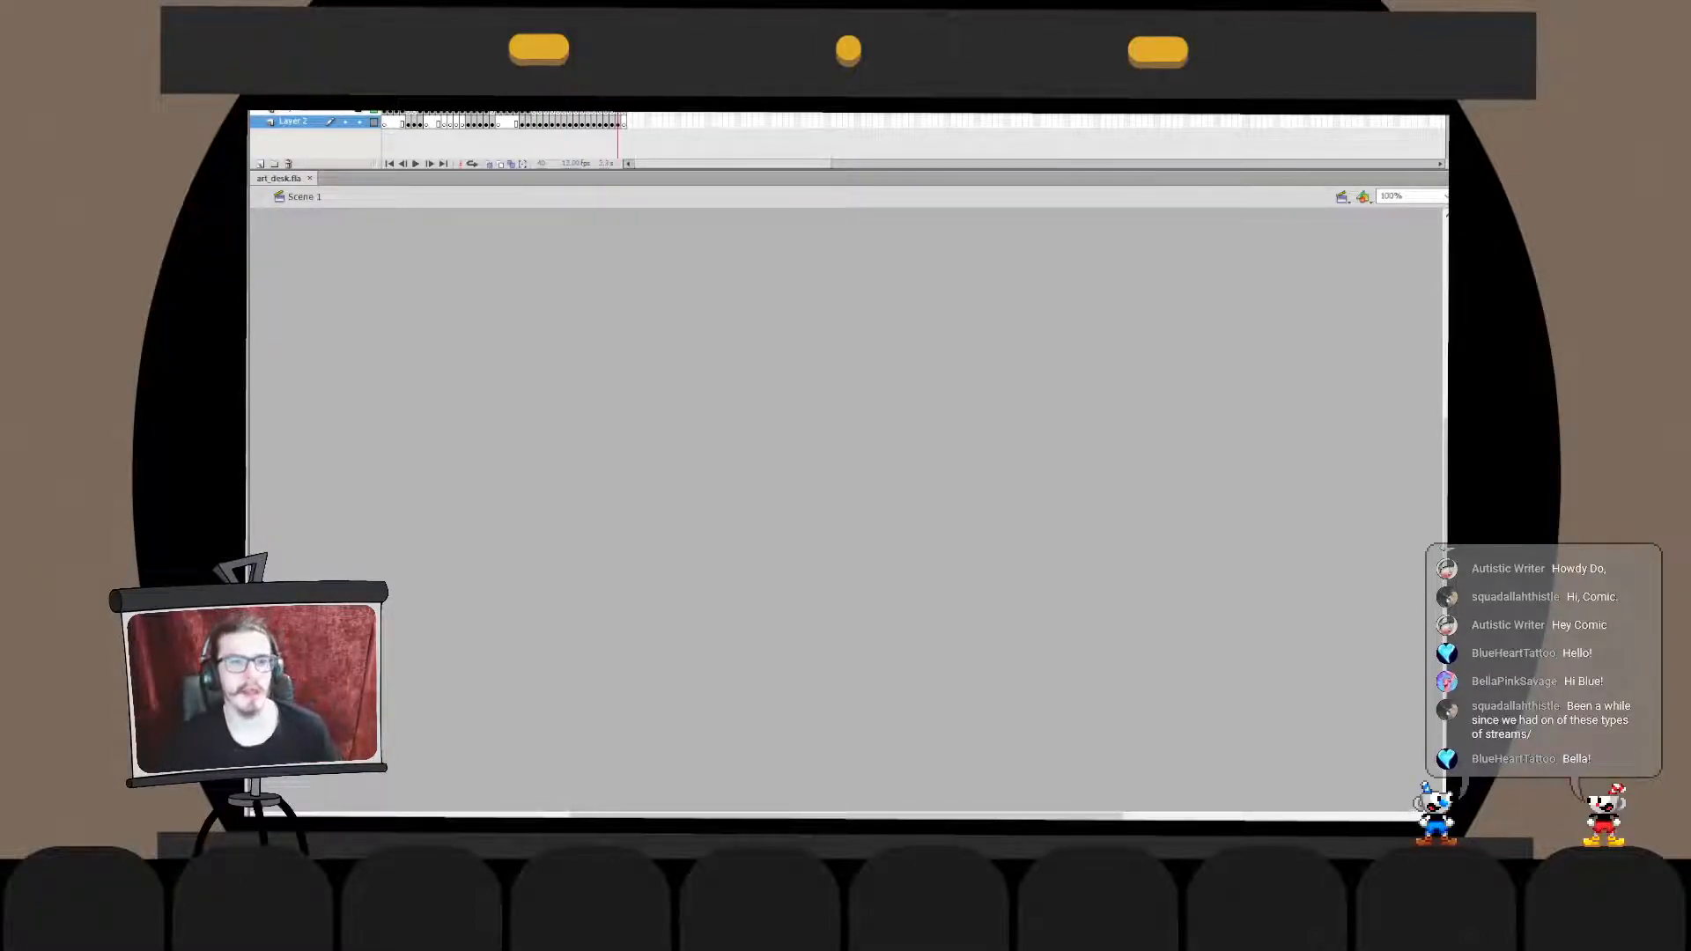
- On the blank frame after the "STAR" frame, handwrite "THAT'S" in black brush lettering near the stage's upper corner
{"action": "key", "text": "ctrl+2"}
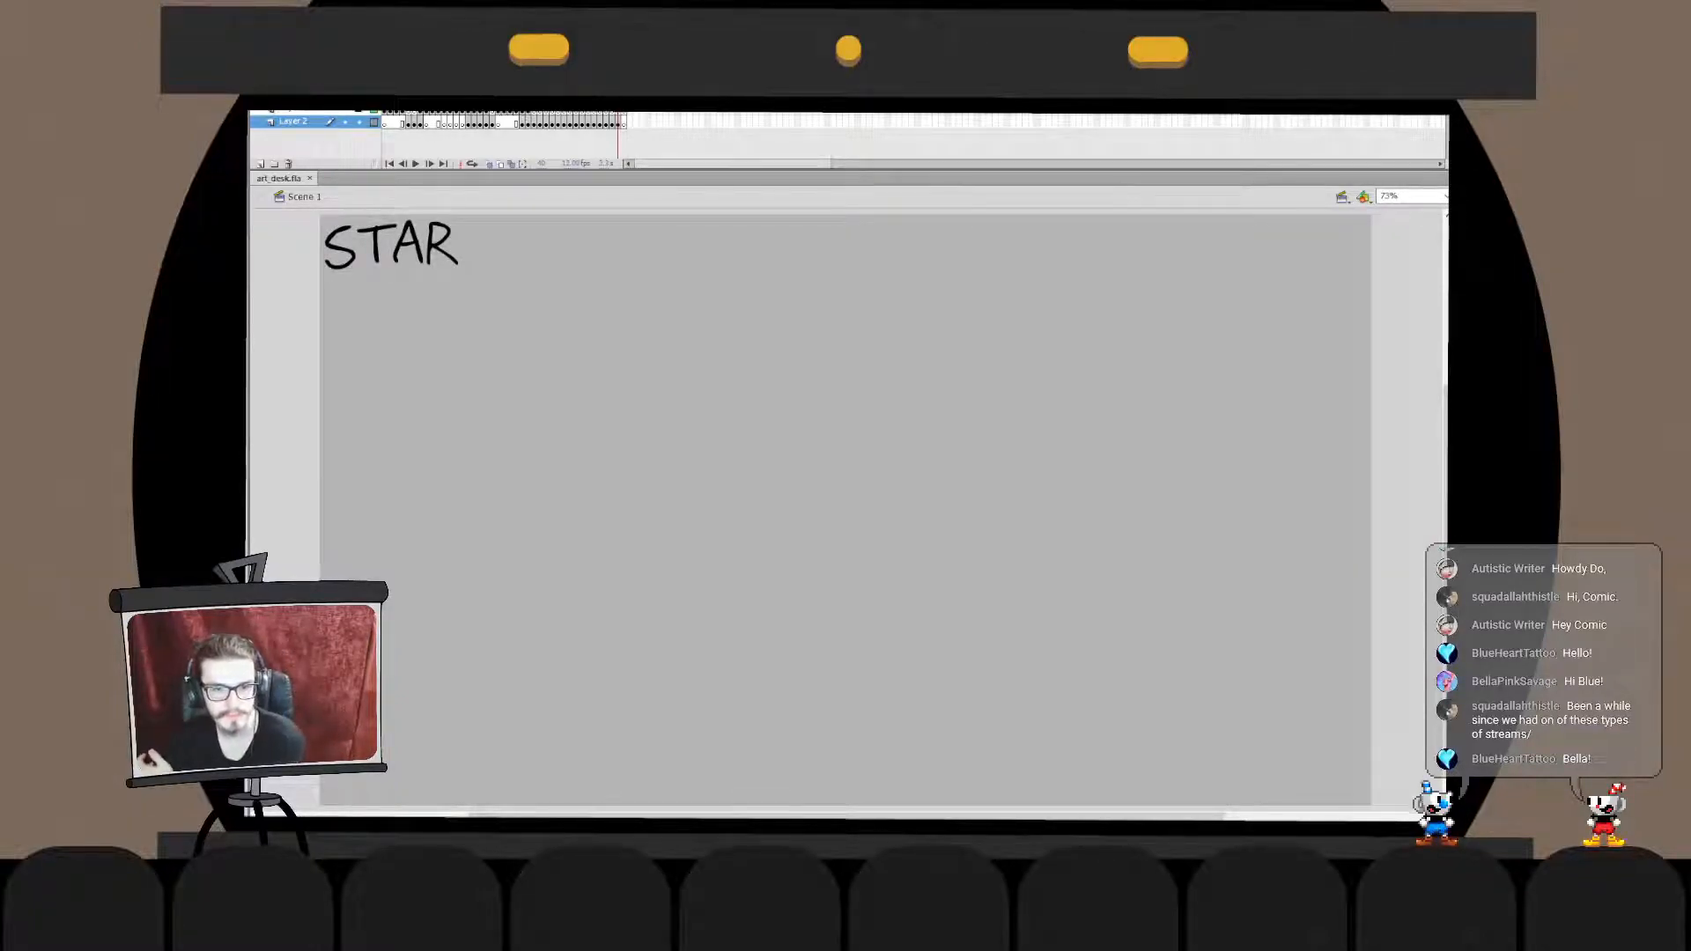
{"action": "key", "text": "period"}
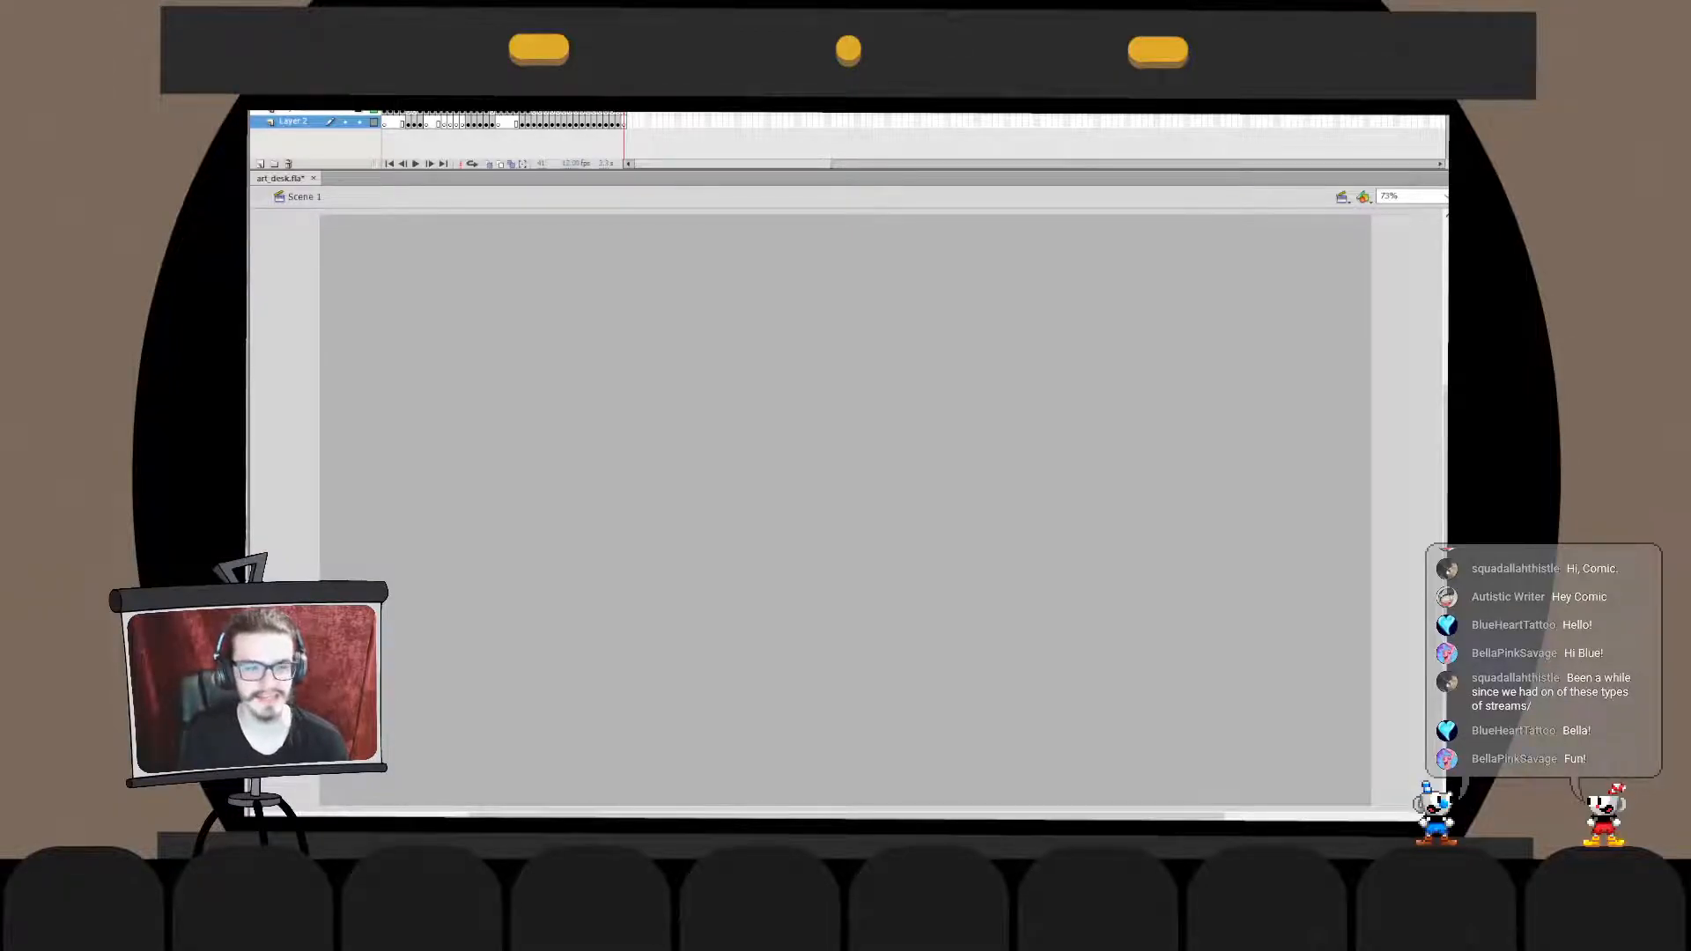
{"action": "mouse_move", "coordinate": [337, 248]}
{"action": "left_mouse_down"}
{"action": "mouse_move", "coordinate": [377, 245]}
{"action": "mouse_move", "coordinate": [360, 286]}
{"action": "mouse_move", "coordinate": [396, 245]}
{"action": "mouse_move", "coordinate": [403, 283]}
{"action": "mouse_move", "coordinate": [384, 284]}
{"action": "left_mouse_up"}
{"action": "key", "text": "ctrl+z"}
{"action": "key", "text": "ctrl+z"}
{"action": "key", "text": "ctrl+z"}
- Handwrite "ALL" after "THAT'S" on the same line of brush lettering
{"action": "key", "text": "ctrl+z"}
{"action": "key", "text": "ctrl+z"}
{"action": "mouse_move", "coordinate": [384, 267]}
{"action": "left_mouse_down"}
{"action": "mouse_move", "coordinate": [403, 267]}
{"action": "mouse_move", "coordinate": [405, 287]}
{"action": "mouse_move", "coordinate": [401, 250]}
{"action": "mouse_move", "coordinate": [403, 280]}
{"action": "mouse_move", "coordinate": [433, 280]}
{"action": "left_mouse_up"}
{"action": "key", "text": "ctrl+z"}
{"action": "mouse_move", "coordinate": [416, 264]}
{"action": "left_mouse_down"}
{"action": "mouse_move", "coordinate": [437, 263]}
{"action": "mouse_move", "coordinate": [432, 278]}
{"action": "mouse_move", "coordinate": [466, 241]}
{"action": "mouse_move", "coordinate": [448, 278]}
{"action": "mouse_move", "coordinate": [475, 247]}
{"action": "mouse_move", "coordinate": [482, 275]}
{"action": "mouse_move", "coordinate": [500, 258]}
{"action": "left_mouse_up"}
{"action": "key", "text": "ctrl+z"}
{"action": "key", "text": "ctrl+z"}
{"action": "key", "text": "ctrl+z"}
{"action": "key", "text": "ctrl+z"}
{"action": "key", "text": "ctrl+z"}
{"action": "key", "text": "ctrl+z"}
{"action": "key", "text": "ctrl+z"}
{"action": "mouse_move", "coordinate": [504, 244]}
{"action": "left_mouse_down"}
{"action": "mouse_move", "coordinate": [482, 274]}
{"action": "mouse_move", "coordinate": [542, 255]}
{"action": "mouse_move", "coordinate": [558, 274]}
{"action": "mouse_move", "coordinate": [557, 260]}
{"action": "mouse_move", "coordinate": [616, 274]}
{"action": "left_mouse_up"}
{"action": "key", "text": "ctrl+z"}
{"action": "key", "text": "ctrl+z"}
{"action": "key", "text": "ctrl+z"}
{"action": "key", "text": "ctrl+y"}
{"action": "key", "text": "ctrl+y"}
{"action": "key", "text": "ctrl+z"}
{"action": "key", "text": "ctrl+z"}
{"action": "key", "text": "ctrl+z"}
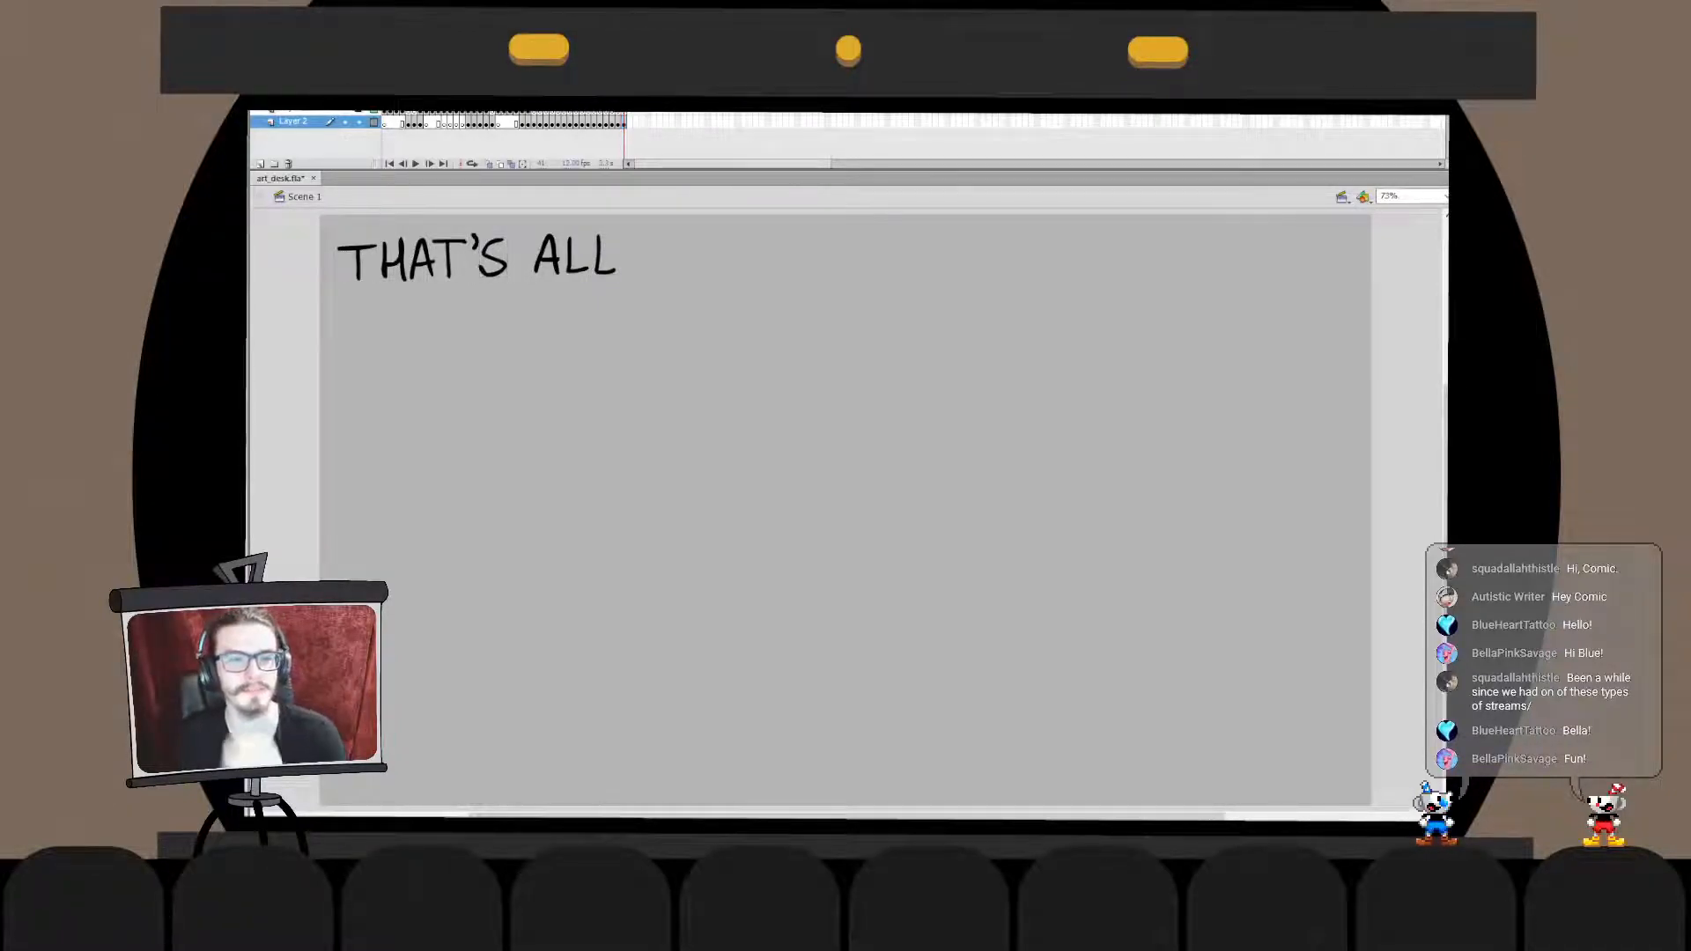
- Try to delete selected parts of the "THAT'S ALL" lettering
{"action": "left_click_drag", "start_coordinate": [518, 225], "coordinate": [627, 325]}
{"action": "left_click_drag", "start_coordinate": [520, 217], "coordinate": [381, 293]}
{"action": "key", "text": "Delete"}
{"action": "key", "text": "ctrl+z"}
{"action": "left_click", "coordinate": [352, 248], "text": "shift"}
{"action": "key", "text": "Delete"}
{"action": "key", "text": "ctrl+z"}
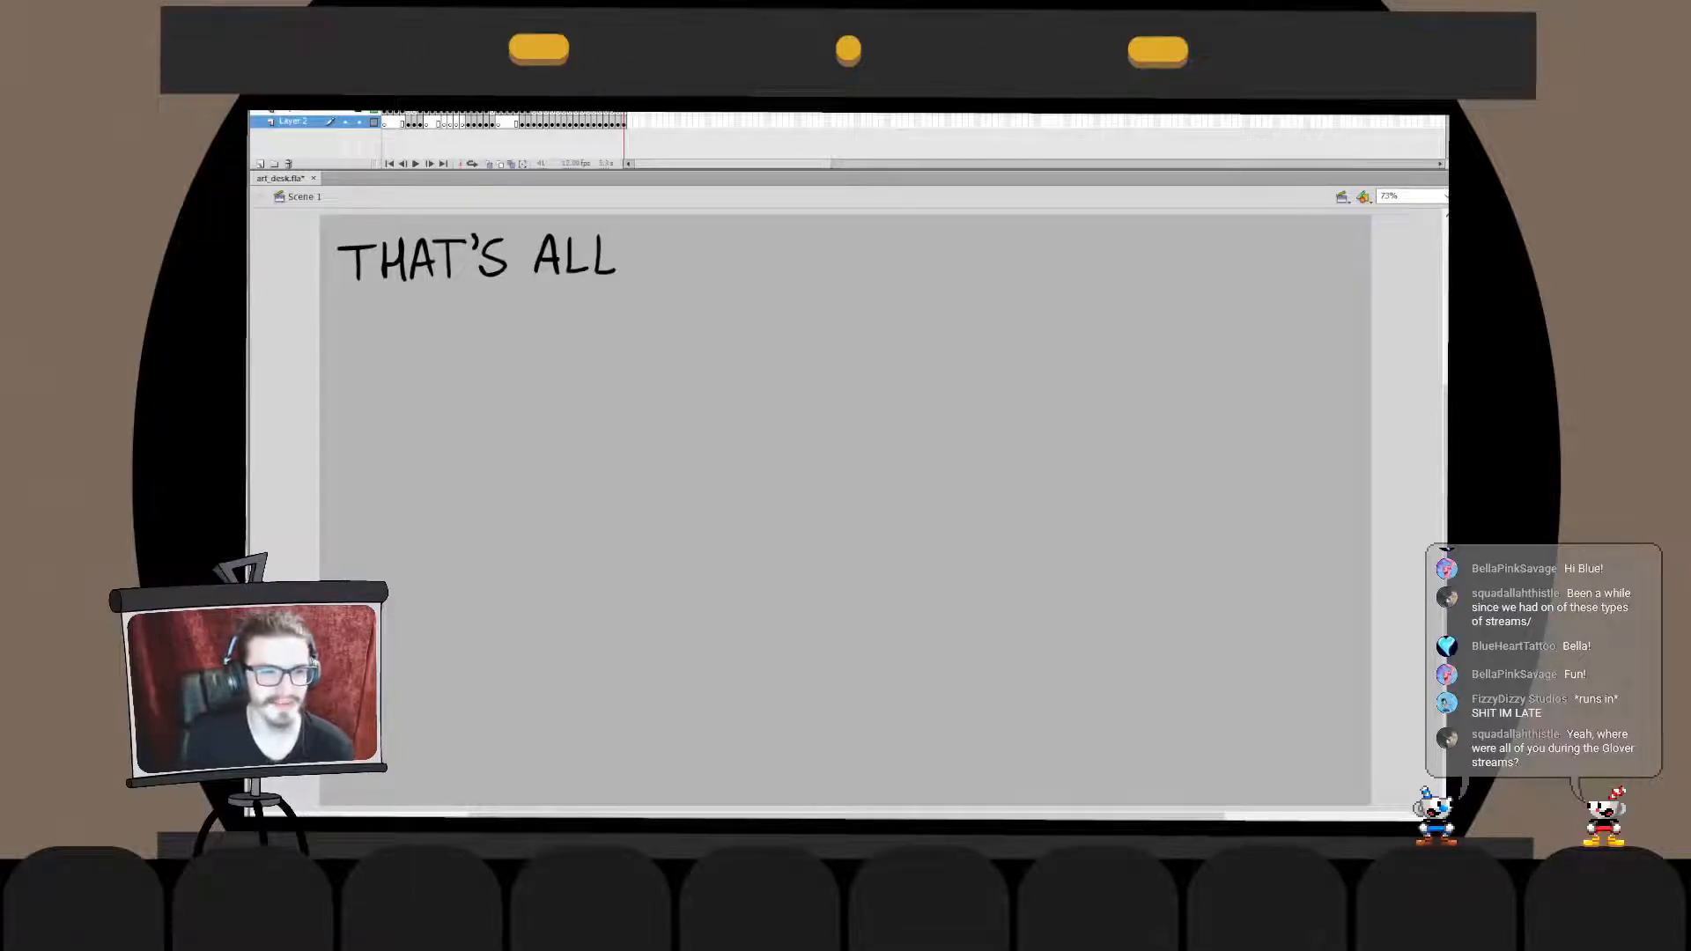
- Handwrite "FOLKS" on a second line beneath the "THAT'S ALL" lettering
{"action": "mouse_move", "coordinate": [367, 301]}
{"action": "left_mouse_down"}
{"action": "mouse_move", "coordinate": [370, 338]}
{"action": "mouse_move", "coordinate": [399, 294]}
{"action": "mouse_move", "coordinate": [370, 340]}
{"action": "left_mouse_up"}
{"action": "key", "text": "ctrl+z"}
{"action": "key", "text": "ctrl+z"}
{"action": "mouse_move", "coordinate": [367, 302]}
{"action": "left_mouse_down"}
{"action": "mouse_move", "coordinate": [394, 300]}
{"action": "mouse_move", "coordinate": [388, 319]}
{"action": "mouse_move", "coordinate": [412, 300]}
{"action": "mouse_move", "coordinate": [477, 340]}
{"action": "mouse_move", "coordinate": [479, 319]}
{"action": "mouse_move", "coordinate": [503, 338]}
{"action": "mouse_move", "coordinate": [528, 314]}
{"action": "left_mouse_up"}
{"action": "left_click_drag", "start_coordinate": [553, 398], "coordinate": [363, 289]}
{"action": "left_click_drag", "start_coordinate": [479, 317], "coordinate": [445, 371]}
{"action": "mouse_move", "coordinate": [484, 312]}
{"action": "left_mouse_down"}
{"action": "mouse_move", "coordinate": [503, 348]}
{"action": "mouse_move", "coordinate": [475, 350]}
{"action": "mouse_move", "coordinate": [476, 314]}
{"action": "left_mouse_up"}
{"action": "left_click", "coordinate": [563, 379]}
{"action": "left_click", "coordinate": [564, 379]}
- Try to break apart all the lettering on the frame
{"action": "key", "text": "ctrl+a"}
{"action": "left_click", "coordinate": [669, 396]}
{"action": "left_click", "coordinate": [624, 124]}
{"action": "key", "text": "ctrl+b"}
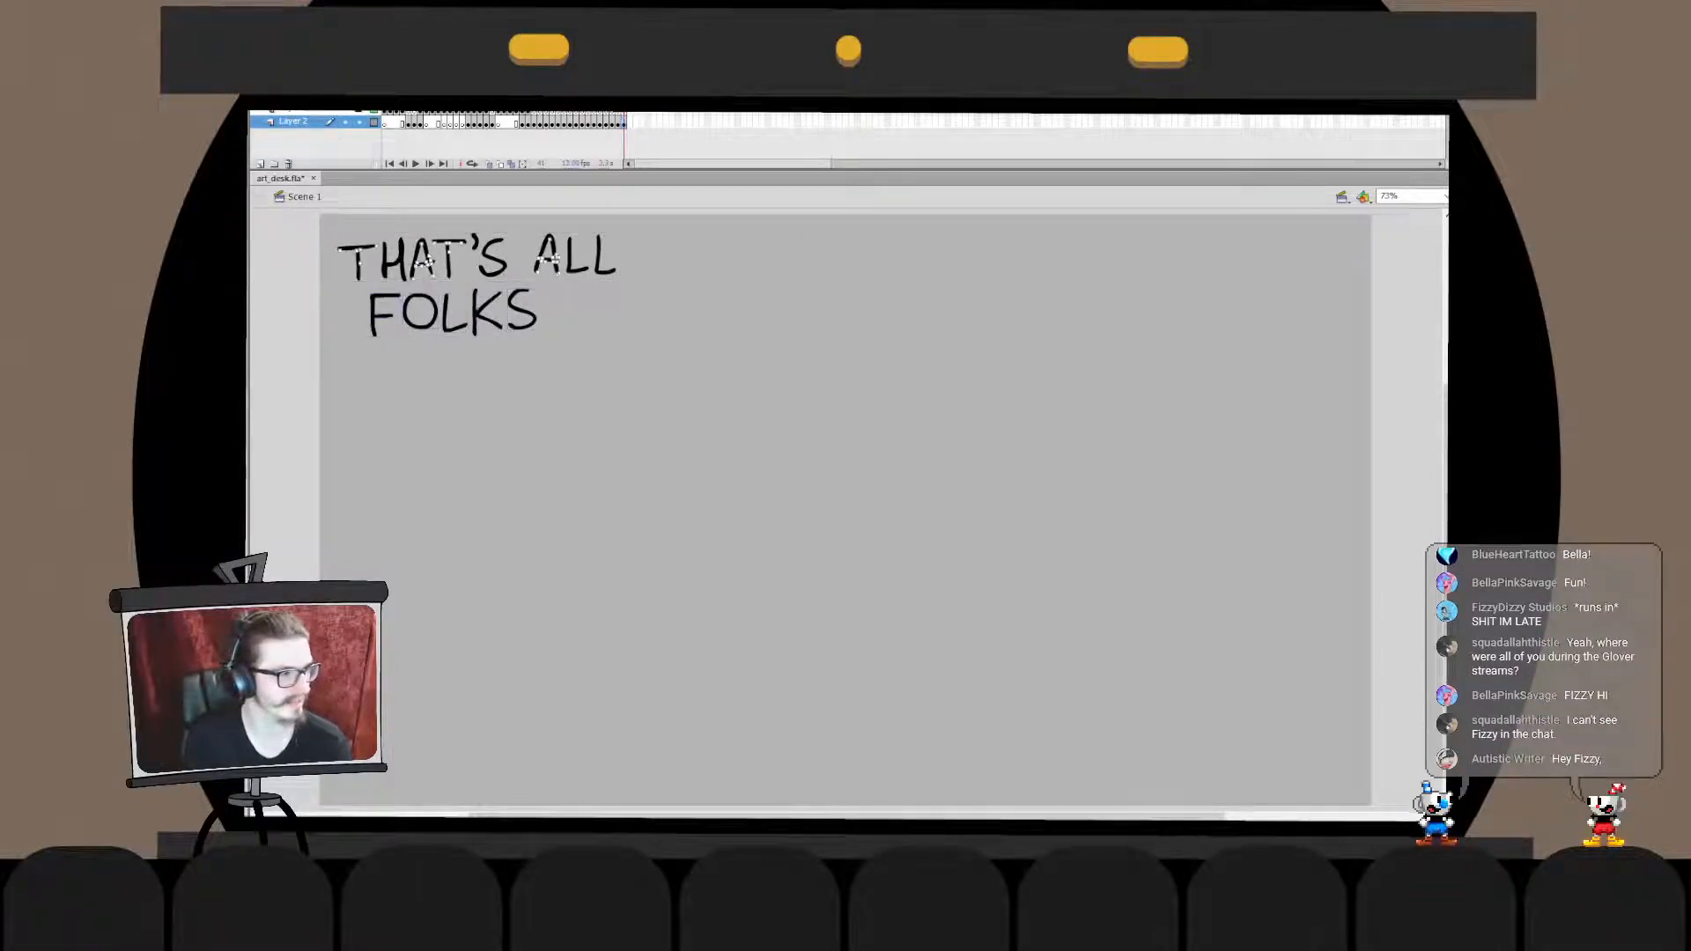
{"action": "key", "text": "ctrl+z"}
{"action": "key", "text": "ctrl+b"}
{"action": "key", "text": "ctrl+z"}
{"action": "key", "text": "ctrl+b"}
{"action": "key", "text": "ctrl+z"}
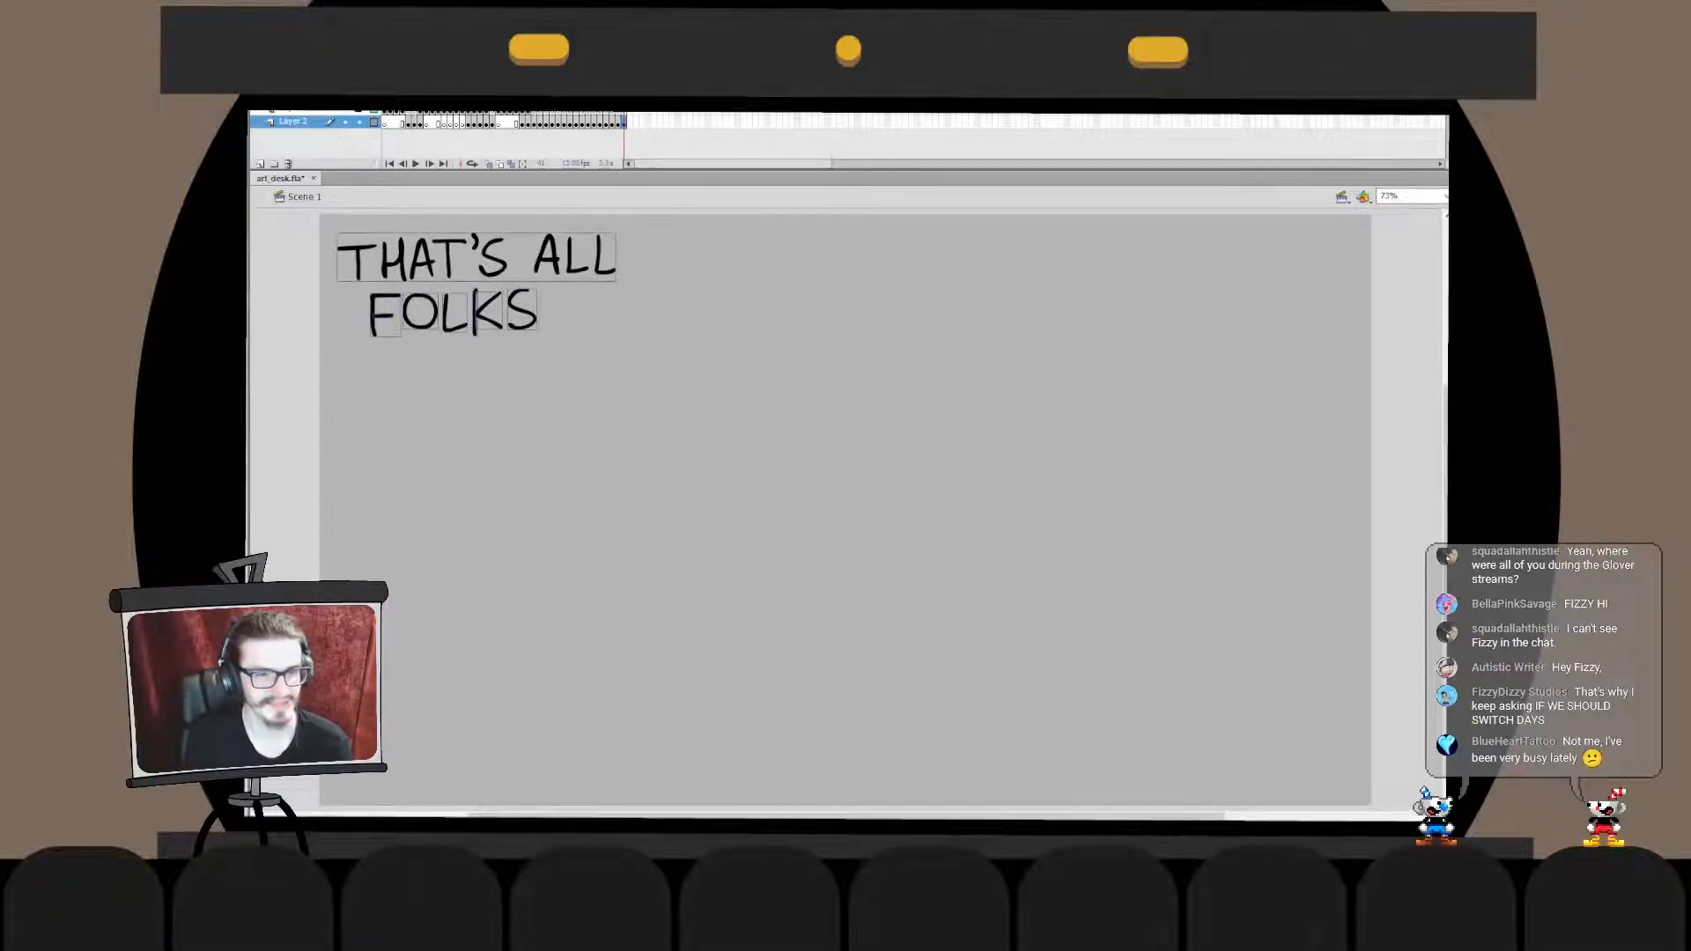
- Merge the "FOLKS" letters into the "THAT'S ALL" drawing object by cutting them, pasting them in place inside it and breaking them apart
{"action": "left_click", "coordinate": [491, 257], "text": "shift"}
{"action": "key", "text": "ctrl+x"}
{"action": "double_click", "coordinate": [492, 257]}
{"action": "key", "text": "ctrl+shift+v"}
{"action": "key", "text": "ctrl+b"}
{"action": "double_click", "coordinate": [704, 422]}
{"action": "key", "text": "Escape"}
{"action": "key", "text": "ctrl+a"}
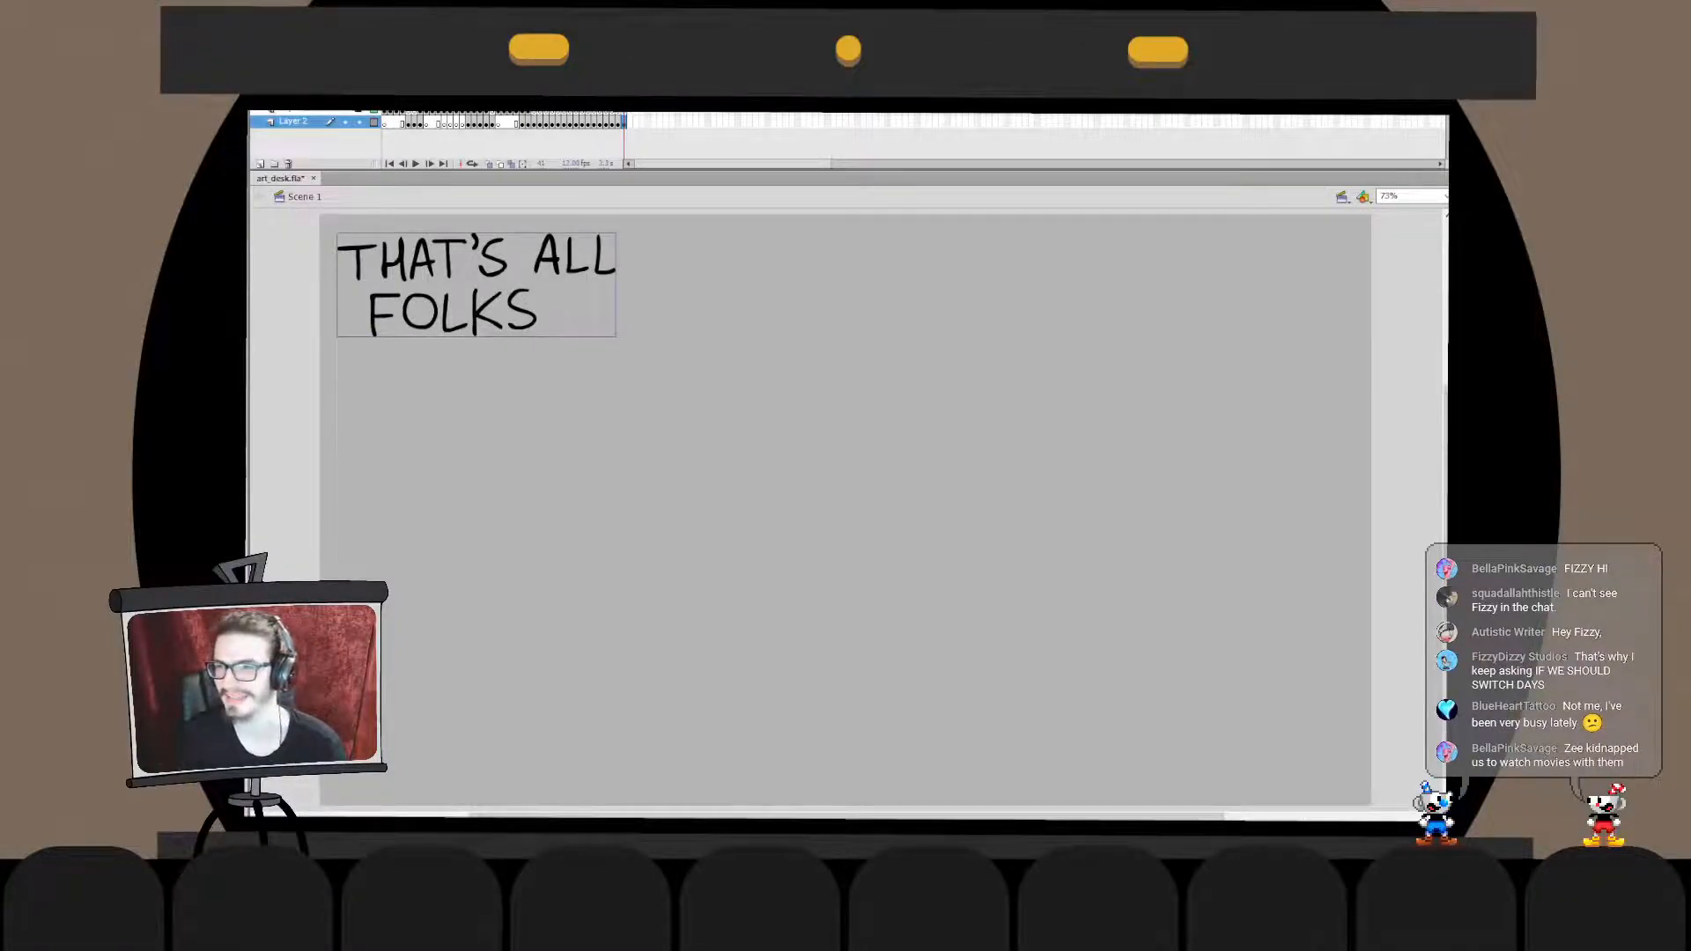
- Nudge the combined "THAT'S ALL FOLKS" lettering closer to the stage's upper-left corner and deselect it
{"action": "key", "text": "shift+Left"}
{"action": "key", "text": "shift+Left"}
{"action": "key", "text": "shift+Up"}
{"action": "key", "text": "shift+Up"}
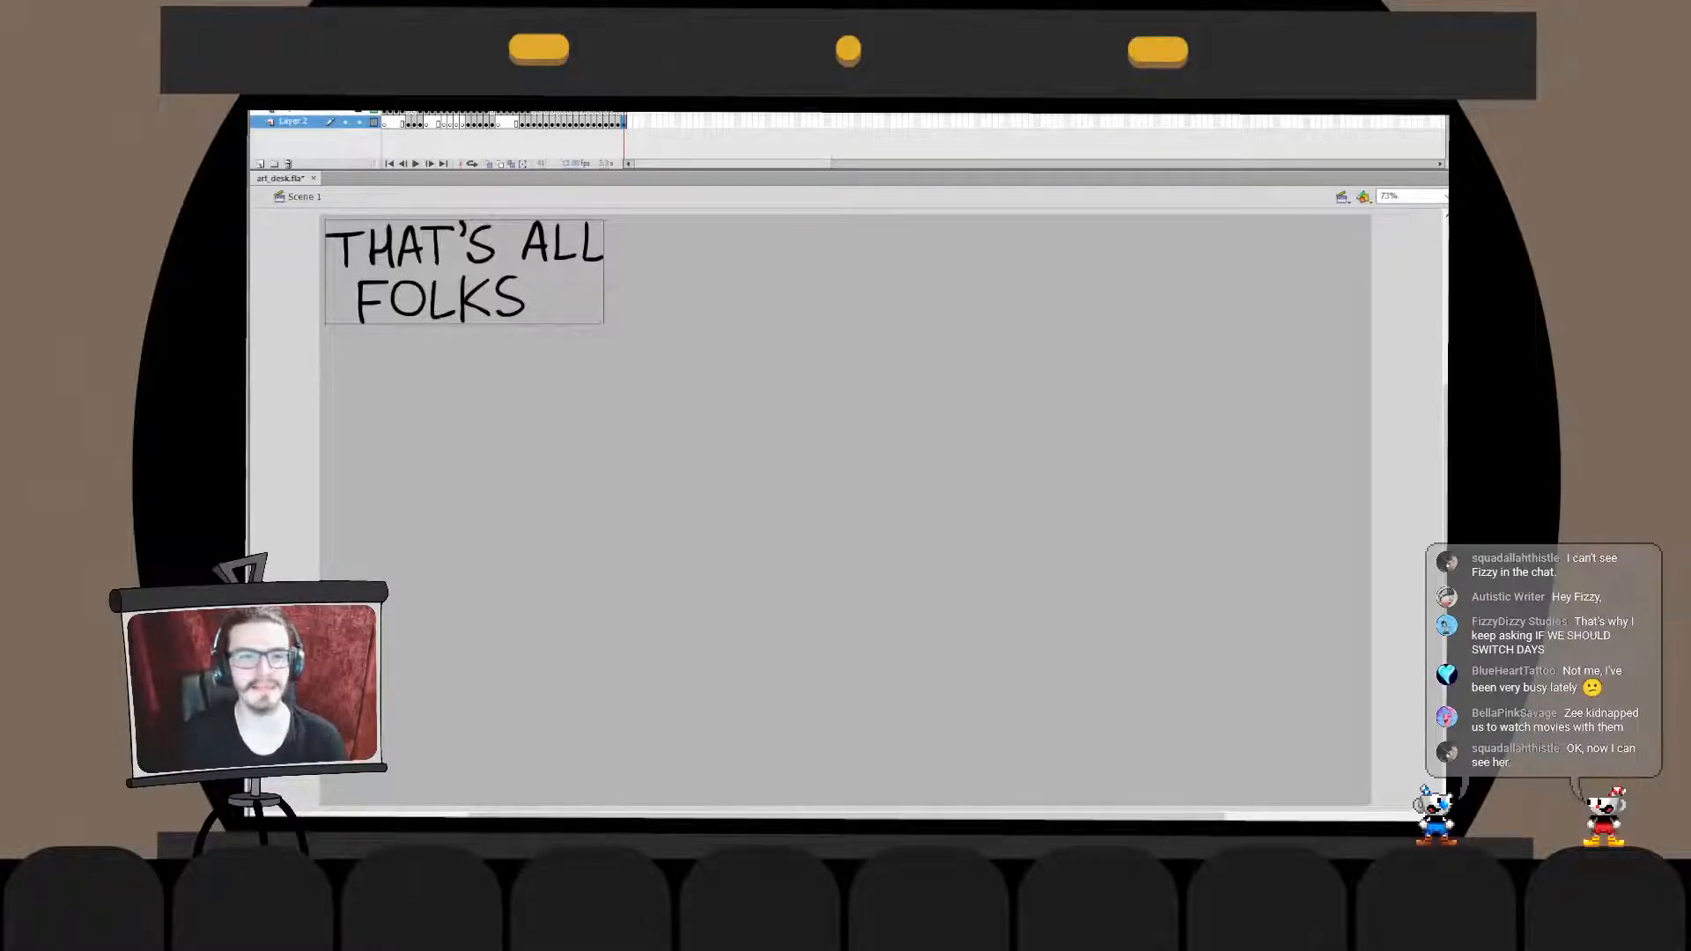
{"action": "key", "text": "Escape"}
{"action": "key", "text": "Return"}
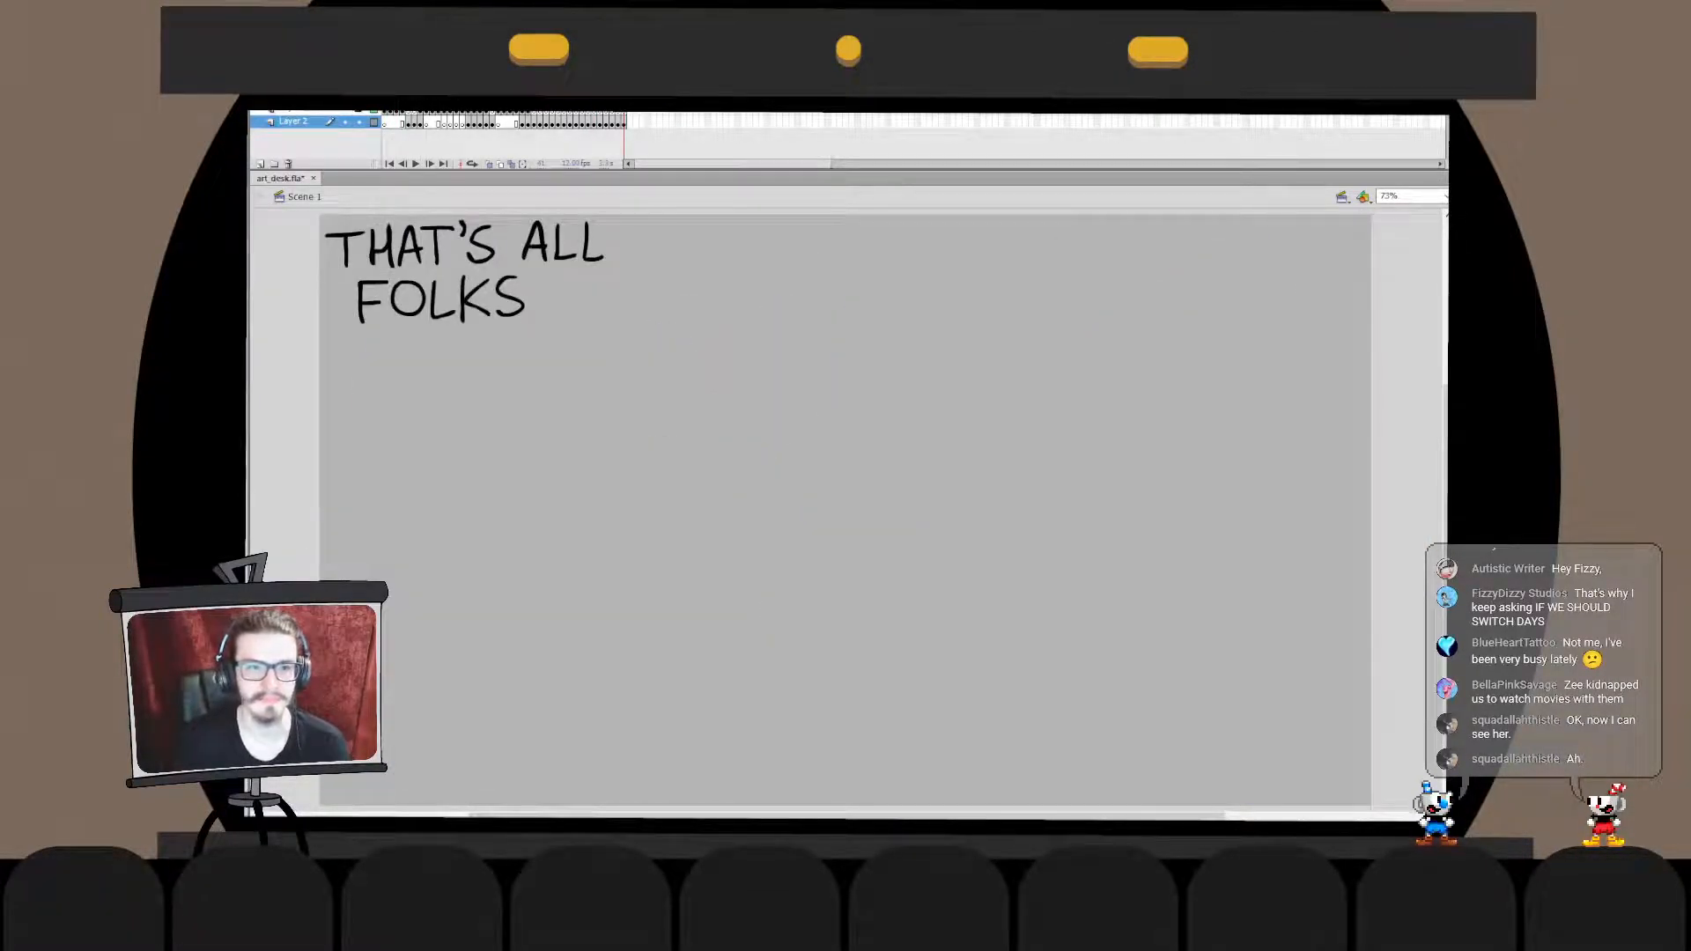
- Go to the frame with the cat and the flattened dog, lock Layer 2 and make the layer above it active
{"action": "left_click", "coordinate": [534, 115]}
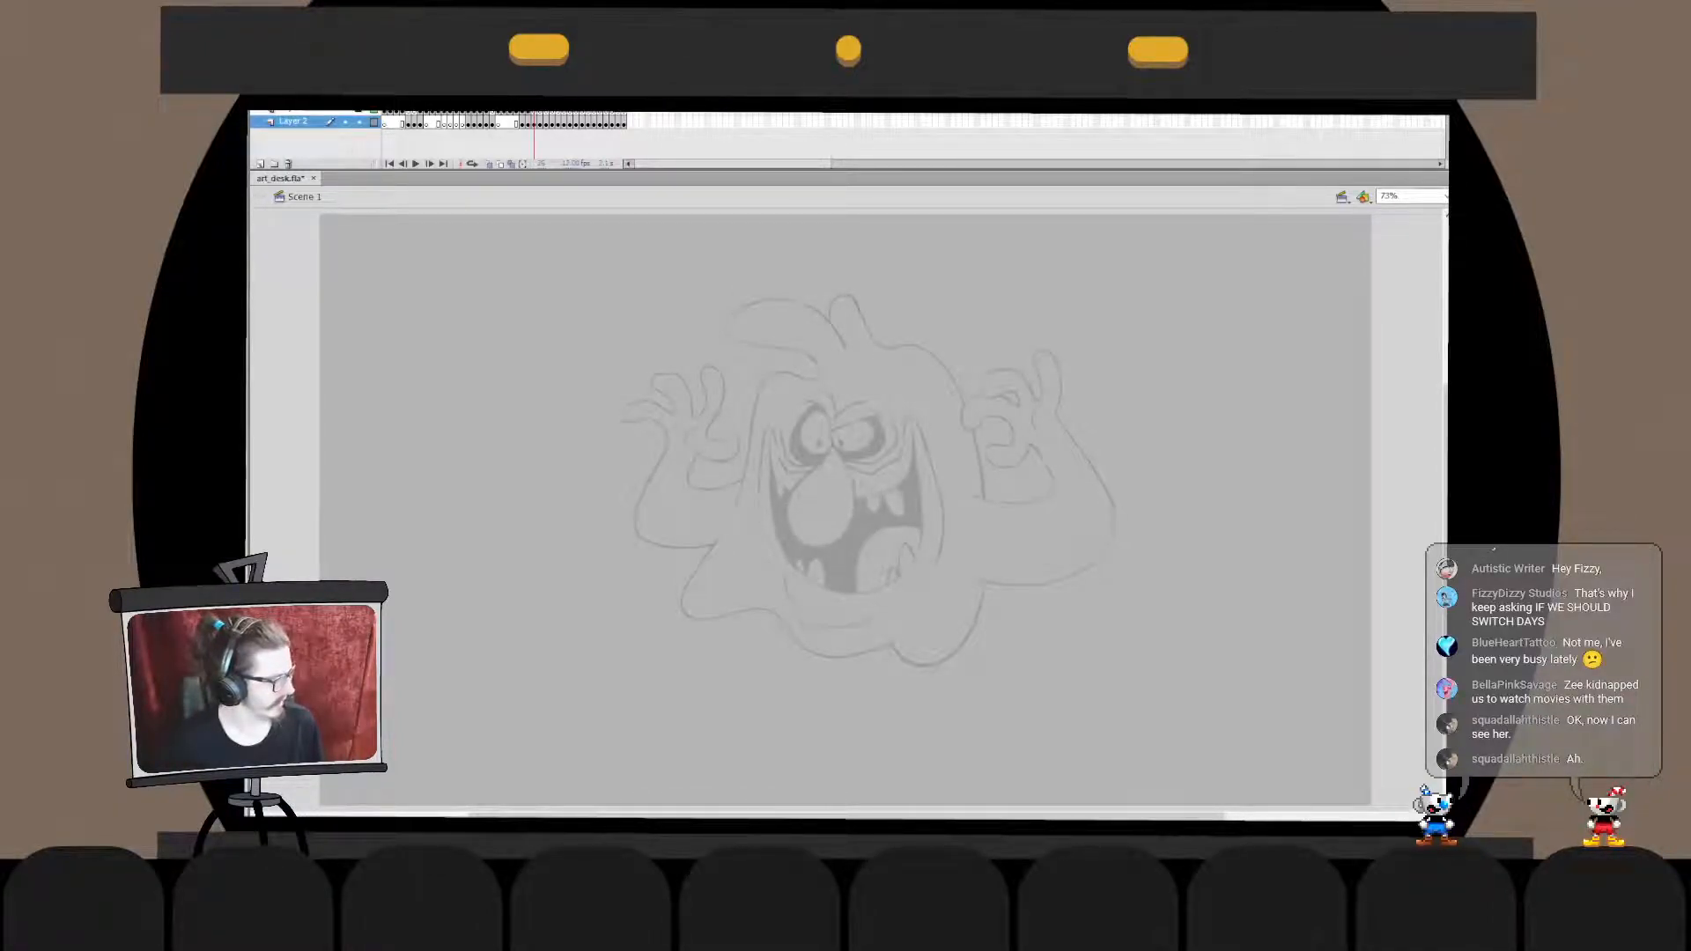
{"action": "key", "text": "alt+Tab"}
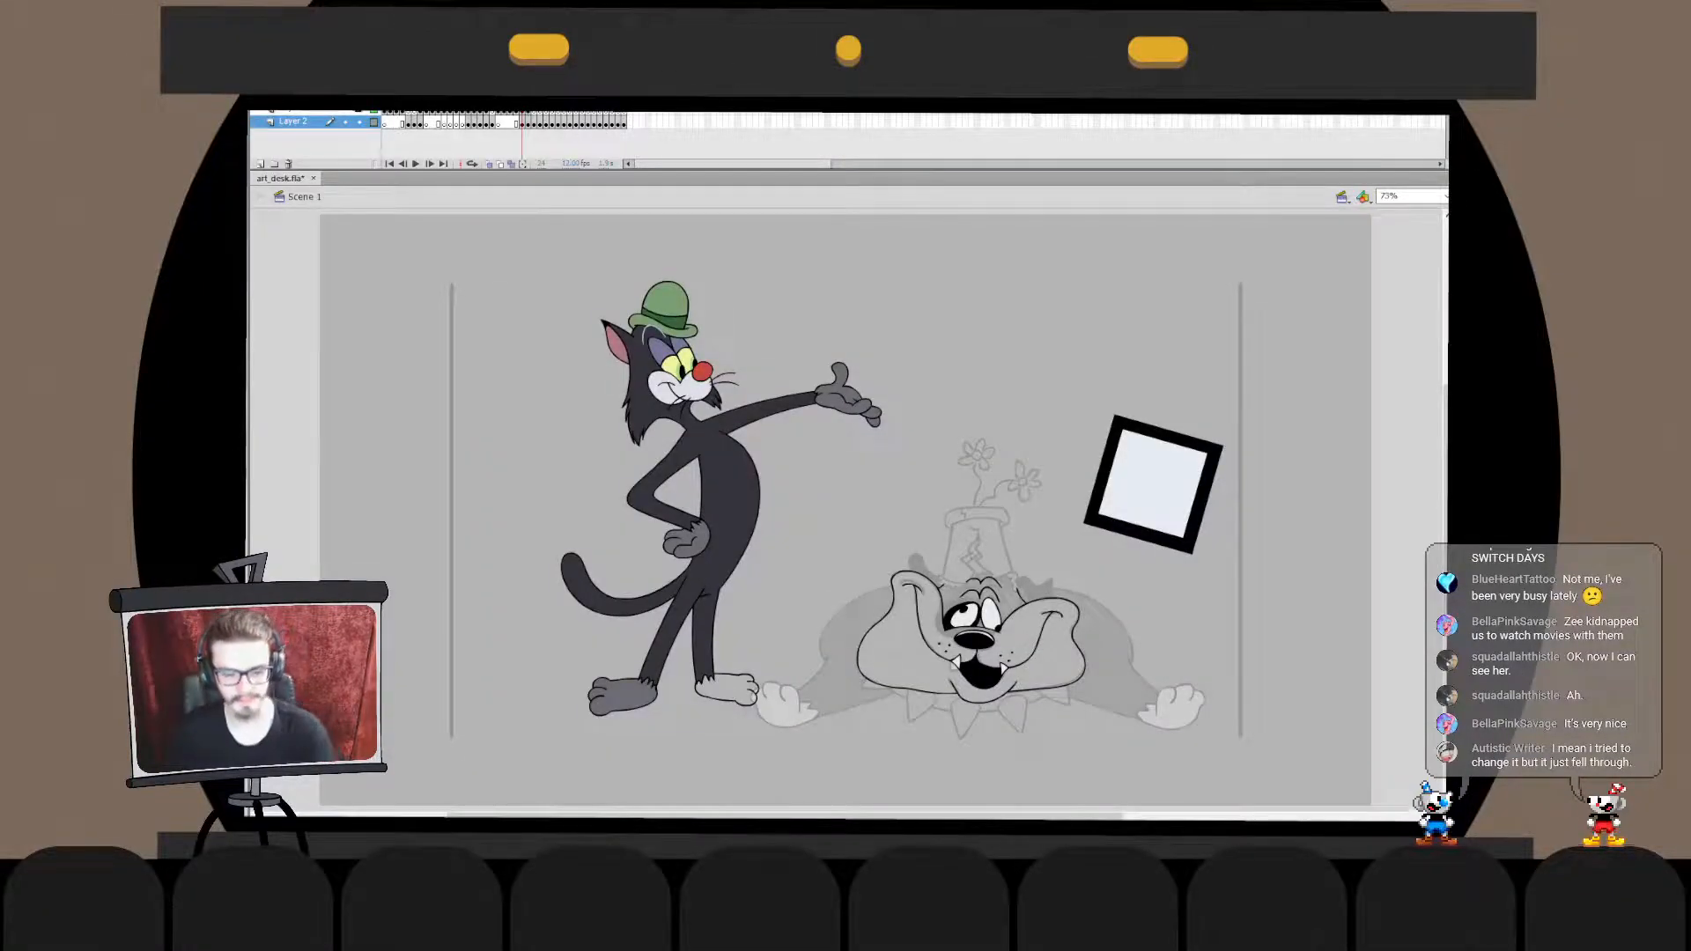
{"action": "key", "text": "ctrl+equal"}
{"action": "key", "text": "ctrl+equal"}
{"action": "left_click_drag", "start_coordinate": [748, 758], "coordinate": [893, 387]}
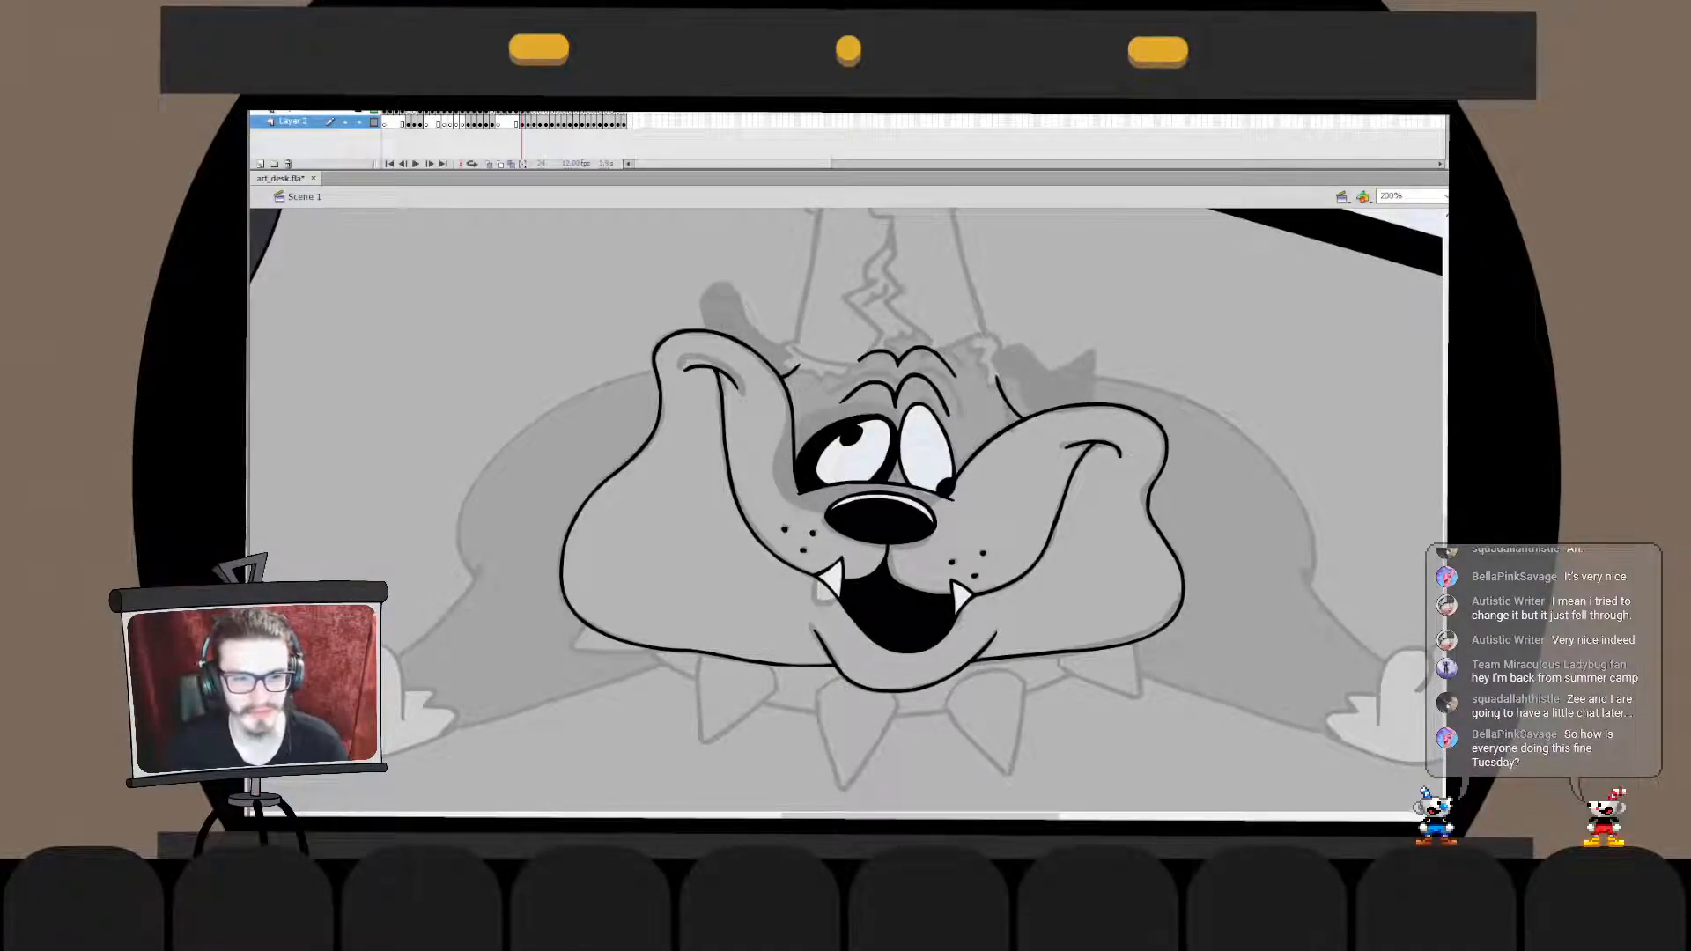
{"action": "left_click", "coordinate": [359, 123]}
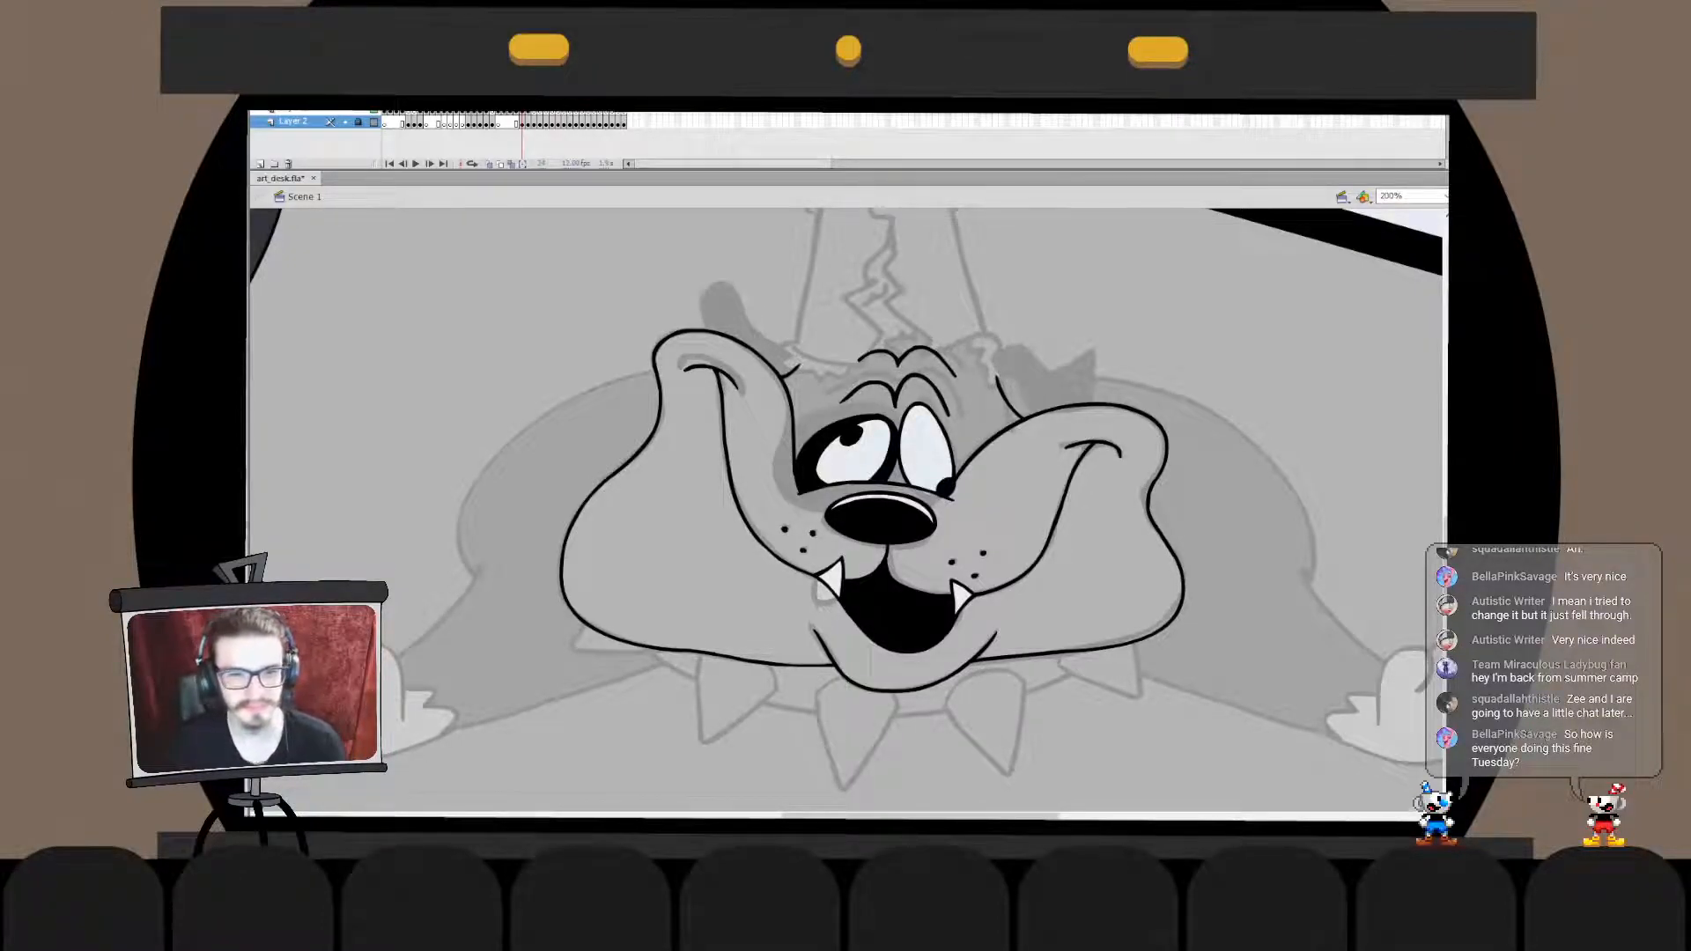
{"action": "left_click", "coordinate": [303, 112]}
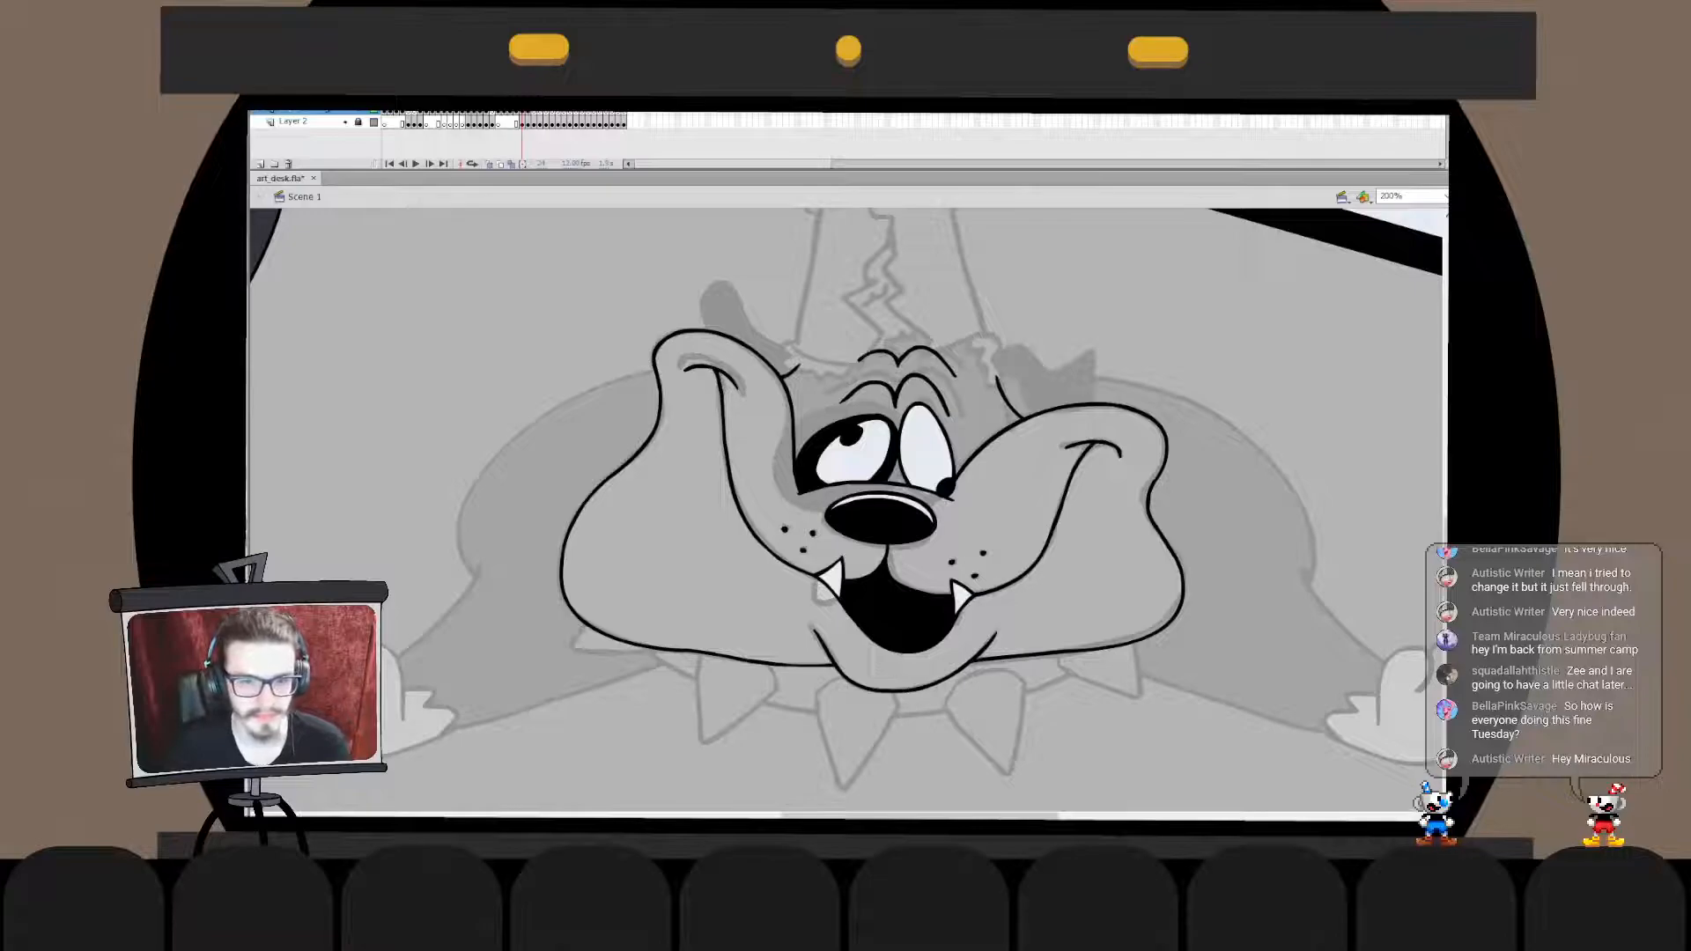
- Ink the outline of the dog's small left ear over the sketch, from its rounded tip down to the head
{"action": "mouse_move", "coordinate": [713, 333]}
{"action": "left_mouse_down"}
{"action": "mouse_move", "coordinate": [723, 289]}
{"action": "mouse_move", "coordinate": [737, 322]}
{"action": "mouse_move", "coordinate": [721, 286]}
{"action": "mouse_move", "coordinate": [735, 314]}
{"action": "mouse_move", "coordinate": [707, 322]}
{"action": "mouse_move", "coordinate": [708, 292]}
{"action": "mouse_move", "coordinate": [732, 290]}
{"action": "mouse_move", "coordinate": [795, 350]}
{"action": "left_mouse_up"}
{"action": "key", "text": "ctrl+z"}
{"action": "key", "text": "ctrl+z"}
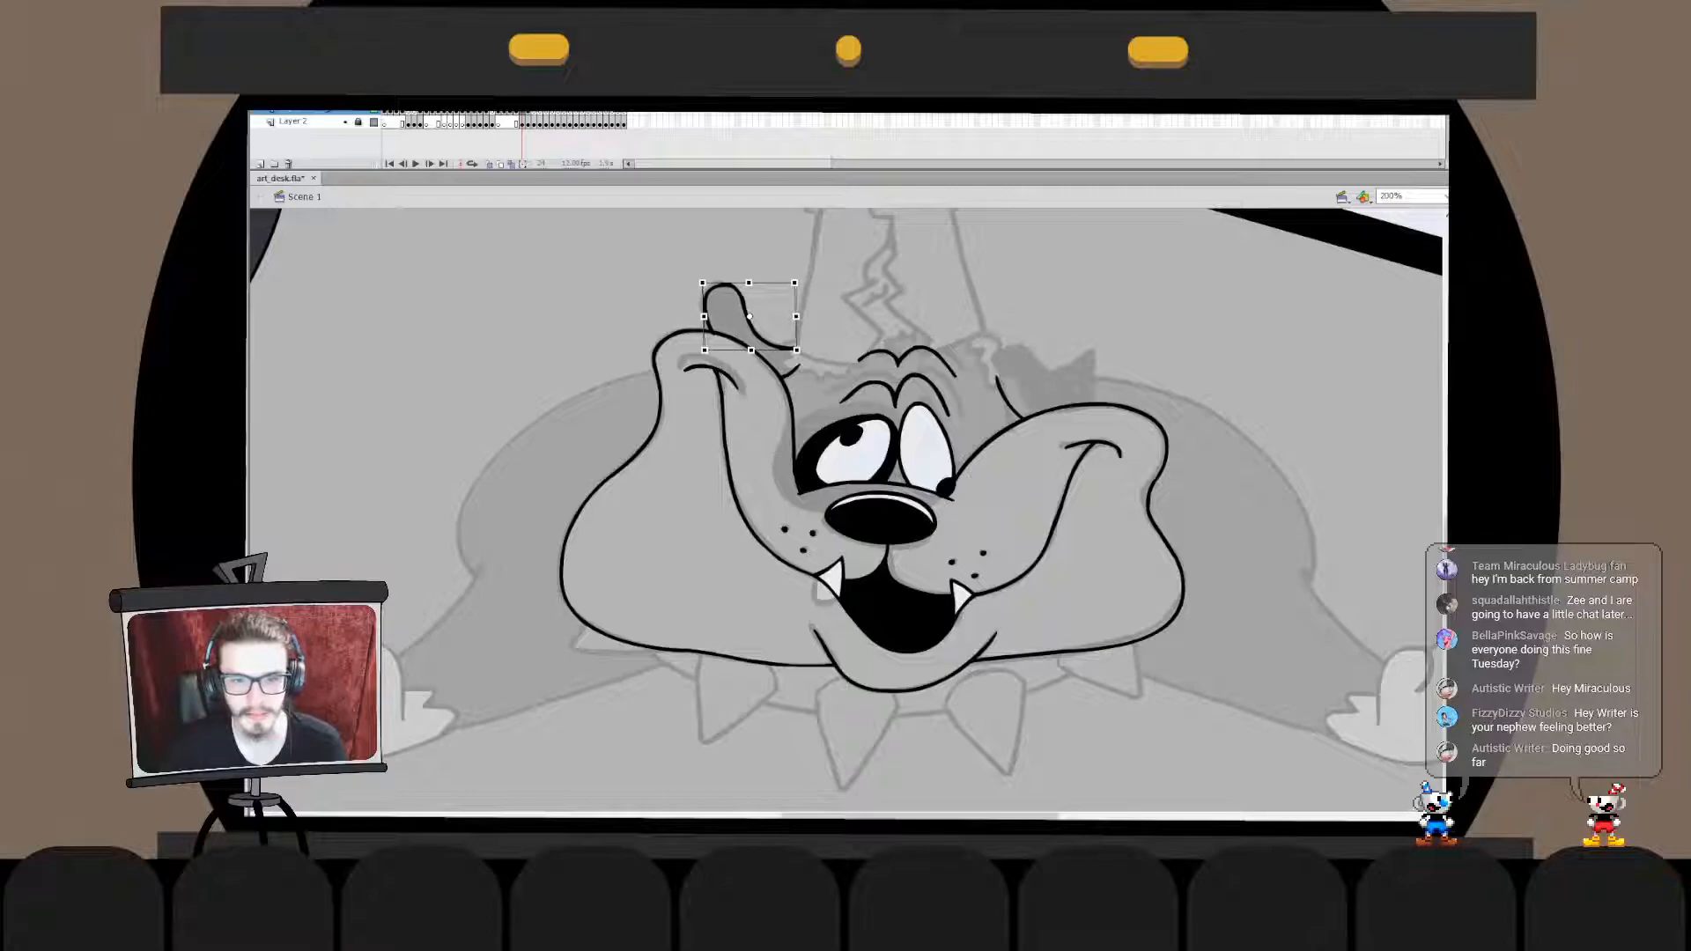
{"action": "double_click", "coordinate": [746, 312]}
{"action": "mouse_move", "coordinate": [806, 304]}
{"action": "left_mouse_down"}
{"action": "mouse_move", "coordinate": [755, 396]}
{"action": "mouse_move", "coordinate": [794, 353]}
{"action": "left_mouse_up"}
{"action": "double_click", "coordinate": [806, 309]}
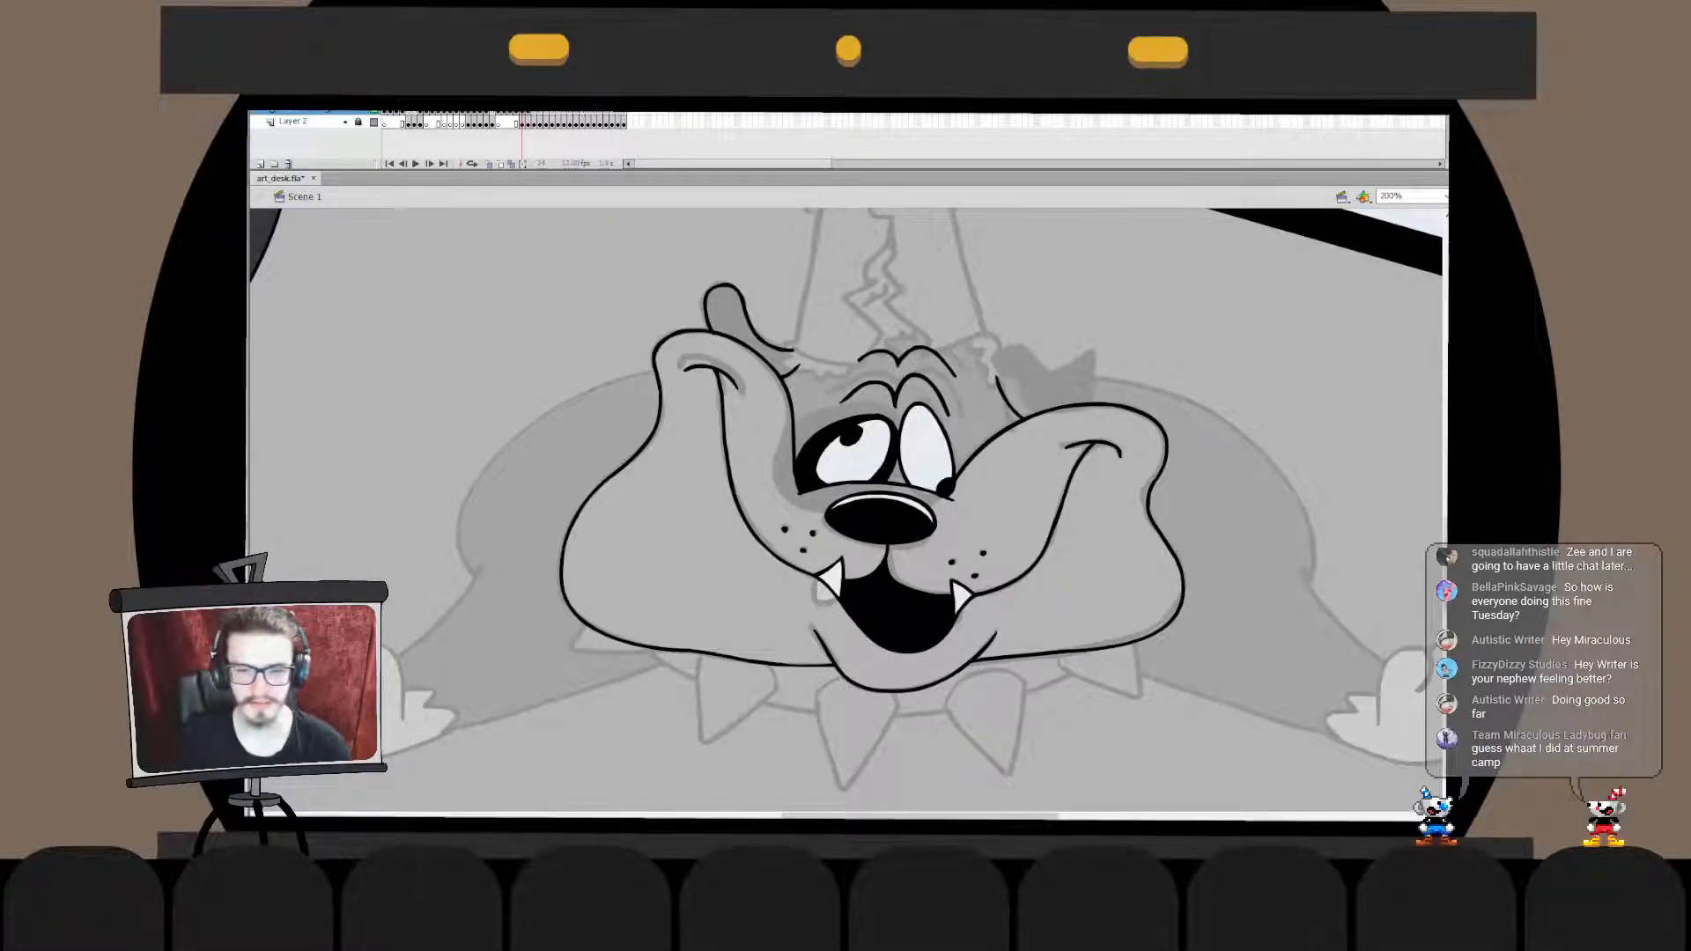
- Ink the flower pot's left side over the sketch, redoing the stroke until it follows the sketched edge
{"action": "left_click_drag", "start_coordinate": [871, 476], "coordinate": [846, 626]}
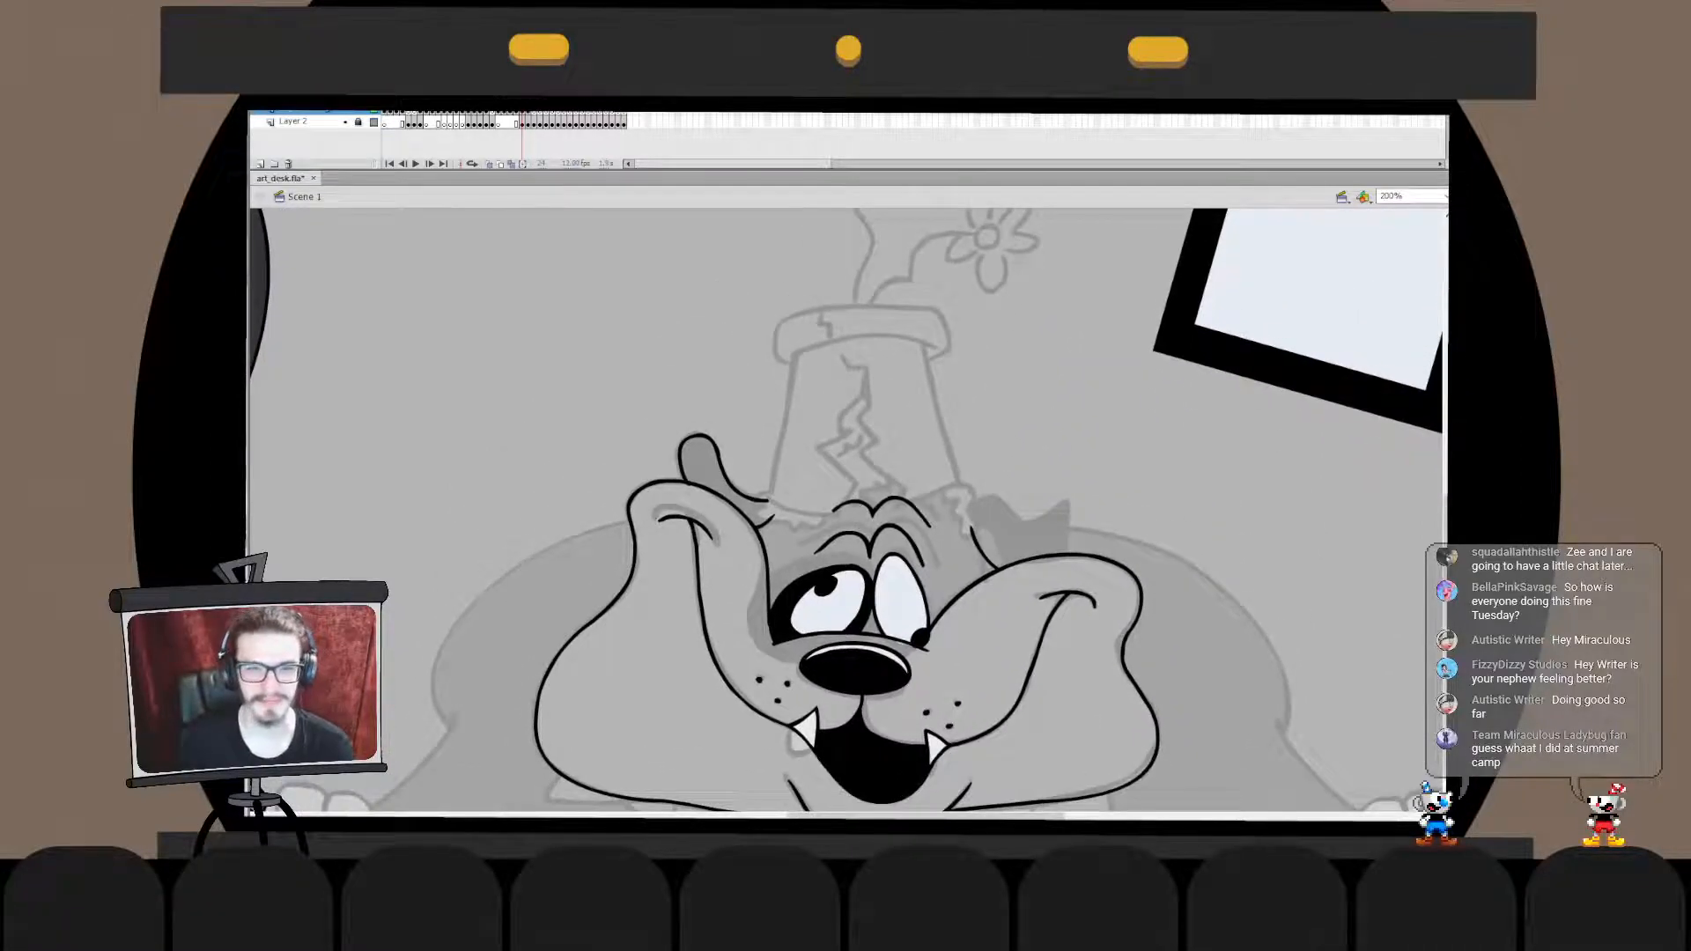
{"action": "left_click_drag", "start_coordinate": [795, 352], "coordinate": [769, 487]}
{"action": "key", "text": "ctrl+z"}
{"action": "key", "text": "ctrl+z"}
{"action": "key", "text": "ctrl+z"}
{"action": "left_click_drag", "start_coordinate": [795, 356], "coordinate": [770, 482]}
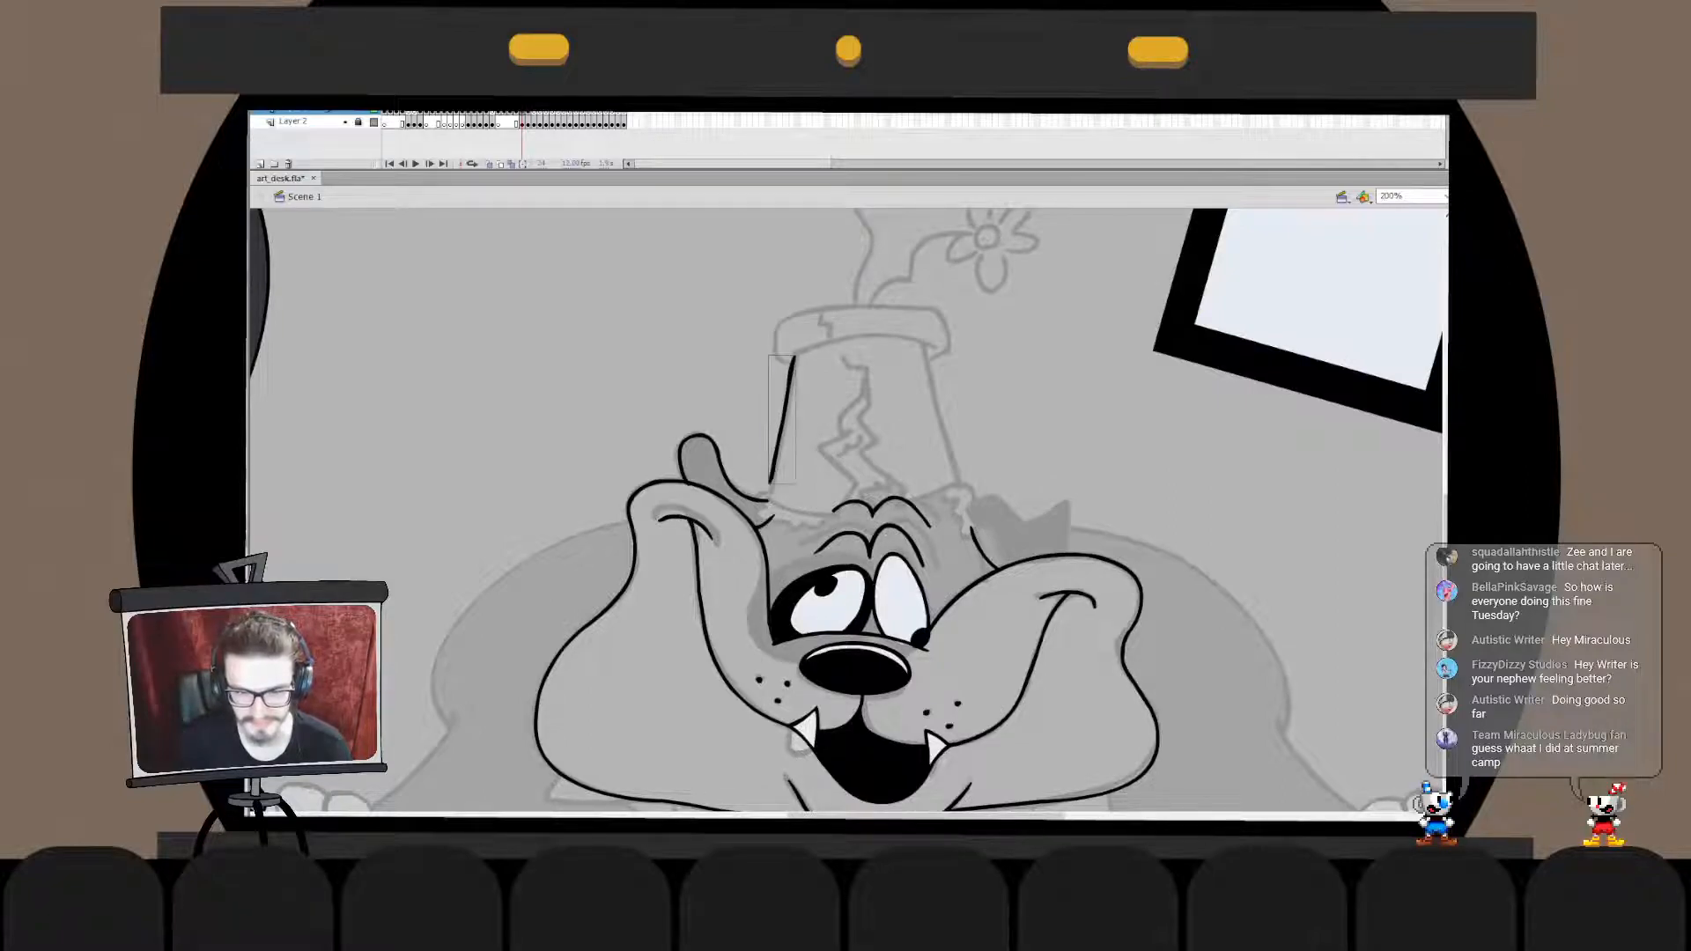
{"action": "key", "text": "ctrl+z"}
{"action": "left_click_drag", "start_coordinate": [797, 355], "coordinate": [774, 471]}
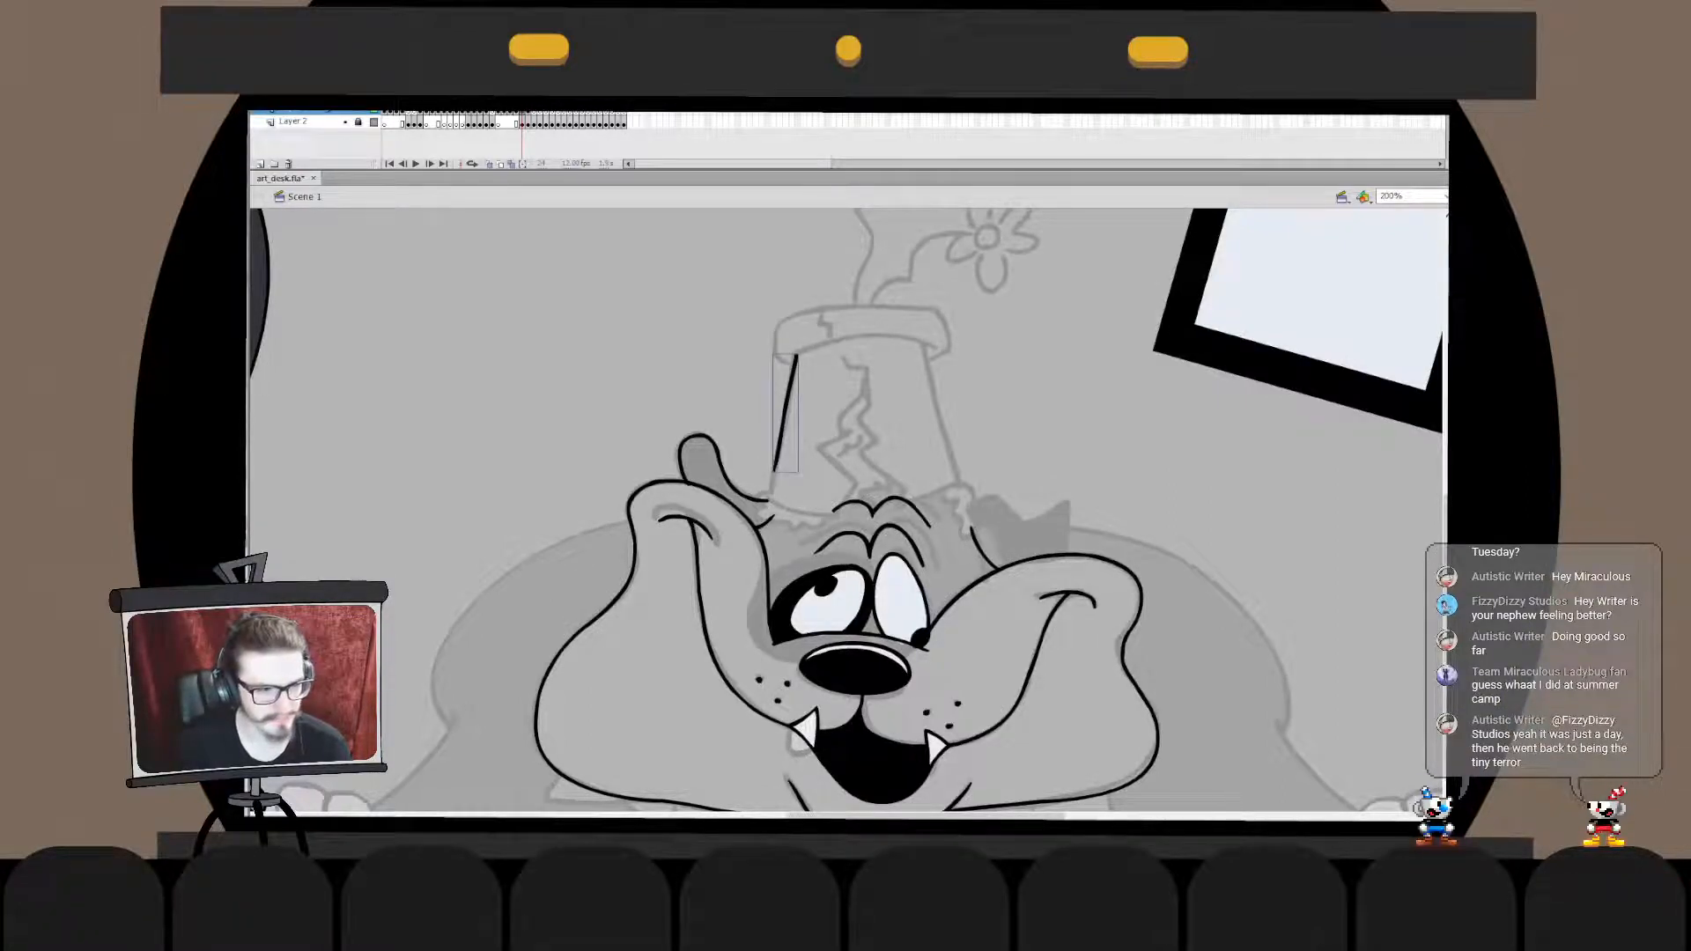
{"action": "key", "text": "ctrl+z"}
{"action": "left_click_drag", "start_coordinate": [797, 355], "coordinate": [772, 459]}
{"action": "key", "text": "ctrl+z"}
{"action": "left_click_drag", "start_coordinate": [796, 355], "coordinate": [773, 464]}
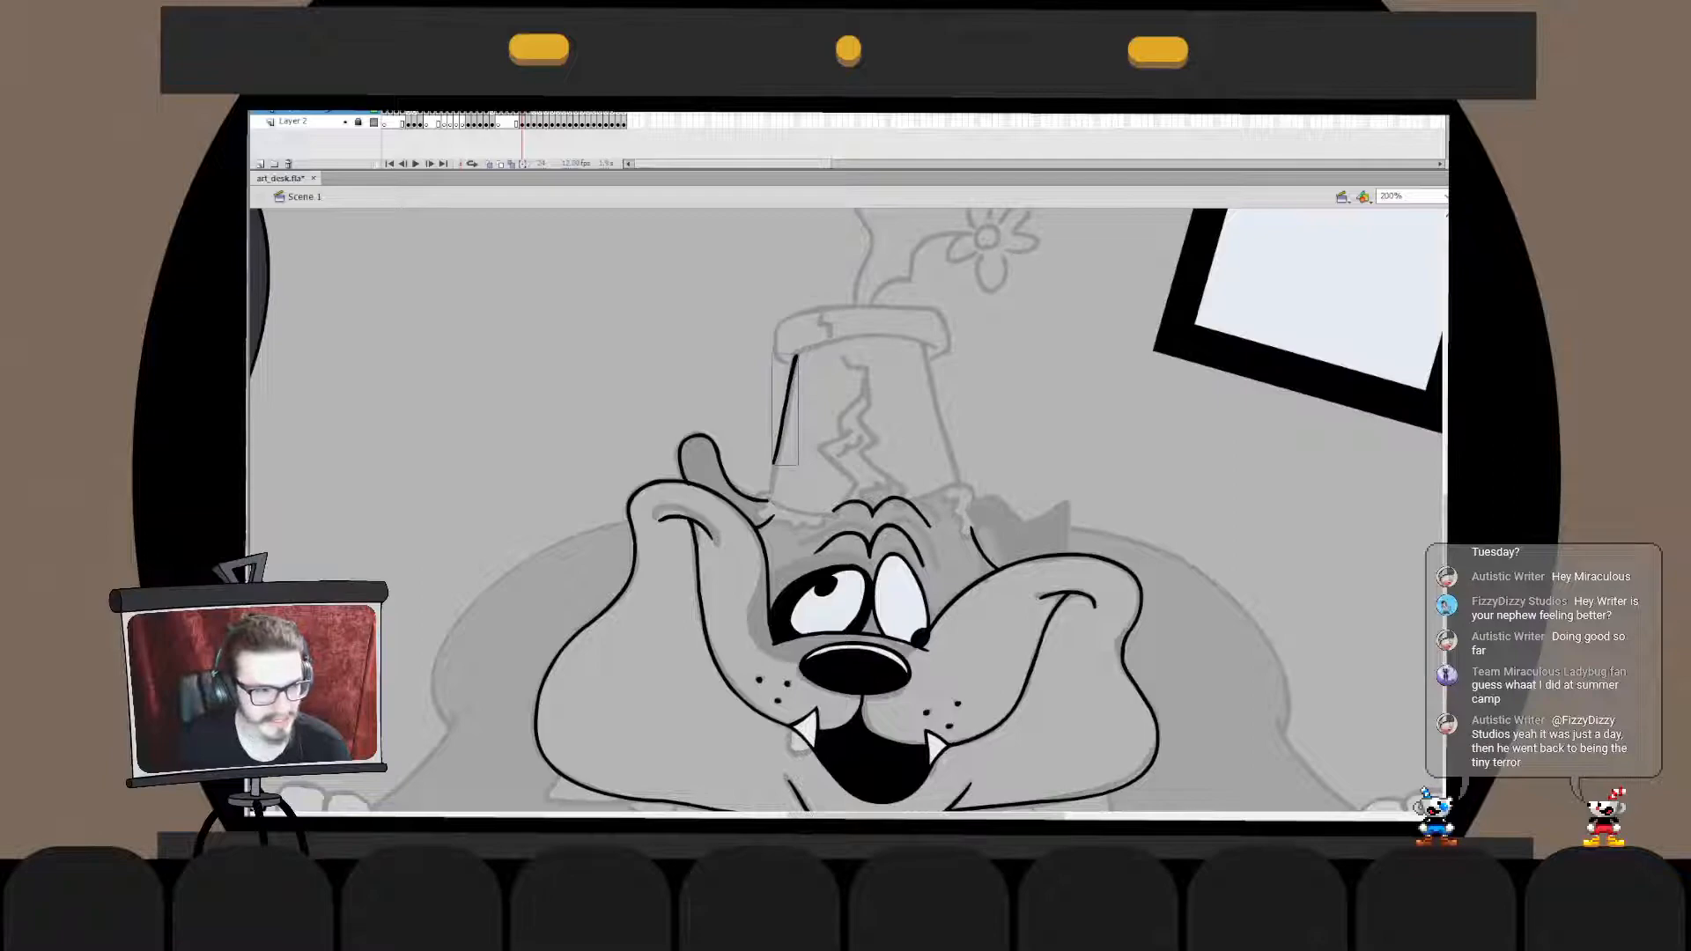
- Stretch the inked left side of the pot down to the dog's head and adjust its lower end inside the drawing object
{"action": "key", "text": "q"}
{"action": "key", "text": "ctrl+z"}
{"action": "key", "text": "ctrl+y"}
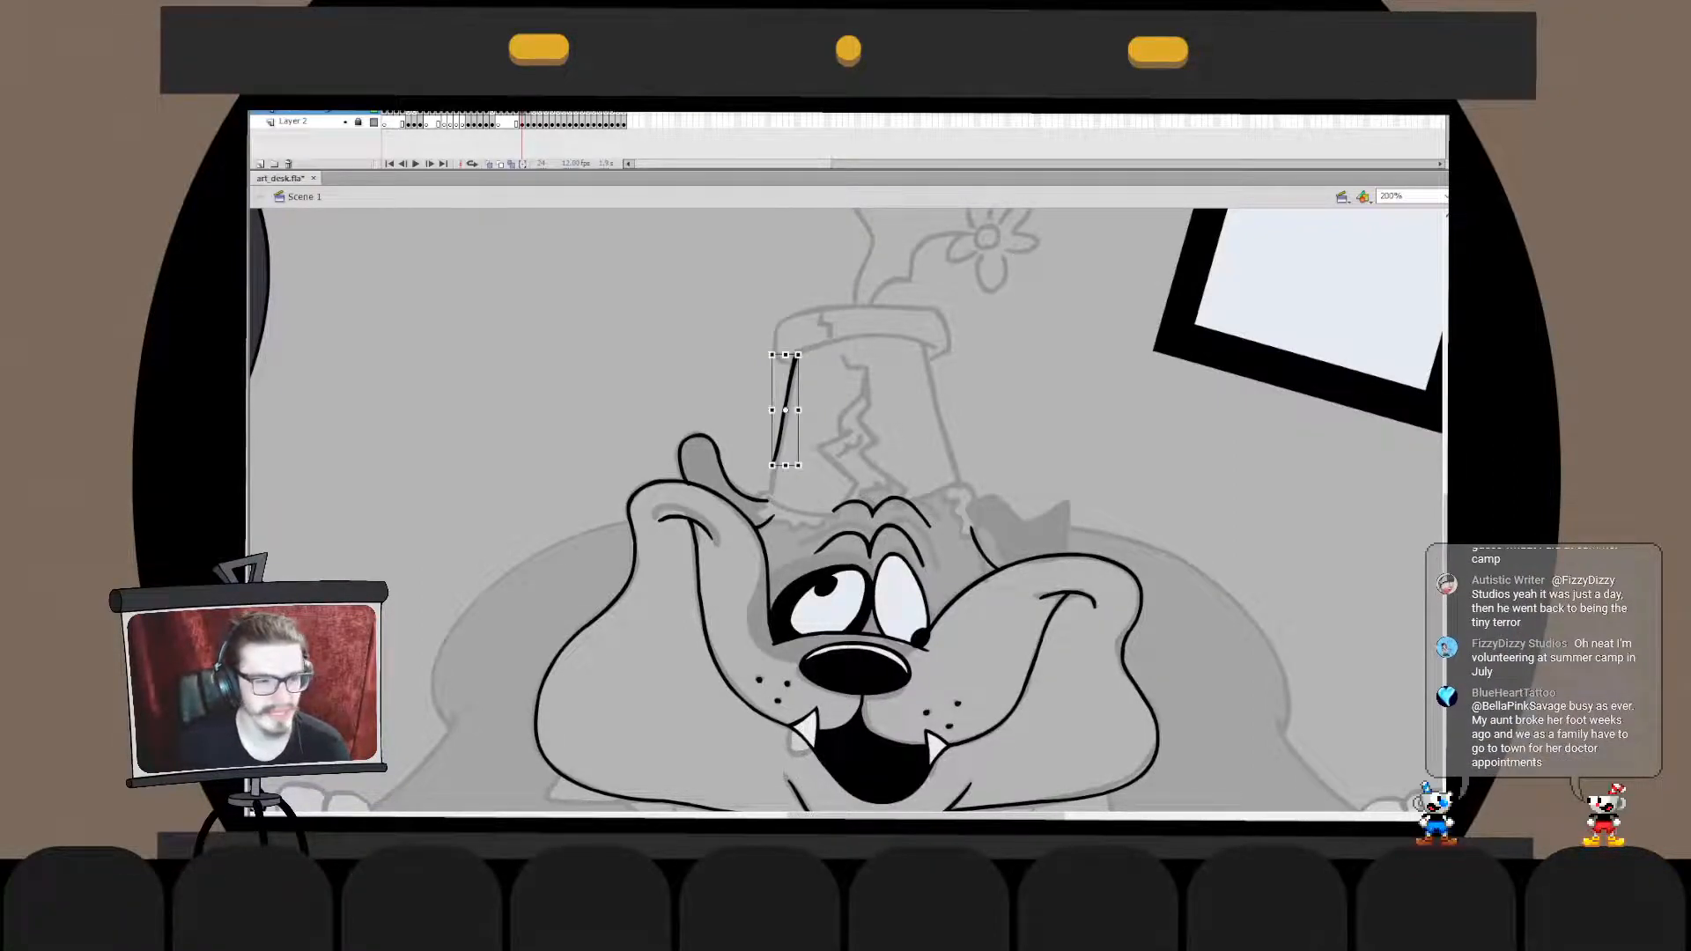
{"action": "left_click_drag", "start_coordinate": [773, 465], "coordinate": [768, 495]}
{"action": "key", "text": "b"}
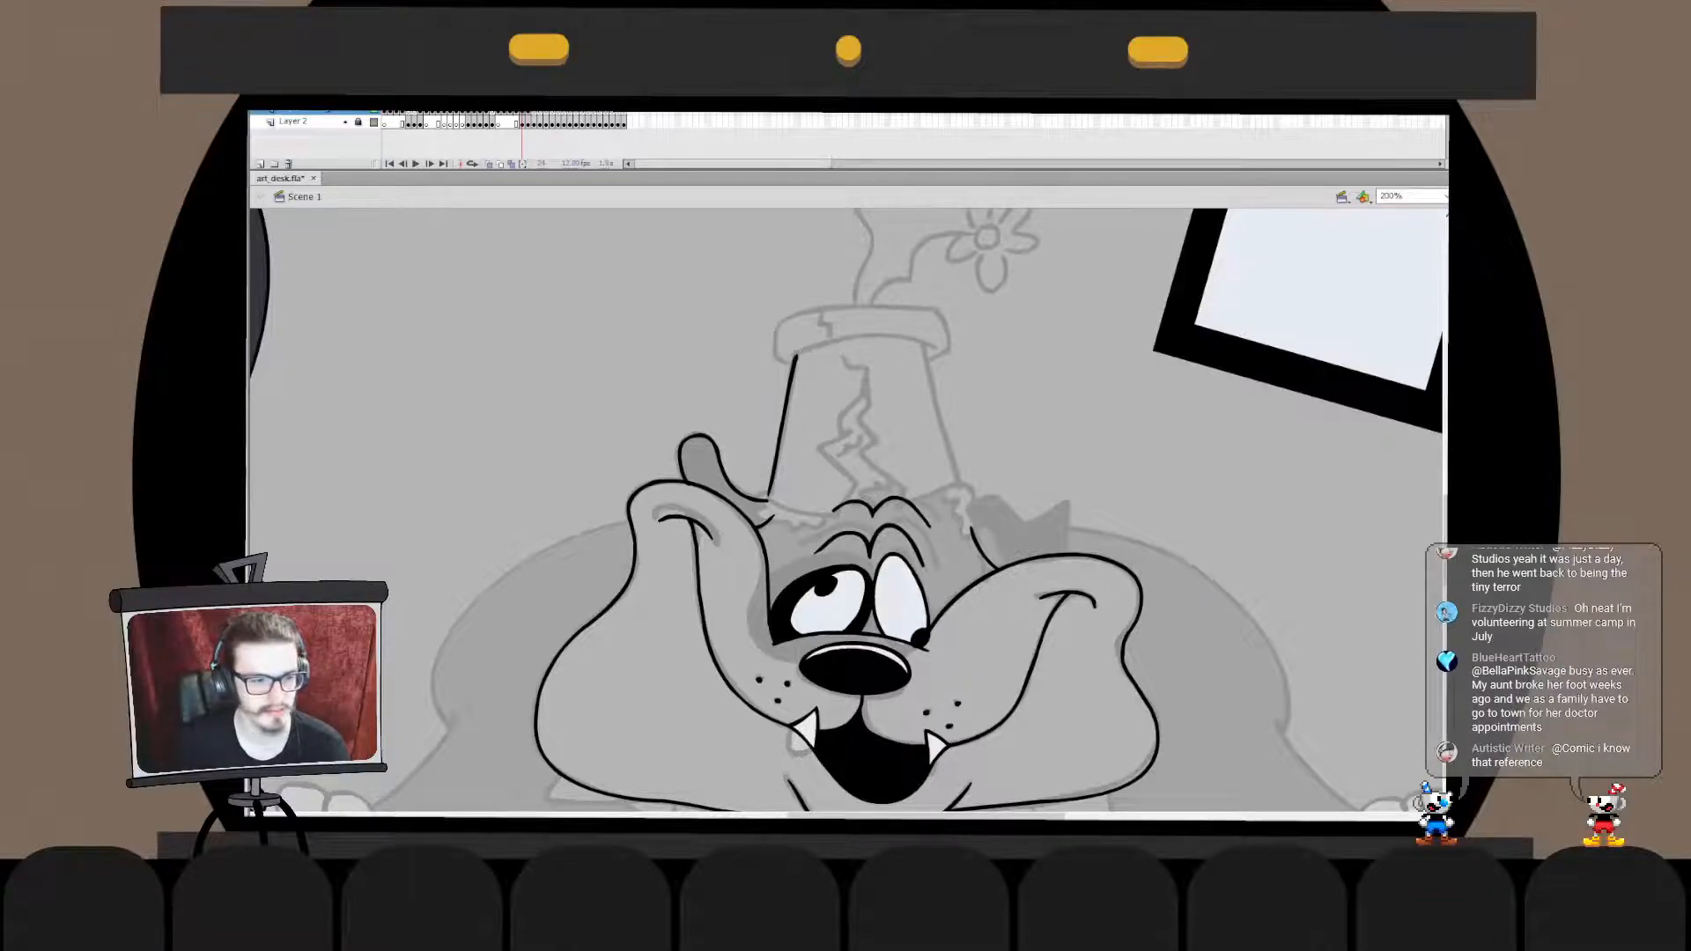
{"action": "double_click", "coordinate": [772, 485]}
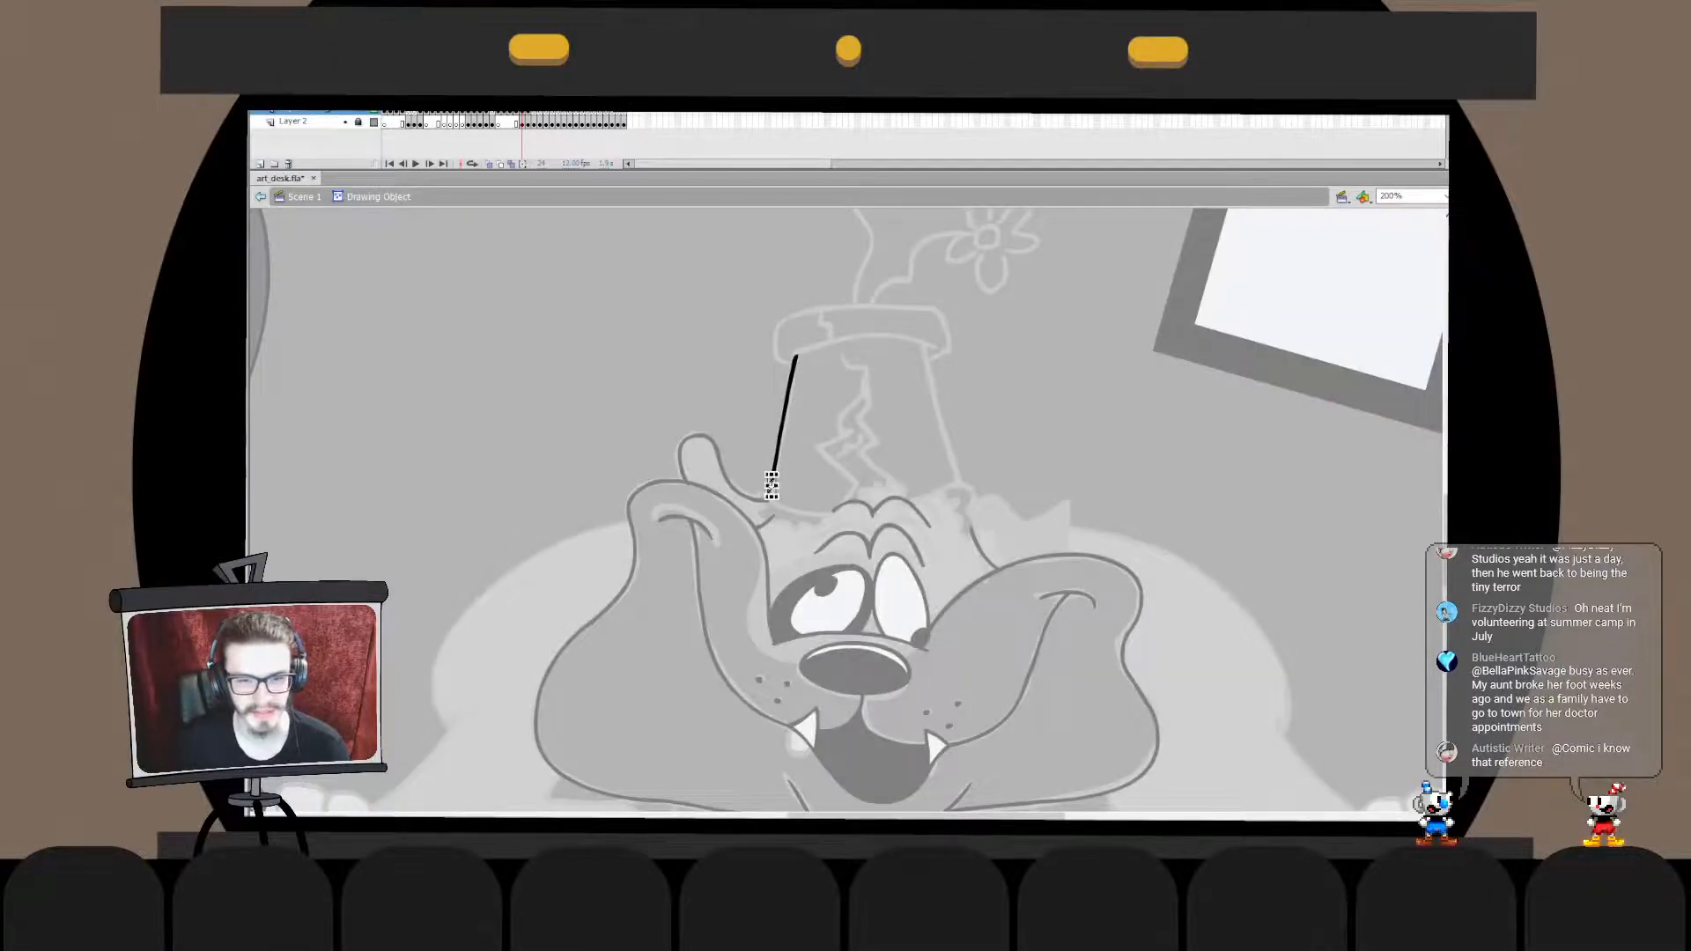
{"action": "key", "text": "ctrl+e"}
{"action": "key", "text": "Escape"}
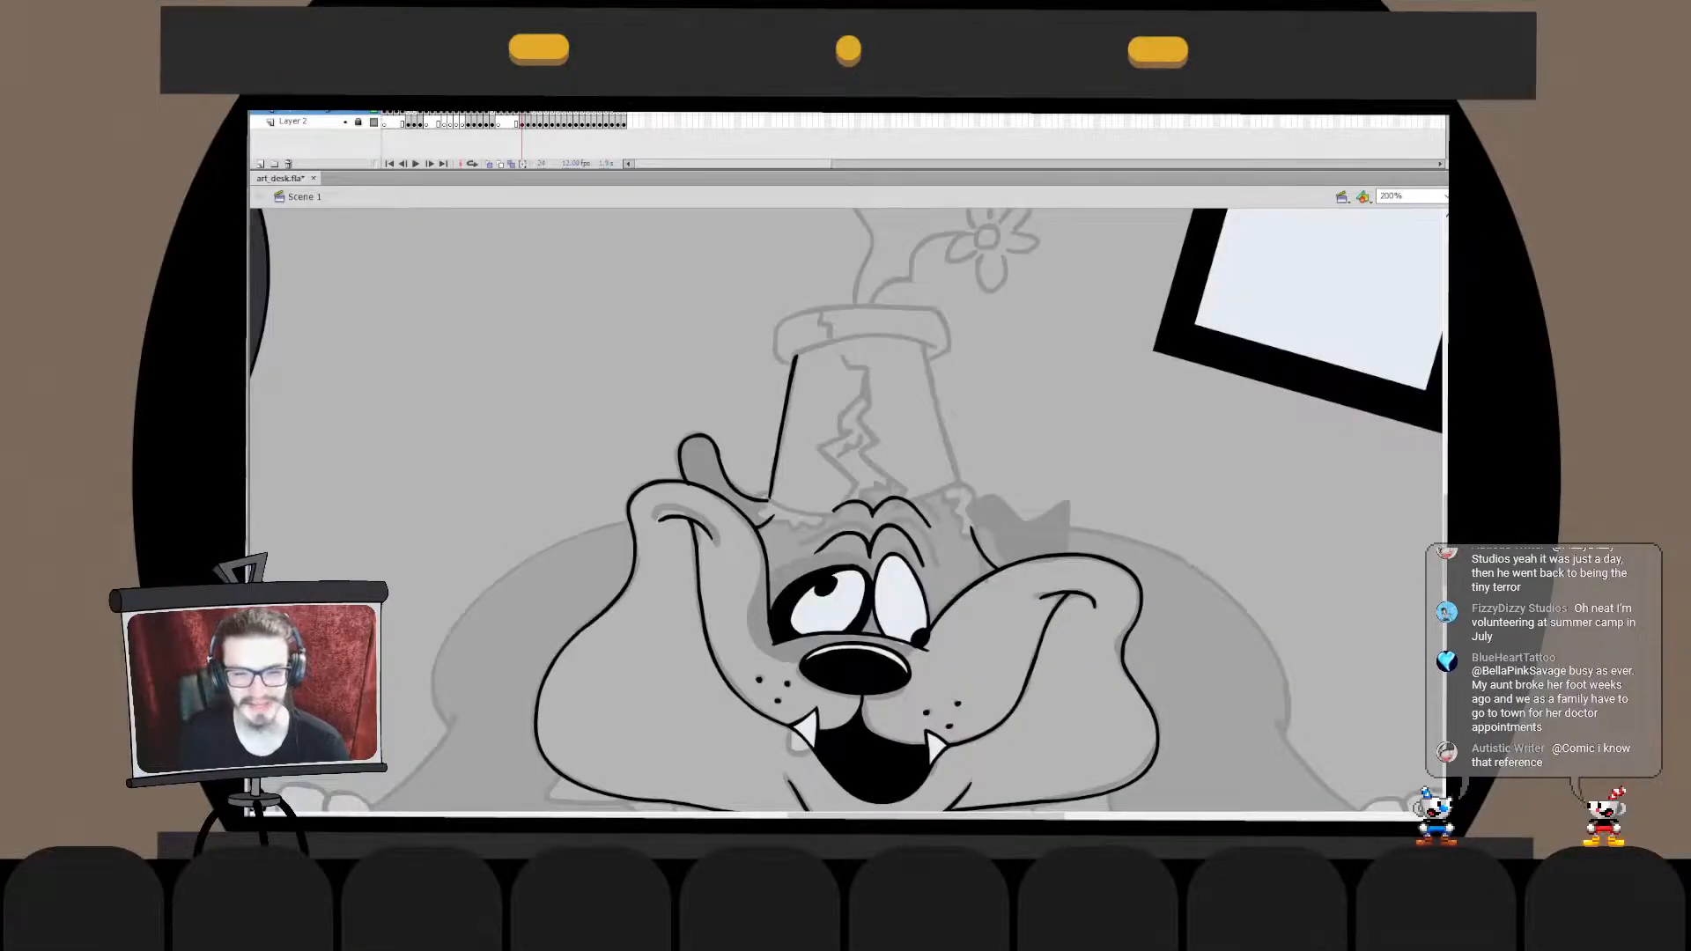
- Try to ink the lower curve of the flower pot's rim over the sketch
{"action": "mouse_move", "coordinate": [927, 346]}
{"action": "left_mouse_down"}
{"action": "mouse_move", "coordinate": [789, 358]}
{"action": "mouse_move", "coordinate": [848, 338]}
{"action": "mouse_move", "coordinate": [795, 356]}
{"action": "left_mouse_up"}
{"action": "key", "text": "ctrl+z"}
{"action": "key", "text": "ctrl+z"}
{"action": "key", "text": "ctrl+z"}
{"action": "key", "text": "ctrl+z"}
{"action": "left_click_drag", "start_coordinate": [936, 344], "coordinate": [800, 359]}
{"action": "key", "text": "ctrl+z"}
{"action": "key", "text": "ctrl+z"}
{"action": "mouse_move", "coordinate": [932, 345]}
{"action": "left_mouse_down"}
{"action": "mouse_move", "coordinate": [792, 358]}
{"action": "mouse_move", "coordinate": [787, 344]}
{"action": "left_mouse_up"}
{"action": "key", "text": "ctrl+z"}
{"action": "key", "text": "ctrl+z"}
{"action": "key", "text": "ctrl+z"}
{"action": "mouse_move", "coordinate": [936, 347]}
{"action": "left_mouse_down"}
{"action": "mouse_move", "coordinate": [793, 358]}
{"action": "mouse_move", "coordinate": [878, 331]}
{"action": "mouse_move", "coordinate": [772, 369]}
{"action": "left_mouse_up"}
{"action": "key", "text": "ctrl+z"}
{"action": "key", "text": "ctrl+z"}
{"action": "key", "text": "ctrl+z"}
{"action": "key", "text": "ctrl+z"}
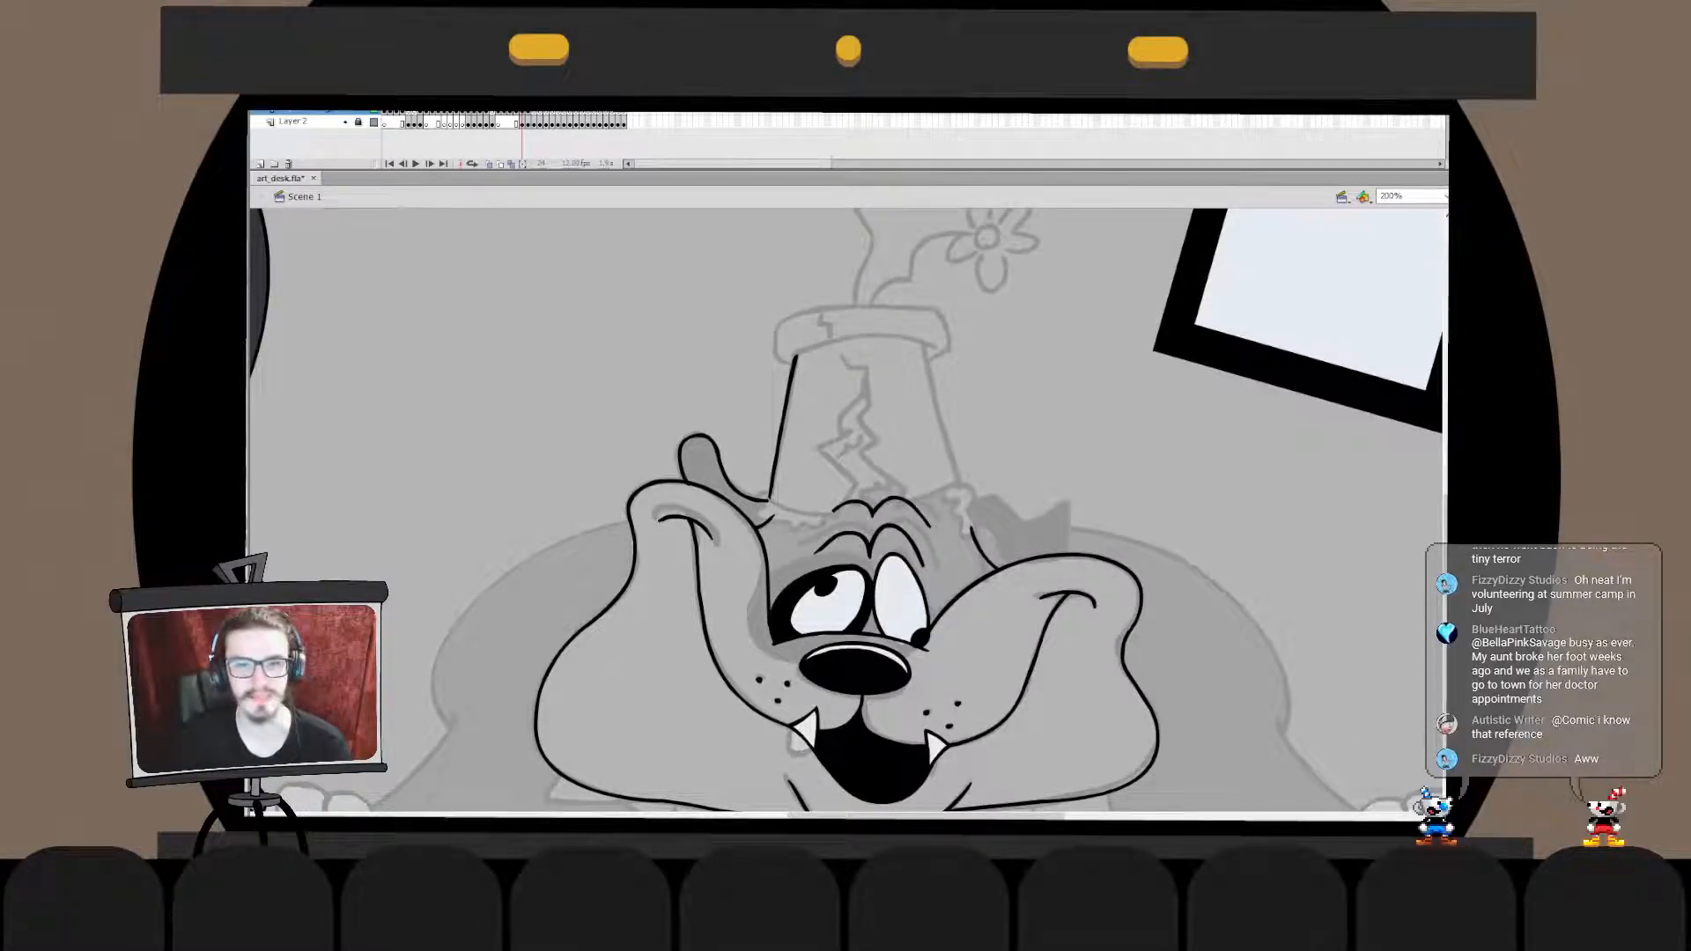
- Ink a flat, partly open ellipse around the base of the flower pot's rim, redoing the stroke as needed
{"action": "left_click_drag", "start_coordinate": [947, 354], "coordinate": [791, 358]}
{"action": "key", "text": "ctrl+z"}
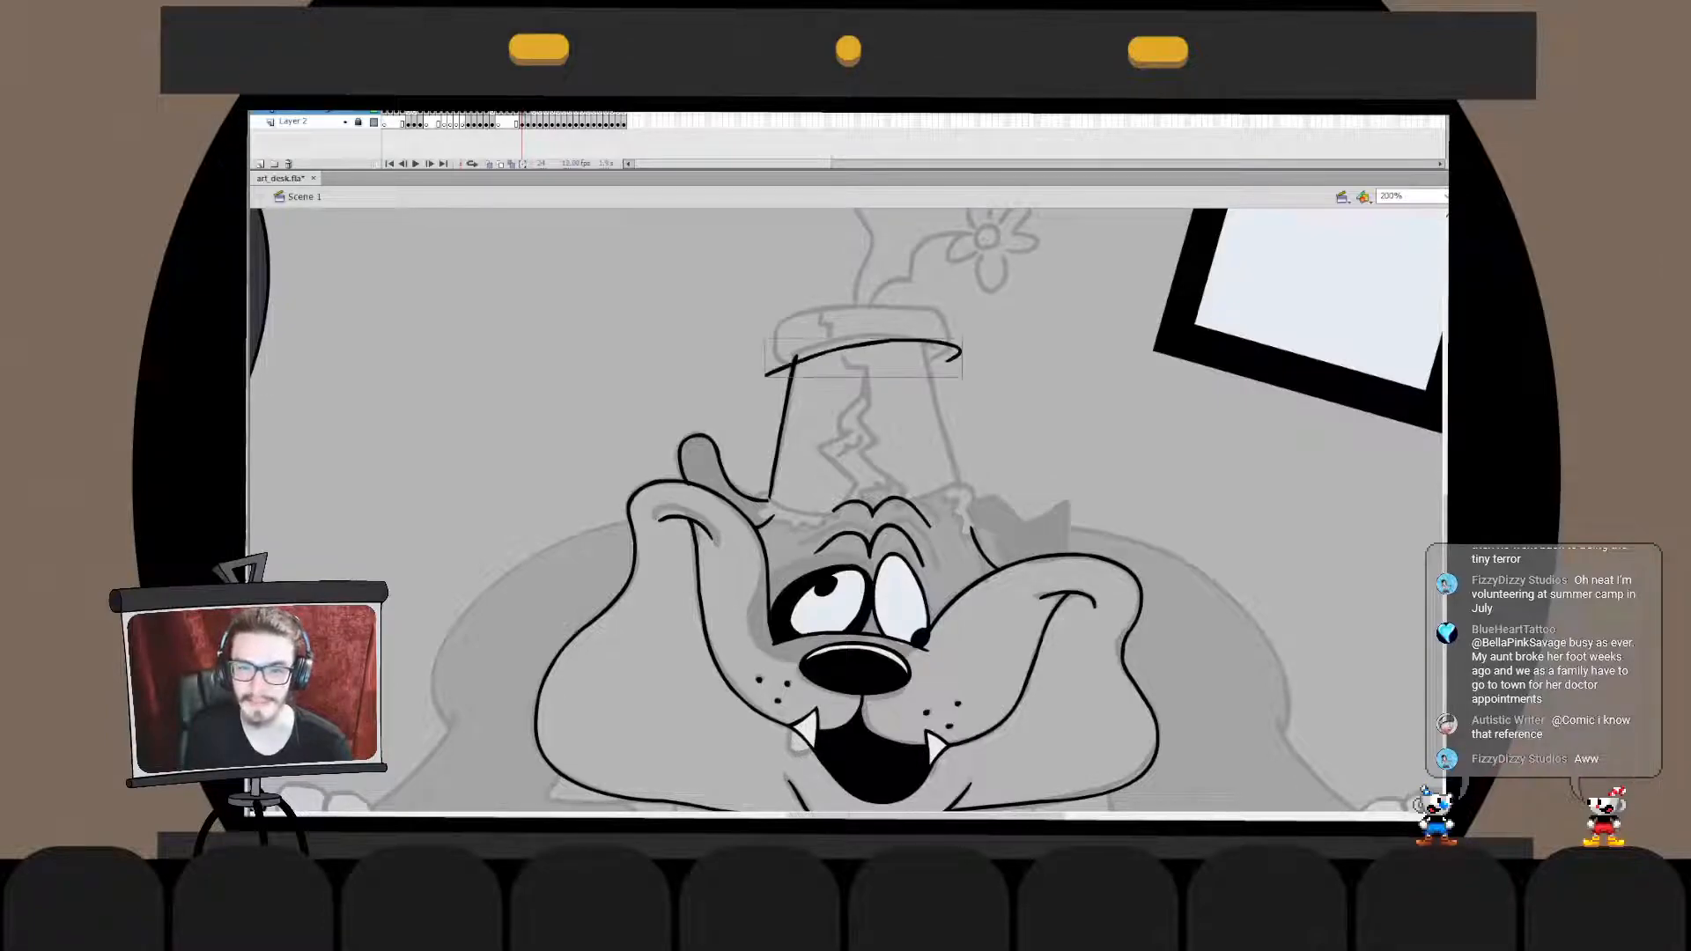
{"action": "mouse_move", "coordinate": [947, 343]}
{"action": "left_mouse_down"}
{"action": "mouse_move", "coordinate": [773, 357]}
{"action": "mouse_move", "coordinate": [850, 377]}
{"action": "left_mouse_up"}
{"action": "key", "text": "ctrl+z"}
{"action": "key", "text": "ctrl+z"}
{"action": "key", "text": "ctrl+z"}
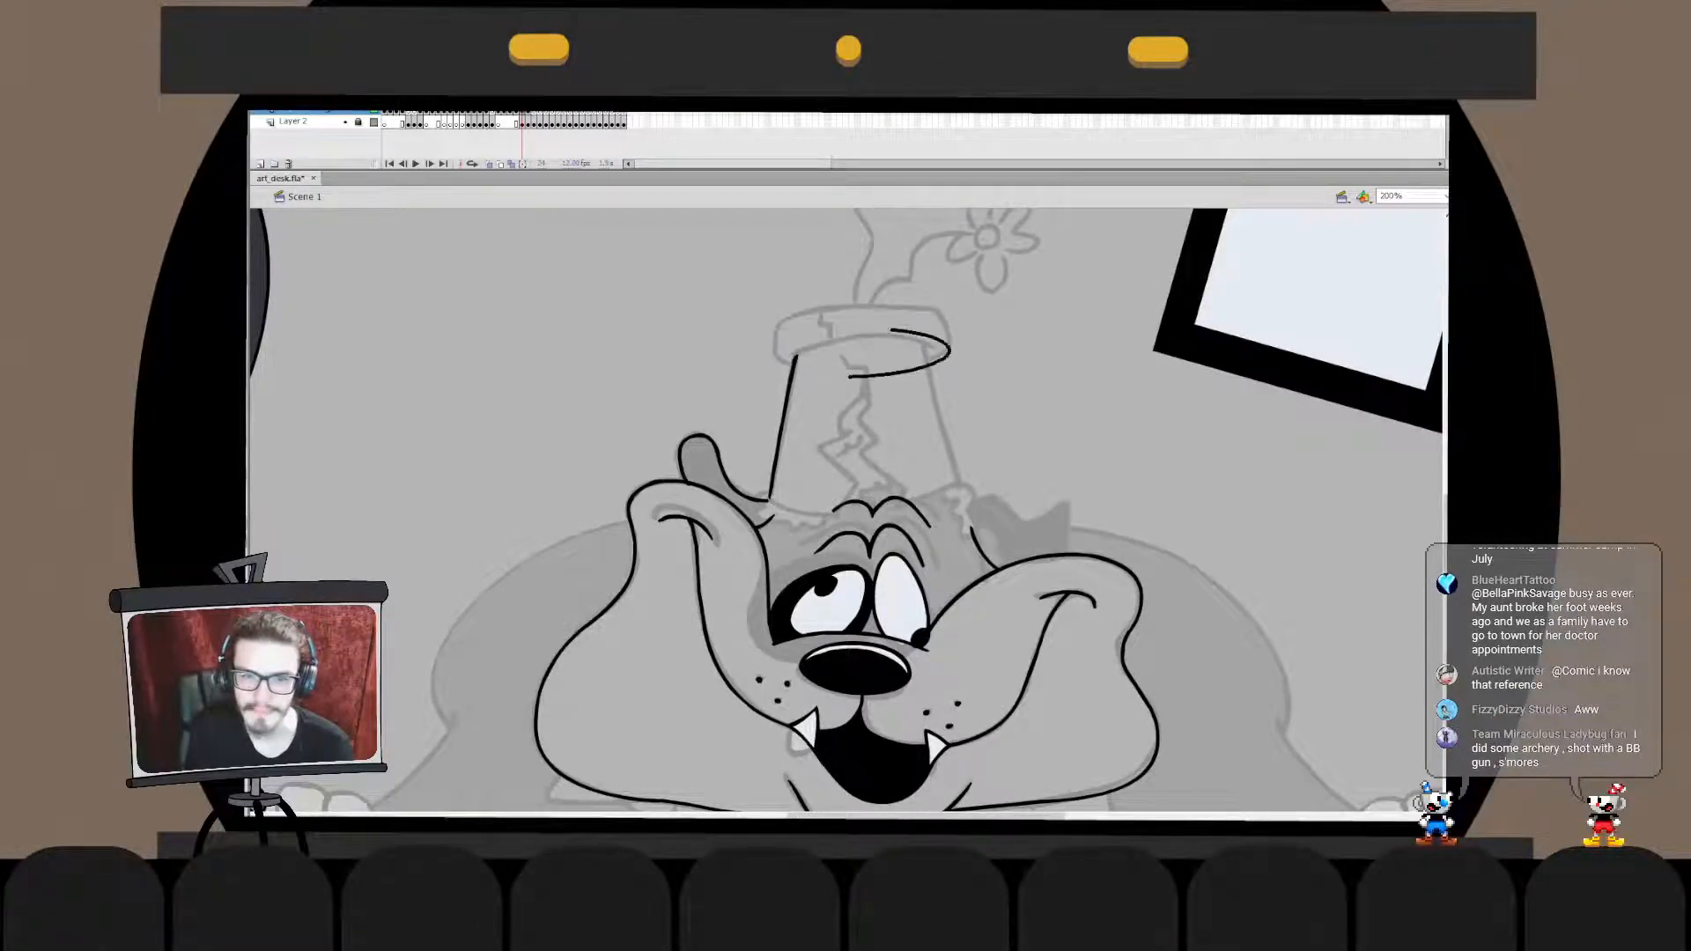
- Widen the rim ellipse to the sketched rim's left edge and nudge it slightly upward
{"action": "key", "text": "q"}
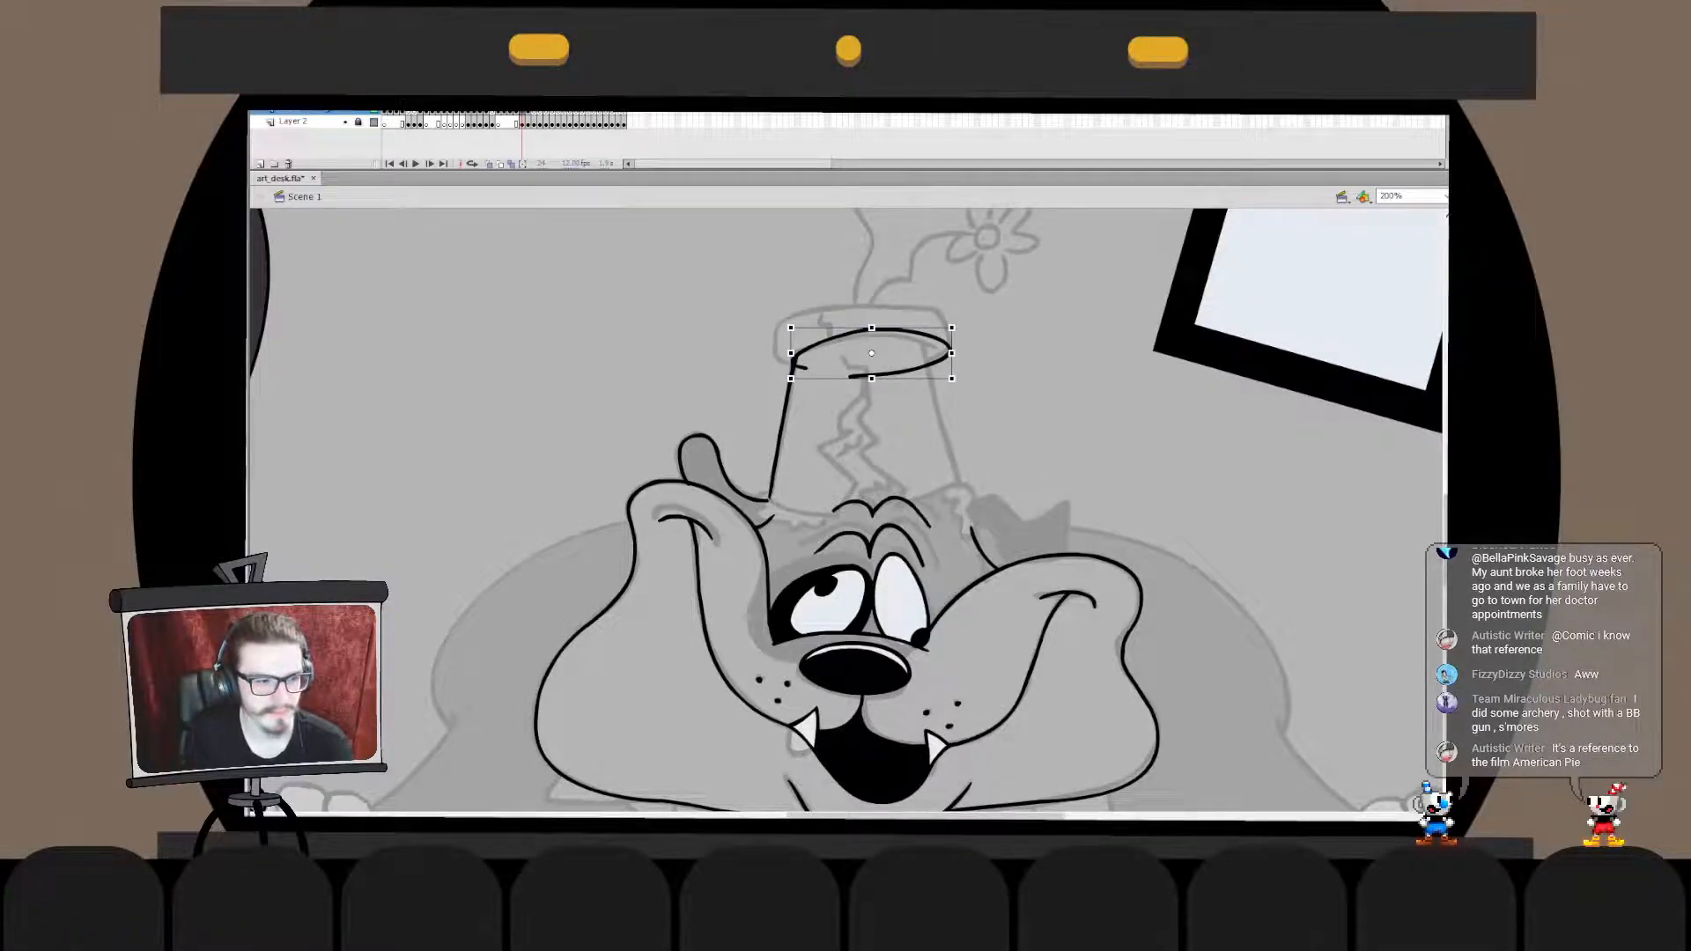
{"action": "left_click_drag", "start_coordinate": [791, 354], "coordinate": [778, 353]}
{"action": "key", "text": "Up"}
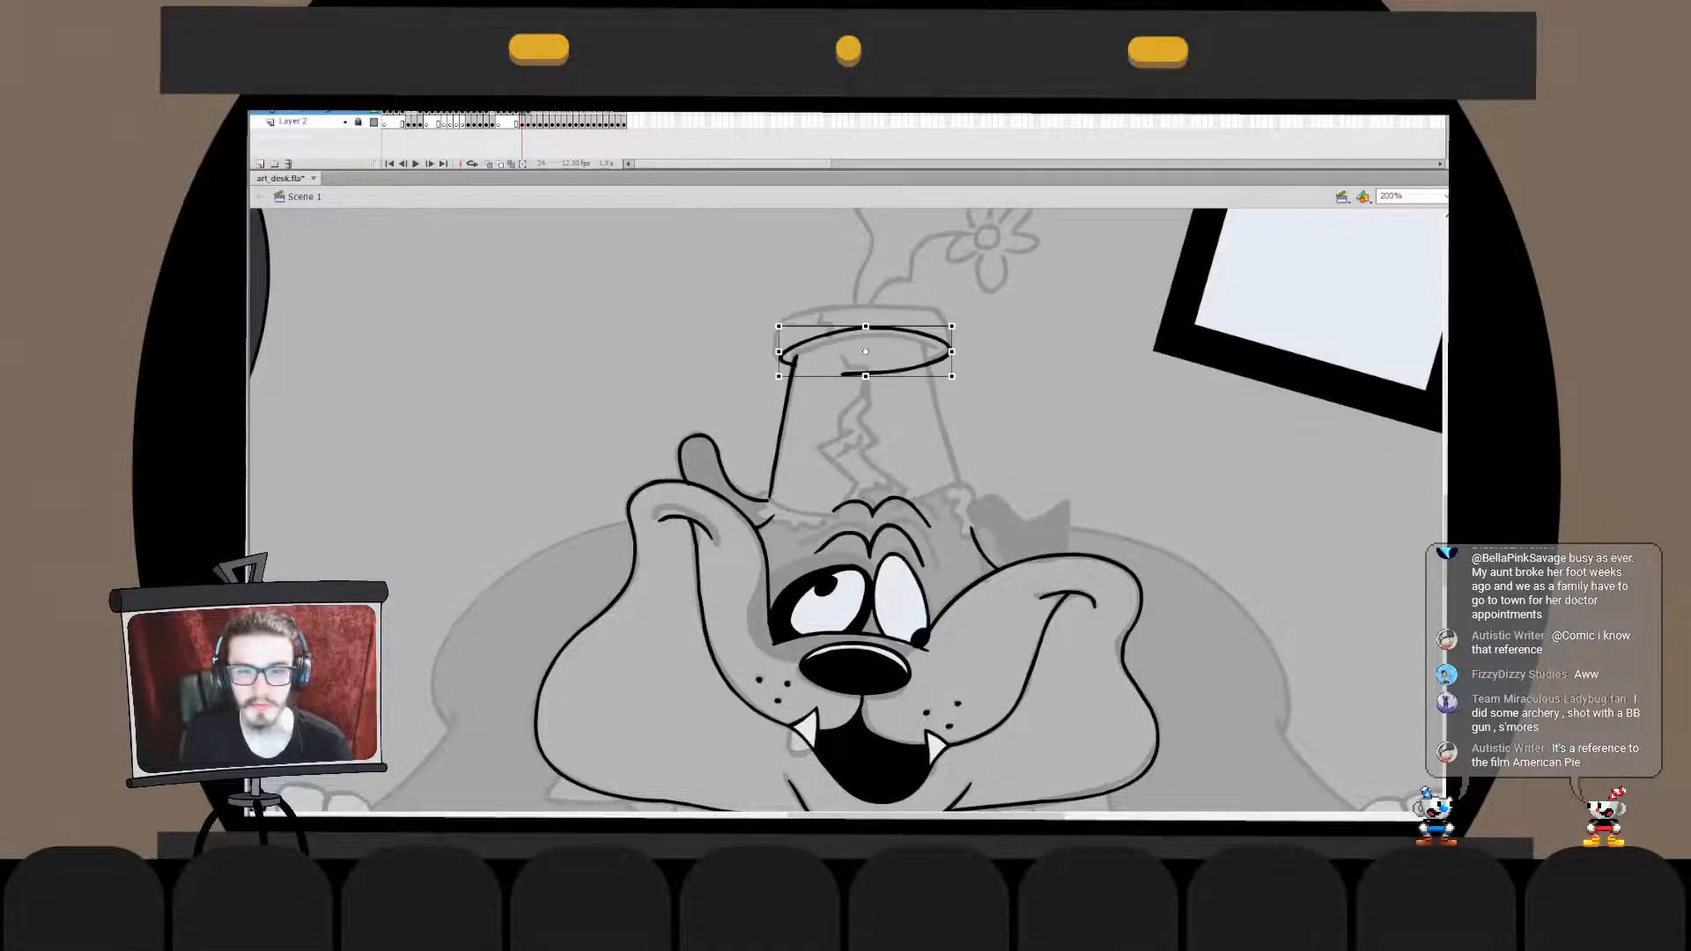
{"action": "key", "text": "Escape"}
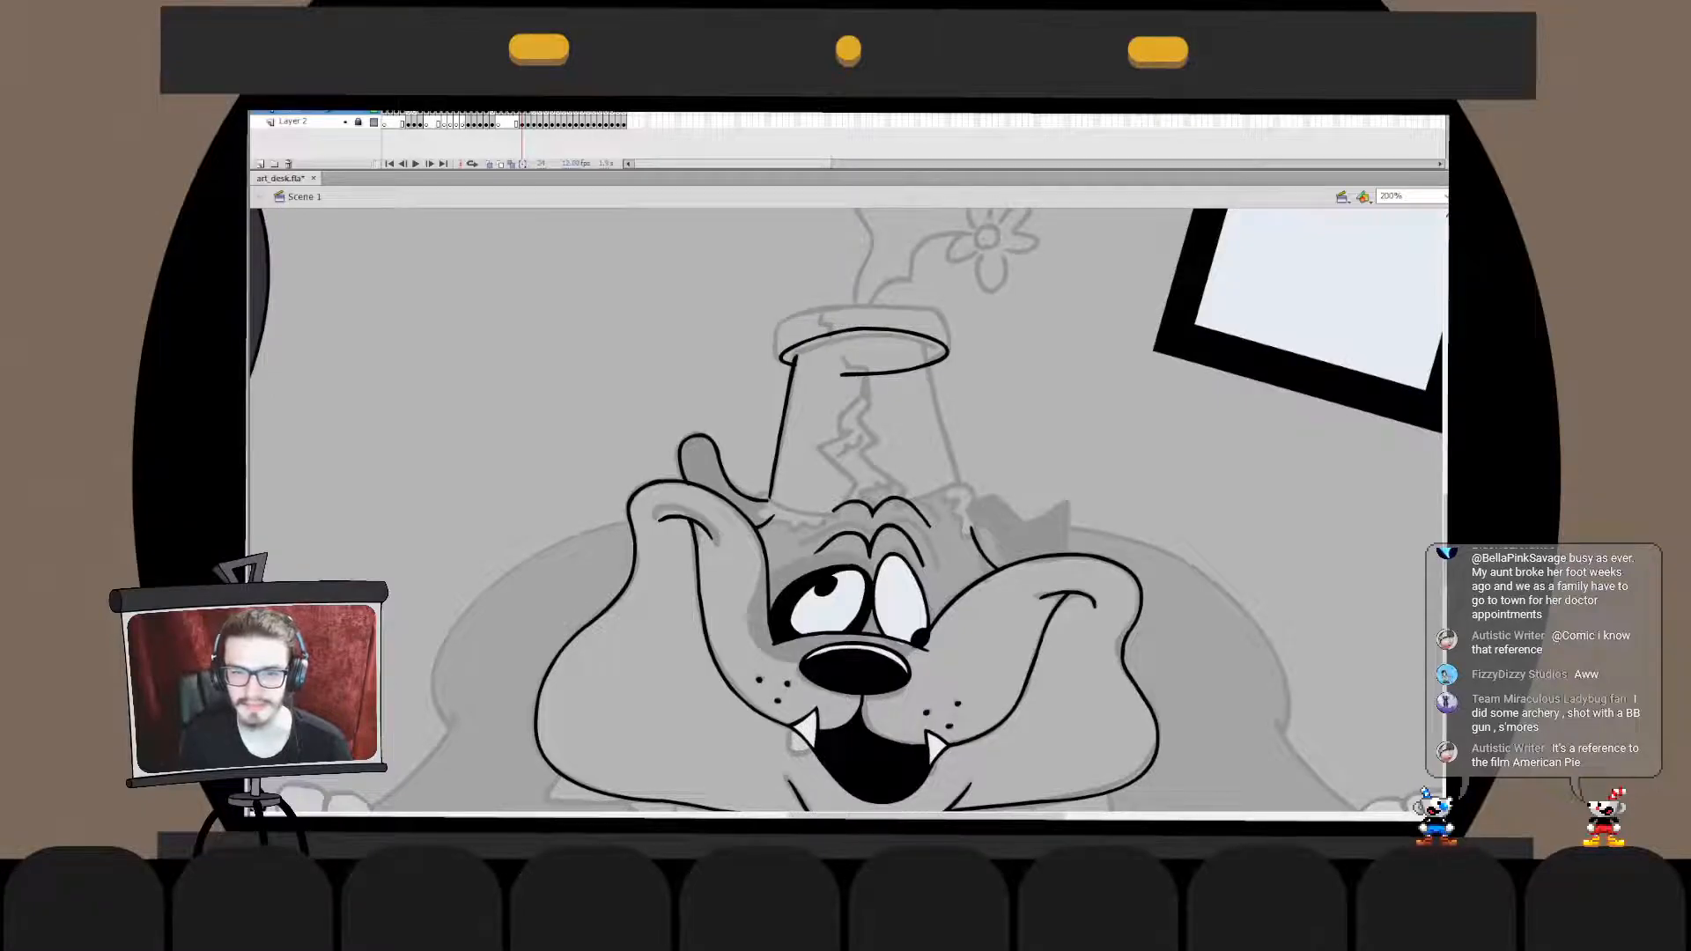
- Refine the upper curve of the flower pot's rim ellipse inside its drawing object
{"action": "double_click", "coordinate": [865, 330]}
{"action": "left_click", "coordinate": [865, 329]}
{"action": "key", "text": "Escape"}
{"action": "key", "text": "a"}
{"action": "key", "text": "v"}
{"action": "left_click", "coordinate": [865, 330]}
{"action": "key", "text": "Escape"}
{"action": "left_click", "coordinate": [865, 330]}
{"action": "key", "text": "Escape"}
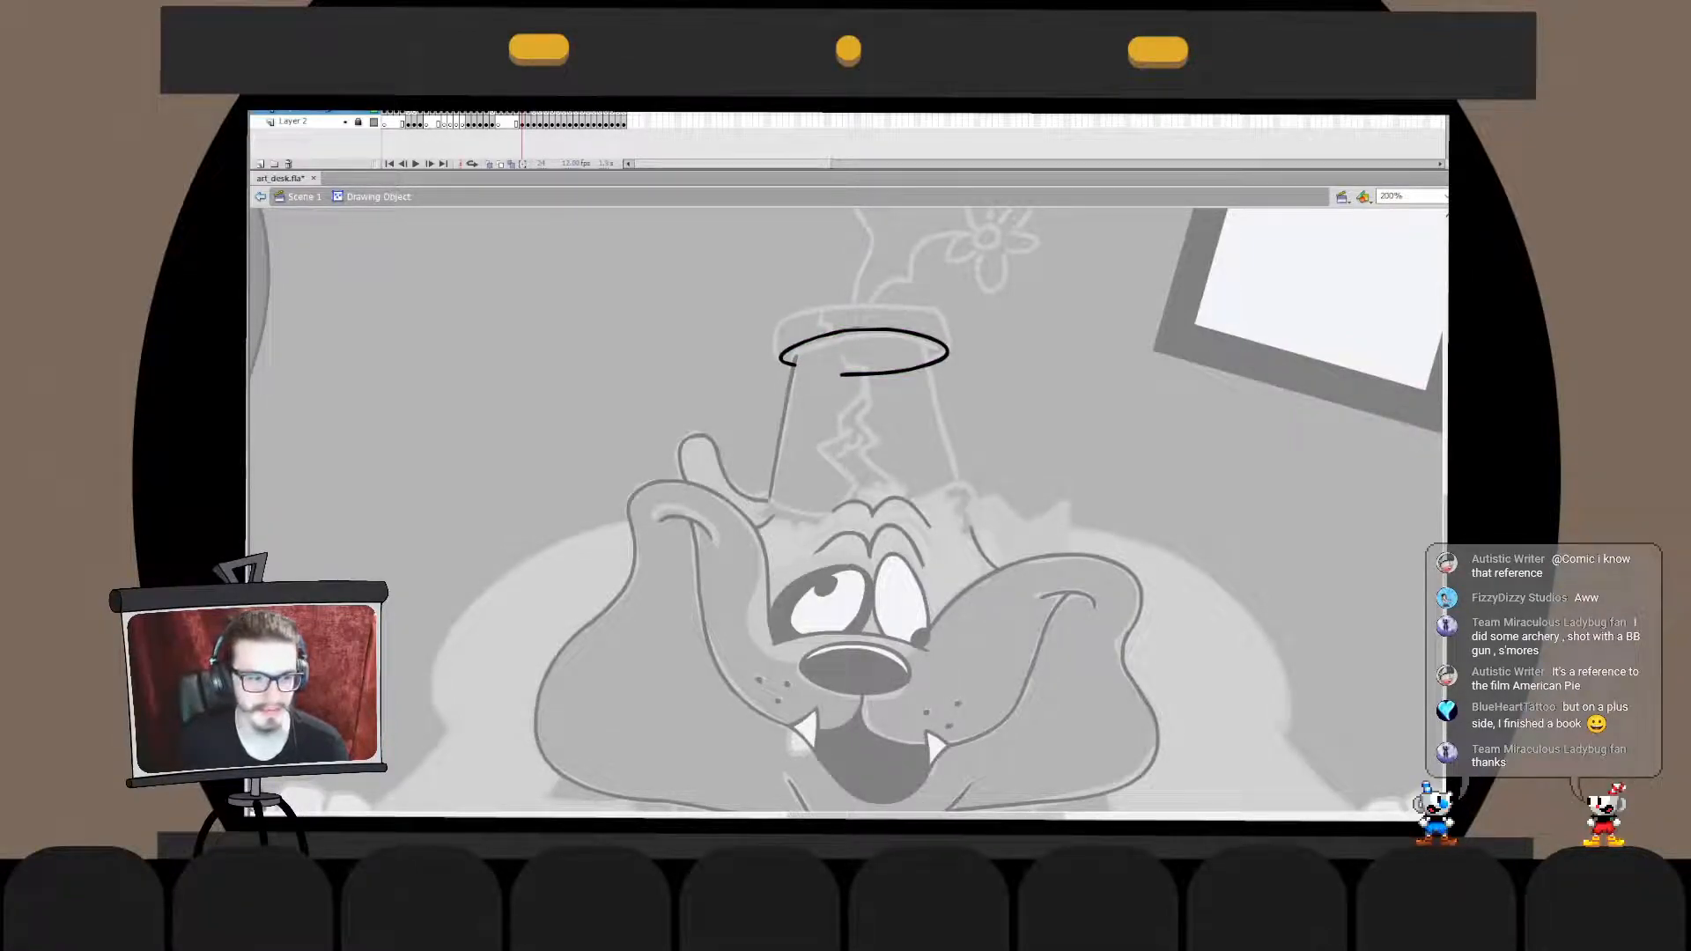
{"action": "left_click", "coordinate": [864, 329]}
{"action": "key", "text": "Escape"}
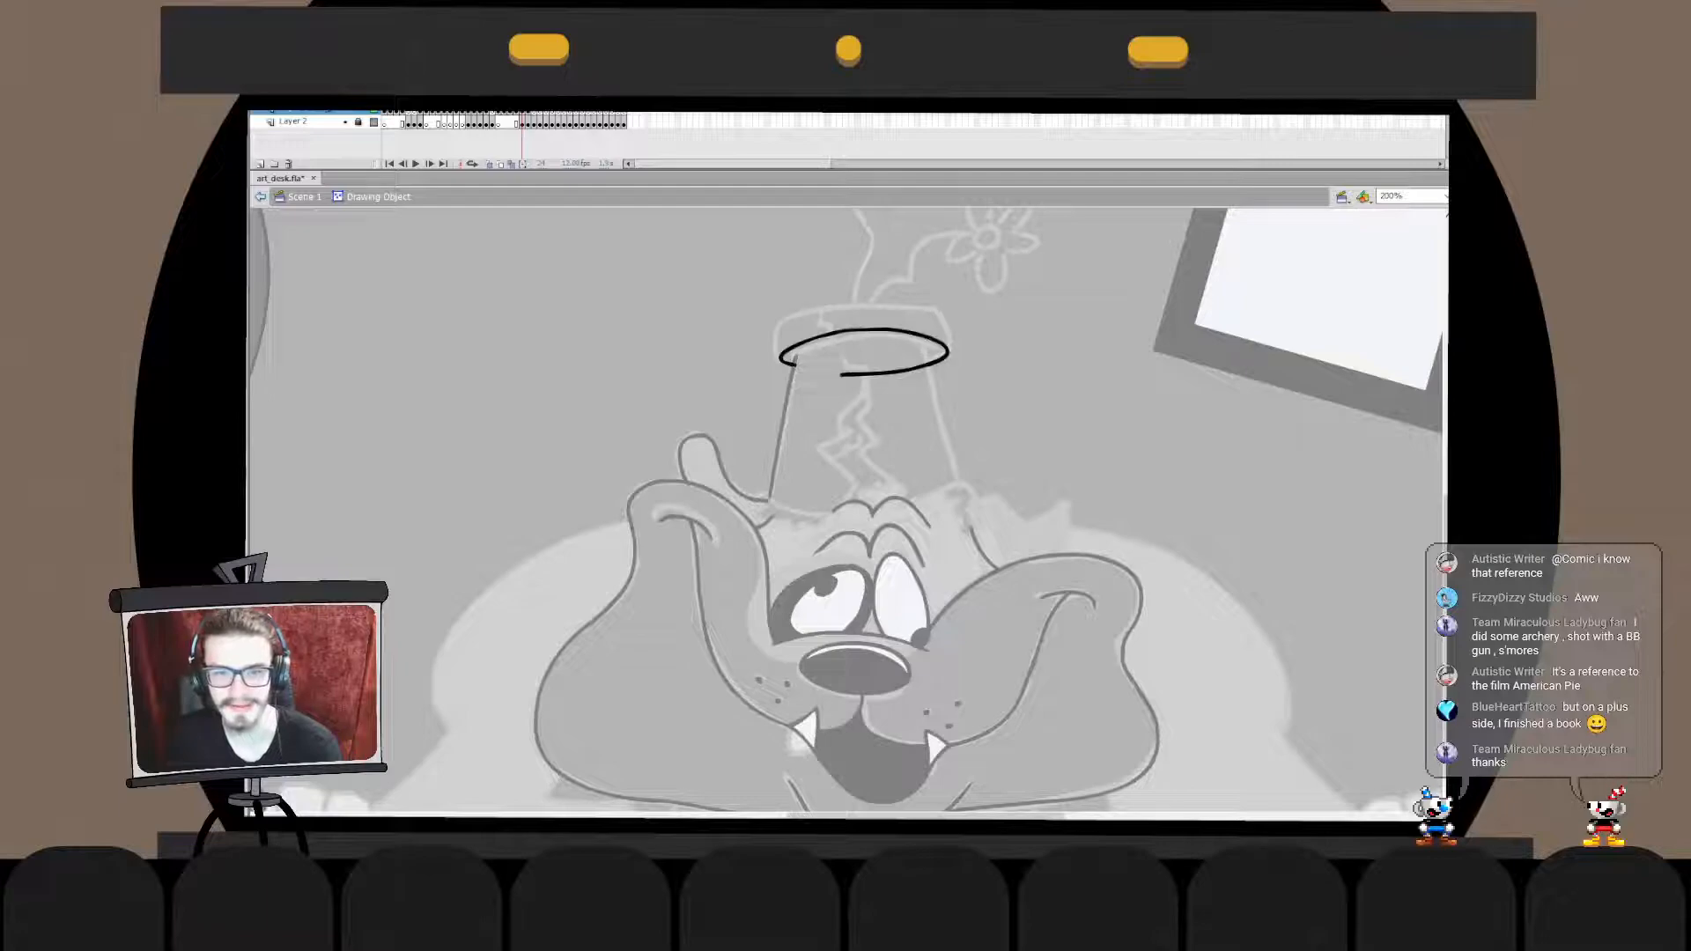
{"action": "left_click", "coordinate": [865, 330]}
{"action": "key", "text": "Escape"}
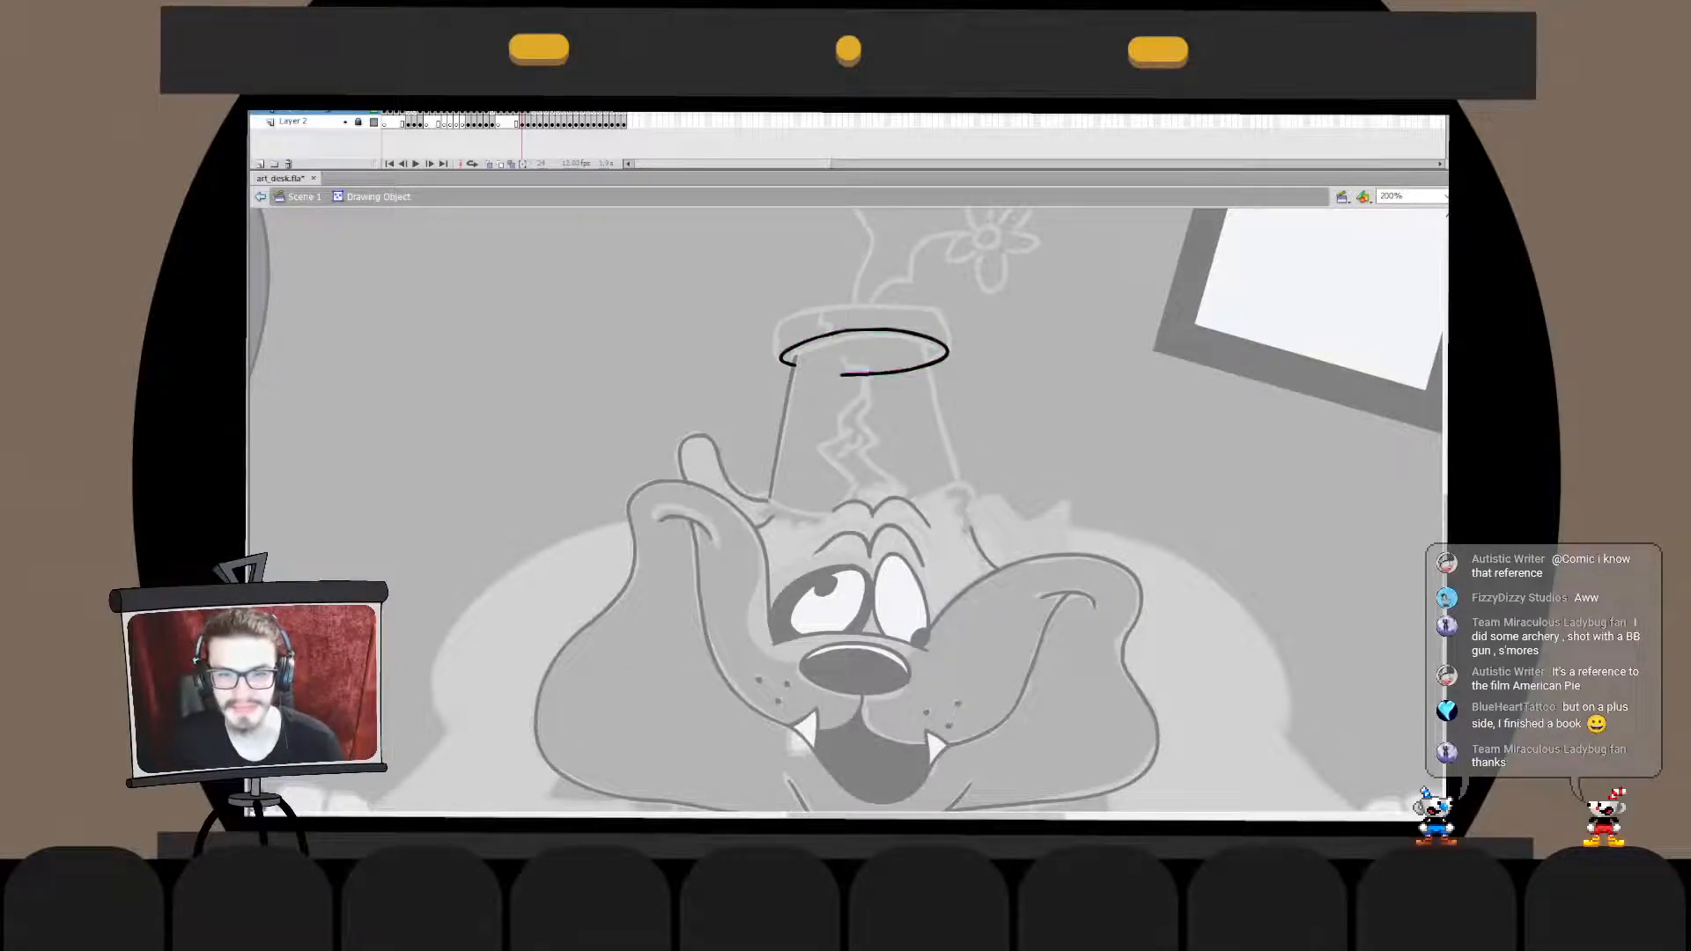
{"action": "left_click_drag", "start_coordinate": [867, 329], "coordinate": [914, 326]}
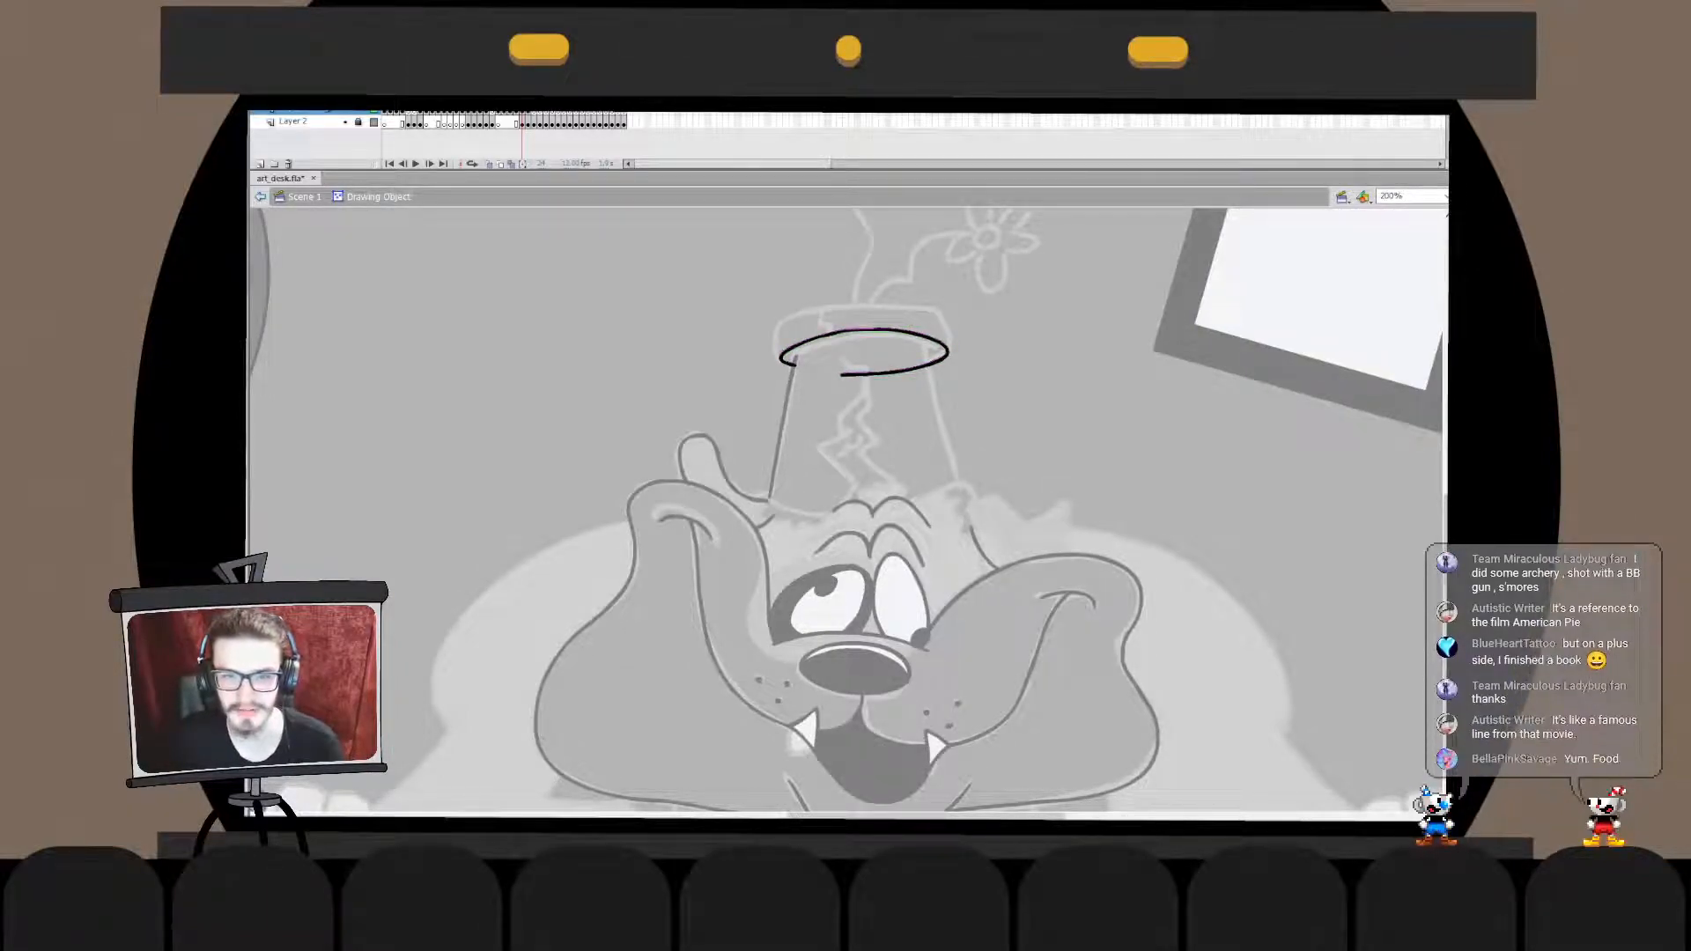
{"action": "left_click", "coordinate": [872, 329]}
{"action": "key", "text": "Escape"}
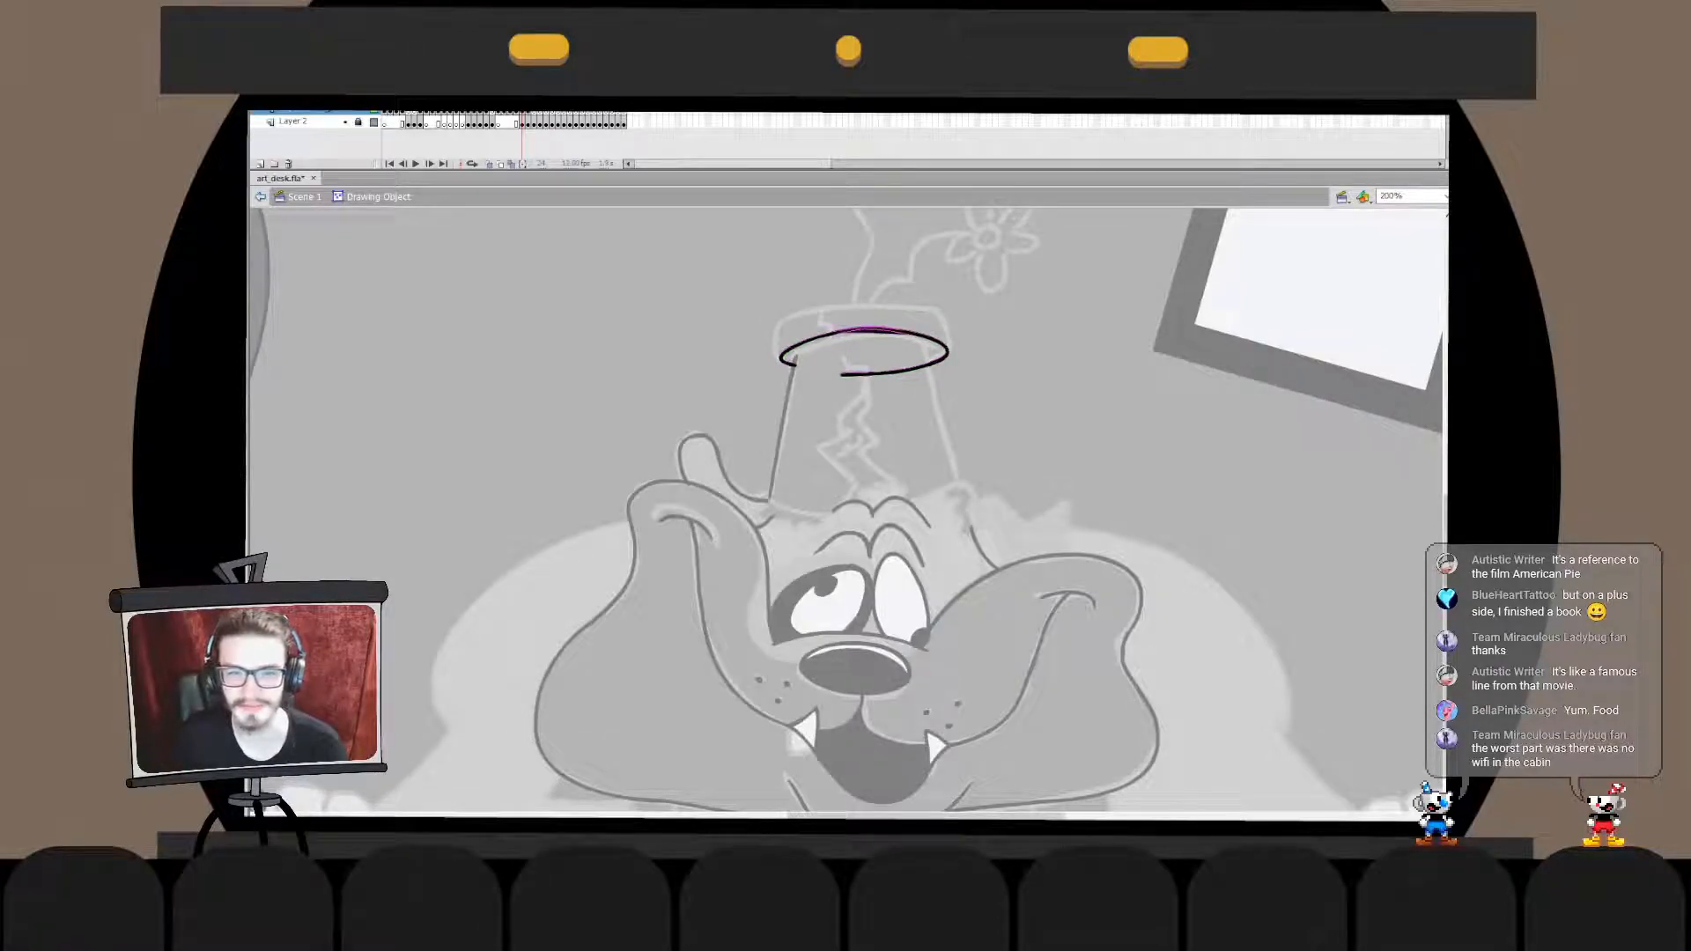
{"action": "key", "text": "ctrl+e"}
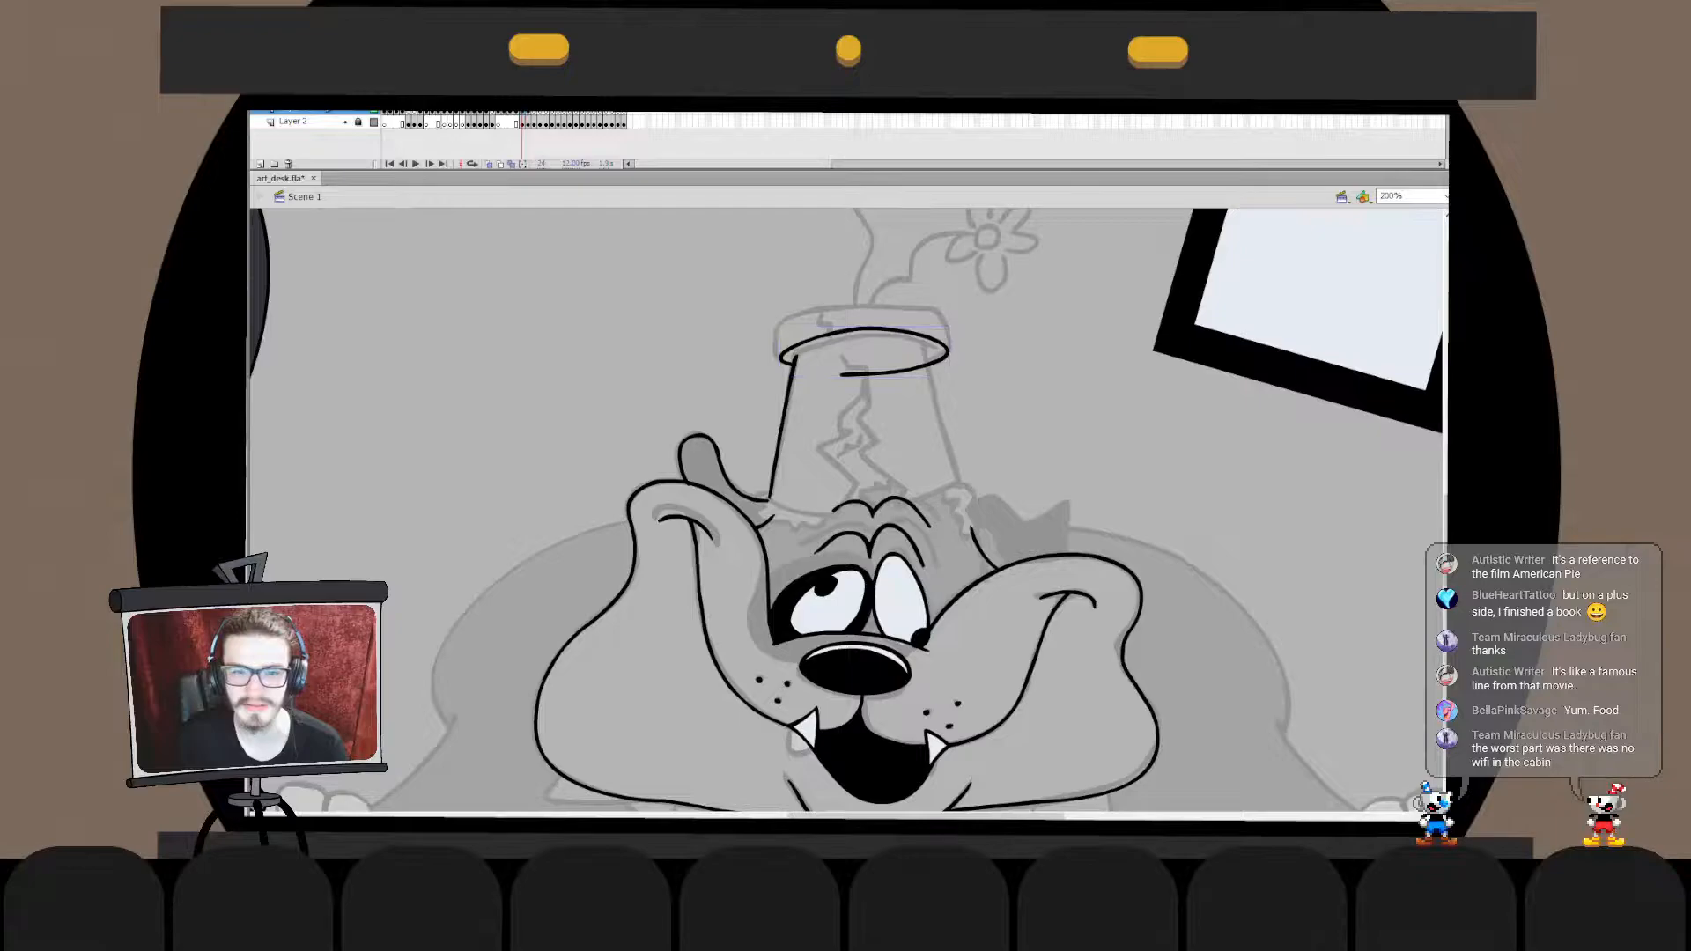
- Select the right half of the rim ellipse inside its drawing object and rotate it slightly to fit the sketch
{"action": "double_click", "coordinate": [941, 342]}
{"action": "left_click_drag", "start_coordinate": [972, 305], "coordinate": [856, 411]}
{"action": "key", "text": "q"}
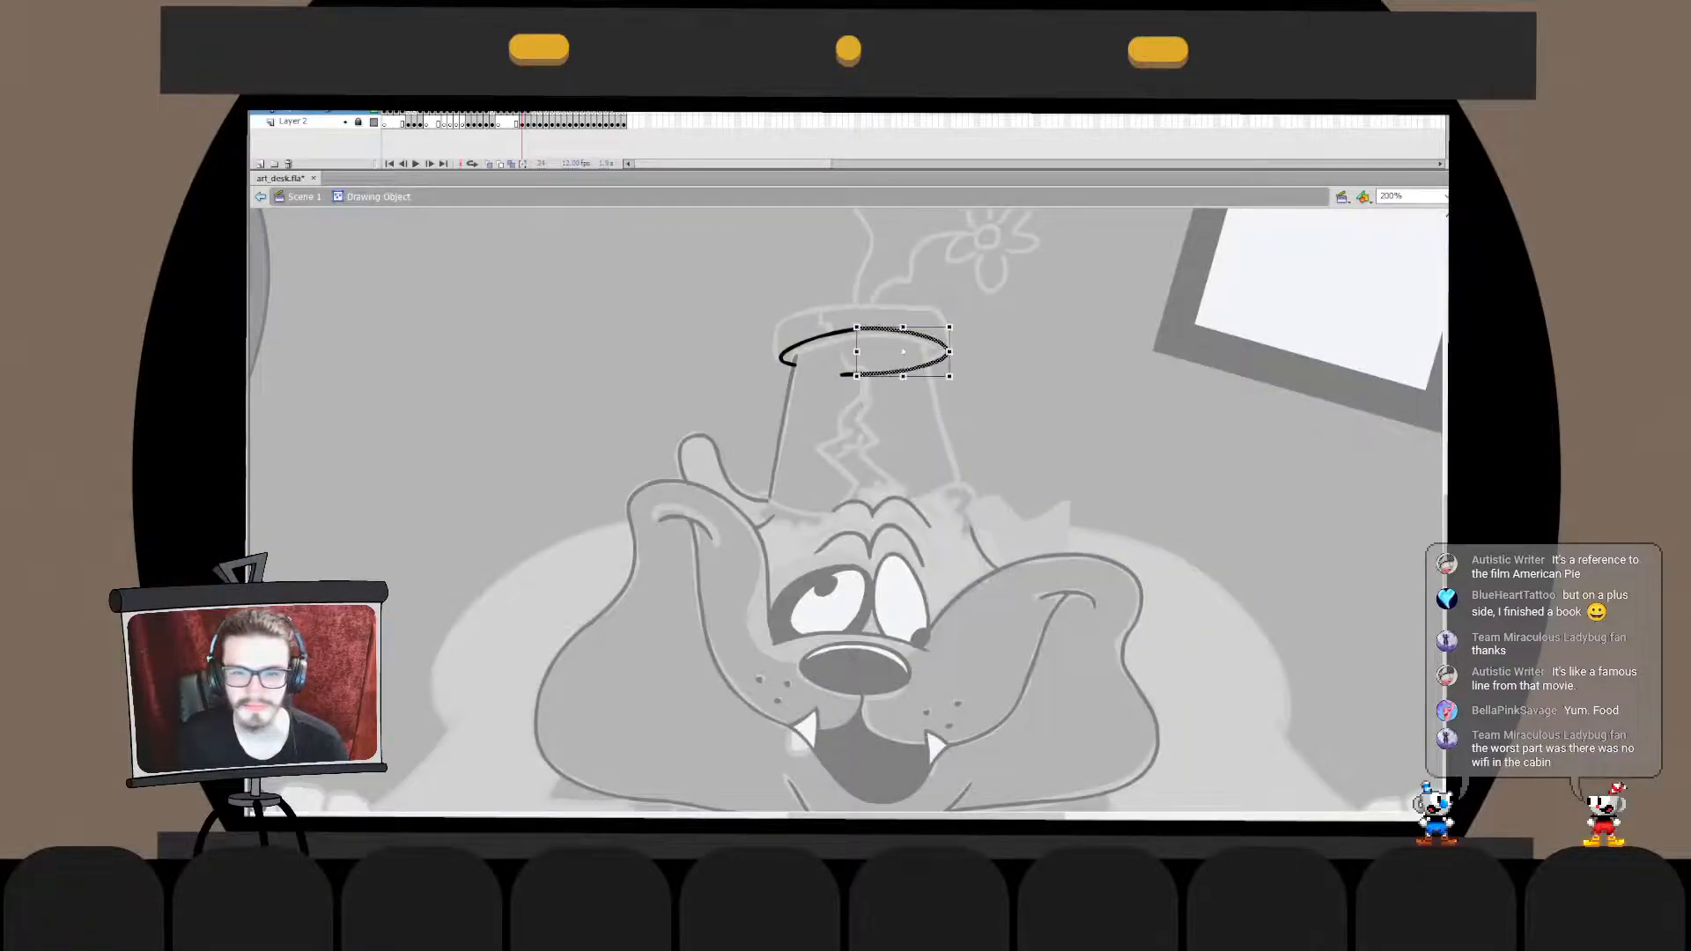
{"action": "left_click_drag", "start_coordinate": [955, 321], "coordinate": [952, 316]}
{"action": "key", "text": "ctrl+e"}
{"action": "key", "text": "v"}
{"action": "key", "text": "Escape"}
- Ink the right side of the flower pot from the rim to the dog's head, redoing the stroke and adjusting its lower end
{"action": "mouse_move", "coordinate": [934, 370]}
{"action": "left_mouse_down"}
{"action": "mouse_move", "coordinate": [976, 516]}
{"action": "mouse_move", "coordinate": [942, 404]}
{"action": "mouse_move", "coordinate": [971, 495]}
{"action": "left_mouse_up"}
{"action": "key", "text": "ctrl+z"}
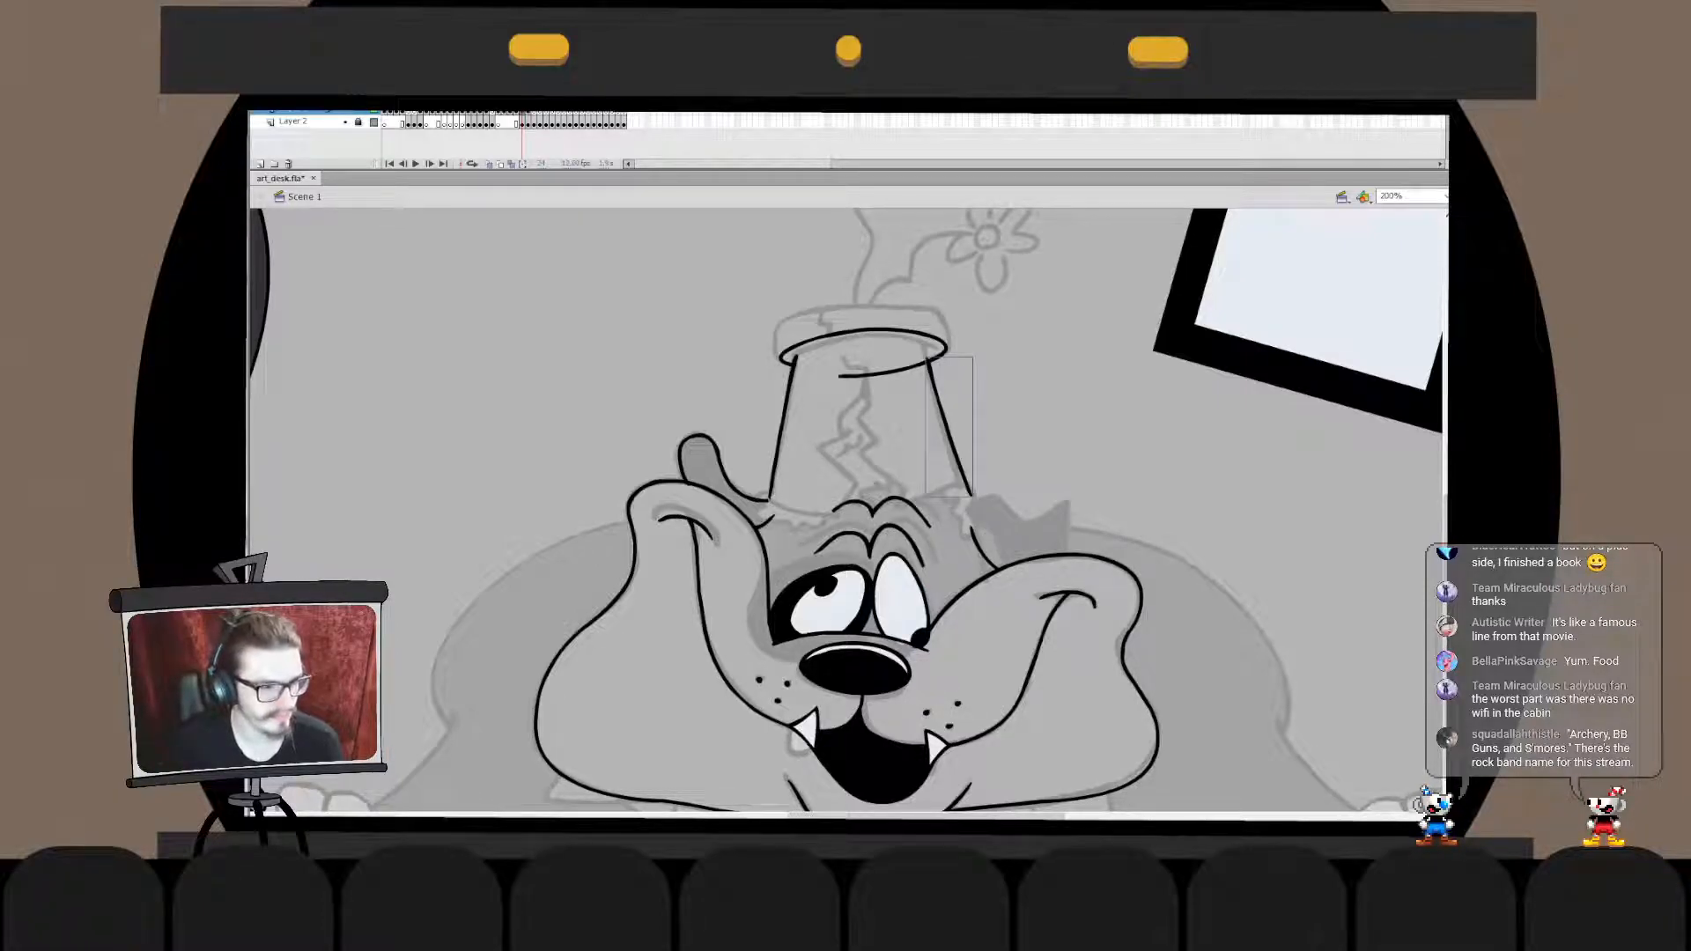
{"action": "key", "text": "ctrl+z"}
{"action": "left_click_drag", "start_coordinate": [934, 368], "coordinate": [968, 510]}
{"action": "left_click_drag", "start_coordinate": [951, 446], "coordinate": [941, 421]}
{"action": "key", "text": "q"}
{"action": "left_click_drag", "start_coordinate": [961, 486], "coordinate": [967, 493]}
{"action": "key", "text": "Escape"}
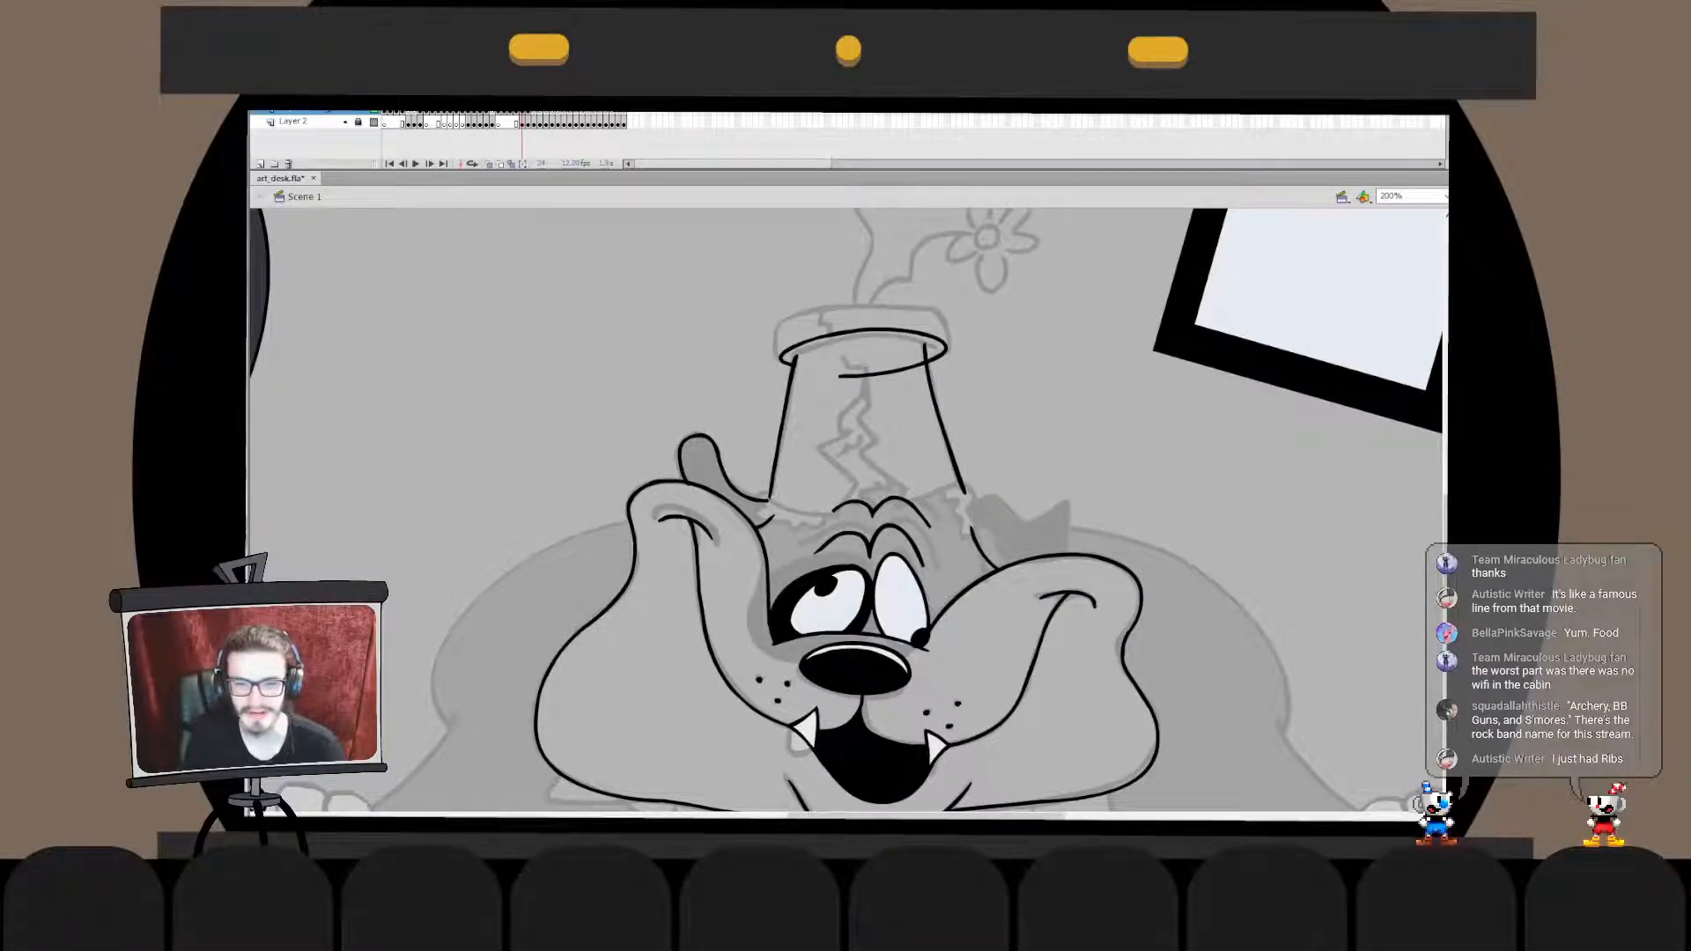
- Ink a shallow curve between the pot's two sides just inside the rim ellipse, redoing the stroke until it fits
{"action": "left_click_drag", "start_coordinate": [802, 357], "coordinate": [924, 353]}
{"action": "key", "text": "ctrl+z"}
{"action": "key", "text": "ctrl+z"}
{"action": "left_click_drag", "start_coordinate": [785, 374], "coordinate": [933, 353]}
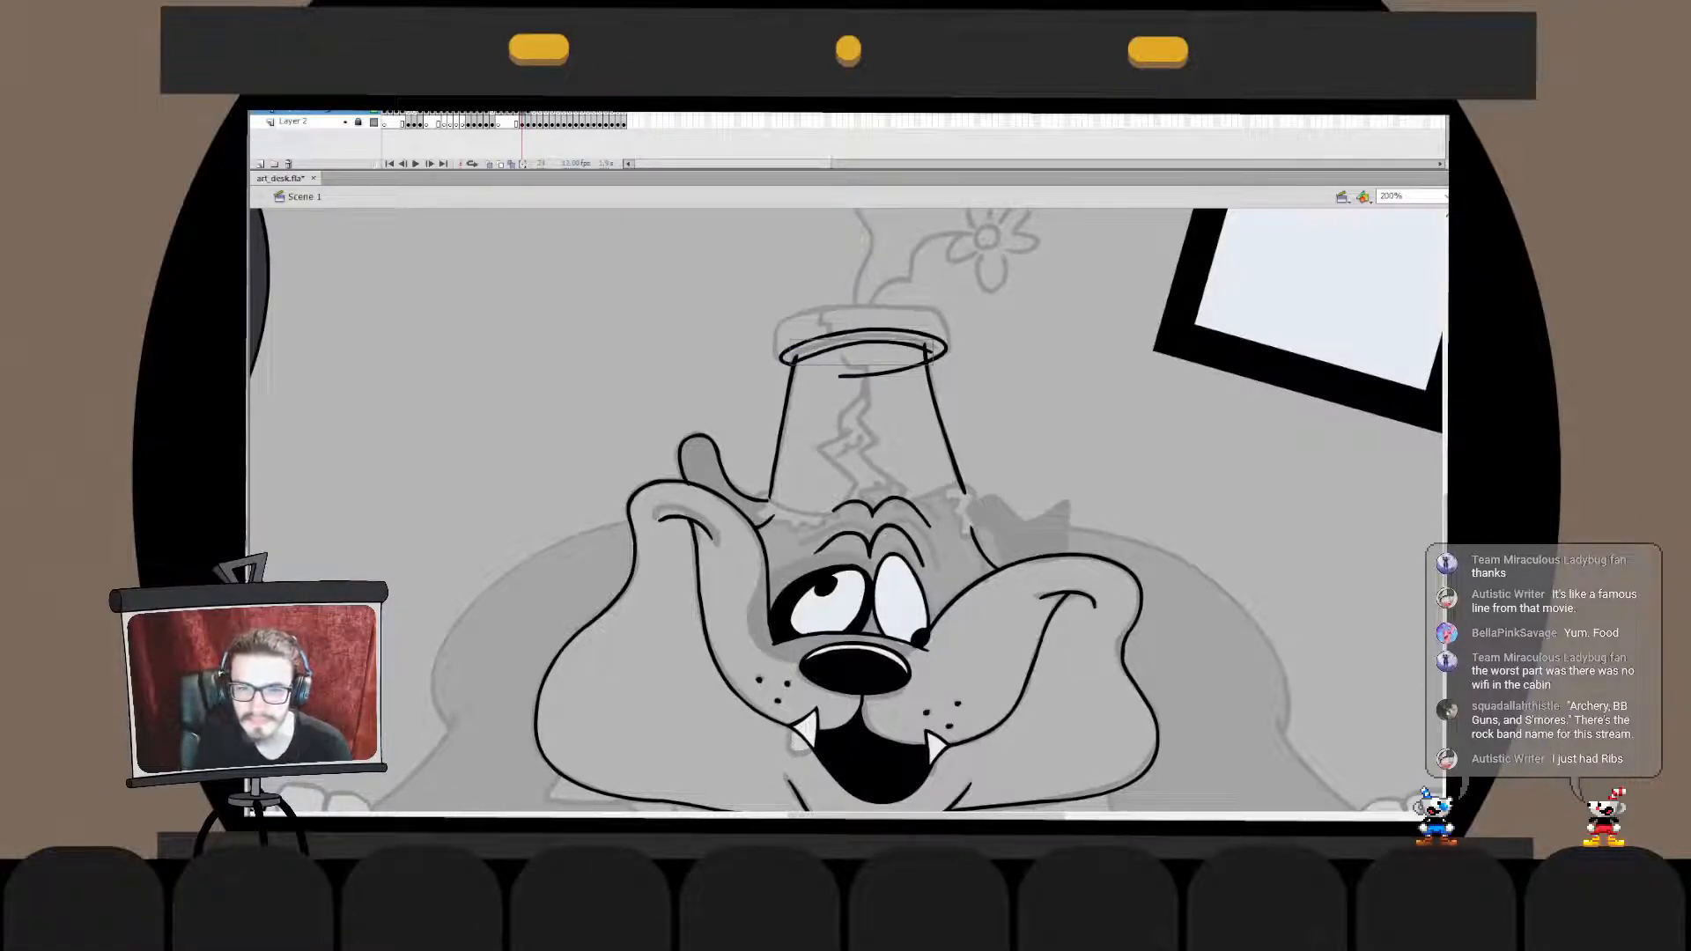
{"action": "key", "text": "ctrl+z"}
{"action": "left_click_drag", "start_coordinate": [793, 358], "coordinate": [918, 349]}
- Ink the rim's two short vertical ends and a wide arc along its top edge, nudging the arc into place
{"action": "key", "text": "ctrl+z"}
{"action": "left_click_drag", "start_coordinate": [794, 358], "coordinate": [930, 350]}
{"action": "left_click_drag", "start_coordinate": [781, 360], "coordinate": [778, 327]}
{"action": "left_click_drag", "start_coordinate": [945, 315], "coordinate": [947, 349]}
{"action": "key", "text": "ctrl+z"}
{"action": "mouse_move", "coordinate": [764, 417]}
{"action": "left_mouse_down"}
{"action": "mouse_move", "coordinate": [951, 359]}
{"action": "mouse_move", "coordinate": [1001, 429]}
{"action": "mouse_move", "coordinate": [741, 432]}
{"action": "left_mouse_up"}
{"action": "key", "text": "ctrl+z"}
{"action": "key", "text": "ctrl+z"}
{"action": "mouse_move", "coordinate": [991, 410]}
{"action": "left_mouse_down"}
{"action": "mouse_move", "coordinate": [733, 504]}
{"action": "mouse_move", "coordinate": [790, 376]}
{"action": "mouse_move", "coordinate": [726, 473]}
{"action": "left_mouse_up"}
{"action": "key", "text": "ctrl+z"}
{"action": "left_click_drag", "start_coordinate": [867, 355], "coordinate": [866, 303]}
{"action": "key", "text": "Escape"}
{"action": "key", "text": "Up"}
{"action": "key", "text": "Right"}
{"action": "key", "text": "Escape"}
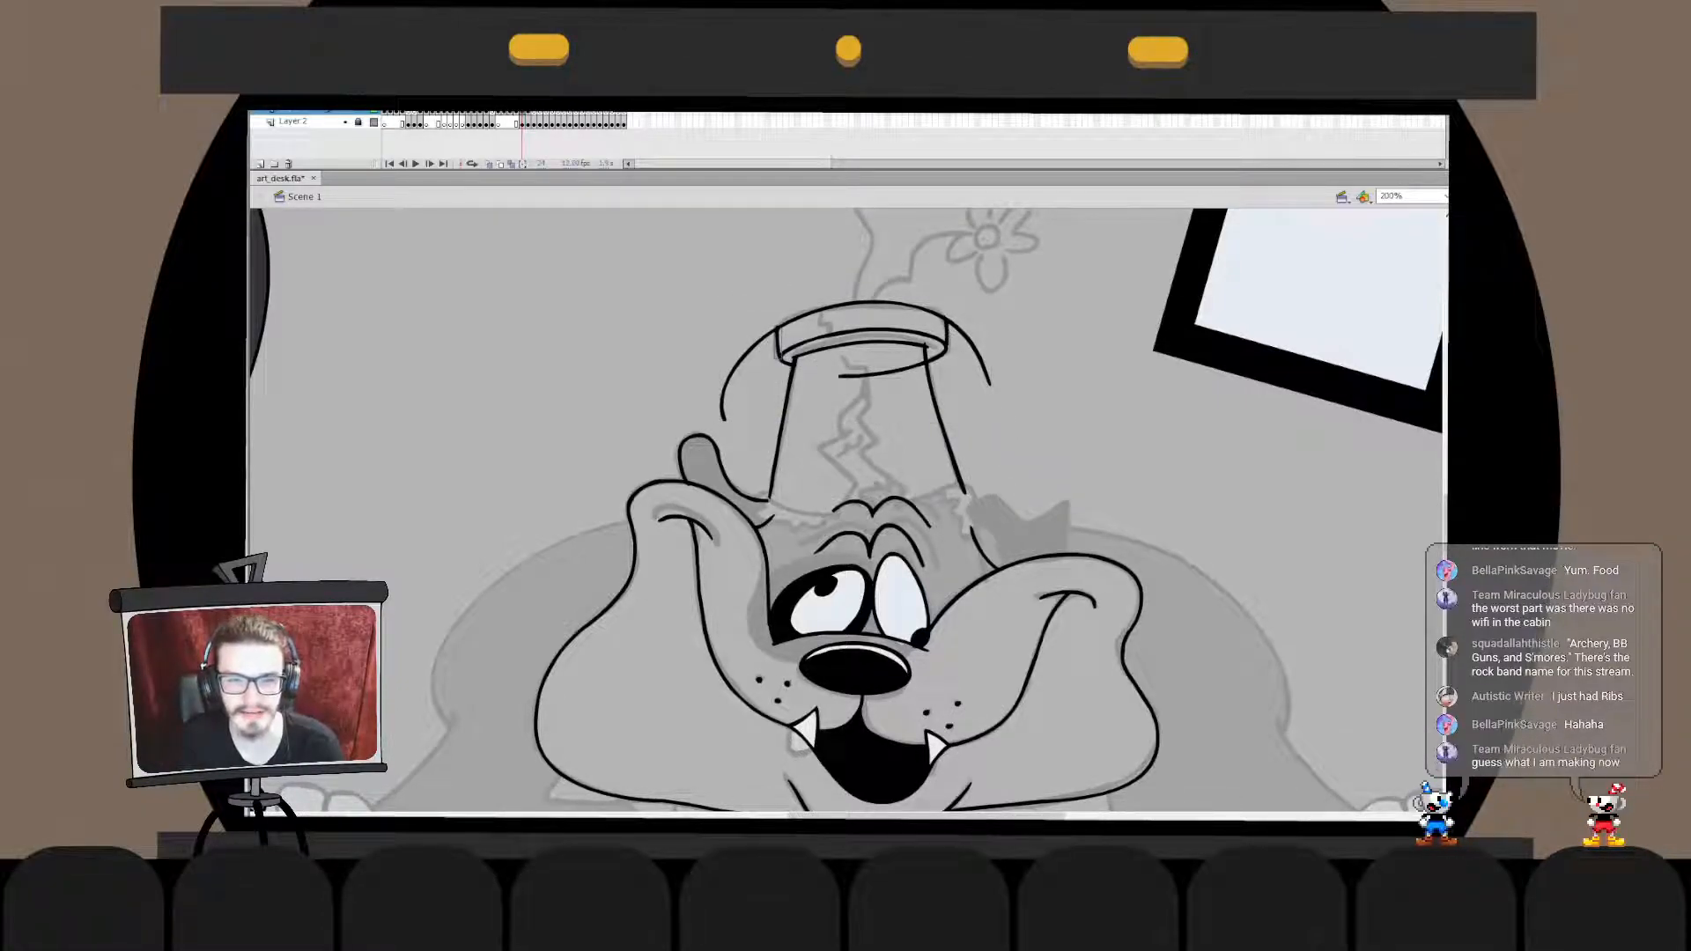
- Merge the rim's top arc with its vertical ends and delete the arc's overhanging portions on both sides
{"action": "key", "text": "ctrl+z"}
{"action": "double_click", "coordinate": [745, 355]}
{"action": "key", "text": "ctrl+shift+v"}
{"action": "left_click", "coordinate": [746, 355]}
{"action": "key", "text": "Delete"}
{"action": "left_click_drag", "start_coordinate": [761, 327], "coordinate": [789, 309]}
{"action": "key", "text": "ctrl+e"}
{"action": "left_click", "coordinate": [948, 333]}
{"action": "key", "text": "ctrl+x"}
{"action": "double_click", "coordinate": [977, 353]}
{"action": "key", "text": "ctrl+shift+v"}
{"action": "left_click", "coordinate": [976, 353]}
{"action": "key", "text": "Delete"}
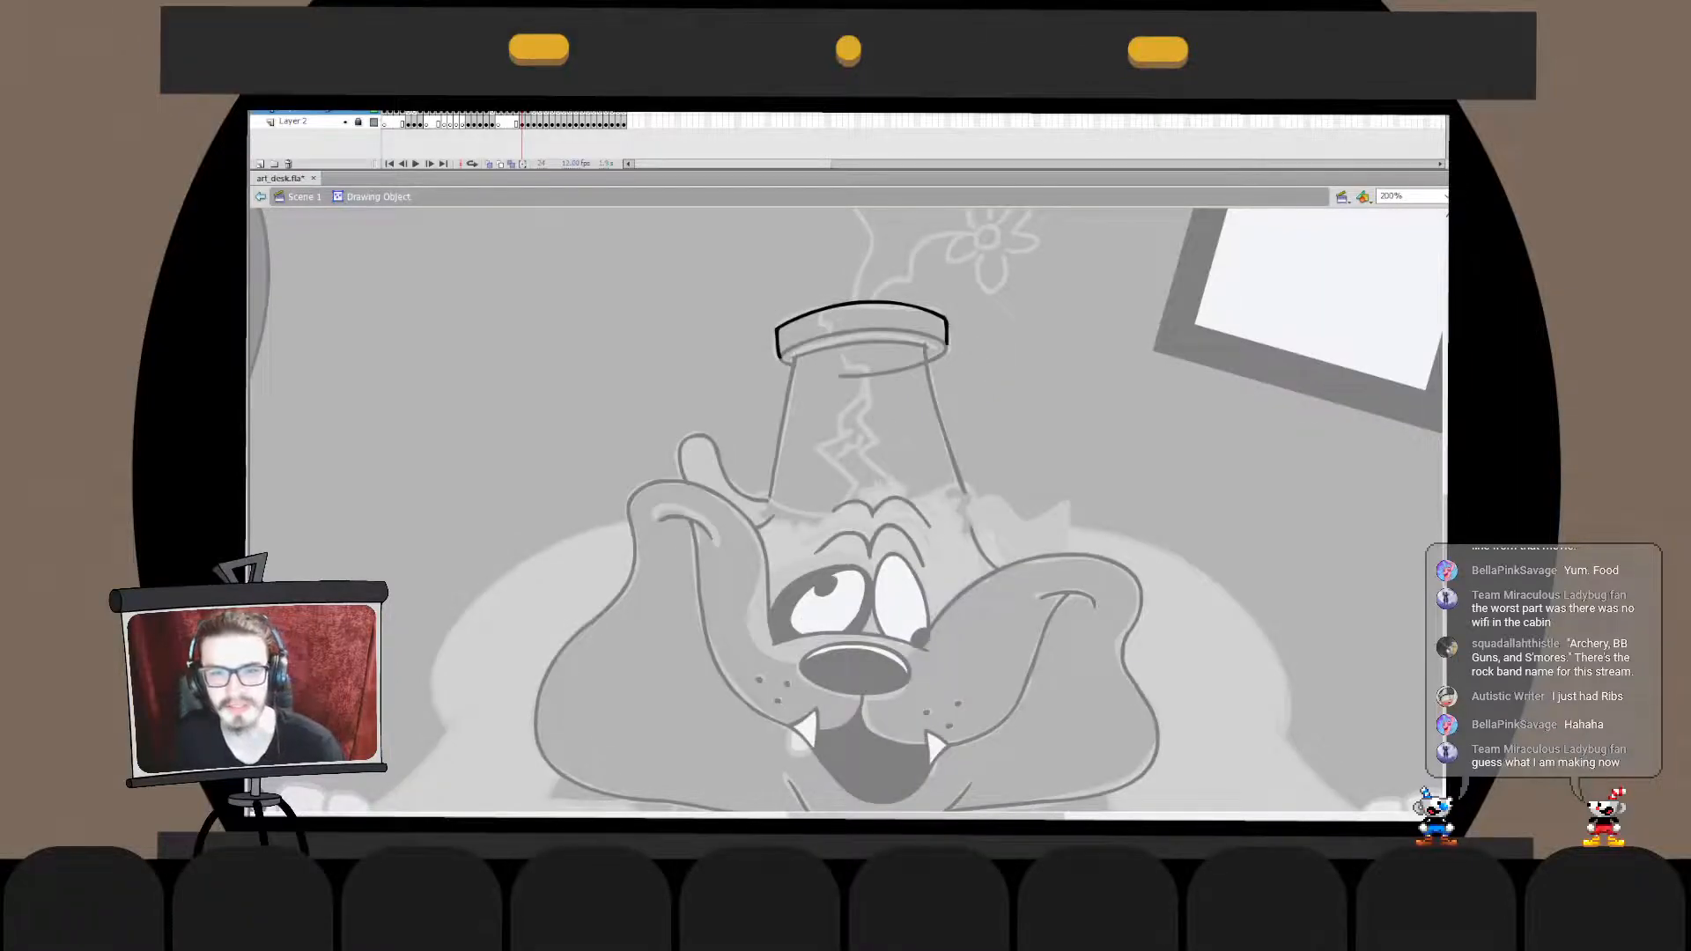
{"action": "key", "text": "ctrl+e"}
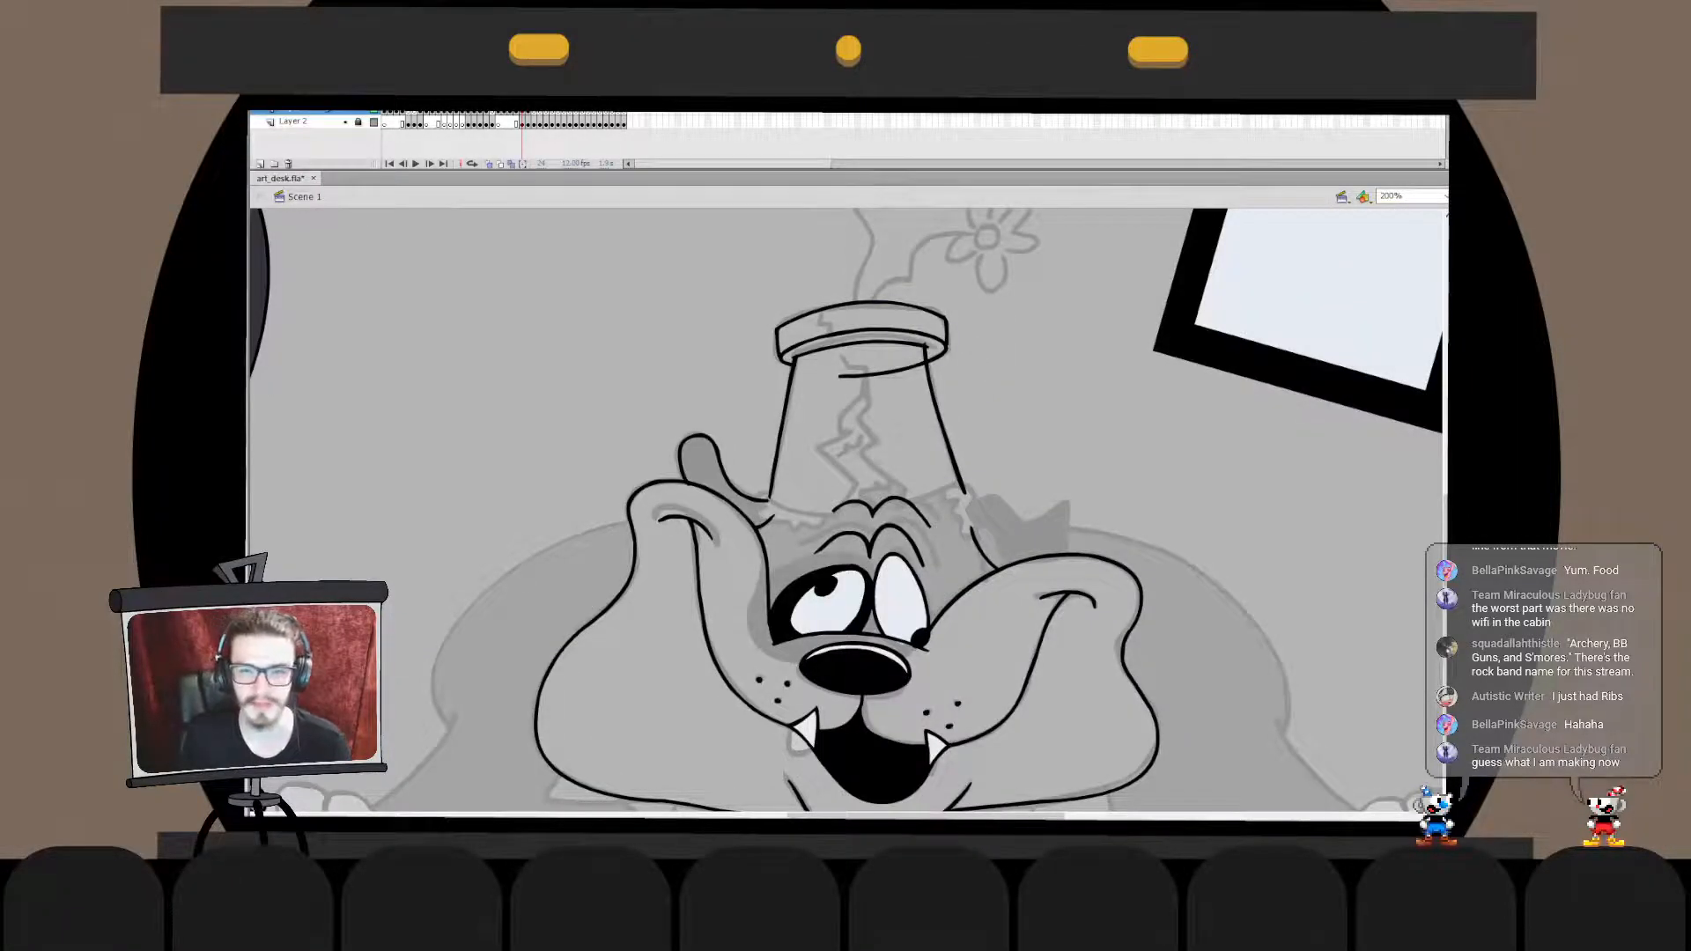
- Combine the inner rim curve and the pot's right side with the rim ellipse, and delete the ellipse's excess lower stroke
{"action": "left_click", "coordinate": [881, 342]}
{"action": "key", "text": "ctrl+x"}
{"action": "double_click", "coordinate": [935, 400]}
{"action": "key", "text": "ctrl+shift+v"}
{"action": "double_click", "coordinate": [1022, 396]}
{"action": "left_click", "coordinate": [935, 401]}
{"action": "key", "text": "ctrl+x"}
{"action": "double_click", "coordinate": [944, 355]}
{"action": "key", "text": "ctrl+shift+v"}
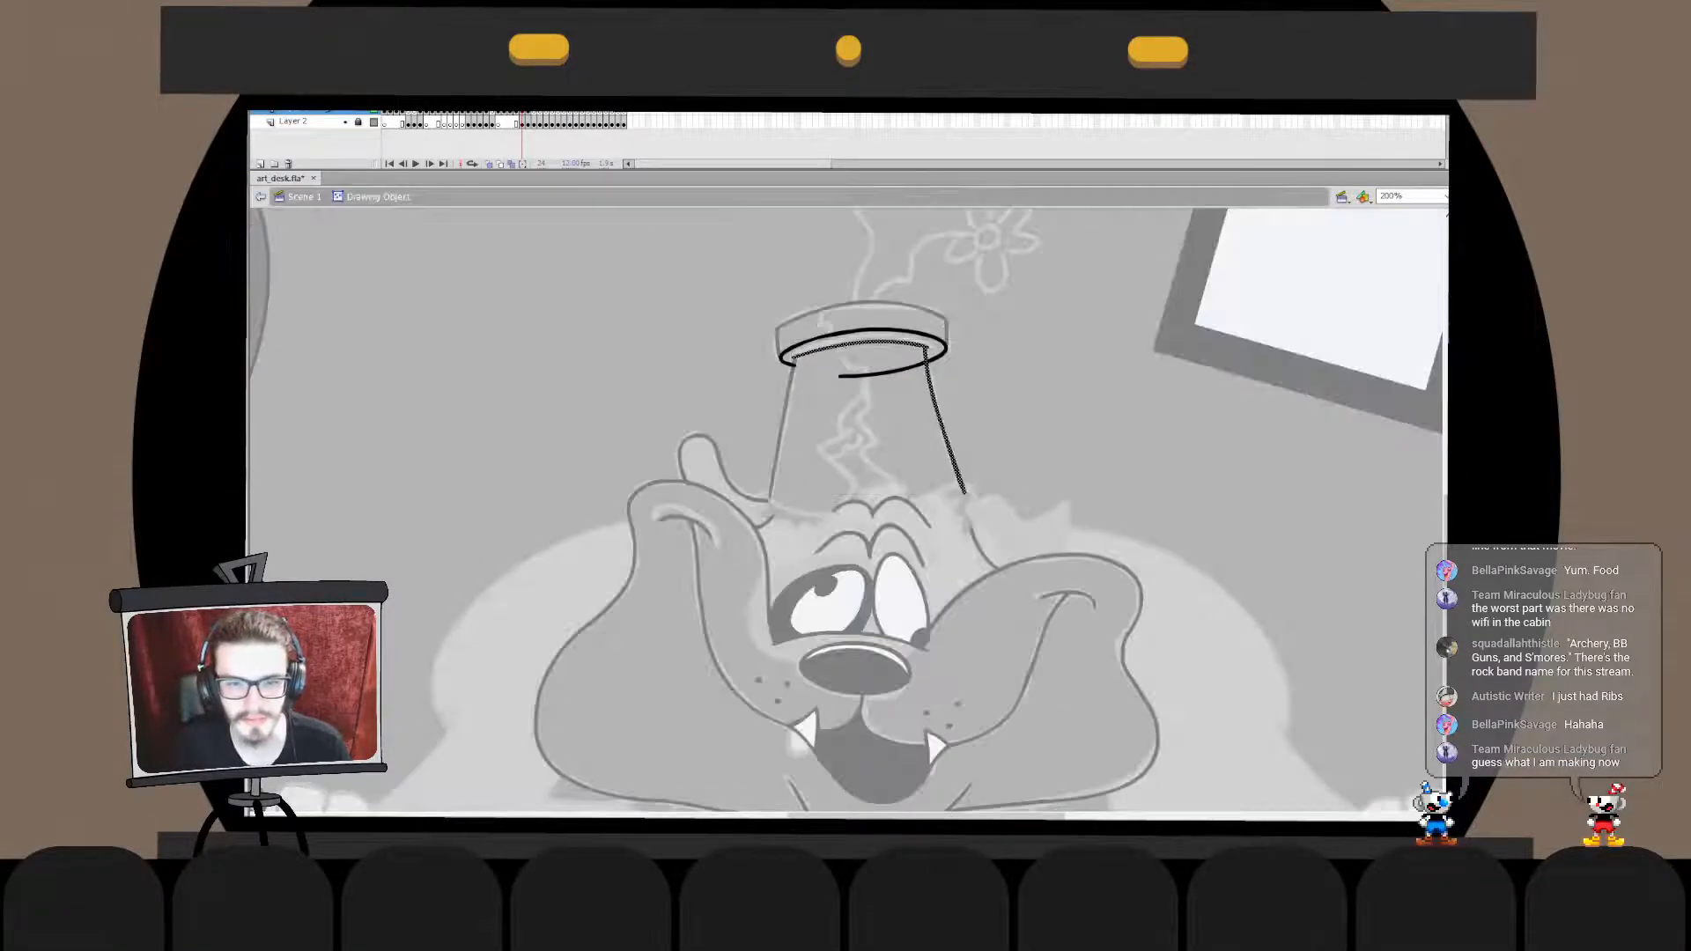
{"action": "left_click", "coordinate": [1013, 405]}
{"action": "left_click", "coordinate": [885, 373]}
{"action": "key", "text": "Delete"}
- Adjust the upper end of the pot's left side and paste that line in place into the pot outline's drawing object
{"action": "double_click", "coordinate": [1013, 405]}
{"action": "left_click", "coordinate": [783, 429]}
{"action": "double_click", "coordinate": [937, 400]}
{"action": "double_click", "coordinate": [1013, 405]}
{"action": "double_click", "coordinate": [782, 426]}
{"action": "left_click", "coordinate": [783, 426]}
{"action": "left_click_drag", "start_coordinate": [795, 359], "coordinate": [797, 355]}
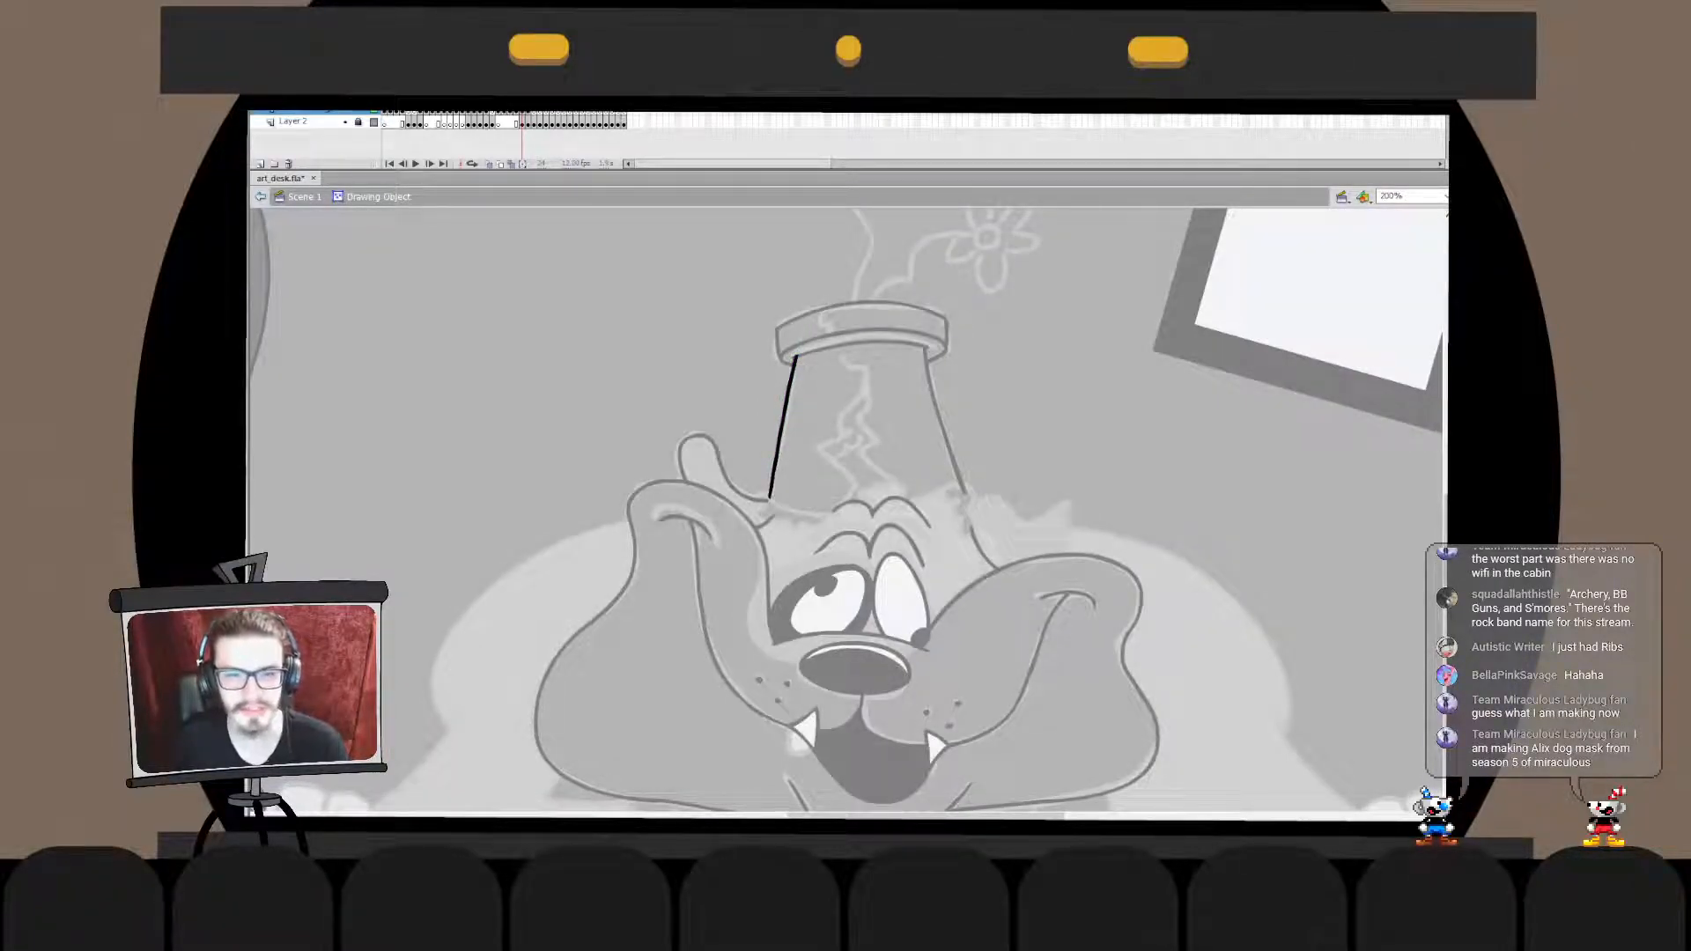
{"action": "double_click", "coordinate": [1013, 406]}
{"action": "left_click", "coordinate": [783, 429]}
{"action": "key", "text": "ctrl+x"}
{"action": "double_click", "coordinate": [937, 401]}
{"action": "key", "text": "ctrl+shift+v"}
{"action": "key", "text": "Escape"}
{"action": "double_click", "coordinate": [1012, 405]}
{"action": "left_click", "coordinate": [1012, 405]}
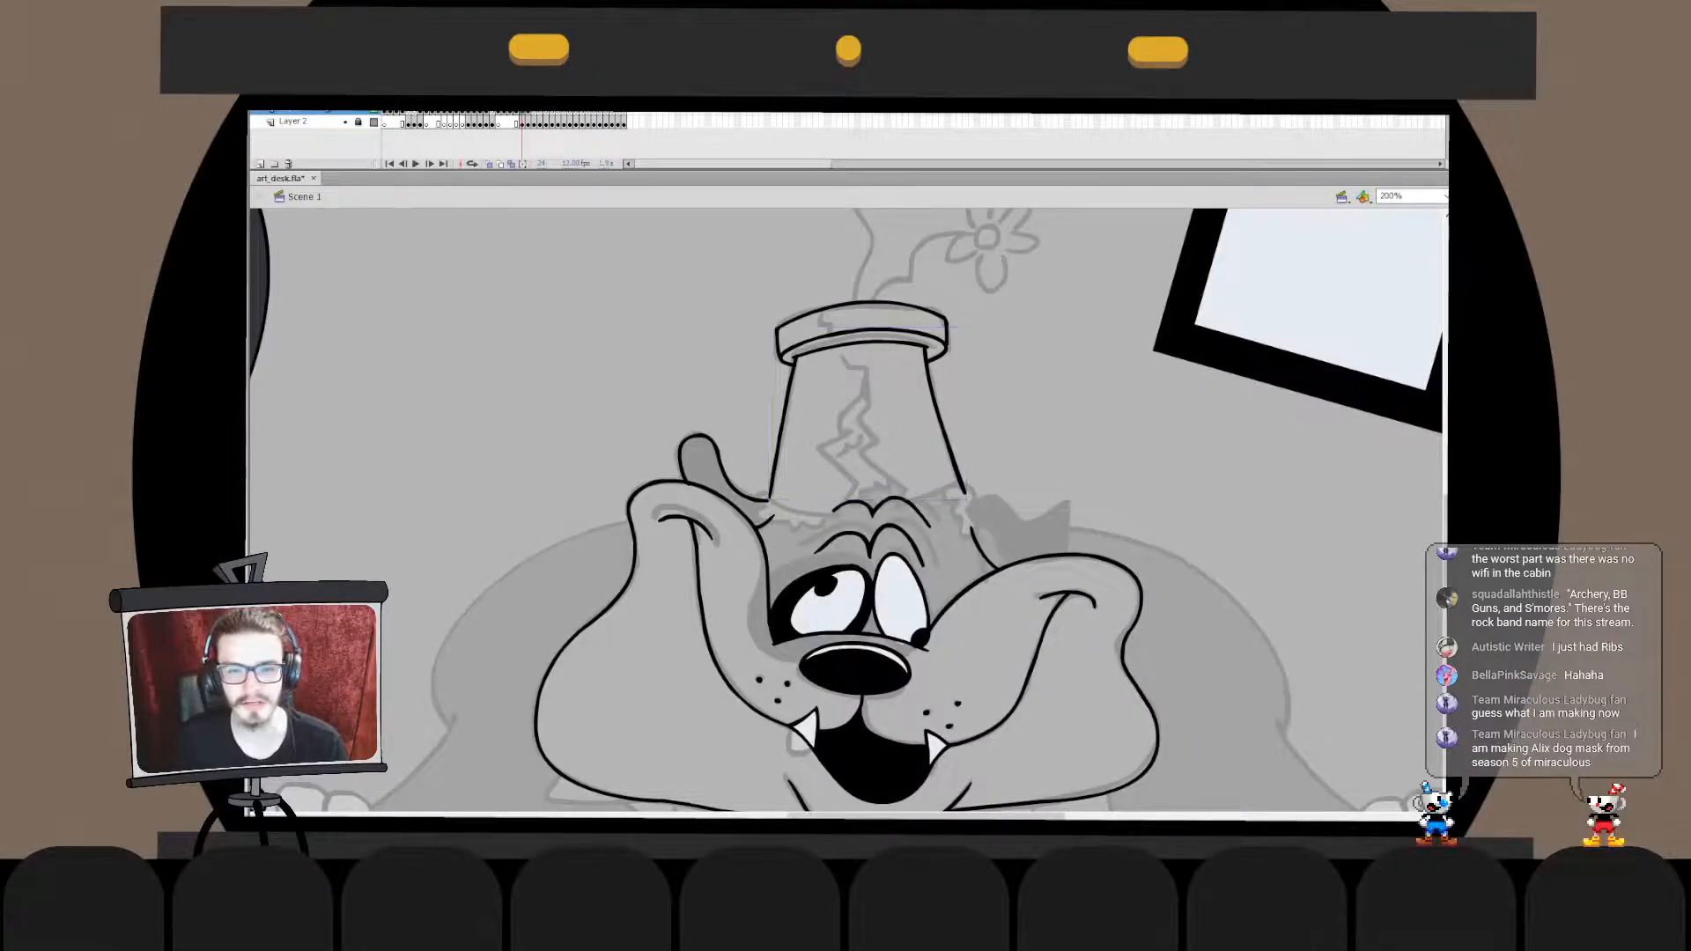
- Adjust the lower end of the pot's left side and ink the pot's curved lower edge across the dog's head
{"action": "double_click", "coordinate": [780, 432]}
{"action": "left_click_drag", "start_coordinate": [751, 525], "coordinate": [814, 377]}
{"action": "key", "text": "q"}
{"action": "mouse_move", "coordinate": [768, 500]}
{"action": "left_mouse_down"}
{"action": "mouse_move", "coordinate": [830, 523]}
{"action": "mouse_move", "coordinate": [905, 519]}
{"action": "mouse_move", "coordinate": [839, 526]}
{"action": "mouse_move", "coordinate": [919, 518]}
{"action": "mouse_move", "coordinate": [840, 518]}
{"action": "left_mouse_up"}
{"action": "key", "text": "v"}
{"action": "double_click", "coordinate": [773, 434]}
{"action": "key", "text": "b"}
{"action": "key", "text": "ctrl+z"}
{"action": "key", "text": "q"}
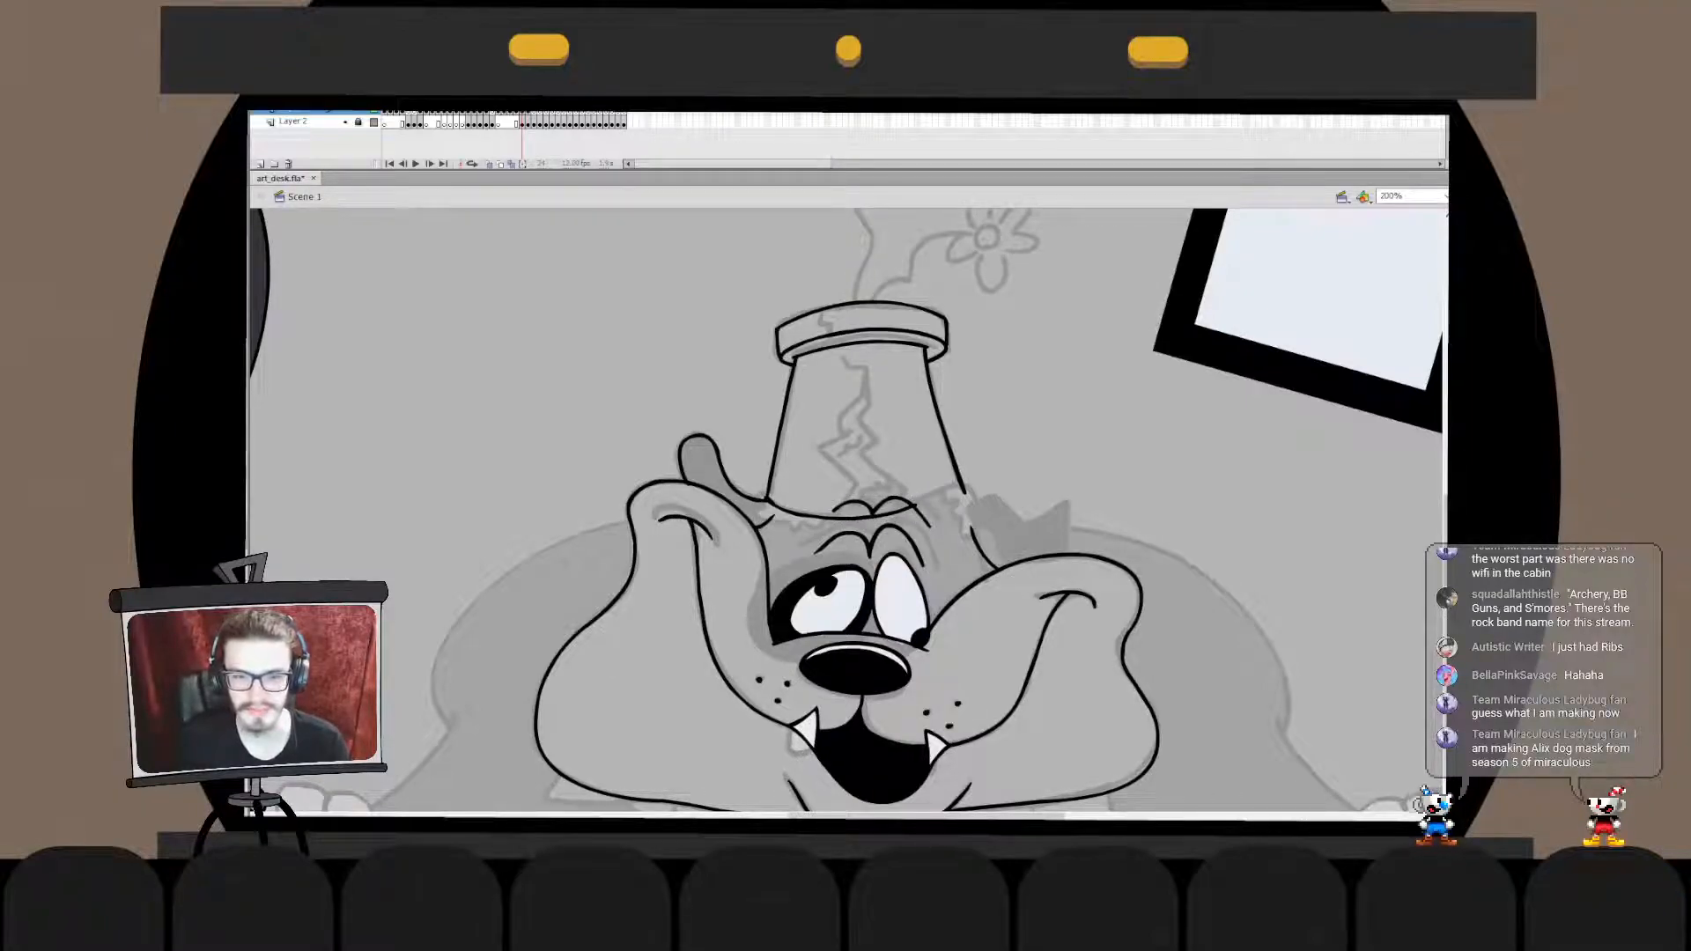
- Ink the left and right jagged edges of the crack down the front of the flower pot
{"action": "mouse_move", "coordinate": [841, 354]}
{"action": "left_mouse_down"}
{"action": "mouse_move", "coordinate": [869, 372]}
{"action": "mouse_move", "coordinate": [819, 451]}
{"action": "mouse_move", "coordinate": [843, 478]}
{"action": "mouse_move", "coordinate": [841, 521]}
{"action": "left_mouse_up"}
{"action": "key", "text": "ctrl+z"}
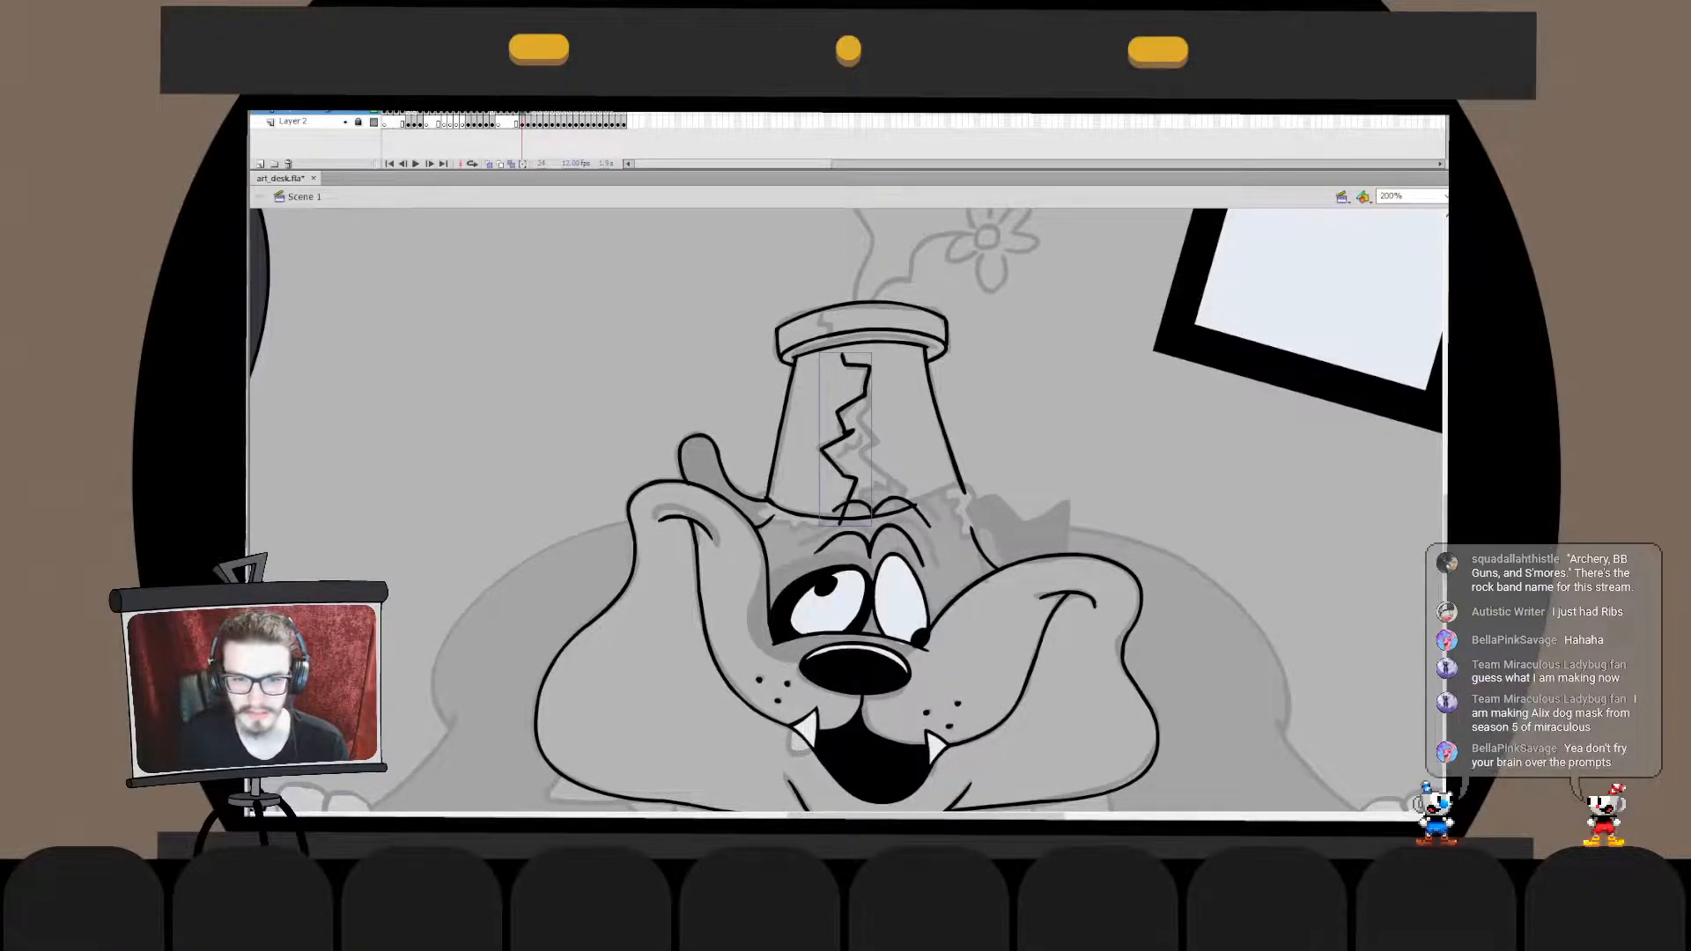
{"action": "double_click", "coordinate": [845, 430]}
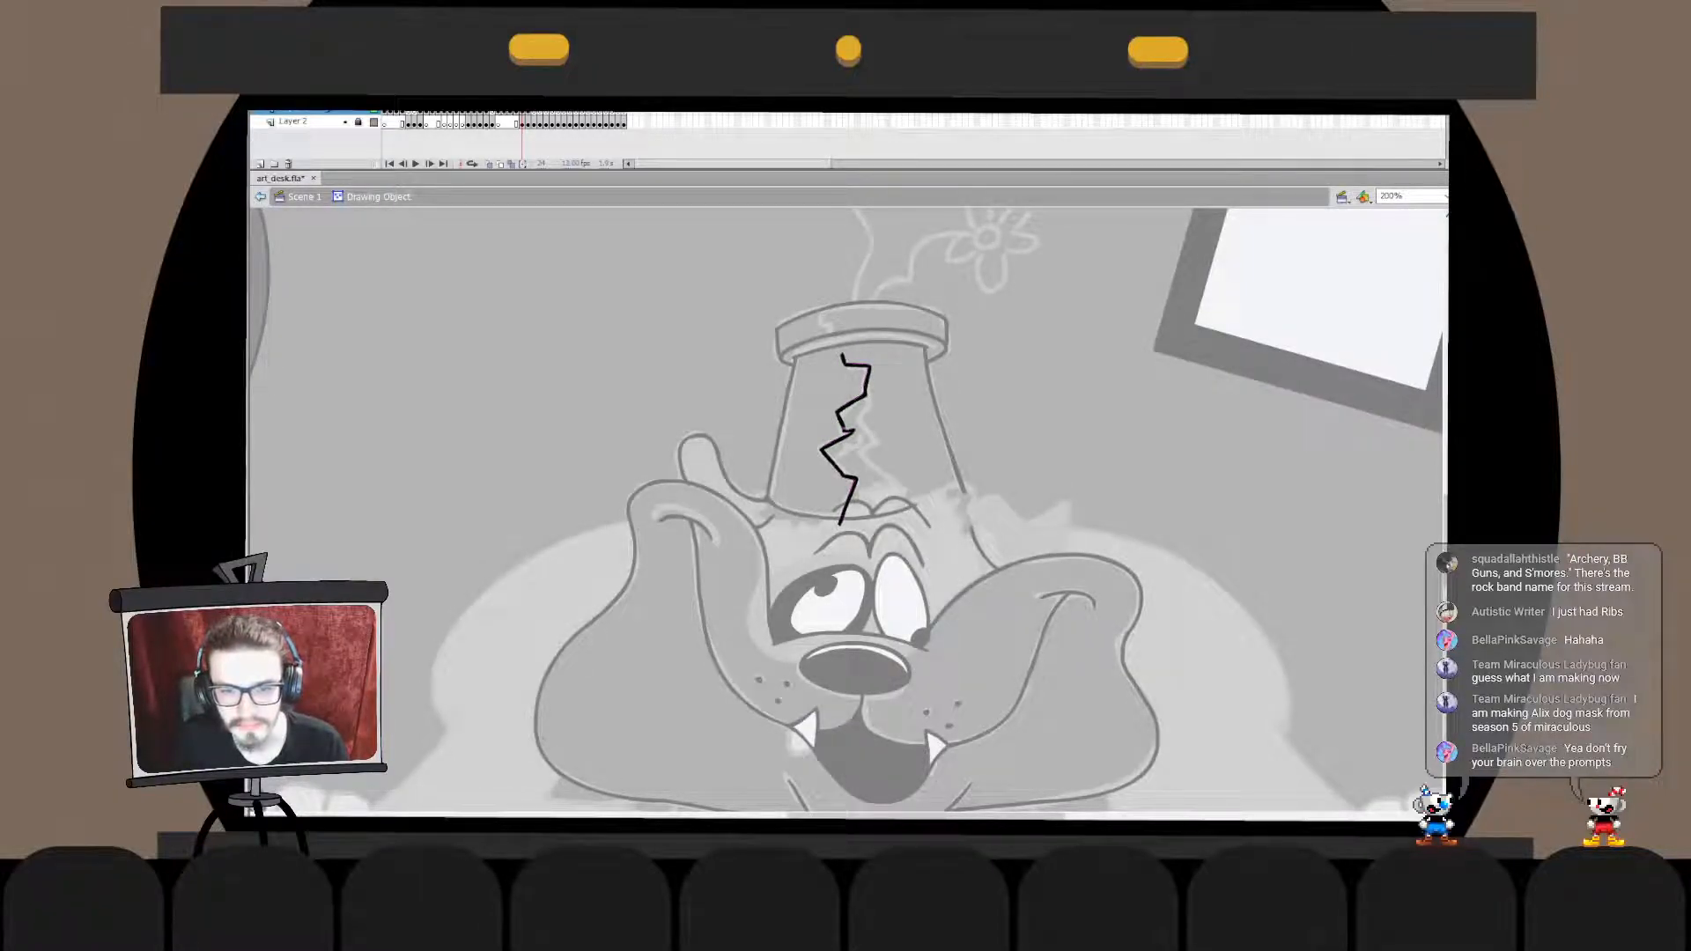
{"action": "key", "text": "ctrl+e"}
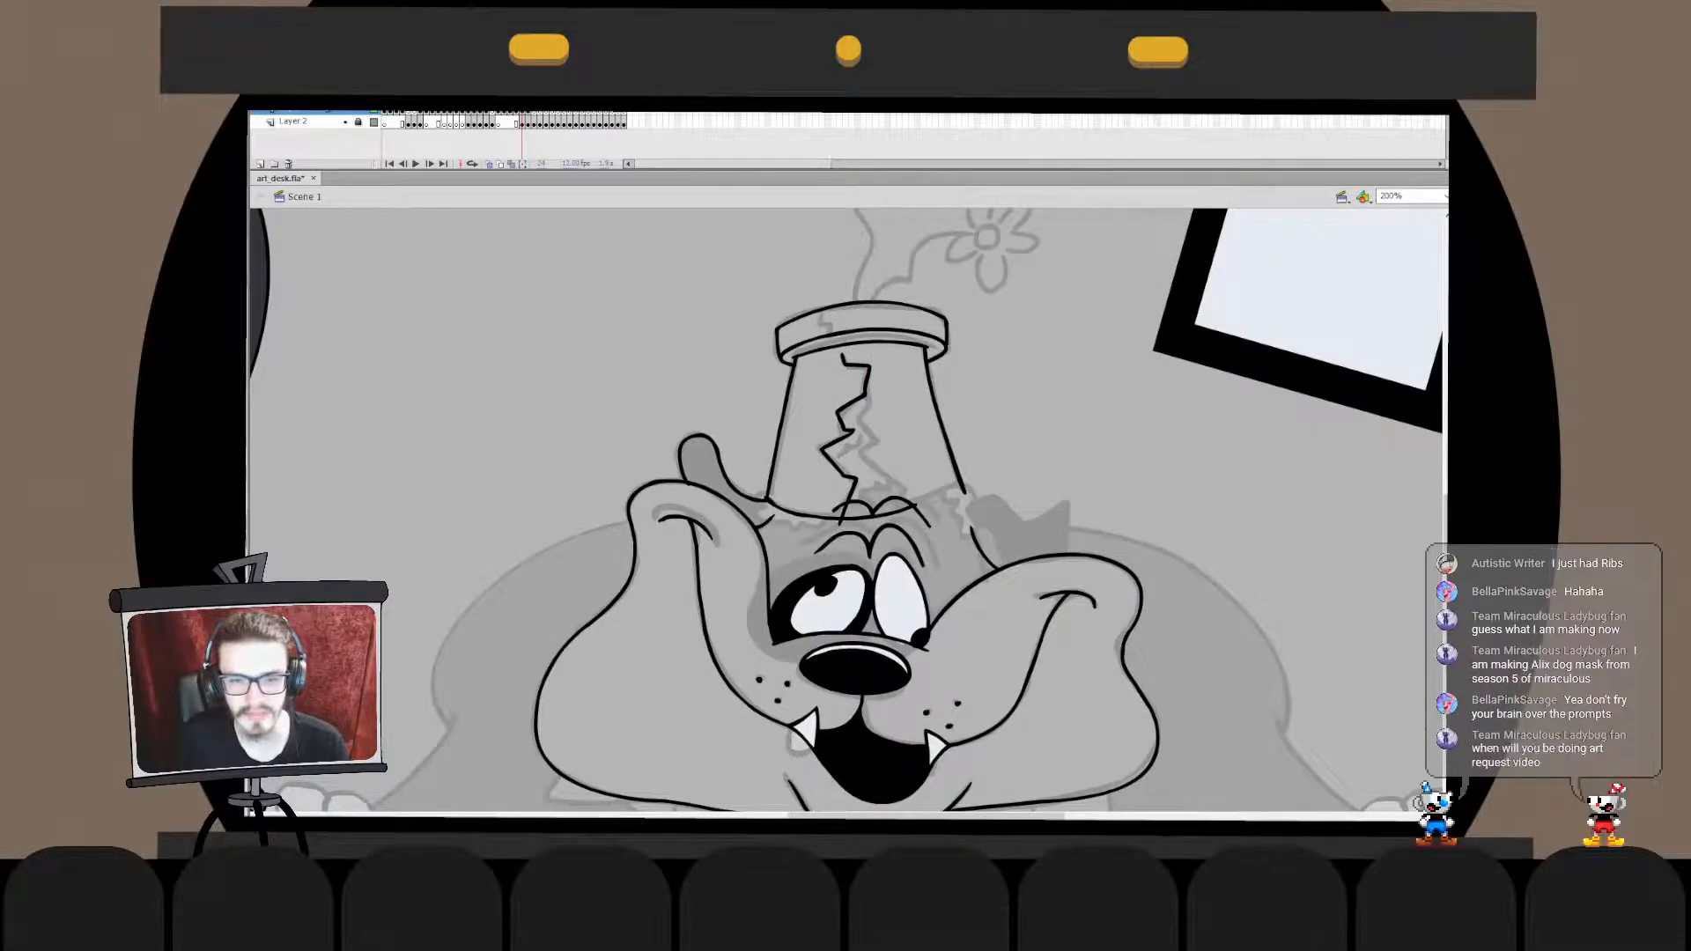
{"action": "mouse_move", "coordinate": [868, 381]}
{"action": "left_mouse_down"}
{"action": "mouse_move", "coordinate": [876, 480]}
{"action": "mouse_move", "coordinate": [900, 489]}
{"action": "left_mouse_up"}
{"action": "key", "text": "ctrl+z"}
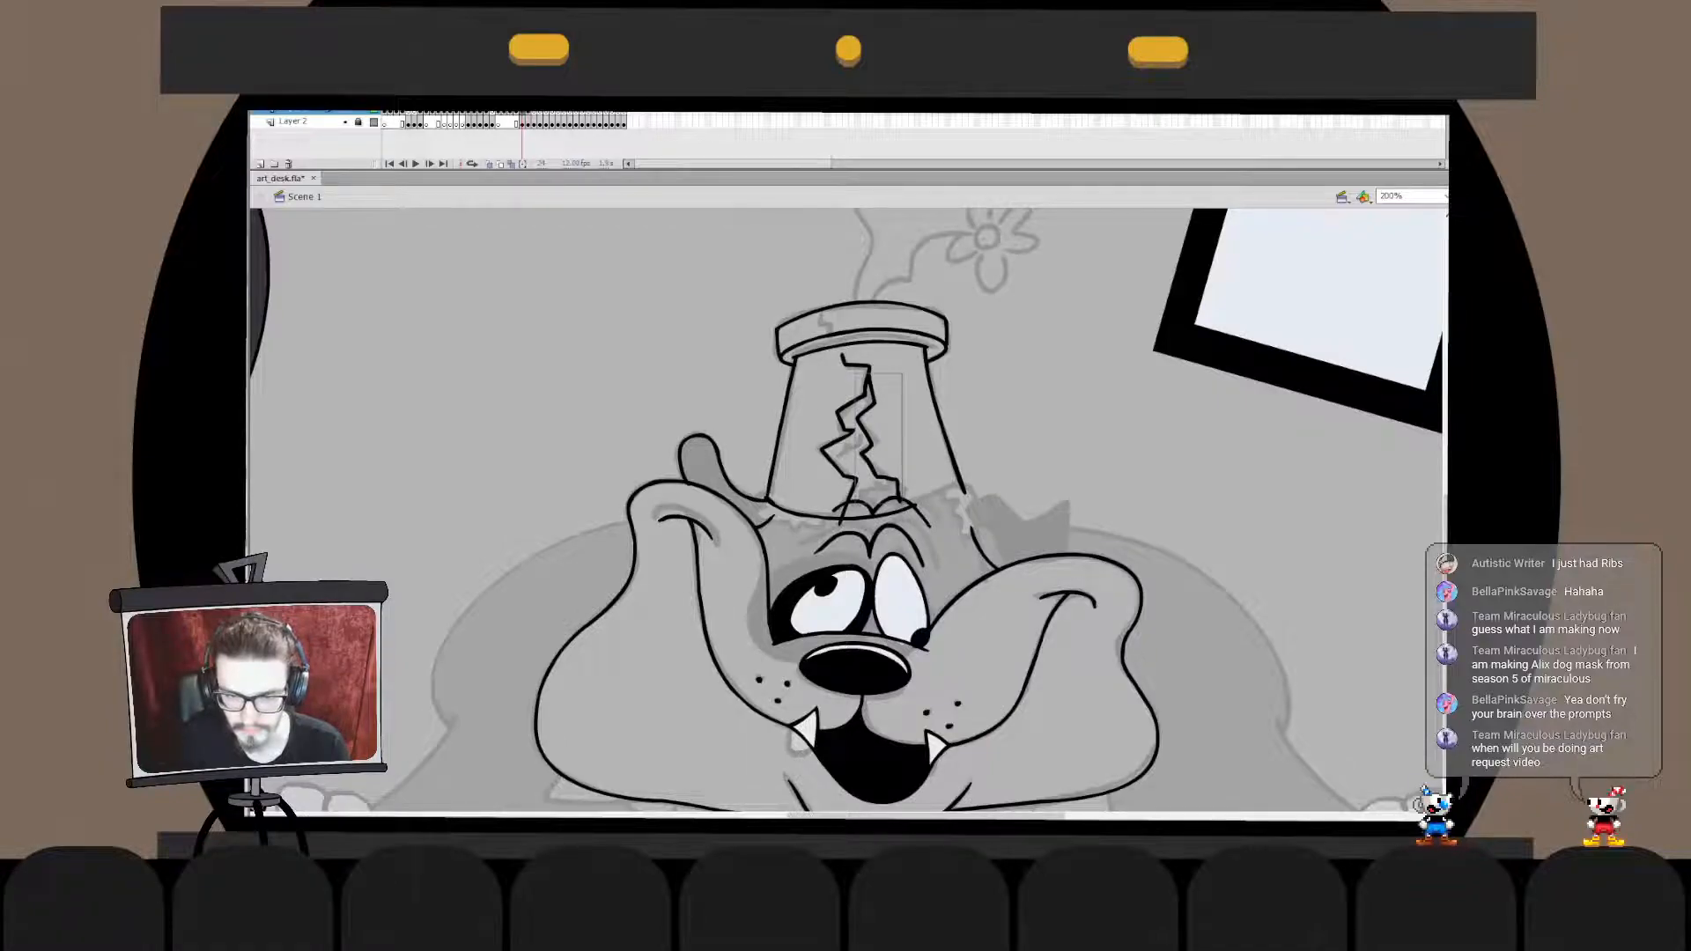
- Ink the pot's lower edge between the crack and the right side and join it to the pot outline
{"action": "left_click_drag", "start_coordinate": [900, 509], "coordinate": [962, 484]}
{"action": "key", "text": "ctrl+z"}
{"action": "key", "text": "ctrl+z"}
{"action": "key", "text": "ctrl+z"}
{"action": "key", "text": "ctrl+z"}
{"action": "key", "text": "ctrl+z"}
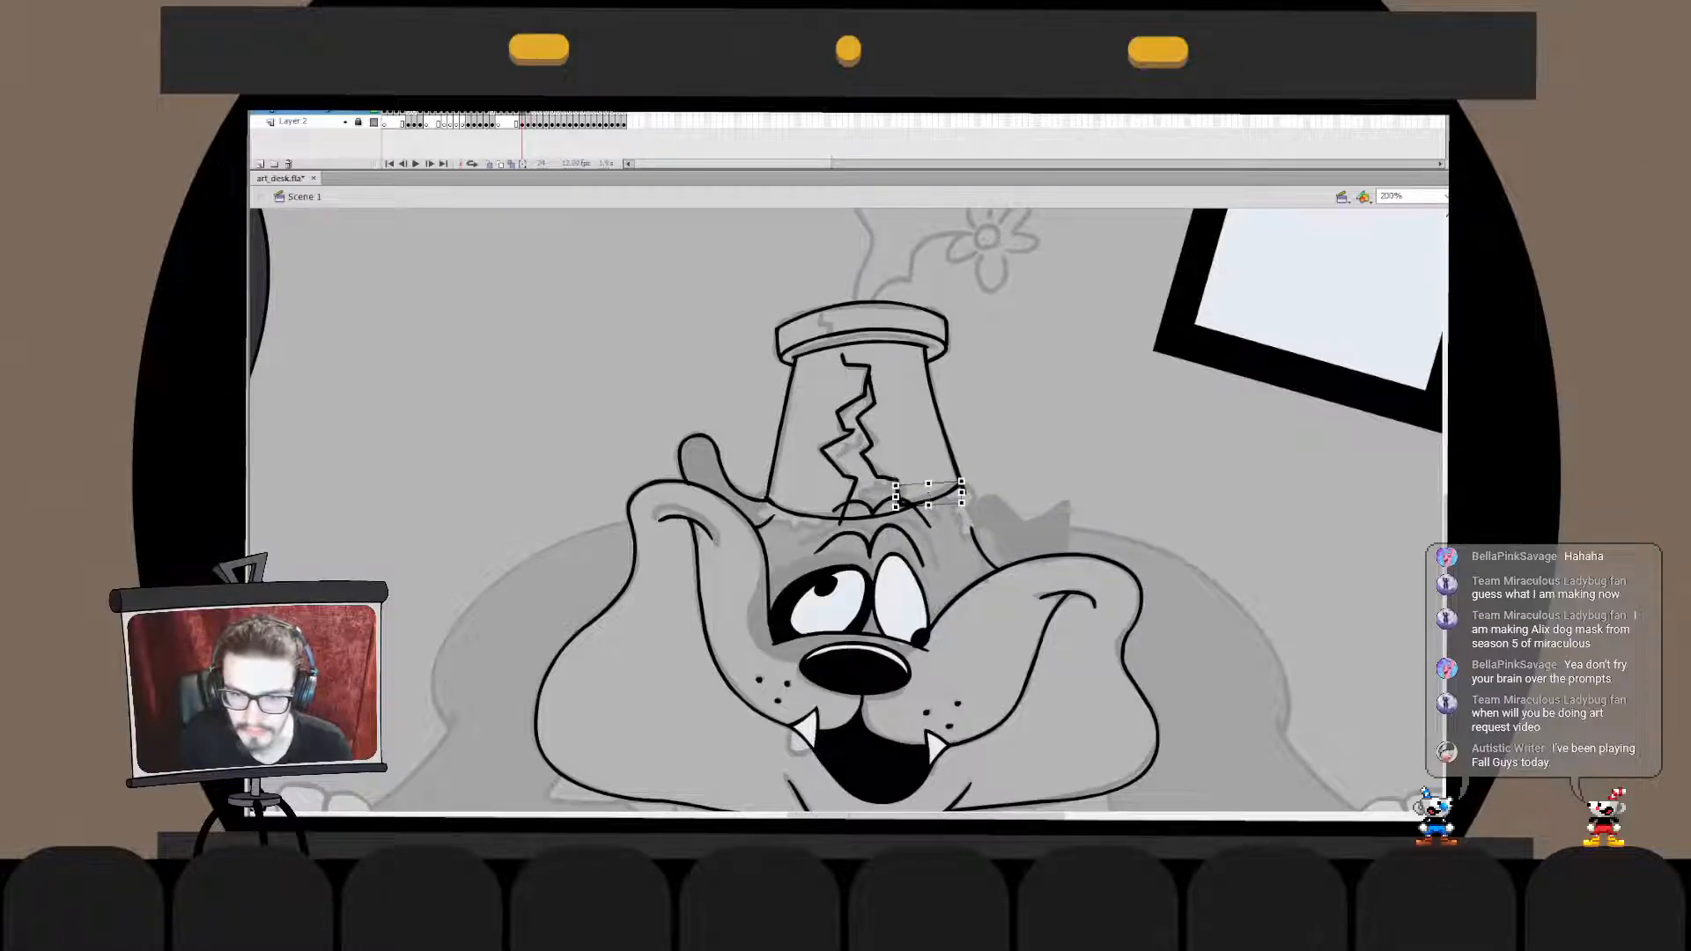
{"action": "double_click", "coordinate": [962, 489]}
{"action": "key", "text": "ctrl+a"}
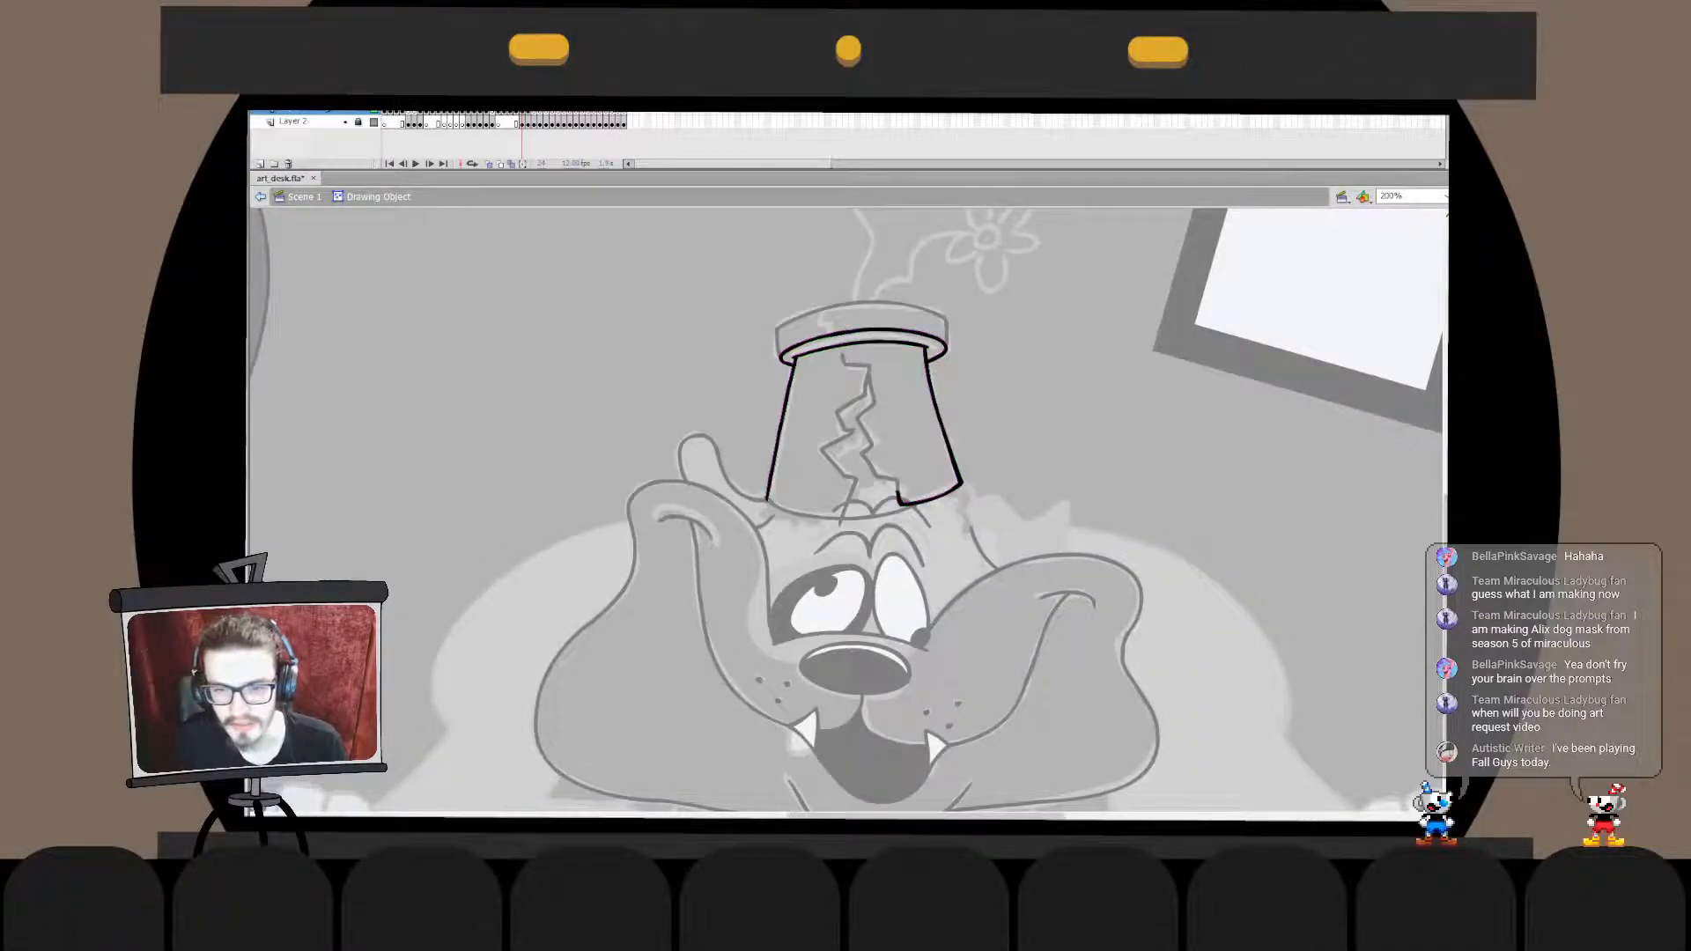
- Merge the crack's left edge with the pot's lower edge and delete the leftover line across the gap and the protruding tip
{"action": "double_click", "coordinate": [1048, 414]}
{"action": "left_click", "coordinate": [1048, 414]}
{"action": "left_click", "coordinate": [837, 414]}
{"action": "left_click", "coordinate": [868, 434], "text": "shift"}
{"action": "key", "text": "ctrl+x"}
{"action": "key", "text": "ctrl+shift+v"}
{"action": "left_click", "coordinate": [869, 434], "text": "shift"}
{"action": "left_click", "coordinate": [869, 433], "text": "shift"}
{"action": "left_click", "coordinate": [868, 433], "text": "shift"}
{"action": "key", "text": "ctrl+x"}
{"action": "key", "text": "ctrl+shift+v"}
{"action": "key", "text": "ctrl+x"}
{"action": "double_click", "coordinate": [872, 517]}
{"action": "key", "text": "ctrl+shift+v"}
{"action": "left_click", "coordinate": [874, 517]}
{"action": "key", "text": "Delete"}
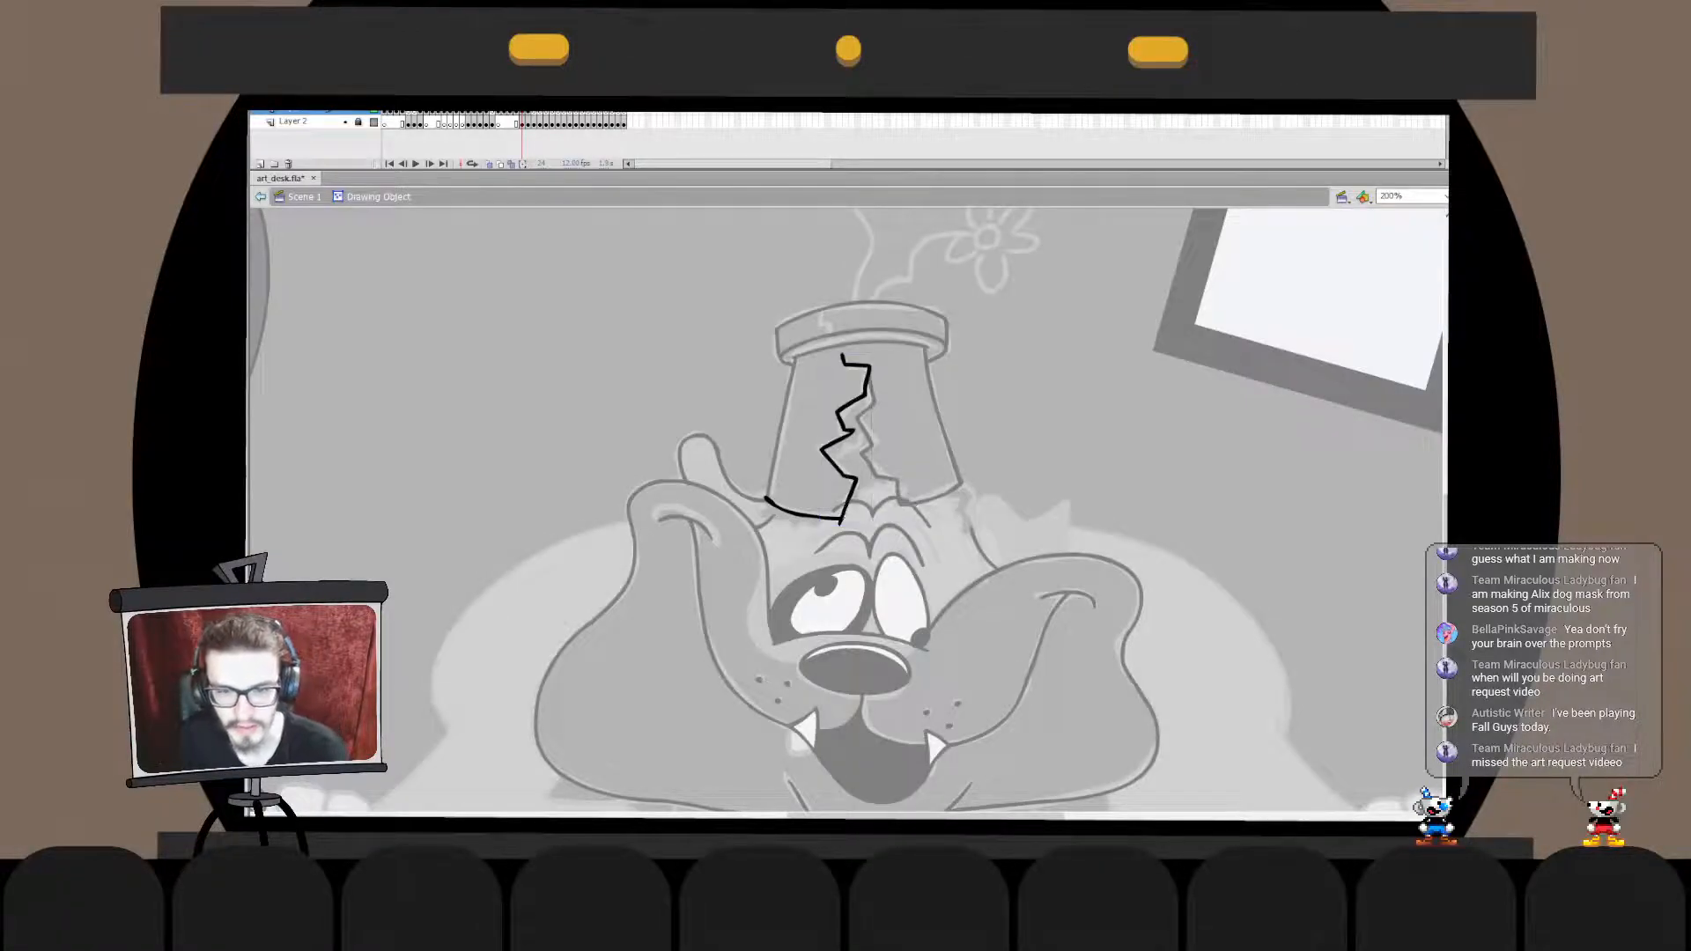
{"action": "left_click", "coordinate": [841, 524]}
{"action": "key", "text": "Delete"}
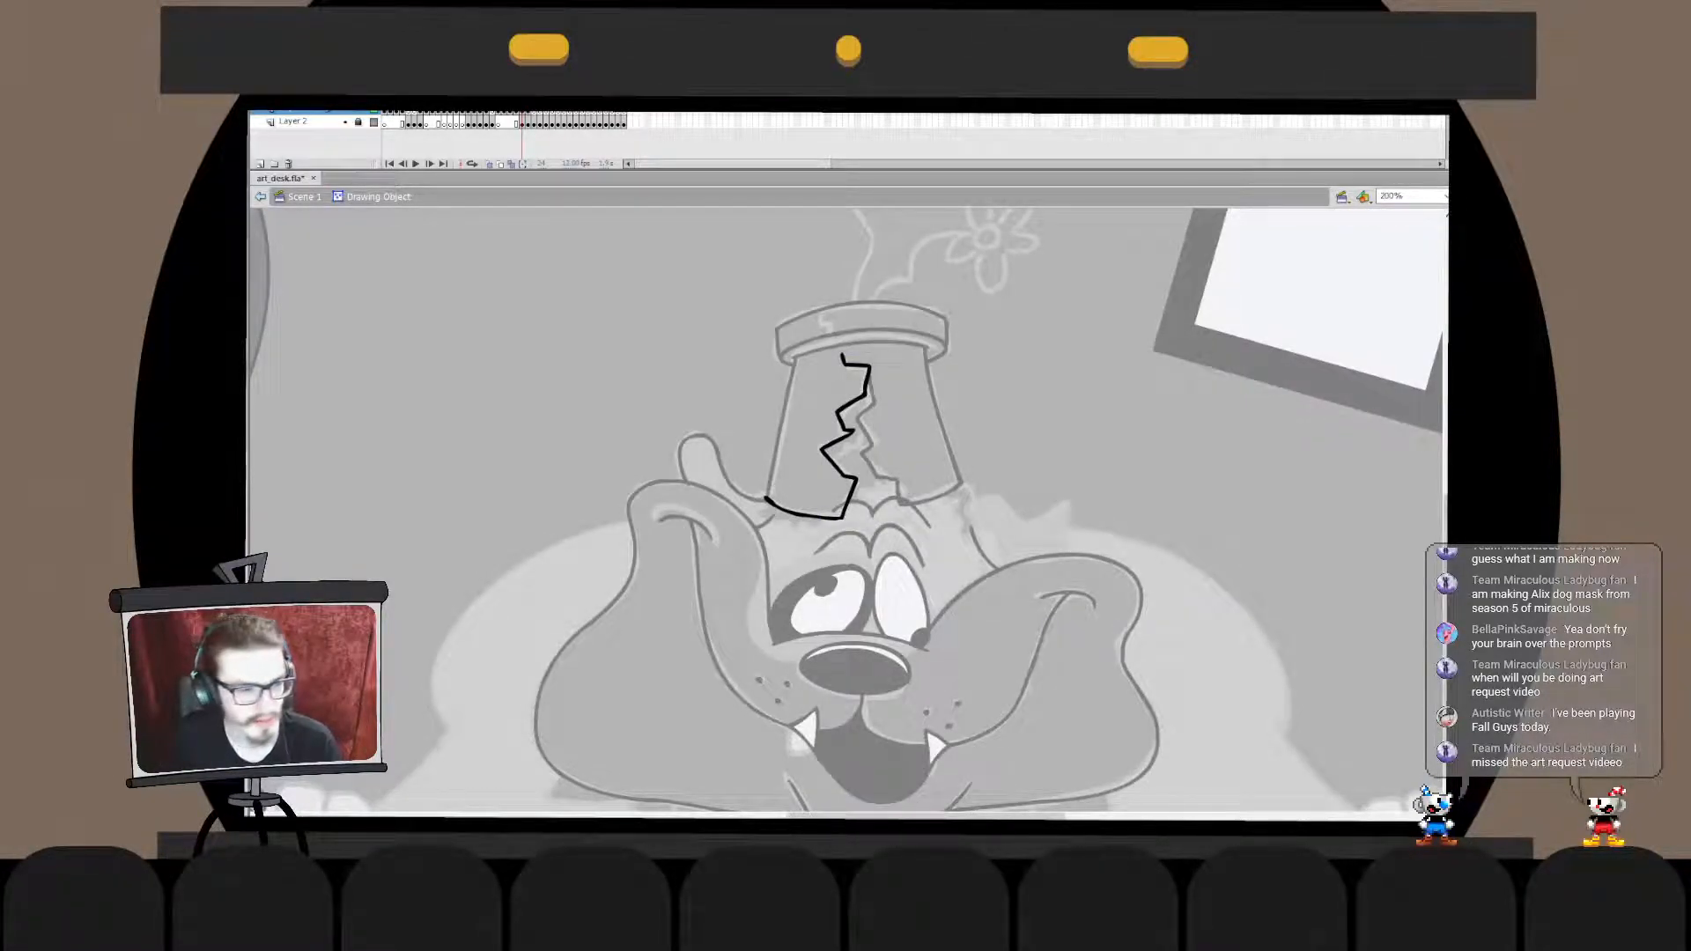
{"action": "double_click", "coordinate": [841, 546]}
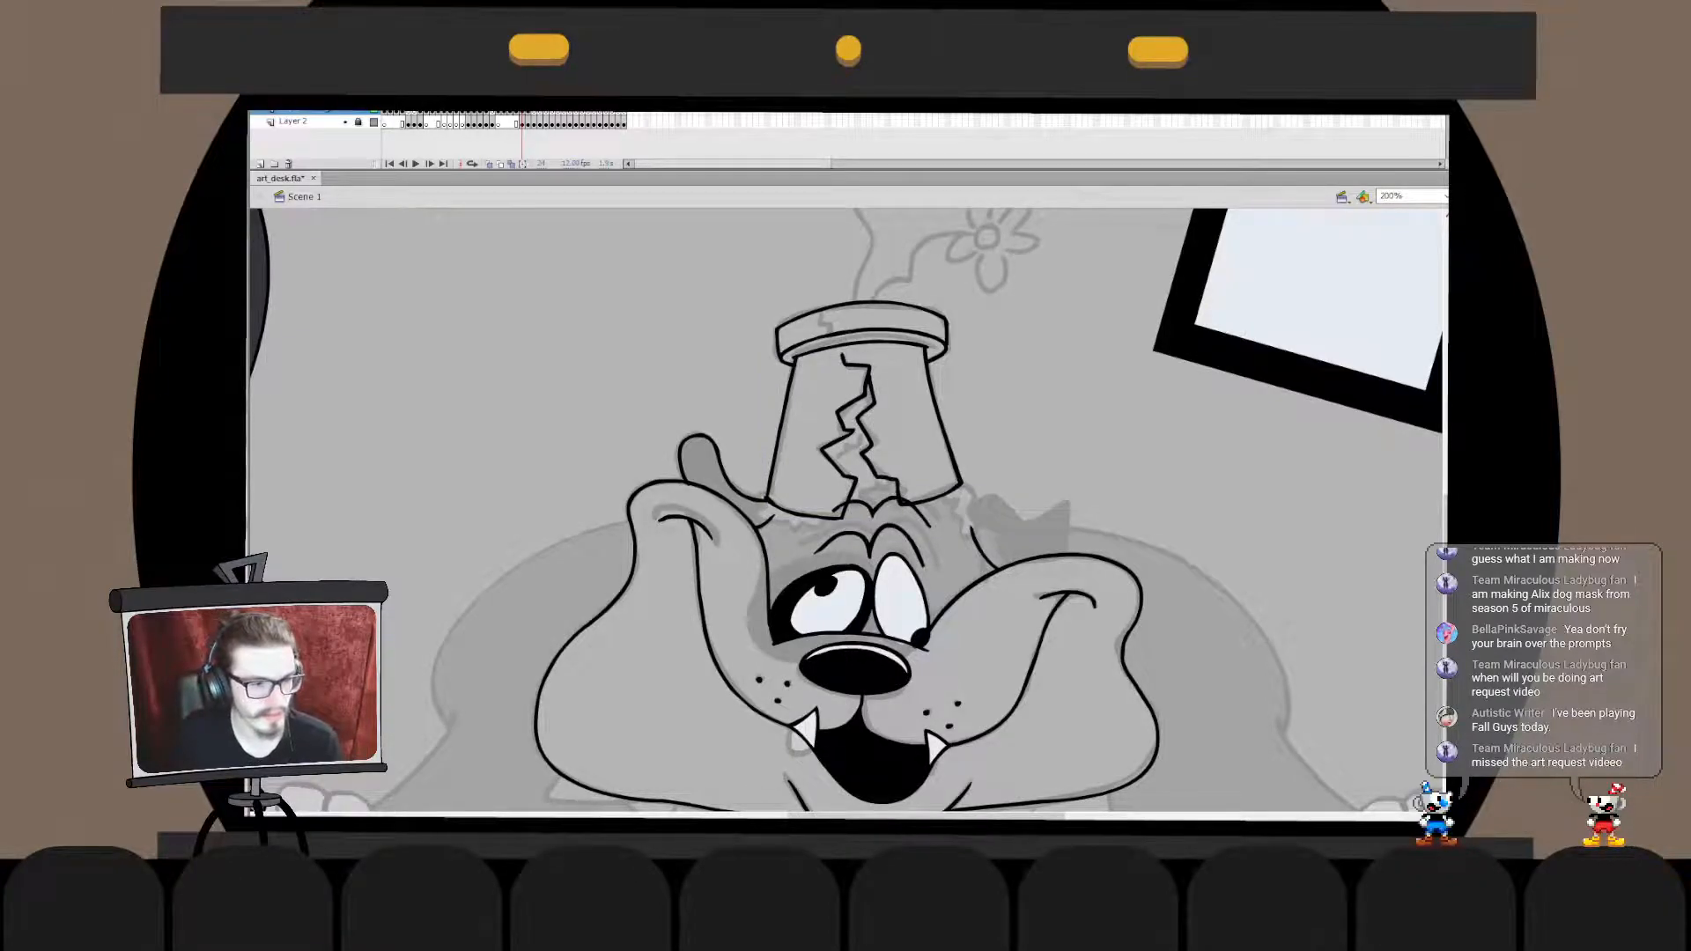
{"action": "key", "text": "ctrl+minus"}
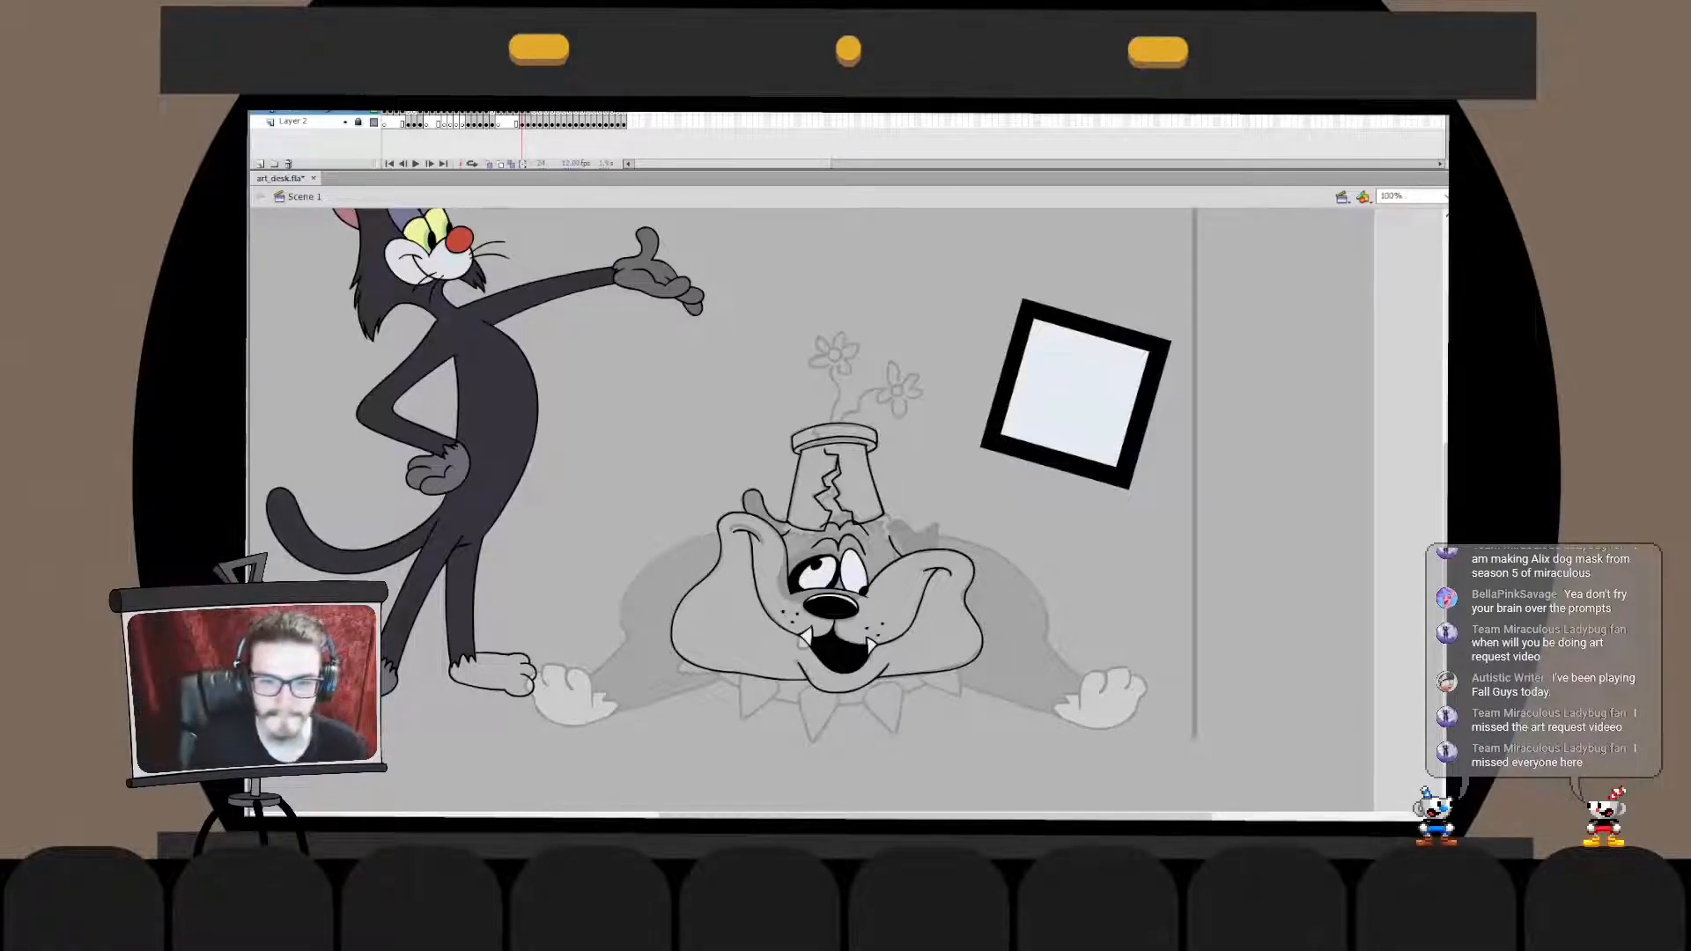
{"action": "key", "text": "ctrl+equal"}
{"action": "double_click", "coordinate": [835, 491]}
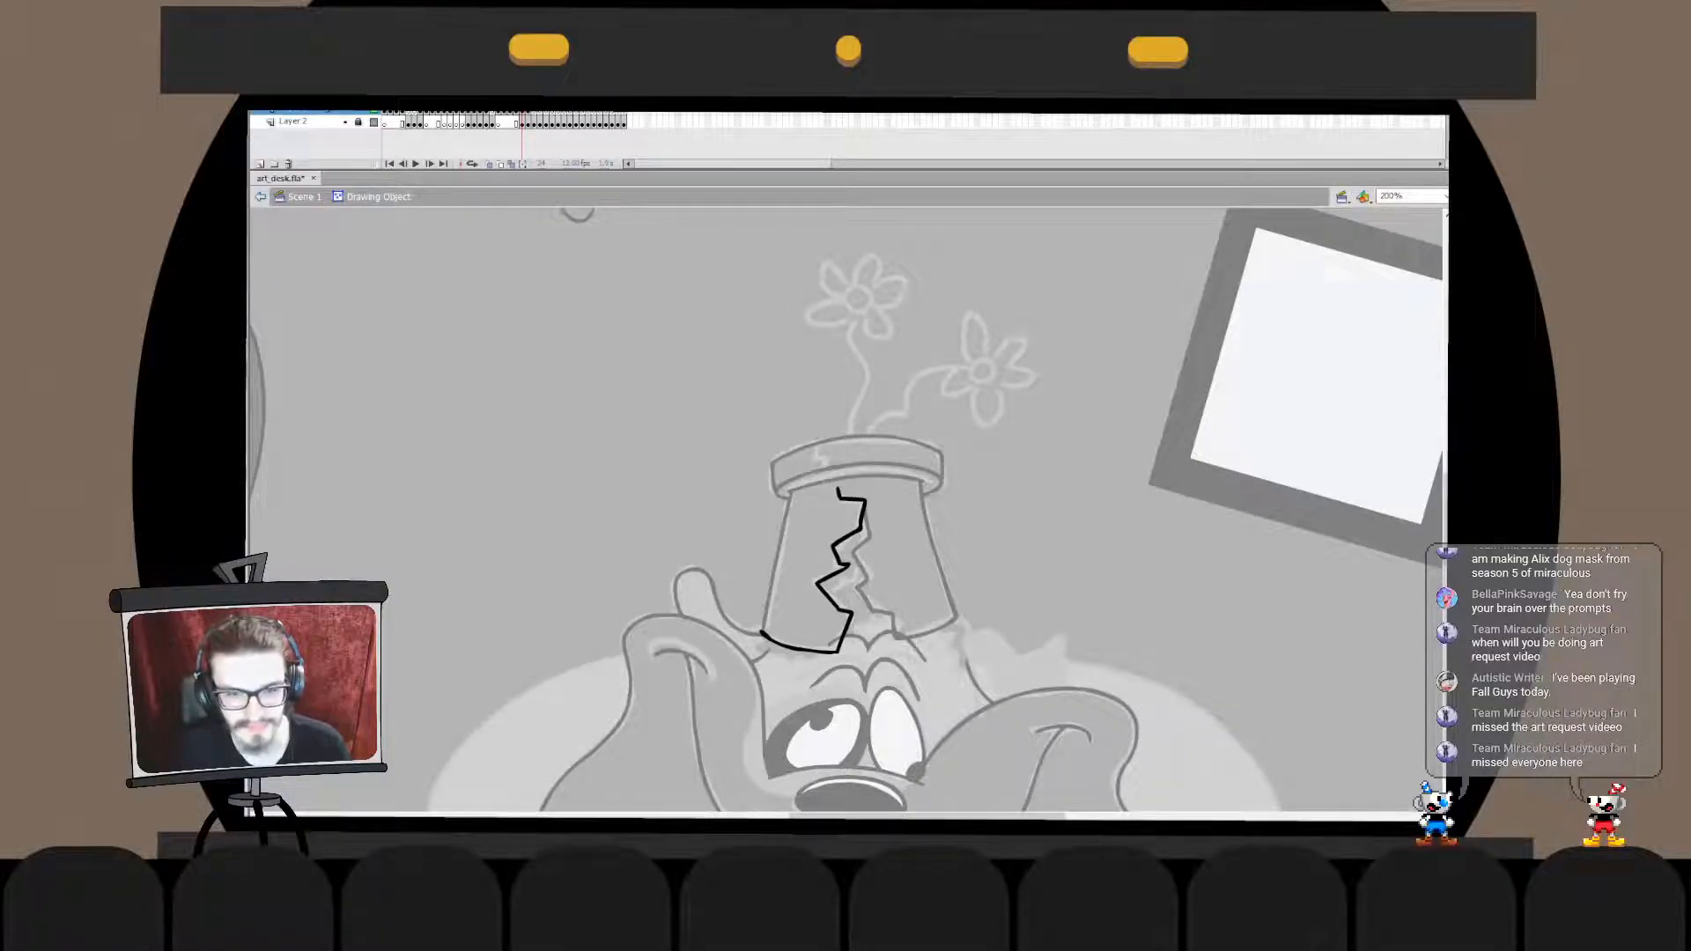
{"action": "key", "text": "ctrl+e"}
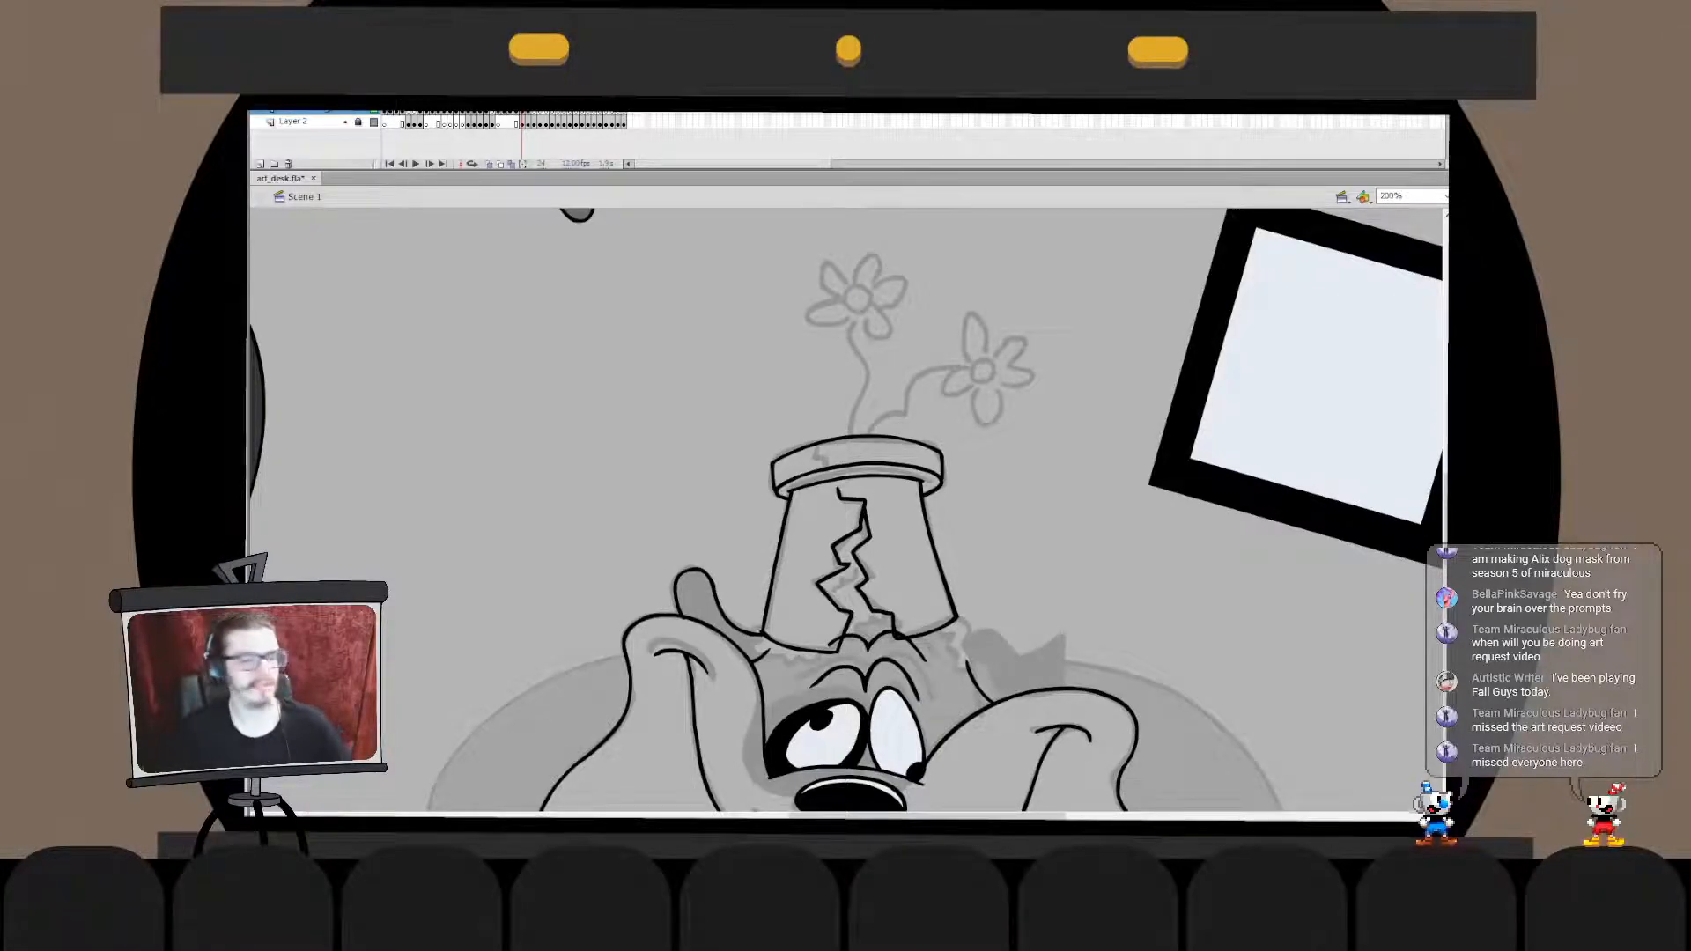
{"action": "left_click", "coordinate": [863, 568], "text": "shift"}
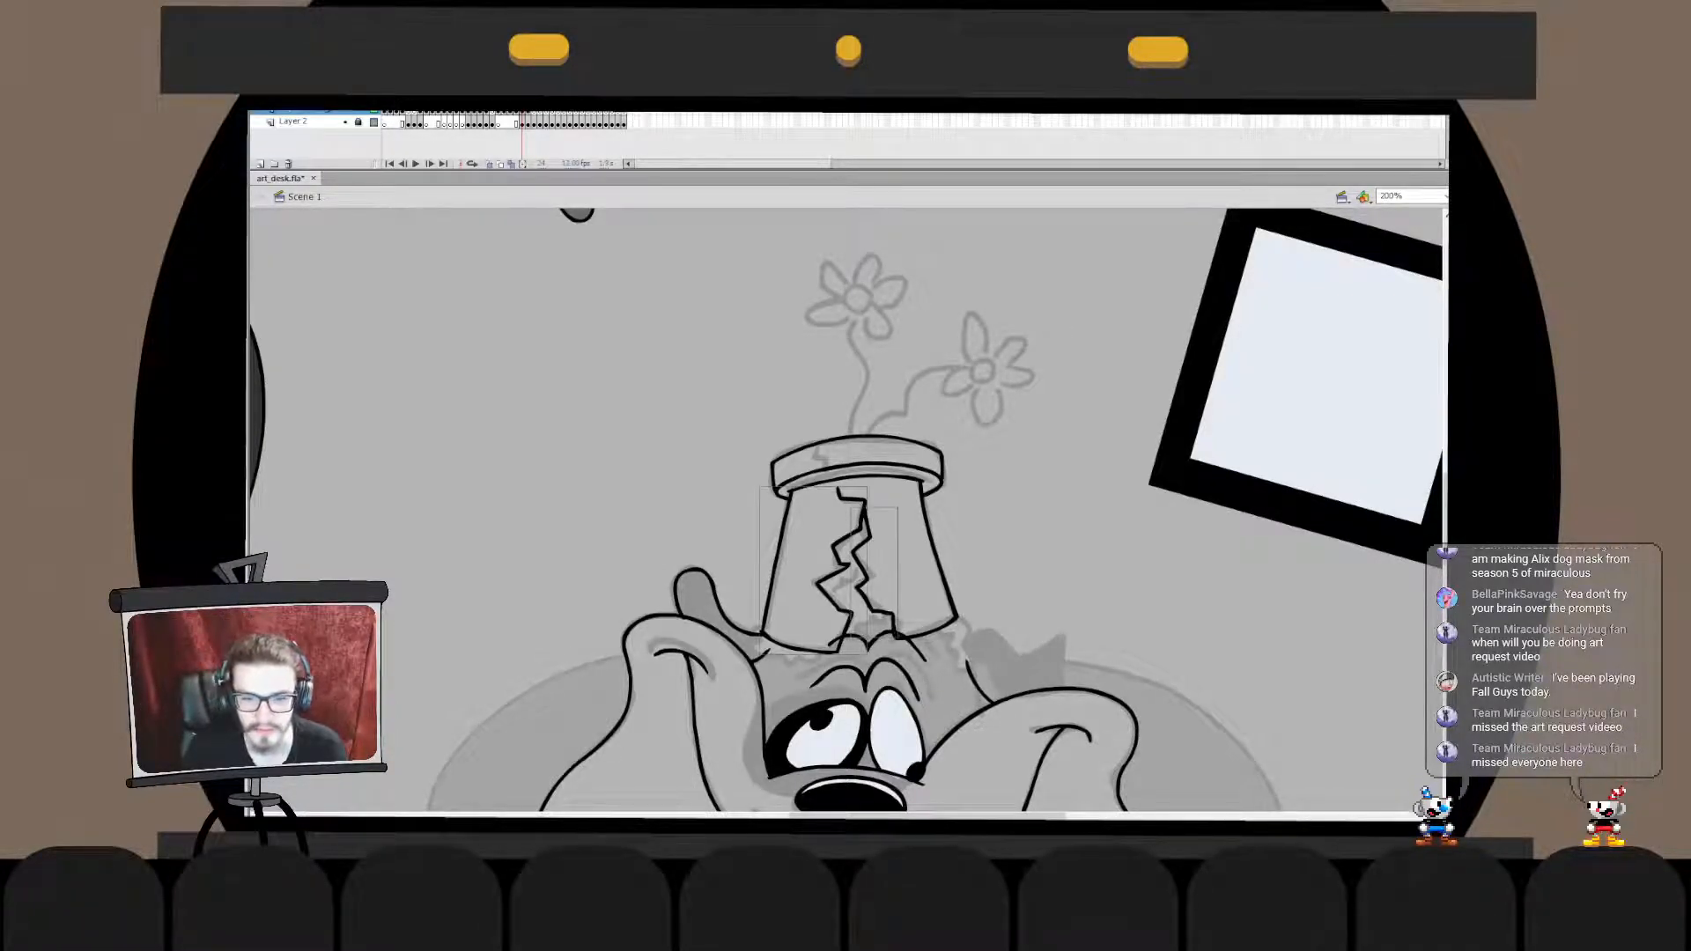
{"action": "key", "text": "Delete"}
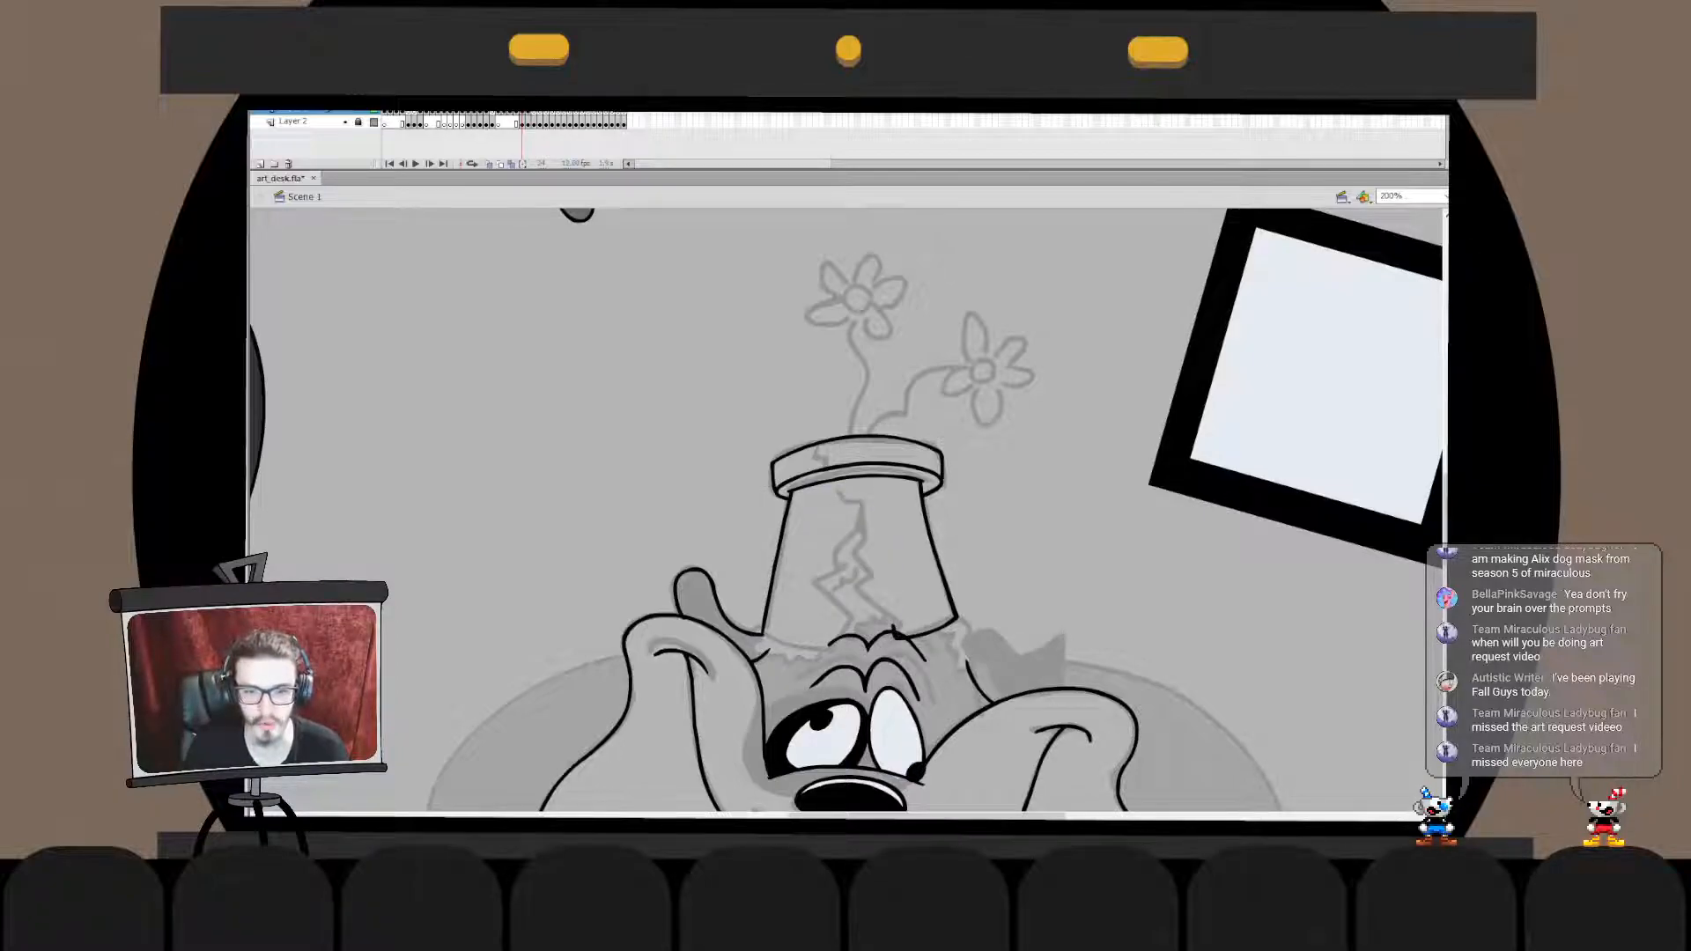
{"action": "key", "text": "ctrl+z"}
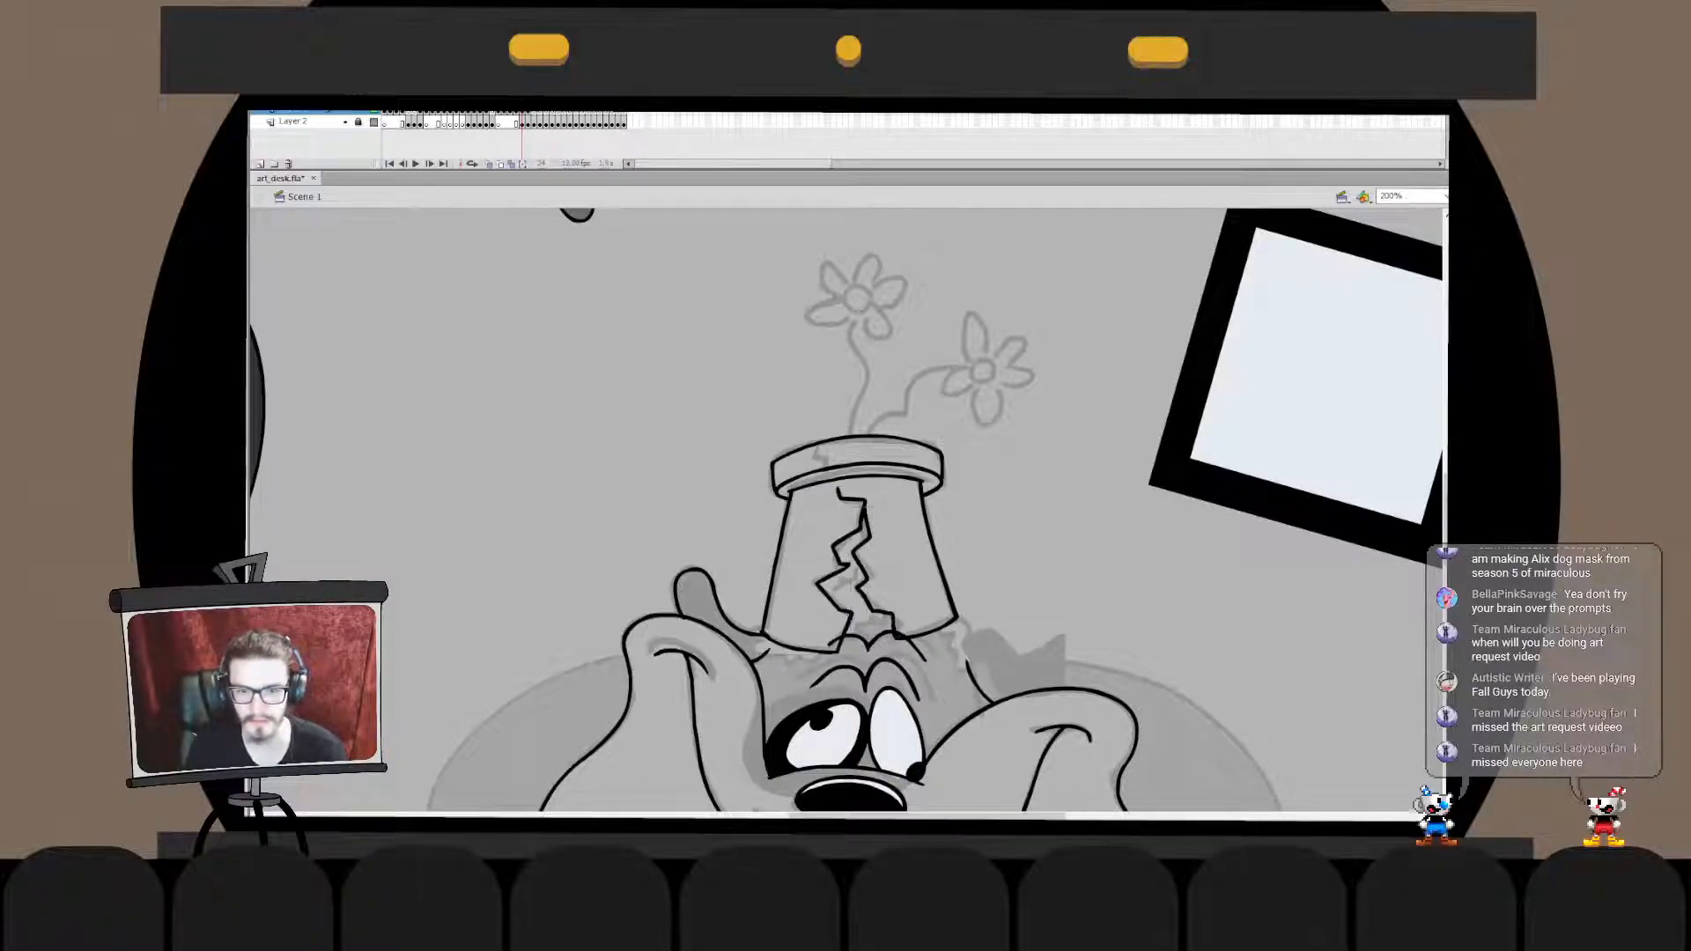
{"action": "key", "text": "ctrl+z"}
{"action": "key", "text": "ctrl+z"}
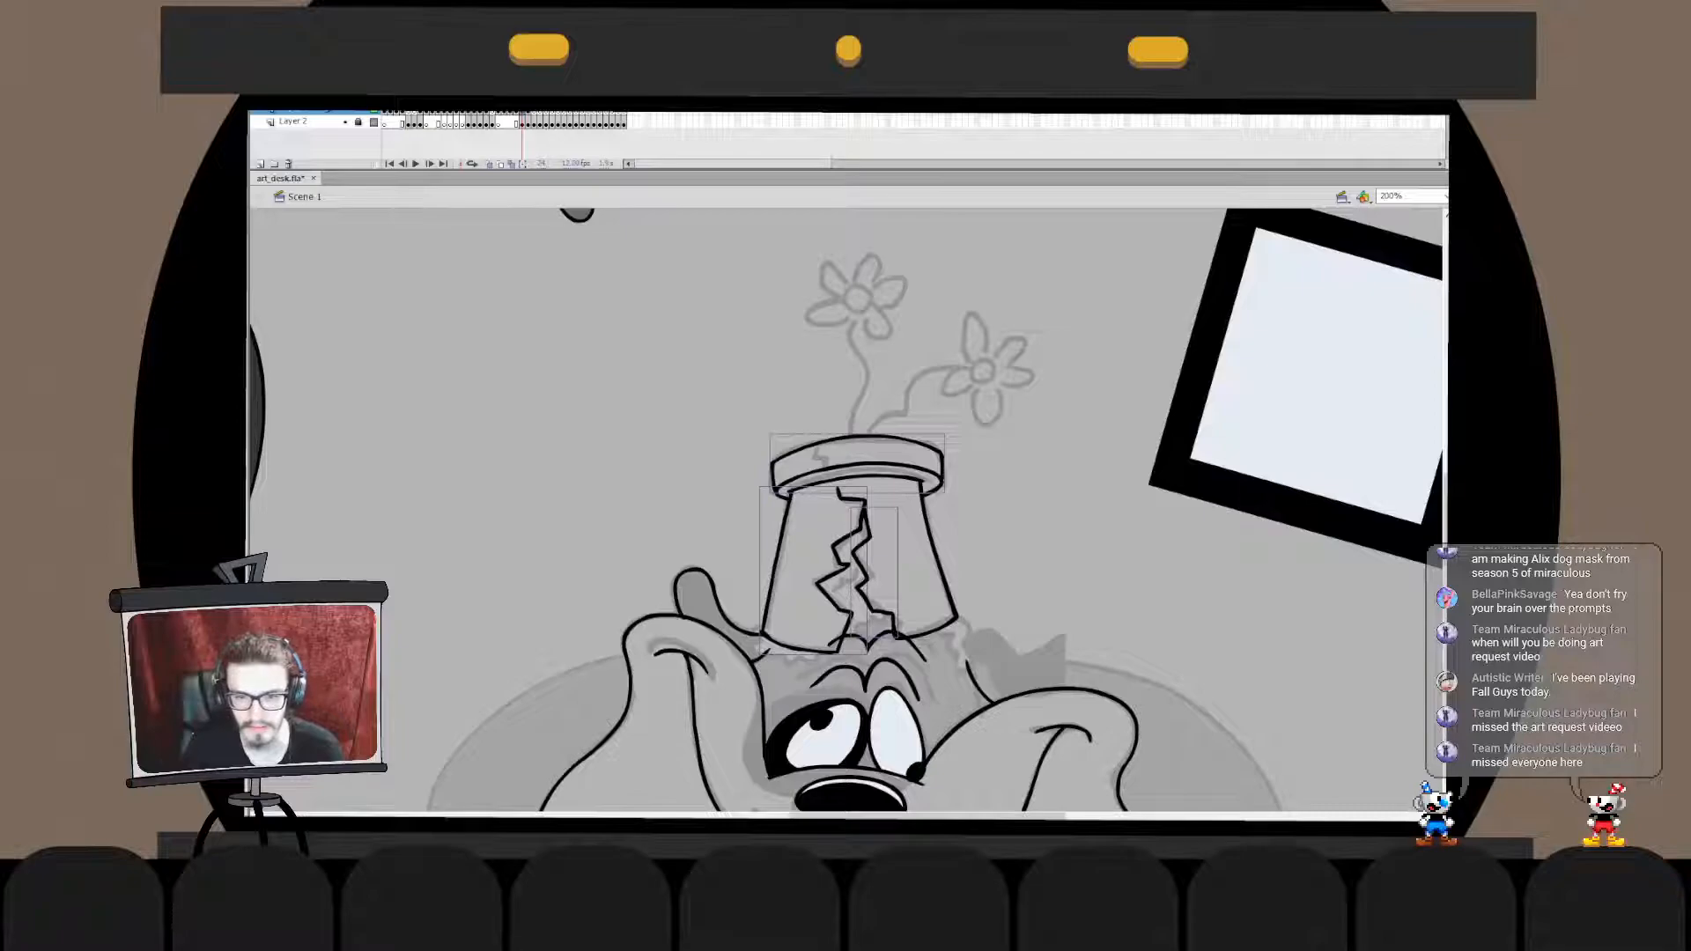
- Paste the selected rim and crack lines in place into the pot outline's drawing object and break them apart
{"action": "key", "text": "ctrl+x"}
{"action": "double_click", "coordinate": [937, 553]}
{"action": "key", "text": "ctrl+shift+v"}
{"action": "key", "text": "ctrl+b"}
{"action": "double_click", "coordinate": [1048, 537]}
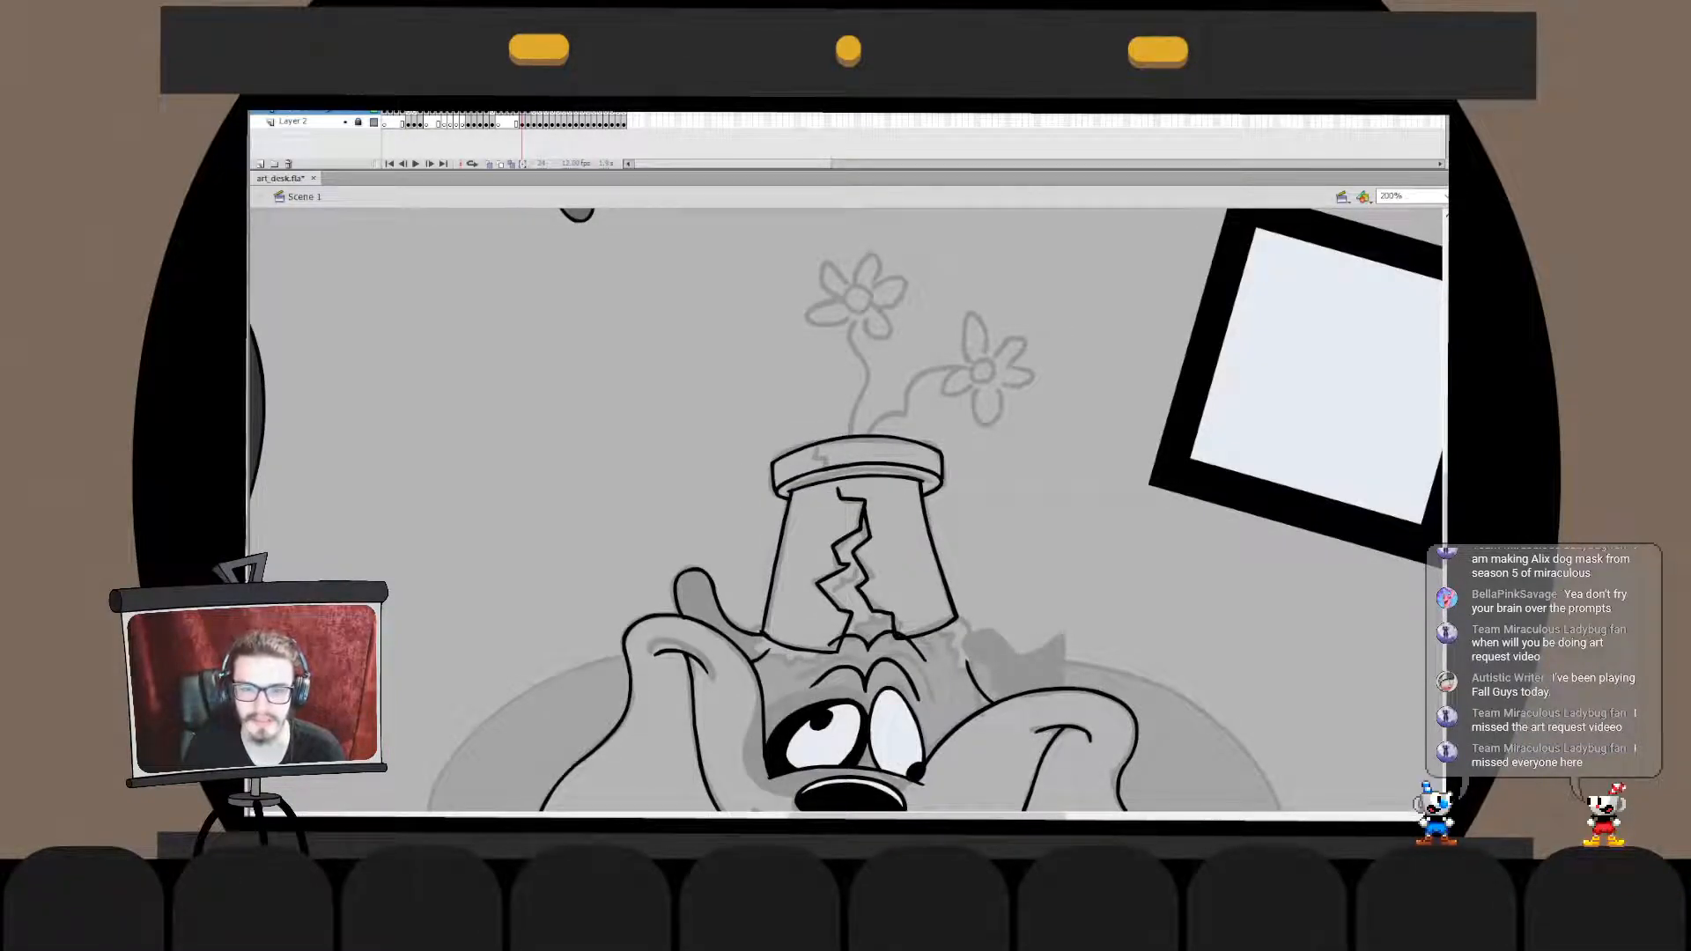
- Ink the wavy stem from the taller sketched flower down to the pot's rim, redoing the stroke once
{"action": "mouse_move", "coordinate": [852, 313]}
{"action": "left_mouse_down"}
{"action": "mouse_move", "coordinate": [871, 367]}
{"action": "mouse_move", "coordinate": [851, 448]}
{"action": "left_mouse_up"}
{"action": "key", "text": "ctrl+z"}
{"action": "left_click_drag", "start_coordinate": [860, 311], "coordinate": [851, 443]}
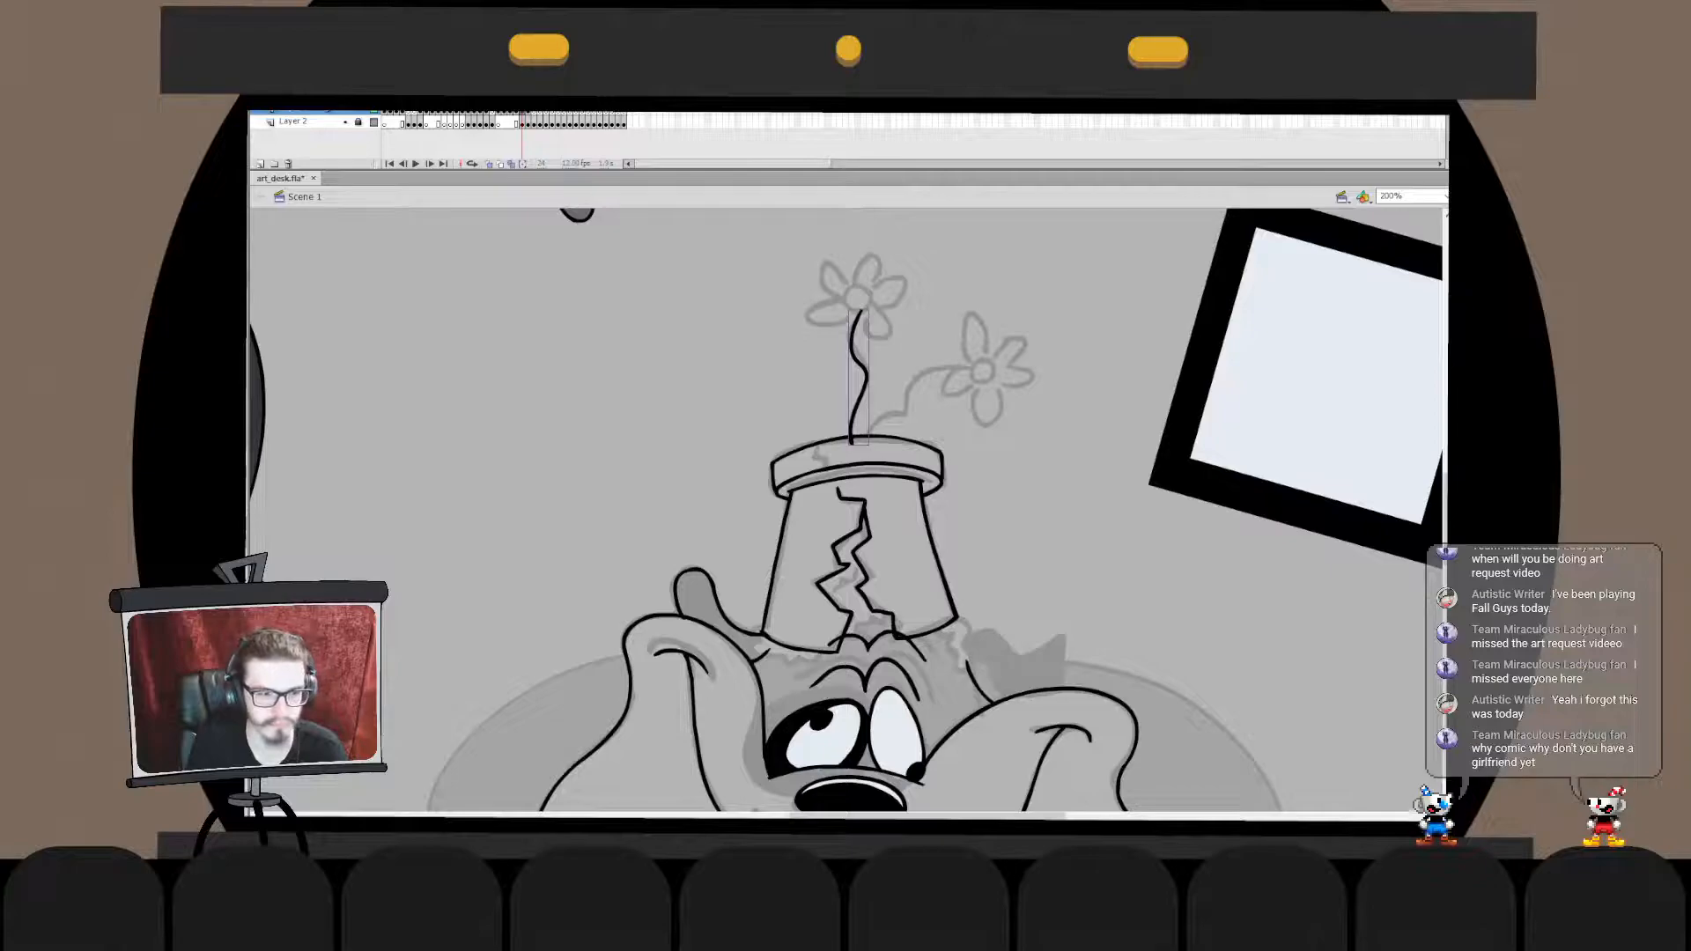
- Ink the curved stem from the pot's rim to the lower sketched flower, redrawing the stroke, and extend its end into the flower's centre
{"action": "left_click_drag", "start_coordinate": [867, 443], "coordinate": [967, 370]}
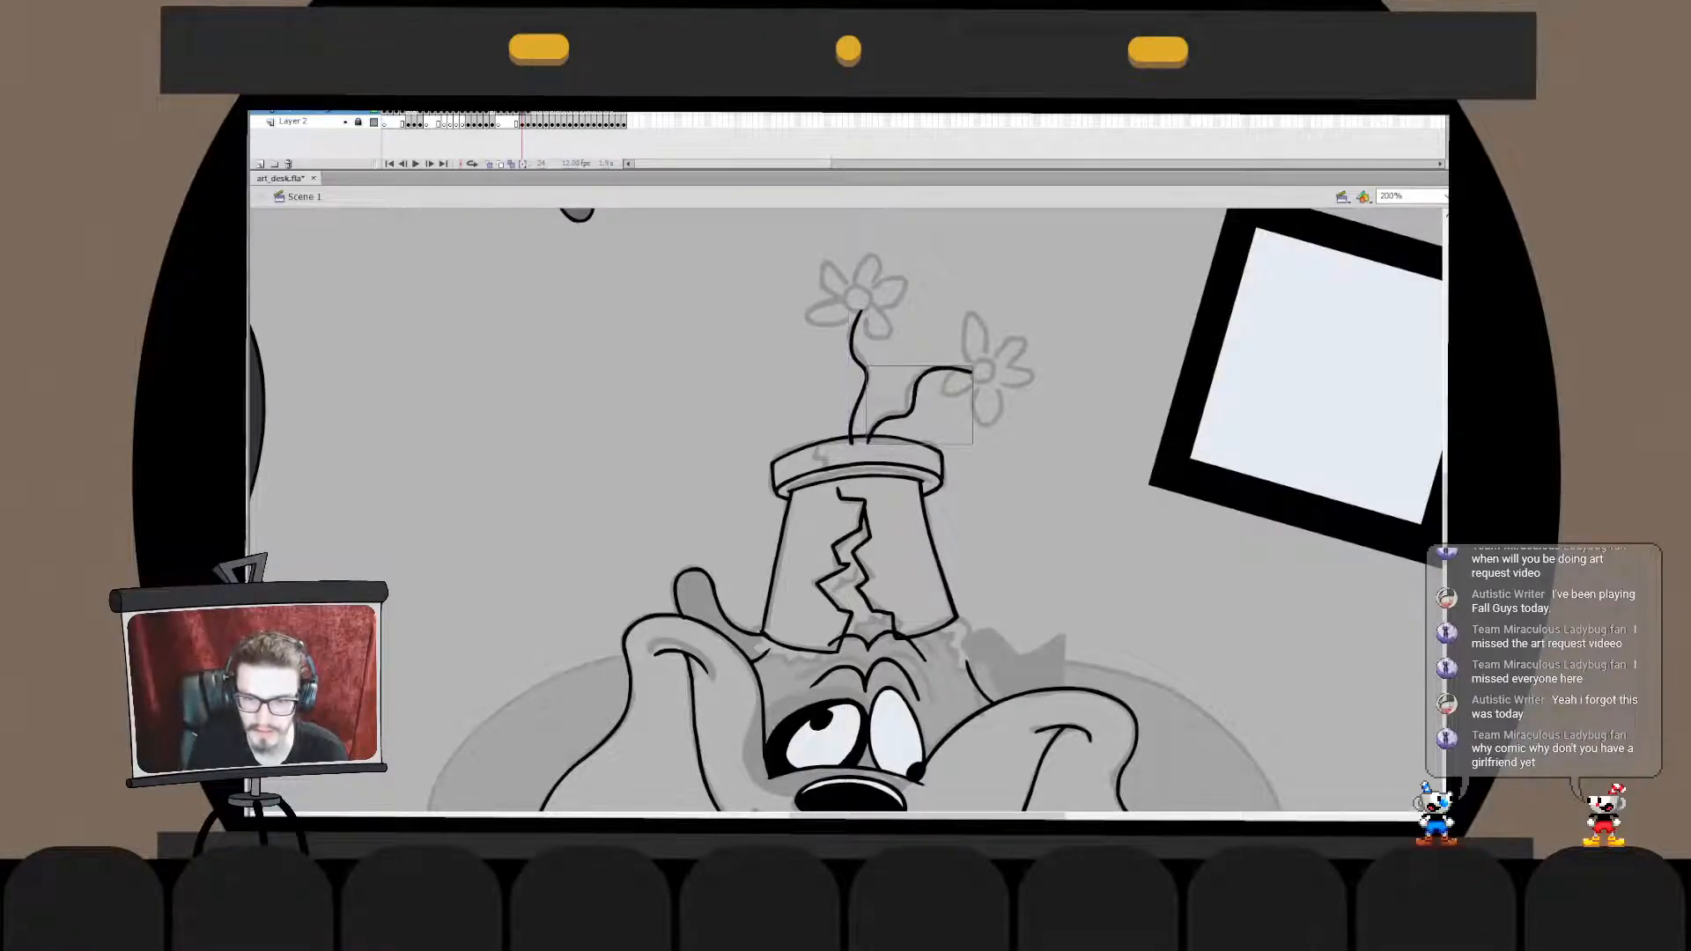
{"action": "key", "text": "ctrl+z"}
{"action": "left_click_drag", "start_coordinate": [868, 444], "coordinate": [991, 361]}
{"action": "key", "text": "ctrl+z"}
{"action": "mouse_move", "coordinate": [868, 443]}
{"action": "left_mouse_down"}
{"action": "mouse_move", "coordinate": [953, 364]}
{"action": "mouse_move", "coordinate": [975, 368]}
{"action": "left_mouse_up"}
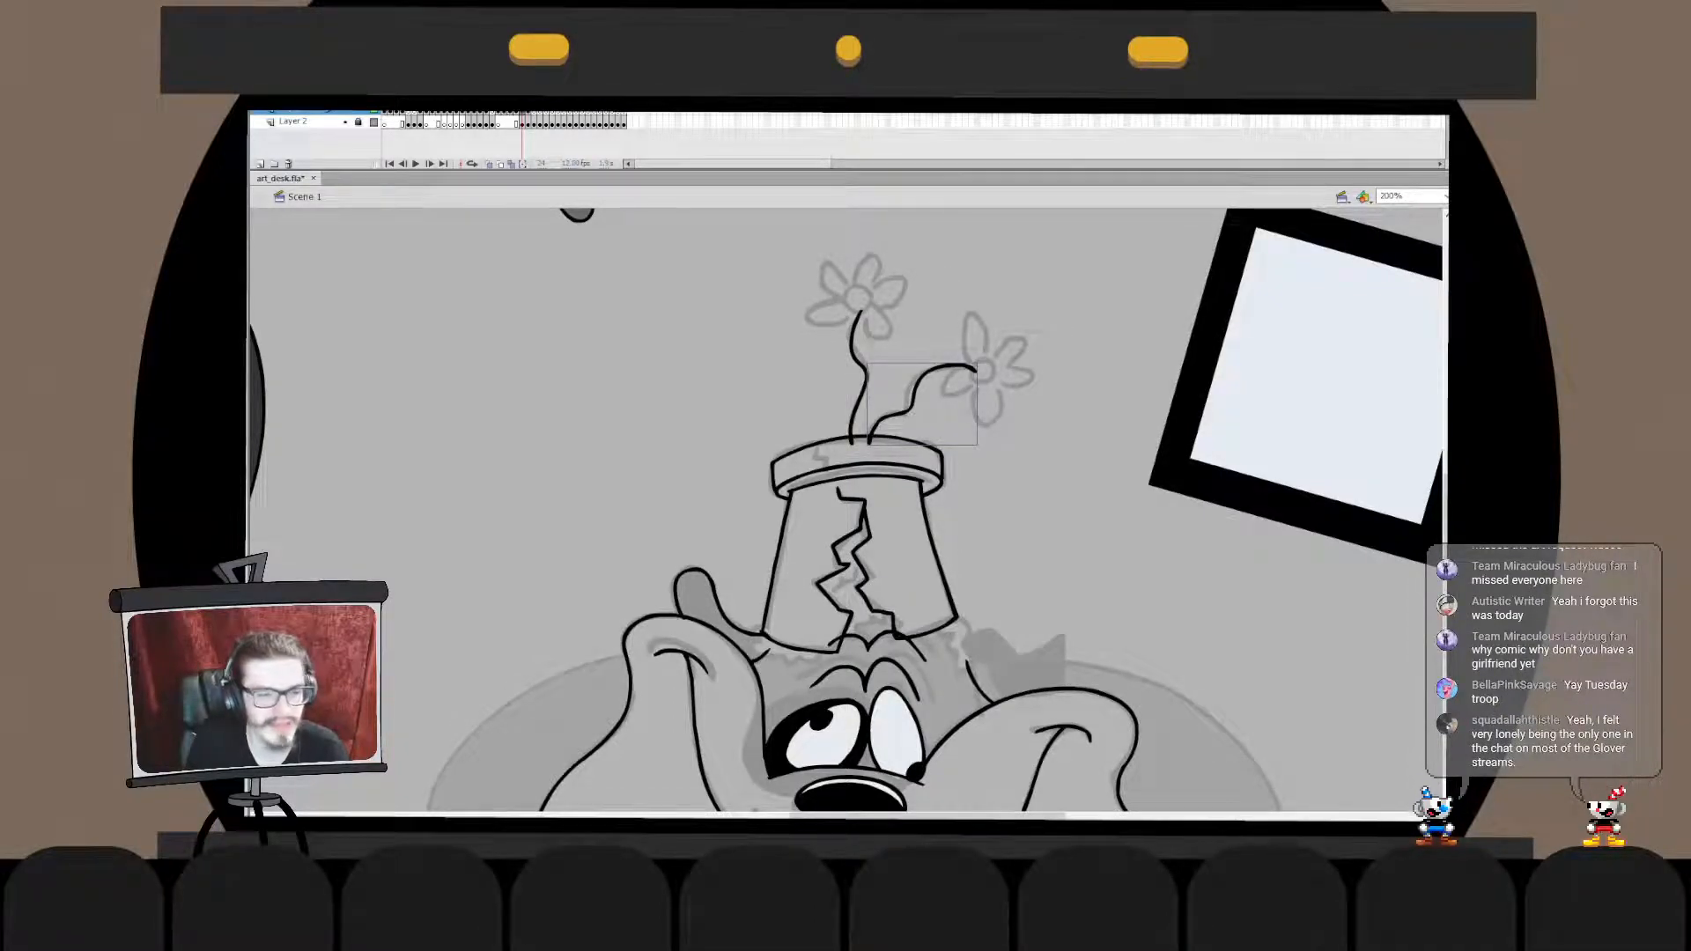
{"action": "double_click", "coordinate": [974, 369]}
{"action": "left_click_drag", "start_coordinate": [975, 370], "coordinate": [981, 371]}
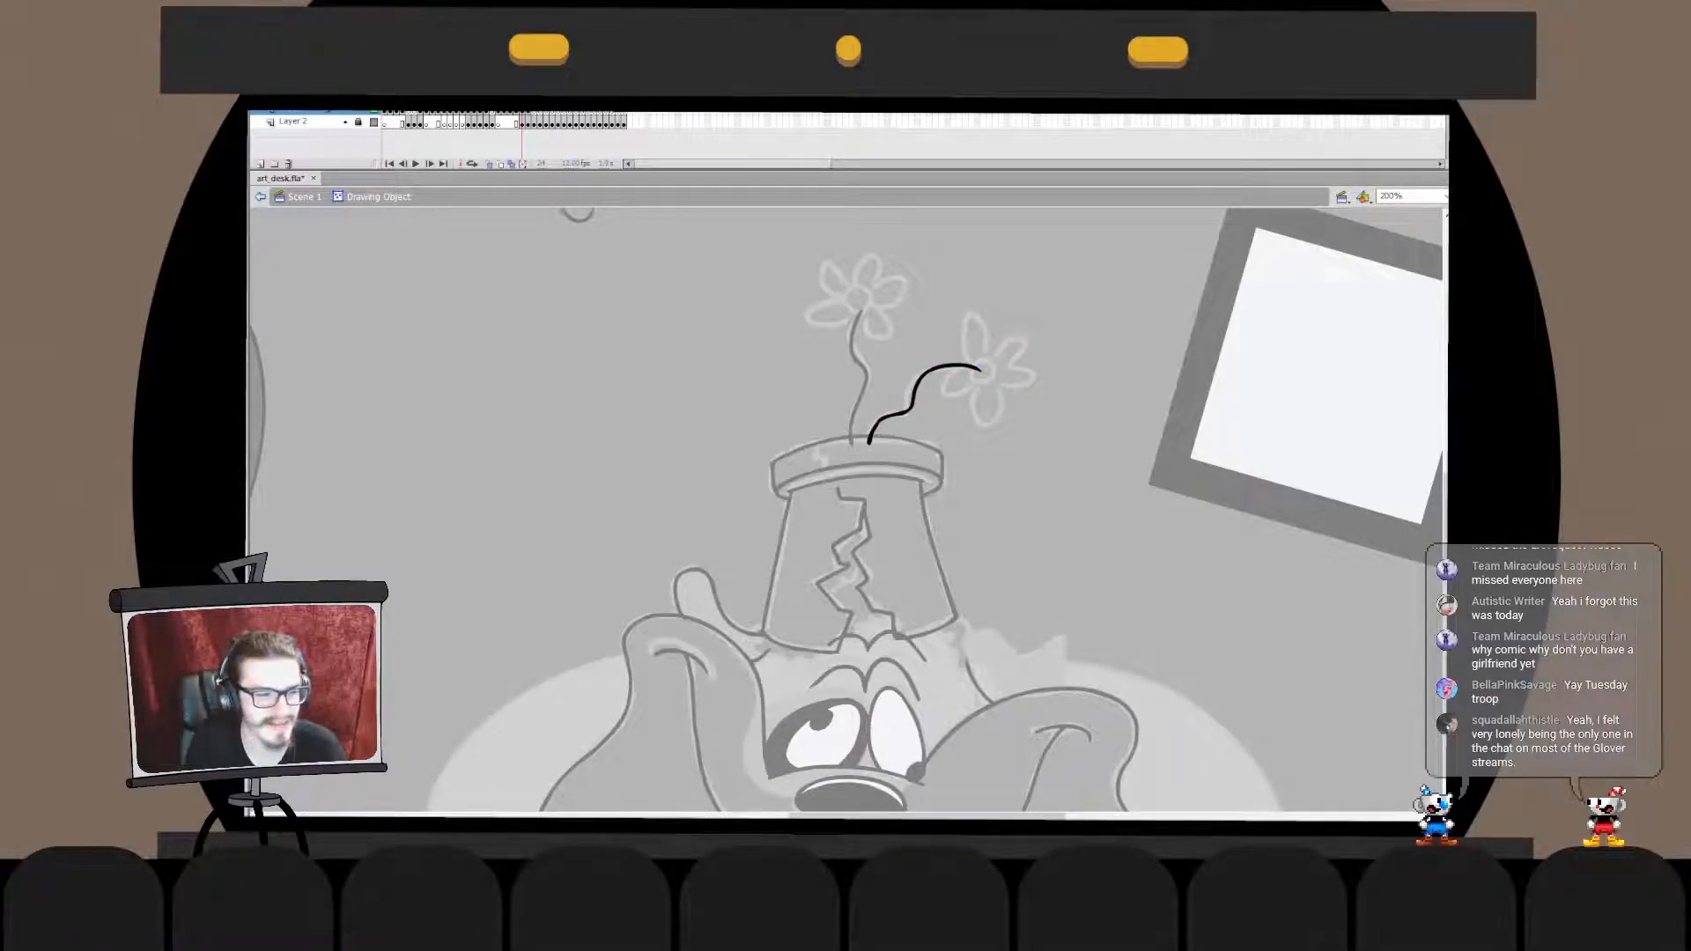
{"action": "double_click", "coordinate": [1026, 453]}
{"action": "left_click", "coordinate": [1026, 454]}
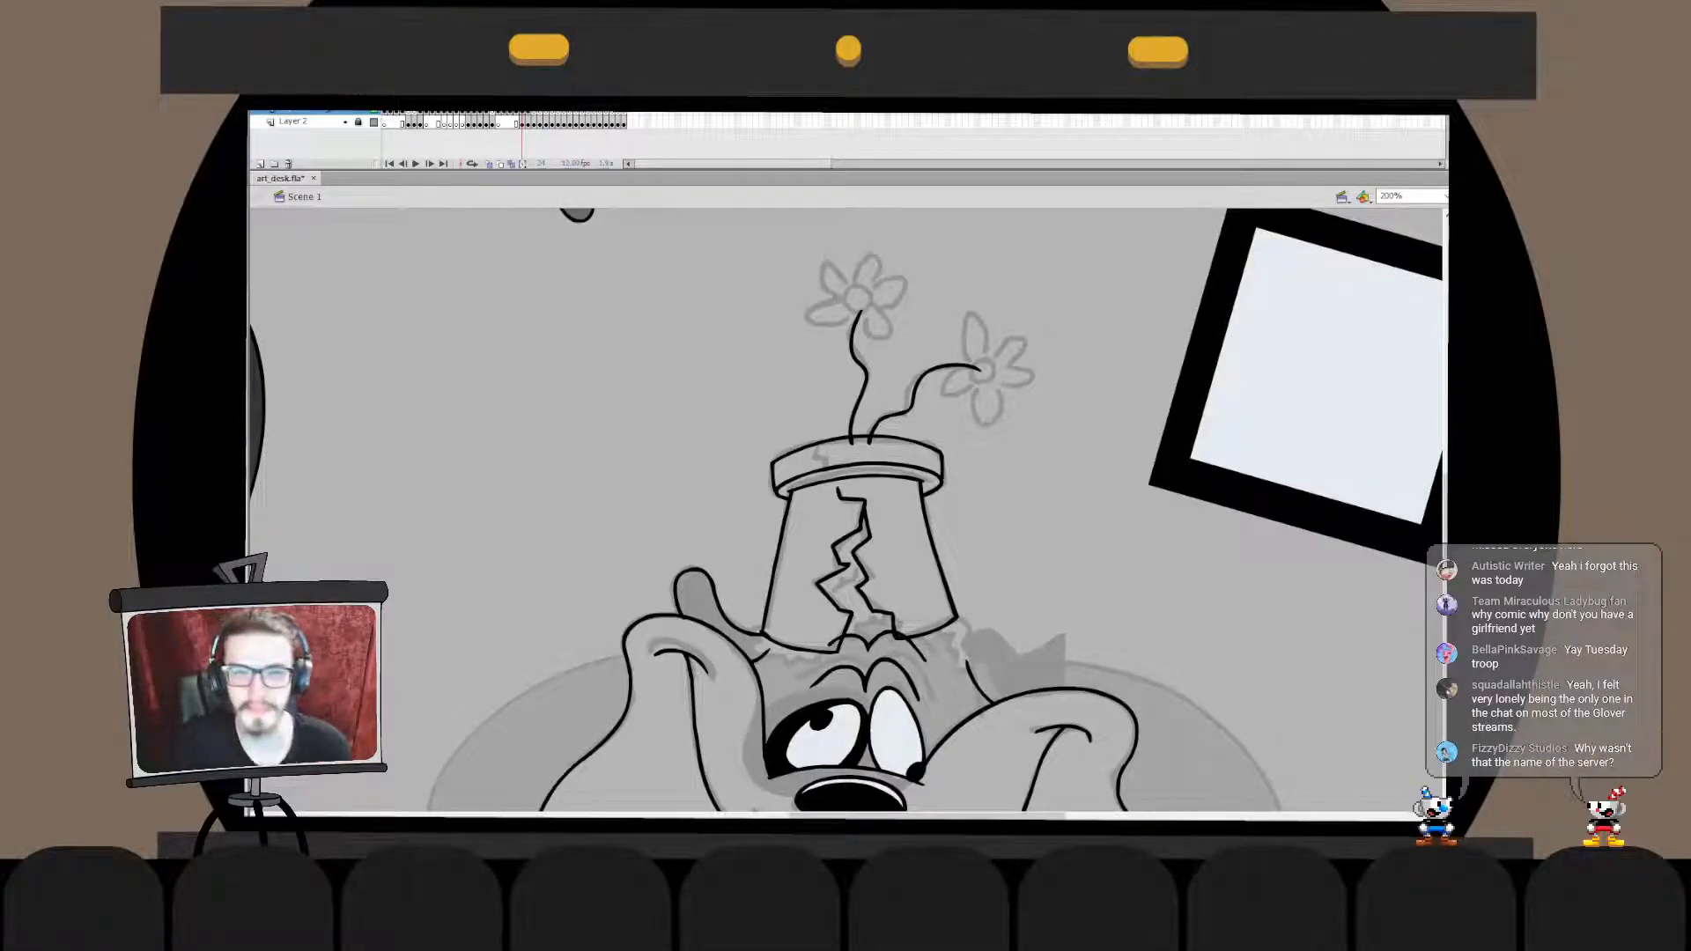
- Ink a small centre circle on the taller flower, redrawing it until round, and move it slightly down onto the stem's end
{"action": "mouse_move", "coordinate": [865, 286]}
{"action": "left_mouse_down"}
{"action": "mouse_move", "coordinate": [852, 309]}
{"action": "mouse_move", "coordinate": [868, 286]}
{"action": "left_mouse_up"}
{"action": "key", "text": "ctrl+z"}
{"action": "key", "text": "ctrl+z"}
{"action": "key", "text": "ctrl+z"}
{"action": "key", "text": "ctrl+z"}
{"action": "key", "text": "ctrl+z"}
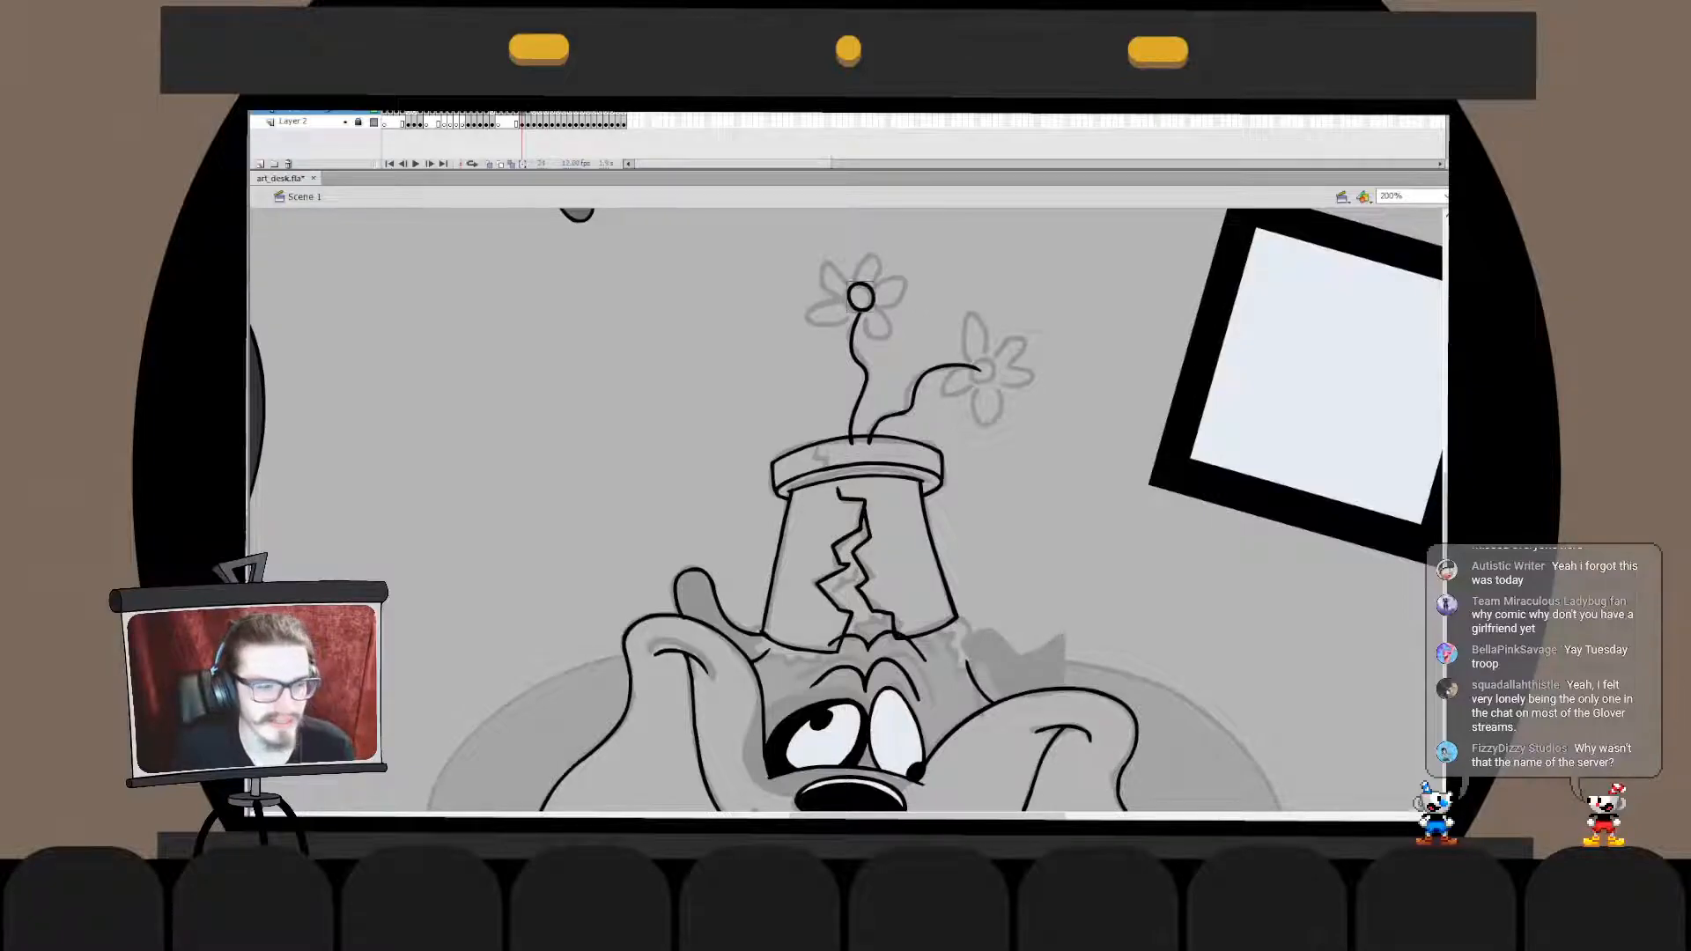
{"action": "key", "text": "q"}
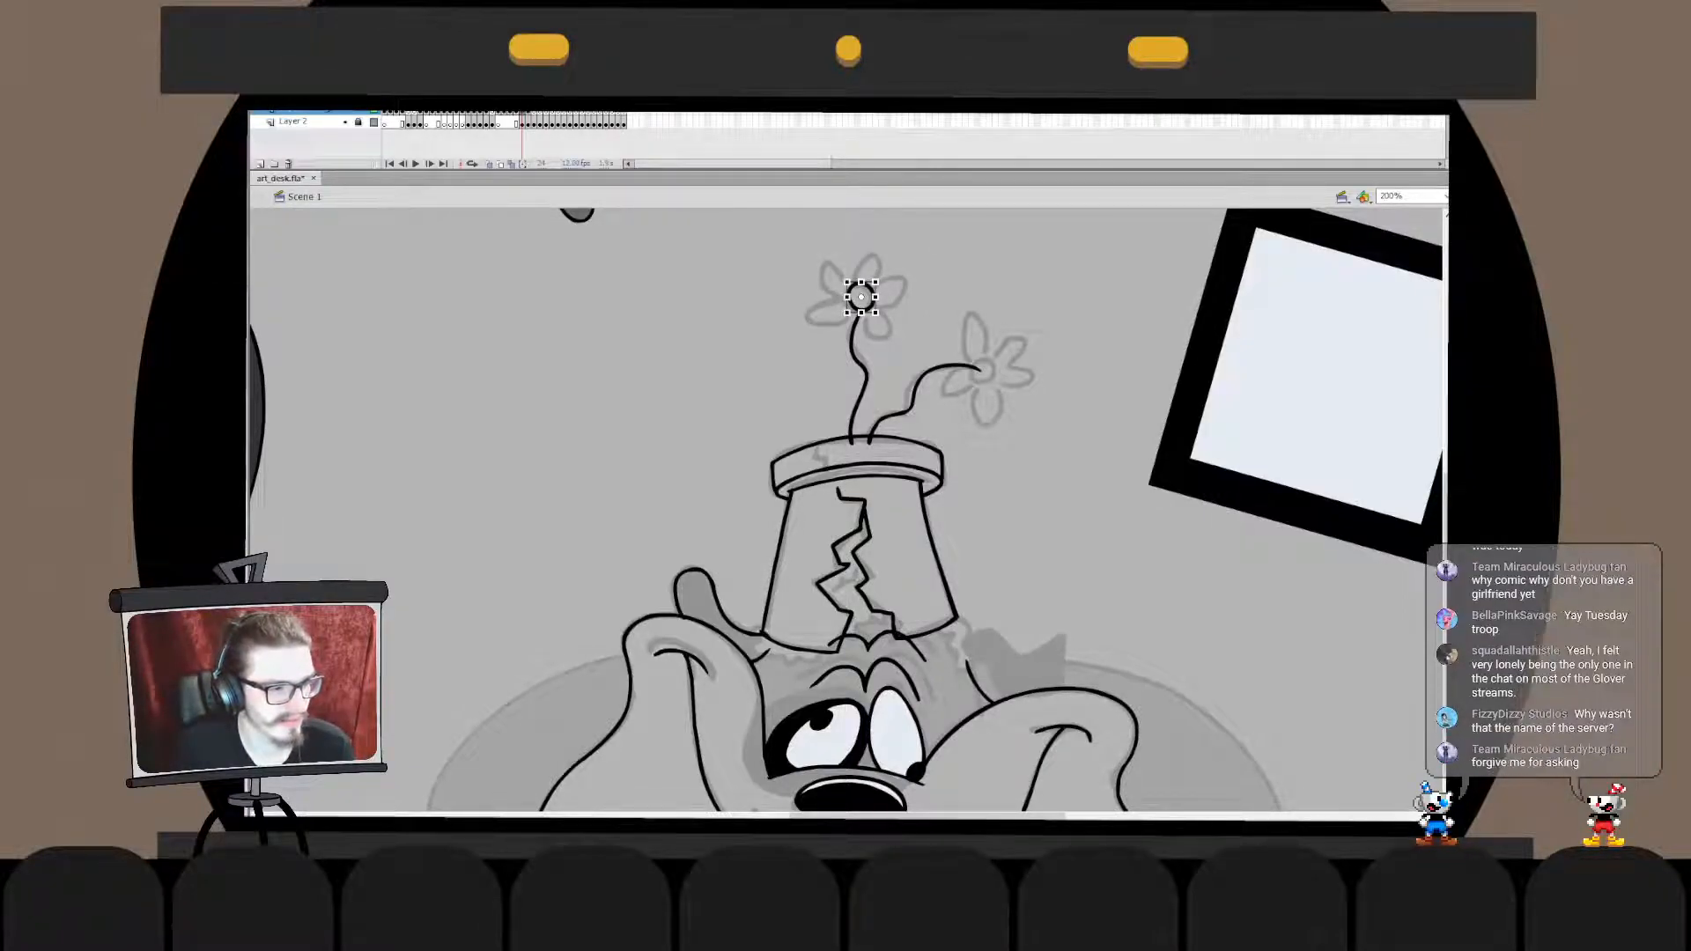
{"action": "left_click_drag", "start_coordinate": [862, 282], "coordinate": [864, 302]}
{"action": "key", "text": "Escape"}
{"action": "left_click", "coordinate": [864, 302]}
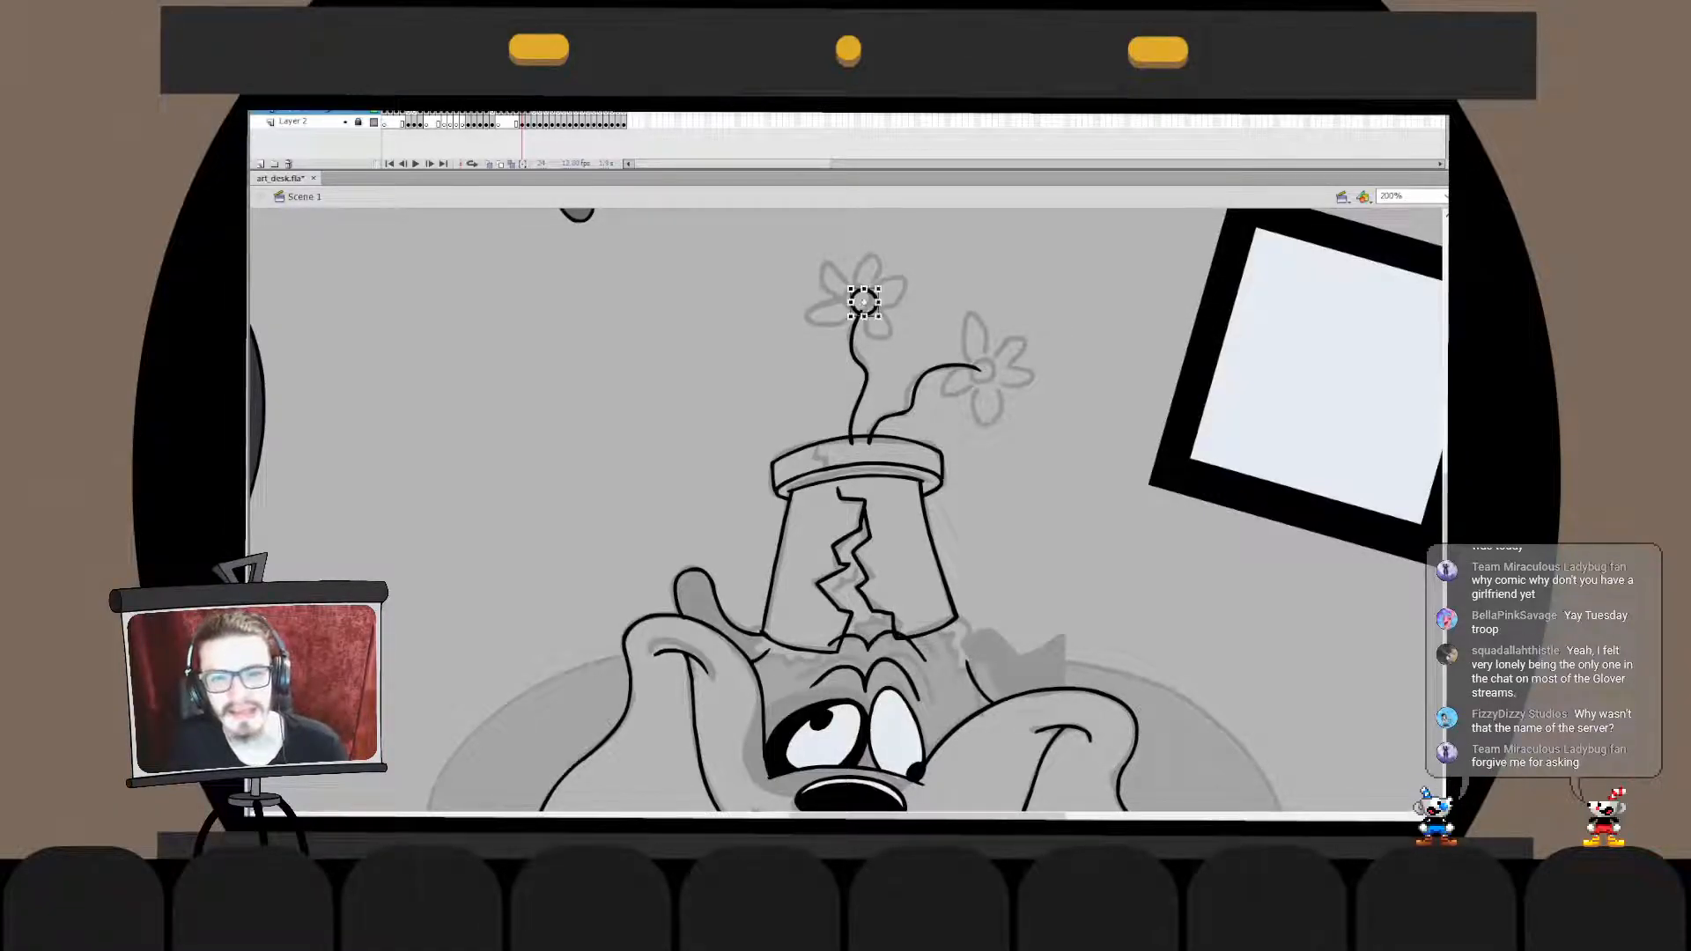
{"action": "key", "text": "Escape"}
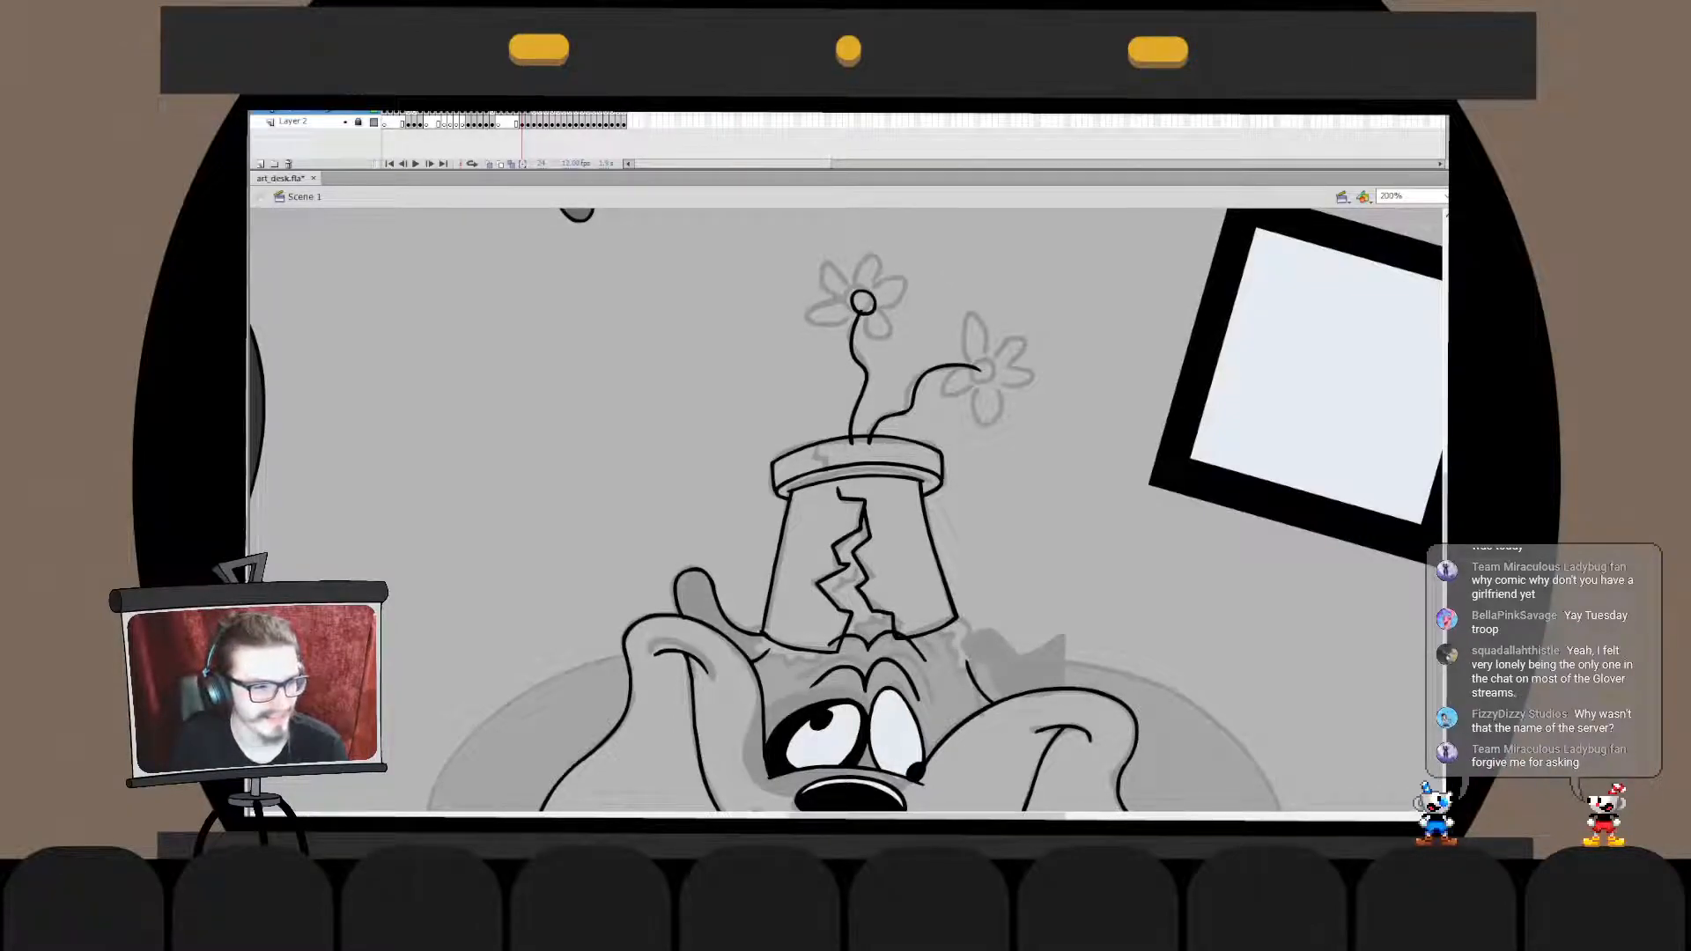
- Ink five petals around the taller flower's centre circle, redoing strokes until they fit
{"action": "mouse_move", "coordinate": [859, 295]}
{"action": "left_mouse_down"}
{"action": "mouse_move", "coordinate": [848, 278]}
{"action": "mouse_move", "coordinate": [851, 304]}
{"action": "mouse_move", "coordinate": [833, 294]}
{"action": "mouse_move", "coordinate": [851, 304]}
{"action": "mouse_move", "coordinate": [824, 286]}
{"action": "mouse_move", "coordinate": [851, 304]}
{"action": "mouse_move", "coordinate": [843, 325]}
{"action": "mouse_move", "coordinate": [815, 322]}
{"action": "mouse_move", "coordinate": [858, 319]}
{"action": "mouse_move", "coordinate": [863, 263]}
{"action": "mouse_move", "coordinate": [904, 294]}
{"action": "mouse_move", "coordinate": [875, 311]}
{"action": "mouse_move", "coordinate": [900, 291]}
{"action": "mouse_move", "coordinate": [875, 294]}
{"action": "left_mouse_up"}
{"action": "key", "text": "ctrl+z"}
{"action": "key", "text": "ctrl+z"}
{"action": "key", "text": "ctrl+z"}
{"action": "key", "text": "ctrl+z"}
{"action": "key", "text": "ctrl+z"}
{"action": "key", "text": "ctrl+z"}
{"action": "key", "text": "ctrl+z"}
{"action": "key", "text": "ctrl+z"}
{"action": "key", "text": "ctrl+z"}
{"action": "key", "text": "ctrl+z"}
{"action": "key", "text": "ctrl+z"}
{"action": "key", "text": "ctrl+z"}
{"action": "key", "text": "ctrl+z"}
{"action": "key", "text": "ctrl+z"}
{"action": "key", "text": "ctrl+z"}
{"action": "key", "text": "ctrl+z"}
{"action": "key", "text": "ctrl+z"}
{"action": "key", "text": "q"}
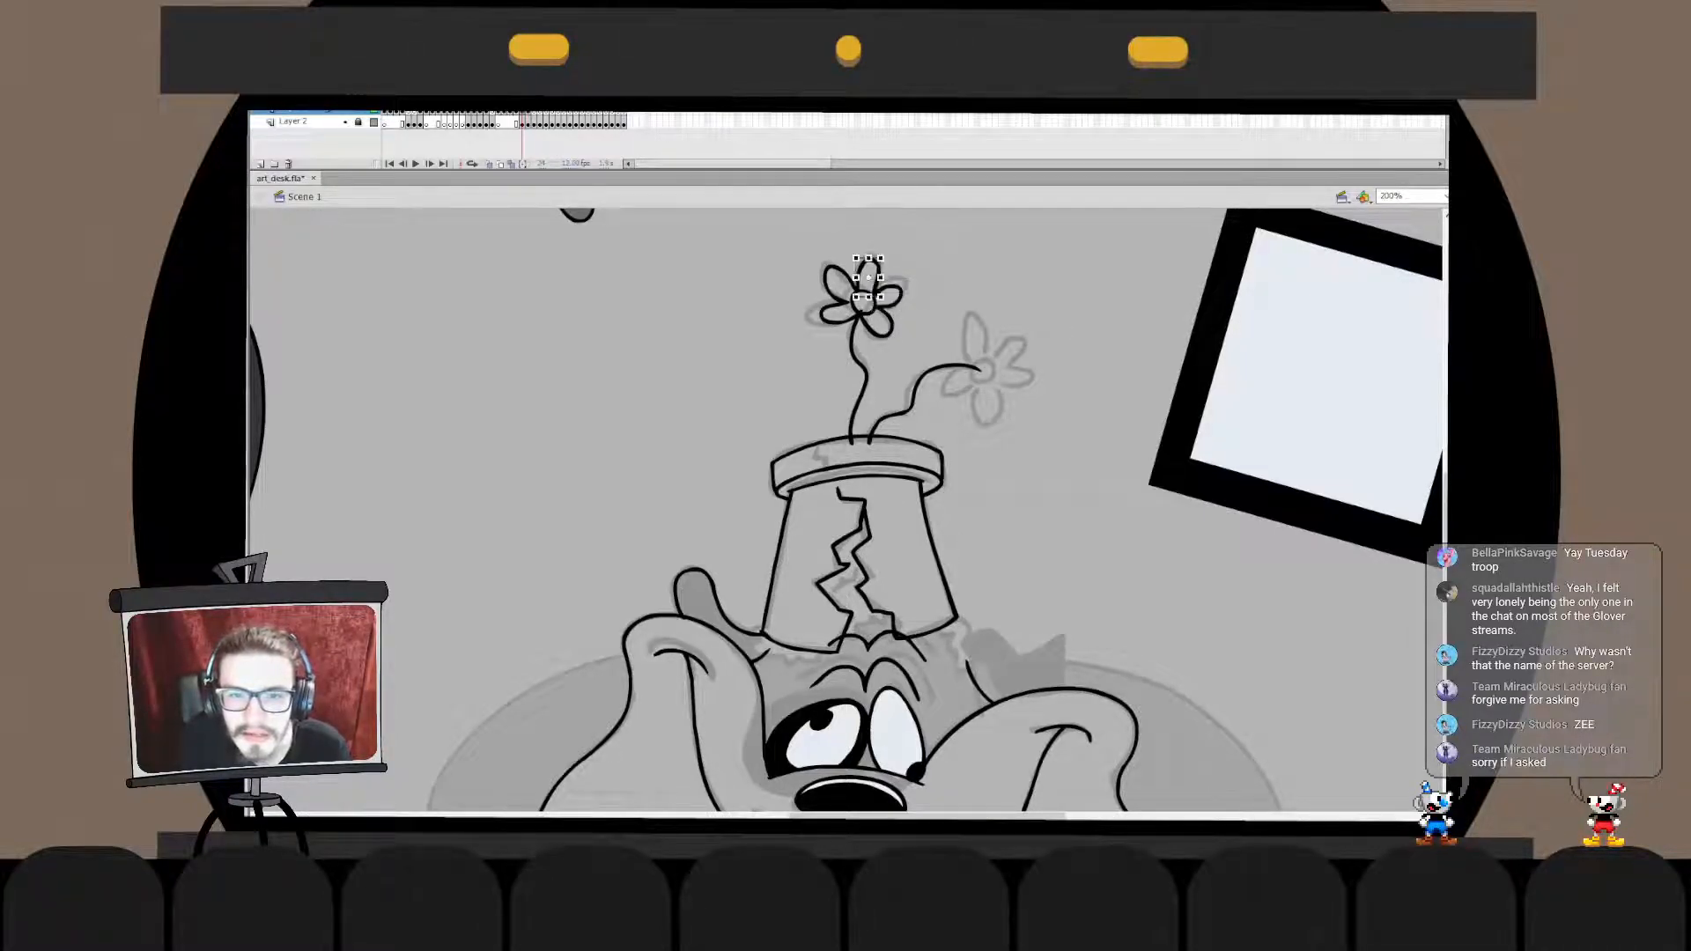
- Tidy the taller flower's top and right petals and adjust its stem so the upper end stops at the flower
{"action": "double_click", "coordinate": [868, 275]}
{"action": "double_click", "coordinate": [921, 280]}
{"action": "left_click", "coordinate": [896, 286]}
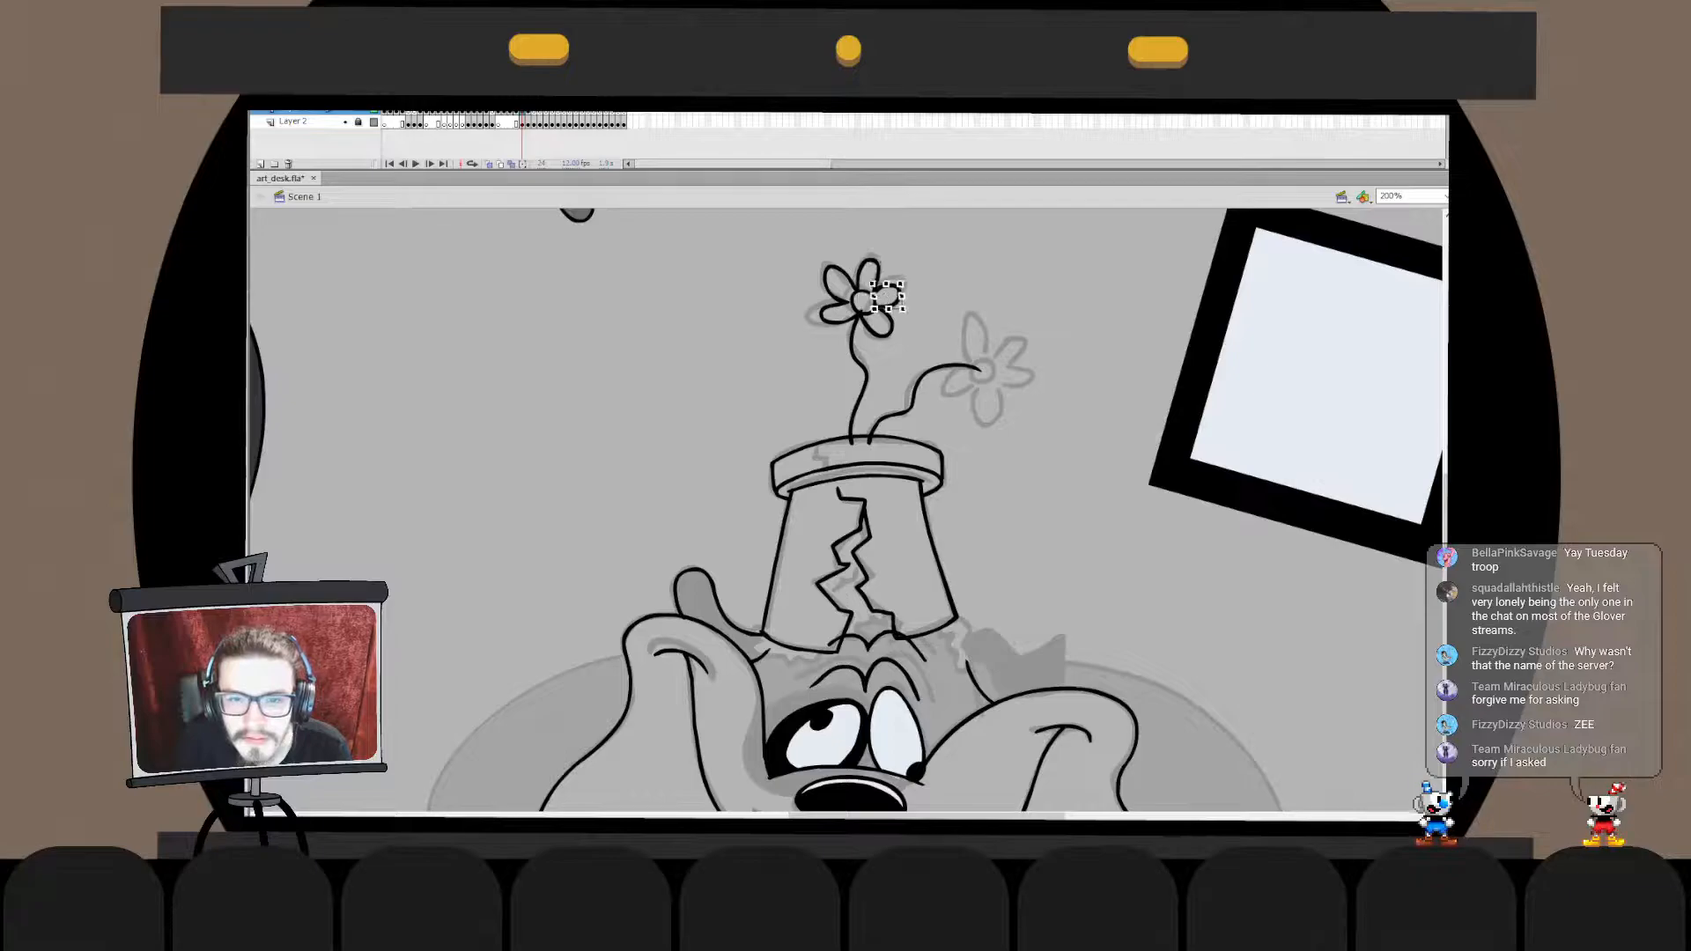
{"action": "double_click", "coordinate": [897, 286]}
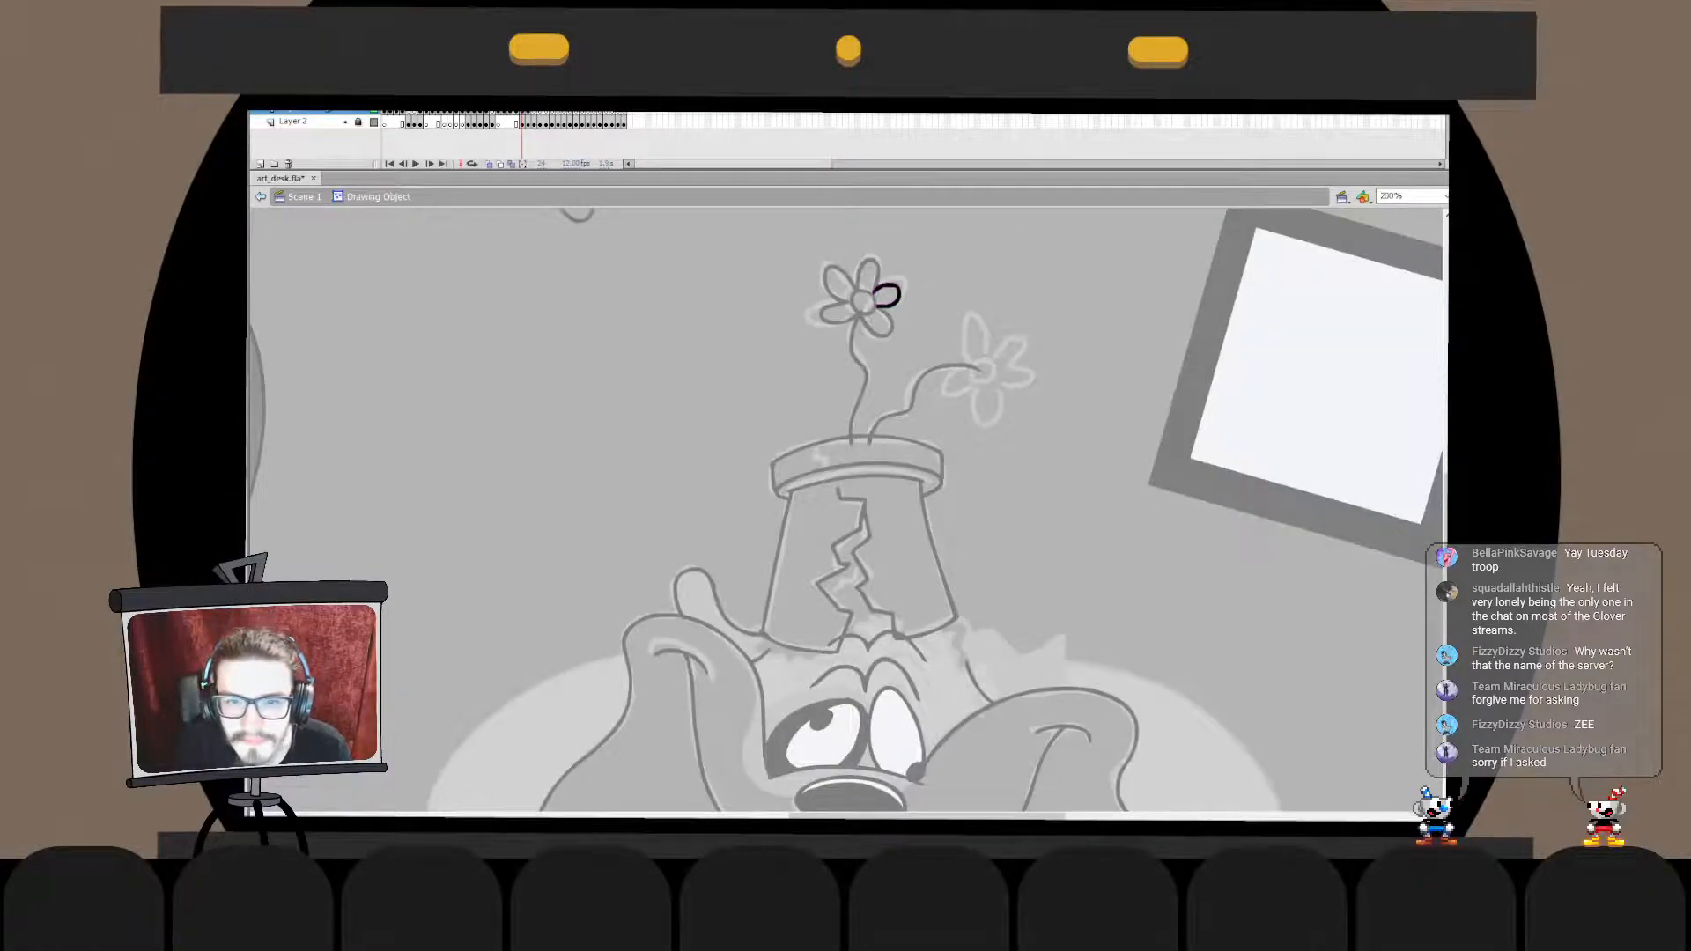
{"action": "double_click", "coordinate": [922, 291]}
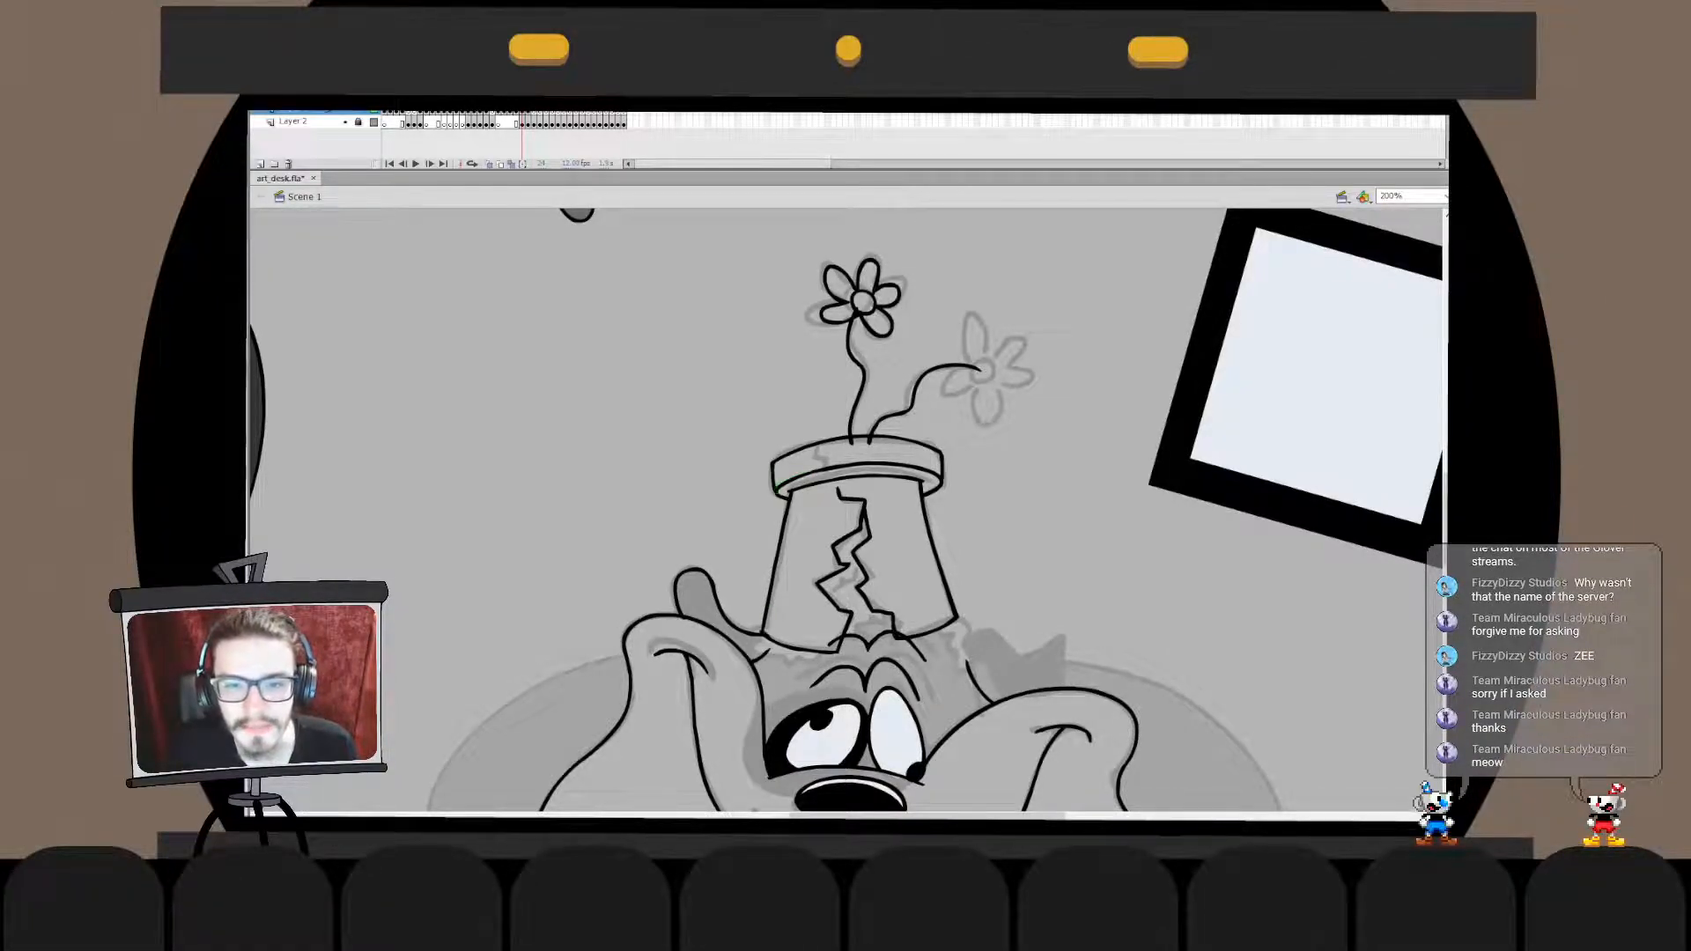
{"action": "double_click", "coordinate": [850, 339]}
{"action": "left_click", "coordinate": [259, 196]}
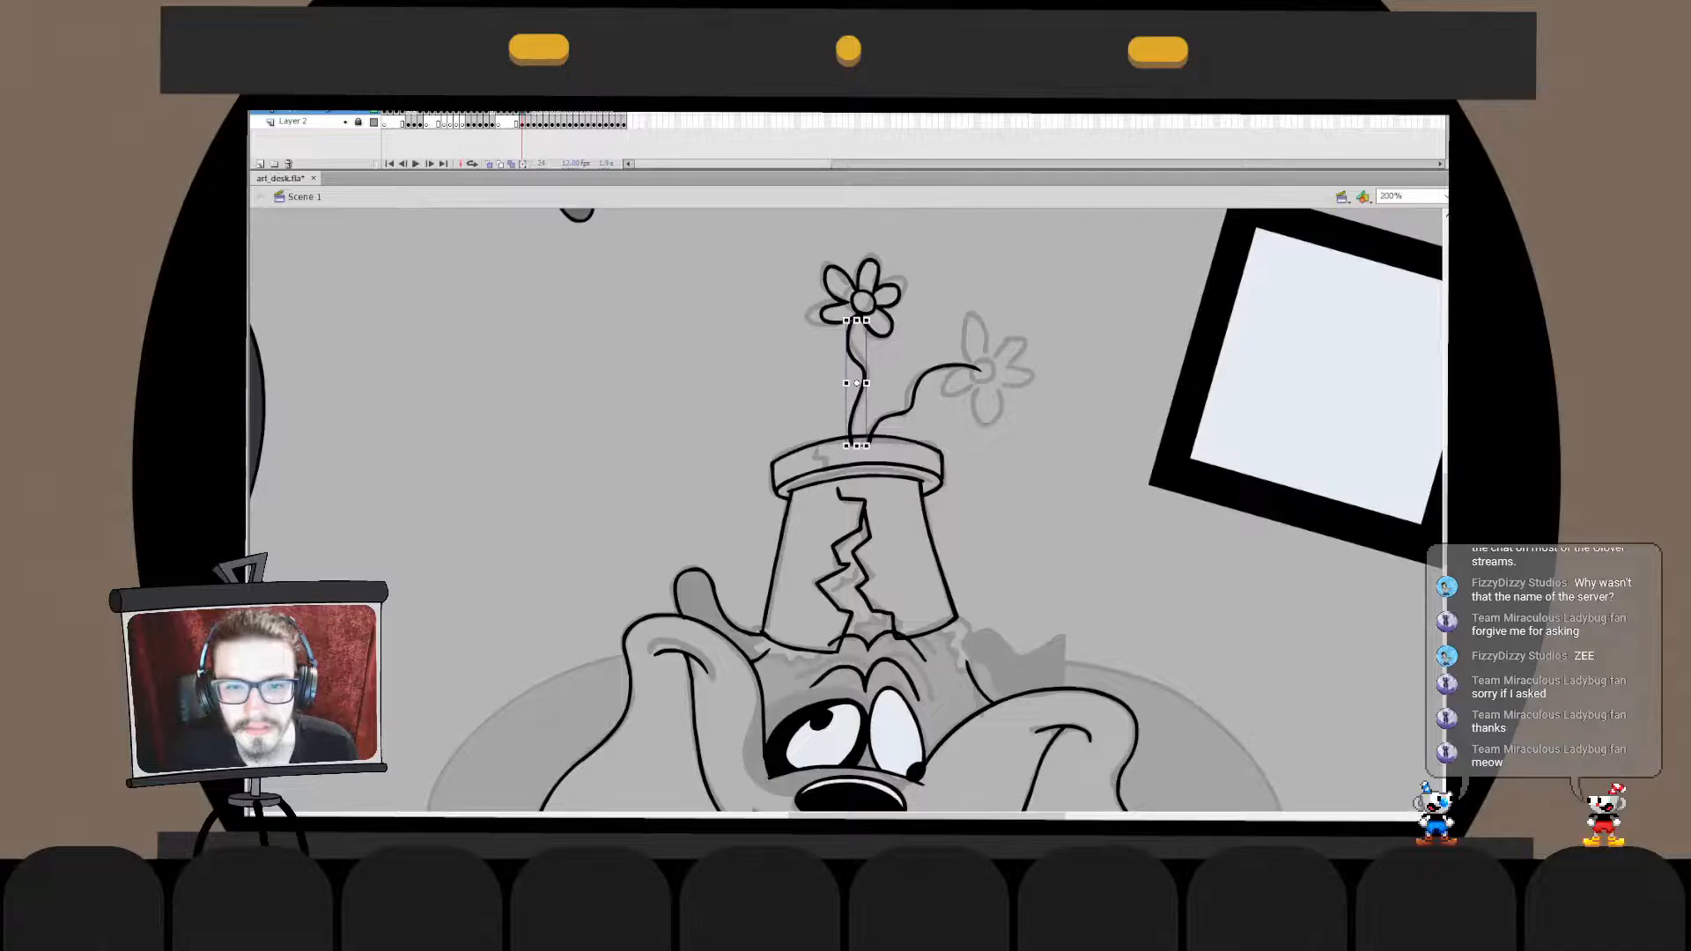
- Move the taller flower and its stem in place into the pot's drawing object and delete the stem's tip overlapping the rim
{"action": "left_click_drag", "start_coordinate": [923, 240], "coordinate": [823, 338]}
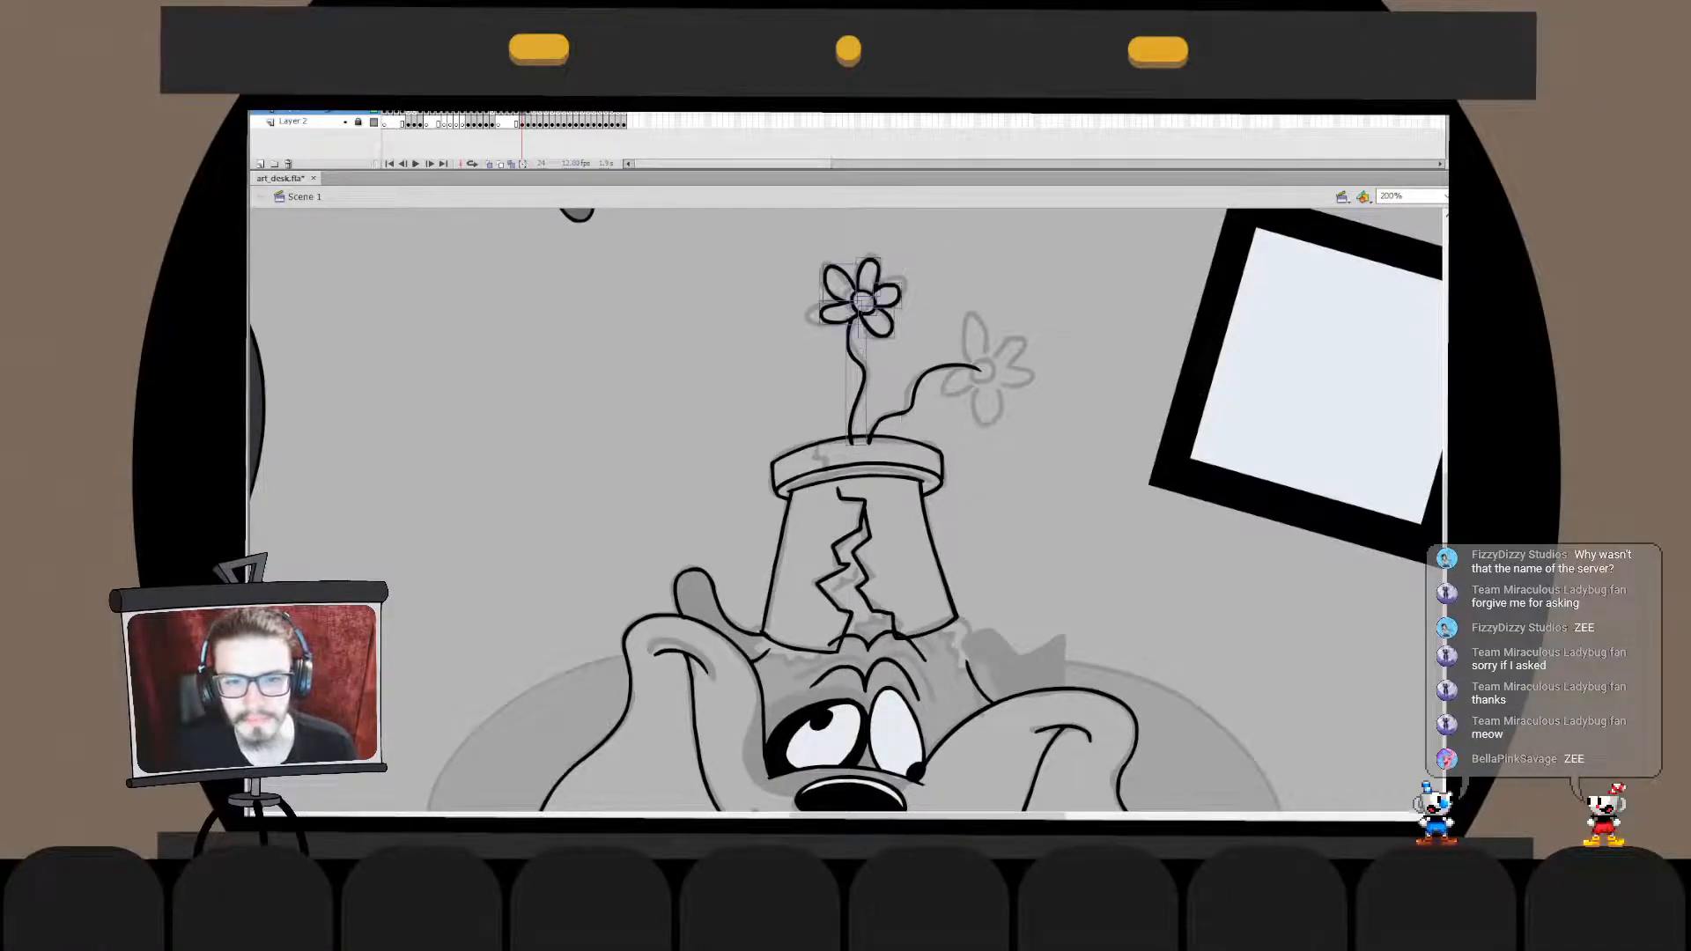
{"action": "left_click", "coordinate": [863, 377], "text": "shift"}
{"action": "key", "text": "ctrl+x"}
{"action": "double_click", "coordinate": [863, 377]}
{"action": "key", "text": "ctrl+shift+v"}
{"action": "double_click", "coordinate": [925, 291]}
{"action": "left_click", "coordinate": [872, 464]}
{"action": "key", "text": "ctrl+x"}
{"action": "double_click", "coordinate": [863, 377]}
{"action": "key", "text": "ctrl+shift+v"}
{"action": "left_click", "coordinate": [851, 440]}
{"action": "key", "text": "Delete"}
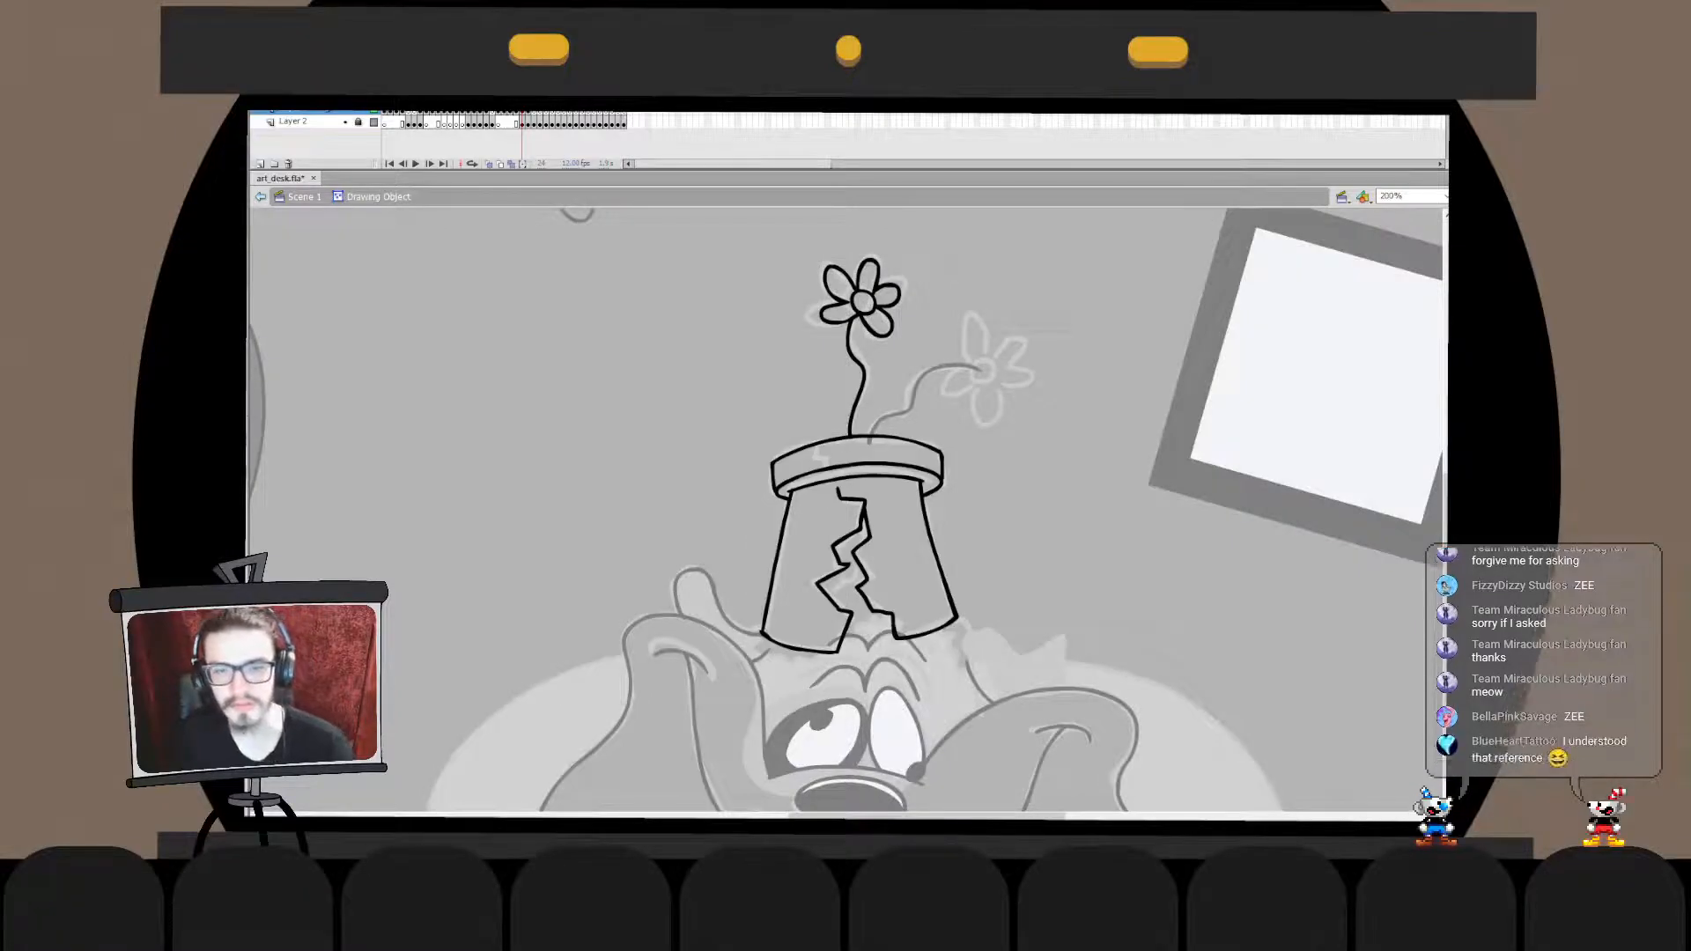
{"action": "double_click", "coordinate": [923, 296]}
{"action": "left_click", "coordinate": [923, 296]}
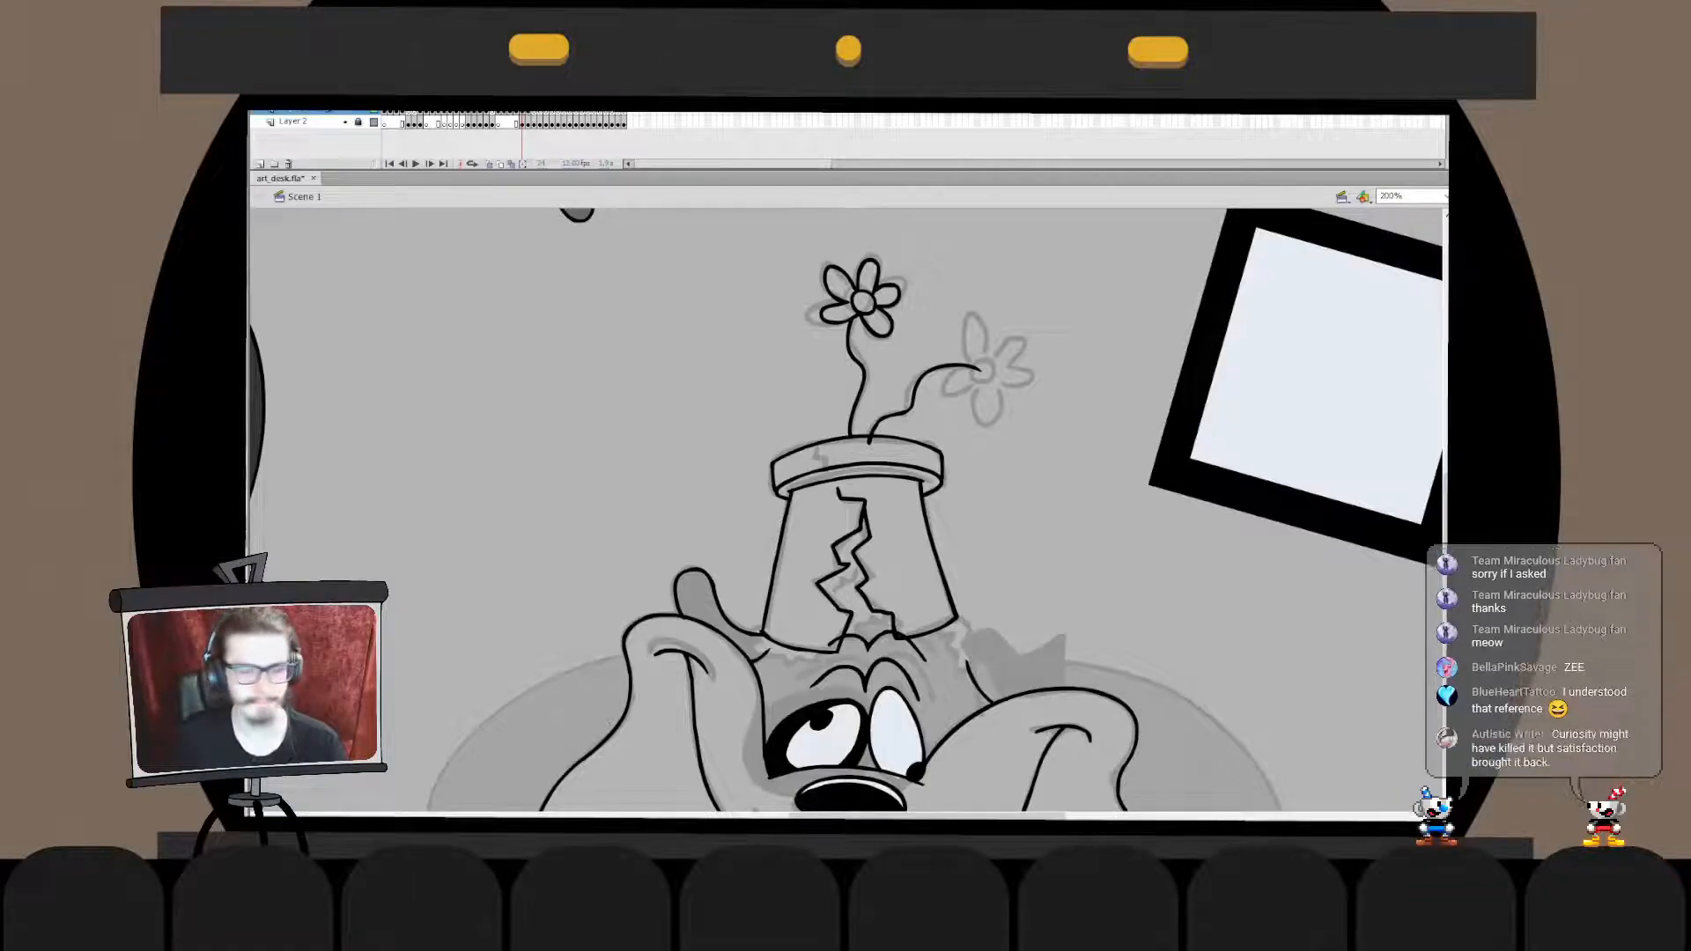
- Ink a small centre circle for the lower flower at its stem's end, redrawing it several times
{"action": "mouse_move", "coordinate": [973, 362]}
{"action": "left_mouse_down"}
{"action": "mouse_move", "coordinate": [987, 383]}
{"action": "mouse_move", "coordinate": [993, 360]}
{"action": "mouse_move", "coordinate": [972, 373]}
{"action": "mouse_move", "coordinate": [991, 359]}
{"action": "mouse_move", "coordinate": [985, 384]}
{"action": "mouse_move", "coordinate": [987, 358]}
{"action": "left_mouse_up"}
{"action": "key", "text": "ctrl+z"}
{"action": "key", "text": "ctrl+z"}
{"action": "key", "text": "ctrl+z"}
{"action": "key", "text": "ctrl+z"}
{"action": "key", "text": "ctrl+z"}
{"action": "key", "text": "ctrl+z"}
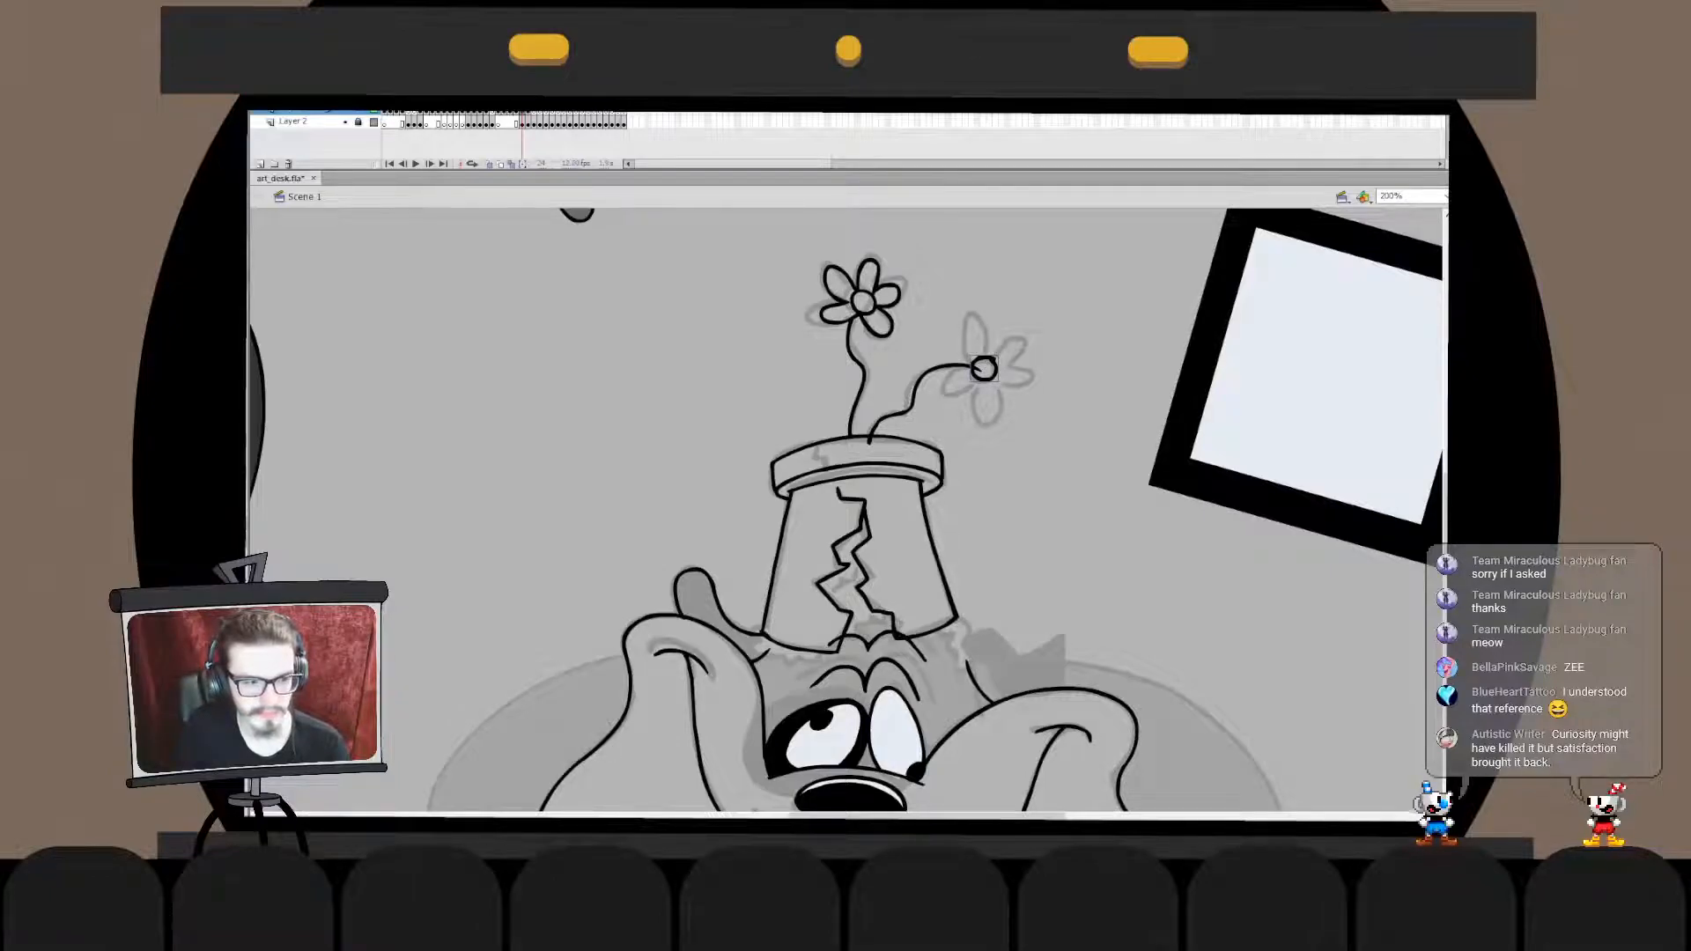
{"action": "key", "text": "ctrl+z"}
{"action": "key", "text": "ctrl+z"}
{"action": "key", "text": "ctrl+z"}
{"action": "left_click_drag", "start_coordinate": [971, 358], "coordinate": [997, 385]}
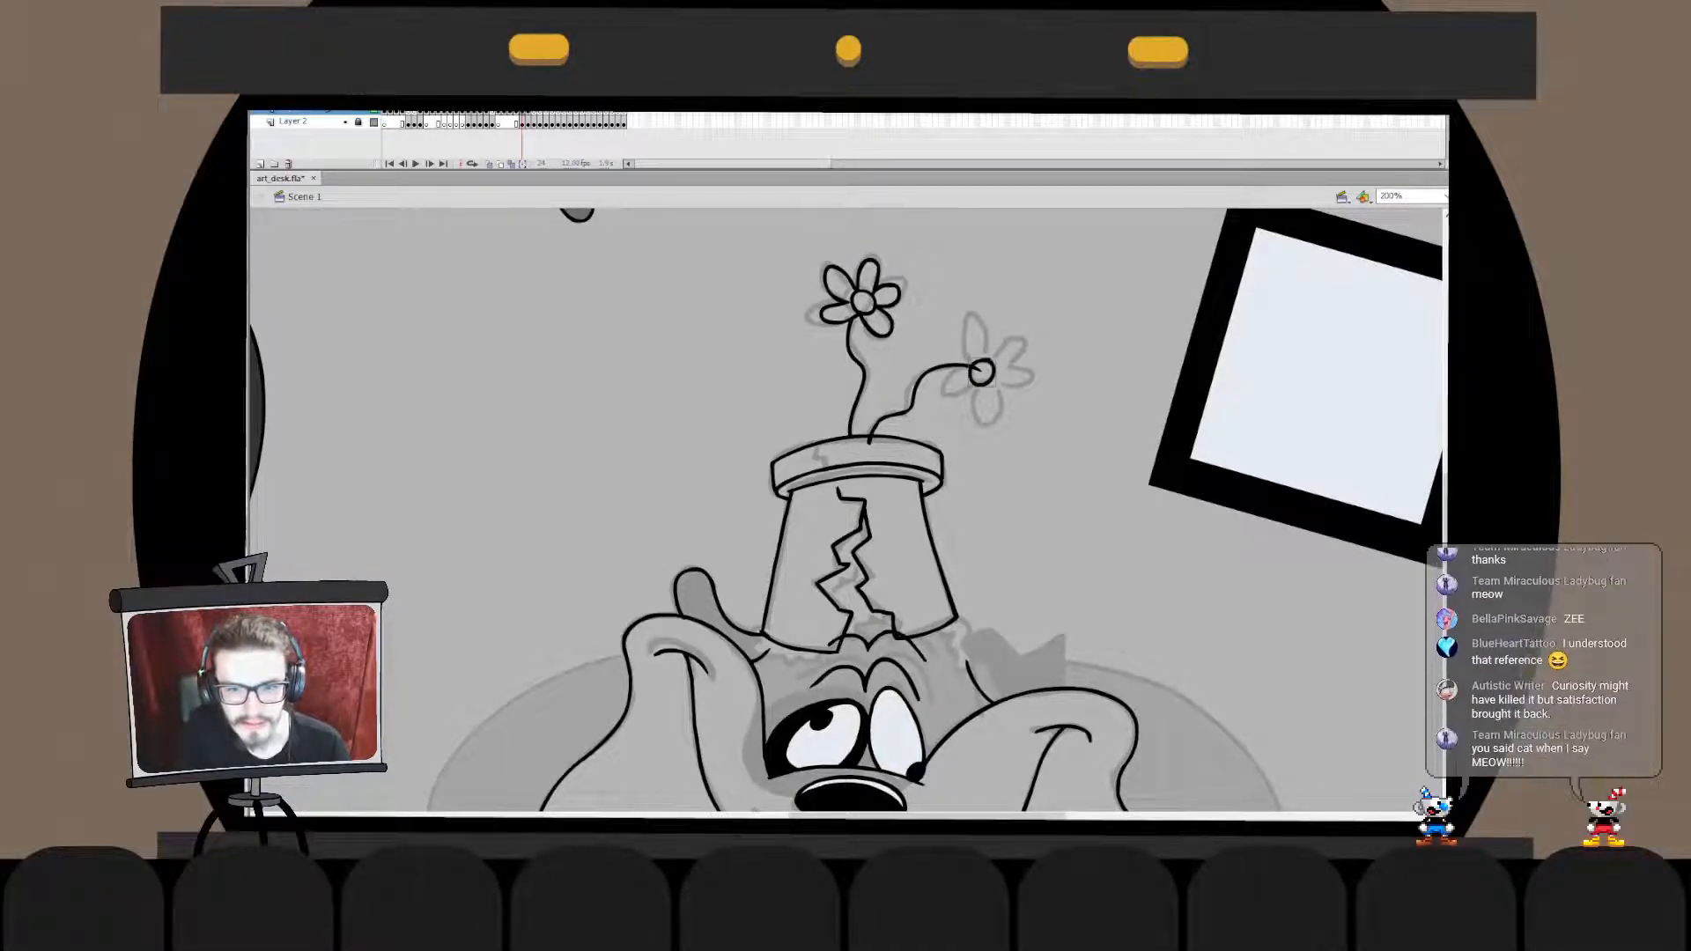
- Nudge the lower flower's centre circle slightly left and up and check it inside its drawing object
{"action": "left_click", "coordinate": [984, 371]}
{"action": "key", "text": "Left"}
{"action": "key", "text": "Up"}
{"action": "key", "text": "Escape"}
{"action": "double_click", "coordinate": [983, 371]}
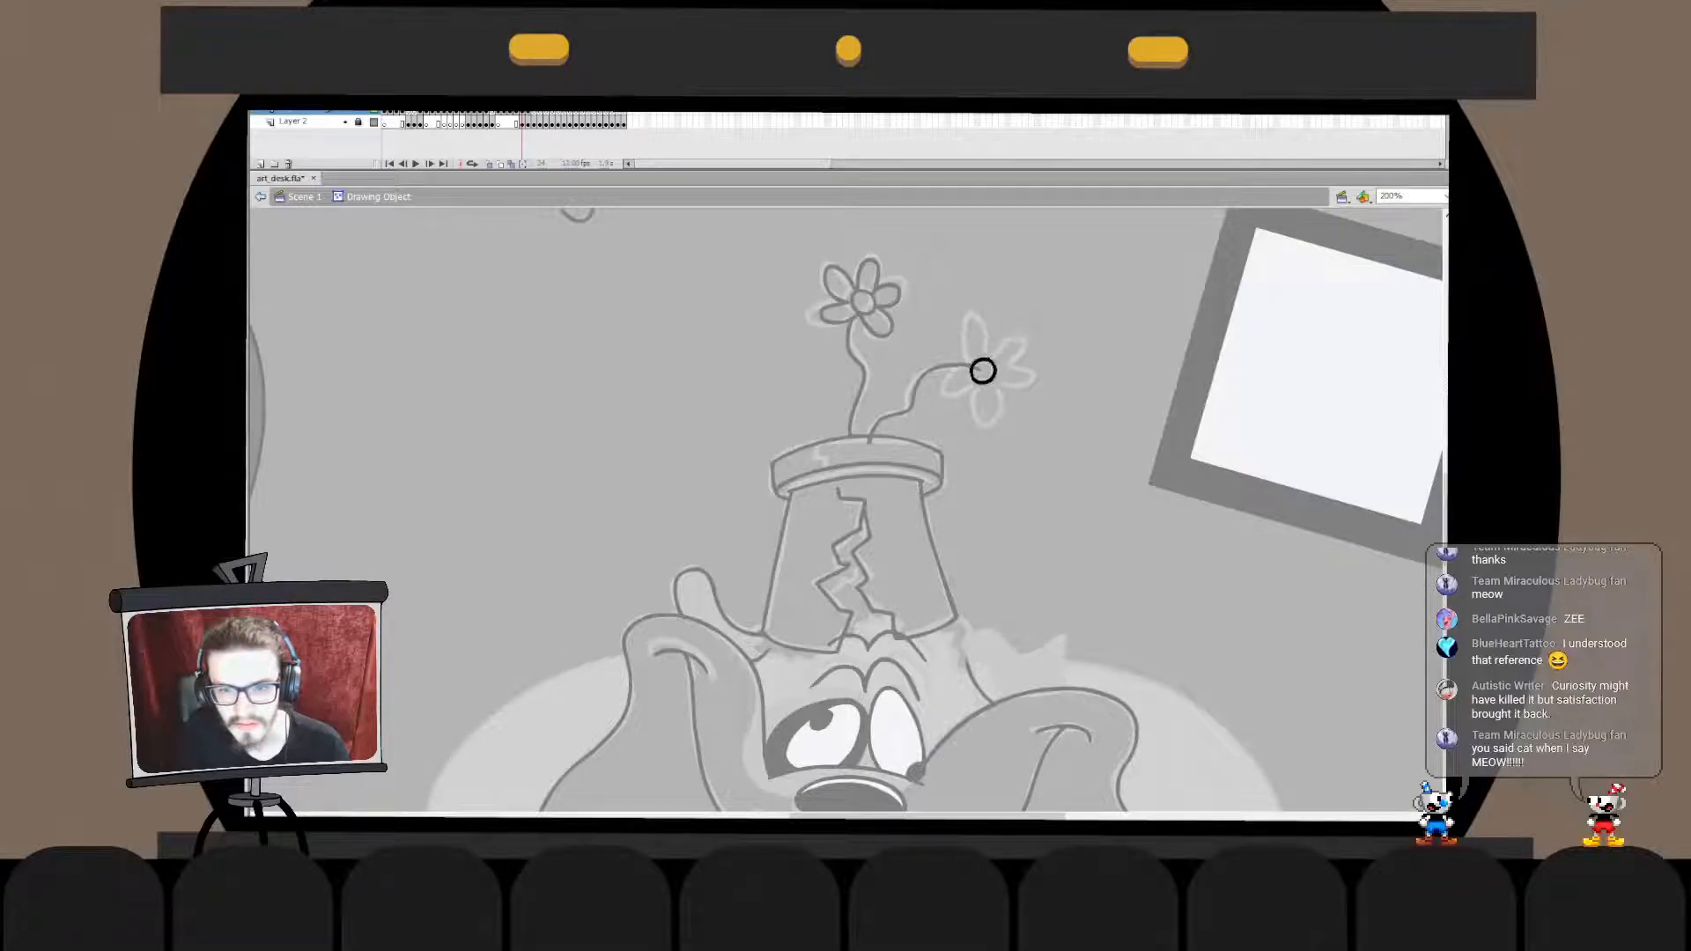
{"action": "key", "text": "ctrl+e"}
- Ink five petals around the lower flower's centre circle
{"action": "left_click_drag", "start_coordinate": [969, 354], "coordinate": [990, 348]}
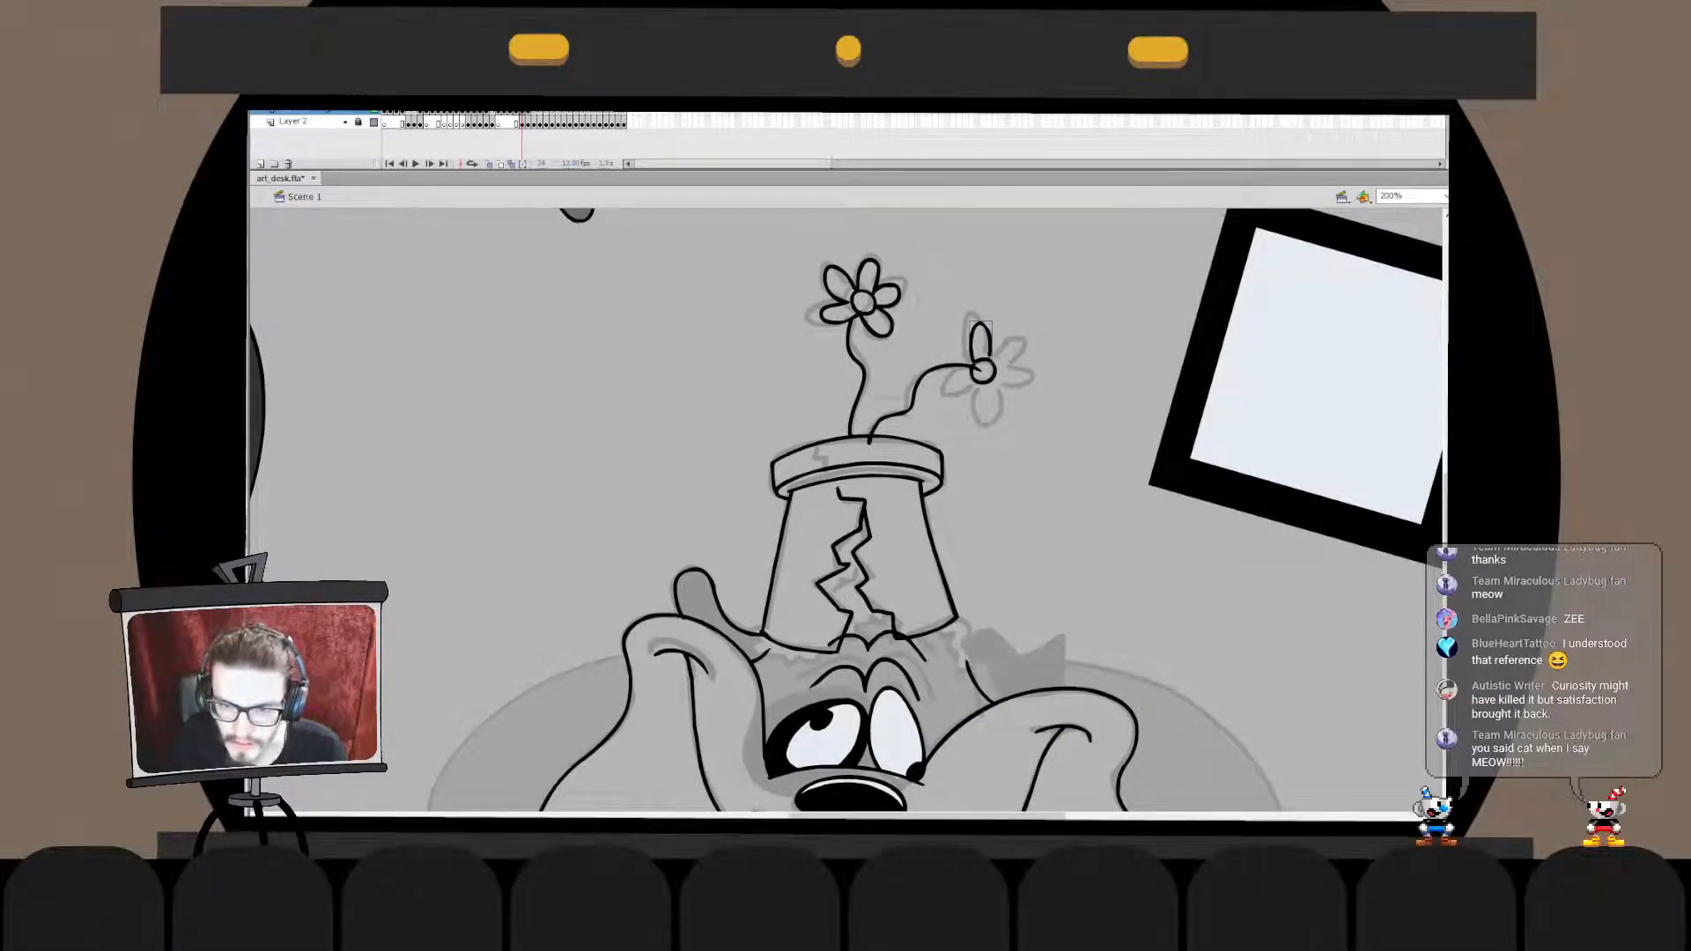
{"action": "left_click_drag", "start_coordinate": [975, 368], "coordinate": [974, 385]}
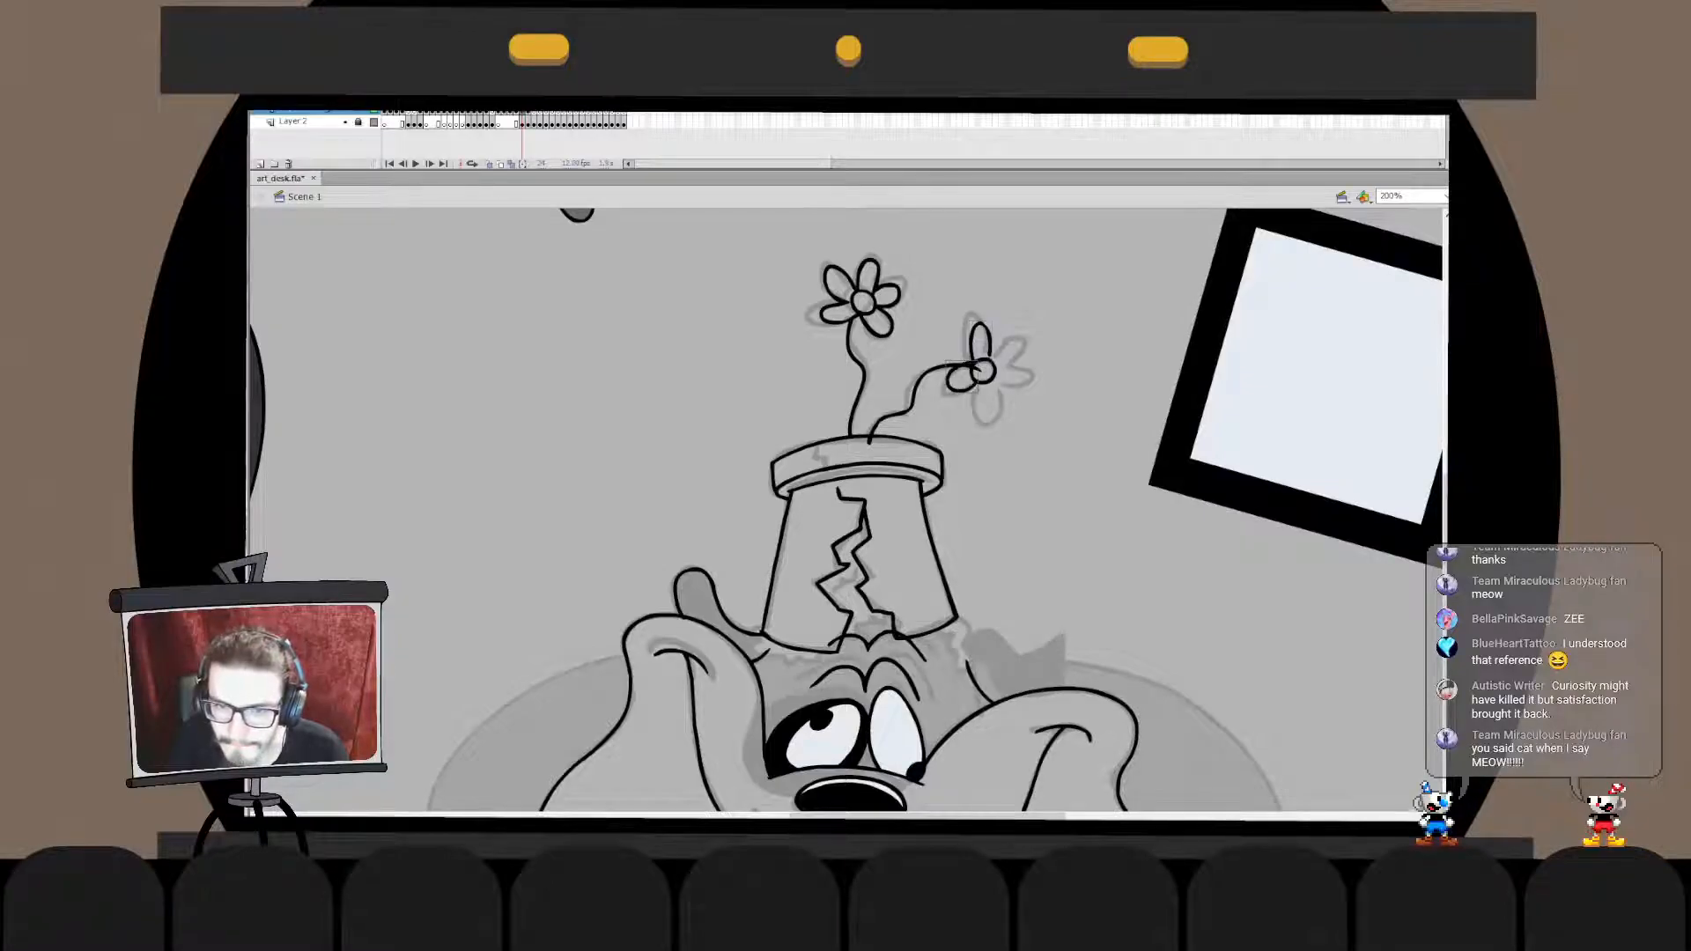
{"action": "left_click_drag", "start_coordinate": [976, 384], "coordinate": [990, 387]}
{"action": "mouse_move", "coordinate": [978, 386]}
{"action": "left_mouse_down"}
{"action": "mouse_move", "coordinate": [1000, 391]}
{"action": "mouse_move", "coordinate": [1001, 335]}
{"action": "mouse_move", "coordinate": [1035, 389]}
{"action": "mouse_move", "coordinate": [1031, 376]}
{"action": "left_mouse_up"}
- Trim the stem's end inside the lower flower's centre and combine the flower's parts with the stem into one object
{"action": "key", "text": "b"}
{"action": "mouse_move", "coordinate": [1048, 302]}
{"action": "left_mouse_down"}
{"action": "mouse_move", "coordinate": [1010, 367]}
{"action": "mouse_move", "coordinate": [893, 451]}
{"action": "left_mouse_up"}
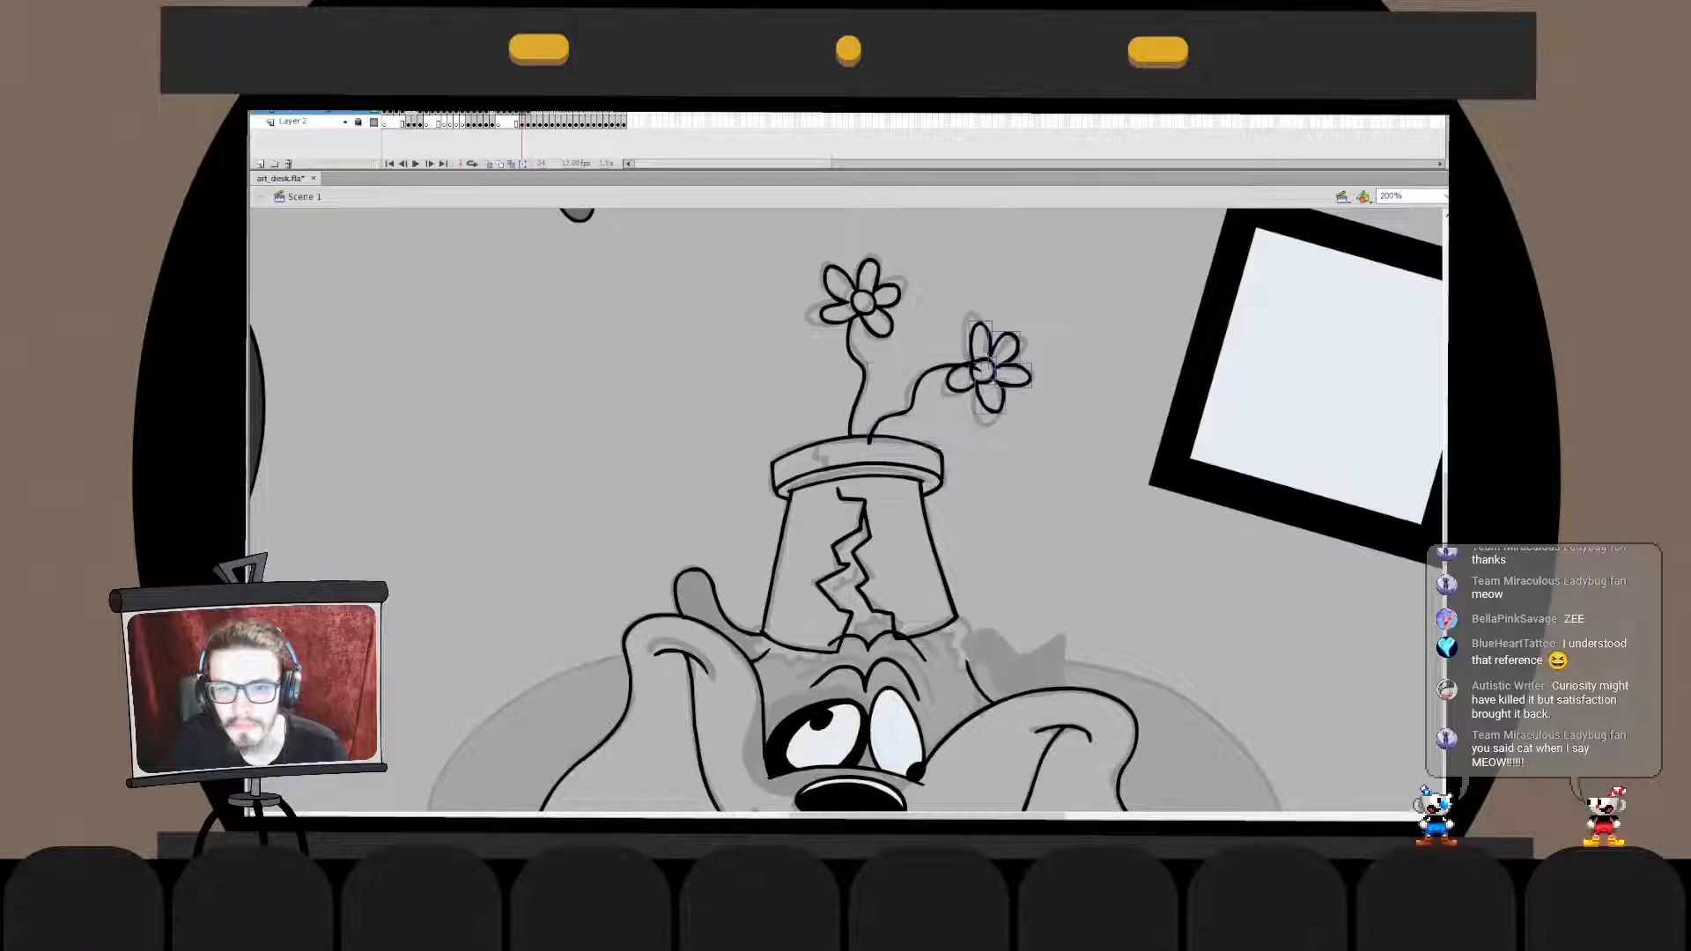
{"action": "left_click", "coordinate": [914, 393]}
{"action": "double_click", "coordinate": [914, 393]}
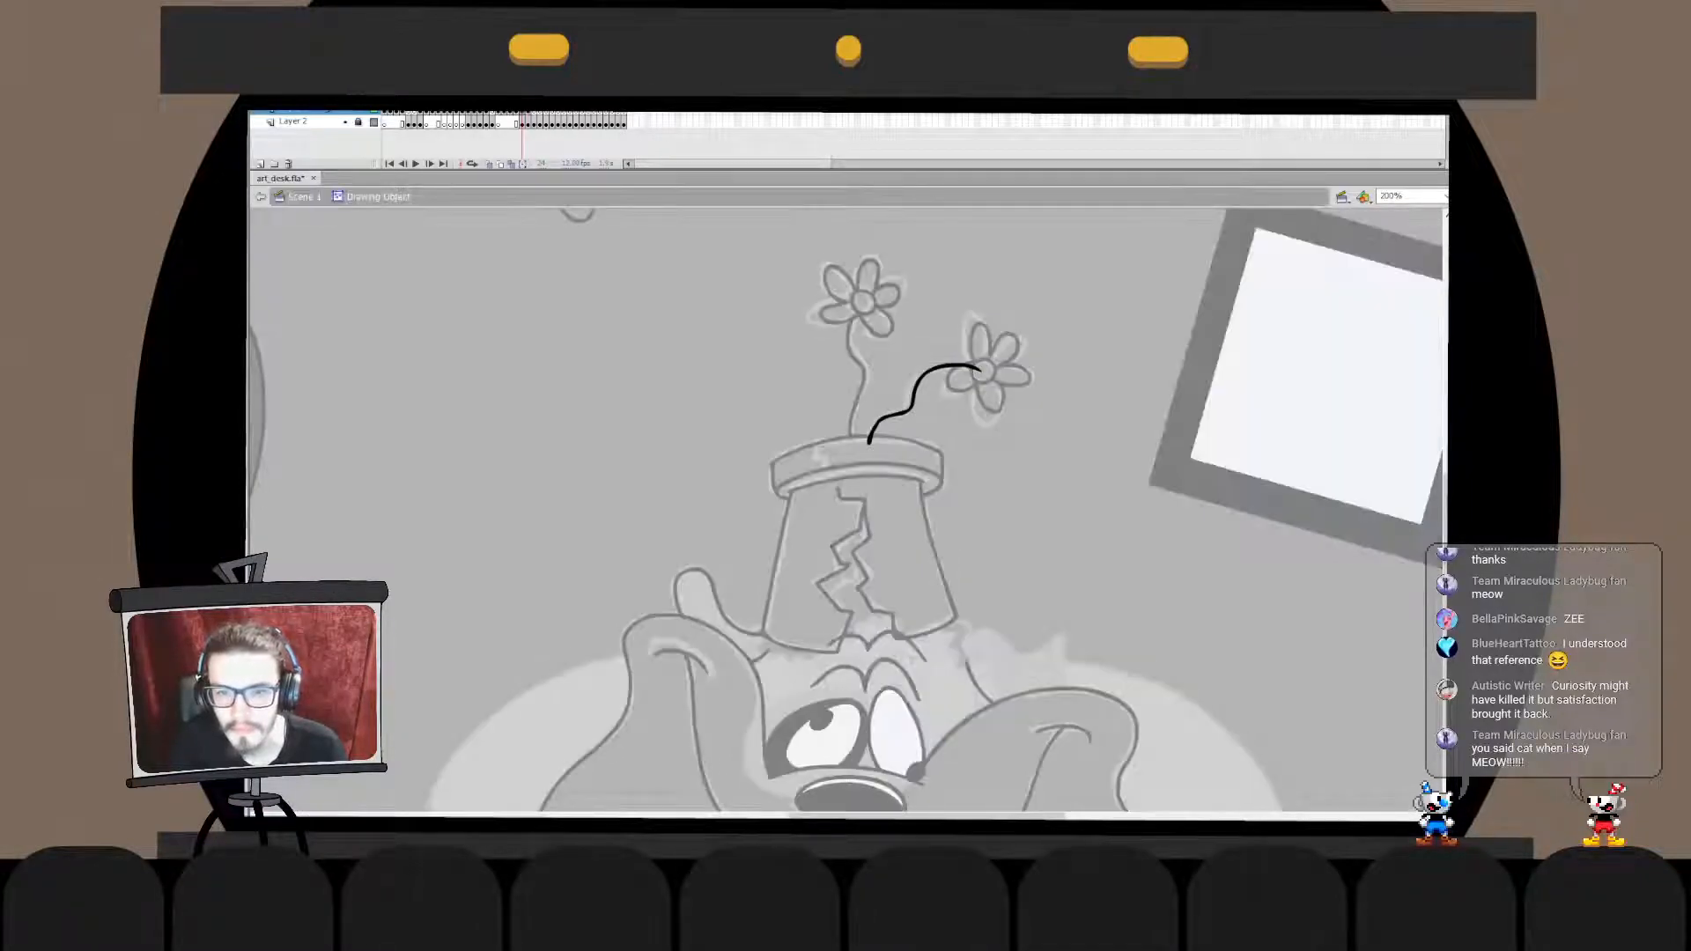
{"action": "double_click", "coordinate": [1050, 304]}
{"action": "left_click_drag", "start_coordinate": [1050, 304], "coordinate": [958, 433]}
{"action": "key", "text": "ctrl+x"}
{"action": "key", "text": "ctrl+shift+v"}
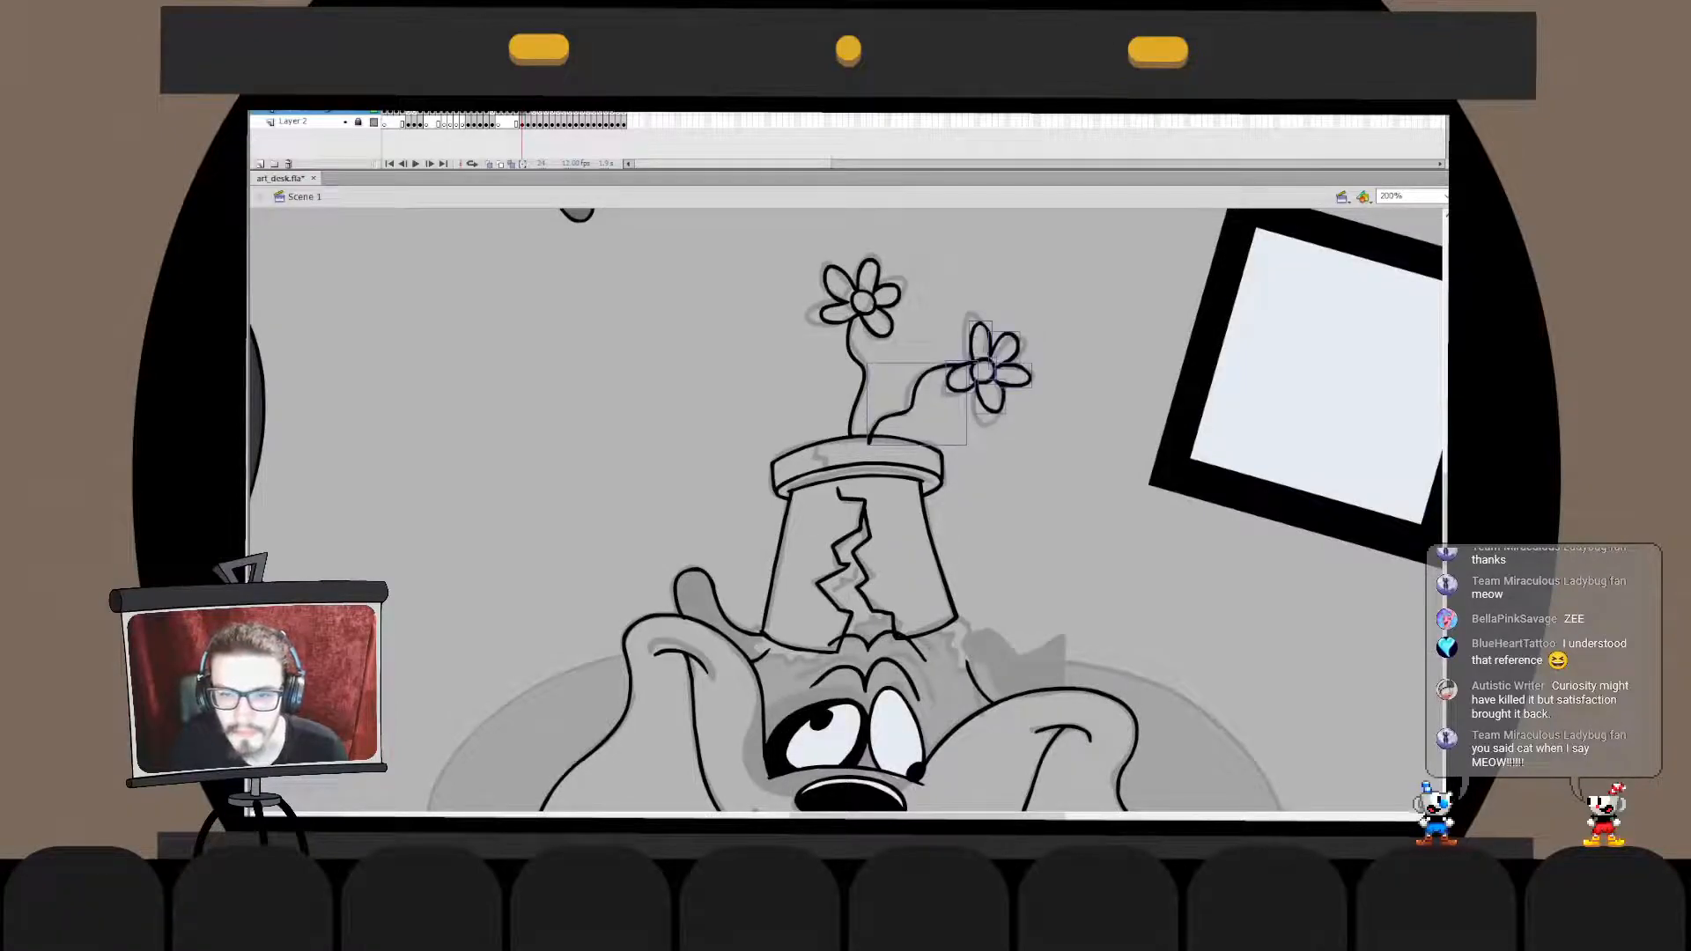
{"action": "key", "text": "ctrl+g"}
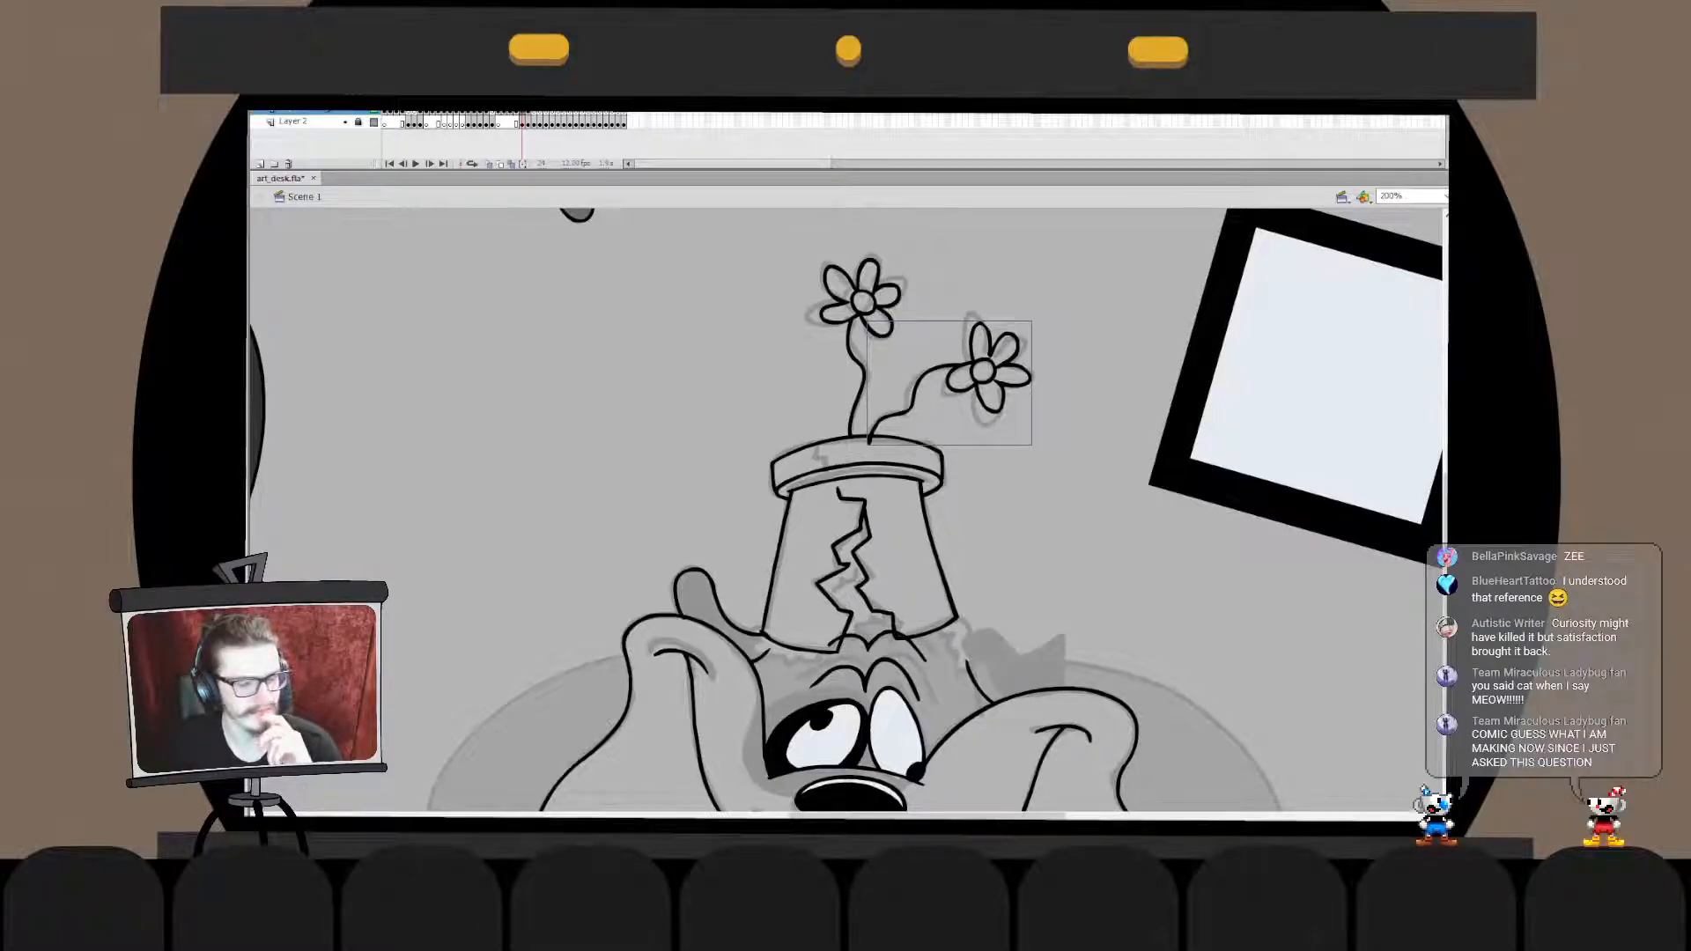
- Paste the lower flower in place into the pot's drawing object, break it apart, delete the stem's tip overlapping the rim, and save the file
{"action": "left_click", "coordinate": [924, 446]}
{"action": "key", "text": "ctrl+x"}
{"action": "double_click", "coordinate": [972, 371]}
{"action": "key", "text": "ctrl+shift+v"}
{"action": "key", "text": "ctrl+b"}
{"action": "left_click", "coordinate": [870, 440]}
{"action": "key", "text": "Delete"}
{"action": "double_click", "coordinate": [1048, 520]}
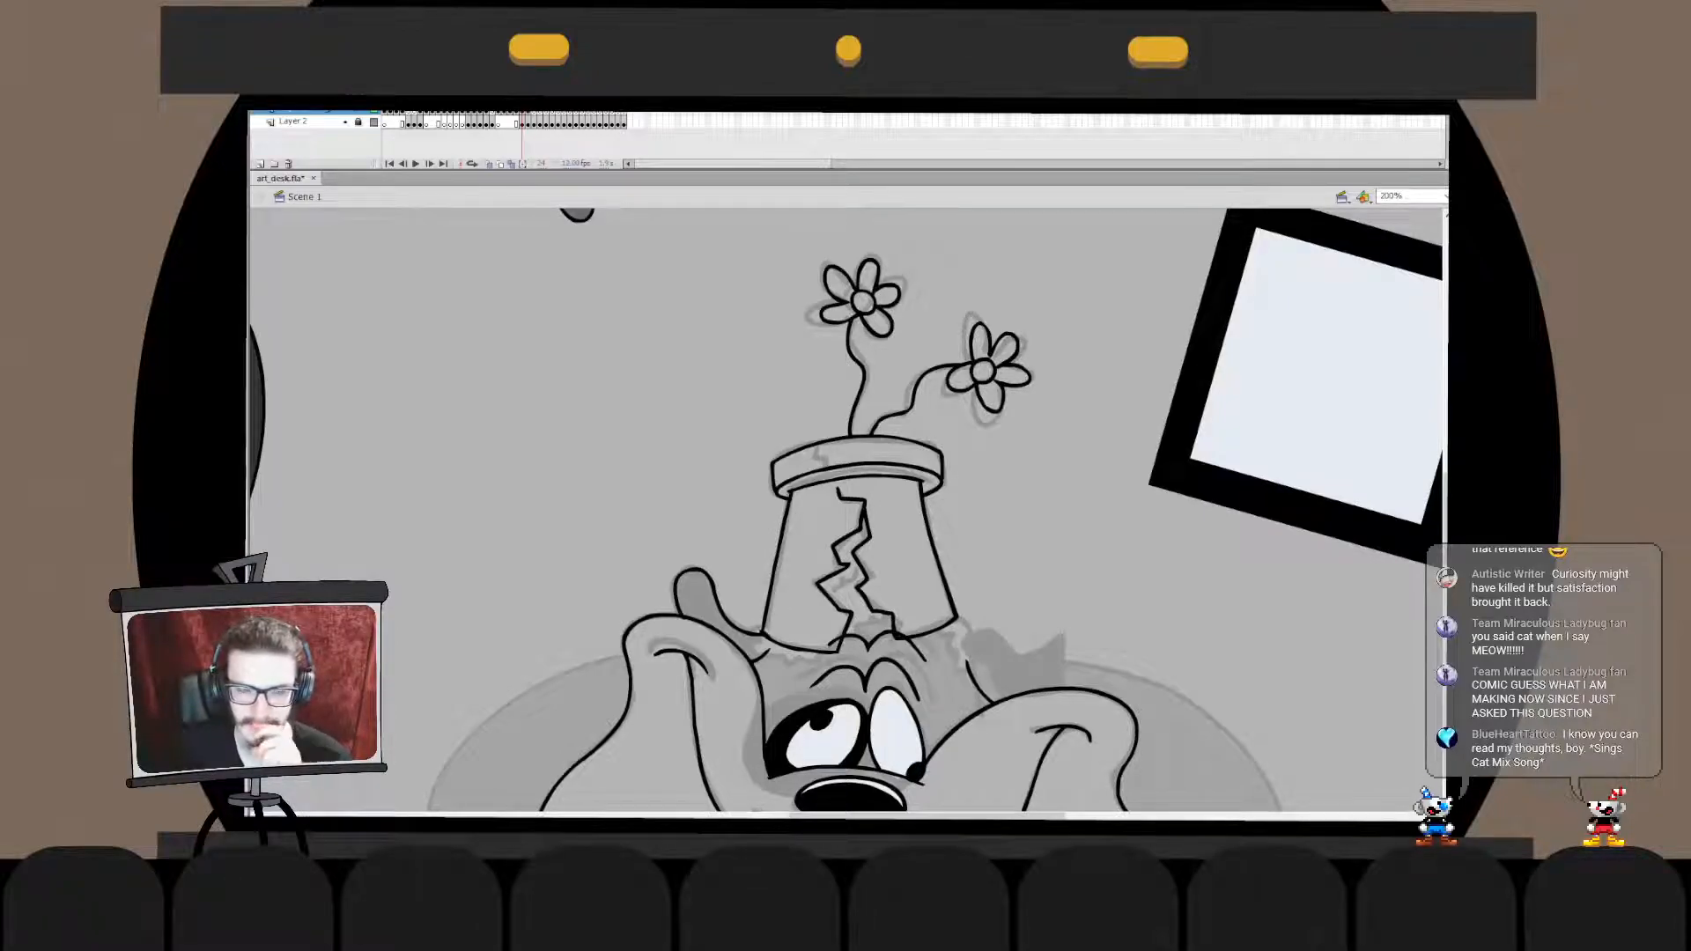
{"action": "key", "text": "ctrl+s"}
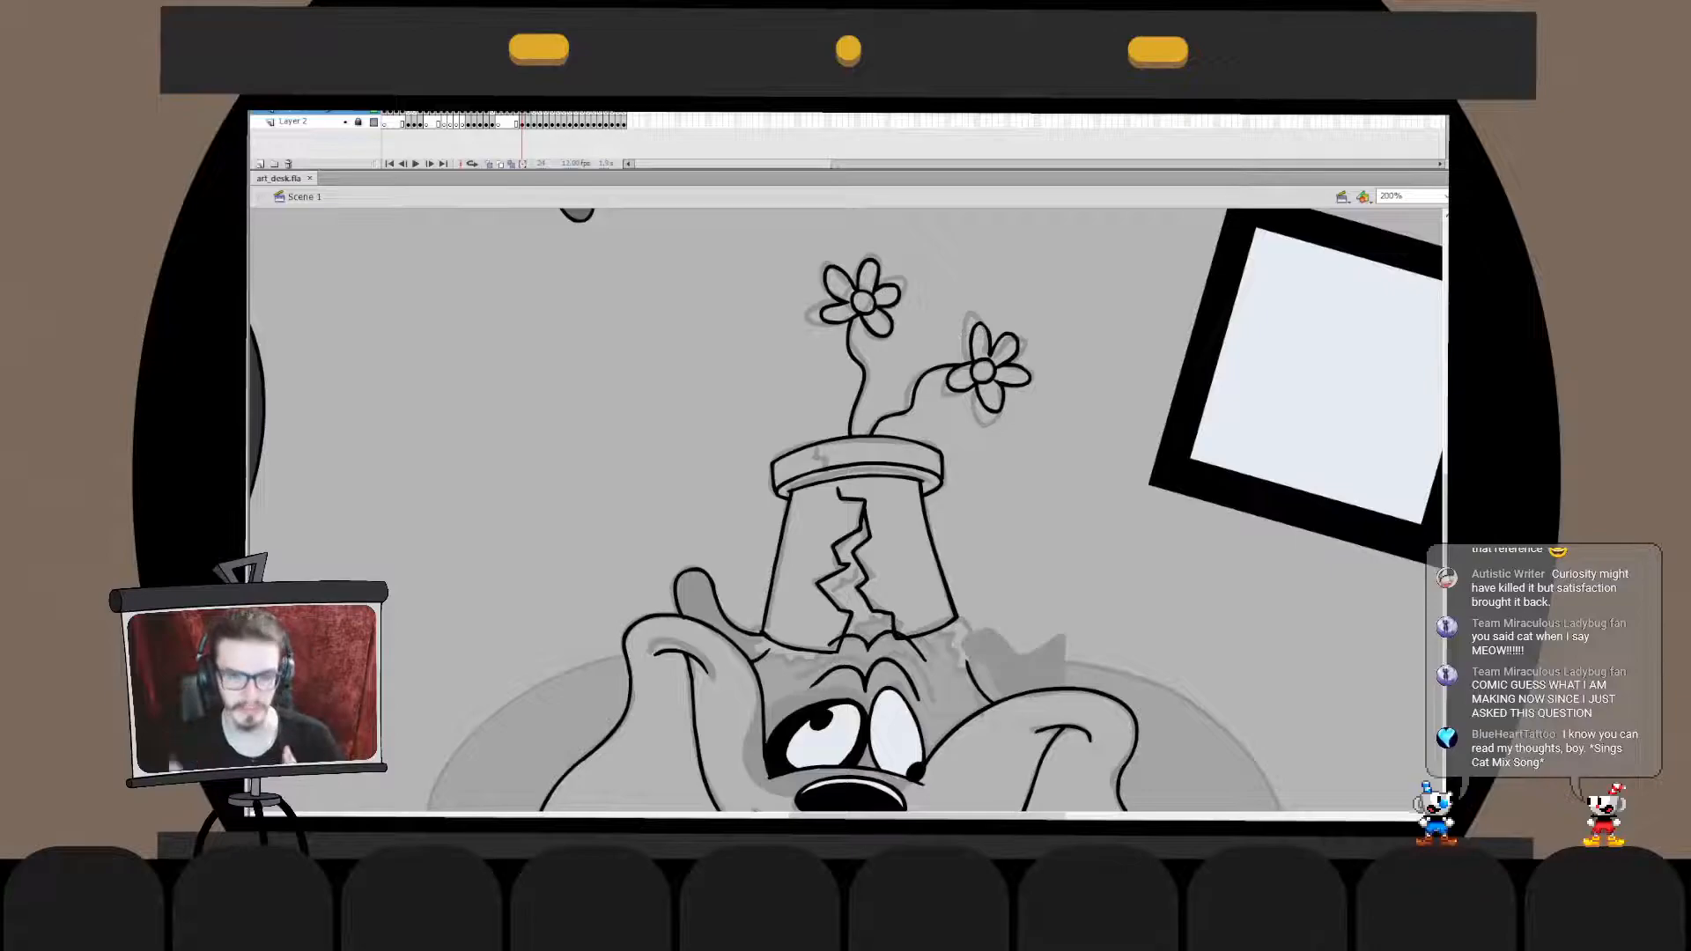
- Ink the small zigzag crack on the left part of the pot's rim, redrawing it until it fits the sketch
{"action": "left_click_drag", "start_coordinate": [818, 447], "coordinate": [826, 468]}
{"action": "key", "text": "ctrl+z"}
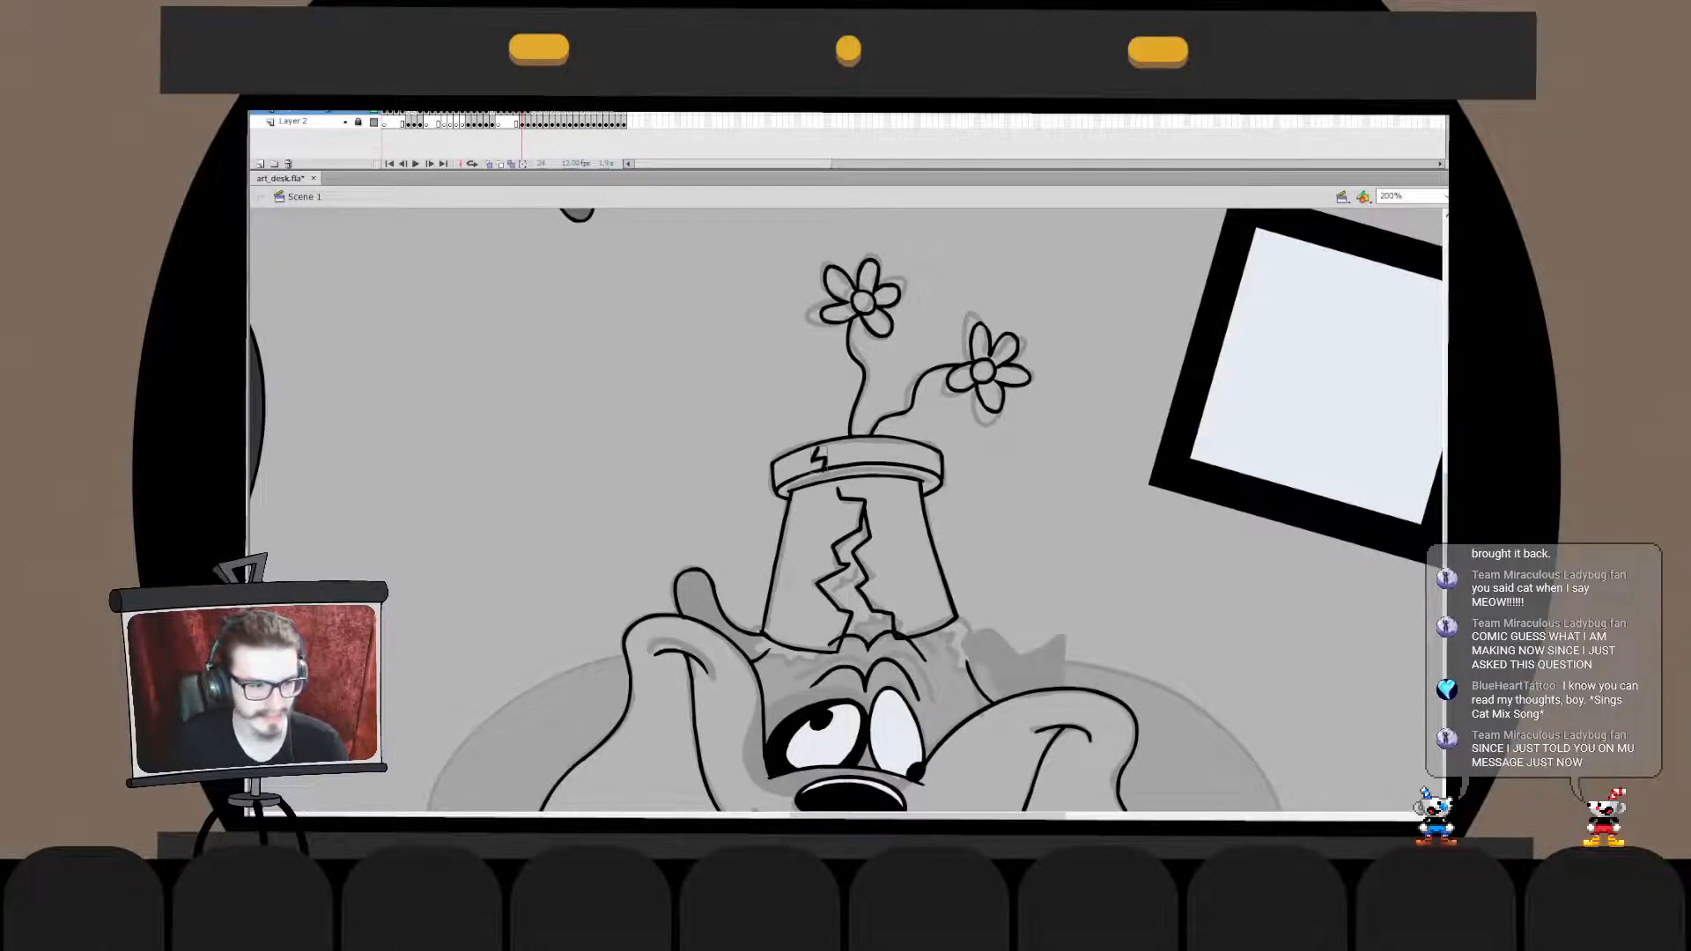
{"action": "key", "text": "ctrl+z"}
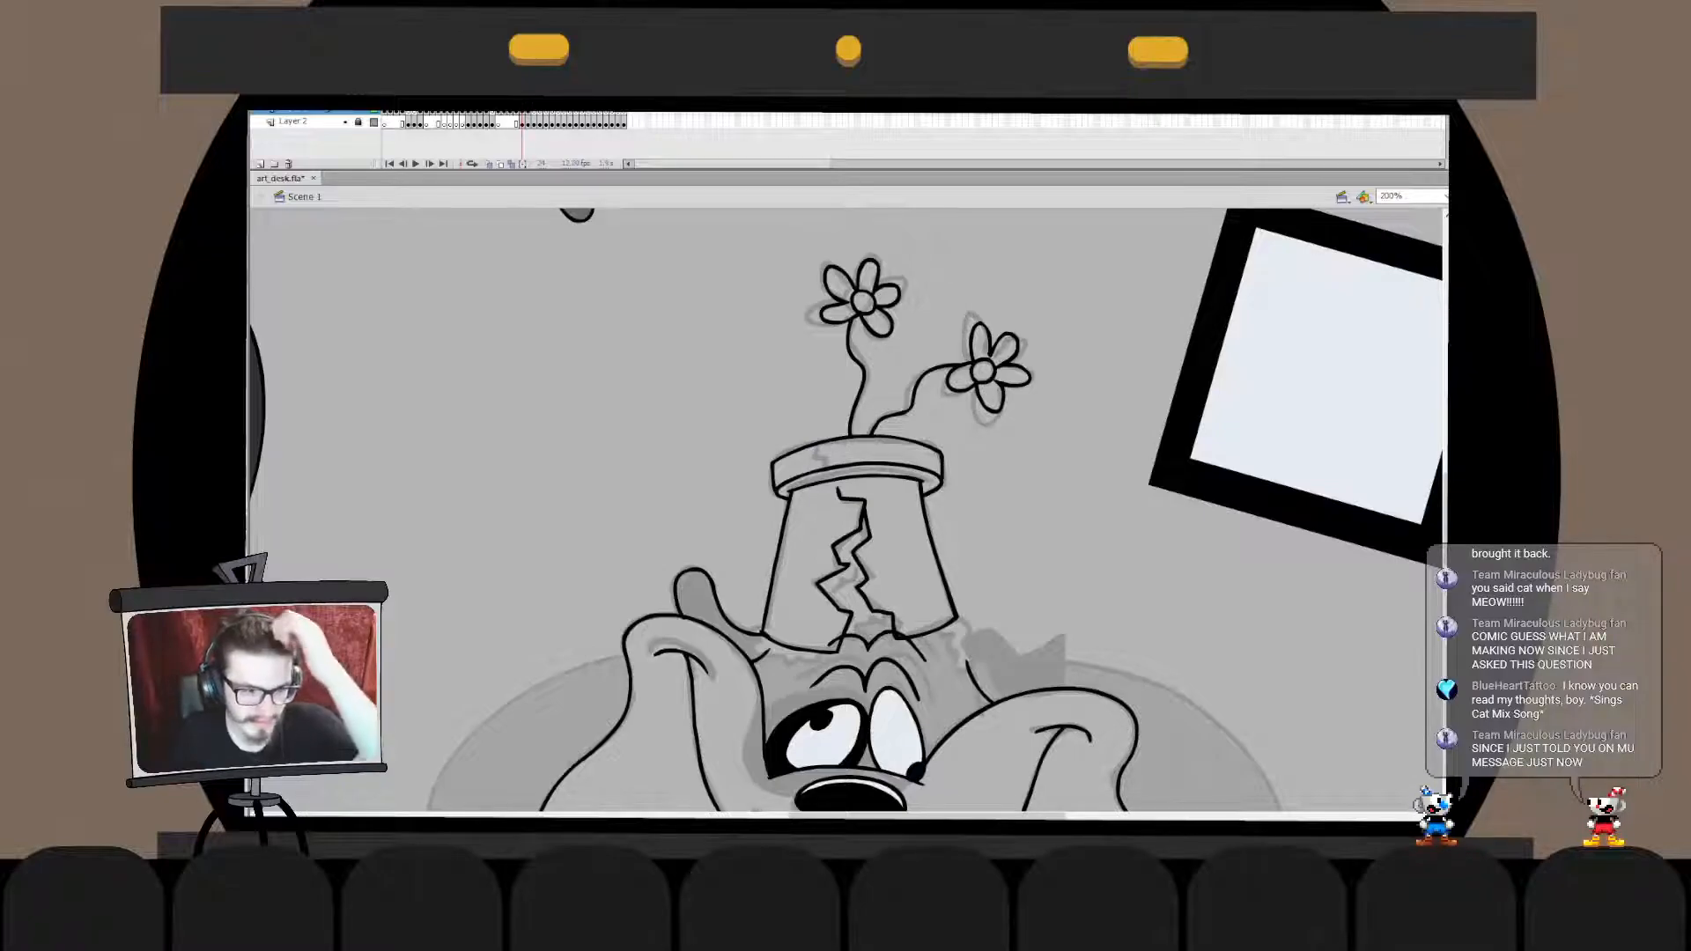
{"action": "left_click_drag", "start_coordinate": [818, 449], "coordinate": [826, 471]}
{"action": "key", "text": "ctrl+z"}
{"action": "key", "text": "ctrl+z"}
{"action": "double_click", "coordinate": [821, 459]}
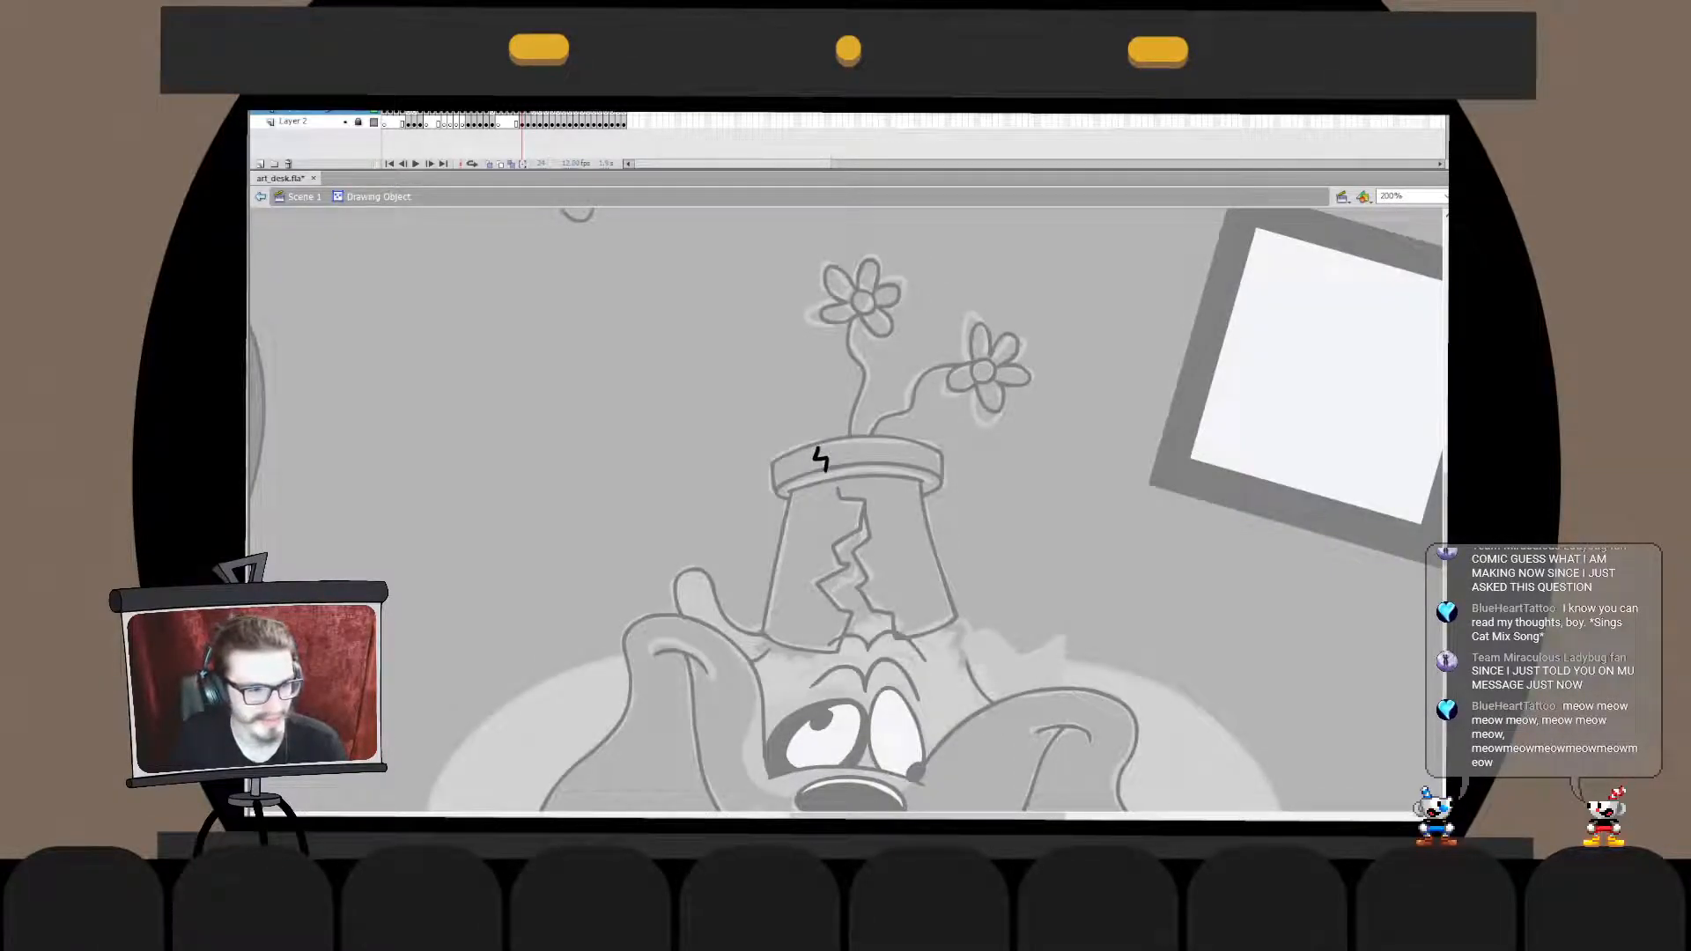
{"action": "double_click", "coordinate": [850, 467]}
{"action": "double_click", "coordinate": [821, 458]}
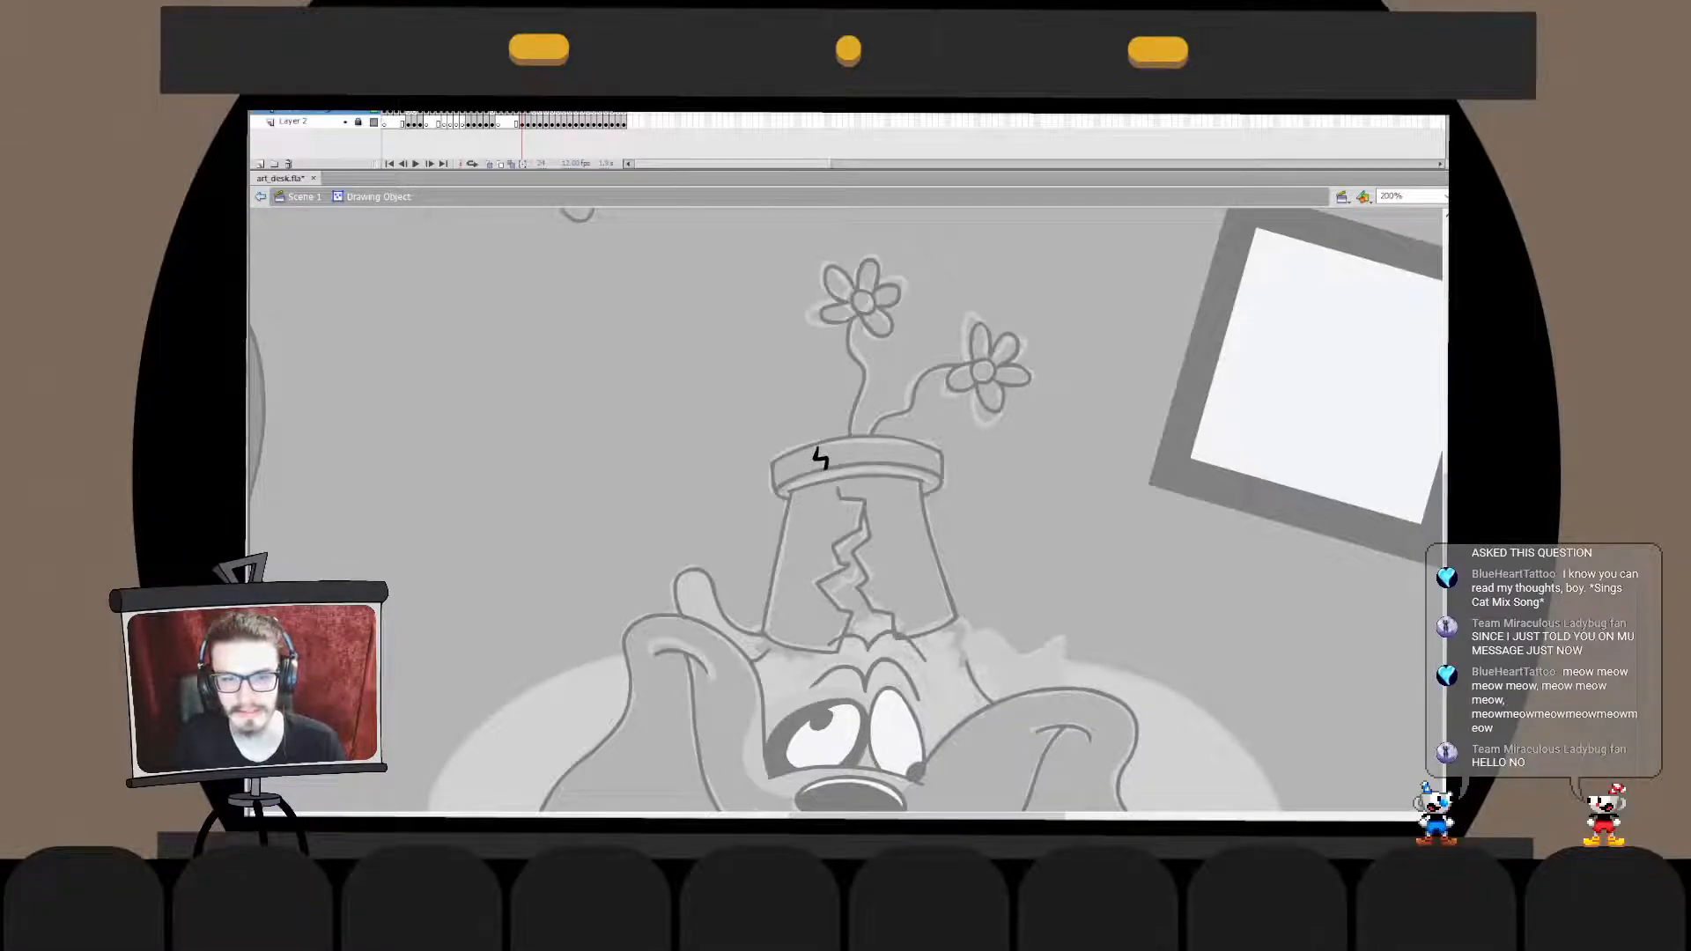
{"action": "key", "text": "ctrl+z"}
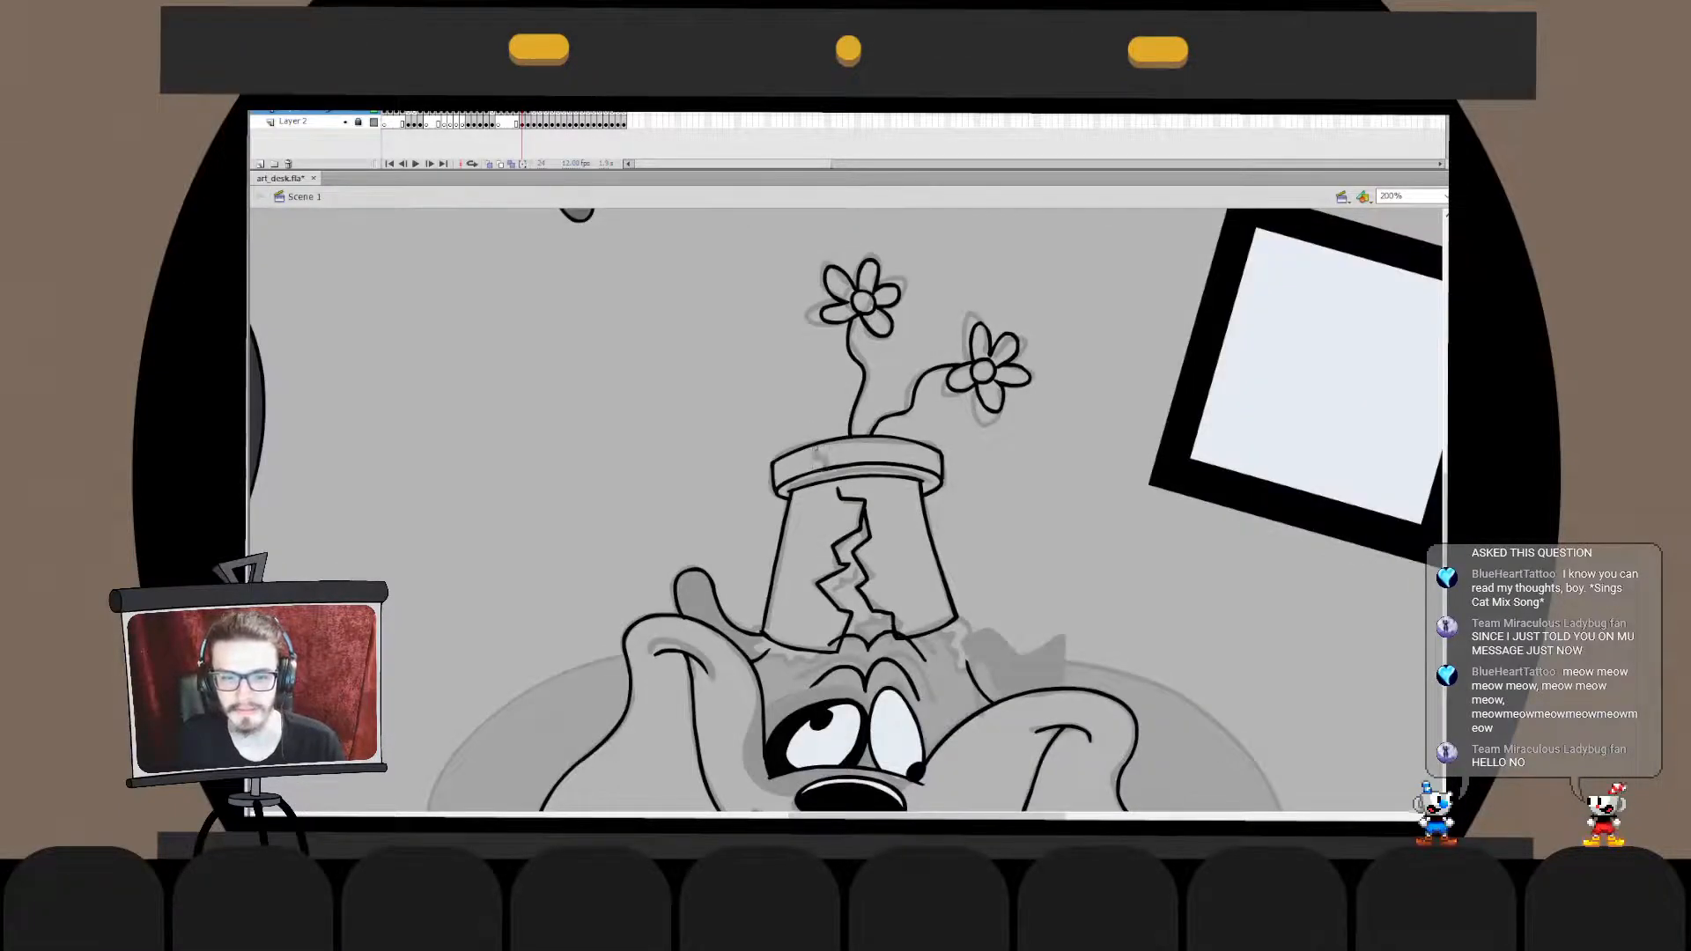
- Cut the small rim crack and paste it in place into the pot's drawing object
{"action": "key", "text": "ctrl+x"}
{"action": "double_click", "coordinate": [828, 440]}
{"action": "key", "text": "ctrl+shift+v"}
{"action": "double_click", "coordinate": [705, 440]}
{"action": "left_click", "coordinate": [705, 441]}
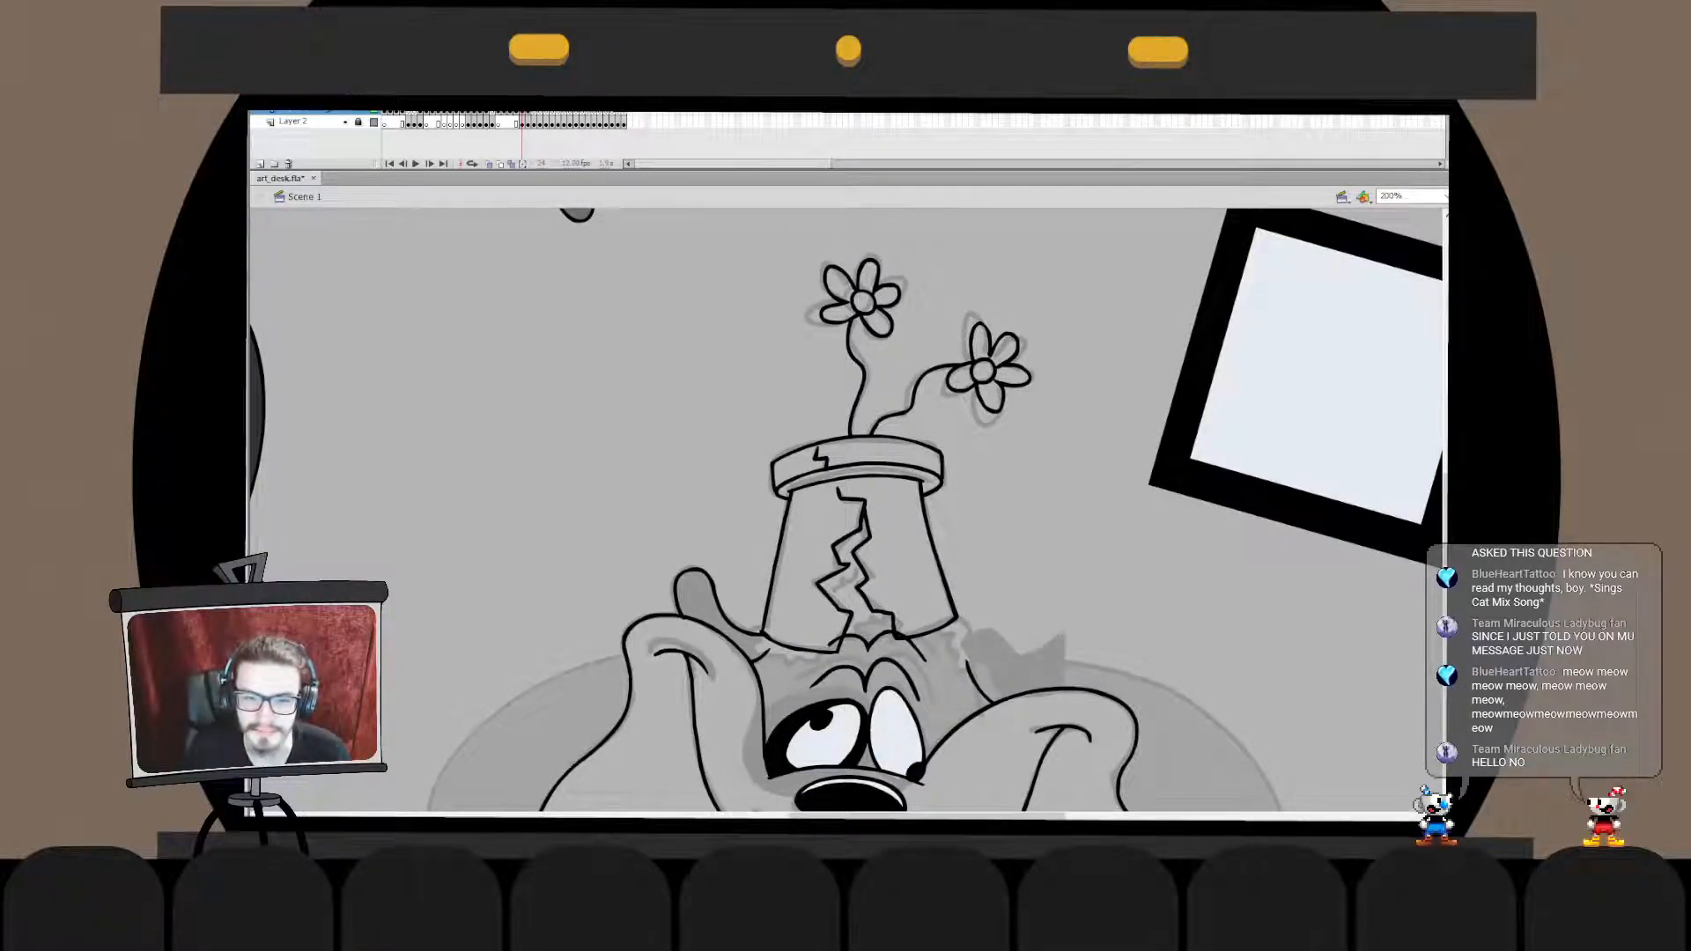
{"action": "double_click", "coordinate": [866, 519]}
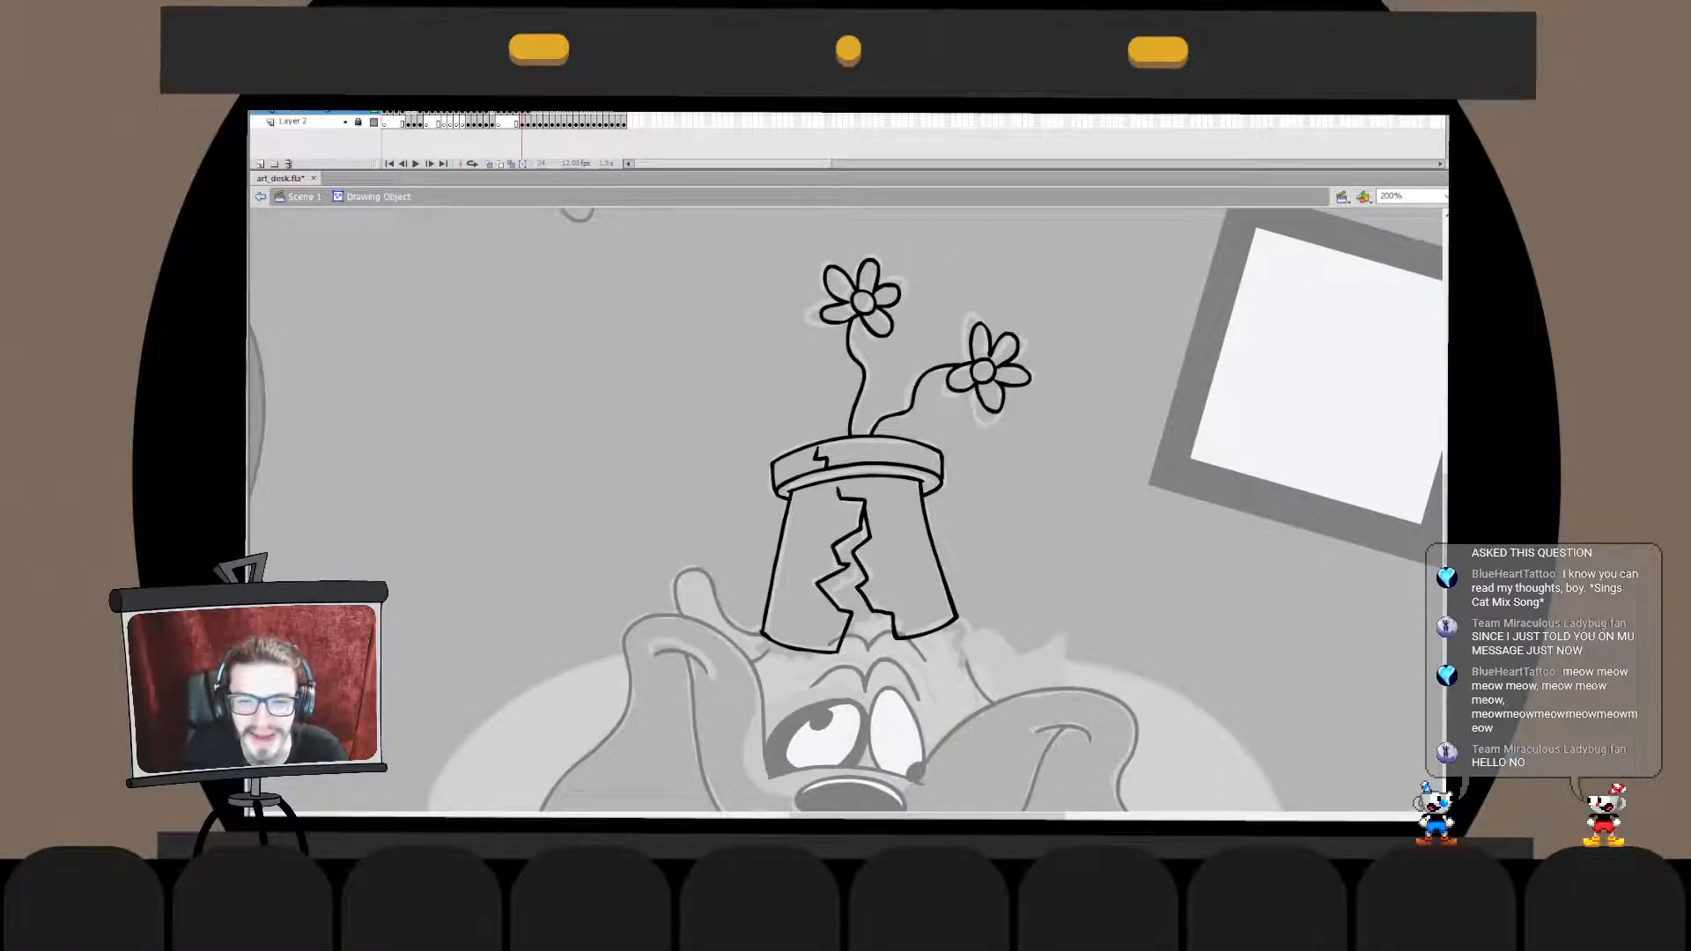
{"action": "left_click_drag", "start_coordinate": [830, 492], "coordinate": [831, 501]}
{"action": "key", "text": "ctrl+e"}
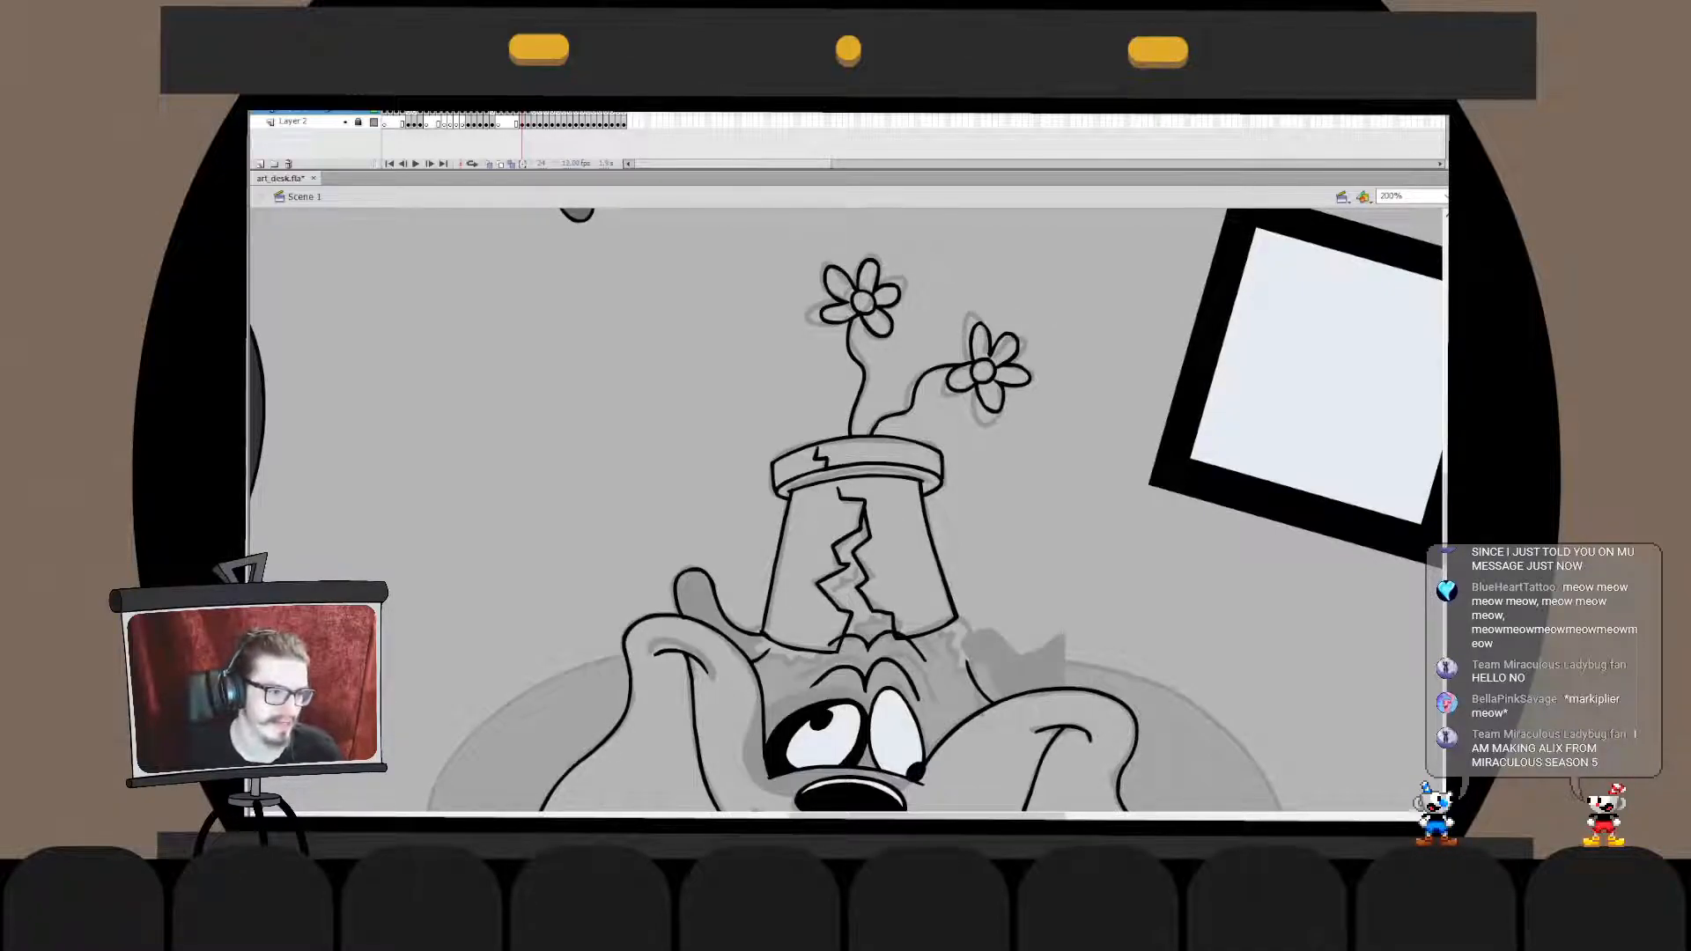
- Cut the cracked pot's drawing and paste it back in place
{"action": "left_click", "coordinate": [859, 529]}
{"action": "key", "text": "ctrl+x"}
{"action": "key", "text": "ctrl+shift+v"}
{"action": "key", "text": "Escape"}
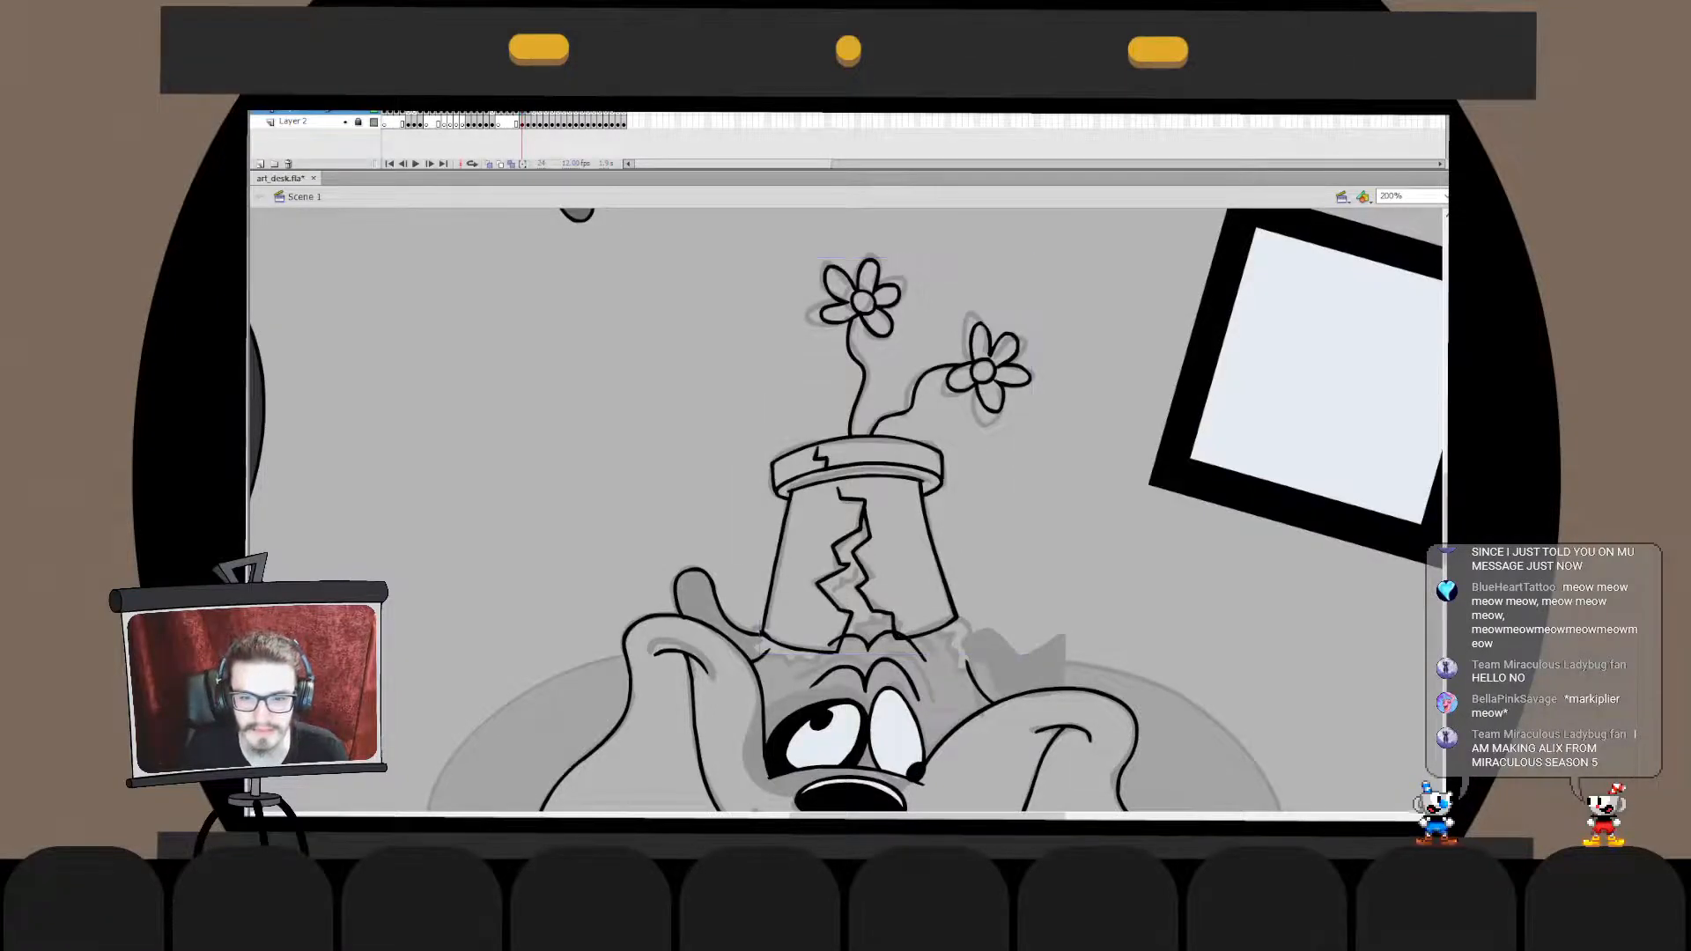
- Ink the scalloped fur tuft showing through the open base of the pot's crack and inspect its line up close
{"action": "scroll", "coordinate": [845, 511], "scroll_direction": "down", "scroll_amount": 3}
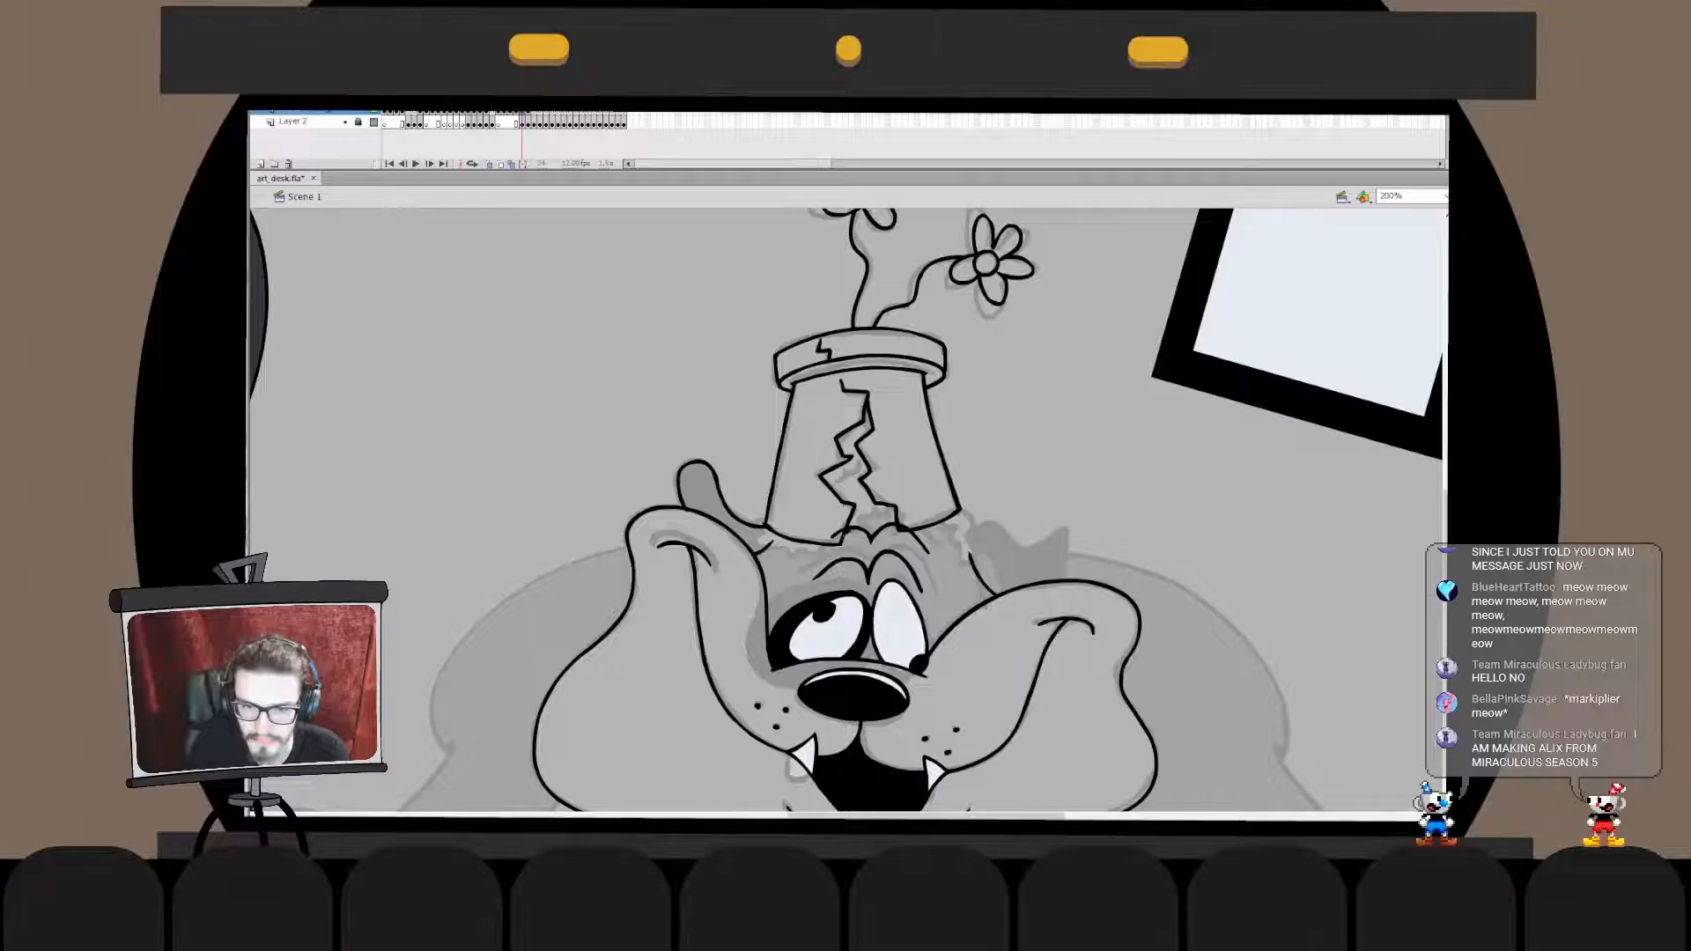
{"action": "left_click_drag", "start_coordinate": [869, 518], "coordinate": [893, 510]}
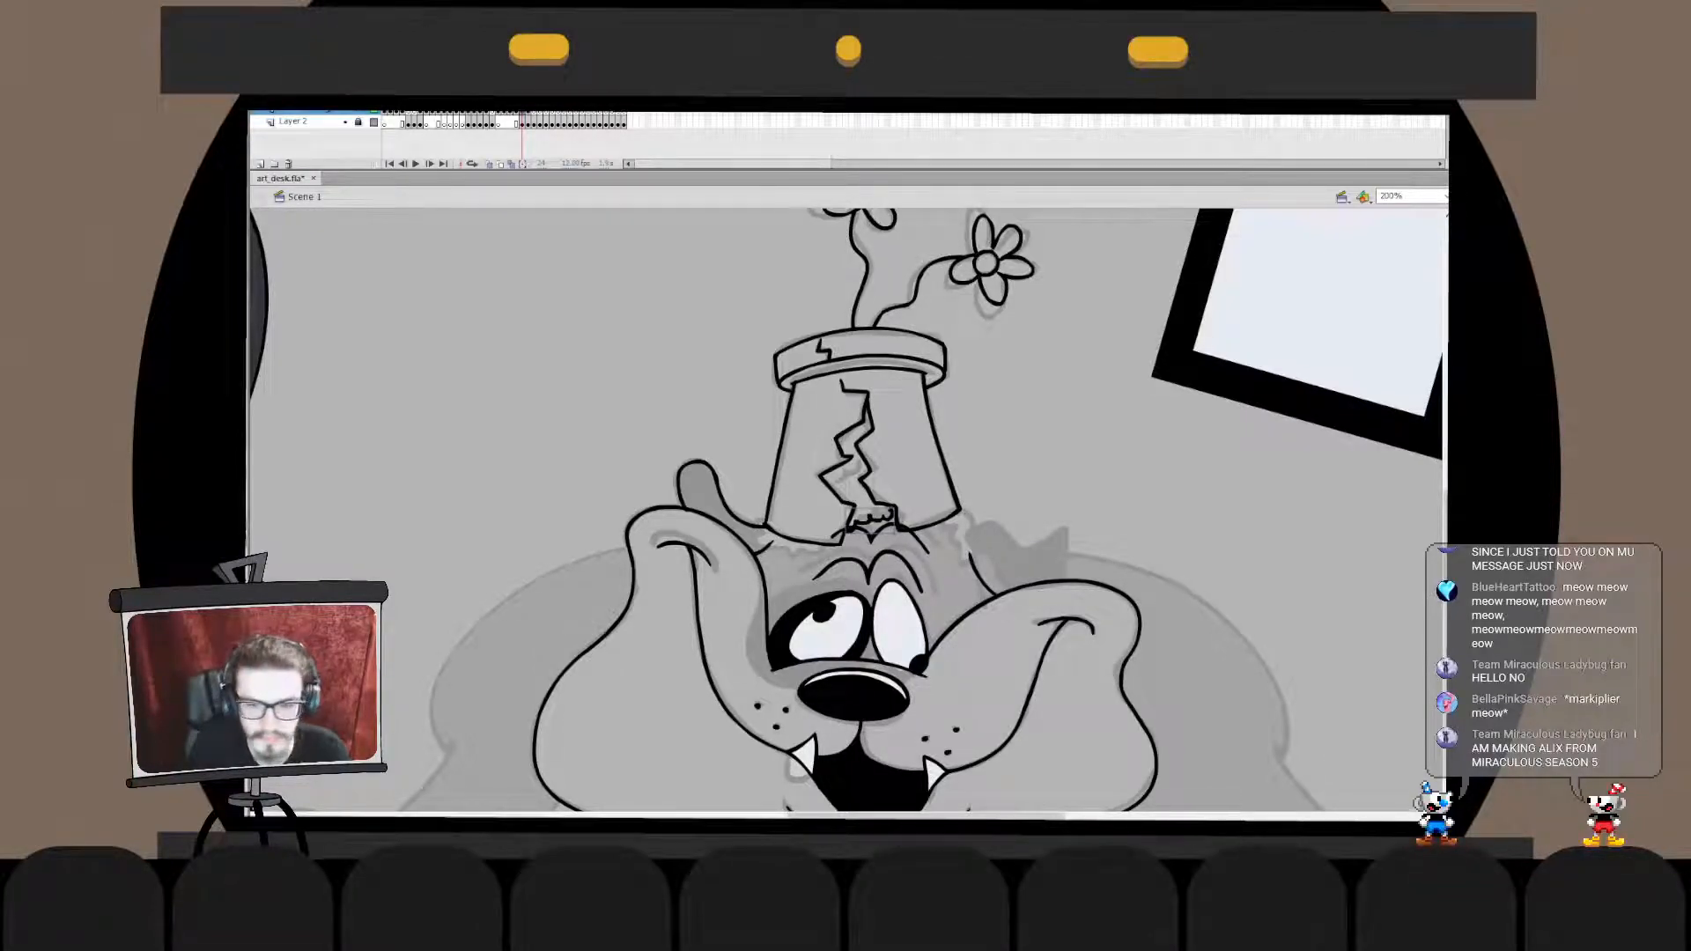
{"action": "double_click", "coordinate": [870, 518]}
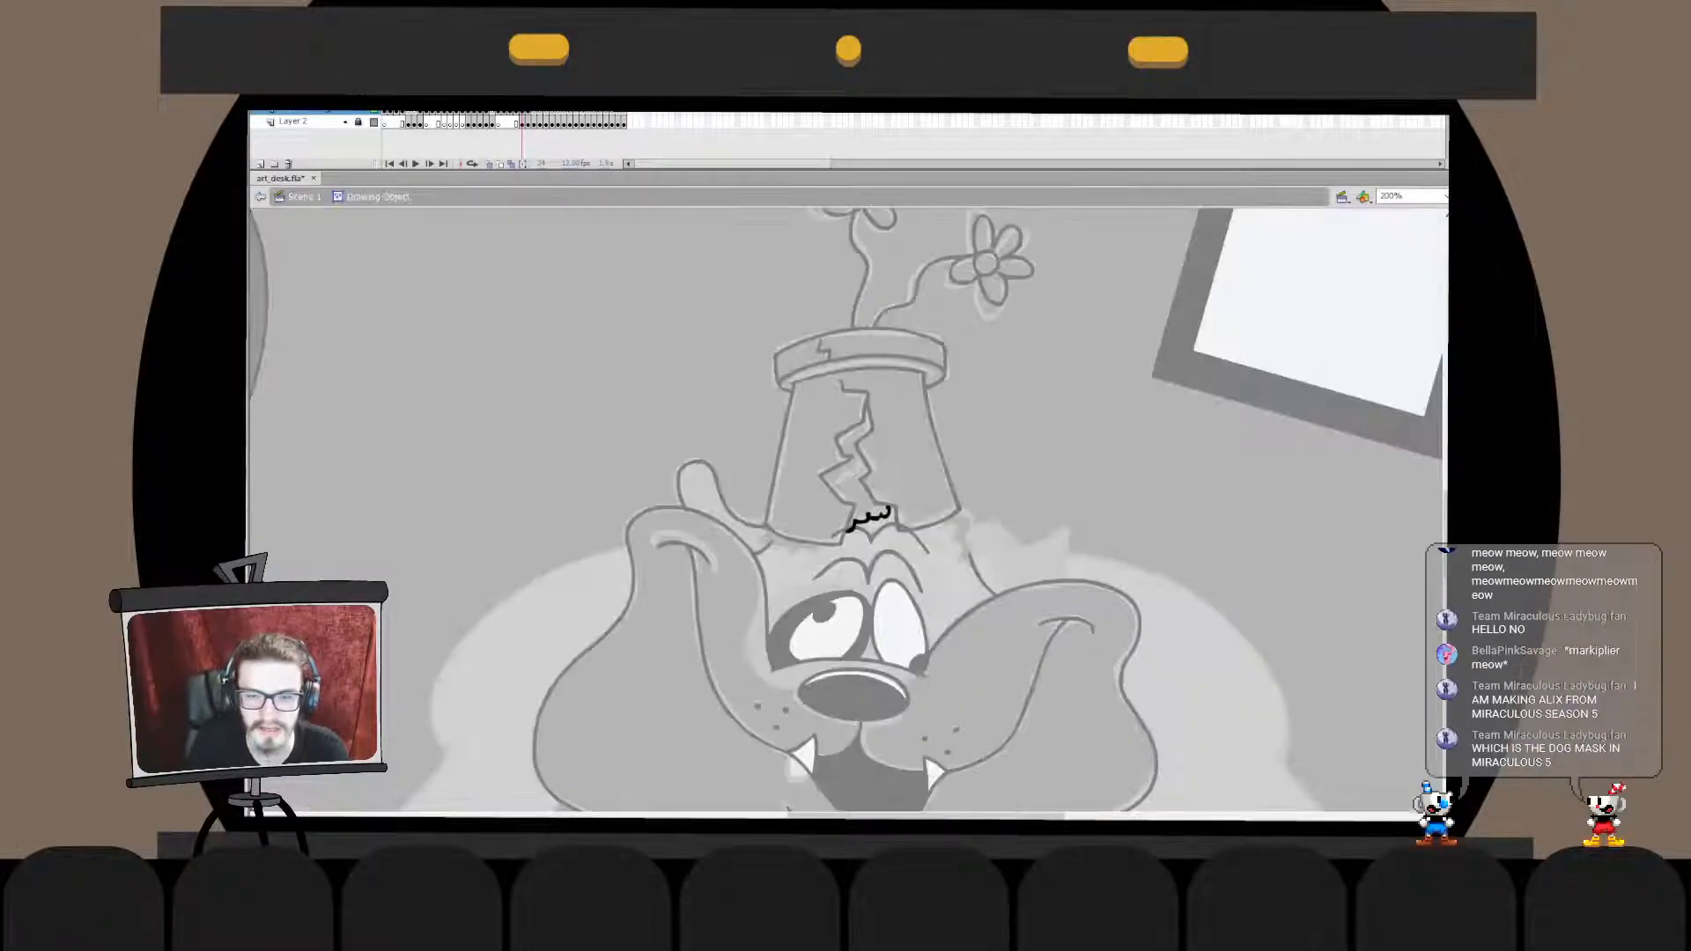
{"action": "left_click_drag", "start_coordinate": [866, 486], "coordinate": [908, 515]}
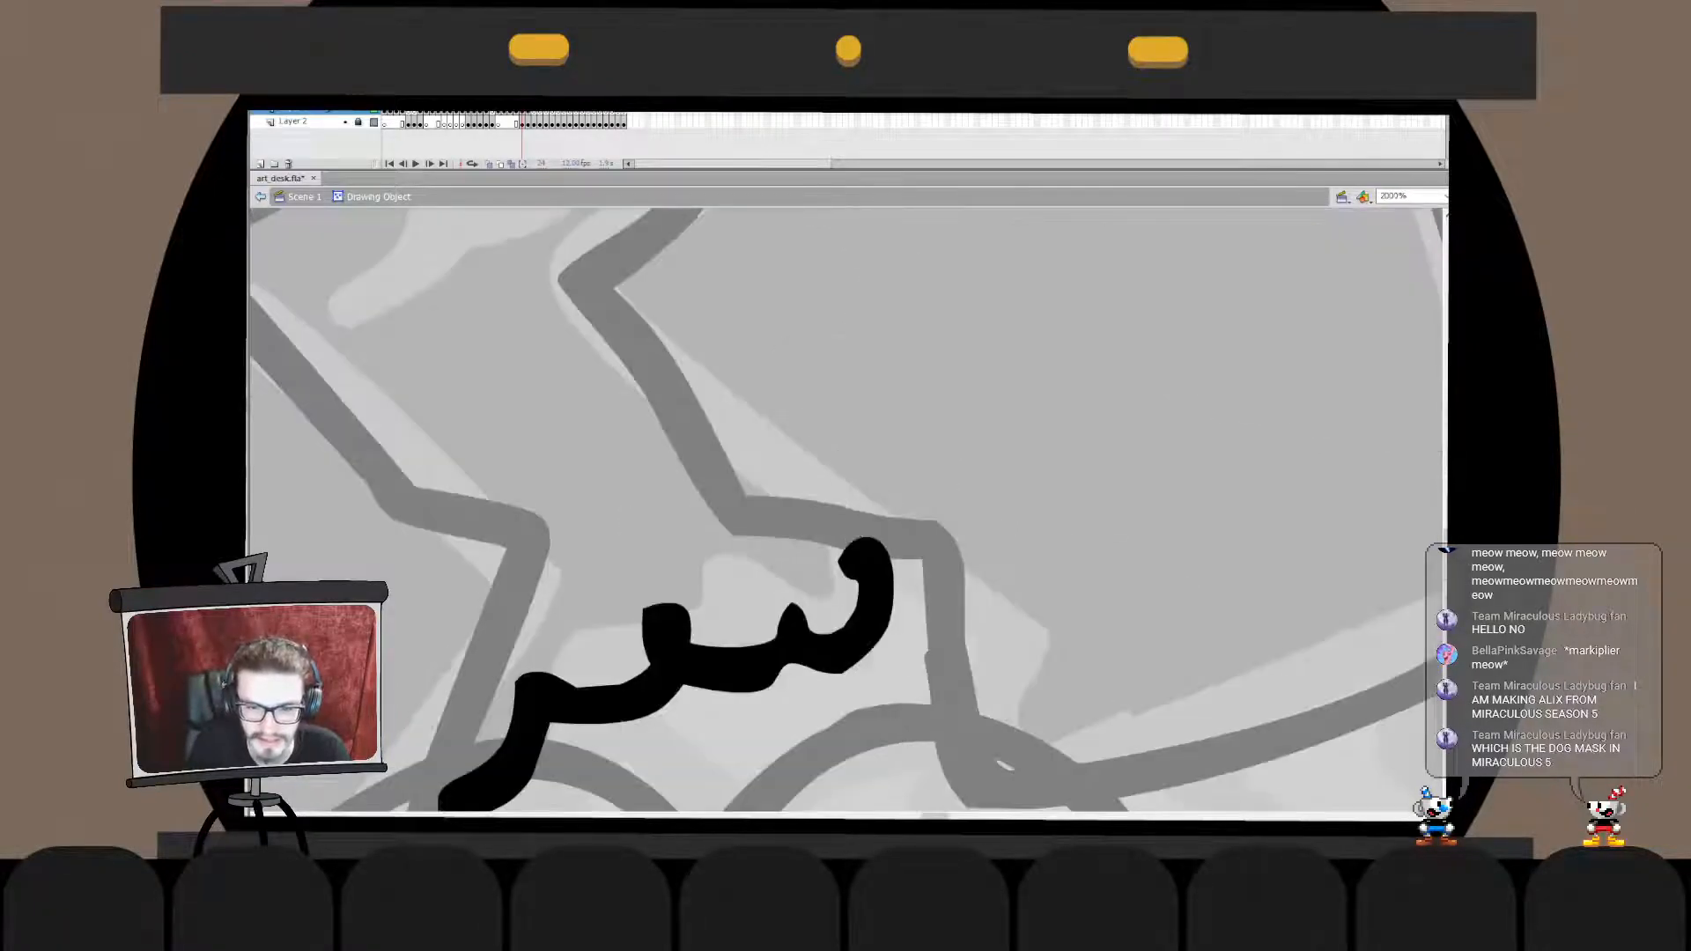
{"action": "key", "text": "ctrl+minus"}
{"action": "key", "text": "ctrl+minus"}
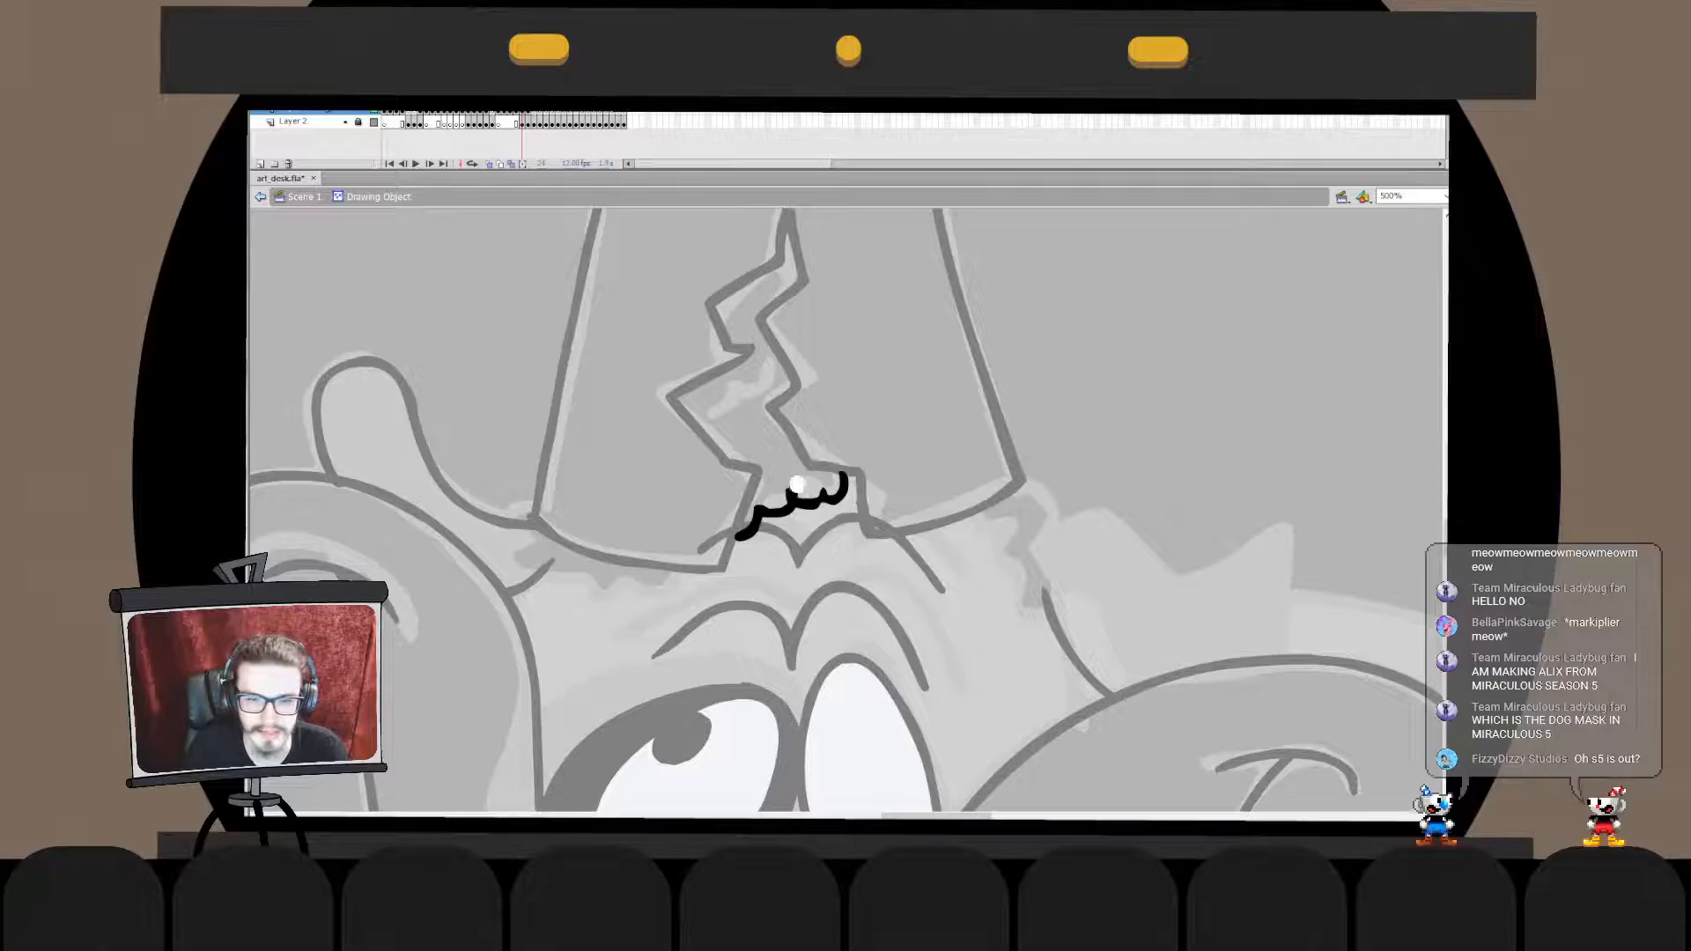
{"action": "key", "text": "ctrl+minus"}
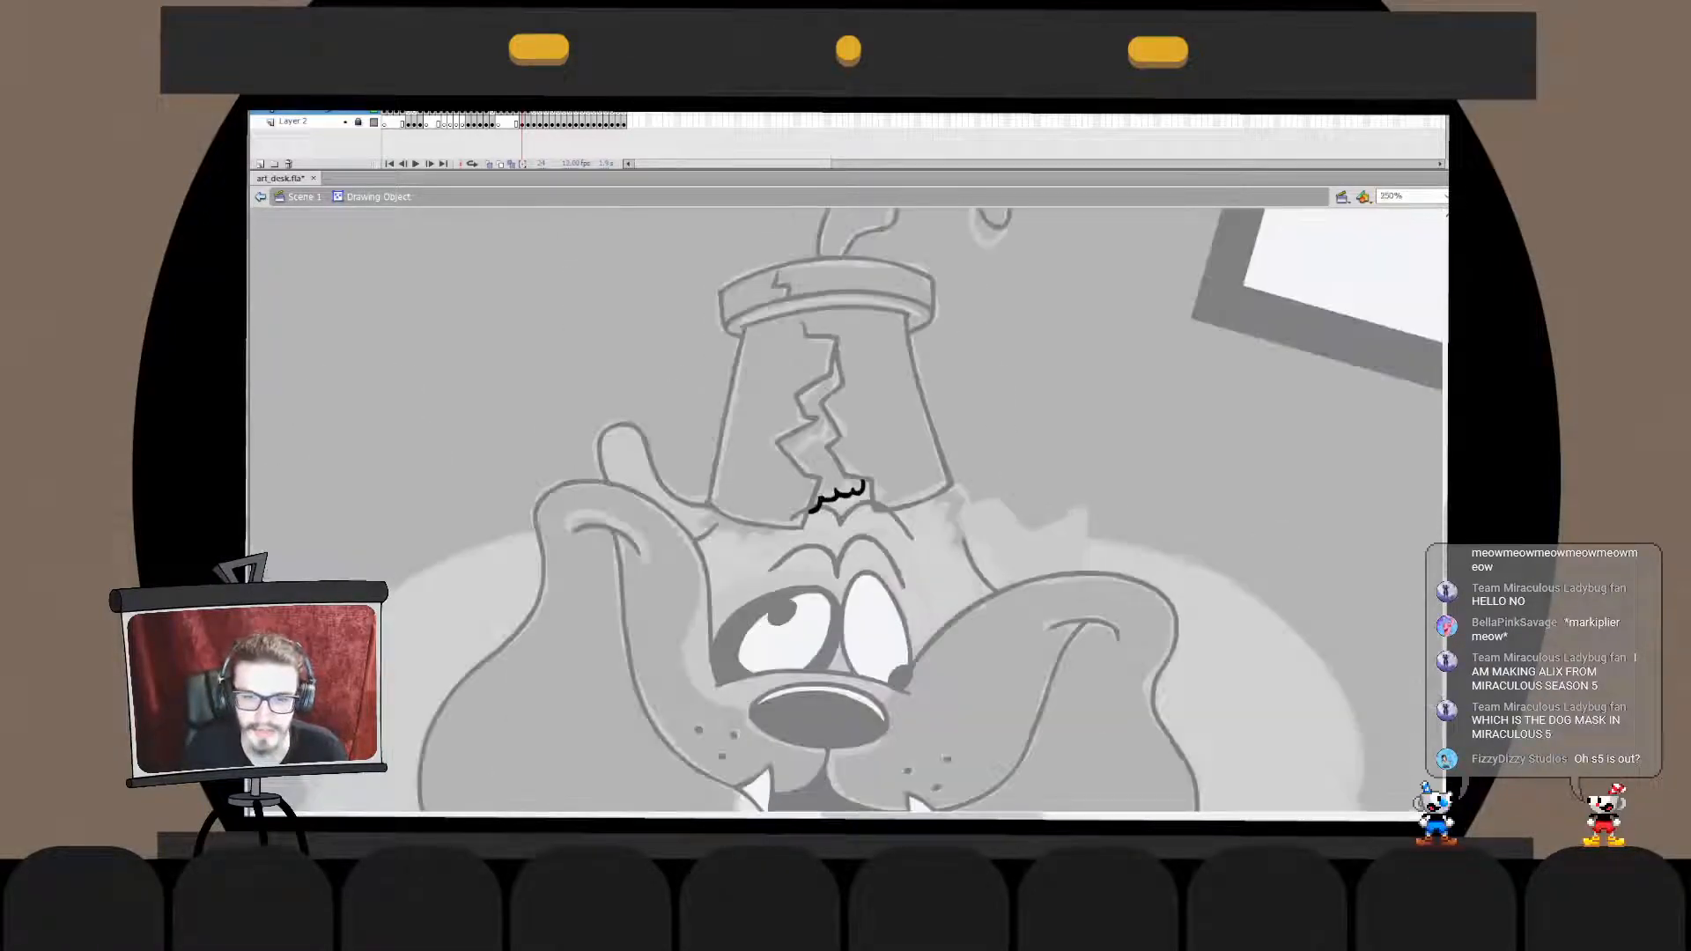
- Cut the small fur tuft and paste it in place into the dog head's drawing object
{"action": "double_click", "coordinate": [841, 522]}
{"action": "key", "text": "ctrl+x"}
{"action": "double_click", "coordinate": [841, 522]}
{"action": "key", "text": "ctrl+shift+v"}
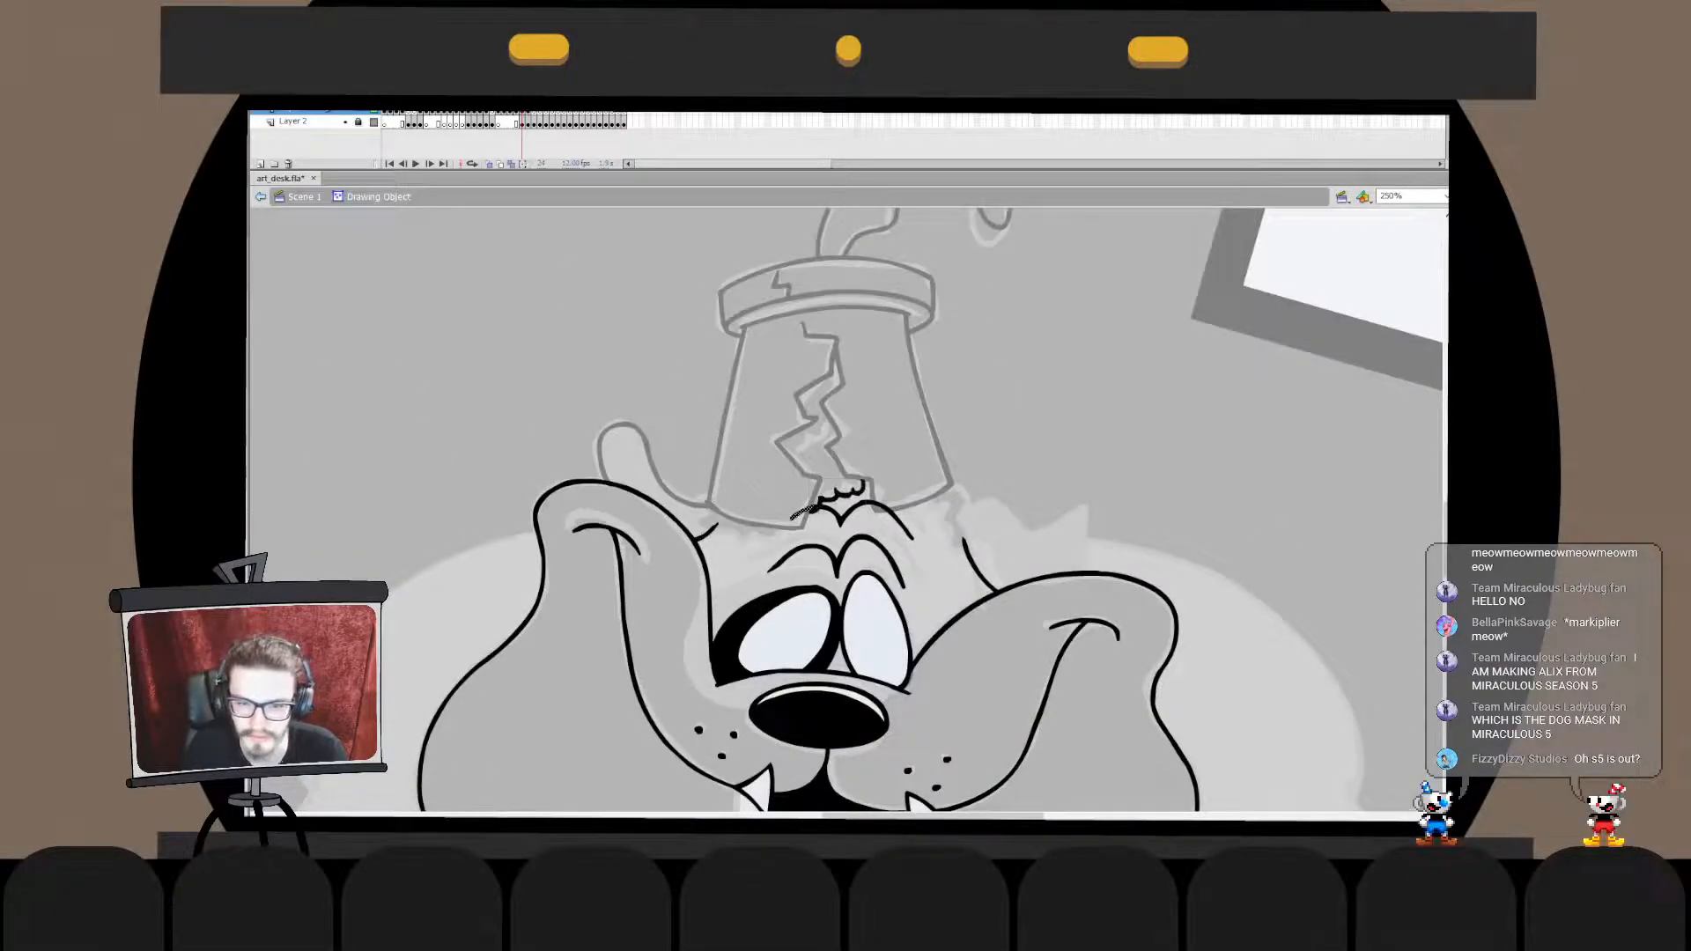
{"action": "double_click", "coordinate": [1013, 423]}
{"action": "left_click", "coordinate": [1012, 422]}
- Paste the cut flower pot in place into the head's drawing object, break it apart, and delete the overlapping line at the crack's base
{"action": "left_click", "coordinate": [935, 436]}
{"action": "key", "text": "ctrl+x"}
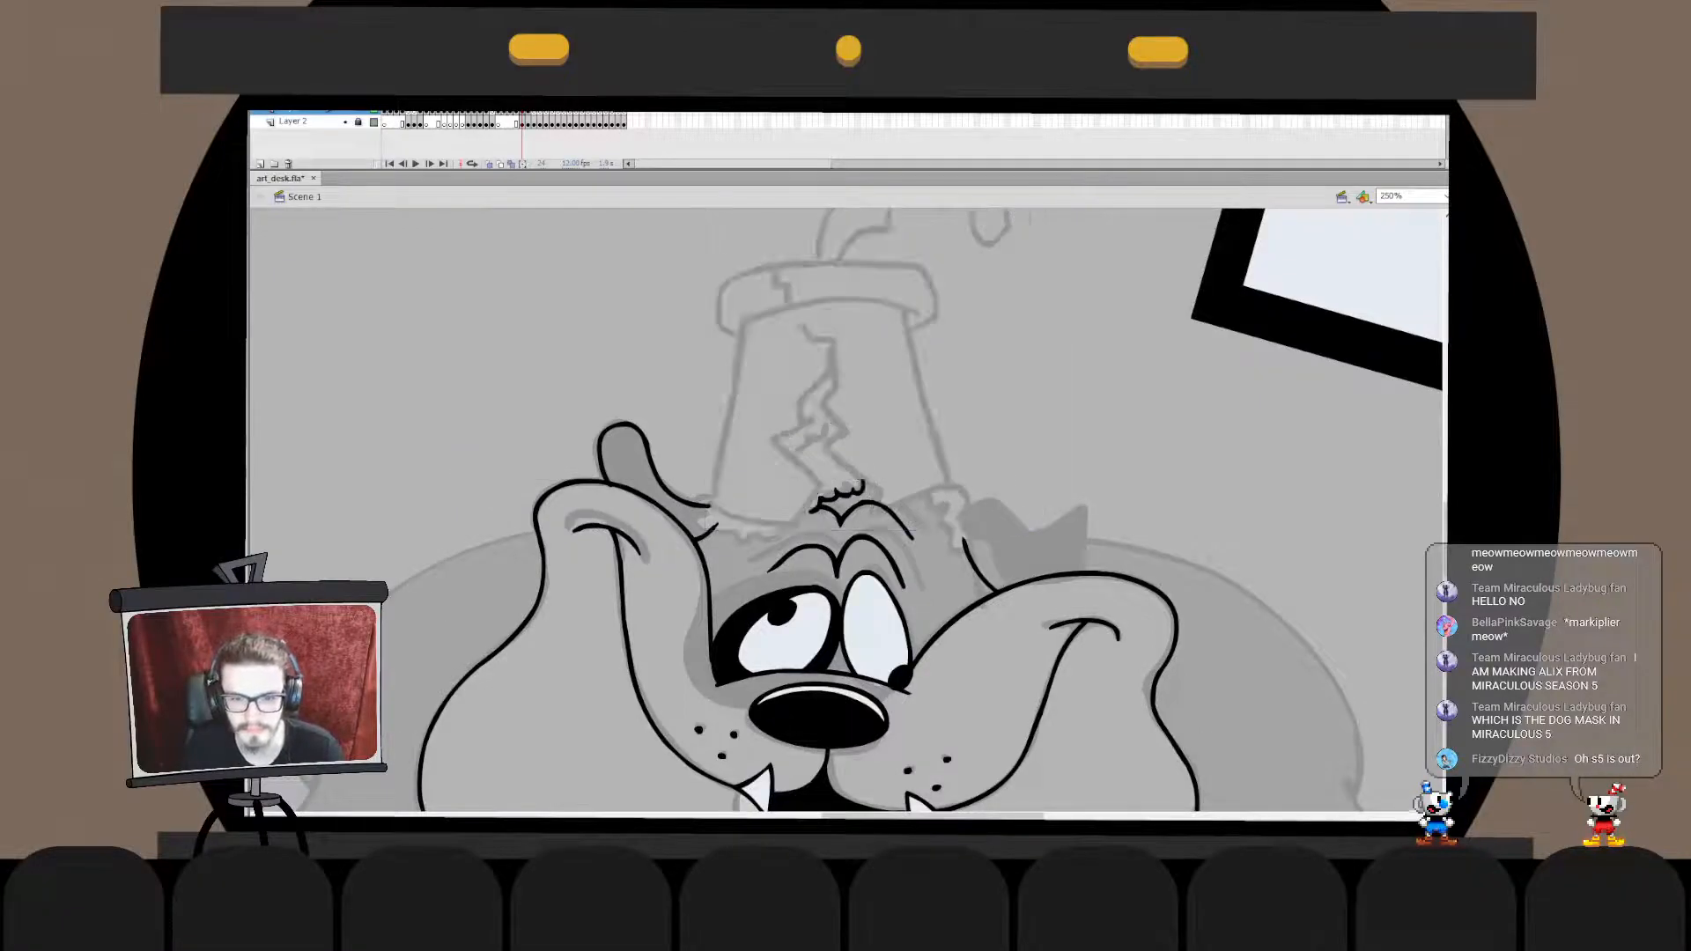
{"action": "double_click", "coordinate": [890, 510]}
{"action": "key", "text": "ctrl+shift+v"}
{"action": "key", "text": "ctrl+b"}
{"action": "left_click", "coordinate": [881, 507]}
{"action": "key", "text": "Delete"}
{"action": "double_click", "coordinate": [1013, 422]}
{"action": "left_click", "coordinate": [1013, 423]}
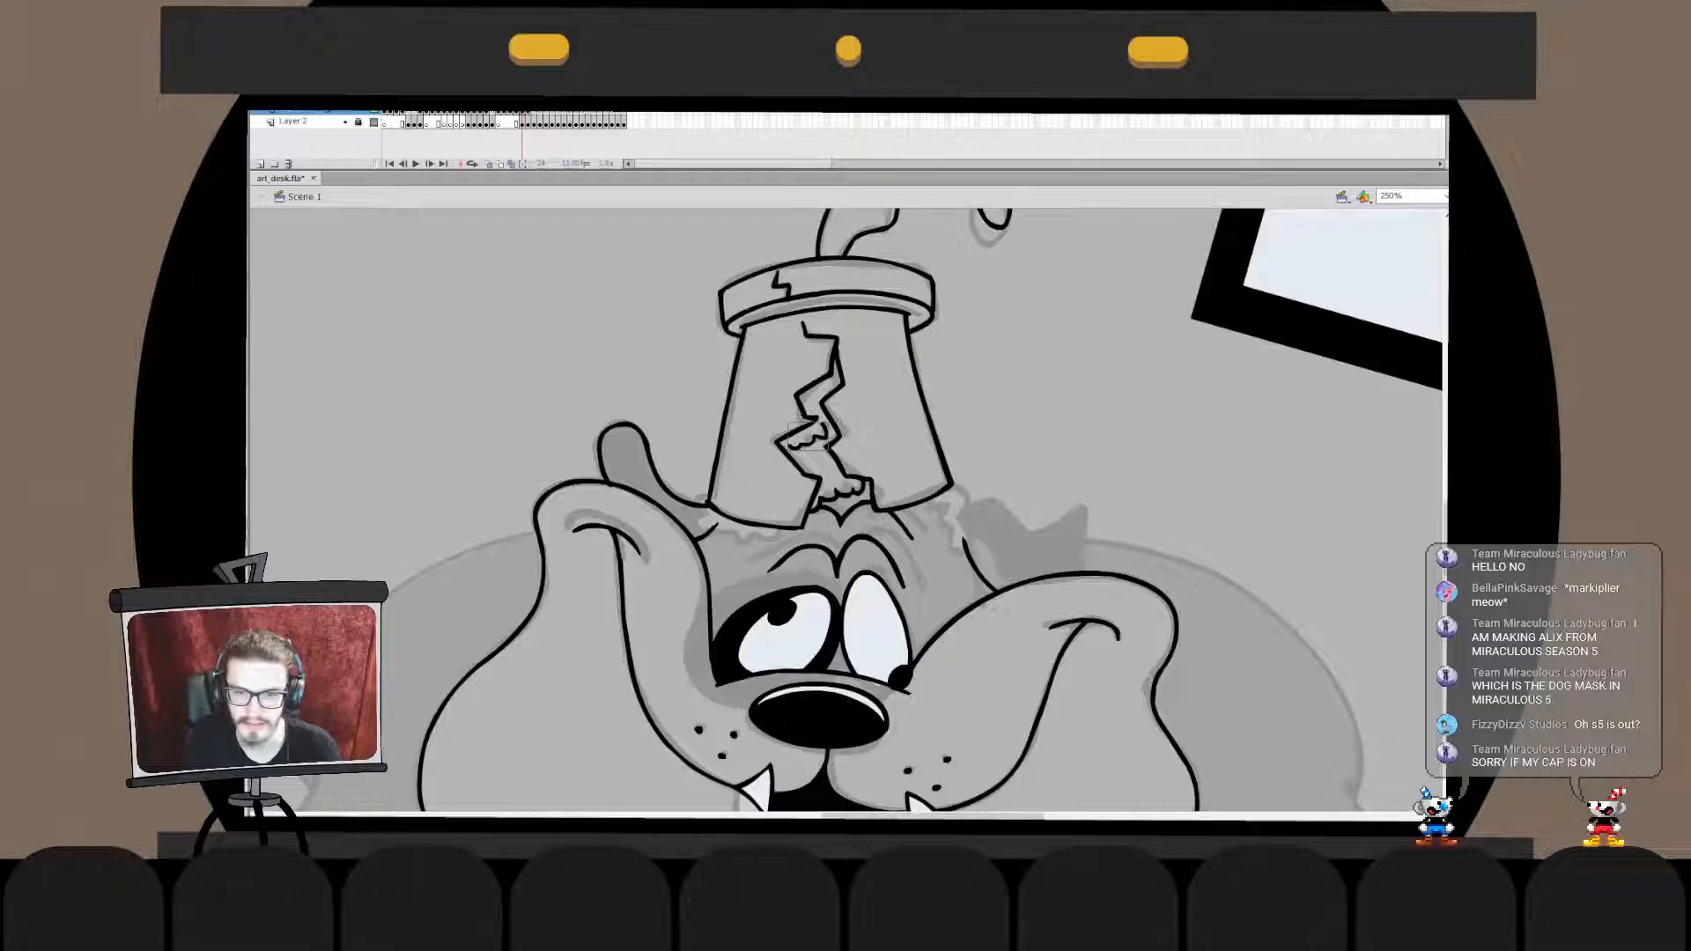
- Ink the small fur scallops inside the middle of the pot's crack, redrawing strokes that do not fit
{"action": "left_click_drag", "start_coordinate": [799, 453], "coordinate": [822, 424]}
{"action": "key", "text": "ctrl+z"}
{"action": "key", "text": "ctrl+z"}
{"action": "key", "text": "ctrl+z"}
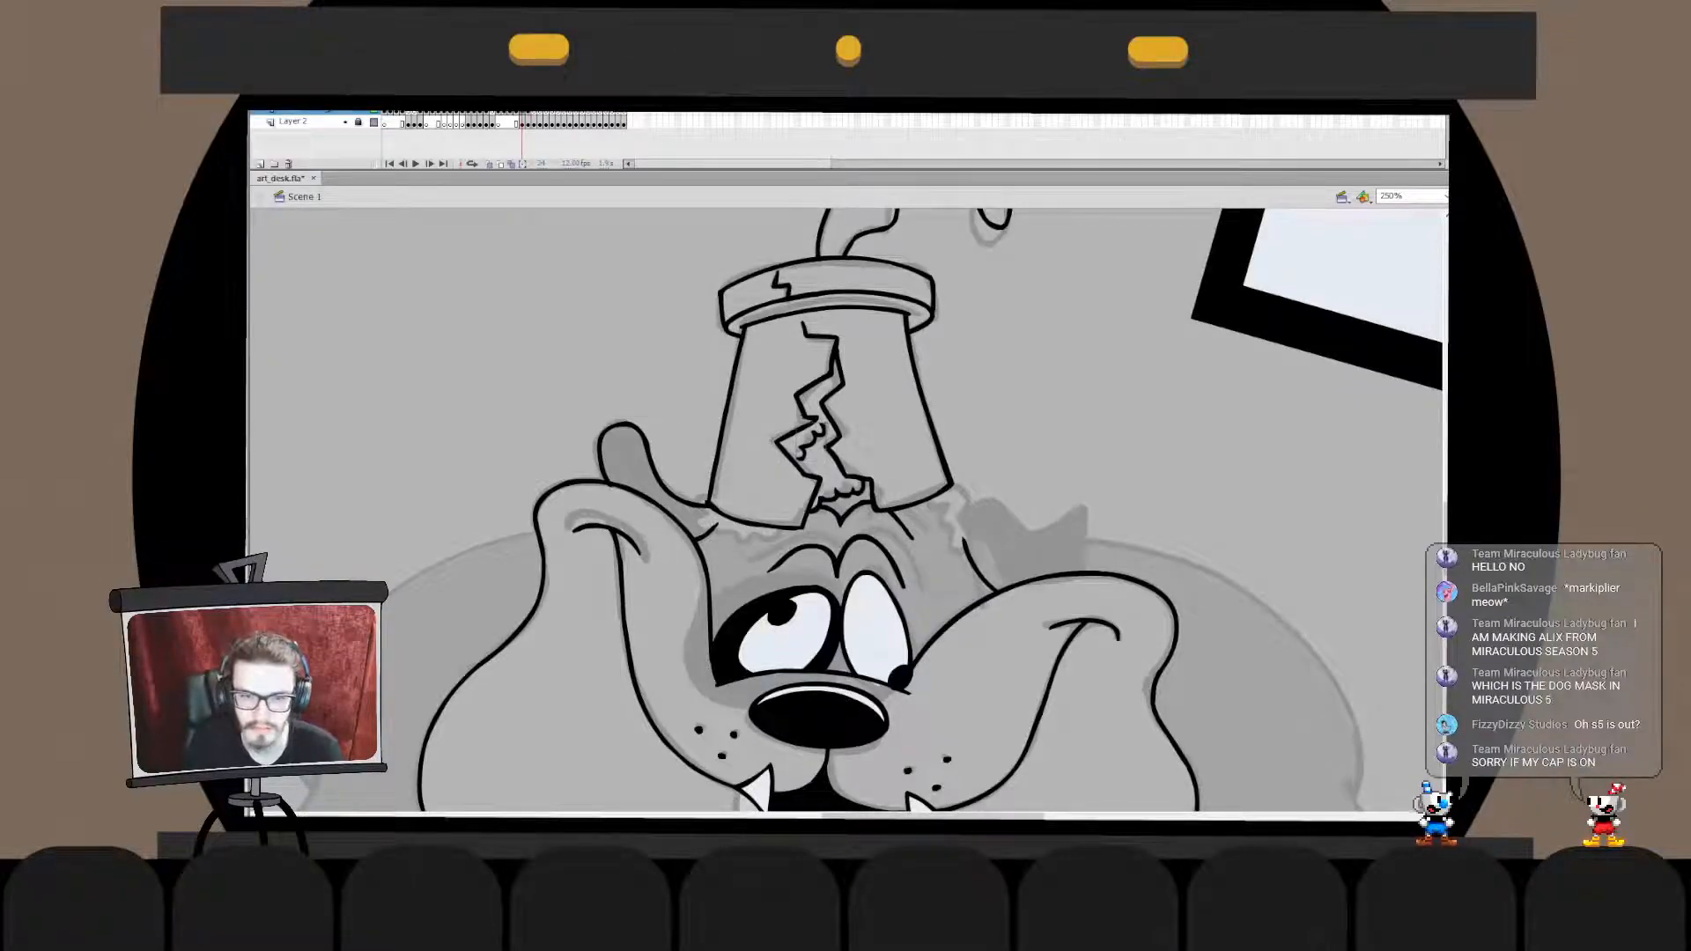
- Ink the ragged fur fringe beneath the pot's lower left corner, redrawing strokes until they follow the sketch
{"action": "mouse_move", "coordinate": [701, 503]}
{"action": "left_mouse_down"}
{"action": "mouse_move", "coordinate": [729, 532]}
{"action": "mouse_move", "coordinate": [695, 520]}
{"action": "mouse_move", "coordinate": [710, 530]}
{"action": "mouse_move", "coordinate": [788, 532]}
{"action": "mouse_move", "coordinate": [746, 541]}
{"action": "mouse_move", "coordinate": [776, 534]}
{"action": "mouse_move", "coordinate": [746, 562]}
{"action": "mouse_move", "coordinate": [790, 531]}
{"action": "left_mouse_up"}
{"action": "key", "text": "ctrl+z"}
{"action": "key", "text": "ctrl+z"}
{"action": "key", "text": "ctrl+z"}
{"action": "key", "text": "ctrl+z"}
{"action": "key", "text": "ctrl+z"}
{"action": "key", "text": "ctrl+z"}
{"action": "key", "text": "ctrl+z"}
{"action": "key", "text": "ctrl+z"}
{"action": "key", "text": "ctrl+z"}
{"action": "key", "text": "ctrl+z"}
{"action": "key", "text": "ctrl+z"}
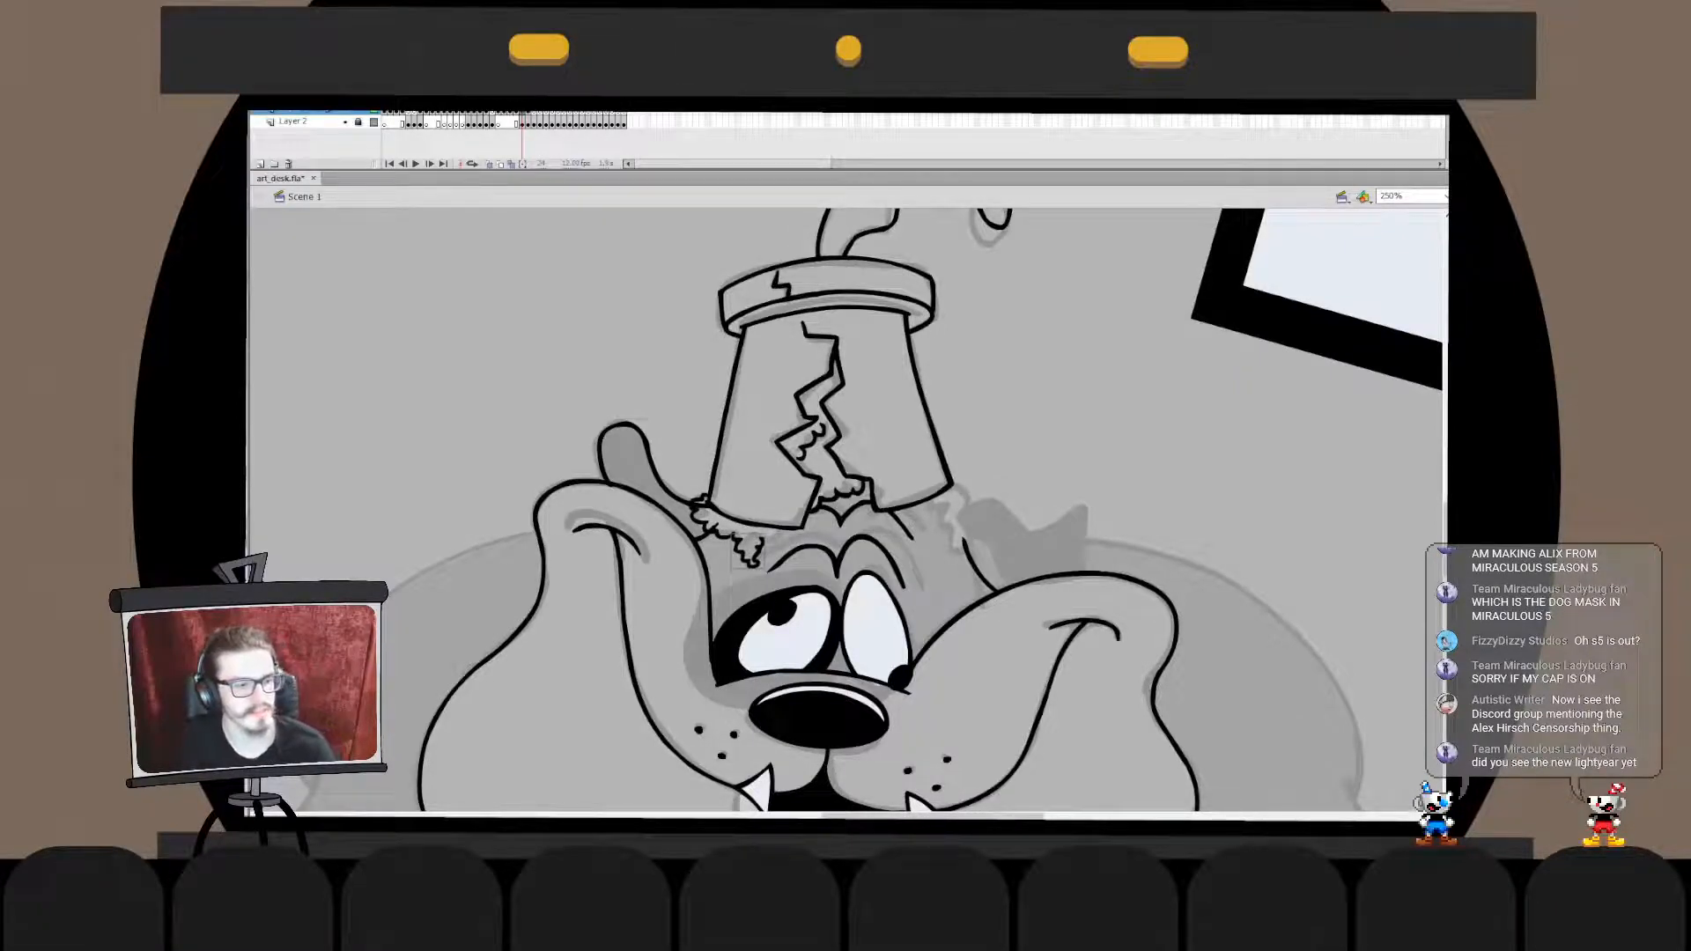
- Continue the left fur fringe up to the pot's bottom edge, redrawing its last strokes
{"action": "left_click_drag", "start_coordinate": [763, 539], "coordinate": [788, 531]}
{"action": "key", "text": "ctrl+z"}
{"action": "key", "text": "ctrl+z"}
{"action": "key", "text": "ctrl+z"}
{"action": "key", "text": "ctrl+z"}
{"action": "key", "text": "ctrl+z"}
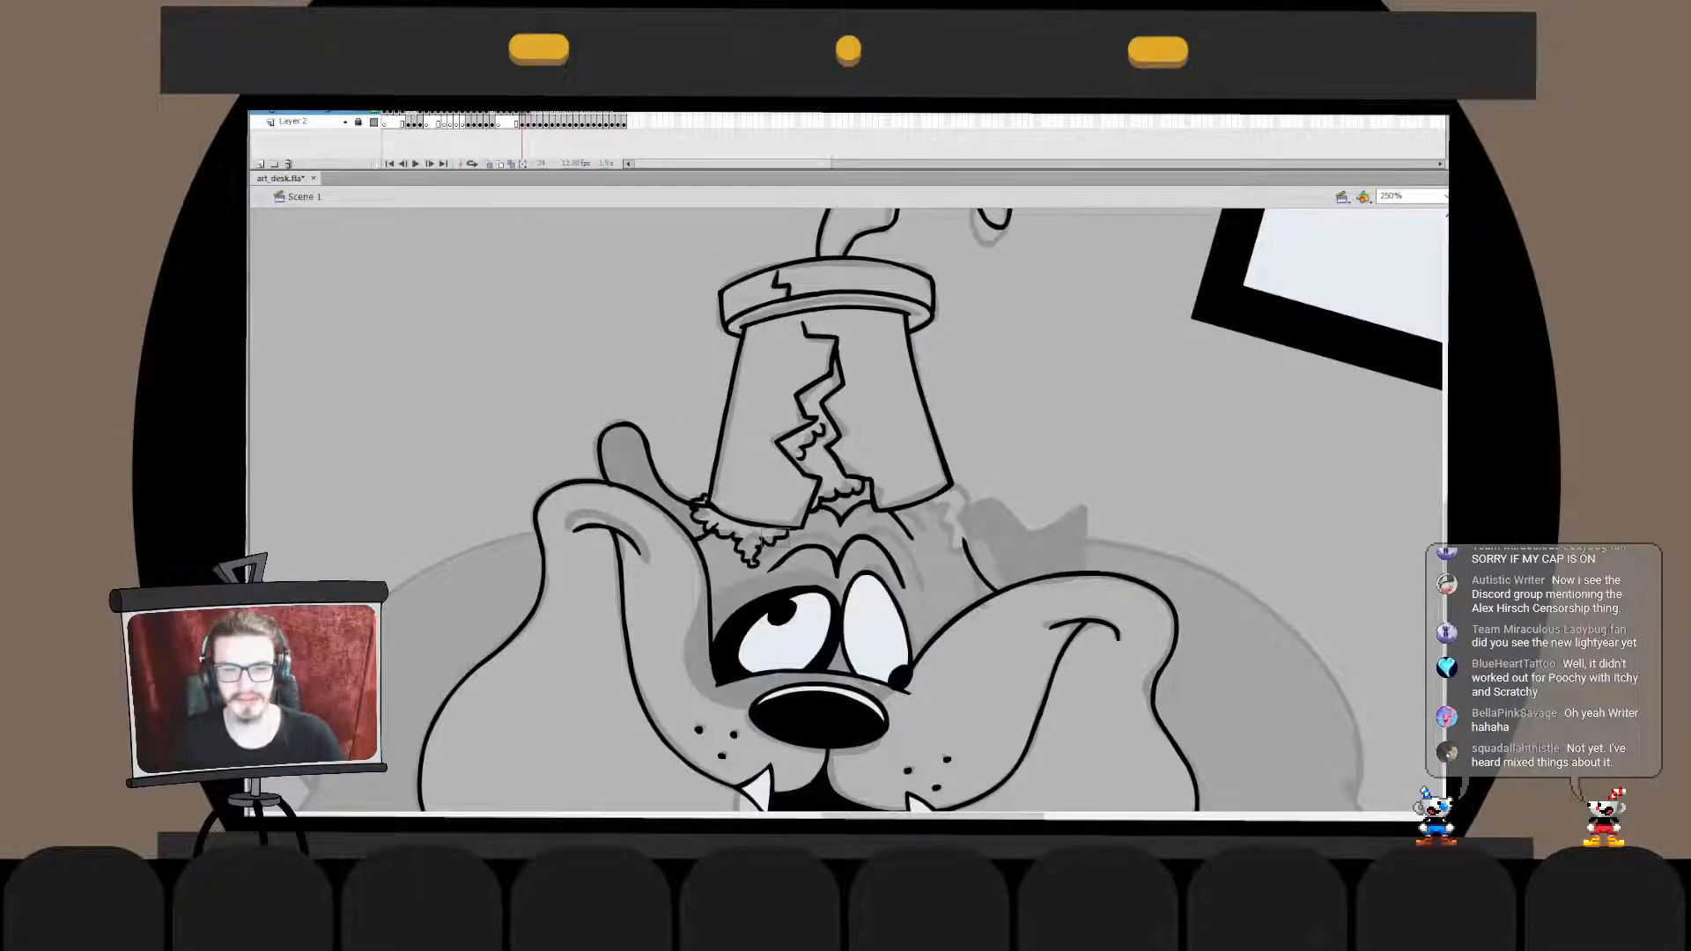
- Ink the curly fur tuft beneath the pot's lower right corner, redrawing strokes until they fit
{"action": "mouse_move", "coordinate": [930, 504]}
{"action": "left_mouse_down"}
{"action": "mouse_move", "coordinate": [967, 553]}
{"action": "mouse_move", "coordinate": [961, 487]}
{"action": "mouse_move", "coordinate": [966, 546]}
{"action": "left_mouse_up"}
{"action": "key", "text": "ctrl+z"}
{"action": "key", "text": "ctrl+z"}
{"action": "key", "text": "ctrl+z"}
{"action": "key", "text": "ctrl+z"}
{"action": "key", "text": "ctrl+z"}
{"action": "key", "text": "ctrl+z"}
- Cut the right fur tuft and paste it in place into the head's drawing object
{"action": "double_click", "coordinate": [967, 541]}
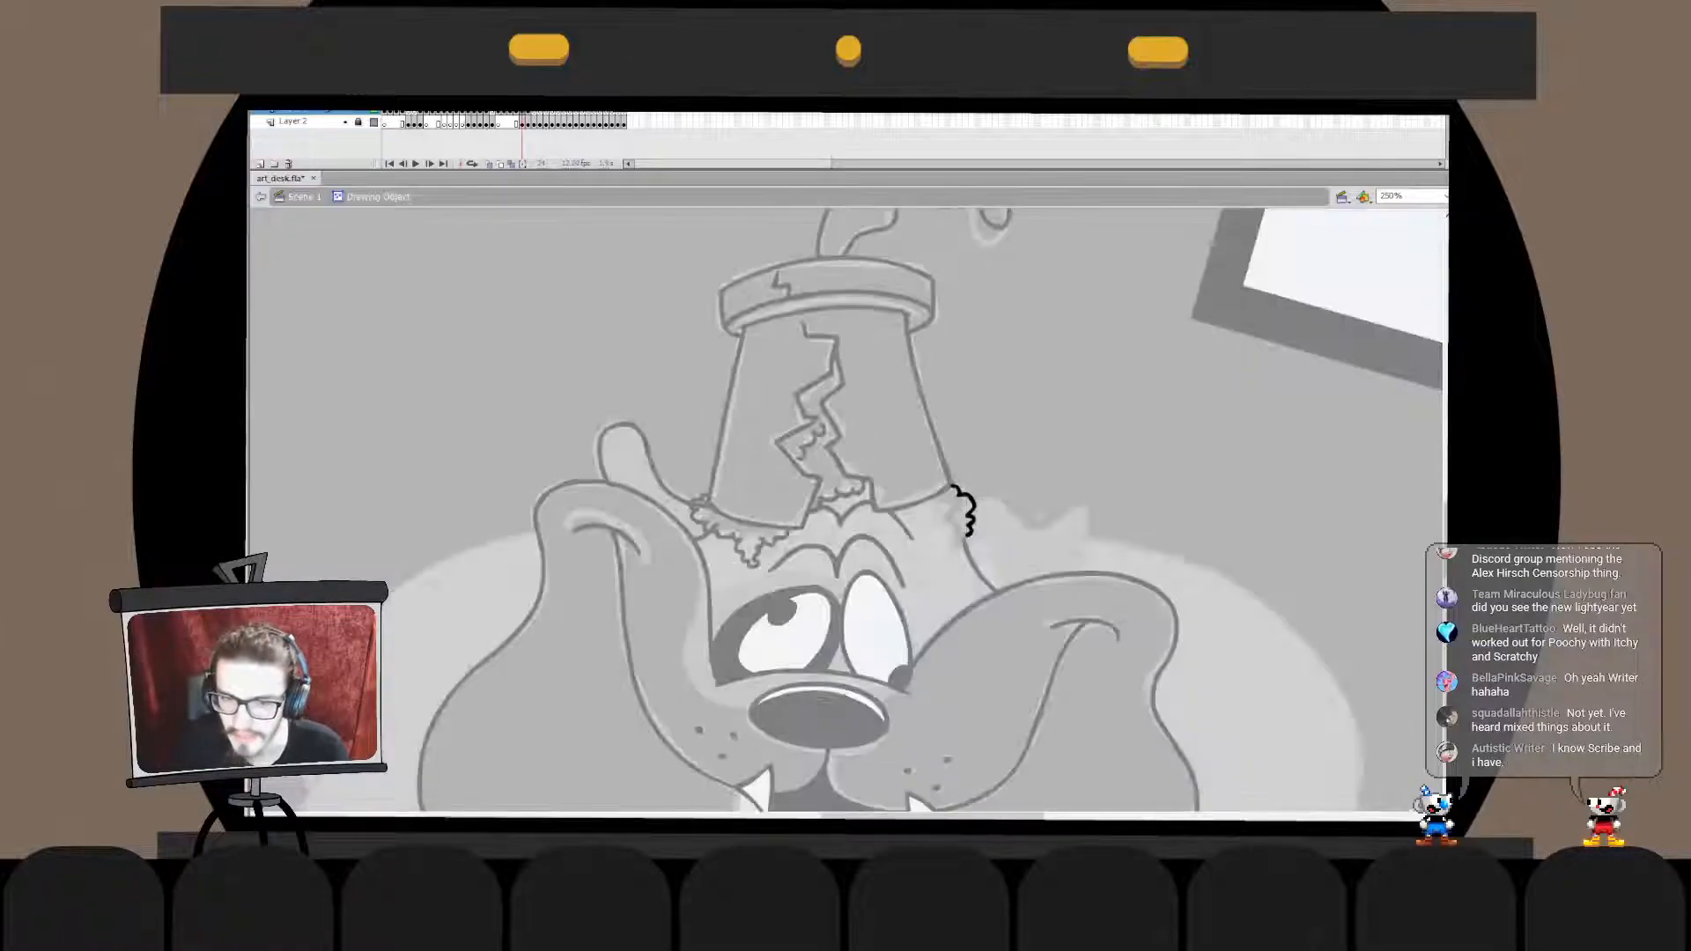
{"action": "double_click", "coordinate": [1039, 440]}
{"action": "key", "text": "ctrl+x"}
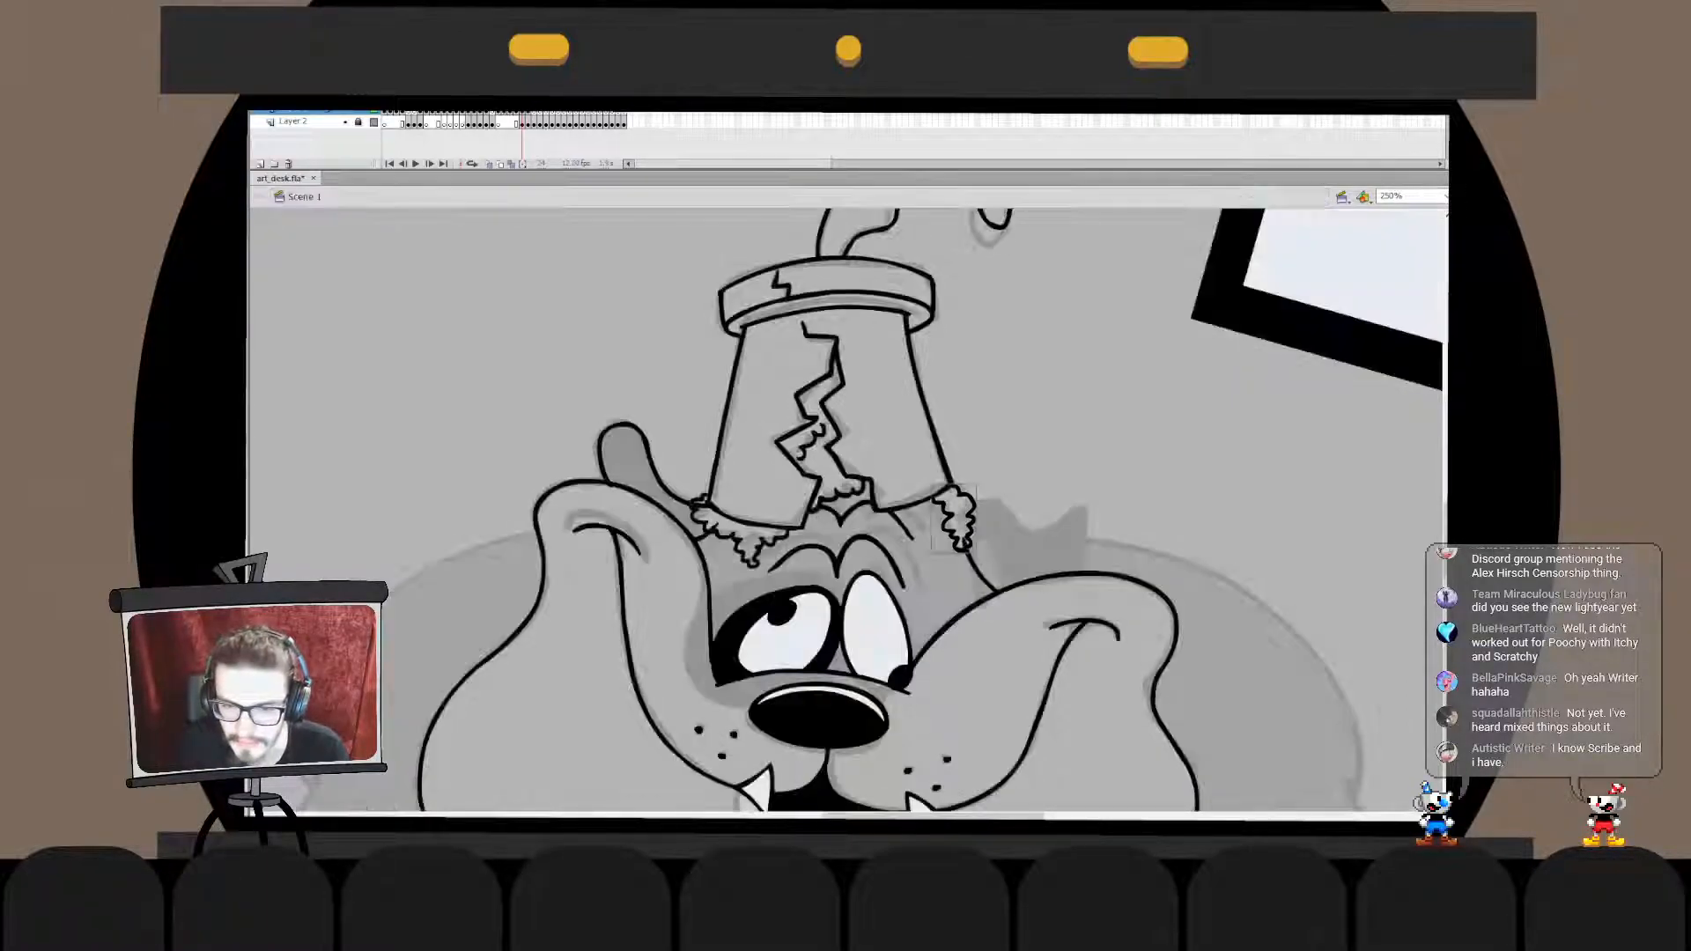
{"action": "double_click", "coordinate": [974, 564]}
{"action": "key", "text": "ctrl+shift+v"}
{"action": "double_click", "coordinate": [1040, 440]}
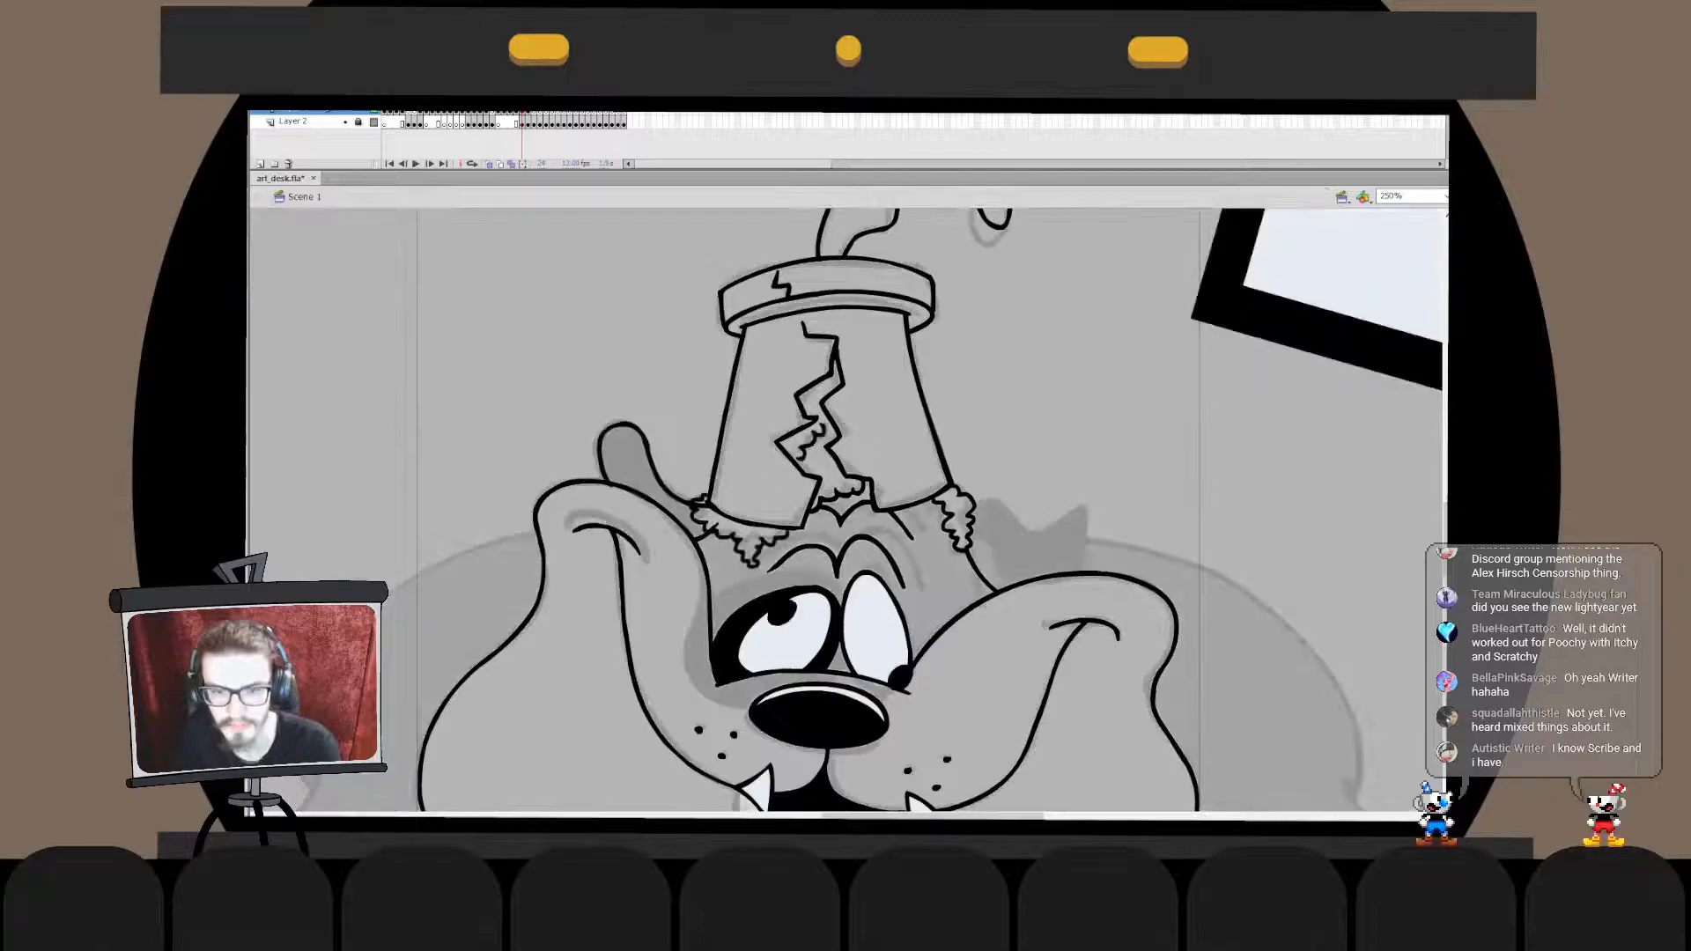
{"action": "key", "text": "ctrl+1"}
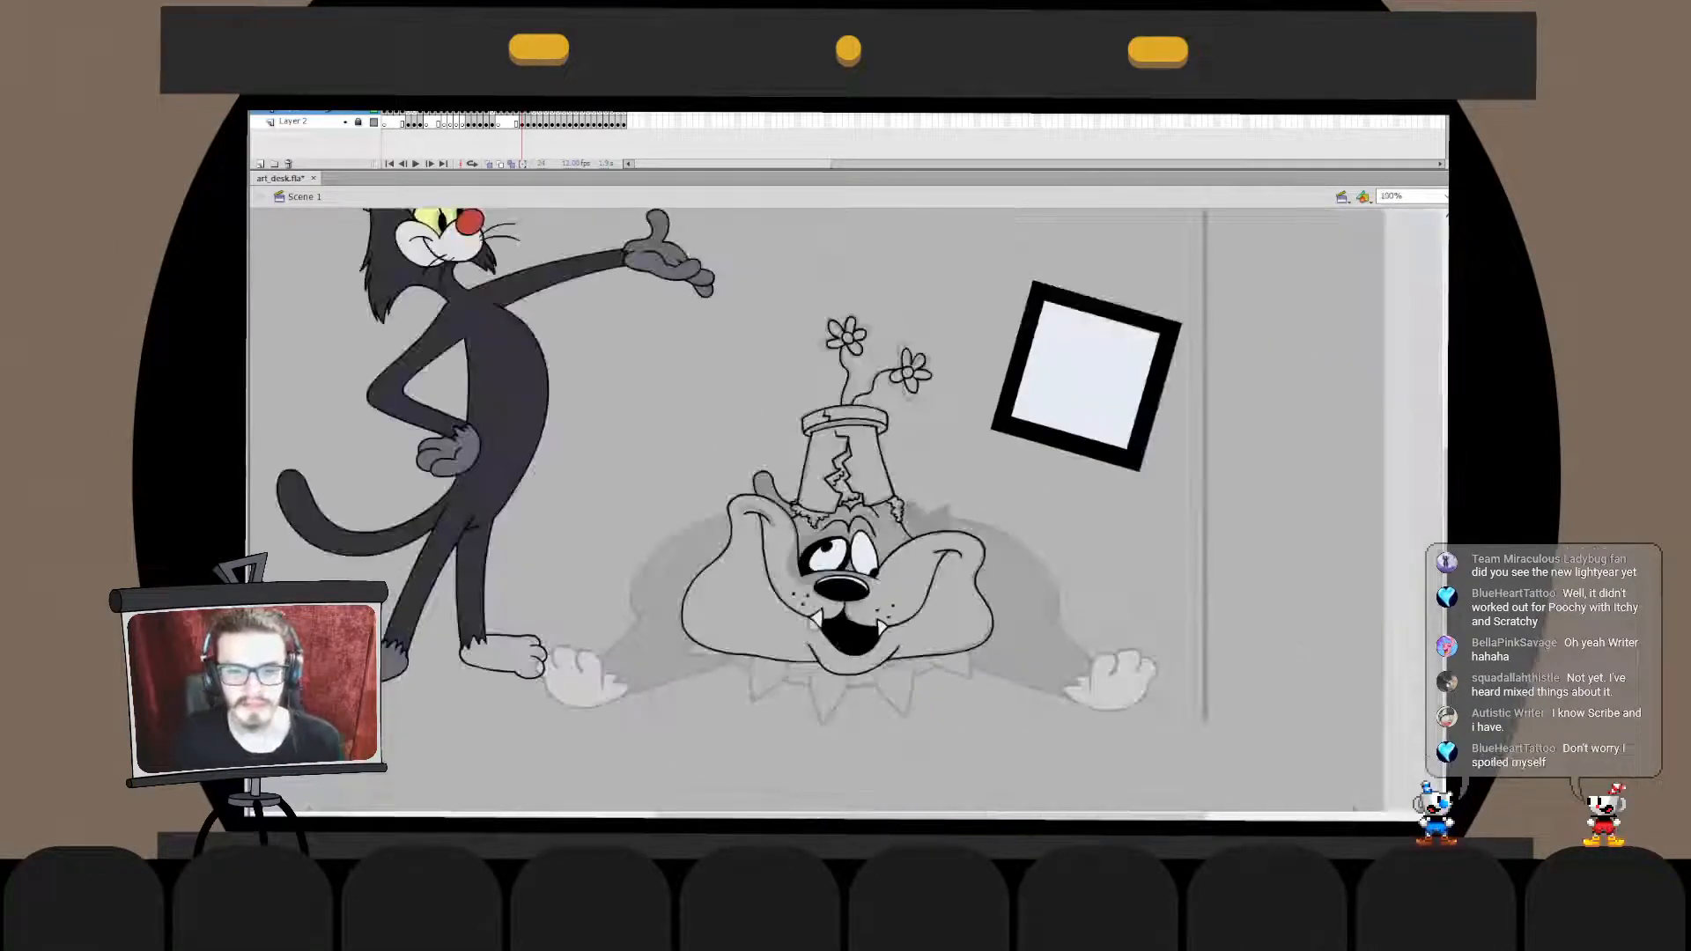
{"action": "key", "text": "ctrl+equal"}
{"action": "left_click_drag", "start_coordinate": [705, 476], "coordinate": [971, 550]}
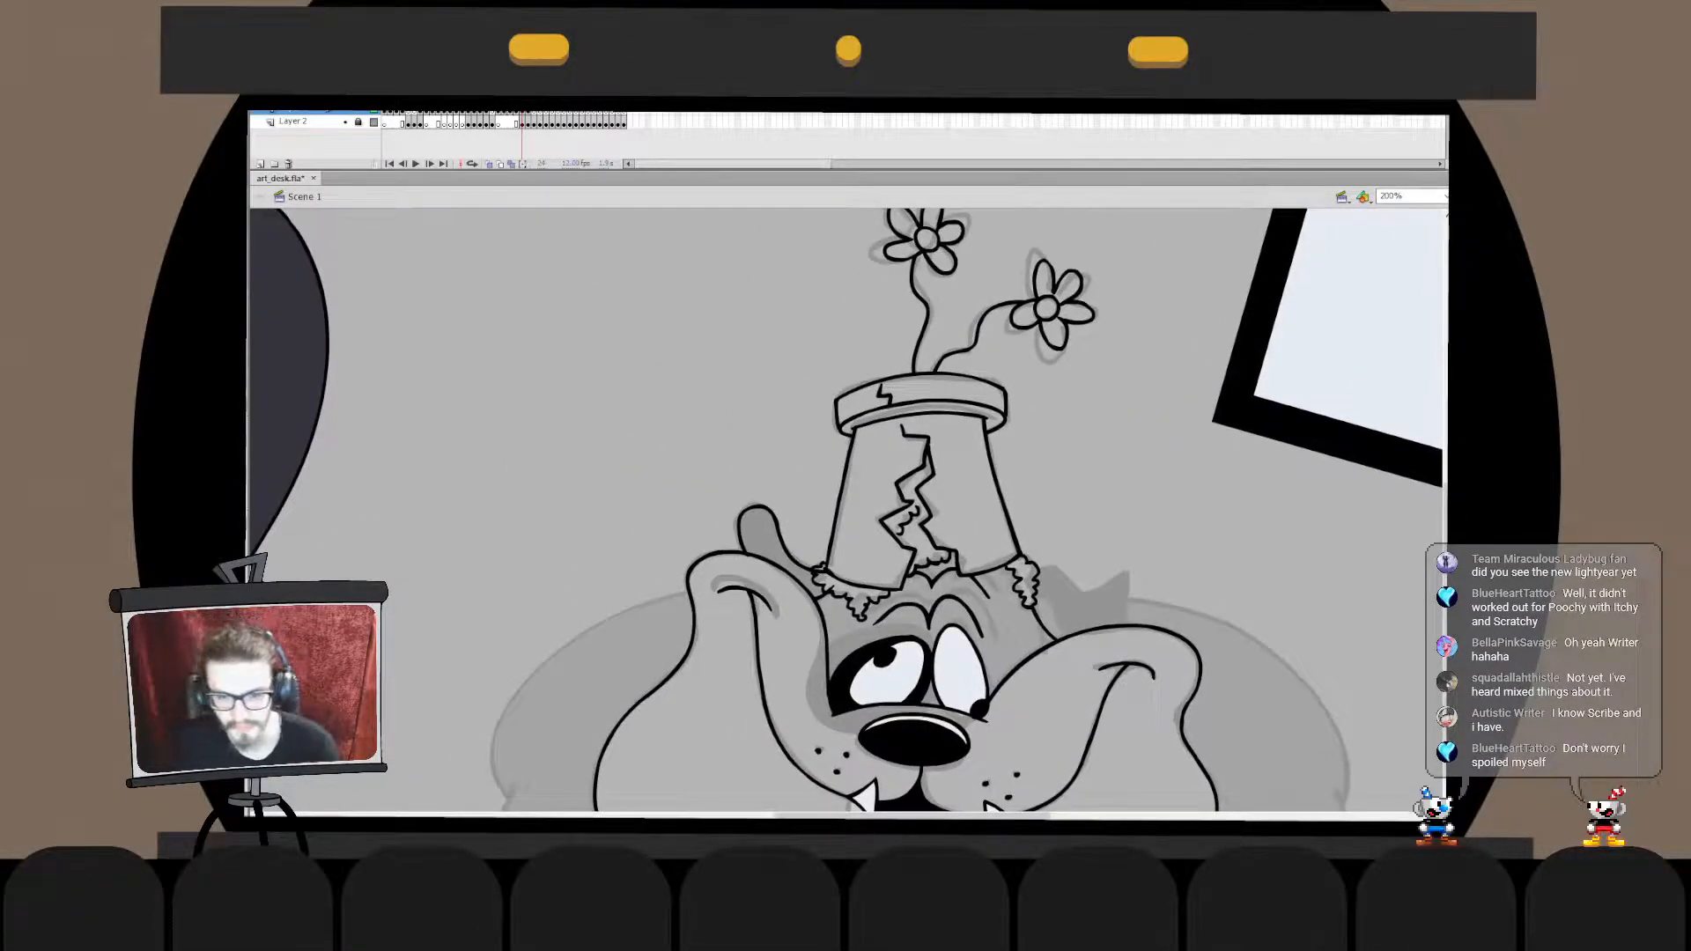
{"action": "double_click", "coordinate": [830, 589]}
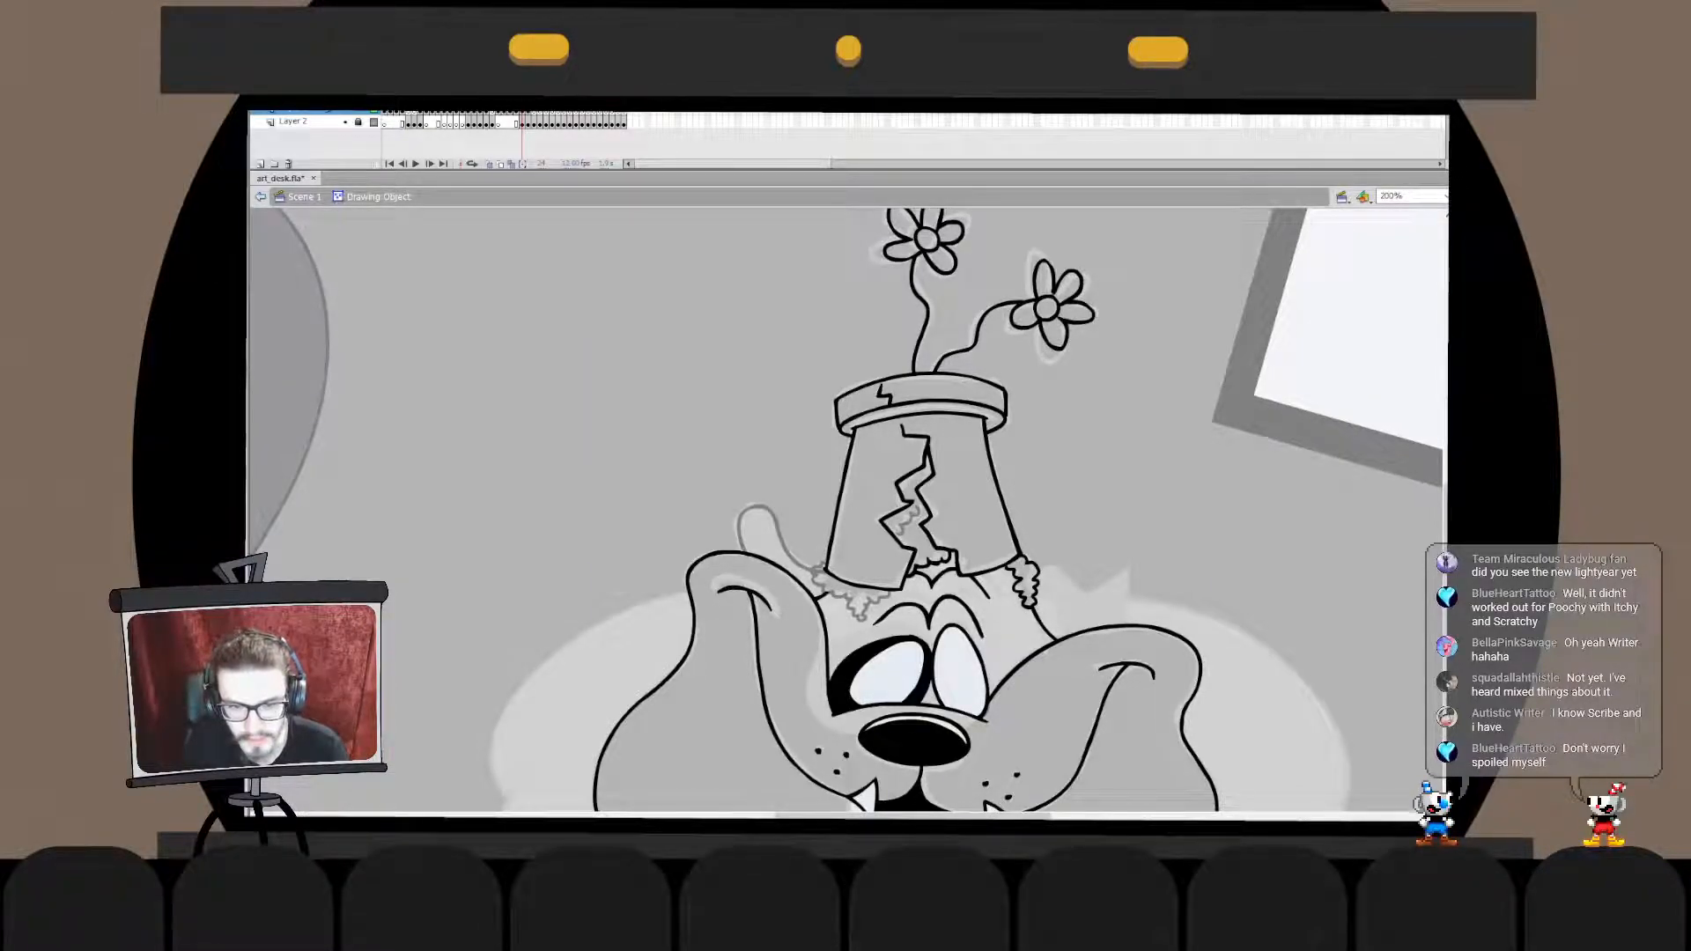
{"action": "key", "text": "ctrl+z"}
{"action": "key", "text": "ctrl+z"}
{"action": "key", "text": "ctrl+x"}
{"action": "double_click", "coordinate": [819, 574]}
{"action": "key", "text": "ctrl+shift+v"}
{"action": "key", "text": "ctrl+z"}
{"action": "key", "text": "ctrl+z"}
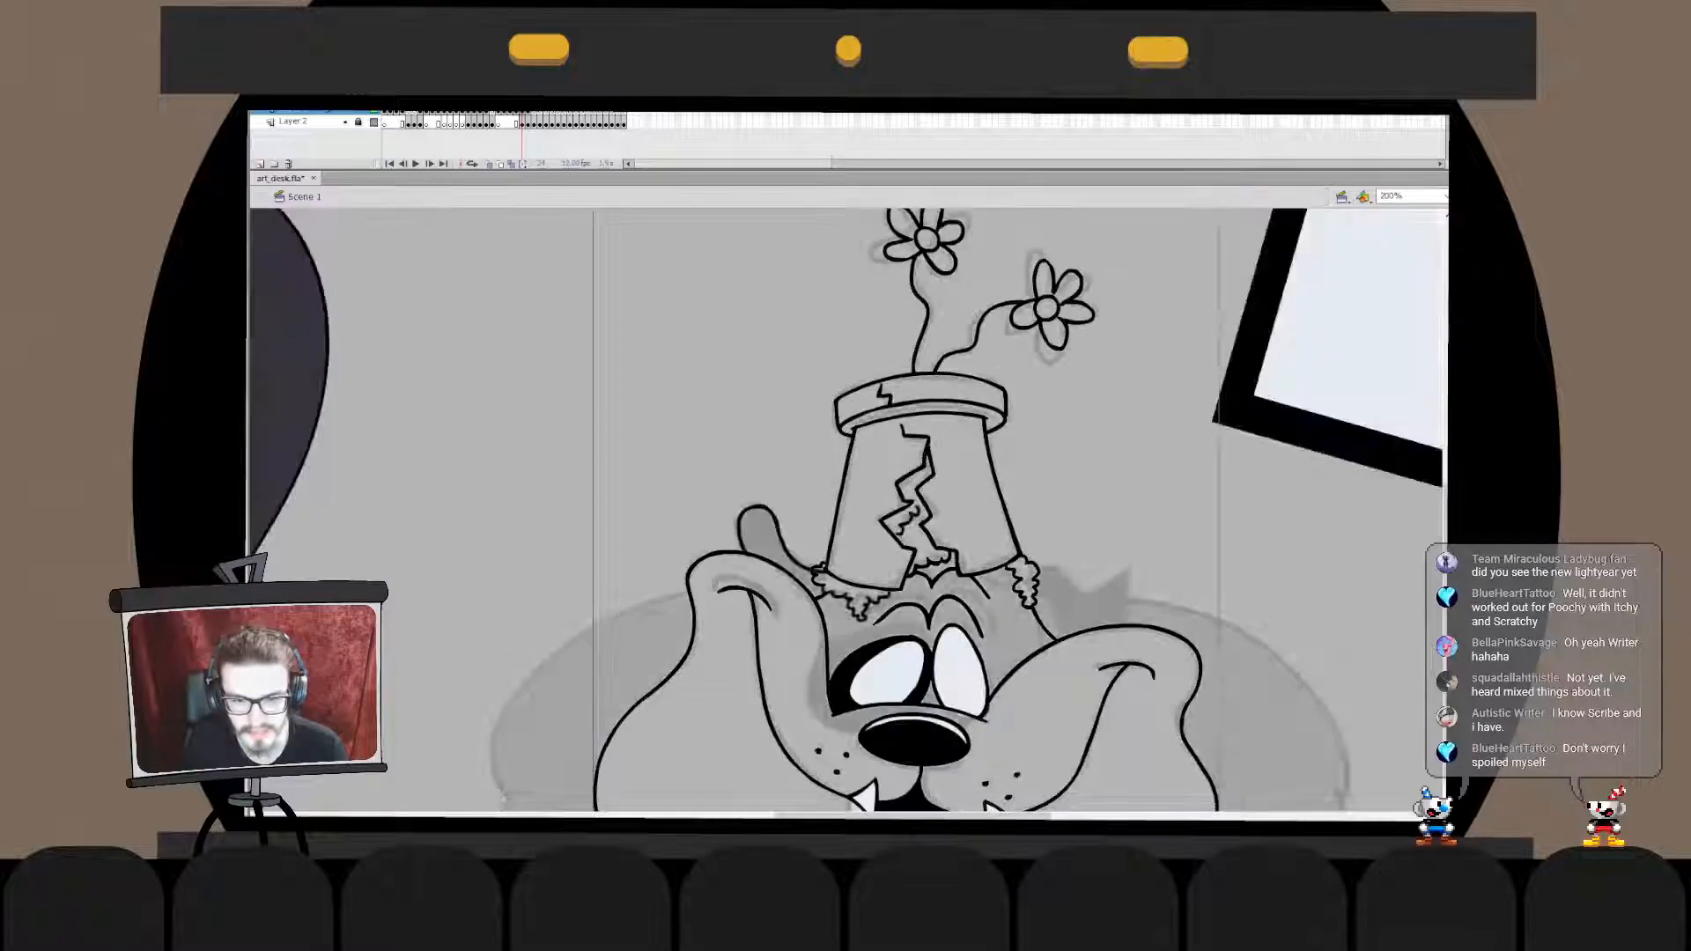
- Cut the left fur fringe and paste it back in place beneath the pot
{"action": "left_click", "coordinate": [859, 606], "text": "shift"}
{"action": "key", "text": "ctrl+x"}
{"action": "key", "text": "ctrl+shift+v"}
{"action": "left_click_drag", "start_coordinate": [1082, 427], "coordinate": [775, 617]}
{"action": "key", "text": "Escape"}
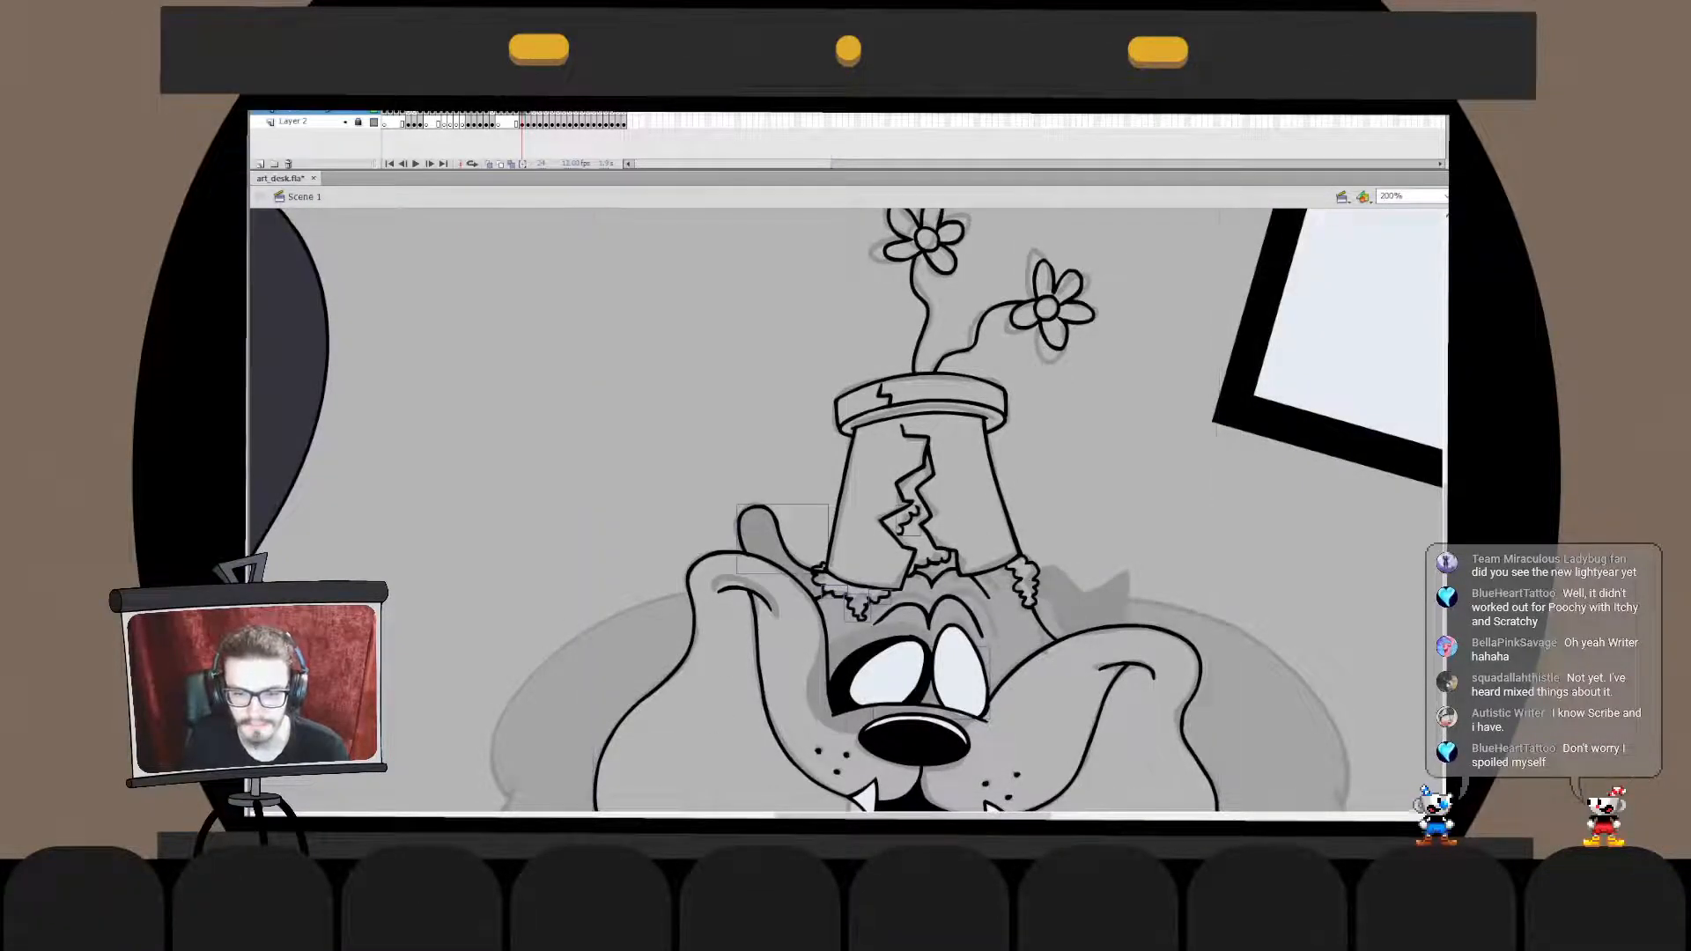
{"action": "key", "text": "ctrl+shift+v"}
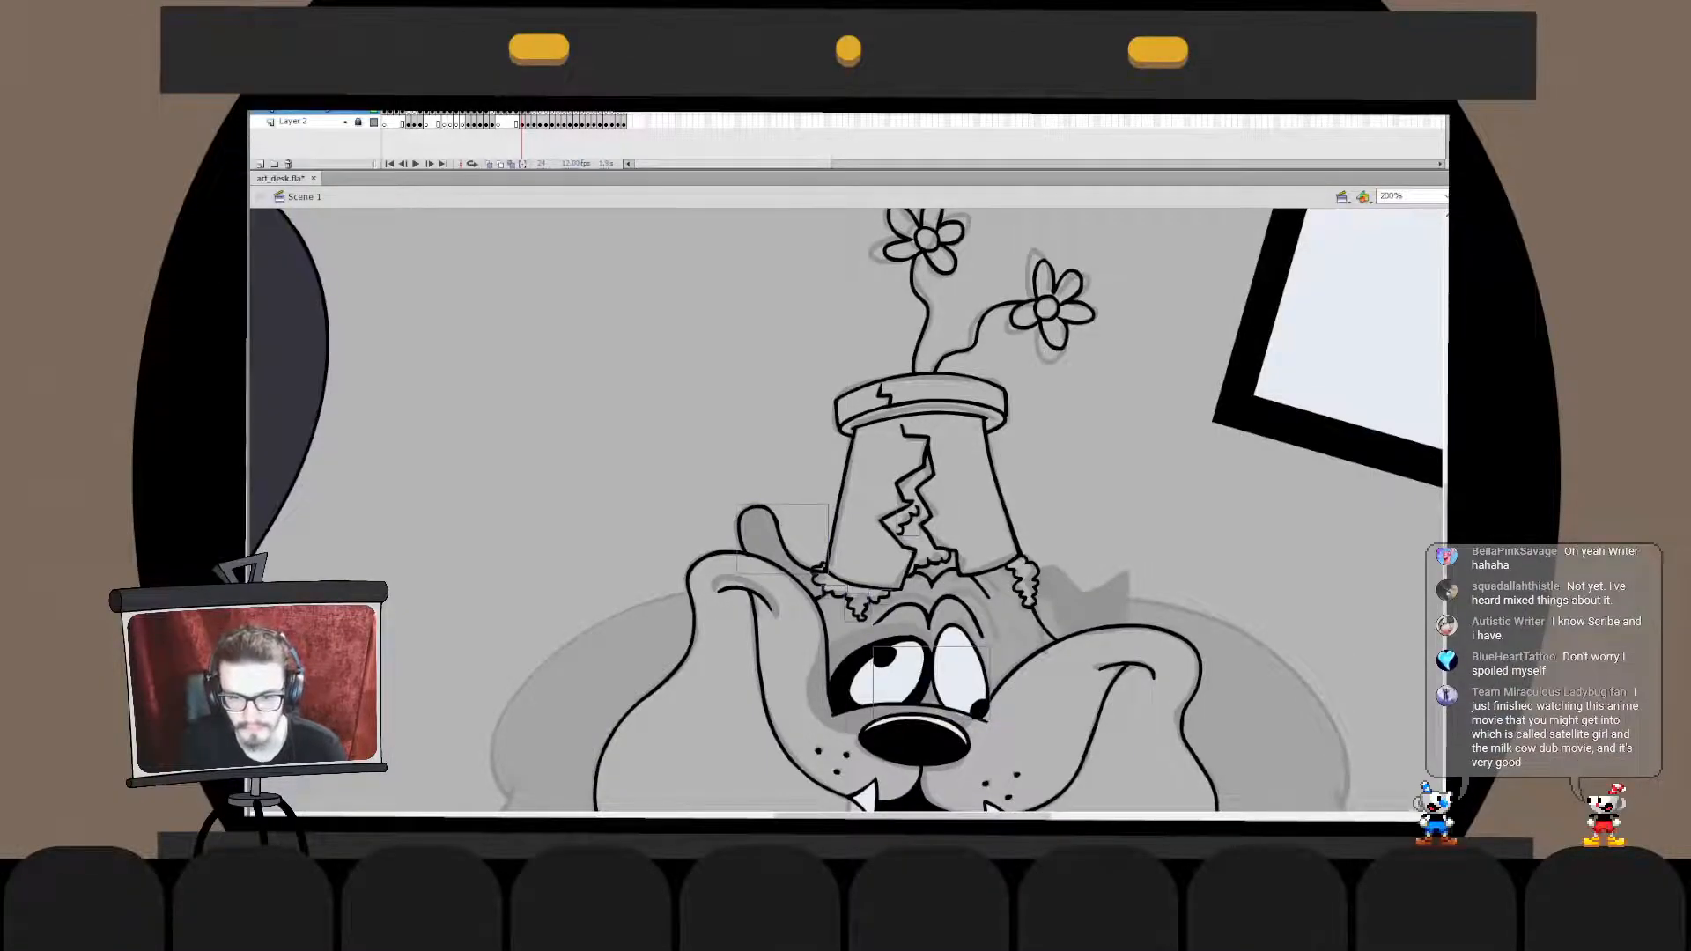
{"action": "key", "text": "ctrl+z"}
{"action": "key", "text": "ctrl+z"}
{"action": "key", "text": "ctrl+z"}
- Paste the cut artwork in place into the head's drawing object, break it apart, and group all of the contents
{"action": "double_click", "coordinate": [914, 742]}
{"action": "key", "text": "ctrl+shift+v"}
{"action": "key", "text": "ctrl+b"}
{"action": "key", "text": "Escape"}
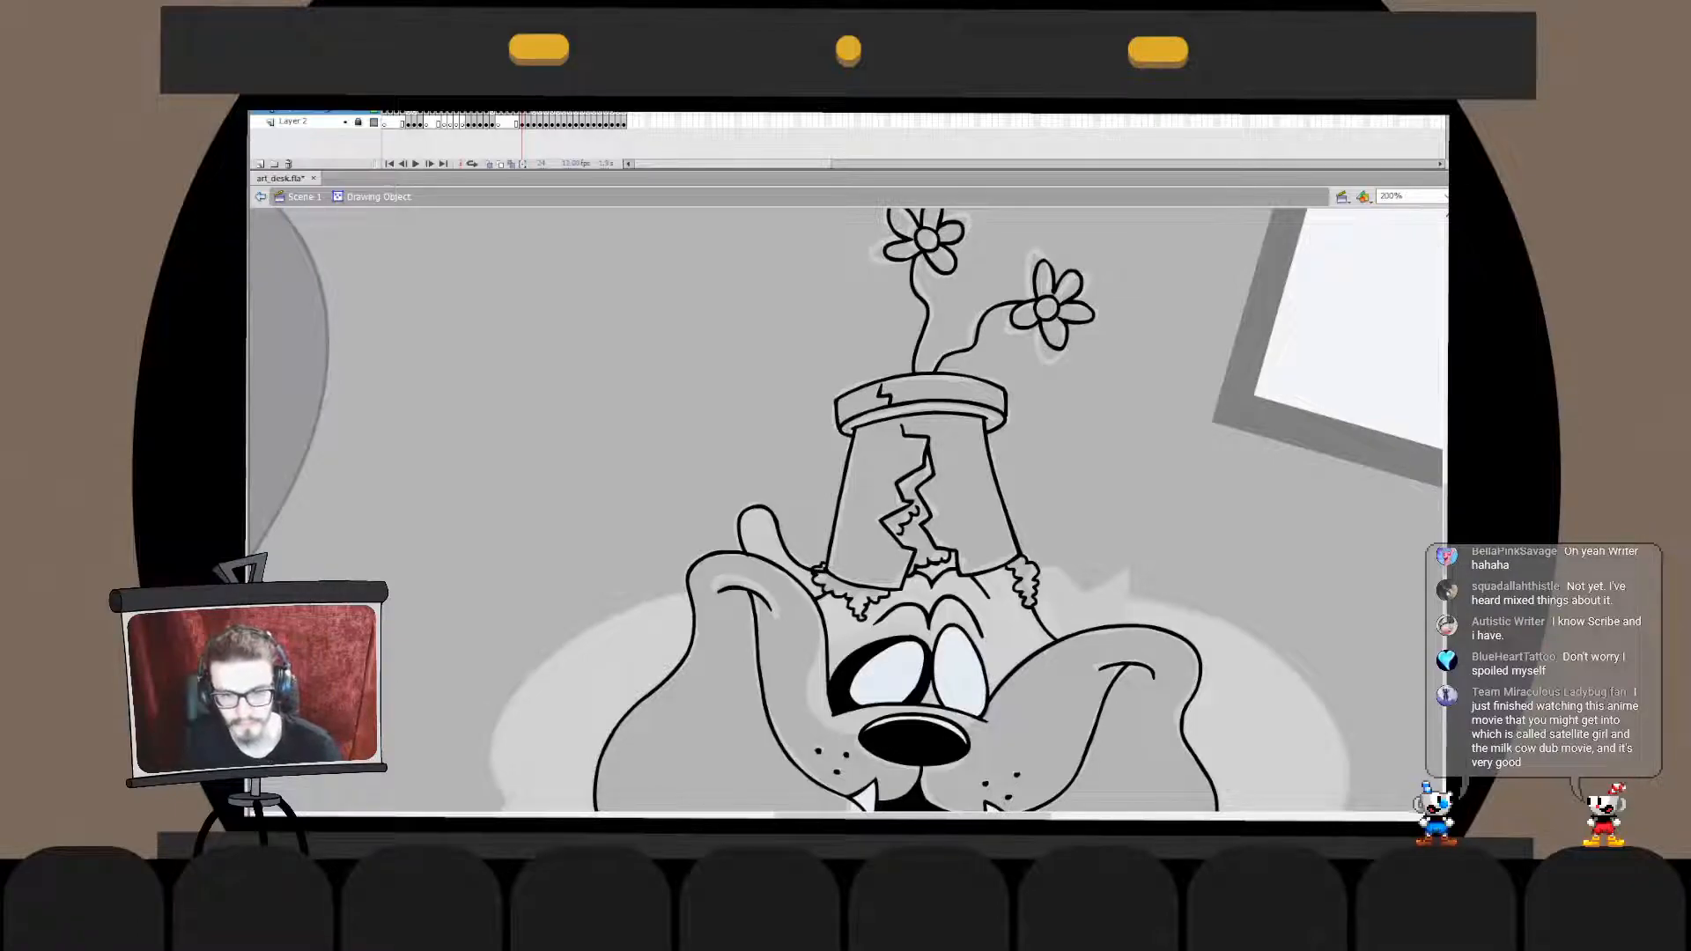
{"action": "key", "text": "ctrl+a"}
{"action": "key", "text": "ctrl+g"}
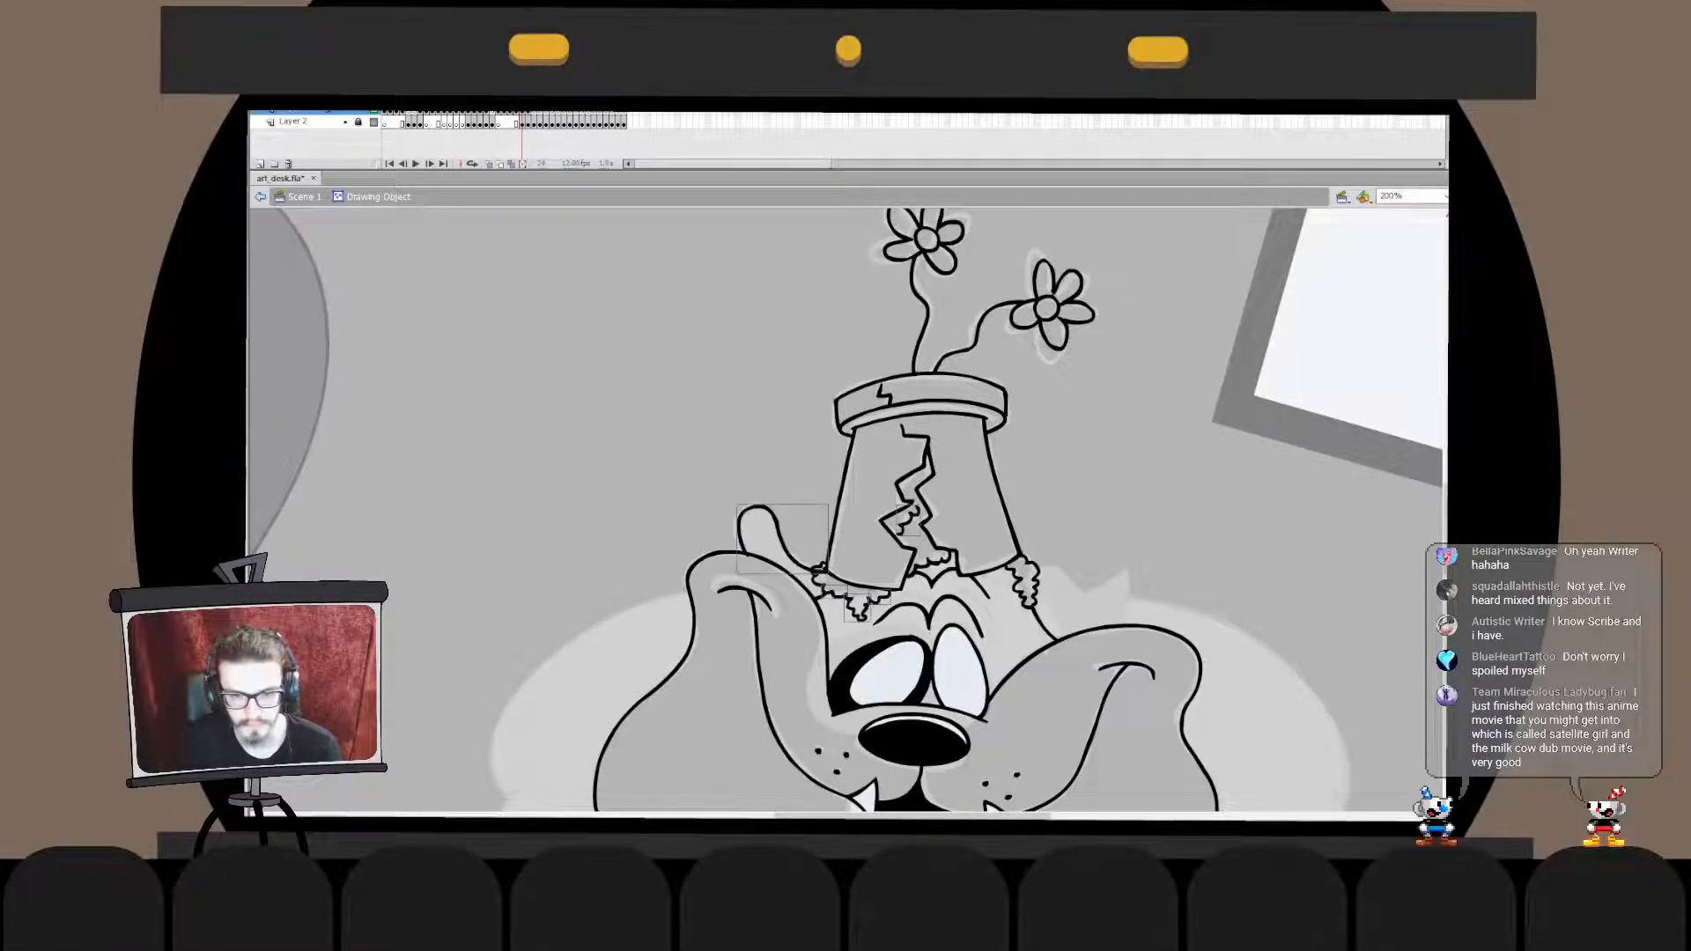
- Break apart the left ear's outline inside the head group and fill the ear with black
{"action": "double_click", "coordinate": [824, 575]}
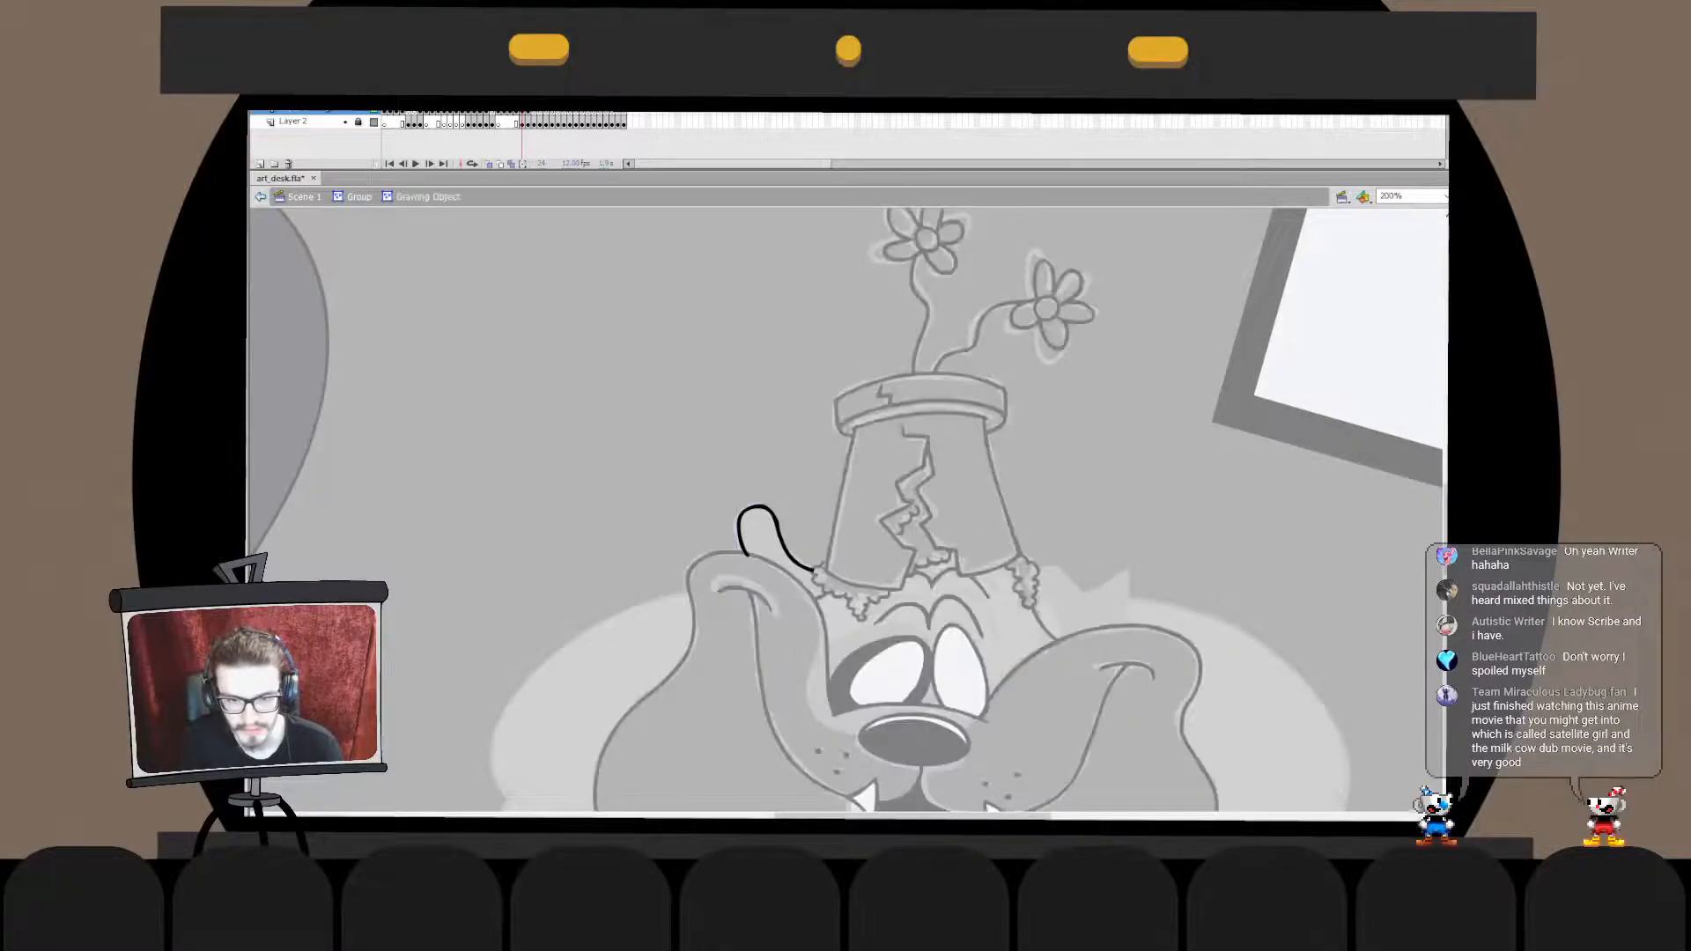
{"action": "double_click", "coordinate": [670, 467]}
{"action": "key", "text": "ctrl+b"}
{"action": "left_click", "coordinate": [670, 467]}
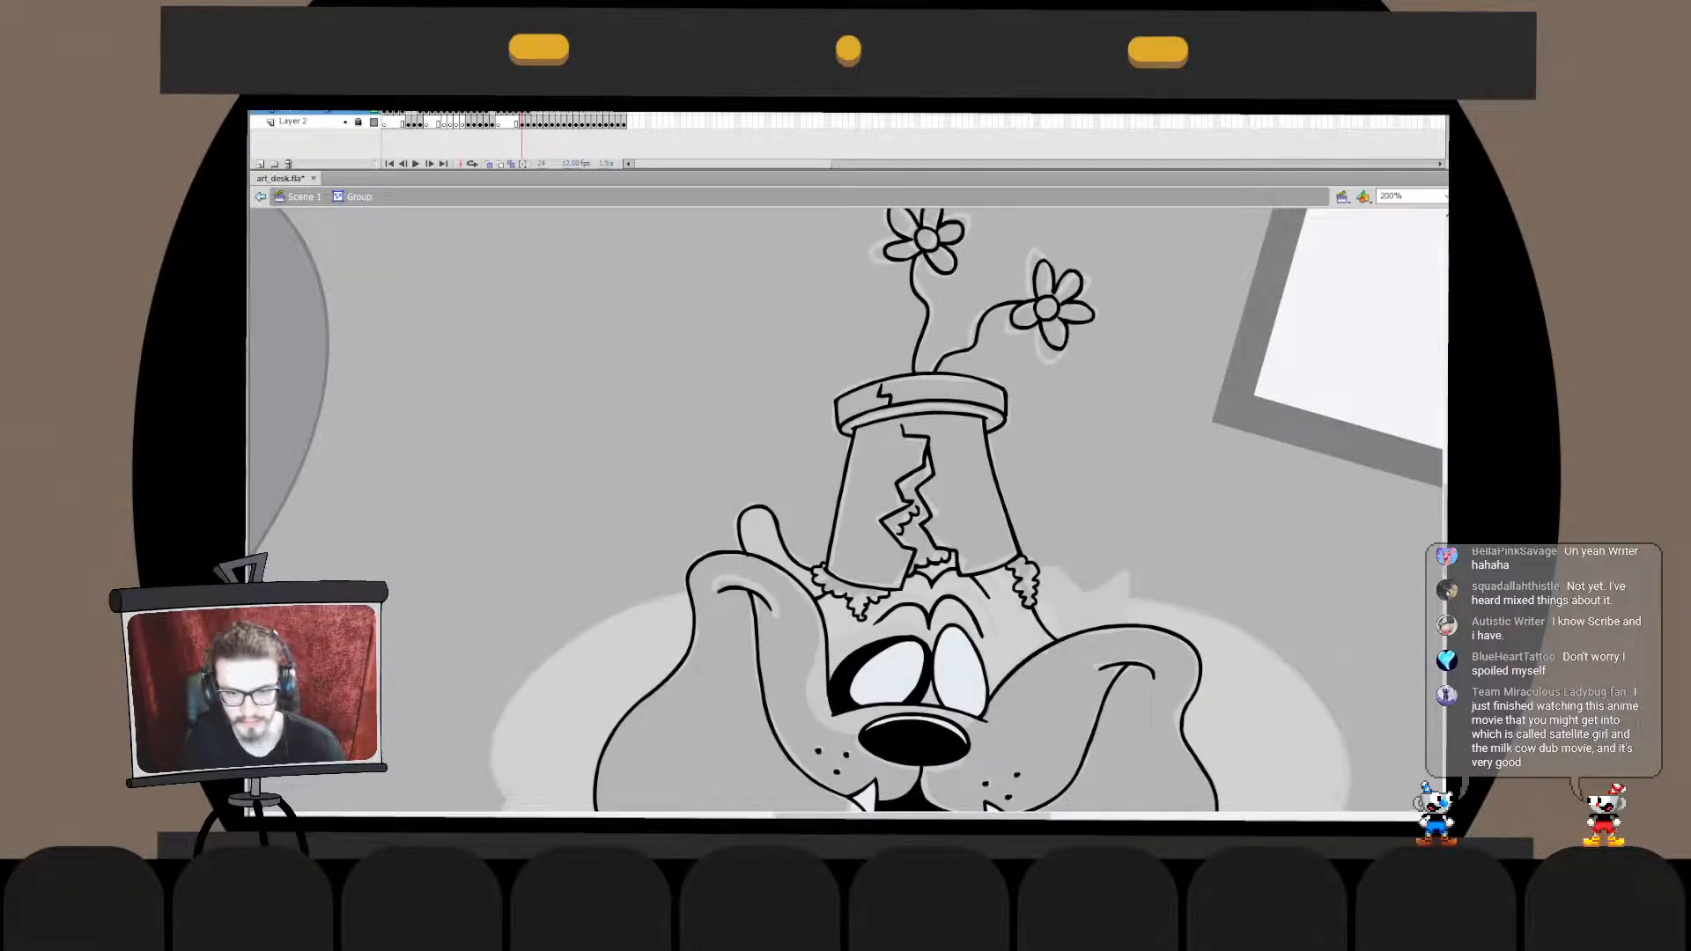
{"action": "left_click", "coordinate": [760, 535]}
{"action": "double_click", "coordinate": [669, 466]}
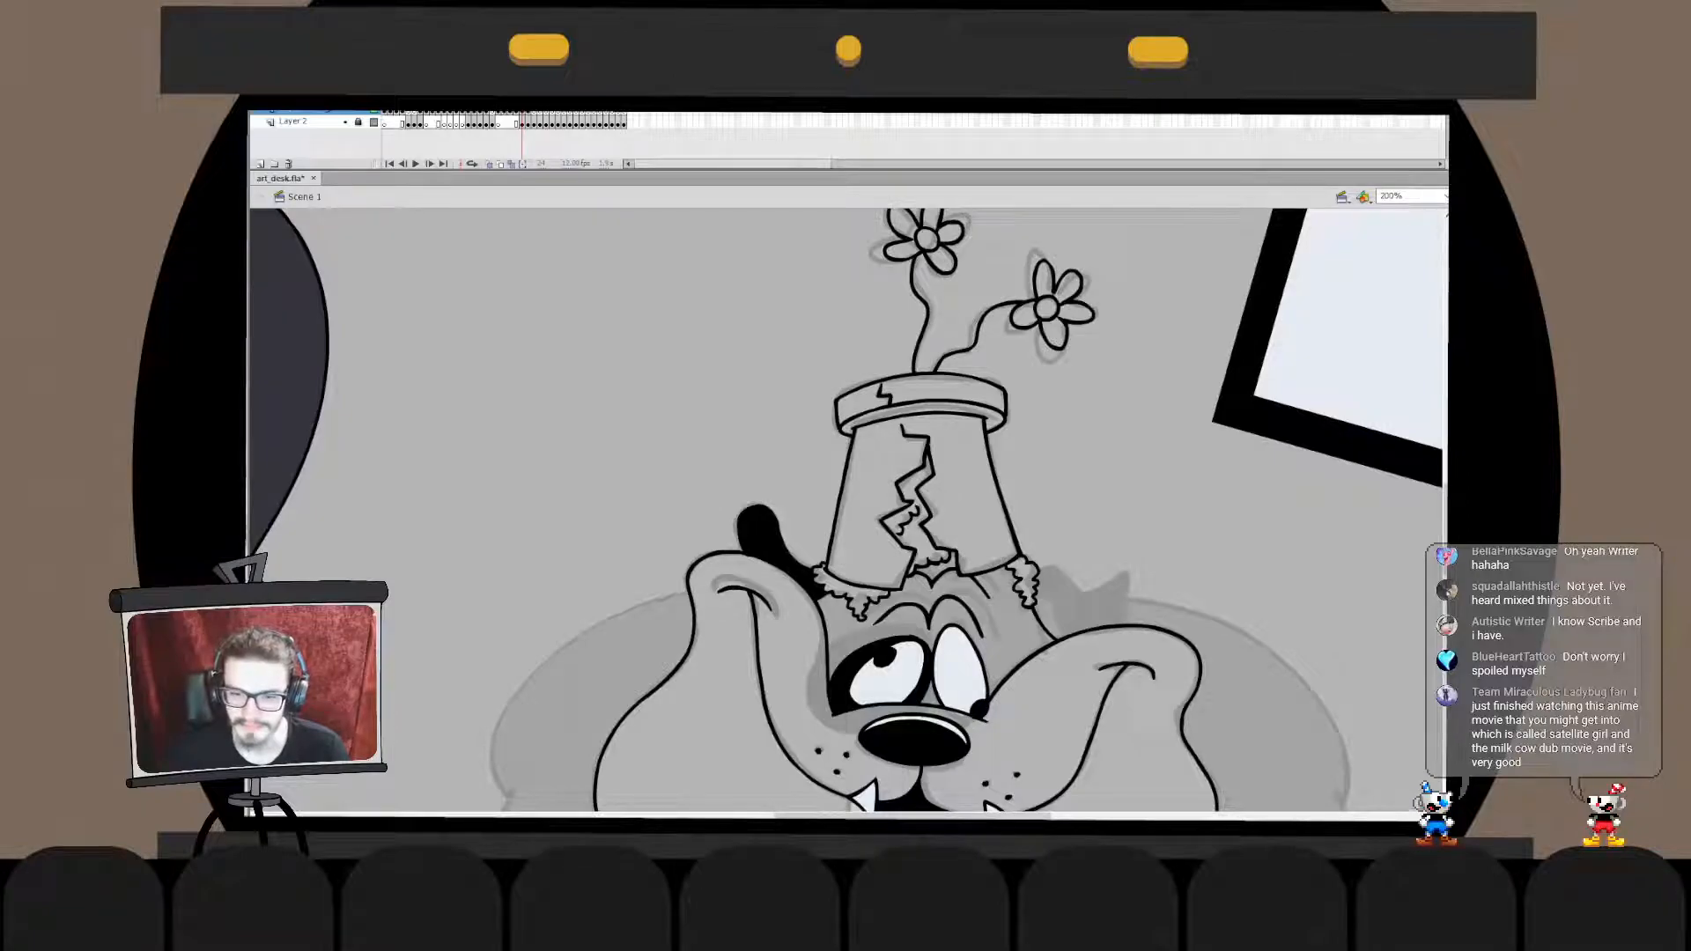
- Ink the short curved inner edge of the right ear from the fur tuft to the cheek, redrawing it until it fits
{"action": "key", "text": "ctrl+z"}
{"action": "mouse_move", "coordinate": [1037, 600]}
{"action": "left_mouse_down"}
{"action": "mouse_move", "coordinate": [1074, 599]}
{"action": "mouse_move", "coordinate": [1076, 635]}
{"action": "left_mouse_up"}
{"action": "key", "text": "ctrl+z"}
{"action": "key", "text": "ctrl+z"}
{"action": "key", "text": "ctrl+z"}
{"action": "key", "text": "ctrl+z"}
{"action": "key", "text": "ctrl+z"}
{"action": "key", "text": "ctrl+z"}
{"action": "key", "text": "ctrl+z"}
{"action": "key", "text": "ctrl+z"}
{"action": "key", "text": "ctrl+z"}
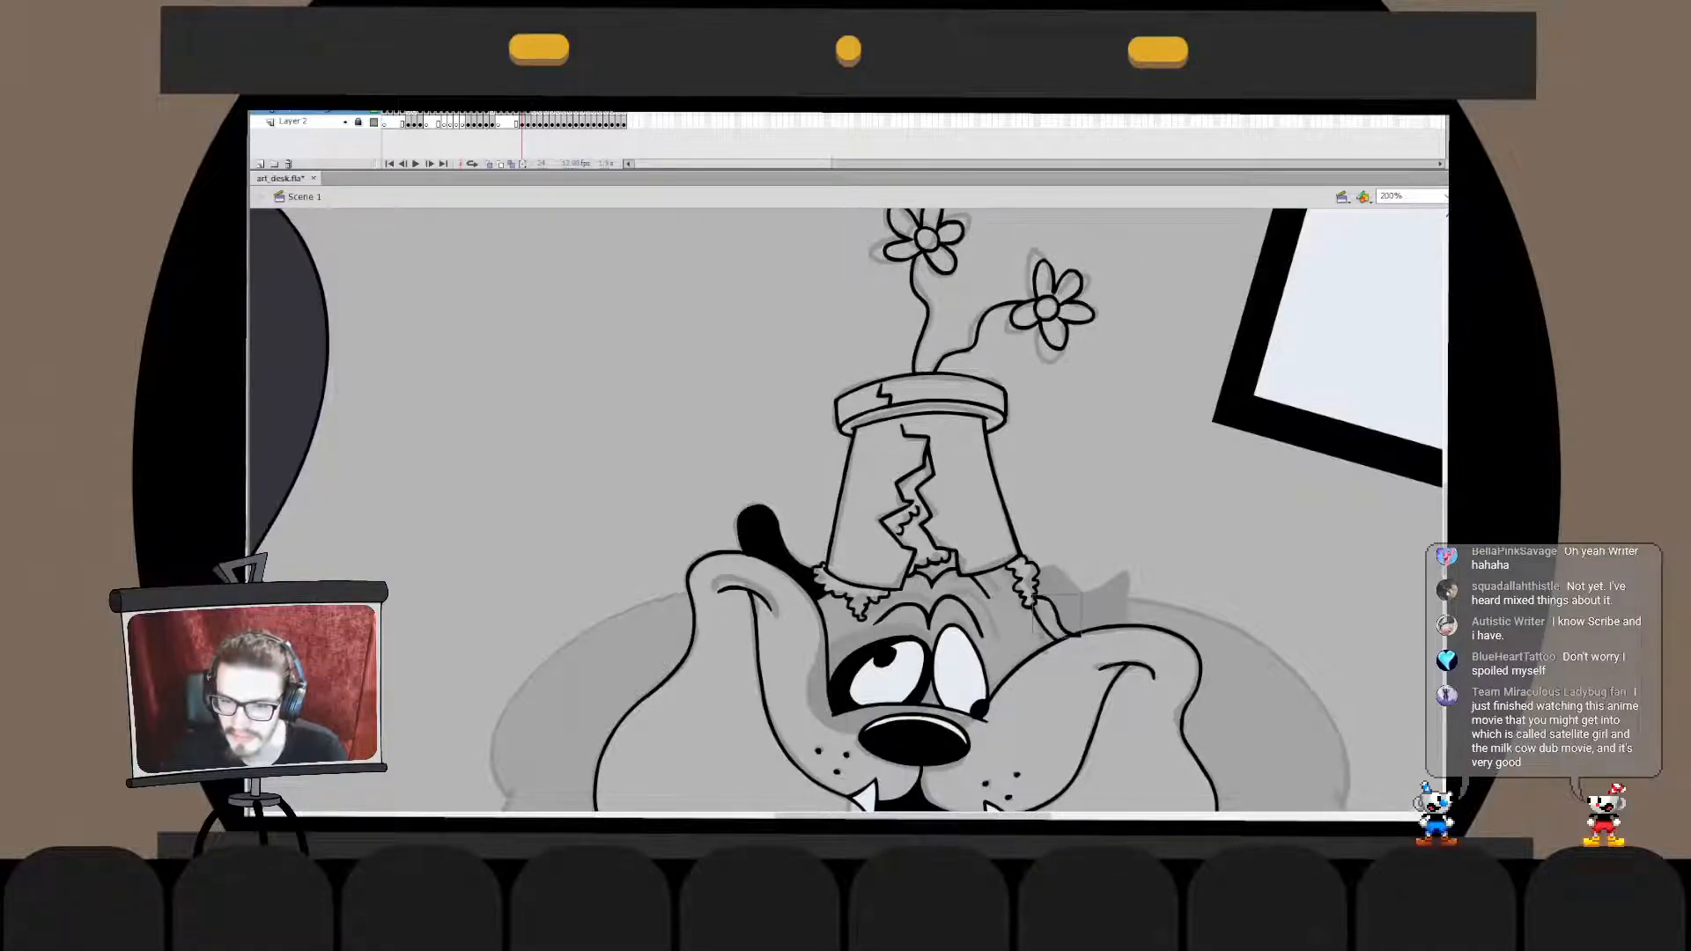
- Adjust the right ear's inner edge line with Free Transform and edit its lower end inside its drawing object
{"action": "key", "text": "q"}
{"action": "key", "text": "comma"}
{"action": "key", "text": "period"}
{"action": "key", "text": "v"}
{"action": "double_click", "coordinate": [1057, 615]}
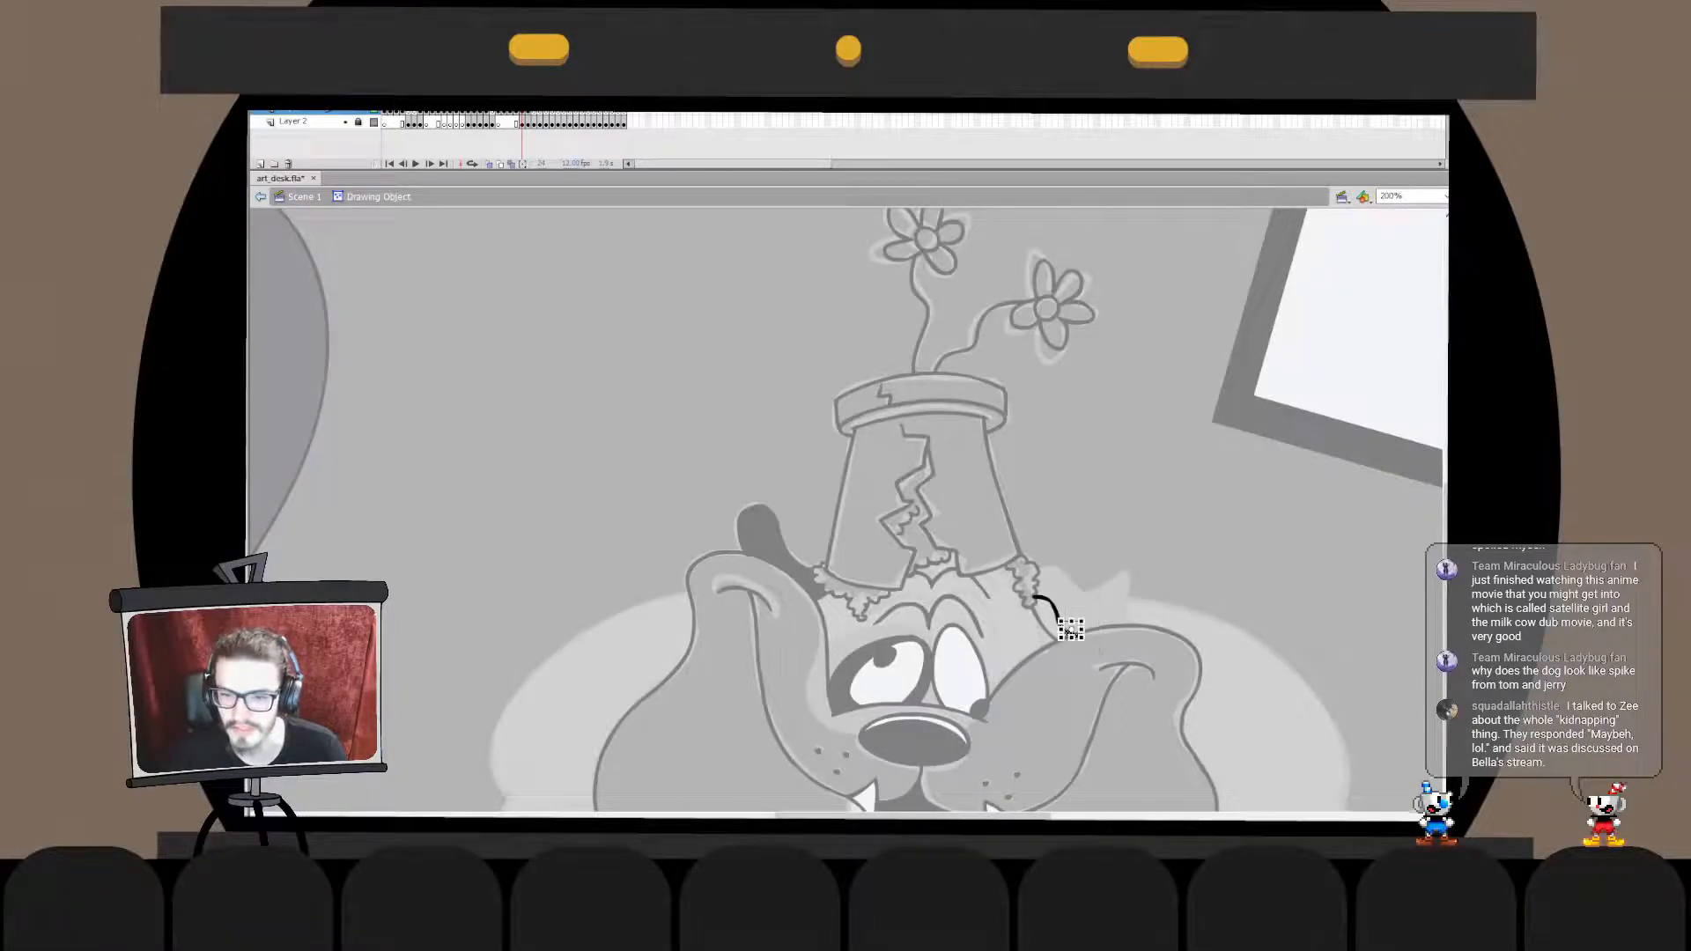
{"action": "double_click", "coordinate": [1071, 630]}
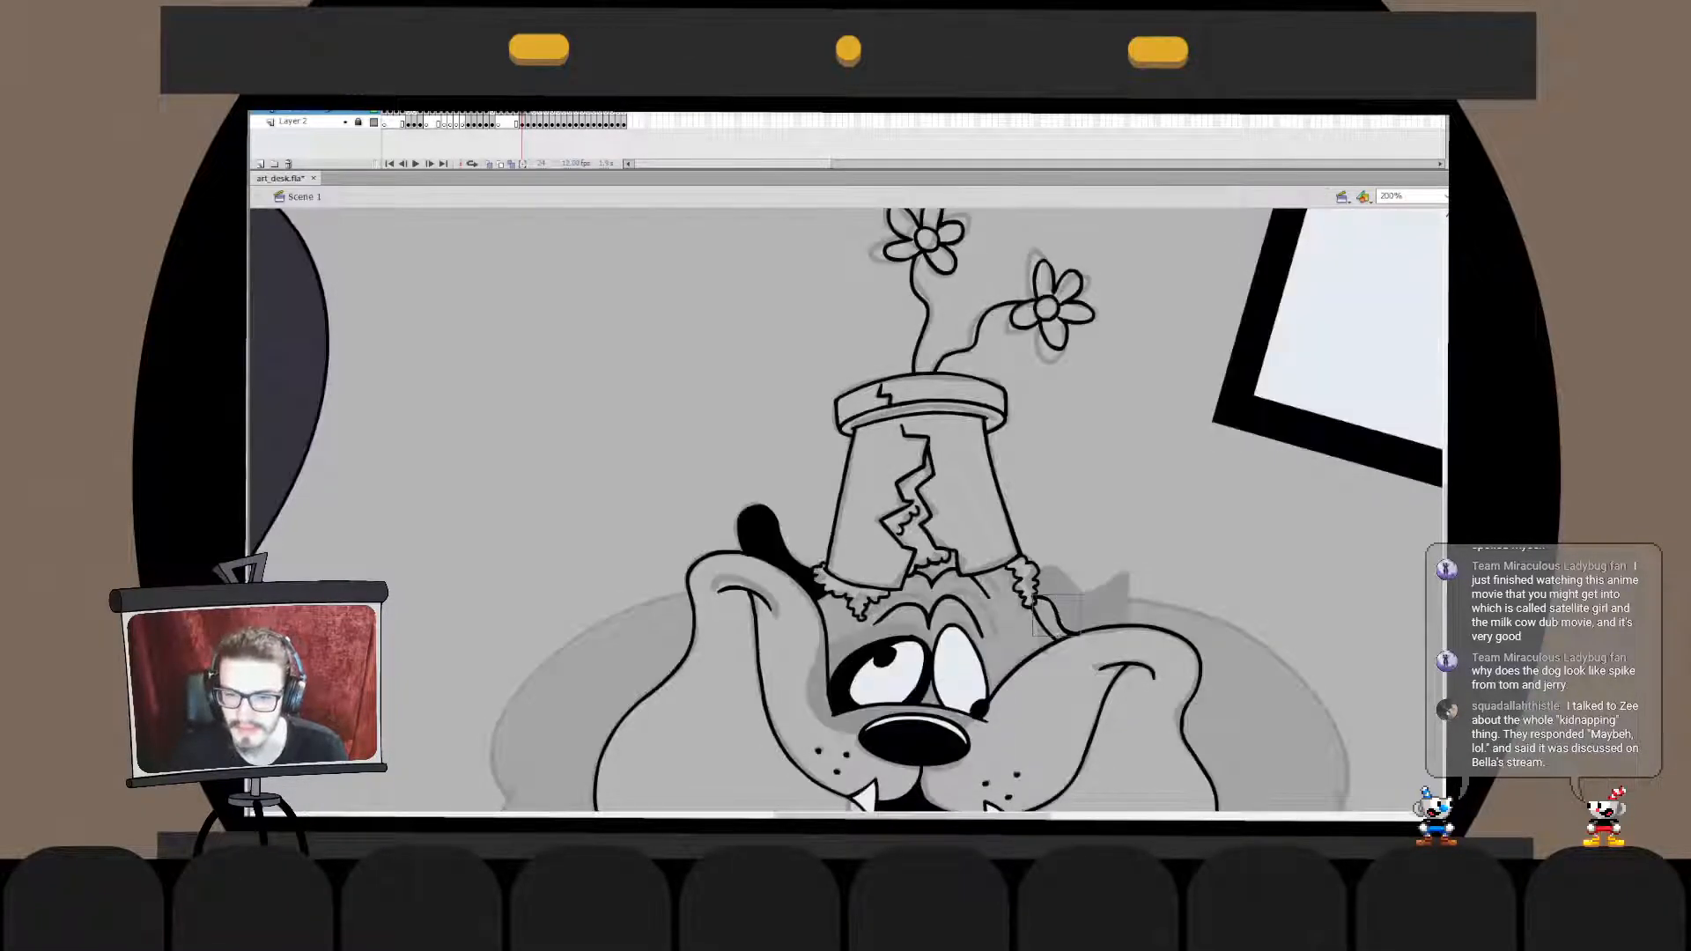
- Ink the right ear's wavy outer outline from the fur tuft to the cheek and check it inside its drawing object
{"action": "mouse_move", "coordinate": [1067, 573]}
{"action": "left_mouse_down"}
{"action": "mouse_move", "coordinate": [1077, 593]}
{"action": "mouse_move", "coordinate": [1134, 583]}
{"action": "mouse_move", "coordinate": [1121, 630]}
{"action": "mouse_move", "coordinate": [1142, 626]}
{"action": "left_mouse_up"}
{"action": "key", "text": "q"}
{"action": "key", "text": "v"}
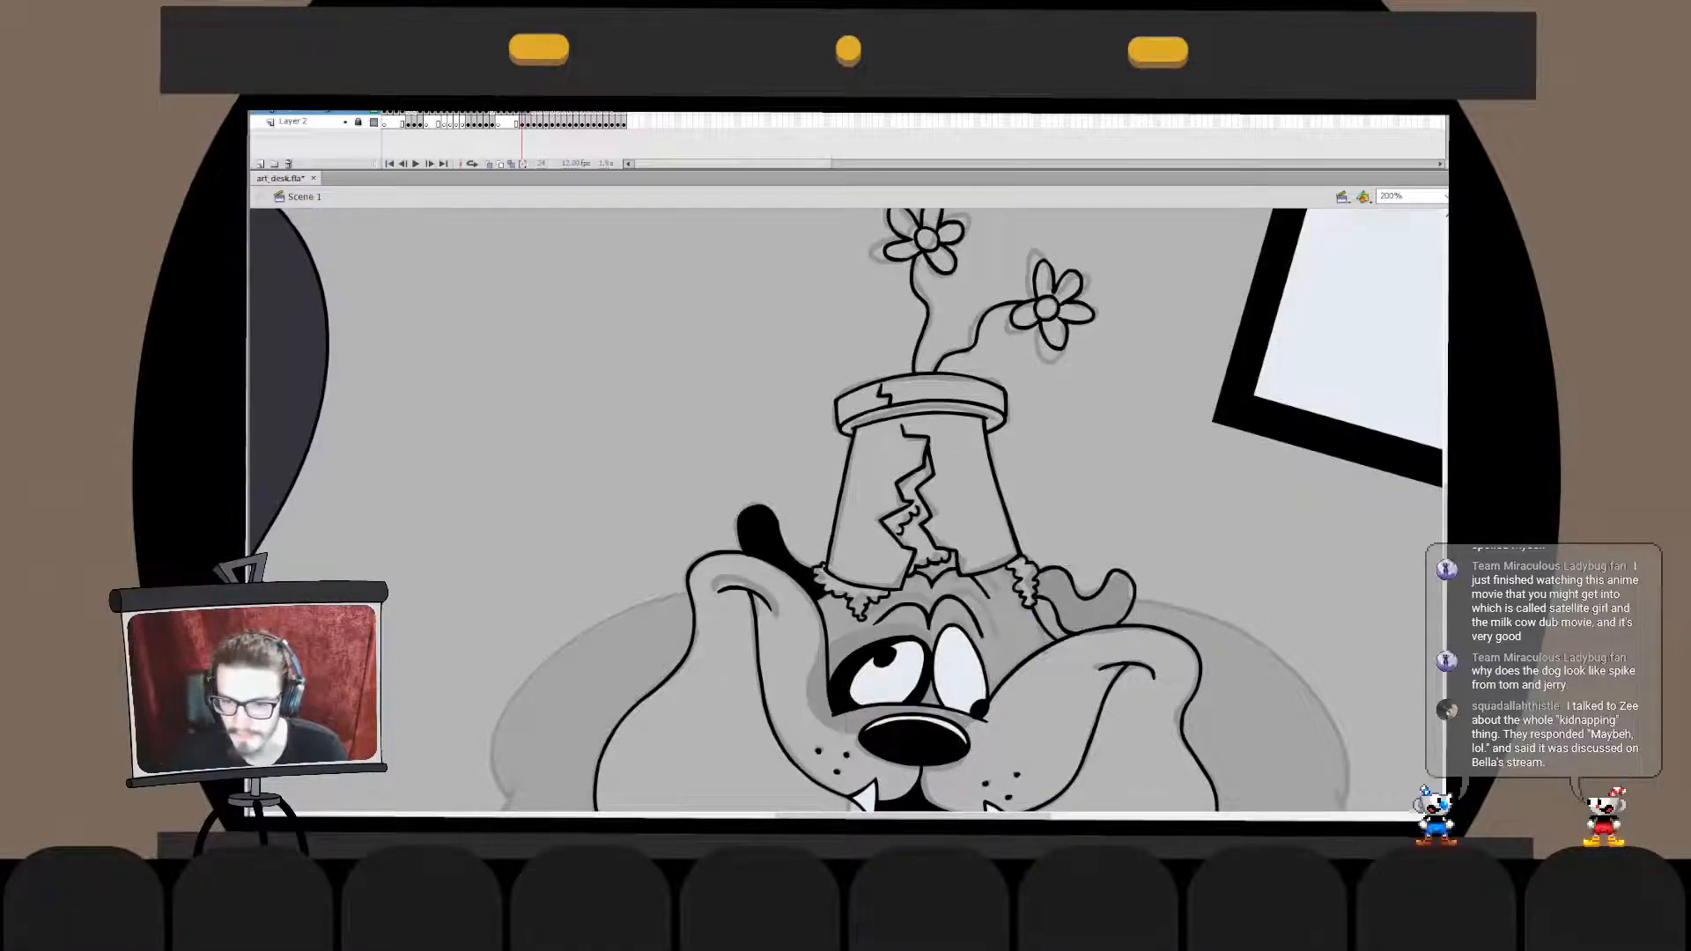
{"action": "double_click", "coordinate": [1090, 599]}
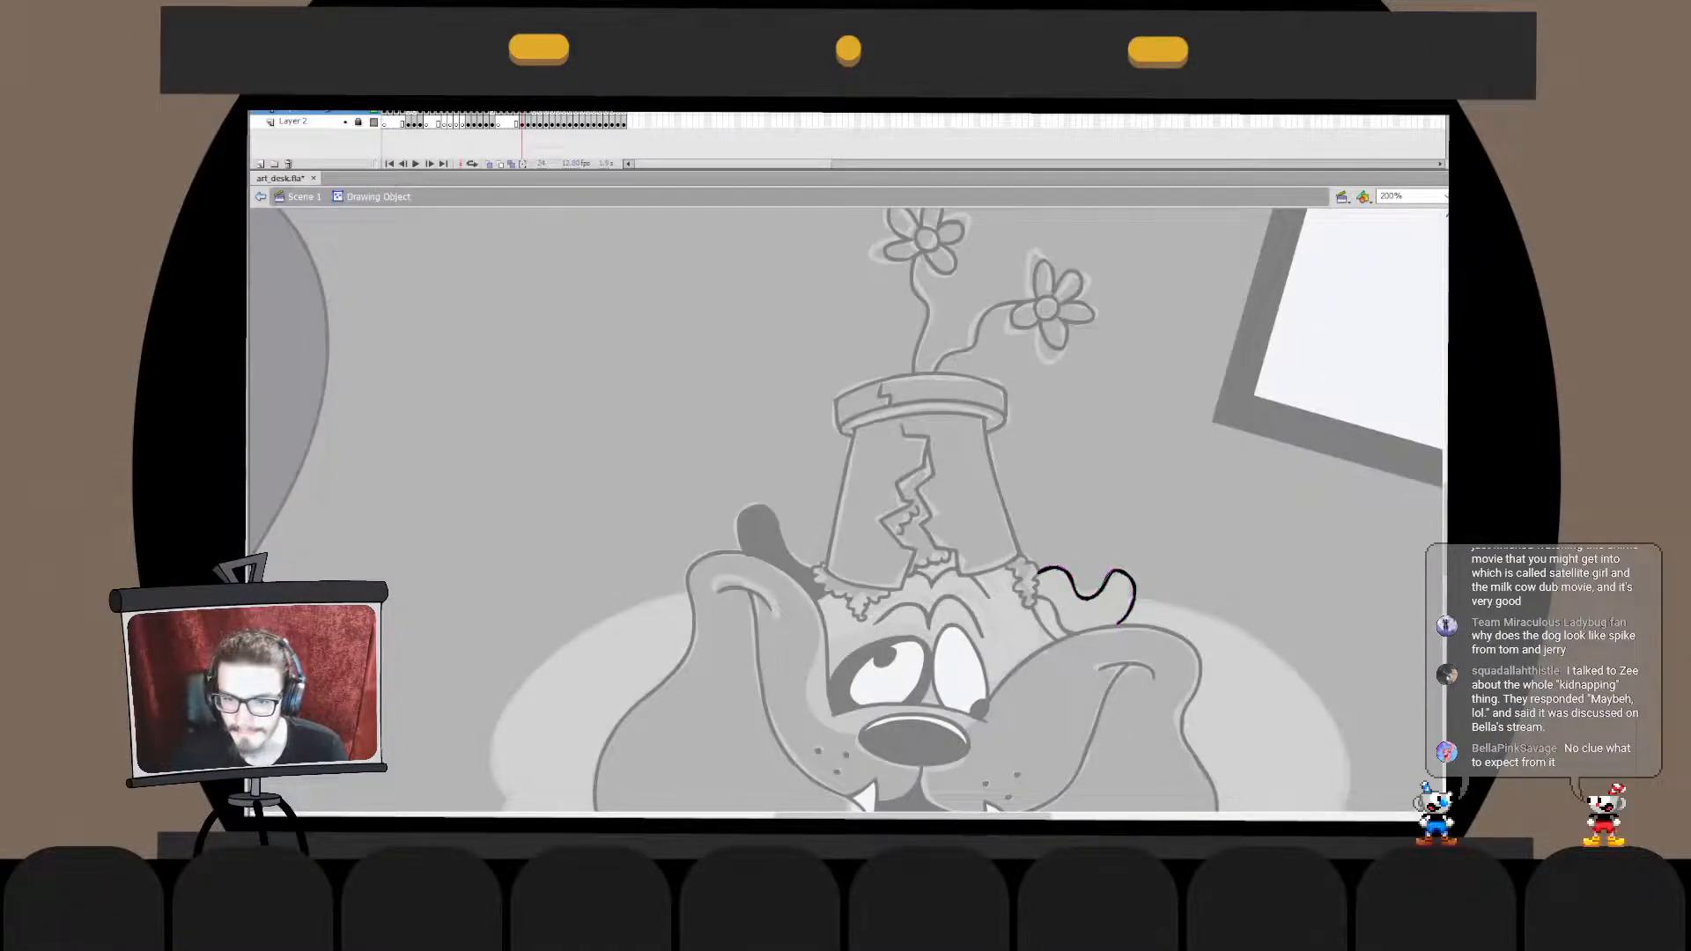
{"action": "left_click", "coordinate": [260, 197]}
{"action": "double_click", "coordinate": [1090, 598]}
{"action": "double_click", "coordinate": [1181, 537]}
{"action": "double_click", "coordinate": [1090, 598]}
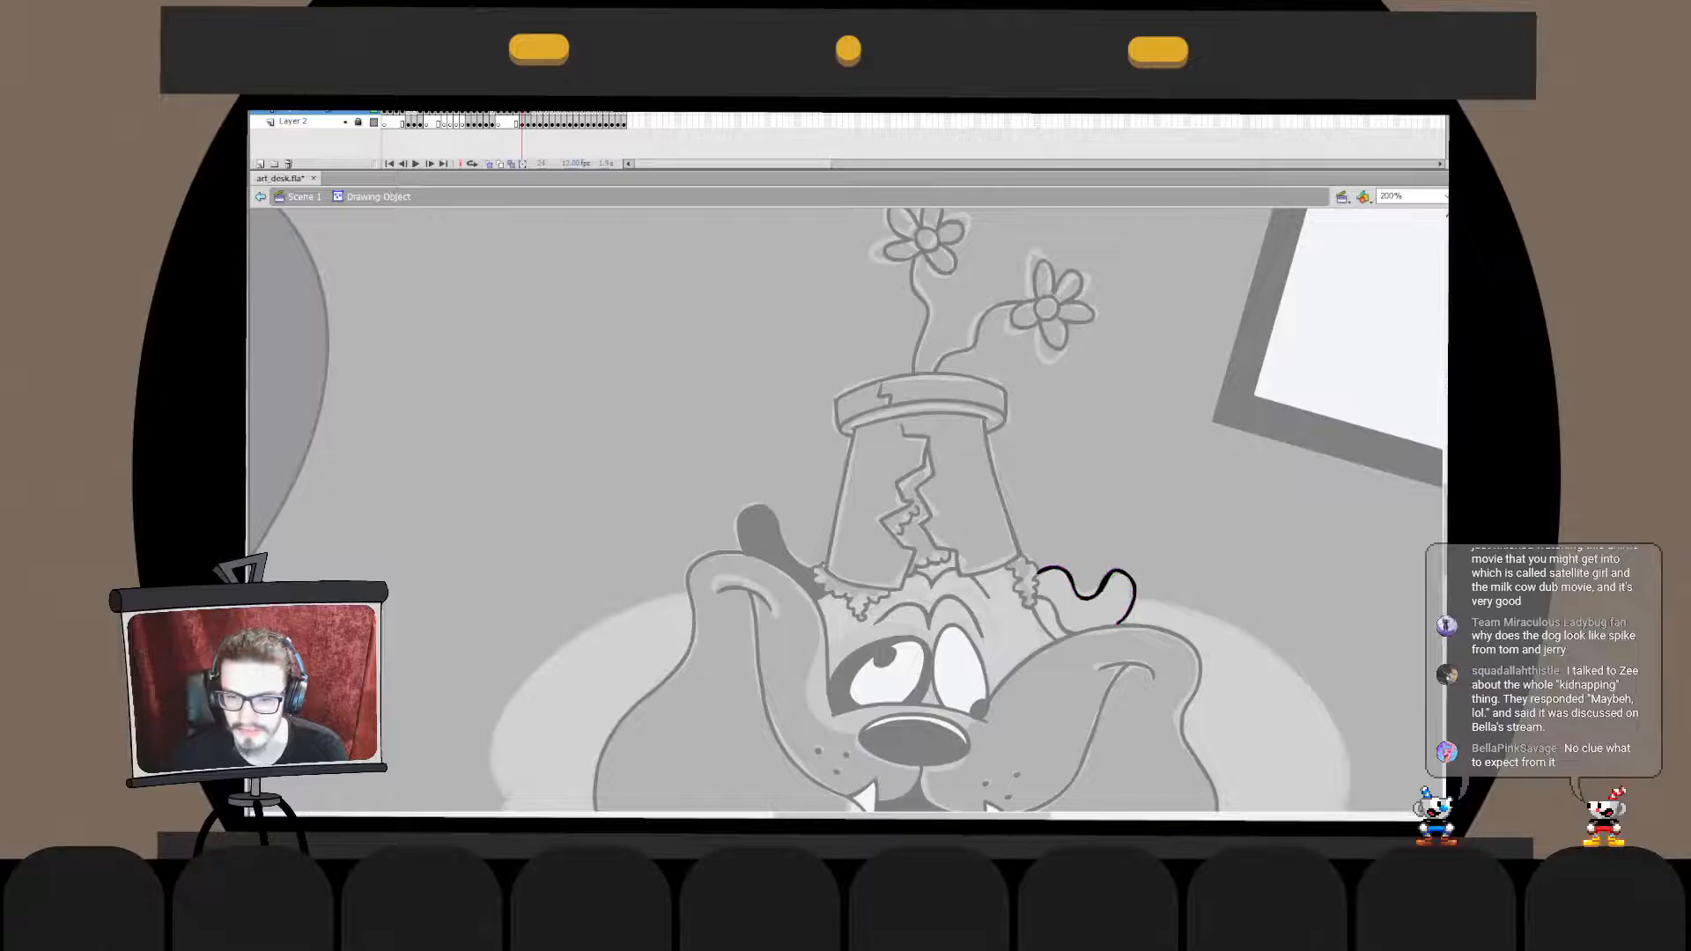
{"action": "double_click", "coordinate": [1180, 538]}
- Cut the right ear's outline, paste it in place into the head's drawing object, and fill the ear with black
{"action": "left_click", "coordinate": [1090, 598]}
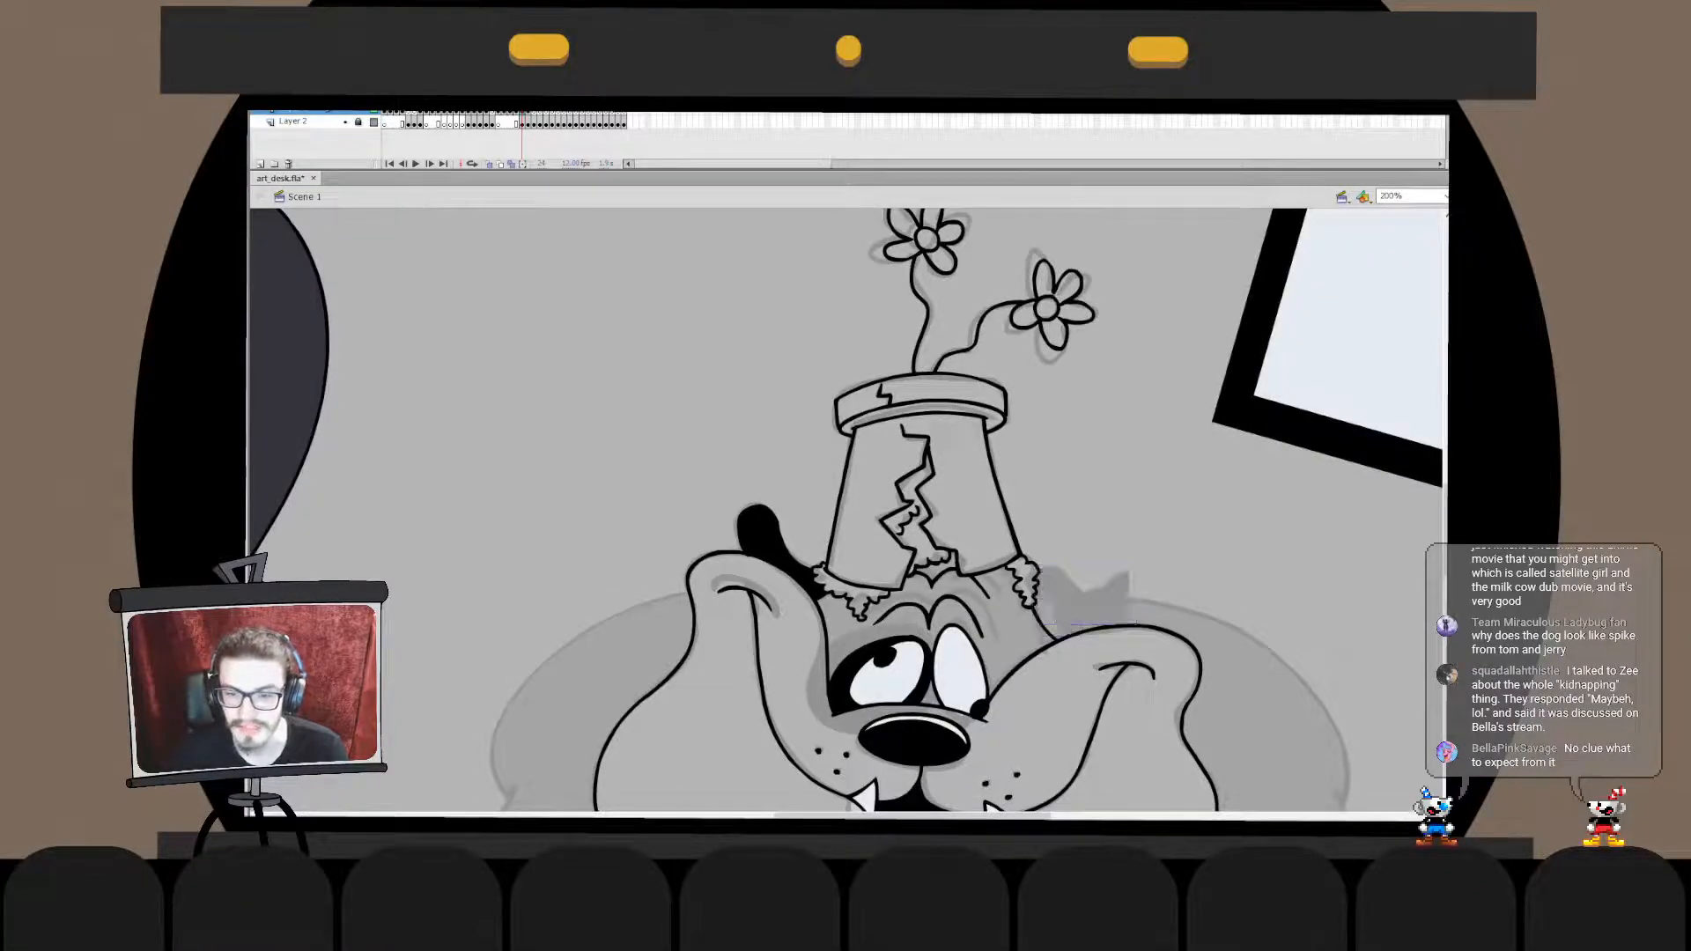
{"action": "key", "text": "ctrl+x"}
{"action": "double_click", "coordinate": [1118, 627]}
{"action": "key", "text": "ctrl+shift+v"}
{"action": "left_click", "coordinate": [1090, 607]}
{"action": "double_click", "coordinate": [1180, 538]}
{"action": "left_click", "coordinate": [1180, 537]}
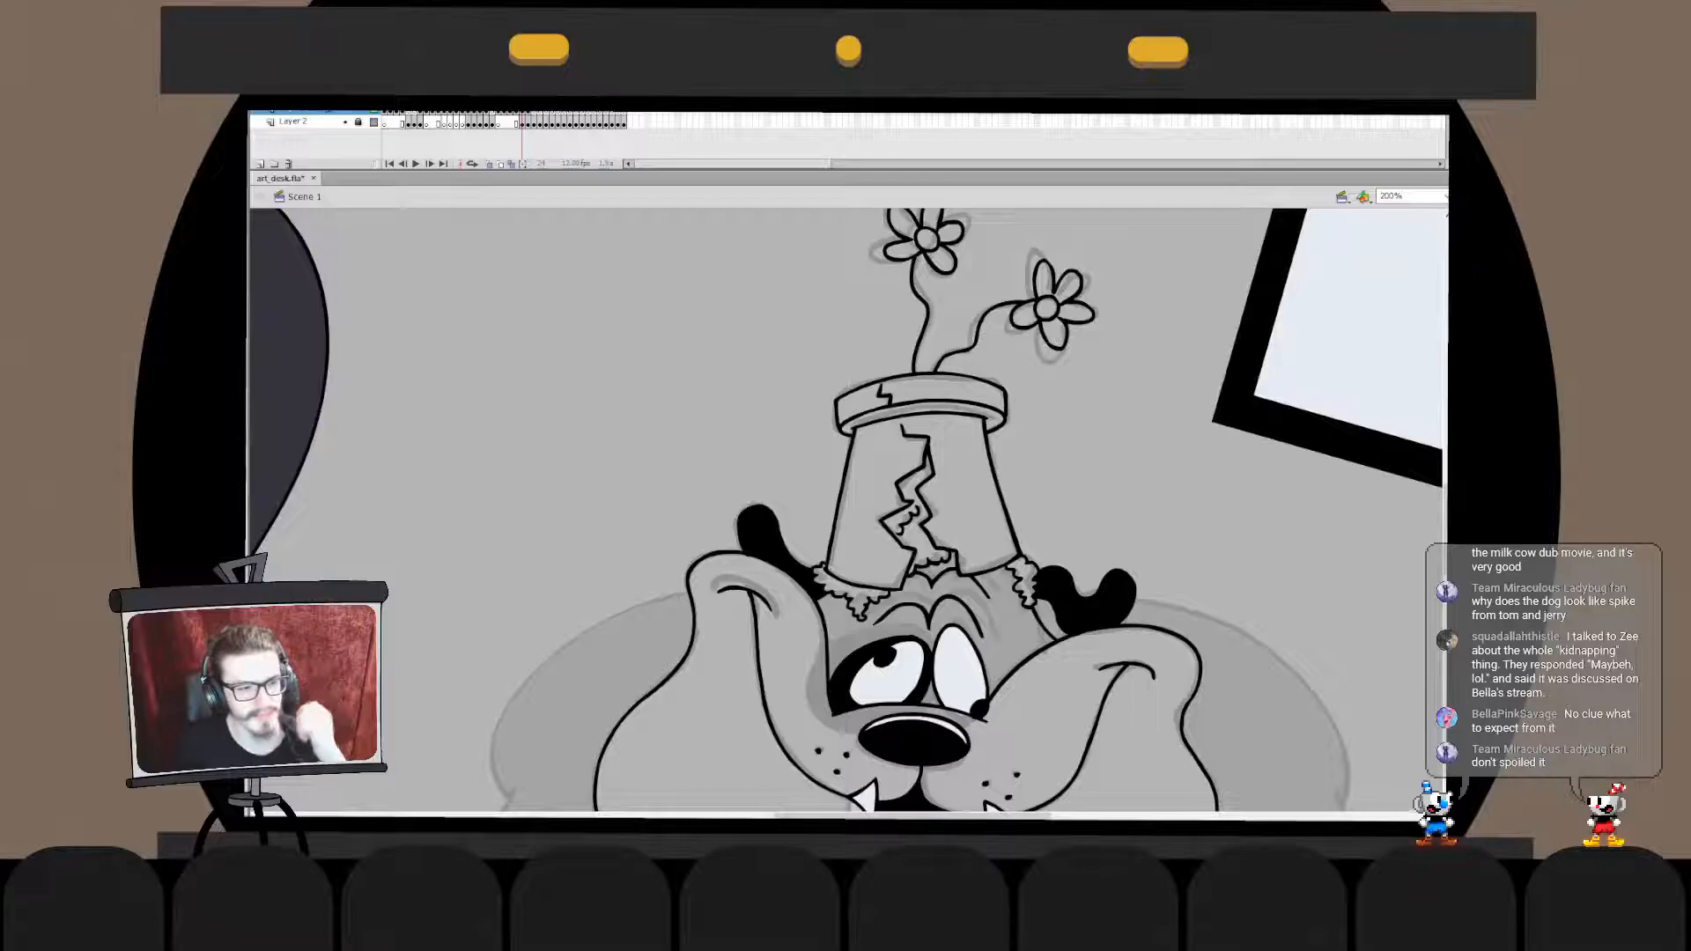
- Examine the inked head, ears and fur tufts up close inside the head's drawing object and against the whole scene
{"action": "scroll", "coordinate": [847, 511], "scroll_direction": "down", "scroll_amount": 2}
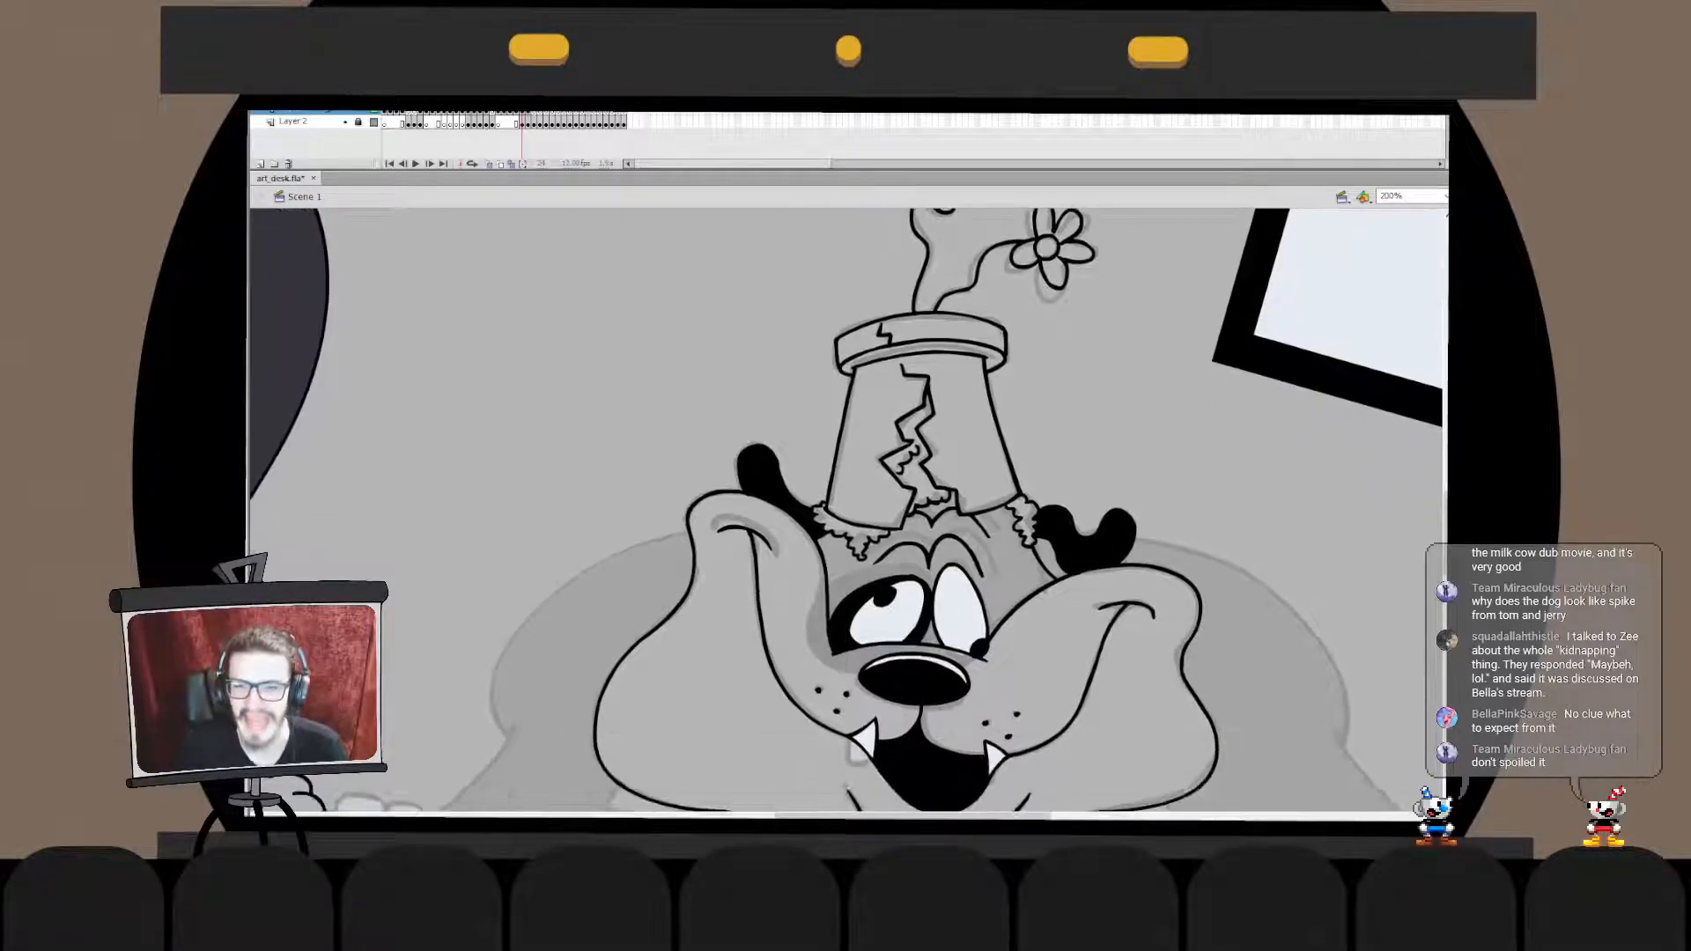
{"action": "double_click", "coordinate": [913, 682]}
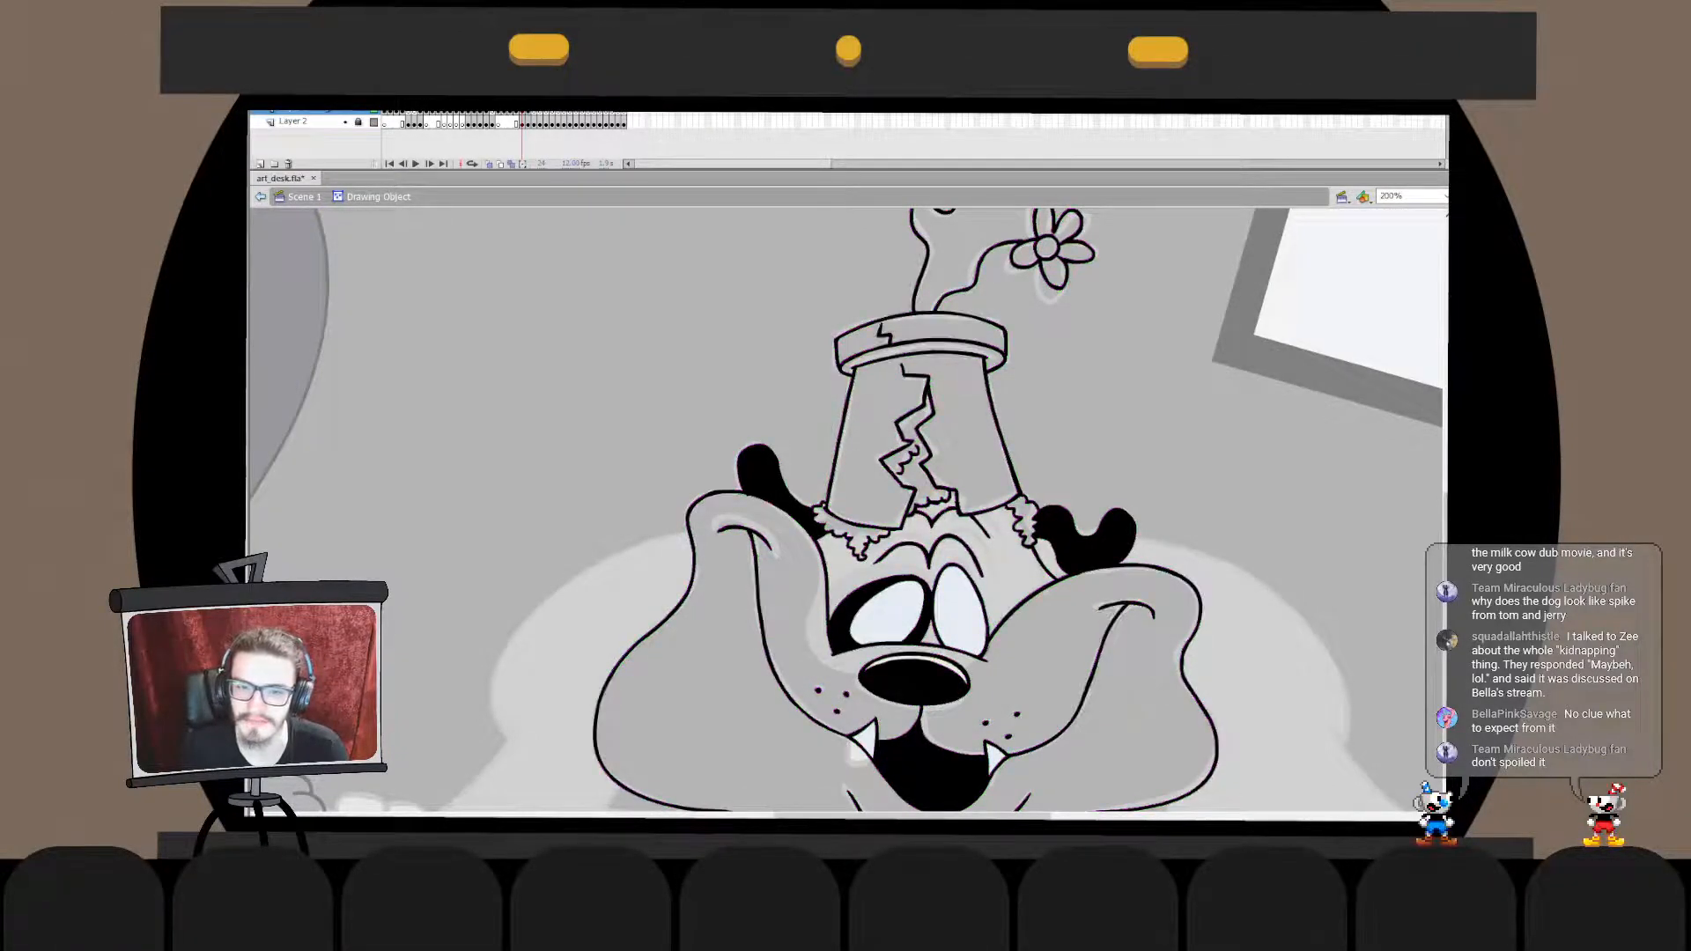
{"action": "key", "text": "Escape"}
{"action": "key", "text": "Escape"}
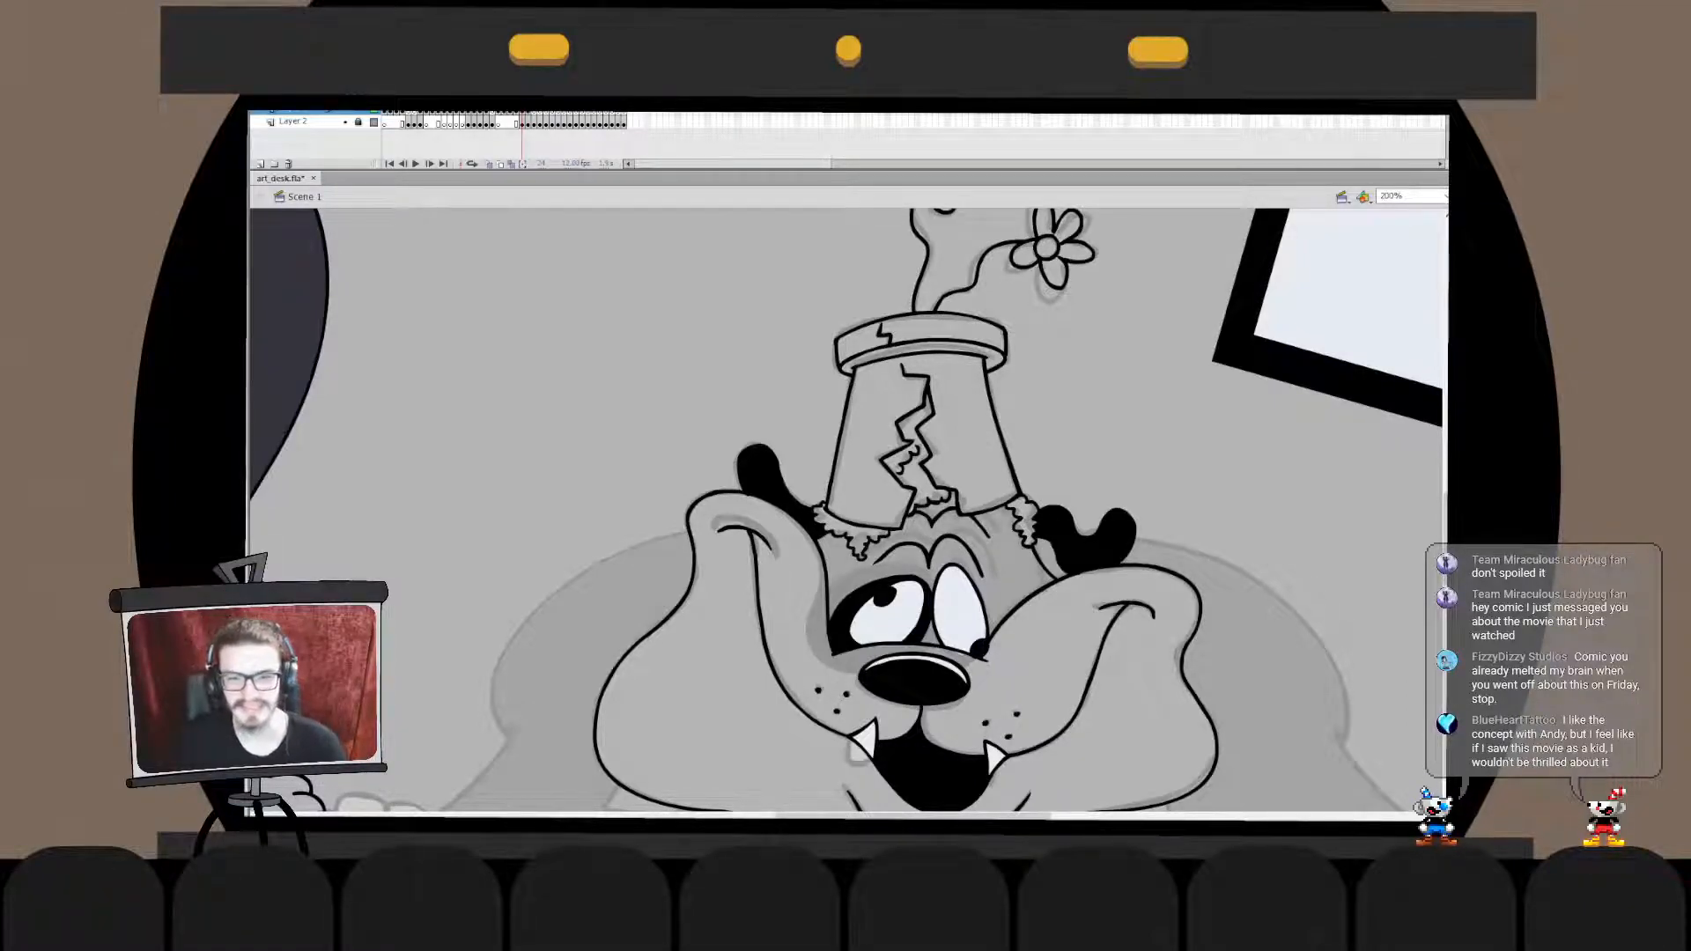
{"action": "double_click", "coordinate": [955, 608]}
{"action": "key", "text": "ctrl+equal"}
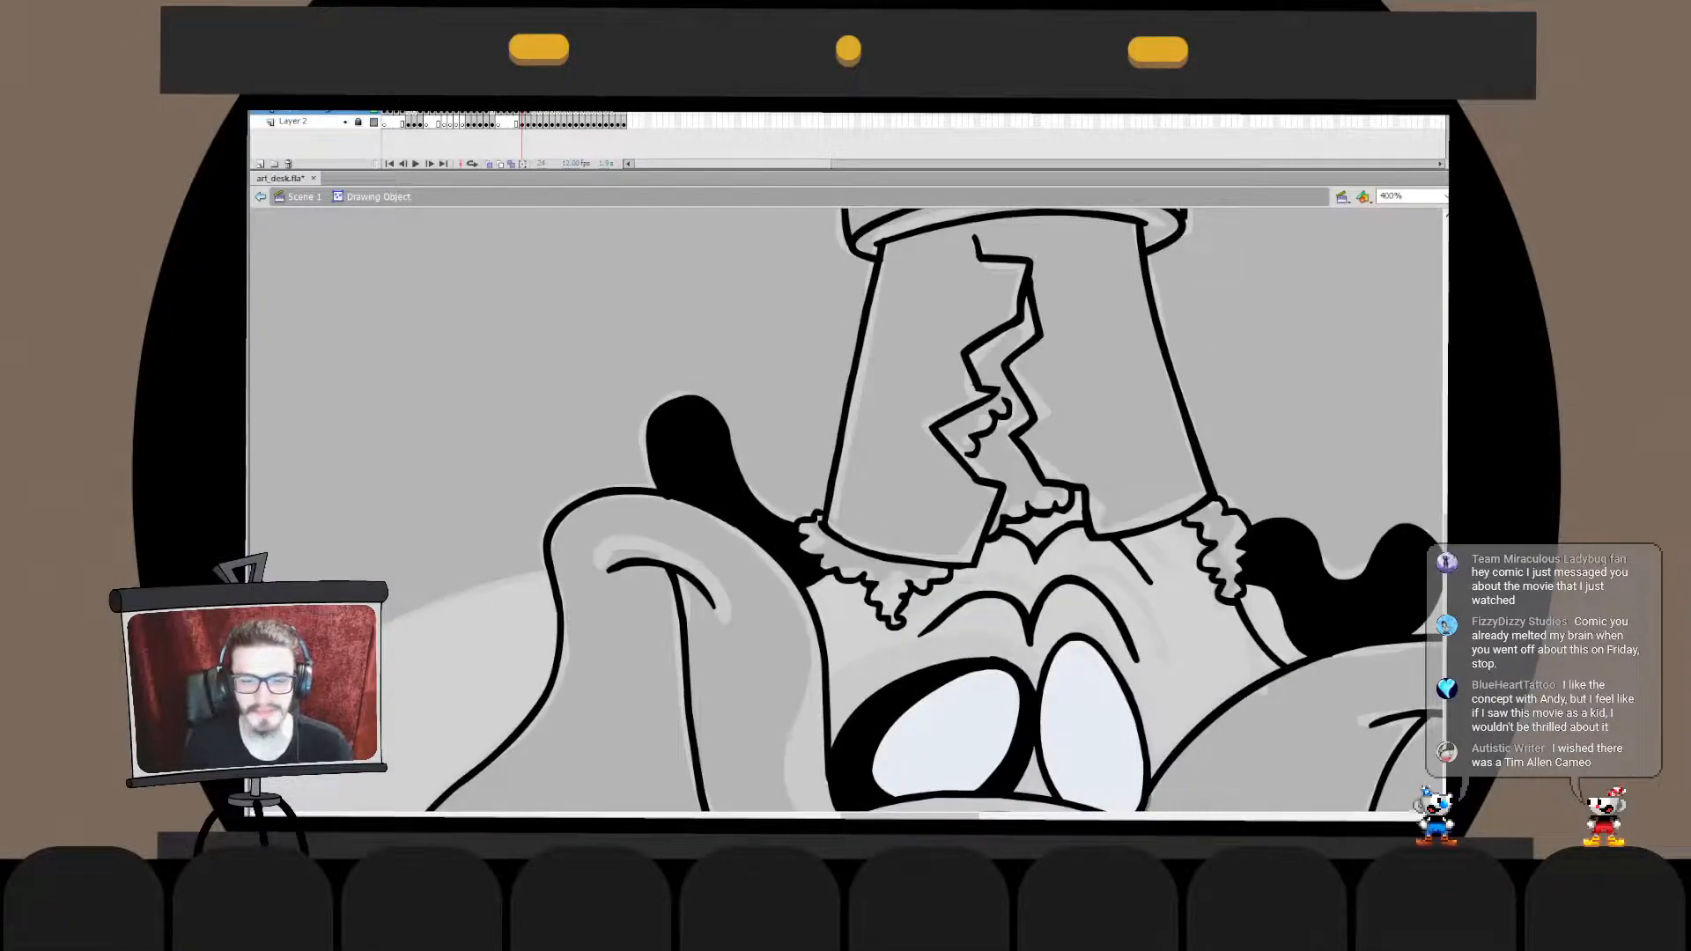
{"action": "key", "text": "ctrl+equal"}
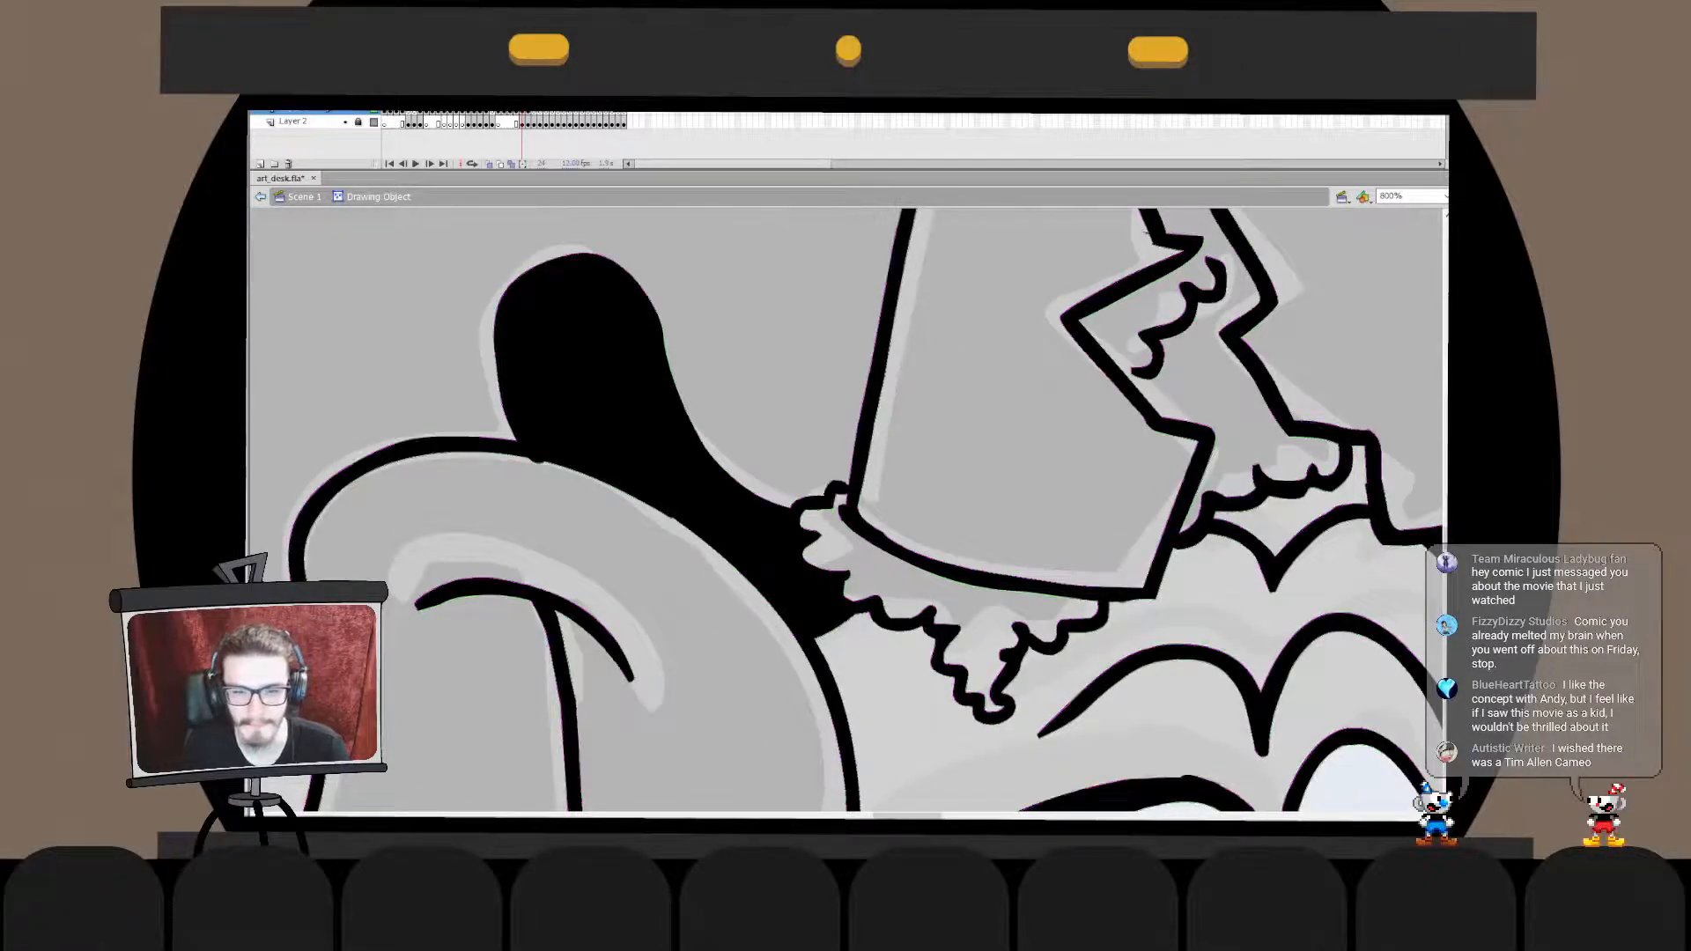
{"action": "key", "text": "ctrl+minus"}
{"action": "key", "text": "ctrl+minus"}
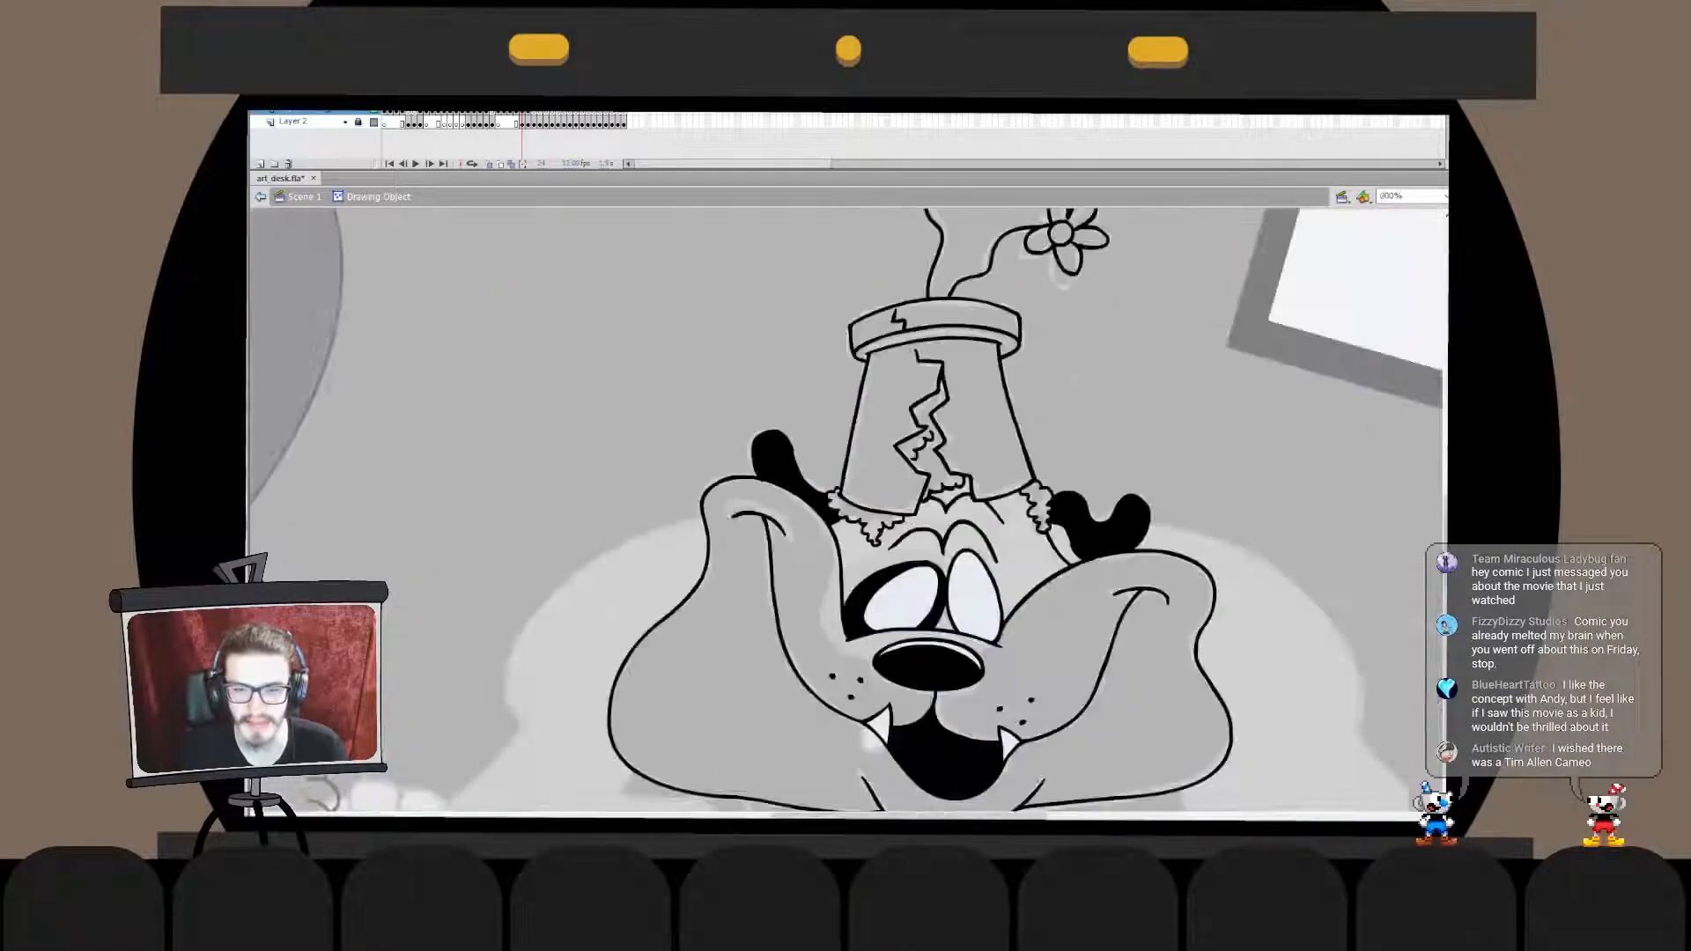
{"action": "key", "text": "ctrl+e"}
{"action": "key", "text": "ctrl+2"}
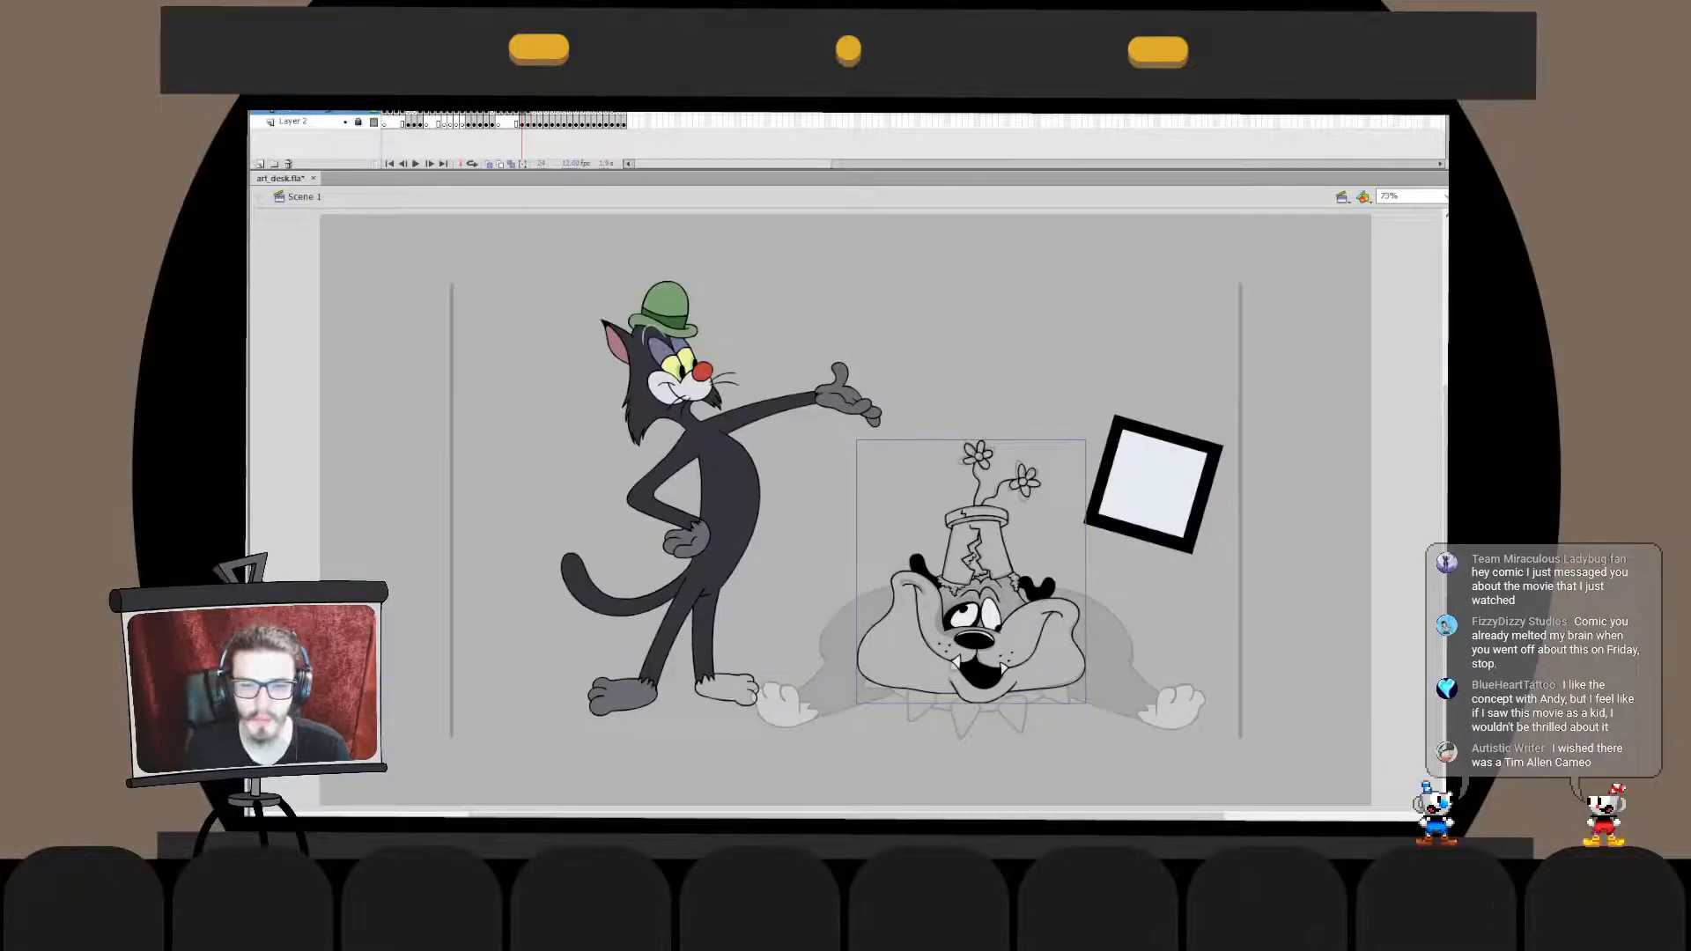
{"action": "key", "text": "ctrl+equal"}
{"action": "key", "text": "ctrl+equal"}
{"action": "left_click_drag", "start_coordinate": [704, 617], "coordinate": [994, 337]}
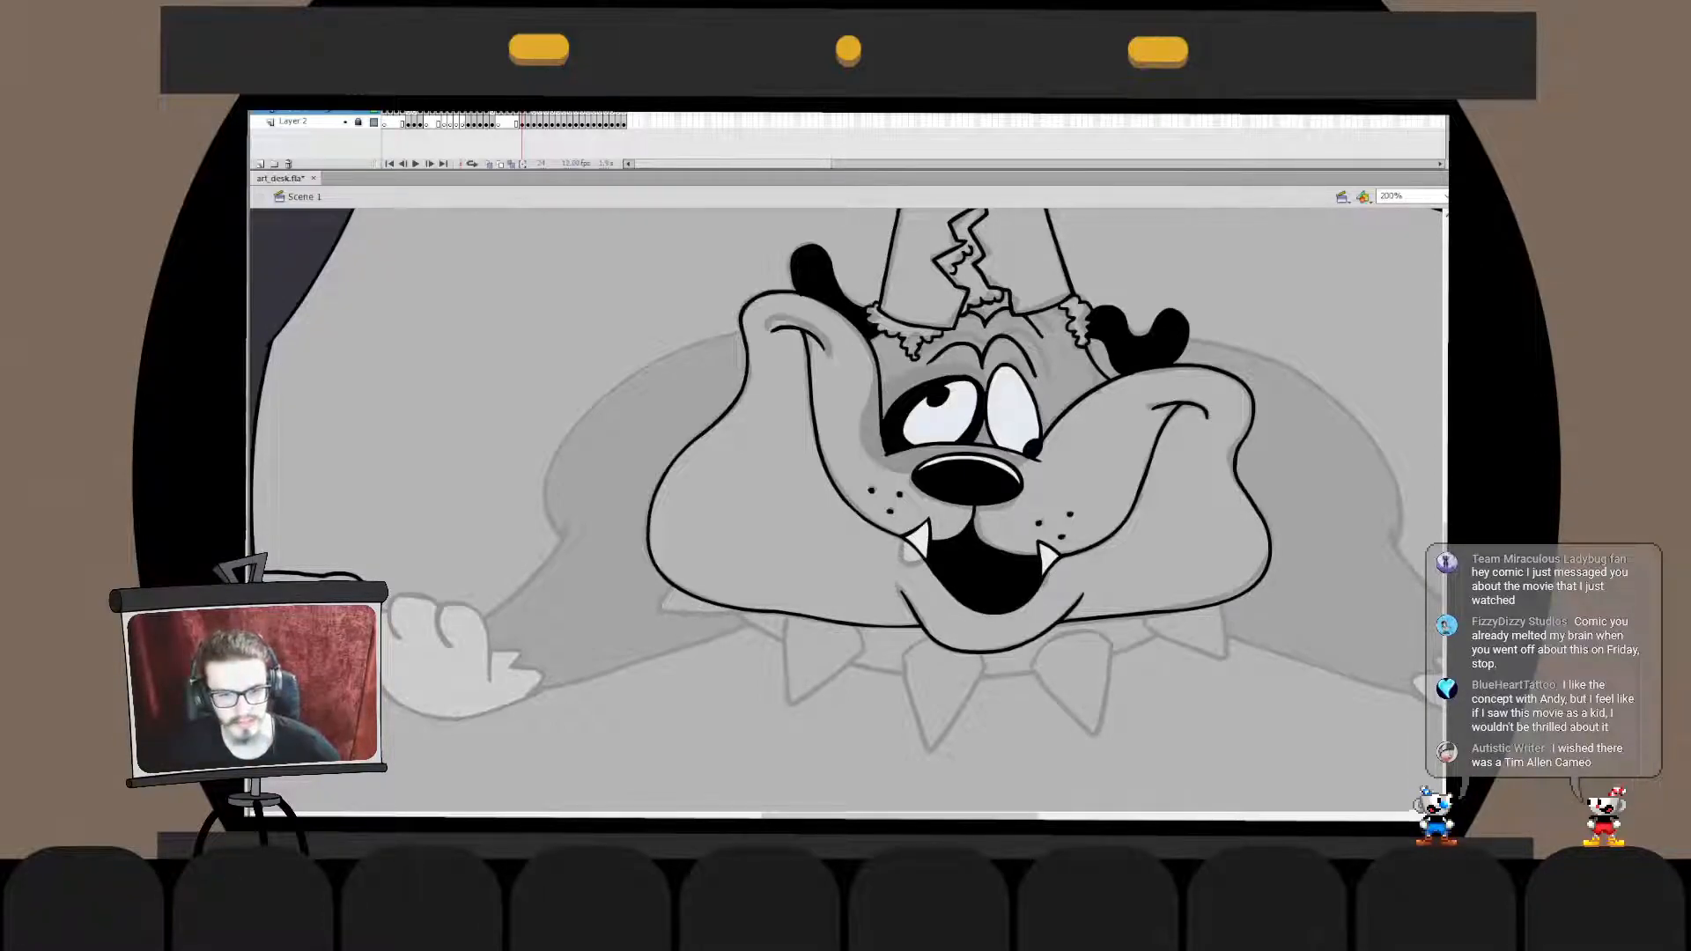
{"action": "key", "text": "ctrl+2"}
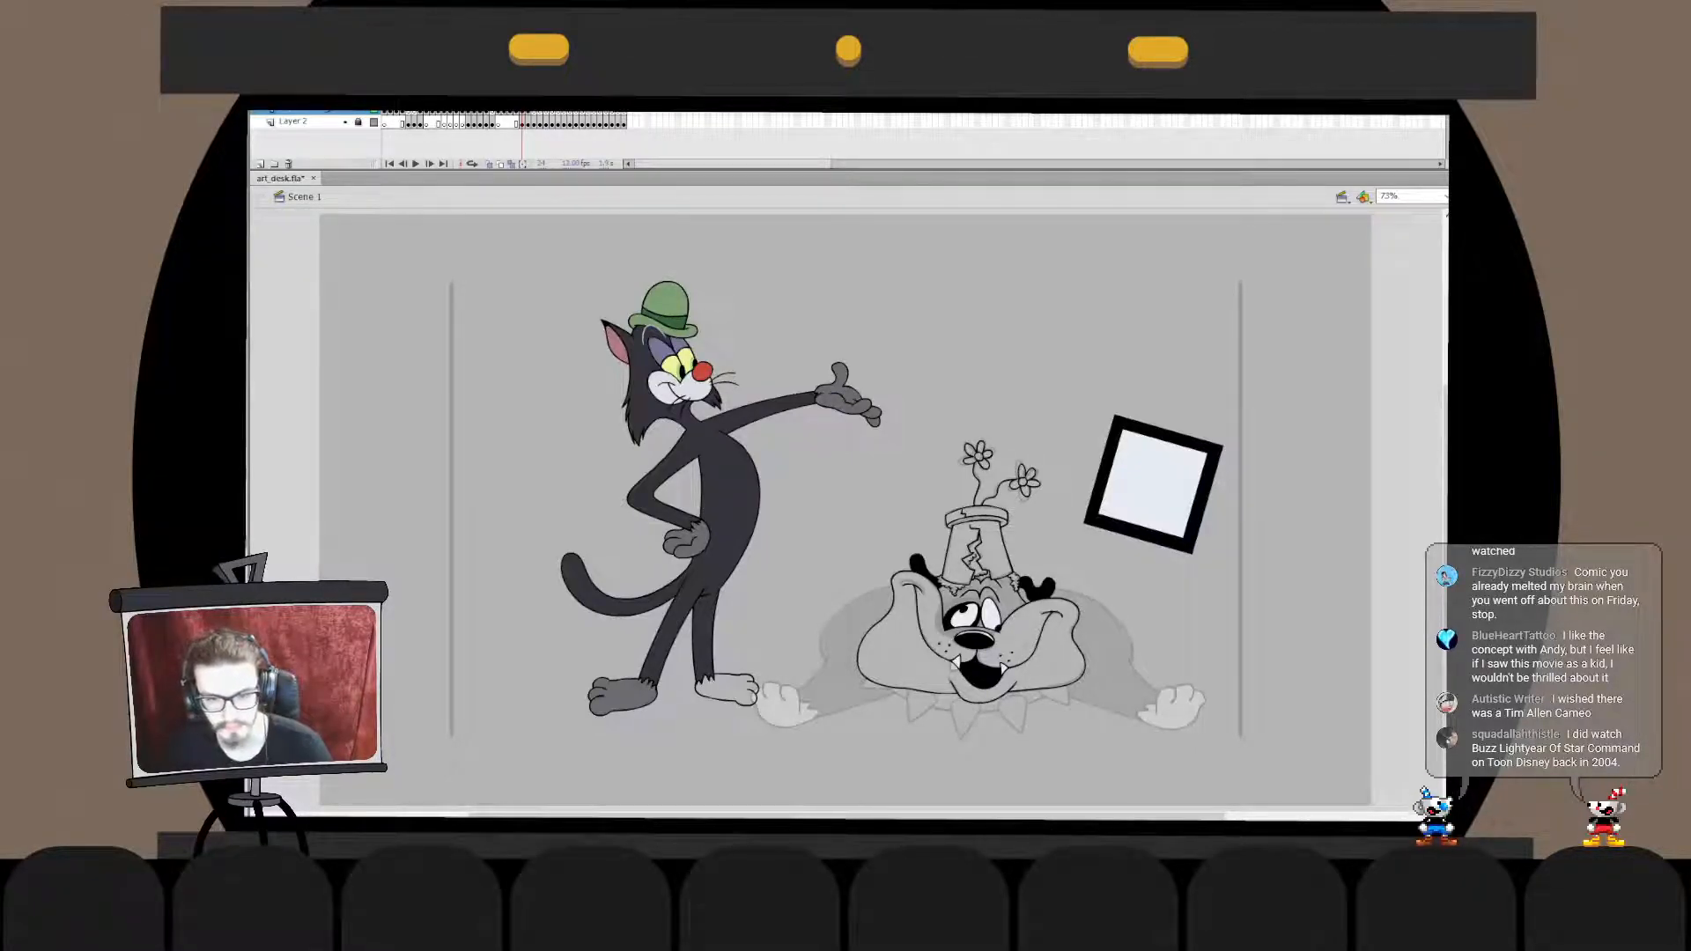
- Fill the dog's cheeks, muzzle and chin with light blue-grey and check the fill up close
{"action": "left_click", "coordinate": [912, 652]}
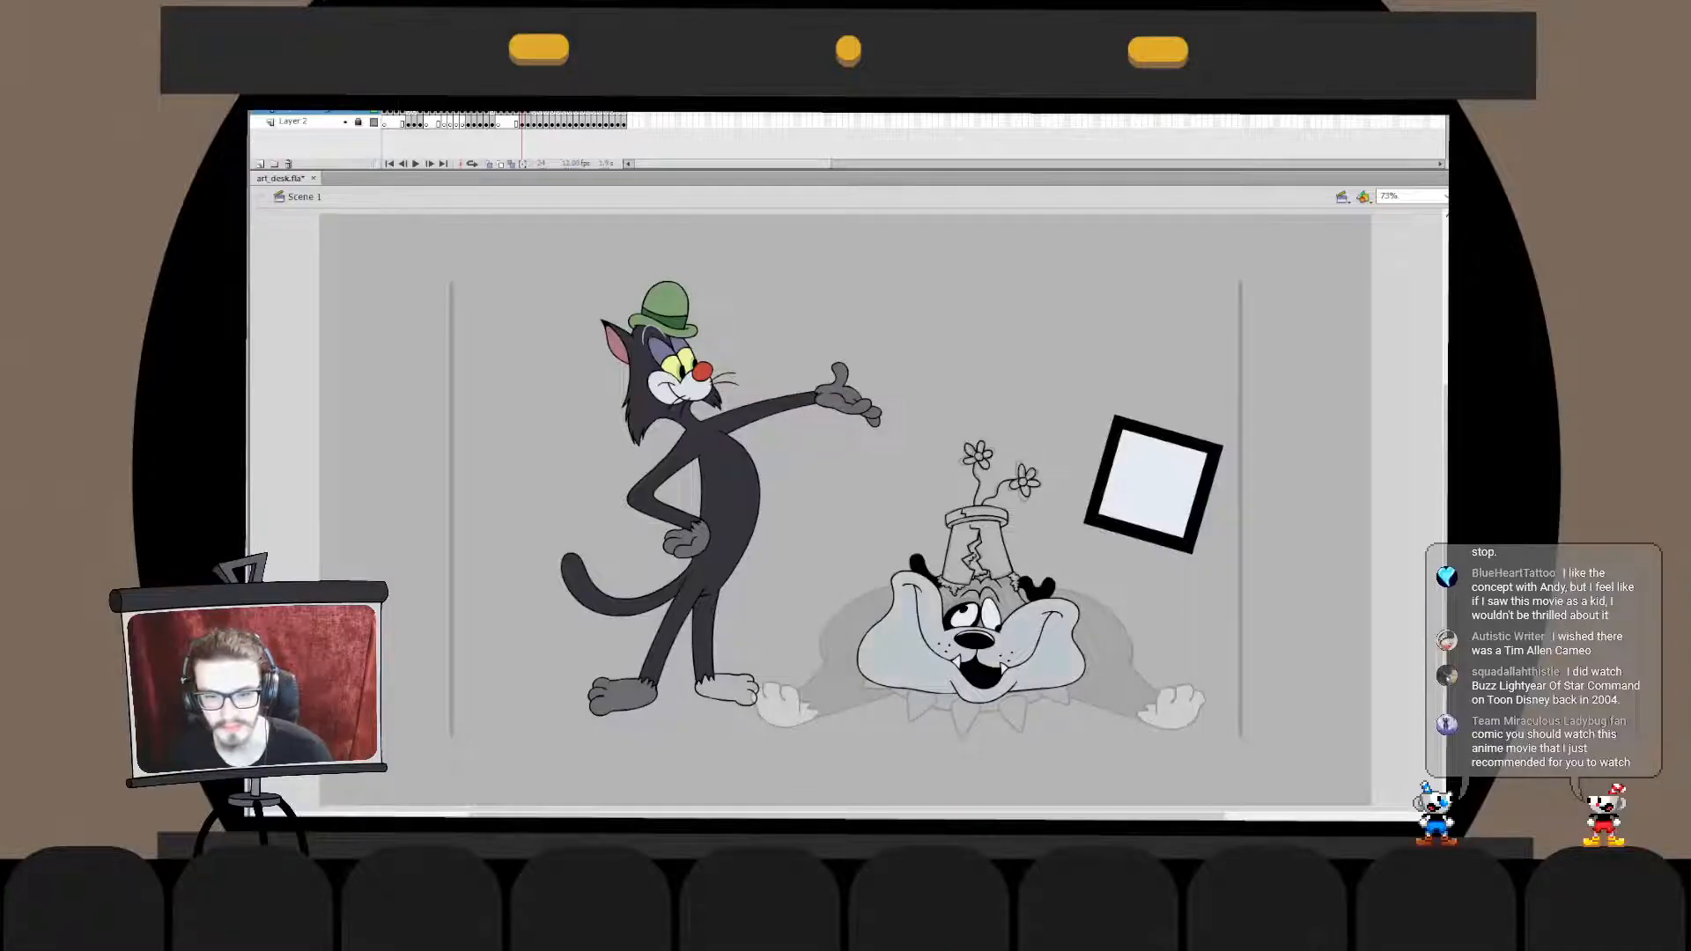
{"action": "left_click", "coordinate": [986, 608]}
{"action": "left_click", "coordinate": [870, 561]}
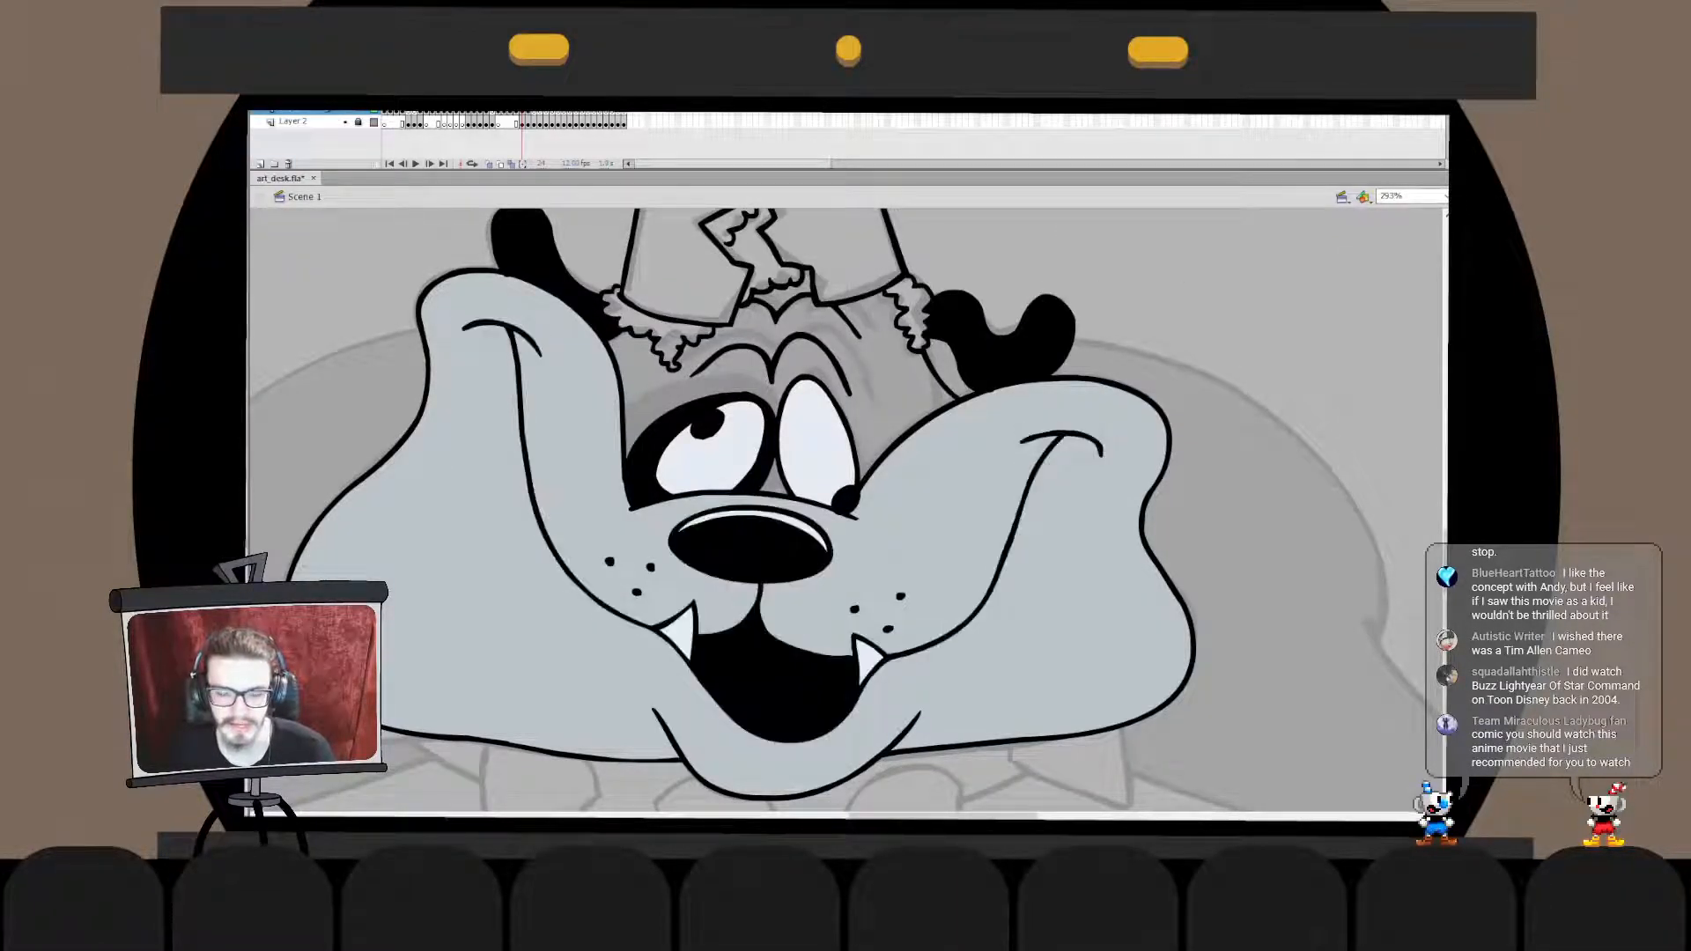
{"action": "key", "text": "ctrl+1"}
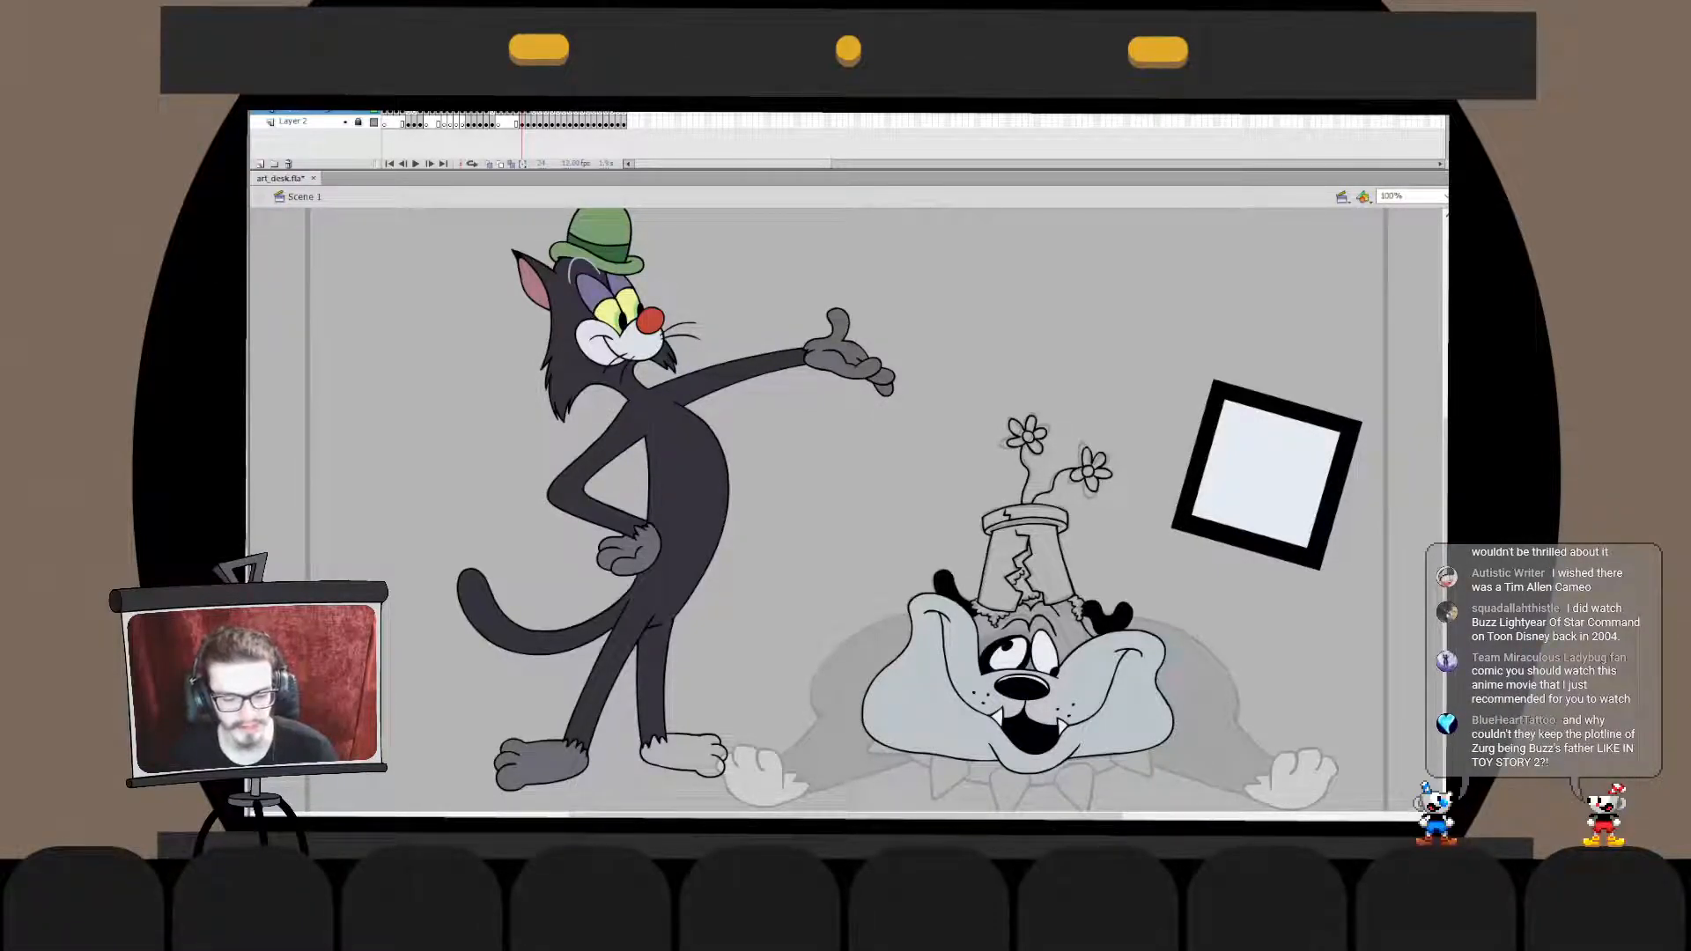
- Examine the two inked flowers and the pot inside the head's drawing object and on the main stage
{"action": "key", "text": "ctrl+minus"}
{"action": "key", "text": "ctrl+equal"}
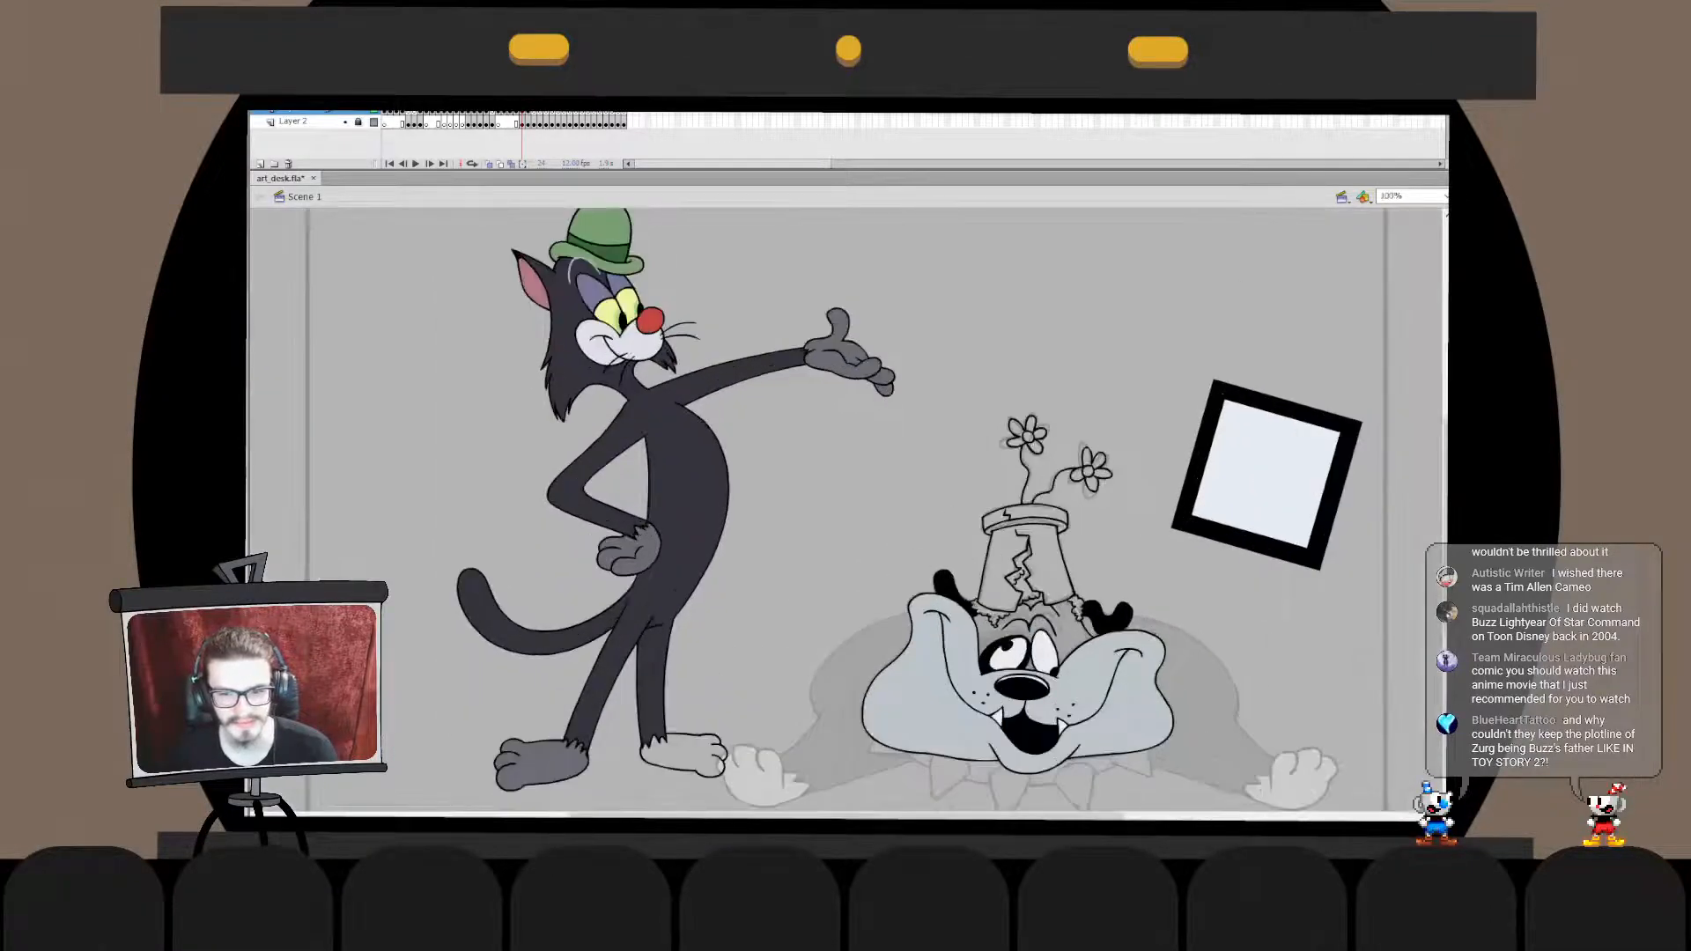
{"action": "key", "text": "ctrl+equal"}
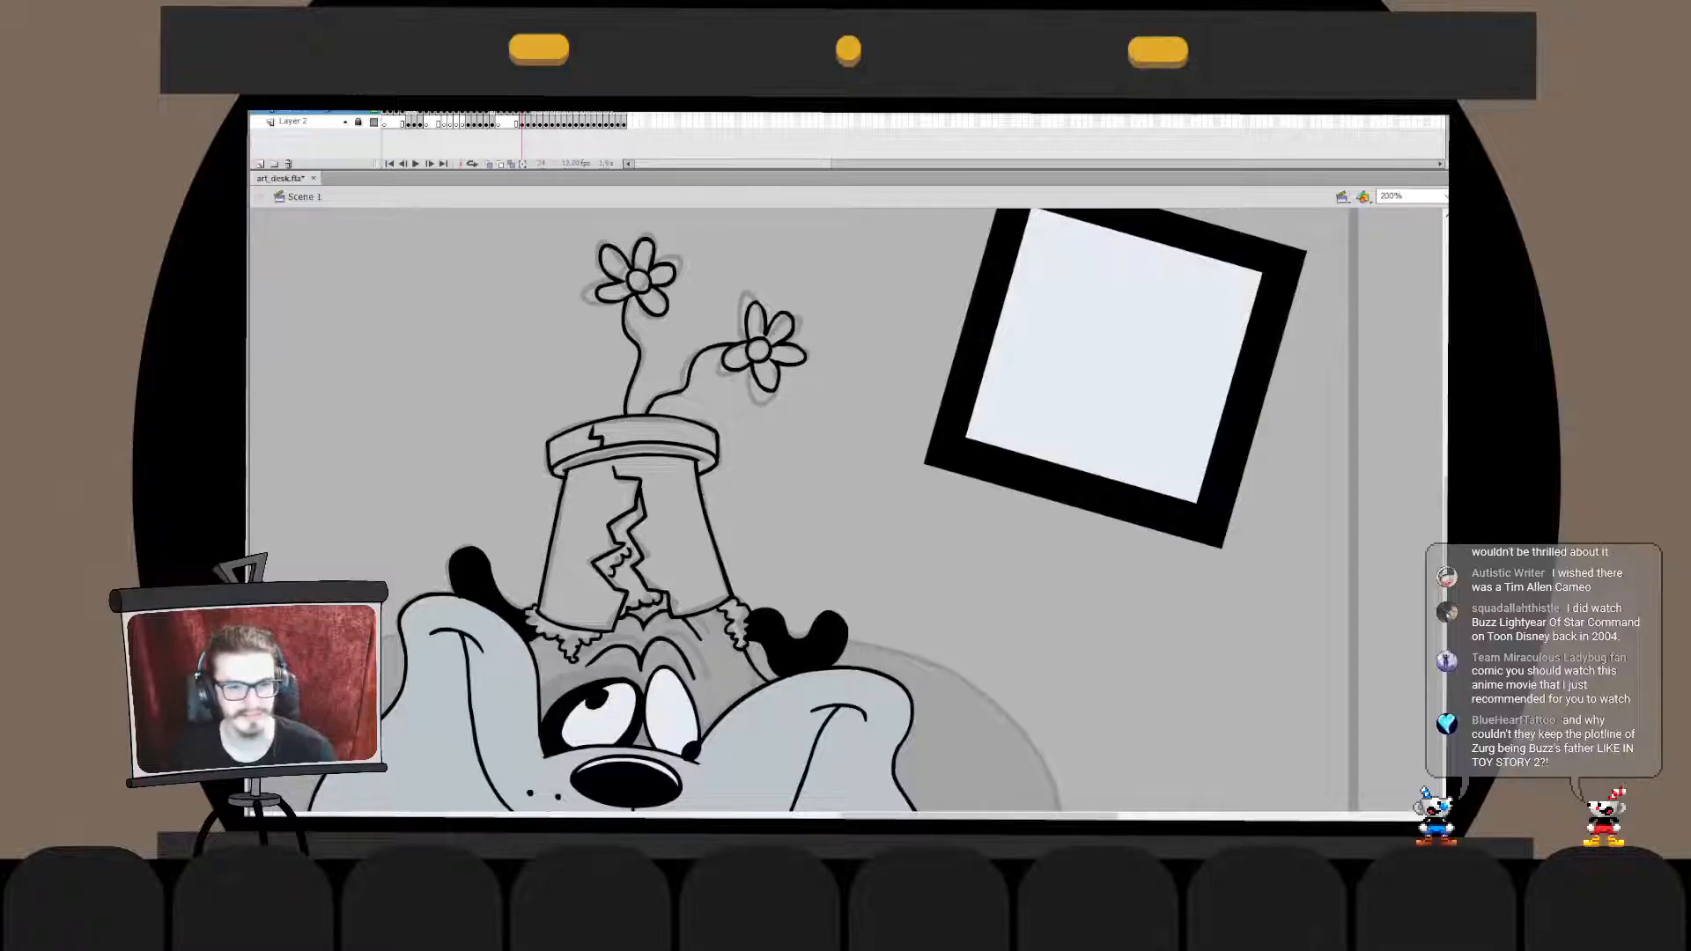
{"action": "double_click", "coordinate": [641, 620]}
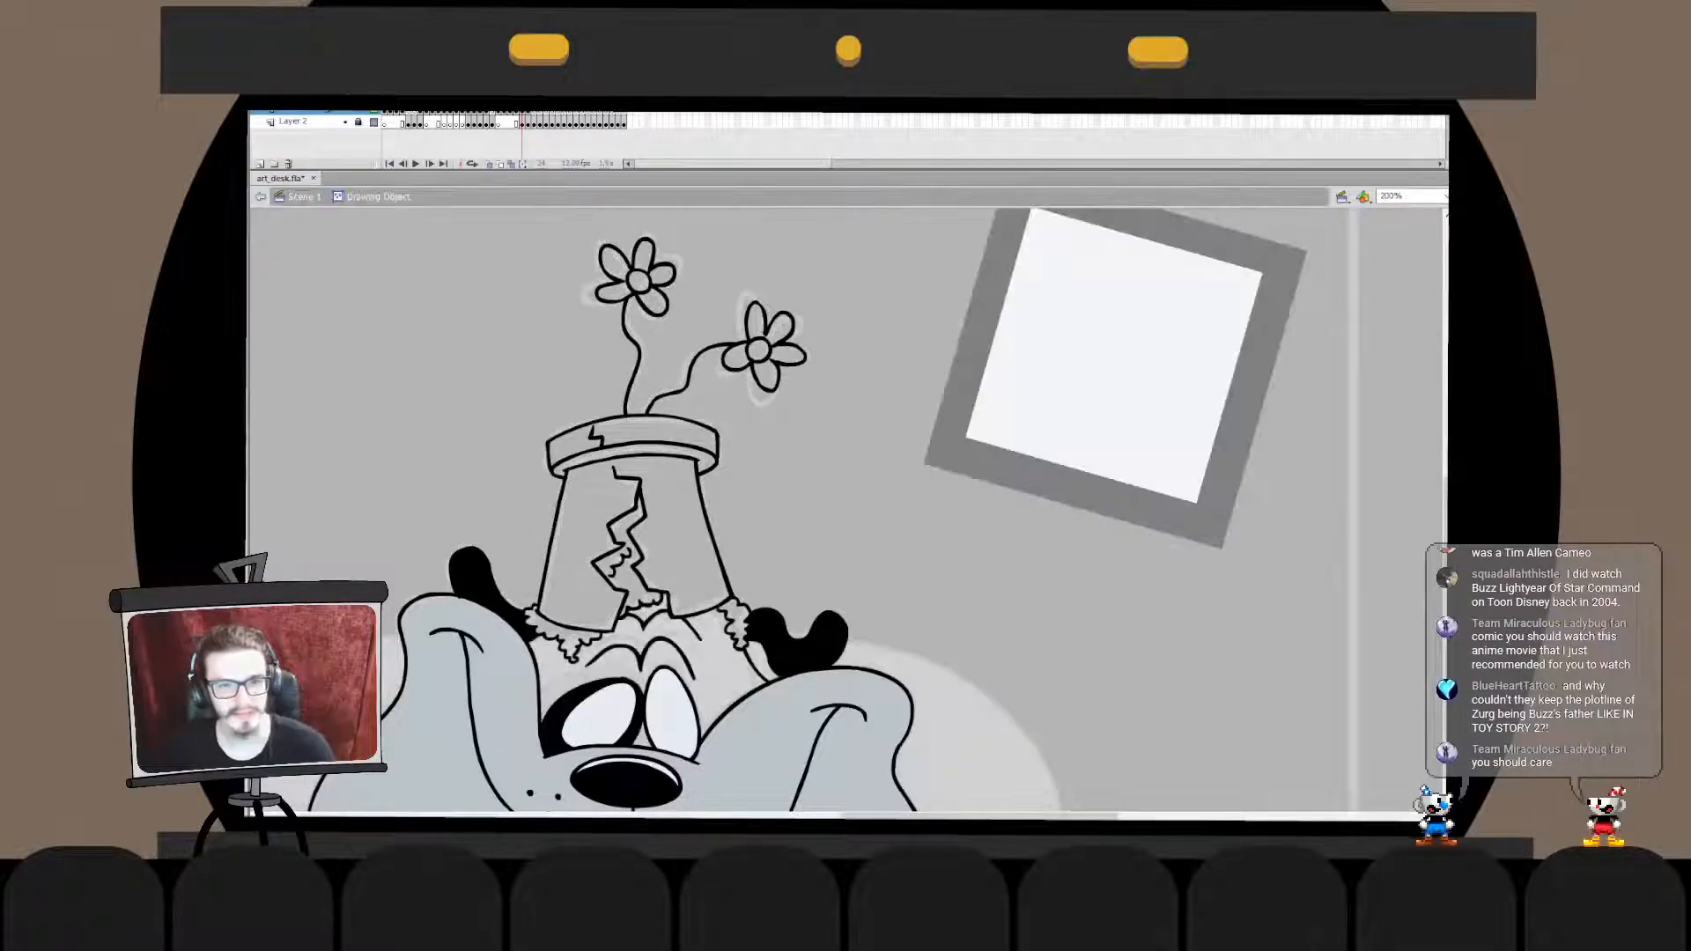
{"action": "key", "text": "ctrl+equal"}
{"action": "key", "text": "ctrl+equal"}
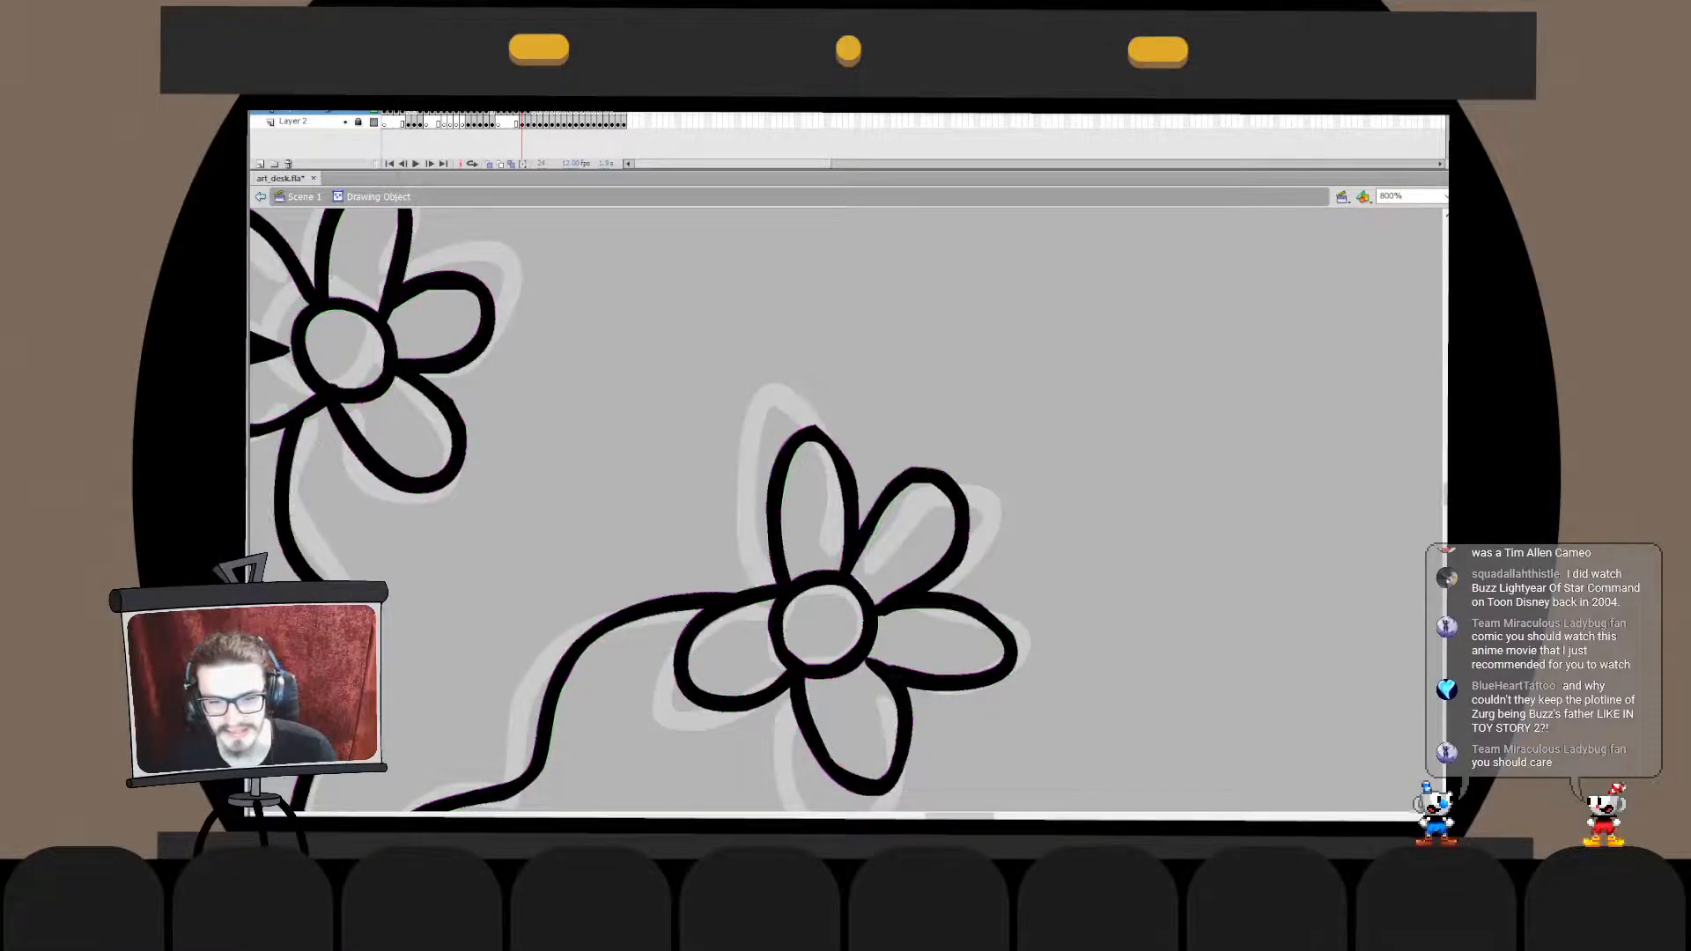
{"action": "key", "text": "ctrl+minus"}
{"action": "key", "text": "ctrl+e"}
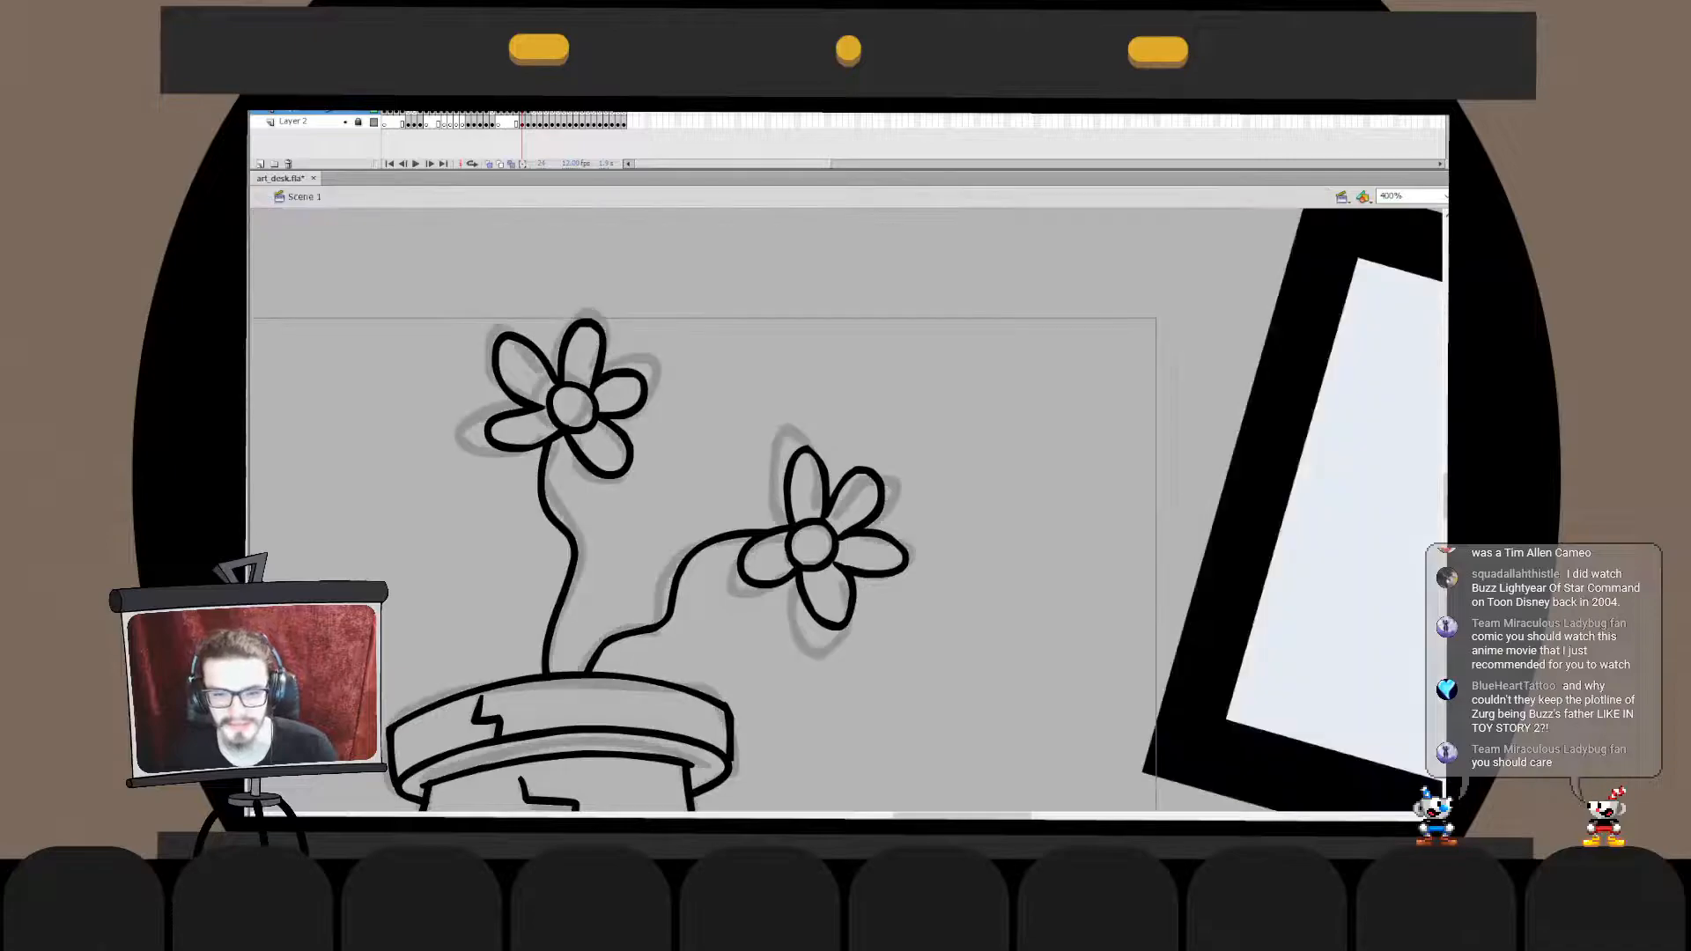
{"action": "key", "text": "ctrl+minus"}
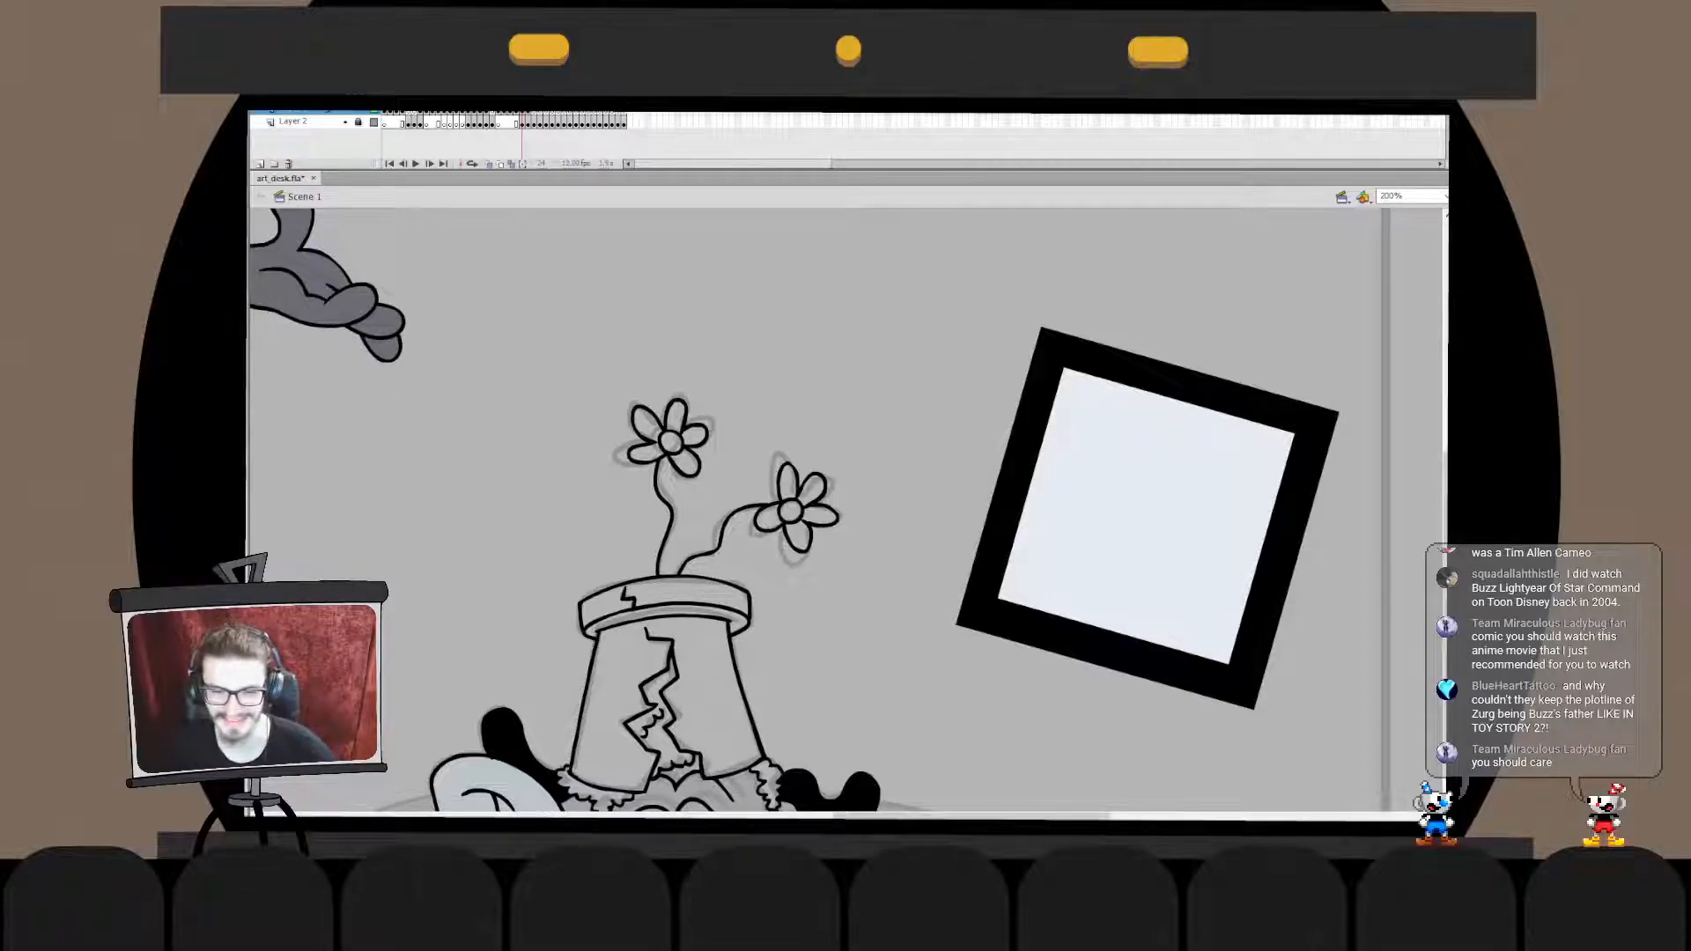
{"action": "left_click_drag", "start_coordinate": [863, 361], "coordinate": [1030, 458]}
{"action": "left_click", "coordinate": [896, 536]}
{"action": "left_click_drag", "start_coordinate": [896, 536], "coordinate": [1017, 591]}
{"action": "left_click", "coordinate": [897, 536]}
{"action": "key", "text": "ctrl+minus"}
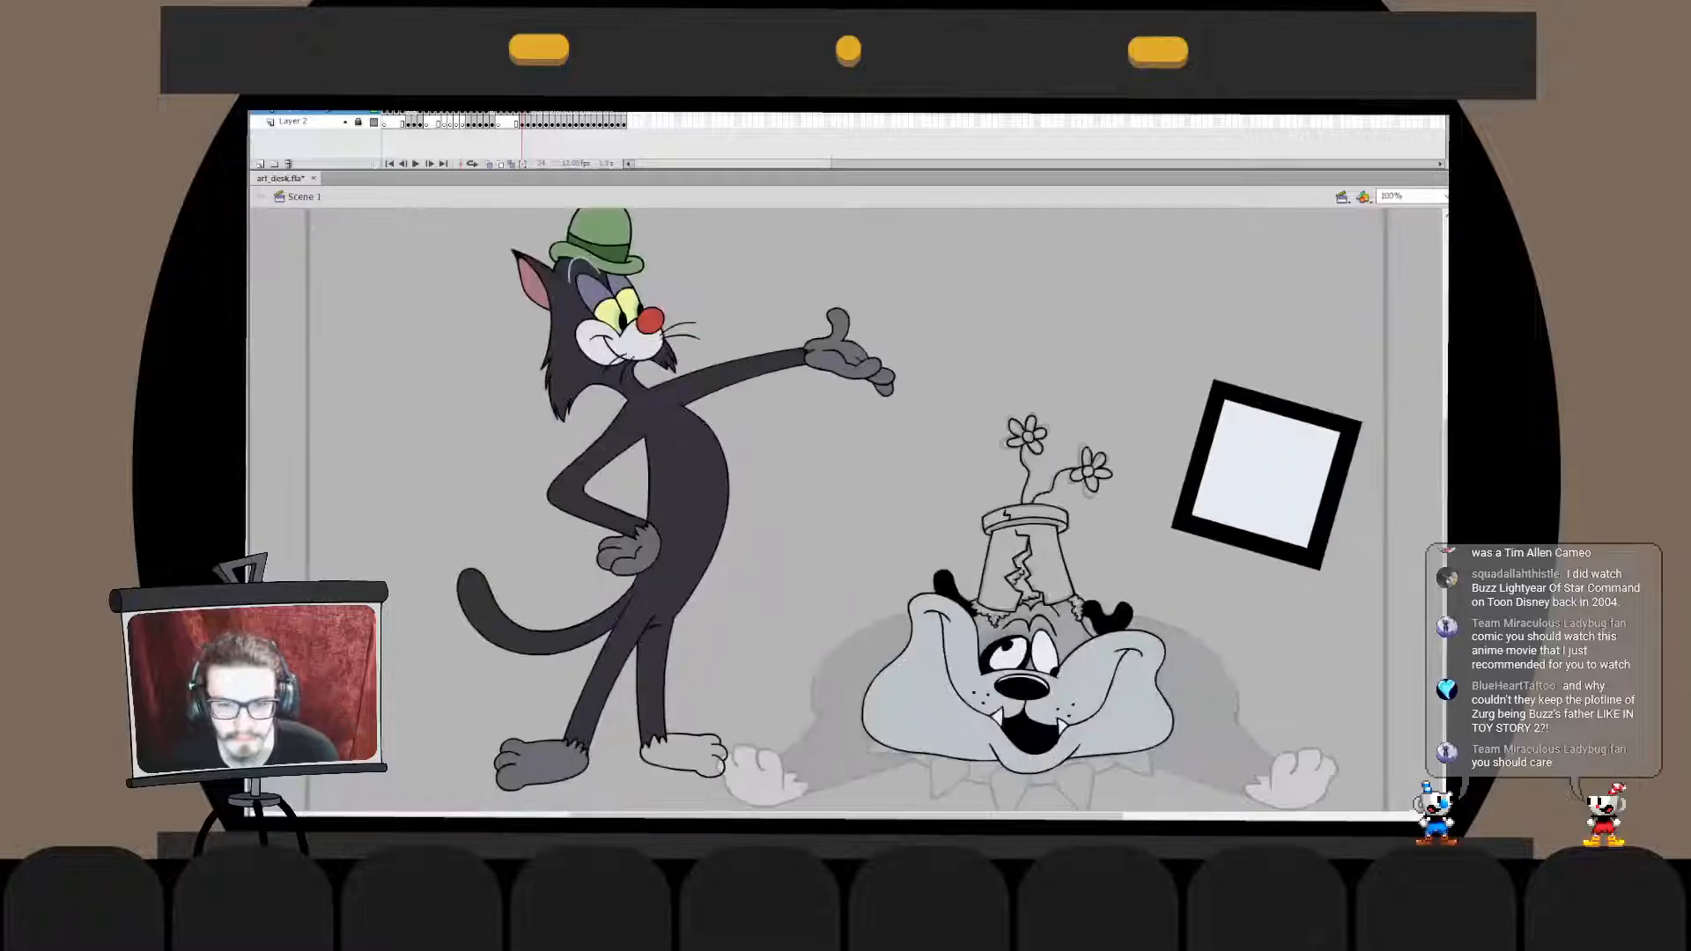
- Fill the flower pot's body and both rim areas with red, refilling them in a deeper, more saturated shade
{"action": "key", "text": "ctrl+equal"}
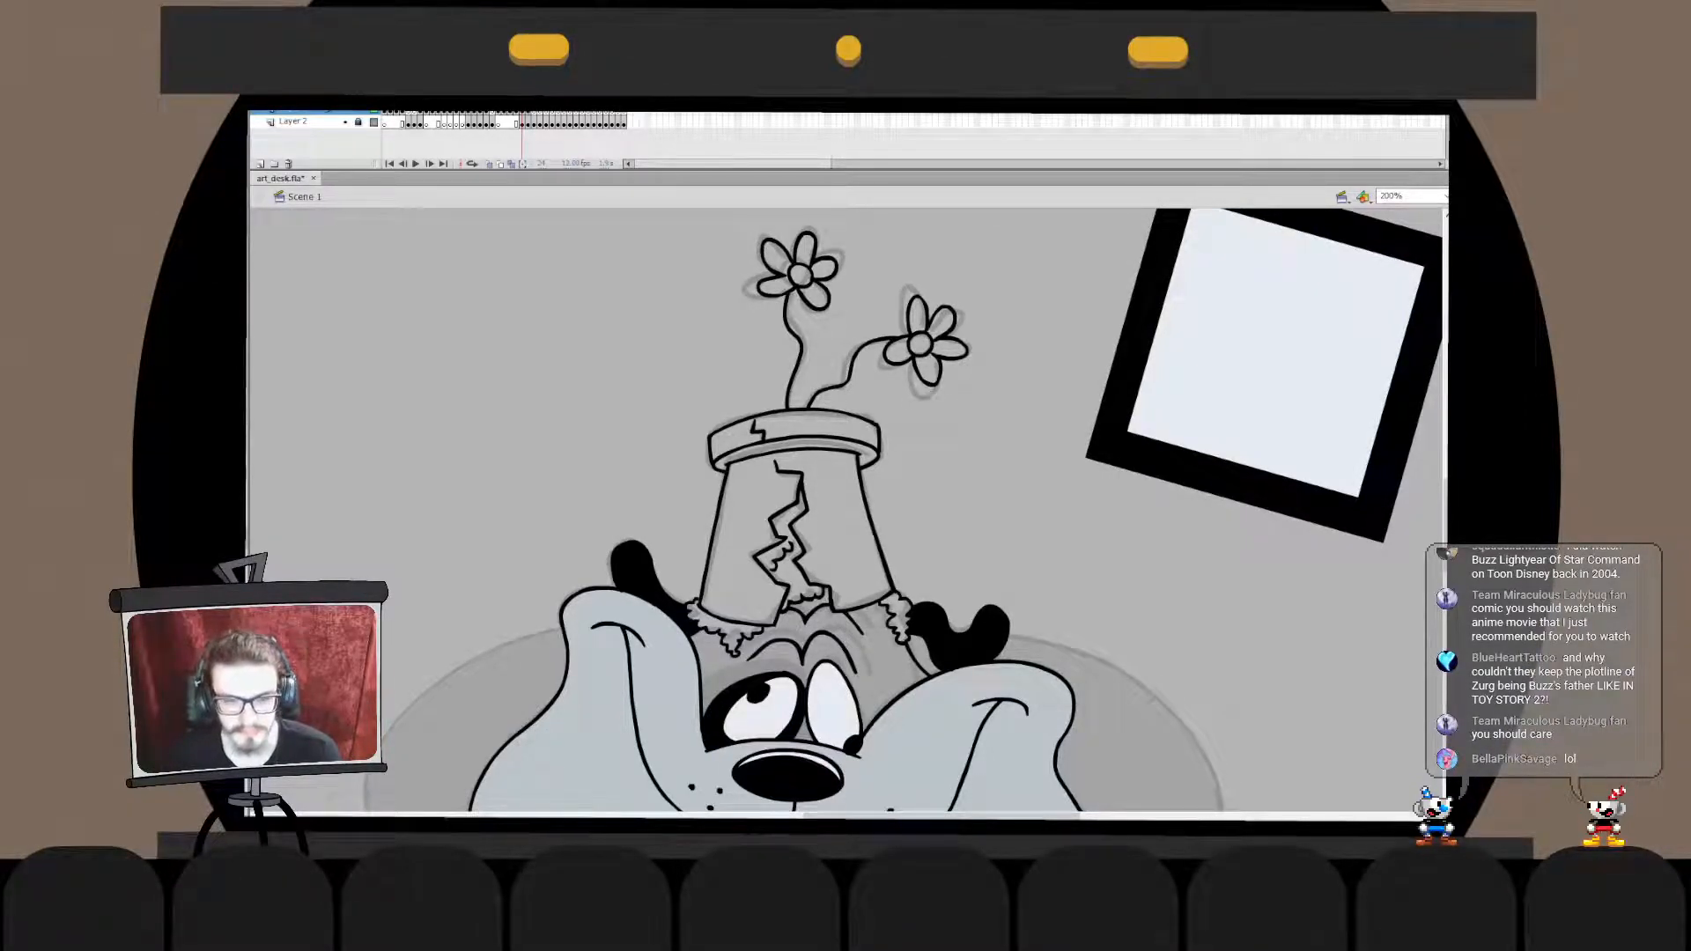
{"action": "left_click", "coordinate": [835, 511]}
{"action": "left_click", "coordinate": [819, 444]}
{"action": "left_click", "coordinate": [819, 427]}
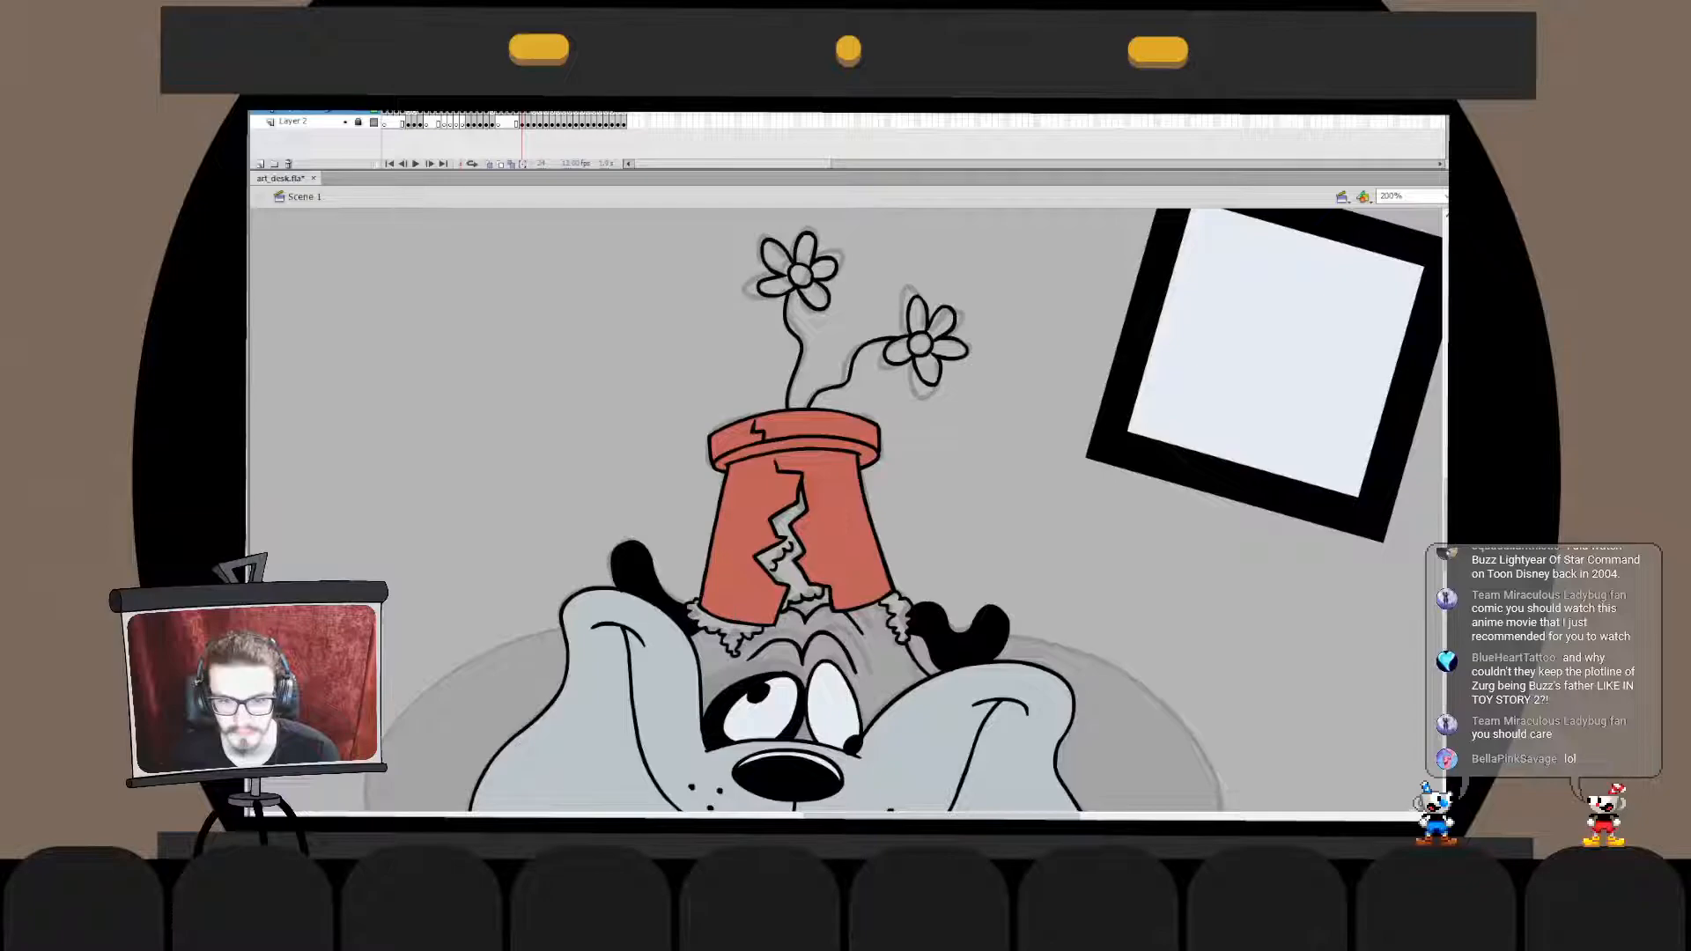
{"action": "left_click", "coordinate": [835, 511]}
{"action": "left_click", "coordinate": [828, 444]}
{"action": "left_click", "coordinate": [819, 427]}
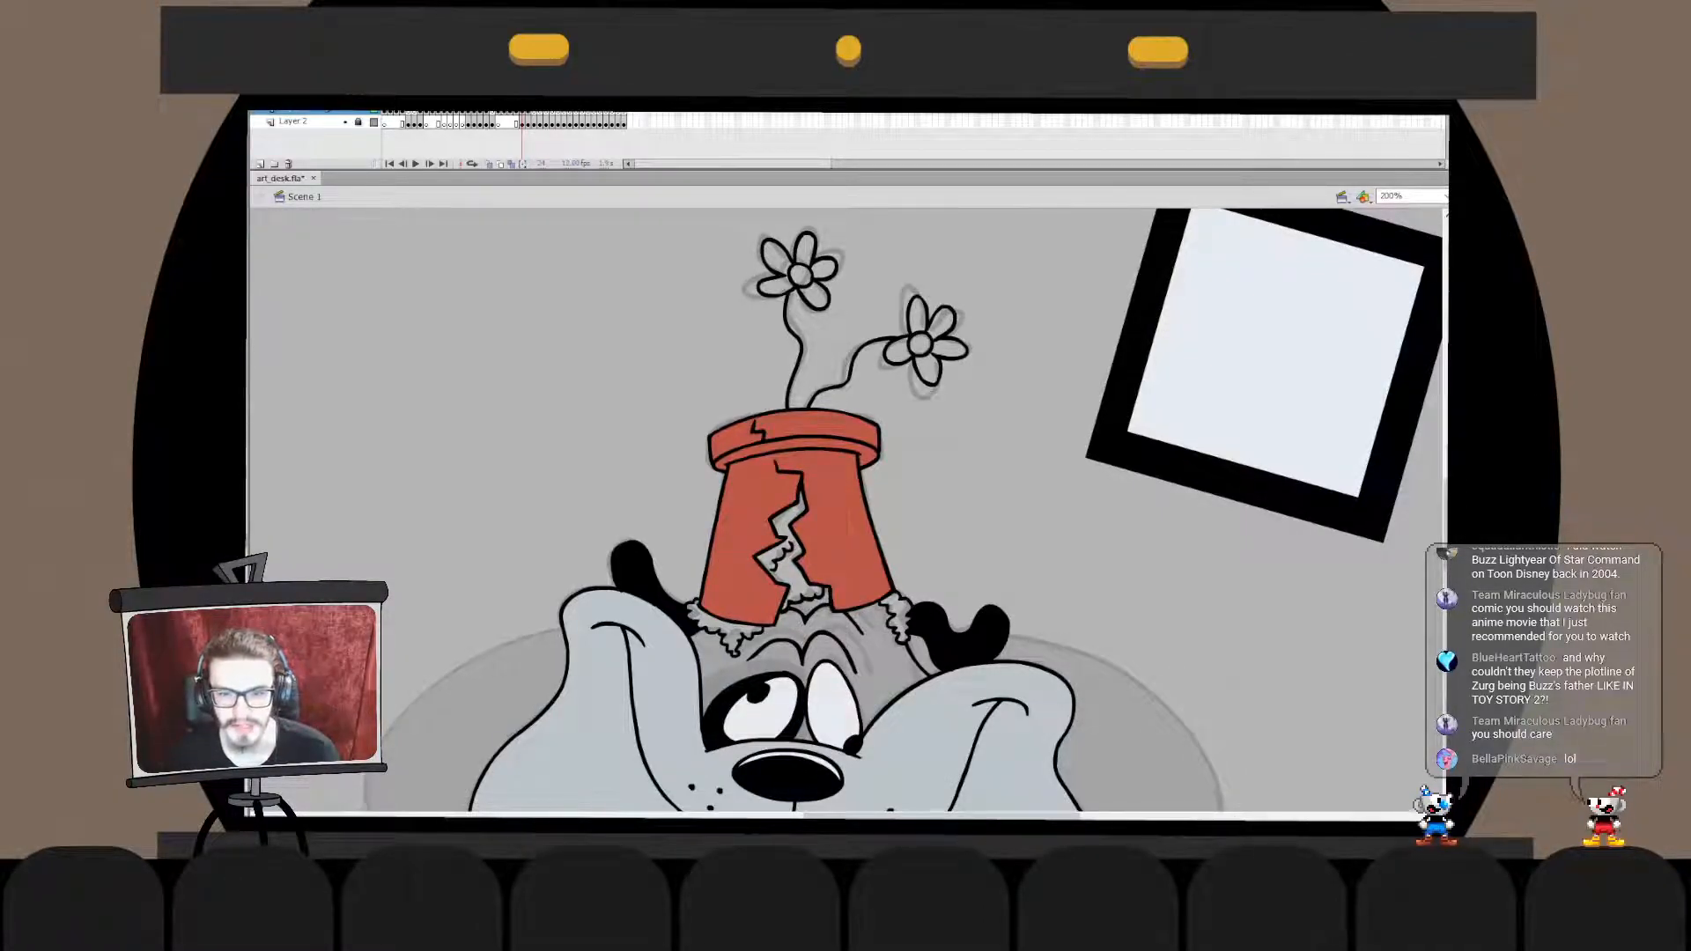
- Fill the soil in the pot's crack and the ragged tufts under both sides of its base with dark brown
{"action": "left_click", "coordinate": [792, 568]}
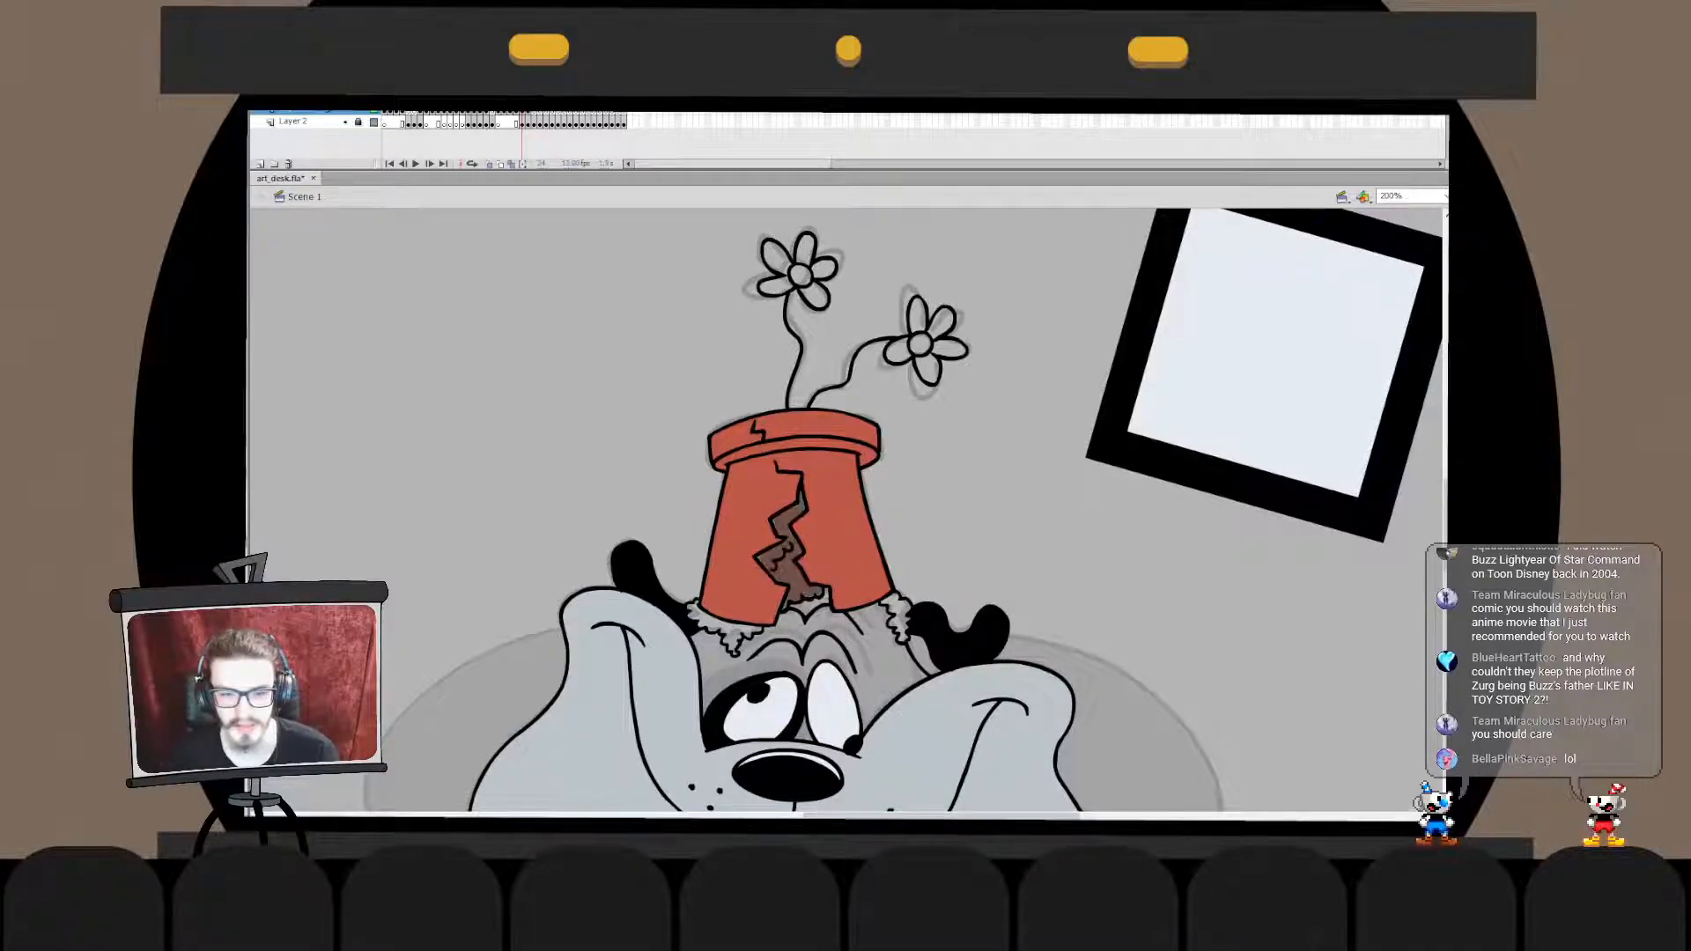
{"action": "left_click", "coordinate": [730, 632]}
{"action": "left_click", "coordinate": [898, 614]}
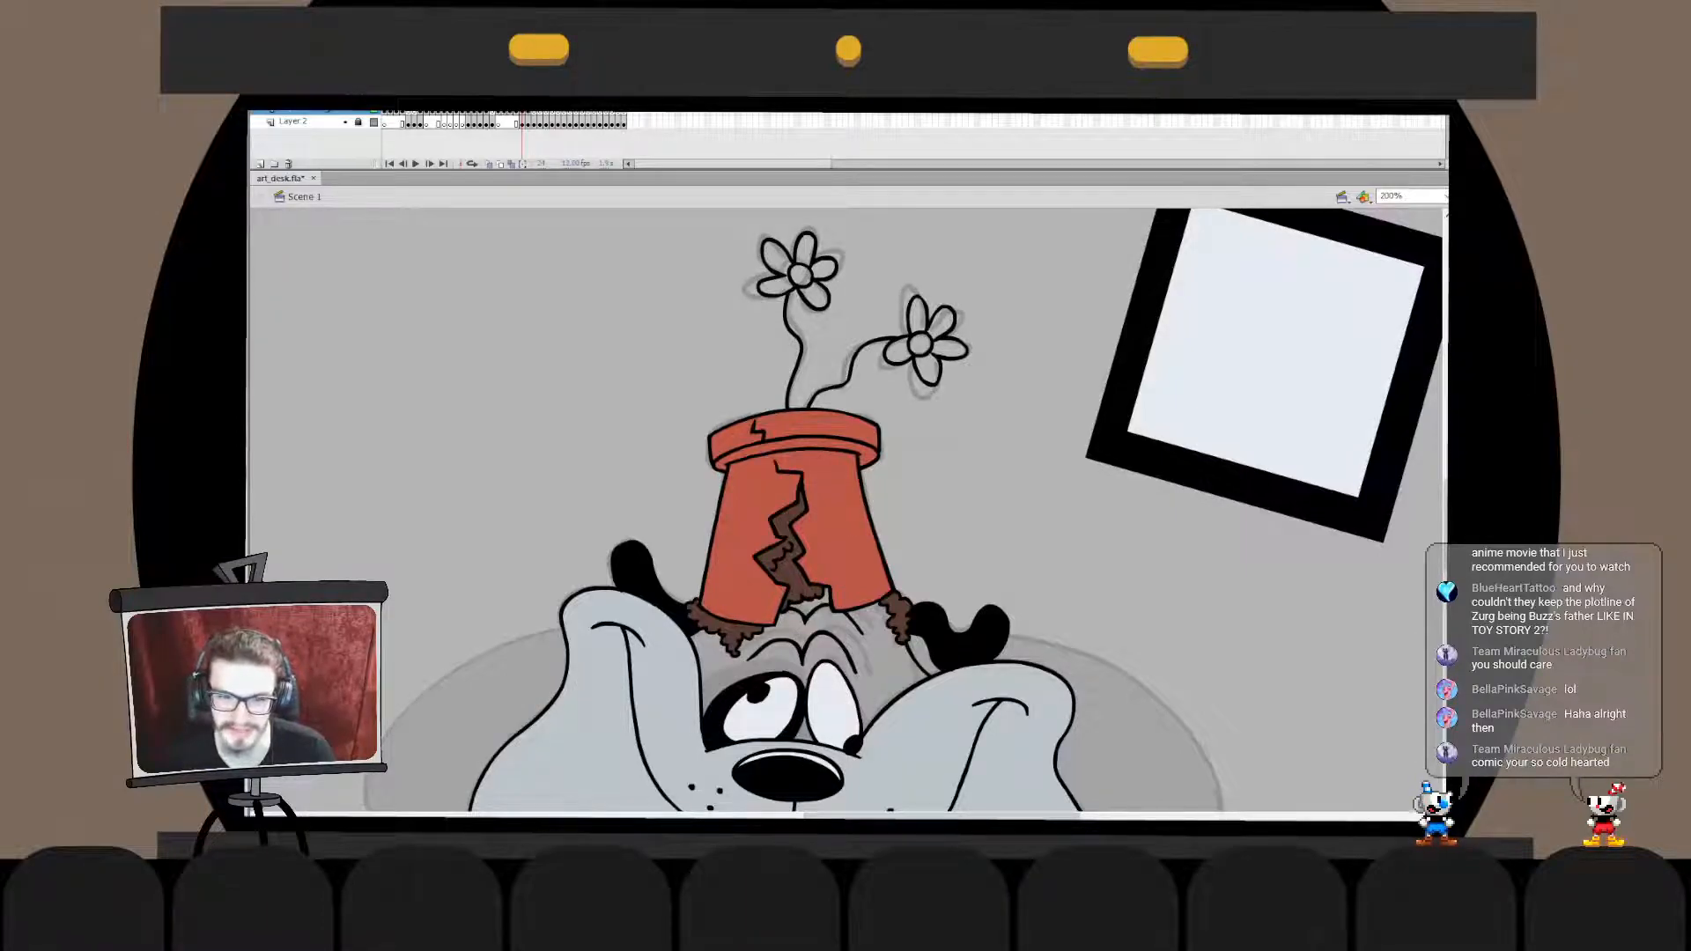
- Fill the dog's forehead around the eyes with teal green and check the head against the whole scene
{"action": "scroll", "coordinate": [845, 511], "scroll_direction": "down", "scroll_amount": 2}
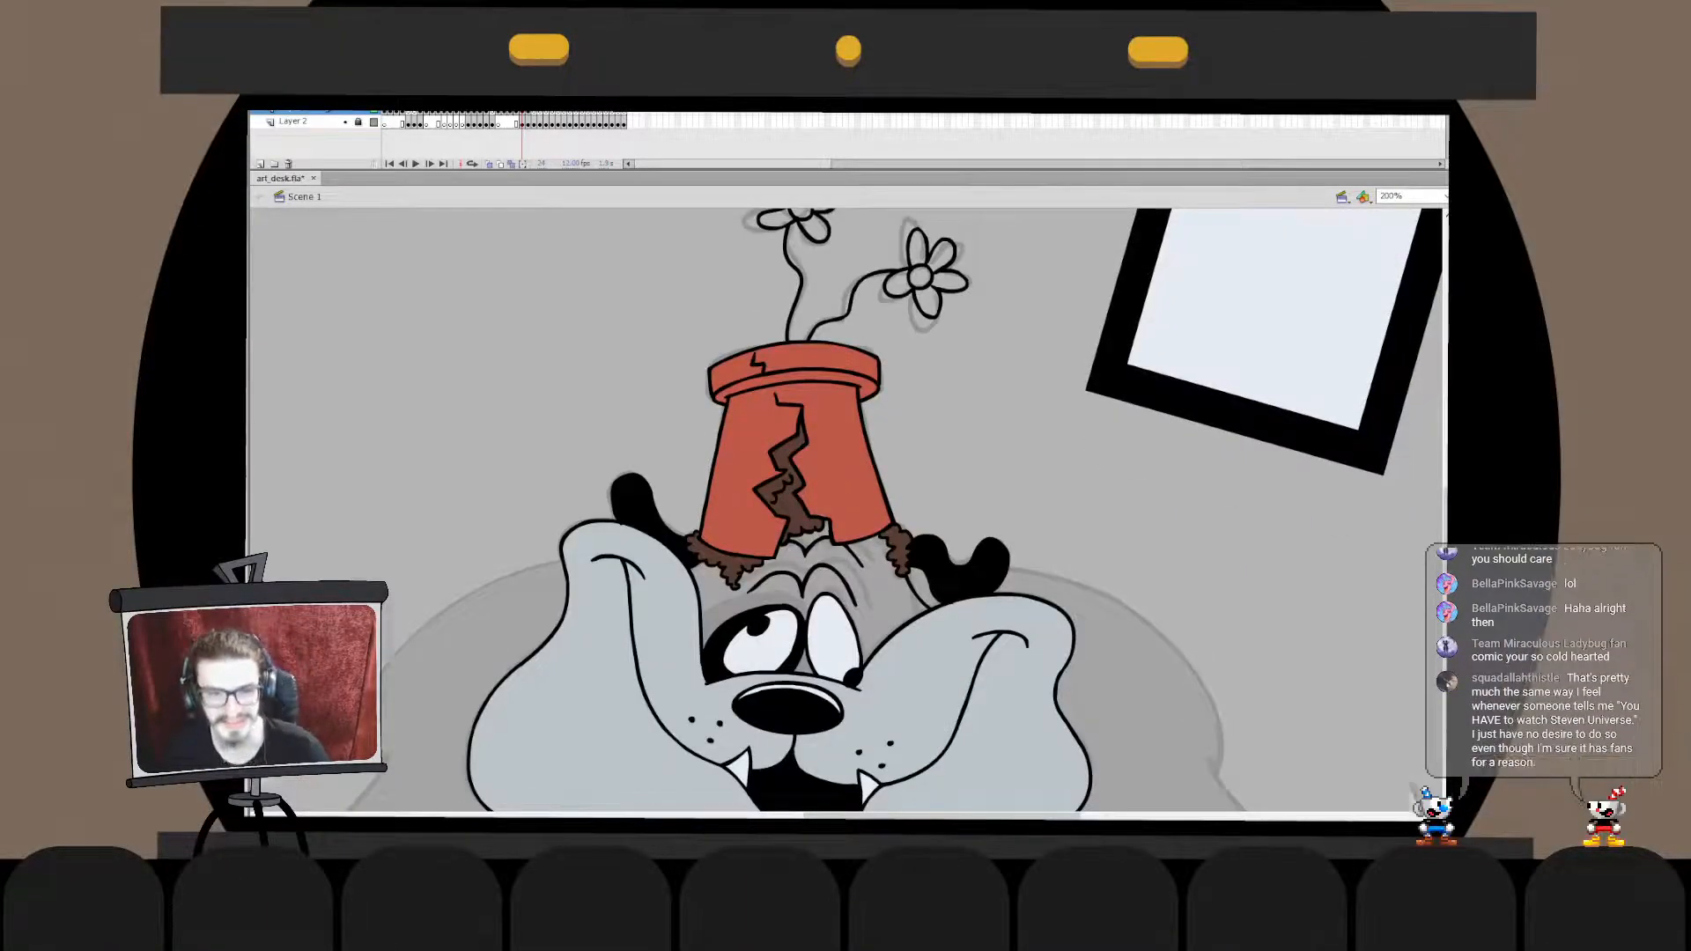
{"action": "scroll", "coordinate": [845, 511], "scroll_direction": "down", "scroll_amount": 2}
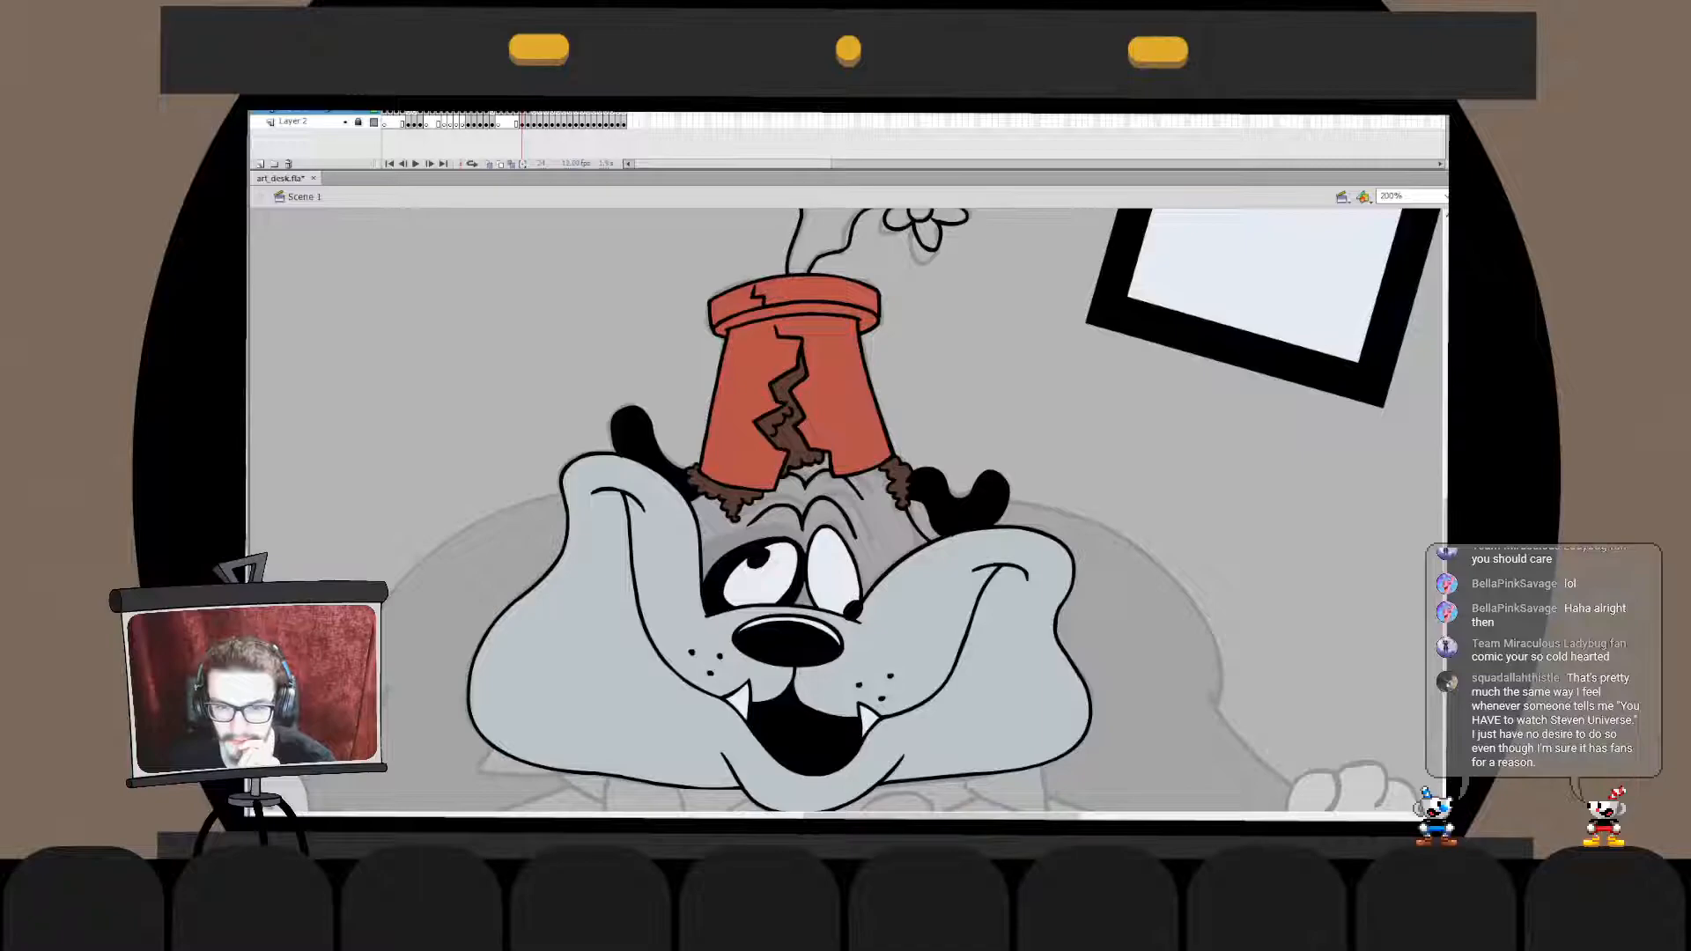
{"action": "left_click", "coordinate": [881, 531]}
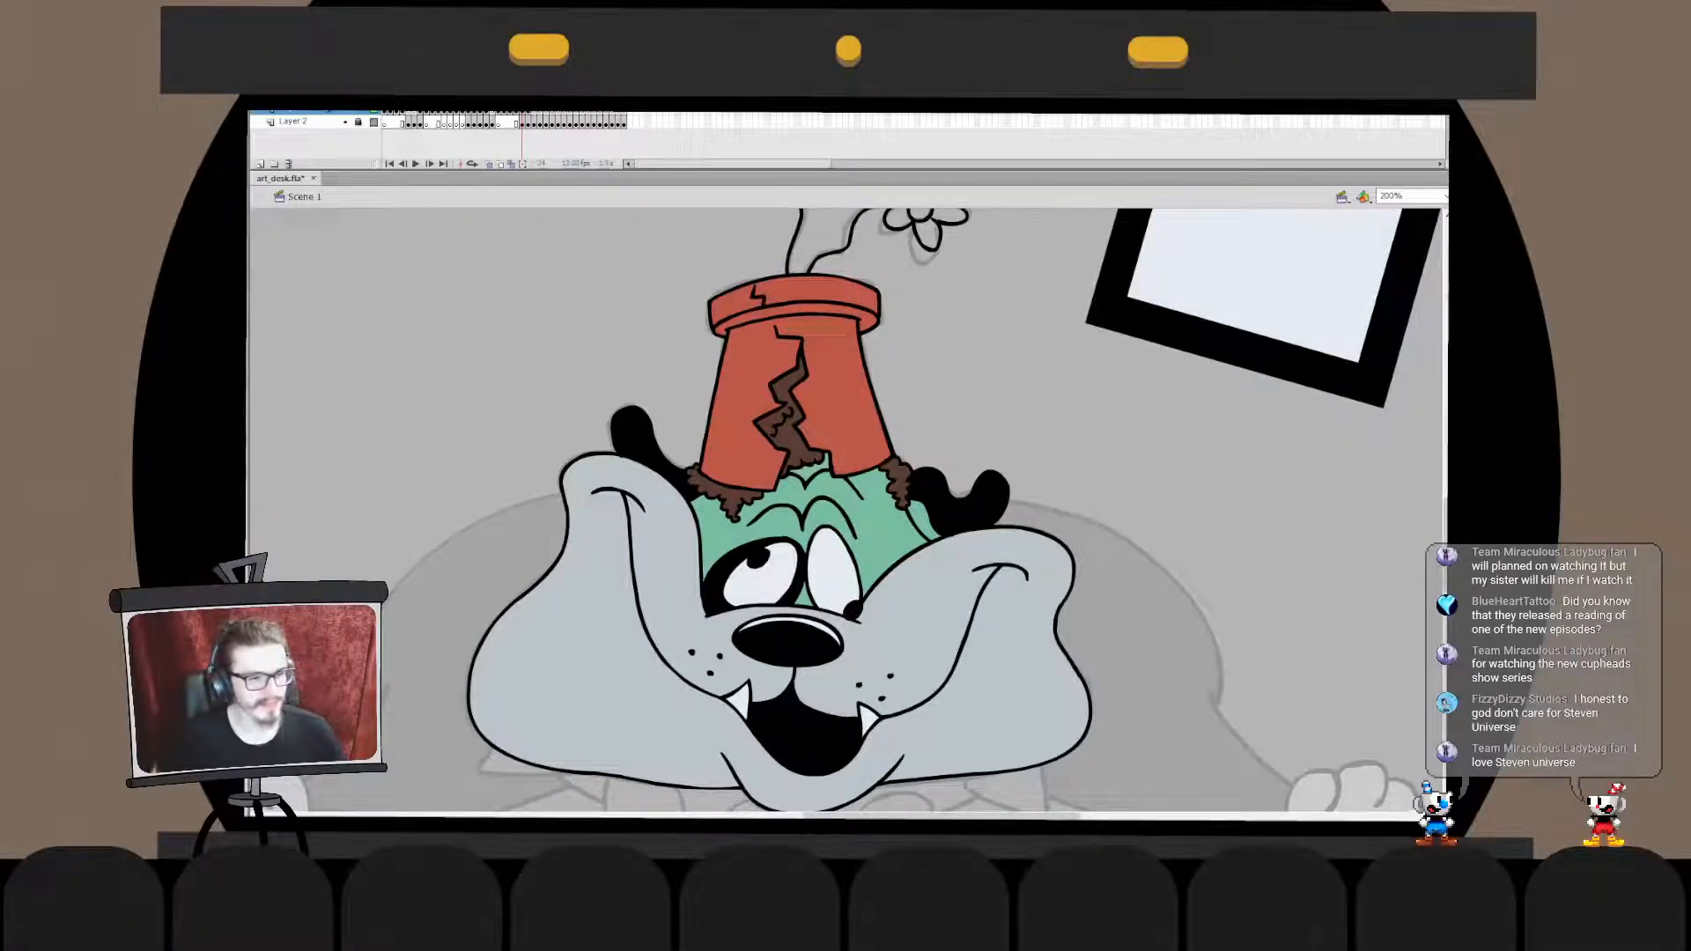
{"action": "left_click_drag", "start_coordinate": [793, 563], "coordinate": [877, 414]}
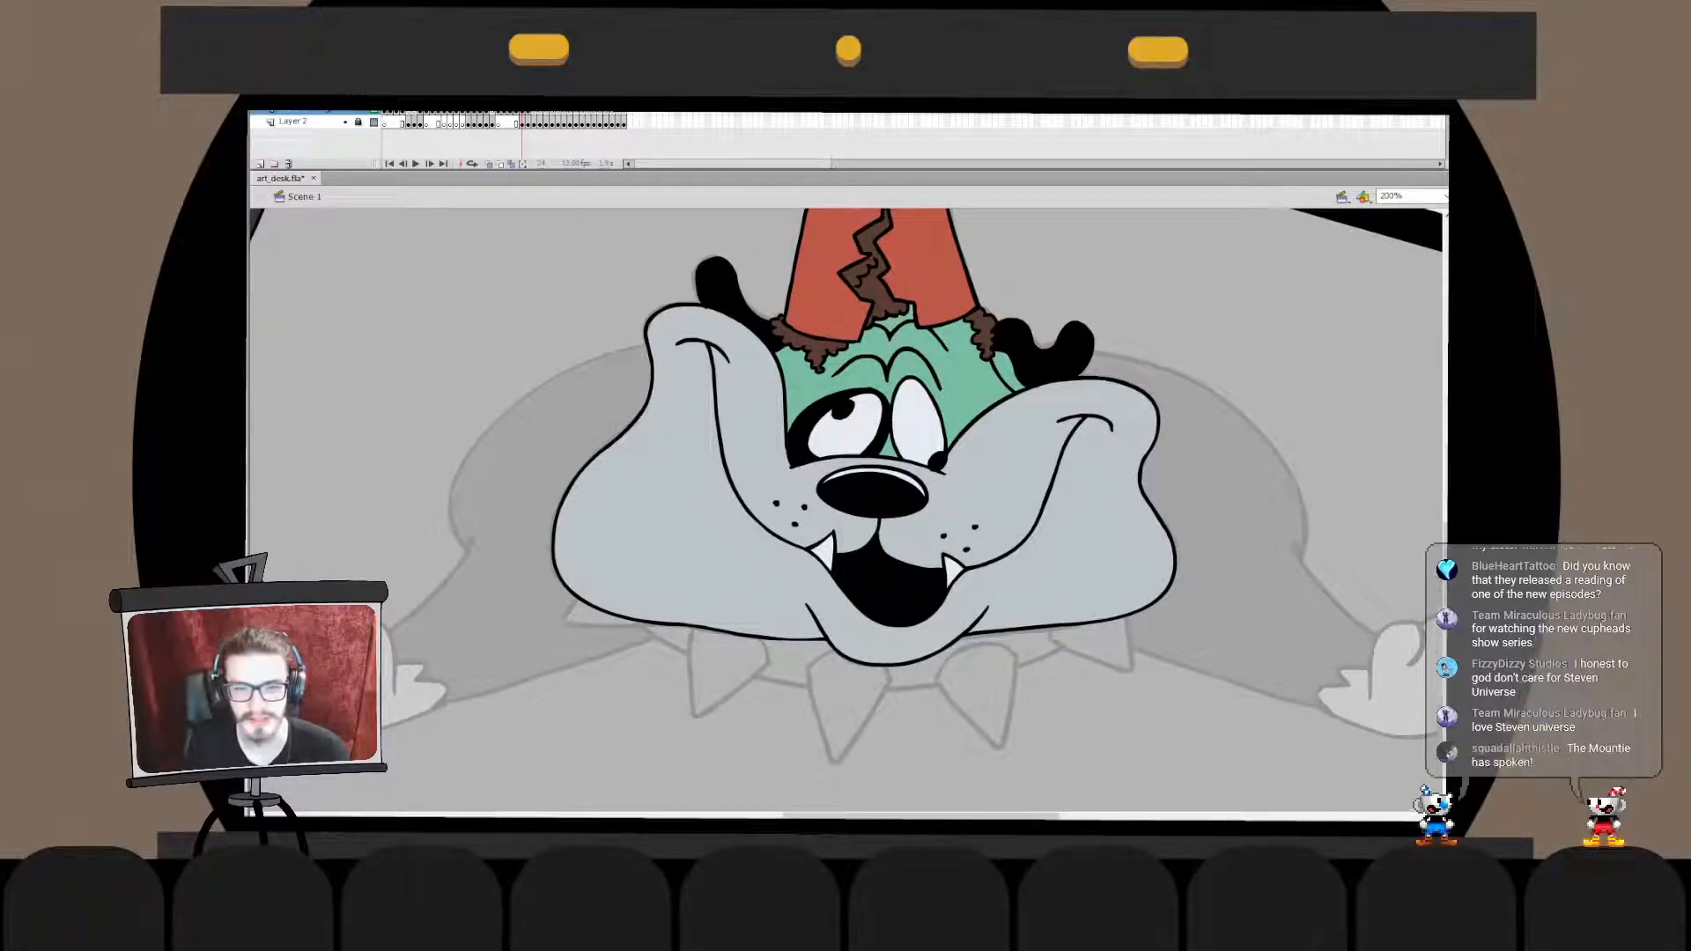
{"action": "key", "text": "ctrl+1"}
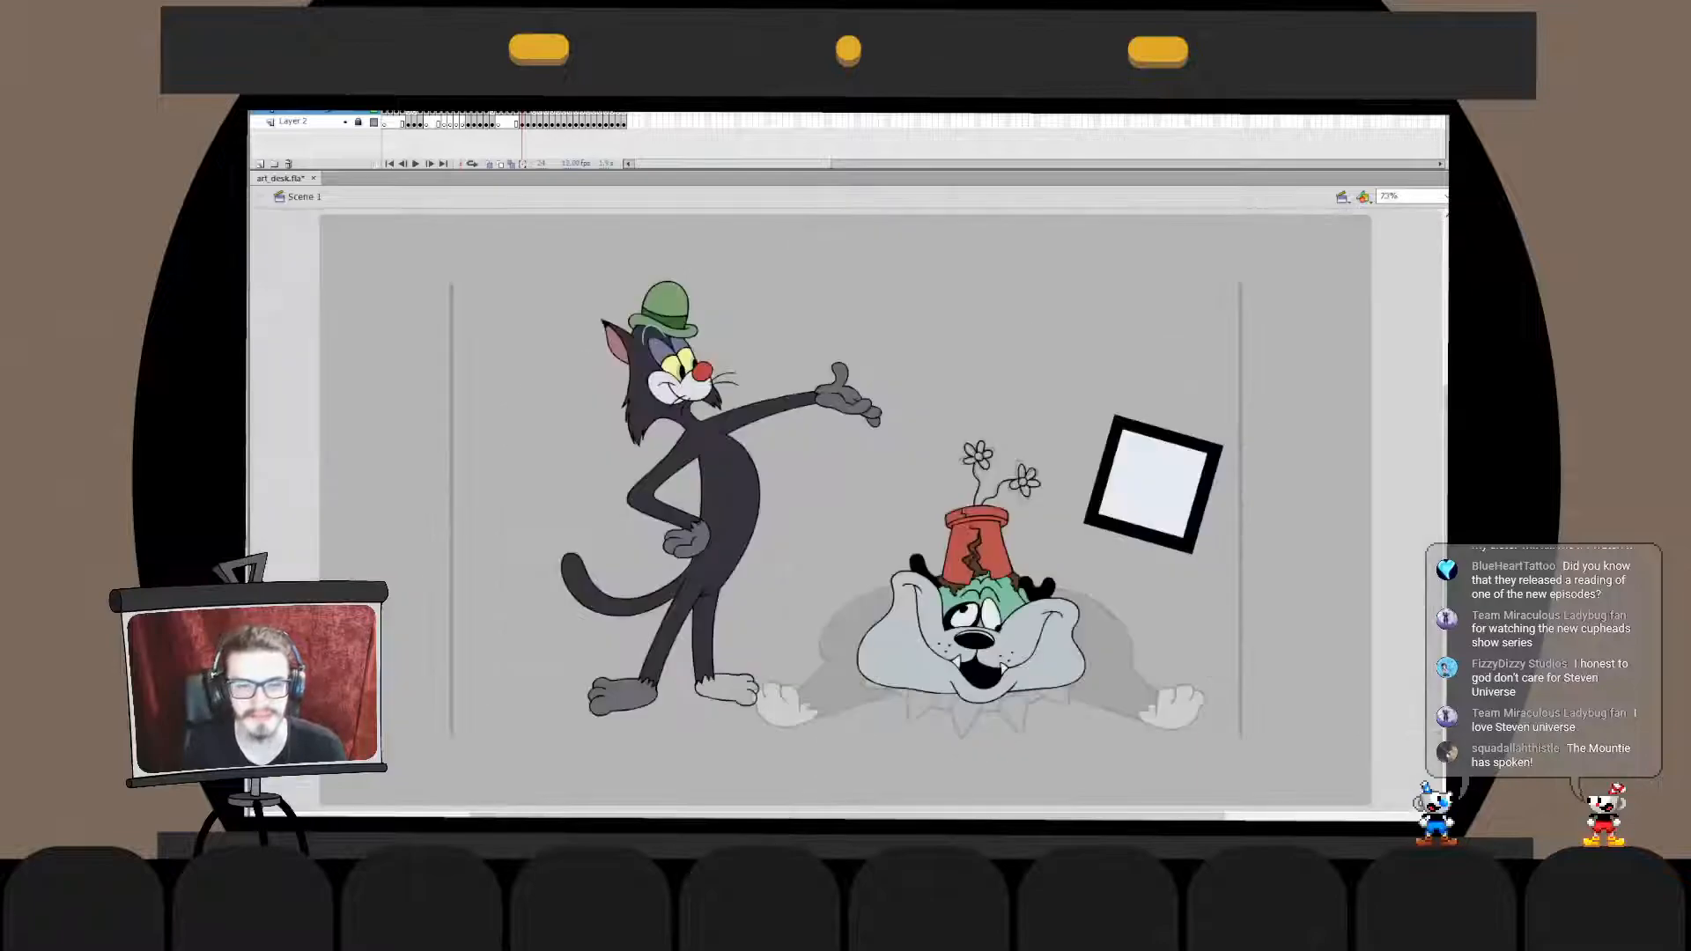
{"action": "left_click_drag", "start_coordinate": [933, 546], "coordinate": [787, 438]}
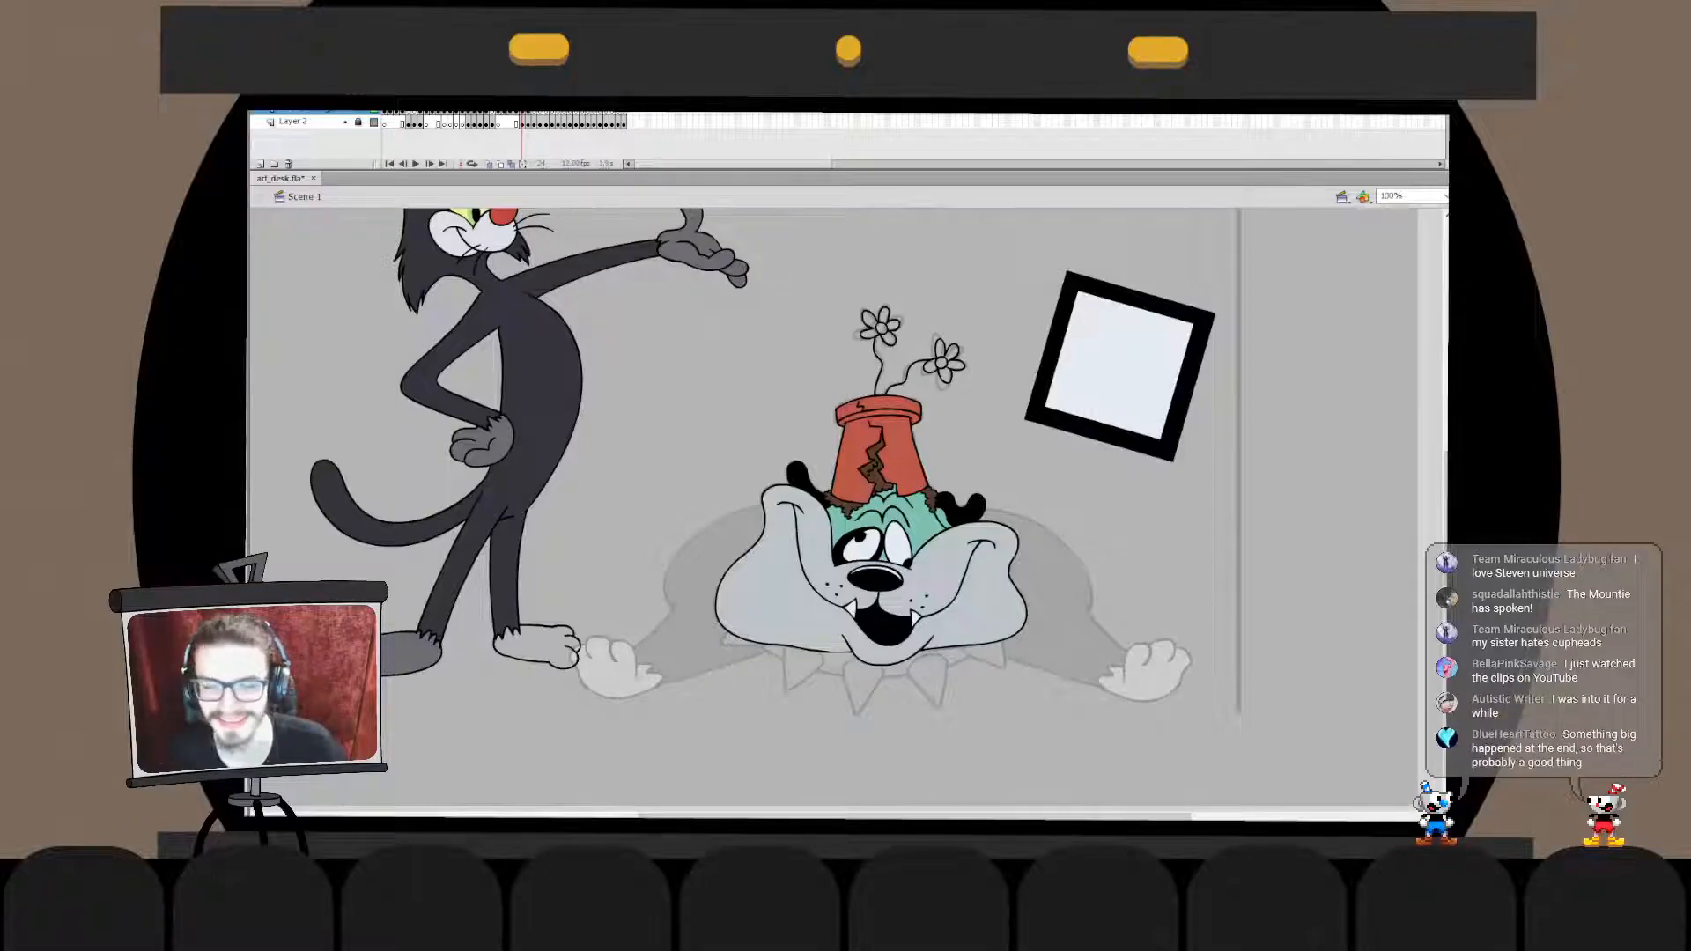
- Ink the collar's long curved line under the dog's chin from cheek to cheek, redrawing it until it fits the sketch
{"action": "key", "text": "ctrl+equal"}
{"action": "scroll", "coordinate": [848, 507], "scroll_direction": "down", "scroll_amount": 5}
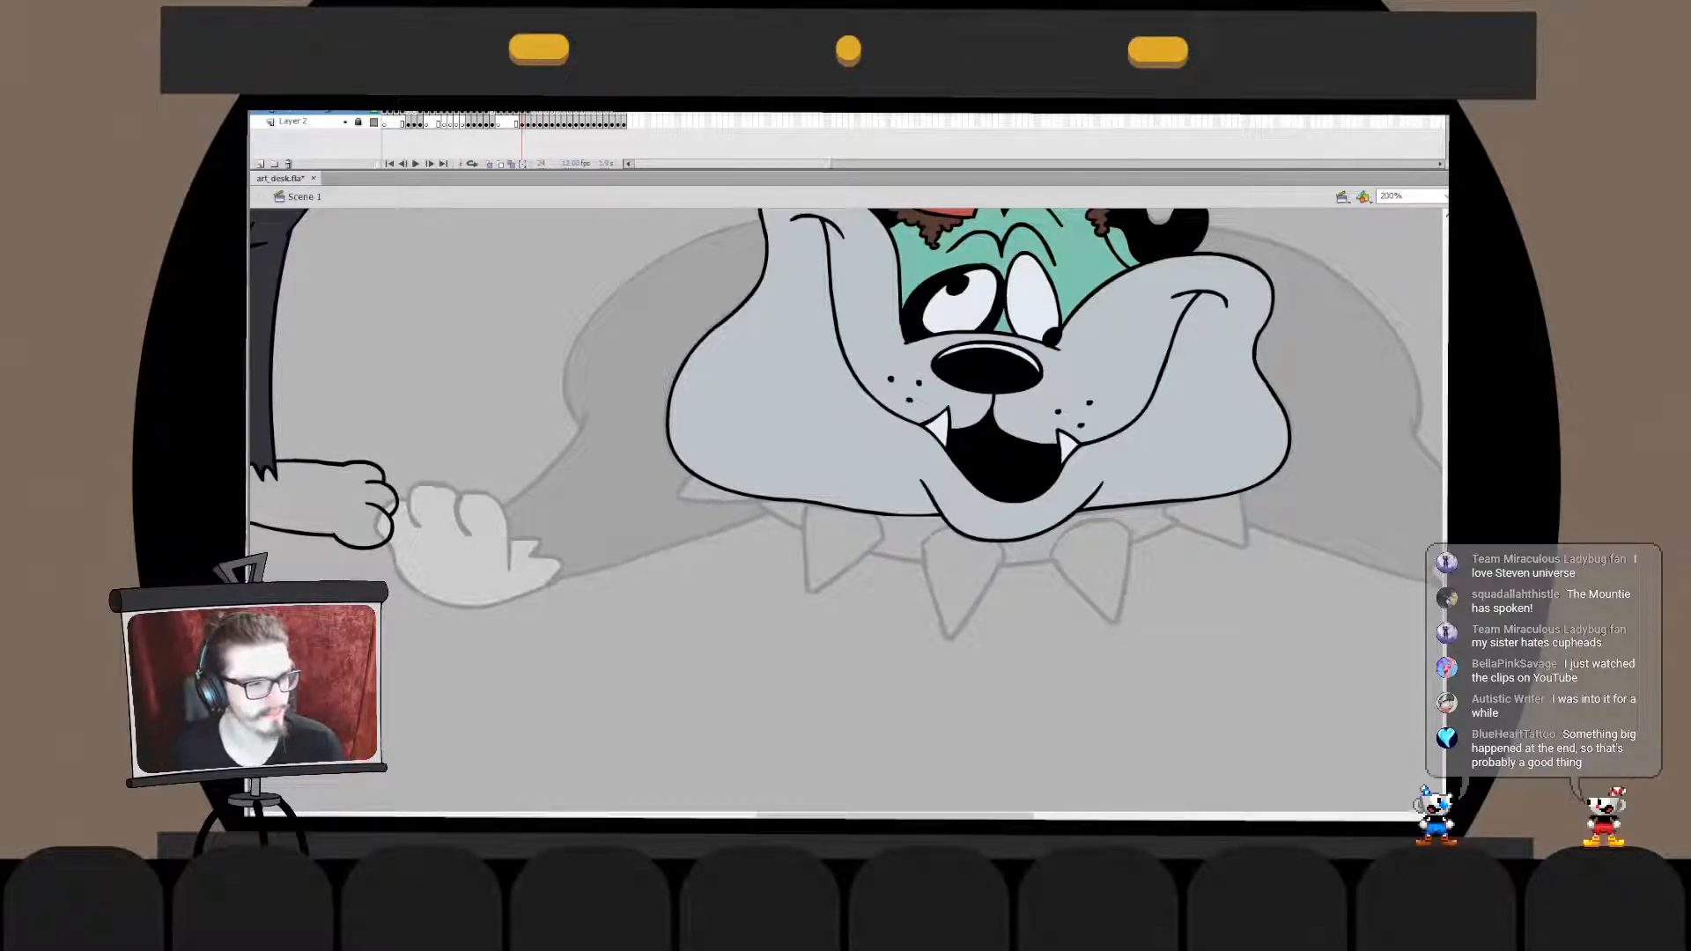
{"action": "left_click_drag", "start_coordinate": [727, 496], "coordinate": [1224, 414]}
{"action": "key", "text": "ctrl+z"}
{"action": "mouse_move", "coordinate": [710, 440]}
{"action": "left_mouse_down"}
{"action": "mouse_move", "coordinate": [1027, 596]}
{"action": "mouse_move", "coordinate": [1268, 436]}
{"action": "mouse_move", "coordinate": [1269, 409]}
{"action": "left_mouse_up"}
{"action": "key", "text": "ctrl+z"}
{"action": "key", "text": "ctrl+z"}
{"action": "mouse_move", "coordinate": [748, 474]}
{"action": "left_mouse_down"}
{"action": "mouse_move", "coordinate": [1230, 491]}
{"action": "mouse_move", "coordinate": [1273, 399]}
{"action": "mouse_move", "coordinate": [1286, 418]}
{"action": "left_mouse_up"}
{"action": "key", "text": "ctrl+z"}
{"action": "key", "text": "ctrl+z"}
{"action": "left_click_drag", "start_coordinate": [759, 460], "coordinate": [1283, 421]}
{"action": "left_click_drag", "start_coordinate": [995, 583], "coordinate": [972, 567]}
- Reshape the right half of the collar line with Free Transform inside its drawing object, making it slightly wider and flatter
{"action": "key", "text": "q"}
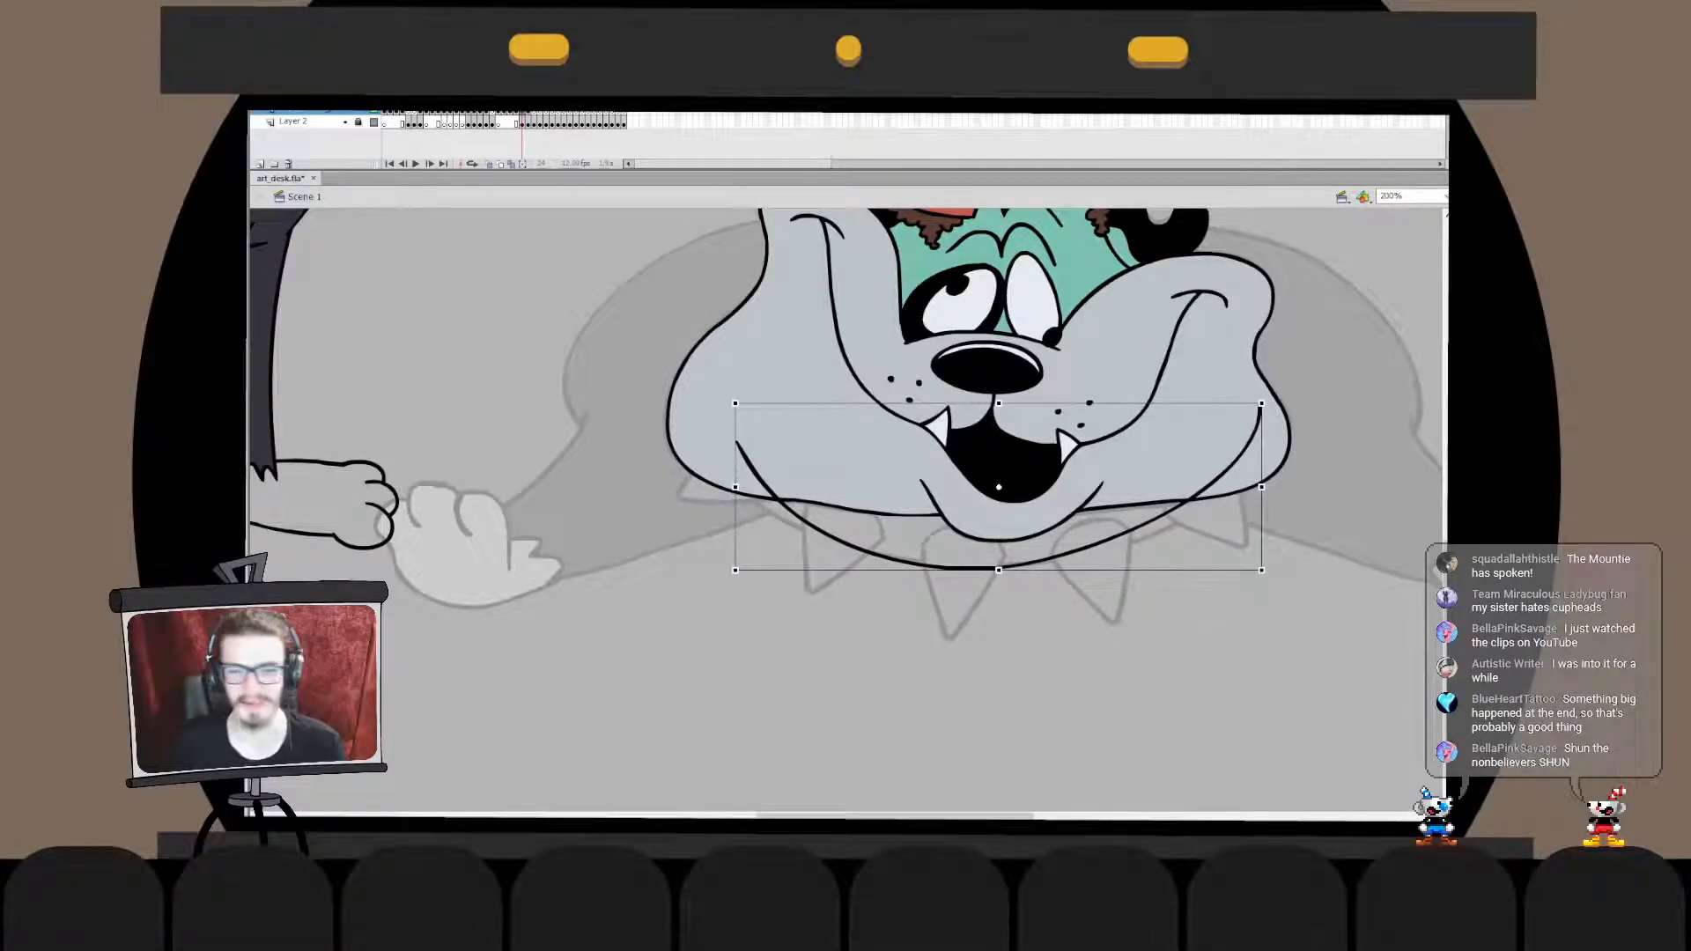
{"action": "double_click", "coordinate": [972, 568]}
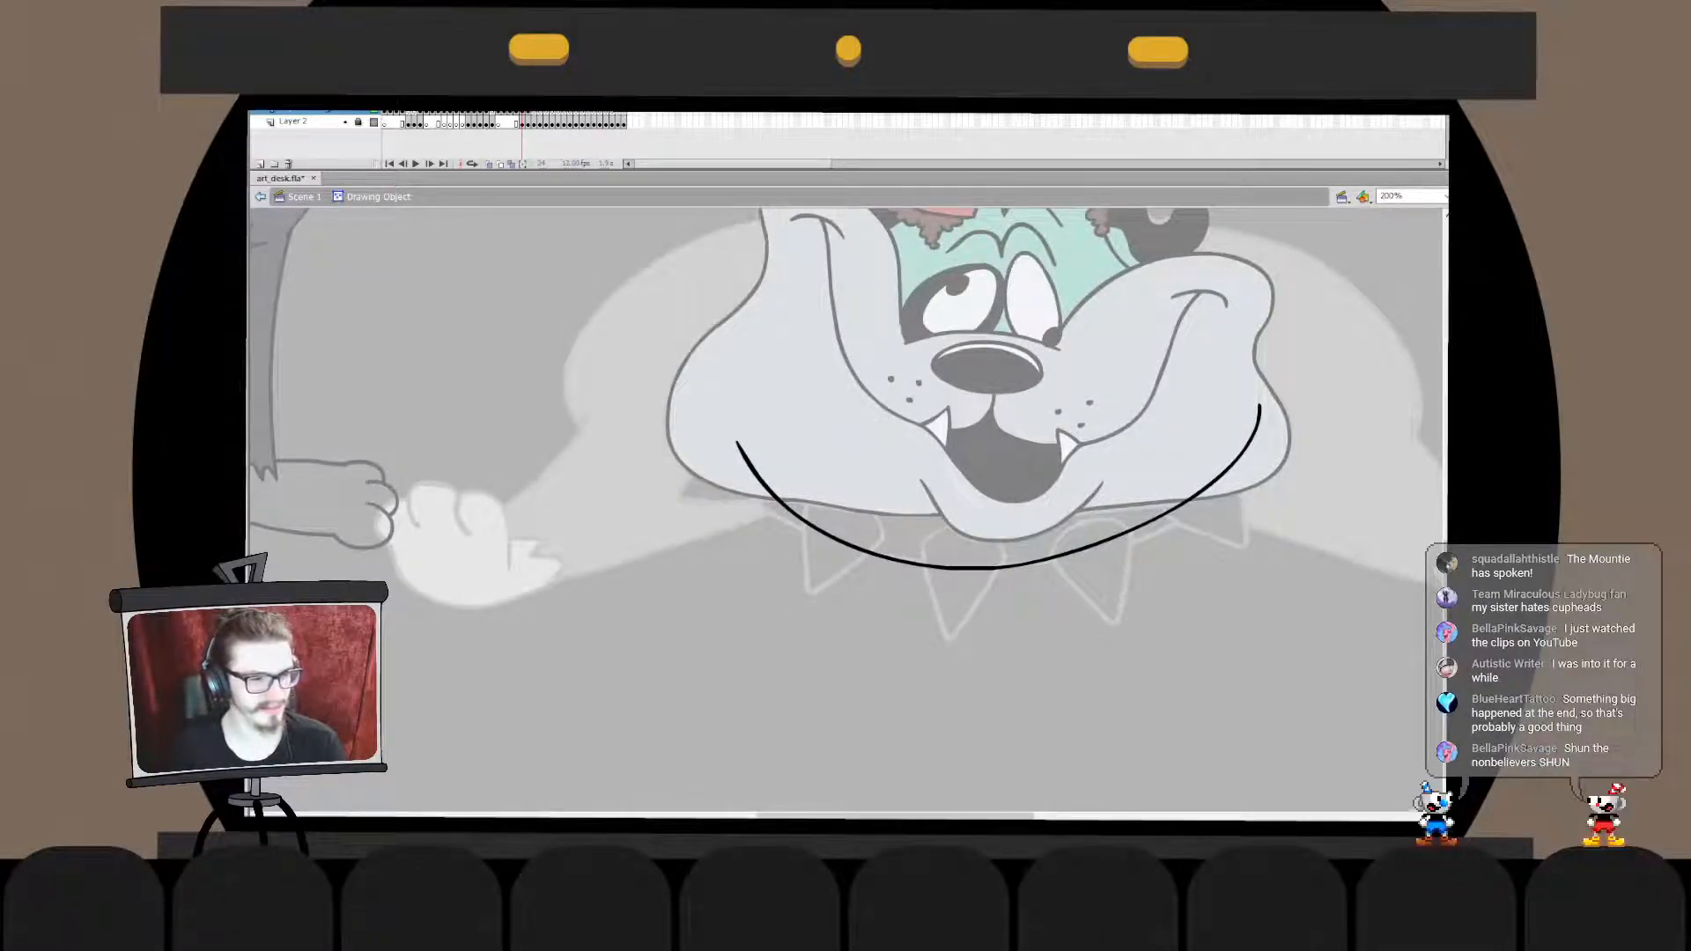
{"action": "mouse_move", "coordinate": [1302, 343]}
{"action": "left_mouse_down"}
{"action": "mouse_move", "coordinate": [917, 642]}
{"action": "mouse_move", "coordinate": [969, 643]}
{"action": "mouse_move", "coordinate": [959, 655]}
{"action": "left_mouse_up"}
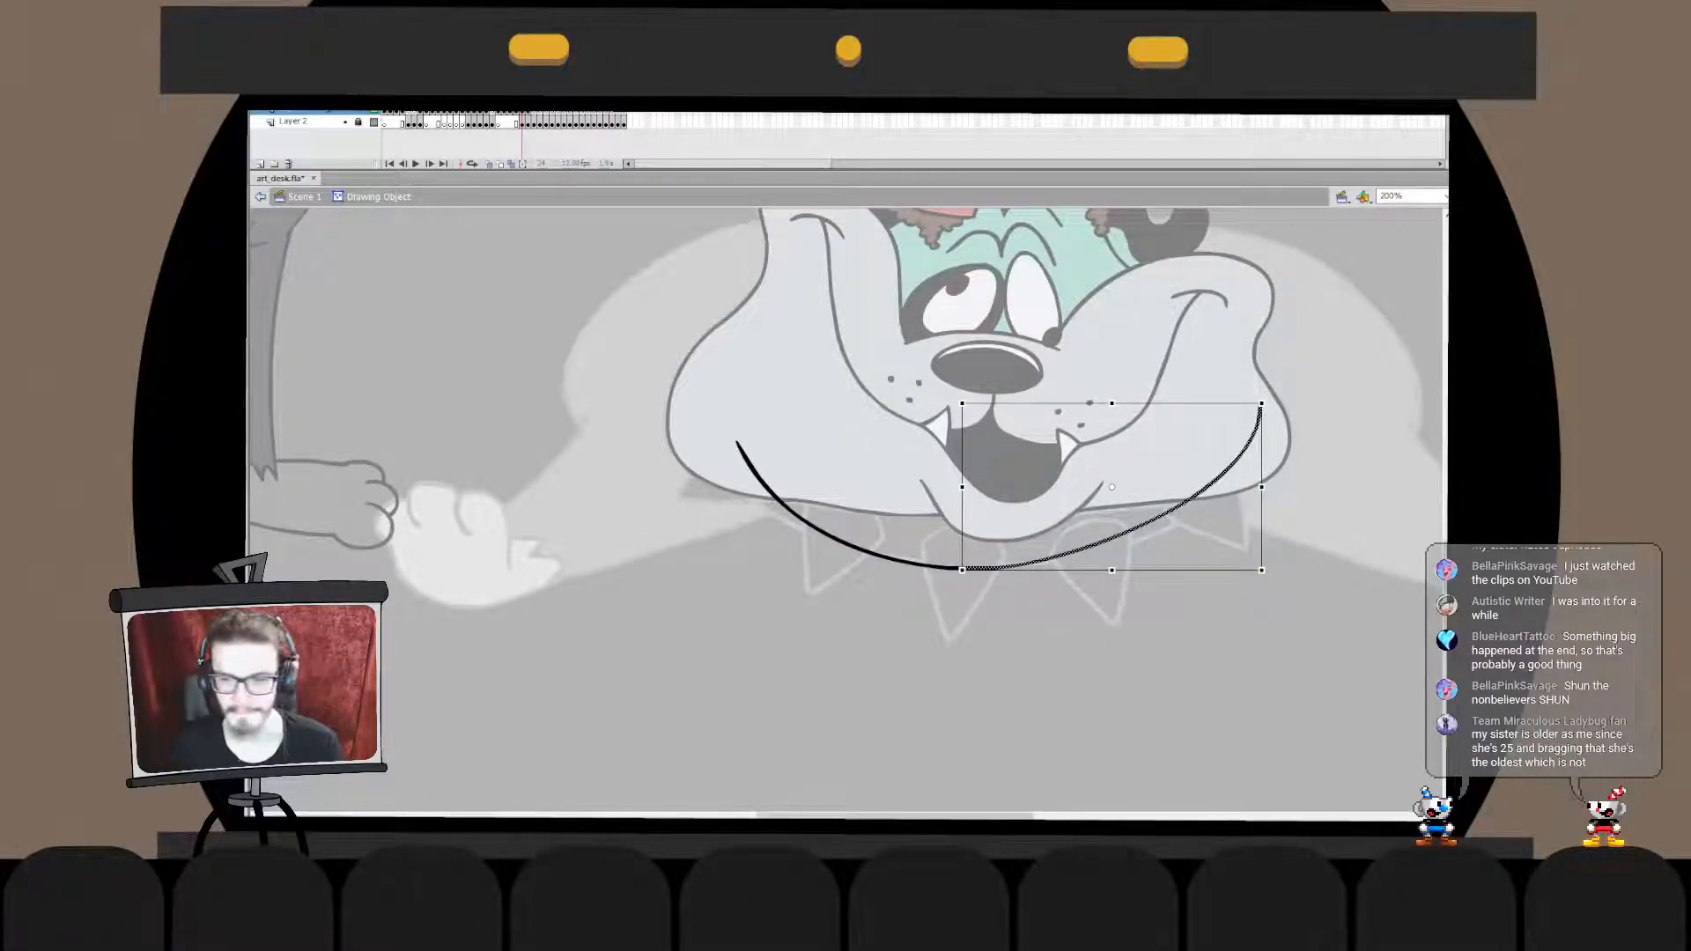
{"action": "left_click_drag", "start_coordinate": [1261, 487], "coordinate": [1269, 508]}
{"action": "double_click", "coordinate": [1282, 608]}
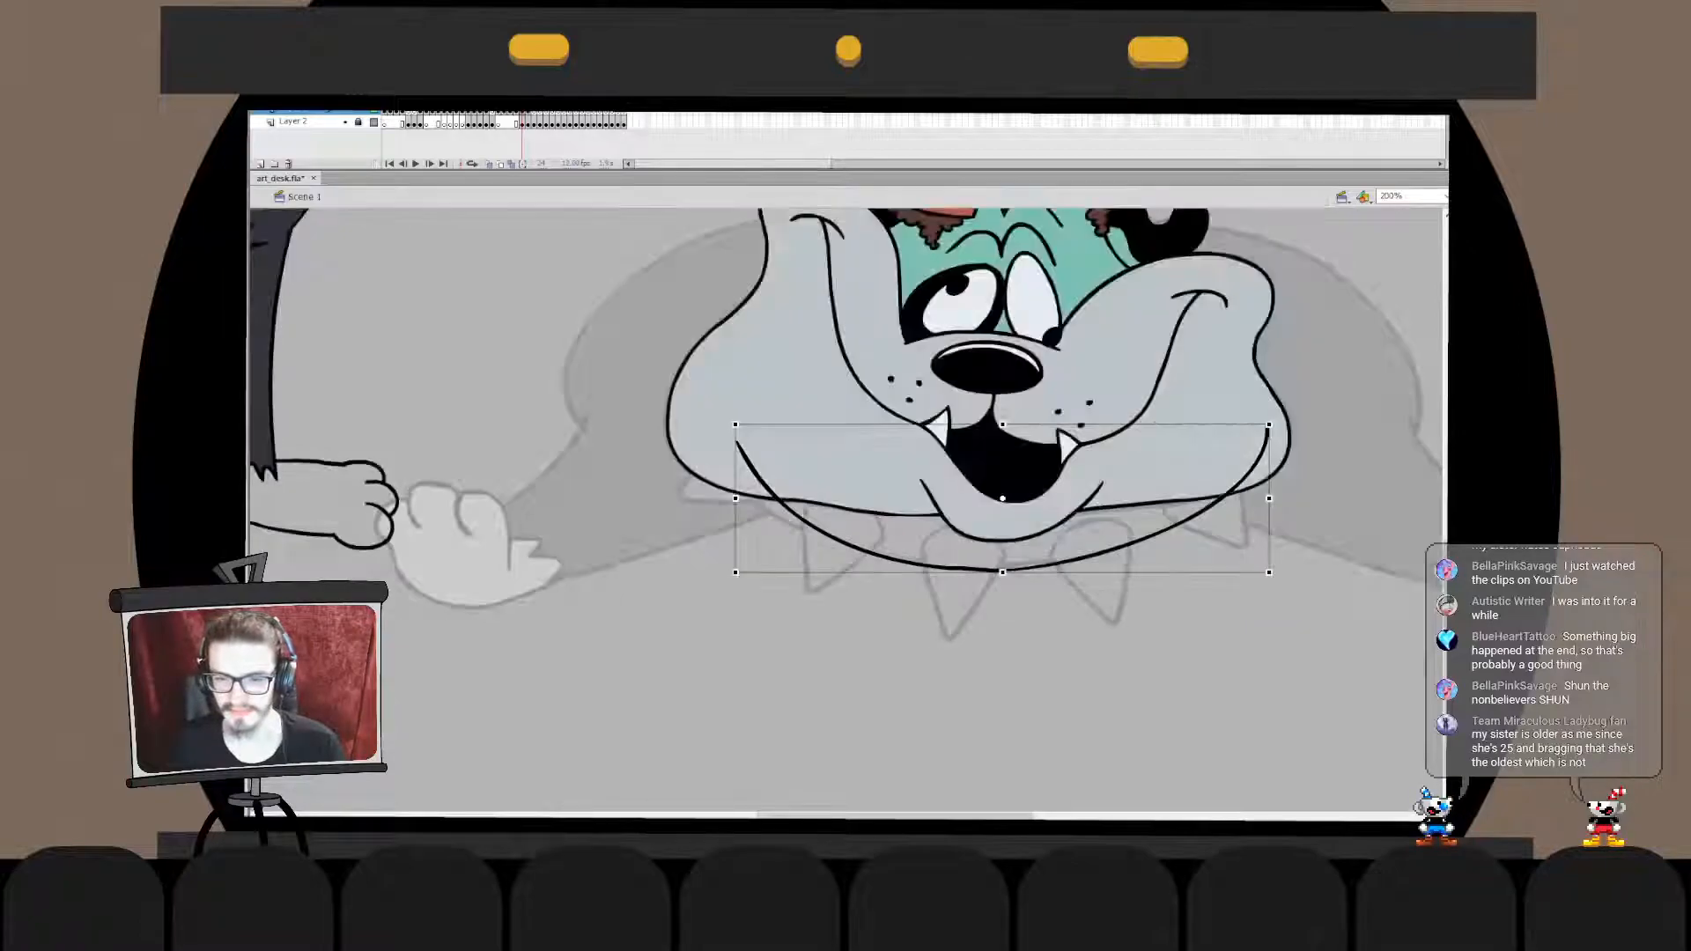
- Undo the reshaping of the collar line's right half inside its drawing object
{"action": "key", "text": "ctrl+z"}
{"action": "double_click", "coordinate": [1240, 457]}
{"action": "mouse_move", "coordinate": [1308, 341]}
{"action": "left_mouse_down"}
{"action": "mouse_move", "coordinate": [925, 605]}
{"action": "mouse_move", "coordinate": [973, 587]}
{"action": "left_mouse_up"}
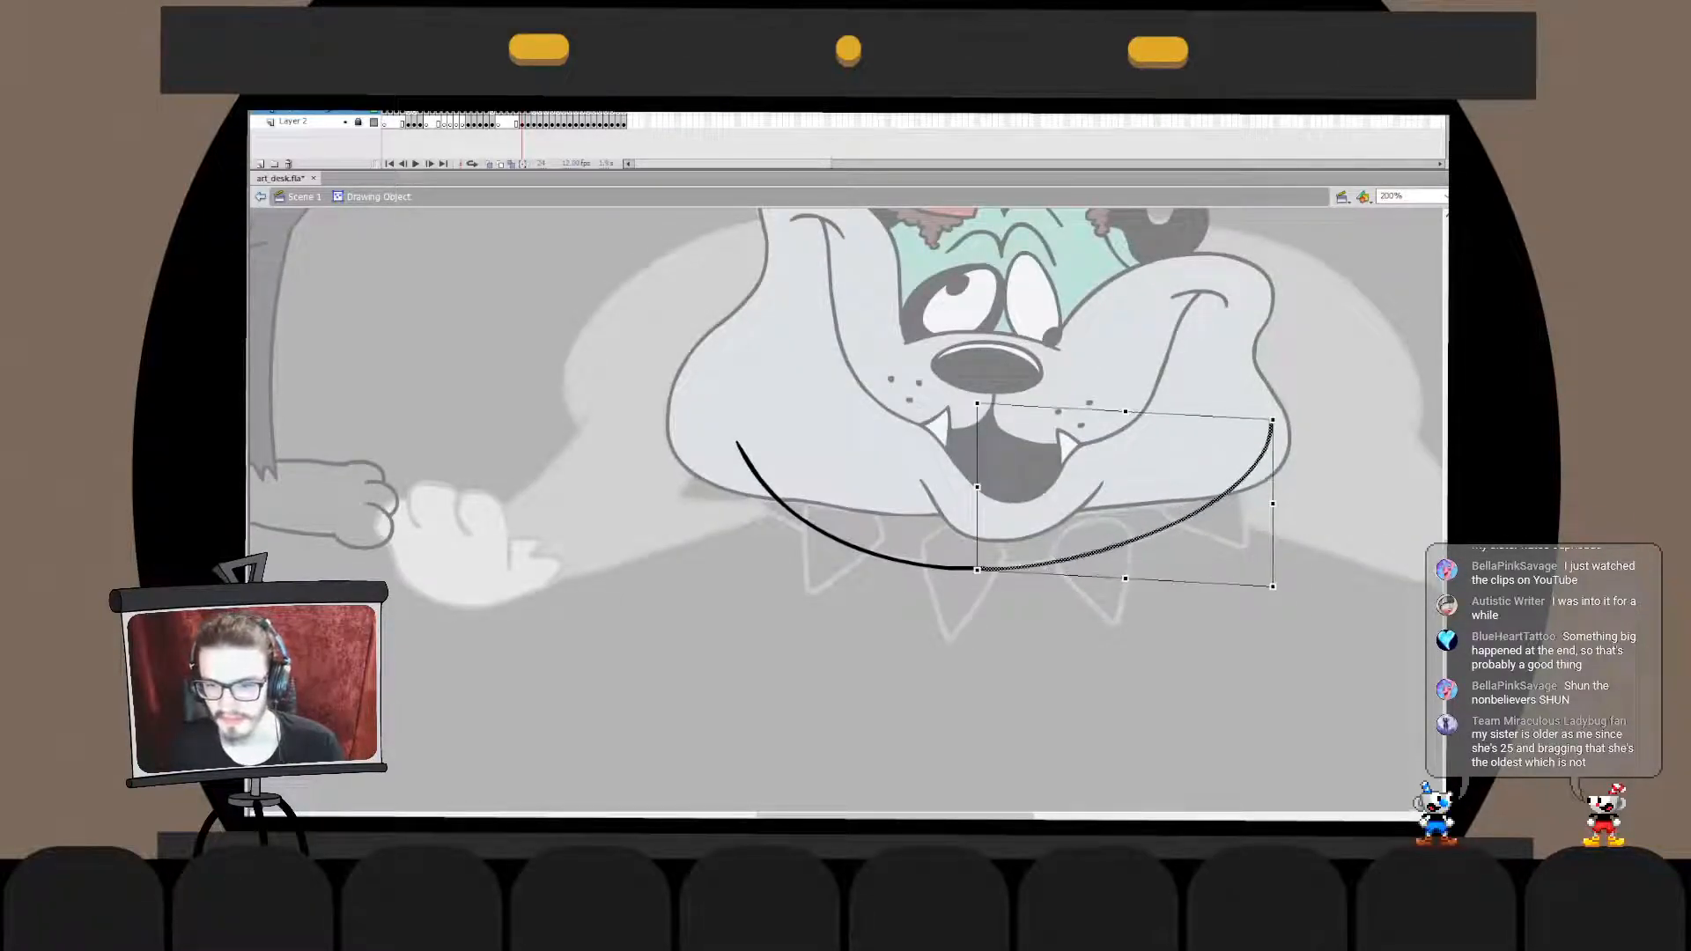
{"action": "key", "text": "ctrl+z"}
- Stretch the collar line slightly wider with Free Transform, extending its left end toward the dog's cheek
{"action": "key", "text": "ctrl+z"}
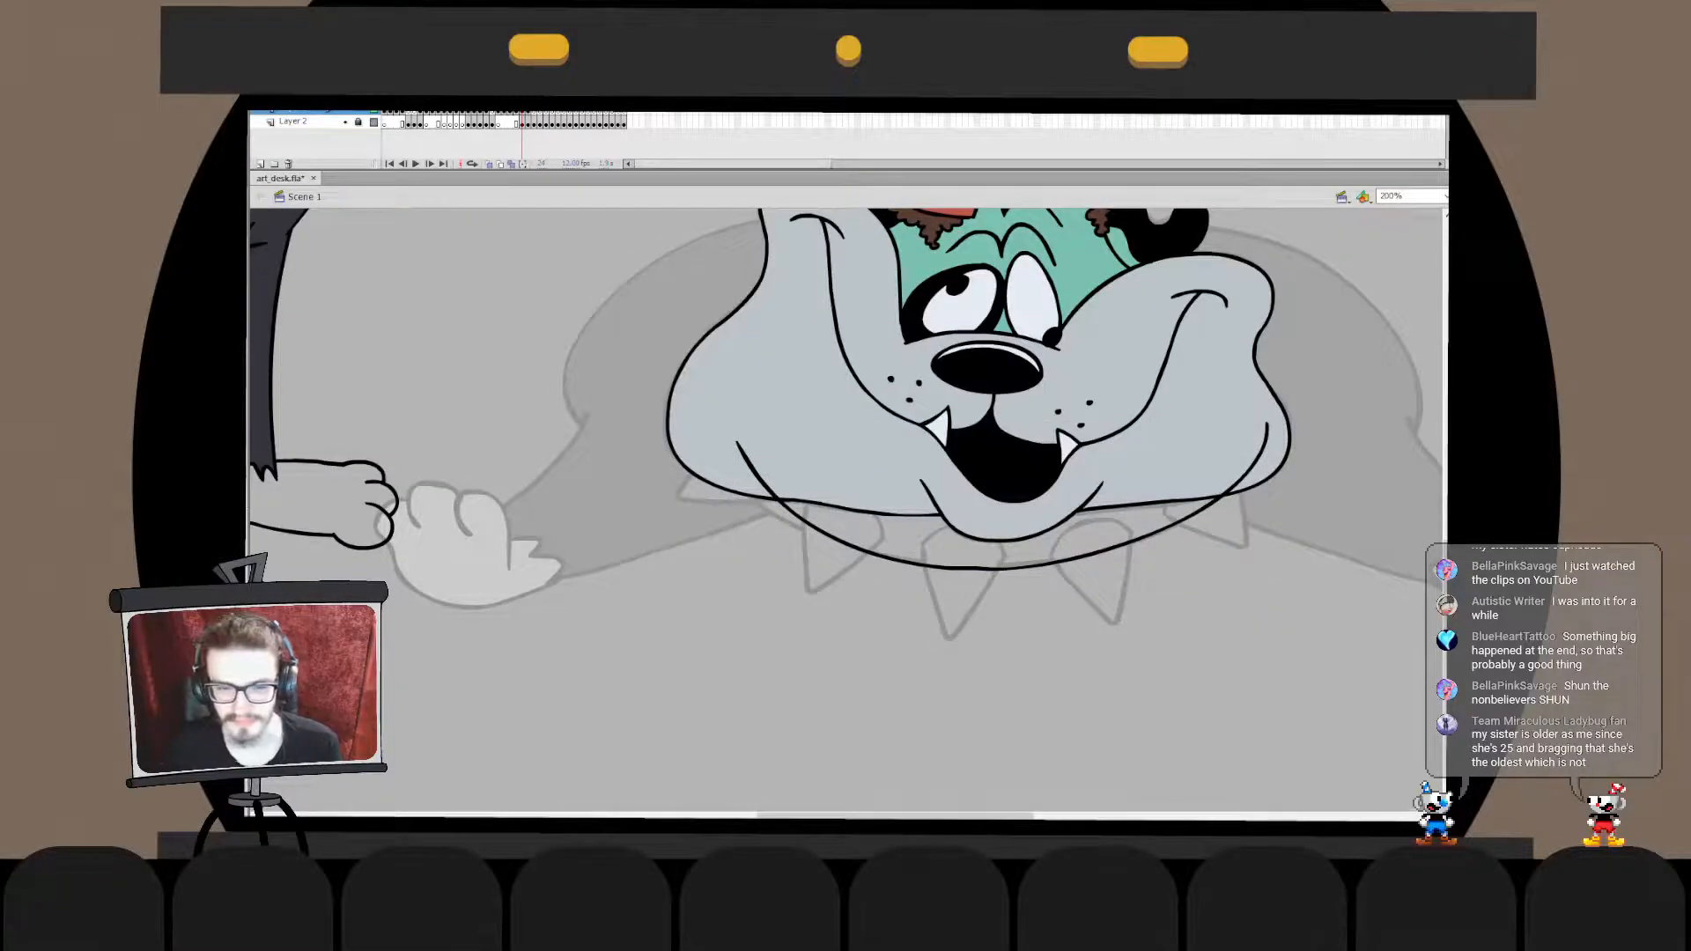
- Ink the straight sides of the collar's leftmost spike below the dog's cheek, redrawing the strokes until they follow the sketch
{"action": "key", "text": "ctrl+z"}
{"action": "left_click_drag", "start_coordinate": [735, 572], "coordinate": [708, 569]}
{"action": "left_click", "coordinate": [696, 616]}
{"action": "left_click_drag", "start_coordinate": [740, 471], "coordinate": [746, 476]}
{"action": "key", "text": "ctrl+z"}
{"action": "key", "text": "ctrl+z"}
{"action": "key", "text": "Escape"}
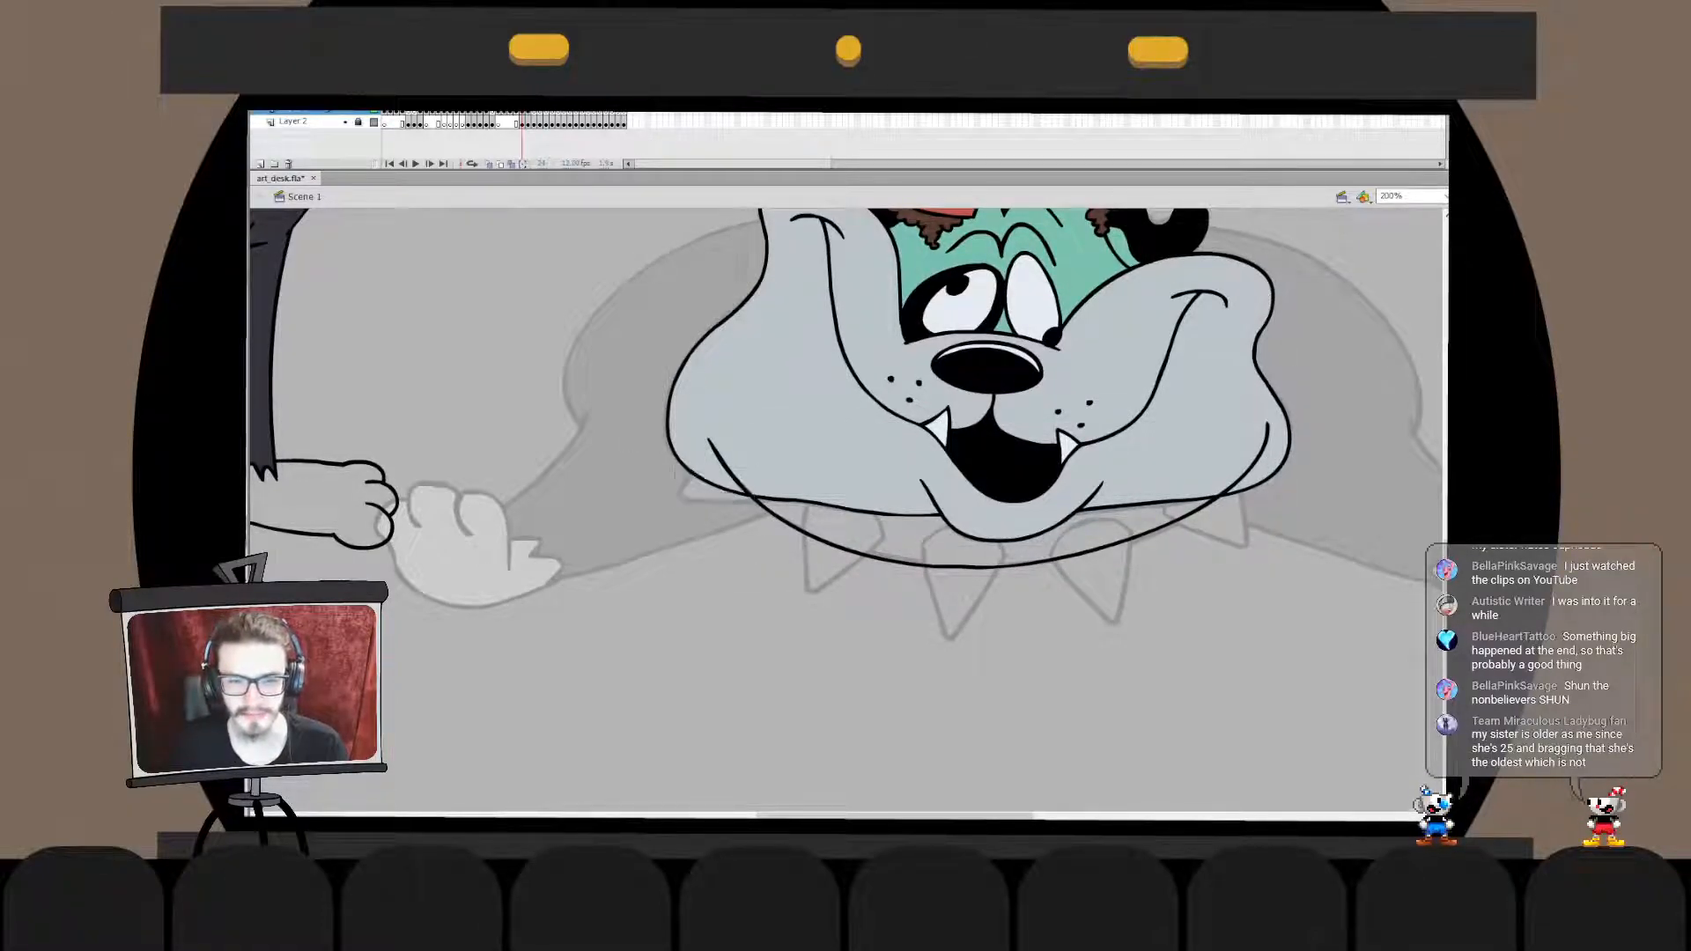
{"action": "mouse_move", "coordinate": [714, 460]}
{"action": "left_mouse_down"}
{"action": "mouse_move", "coordinate": [785, 502]}
{"action": "mouse_move", "coordinate": [678, 499]}
{"action": "mouse_move", "coordinate": [804, 491]}
{"action": "mouse_move", "coordinate": [710, 458]}
{"action": "mouse_move", "coordinate": [786, 500]}
{"action": "left_mouse_up"}
{"action": "key", "text": "ctrl+z"}
{"action": "key", "text": "ctrl+z"}
{"action": "key", "text": "ctrl+z"}
{"action": "key", "text": "ctrl+z"}
{"action": "mouse_move", "coordinate": [710, 460]}
{"action": "left_mouse_down"}
{"action": "mouse_move", "coordinate": [778, 500]}
{"action": "mouse_move", "coordinate": [675, 496]}
{"action": "mouse_move", "coordinate": [790, 494]}
{"action": "left_mouse_up"}
{"action": "key", "text": "ctrl+z"}
{"action": "key", "text": "ctrl+z"}
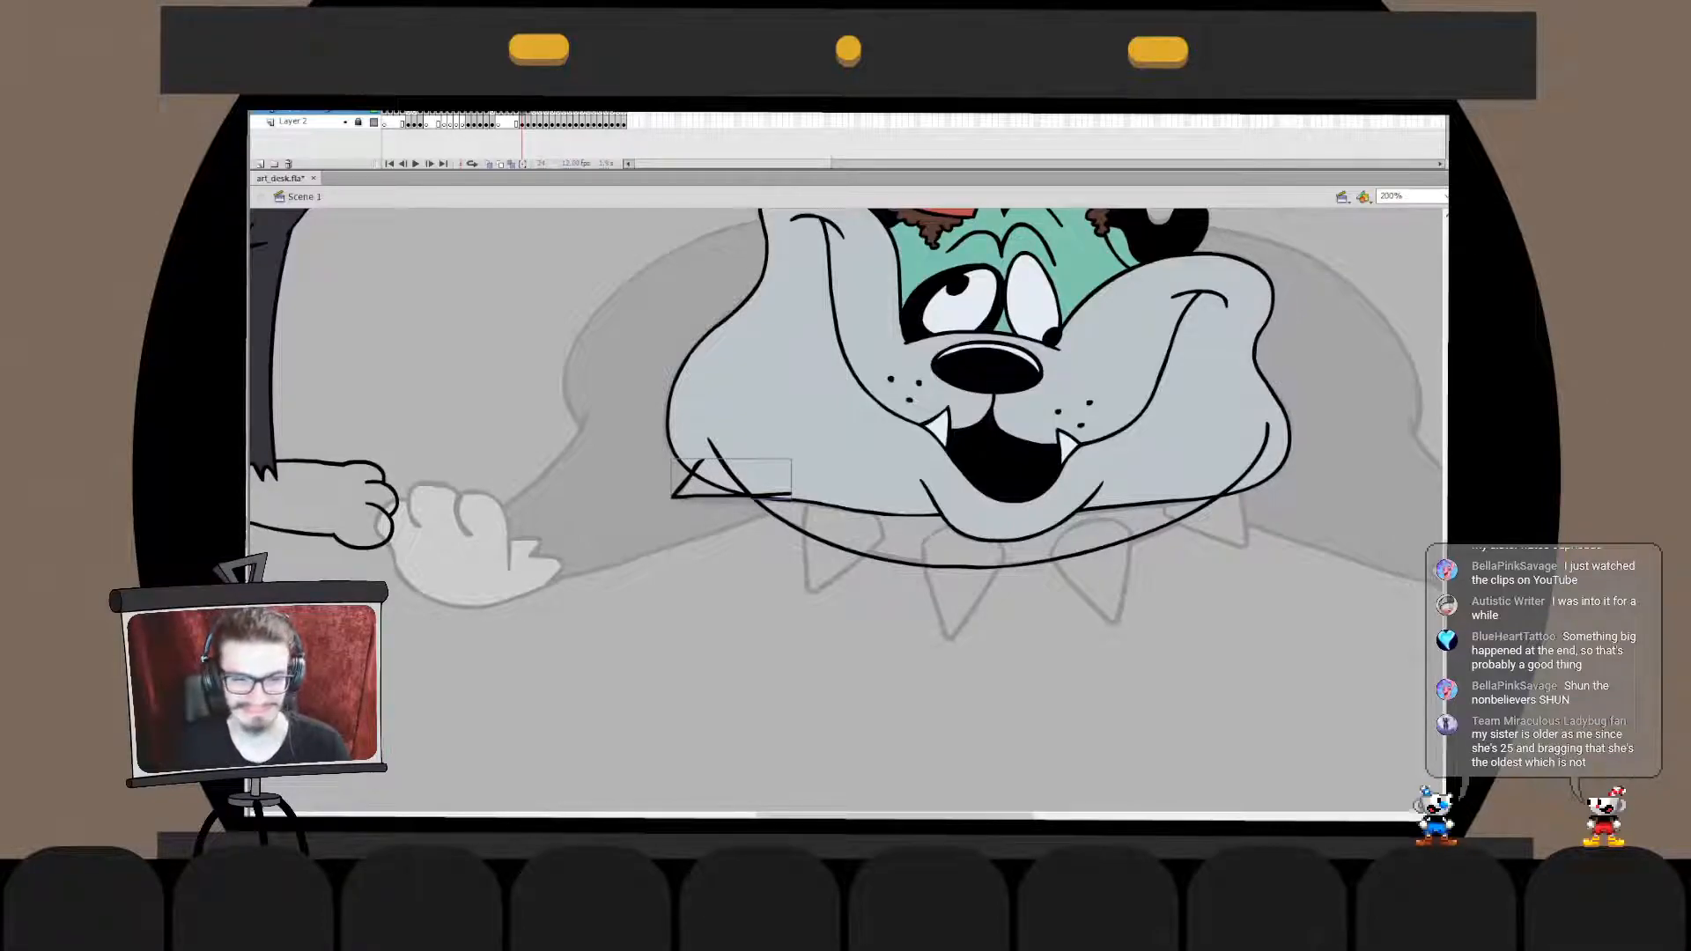
{"action": "key", "text": "ctrl+z"}
{"action": "mouse_move", "coordinate": [710, 456]}
{"action": "left_mouse_down"}
{"action": "mouse_move", "coordinate": [795, 499]}
{"action": "mouse_move", "coordinate": [687, 478]}
{"action": "mouse_move", "coordinate": [786, 513]}
{"action": "mouse_move", "coordinate": [722, 503]}
{"action": "mouse_move", "coordinate": [791, 506]}
{"action": "left_mouse_up"}
{"action": "key", "text": "ctrl+z"}
{"action": "key", "text": "ctrl+z"}
{"action": "key", "text": "ctrl+z"}
{"action": "key", "text": "ctrl+z"}
{"action": "key", "text": "ctrl+z"}
{"action": "left_click_drag", "start_coordinate": [714, 456], "coordinate": [788, 507]}
{"action": "key", "text": "ctrl+z"}
{"action": "left_click_drag", "start_coordinate": [715, 456], "coordinate": [779, 508]}
{"action": "key", "text": "ctrl+z"}
{"action": "mouse_move", "coordinate": [715, 457]}
{"action": "left_mouse_down"}
{"action": "mouse_move", "coordinate": [776, 508]}
{"action": "mouse_move", "coordinate": [696, 480]}
{"action": "mouse_move", "coordinate": [802, 500]}
{"action": "left_mouse_up"}
{"action": "key", "text": "ctrl+z"}
{"action": "key", "text": "ctrl+z"}
{"action": "key", "text": "ctrl+z"}
{"action": "key", "text": "ctrl+z"}
{"action": "mouse_move", "coordinate": [724, 451]}
{"action": "left_mouse_down"}
{"action": "mouse_move", "coordinate": [689, 490]}
{"action": "mouse_move", "coordinate": [775, 503]}
{"action": "left_mouse_up"}
{"action": "key", "text": "ctrl+z"}
{"action": "key", "text": "ctrl+z"}
{"action": "left_click_drag", "start_coordinate": [724, 452], "coordinate": [768, 506]}
{"action": "key", "text": "ctrl+z"}
{"action": "mouse_move", "coordinate": [722, 449]}
{"action": "left_mouse_down"}
{"action": "mouse_move", "coordinate": [776, 502]}
{"action": "mouse_move", "coordinate": [670, 504]}
{"action": "mouse_move", "coordinate": [770, 503]}
{"action": "left_mouse_up"}
{"action": "key", "text": "ctrl+z"}
{"action": "key", "text": "ctrl+z"}
{"action": "left_click_drag", "start_coordinate": [731, 444], "coordinate": [776, 500]}
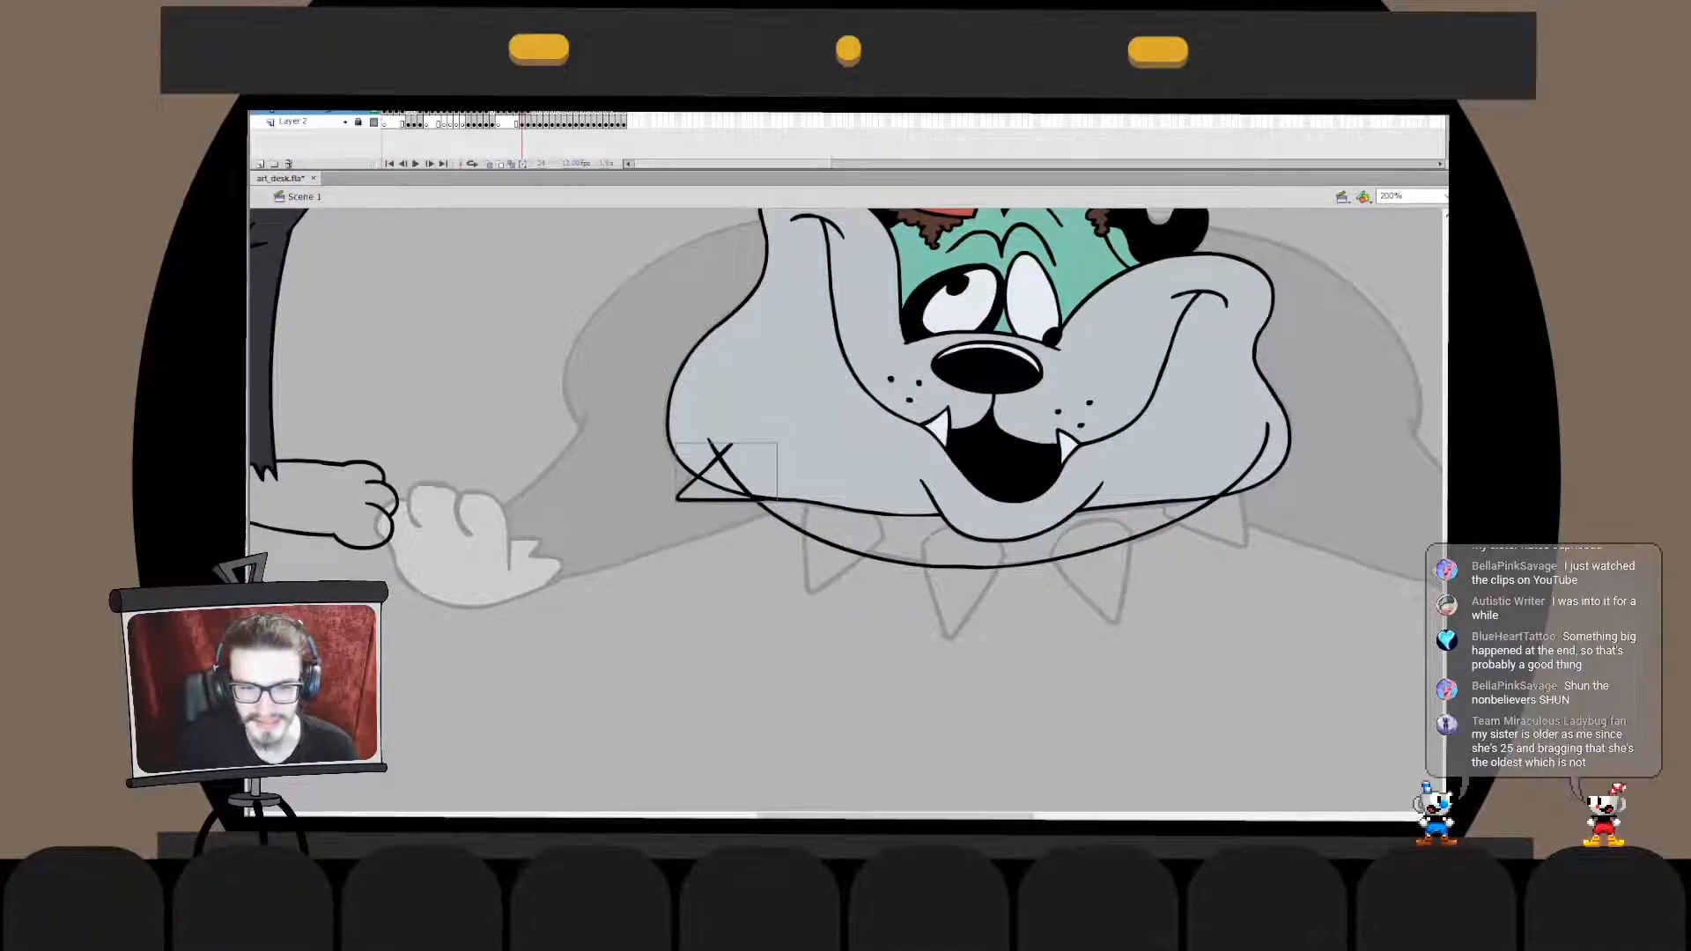
{"action": "key", "text": "Escape"}
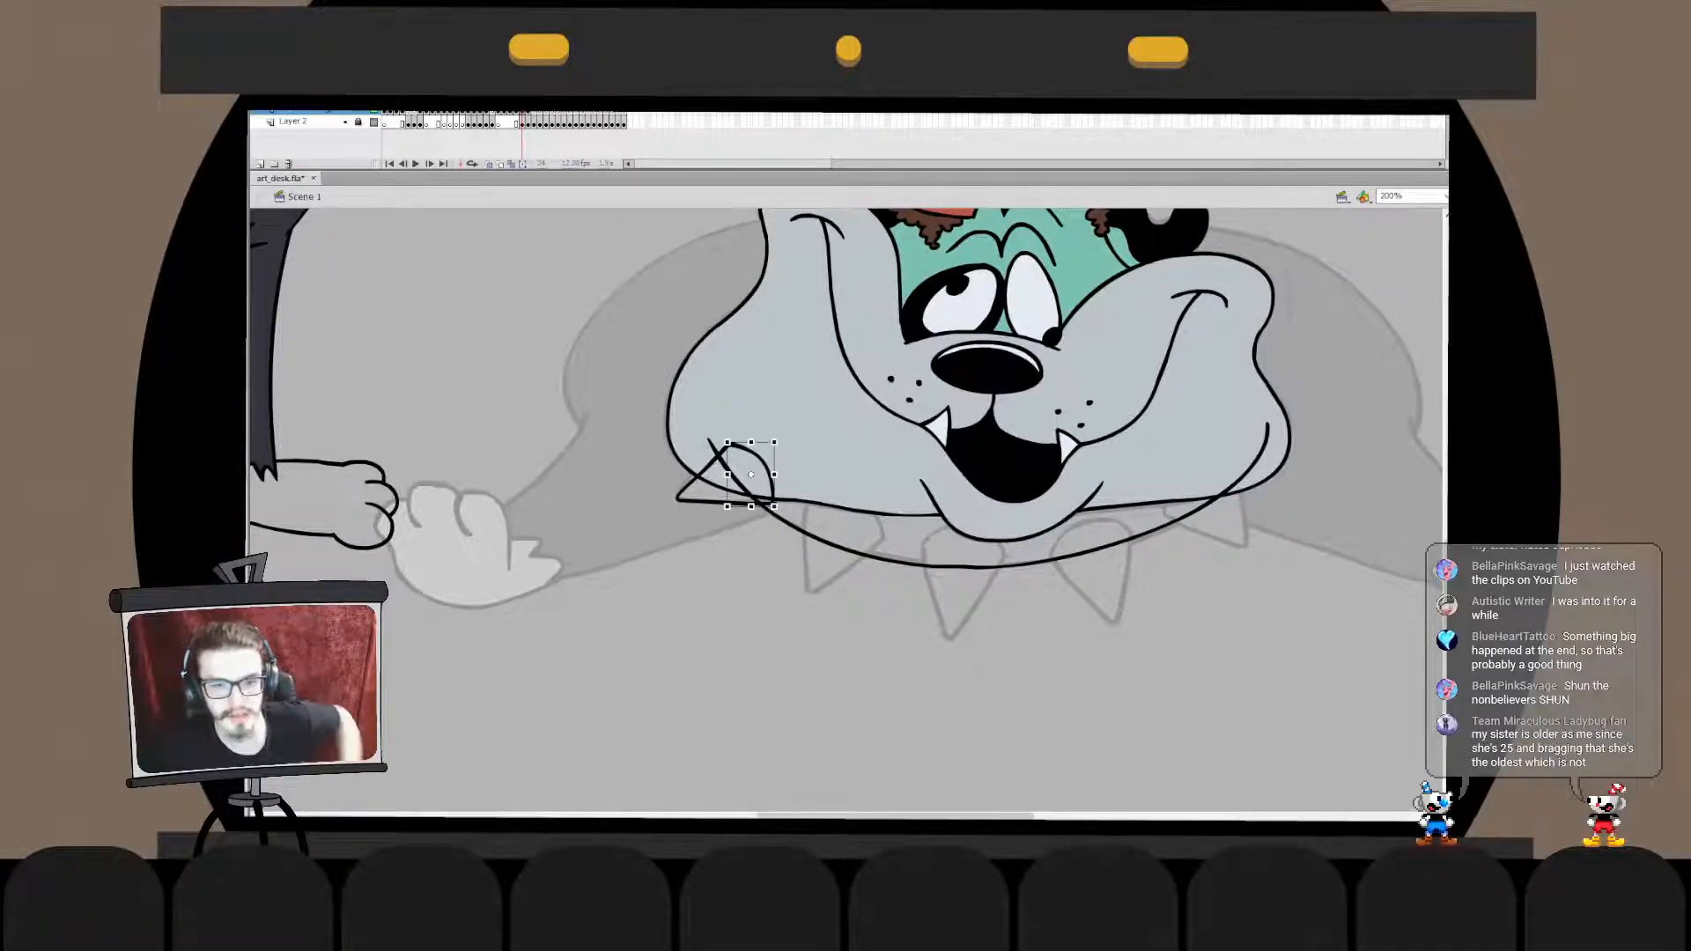
- Adjust the whole leftmost spike with Free Transform, then nudge it slightly right and down over the sketch
{"action": "key", "text": "q"}
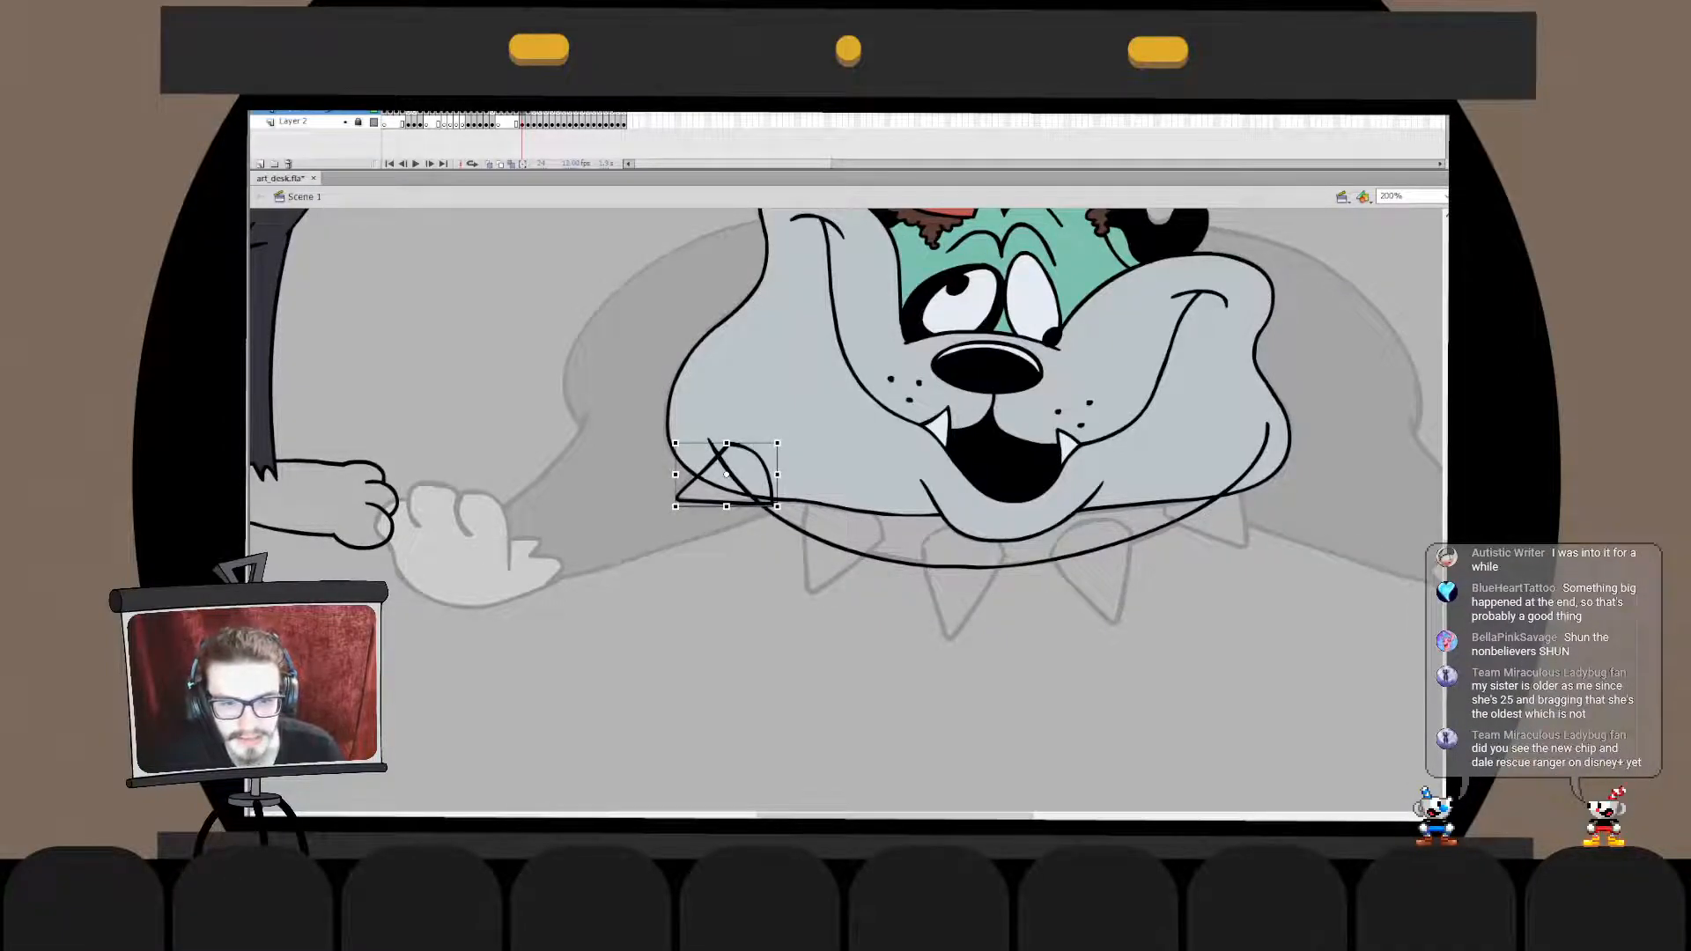
{"action": "left_click_drag", "start_coordinate": [782, 439], "coordinate": [777, 433]}
{"action": "key", "text": "Escape"}
{"action": "key", "text": "v"}
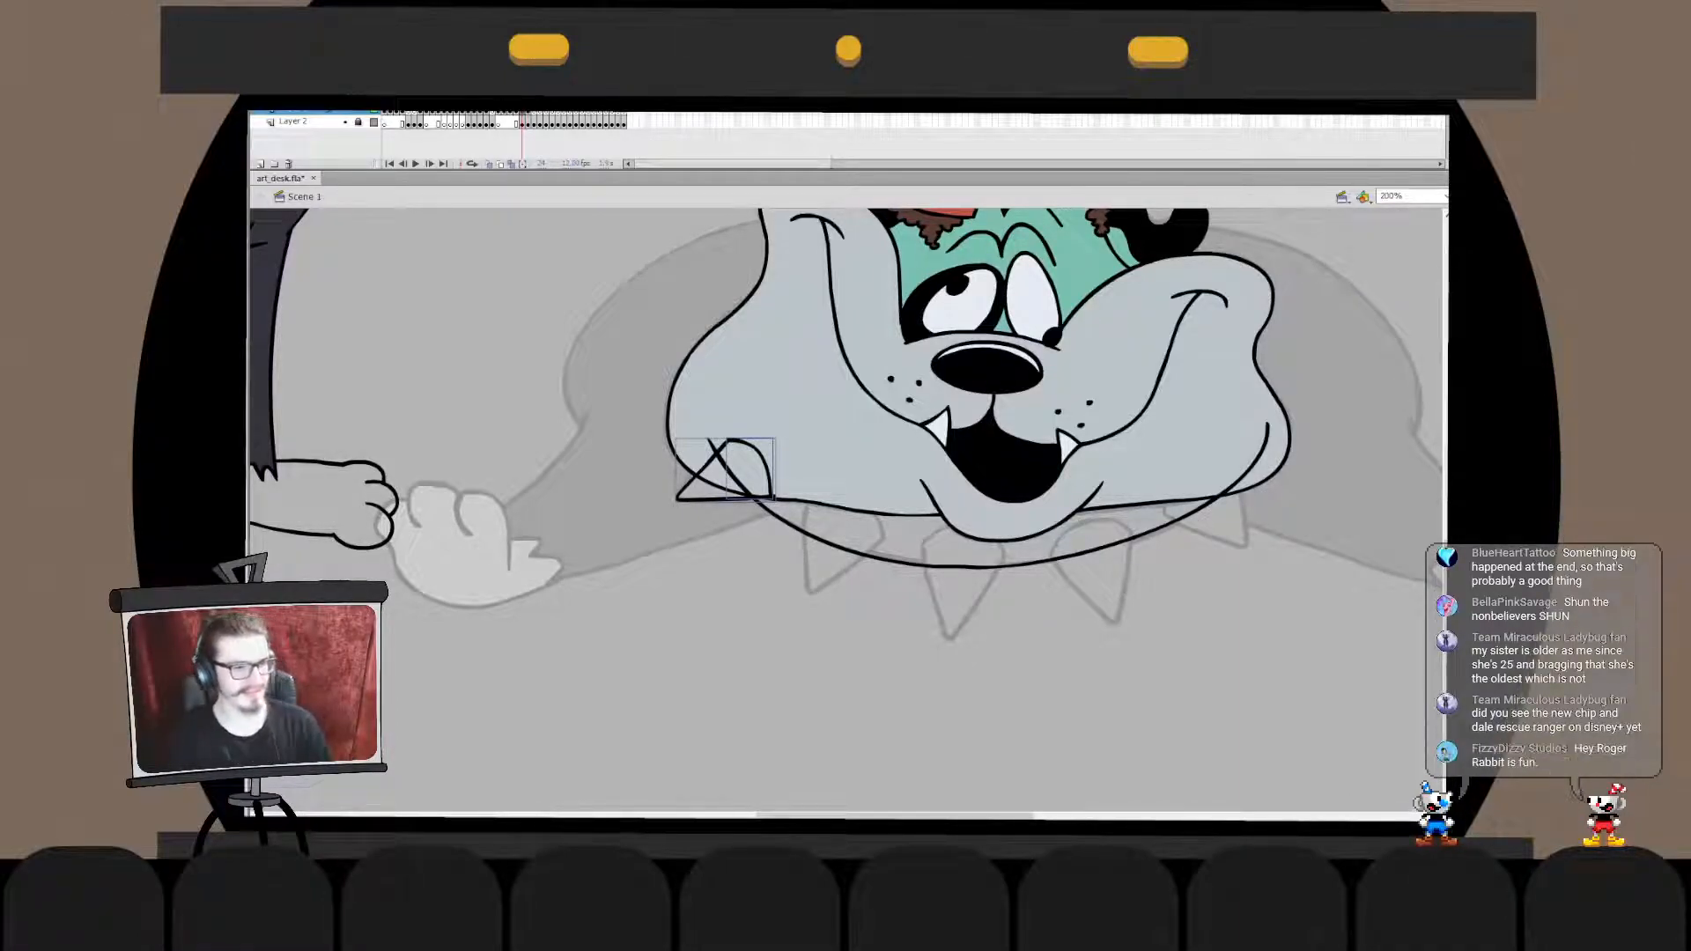
{"action": "key", "text": "Right"}
{"action": "key", "text": "Right"}
{"action": "key", "text": "Down"}
{"action": "key", "text": "Down"}
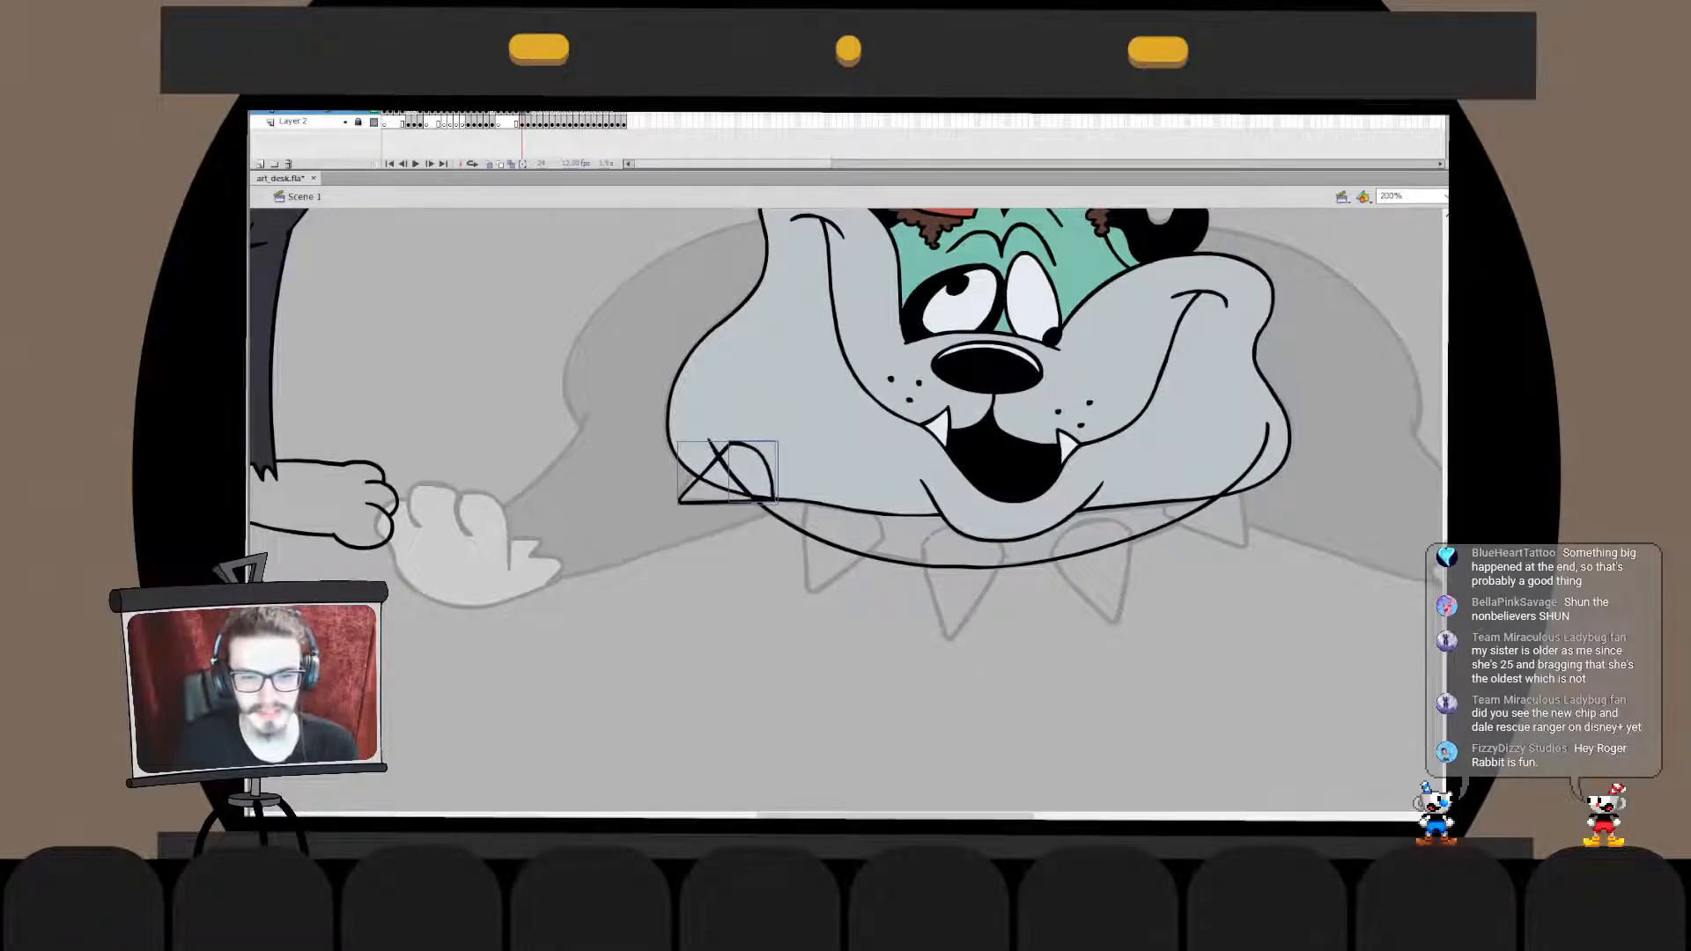
{"action": "key", "text": "Down"}
{"action": "key", "text": "Down"}
{"action": "key", "text": "Down"}
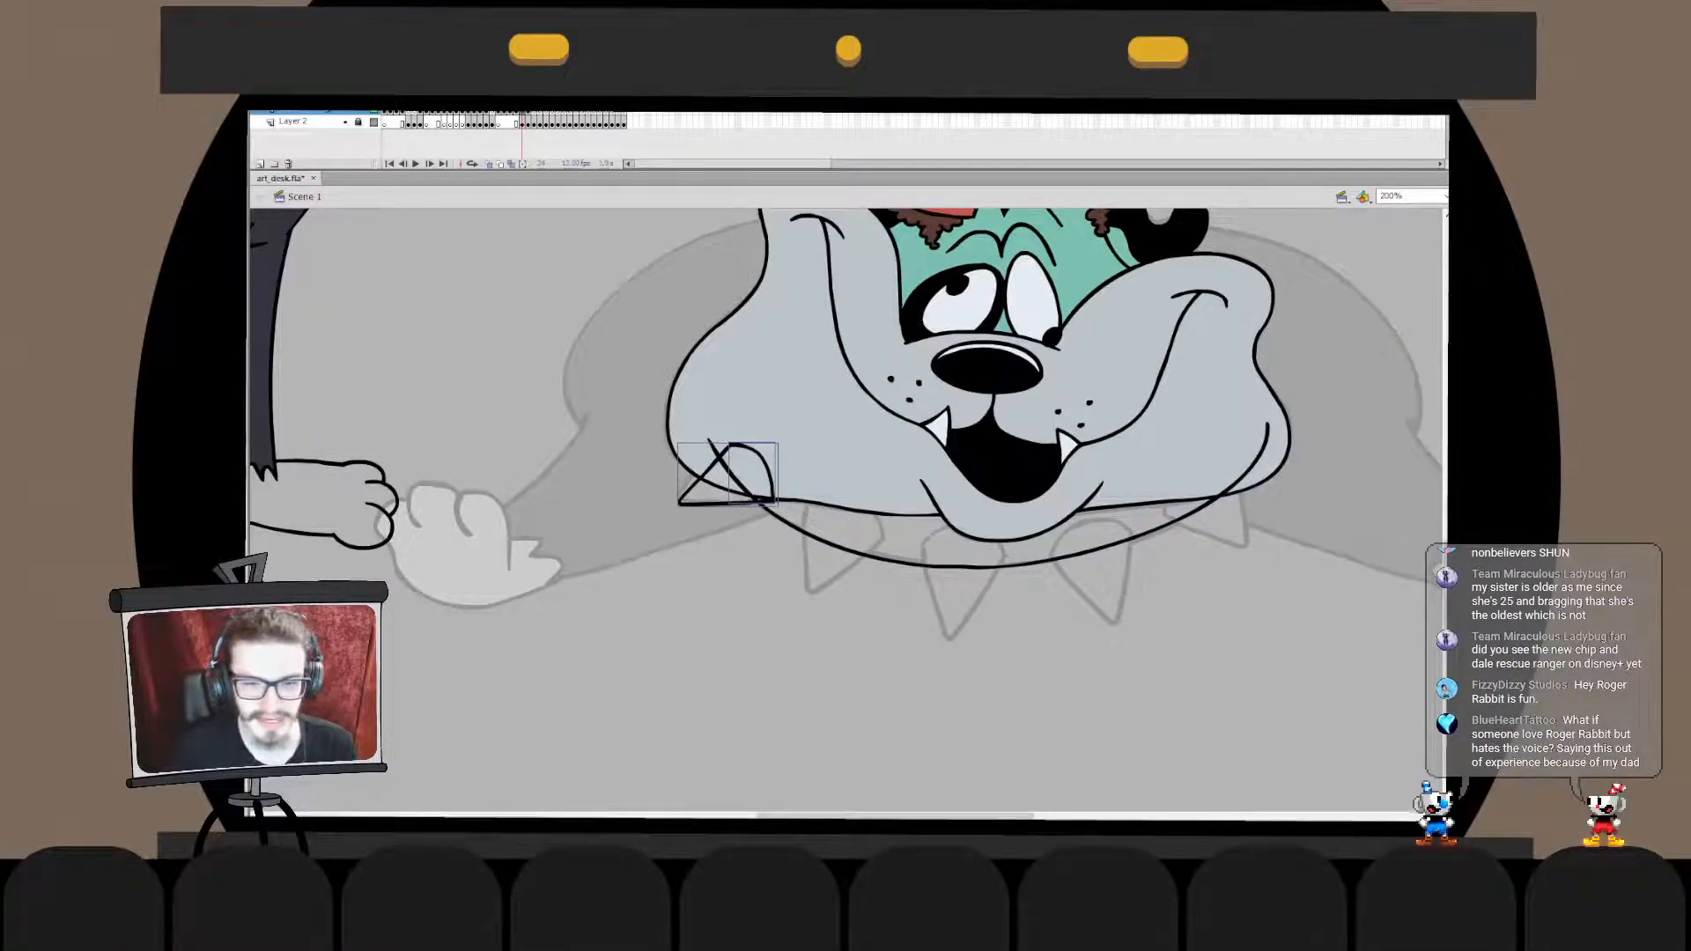
{"action": "key", "text": "Down"}
- Examine the leftmost spike's outline inside its drawing object and return to the main scene
{"action": "left_click", "coordinate": [770, 646]}
{"action": "left_click", "coordinate": [727, 505]}
{"action": "left_click", "coordinate": [770, 645]}
{"action": "left_click", "coordinate": [770, 475]}
{"action": "double_click", "coordinate": [770, 475]}
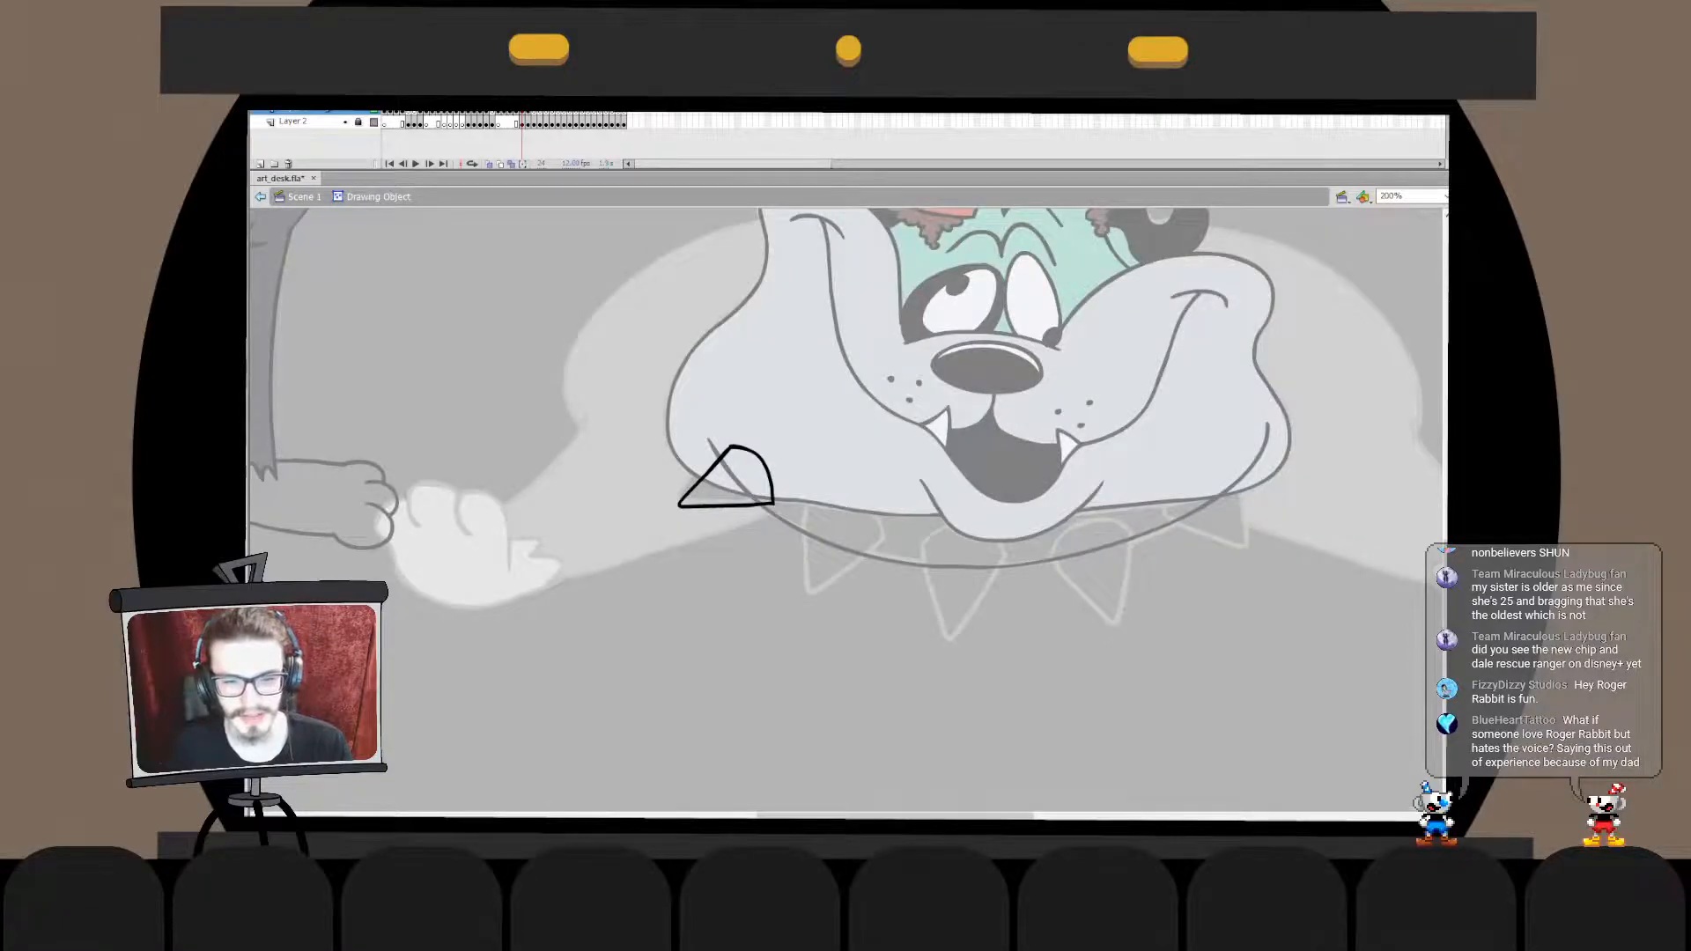
{"action": "key", "text": "ctrl+e"}
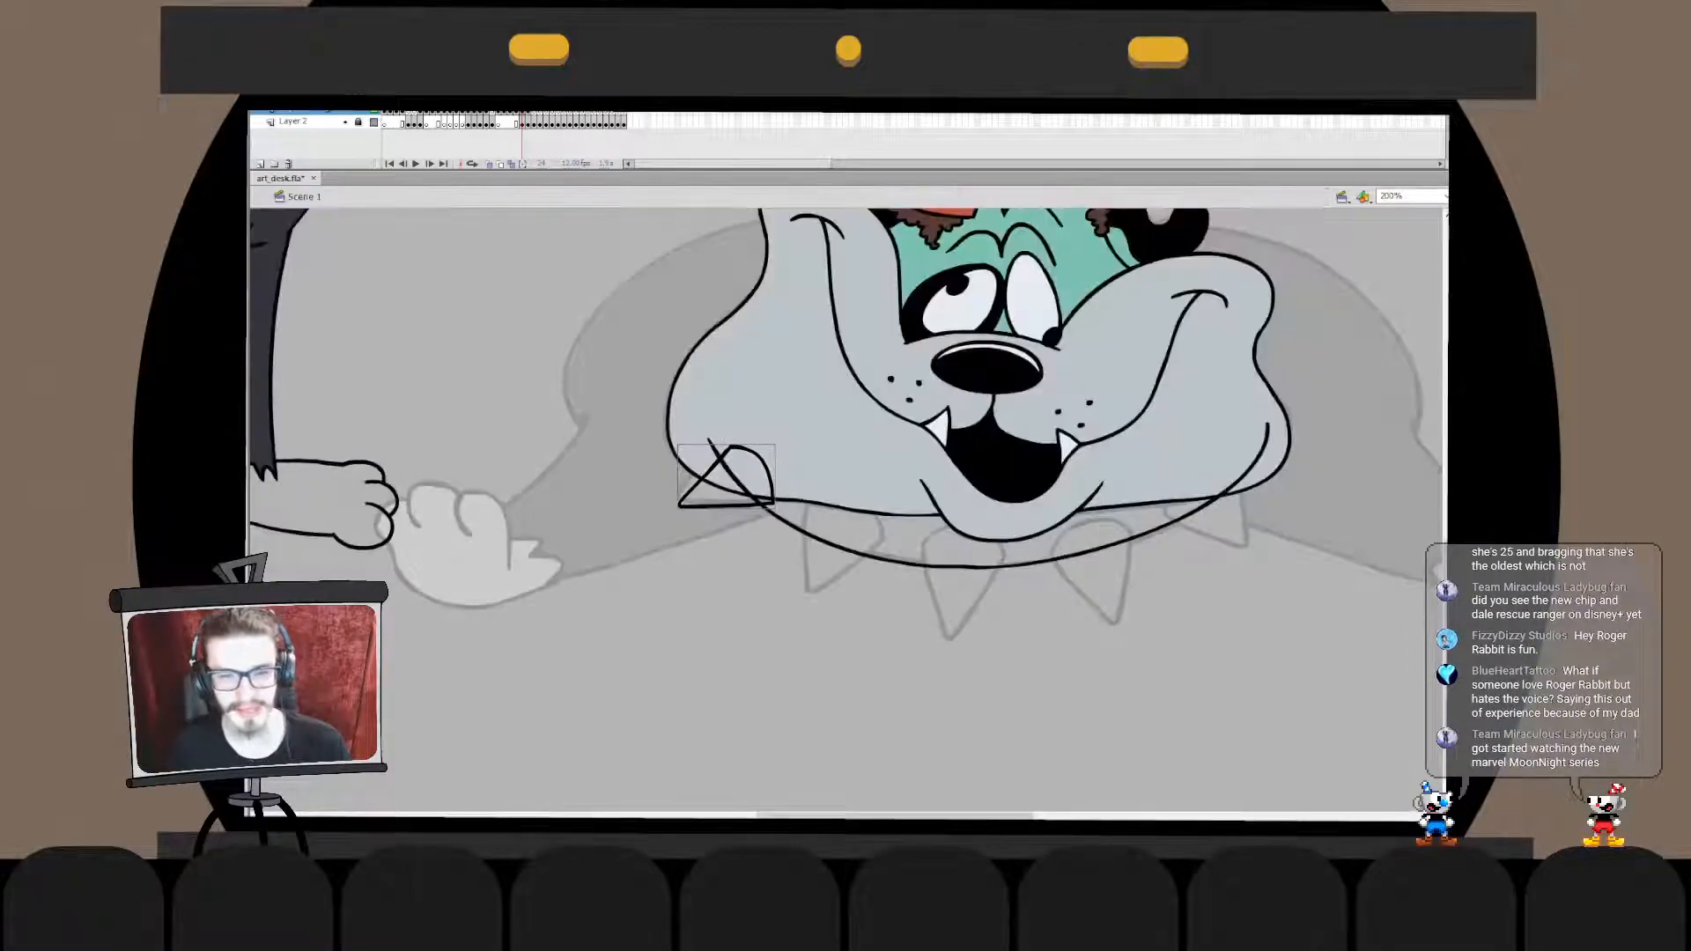
- Rotate the leftmost spike slightly clockwise with Free Transform, comparing it with the earlier angle
{"action": "left_click", "coordinate": [725, 506]}
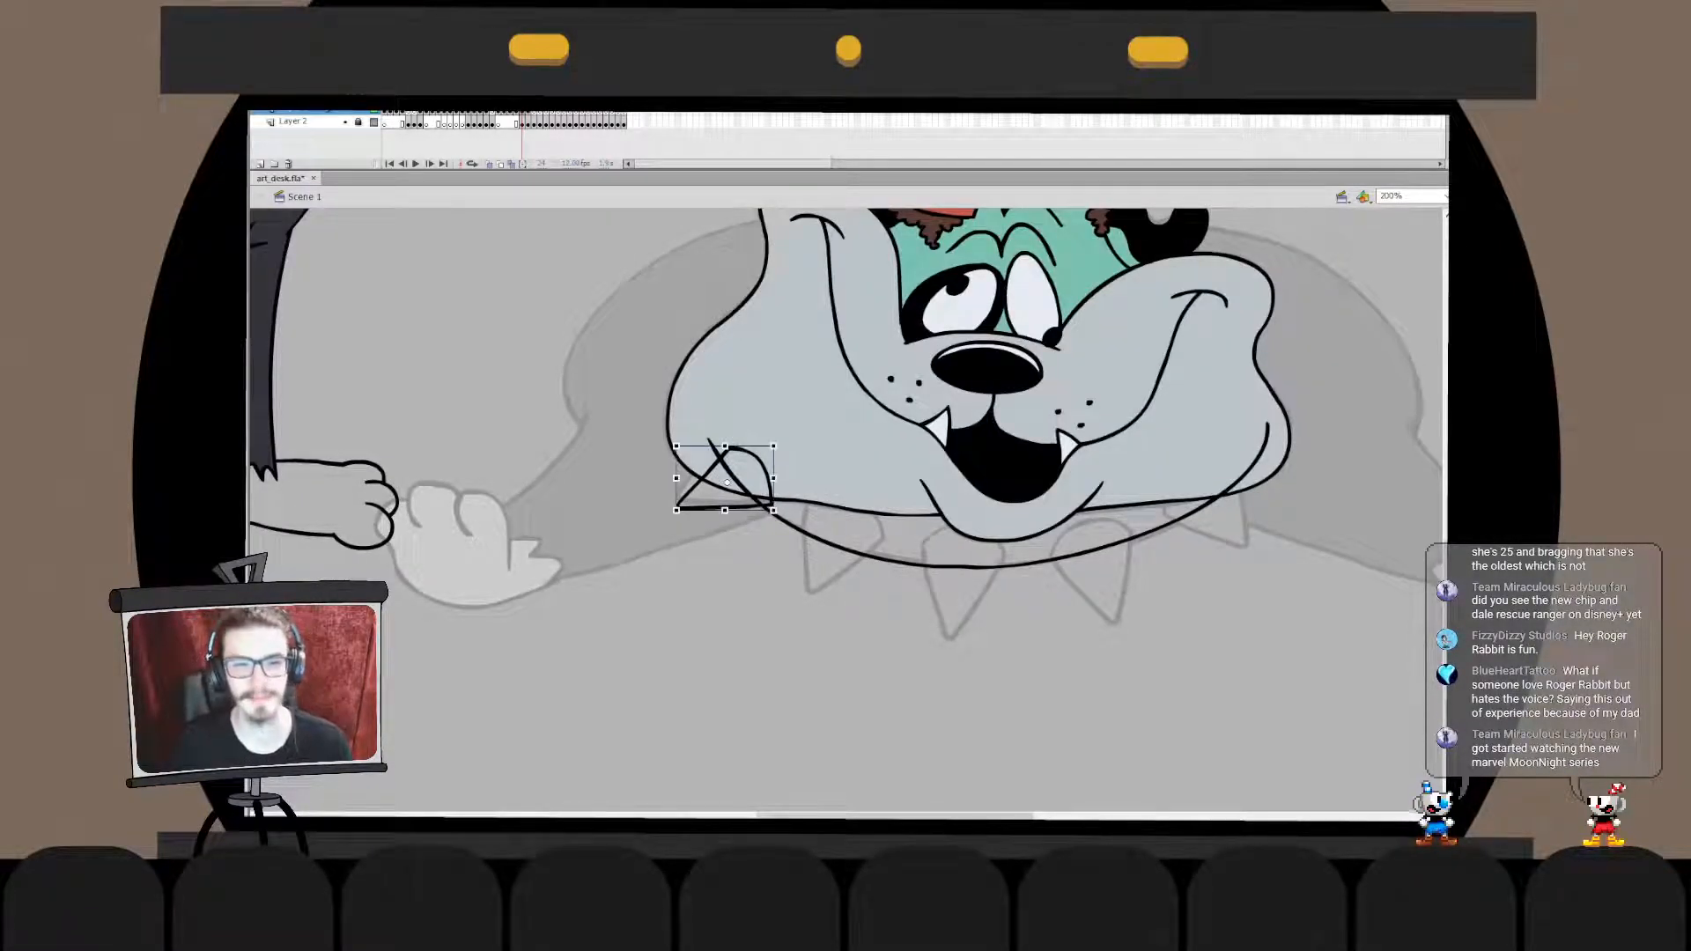
{"action": "key", "text": "q"}
{"action": "key", "text": "ctrl+z"}
{"action": "key", "text": "ctrl+y"}
{"action": "key", "text": "ctrl+z"}
{"action": "key", "text": "ctrl+y"}
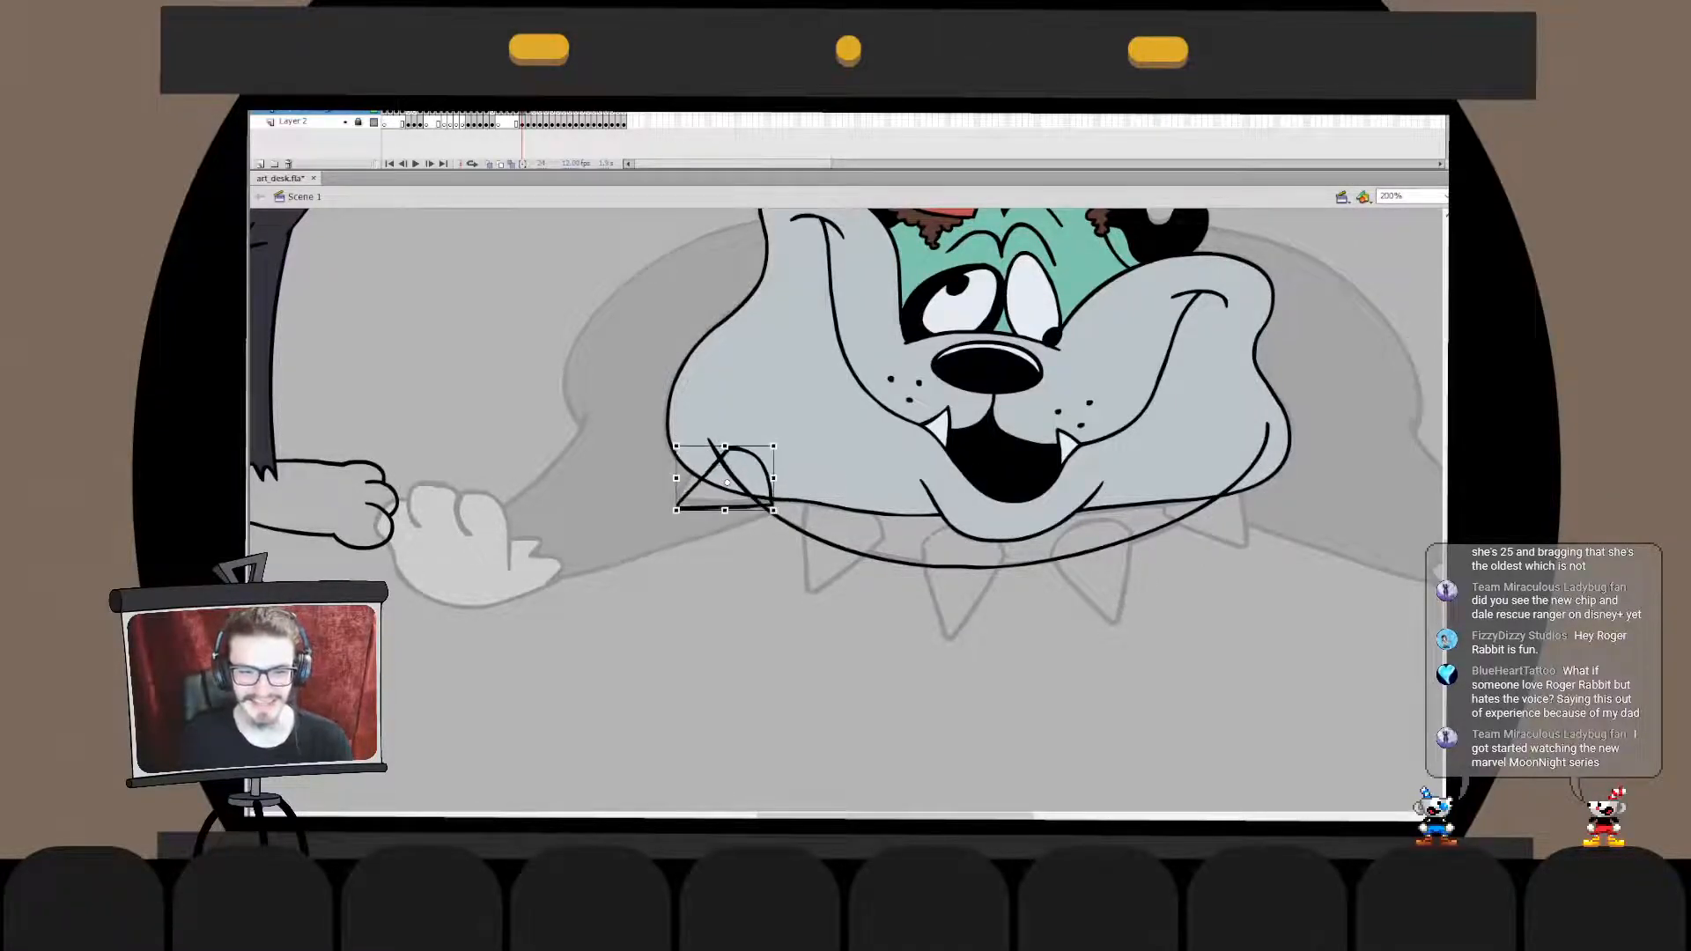
{"action": "left_click_drag", "start_coordinate": [674, 513], "coordinate": [670, 507]}
{"action": "key", "text": "ctrl+z"}
{"action": "key", "text": "ctrl+y"}
{"action": "key", "text": "ctrl+z"}
{"action": "key", "text": "ctrl+y"}
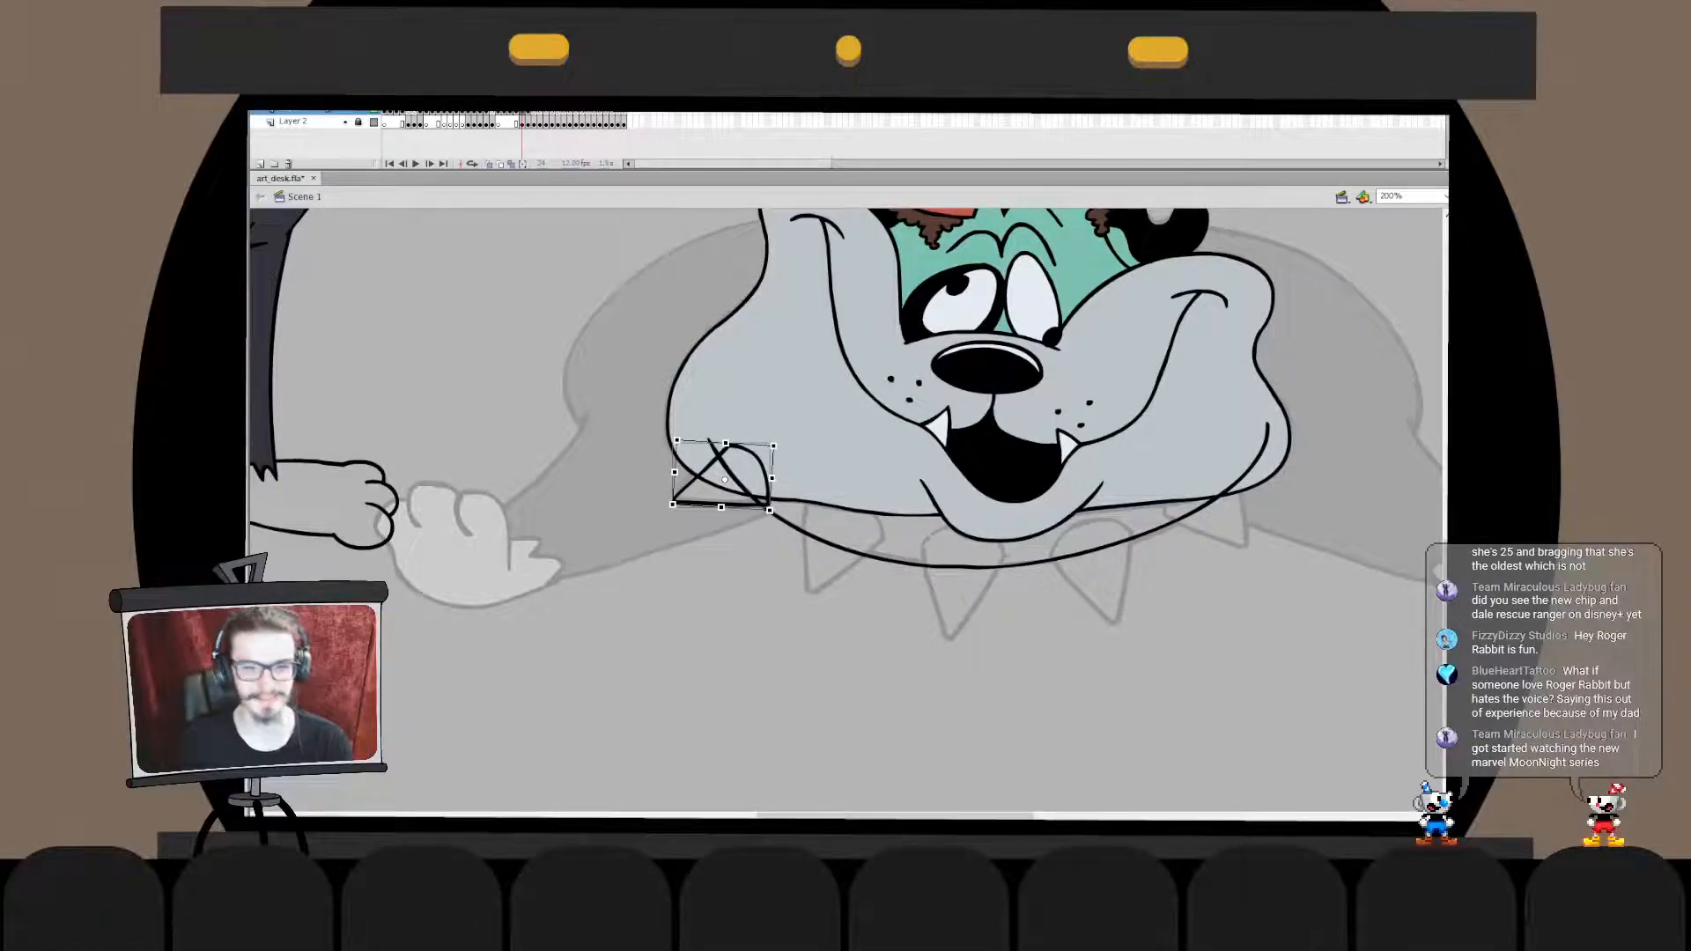
{"action": "key", "text": "ctrl+z"}
{"action": "key", "text": "ctrl+z"}
{"action": "key", "text": "ctrl+z"}
{"action": "key", "text": "ctrl+z"}
{"action": "key", "text": "ctrl+z"}
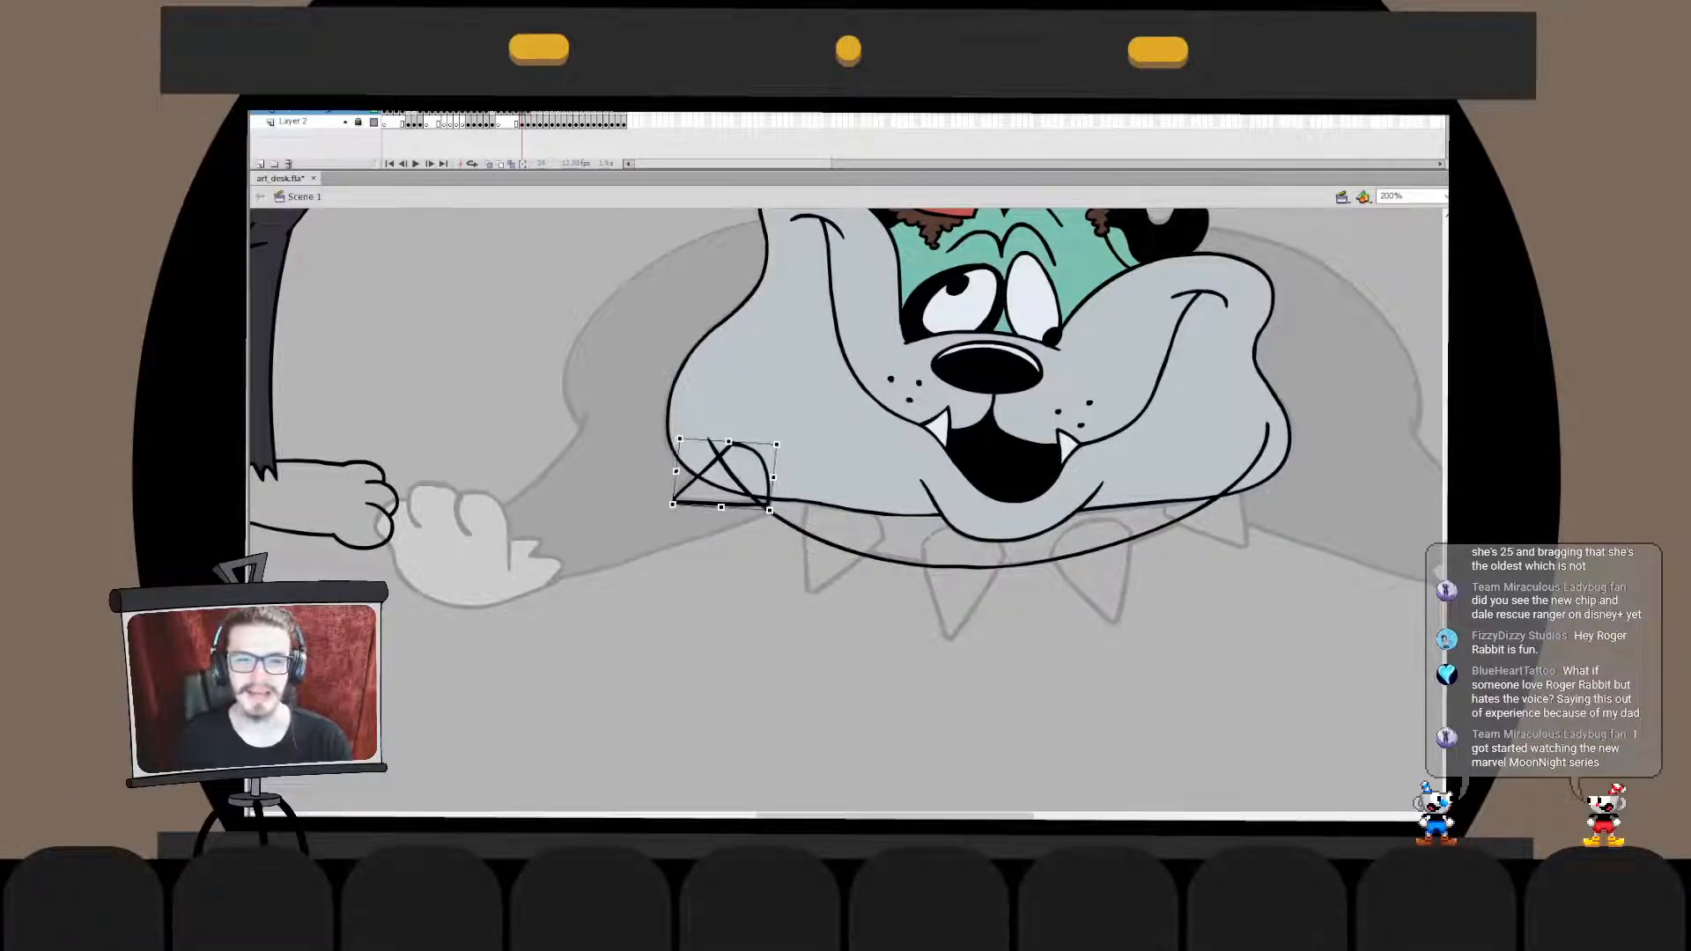
- Paste the leftmost spike in place inside the collar line's drawing object and delete the collar segment crossing it
{"action": "double_click", "coordinate": [765, 507]}
{"action": "key", "text": "ctrl+shift+v"}
{"action": "left_click", "coordinate": [740, 481]}
{"action": "key", "text": "Delete"}
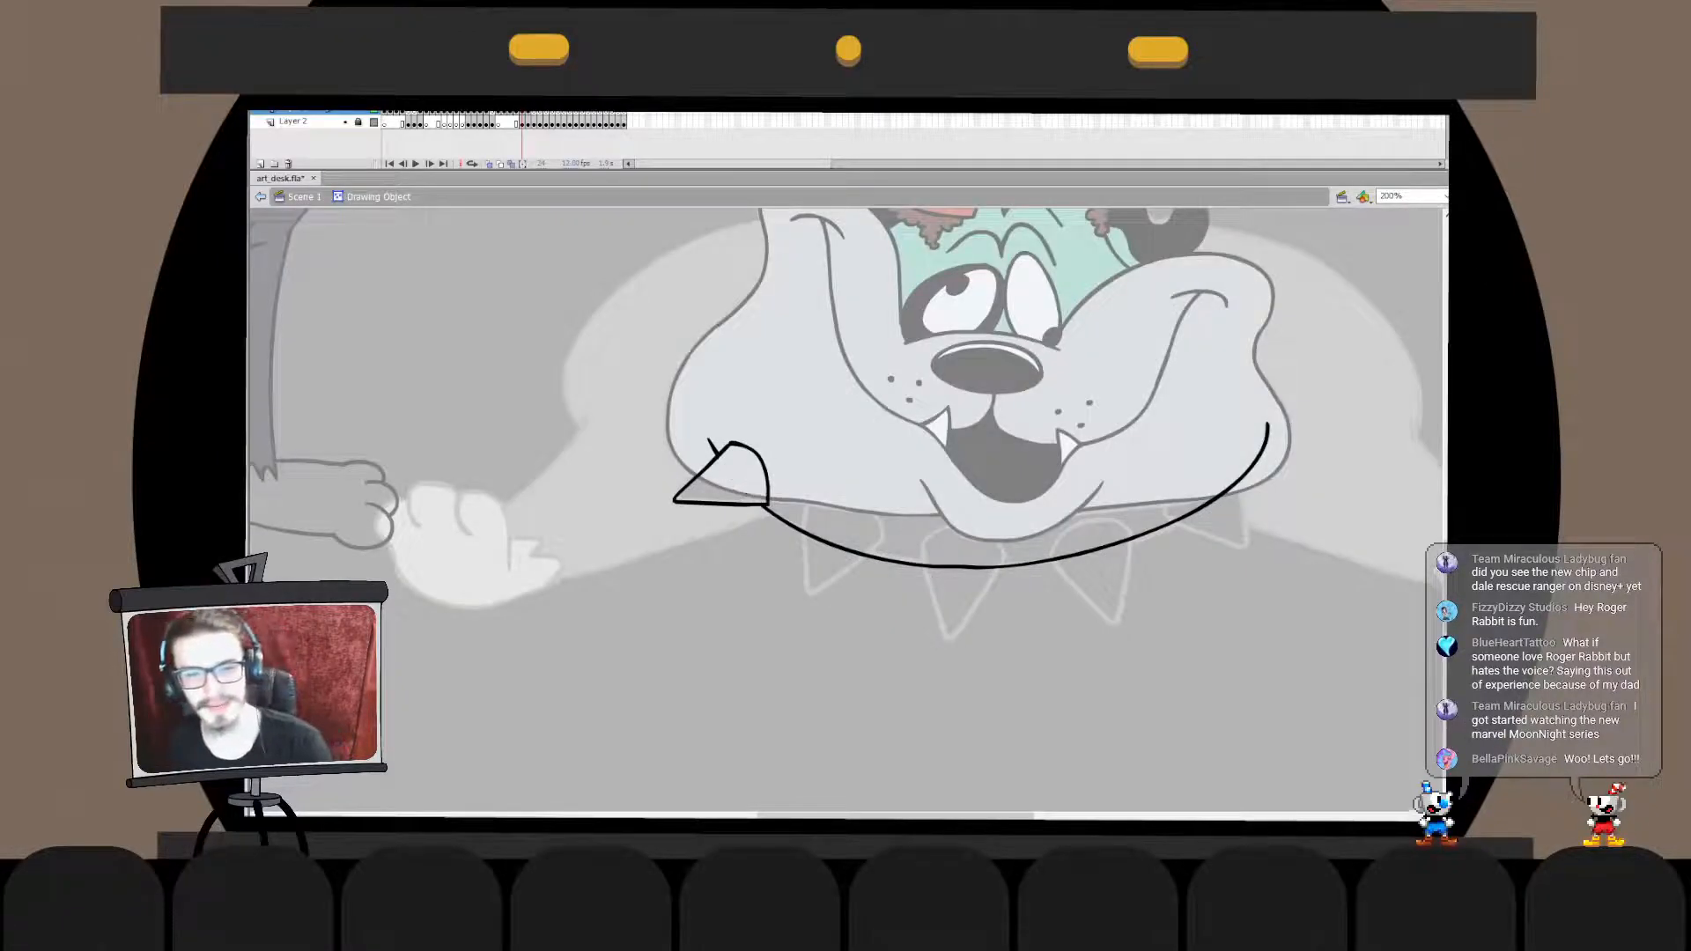
{"action": "double_click", "coordinate": [722, 608]}
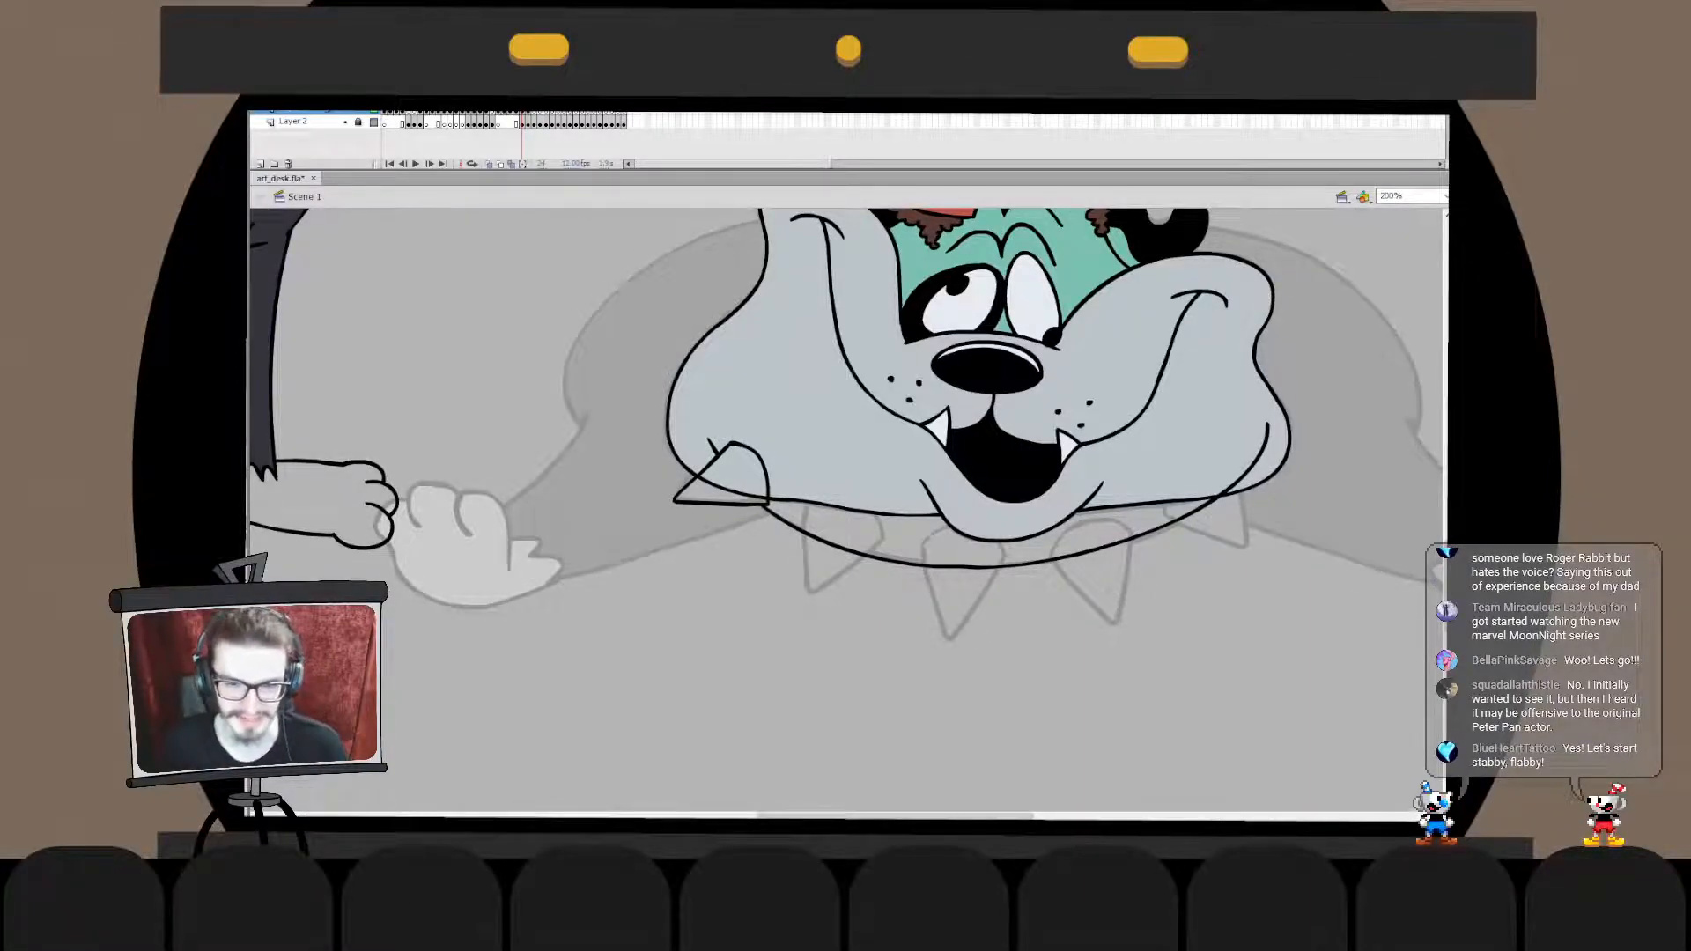
- Ink the two straight sides of the second spike under the left jowl as a V, redrawing them until they match the sketch
{"action": "left_click_drag", "start_coordinate": [804, 509], "coordinate": [874, 557]}
{"action": "key", "text": "ctrl+z"}
{"action": "mouse_move", "coordinate": [804, 509]}
{"action": "left_mouse_down"}
{"action": "mouse_move", "coordinate": [804, 531]}
{"action": "mouse_move", "coordinate": [887, 552]}
{"action": "left_mouse_up"}
{"action": "key", "text": "ctrl+z"}
{"action": "mouse_move", "coordinate": [805, 508]}
{"action": "left_mouse_down"}
{"action": "mouse_move", "coordinate": [807, 589]}
{"action": "mouse_move", "coordinate": [866, 563]}
{"action": "mouse_move", "coordinate": [804, 561]}
{"action": "mouse_move", "coordinate": [879, 565]}
{"action": "left_mouse_up"}
{"action": "key", "text": "ctrl+z"}
{"action": "key", "text": "ctrl+z"}
{"action": "left_click_drag", "start_coordinate": [804, 509], "coordinate": [866, 562]}
{"action": "key", "text": "ctrl+z"}
{"action": "mouse_move", "coordinate": [804, 508]}
{"action": "left_mouse_down"}
{"action": "mouse_move", "coordinate": [868, 553]}
{"action": "mouse_move", "coordinate": [819, 557]}
{"action": "mouse_move", "coordinate": [876, 565]}
{"action": "mouse_move", "coordinate": [887, 540]}
{"action": "left_mouse_up"}
- Fine-tune the second spike's V-shaped outline with Free Transform so its point fits the sketch
{"action": "double_click", "coordinate": [838, 571]}
{"action": "key", "text": "q"}
{"action": "double_click", "coordinate": [890, 608]}
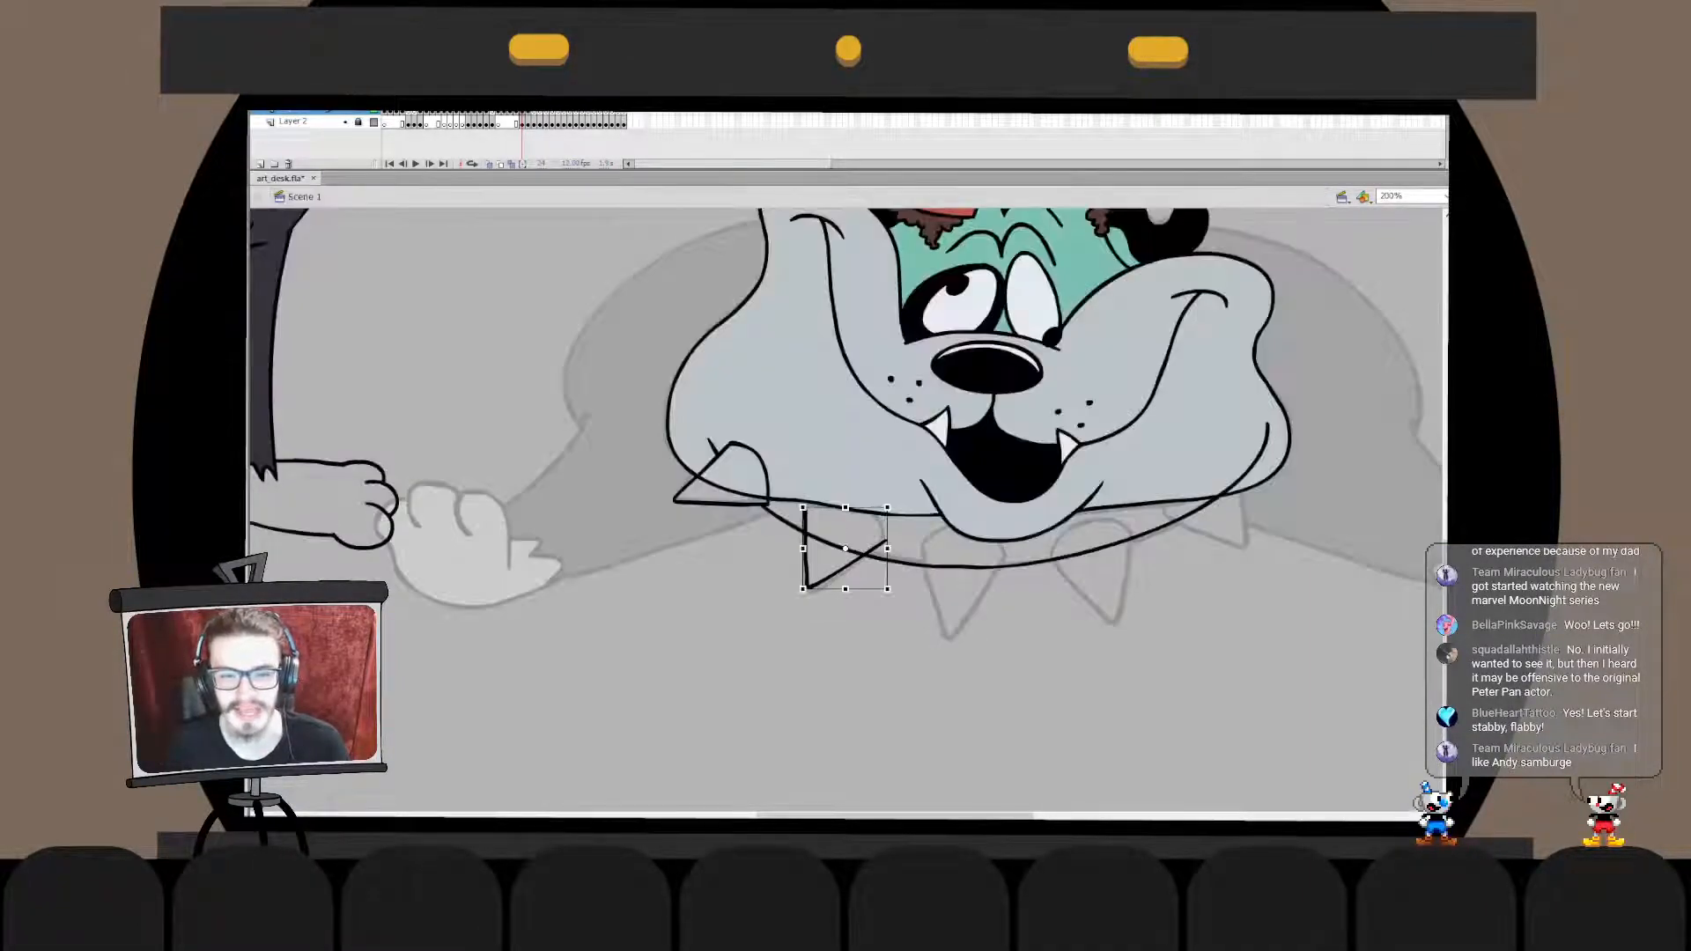
{"action": "double_click", "coordinate": [828, 571]}
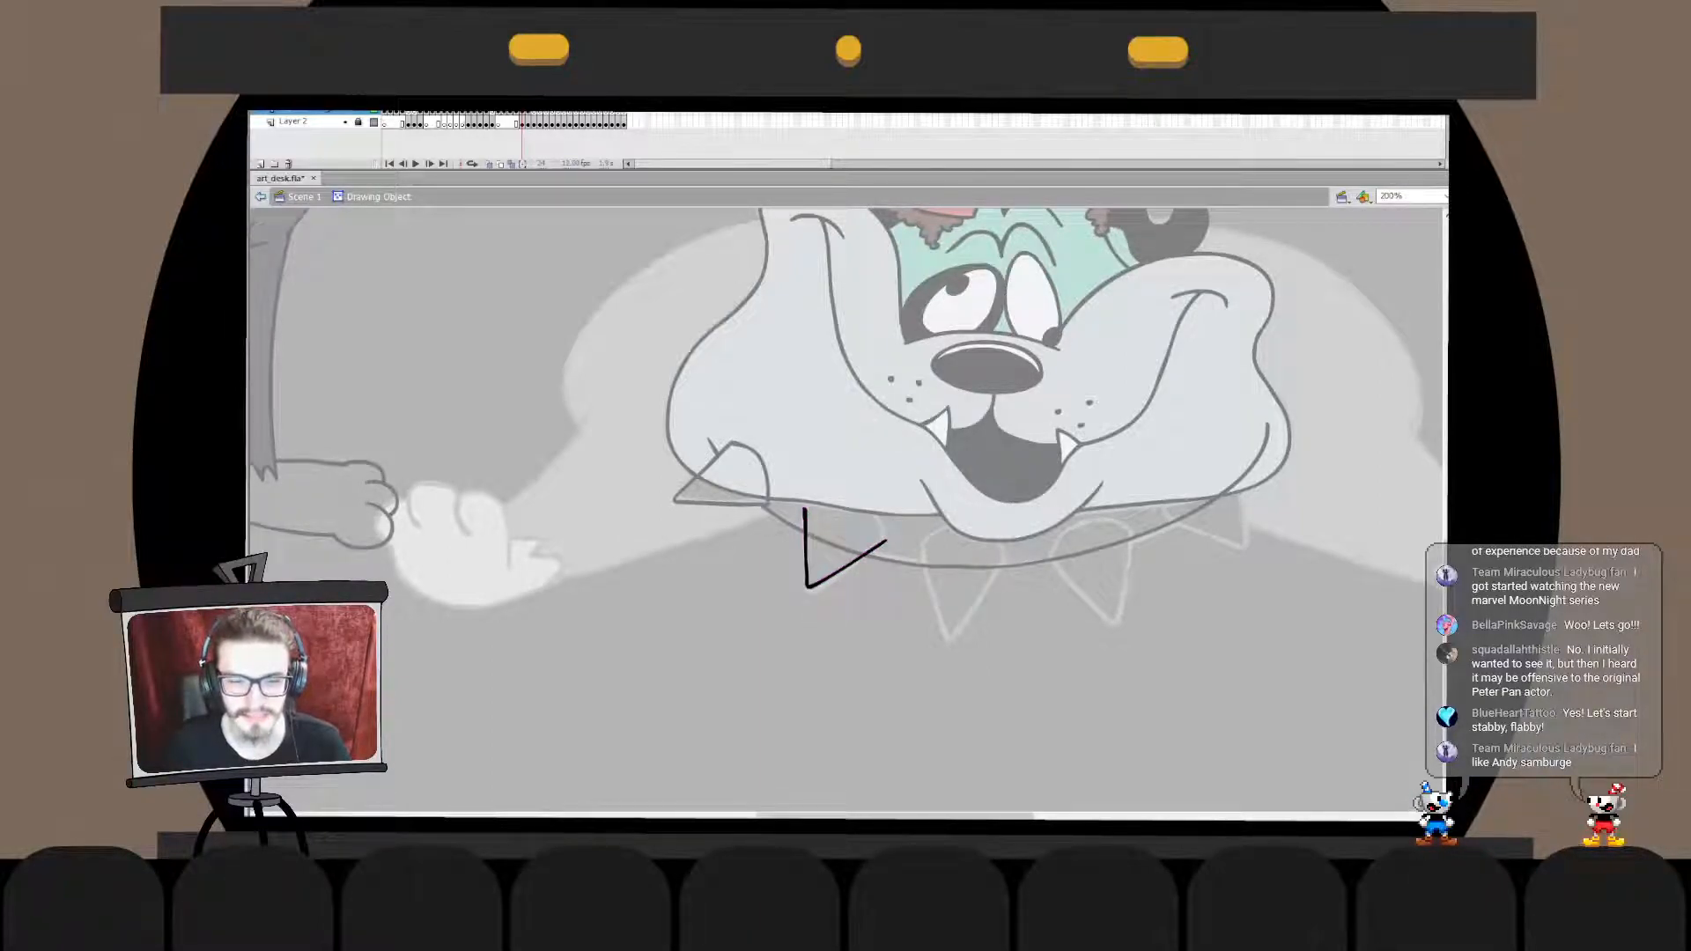
{"action": "key", "text": "ctrl+e"}
{"action": "key", "text": "q"}
{"action": "key", "text": "Escape"}
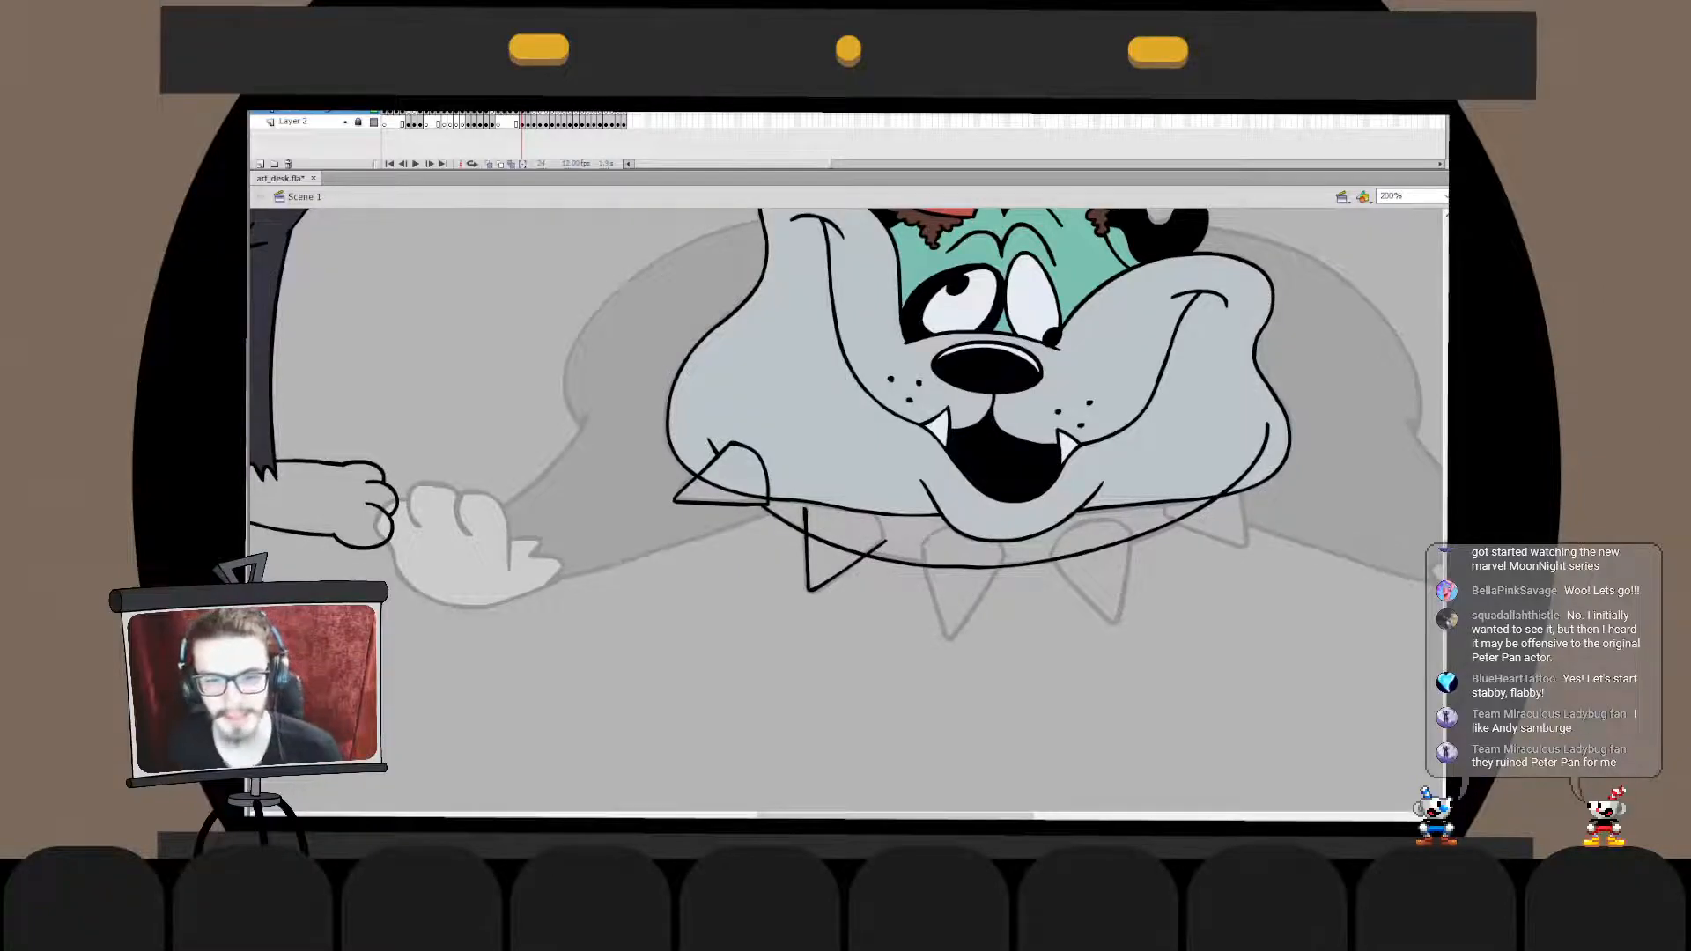
- Ink a tall rounded arch over the second spike and fit it to the spike's top with Free Transform
{"action": "mouse_move", "coordinate": [884, 574]}
{"action": "left_mouse_down"}
{"action": "mouse_move", "coordinate": [850, 495]}
{"action": "mouse_move", "coordinate": [780, 574]}
{"action": "left_mouse_up"}
{"action": "key", "text": "ctrl+z"}
{"action": "left_click_drag", "start_coordinate": [873, 609], "coordinate": [774, 608]}
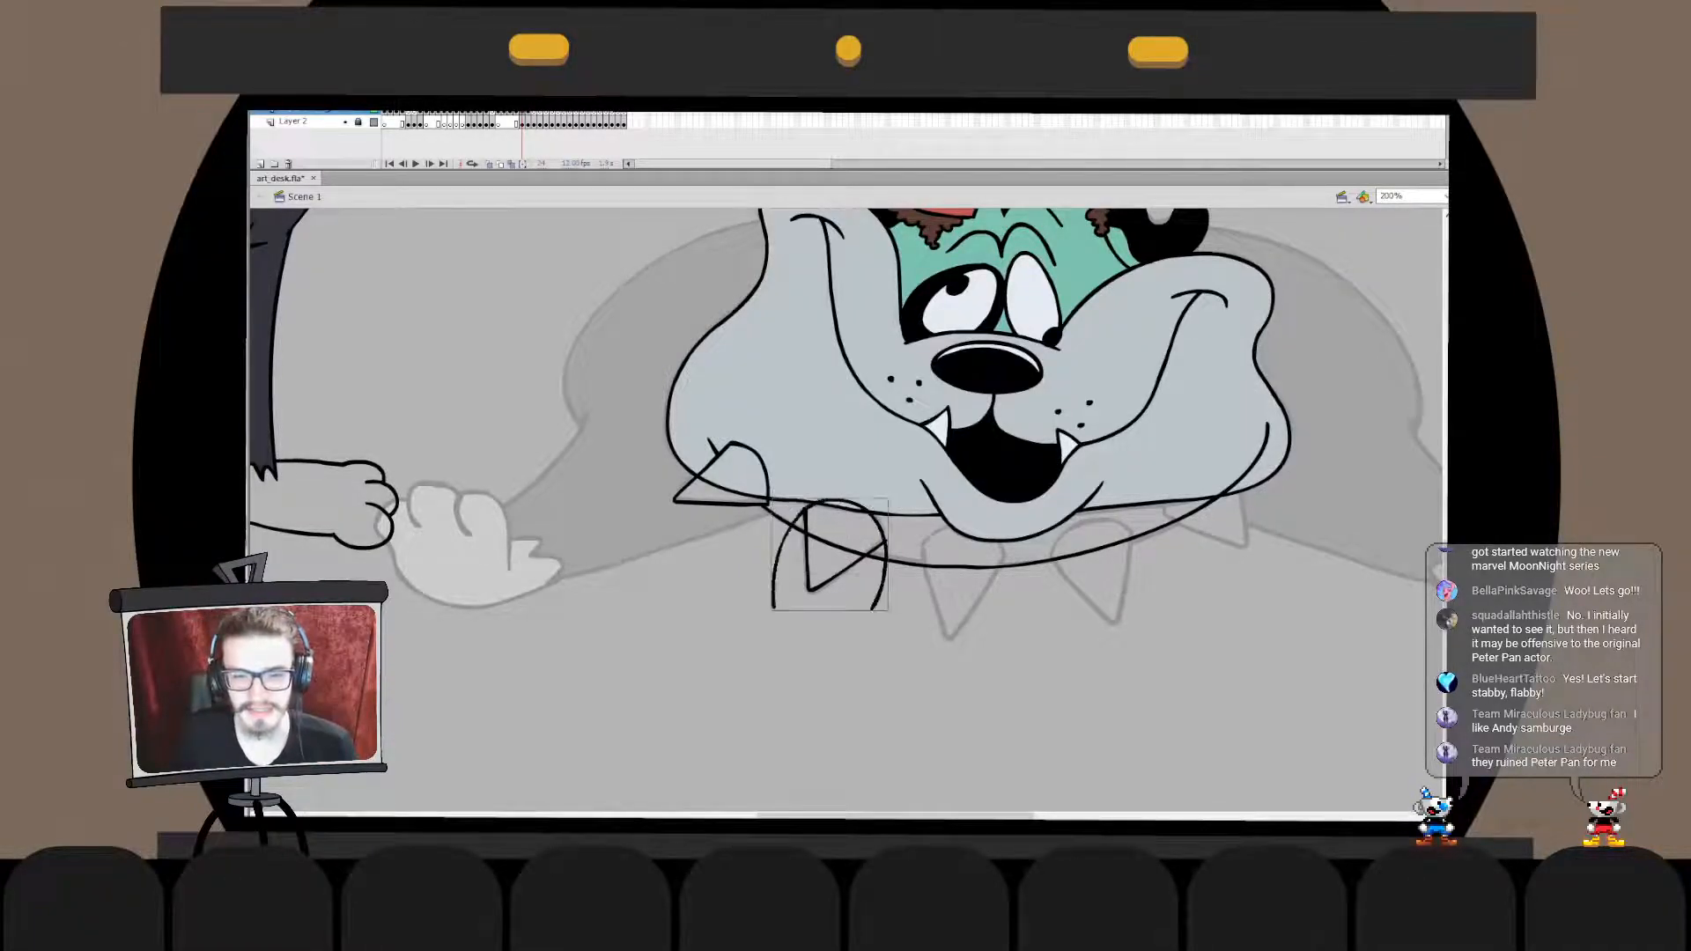
{"action": "key", "text": "q"}
{"action": "left_click_drag", "start_coordinate": [888, 555], "coordinate": [858, 498]}
{"action": "key", "text": "Right"}
{"action": "key", "text": "v"}
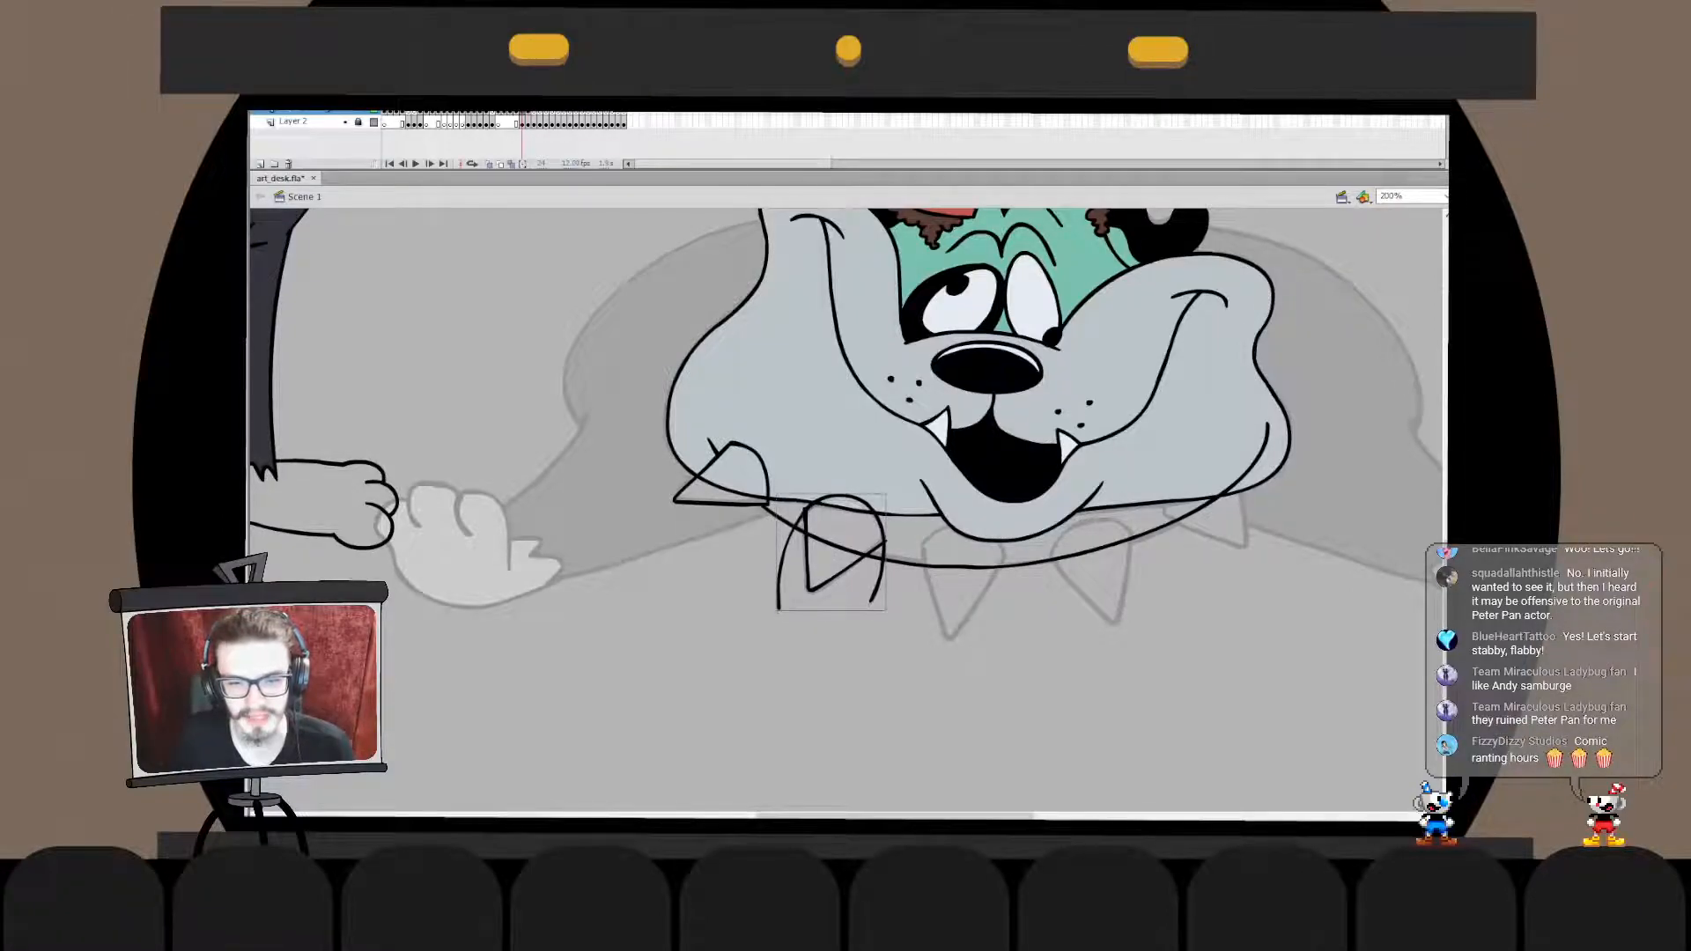
- Combine the second spike's V and arch in one drawing object and delete the arch's excess legs outside the spike
{"action": "double_click", "coordinate": [845, 567]}
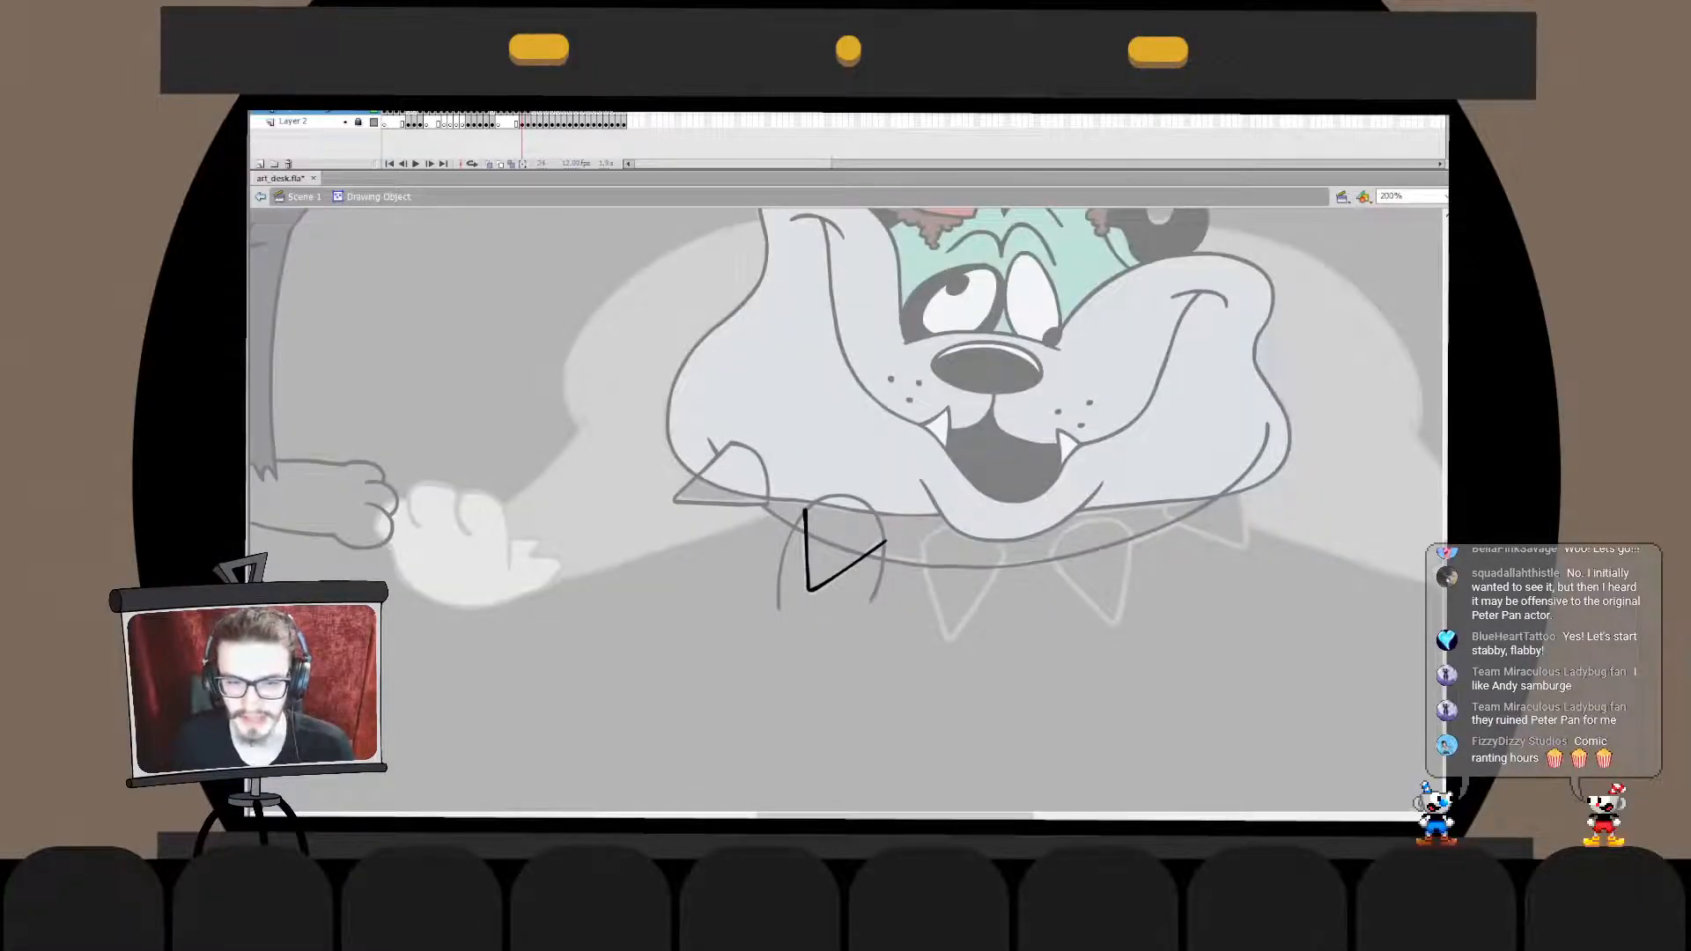
{"action": "key", "text": "ctrl+z"}
{"action": "key", "text": "ctrl+x"}
{"action": "double_click", "coordinate": [847, 498]}
{"action": "key", "text": "ctrl+v"}
{"action": "key", "text": "ctrl+z"}
{"action": "key", "text": "ctrl+v"}
{"action": "key", "text": "ctrl+z"}
{"action": "key", "text": "ctrl+shift+v"}
{"action": "key", "text": "ctrl+b"}
{"action": "left_click", "coordinate": [787, 557]}
{"action": "key", "text": "ctrl+z"}
{"action": "left_click", "coordinate": [786, 557]}
{"action": "key", "text": "Delete"}
{"action": "left_click", "coordinate": [883, 560]}
{"action": "key", "text": "Delete"}
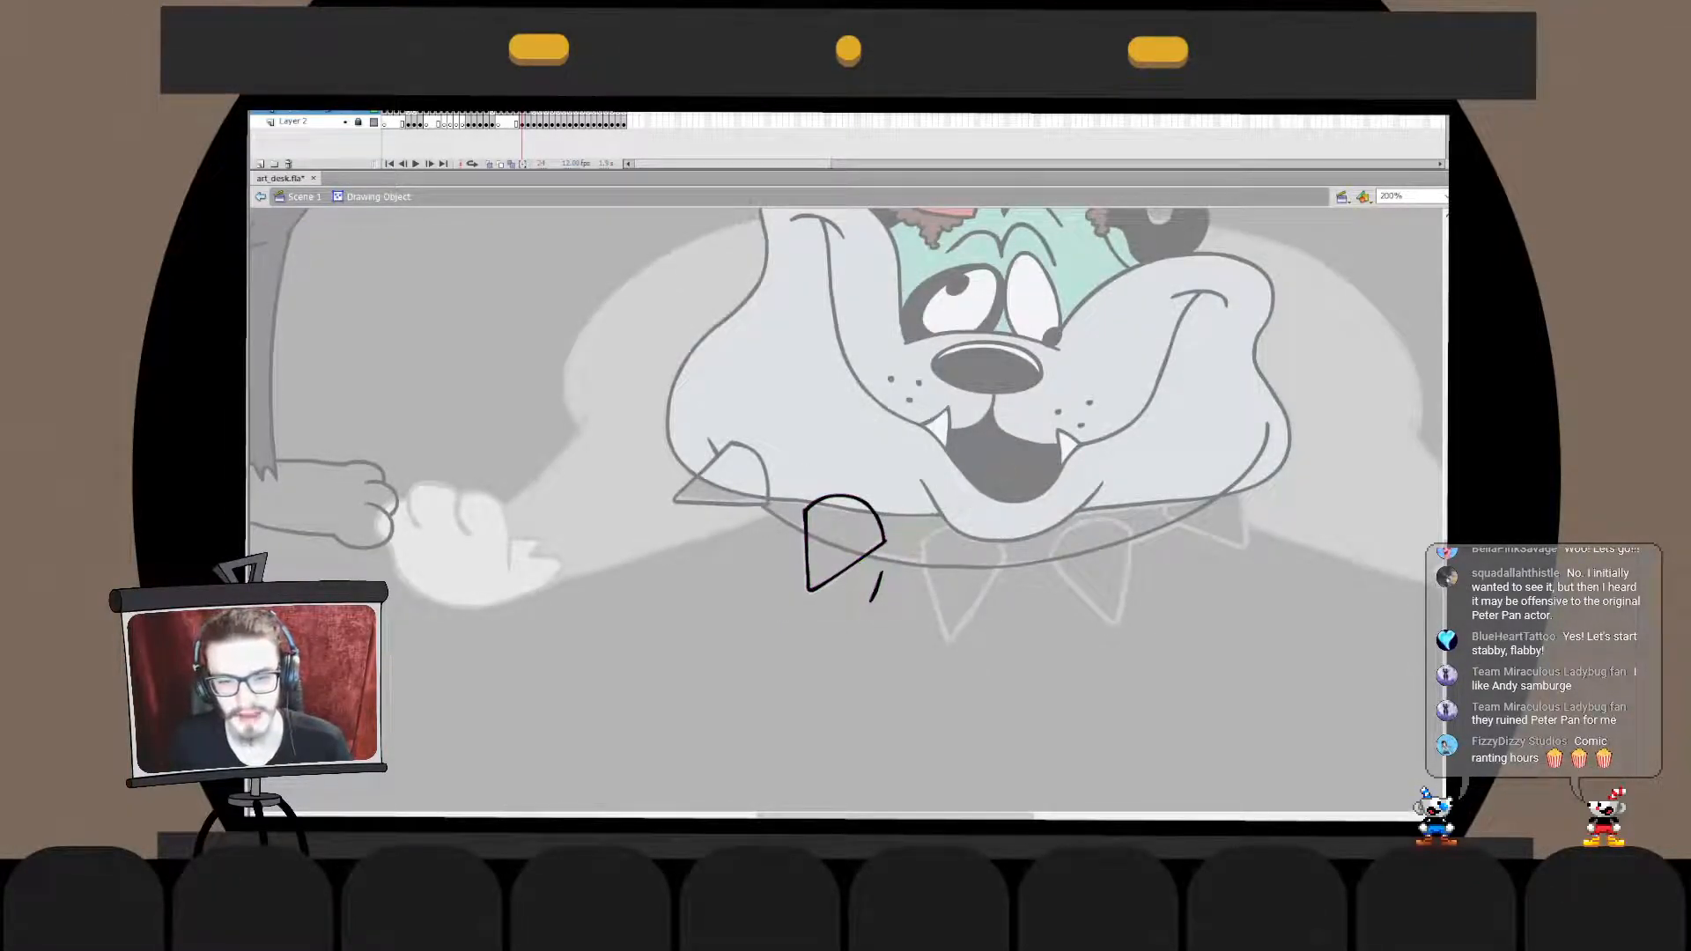
{"action": "left_click", "coordinate": [876, 587]}
{"action": "key", "text": "Delete"}
- Move the second spike in place into the collar's drawing object, break it apart and delete the collar segment crossing it
{"action": "double_click", "coordinate": [878, 592]}
{"action": "key", "text": "ctrl+x"}
{"action": "double_click", "coordinate": [883, 560]}
{"action": "key", "text": "ctrl+shift+v"}
{"action": "key", "text": "ctrl+b"}
{"action": "left_click", "coordinate": [842, 549]}
{"action": "key", "text": "Delete"}
- Send the collar outline with its two spikes to the back, behind the dog's face
{"action": "double_click", "coordinate": [868, 594]}
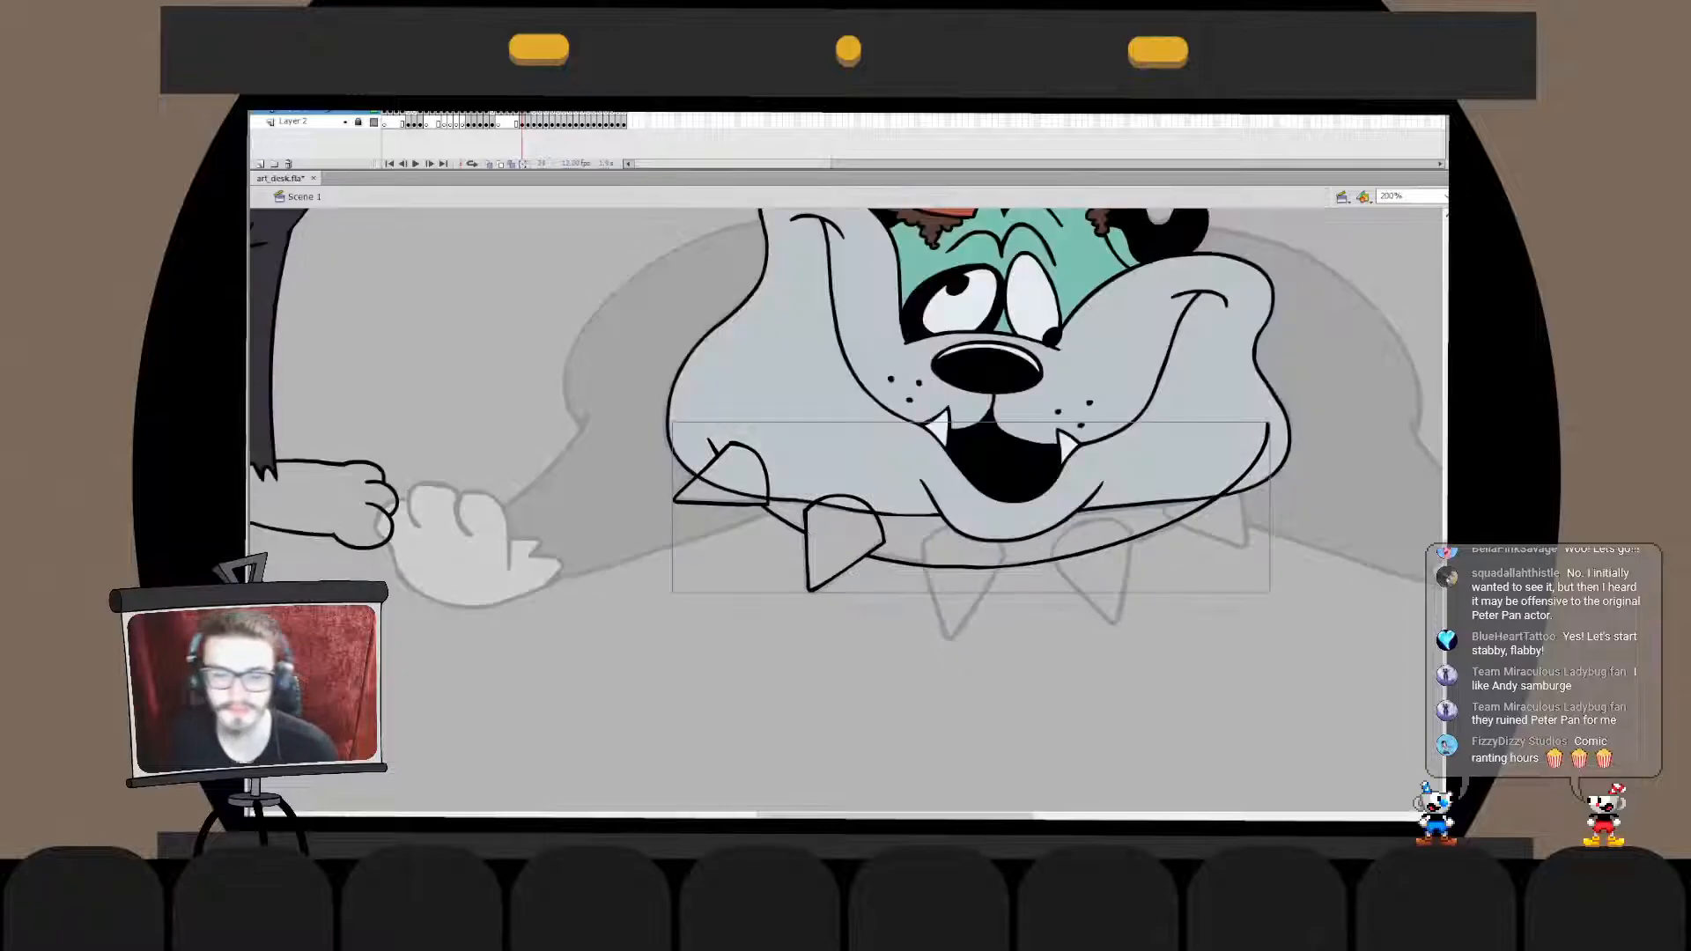
{"action": "key", "text": "ctrl+shift+Down"}
{"action": "key", "text": "Escape"}
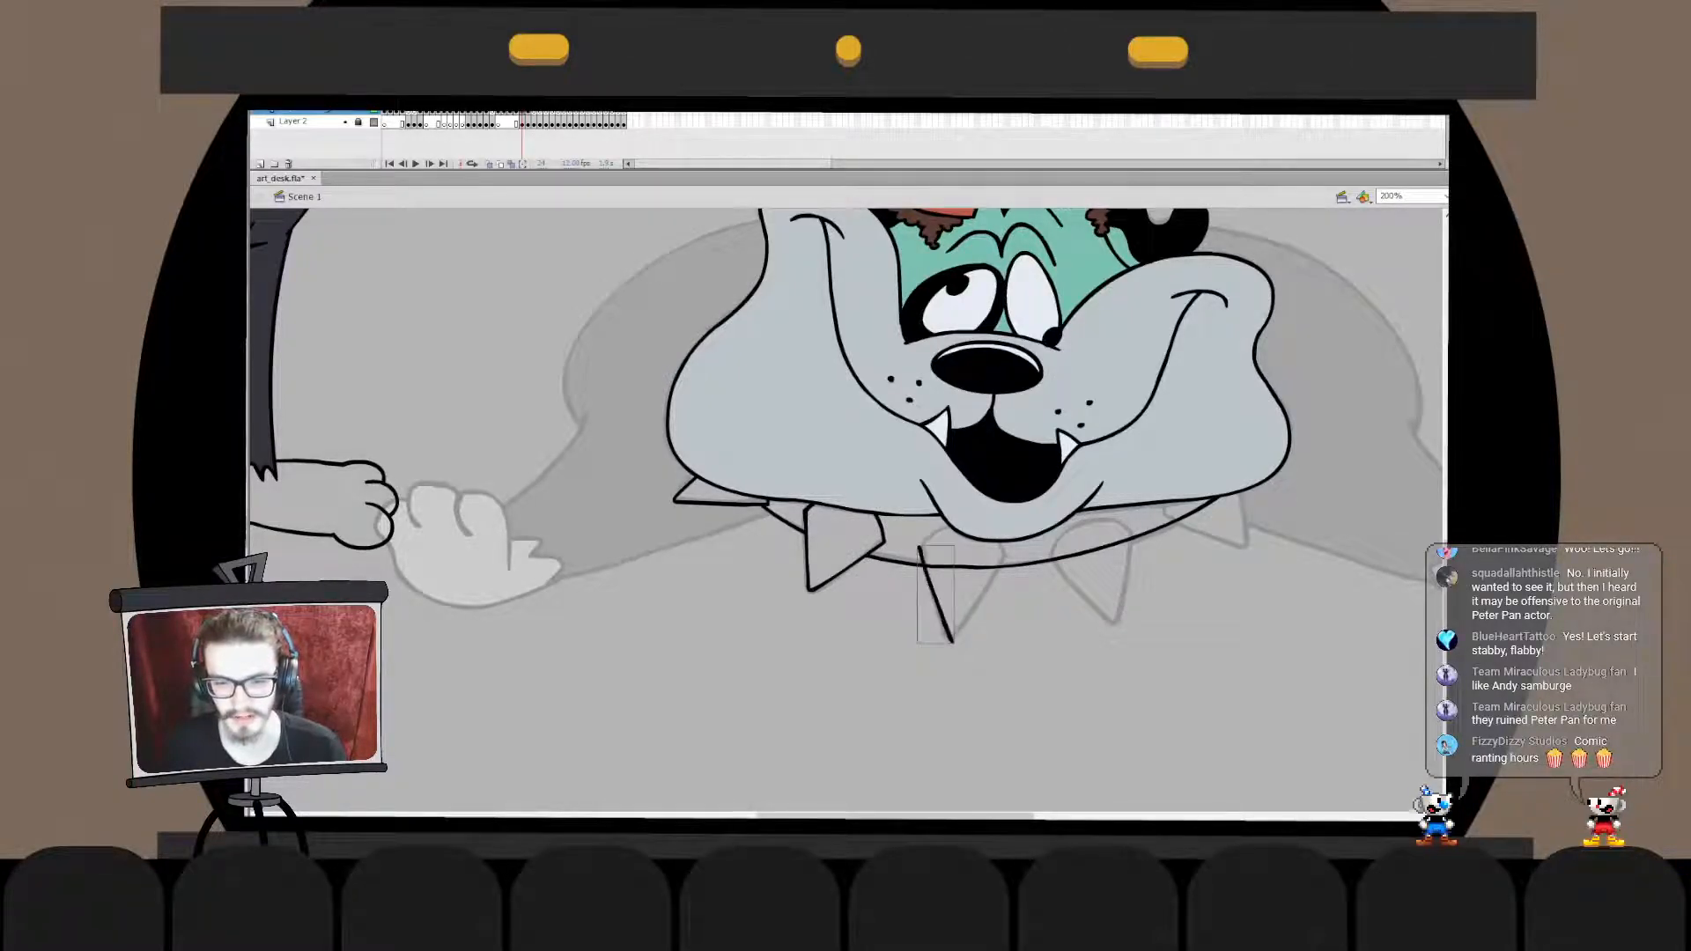
- Ink the left edge of the third collar spike over the sketch, redrawing the stroke until it fits
{"action": "left_click_drag", "start_coordinate": [924, 548], "coordinate": [948, 632]}
{"action": "key", "text": "ctrl+z"}
{"action": "key", "text": "ctrl+z"}
{"action": "left_click_drag", "start_coordinate": [924, 549], "coordinate": [948, 631]}
{"action": "key", "text": "ctrl+z"}
{"action": "key", "text": "ctrl+z"}
- Ink the third spike's right edge down to its tip and combine both edges as a V in one drawing object
{"action": "key", "text": "ctrl+z"}
{"action": "left_click_drag", "start_coordinate": [923, 551], "coordinate": [948, 631]}
{"action": "key", "text": "ctrl+z"}
{"action": "key", "text": "ctrl+z"}
{"action": "left_click_drag", "start_coordinate": [923, 550], "coordinate": [949, 639]}
{"action": "key", "text": "ctrl+z"}
{"action": "key", "text": "ctrl+z"}
{"action": "key", "text": "q"}
{"action": "key", "text": "b"}
{"action": "key", "text": "ctrl+z"}
{"action": "left_click_drag", "start_coordinate": [1005, 564], "coordinate": [952, 642]}
{"action": "key", "text": "q"}
{"action": "left_click", "coordinate": [930, 619]}
{"action": "left_click", "coordinate": [939, 611]}
{"action": "left_click", "coordinate": [973, 636]}
{"action": "left_click", "coordinate": [977, 602]}
{"action": "key", "text": "v"}
{"action": "double_click", "coordinate": [978, 602]}
{"action": "left_click", "coordinate": [978, 602]}
{"action": "left_click", "coordinate": [1004, 627]}
{"action": "left_click", "coordinate": [977, 602]}
{"action": "left_click", "coordinate": [1004, 627]}
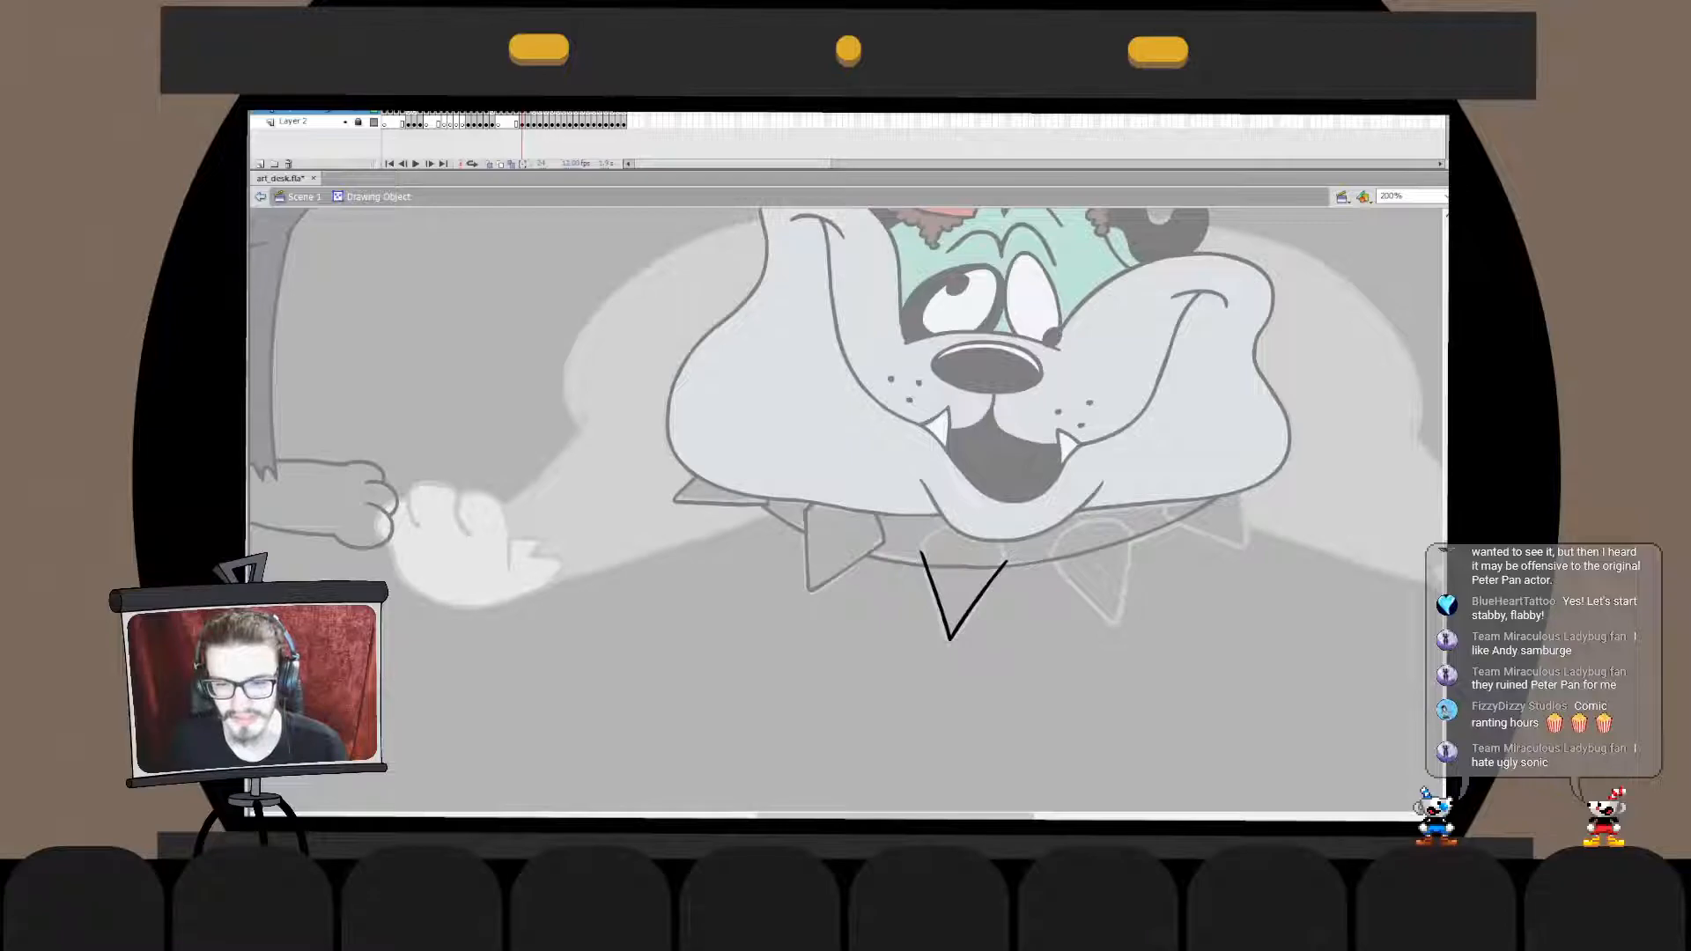
{"action": "double_click", "coordinate": [1084, 596]}
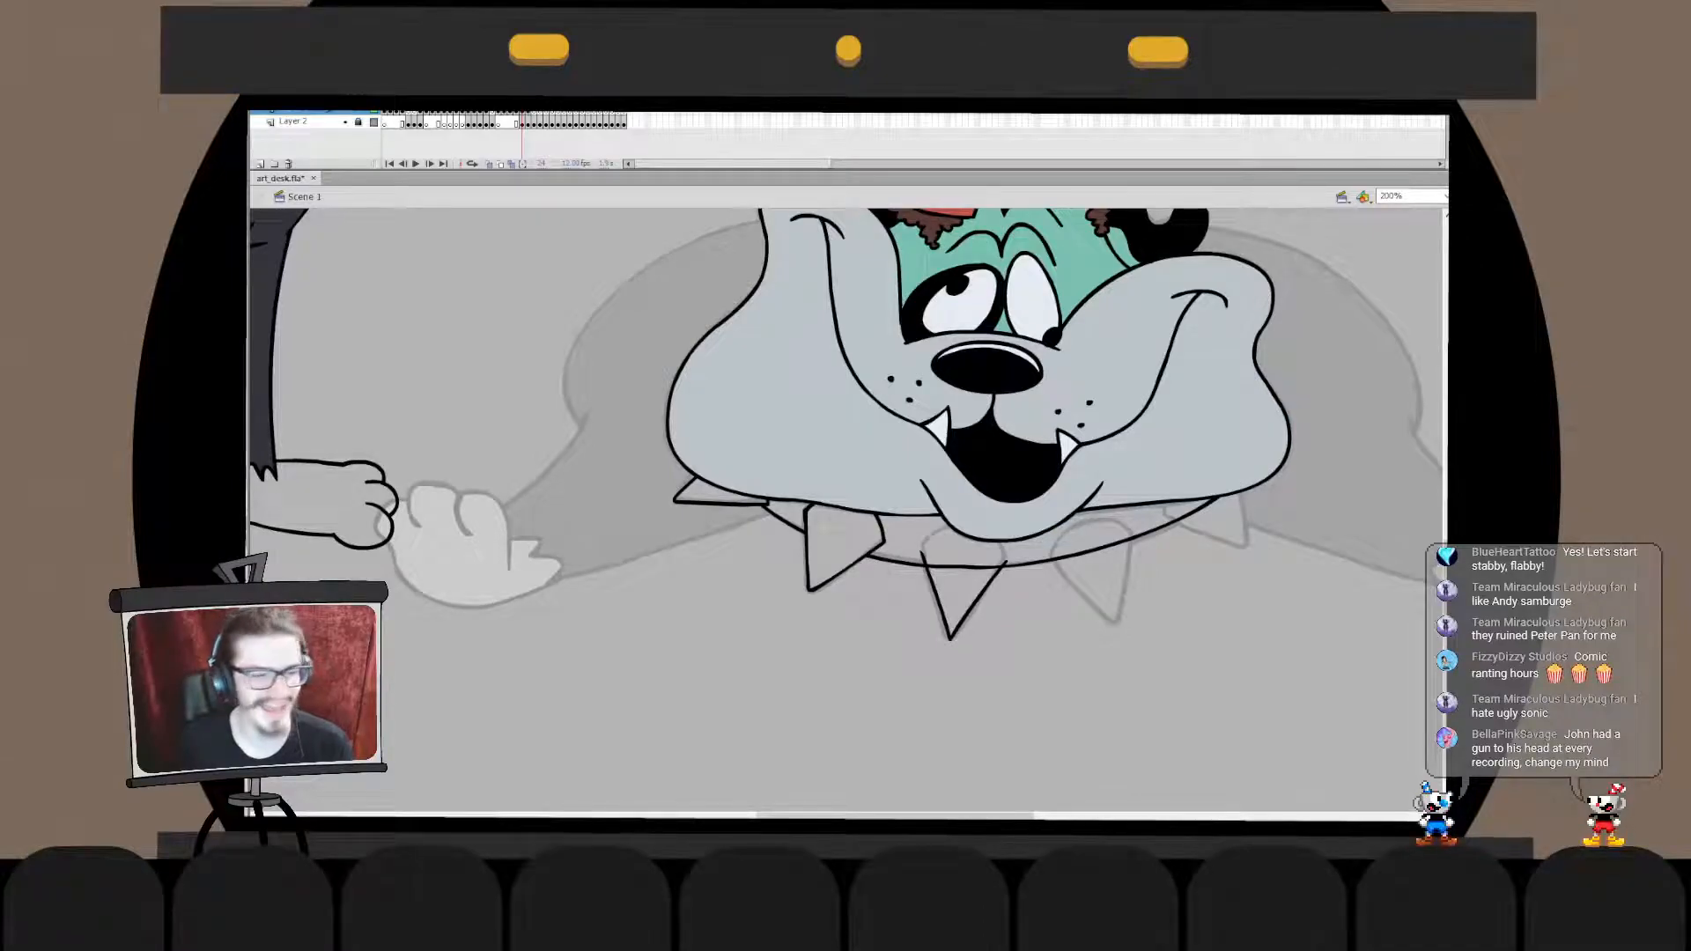
- Ink a tall rounded arch over the third spike and narrow it with Free Transform to fit the spike's top
{"action": "left_click_drag", "start_coordinate": [924, 723], "coordinate": [992, 705]}
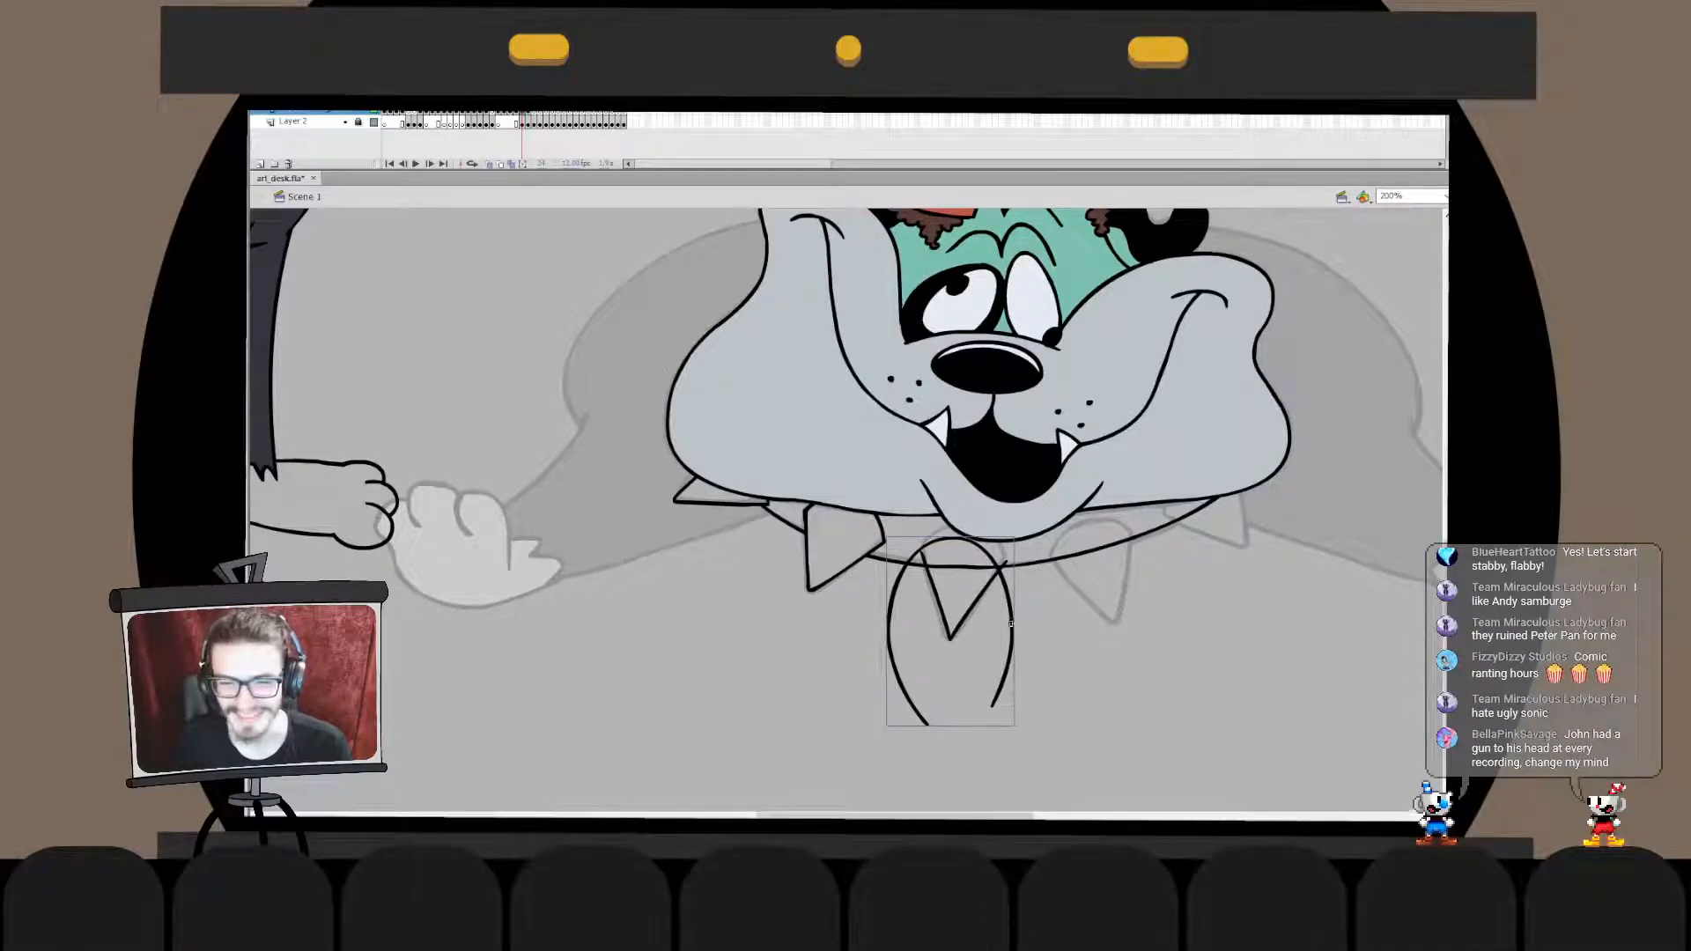
{"action": "left_click_drag", "start_coordinate": [1011, 623], "coordinate": [1024, 616]}
{"action": "key", "text": "q"}
{"action": "left_click_drag", "start_coordinate": [962, 718], "coordinate": [962, 699]}
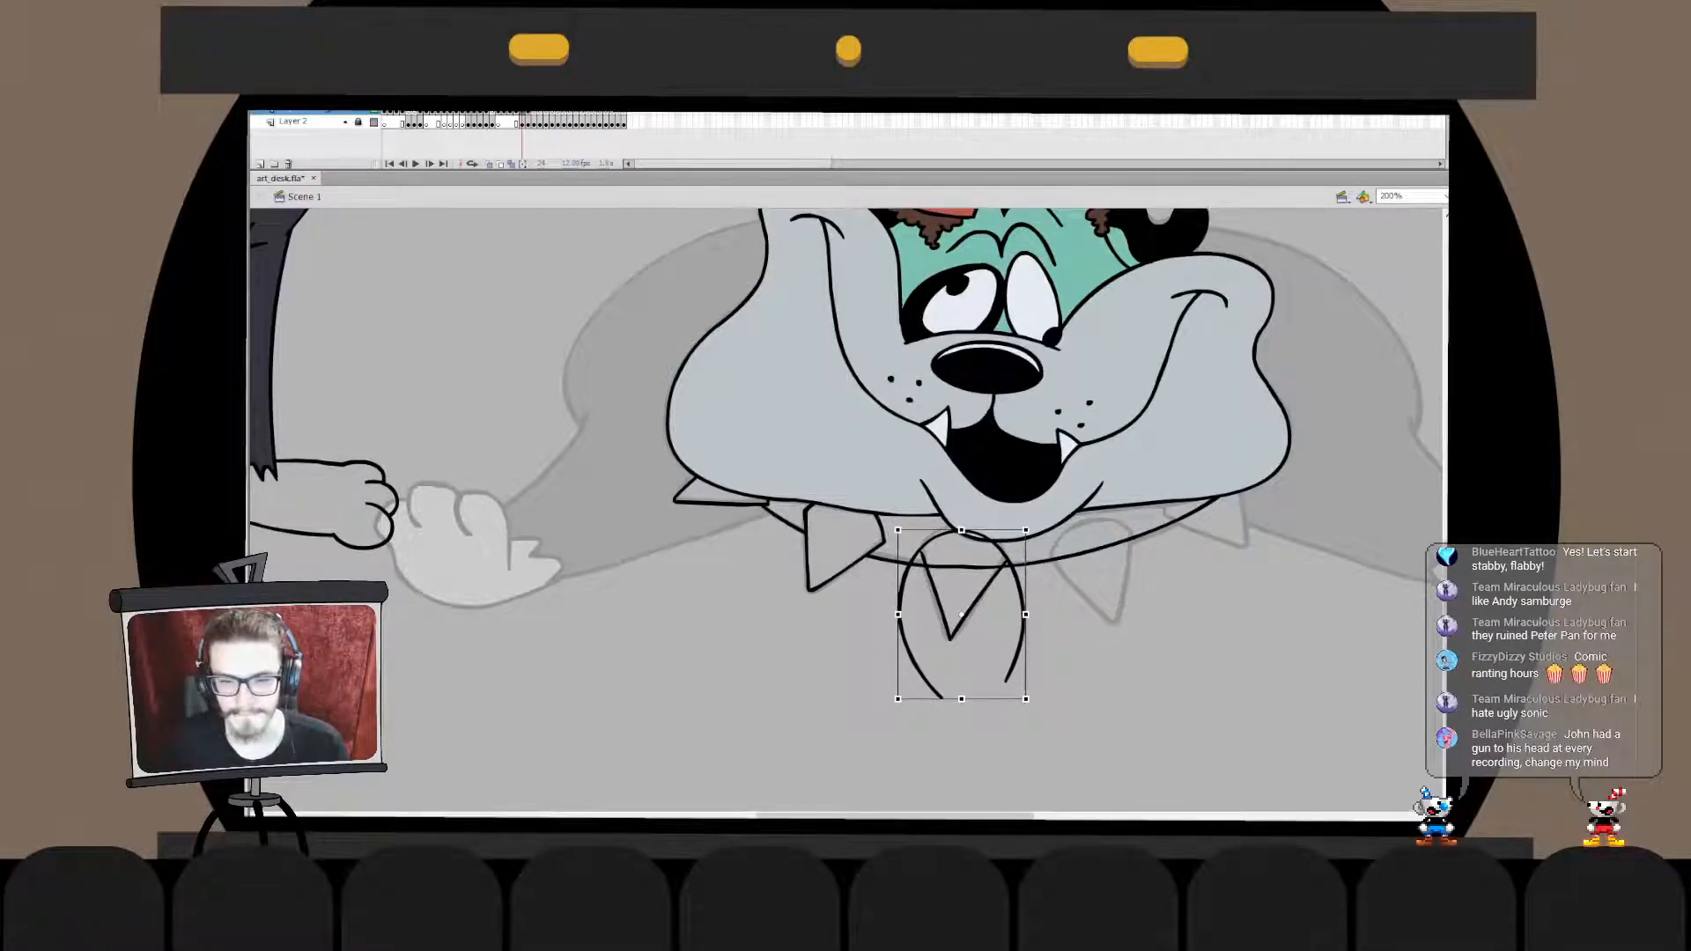
{"action": "double_click", "coordinate": [907, 577]}
{"action": "mouse_move", "coordinate": [872, 581]}
{"action": "left_mouse_down"}
{"action": "mouse_move", "coordinate": [962, 527]}
{"action": "mouse_move", "coordinate": [911, 558]}
{"action": "left_mouse_up"}
{"action": "left_click", "coordinate": [872, 572]}
{"action": "double_click", "coordinate": [872, 608]}
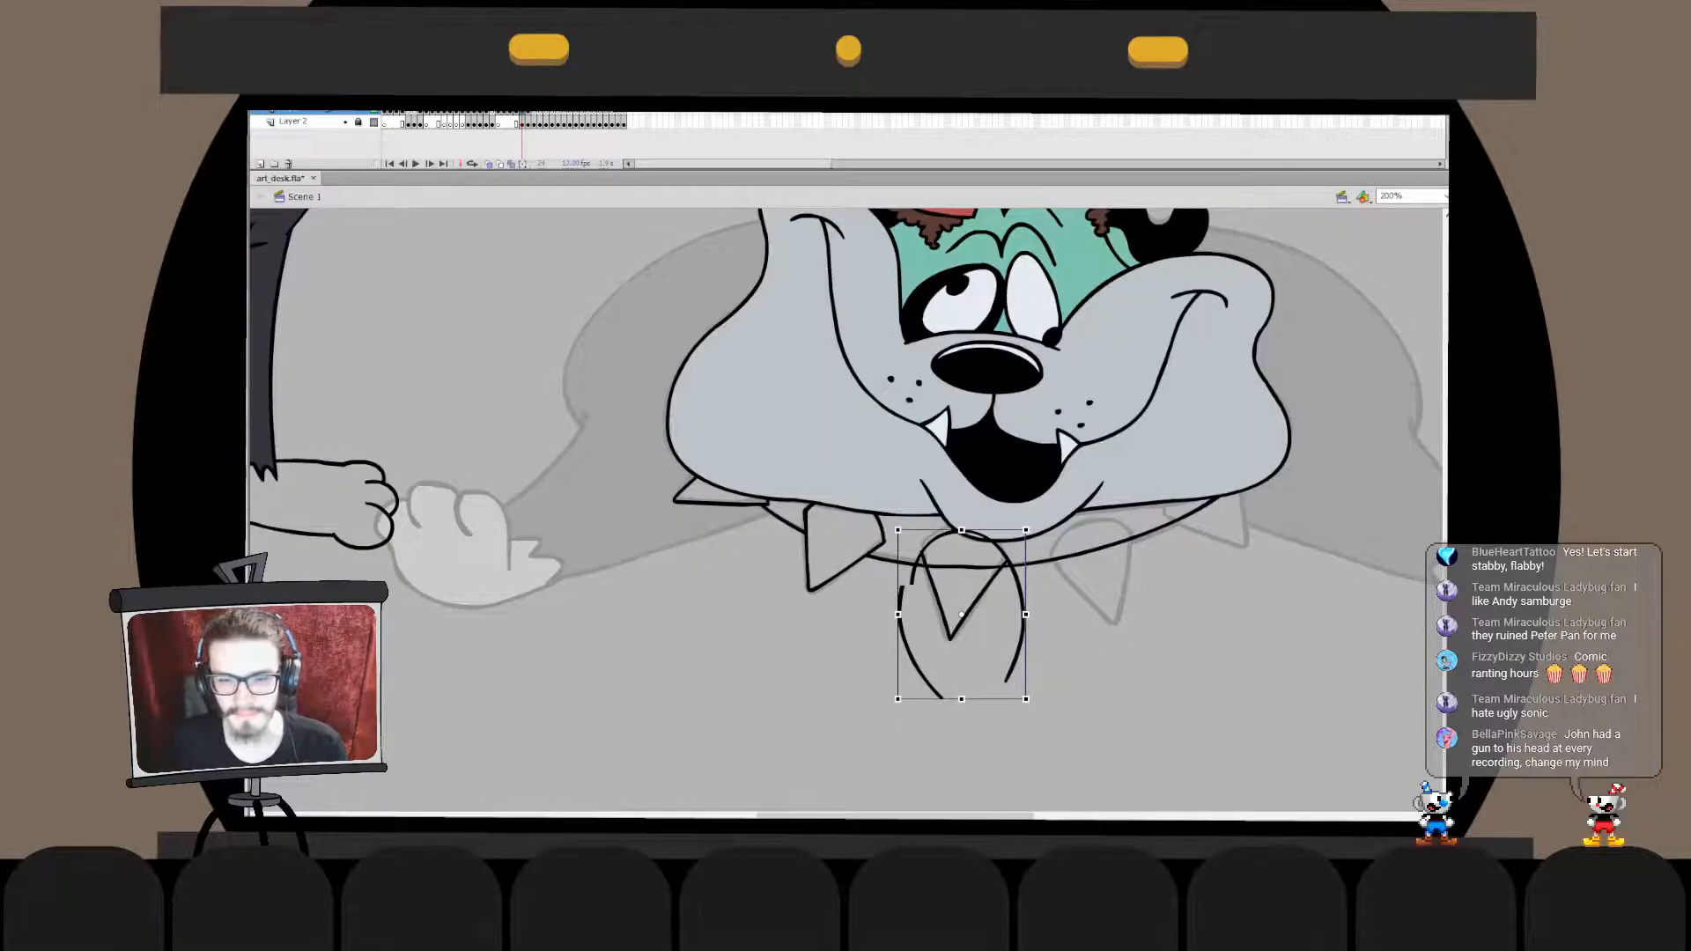
{"action": "double_click", "coordinate": [1022, 634]}
{"action": "mouse_move", "coordinate": [1046, 739]}
{"action": "left_mouse_down"}
{"action": "mouse_move", "coordinate": [953, 566]}
{"action": "mouse_move", "coordinate": [960, 545]}
{"action": "left_mouse_up"}
{"action": "left_click_drag", "start_coordinate": [1011, 686], "coordinate": [988, 693]}
{"action": "double_click", "coordinate": [1057, 695]}
{"action": "left_click_drag", "start_coordinate": [1015, 530], "coordinate": [1014, 529]}
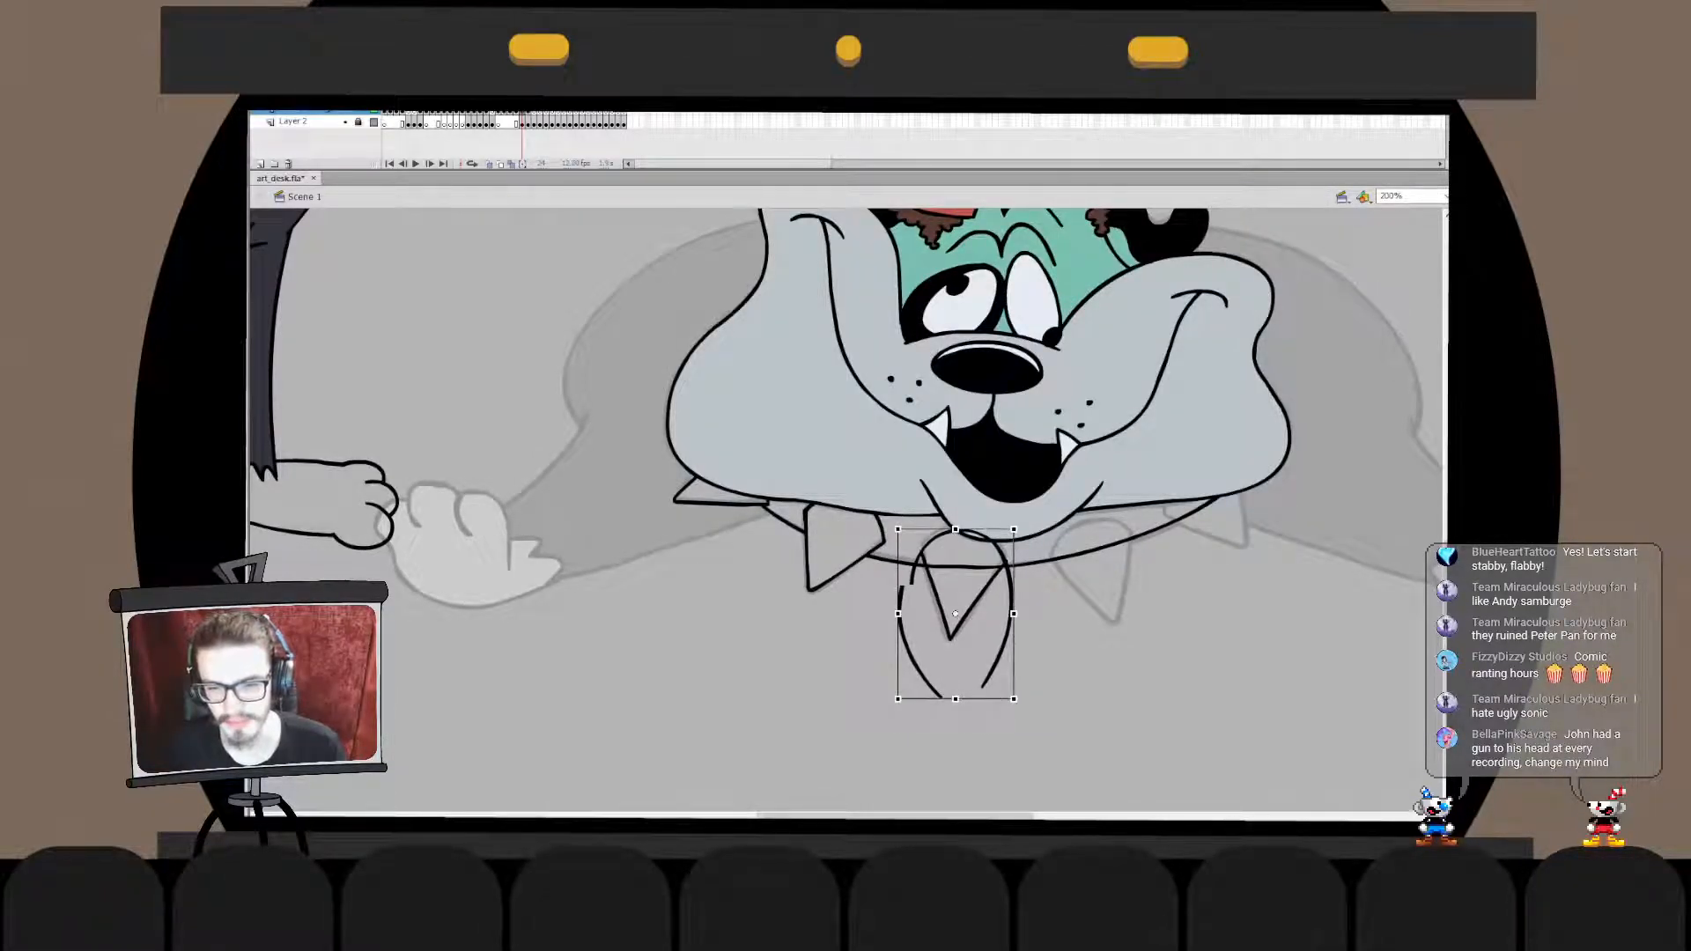
{"action": "left_click", "coordinate": [967, 615]}
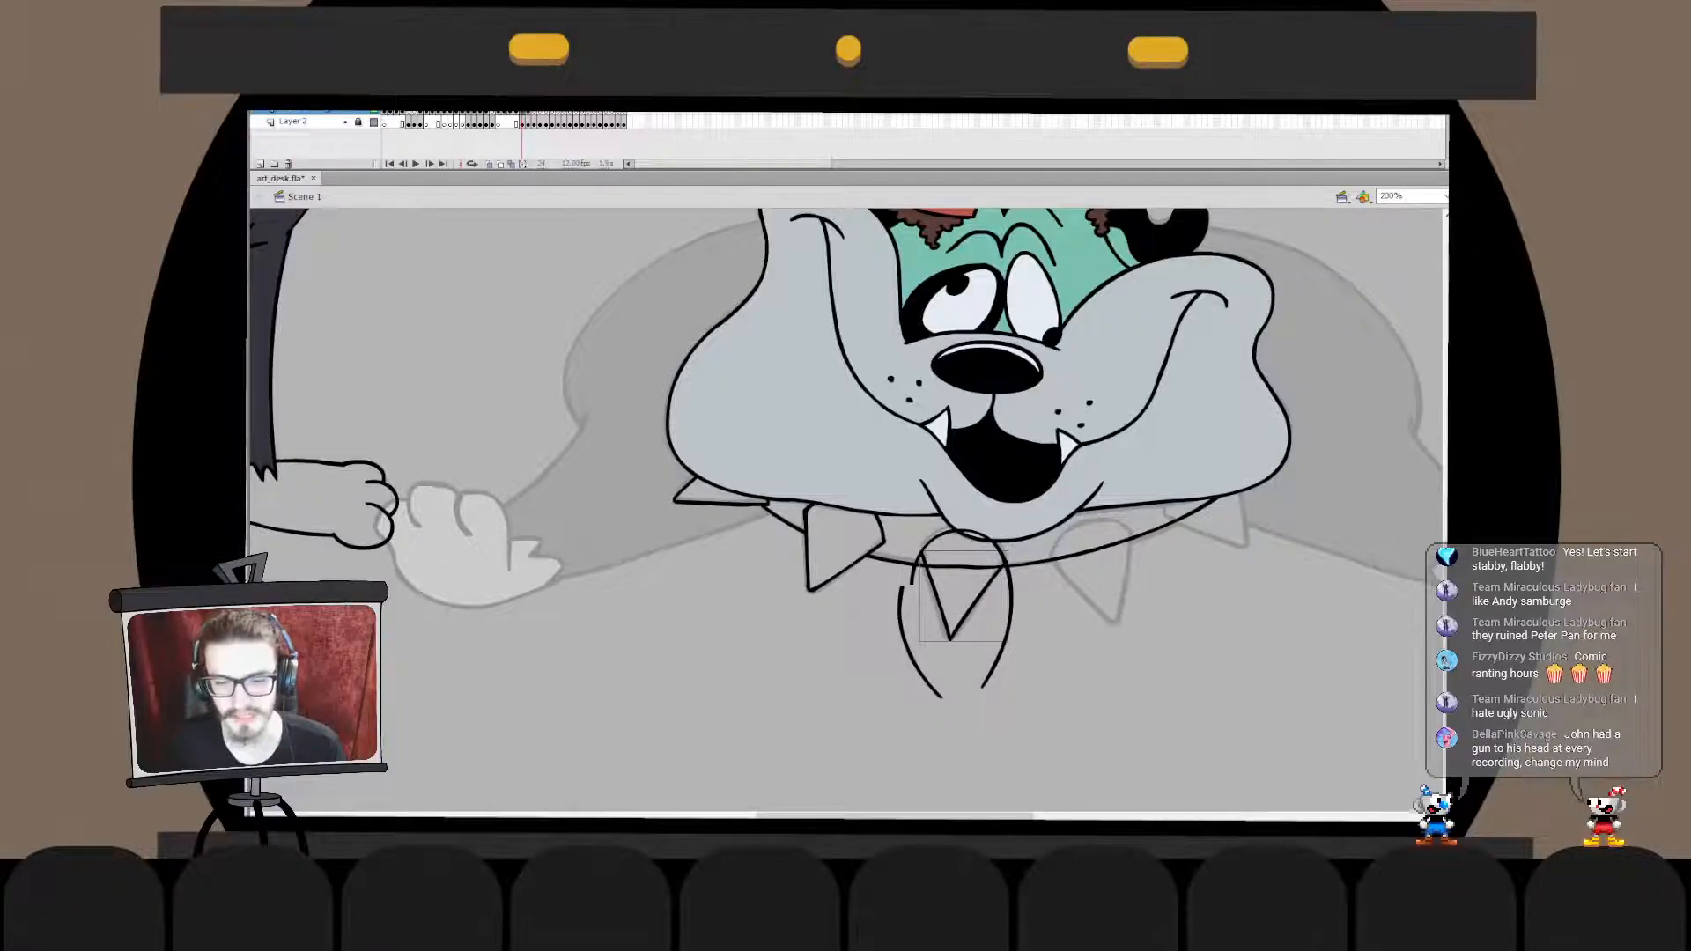
- Combine the third spike's V and arch in one drawing object and delete the arch's excess legs outside the spike
{"action": "mouse_move", "coordinate": [912, 581]}
{"action": "left_mouse_down"}
{"action": "mouse_move", "coordinate": [983, 506]}
{"action": "mouse_move", "coordinate": [924, 592]}
{"action": "mouse_move", "coordinate": [912, 583]}
{"action": "mouse_move", "coordinate": [1014, 592]}
{"action": "left_mouse_up"}
{"action": "double_click", "coordinate": [914, 571]}
{"action": "double_click", "coordinate": [1049, 634]}
{"action": "left_click", "coordinate": [967, 615]}
{"action": "key", "text": "ctrl+x"}
{"action": "double_click", "coordinate": [1011, 622]}
{"action": "key", "text": "ctrl+shift+v"}
{"action": "double_click", "coordinate": [1011, 622]}
{"action": "key", "text": "Delete"}
{"action": "left_click", "coordinate": [911, 652]}
{"action": "left_click", "coordinate": [930, 685]}
{"action": "double_click", "coordinate": [916, 666]}
{"action": "key", "text": "Delete"}
{"action": "double_click", "coordinate": [1013, 631]}
{"action": "left_click", "coordinate": [1013, 631]}
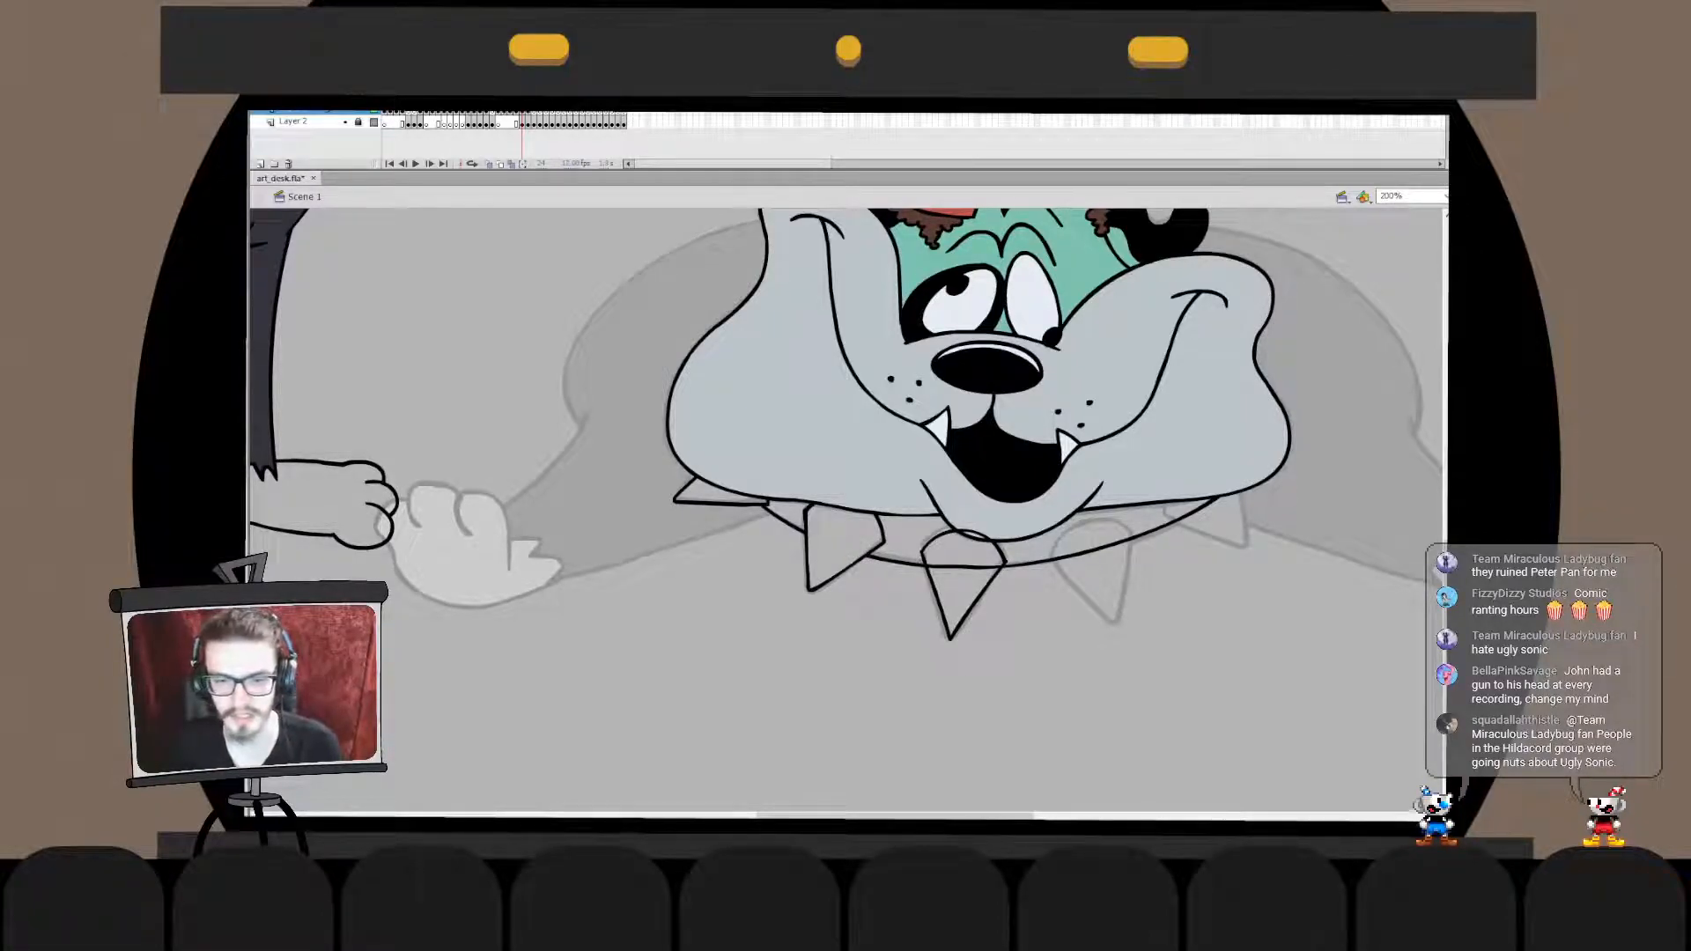
- Stretch the third spike slightly taller with Free Transform and lower its tip a little
{"action": "left_click", "coordinate": [977, 602]}
{"action": "key", "text": "q"}
{"action": "left_click_drag", "start_coordinate": [964, 529], "coordinate": [964, 525]}
{"action": "key", "text": "v"}
{"action": "left_click", "coordinate": [1007, 564]}
{"action": "left_click", "coordinate": [979, 599]}
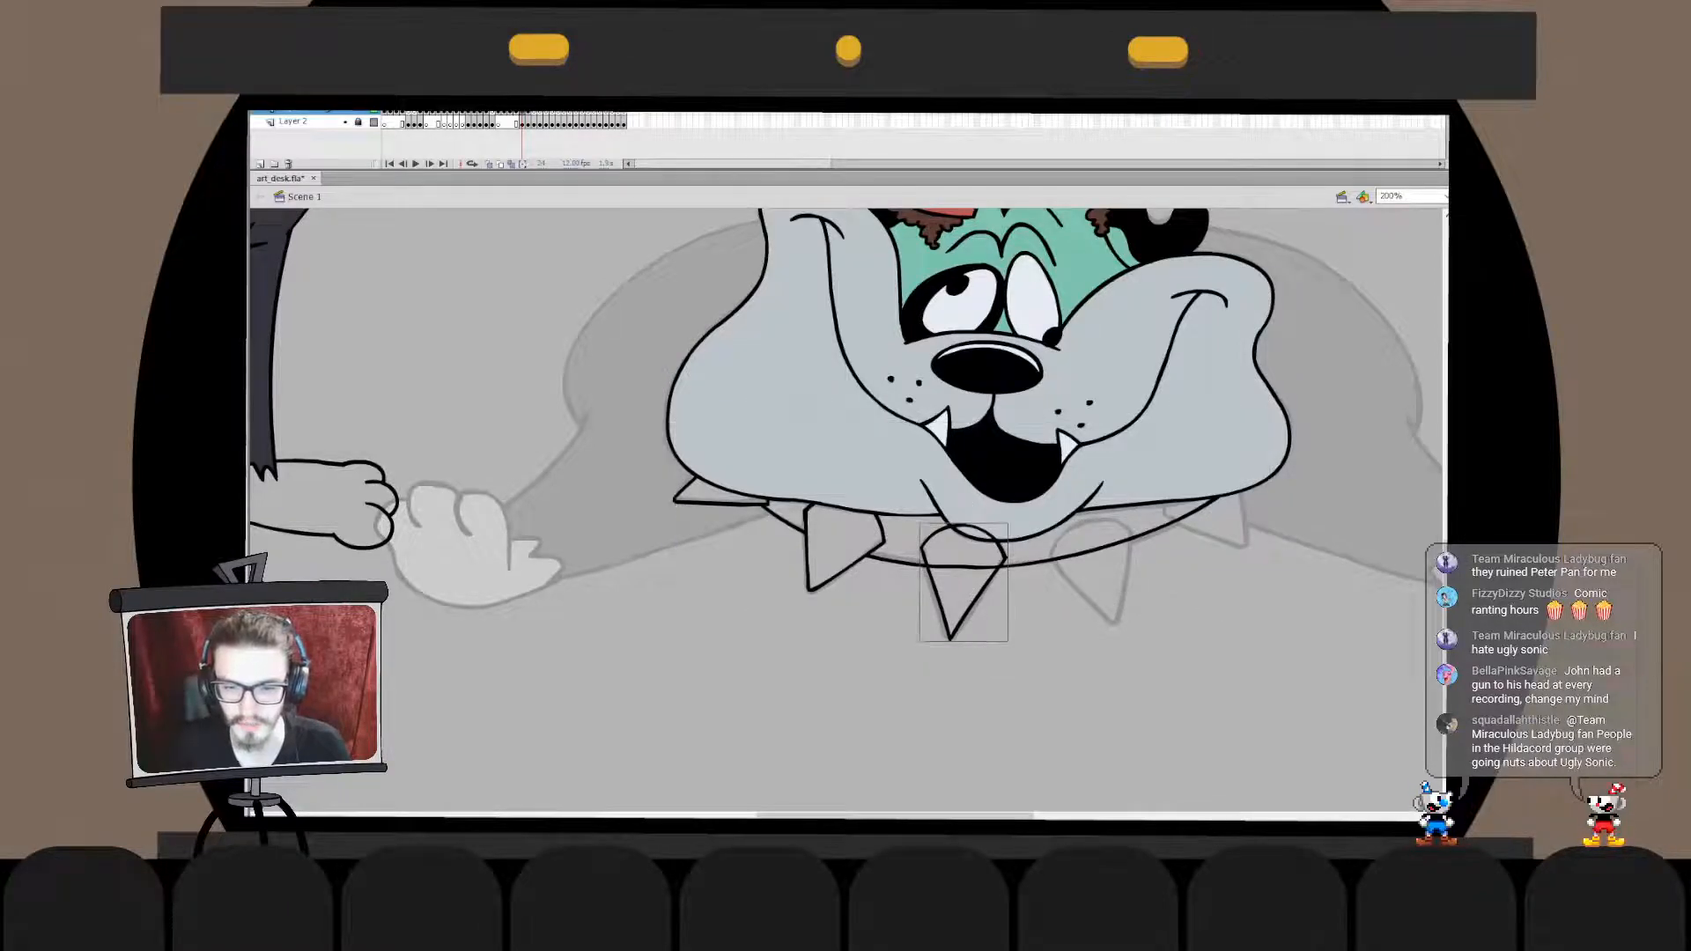
{"action": "double_click", "coordinate": [979, 599]}
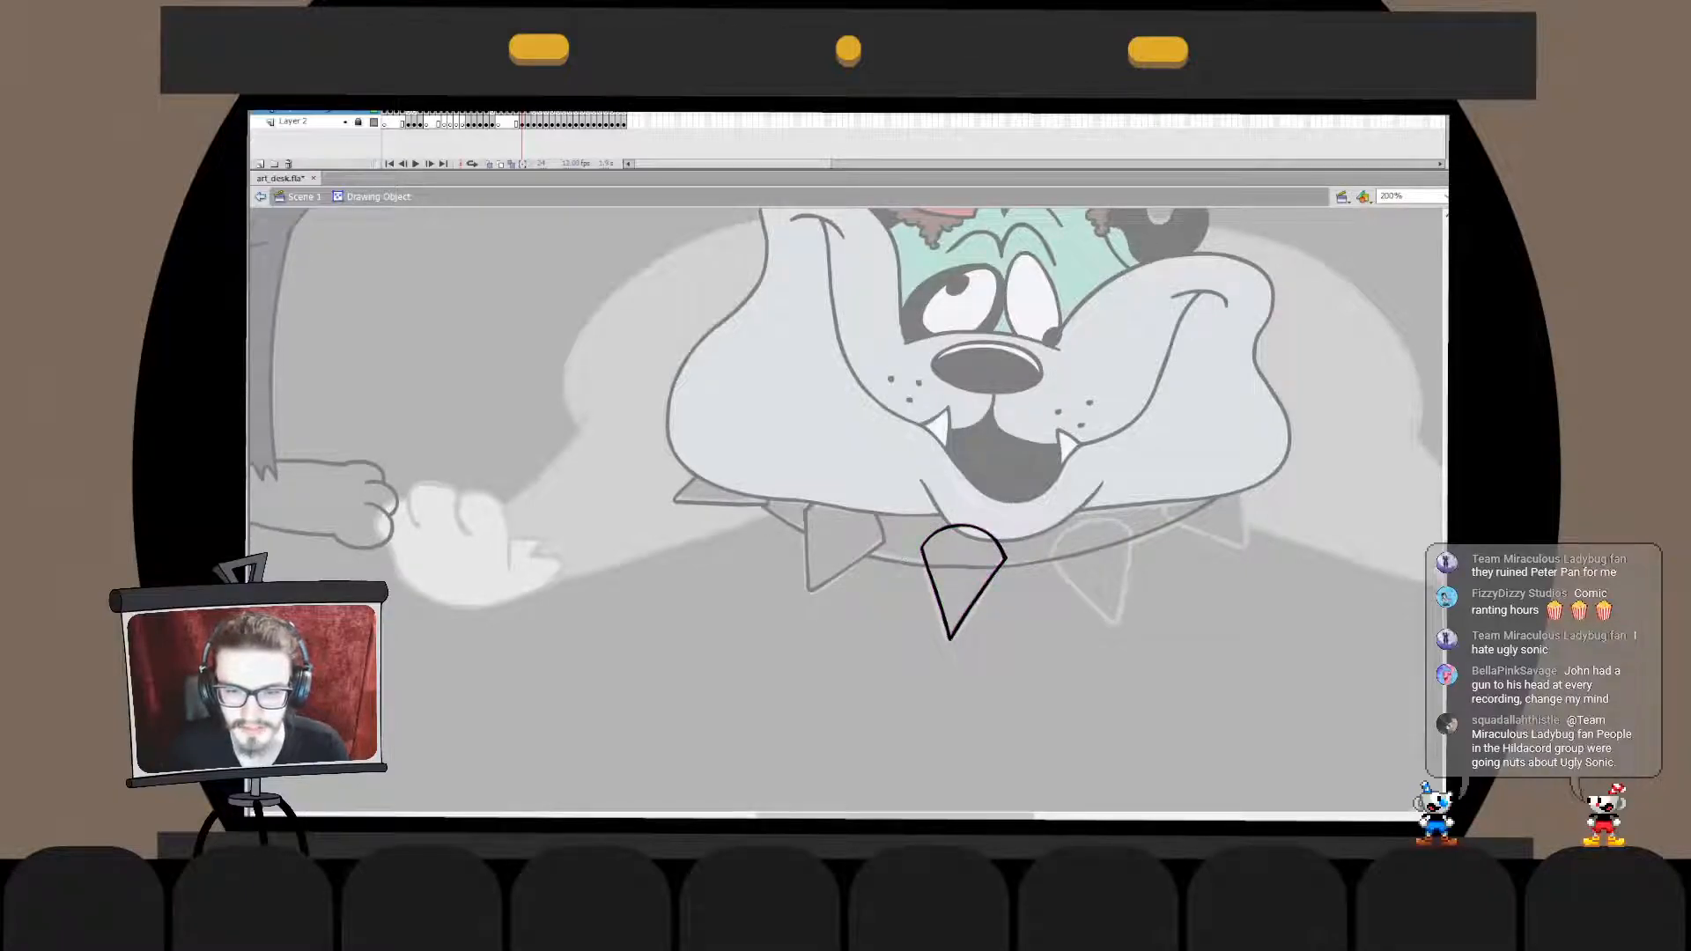
{"action": "left_click", "coordinate": [260, 196]}
{"action": "left_click", "coordinate": [978, 599]}
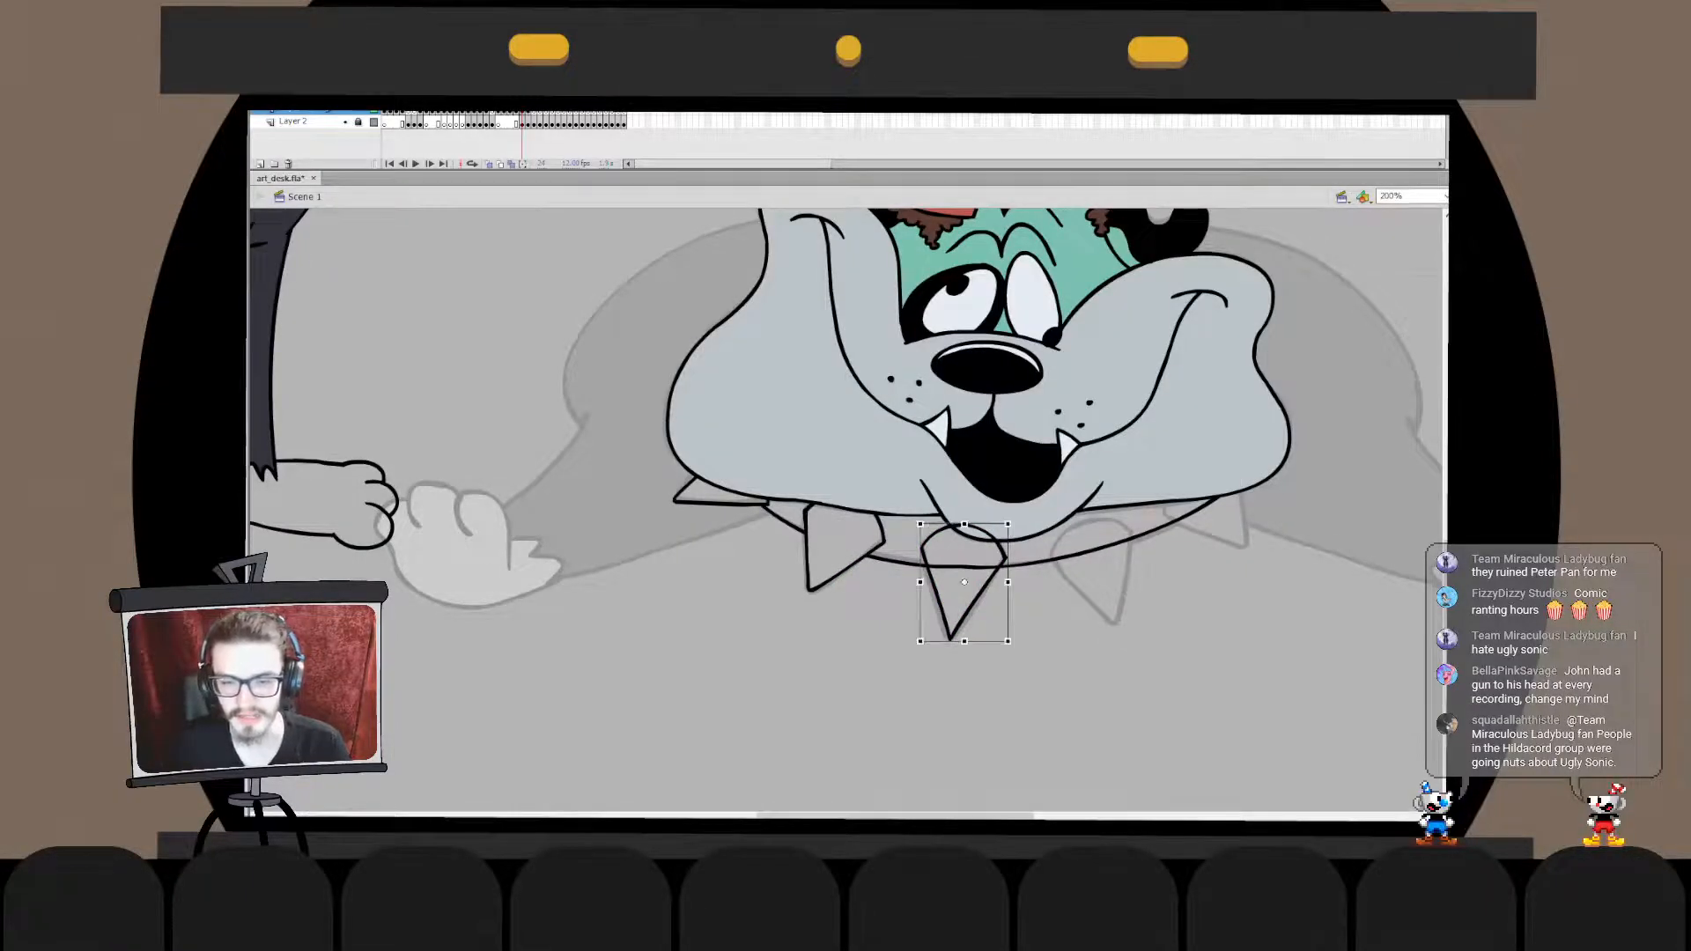
{"action": "left_click_drag", "start_coordinate": [950, 640], "coordinate": [953, 645]}
{"action": "left_click", "coordinate": [1013, 696]}
- Move the third spike in place into the collar's drawing object and delete the collar segment crossing it
{"action": "double_click", "coordinate": [978, 603]}
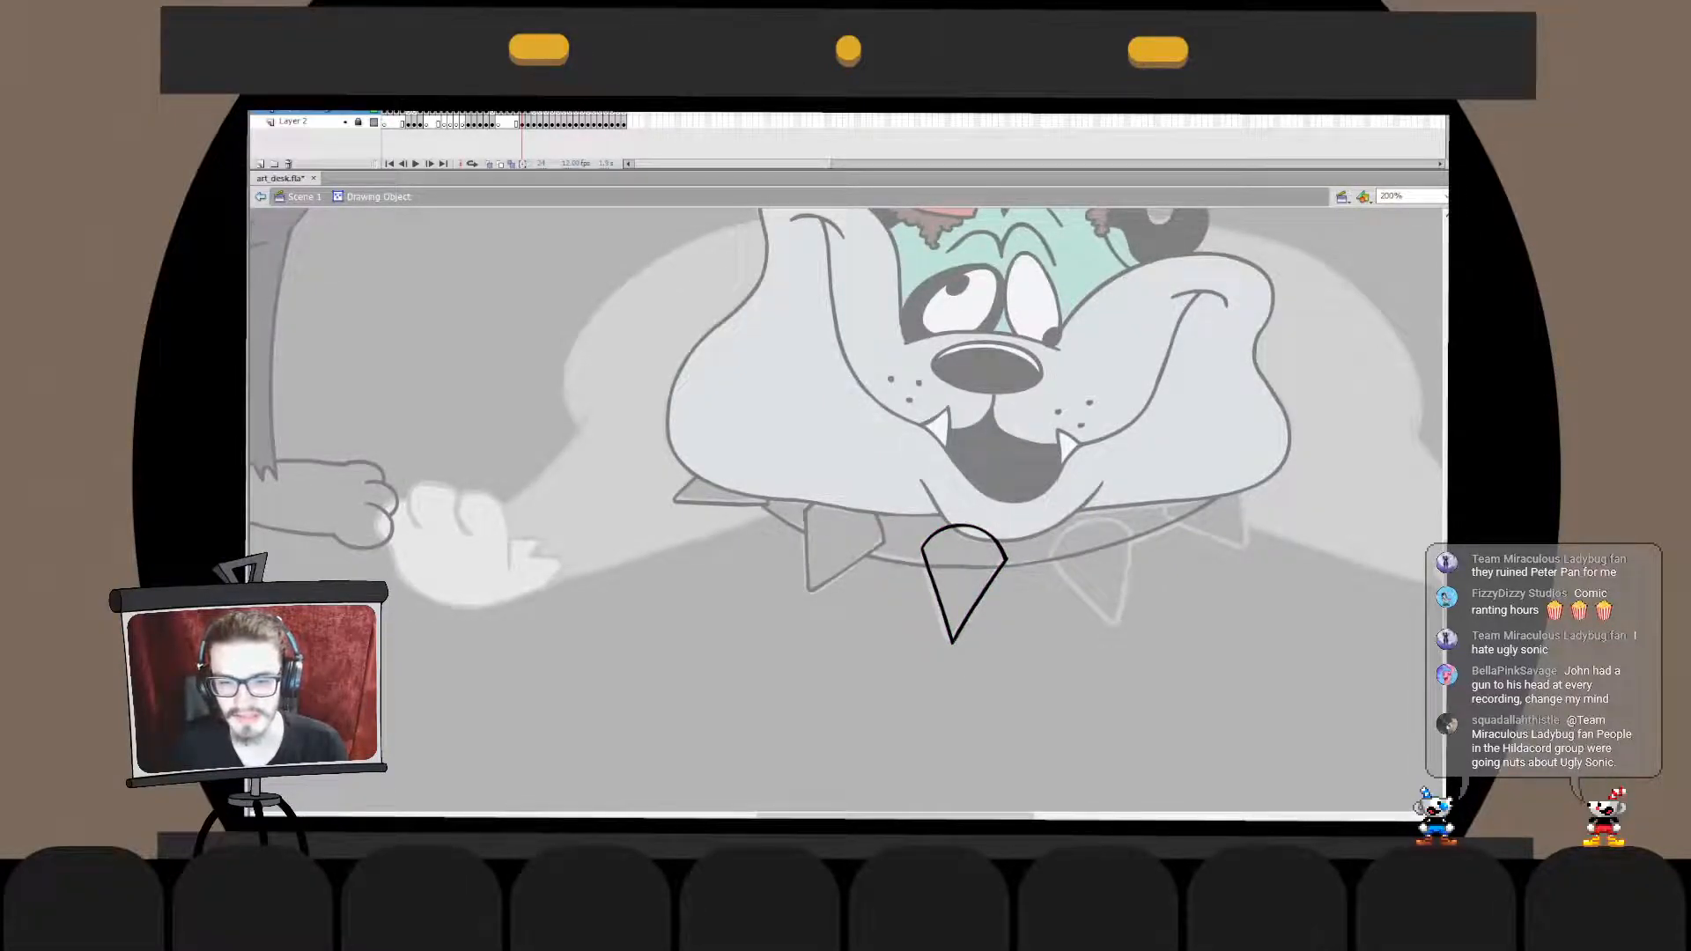
{"action": "key", "text": "ctrl+e"}
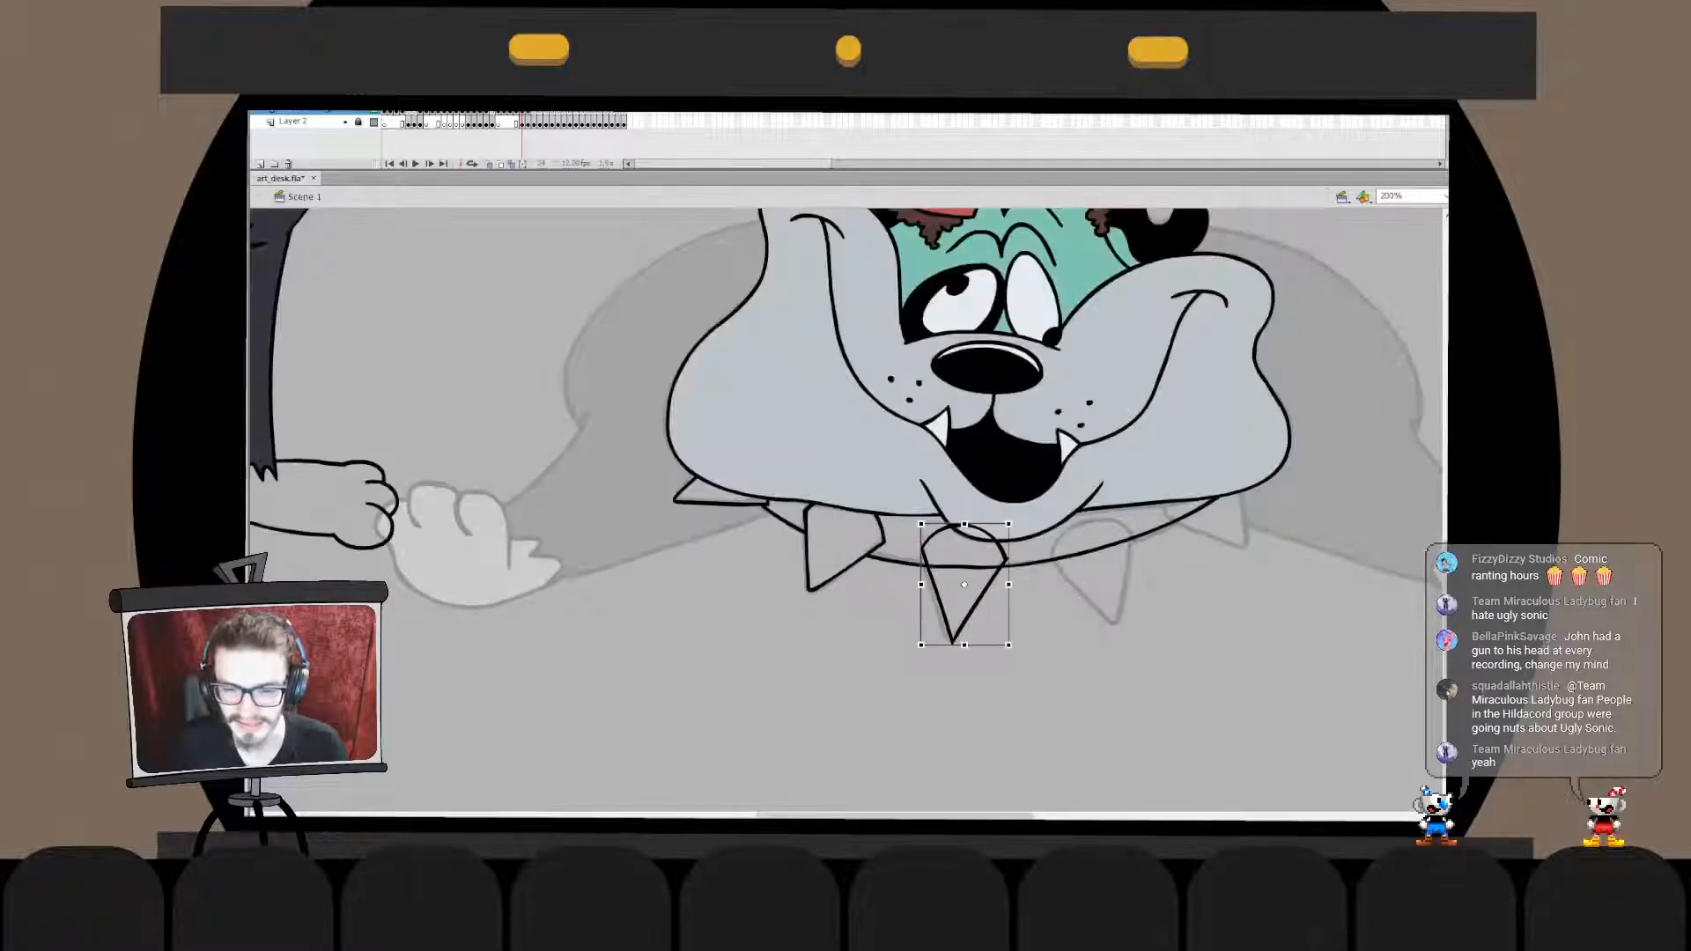
{"action": "key", "text": "q"}
{"action": "key", "text": "ctrl+e"}
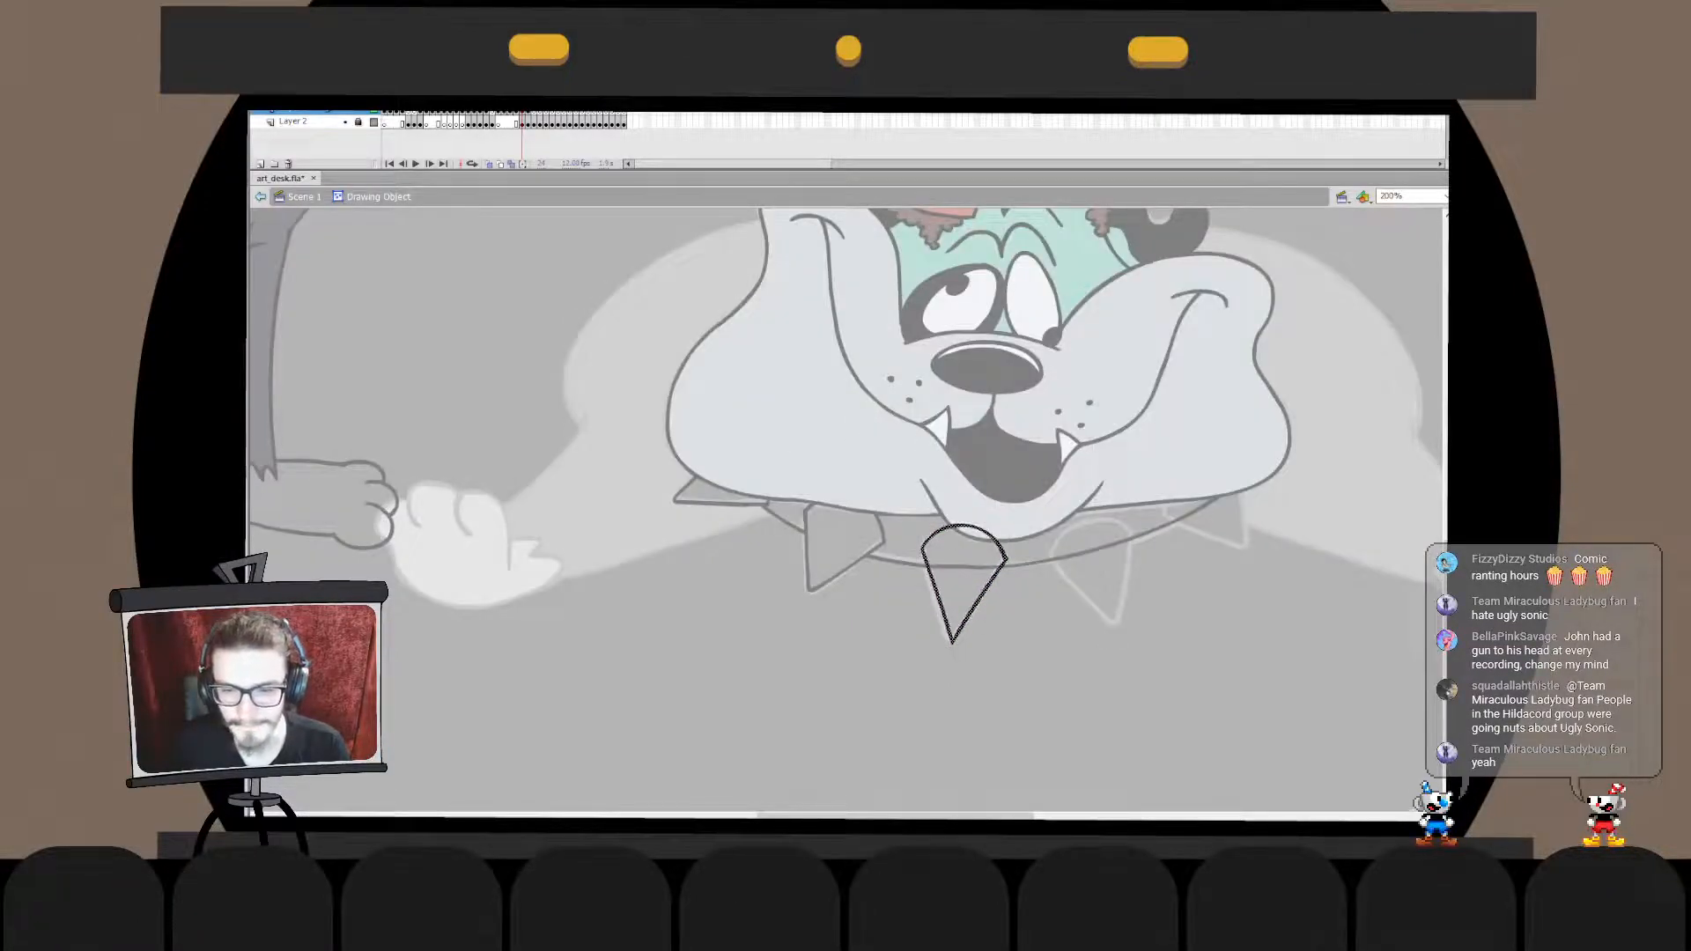
{"action": "key", "text": "ctrl+e"}
{"action": "key", "text": "ctrl+x"}
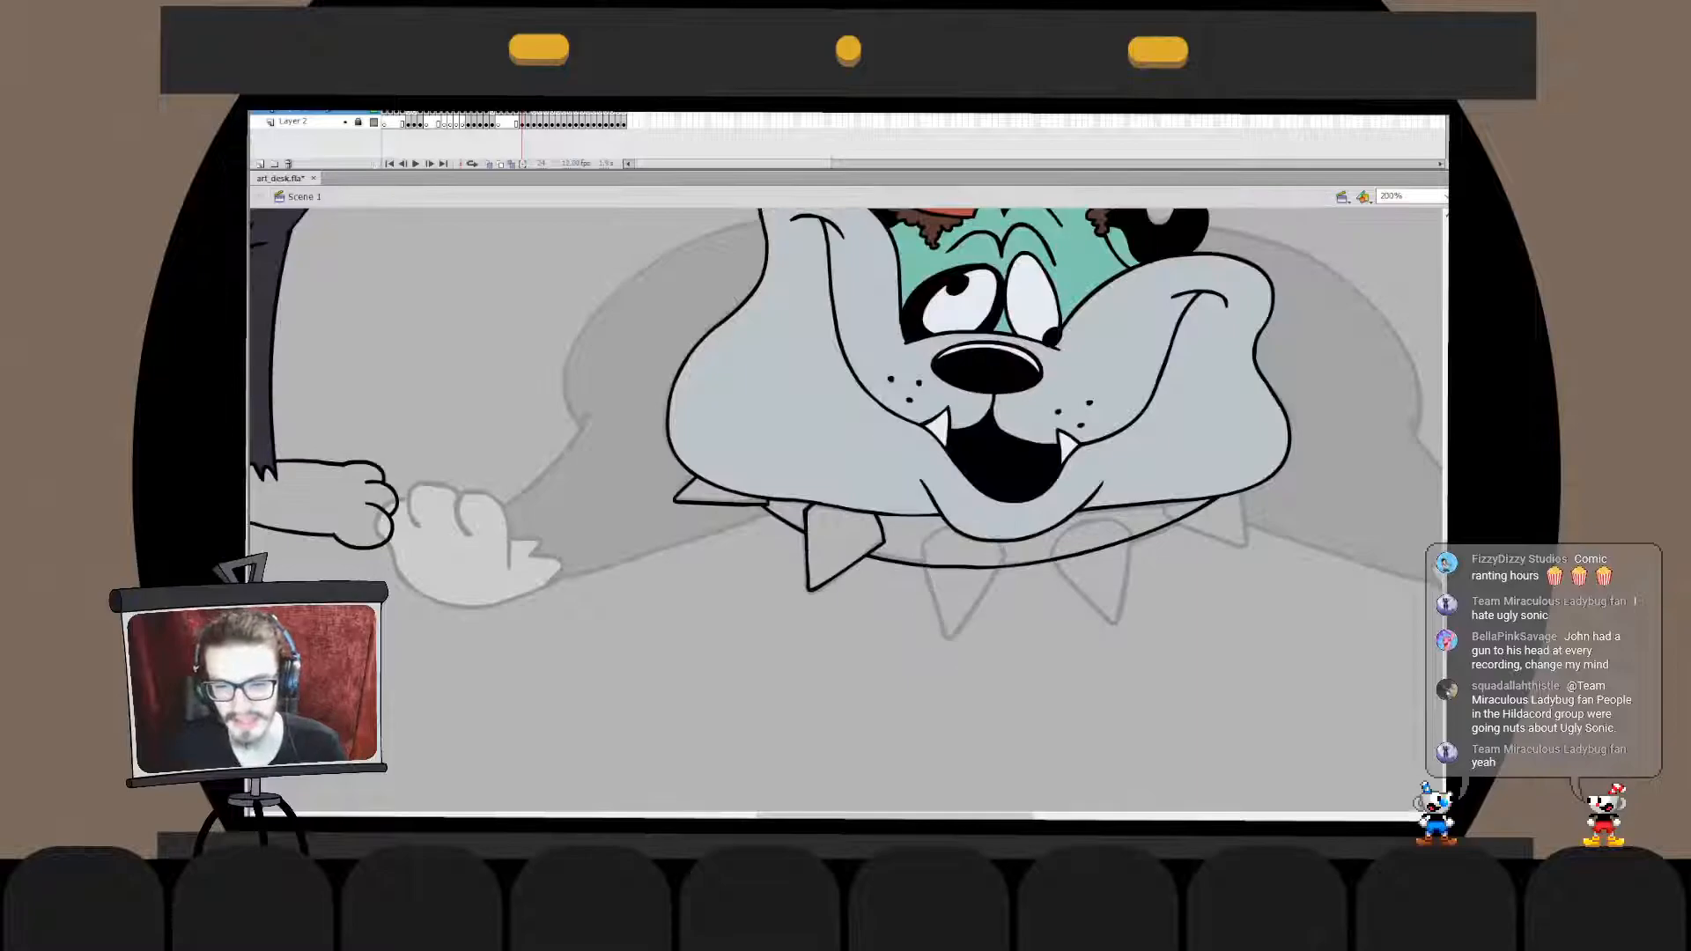
{"action": "double_click", "coordinate": [966, 565]}
{"action": "key", "text": "ctrl+shift+v"}
{"action": "left_click", "coordinate": [967, 566]}
{"action": "key", "text": "Delete"}
{"action": "key", "text": "ctrl+e"}
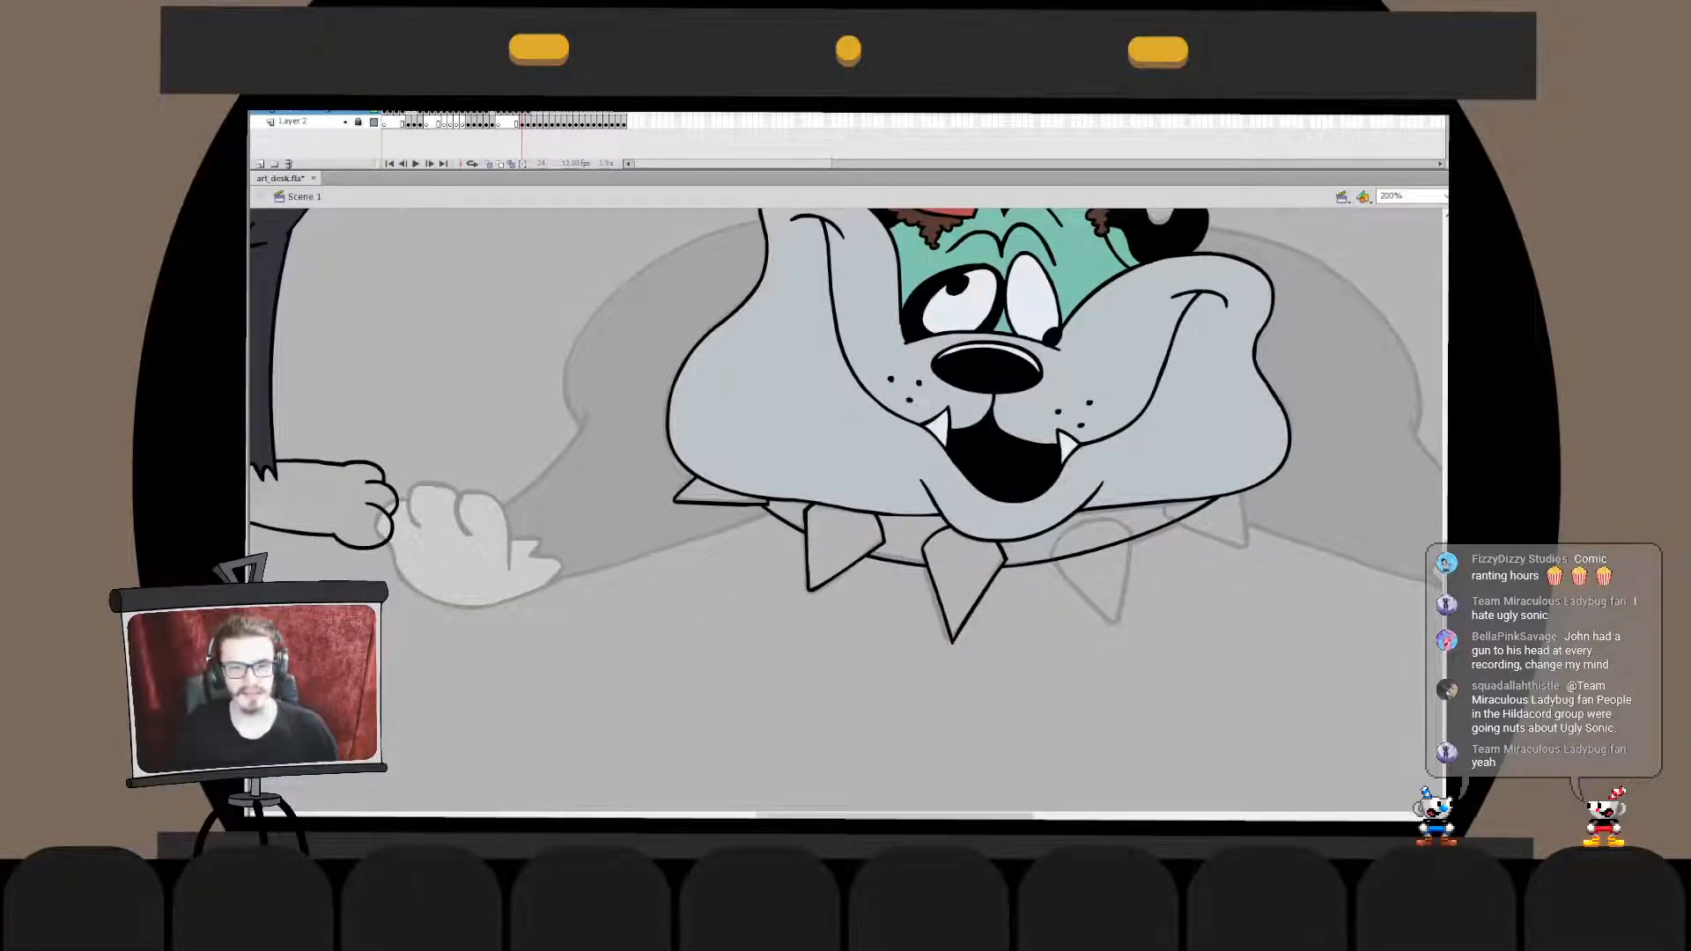
- Refine the third spike's pointed tip inside the collar's drawing object and return to the scene
{"action": "double_click", "coordinate": [958, 608]}
{"action": "mouse_move", "coordinate": [915, 691]}
{"action": "left_mouse_down"}
{"action": "mouse_move", "coordinate": [989, 611]}
{"action": "mouse_move", "coordinate": [958, 643]}
{"action": "left_mouse_up"}
{"action": "key", "text": "q"}
{"action": "left_click", "coordinate": [1004, 657]}
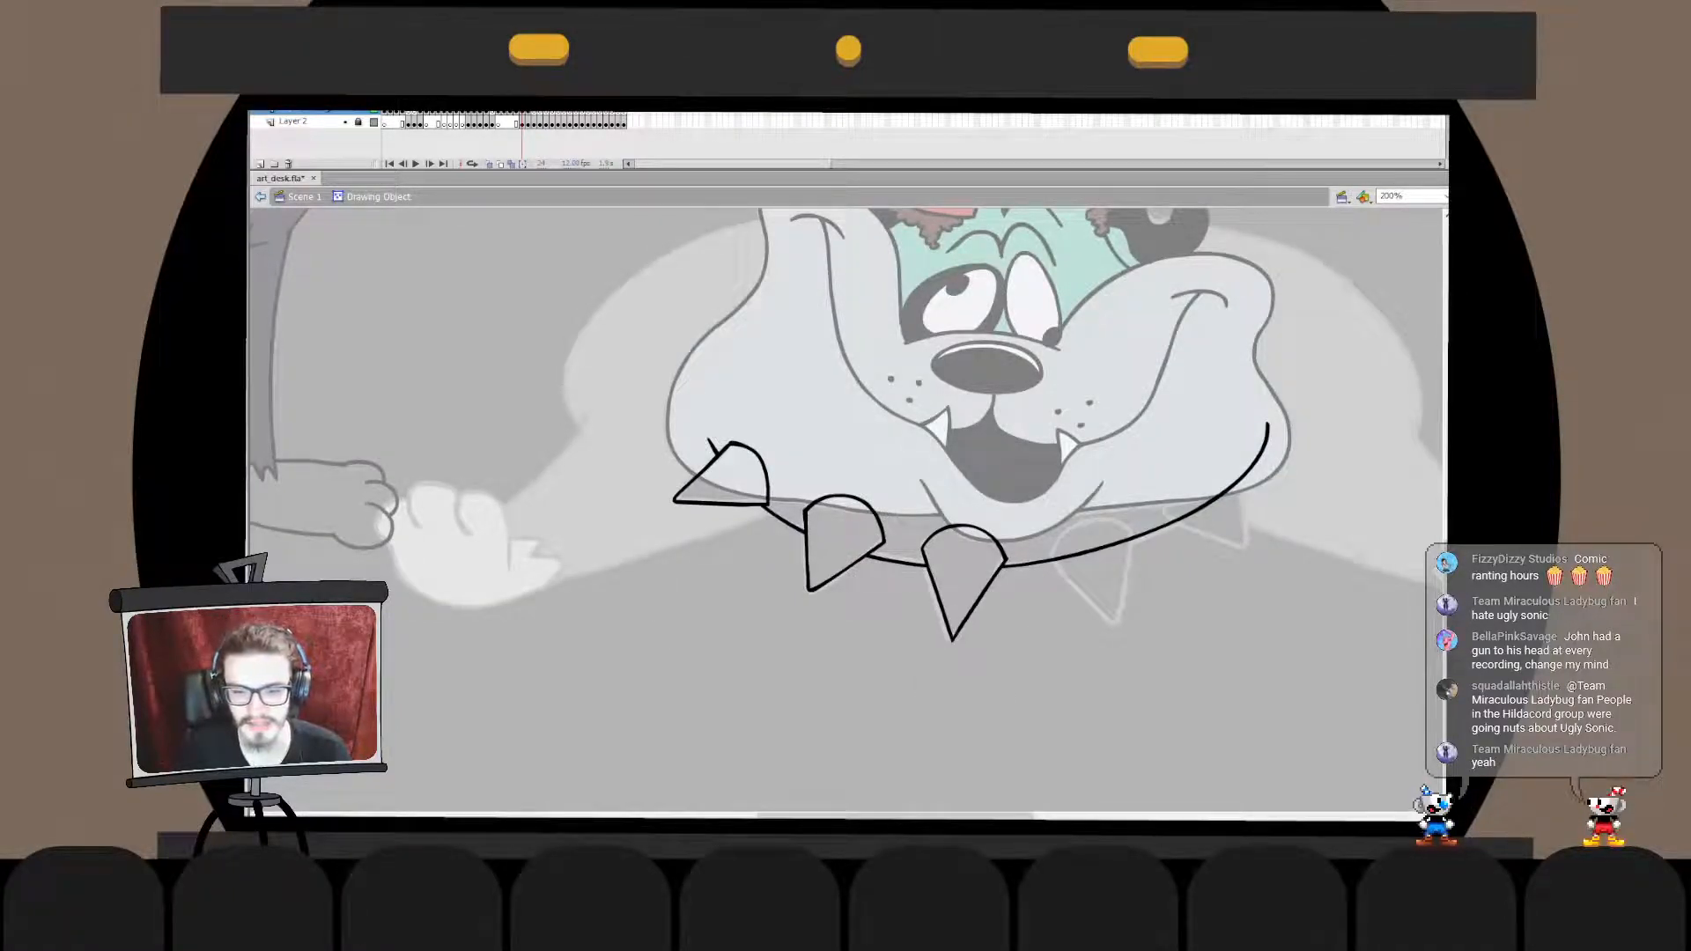
{"action": "key", "text": "ctrl+e"}
{"action": "double_click", "coordinate": [958, 604]}
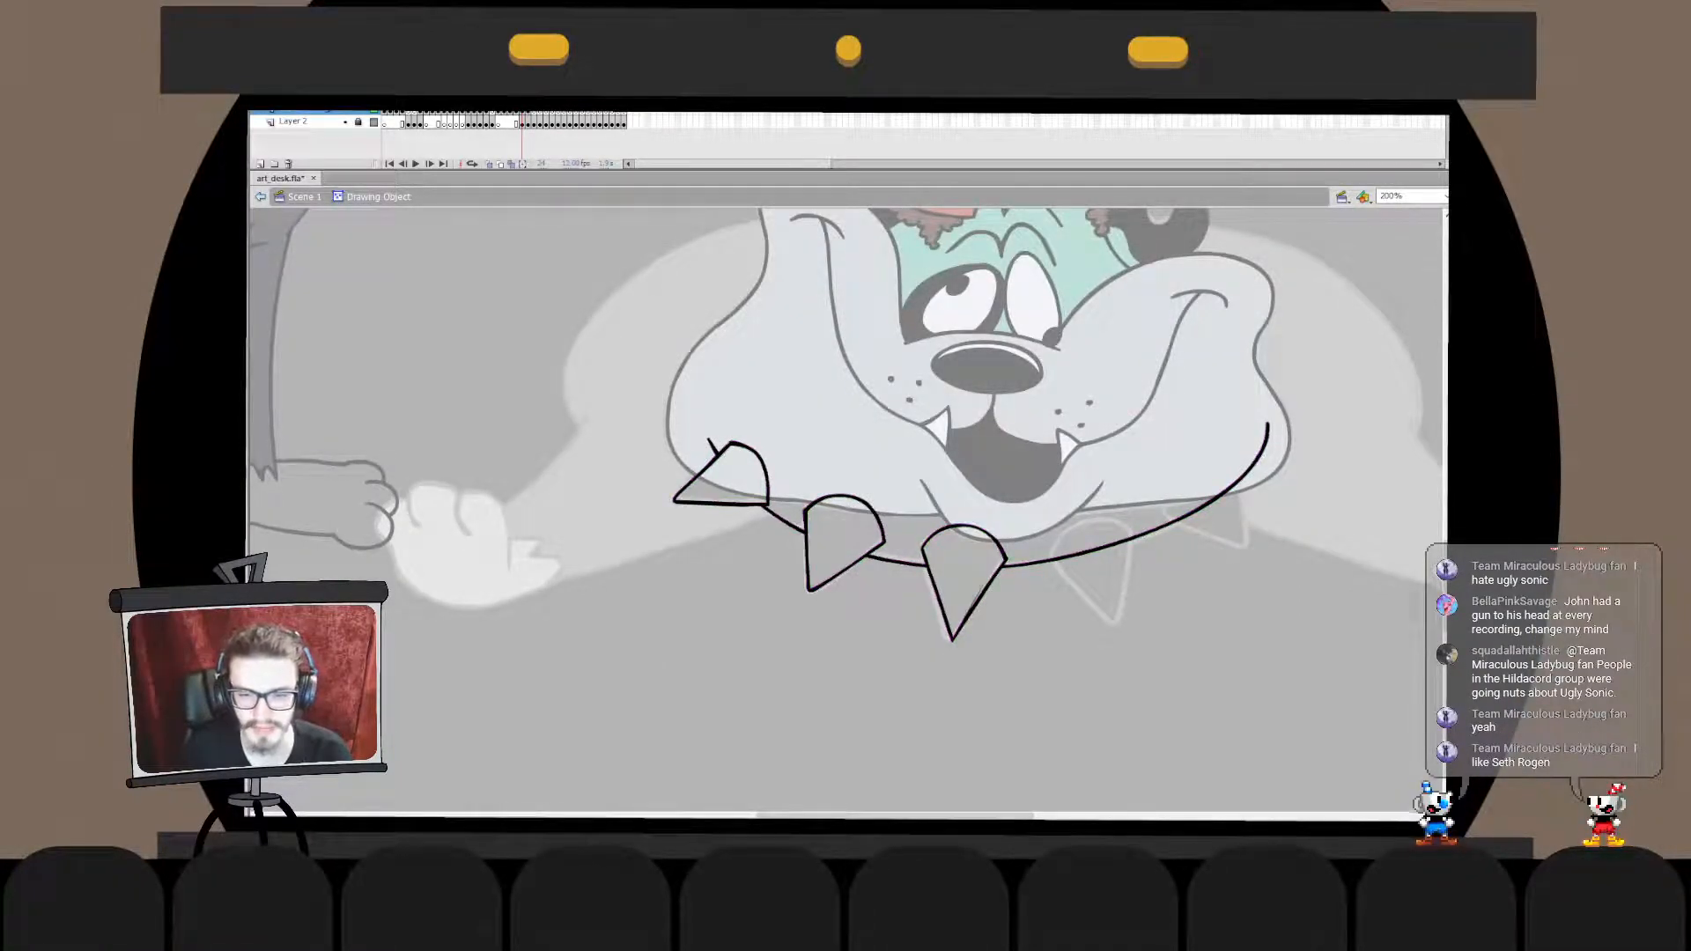
{"action": "key", "text": "ctrl+e"}
{"action": "left_click", "coordinate": [968, 713]}
{"action": "double_click", "coordinate": [935, 588]}
{"action": "double_click", "coordinate": [969, 713]}
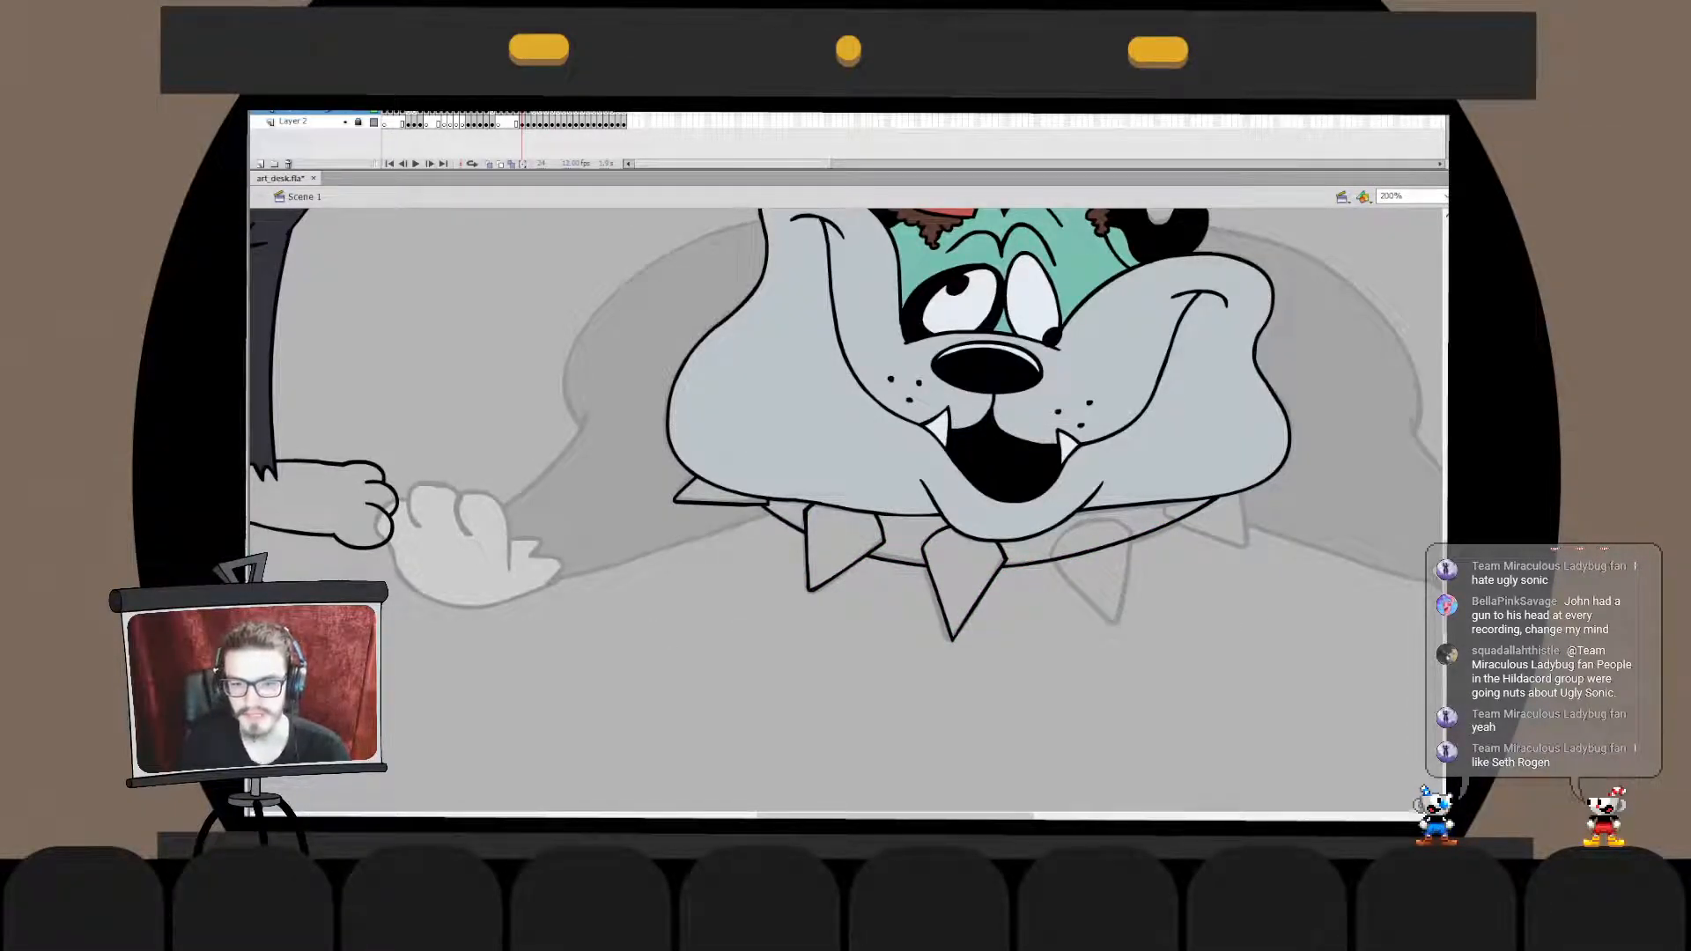
{"action": "double_click", "coordinate": [936, 589]}
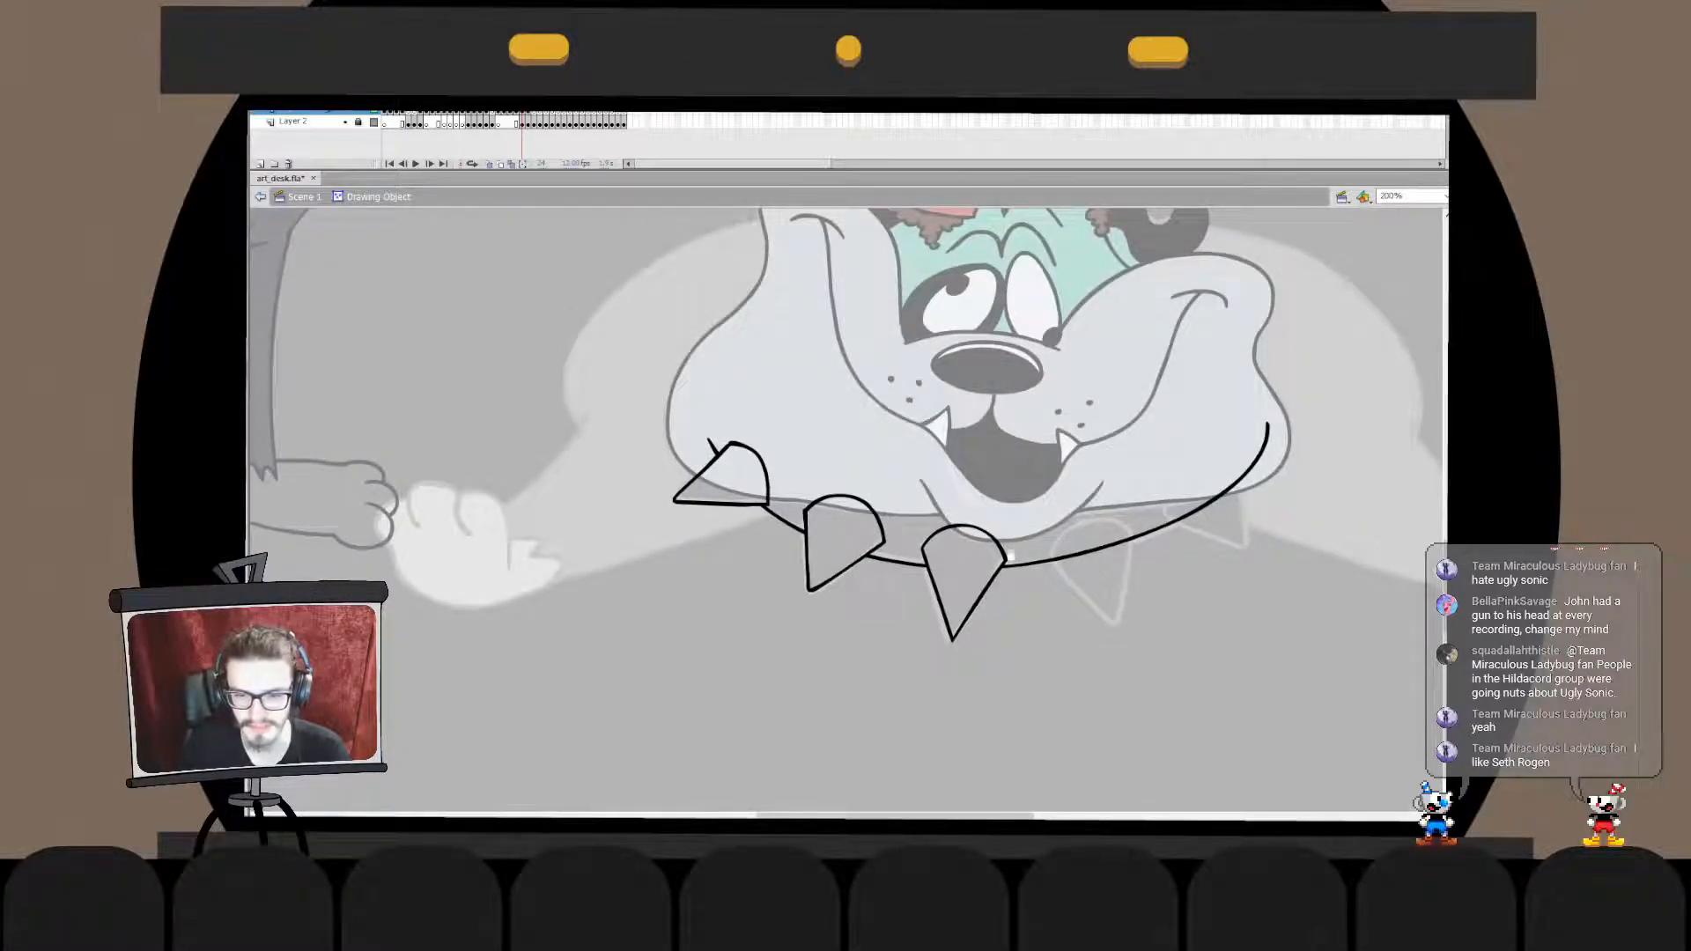
{"action": "left_click", "coordinate": [260, 197]}
- Ink the rounded top of the fourth collar spike over the sketch, redrawing the stroke until it fits
{"action": "mouse_move", "coordinate": [1041, 572]}
{"action": "left_mouse_down"}
{"action": "mouse_move", "coordinate": [1130, 530]}
{"action": "mouse_move", "coordinate": [1117, 627]}
{"action": "mouse_move", "coordinate": [1133, 640]}
{"action": "left_mouse_up"}
{"action": "key", "text": "ctrl+z"}
{"action": "key", "text": "ctrl+z"}
{"action": "key", "text": "ctrl+z"}
{"action": "key", "text": "ctrl+z"}
{"action": "key", "text": "ctrl+z"}
{"action": "key", "text": "ctrl+z"}
{"action": "key", "text": "ctrl+z"}
{"action": "key", "text": "ctrl+z"}
{"action": "key", "text": "ctrl+z"}
{"action": "key", "text": "ctrl+z"}
{"action": "key", "text": "ctrl+z"}
{"action": "left_click_drag", "start_coordinate": [1055, 560], "coordinate": [1122, 633]}
{"action": "key", "text": "ctrl+z"}
{"action": "key", "text": "q"}
{"action": "left_click", "coordinate": [1111, 522]}
{"action": "left_click", "coordinate": [1089, 598]}
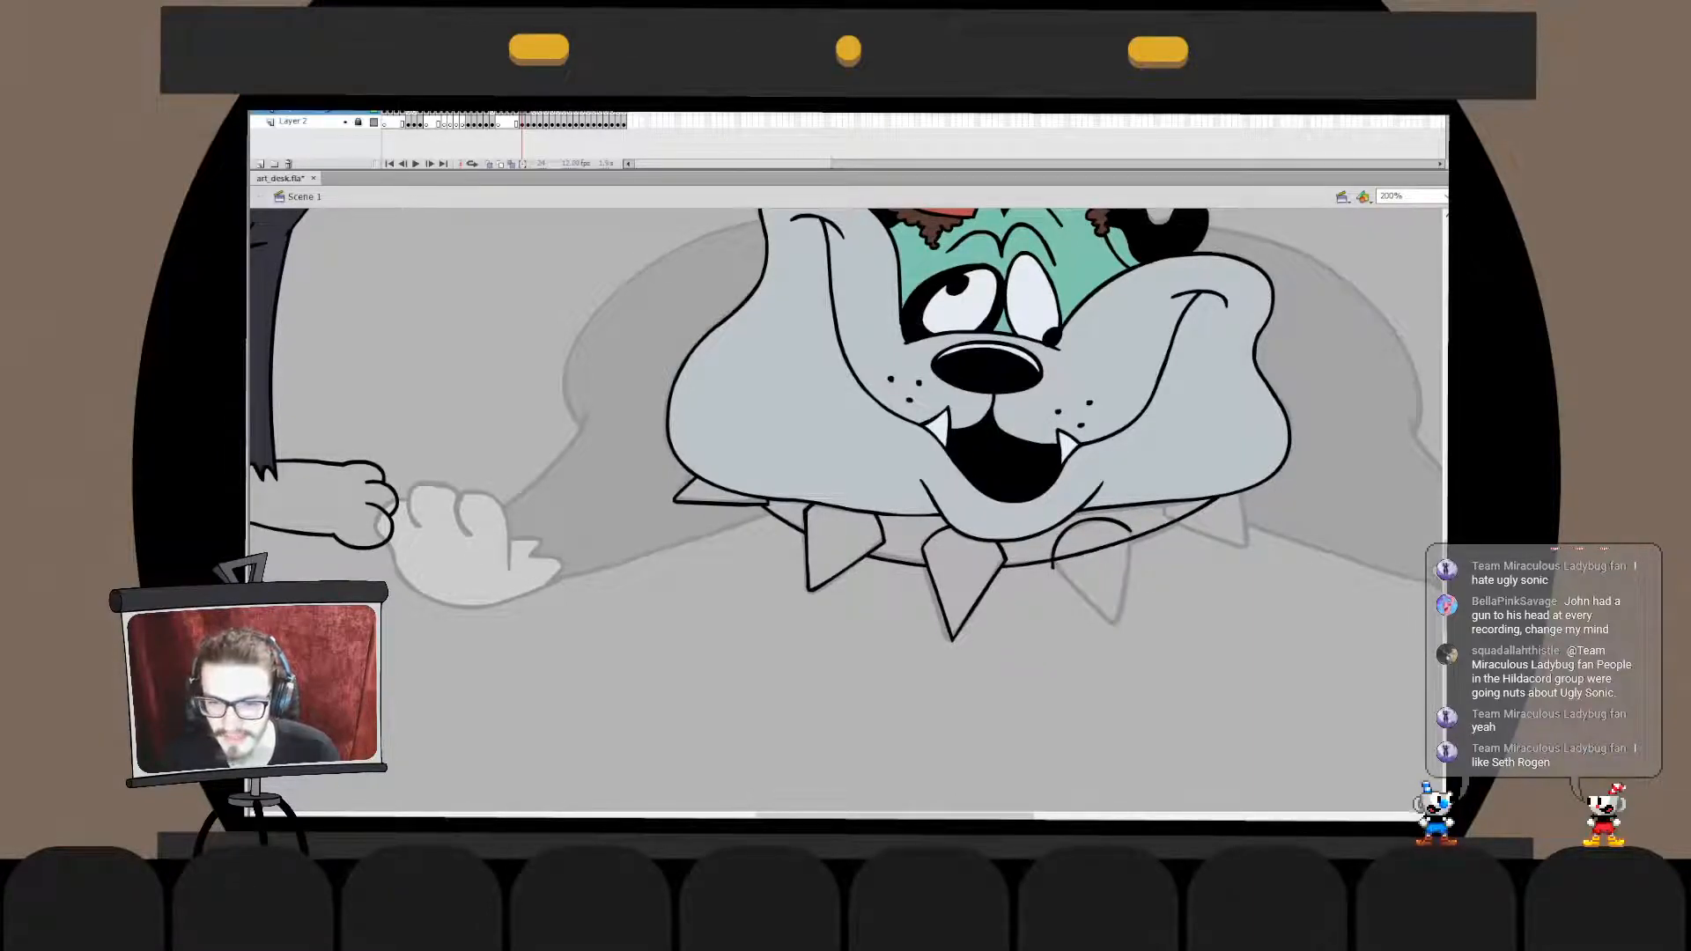
- Ink the fourth spike's two straight edges and join them with the rounded top in one drawing object
{"action": "double_click", "coordinate": [1052, 562]}
{"action": "double_click", "coordinate": [1053, 563]}
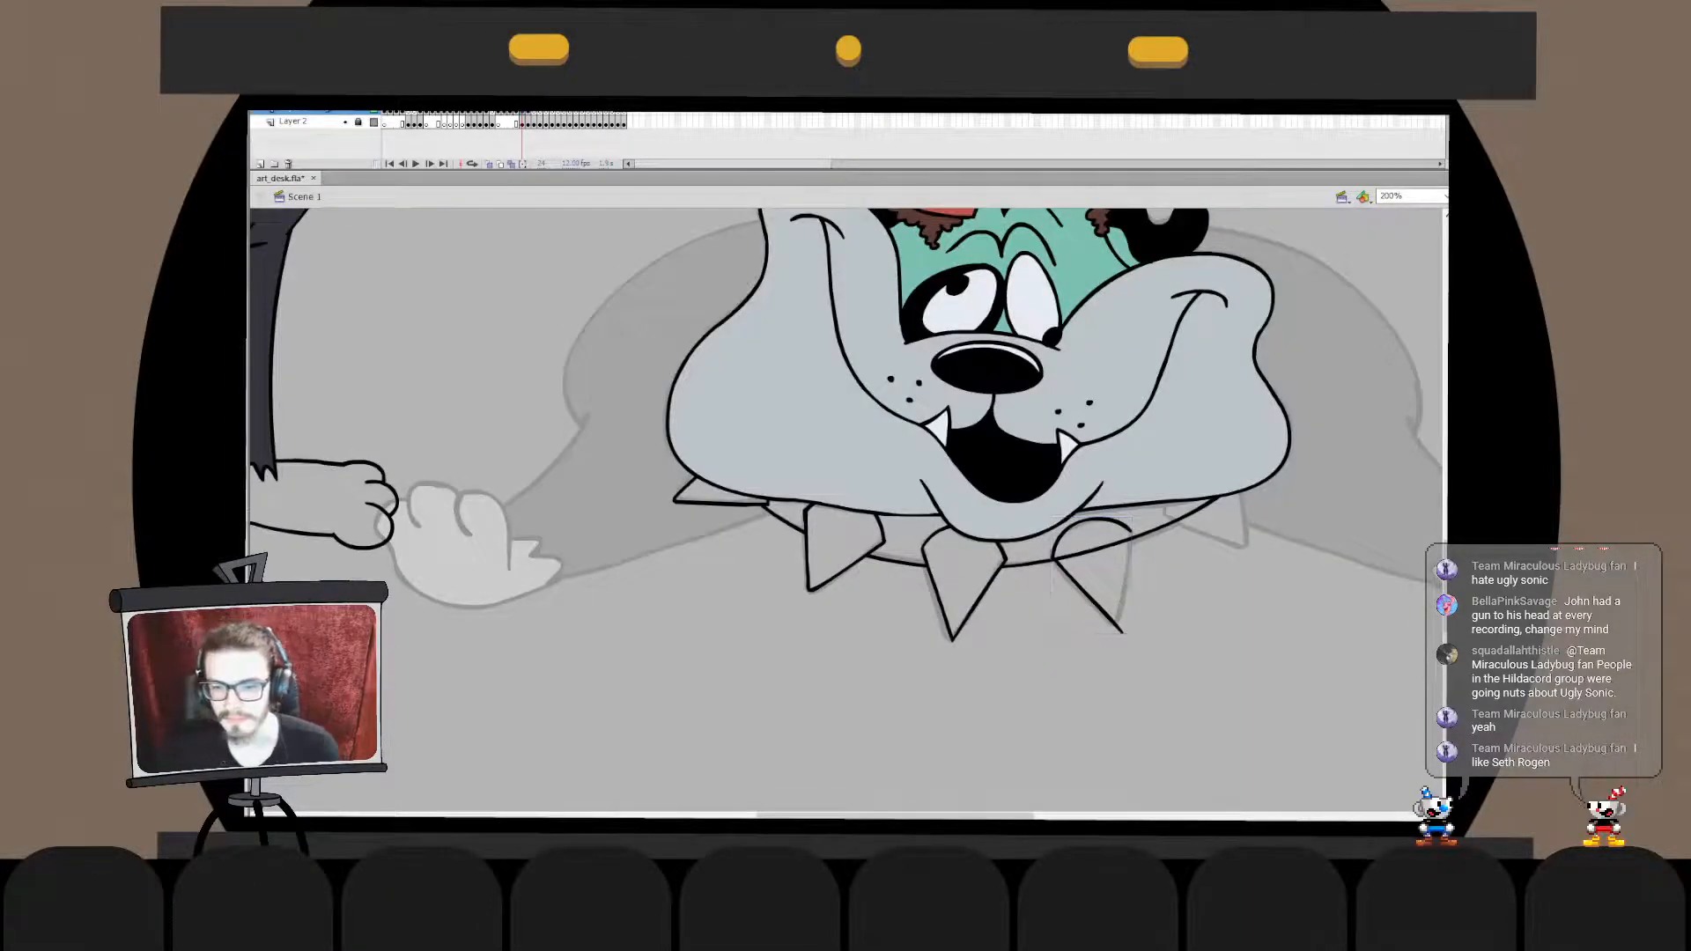
{"action": "left_click_drag", "start_coordinate": [1122, 631], "coordinate": [1131, 547]}
{"action": "left_click_drag", "start_coordinate": [1122, 612], "coordinate": [1131, 545]}
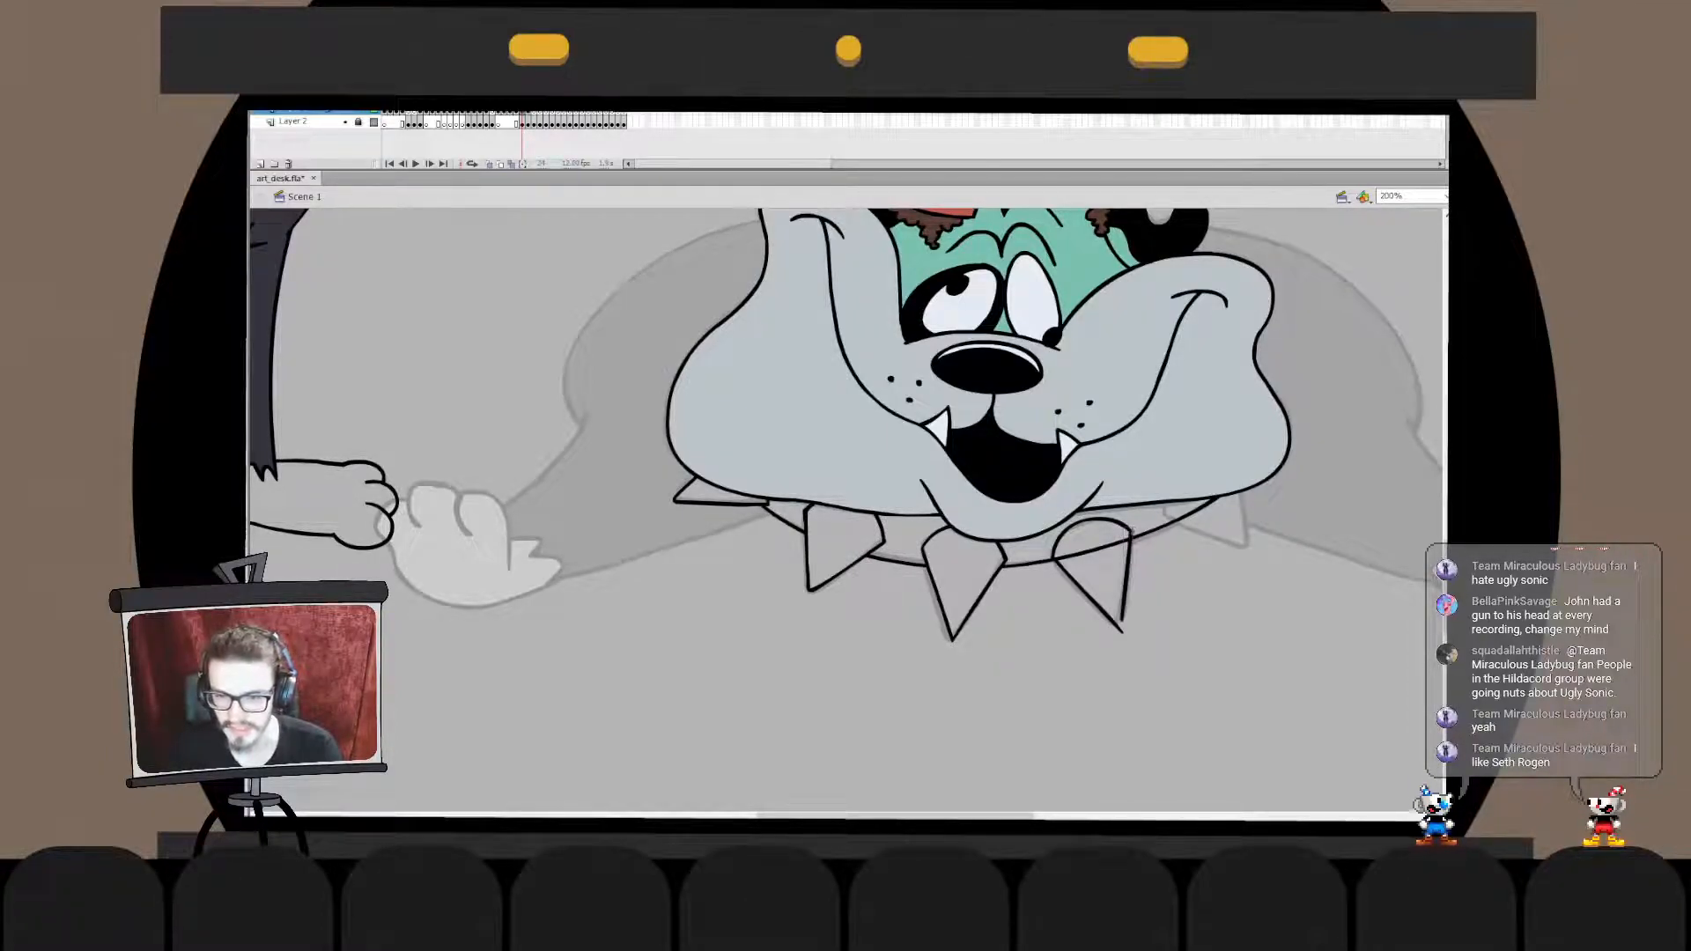
{"action": "key", "text": "ctrl+z"}
{"action": "left_click_drag", "start_coordinate": [1130, 531], "coordinate": [1117, 625]}
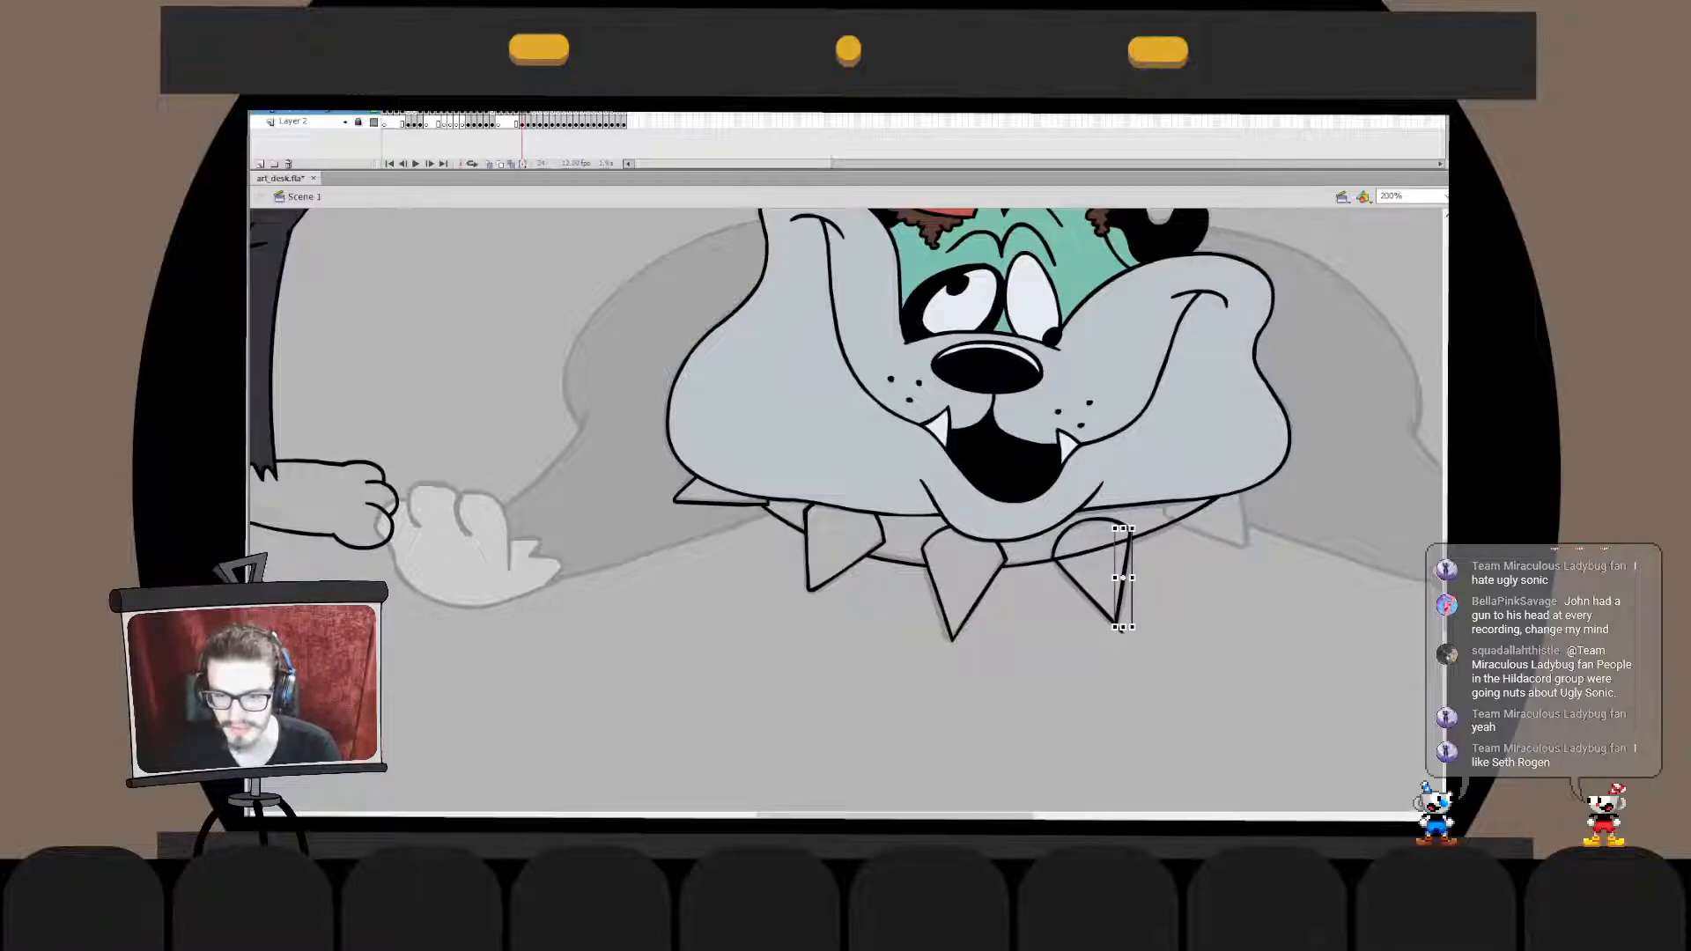
{"action": "double_click", "coordinate": [1123, 581]}
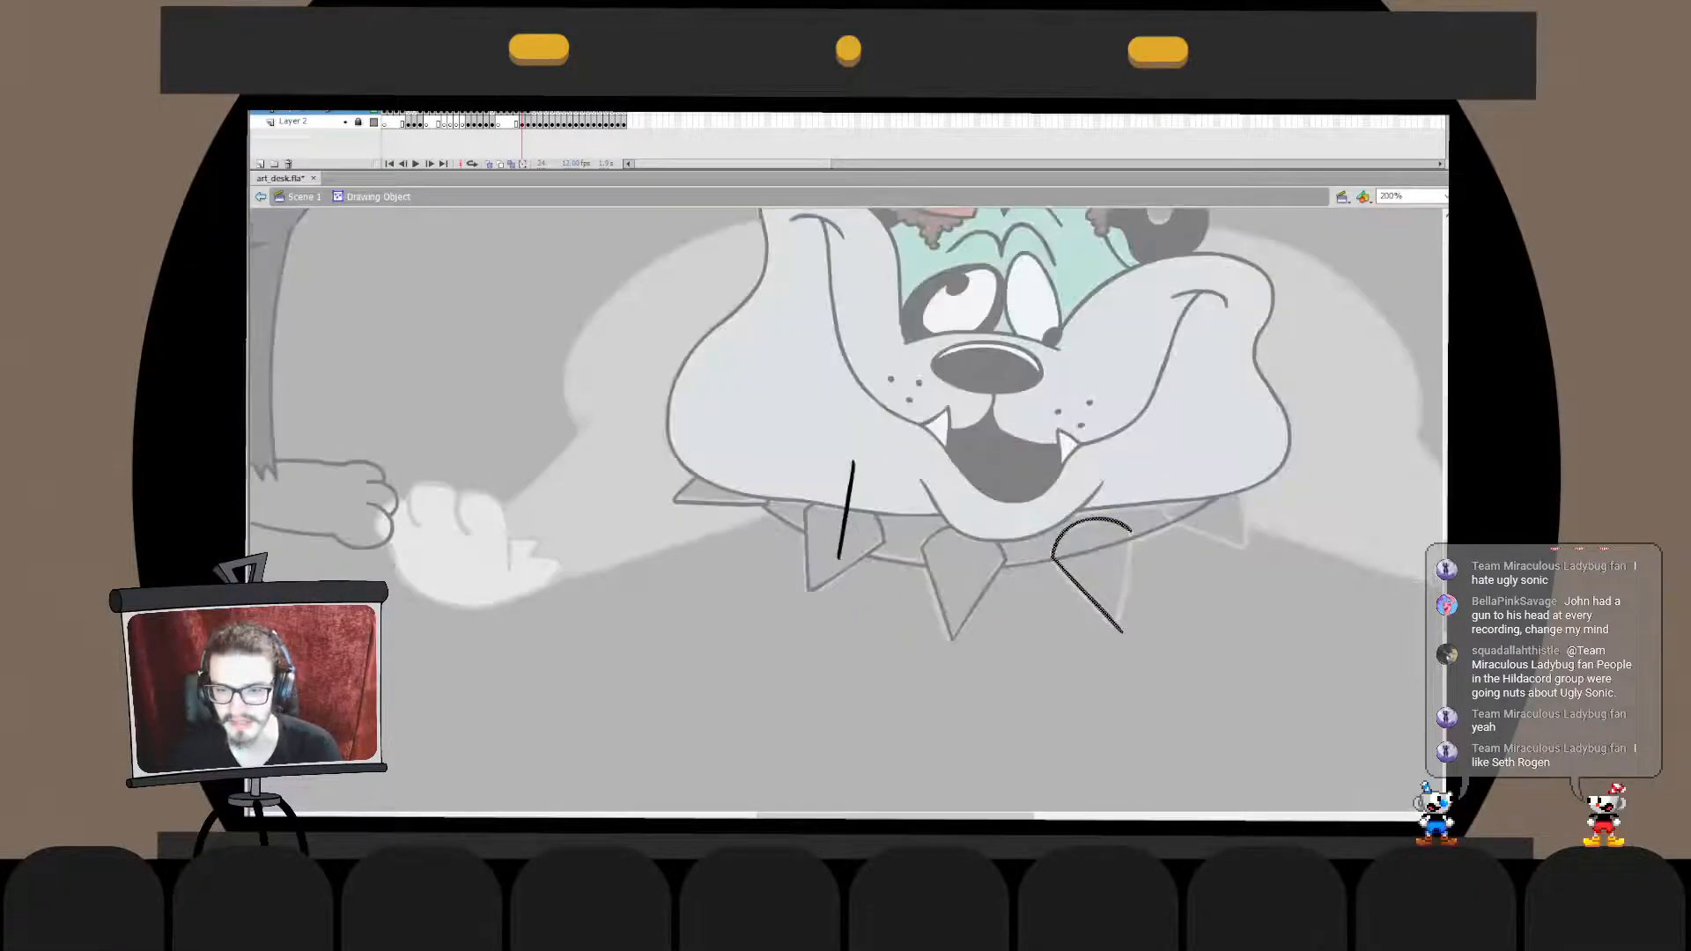
{"action": "left_click", "coordinate": [1120, 629]}
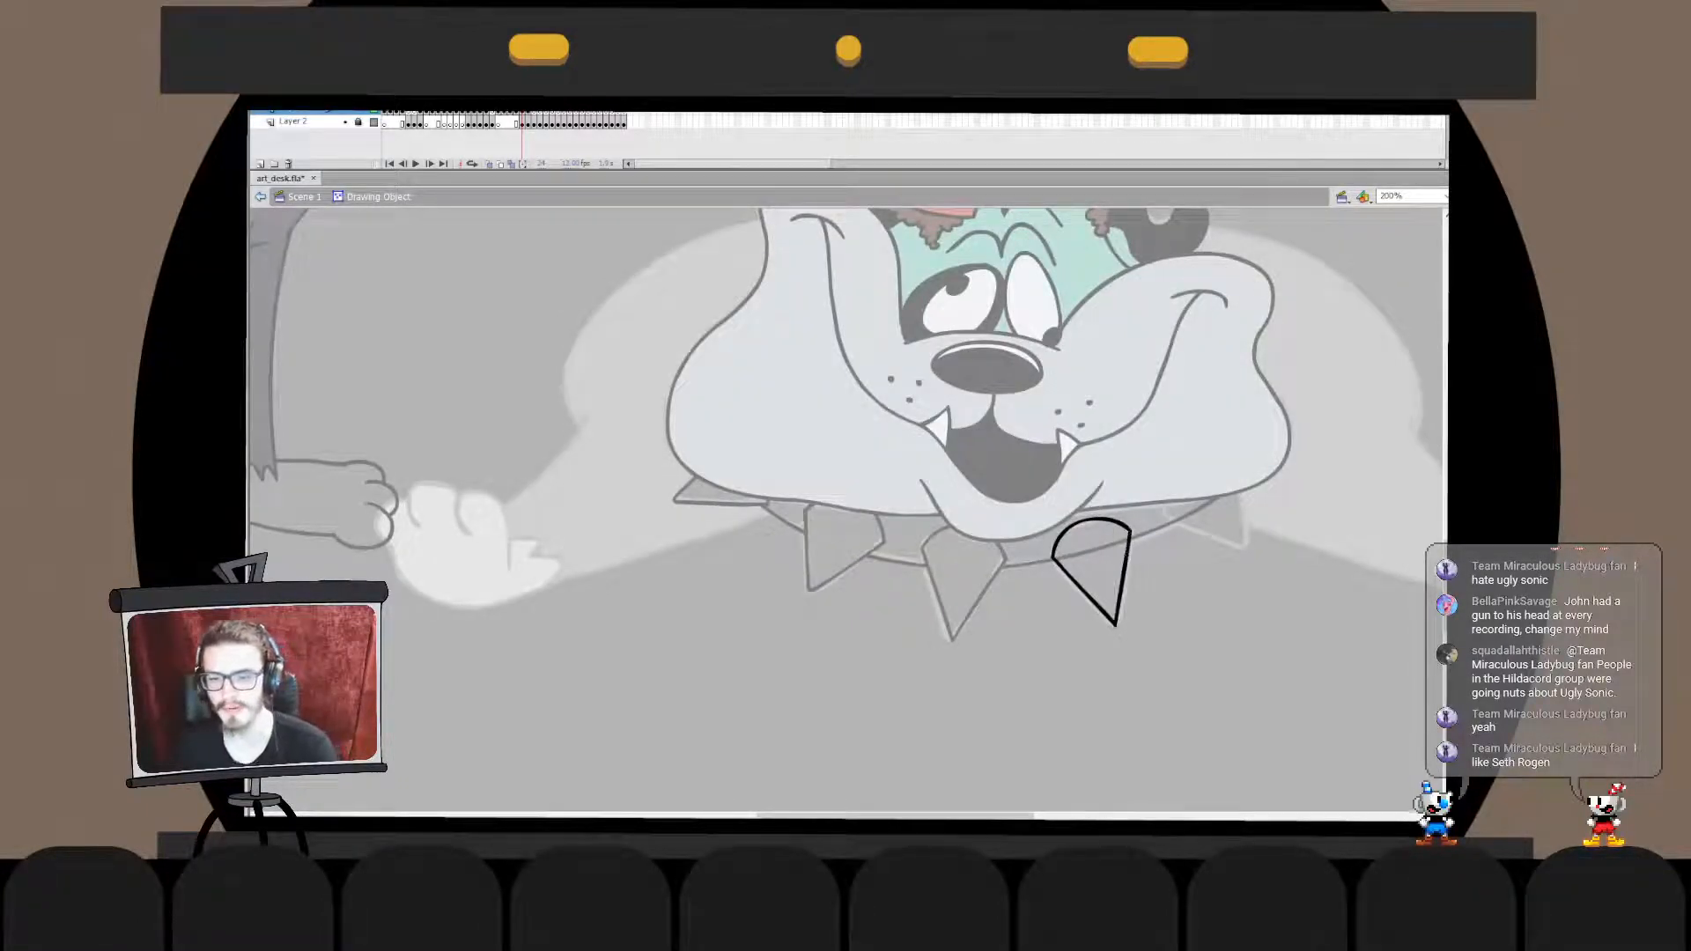
{"action": "double_click", "coordinate": [1162, 652]}
- Nudge the fourth spike and enlarge it slightly with Free Transform to fit the sketch
{"action": "left_click", "coordinate": [1122, 581]}
{"action": "key", "text": "Up"}
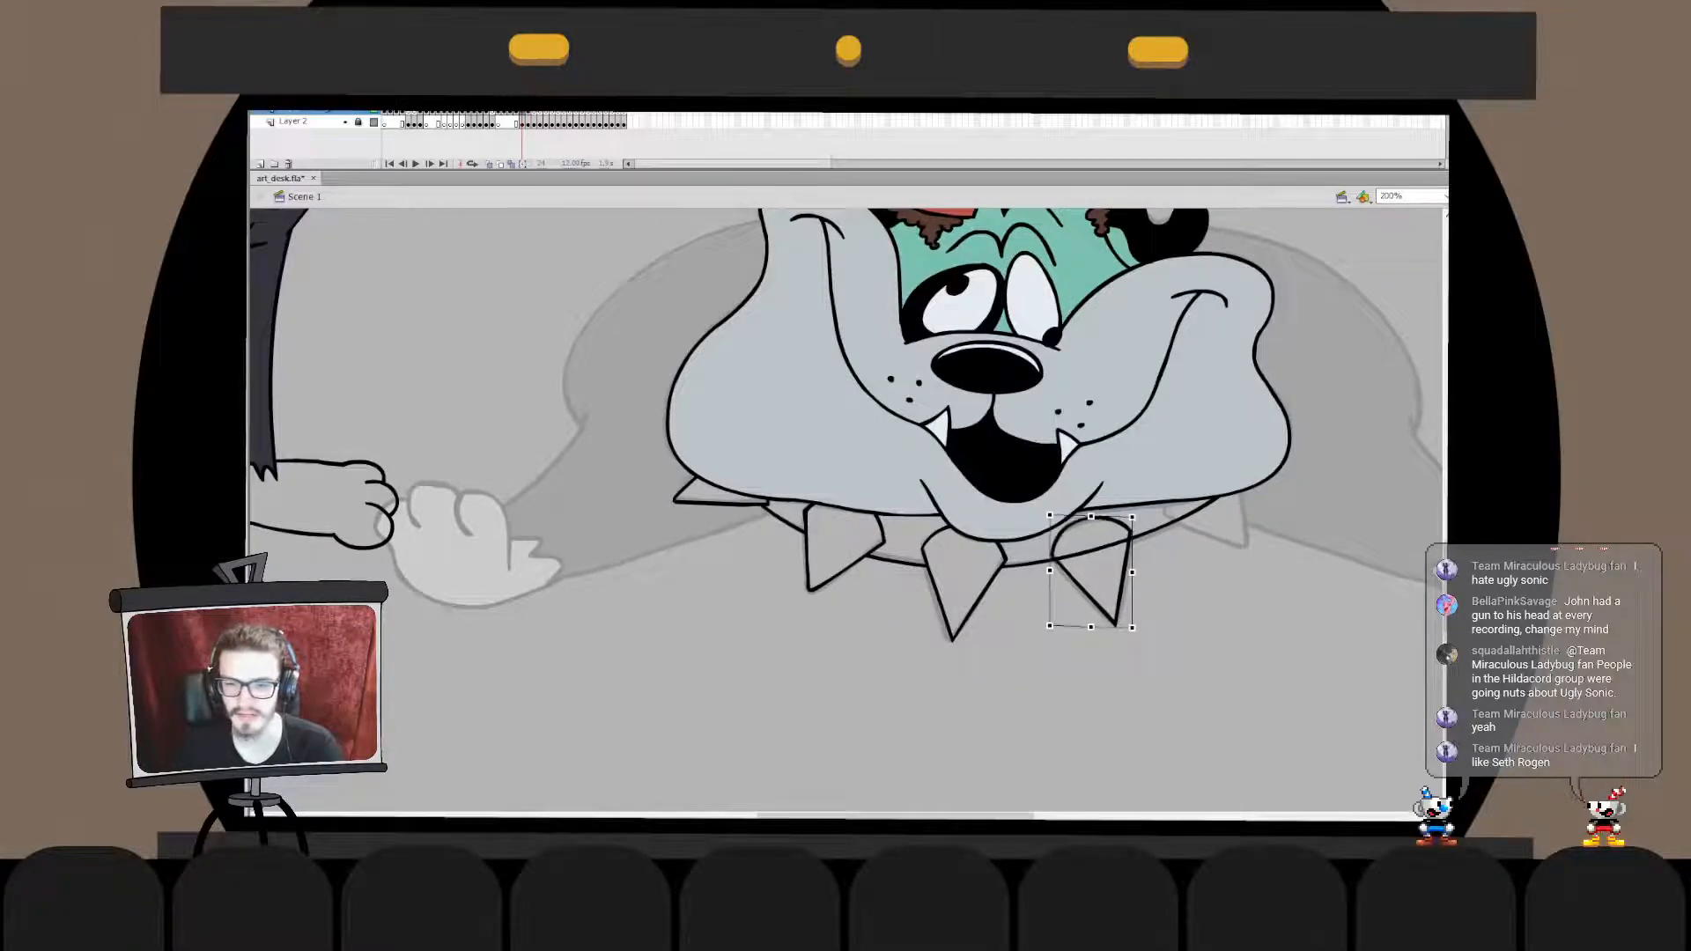
{"action": "left_click", "coordinate": [1163, 652]}
{"action": "key", "text": "q"}
{"action": "left_click_drag", "start_coordinate": [1132, 516], "coordinate": [1134, 514]}
{"action": "left_click", "coordinate": [1162, 652]}
- Move the fourth spike in place into the collar's drawing object, break it apart and delete the collar segment crossing it
{"action": "left_click", "coordinate": [1123, 581]}
{"action": "key", "text": "ctrl+x"}
{"action": "double_click", "coordinate": [1092, 551]}
{"action": "key", "text": "ctrl+shift+v"}
{"action": "key", "text": "ctrl+b"}
{"action": "left_click", "coordinate": [1162, 652]}
{"action": "left_click", "coordinate": [1092, 549]}
{"action": "key", "text": "Delete"}
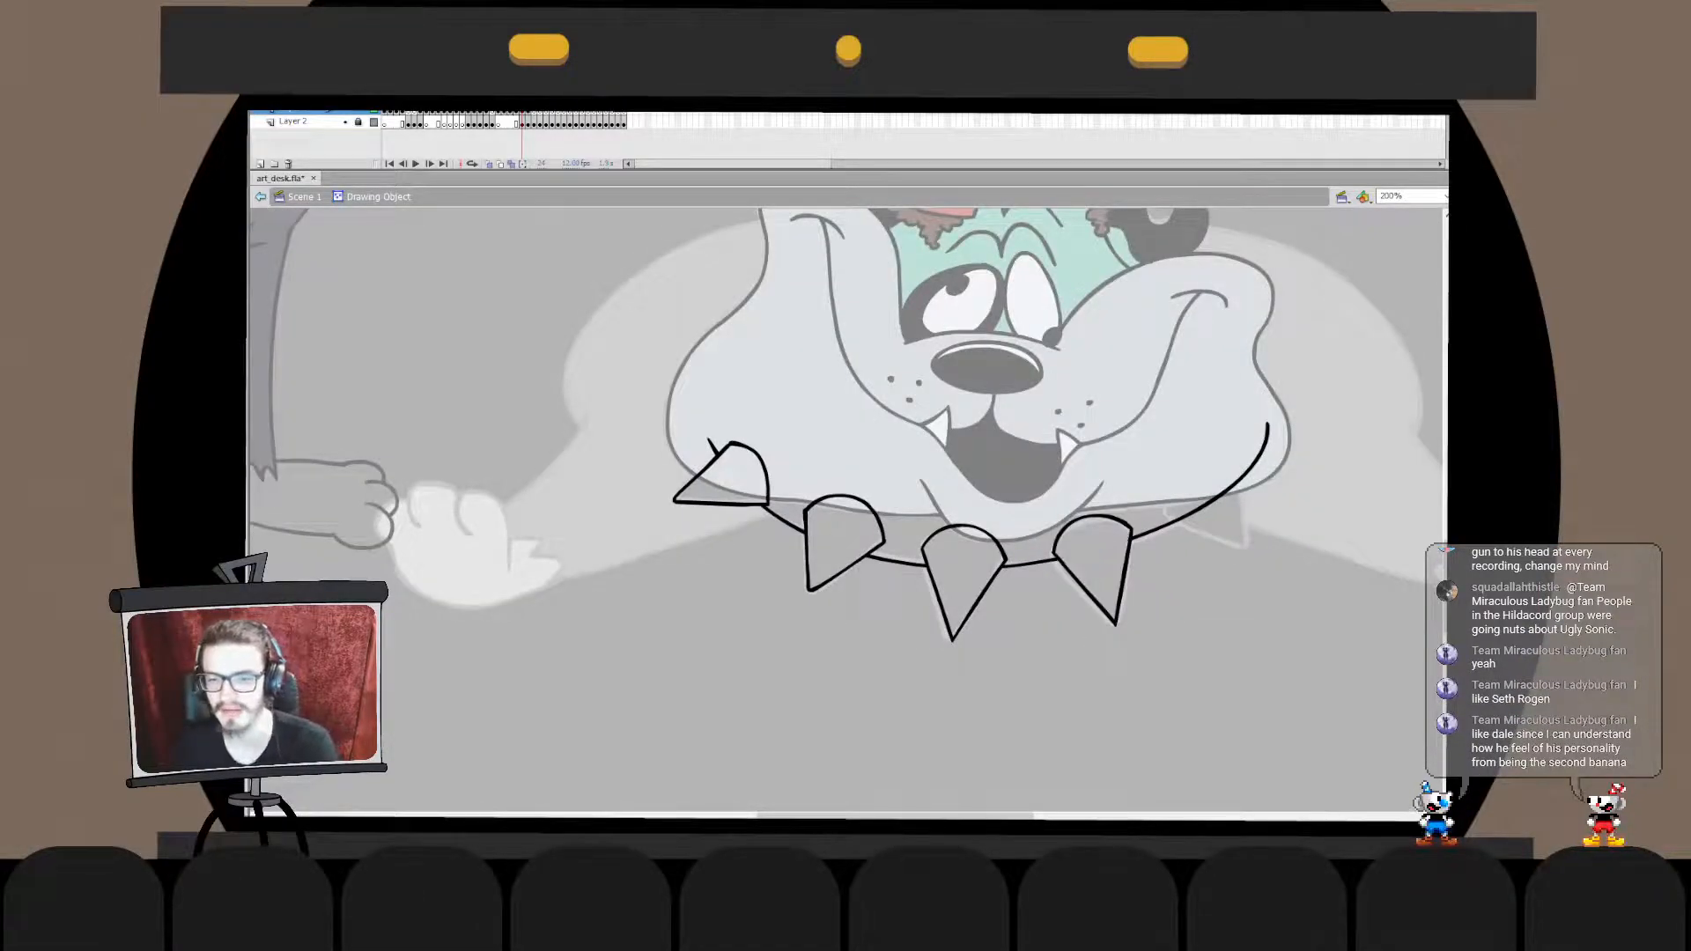
{"action": "key", "text": "ctrl+e"}
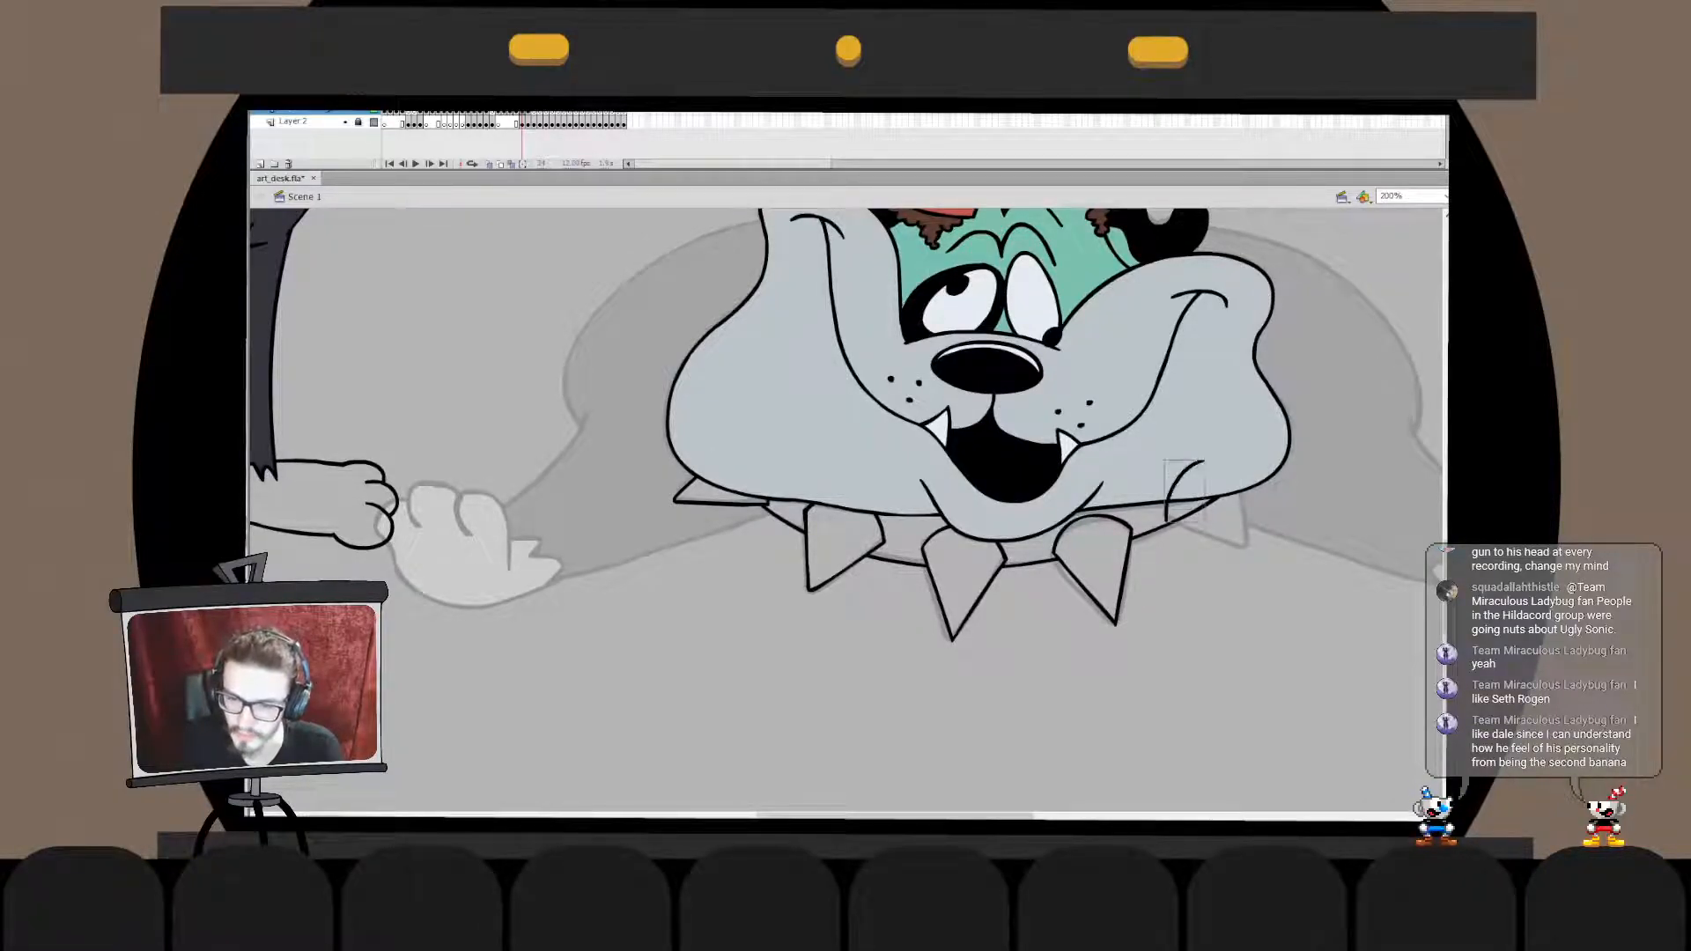
- Ink the fifth spike's short curved top and its lower edge over the sketch, redrawing the strokes until they fit
{"action": "key", "text": "ctrl+z"}
{"action": "mouse_move", "coordinate": [1196, 459]}
{"action": "left_mouse_down"}
{"action": "mouse_move", "coordinate": [1165, 515]}
{"action": "mouse_move", "coordinate": [1182, 474]}
{"action": "mouse_move", "coordinate": [1165, 514]}
{"action": "mouse_move", "coordinate": [1260, 550]}
{"action": "left_mouse_up"}
{"action": "key", "text": "ctrl+z"}
{"action": "key", "text": "ctrl+z"}
{"action": "key", "text": "ctrl+z"}
- Ink the fifth spike's right edge from the dog's jowl down to the tip, redrawing the stroke until it fits
{"action": "key", "text": "ctrl+z"}
{"action": "key", "text": "ctrl+z"}
{"action": "key", "text": "ctrl+z"}
{"action": "key", "text": "ctrl+z"}
{"action": "left_click_drag", "start_coordinate": [1165, 517], "coordinate": [1263, 552]}
{"action": "key", "text": "ctrl+z"}
{"action": "left_click_drag", "start_coordinate": [1165, 514], "coordinate": [1256, 550]}
{"action": "key", "text": "ctrl+z"}
{"action": "left_click_drag", "start_coordinate": [1233, 475], "coordinate": [1251, 546]}
{"action": "key", "text": "ctrl+z"}
{"action": "key", "text": "ctrl+z"}
{"action": "left_click_drag", "start_coordinate": [1234, 478], "coordinate": [1248, 546]}
{"action": "key", "text": "ctrl+z"}
{"action": "left_click_drag", "start_coordinate": [1236, 485], "coordinate": [1248, 548]}
{"action": "key", "text": "ctrl+z"}
{"action": "key", "text": "ctrl+z"}
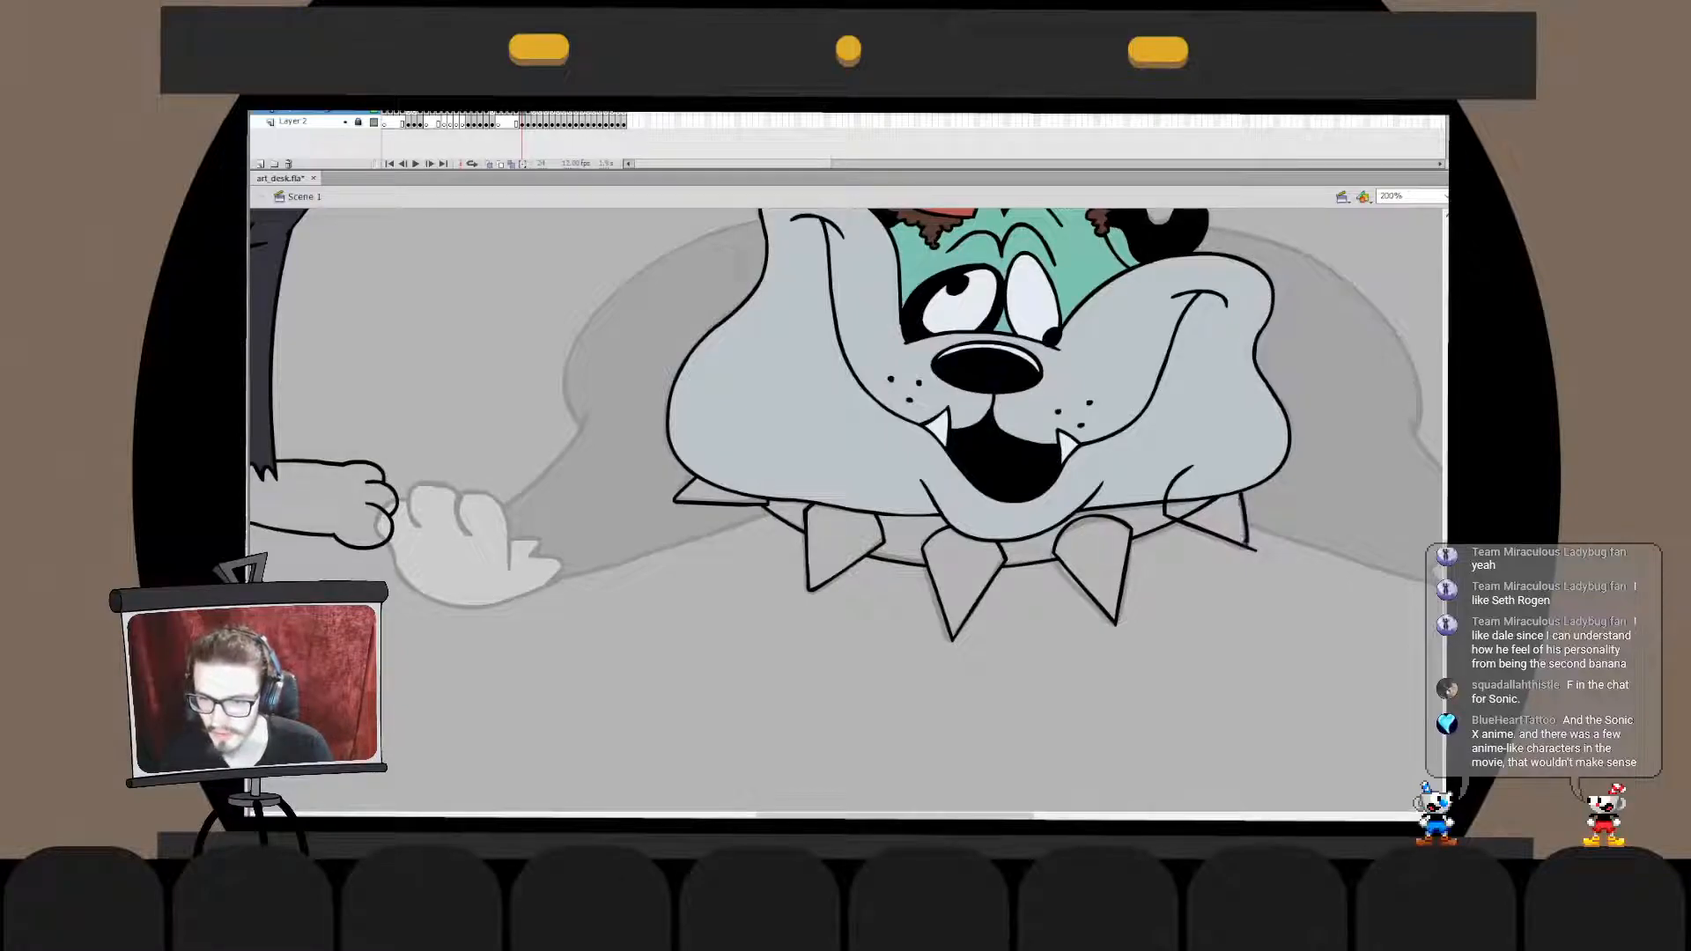
- Adjust the fifth spike's right edge with Free Transform so the stroke fits between the jowl and the tip
{"action": "double_click", "coordinate": [1242, 518]}
{"action": "key", "text": "q"}
{"action": "mouse_move", "coordinate": [1229, 475]}
{"action": "left_mouse_down"}
{"action": "mouse_move", "coordinate": [1255, 521]}
{"action": "mouse_move", "coordinate": [1241, 474]}
{"action": "left_mouse_up"}
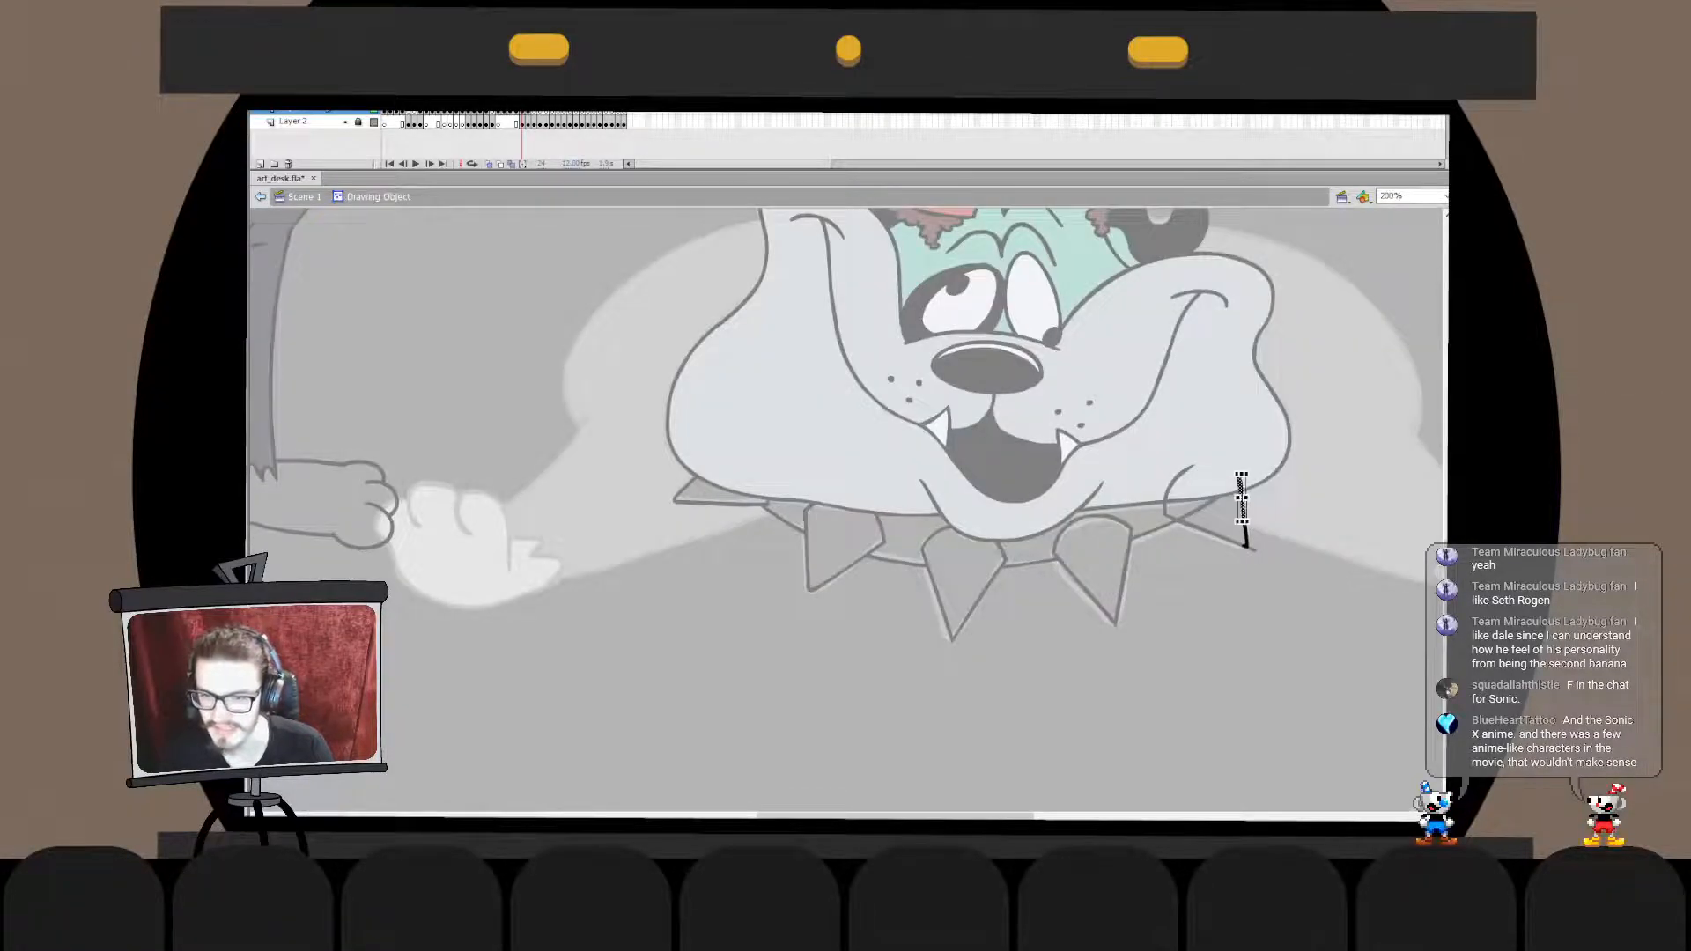
- Move the fifth spike's right edge in place into the lower edge's drawing object and break it apart
{"action": "double_click", "coordinate": [1312, 582]}
{"action": "key", "text": "ctrl+x"}
{"action": "double_click", "coordinate": [1209, 533]}
{"action": "key", "text": "ctrl+v"}
{"action": "left_click", "coordinate": [1209, 533]}
{"action": "key", "text": "ctrl+z"}
{"action": "key", "text": "ctrl+v"}
{"action": "key", "text": "ctrl+z"}
{"action": "key", "text": "ctrl+shift+v"}
{"action": "left_click", "coordinate": [1209, 533]}
{"action": "left_click", "coordinate": [1242, 514]}
{"action": "key", "text": "ctrl+b"}
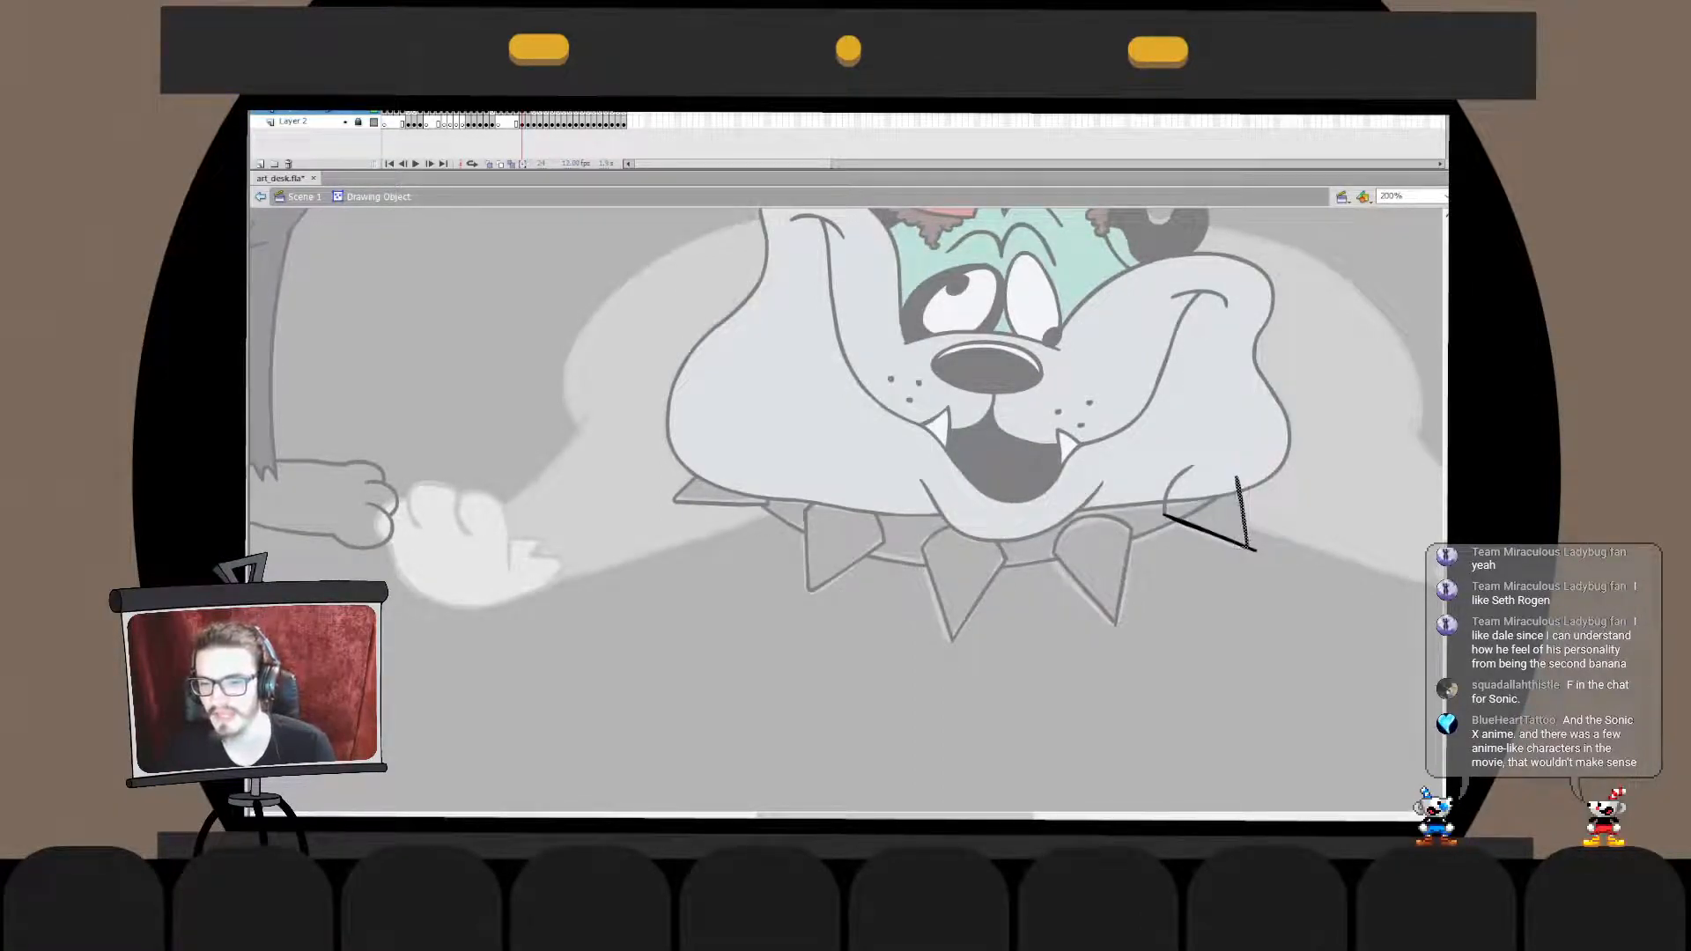
{"action": "key", "text": "Escape"}
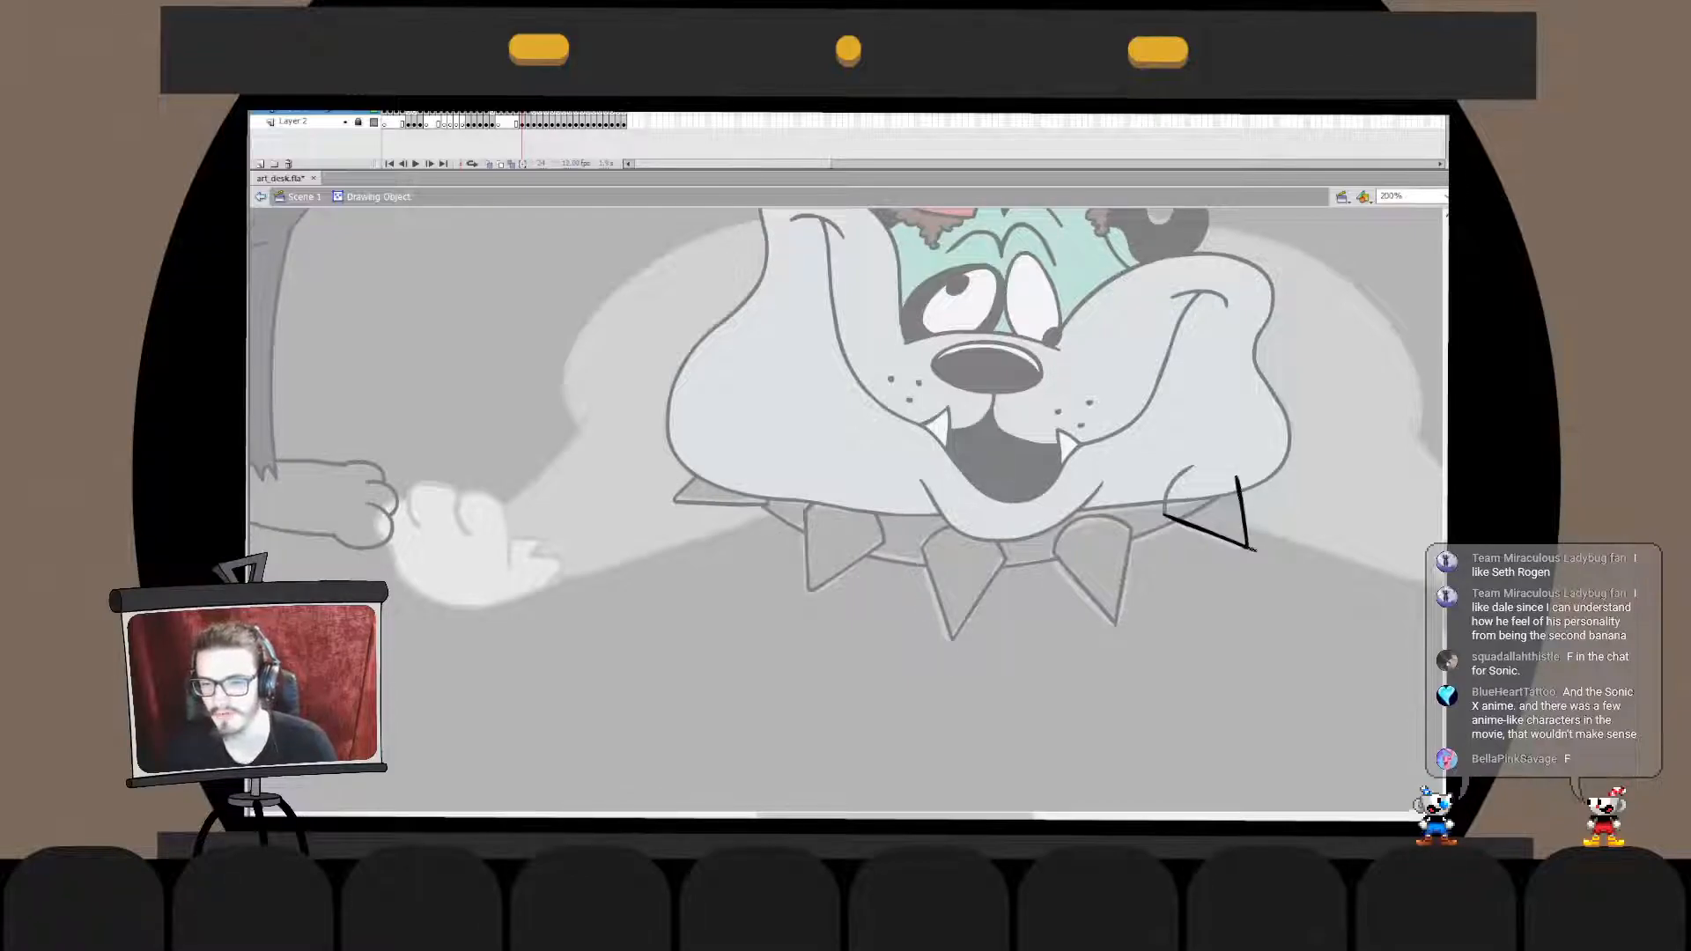
- Trim the fifth spike's overhanging tip and combine its strokes with the collar's drawing object, removing the collar segment that crosses it
{"action": "key", "text": "ctrl+z"}
{"action": "key", "text": "ctrl+z"}
{"action": "key", "text": "ctrl+z"}
{"action": "key", "text": "ctrl+z"}
{"action": "key", "text": "ctrl+z"}
{"action": "key", "text": "ctrl+z"}
{"action": "key", "text": "ctrl+z"}
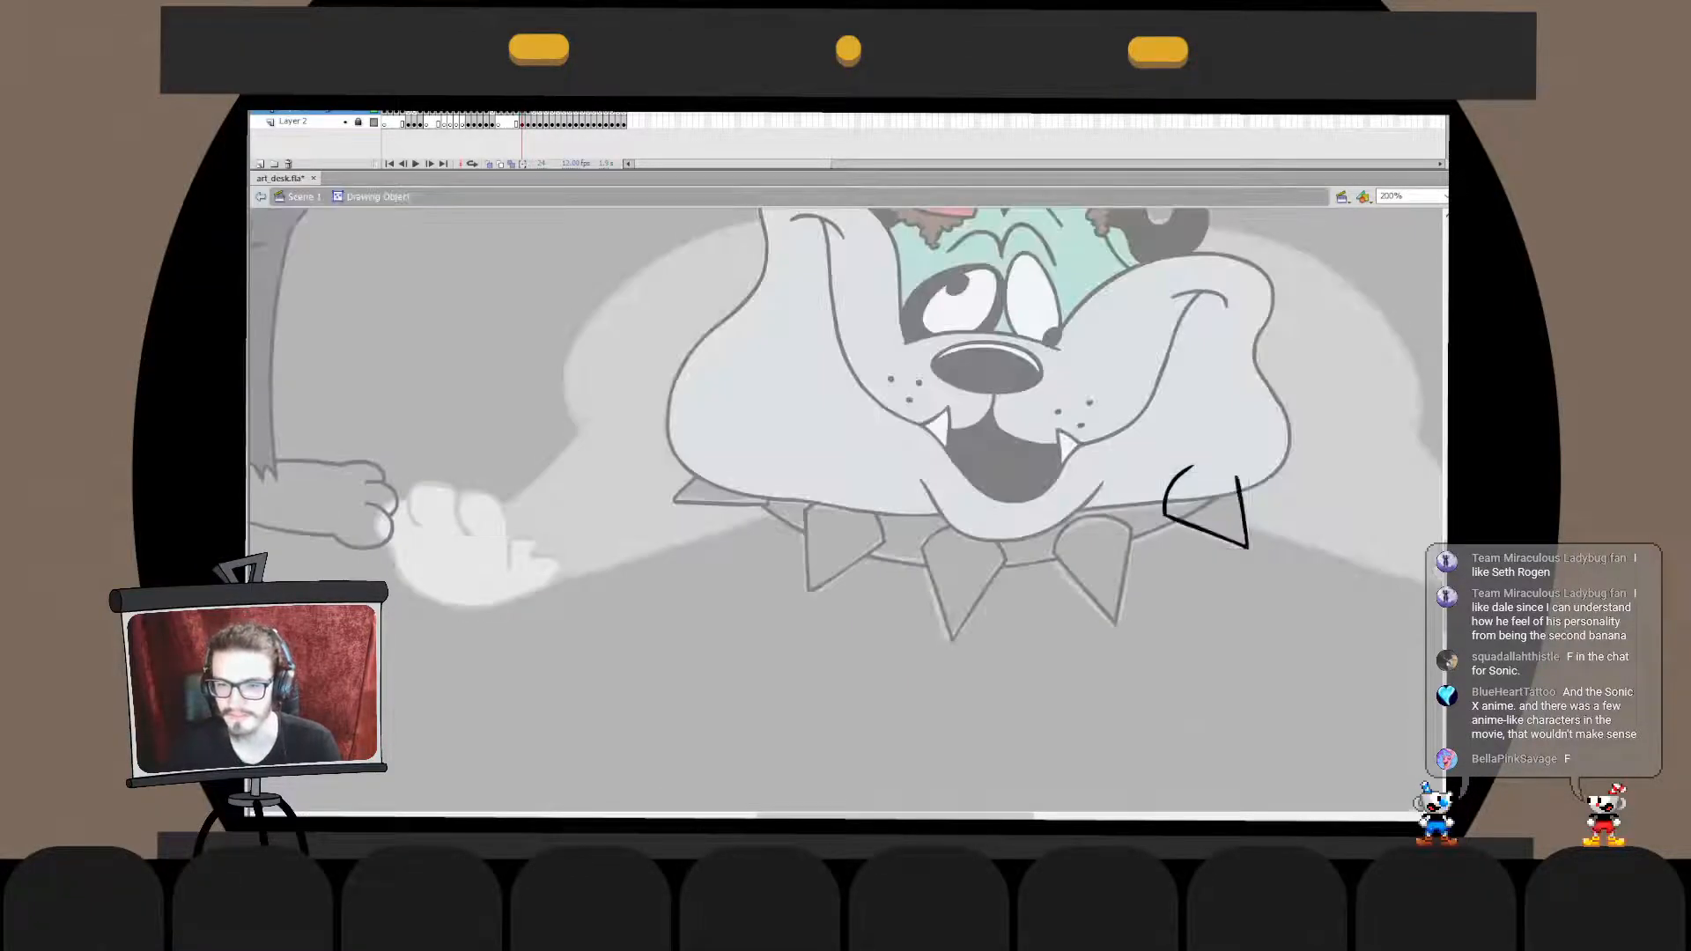
{"action": "key", "text": "ctrl+z"}
{"action": "key", "text": "ctrl+z"}
{"action": "key", "text": "ctrl+z"}
{"action": "key", "text": "ctrl+z"}
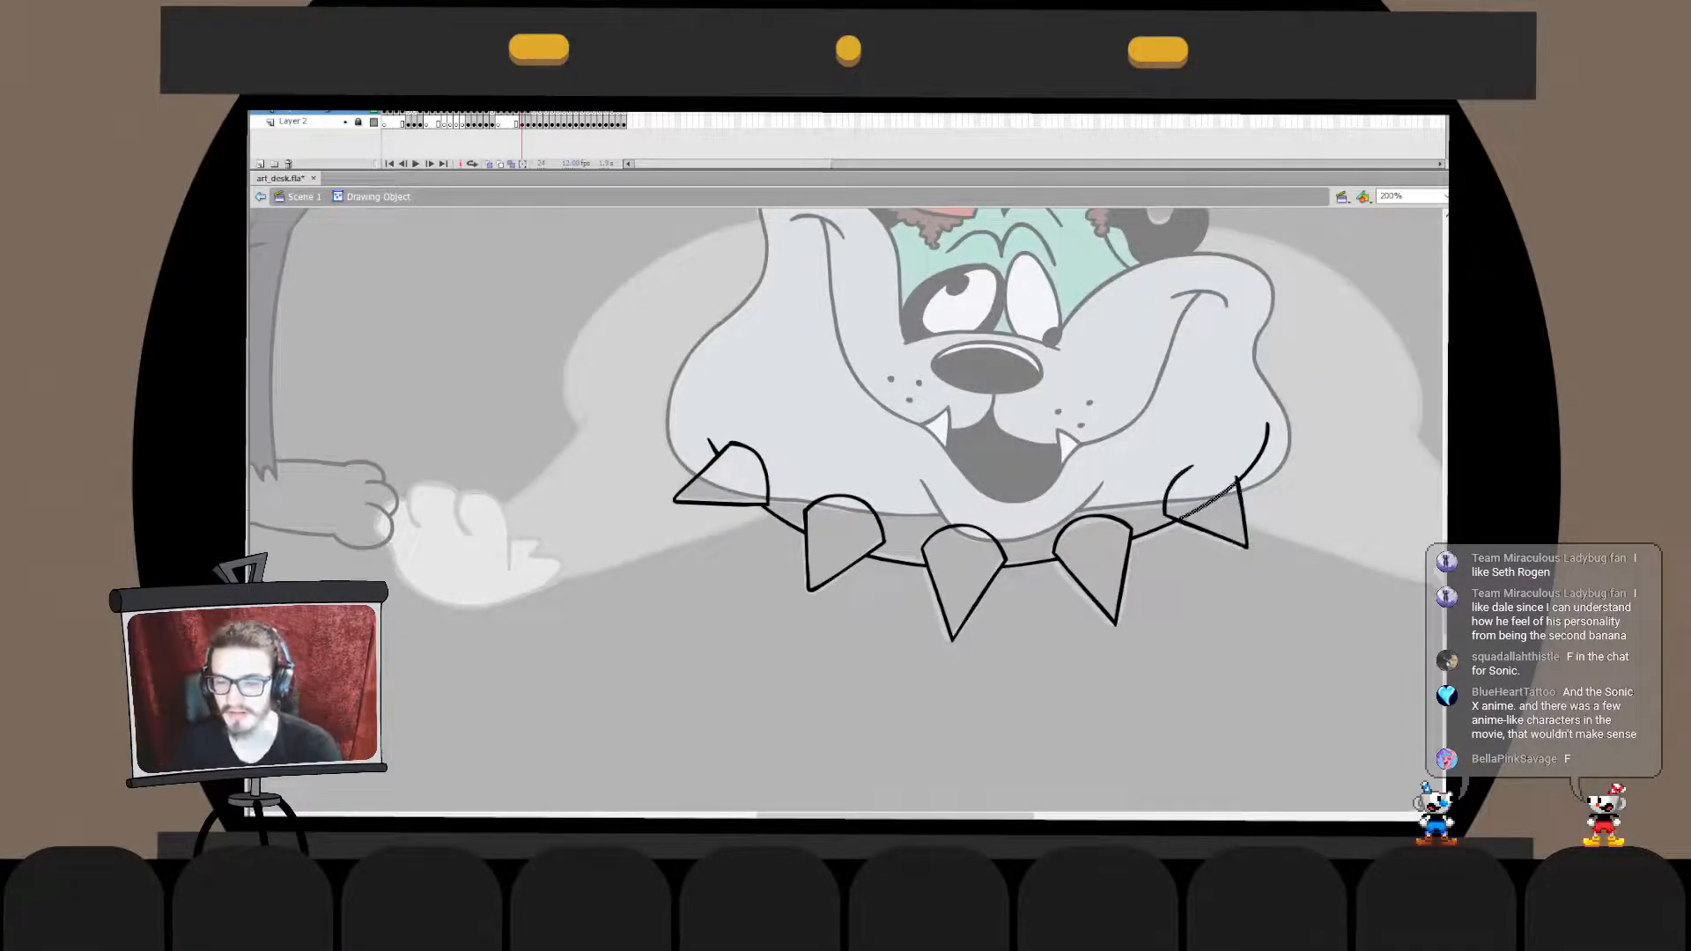
{"action": "key", "text": "Delete"}
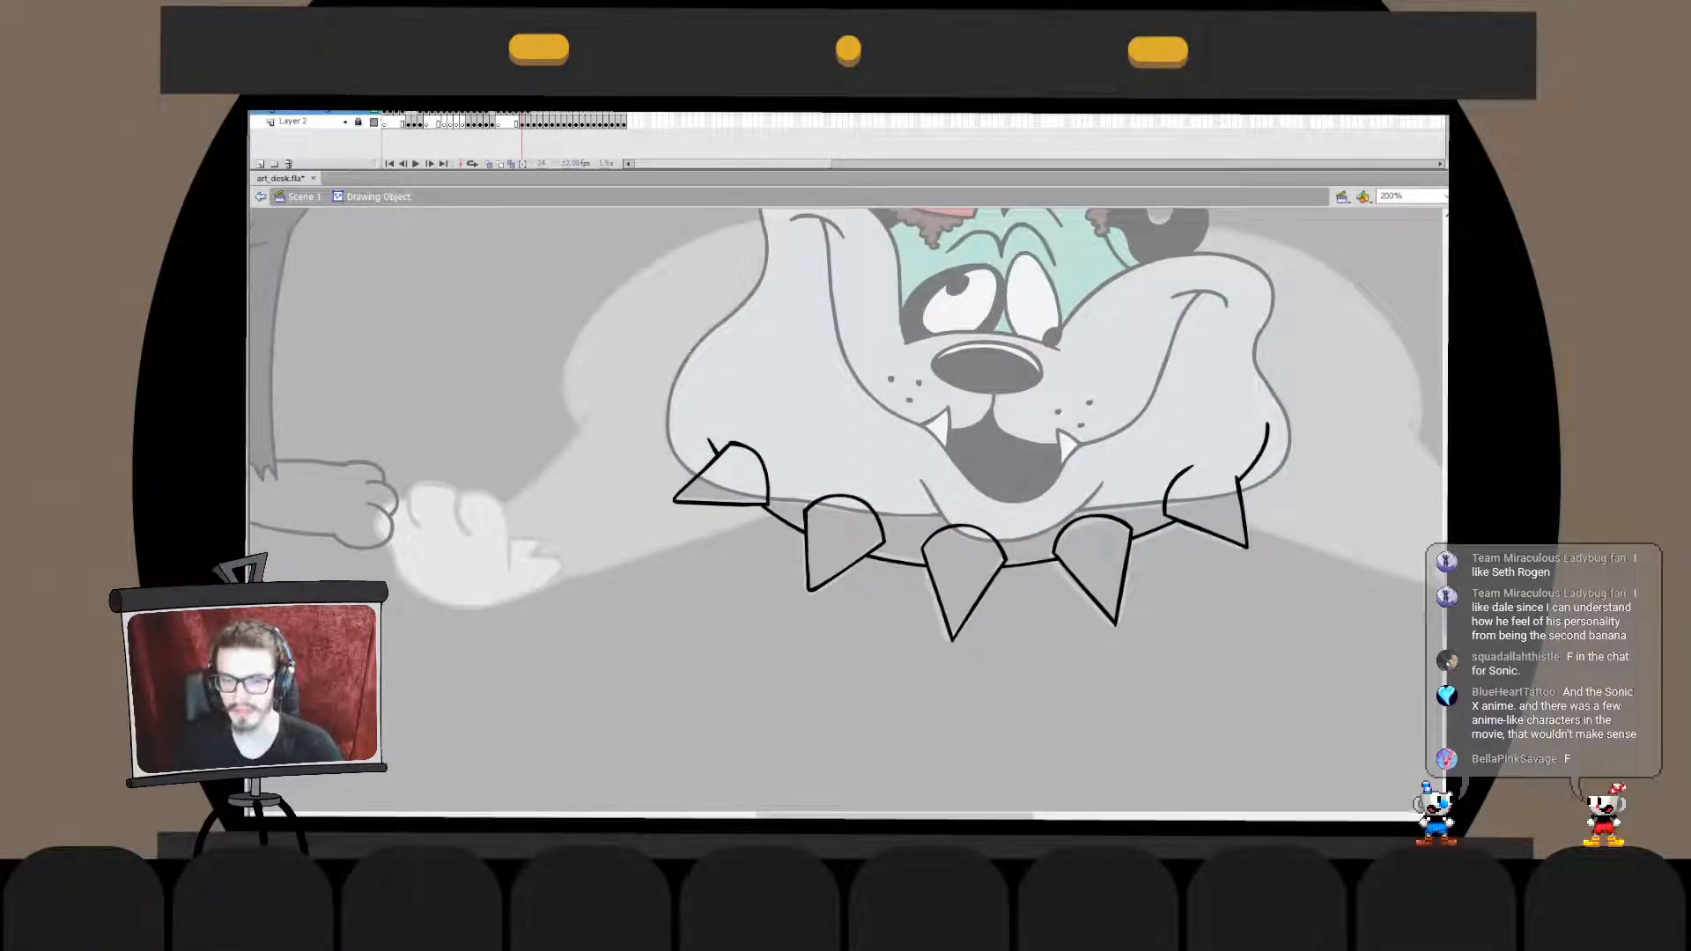
- Ink the missing stretch of the fifth spike's curved top until it meets the right edge, and break it apart into the collar outline
{"action": "mouse_move", "coordinate": [1191, 466]}
{"action": "left_mouse_down"}
{"action": "mouse_move", "coordinate": [1256, 466]}
{"action": "mouse_move", "coordinate": [1239, 480]}
{"action": "left_mouse_up"}
{"action": "key", "text": "ctrl+z"}
{"action": "key", "text": "ctrl+z"}
{"action": "key", "text": "ctrl+z"}
{"action": "key", "text": "ctrl+z"}
{"action": "key", "text": "ctrl+z"}
{"action": "key", "text": "ctrl+b"}
{"action": "key", "text": "Escape"}
{"action": "left_click", "coordinate": [1209, 464]}
{"action": "left_click", "coordinate": [261, 197]}
{"action": "key", "text": "Escape"}
- Close the collar outline inside its drawing object with a straight horizontal line joining its two upper ends behind the muzzle
{"action": "left_click", "coordinate": [979, 599]}
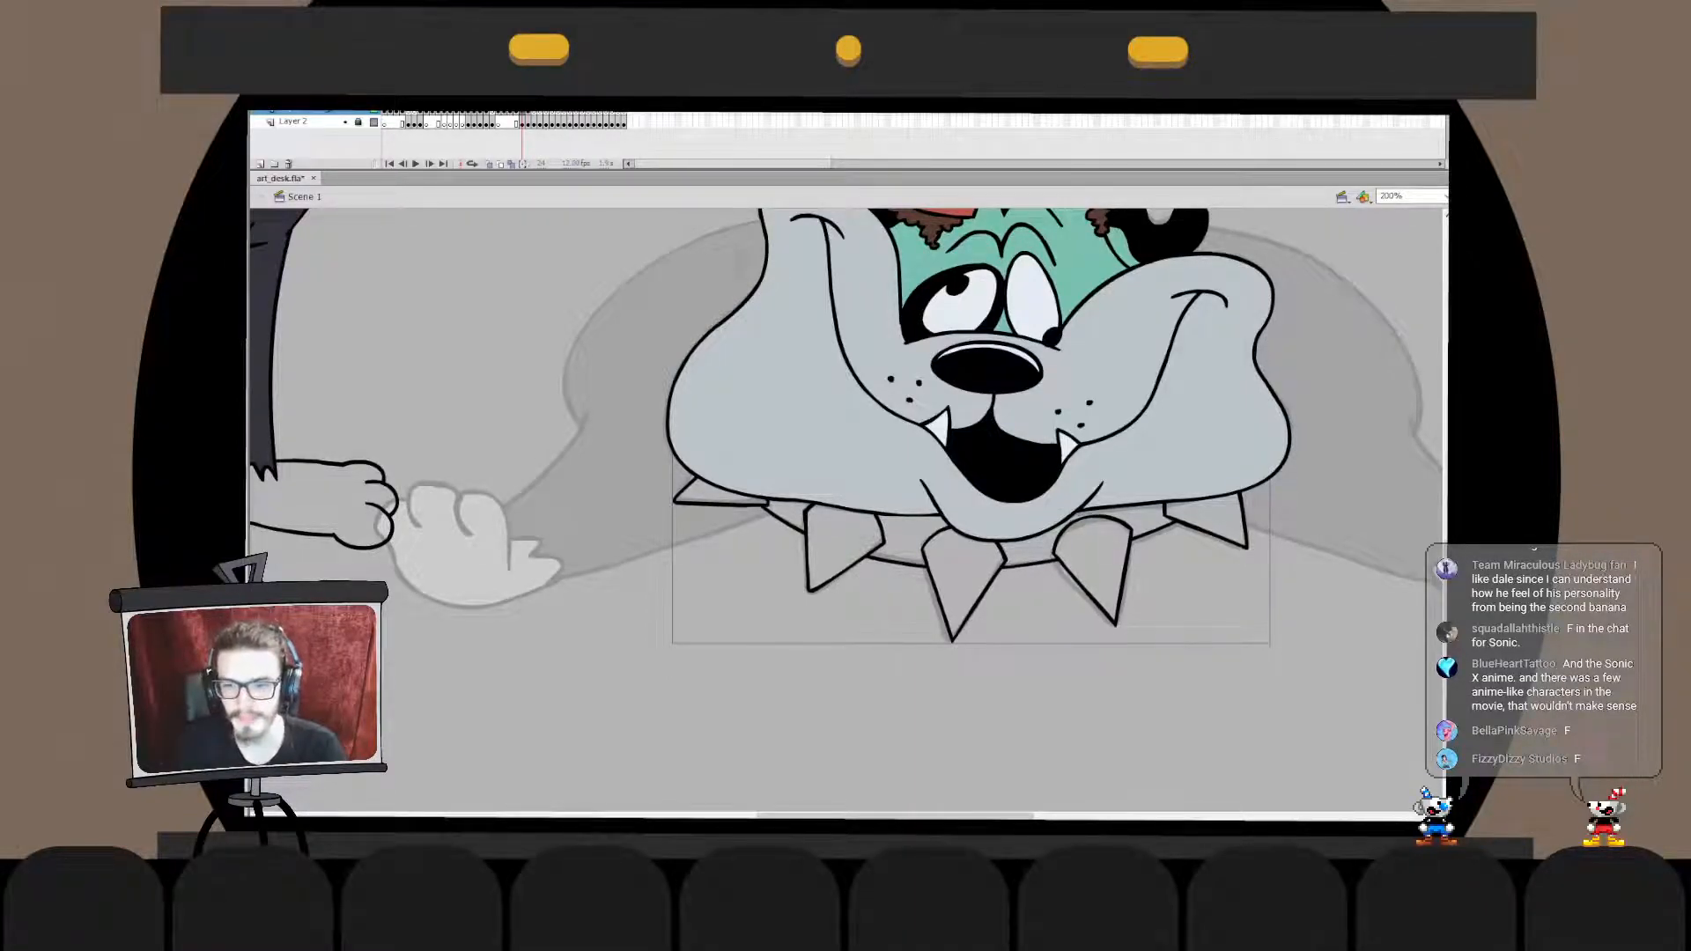
{"action": "double_click", "coordinate": [978, 604]}
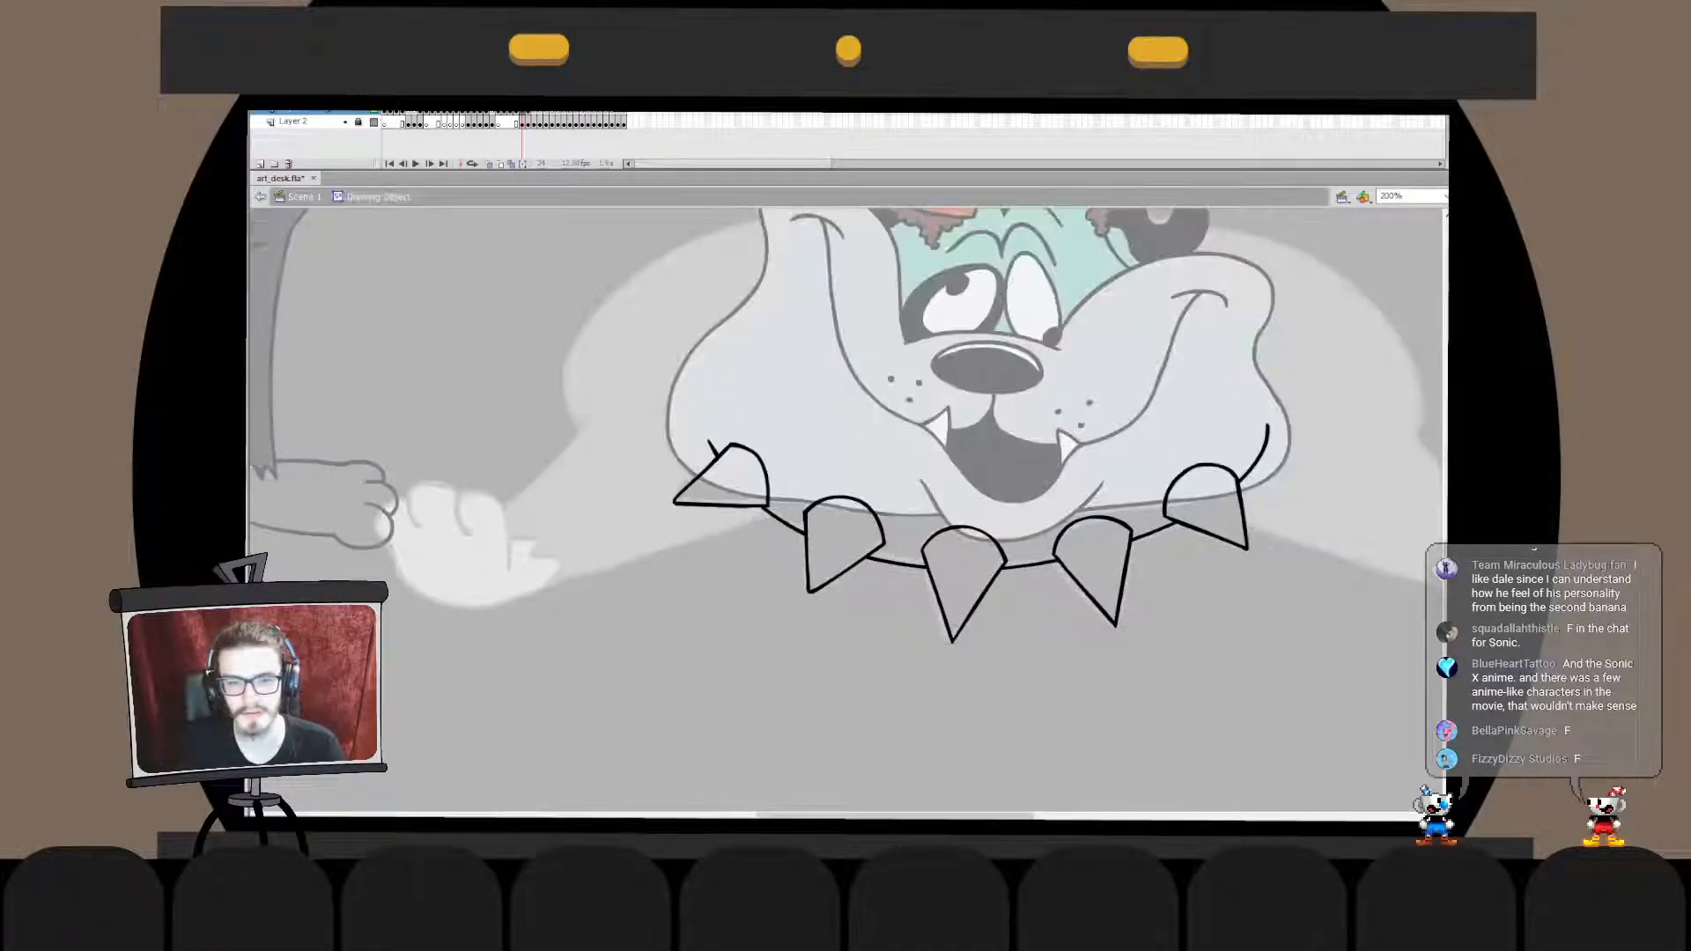
{"action": "mouse_move", "coordinate": [709, 442]}
{"action": "left_mouse_down"}
{"action": "mouse_move", "coordinate": [709, 422]}
{"action": "mouse_move", "coordinate": [1270, 424]}
{"action": "left_mouse_up"}
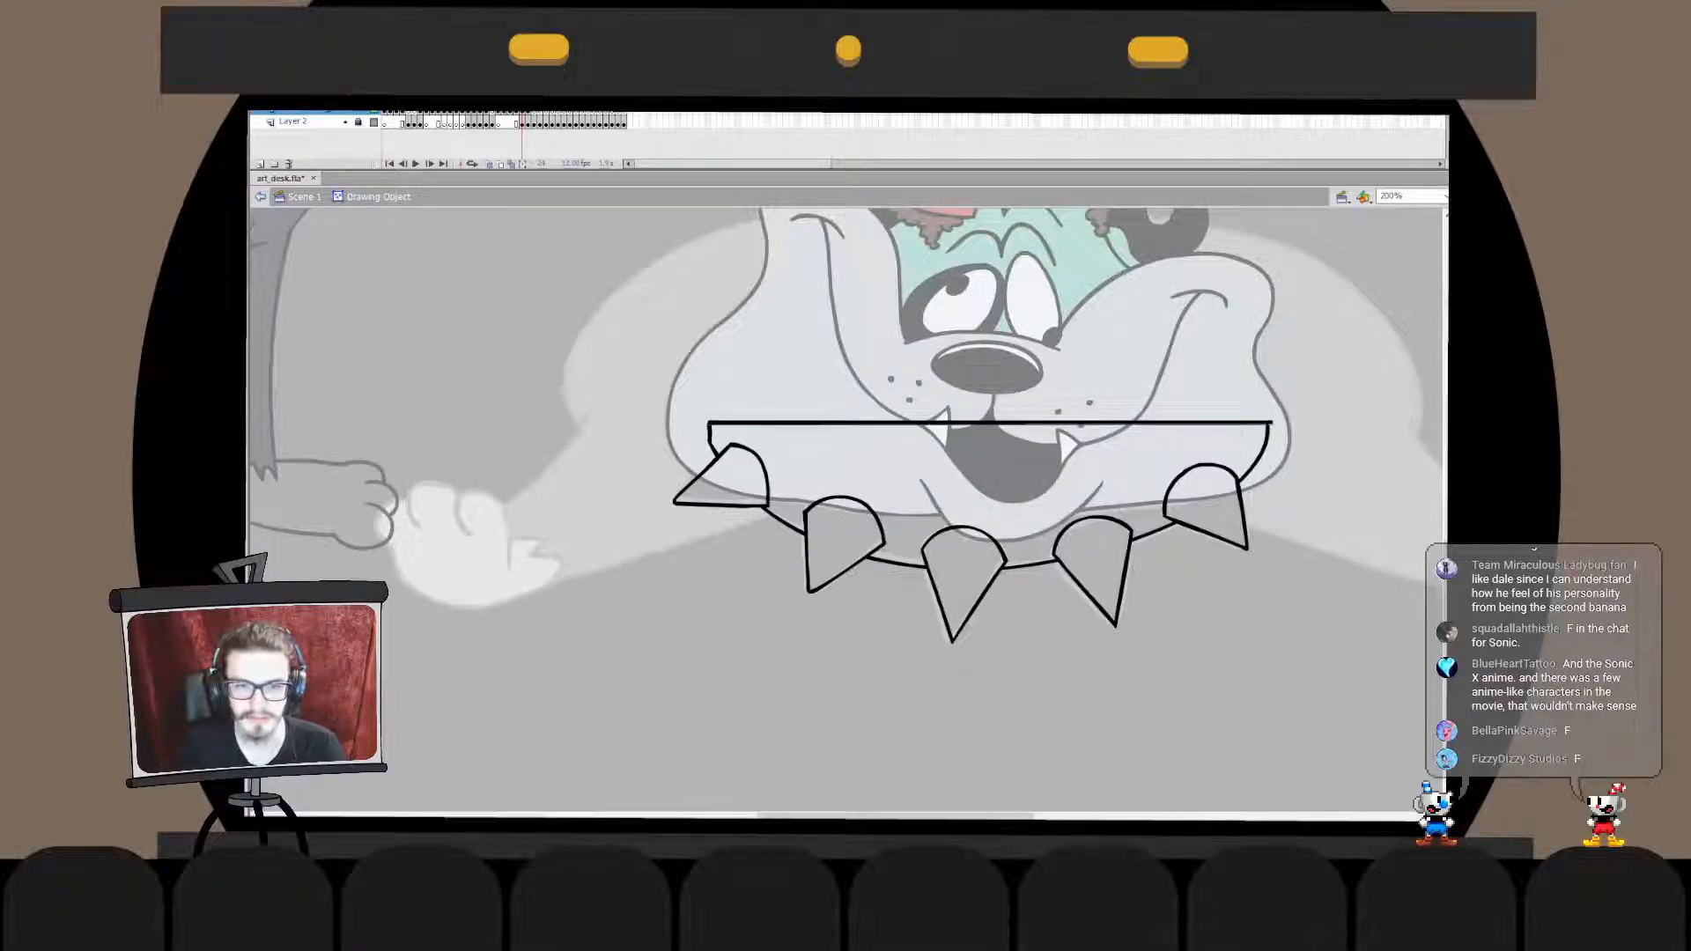
{"action": "key", "text": "ctrl+z"}
{"action": "key", "text": "ctrl+z"}
{"action": "key", "text": "ctrl+z"}
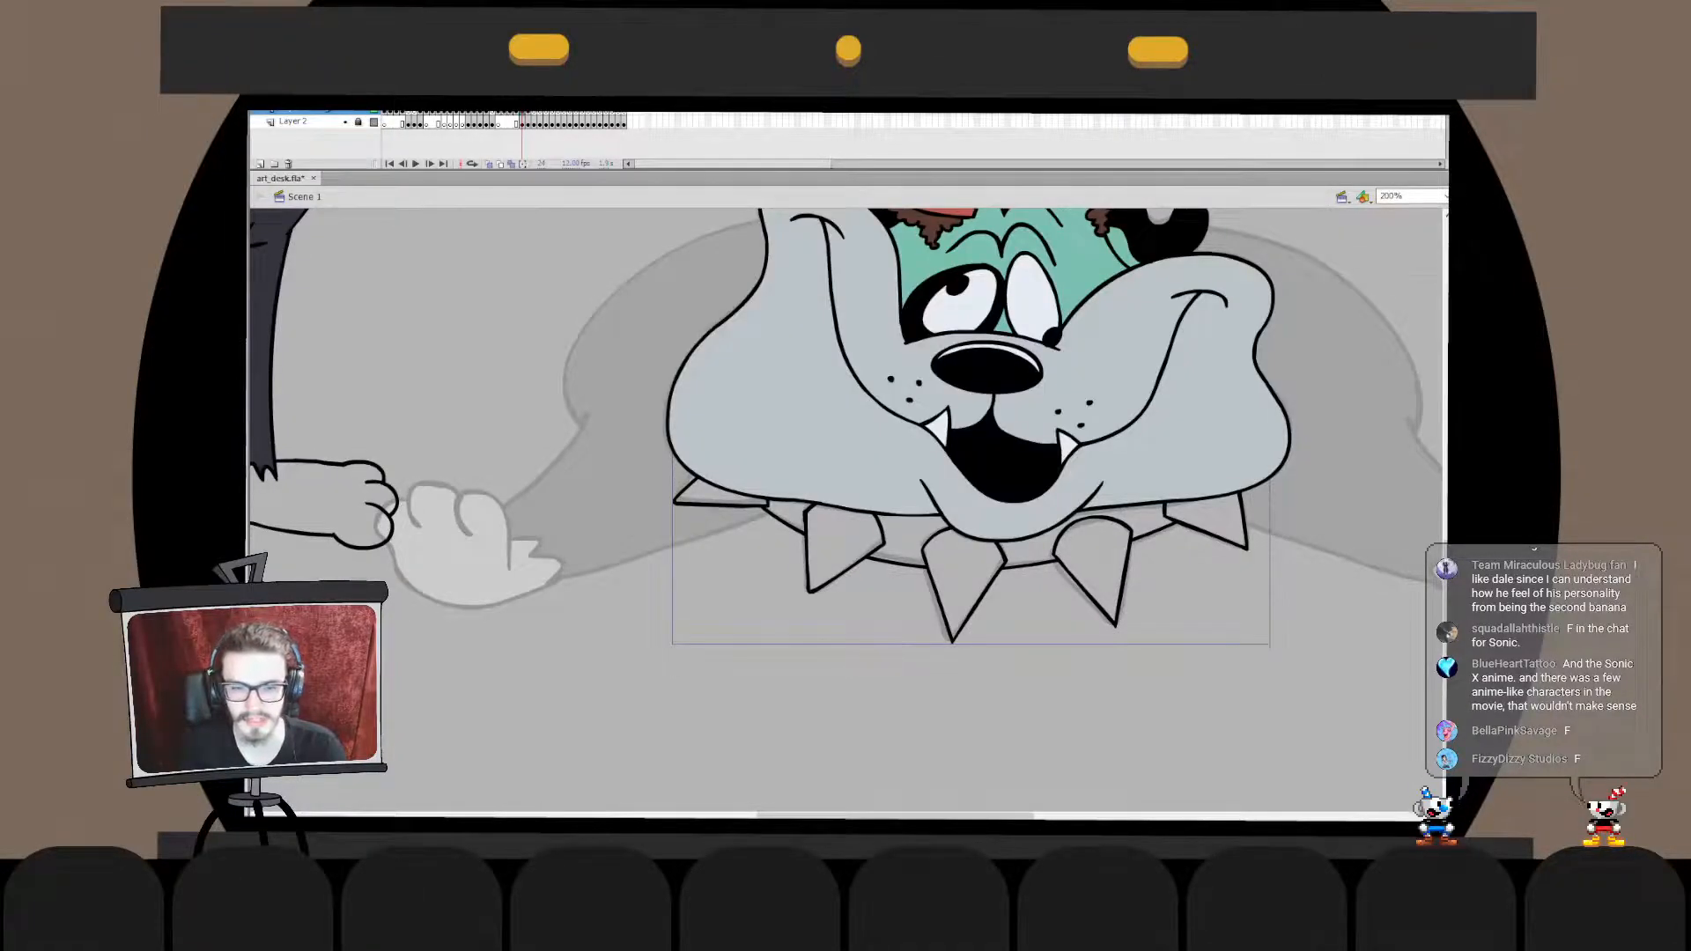
{"action": "key", "text": "ctrl+y"}
{"action": "key", "text": "ctrl+y"}
{"action": "key", "text": "ctrl+y"}
{"action": "key", "text": "ctrl+y"}
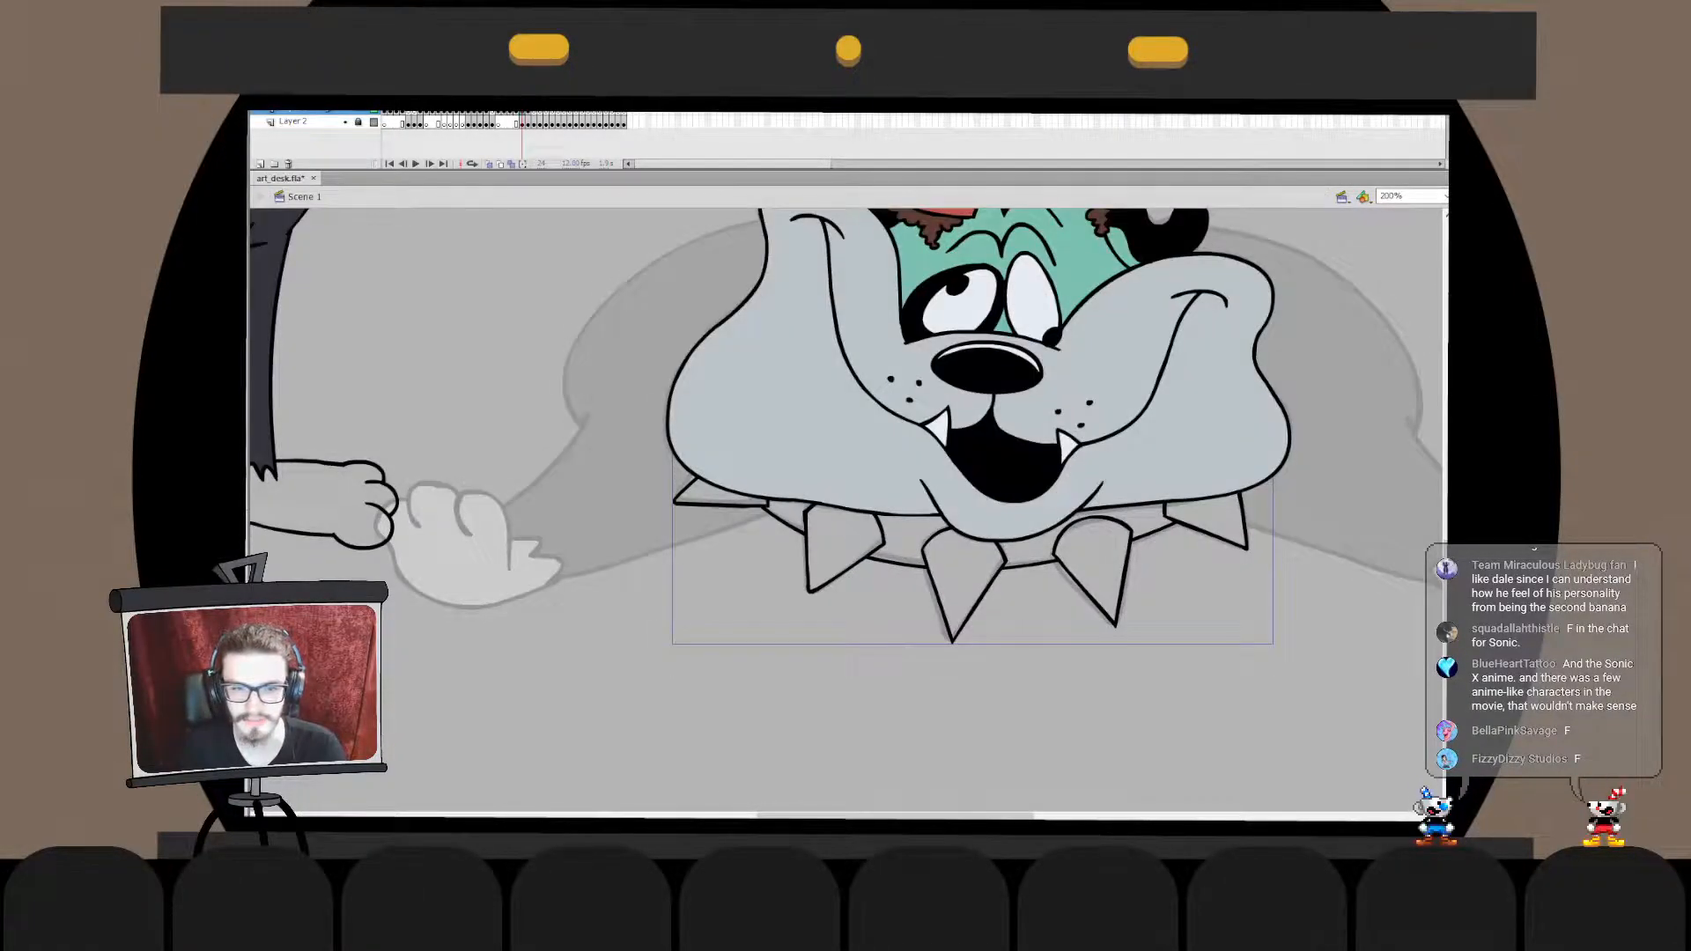
{"action": "key", "text": "ctrl+z"}
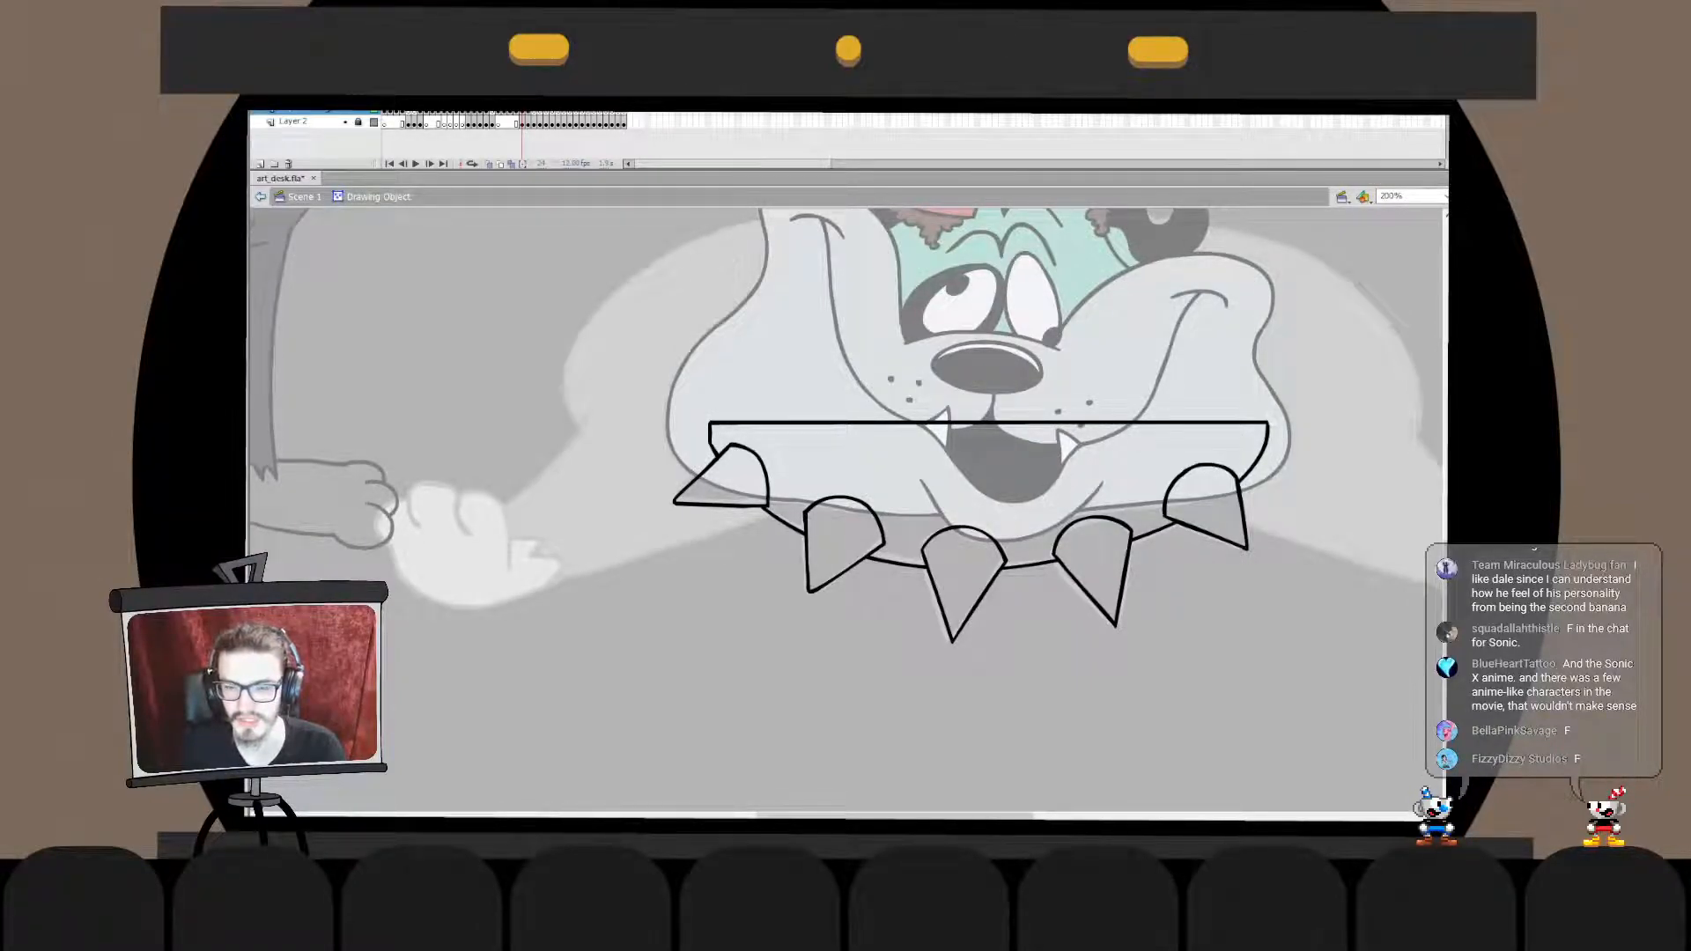
{"action": "key", "text": "ctrl+e"}
{"action": "key", "text": "Escape"}
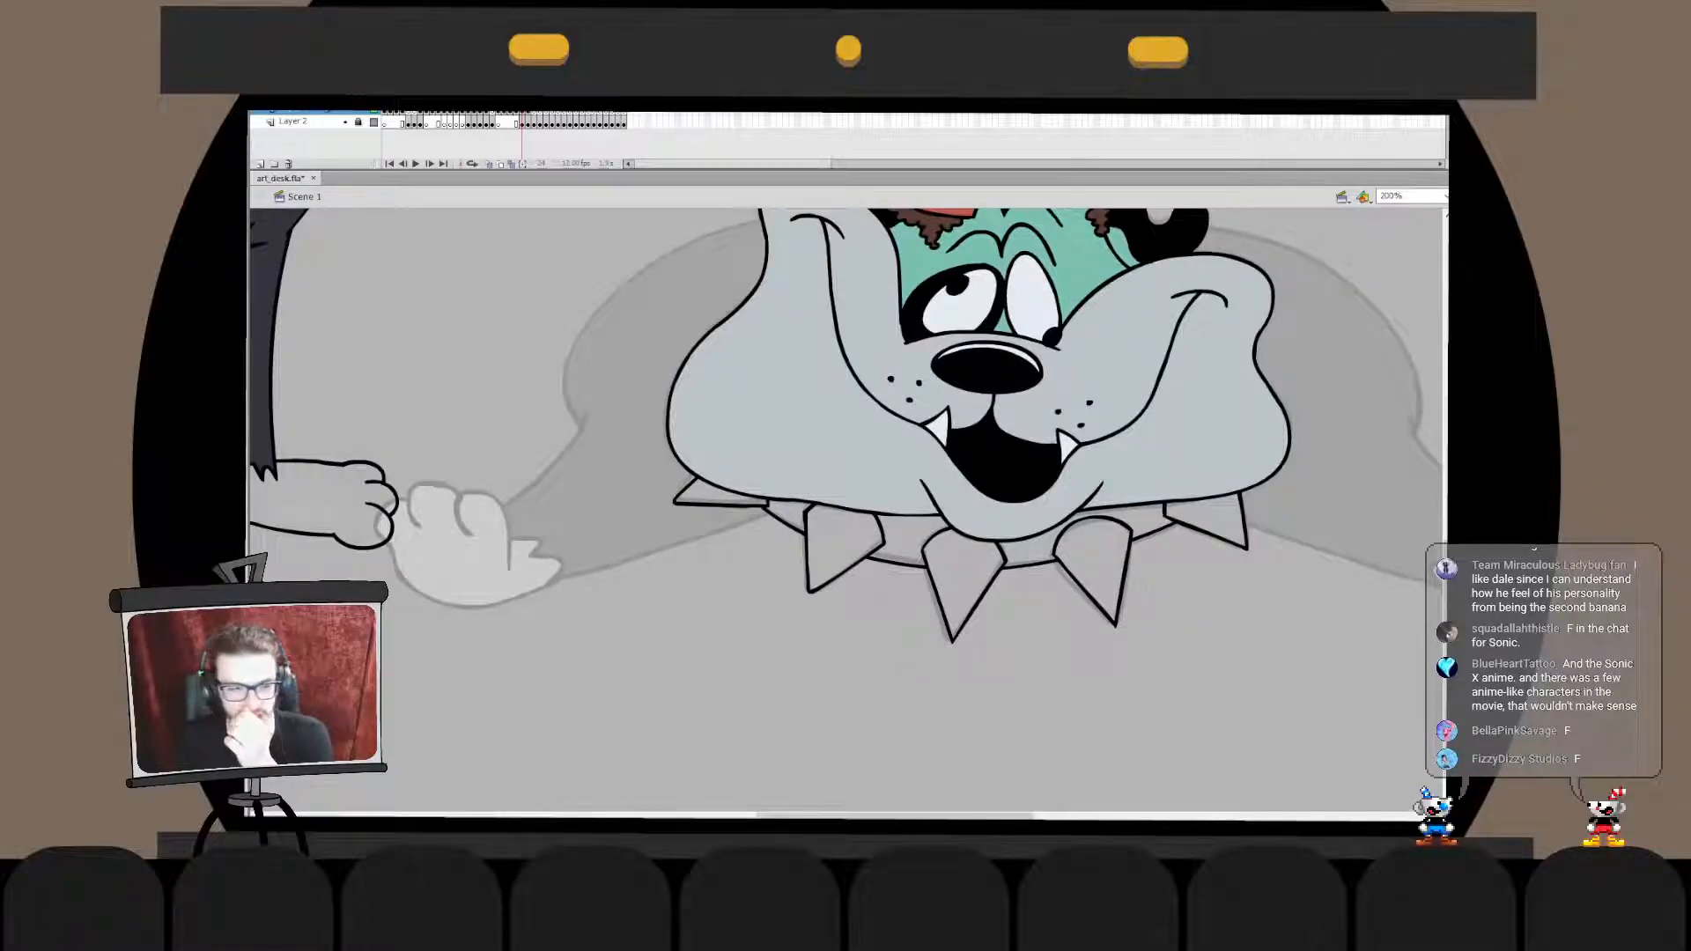
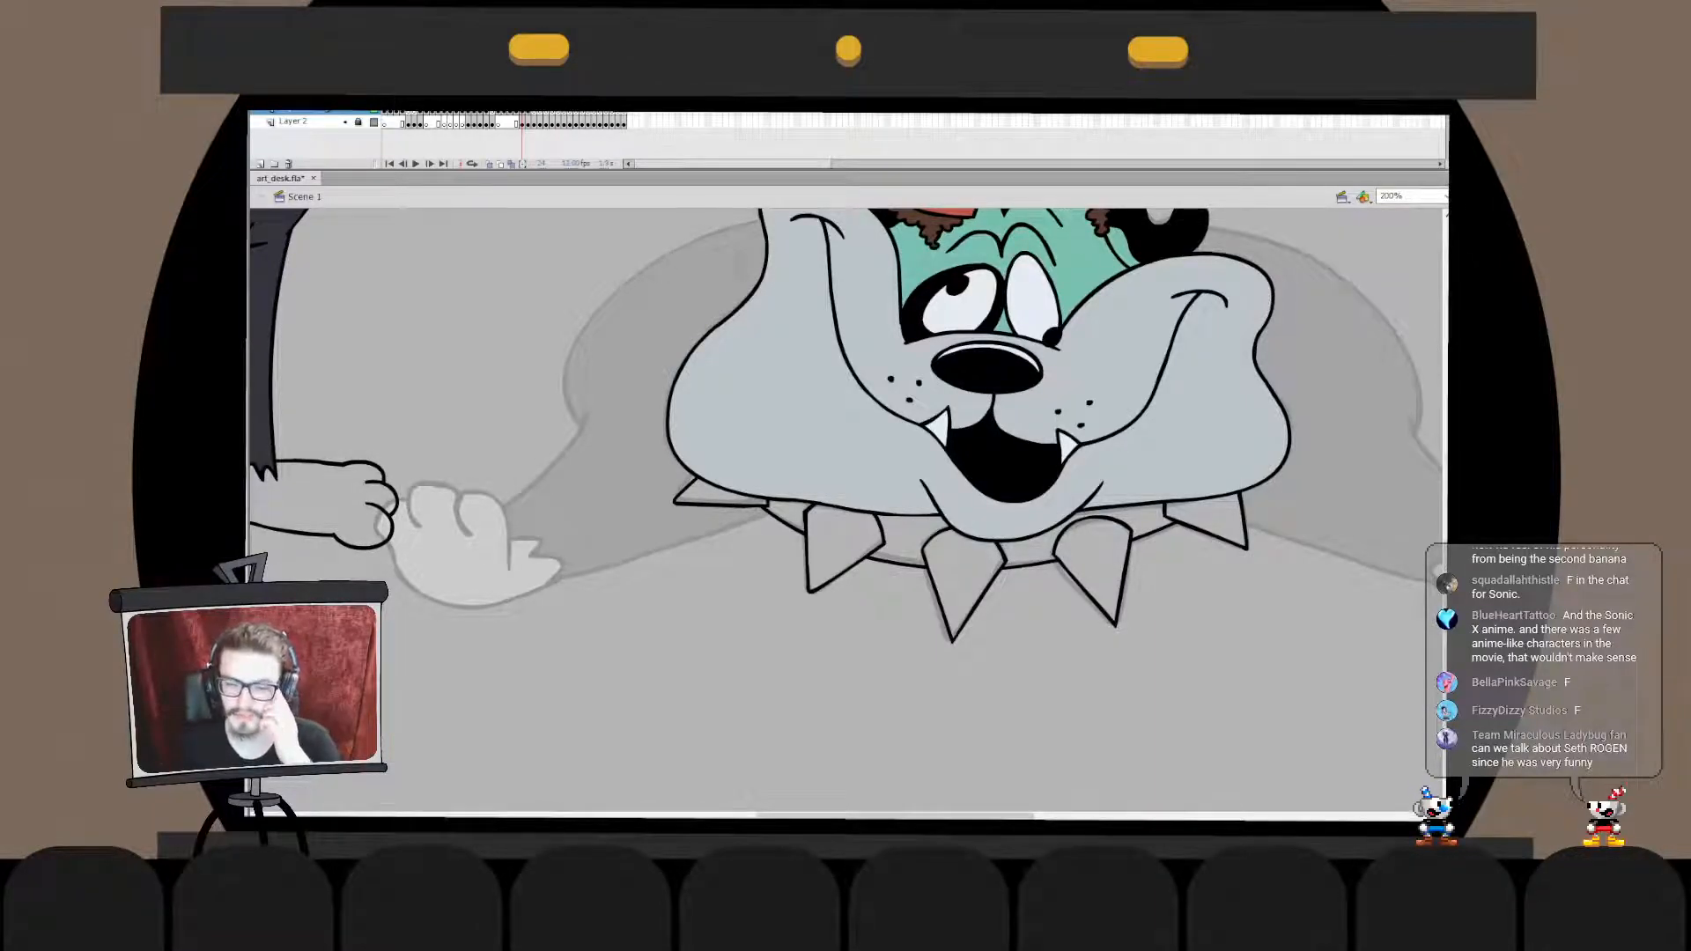
- Rework the fifth spike's right edge and pointed tip inside the collar's drawing object
{"action": "double_click", "coordinate": [958, 572]}
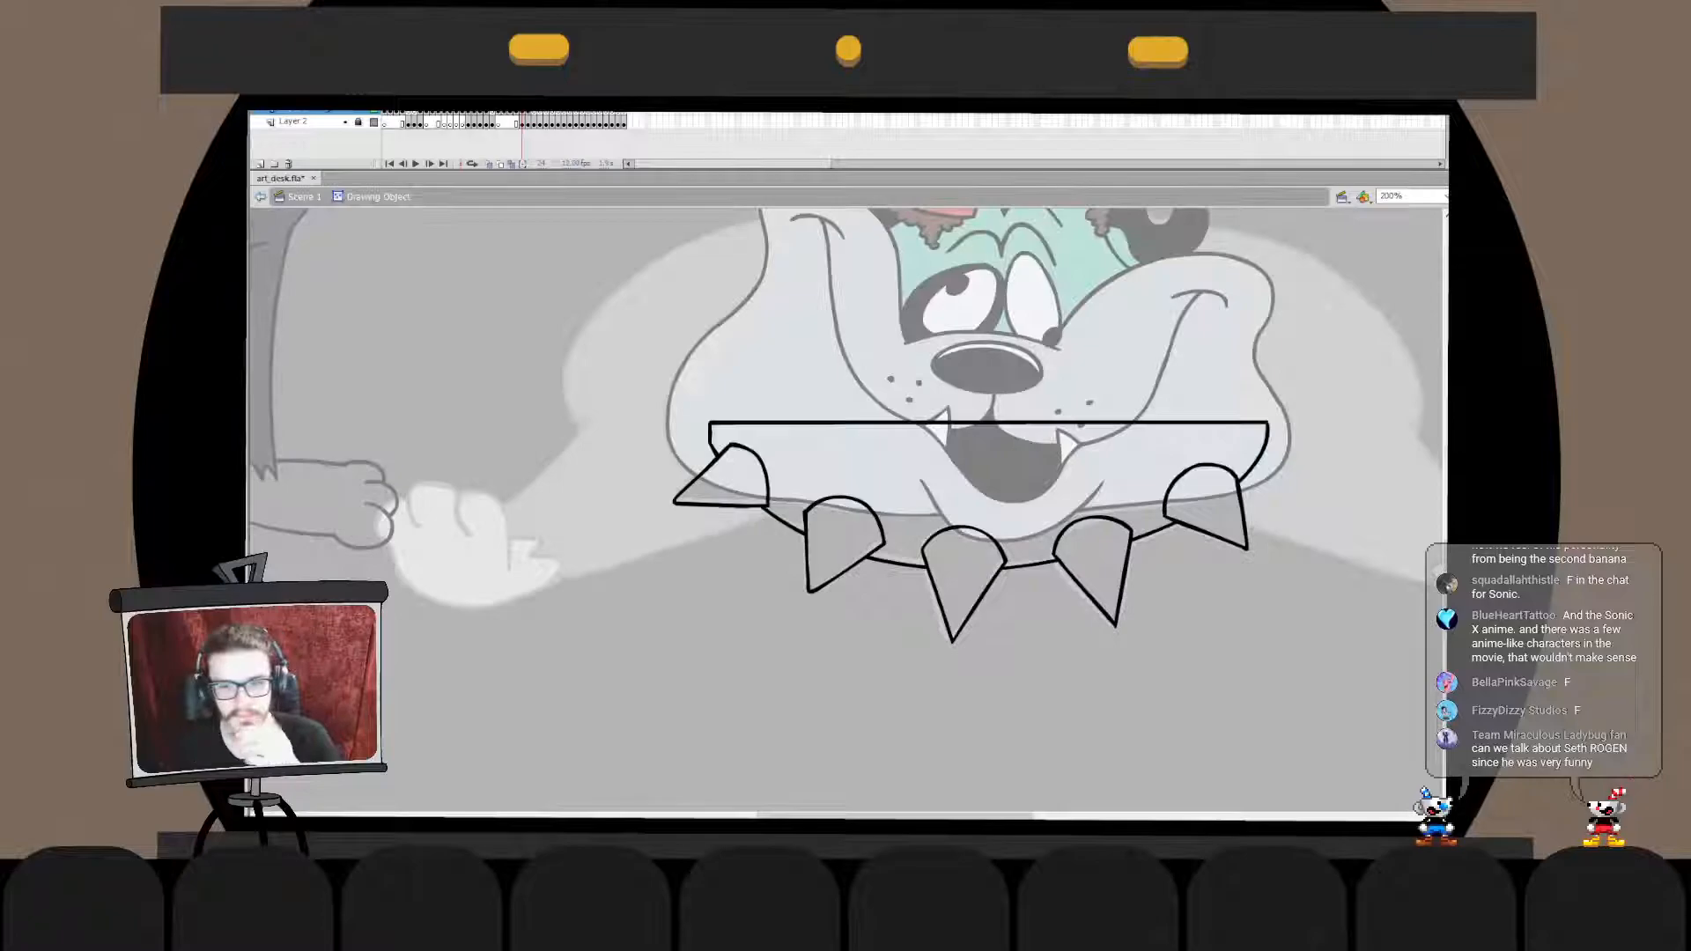
{"action": "double_click", "coordinate": [960, 705]}
{"action": "double_click", "coordinate": [961, 572]}
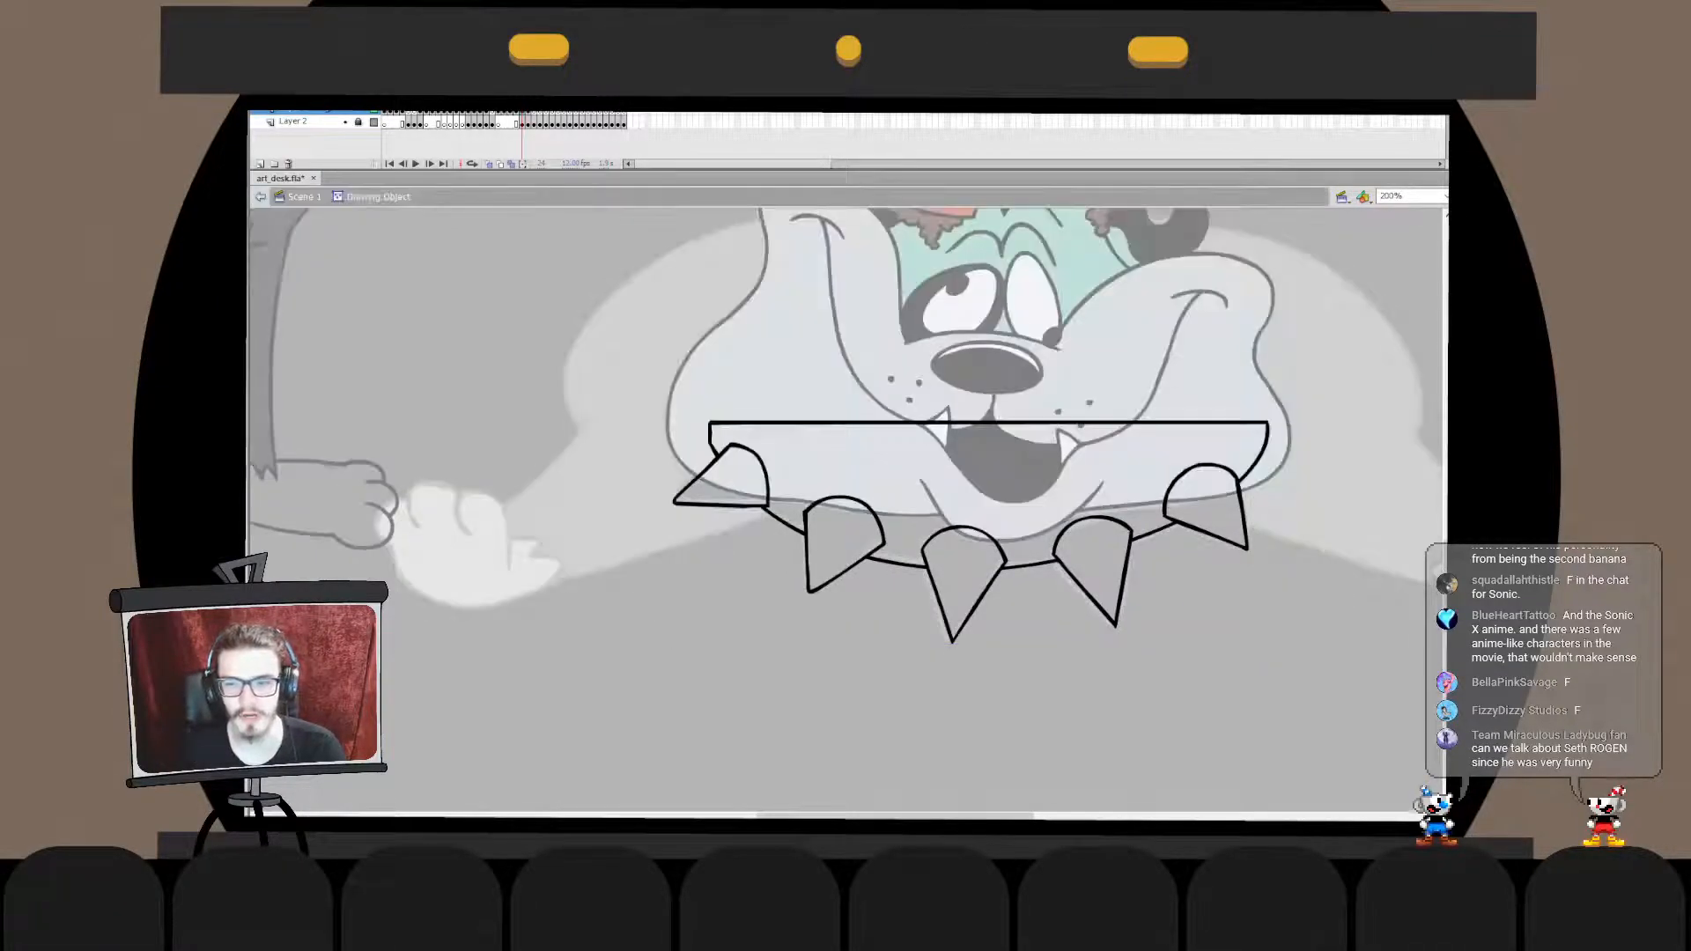
{"action": "left_click_drag", "start_coordinate": [1193, 572], "coordinate": [1273, 493]}
{"action": "left_click_drag", "start_coordinate": [1235, 551], "coordinate": [1241, 551]}
{"action": "left_click", "coordinate": [1268, 608]}
{"action": "key", "text": "ctrl+z"}
{"action": "key", "text": "ctrl+z"}
{"action": "key", "text": "ctrl+z"}
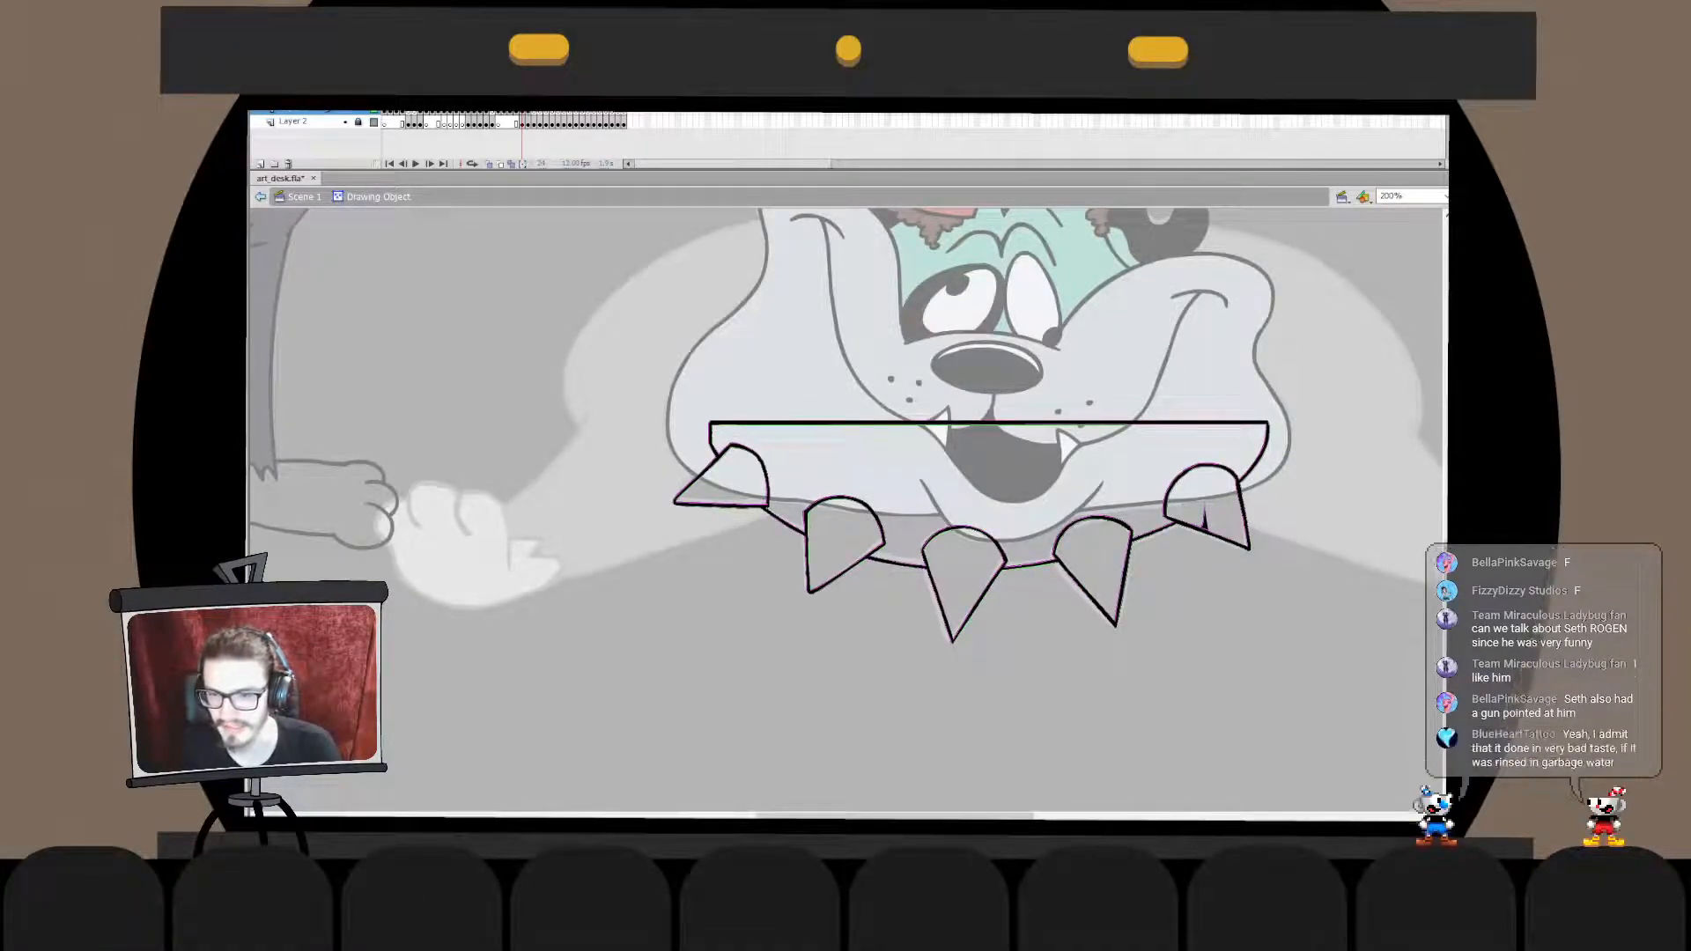
{"action": "key", "text": "ctrl+e"}
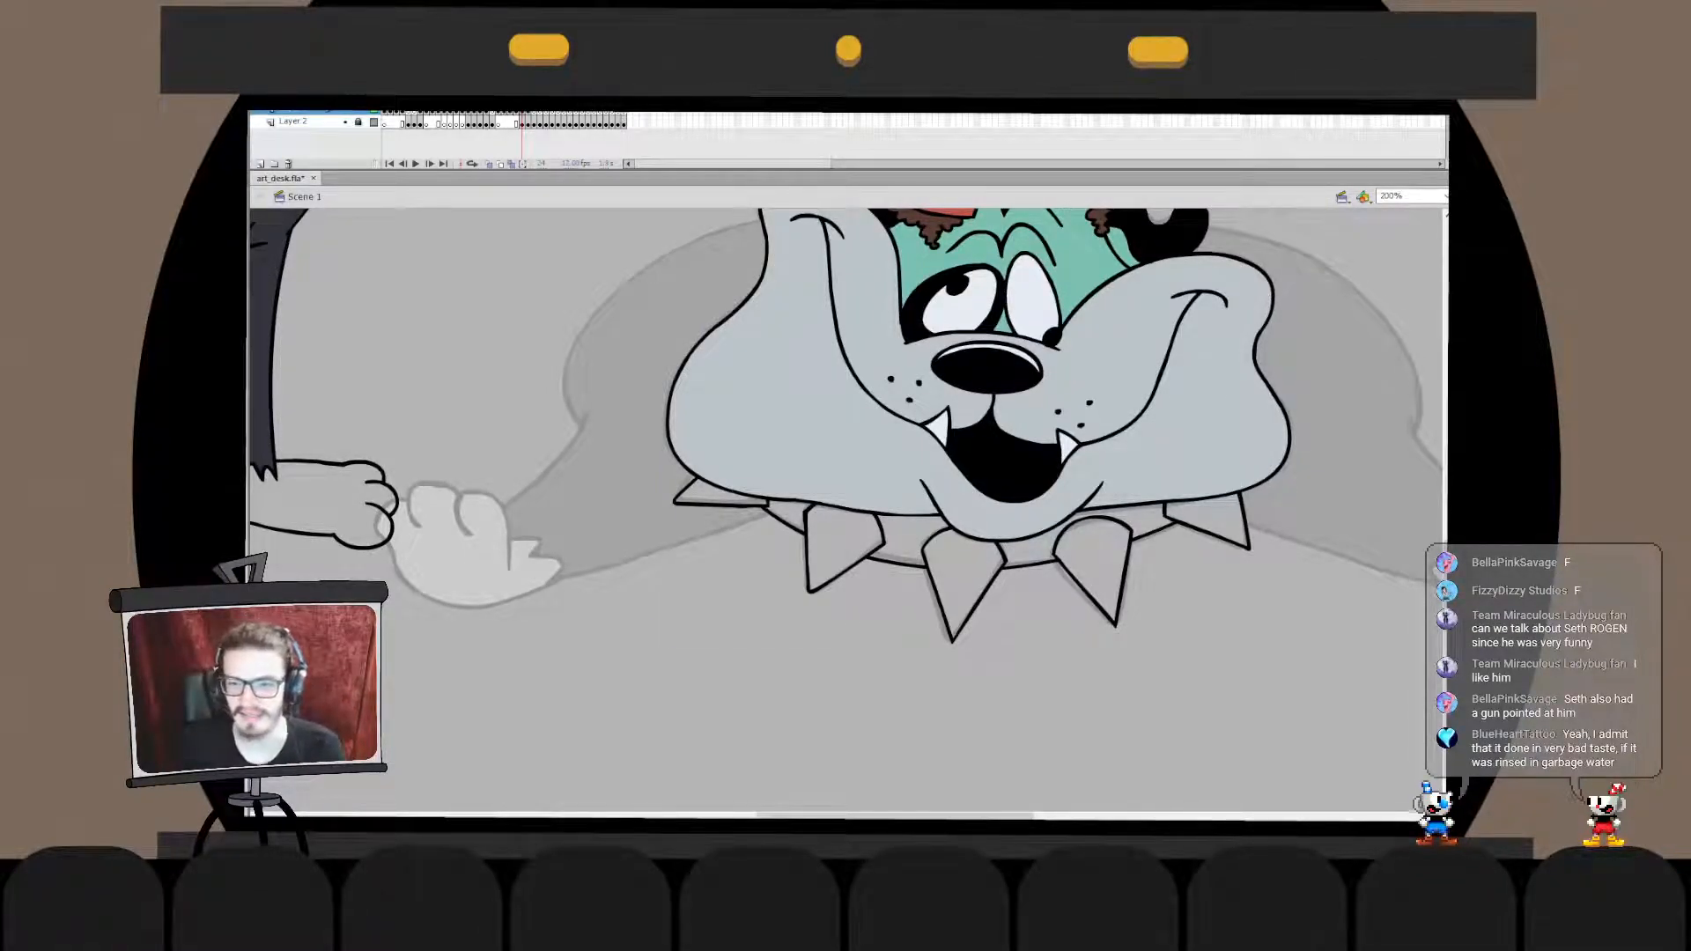
- Adjust the first spike's pointed tip inside the collar's drawing object
{"action": "double_click", "coordinate": [961, 569]}
{"action": "double_click", "coordinate": [962, 714]}
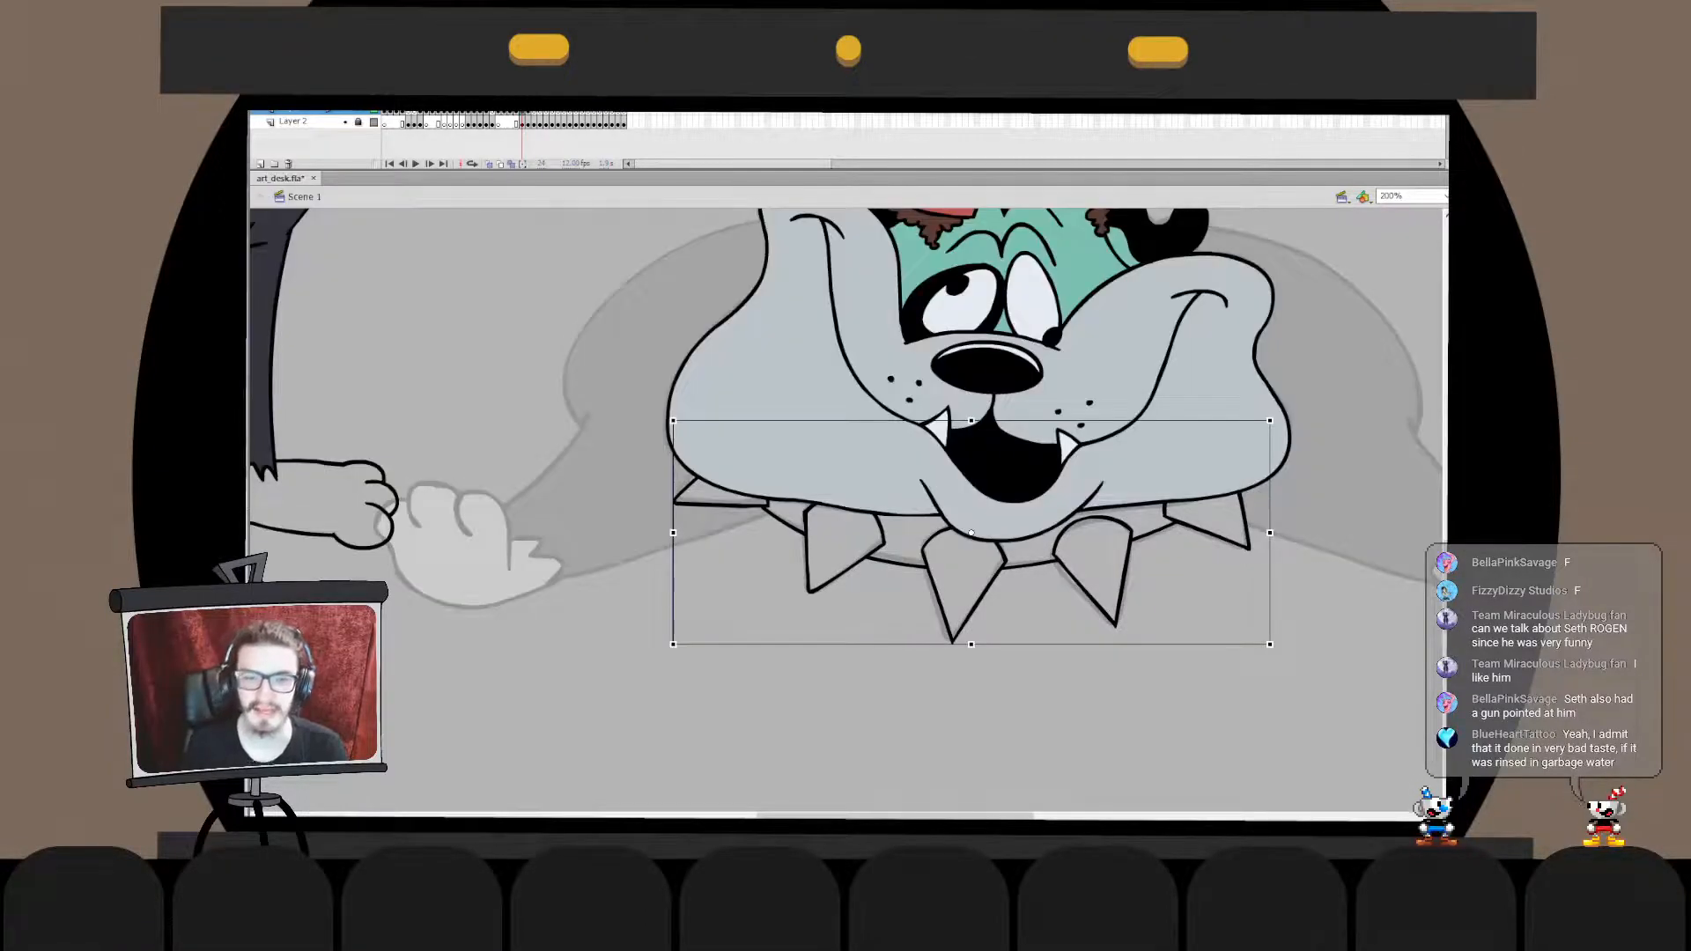
{"action": "double_click", "coordinate": [723, 504]}
{"action": "left_click_drag", "start_coordinate": [609, 368], "coordinate": [754, 527]}
{"action": "left_click_drag", "start_coordinate": [674, 443], "coordinate": [674, 446]}
{"action": "double_click", "coordinate": [705, 643]}
{"action": "left_click", "coordinate": [705, 643]}
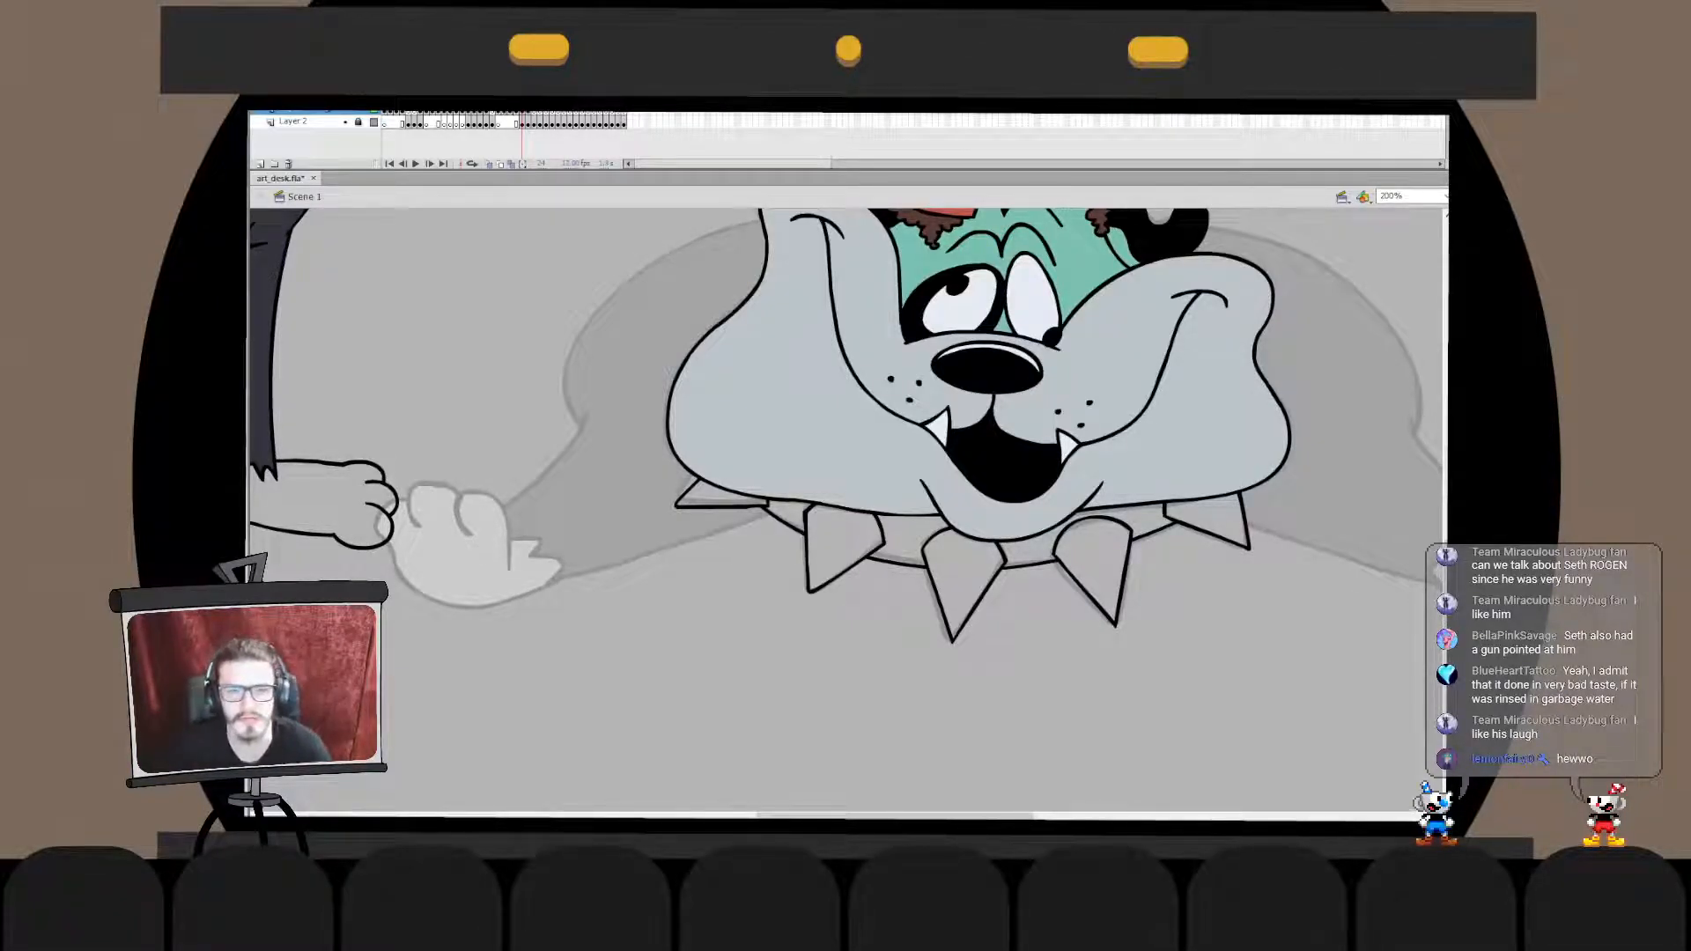
- Ink the foreleg's lower edge from the paw's fur tuft up to the collar and adjust its end against the collar
{"action": "left_click_drag", "start_coordinate": [766, 519], "coordinate": [727, 559]}
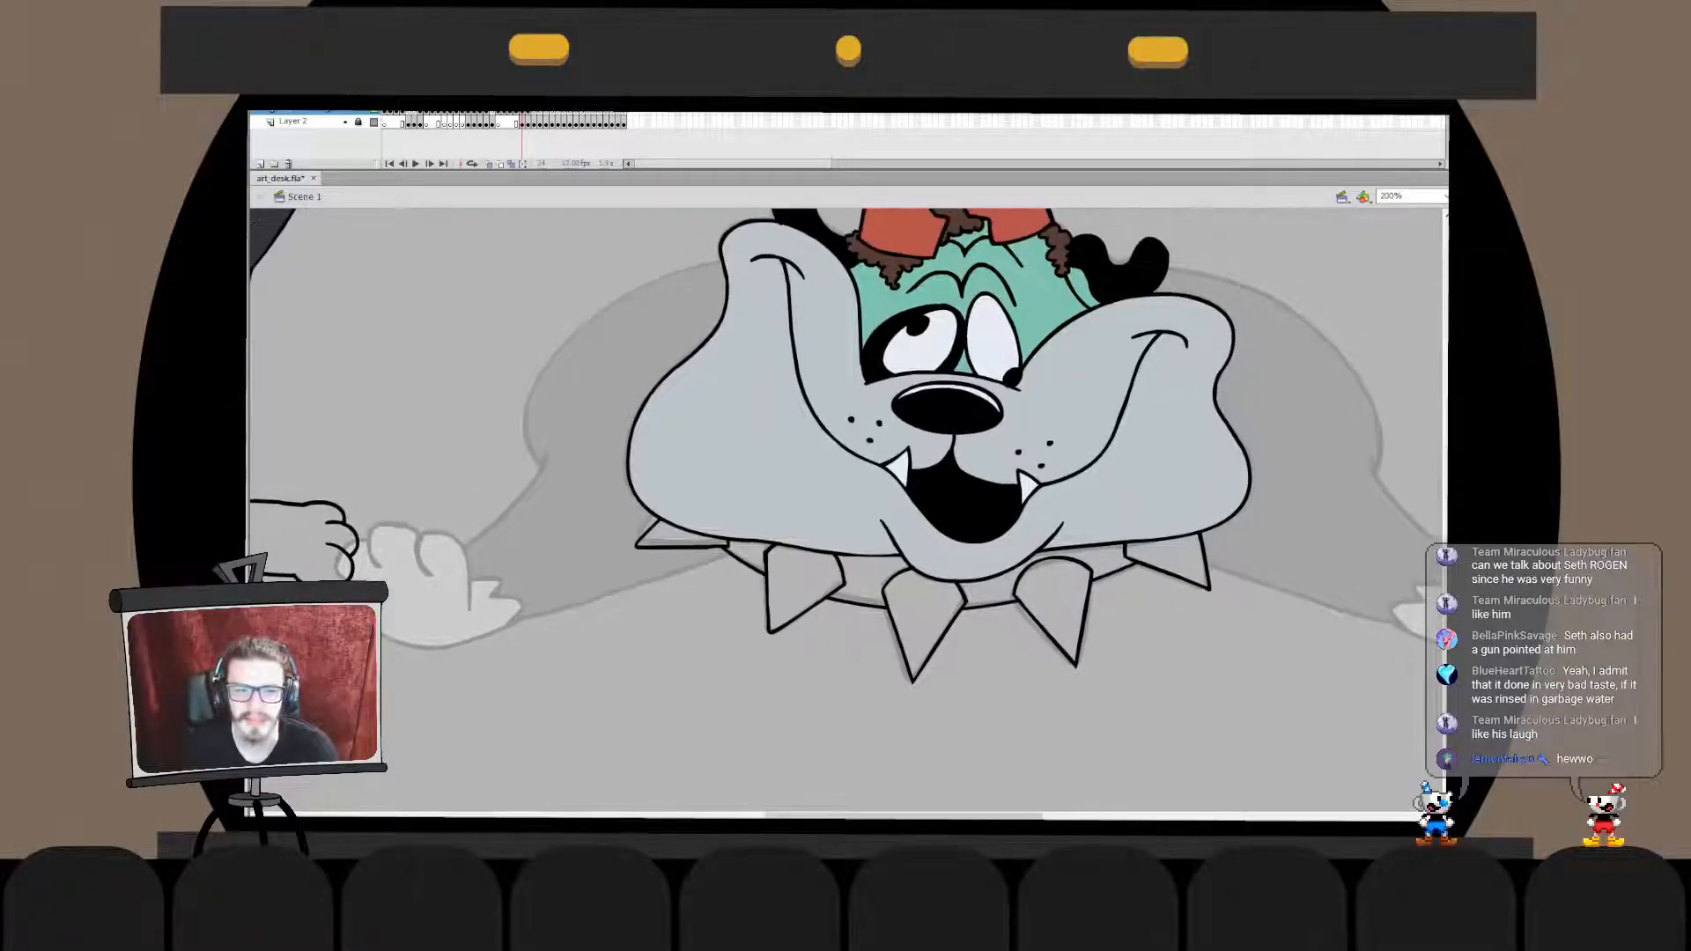
{"action": "left_click_drag", "start_coordinate": [551, 616], "coordinate": [774, 560]}
{"action": "key", "text": "ctrl+z"}
{"action": "mouse_move", "coordinate": [496, 628]}
{"action": "left_mouse_down"}
{"action": "mouse_move", "coordinate": [777, 563]}
{"action": "mouse_move", "coordinate": [734, 547]}
{"action": "mouse_move", "coordinate": [739, 561]}
{"action": "left_mouse_up"}
{"action": "key", "text": "ctrl+z"}
{"action": "key", "text": "ctrl+z"}
{"action": "key", "text": "ctrl+z"}
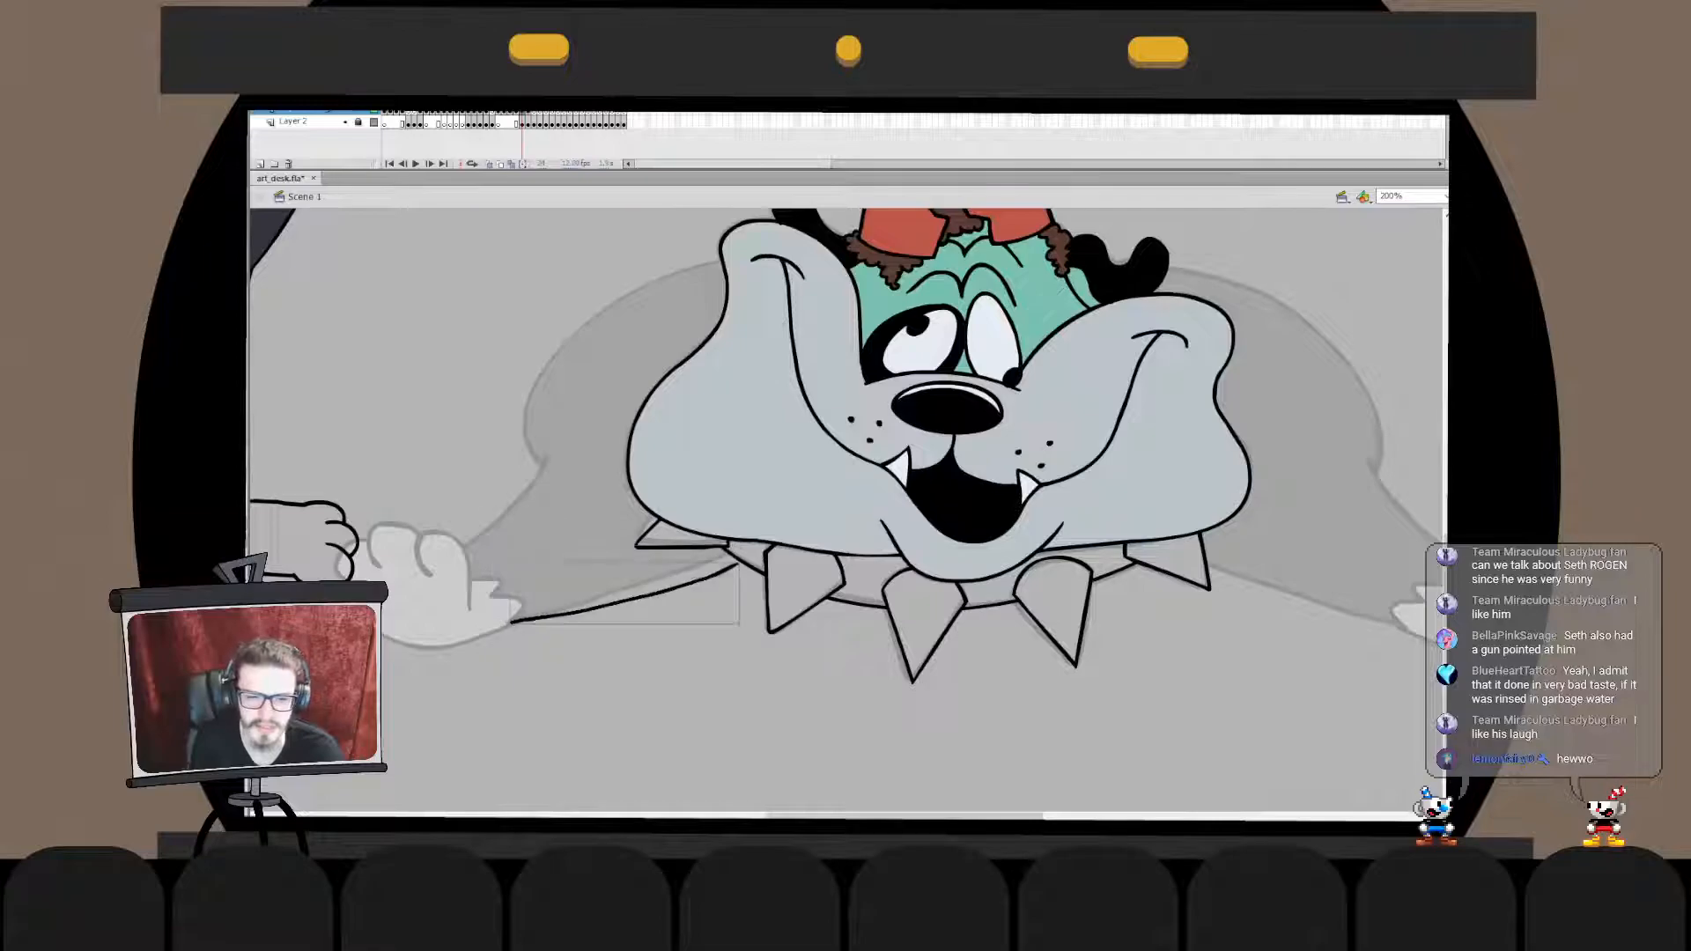
{"action": "key", "text": "ctrl+z"}
{"action": "left_click_drag", "start_coordinate": [601, 619], "coordinate": [764, 562]}
{"action": "key", "text": "ctrl+z"}
{"action": "mouse_move", "coordinate": [517, 630]}
{"action": "left_mouse_down"}
{"action": "mouse_move", "coordinate": [640, 611]}
{"action": "mouse_move", "coordinate": [776, 560]}
{"action": "left_mouse_up"}
{"action": "key", "text": "ctrl+z"}
{"action": "key", "text": "ctrl+z"}
{"action": "key", "text": "ctrl+z"}
{"action": "key", "text": "ctrl+a"}
{"action": "mouse_move", "coordinate": [514, 624]}
{"action": "left_mouse_down"}
{"action": "mouse_move", "coordinate": [780, 562]}
{"action": "mouse_move", "coordinate": [764, 577]}
{"action": "left_mouse_up"}
{"action": "key", "text": "ctrl+z"}
{"action": "key", "text": "ctrl+z"}
{"action": "mouse_move", "coordinate": [517, 619]}
{"action": "left_mouse_down"}
{"action": "mouse_move", "coordinate": [729, 574]}
{"action": "mouse_move", "coordinate": [509, 625]}
{"action": "left_mouse_up"}
{"action": "key", "text": "q"}
{"action": "left_click", "coordinate": [621, 602]}
{"action": "left_click_drag", "start_coordinate": [727, 577], "coordinate": [753, 554]}
{"action": "key", "text": "b"}
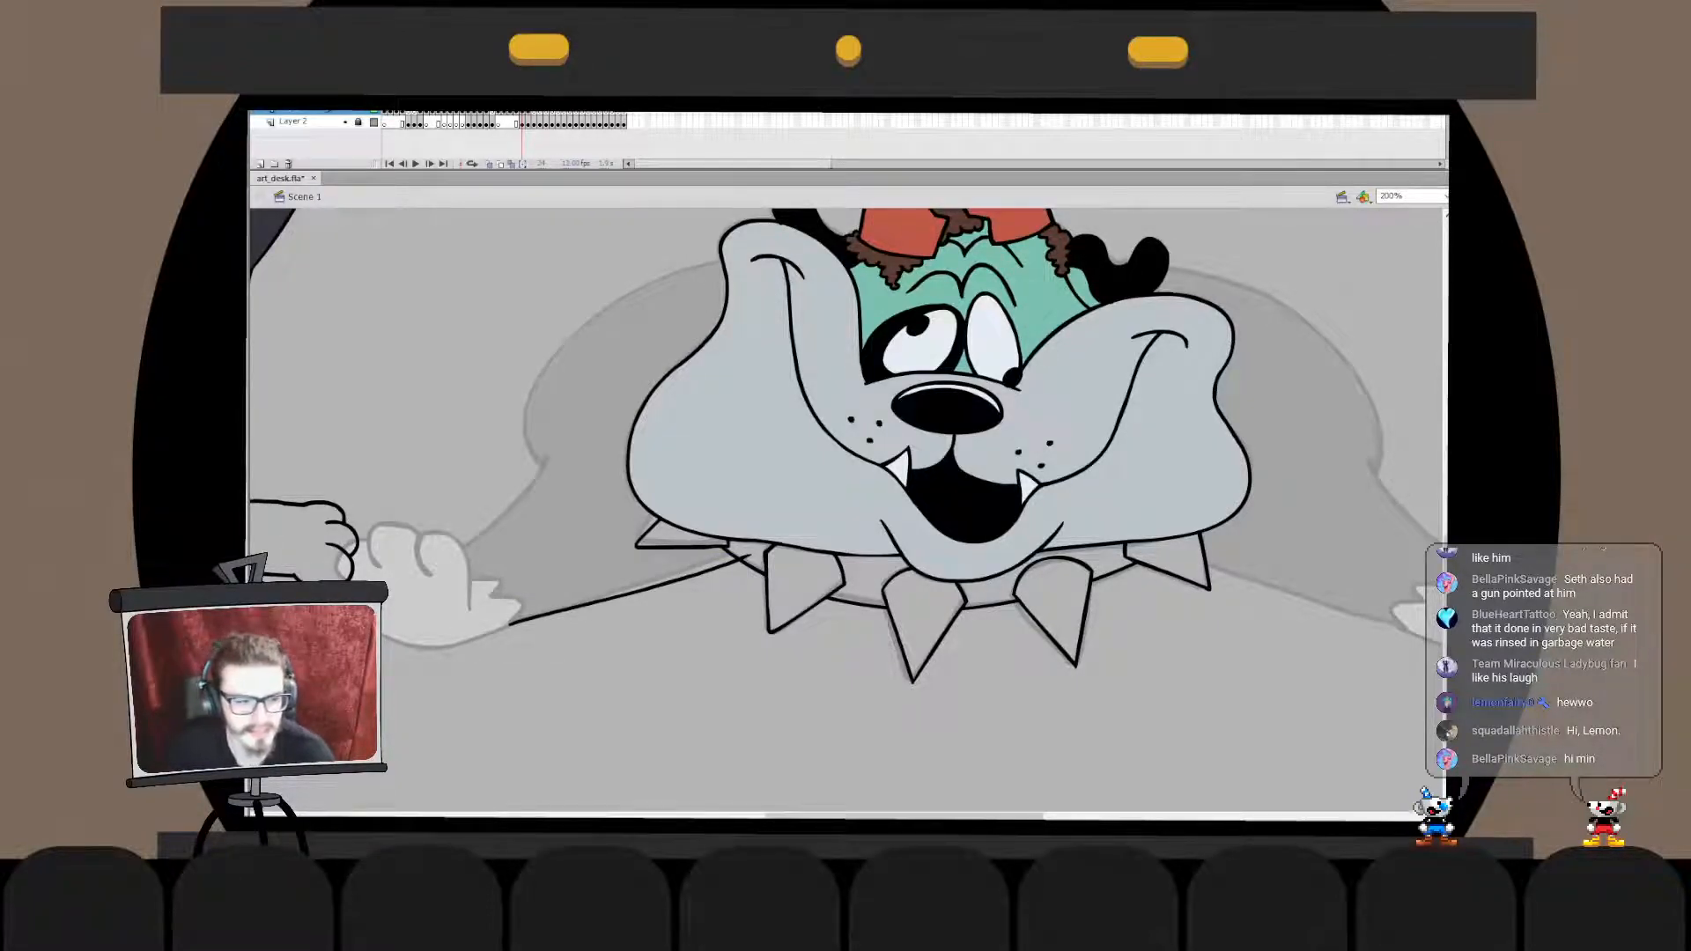
- Ink the rounded outline of the paw's toe nearest the fur tuft, following the sketch
{"action": "mouse_move", "coordinate": [470, 605]}
{"action": "left_mouse_down"}
{"action": "mouse_move", "coordinate": [432, 535]}
{"action": "mouse_move", "coordinate": [428, 573]}
{"action": "mouse_move", "coordinate": [424, 560]}
{"action": "mouse_move", "coordinate": [470, 537]}
{"action": "mouse_move", "coordinate": [469, 607]}
{"action": "mouse_move", "coordinate": [431, 533]}
{"action": "mouse_move", "coordinate": [468, 604]}
{"action": "mouse_move", "coordinate": [417, 551]}
{"action": "mouse_move", "coordinate": [467, 562]}
{"action": "mouse_move", "coordinate": [469, 606]}
{"action": "mouse_move", "coordinate": [420, 551]}
{"action": "mouse_move", "coordinate": [473, 608]}
{"action": "mouse_move", "coordinate": [471, 570]}
{"action": "left_mouse_up"}
{"action": "key", "text": "ctrl+z"}
{"action": "key", "text": "ctrl+z"}
{"action": "key", "text": "ctrl+z"}
{"action": "key", "text": "ctrl+z"}
{"action": "key", "text": "q"}
{"action": "key", "text": "b"}
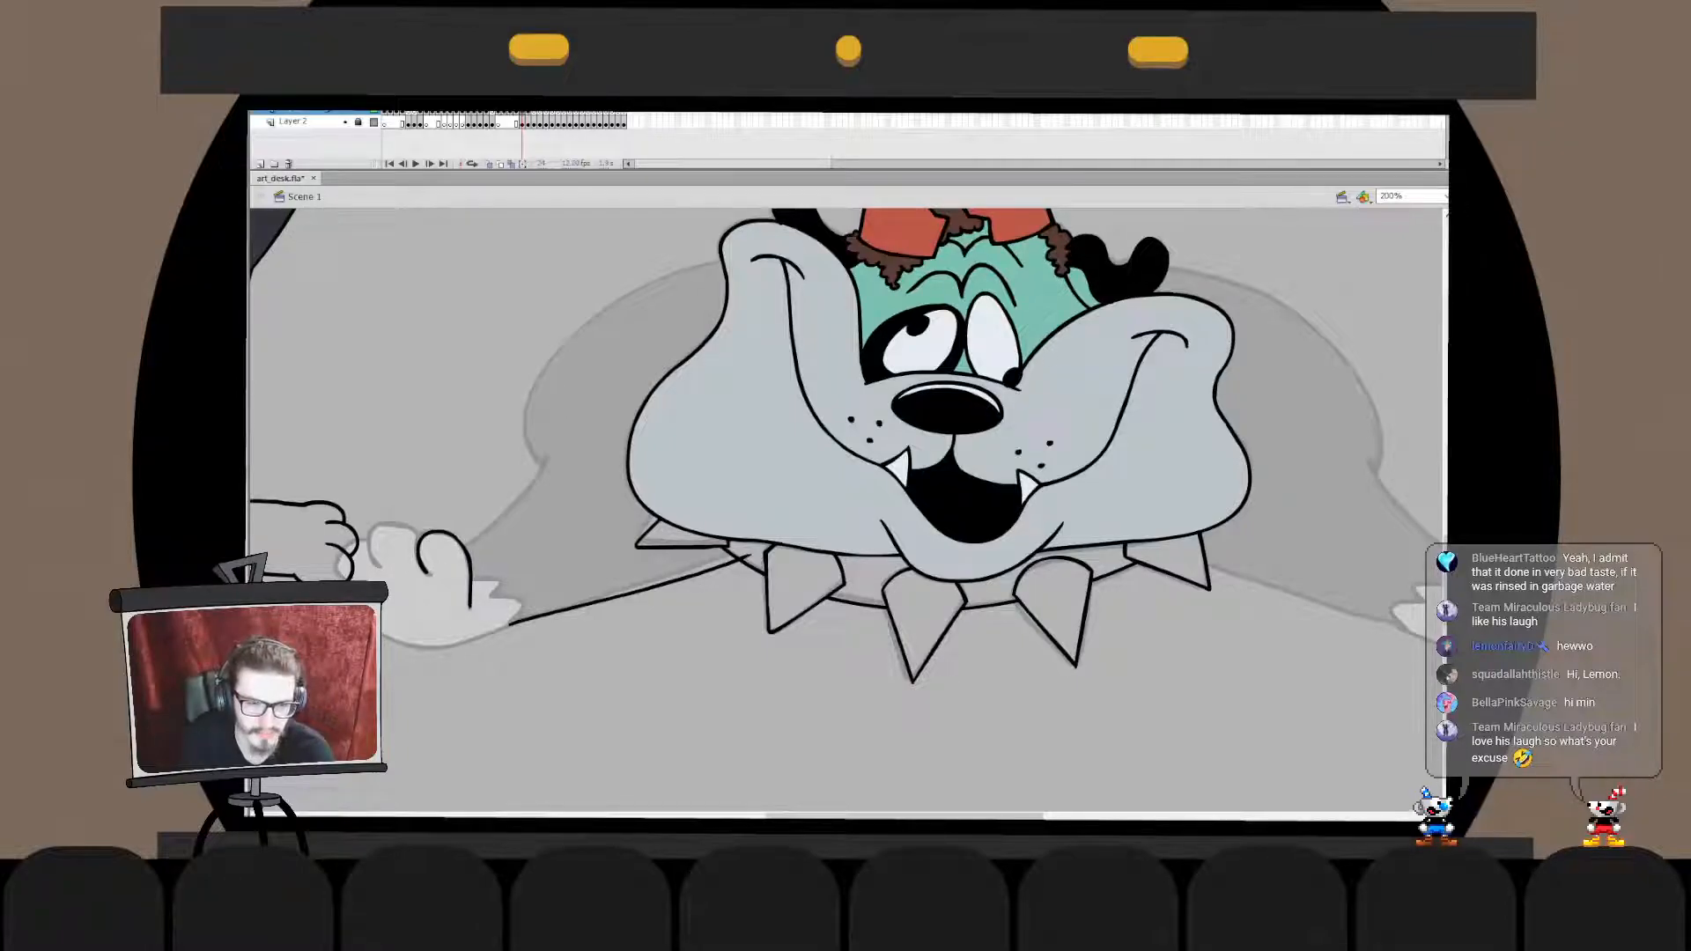
- Clean up the straight side of the inked toe inside its drawing object
{"action": "double_click", "coordinate": [468, 568]}
{"action": "left_click_drag", "start_coordinate": [493, 512], "coordinate": [463, 645]}
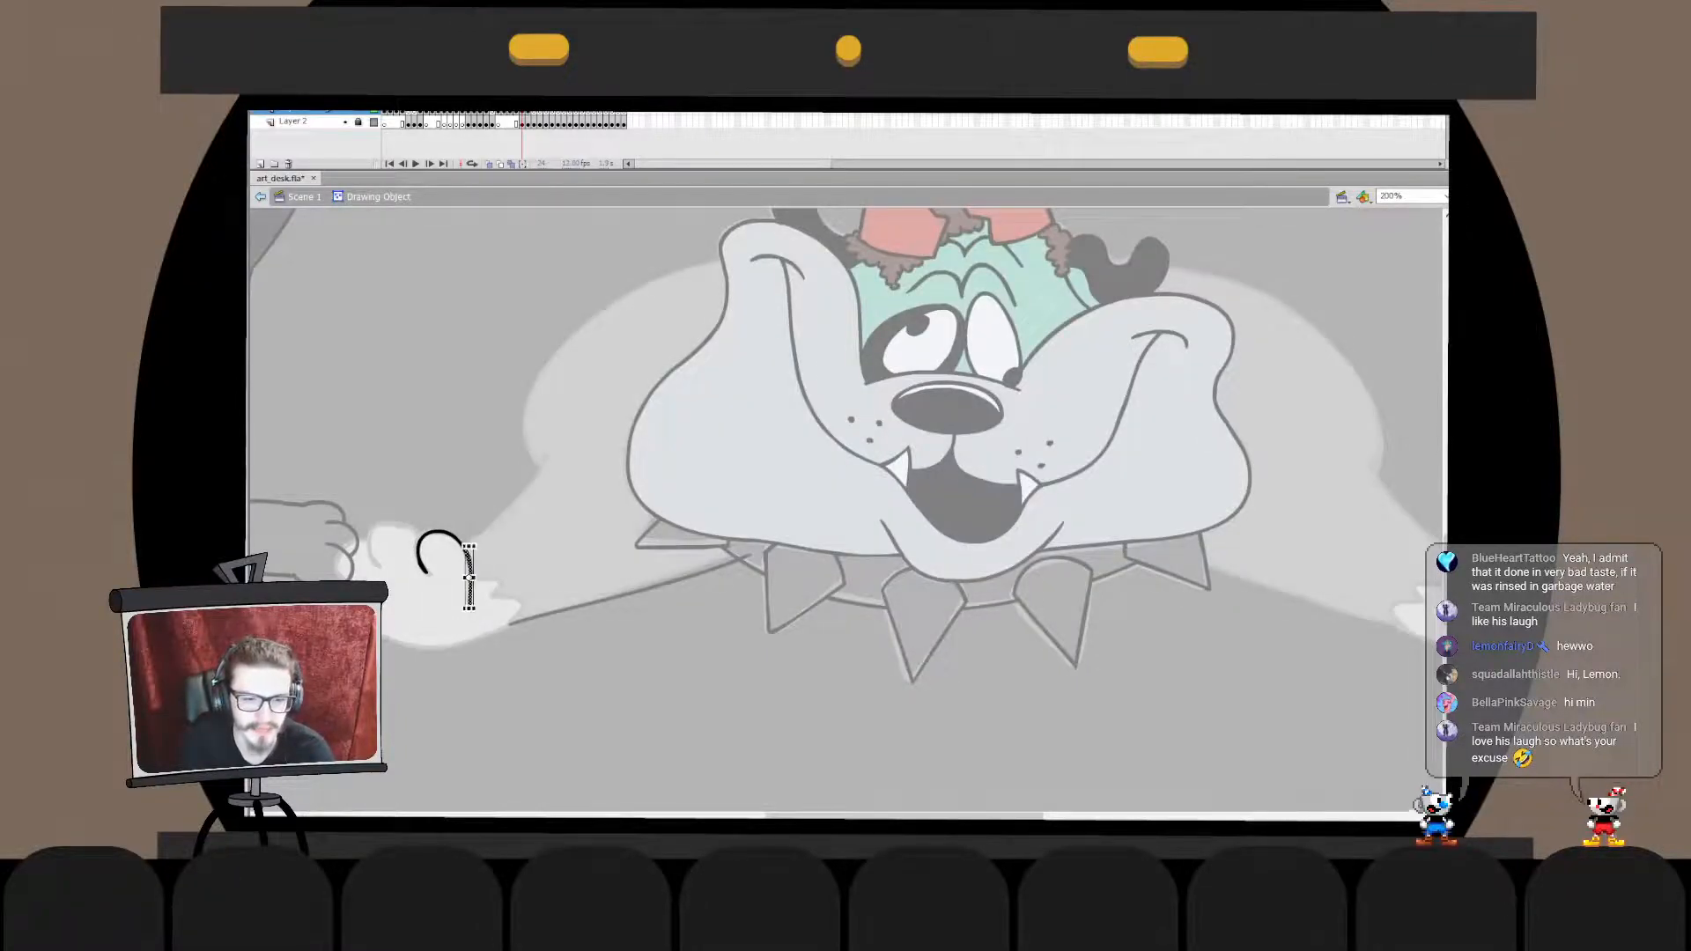
{"action": "double_click", "coordinate": [493, 687]}
{"action": "key", "text": "b"}
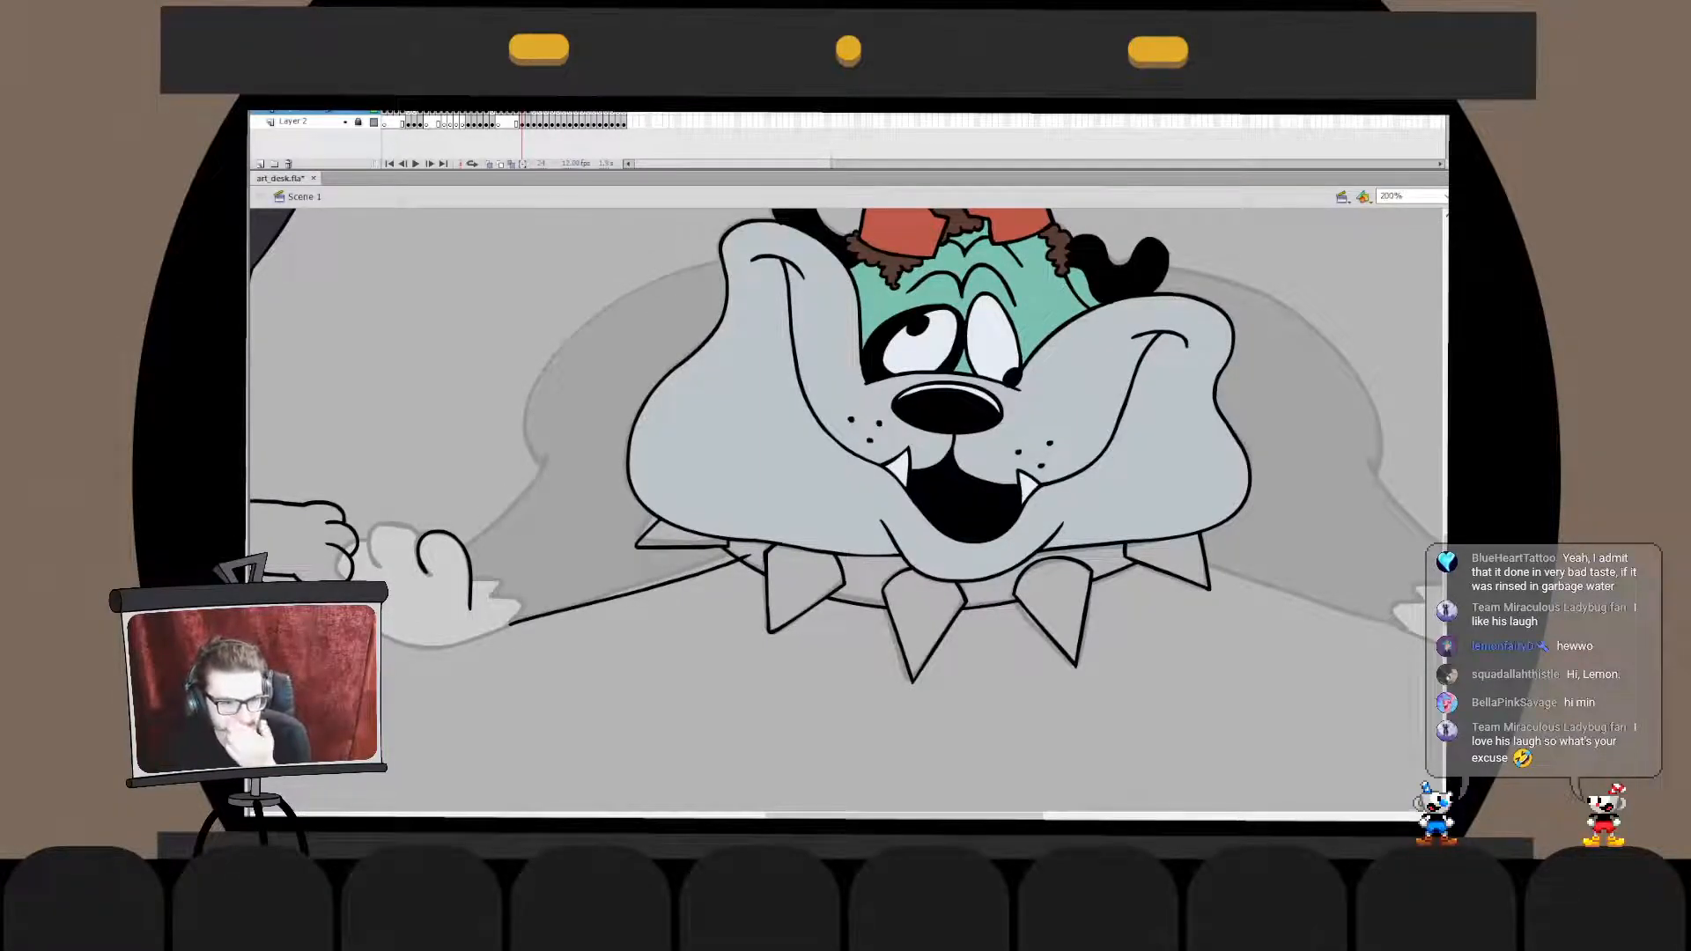
{"action": "left_click", "coordinate": [470, 582]}
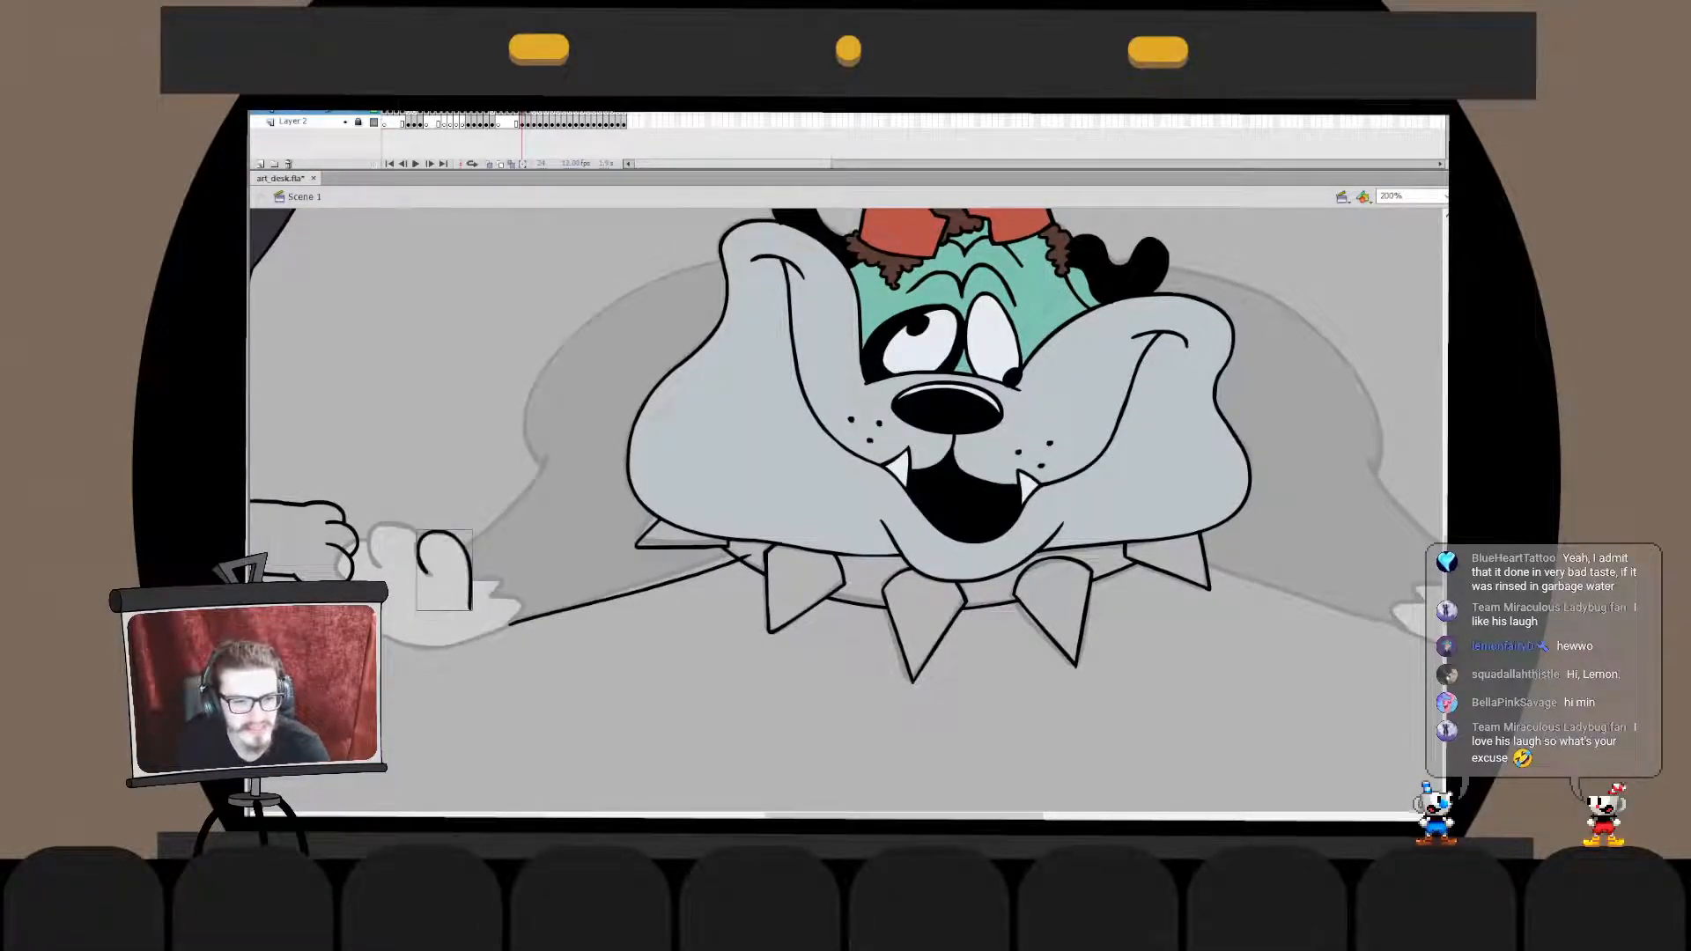
{"action": "double_click", "coordinate": [469, 581]}
{"action": "left_click_drag", "start_coordinate": [468, 627], "coordinate": [469, 609]}
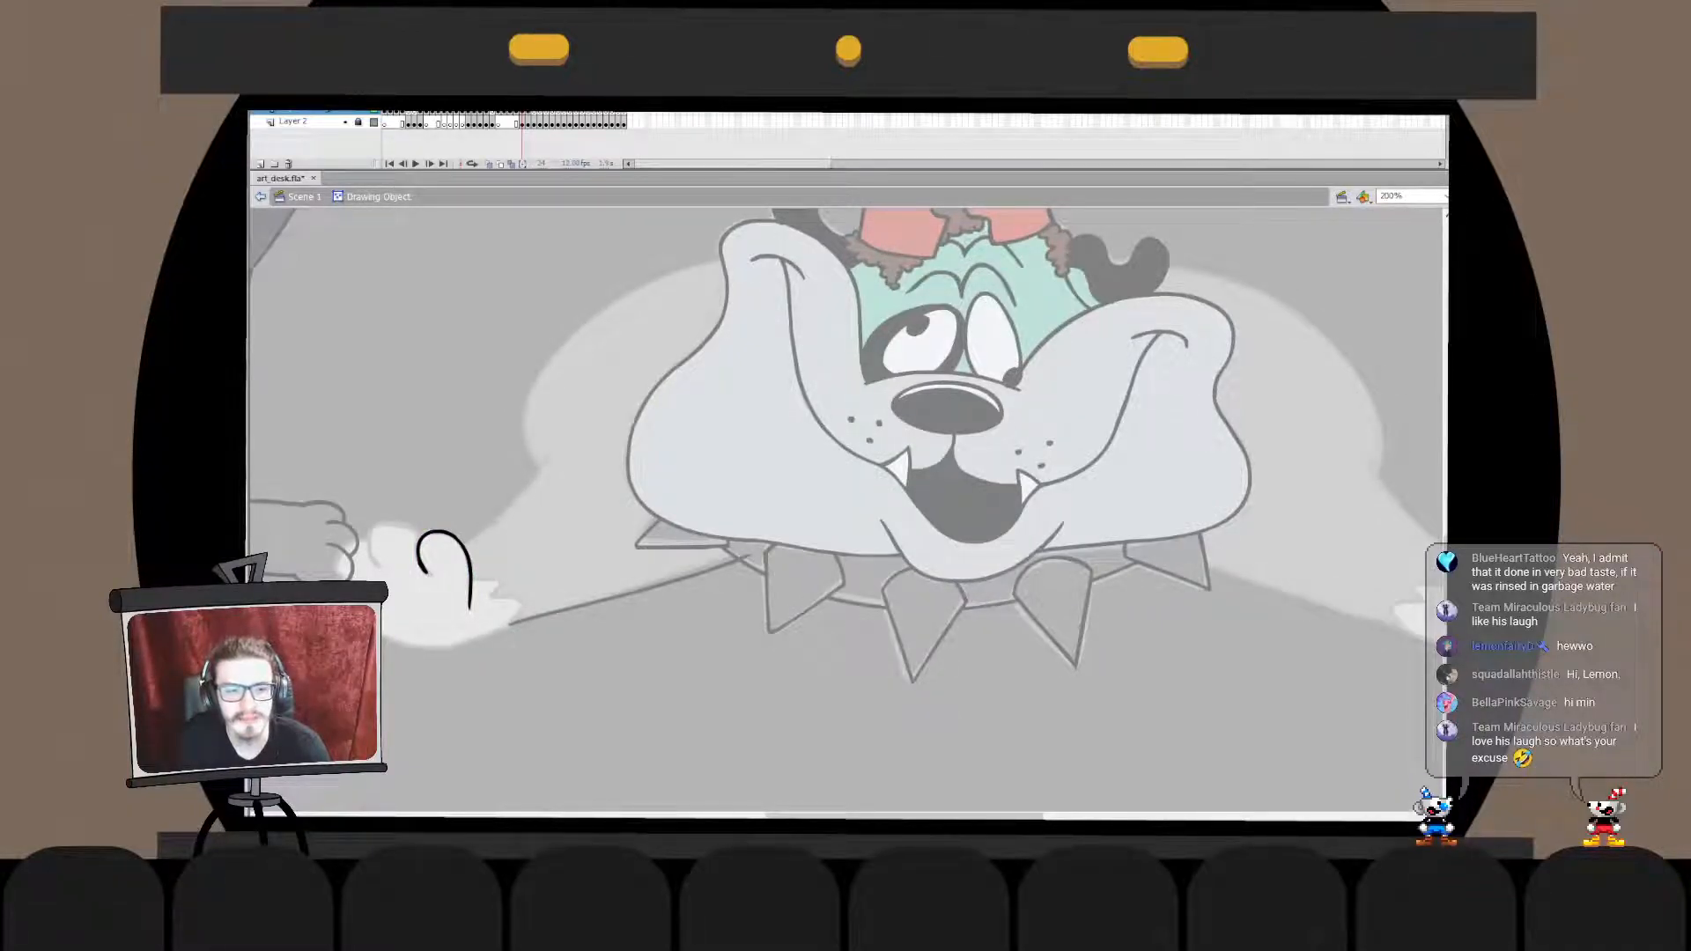
{"action": "double_click", "coordinate": [515, 656]}
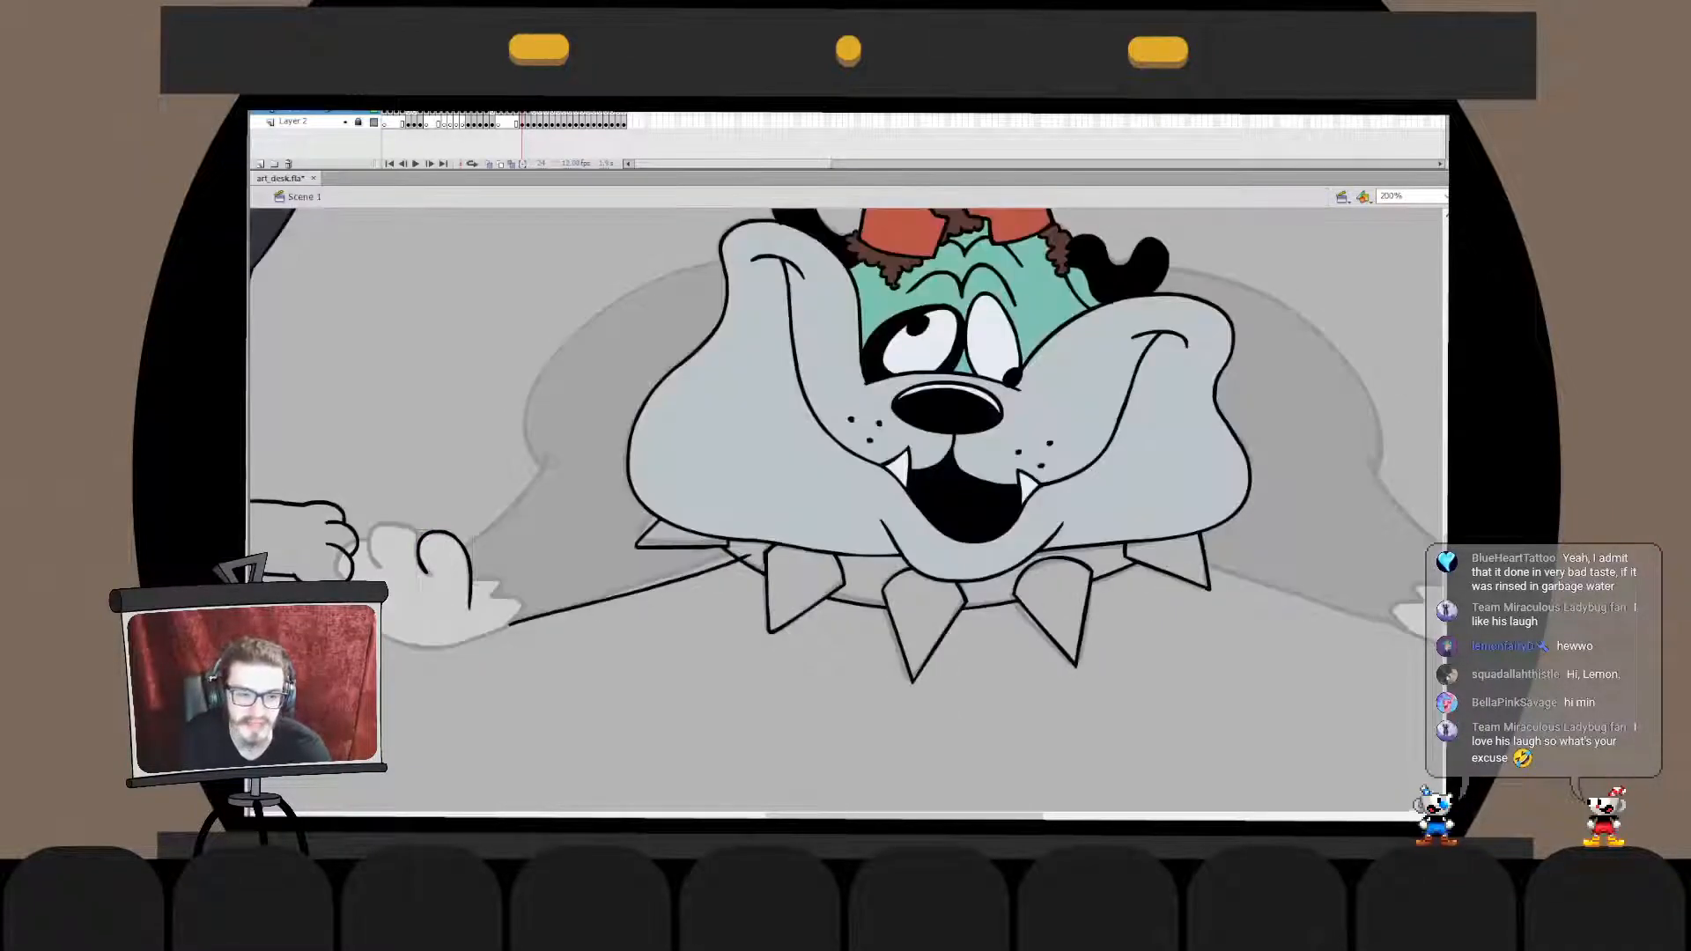
{"action": "double_click", "coordinate": [469, 581]}
{"action": "key", "text": "Escape"}
{"action": "double_click", "coordinate": [515, 656]}
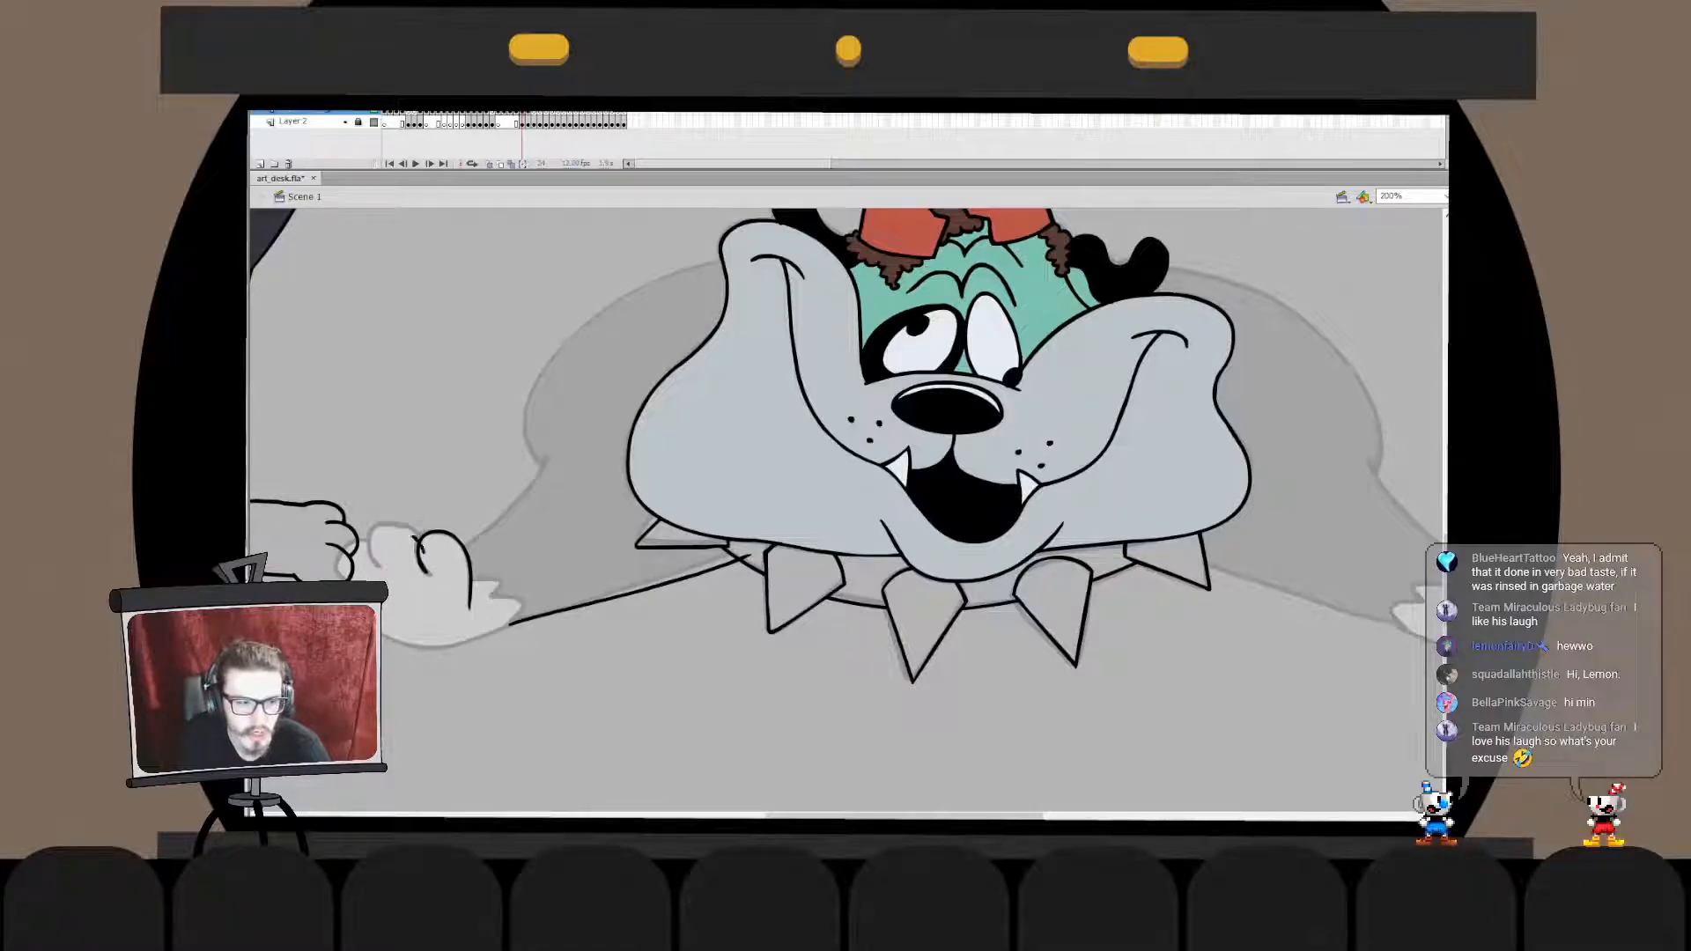
- Ink the arch of the paw's middle toe over the sketch
{"action": "mouse_move", "coordinate": [389, 577]}
{"action": "left_mouse_down"}
{"action": "mouse_move", "coordinate": [424, 550]}
{"action": "mouse_move", "coordinate": [390, 524]}
{"action": "mouse_move", "coordinate": [429, 555]}
{"action": "left_mouse_up"}
{"action": "key", "text": "ctrl+z"}
{"action": "key", "text": "ctrl+z"}
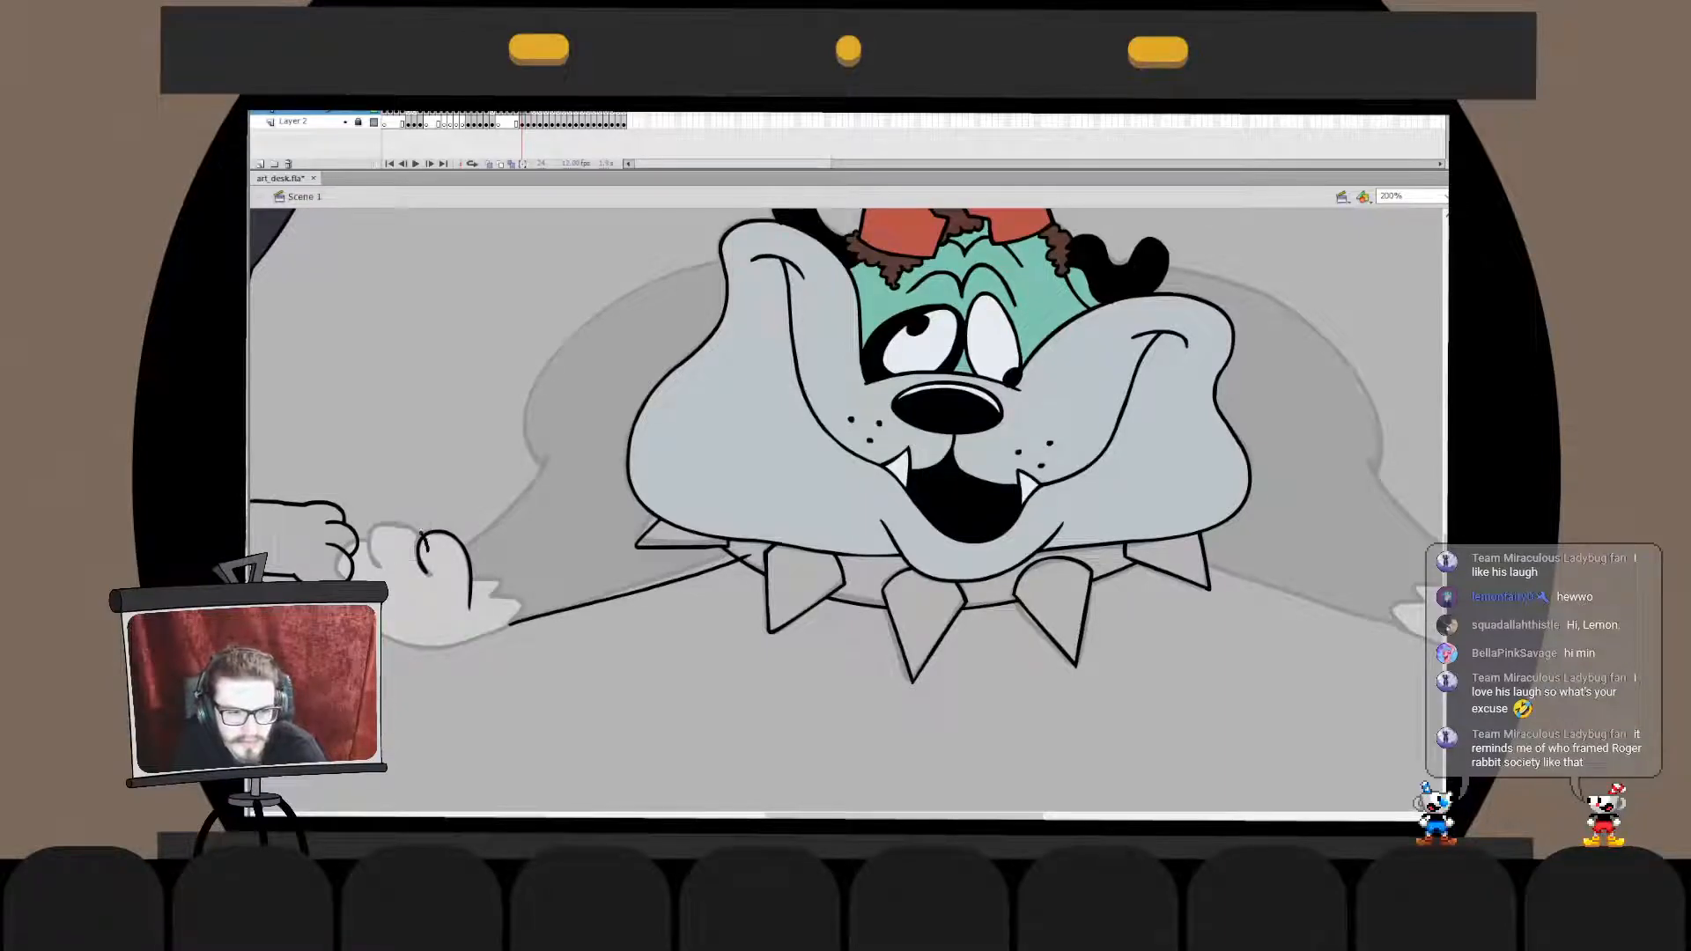
{"action": "key", "text": "ctrl+z"}
- Correct the middle toe's overlapping end and move its arch to meet the neighbouring toe
{"action": "key", "text": "q"}
{"action": "double_click", "coordinate": [426, 537]}
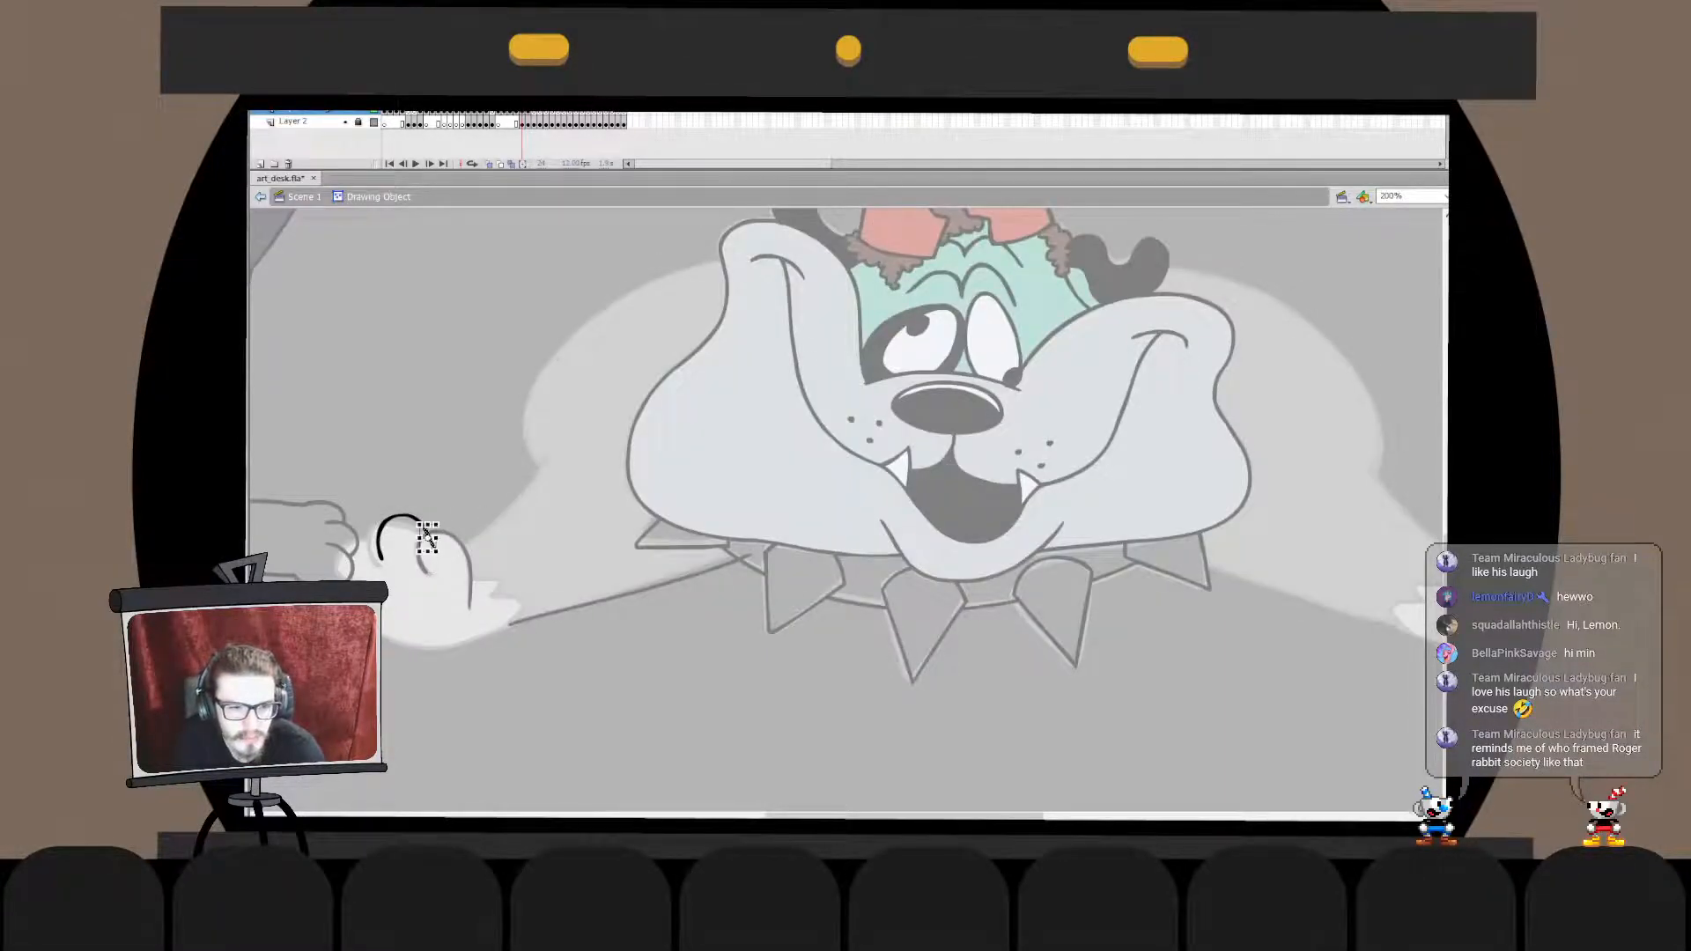
{"action": "double_click", "coordinate": [414, 539]}
{"action": "double_click", "coordinate": [426, 535]}
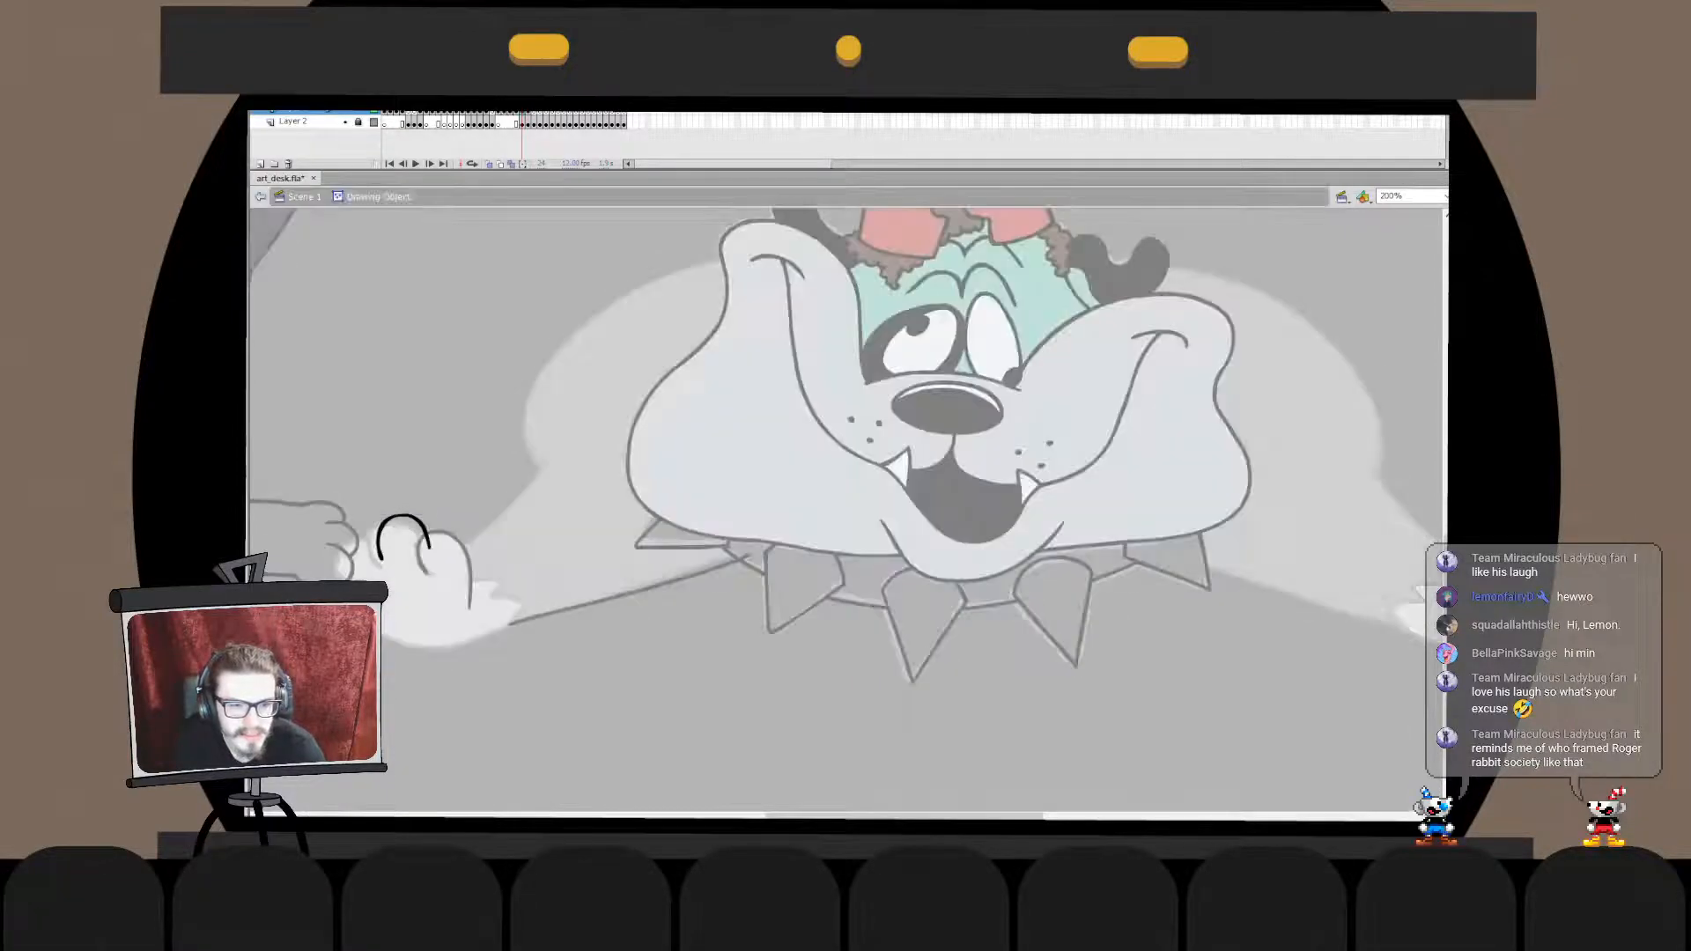
{"action": "double_click", "coordinate": [429, 521]}
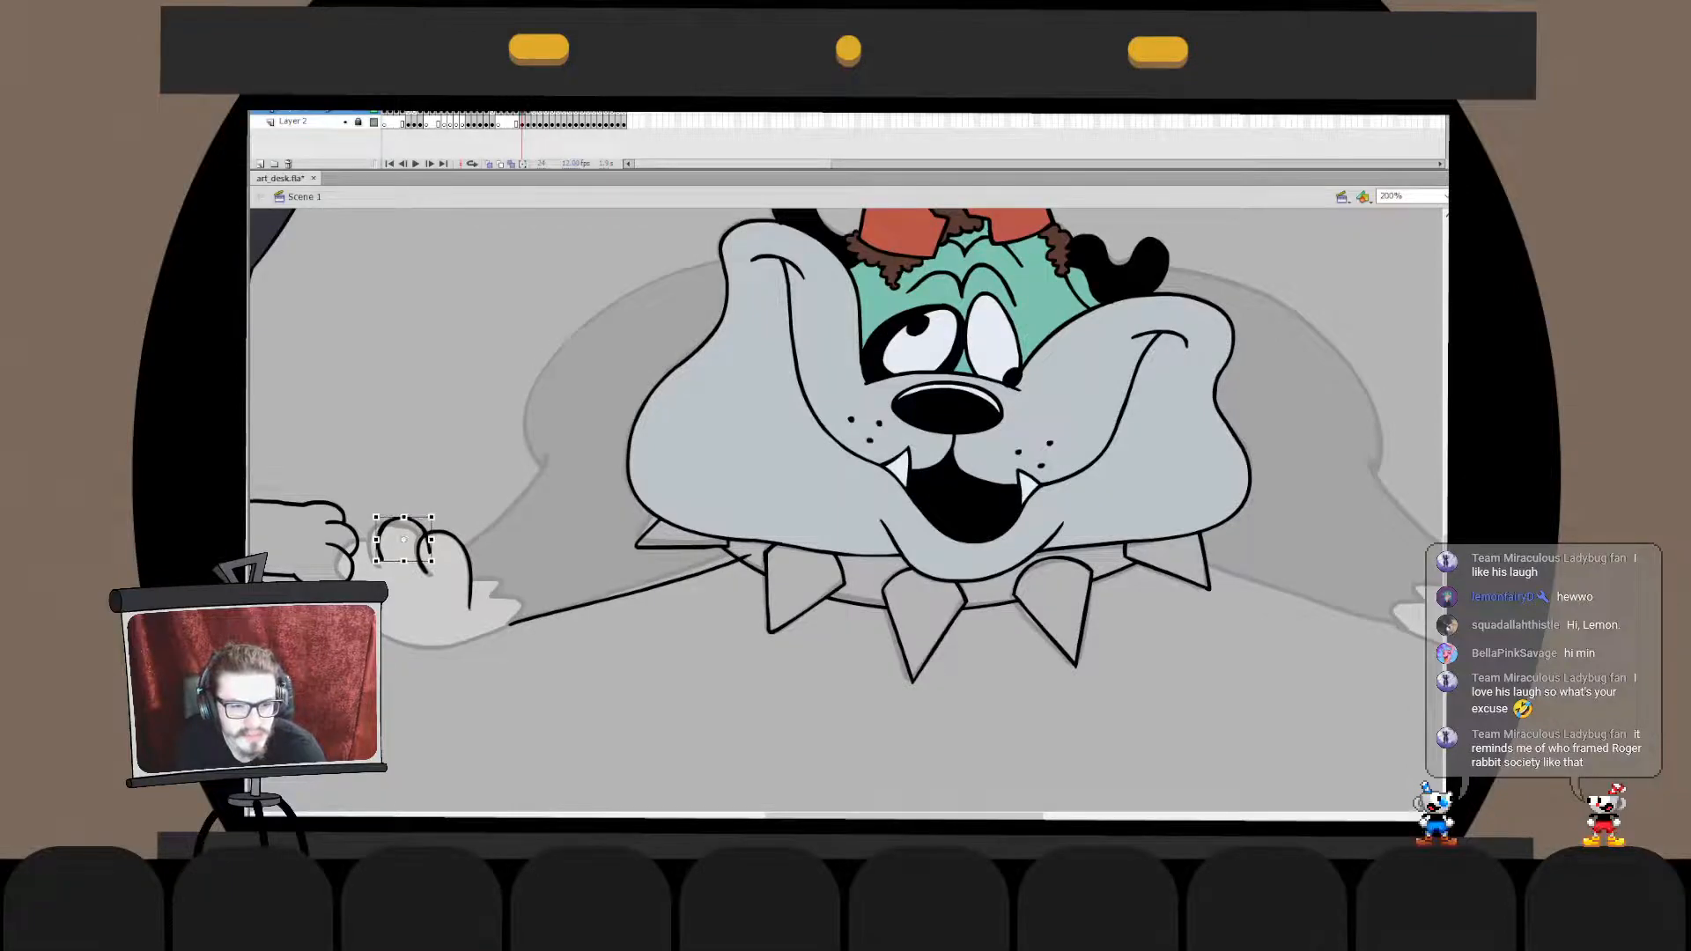
{"action": "left_click_drag", "start_coordinate": [431, 561], "coordinate": [433, 564]}
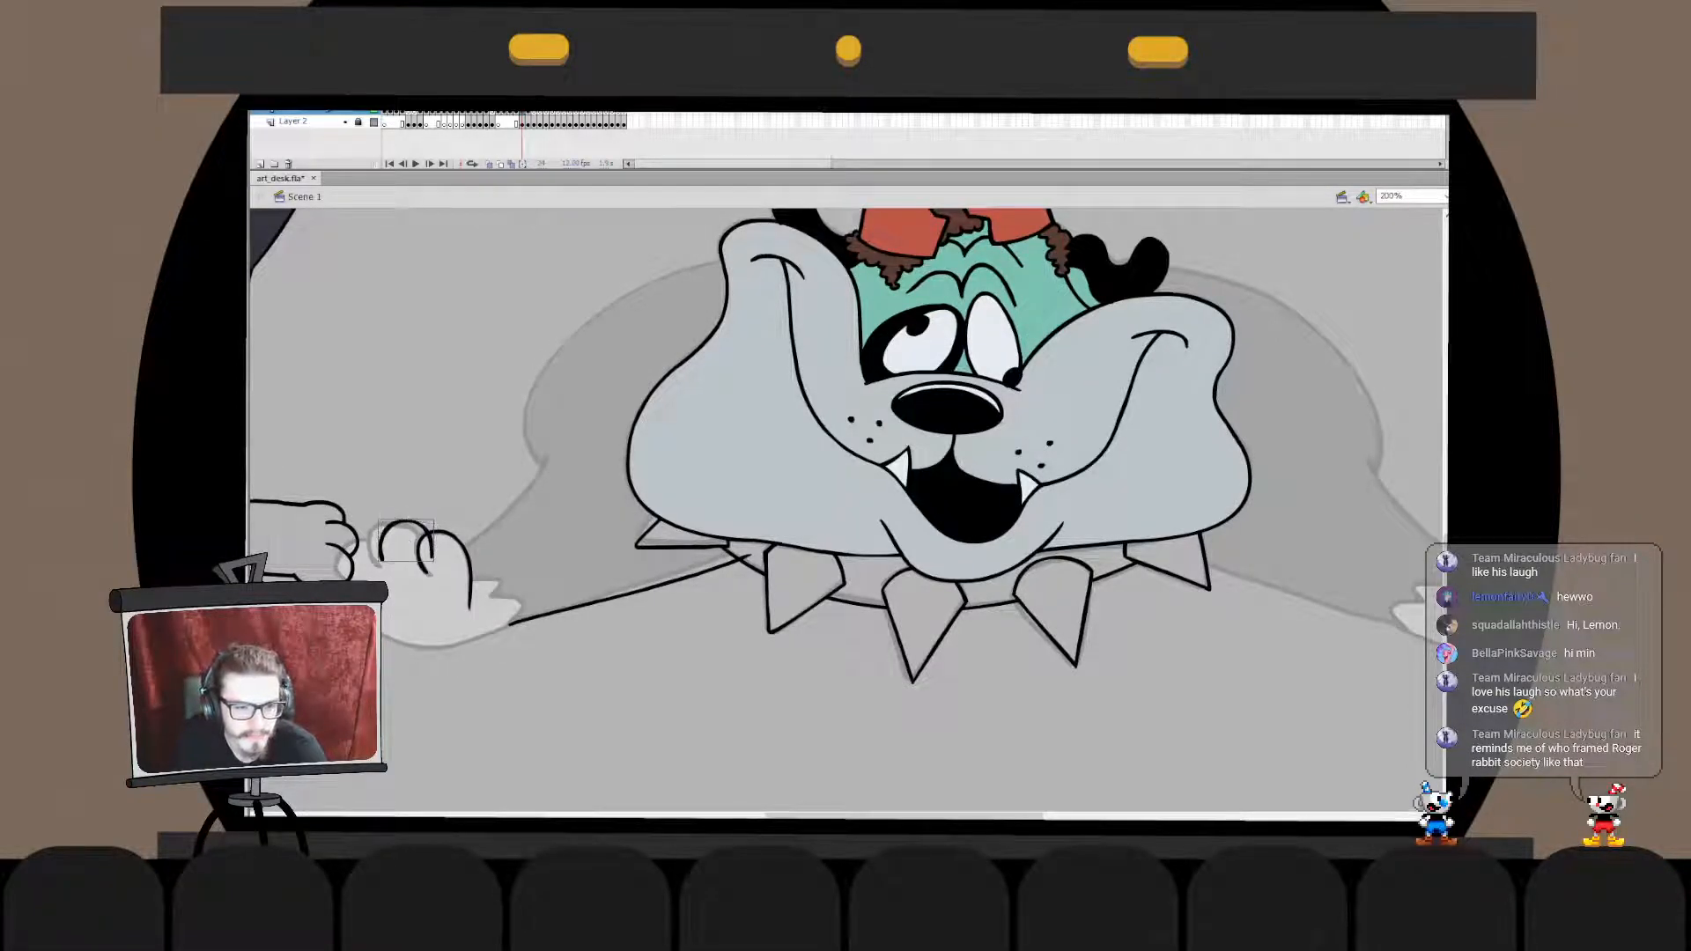
{"action": "double_click", "coordinate": [424, 536]}
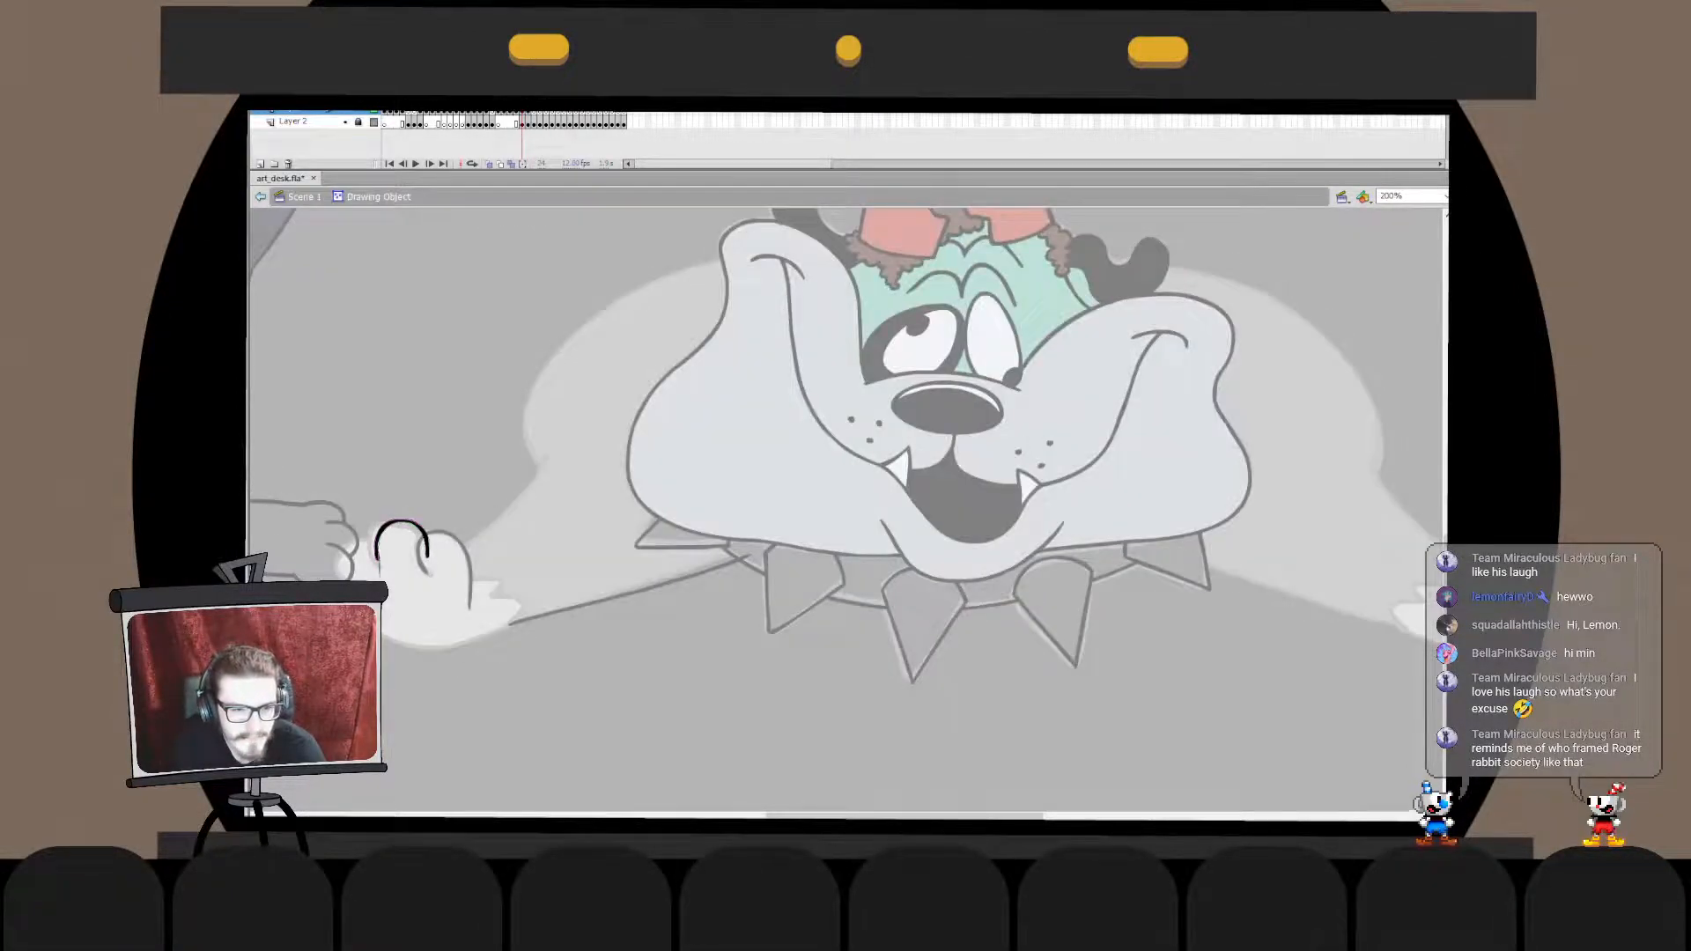
{"action": "double_click", "coordinate": [395, 555]}
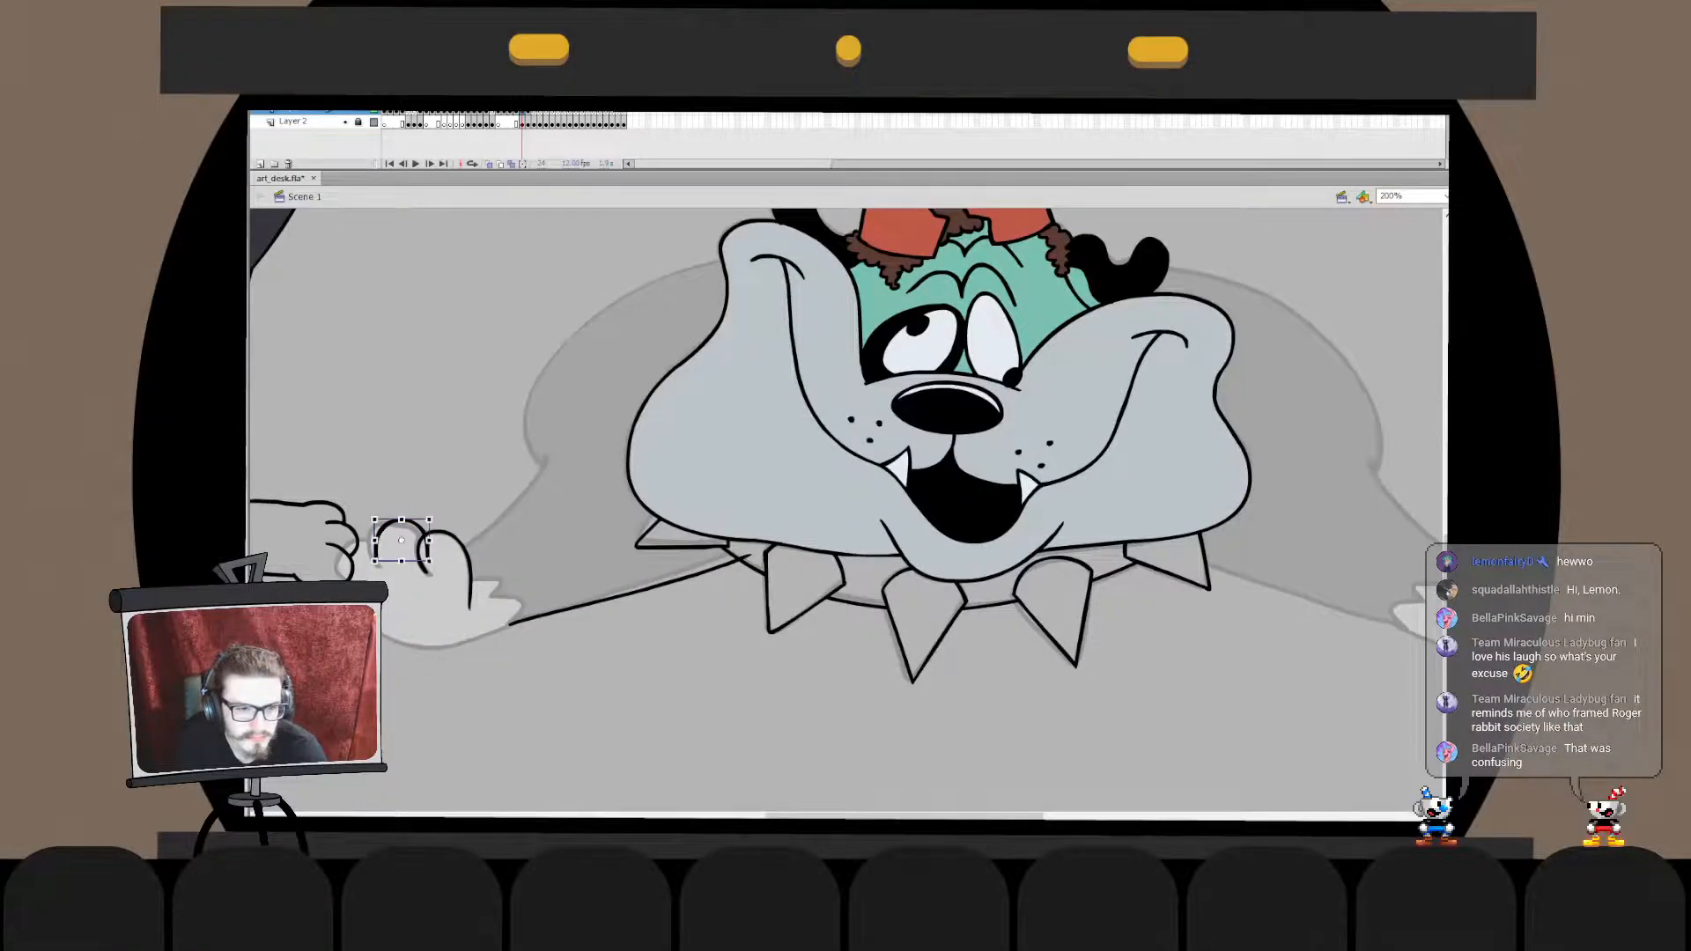
{"action": "left_click_drag", "start_coordinate": [425, 536], "coordinate": [423, 532]}
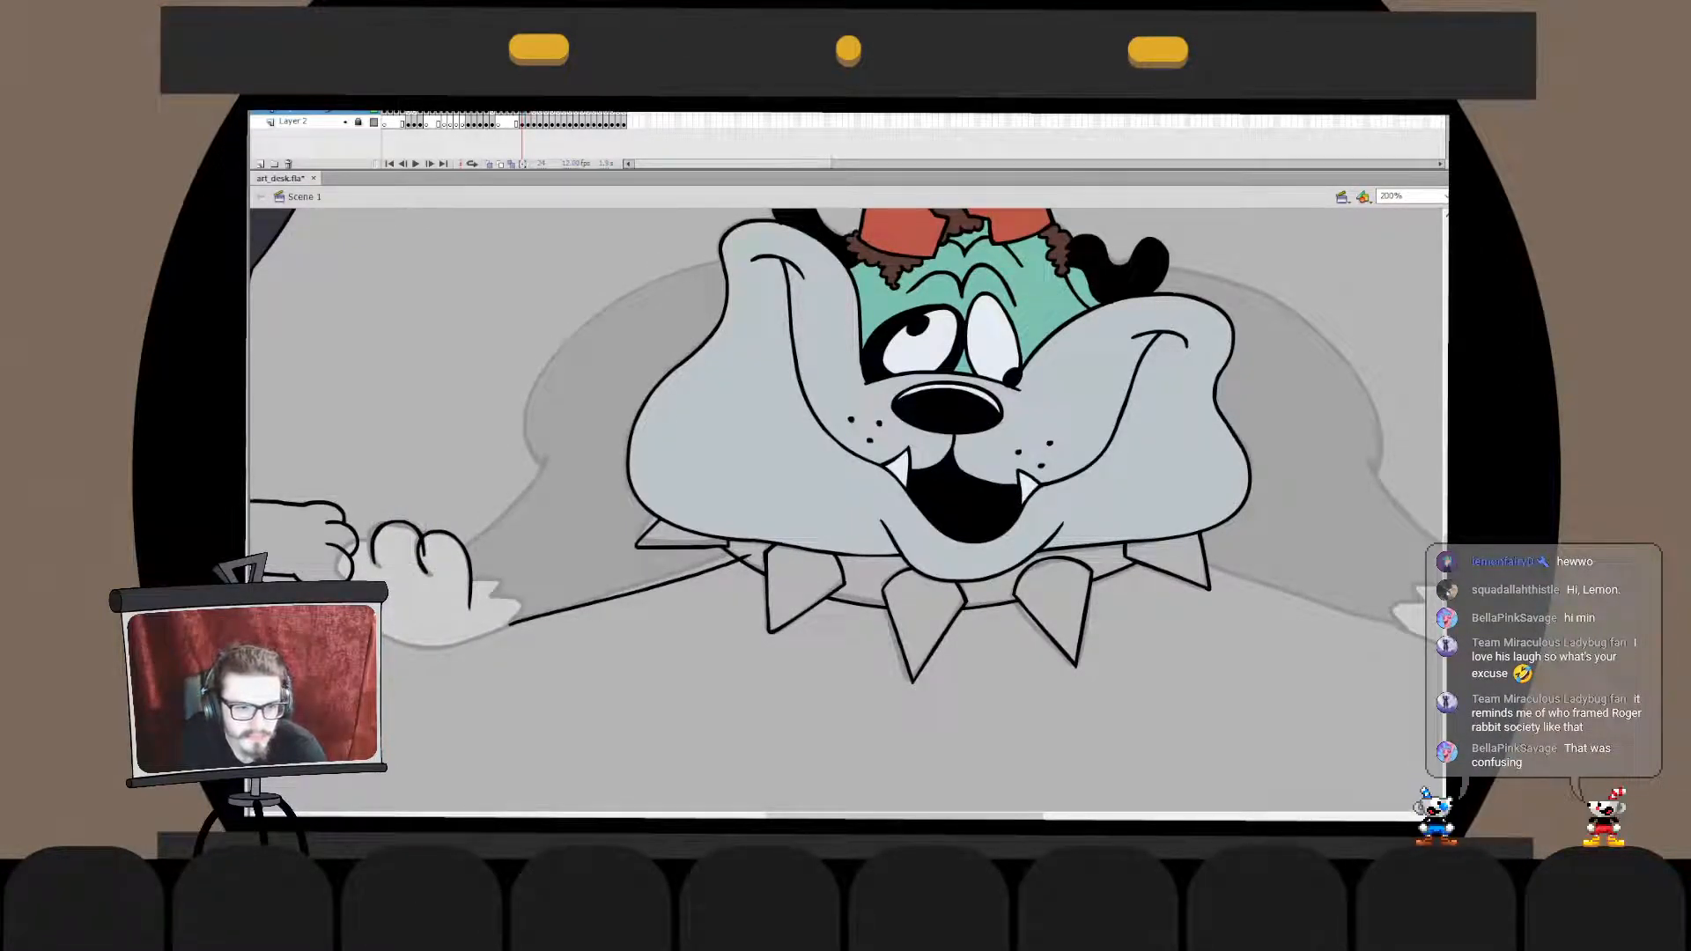
- Adjust the anchor points on the outer side of the middle toe's arch
{"action": "double_click", "coordinate": [375, 539]}
{"action": "key", "text": "a"}
{"action": "left_click", "coordinate": [377, 537]}
{"action": "key", "text": "v"}
{"action": "double_click", "coordinate": [421, 475]}
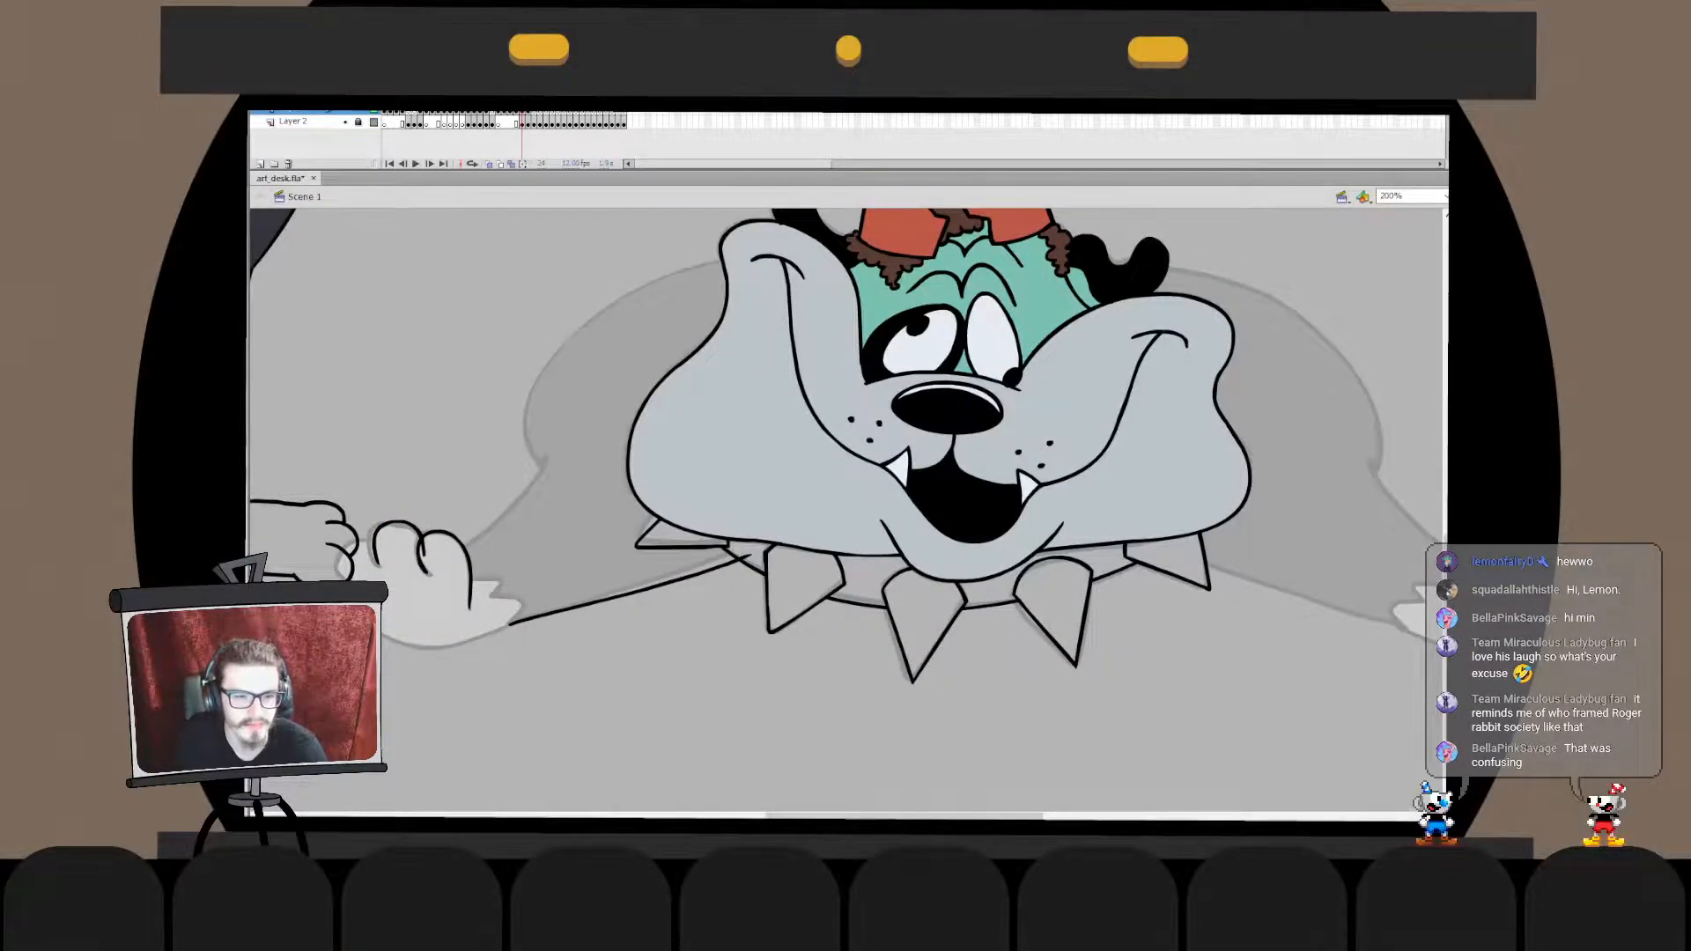
- Ink the small outer toe beside the middle toe and refine it inside its drawing object
{"action": "double_click", "coordinate": [377, 555]}
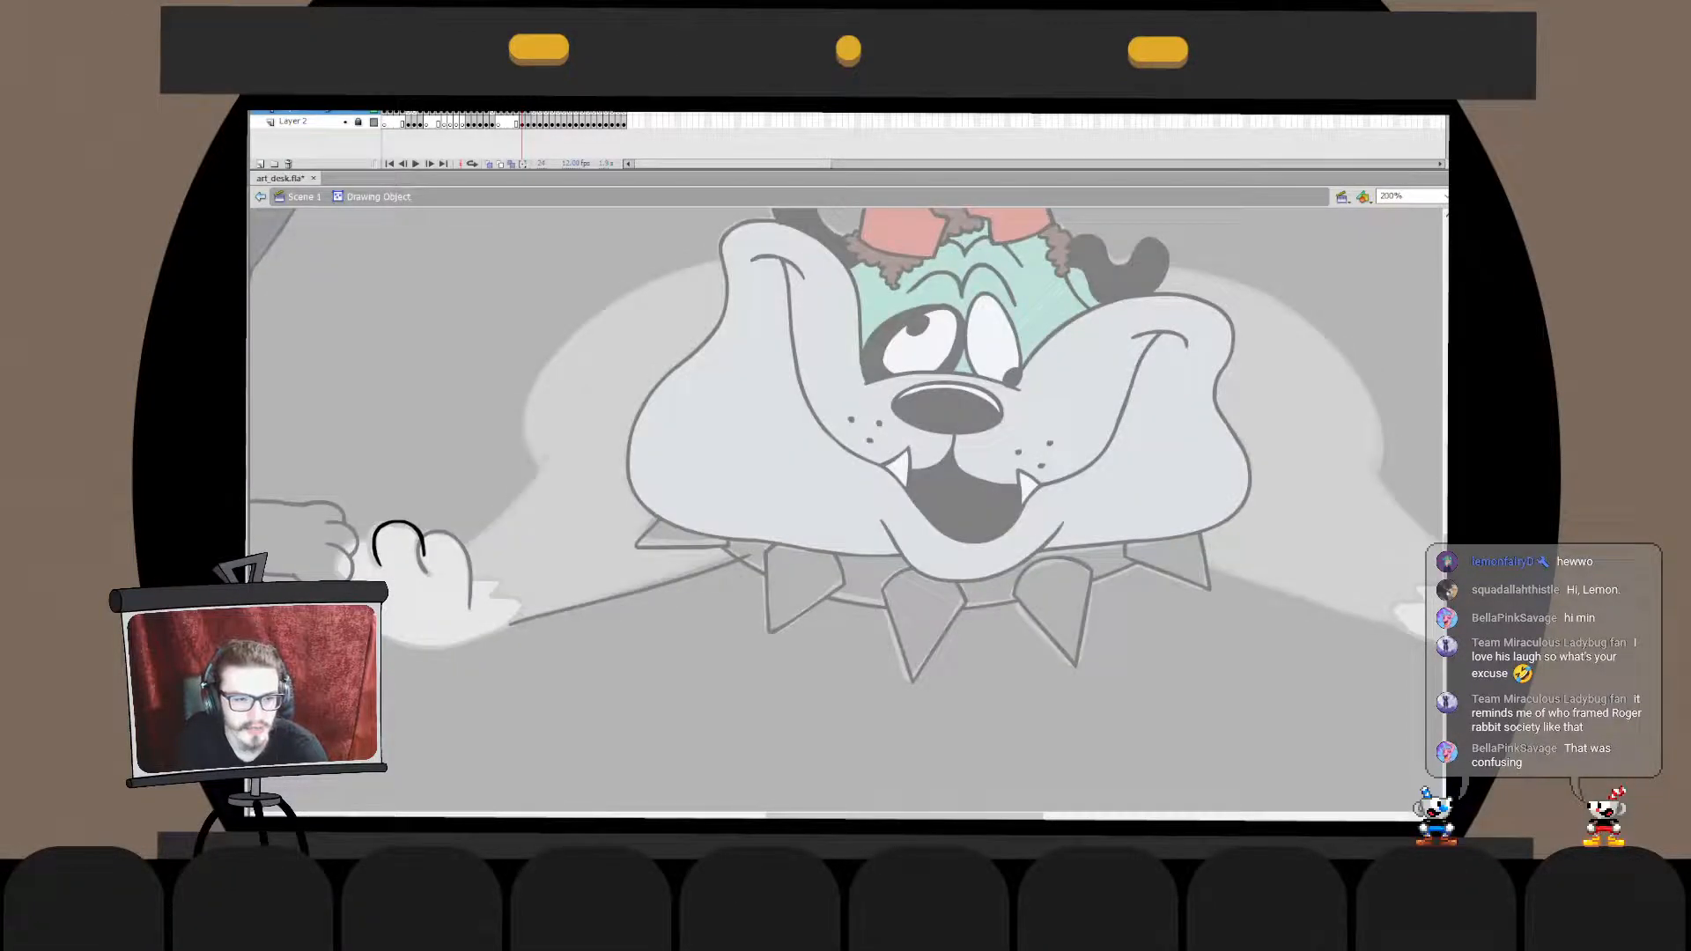
{"action": "left_click_drag", "start_coordinate": [429, 573], "coordinate": [470, 608]}
{"action": "double_click", "coordinate": [502, 678]}
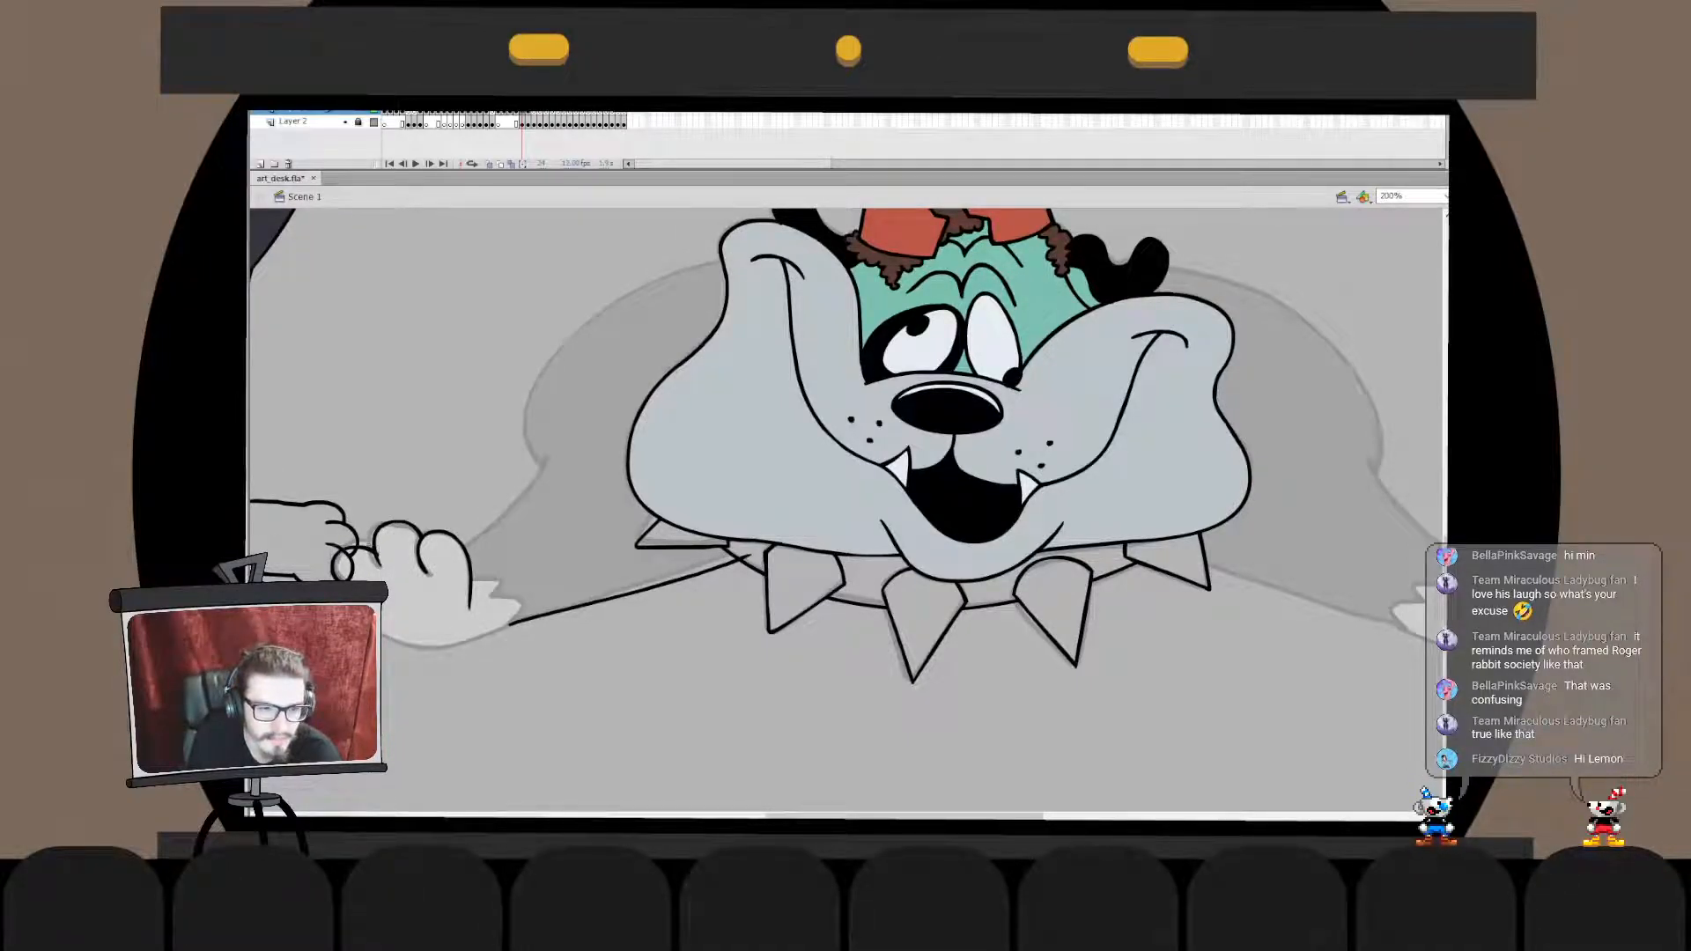
{"action": "double_click", "coordinate": [335, 573]}
{"action": "double_click", "coordinate": [335, 577]}
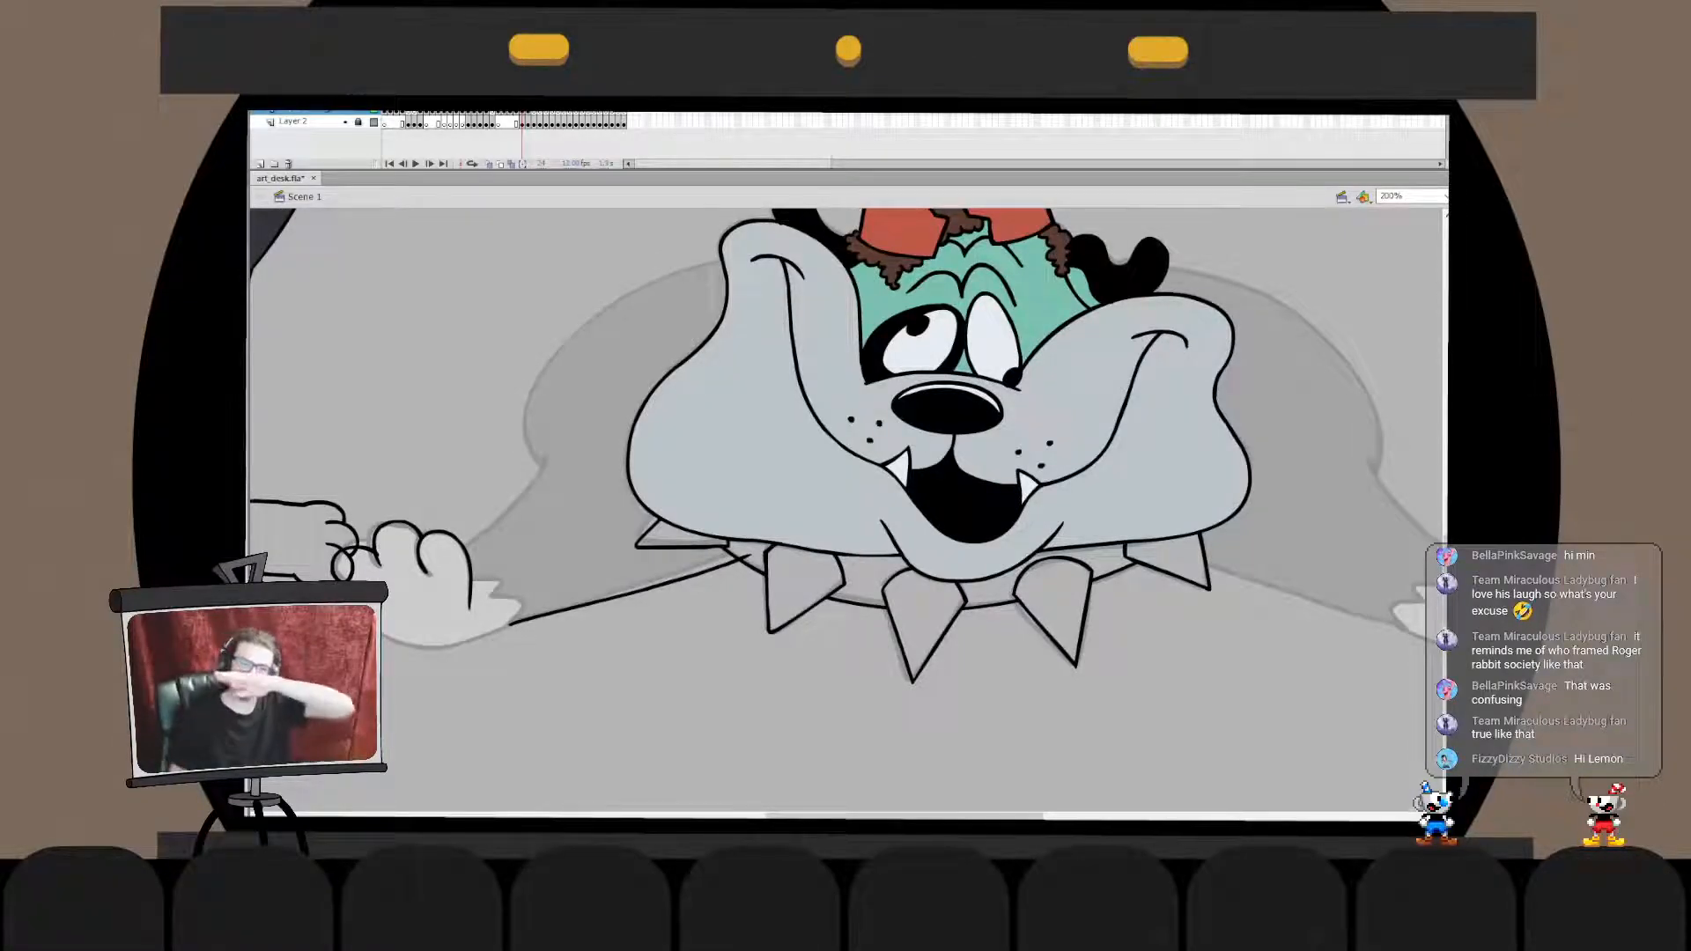
{"action": "left_click", "coordinate": [337, 557]}
{"action": "double_click", "coordinate": [361, 550]}
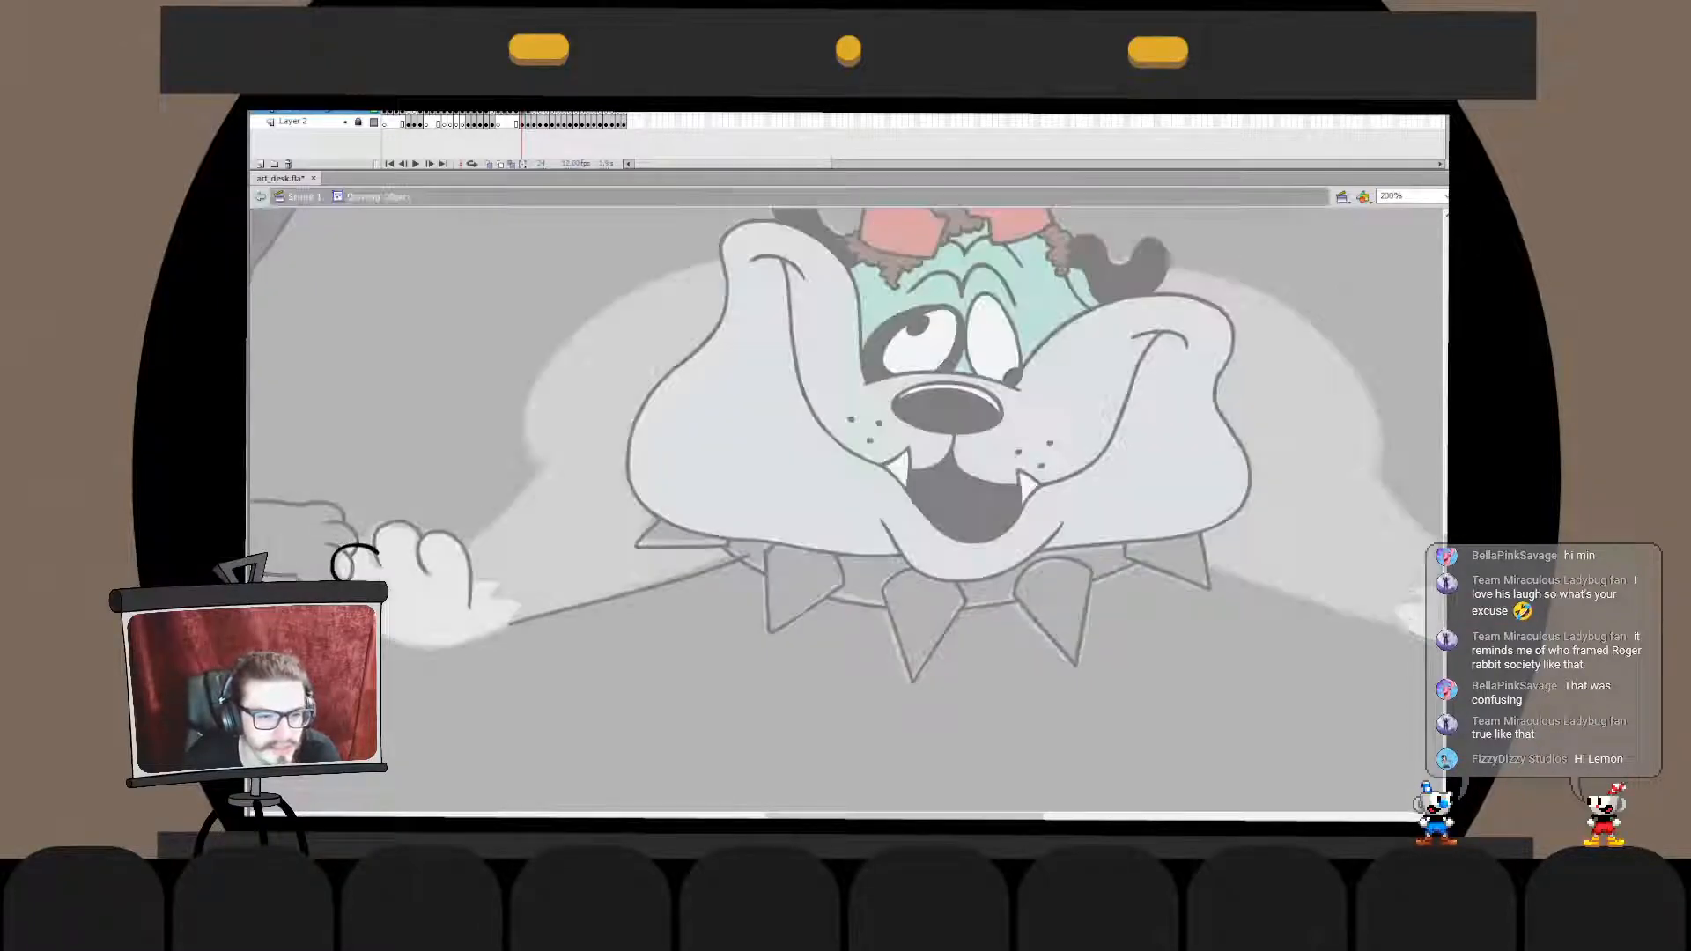
{"action": "double_click", "coordinate": [388, 493]}
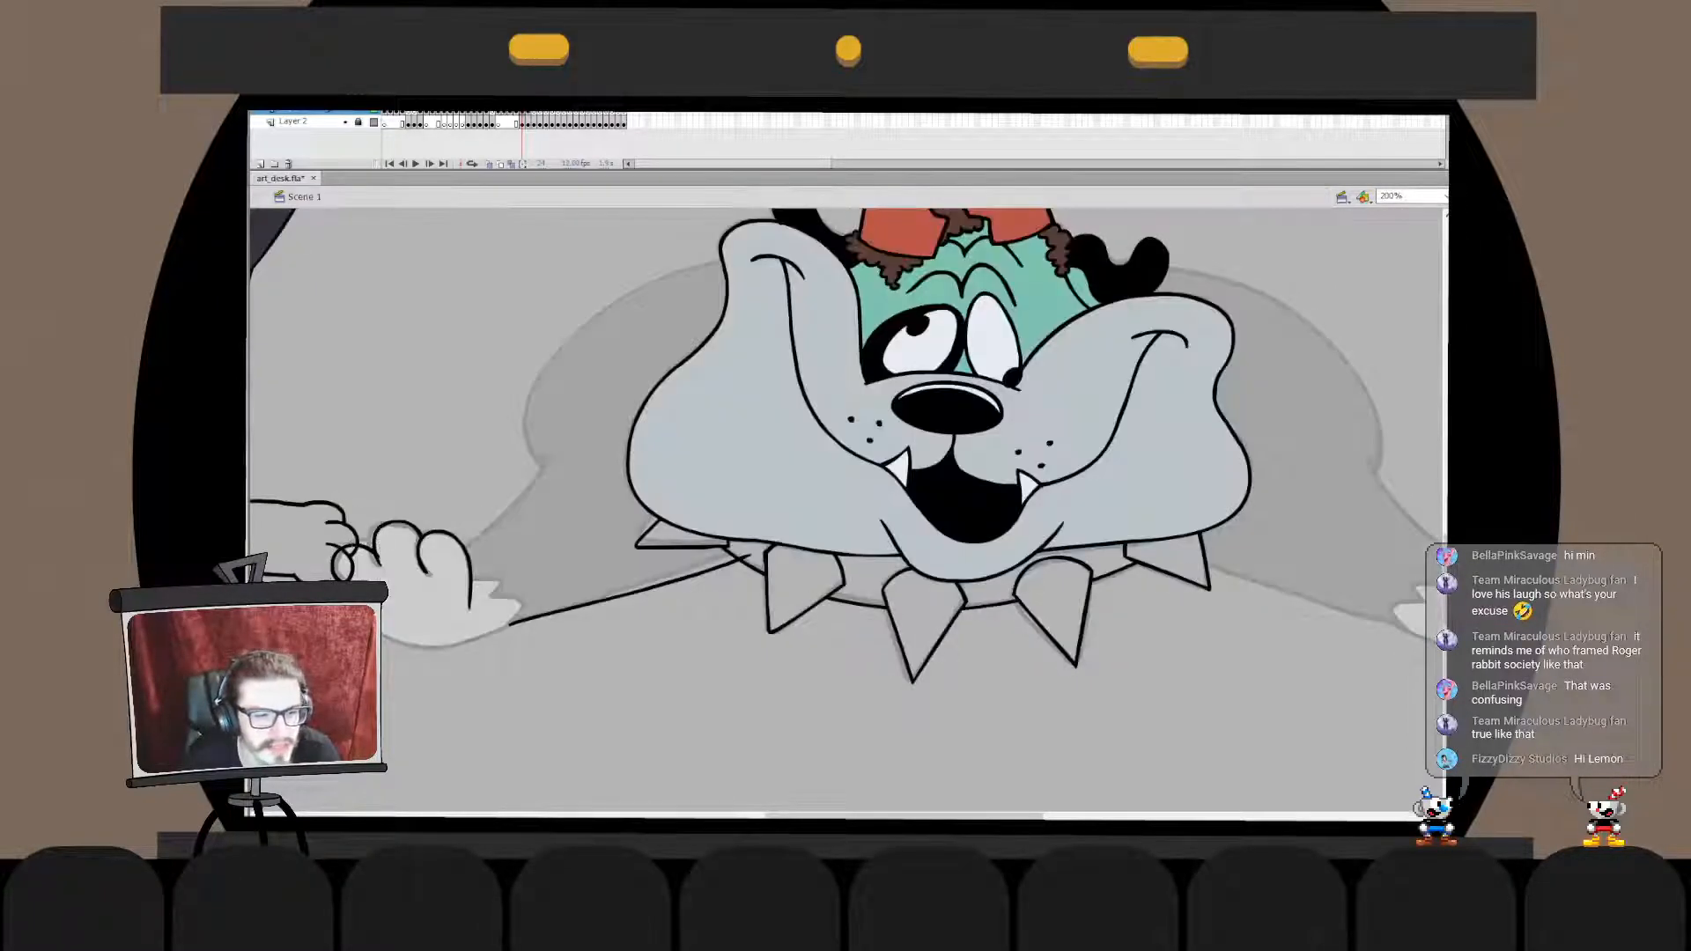
- Ink the paw's curved underside from the outer toe to the bottom of the paw
{"action": "left_click_drag", "start_coordinate": [350, 589], "coordinate": [447, 648]}
{"action": "key", "text": "ctrl+z"}
{"action": "key", "text": "ctrl+z"}
{"action": "left_click_drag", "start_coordinate": [350, 589], "coordinate": [457, 649]}
{"action": "key", "text": "ctrl+z"}
{"action": "key", "text": "ctrl+z"}
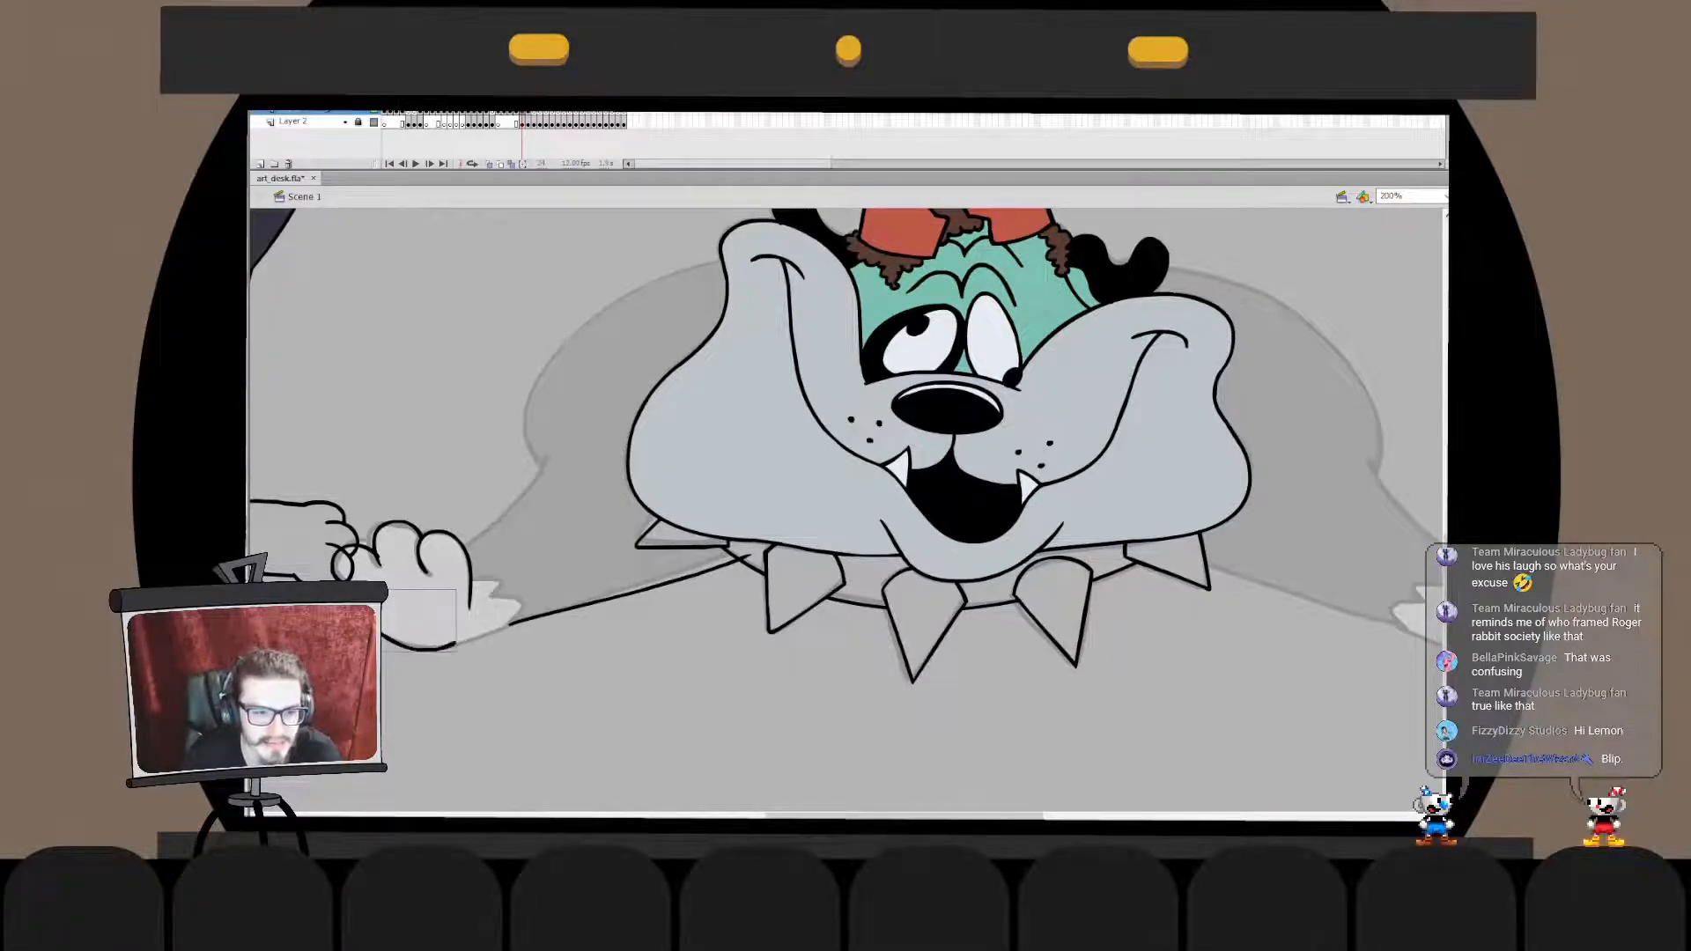
{"action": "key", "text": "ctrl+z"}
{"action": "left_click_drag", "start_coordinate": [351, 594], "coordinate": [459, 645]}
{"action": "key", "text": "ctrl+z"}
{"action": "left_click_drag", "start_coordinate": [350, 590], "coordinate": [454, 643]}
- Ink the paw's heel curve up to the foreleg line and paste it in place into the underside's drawing object, broken apart
{"action": "key", "text": "Escape"}
{"action": "mouse_move", "coordinate": [423, 672]}
{"action": "left_mouse_down"}
{"action": "mouse_move", "coordinate": [577, 626]}
{"action": "mouse_move", "coordinate": [499, 634]}
{"action": "mouse_move", "coordinate": [578, 597]}
{"action": "mouse_move", "coordinate": [554, 600]}
{"action": "left_mouse_up"}
{"action": "key", "text": "Escape"}
{"action": "left_click", "coordinate": [515, 623]}
{"action": "key", "text": "ctrl+x"}
{"action": "double_click", "coordinate": [424, 646]}
{"action": "key", "text": "ctrl+v"}
{"action": "left_click", "coordinate": [425, 647]}
{"action": "key", "text": "ctrl+z"}
{"action": "key", "text": "ctrl+z"}
{"action": "key", "text": "ctrl+z"}
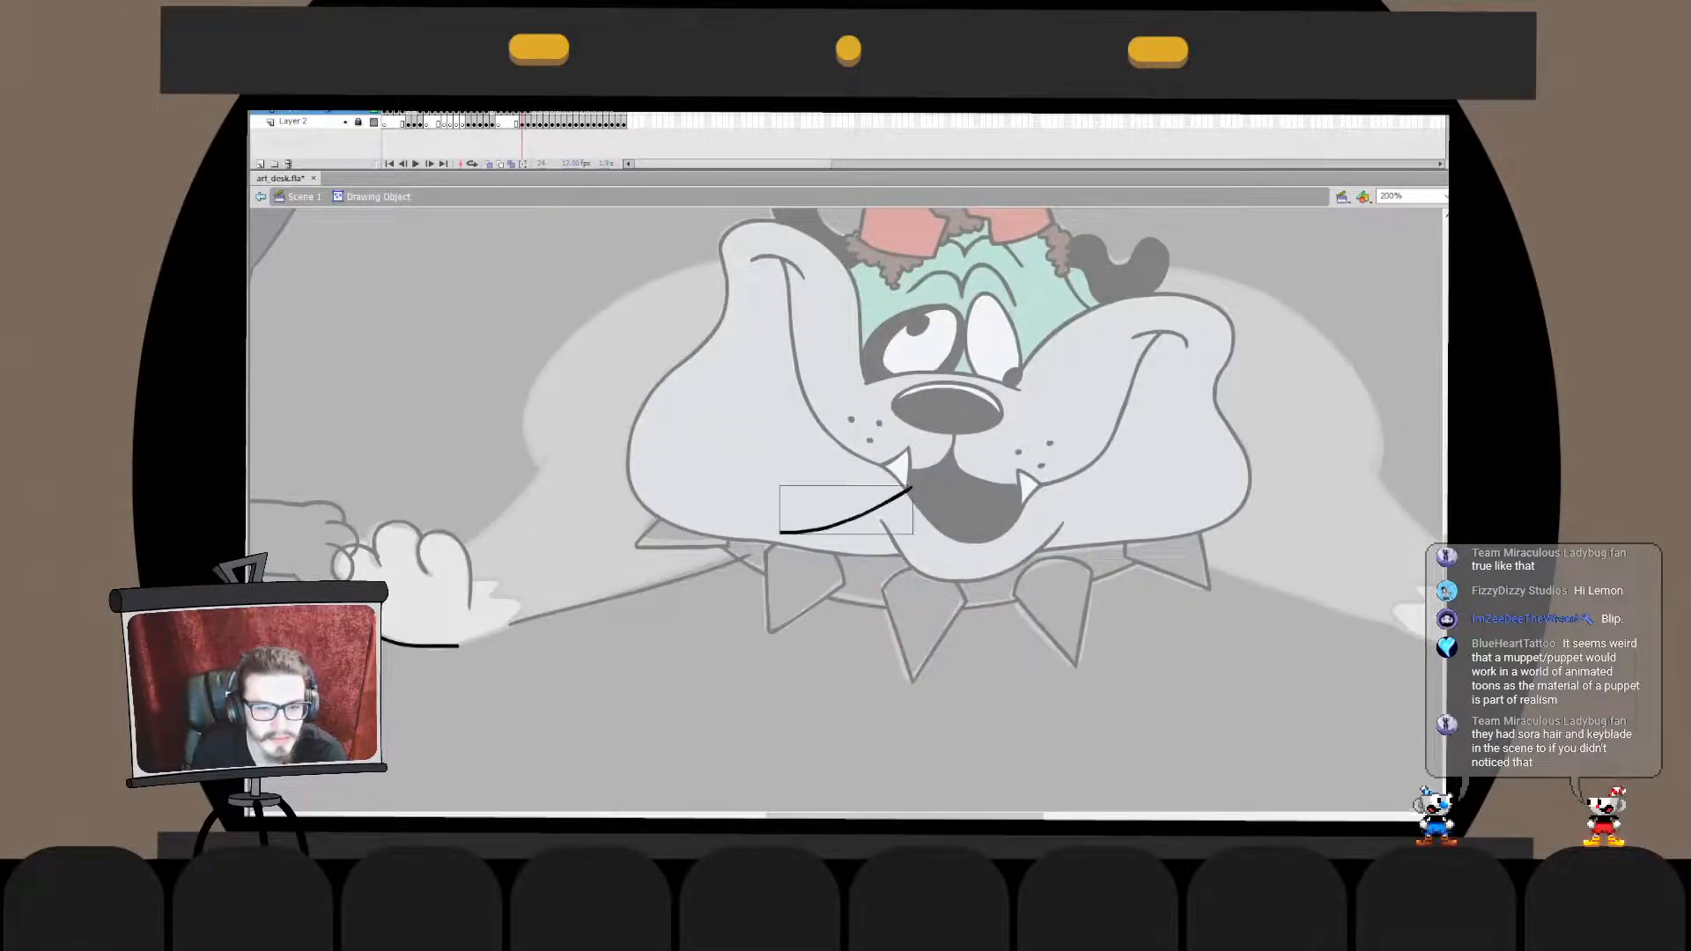
{"action": "key", "text": "ctrl+shift+v"}
{"action": "key", "text": "ctrl+b"}
- Cut the joined paw underside outline and paste it in place in the main scene
{"action": "left_click", "coordinate": [455, 646]}
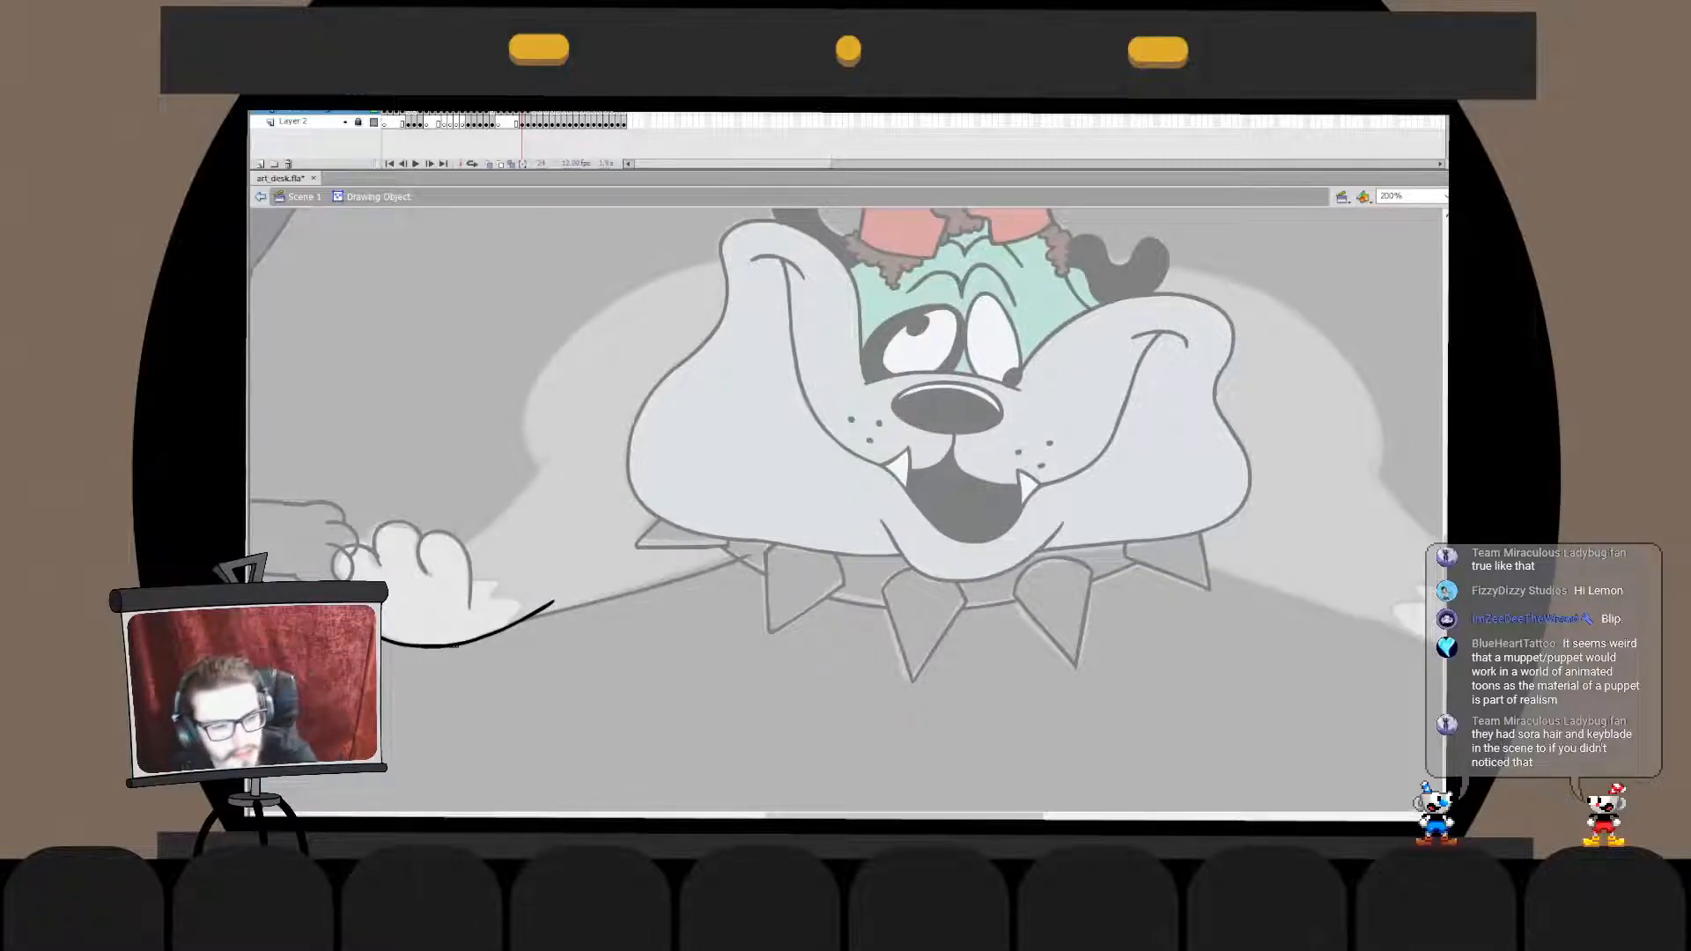
{"action": "key", "text": "ctrl+x"}
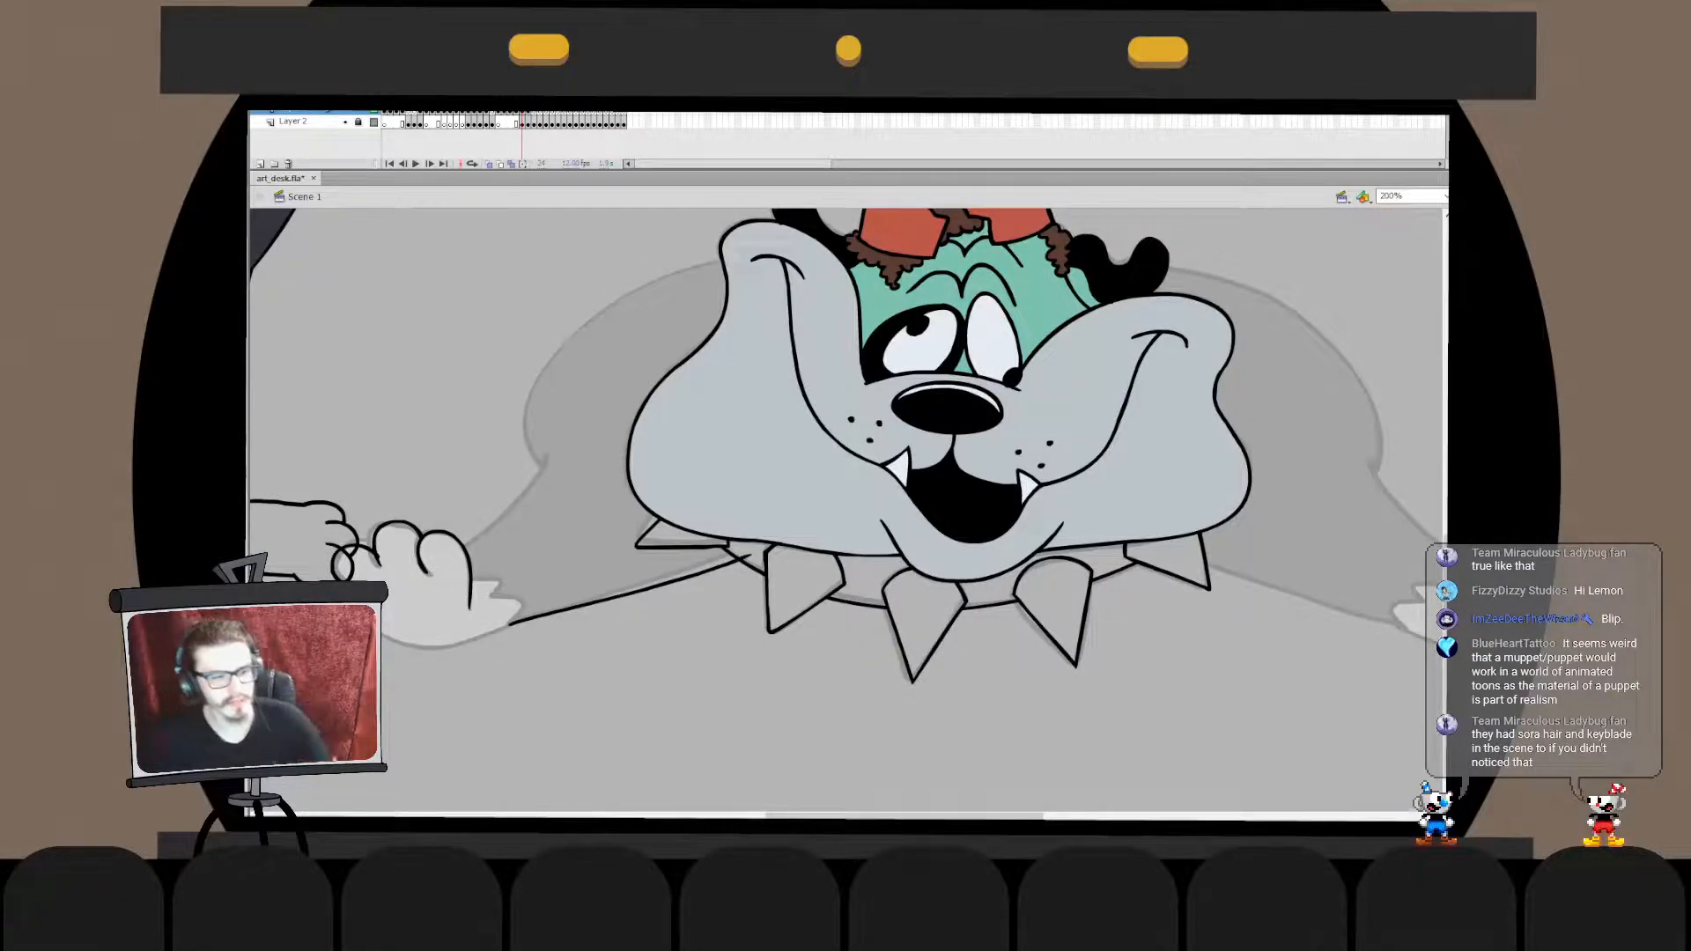
{"action": "key", "text": "ctrl+shift+v"}
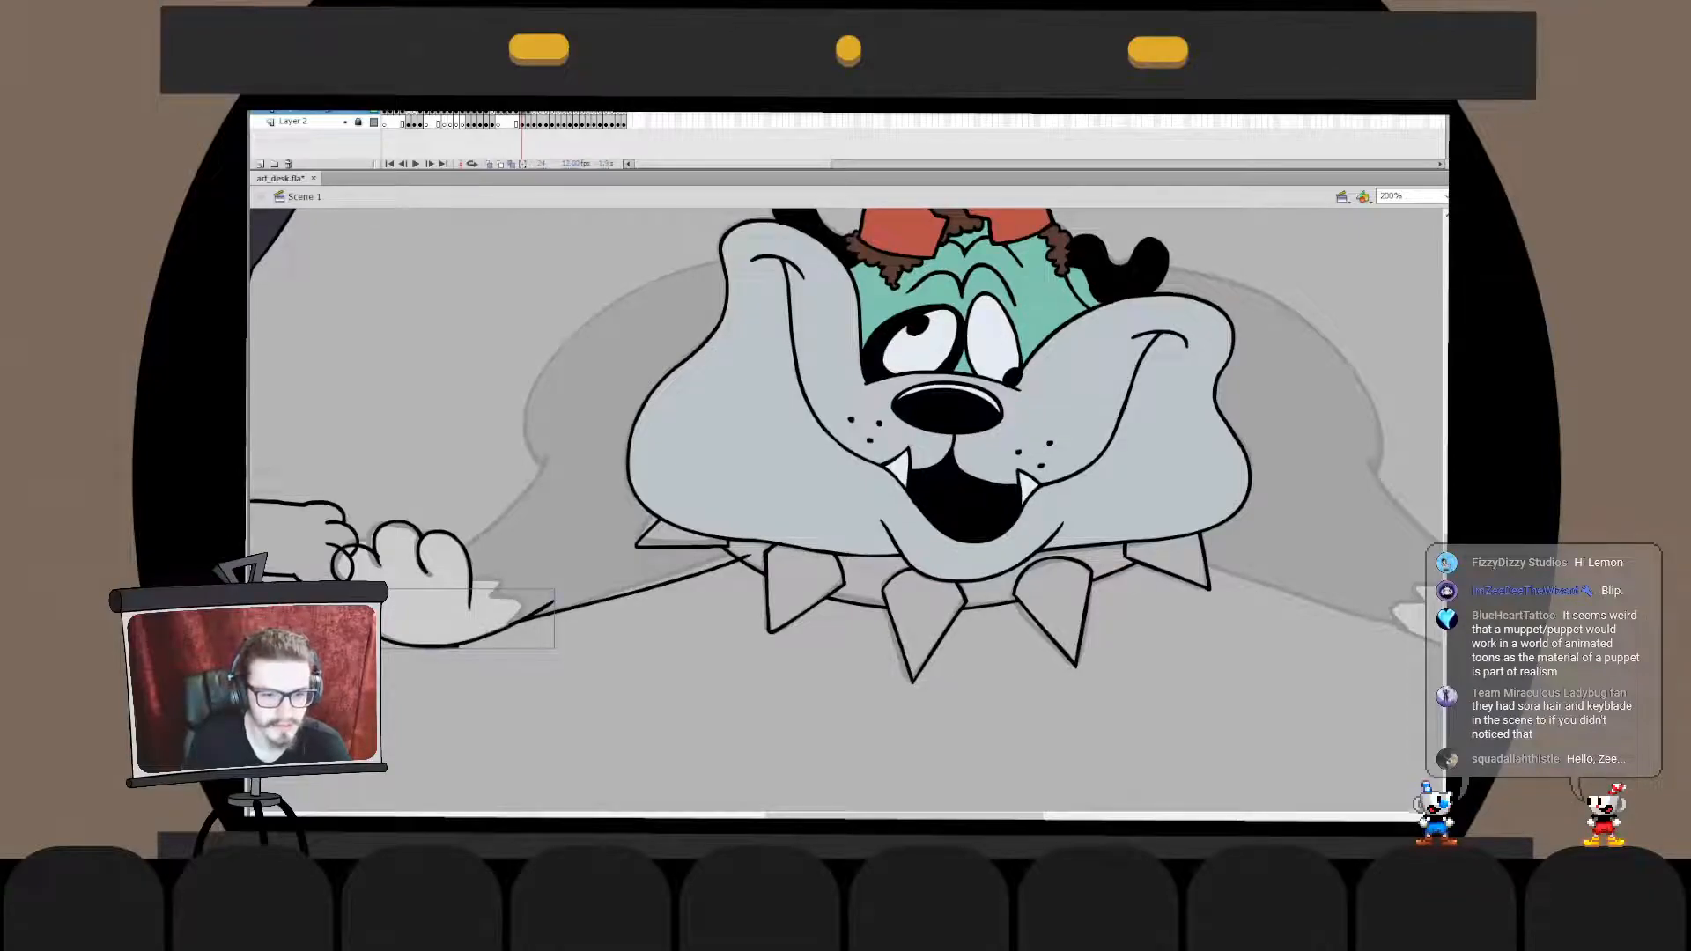
- Paste the paw's toe outlines in place into the leftmost toe's drawing object, break them apart and cut the joined toes
{"action": "double_click", "coordinate": [461, 645]}
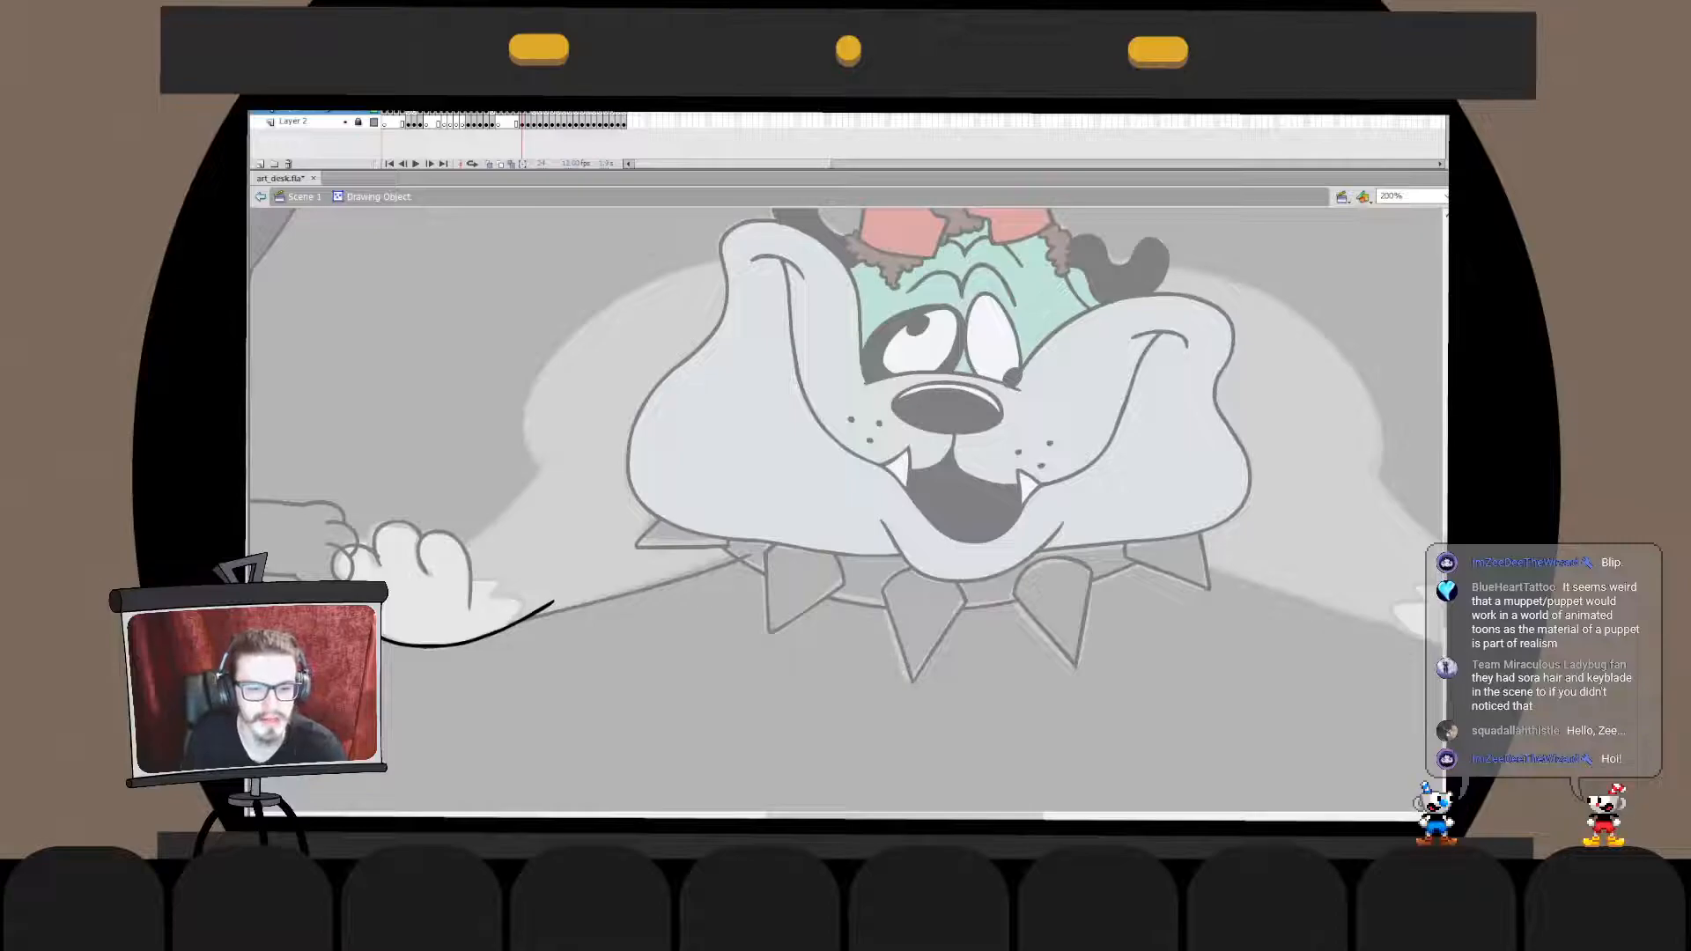
{"action": "key", "text": "ctrl+e"}
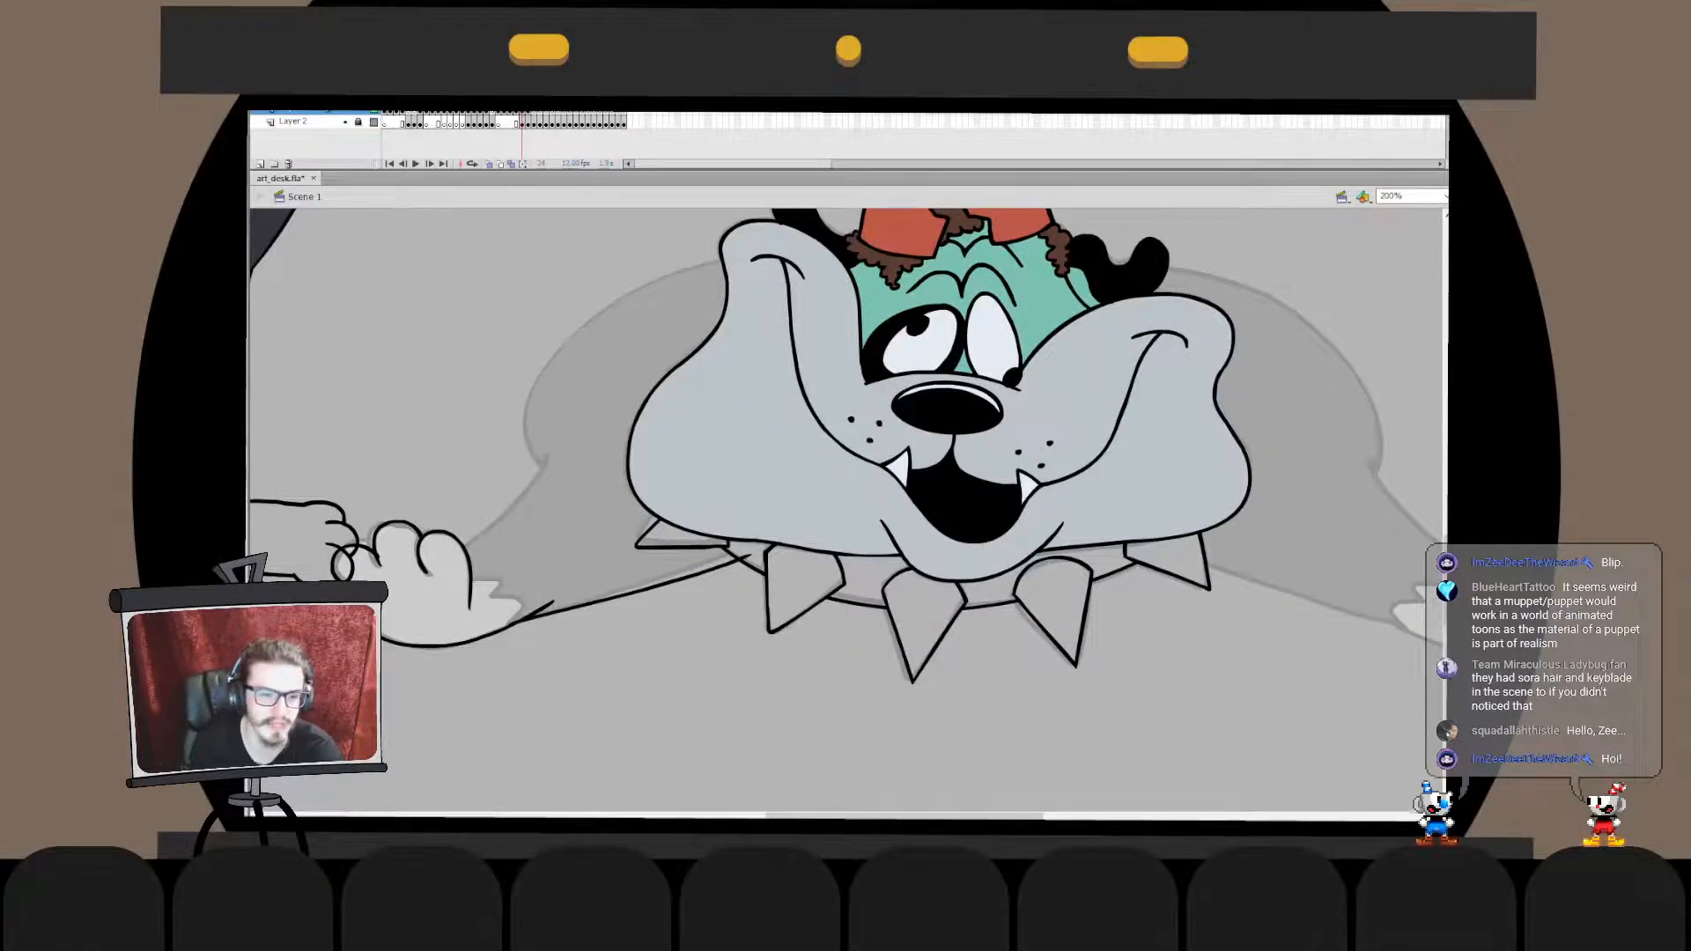
{"action": "left_click", "coordinate": [467, 568]}
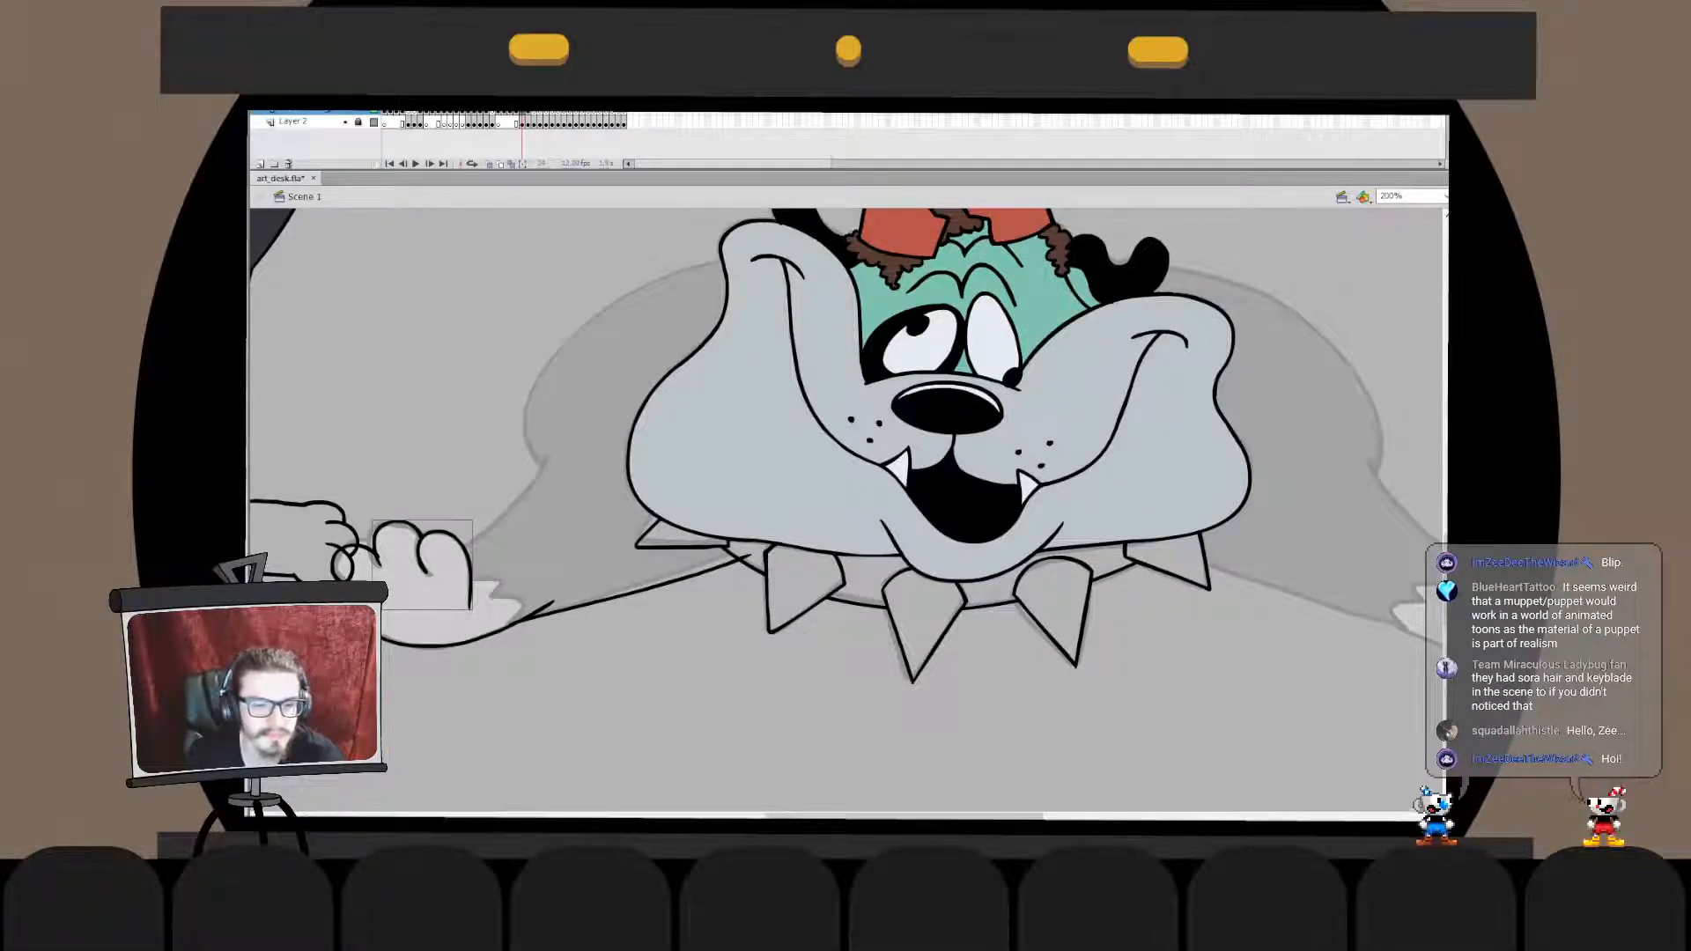
{"action": "key", "text": "ctrl+z"}
{"action": "double_click", "coordinate": [355, 560]}
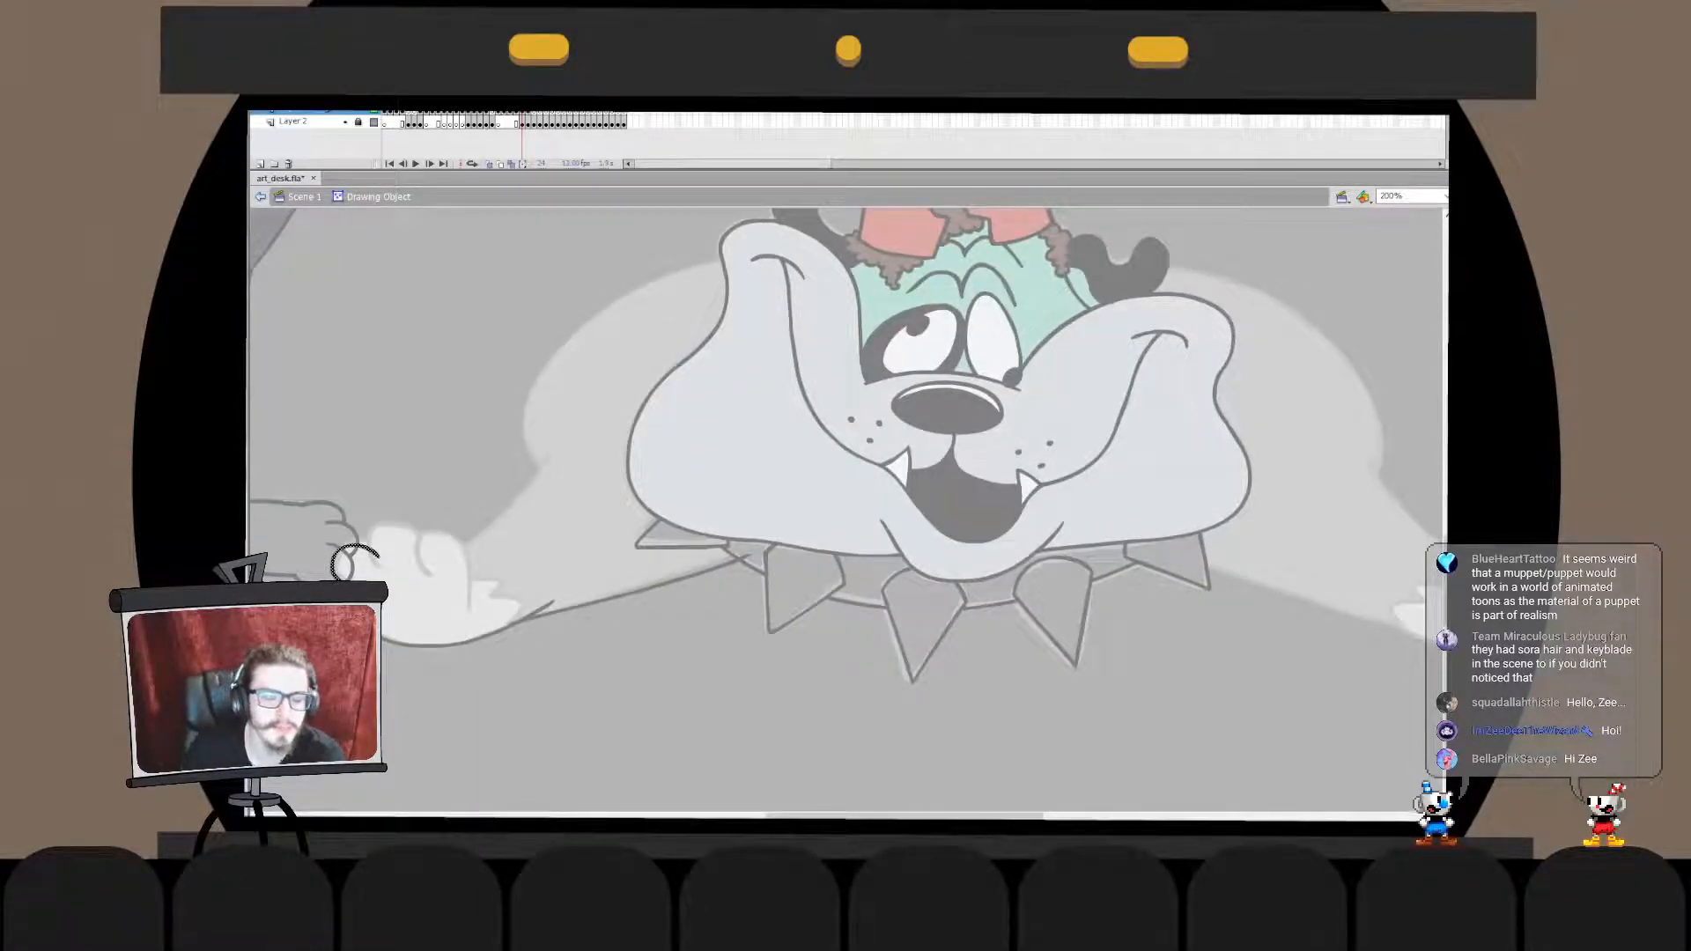
{"action": "key", "text": "ctrl+shift+v"}
{"action": "key", "text": "ctrl+b"}
{"action": "double_click", "coordinate": [537, 696]}
{"action": "key", "text": "ctrl+x"}
- Merge the joined toes and foreleg line into the paw underside's drawing object, broken apart, and delete the overlapping line end
{"action": "left_click", "coordinate": [608, 600]}
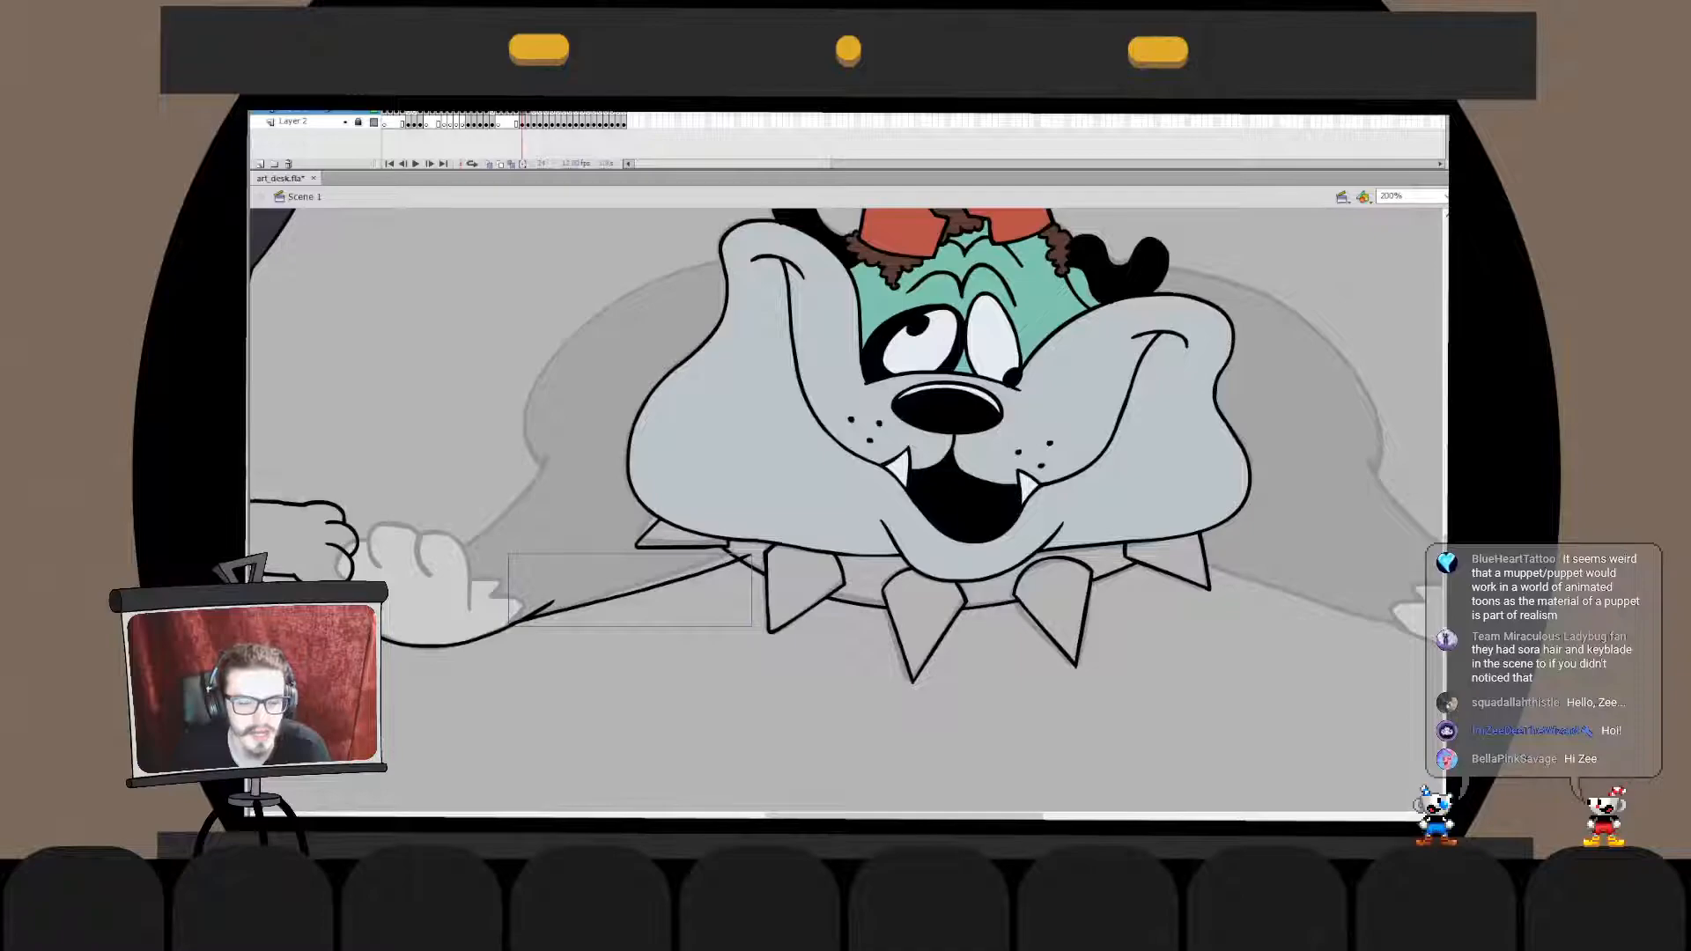
{"action": "key", "text": "ctrl+shift+v"}
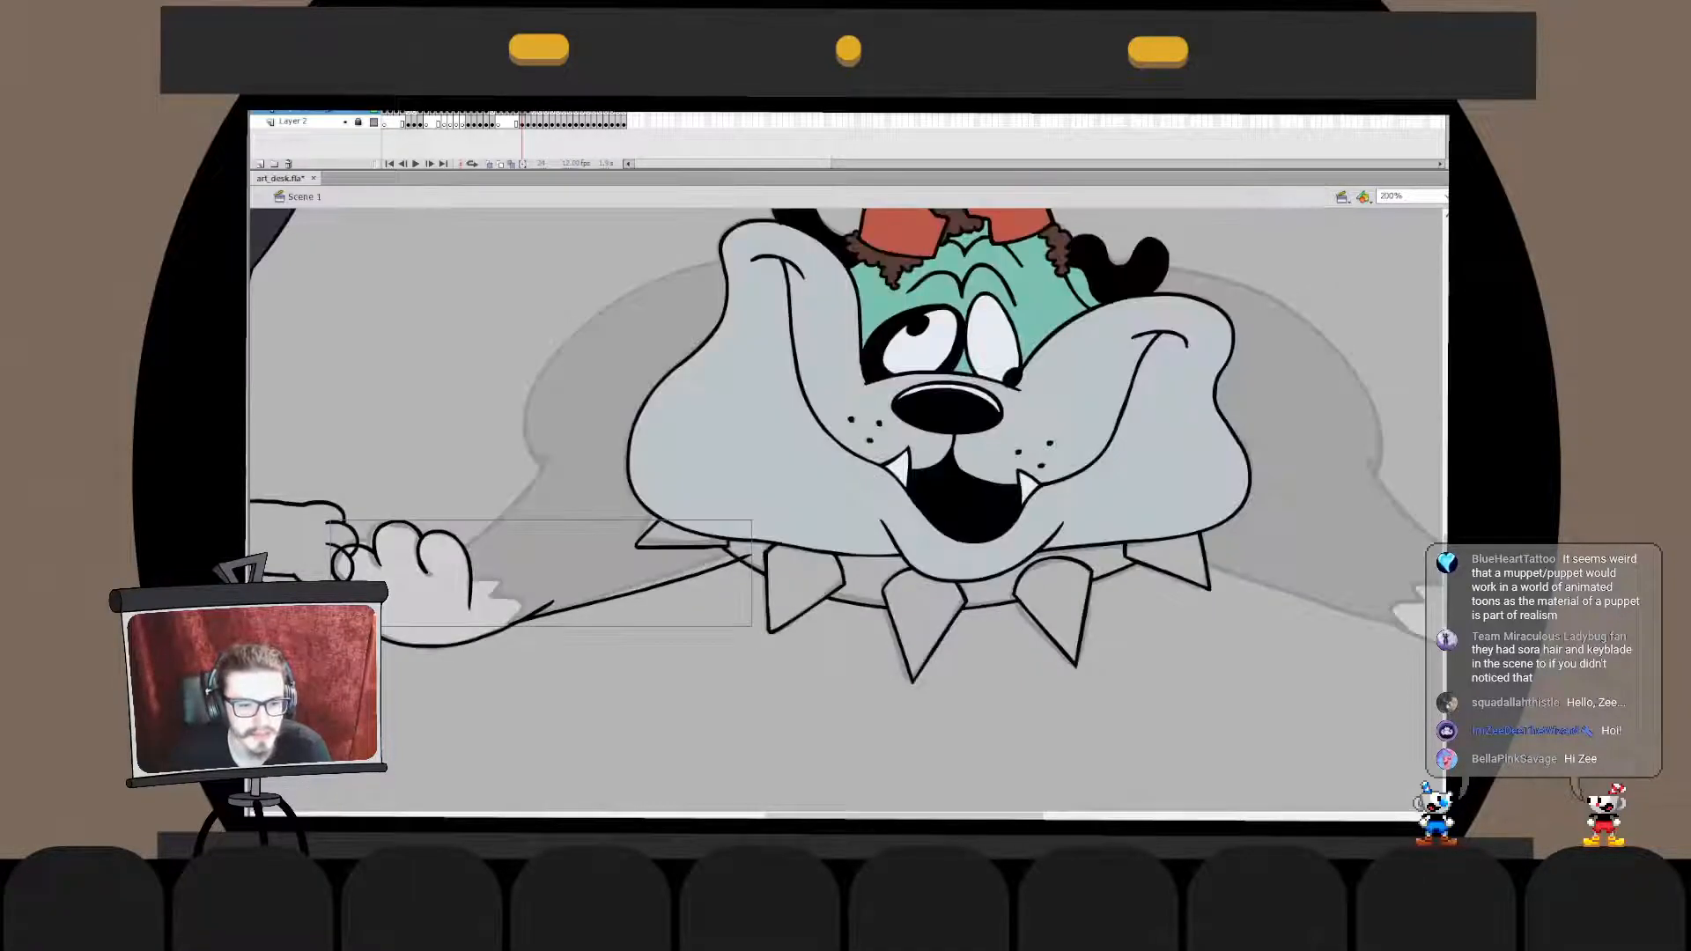
{"action": "key", "text": "ctrl+x"}
{"action": "double_click", "coordinate": [493, 633]}
{"action": "key", "text": "ctrl+shift+v"}
{"action": "key", "text": "ctrl+b"}
{"action": "left_click", "coordinate": [537, 611]}
{"action": "key", "text": "Delete"}
{"action": "double_click", "coordinate": [581, 687]}
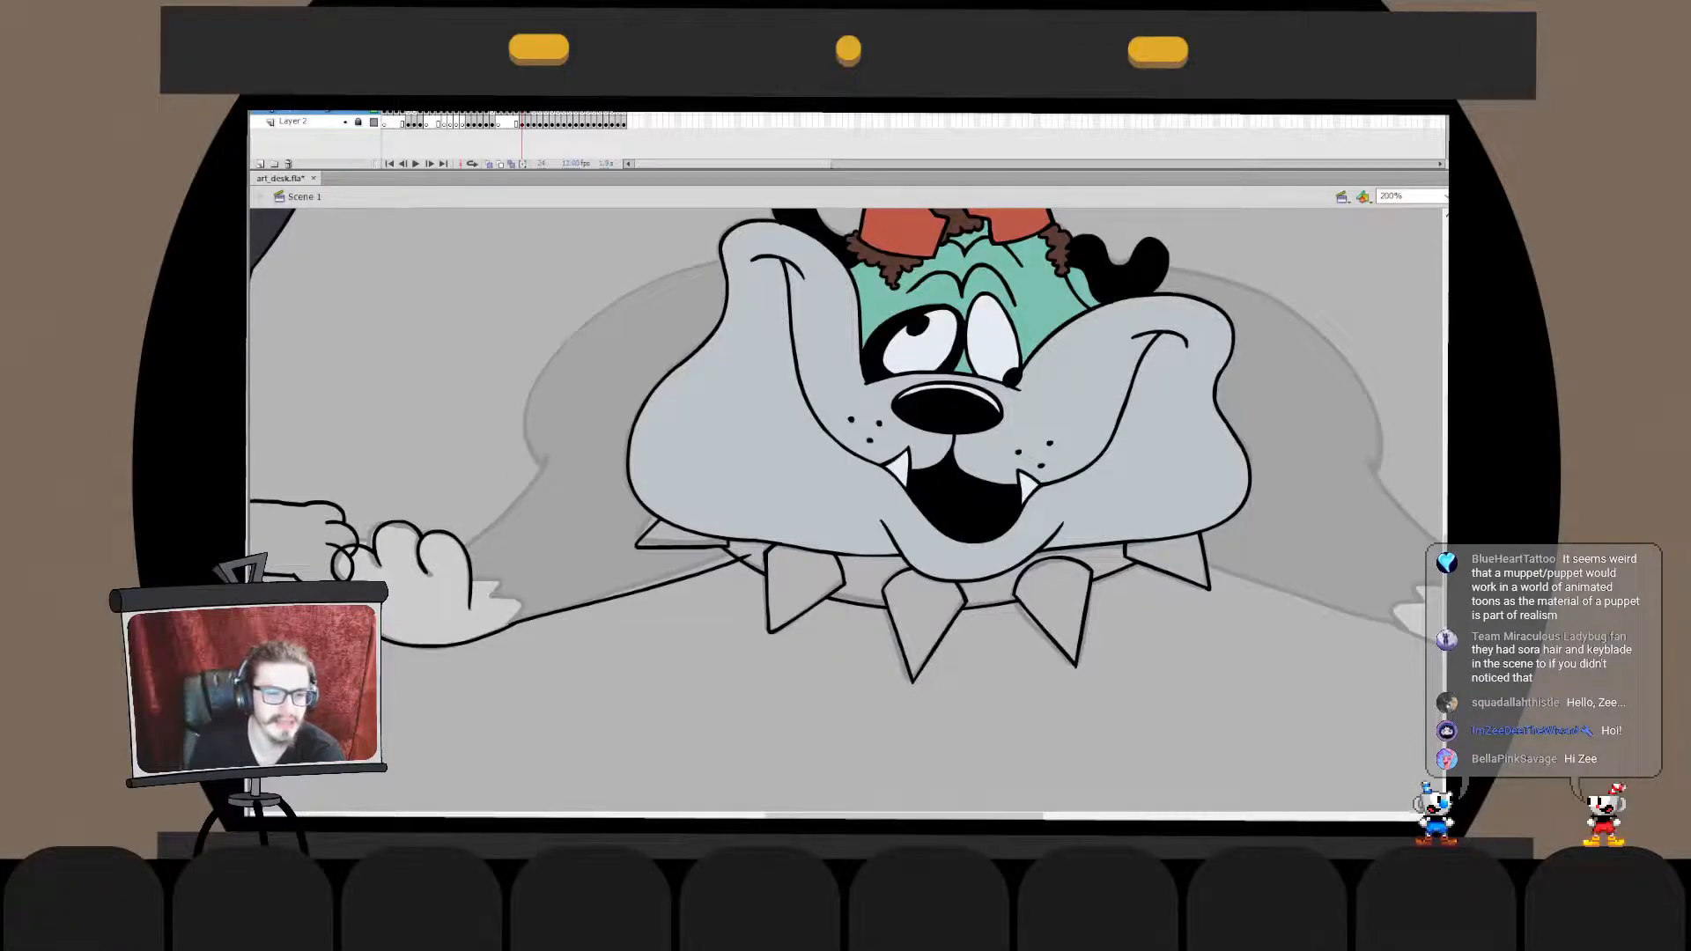
- Ink the jagged fur tuft at the paw's wrist, between the outer toe and the lower foreleg line
{"action": "left_click_drag", "start_coordinate": [581, 687], "coordinate": [619, 634]}
{"action": "mouse_move", "coordinate": [509, 530]}
{"action": "left_mouse_down"}
{"action": "mouse_move", "coordinate": [551, 565]}
{"action": "mouse_move", "coordinate": [536, 529]}
{"action": "mouse_move", "coordinate": [539, 583]}
{"action": "mouse_move", "coordinate": [523, 535]}
{"action": "mouse_move", "coordinate": [538, 579]}
{"action": "mouse_move", "coordinate": [538, 556]}
{"action": "left_mouse_up"}
{"action": "key", "text": "ctrl+z"}
{"action": "key", "text": "ctrl+z"}
{"action": "key", "text": "ctrl+z"}
{"action": "key", "text": "ctrl+z"}
{"action": "key", "text": "ctrl+z"}
{"action": "key", "text": "q"}
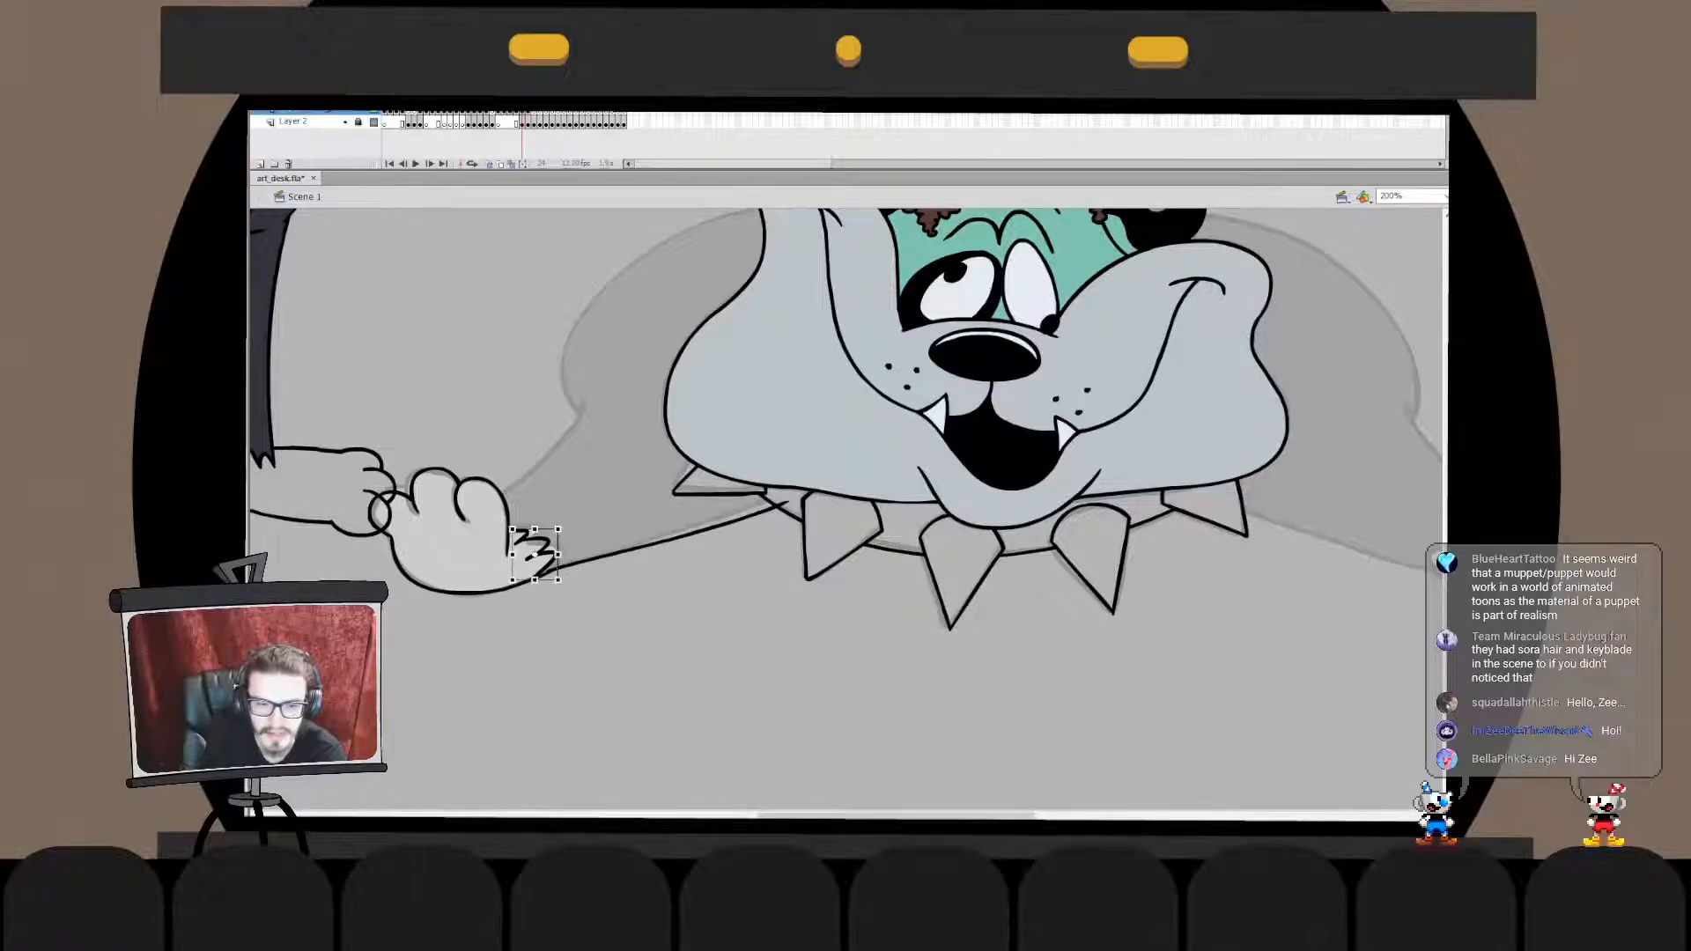
- Refine the strokes of the wrist's fur tuft inside its drawing object and nudge the tuft against the paw
{"action": "double_click", "coordinate": [538, 556]}
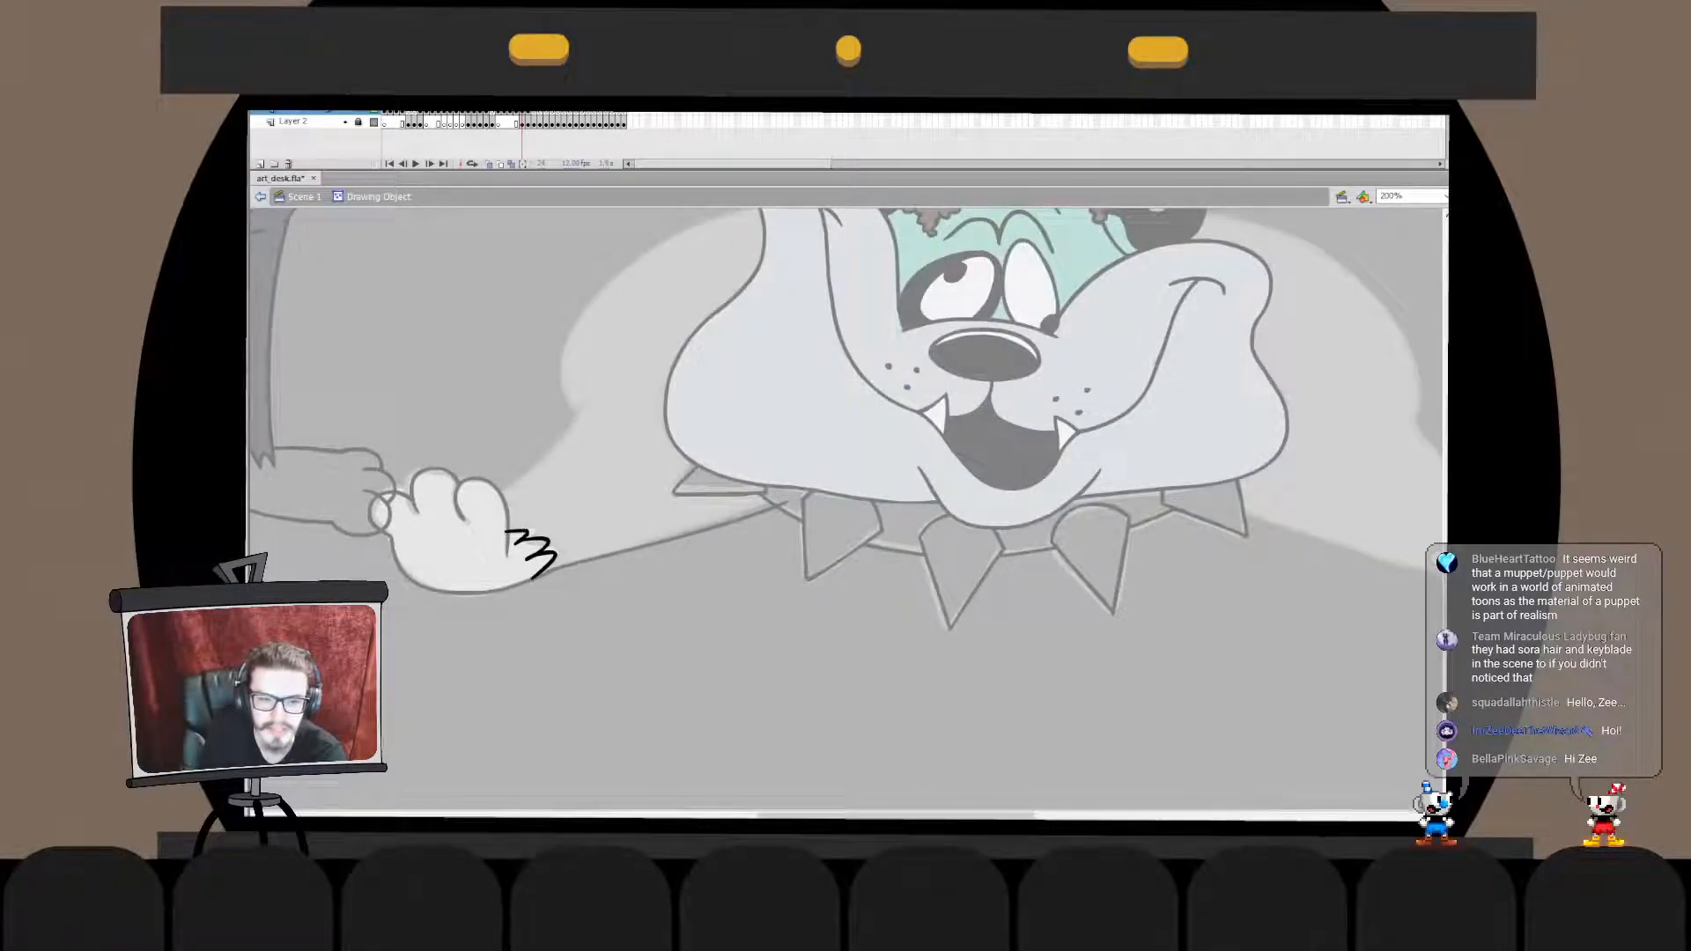
{"action": "double_click", "coordinate": [577, 608]}
{"action": "left_click", "coordinate": [537, 556]}
{"action": "left_click_drag", "start_coordinate": [537, 556], "coordinate": [538, 556]}
{"action": "left_click", "coordinate": [576, 608]}
{"action": "double_click", "coordinate": [538, 556]}
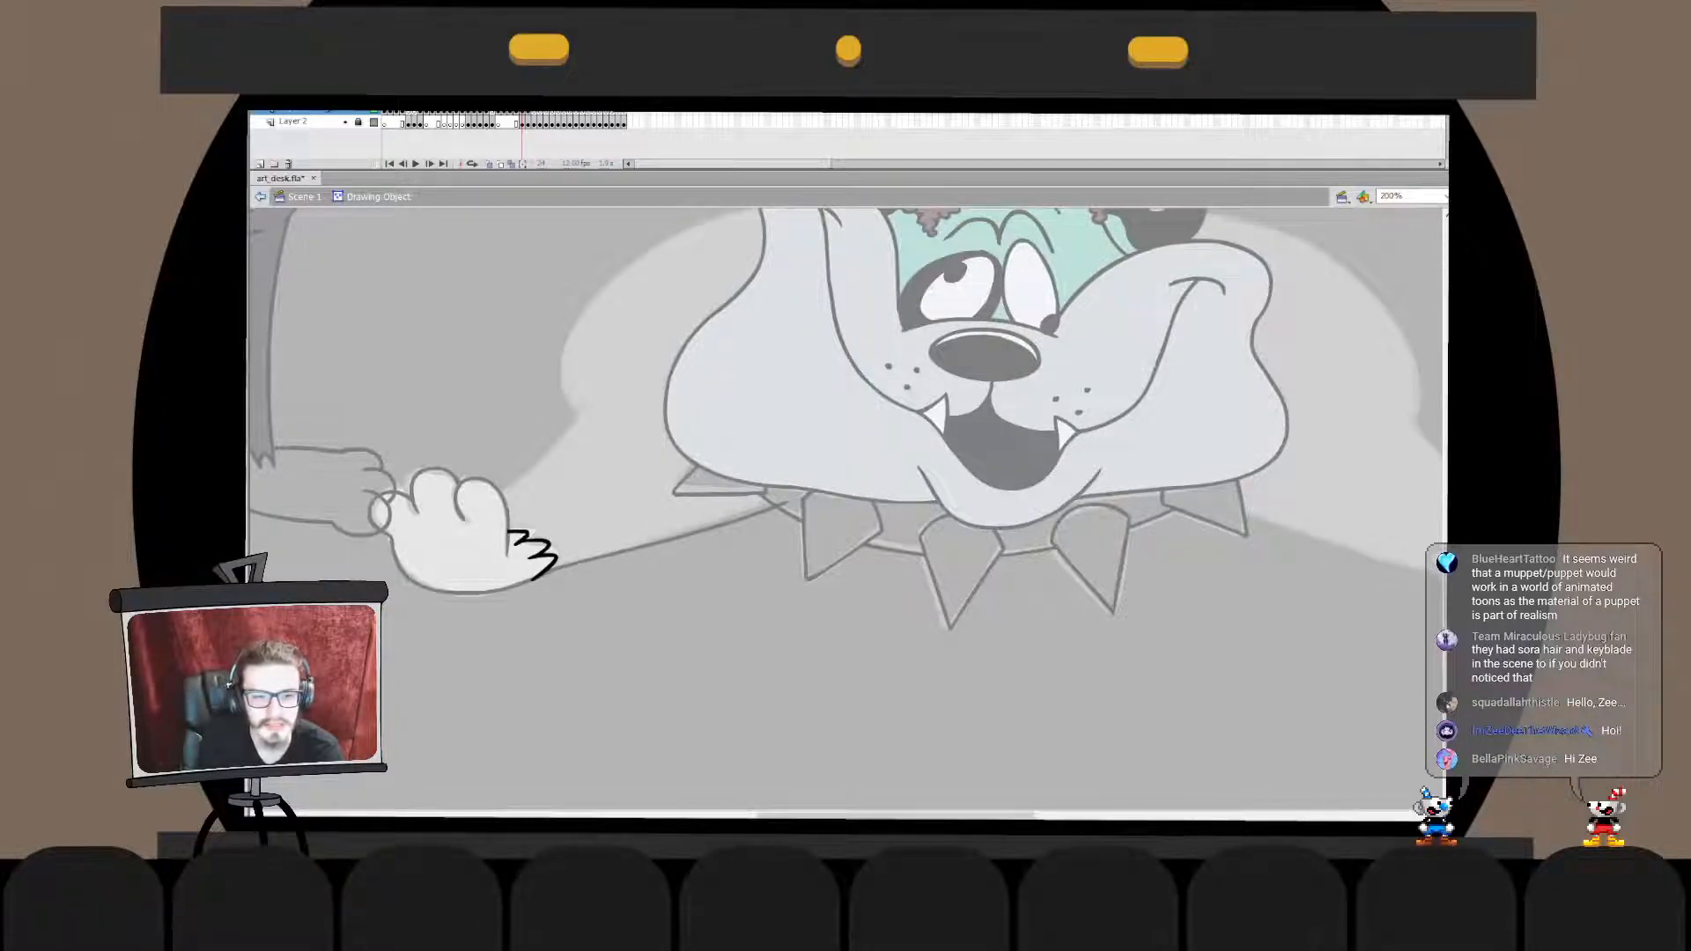
{"action": "left_click_drag", "start_coordinate": [479, 613], "coordinate": [520, 710]}
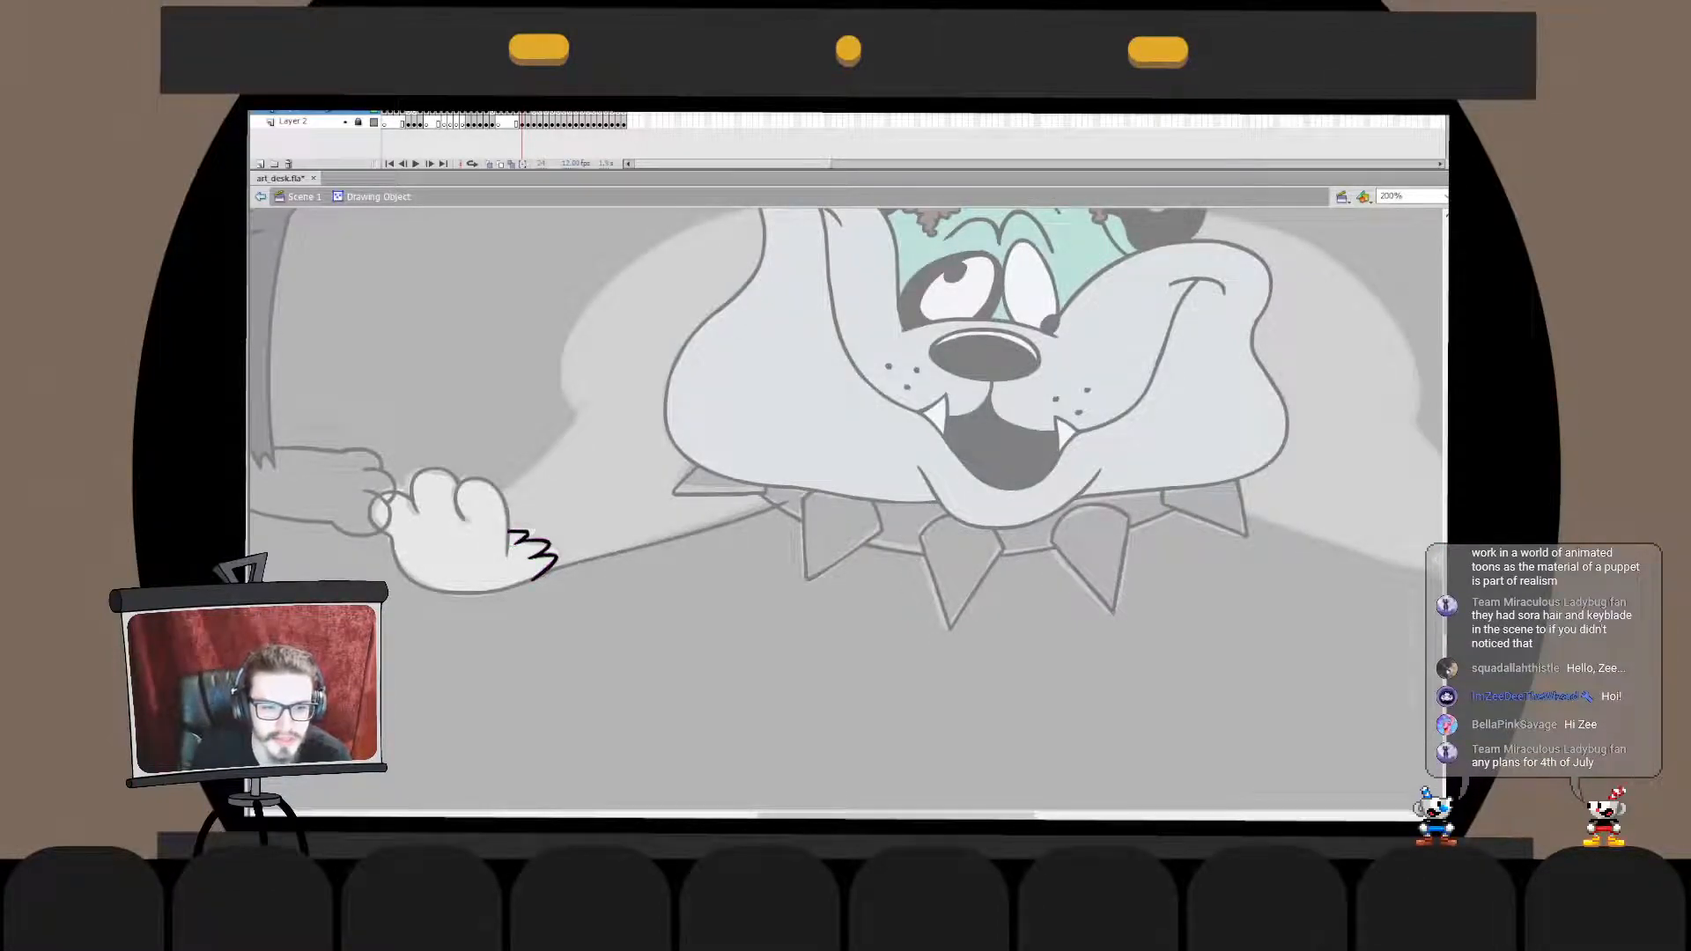
- Cut the fur tuft and paste it in place into the paw outline's drawing object
{"action": "double_click", "coordinate": [529, 670]}
{"action": "key", "text": "ctrl+x"}
{"action": "double_click", "coordinate": [467, 546]}
{"action": "key", "text": "ctrl+shift+v"}
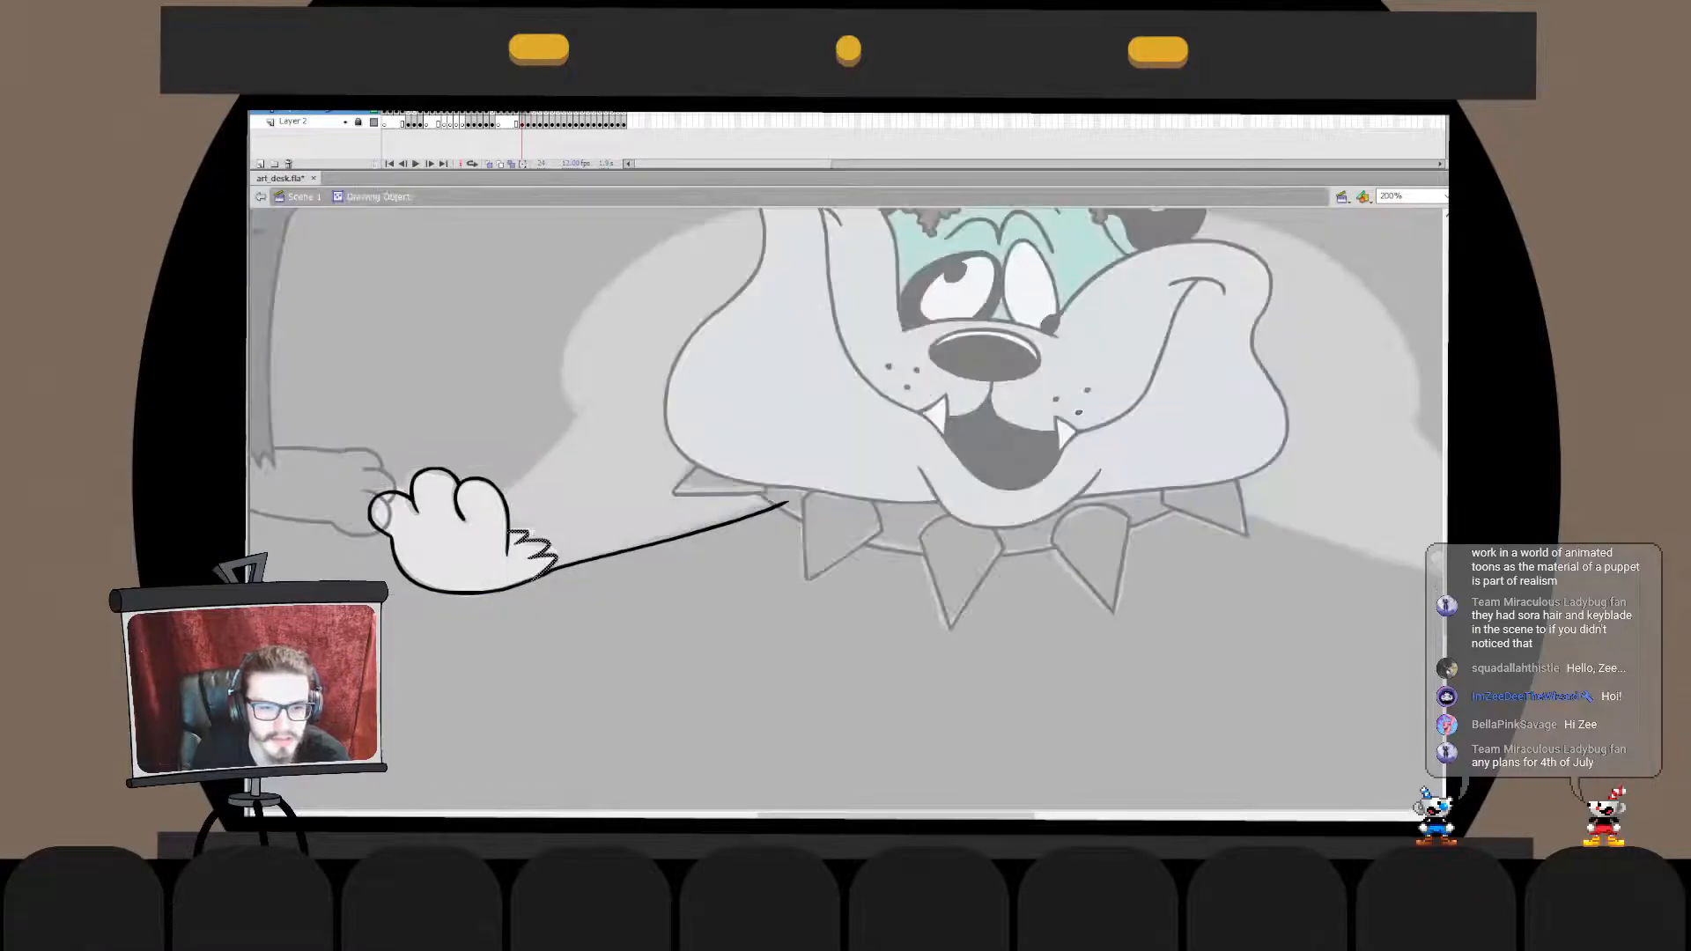
{"action": "double_click", "coordinate": [528, 669]}
{"action": "left_click", "coordinate": [528, 669]}
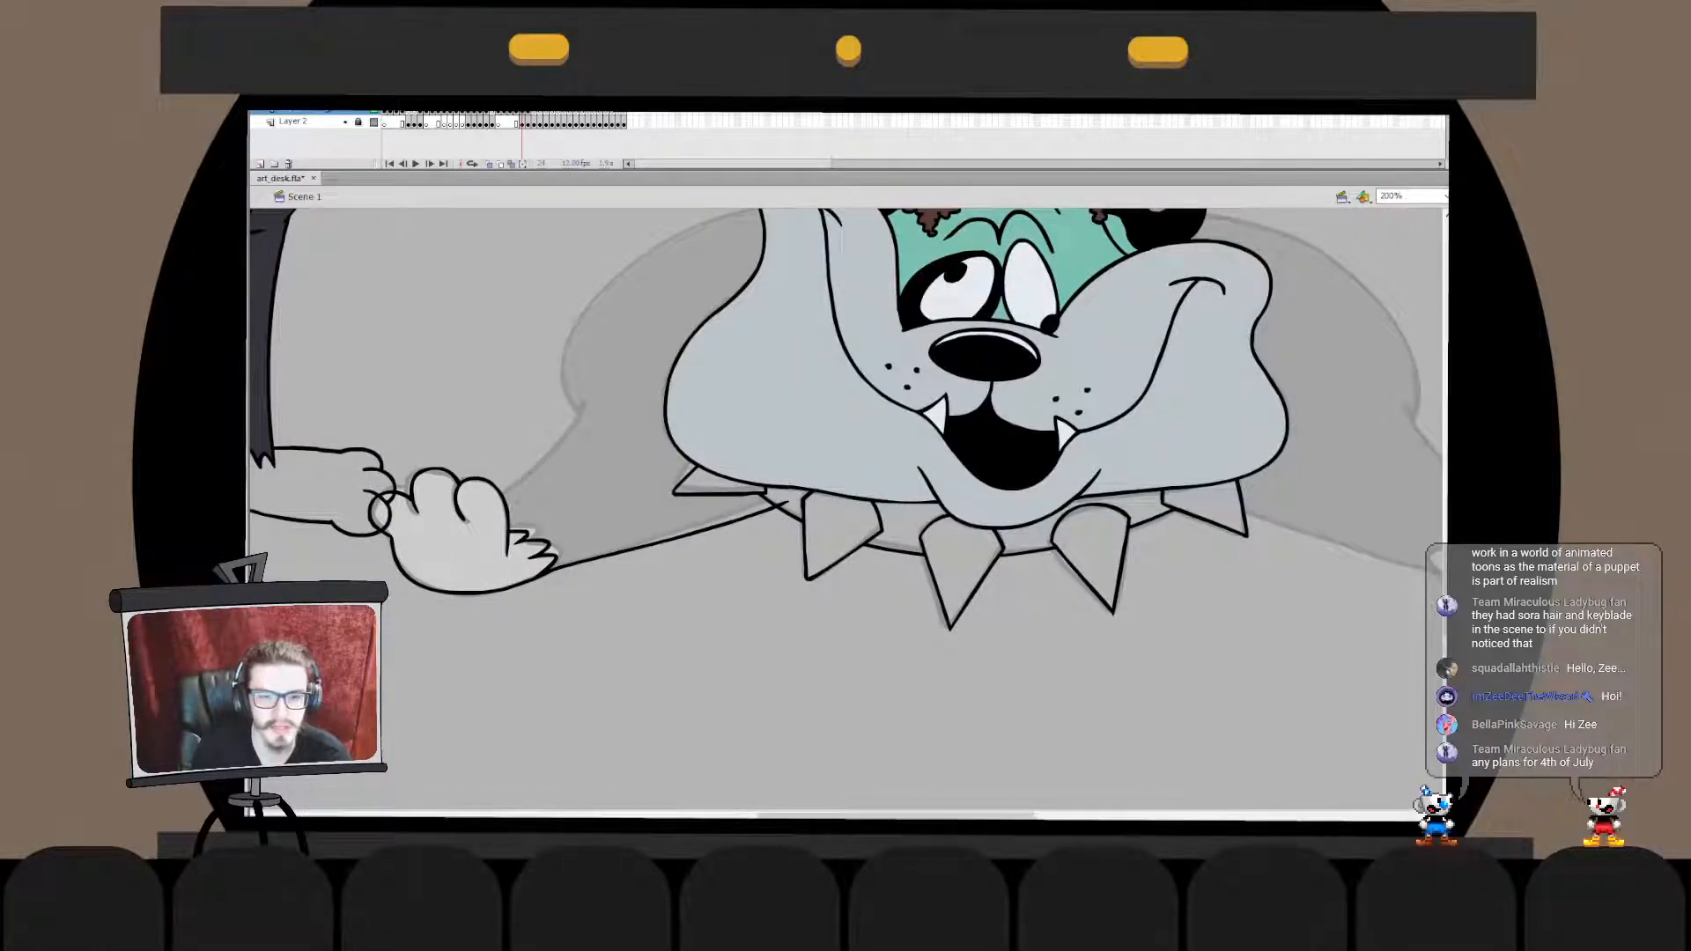
- Stretch the far end of the lower foreleg line to the collar spike inside the paw's drawing object
{"action": "double_click", "coordinate": [493, 546]}
{"action": "left_click_drag", "start_coordinate": [807, 472], "coordinate": [654, 604]}
{"action": "key", "text": "q"}
{"action": "mouse_move", "coordinate": [789, 524]}
{"action": "left_mouse_down"}
{"action": "mouse_move", "coordinate": [800, 537]}
{"action": "mouse_move", "coordinate": [798, 514]}
{"action": "left_mouse_up"}
{"action": "key", "text": "ctrl+z"}
{"action": "key", "text": "ctrl+z"}
{"action": "double_click", "coordinate": [757, 634]}
{"action": "key", "text": "v"}
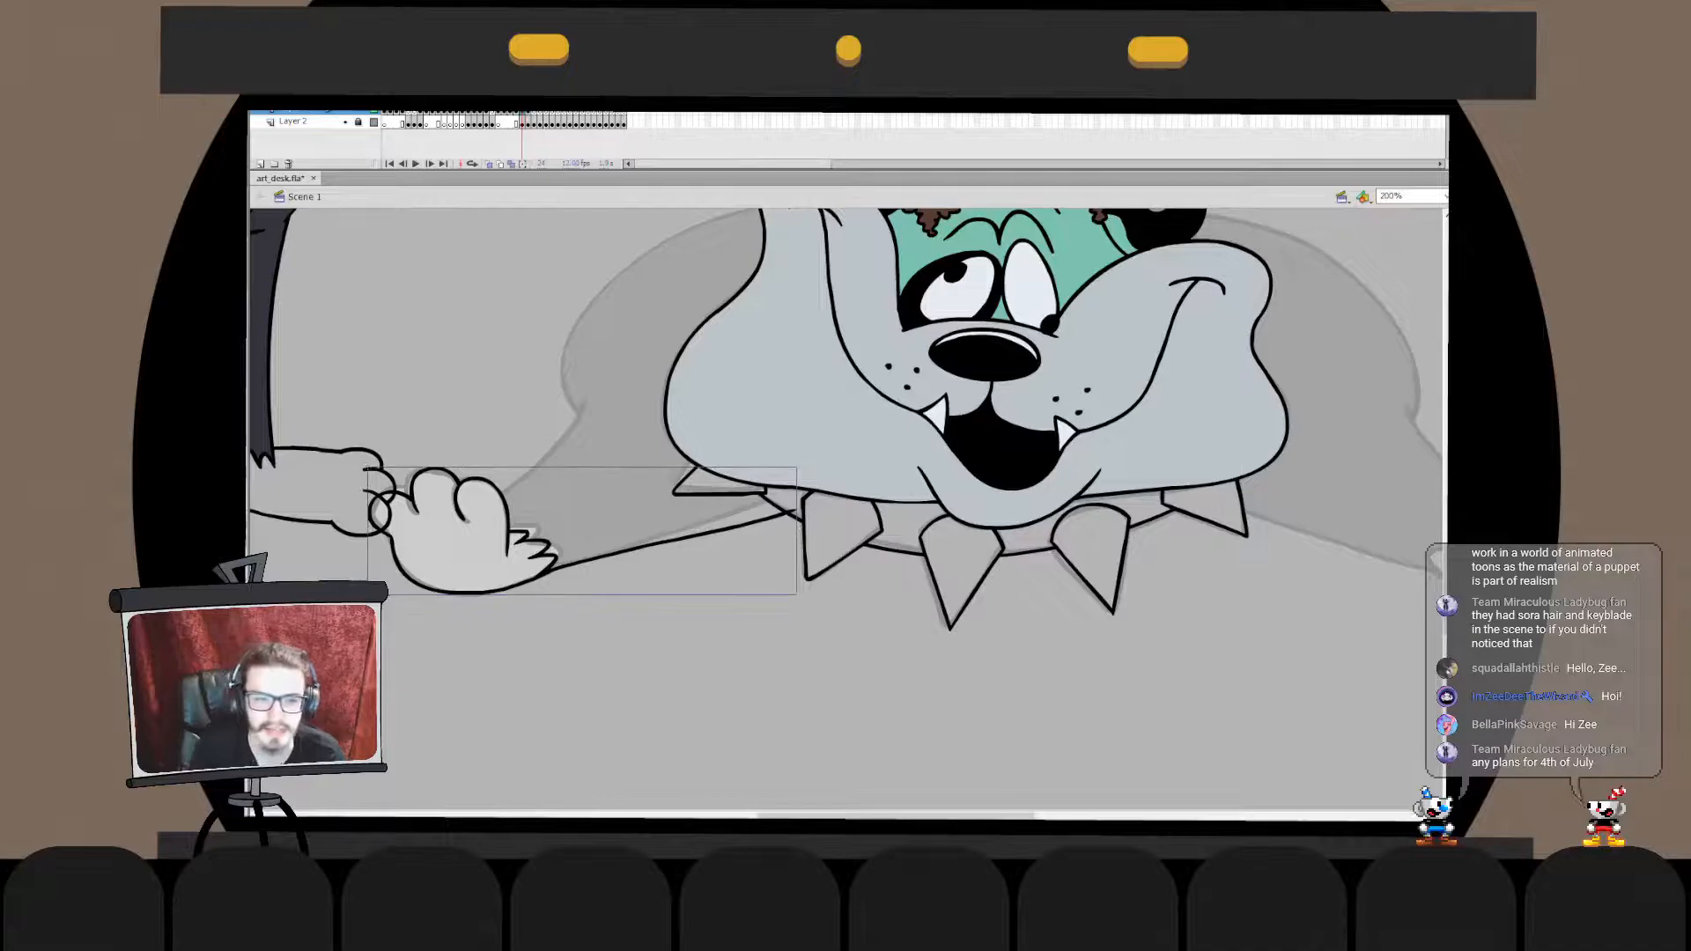
- Ink the upper foreleg line from the shoulder crease down into the paw's outer toe, redrawing it until it follows the sketch
{"action": "left_click_drag", "start_coordinate": [579, 410], "coordinate": [507, 490]}
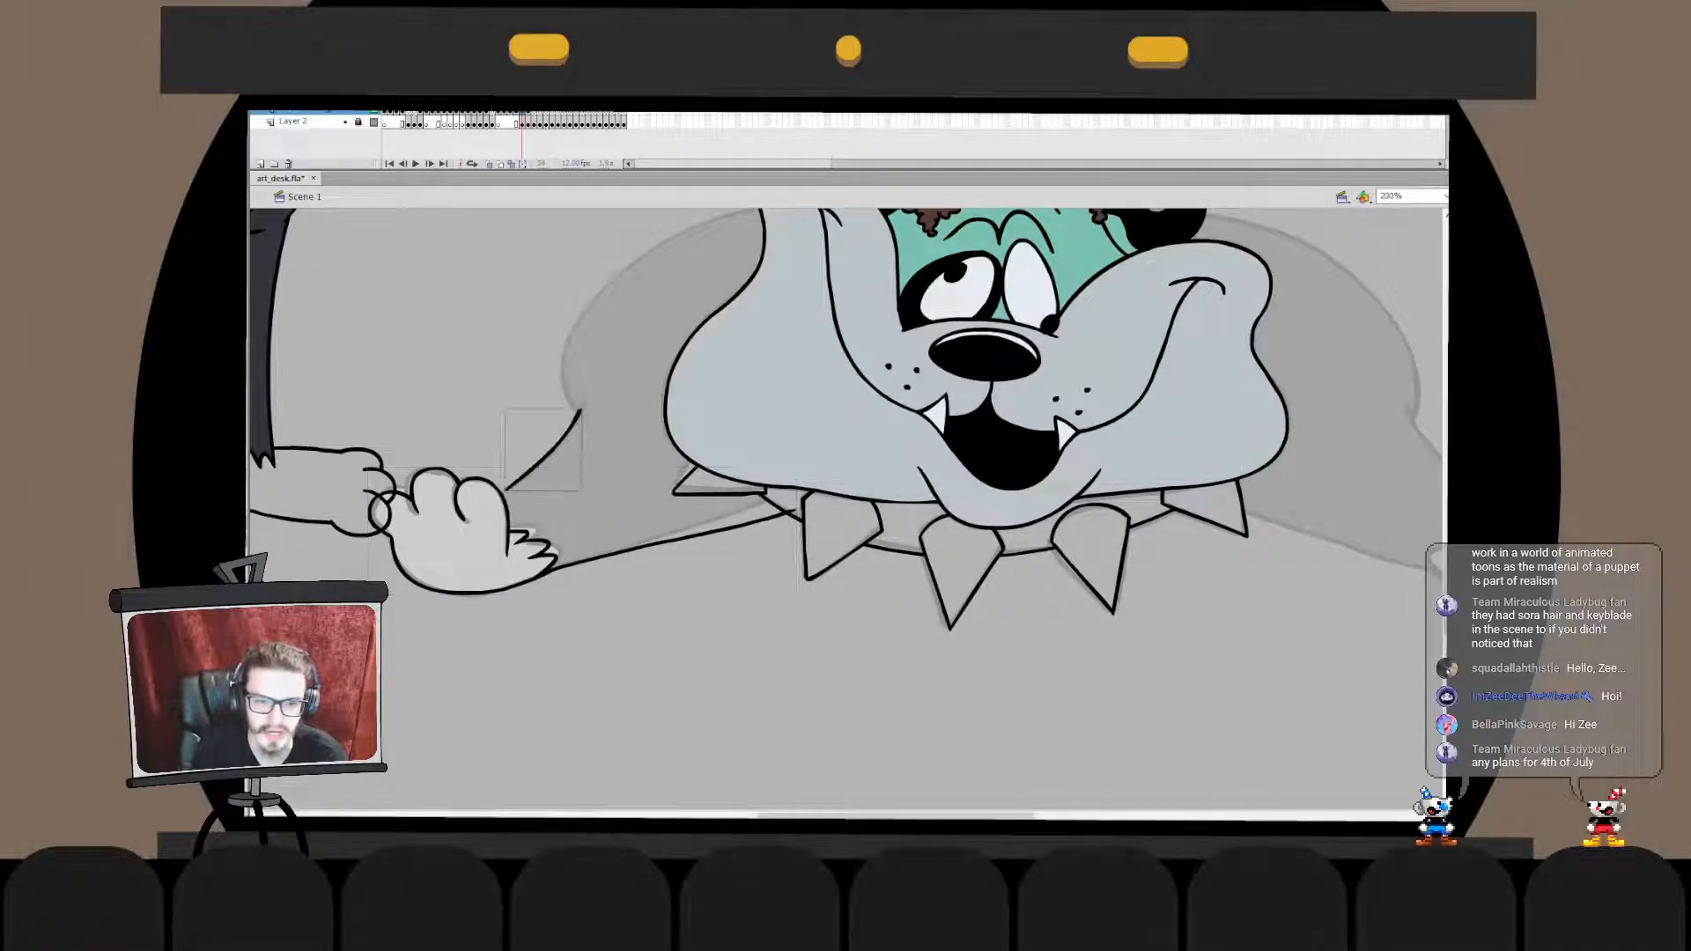
{"action": "key", "text": "ctrl+z"}
{"action": "left_click_drag", "start_coordinate": [586, 403], "coordinate": [486, 510]}
{"action": "key", "text": "ctrl+z"}
{"action": "key", "text": "ctrl+y"}
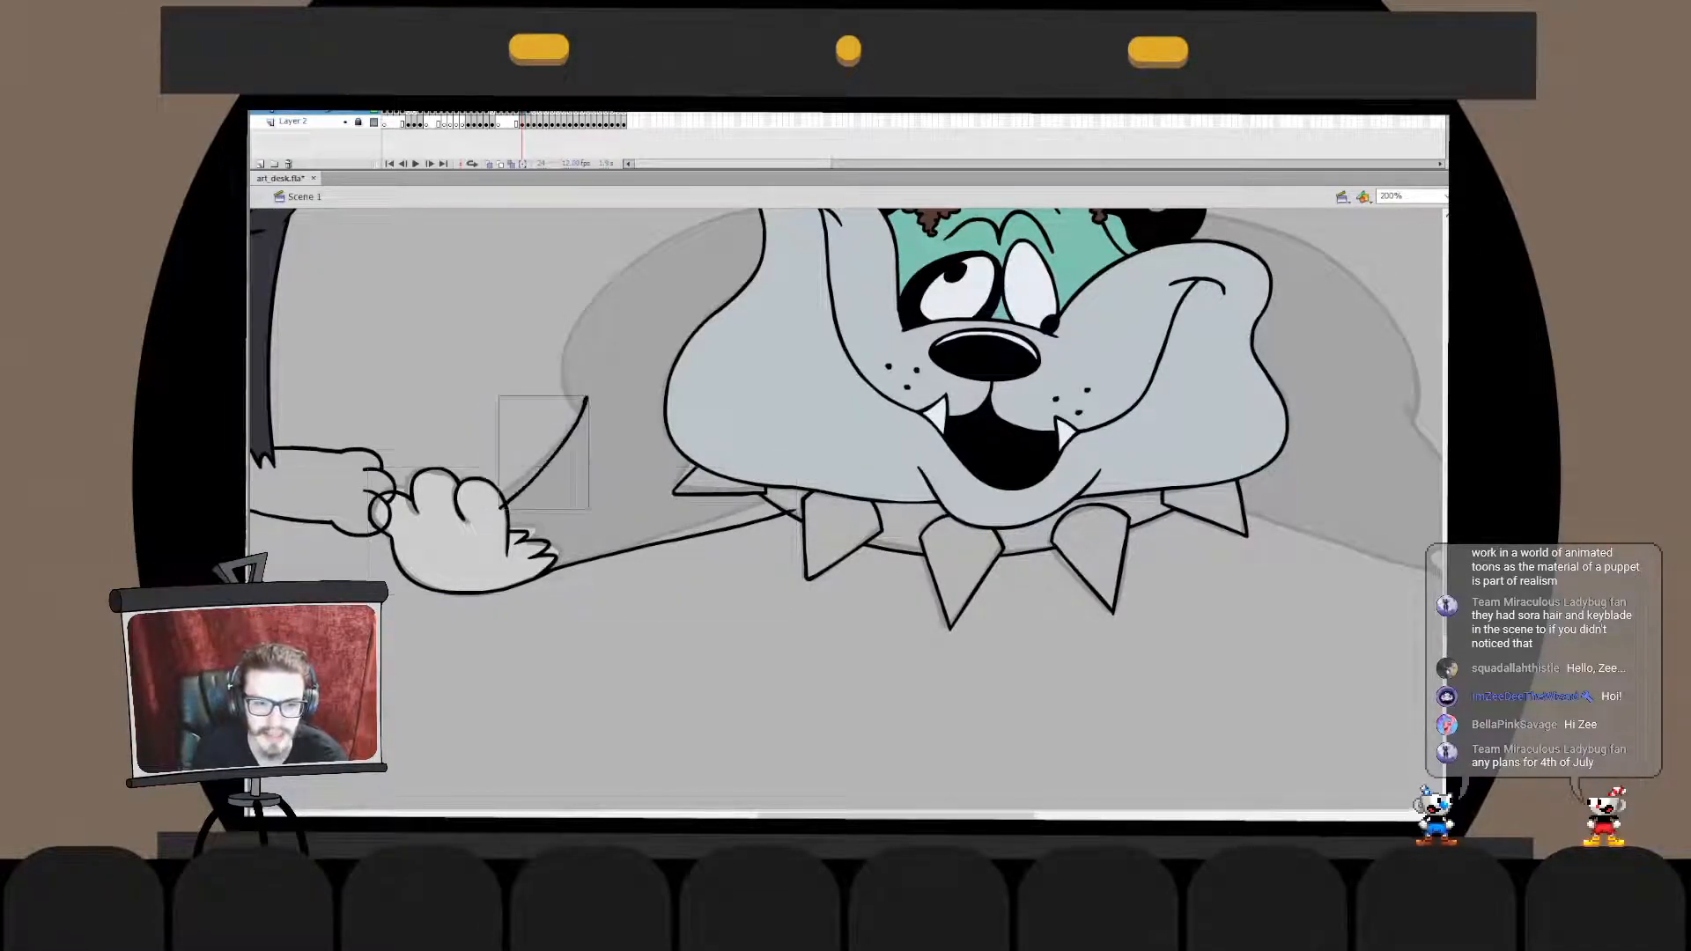
{"action": "key", "text": "ctrl+z"}
{"action": "key", "text": "ctrl+y"}
{"action": "key", "text": "ctrl+z"}
{"action": "left_click_drag", "start_coordinate": [588, 395], "coordinate": [504, 505]}
{"action": "key", "text": "ctrl+z"}
{"action": "key", "text": "ctrl+z"}
{"action": "mouse_move", "coordinate": [583, 395]}
{"action": "left_mouse_down"}
{"action": "mouse_move", "coordinate": [534, 491]}
{"action": "mouse_move", "coordinate": [518, 479]}
{"action": "left_mouse_up"}
{"action": "key", "text": "ctrl+z"}
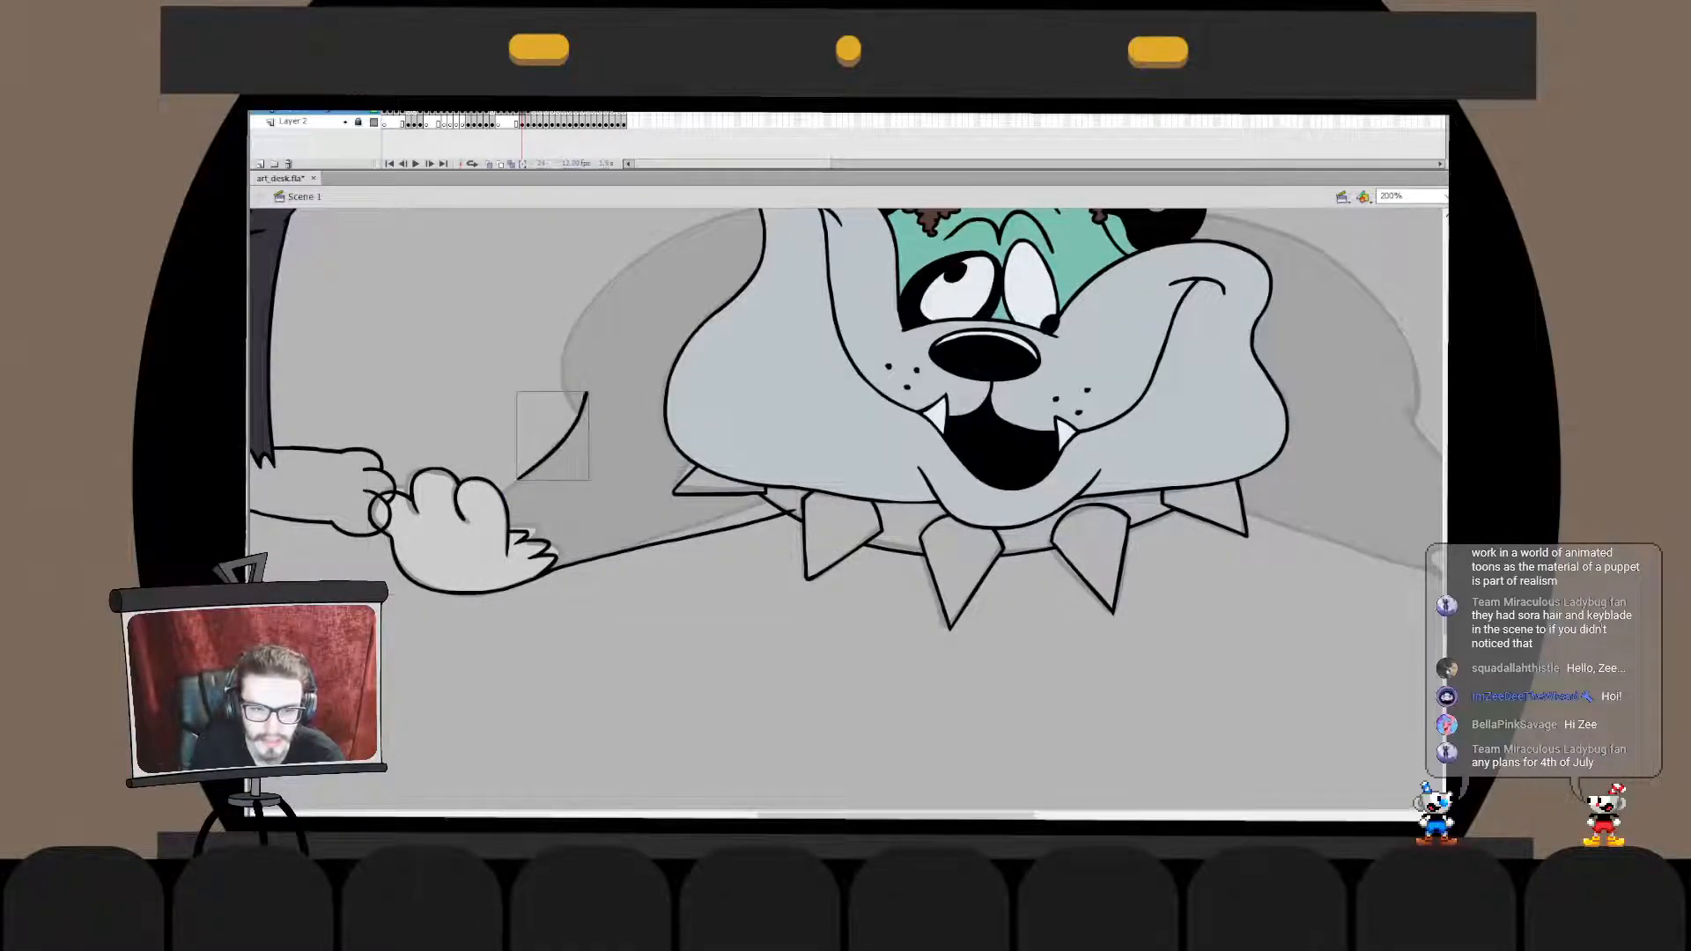
{"action": "key", "text": "ctrl+z"}
{"action": "left_click_drag", "start_coordinate": [585, 393], "coordinate": [484, 516]}
{"action": "key", "text": "ctrl+z"}
{"action": "mouse_move", "coordinate": [589, 401]}
{"action": "left_mouse_down"}
{"action": "mouse_move", "coordinate": [473, 509]}
{"action": "mouse_move", "coordinate": [453, 507]}
{"action": "left_mouse_up"}
{"action": "key", "text": "ctrl+z"}
{"action": "key", "text": "ctrl+z"}
{"action": "left_click_drag", "start_coordinate": [586, 395], "coordinate": [487, 504]}
{"action": "key", "text": "ctrl+z"}
{"action": "left_click_drag", "start_coordinate": [582, 403], "coordinate": [473, 513]}
{"action": "left_click", "coordinate": [599, 393]}
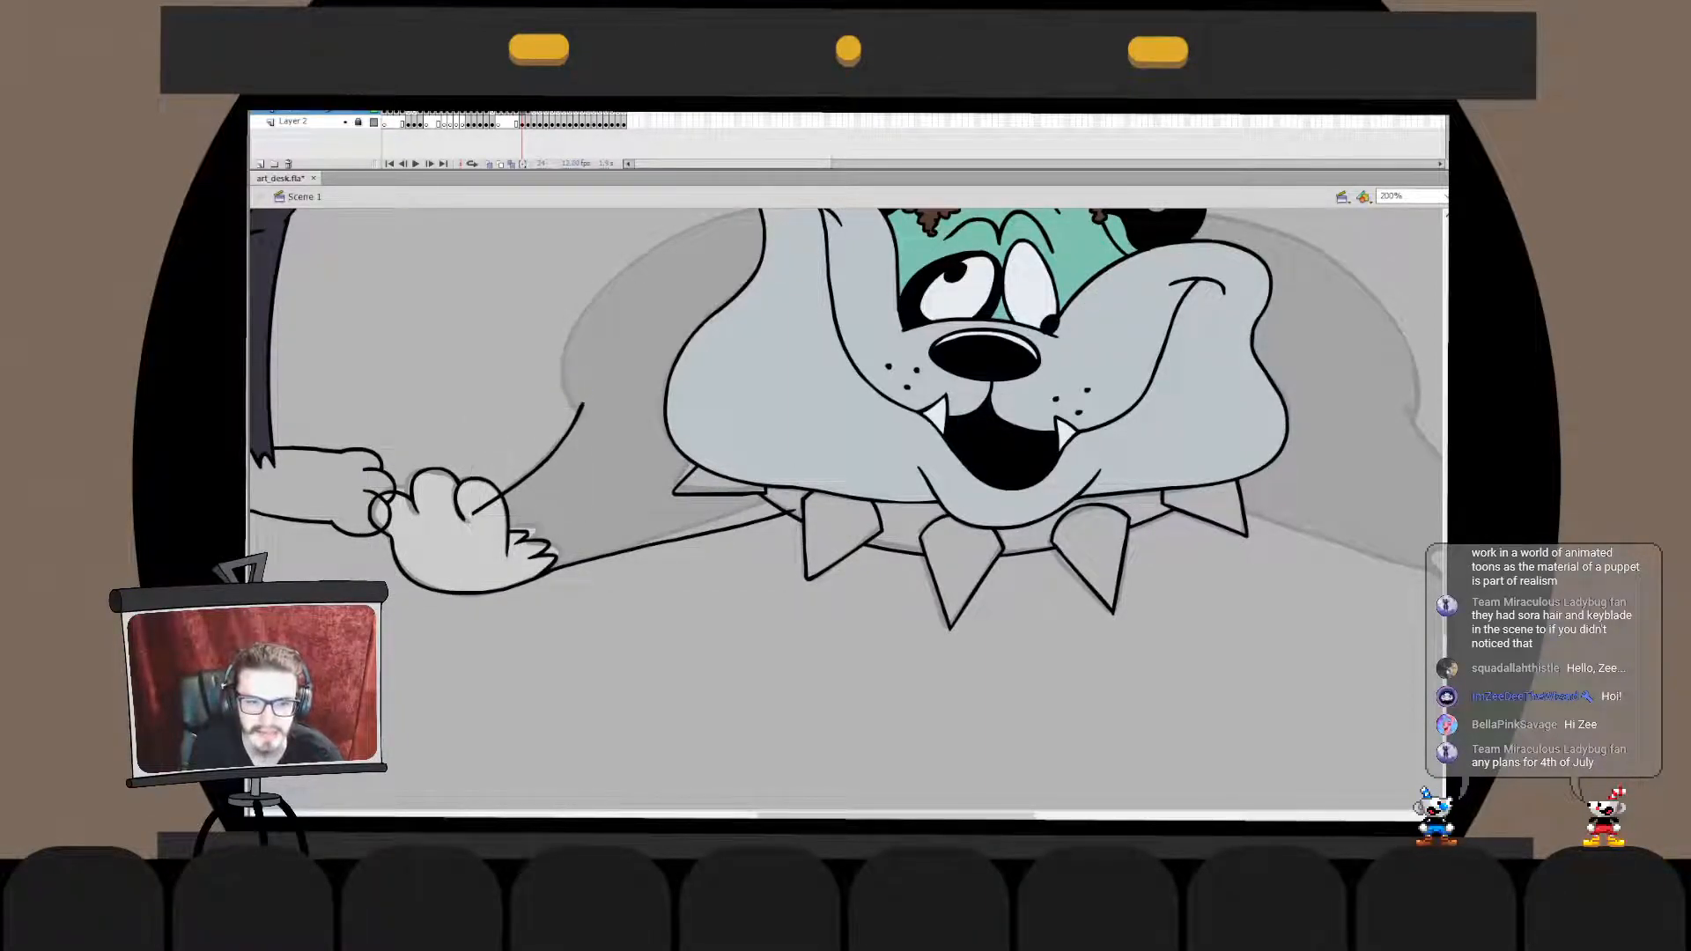
- Reshape the upper end of the new foreleg line inside its drawing object so it reaches the shoulder crease
{"action": "double_click", "coordinate": [579, 414]}
{"action": "left_click_drag", "start_coordinate": [582, 404], "coordinate": [586, 386]}
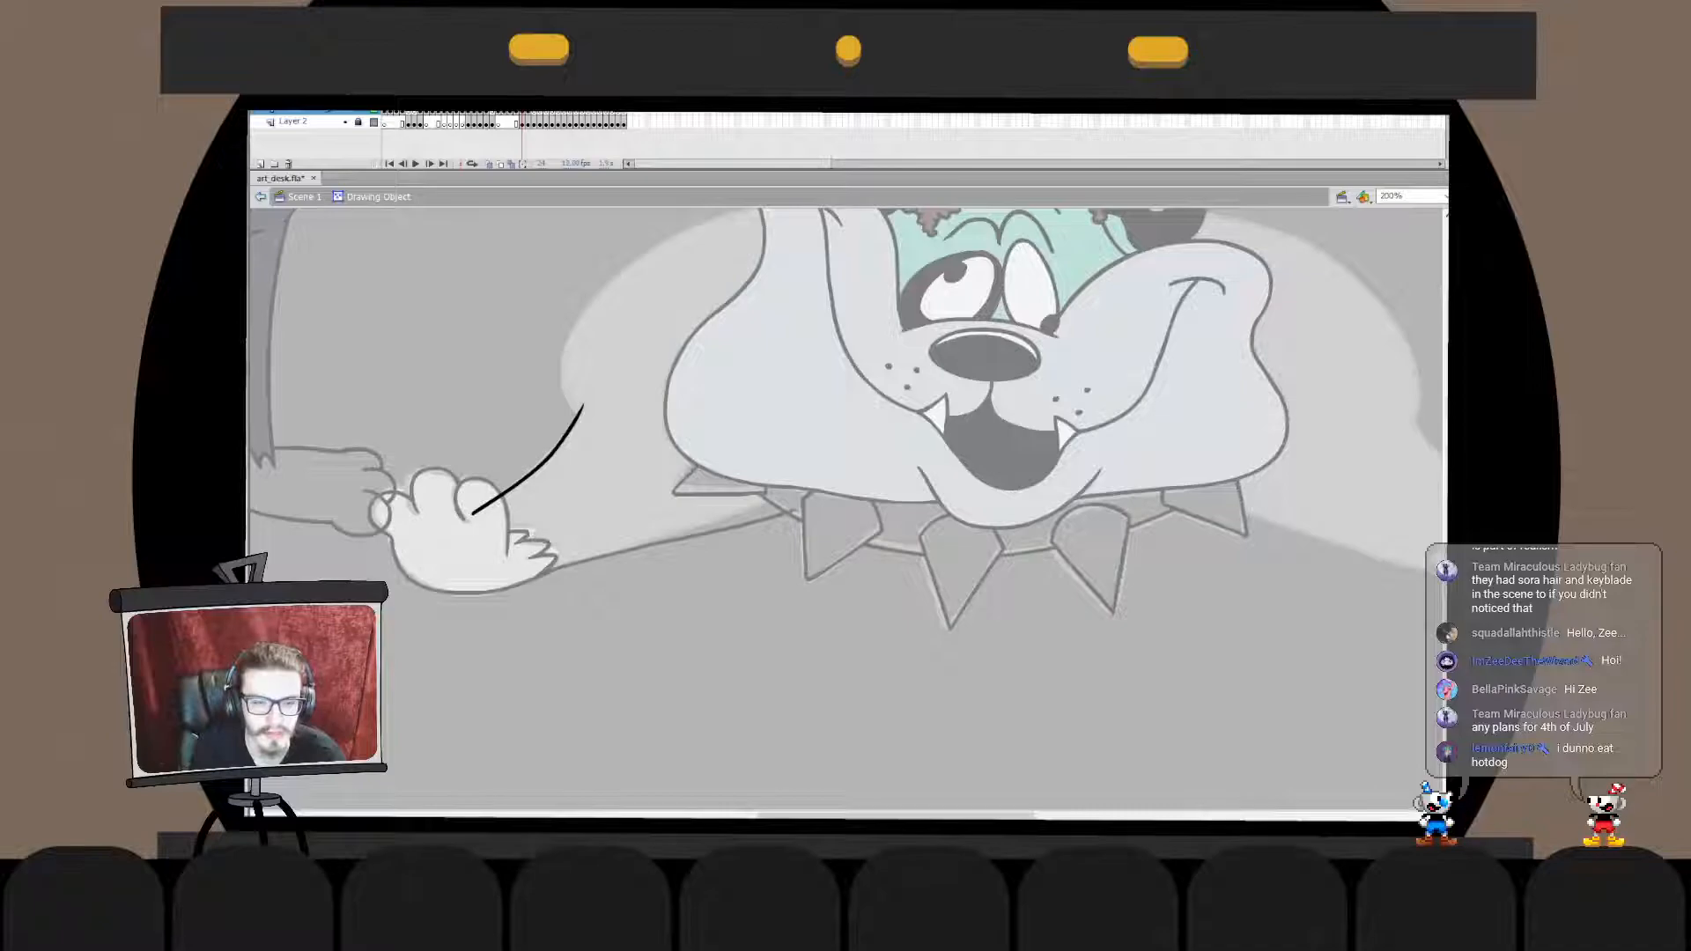
{"action": "left_click", "coordinate": [560, 439]}
{"action": "left_click_drag", "start_coordinate": [564, 434], "coordinate": [569, 428]}
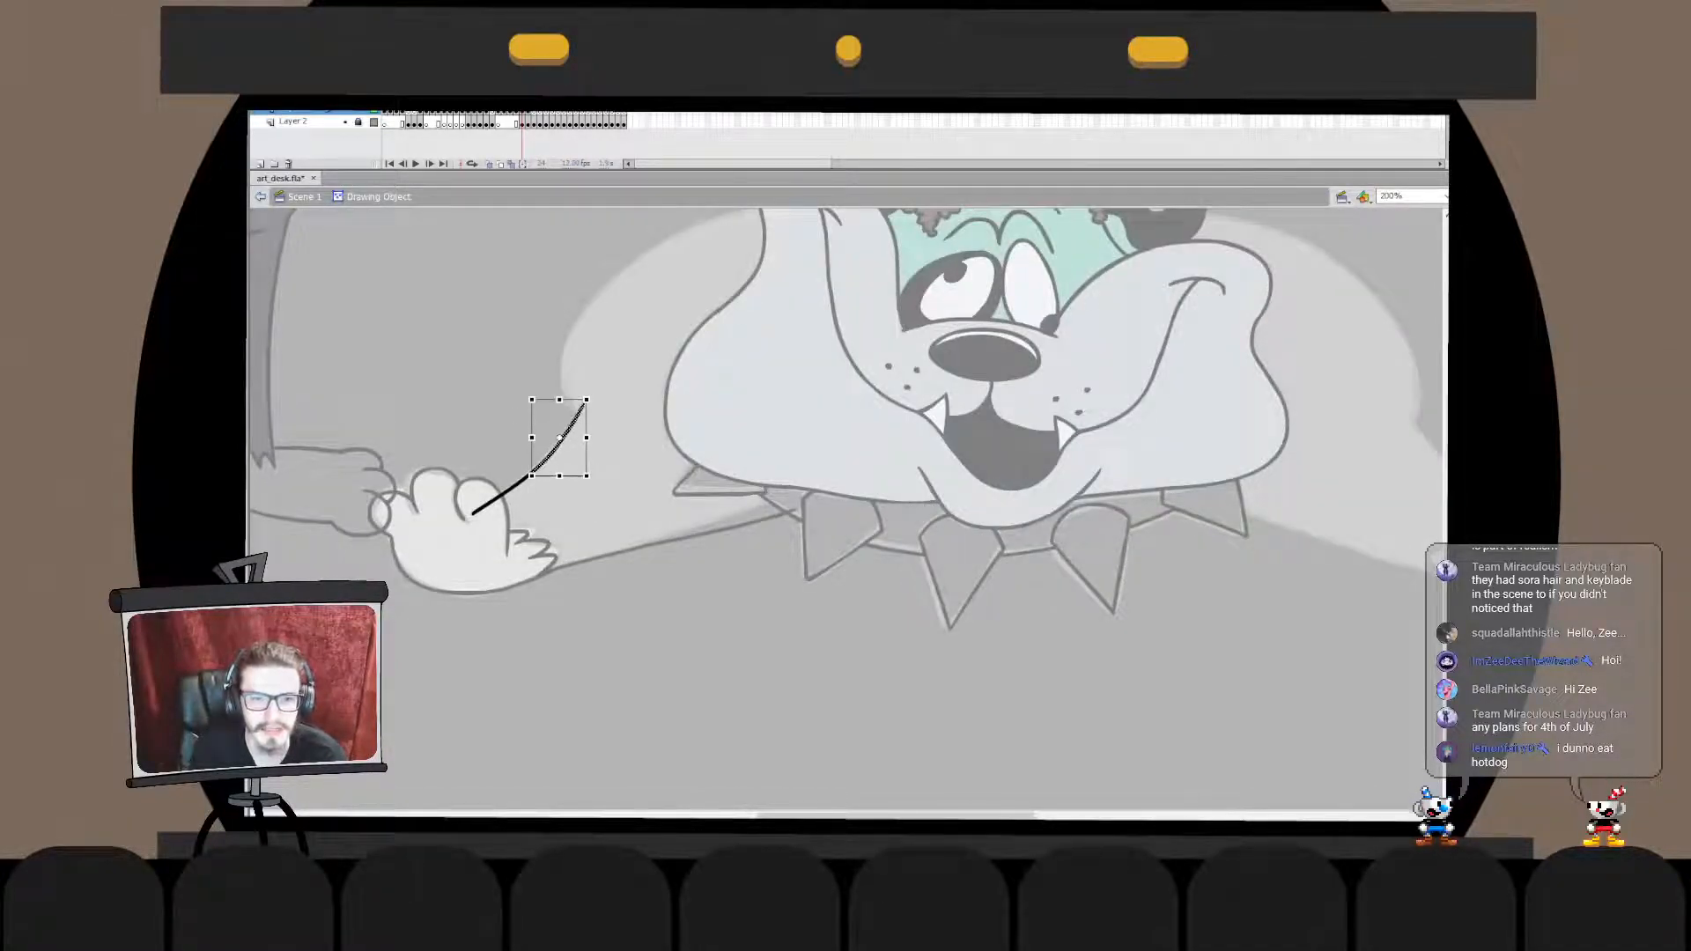
{"action": "double_click", "coordinate": [607, 400]}
{"action": "key", "text": "ctrl+z"}
{"action": "key", "text": "ctrl+z"}
{"action": "left_click_drag", "start_coordinate": [584, 516], "coordinate": [588, 503]}
{"action": "left_click", "coordinate": [617, 480]}
{"action": "left_click", "coordinate": [550, 455]}
{"action": "left_click_drag", "start_coordinate": [587, 404], "coordinate": [554, 467]}
{"action": "left_click", "coordinate": [616, 466]}
{"action": "double_click", "coordinate": [558, 448]}
{"action": "left_click_drag", "start_coordinate": [589, 398], "coordinate": [586, 399]}
{"action": "double_click", "coordinate": [616, 440]}
{"action": "left_click", "coordinate": [616, 440]}
- Cut the paw outline, paste it in place into the upper foreleg line's drawing object and remove the overlap inside the toe
{"action": "left_click", "coordinate": [563, 566]}
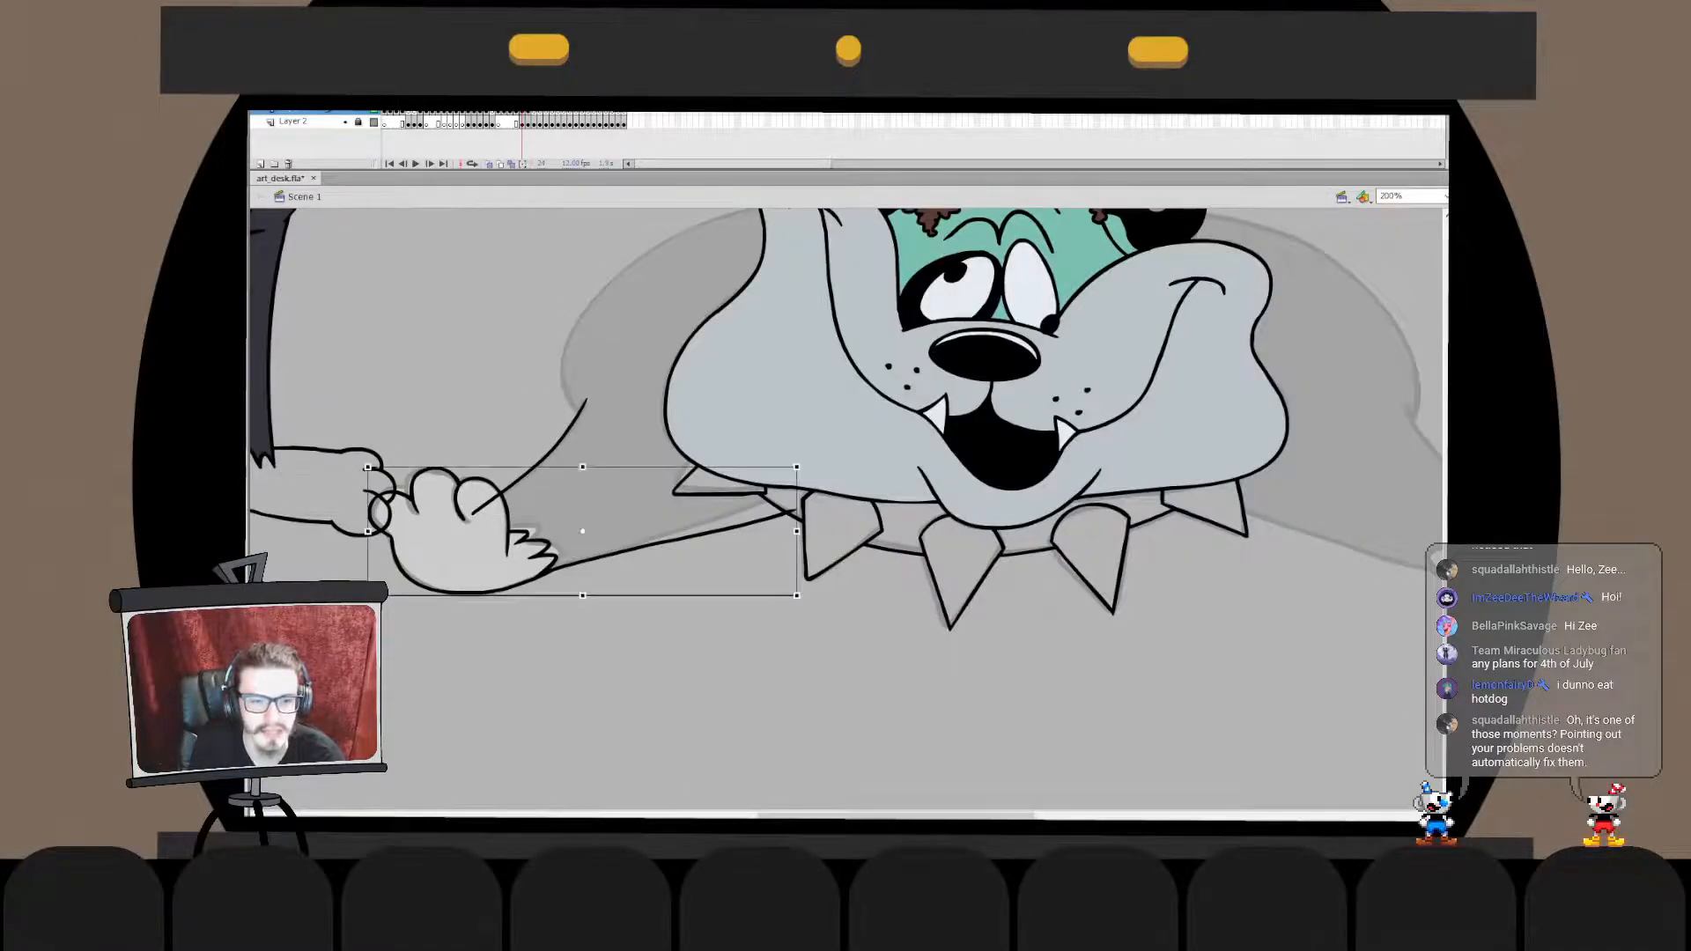
{"action": "key", "text": "ctrl+x"}
{"action": "double_click", "coordinate": [555, 450]}
{"action": "key", "text": "ctrl+v"}
{"action": "key", "text": "ctrl+z"}
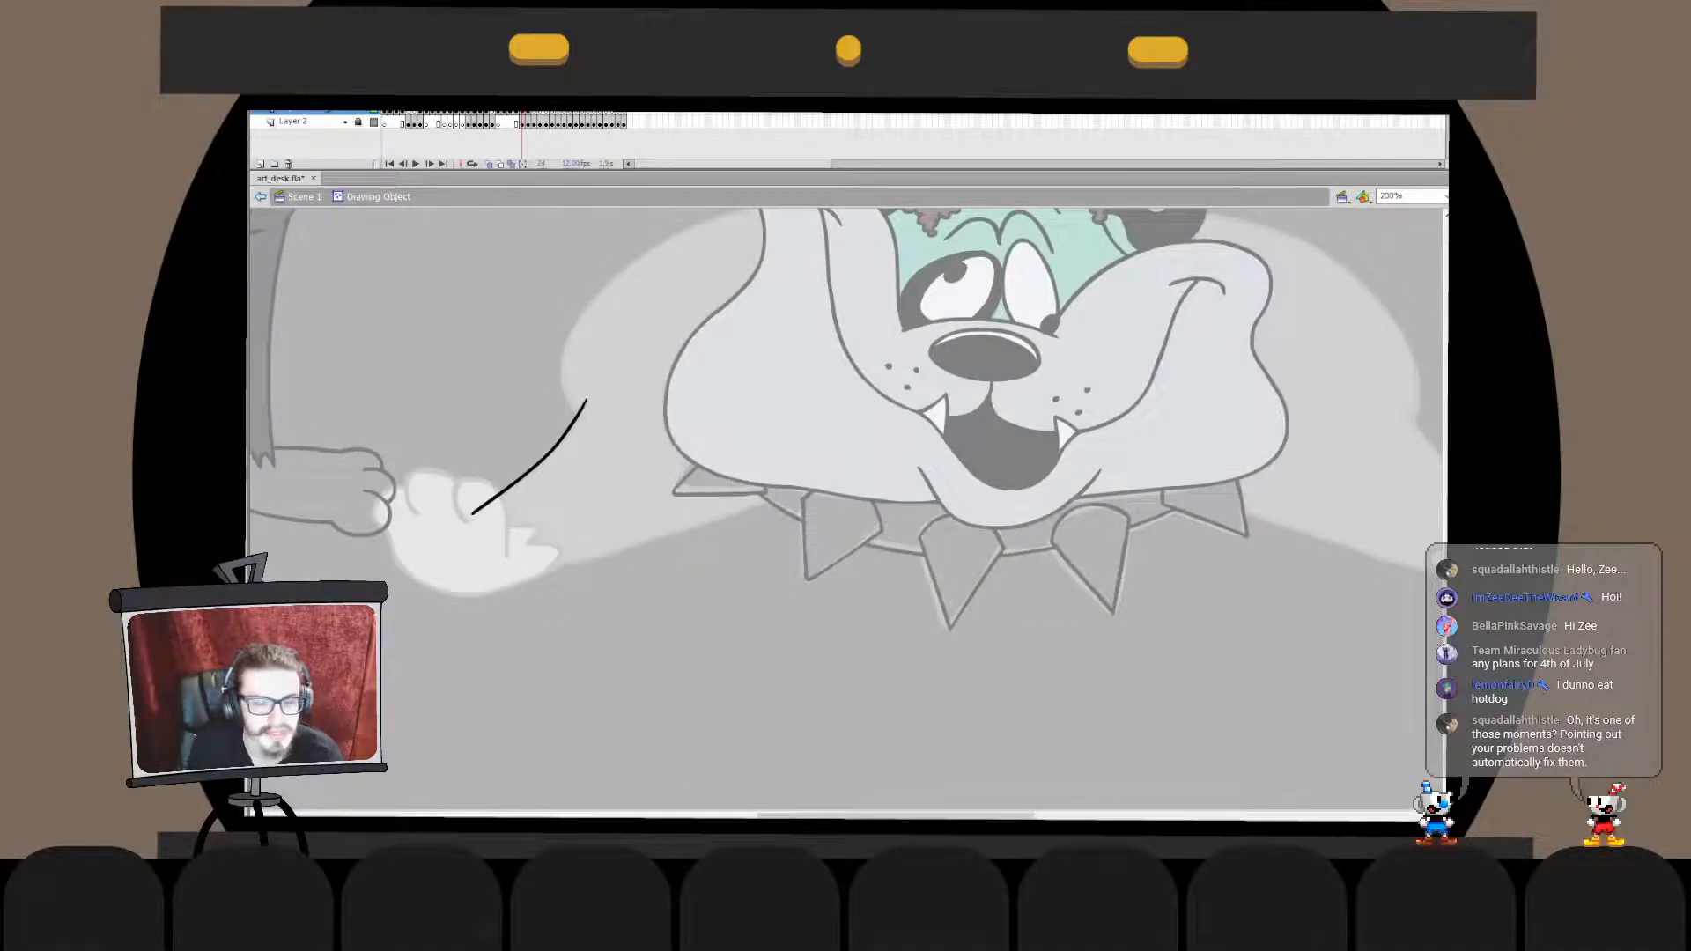
{"action": "key", "text": "ctrl+shift+v"}
{"action": "key", "text": "ctrl+shift+a"}
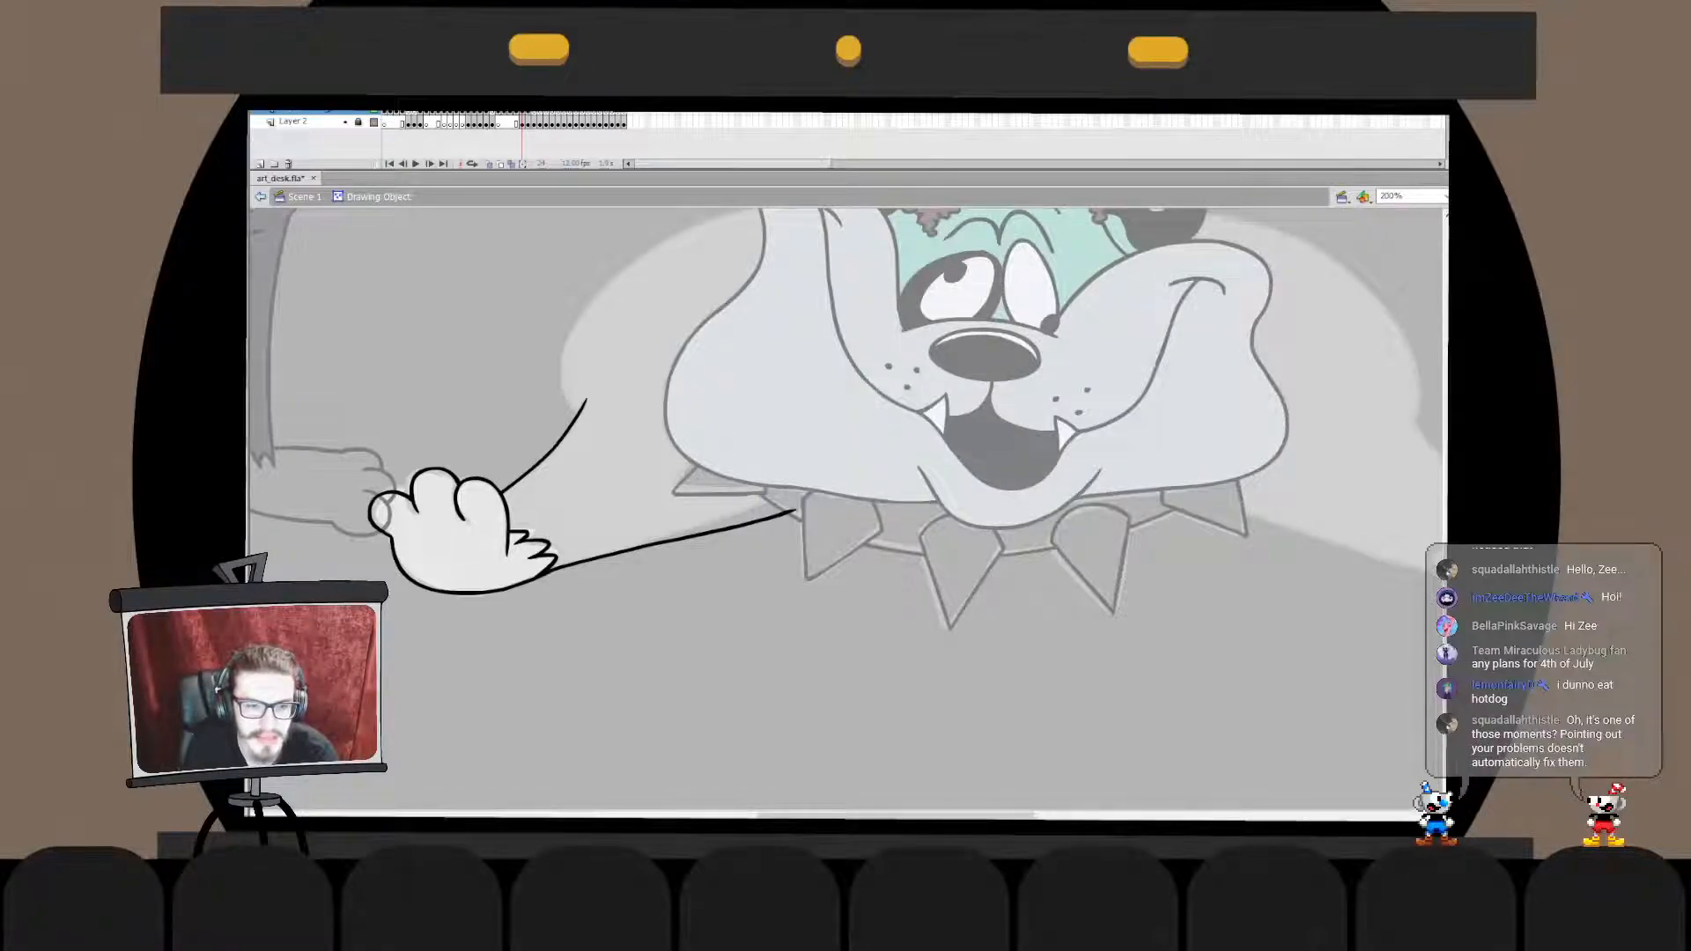
{"action": "key", "text": "ctrl+e"}
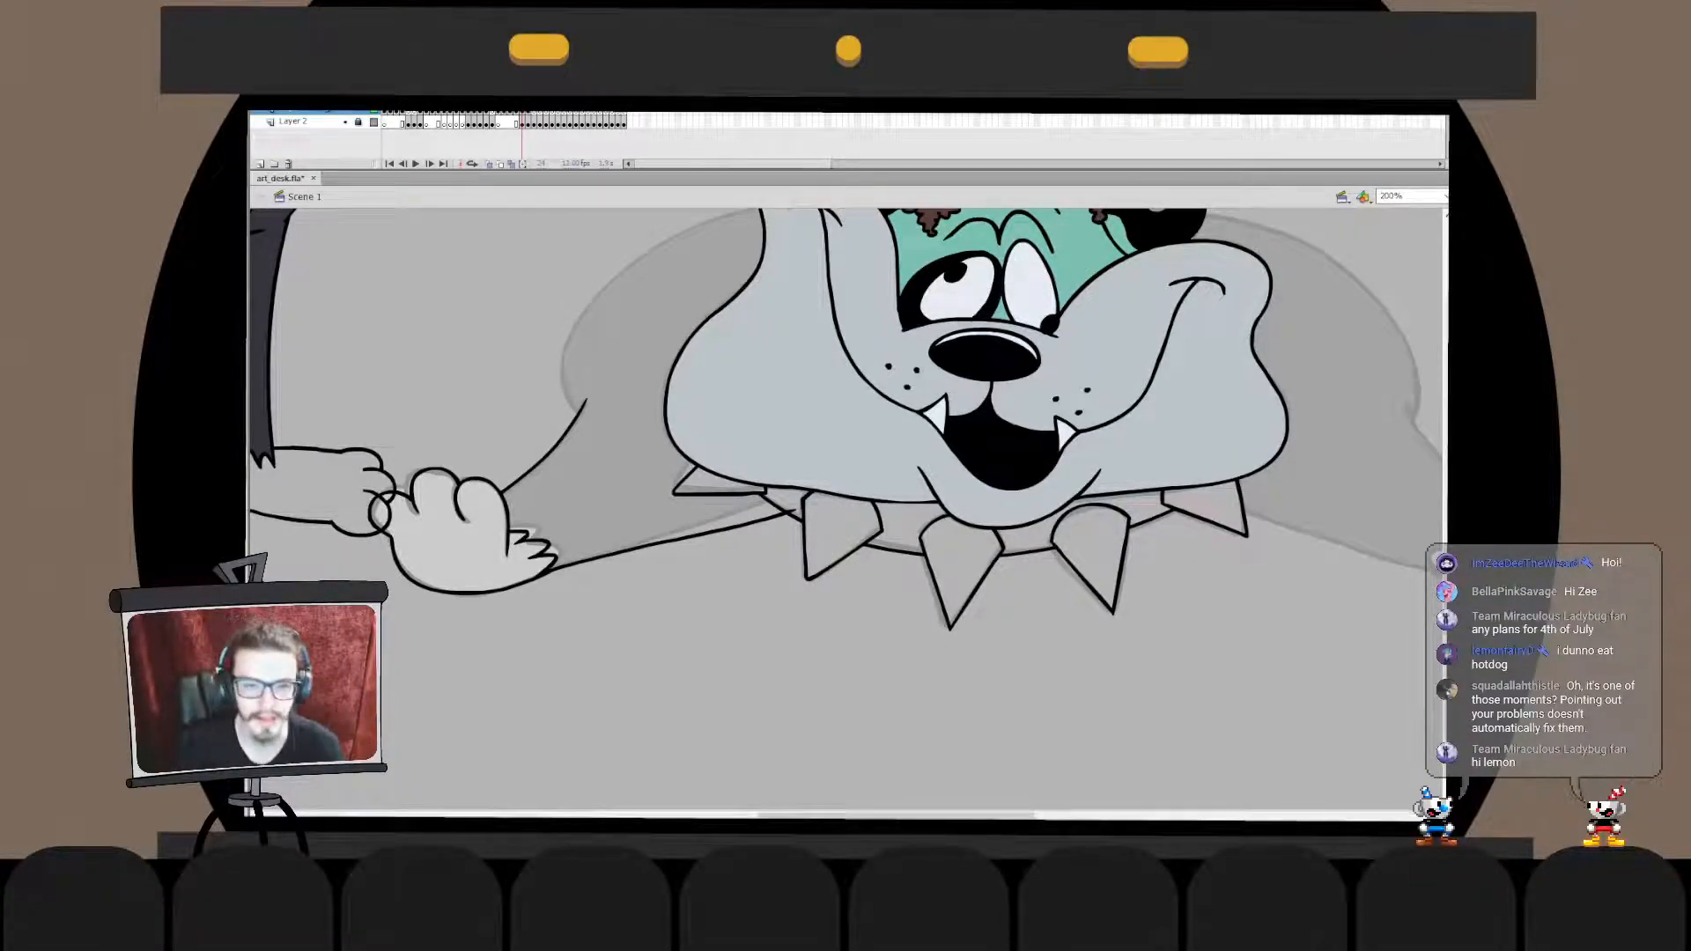
- Ink the large shoulder curve from behind the cheek around to the foreleg, redrawing it until it follows the sketch
{"action": "left_click_drag", "start_coordinate": [848, 396], "coordinate": [831, 471]}
{"action": "mouse_move", "coordinate": [773, 284]}
{"action": "left_mouse_down"}
{"action": "mouse_move", "coordinate": [656, 571]}
{"action": "mouse_move", "coordinate": [593, 463]}
{"action": "mouse_move", "coordinate": [651, 564]}
{"action": "mouse_move", "coordinate": [564, 511]}
{"action": "mouse_move", "coordinate": [607, 526]}
{"action": "left_mouse_up"}
{"action": "key", "text": "ctrl+z"}
{"action": "key", "text": "ctrl+z"}
{"action": "key", "text": "ctrl+z"}
{"action": "key", "text": "ctrl+z"}
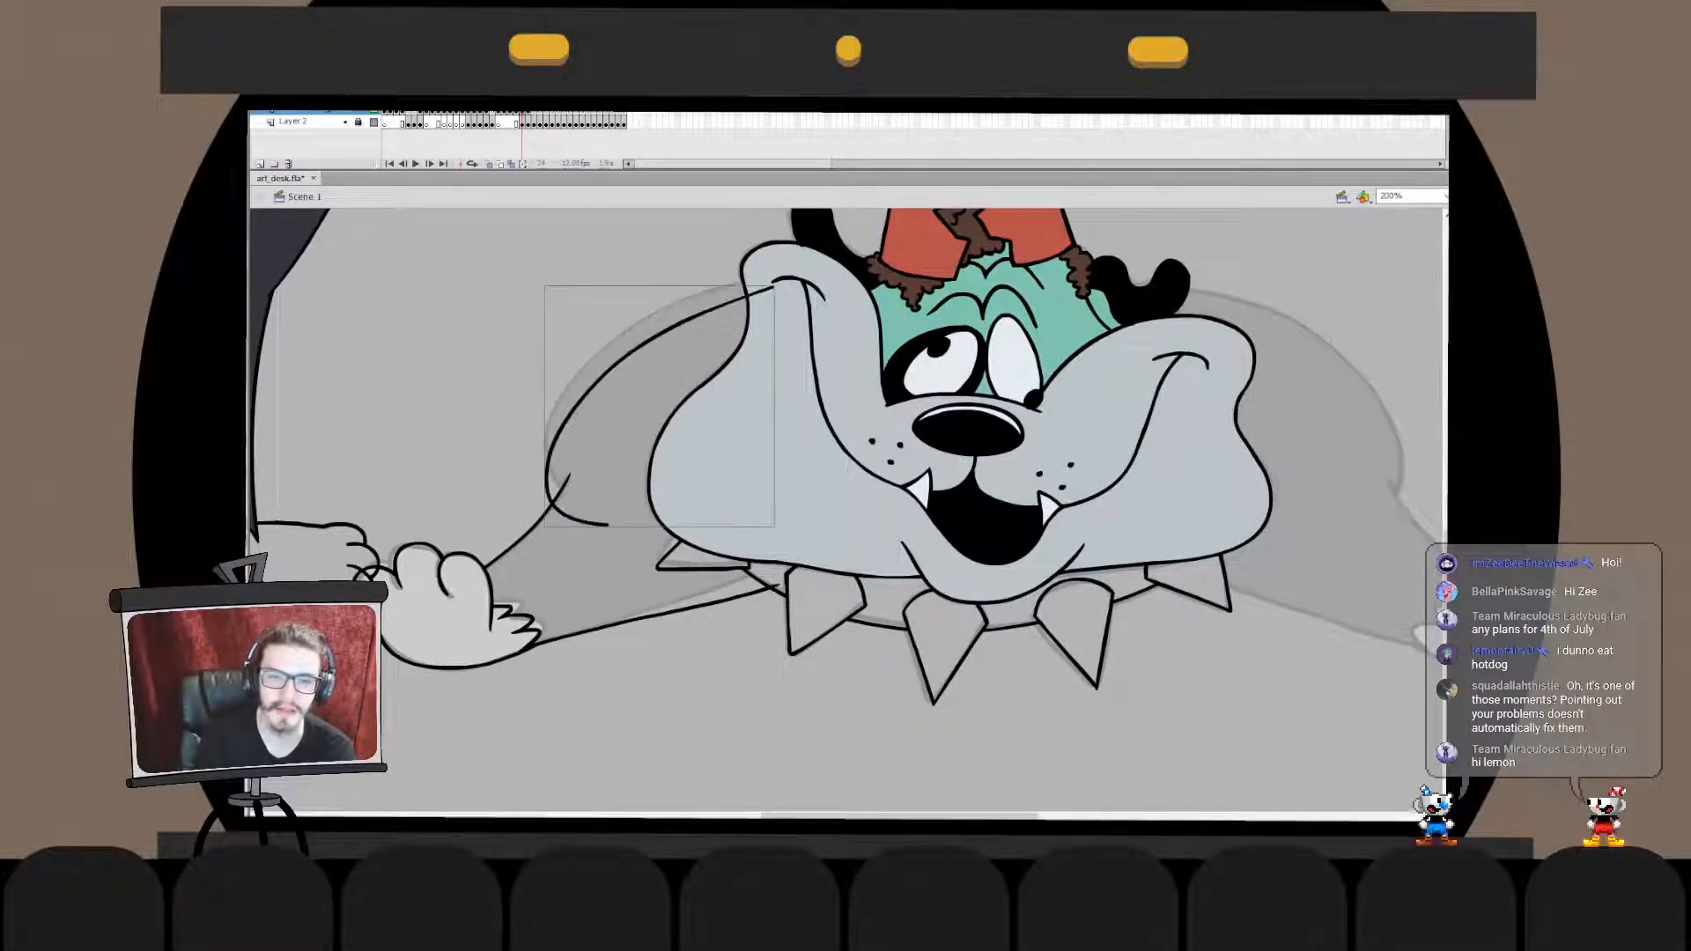
{"action": "key", "text": "ctrl+z"}
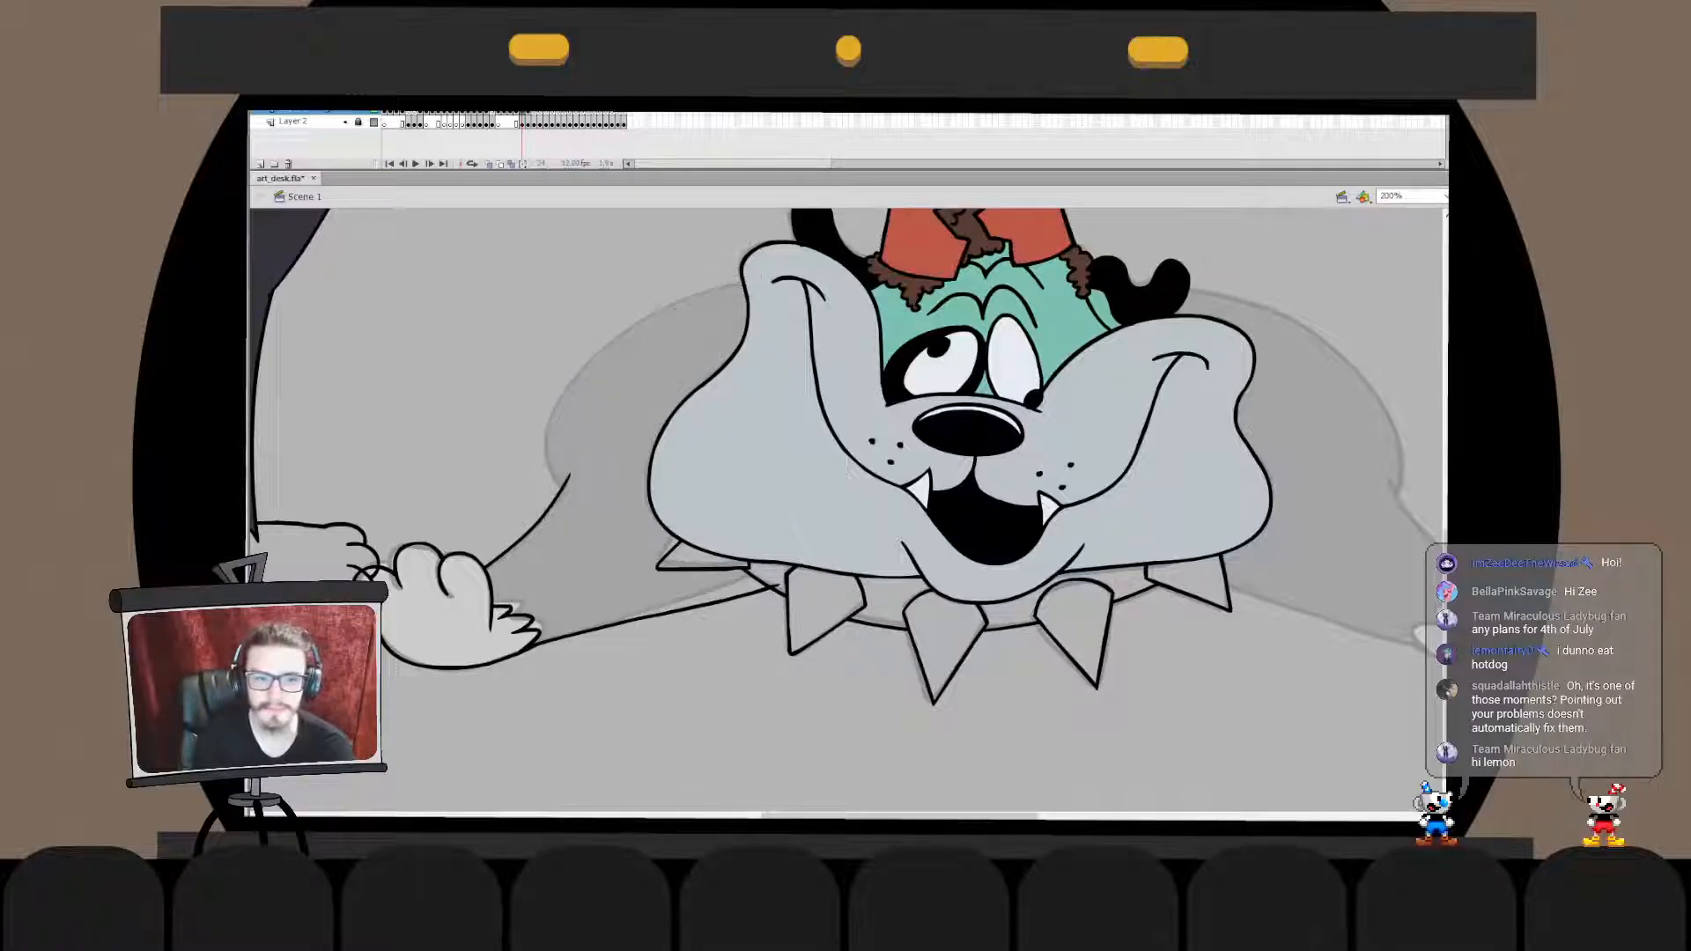
{"action": "mouse_move", "coordinate": [778, 265]}
{"action": "left_mouse_down"}
{"action": "mouse_move", "coordinate": [572, 564]}
{"action": "mouse_move", "coordinate": [588, 575]}
{"action": "mouse_move", "coordinate": [569, 486]}
{"action": "mouse_move", "coordinate": [608, 544]}
{"action": "mouse_move", "coordinate": [575, 515]}
{"action": "mouse_move", "coordinate": [653, 337]}
{"action": "mouse_move", "coordinate": [595, 518]}
{"action": "mouse_move", "coordinate": [570, 539]}
{"action": "left_mouse_up"}
{"action": "key", "text": "ctrl+z"}
{"action": "key", "text": "ctrl+z"}
{"action": "key", "text": "ctrl+z"}
{"action": "key", "text": "ctrl+z"}
{"action": "key", "text": "ctrl+z"}
{"action": "key", "text": "ctrl+z"}
{"action": "mouse_move", "coordinate": [793, 287]}
{"action": "left_mouse_down"}
{"action": "mouse_move", "coordinate": [577, 542]}
{"action": "mouse_move", "coordinate": [577, 526]}
{"action": "mouse_move", "coordinate": [620, 566]}
{"action": "mouse_move", "coordinate": [605, 568]}
{"action": "left_mouse_up"}
{"action": "key", "text": "ctrl+z"}
{"action": "key", "text": "ctrl+z"}
- Transform the shoulder curve and adjust its upper end inside its drawing object to meet the cheek
{"action": "key", "text": "q"}
{"action": "left_click_drag", "start_coordinate": [523, 361], "coordinate": [523, 349]}
{"action": "double_click", "coordinate": [669, 304]}
{"action": "left_click_drag", "start_coordinate": [795, 251], "coordinate": [663, 385]}
{"action": "left_click_drag", "start_coordinate": [774, 291], "coordinate": [763, 300]}
{"action": "double_click", "coordinate": [634, 251]}
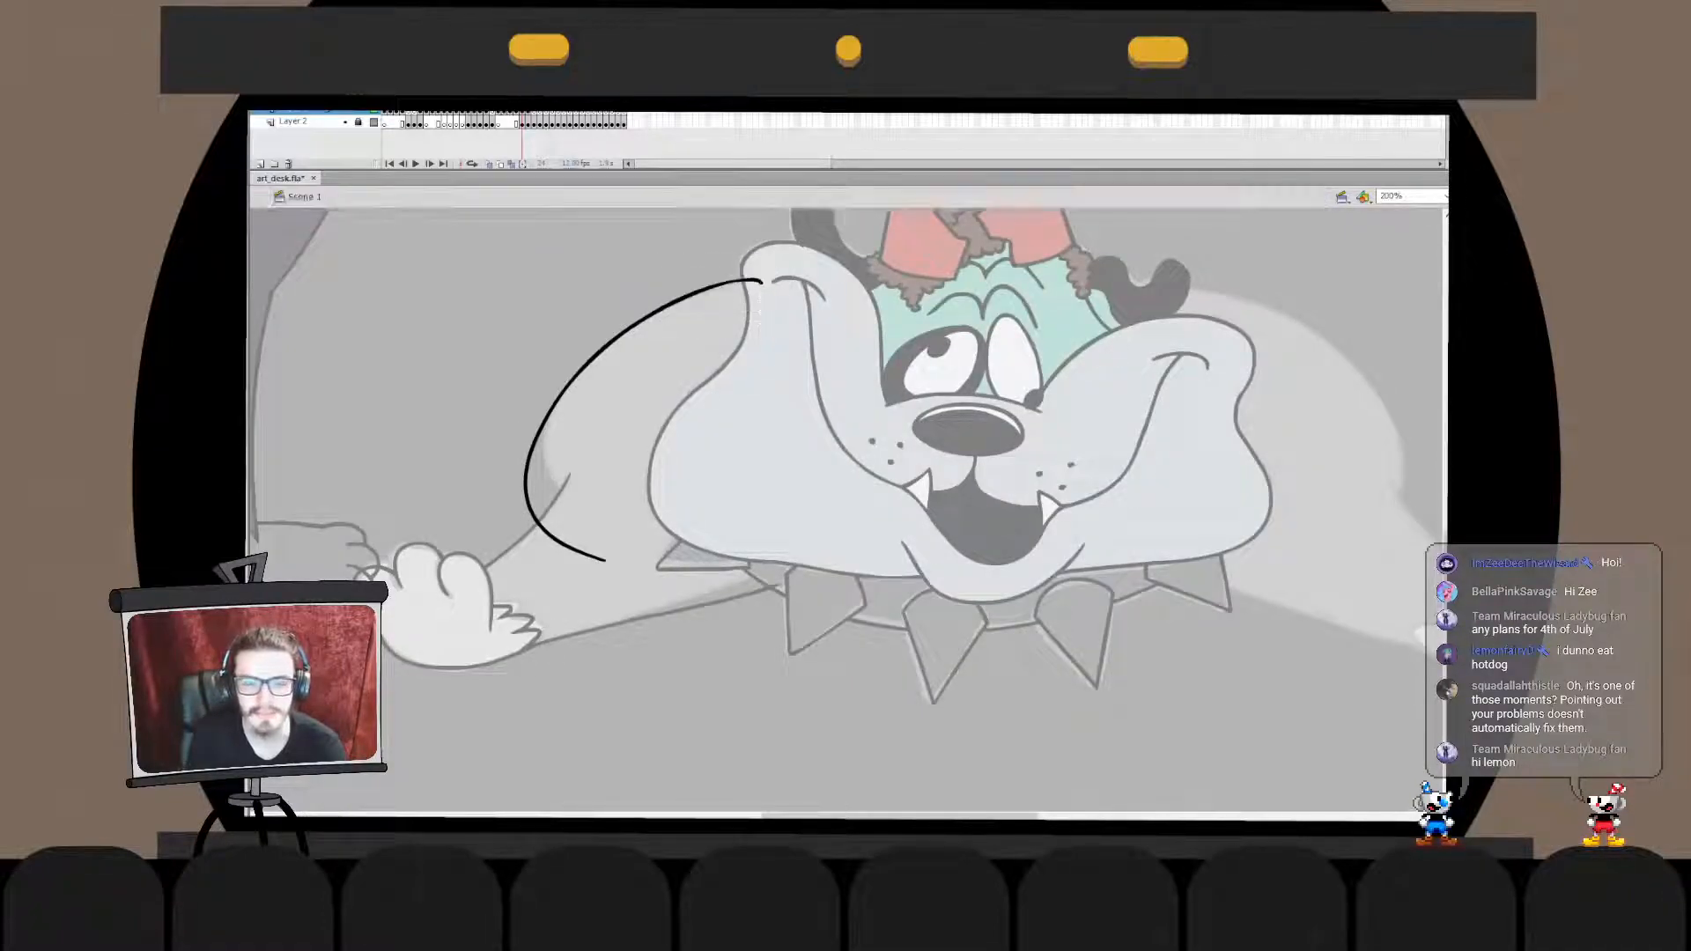
{"action": "left_click", "coordinate": [634, 251]}
- Nudge the whole shoulder curve slightly inward and readjust its end section behind the cheek
{"action": "left_click", "coordinate": [650, 316]}
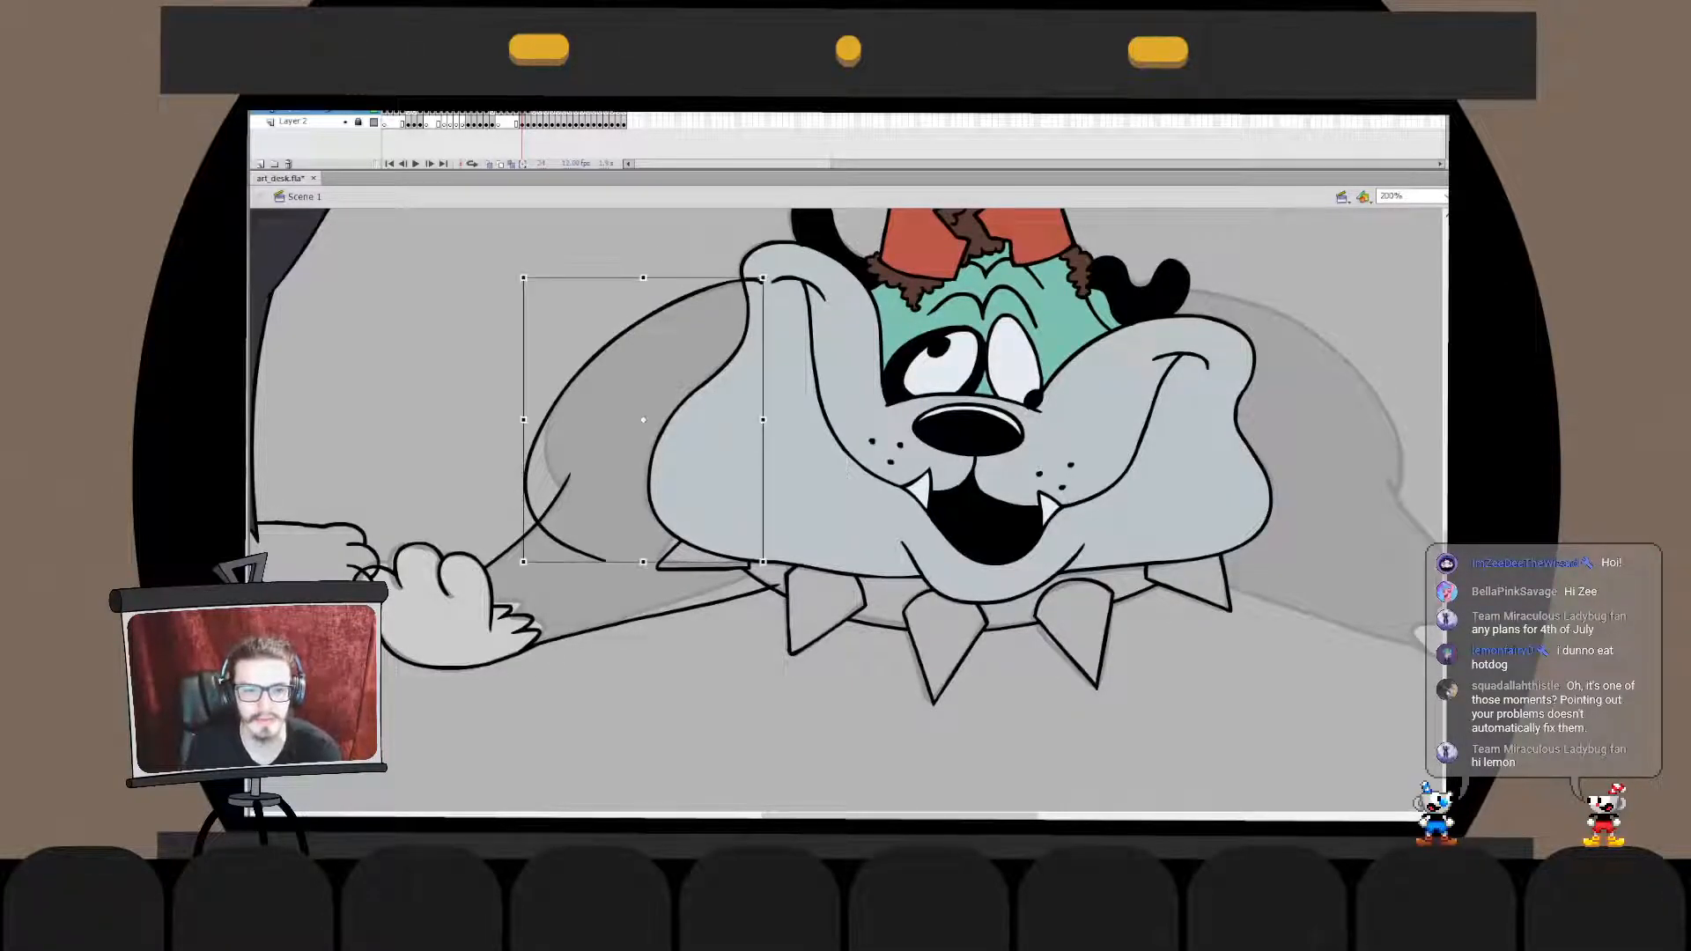
{"action": "left_click_drag", "start_coordinate": [650, 315], "coordinate": [654, 319]}
{"action": "left_click", "coordinate": [634, 251]}
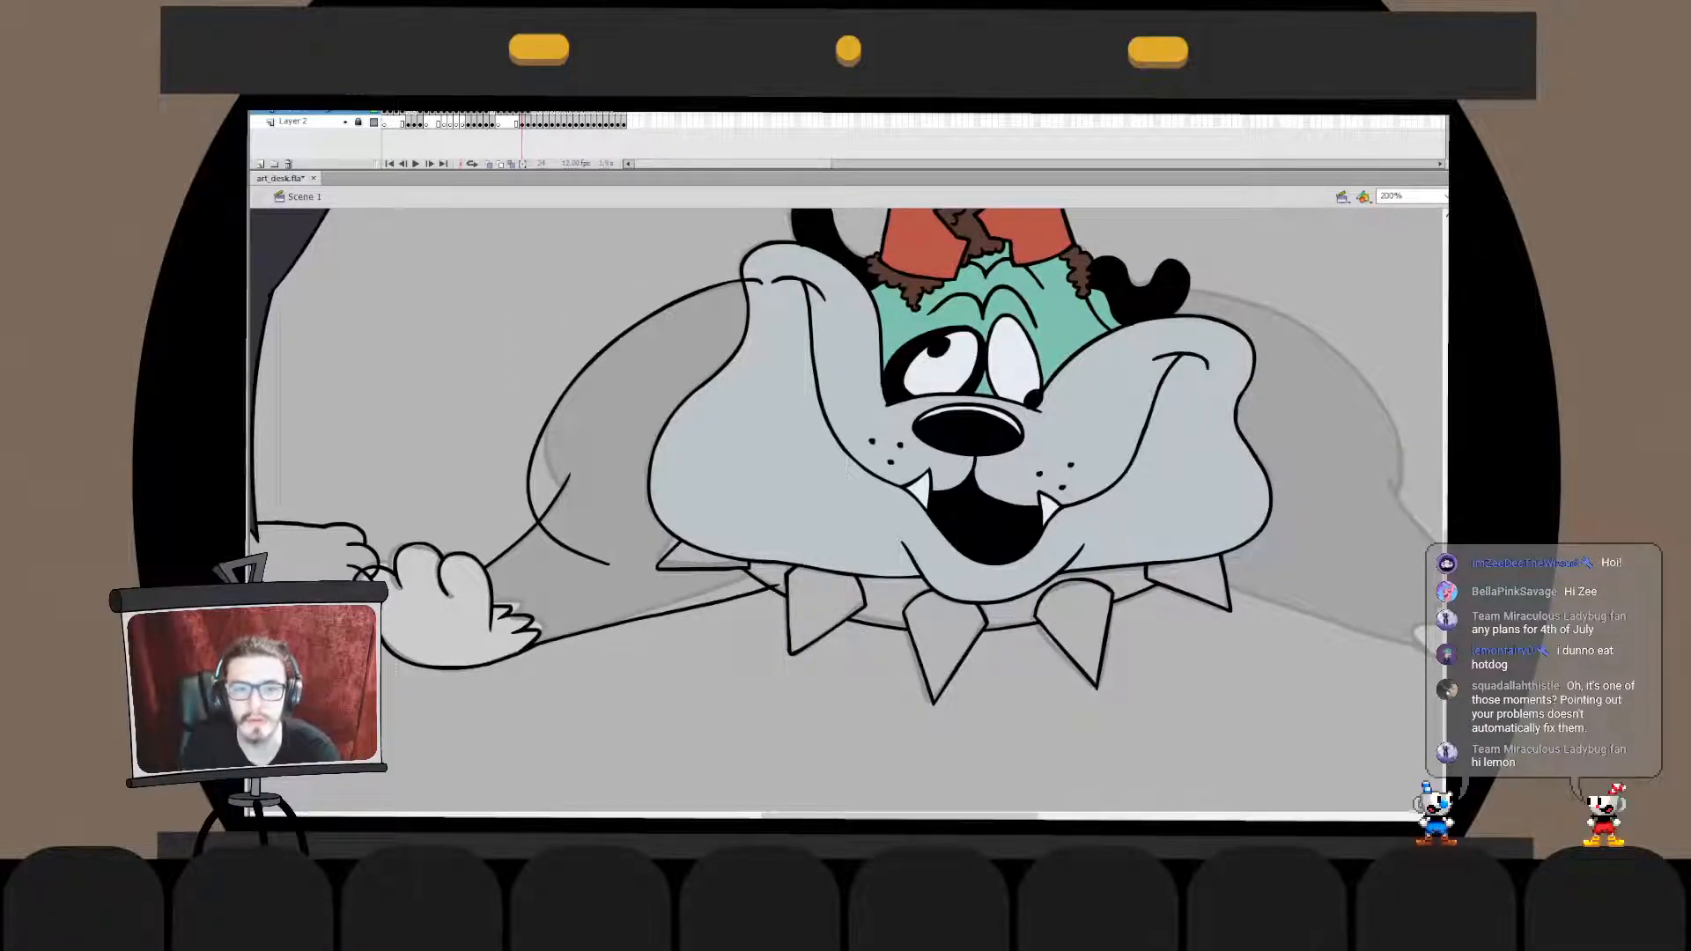
{"action": "double_click", "coordinate": [656, 319]}
{"action": "left_click_drag", "start_coordinate": [775, 256], "coordinate": [678, 357]}
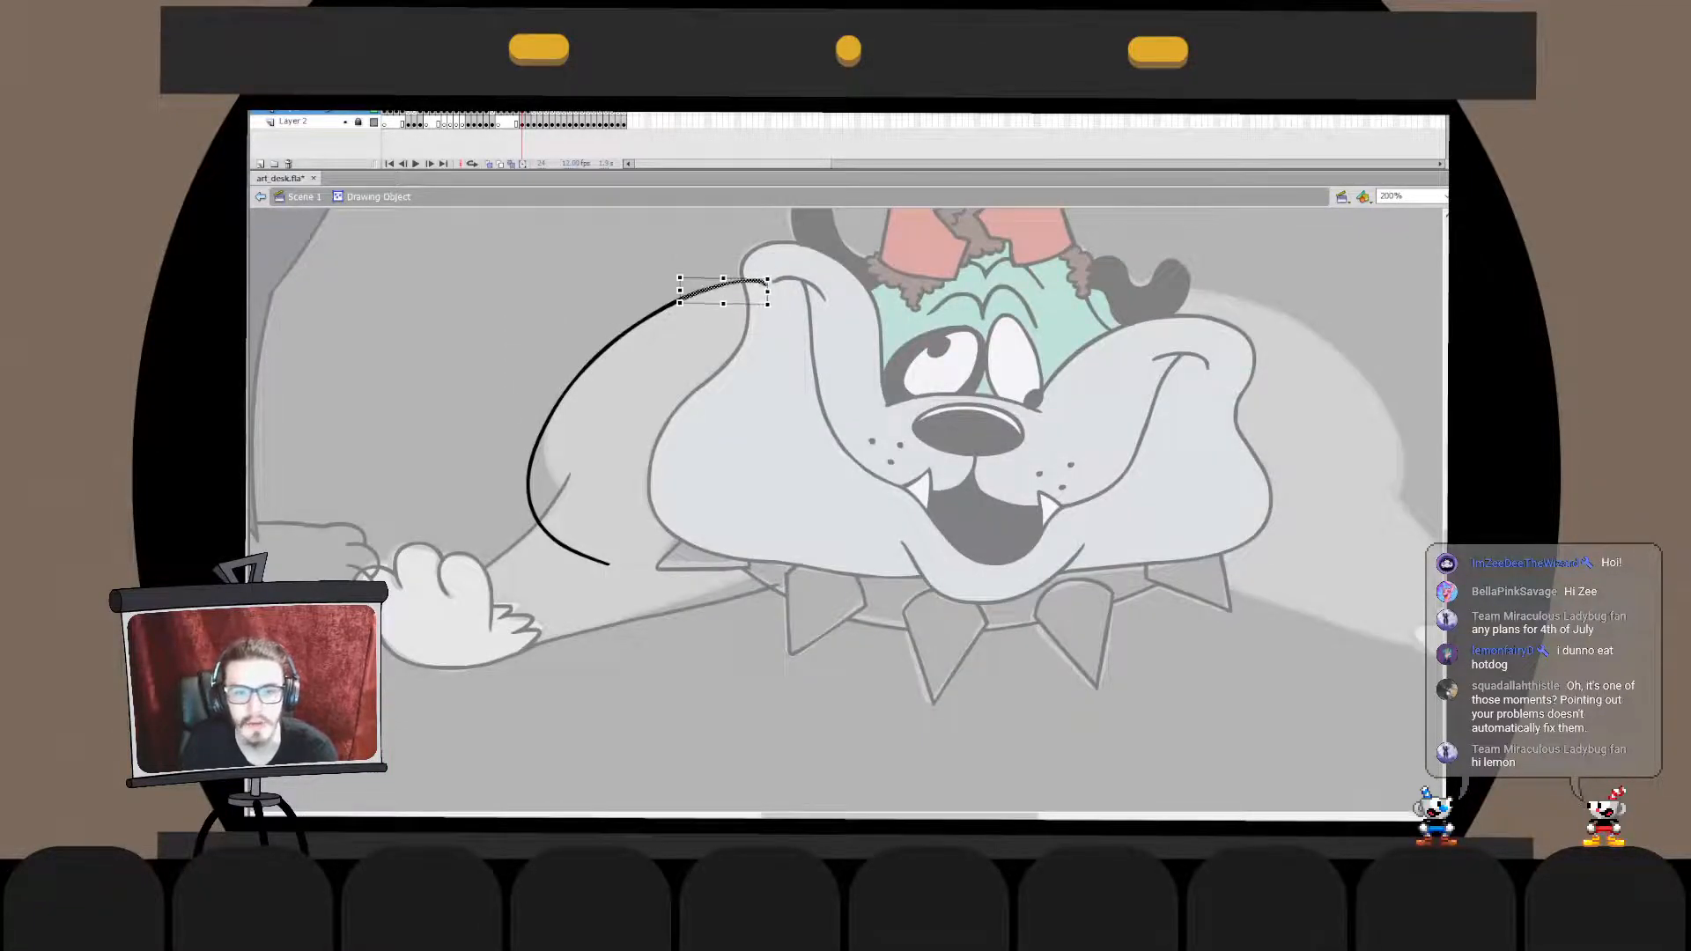
{"action": "double_click", "coordinate": [685, 354]}
- Cut the dog's face and paste it in place into the shoulder curve's drawing object
{"action": "left_click", "coordinate": [744, 396]}
{"action": "key", "text": "ctrl+x"}
{"action": "double_click", "coordinate": [659, 308]}
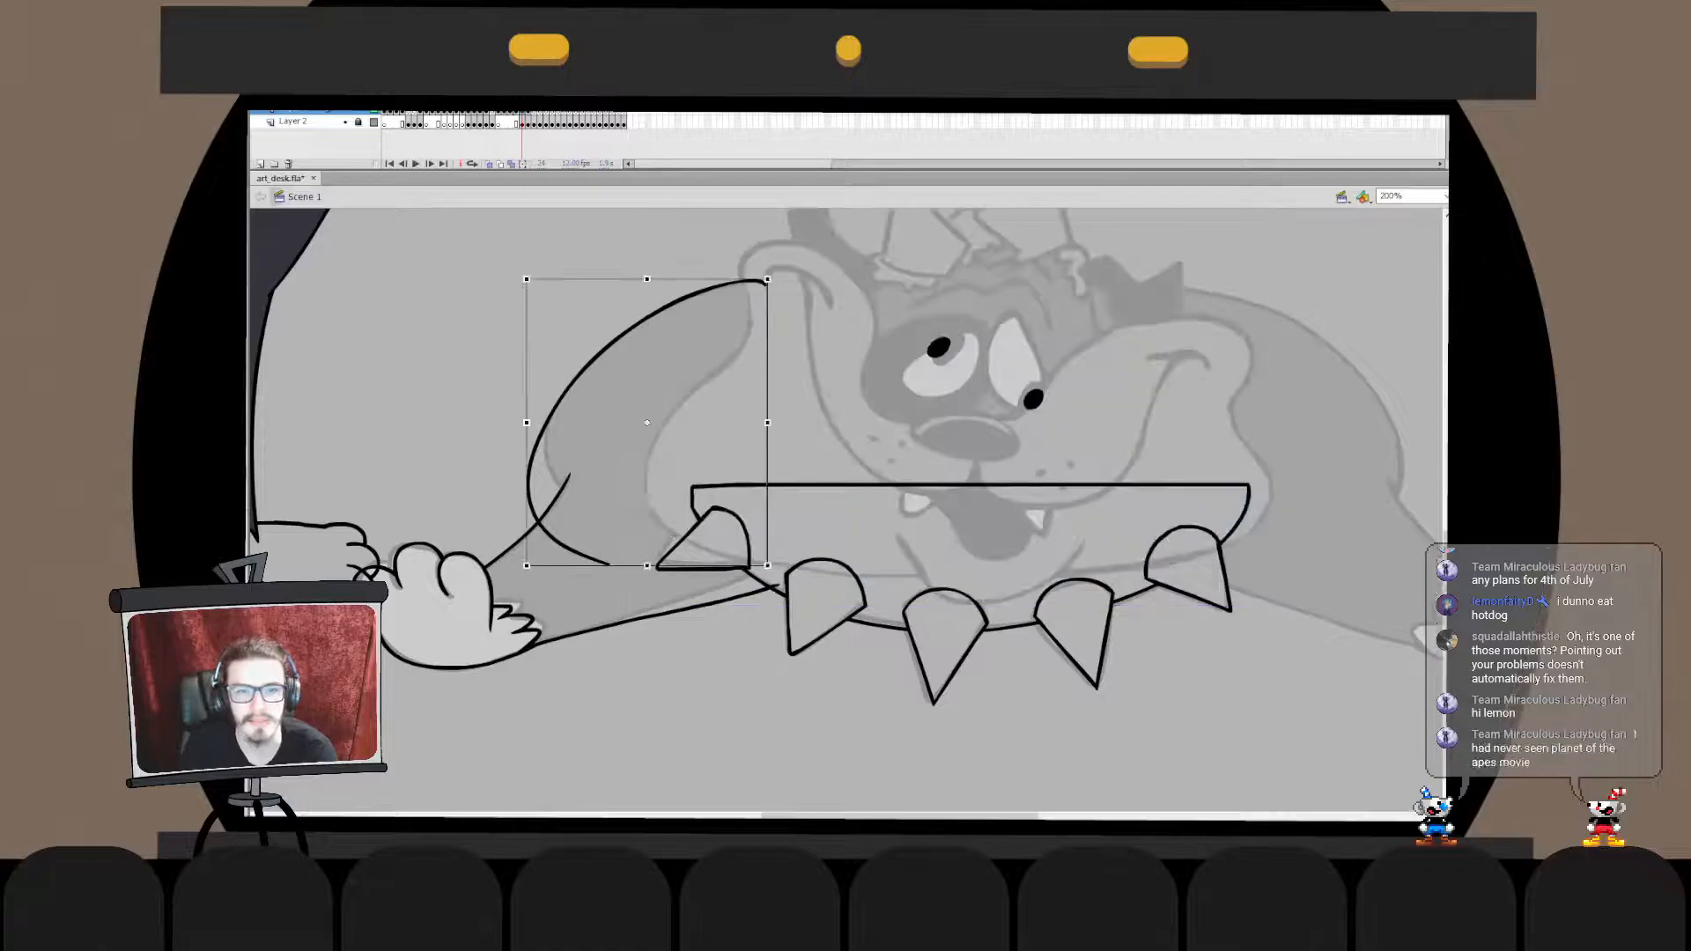
{"action": "key", "text": "ctrl+shift+v"}
{"action": "double_click", "coordinate": [608, 273]}
- Paste the paw and foreleg outline in place into the shoulder's drawing object and delete the curve's tail past the foreleg line
{"action": "left_click", "coordinate": [509, 550]}
{"action": "key", "text": "ctrl+x"}
{"action": "double_click", "coordinate": [534, 440]}
{"action": "key", "text": "ctrl+shift+v"}
{"action": "left_click", "coordinate": [572, 550]}
{"action": "key", "text": "Delete"}
{"action": "double_click", "coordinate": [581, 564]}
- Cut the spiked collar, paste it in place in the main scene and send it to the back
{"action": "left_click", "coordinate": [788, 608]}
{"action": "key", "text": "ctrl+x"}
{"action": "double_click", "coordinate": [740, 594]}
{"action": "key", "text": "ctrl+shift+v"}
{"action": "key", "text": "ctrl+z"}
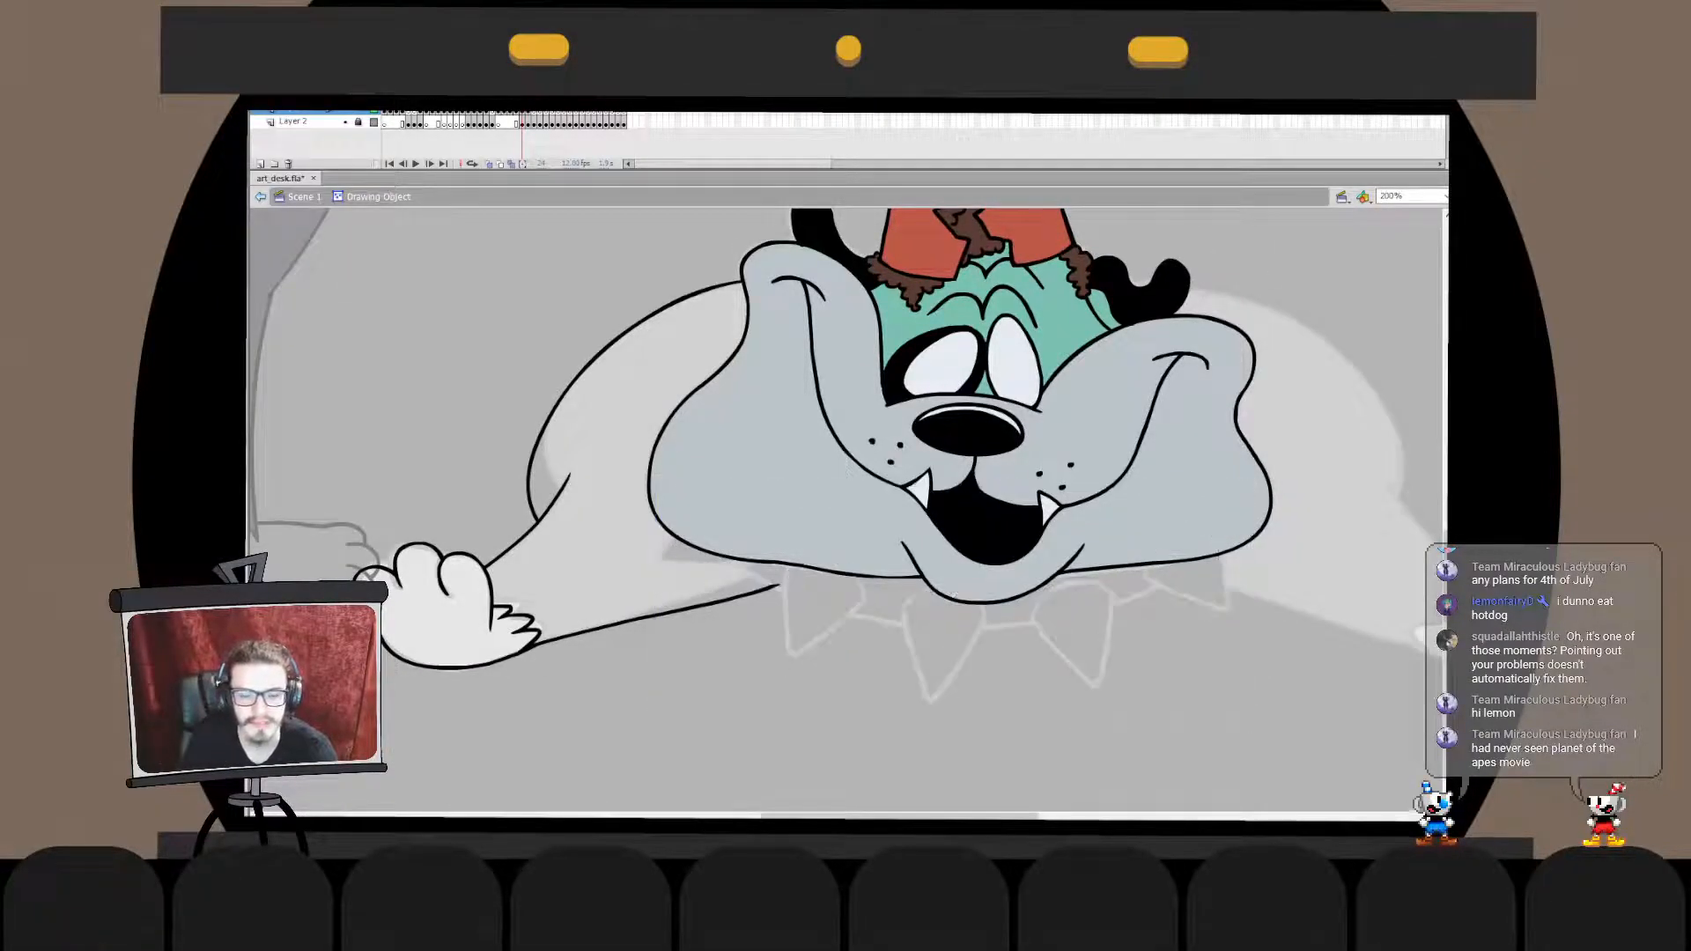
{"action": "double_click", "coordinate": [758, 731]}
{"action": "left_click", "coordinate": [757, 731]}
{"action": "key", "text": "ctrl+shift+v"}
{"action": "key", "text": "ctrl+shift+Down"}
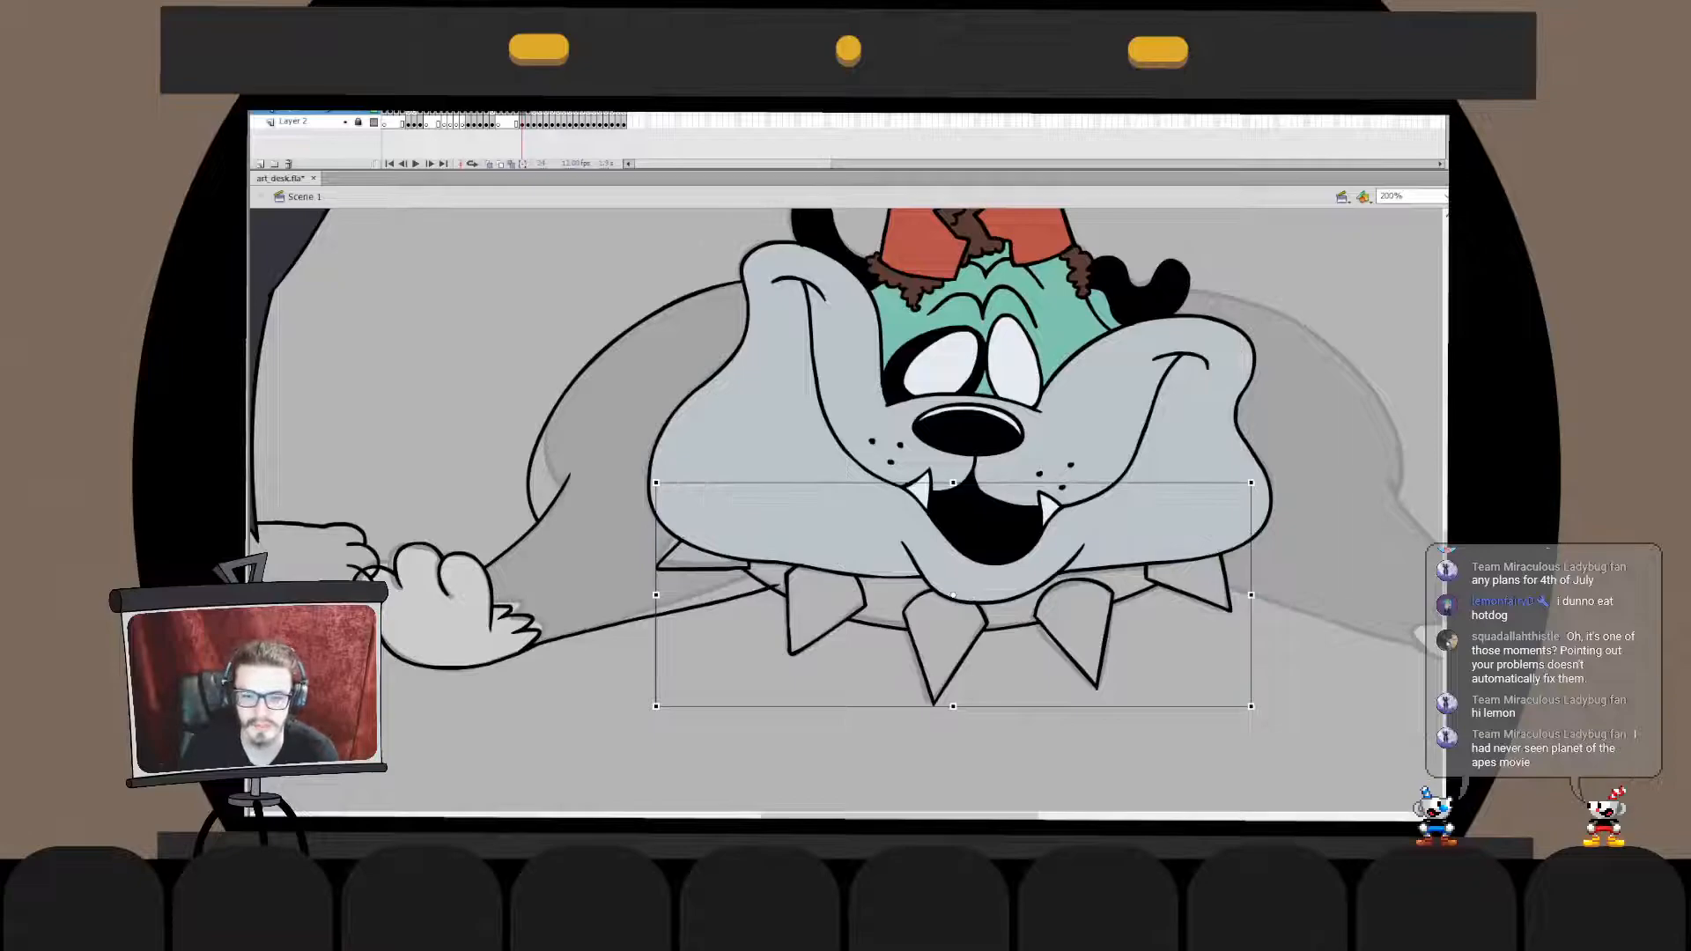
{"action": "double_click", "coordinate": [781, 586]}
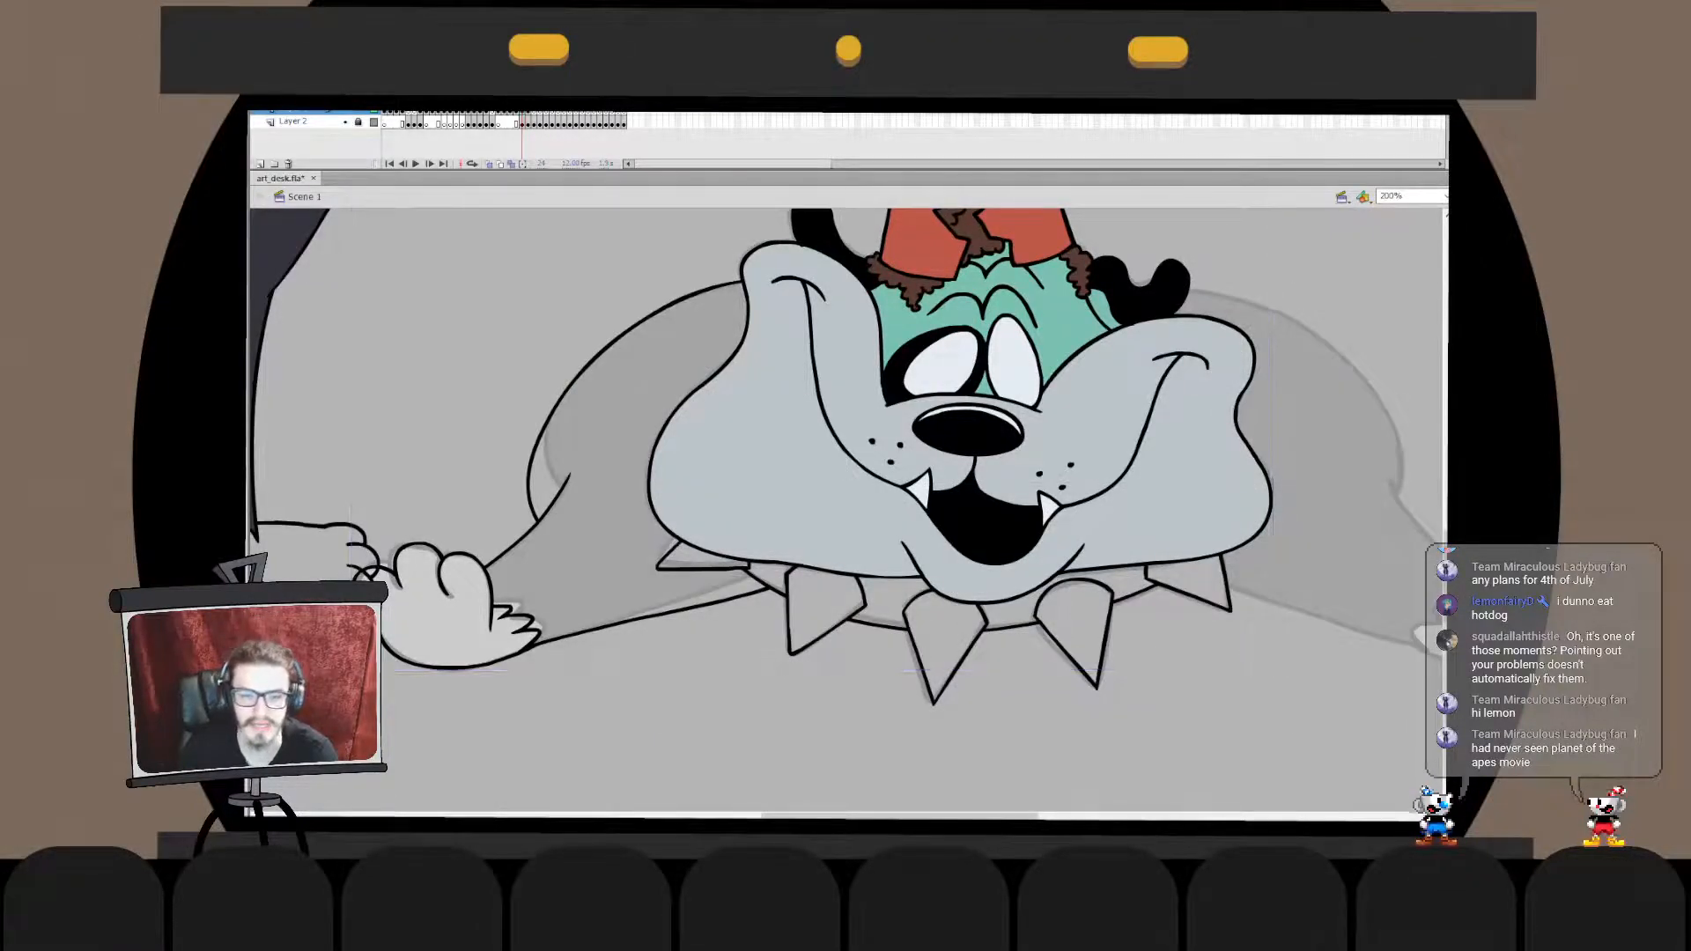
{"action": "left_click_drag", "start_coordinate": [986, 493], "coordinate": [702, 513]}
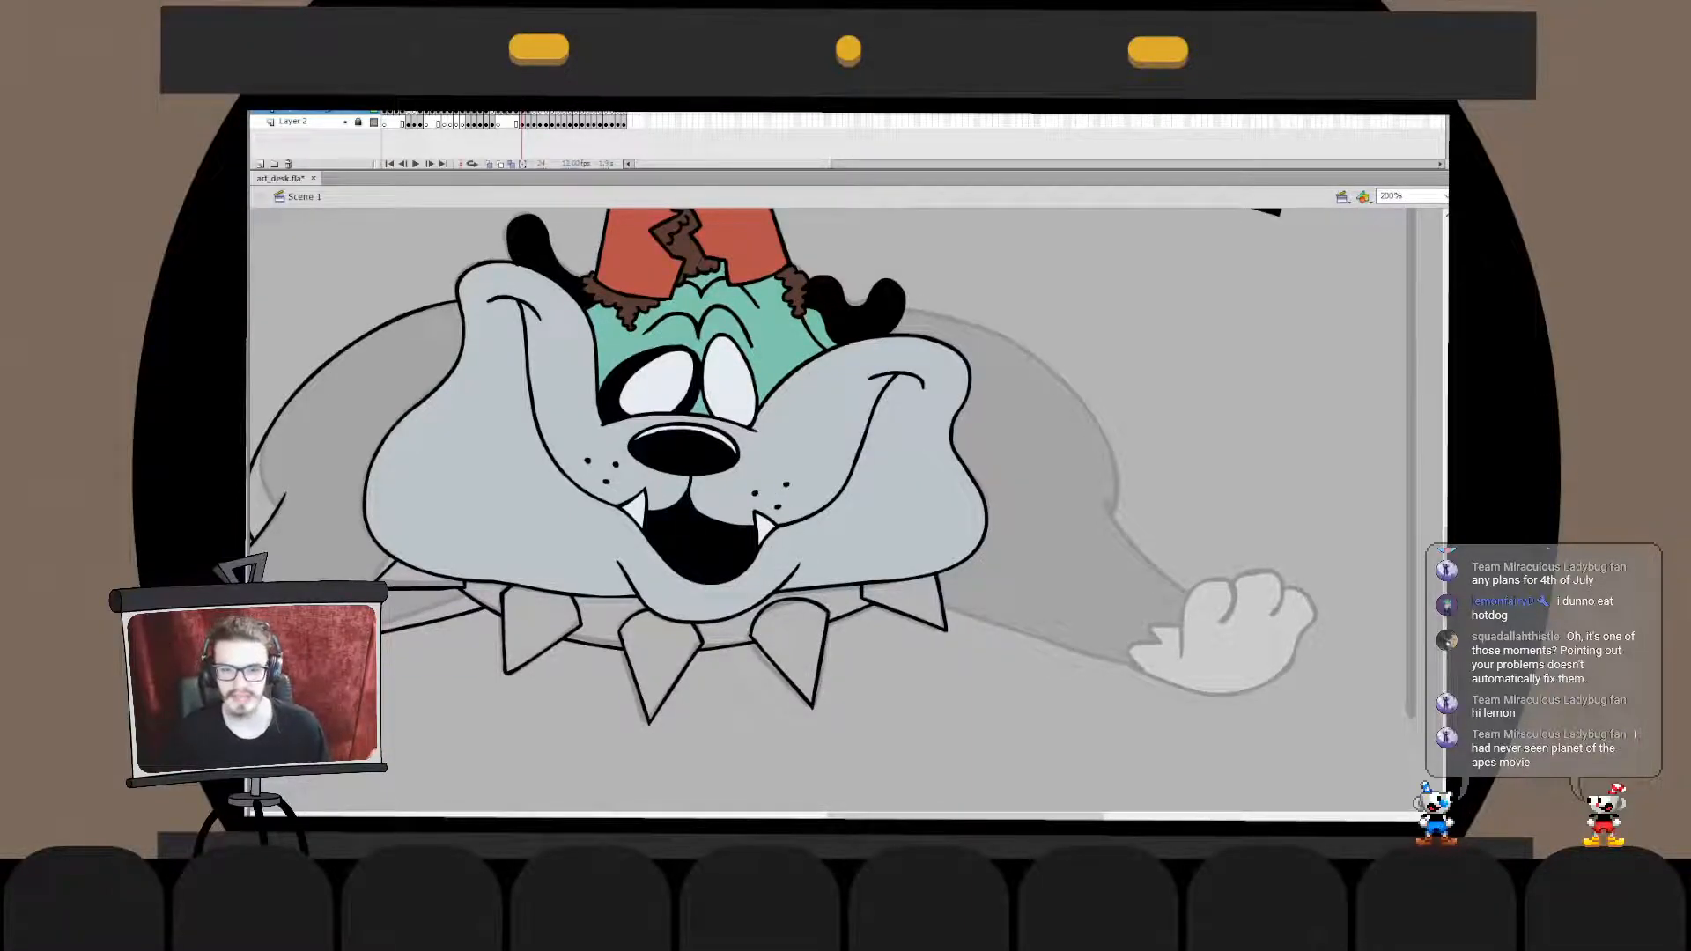
- Brush the far shoulder's curve from behind the cheek around to the upper foreleg, retrying the stroke until it fits
{"action": "left_click_drag", "start_coordinate": [1081, 575], "coordinate": [925, 380]}
{"action": "key", "text": "ctrl+z"}
{"action": "mouse_move", "coordinate": [1019, 590]}
{"action": "left_mouse_down"}
{"action": "mouse_move", "coordinate": [1112, 517]}
{"action": "mouse_move", "coordinate": [851, 317]}
{"action": "left_mouse_up"}
{"action": "key", "text": "ctrl+z"}
{"action": "key", "text": "ctrl+z"}
{"action": "mouse_move", "coordinate": [1075, 581]}
{"action": "left_mouse_down"}
{"action": "mouse_move", "coordinate": [1139, 548]}
{"action": "mouse_move", "coordinate": [891, 334]}
{"action": "mouse_move", "coordinate": [1107, 521]}
{"action": "mouse_move", "coordinate": [746, 331]}
{"action": "left_mouse_up"}
{"action": "key", "text": "ctrl+z"}
{"action": "key", "text": "ctrl+z"}
{"action": "mouse_move", "coordinate": [1038, 573]}
{"action": "left_mouse_down"}
{"action": "mouse_move", "coordinate": [1081, 560]}
{"action": "mouse_move", "coordinate": [913, 330]}
{"action": "mouse_move", "coordinate": [893, 346]}
{"action": "left_mouse_up"}
{"action": "key", "text": "ctrl+z"}
{"action": "key", "text": "q"}
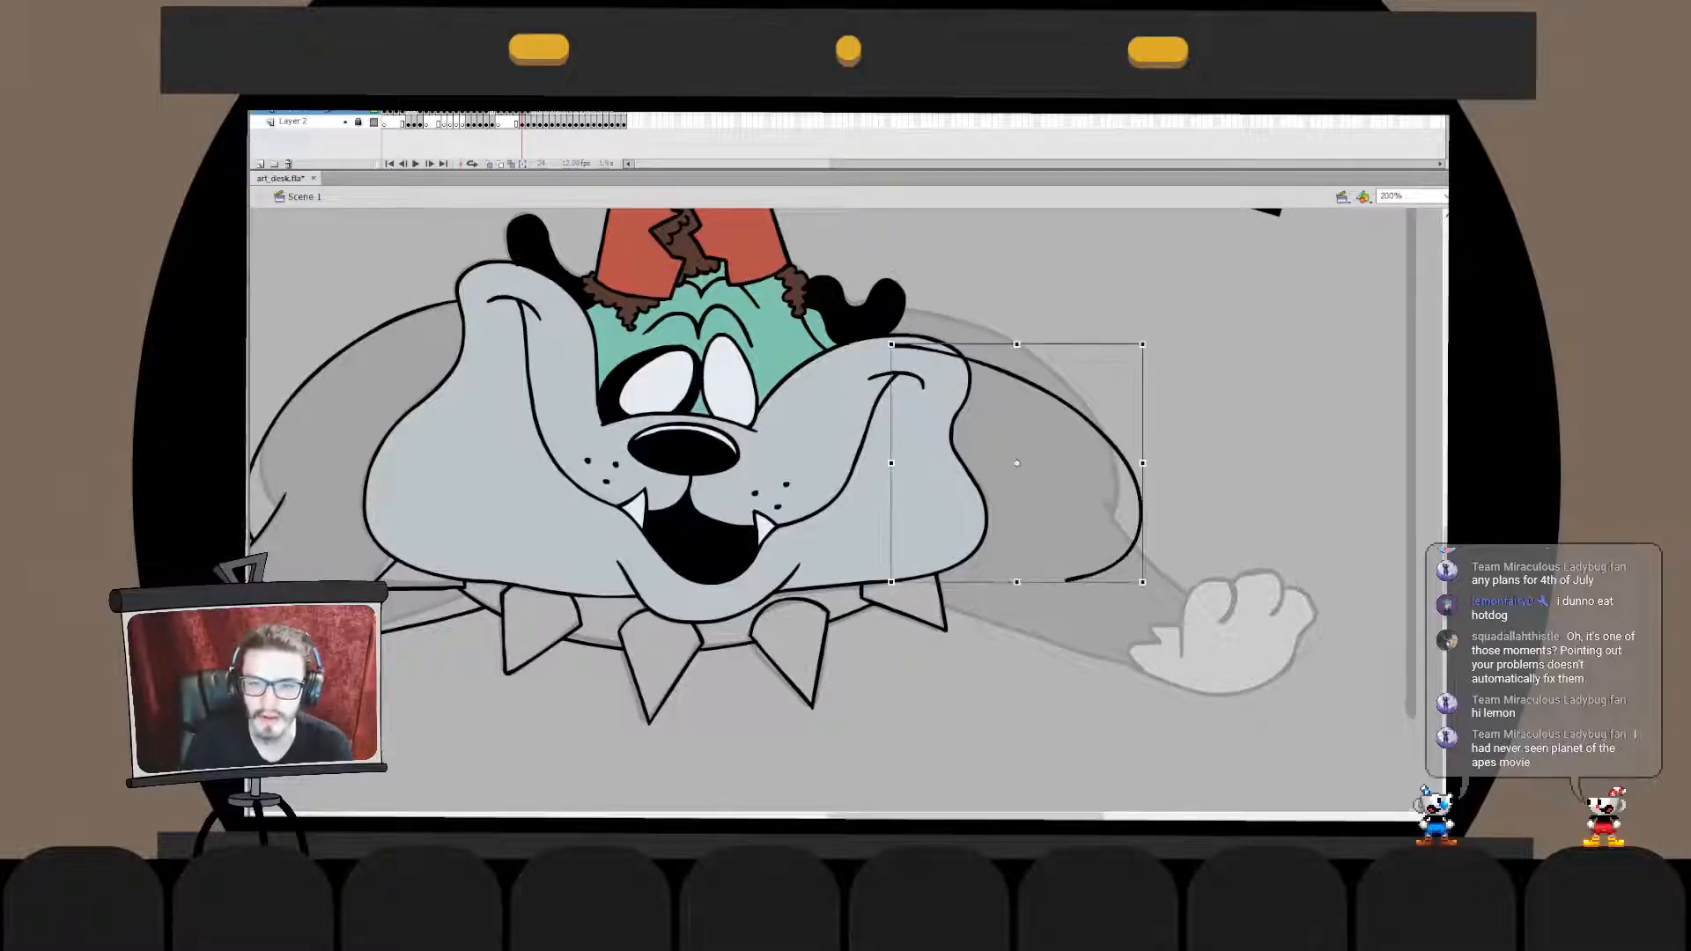
- Stretch the far shoulder curve upward so it starts behind the ear and follows the sketch
{"action": "left_click_drag", "start_coordinate": [1143, 345], "coordinate": [1141, 308]}
{"action": "key", "text": "b"}
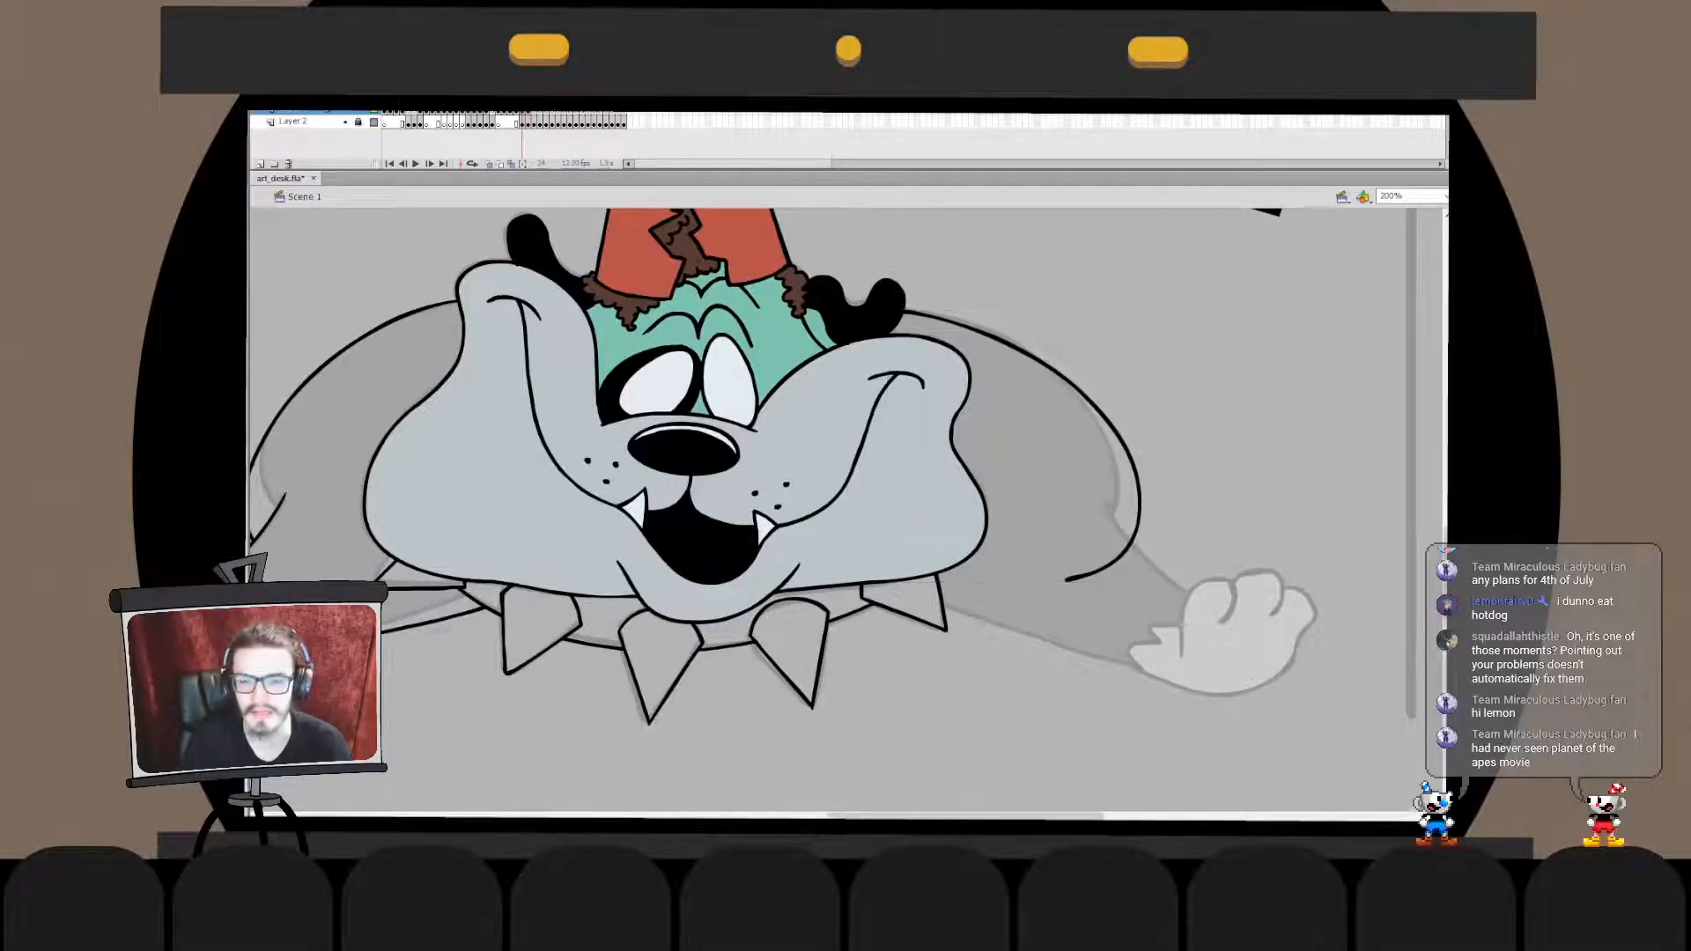
{"action": "key", "text": "q"}
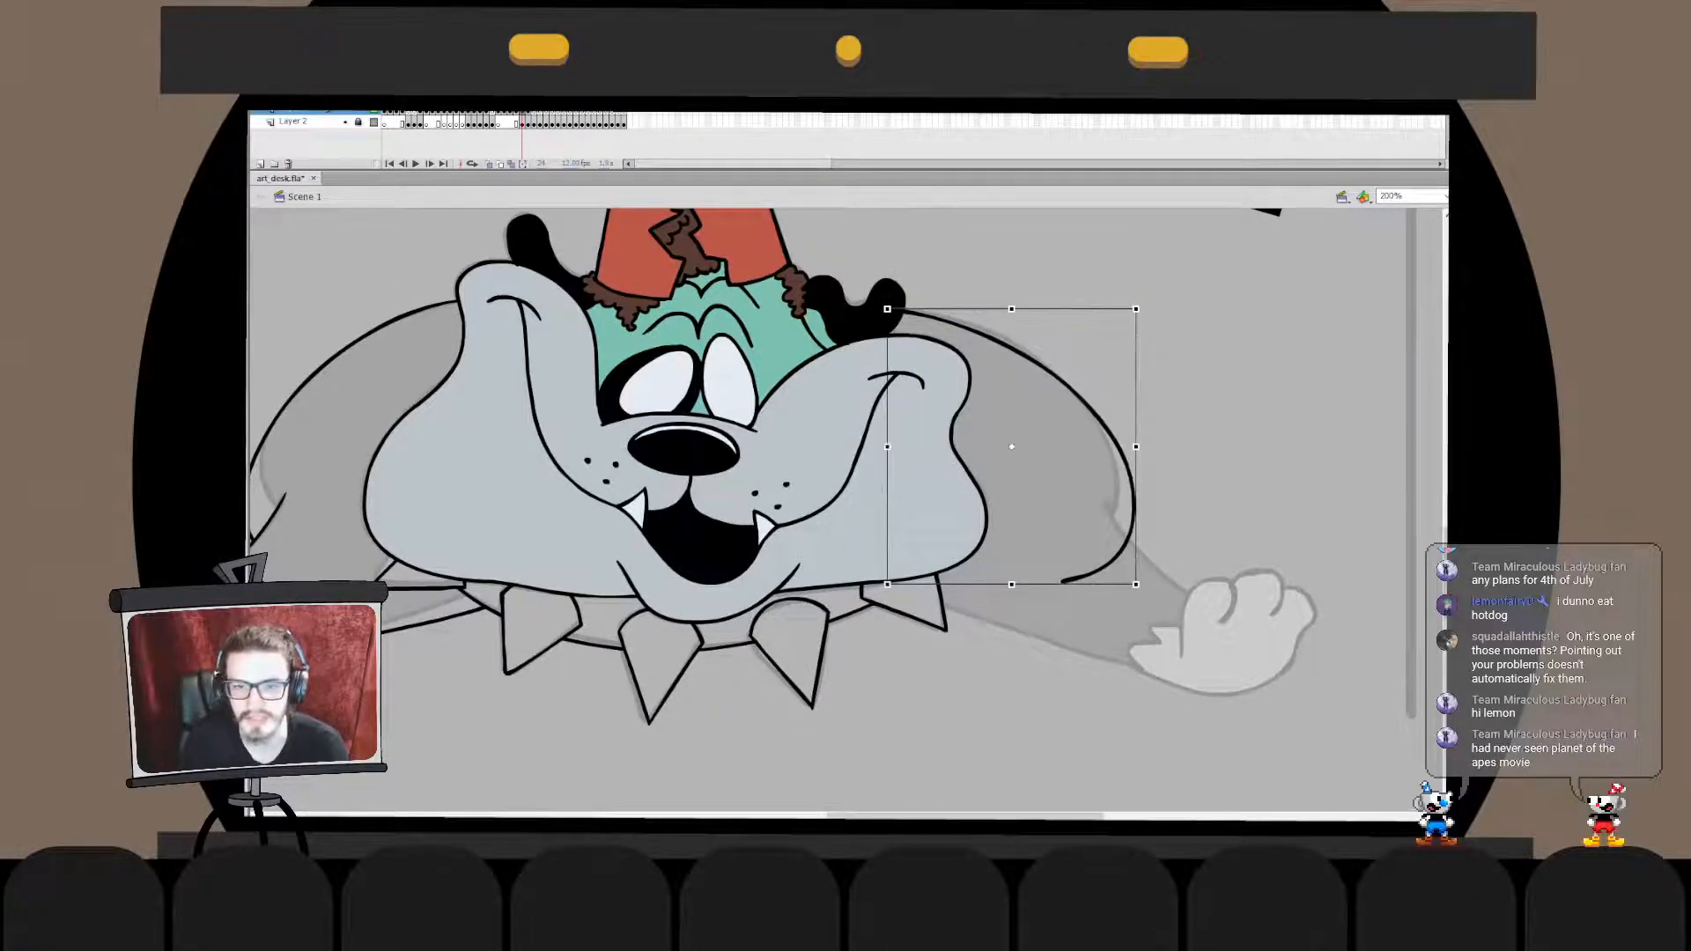
- Readjust the far shoulder curve's upper arc and lower section inside its drawing object
{"action": "key", "text": "v"}
{"action": "double_click", "coordinate": [994, 334]}
{"action": "mouse_move", "coordinate": [990, 335]}
{"action": "left_mouse_down"}
{"action": "mouse_move", "coordinate": [1034, 354]}
{"action": "mouse_move", "coordinate": [998, 333]}
{"action": "left_mouse_up"}
{"action": "double_click", "coordinate": [1070, 310]}
{"action": "left_click", "coordinate": [1070, 310]}
{"action": "left_click", "coordinate": [1039, 360]}
{"action": "double_click", "coordinate": [1128, 541]}
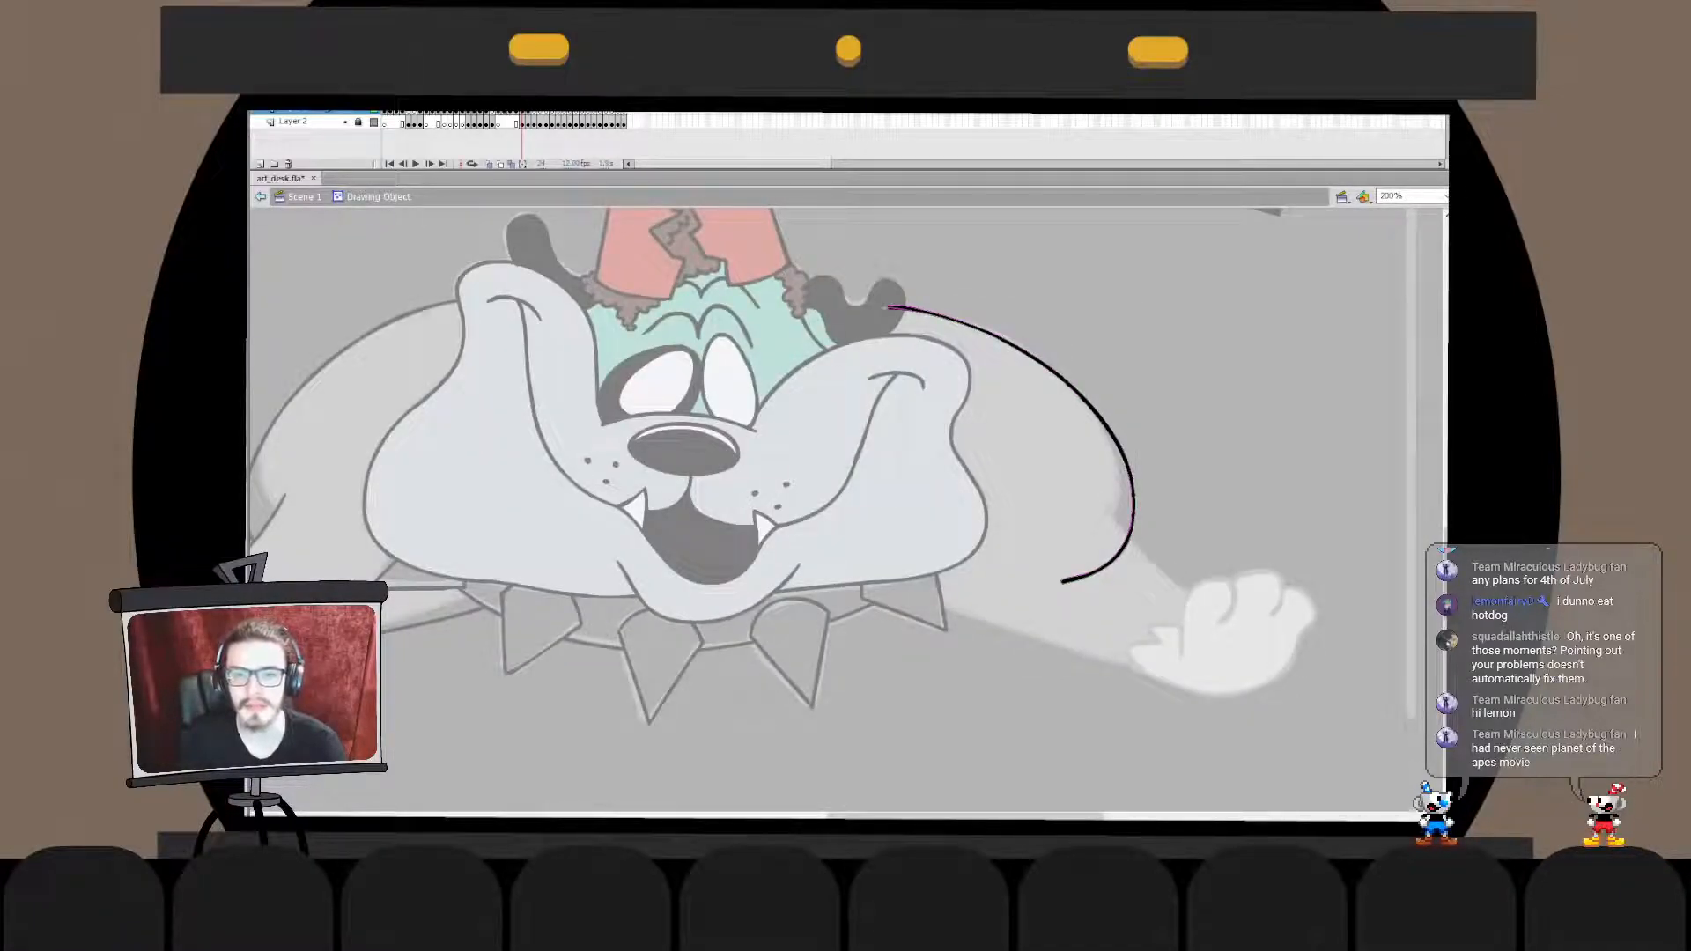
{"action": "double_click", "coordinate": [1233, 423]}
{"action": "left_click", "coordinate": [1233, 423]}
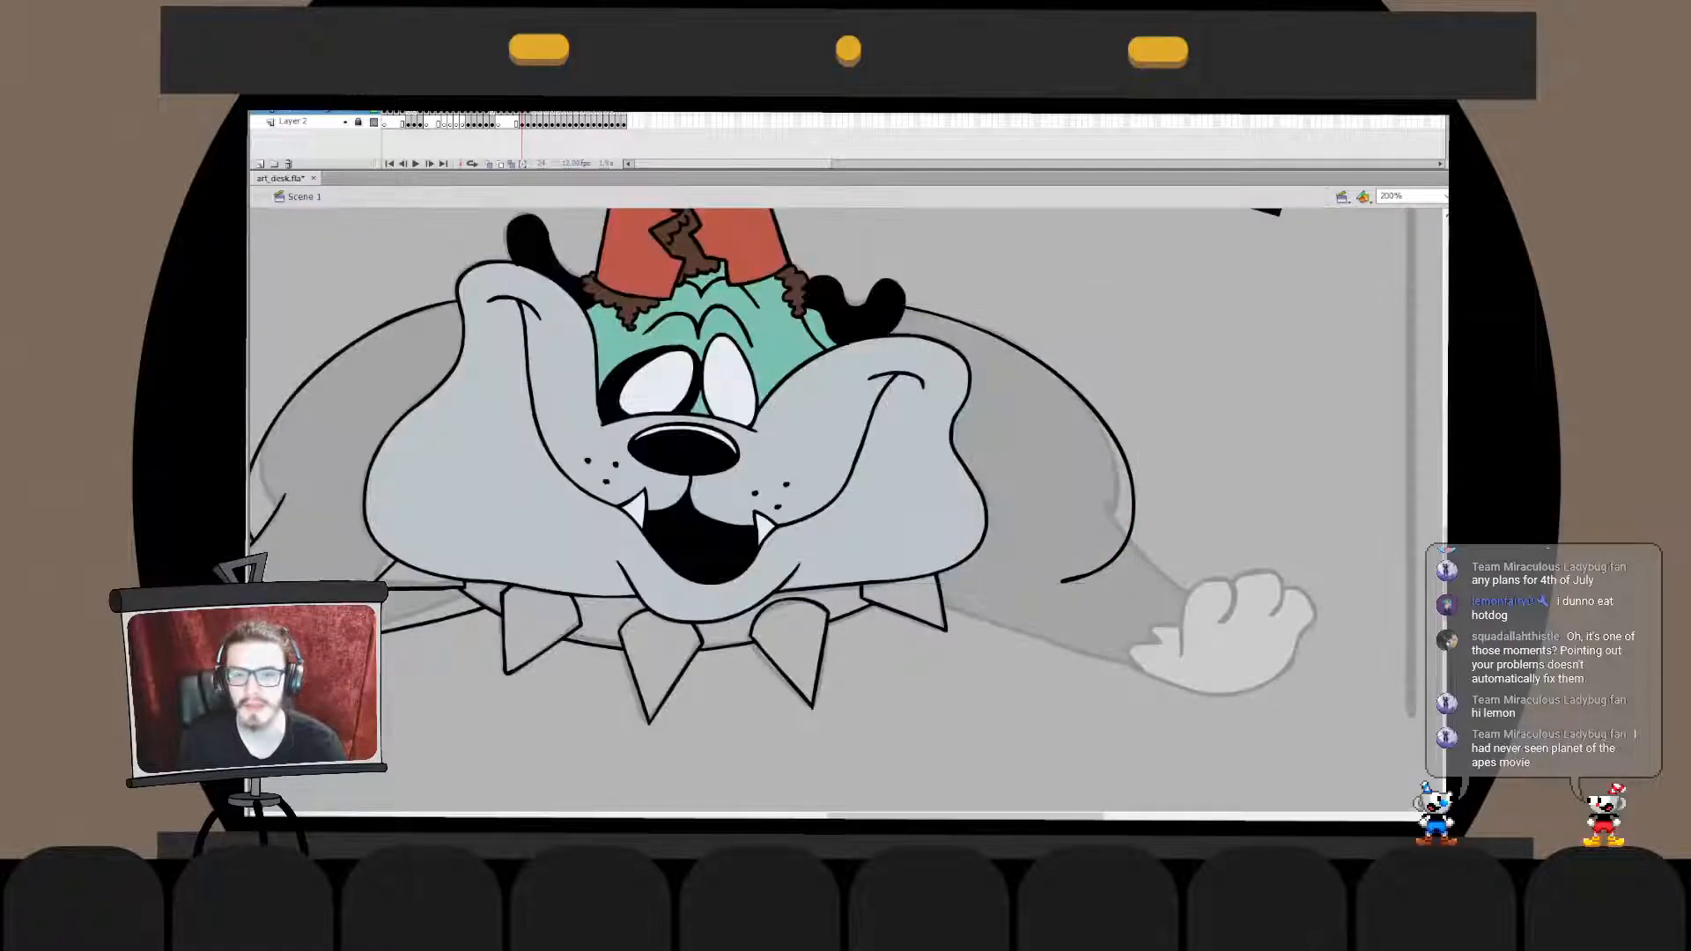
- Tidy the far shoulder curve's inner end where it meets the ear
{"action": "double_click", "coordinate": [958, 322]}
{"action": "mouse_move", "coordinate": [852, 282]}
{"action": "left_mouse_down"}
{"action": "mouse_move", "coordinate": [963, 349]}
{"action": "mouse_move", "coordinate": [888, 315]}
{"action": "left_mouse_up"}
{"action": "key", "text": "q"}
{"action": "double_click", "coordinate": [1101, 308]}
{"action": "left_click", "coordinate": [1101, 308]}
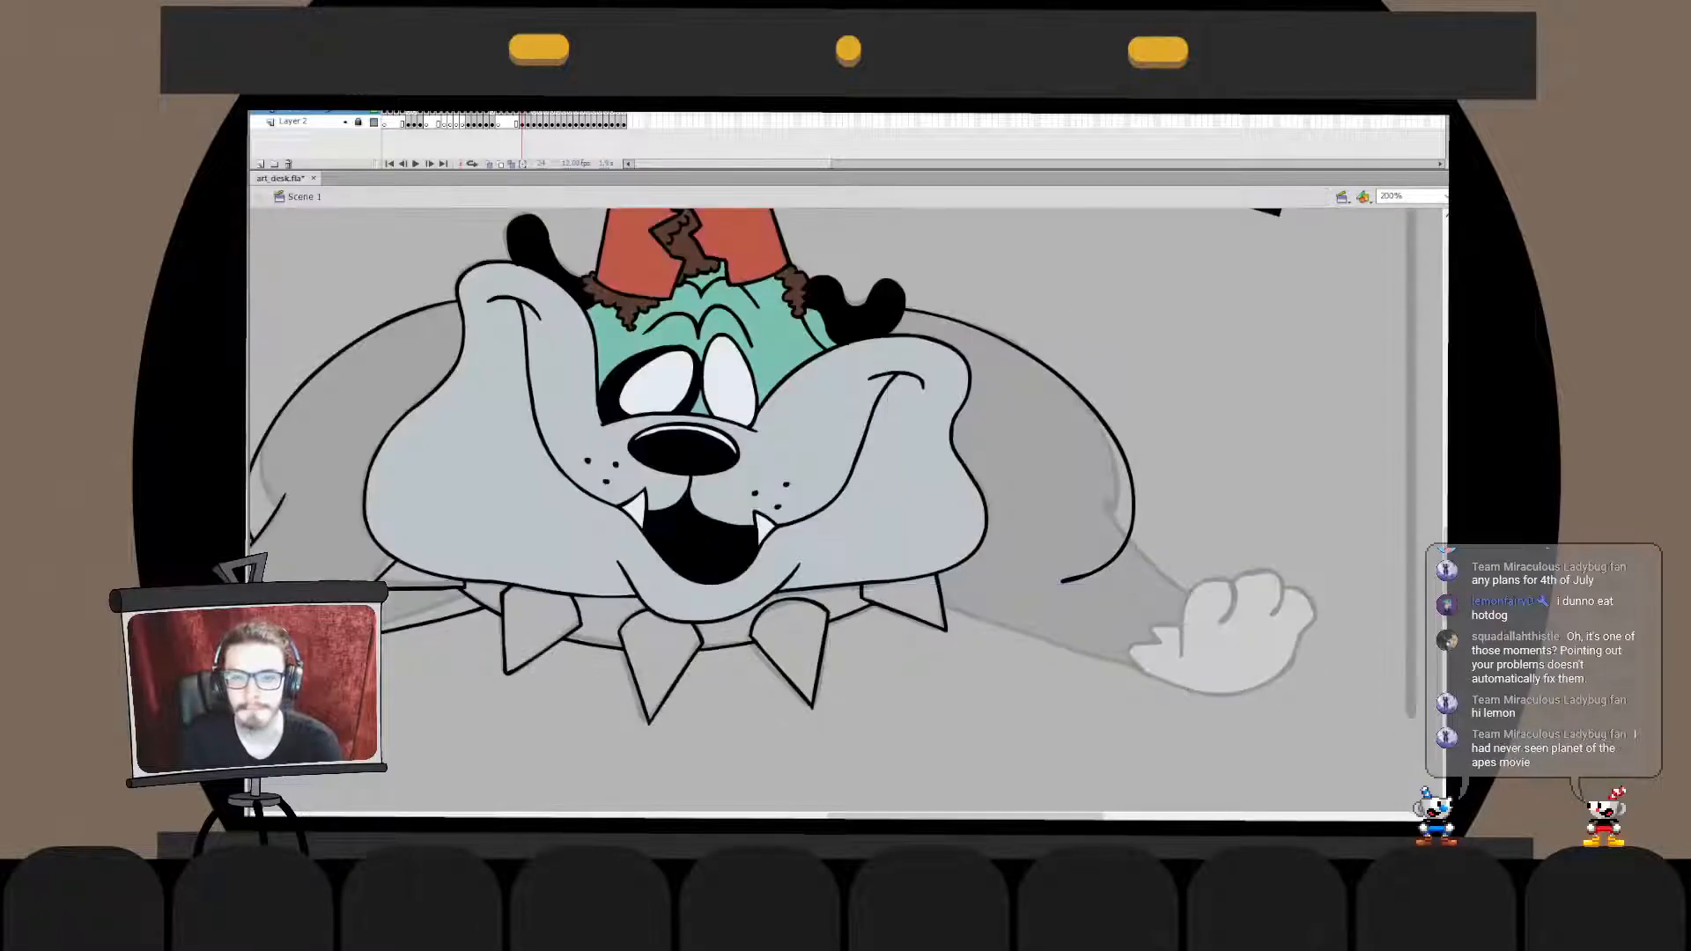
- Cut the dog's face artwork and paste it in place into the far shoulder curve's drawing object
{"action": "left_click", "coordinate": [881, 493]}
{"action": "key", "text": "ctrl+x"}
{"action": "double_click", "coordinate": [1061, 378]}
{"action": "key", "text": "ctrl+shift+v"}
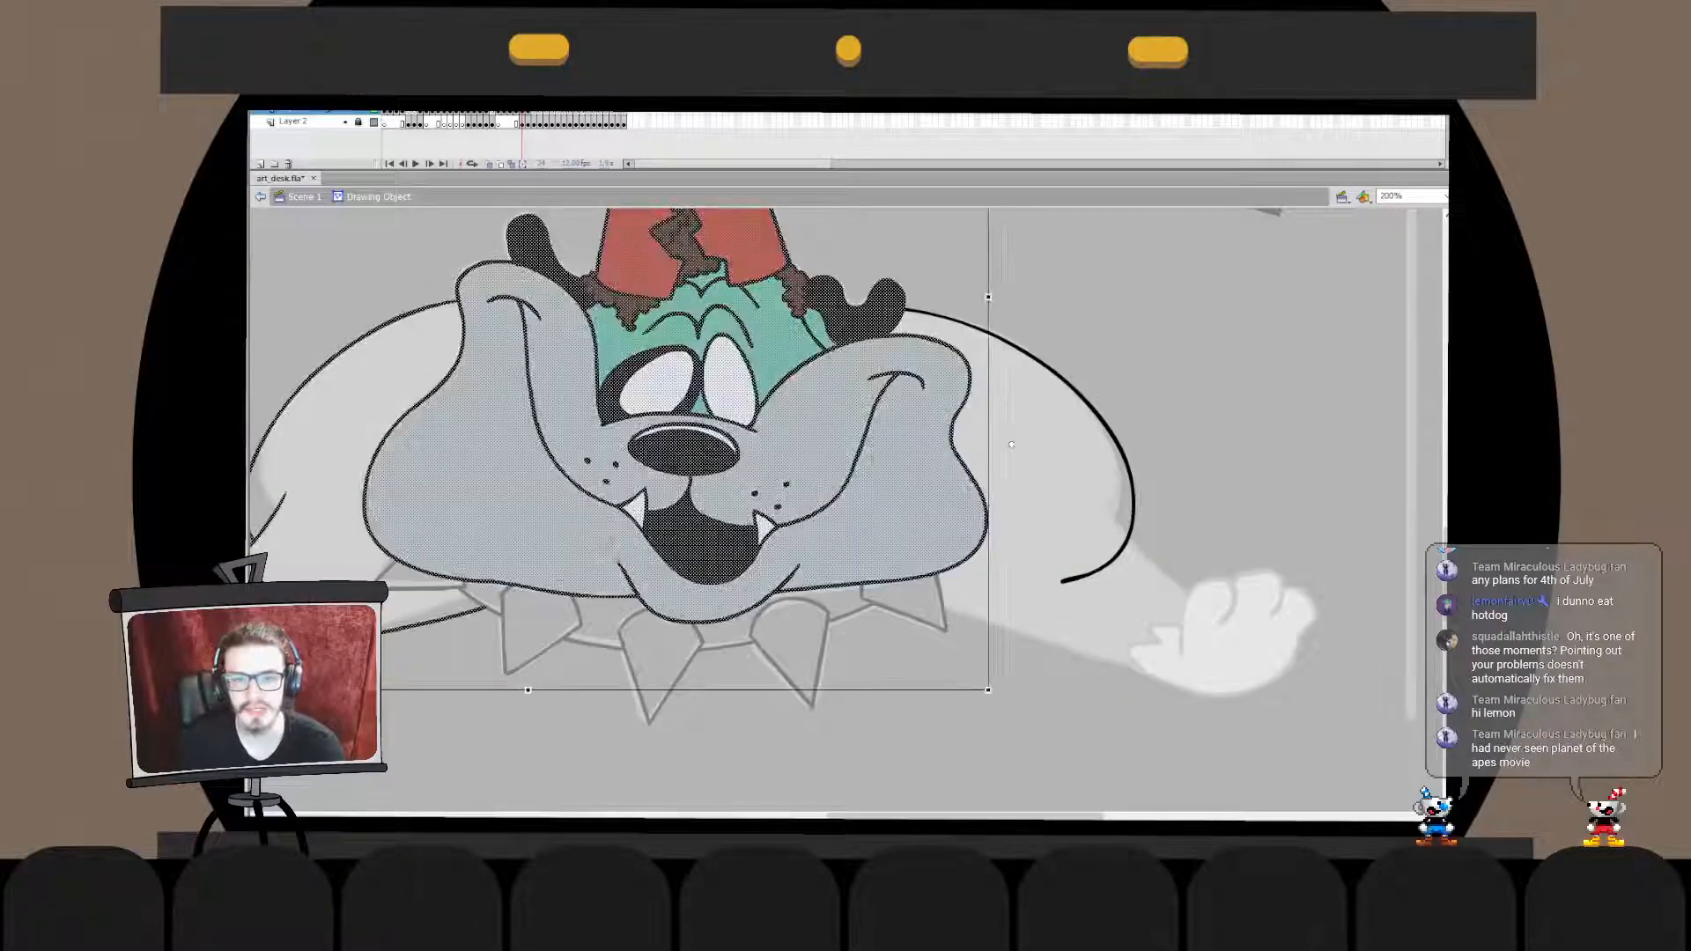
{"action": "double_click", "coordinate": [1233, 370]}
- Cut the combined face and shoulder artwork and paste it in place into the spiked collar's drawing object
{"action": "key", "text": "ctrl+x"}
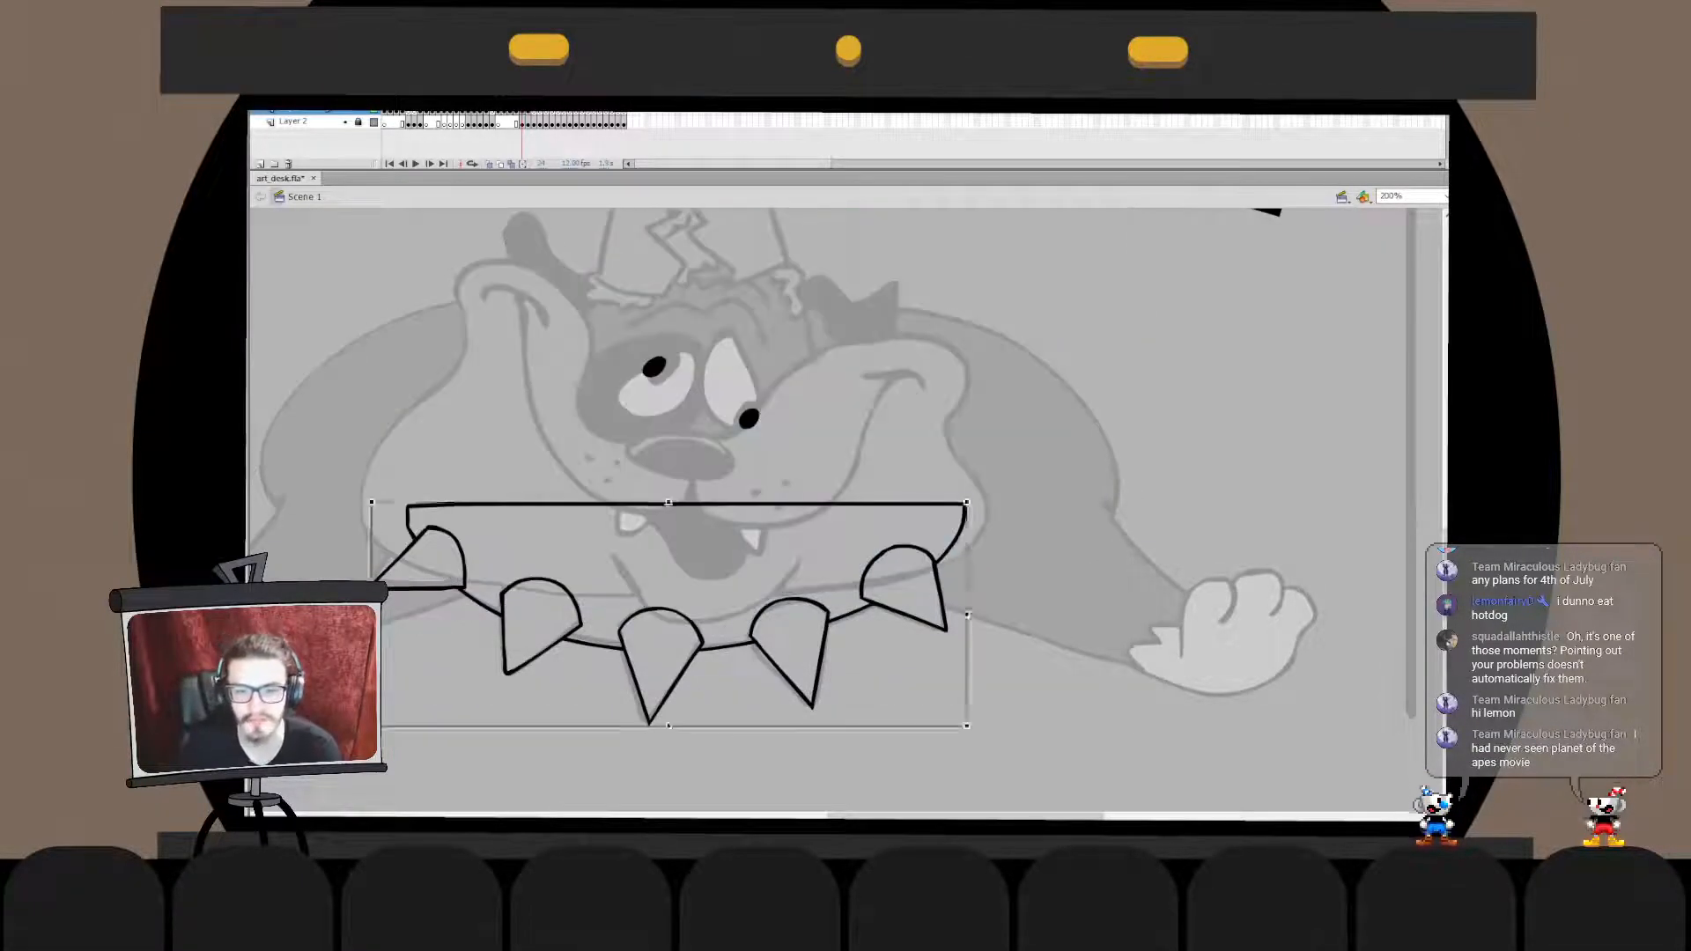
{"action": "double_click", "coordinate": [650, 674]}
{"action": "key", "text": "ctrl+shift+v"}
{"action": "double_click", "coordinate": [1233, 370]}
{"action": "key", "text": "Escape"}
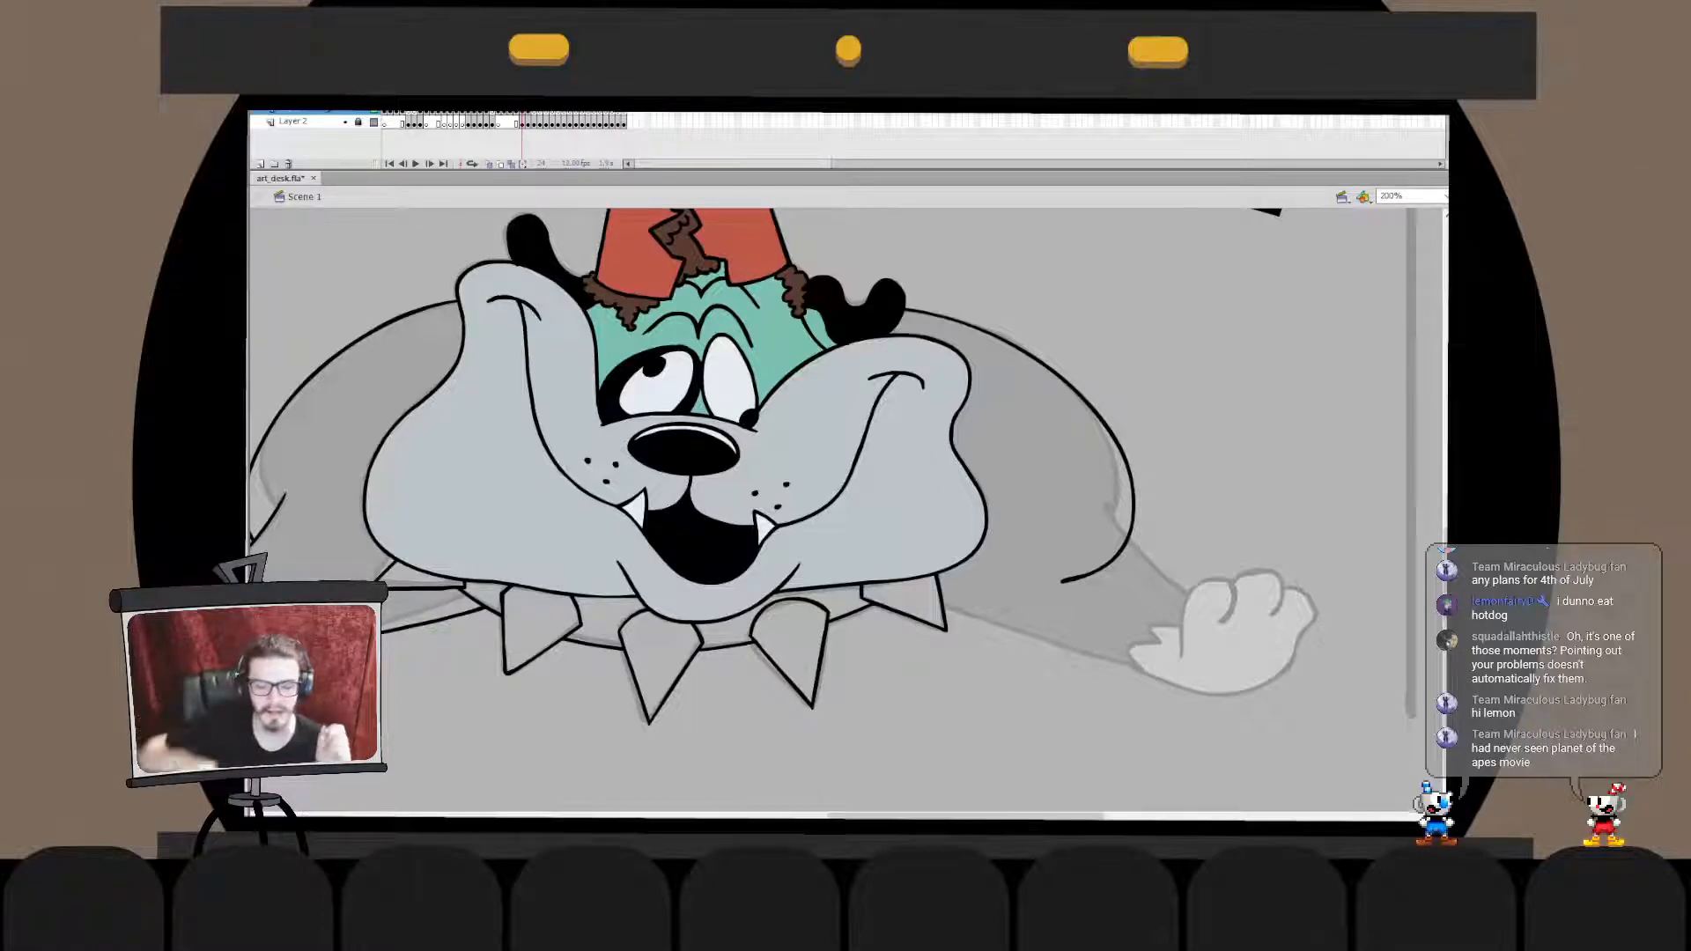
- Brush a long, gently curved line for the far foreleg's lower edge, retrying the stroke until it is smooth
{"action": "left_click_drag", "start_coordinate": [873, 597], "coordinate": [1249, 670]}
{"action": "key", "text": "ctrl+z"}
{"action": "mouse_move", "coordinate": [1053, 612]}
{"action": "left_mouse_down"}
{"action": "mouse_move", "coordinate": [1241, 679]}
{"action": "mouse_move", "coordinate": [1274, 667]}
{"action": "left_mouse_up"}
{"action": "key", "text": "ctrl+z"}
{"action": "key", "text": "ctrl+z"}
{"action": "left_click_drag", "start_coordinate": [1070, 660], "coordinate": [1340, 698]}
{"action": "key", "text": "ctrl+z"}
{"action": "left_click_drag", "start_coordinate": [1169, 717], "coordinate": [1321, 748]}
{"action": "key", "text": "ctrl+z"}
{"action": "left_click_drag", "start_coordinate": [969, 674], "coordinate": [1251, 731]}
{"action": "key", "text": "ctrl+z"}
{"action": "left_click_drag", "start_coordinate": [1025, 722], "coordinate": [1047, 728]}
{"action": "left_click_drag", "start_coordinate": [1141, 746], "coordinate": [1287, 768]}
{"action": "key", "text": "ctrl+z"}
{"action": "key", "text": "ctrl+z"}
{"action": "left_click_drag", "start_coordinate": [1019, 719], "coordinate": [1255, 771]}
{"action": "key", "text": "ctrl+z"}
{"action": "mouse_move", "coordinate": [918, 686]}
{"action": "left_mouse_down"}
{"action": "mouse_move", "coordinate": [1213, 771]}
{"action": "mouse_move", "coordinate": [1105, 728]}
{"action": "mouse_move", "coordinate": [1192, 758]}
{"action": "left_mouse_up"}
{"action": "key", "text": "ctrl+z"}
{"action": "key", "text": "ctrl+z"}
{"action": "key", "text": "ctrl+z"}
{"action": "key", "text": "ctrl+z"}
{"action": "left_click_drag", "start_coordinate": [870, 713], "coordinate": [1144, 783]}
{"action": "key", "text": "ctrl+z"}
{"action": "mouse_move", "coordinate": [951, 715]}
{"action": "left_mouse_down"}
{"action": "mouse_move", "coordinate": [1232, 783]}
{"action": "mouse_move", "coordinate": [1196, 770]}
{"action": "left_mouse_up"}
{"action": "key", "text": "ctrl+z"}
{"action": "key", "text": "ctrl+z"}
{"action": "left_click_drag", "start_coordinate": [957, 696], "coordinate": [1191, 758]}
- Move the foreleg's lower line up between the collar and the paw and transform it to match the sketch
{"action": "left_click_drag", "start_coordinate": [1071, 729], "coordinate": [1031, 630]}
{"action": "key", "text": "q"}
{"action": "left_click_drag", "start_coordinate": [1156, 629], "coordinate": [1187, 649]}
{"action": "key", "text": "Escape"}
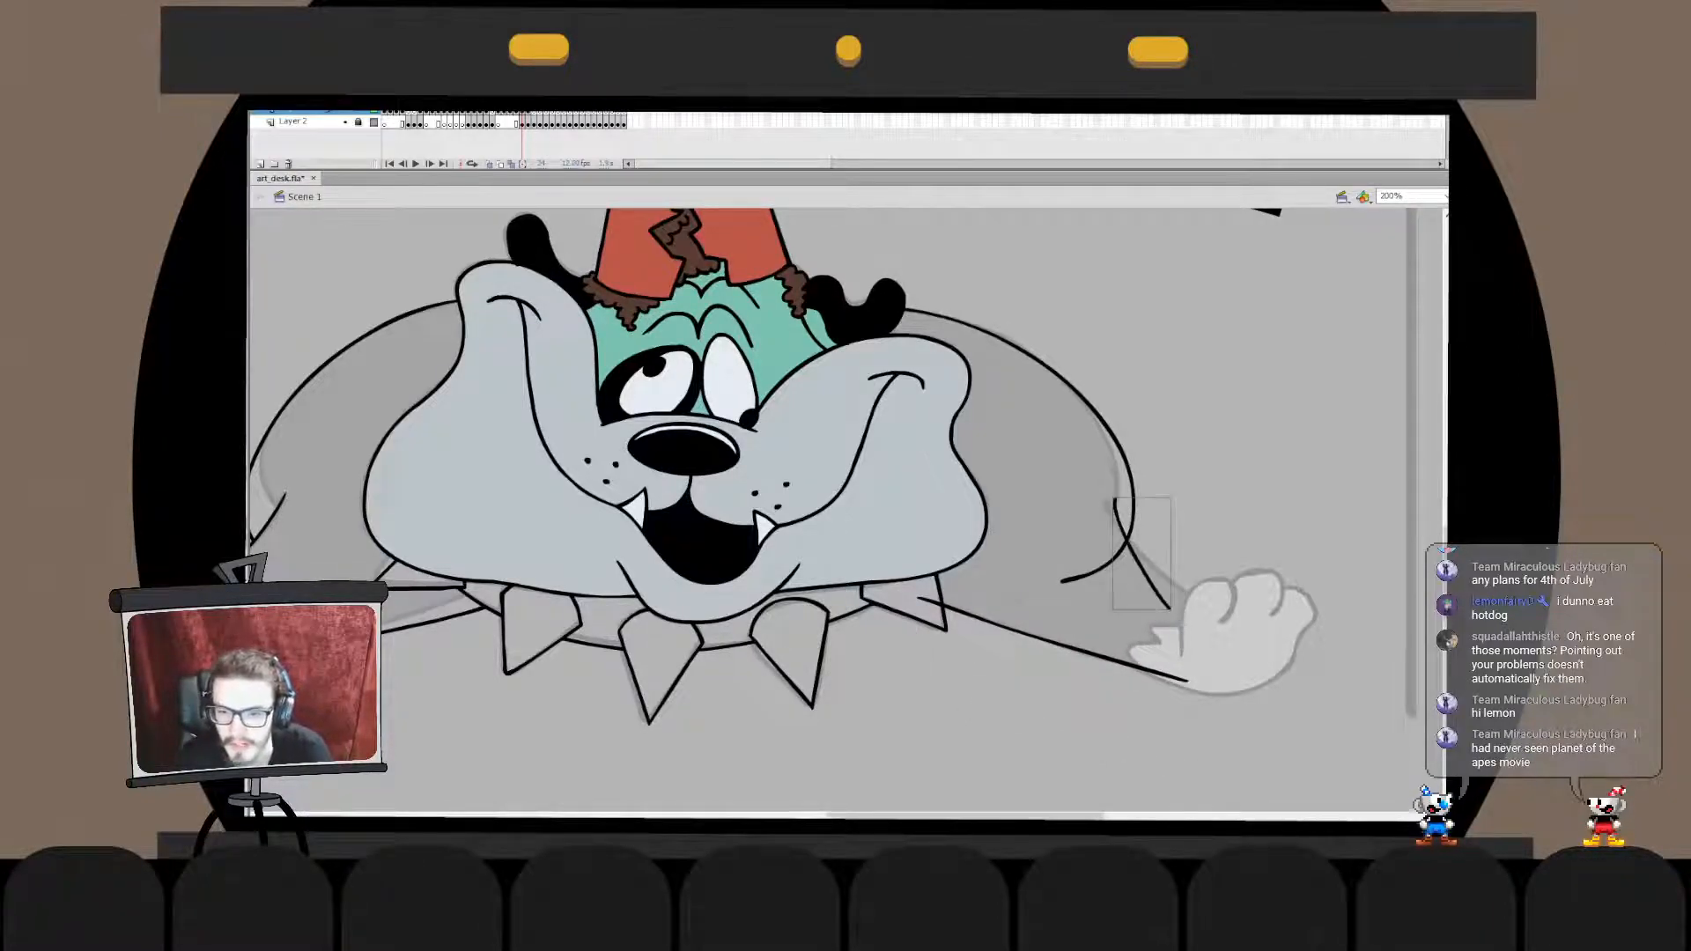
- Brush the far foreleg's upper line from the shoulder down to the raised paw and fit it to the sketch
{"action": "mouse_move", "coordinate": [1116, 509]}
{"action": "left_mouse_down"}
{"action": "mouse_move", "coordinate": [1218, 615]}
{"action": "mouse_move", "coordinate": [1221, 568]}
{"action": "left_mouse_up"}
{"action": "key", "text": "q"}
{"action": "key", "text": "Escape"}
{"action": "mouse_move", "coordinate": [1039, 564]}
{"action": "left_mouse_down"}
{"action": "mouse_move", "coordinate": [1195, 463]}
{"action": "mouse_move", "coordinate": [1141, 544]}
{"action": "left_mouse_up"}
{"action": "key", "text": "q"}
- Brush the arched outline of the raised paw's inner toe, next to the foreleg
{"action": "mouse_move", "coordinate": [1209, 497]}
{"action": "left_mouse_down"}
{"action": "mouse_move", "coordinate": [1210, 512]}
{"action": "mouse_move", "coordinate": [893, 493]}
{"action": "left_mouse_up"}
{"action": "key", "text": "space"}
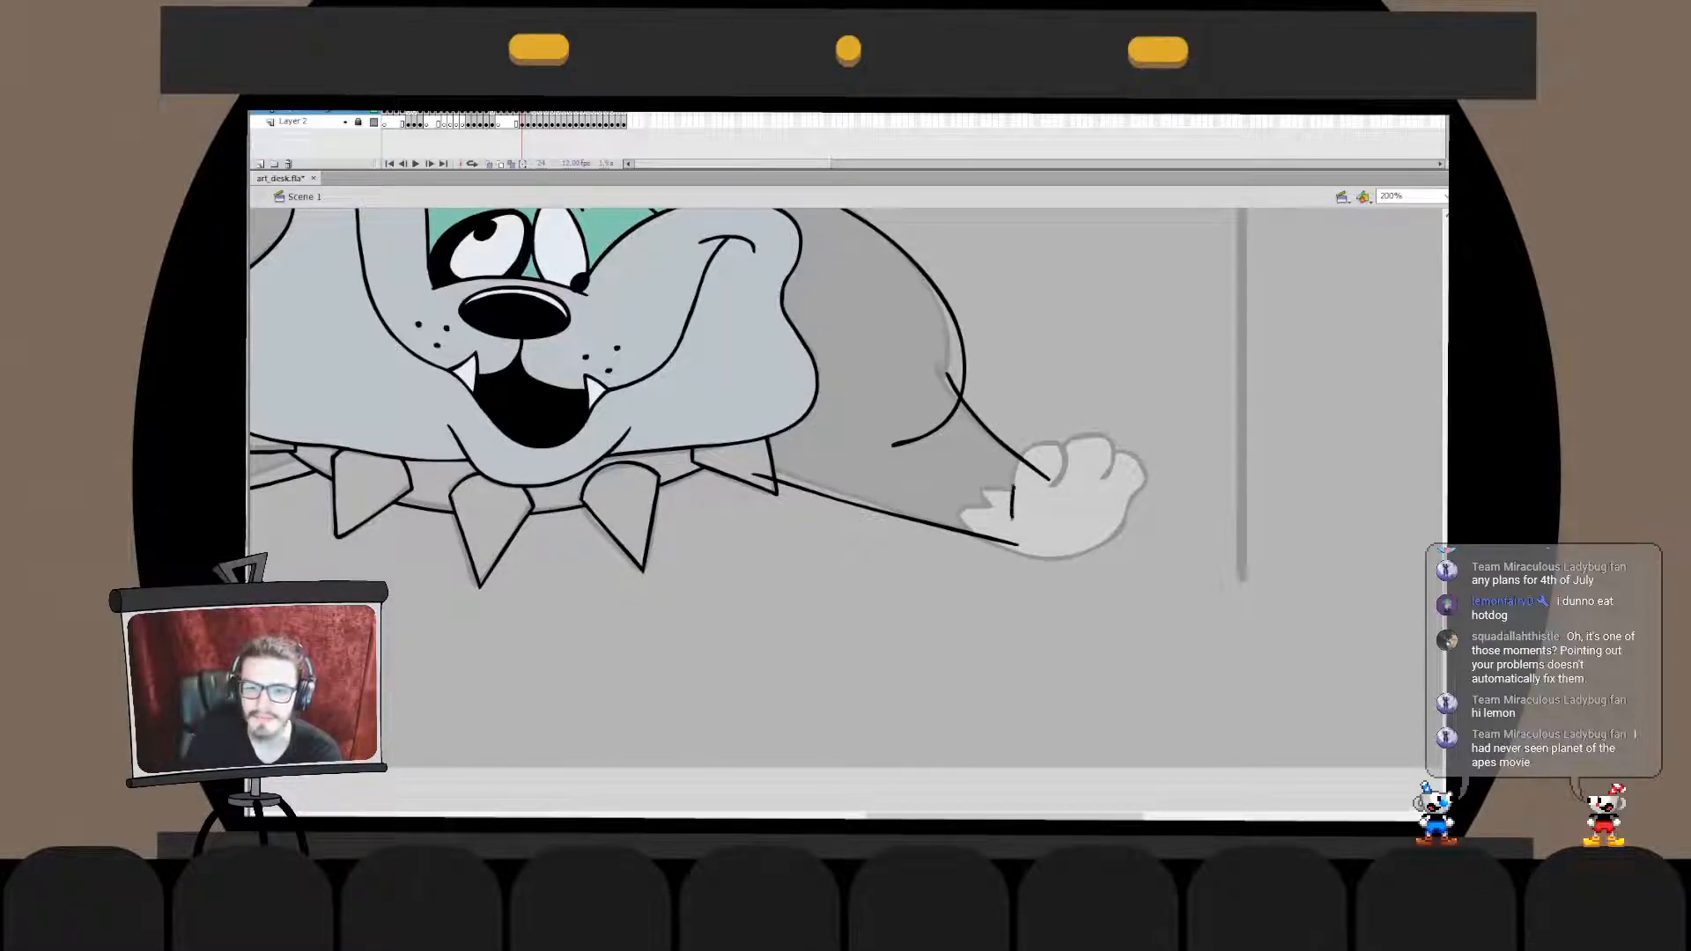
{"action": "left_click_drag", "start_coordinate": [1033, 449], "coordinate": [1064, 467]}
{"action": "key", "text": "ctrl+z"}
{"action": "mouse_move", "coordinate": [1012, 518]}
{"action": "left_mouse_down"}
{"action": "mouse_move", "coordinate": [1014, 472]}
{"action": "mouse_move", "coordinate": [1048, 444]}
{"action": "mouse_move", "coordinate": [1051, 491]}
{"action": "mouse_move", "coordinate": [1061, 458]}
{"action": "mouse_move", "coordinate": [1070, 478]}
{"action": "left_mouse_up"}
{"action": "key", "text": "q"}
- Refine the inner toe's arch inside its drawing object and undo the last unwanted edits
{"action": "double_click", "coordinate": [1014, 471]}
{"action": "left_click_drag", "start_coordinate": [1046, 438], "coordinate": [1043, 438]}
{"action": "left_click", "coordinate": [1088, 398]}
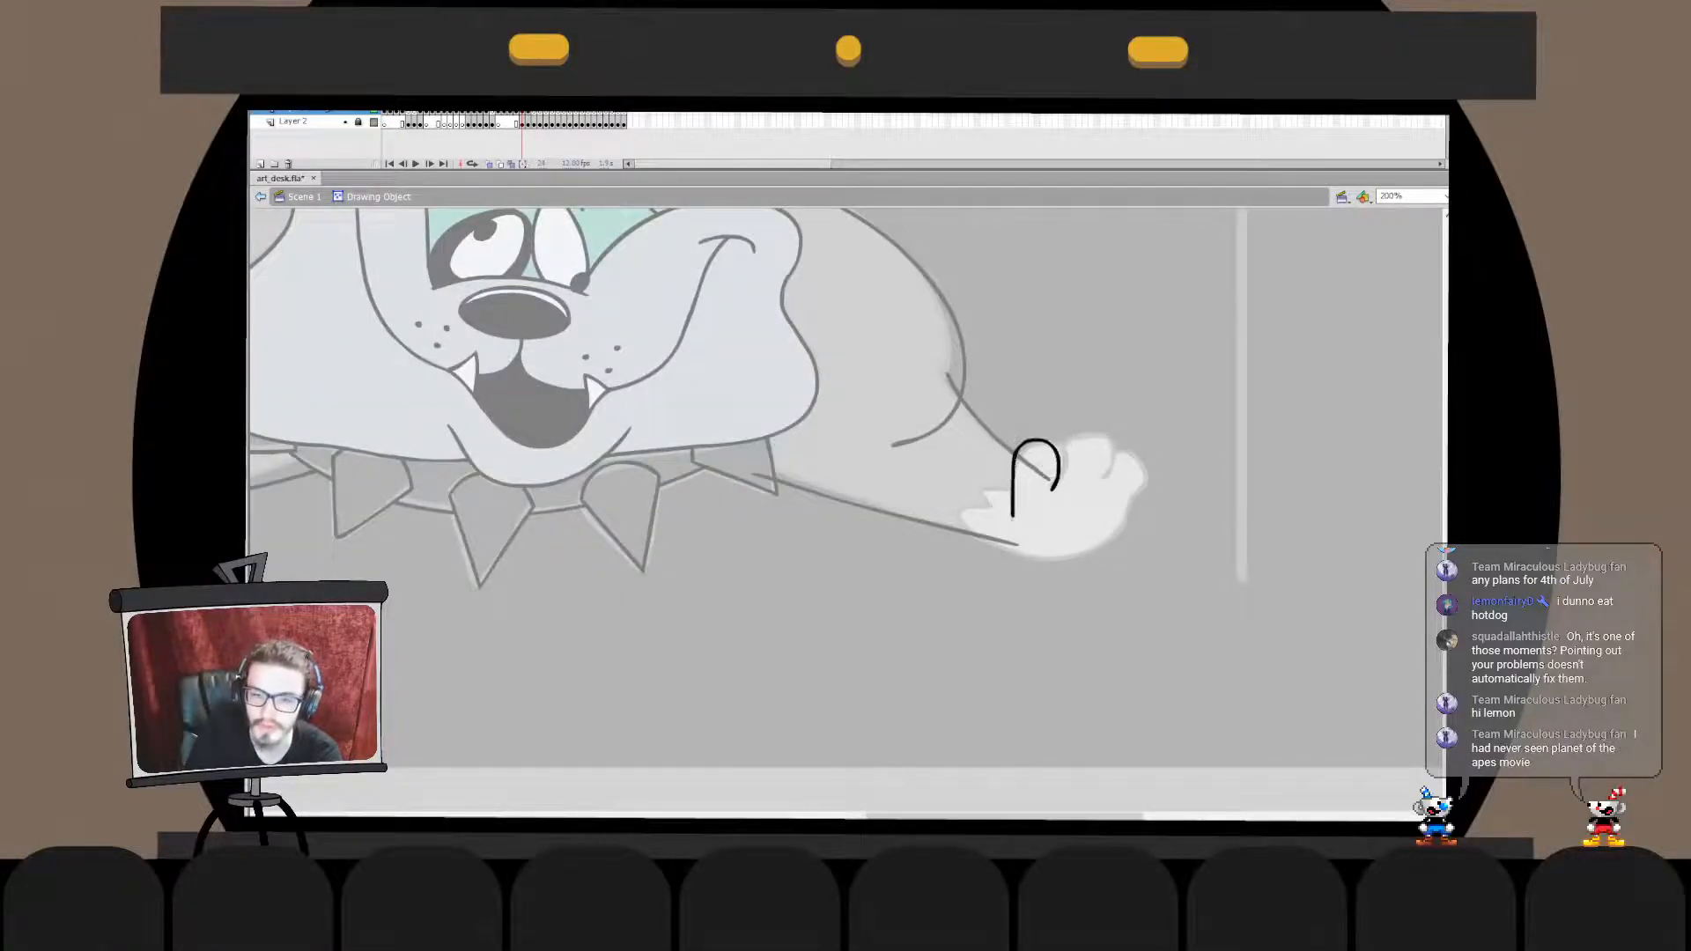
{"action": "double_click", "coordinate": [1089, 398]}
{"action": "double_click", "coordinate": [1014, 475]}
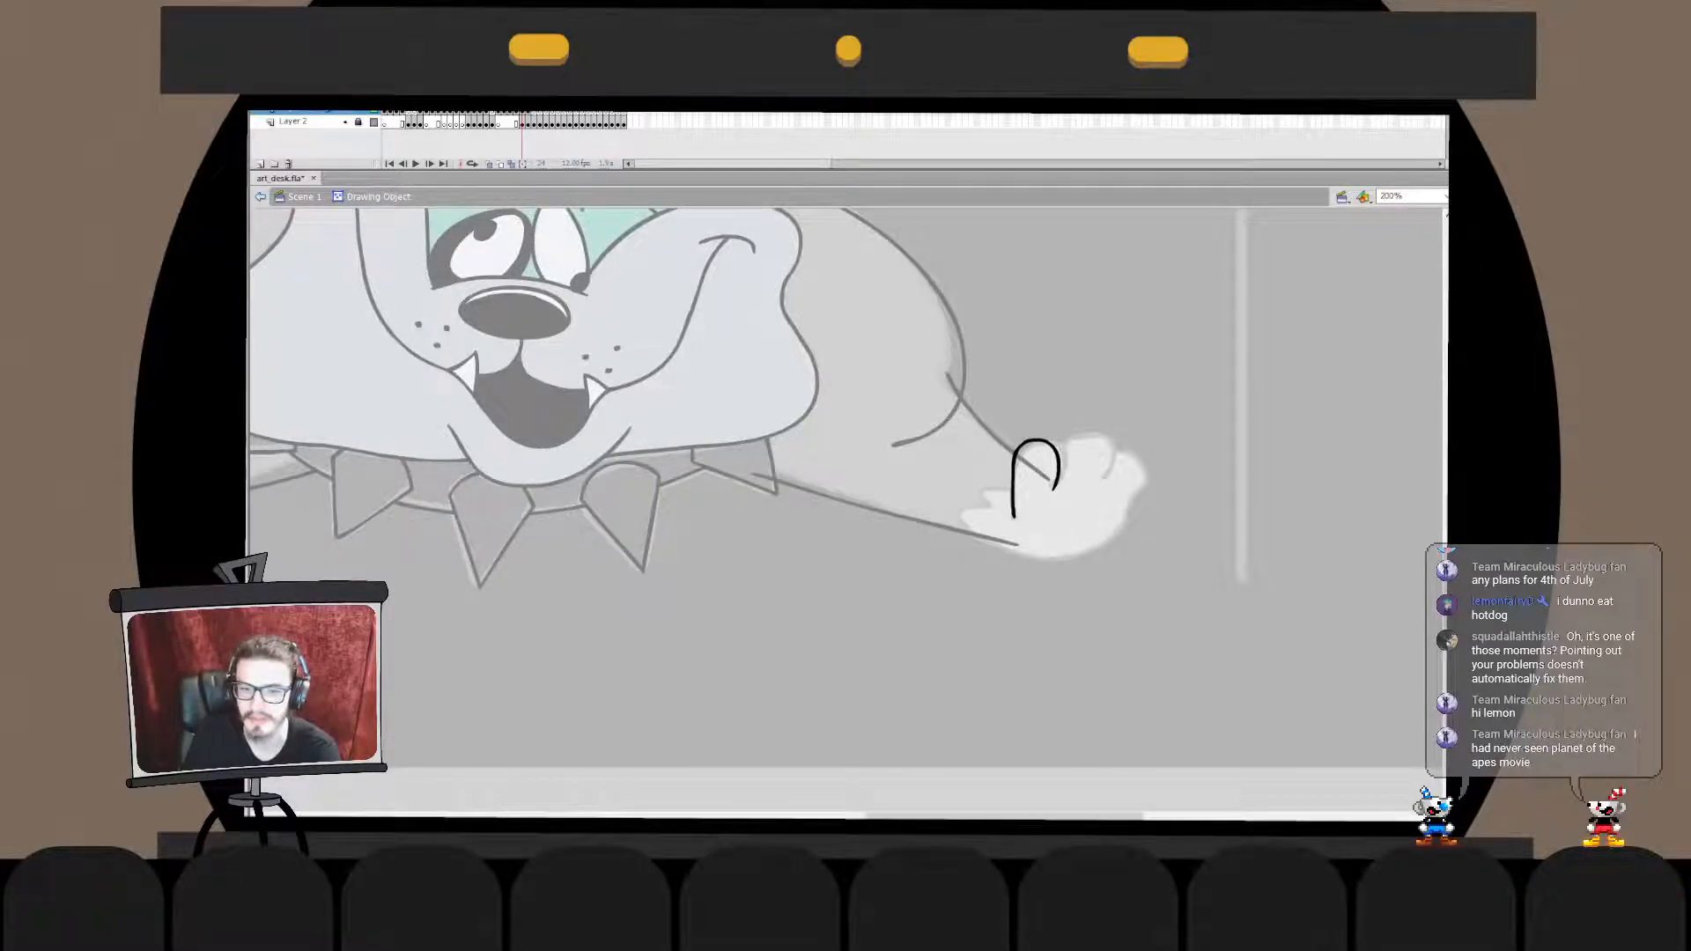
{"action": "key", "text": "ctrl+z"}
{"action": "key", "text": "ctrl+z"}
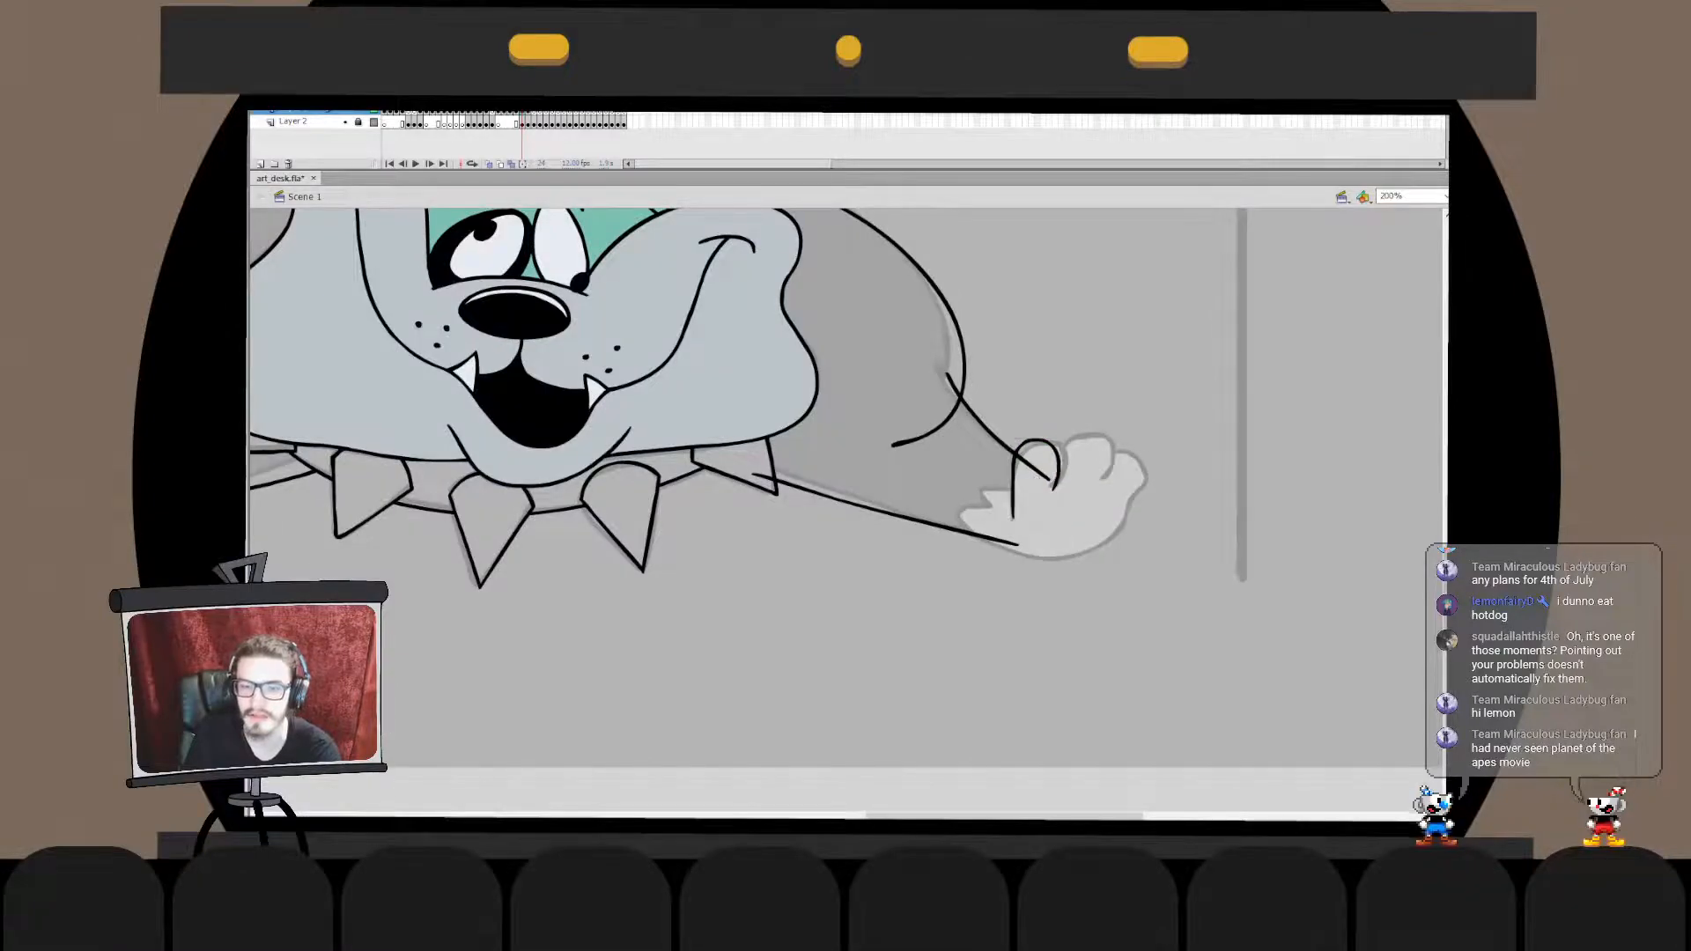
- Brush the arched outlines of the raised paw's middle and outer toes, undoing strokes that miss the sketch
{"action": "mouse_move", "coordinate": [792, 440]}
{"action": "left_mouse_down"}
{"action": "mouse_move", "coordinate": [1224, 621]}
{"action": "mouse_move", "coordinate": [1032, 521]}
{"action": "mouse_move", "coordinate": [456, 410]}
{"action": "left_mouse_up"}
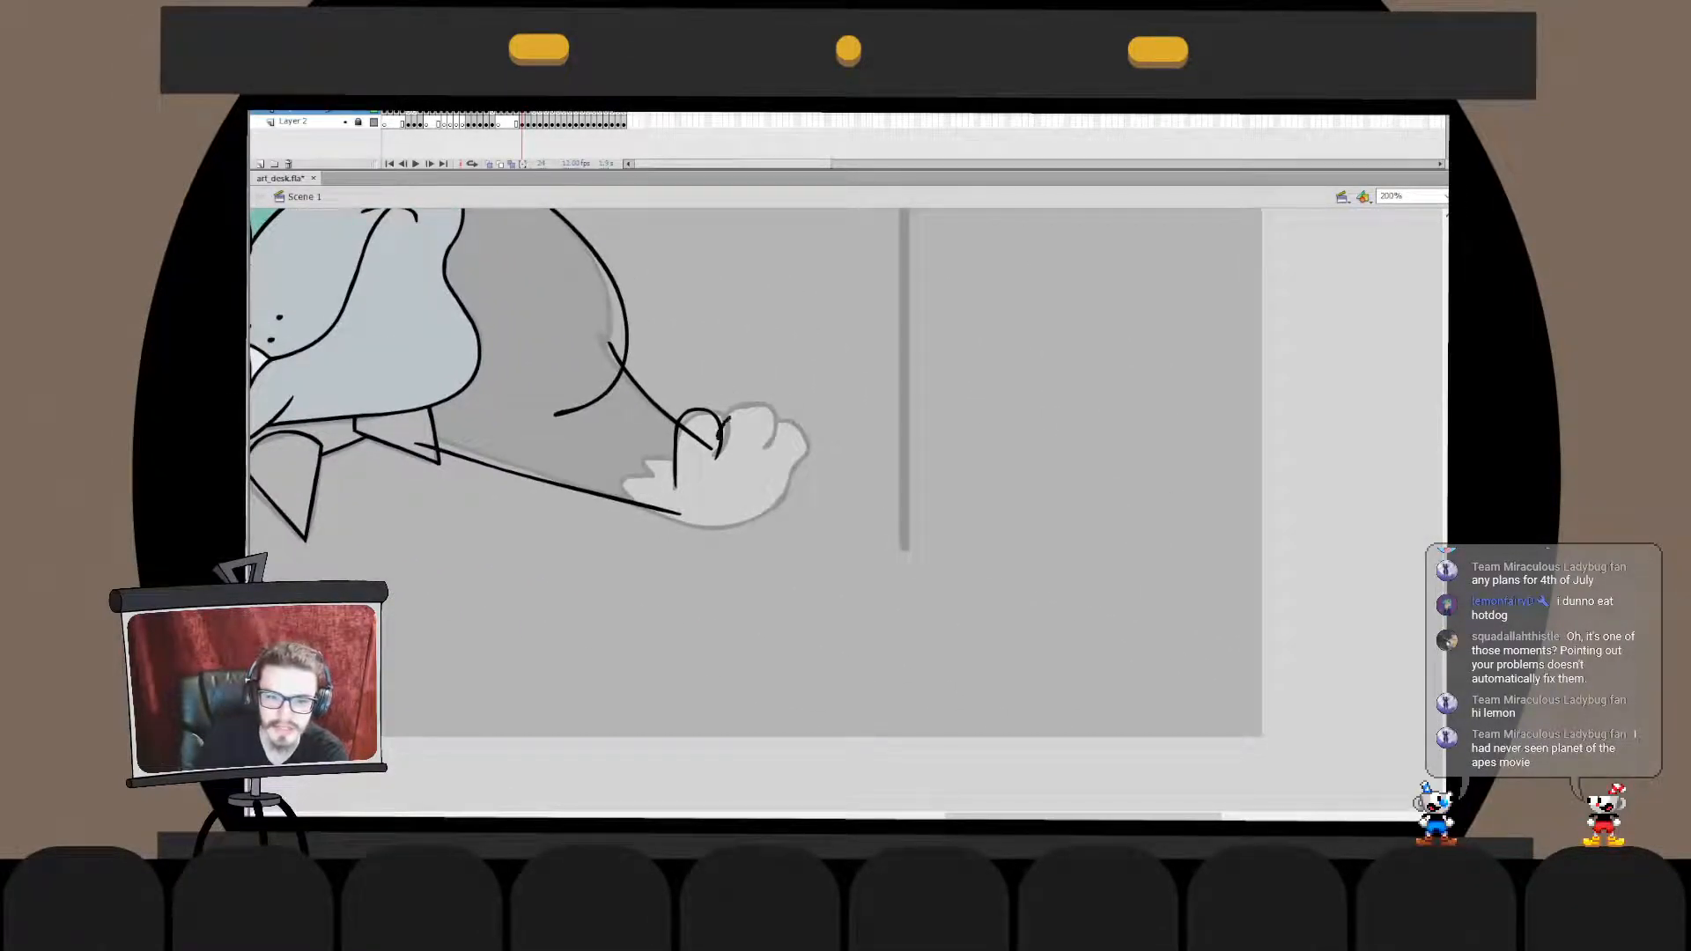
{"action": "mouse_move", "coordinate": [734, 414]}
{"action": "left_mouse_down"}
{"action": "mouse_move", "coordinate": [770, 433]}
{"action": "mouse_move", "coordinate": [722, 426]}
{"action": "mouse_move", "coordinate": [766, 415]}
{"action": "mouse_move", "coordinate": [760, 446]}
{"action": "mouse_move", "coordinate": [721, 423]}
{"action": "mouse_move", "coordinate": [758, 406]}
{"action": "mouse_move", "coordinate": [773, 437]}
{"action": "mouse_move", "coordinate": [730, 421]}
{"action": "mouse_move", "coordinate": [759, 410]}
{"action": "mouse_move", "coordinate": [767, 441]}
{"action": "mouse_move", "coordinate": [716, 444]}
{"action": "mouse_move", "coordinate": [739, 413]}
{"action": "mouse_move", "coordinate": [771, 446]}
{"action": "mouse_move", "coordinate": [786, 420]}
{"action": "mouse_move", "coordinate": [778, 474]}
{"action": "mouse_move", "coordinate": [779, 422]}
{"action": "mouse_move", "coordinate": [781, 486]}
{"action": "left_mouse_up"}
{"action": "key", "text": "ctrl+z"}
{"action": "key", "text": "ctrl+z"}
{"action": "key", "text": "ctrl+z"}
{"action": "key", "text": "ctrl+z"}
{"action": "key", "text": "ctrl+z"}
{"action": "key", "text": "ctrl+z"}
- Adjust the end of the middle toe's arch where it meets the outer toe
{"action": "double_click", "coordinate": [772, 436]}
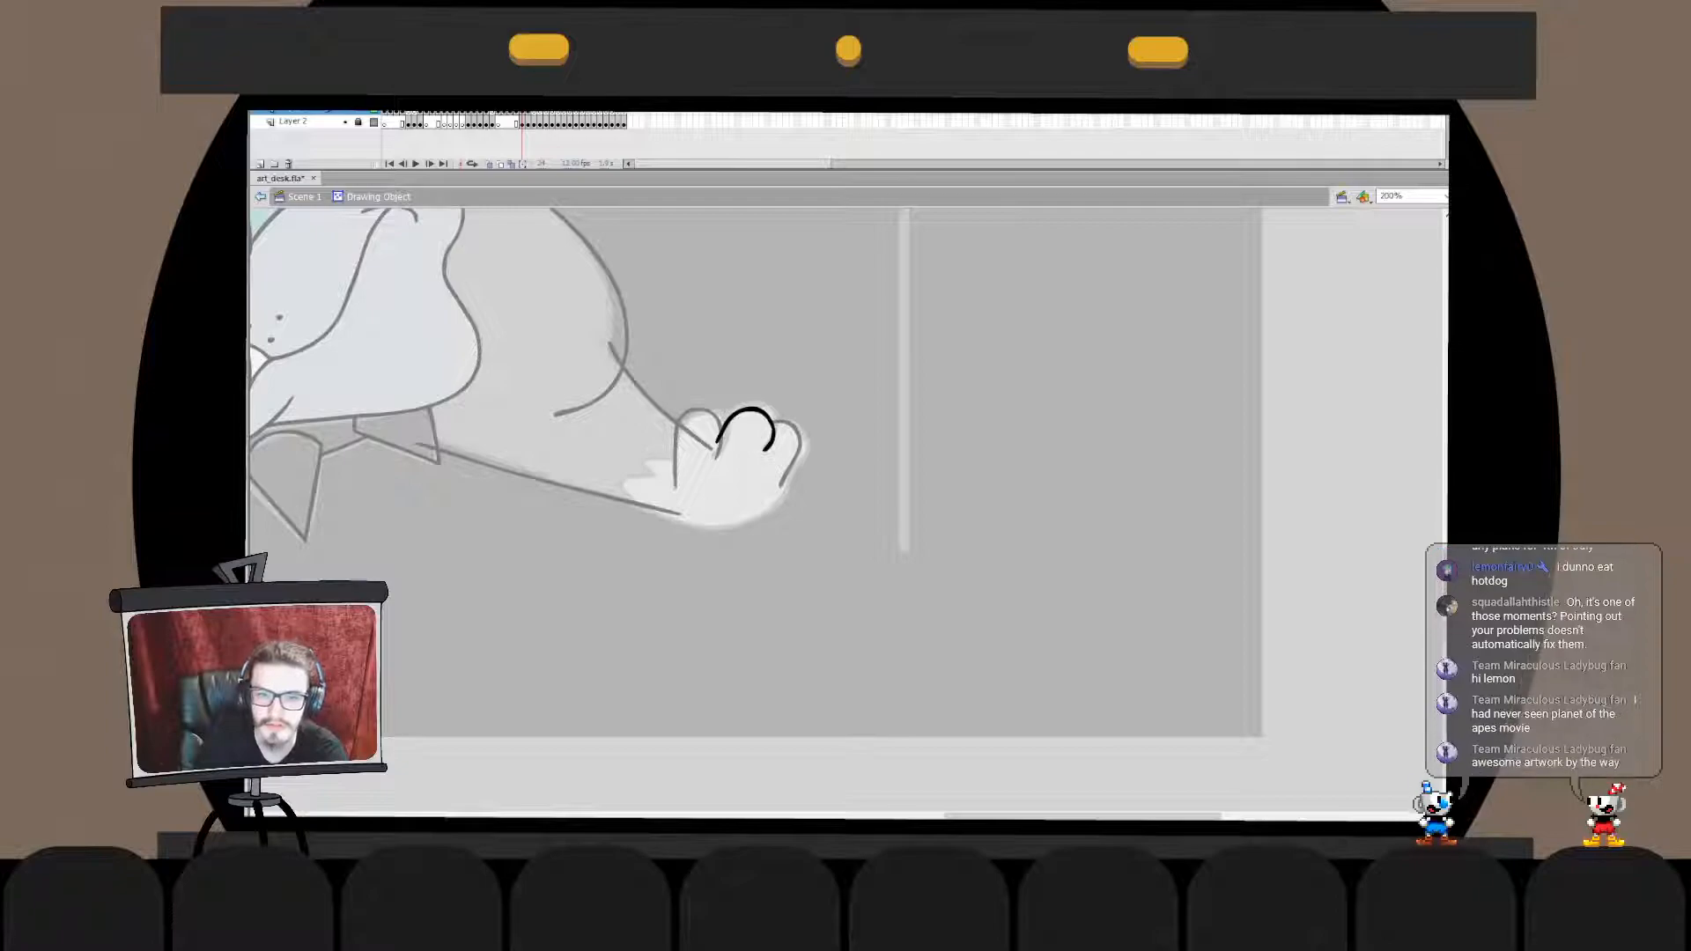
{"action": "key", "text": "ctrl+e"}
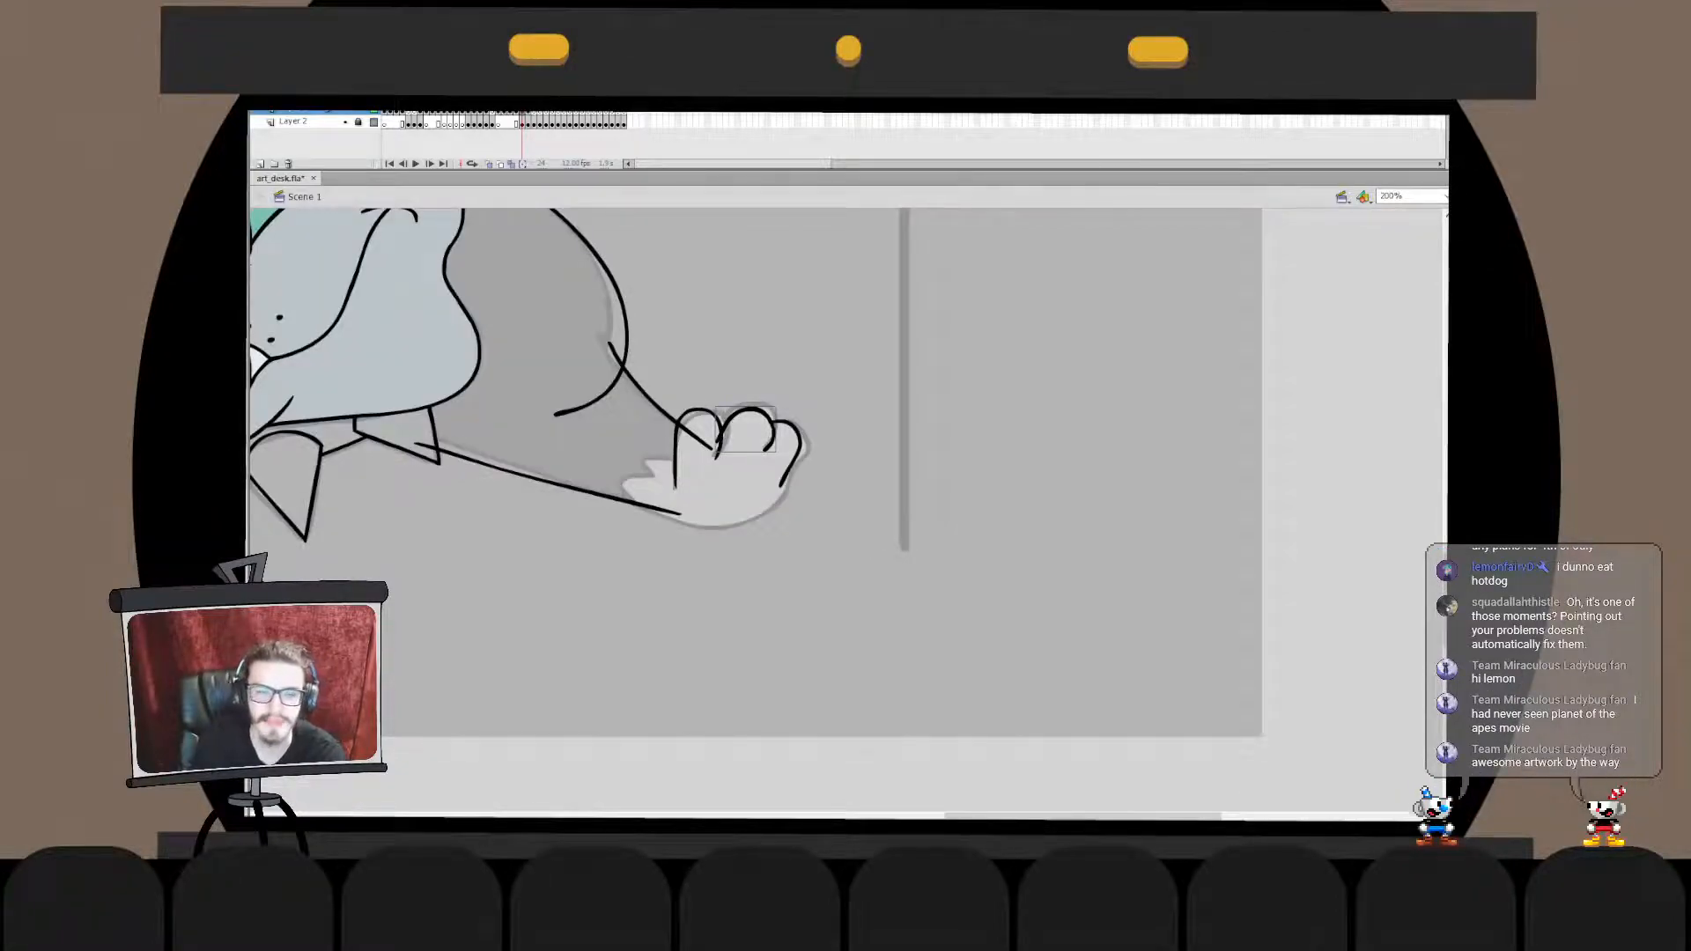
{"action": "key", "text": "q"}
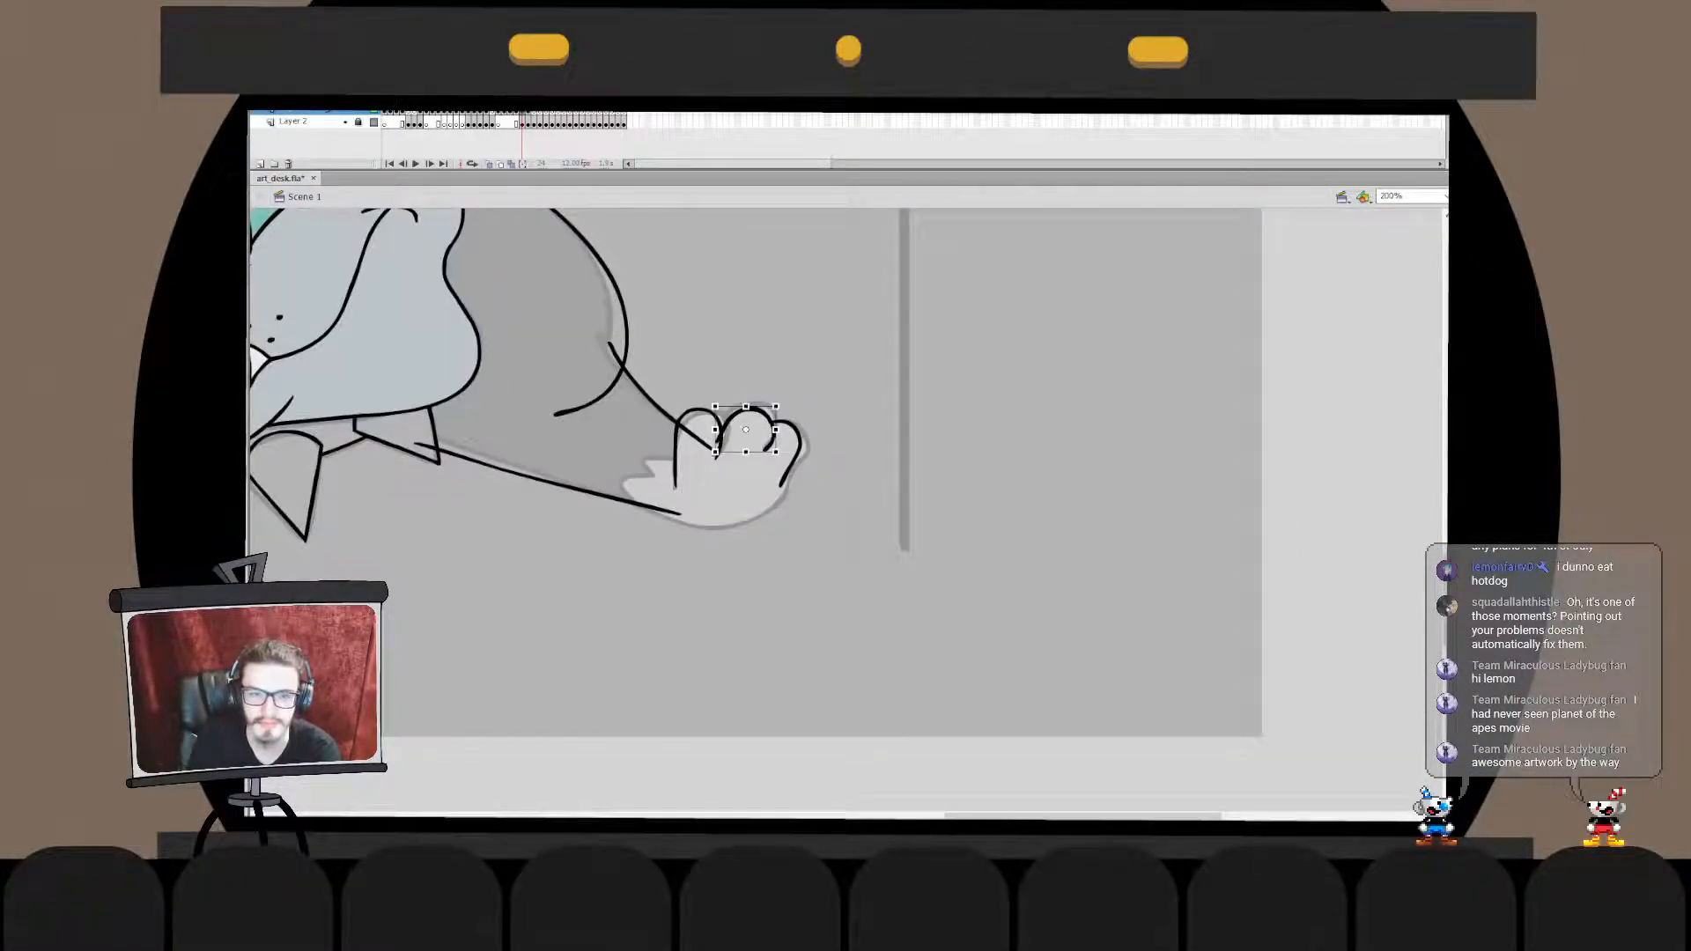
{"action": "key", "text": "Escape"}
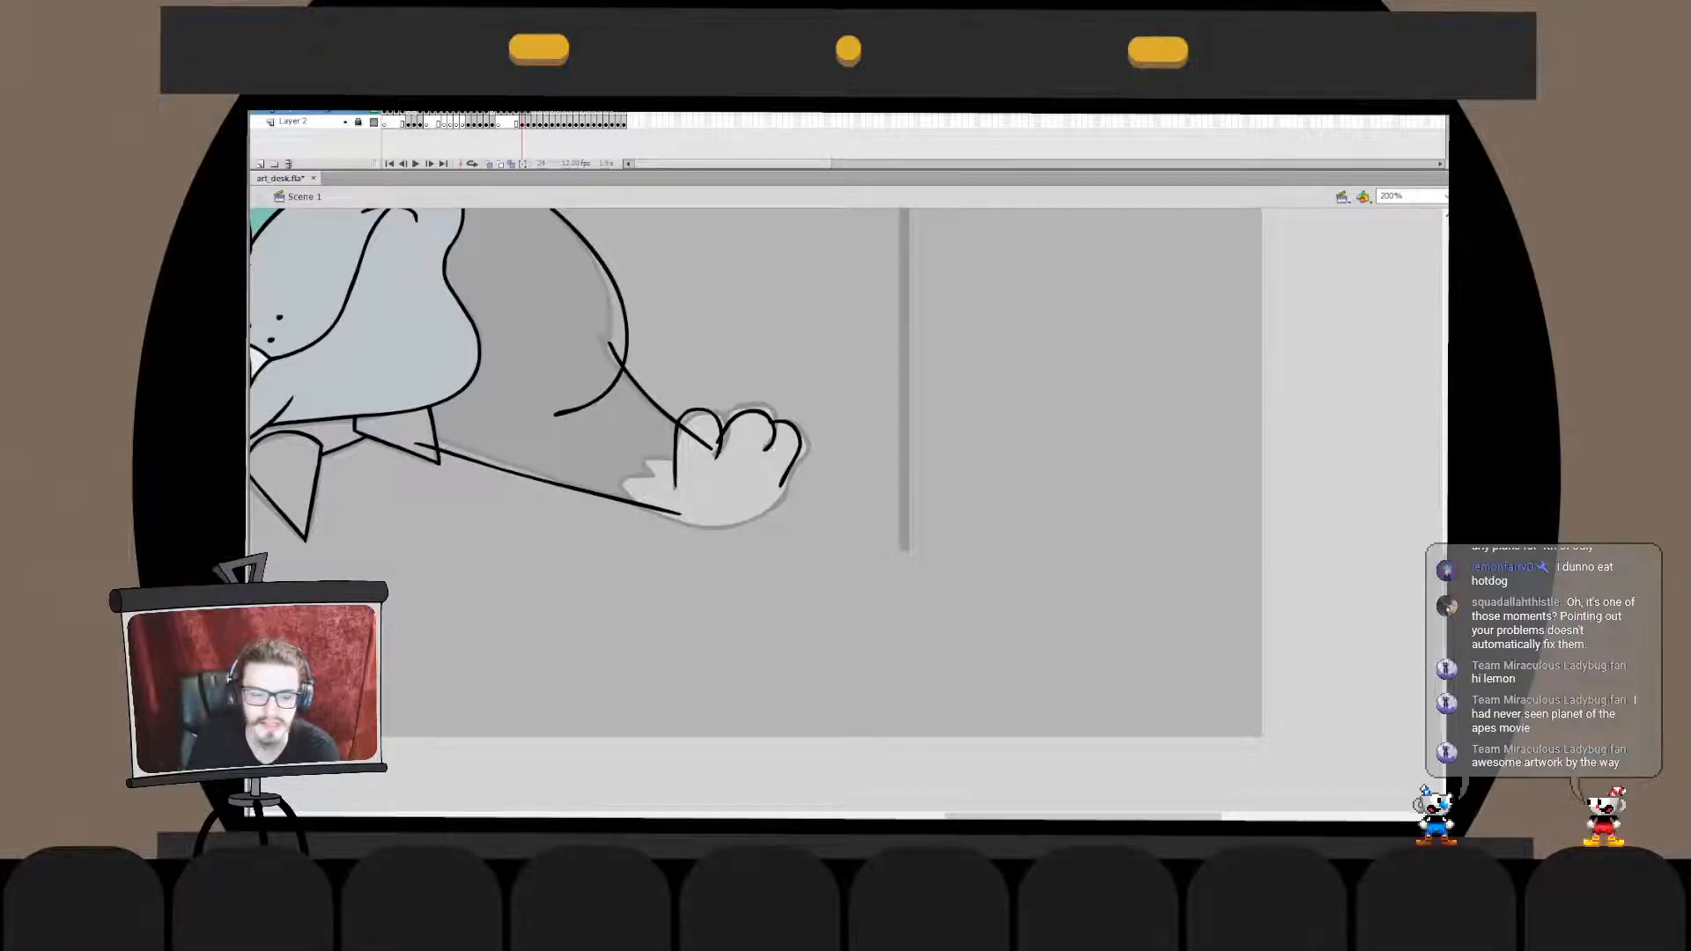
{"action": "double_click", "coordinate": [773, 430]}
{"action": "left_click", "coordinate": [774, 434]}
{"action": "left_click_drag", "start_coordinate": [774, 433], "coordinate": [772, 436]}
{"action": "double_click", "coordinate": [833, 423]}
- Cut the middle toe and paste it in place into the outer toe's drawing object
{"action": "key", "text": "ctrl+x"}
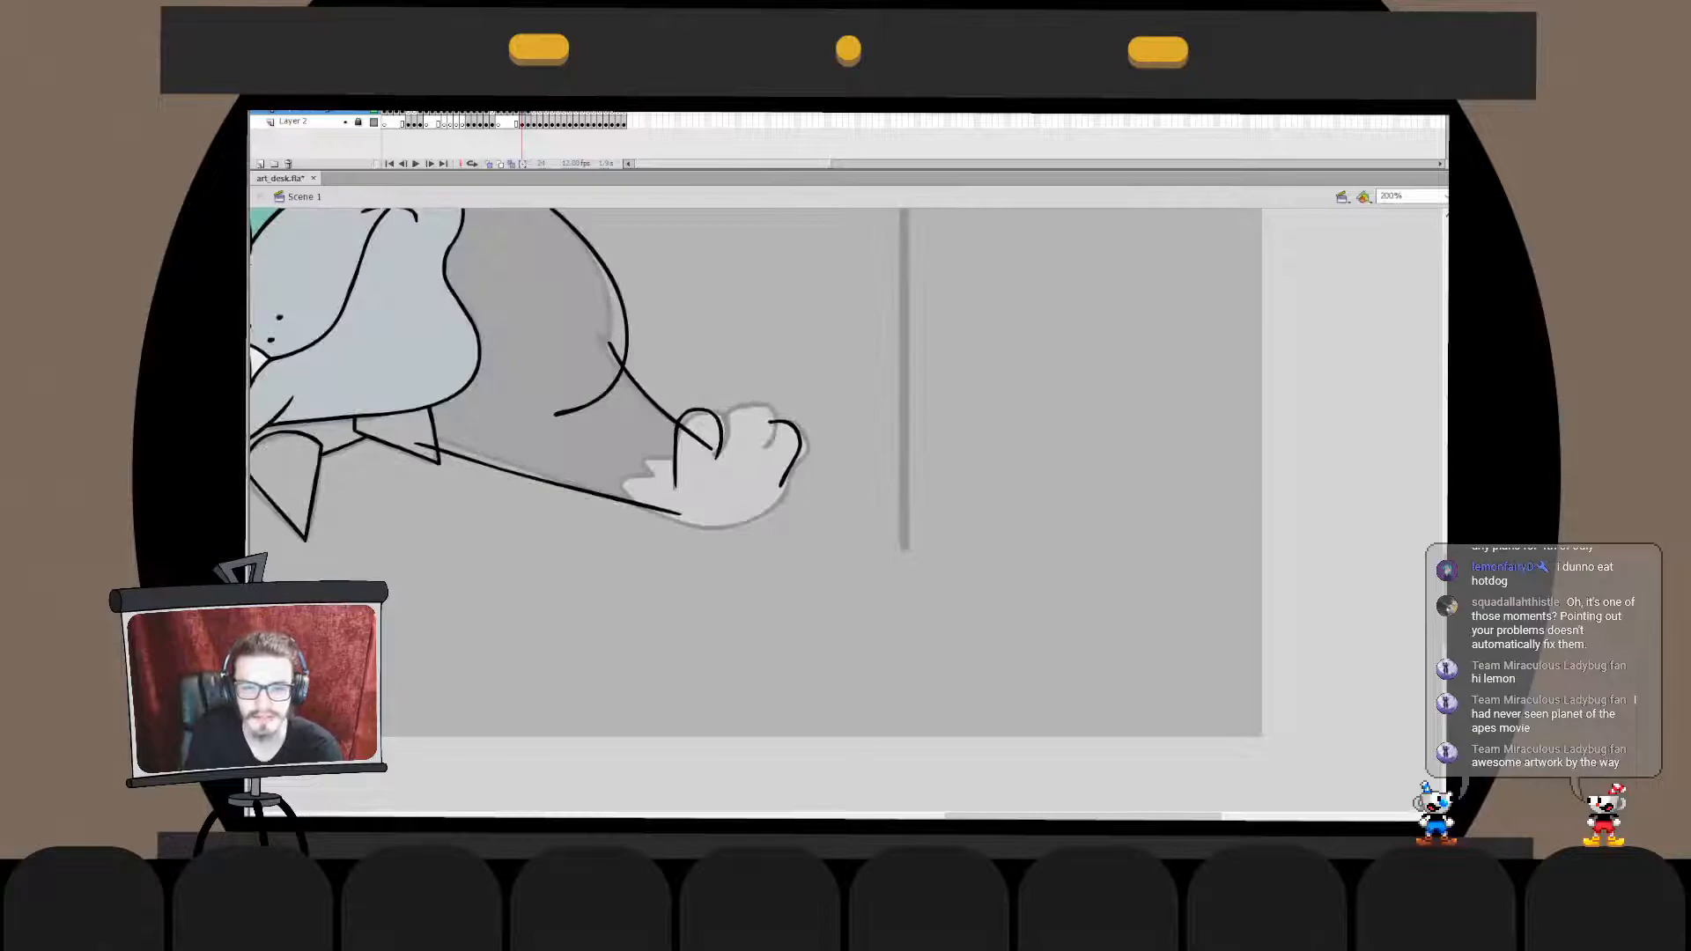
{"action": "double_click", "coordinate": [799, 445]}
{"action": "key", "text": "ctrl+shift+v"}
{"action": "key", "text": "Escape"}
{"action": "double_click", "coordinate": [832, 423]}
- Cut the inner toe, paste it in place with the other toes and delete the overlapping stroke between them
{"action": "left_click", "coordinate": [700, 410]}
{"action": "key", "text": "ctrl+x"}
{"action": "double_click", "coordinate": [799, 445]}
{"action": "key", "text": "ctrl+shift+v"}
{"action": "left_click", "coordinate": [718, 442]}
{"action": "key", "text": "Delete"}
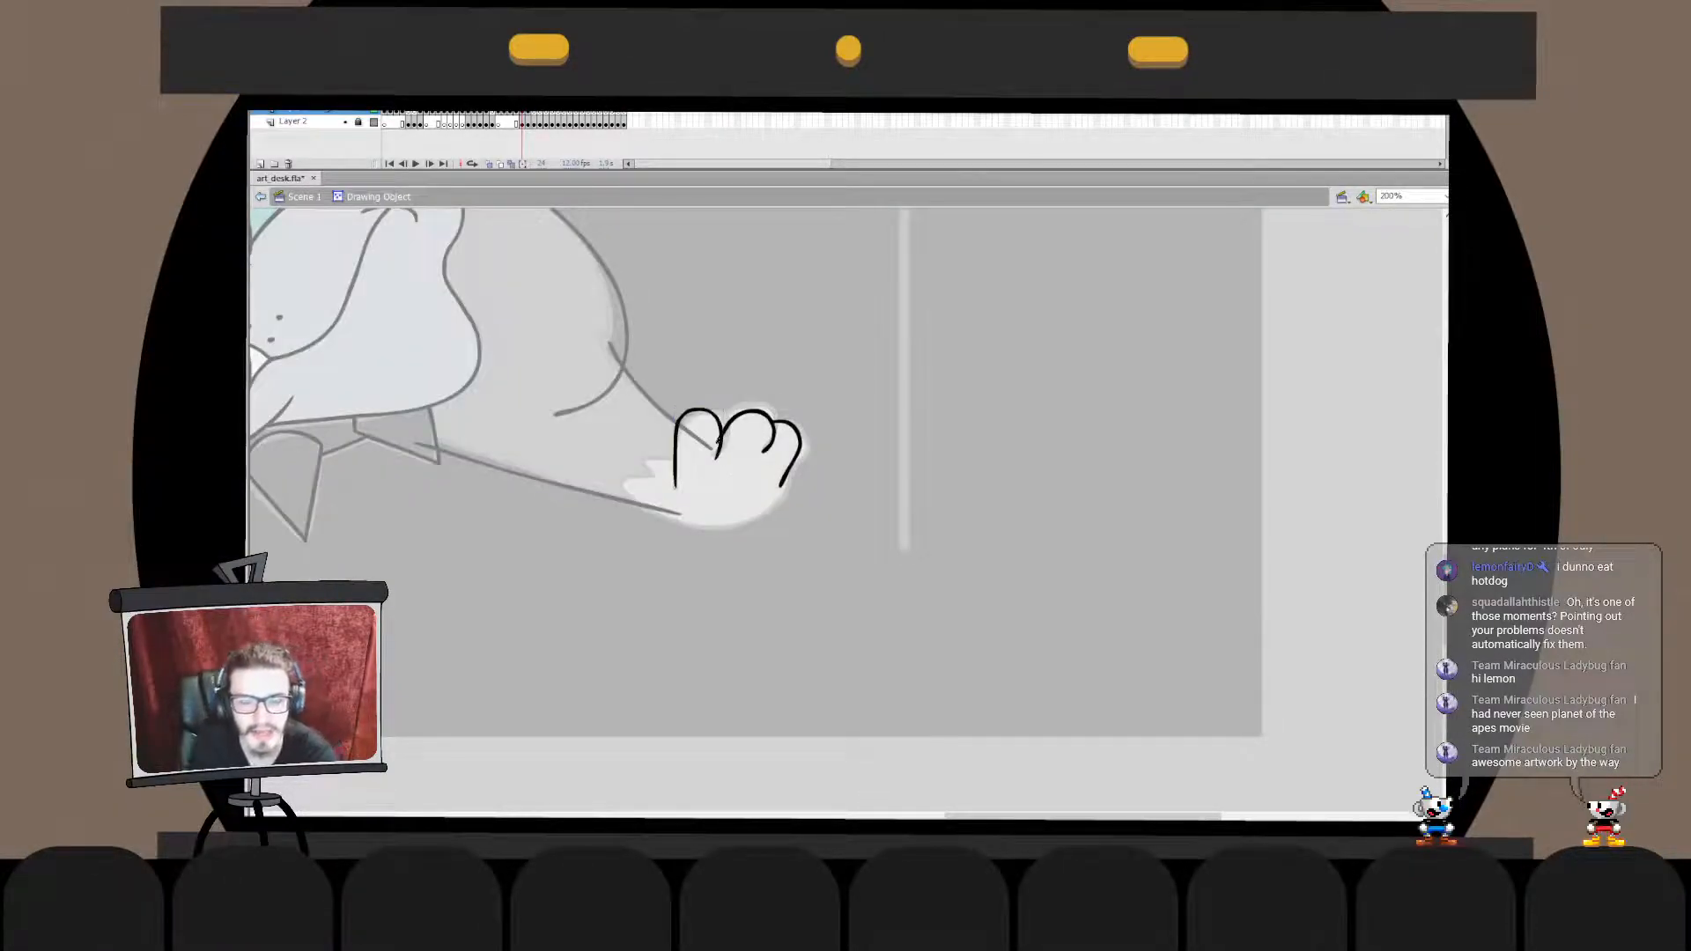
{"action": "double_click", "coordinate": [832, 423]}
- Brush a rounded curve for the underside of the raised paw, retrying until the shape is right
{"action": "left_click_drag", "start_coordinate": [670, 458], "coordinate": [845, 378]}
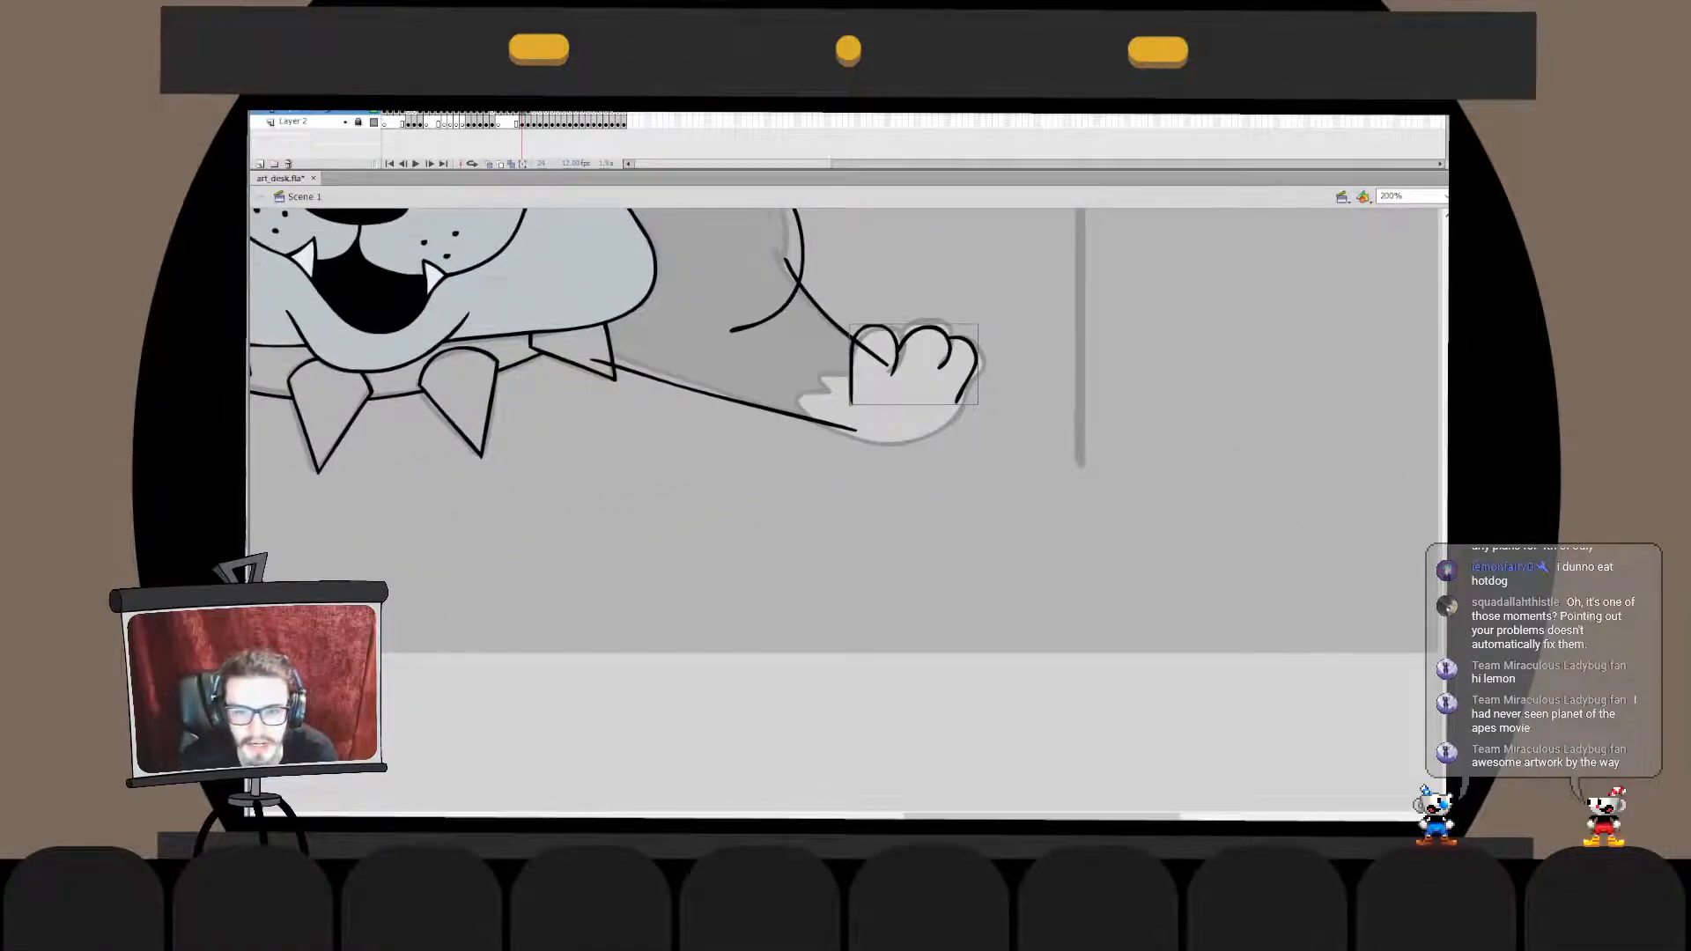
{"action": "left_click_drag", "start_coordinate": [814, 421], "coordinate": [986, 439]}
{"action": "key", "text": "ctrl+z"}
{"action": "left_click_drag", "start_coordinate": [806, 472], "coordinate": [966, 422]}
{"action": "key", "text": "ctrl+z"}
{"action": "mouse_move", "coordinate": [821, 474]}
{"action": "left_mouse_down"}
{"action": "mouse_move", "coordinate": [960, 423]}
{"action": "mouse_move", "coordinate": [963, 441]}
{"action": "left_mouse_up"}
{"action": "key", "text": "ctrl+z"}
{"action": "key", "text": "ctrl+z"}
{"action": "mouse_move", "coordinate": [826, 465]}
{"action": "left_mouse_down"}
{"action": "mouse_move", "coordinate": [969, 436]}
{"action": "mouse_move", "coordinate": [957, 426]}
{"action": "mouse_move", "coordinate": [960, 455]}
{"action": "mouse_move", "coordinate": [973, 413]}
{"action": "mouse_move", "coordinate": [956, 400]}
{"action": "left_mouse_up"}
{"action": "key", "text": "ctrl+z"}
{"action": "key", "text": "ctrl+z"}
{"action": "key", "text": "ctrl+z"}
{"action": "key", "text": "ctrl+z"}
{"action": "mouse_move", "coordinate": [832, 444]}
{"action": "left_mouse_down"}
{"action": "mouse_move", "coordinate": [946, 396]}
{"action": "mouse_move", "coordinate": [962, 416]}
{"action": "left_mouse_up"}
{"action": "key", "text": "ctrl+z"}
{"action": "key", "text": "ctrl+z"}
{"action": "key", "text": "q"}
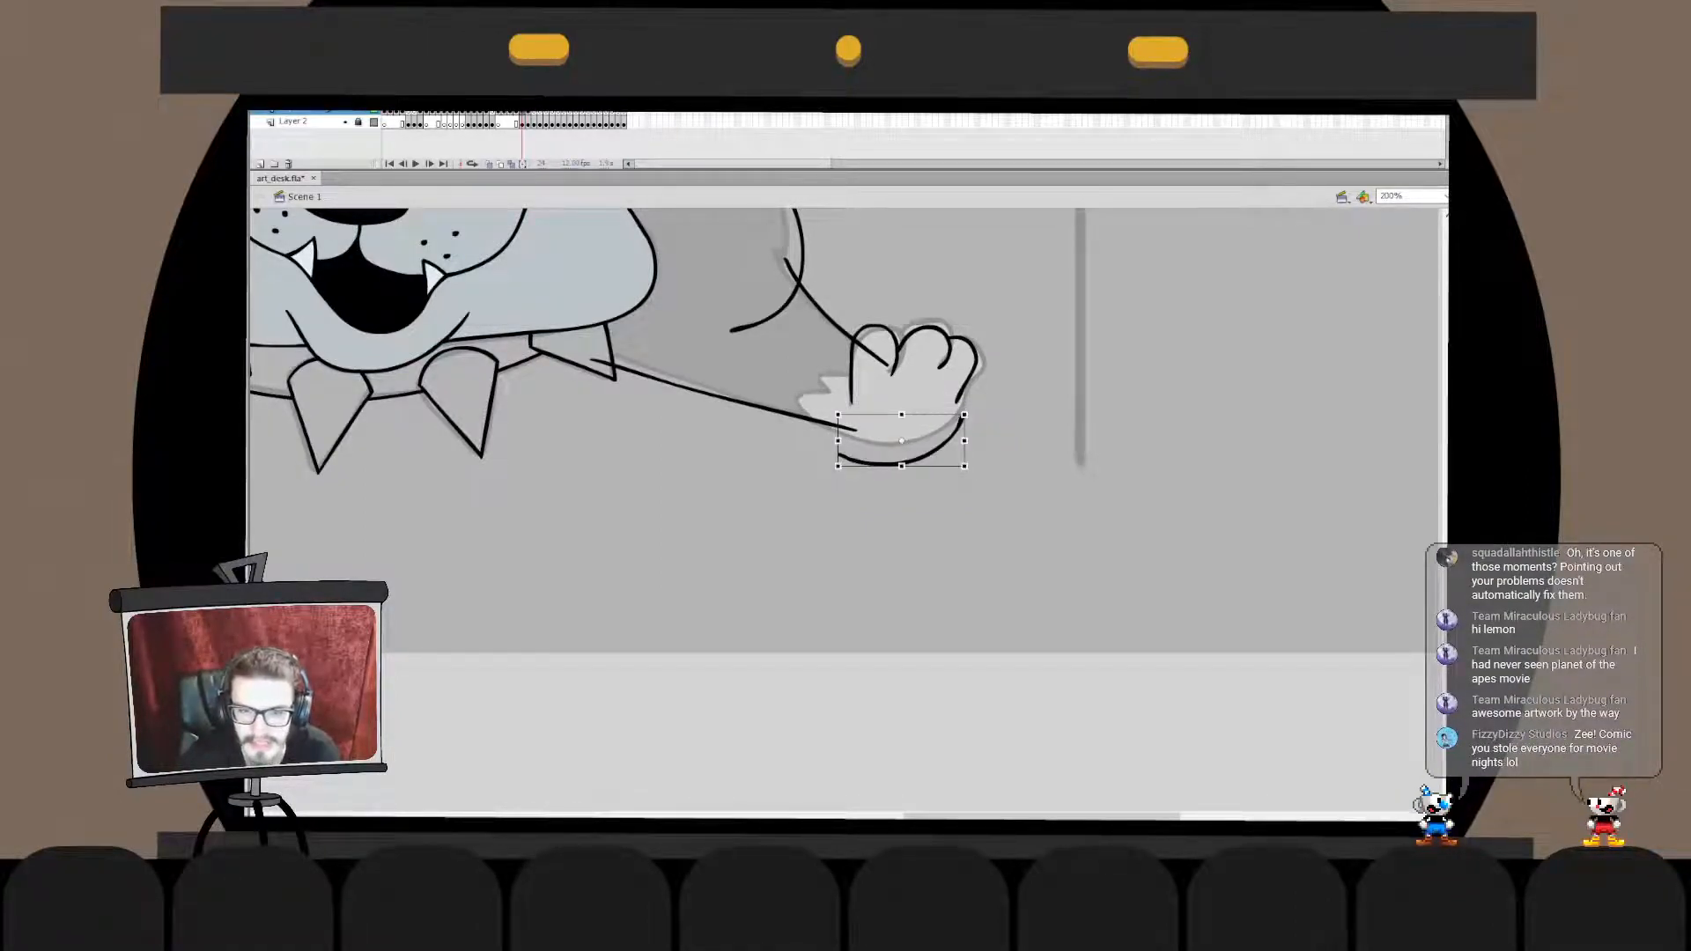
- Skew the paw's underside curve so its inner end meets the foreleg's lower line
{"action": "left_click_drag", "start_coordinate": [837, 453], "coordinate": [961, 449]}
{"action": "key", "text": "b"}
{"action": "key", "text": "q"}
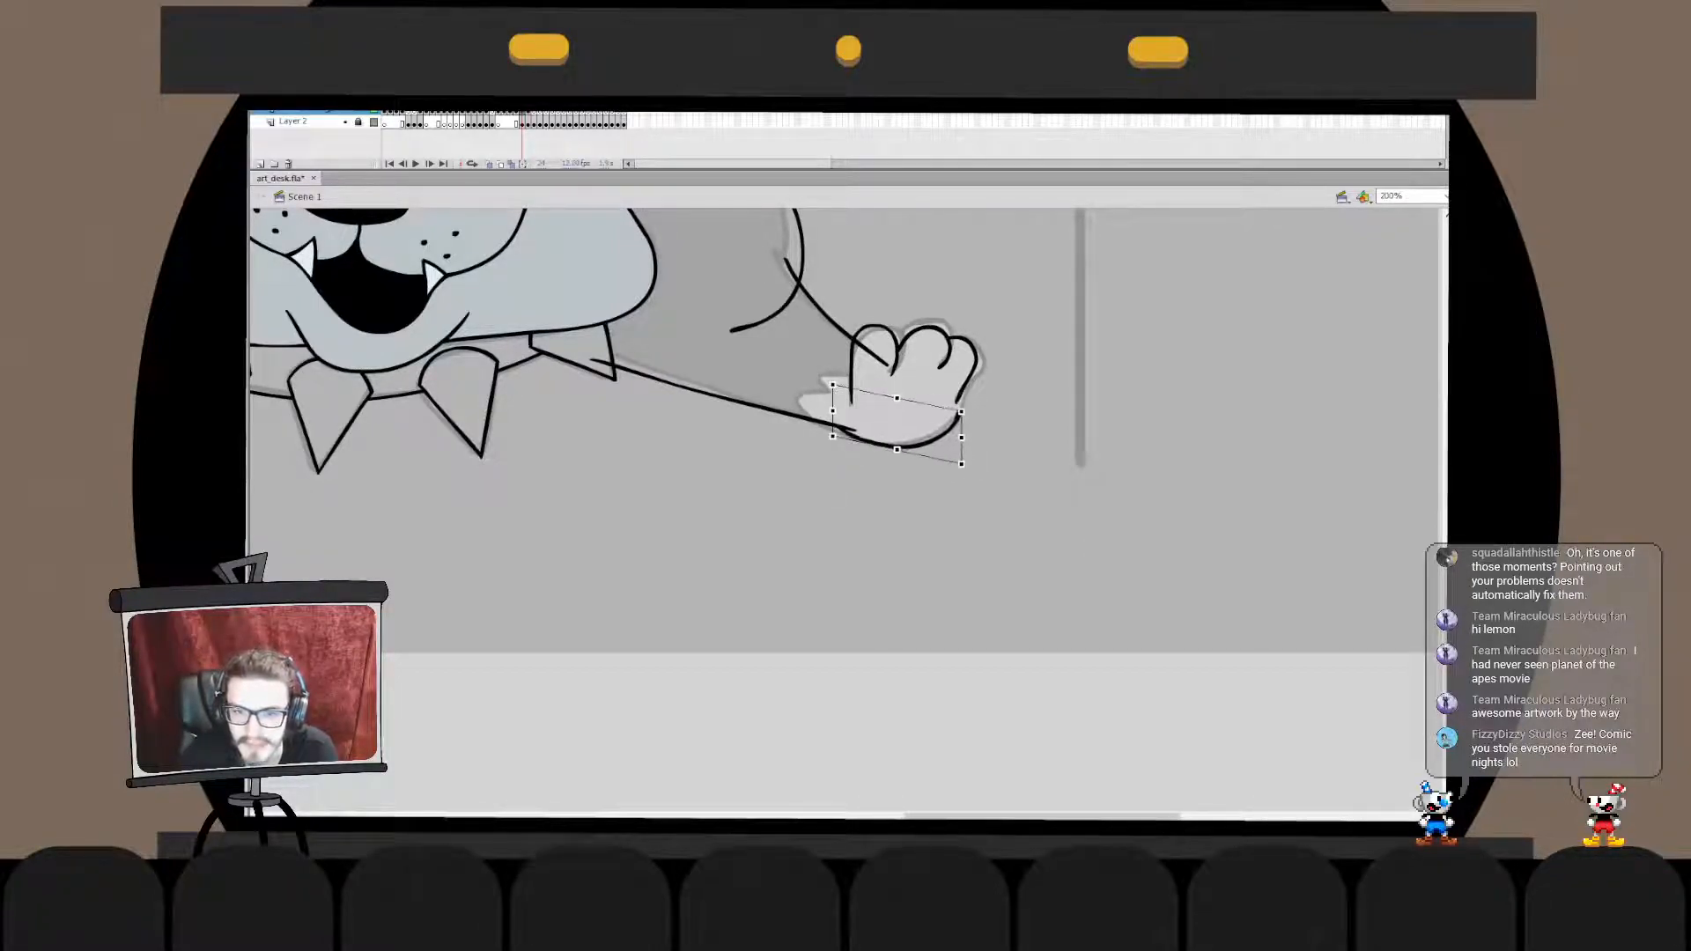
- Reshape the outer end of the paw's underside curve so it joins the outer toe
{"action": "double_click", "coordinate": [958, 416]}
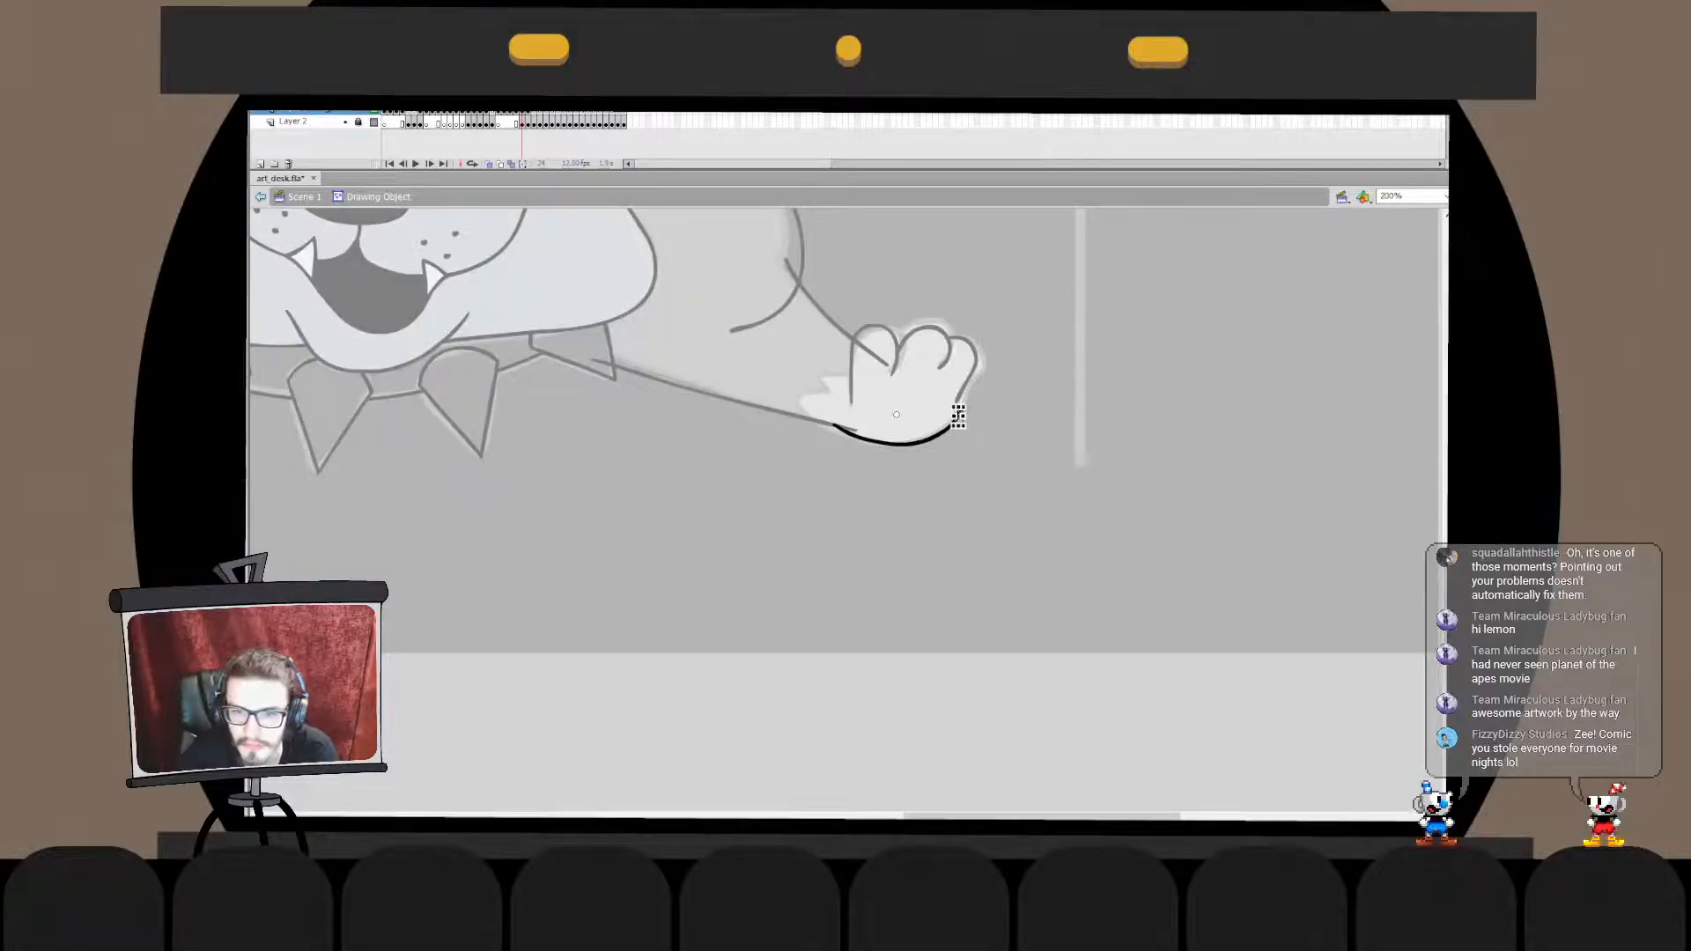
{"action": "double_click", "coordinate": [1004, 467]}
{"action": "left_click", "coordinate": [957, 412]}
{"action": "left_click_drag", "start_coordinate": [960, 406], "coordinate": [957, 400]}
{"action": "double_click", "coordinate": [956, 406]}
{"action": "double_click", "coordinate": [1004, 467]}
{"action": "left_click", "coordinate": [1004, 467]}
{"action": "left_click", "coordinate": [952, 418]}
{"action": "left_click", "coordinate": [1004, 467]}
- Nudge the inner end of the paw's underside curve three steps left and two steps up toward the foreleg line
{"action": "double_click", "coordinate": [859, 438]}
{"action": "left_click", "coordinate": [847, 432]}
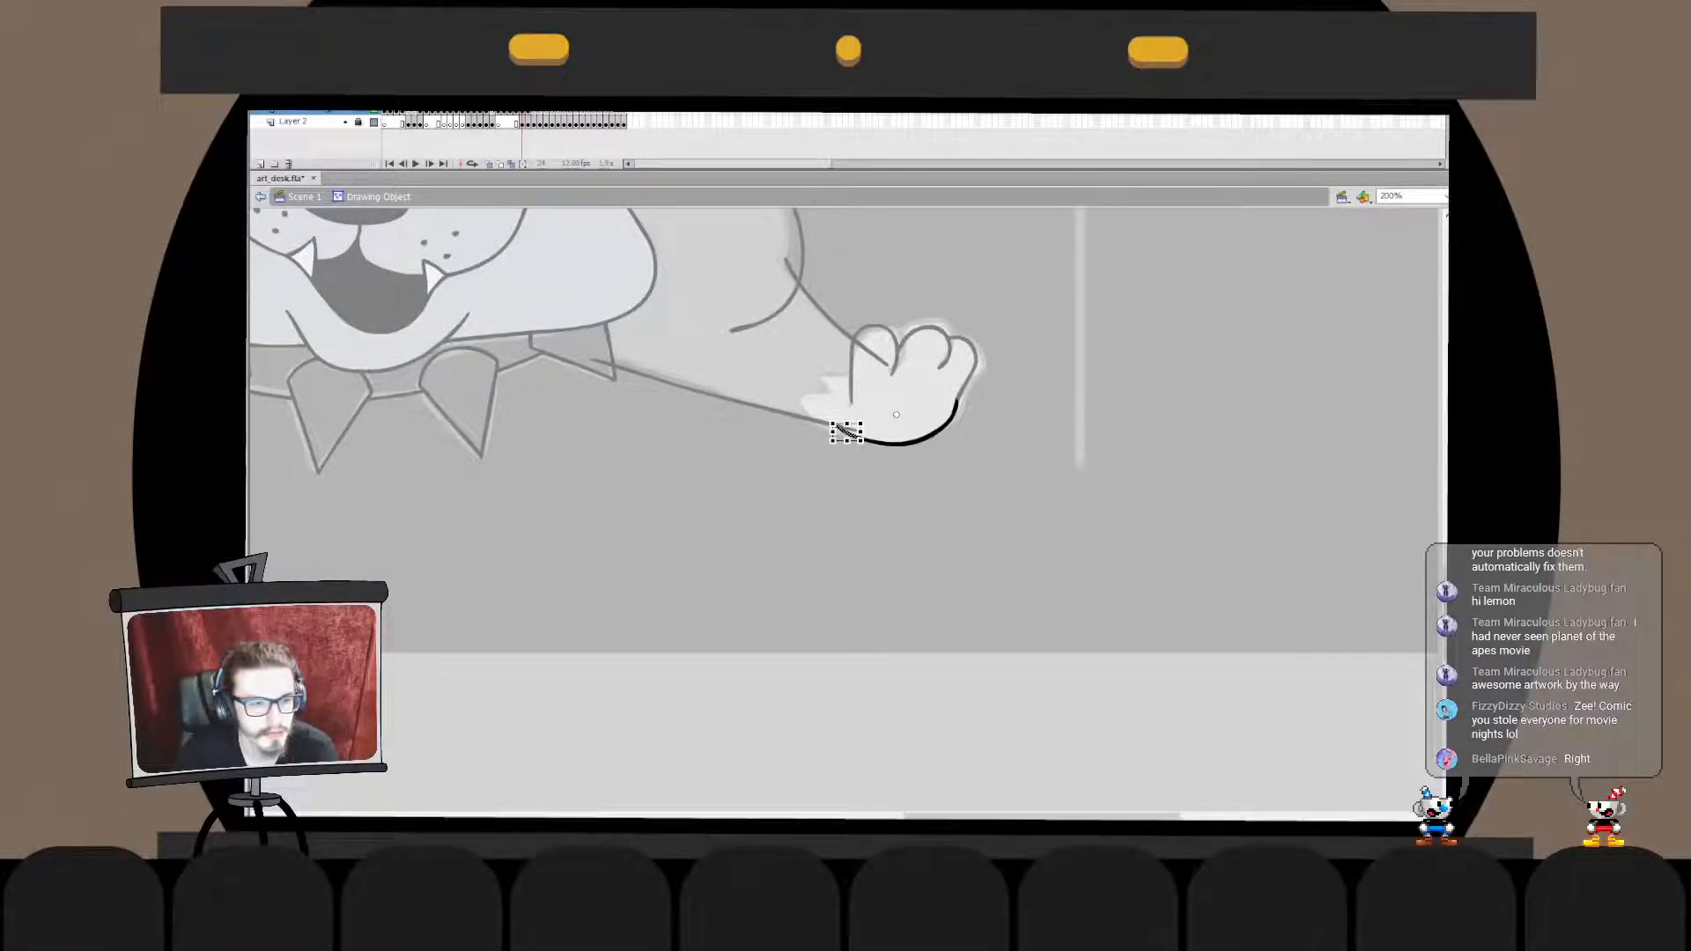
{"action": "key", "text": "Left"}
{"action": "key", "text": "Left"}
{"action": "key", "text": "Left"}
{"action": "key", "text": "Up"}
{"action": "key", "text": "Up"}
{"action": "double_click", "coordinate": [881, 511]}
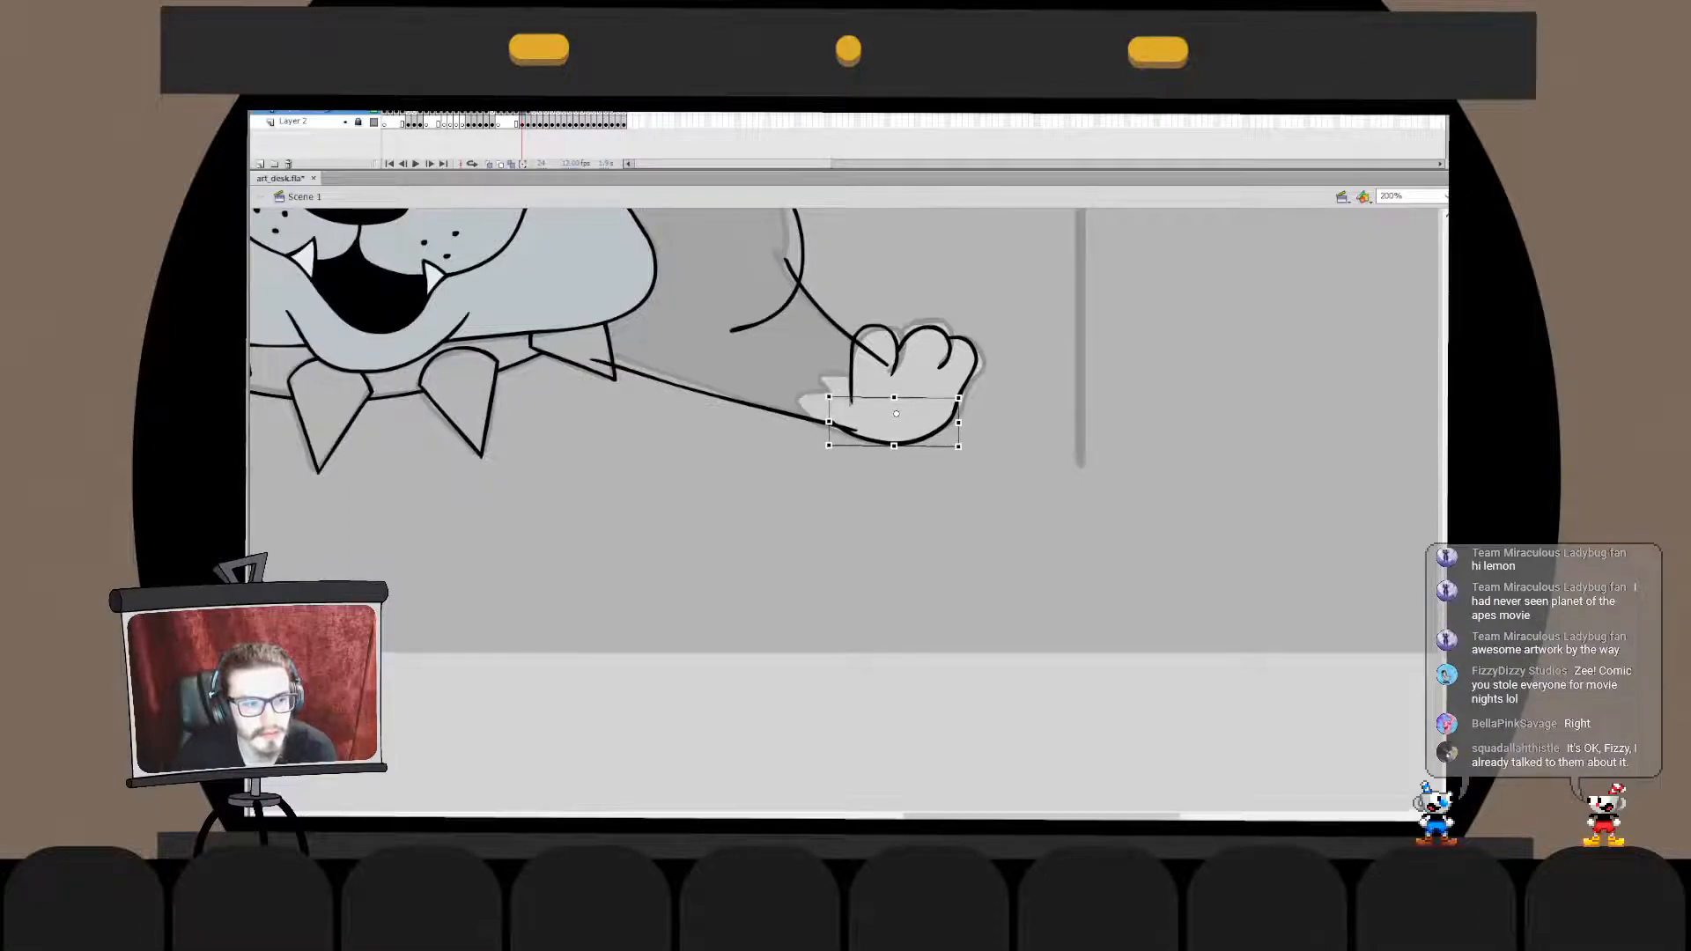
- Join the paw's underside curve and the foreleg's lower line in one drawing object and clean up their overlapping ends
{"action": "double_click", "coordinate": [846, 429]}
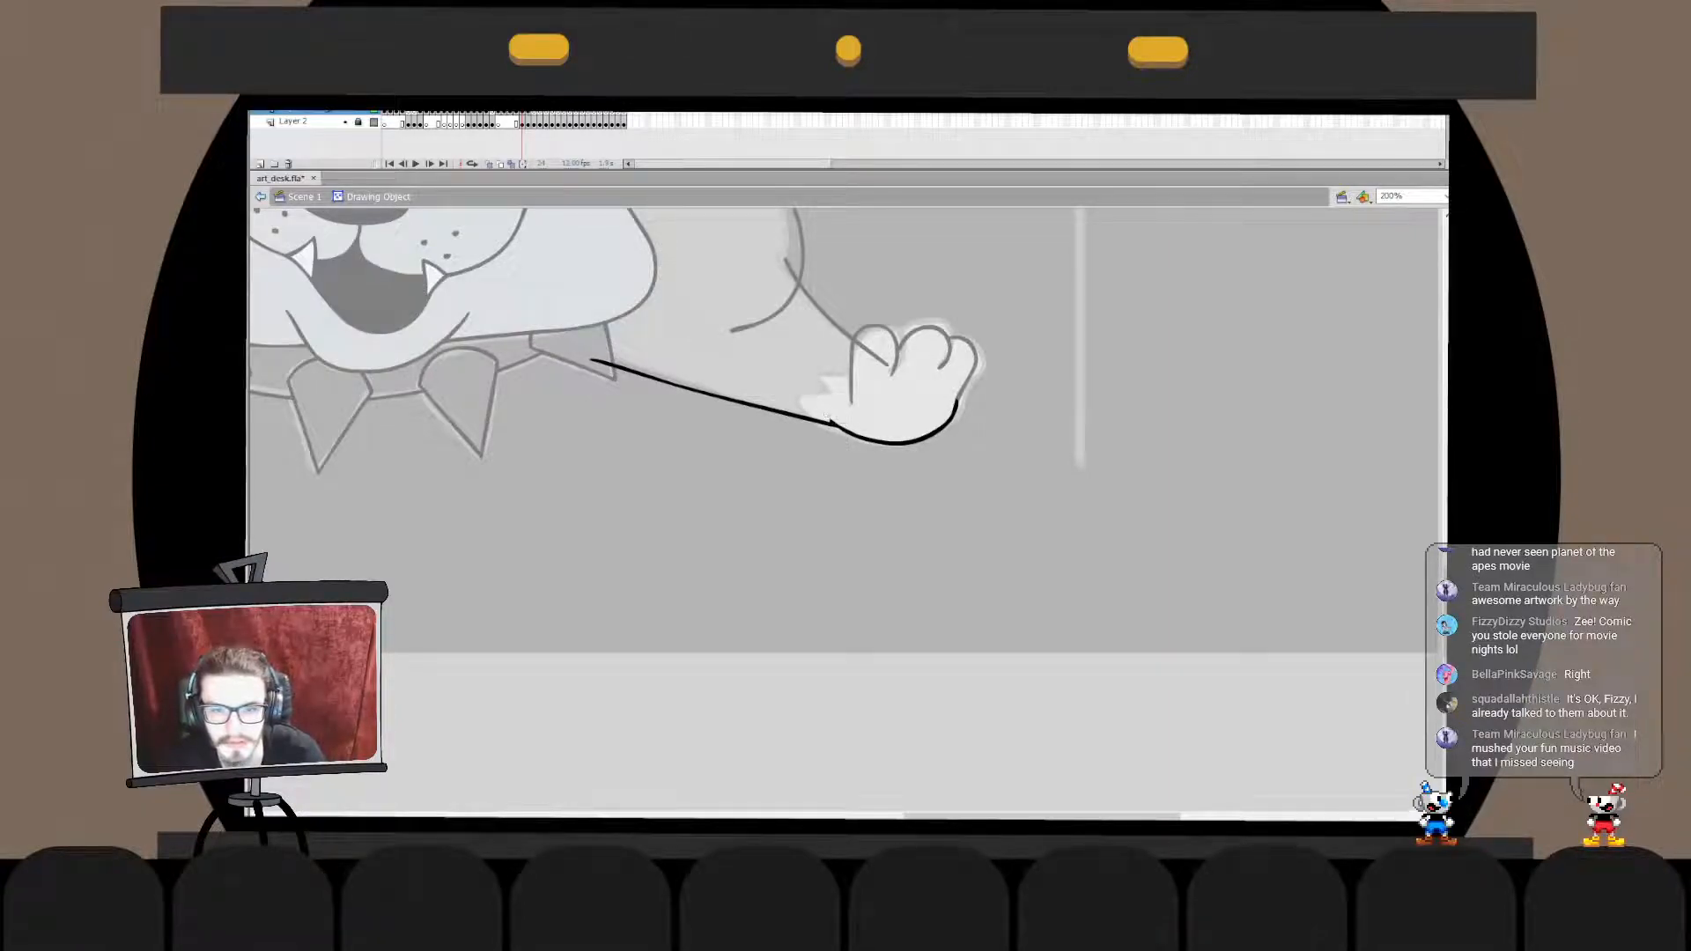
{"action": "key", "text": "ctrl+e"}
{"action": "key", "text": "Escape"}
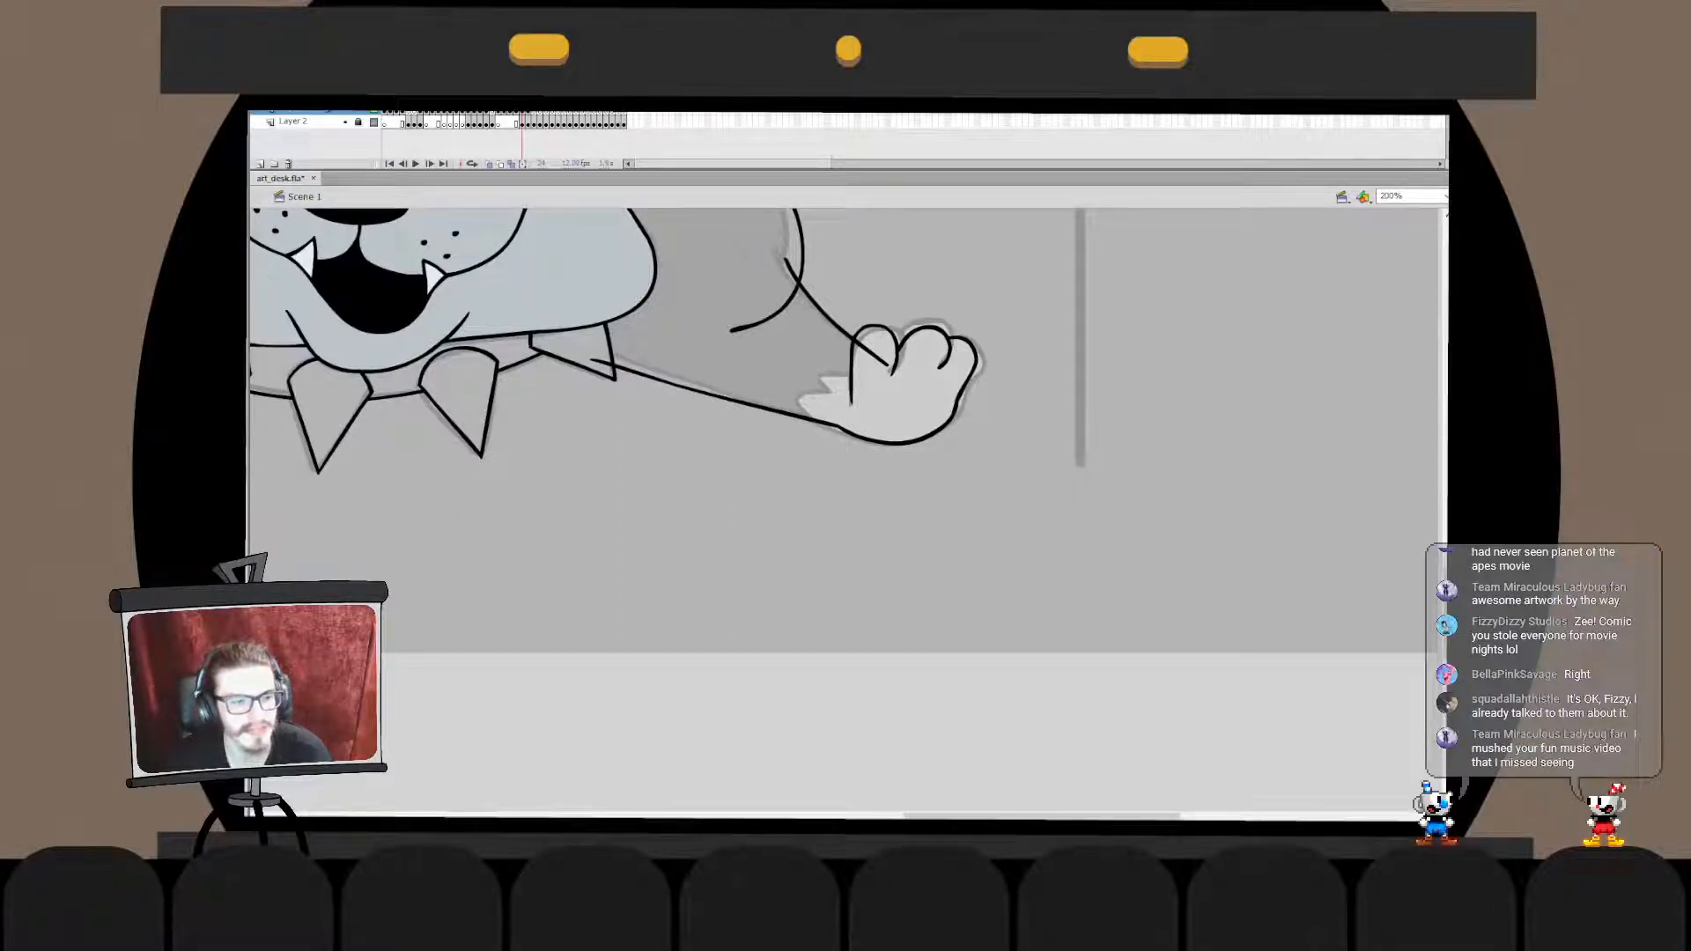
- Combine the foreleg lines and paw outlines in one drawing object and remove the upper line's overlap inside the toe
{"action": "mouse_move", "coordinate": [1012, 309]}
{"action": "left_mouse_down"}
{"action": "mouse_move", "coordinate": [906, 393]}
{"action": "mouse_move", "coordinate": [590, 446]}
{"action": "left_mouse_up"}
{"action": "key", "text": "Delete"}
{"action": "key", "text": "ctrl+z"}
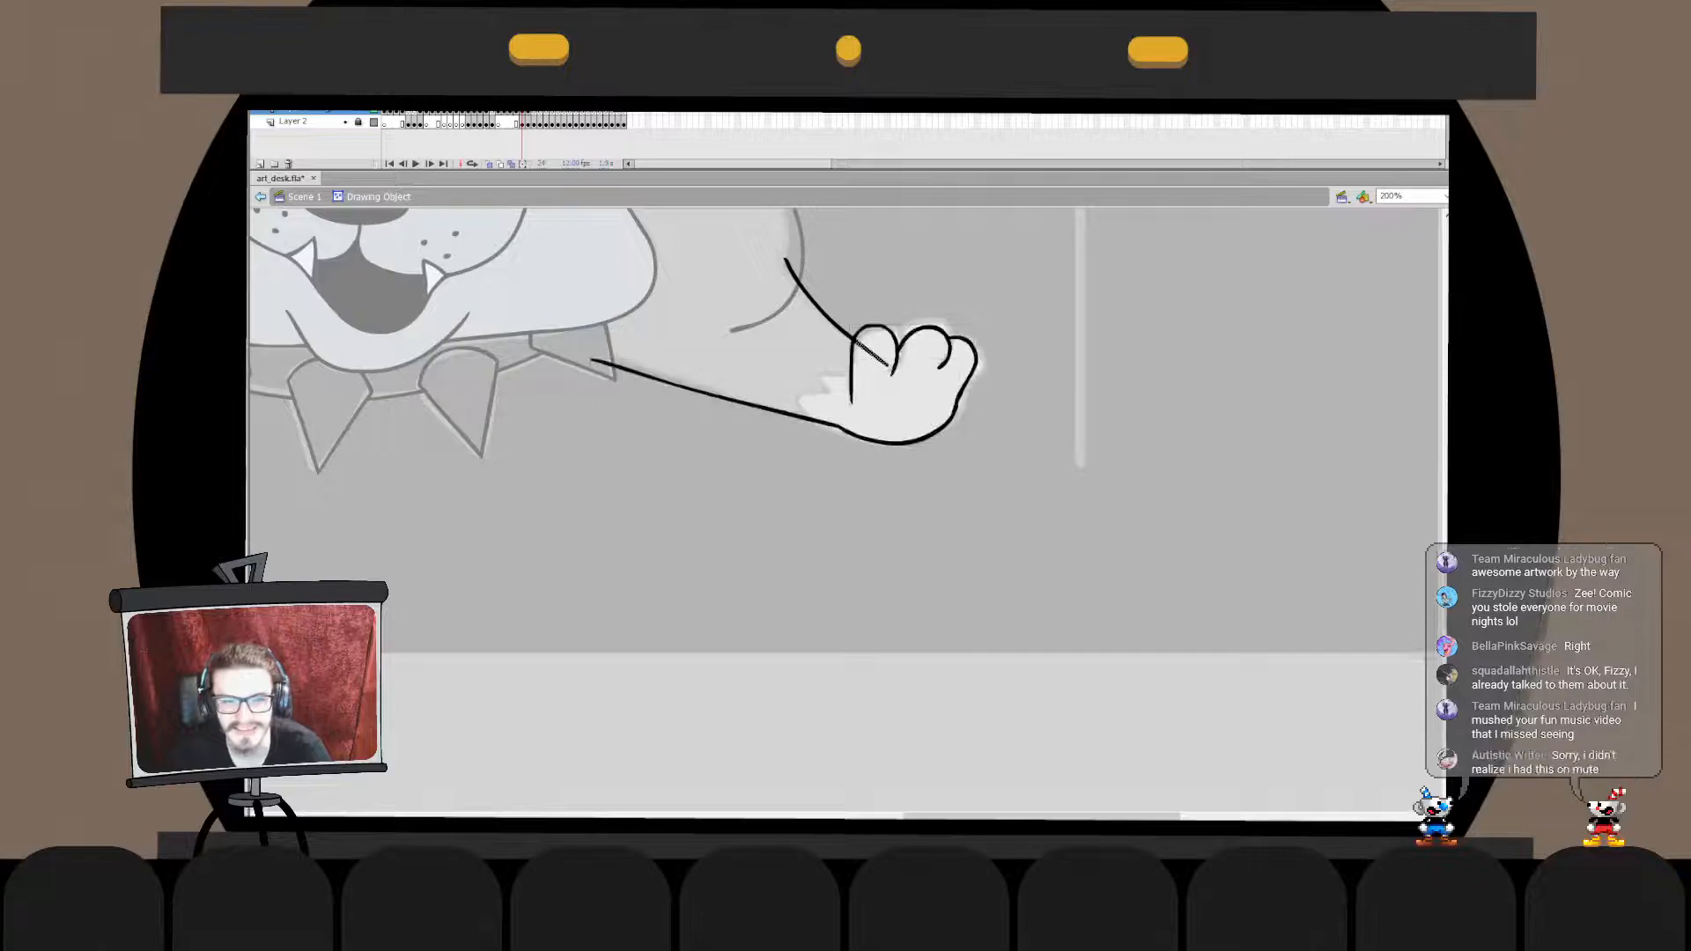
{"action": "key", "text": "Escape"}
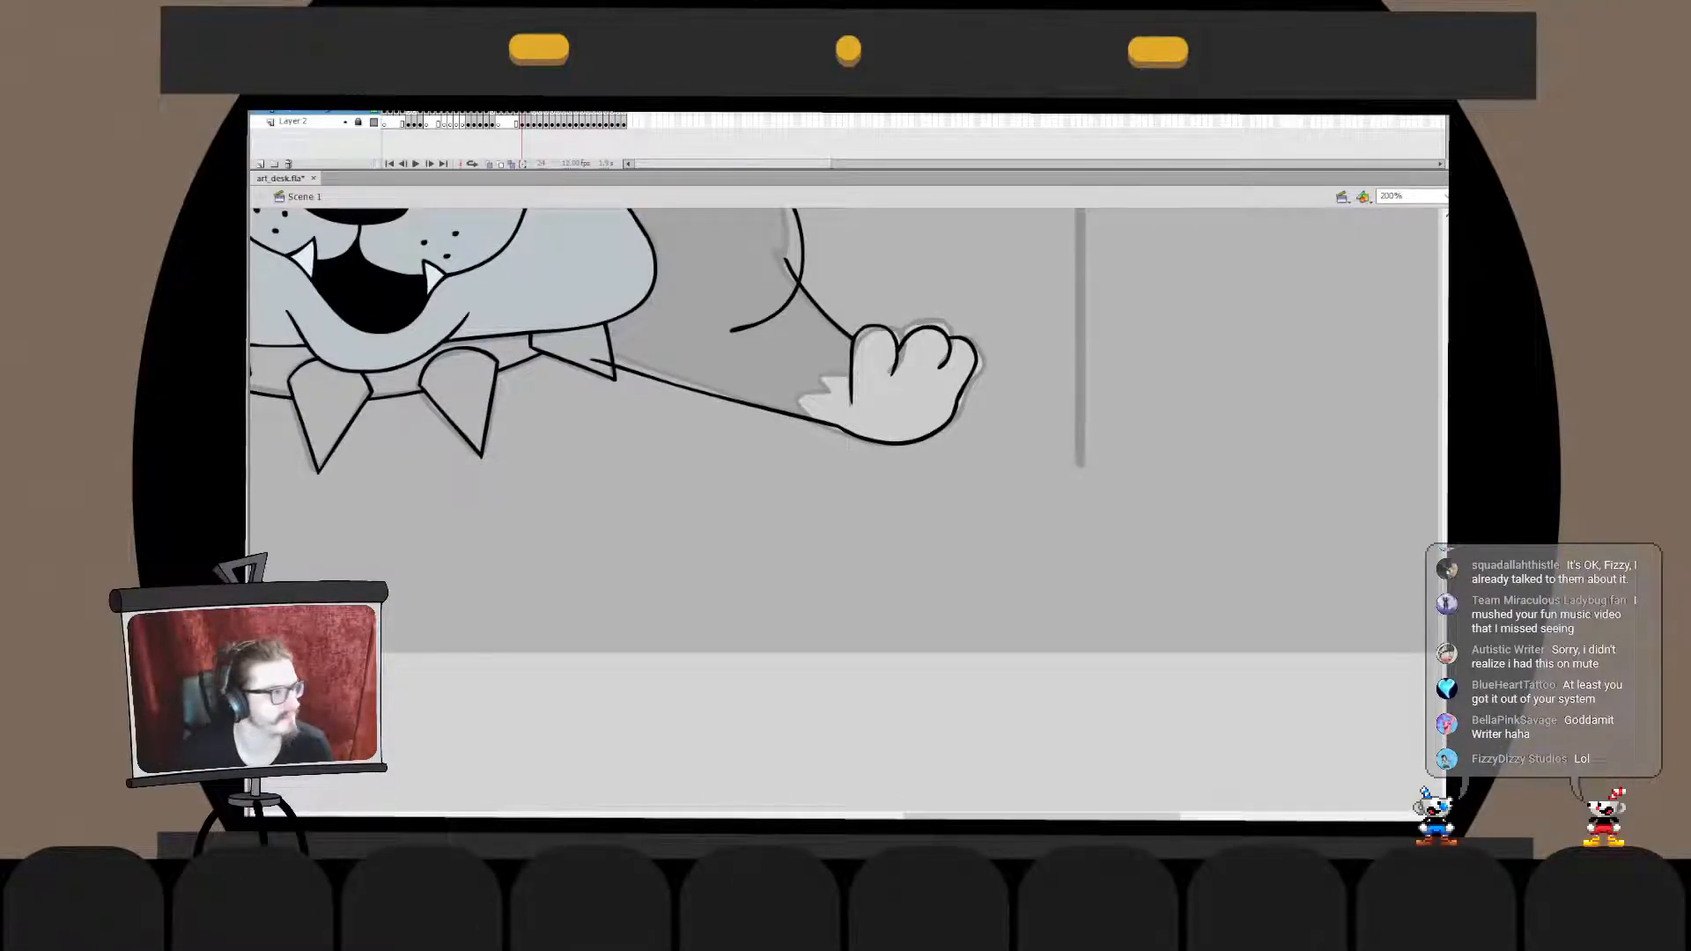
- Tidy the joint between the foreleg's lower line and the paw in their drawing object, and paste the object back in place
{"action": "double_click", "coordinate": [841, 422]}
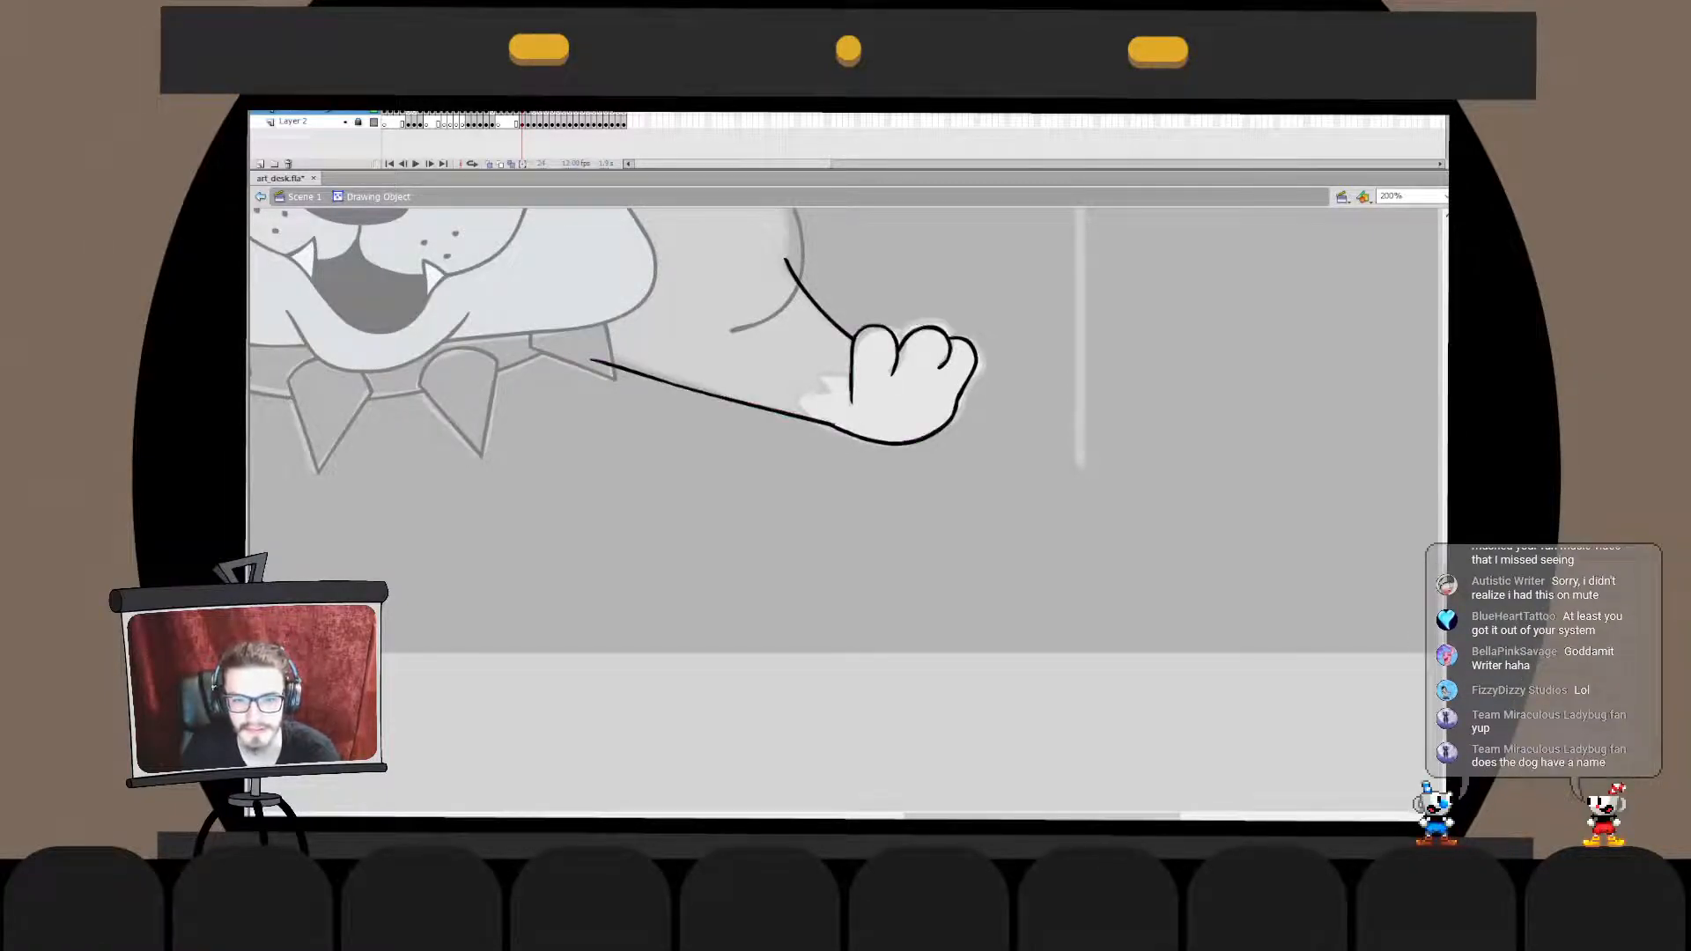
{"action": "left_click_drag", "start_coordinate": [831, 425], "coordinate": [817, 484]}
{"action": "key", "text": "ctrl+e"}
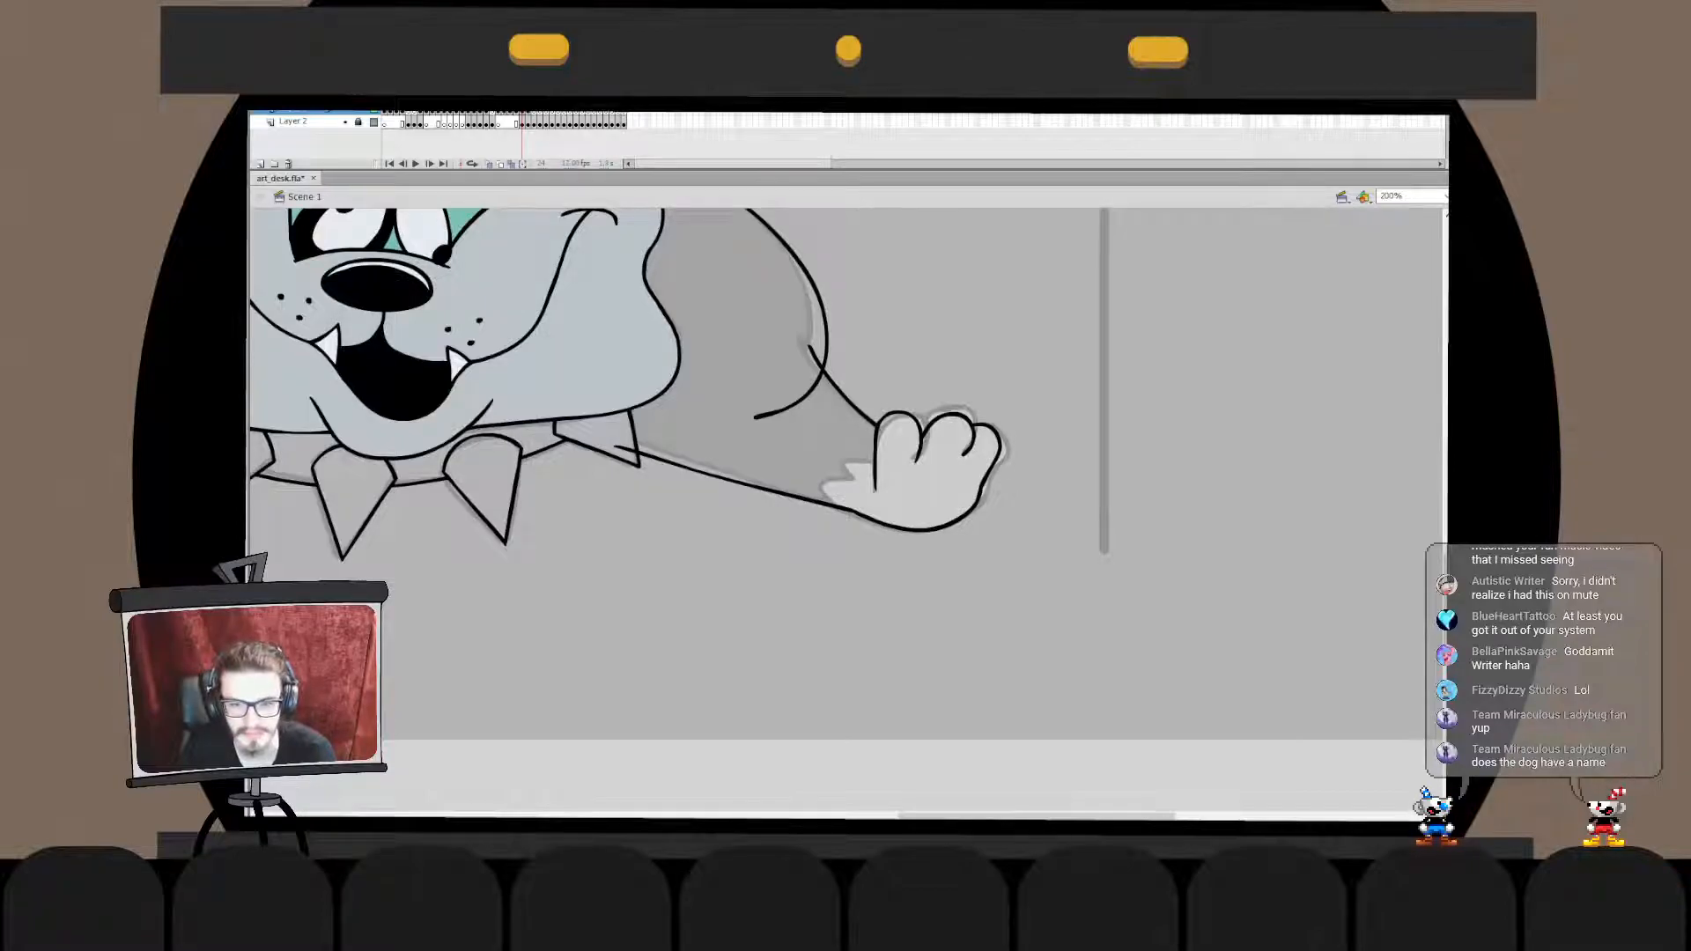
{"action": "double_click", "coordinate": [847, 400]}
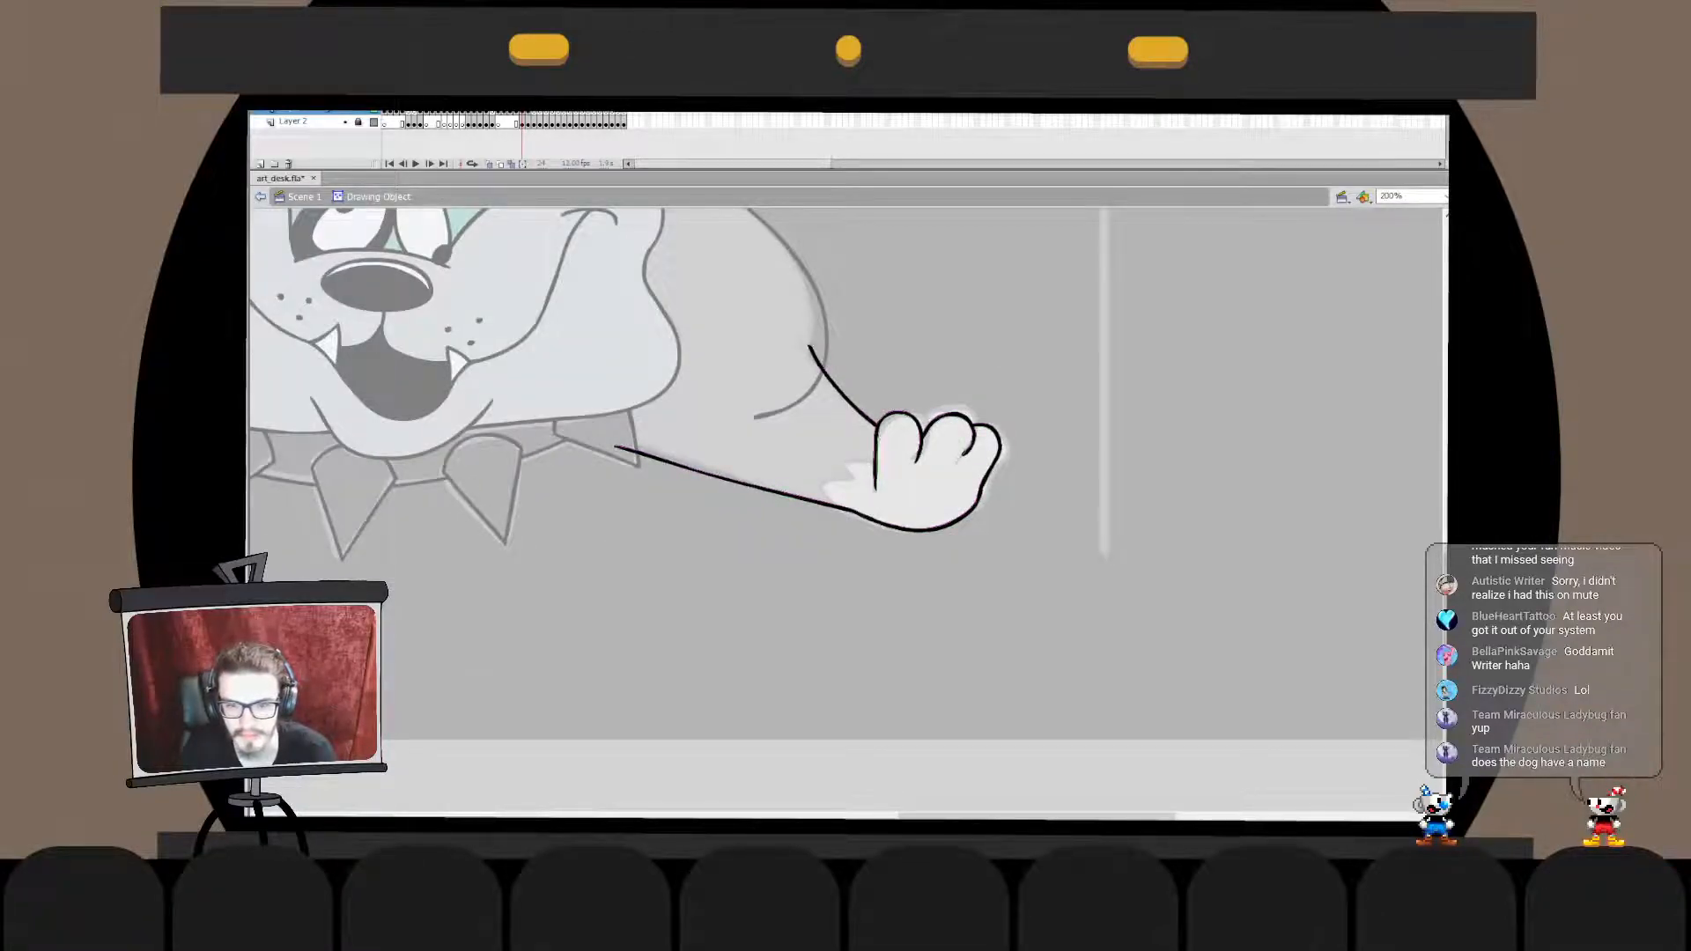
{"action": "left_click", "coordinate": [260, 196]}
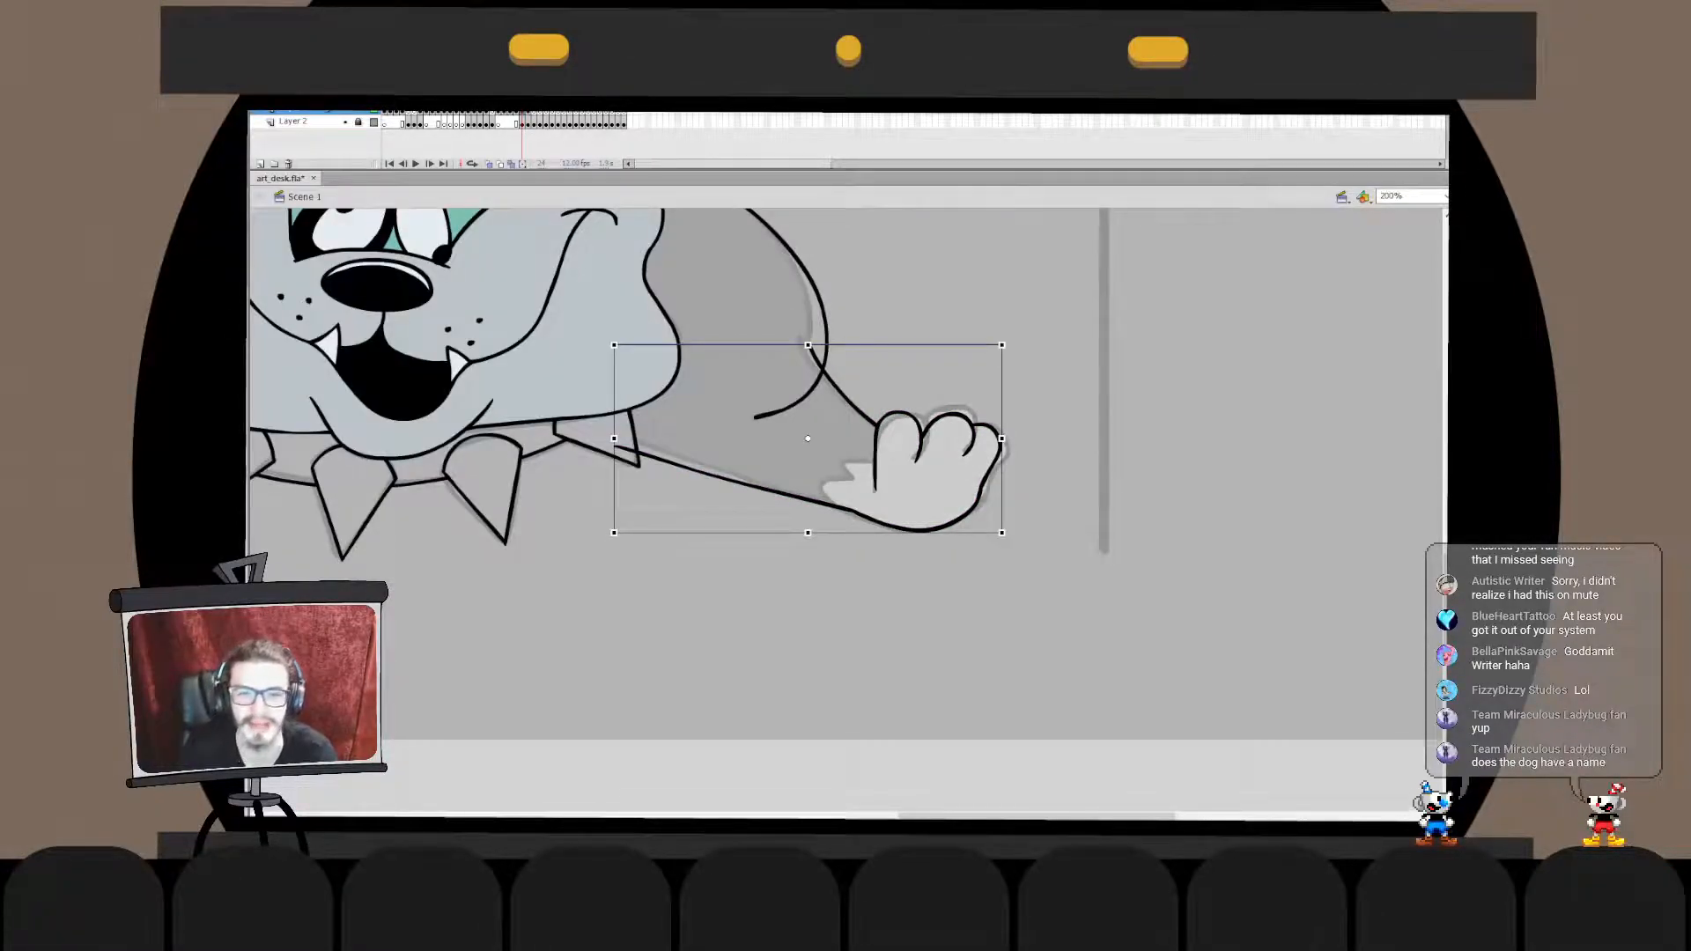
{"action": "key", "text": "ctrl+x"}
{"action": "key", "text": "ctrl+shift+v"}
{"action": "key", "text": "Escape"}
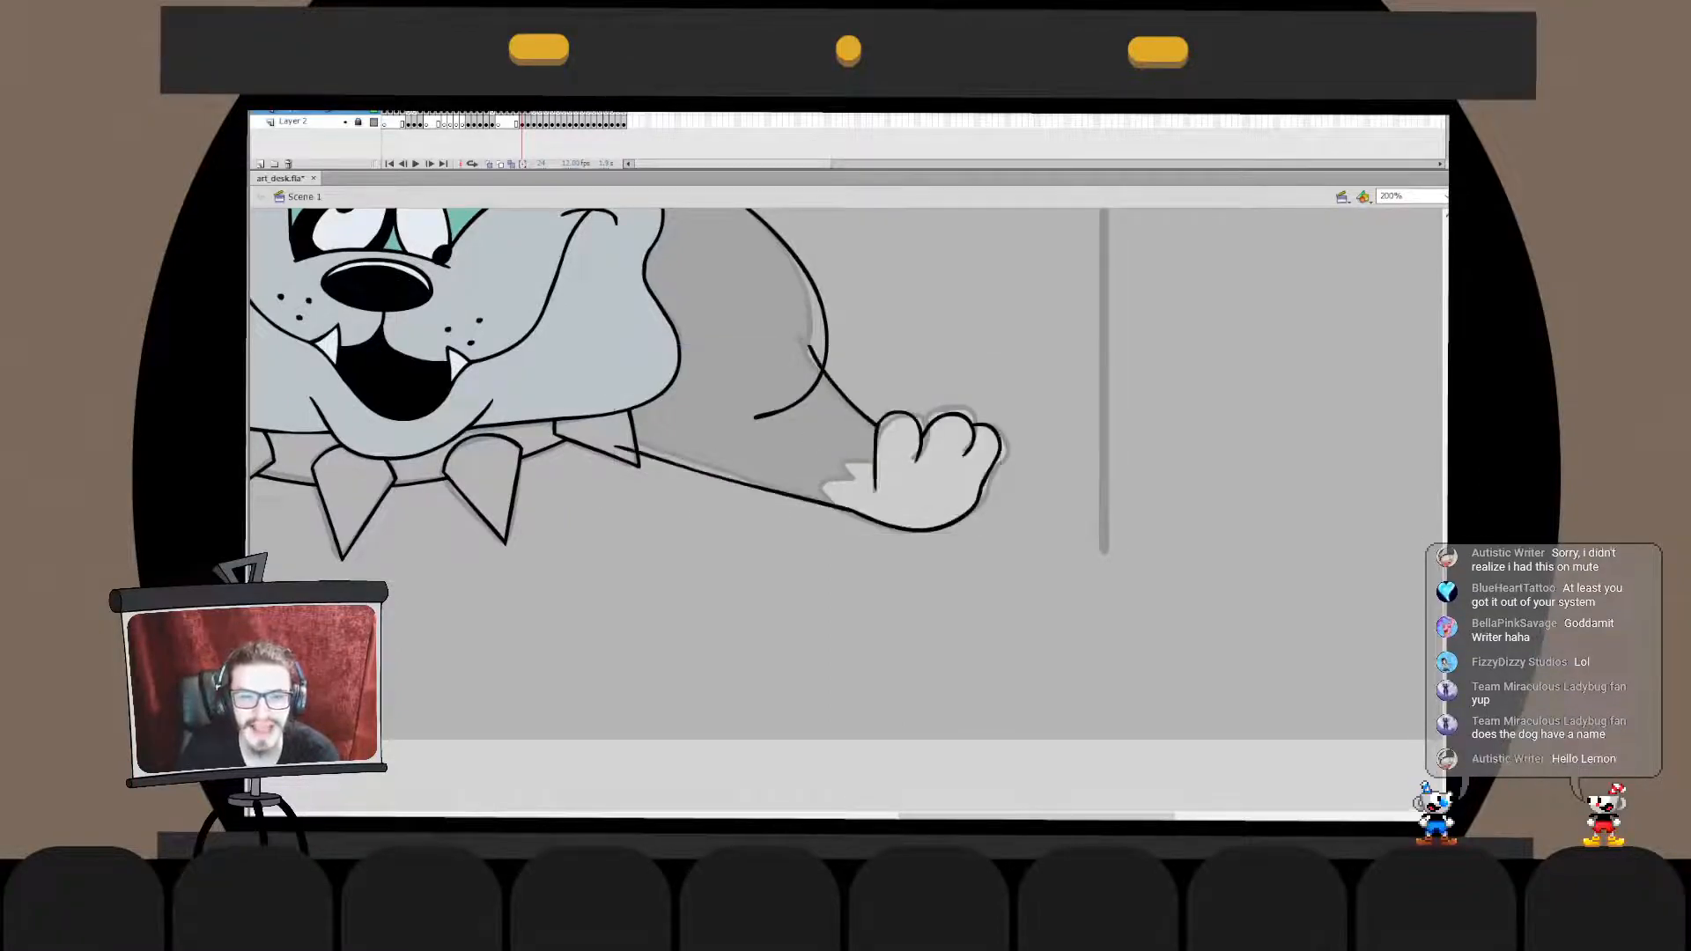
- Draw a small jagged fur tuft at the wrist, between the paw's inner toe and the foreleg's lower line
{"action": "left_click_drag", "start_coordinate": [704, 458], "coordinate": [716, 421]}
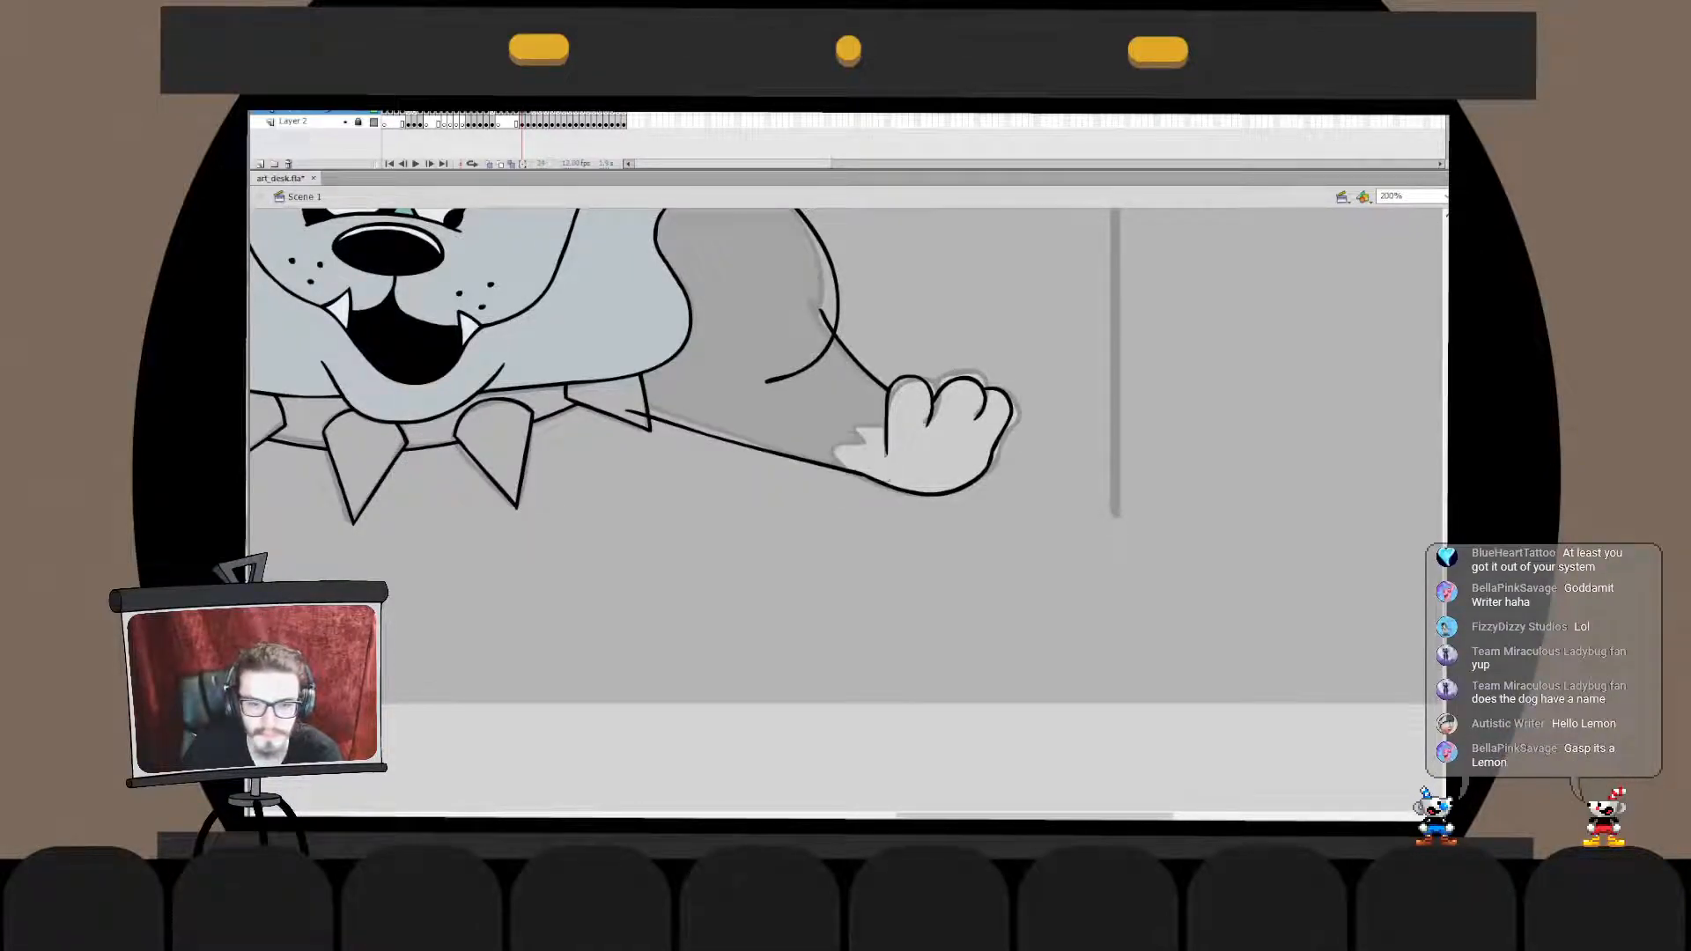
{"action": "mouse_move", "coordinate": [887, 439]}
{"action": "left_mouse_down"}
{"action": "mouse_move", "coordinate": [866, 475]}
{"action": "mouse_move", "coordinate": [845, 458]}
{"action": "mouse_move", "coordinate": [865, 476]}
{"action": "left_mouse_up"}
{"action": "key", "text": "ctrl+z"}
{"action": "key", "text": "Escape"}
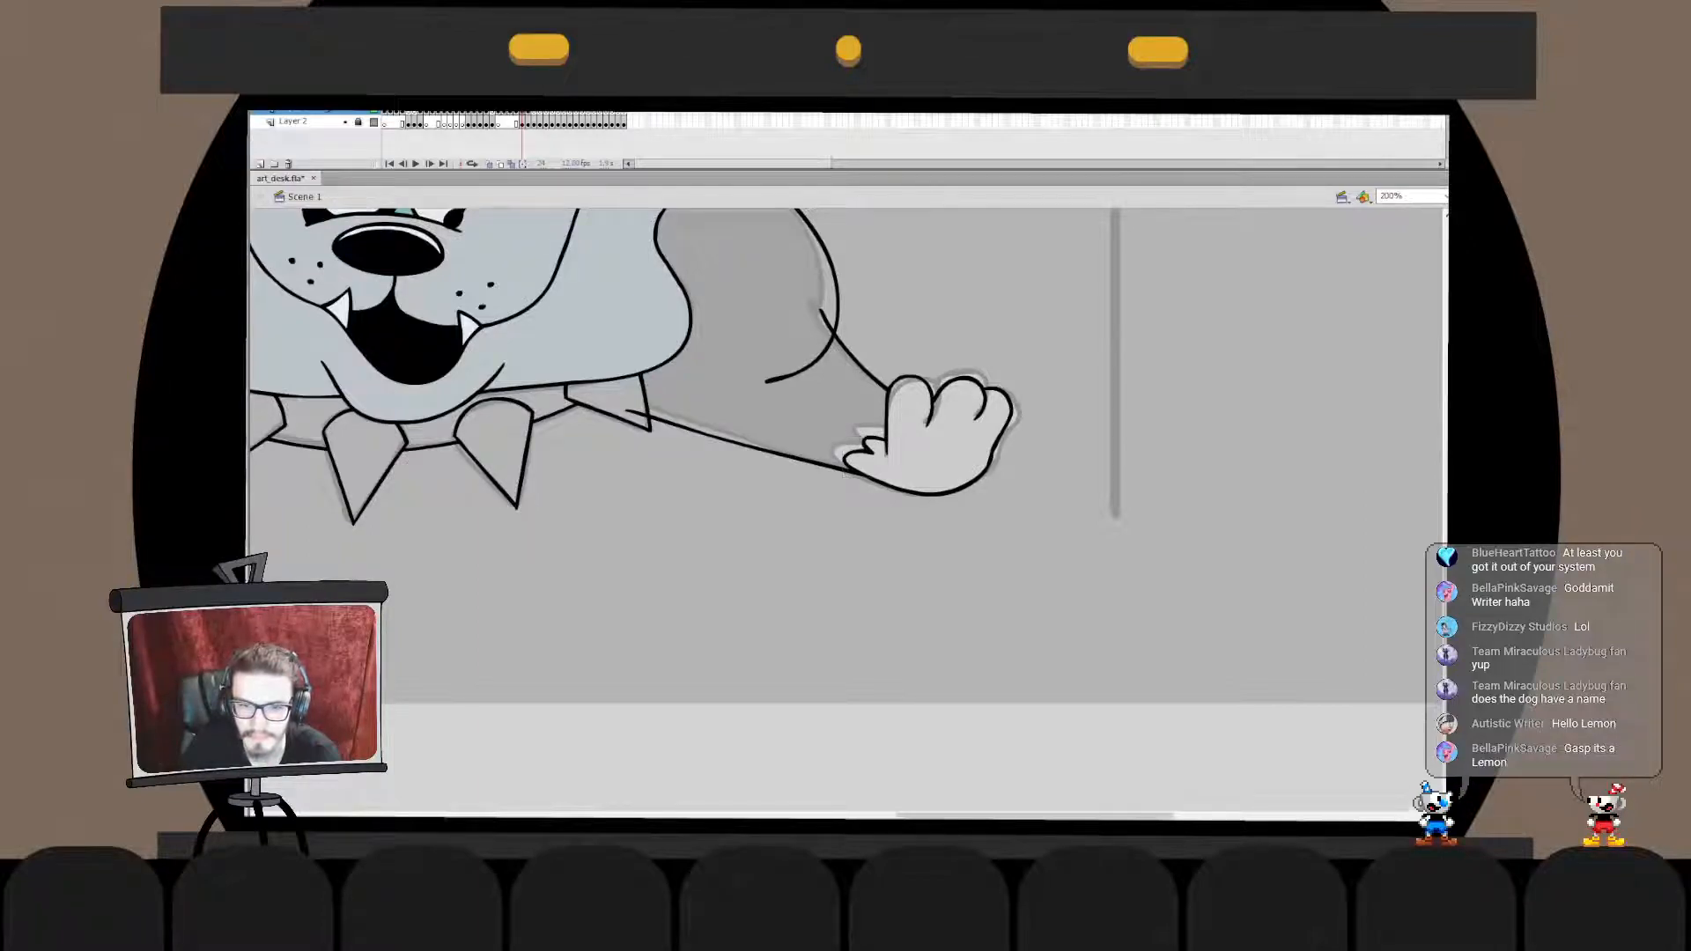
- Clean up the ends of the wrist fur tuft and merge it in place into the foreleg and paw drawing object
{"action": "double_click", "coordinate": [853, 456]}
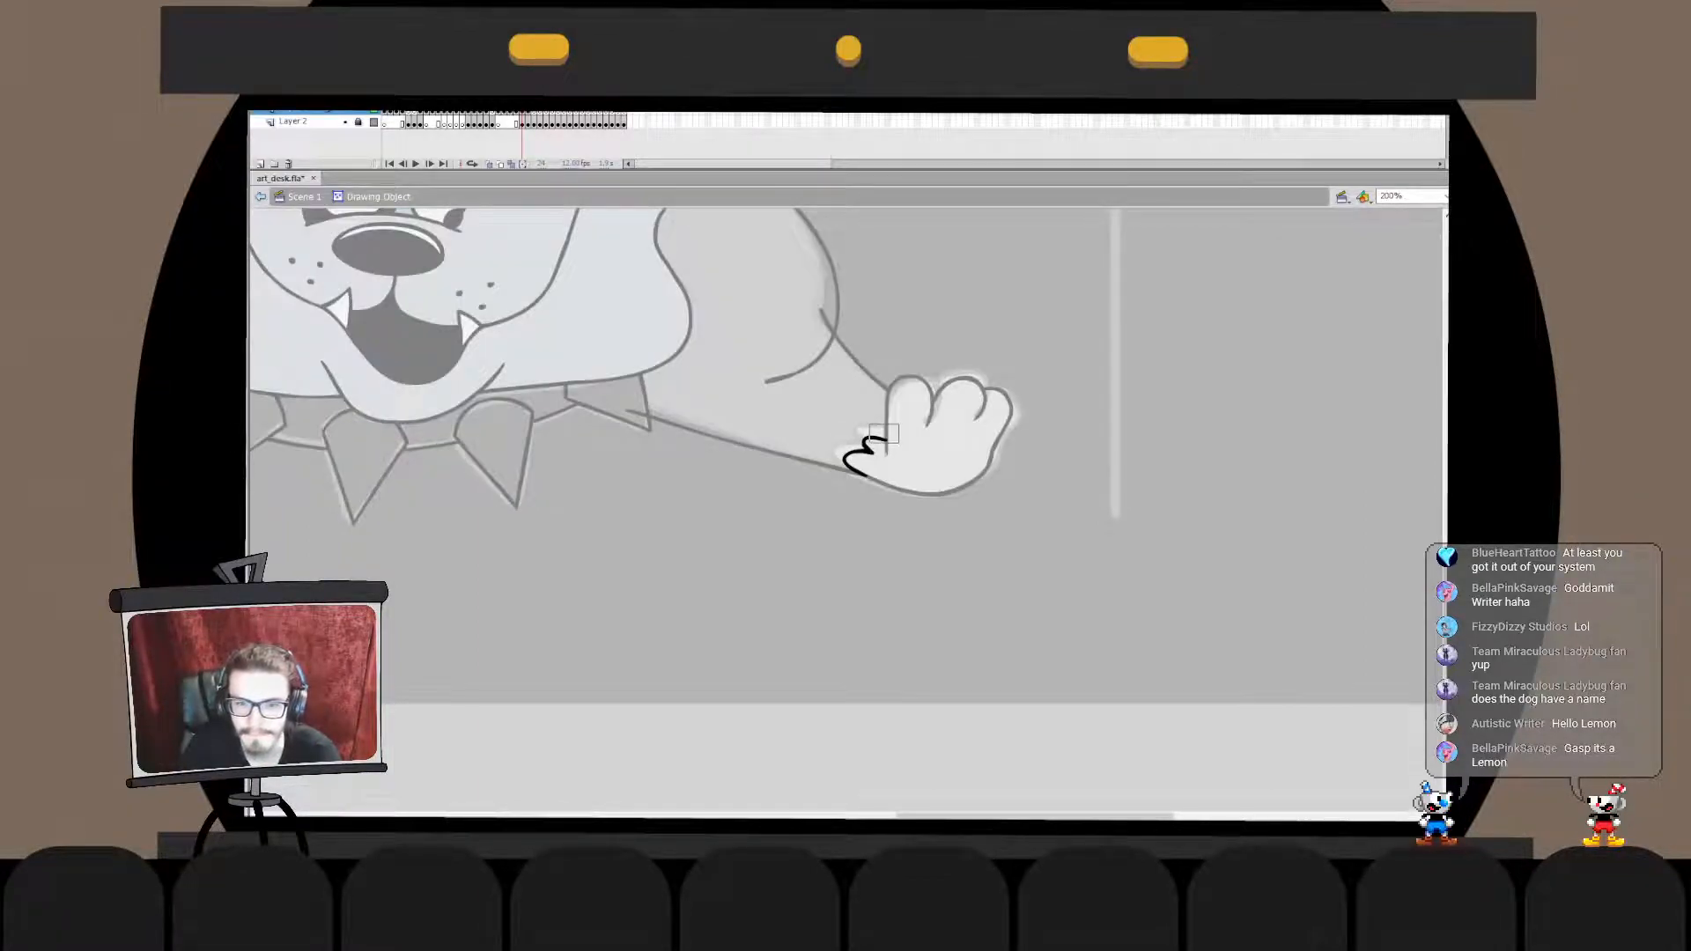
{"action": "double_click", "coordinate": [934, 564]}
{"action": "key", "text": "ctrl+x"}
{"action": "double_click", "coordinate": [886, 440]}
{"action": "key", "text": "ctrl+shift+v"}
{"action": "double_click", "coordinate": [933, 563]}
- Trim the inner end of the foreleg's lower line where it overlaps the collar spike
{"action": "left_click_drag", "start_coordinate": [793, 458], "coordinate": [994, 438]}
{"action": "key", "text": "ctrl+minus"}
{"action": "left_click_drag", "start_coordinate": [793, 422], "coordinate": [907, 531]}
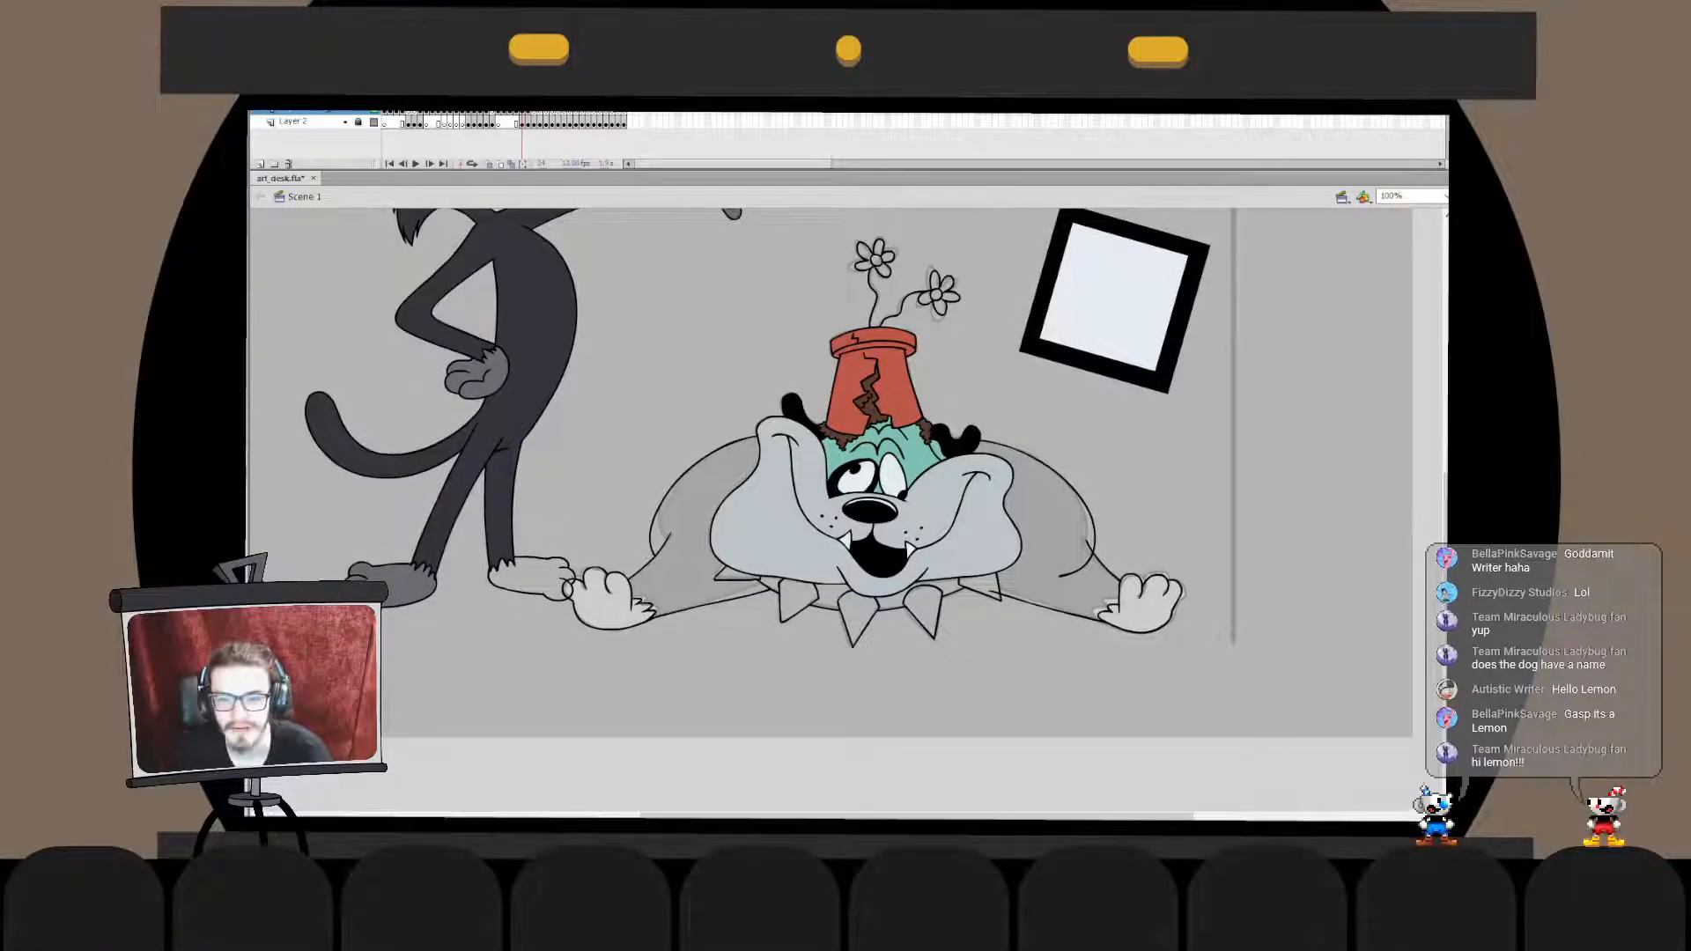
{"action": "left_click", "coordinate": [1140, 608]}
{"action": "key", "text": "ctrl+equal"}
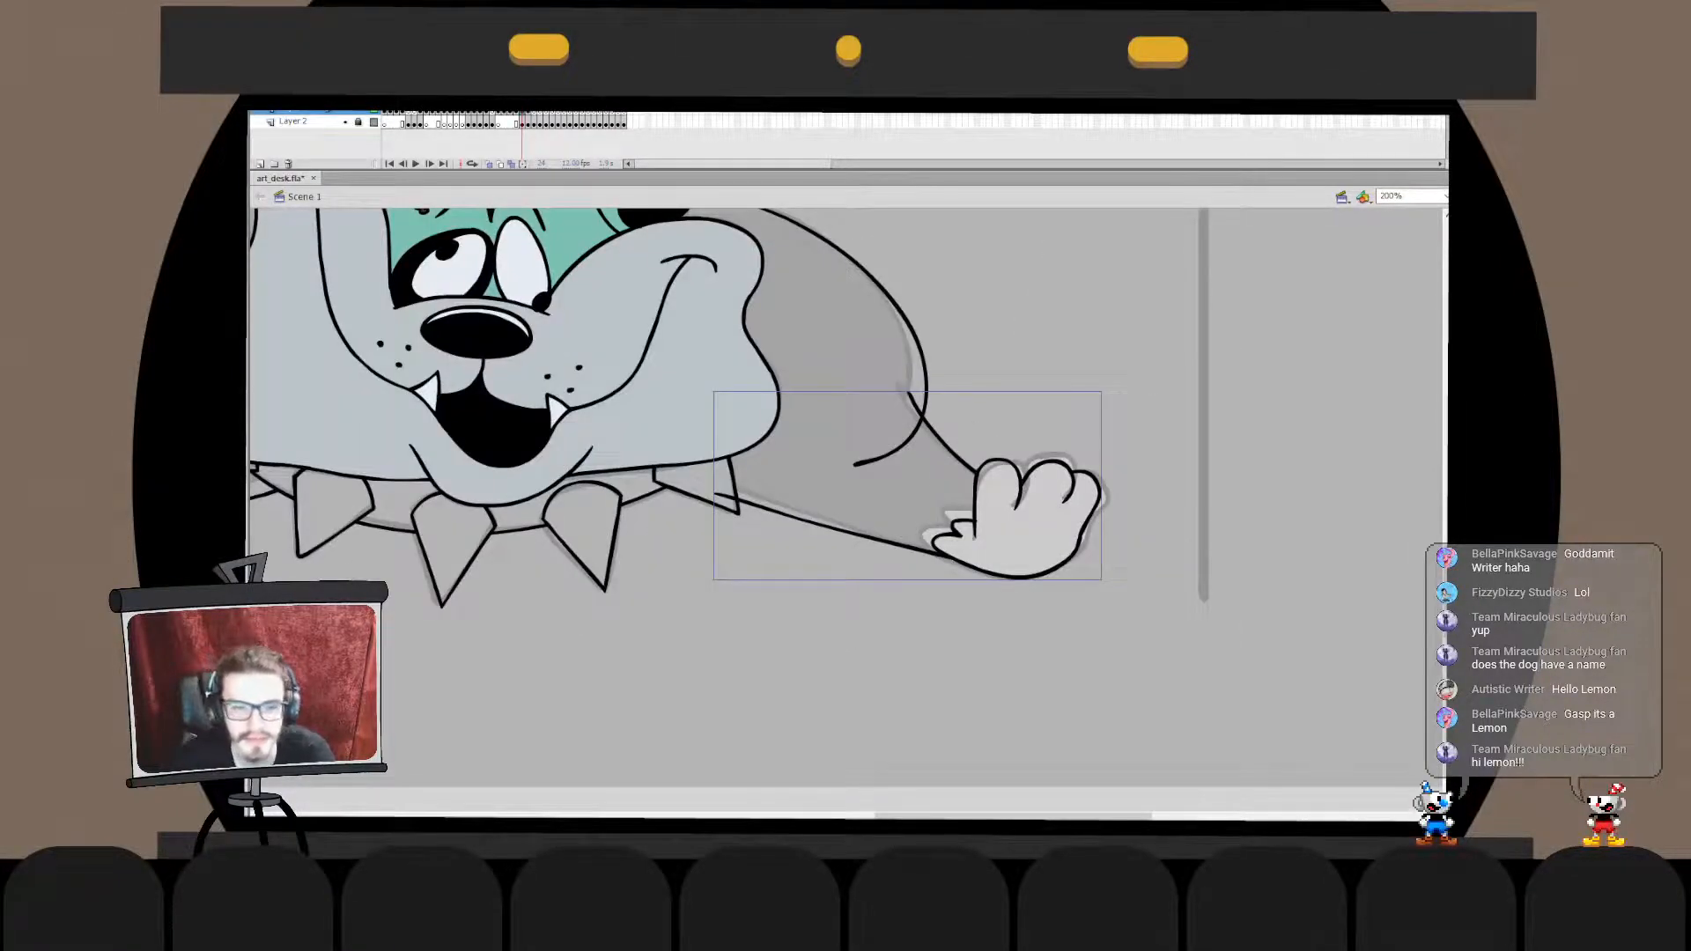
{"action": "double_click", "coordinate": [717, 491]}
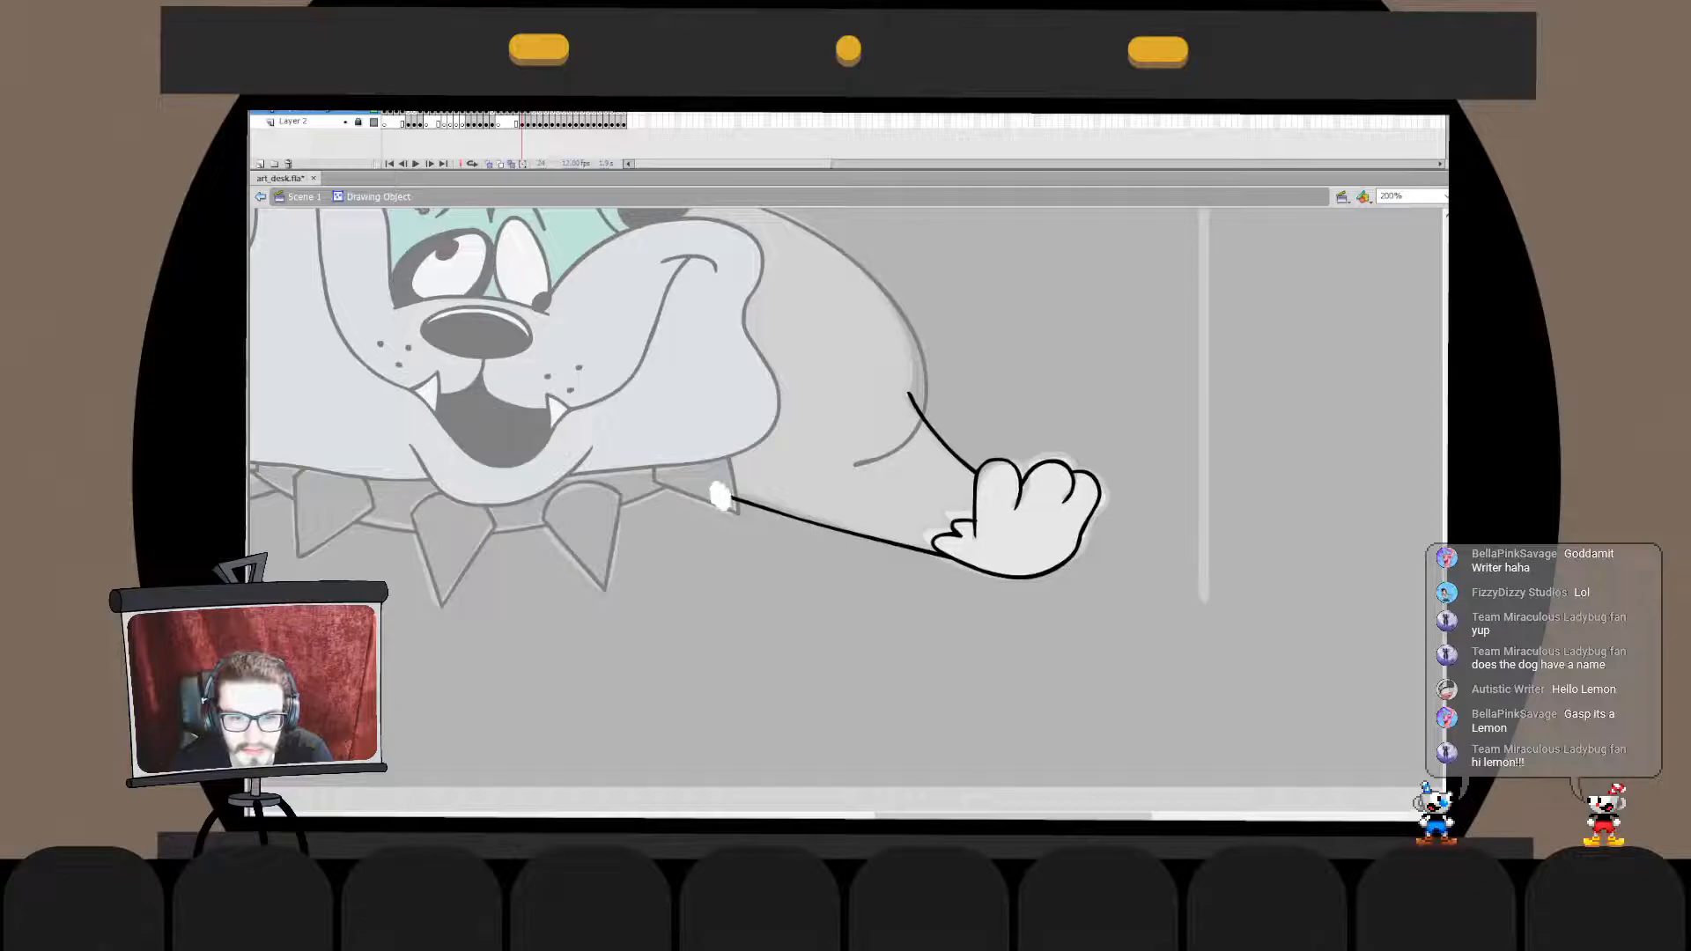
{"action": "double_click", "coordinate": [1039, 352]}
- Merge the foreleg and paw outlines into the shoulder line's drawing object and delete the shoulder curve's end inside the foreleg
{"action": "key", "text": "ctrl+x"}
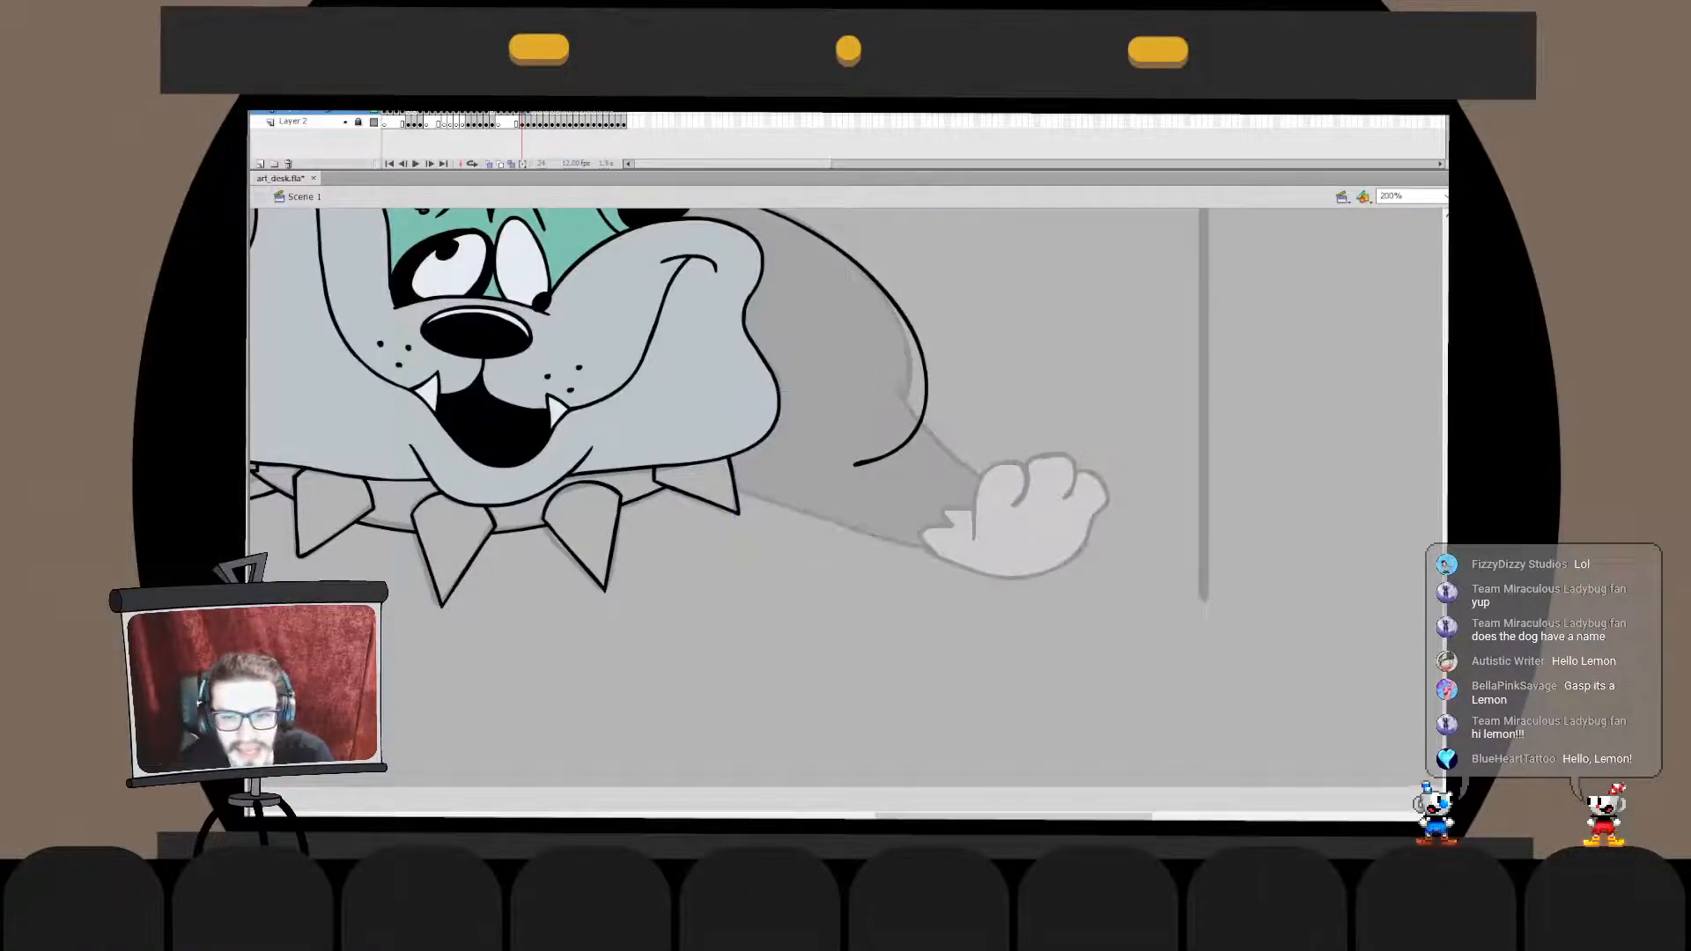
{"action": "double_click", "coordinate": [757, 397]}
{"action": "key", "text": "ctrl+shift+v"}
{"action": "left_click", "coordinate": [899, 447]}
{"action": "key", "text": "Delete"}
{"action": "key", "text": "ctrl+e"}
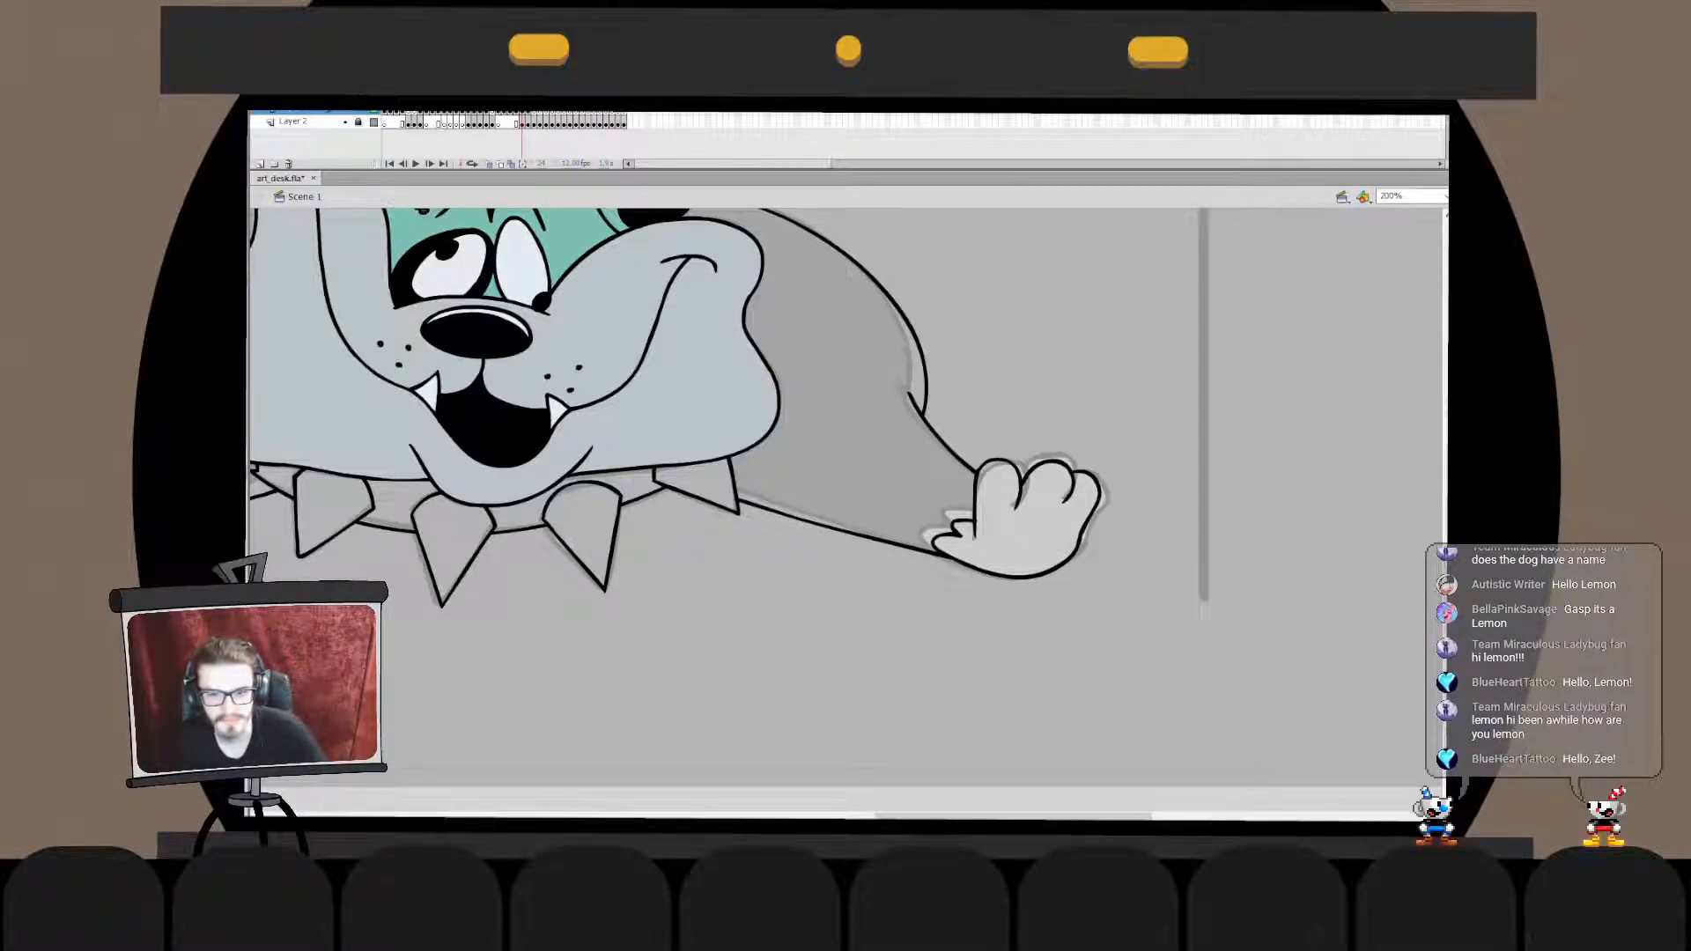
- Fill the dog's shoulders and forelegs on both sides of the head with the face's teal
{"action": "left_click", "coordinate": [1017, 476]}
{"action": "left_click_drag", "start_coordinate": [1017, 476], "coordinate": [1364, 556]}
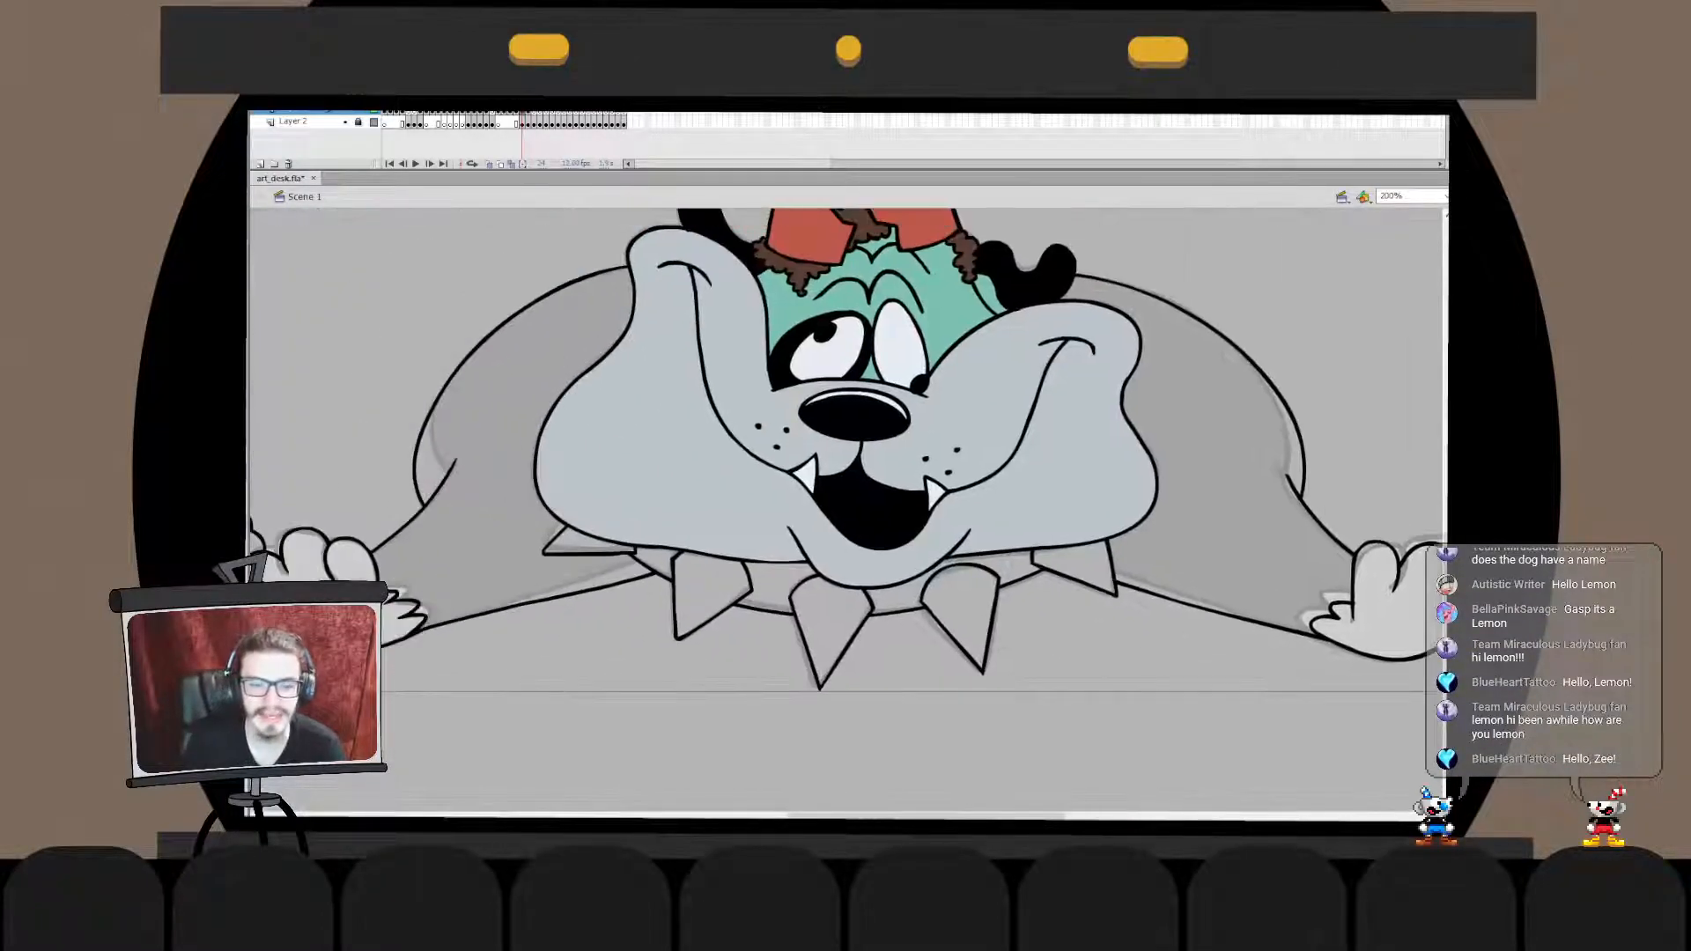
{"action": "key", "text": "ctrl+minus"}
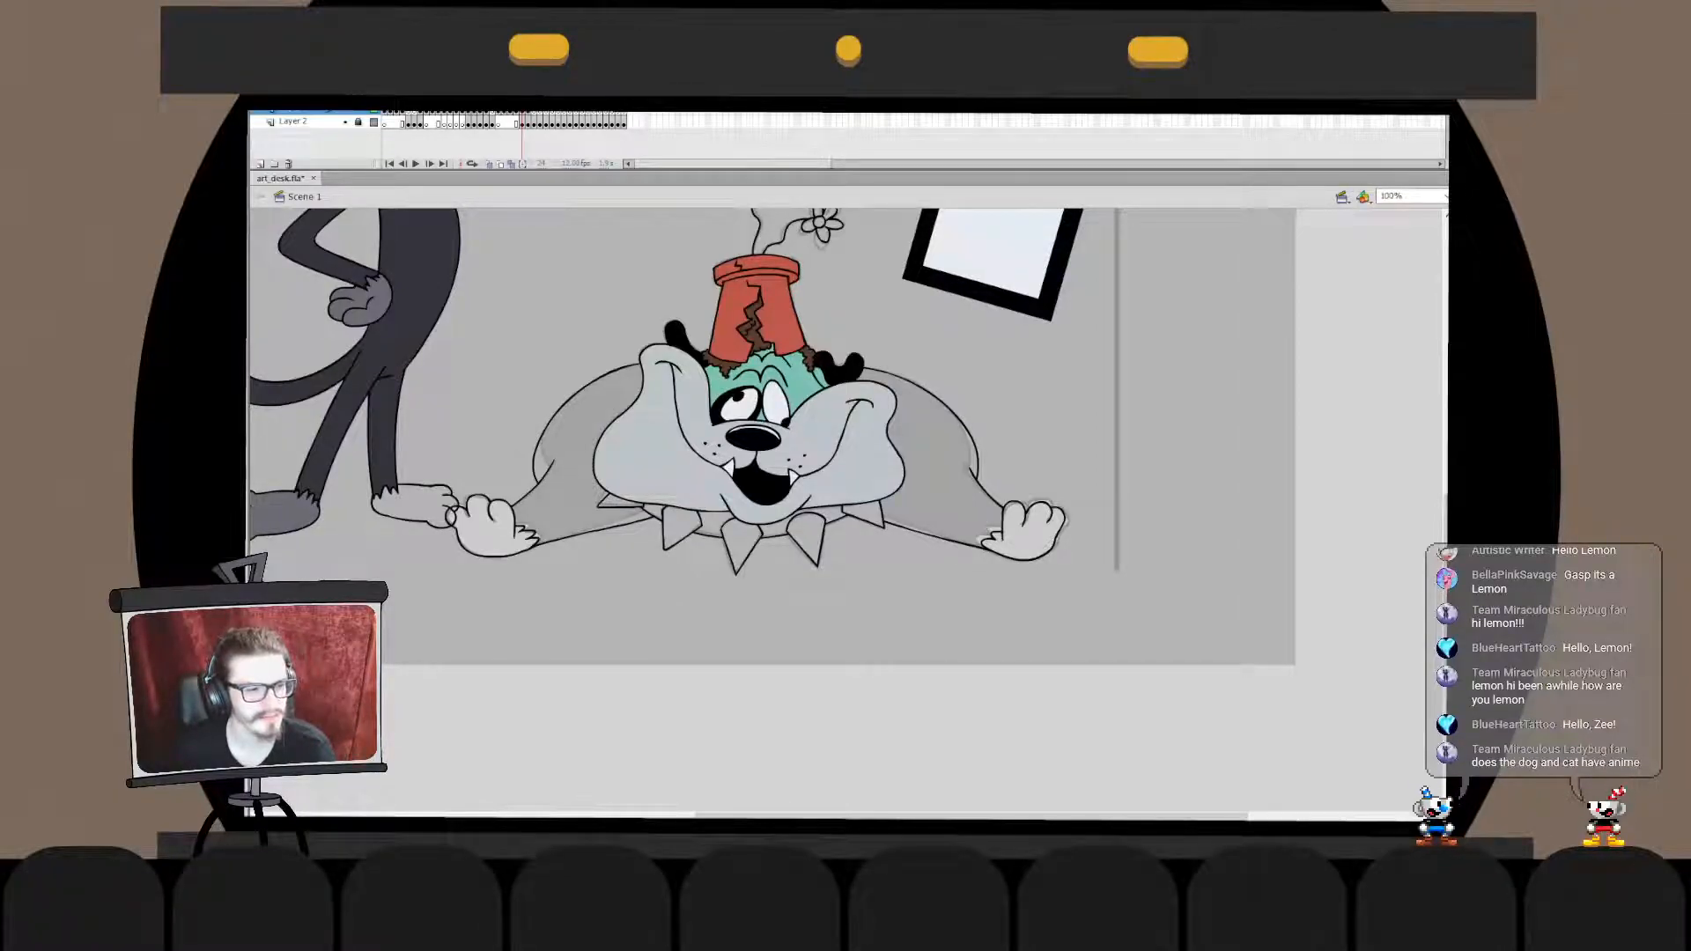
{"action": "left_click_drag", "start_coordinate": [713, 388], "coordinate": [982, 636]}
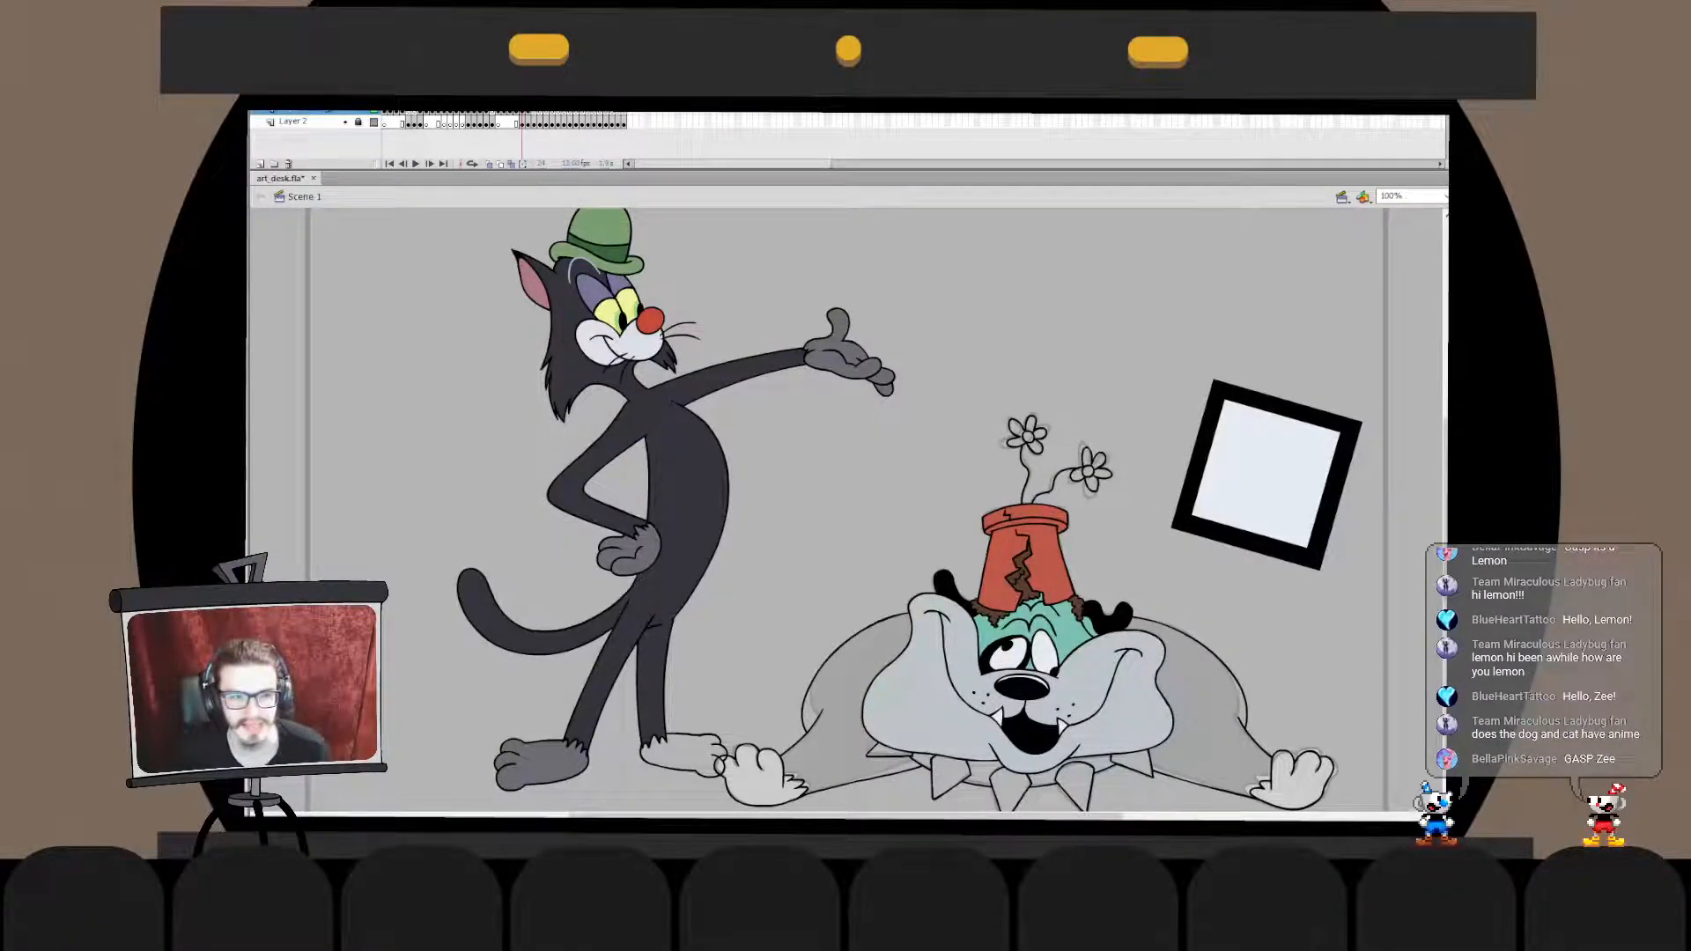
{"action": "left_click", "coordinate": [850, 704]}
{"action": "left_click", "coordinate": [1208, 704]}
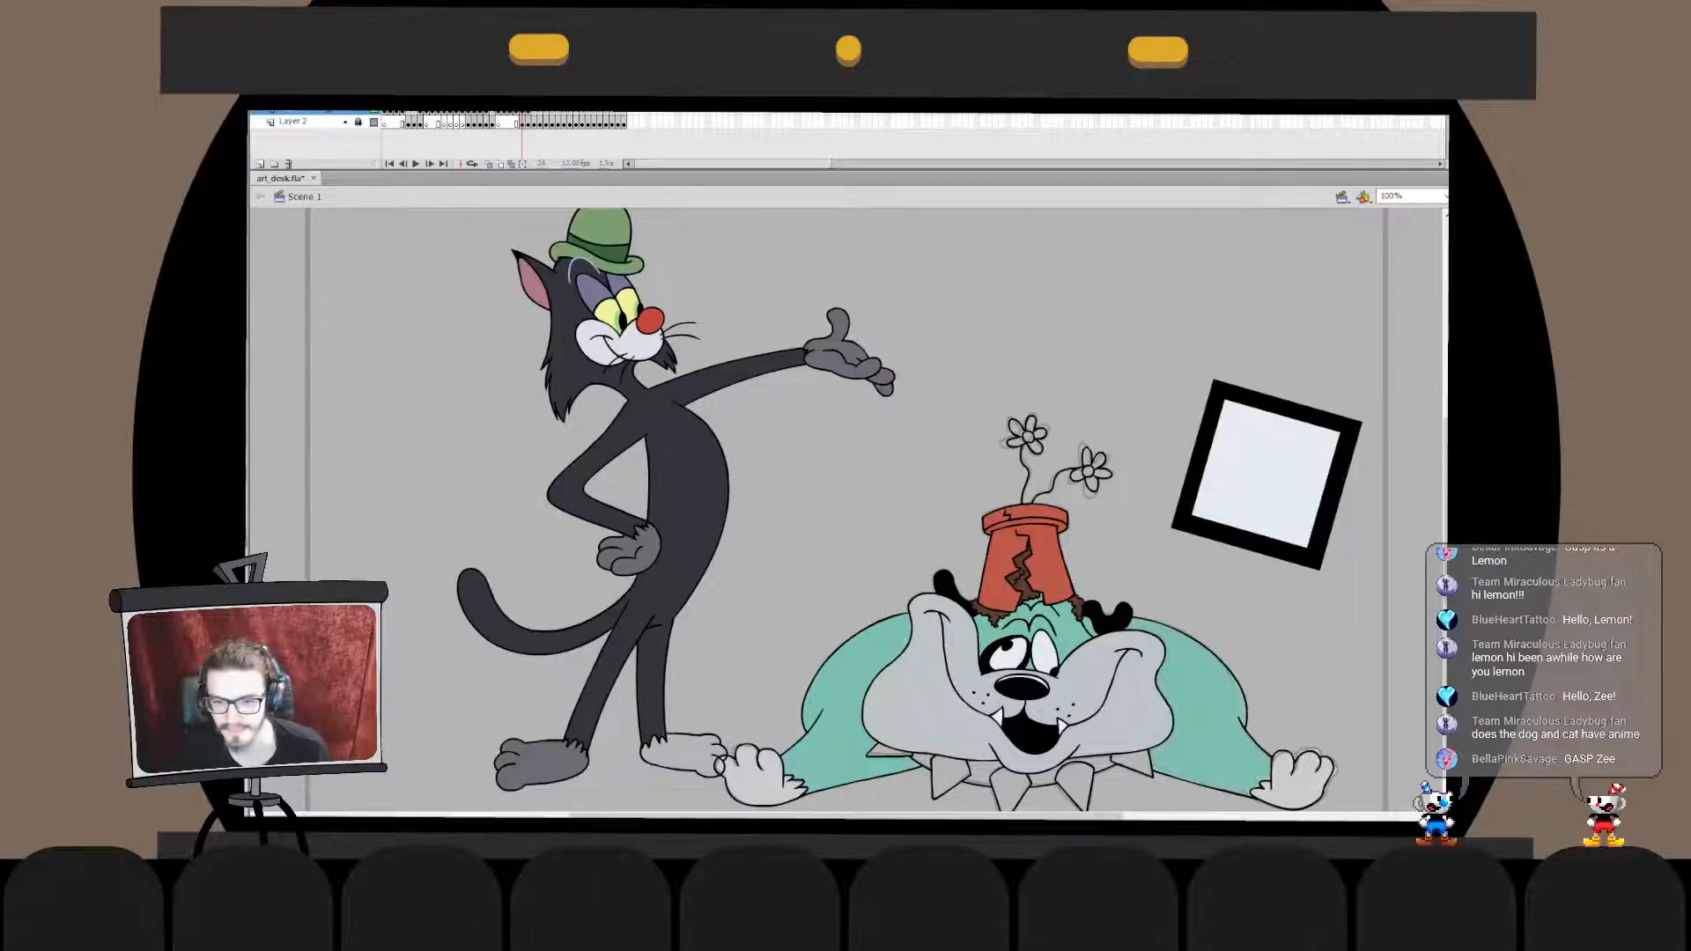
- Colour both flowers above the pot with red petals and yellow centres
{"action": "scroll", "coordinate": [1145, 704], "scroll_direction": "down", "scroll_amount": 2}
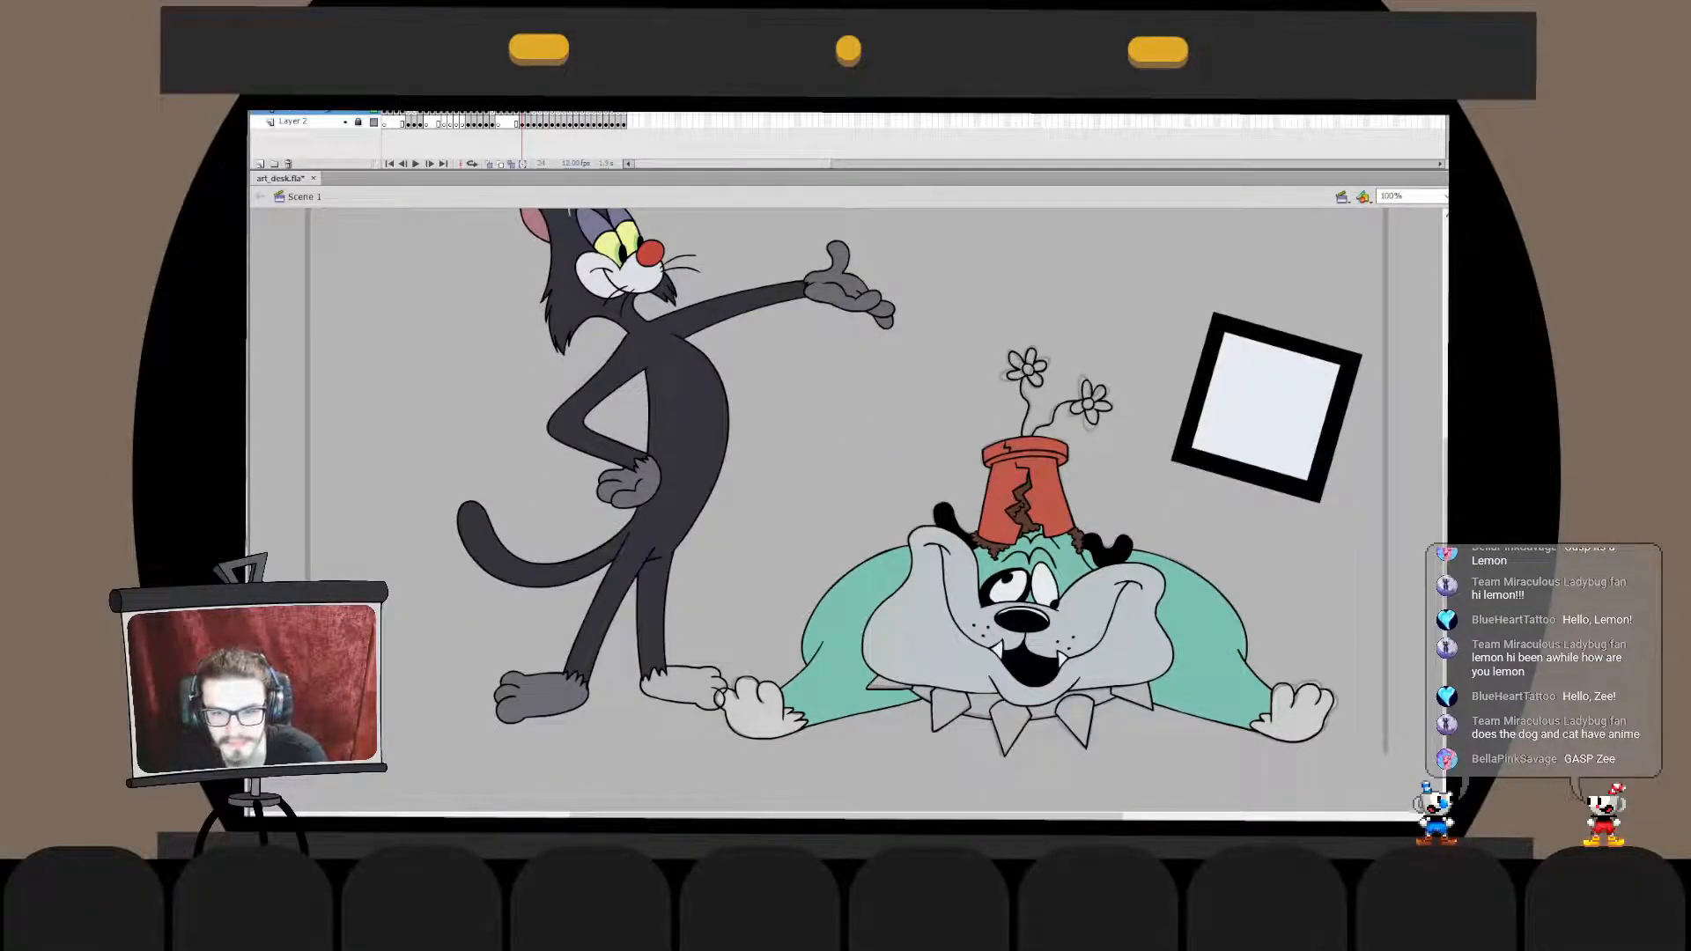
{"action": "scroll", "coordinate": [951, 511], "scroll_direction": "up", "scroll_amount": 2}
{"action": "key", "text": "ctrl+equal"}
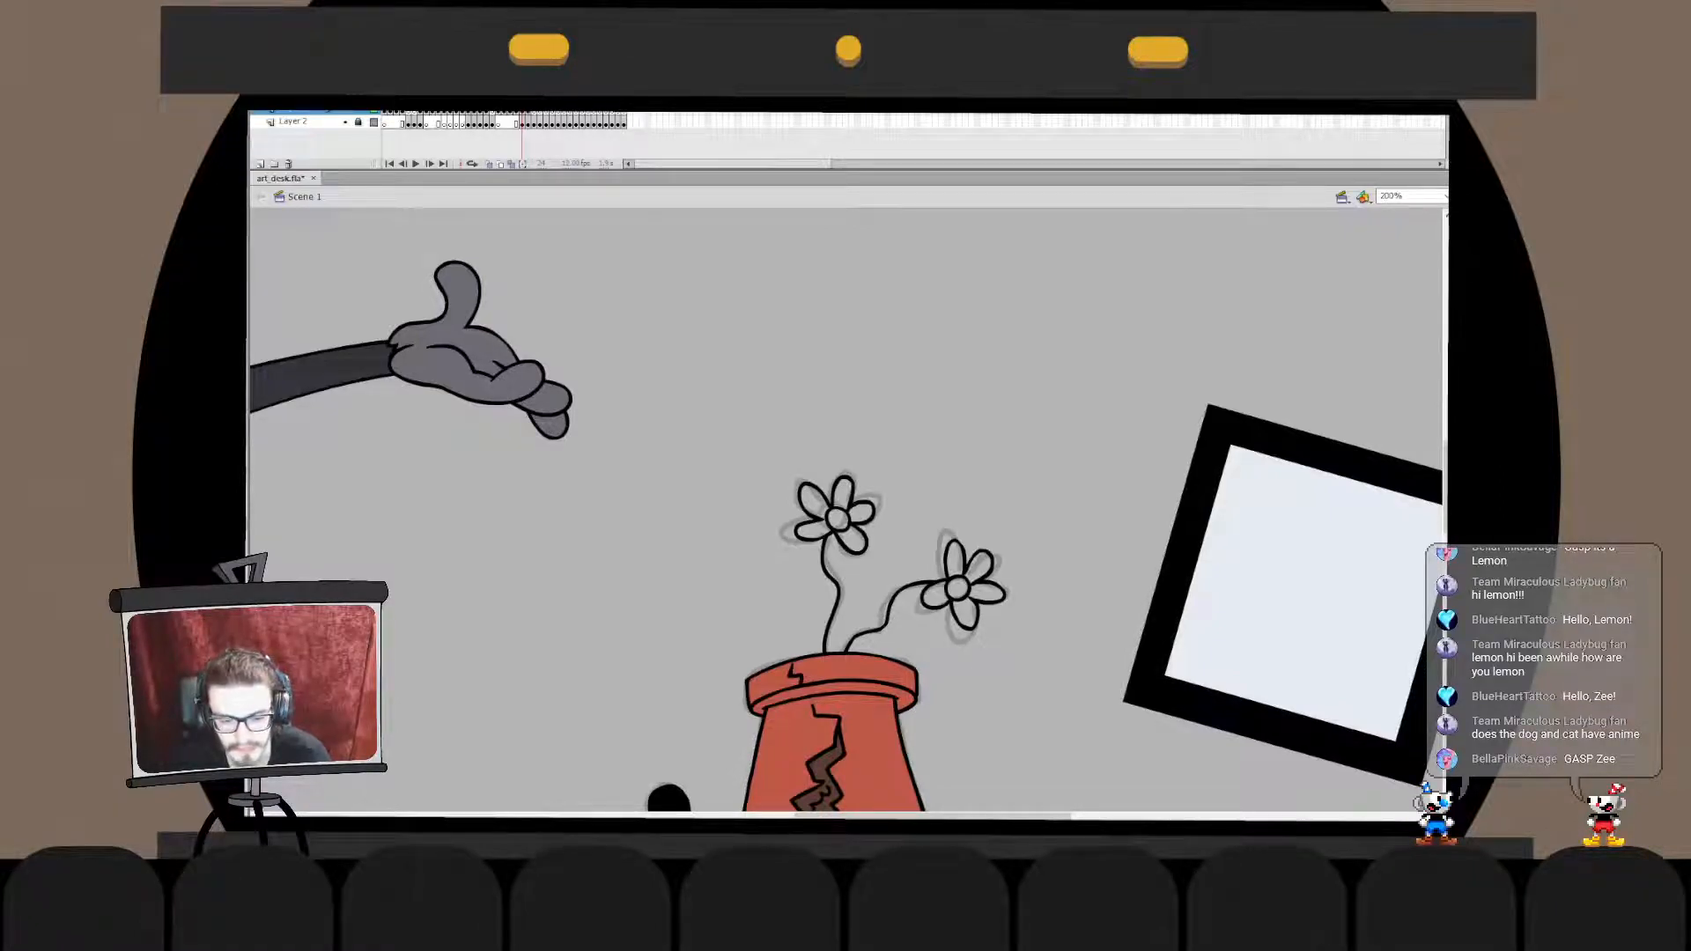
{"action": "left_click", "coordinate": [810, 530]}
{"action": "left_click", "coordinate": [812, 500]}
{"action": "left_click", "coordinate": [843, 493]}
{"action": "left_click", "coordinate": [862, 511]}
{"action": "left_click", "coordinate": [853, 539]}
{"action": "left_click", "coordinate": [936, 594]}
{"action": "left_click", "coordinate": [957, 560]}
{"action": "left_click", "coordinate": [983, 568]}
{"action": "left_click", "coordinate": [986, 592]}
{"action": "left_click", "coordinate": [965, 612]}
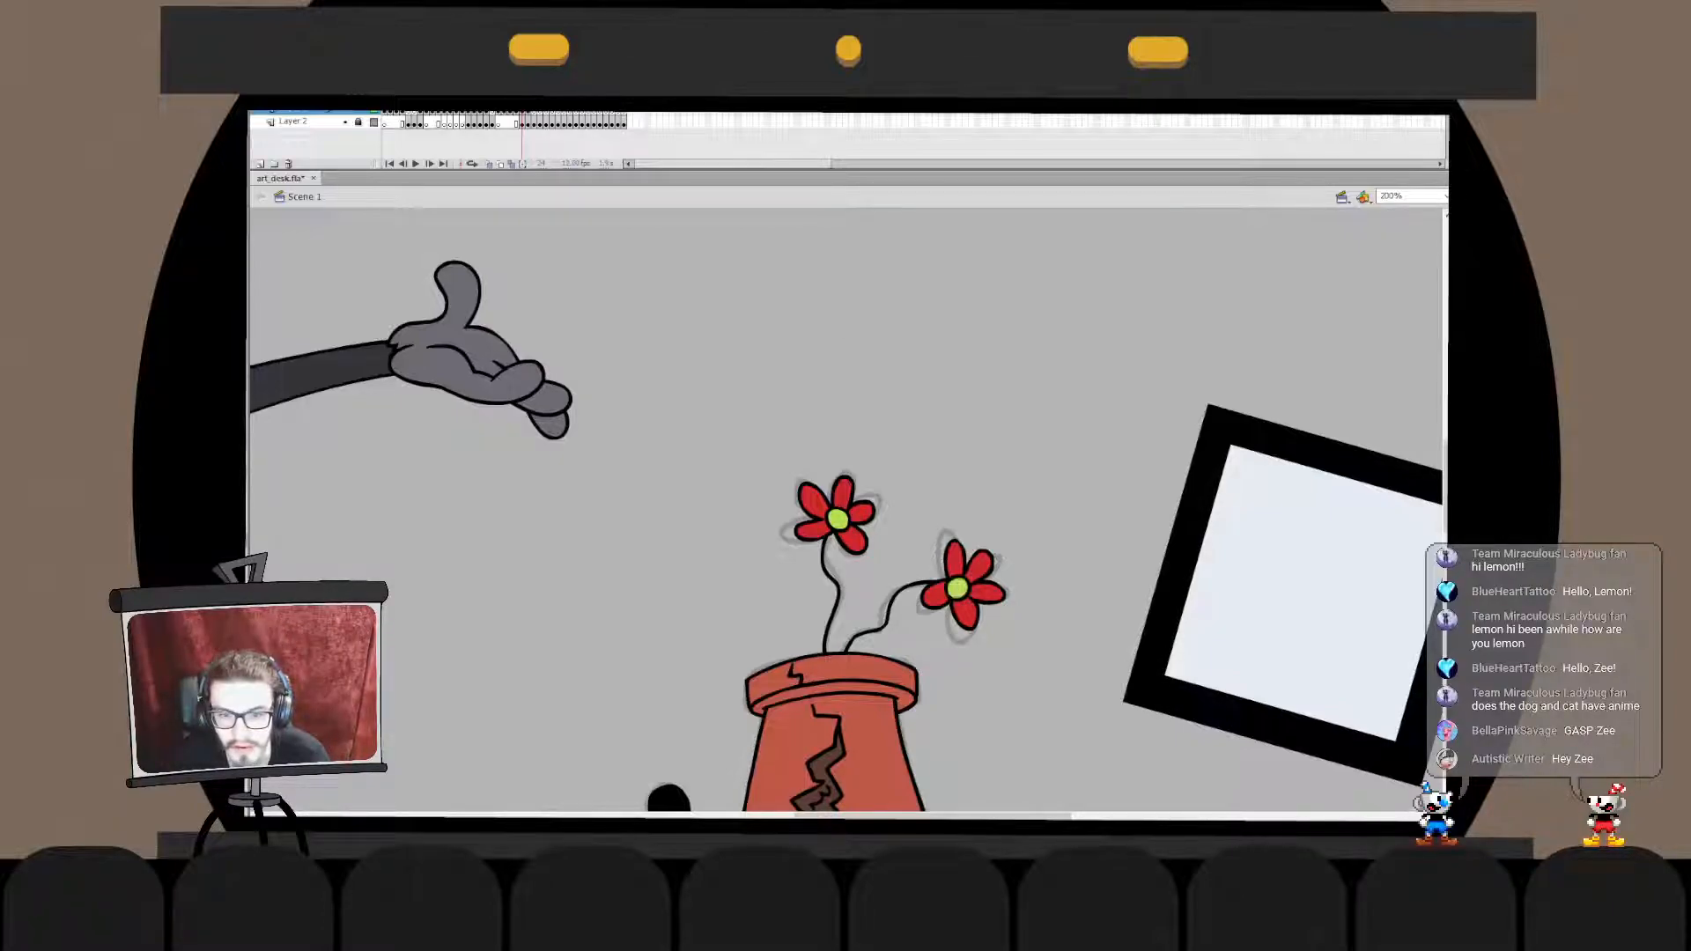
- Fill all the segments and spikes of the dog's collar with yellow
{"action": "scroll", "coordinate": [845, 510], "scroll_direction": "down", "scroll_amount": 5}
{"action": "key", "text": "ctrl+2"}
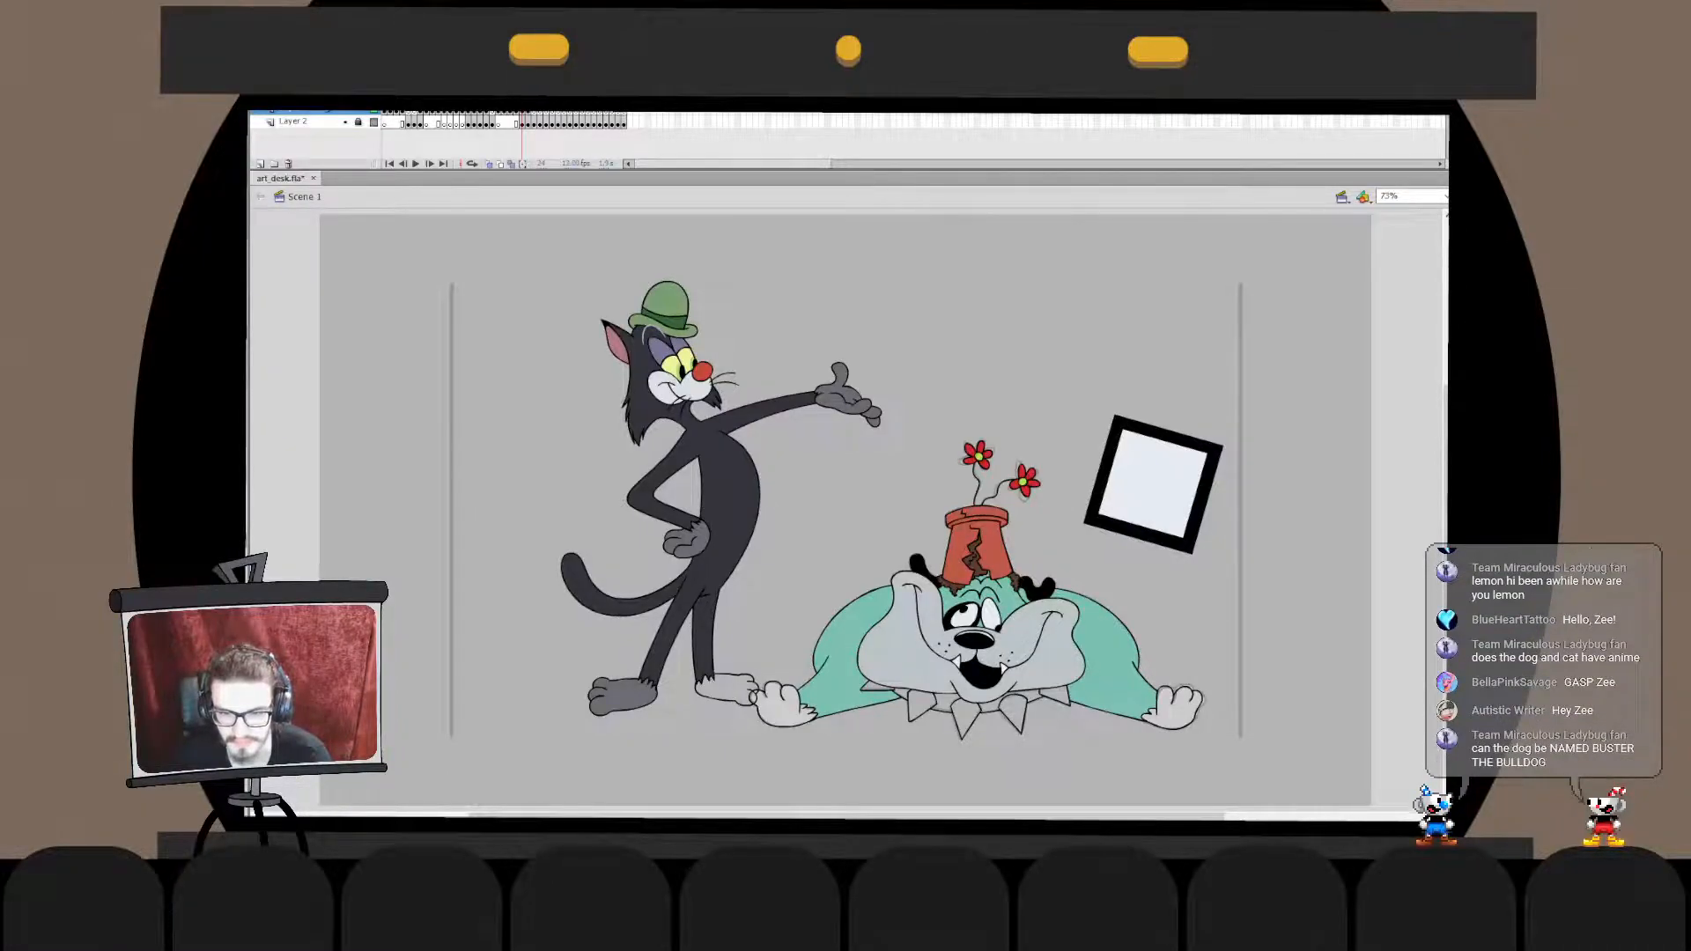
{"action": "key", "text": "ctrl+="}
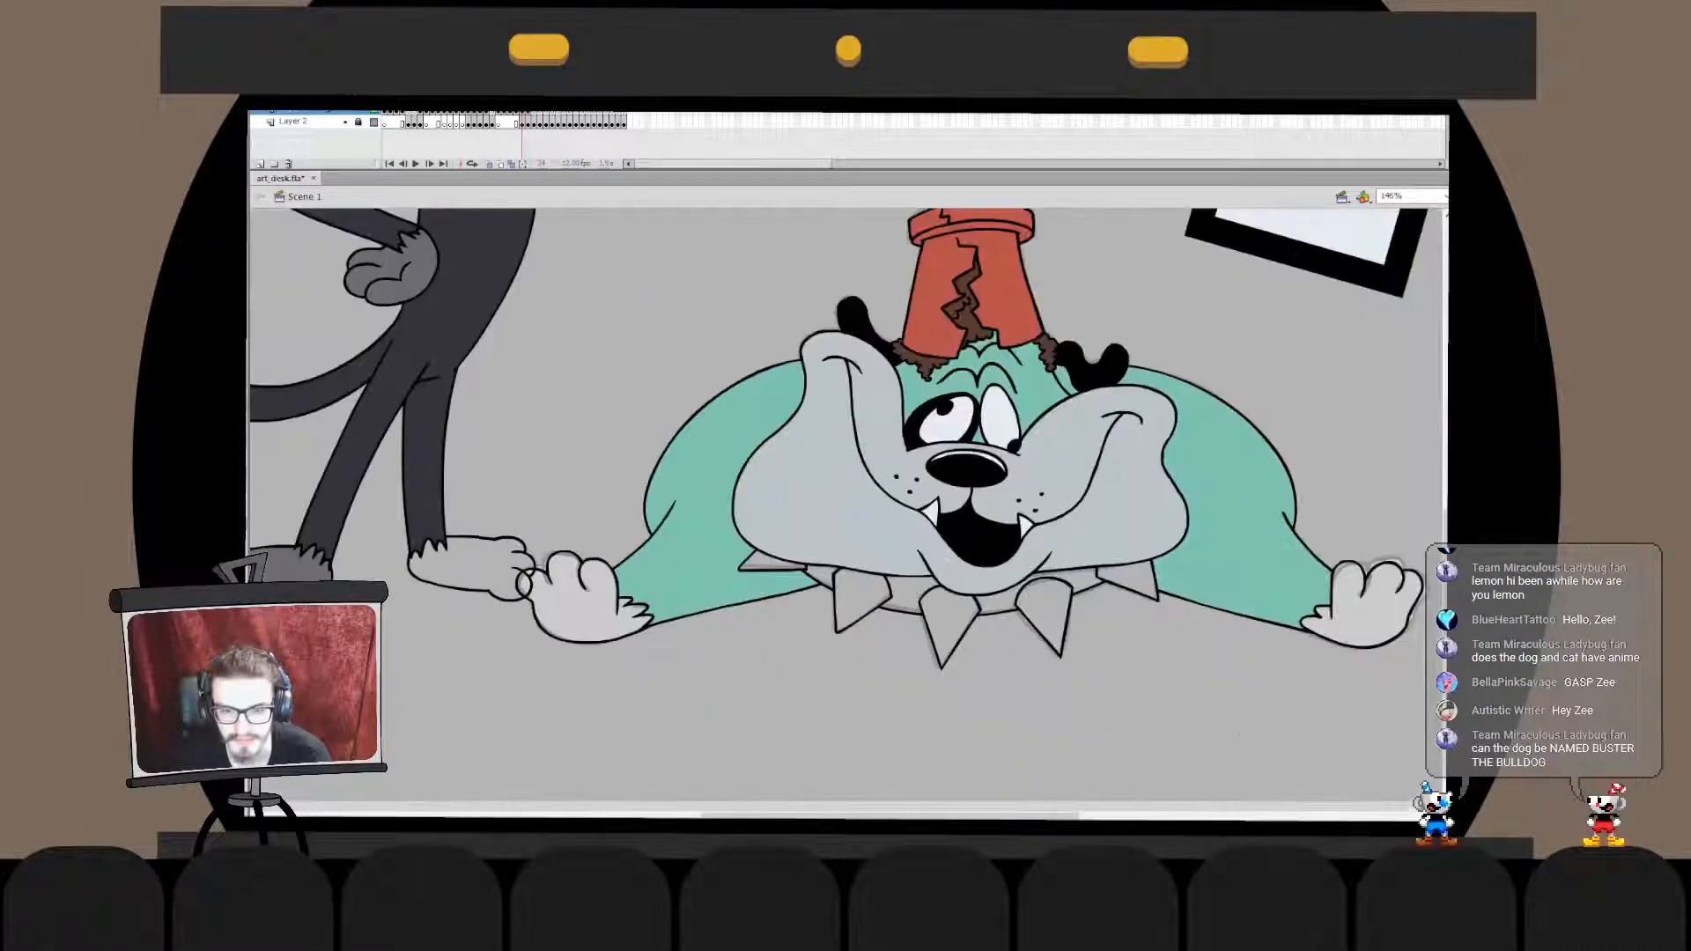
{"action": "left_click", "coordinate": [889, 626]}
{"action": "left_click", "coordinate": [680, 390]}
{"action": "key", "text": "ctrl+z"}
{"action": "left_click", "coordinate": [617, 380]}
{"action": "left_click", "coordinate": [719, 405]}
{"action": "left_click", "coordinate": [793, 458]}
{"action": "left_click", "coordinate": [889, 436]}
{"action": "left_click", "coordinate": [964, 493]}
{"action": "left_click", "coordinate": [1061, 458]}
{"action": "left_click", "coordinate": [1207, 414]}
{"action": "left_click", "coordinate": [1153, 480]}
{"action": "left_click", "coordinate": [1321, 413]}
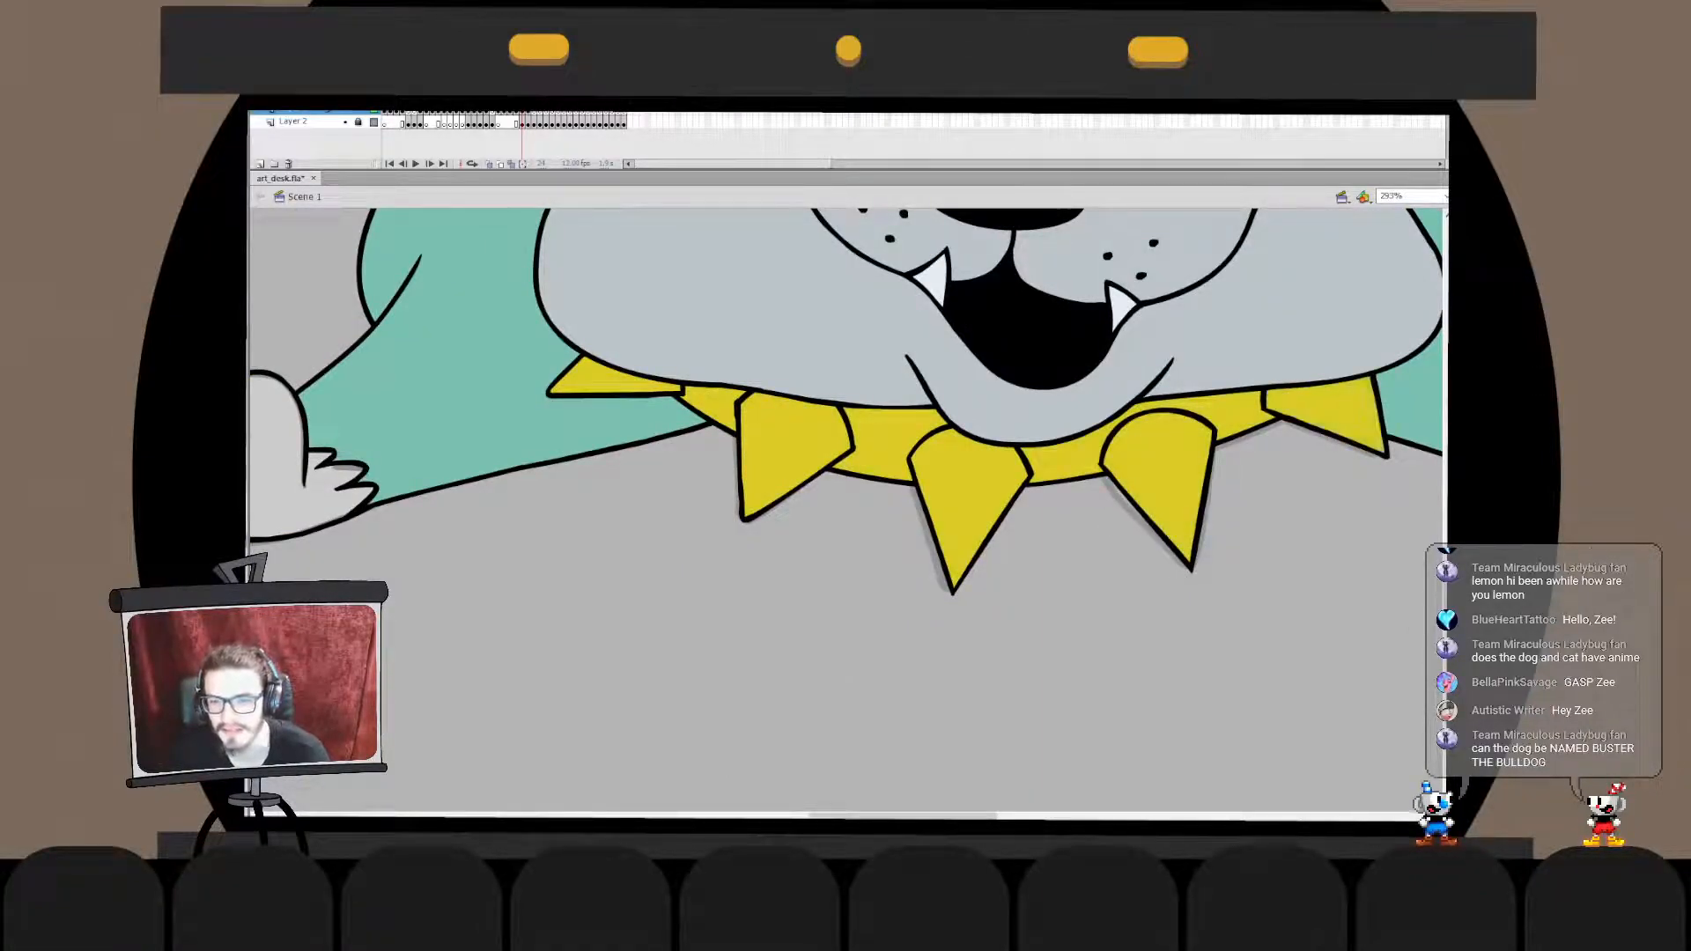
- Delete the tilted black-framed square beside the dog
{"action": "key", "text": "ctrl+minus"}
{"action": "key", "text": "ctrl+minus"}
{"action": "left_click", "coordinate": [1153, 484]}
{"action": "key", "text": "Delete"}
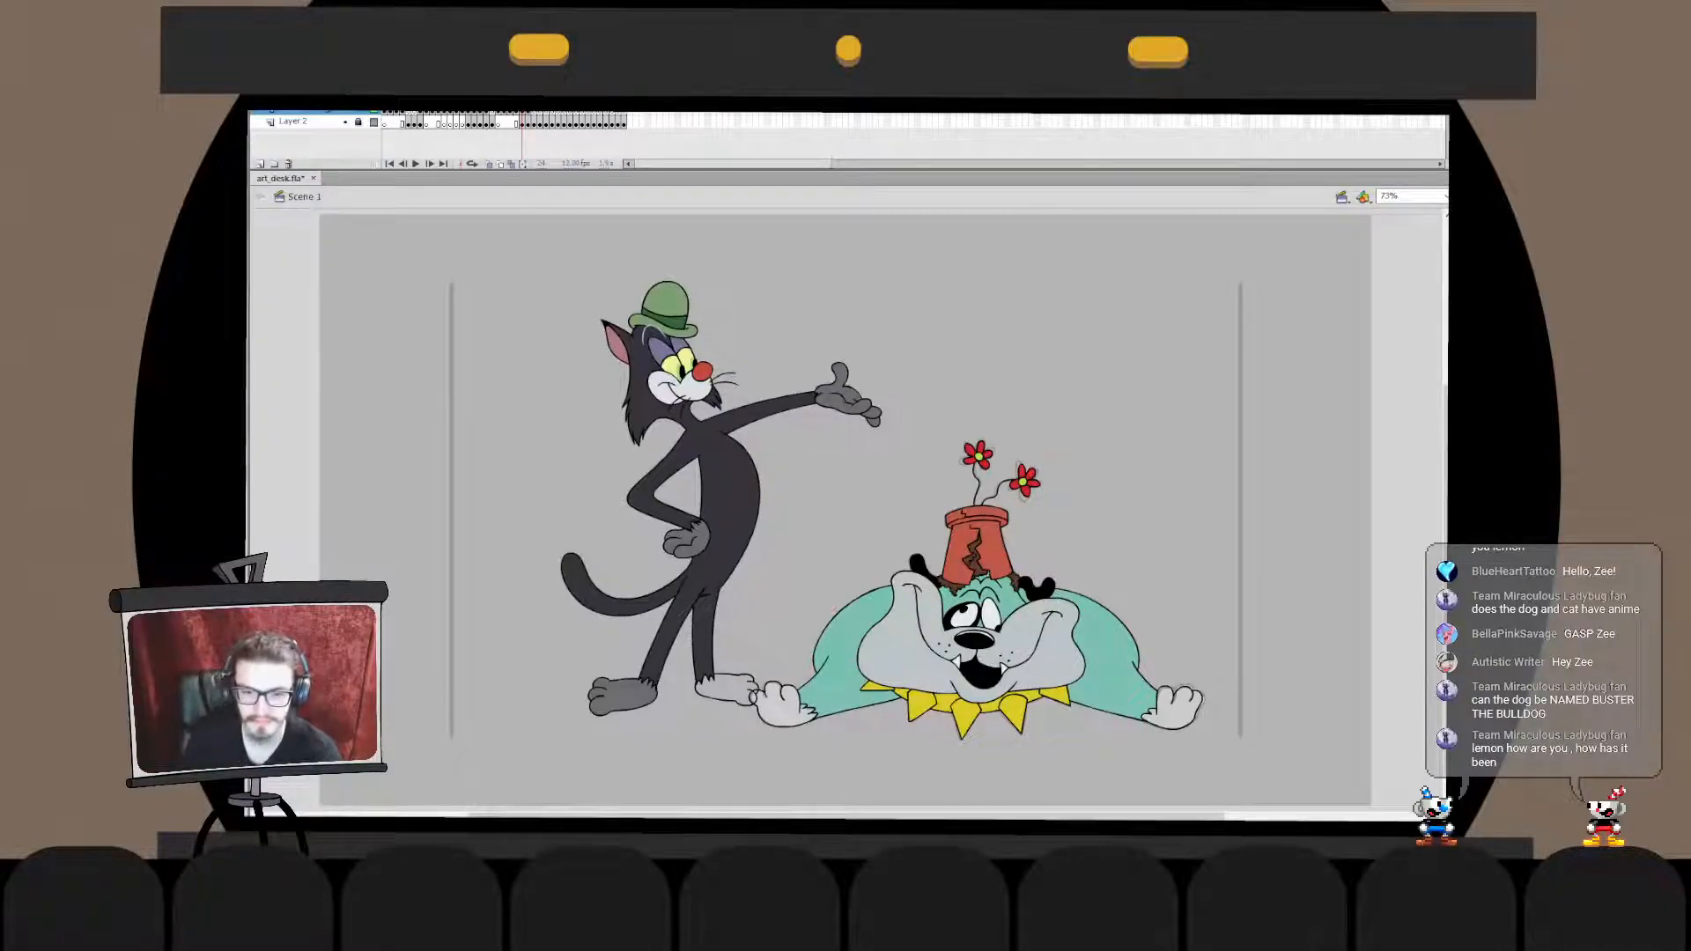
- Fill both of the dog's paws with white and the cat's uncoloured foot with dark grey
{"action": "left_click_drag", "start_coordinate": [1119, 399], "coordinate": [960, 634]}
{"action": "key", "text": "Escape"}
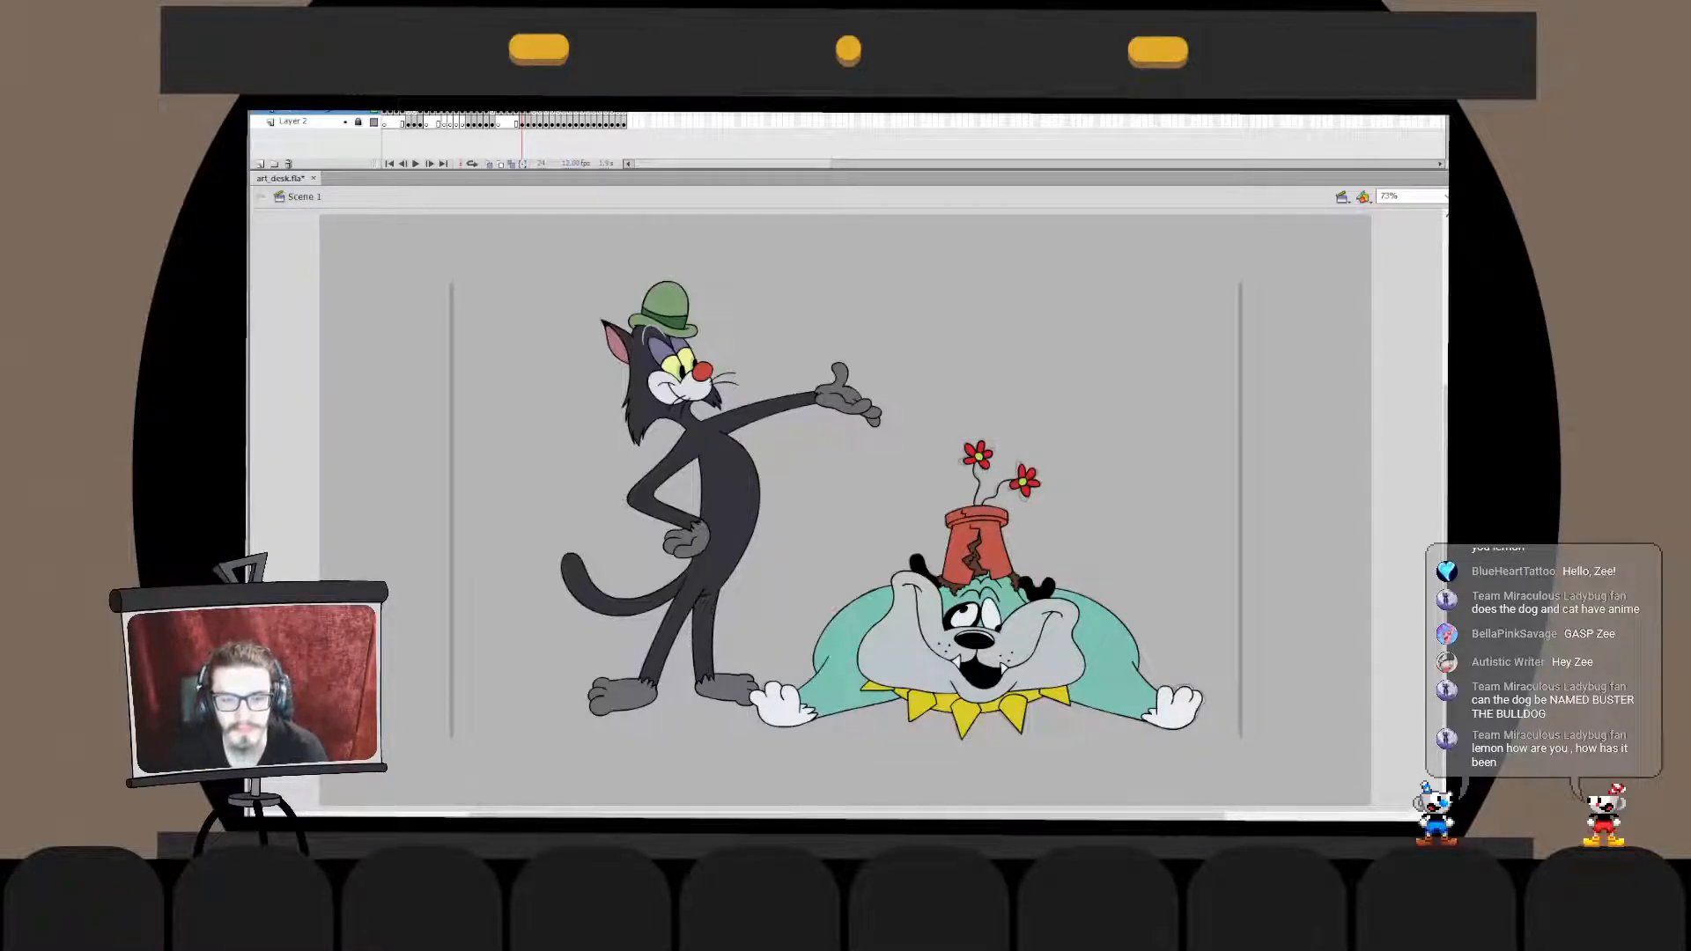
{"action": "left_click_drag", "start_coordinate": [500, 363], "coordinate": [345, 465]}
{"action": "left_click", "coordinate": [359, 122]}
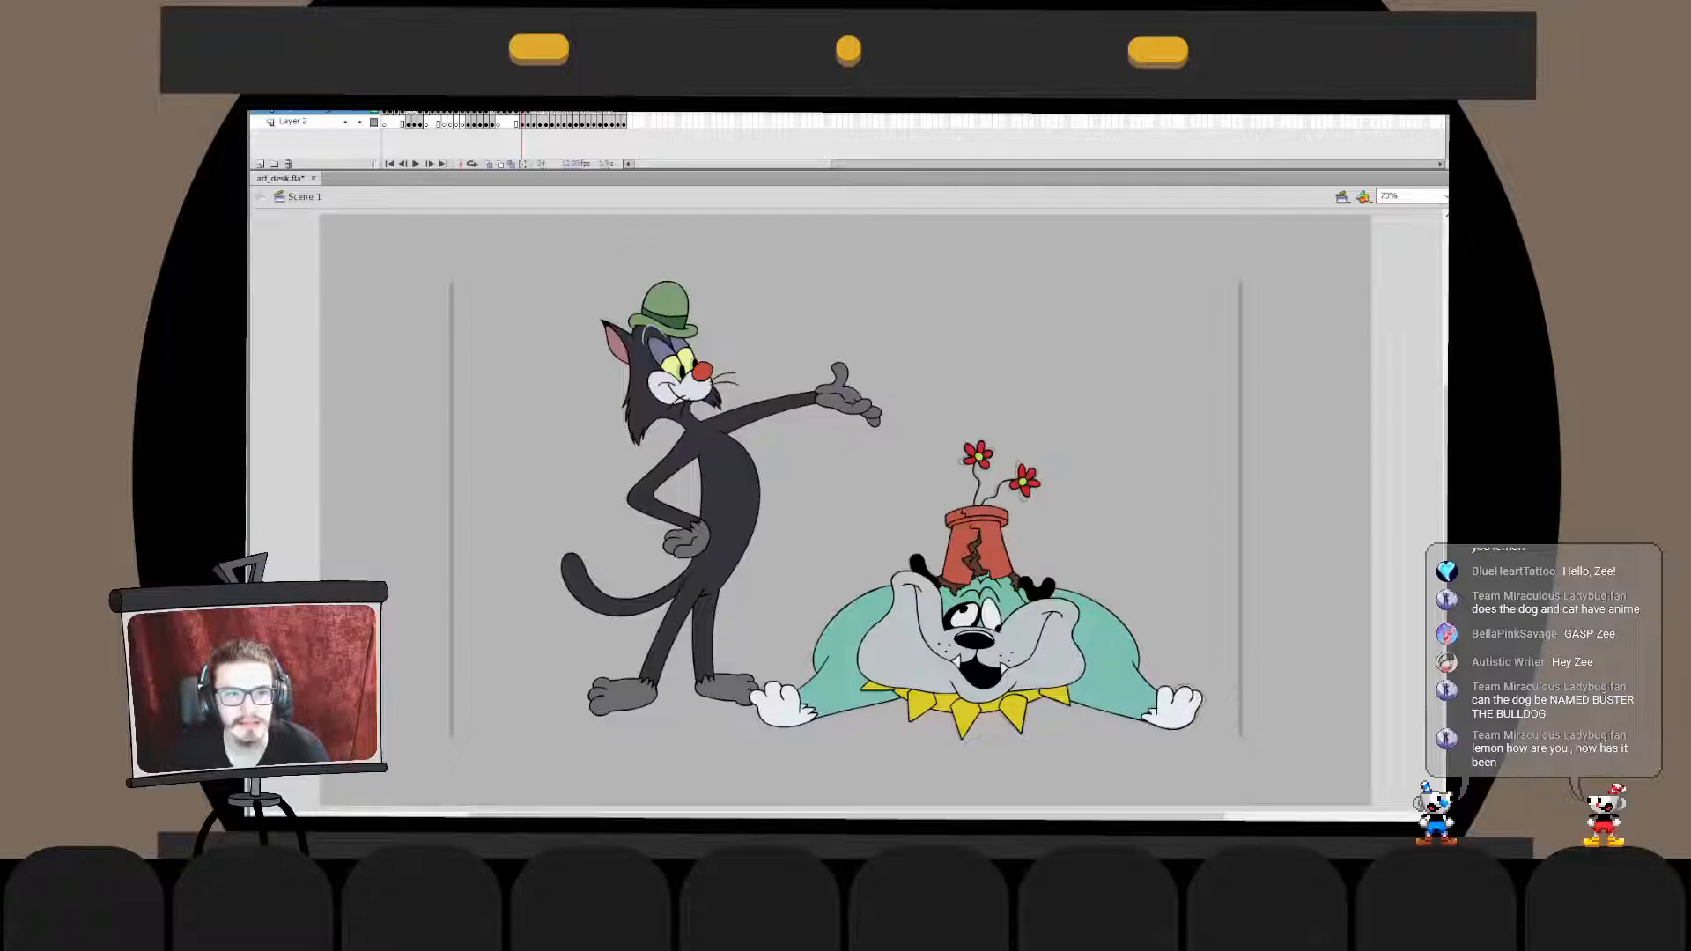
{"action": "left_click", "coordinate": [358, 121]}
{"action": "left_click", "coordinate": [304, 112]}
{"action": "key", "text": "Escape"}
- Draw two light grey detail lines forming a small Y where the cat's legs meet
{"action": "key", "text": "ctrl+1"}
{"action": "left_click", "coordinate": [687, 429]}
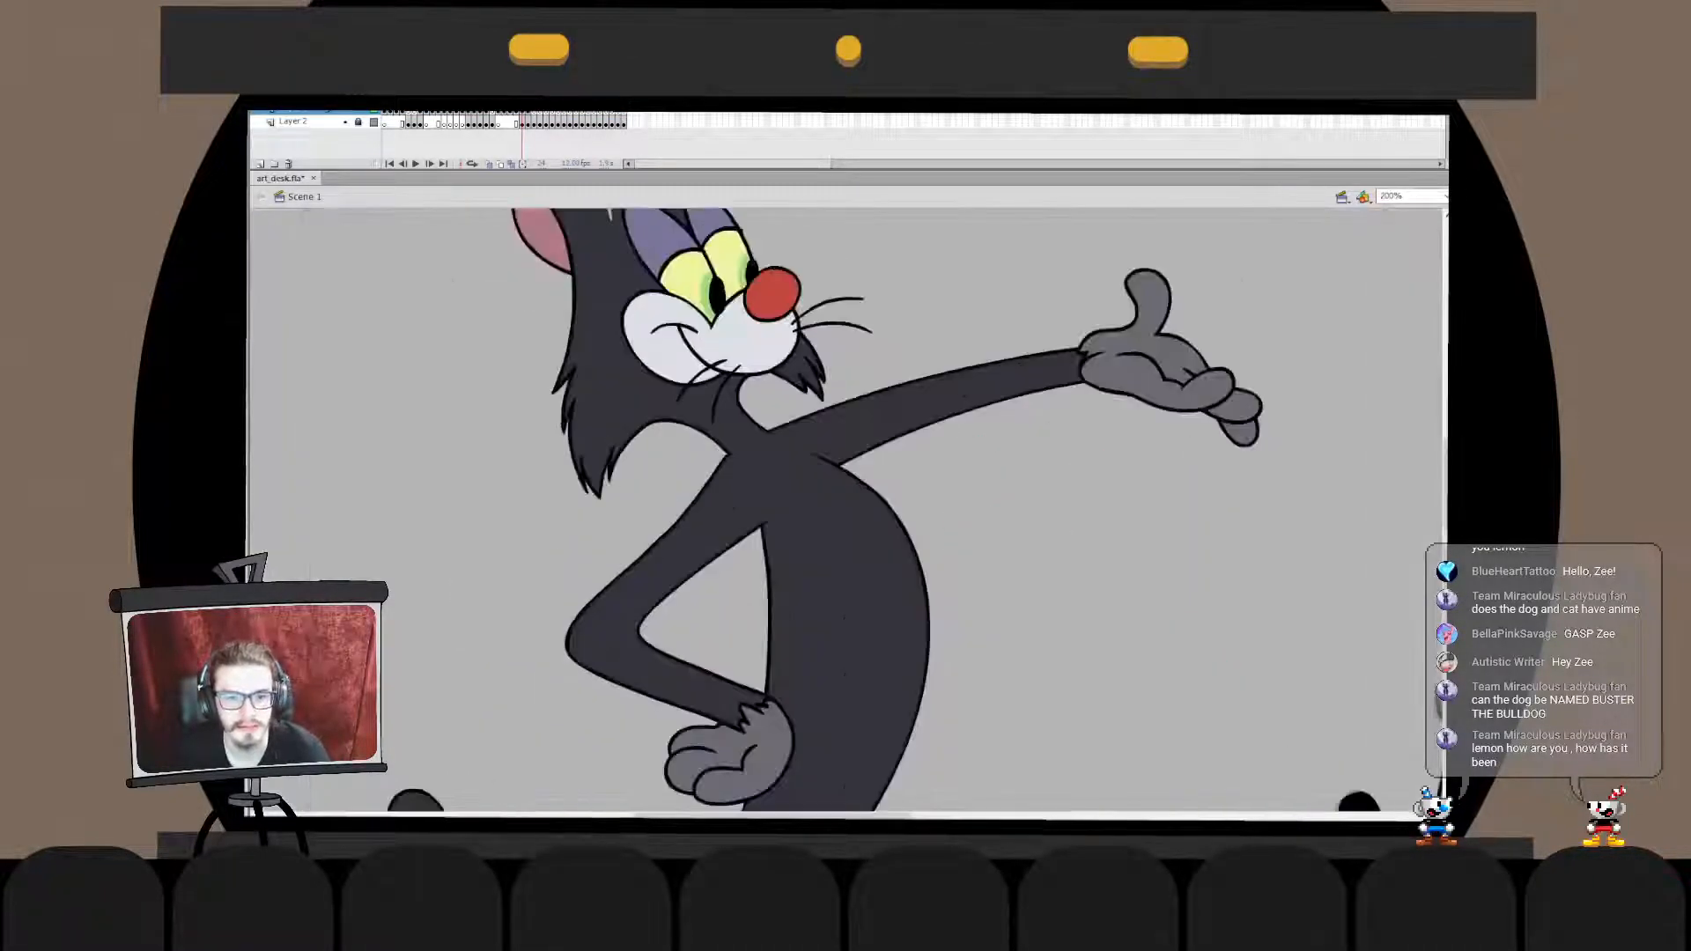
{"action": "left_click_drag", "start_coordinate": [687, 429], "coordinate": [711, 575]}
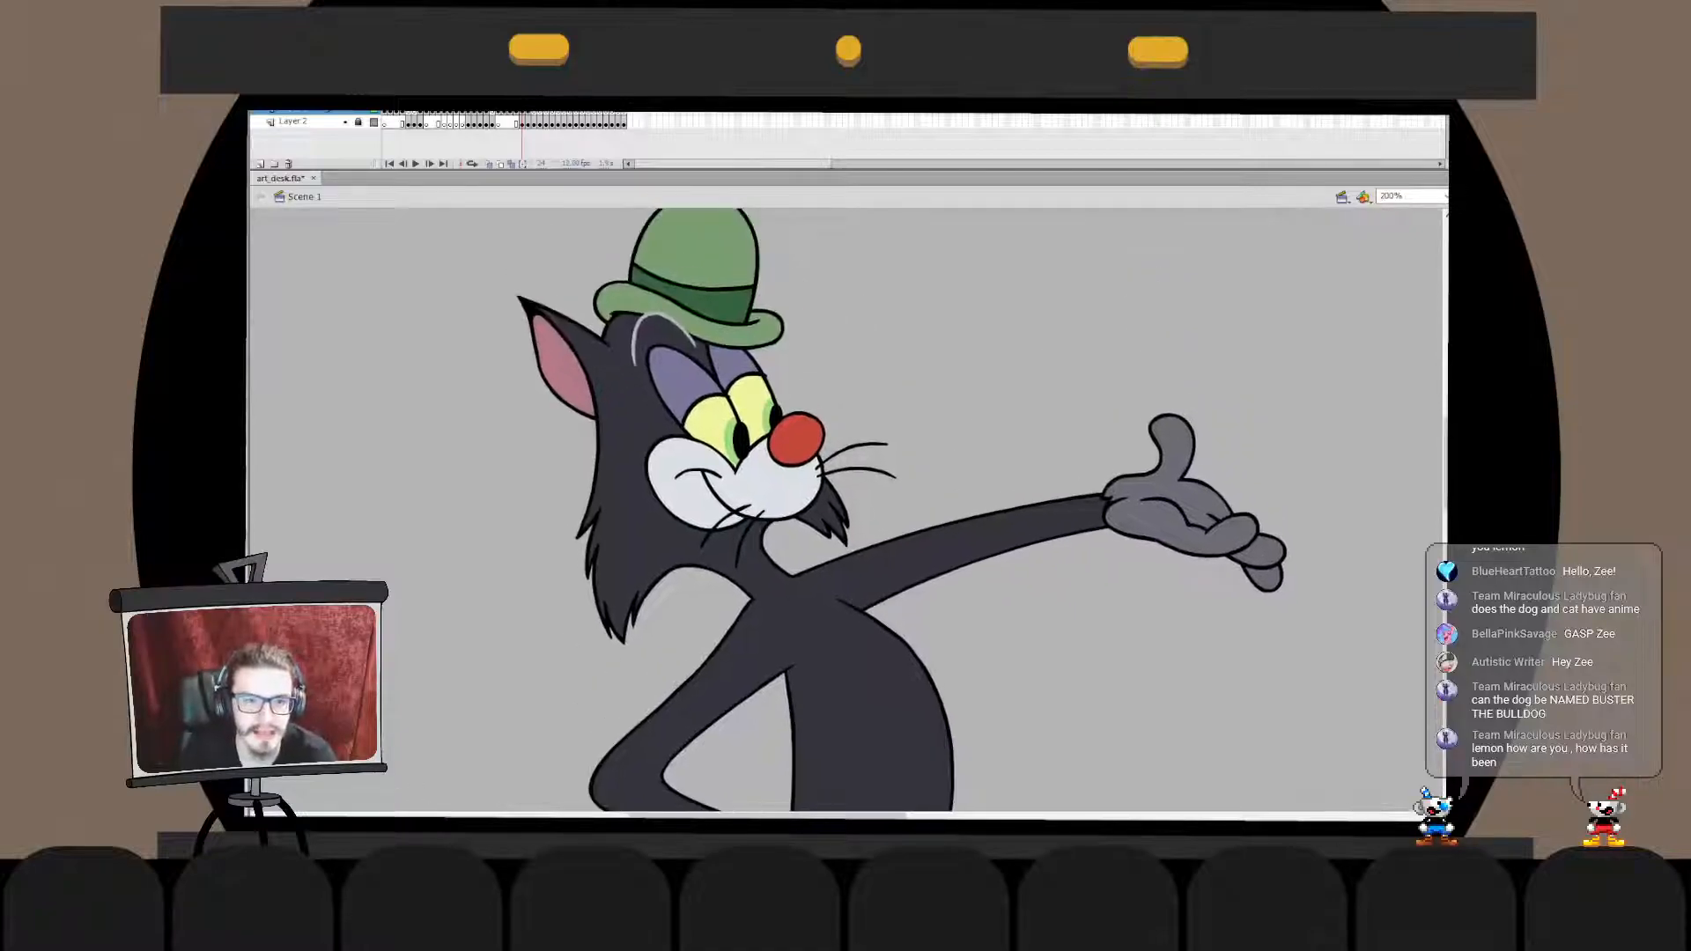
{"action": "left_click_drag", "start_coordinate": [793, 757], "coordinate": [788, 189]}
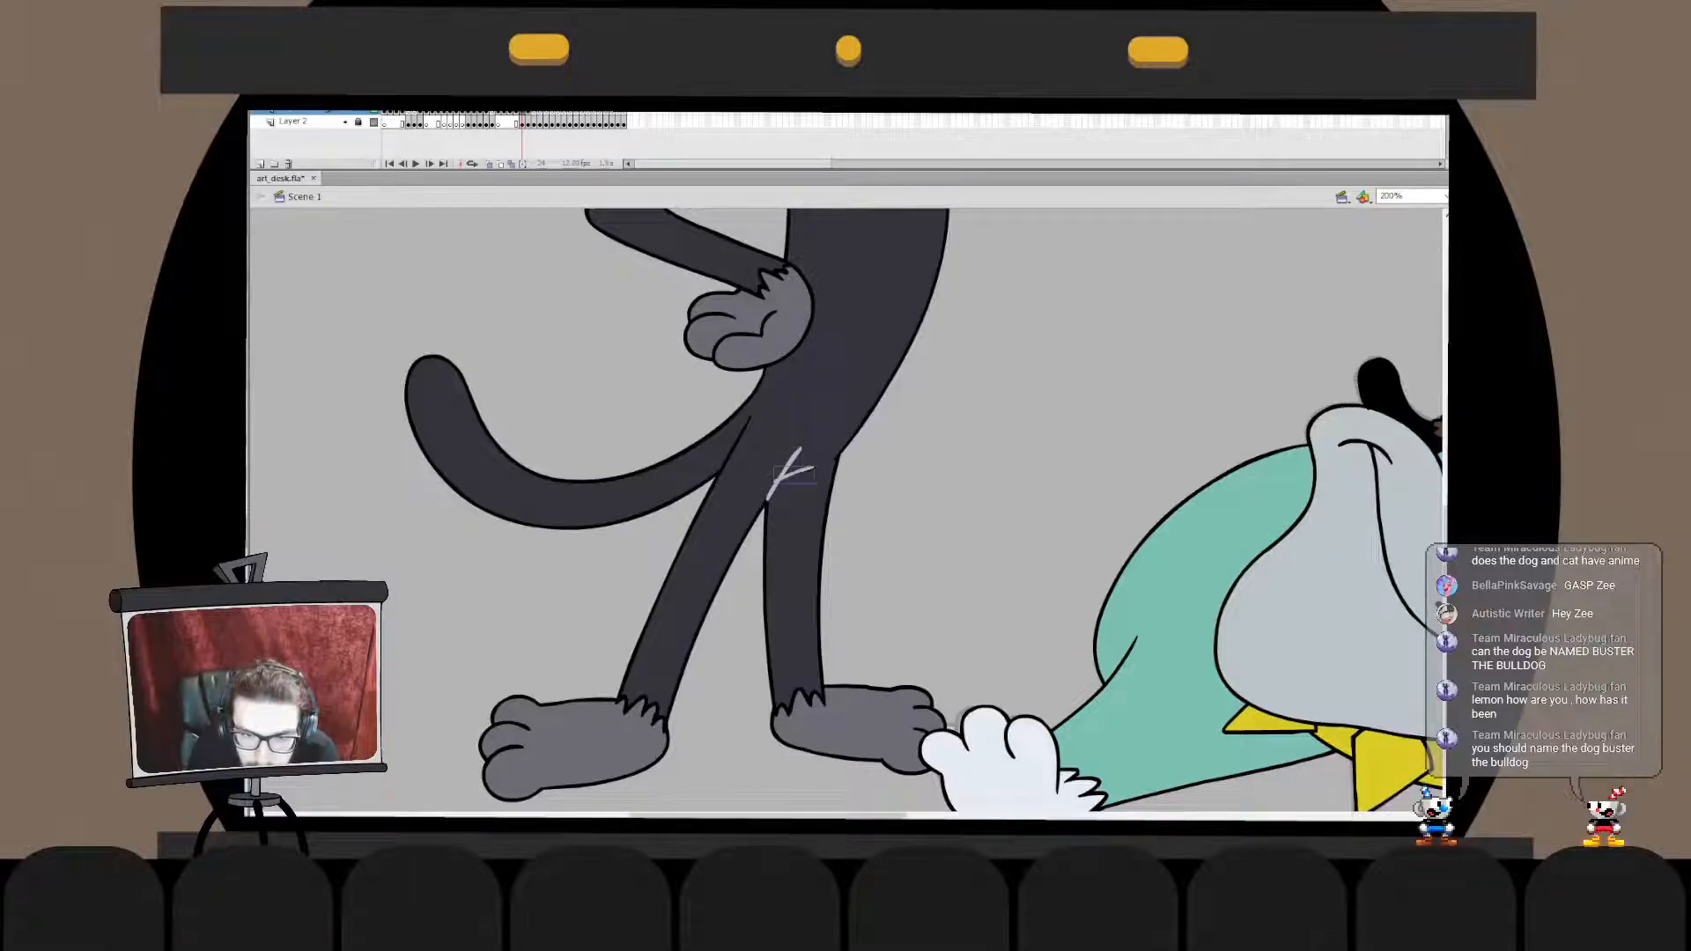
{"action": "key", "text": "q"}
{"action": "key", "text": "Escape"}
- Join the two light grey lines between the cat's legs in one drawing object and clean up their overlap
{"action": "double_click", "coordinate": [788, 469]}
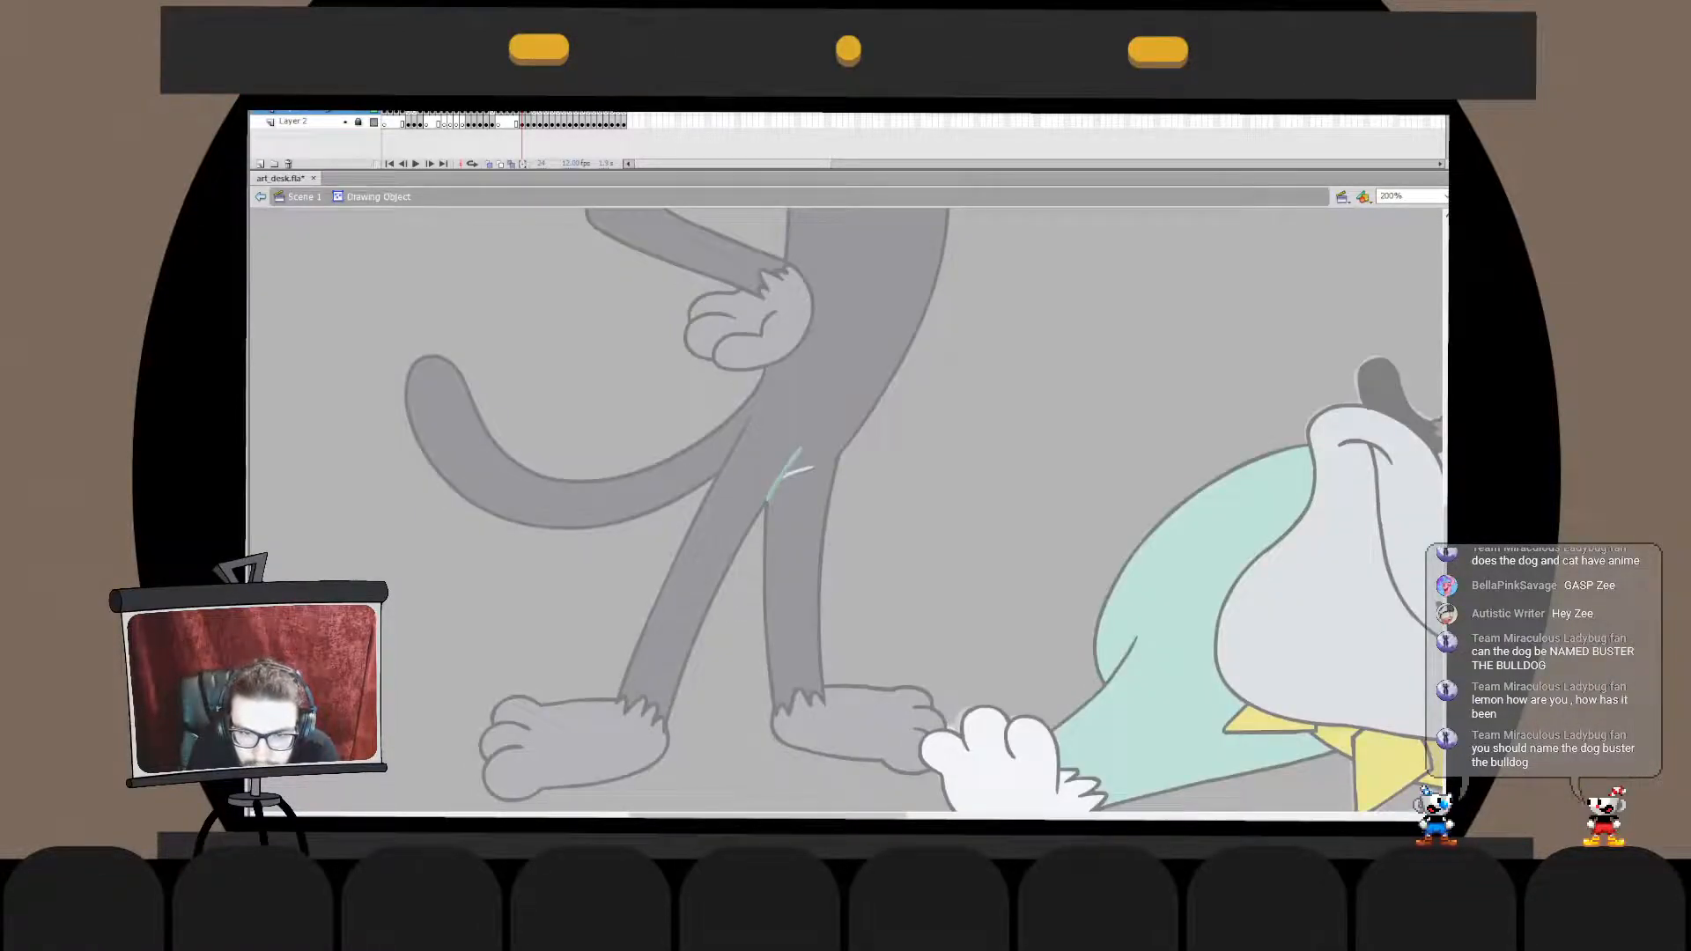
{"action": "double_click", "coordinate": [896, 427]}
{"action": "left_click", "coordinate": [896, 427]}
{"action": "double_click", "coordinate": [784, 477]}
{"action": "double_click", "coordinate": [801, 473]}
{"action": "left_click", "coordinate": [776, 486]}
{"action": "key", "text": "Delete"}
{"action": "double_click", "coordinate": [792, 464]}
{"action": "key", "text": "ctrl+z"}
{"action": "key", "text": "ctrl+z"}
{"action": "key", "text": "ctrl+z"}
{"action": "key", "text": "ctrl+z"}
{"action": "key", "text": "ctrl+z"}
{"action": "double_click", "coordinate": [1039, 379]}
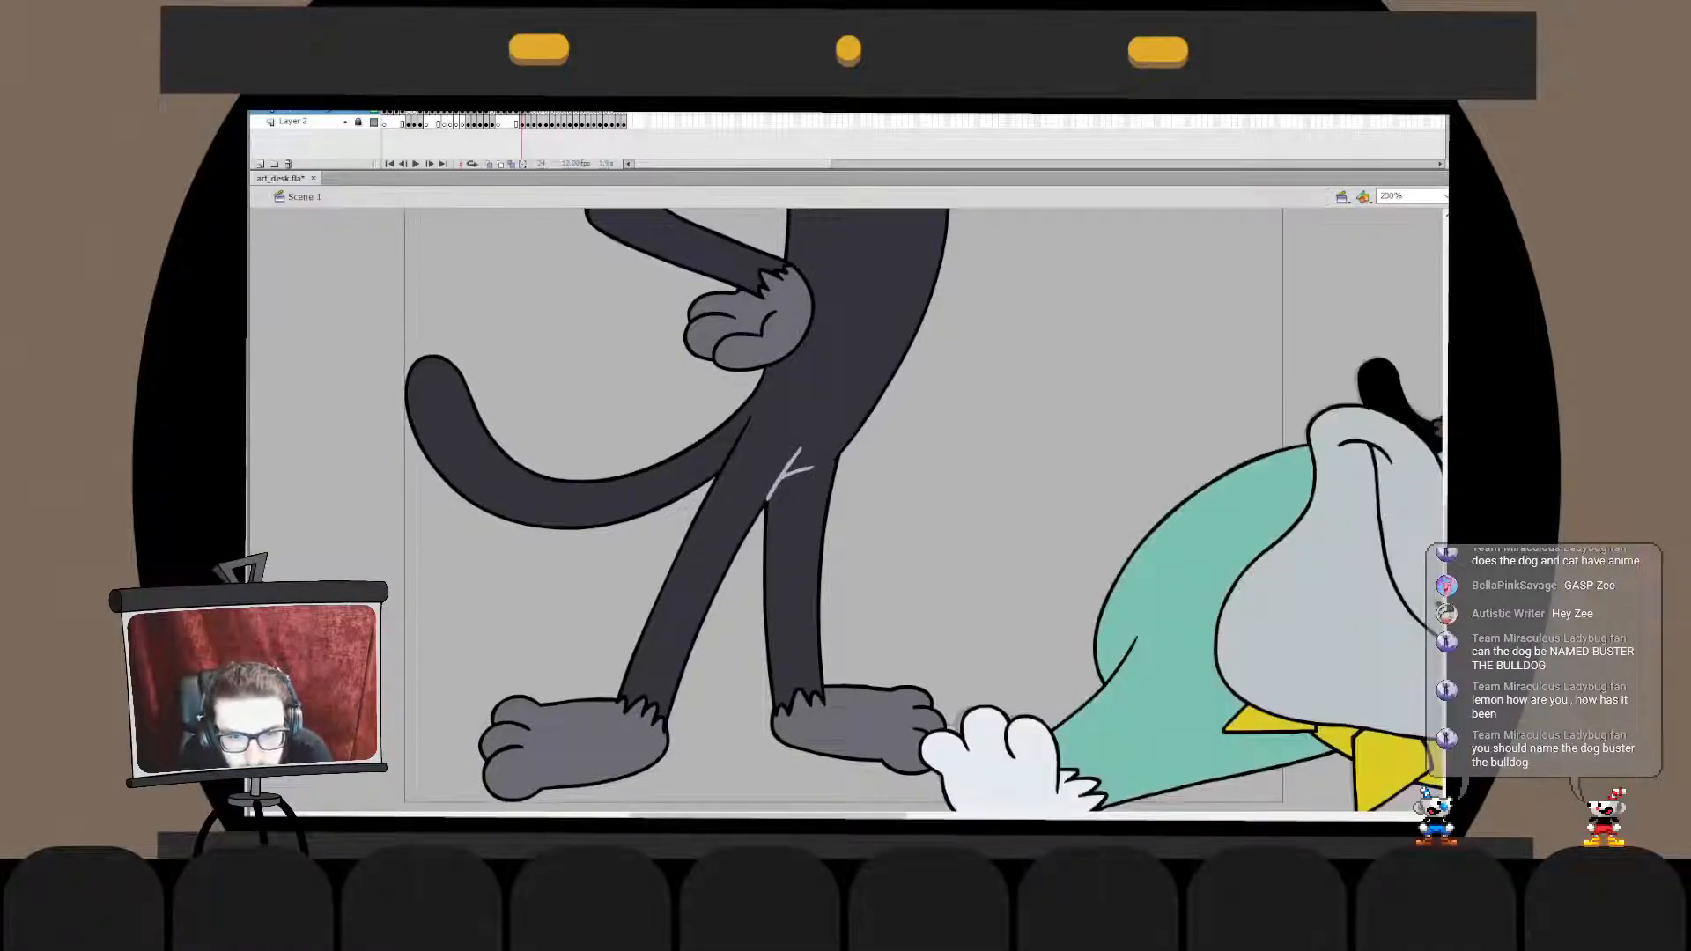
- Draw a short light grey detail line where the base of the cat's tail meets its thigh
{"action": "left_click", "coordinate": [1039, 379]}
{"action": "left_click_drag", "start_coordinate": [1039, 379], "coordinate": [1024, 429]}
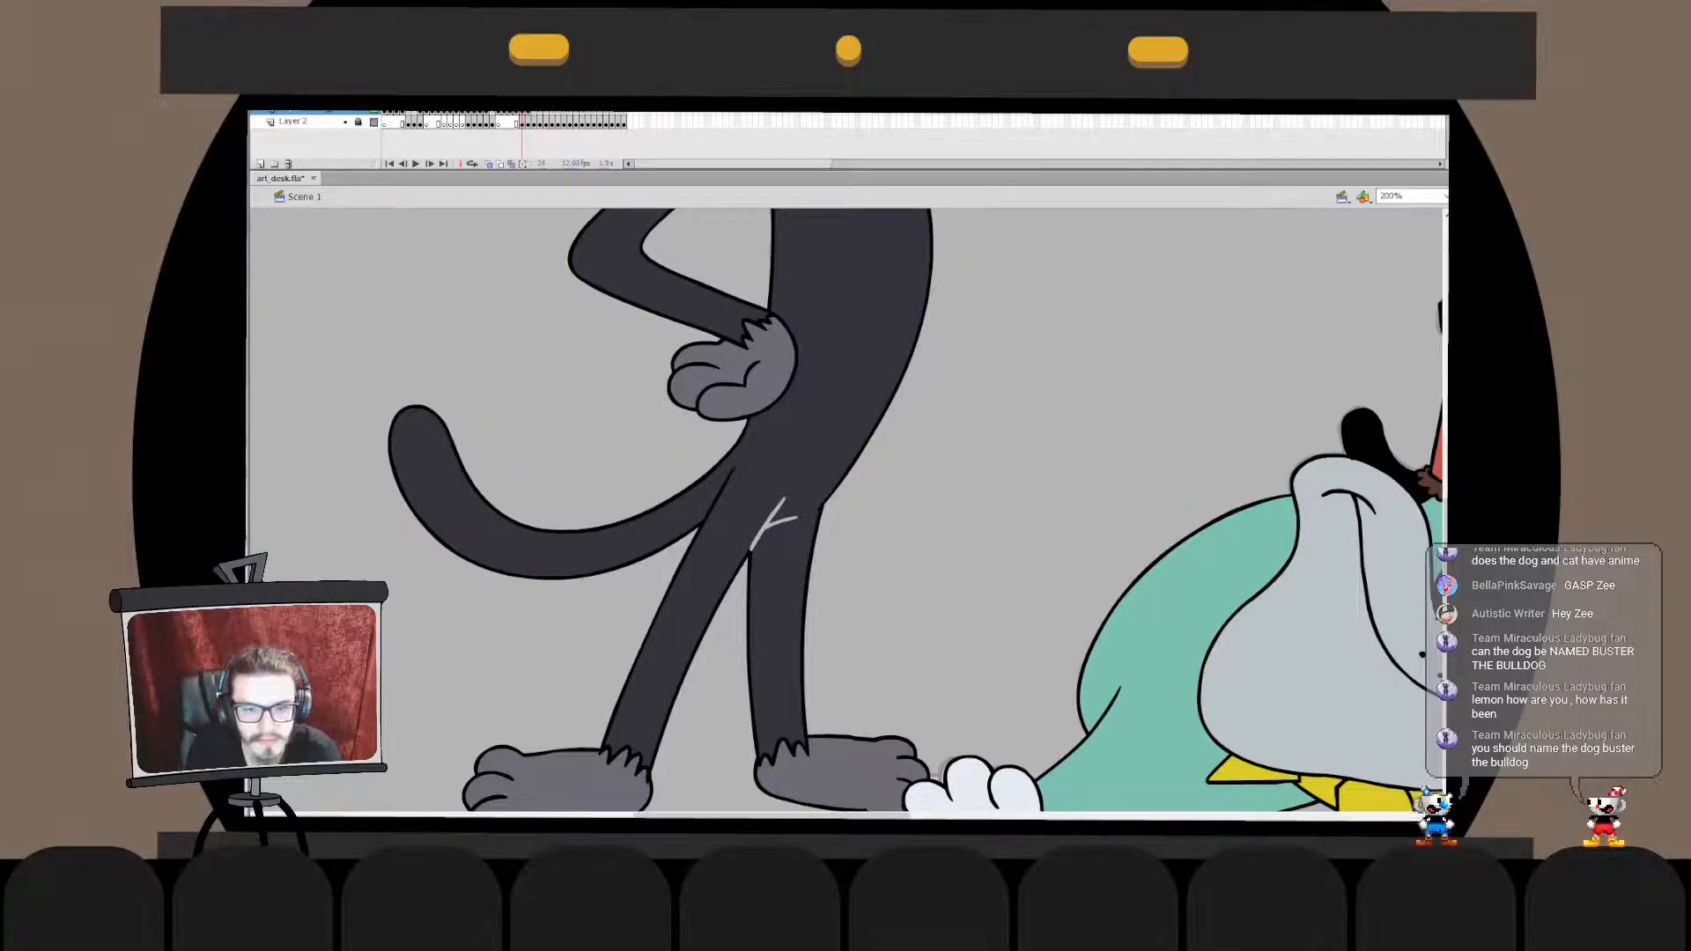
{"action": "left_click_drag", "start_coordinate": [736, 465], "coordinate": [704, 519]}
{"action": "key", "text": "ctrl+z"}
{"action": "key", "text": "ctrl+z"}
{"action": "key", "text": "ctrl+z"}
{"action": "key", "text": "ctrl+z"}
{"action": "key", "text": "ctrl+z"}
{"action": "key", "text": "q"}
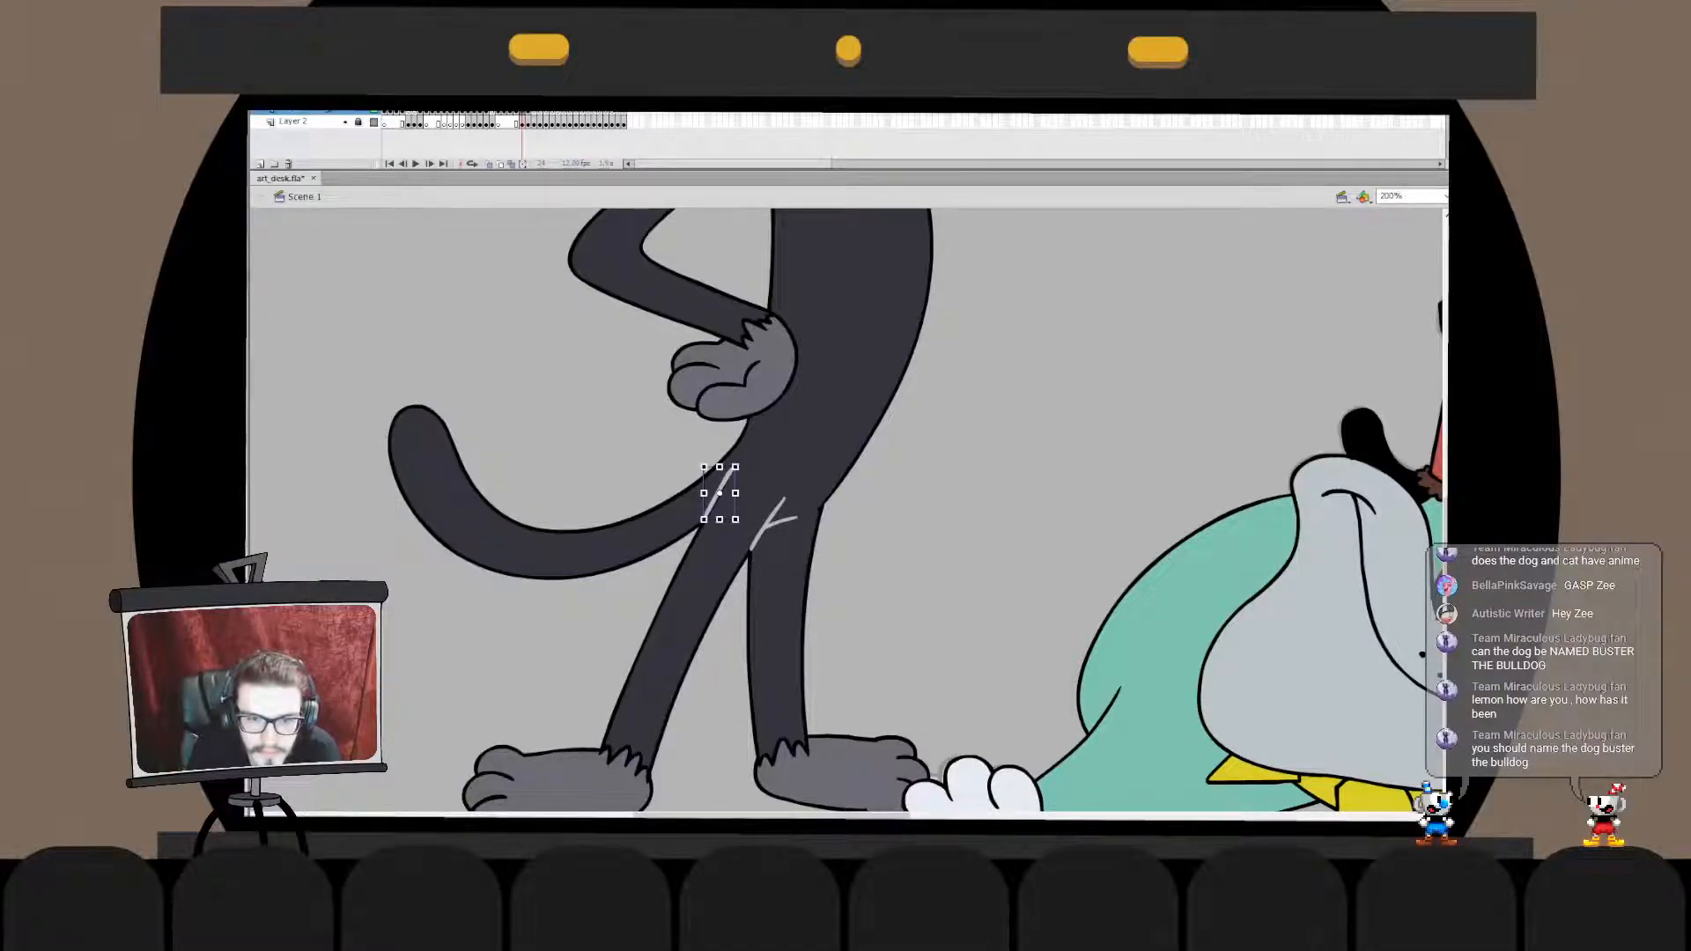
{"action": "key", "text": "v"}
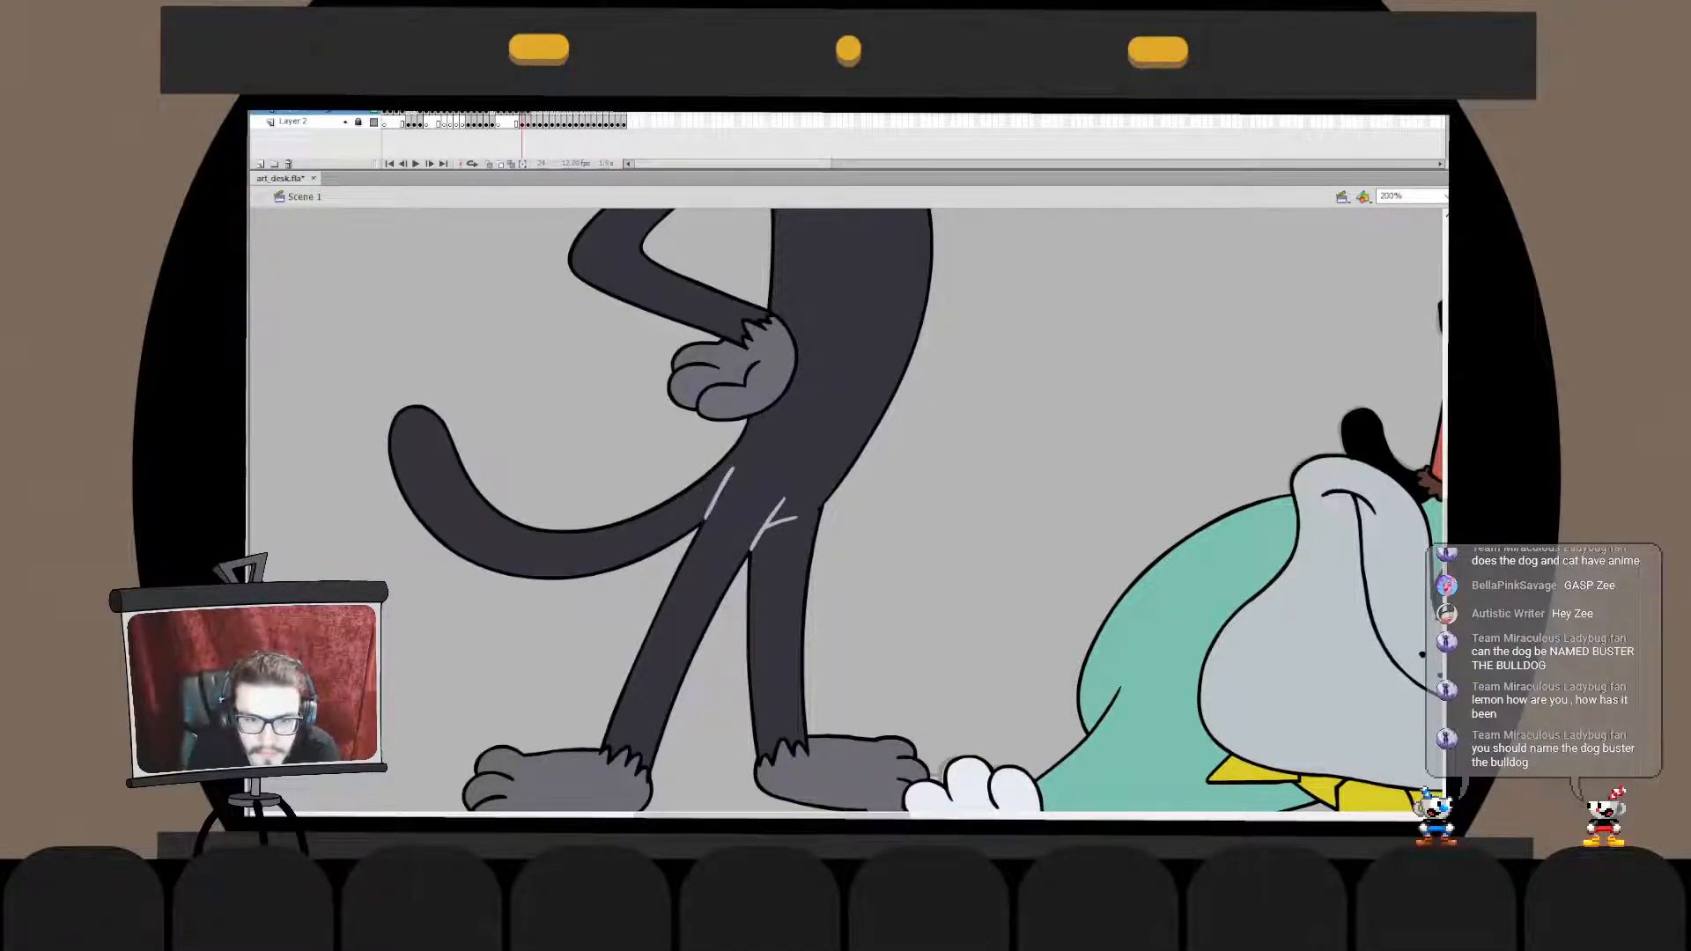
- Move the light grey detail line at the base of the cat's tail into the cat's body drawing object
{"action": "double_click", "coordinate": [765, 526]}
{"action": "left_click_drag", "start_coordinate": [742, 458], "coordinate": [707, 518]}
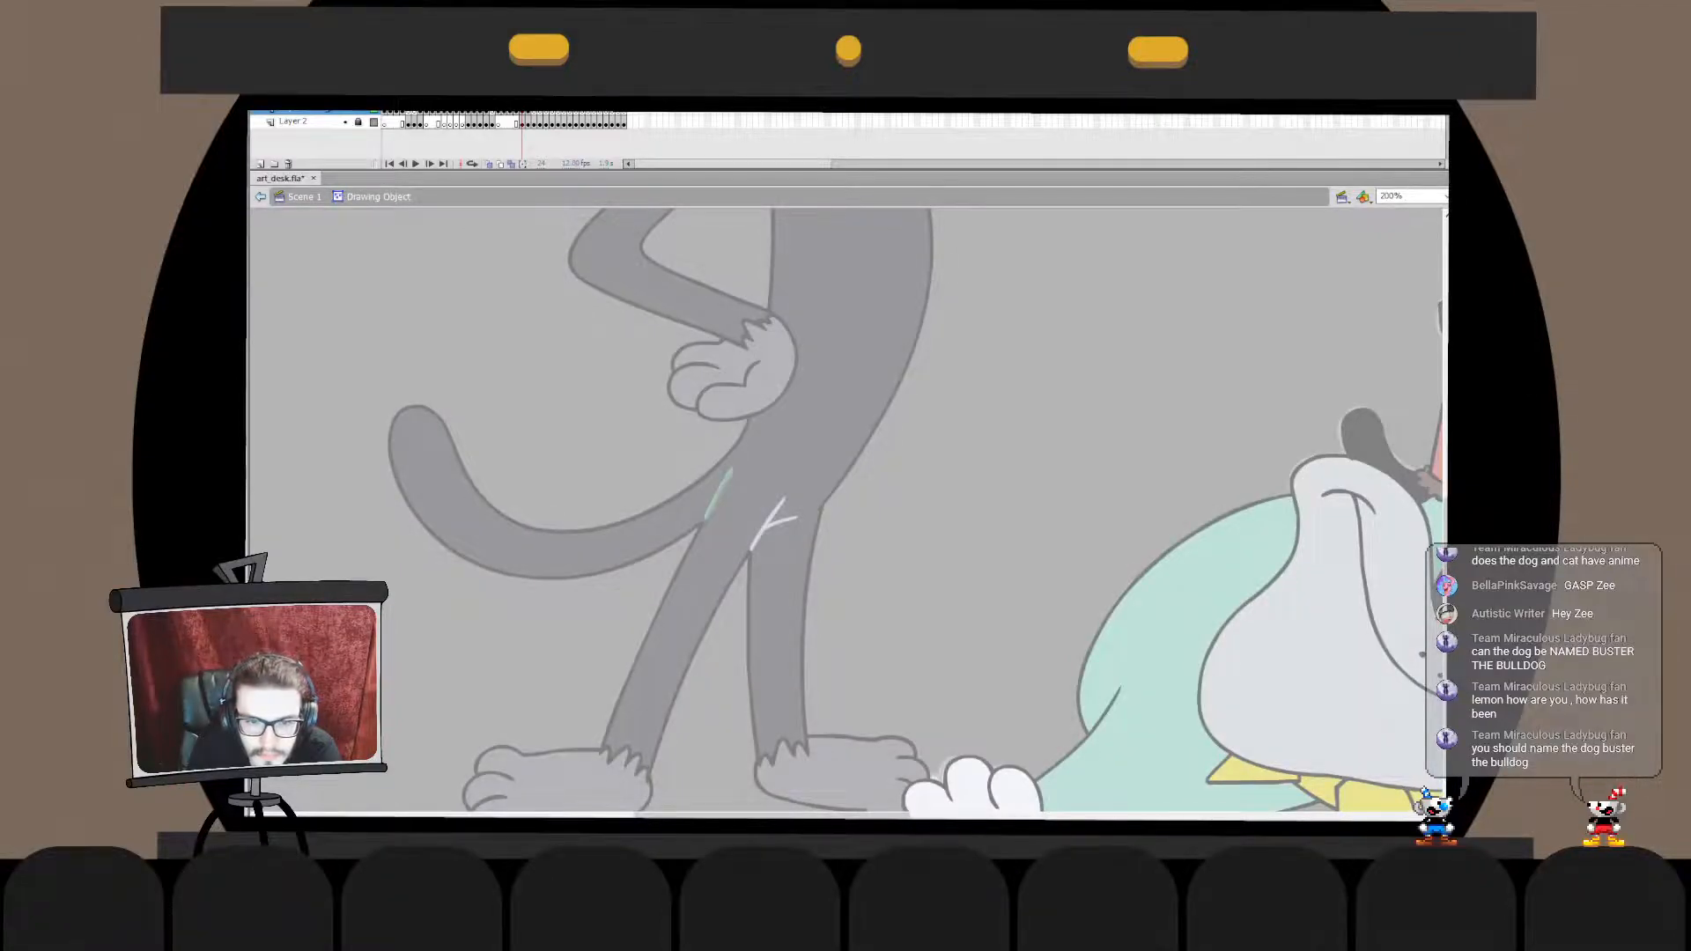
{"action": "double_click", "coordinate": [720, 493]}
{"action": "left_click", "coordinate": [721, 494]}
{"action": "left_click_drag", "start_coordinate": [704, 467], "coordinate": [757, 464]}
{"action": "left_click", "coordinate": [720, 493]}
{"action": "key", "text": "Delete"}
{"action": "double_click", "coordinate": [720, 494]}
{"action": "key", "text": "ctrl+z"}
{"action": "left_click", "coordinate": [723, 490]}
{"action": "key", "text": "Delete"}
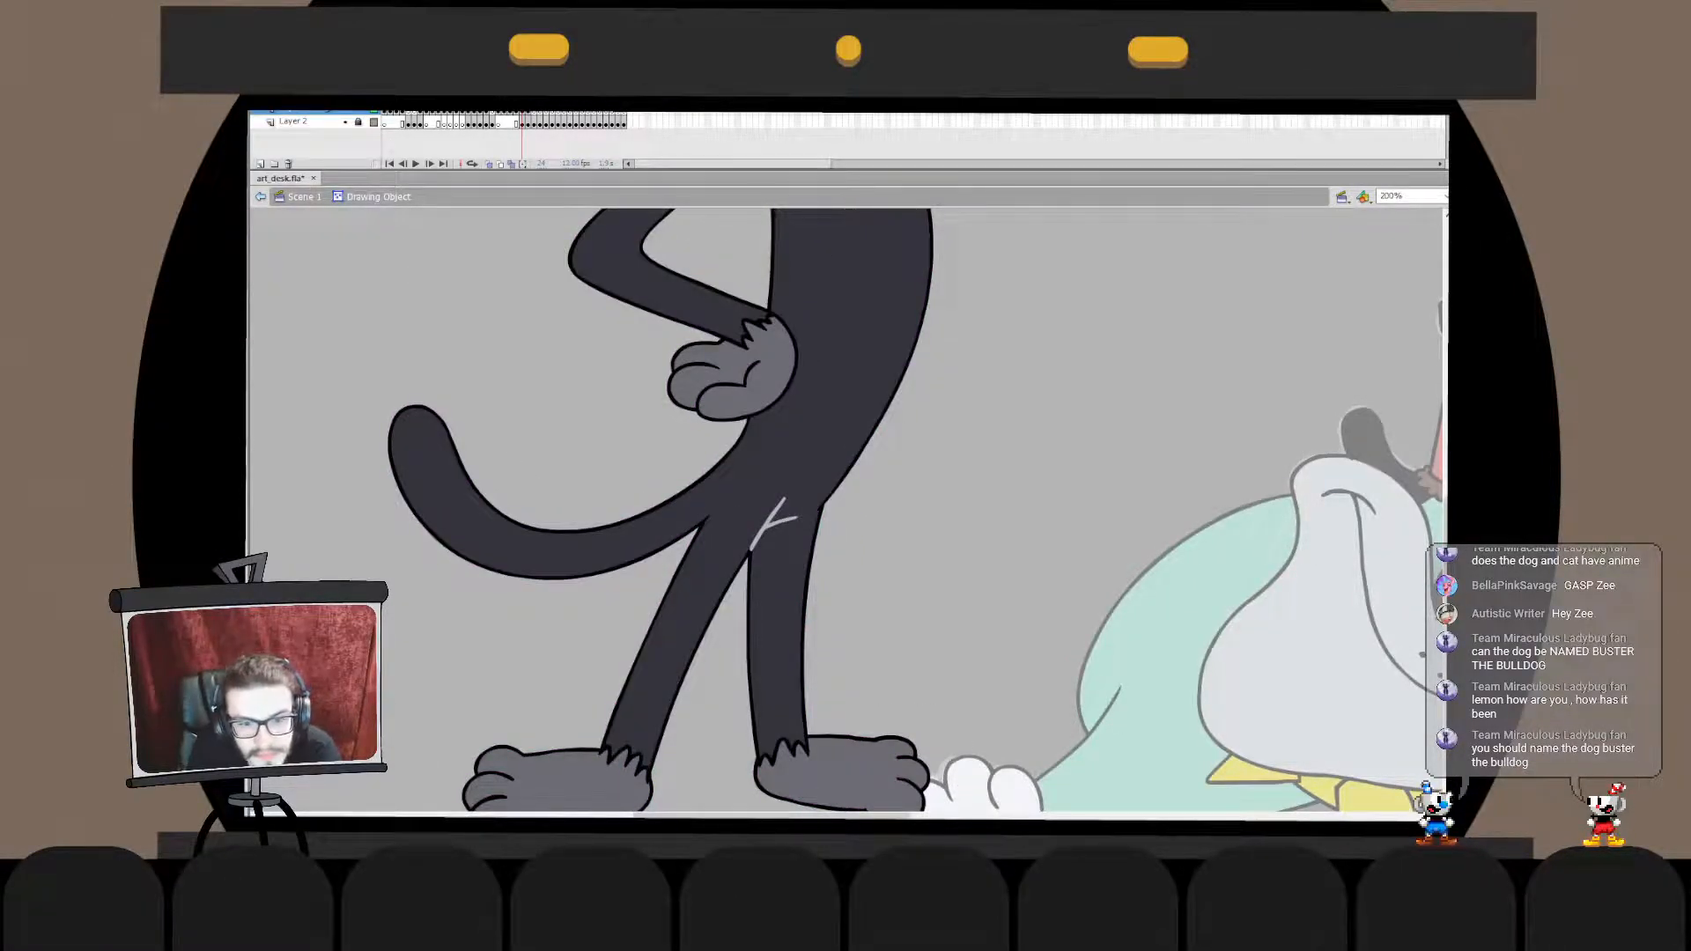
{"action": "key", "text": "ctrl+z"}
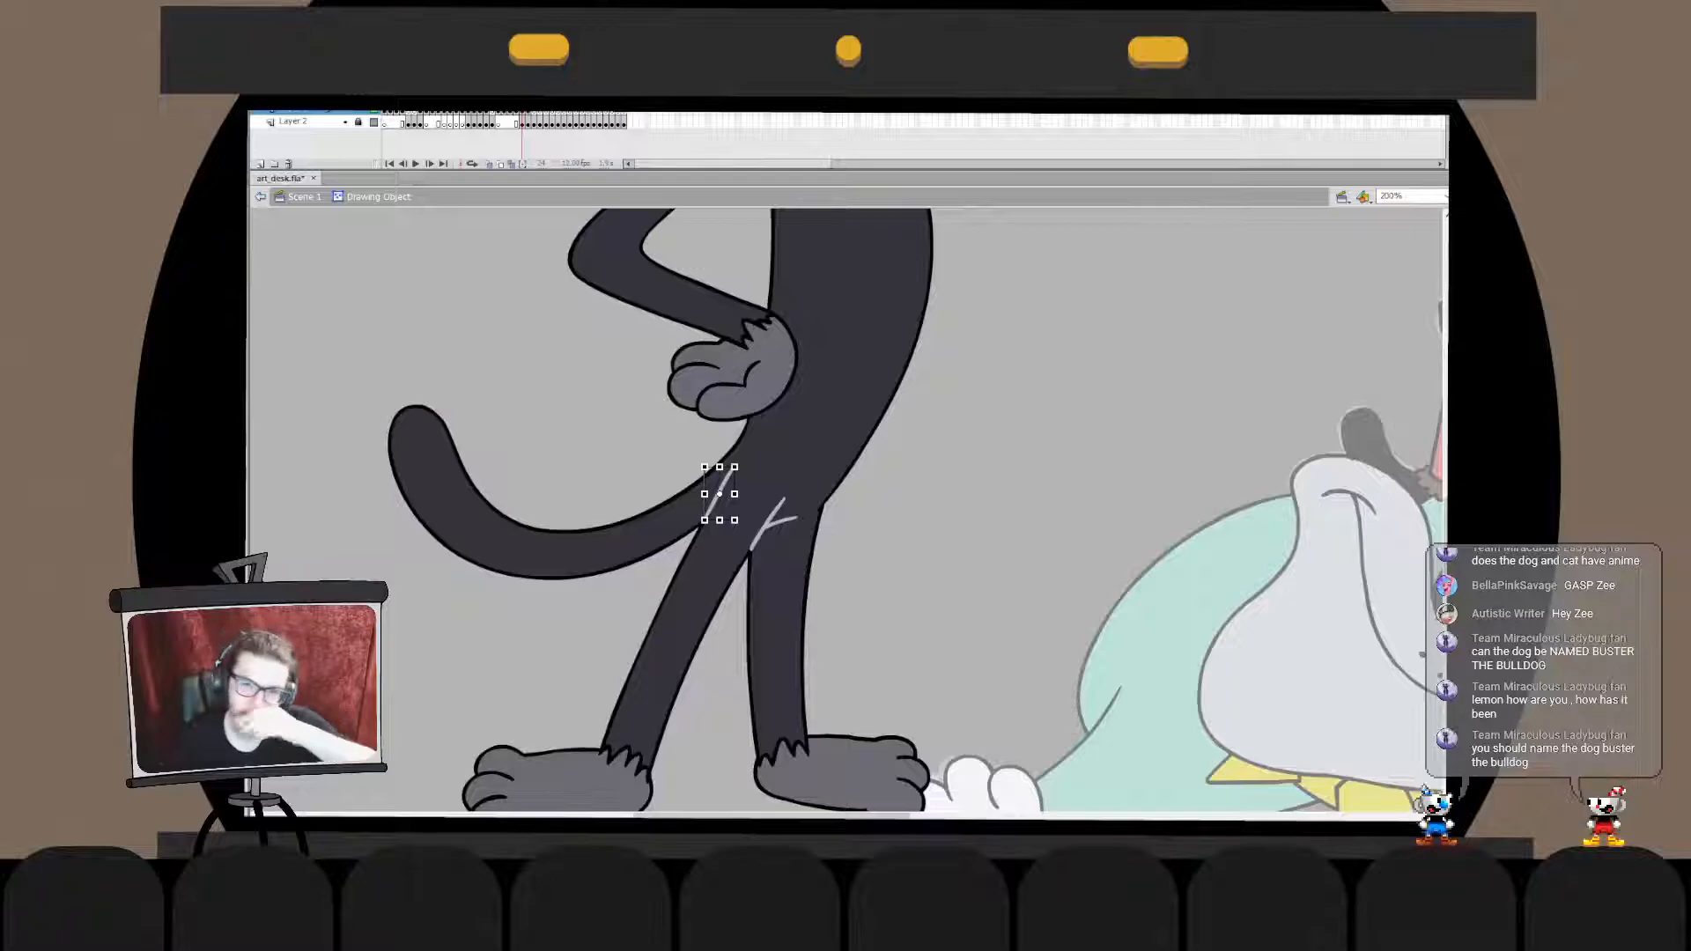
{"action": "key", "text": "Escape"}
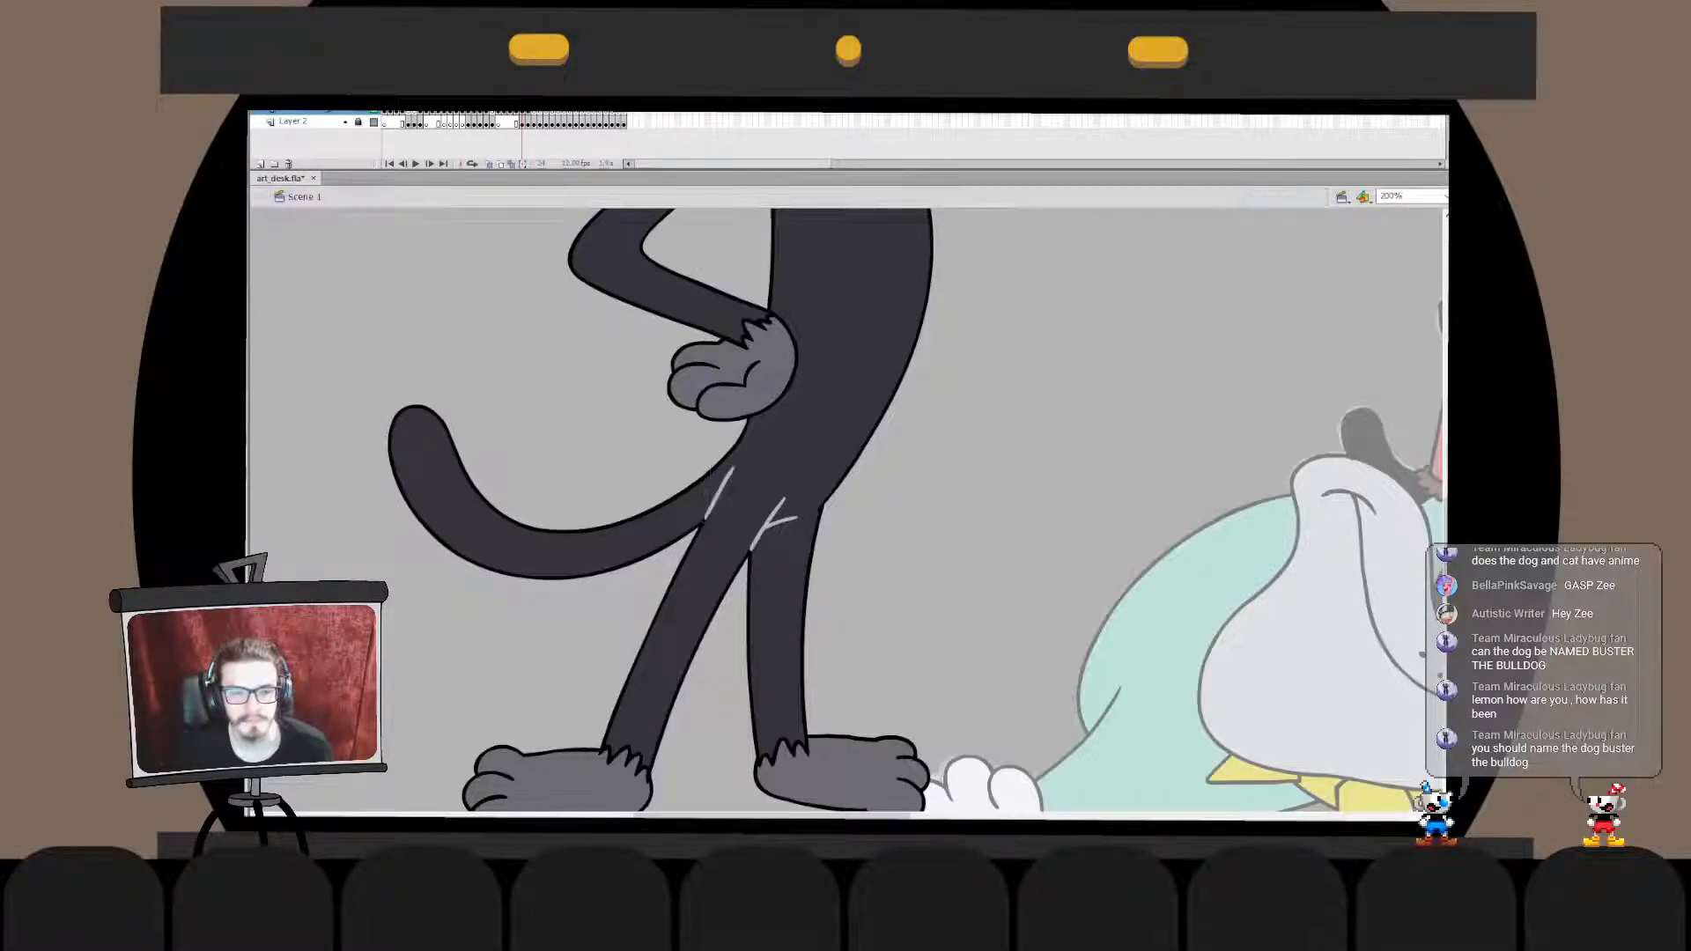
- Draw a short light grey detail line where the cat's bent arm meets its chest
{"action": "key", "text": "Escape"}
{"action": "scroll", "coordinate": [845, 511], "scroll_direction": "up", "scroll_amount": 4}
{"action": "key", "text": "q"}
{"action": "key", "text": "Escape"}
{"action": "scroll", "coordinate": [845, 511], "scroll_direction": "up", "scroll_amount": 3}
{"action": "key", "text": "ctrl+2"}
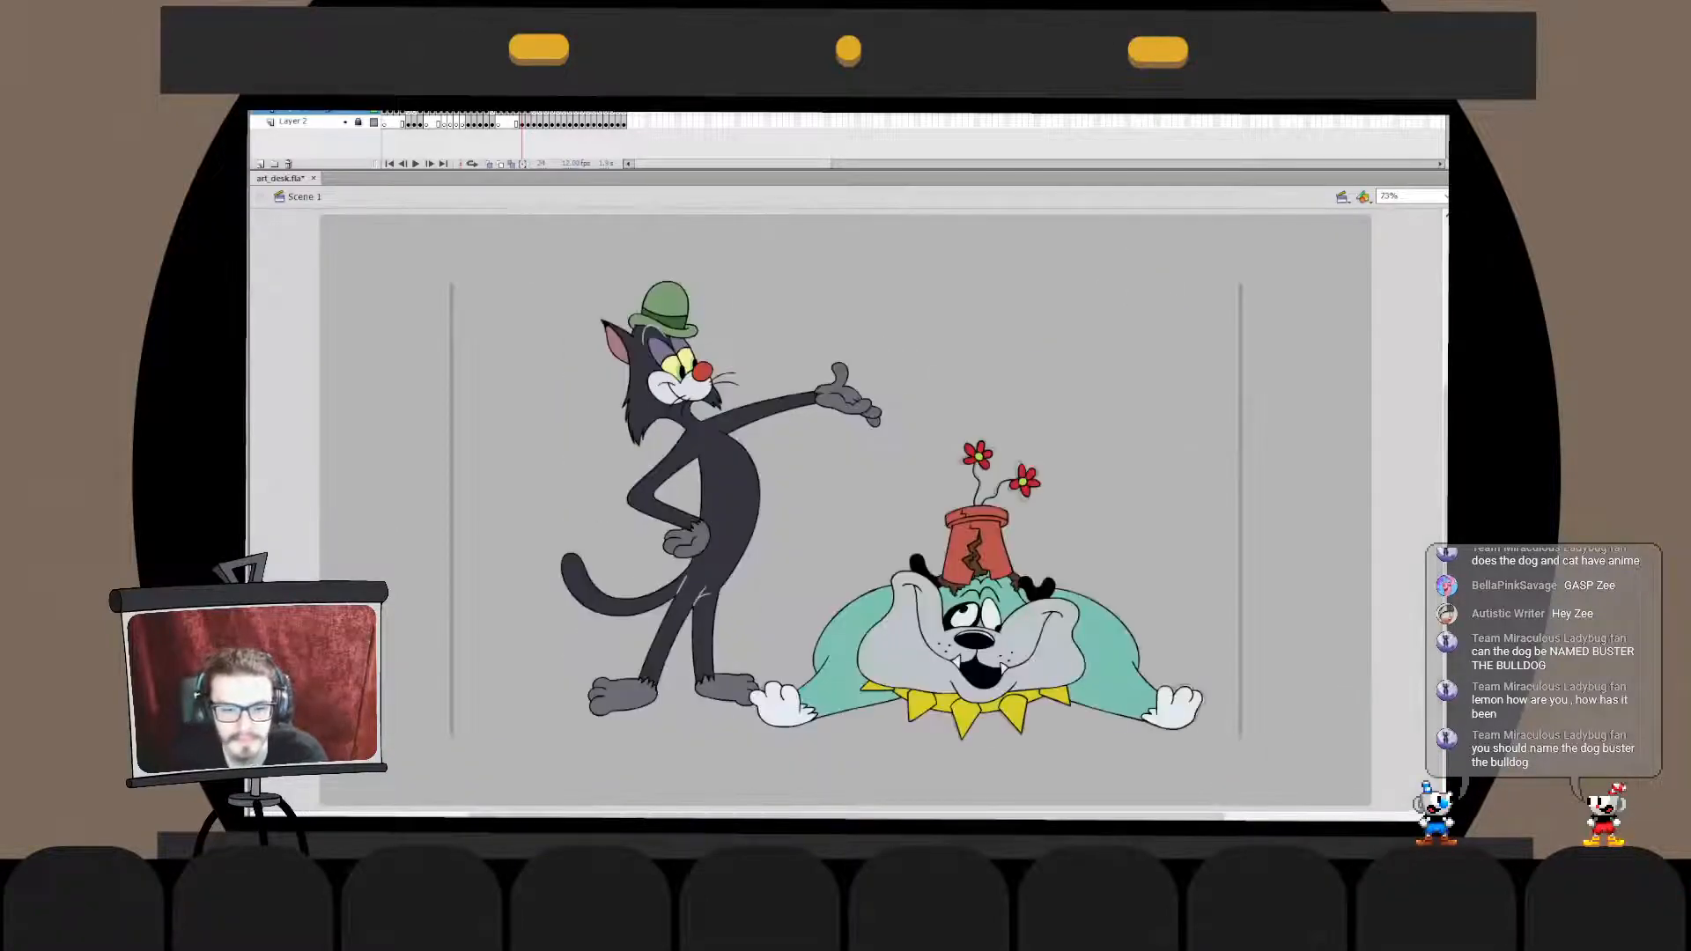
{"action": "key", "text": "ctrl+1"}
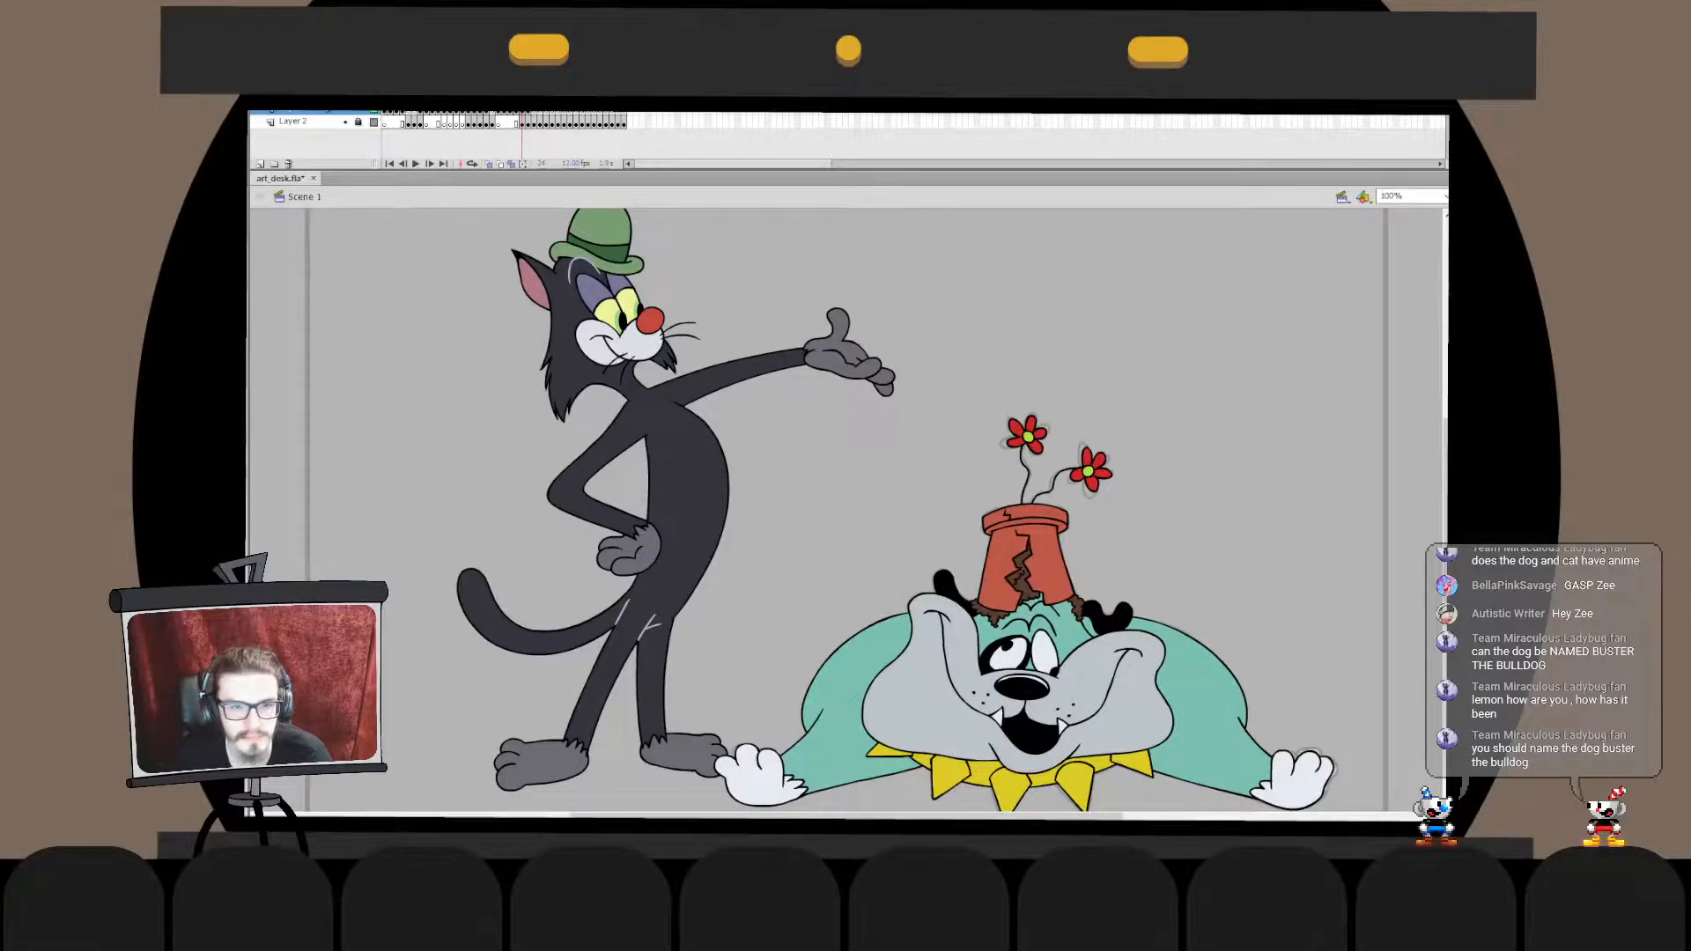
{"action": "key", "text": "ctrl+2"}
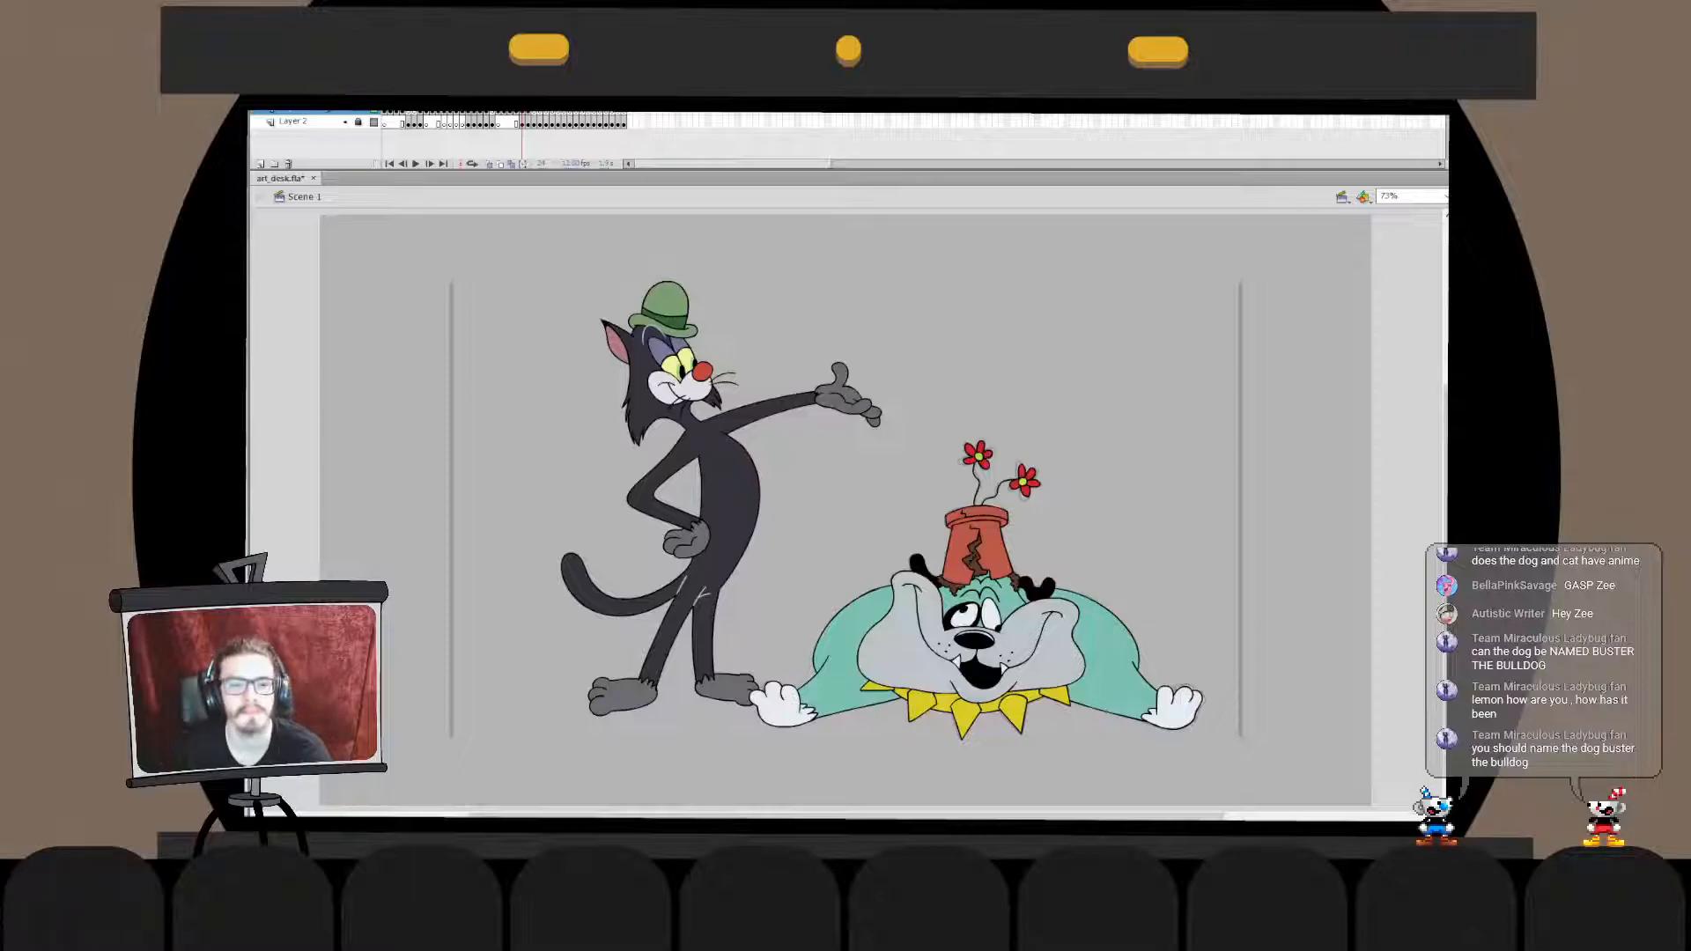
{"action": "left_click", "coordinate": [744, 418]}
{"action": "left_click", "coordinate": [744, 419]}
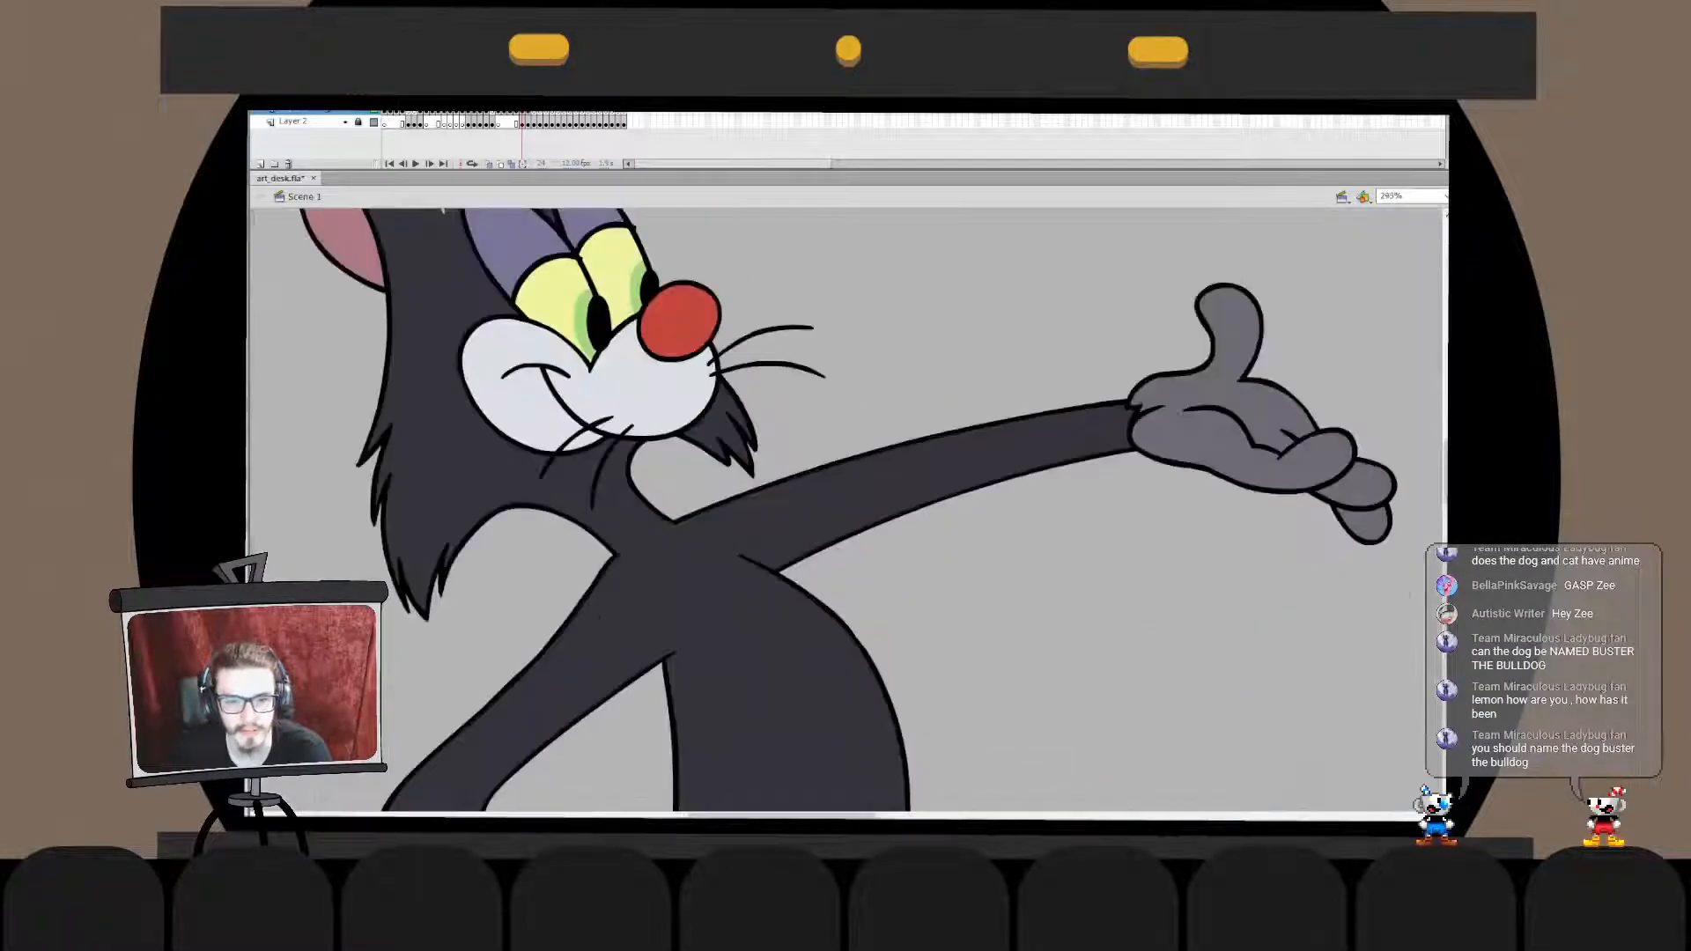
{"action": "left_click_drag", "start_coordinate": [793, 458], "coordinate": [812, 385]}
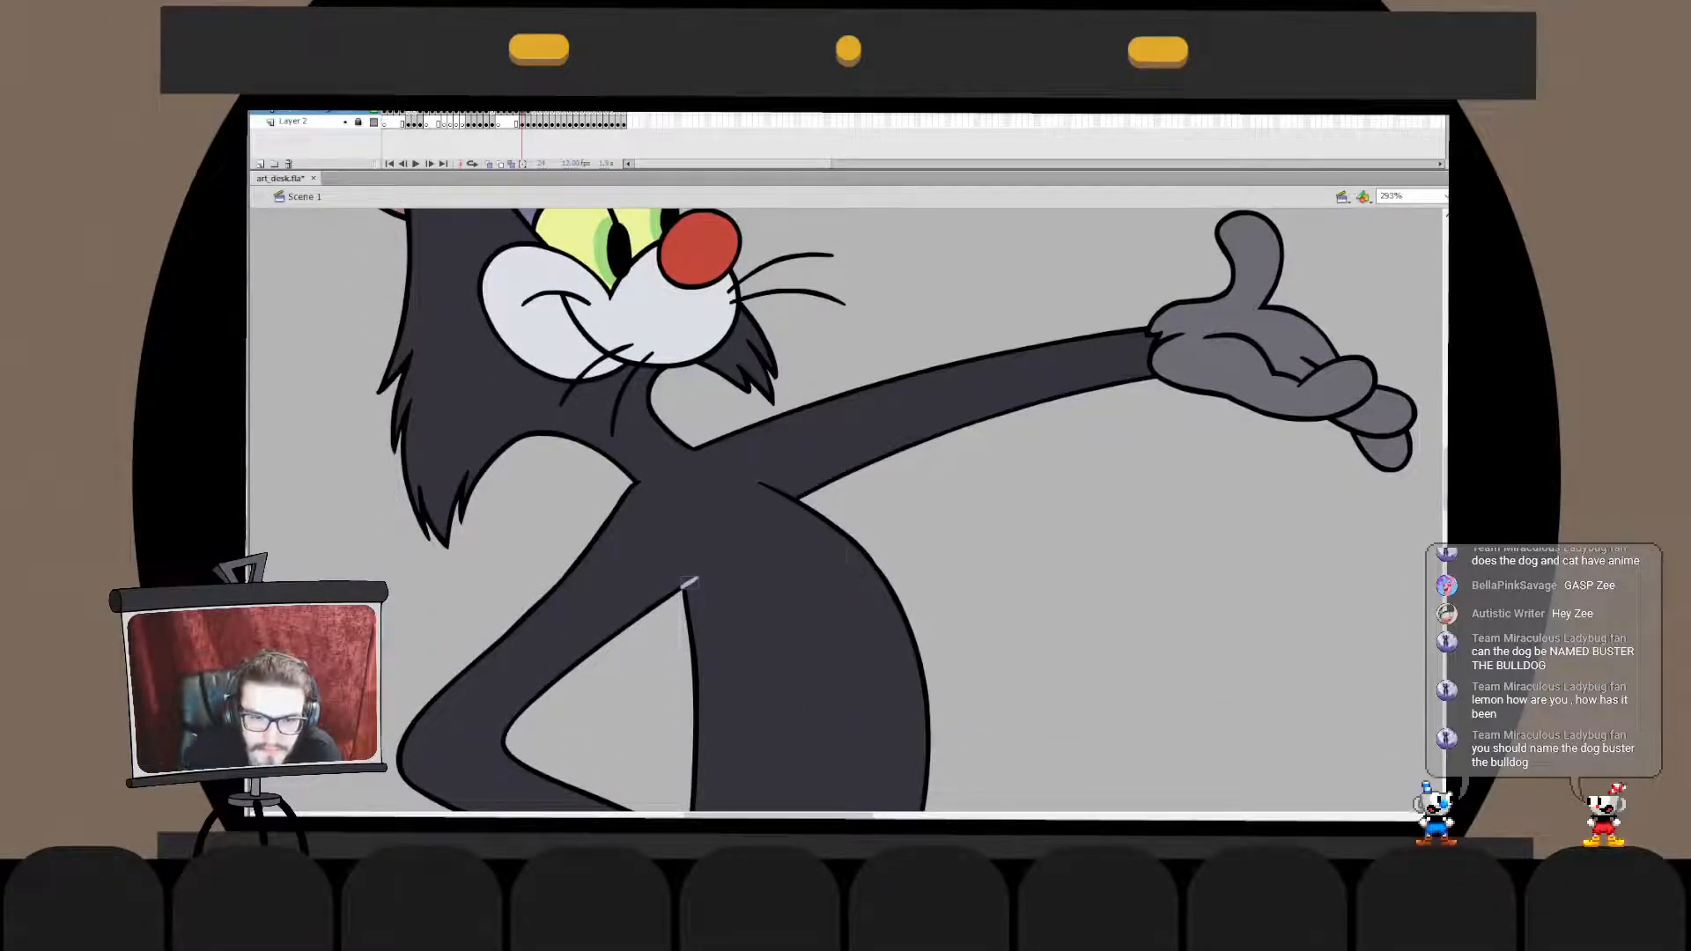
{"action": "key", "text": "ctrl+1"}
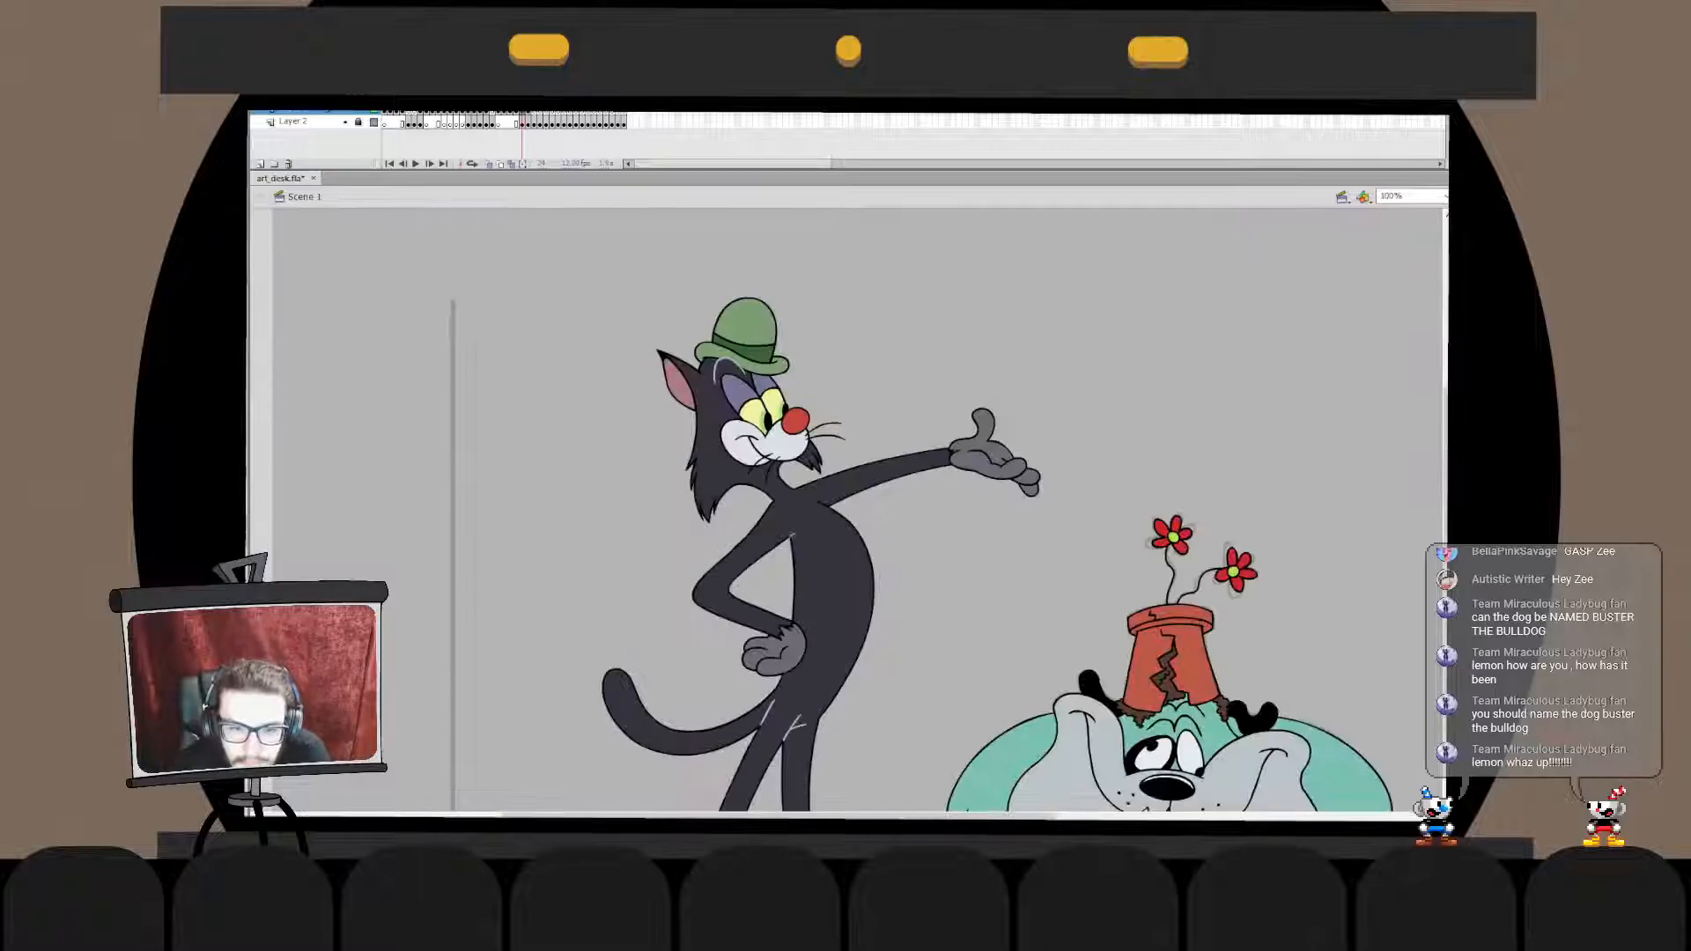
- Draw a short light grey line where the underside of the cat's outstretched arm meets its chest, and trim its inner end
{"action": "key", "text": "ctrl+="}
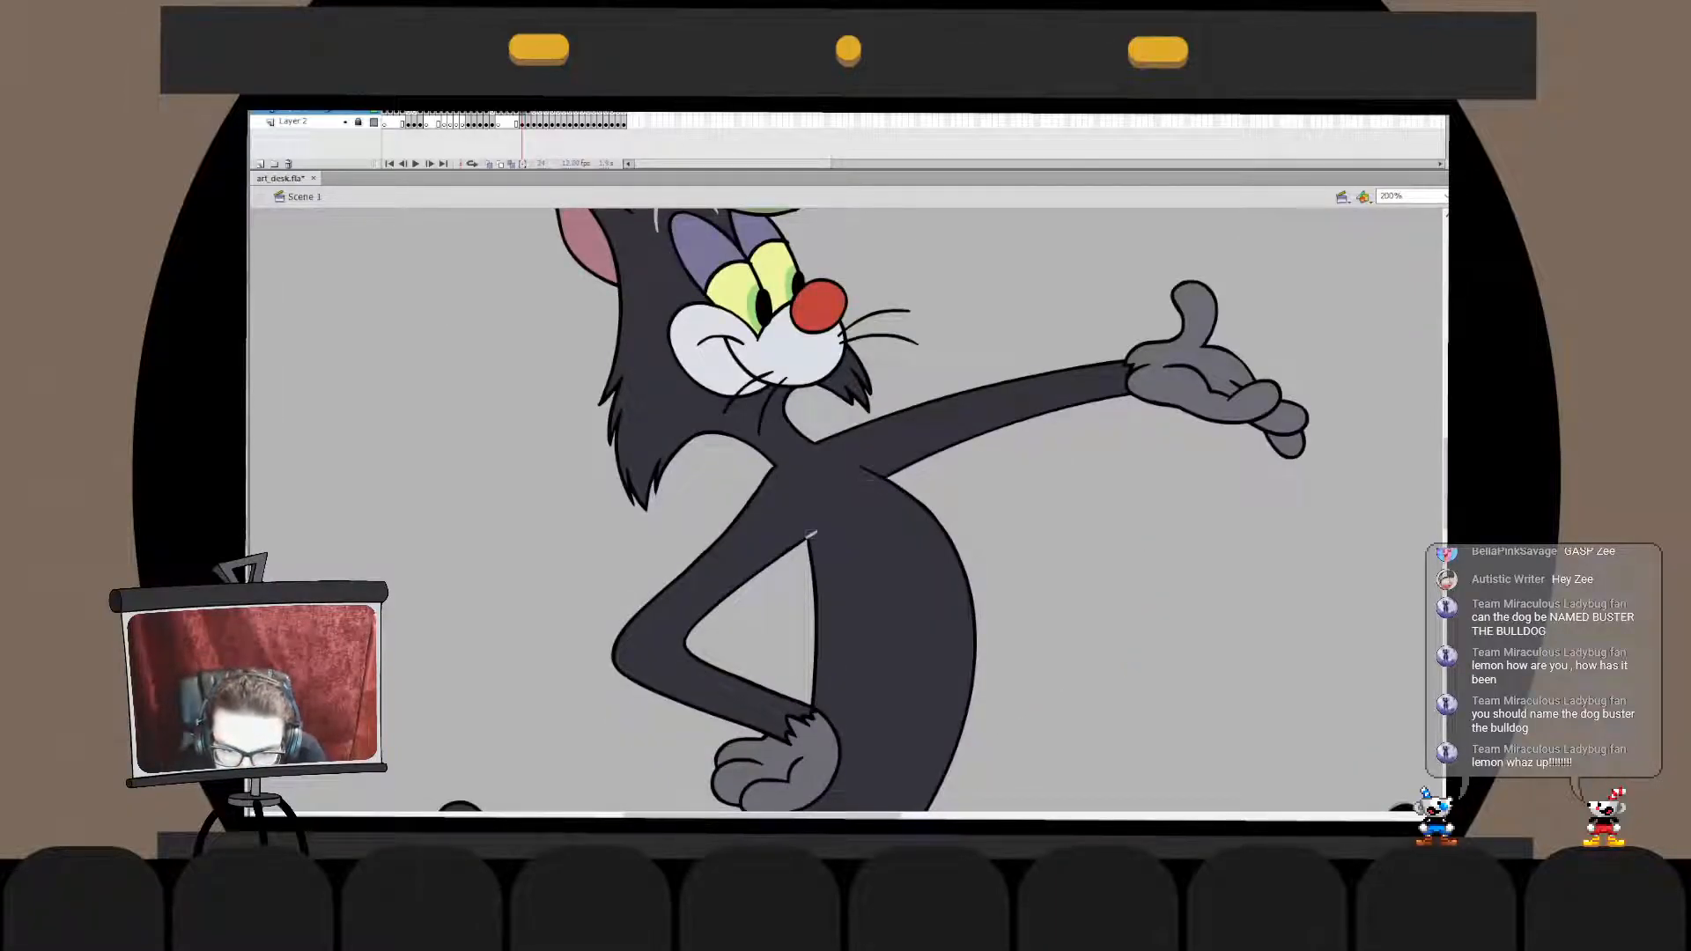
{"action": "key", "text": "ctrl+="}
{"action": "key", "text": "ctrl+1"}
{"action": "key", "text": "ctrl+="}
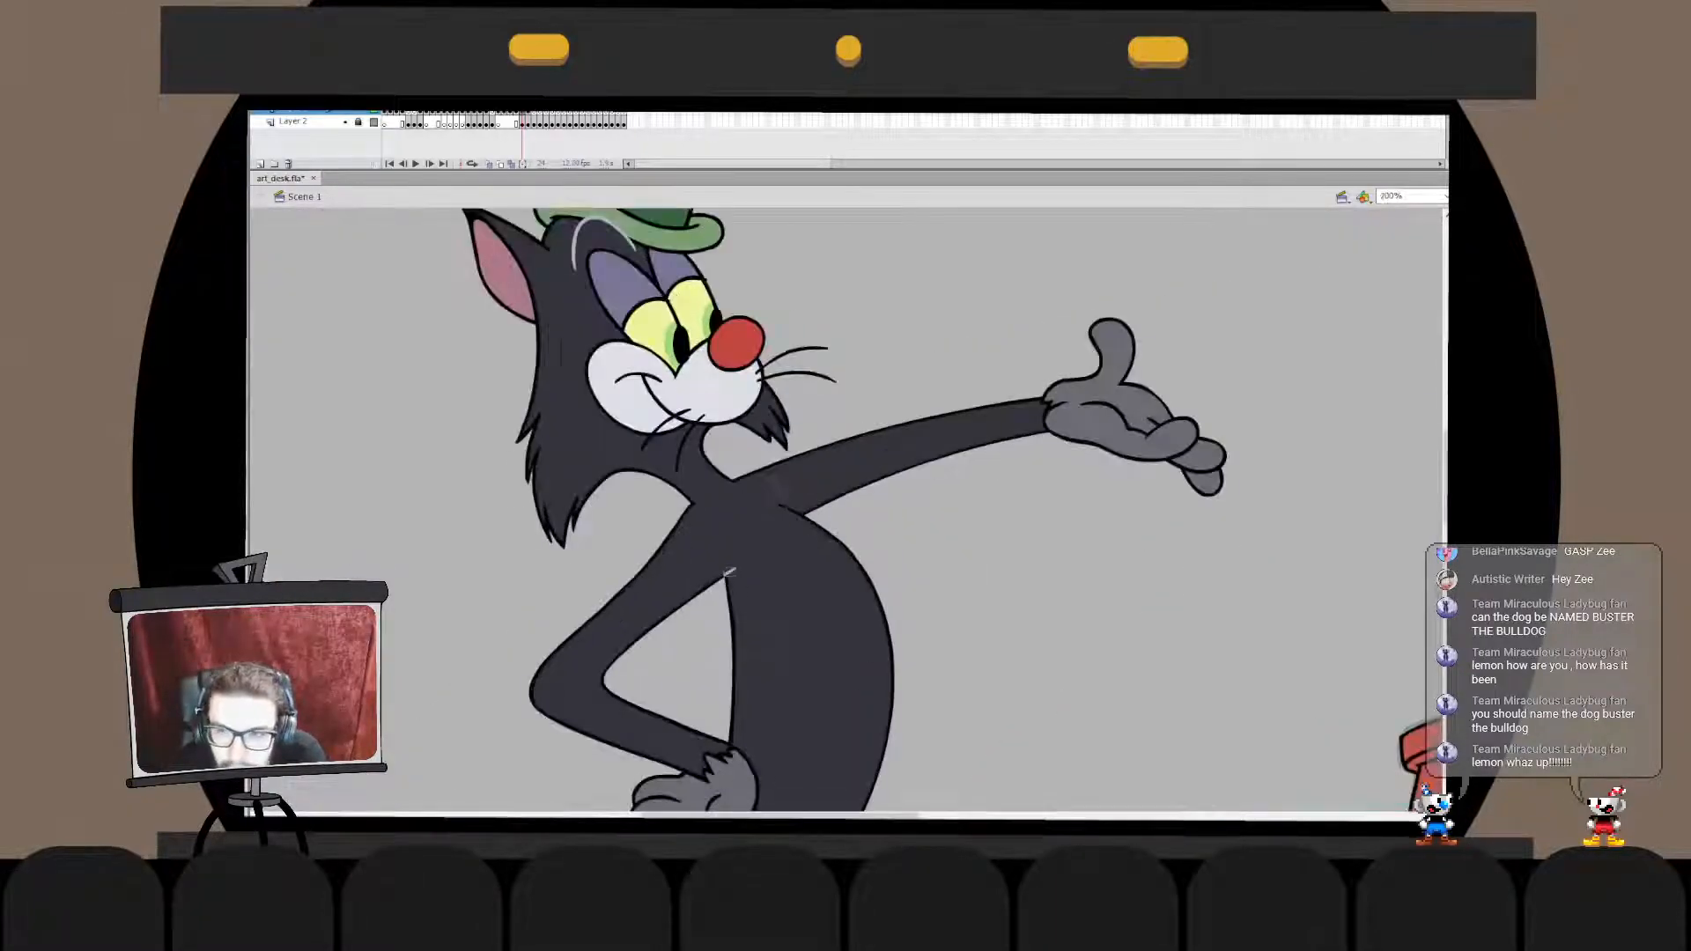
{"action": "key", "text": "ctrl+2"}
{"action": "key", "text": "ctrl+="}
{"action": "key", "text": "ctrl+="}
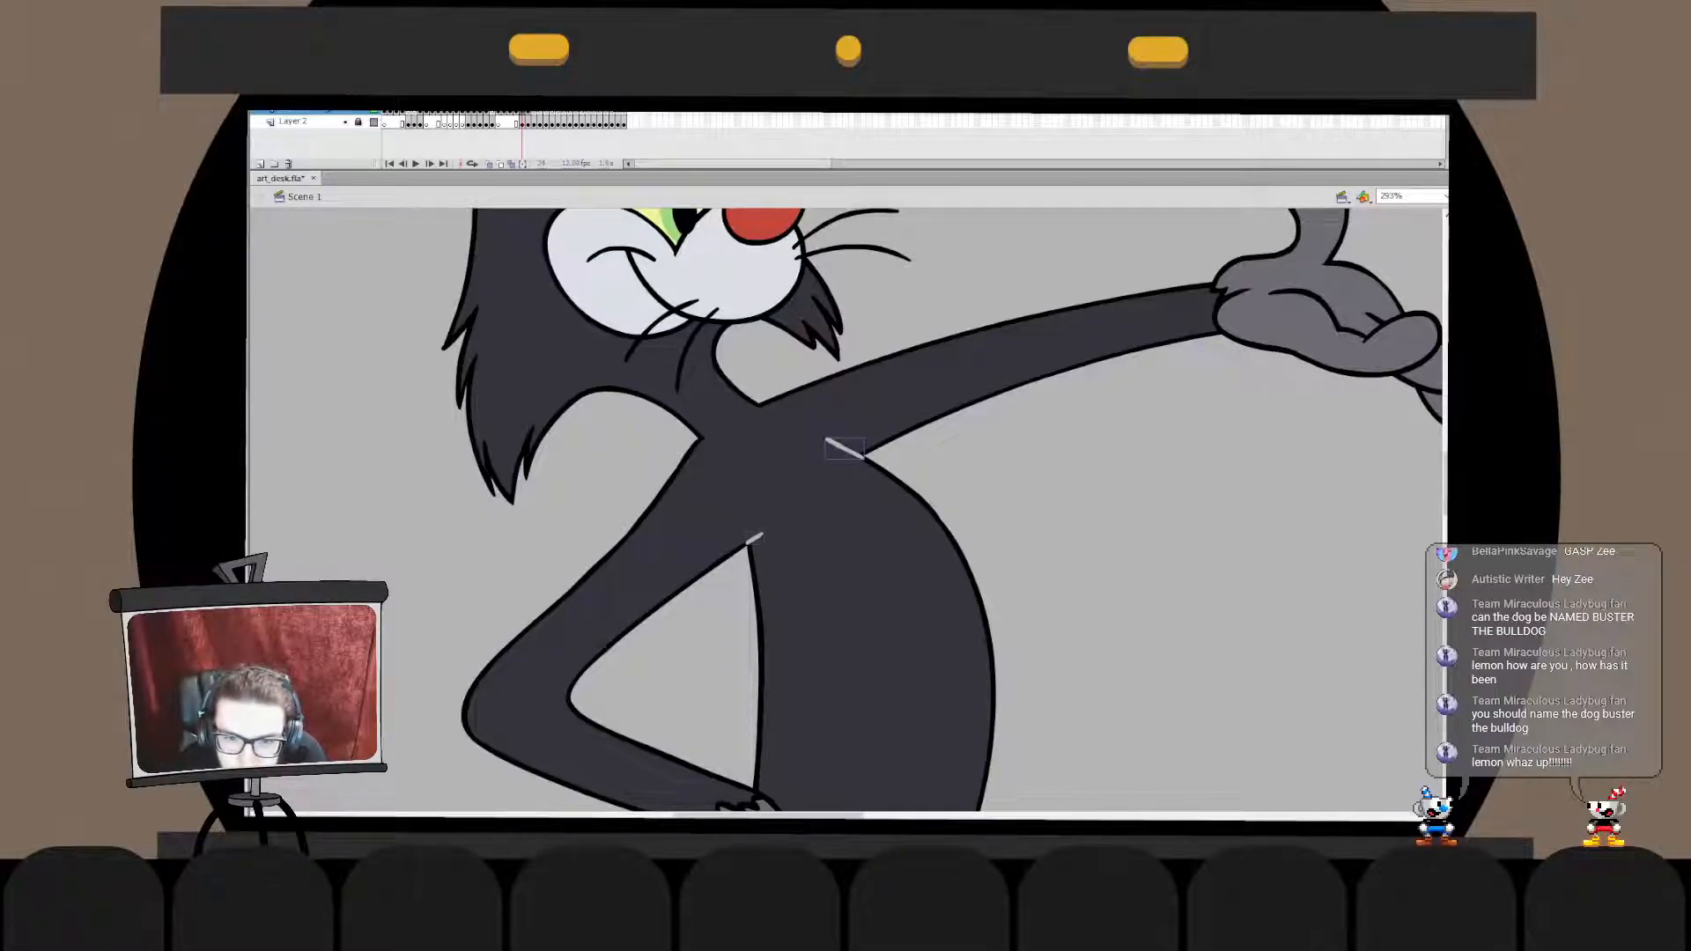
{"action": "double_click", "coordinate": [828, 440]}
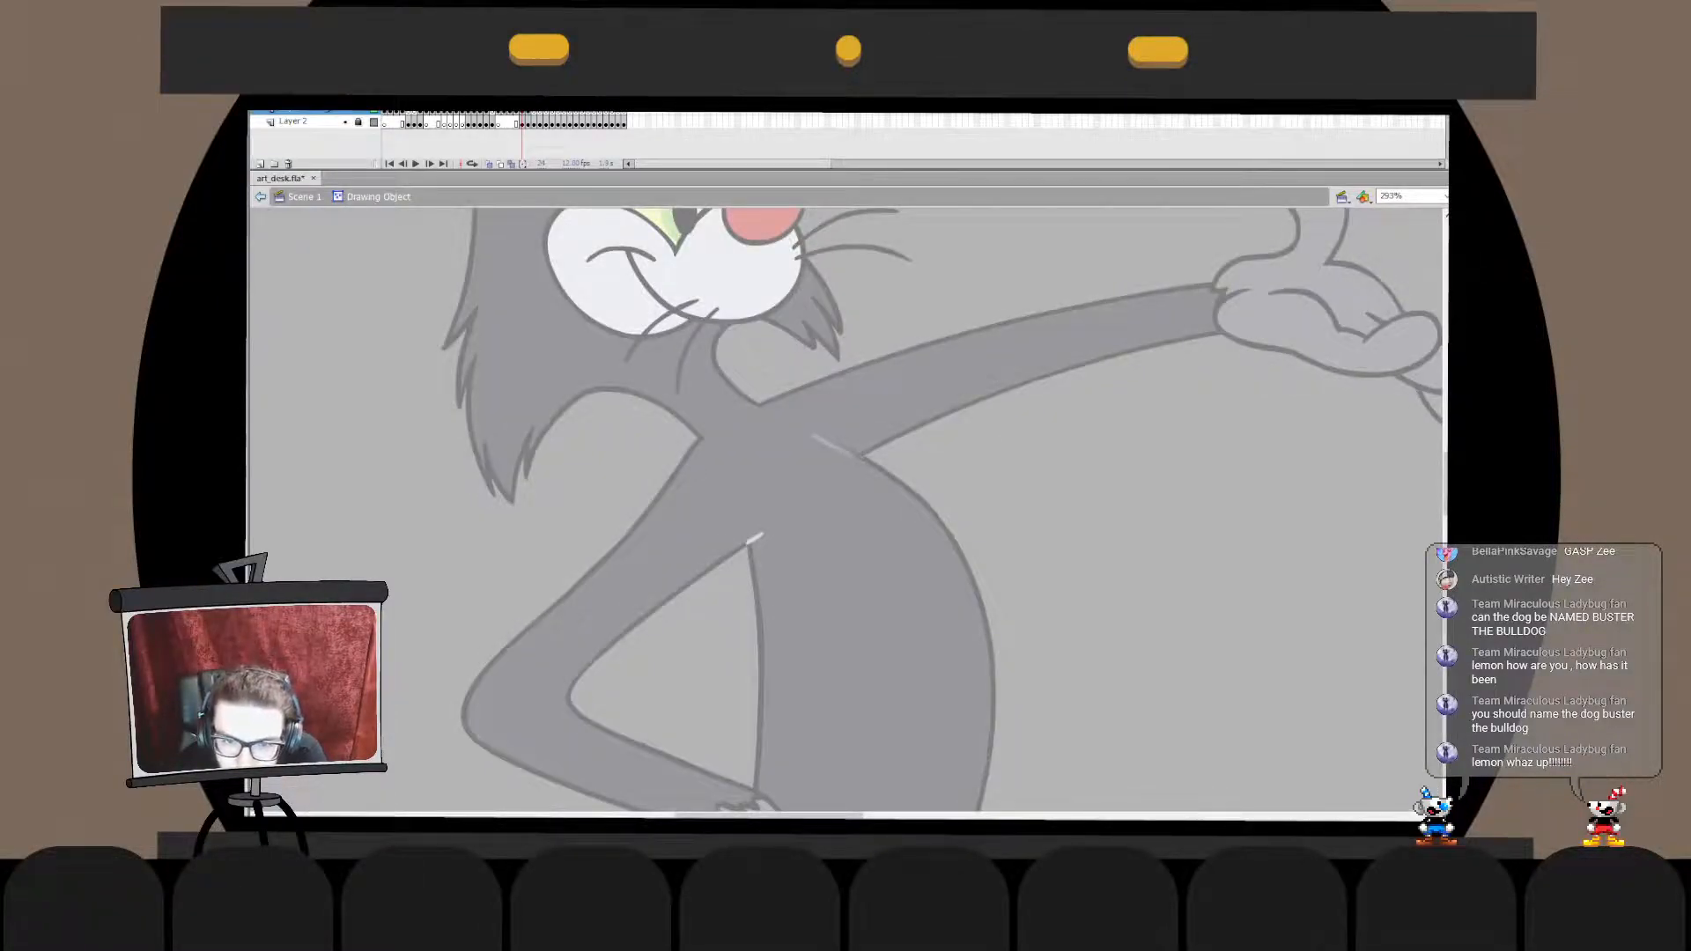
{"action": "left_click_drag", "start_coordinate": [819, 429], "coordinate": [848, 444]}
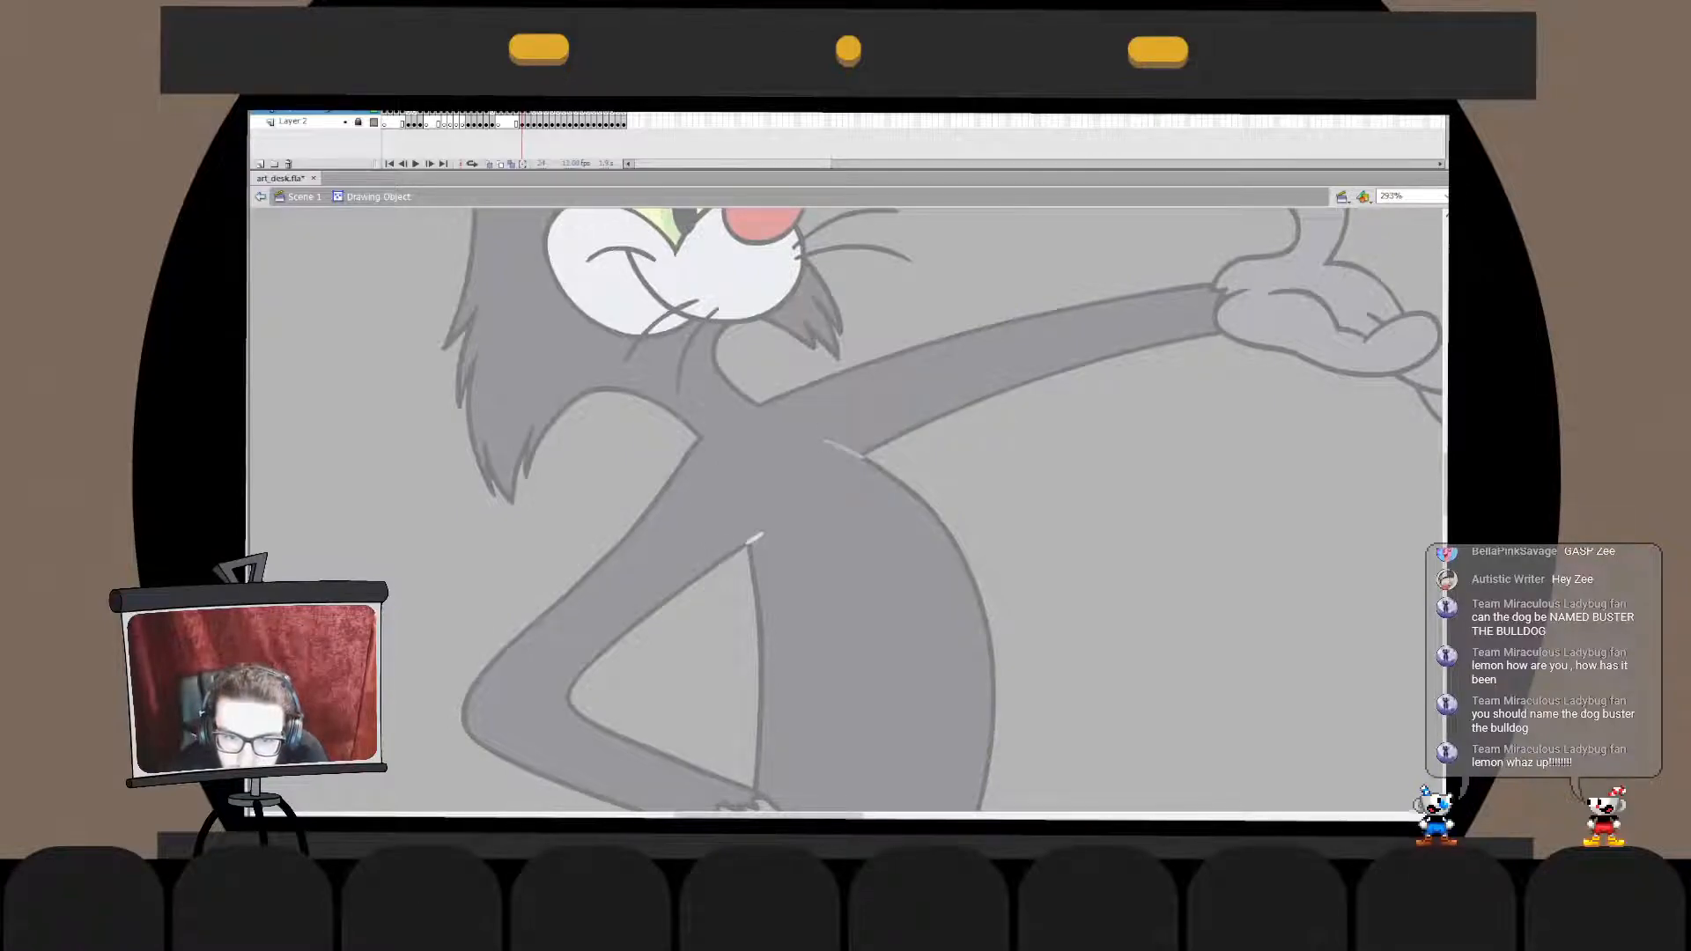
- Paste the outstretched arm's light grey line in place inside the cat's body drawing object
{"action": "double_click", "coordinate": [836, 440]}
{"action": "left_click", "coordinate": [843, 447]}
{"action": "double_click", "coordinate": [838, 710]}
{"action": "key", "text": "Escape"}
{"action": "left_click", "coordinate": [840, 712]}
{"action": "key", "text": "ctrl+shift+v"}
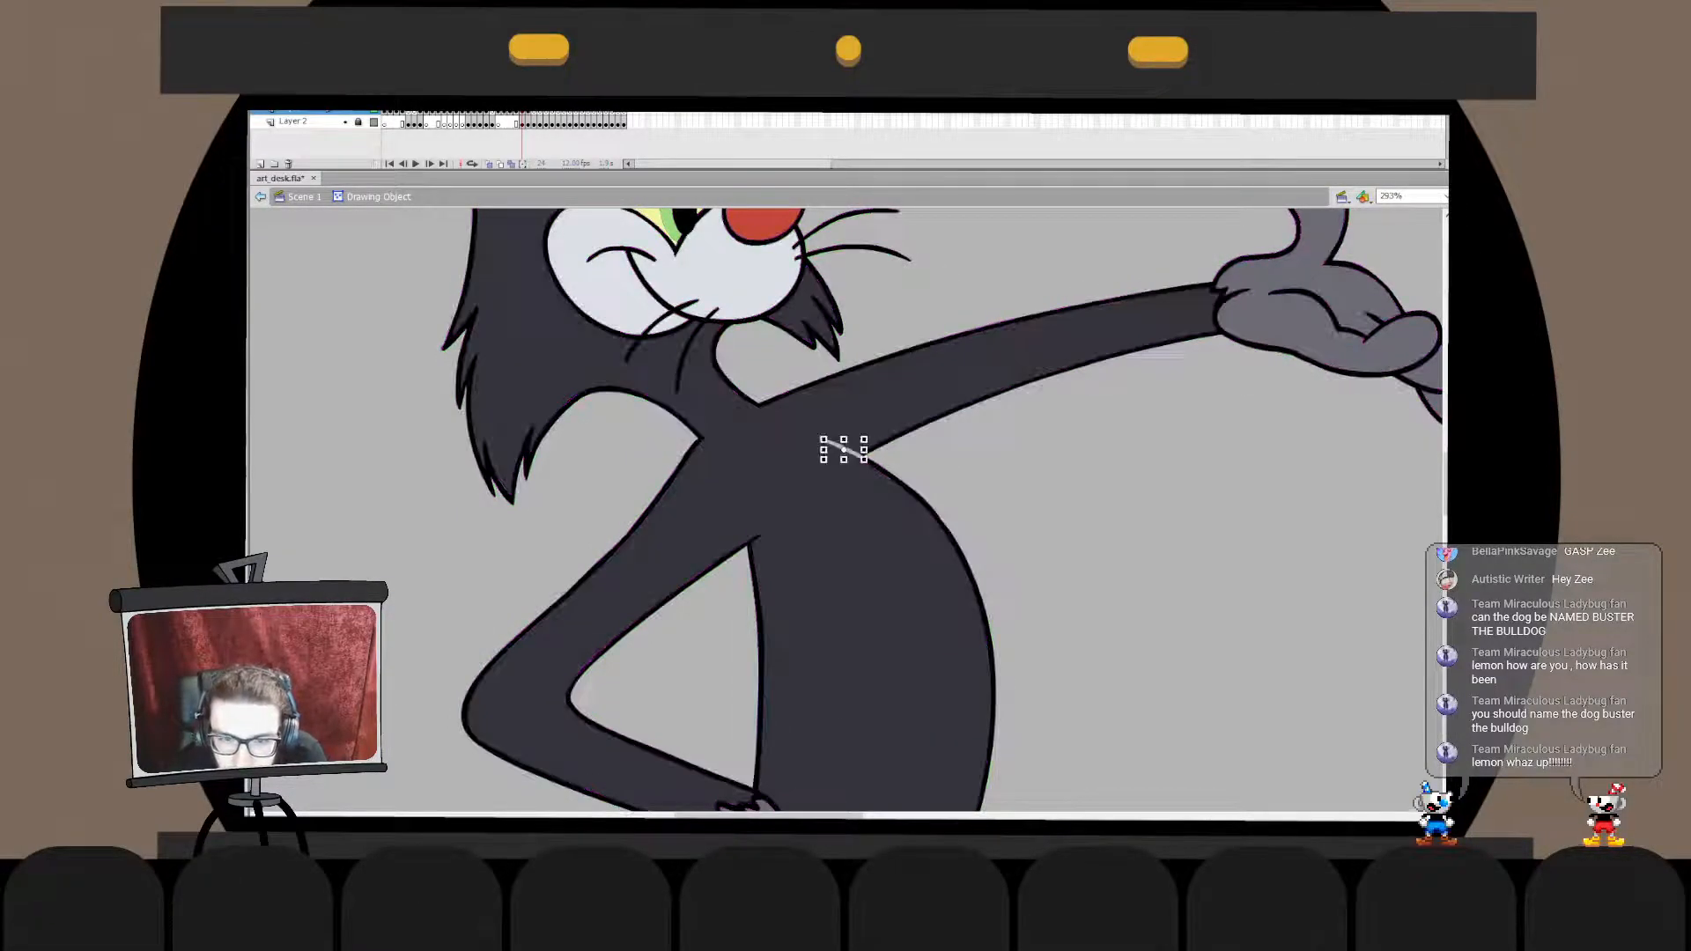
{"action": "double_click", "coordinate": [840, 714]}
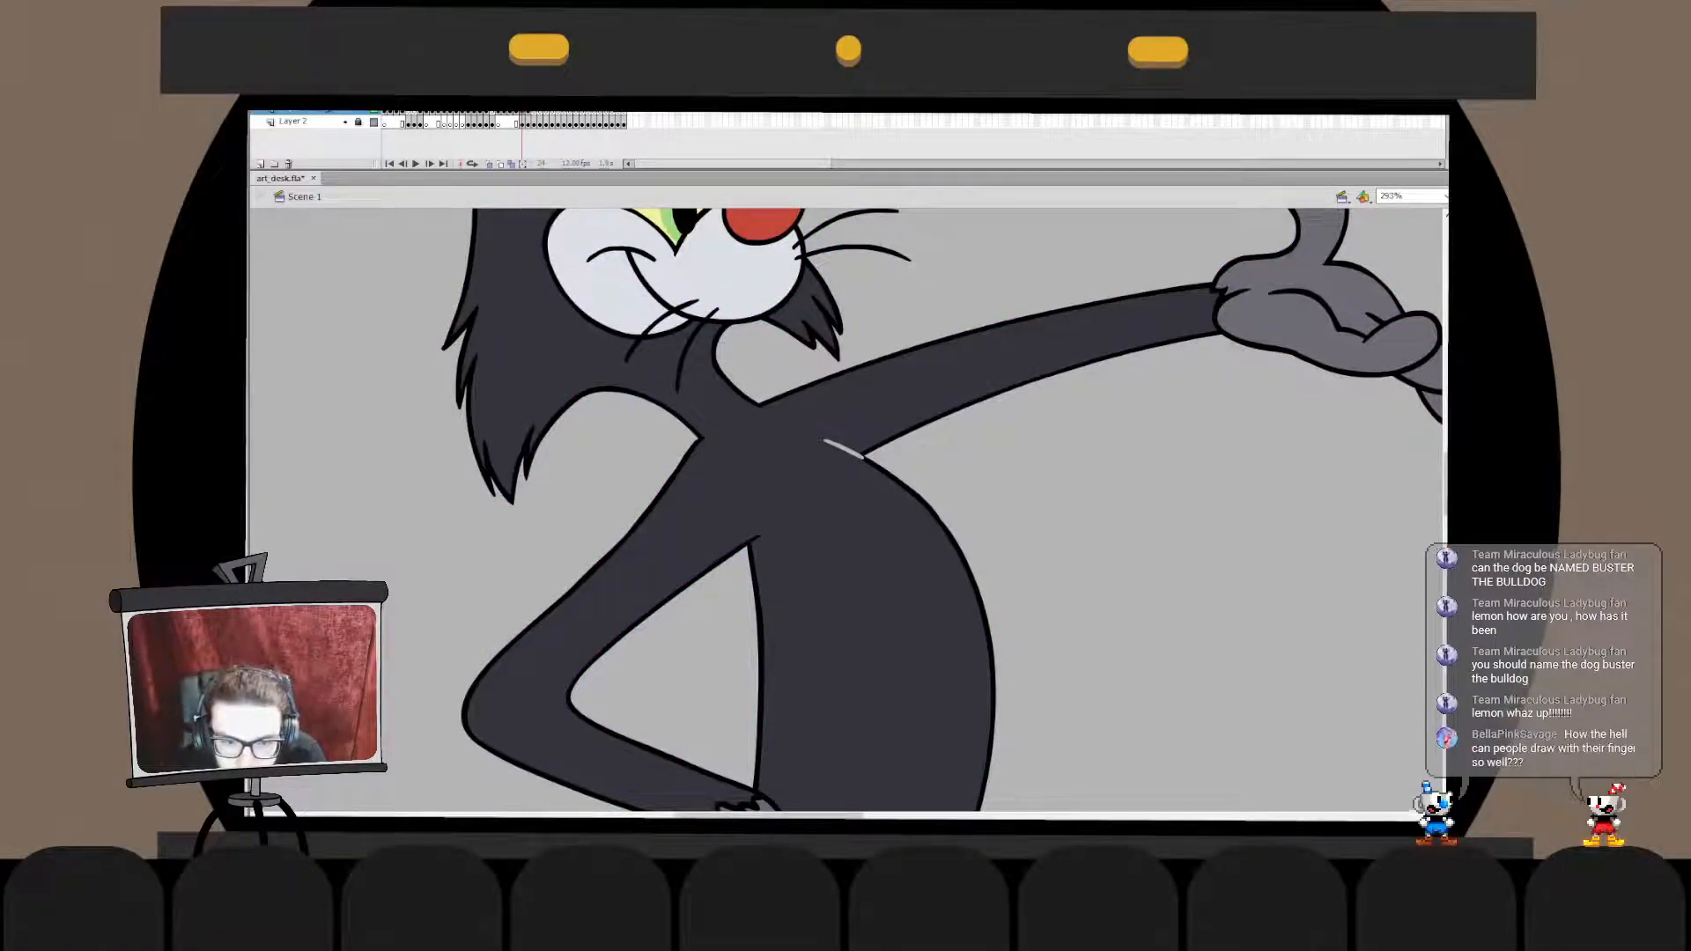
- Move the bent arm's light grey armpit line into the cat's body drawing object as well
{"action": "double_click", "coordinate": [754, 537]}
{"action": "key", "text": "Escape"}
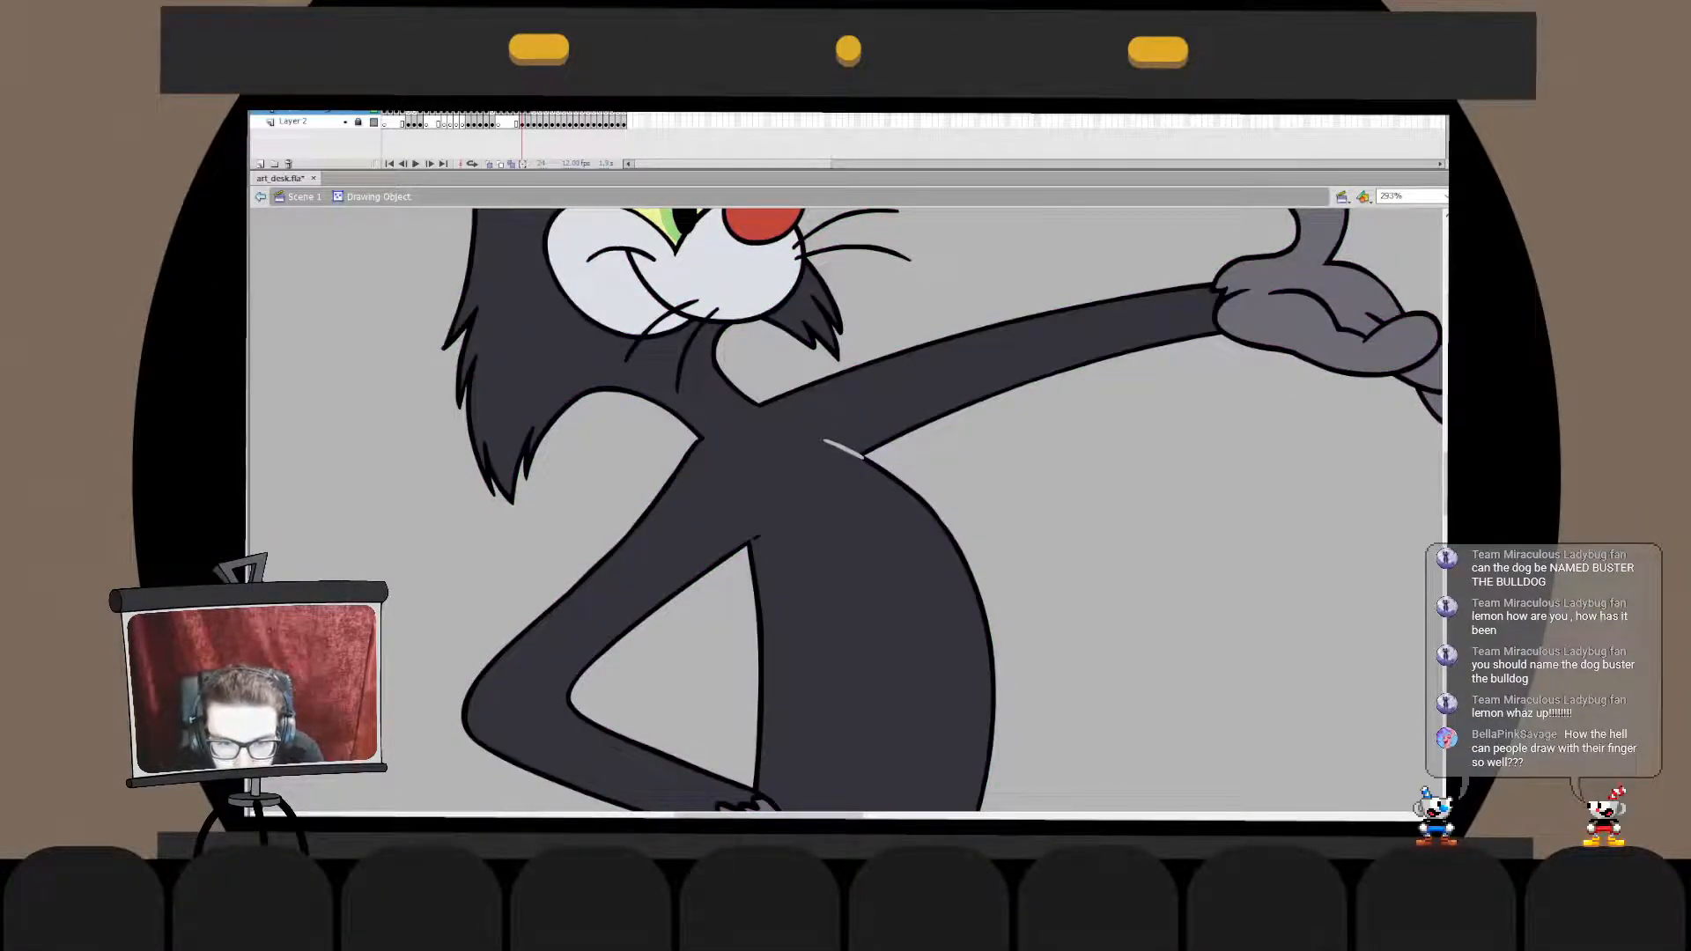
{"action": "left_click", "coordinate": [754, 538]}
{"action": "key", "text": "Delete"}
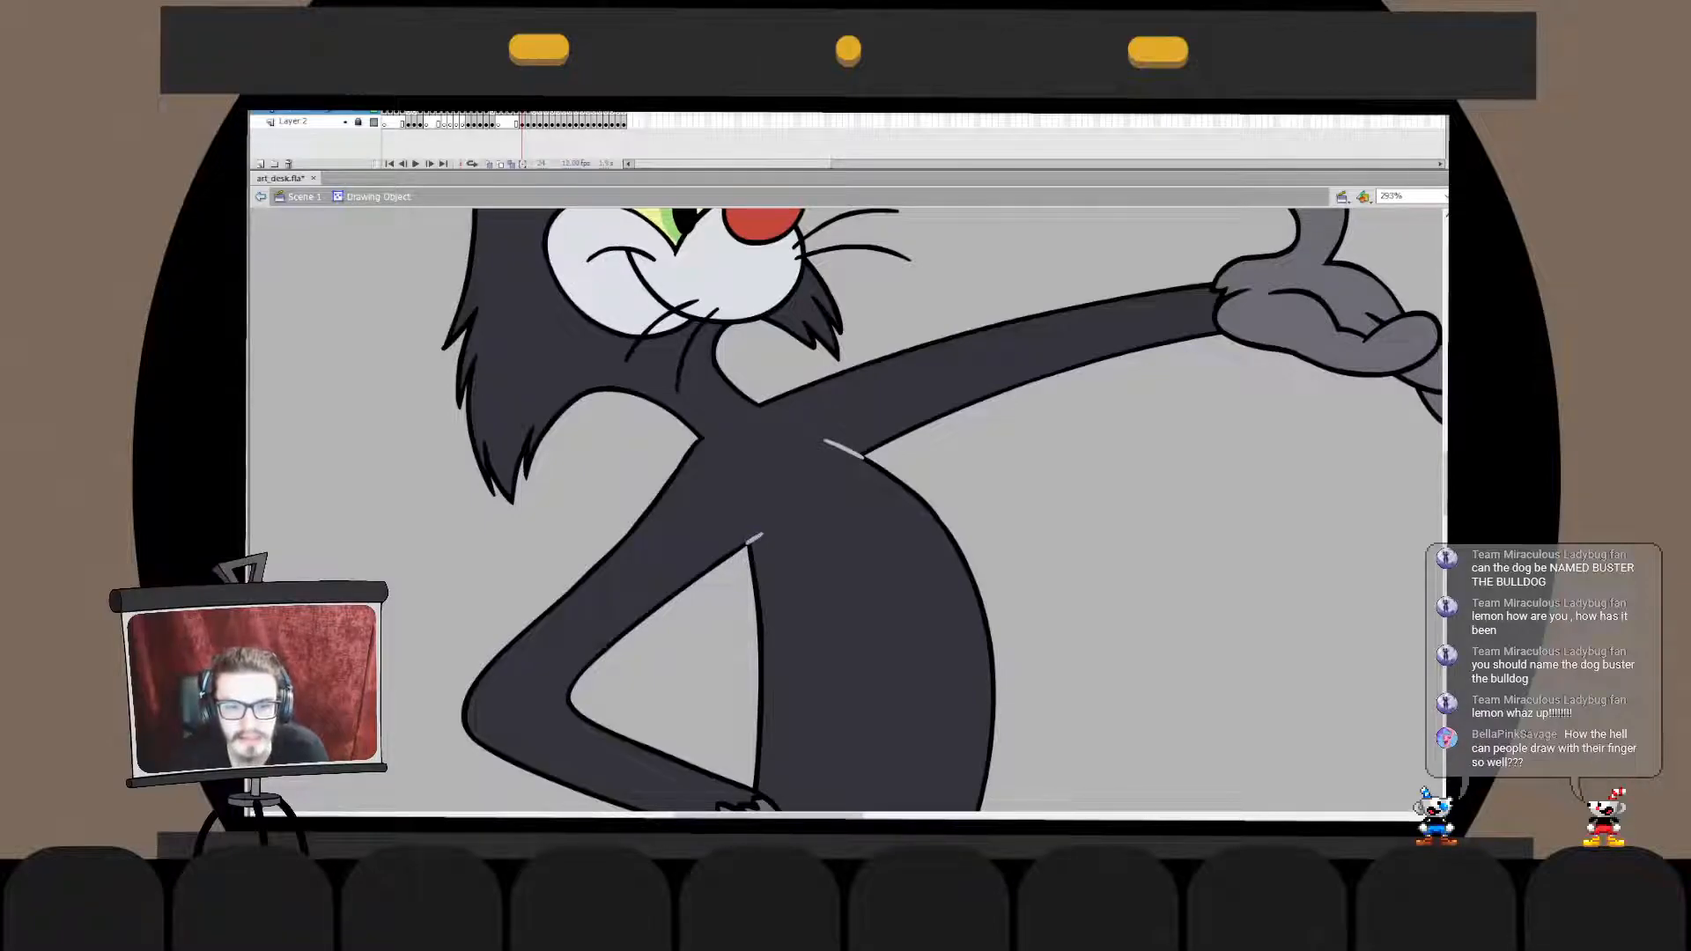
{"action": "key", "text": "ctrl+e"}
{"action": "key", "text": "ctrl+2"}
{"action": "key", "text": "Escape"}
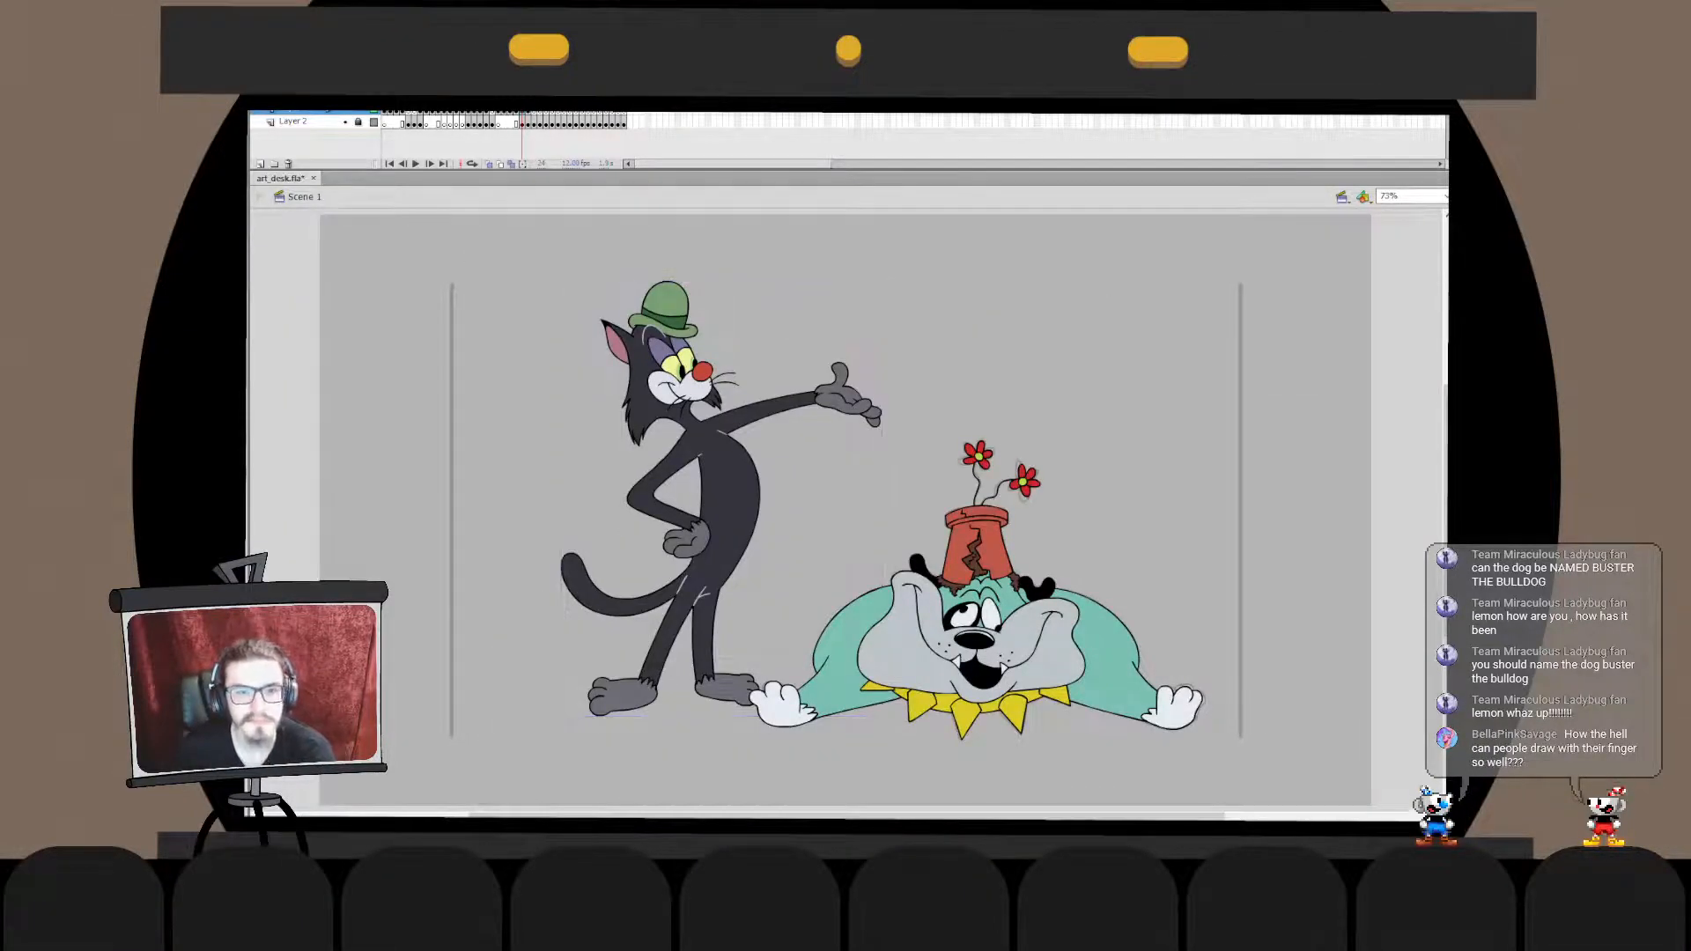
- Delete the leftover rough sketch and vertical guide lines behind the cat and dog
{"action": "key", "text": "ctrl+1"}
{"action": "key", "text": "ctrl+2"}
{"action": "left_click", "coordinate": [358, 122]}
{"action": "left_click", "coordinate": [295, 122]}
{"action": "key", "text": "Delete"}
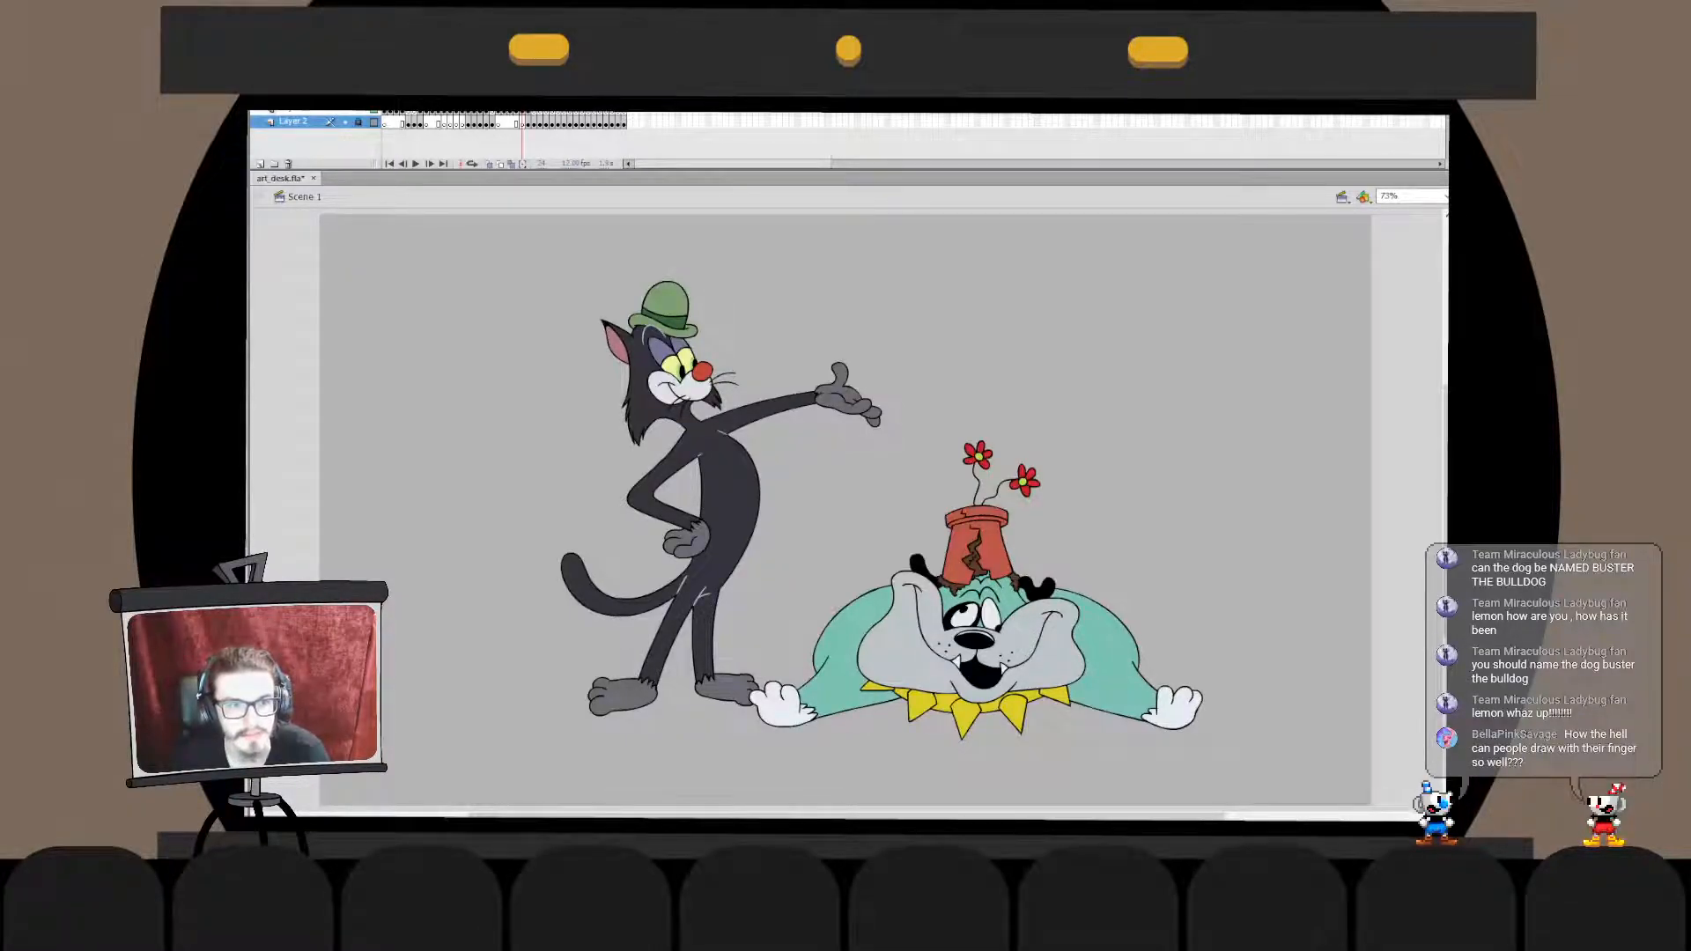
{"action": "key", "text": "ctrl+a"}
{"action": "key", "text": "Escape"}
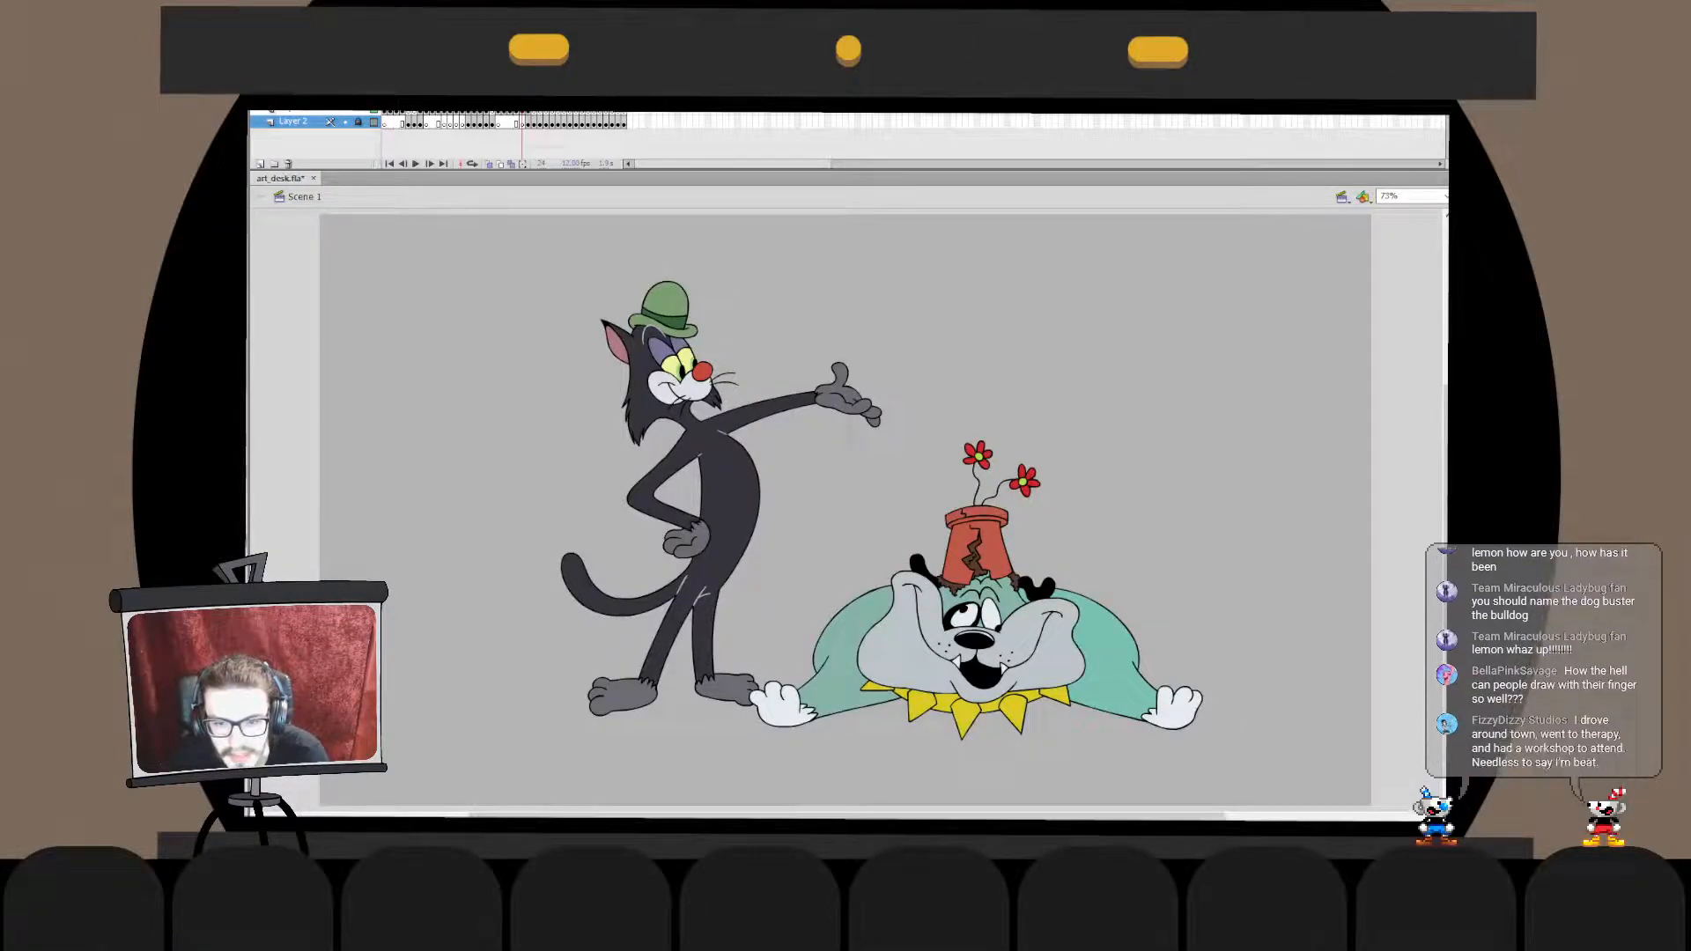
{"action": "key", "text": "ctrl+a"}
{"action": "key", "text": "Escape"}
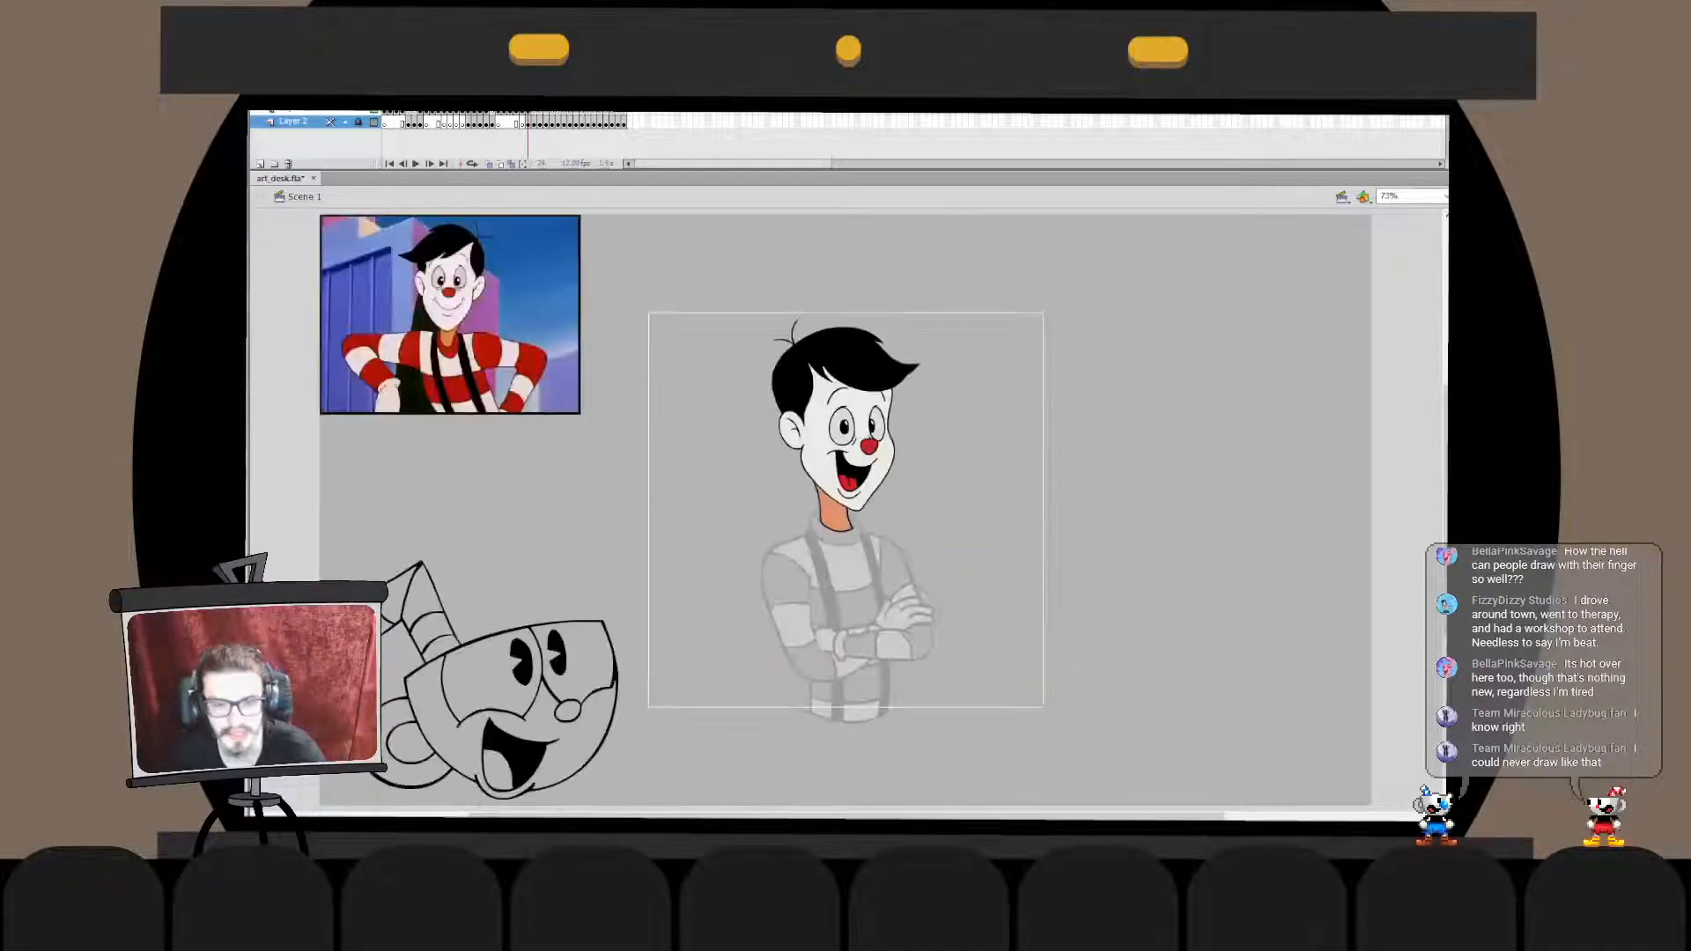
- In the frame with the clown-faced boy, ink the left outline of the turtleneck collar in black over the sketch
{"action": "key", "text": "ctrl+1"}
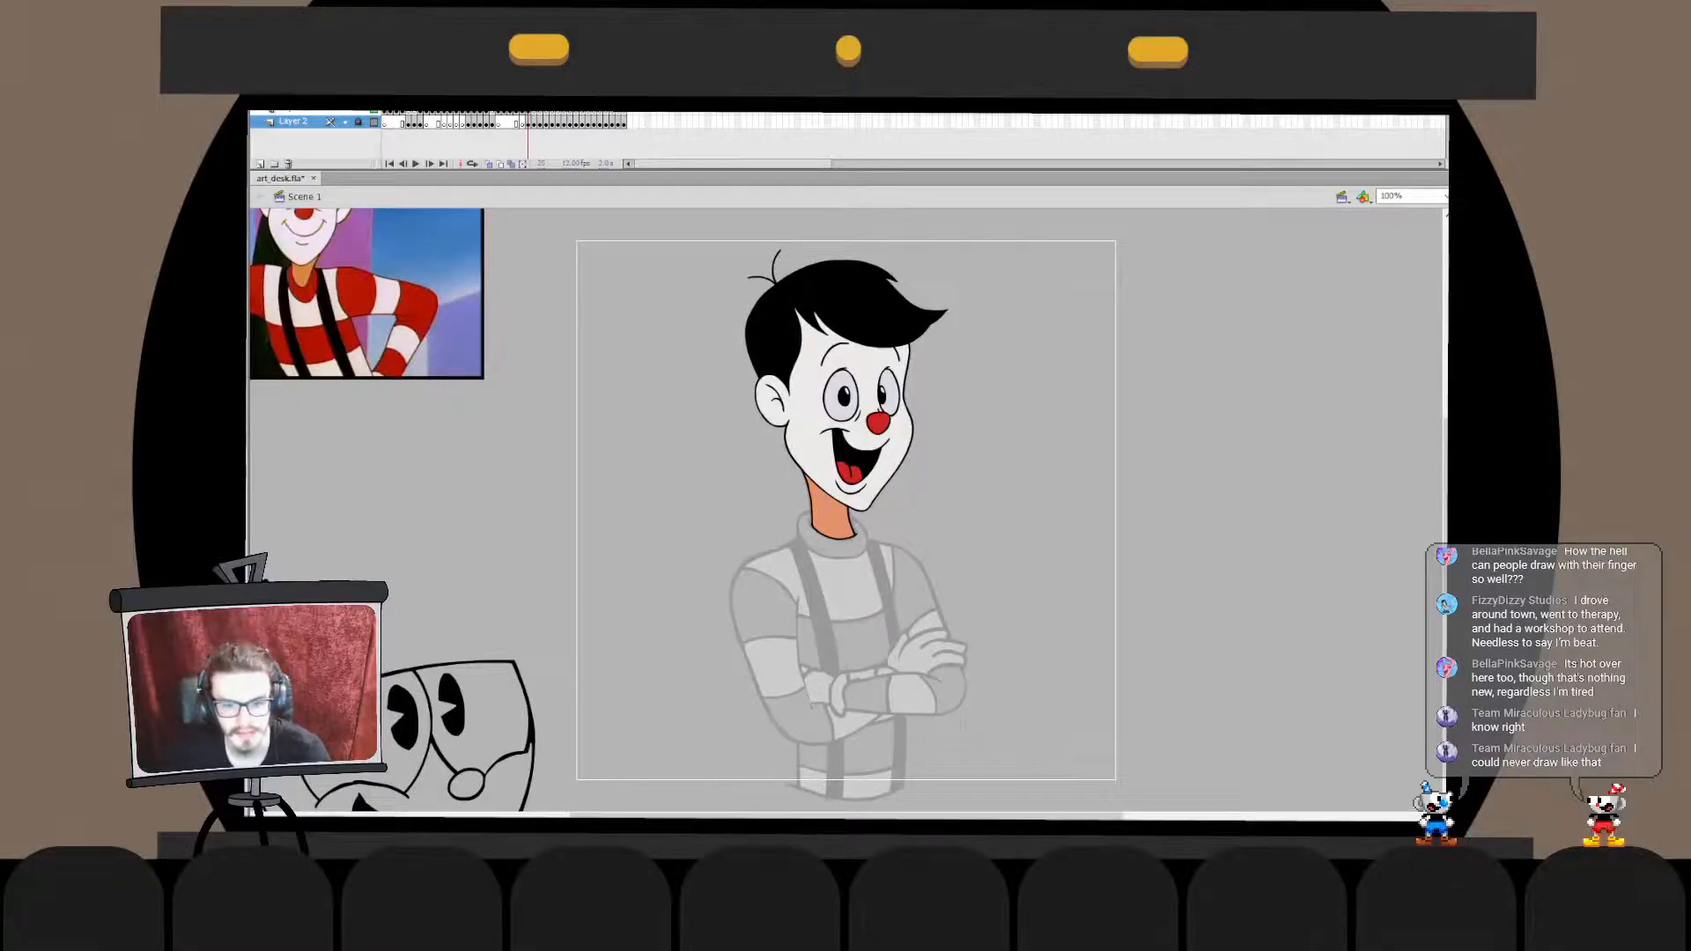
{"action": "key", "text": "ctrl+equal"}
{"action": "scroll", "coordinate": [847, 510], "scroll_direction": "down", "scroll_amount": 2}
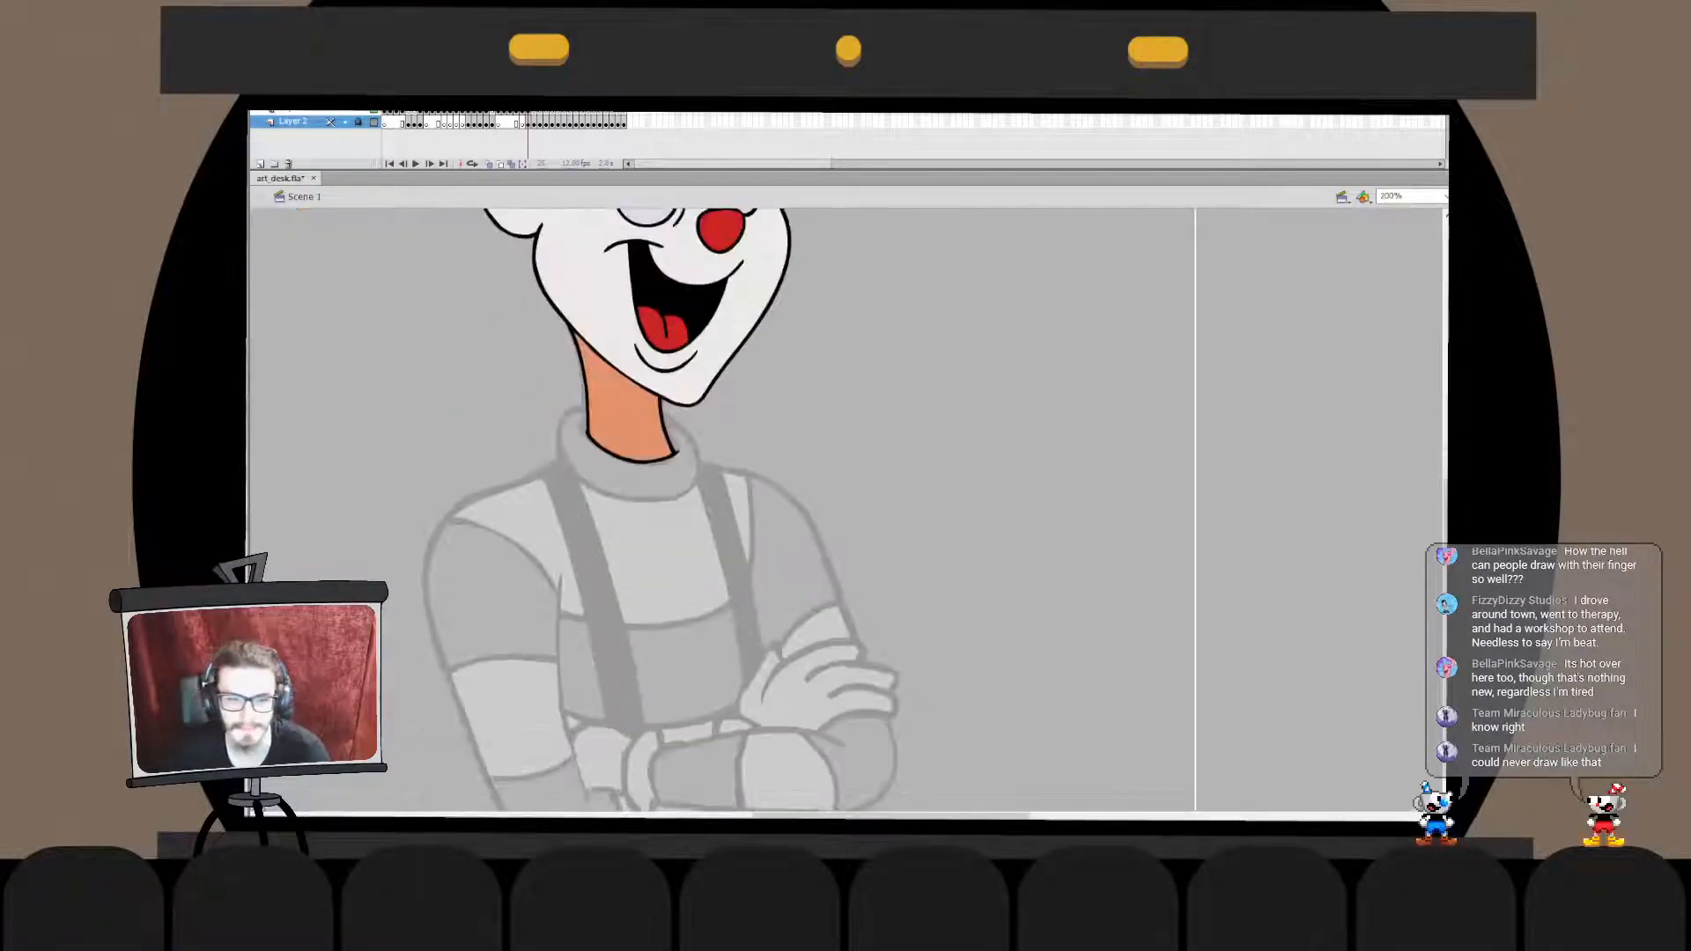
{"action": "scroll", "coordinate": [847, 510], "scroll_direction": "up", "scroll_amount": 2}
{"action": "mouse_move", "coordinate": [757, 511]}
{"action": "left_mouse_down"}
{"action": "mouse_move", "coordinate": [940, 435]}
{"action": "mouse_move", "coordinate": [1010, 451]}
{"action": "mouse_move", "coordinate": [952, 379]}
{"action": "left_mouse_up"}
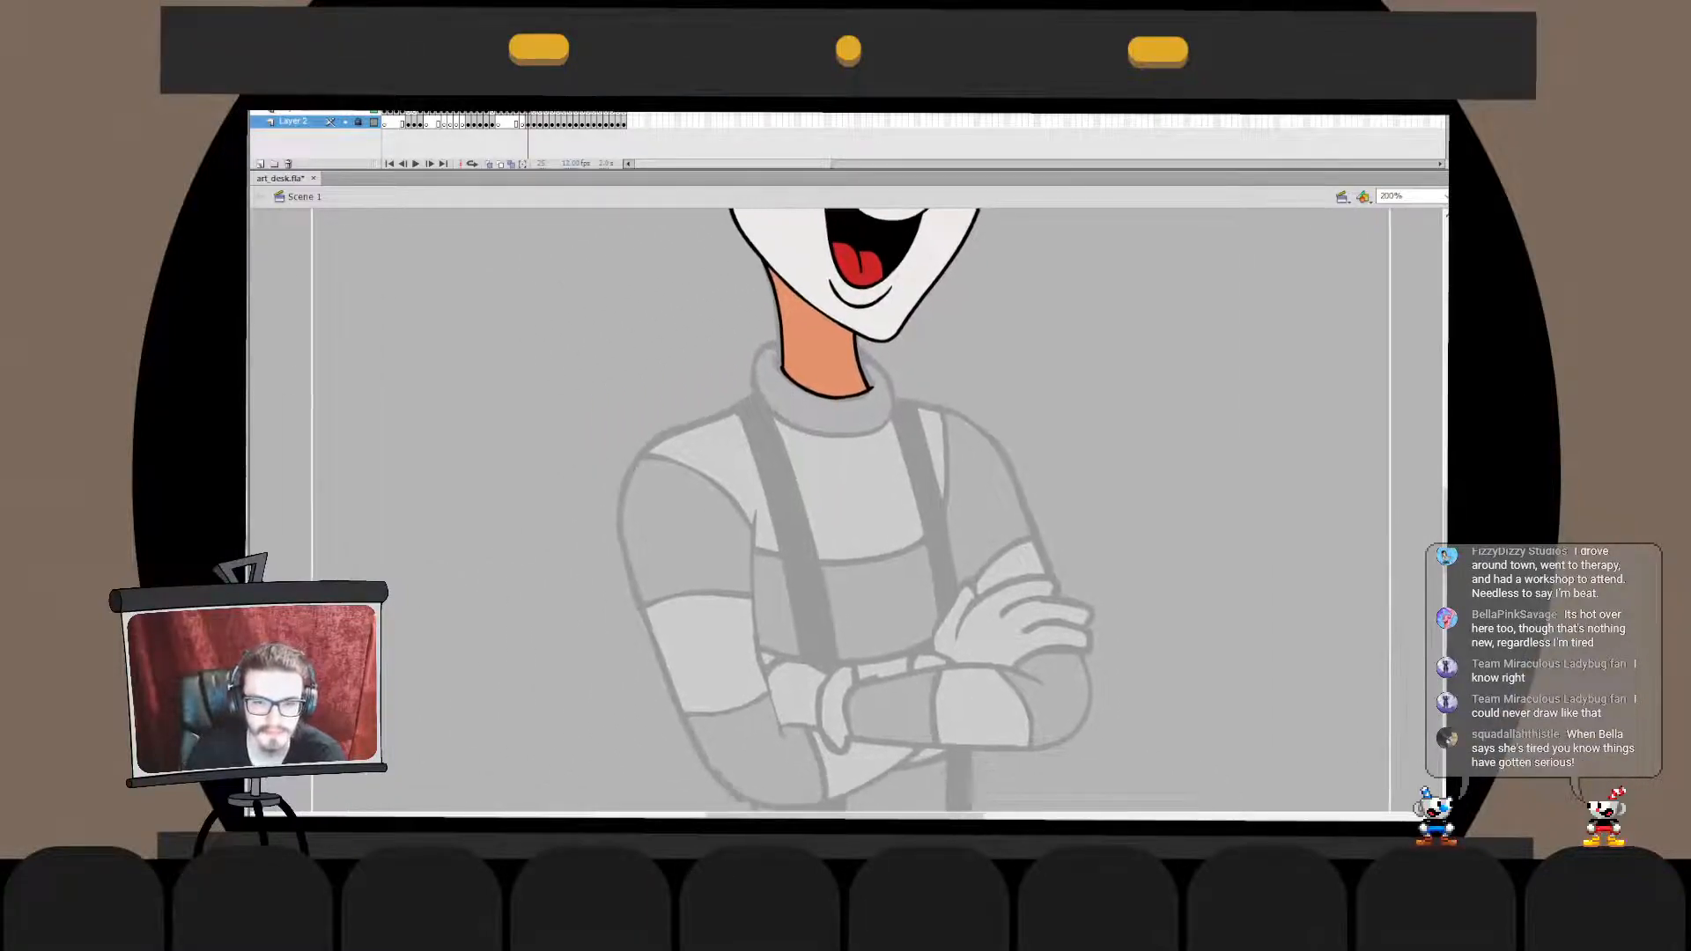
{"action": "left_click", "coordinate": [303, 112]}
{"action": "key", "text": "Escape"}
{"action": "mouse_move", "coordinate": [783, 345]}
{"action": "left_mouse_down"}
{"action": "mouse_move", "coordinate": [804, 431]}
{"action": "mouse_move", "coordinate": [758, 393]}
{"action": "mouse_move", "coordinate": [822, 431]}
{"action": "mouse_move", "coordinate": [790, 422]}
{"action": "mouse_move", "coordinate": [806, 433]}
{"action": "left_mouse_up"}
{"action": "key", "text": "ctrl+z"}
{"action": "key", "text": "ctrl+z"}
{"action": "key", "text": "ctrl+z"}
{"action": "key", "text": "ctrl+z"}
{"action": "key", "text": "ctrl+z"}
{"action": "key", "text": "ctrl+z"}
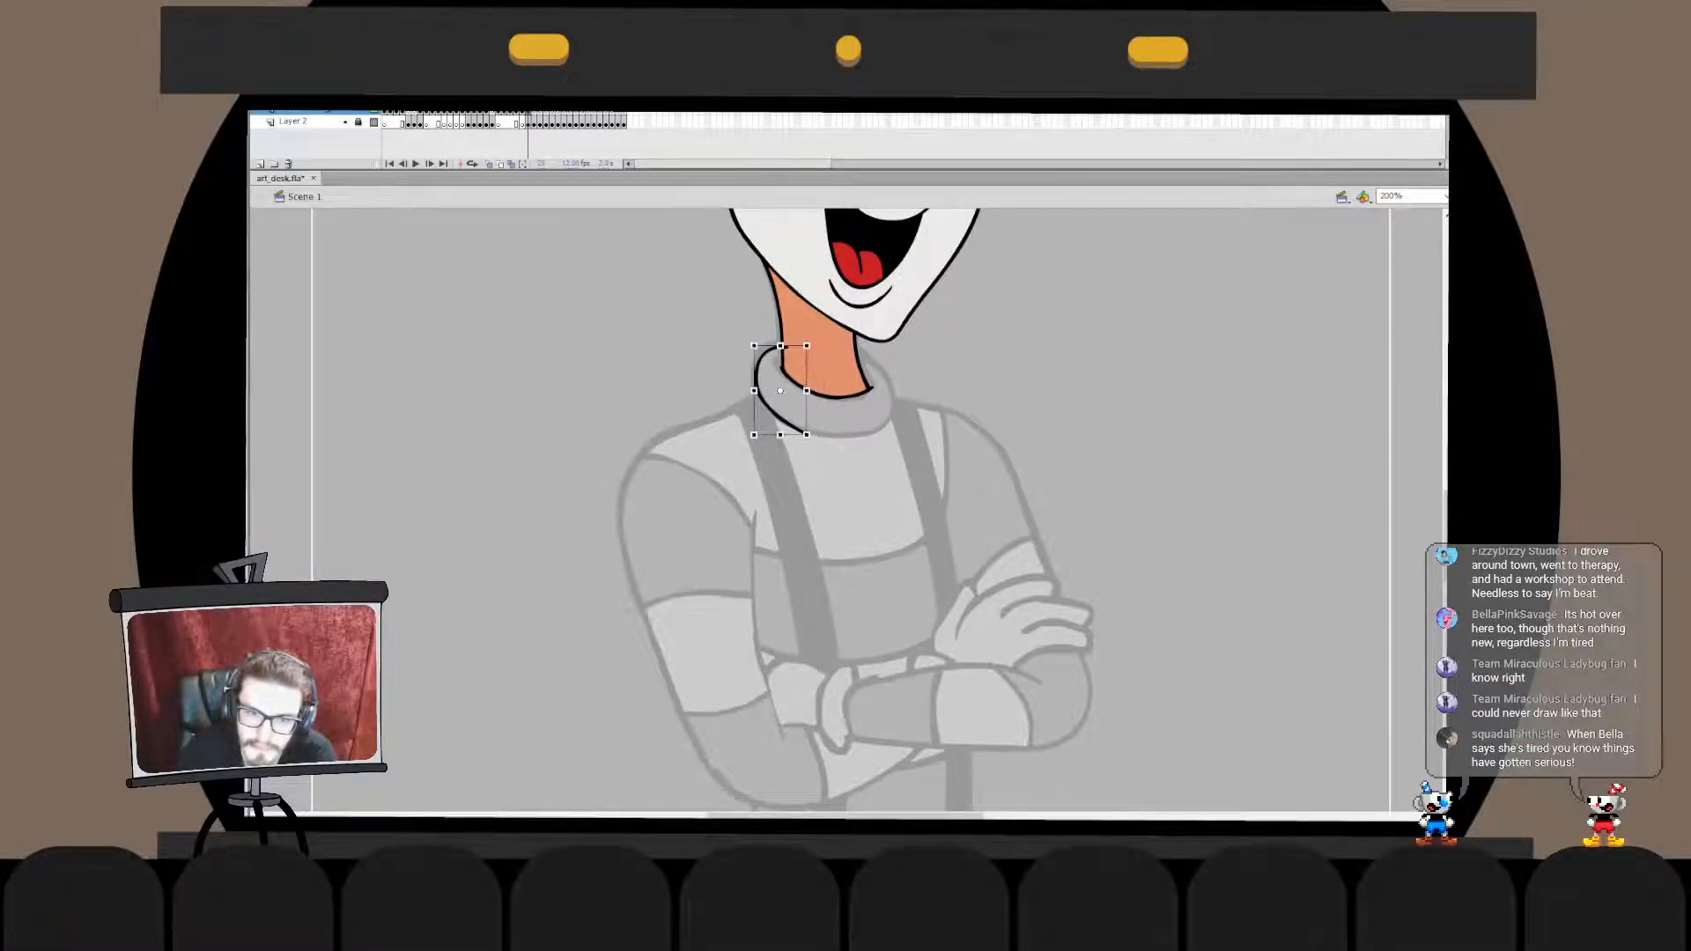
- Trim the lower end of the collar's left outline inside its drawing object
{"action": "double_click", "coordinate": [796, 429]}
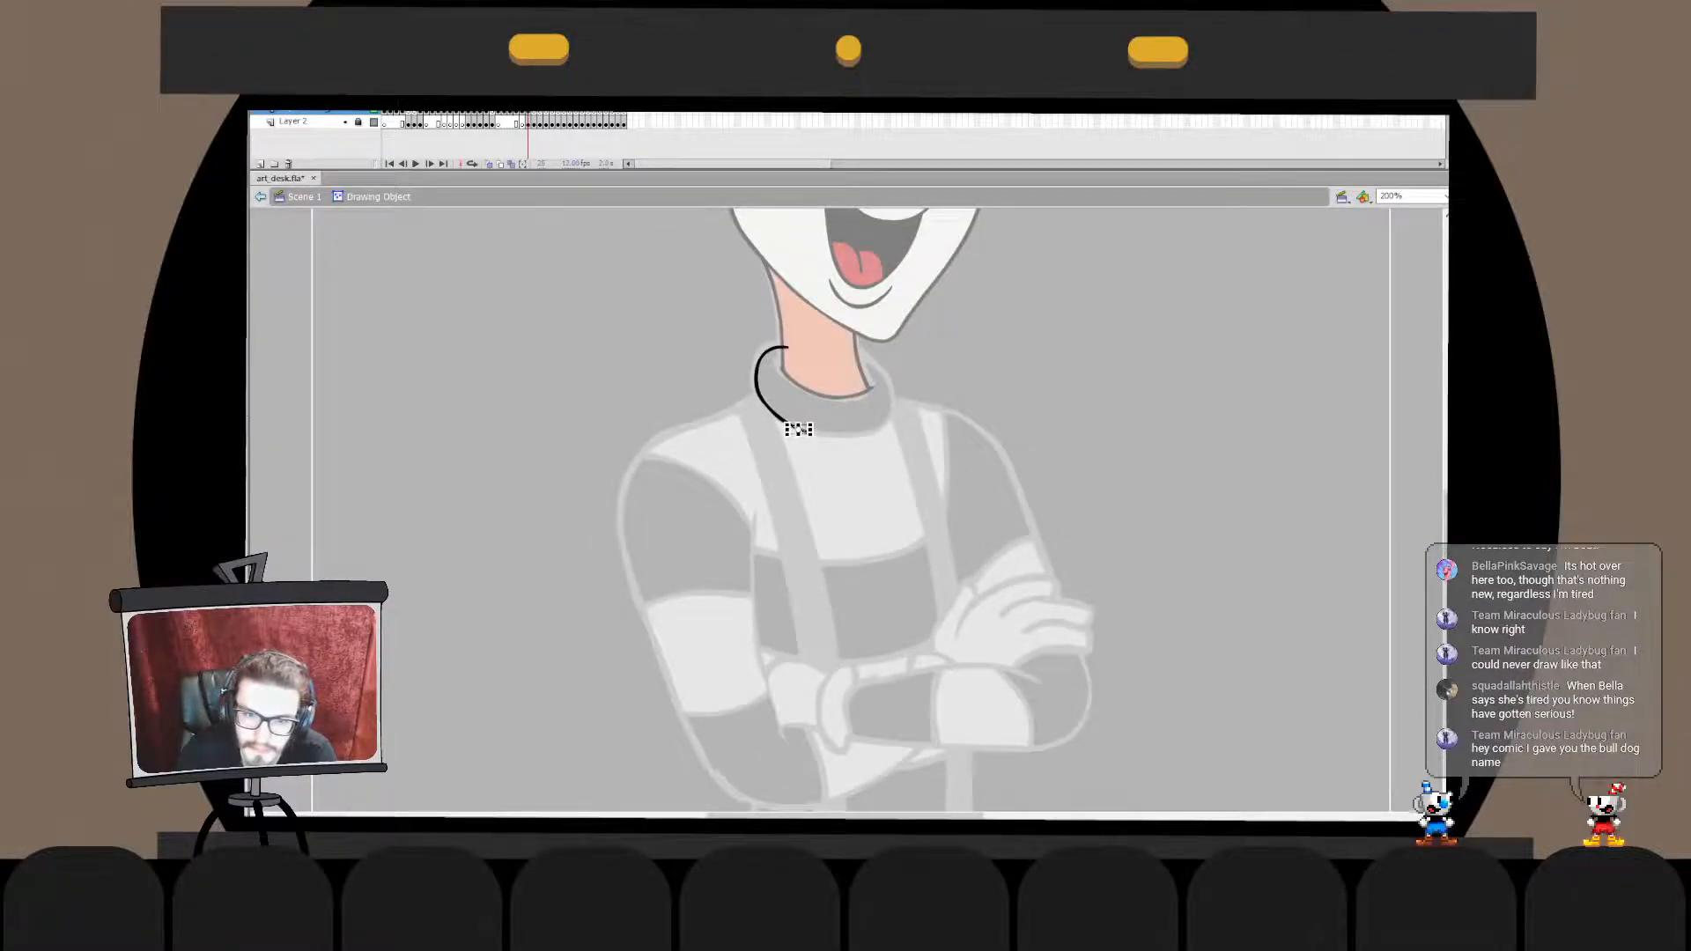
{"action": "mouse_move", "coordinate": [737, 457]}
{"action": "left_mouse_down"}
{"action": "mouse_move", "coordinate": [815, 414]}
{"action": "mouse_move", "coordinate": [811, 437]}
{"action": "mouse_move", "coordinate": [841, 344]}
{"action": "left_mouse_up"}
{"action": "double_click", "coordinate": [815, 415]}
{"action": "left_click", "coordinate": [815, 416]}
{"action": "left_click", "coordinate": [802, 429]}
- Ink the collar's lower edge and right side in one black stroke curving up to the neck, redoing it until it follows the sketch
{"action": "key", "text": "b"}
{"action": "key", "text": "ctrl+z"}
{"action": "left_click_drag", "start_coordinate": [788, 430], "coordinate": [841, 350]}
{"action": "key", "text": "ctrl+z"}
{"action": "key", "text": "ctrl+z"}
{"action": "key", "text": "ctrl+z"}
{"action": "mouse_move", "coordinate": [786, 424]}
{"action": "left_mouse_down"}
{"action": "mouse_move", "coordinate": [841, 346]}
{"action": "mouse_move", "coordinate": [858, 349]}
{"action": "left_mouse_up"}
{"action": "key", "text": "ctrl+z"}
{"action": "key", "text": "ctrl+z"}
{"action": "mouse_move", "coordinate": [794, 430]}
{"action": "left_mouse_down"}
{"action": "mouse_move", "coordinate": [842, 352]}
{"action": "mouse_move", "coordinate": [849, 447]}
{"action": "mouse_move", "coordinate": [845, 355]}
{"action": "mouse_move", "coordinate": [868, 363]}
{"action": "mouse_move", "coordinate": [845, 349]}
{"action": "left_mouse_up"}
{"action": "key", "text": "ctrl+z"}
{"action": "key", "text": "ctrl+z"}
{"action": "key", "text": "ctrl+z"}
{"action": "key", "text": "ctrl+z"}
{"action": "key", "text": "ctrl+z"}
{"action": "key", "text": "ctrl+z"}
{"action": "left_click_drag", "start_coordinate": [797, 431], "coordinate": [842, 354]}
{"action": "key", "text": "ctrl+z"}
{"action": "mouse_move", "coordinate": [803, 429]}
{"action": "left_mouse_down"}
{"action": "mouse_move", "coordinate": [891, 386]}
{"action": "mouse_move", "coordinate": [836, 349]}
{"action": "left_mouse_up"}
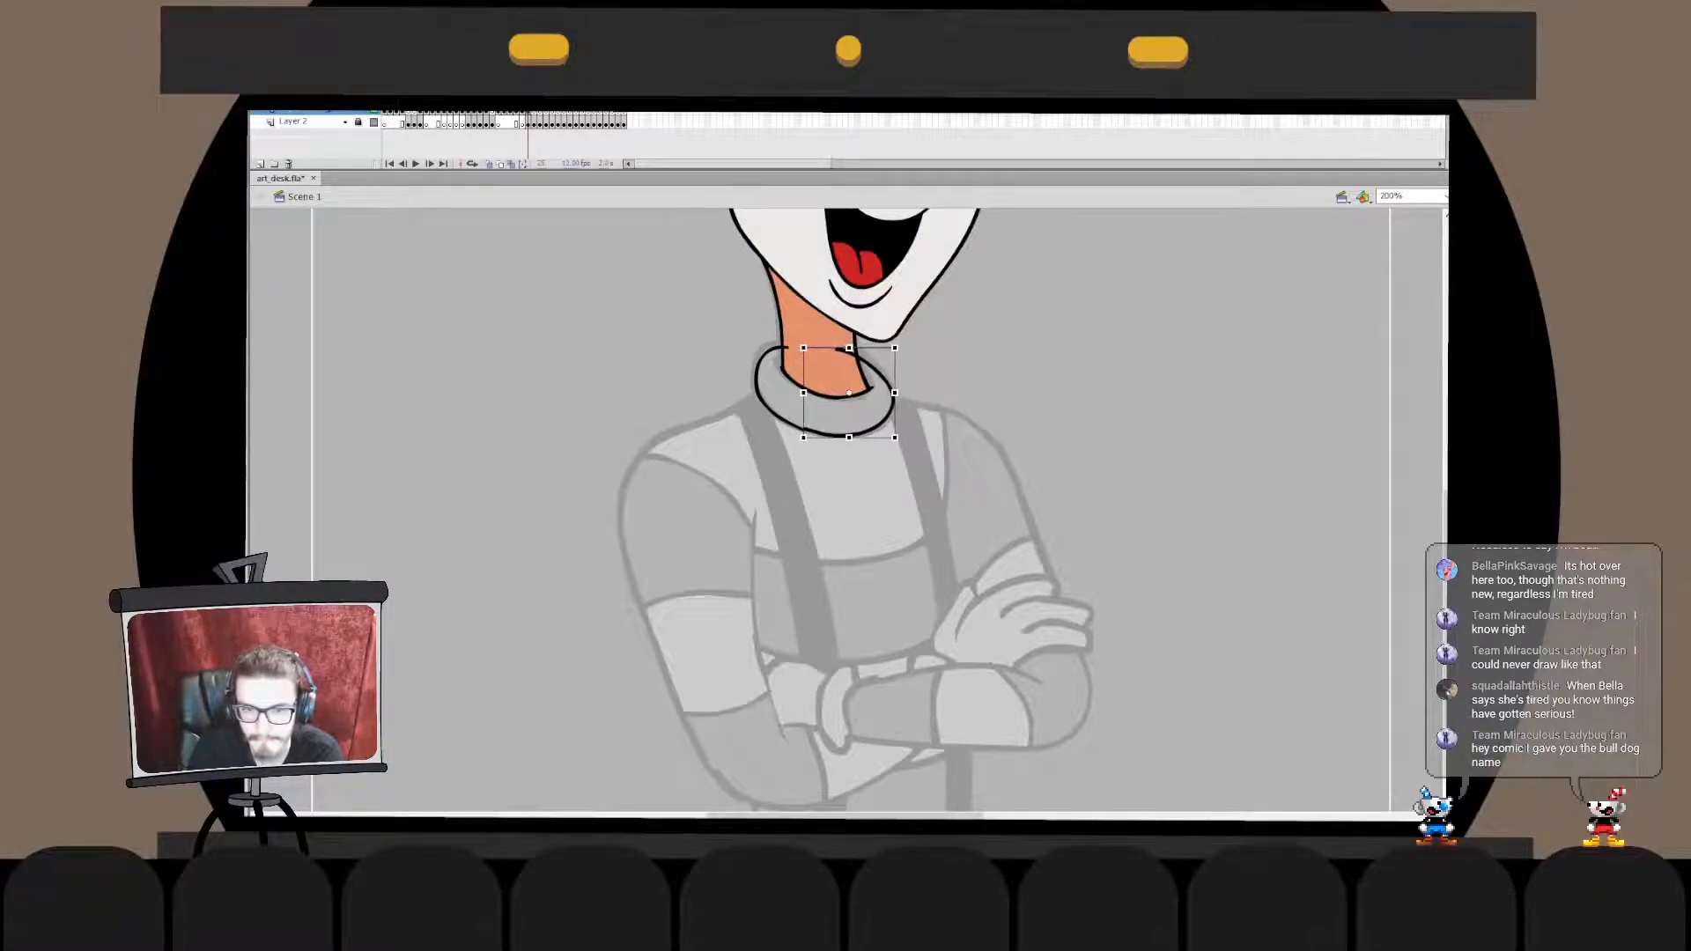
- Nudge the collar's right outline down slightly and adjust its upper curve inside the drawing object
{"action": "key", "text": "Down"}
{"action": "key", "text": "Down"}
{"action": "key", "text": "Escape"}
{"action": "key", "text": "q"}
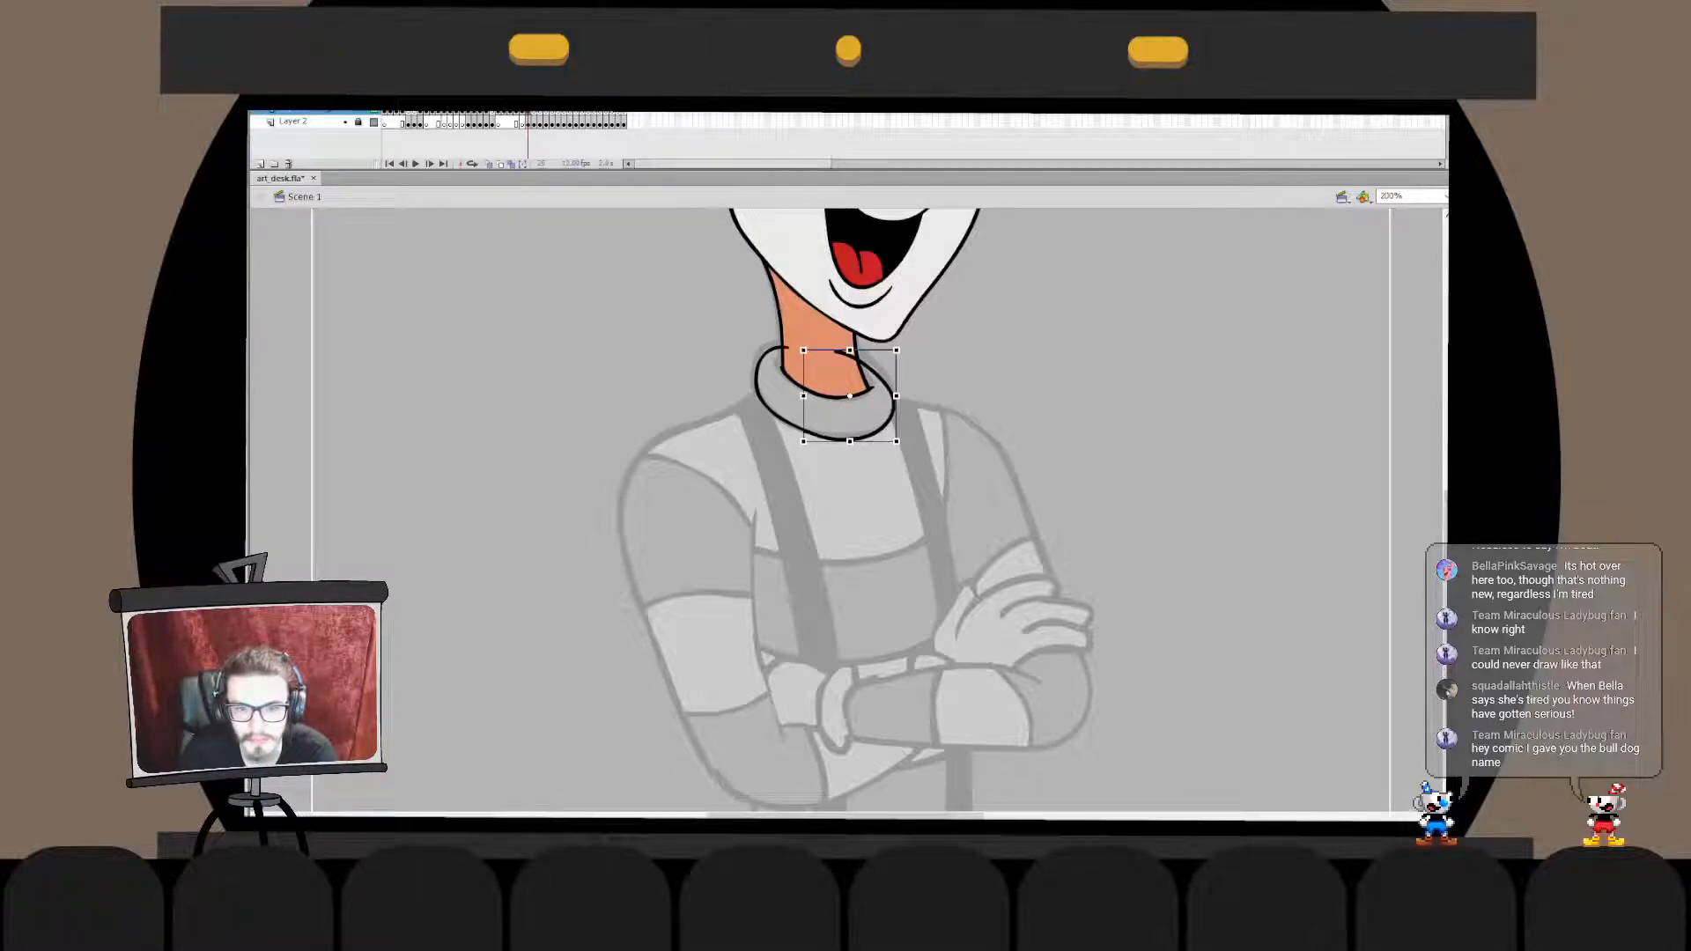
{"action": "key", "text": "Escape"}
{"action": "double_click", "coordinate": [892, 396]}
{"action": "mouse_move", "coordinate": [819, 340]}
{"action": "left_mouse_down"}
{"action": "mouse_move", "coordinate": [915, 416]}
{"action": "mouse_move", "coordinate": [831, 345]}
{"action": "left_mouse_up"}
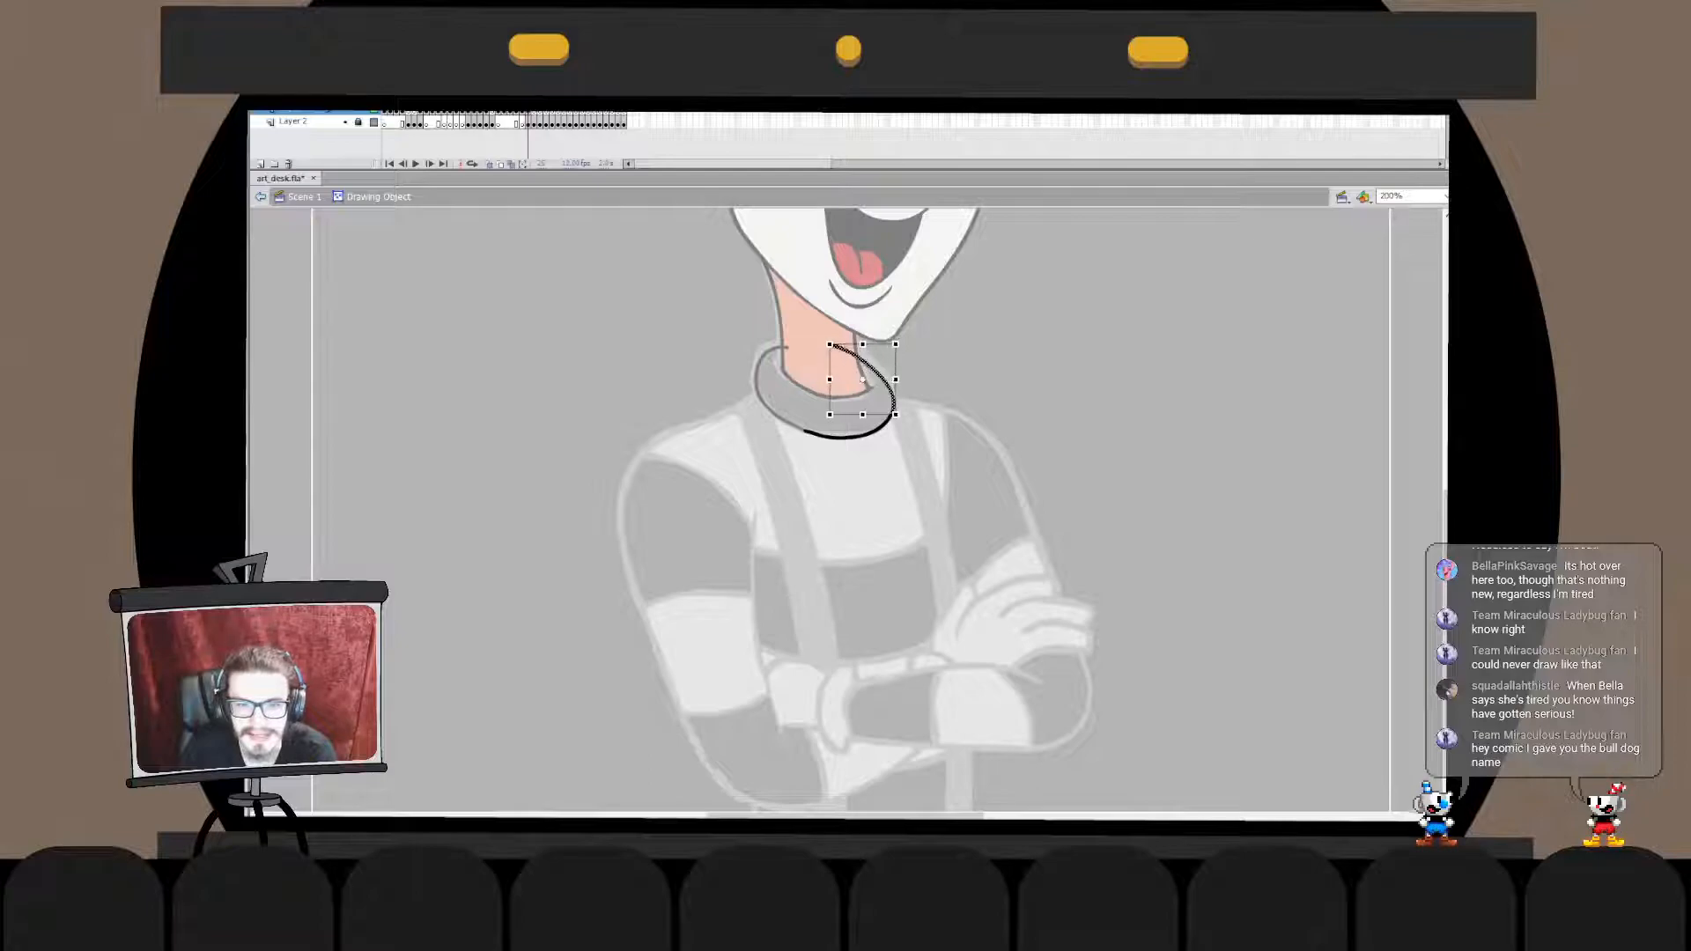
{"action": "double_click", "coordinate": [955, 370]}
{"action": "left_click", "coordinate": [956, 370]}
{"action": "double_click", "coordinate": [892, 396]}
{"action": "left_click_drag", "start_coordinate": [884, 426], "coordinate": [882, 424]}
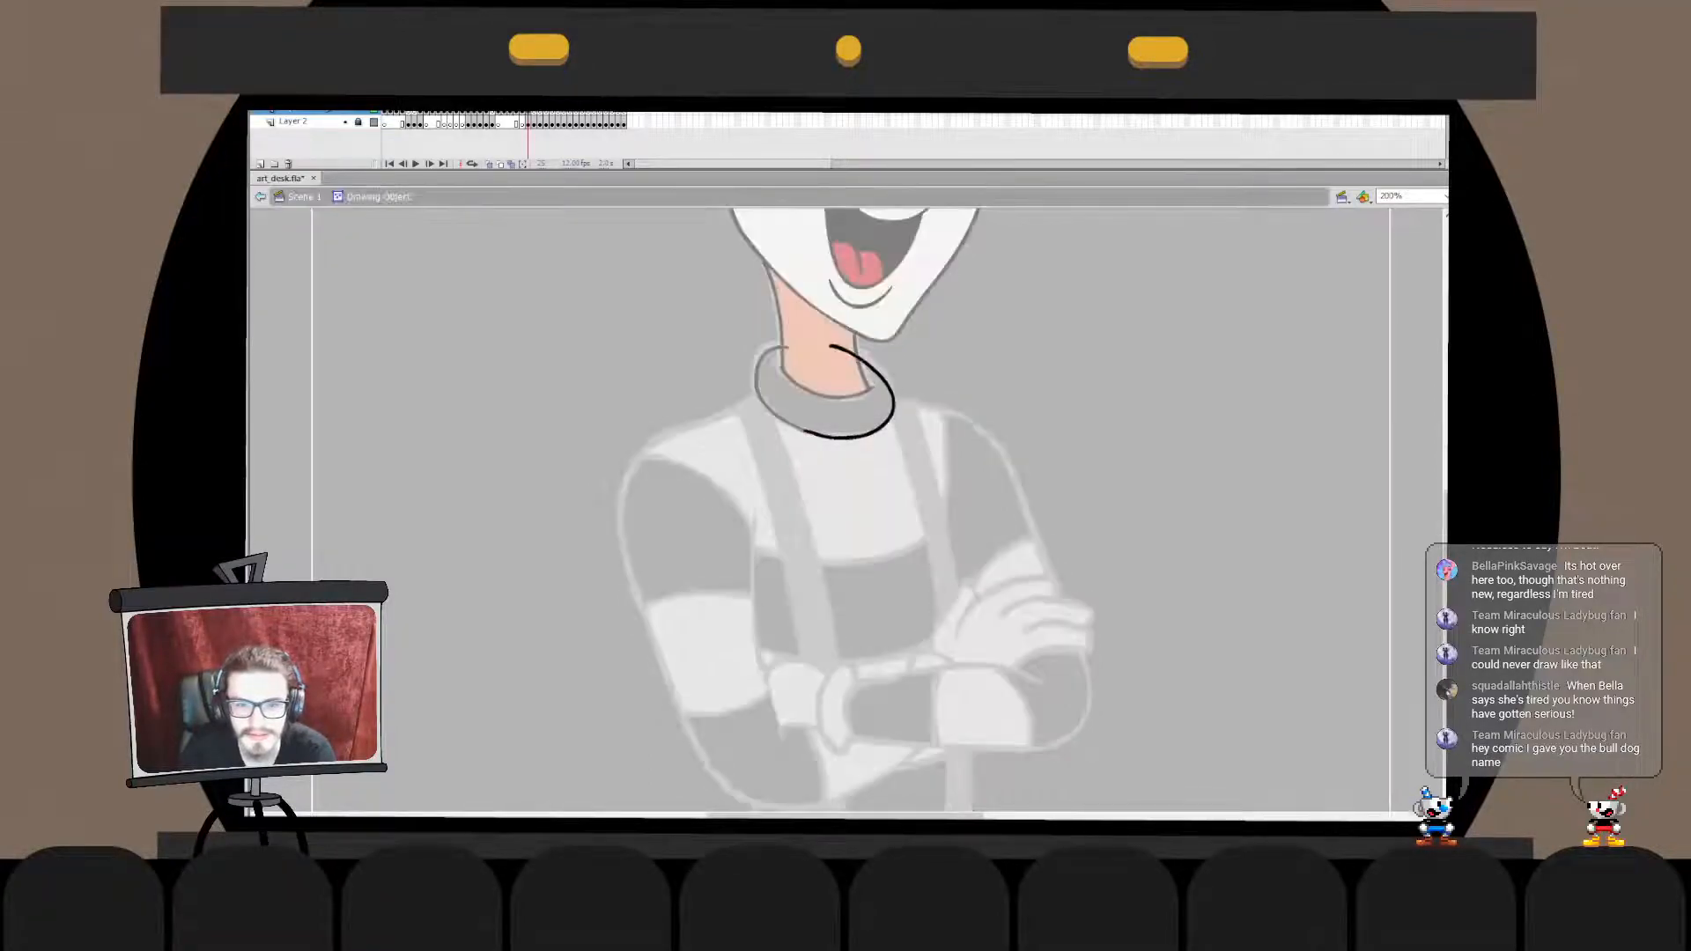
{"action": "double_click", "coordinate": [955, 370]}
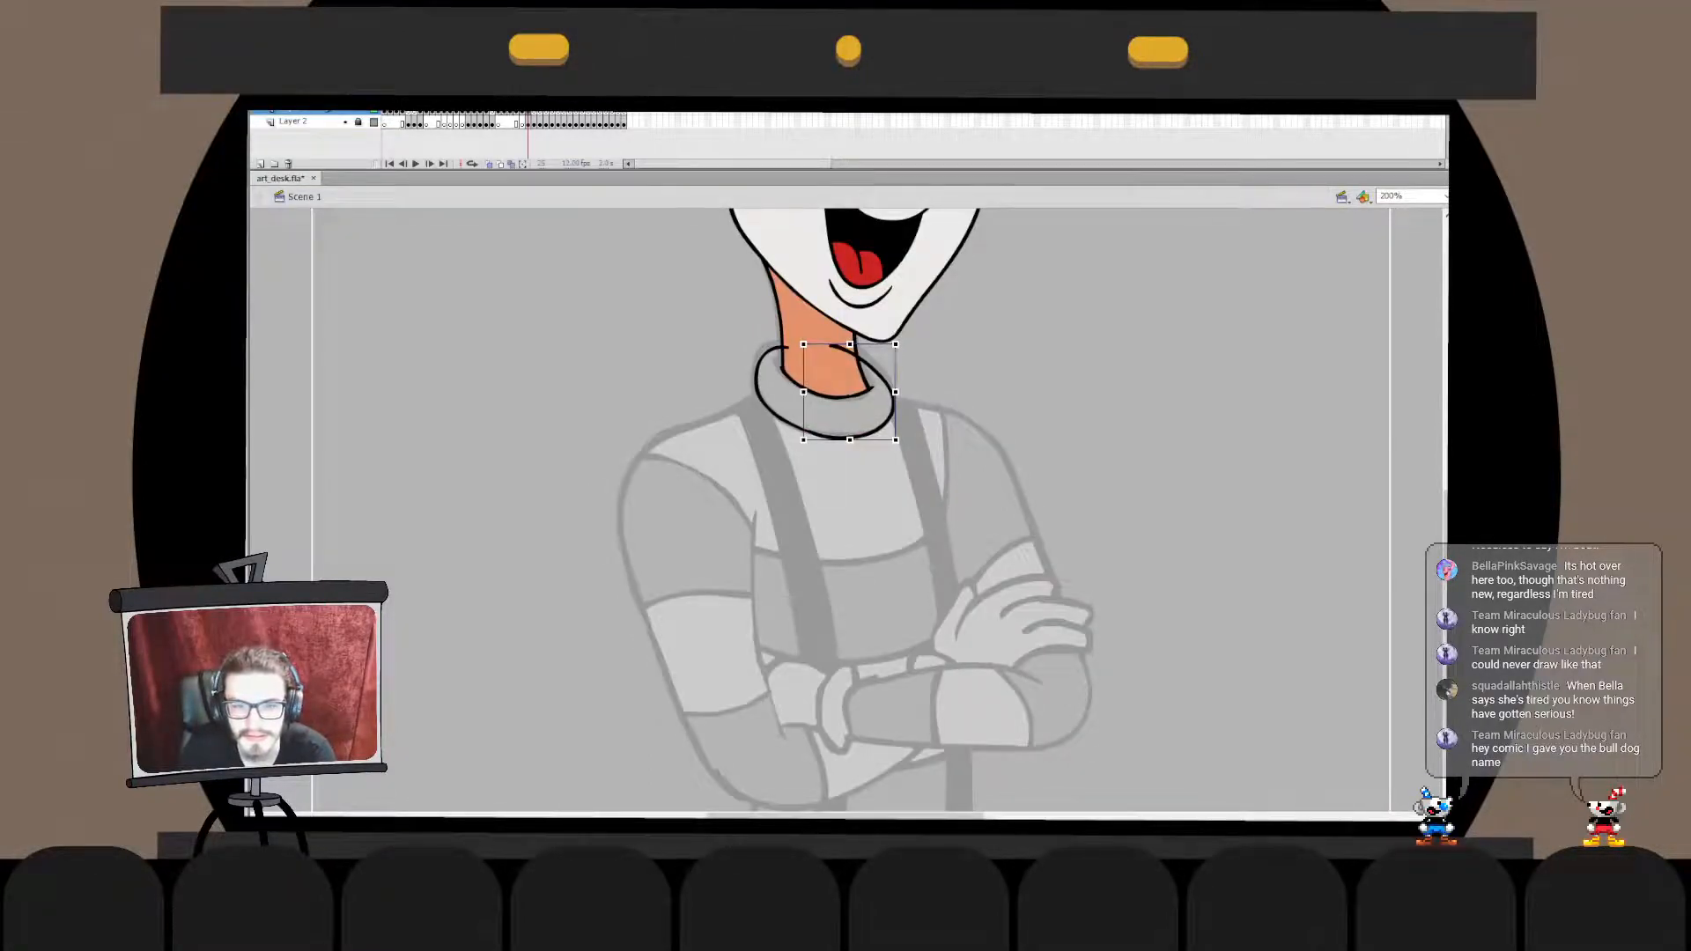
{"action": "left_click", "coordinate": [955, 370]}
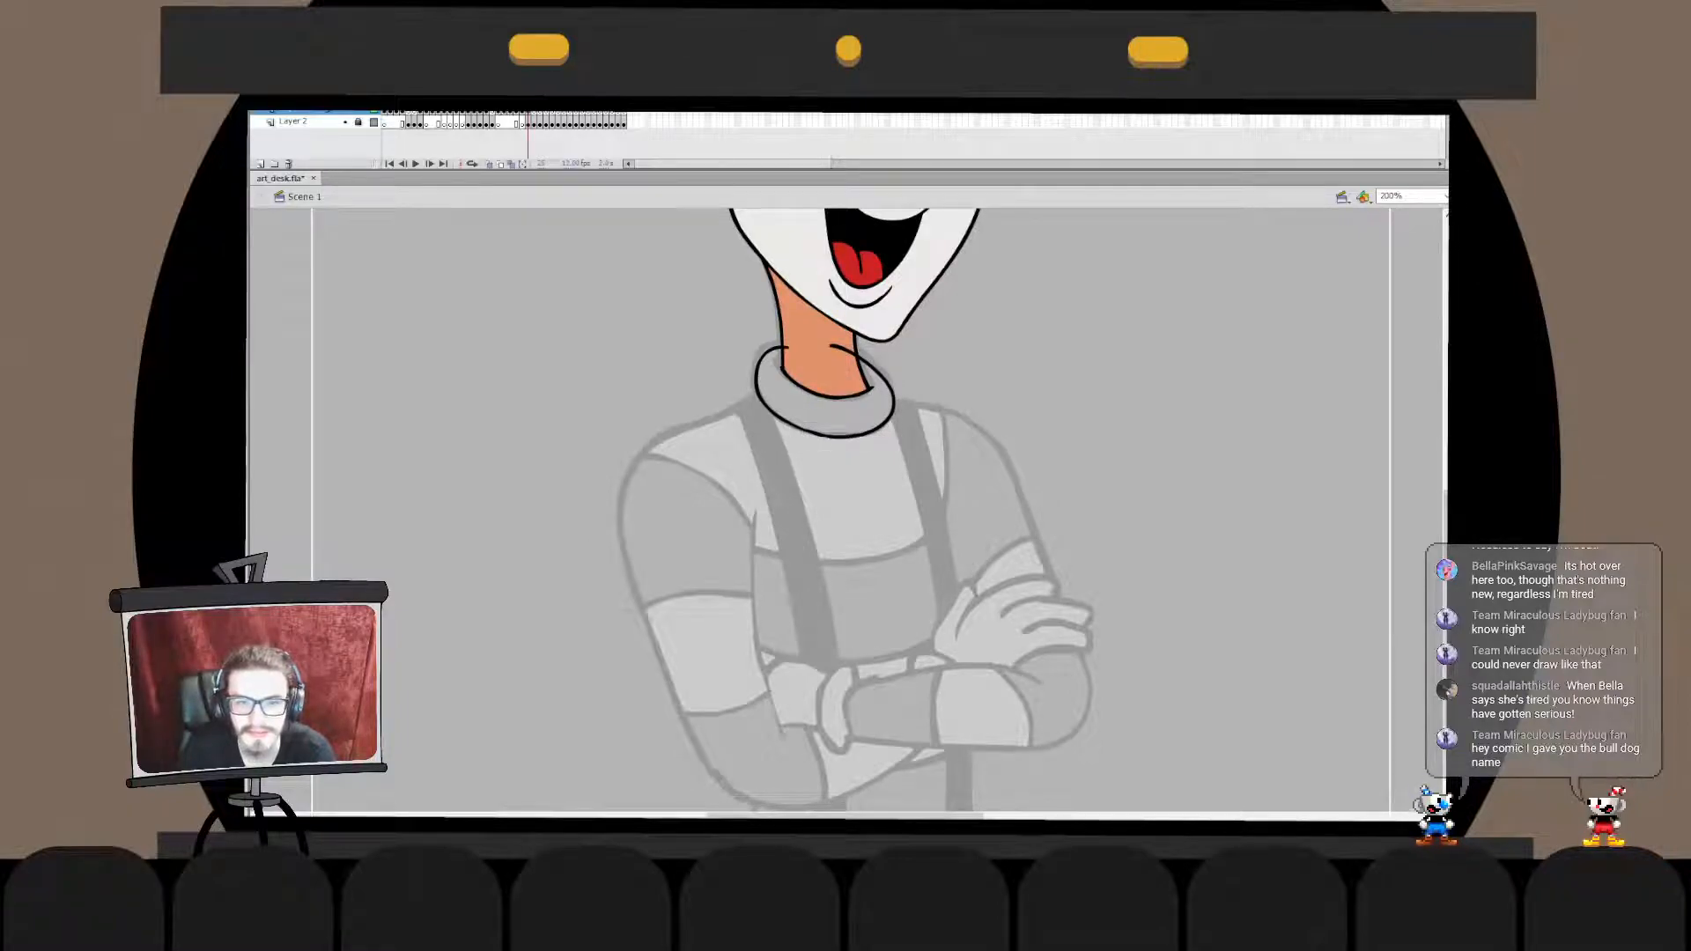
- Combine the two collar outlines in one drawing object and remove the stroke end that overlaps the neck
{"action": "mouse_move", "coordinate": [881, 467]}
{"action": "left_mouse_down"}
{"action": "mouse_move", "coordinate": [948, 636]}
{"action": "mouse_move", "coordinate": [870, 469]}
{"action": "left_mouse_up"}
{"action": "left_click", "coordinate": [885, 485], "text": "shift"}
{"action": "key", "text": "ctrl+g"}
{"action": "double_click", "coordinate": [907, 586]}
{"action": "double_click", "coordinate": [1012, 546]}
{"action": "left_click", "coordinate": [885, 493], "text": "shift"}
{"action": "key", "text": "ctrl+x"}
{"action": "double_click", "coordinate": [907, 586]}
{"action": "key", "text": "ctrl+shift+v"}
{"action": "double_click", "coordinate": [1013, 546]}
{"action": "left_click", "coordinate": [1013, 546]}
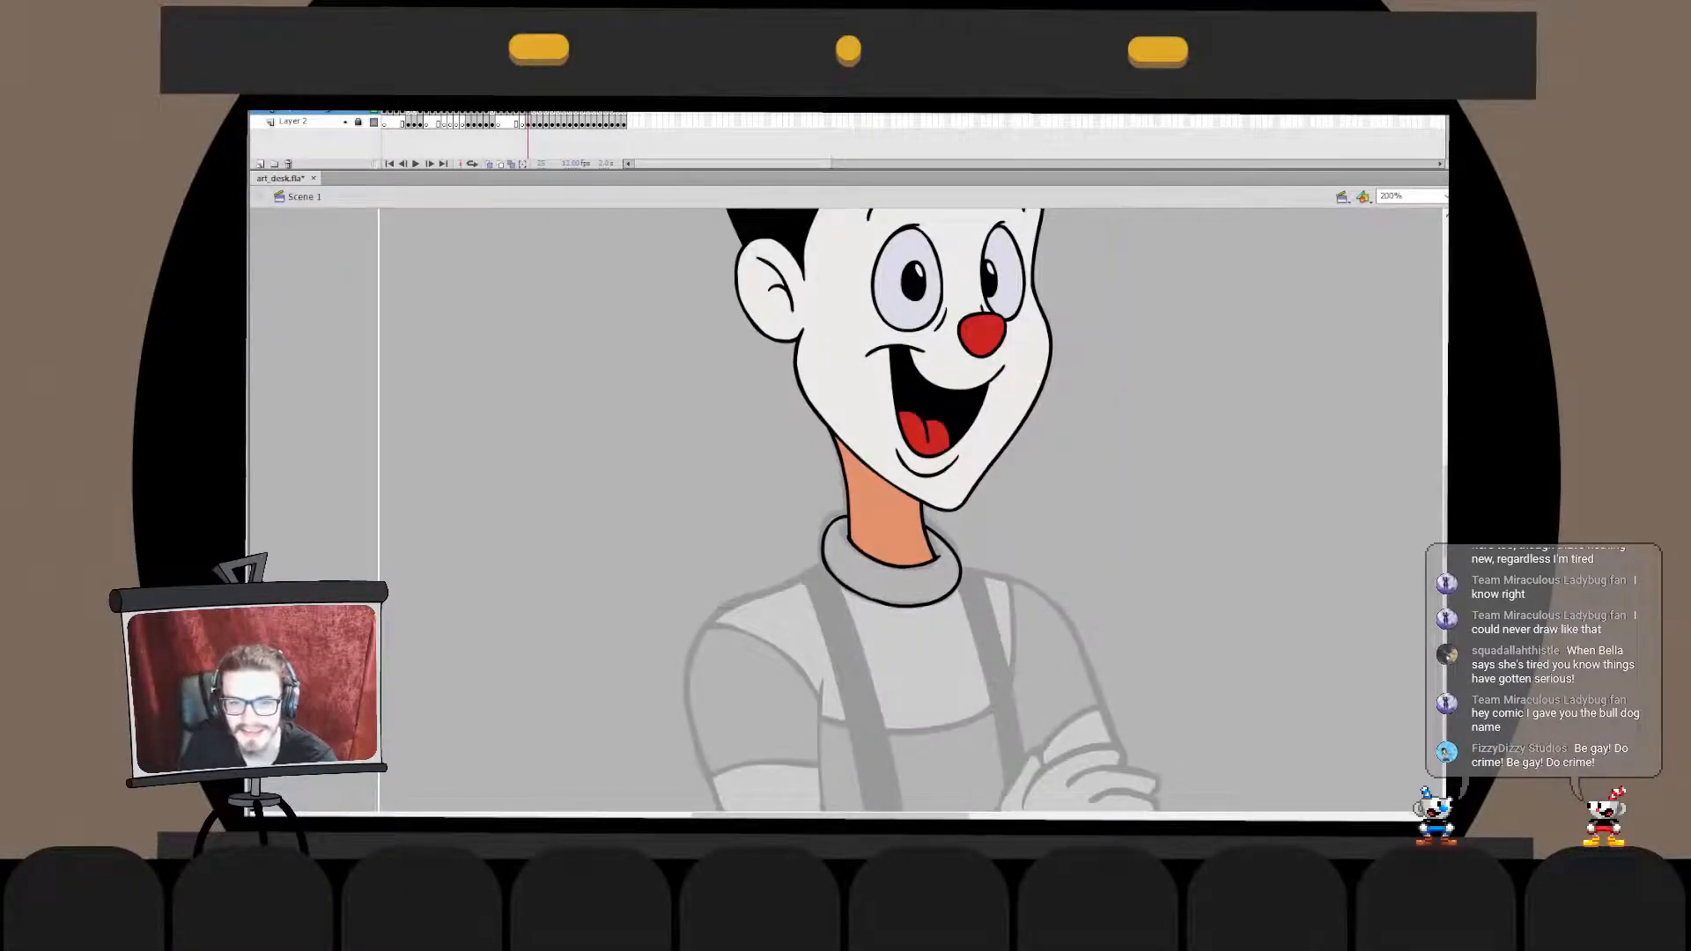
- Fill the sweater collar with red
{"action": "left_click", "coordinate": [894, 585]}
{"action": "key", "text": "ctrl+2"}
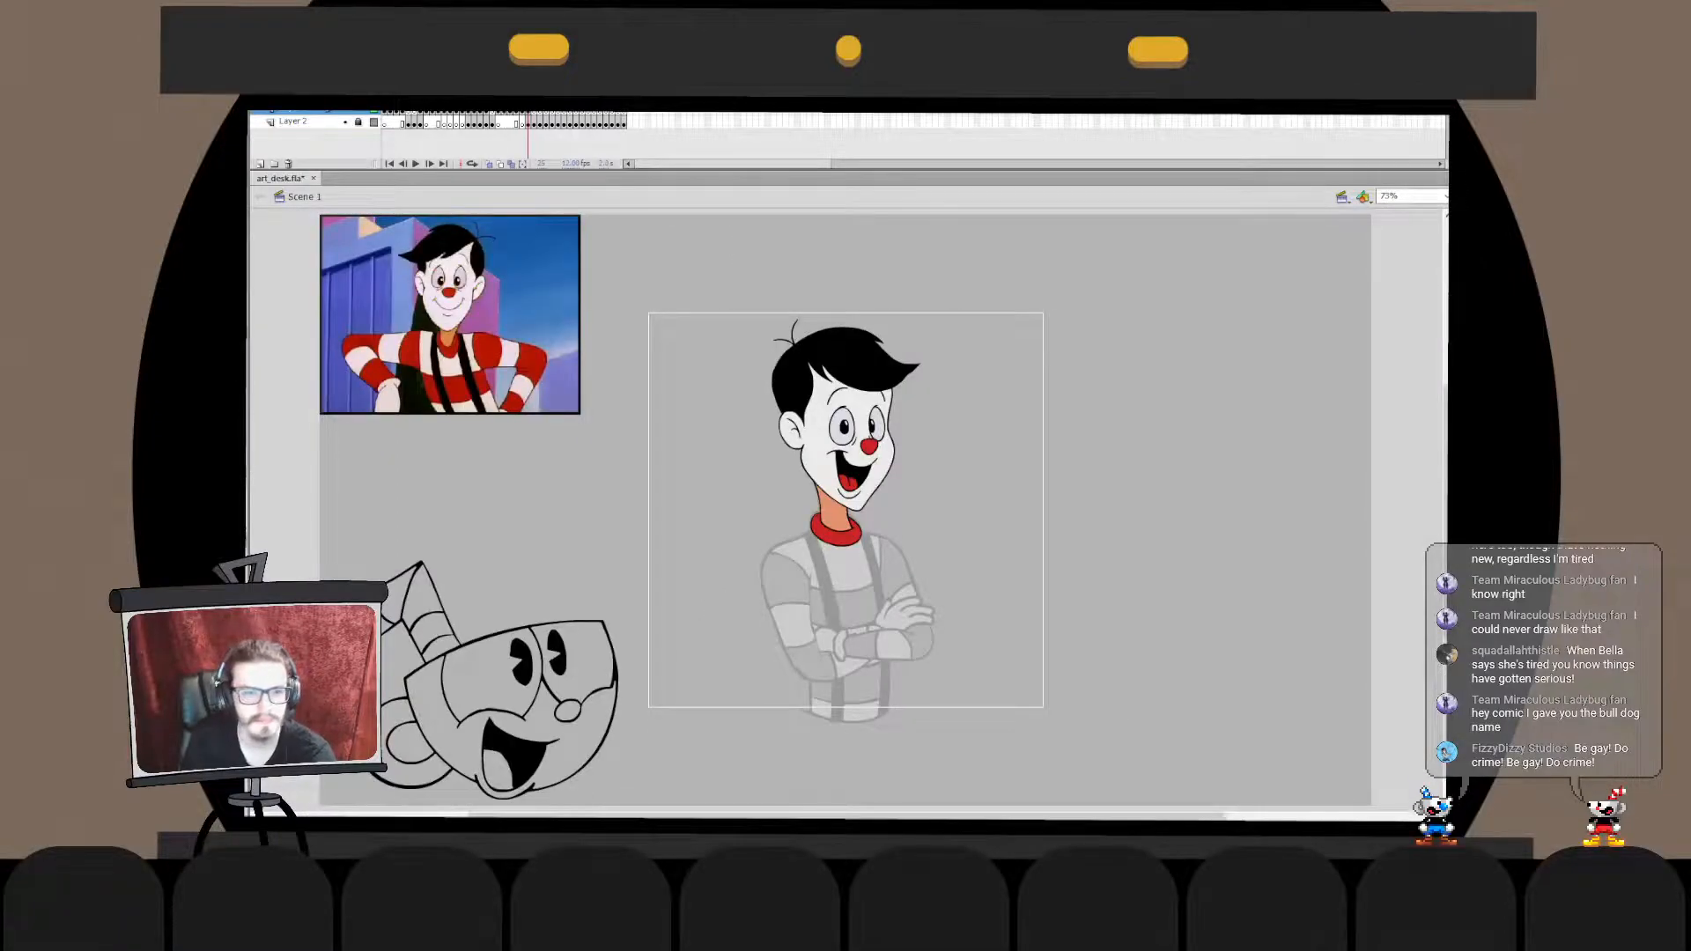
{"action": "key", "text": "ctrl+1"}
{"action": "left_click_drag", "start_coordinate": [920, 541], "coordinate": [949, 522]}
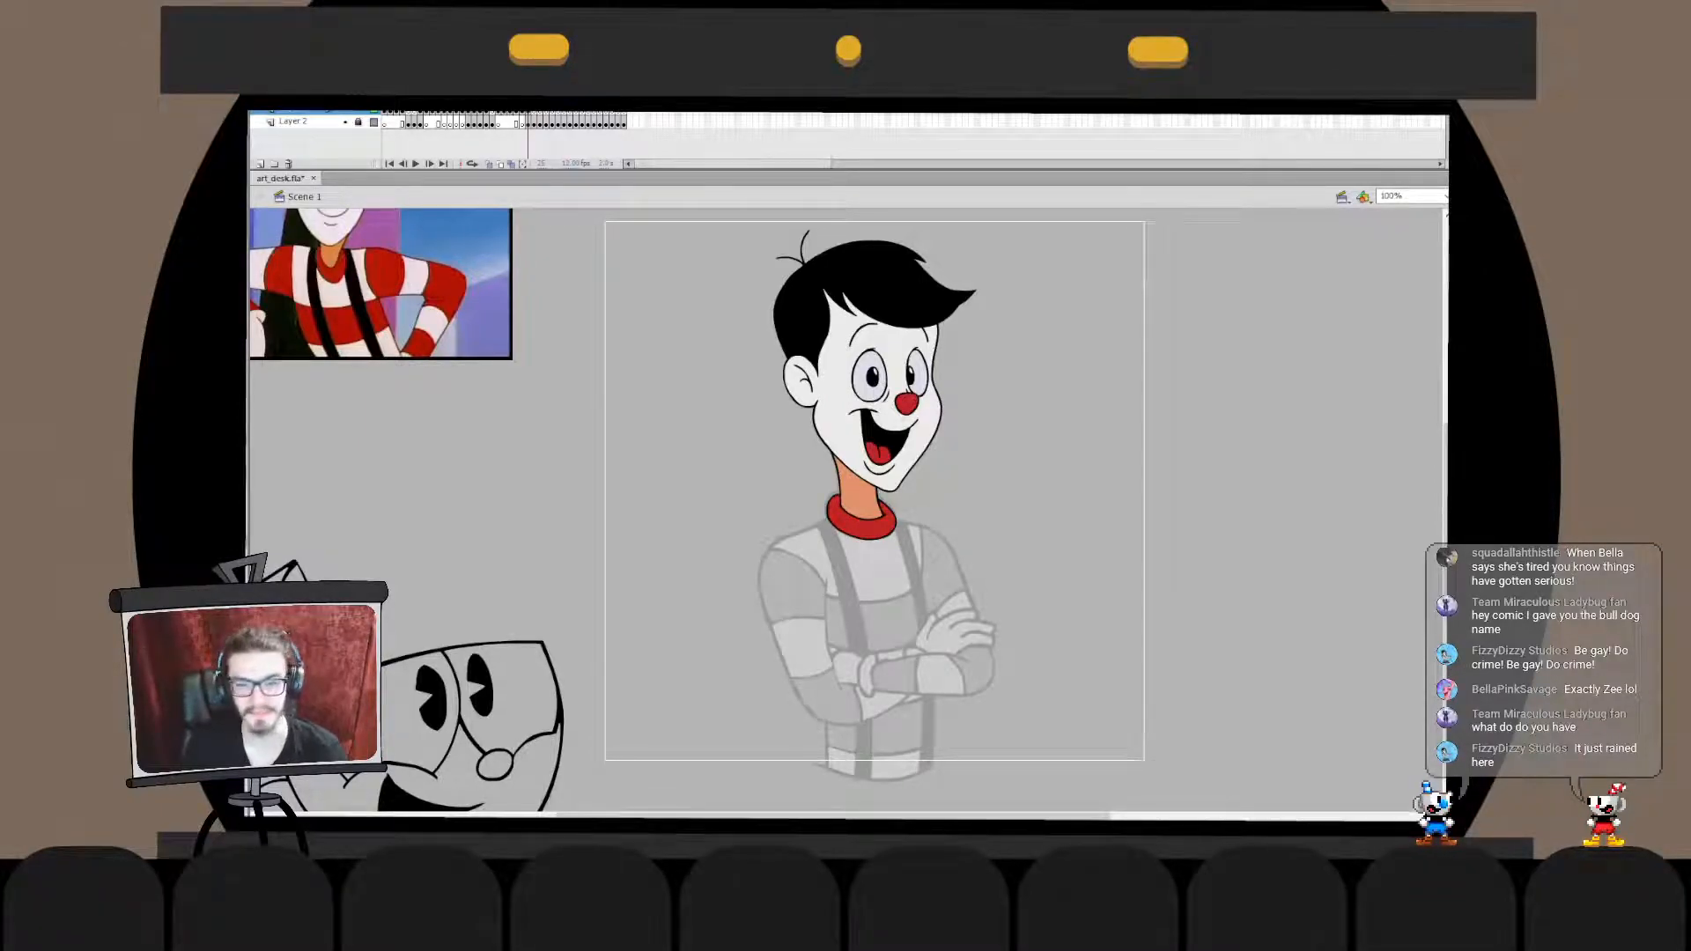
{"action": "key", "text": "ctrl+equal"}
{"action": "left_click_drag", "start_coordinate": [758, 511], "coordinate": [917, 535]}
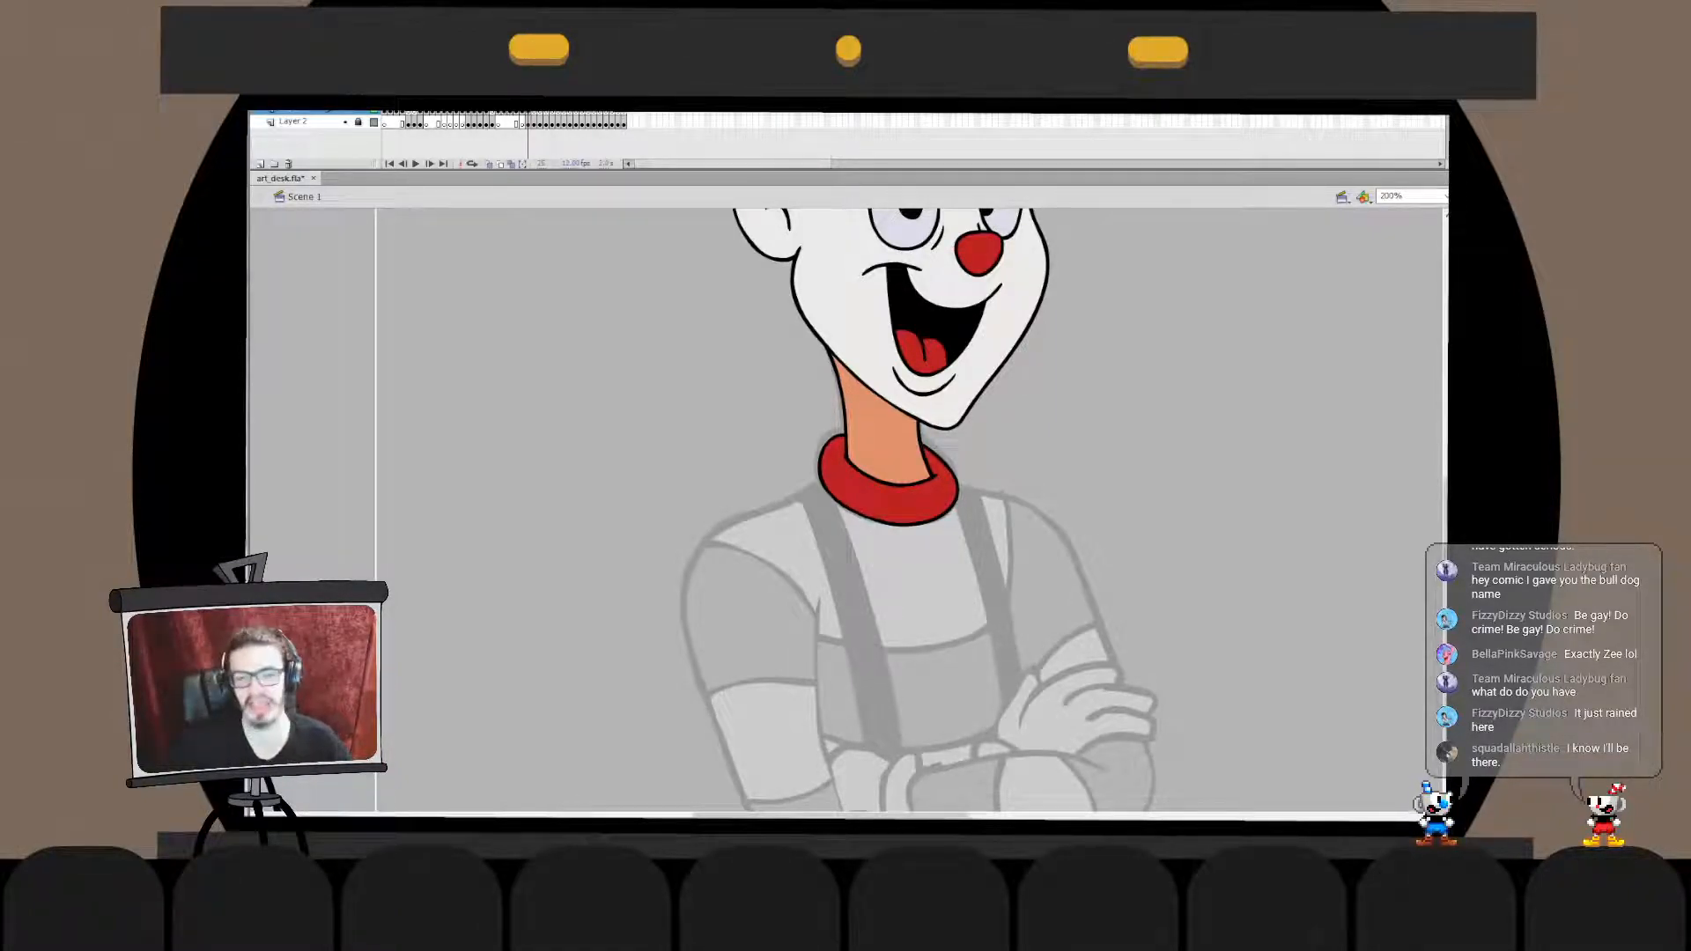
- Ink the shoulder's outer curve from the collar down to the upper arm in one black stroke, redoing and repositioning it over the sketch
{"action": "left_click_drag", "start_coordinate": [846, 528], "coordinate": [1050, 386]}
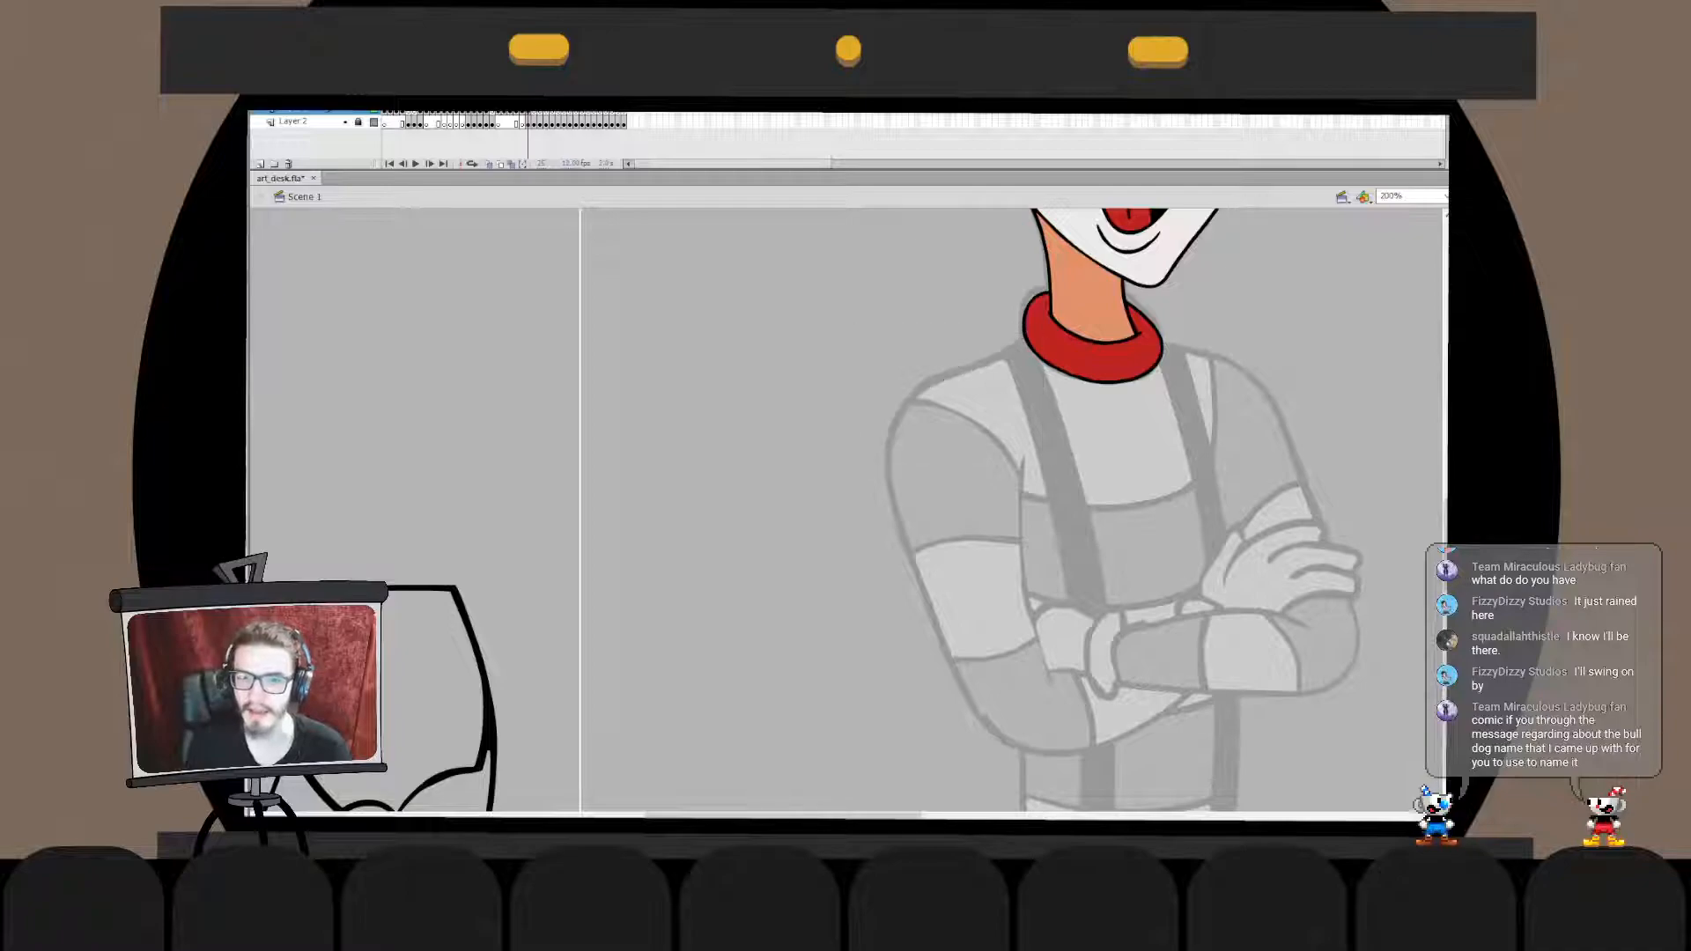
{"action": "left_click_drag", "start_coordinate": [883, 490], "coordinate": [1022, 344]}
{"action": "key", "text": "ctrl+z"}
{"action": "key", "text": "ctrl+z"}
{"action": "mouse_move", "coordinate": [916, 490]}
{"action": "left_mouse_down"}
{"action": "mouse_move", "coordinate": [1022, 344]}
{"action": "mouse_move", "coordinate": [945, 396]}
{"action": "mouse_move", "coordinate": [923, 478]}
{"action": "left_mouse_up"}
{"action": "key", "text": "ctrl+z"}
{"action": "key", "text": "ctrl+z"}
{"action": "key", "text": "ctrl+z"}
{"action": "mouse_move", "coordinate": [1024, 342]}
{"action": "left_mouse_down"}
{"action": "mouse_move", "coordinate": [889, 492]}
{"action": "mouse_move", "coordinate": [923, 490]}
{"action": "left_mouse_up"}
{"action": "key", "text": "ctrl+z"}
{"action": "key", "text": "ctrl+z"}
{"action": "left_click_drag", "start_coordinate": [1035, 342], "coordinate": [917, 500]}
{"action": "key", "text": "ctrl+z"}
{"action": "left_click_drag", "start_coordinate": [979, 387], "coordinate": [882, 511]}
{"action": "key", "text": "ctrl+z"}
{"action": "left_click_drag", "start_coordinate": [1029, 370], "coordinate": [881, 515]}
{"action": "key", "text": "ctrl+z"}
{"action": "mouse_move", "coordinate": [1048, 383]}
{"action": "left_mouse_down"}
{"action": "mouse_move", "coordinate": [884, 517]}
{"action": "mouse_move", "coordinate": [894, 459]}
{"action": "mouse_move", "coordinate": [1040, 387]}
{"action": "left_mouse_up"}
{"action": "key", "text": "ctrl+z"}
{"action": "key", "text": "ctrl+z"}
{"action": "mouse_move", "coordinate": [881, 516]}
{"action": "left_mouse_down"}
{"action": "mouse_move", "coordinate": [1061, 367]}
{"action": "mouse_move", "coordinate": [1043, 345]}
{"action": "mouse_move", "coordinate": [890, 449]}
{"action": "mouse_move", "coordinate": [1050, 348]}
{"action": "left_mouse_up"}
{"action": "key", "text": "ctrl+z"}
{"action": "key", "text": "ctrl+z"}
{"action": "key", "text": "ctrl+z"}
{"action": "mouse_move", "coordinate": [888, 525]}
{"action": "left_mouse_down"}
{"action": "mouse_move", "coordinate": [1017, 346]}
{"action": "mouse_move", "coordinate": [879, 475]}
{"action": "mouse_move", "coordinate": [1024, 344]}
{"action": "mouse_move", "coordinate": [886, 453]}
{"action": "mouse_move", "coordinate": [1034, 313]}
{"action": "left_mouse_up"}
{"action": "key", "text": "ctrl+z"}
{"action": "key", "text": "ctrl+z"}
{"action": "key", "text": "ctrl+z"}
{"action": "key", "text": "ctrl+z"}
{"action": "mouse_move", "coordinate": [895, 496]}
{"action": "left_mouse_down"}
{"action": "mouse_move", "coordinate": [915, 395]}
{"action": "mouse_move", "coordinate": [1038, 336]}
{"action": "mouse_move", "coordinate": [1014, 357]}
{"action": "mouse_move", "coordinate": [1028, 350]}
{"action": "left_mouse_up"}
{"action": "key", "text": "ctrl+z"}
{"action": "key", "text": "ctrl+z"}
{"action": "left_click_drag", "start_coordinate": [898, 521], "coordinate": [1020, 365]}
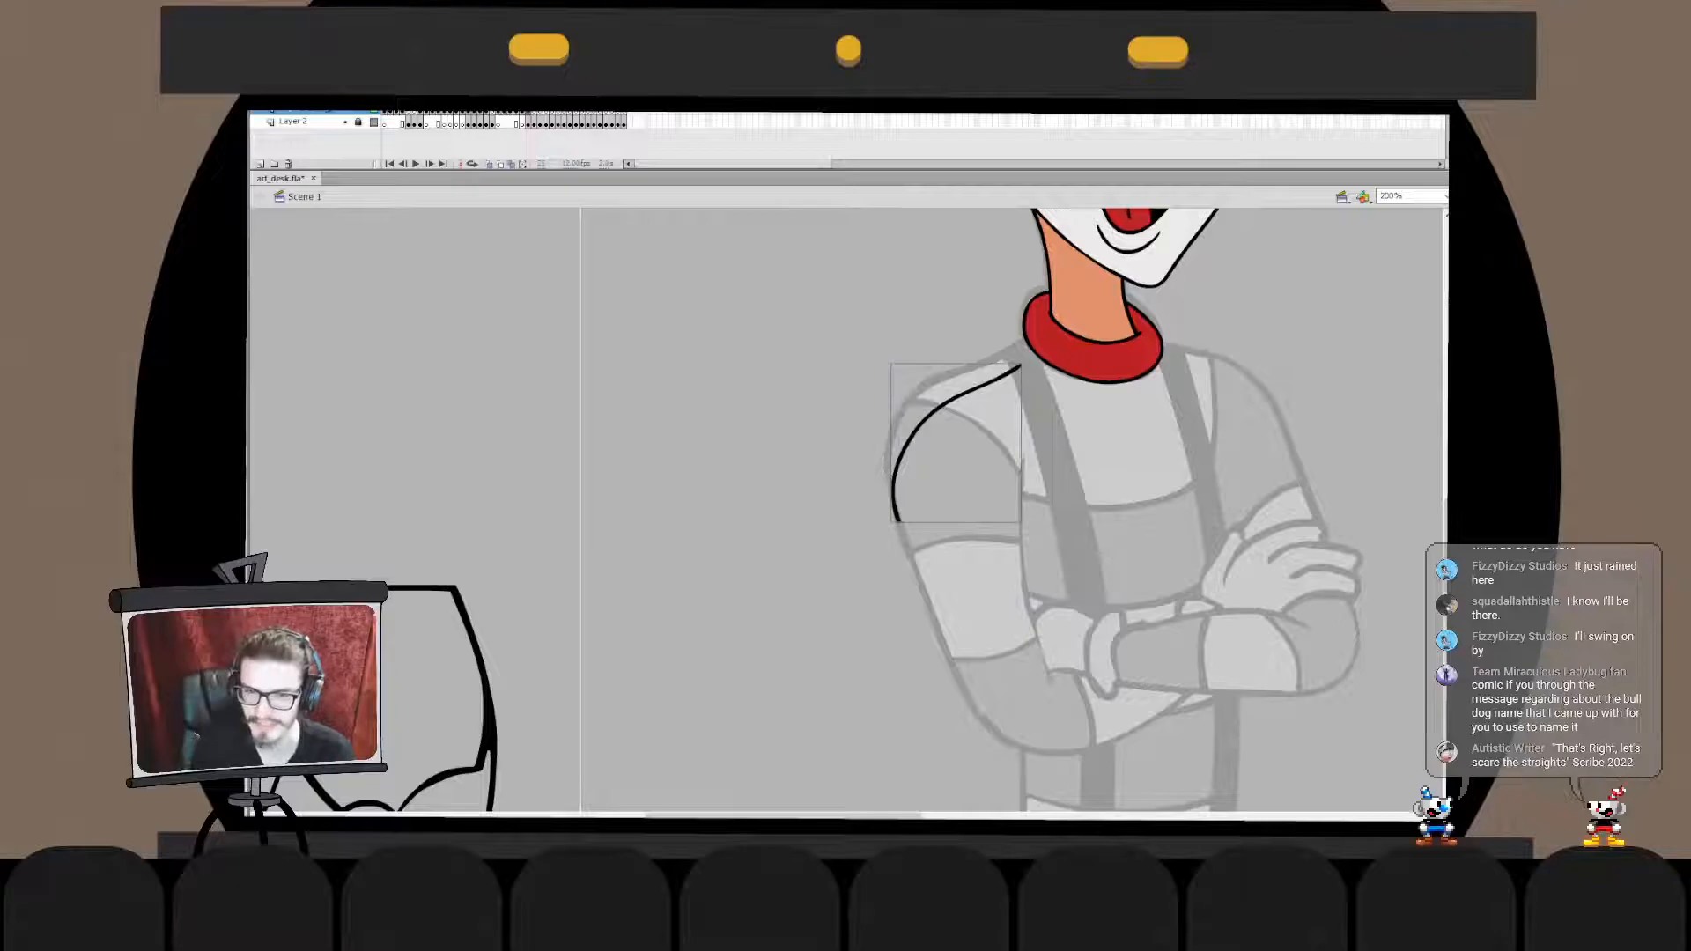
{"action": "left_click_drag", "start_coordinate": [916, 429], "coordinate": [907, 403]}
{"action": "key", "text": "Escape"}
{"action": "left_click_drag", "start_coordinate": [862, 533], "coordinate": [908, 430]}
- Adjust the lower end of the shoulder stroke inside its drawing object to match the sketched upper arm
{"action": "double_click", "coordinate": [886, 449]}
{"action": "mouse_move", "coordinate": [889, 495]}
{"action": "left_mouse_down"}
{"action": "mouse_move", "coordinate": [909, 453]}
{"action": "mouse_move", "coordinate": [886, 510]}
{"action": "left_mouse_up"}
{"action": "double_click", "coordinate": [854, 519]}
{"action": "key", "text": "ctrl+z"}
{"action": "double_click", "coordinate": [885, 458]}
{"action": "double_click", "coordinate": [856, 520]}
{"action": "left_click", "coordinate": [856, 521]}
{"action": "left_click", "coordinate": [885, 458]}
{"action": "left_click_drag", "start_coordinate": [882, 509], "coordinate": [887, 503]}
{"action": "left_click", "coordinate": [858, 519]}
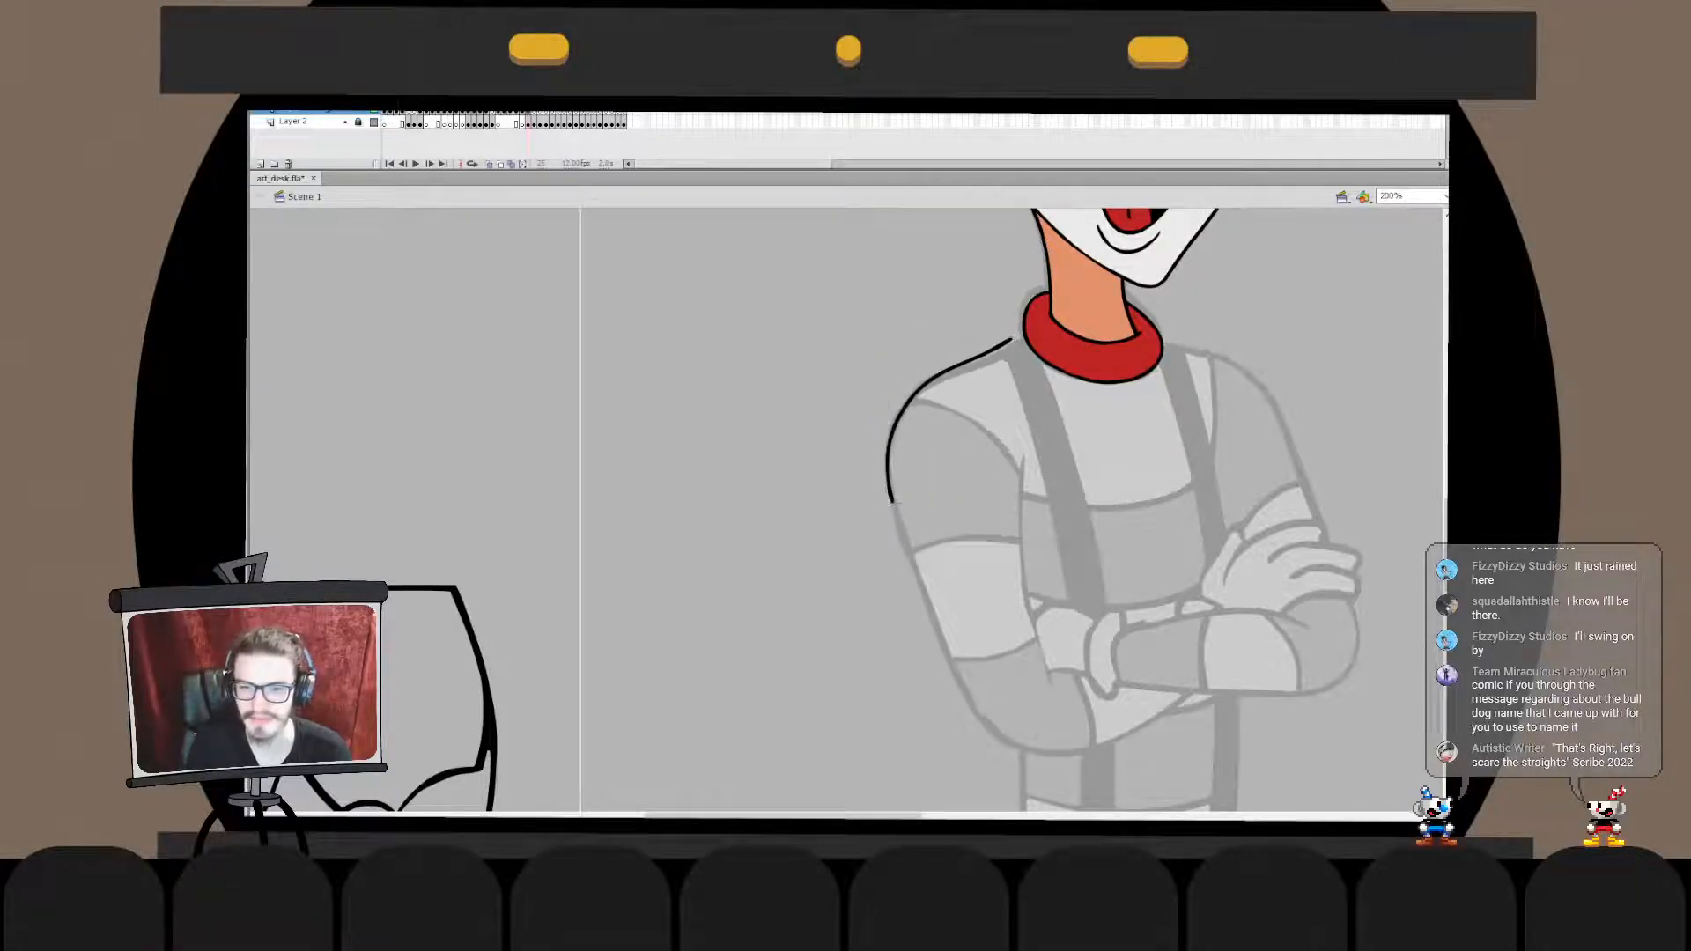
- Extend the shoulder stroke's upper end inside its drawing object so it meets the collar
{"action": "double_click", "coordinate": [890, 447]}
{"action": "left_click_drag", "start_coordinate": [1033, 306], "coordinate": [908, 449]}
{"action": "left_click_drag", "start_coordinate": [1013, 338], "coordinate": [1027, 345]}
{"action": "left_click", "coordinate": [991, 308]}
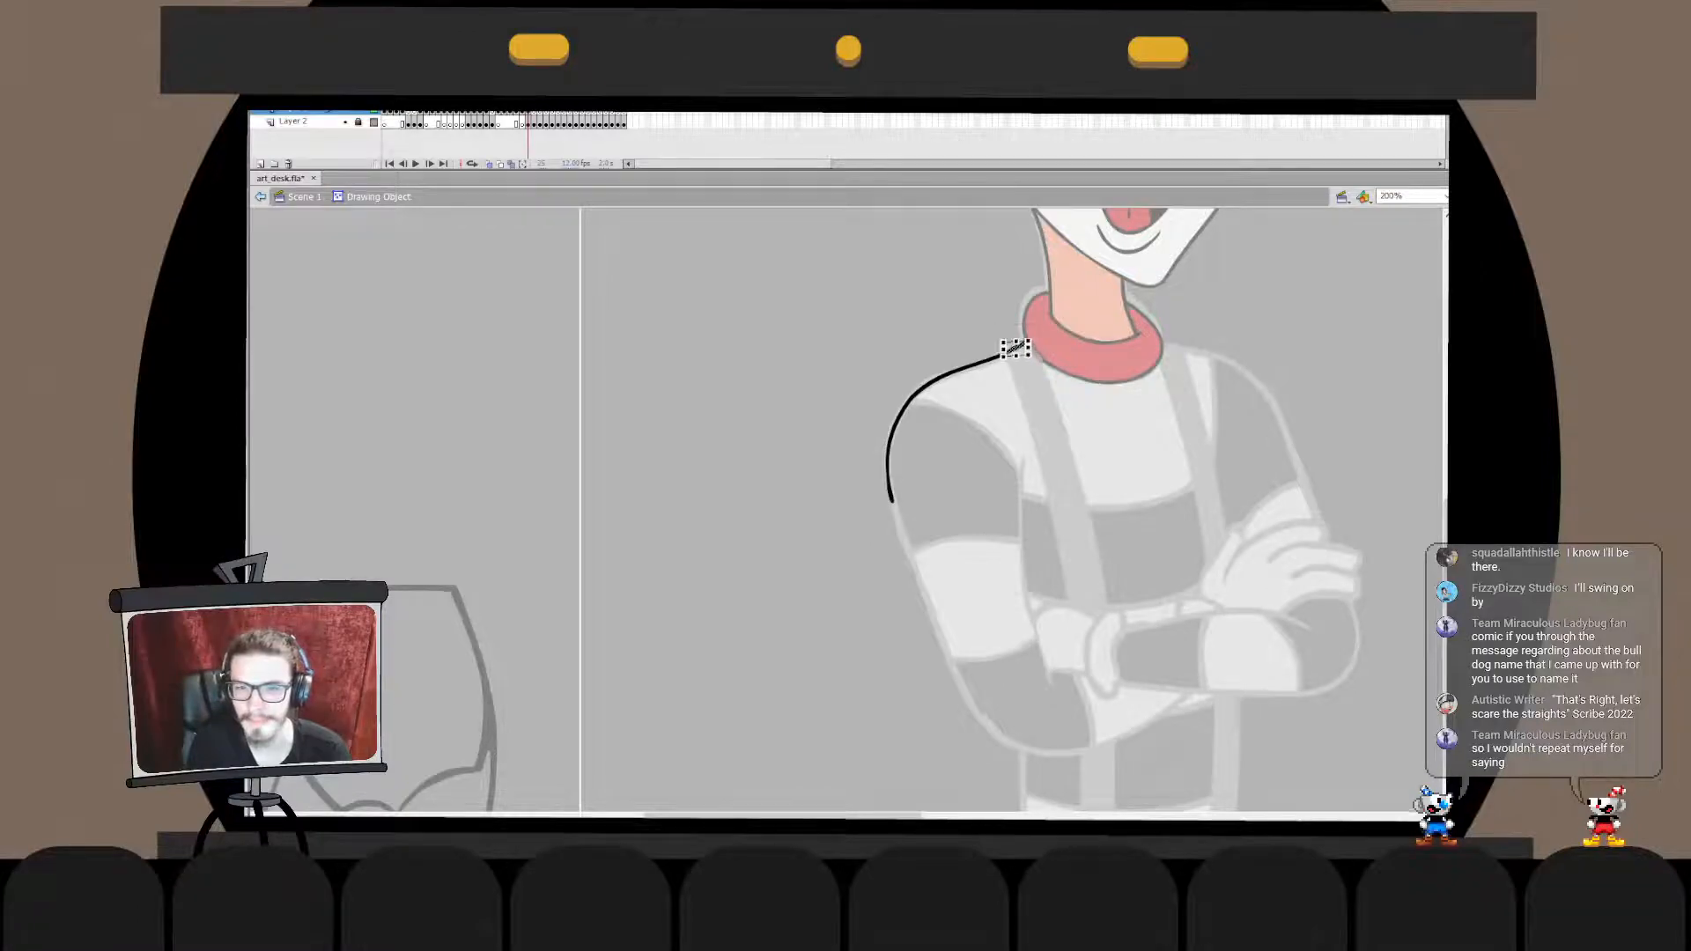
{"action": "double_click", "coordinate": [986, 308]}
{"action": "left_click", "coordinate": [1061, 351]}
{"action": "key", "text": "Escape"}
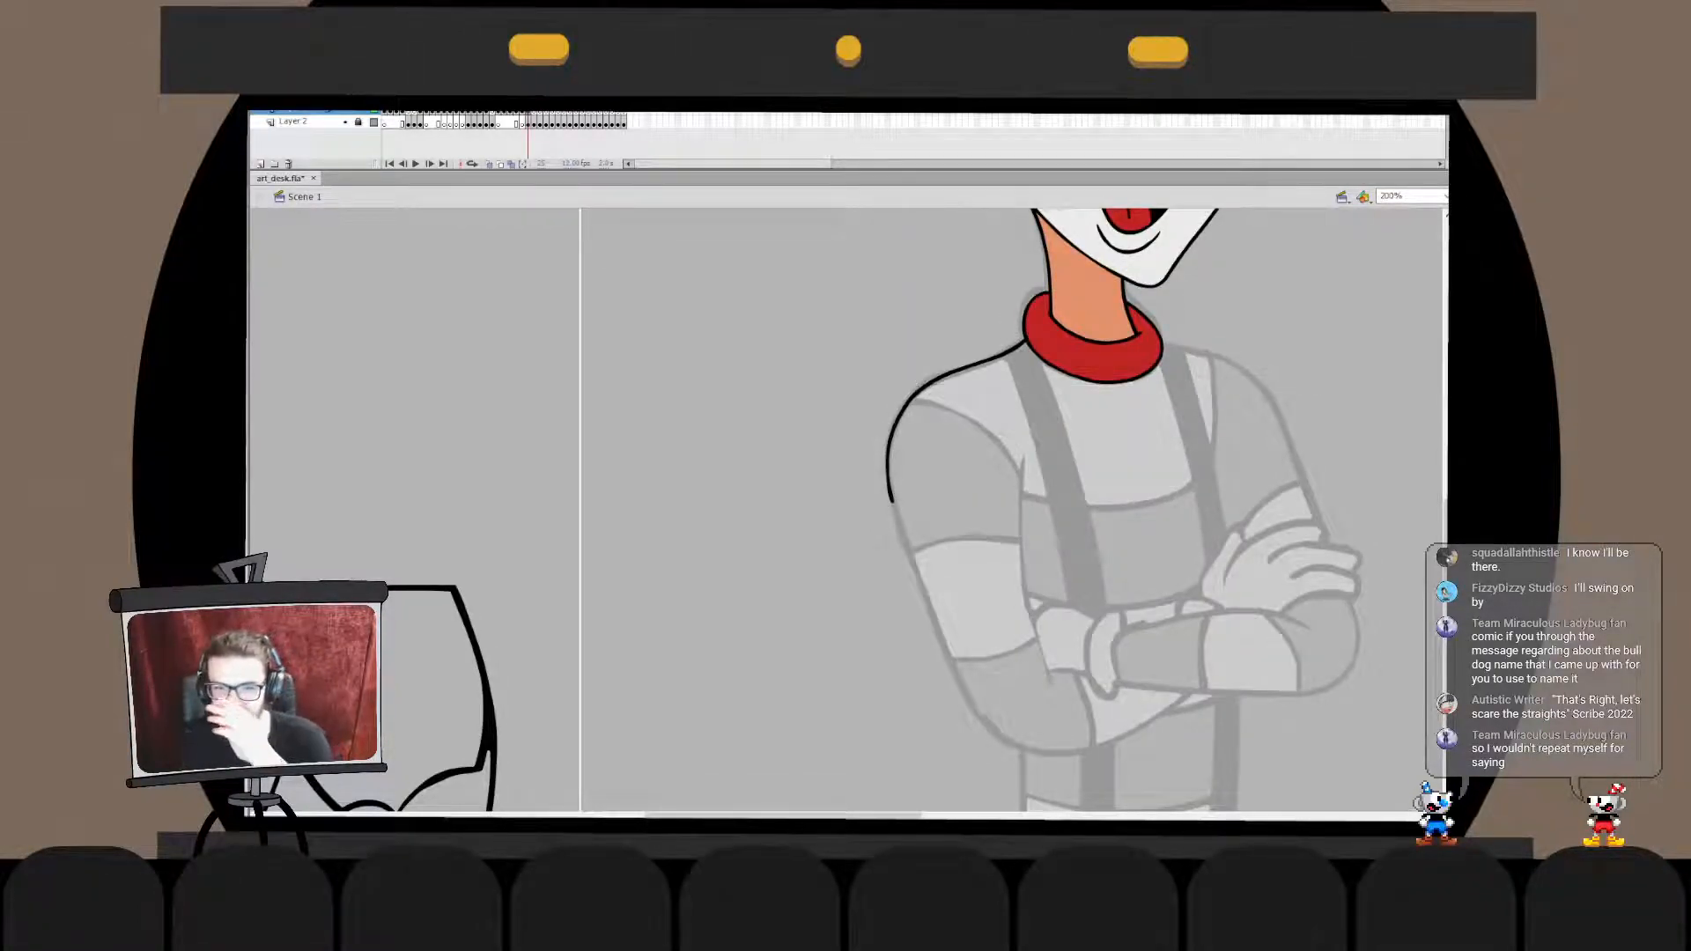
- Refine the shoulder outline's end beside the collar inside its drawing object
{"action": "left_click_drag", "start_coordinate": [1057, 511], "coordinate": [866, 644]}
{"action": "double_click", "coordinate": [787, 497]}
{"action": "left_click_drag", "start_coordinate": [782, 440], "coordinate": [871, 490]}
{"action": "key", "text": "q"}
{"action": "left_click", "coordinate": [782, 439]}
{"action": "left_click_drag", "start_coordinate": [782, 440], "coordinate": [869, 489]}
{"action": "key", "text": "q"}
{"action": "double_click", "coordinate": [832, 599]}
{"action": "left_click", "coordinate": [833, 599]}
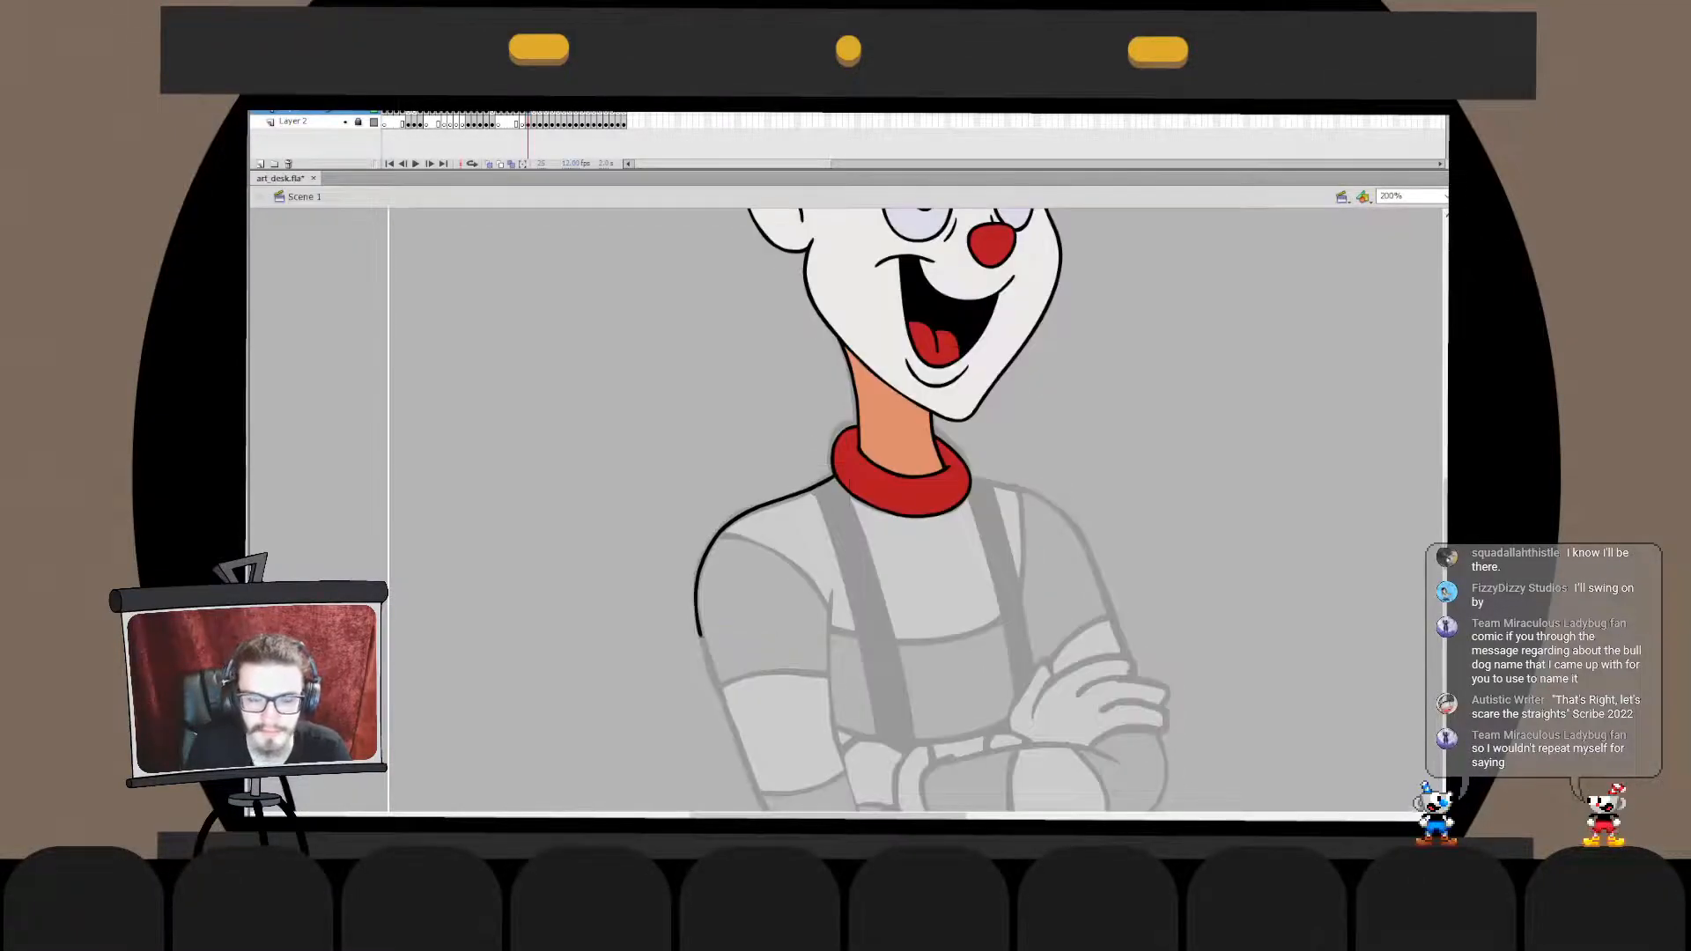
- Ink the upper arm's outer edge in one long stroke from the shoulder line down past the elbow, redoing it to follow the sketch
{"action": "left_click_drag", "start_coordinate": [793, 651], "coordinate": [768, 388]}
{"action": "mouse_move", "coordinate": [677, 351]}
{"action": "left_mouse_down"}
{"action": "mouse_move", "coordinate": [808, 662]}
{"action": "mouse_move", "coordinate": [901, 710]}
{"action": "left_mouse_up"}
{"action": "key", "text": "ctrl+z"}
{"action": "key", "text": "ctrl+z"}
{"action": "key", "text": "ctrl+z"}
{"action": "mouse_move", "coordinate": [672, 352]}
{"action": "left_mouse_down"}
{"action": "mouse_move", "coordinate": [893, 688]}
{"action": "mouse_move", "coordinate": [882, 710]}
{"action": "left_mouse_up"}
{"action": "key", "text": "q"}
{"action": "key", "text": "Escape"}
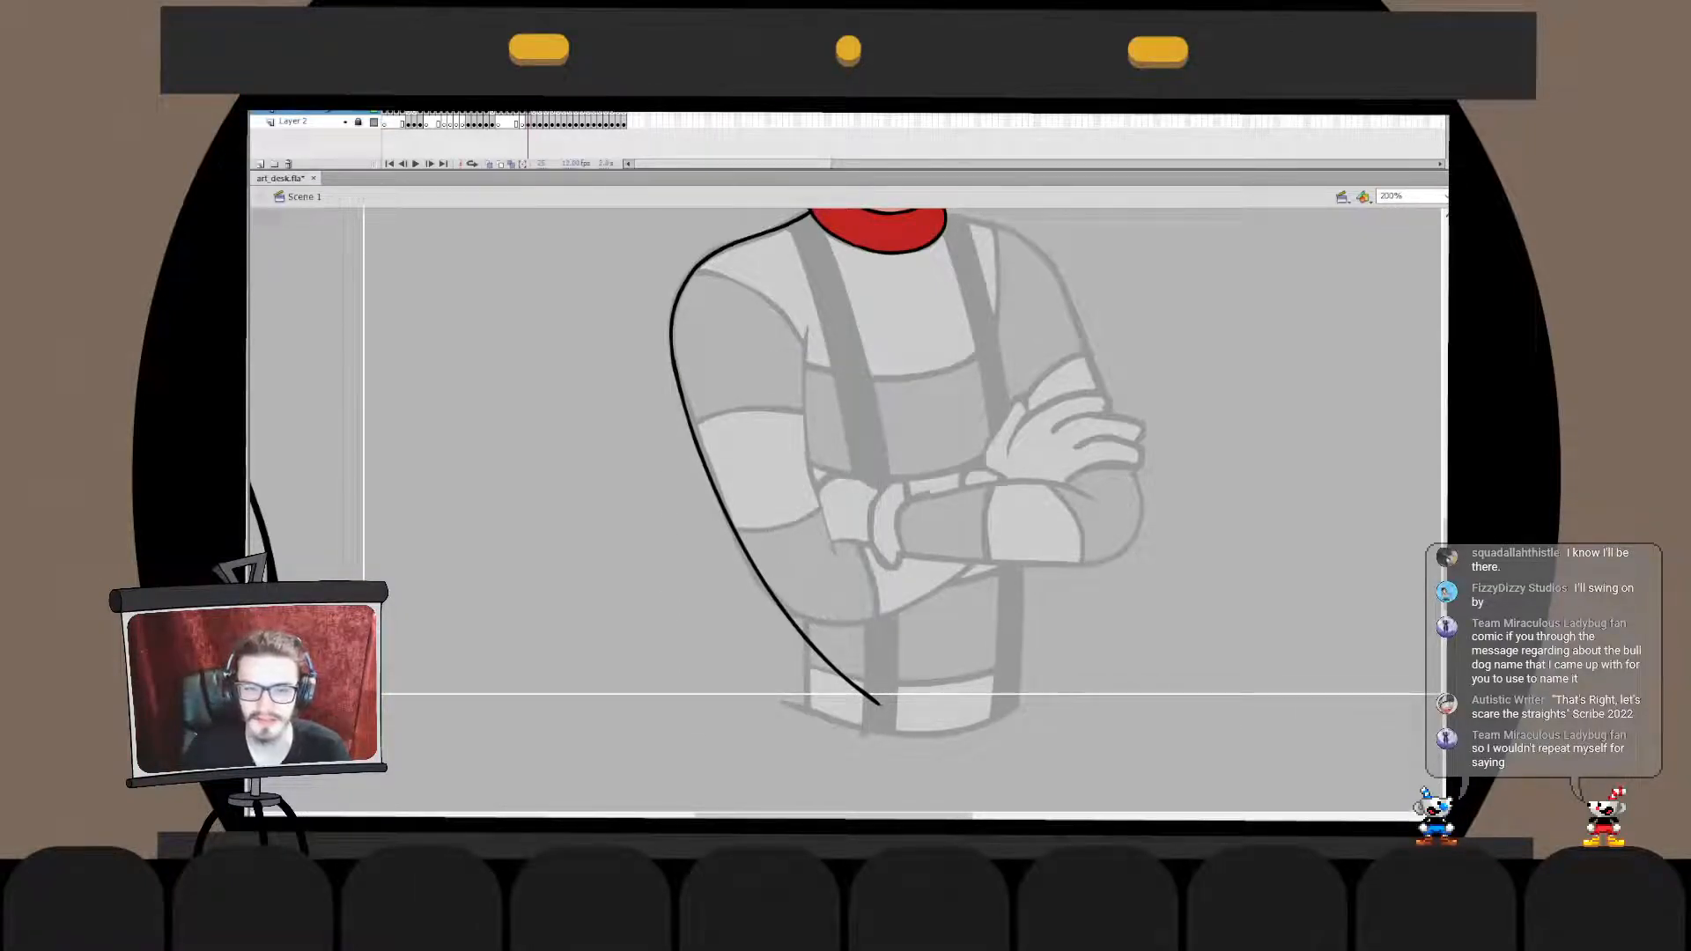
- Ink the same arm's inner edge from the armpit down toward the wrist, redoing the stroke until it follows the sketch
{"action": "mouse_move", "coordinate": [805, 332]}
{"action": "left_mouse_down"}
{"action": "mouse_move", "coordinate": [866, 606]}
{"action": "mouse_move", "coordinate": [840, 545]}
{"action": "left_mouse_up"}
{"action": "key", "text": "ctrl+z"}
{"action": "key", "text": "ctrl+z"}
{"action": "left_click_drag", "start_coordinate": [804, 329], "coordinate": [858, 567]}
{"action": "key", "text": "ctrl+z"}
{"action": "key", "text": "ctrl+z"}
{"action": "mouse_move", "coordinate": [802, 313]}
{"action": "left_mouse_down"}
{"action": "mouse_move", "coordinate": [860, 562]}
{"action": "mouse_move", "coordinate": [808, 481]}
{"action": "mouse_move", "coordinate": [845, 544]}
{"action": "mouse_move", "coordinate": [815, 493]}
{"action": "left_mouse_up"}
- Add a short stroke that extends the inner-arm line's lower end and align it with the line
{"action": "key", "text": "ctrl+z"}
{"action": "key", "text": "q"}
{"action": "key", "text": "b"}
{"action": "key", "text": "ctrl+z"}
{"action": "key", "text": "ctrl+z"}
{"action": "key", "text": "v"}
{"action": "double_click", "coordinate": [803, 445]}
{"action": "key", "text": "e"}
{"action": "key", "text": "ctrl+z"}
{"action": "key", "text": "ctrl+z"}
{"action": "key", "text": "ctrl+z"}
{"action": "key", "text": "ctrl+z"}
{"action": "key", "text": "ctrl+z"}
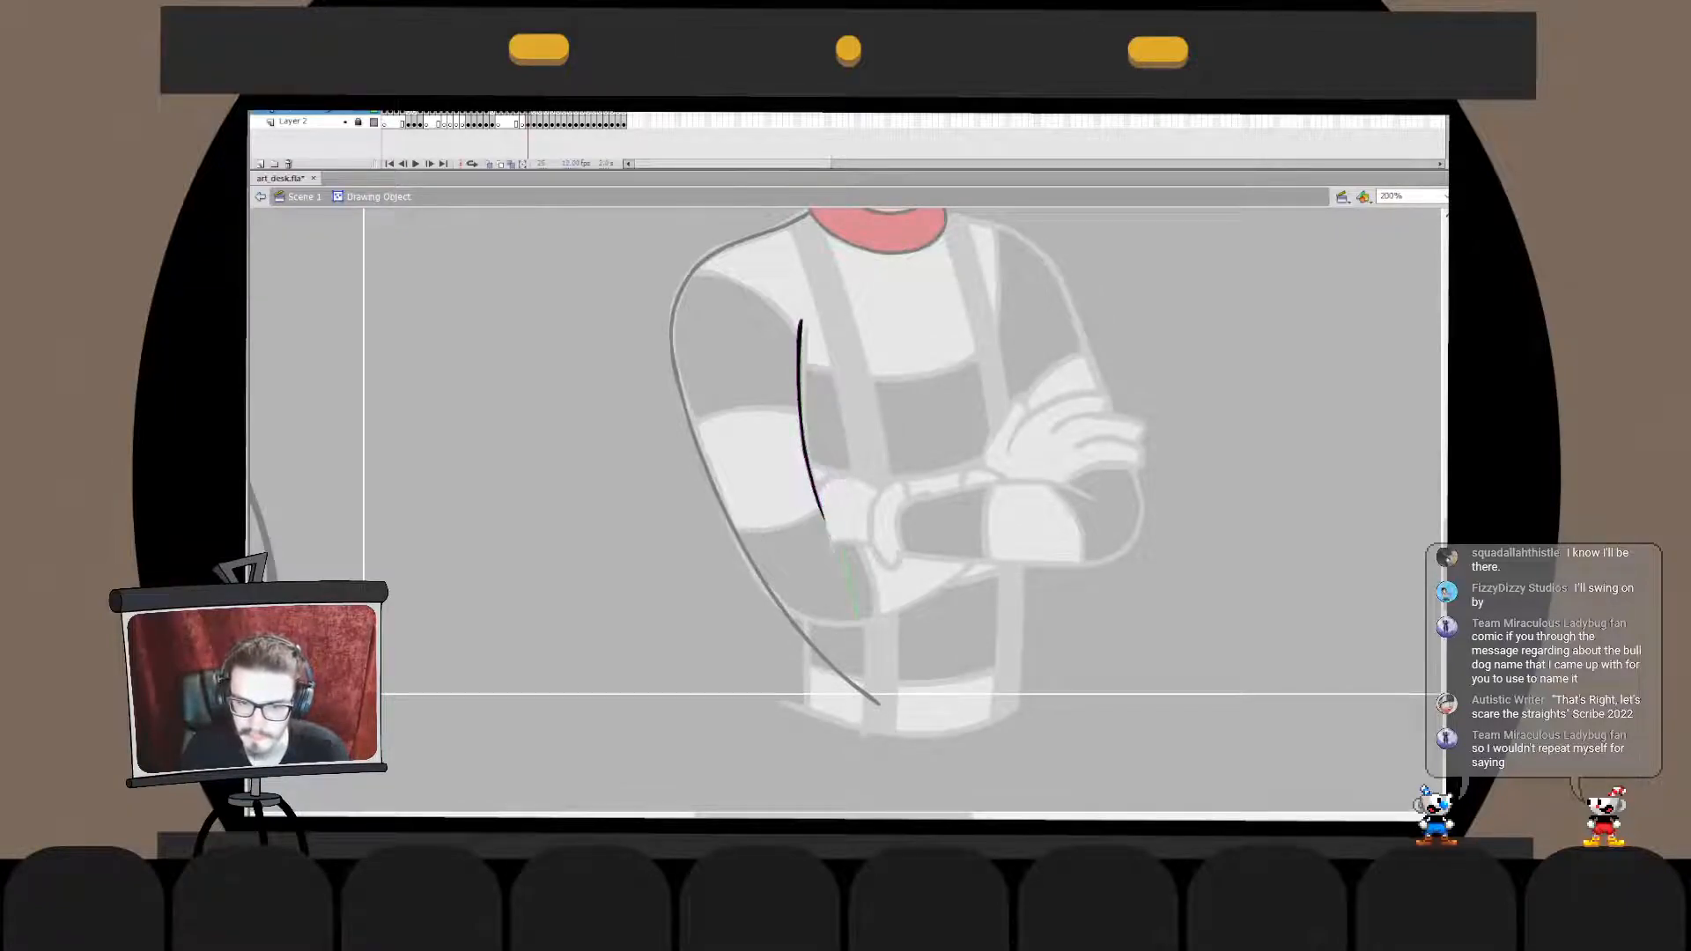
{"action": "key", "text": "ctrl+z"}
{"action": "key", "text": "ctrl+z"}
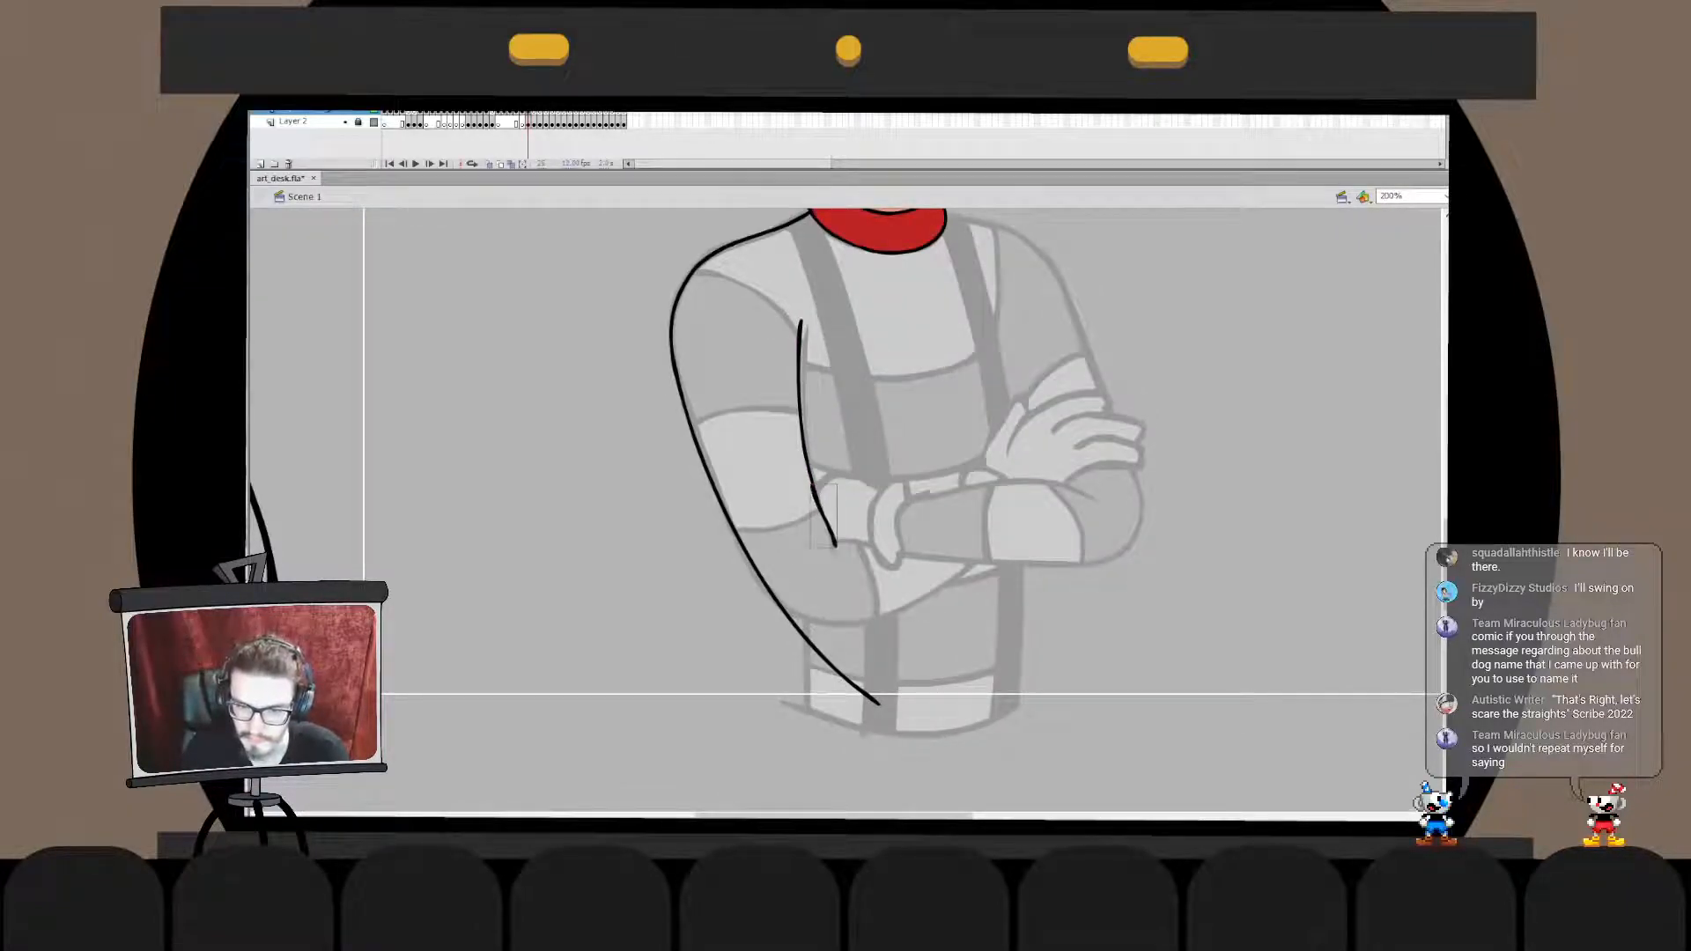
{"action": "key", "text": "q"}
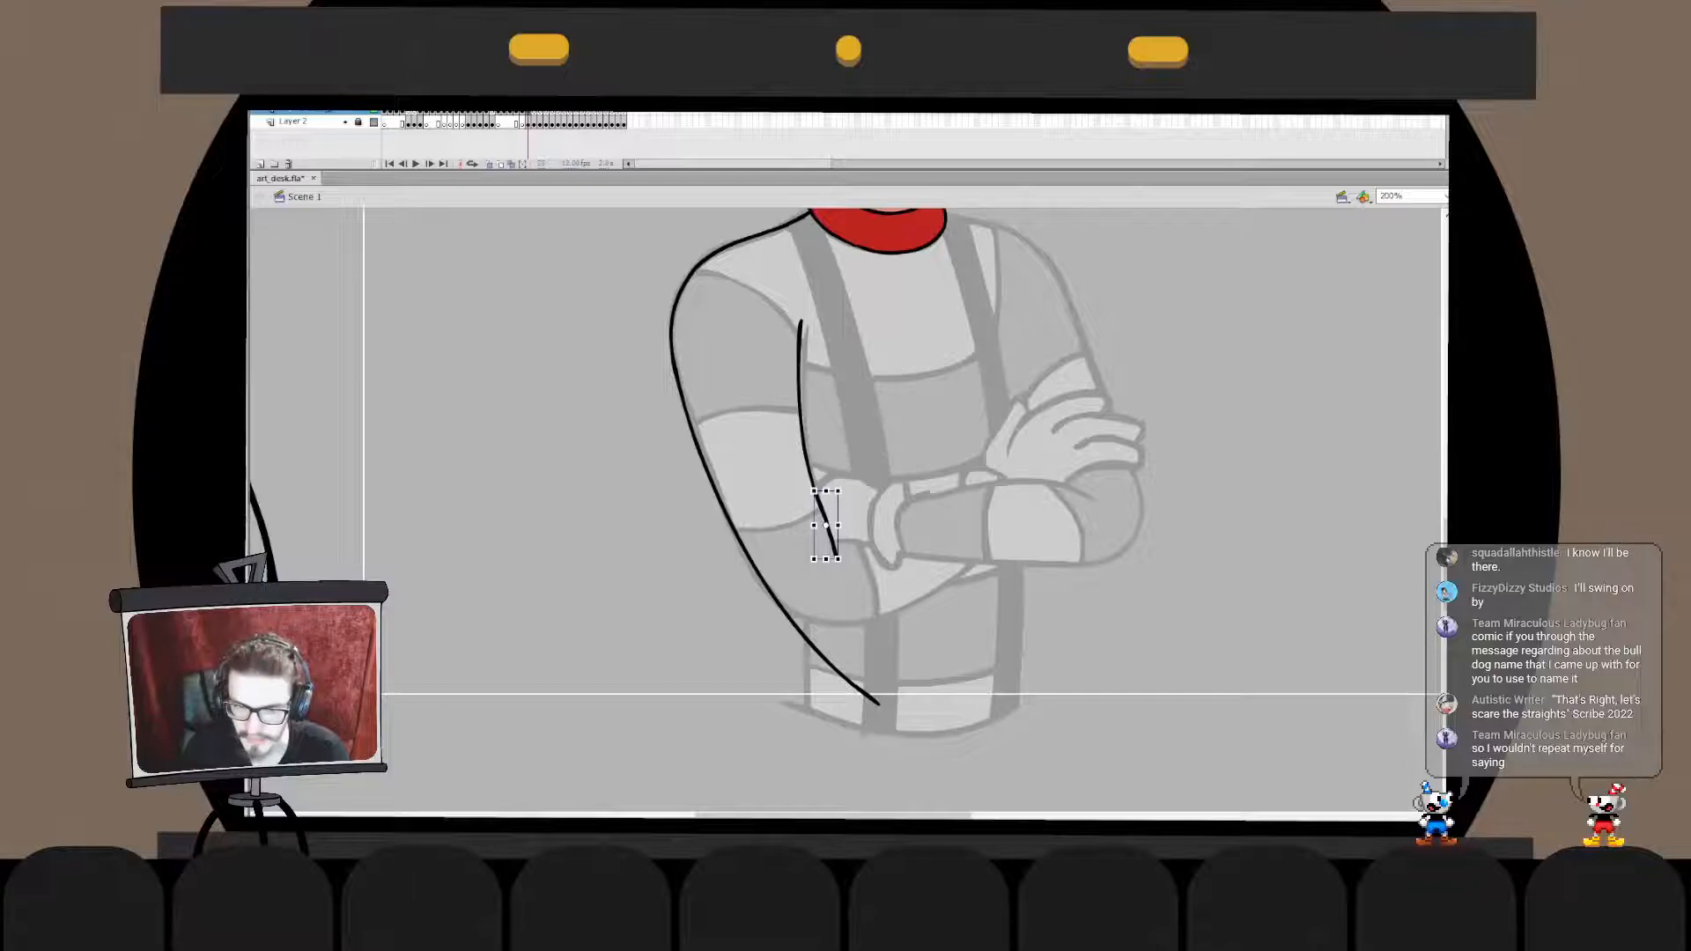
{"action": "key", "text": "Escape"}
{"action": "left_click", "coordinate": [825, 523]}
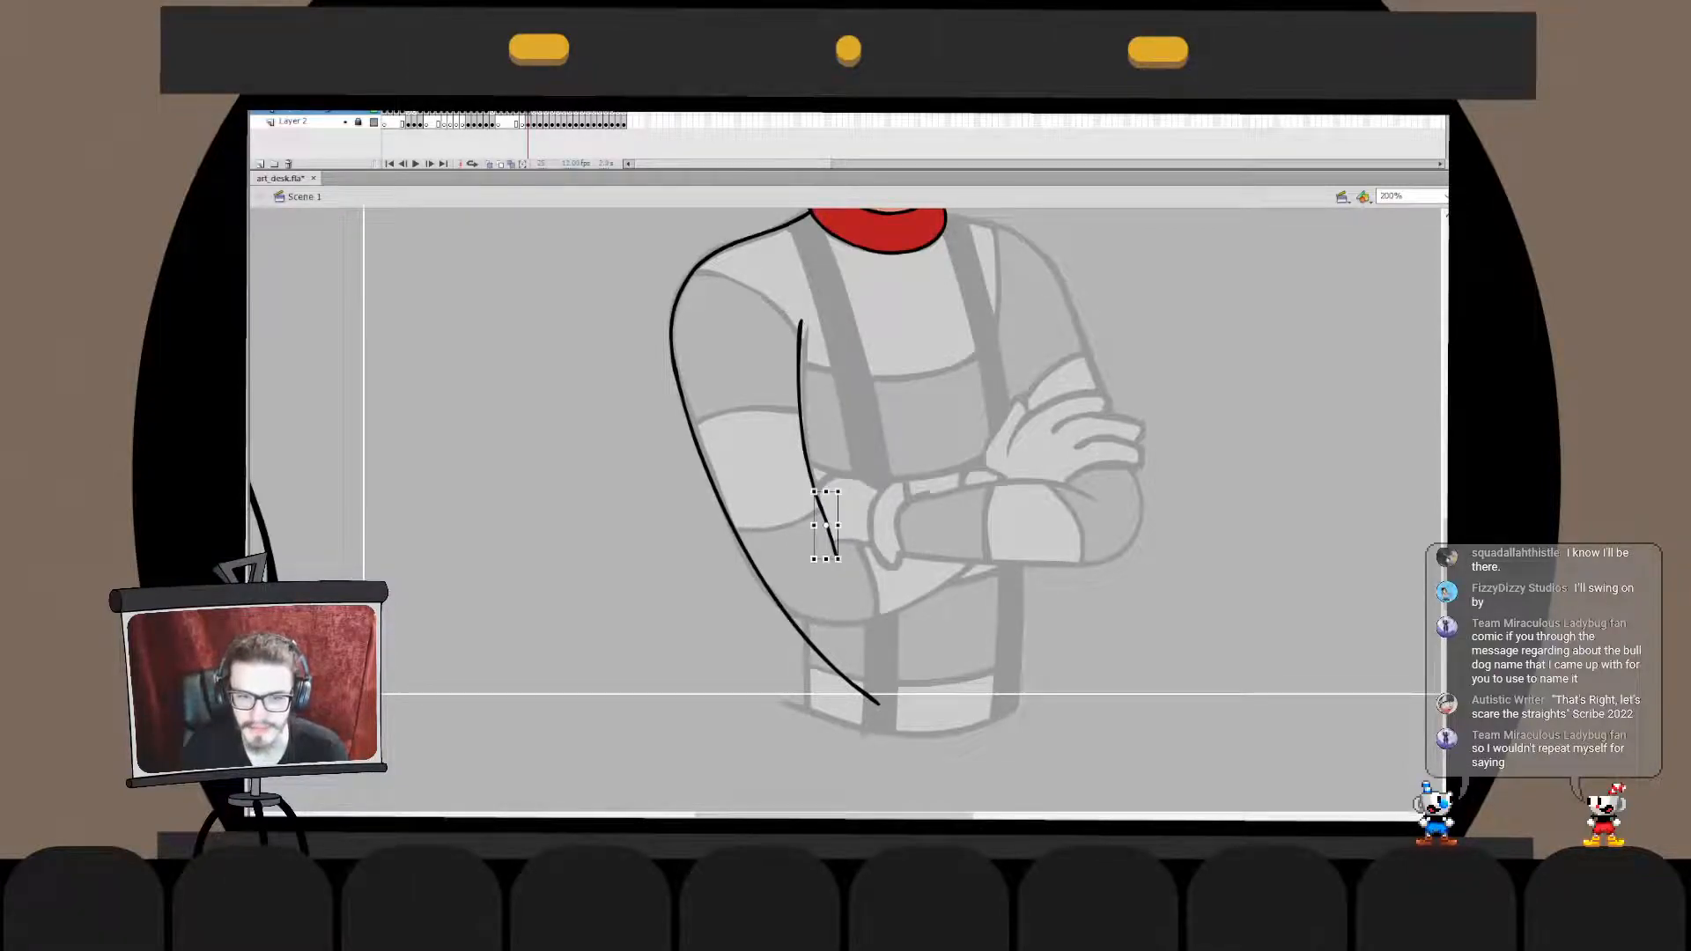
{"action": "key", "text": "Escape"}
{"action": "left_click", "coordinate": [825, 523]}
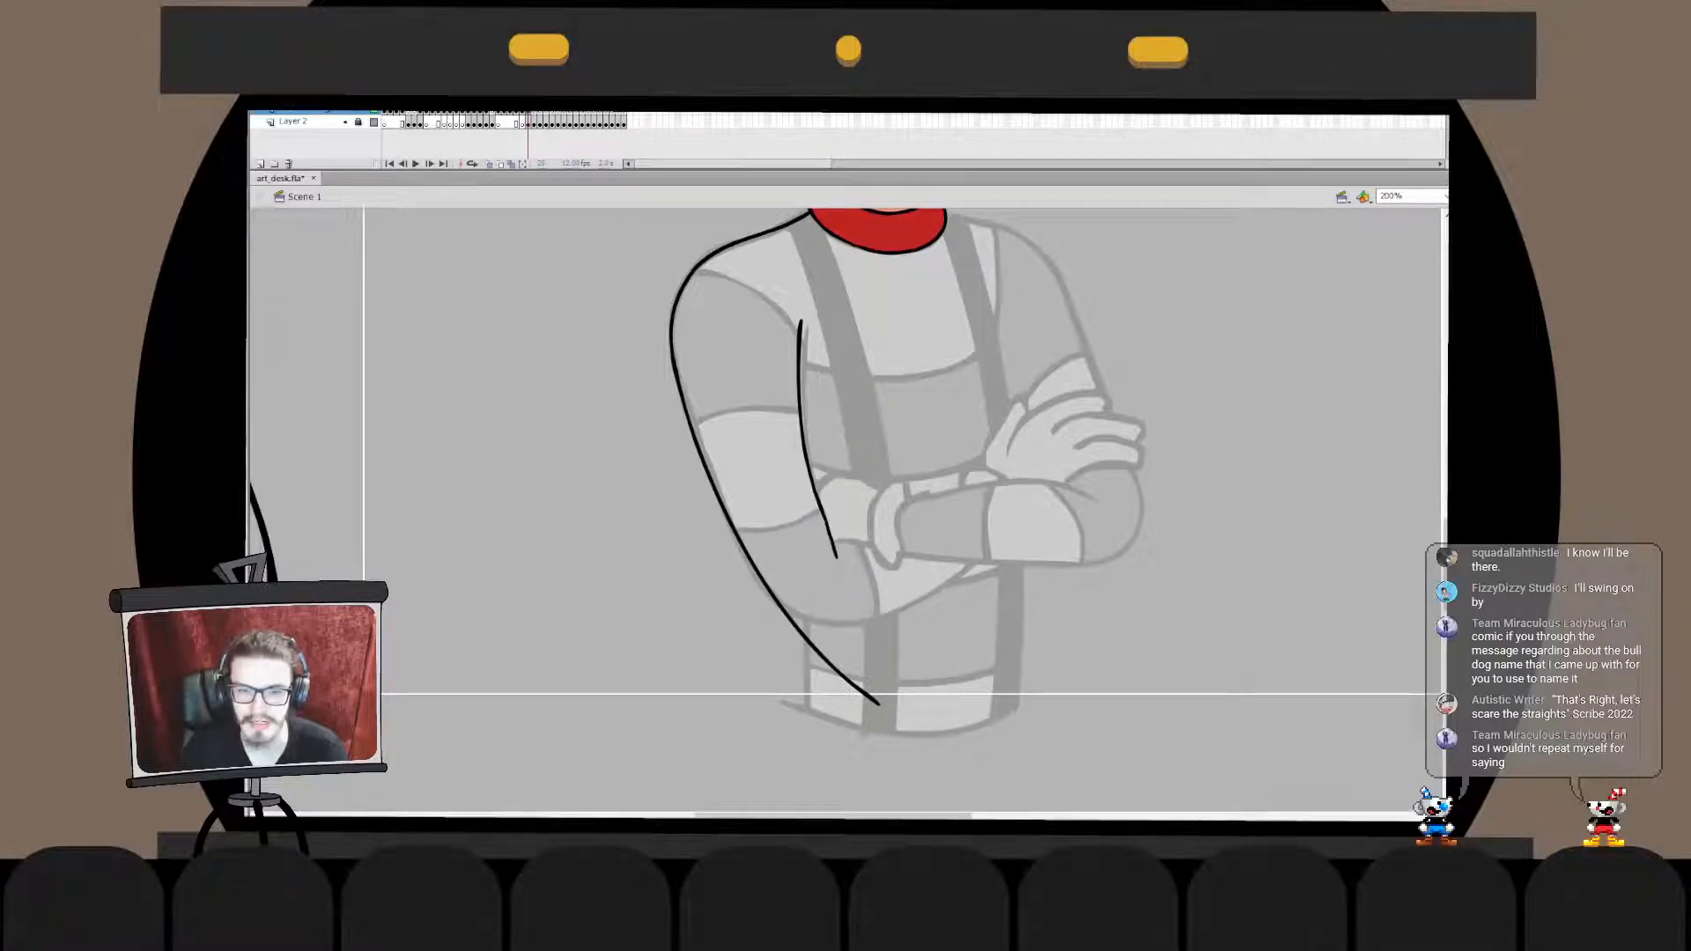
- Move the short extension stroke into the inner-arm line's drawing object and align it with the line's lower end
{"action": "key", "text": "Delete"}
{"action": "double_click", "coordinate": [810, 475]}
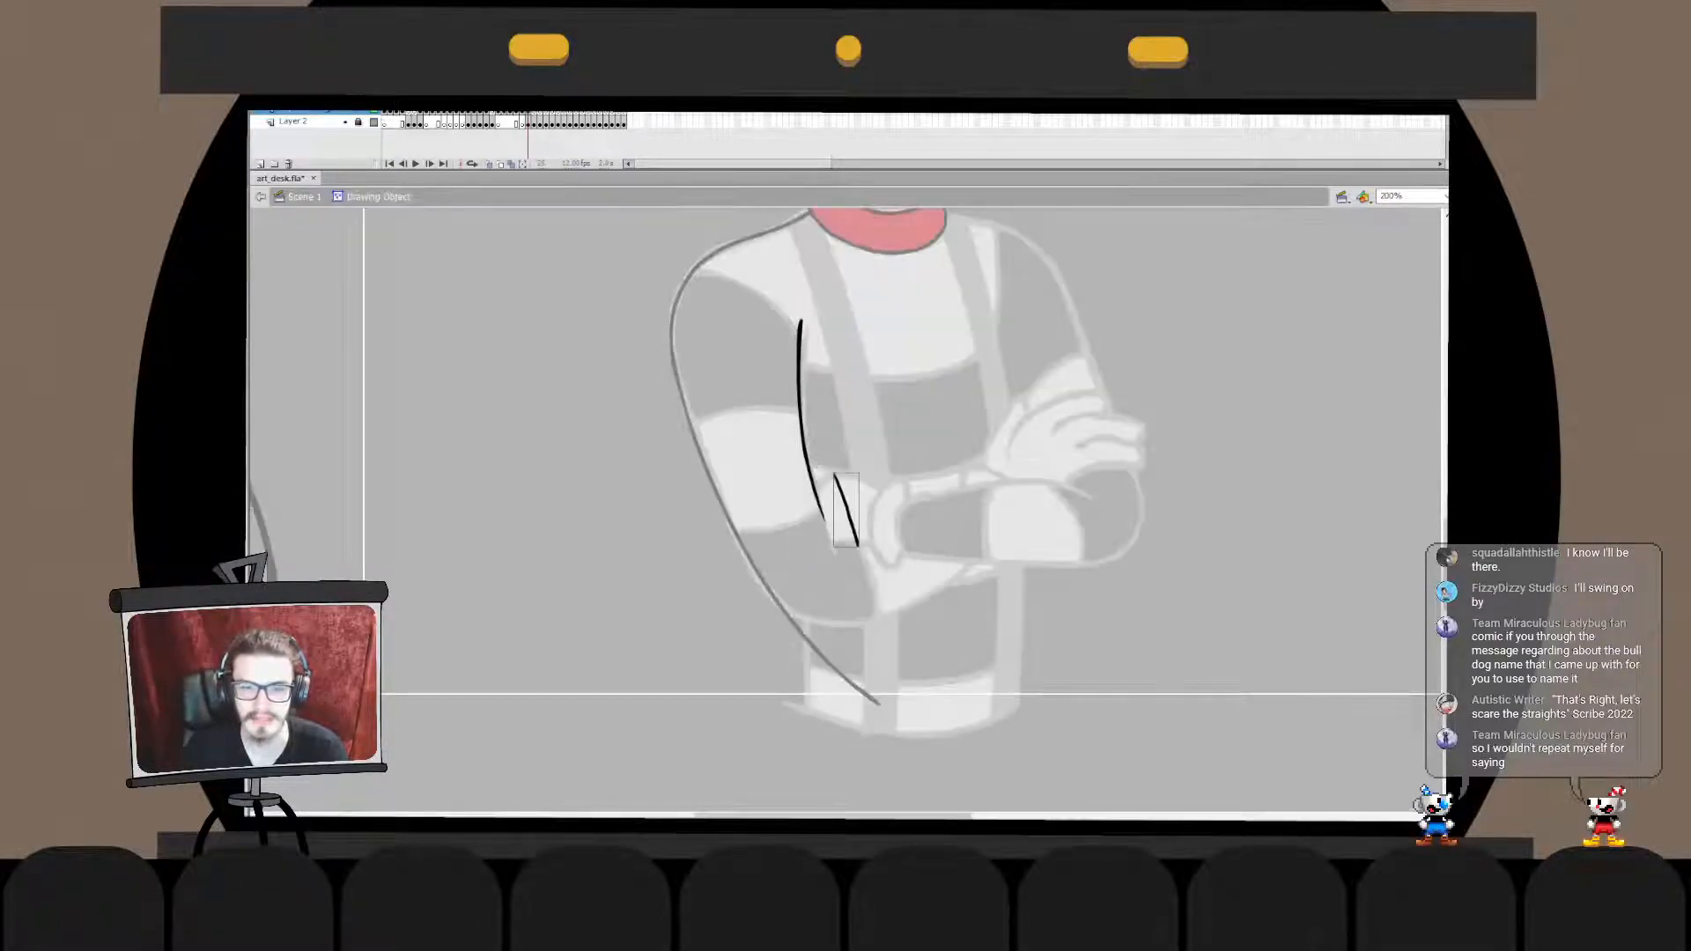
{"action": "left_click_drag", "start_coordinate": [825, 521], "coordinate": [836, 558]}
{"action": "double_click", "coordinate": [850, 577]}
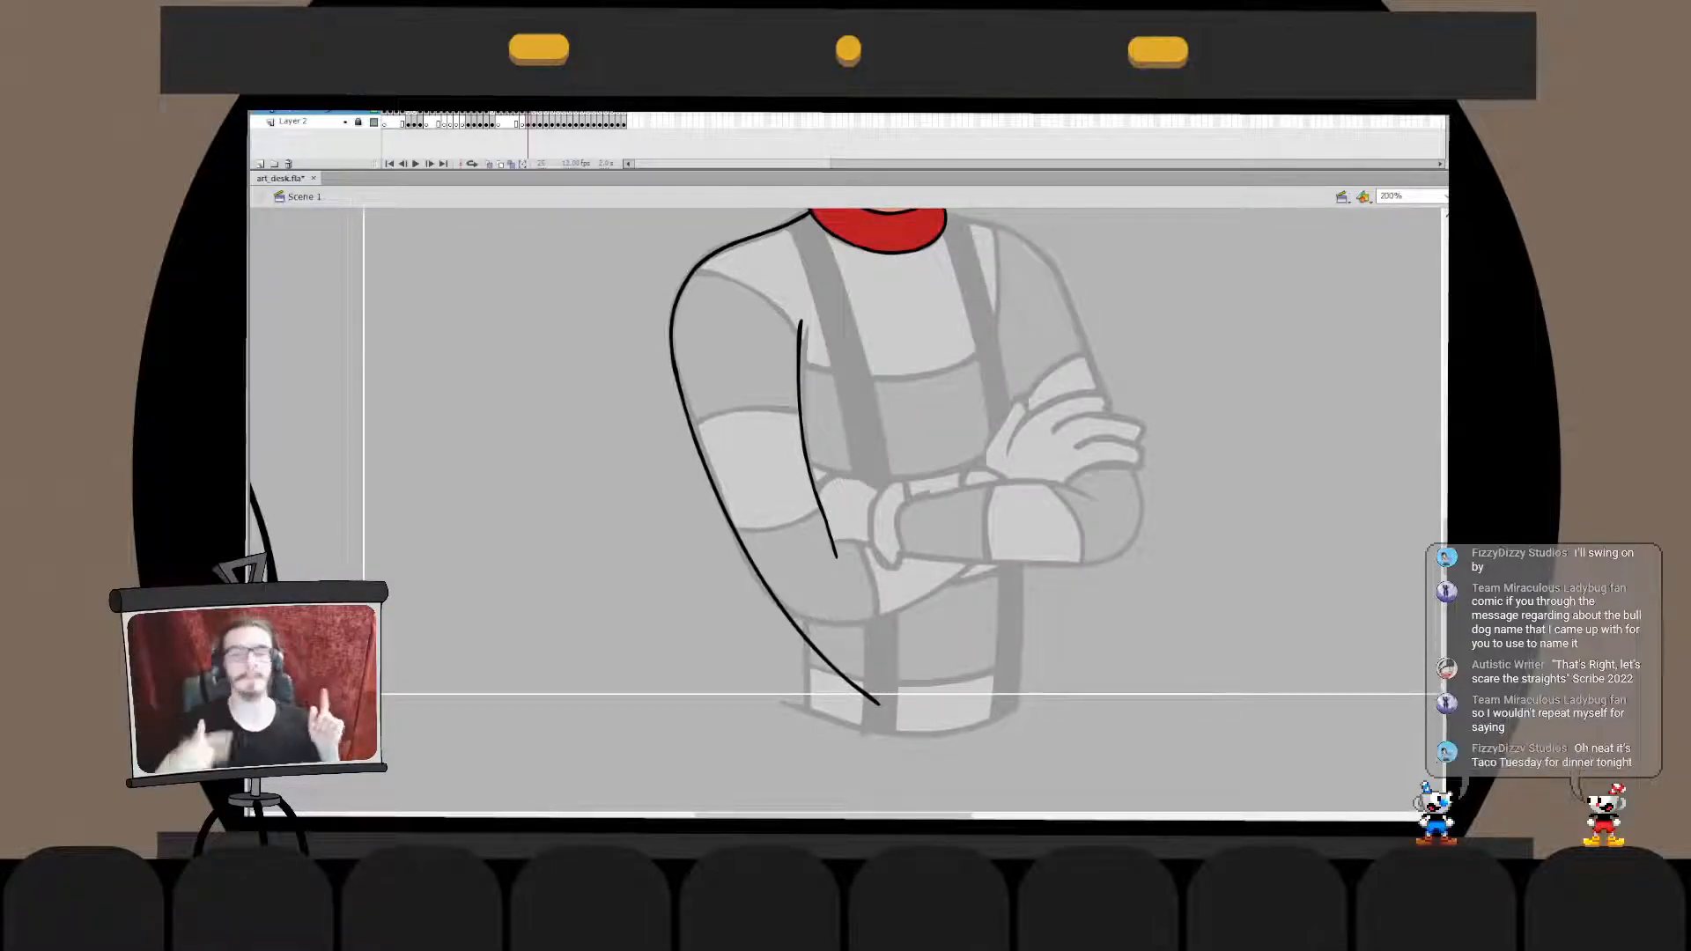
- Reshape the top section of the inner-arm line inside its drawing object to match the sketched armpit
{"action": "left_click", "coordinate": [803, 440]}
{"action": "key", "text": "q"}
{"action": "key", "text": "v"}
{"action": "left_click", "coordinate": [828, 353]}
{"action": "double_click", "coordinate": [801, 388]}
{"action": "left_click_drag", "start_coordinate": [819, 307], "coordinate": [783, 390]}
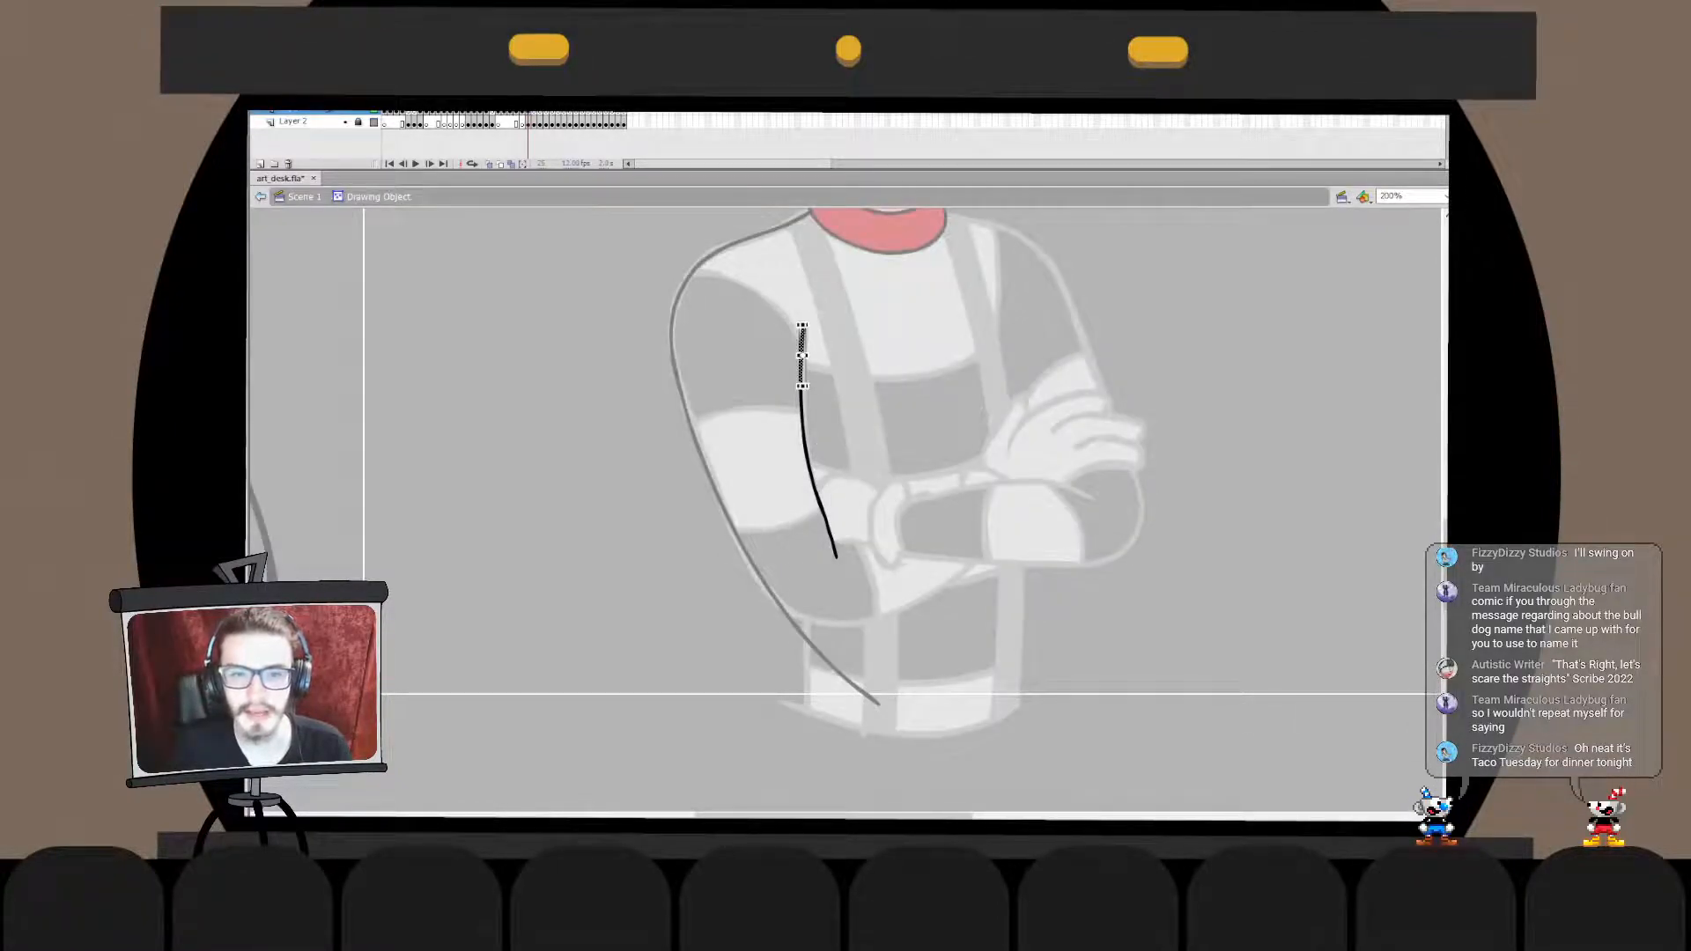
{"action": "left_click", "coordinate": [757, 370]}
{"action": "double_click", "coordinate": [757, 370]}
{"action": "left_click", "coordinate": [757, 370]}
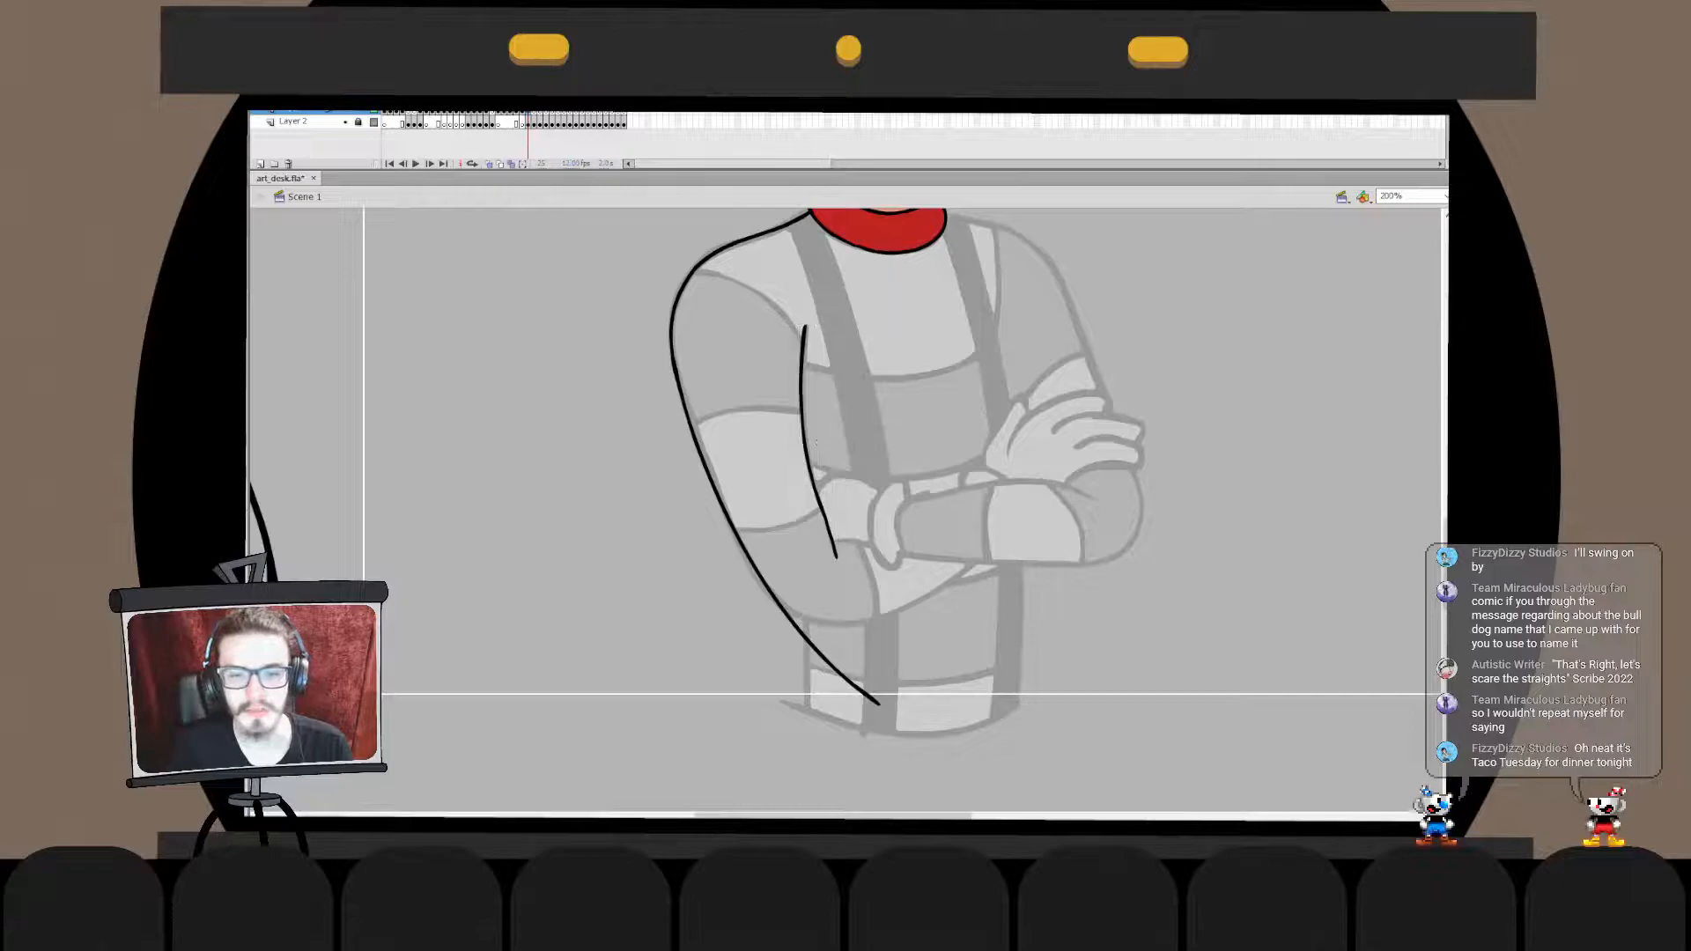
{"action": "double_click", "coordinate": [803, 388]}
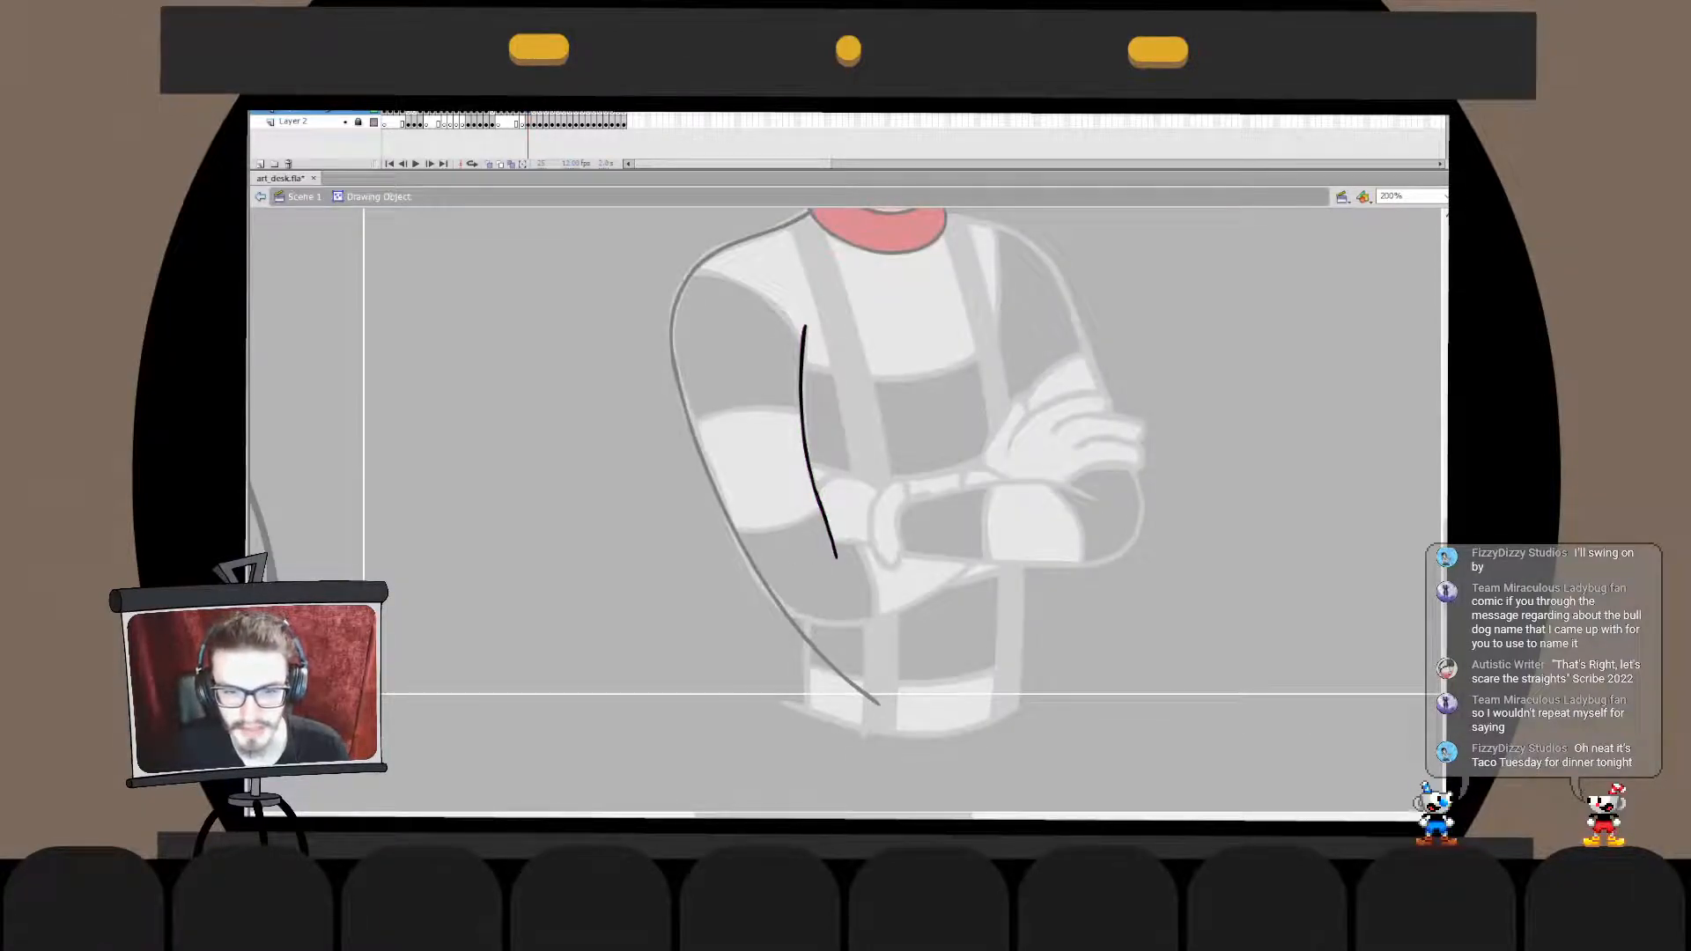
{"action": "double_click", "coordinate": [757, 379]}
{"action": "left_click", "coordinate": [757, 378]}
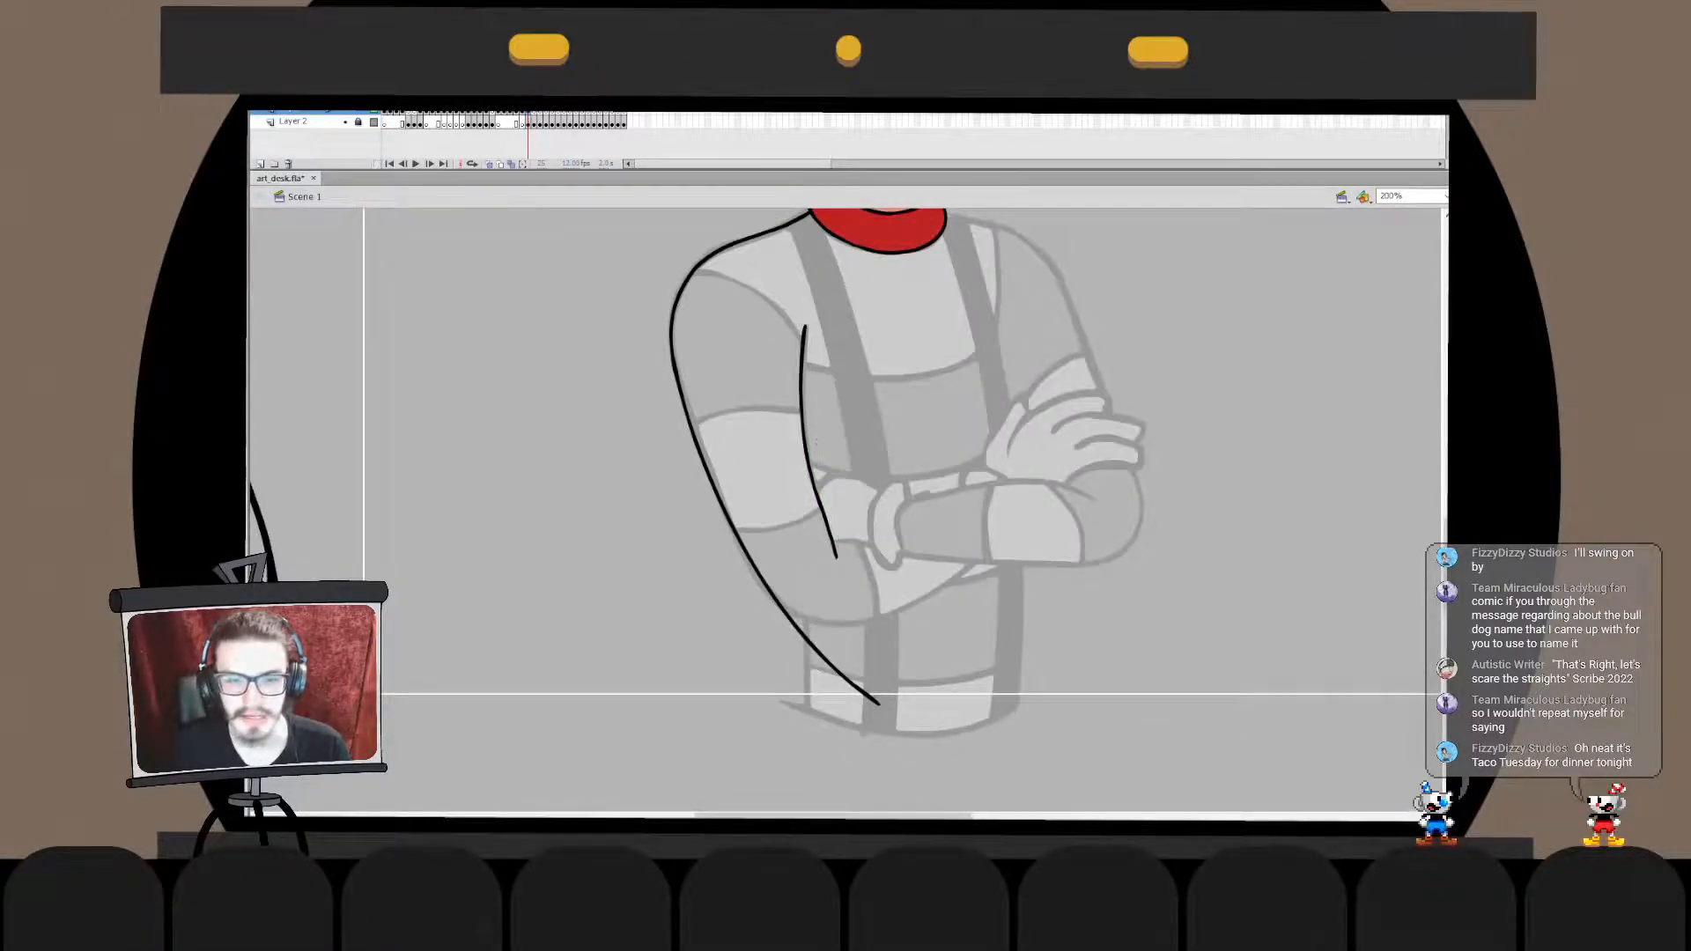
{"action": "double_click", "coordinate": [805, 441]}
{"action": "left_click", "coordinate": [805, 441]}
{"action": "left_click", "coordinate": [766, 423]}
{"action": "left_click", "coordinate": [805, 440]}
{"action": "left_click", "coordinate": [766, 422]}
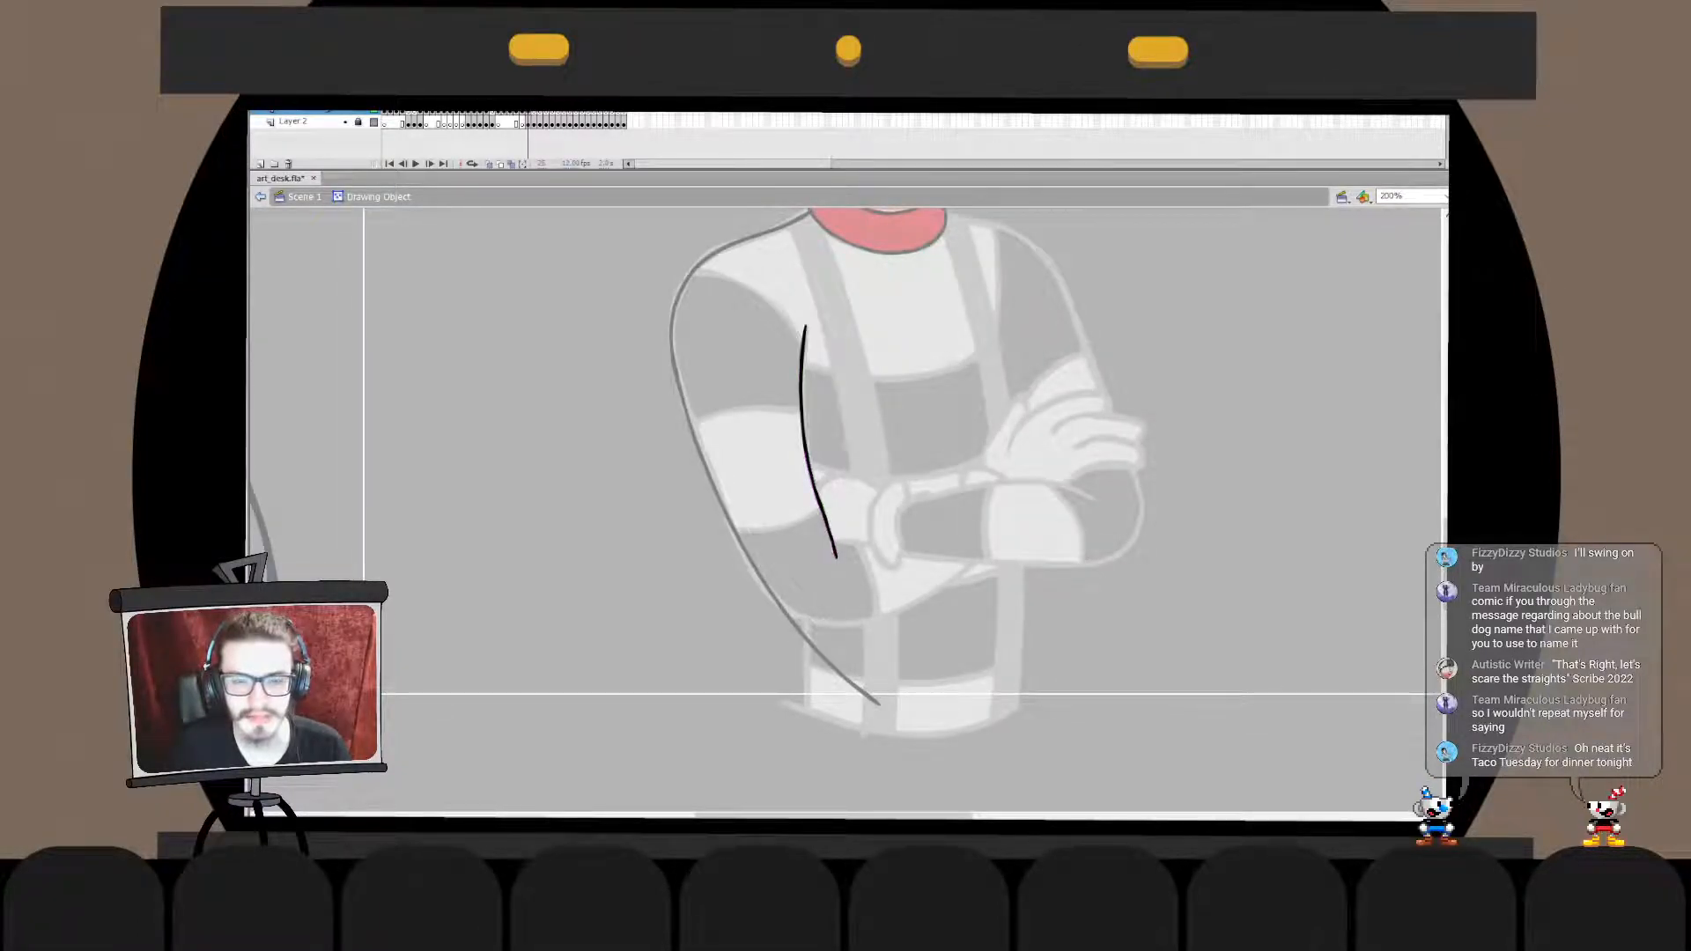
{"action": "double_click", "coordinate": [766, 422]}
{"action": "double_click", "coordinate": [805, 441]}
{"action": "double_click", "coordinate": [766, 423]}
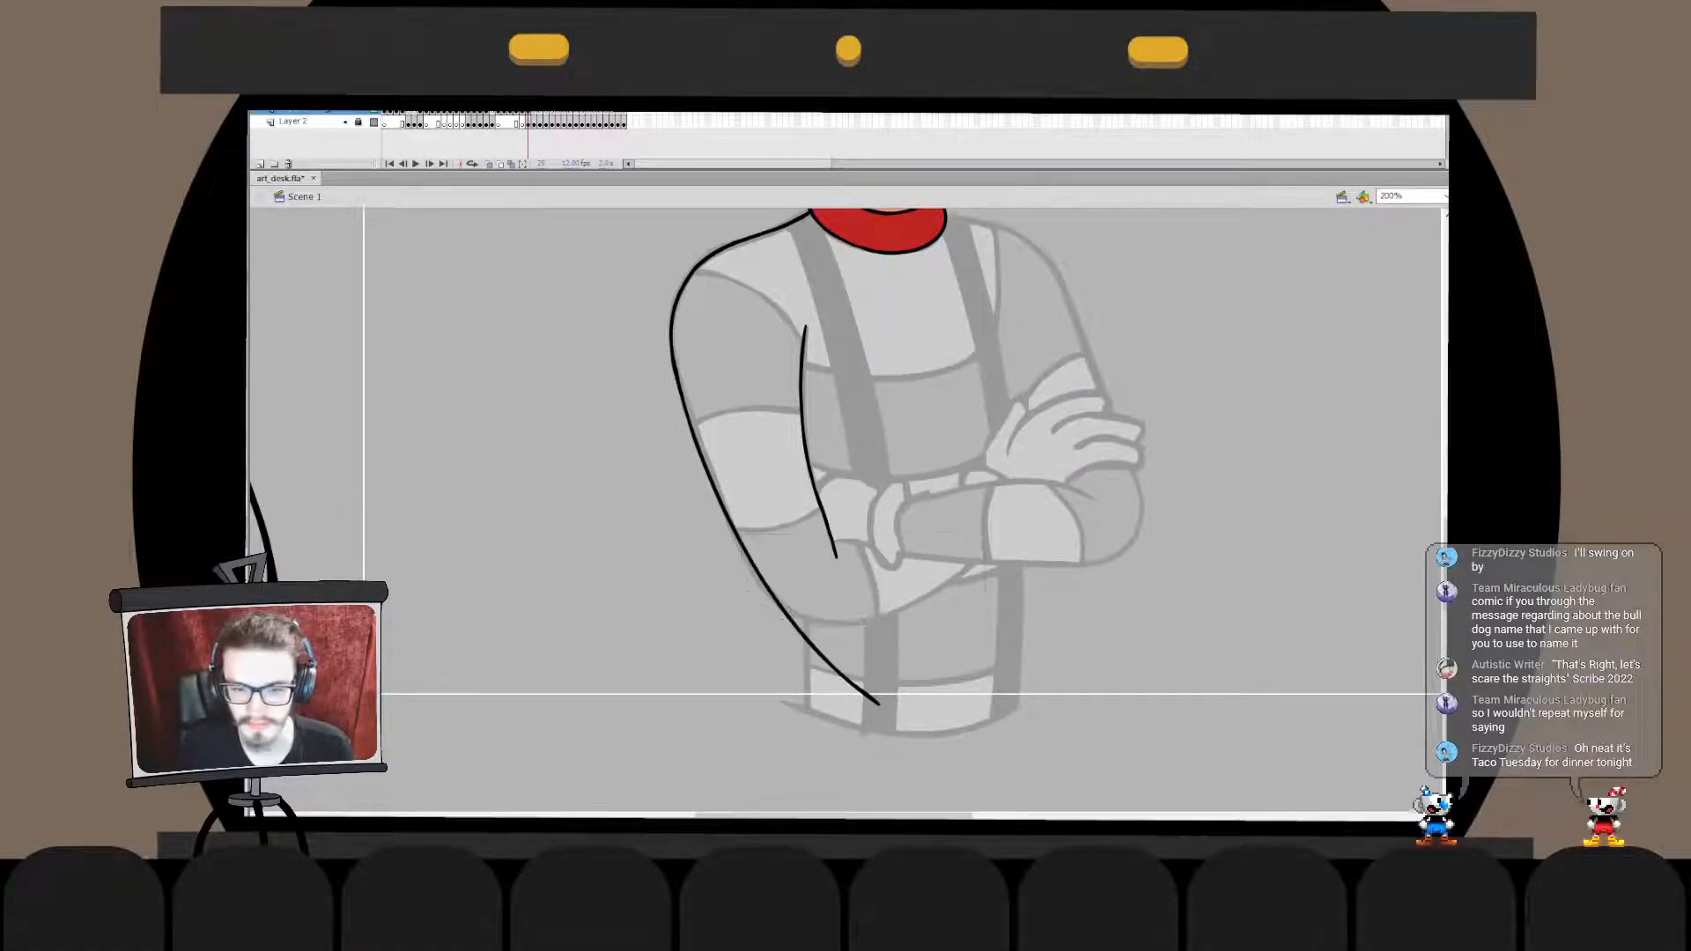
- Ink the forearm's lower edge in one curved stroke from the elbow to the opposite sleeve, redoing it and fitting it to the sketch
{"action": "mouse_move", "coordinate": [769, 597]}
{"action": "left_mouse_down"}
{"action": "mouse_move", "coordinate": [1004, 524]}
{"action": "mouse_move", "coordinate": [760, 604]}
{"action": "mouse_move", "coordinate": [977, 556]}
{"action": "left_mouse_up"}
{"action": "key", "text": "ctrl+z"}
{"action": "key", "text": "ctrl+z"}
{"action": "key", "text": "q"}
{"action": "left_click_drag", "start_coordinate": [881, 625], "coordinate": [876, 615]}
{"action": "mouse_move", "coordinate": [974, 586]}
{"action": "left_mouse_down"}
{"action": "mouse_move", "coordinate": [1015, 588]}
{"action": "mouse_move", "coordinate": [1013, 604]}
{"action": "left_mouse_up"}
{"action": "key", "text": "b"}
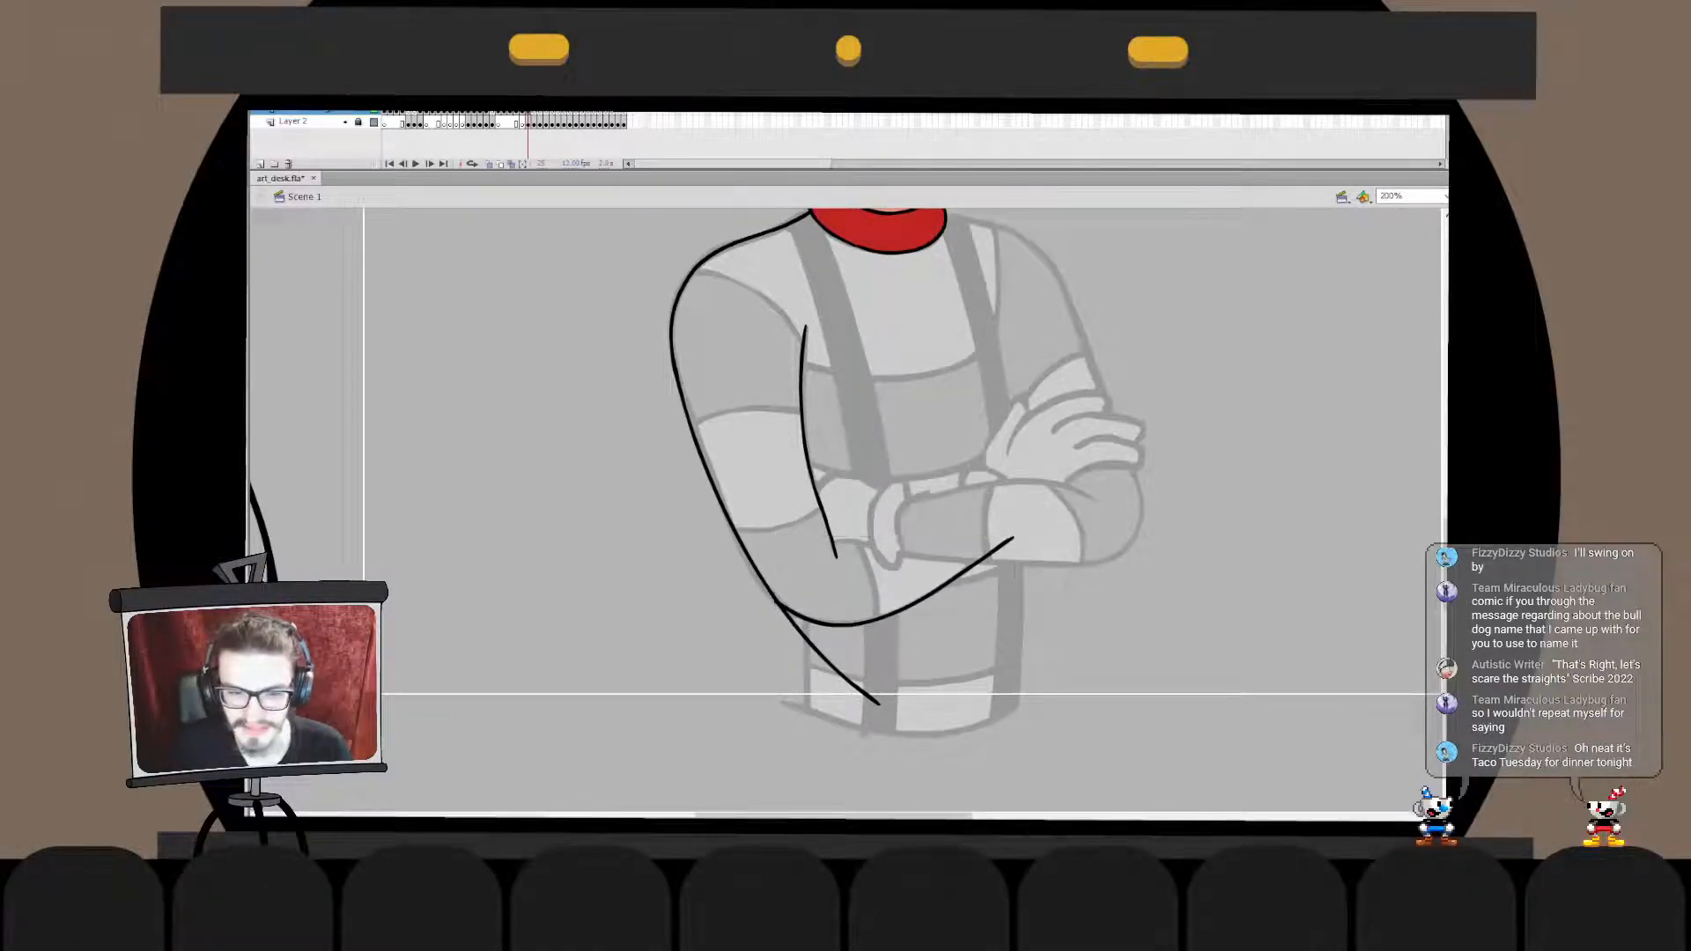
- Adjust the forearm stroke's elbow end inside its drawing object so it joins the outer arm line smoothly
{"action": "double_click", "coordinate": [777, 604]}
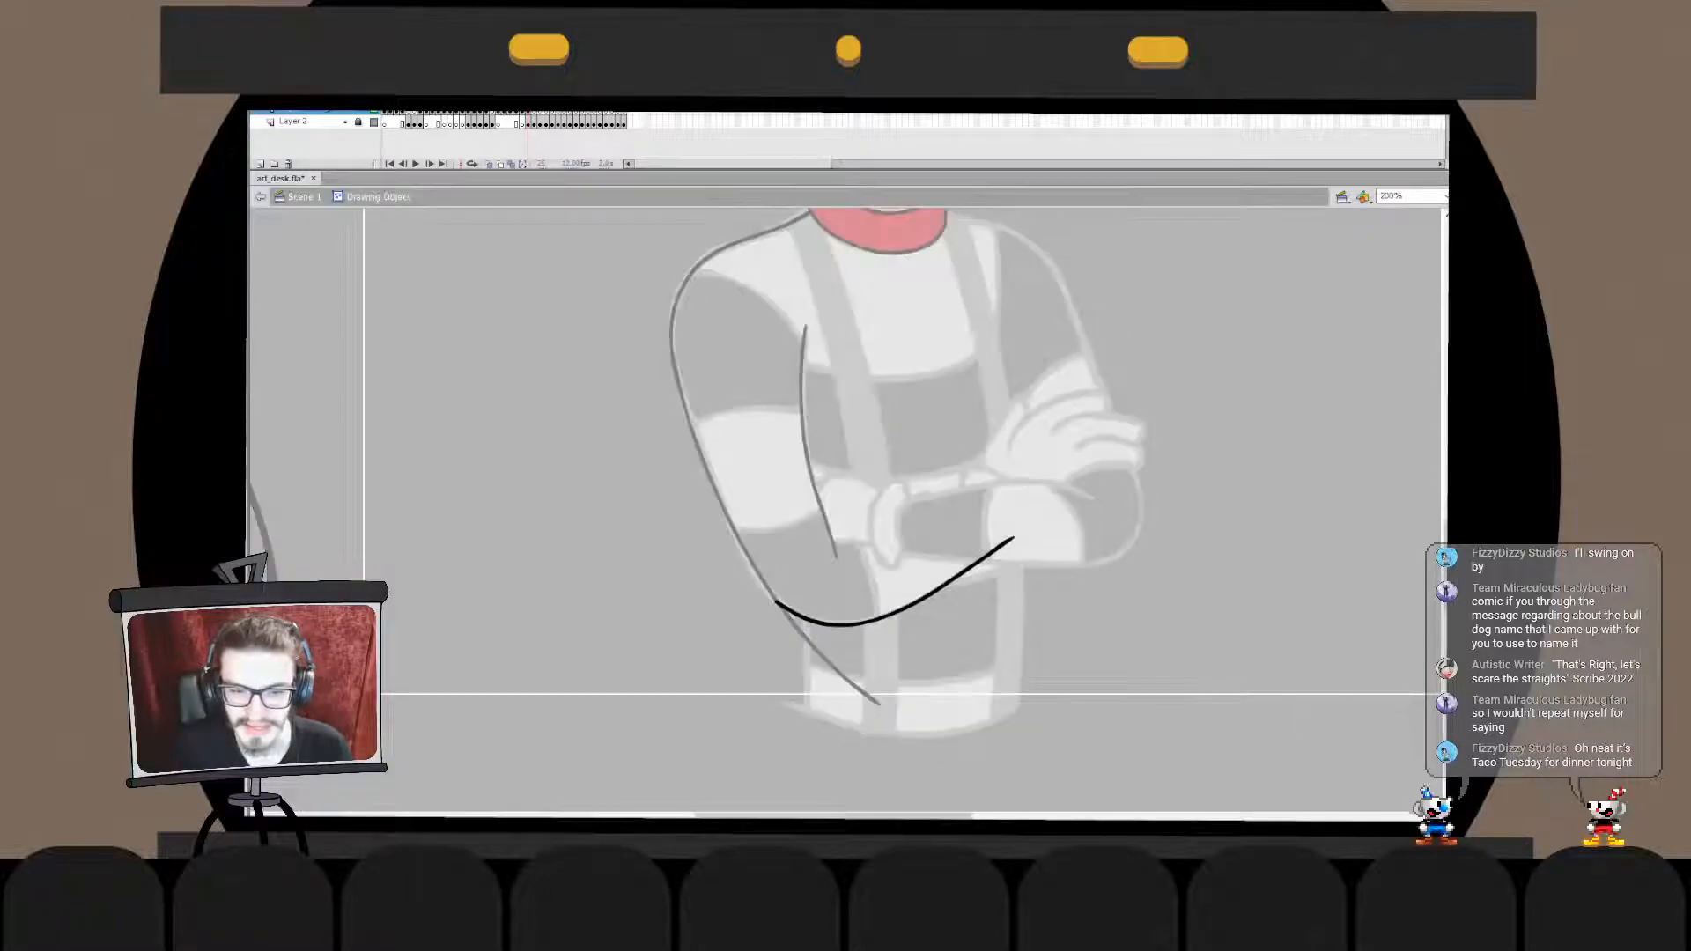
{"action": "double_click", "coordinate": [754, 585]}
{"action": "double_click", "coordinate": [777, 604]}
{"action": "left_click_drag", "start_coordinate": [746, 574], "coordinate": [782, 622]}
{"action": "double_click", "coordinate": [782, 622]}
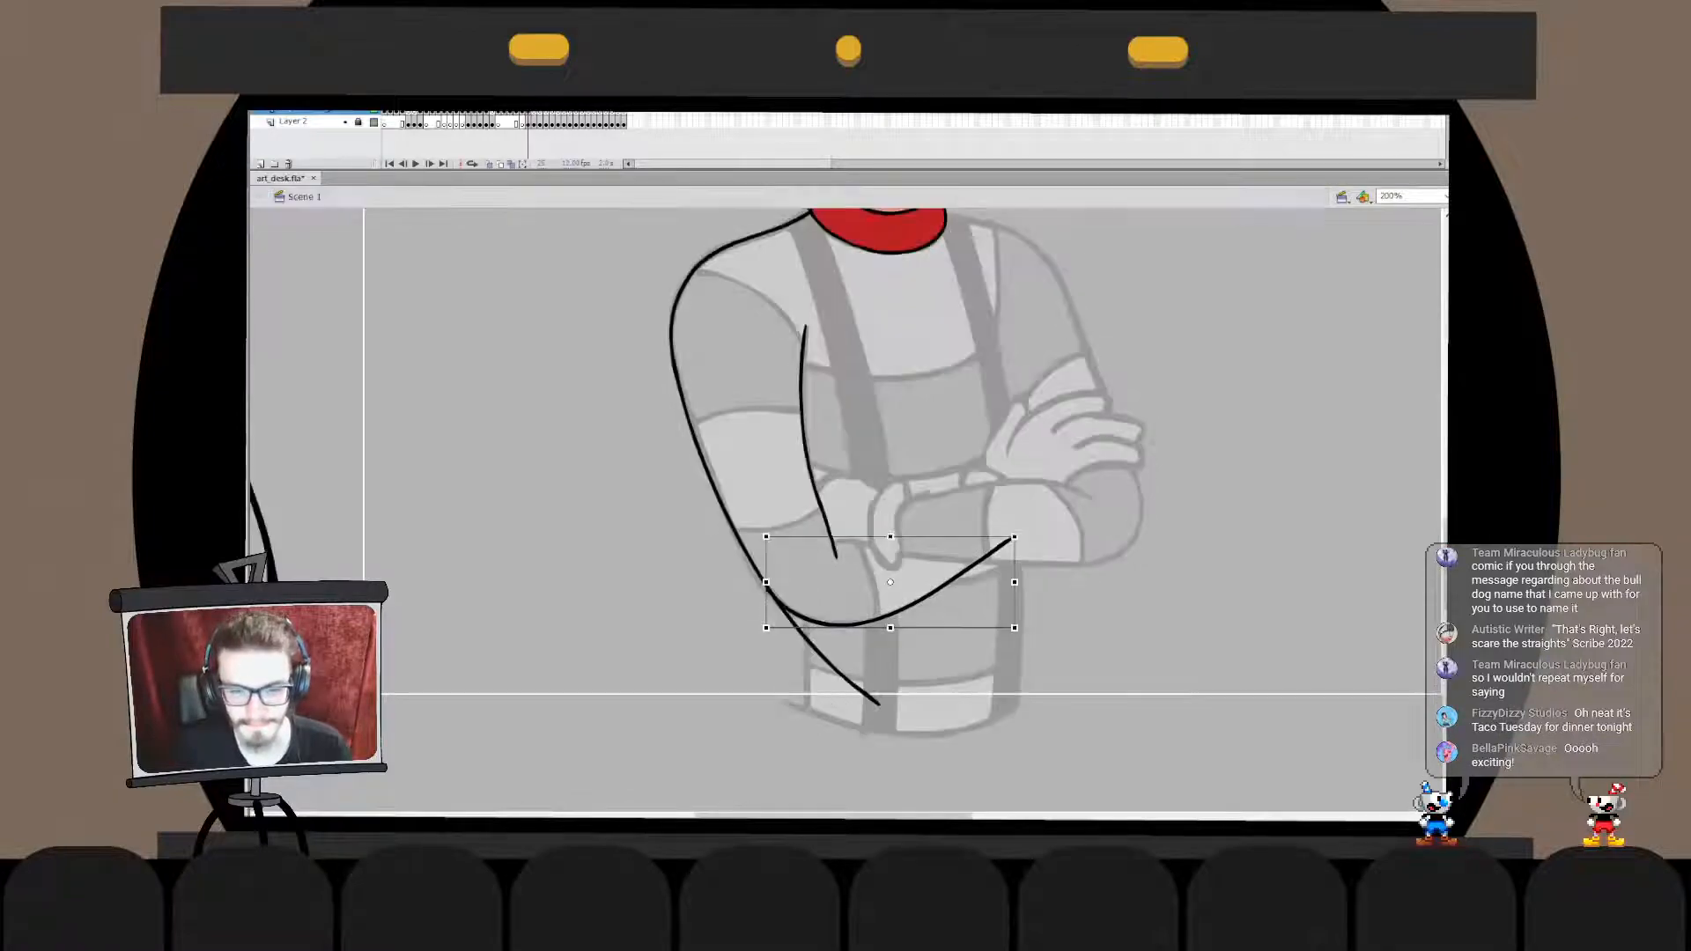
- Combine the forearm stroke with the outer arm line in one drawing object and remove the tail extending past the elbow
{"action": "key", "text": "ctrl+x"}
{"action": "double_click", "coordinate": [786, 614]}
{"action": "key", "text": "ctrl+shift+v"}
{"action": "left_click", "coordinate": [797, 626]}
{"action": "key", "text": "Delete"}
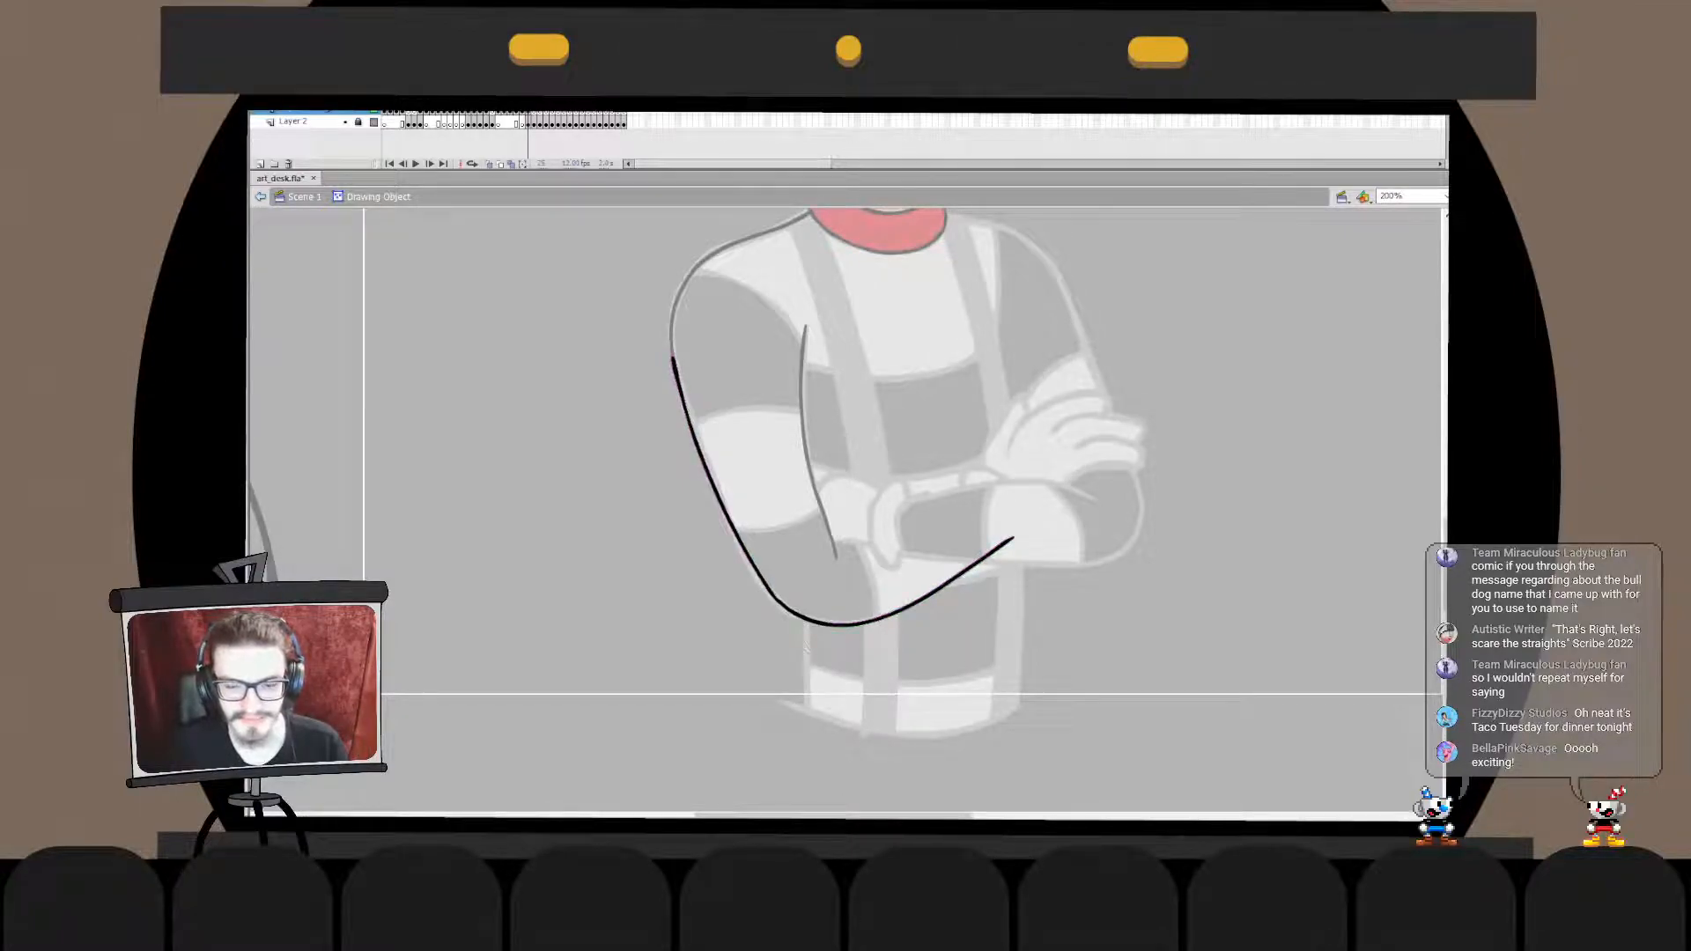
{"action": "double_click", "coordinate": [806, 649]}
{"action": "left_click", "coordinate": [806, 649]}
{"action": "double_click", "coordinate": [803, 620]}
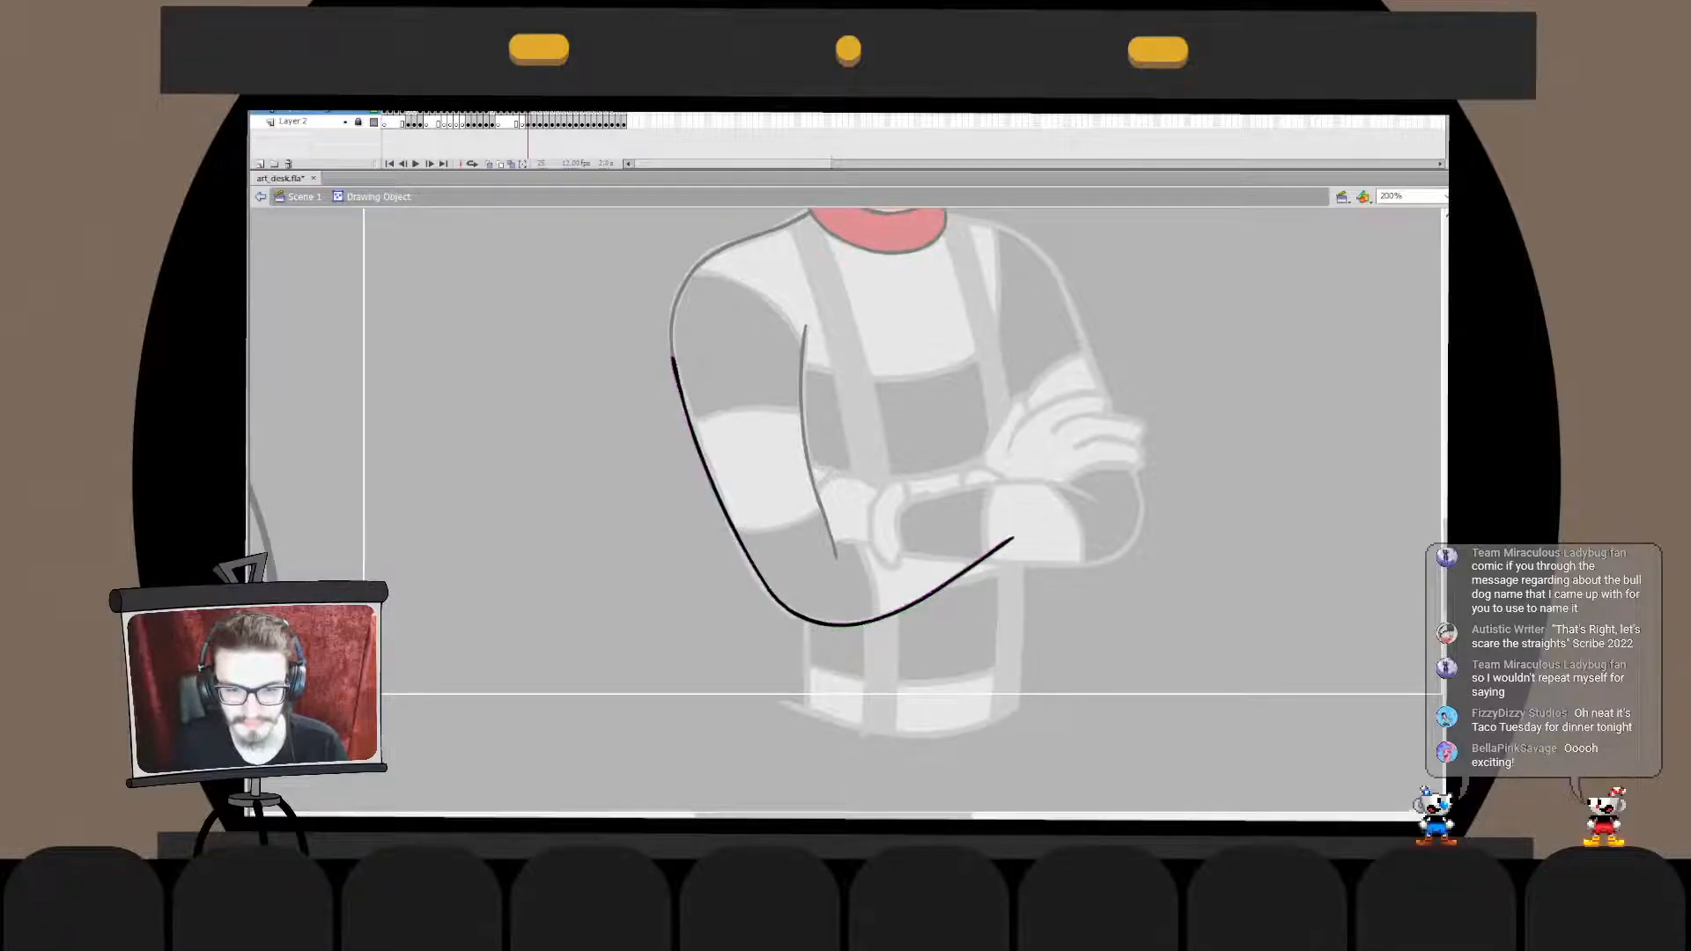
{"action": "double_click", "coordinate": [806, 649]}
{"action": "left_click", "coordinate": [805, 649]}
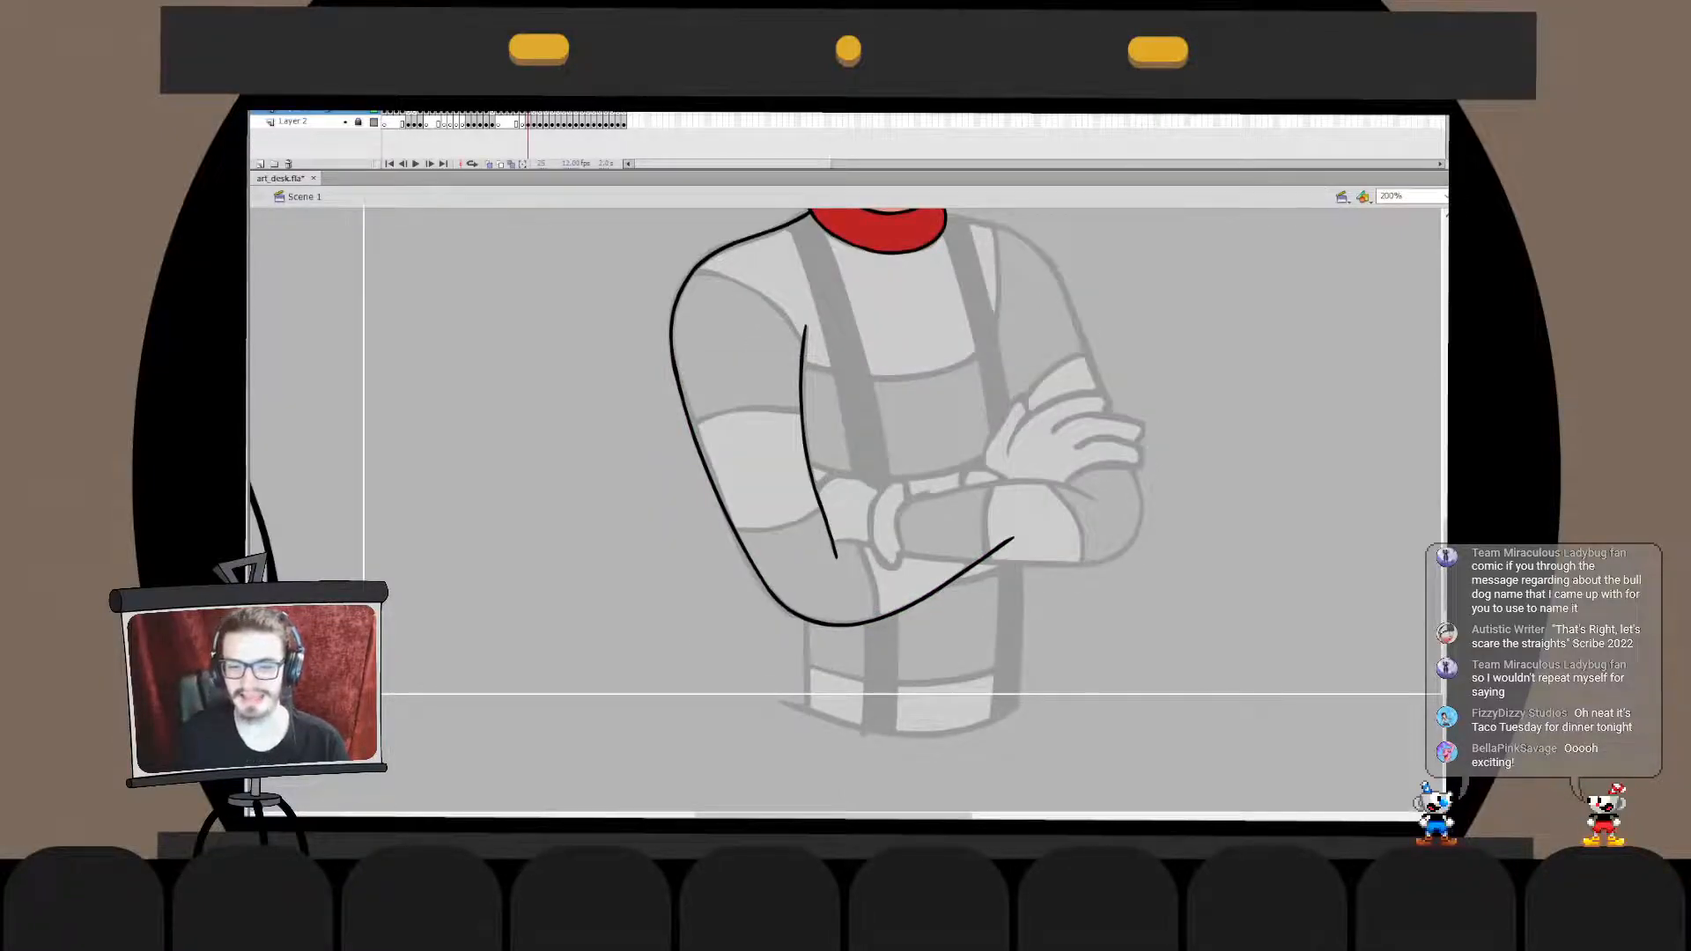
- Ink the opposite shoulder in one curved stroke from the collar to the upper sleeve, redoing and fitting it to the sketch
{"action": "left_click_drag", "start_coordinate": [881, 396], "coordinate": [812, 591]}
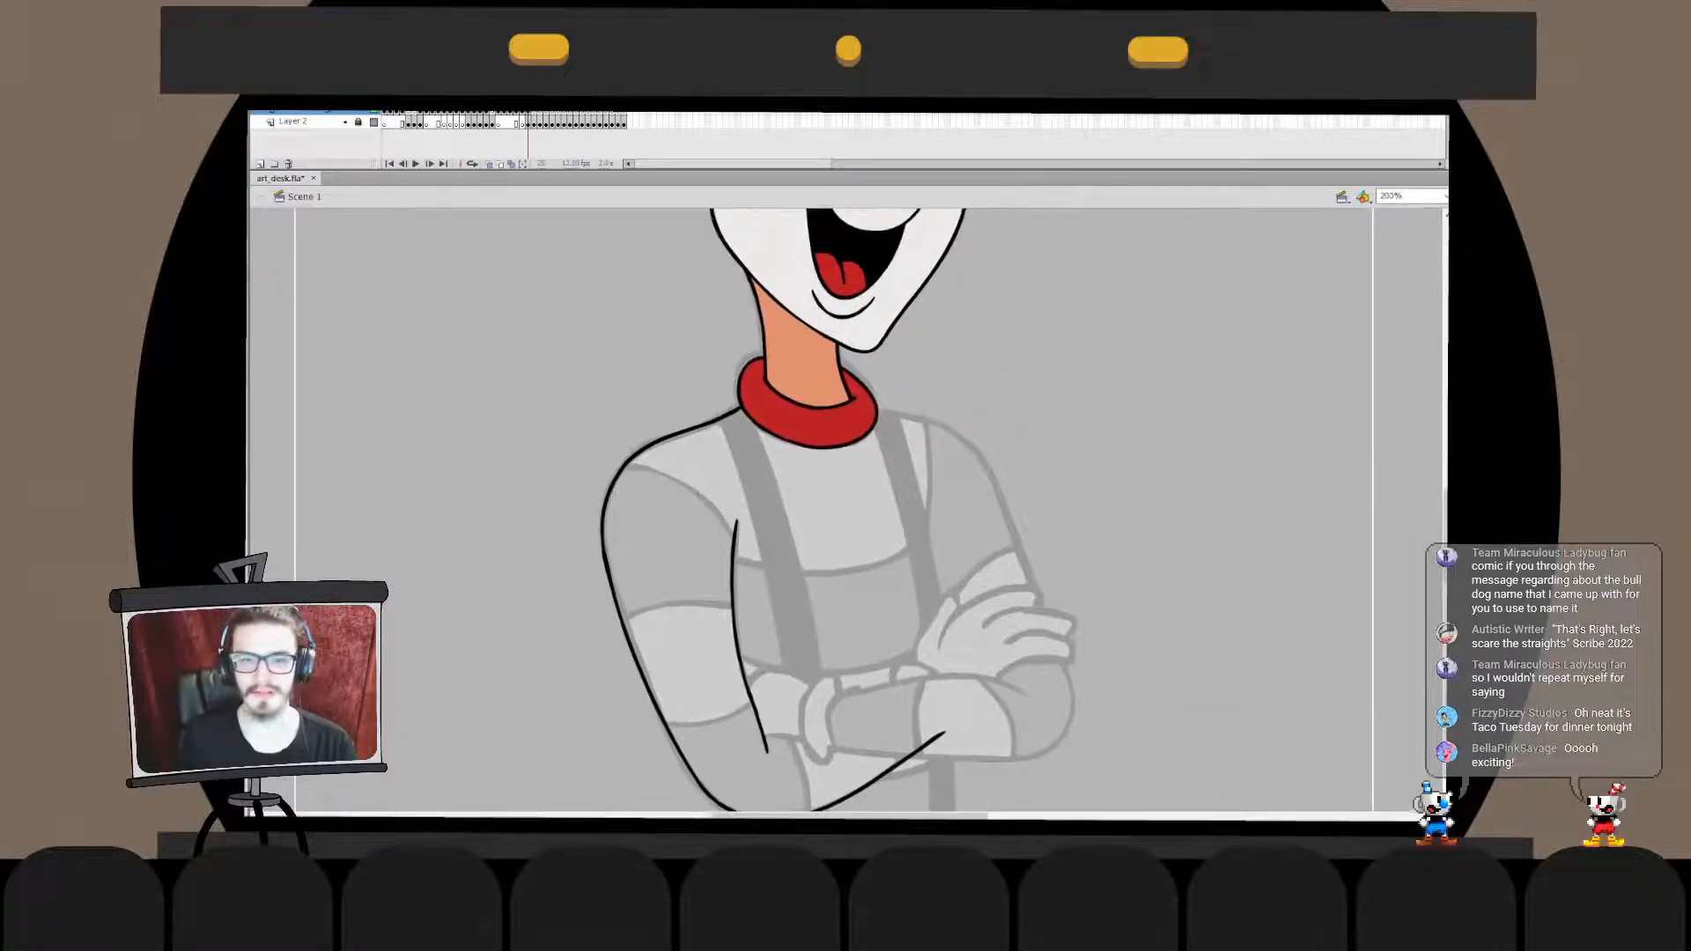
{"action": "key", "text": "ctrl+z"}
{"action": "key", "text": "ctrl+z"}
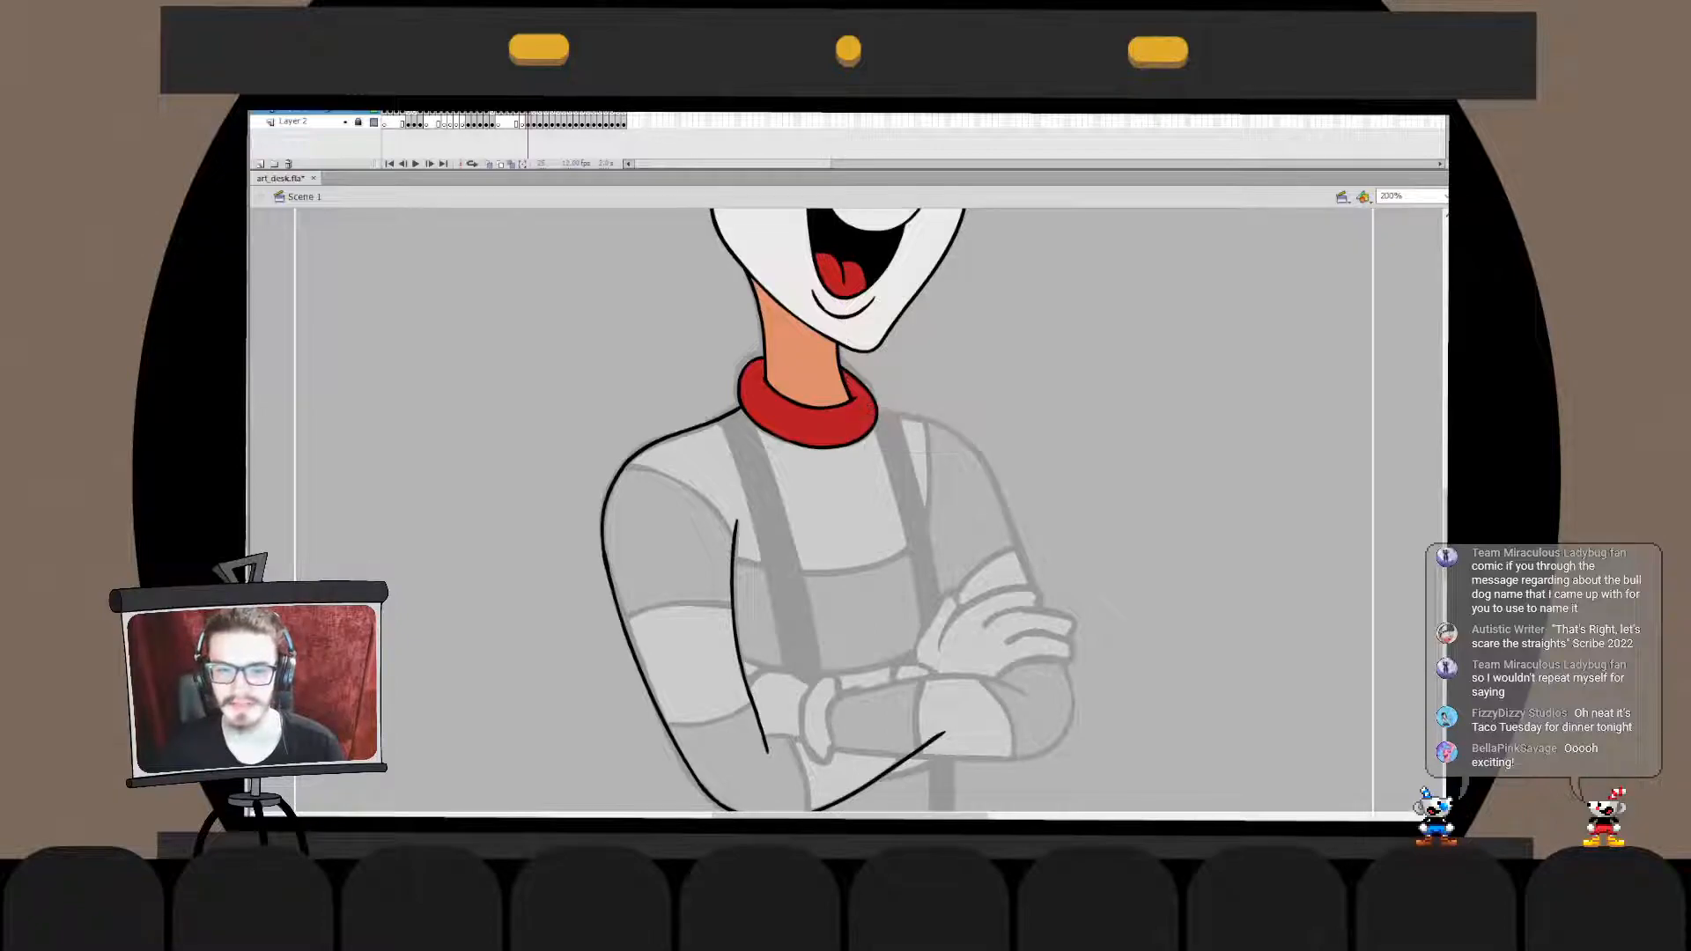
{"action": "key", "text": "ctrl+z"}
{"action": "mouse_move", "coordinate": [907, 417]}
{"action": "left_mouse_down"}
{"action": "mouse_move", "coordinate": [968, 444]}
{"action": "mouse_move", "coordinate": [990, 482]}
{"action": "left_mouse_up"}
{"action": "key", "text": "ctrl+z"}
{"action": "left_click_drag", "start_coordinate": [868, 407], "coordinate": [990, 476]}
{"action": "key", "text": "ctrl+z"}
{"action": "left_click_drag", "start_coordinate": [932, 421], "coordinate": [990, 481]}
{"action": "key", "text": "ctrl+z"}
{"action": "left_click_drag", "start_coordinate": [867, 407], "coordinate": [1011, 498]}
{"action": "key", "text": "ctrl+z"}
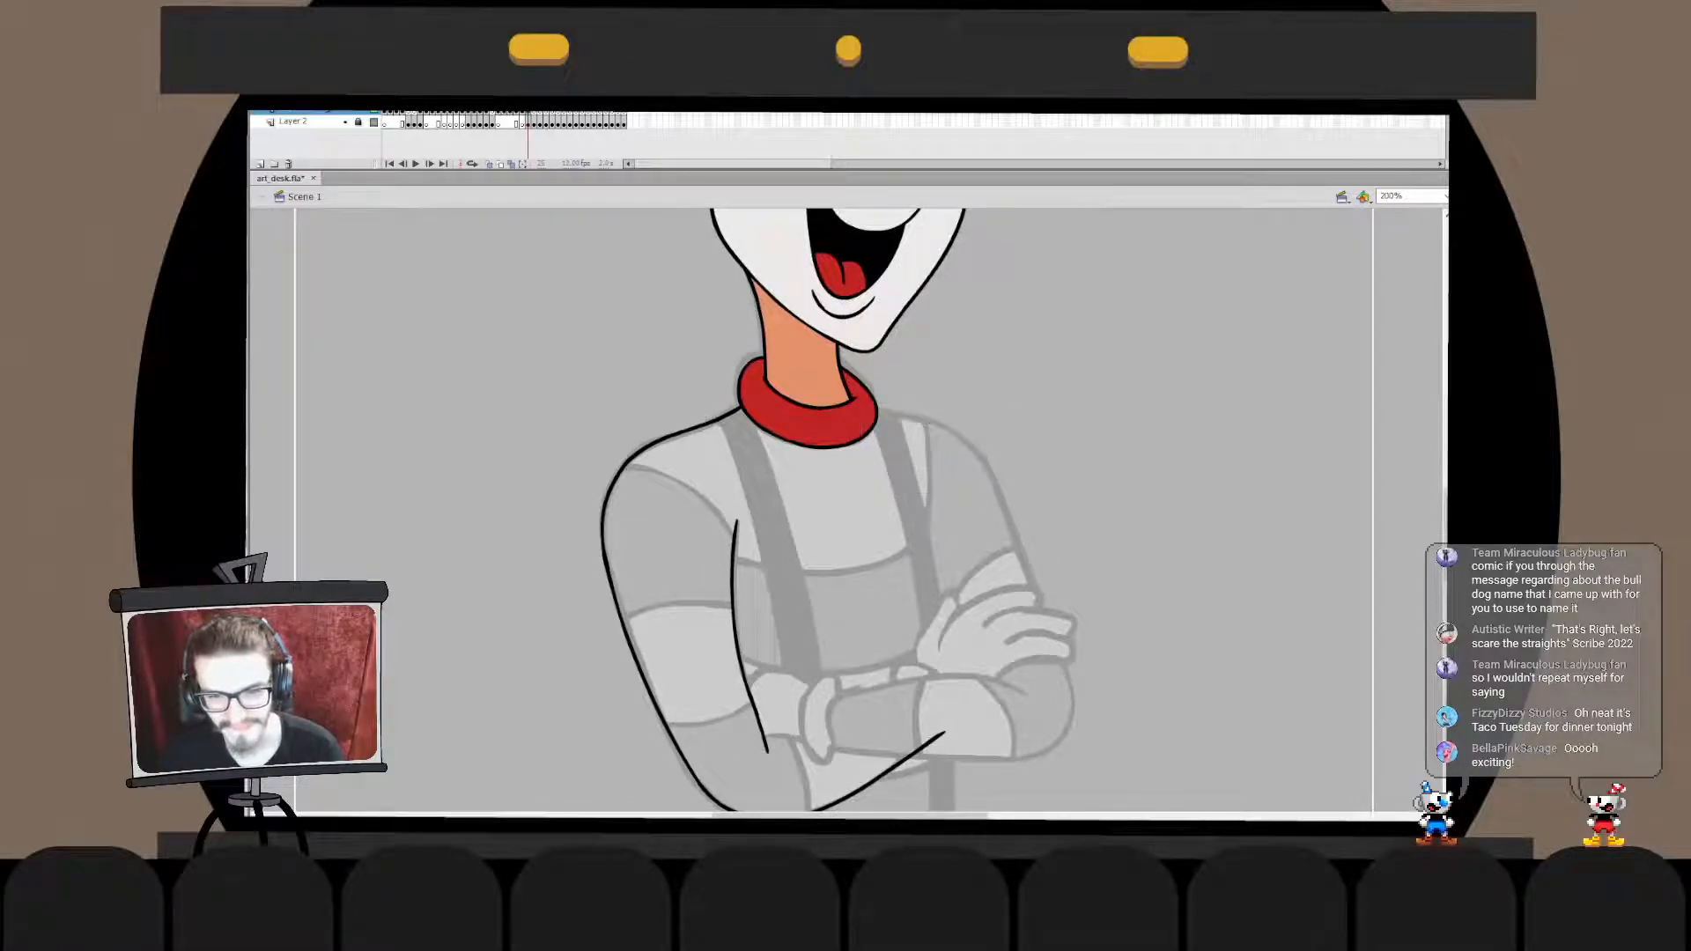
{"action": "left_click_drag", "start_coordinate": [867, 407], "coordinate": [1007, 497]}
{"action": "key", "text": "ctrl+z"}
{"action": "key", "text": "ctrl+z"}
{"action": "mouse_move", "coordinate": [867, 407]}
{"action": "left_mouse_down"}
{"action": "mouse_move", "coordinate": [956, 428]}
{"action": "mouse_move", "coordinate": [1013, 502]}
{"action": "left_mouse_up"}
{"action": "key", "text": "ctrl+z"}
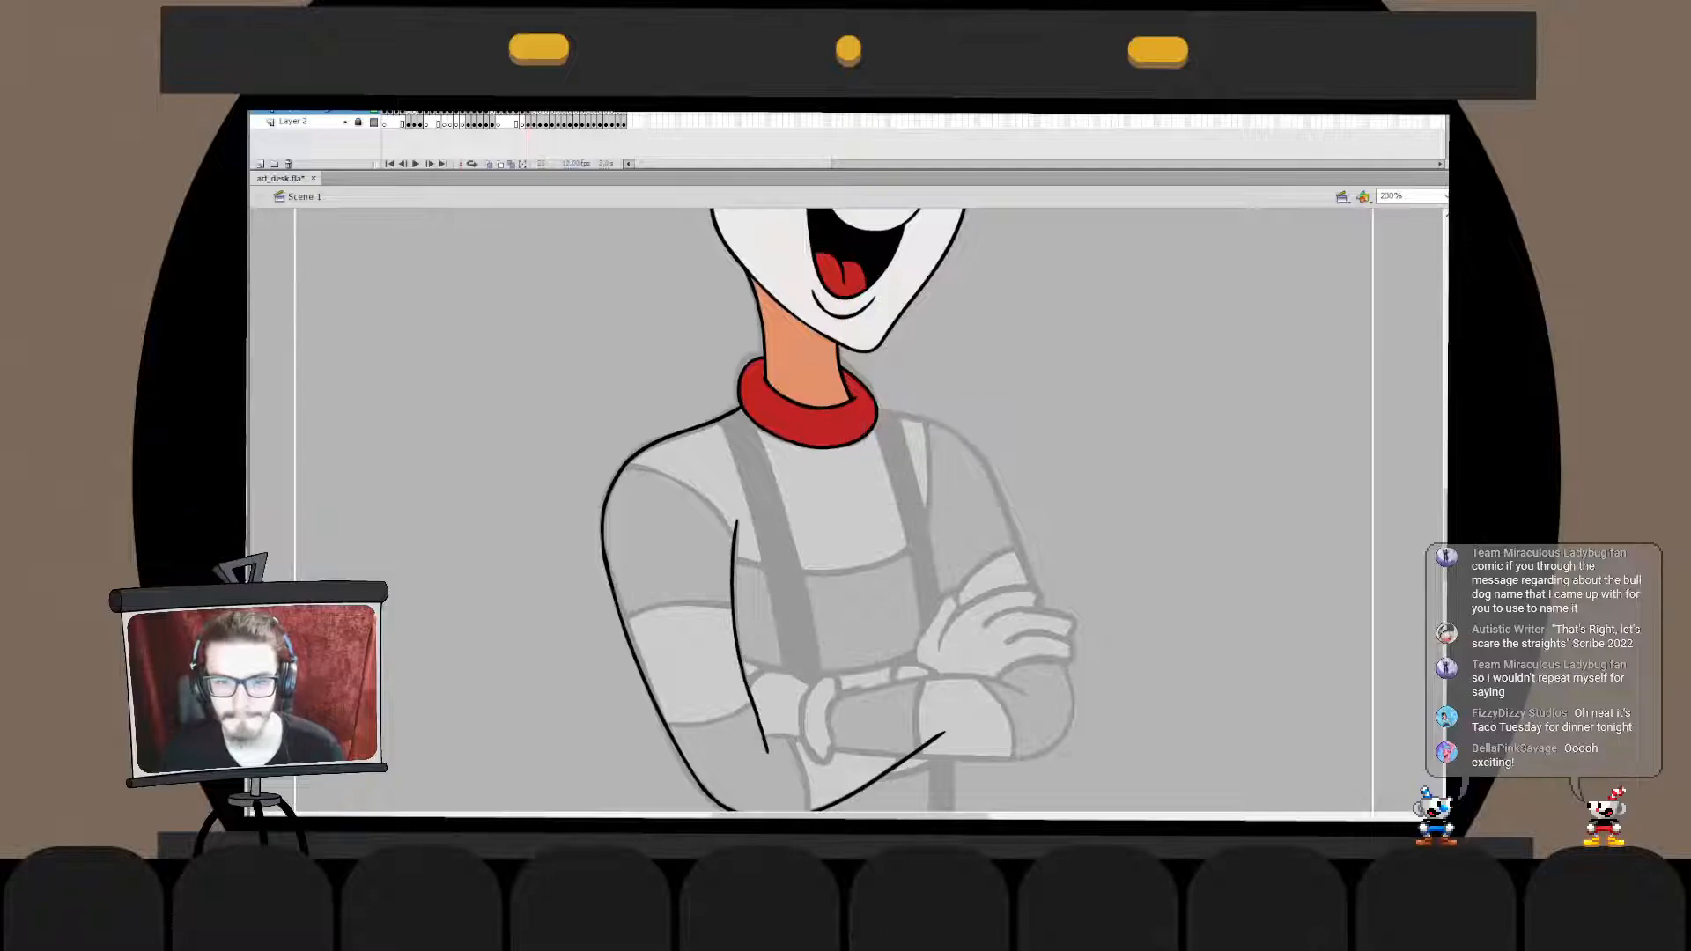
{"action": "left_click_drag", "start_coordinate": [938, 425], "coordinate": [1006, 500]}
{"action": "key", "text": "ctrl+z"}
{"action": "mouse_move", "coordinate": [867, 407]}
{"action": "left_mouse_down"}
{"action": "mouse_move", "coordinate": [978, 454]}
{"action": "mouse_move", "coordinate": [1007, 502]}
{"action": "left_mouse_up"}
{"action": "key", "text": "ctrl+z"}
{"action": "mouse_move", "coordinate": [867, 407]}
{"action": "left_mouse_down"}
{"action": "mouse_move", "coordinate": [955, 432]}
{"action": "mouse_move", "coordinate": [1005, 507]}
{"action": "left_mouse_up"}
{"action": "key", "text": "q"}
{"action": "left_click_drag", "start_coordinate": [860, 404], "coordinate": [863, 402]}
{"action": "double_click", "coordinate": [959, 431]}
{"action": "key", "text": "ctrl+e"}
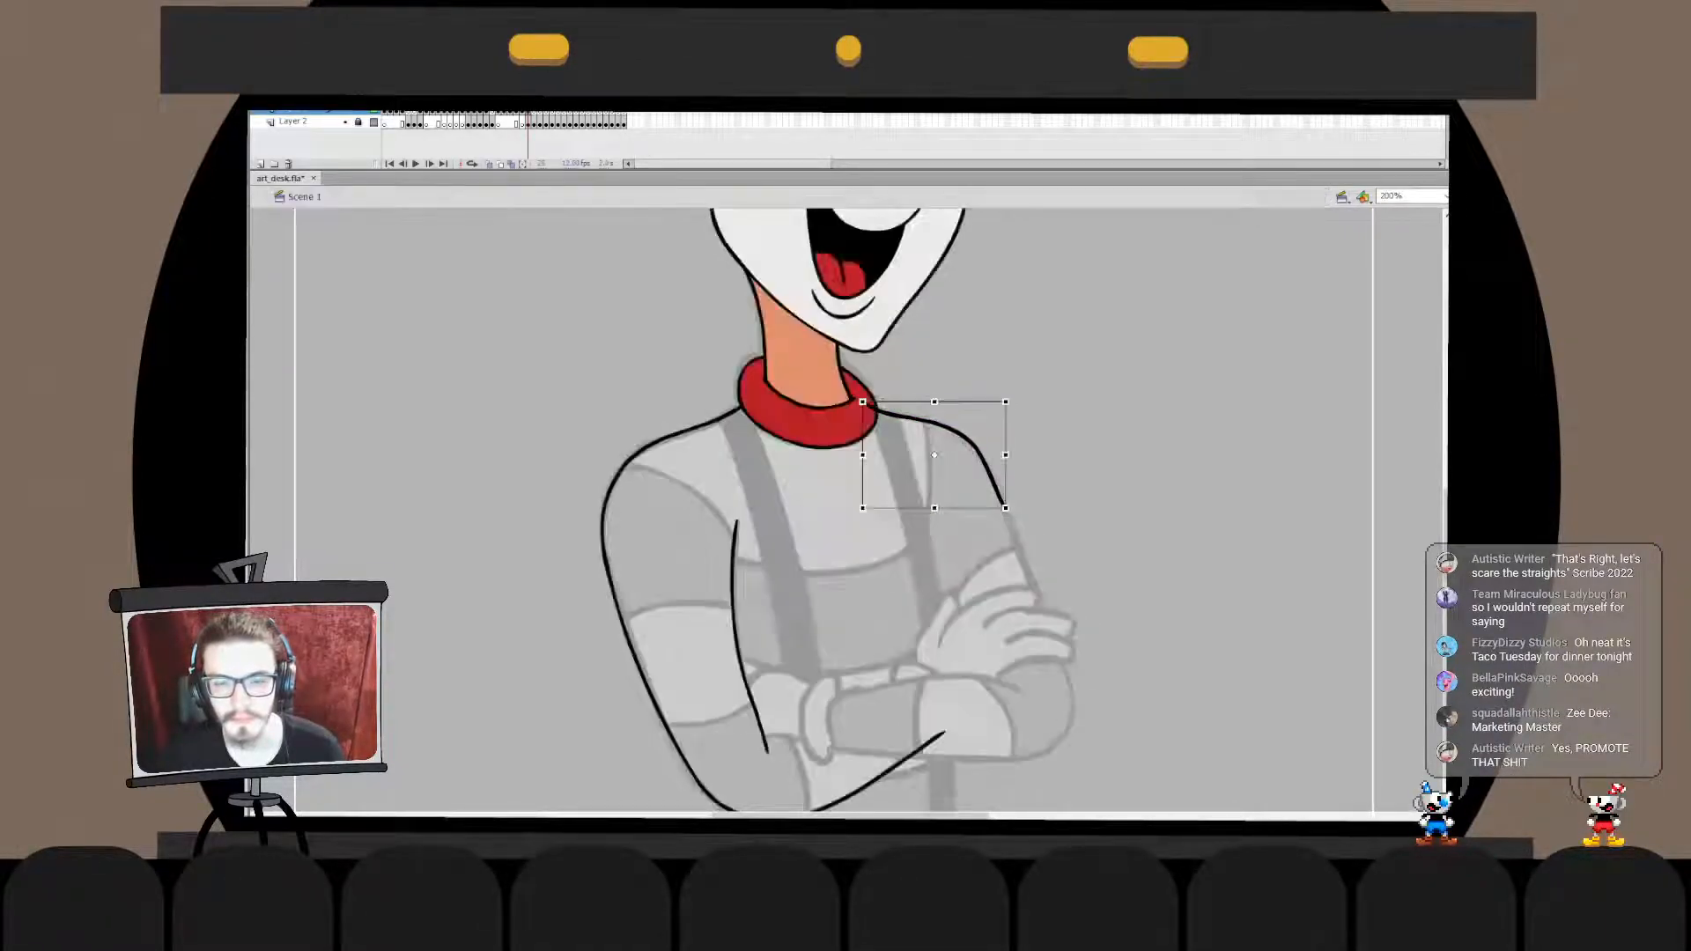
- Adjust the lower part of the opposite shoulder line inside its drawing object to follow the sketched sleeve
{"action": "key", "text": "v"}
{"action": "key", "text": "Escape"}
{"action": "left_click", "coordinate": [960, 432]}
{"action": "key", "text": "q"}
{"action": "double_click", "coordinate": [962, 432]}
{"action": "mouse_move", "coordinate": [939, 444]}
{"action": "left_mouse_down"}
{"action": "mouse_move", "coordinate": [1013, 555]}
{"action": "mouse_move", "coordinate": [1009, 506]}
{"action": "left_mouse_up"}
{"action": "key", "text": "Escape"}
{"action": "key", "text": "ctrl+e"}
{"action": "key", "text": "Escape"}
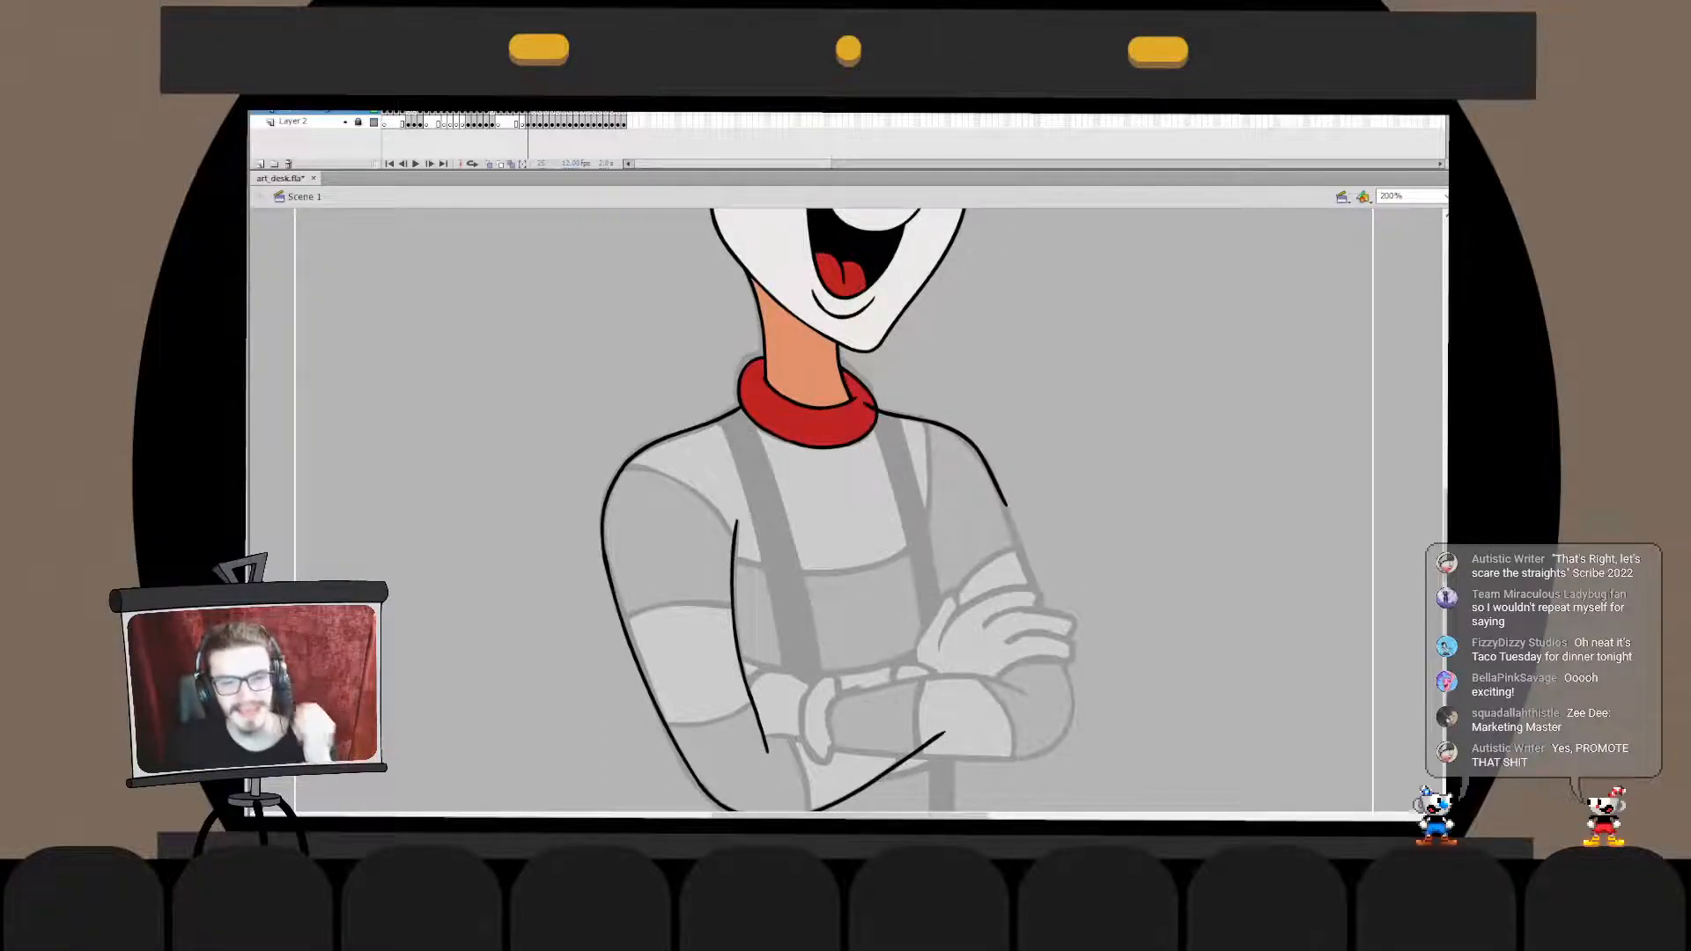
{"action": "left_click", "coordinate": [821, 426]}
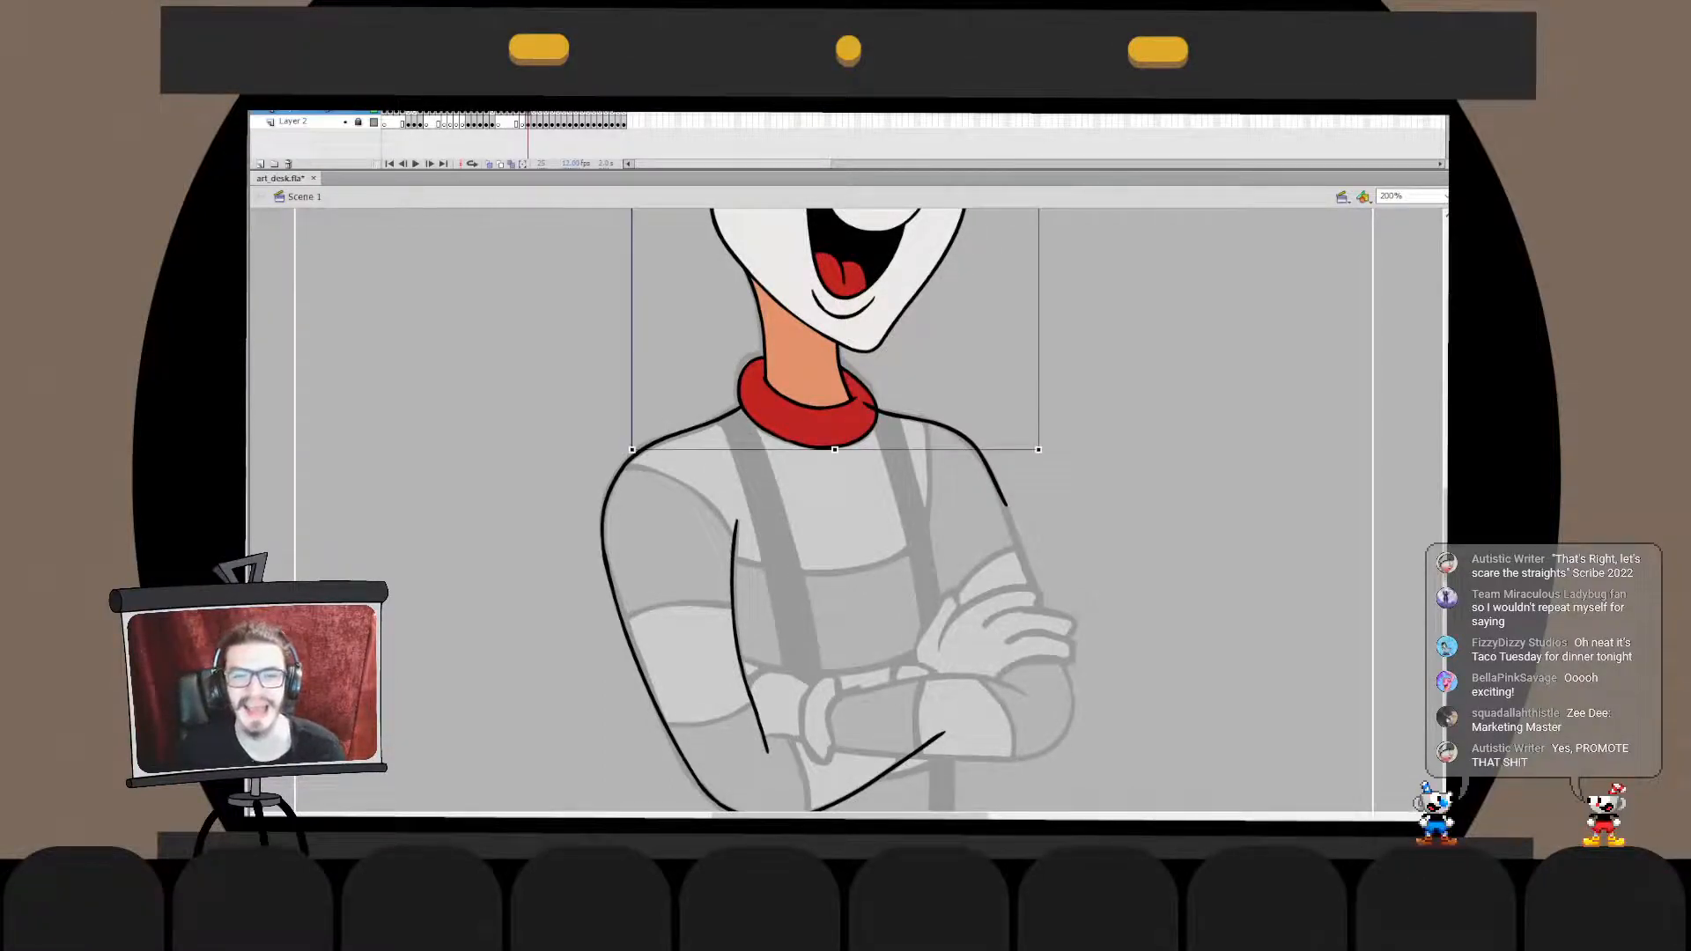
{"action": "key", "text": "Escape"}
- Ink the curved outlines of the glove cuff at the near arm's wrist, redoing the strokes until they match the sketch
{"action": "key", "text": "ctrl+3"}
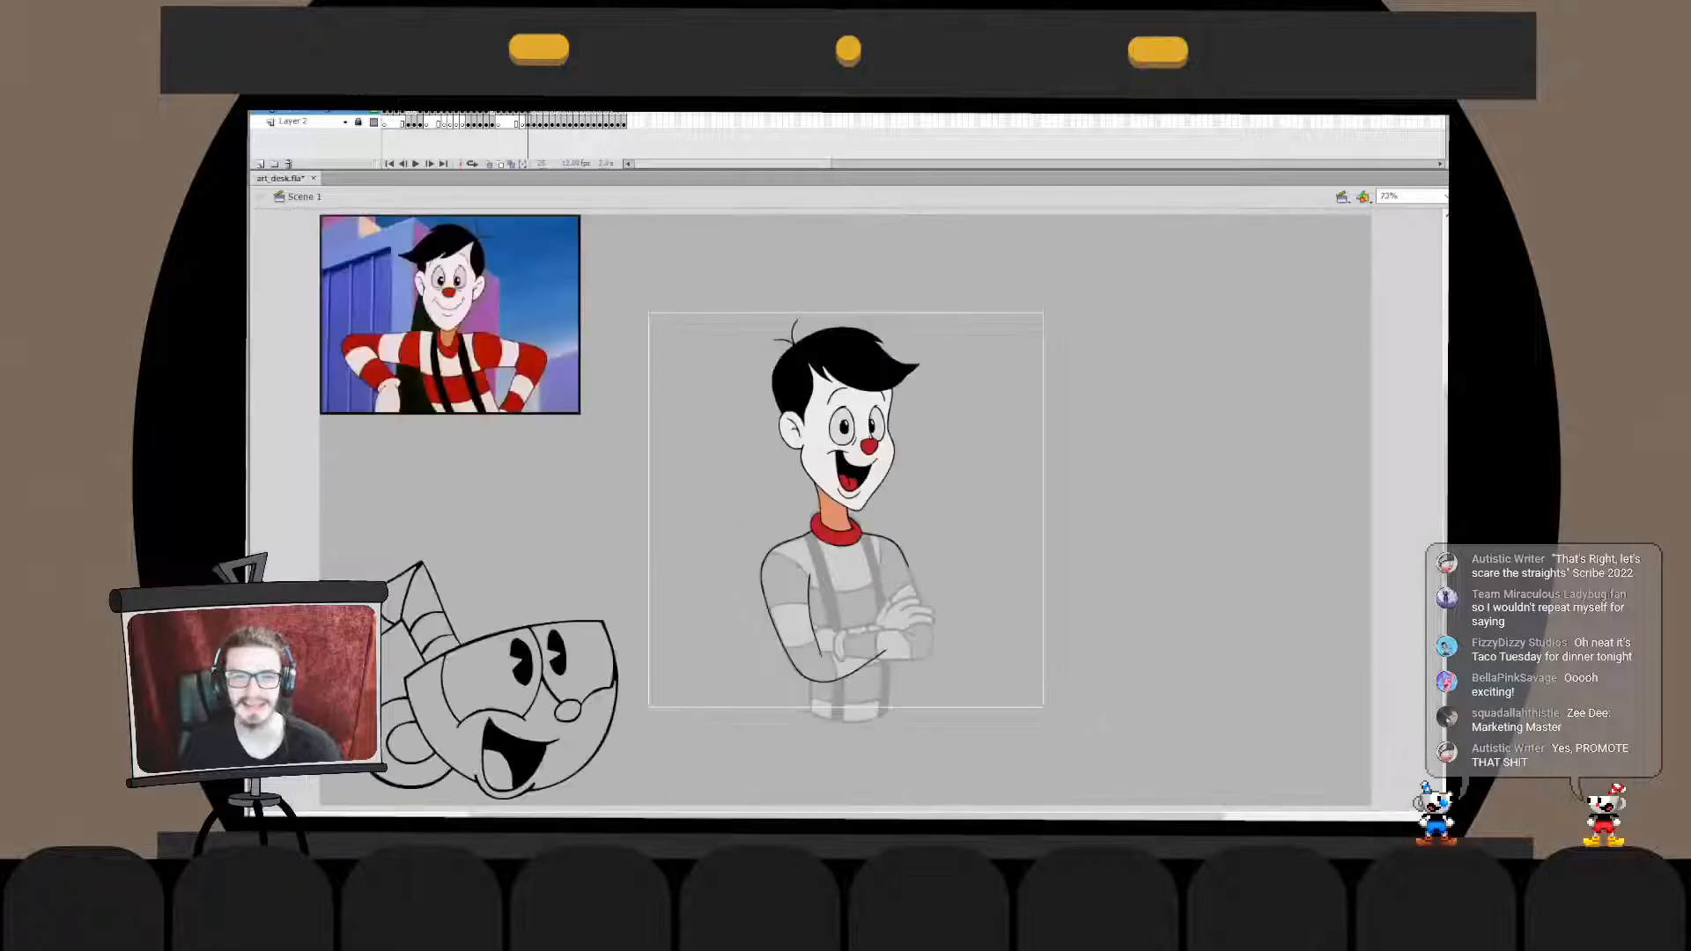
{"action": "key", "text": "ctrl+1"}
{"action": "key", "text": "ctrl+equal"}
{"action": "scroll", "coordinate": [846, 510], "scroll_direction": "down", "scroll_amount": 3}
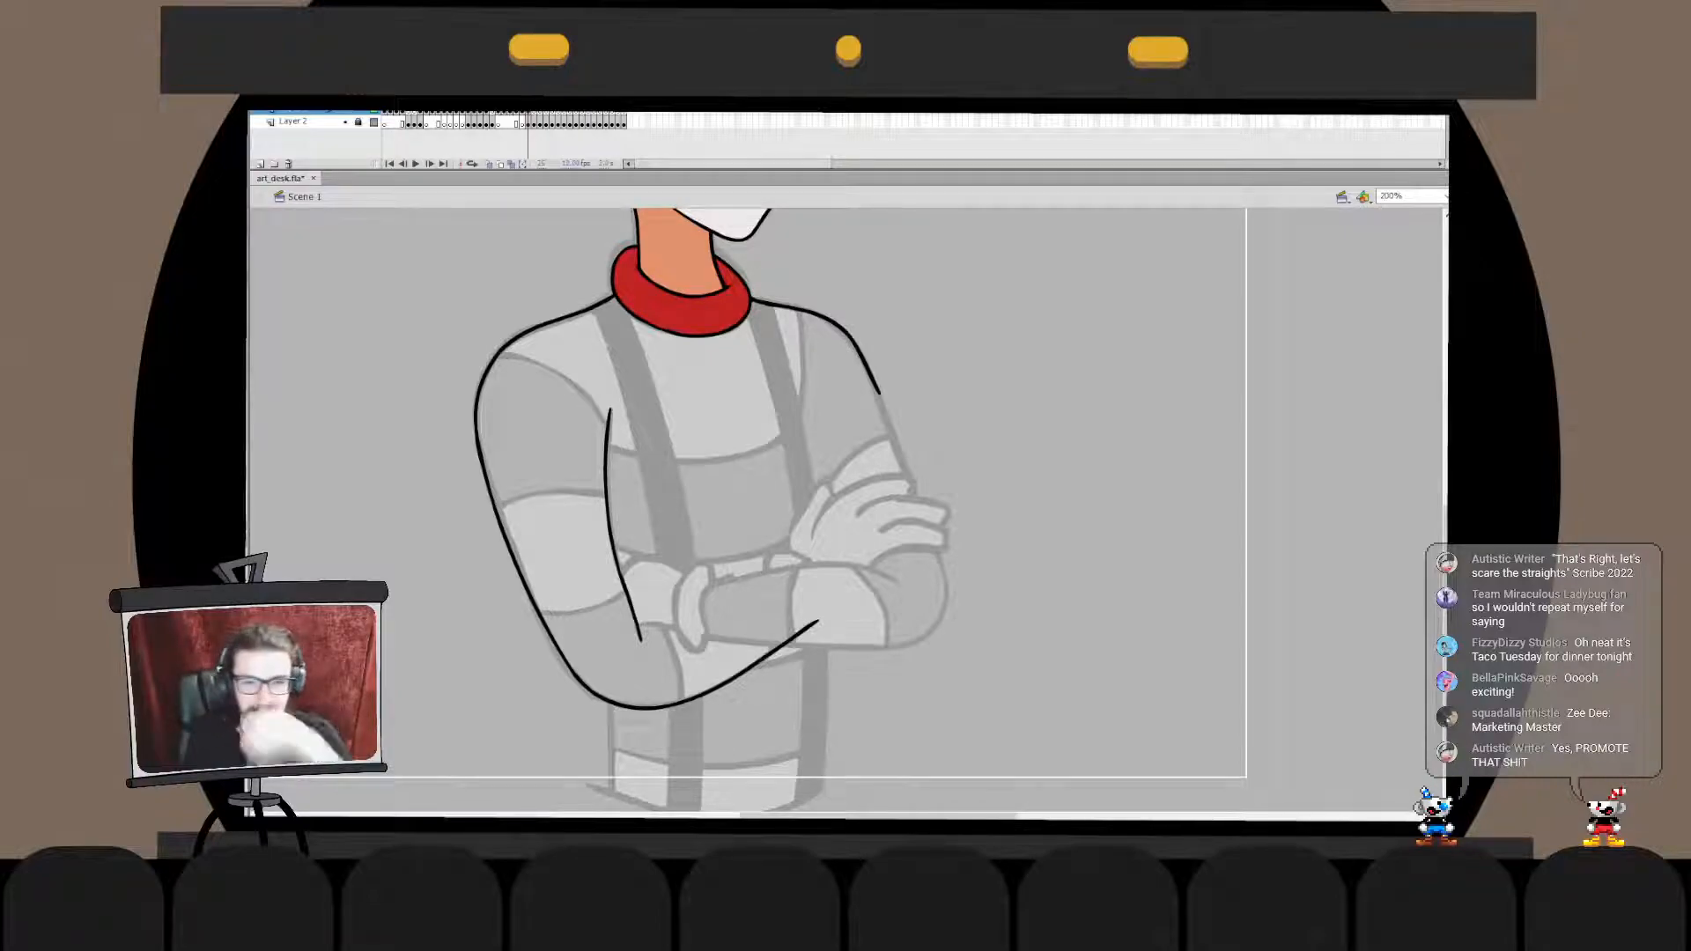
{"action": "mouse_move", "coordinate": [717, 589]}
{"action": "left_mouse_down"}
{"action": "mouse_move", "coordinate": [714, 629]}
{"action": "mouse_move", "coordinate": [711, 575]}
{"action": "mouse_move", "coordinate": [714, 630]}
{"action": "mouse_move", "coordinate": [696, 572]}
{"action": "mouse_move", "coordinate": [704, 649]}
{"action": "mouse_move", "coordinate": [717, 627]}
{"action": "left_mouse_up"}
{"action": "key", "text": "ctrl+z"}
{"action": "key", "text": "ctrl+z"}
{"action": "key", "text": "ctrl+z"}
- Cut the loose cuff stroke and paste it in place inside the cuff's drawing object
{"action": "key", "text": "ctrl+z"}
{"action": "key", "text": "ctrl+z"}
{"action": "key", "text": "ctrl+z"}
{"action": "left_click_drag", "start_coordinate": [710, 568], "coordinate": [719, 629]}
{"action": "key", "text": "ctrl+z"}
{"action": "key", "text": "ctrl+z"}
{"action": "mouse_move", "coordinate": [715, 568]}
{"action": "left_mouse_down"}
{"action": "mouse_move", "coordinate": [719, 643]}
{"action": "mouse_move", "coordinate": [690, 579]}
{"action": "mouse_move", "coordinate": [712, 640]}
{"action": "left_mouse_up"}
{"action": "key", "text": "ctrl+z"}
{"action": "key", "text": "ctrl+z"}
{"action": "key", "text": "ctrl+z"}
{"action": "key", "text": "q"}
{"action": "key", "text": "Escape"}
{"action": "left_click", "coordinate": [703, 609]}
{"action": "key", "text": "ctrl+x"}
{"action": "double_click", "coordinate": [684, 609]}
{"action": "key", "text": "ctrl+v"}
{"action": "key", "text": "ctrl+z"}
{"action": "key", "text": "ctrl+shift+v"}
{"action": "key", "text": "ctrl+e"}
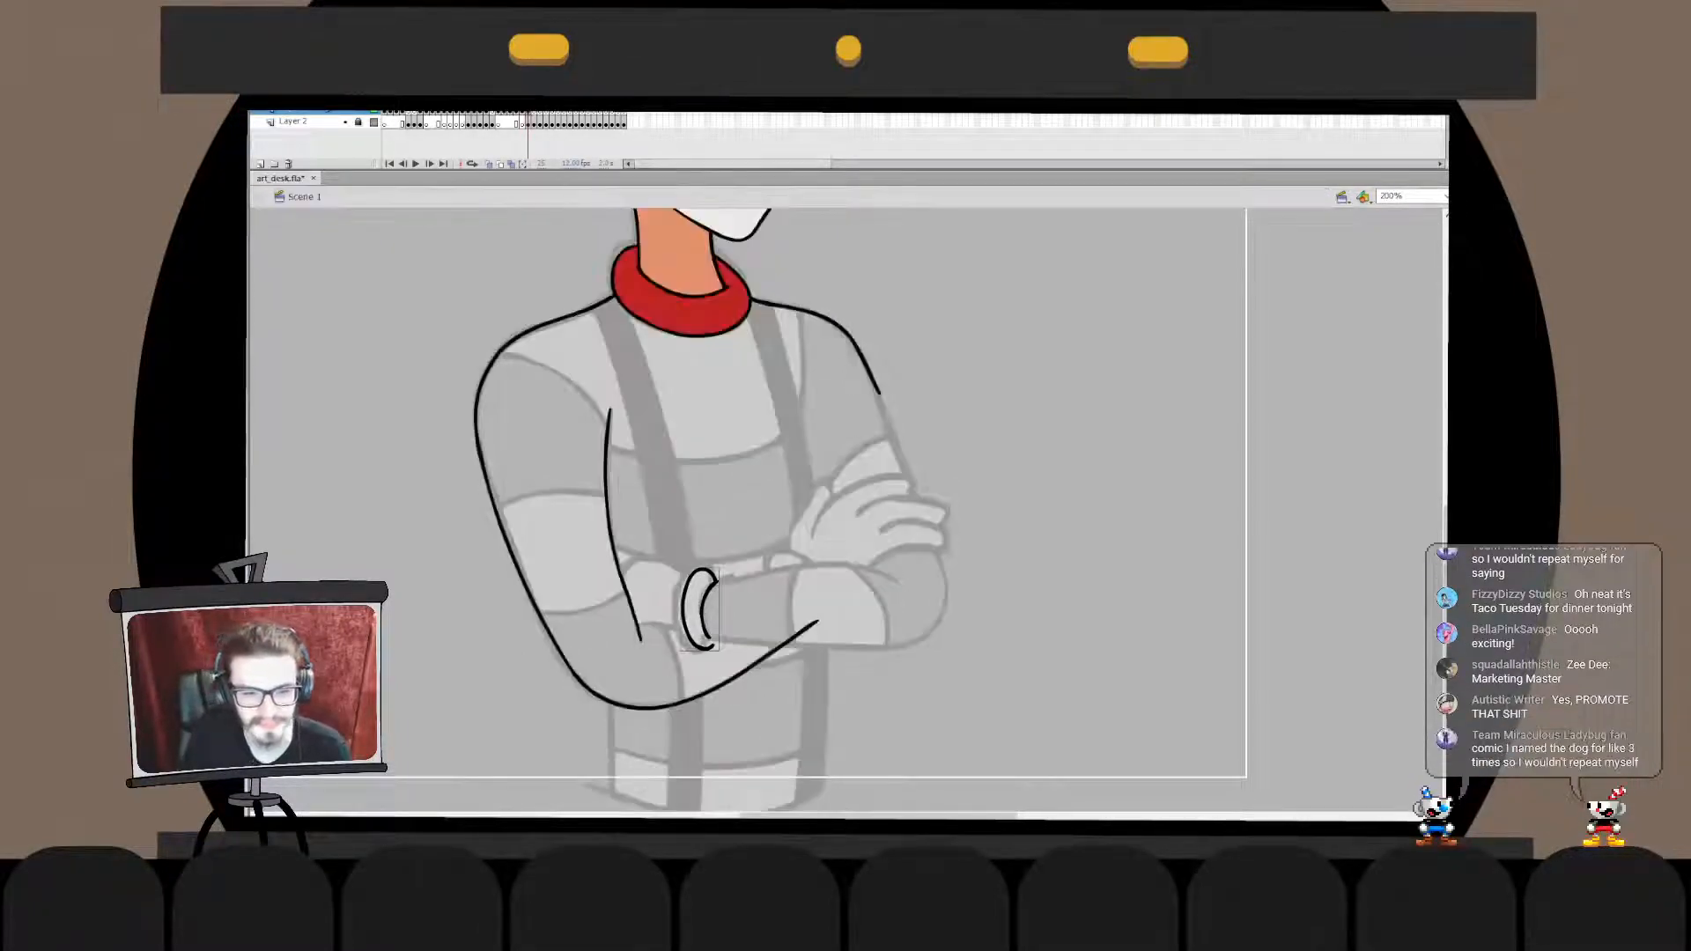
- Ink a short curve for the sleeve opening beside the cuff, redoing it and nudging its fit
{"action": "mouse_move", "coordinate": [717, 577]}
{"action": "left_mouse_down"}
{"action": "mouse_move", "coordinate": [701, 655]}
{"action": "mouse_move", "coordinate": [723, 629]}
{"action": "left_mouse_up"}
{"action": "key", "text": "ctrl+z"}
{"action": "key", "text": "ctrl+z"}
{"action": "key", "text": "ctrl+z"}
{"action": "key", "text": "q"}
{"action": "left_click", "coordinate": [763, 662]}
{"action": "left_click", "coordinate": [723, 629]}
{"action": "left_click", "coordinate": [763, 662]}
{"action": "left_click", "coordinate": [724, 628]}
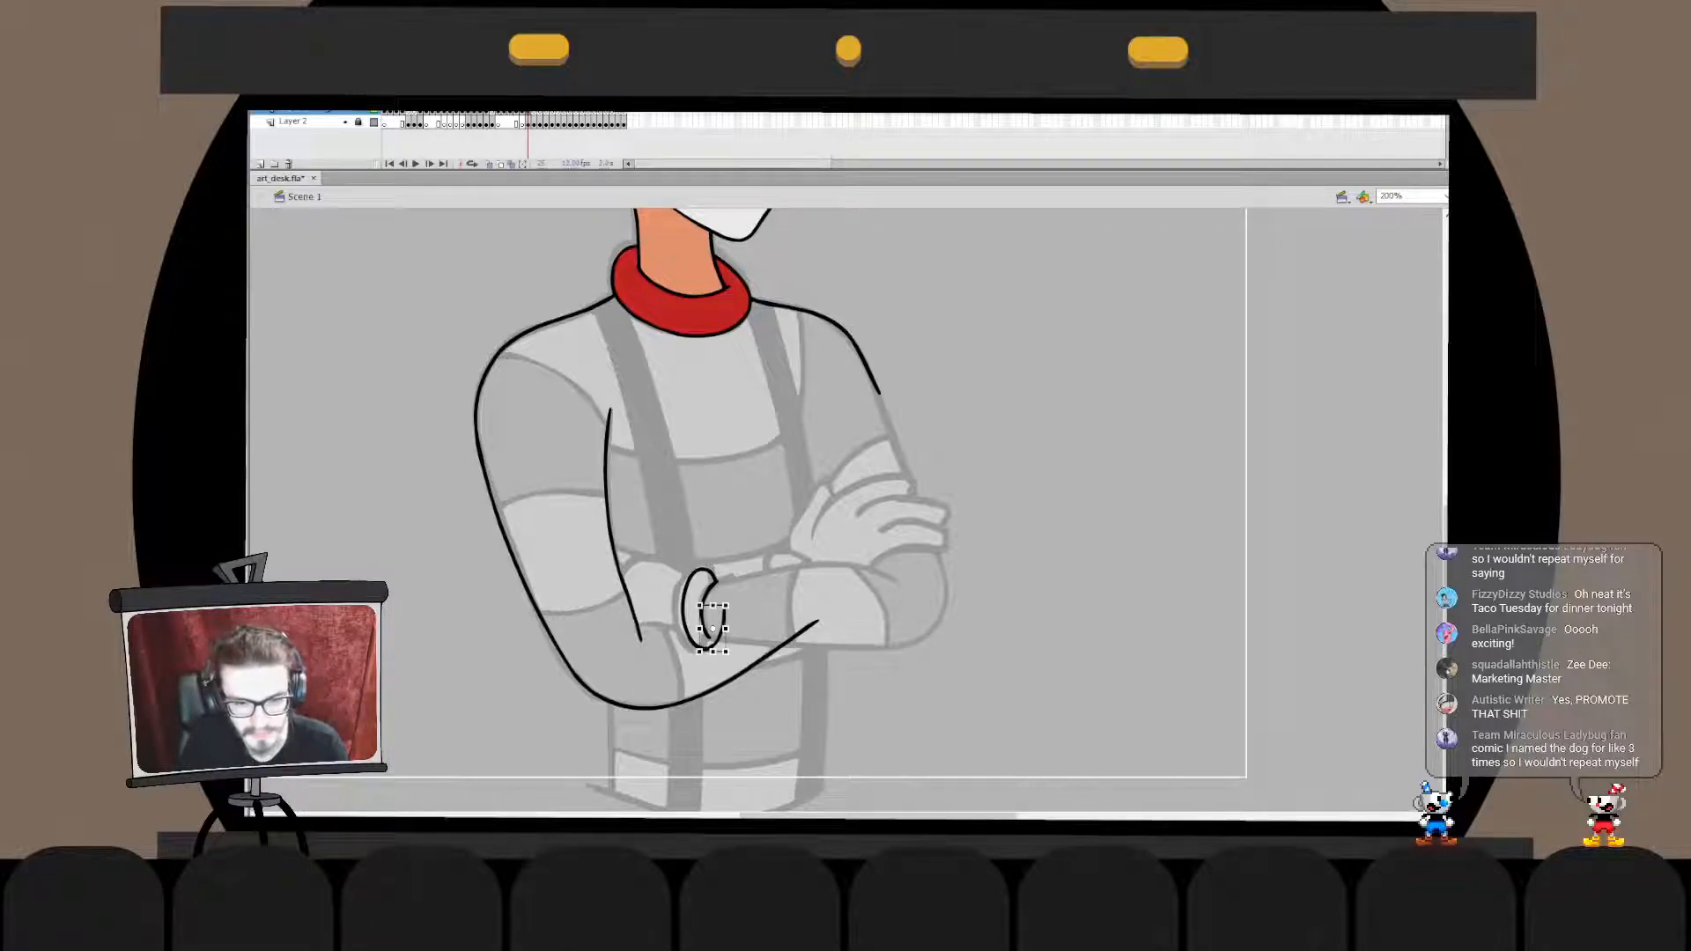
{"action": "left_click_drag", "start_coordinate": [727, 618], "coordinate": [726, 620]}
- Move the short sleeve-opening curve into the cuff's drawing object, keeping it in its original place
{"action": "key", "text": "v"}
{"action": "key", "text": "ctrl+x"}
{"action": "double_click", "coordinate": [686, 608]}
{"action": "key", "text": "ctrl+v"}
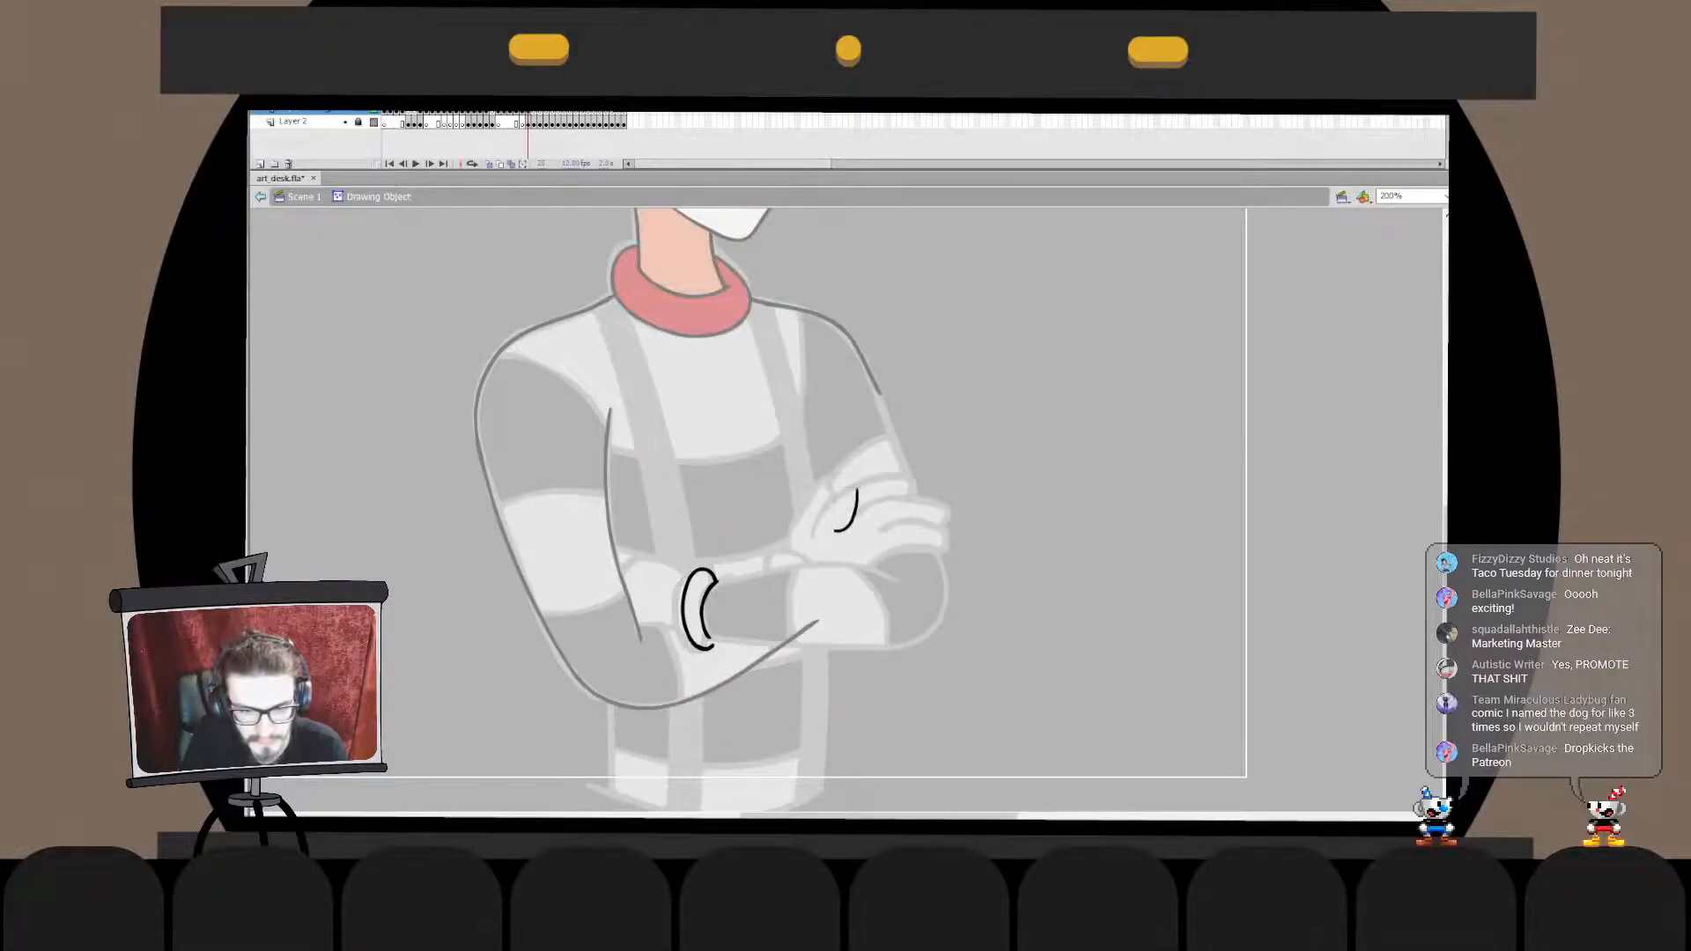
{"action": "key", "text": "ctrl+z"}
{"action": "key", "text": "ctrl+shift+v"}
{"action": "double_click", "coordinate": [763, 662]}
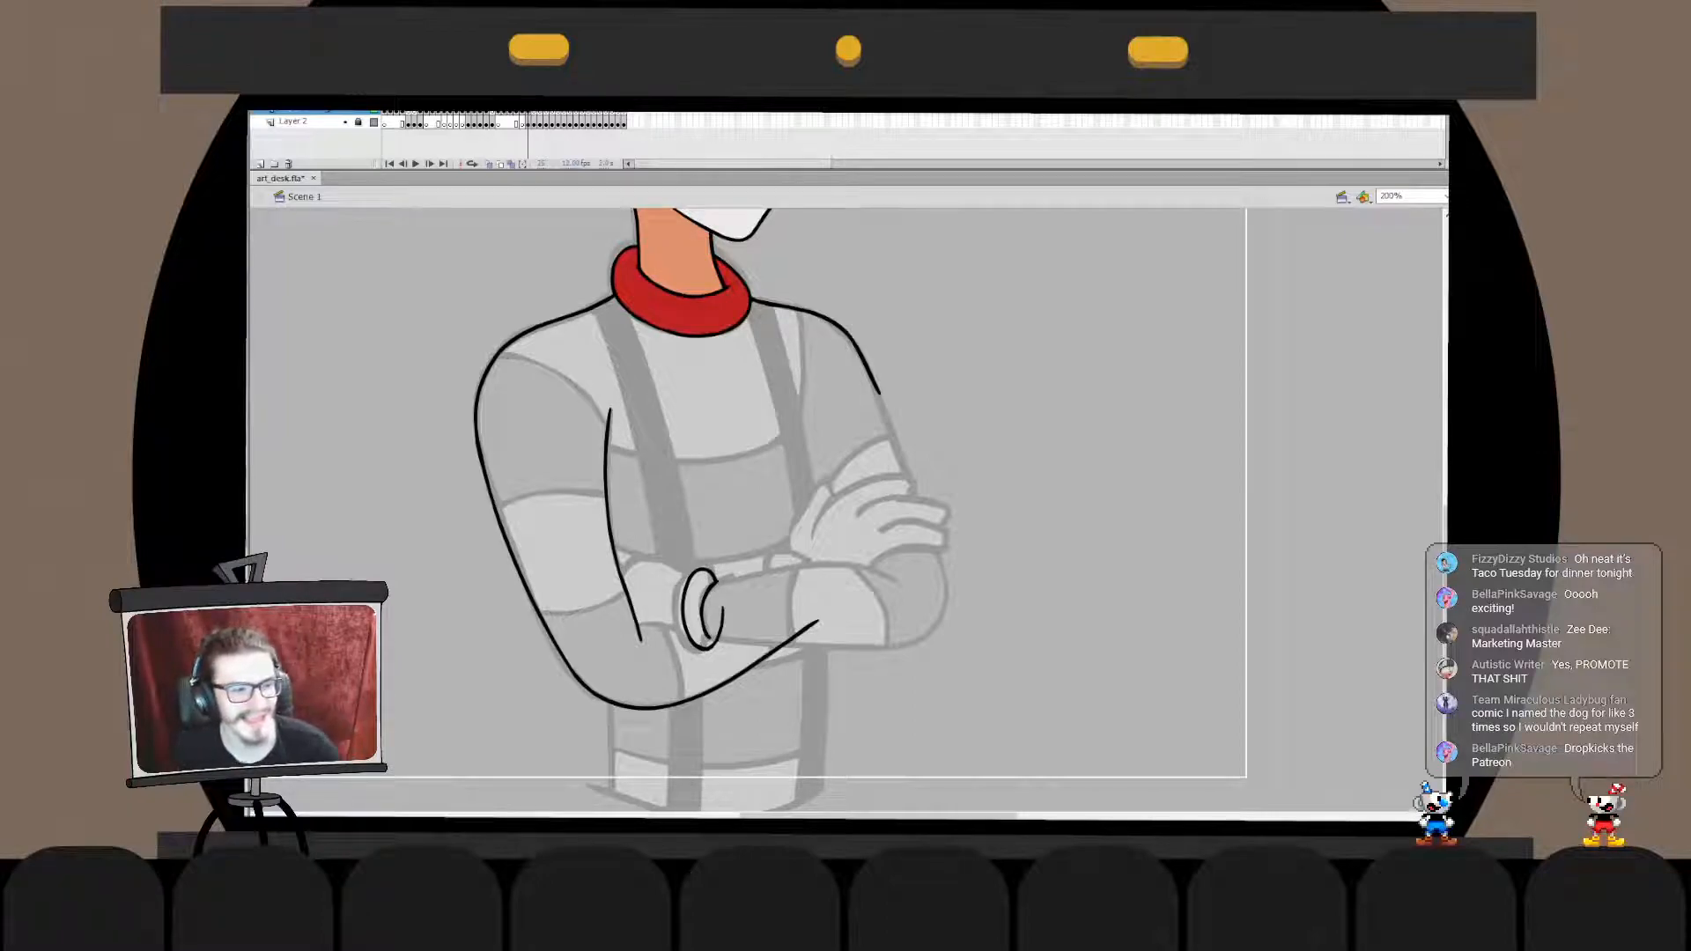
- Ink the crossed forearm's lower edge from the cuff around the opposite elbow, redoing it and widening it to the sketch
{"action": "left_click_drag", "start_coordinate": [702, 673], "coordinate": [970, 553]}
{"action": "key", "text": "ctrl+z"}
{"action": "mouse_move", "coordinate": [714, 643]}
{"action": "left_mouse_down"}
{"action": "mouse_move", "coordinate": [919, 639]}
{"action": "mouse_move", "coordinate": [927, 529]}
{"action": "mouse_move", "coordinate": [920, 642]}
{"action": "mouse_move", "coordinate": [921, 538]}
{"action": "left_mouse_up"}
{"action": "key", "text": "ctrl+z"}
{"action": "key", "text": "ctrl+z"}
{"action": "key", "text": "ctrl+z"}
{"action": "left_click_drag", "start_coordinate": [707, 635], "coordinate": [906, 525]}
{"action": "key", "text": "q"}
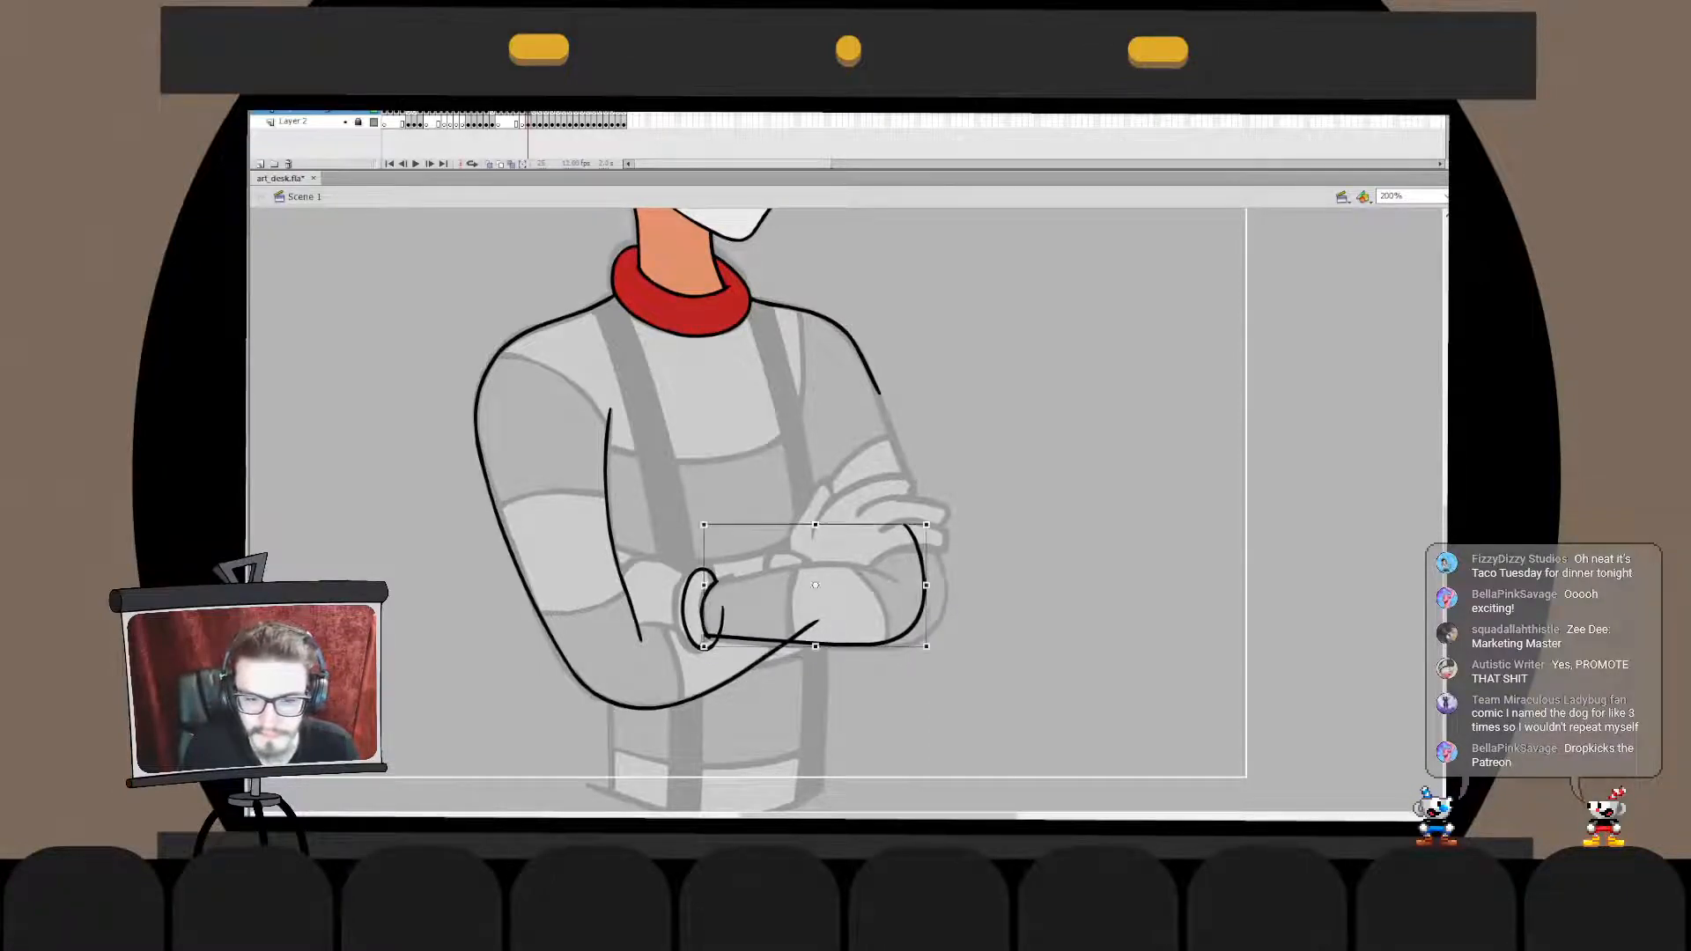
{"action": "left_click_drag", "start_coordinate": [927, 585], "coordinate": [948, 588]}
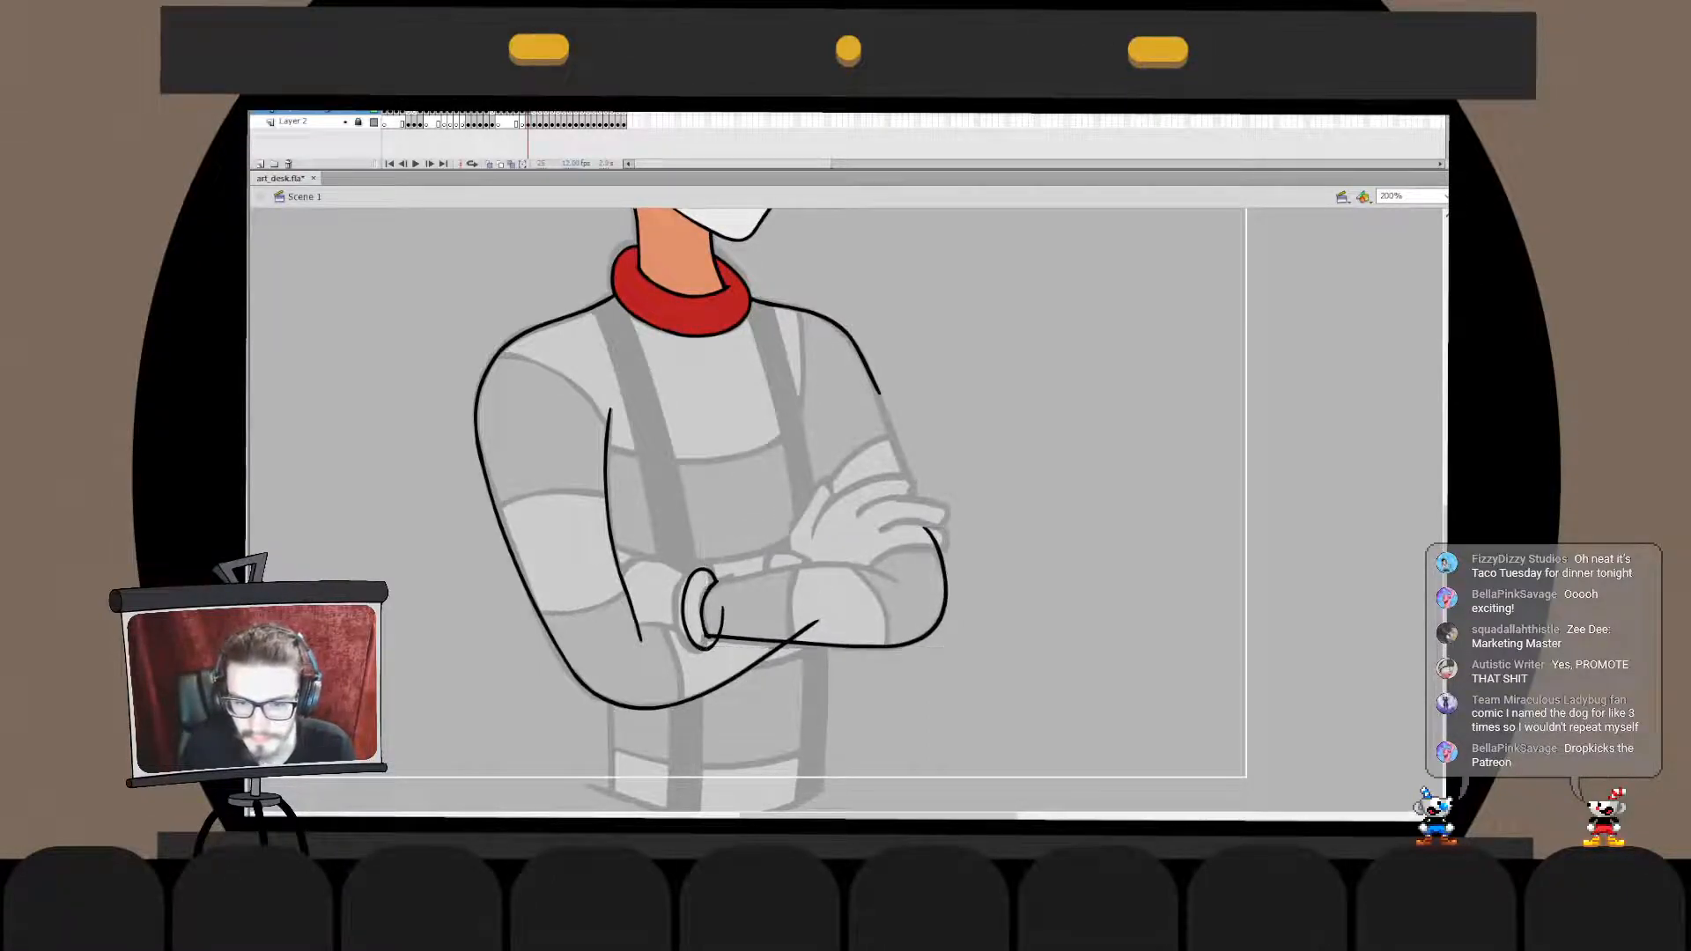
- Extend the elbow line's upper end toward the gloved hand inside its drawing object and fit its wrist end to the cuff
{"action": "double_click", "coordinate": [946, 574]}
{"action": "mouse_move", "coordinate": [891, 490]}
{"action": "left_mouse_down"}
{"action": "mouse_move", "coordinate": [955, 547]}
{"action": "mouse_move", "coordinate": [901, 473]}
{"action": "left_mouse_up"}
{"action": "key", "text": "ctrl+e"}
{"action": "key", "text": "ctrl+z"}
{"action": "double_click", "coordinate": [945, 571]}
{"action": "mouse_move", "coordinate": [908, 501]}
{"action": "left_mouse_down"}
{"action": "mouse_move", "coordinate": [950, 550]}
{"action": "mouse_move", "coordinate": [914, 492]}
{"action": "mouse_move", "coordinate": [944, 494]}
{"action": "left_mouse_up"}
{"action": "key", "text": "ctrl+e"}
{"action": "left_click", "coordinate": [944, 577]}
{"action": "left_click_drag", "start_coordinate": [704, 649], "coordinate": [707, 650]}
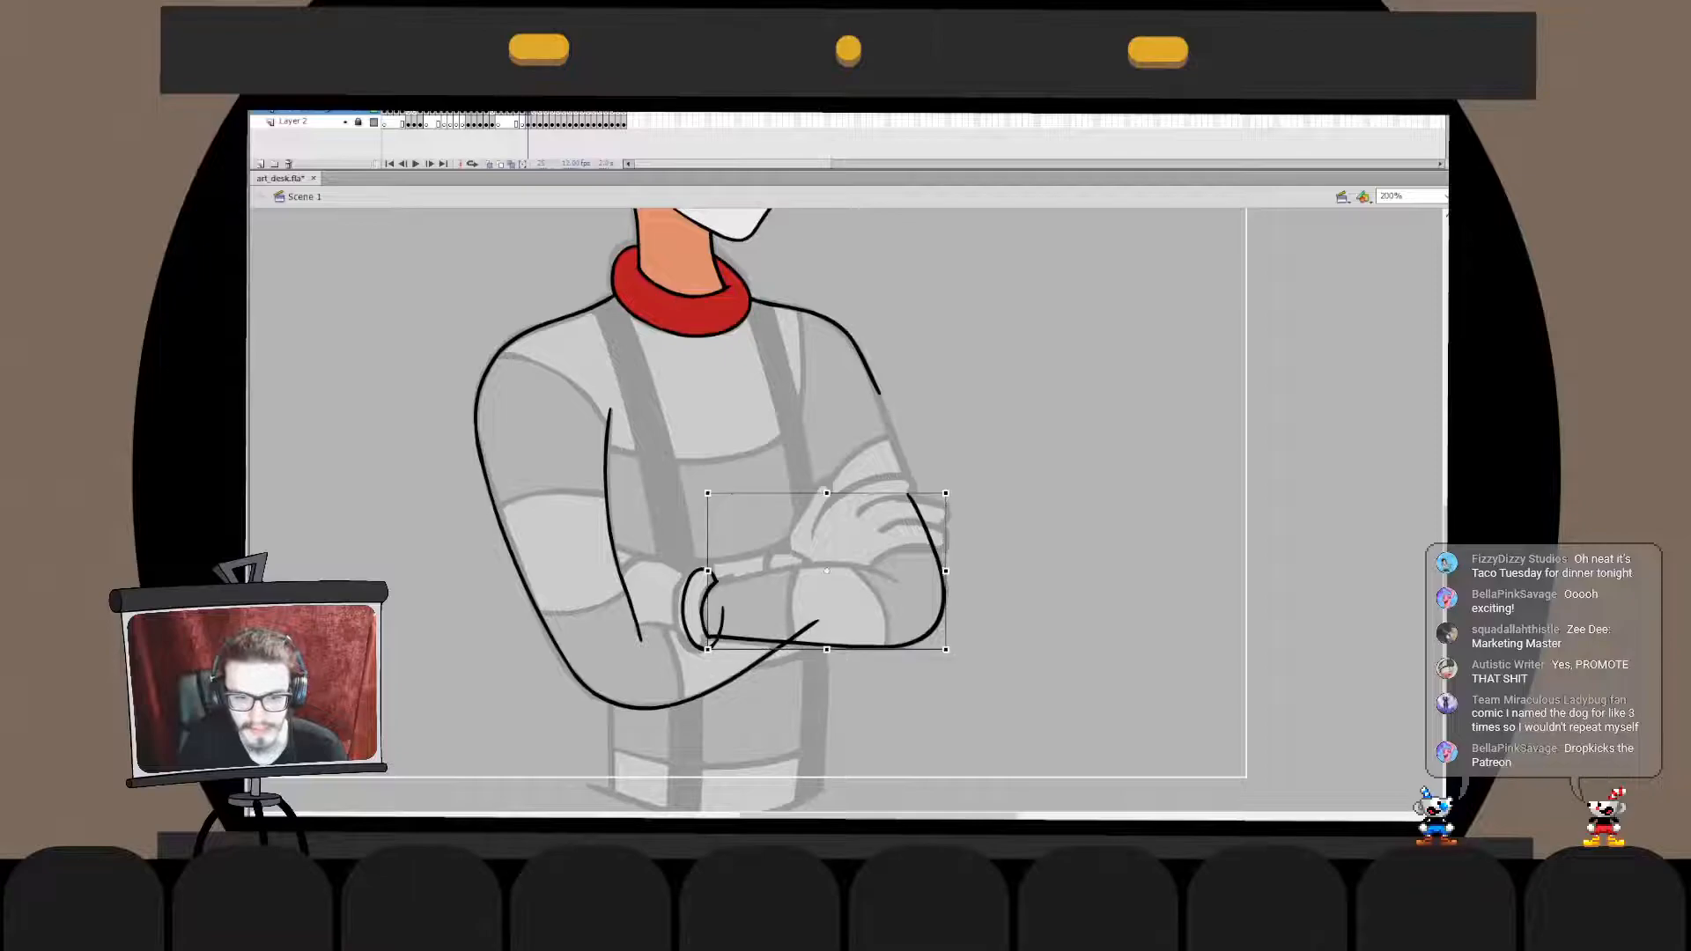
- Delete the short curve protruding beside the cuff from inside its drawing object
{"action": "double_click", "coordinate": [722, 616]}
{"action": "left_click", "coordinate": [722, 618]}
{"action": "key", "text": "Delete"}
- Combine the forearm's lower line with the wrist cuff in one drawing object
{"action": "double_click", "coordinate": [766, 705]}
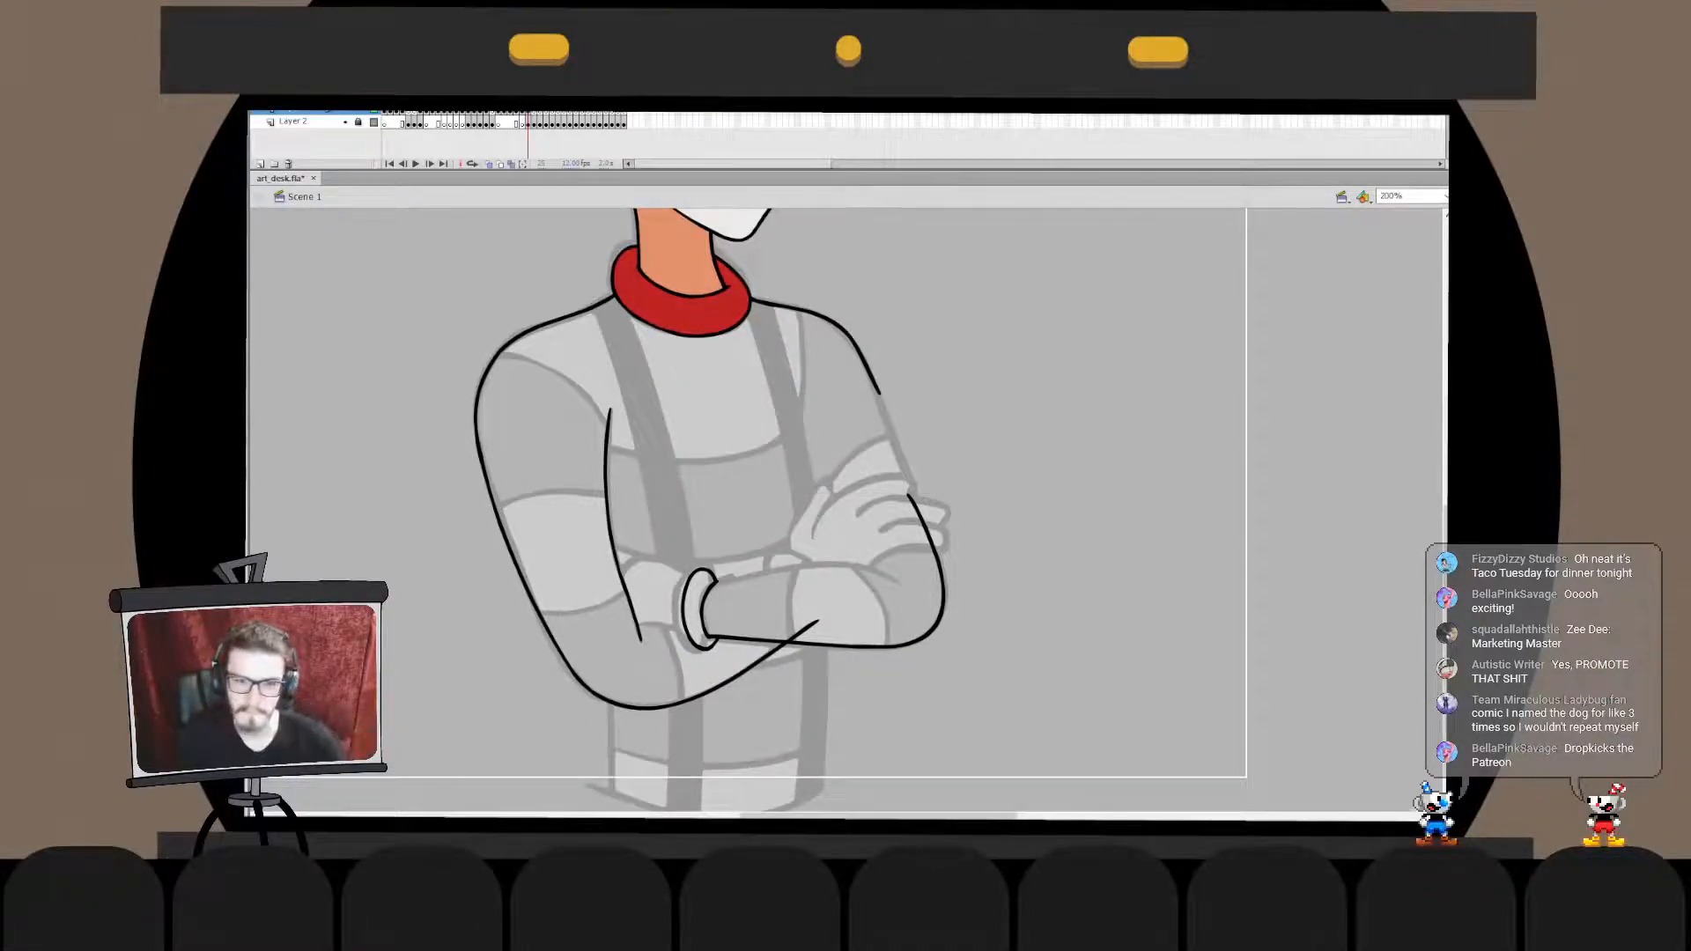
{"action": "double_click", "coordinate": [845, 646]}
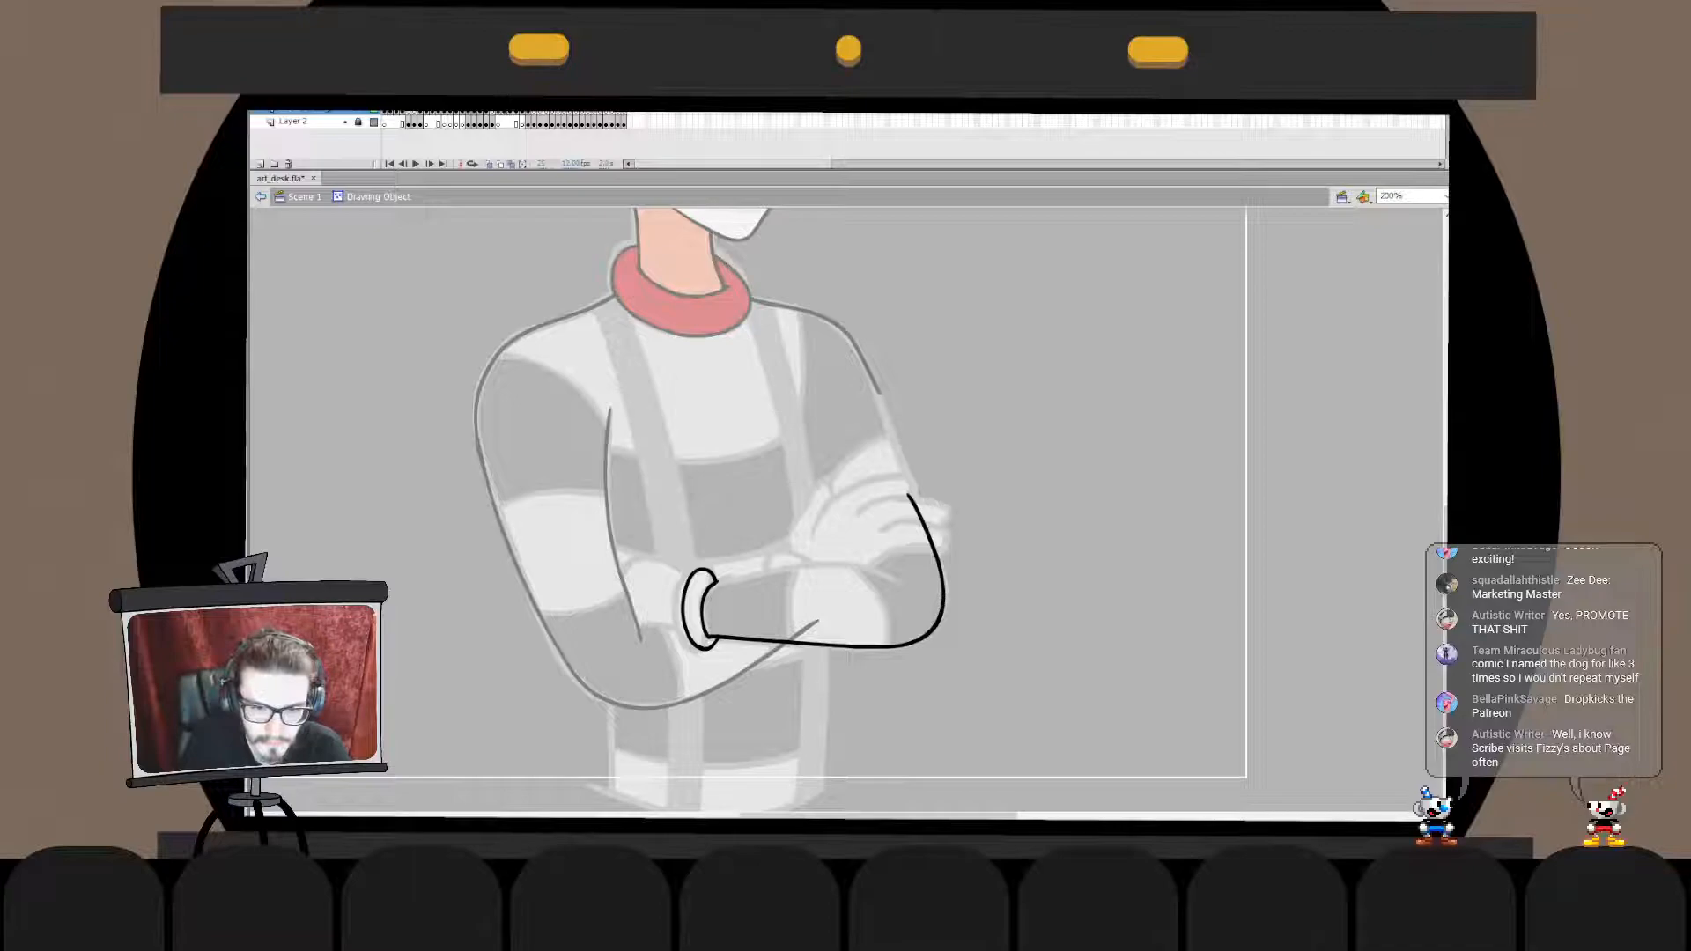
{"action": "key", "text": "ctrl+z"}
{"action": "key", "text": "ctrl+z"}
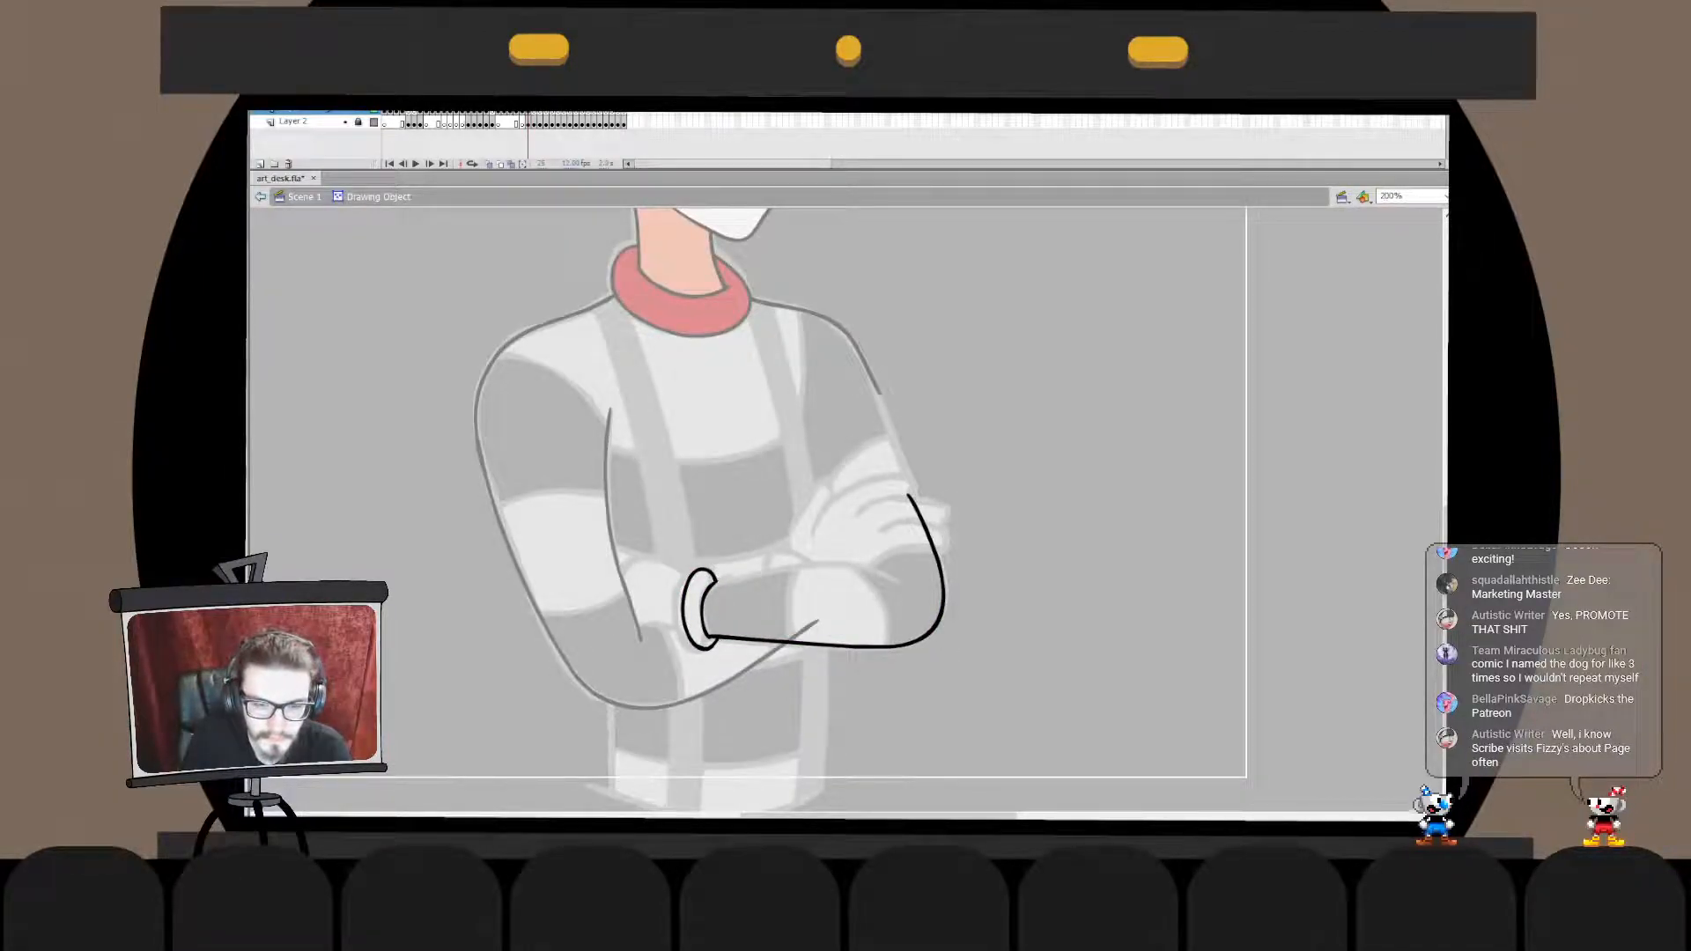
{"action": "key", "text": "ctrl+z"}
- Ink the crossed forearm's upper edge from the cuff to the elbow fold, redoing the stroke until it follows the sketch
{"action": "mouse_move", "coordinate": [784, 592]}
{"action": "left_mouse_down"}
{"action": "mouse_move", "coordinate": [997, 573]}
{"action": "mouse_move", "coordinate": [950, 615]}
{"action": "left_mouse_up"}
{"action": "key", "text": "ctrl+z"}
{"action": "key", "text": "ctrl+z"}
{"action": "mouse_move", "coordinate": [720, 599]}
{"action": "left_mouse_down"}
{"action": "mouse_move", "coordinate": [942, 609]}
{"action": "mouse_move", "coordinate": [900, 578]}
{"action": "mouse_move", "coordinate": [942, 602]}
{"action": "mouse_move", "coordinate": [916, 625]}
{"action": "left_mouse_up"}
{"action": "key", "text": "ctrl+z"}
{"action": "key", "text": "ctrl+z"}
{"action": "key", "text": "ctrl+z"}
{"action": "mouse_move", "coordinate": [714, 583]}
{"action": "left_mouse_down"}
{"action": "mouse_move", "coordinate": [828, 566]}
{"action": "mouse_move", "coordinate": [884, 615]}
{"action": "mouse_move", "coordinate": [926, 590]}
{"action": "mouse_move", "coordinate": [905, 585]}
{"action": "left_mouse_up"}
{"action": "key", "text": "q"}
{"action": "key", "text": "v"}
{"action": "double_click", "coordinate": [845, 565]}
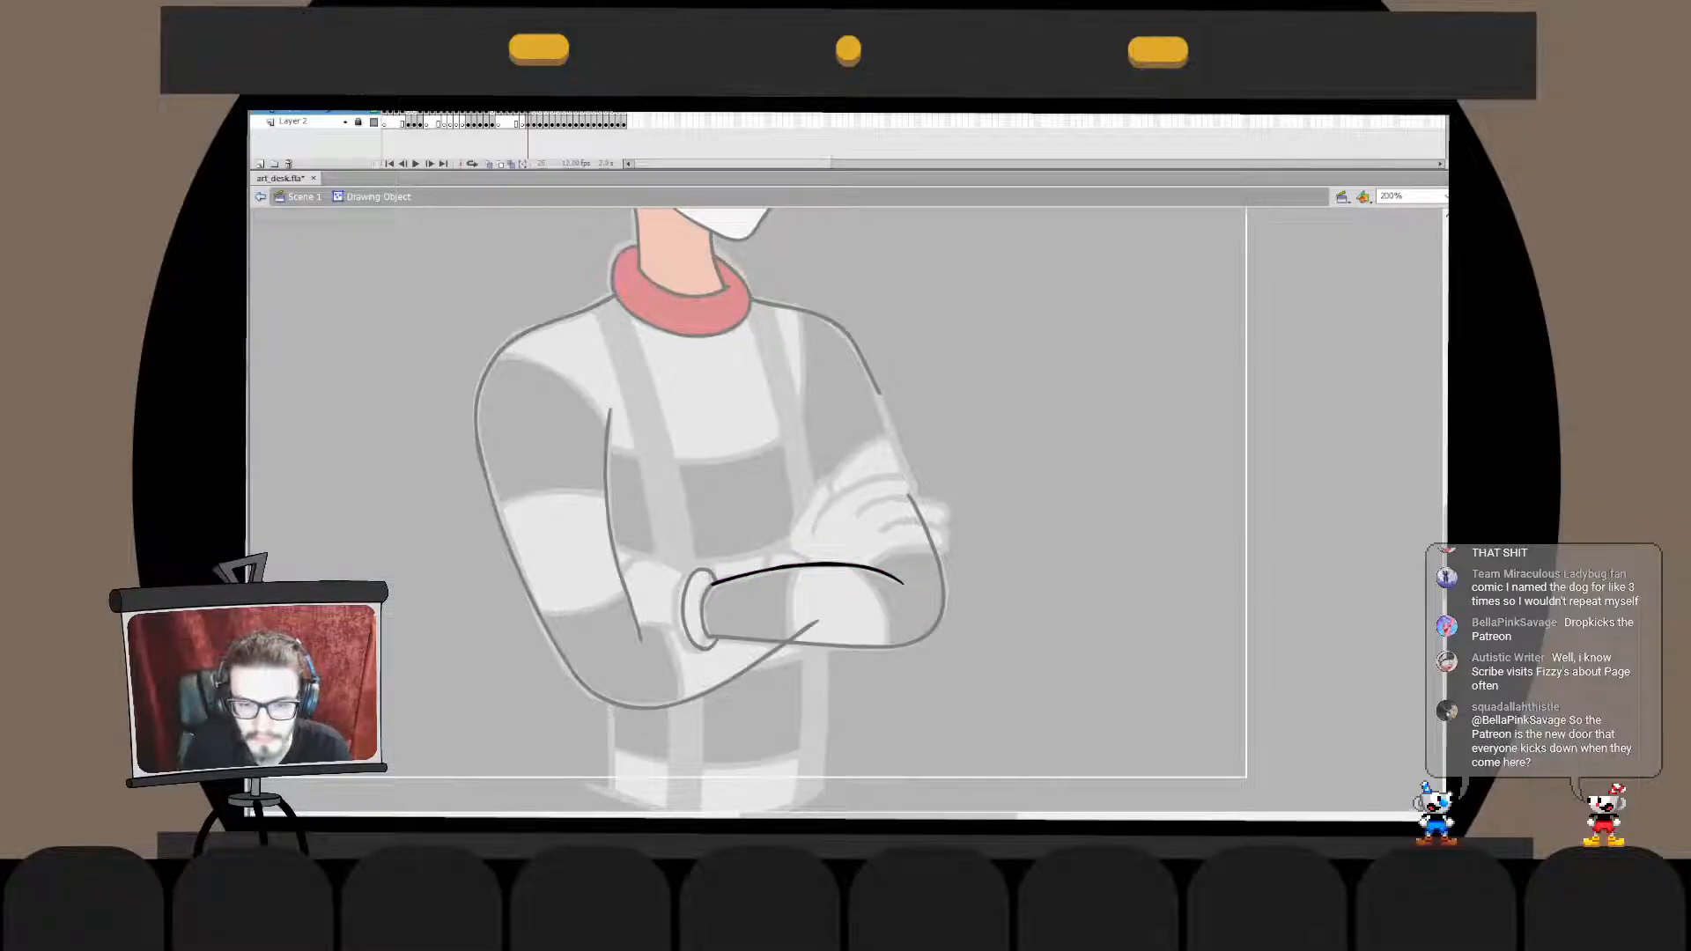
{"action": "double_click", "coordinate": [902, 562]}
{"action": "left_click", "coordinate": [867, 568]}
{"action": "key", "text": "q"}
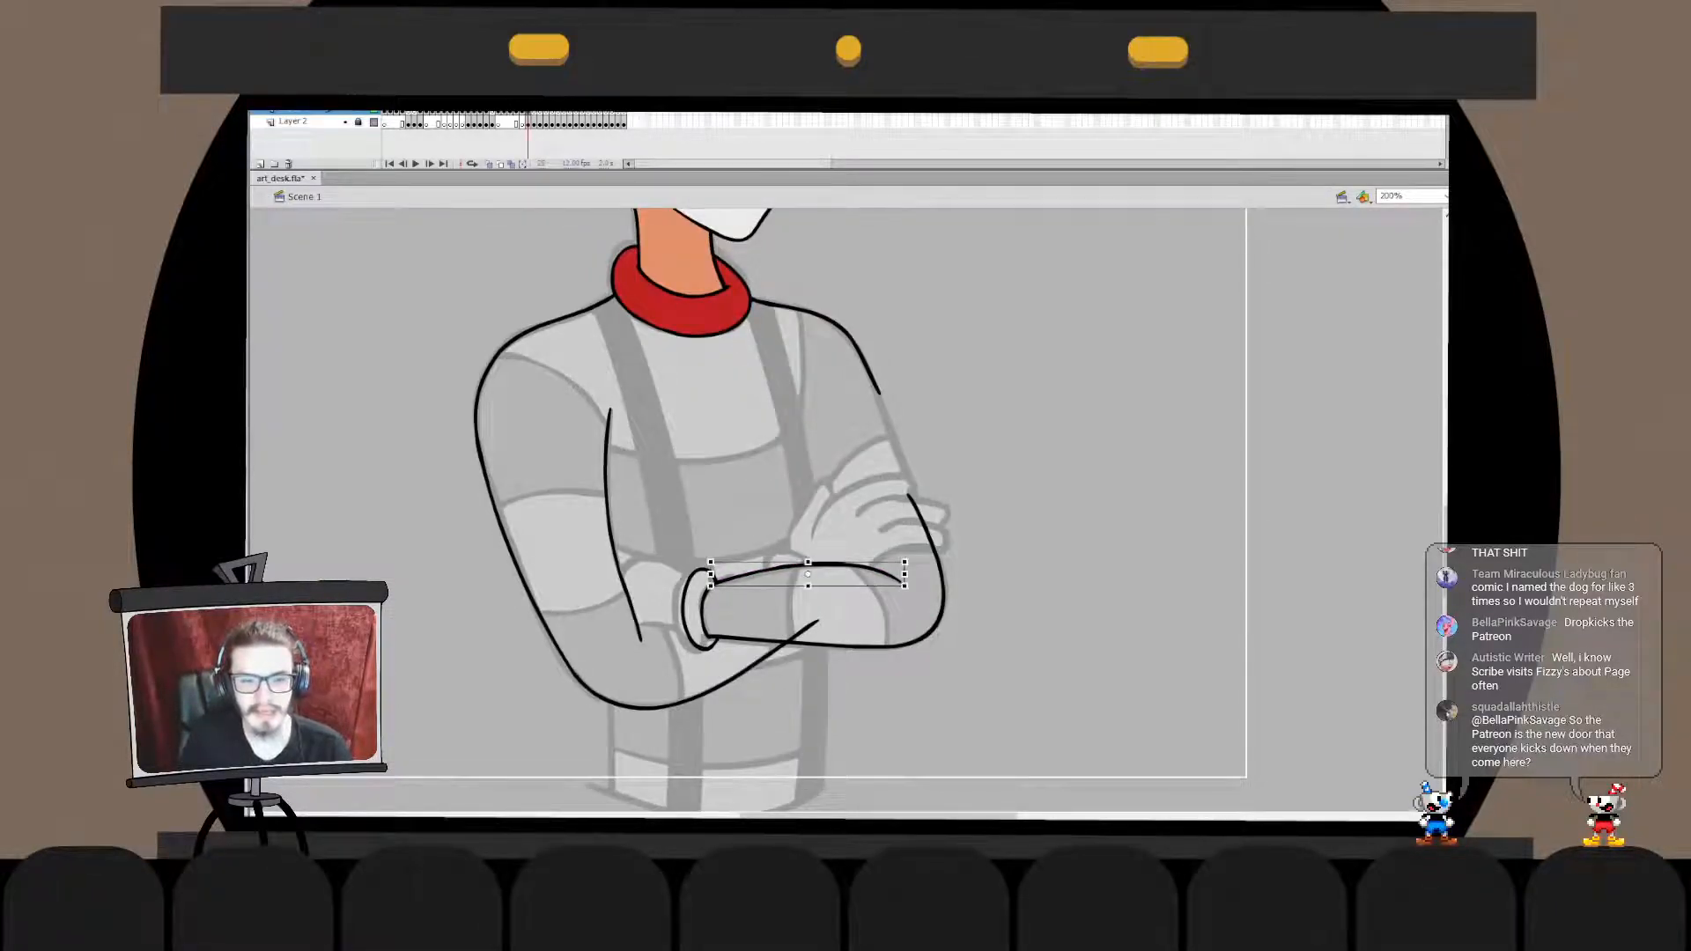
{"action": "key", "text": "Escape"}
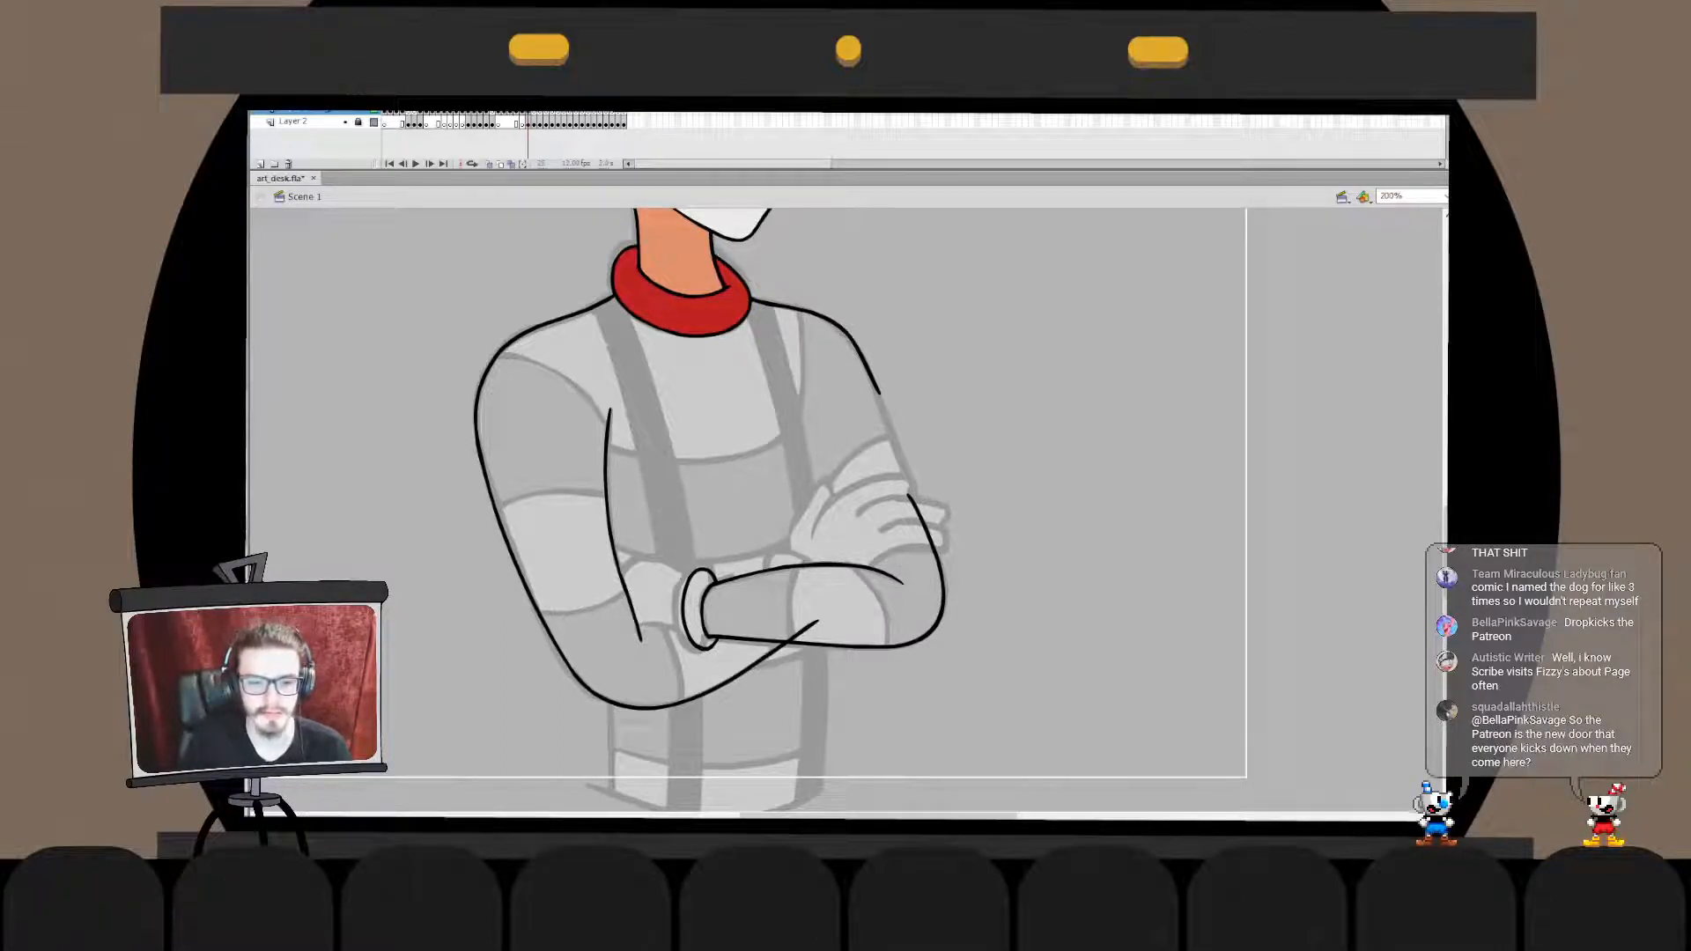
- Ink the gloved hand's upper and lower contours between the cuff and the inner-arm line, with two short glove lines
{"action": "left_click_drag", "start_coordinate": [633, 623], "coordinate": [686, 633]}
{"action": "key", "text": "ctrl+z"}
{"action": "key", "text": "ctrl+z"}
{"action": "key", "text": "ctrl+z"}
{"action": "mouse_move", "coordinate": [612, 566]}
{"action": "left_mouse_down"}
{"action": "mouse_move", "coordinate": [689, 578]}
{"action": "mouse_move", "coordinate": [602, 591]}
{"action": "mouse_move", "coordinate": [628, 602]}
{"action": "mouse_move", "coordinate": [657, 577]}
{"action": "mouse_move", "coordinate": [642, 577]}
{"action": "left_mouse_up"}
{"action": "key", "text": "ctrl+z"}
{"action": "key", "text": "ctrl+z"}
{"action": "key", "text": "ctrl+z"}
{"action": "key", "text": "ctrl+z"}
{"action": "key", "text": "ctrl+z"}
{"action": "key", "text": "ctrl+z"}
{"action": "key", "text": "ctrl+z"}
{"action": "key", "text": "ctrl+z"}
{"action": "key", "text": "ctrl+z"}
{"action": "key", "text": "ctrl+z"}
{"action": "key", "text": "ctrl+z"}
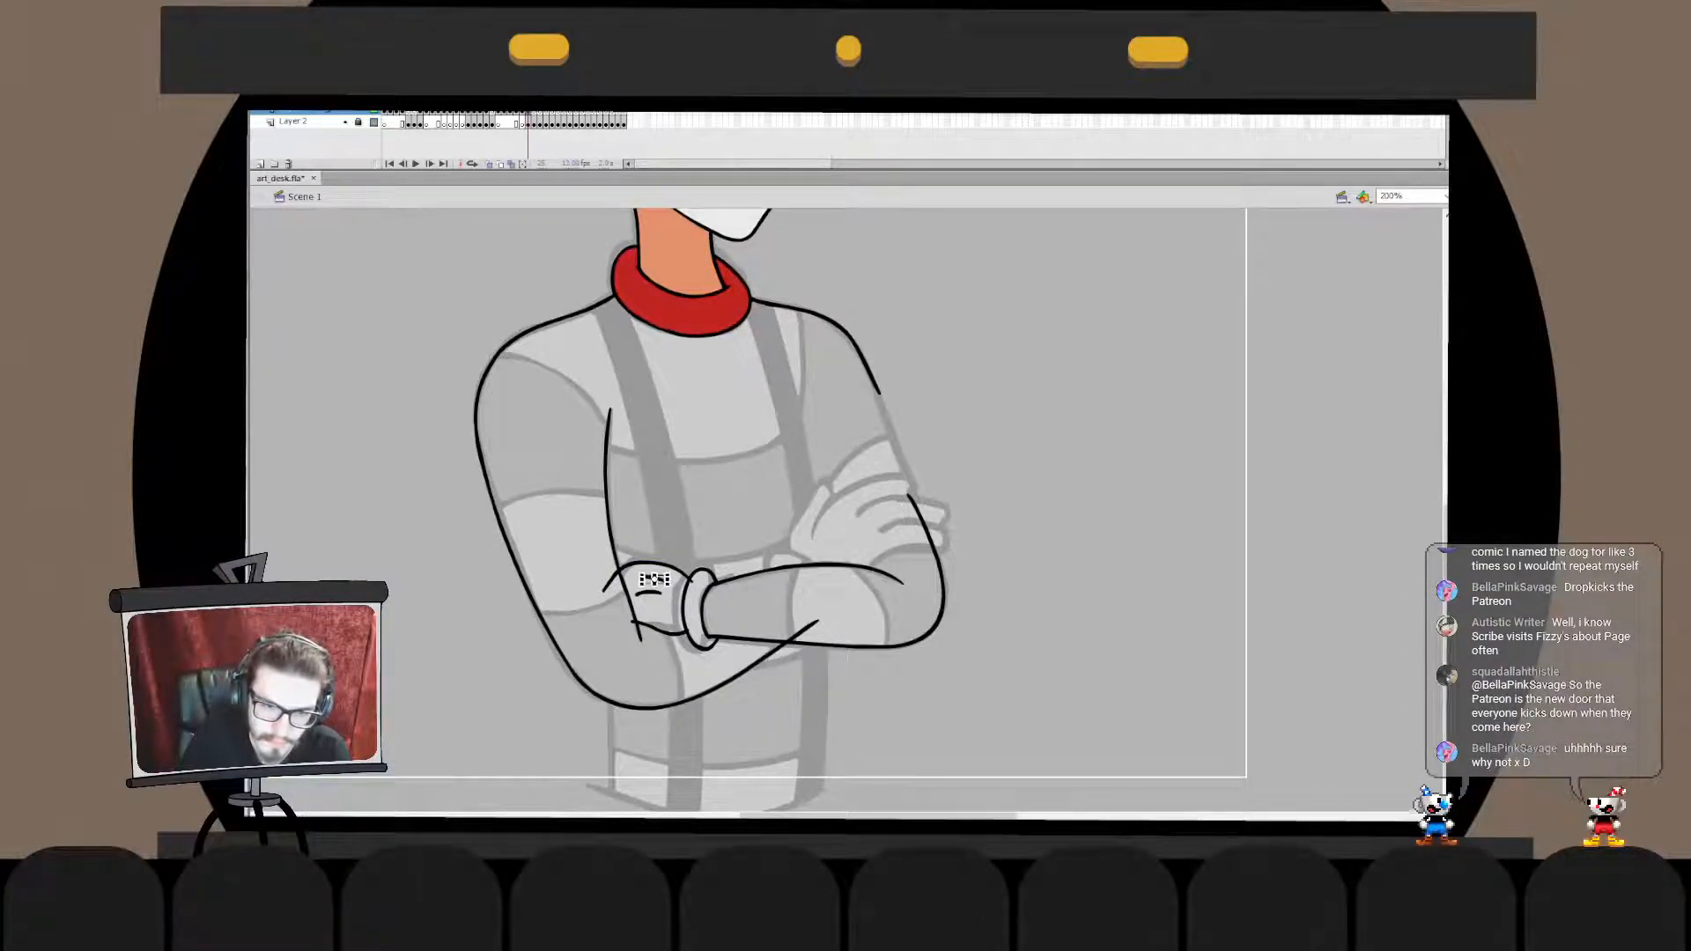
- Replace the short lines on the back of the tucked glove with longer strokes and hide the sketch layer
{"action": "left_click", "coordinate": [650, 594]}
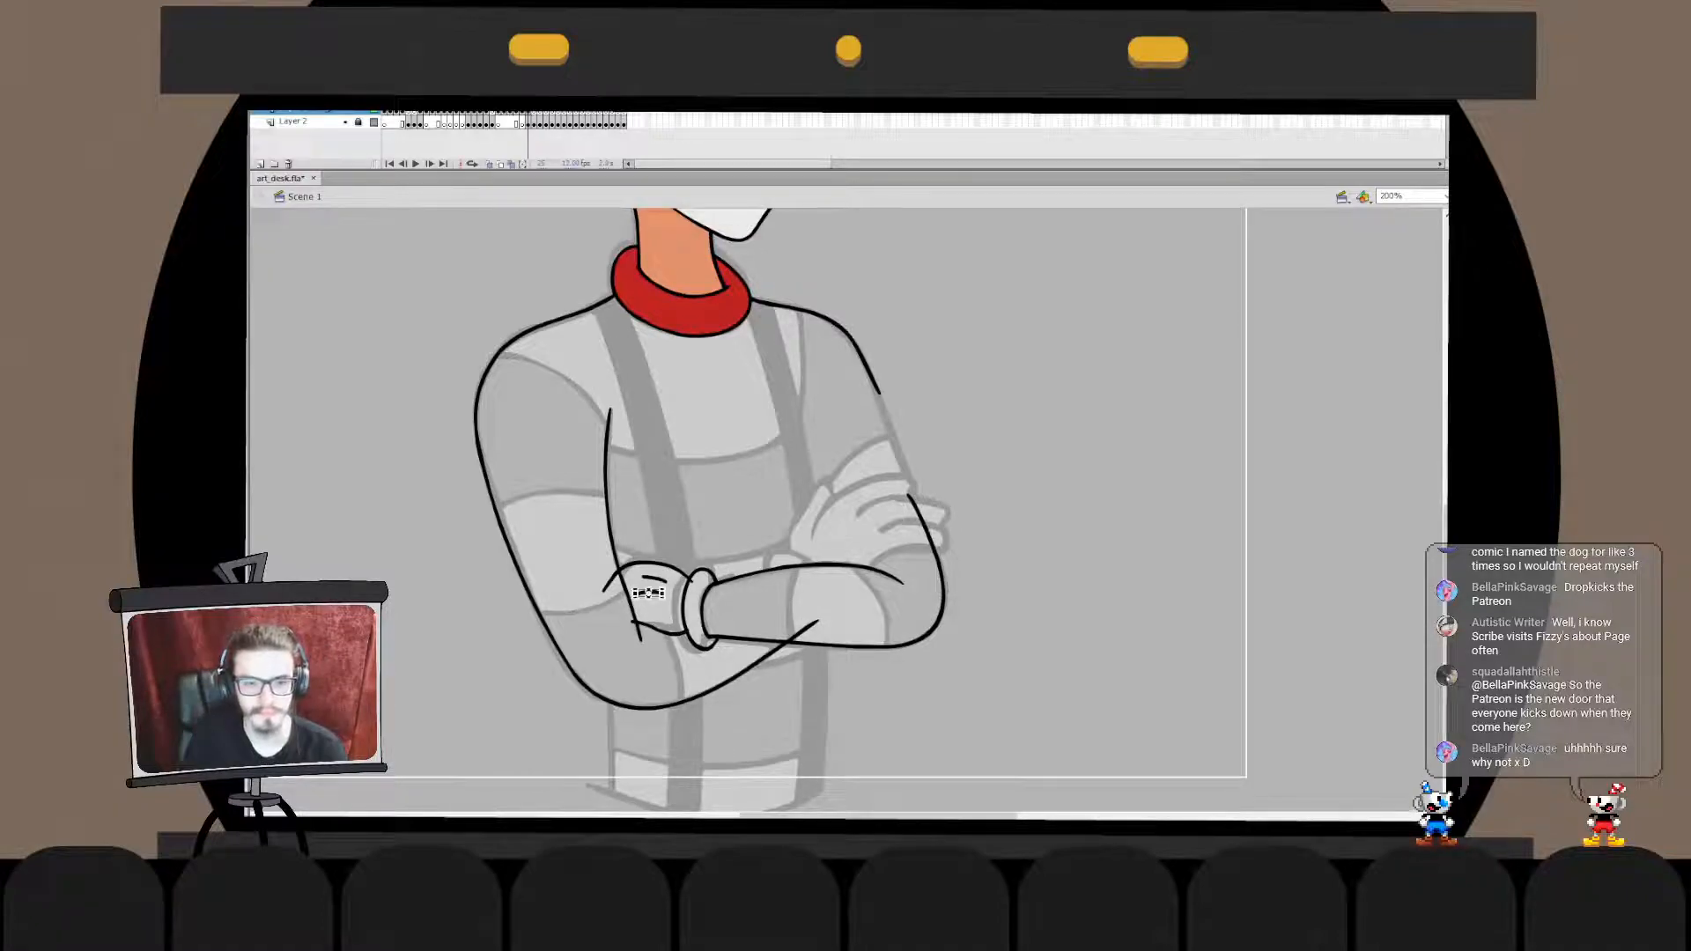
{"action": "left_click", "coordinate": [654, 580], "text": "shift"}
{"action": "key", "text": "Delete"}
{"action": "mouse_move", "coordinate": [674, 589]}
{"action": "left_mouse_down"}
{"action": "mouse_move", "coordinate": [644, 577]}
{"action": "mouse_move", "coordinate": [641, 597]}
{"action": "left_mouse_up"}
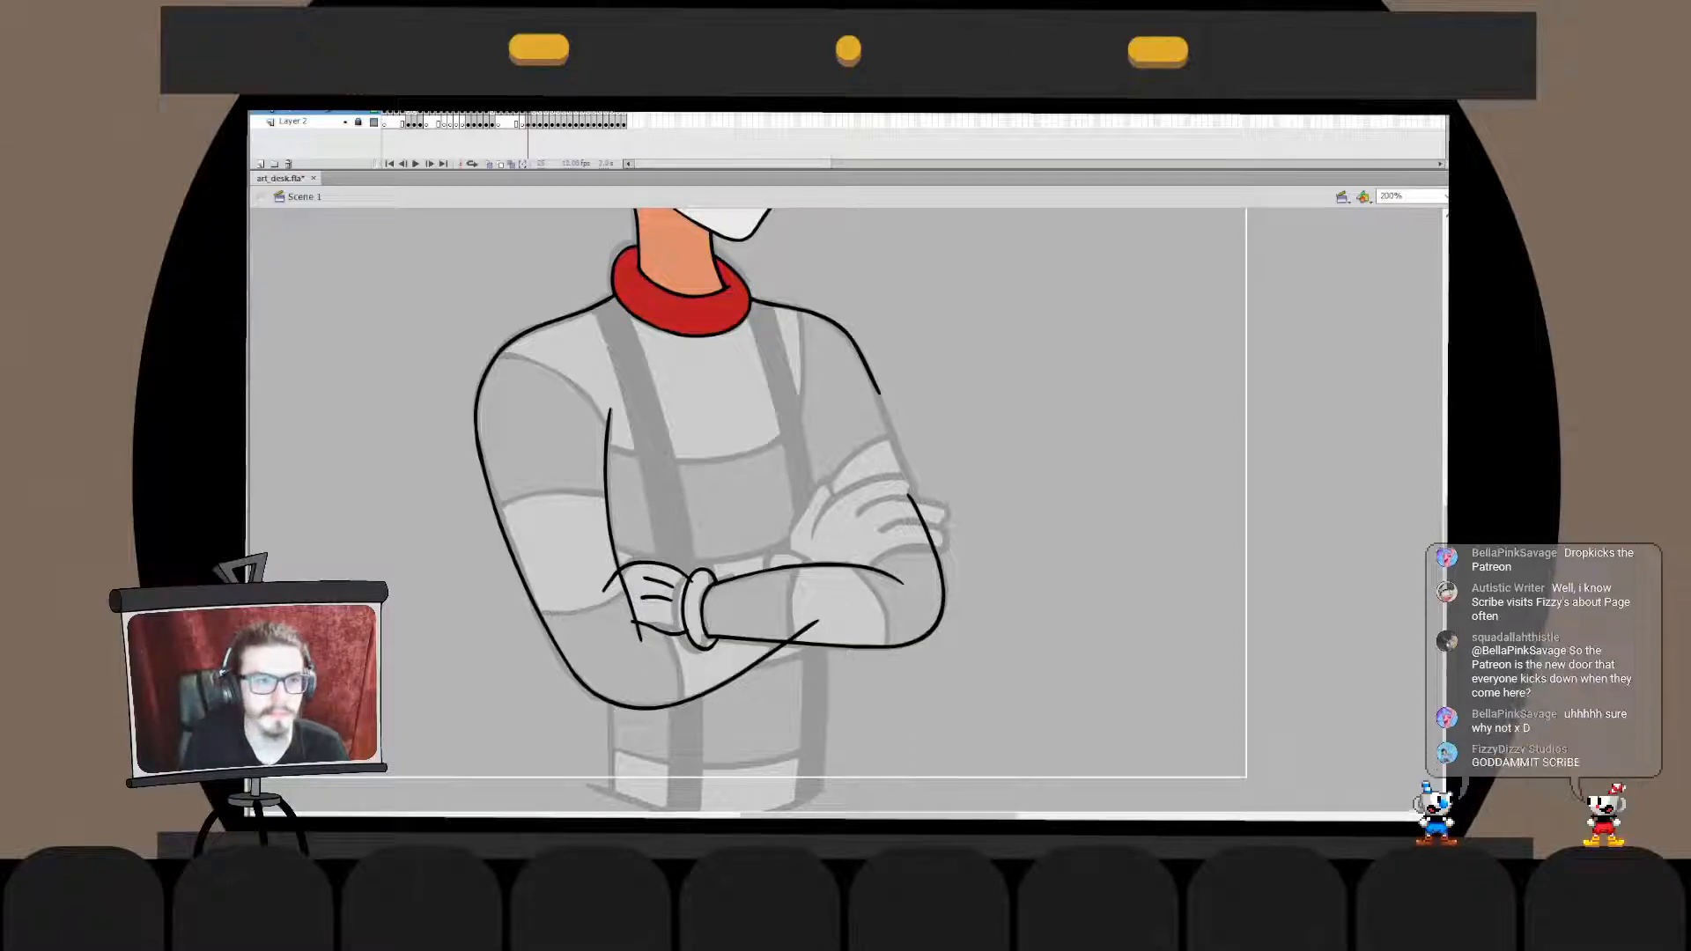
{"action": "left_click", "coordinate": [345, 122]}
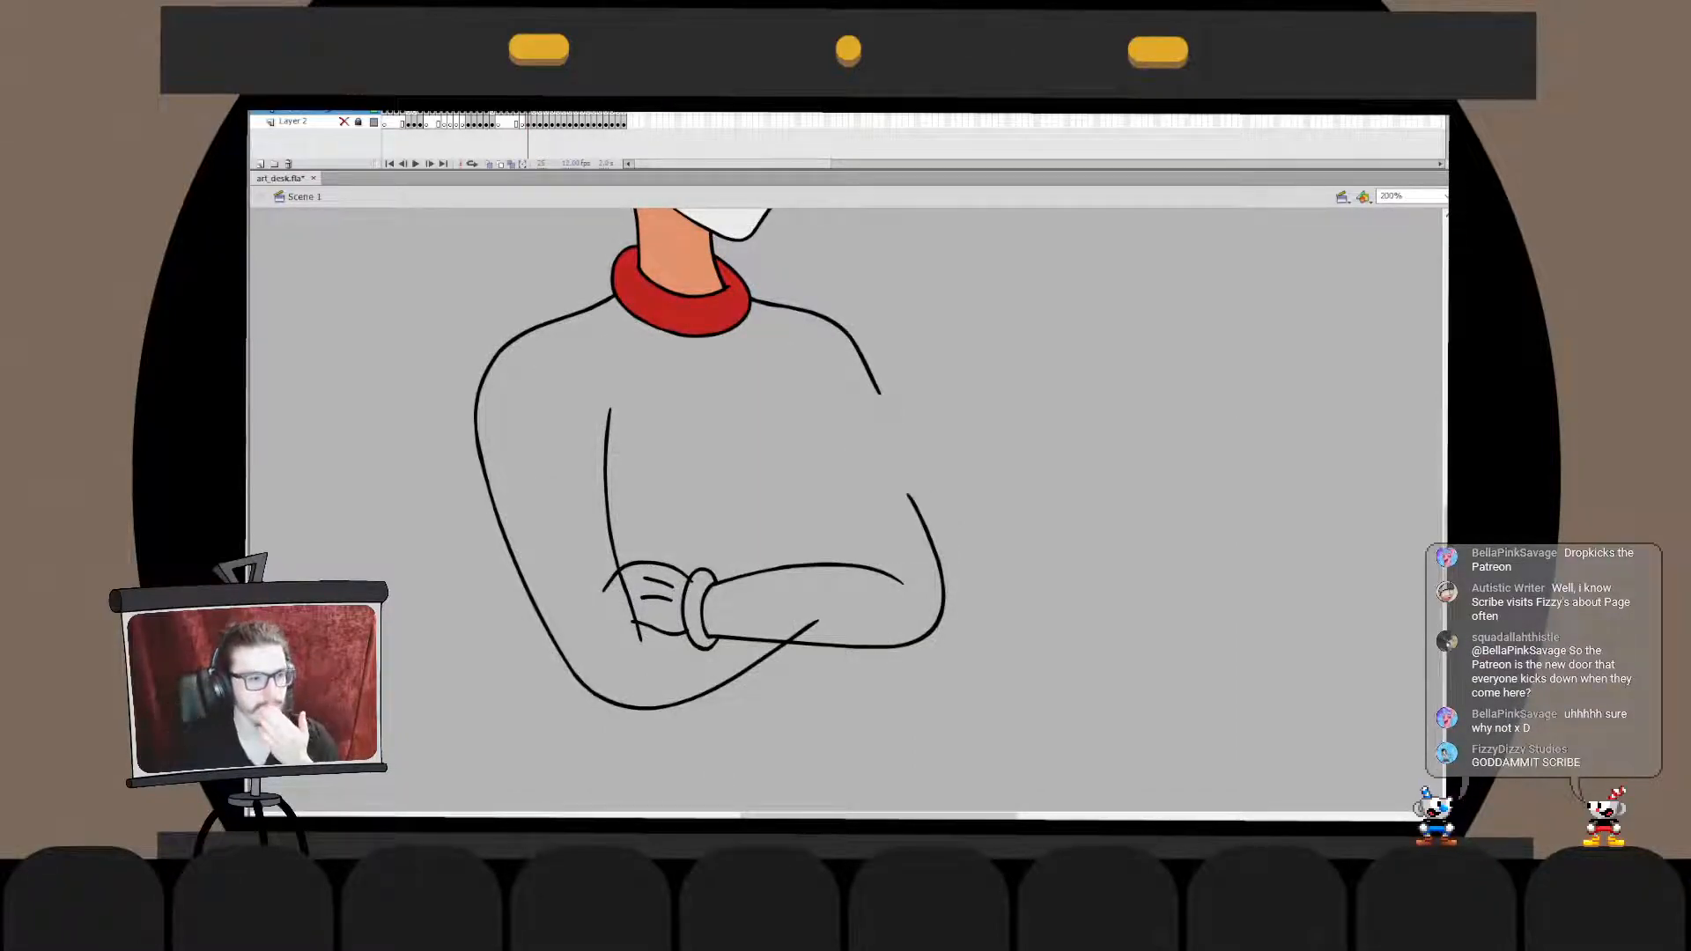
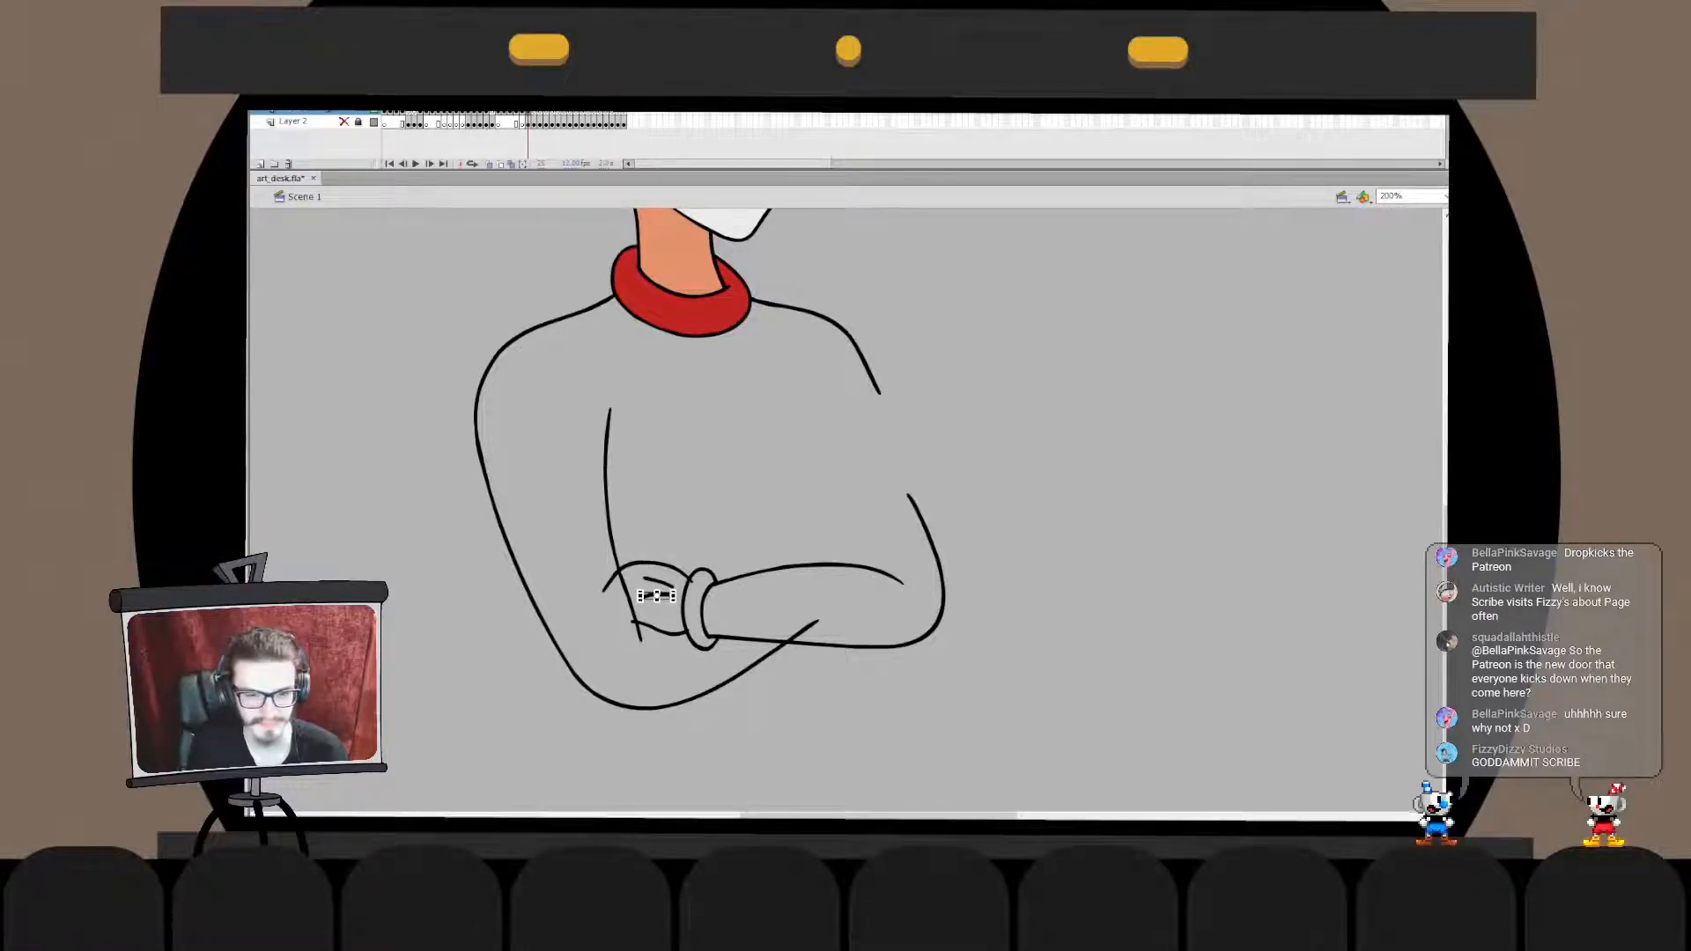
- Nudge the upper short line on the back of the tucked glove slightly into place
{"action": "left_click", "coordinate": [656, 599]}
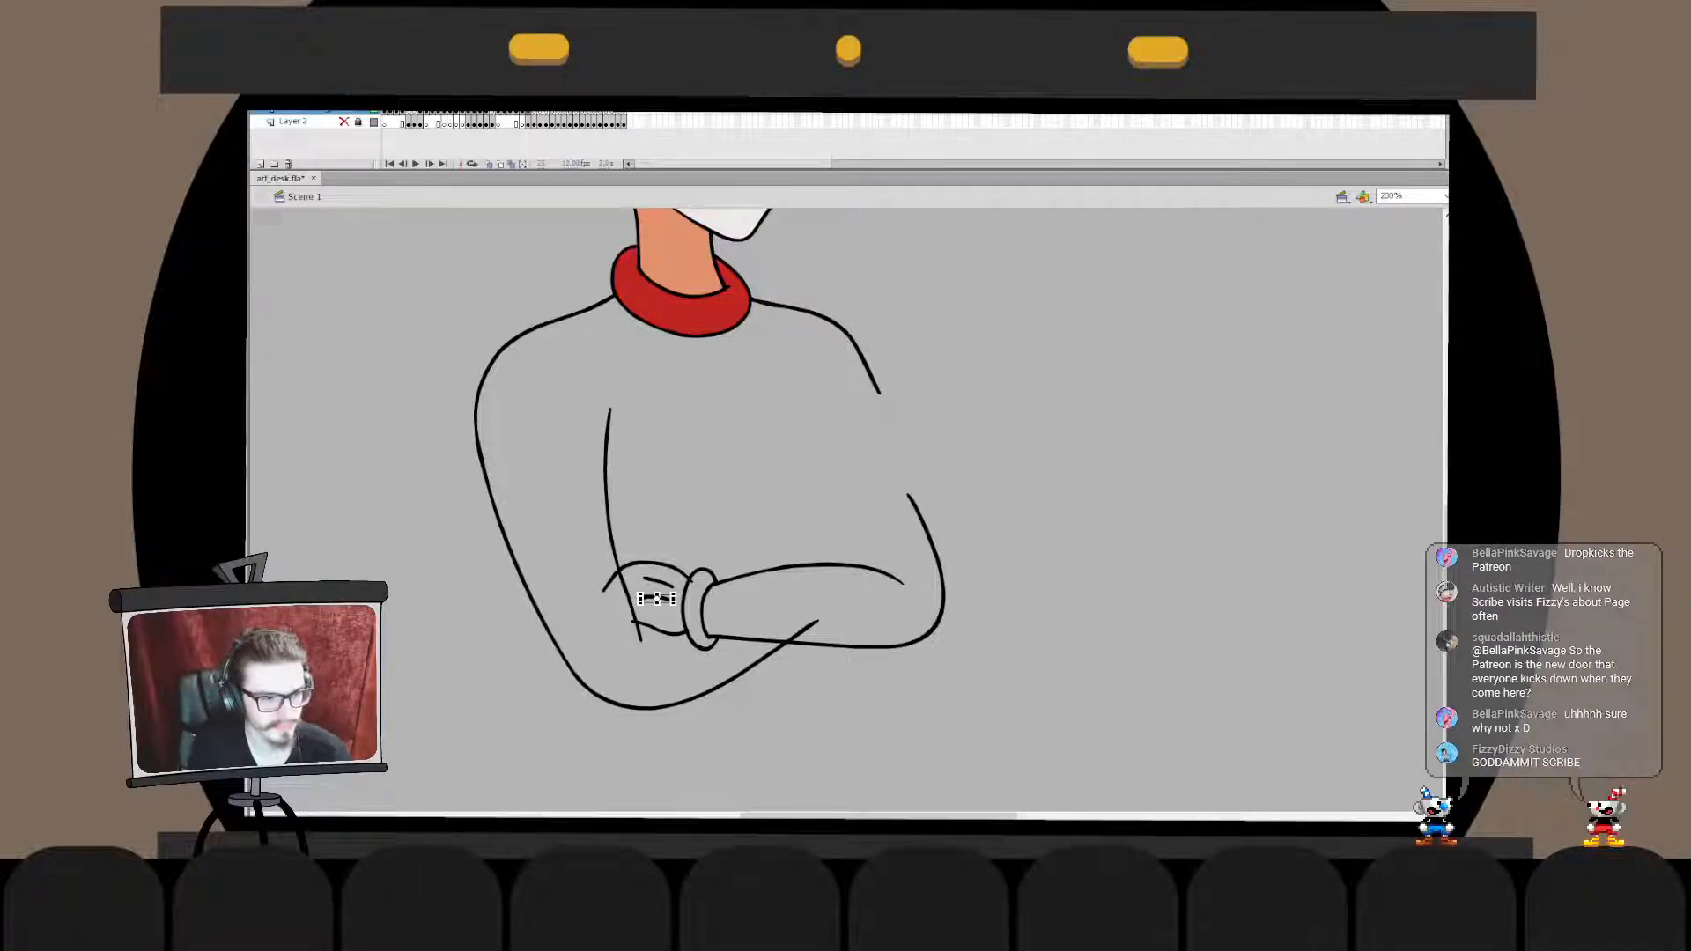
{"action": "key", "text": "v"}
{"action": "left_click", "coordinate": [659, 583], "text": "shift"}
{"action": "left_click_drag", "start_coordinate": [659, 583], "coordinate": [662, 587]}
{"action": "left_click", "coordinate": [679, 529]}
- Adjust the wrist cuff with Free Transform inside the forearm's drawing object
{"action": "double_click", "coordinate": [650, 563]}
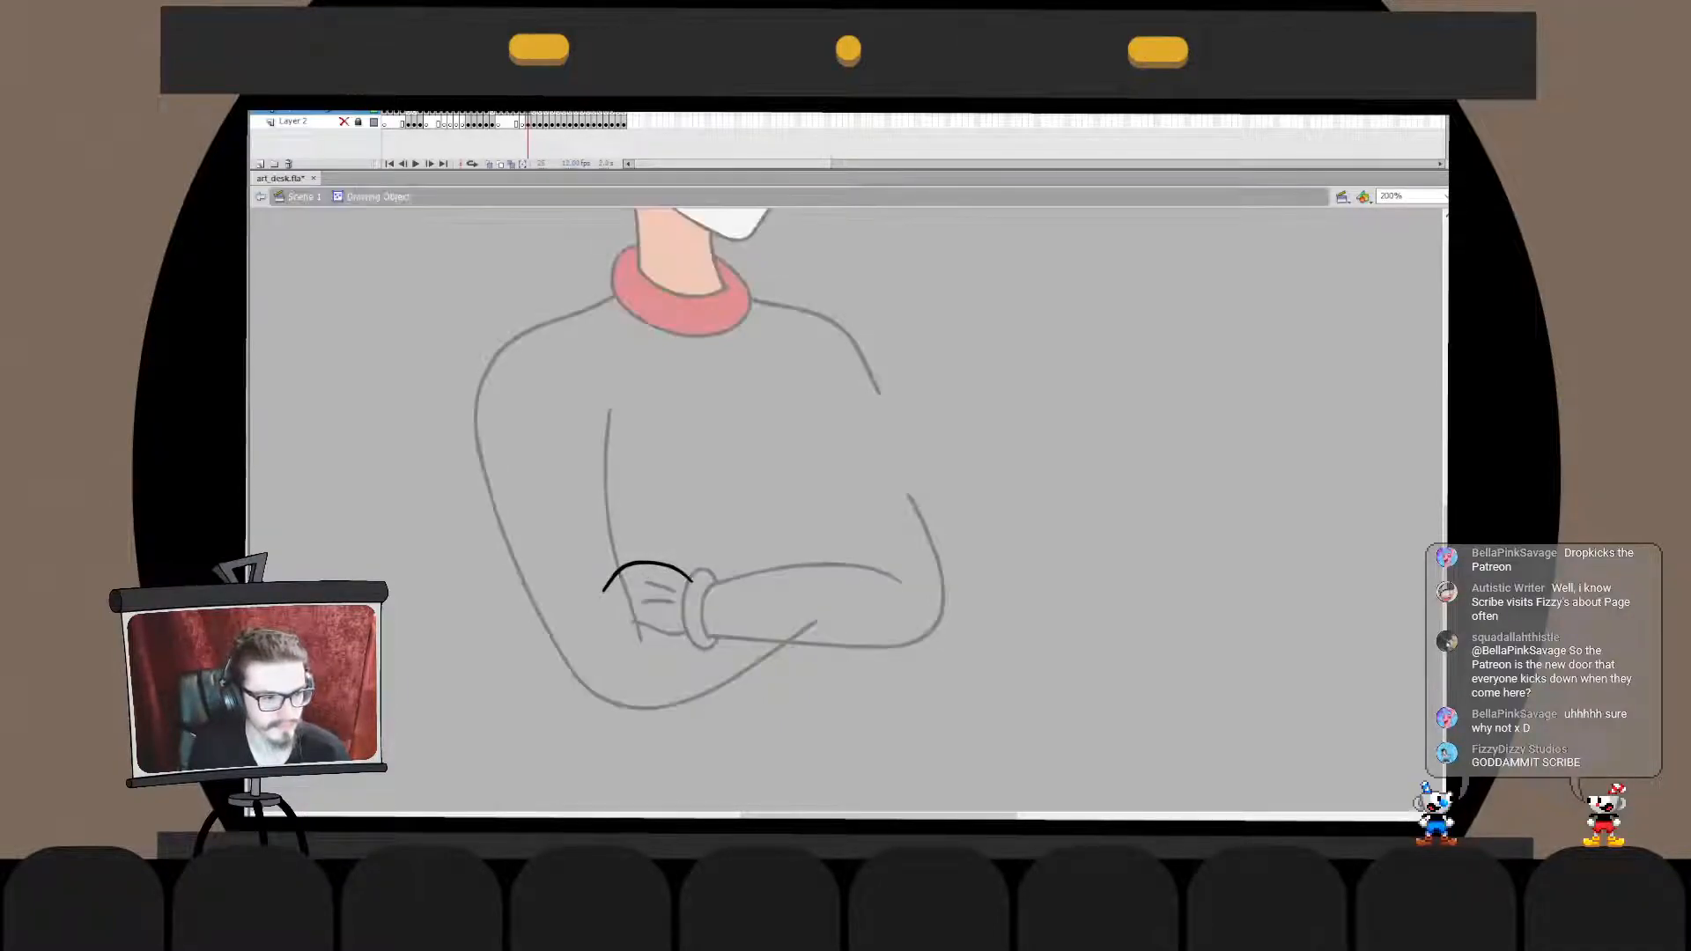
{"action": "left_click", "coordinate": [302, 196]}
{"action": "key", "text": "q"}
{"action": "mouse_move", "coordinate": [694, 578]}
{"action": "left_mouse_down"}
{"action": "mouse_move", "coordinate": [680, 679]}
{"action": "mouse_move", "coordinate": [659, 591]}
{"action": "mouse_move", "coordinate": [701, 661]}
{"action": "mouse_move", "coordinate": [718, 655]}
{"action": "left_mouse_up"}
{"action": "left_click", "coordinate": [683, 528]}
{"action": "double_click", "coordinate": [686, 593]}
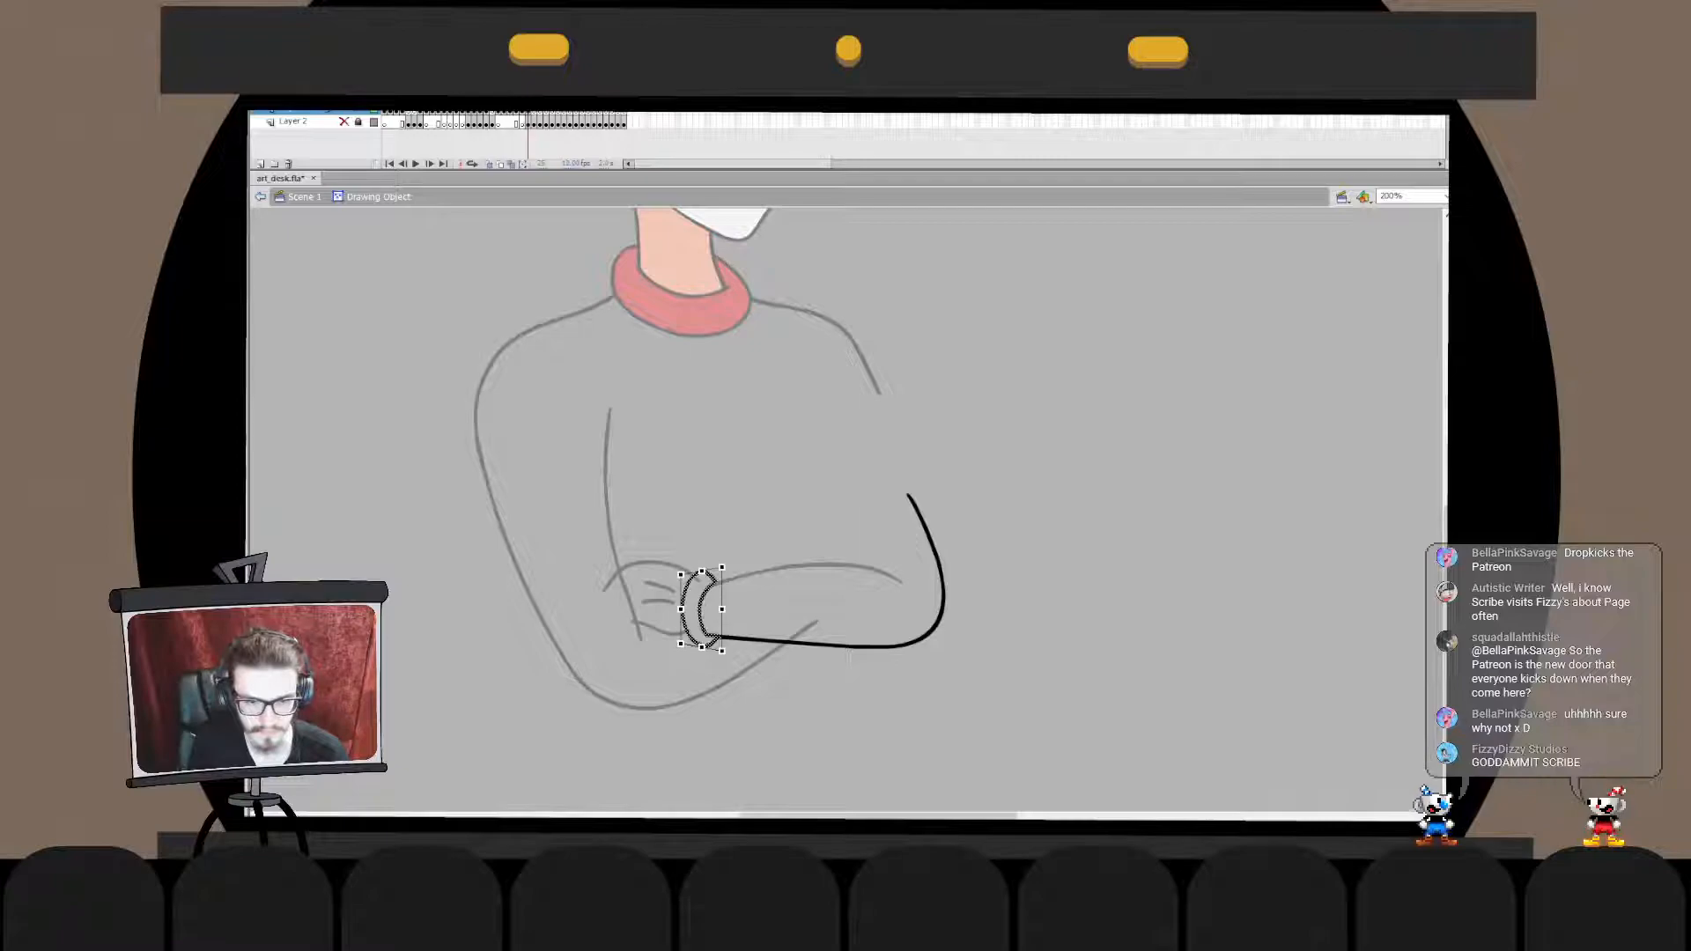
{"action": "key", "text": "Escape"}
- Adjust the glove's lower contour at the cuff and combine the forearm and cuff with the glove's upper contour in one drawing object
{"action": "double_click", "coordinate": [670, 519]}
{"action": "left_click", "coordinate": [662, 631]}
{"action": "left_click_drag", "start_coordinate": [663, 631], "coordinate": [687, 631]}
{"action": "key", "text": "Escape"}
{"action": "double_click", "coordinate": [663, 633]}
{"action": "double_click", "coordinate": [678, 528]}
{"action": "left_click", "coordinate": [724, 637], "text": "shift"}
{"action": "key", "text": "ctrl+x"}
{"action": "double_click", "coordinate": [649, 562]}
{"action": "key", "text": "ctrl+shift+v"}
{"action": "key", "text": "Escape"}
- Cut the two short glove lines and paste them in place inside the forearm's drawing object
{"action": "double_click", "coordinate": [678, 529]}
{"action": "left_click", "coordinate": [661, 588], "text": "shift"}
{"action": "left_click", "coordinate": [659, 603], "text": "shift"}
{"action": "key", "text": "ctrl+x"}
{"action": "double_click", "coordinate": [758, 571]}
{"action": "key", "text": "ctrl+shift+v"}
{"action": "key", "text": "ctrl+b"}
{"action": "key", "text": "Escape"}
{"action": "double_click", "coordinate": [678, 528]}
{"action": "key", "text": "Escape"}
- Show the sketch layer again and ink a closing stroke across the tucked glove's open fingertip end
{"action": "left_click", "coordinate": [344, 121]}
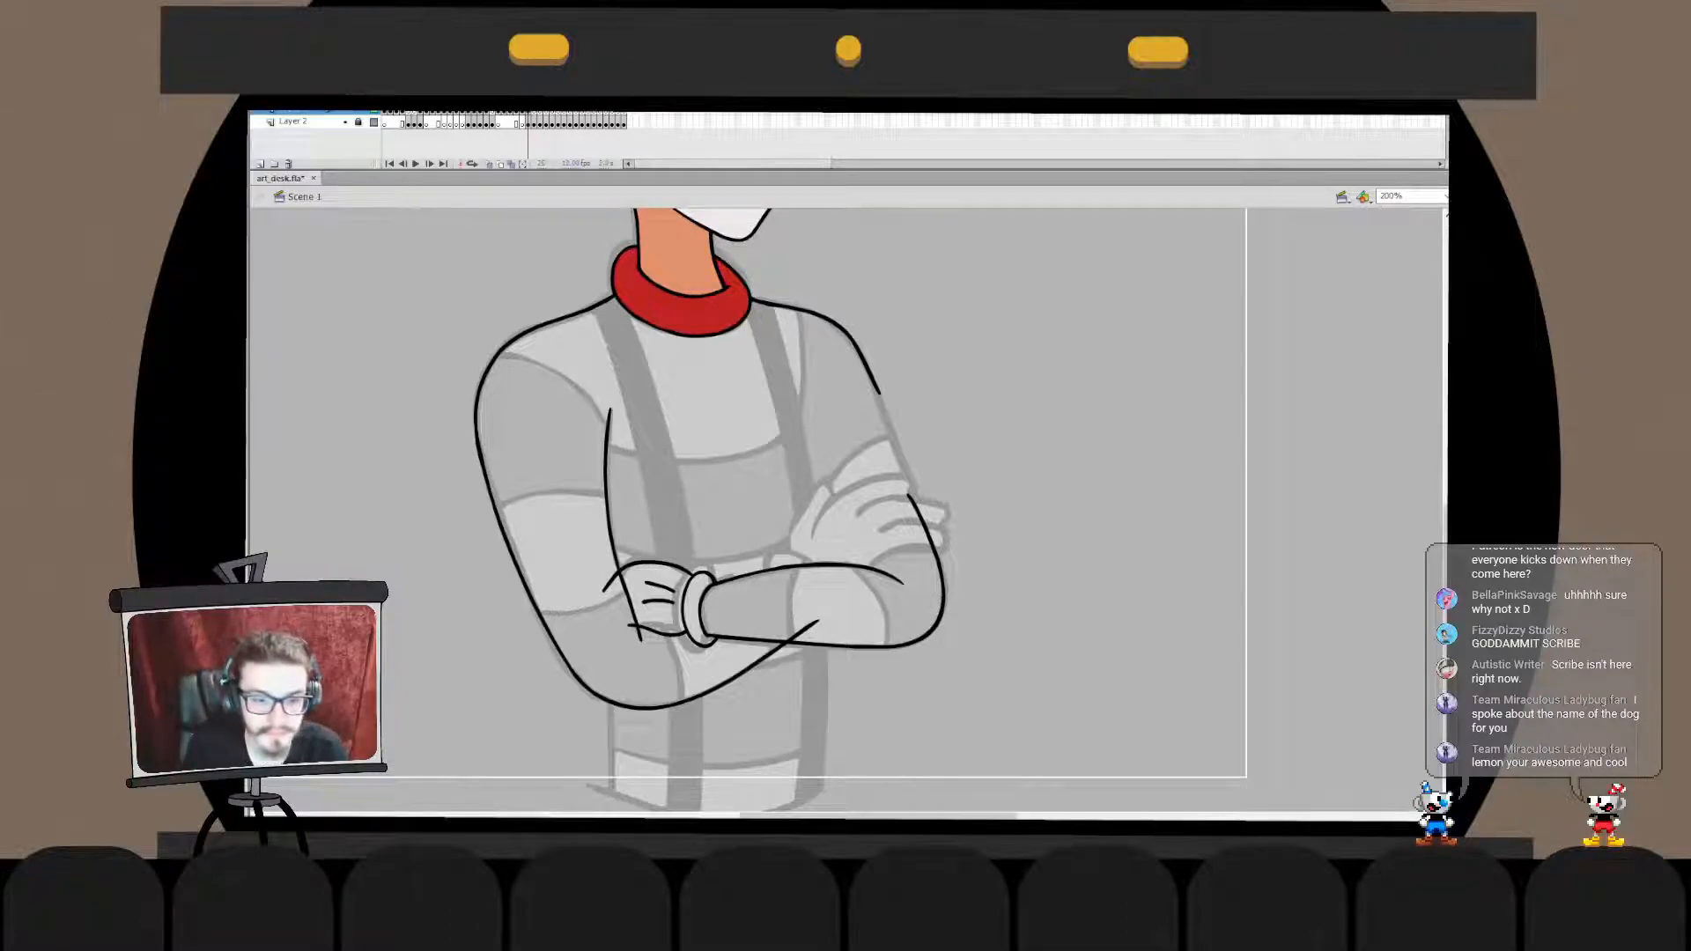
{"action": "double_click", "coordinate": [823, 564]}
{"action": "left_click_drag", "start_coordinate": [604, 591], "coordinate": [630, 627]}
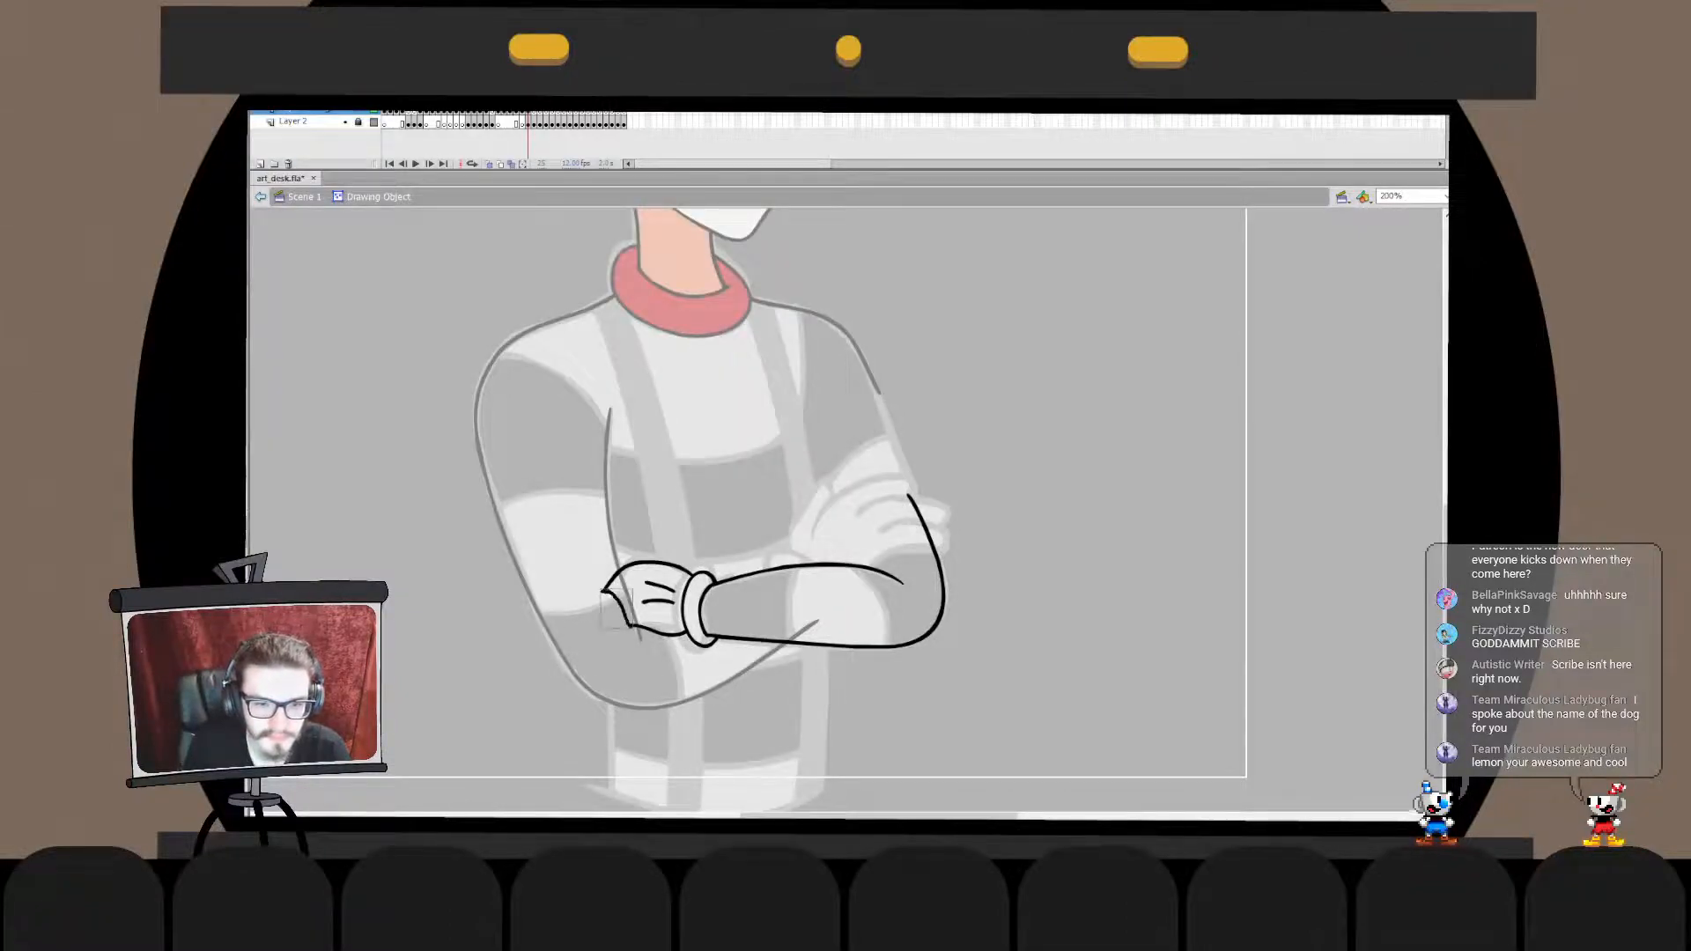
- Combine the inner-arm line with the glove's drawing object and delete the glove lines extending beyond it
{"action": "double_click", "coordinate": [548, 528]}
{"action": "left_click", "coordinate": [606, 502]}
{"action": "key", "text": "ctrl+x"}
{"action": "double_click", "coordinate": [650, 563]}
{"action": "key", "text": "ctrl+shift+v"}
{"action": "left_click", "coordinate": [616, 604]}
{"action": "key", "text": "Delete"}
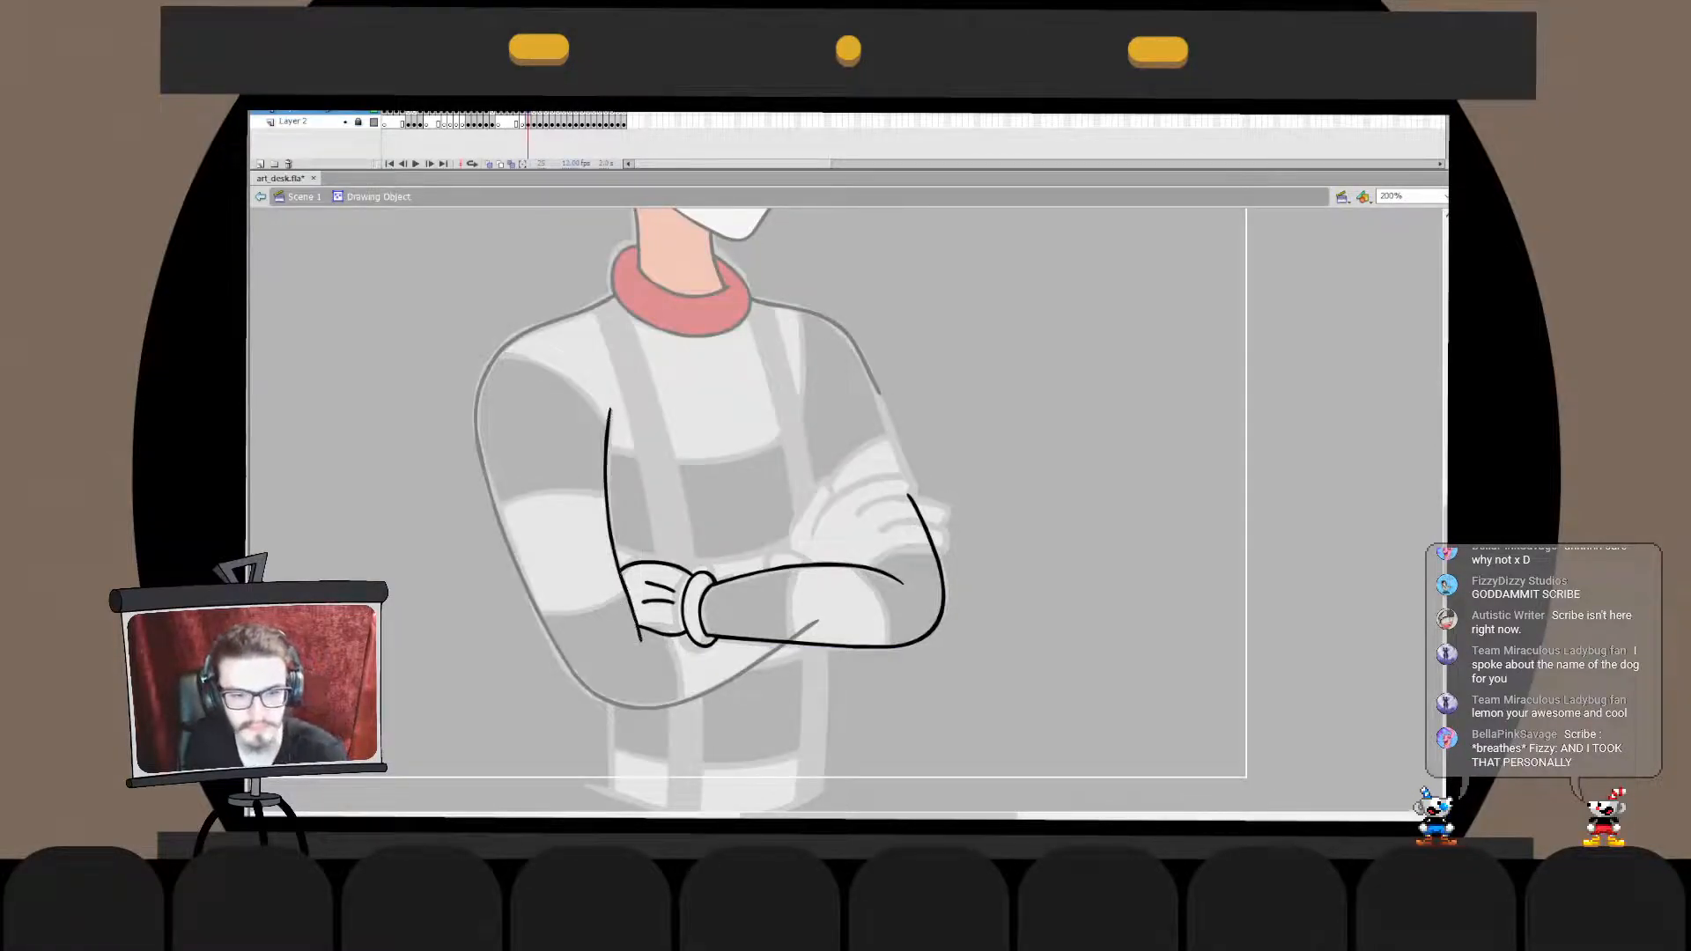
- Combine the forearm with the lower arm contour and delete the contour's end that crosses over the forearm
{"action": "double_click", "coordinate": [548, 528]}
{"action": "left_click", "coordinate": [548, 529]}
{"action": "left_click", "coordinate": [759, 640]}
{"action": "key", "text": "ctrl+x"}
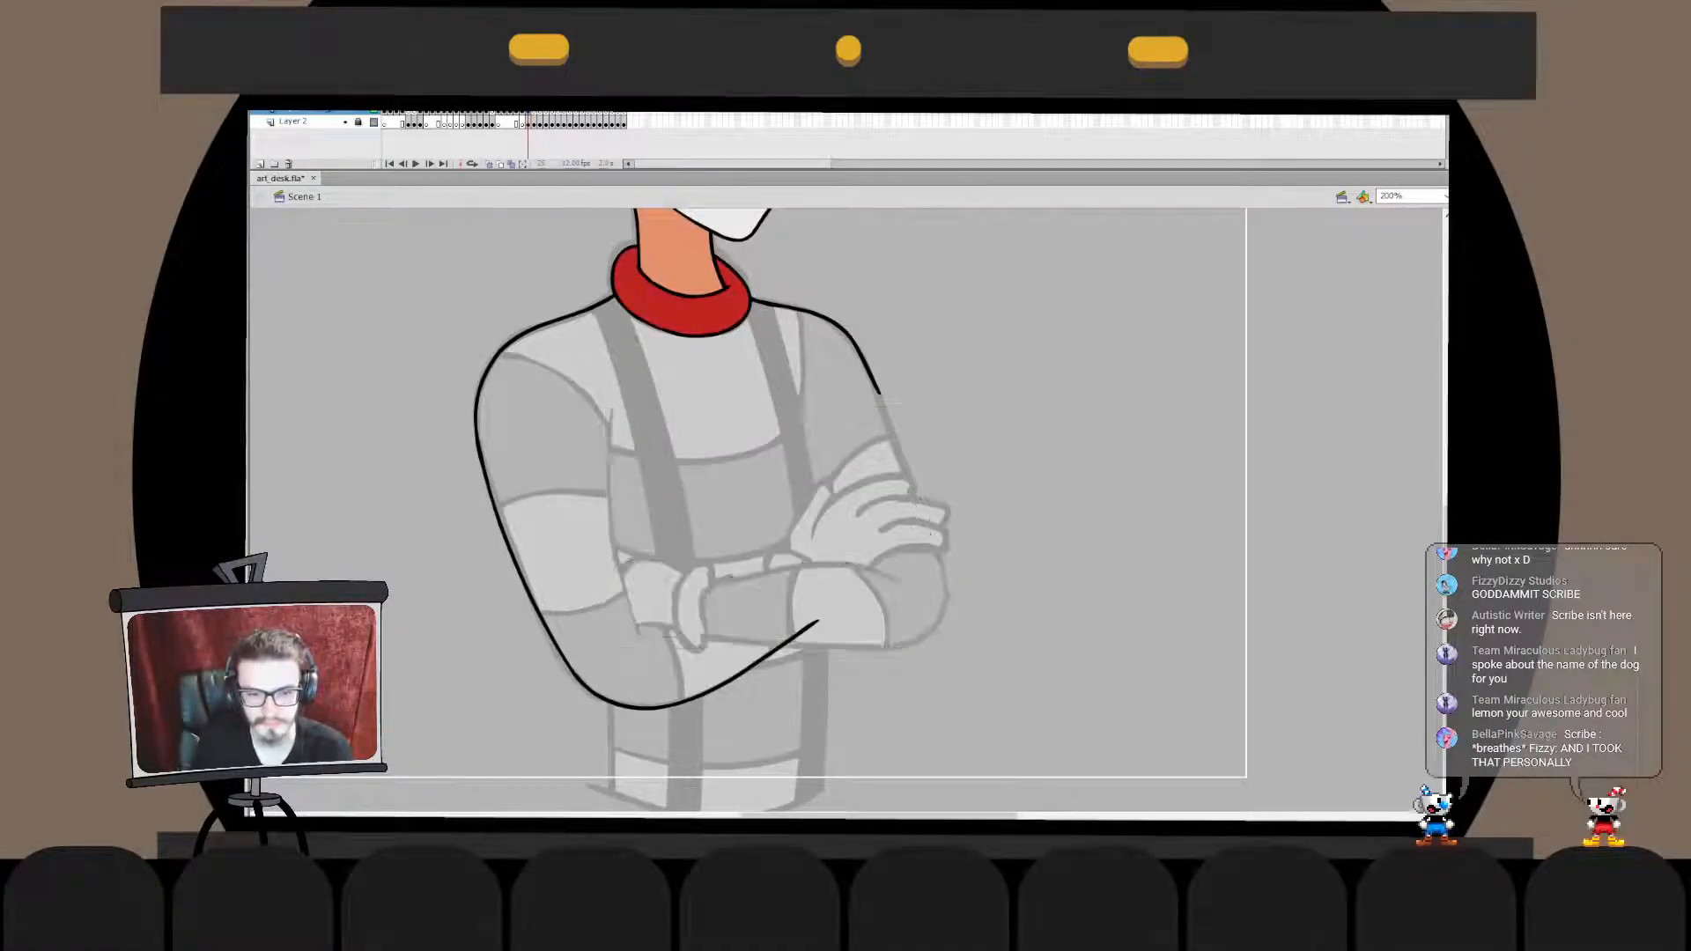
{"action": "double_click", "coordinate": [744, 675]}
{"action": "key", "text": "ctrl+shift+v"}
{"action": "left_click", "coordinate": [804, 630]}
{"action": "key", "text": "Delete"}
{"action": "double_click", "coordinate": [821, 680]}
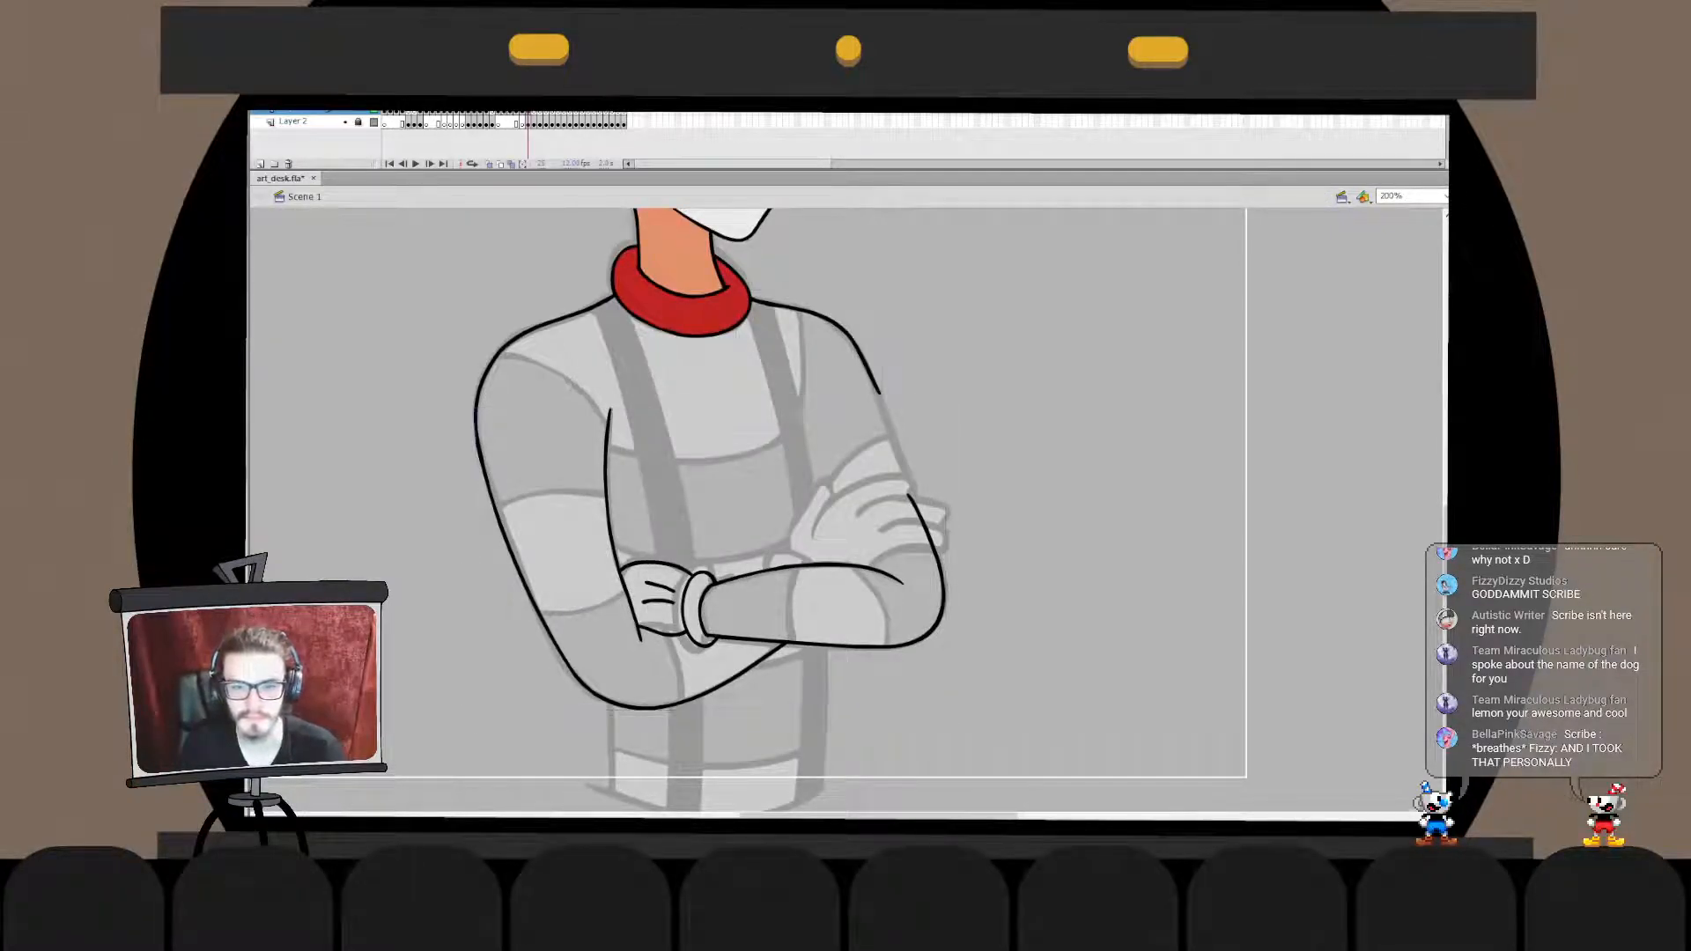
- Ink the outer upper-arm line from the open shoulder line down to the bent elbow, redoing the stroke until it follows the sketch
{"action": "left_click_drag", "start_coordinate": [878, 390], "coordinate": [926, 552]}
{"action": "key", "text": "ctrl+z"}
{"action": "mouse_move", "coordinate": [878, 390]}
{"action": "left_mouse_down"}
{"action": "mouse_move", "coordinate": [939, 585]}
{"action": "mouse_move", "coordinate": [928, 554]}
{"action": "left_mouse_up"}
{"action": "key", "text": "ctrl+z"}
{"action": "key", "text": "ctrl+z"}
{"action": "left_click_drag", "start_coordinate": [867, 365], "coordinate": [926, 561]}
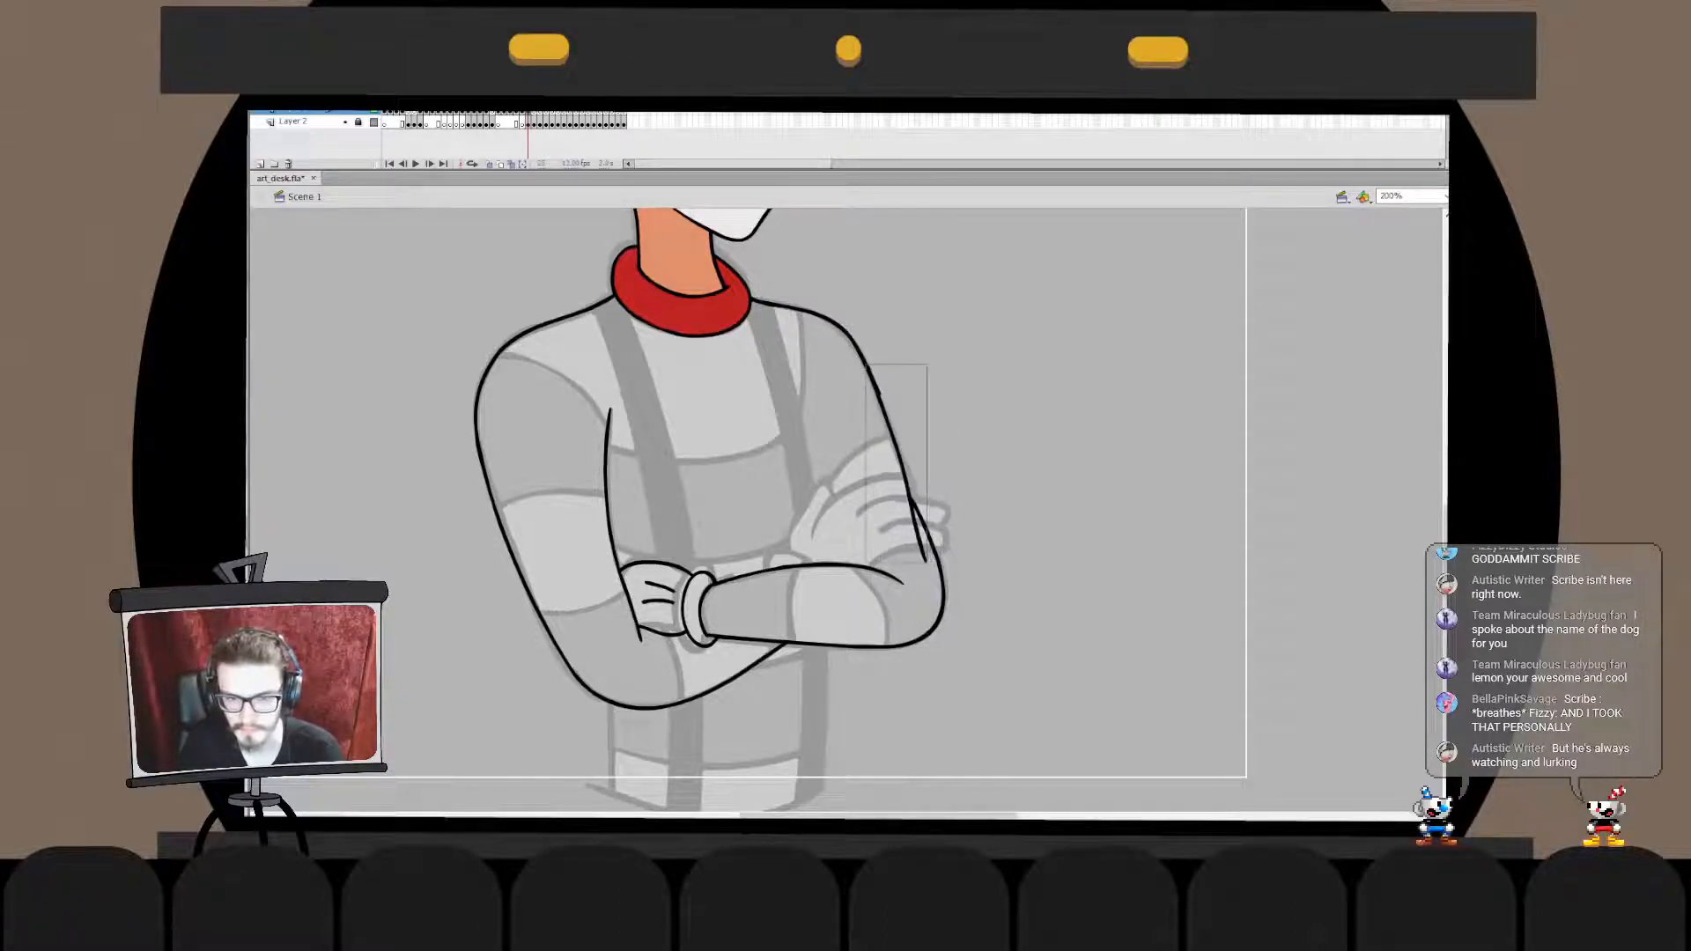
{"action": "key", "text": "ctrl+z"}
{"action": "left_click_drag", "start_coordinate": [868, 380], "coordinate": [924, 550]}
{"action": "key", "text": "ctrl+z"}
{"action": "left_click_drag", "start_coordinate": [871, 374], "coordinate": [929, 551]}
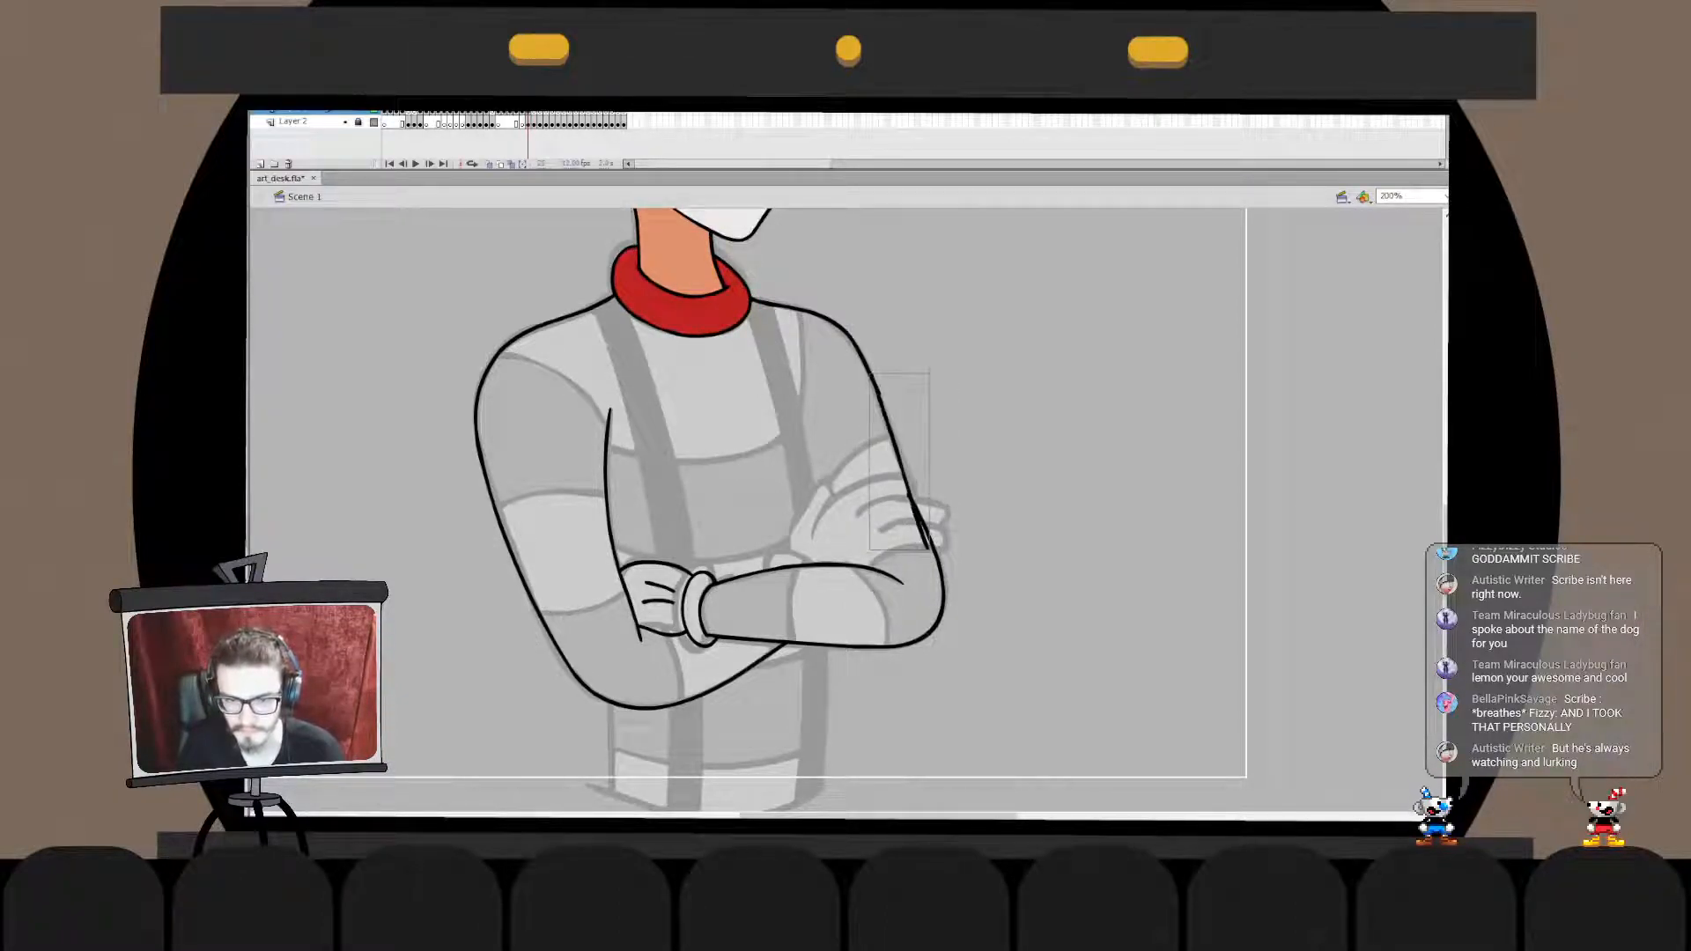
{"action": "key", "text": "ctrl+z"}
{"action": "left_click_drag", "start_coordinate": [867, 364], "coordinate": [928, 550]}
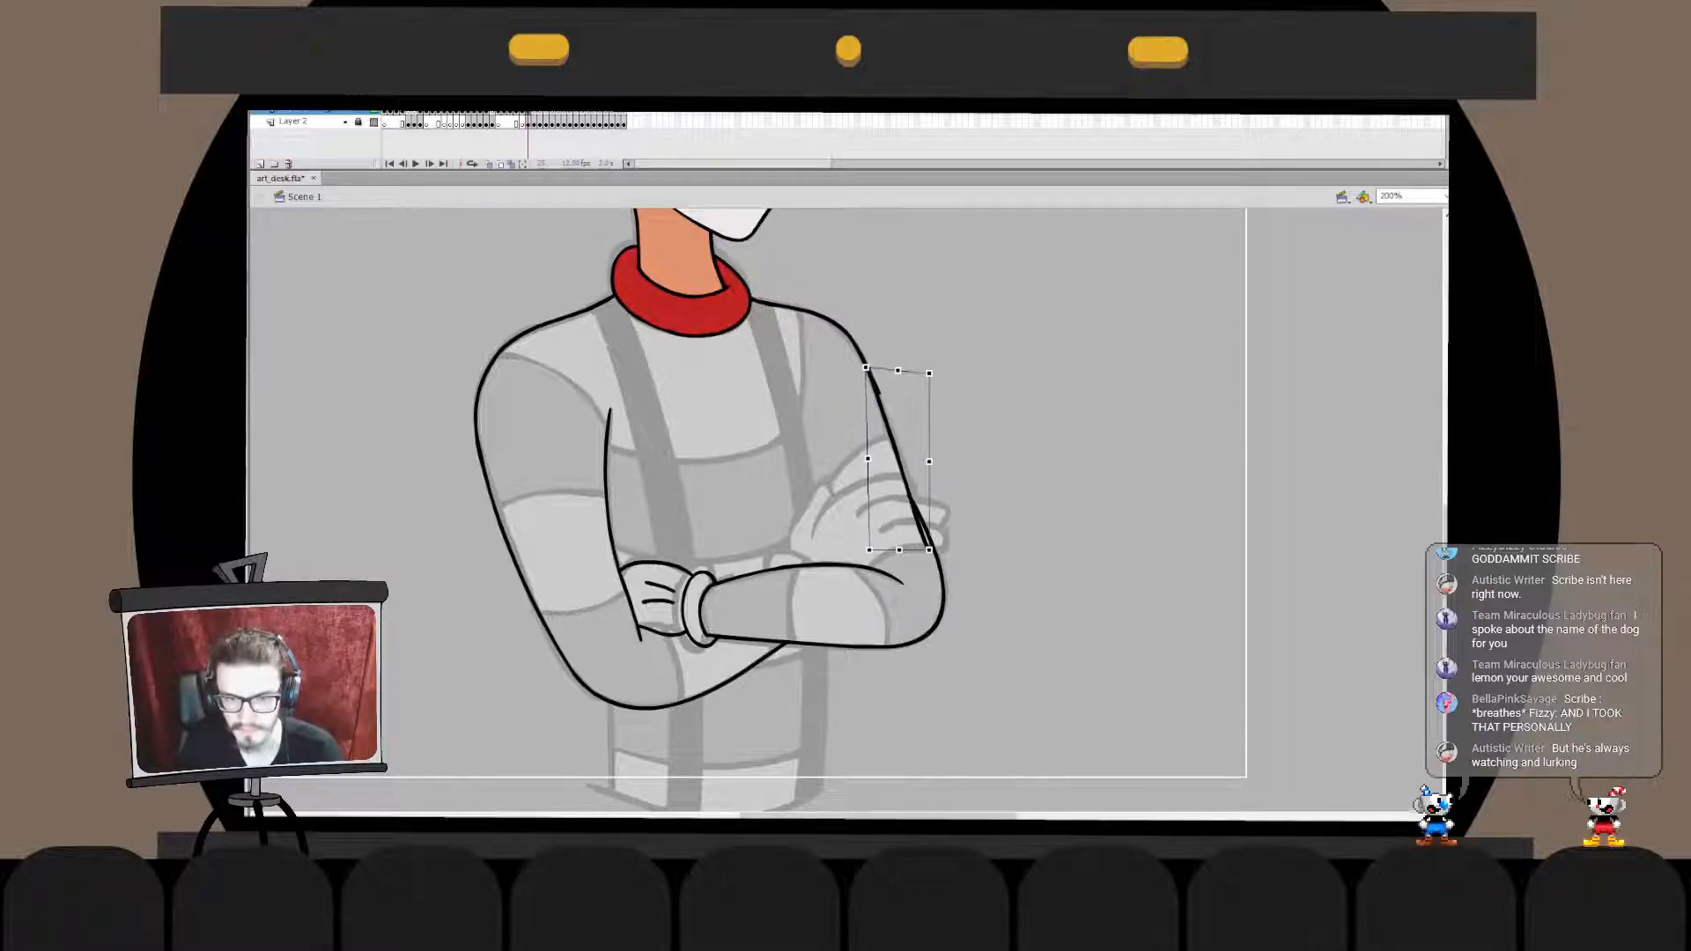
- Adjust the upper end of the new upper-arm line so it meets the shoulder line
{"action": "double_click", "coordinate": [874, 381]}
{"action": "left_click_drag", "start_coordinate": [867, 365], "coordinate": [860, 355]}
{"action": "double_click", "coordinate": [864, 362]}
{"action": "left_click", "coordinate": [960, 379]}
- Move the new upper-arm line in place into the shoulder's drawing object and delete the shoulder line's overhanging end
{"action": "left_click", "coordinate": [873, 382]}
{"action": "key", "text": "Delete"}
{"action": "double_click", "coordinate": [870, 373]}
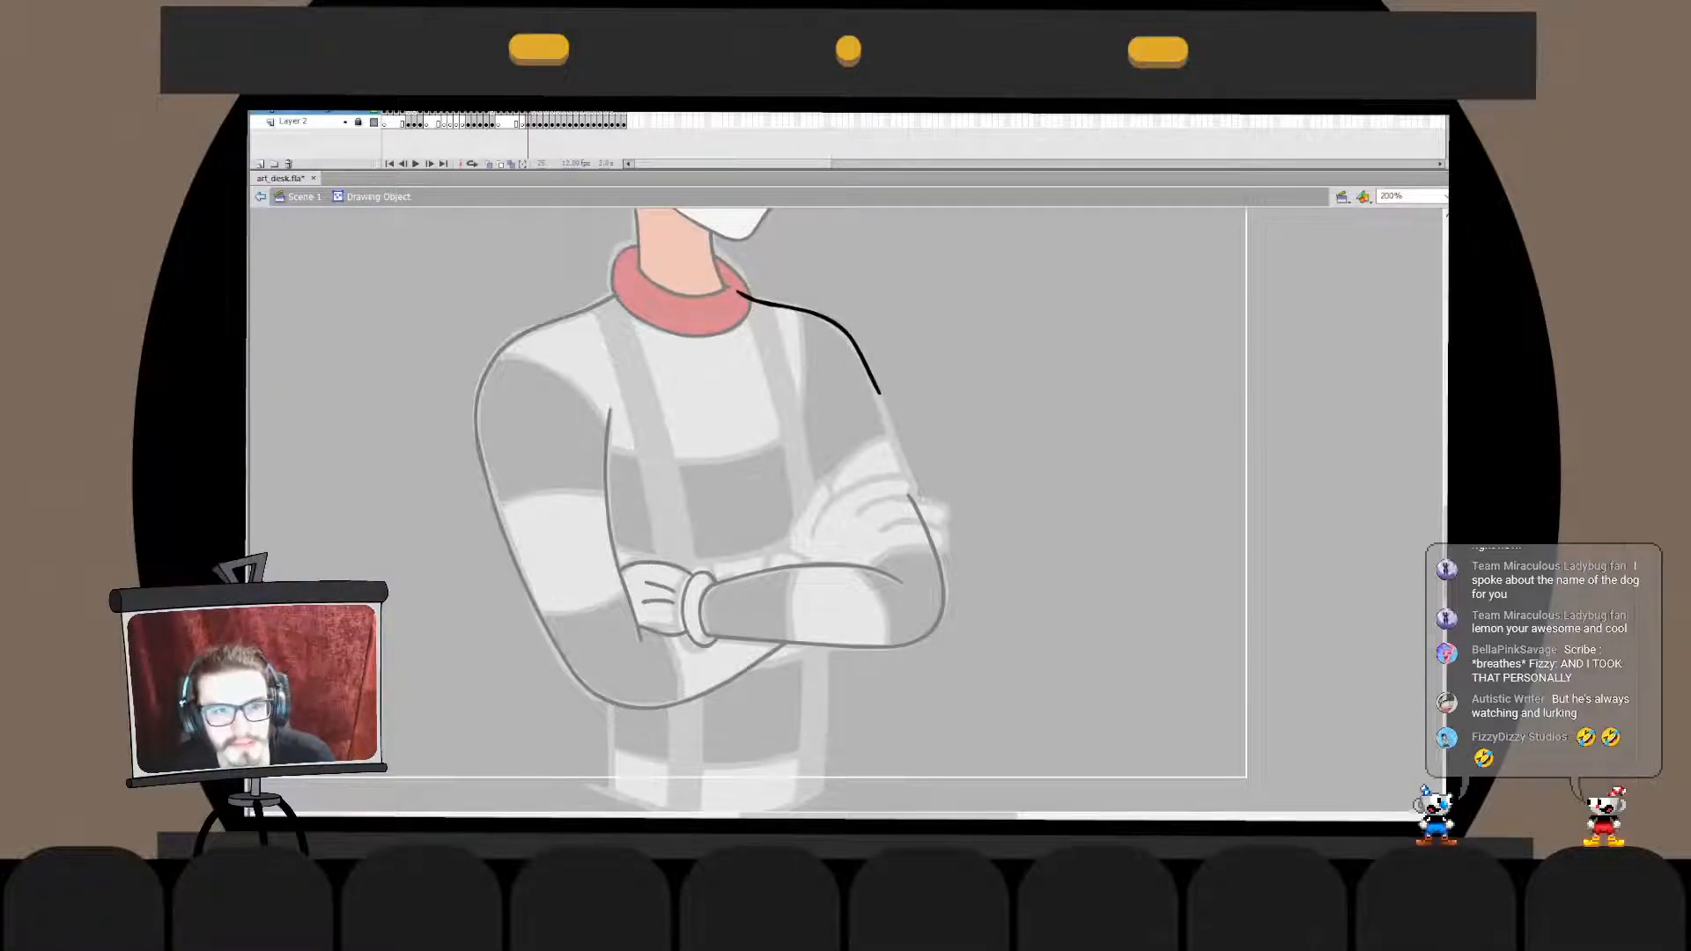
{"action": "left_click_drag", "start_coordinate": [813, 414], "coordinate": [879, 606]}
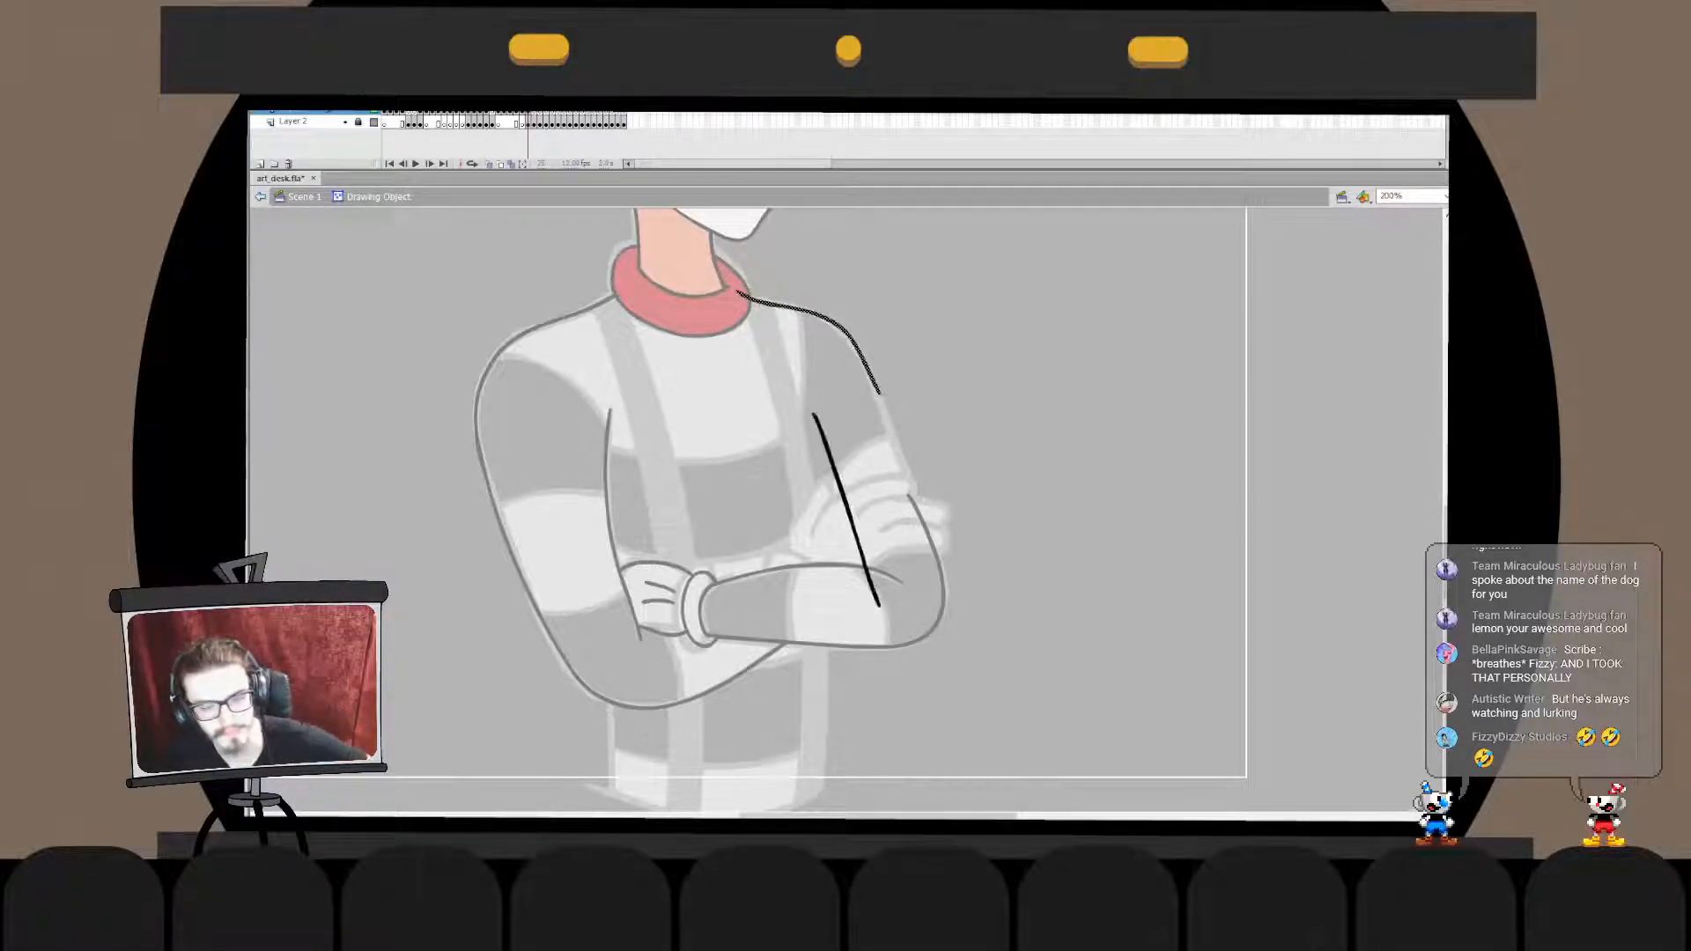
{"action": "key", "text": "ctrl+z"}
{"action": "key", "text": "ctrl+z"}
{"action": "key", "text": "ctrl+shift+v"}
{"action": "key", "text": "ctrl+b"}
{"action": "left_click", "coordinate": [878, 389]}
{"action": "key", "text": "Delete"}
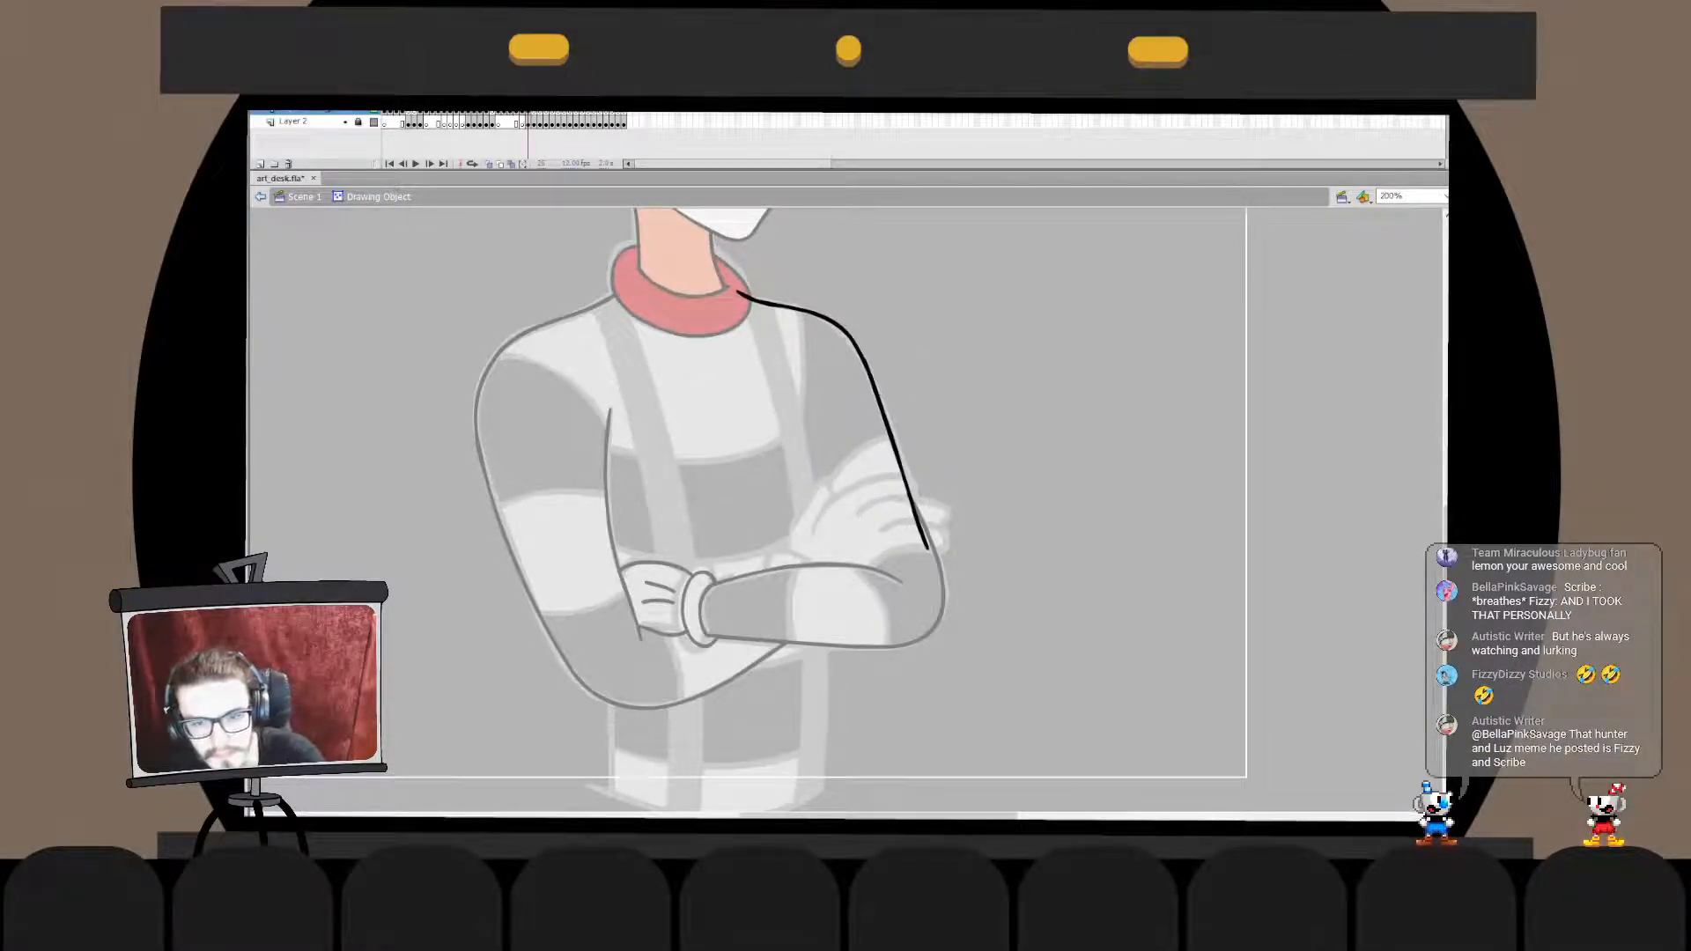
- Combine the elbow and forearm outline with the upper-arm line in one drawing object and delete the overlapping end
{"action": "double_click", "coordinate": [996, 405]}
{"action": "left_click", "coordinate": [939, 566]}
{"action": "key", "text": "ctrl+x"}
{"action": "double_click", "coordinate": [891, 434]}
{"action": "key", "text": "ctrl+shift+v"}
{"action": "key", "text": "ctrl+b"}
{"action": "left_click", "coordinate": [920, 530]}
{"action": "key", "text": "Delete"}
{"action": "double_click", "coordinate": [1004, 493]}
{"action": "left_click", "coordinate": [1004, 493]}
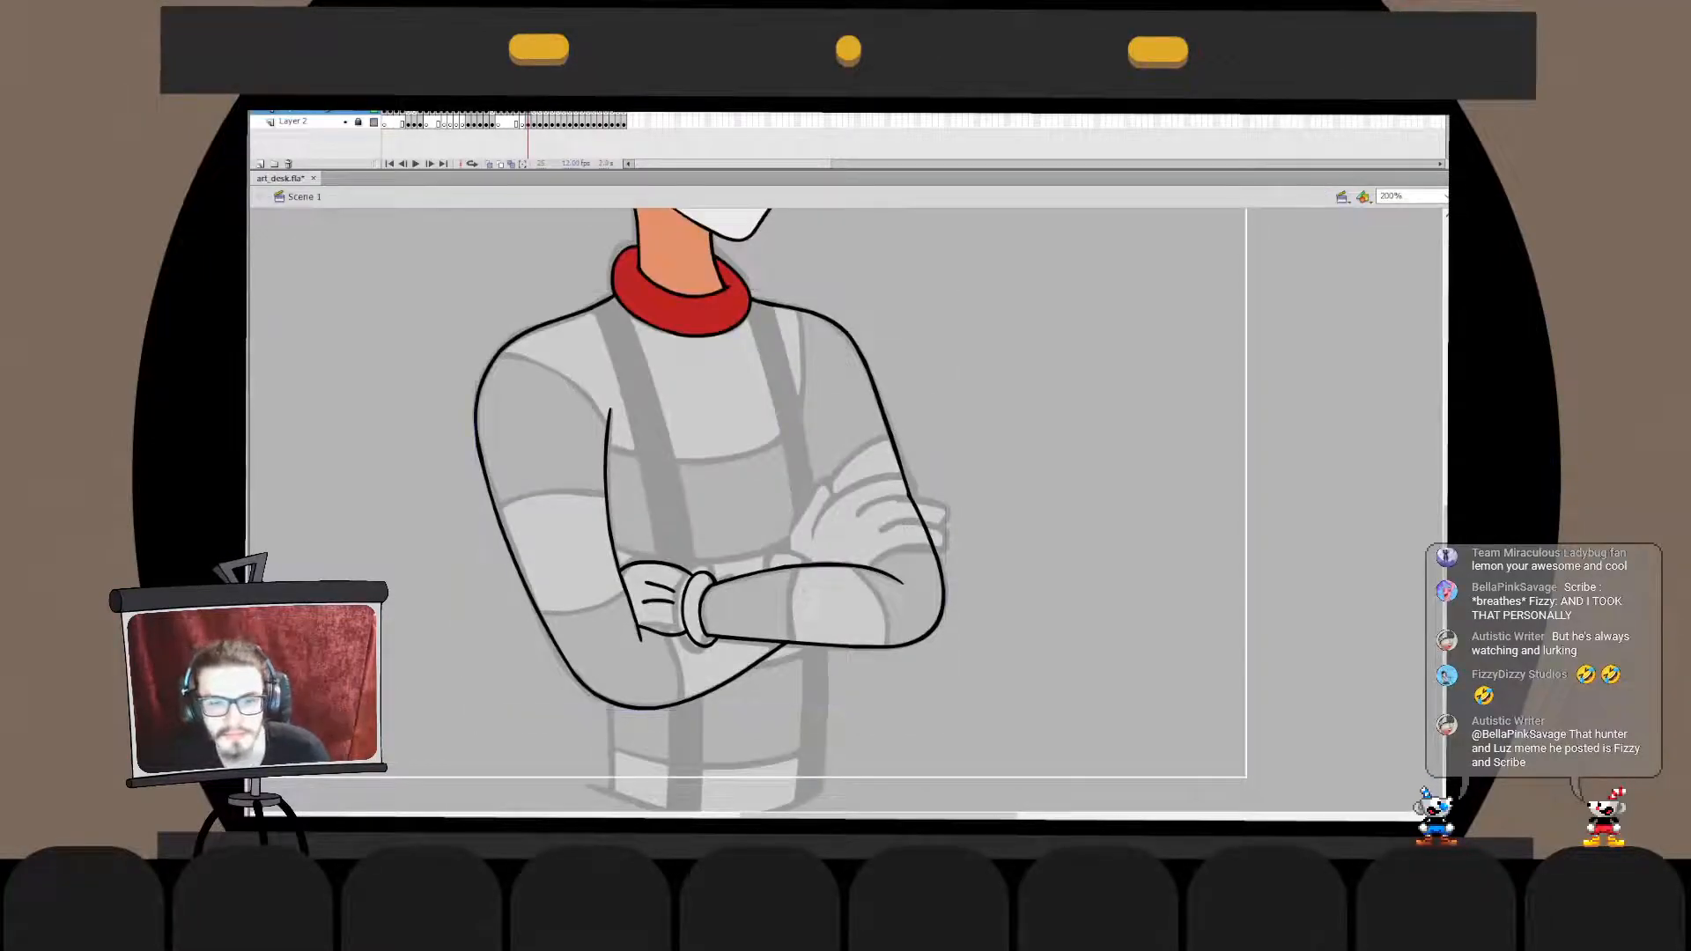
{"action": "double_click", "coordinate": [639, 630]}
{"action": "left_click", "coordinate": [1004, 493]}
{"action": "double_click", "coordinate": [1004, 493]}
{"action": "left_click", "coordinate": [1004, 493]}
{"action": "double_click", "coordinate": [939, 567]}
{"action": "left_click", "coordinate": [722, 686]}
{"action": "left_click", "coordinate": [1004, 493]}
{"action": "double_click", "coordinate": [1004, 493]}
{"action": "left_click", "coordinate": [1004, 493]}
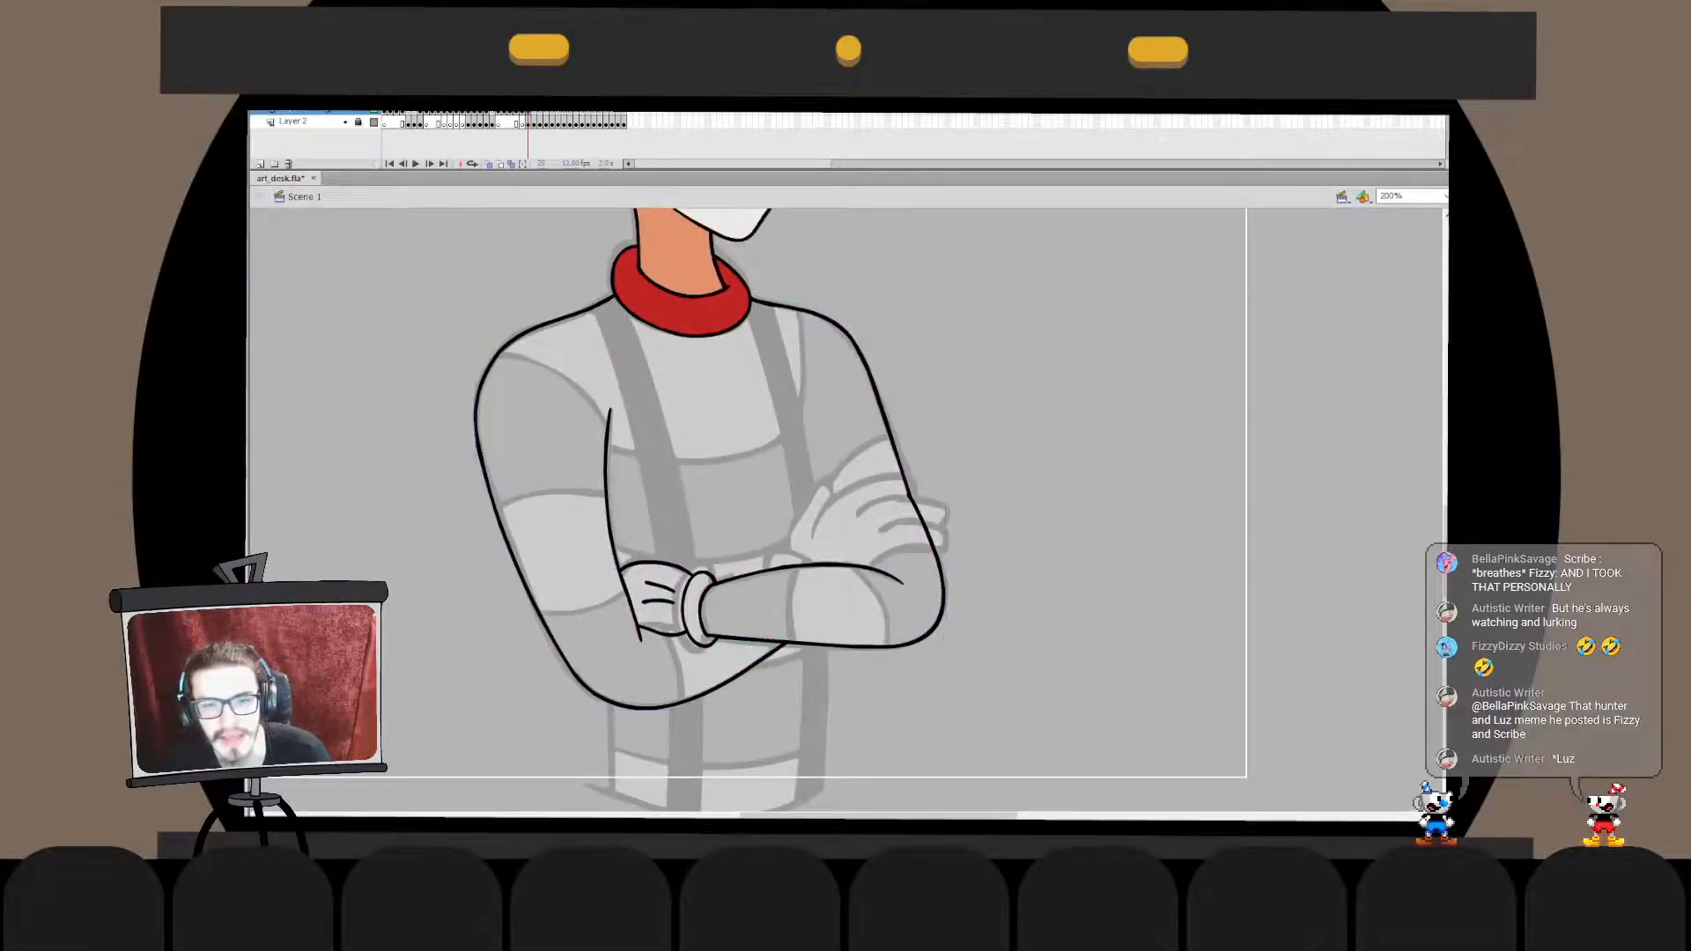
- Paste the shoulder line in place inside the tucked-hand side's outer arm contour so both share one drawing object
{"action": "left_click", "coordinate": [511, 344]}
{"action": "key", "text": "ctrl+z"}
{"action": "key", "text": "ctrl+z"}
{"action": "key", "text": "ctrl+z"}
{"action": "key", "text": "ctrl+z"}
{"action": "key", "text": "ctrl+z"}
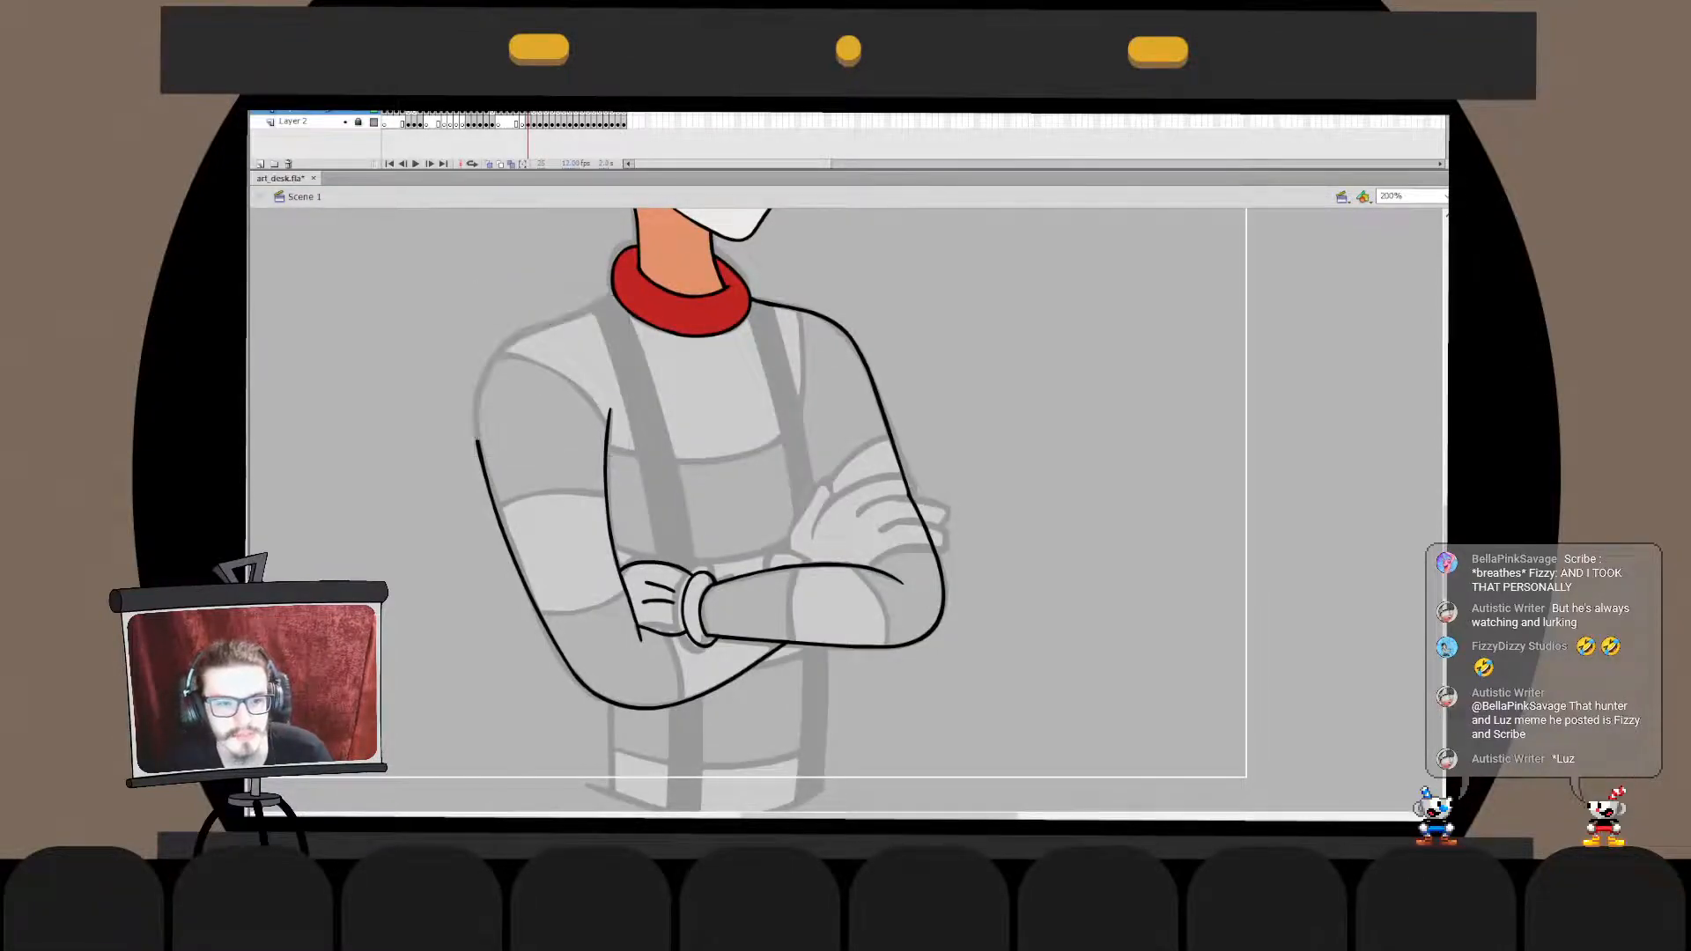
{"action": "double_click", "coordinate": [487, 480]}
{"action": "key", "text": "ctrl+shift+v"}
{"action": "double_click", "coordinate": [423, 396]}
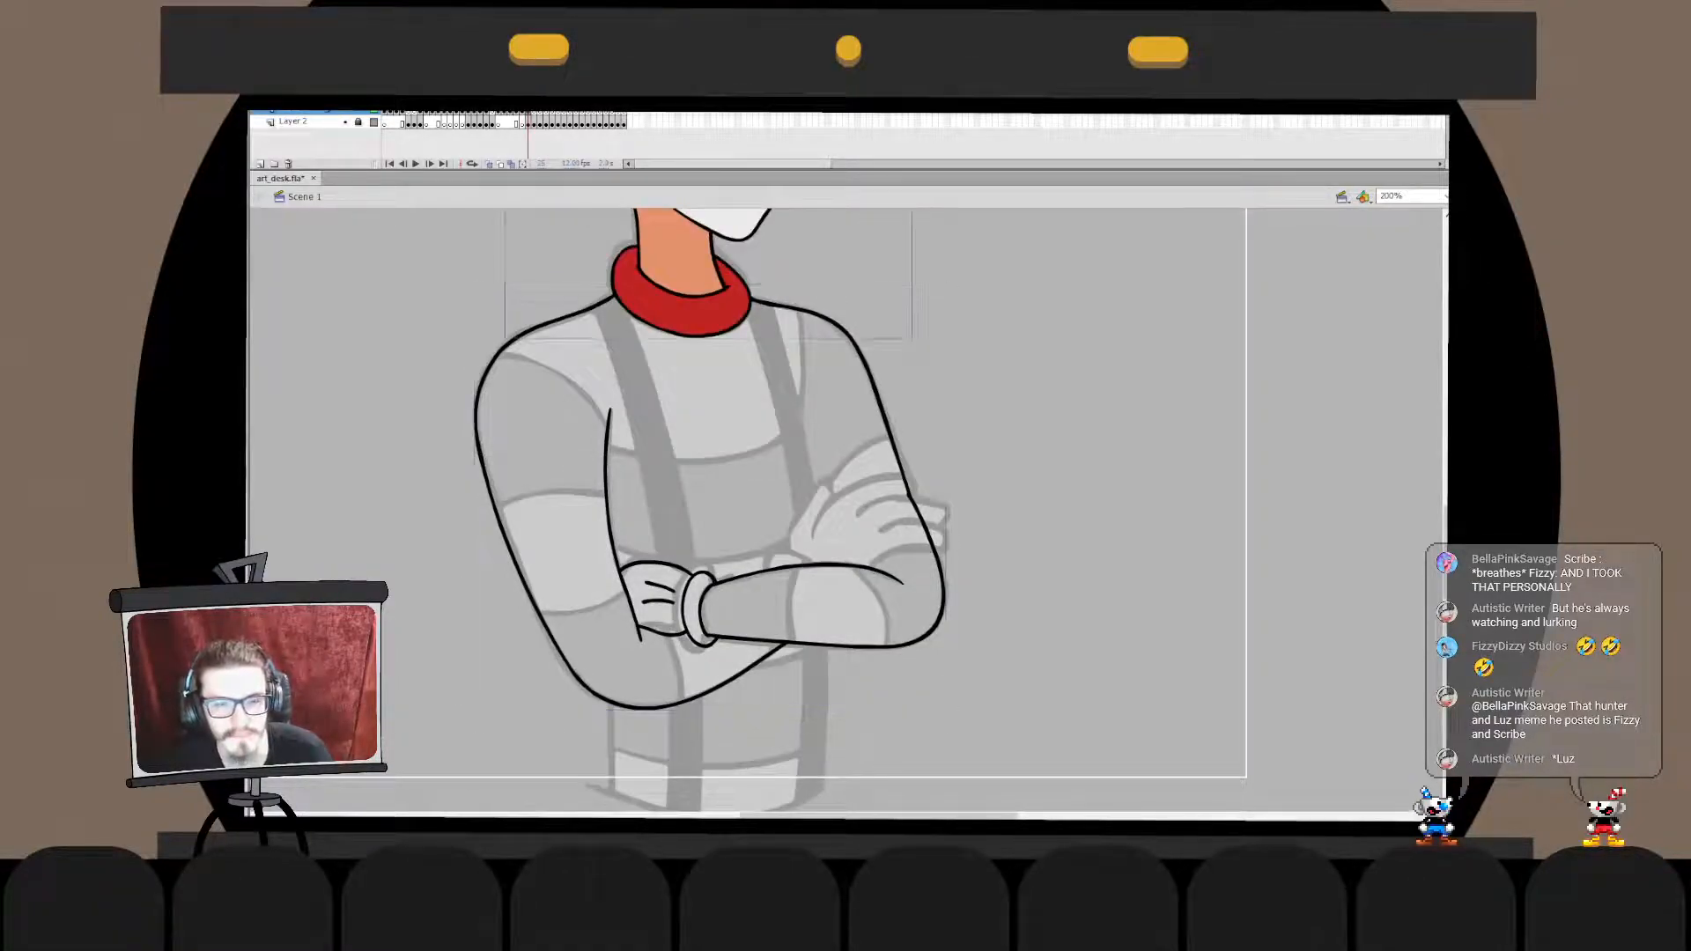
- Cut the red collar and paste it in place inside the adjoining shoulder line's drawing object
{"action": "left_click", "coordinate": [696, 315]}
{"action": "key", "text": "ctrl+x"}
{"action": "double_click", "coordinate": [775, 305]}
{"action": "key", "text": "ctrl+shift+v"}
{"action": "double_click", "coordinate": [1013, 353]}
{"action": "key", "text": "Escape"}
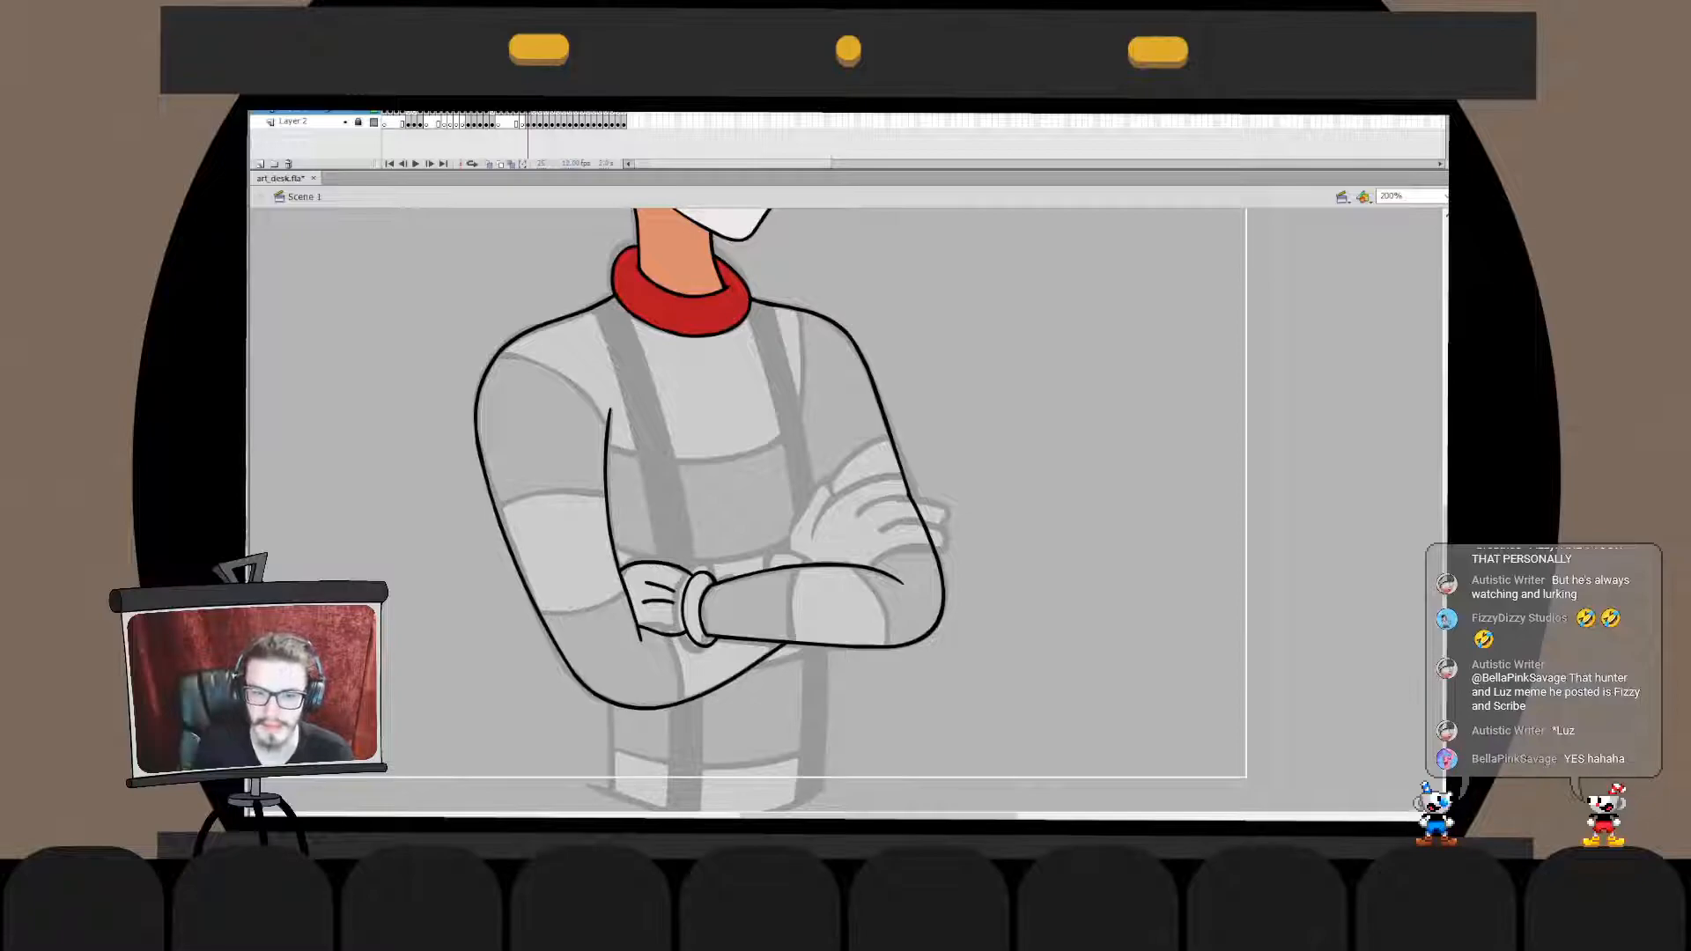
- Fill the tucked glove and cuff with white and ink the lowest finger of the other hand over the elbow
{"action": "scroll", "coordinate": [749, 511], "scroll_direction": "up", "scroll_amount": 3}
{"action": "scroll", "coordinate": [749, 511], "scroll_direction": "up", "scroll_amount": 3}
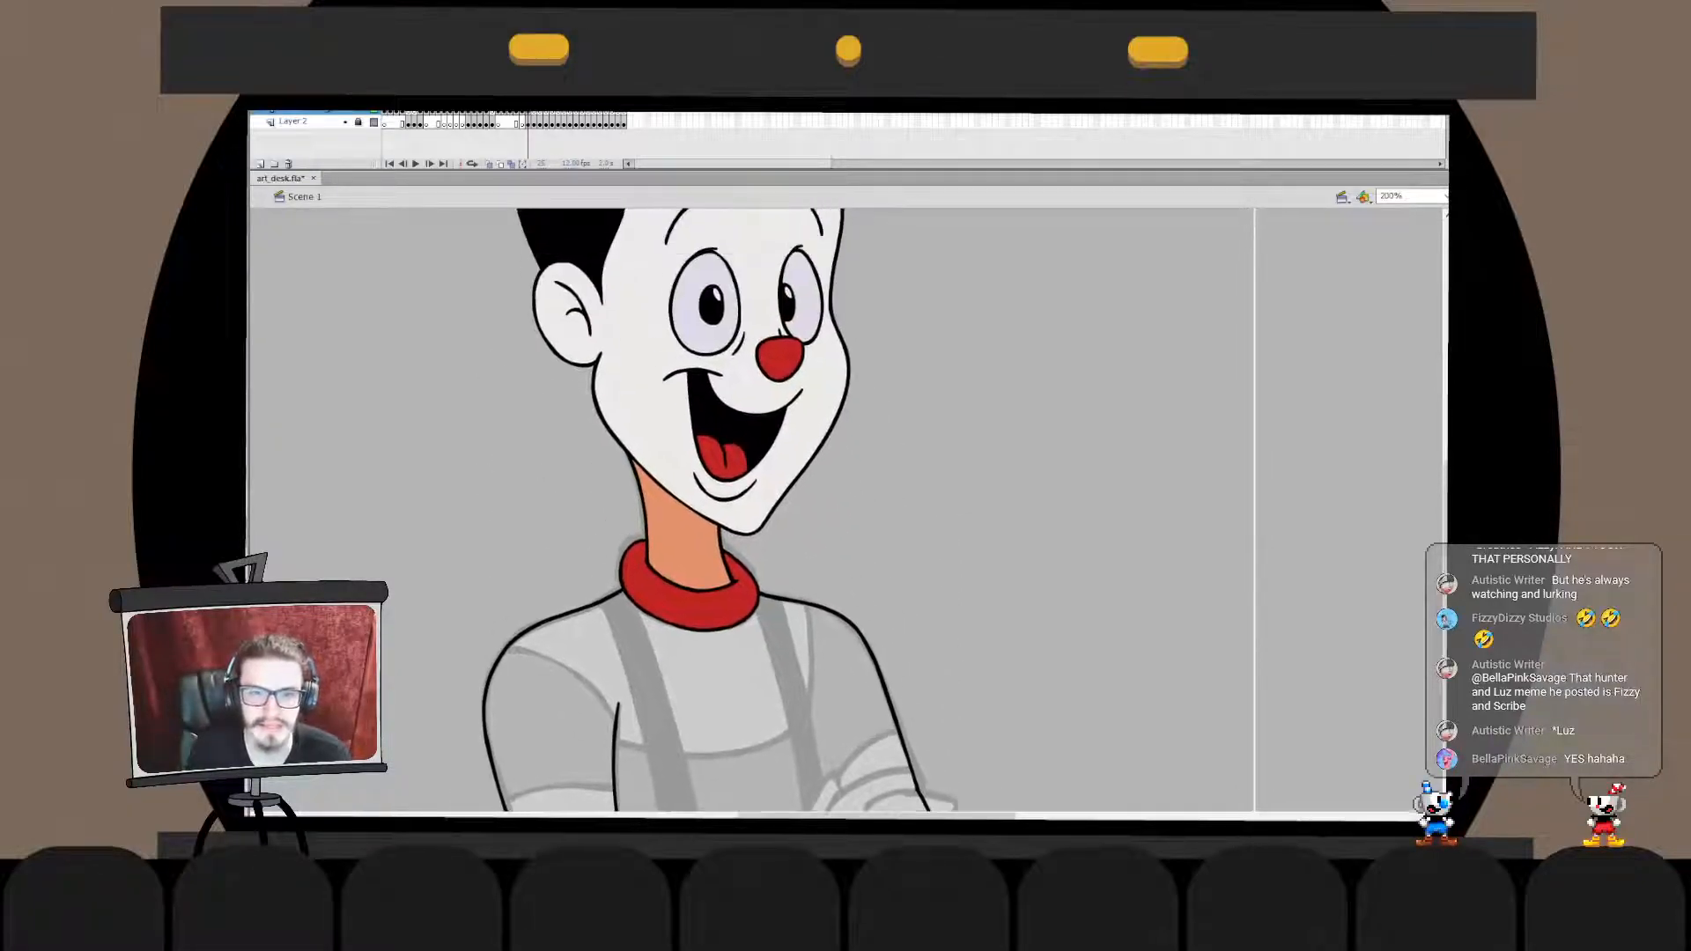
{"action": "scroll", "coordinate": [749, 511], "scroll_direction": "down", "scroll_amount": 9}
{"action": "left_click", "coordinate": [731, 451]}
{"action": "left_click", "coordinate": [754, 445]}
{"action": "key", "text": "ctrl+z"}
{"action": "left_click", "coordinate": [761, 444]}
{"action": "mouse_move", "coordinate": [775, 432]}
{"action": "left_mouse_down"}
{"action": "mouse_move", "coordinate": [689, 529]}
{"action": "mouse_move", "coordinate": [821, 427]}
{"action": "mouse_move", "coordinate": [735, 520]}
{"action": "mouse_move", "coordinate": [877, 469]}
{"action": "mouse_move", "coordinate": [824, 453]}
{"action": "mouse_move", "coordinate": [878, 471]}
{"action": "mouse_move", "coordinate": [826, 453]}
{"action": "mouse_move", "coordinate": [847, 447]}
{"action": "mouse_move", "coordinate": [828, 469]}
{"action": "mouse_move", "coordinate": [890, 467]}
{"action": "mouse_move", "coordinate": [808, 490]}
{"action": "mouse_move", "coordinate": [891, 464]}
{"action": "mouse_move", "coordinate": [809, 490]}
{"action": "mouse_move", "coordinate": [885, 465]}
{"action": "mouse_move", "coordinate": [823, 453]}
{"action": "left_mouse_up"}
{"action": "key", "text": "ctrl+z"}
{"action": "key", "text": "ctrl+z"}
{"action": "key", "text": "ctrl+z"}
{"action": "key", "text": "ctrl+z"}
{"action": "key", "text": "ctrl+z"}
{"action": "key", "text": "ctrl+z"}
{"action": "key", "text": "ctrl+z"}
{"action": "key", "text": "ctrl+z"}
{"action": "key", "text": "ctrl+z"}
{"action": "key", "text": "ctrl+z"}
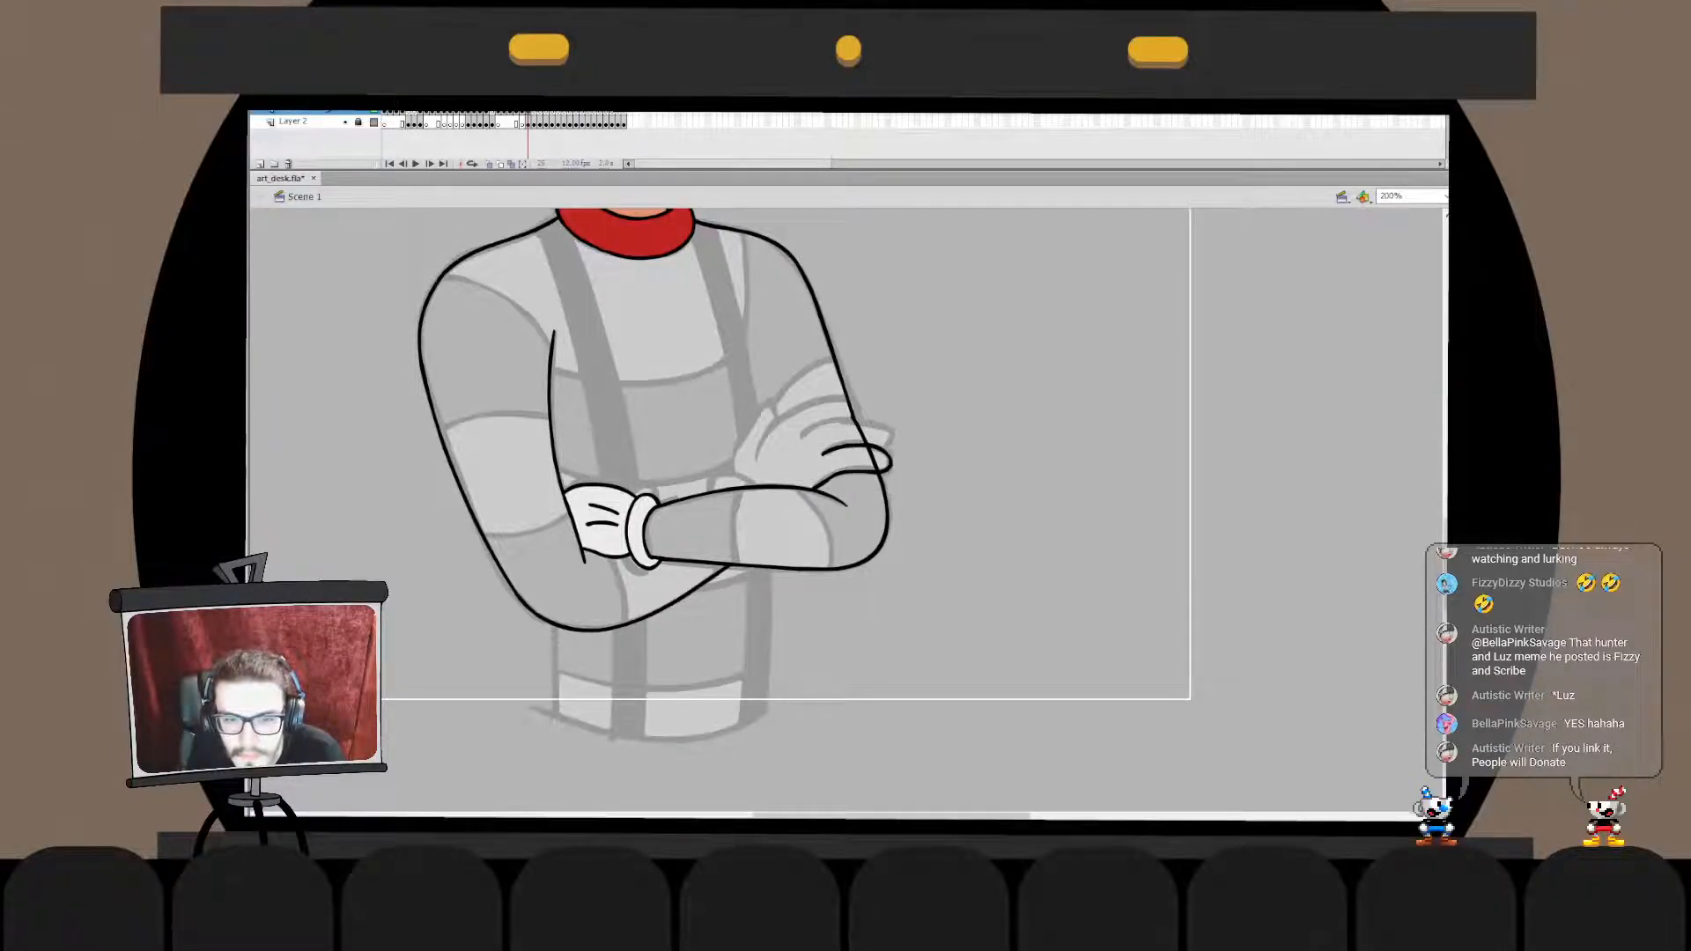
{"action": "double_click", "coordinate": [832, 479]}
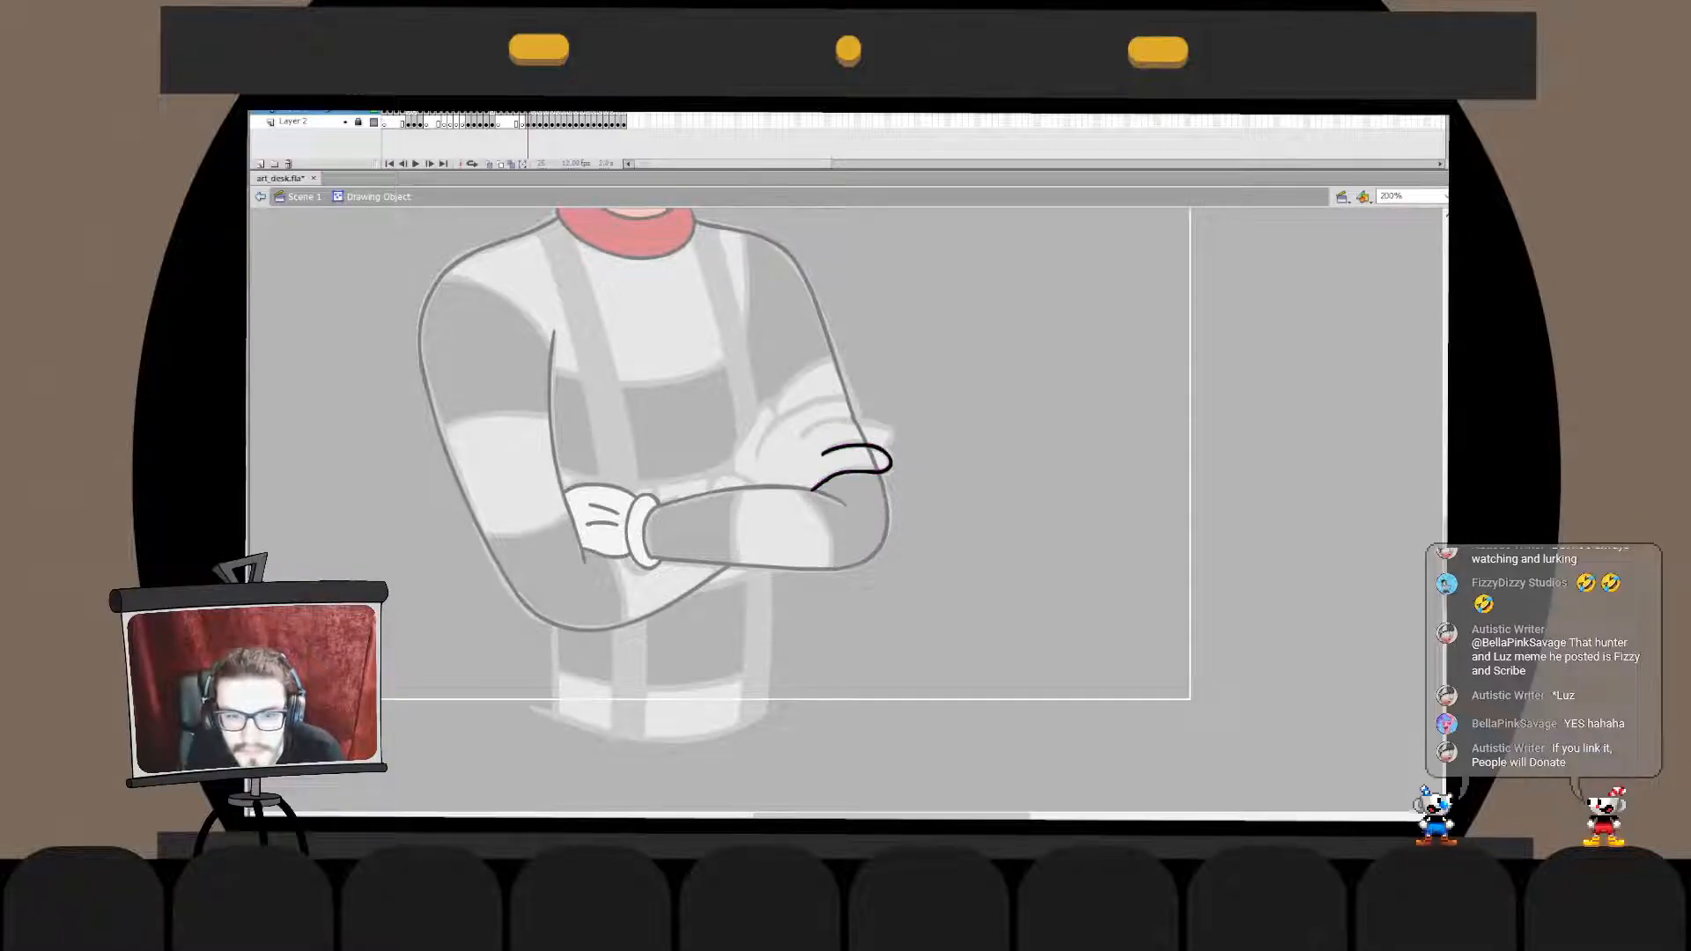
{"action": "double_click", "coordinate": [960, 511]}
{"action": "double_click", "coordinate": [837, 475]}
{"action": "double_click", "coordinate": [960, 511]}
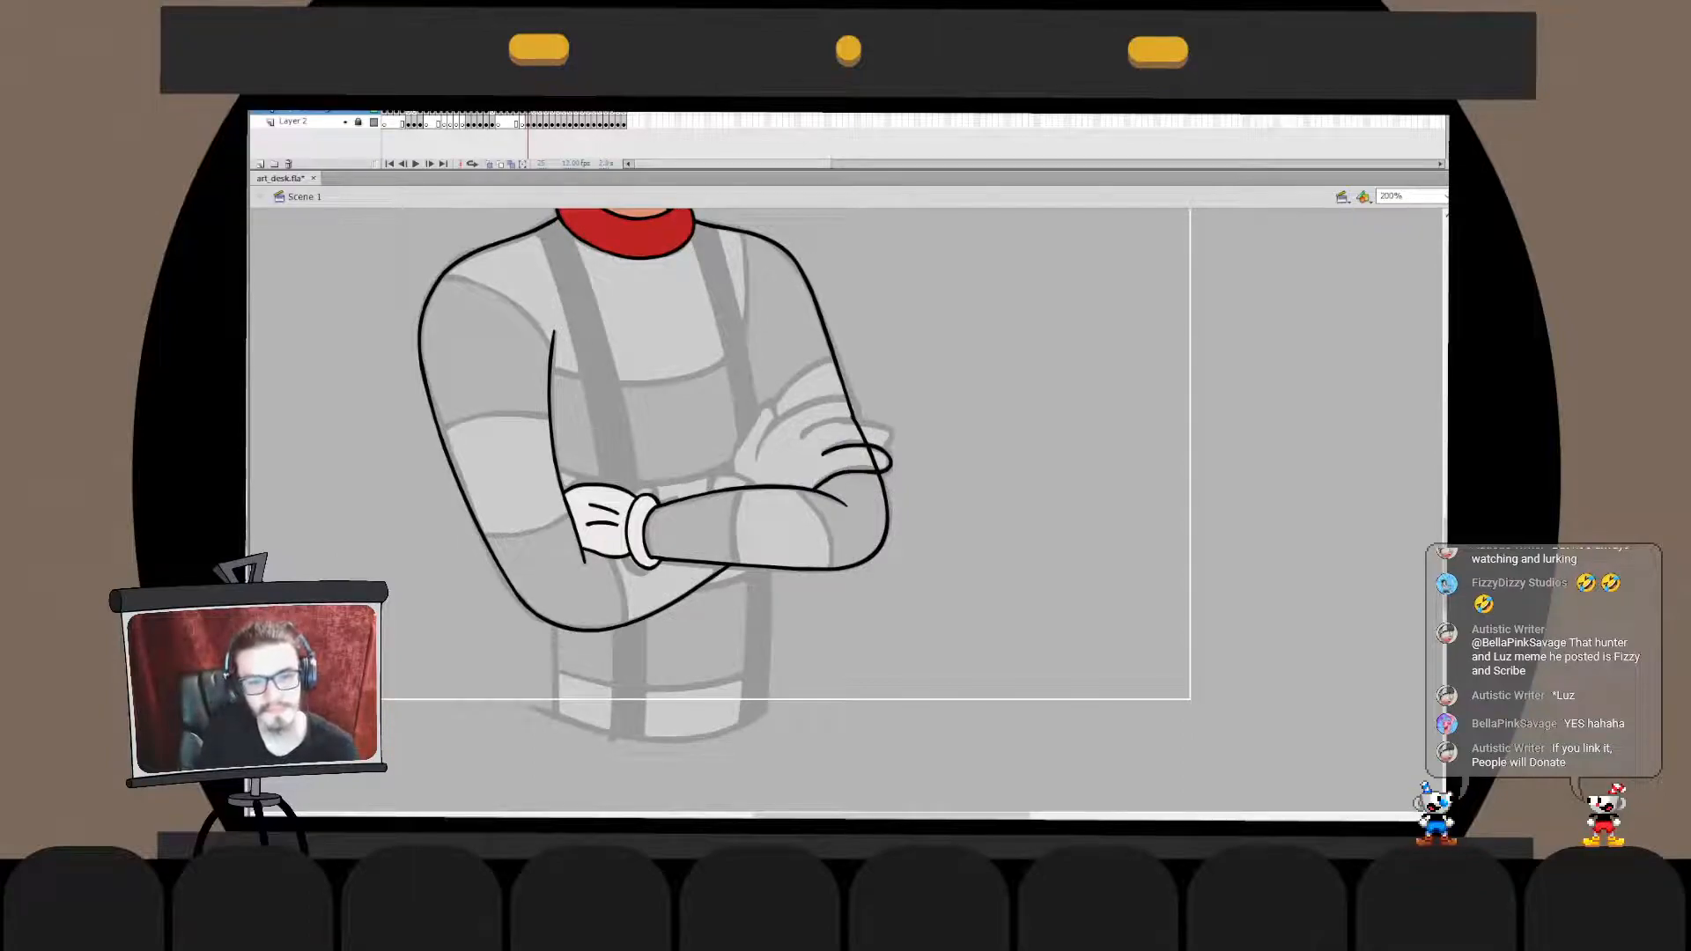
- Ink the upper contour of the hand resting on the arm from the thumb base to the top fingertip, redoing the stroke until it fits
{"action": "mouse_move", "coordinate": [755, 458]}
{"action": "left_mouse_down"}
{"action": "mouse_move", "coordinate": [793, 411]}
{"action": "mouse_move", "coordinate": [874, 414]}
{"action": "left_mouse_up"}
{"action": "key", "text": "ctrl+z"}
{"action": "key", "text": "ctrl+z"}
{"action": "left_click_drag", "start_coordinate": [751, 459], "coordinate": [810, 410]}
{"action": "key", "text": "ctrl+z"}
{"action": "mouse_move", "coordinate": [756, 458]}
{"action": "left_mouse_down"}
{"action": "mouse_move", "coordinate": [785, 417]}
{"action": "mouse_move", "coordinate": [868, 419]}
{"action": "left_mouse_up"}
{"action": "key", "text": "ctrl+z"}
{"action": "mouse_move", "coordinate": [756, 458]}
{"action": "left_mouse_down"}
{"action": "mouse_move", "coordinate": [793, 415]}
{"action": "mouse_move", "coordinate": [870, 422]}
{"action": "left_mouse_up"}
{"action": "key", "text": "ctrl+z"}
{"action": "mouse_move", "coordinate": [756, 458]}
{"action": "left_mouse_down"}
{"action": "mouse_move", "coordinate": [779, 425]}
{"action": "mouse_move", "coordinate": [879, 414]}
{"action": "mouse_move", "coordinate": [878, 430]}
{"action": "left_mouse_up"}
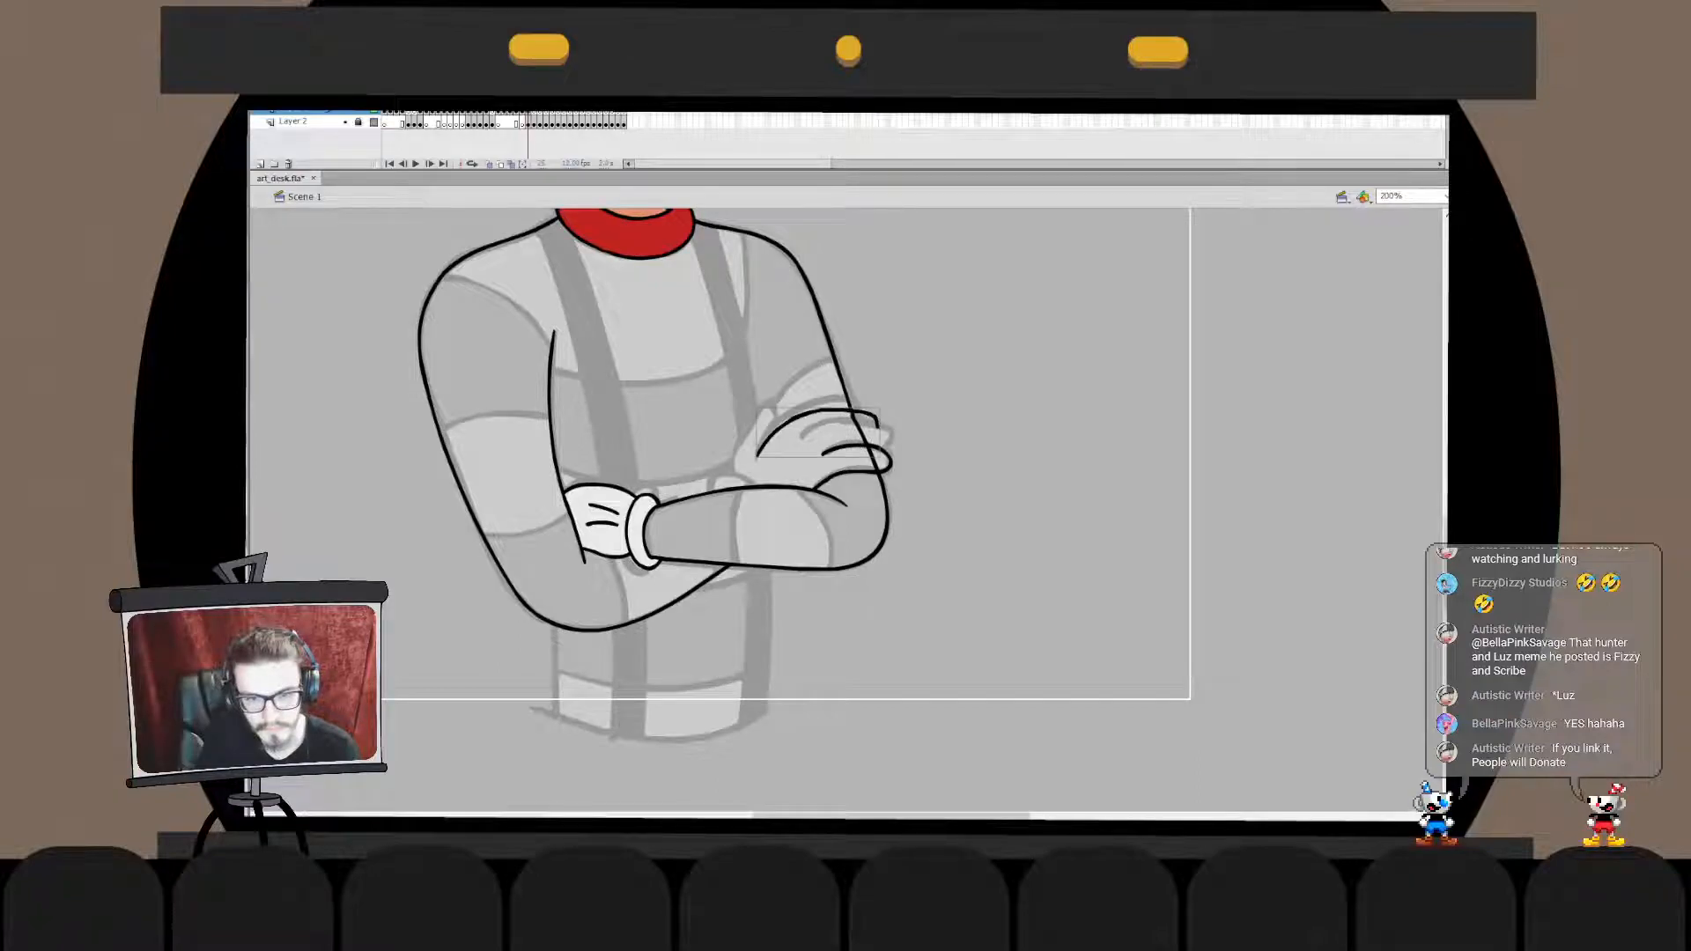
{"action": "key", "text": "ctrl+z"}
{"action": "mouse_move", "coordinate": [756, 458]}
{"action": "left_mouse_down"}
{"action": "mouse_move", "coordinate": [814, 410]}
{"action": "mouse_move", "coordinate": [870, 426]}
{"action": "left_mouse_up"}
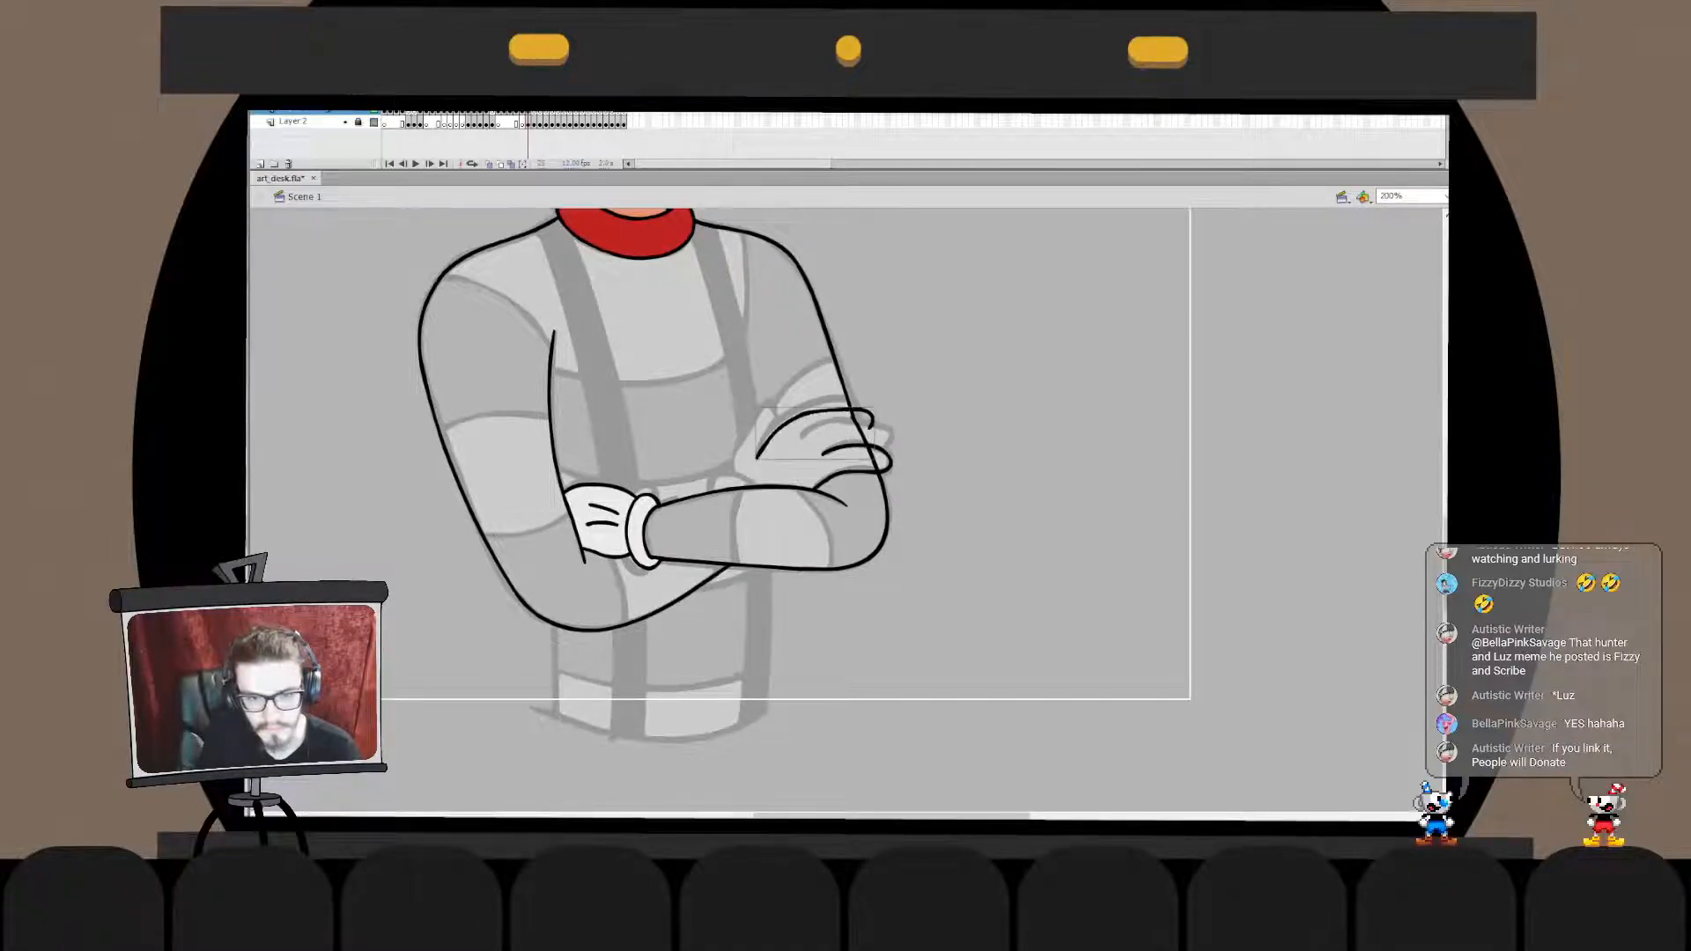
{"action": "key", "text": "ctrl+z"}
{"action": "mouse_move", "coordinate": [756, 458]}
{"action": "left_mouse_down"}
{"action": "mouse_move", "coordinate": [798, 413]}
{"action": "mouse_move", "coordinate": [856, 405]}
{"action": "left_mouse_up"}
{"action": "key", "text": "ctrl+z"}
{"action": "mouse_move", "coordinate": [756, 458]}
{"action": "left_mouse_down"}
{"action": "mouse_move", "coordinate": [767, 427]}
{"action": "mouse_move", "coordinate": [865, 408]}
{"action": "mouse_move", "coordinate": [872, 430]}
{"action": "mouse_move", "coordinate": [832, 422]}
{"action": "mouse_move", "coordinate": [881, 424]}
{"action": "mouse_move", "coordinate": [894, 445]}
{"action": "mouse_move", "coordinate": [826, 424]}
{"action": "mouse_move", "coordinate": [880, 426]}
{"action": "mouse_move", "coordinate": [885, 454]}
{"action": "mouse_move", "coordinate": [867, 420]}
{"action": "mouse_move", "coordinate": [890, 451]}
{"action": "mouse_move", "coordinate": [844, 424]}
{"action": "mouse_move", "coordinate": [895, 427]}
{"action": "mouse_move", "coordinate": [881, 448]}
{"action": "left_mouse_up"}
- Ink the middle finger of the resting hand between the top contour and the lowest finger
{"action": "key", "text": "ctrl+z"}
{"action": "key", "text": "ctrl+z"}
{"action": "key", "text": "ctrl+z"}
{"action": "key", "text": "ctrl+z"}
{"action": "double_click", "coordinate": [808, 432]}
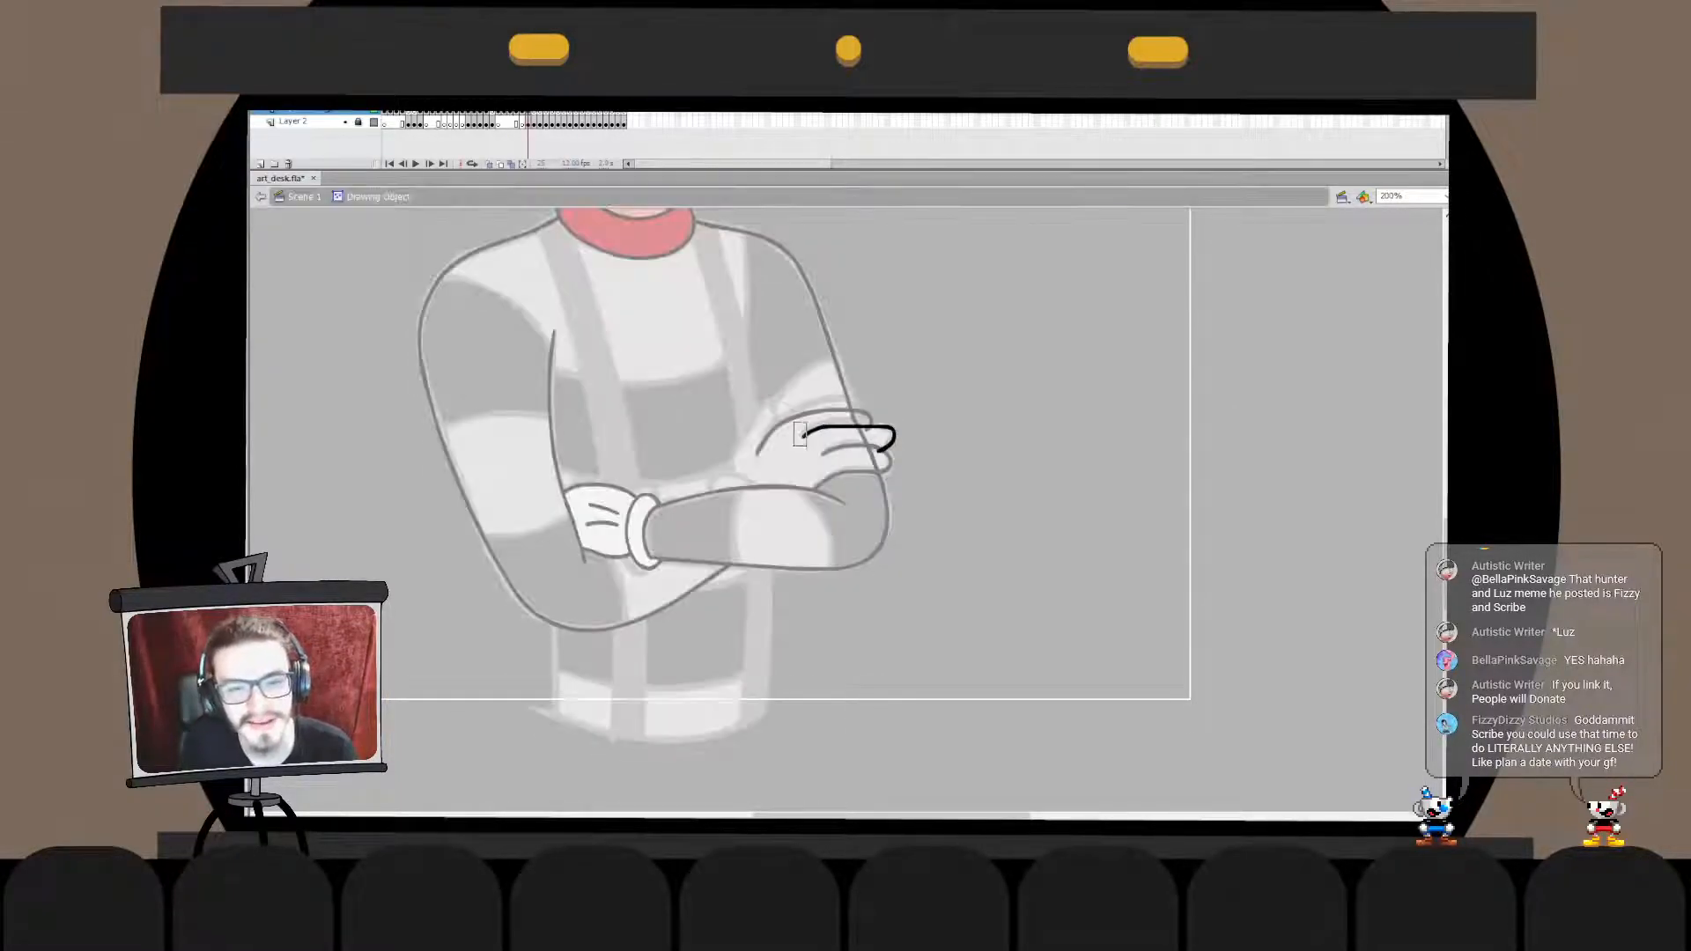
{"action": "key", "text": "ctrl+z"}
{"action": "key", "text": "ctrl+z"}
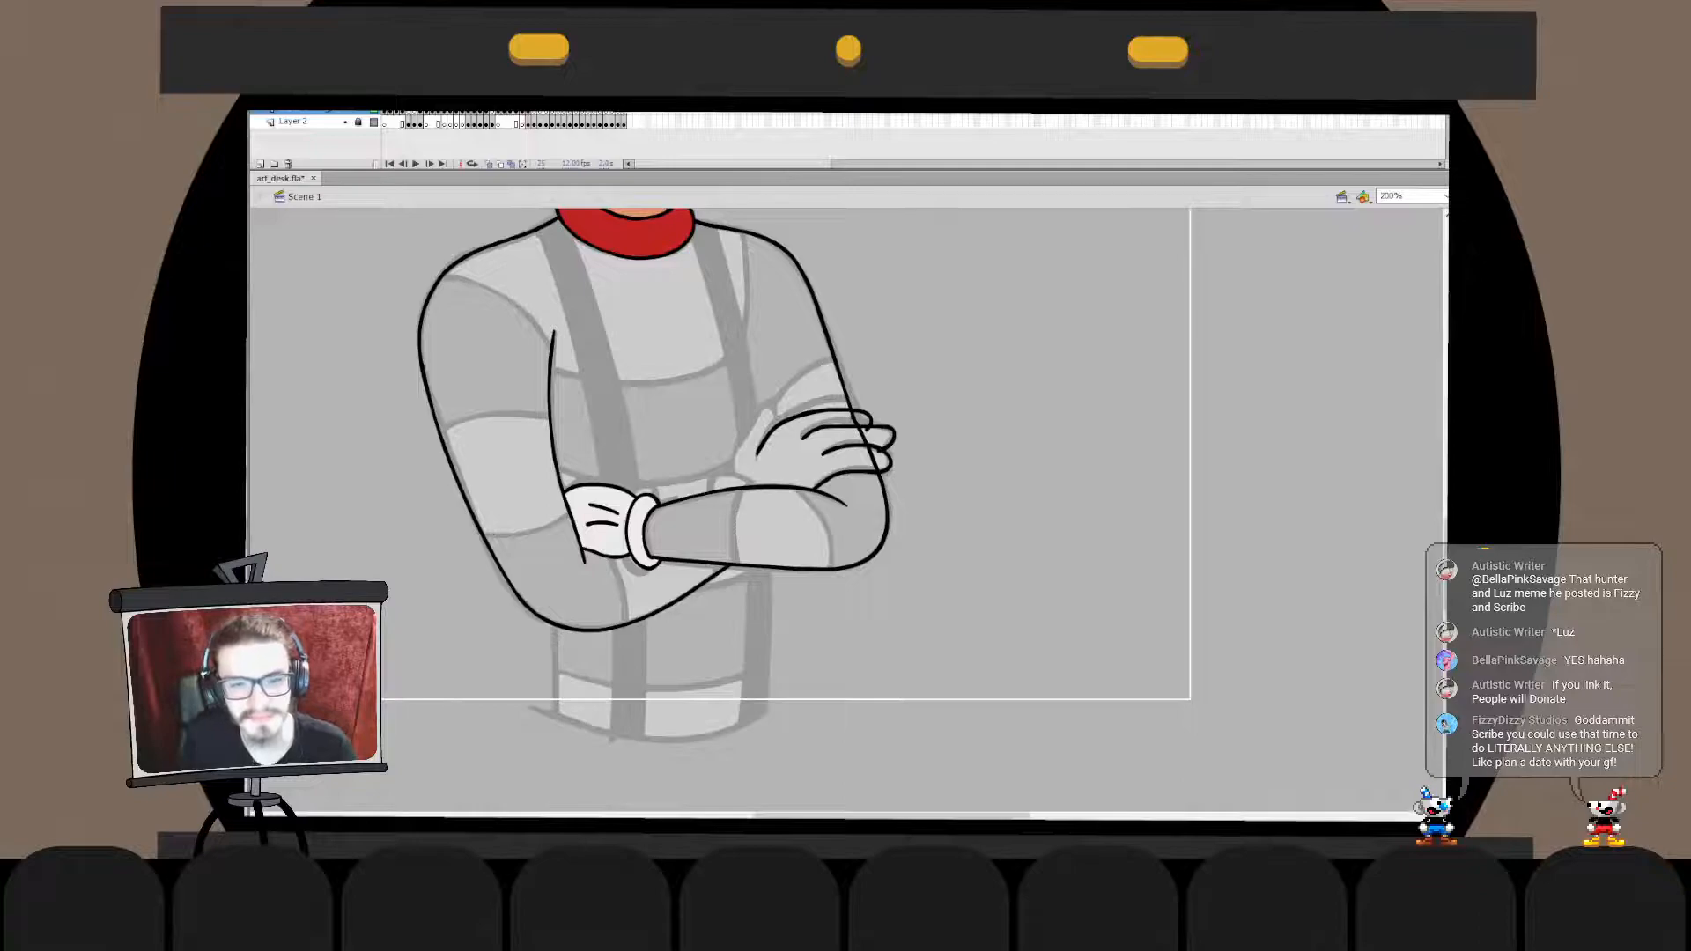
- Ink the short finger-separating creases on the back of the resting hand, redoing the strokes until they fit the sketch
{"action": "mouse_move", "coordinate": [801, 451]}
{"action": "left_mouse_down"}
{"action": "mouse_move", "coordinate": [798, 477]}
{"action": "mouse_move", "coordinate": [801, 462]}
{"action": "mouse_move", "coordinate": [780, 466]}
{"action": "left_mouse_up"}
{"action": "key", "text": "ctrl+z"}
{"action": "key", "text": "ctrl+z"}
{"action": "key", "text": "ctrl+z"}
{"action": "key", "text": "ctrl+z"}
{"action": "key", "text": "ctrl+z"}
{"action": "key", "text": "ctrl+z"}
{"action": "key", "text": "ctrl+z"}
{"action": "key", "text": "ctrl+z"}
{"action": "key", "text": "ctrl+z"}
{"action": "key", "text": "ctrl+z"}
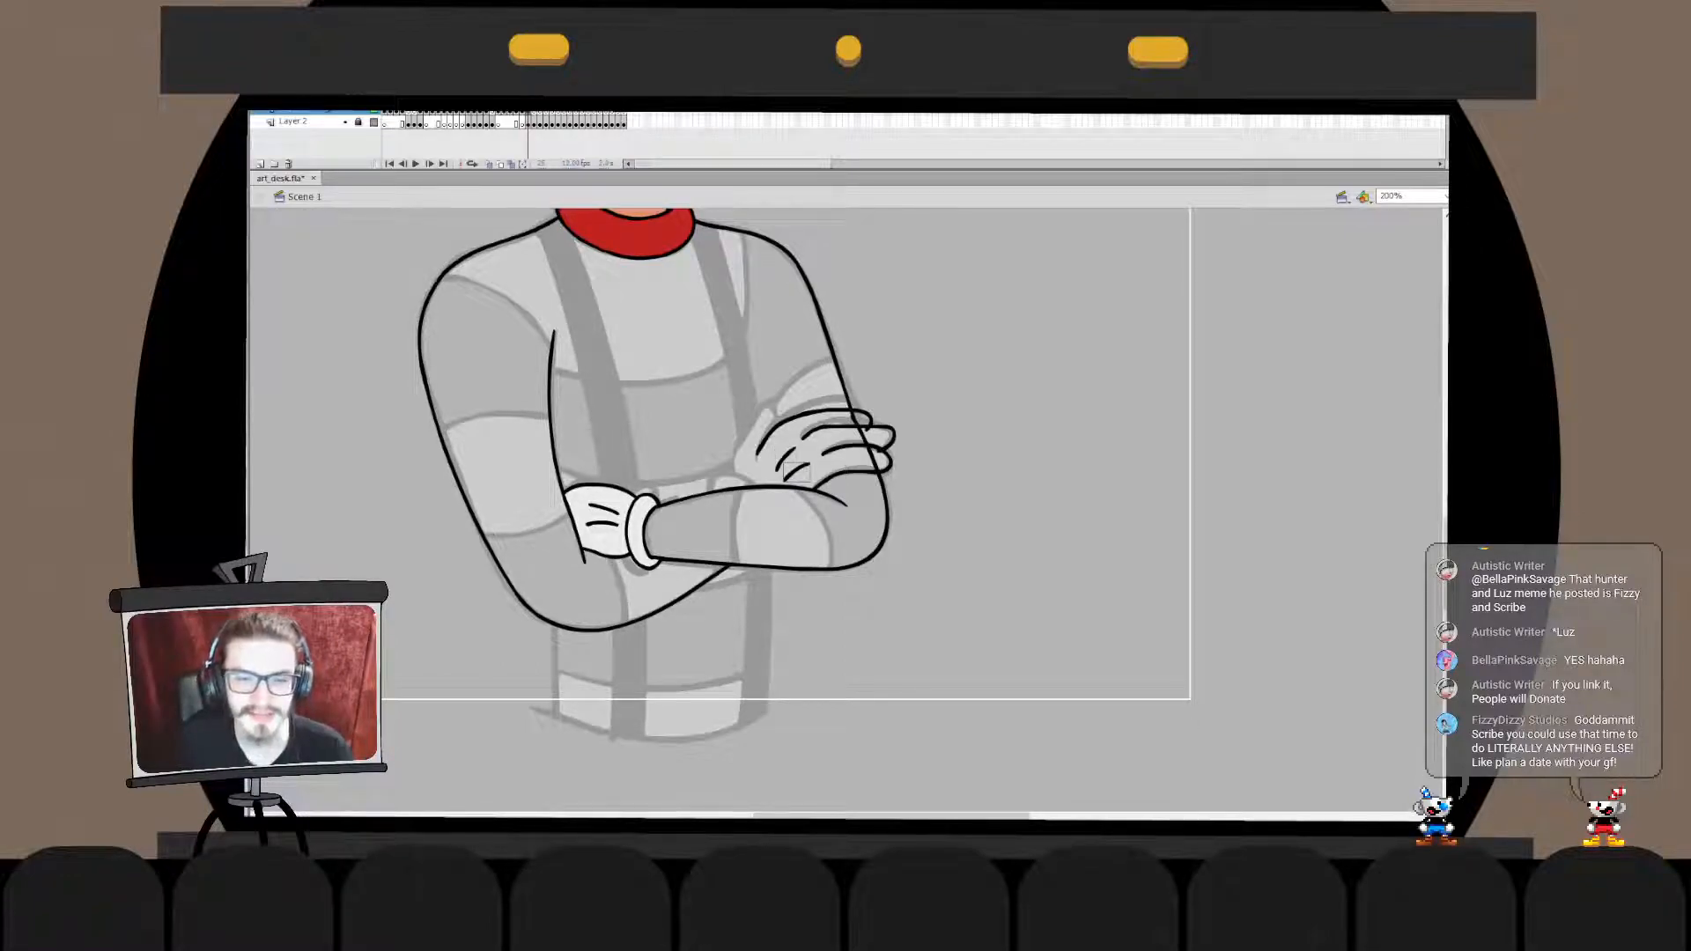
- Ink the resting hand's thumb and the small edge of its glove showing above the forearm
{"action": "mouse_move", "coordinate": [775, 426]}
{"action": "left_mouse_down"}
{"action": "mouse_move", "coordinate": [758, 409]}
{"action": "mouse_move", "coordinate": [751, 476]}
{"action": "mouse_move", "coordinate": [716, 483]}
{"action": "left_mouse_up"}
{"action": "key", "text": "ctrl+z"}
{"action": "key", "text": "ctrl+z"}
{"action": "key", "text": "ctrl+z"}
{"action": "key", "text": "ctrl+z"}
{"action": "key", "text": "ctrl+z"}
{"action": "key", "text": "q"}
{"action": "left_click", "coordinate": [696, 449]}
{"action": "left_click", "coordinate": [757, 421]}
{"action": "left_click_drag", "start_coordinate": [757, 421], "coordinate": [754, 421]}
{"action": "left_click", "coordinate": [695, 440]}
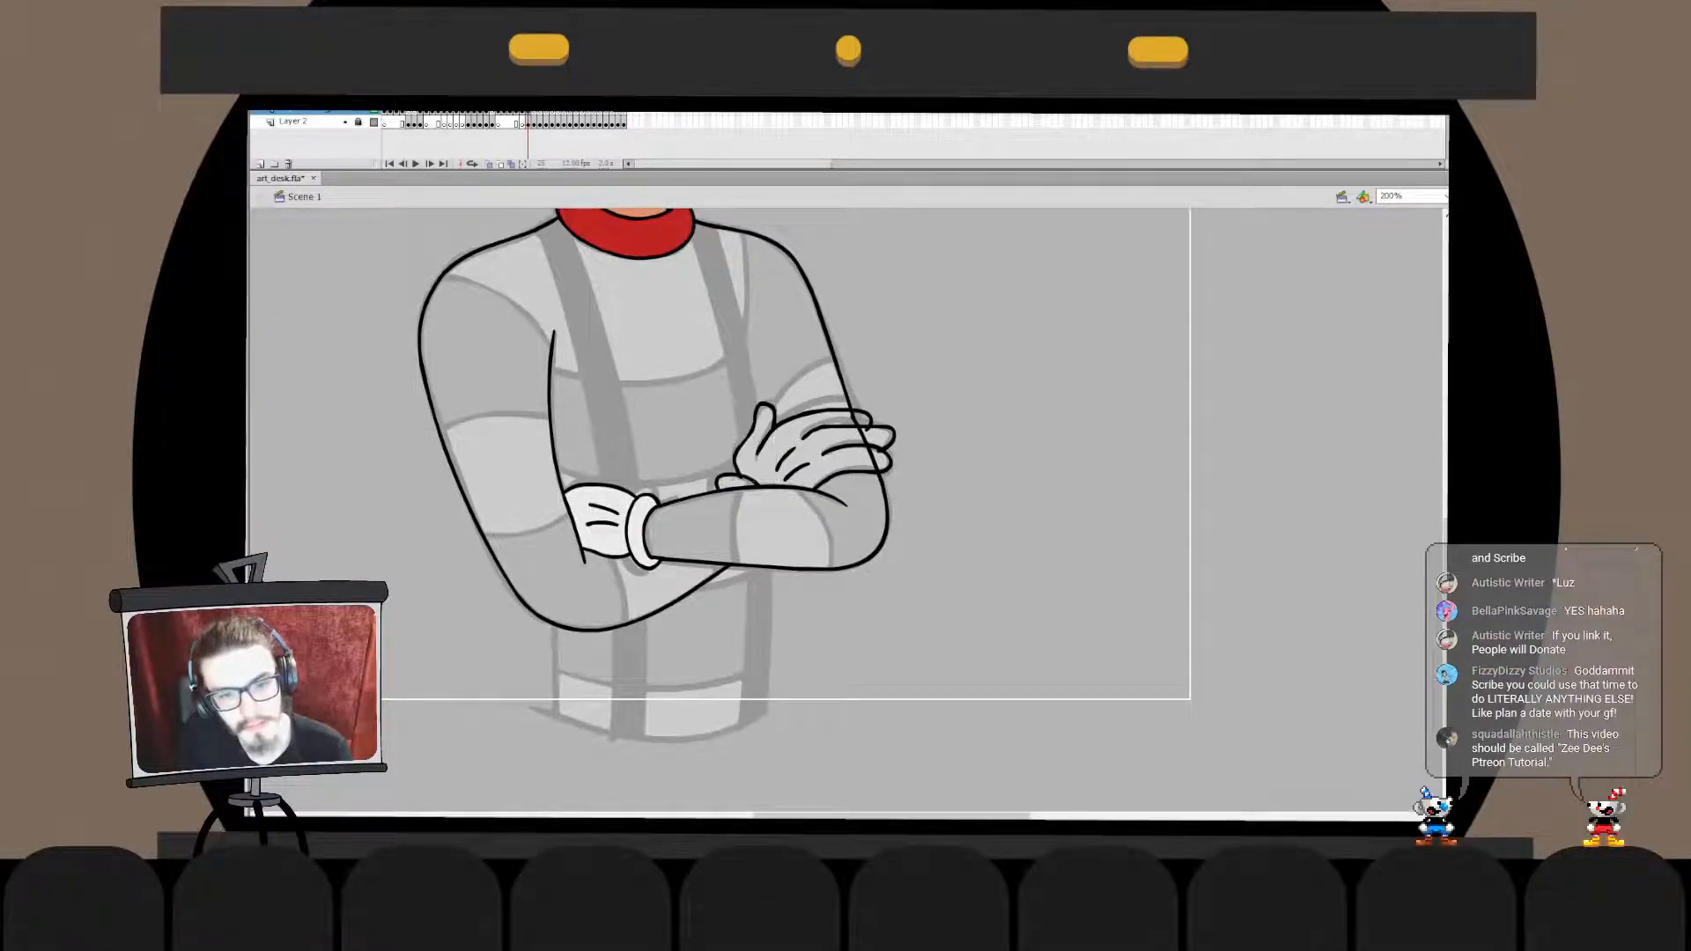
- Inside the thumb's drawing object, nudge the inner segment of the thumb tip slightly to the left
{"action": "double_click", "coordinate": [760, 422]}
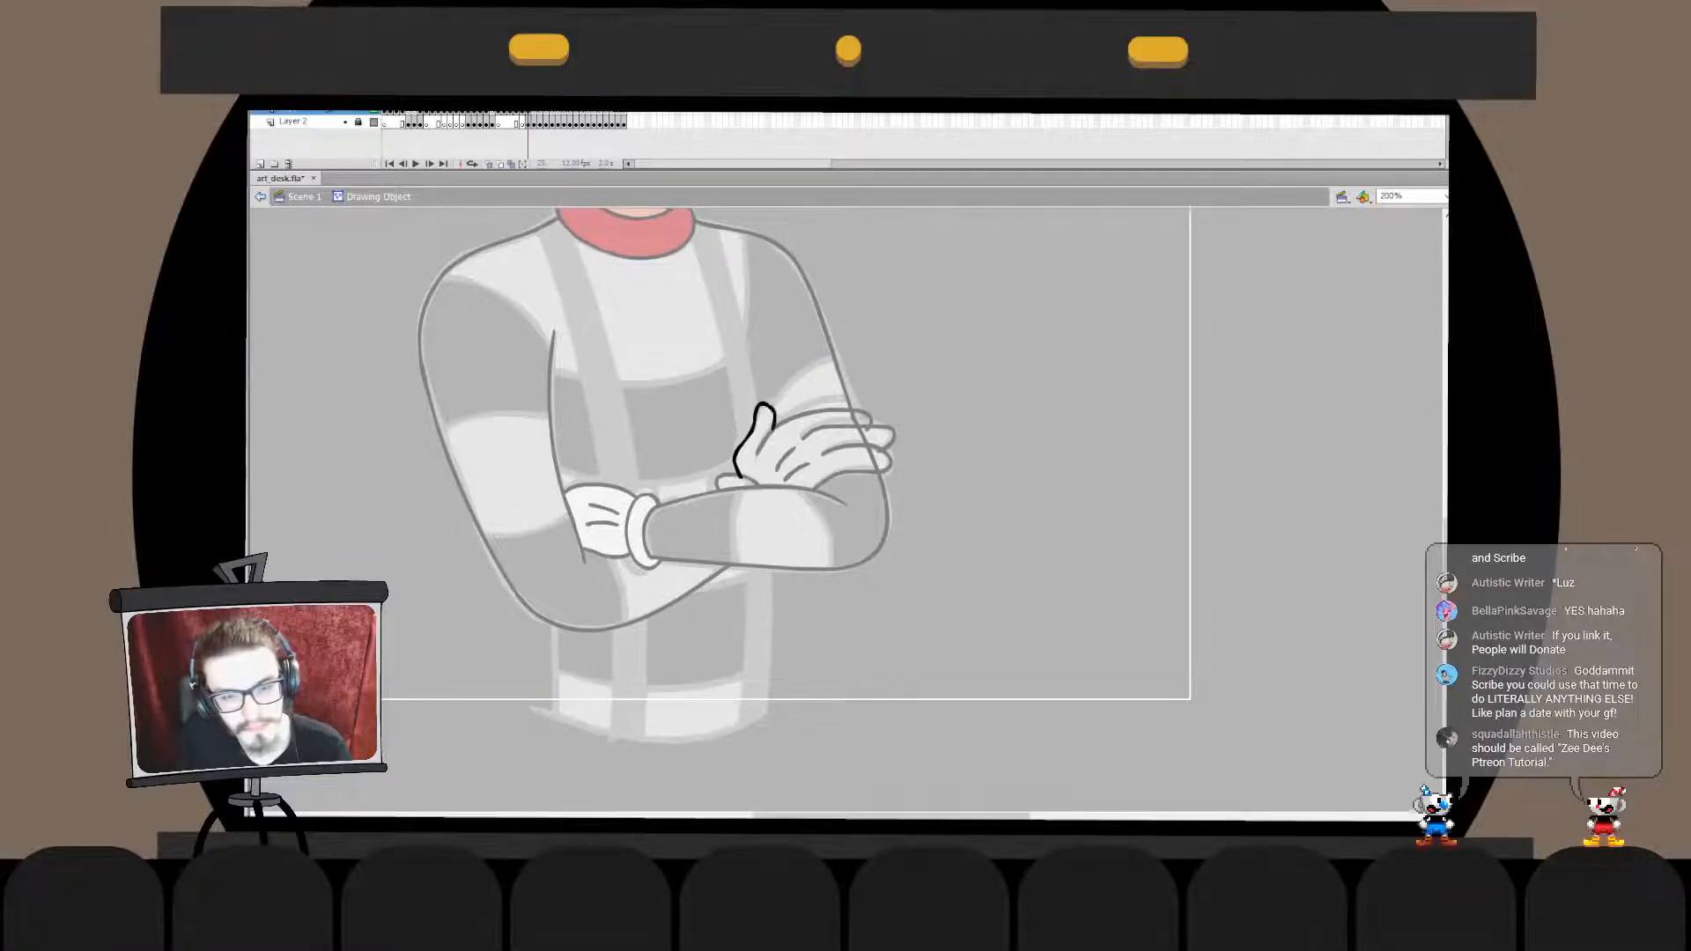
{"action": "left_click", "coordinate": [773, 417]}
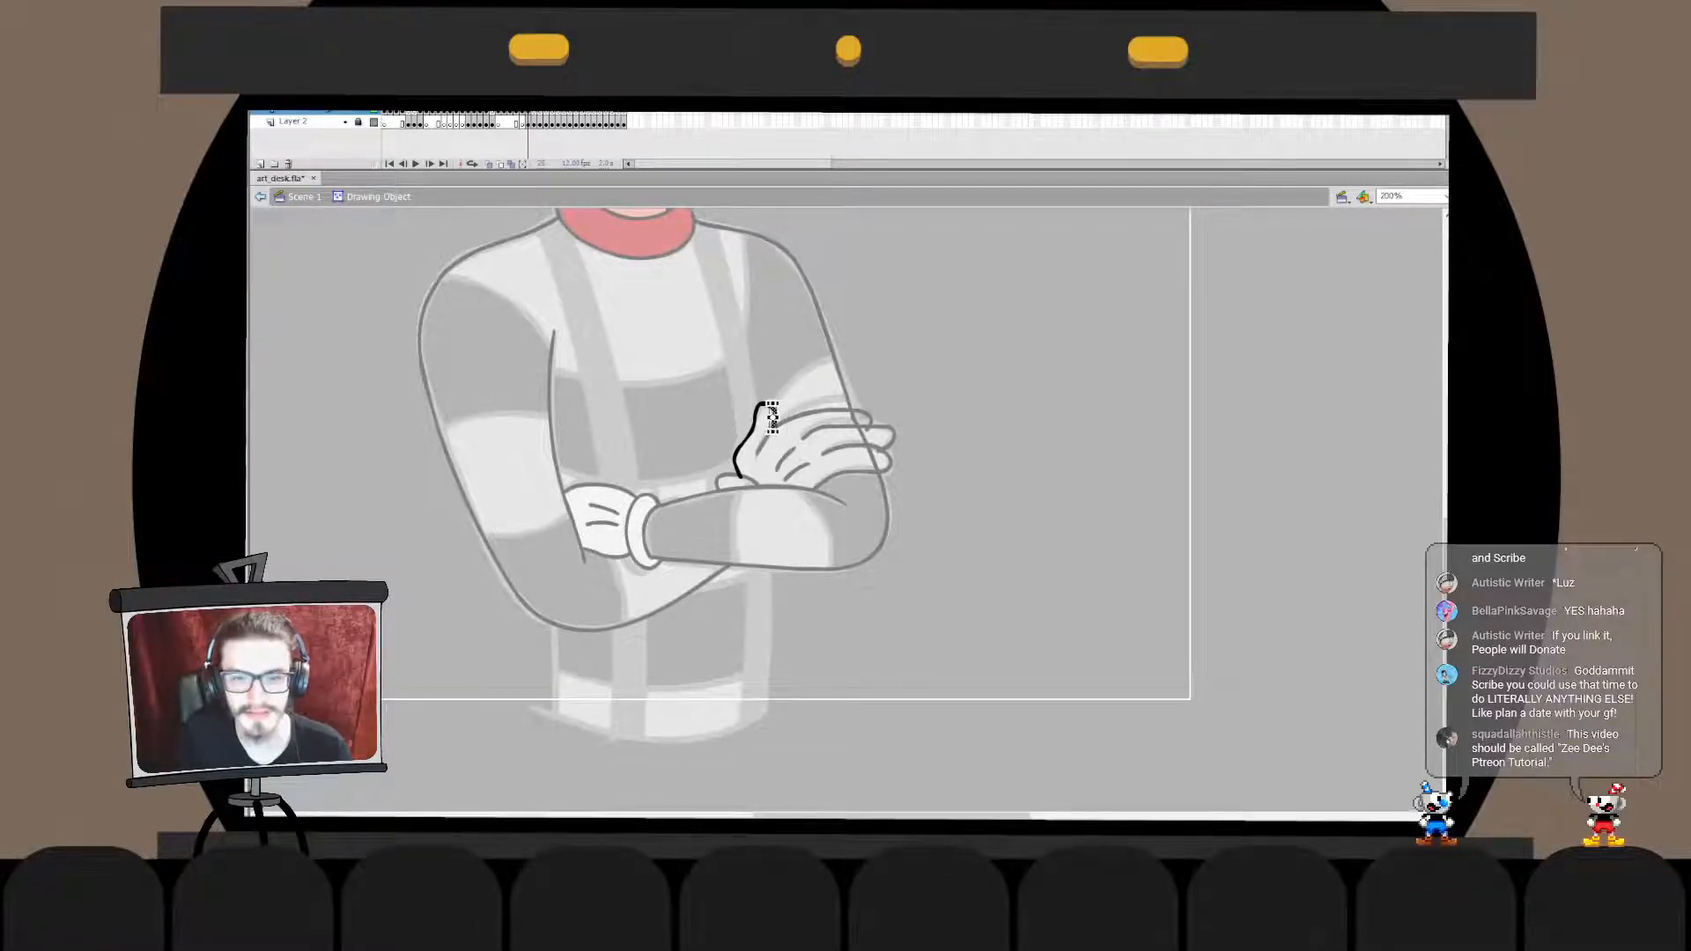
{"action": "key", "text": "Left"}
{"action": "key", "text": "Left"}
{"action": "key", "text": "Left"}
{"action": "left_click", "coordinate": [969, 370]}
{"action": "double_click", "coordinate": [969, 369]}
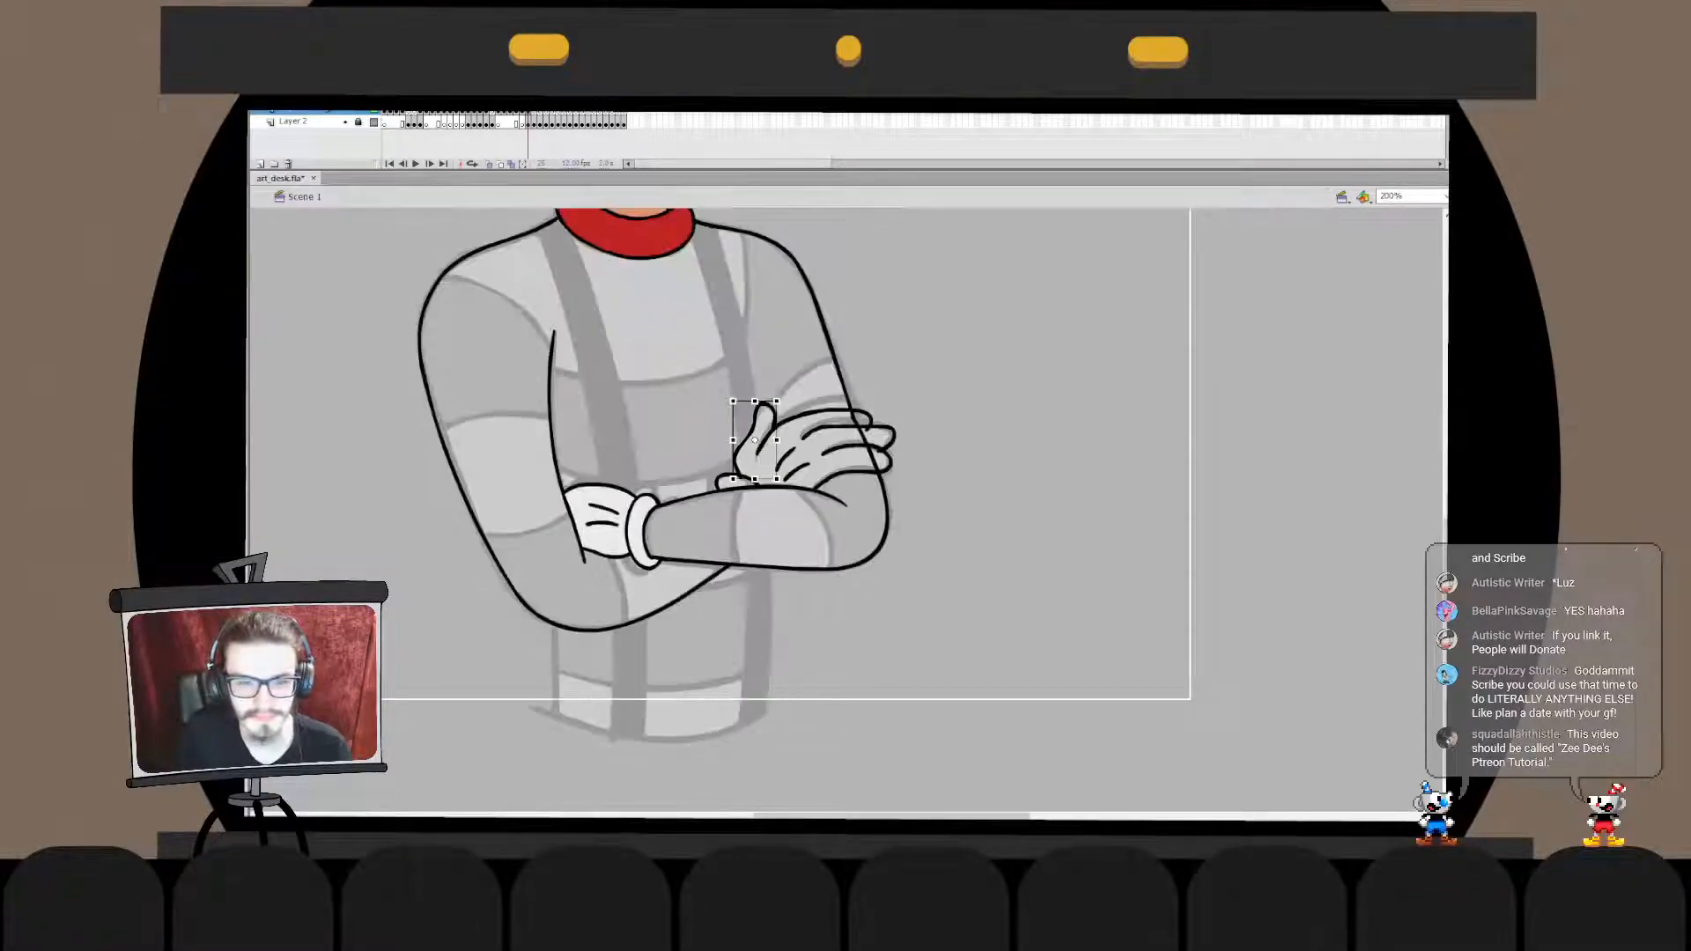
{"action": "left_click", "coordinate": [969, 369]}
- Delete the segment of the upper arm outline that crosses the resting hand's fingers
{"action": "double_click", "coordinate": [866, 440]}
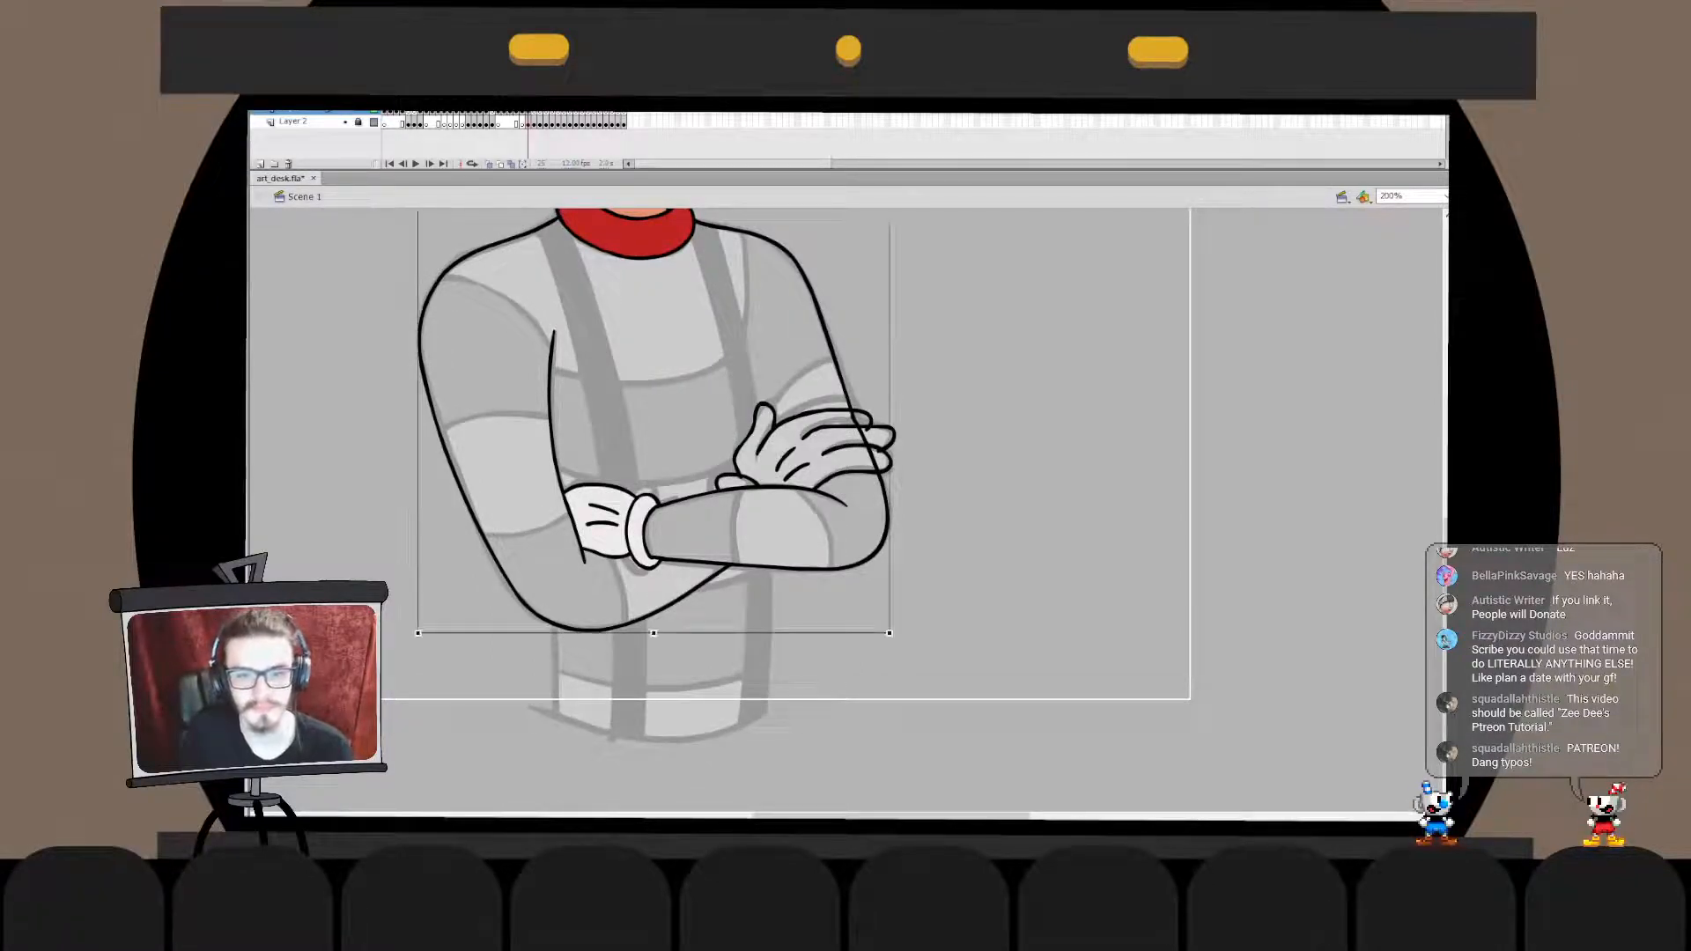
{"action": "left_click", "coordinate": [864, 440]}
{"action": "key", "text": "Delete"}
{"action": "double_click", "coordinate": [969, 397]}
- Narrow the resting hand's finger outlines slightly so the fingertips fit the sketch
{"action": "left_click", "coordinate": [881, 454]}
{"action": "key", "text": "q"}
{"action": "left_click_drag", "start_coordinate": [893, 443], "coordinate": [891, 449]}
{"action": "left_click", "coordinate": [960, 475]}
{"action": "left_click", "coordinate": [885, 435]}
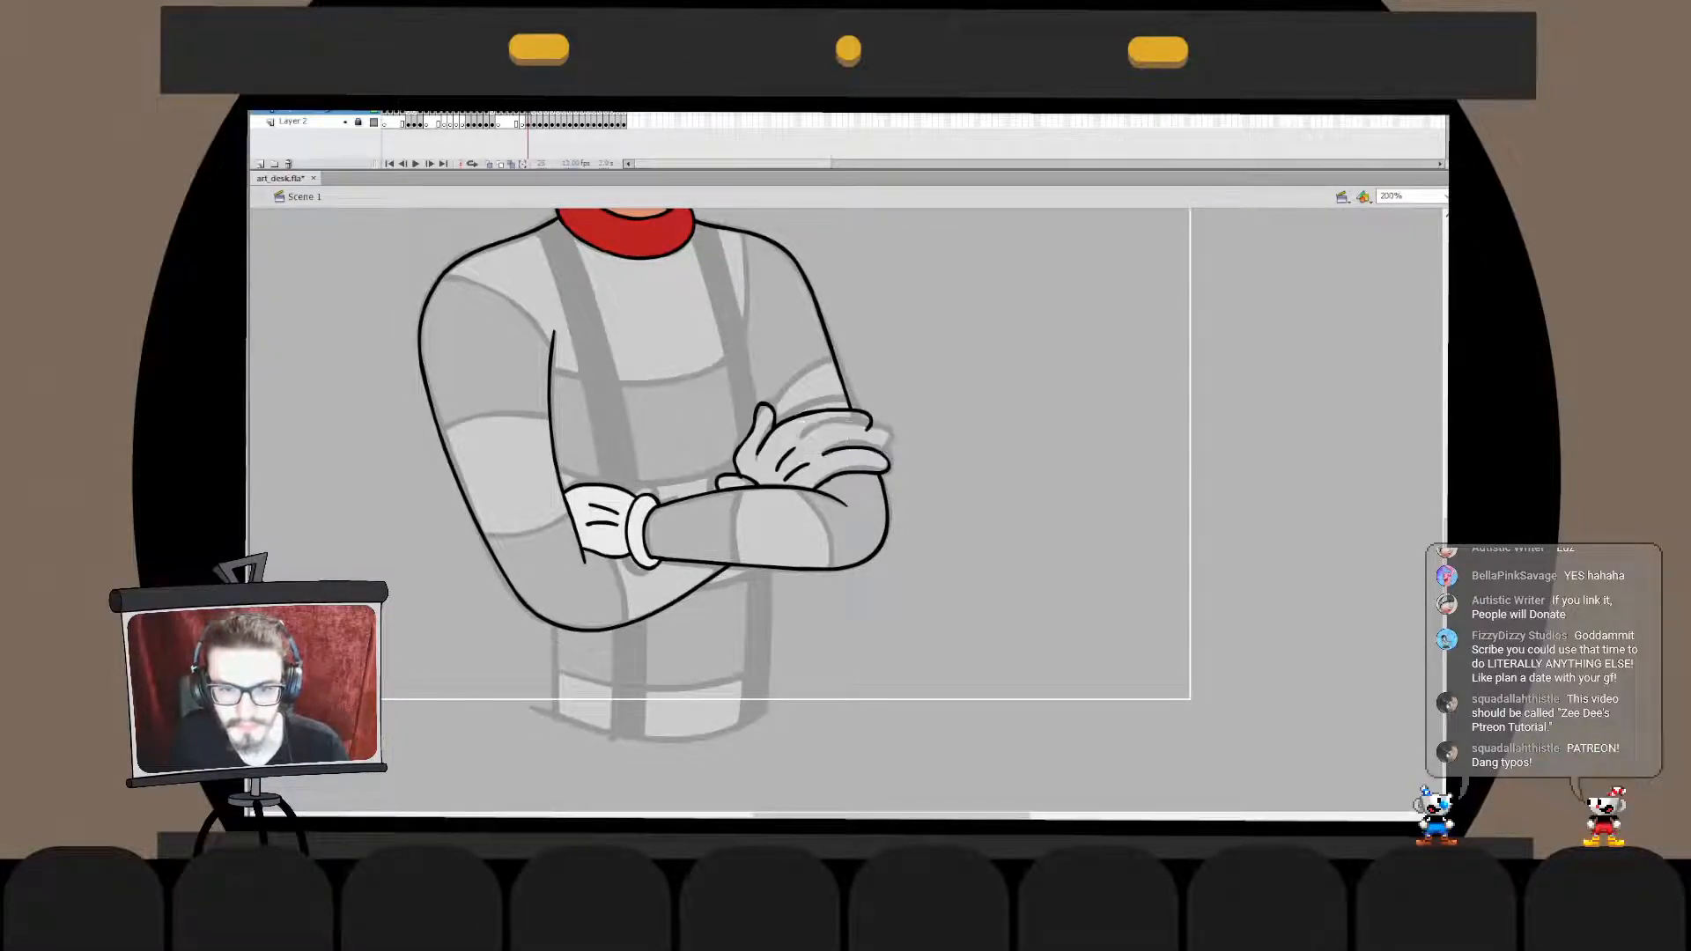
{"action": "double_click", "coordinate": [845, 433]}
{"action": "double_click", "coordinate": [960, 432]}
{"action": "left_click", "coordinate": [960, 440]}
{"action": "left_click", "coordinate": [885, 430]}
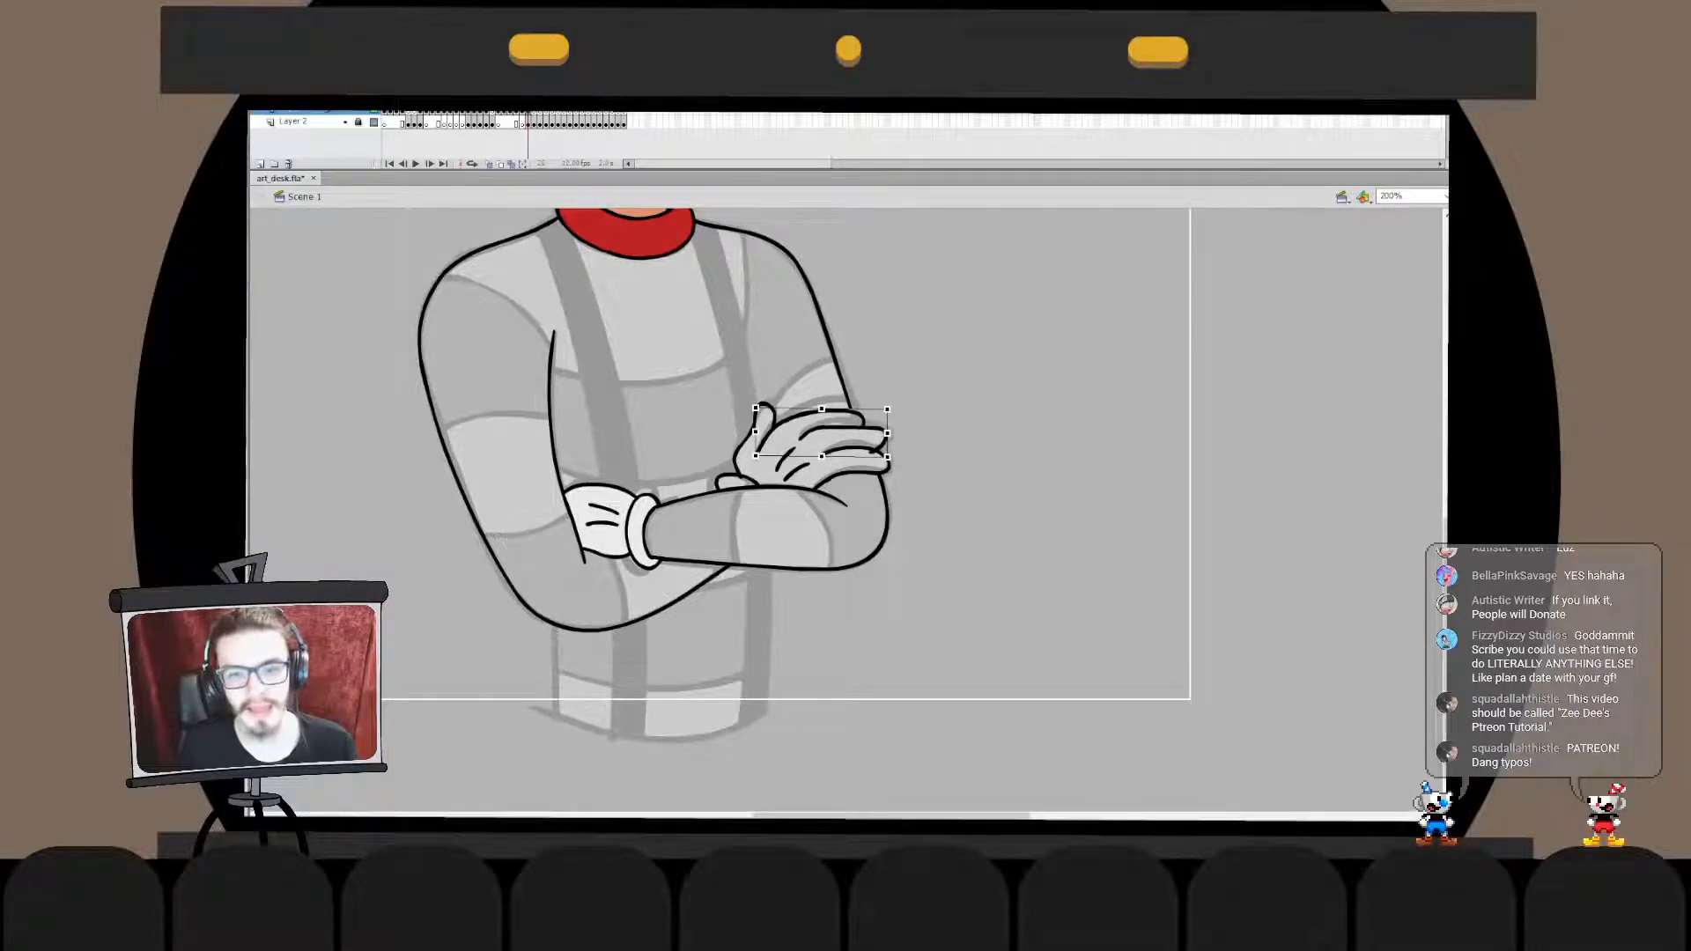
{"action": "left_click_drag", "start_coordinate": [897, 431], "coordinate": [892, 431]}
{"action": "left_click", "coordinate": [946, 436]}
{"action": "double_click", "coordinate": [886, 431]}
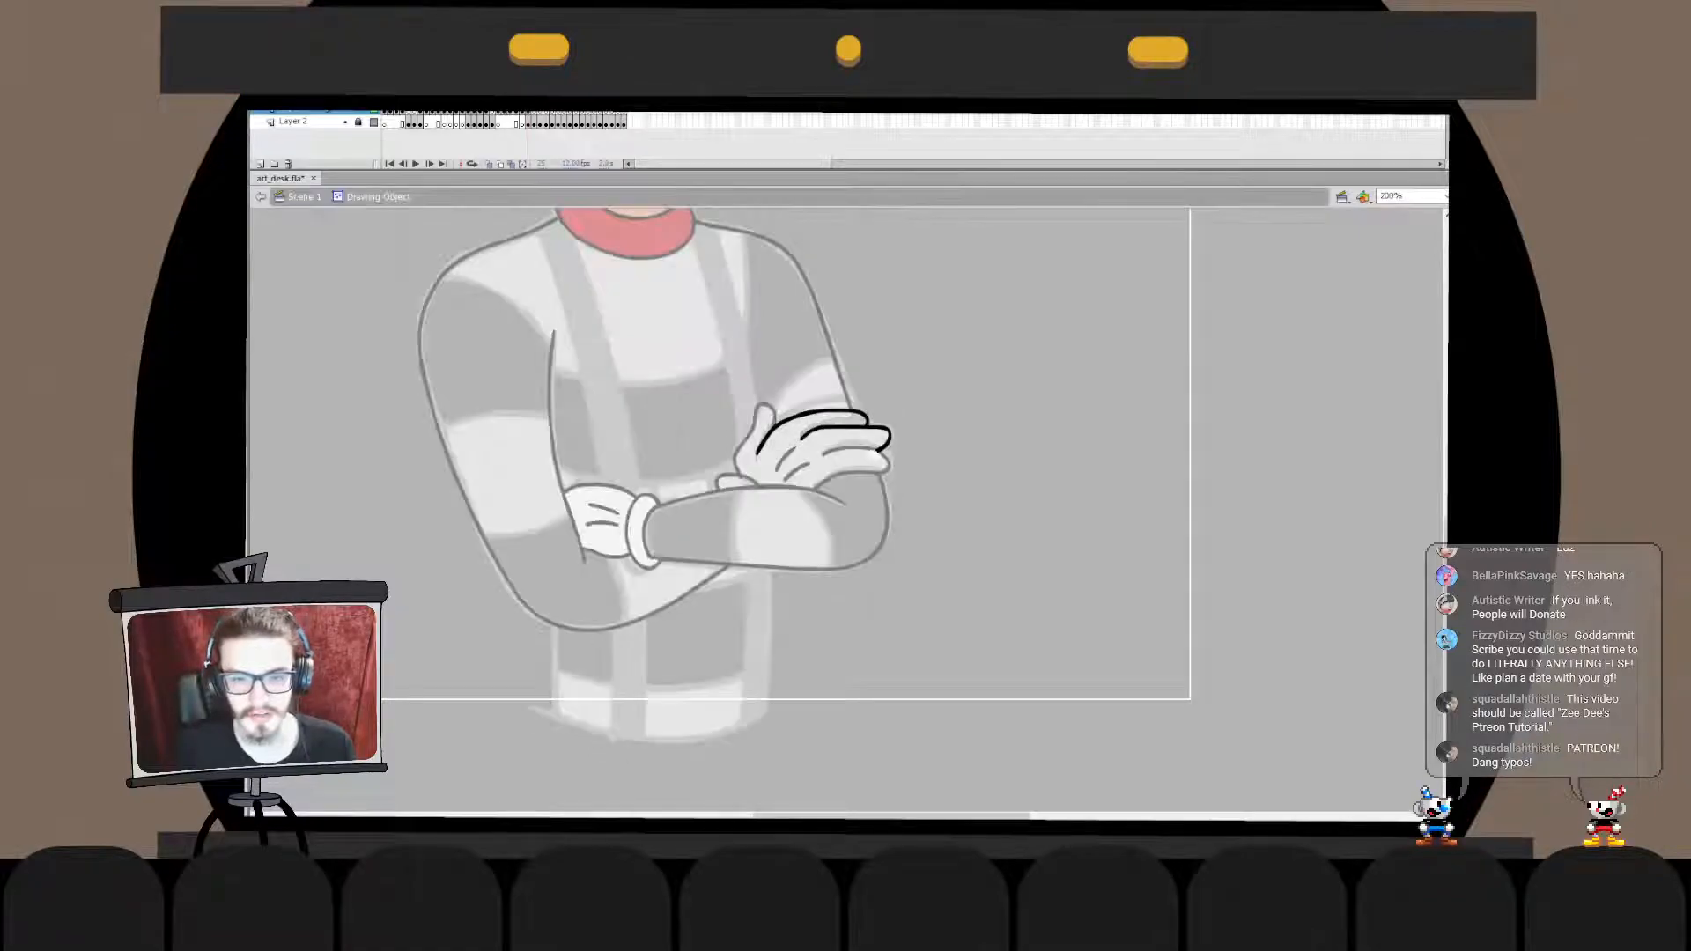
{"action": "double_click", "coordinate": [956, 434]}
- Cut the resting hand's outlines and paste them in place inside the arm outline's drawing object
{"action": "mouse_move", "coordinate": [939, 340]}
{"action": "left_mouse_down"}
{"action": "mouse_move", "coordinate": [775, 560]}
{"action": "mouse_move", "coordinate": [740, 541]}
{"action": "left_mouse_up"}
{"action": "left_click", "coordinate": [740, 564], "text": "shift"}
{"action": "key", "text": "ctrl+x"}
{"action": "double_click", "coordinate": [740, 564]}
{"action": "key", "text": "ctrl+shift+v"}
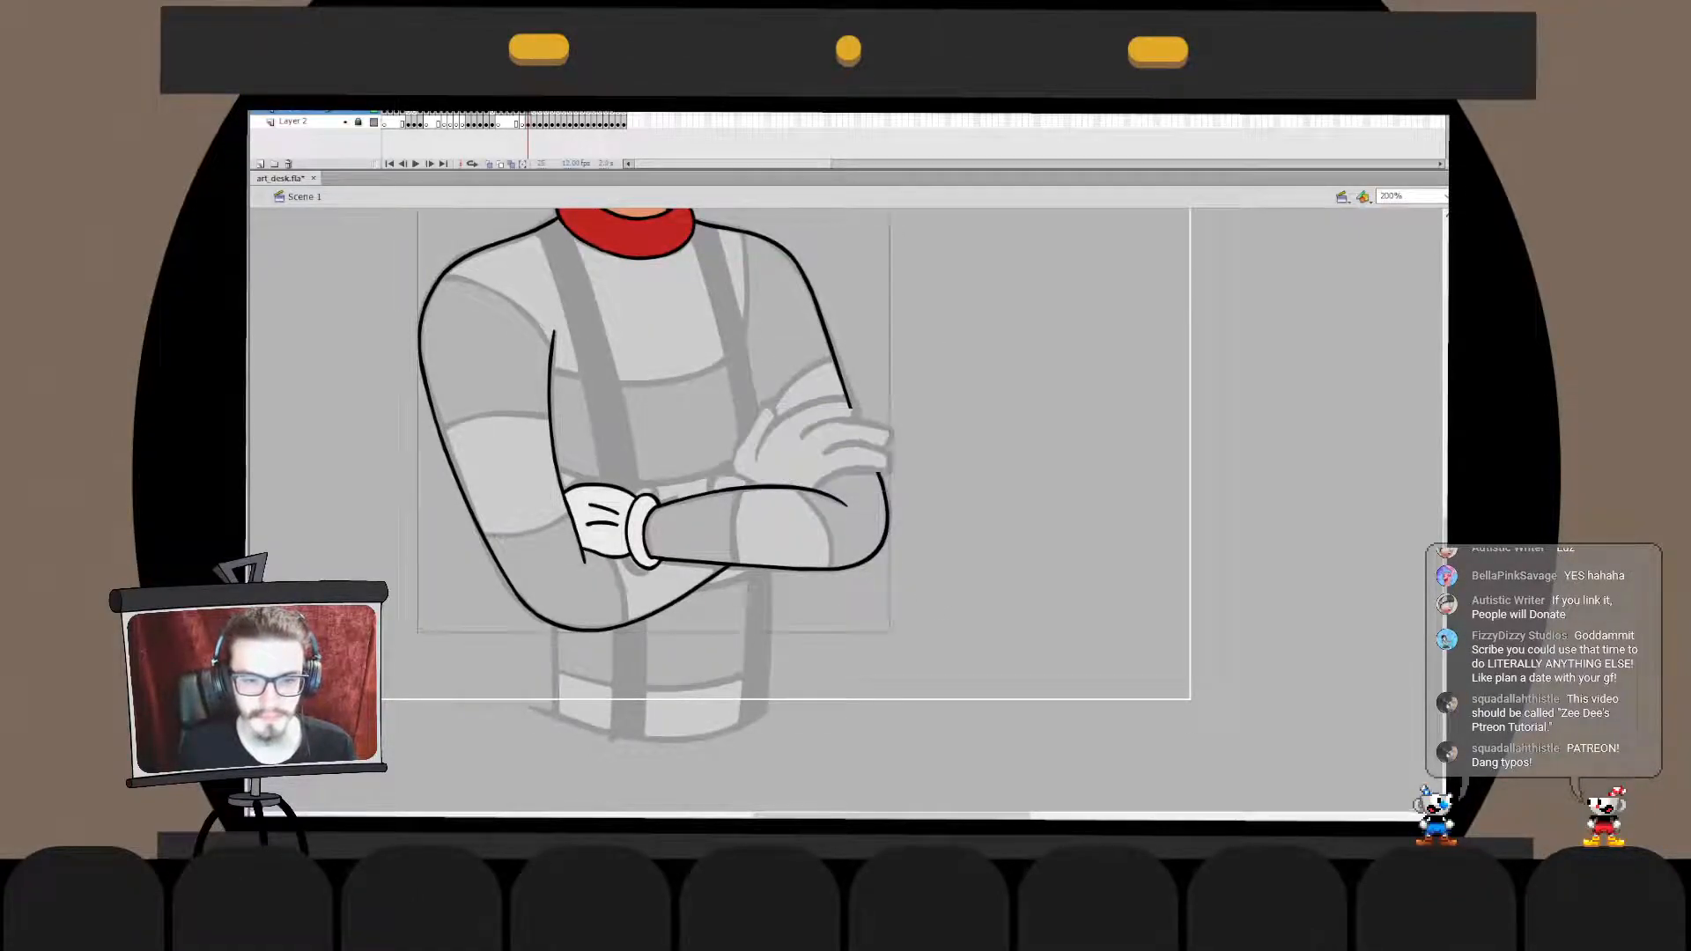
{"action": "double_click", "coordinate": [943, 529]}
{"action": "key", "text": "Escape"}
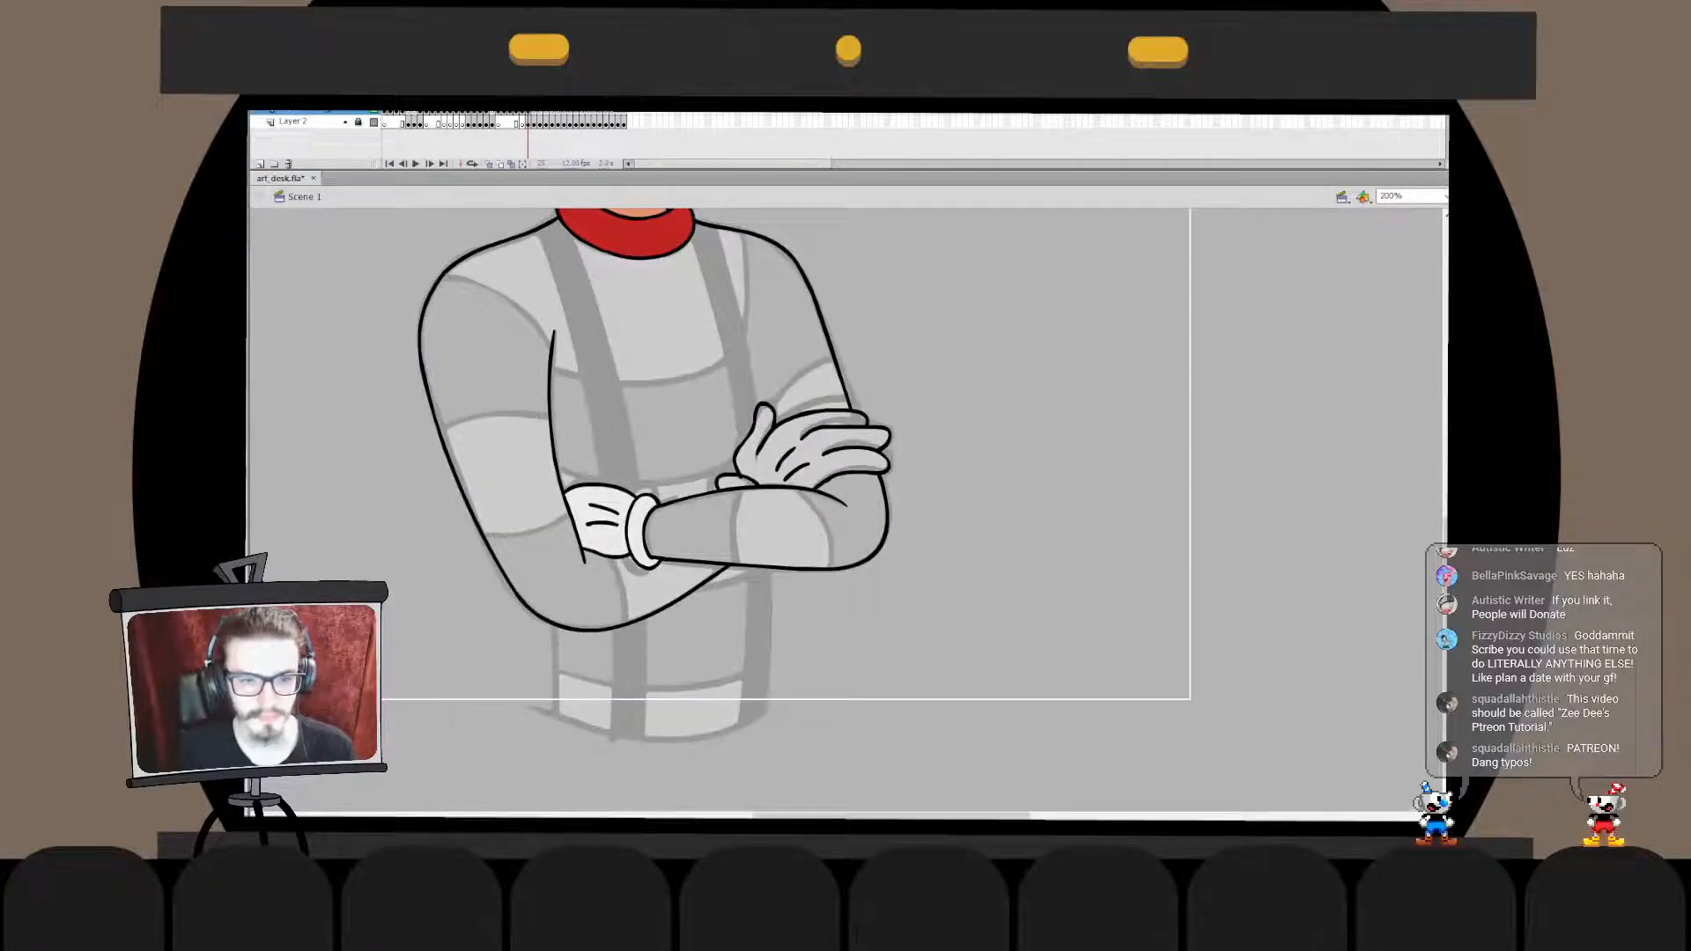
- Fill the resting hand and the small glove edge beside it with white
{"action": "left_click", "coordinate": [793, 449]}
{"action": "left_click", "coordinate": [733, 482]}
{"action": "left_click_drag", "start_coordinate": [733, 481], "coordinate": [947, 549]}
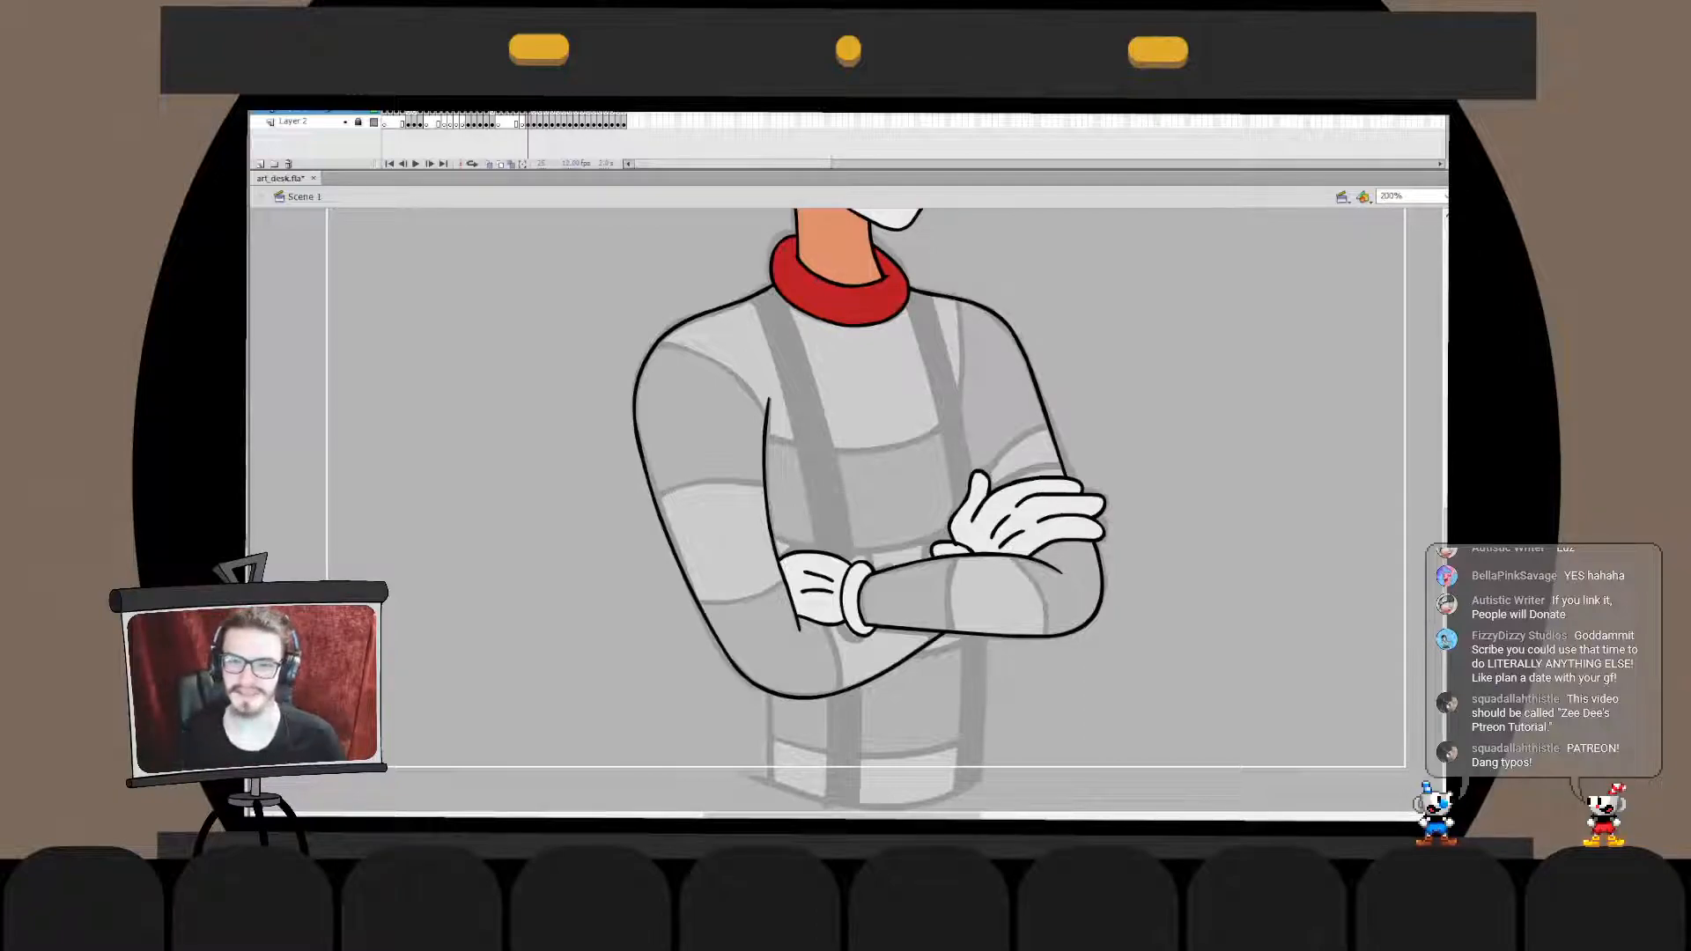
- Ink the torso's side line running down from the tucked elbow to below the waist, redoing the stroke until it fits
{"action": "left_click_drag", "start_coordinate": [948, 550], "coordinate": [943, 465]}
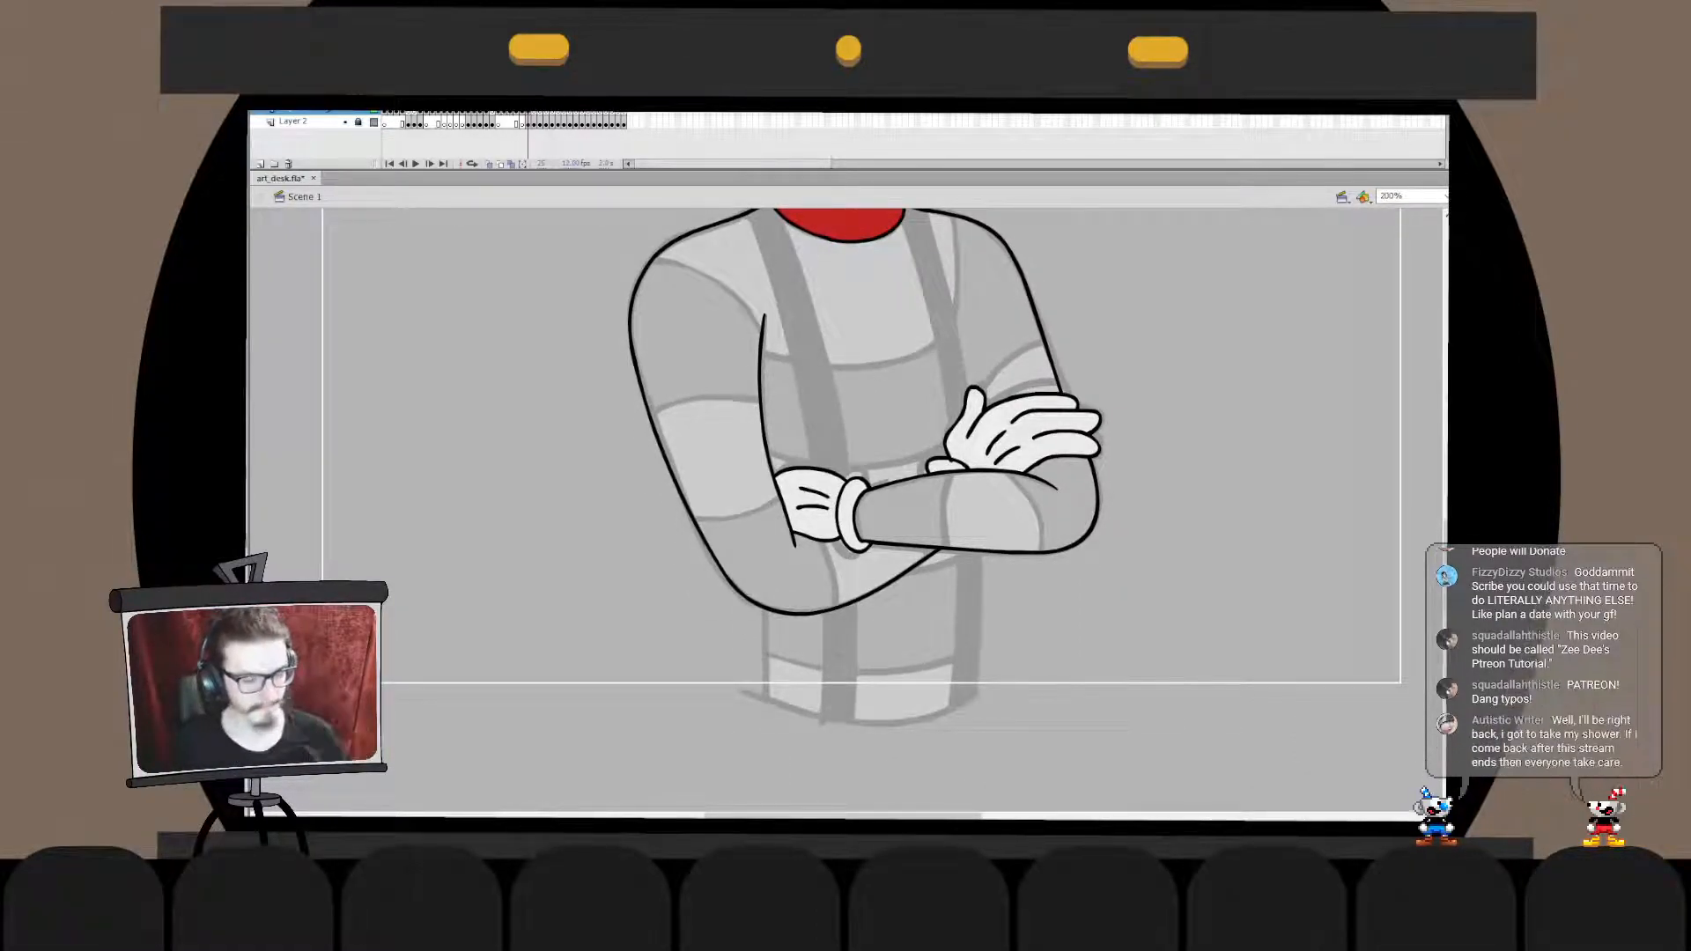
{"action": "mouse_move", "coordinate": [916, 475]}
{"action": "left_mouse_down"}
{"action": "mouse_move", "coordinate": [859, 535]}
{"action": "mouse_move", "coordinate": [872, 549]}
{"action": "mouse_move", "coordinate": [923, 481]}
{"action": "left_mouse_up"}
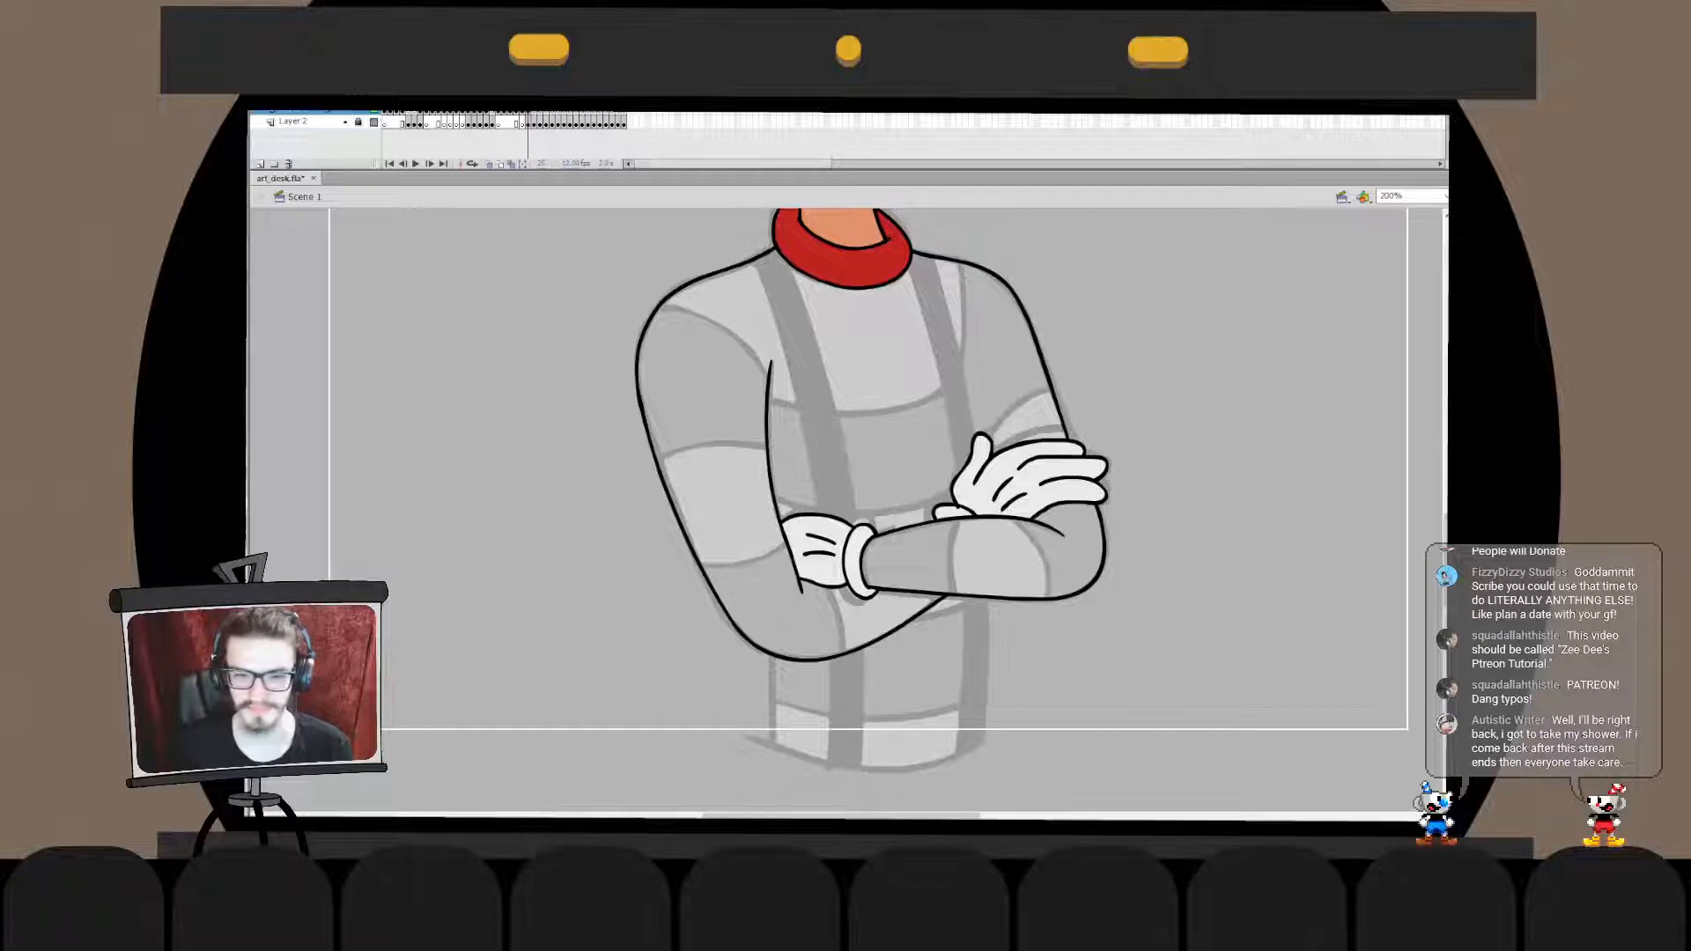
{"action": "key", "text": "ctrl+z"}
{"action": "left_click_drag", "start_coordinate": [774, 619], "coordinate": [764, 800]}
{"action": "key", "text": "ctrl+z"}
{"action": "left_click_drag", "start_coordinate": [778, 700], "coordinate": [770, 692]}
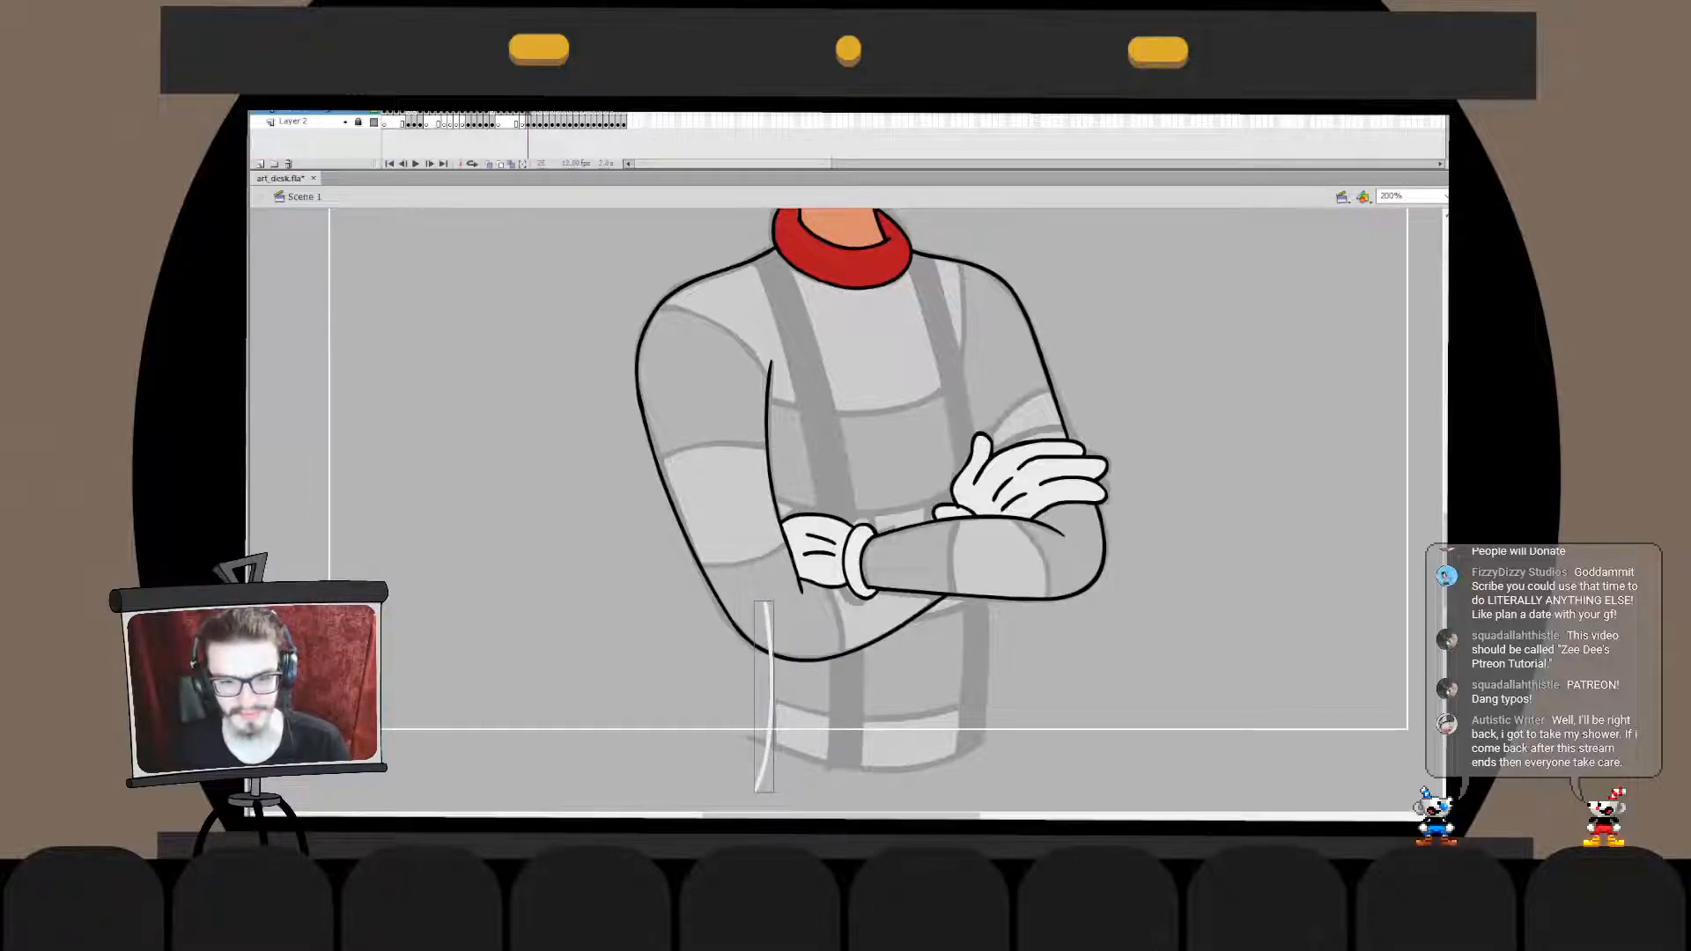
{"action": "left_click", "coordinate": [393, 632]}
- Ink the torso's other side line below the resting hand, redoing it and stretching its ends past the forearm and waist
{"action": "left_click", "coordinate": [949, 441]}
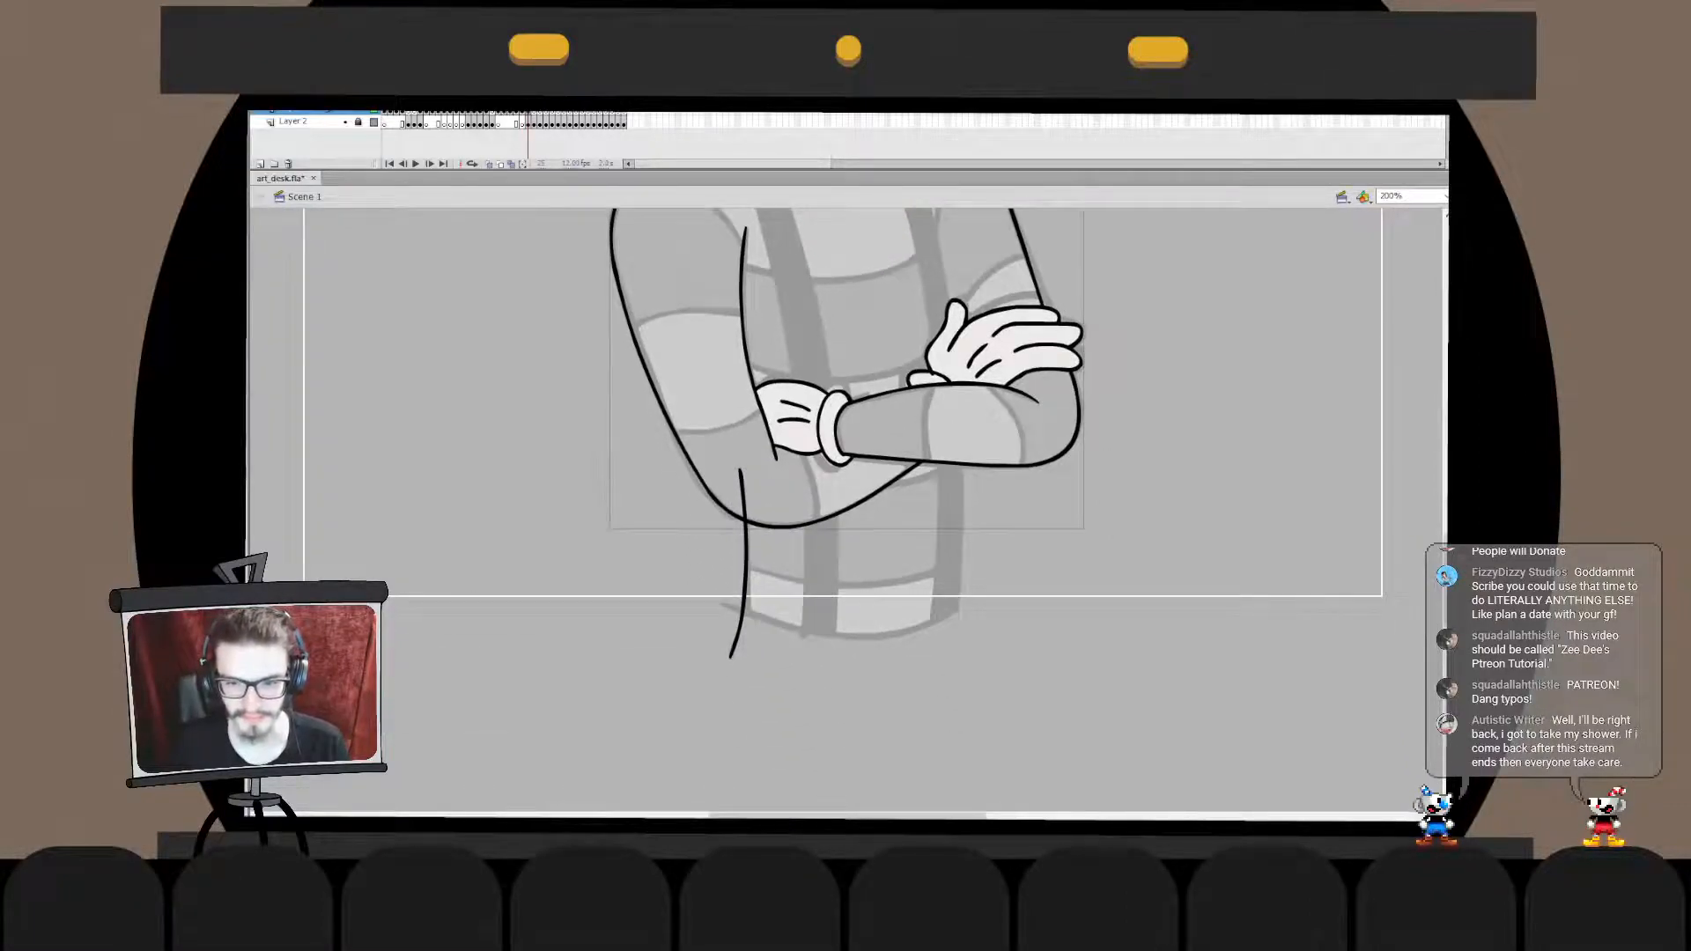
{"action": "left_click_drag", "start_coordinate": [957, 429], "coordinate": [964, 688]}
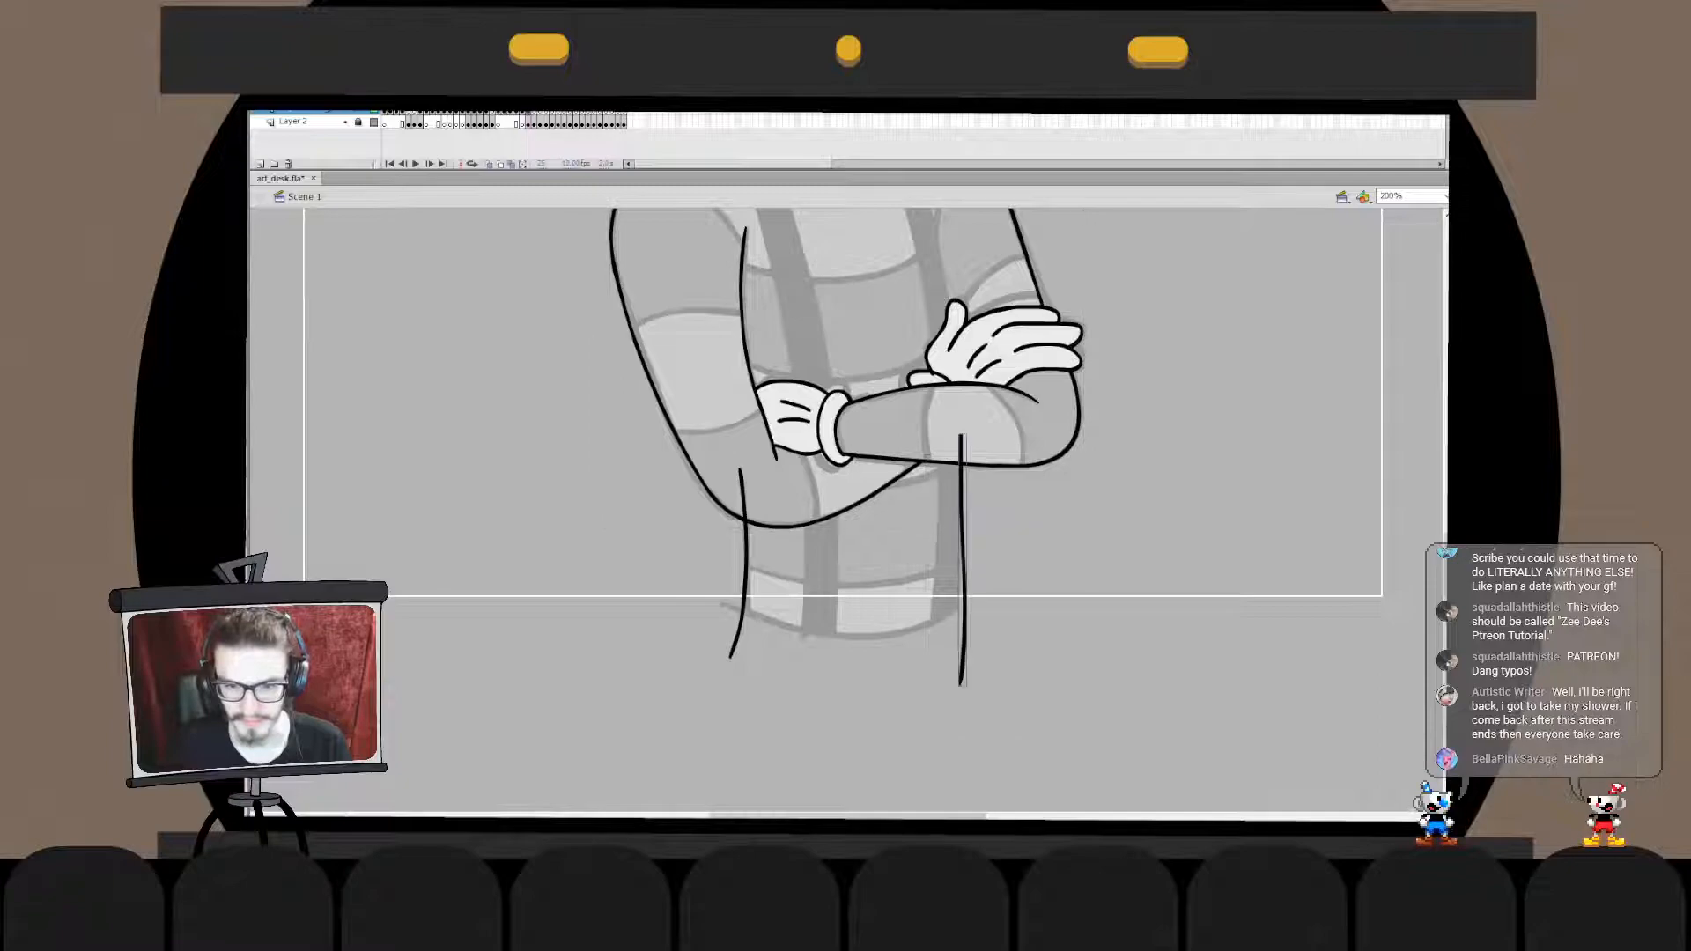
{"action": "key", "text": "ctrl+z"}
{"action": "left_click_drag", "start_coordinate": [956, 420], "coordinate": [950, 712]}
{"action": "key", "text": "q"}
{"action": "left_click_drag", "start_coordinate": [959, 418], "coordinate": [961, 350]}
{"action": "left_click_drag", "start_coordinate": [965, 710], "coordinate": [941, 733]}
{"action": "key", "text": "Escape"}
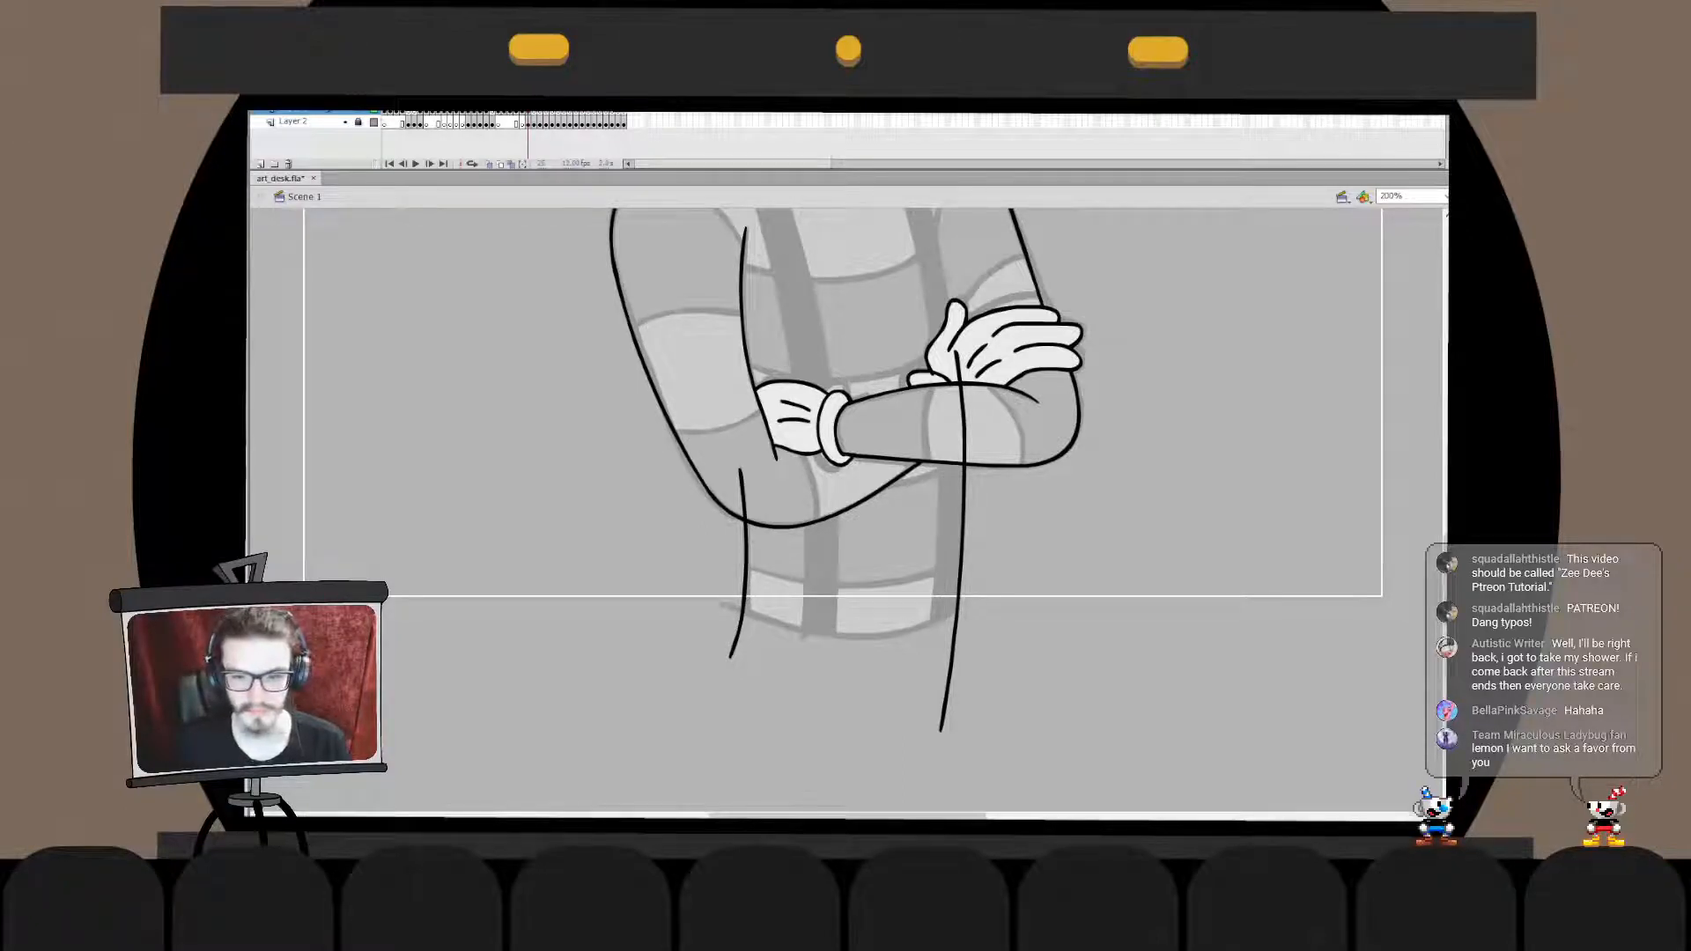
- Cut through the second torso side line over the forearm and delete the part above the cut
{"action": "double_click", "coordinate": [964, 423]}
{"action": "key", "text": "e"}
{"action": "left_click_drag", "start_coordinate": [956, 438], "coordinate": [976, 437]}
{"action": "key", "text": "v"}
{"action": "left_click", "coordinate": [963, 409]}
{"action": "key", "text": "Delete"}
{"action": "double_click", "coordinate": [995, 418]}
{"action": "key", "text": "Escape"}
{"action": "left_click", "coordinate": [995, 423]}
{"action": "key", "text": "Escape"}
- Fill the forearm and sweater body with a flat colour and bring that drawing to the front
{"action": "mouse_move", "coordinate": [969, 440]}
{"action": "left_mouse_down"}
{"action": "mouse_move", "coordinate": [948, 549]}
{"action": "mouse_move", "coordinate": [948, 464]}
{"action": "left_mouse_up"}
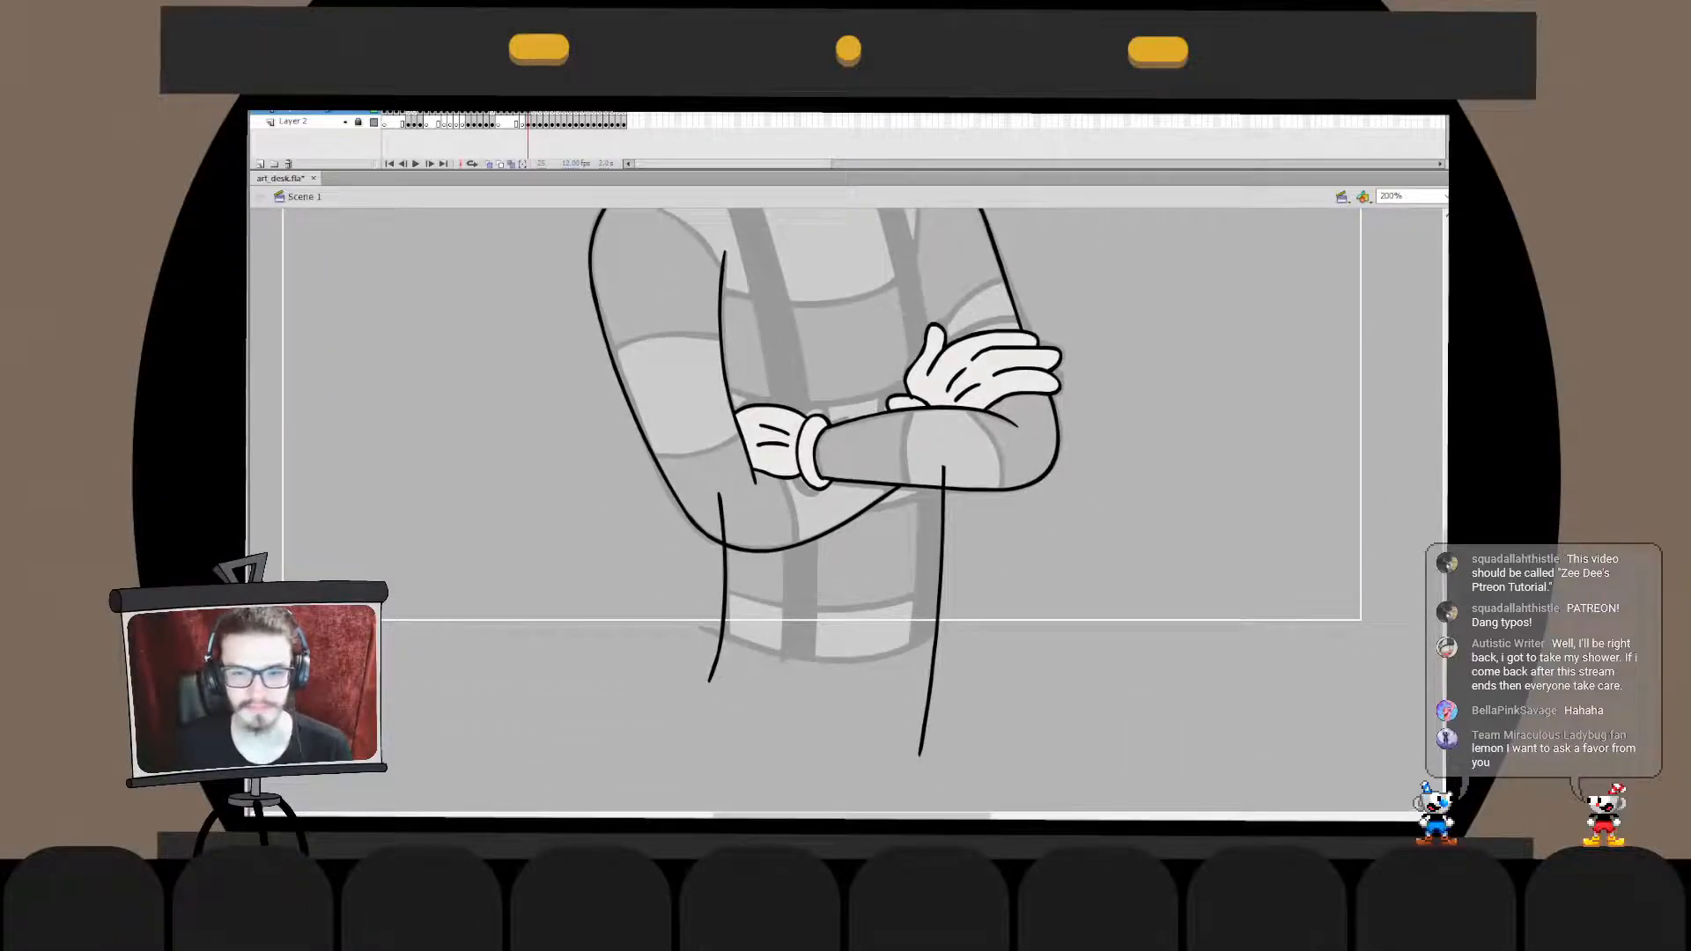
{"action": "left_click", "coordinate": [934, 450]}
{"action": "left_click", "coordinate": [819, 352]}
{"action": "left_click", "coordinate": [828, 352]}
{"action": "key", "text": "ctrl+shift+Up"}
- Cut the torso side line below the tucked elbow, paste it in place inside the body's drawing object and break it apart
{"action": "left_click", "coordinate": [726, 581], "text": "shift"}
{"action": "key", "text": "ctrl+x"}
{"action": "double_click", "coordinate": [939, 590]}
{"action": "key", "text": "ctrl+shift+v"}
{"action": "key", "text": "ctrl+b"}
{"action": "key", "text": "Escape"}
- Delete the flat fills from the forearm and sweater body so only the outlines remain over the sketch
{"action": "left_click", "coordinate": [819, 352]}
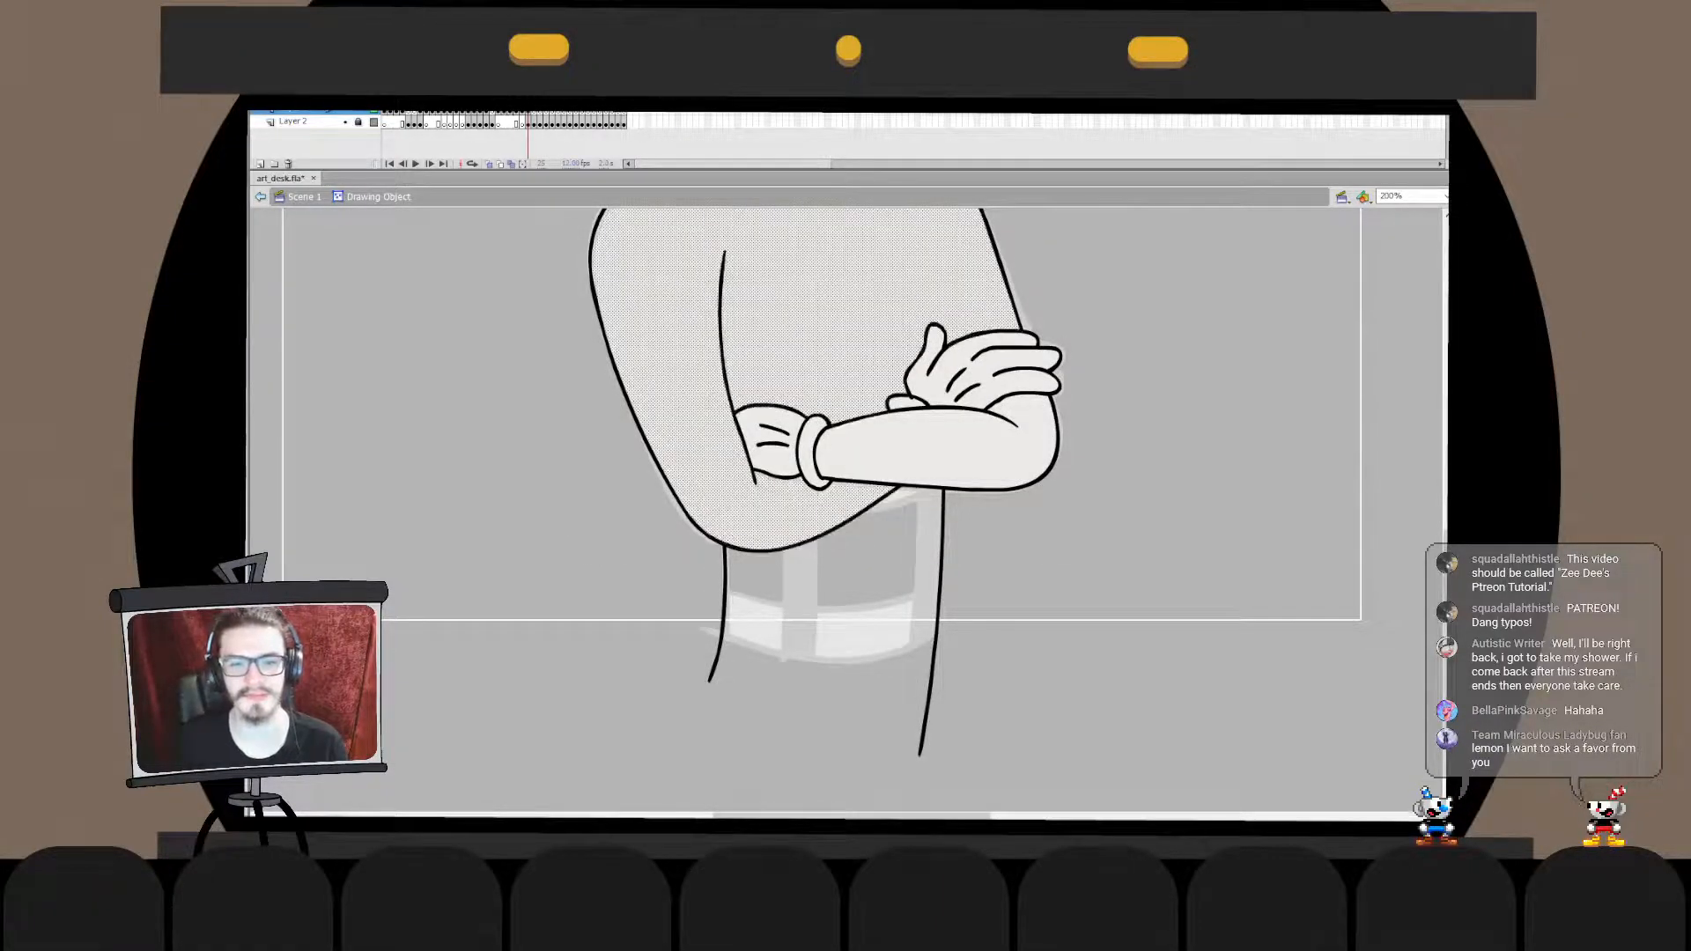
{"action": "key", "text": "Escape"}
{"action": "left_click", "coordinate": [933, 450]}
{"action": "left_click", "coordinate": [819, 352], "text": "shift"}
{"action": "key", "text": "Delete"}
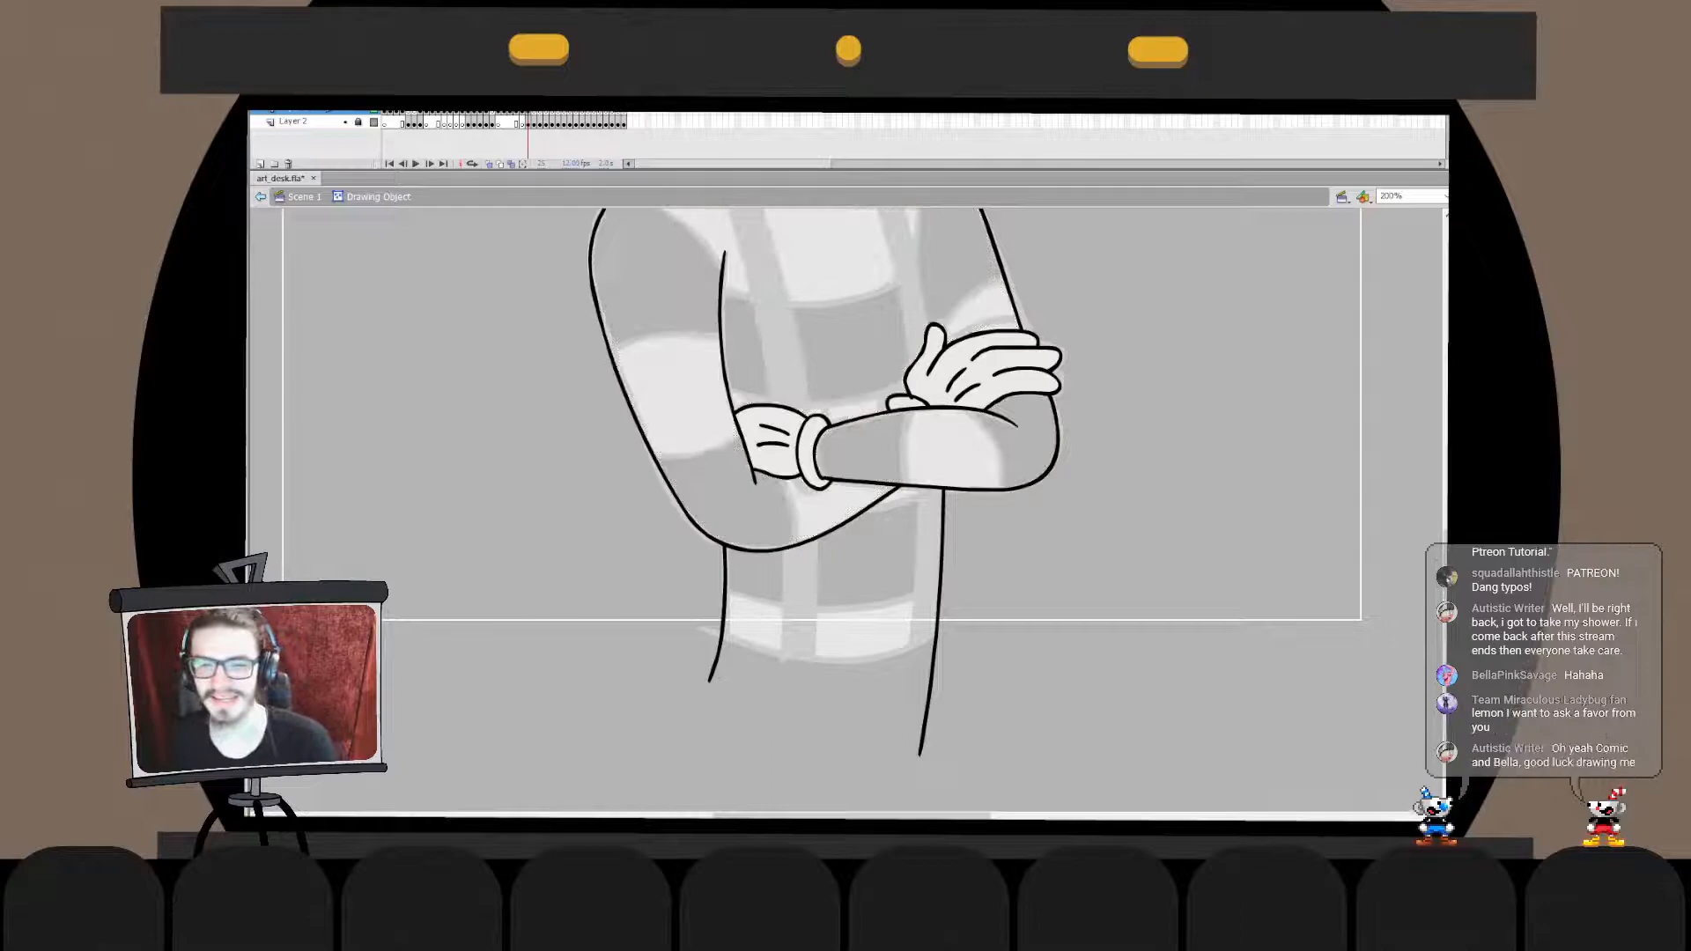
{"action": "double_click", "coordinate": [1215, 458]}
{"action": "key", "text": "Escape"}
- Draw a straight horizontal line across the bottom of the torso at the sketch's lower edge, redoing it until it sits right
{"action": "left_click_drag", "start_coordinate": [881, 396], "coordinate": [874, 555]}
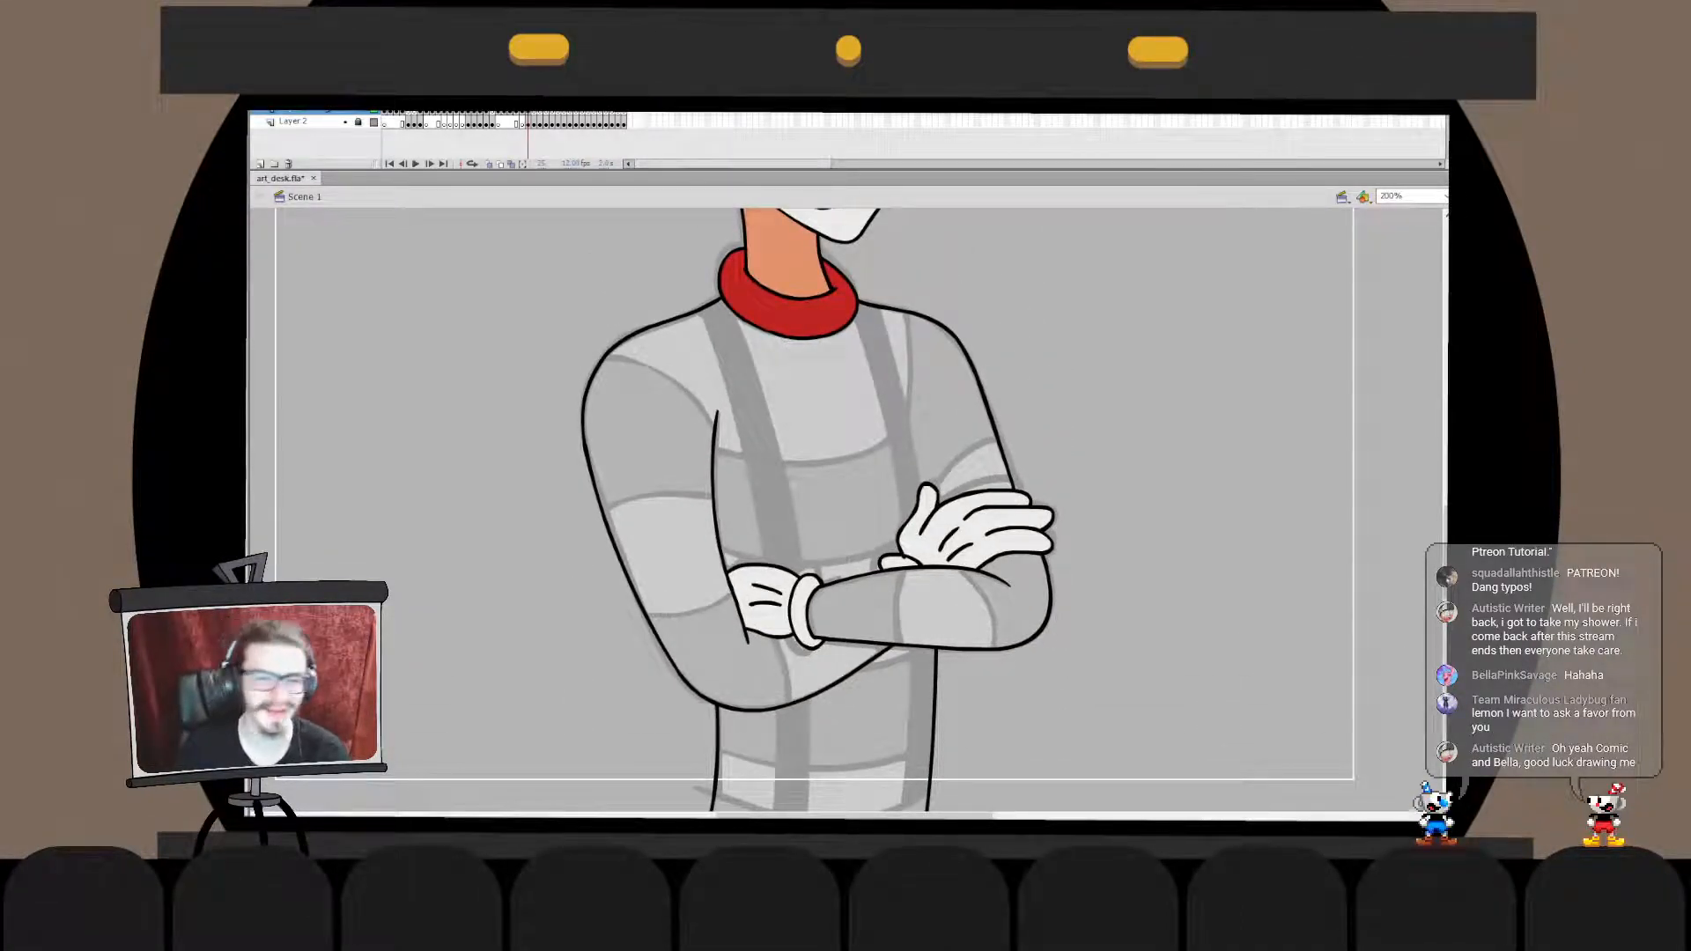
{"action": "left_click_drag", "start_coordinate": [881, 616], "coordinate": [865, 410]}
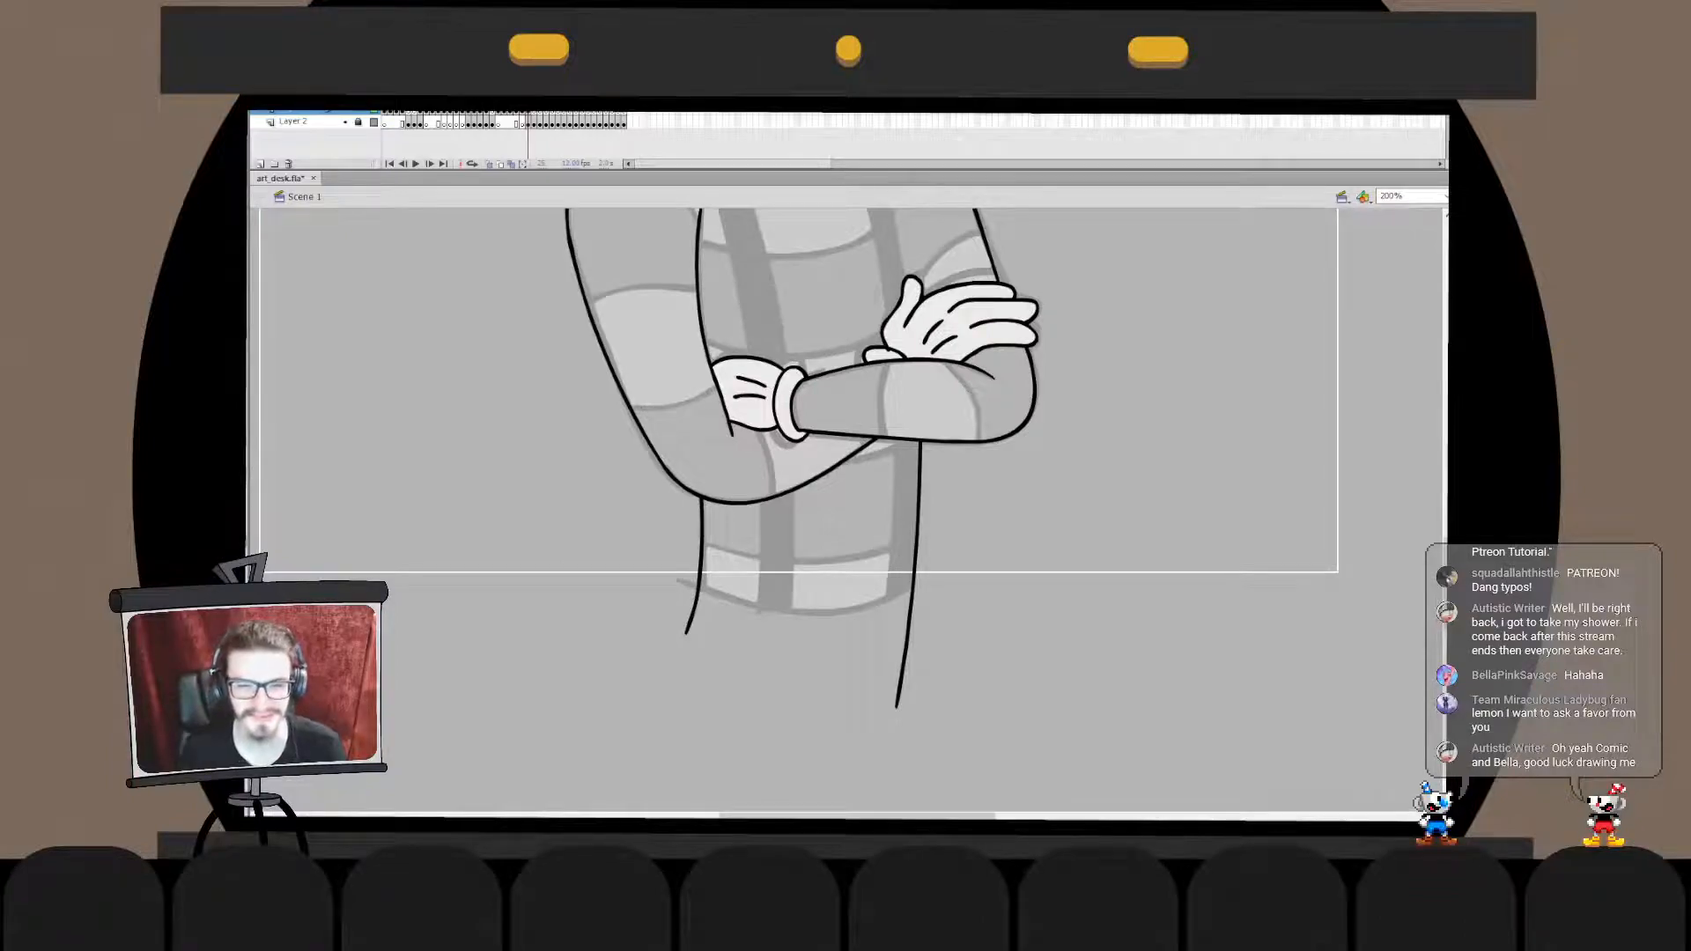
{"action": "left_click_drag", "start_coordinate": [663, 630], "coordinate": [1184, 630]}
{"action": "key", "text": "ctrl+z"}
{"action": "left_click_drag", "start_coordinate": [659, 605], "coordinate": [934, 605]}
{"action": "key", "text": "ctrl+z"}
{"action": "mouse_move", "coordinate": [653, 608]}
{"action": "left_mouse_down"}
{"action": "mouse_move", "coordinate": [653, 662]}
{"action": "mouse_move", "coordinate": [1184, 609]}
{"action": "left_mouse_up"}
{"action": "key", "text": "ctrl+z"}
- Cut the horizontal bottom line and paste it in place inside the body's drawing object
{"action": "key", "text": "ctrl+x"}
{"action": "double_click", "coordinate": [913, 581]}
{"action": "key", "text": "ctrl+shift+v"}
{"action": "key", "text": "Escape"}
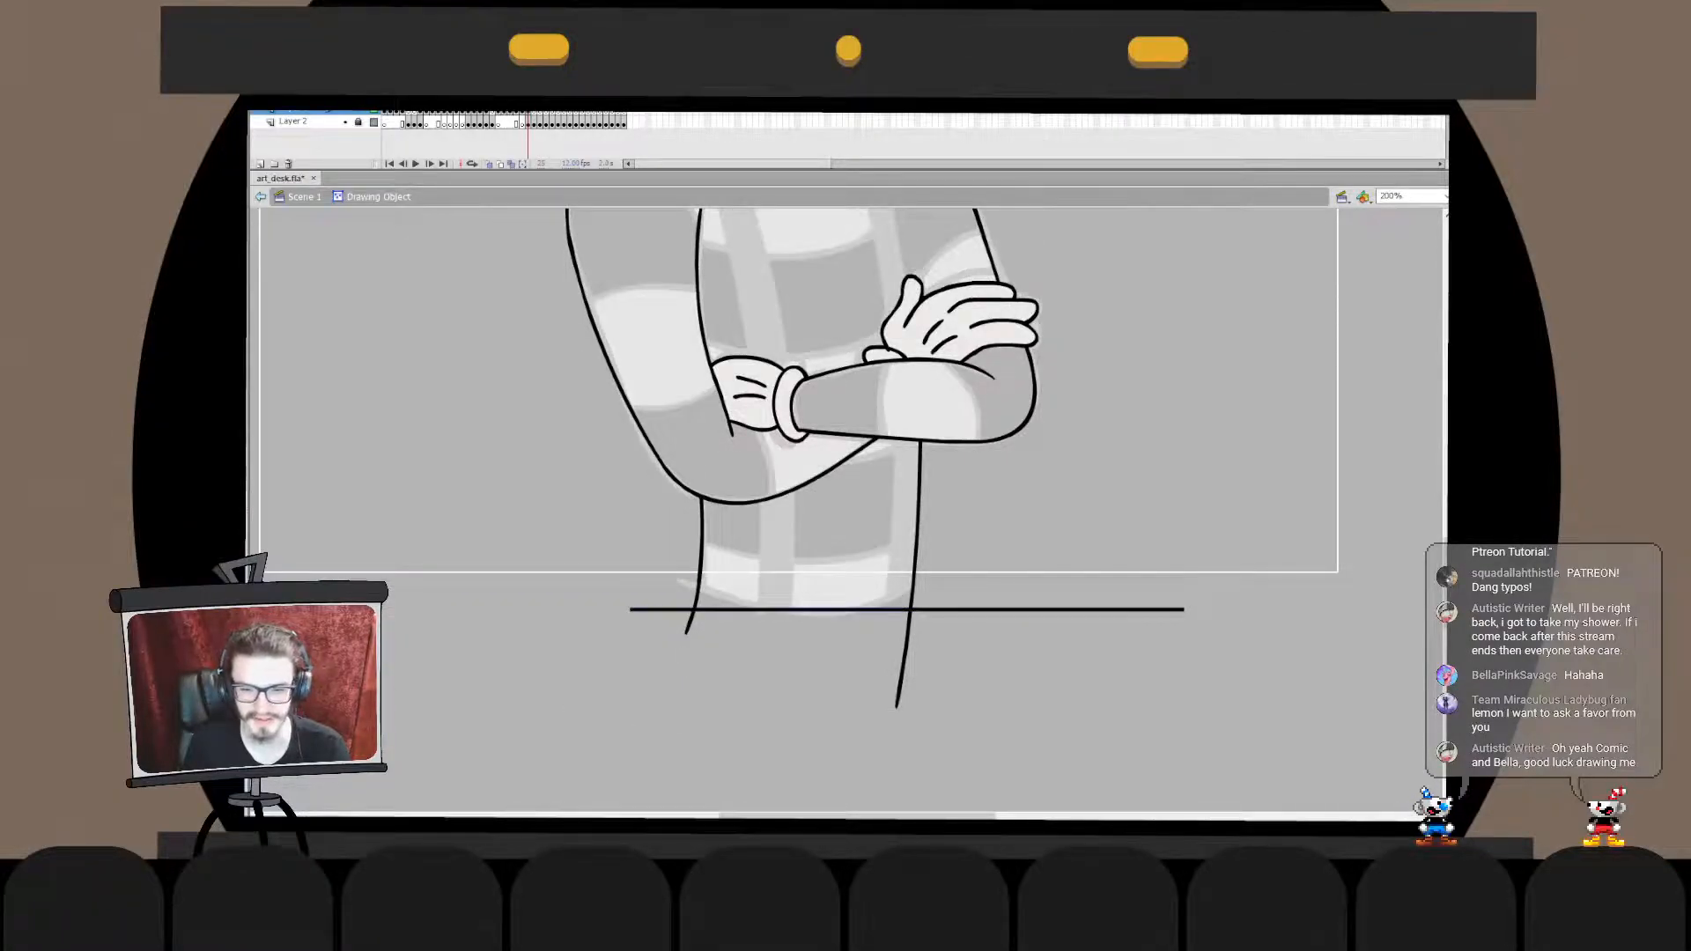
{"action": "left_click_drag", "start_coordinate": [810, 352], "coordinate": [845, 673]}
{"action": "double_click", "coordinate": [1171, 493]}
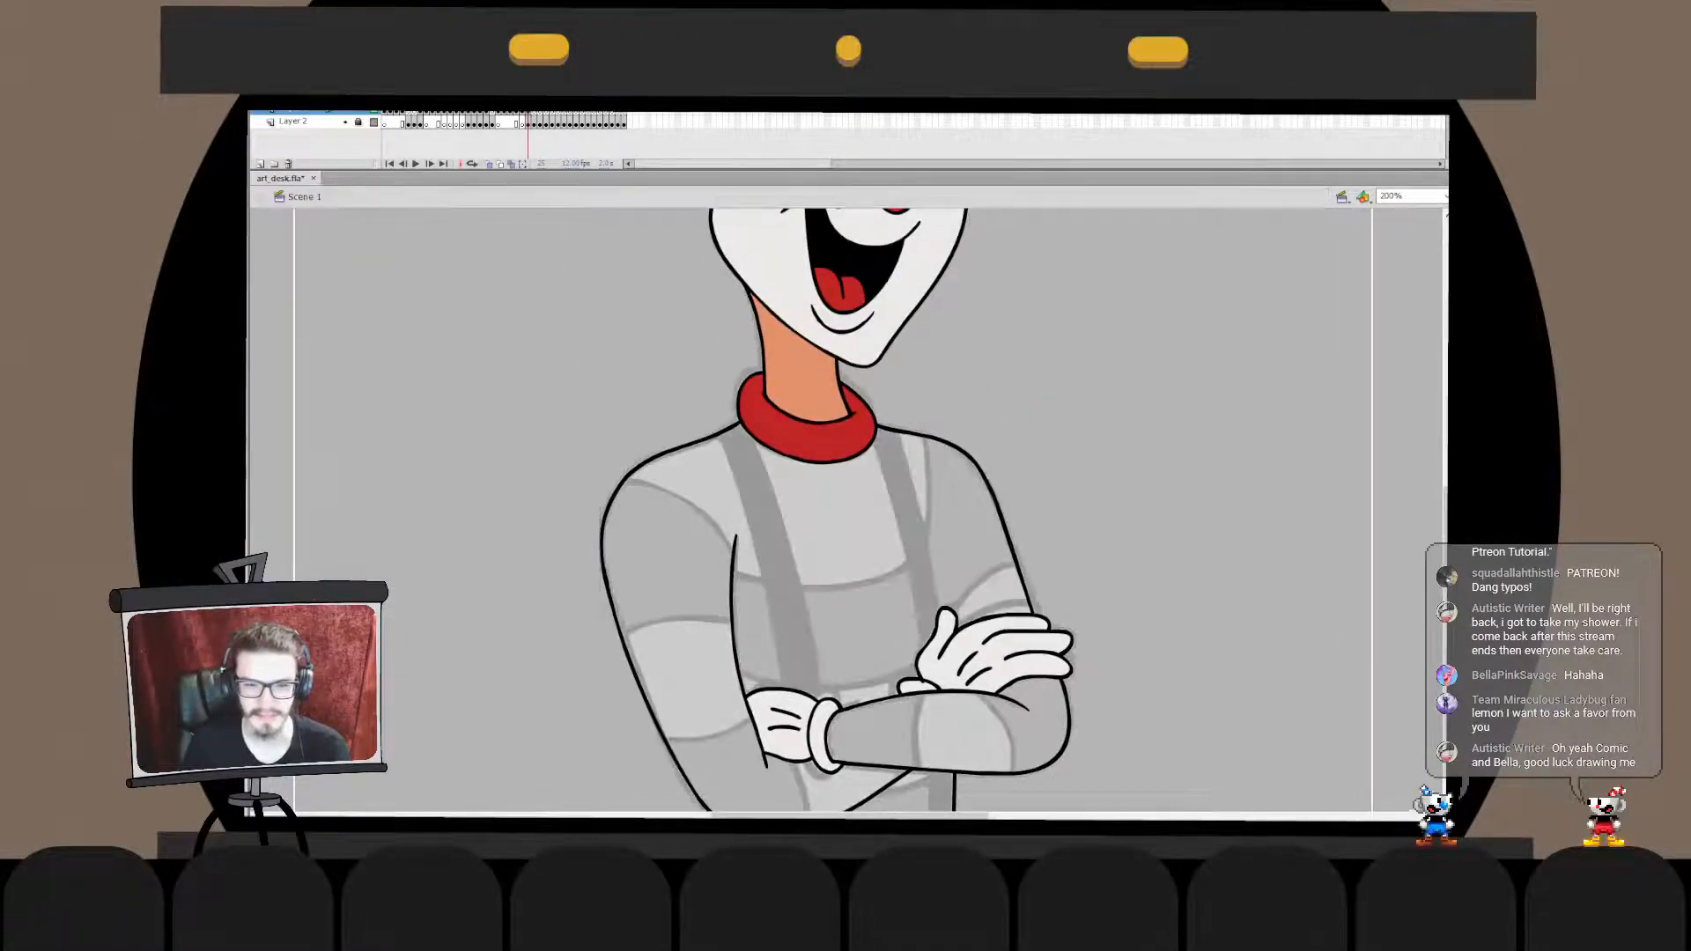
- Unlock the sketch layer, flip the whole character and its sketch horizontally, and lock the layer again
{"action": "left_click_drag", "start_coordinate": [880, 529], "coordinate": [865, 459]}
{"action": "key", "text": "ctrl+2"}
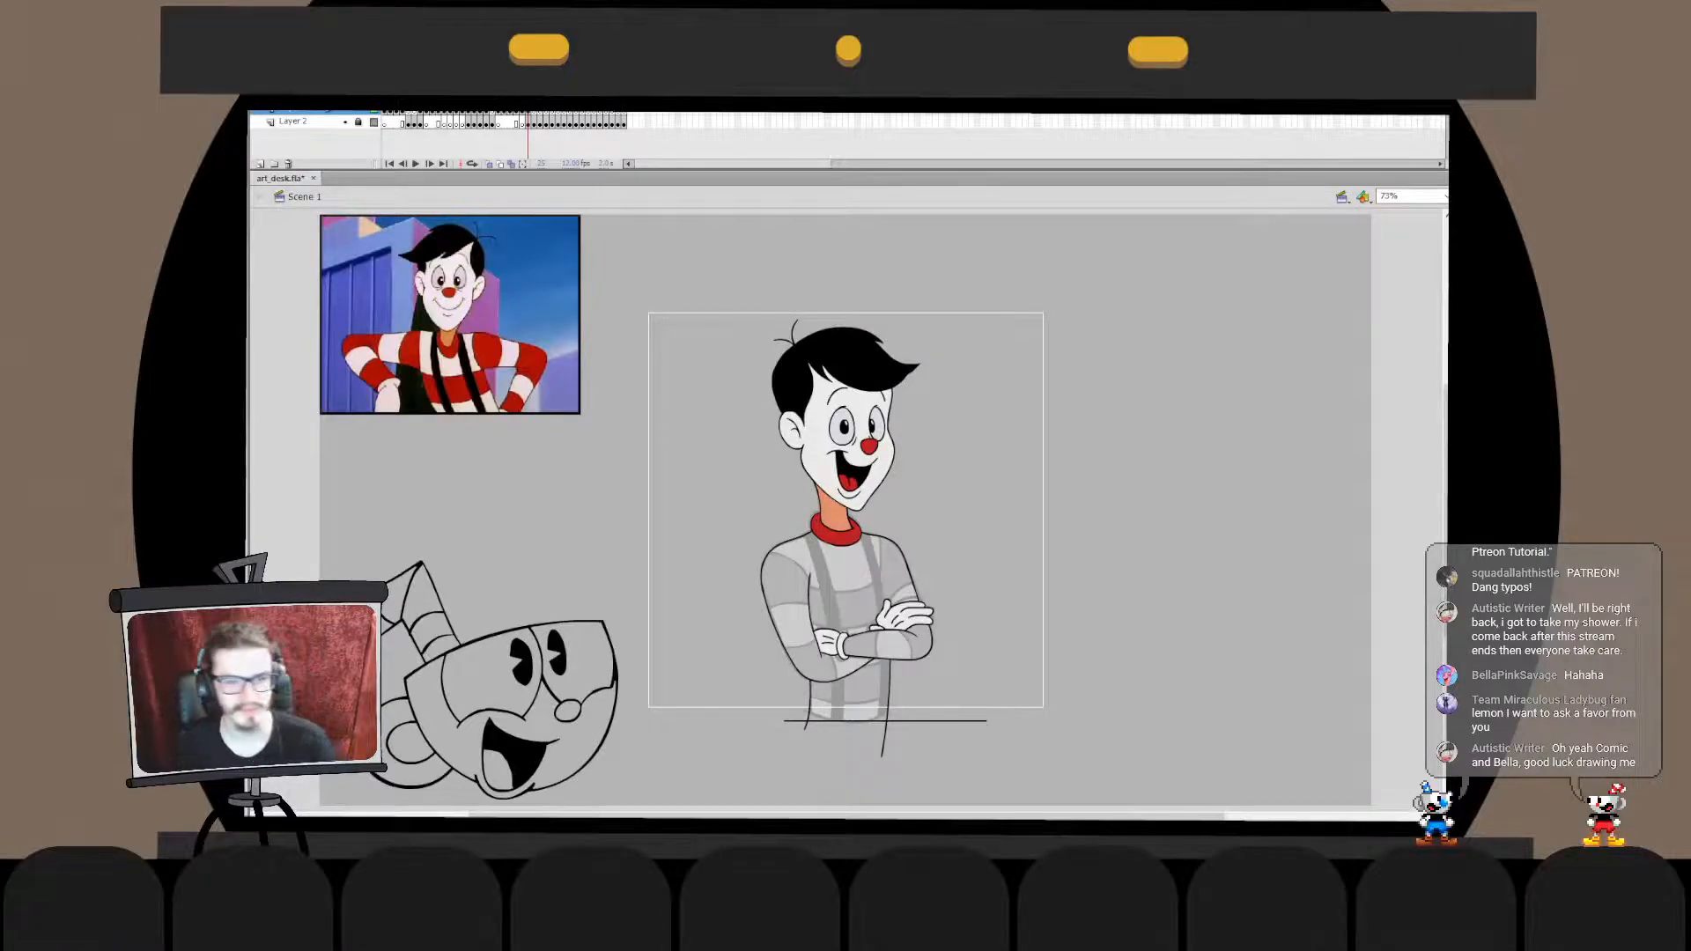
{"action": "left_click", "coordinate": [358, 122]}
{"action": "left_click_drag", "start_coordinate": [1141, 284], "coordinate": [763, 802]}
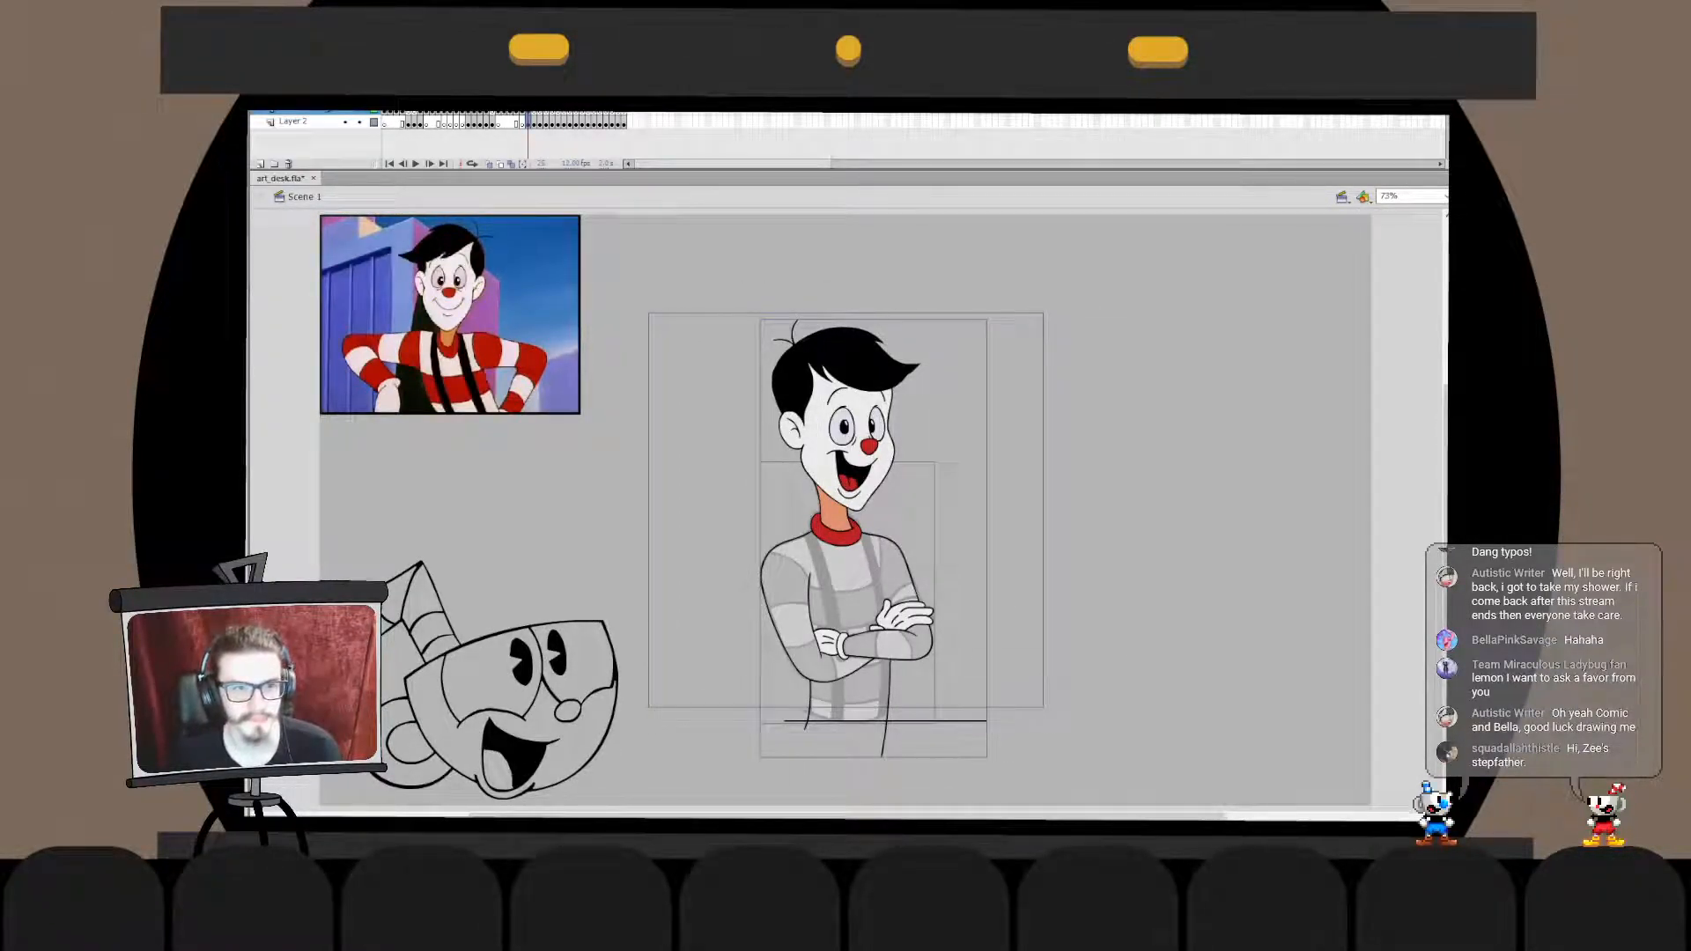
{"action": "key", "text": "ctrl+shift+h"}
{"action": "key", "text": "Escape"}
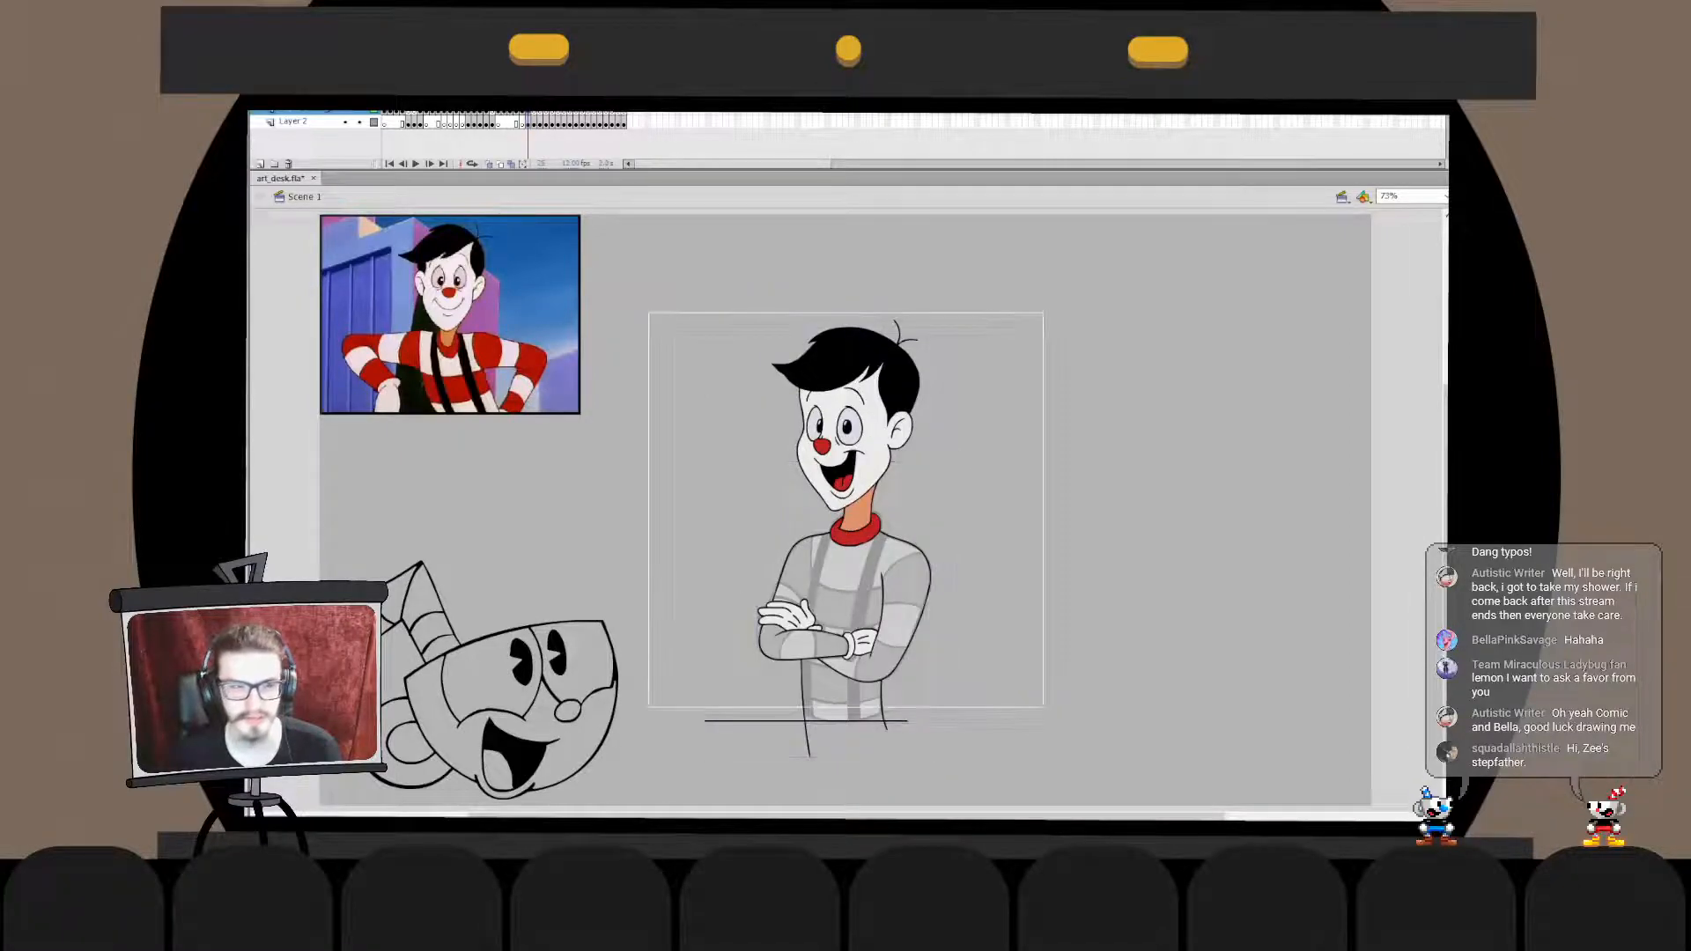
{"action": "left_click", "coordinate": [359, 121]}
{"action": "left_click", "coordinate": [304, 112]}
{"action": "key", "text": "Escape"}
- Ink the long inner edge of the suspender above the resting hand, from the collar to the bottom line, reshaping it to fit
{"action": "key", "text": "ctrl+1"}
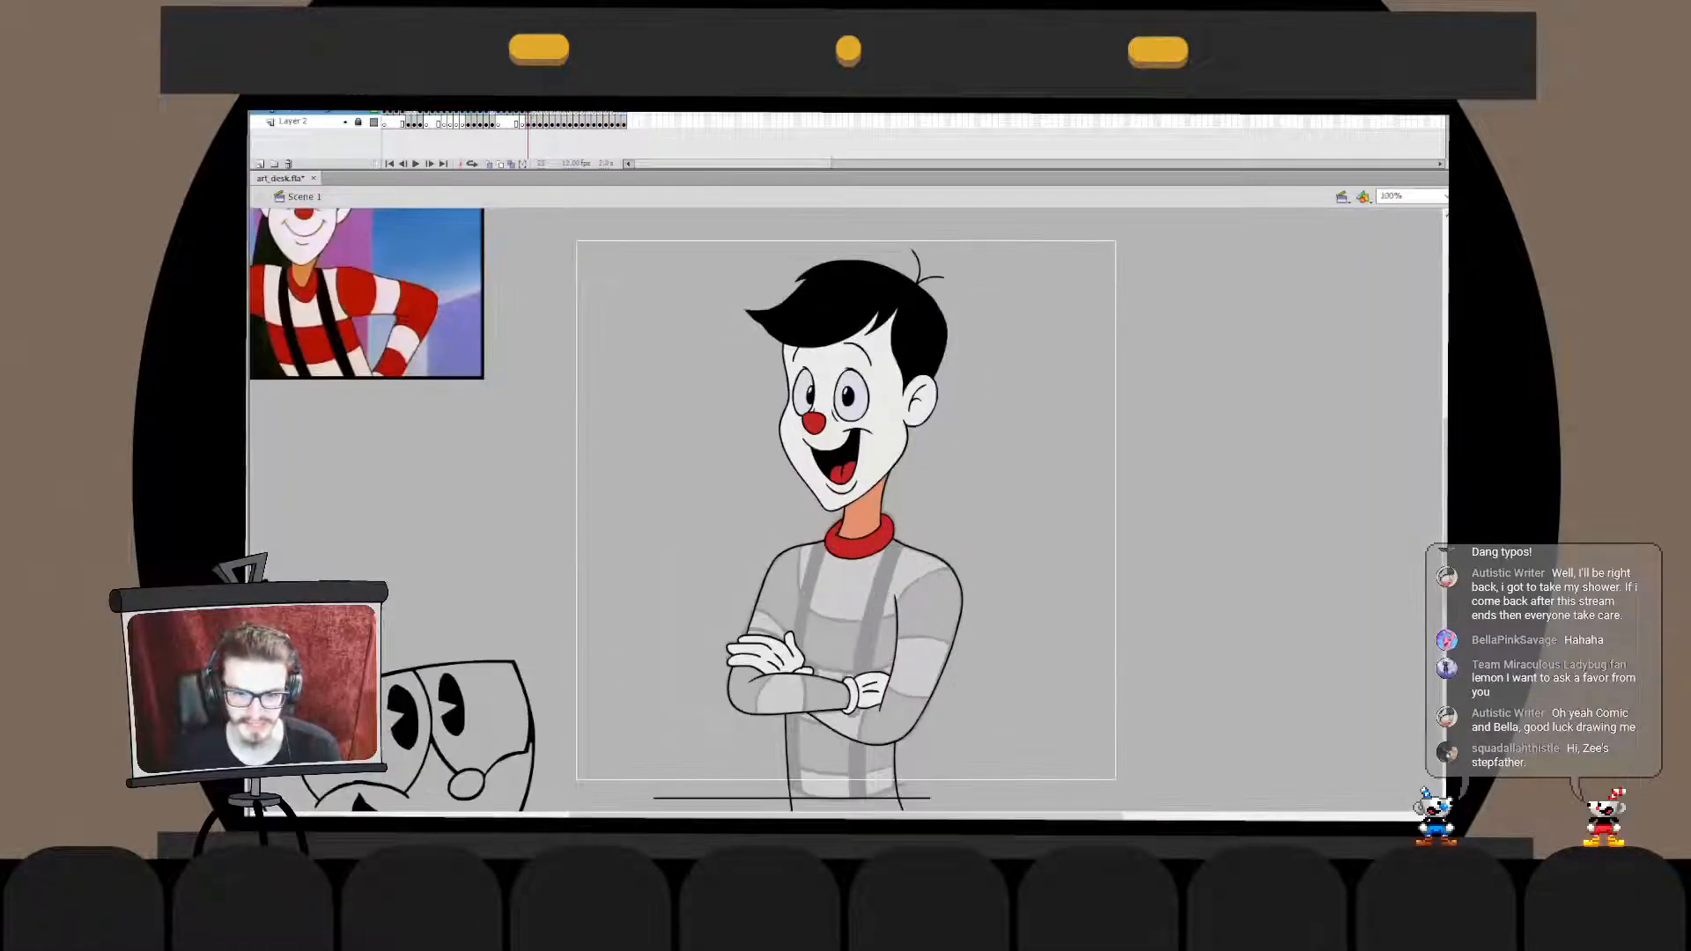
{"action": "key", "text": "ctrl+equal"}
{"action": "scroll", "coordinate": [846, 510], "scroll_direction": "down", "scroll_amount": 3}
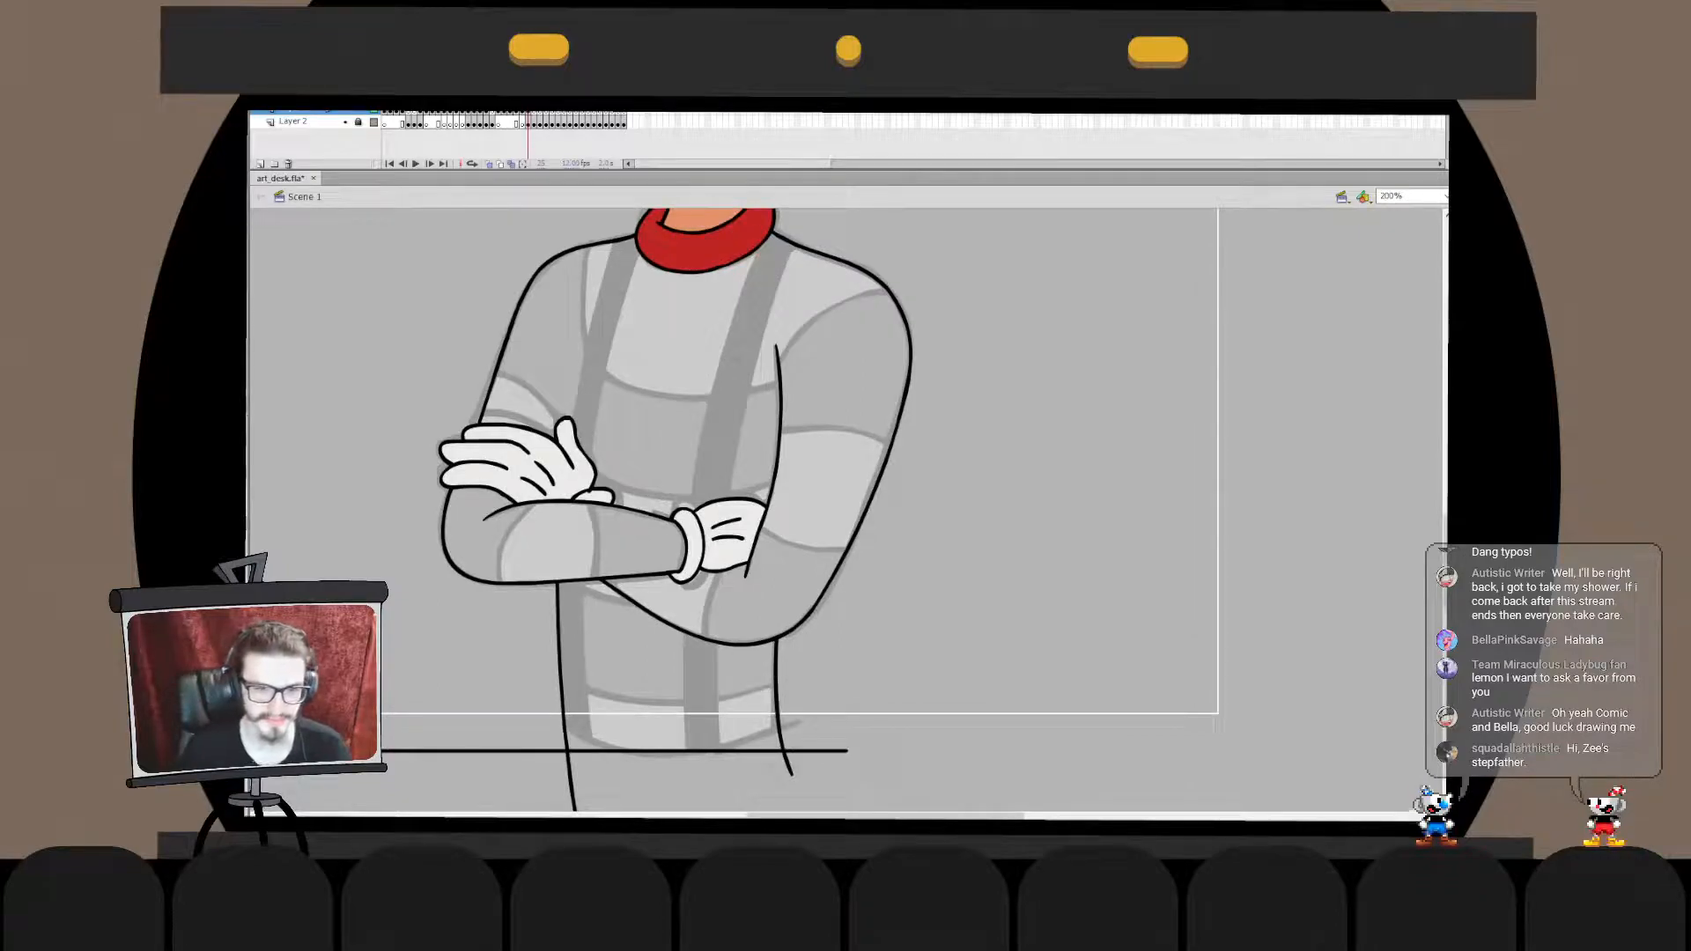
{"action": "mouse_move", "coordinate": [647, 229]}
{"action": "left_mouse_down"}
{"action": "mouse_move", "coordinate": [643, 635]}
{"action": "mouse_move", "coordinate": [614, 388]}
{"action": "mouse_move", "coordinate": [662, 797]}
{"action": "mouse_move", "coordinate": [640, 808]}
{"action": "left_mouse_up"}
{"action": "key", "text": "ctrl+z"}
- Ink the outer edge of the same suspender from above the shoulder to the forearm and narrow it slightly to fit the sketch
{"action": "key", "text": "ctrl+z"}
{"action": "key", "text": "ctrl+z"}
{"action": "left_click_drag", "start_coordinate": [674, 246], "coordinate": [652, 815]}
{"action": "mouse_move", "coordinate": [656, 705]}
{"action": "left_mouse_down"}
{"action": "mouse_move", "coordinate": [679, 564]}
{"action": "mouse_move", "coordinate": [620, 538]}
{"action": "mouse_move", "coordinate": [648, 683]}
{"action": "left_mouse_up"}
{"action": "key", "text": "q"}
{"action": "left_click_drag", "start_coordinate": [656, 494], "coordinate": [689, 678]}
{"action": "left_click_drag", "start_coordinate": [674, 413], "coordinate": [668, 386]}
{"action": "left_click_drag", "start_coordinate": [731, 256], "coordinate": [623, 591]}
{"action": "key", "text": "b"}
{"action": "key", "text": "ctrl+z"}
{"action": "mouse_move", "coordinate": [670, 285]}
{"action": "left_mouse_down"}
{"action": "mouse_move", "coordinate": [611, 629]}
{"action": "mouse_move", "coordinate": [619, 611]}
{"action": "left_mouse_up"}
{"action": "key", "text": "ctrl+z"}
{"action": "key", "text": "q"}
{"action": "left_click_drag", "start_coordinate": [683, 283], "coordinate": [687, 247]}
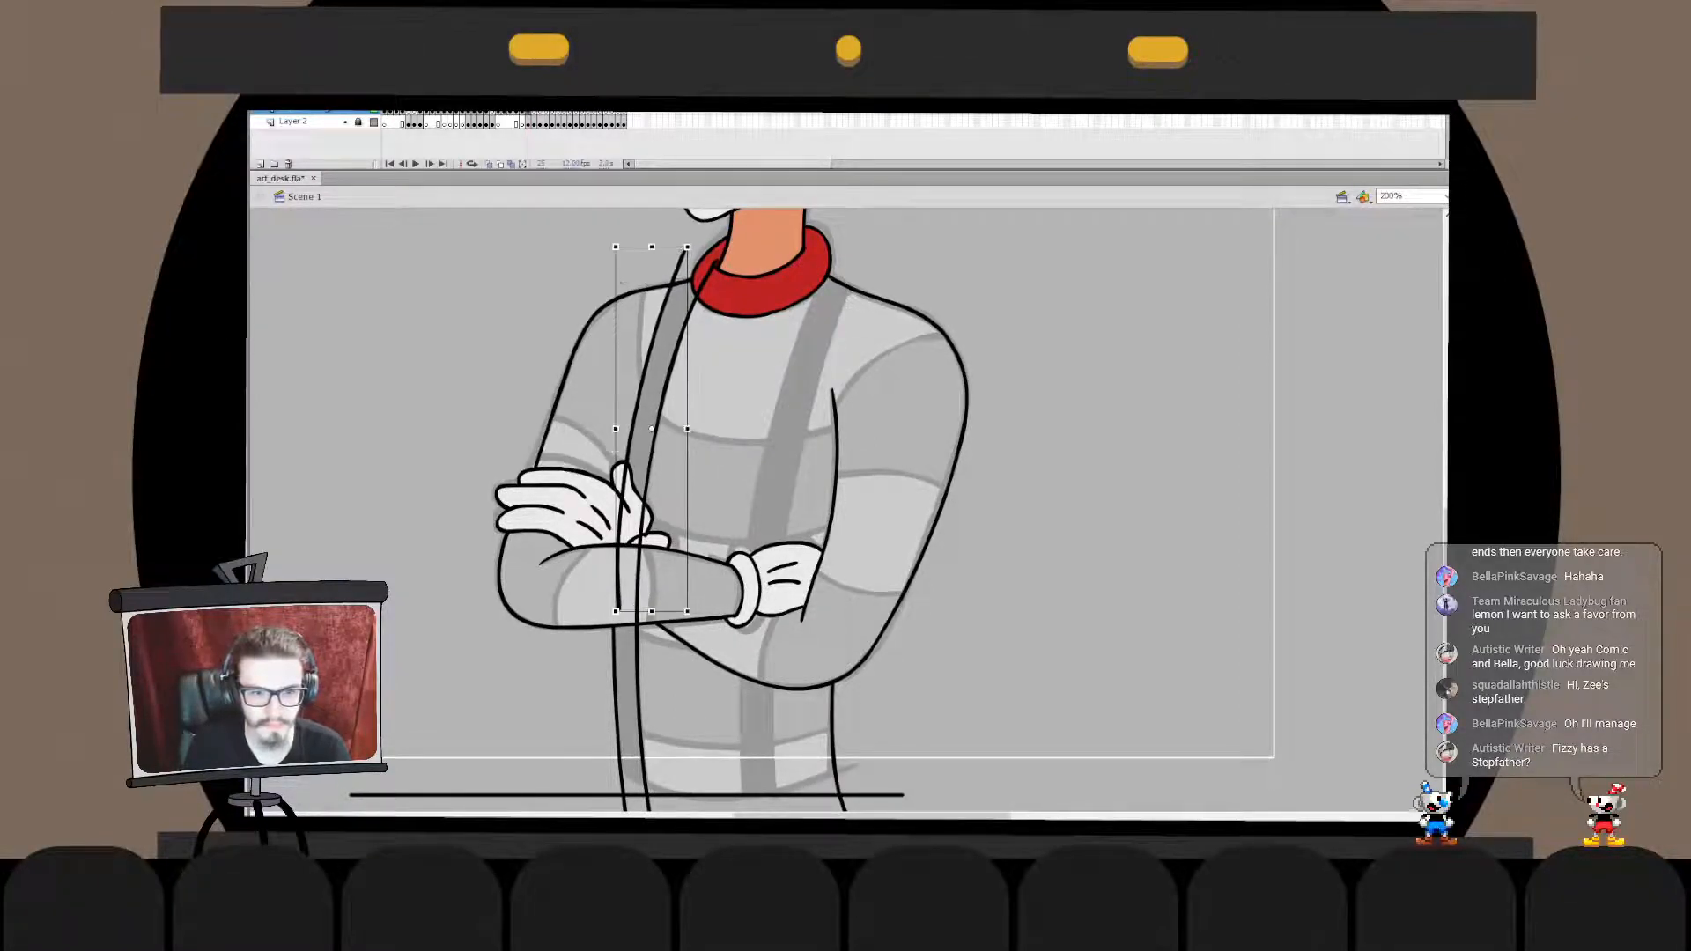
{"action": "left_click_drag", "start_coordinate": [615, 429], "coordinate": [623, 429]}
- Cut through the suspender's outer edge line at the hand and delete the part running over the forearm
{"action": "key", "text": "b"}
{"action": "double_click", "coordinate": [626, 528]}
{"action": "key", "text": "e"}
{"action": "left_click", "coordinate": [626, 511]}
{"action": "key", "text": "v"}
{"action": "left_click", "coordinate": [624, 563]}
{"action": "key", "text": "Delete"}
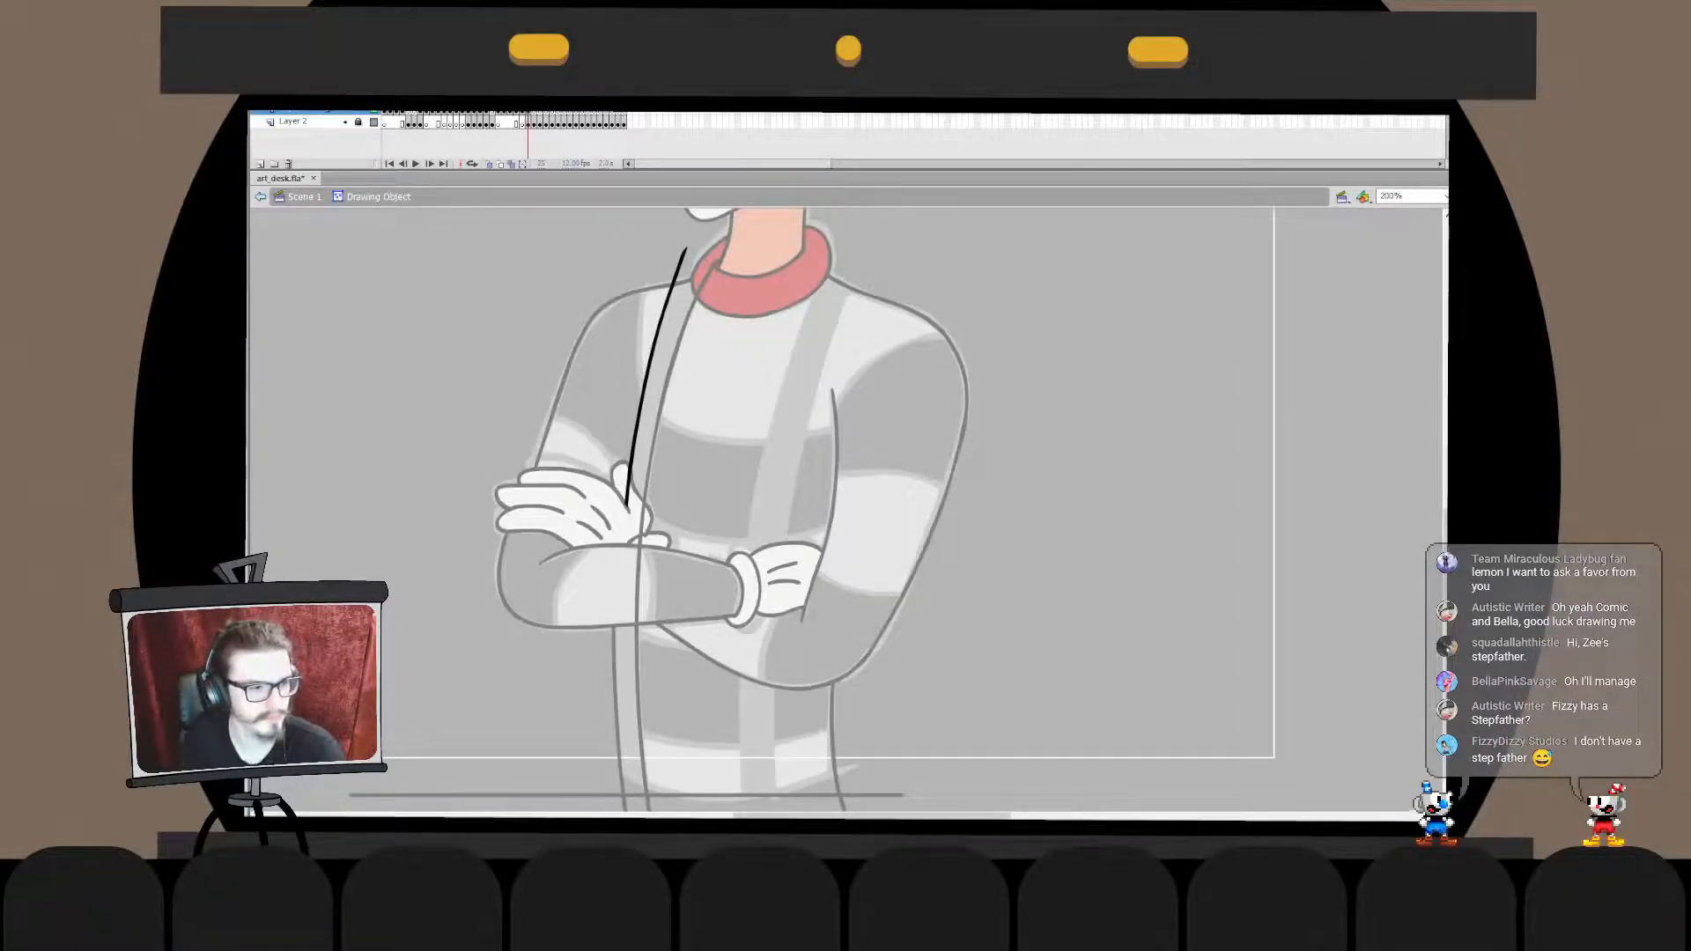
{"action": "key", "text": "ctrl+e"}
- Send the suspender's inner edge line to the back, behind the white hand
{"action": "left_click", "coordinate": [639, 572]}
{"action": "key", "text": "ctrl+shift+Down"}
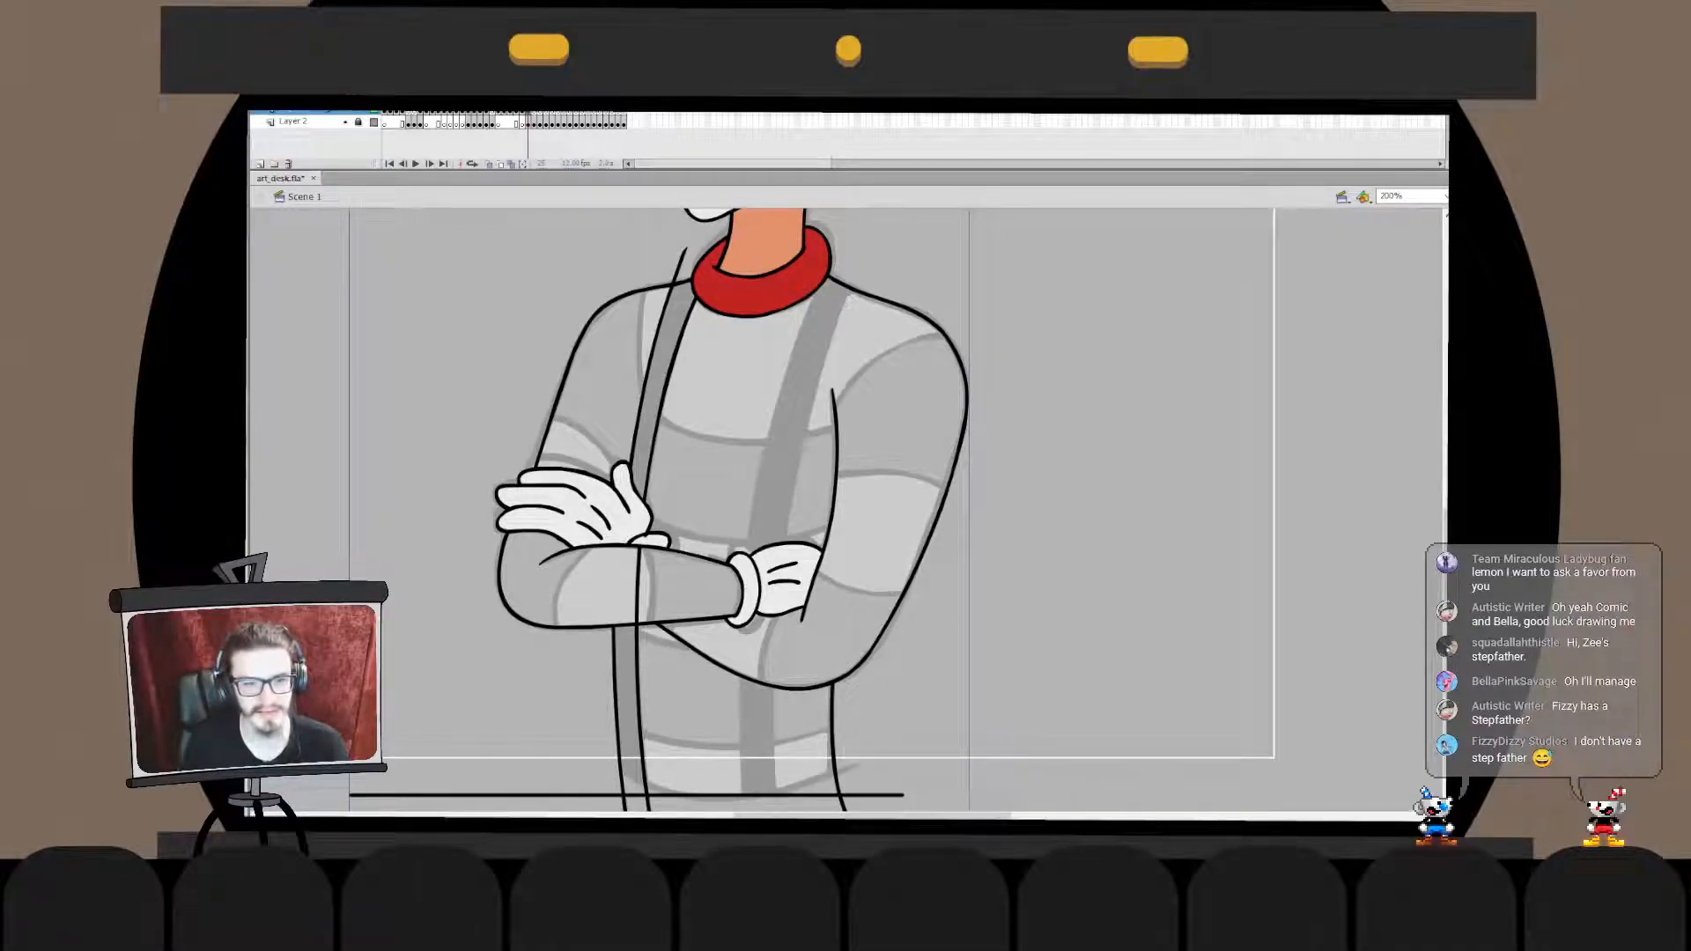
{"action": "left_click", "coordinate": [616, 256]}
- Erase the end of the suspender's outer edge line that sticks out above the shoulder
{"action": "double_click", "coordinate": [675, 280]}
{"action": "key", "text": "e"}
{"action": "left_click_drag", "start_coordinate": [688, 249], "coordinate": [672, 281]}
{"action": "key", "text": "v"}
{"action": "double_click", "coordinate": [624, 254]}
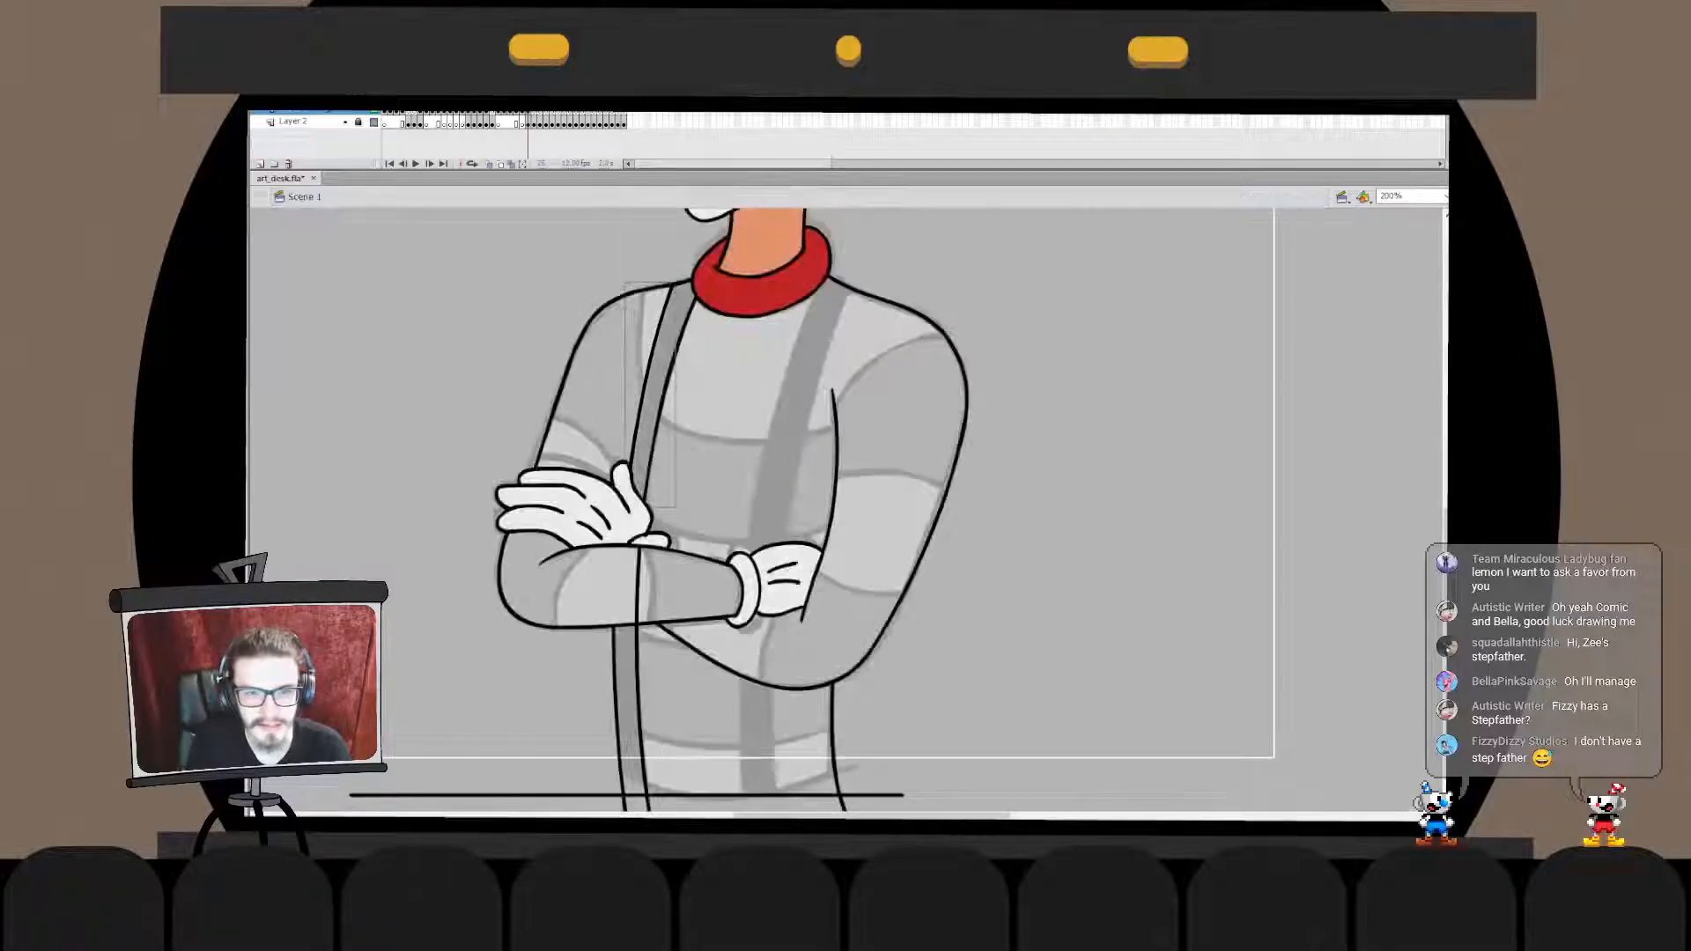
- Break the suspender's edge line where it crosses the forearm outline and delete the part running over the forearm
{"action": "left_click_drag", "start_coordinate": [557, 225], "coordinate": [790, 401]}
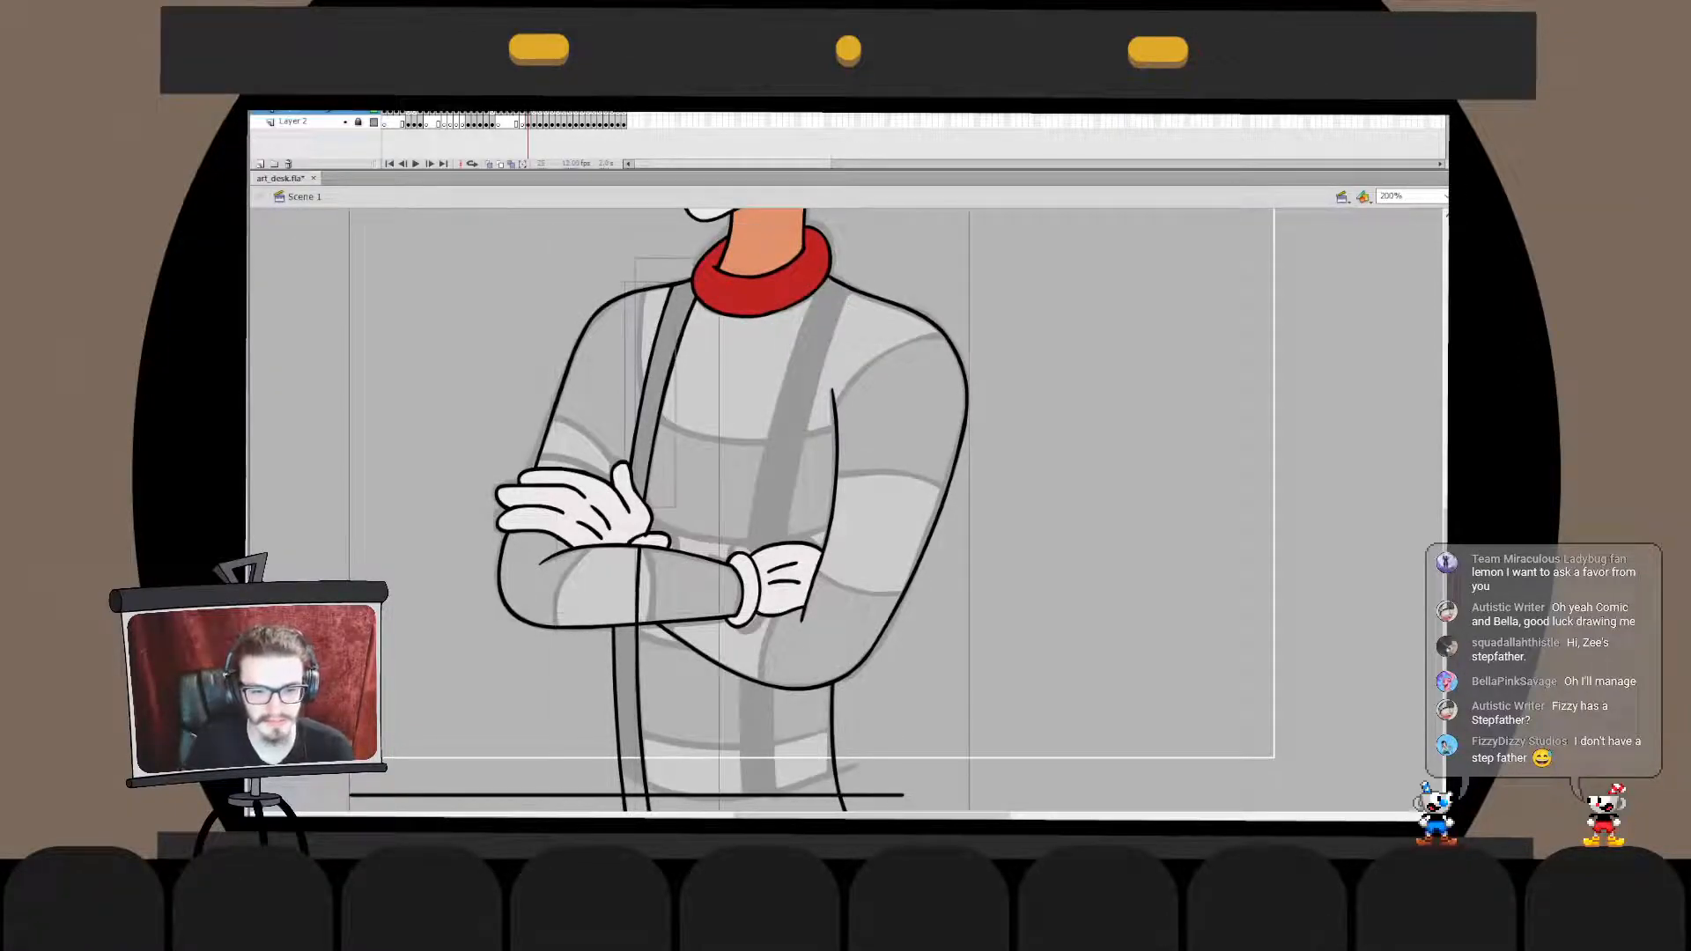
{"action": "key", "text": "ctrl+x"}
{"action": "double_click", "coordinate": [638, 581]}
{"action": "key", "text": "ctrl+shift+v"}
{"action": "key", "text": "ctrl+b"}
{"action": "left_click", "coordinate": [638, 583]}
{"action": "key", "text": "Delete"}
{"action": "double_click", "coordinate": [637, 583]}
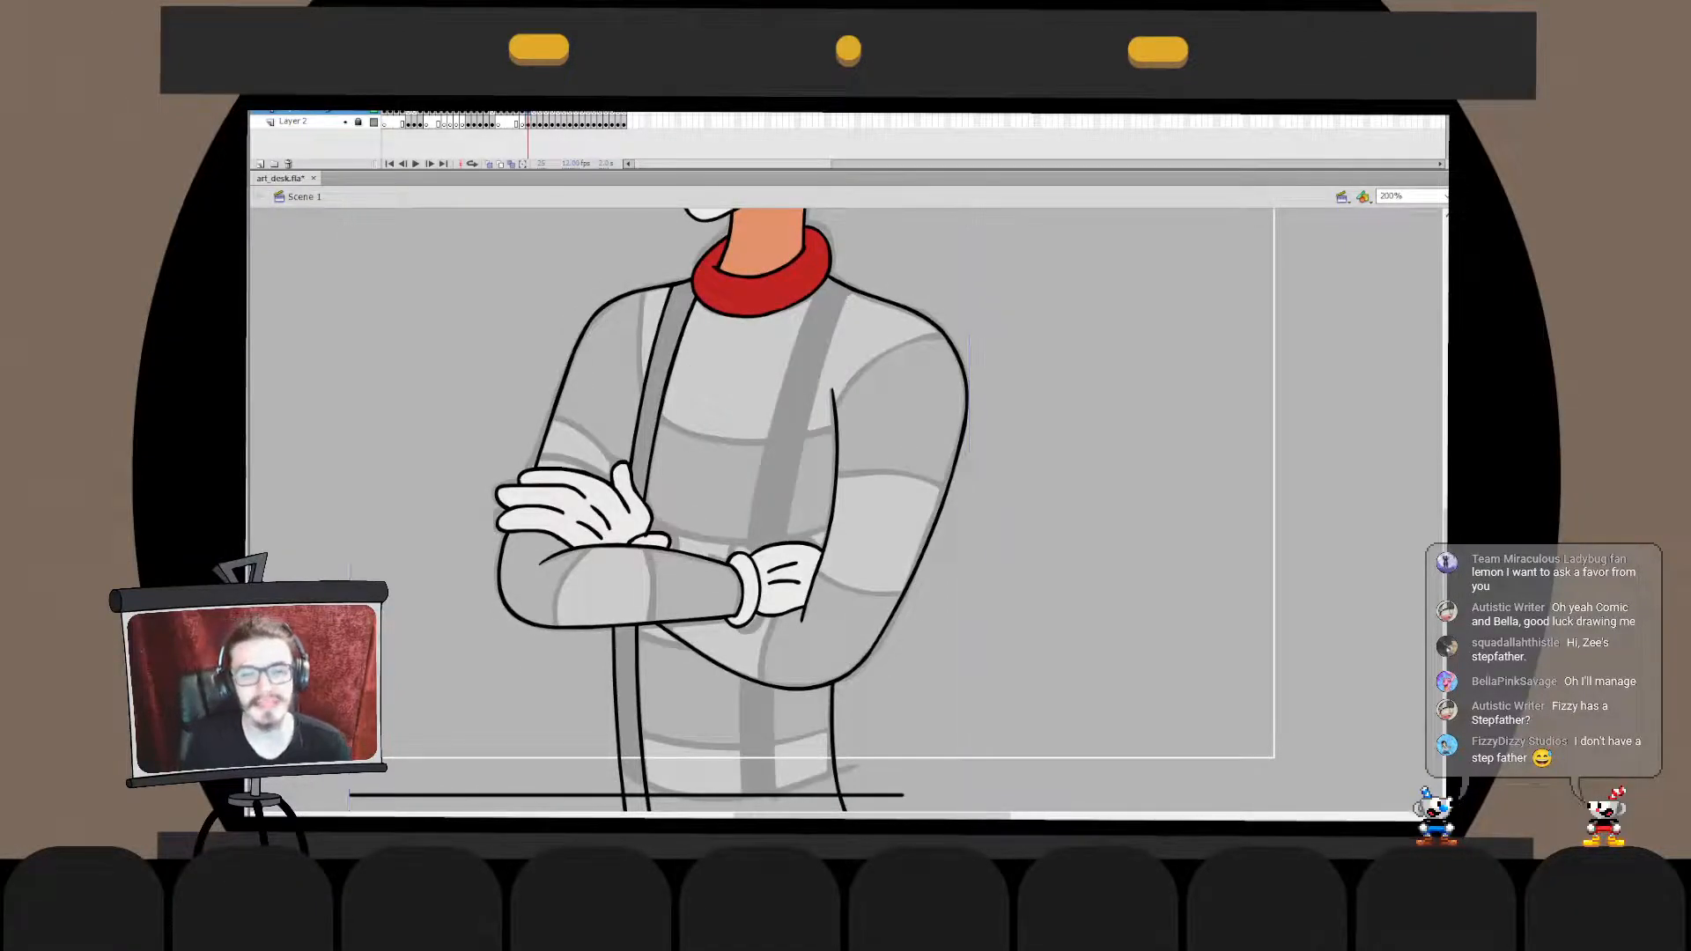
- Fill the finished suspender with black above the hand and below the crossed forearm
{"action": "left_click_drag", "start_coordinate": [757, 528], "coordinate": [726, 485]}
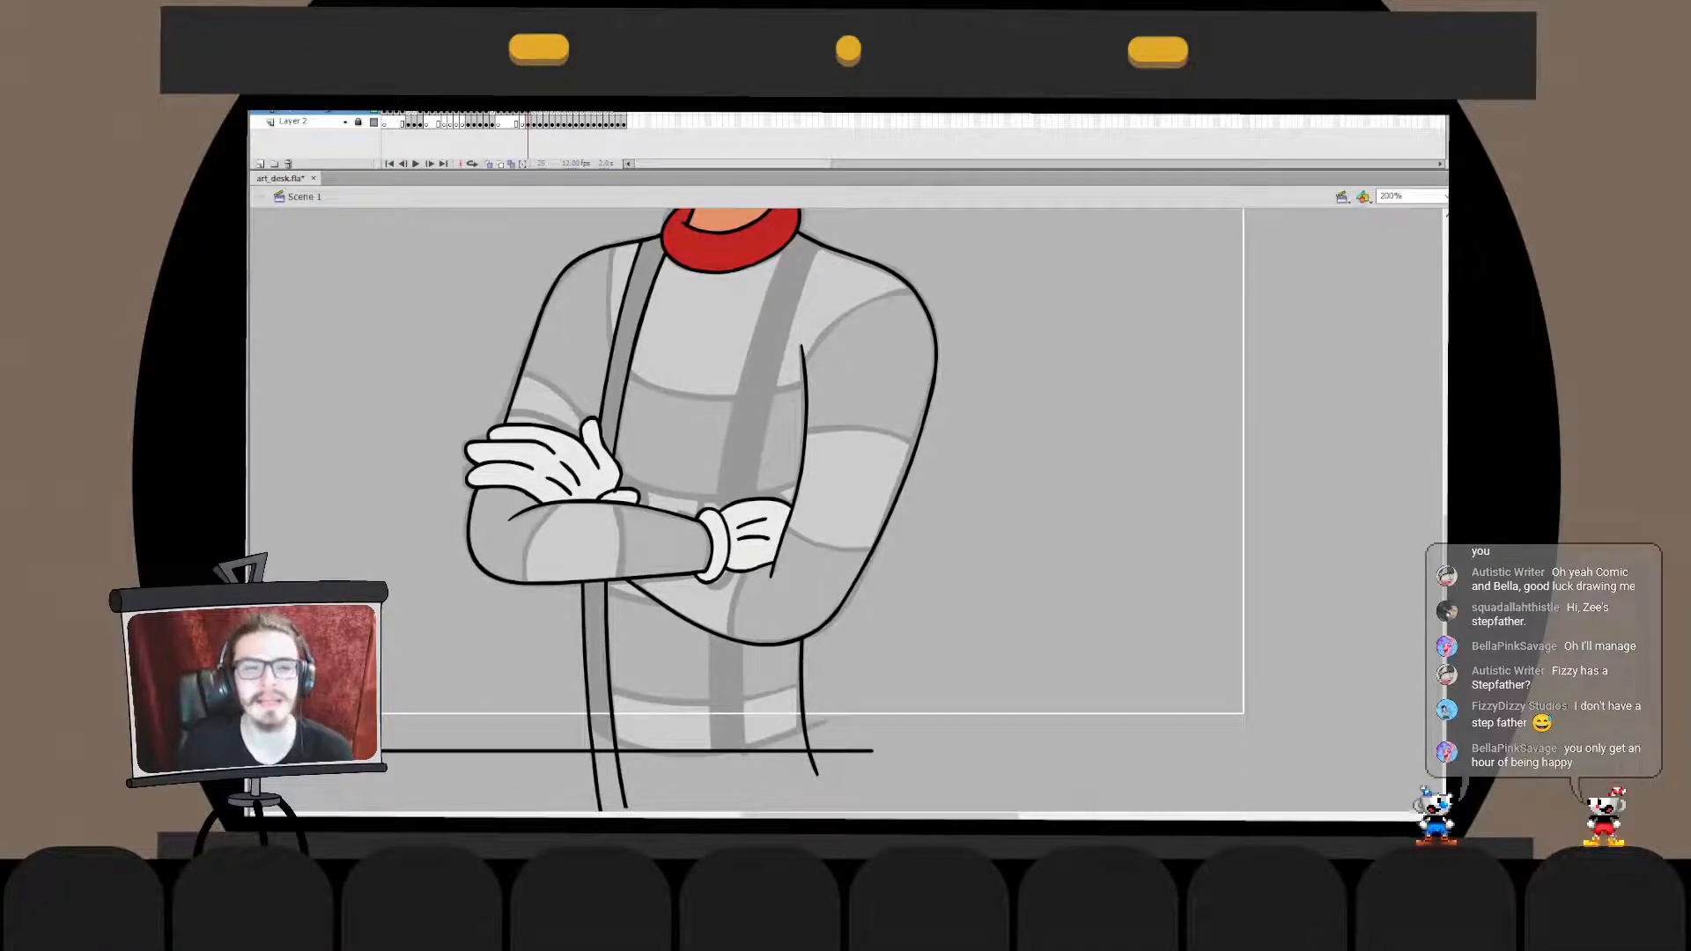
{"action": "left_click", "coordinate": [625, 346]}
{"action": "key", "text": "ctrl+z"}
{"action": "left_click", "coordinate": [627, 343]}
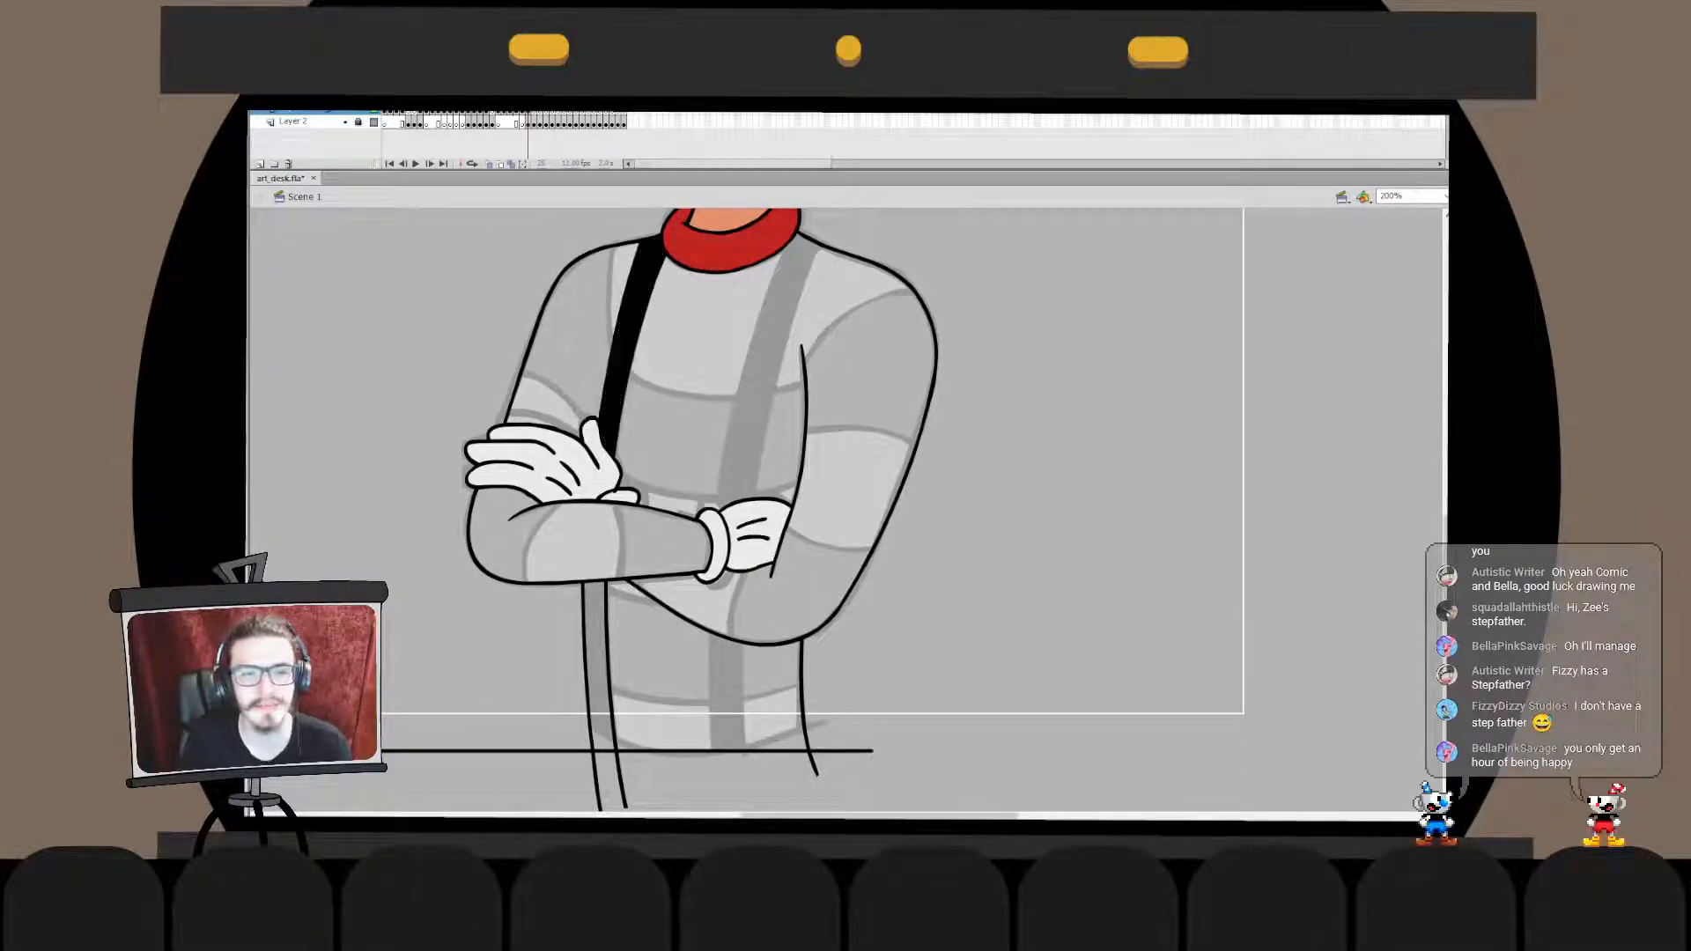
{"action": "left_click", "coordinate": [597, 656]}
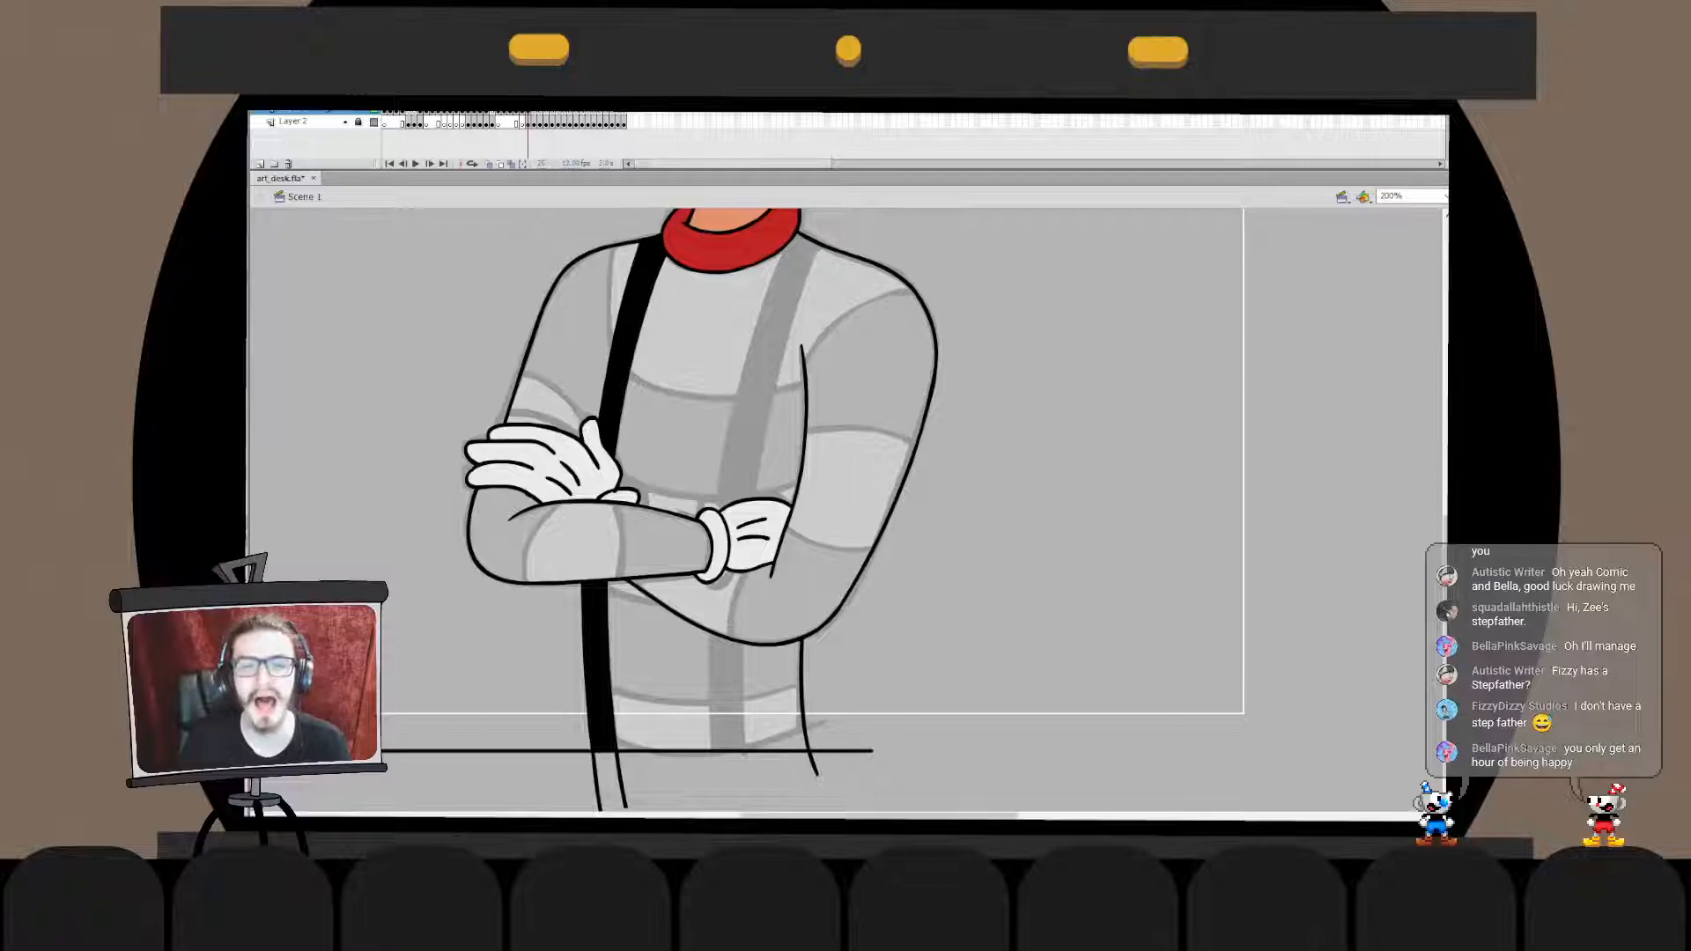
- Ink the inner edge of the second suspender in one long curve from the collar down past the crossed arms
{"action": "left_click_drag", "start_coordinate": [796, 236], "coordinate": [738, 750]}
{"action": "key", "text": "ctrl+z"}
{"action": "left_click_drag", "start_coordinate": [788, 247], "coordinate": [713, 705]}
{"action": "key", "text": "ctrl+z"}
{"action": "left_click_drag", "start_coordinate": [799, 211], "coordinate": [715, 749]}
{"action": "key", "text": "ctrl+z"}
{"action": "mouse_move", "coordinate": [798, 239]}
{"action": "left_mouse_down"}
{"action": "mouse_move", "coordinate": [715, 725]}
{"action": "mouse_move", "coordinate": [725, 697]}
{"action": "left_mouse_up"}
{"action": "key", "text": "ctrl+z"}
{"action": "key", "text": "ctrl+z"}
{"action": "mouse_move", "coordinate": [796, 240]}
{"action": "left_mouse_down"}
{"action": "mouse_move", "coordinate": [765, 313]}
{"action": "mouse_move", "coordinate": [703, 810]}
{"action": "mouse_move", "coordinate": [749, 617]}
{"action": "mouse_move", "coordinate": [729, 722]}
{"action": "left_mouse_up"}
{"action": "key", "text": "ctrl+z"}
{"action": "key", "text": "q"}
{"action": "key", "text": "Escape"}
{"action": "left_click_drag", "start_coordinate": [775, 458], "coordinate": [736, 663]}
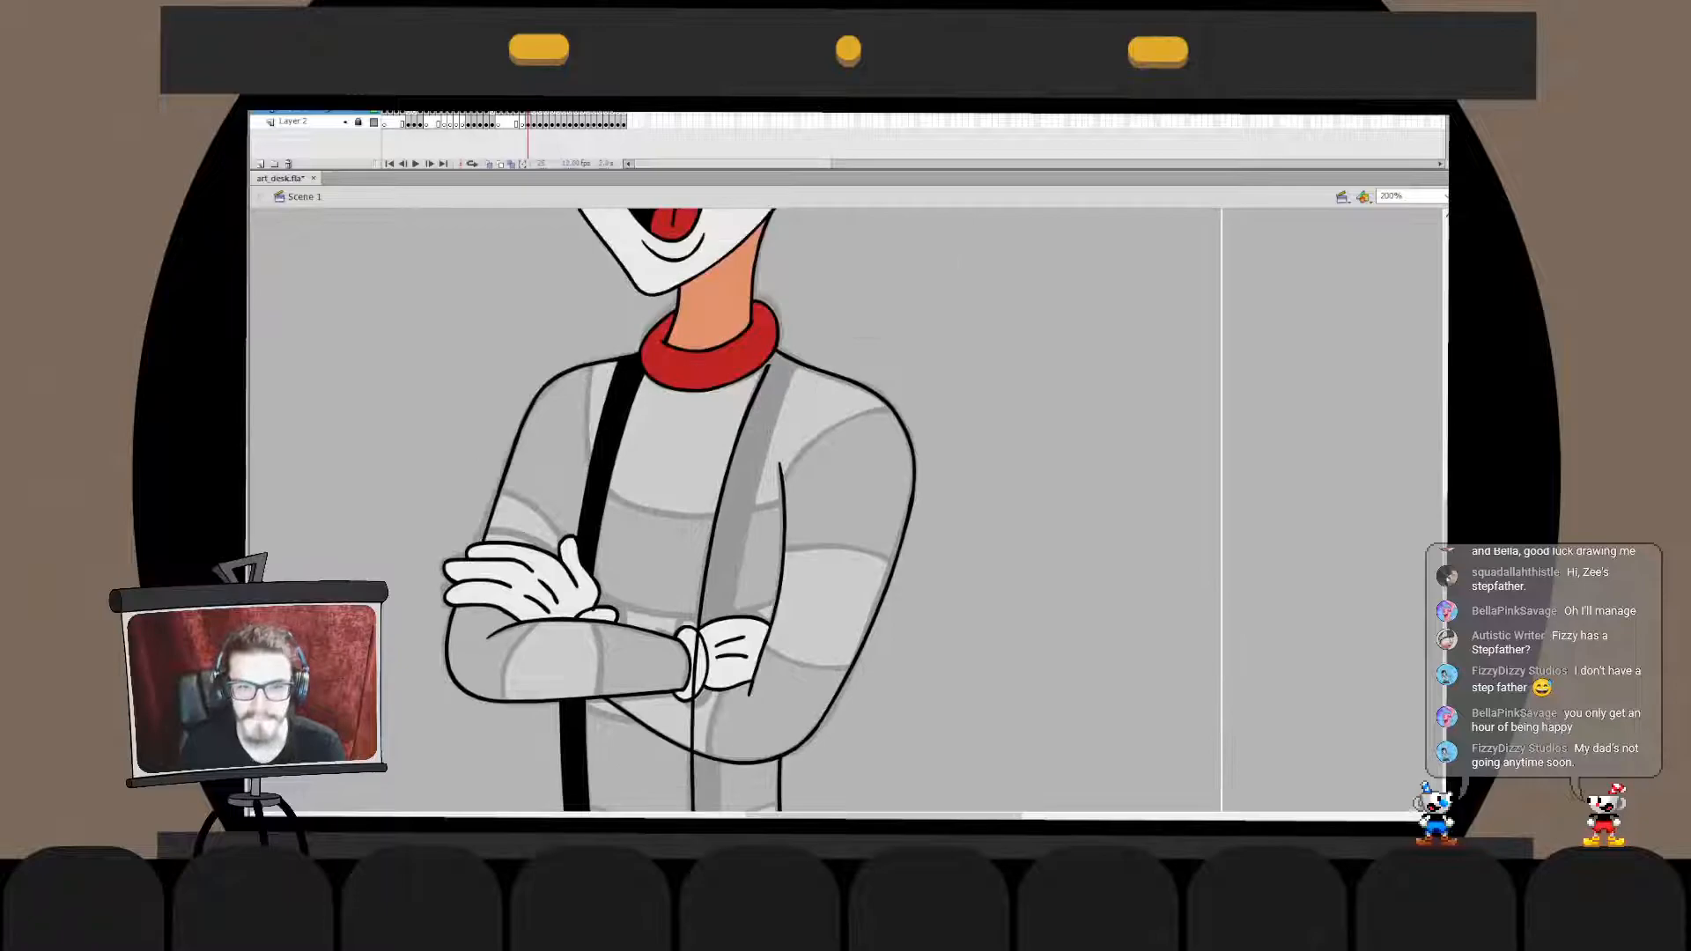
- Stretch the upper section of the second suspender's inner edge line slightly so it reaches the shoulder beside the collar
{"action": "left_click", "coordinate": [746, 428]}
{"action": "double_click", "coordinate": [738, 442]}
{"action": "left_click_drag", "start_coordinate": [807, 310], "coordinate": [732, 509]}
{"action": "key", "text": "q"}
{"action": "left_click_drag", "start_coordinate": [771, 365], "coordinate": [773, 348]}
{"action": "double_click", "coordinate": [868, 309]}
- Ink the second suspender's outer edge from above the shoulder to below the waist and reshape it to fit the sketch
{"action": "left_click_drag", "start_coordinate": [775, 529], "coordinate": [819, 381]}
{"action": "key", "text": "v"}
{"action": "mouse_move", "coordinate": [877, 241]}
{"action": "left_mouse_down"}
{"action": "mouse_move", "coordinate": [767, 742]}
{"action": "mouse_move", "coordinate": [814, 772]}
{"action": "left_mouse_up"}
{"action": "key", "text": "q"}
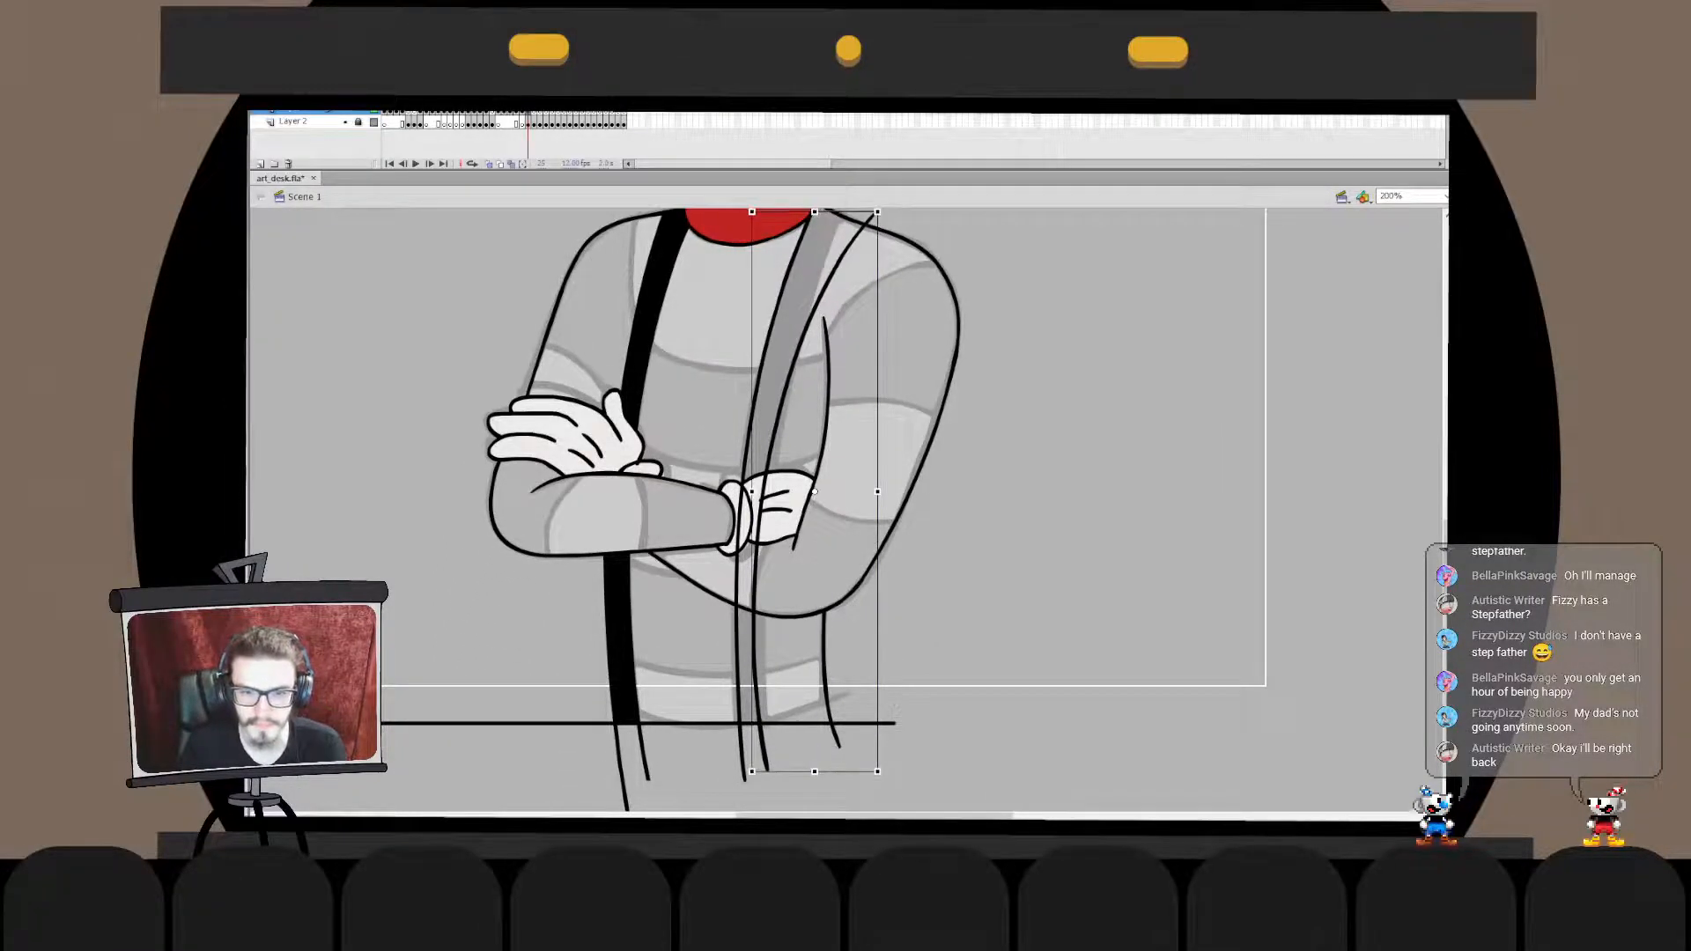
{"action": "left_click_drag", "start_coordinate": [878, 491], "coordinate": [885, 418]}
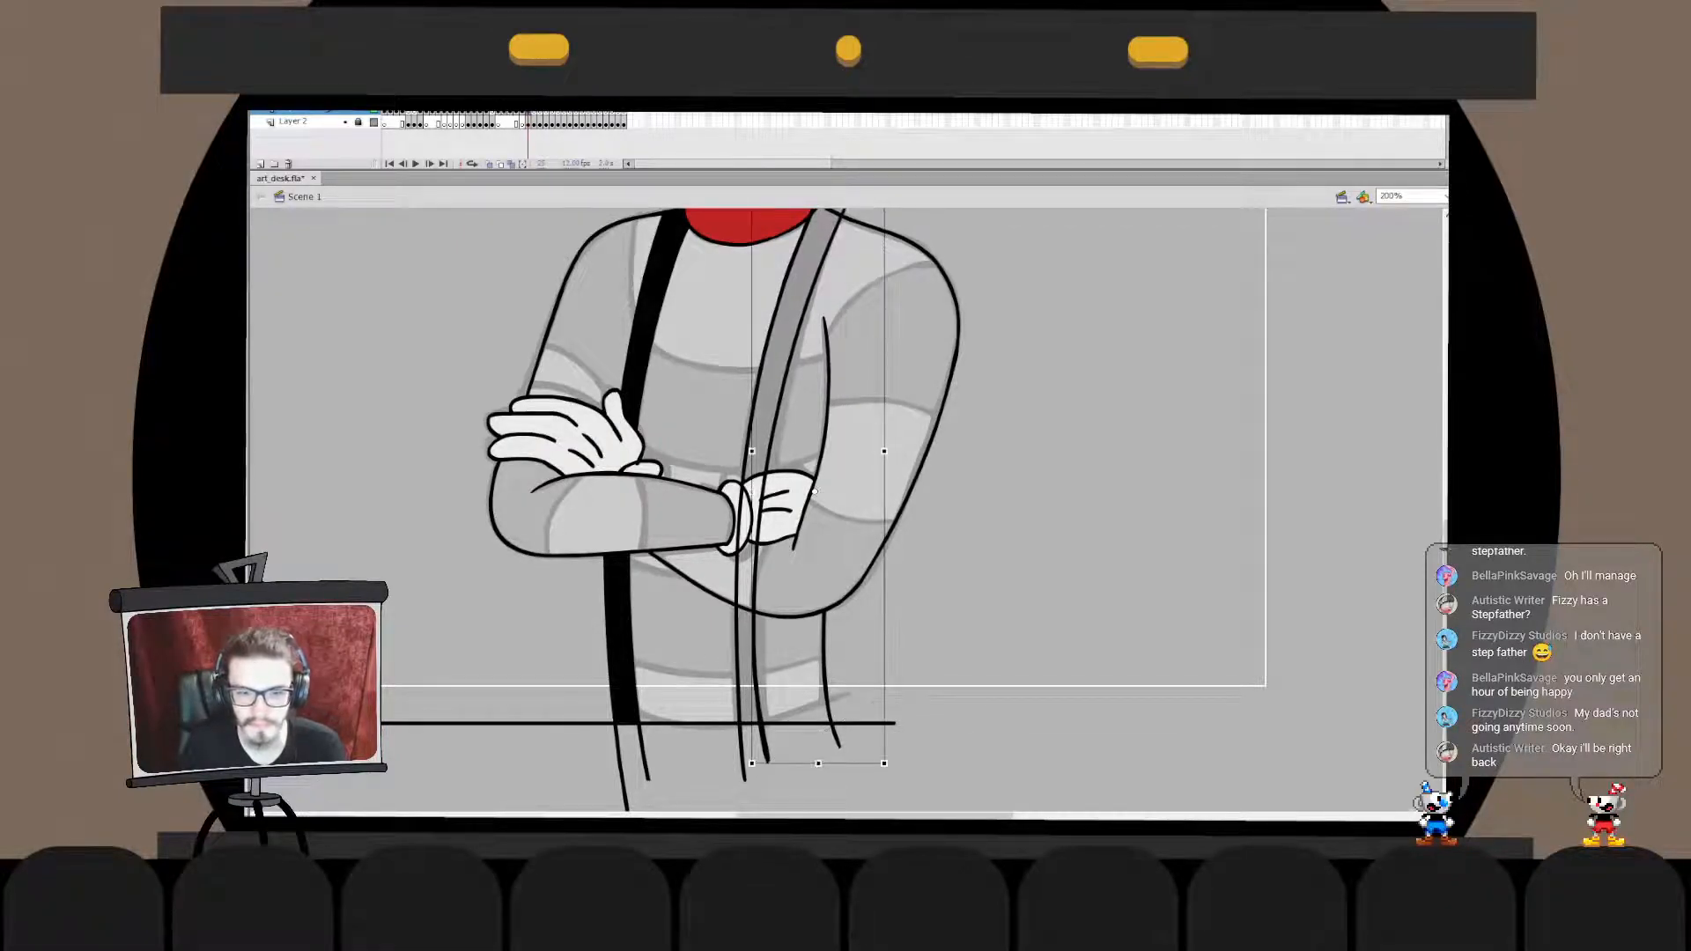
{"action": "mouse_move", "coordinate": [751, 763]}
{"action": "left_mouse_down"}
{"action": "mouse_move", "coordinate": [832, 587]}
{"action": "mouse_move", "coordinate": [849, 422]}
{"action": "left_mouse_up"}
- Lengthen the lower section of the second suspender's outer edge line downward
{"action": "double_click", "coordinate": [771, 747]}
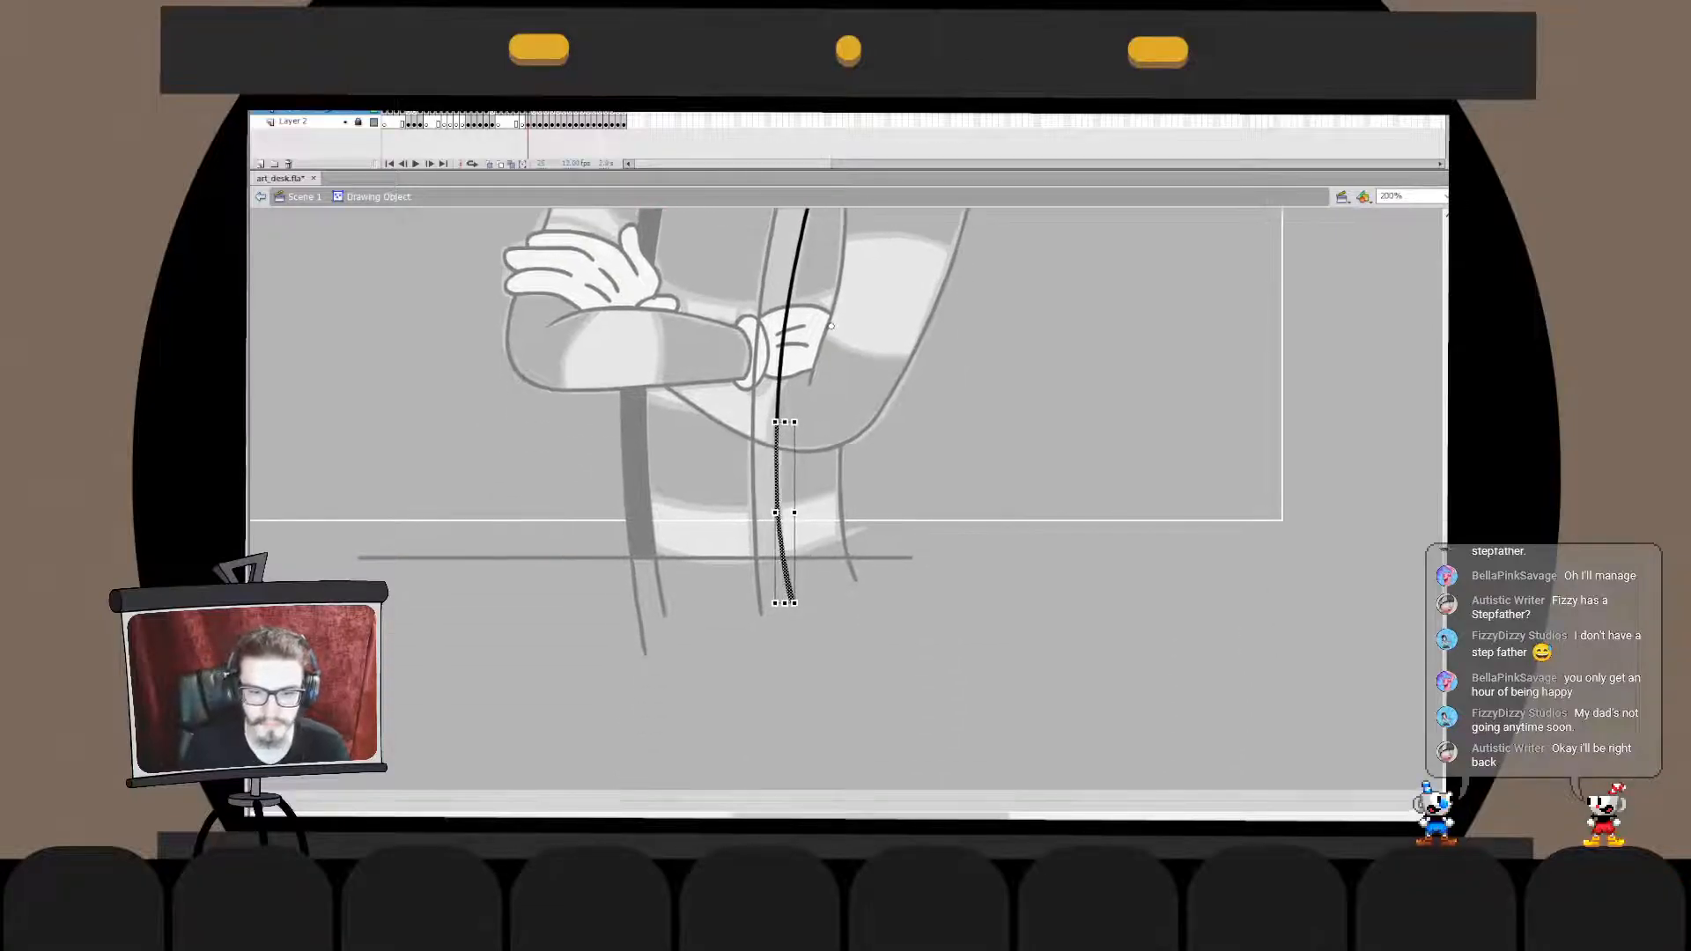
{"action": "left_click_drag", "start_coordinate": [785, 604], "coordinate": [784, 686]}
{"action": "left_click", "coordinate": [815, 700]}
{"action": "double_click", "coordinate": [815, 699]}
- Bring the second suspender's outer edge line to the front and open its drawing object for editing
{"action": "left_click_drag", "start_coordinate": [815, 476], "coordinate": [831, 673]}
{"action": "left_click", "coordinate": [819, 556]}
{"action": "key", "text": "ctrl+shift+Up"}
{"action": "mouse_move", "coordinate": [815, 528]}
{"action": "left_mouse_down"}
{"action": "mouse_move", "coordinate": [824, 454]}
{"action": "mouse_move", "coordinate": [794, 616]}
{"action": "left_mouse_up"}
{"action": "key", "text": "ctrl+x"}
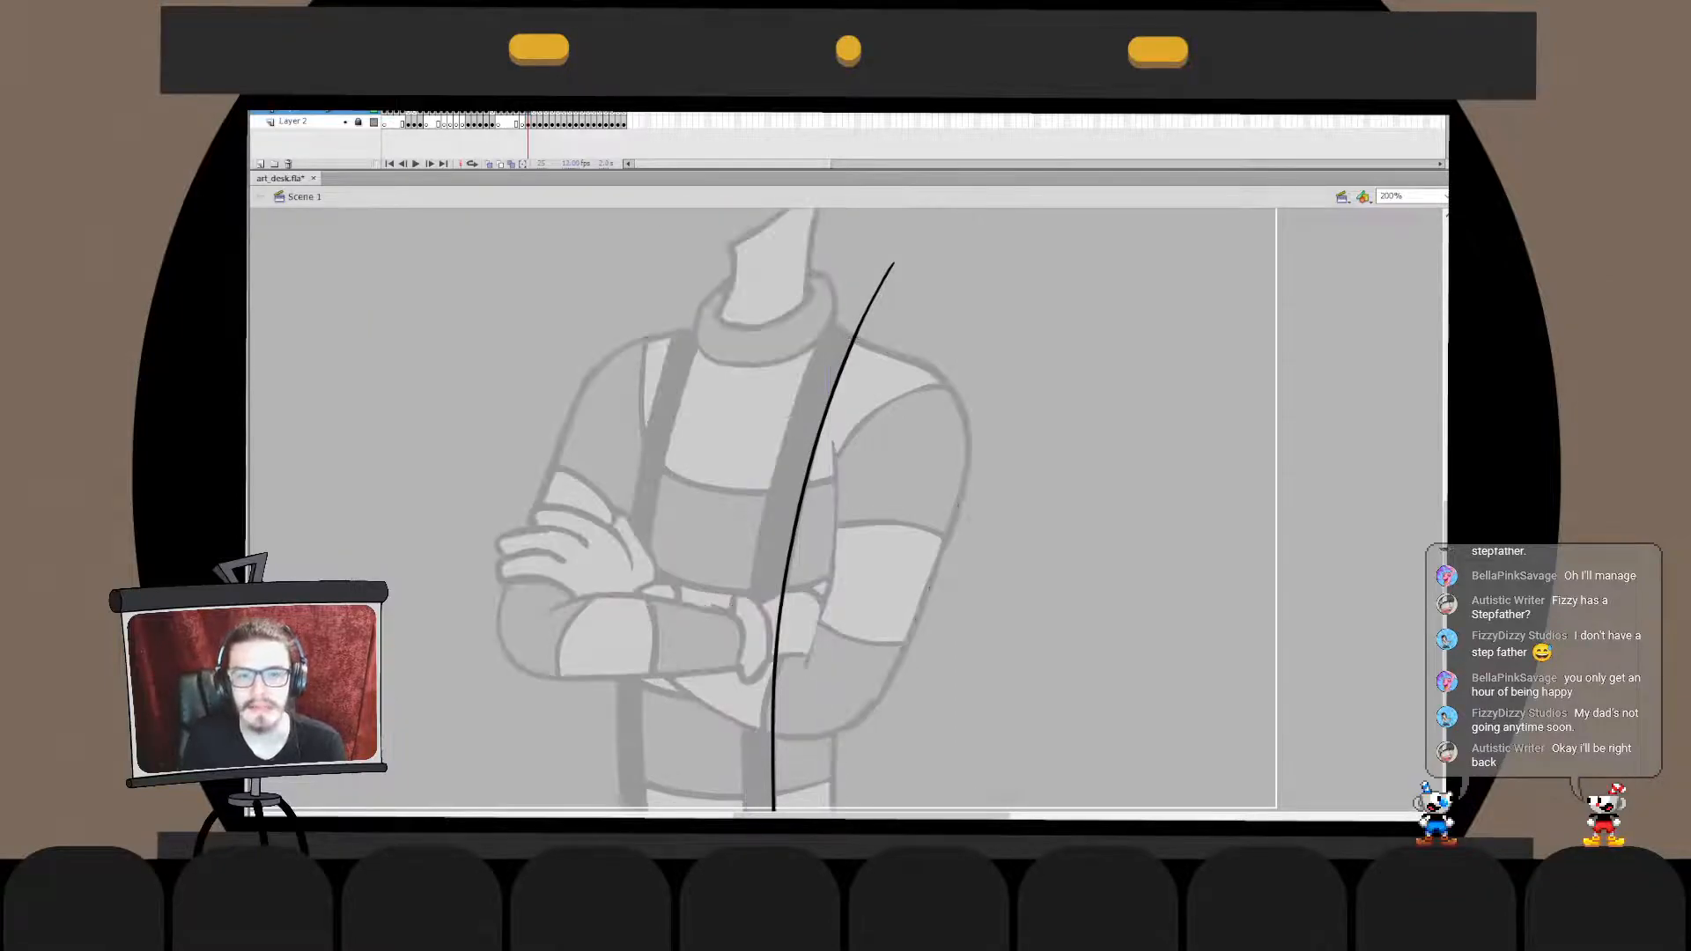
{"action": "double_click", "coordinate": [787, 564]}
{"action": "key", "text": "ctrl+shift+v"}
{"action": "key", "text": "ctrl+z"}
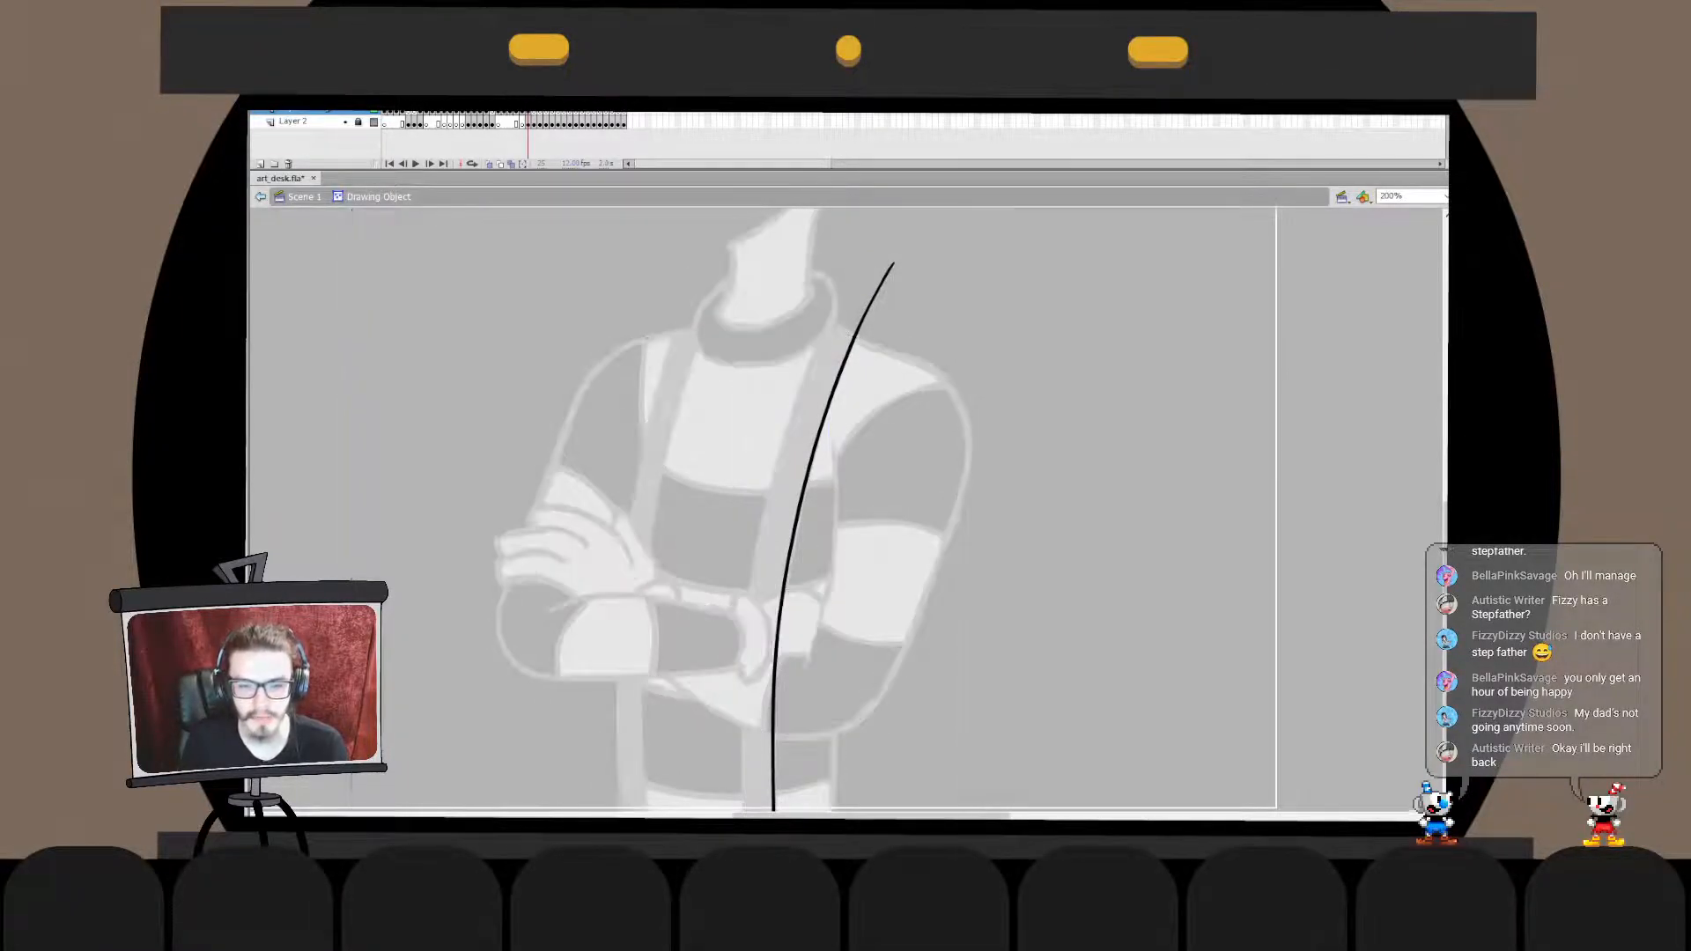
{"action": "key", "text": "ctrl+z"}
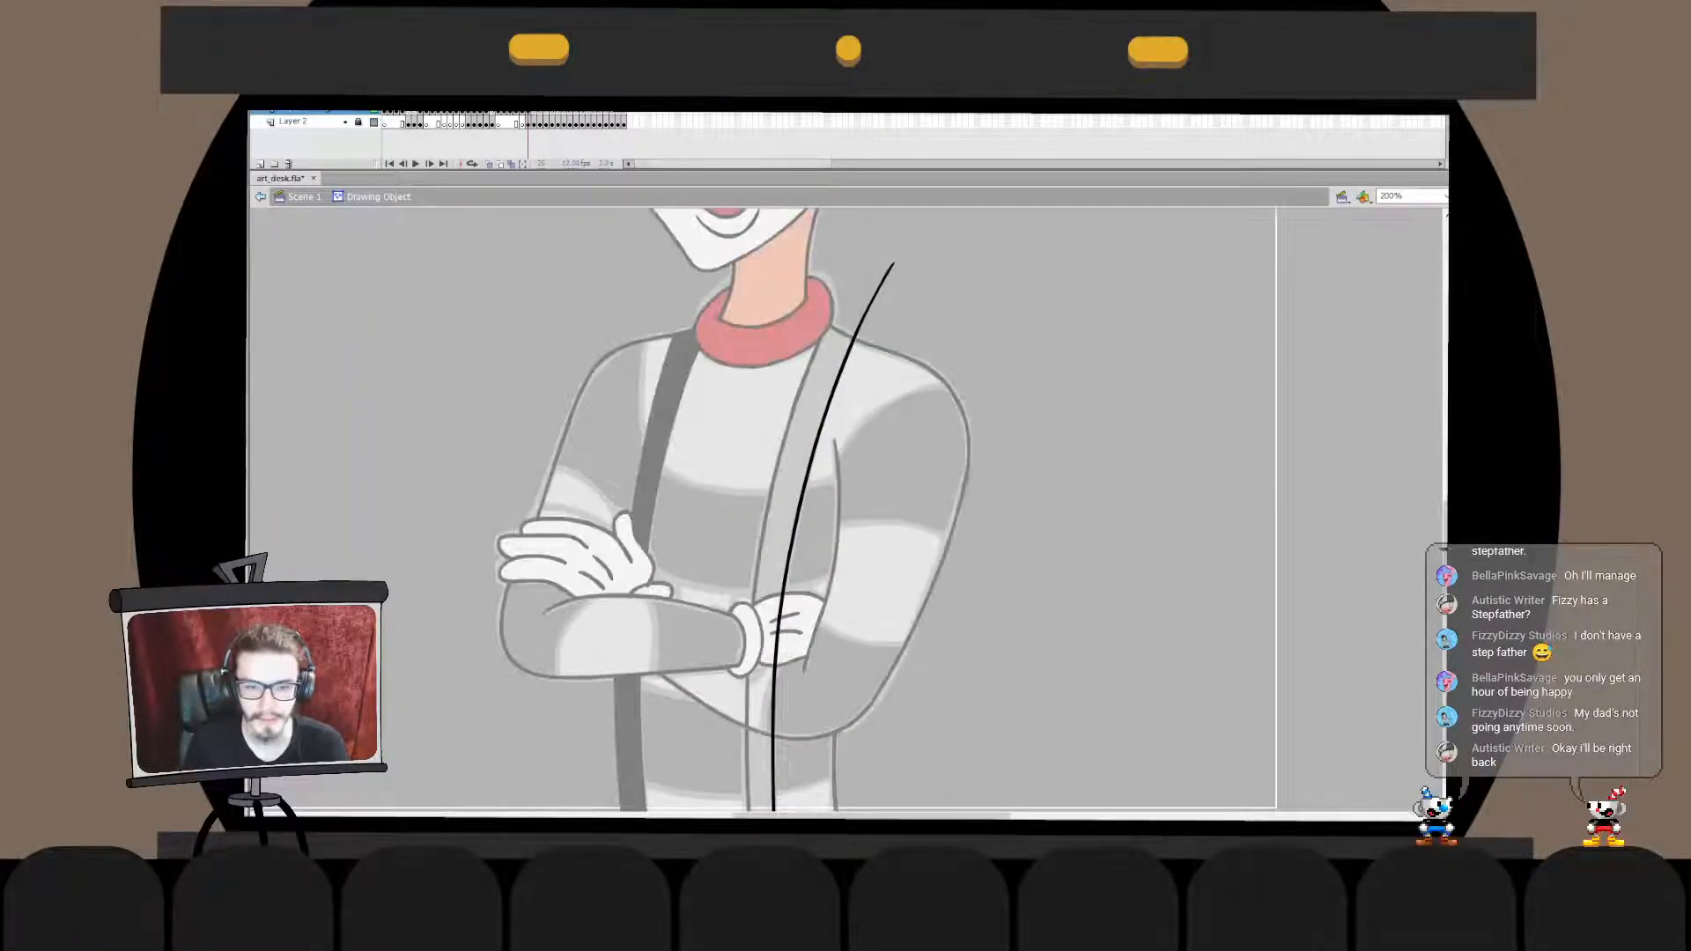
- Combine both edge lines of the second suspender in one drawing object, trimmed at the shoulder and crossed by a cutting stroke below the glove
{"action": "key", "text": "ctrl+z"}
{"action": "key", "text": "ctrl+z"}
{"action": "key", "text": "ctrl+z"}
{"action": "key", "text": "ctrl+z"}
{"action": "key", "text": "ctrl+z"}
{"action": "key", "text": "ctrl+z"}
{"action": "key", "text": "ctrl+z"}
{"action": "key", "text": "ctrl+z"}
{"action": "key", "text": "ctrl+z"}
{"action": "key", "text": "ctrl+z"}
- Remove the second suspender's lines where they run over the glove and forearm, and fill the suspender with black
{"action": "key", "text": "ctrl+z"}
{"action": "key", "text": "ctrl+z"}
{"action": "key", "text": "ctrl+z"}
{"action": "key", "text": "ctrl+z"}
{"action": "key", "text": "ctrl+z"}
{"action": "key", "text": "ctrl+z"}
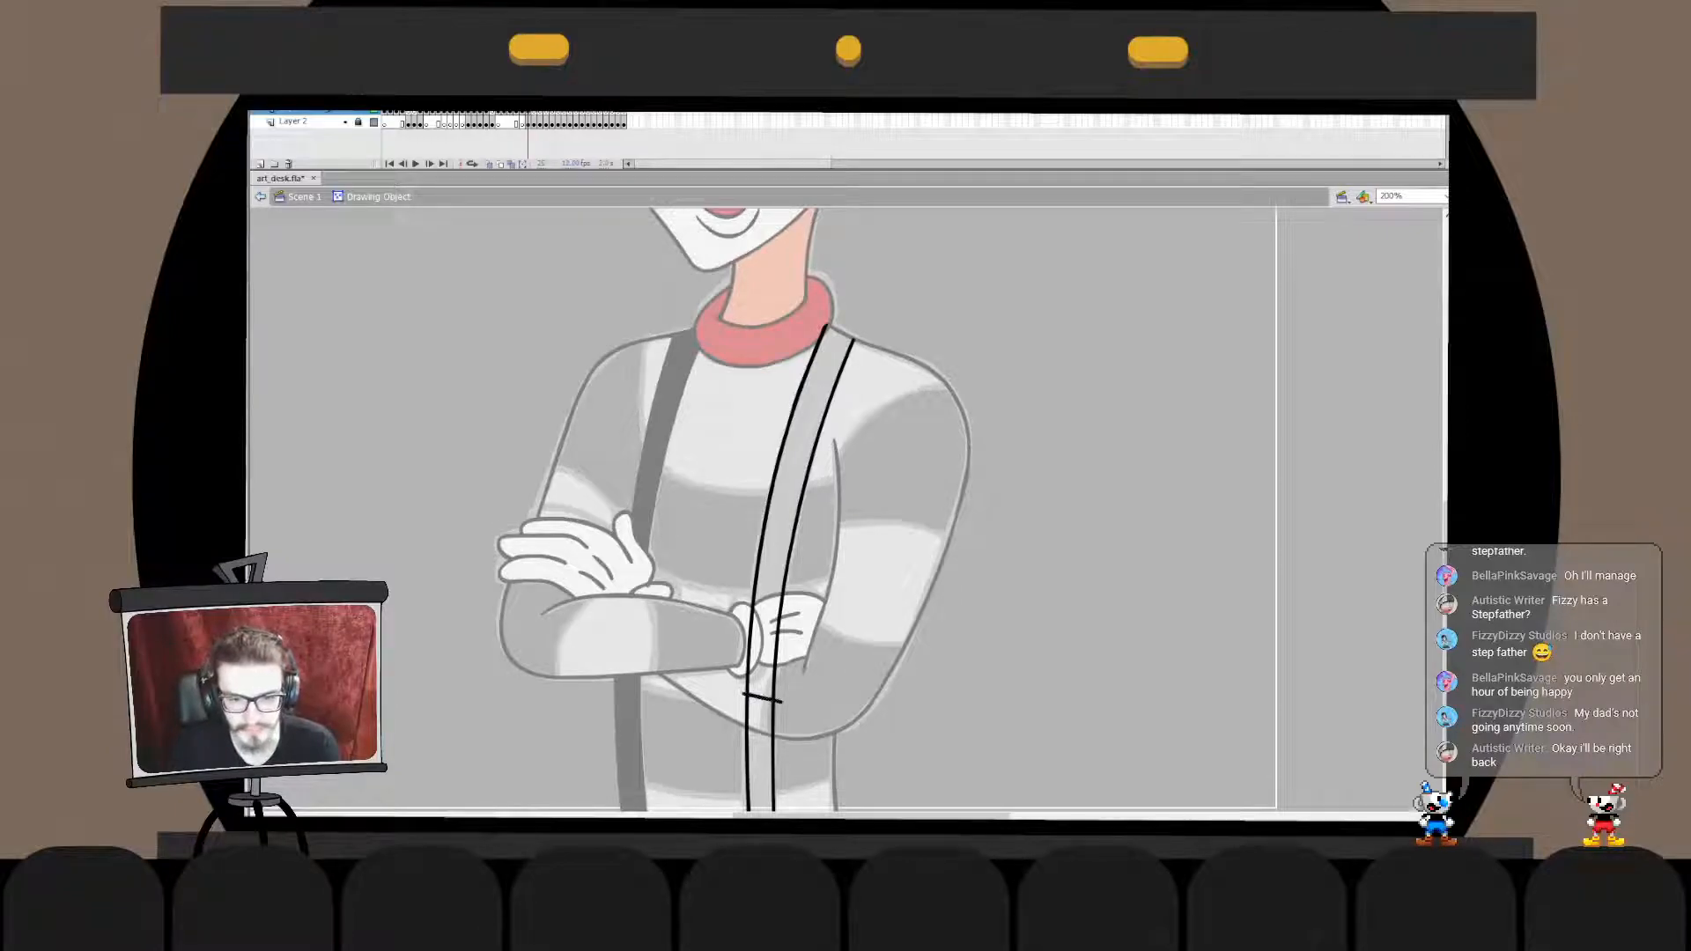
{"action": "key", "text": "ctrl+z"}
{"action": "key", "text": "ctrl+z"}
{"action": "key", "text": "ctrl+z"}
{"action": "key", "text": "ctrl+z"}
{"action": "key", "text": "ctrl+z"}
{"action": "key", "text": "ctrl+z"}
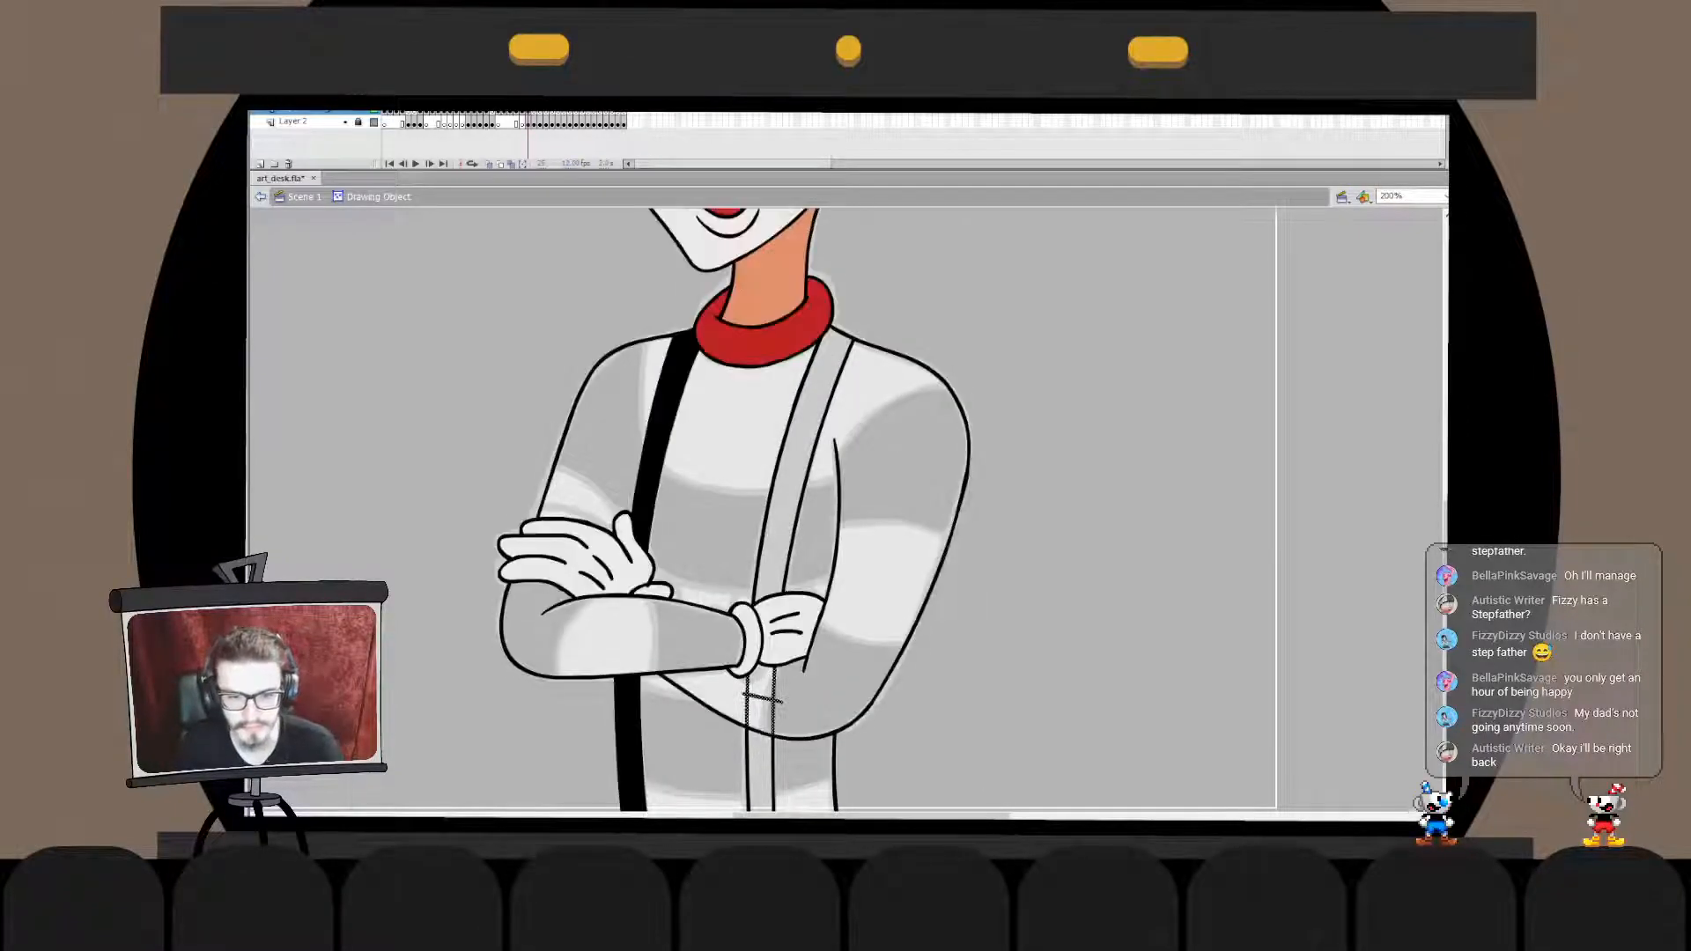
{"action": "key", "text": "ctrl+z"}
{"action": "key", "text": "ctrl+z"}
{"action": "key", "text": "ctrl+z"}
{"action": "key", "text": "ctrl+z"}
{"action": "key", "text": "ctrl+z"}
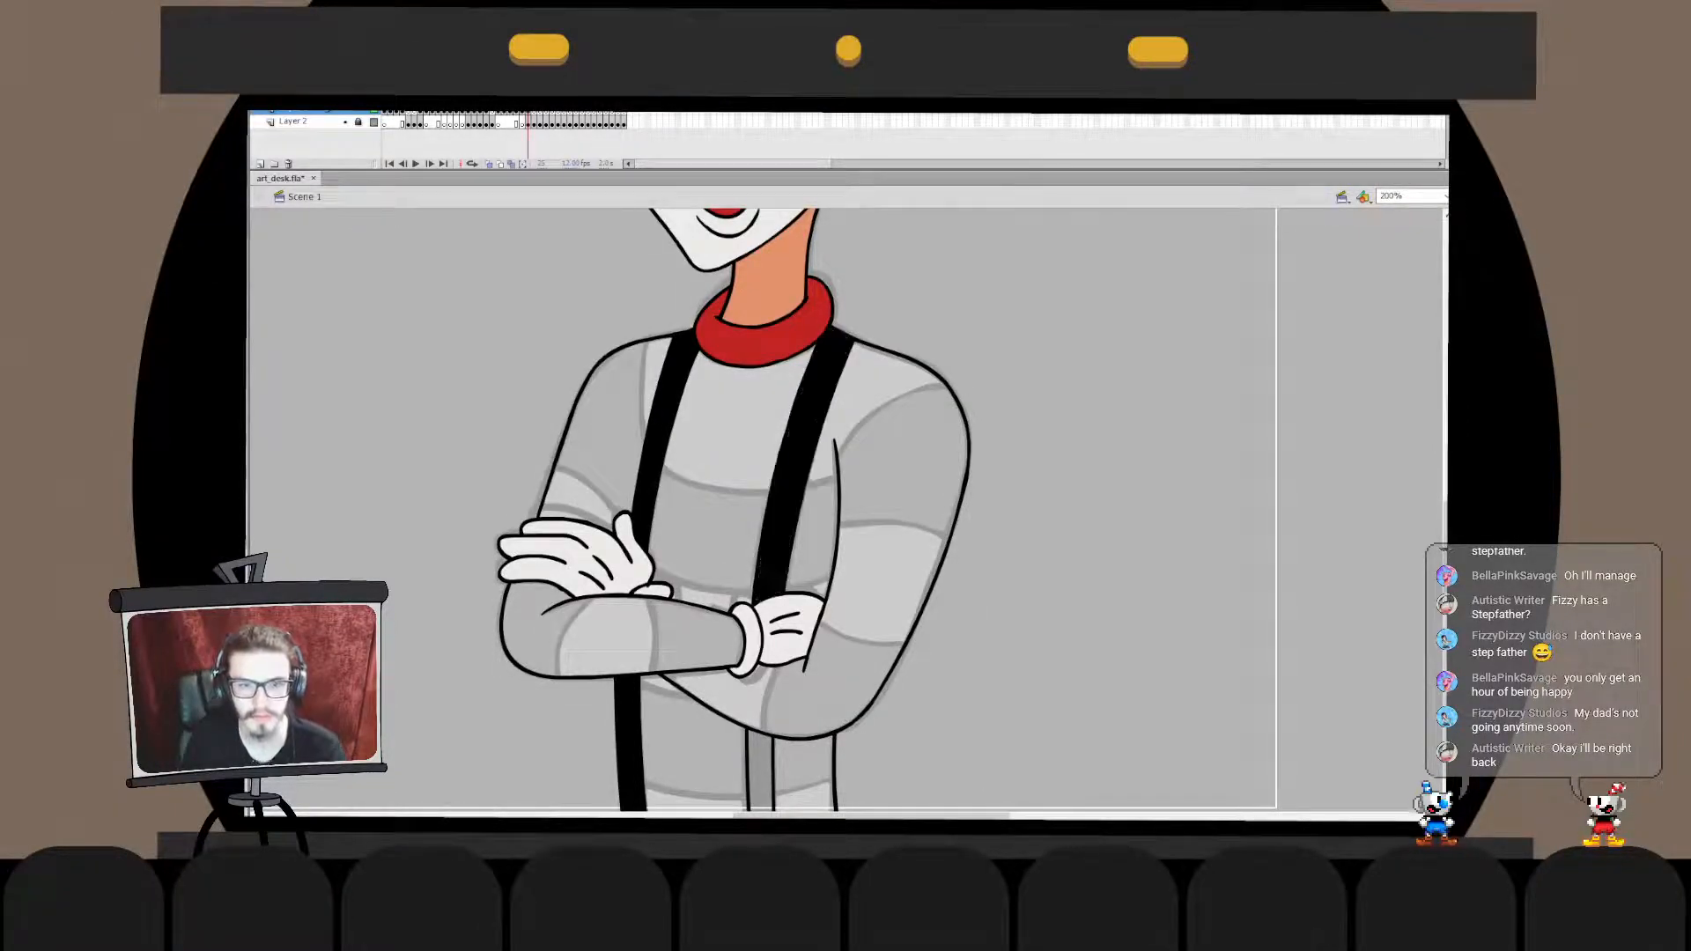
- Flip the whole inked character together with its sketch horizontally
{"action": "key", "text": "ctrl+3"}
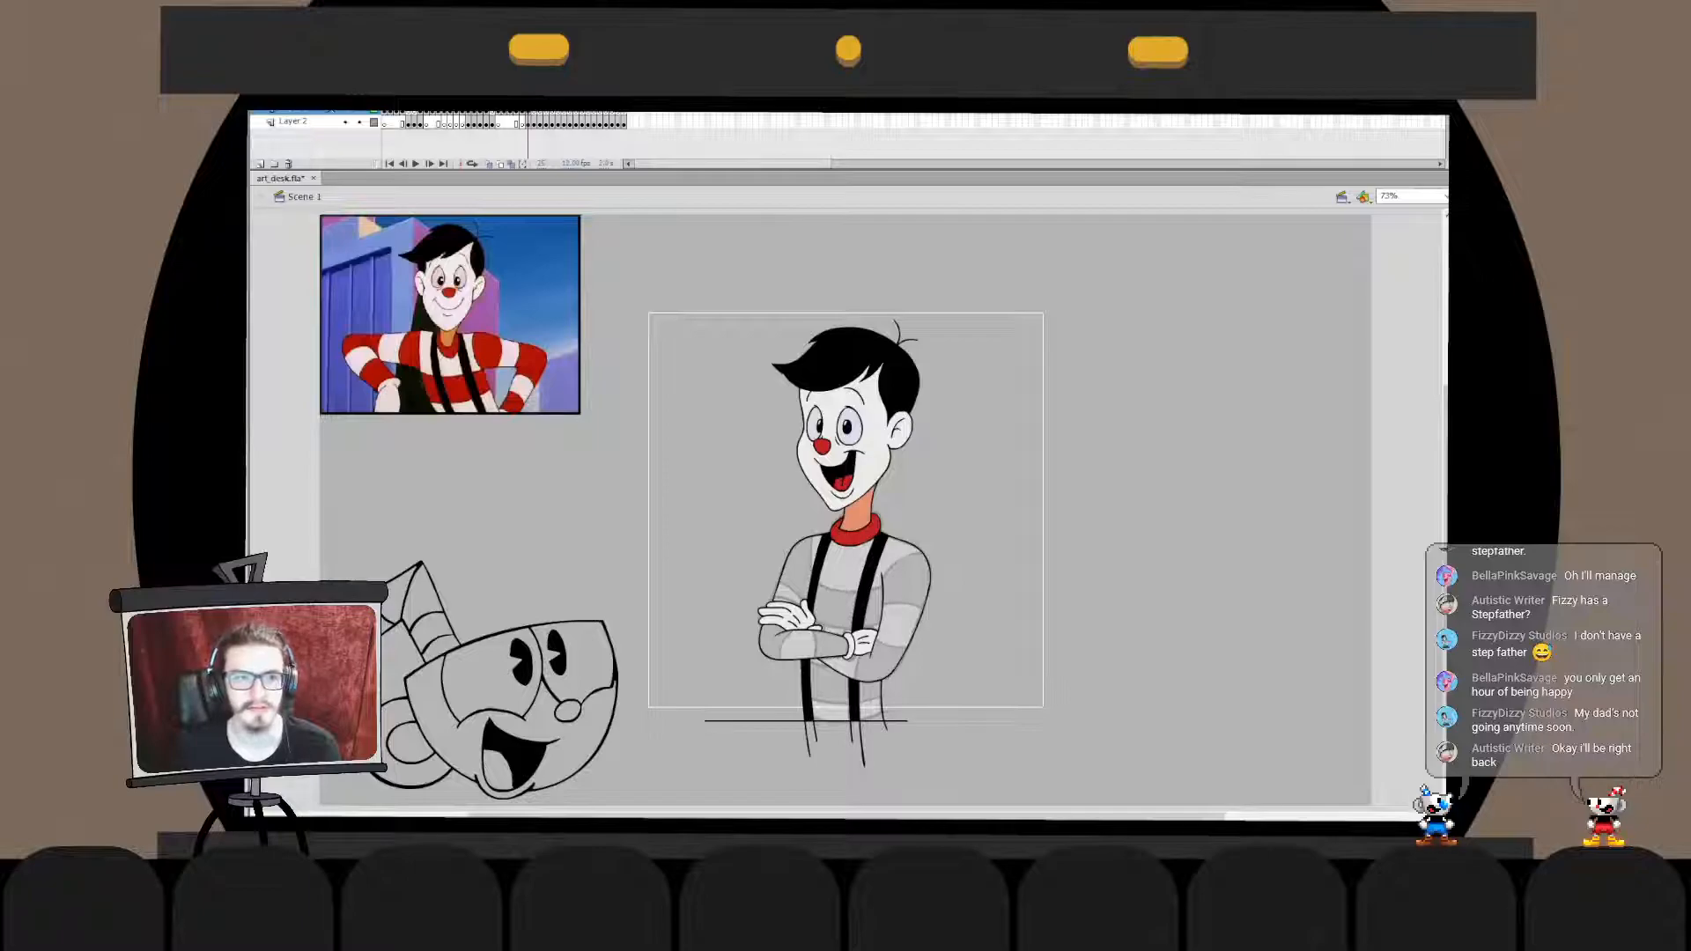
{"action": "left_click_drag", "start_coordinate": [1083, 238], "coordinate": [736, 797]}
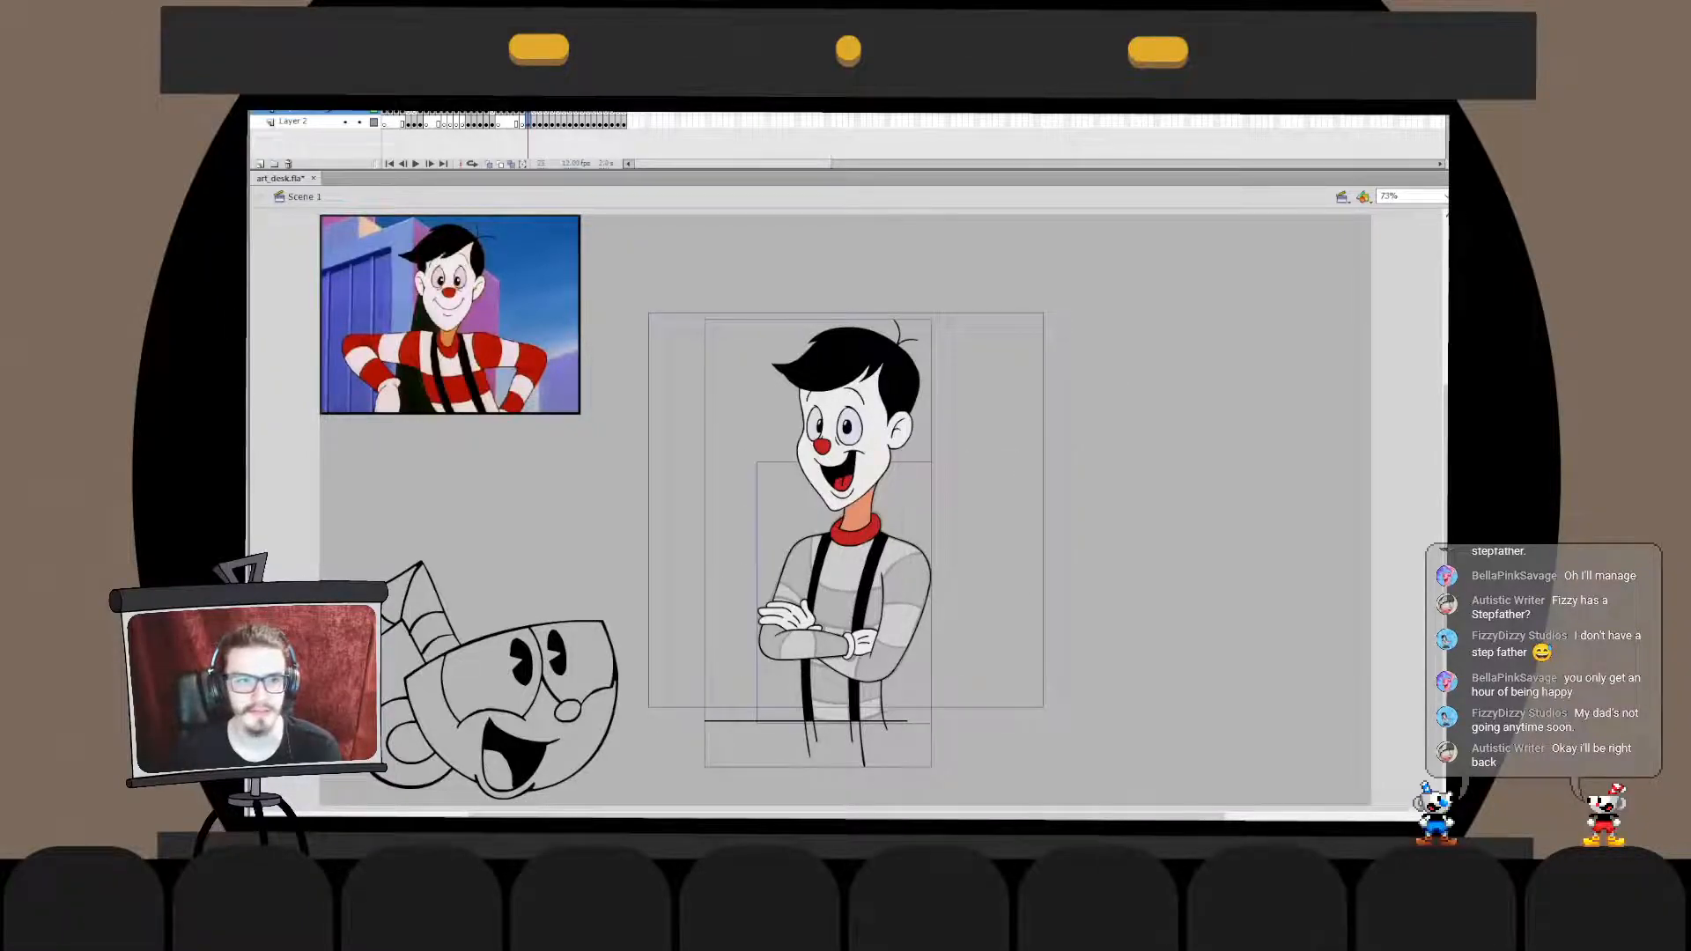
{"action": "key", "text": "shift+h"}
{"action": "key", "text": "Escape"}
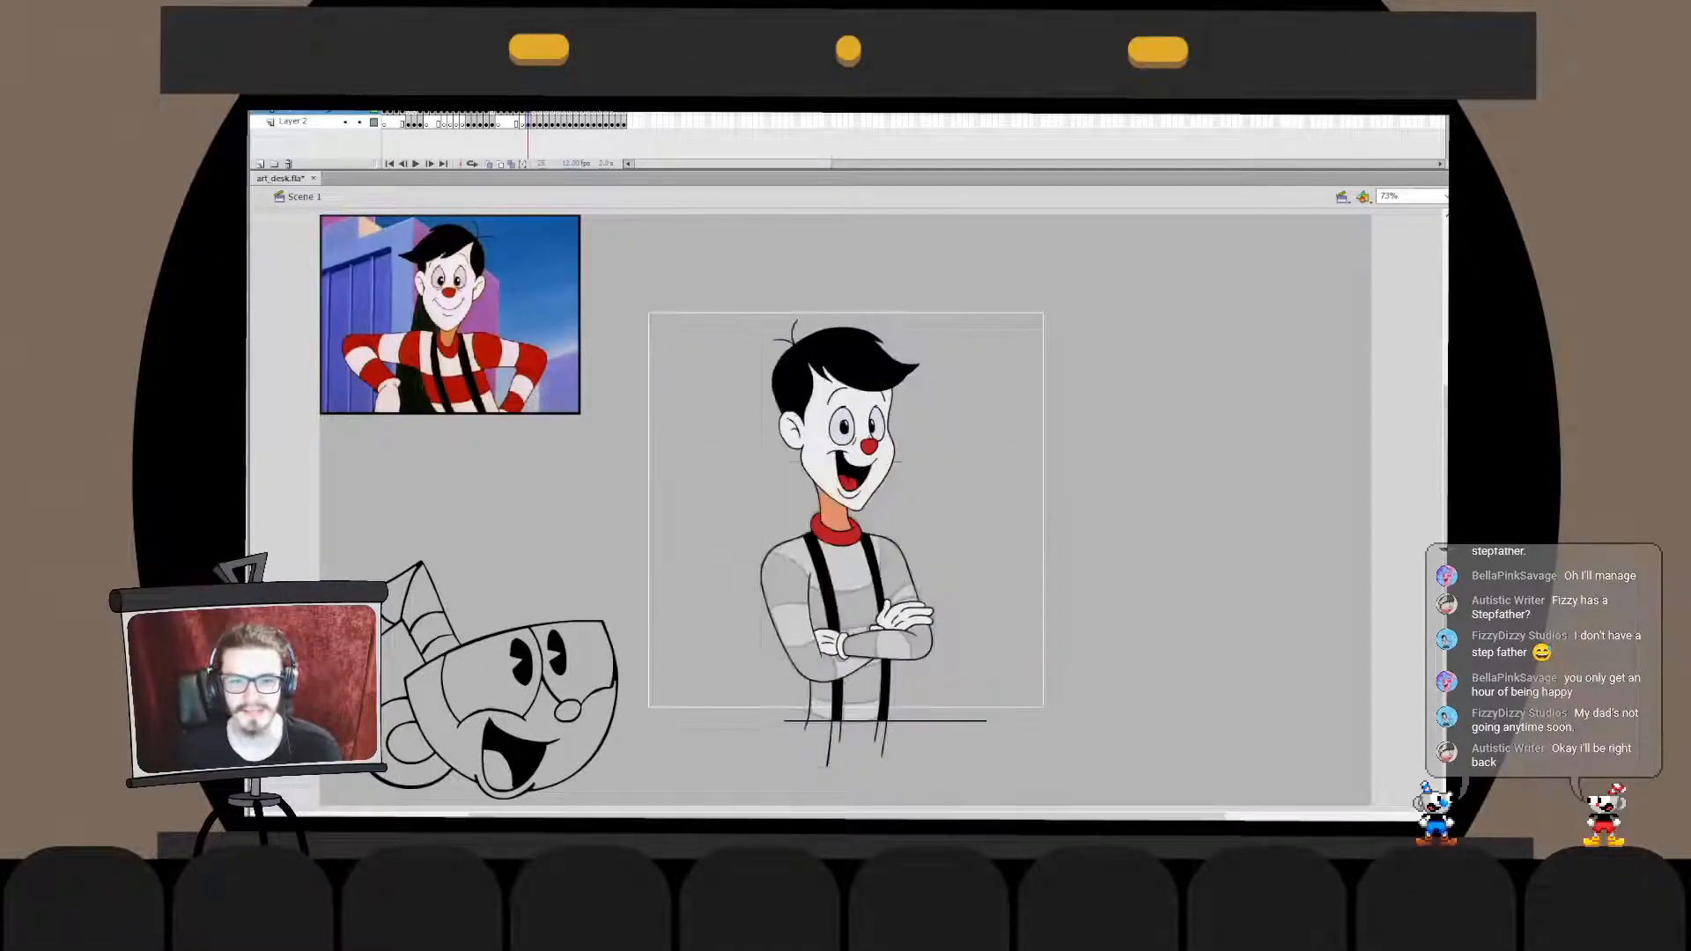
- Lock the sketch layer again and save the drawing
{"action": "left_click", "coordinate": [358, 121]}
{"action": "left_click", "coordinate": [304, 112]}
{"action": "key", "text": "Escape"}
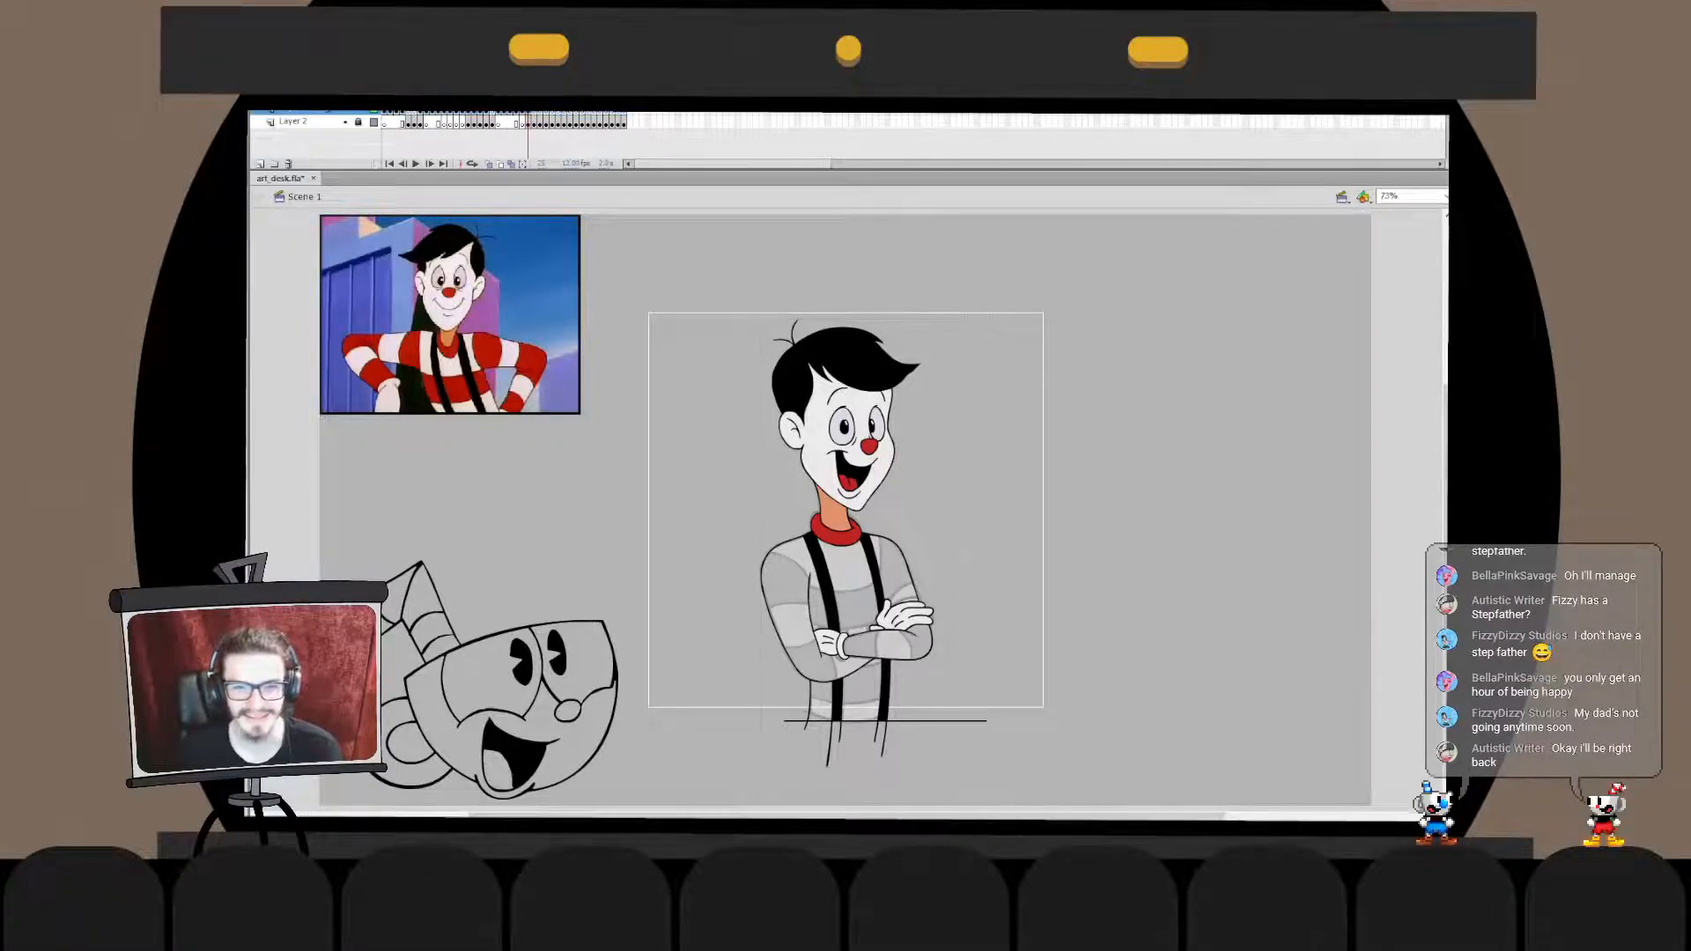
{"action": "key", "text": "ctrl+1"}
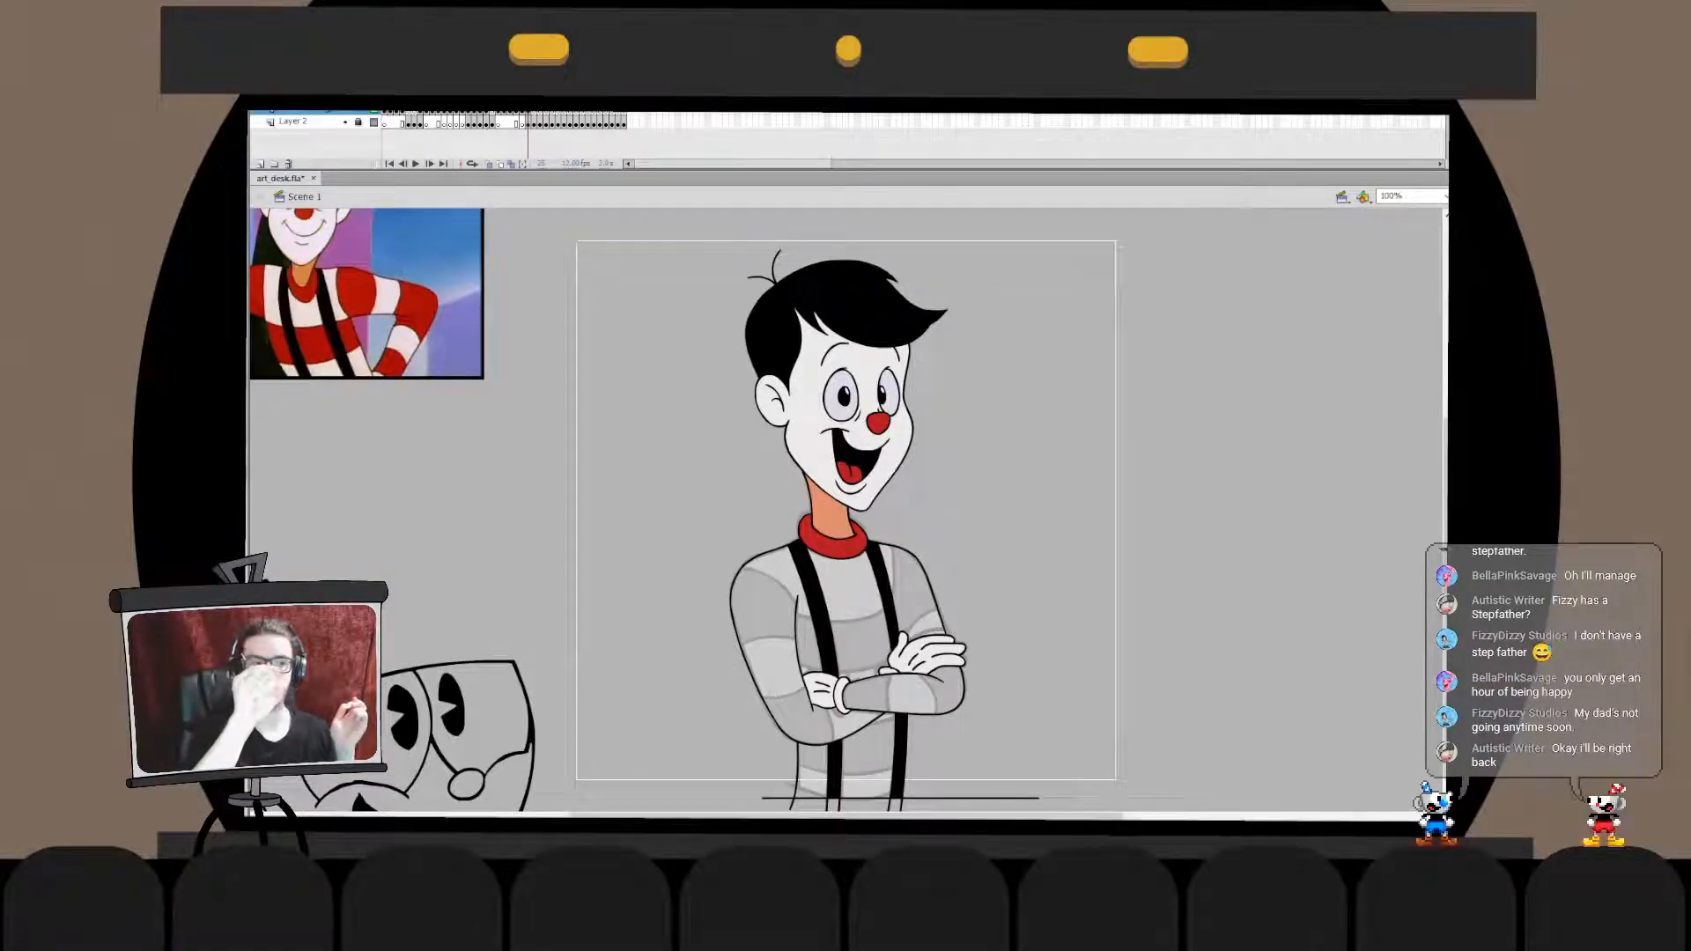
{"action": "key", "text": "ctrl+s"}
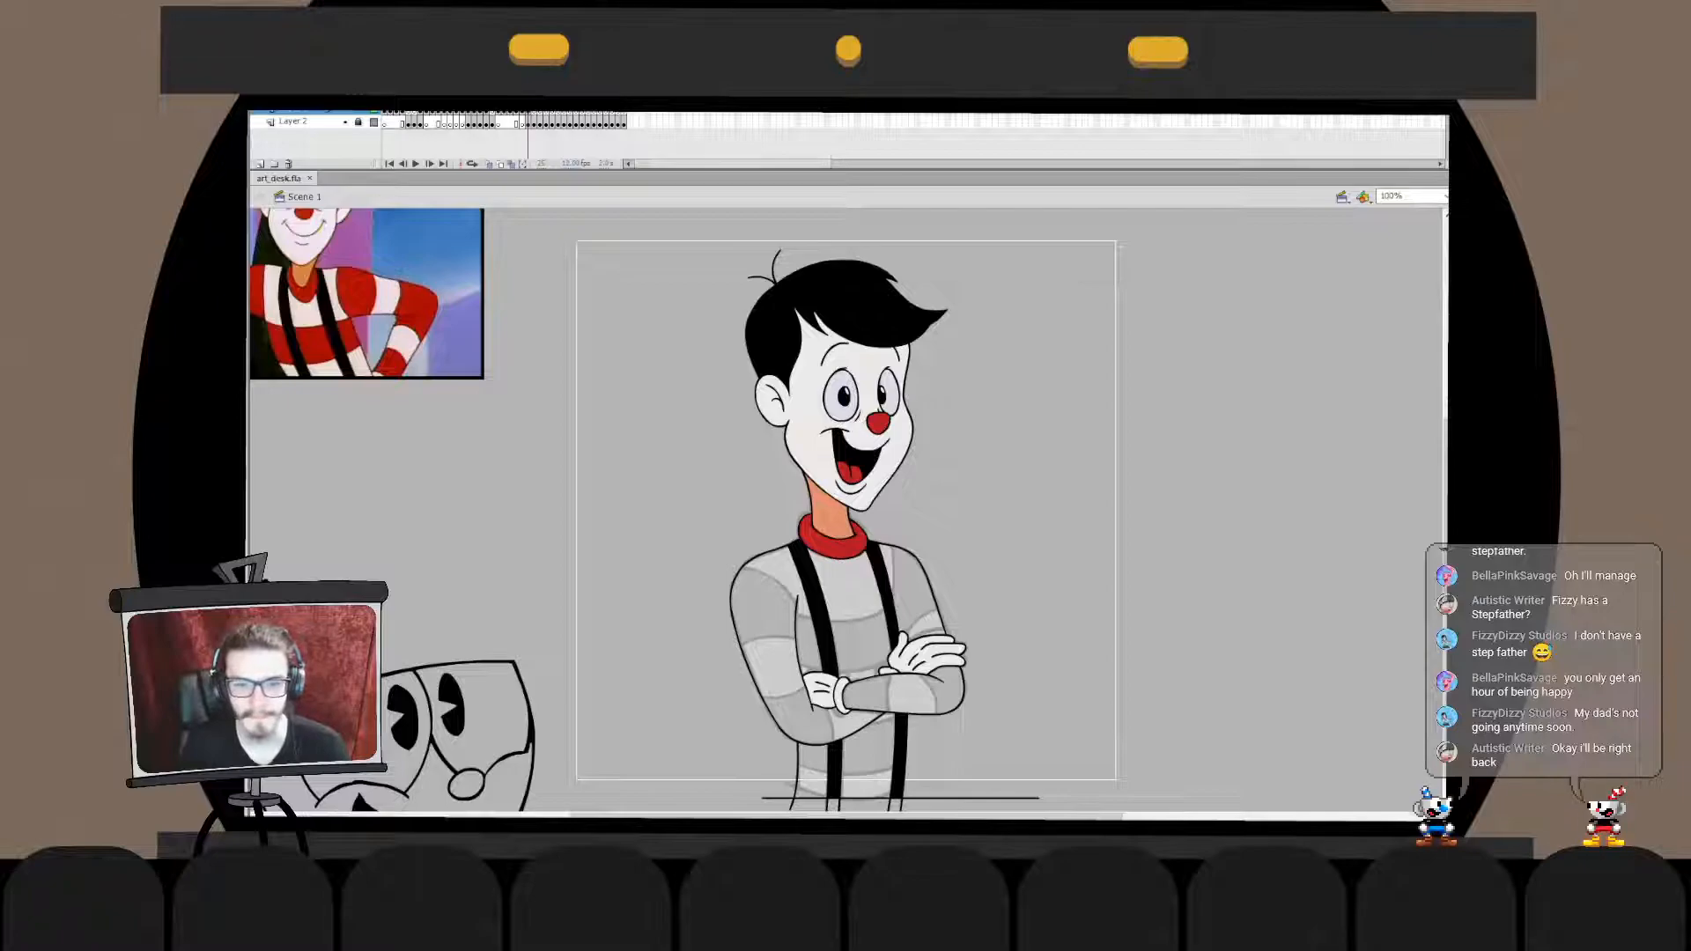
- Ink the curved sweater stripe edge over the near shoulder, running from outside the sleeve to the armpit
{"action": "left_click_drag", "start_coordinate": [828, 617], "coordinate": [911, 552]}
{"action": "key", "text": "ctrl+equal"}
{"action": "left_click_drag", "start_coordinate": [544, 363], "coordinate": [734, 493]}
{"action": "key", "text": "ctrl+z"}
{"action": "left_click_drag", "start_coordinate": [553, 412], "coordinate": [754, 499]}
{"action": "key", "text": "ctrl+z"}
{"action": "mouse_move", "coordinate": [590, 565]}
{"action": "left_mouse_down"}
{"action": "mouse_move", "coordinate": [752, 578]}
{"action": "mouse_move", "coordinate": [735, 472]}
{"action": "mouse_move", "coordinate": [759, 565]}
{"action": "mouse_move", "coordinate": [762, 470]}
{"action": "left_mouse_up"}
{"action": "key", "text": "q"}
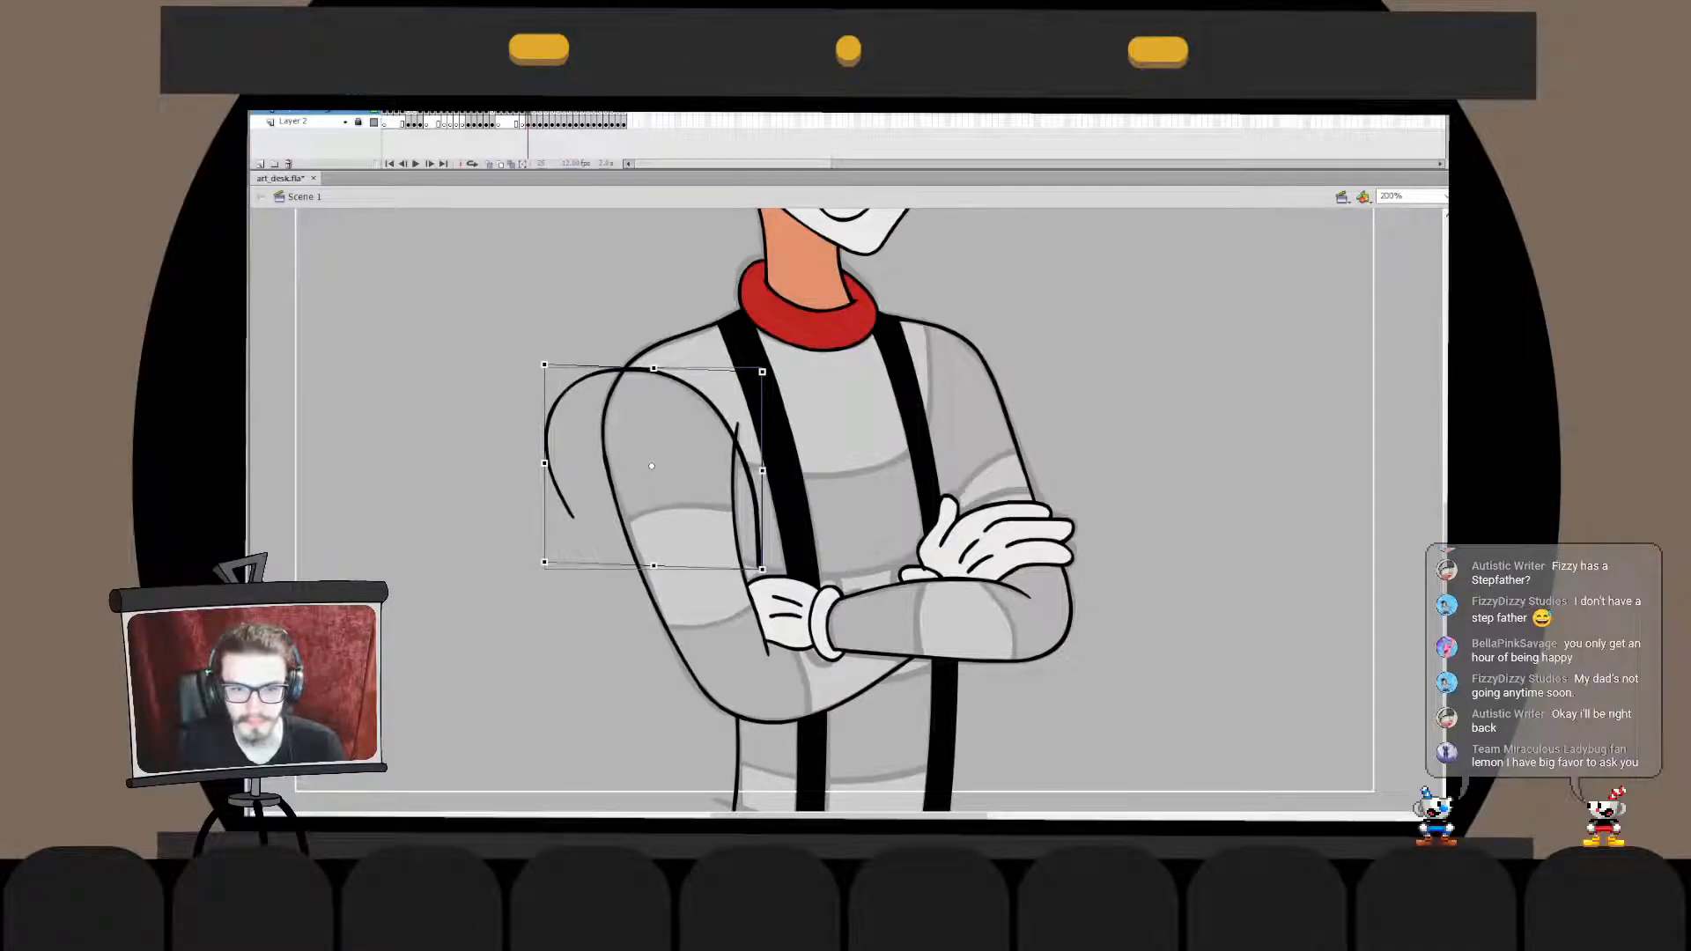
- Delete the end of the shoulder stripe line that runs past the armpit over the torso
{"action": "double_click", "coordinate": [757, 523]}
{"action": "left_click", "coordinate": [757, 520]}
{"action": "key", "text": "Delete"}
{"action": "double_click", "coordinate": [756, 519]}
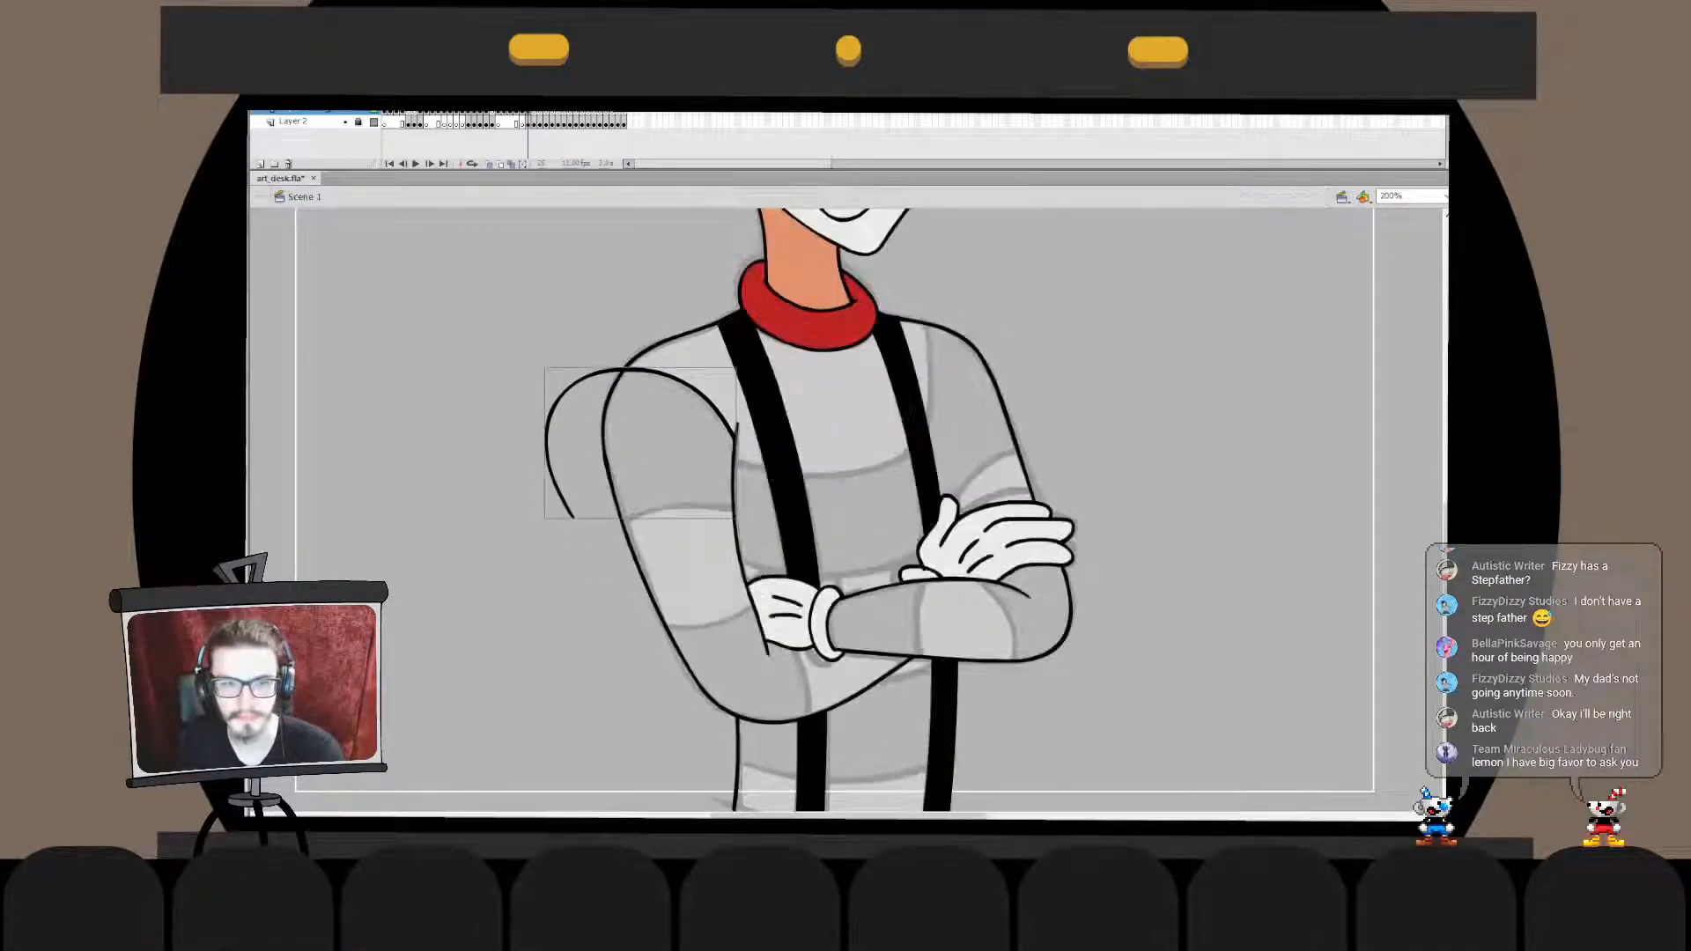
- Merge the shoulder stripe line into the body outline and delete the part sticking out beyond the sleeve
{"action": "left_click", "coordinate": [779, 520]}
{"action": "key", "text": "ctrl+x"}
{"action": "double_click", "coordinate": [705, 394]}
{"action": "key", "text": "ctrl+shift+v"}
{"action": "key", "text": "ctrl+b"}
{"action": "left_click", "coordinate": [564, 394]}
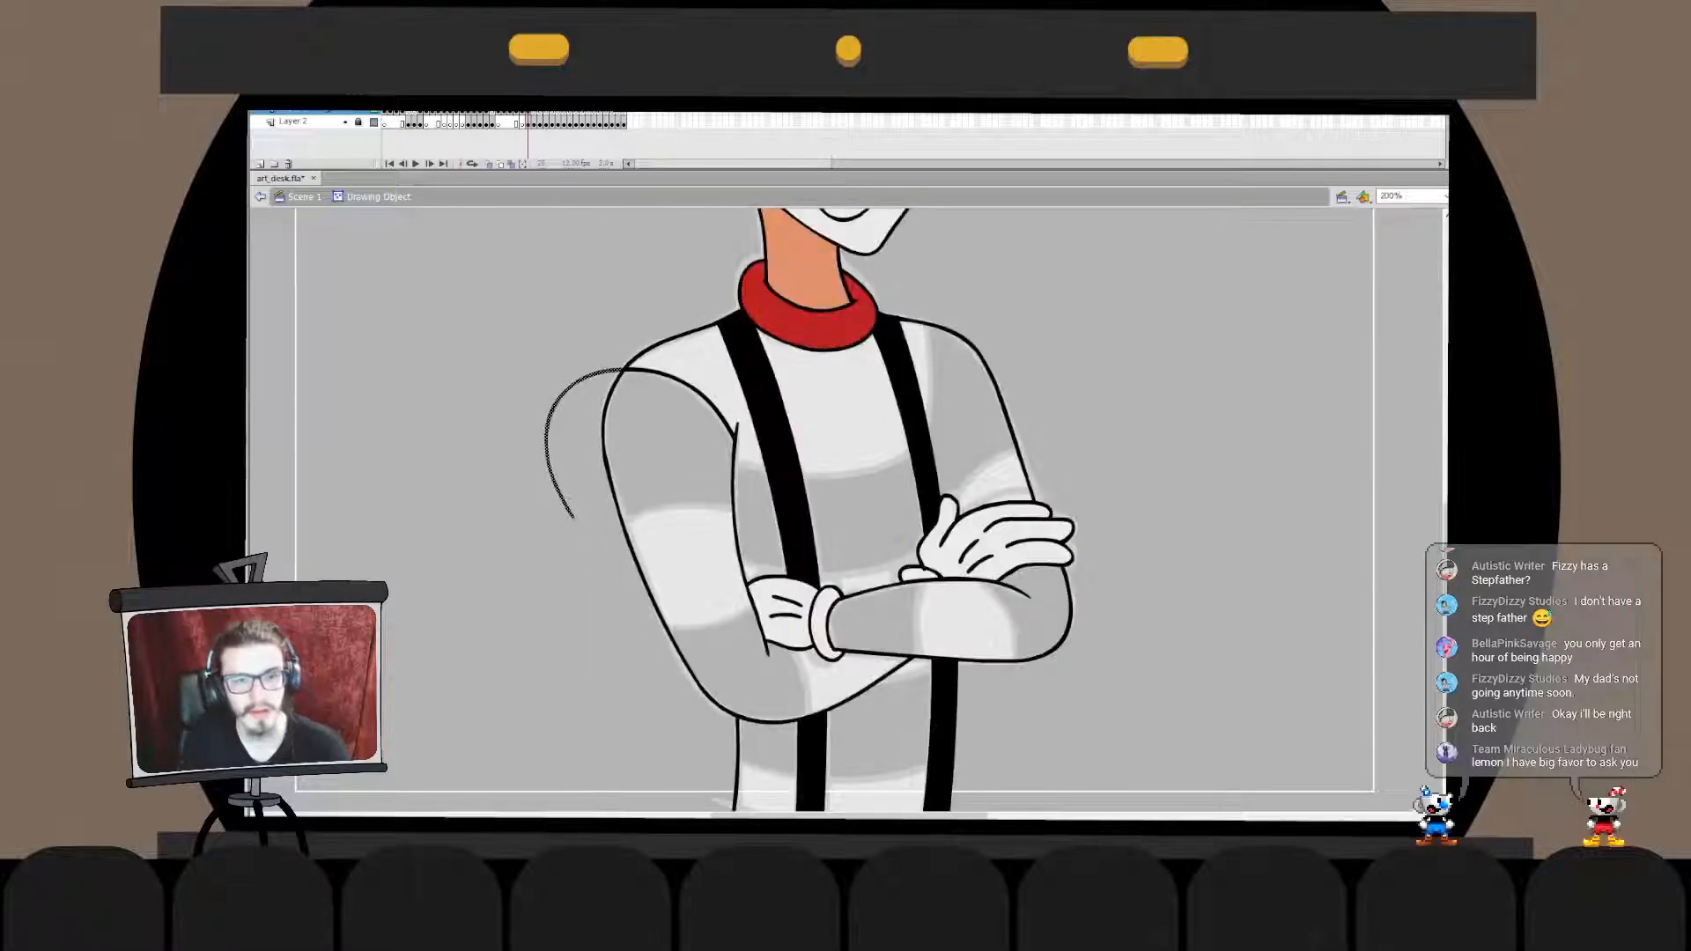
{"action": "key", "text": "Delete"}
{"action": "double_click", "coordinate": [564, 393]}
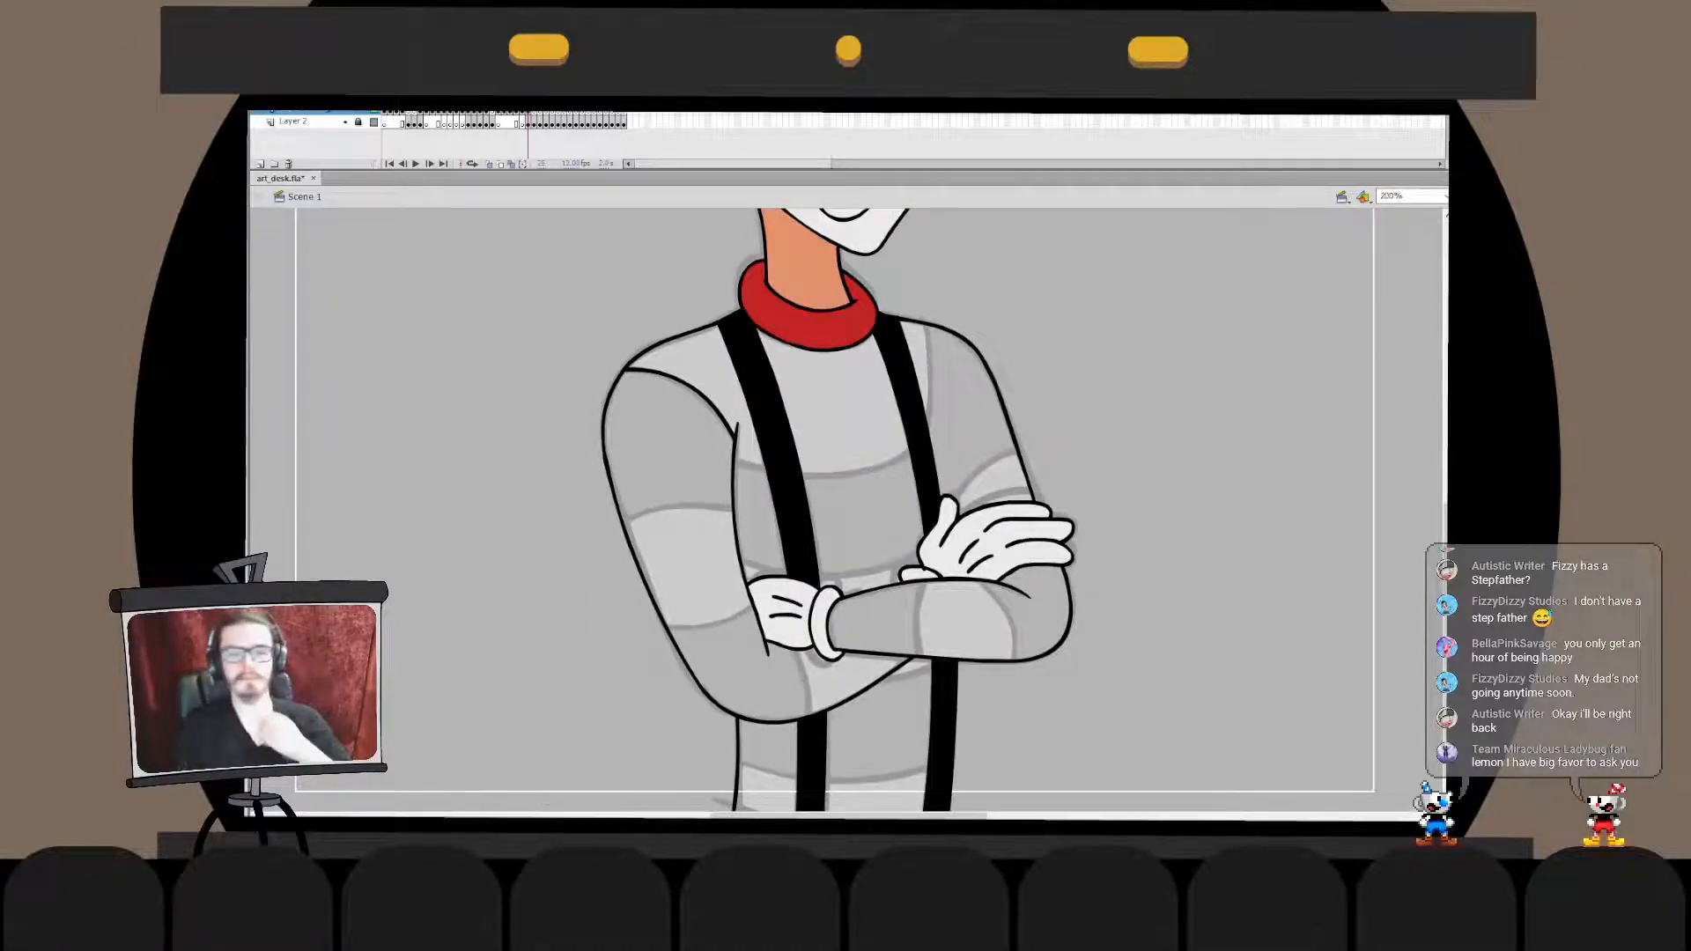
- Ink the stripe edge on the far shoulder from the shoulder outline down to the suspender and adjust its shape
{"action": "scroll", "coordinate": [833, 510], "scroll_direction": "down", "scroll_amount": 1}
{"action": "left_click_drag", "start_coordinate": [921, 270], "coordinate": [918, 442]}
{"action": "key", "text": "ctrl+z"}
{"action": "key", "text": "q"}
{"action": "left_click_drag", "start_coordinate": [934, 270], "coordinate": [931, 275]}
- Merge the far shoulder's stripe line into the body outline and delete the end sticking out above the shoulder
{"action": "left_click", "coordinate": [906, 352]}
{"action": "key", "text": "ctrl+x"}
{"action": "double_click", "coordinate": [926, 344]}
{"action": "key", "text": "ctrl+shift+v"}
{"action": "left_click", "coordinate": [921, 288]}
{"action": "key", "text": "Delete"}
{"action": "double_click", "coordinate": [986, 282]}
{"action": "key", "text": "Escape"}
- Ink the curved stripe edge across the chest and shift it onto the sketch line
{"action": "mouse_move", "coordinate": [671, 431]}
{"action": "left_mouse_down"}
{"action": "mouse_move", "coordinate": [934, 436]}
{"action": "mouse_move", "coordinate": [979, 388]}
{"action": "left_mouse_up"}
{"action": "key", "text": "ctrl+z"}
{"action": "left_click_drag", "start_coordinate": [819, 479], "coordinate": [829, 457]}
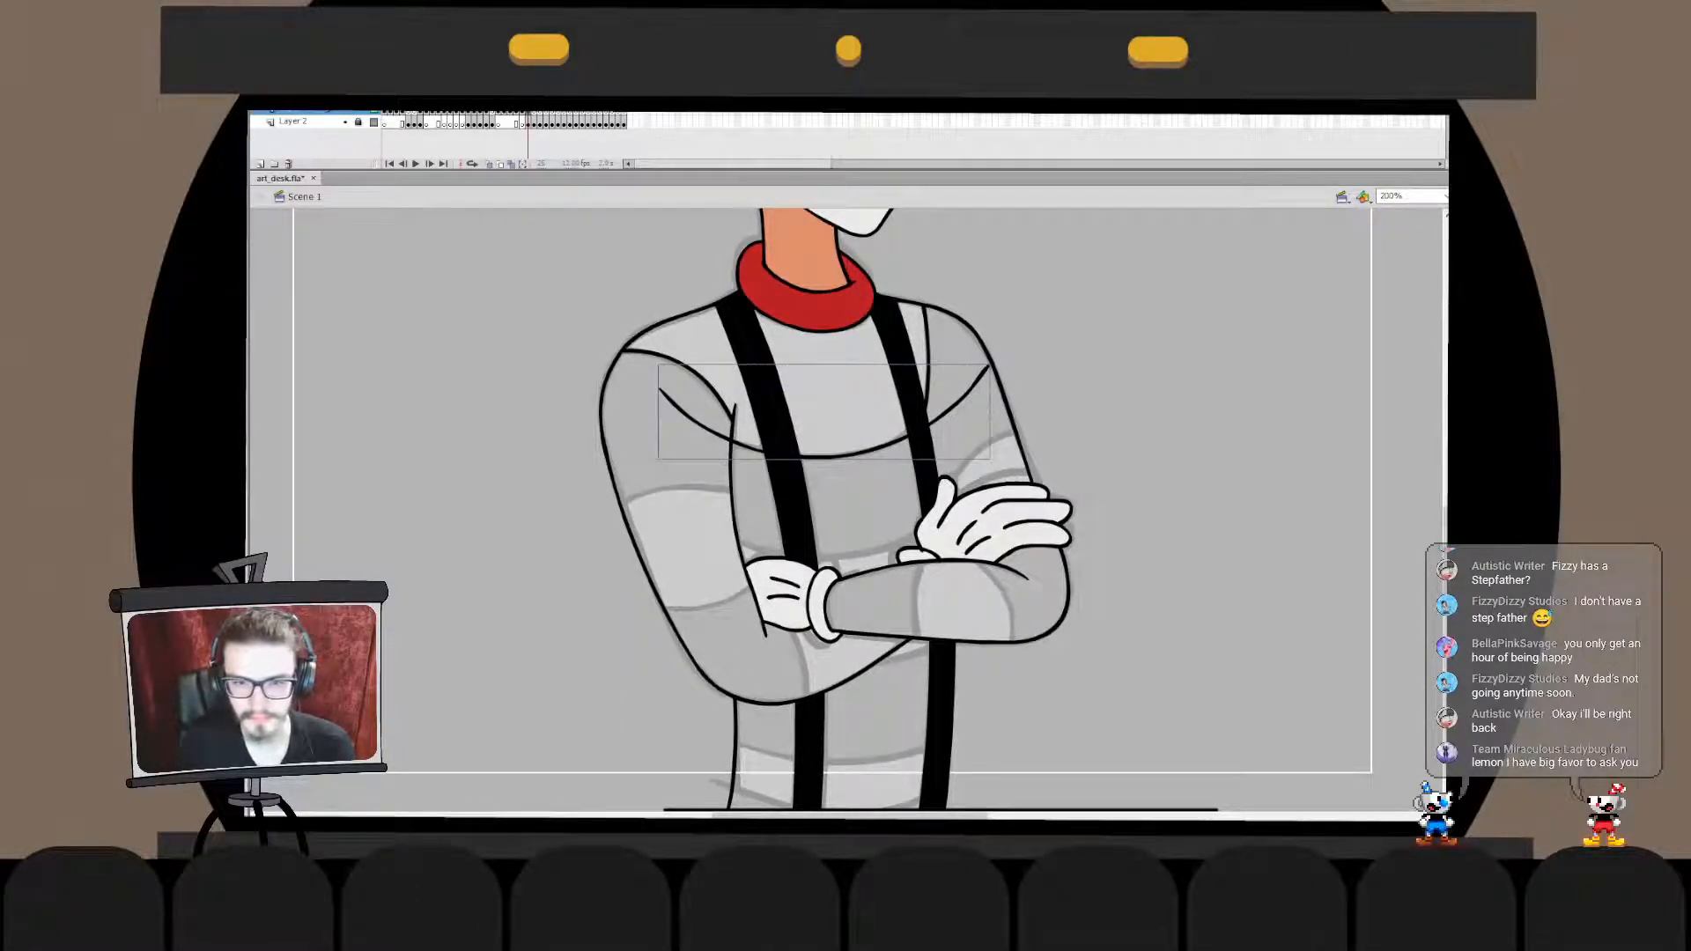
- Delete the section of the chest stripe line that extends past the far suspender onto the arm
{"action": "double_click", "coordinate": [828, 457]}
{"action": "left_click_drag", "start_coordinate": [1040, 314], "coordinate": [883, 501]}
{"action": "key", "text": "q"}
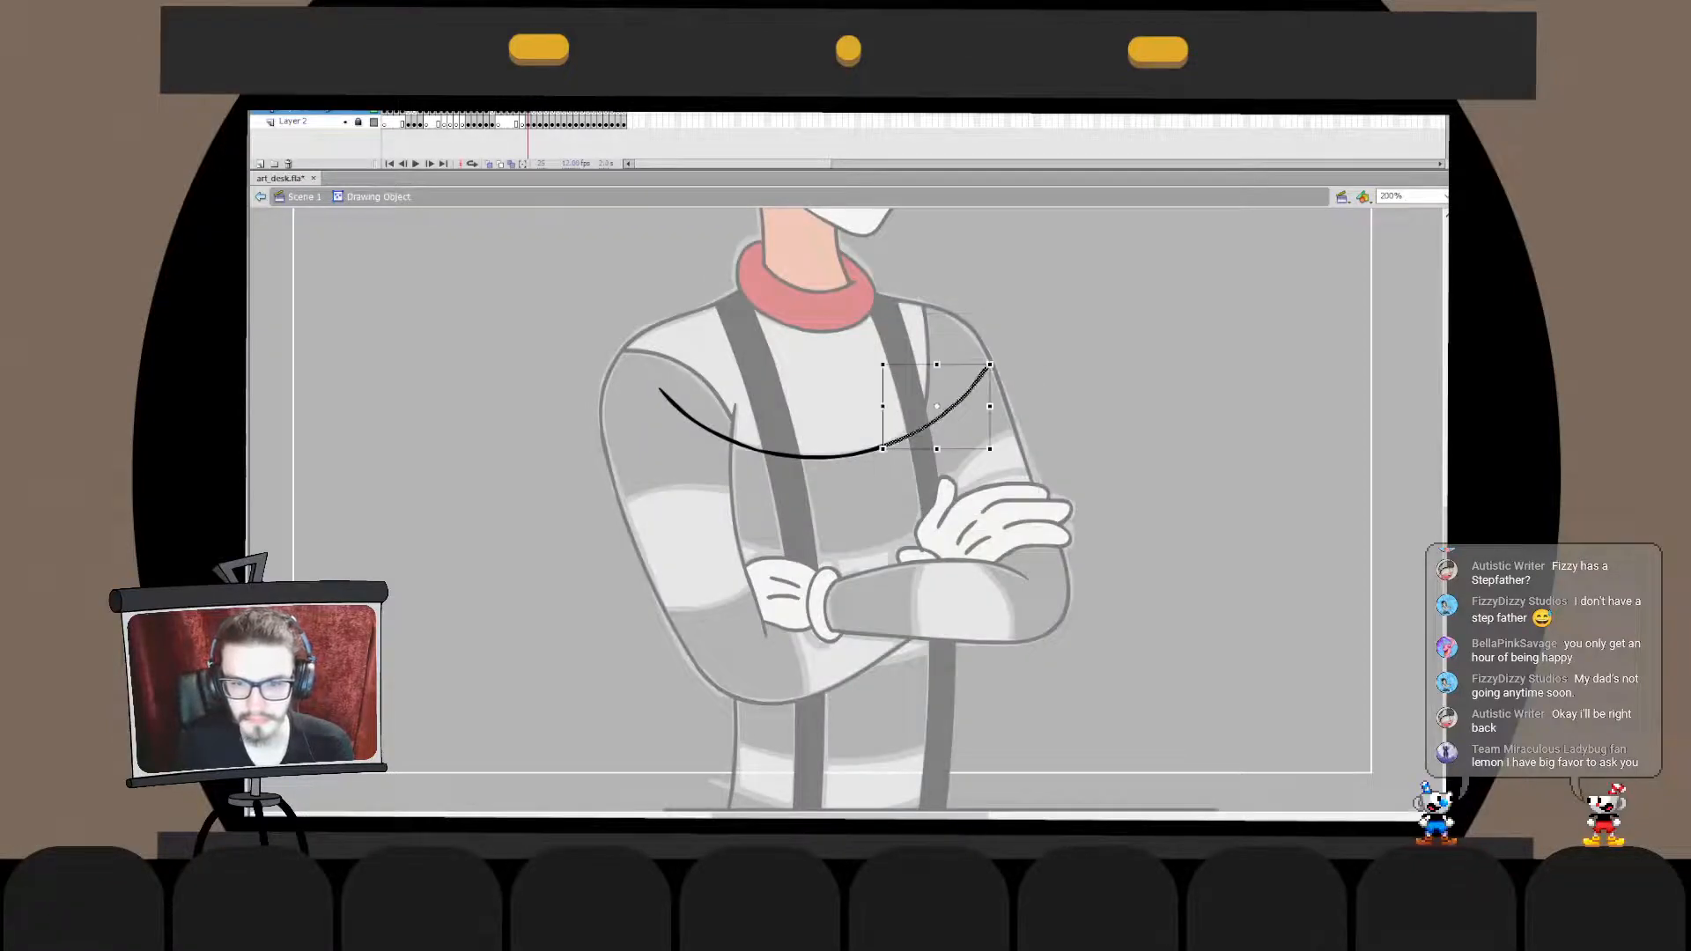
{"action": "mouse_move", "coordinate": [990, 364]}
{"action": "left_mouse_down"}
{"action": "mouse_move", "coordinate": [953, 376]}
{"action": "mouse_move", "coordinate": [914, 459]}
{"action": "left_mouse_up"}
{"action": "key", "text": "v"}
{"action": "key", "text": "Delete"}
{"action": "left_click", "coordinate": [732, 480]}
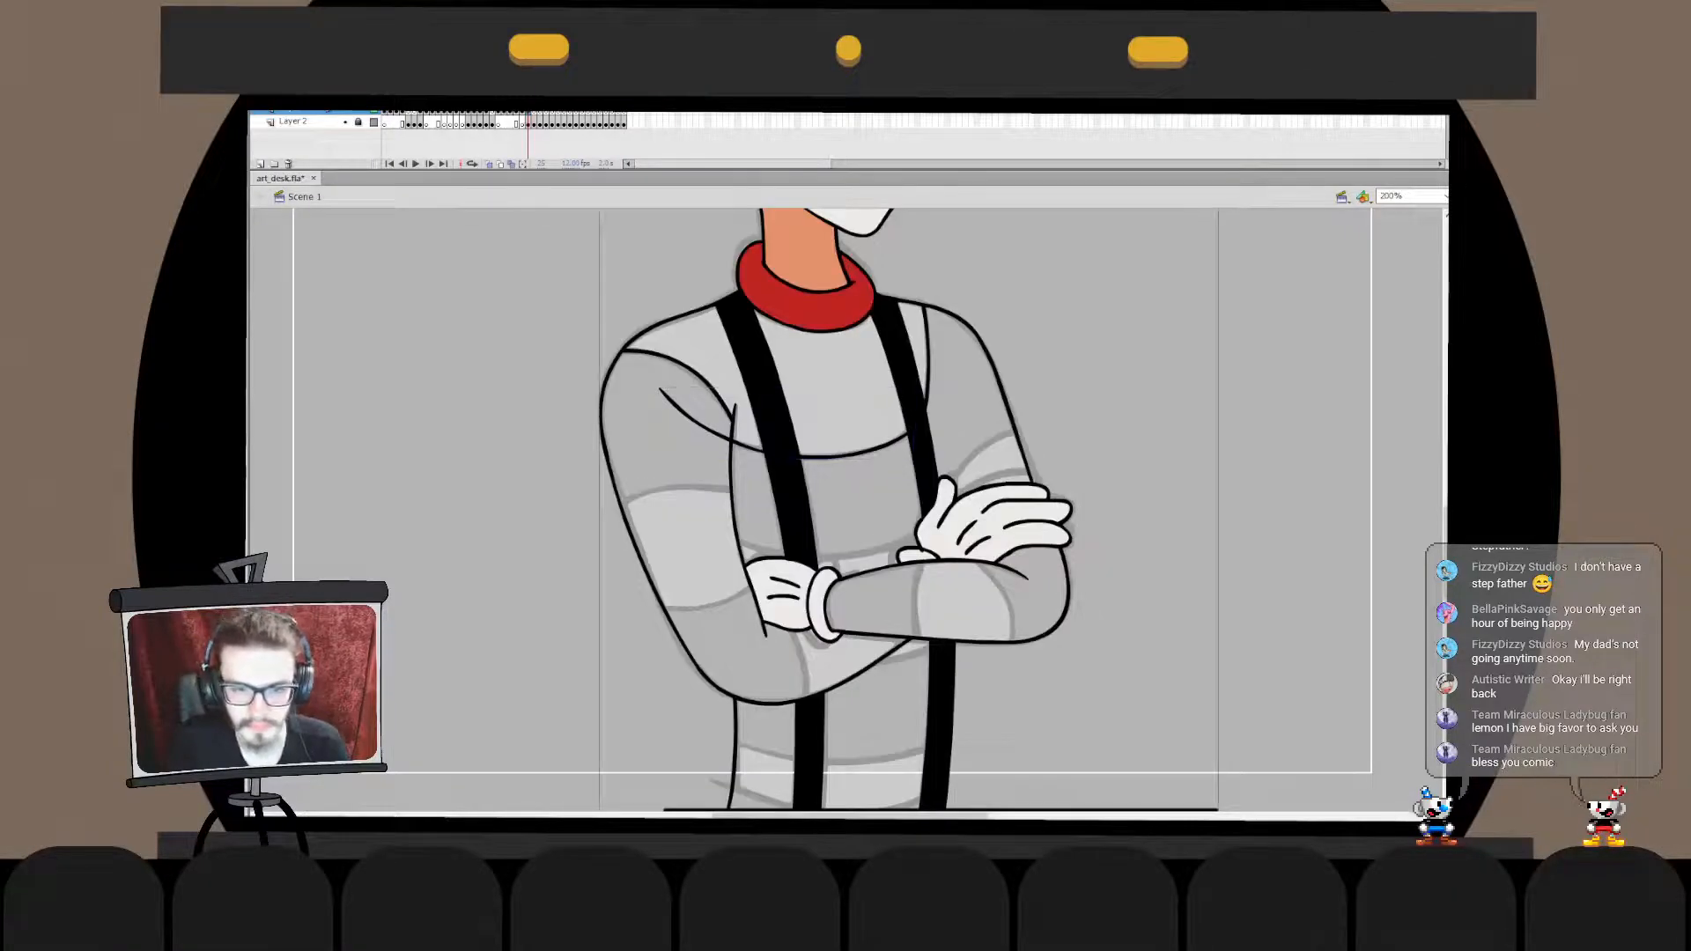
- Merge the chest stripe line into the body outline and delete the part running over the near sleeve
{"action": "key", "text": "ctrl+x"}
{"action": "double_click", "coordinate": [705, 428]}
{"action": "key", "text": "ctrl+shift+v"}
{"action": "left_click", "coordinate": [697, 424]}
{"action": "key", "text": "Delete"}
- Ink the upper edge of the pale stripe across the near upper arm and move it onto the sketch line
{"action": "key", "text": "ctrl+e"}
{"action": "mouse_move", "coordinate": [769, 498]}
{"action": "left_mouse_down"}
{"action": "mouse_move", "coordinate": [648, 482]}
{"action": "mouse_move", "coordinate": [544, 569]}
{"action": "mouse_move", "coordinate": [527, 605]}
{"action": "left_mouse_up"}
{"action": "key", "text": "ctrl+z"}
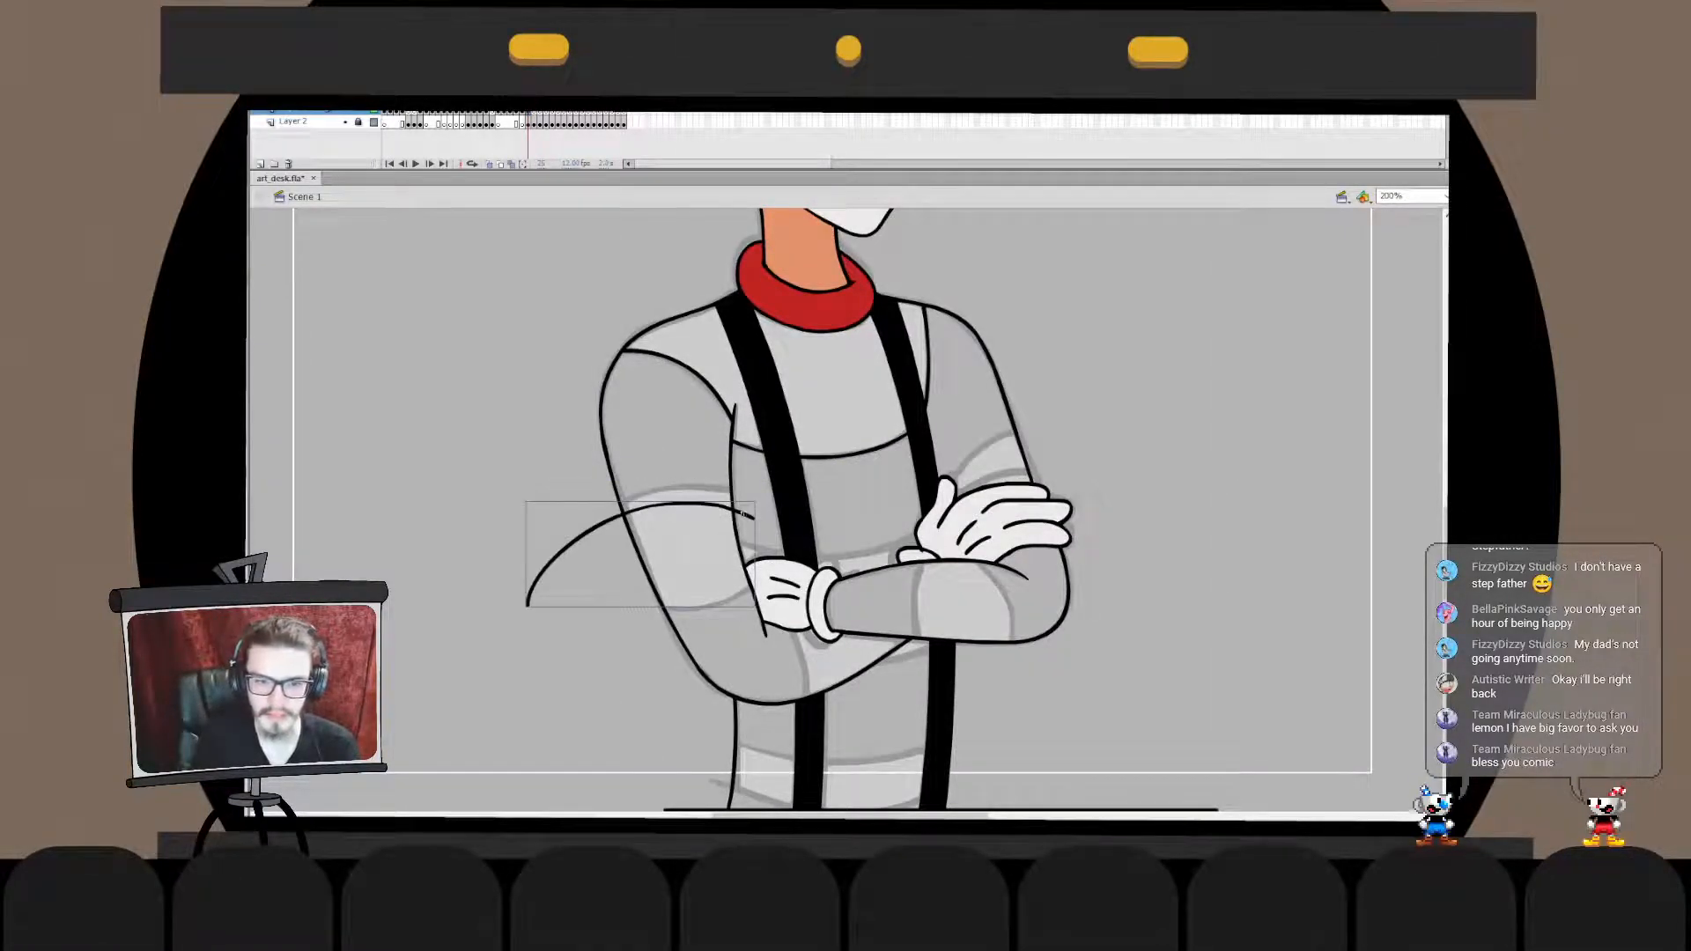
{"action": "left_click_drag", "start_coordinate": [687, 503], "coordinate": [696, 489]}
- Ink the lower edge of the pale stripe across the near sleeve above the elbow and adjust its shape
{"action": "left_click_drag", "start_coordinate": [789, 555], "coordinate": [622, 578]}
{"action": "key", "text": "ctrl+z"}
{"action": "key", "text": "q"}
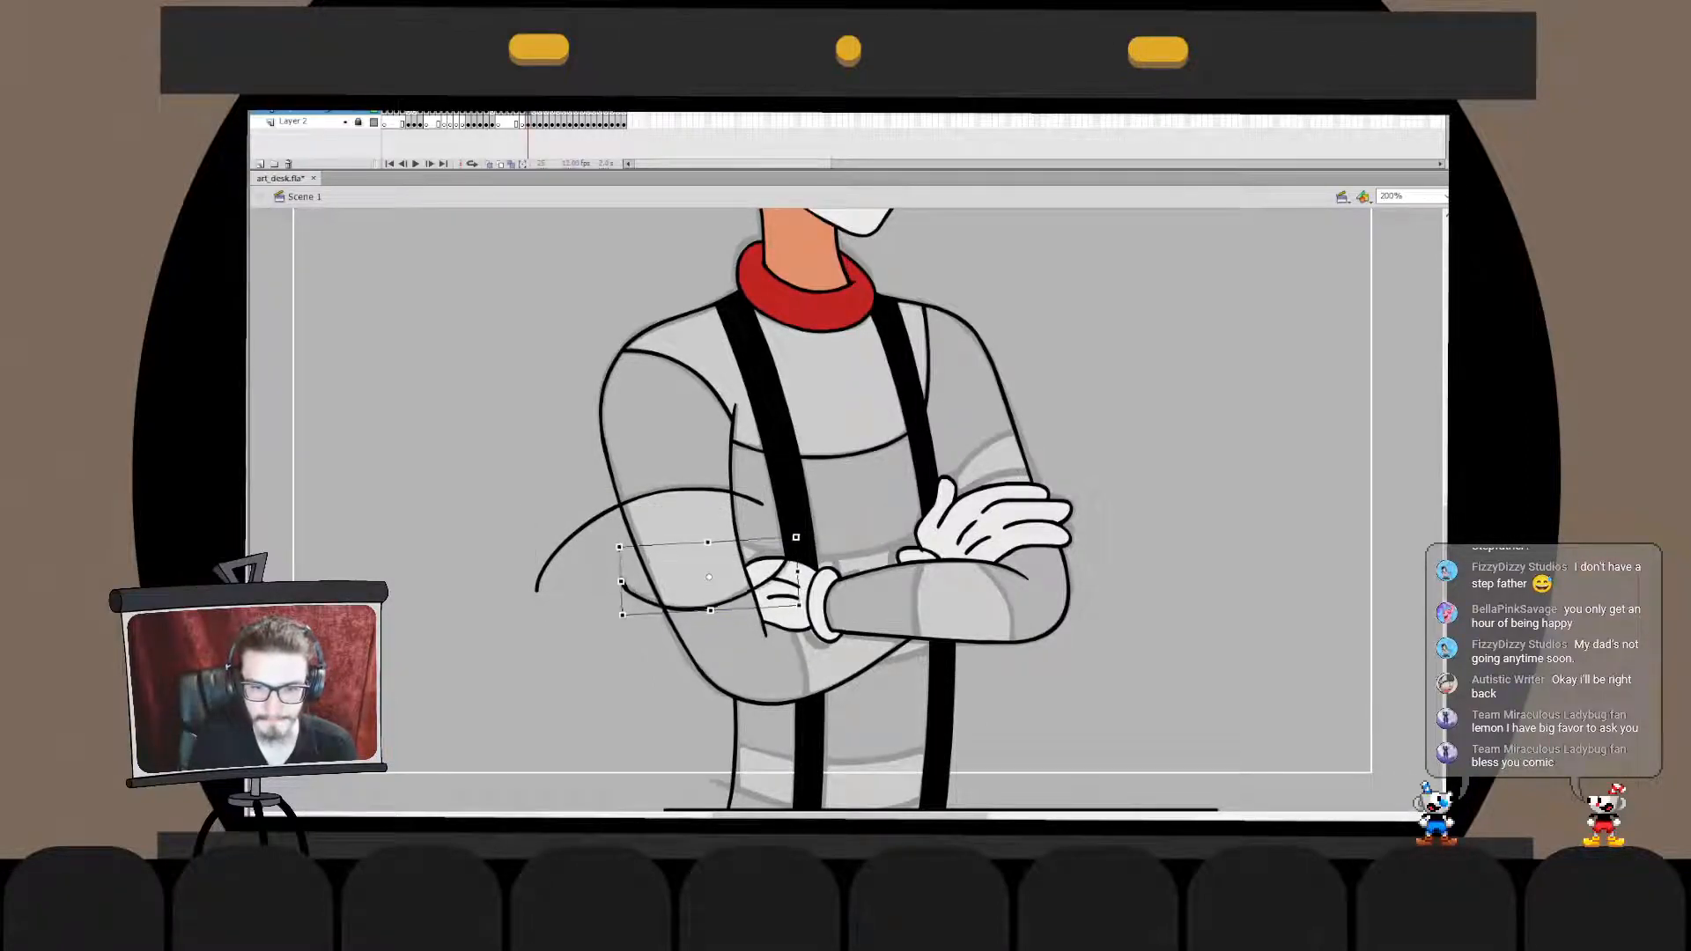
{"action": "mouse_move", "coordinate": [797, 542]}
{"action": "left_mouse_down"}
{"action": "mouse_move", "coordinate": [772, 544]}
{"action": "mouse_move", "coordinate": [778, 715]}
{"action": "left_mouse_up"}
- Ink the short curved stripe edge at the near elbow, from the glove down past the sleeve's lower outline
{"action": "key", "text": "b"}
{"action": "key", "text": "ctrl+z"}
{"action": "left_click_drag", "start_coordinate": [769, 606], "coordinate": [800, 715]}
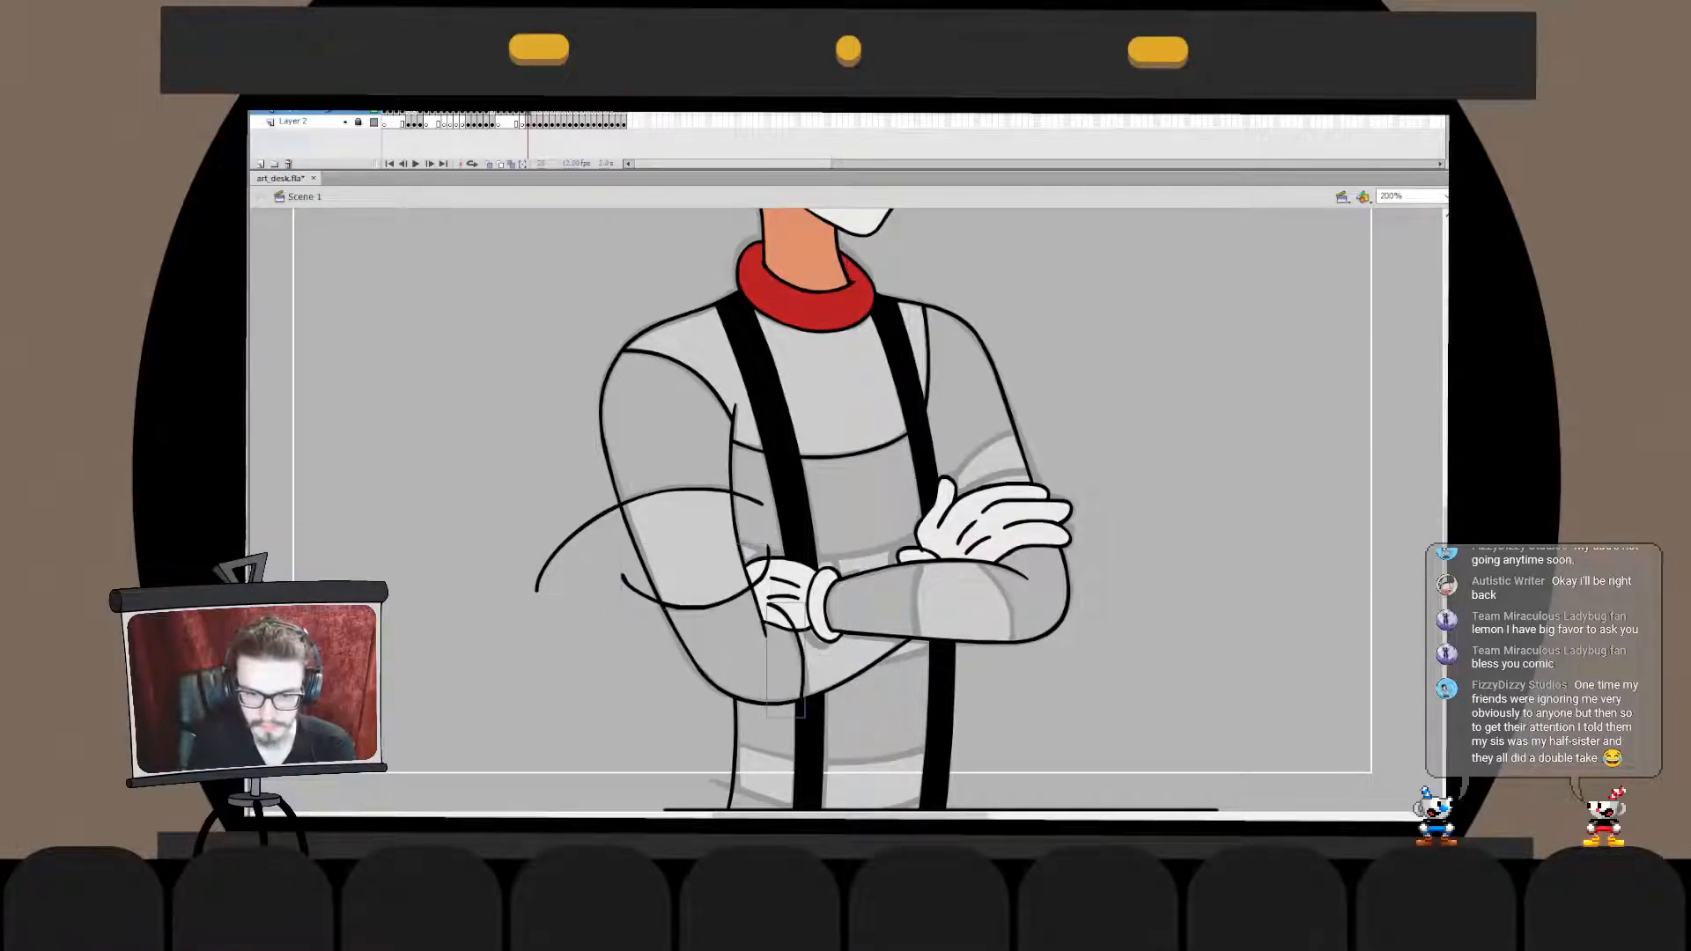
{"action": "key", "text": "ctrl+z"}
{"action": "left_click_drag", "start_coordinate": [768, 614], "coordinate": [805, 705]}
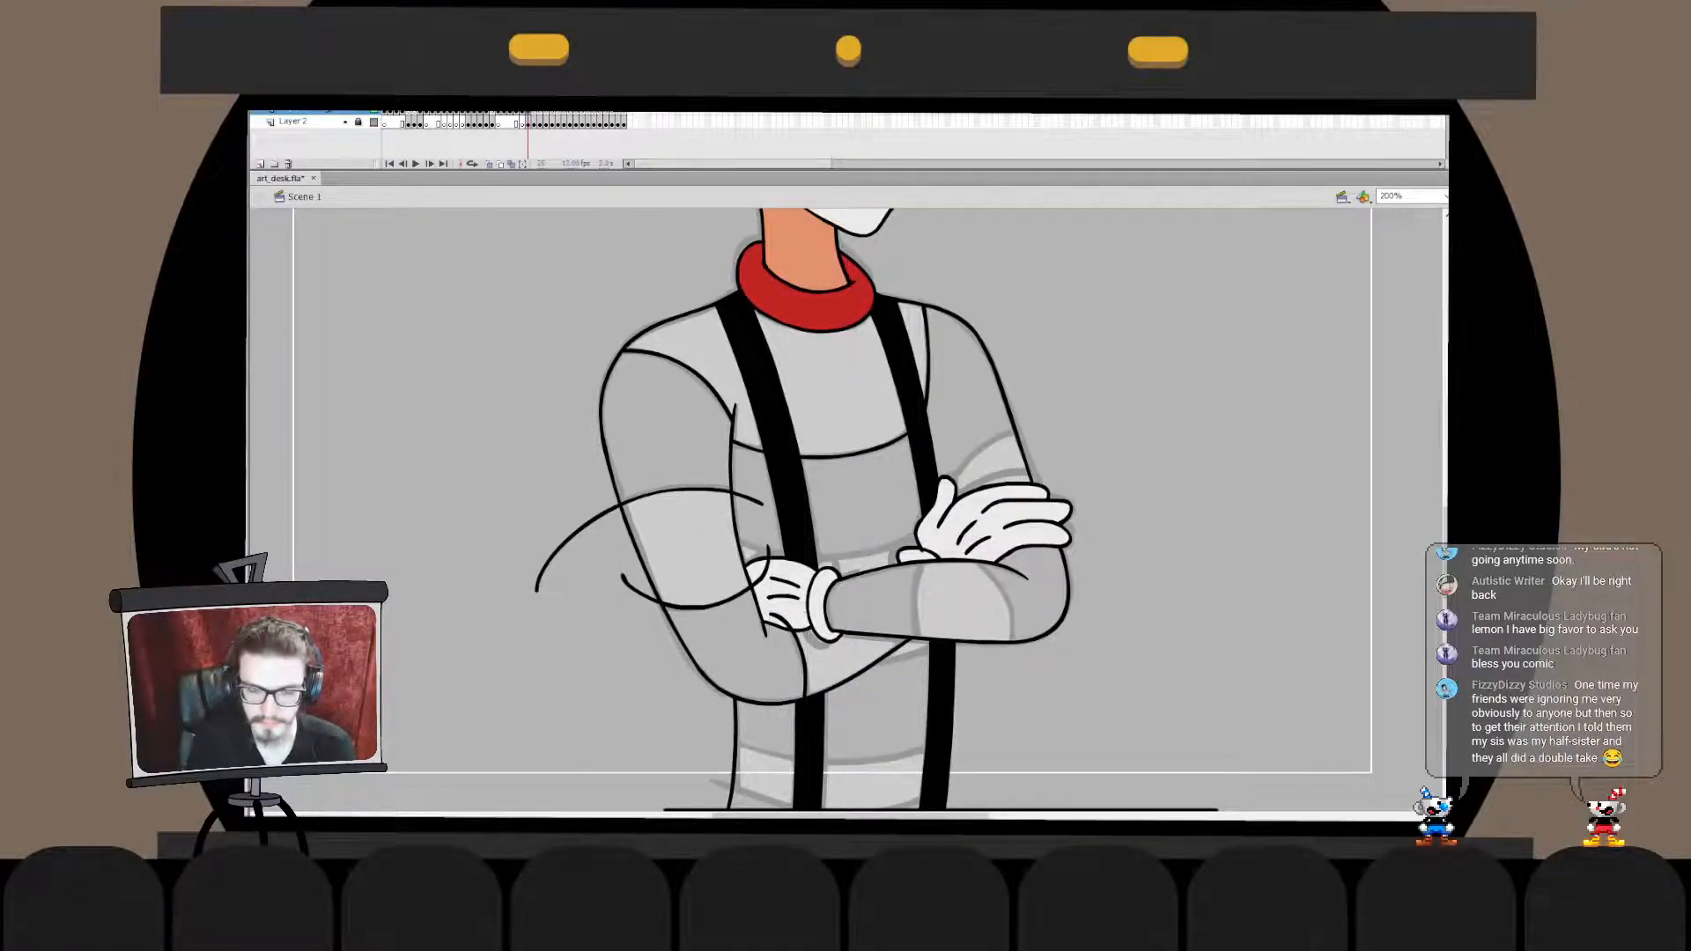
- Ink the two curved edges of the pale stripe across the crossed forearm
{"action": "mouse_move", "coordinate": [927, 563]}
{"action": "left_mouse_down"}
{"action": "mouse_move", "coordinate": [924, 692]}
{"action": "mouse_move", "coordinate": [942, 701]}
{"action": "left_mouse_up"}
{"action": "key", "text": "ctrl+z"}
{"action": "key", "text": "ctrl+z"}
{"action": "key", "text": "ctrl+z"}
{"action": "mouse_move", "coordinate": [924, 562]}
{"action": "left_mouse_down"}
{"action": "mouse_move", "coordinate": [935, 699]}
{"action": "mouse_move", "coordinate": [965, 548]}
{"action": "left_mouse_up"}
{"action": "key", "text": "ctrl+z"}
{"action": "left_click_drag", "start_coordinate": [1020, 655], "coordinate": [965, 561]}
{"action": "key", "text": "ctrl+z"}
{"action": "key", "text": "ctrl+z"}
{"action": "key", "text": "ctrl+z"}
{"action": "key", "text": "ctrl+z"}
{"action": "key", "text": "ctrl+z"}
{"action": "left_click_drag", "start_coordinate": [1007, 674], "coordinate": [964, 557]}
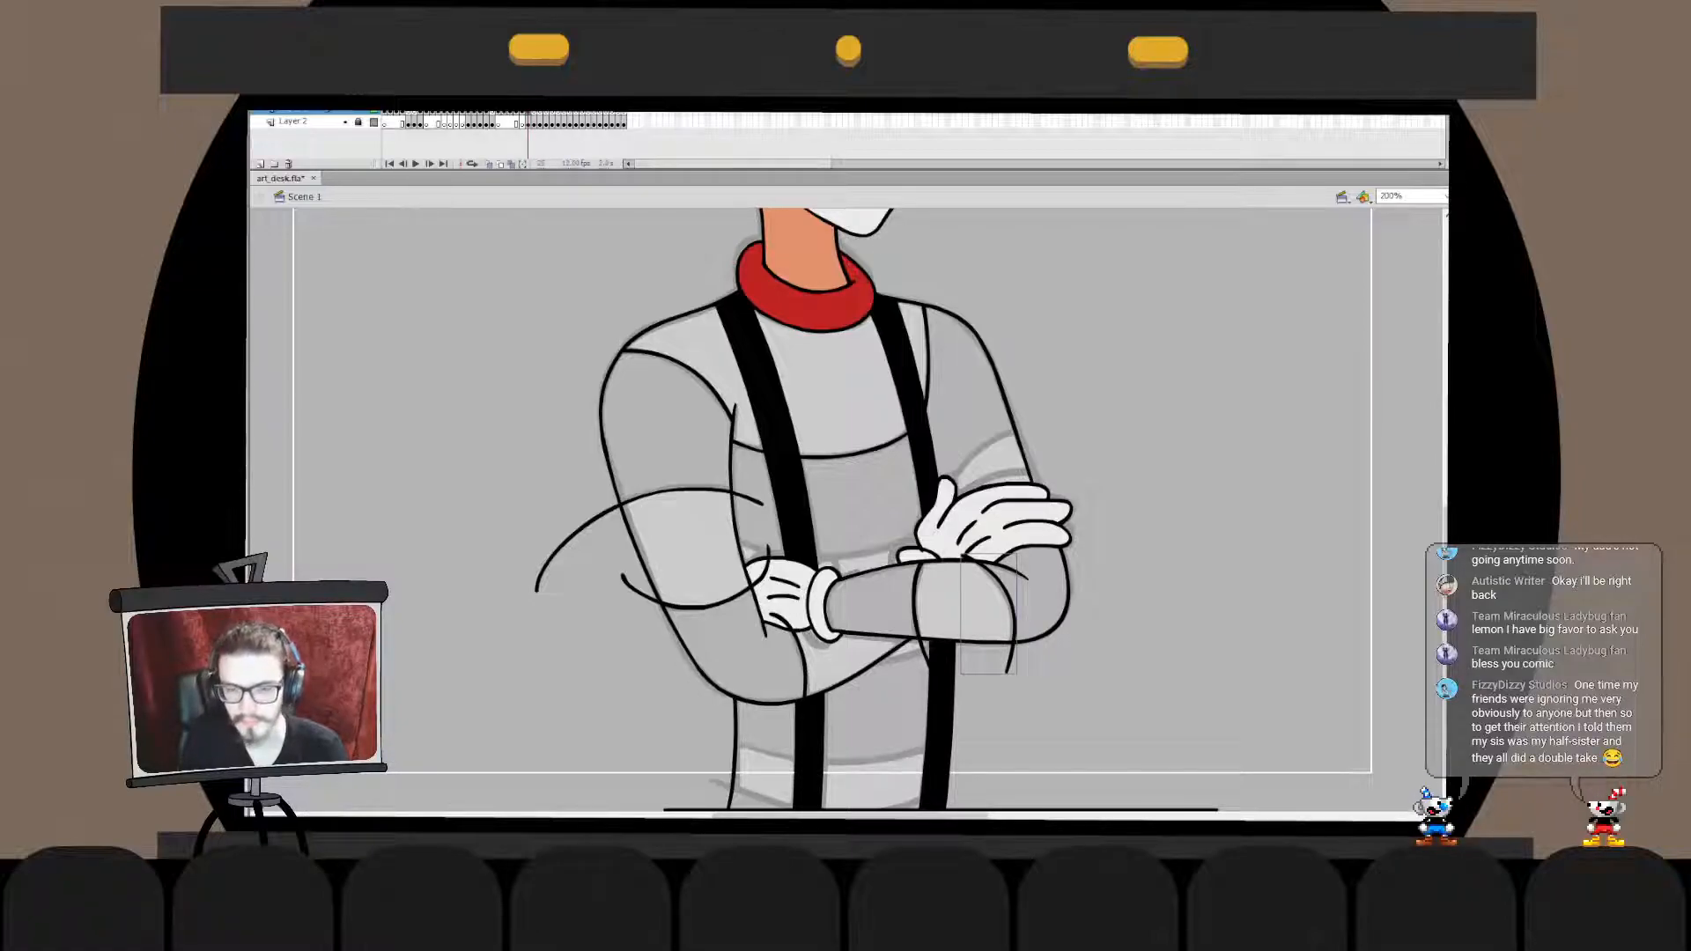
- Ink the upper edge of the pale stripe across the far upper arm, just above the gloved hand
{"action": "left_click_drag", "start_coordinate": [1031, 433], "coordinate": [947, 505]}
{"action": "key", "text": "ctrl+z"}
- Redraw the pale stripe's upper edge on the far upper arm and reshape it to match the sketch
{"action": "key", "text": "ctrl+z"}
{"action": "key", "text": "ctrl+z"}
{"action": "left_click_drag", "start_coordinate": [1053, 466], "coordinate": [924, 544]}
{"action": "key", "text": "ctrl+z"}
{"action": "key", "text": "ctrl+z"}
{"action": "mouse_move", "coordinate": [1063, 476]}
{"action": "left_mouse_down"}
{"action": "mouse_move", "coordinate": [935, 540]}
{"action": "mouse_move", "coordinate": [931, 521]}
{"action": "left_mouse_up"}
{"action": "key", "text": "ctrl+z"}
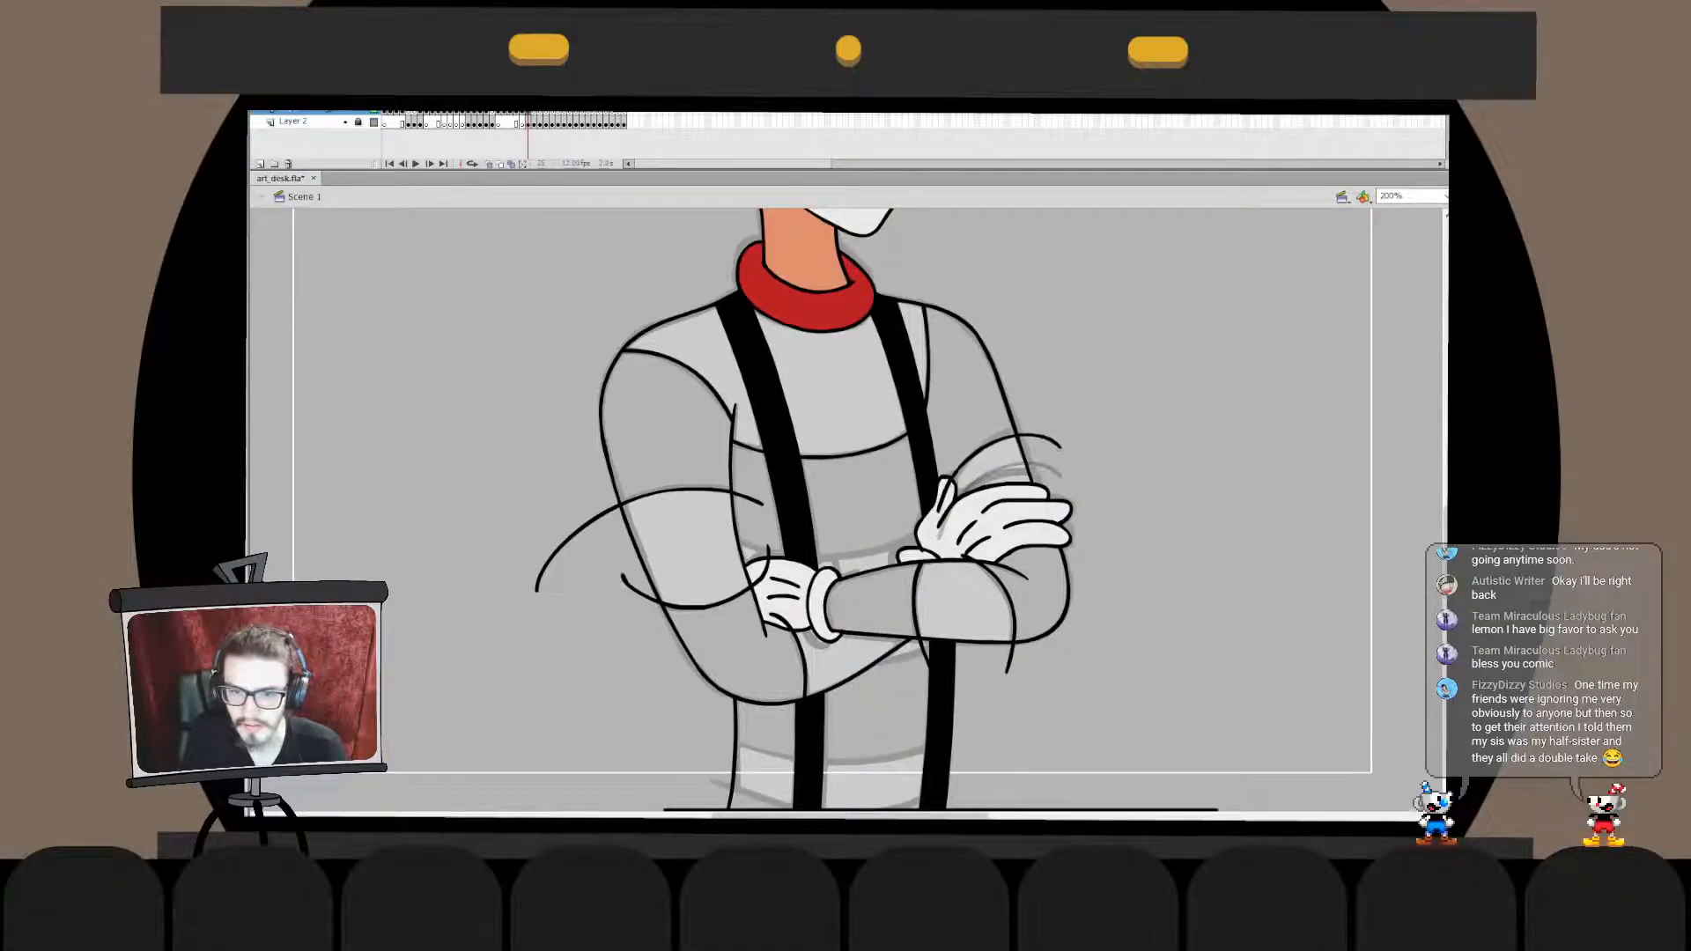
{"action": "key", "text": "q"}
{"action": "left_click_drag", "start_coordinate": [1000, 438], "coordinate": [996, 436]}
{"action": "key", "text": "Escape"}
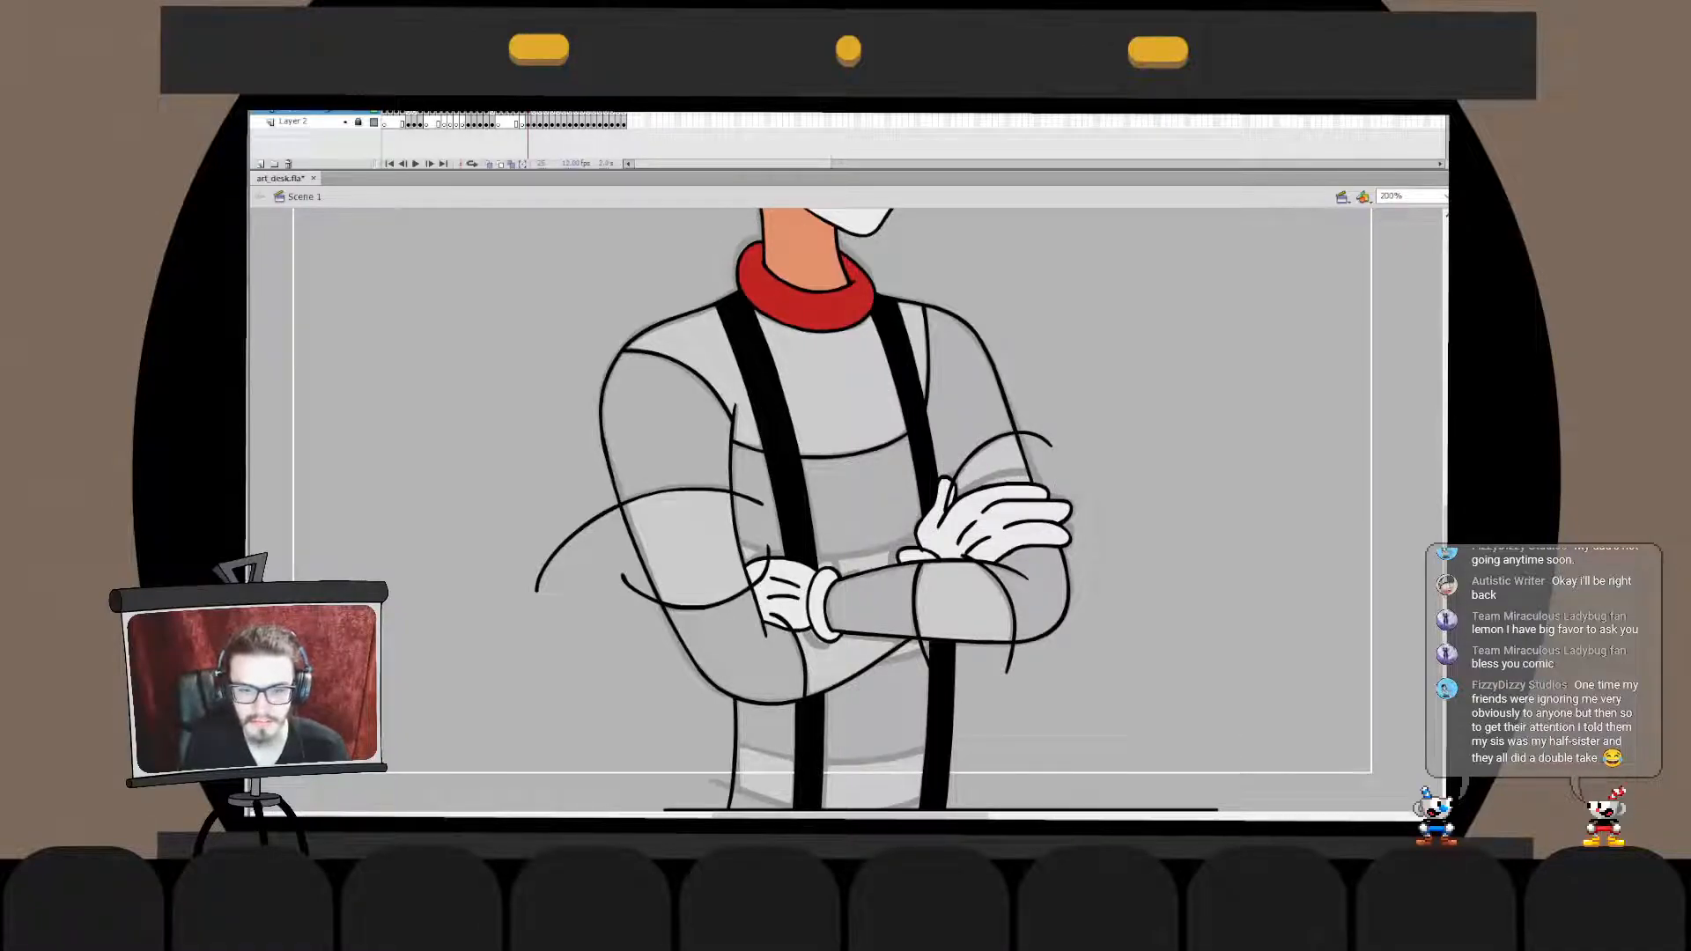
- Delete the overshooting outer end of the lower stripe edge on the near sleeve
{"action": "double_click", "coordinate": [759, 578]}
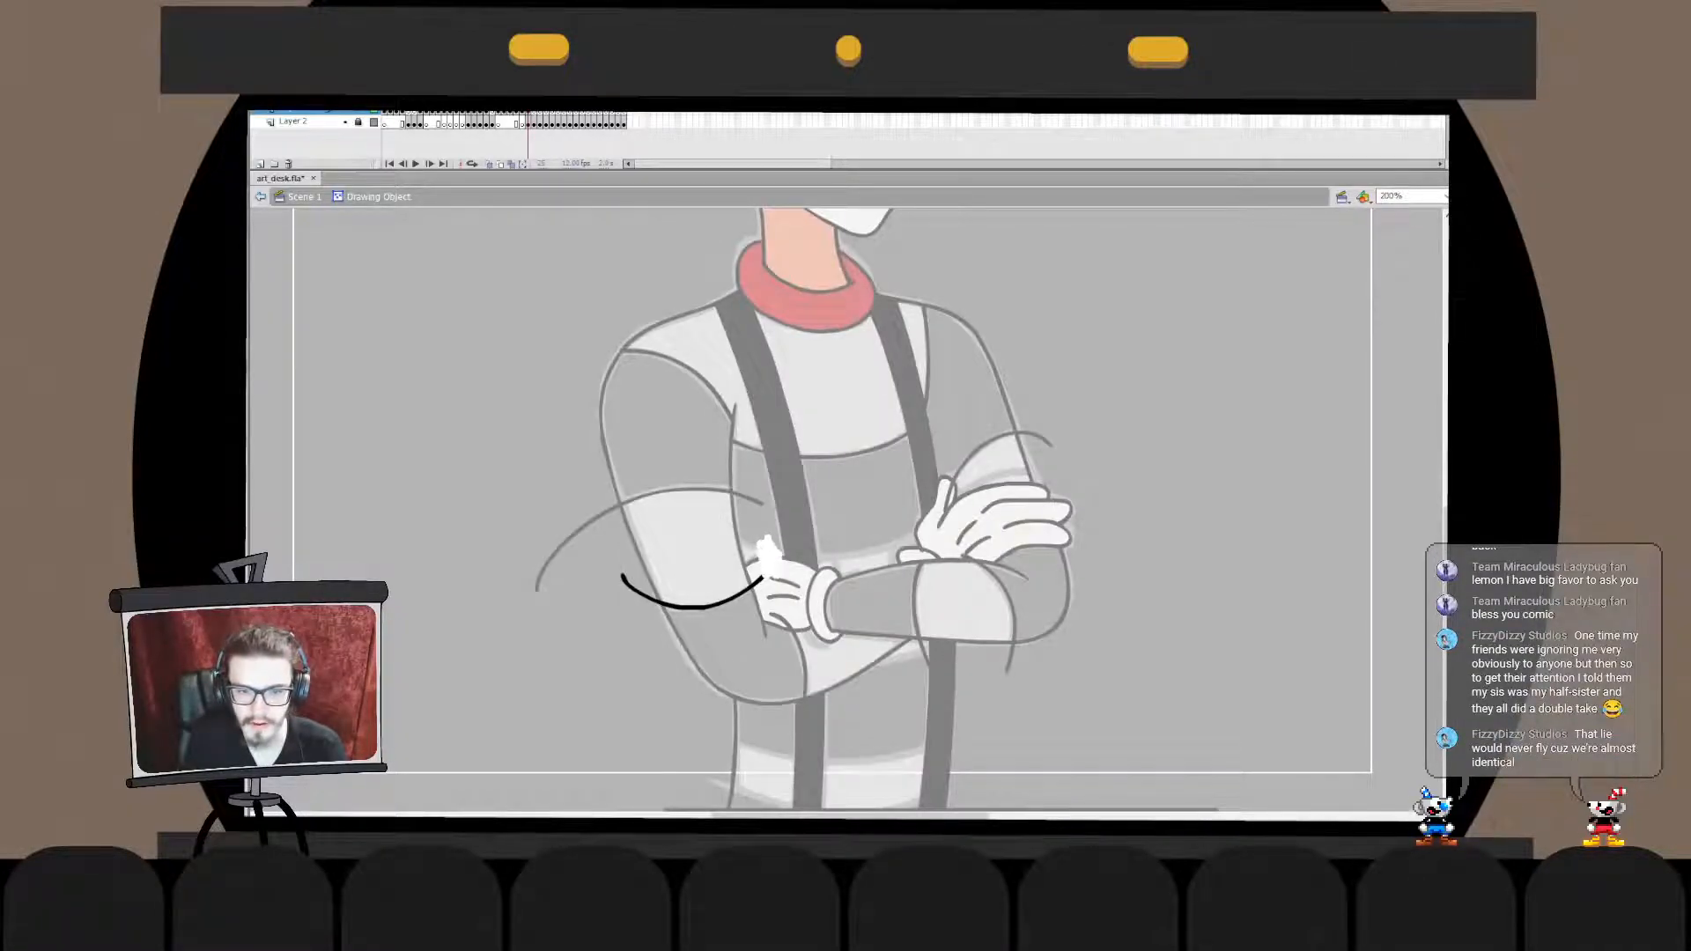
{"action": "left_click", "coordinate": [638, 590]}
{"action": "key", "text": "Delete"}
{"action": "double_click", "coordinate": [616, 608]}
{"action": "left_click", "coordinate": [616, 608]}
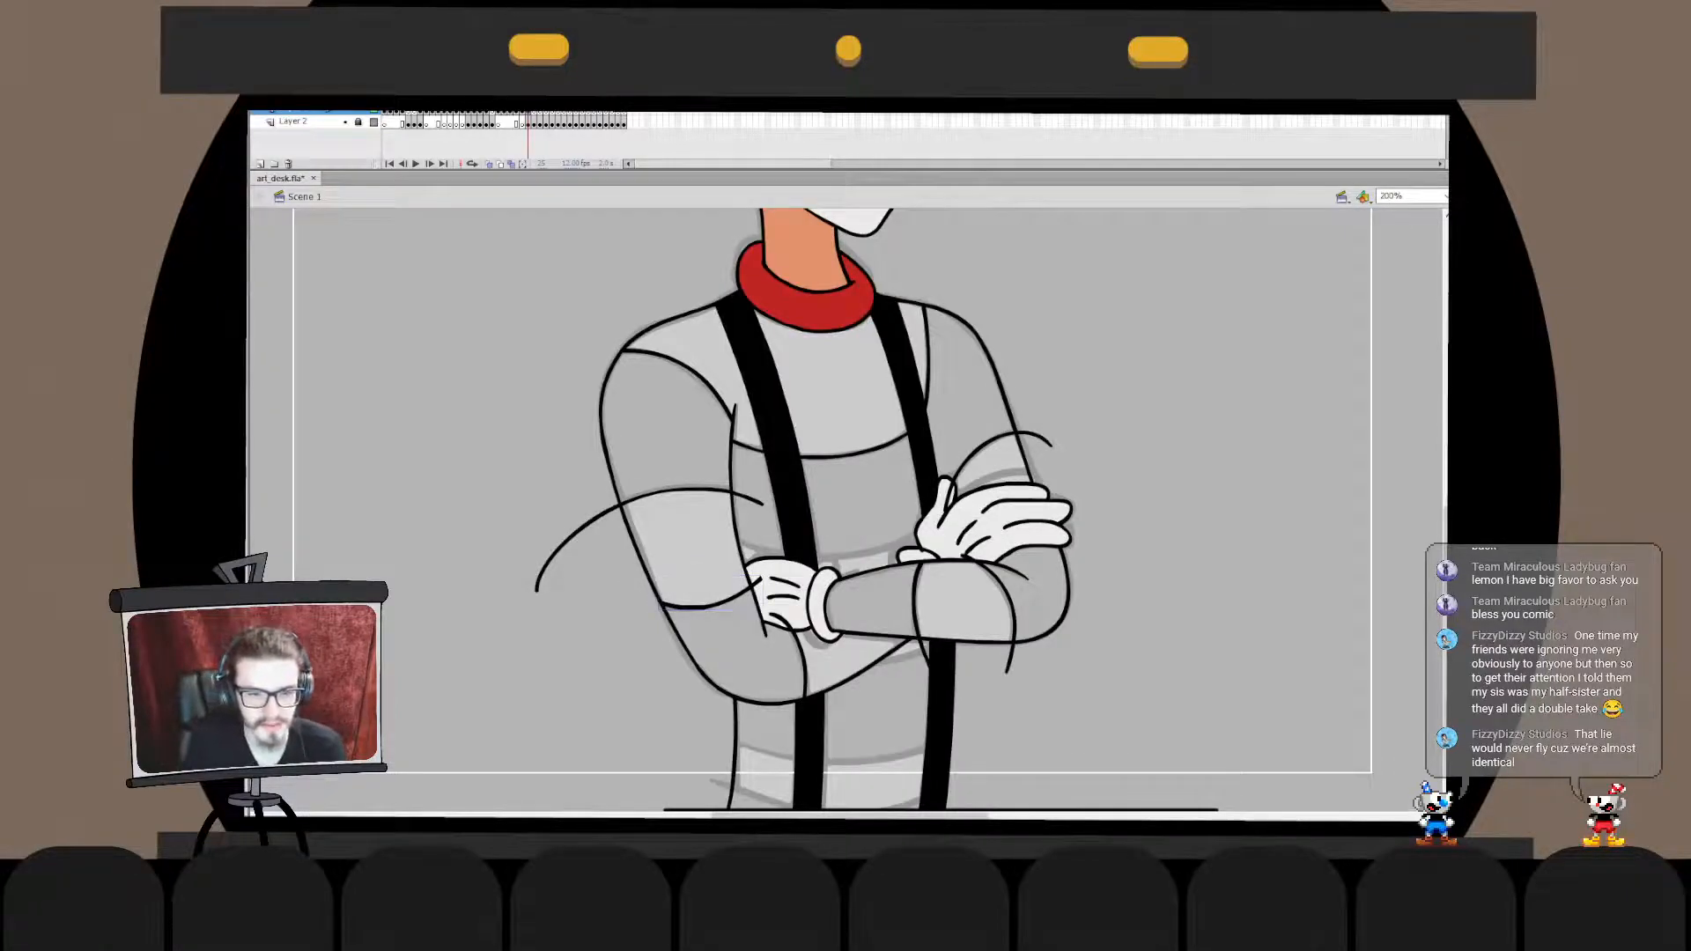
- Trim both overshooting ends of the near sleeve's upper stripe edge at the arm outlines
{"action": "double_click", "coordinate": [760, 578]}
{"action": "left_click", "coordinate": [615, 506]}
{"action": "left_click", "coordinate": [738, 494]}
{"action": "key", "text": "v"}
{"action": "left_click", "coordinate": [753, 500]}
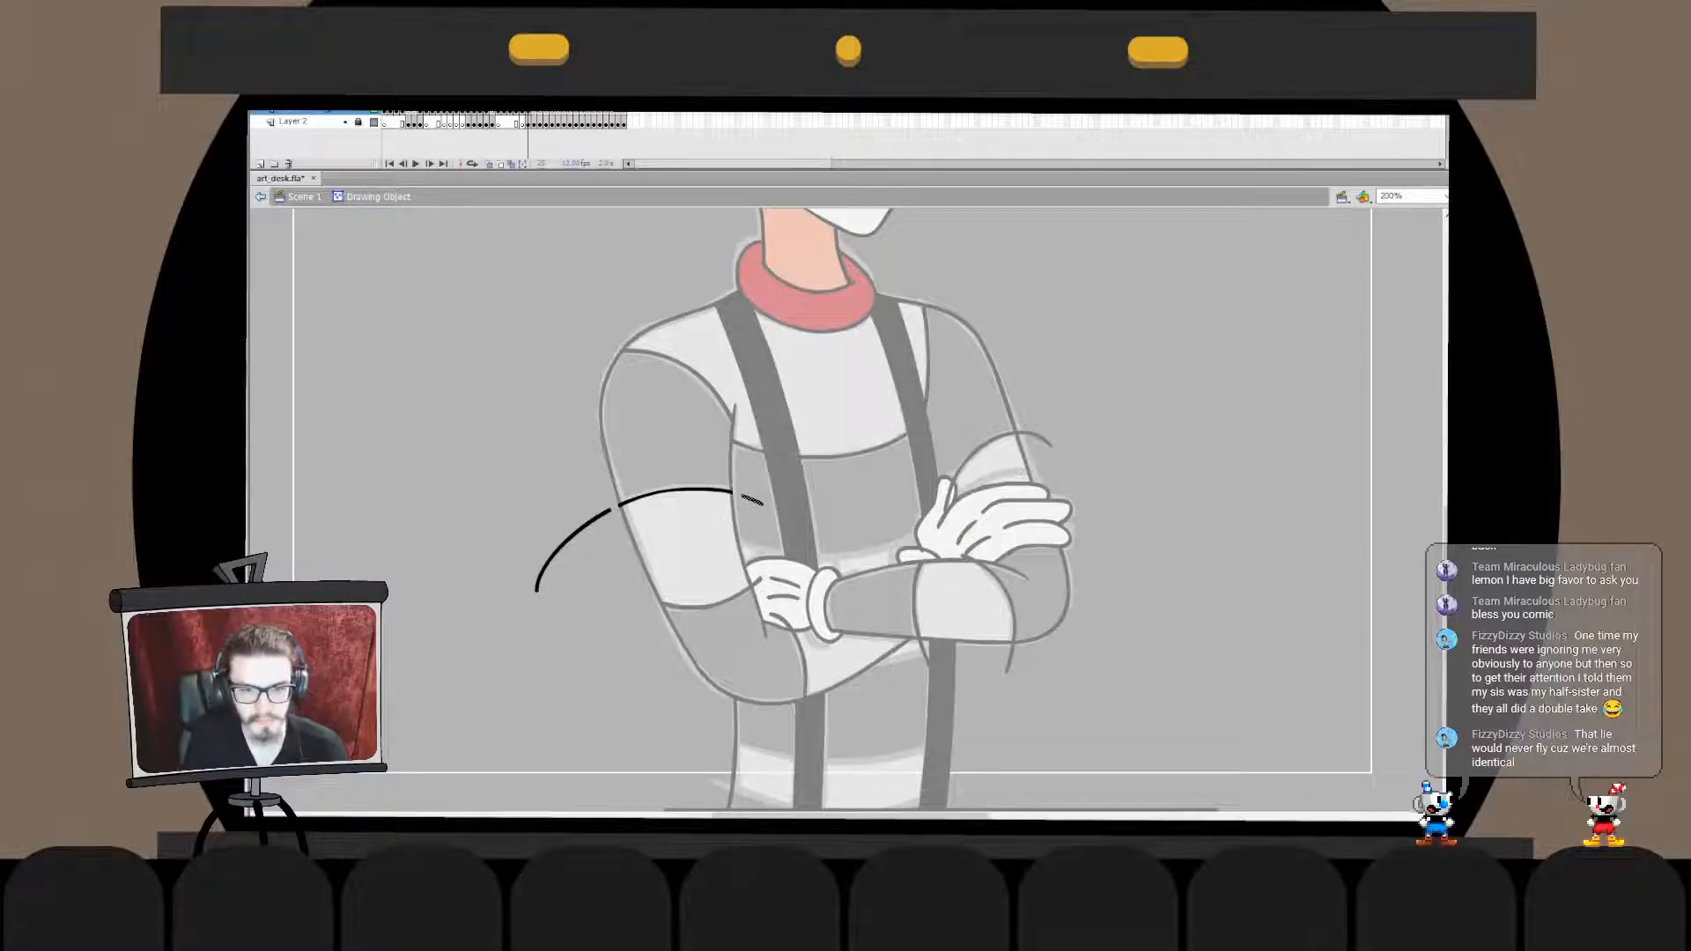
{"action": "key", "text": "Delete"}
{"action": "left_click_drag", "start_coordinate": [585, 525], "coordinate": [590, 530]}
{"action": "double_click", "coordinate": [599, 590]}
{"action": "left_click", "coordinate": [599, 590]}
{"action": "double_click", "coordinate": [564, 546]}
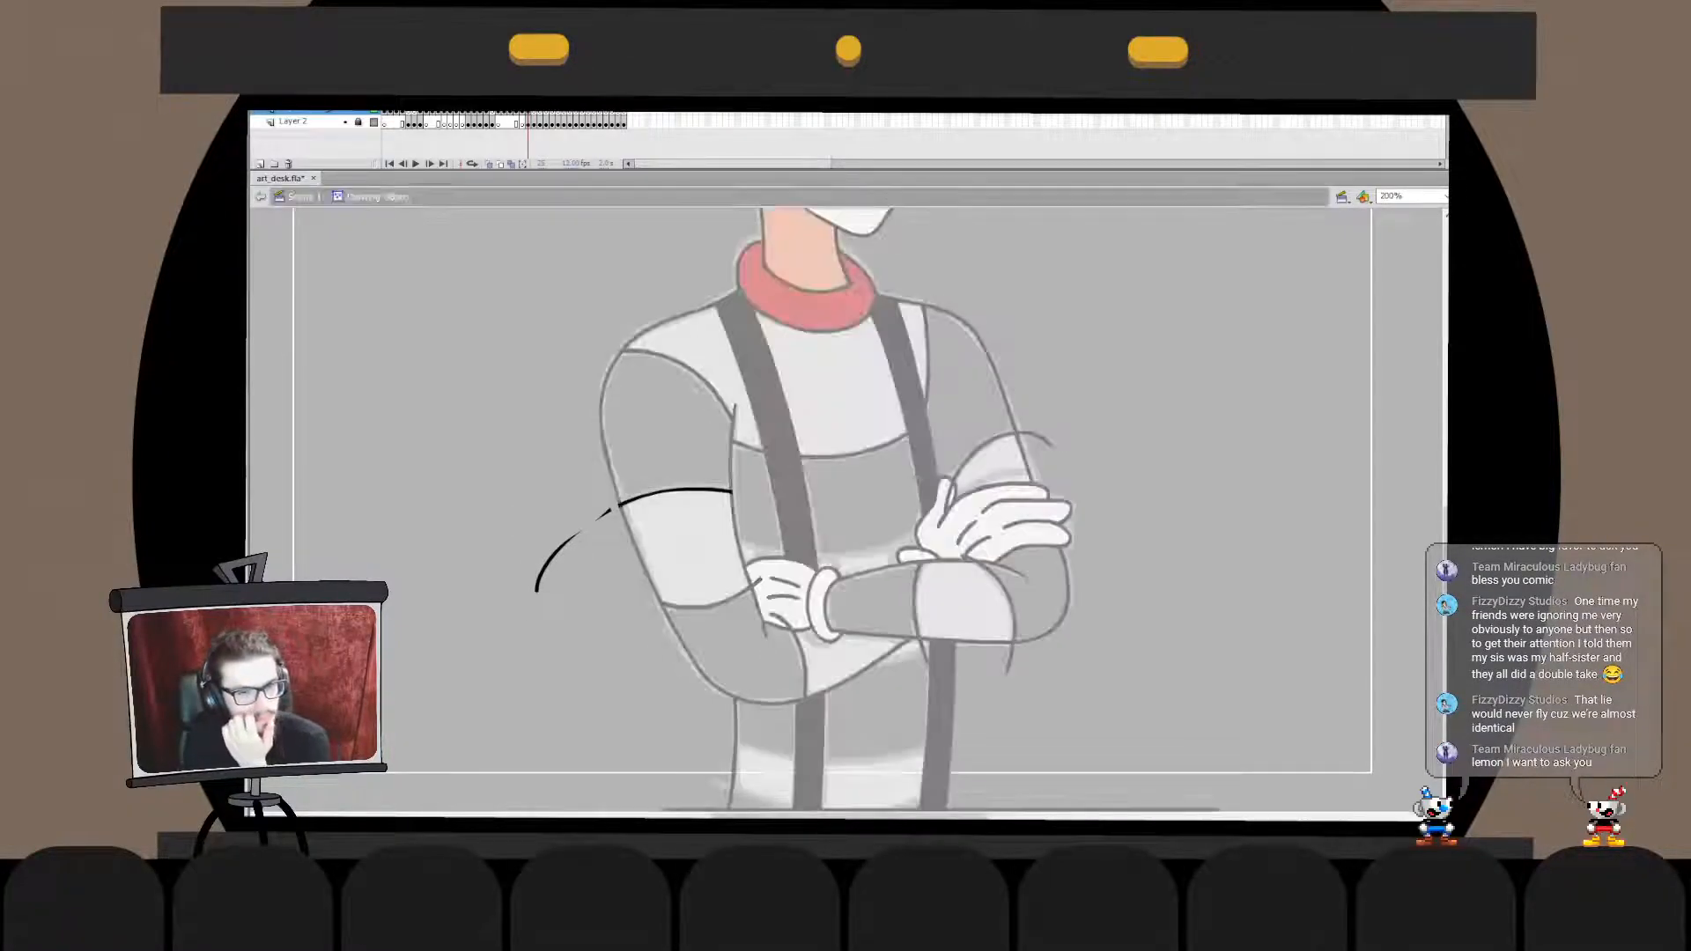
{"action": "left_click", "coordinate": [603, 515]}
{"action": "key", "text": "Delete"}
{"action": "left_click", "coordinate": [553, 558]}
{"action": "key", "text": "Delete"}
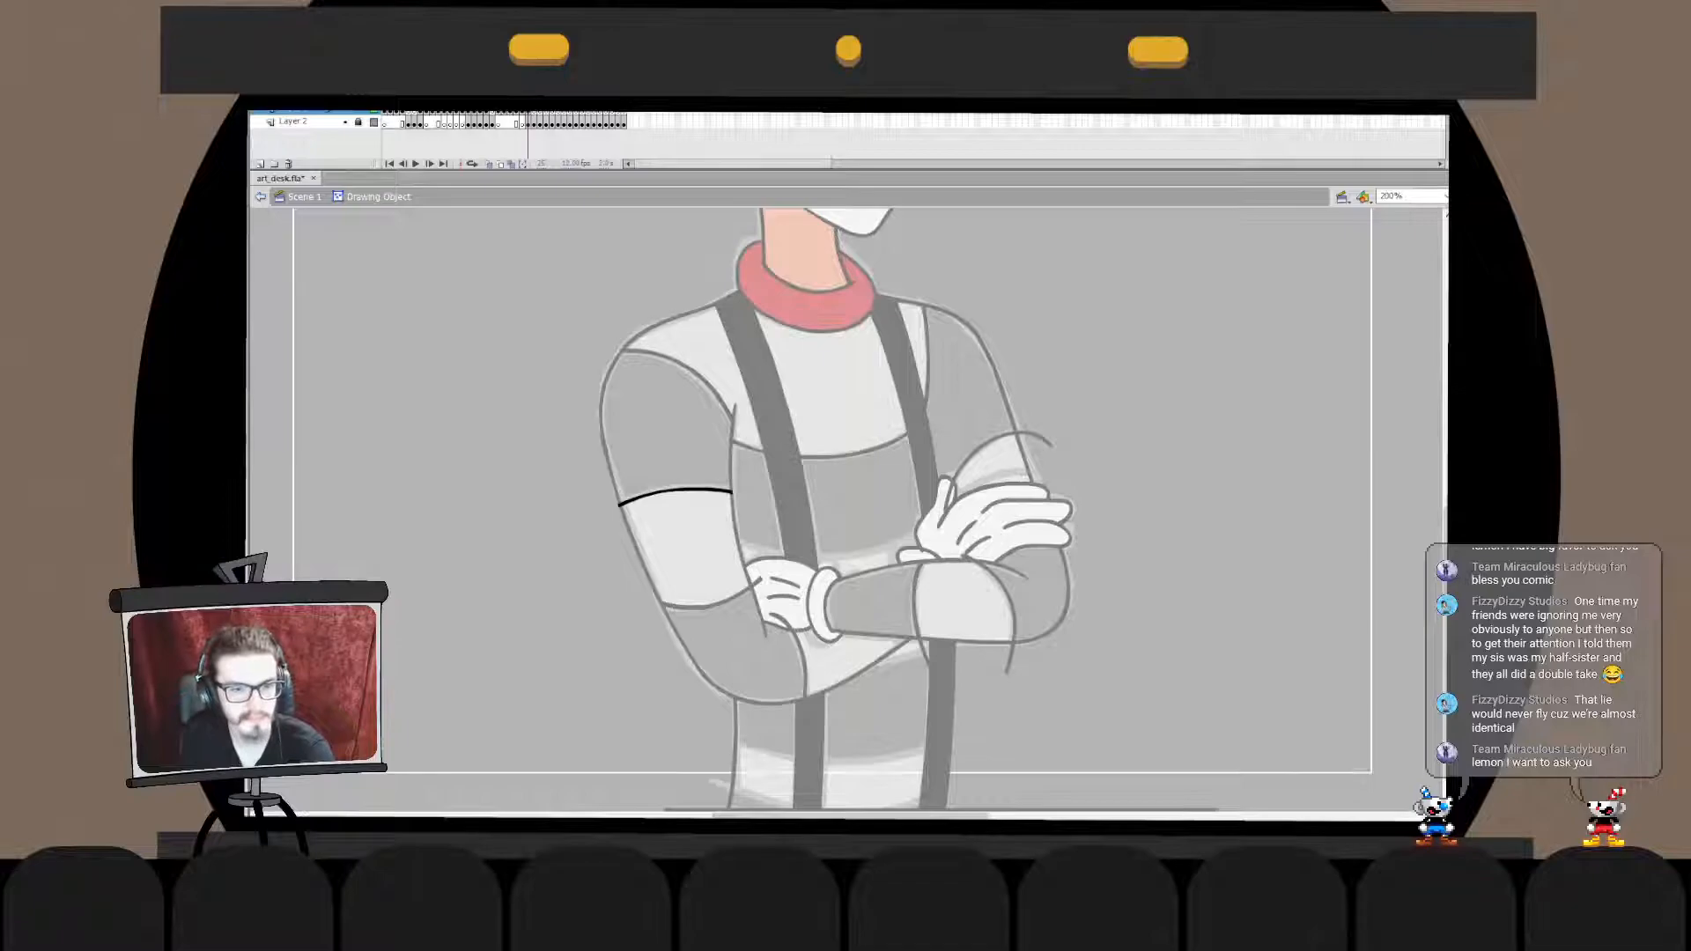
{"action": "double_click", "coordinate": [553, 557]}
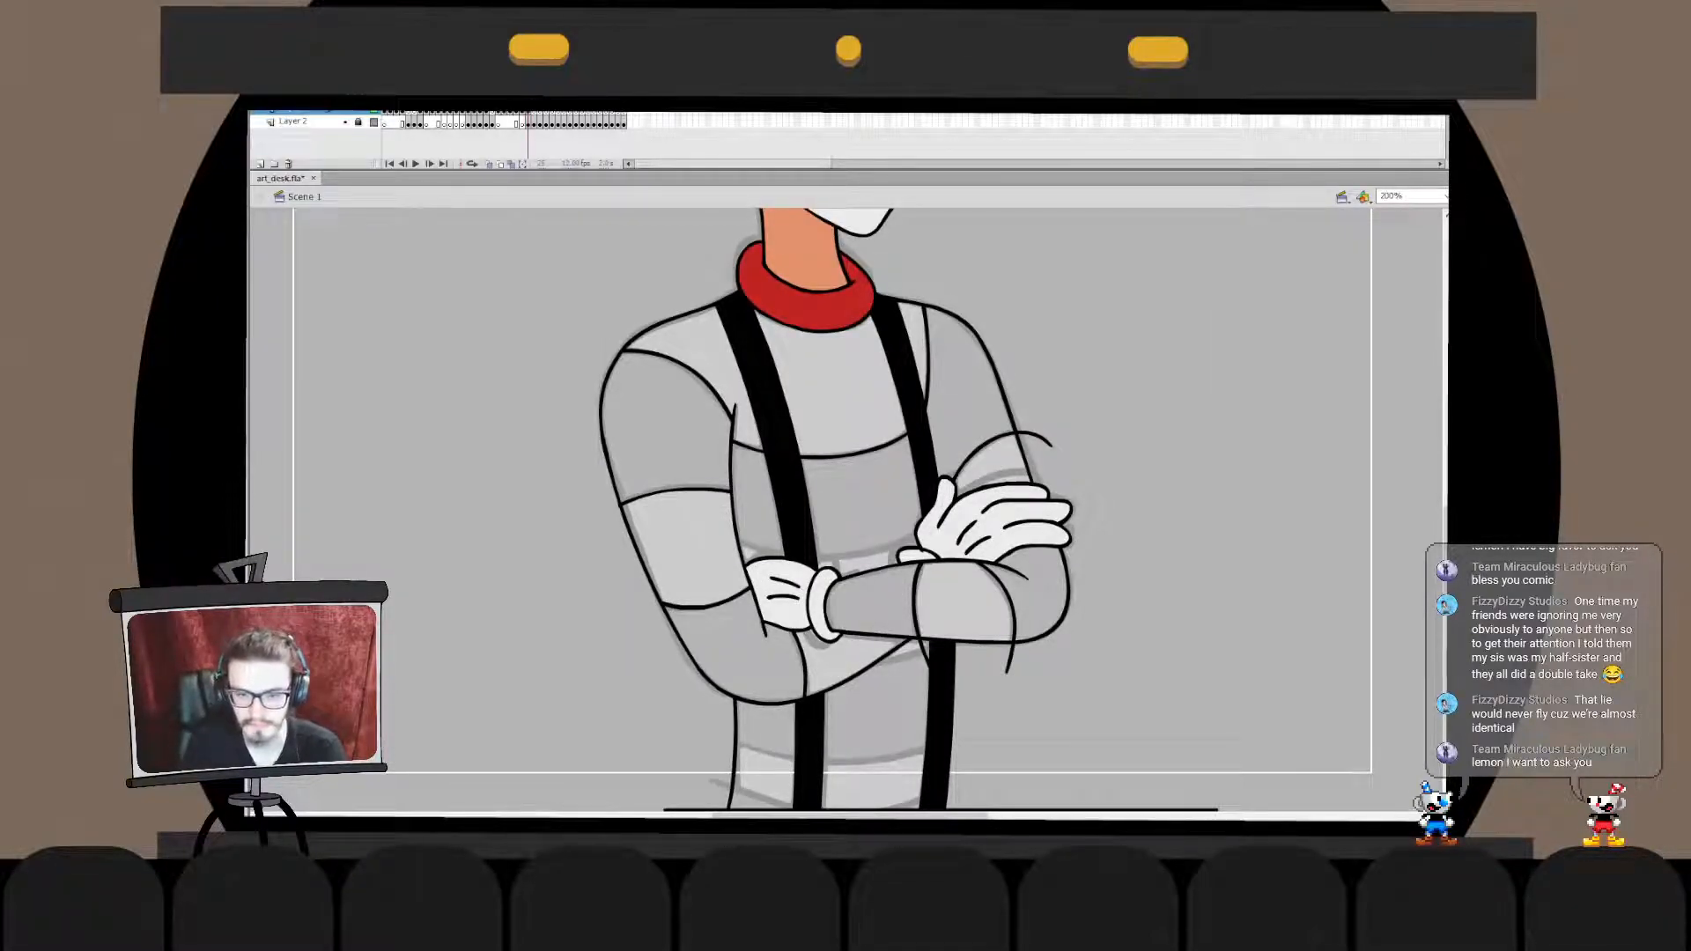
- Trim the two stripe edges on the crossed forearm where they extend below the sleeve outline
{"action": "double_click", "coordinate": [921, 639]}
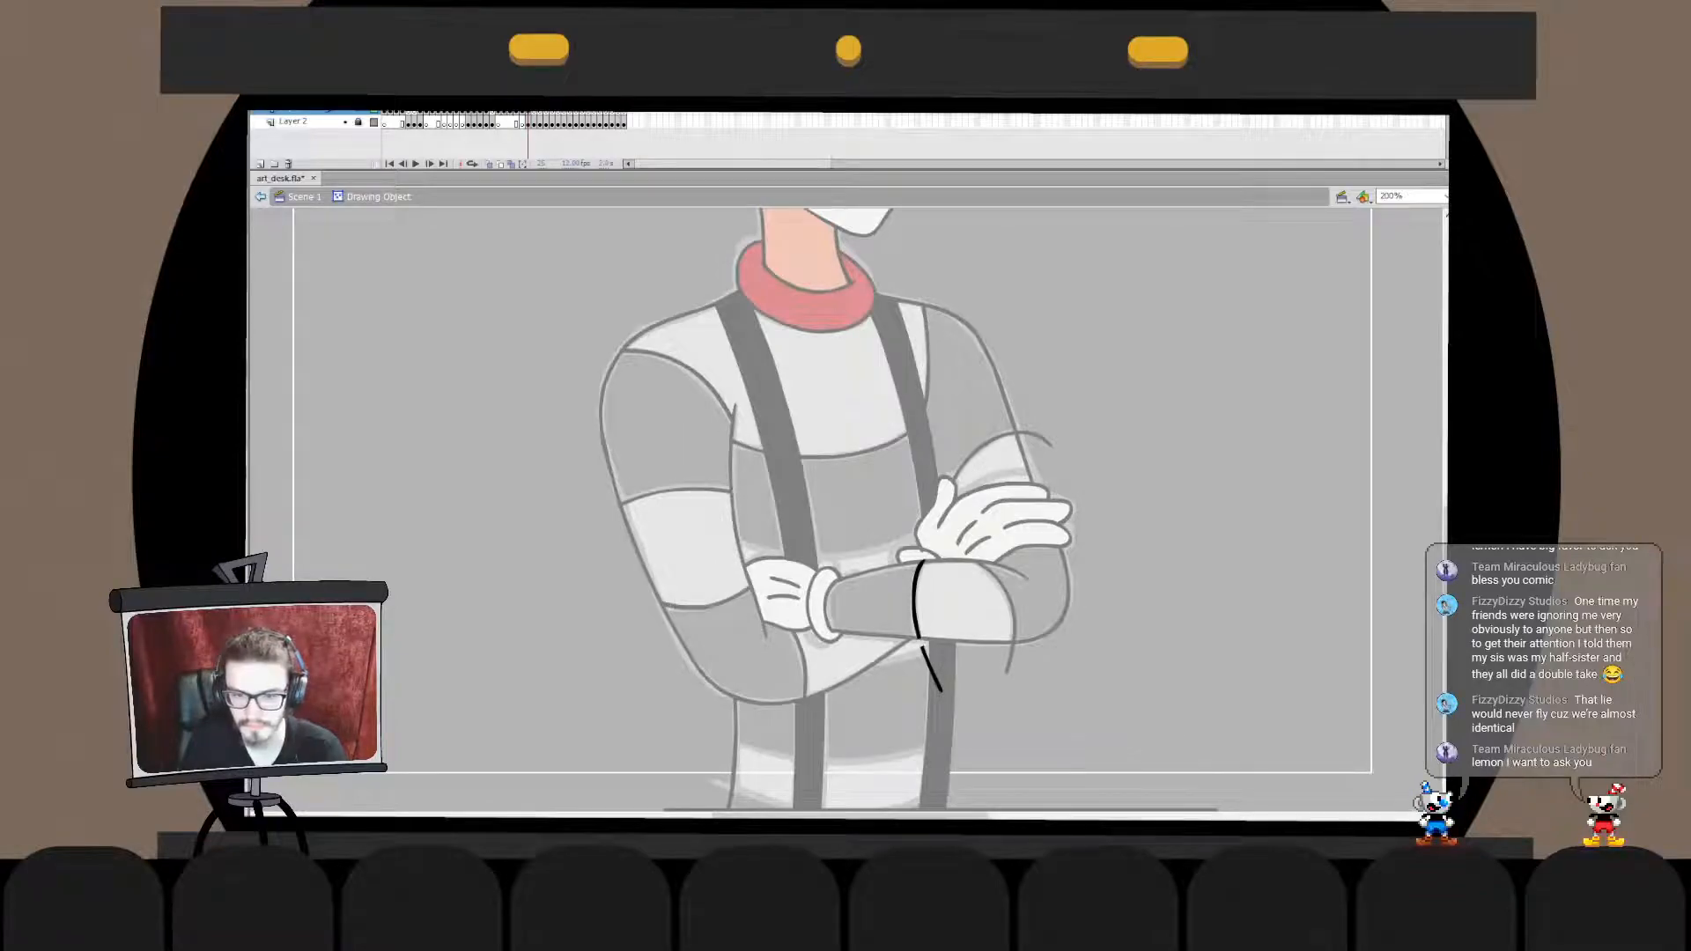
{"action": "left_click", "coordinate": [931, 671]}
{"action": "key", "text": "Delete"}
{"action": "double_click", "coordinate": [1011, 656]}
{"action": "double_click", "coordinate": [1011, 656]}
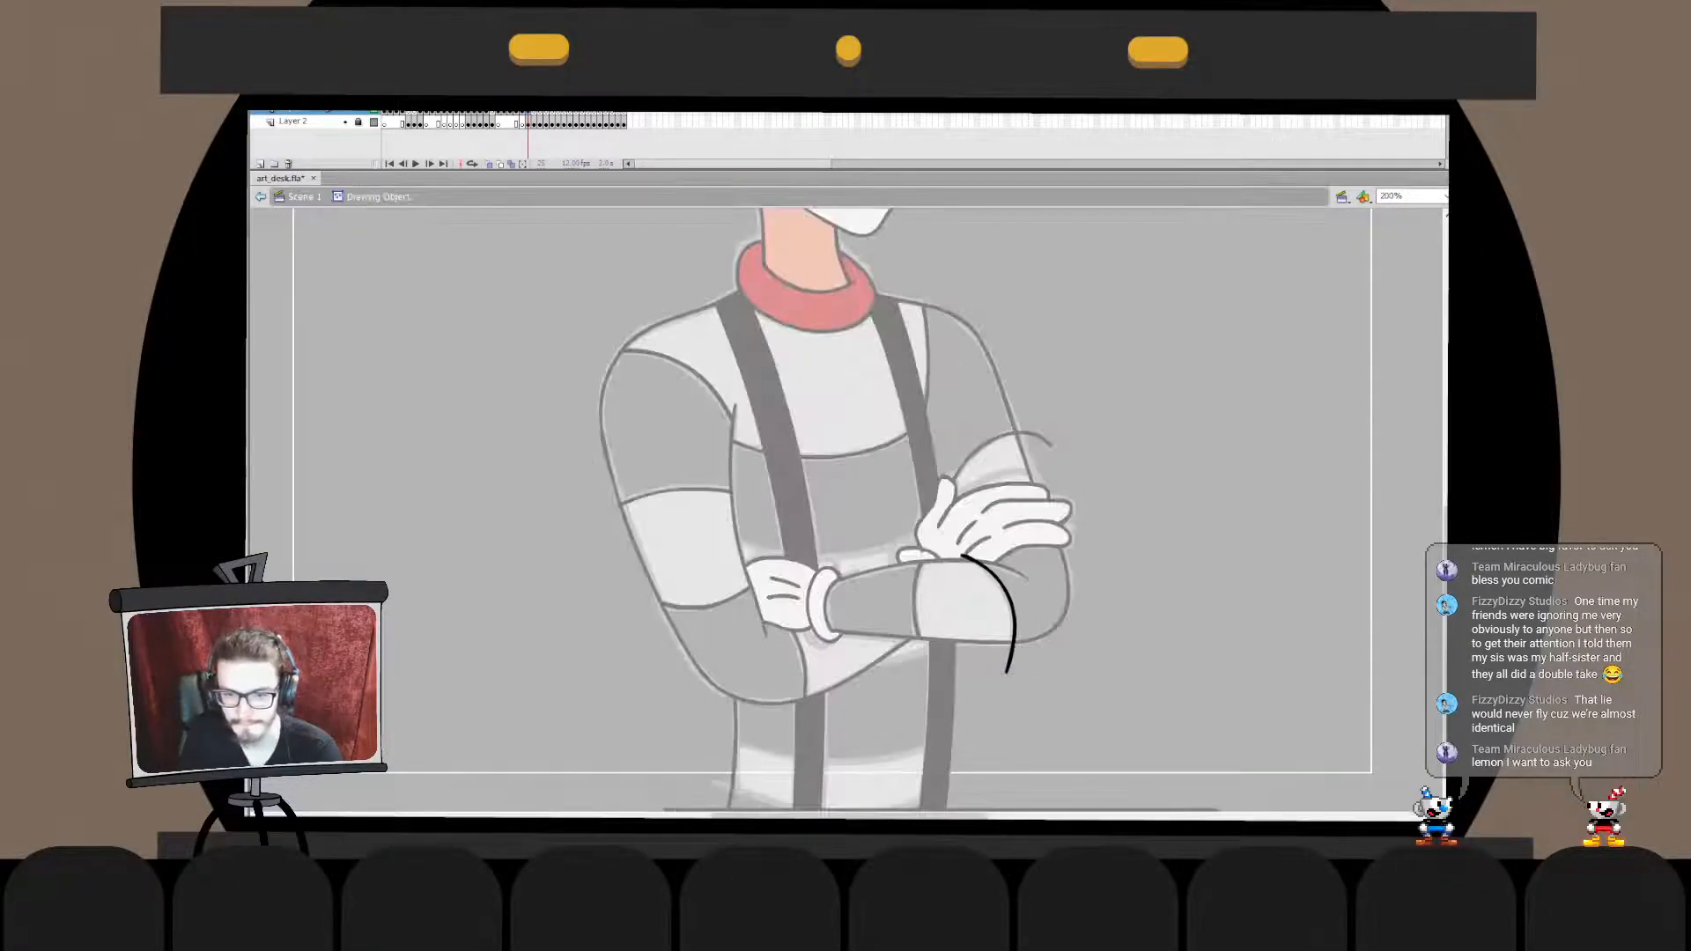
{"action": "left_click", "coordinate": [1010, 661]}
{"action": "key", "text": "Delete"}
{"action": "double_click", "coordinate": [1011, 662]}
- Delete the stripe edge's overshoot past the far upper arm's outer outline
{"action": "left_click", "coordinate": [1039, 437]}
{"action": "double_click", "coordinate": [1039, 438]}
{"action": "left_click", "coordinate": [1040, 436]}
{"action": "key", "text": "Delete"}
{"action": "double_click", "coordinate": [1041, 436]}
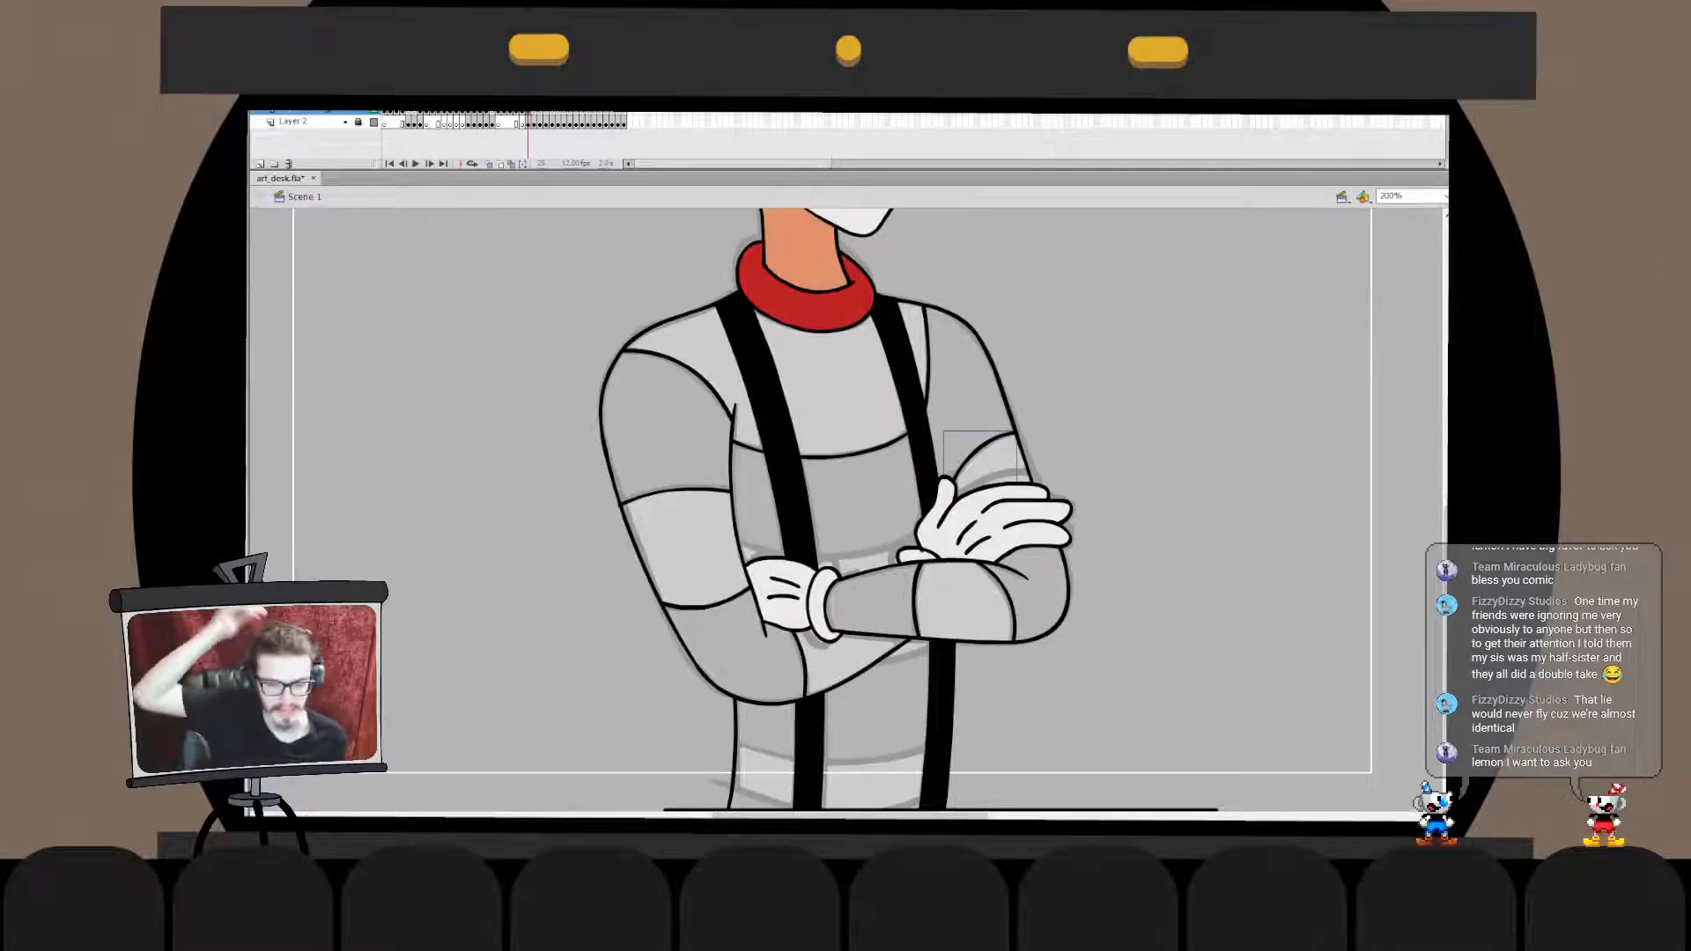
- Ink the curved lower edge of the dark chest stripe above the crossed arms and adjust its size to the sketch
{"action": "key", "text": "ctrl+z"}
{"action": "mouse_move", "coordinate": [676, 498]}
{"action": "left_mouse_down"}
{"action": "mouse_move", "coordinate": [999, 500]}
{"action": "mouse_move", "coordinate": [978, 481]}
{"action": "left_mouse_up"}
{"action": "key", "text": "ctrl+z"}
{"action": "key", "text": "ctrl+z"}
{"action": "mouse_move", "coordinate": [672, 497]}
{"action": "left_mouse_down"}
{"action": "mouse_move", "coordinate": [952, 516]}
{"action": "mouse_move", "coordinate": [979, 482]}
{"action": "mouse_move", "coordinate": [950, 485]}
{"action": "left_mouse_up"}
{"action": "key", "text": "ctrl+z"}
{"action": "key", "text": "q"}
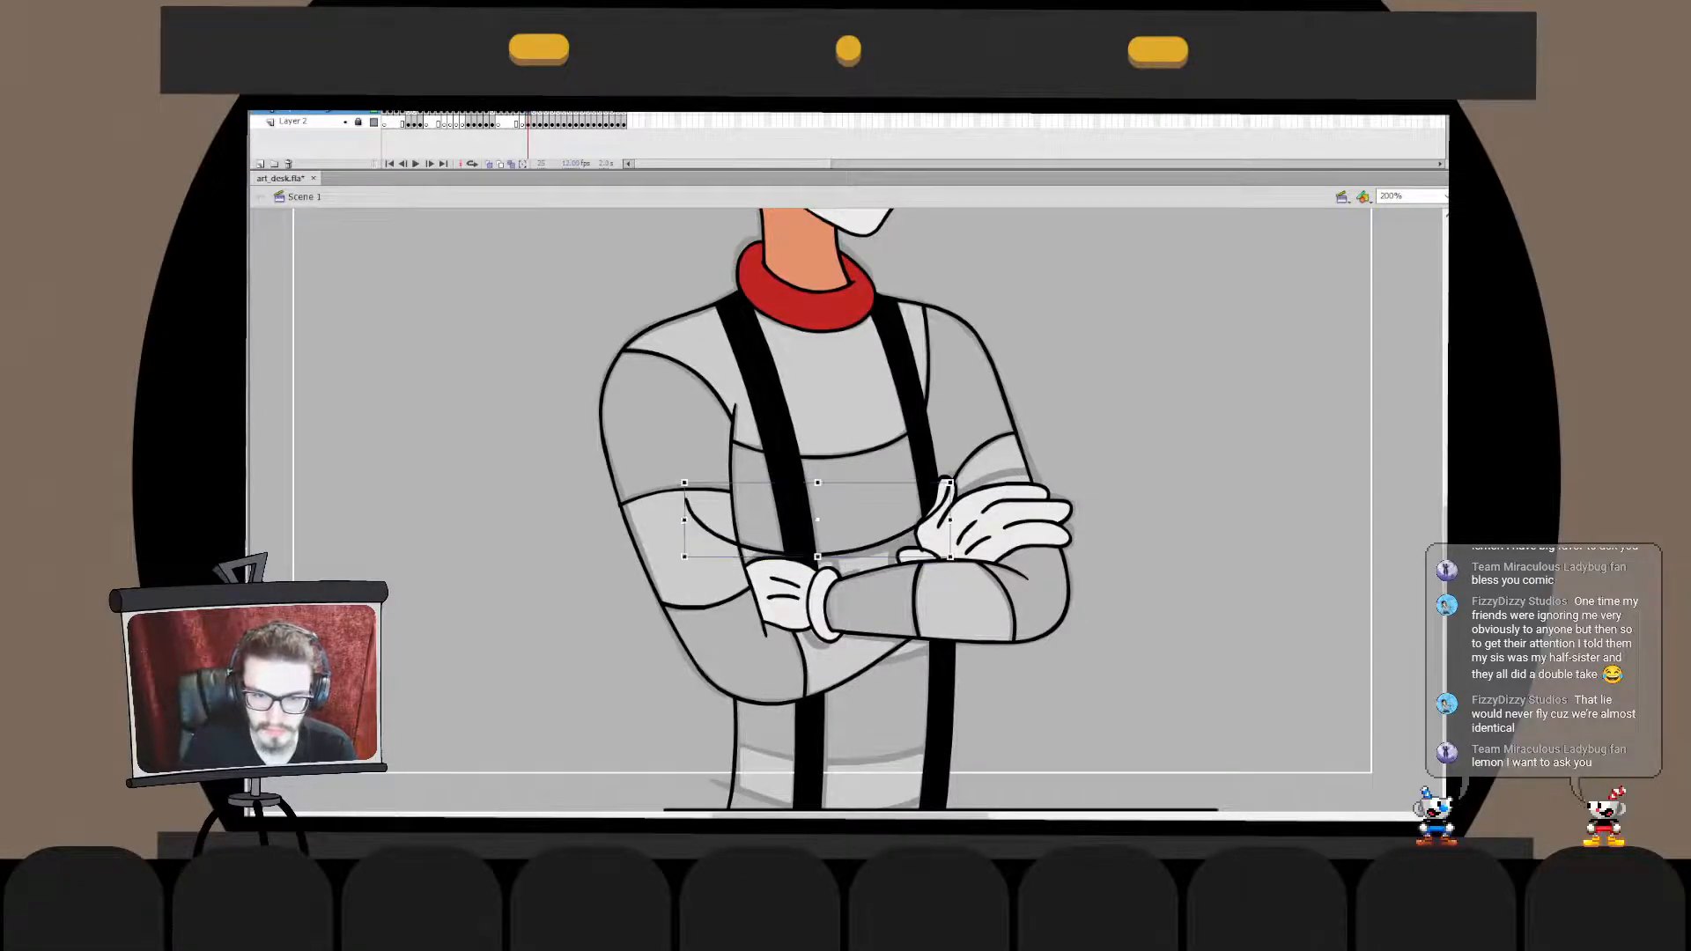
{"action": "left_click_drag", "start_coordinate": [684, 519], "coordinate": [701, 520]}
{"action": "left_click_drag", "start_coordinate": [950, 483], "coordinate": [954, 486]}
{"action": "key", "text": "b"}
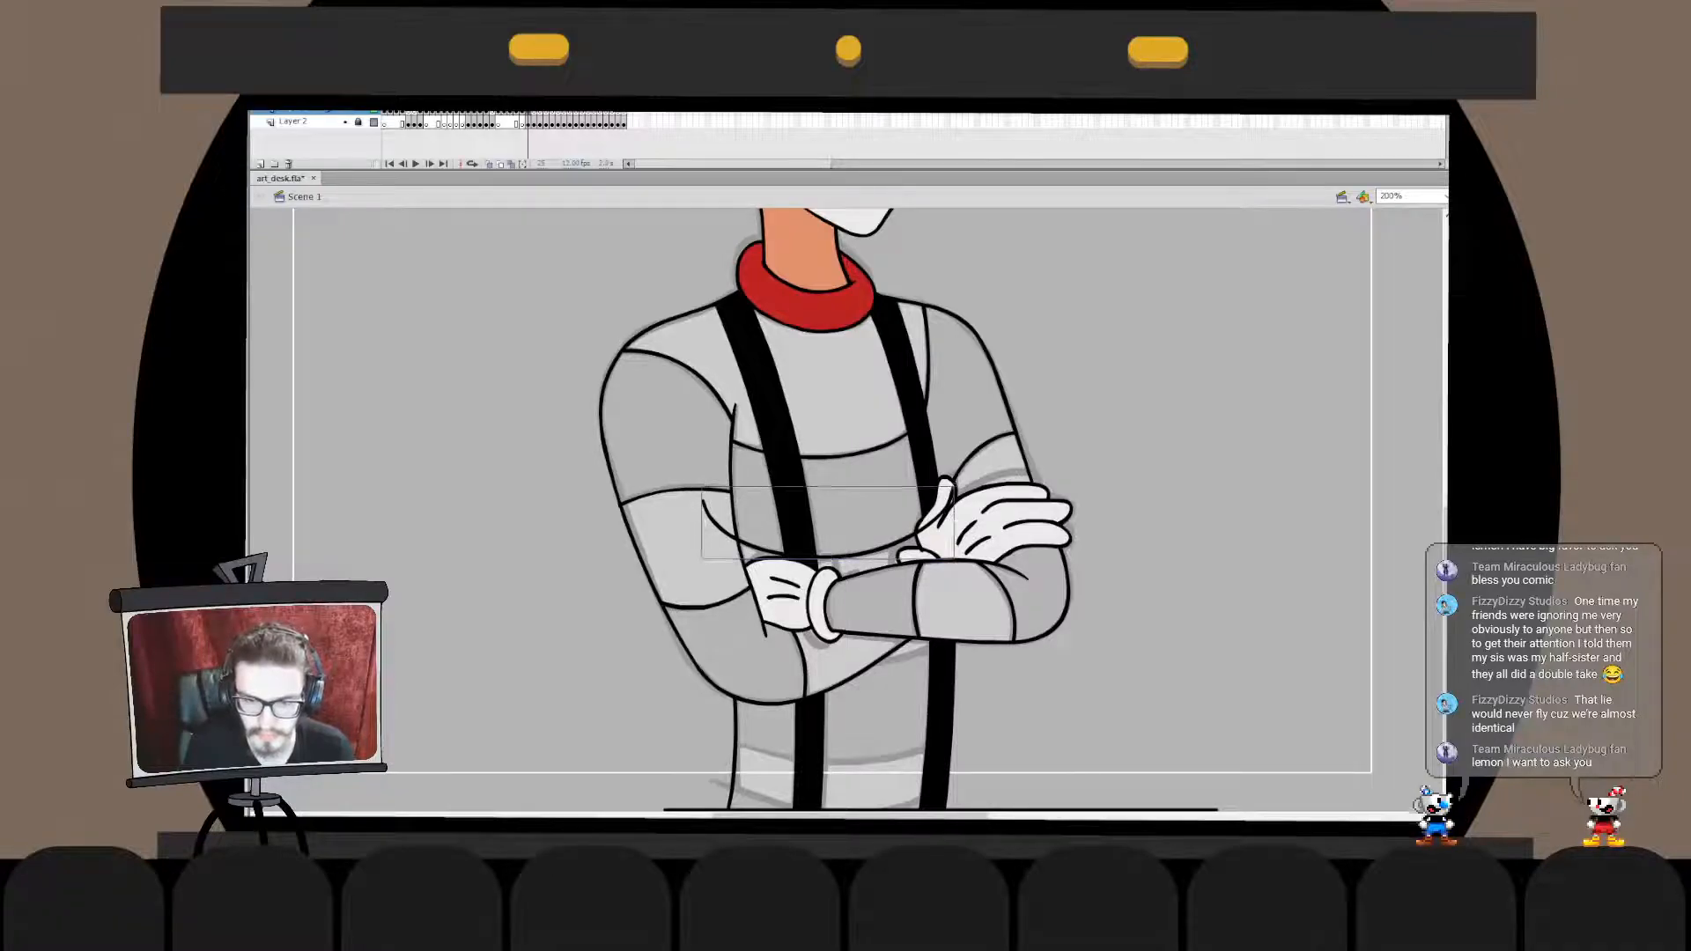
- Trim both ends of the chest stripe's lower edge at the near arm and the gloved hand
{"action": "double_click", "coordinate": [733, 537]}
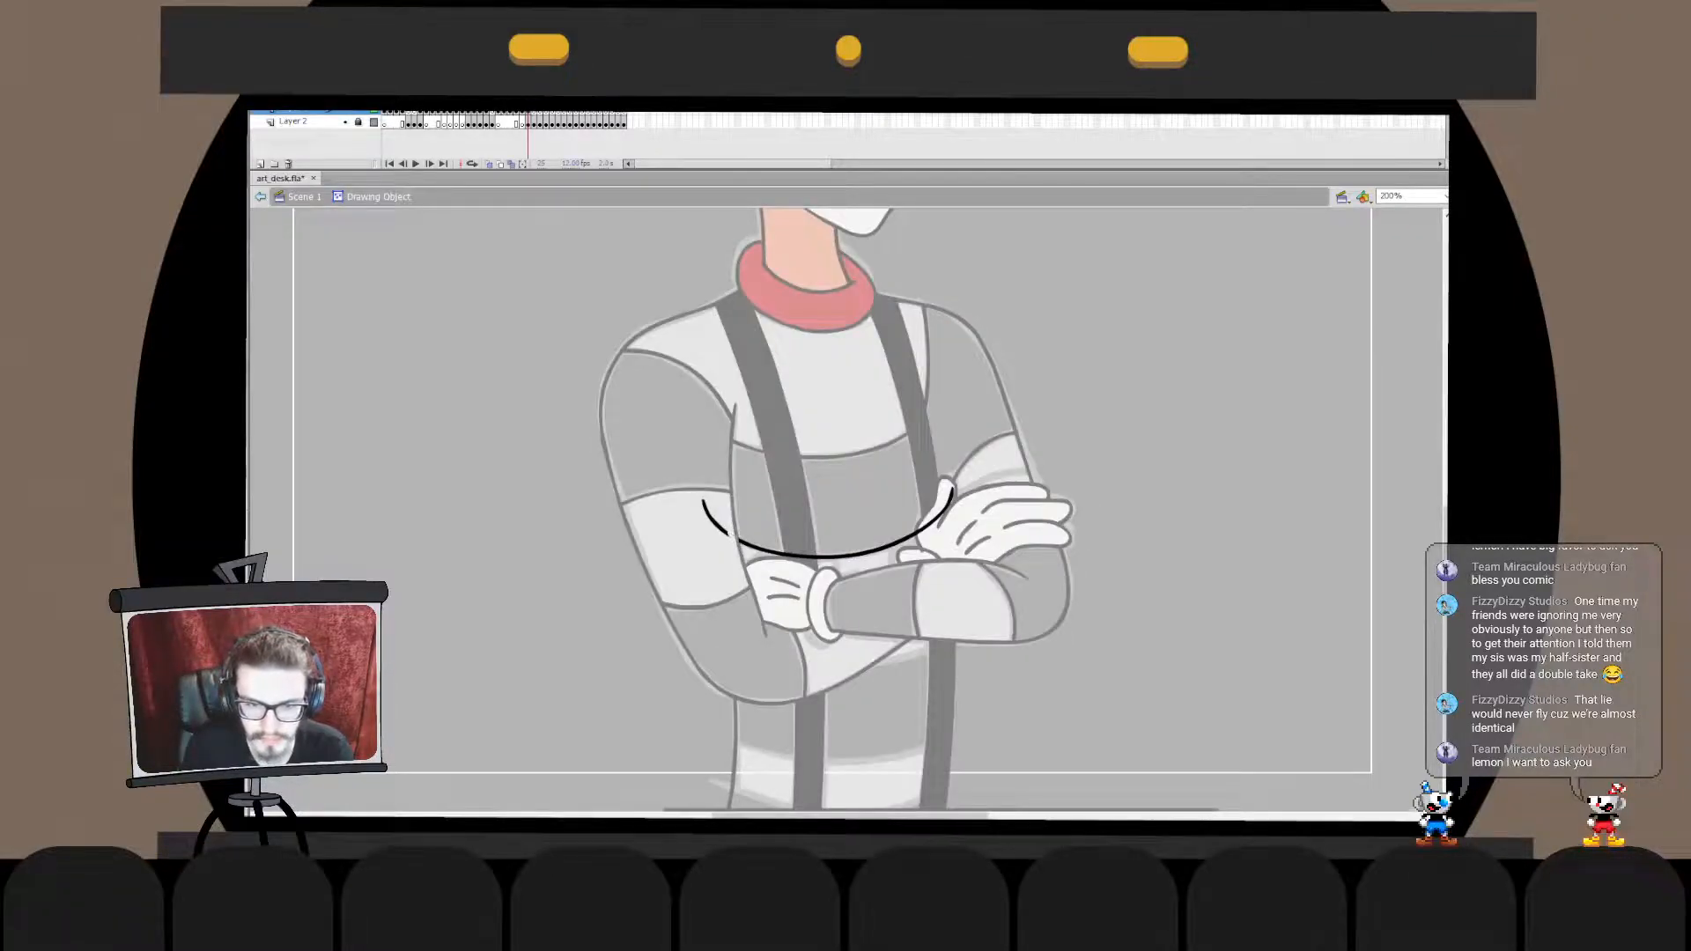
{"action": "left_click", "coordinate": [715, 525]}
{"action": "key", "text": "Delete"}
{"action": "left_click", "coordinate": [944, 509]}
{"action": "key", "text": "Delete"}
{"action": "double_click", "coordinate": [947, 513]}
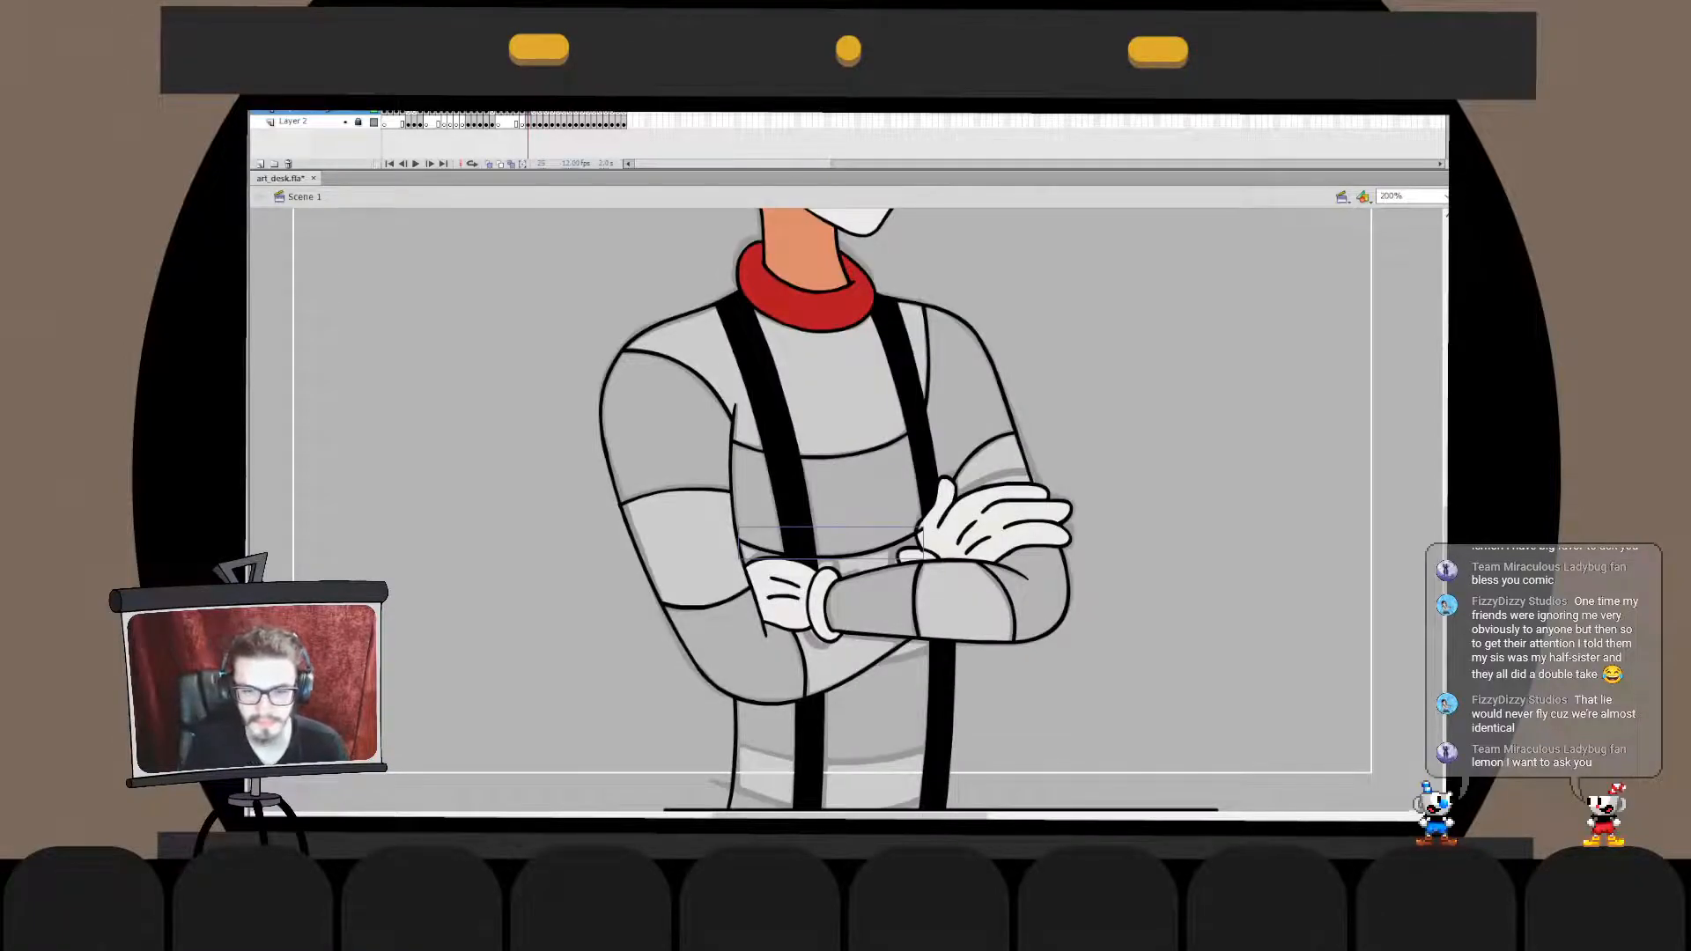
- Ink the torso stripe edge just below the crossed forearms and delete its overshoot across the near forearm
{"action": "left_click_drag", "start_coordinate": [862, 565], "coordinate": [872, 516]}
{"action": "left_click", "coordinate": [871, 516]}
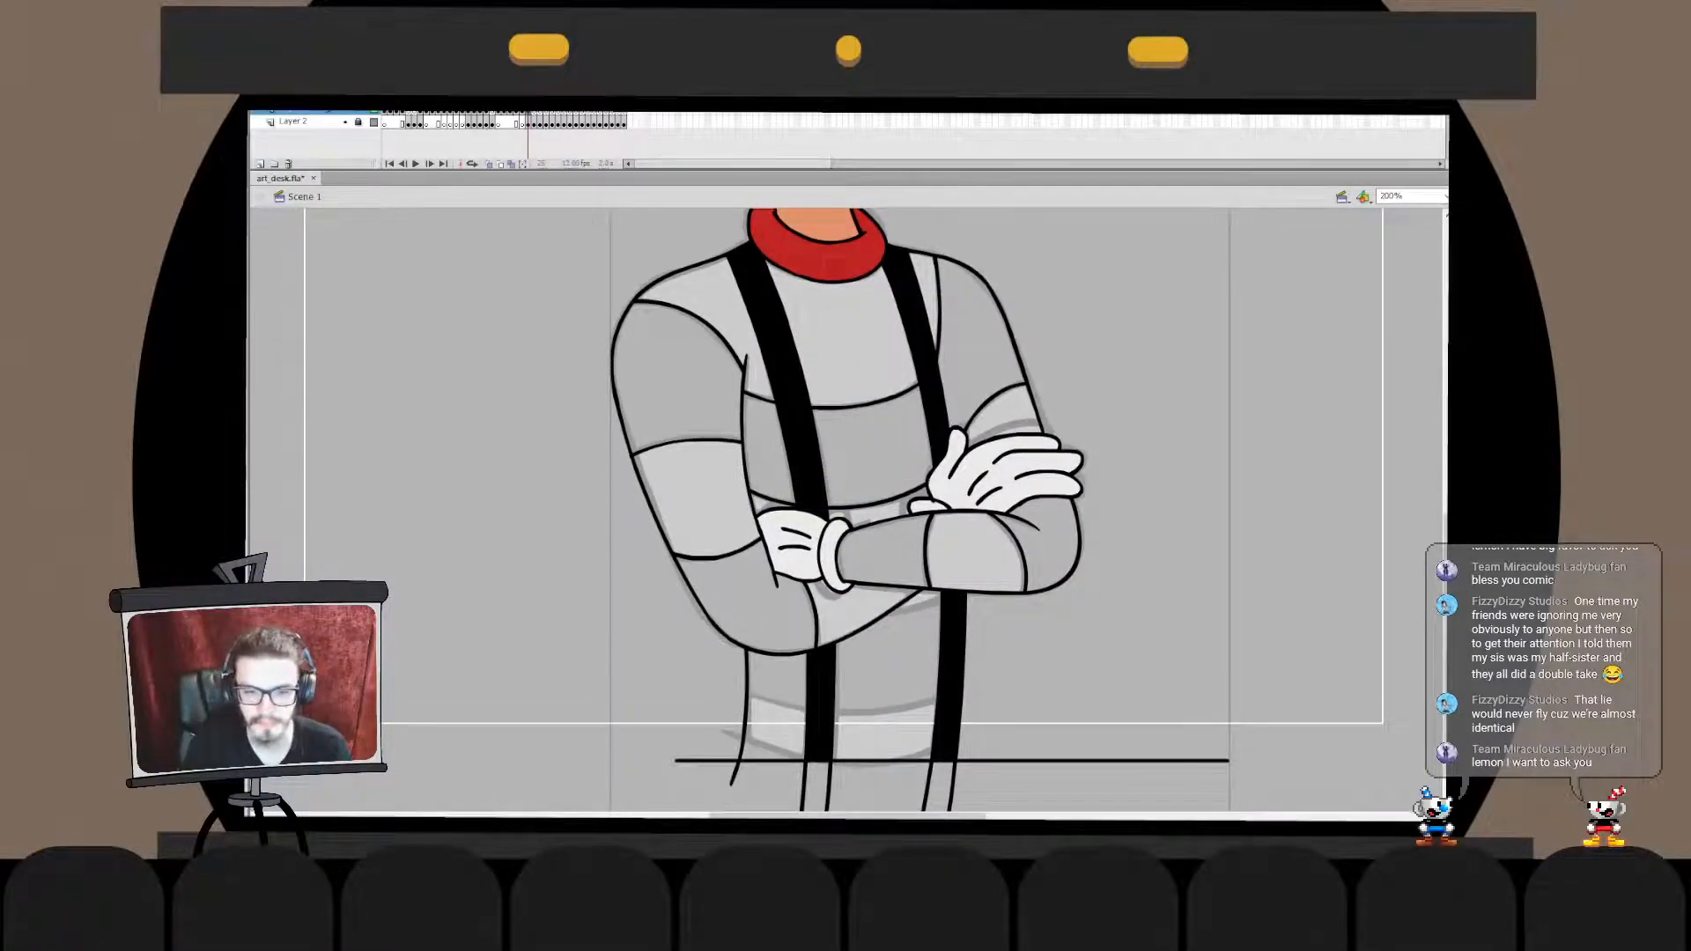
{"action": "mouse_move", "coordinate": [709, 563]}
{"action": "left_mouse_down"}
{"action": "mouse_move", "coordinate": [929, 608]}
{"action": "mouse_move", "coordinate": [1022, 517]}
{"action": "left_mouse_up"}
{"action": "key", "text": "ctrl+z"}
{"action": "key", "text": "ctrl+z"}
{"action": "mouse_move", "coordinate": [736, 590]}
{"action": "left_mouse_down"}
{"action": "mouse_move", "coordinate": [1019, 537]}
{"action": "mouse_move", "coordinate": [998, 533]}
{"action": "left_mouse_up"}
{"action": "double_click", "coordinate": [881, 614]}
{"action": "key", "text": "e"}
{"action": "left_click", "coordinate": [879, 615]}
{"action": "key", "text": "v"}
{"action": "left_click", "coordinate": [819, 612]}
{"action": "key", "text": "Delete"}
{"action": "double_click", "coordinate": [819, 669]}
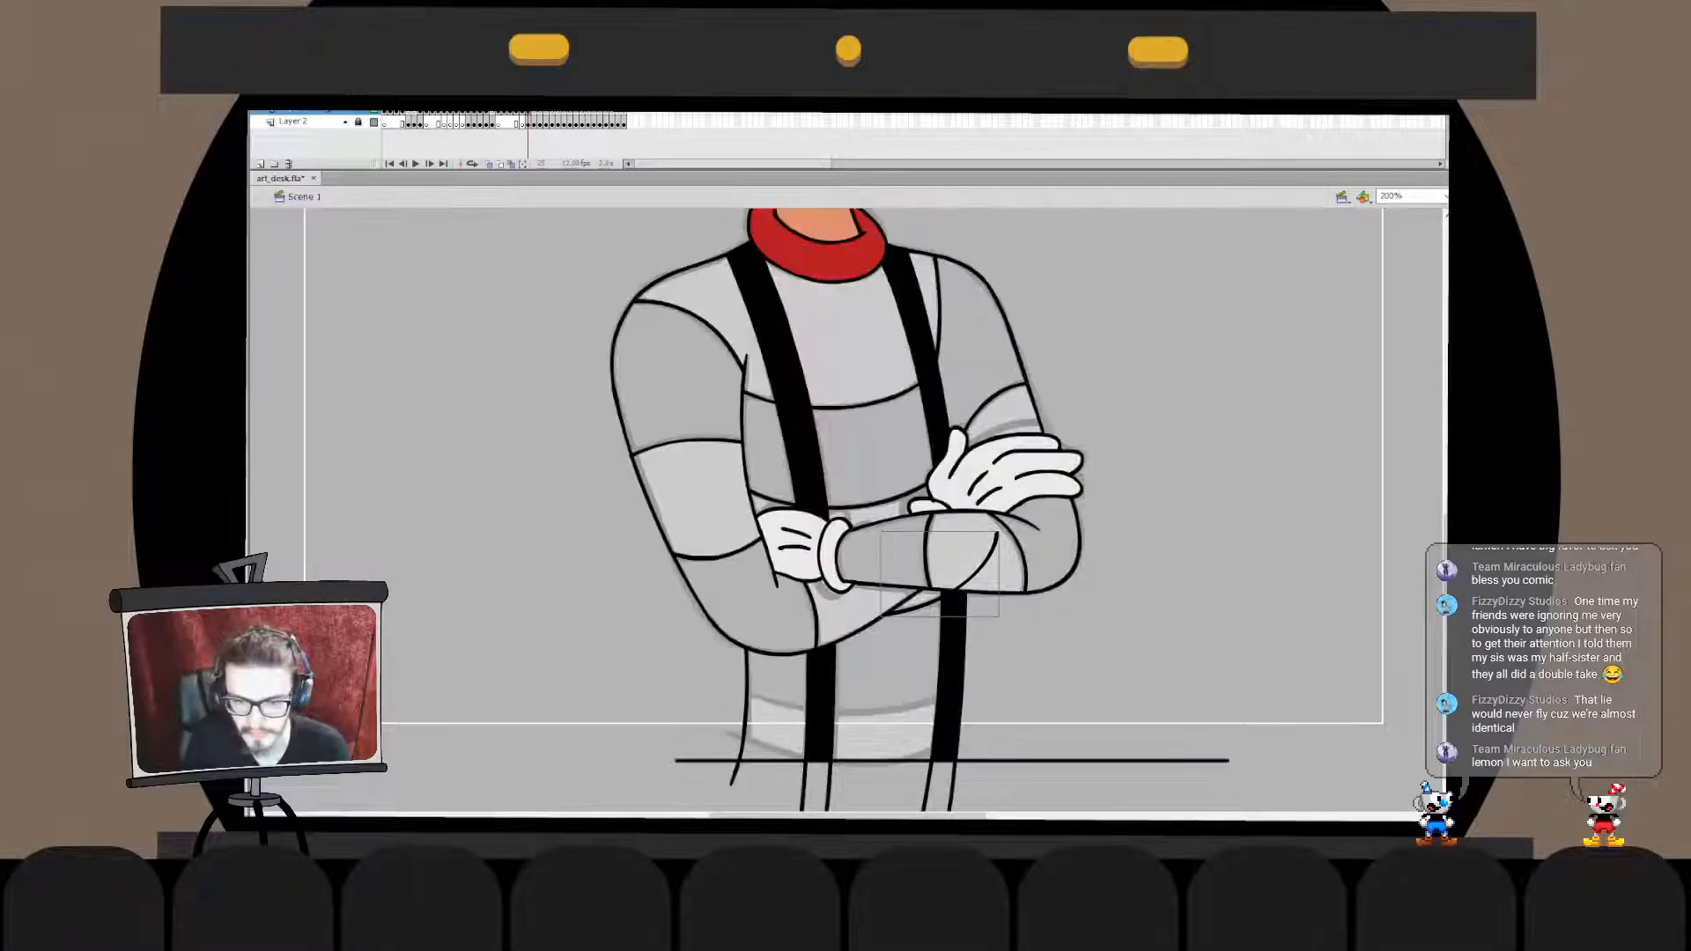
- Delete the part of the under-arm stripe edge that runs over the crossed forearm's pale stripe
{"action": "double_click", "coordinate": [979, 571]}
{"action": "key", "text": "e"}
{"action": "left_click", "coordinate": [954, 591]}
{"action": "key", "text": "v"}
{"action": "left_click", "coordinate": [982, 567]}
{"action": "key", "text": "Delete"}
{"action": "double_click", "coordinate": [986, 660]}
{"action": "left_click", "coordinate": [986, 660]}
- Ink the curved stripe edge across the lower torso above the waist and scale it to the sketch
{"action": "mouse_move", "coordinate": [692, 632]}
{"action": "left_mouse_down"}
{"action": "mouse_move", "coordinate": [696, 646]}
{"action": "mouse_move", "coordinate": [1027, 619]}
{"action": "mouse_move", "coordinate": [1073, 591]}
{"action": "mouse_move", "coordinate": [1035, 611]}
{"action": "left_mouse_up"}
{"action": "key", "text": "ctrl+z"}
{"action": "key", "text": "ctrl+z"}
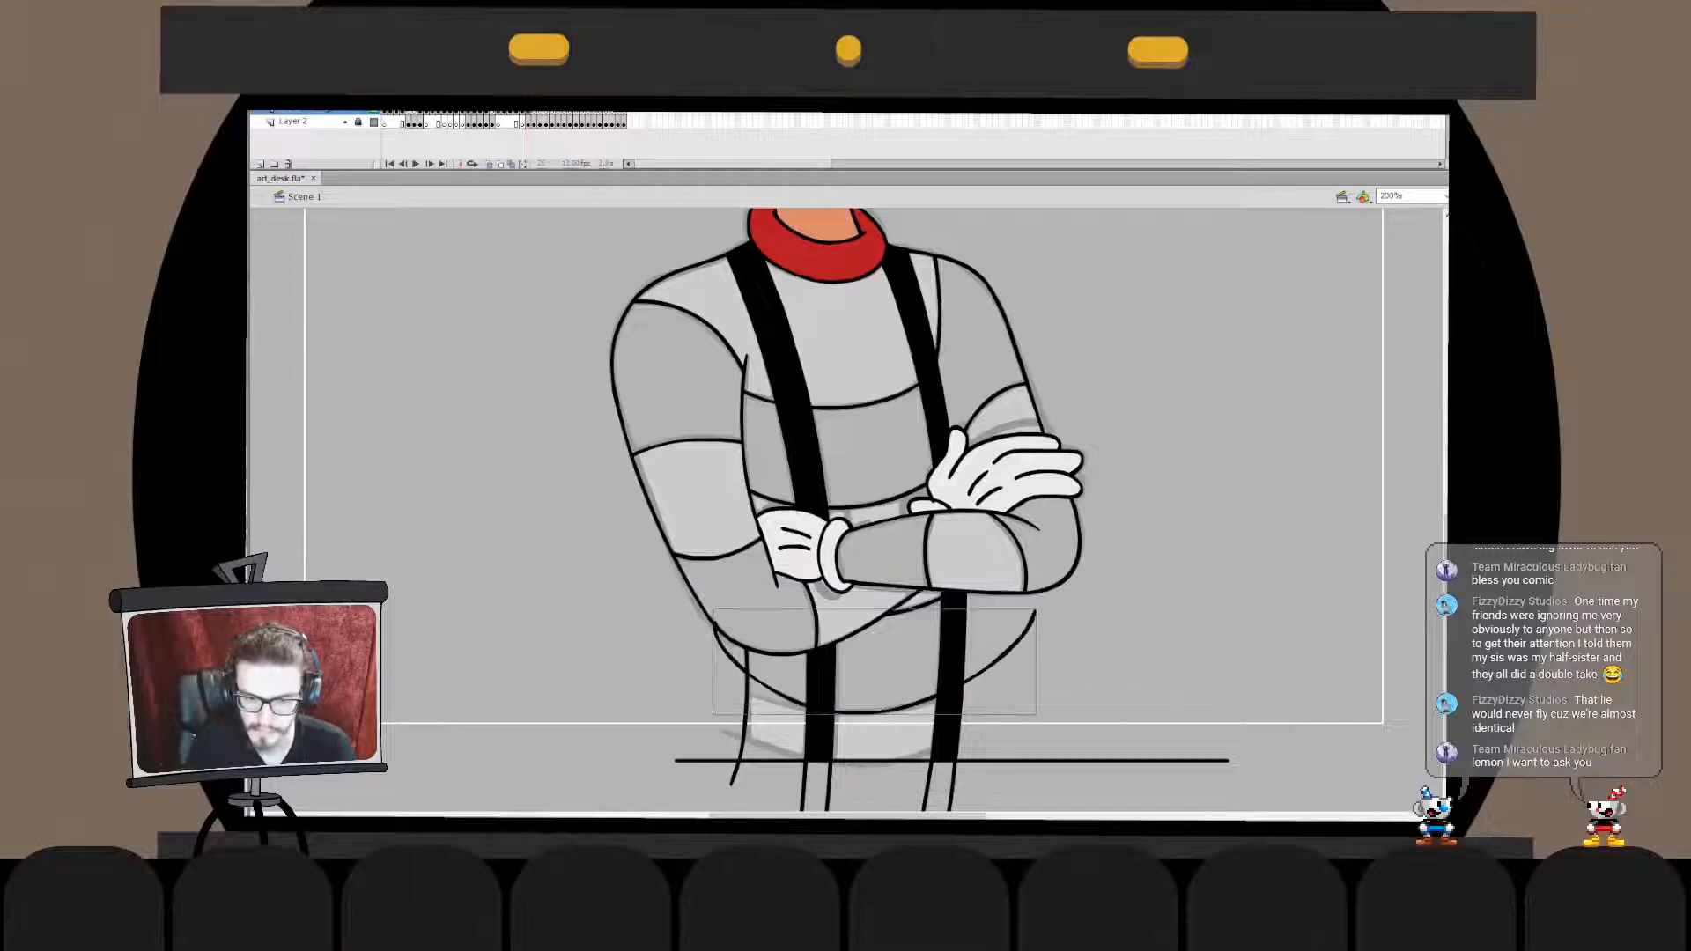
{"action": "key", "text": "ctrl+z"}
{"action": "left_click_drag", "start_coordinate": [705, 630], "coordinate": [1023, 629]}
{"action": "key", "text": "q"}
{"action": "left_click_drag", "start_coordinate": [1028, 714], "coordinate": [1022, 720]}
{"action": "key", "text": "Escape"}
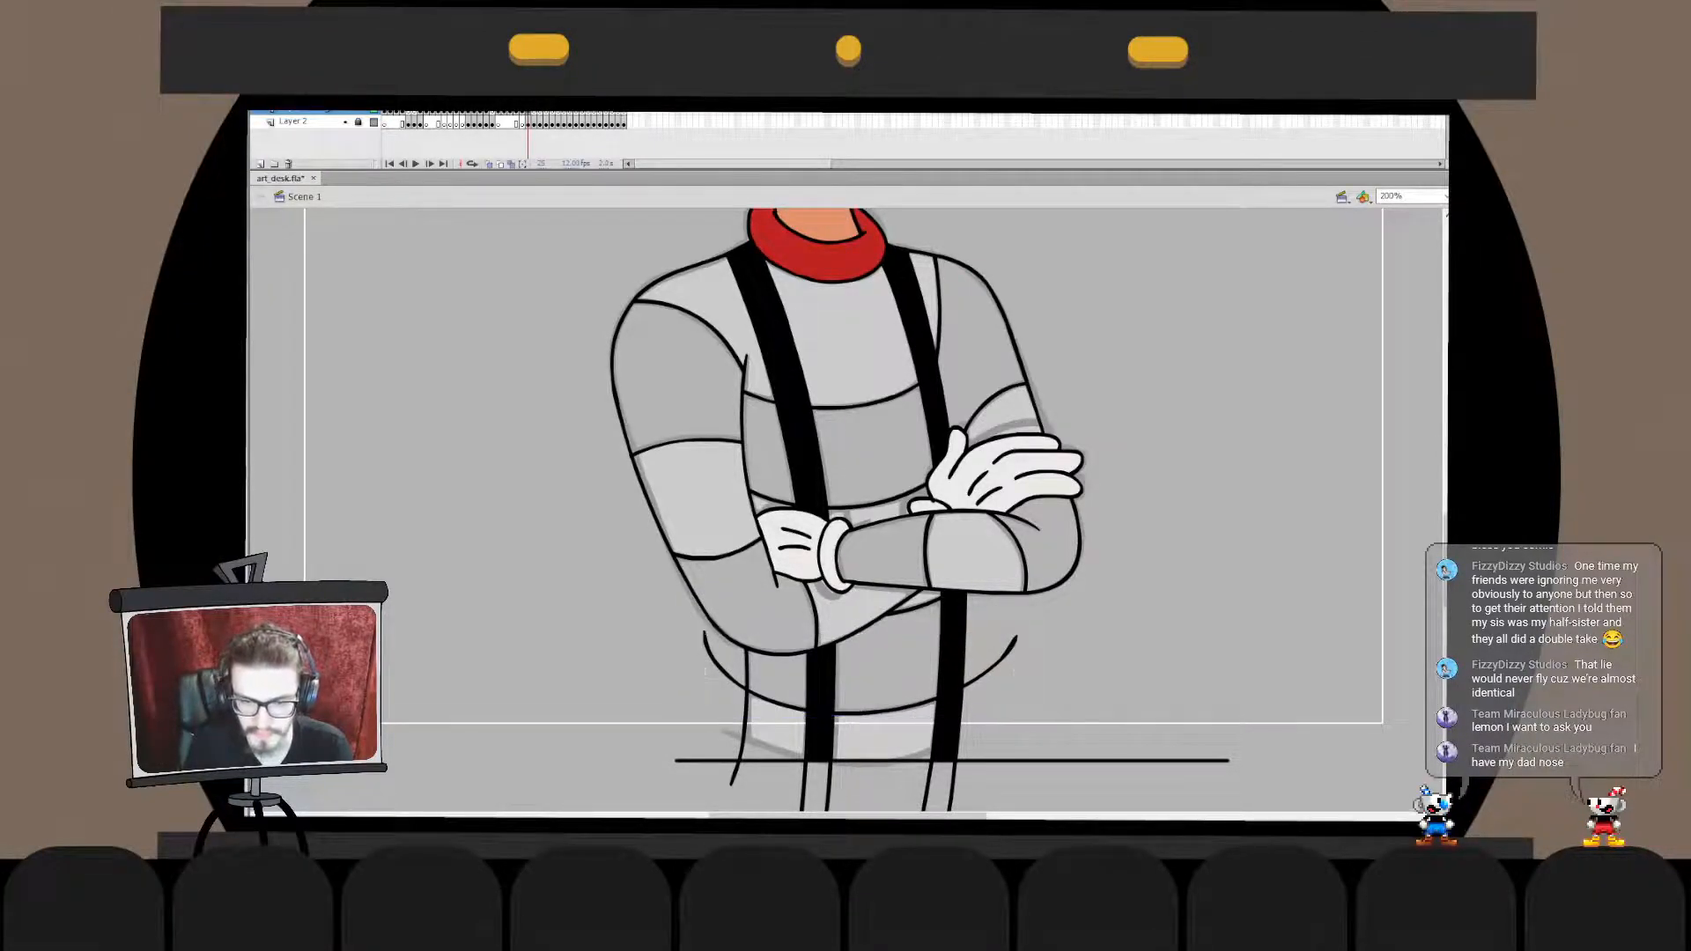
- Trim both ends of the lower torso stripe edge at the sides of the body
{"action": "double_click", "coordinate": [993, 667]}
{"action": "left_click_drag", "start_coordinate": [745, 679], "coordinate": [742, 696]}
{"action": "left_click", "coordinate": [715, 663]}
{"action": "key", "text": "Delete"}
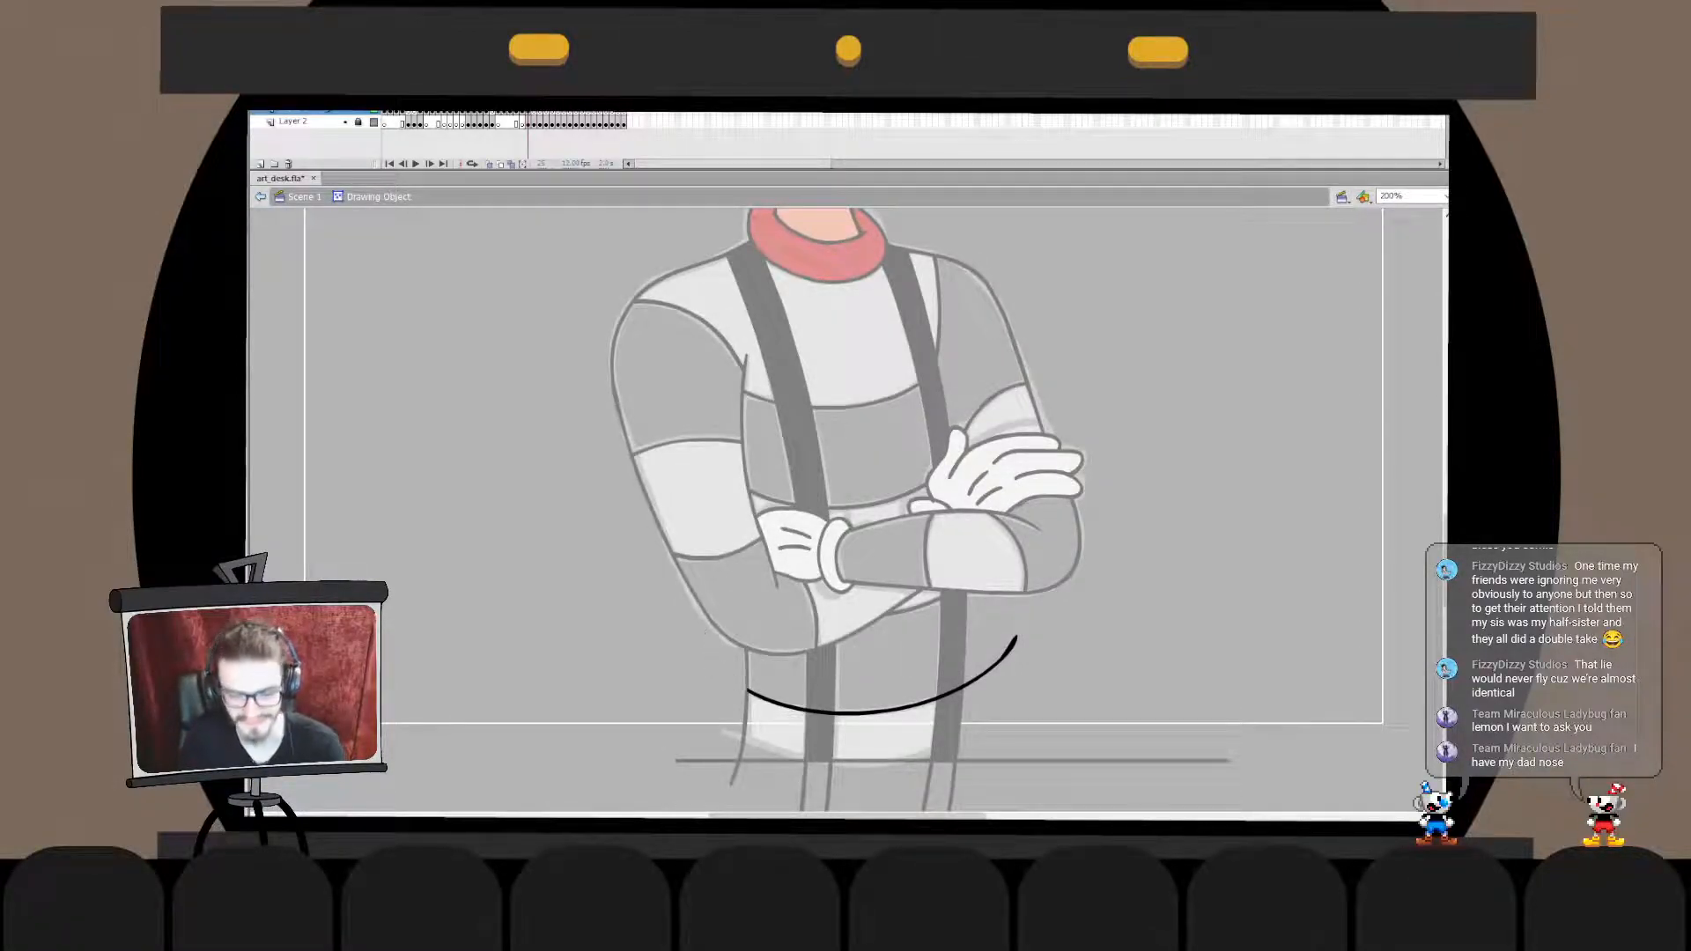
{"action": "left_click_drag", "start_coordinate": [951, 686], "coordinate": [954, 700]}
{"action": "left_click", "coordinate": [994, 668]}
{"action": "key", "text": "Delete"}
{"action": "double_click", "coordinate": [995, 669]}
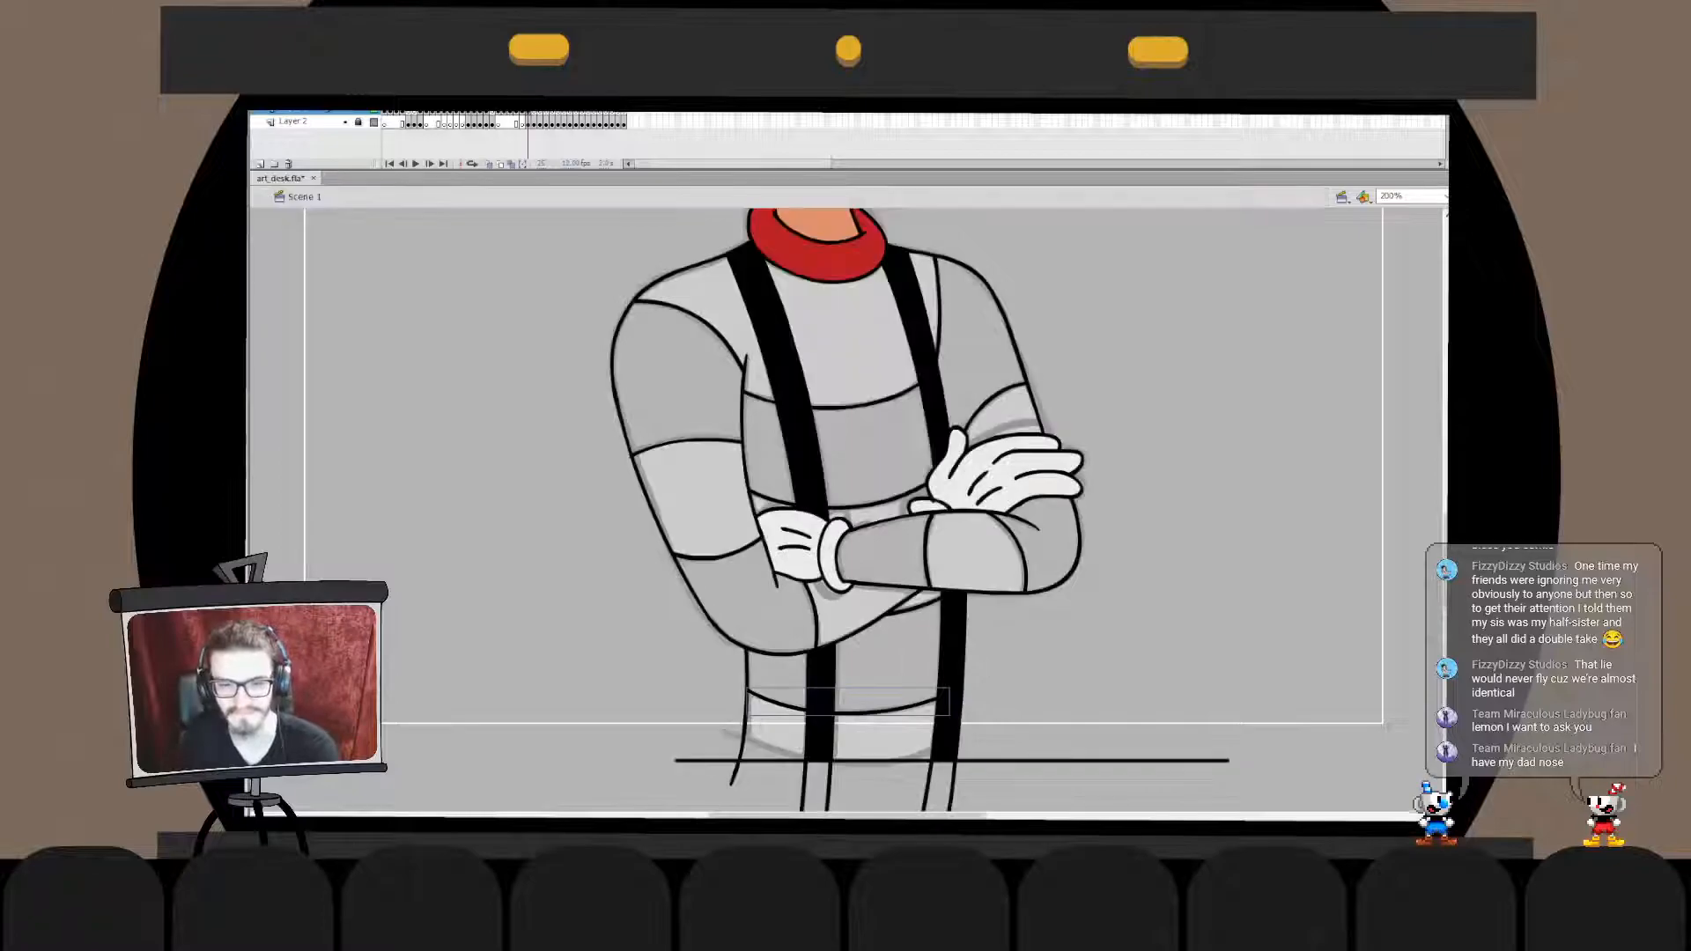
{"action": "left_click", "coordinate": [998, 670], "text": "ctrl+alt"}
- Cut the inked figure artwork and paste it back in place over the sketch
{"action": "left_click_drag", "start_coordinate": [969, 616], "coordinate": [984, 744]}
{"action": "mouse_move", "coordinate": [609, 785]}
{"action": "left_mouse_down"}
{"action": "mouse_move", "coordinate": [706, 678]}
{"action": "mouse_move", "coordinate": [947, 256]}
{"action": "left_mouse_up"}
{"action": "left_click", "coordinate": [800, 658], "text": "shift"}
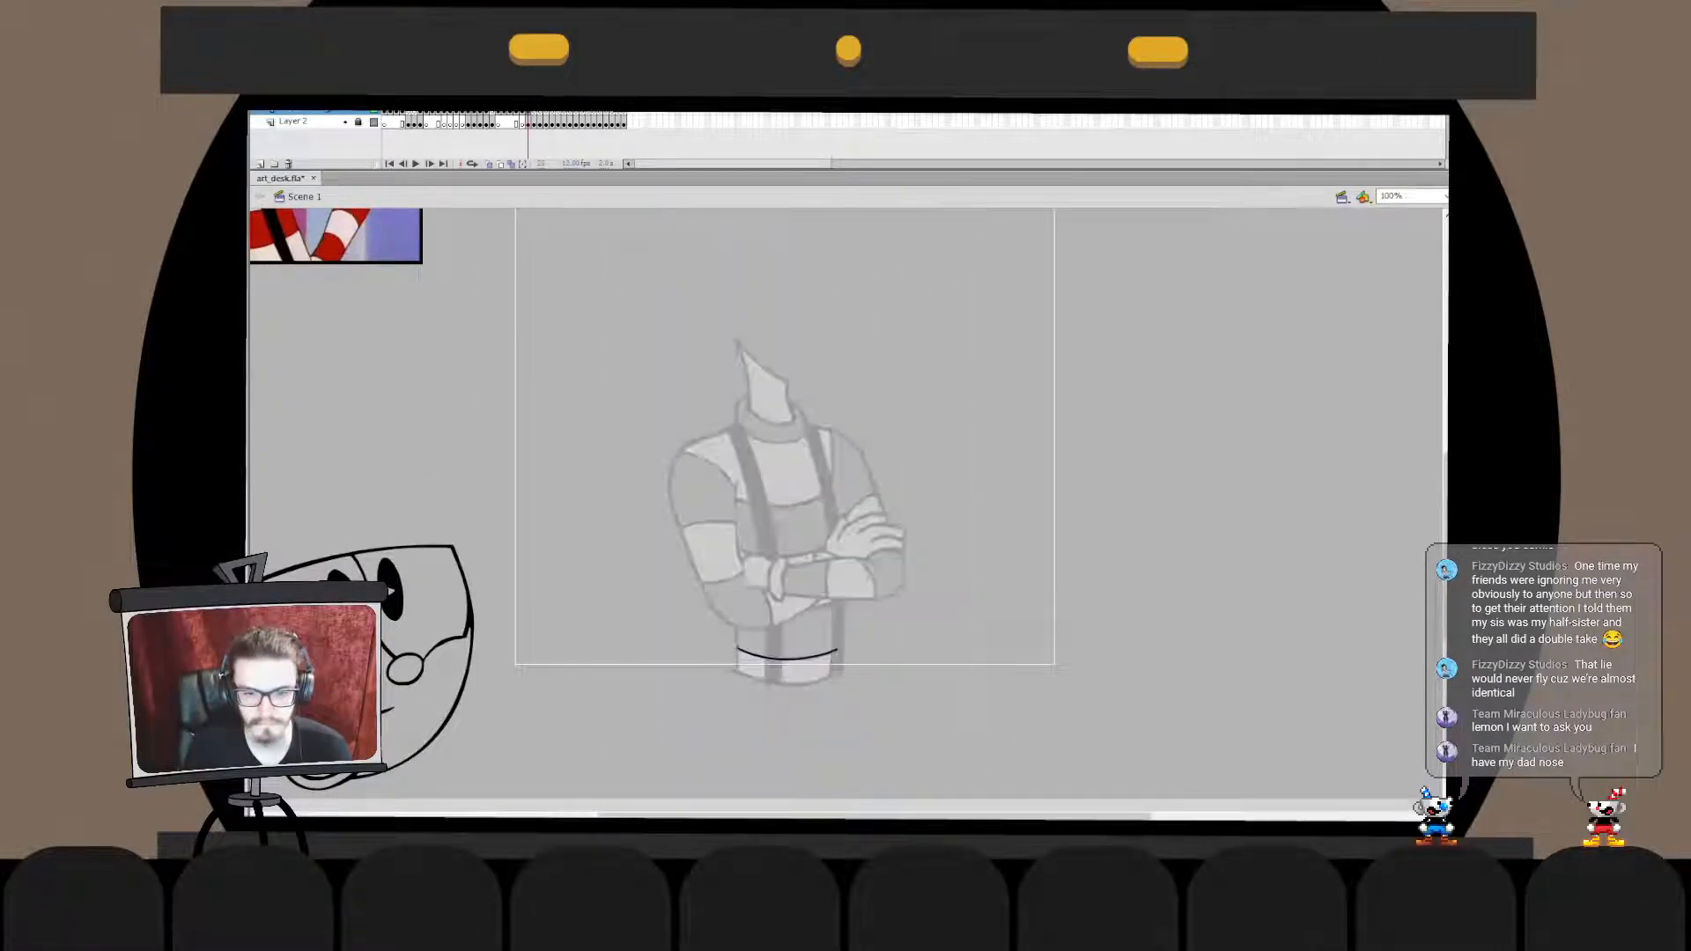
{"action": "key", "text": "ctrl+x"}
{"action": "double_click", "coordinate": [799, 657]}
{"action": "key", "text": "ctrl+shift+v"}
{"action": "double_click", "coordinate": [996, 634]}
{"action": "left_click", "coordinate": [995, 634]}
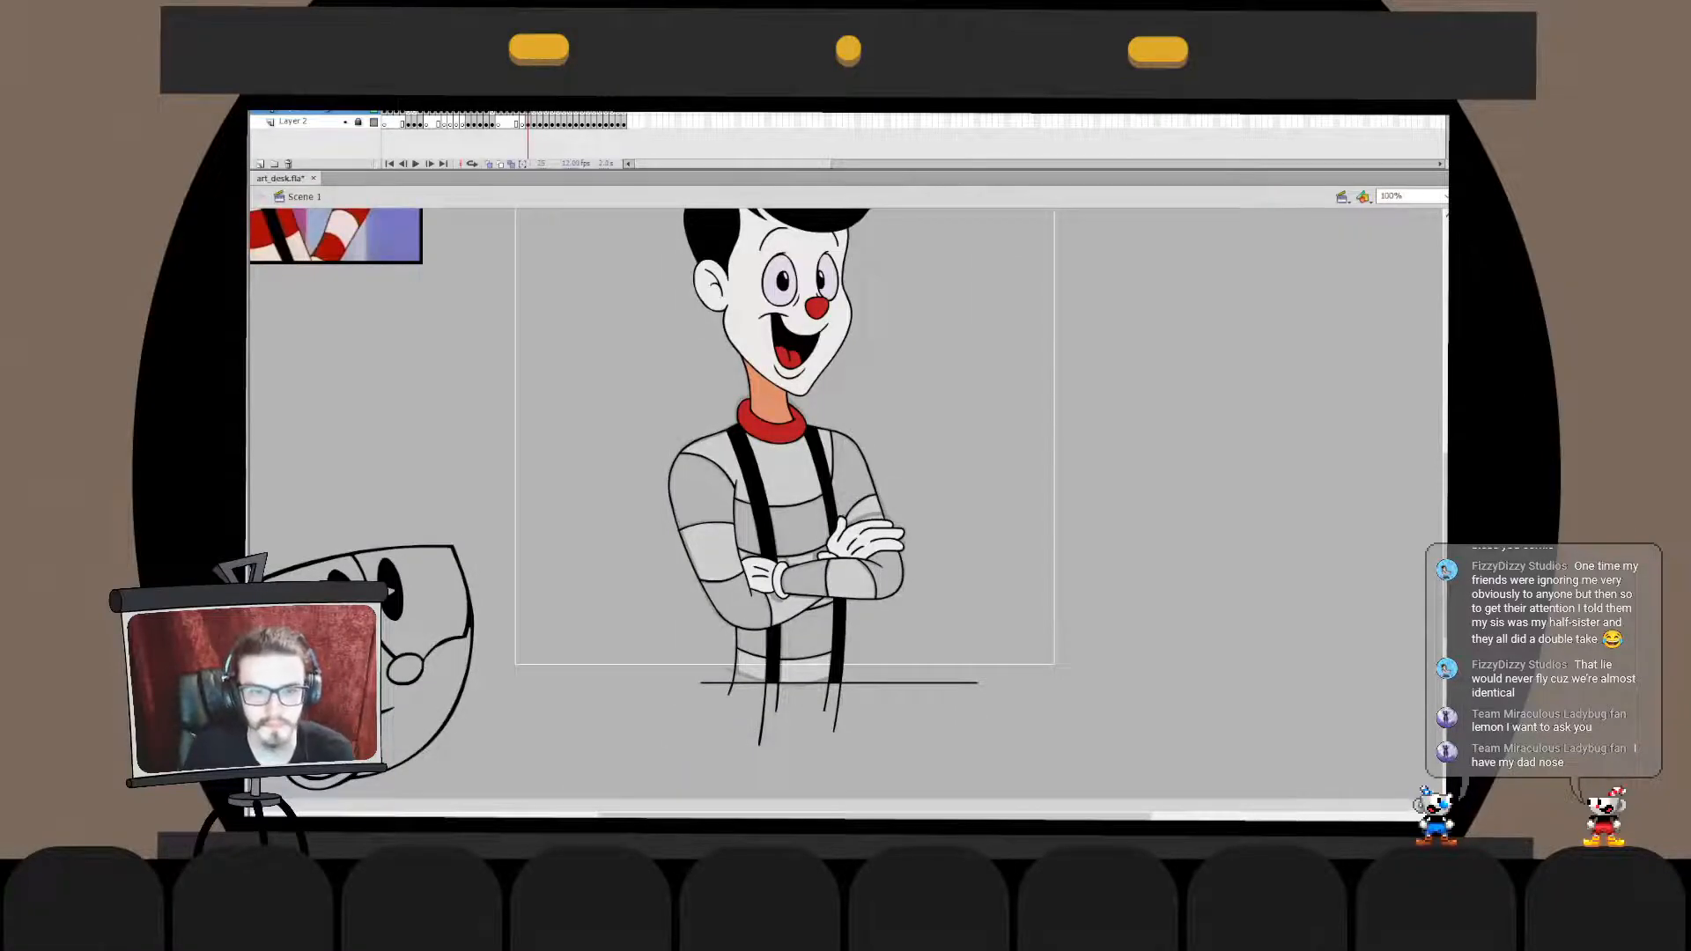
- Fill the dark sweater stripes on both sleeves, the forearms, the chest and the lower torso with red
{"action": "left_click", "coordinate": [703, 495]}
{"action": "left_click", "coordinate": [738, 606]}
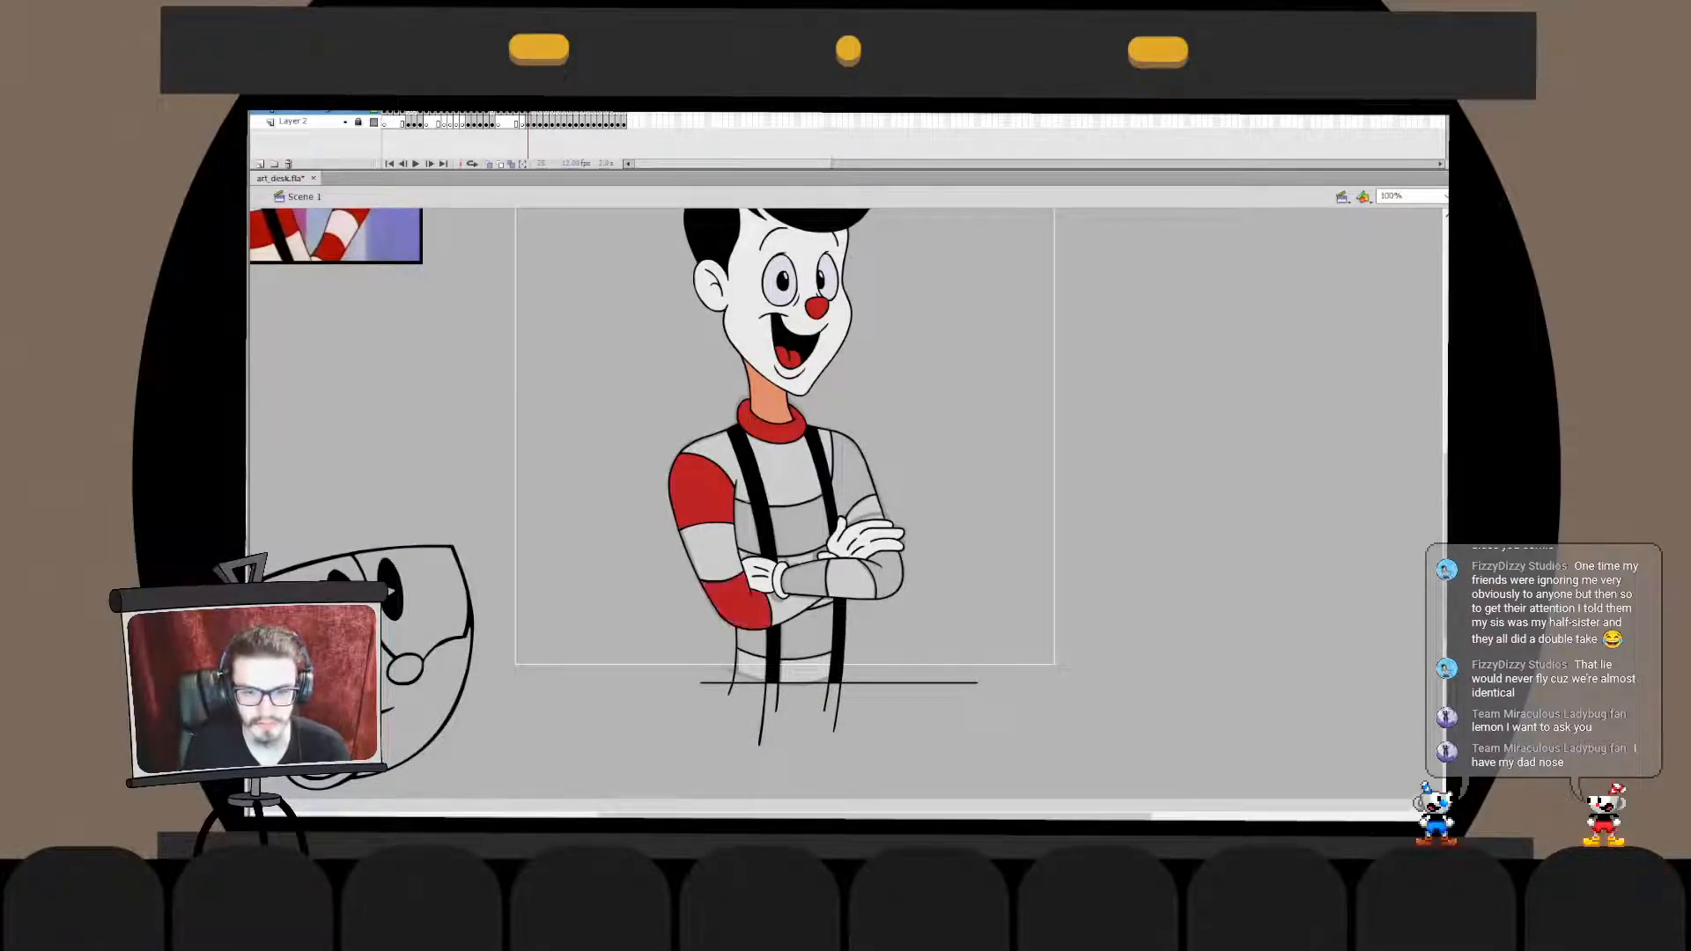
{"action": "left_click", "coordinate": [805, 579]}
{"action": "left_click", "coordinate": [799, 530]}
{"action": "left_click", "coordinate": [852, 478]}
{"action": "left_click", "coordinate": [890, 575]}
{"action": "left_click", "coordinate": [749, 528]}
{"action": "left_click", "coordinate": [807, 636]}
{"action": "key", "text": "ctrl+z"}
{"action": "left_click", "coordinate": [752, 643]}
{"action": "left_click", "coordinate": [807, 636]}
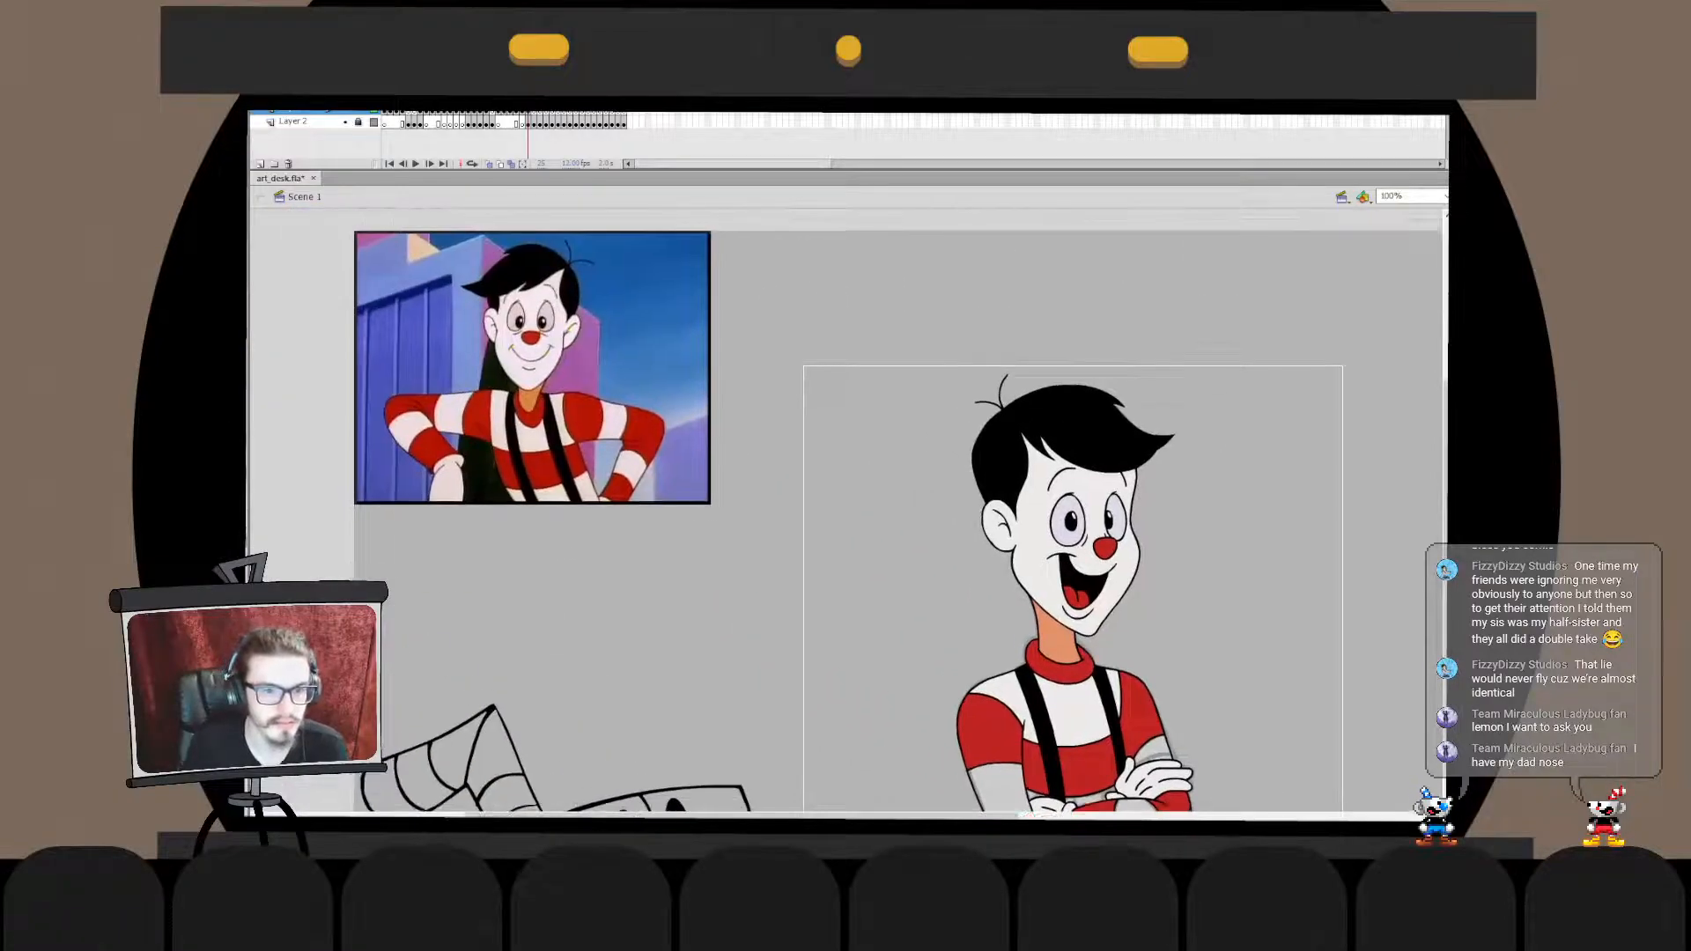
- Place the black-framed off-white square beside the figure as a colour sample
{"action": "left_click_drag", "start_coordinate": [986, 564], "coordinate": [702, 375]}
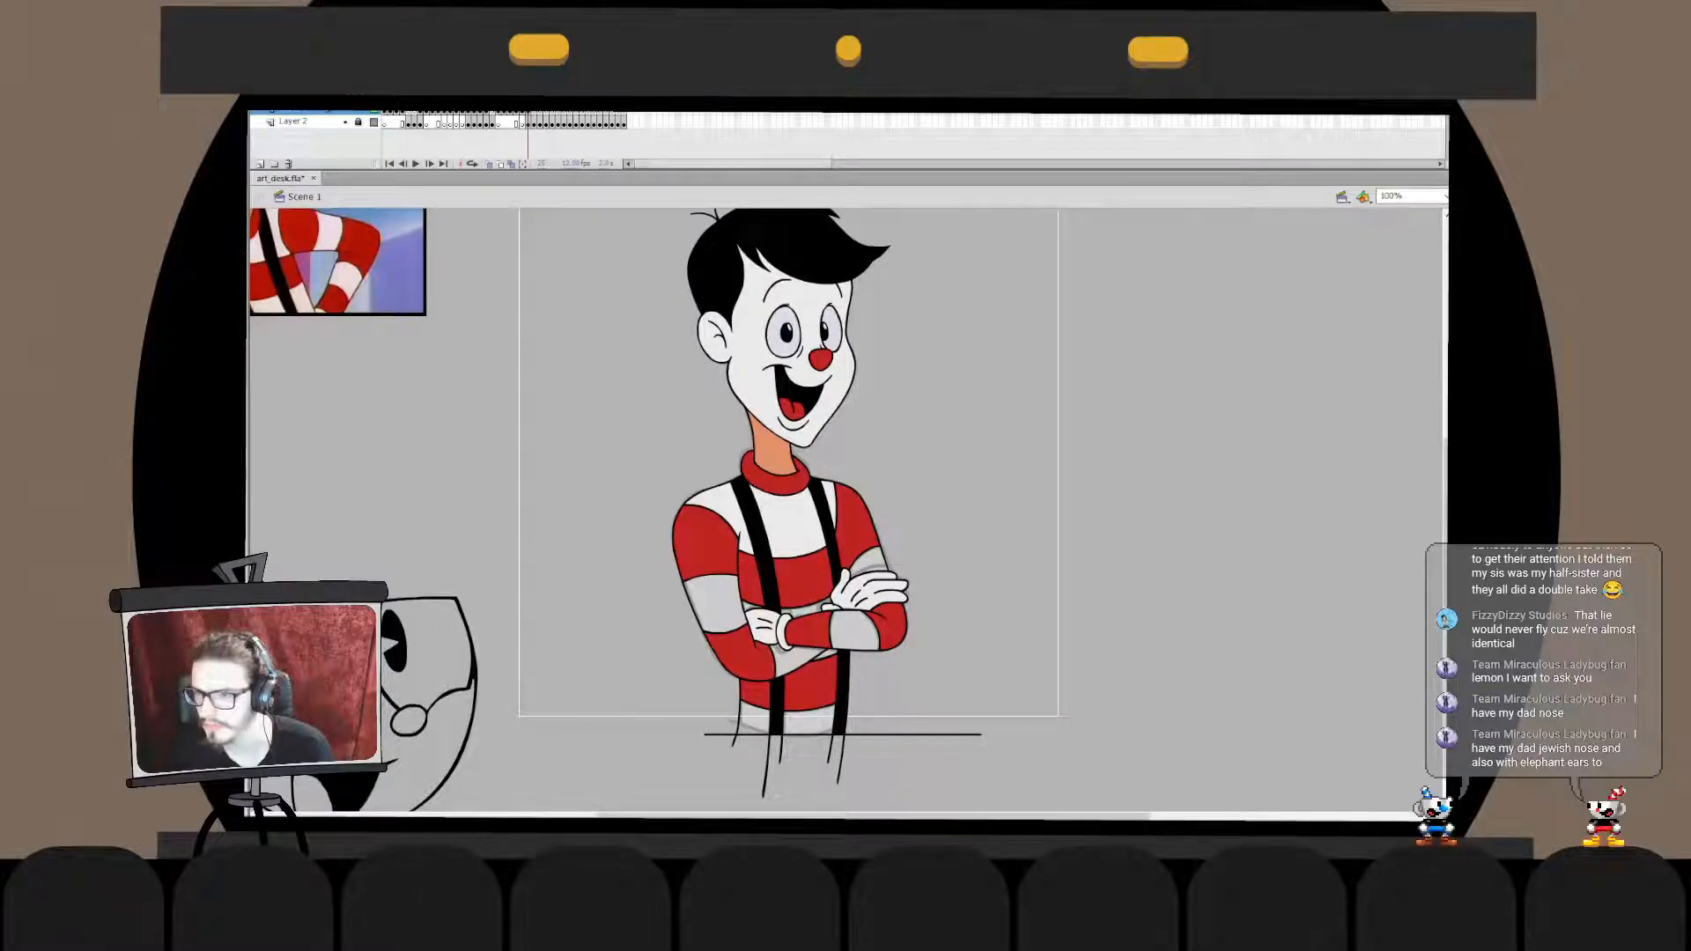
{"action": "left_click_drag", "start_coordinate": [1444, 740], "coordinate": [1153, 570]}
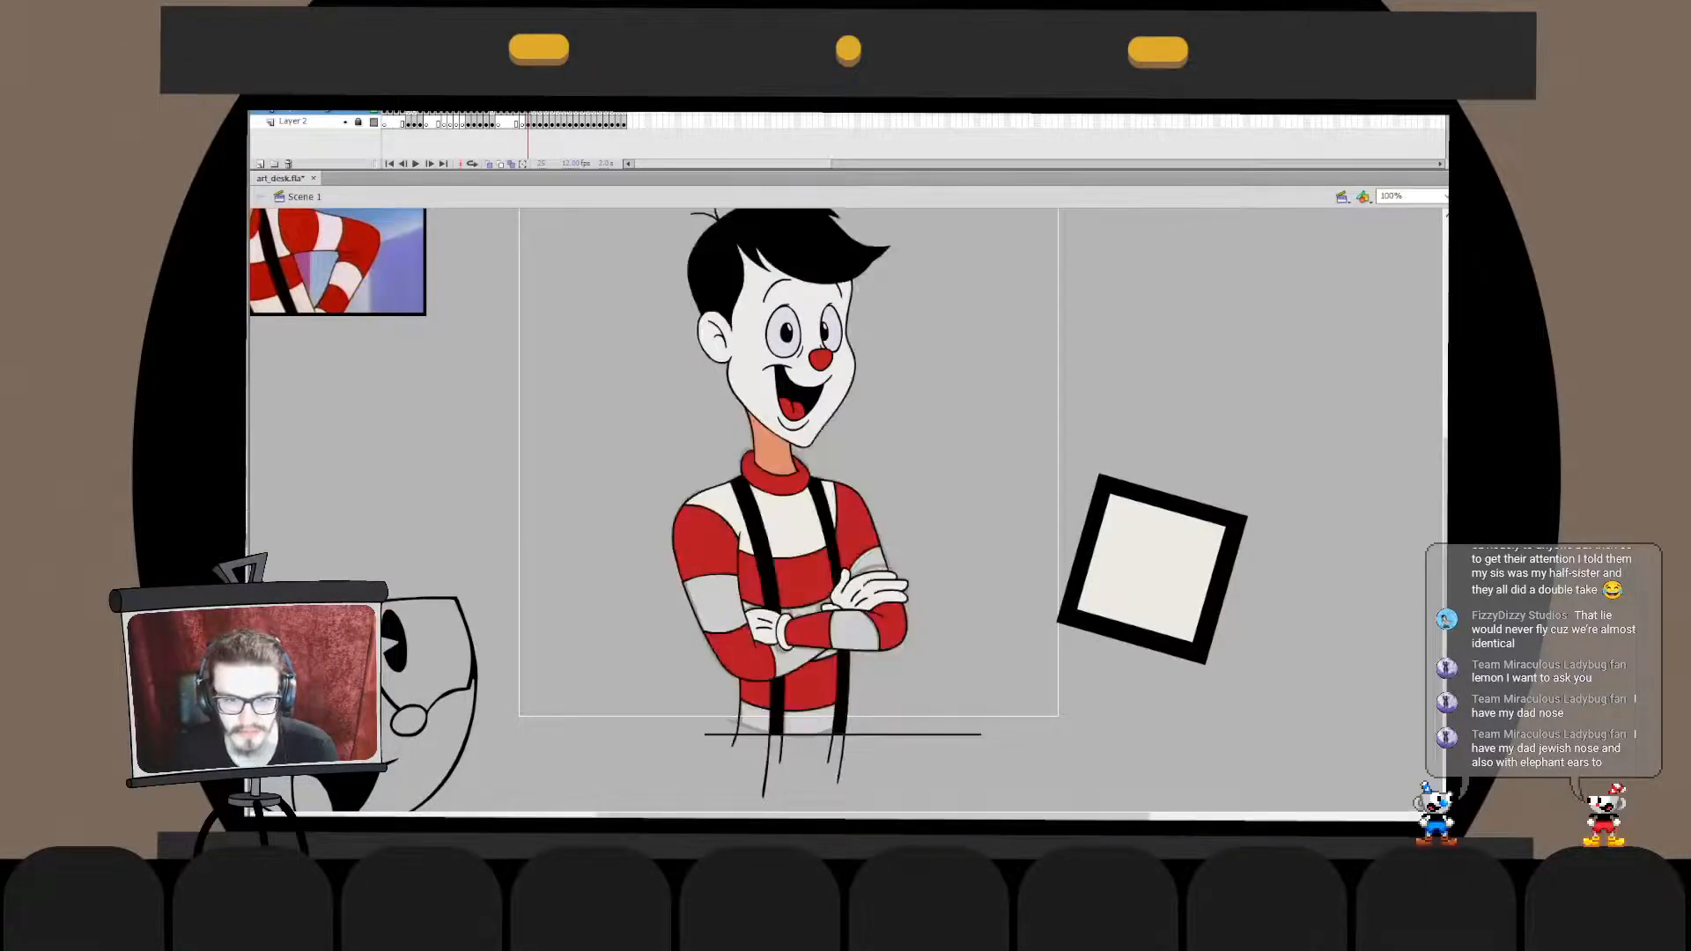
{"action": "scroll", "coordinate": [846, 511], "scroll_direction": "down", "scroll_amount": 2}
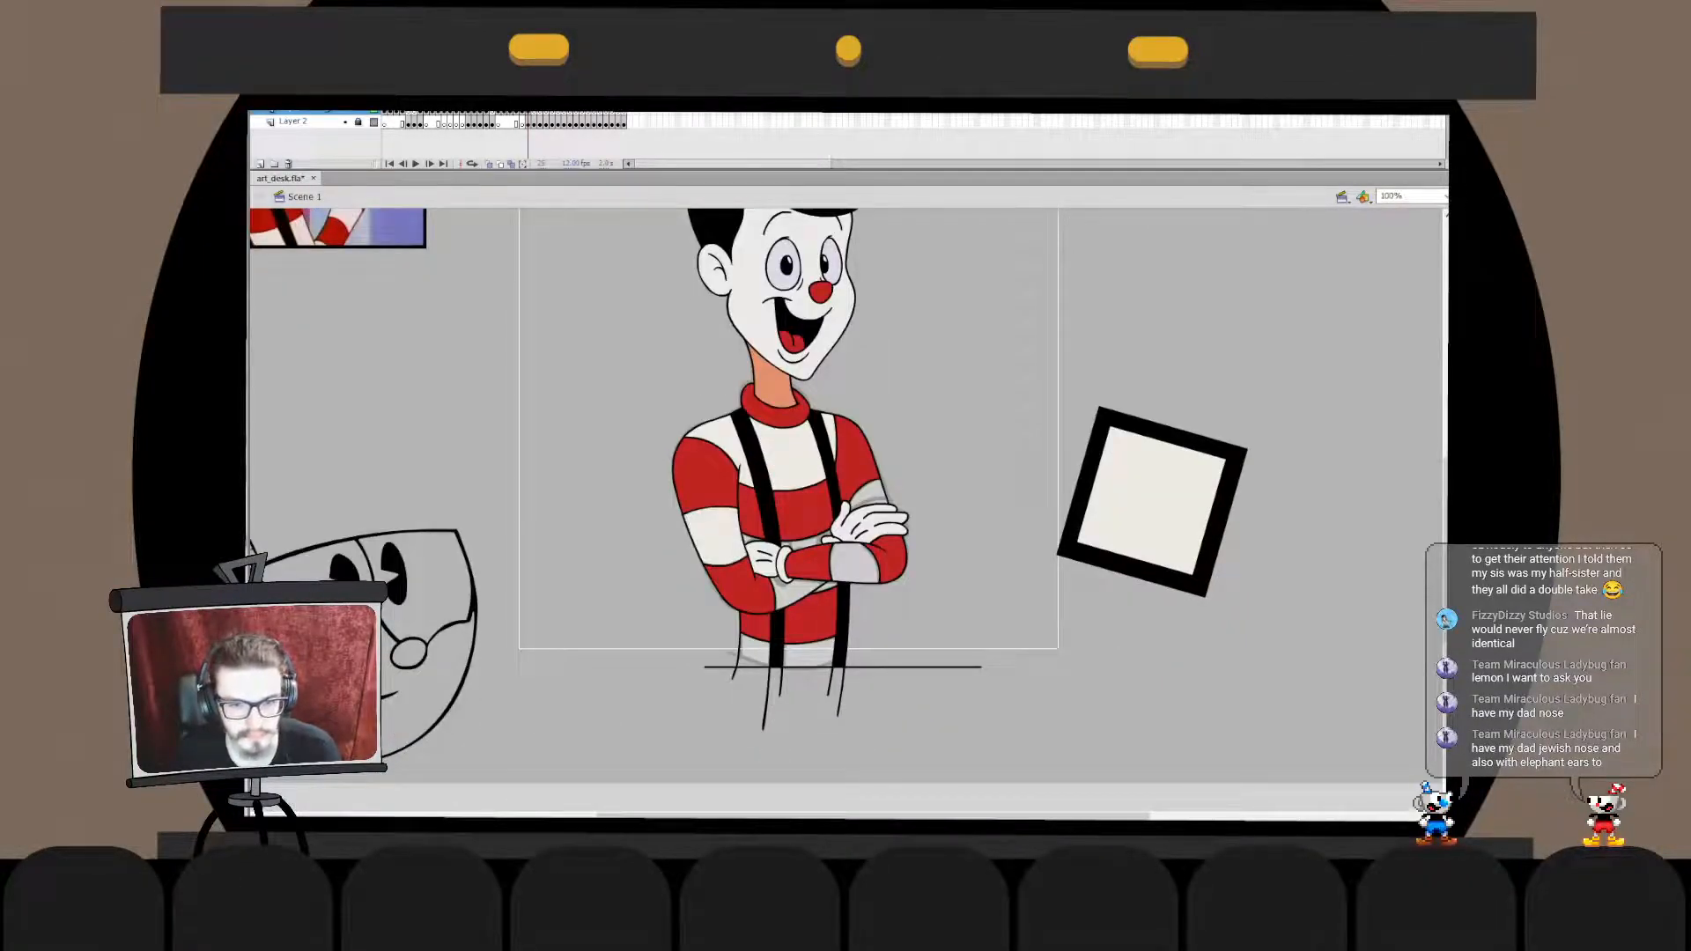
- Fill the remaining pale stripes on the arms and lower torso with off-white, and delete the sample square
{"action": "left_click_drag", "start_coordinate": [846, 511], "coordinate": [814, 391]}
{"action": "left_click", "coordinate": [769, 422]}
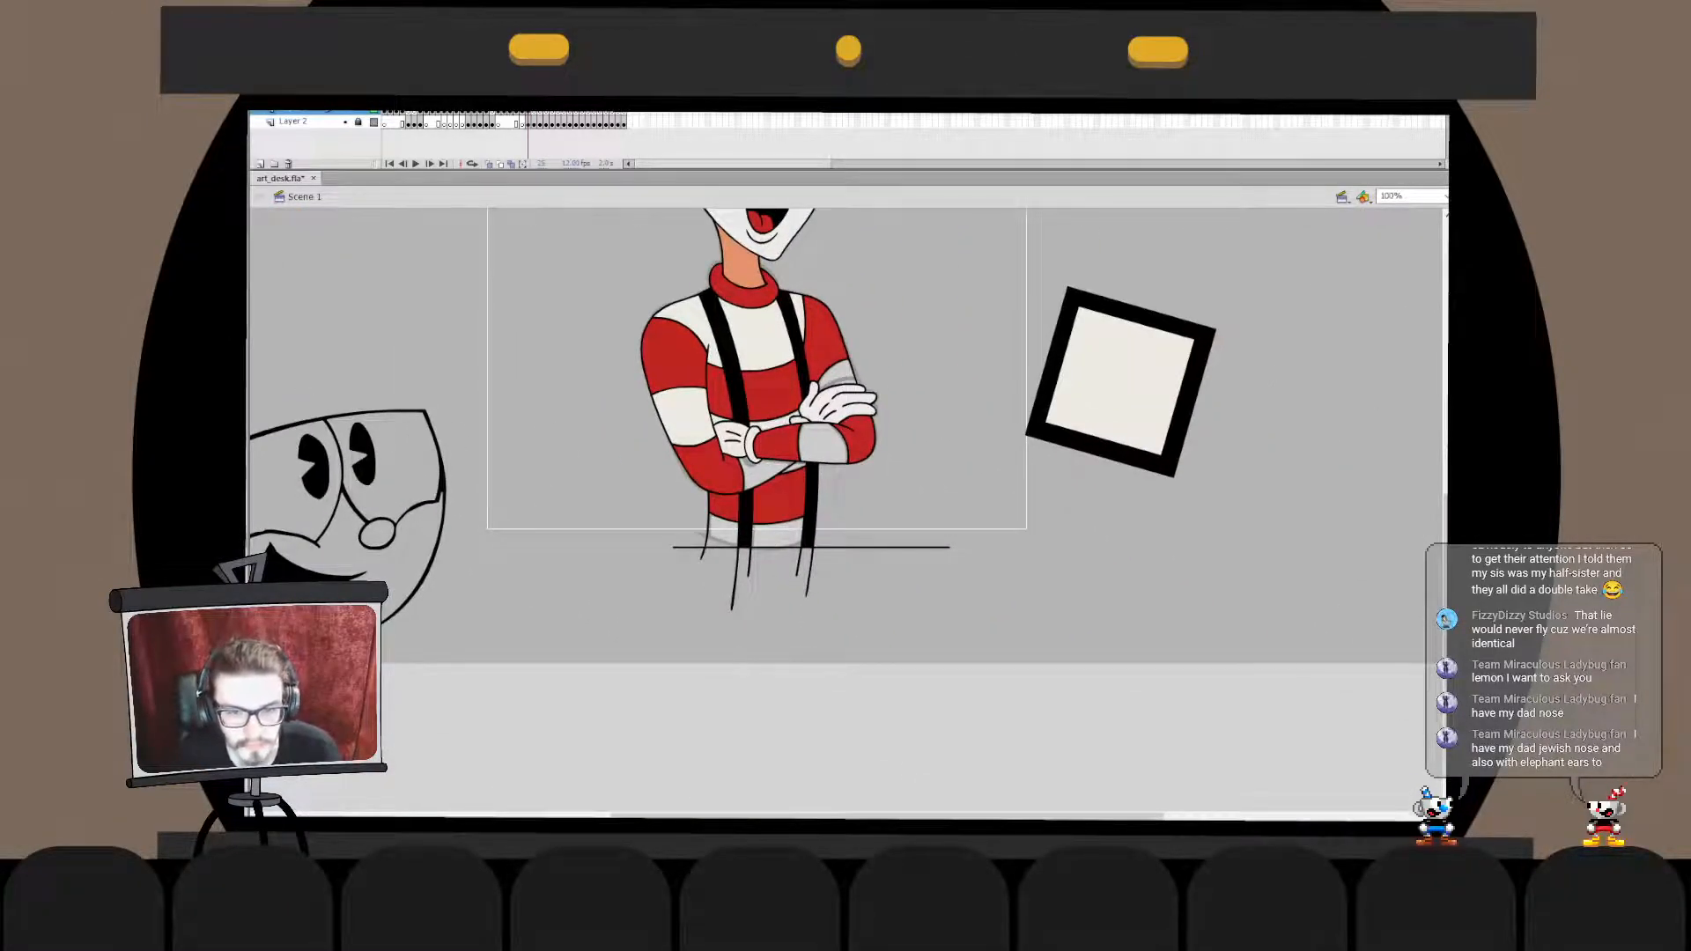
{"action": "left_click", "coordinate": [761, 475]}
{"action": "left_click", "coordinate": [823, 443]}
{"action": "left_click", "coordinate": [839, 374]}
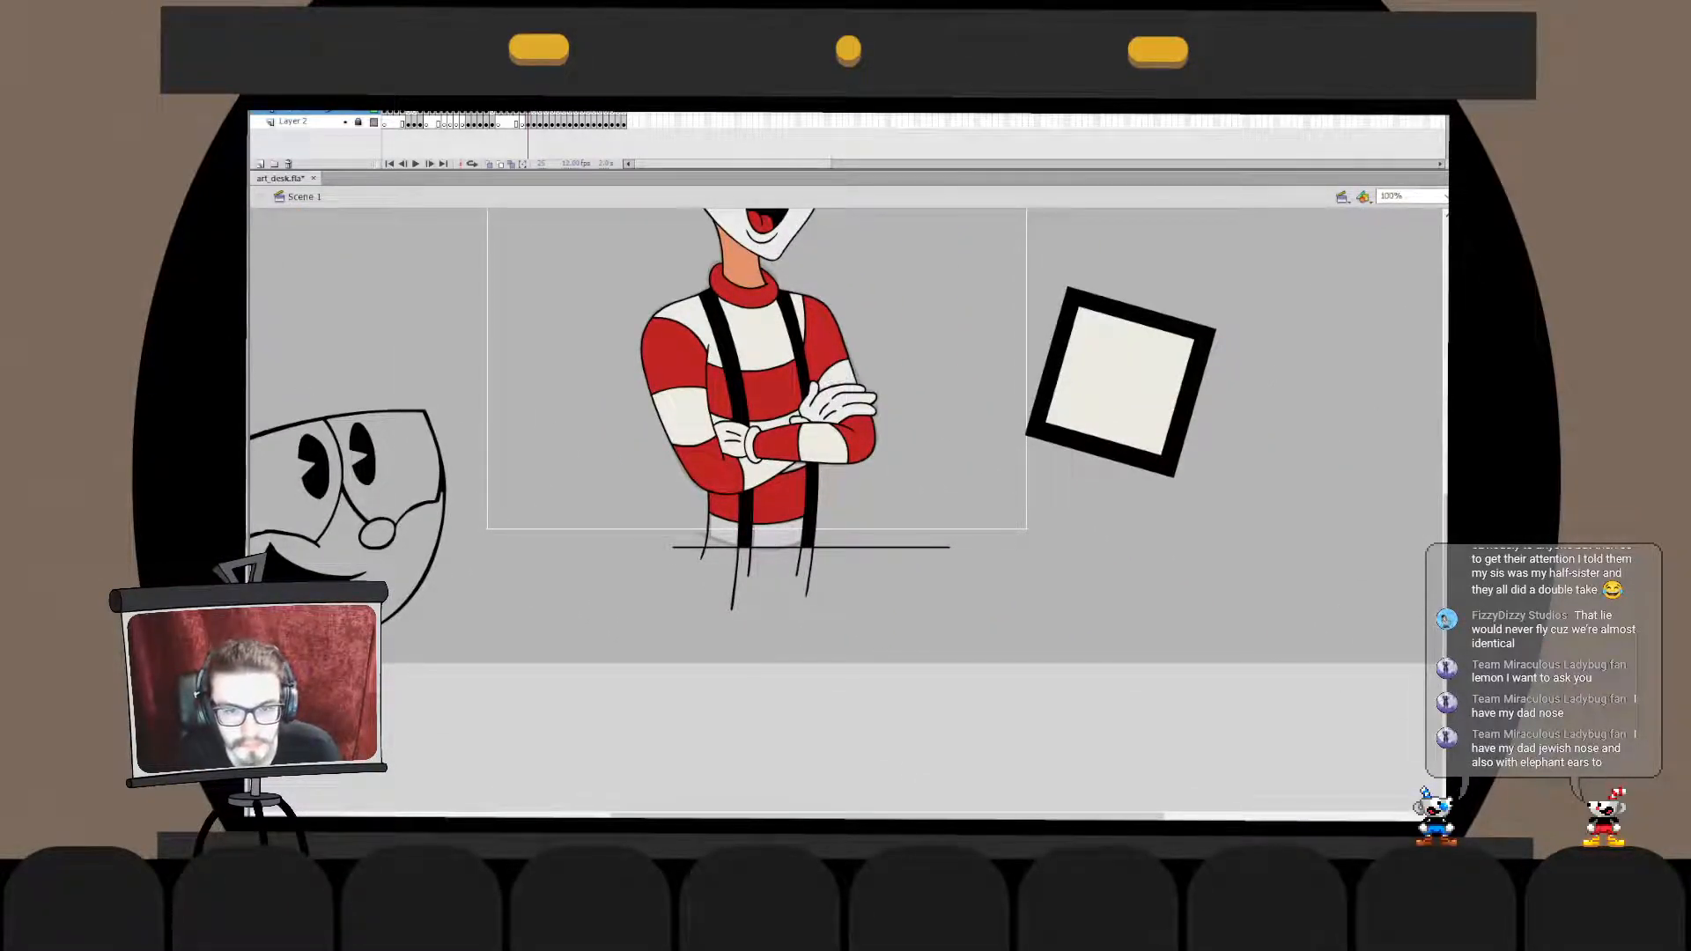
{"action": "left_click", "coordinate": [778, 535]}
{"action": "left_click", "coordinate": [724, 534]}
{"action": "left_click", "coordinate": [794, 465]}
{"action": "key", "text": "ctrl+z"}
{"action": "left_click", "coordinate": [795, 467]}
{"action": "key", "text": "Delete"}
- Group the artwork and delete the line ends that extend below and beside the figure's waist
{"action": "scroll", "coordinate": [848, 511], "scroll_direction": "up", "scroll_amount": 3}
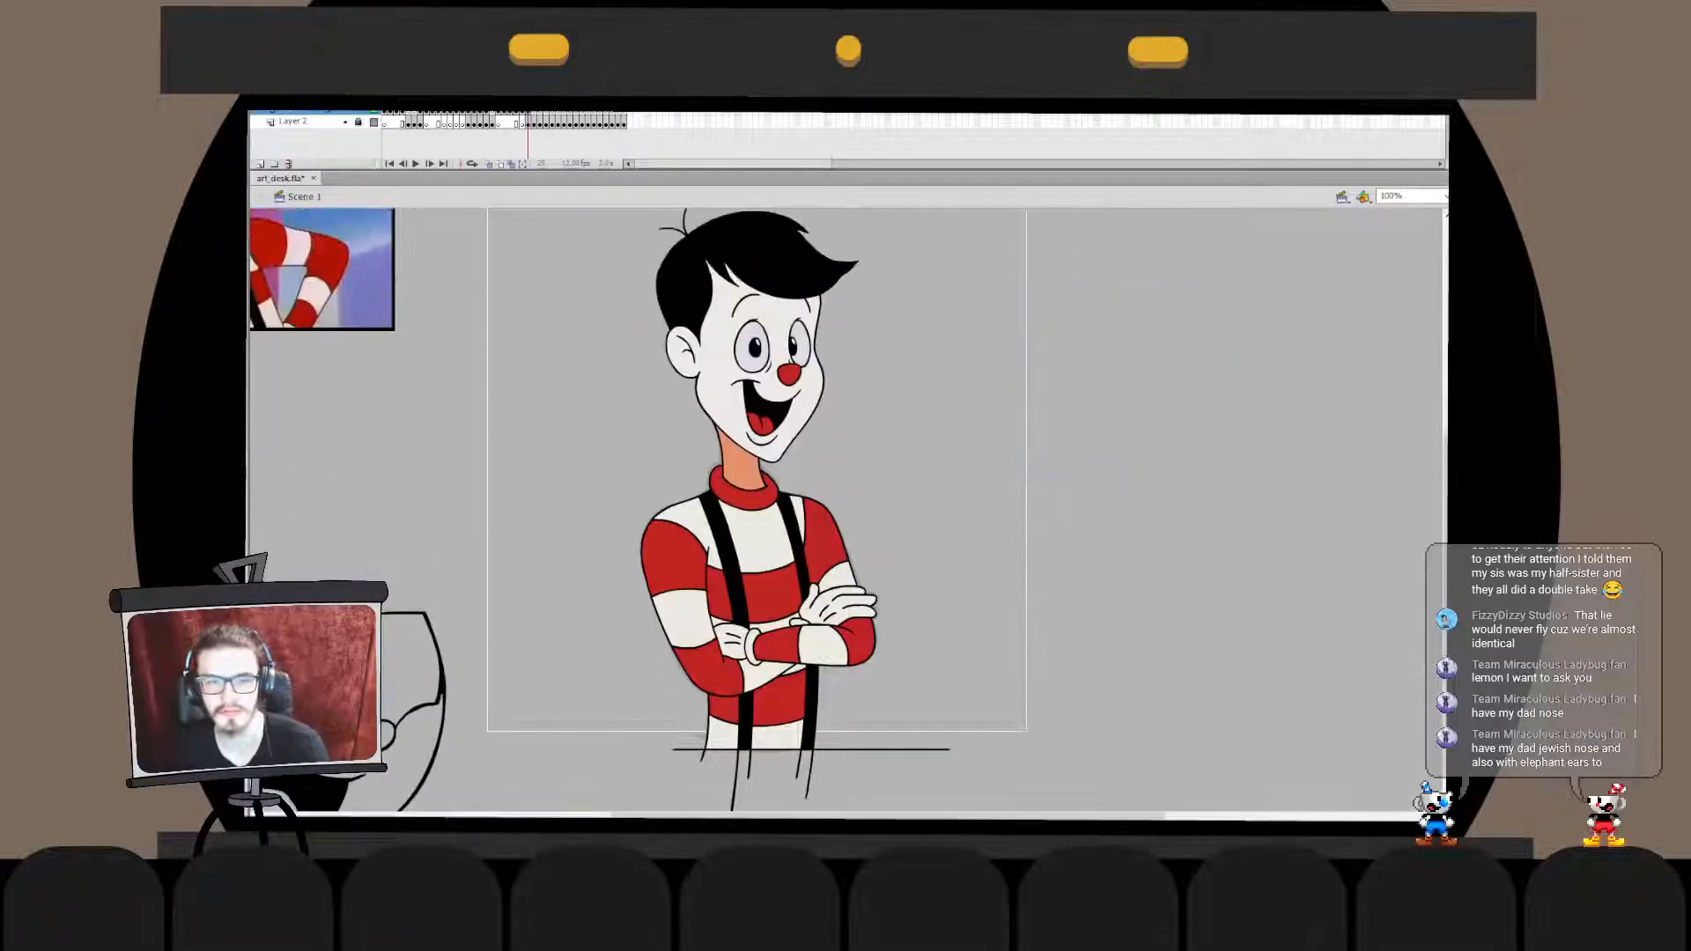
{"action": "key", "text": "ctrl+3"}
{"action": "key", "text": "ctrl+a"}
{"action": "key", "text": "ctrl+g"}
{"action": "mouse_move", "coordinate": [800, 727]}
{"action": "left_mouse_down"}
{"action": "mouse_move", "coordinate": [903, 735]}
{"action": "mouse_move", "coordinate": [773, 795]}
{"action": "left_mouse_up"}
{"action": "double_click", "coordinate": [944, 721]}
{"action": "left_click", "coordinate": [944, 721]}
{"action": "key", "text": "Delete"}
{"action": "key", "text": "Delete"}
{"action": "double_click", "coordinate": [986, 757]}
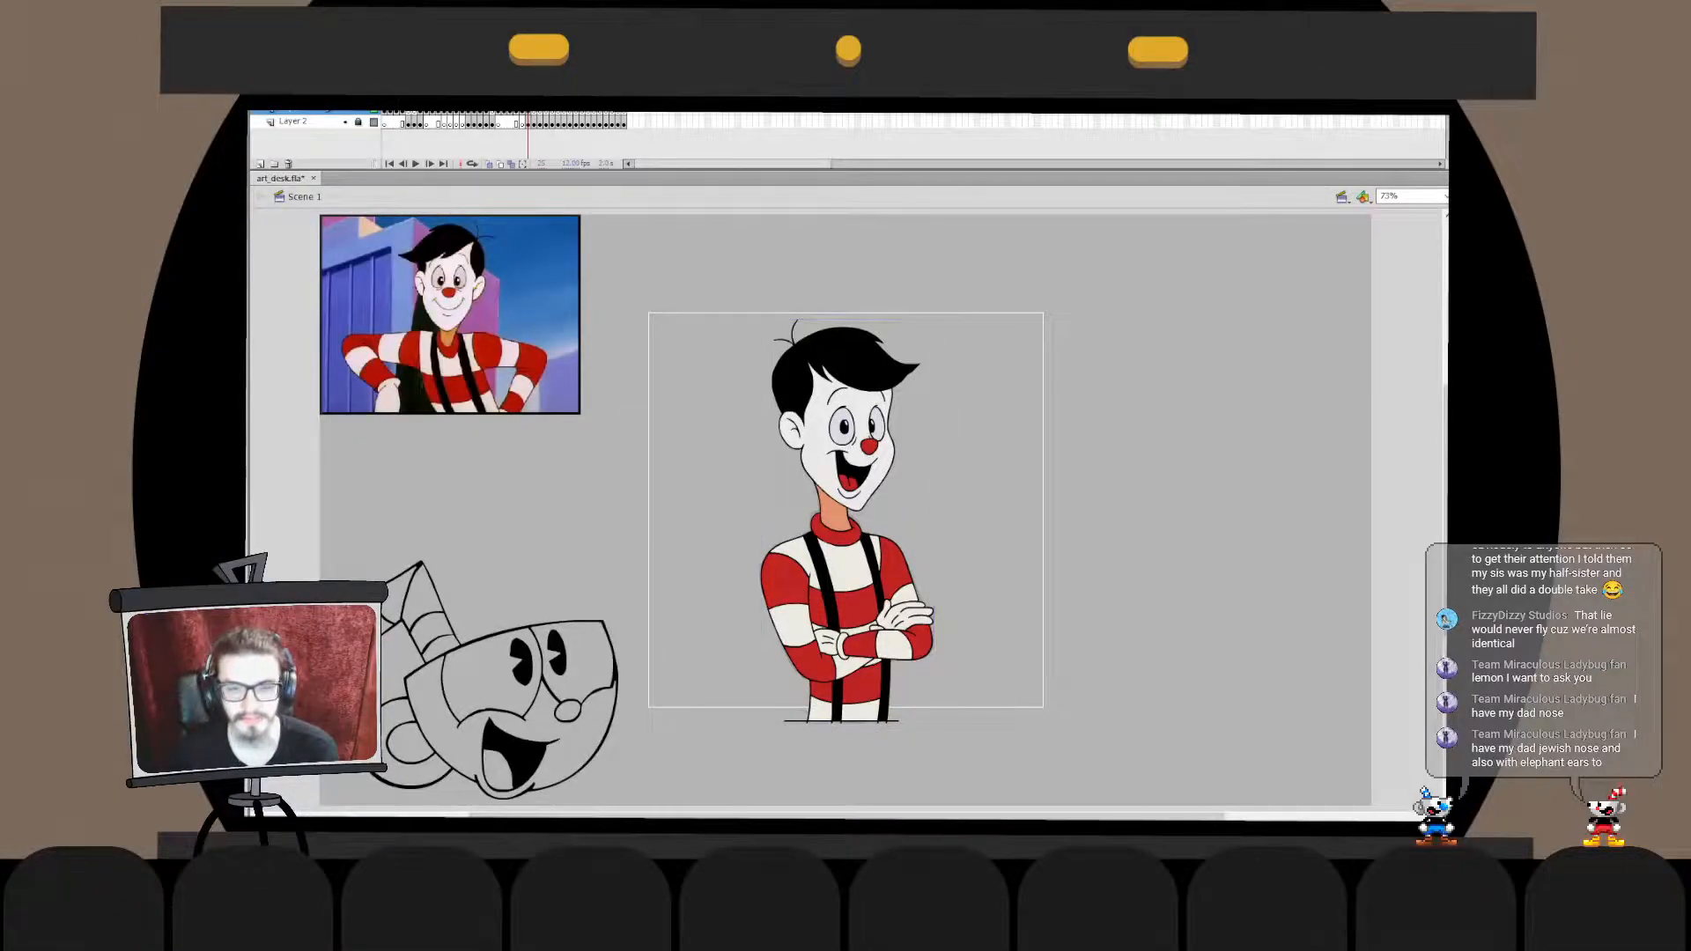
- Review the coloured figure at actual size and in full view, and go to the previous frame's drawing
{"action": "key", "text": "ctrl+1"}
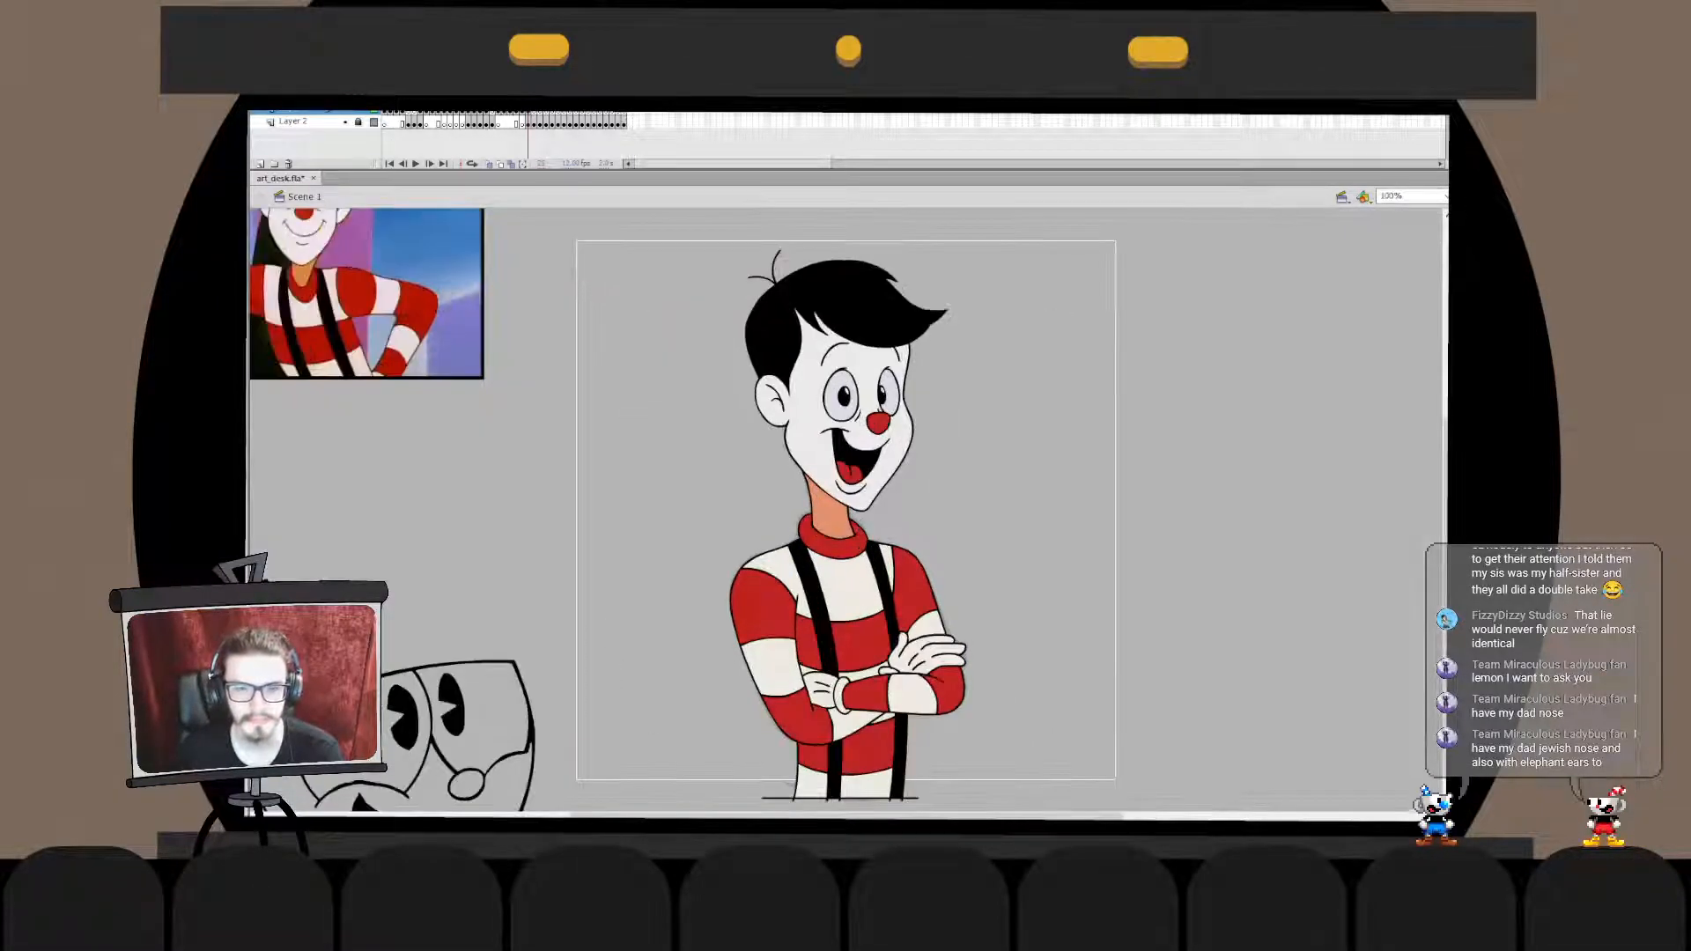
{"action": "key", "text": "ctrl+2"}
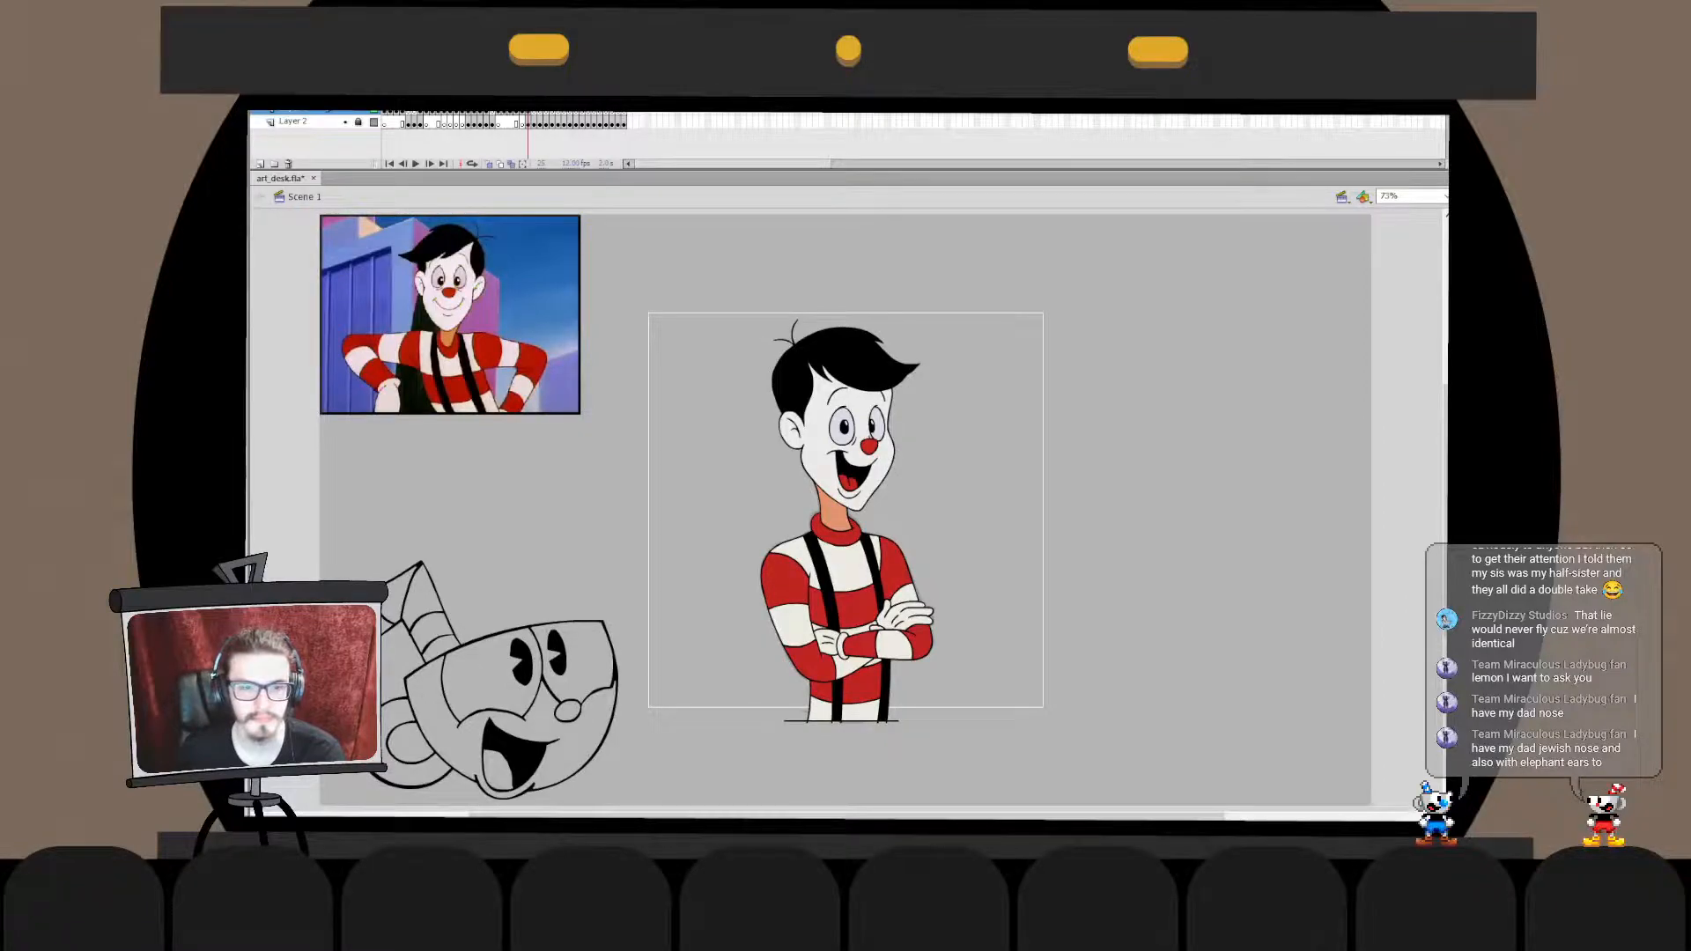
{"action": "key", "text": "ctrl+1"}
{"action": "key", "text": "comma"}
{"action": "key", "text": "period"}
{"action": "key", "text": "comma"}
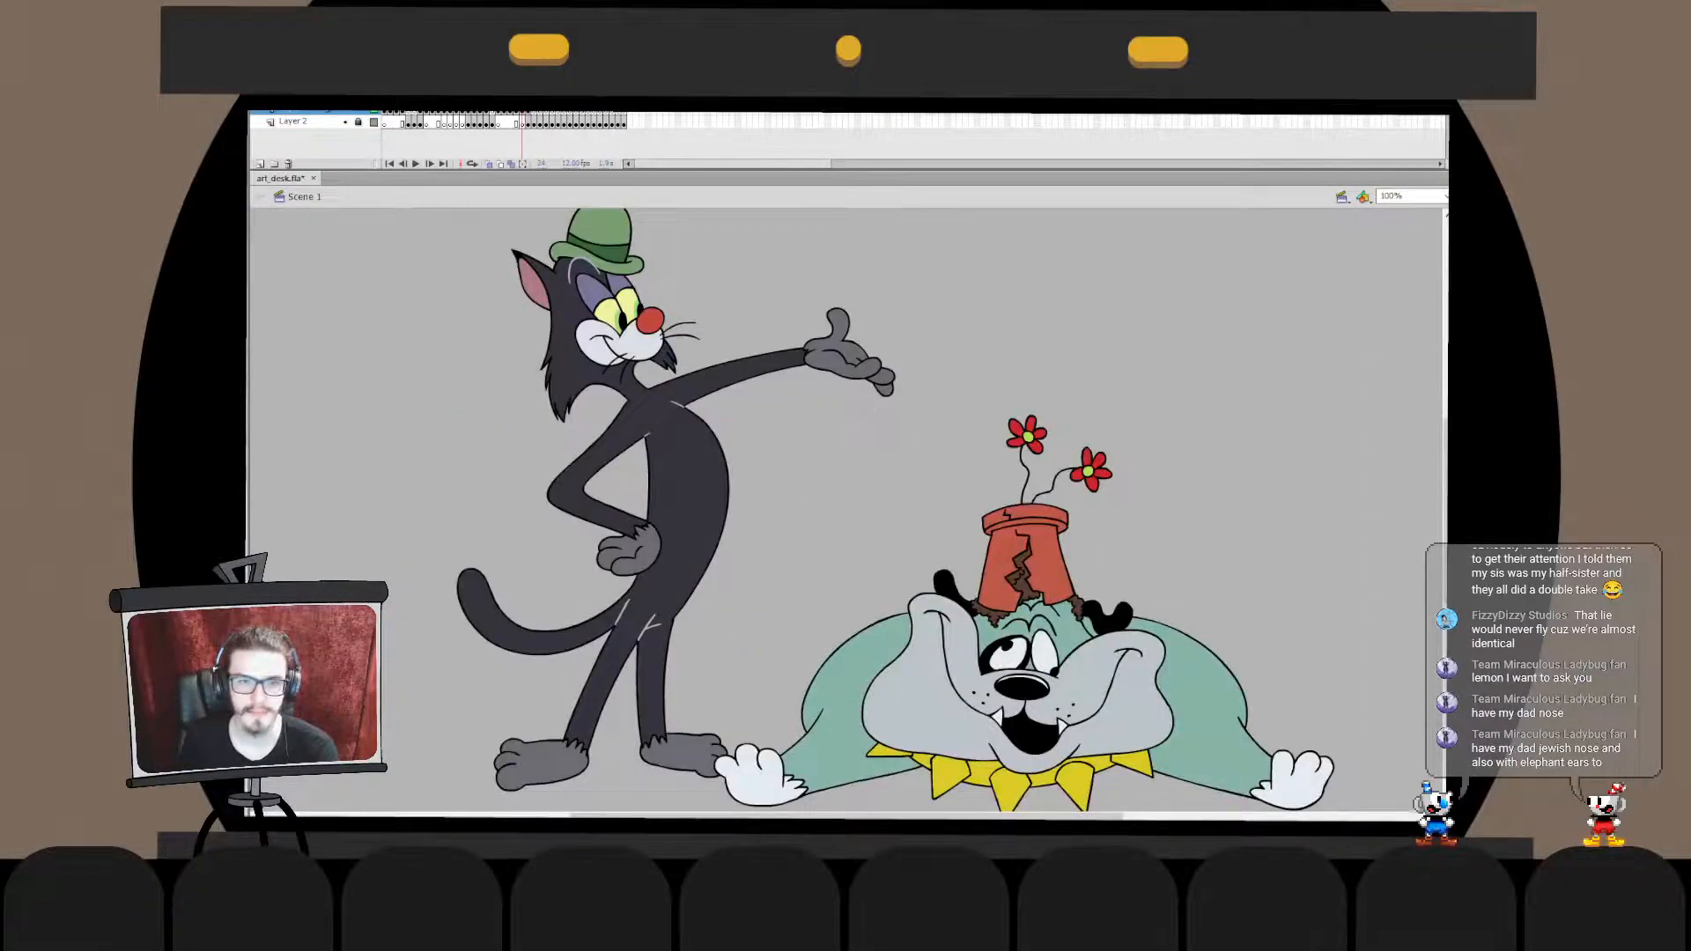
- Review the coloured boy drawing in full view and go to the frame with the grinning monster's rough sketch
{"action": "key", "text": "period"}
{"action": "key", "text": "period"}
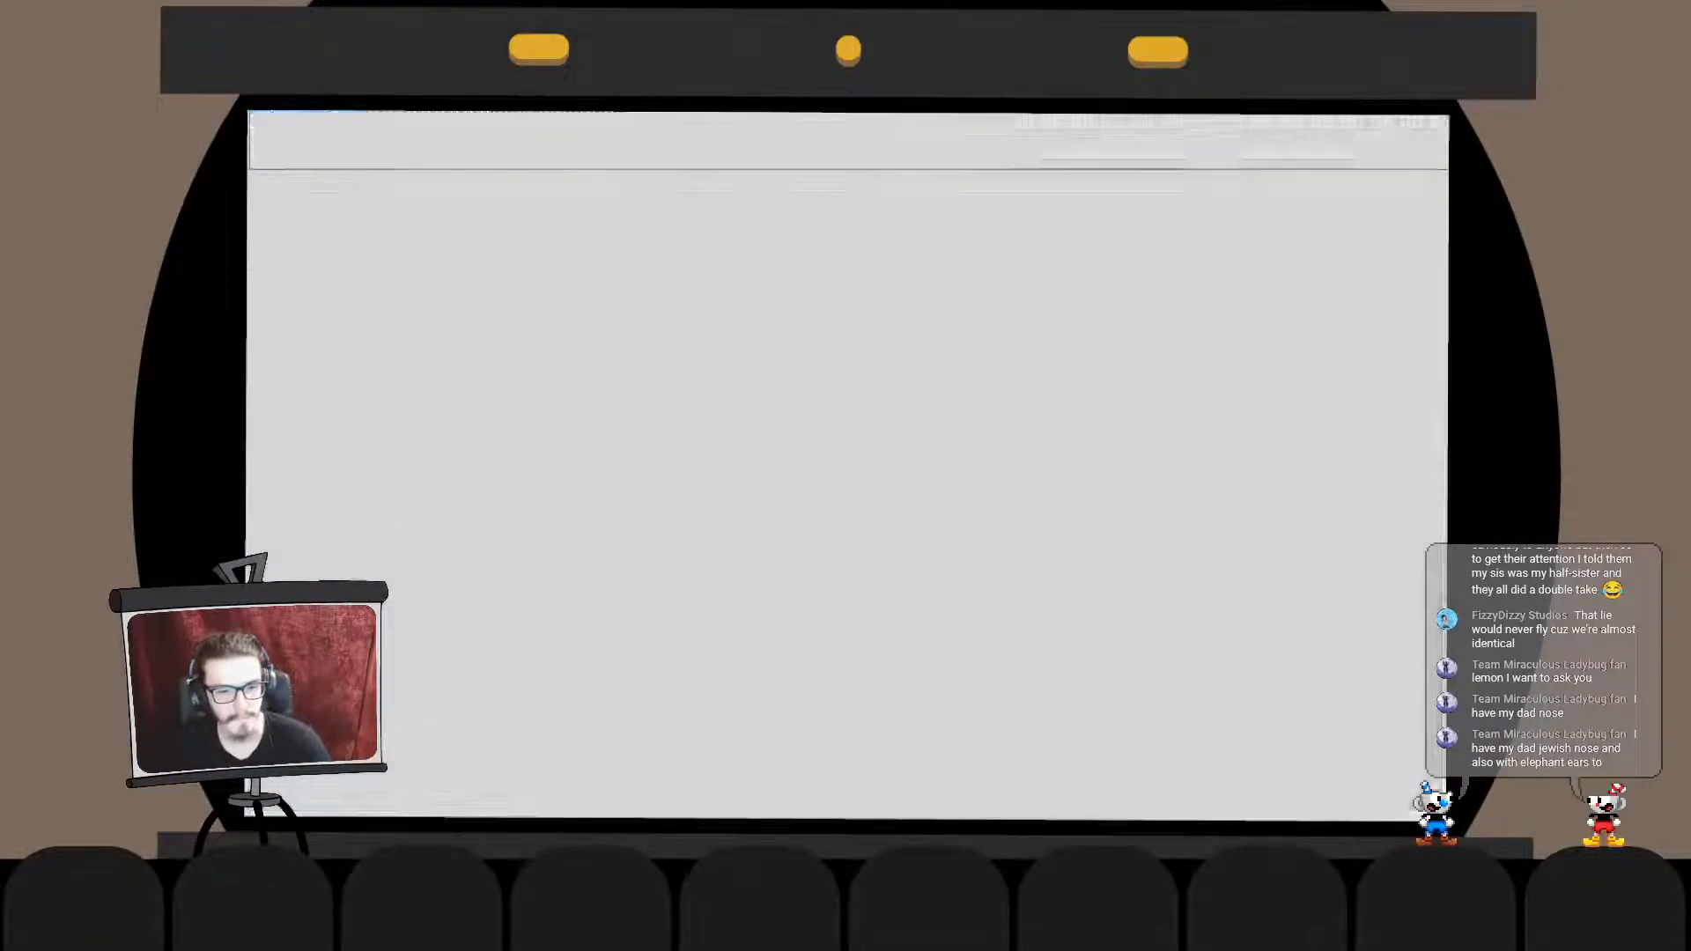
{"action": "key", "text": "ctrl+3"}
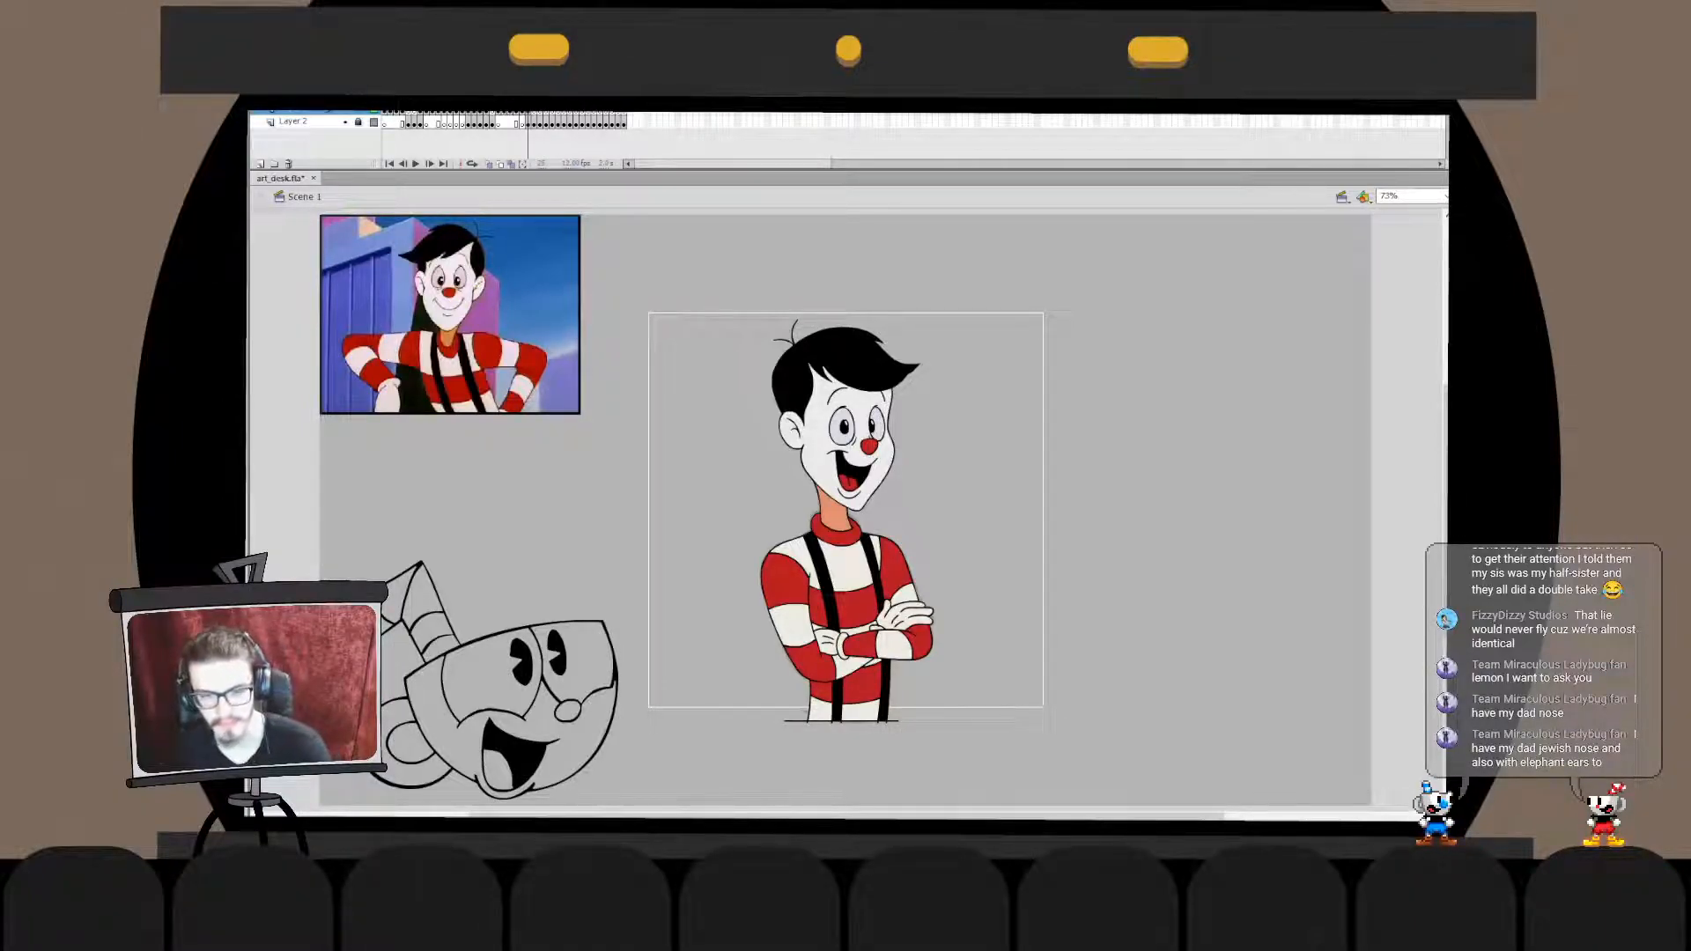
{"action": "key", "text": "period"}
{"action": "key", "text": "ctrl+1"}
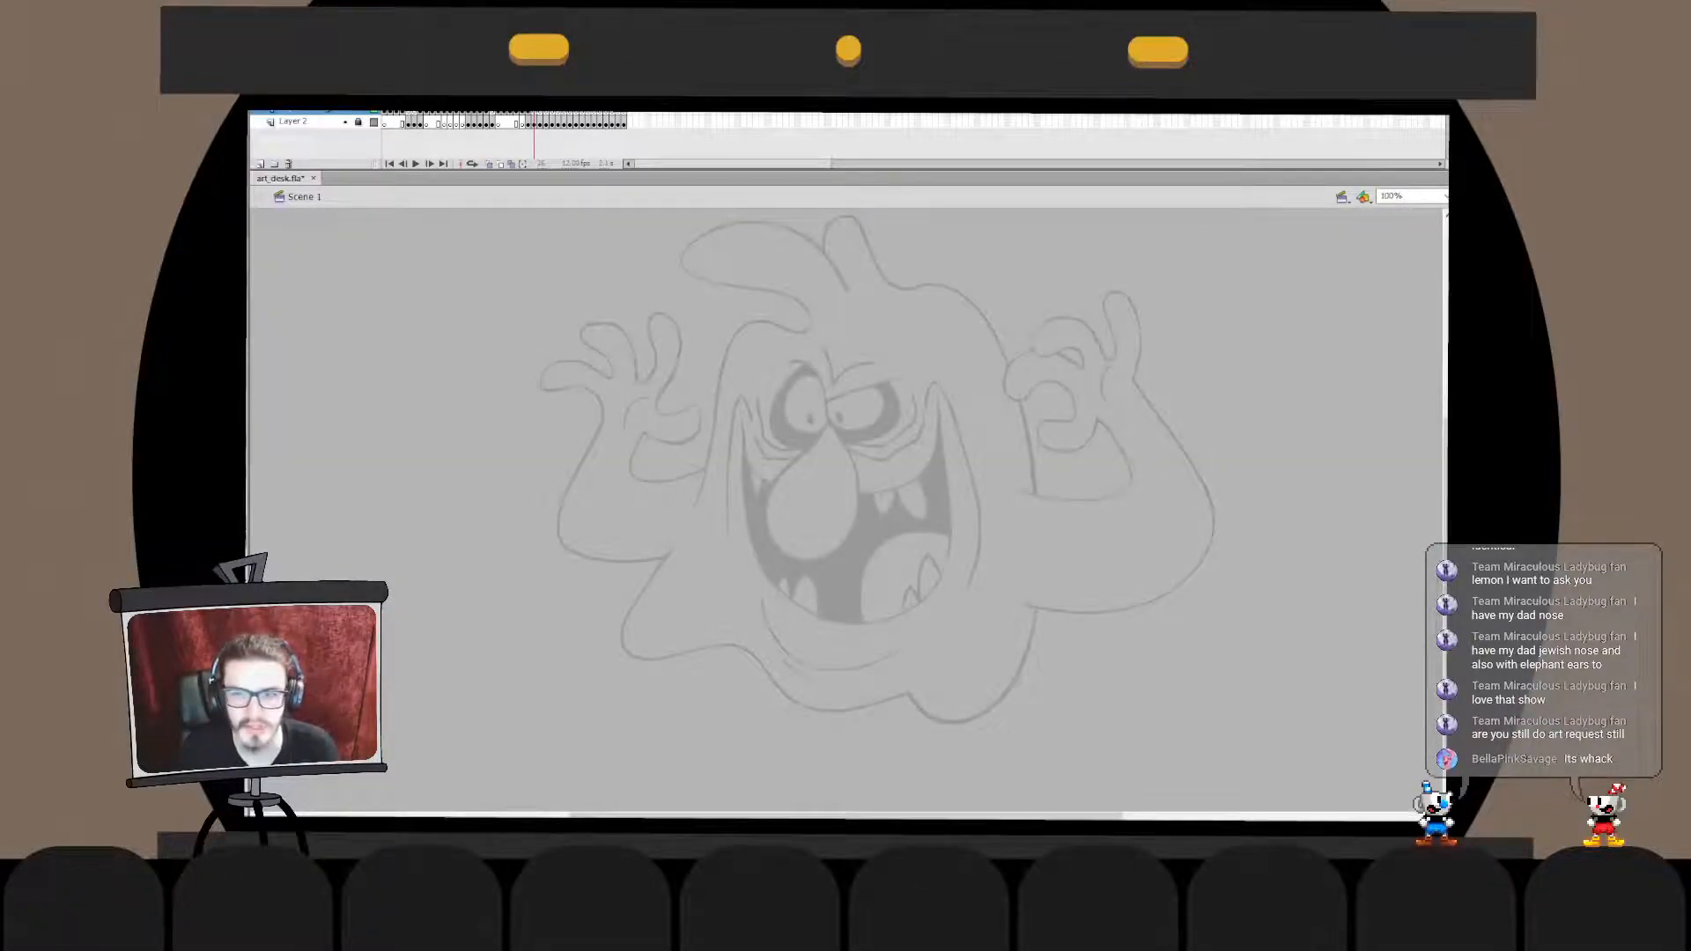
- Ink the arched black brow line over the monster's left-hand eye, redoing the stroke until it follows the sketch
{"action": "key", "text": "ctrl+equal"}
{"action": "mouse_move", "coordinate": [794, 467]}
{"action": "left_mouse_down"}
{"action": "mouse_move", "coordinate": [853, 552]}
{"action": "mouse_move", "coordinate": [842, 483]}
{"action": "mouse_move", "coordinate": [879, 575]}
{"action": "mouse_move", "coordinate": [857, 578]}
{"action": "mouse_move", "coordinate": [870, 555]}
{"action": "left_mouse_up"}
{"action": "key", "text": "ctrl+z"}
{"action": "key", "text": "ctrl+z"}
{"action": "key", "text": "ctrl+z"}
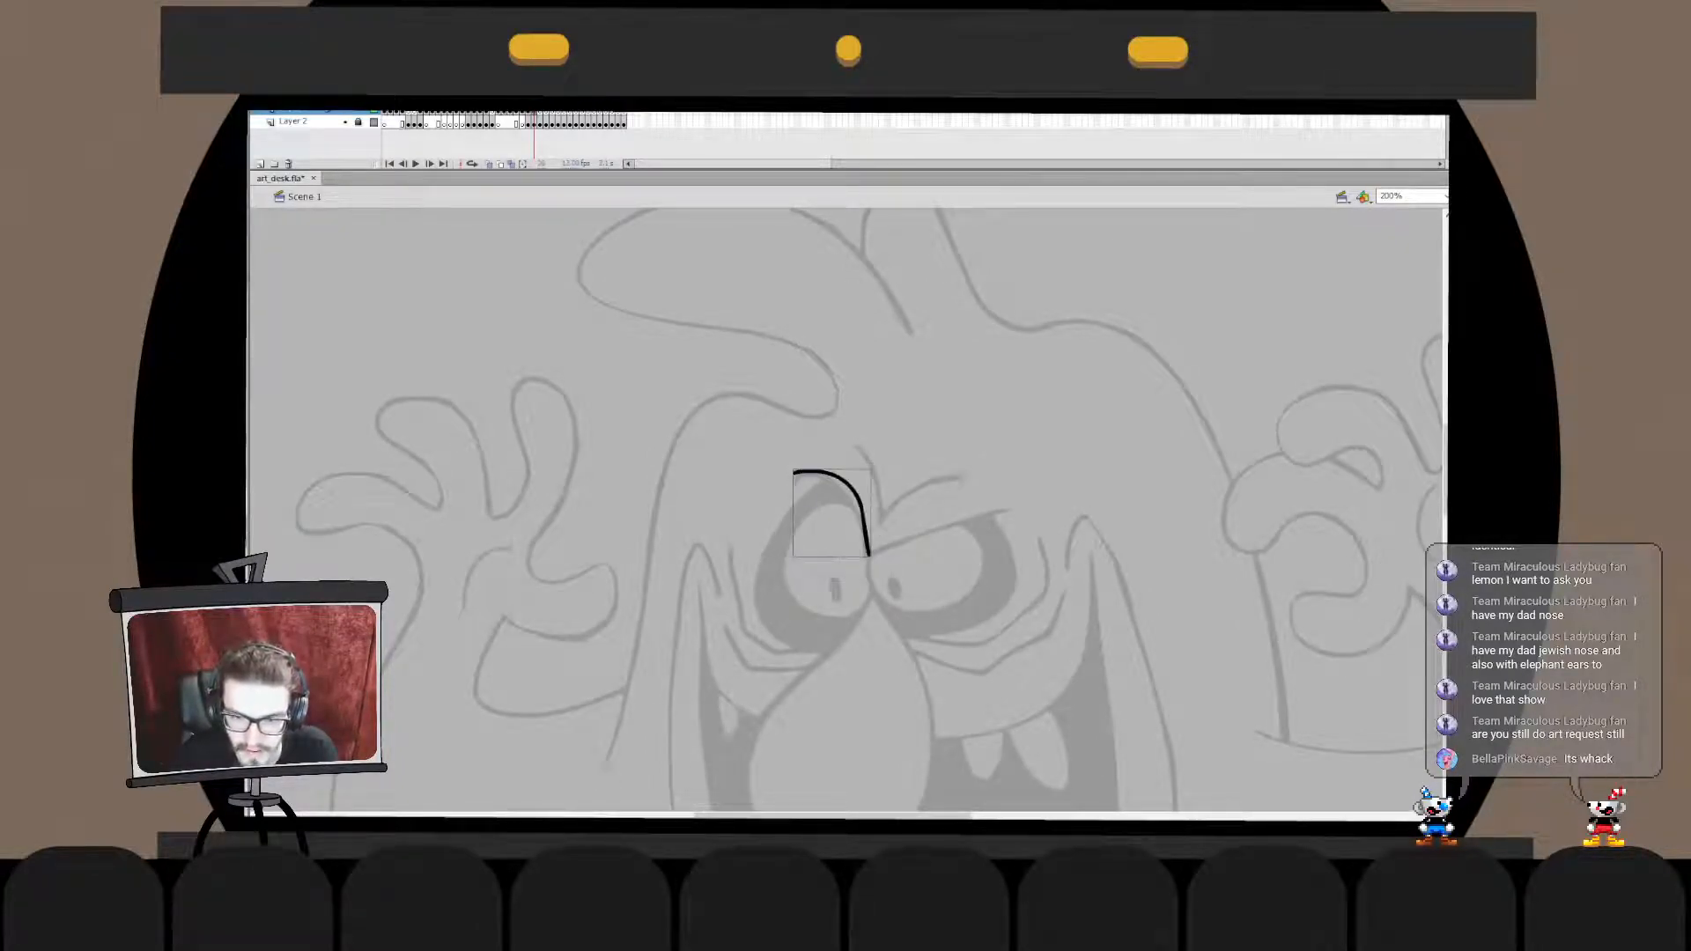
{"action": "key", "text": "ctrl+z"}
{"action": "mouse_move", "coordinate": [786, 479]}
{"action": "left_mouse_down"}
{"action": "mouse_move", "coordinate": [861, 517]}
{"action": "mouse_move", "coordinate": [861, 555]}
{"action": "left_mouse_up"}
{"action": "key", "text": "ctrl+z"}
{"action": "key", "text": "ctrl+z"}
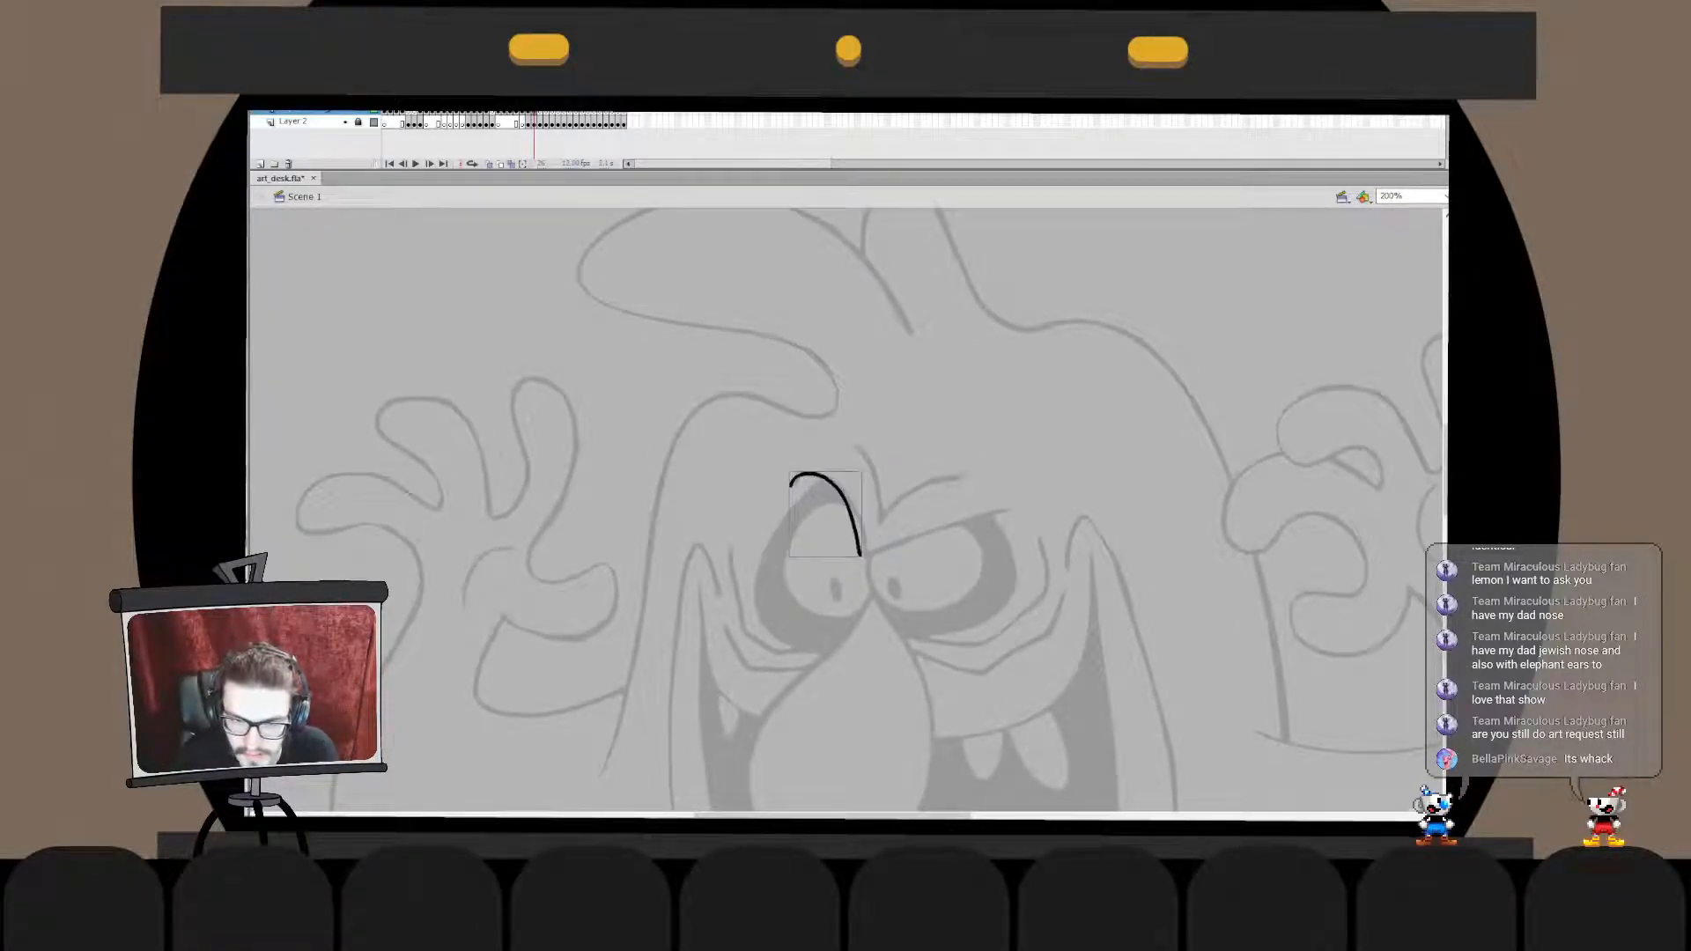
{"action": "key", "text": "ctrl+z"}
{"action": "left_click_drag", "start_coordinate": [788, 472], "coordinate": [877, 565]}
{"action": "key", "text": "ctrl+z"}
{"action": "key", "text": "ctrl+z"}
{"action": "key", "text": "ctrl+z"}
{"action": "left_click_drag", "start_coordinate": [795, 483], "coordinate": [871, 569]}
{"action": "key", "text": "ctrl+z"}
{"action": "mouse_move", "coordinate": [793, 484]}
{"action": "left_mouse_down"}
{"action": "mouse_move", "coordinate": [877, 582]}
{"action": "mouse_move", "coordinate": [869, 566]}
{"action": "left_mouse_up"}
{"action": "key", "text": "ctrl+z"}
{"action": "key", "text": "ctrl+z"}
{"action": "key", "text": "ctrl+z"}
{"action": "left_click_drag", "start_coordinate": [794, 490], "coordinate": [878, 583]}
{"action": "key", "text": "ctrl+z"}
{"action": "key", "text": "ctrl+z"}
{"action": "left_click_drag", "start_coordinate": [793, 494], "coordinate": [865, 554]}
- Stretch the arched brow stroke slightly upward and trim its outer tip
{"action": "key", "text": "q"}
{"action": "left_click_drag", "start_coordinate": [865, 483], "coordinate": [865, 473]}
{"action": "key", "text": "v"}
{"action": "double_click", "coordinate": [852, 497]}
{"action": "left_click", "coordinate": [850, 496]}
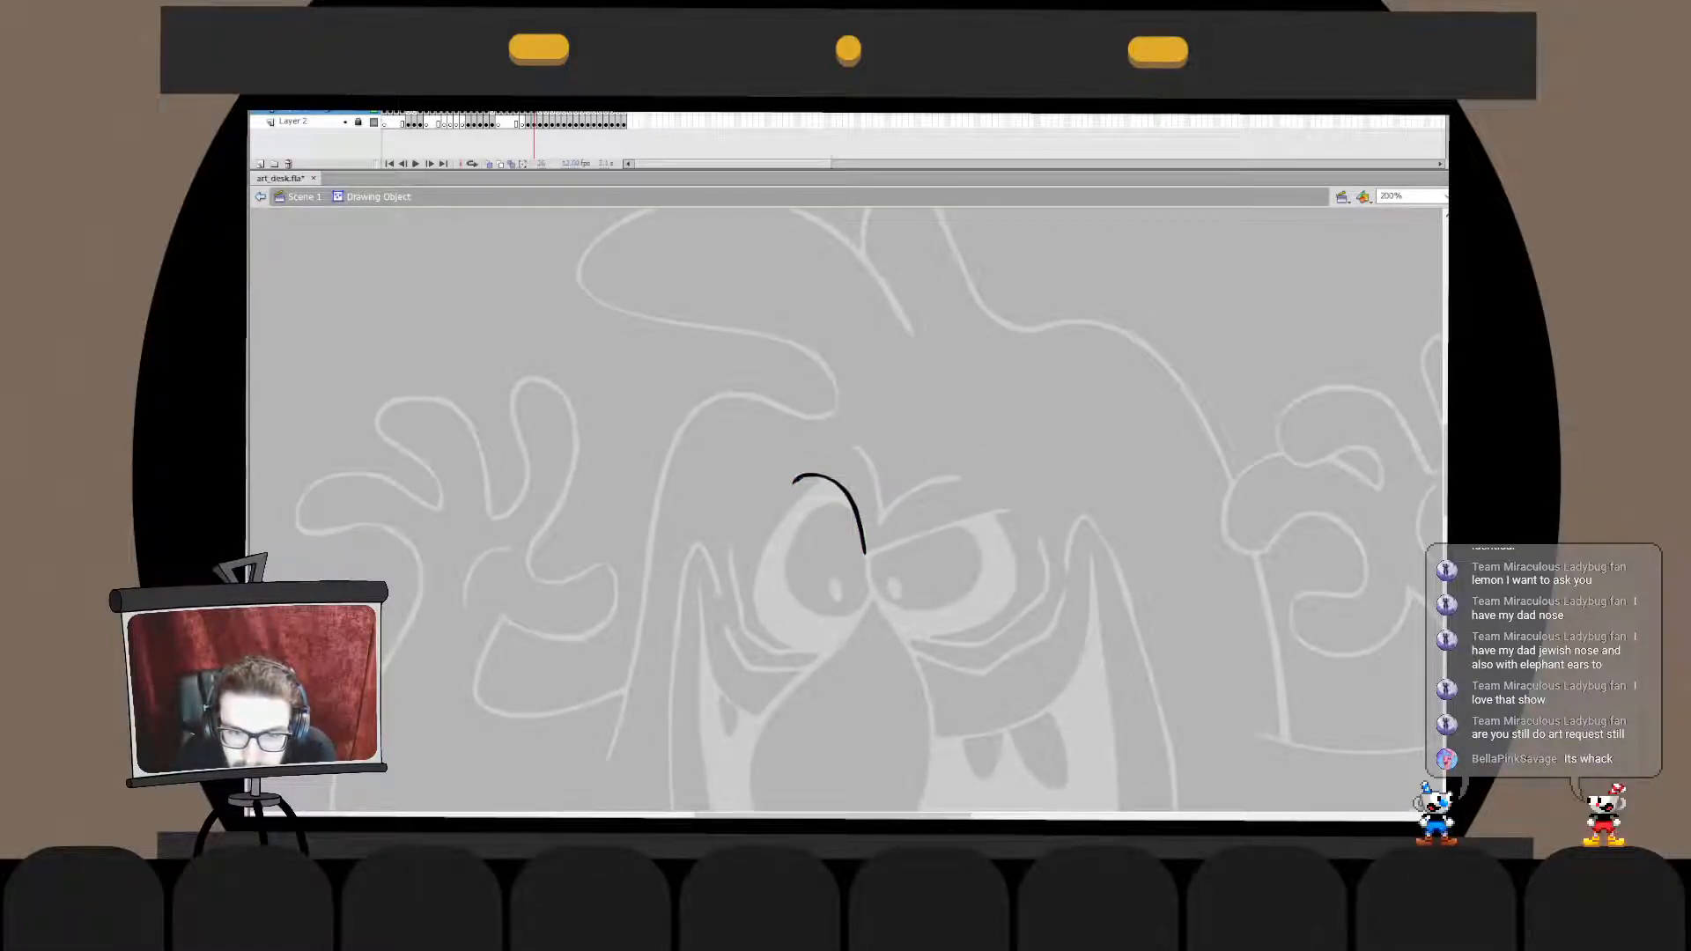
{"action": "left_click", "coordinate": [851, 497]}
{"action": "key", "text": "Escape"}
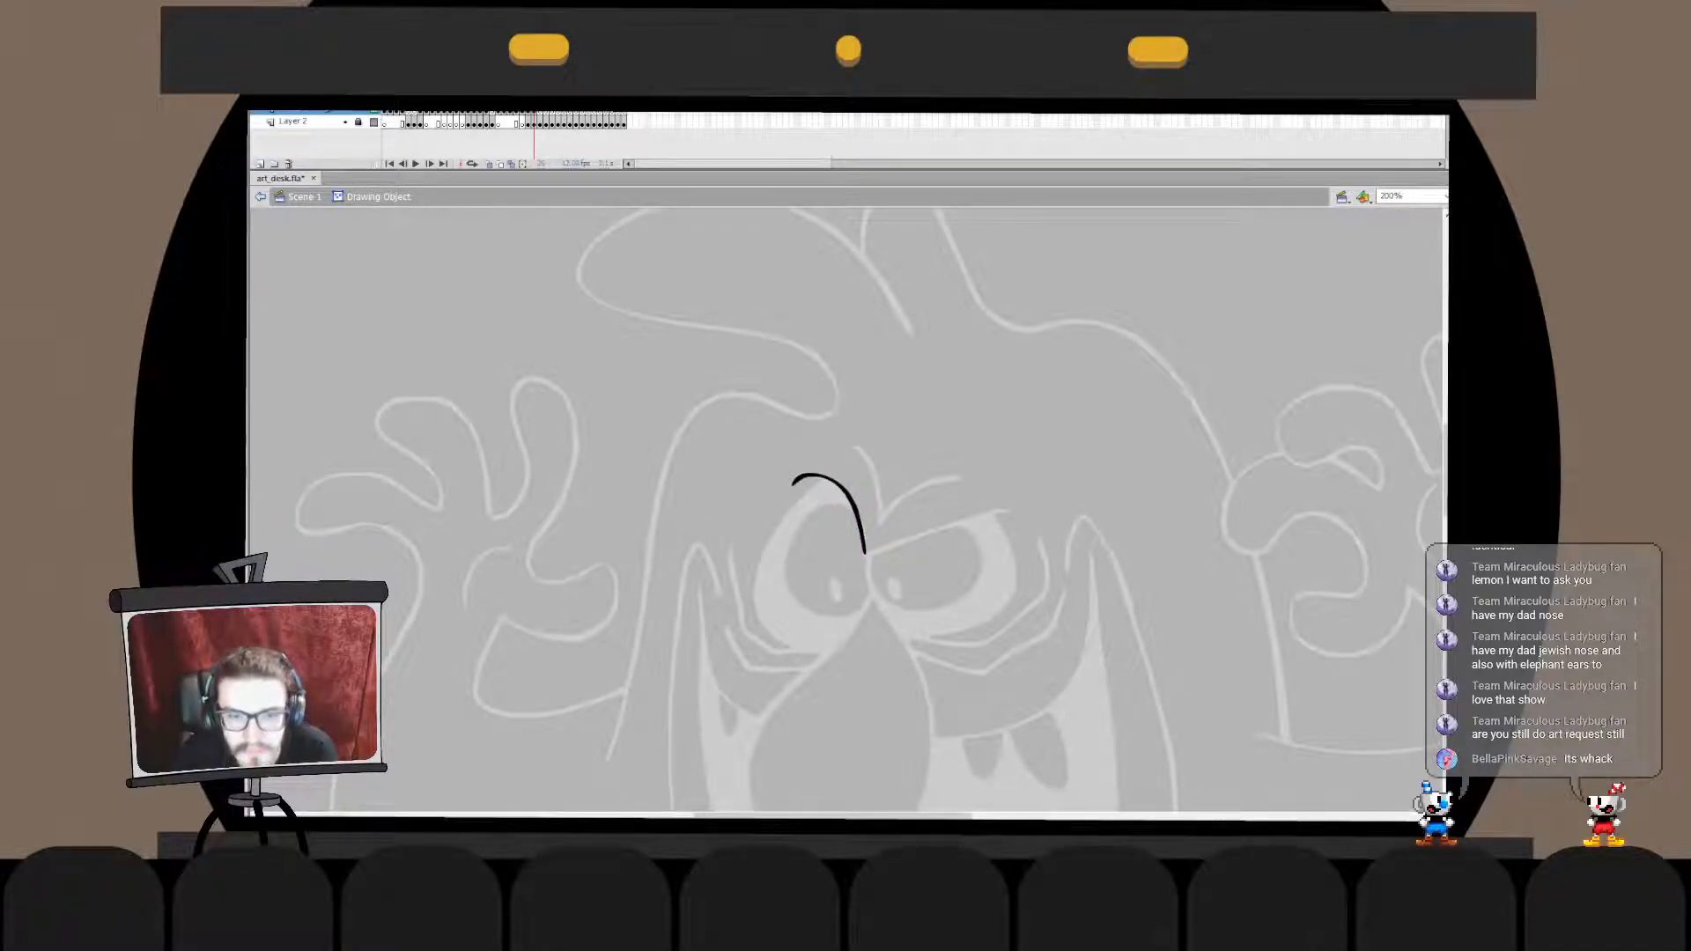
{"action": "left_click_drag", "start_coordinate": [778, 494], "coordinate": [815, 459]}
{"action": "left_click", "coordinate": [850, 496]}
{"action": "key", "text": "Escape"}
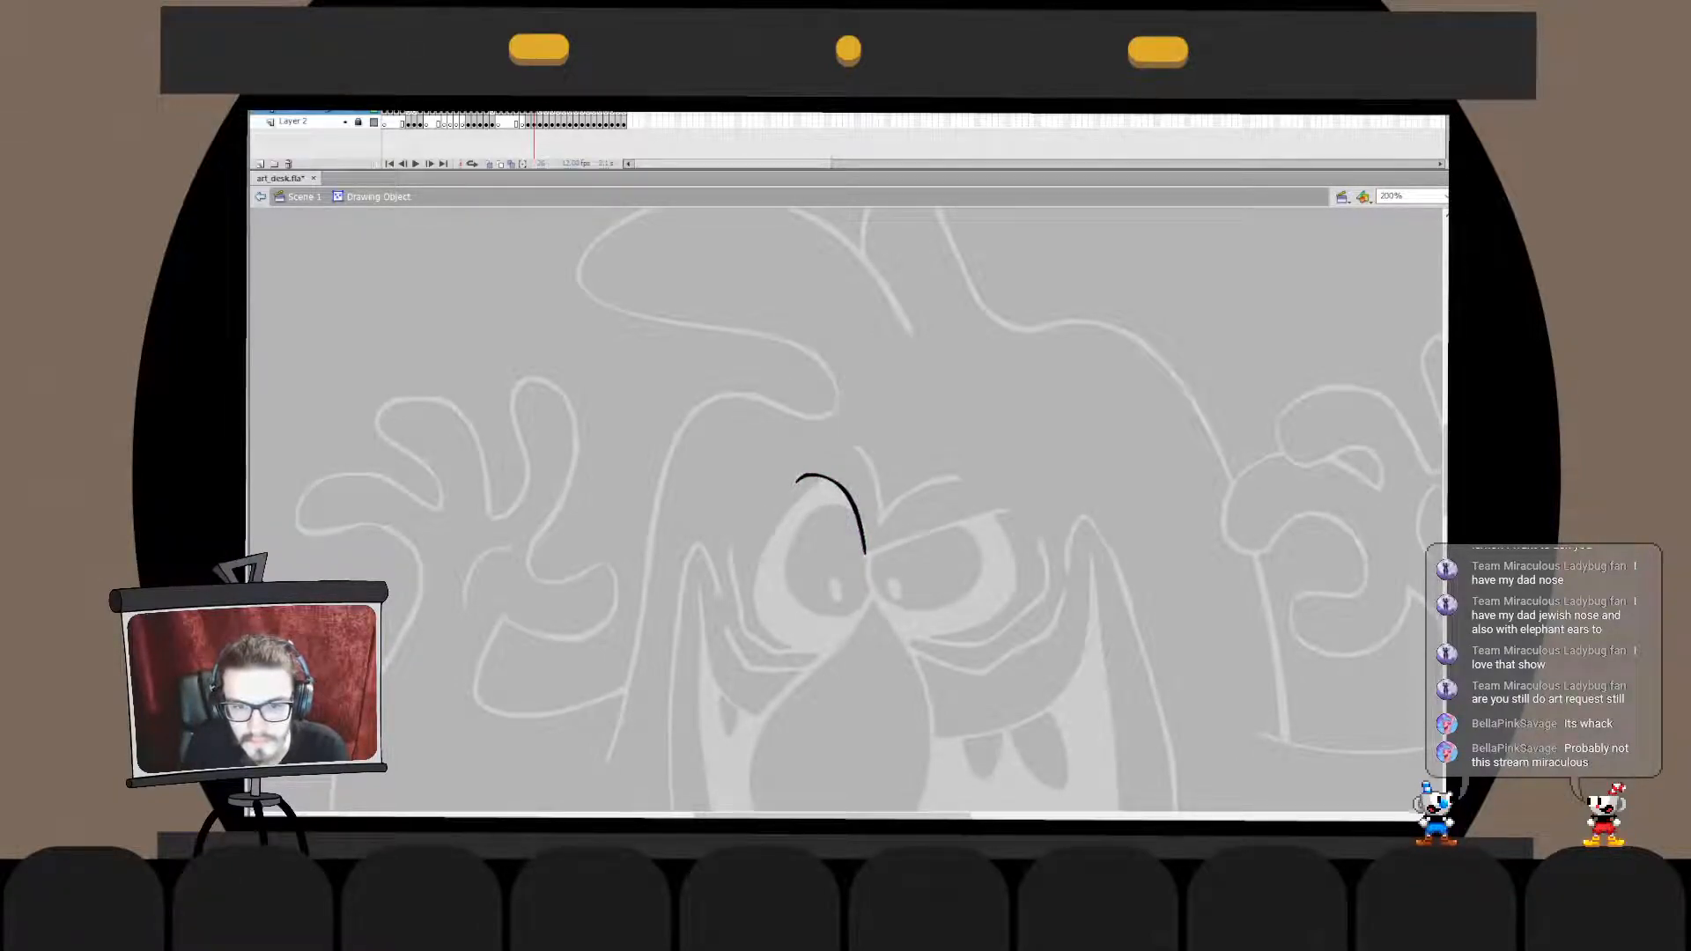
{"action": "key", "text": "ctrl+e"}
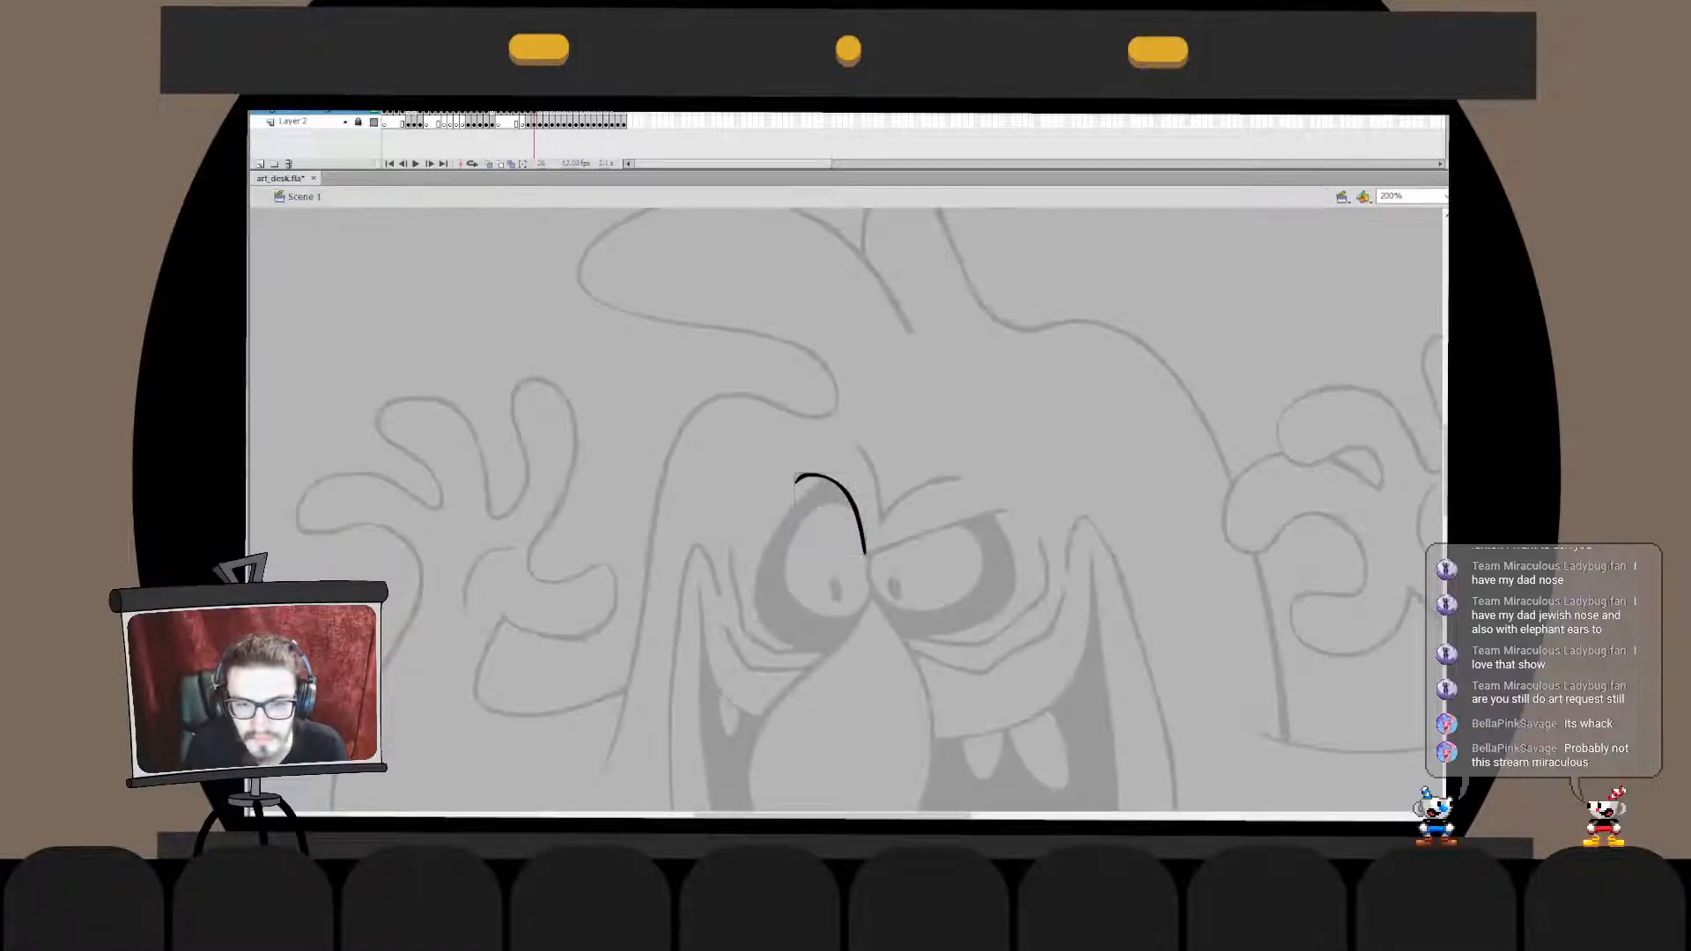
- Ink the slanted brow line over the right-hand eye, from the bridge of the nose to the outer edge of the eye
{"action": "left_click_drag", "start_coordinate": [867, 553], "coordinate": [989, 494]}
{"action": "key", "text": "ctrl+z"}
{"action": "left_click_drag", "start_coordinate": [867, 557], "coordinate": [984, 511]}
{"action": "key", "text": "ctrl+z"}
{"action": "left_click_drag", "start_coordinate": [865, 555], "coordinate": [1004, 509]}
{"action": "key", "text": "ctrl+z"}
{"action": "left_click_drag", "start_coordinate": [866, 552], "coordinate": [1040, 480]}
{"action": "key", "text": "ctrl+z"}
{"action": "left_click_drag", "start_coordinate": [864, 560], "coordinate": [1004, 495]}
{"action": "key", "text": "ctrl+z"}
{"action": "left_click_drag", "start_coordinate": [860, 558], "coordinate": [992, 513]}
{"action": "key", "text": "ctrl+z"}
{"action": "left_click_drag", "start_coordinate": [864, 555], "coordinate": [1013, 504]}
{"action": "key", "text": "ctrl+z"}
{"action": "mouse_move", "coordinate": [865, 556]}
{"action": "left_mouse_down"}
{"action": "mouse_move", "coordinate": [1014, 507]}
{"action": "mouse_move", "coordinate": [875, 535]}
{"action": "mouse_move", "coordinate": [1016, 504]}
{"action": "left_mouse_up"}
{"action": "key", "text": "ctrl+z"}
{"action": "key", "text": "ctrl+z"}
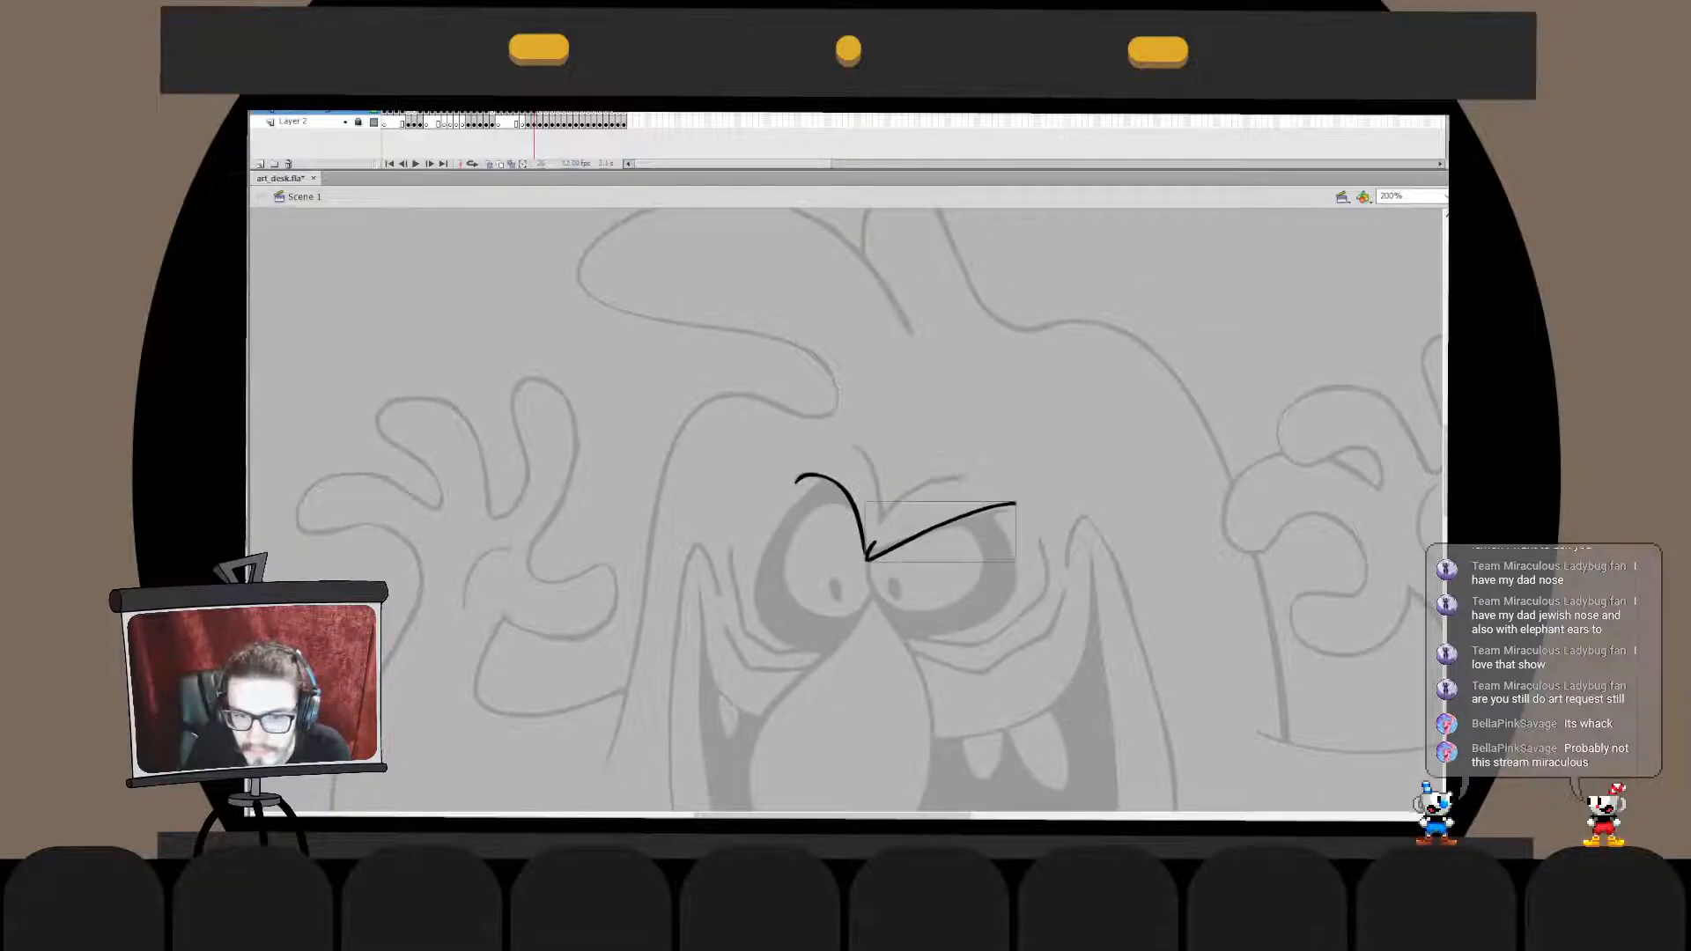
- Flatten the slanted brow stroke slightly and refine its outer end
{"action": "double_click", "coordinate": [949, 522]}
{"action": "left_click", "coordinate": [949, 523]}
{"action": "left_click", "coordinate": [977, 441]}
{"action": "double_click", "coordinate": [978, 440]}
{"action": "double_click", "coordinate": [949, 522]}
{"action": "left_click", "coordinate": [949, 522]}
{"action": "left_click", "coordinate": [977, 441]}
{"action": "double_click", "coordinate": [978, 440]}
{"action": "key", "text": "q"}
{"action": "left_click_drag", "start_coordinate": [941, 502], "coordinate": [941, 509]}
{"action": "left_click", "coordinate": [978, 440]}
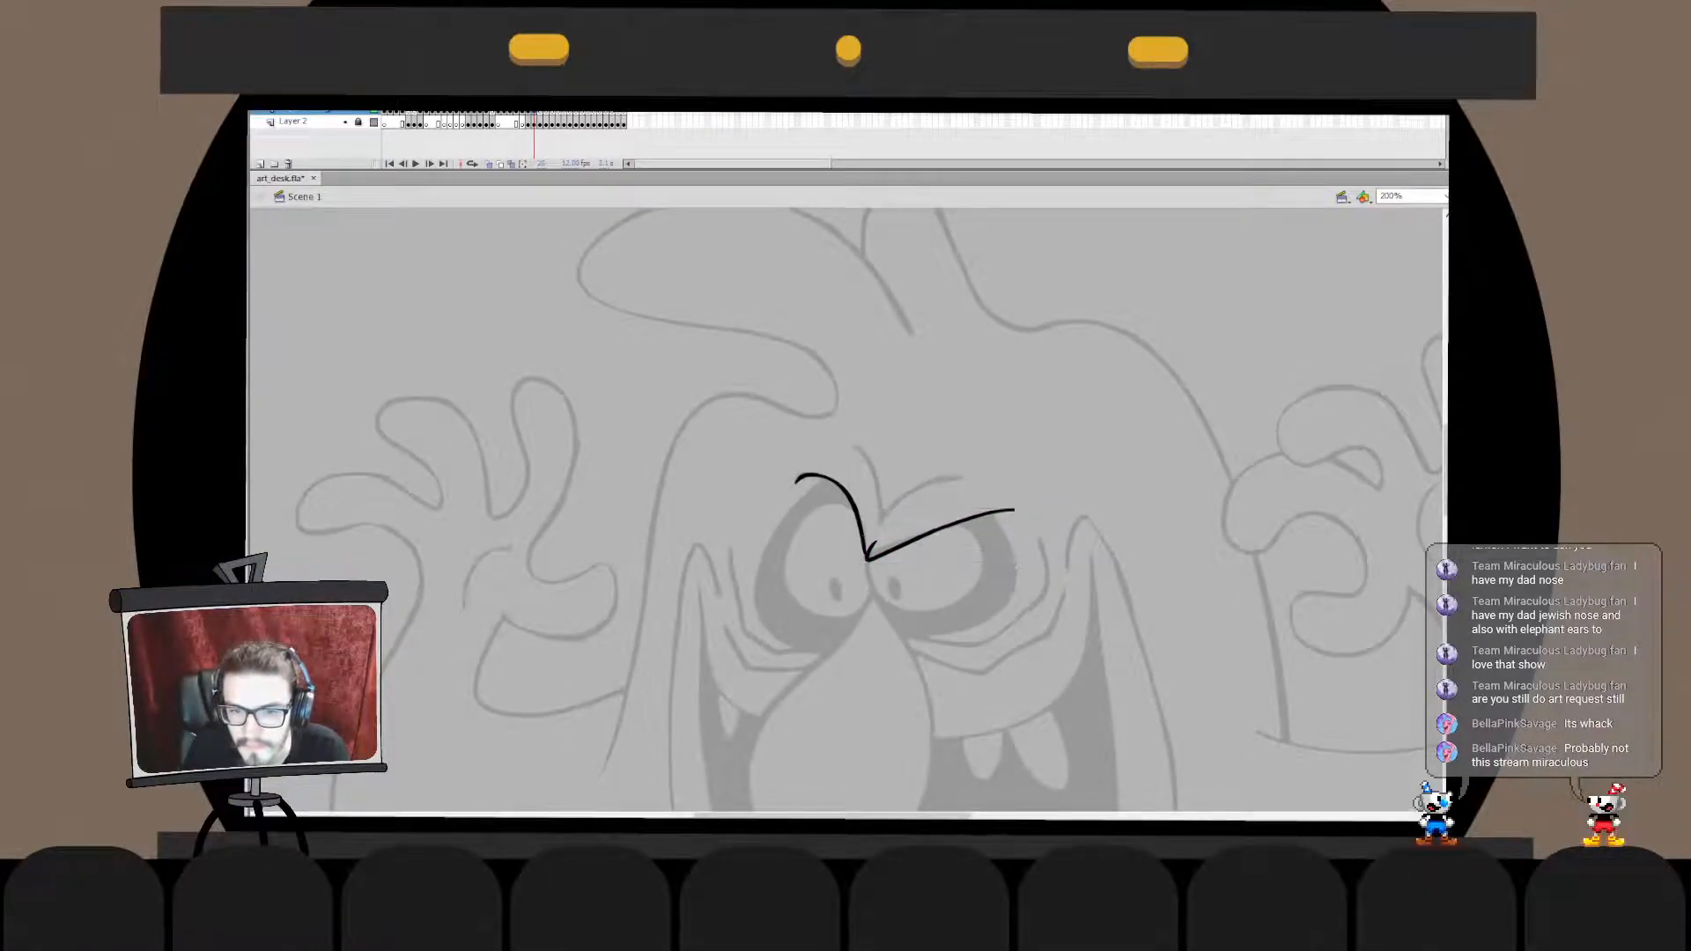
{"action": "double_click", "coordinate": [949, 527]}
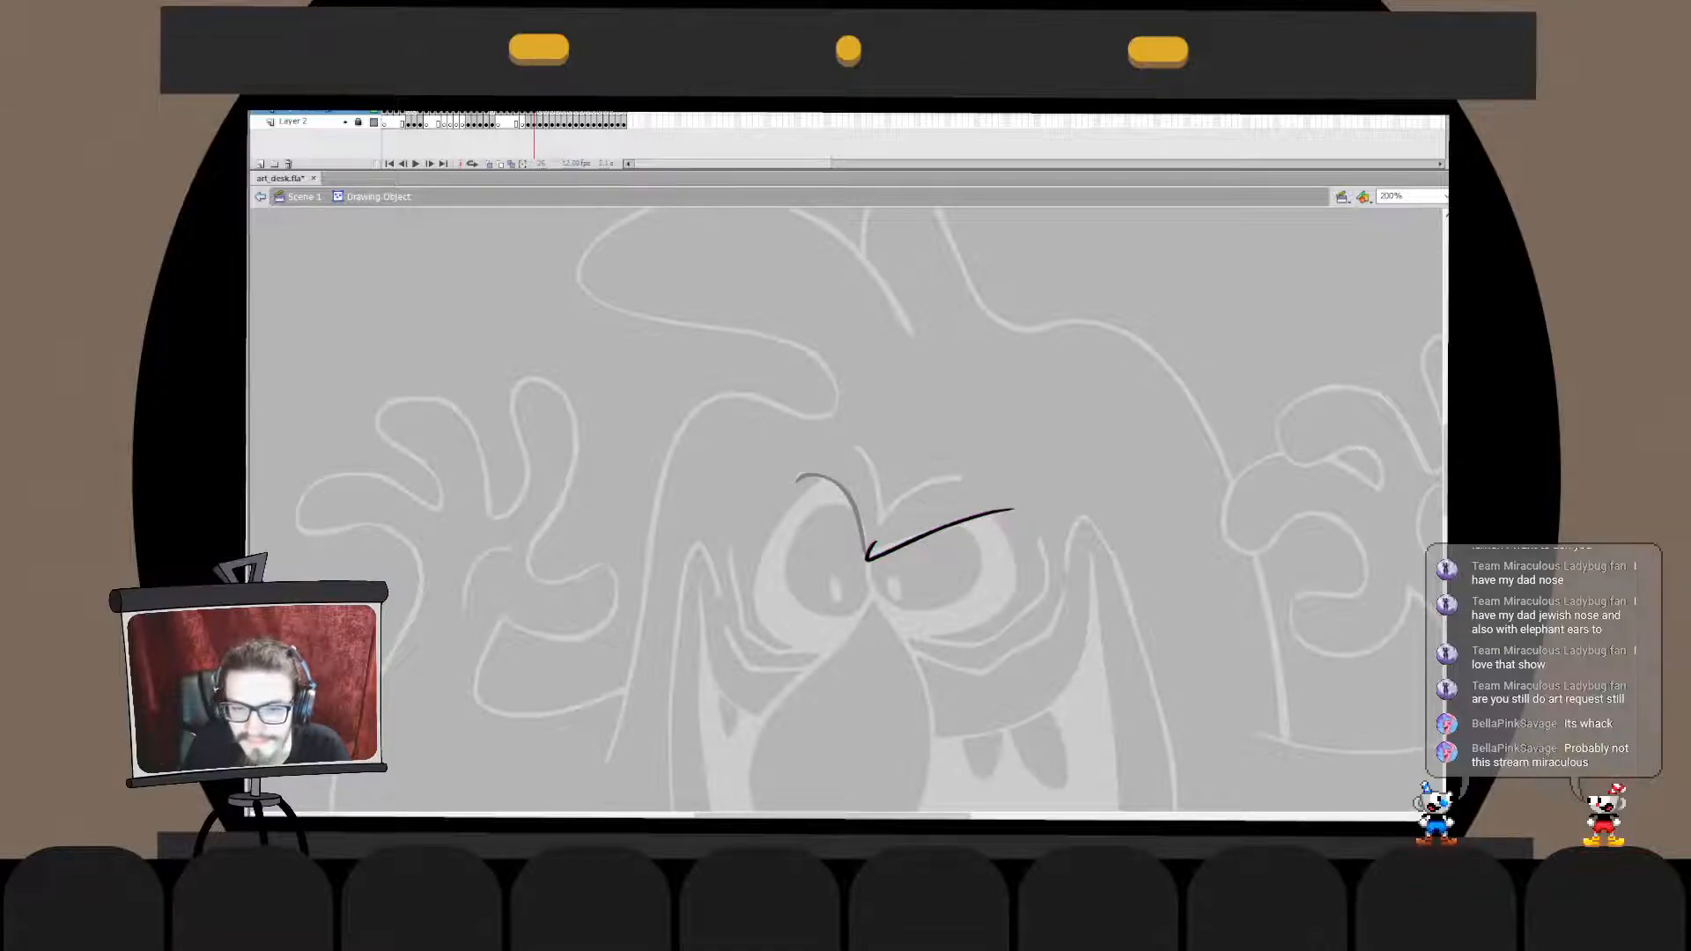
{"action": "double_click", "coordinate": [978, 440]}
{"action": "left_click", "coordinate": [977, 441]}
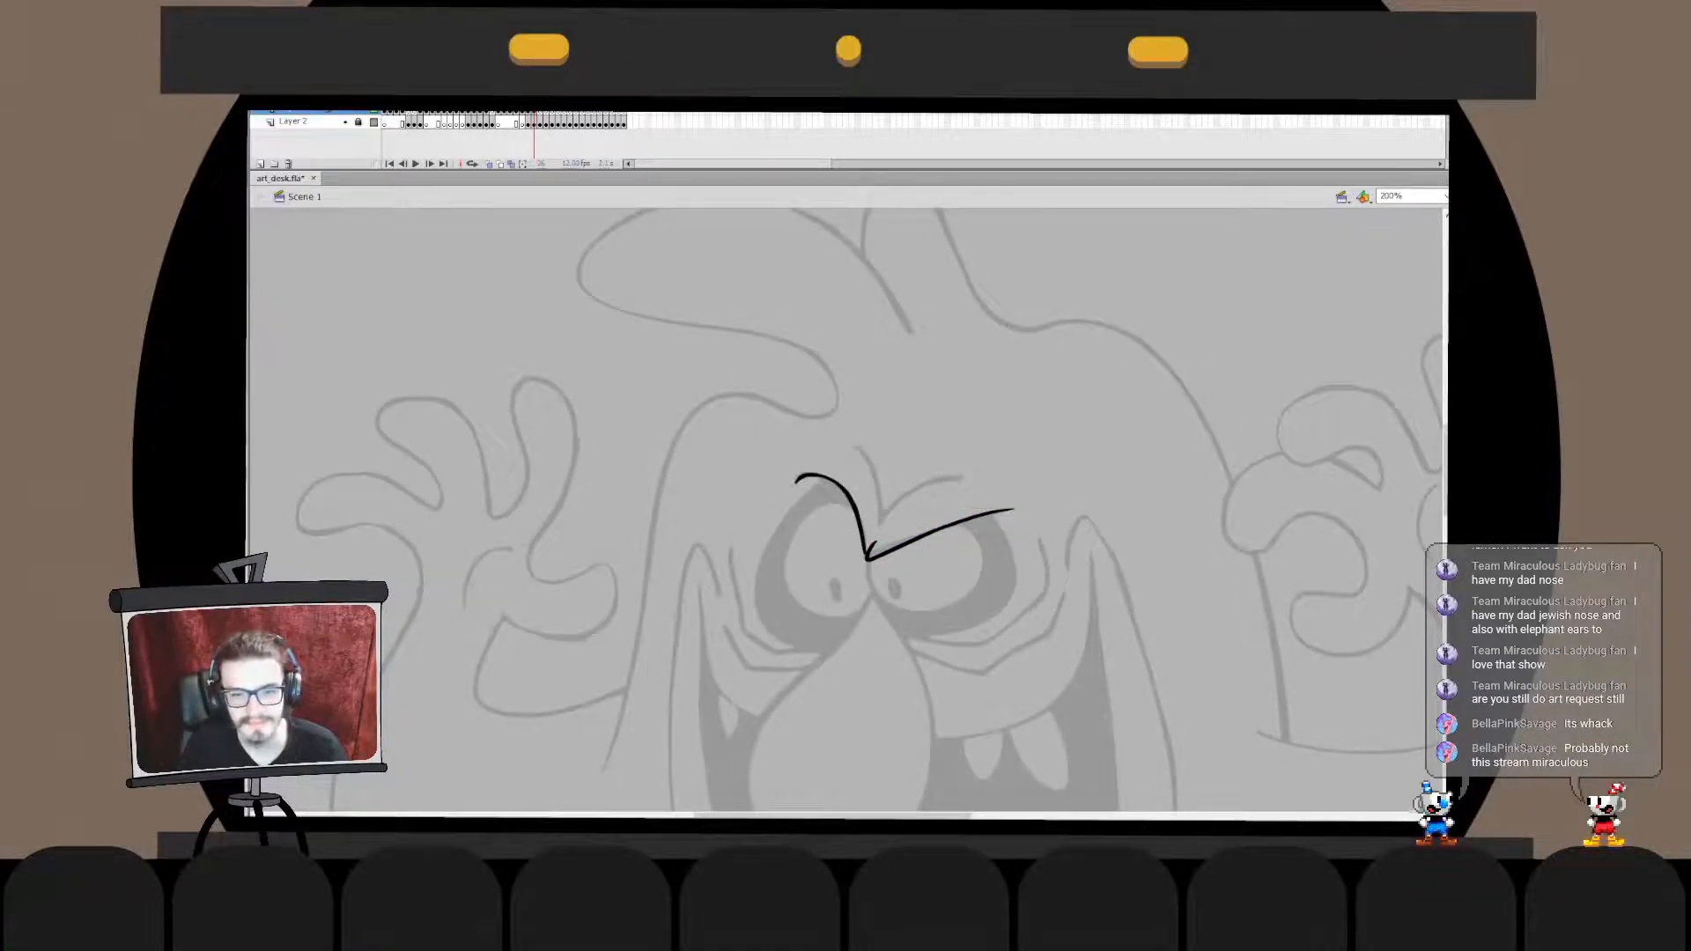
- Move the slanted brow stroke in place into the arched brow's drawing object
{"action": "double_click", "coordinate": [931, 532]}
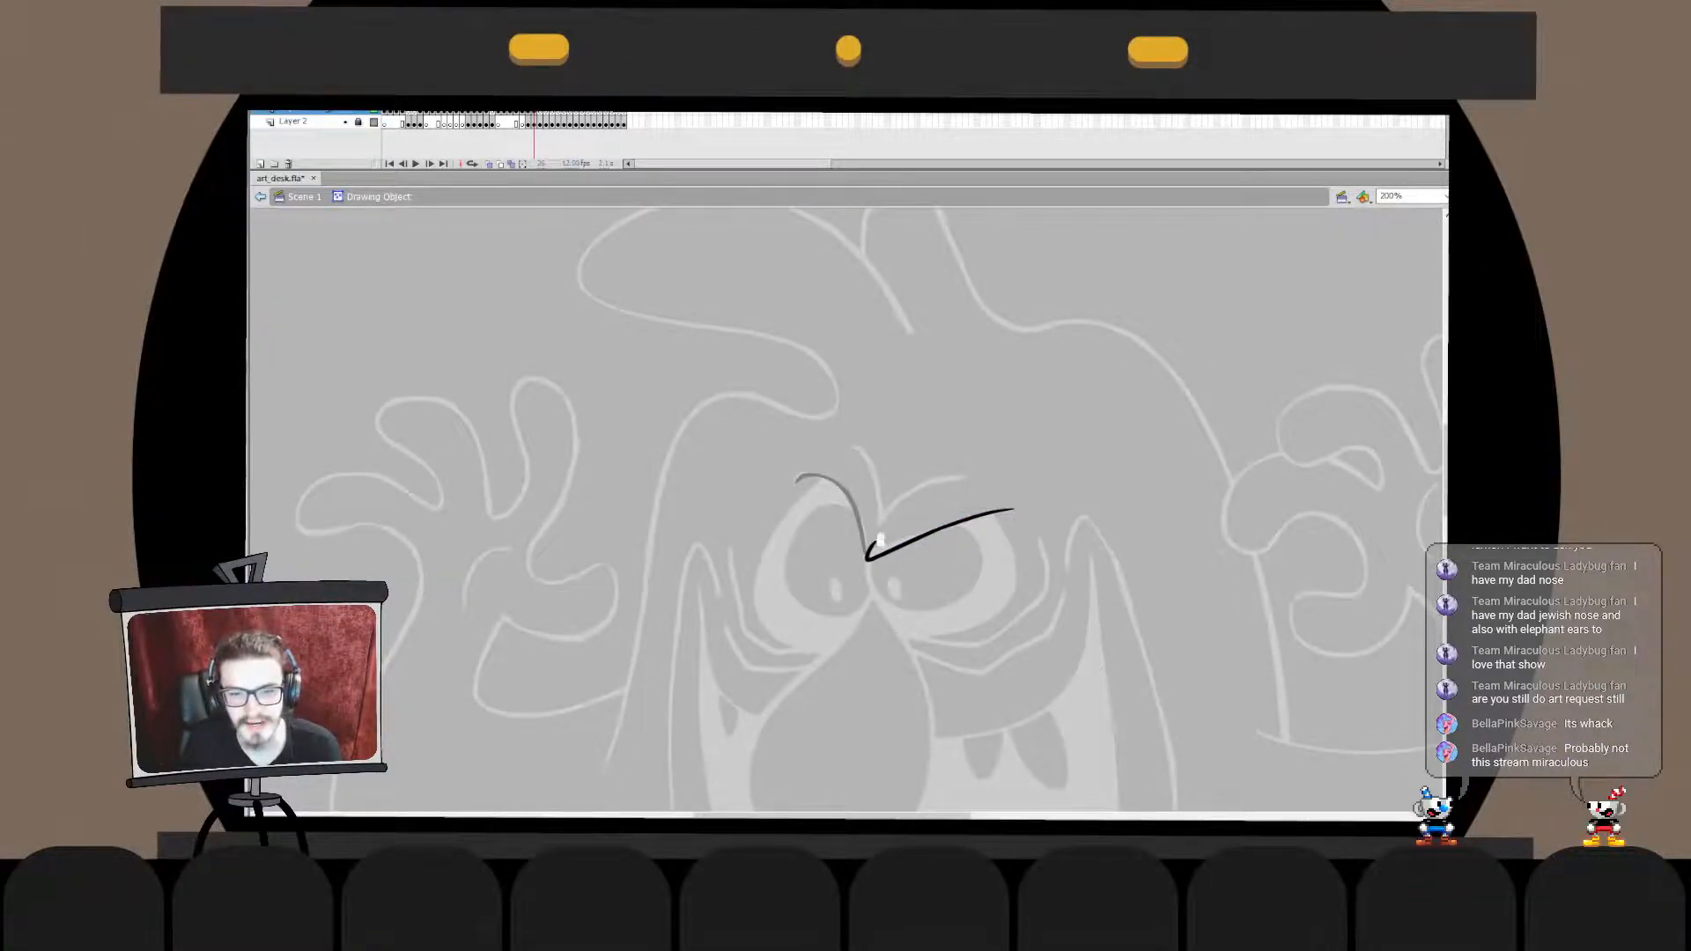
{"action": "double_click", "coordinate": [960, 445]}
{"action": "key", "text": "ctrl+x"}
{"action": "double_click", "coordinate": [852, 501]}
{"action": "key", "text": "ctrl+shift+v"}
{"action": "double_click", "coordinate": [969, 440]}
{"action": "left_click", "coordinate": [969, 440]}
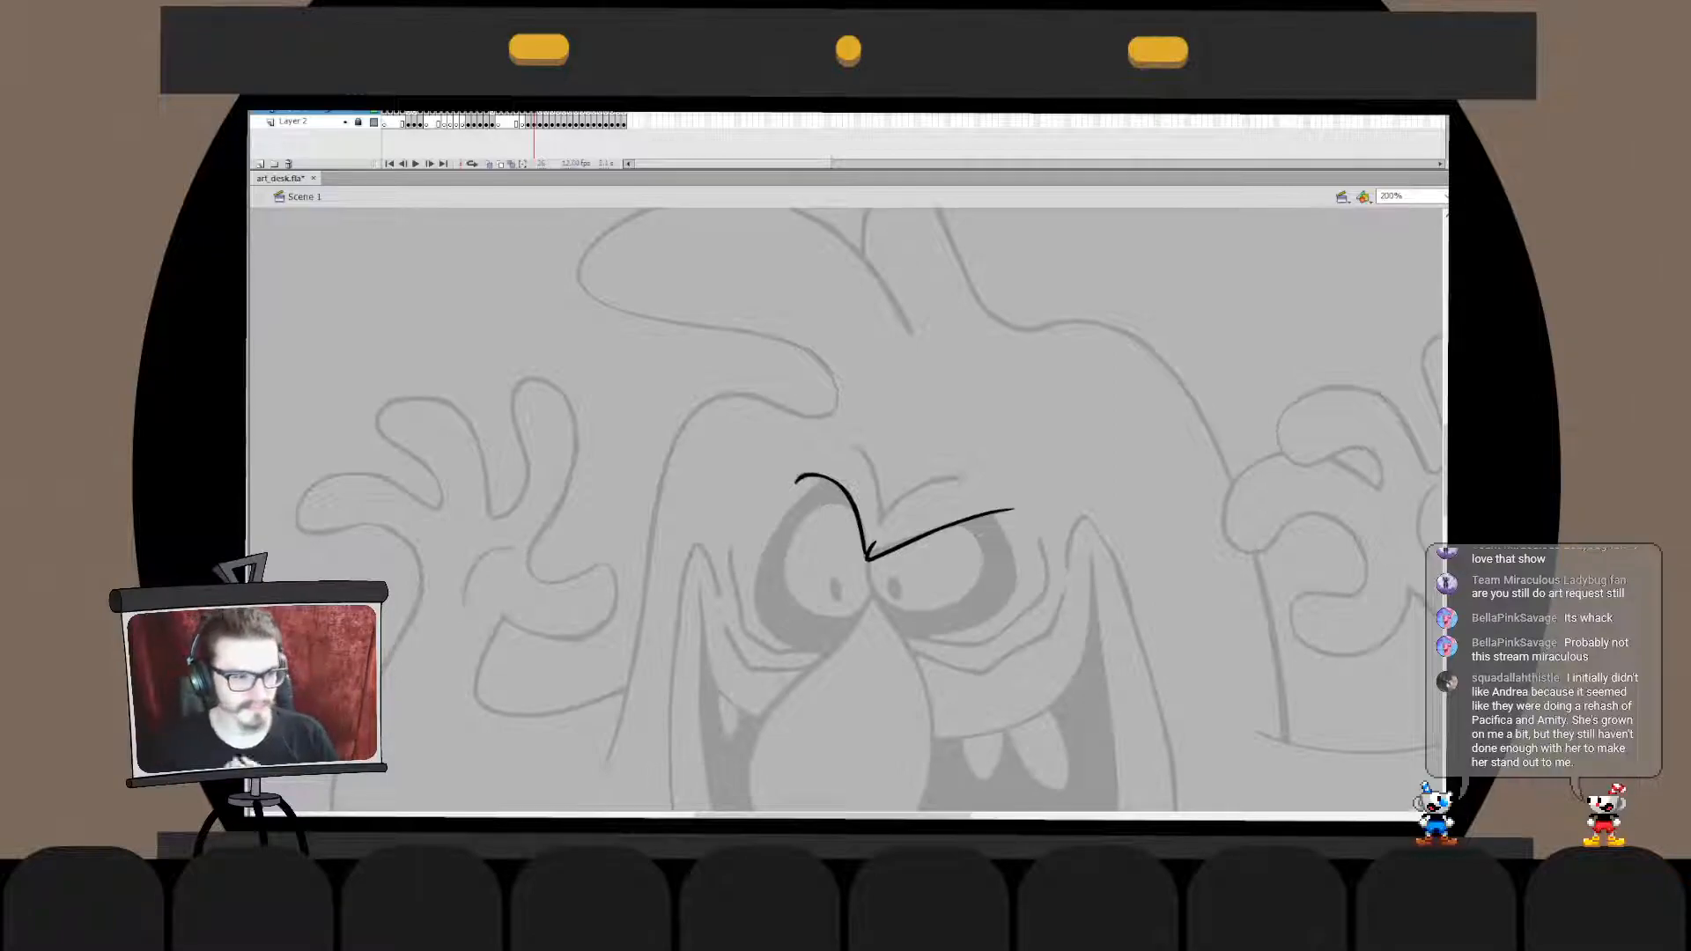
- Draw the round outline of the right-hand eye beneath the slanted brow and fit it to the sketch
{"action": "mouse_move", "coordinate": [949, 493]}
{"action": "left_mouse_down"}
{"action": "mouse_move", "coordinate": [917, 480]}
{"action": "mouse_move", "coordinate": [1002, 529]}
{"action": "mouse_move", "coordinate": [932, 481]}
{"action": "mouse_move", "coordinate": [896, 523]}
{"action": "mouse_move", "coordinate": [983, 545]}
{"action": "mouse_move", "coordinate": [981, 565]}
{"action": "left_mouse_up"}
{"action": "key", "text": "ctrl+z"}
{"action": "key", "text": "ctrl+z"}
{"action": "key", "text": "ctrl+z"}
{"action": "key", "text": "ctrl+z"}
{"action": "key", "text": "q"}
{"action": "key", "text": "Escape"}
{"action": "left_click", "coordinate": [870, 574]}
{"action": "key", "text": "Escape"}
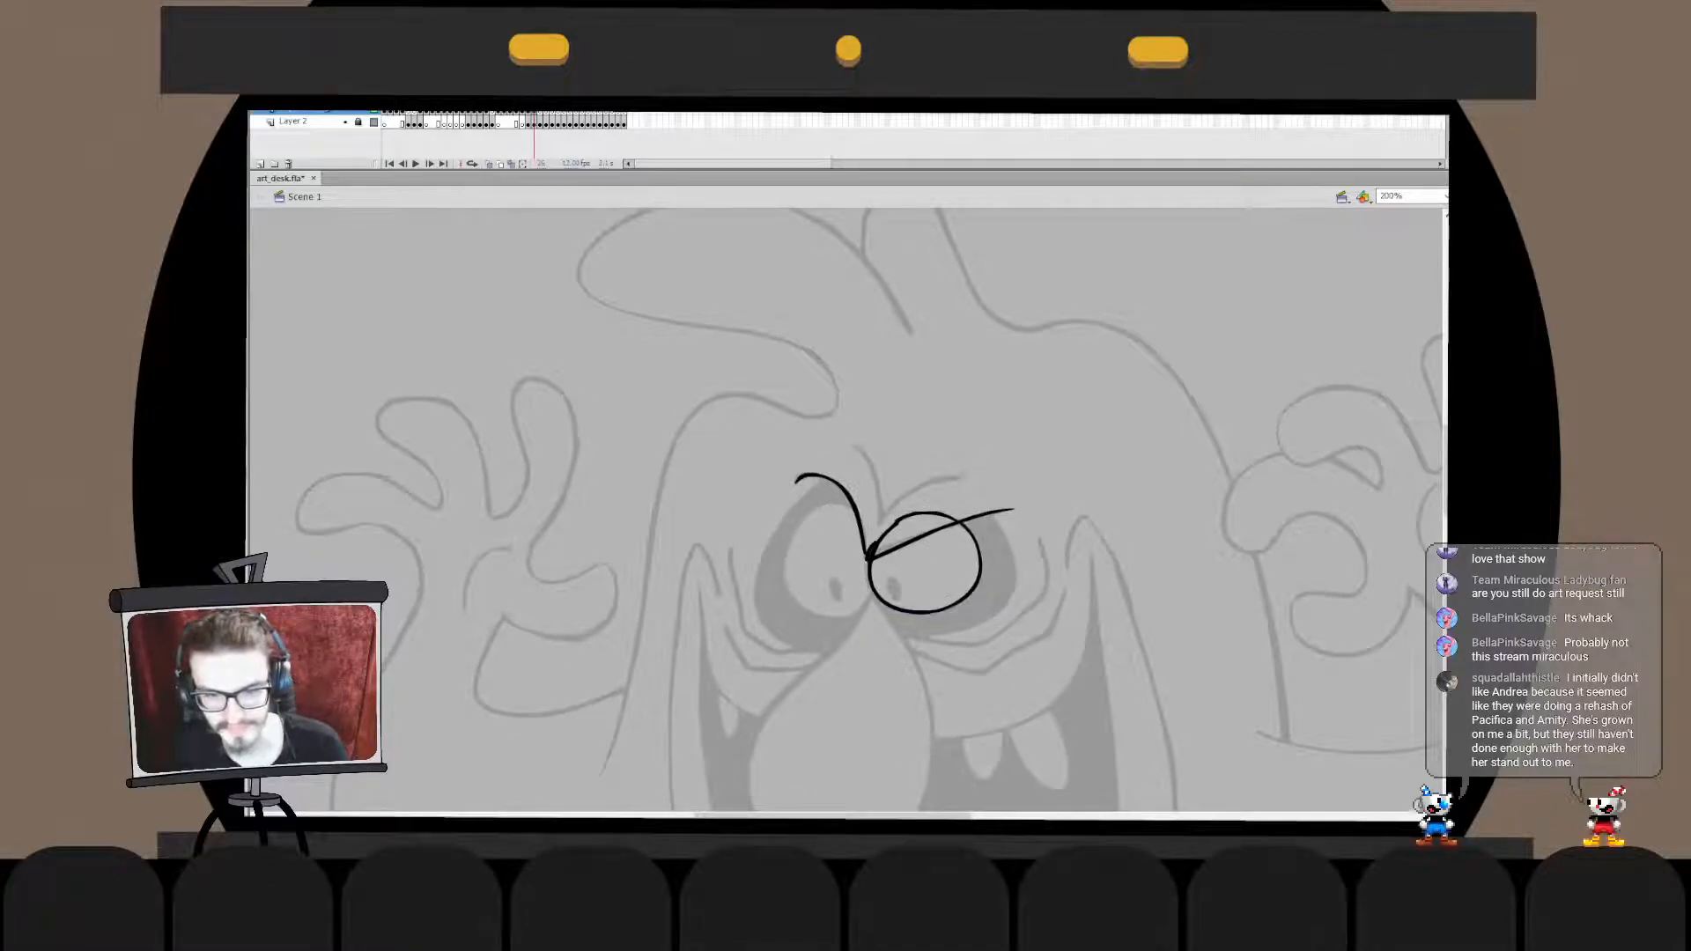
- Merge the brow lines with the right-hand eye outline and delete the part of the circle above the slanted brow
{"action": "left_click", "coordinate": [934, 532]}
{"action": "key", "text": "ctrl+x"}
{"action": "double_click", "coordinate": [976, 539]}
{"action": "key", "text": "ctrl+shift+v"}
{"action": "key", "text": "ctrl+b"}
{"action": "key", "text": "Escape"}
{"action": "left_click", "coordinate": [926, 513]}
{"action": "key", "text": "Delete"}
{"action": "double_click", "coordinate": [934, 440]}
{"action": "key", "text": "Escape"}
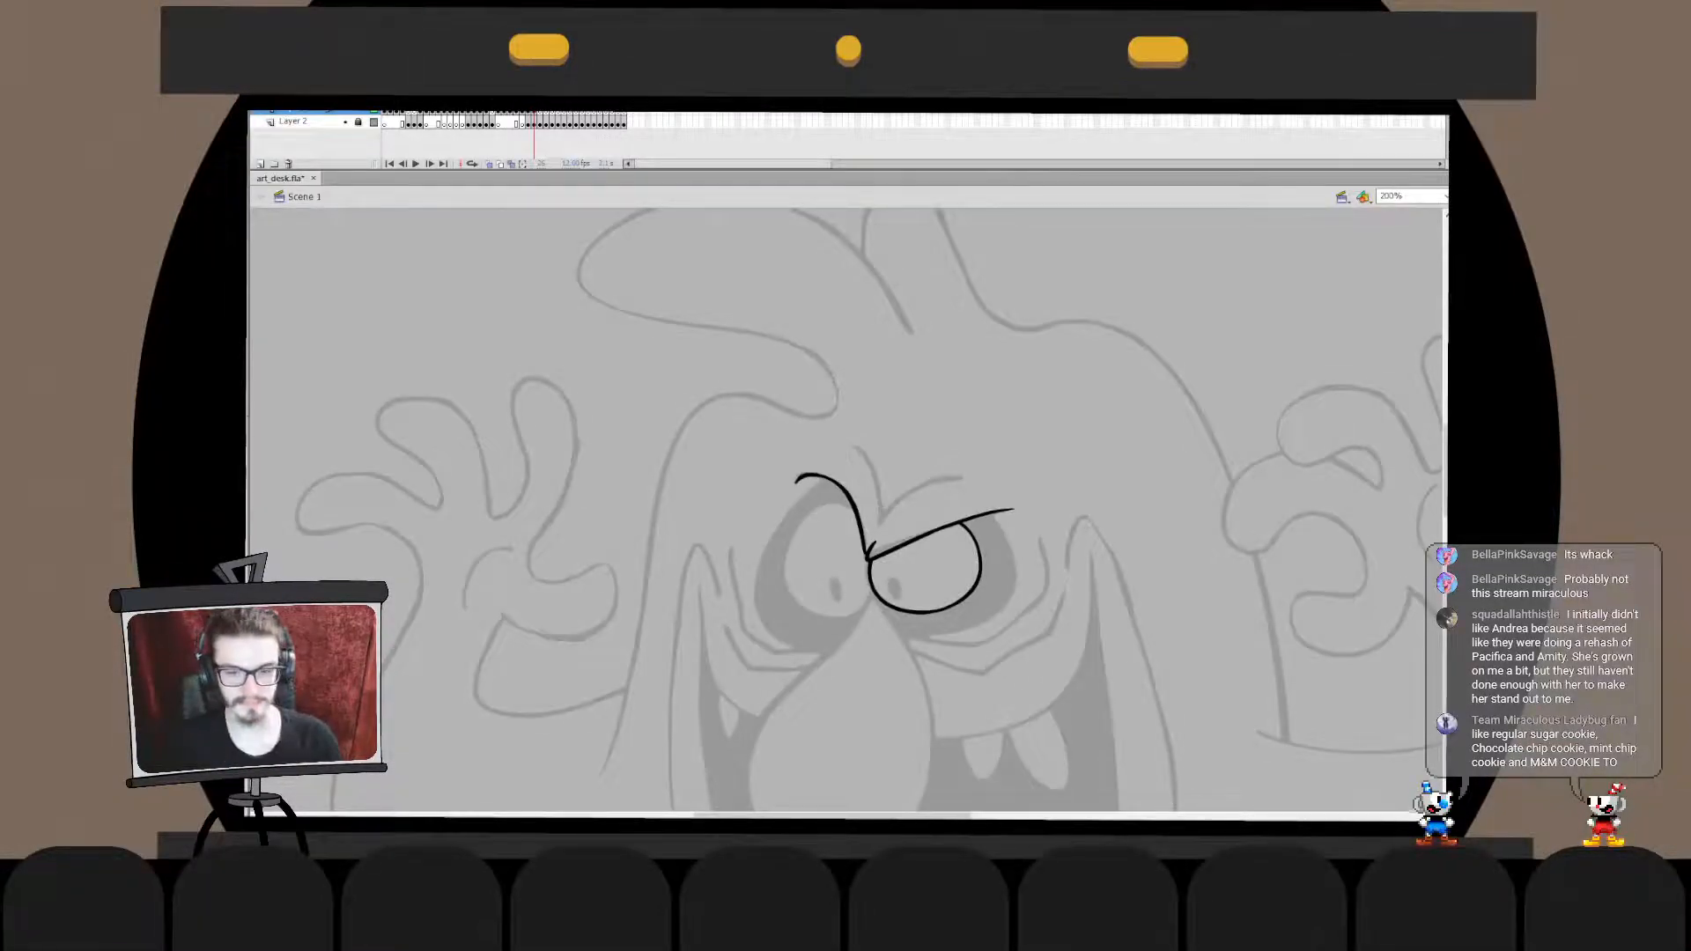
- Draw the round outline of the left-hand eye beneath the arched brow
{"action": "left_click_drag", "start_coordinate": [933, 581], "coordinate": [920, 518]}
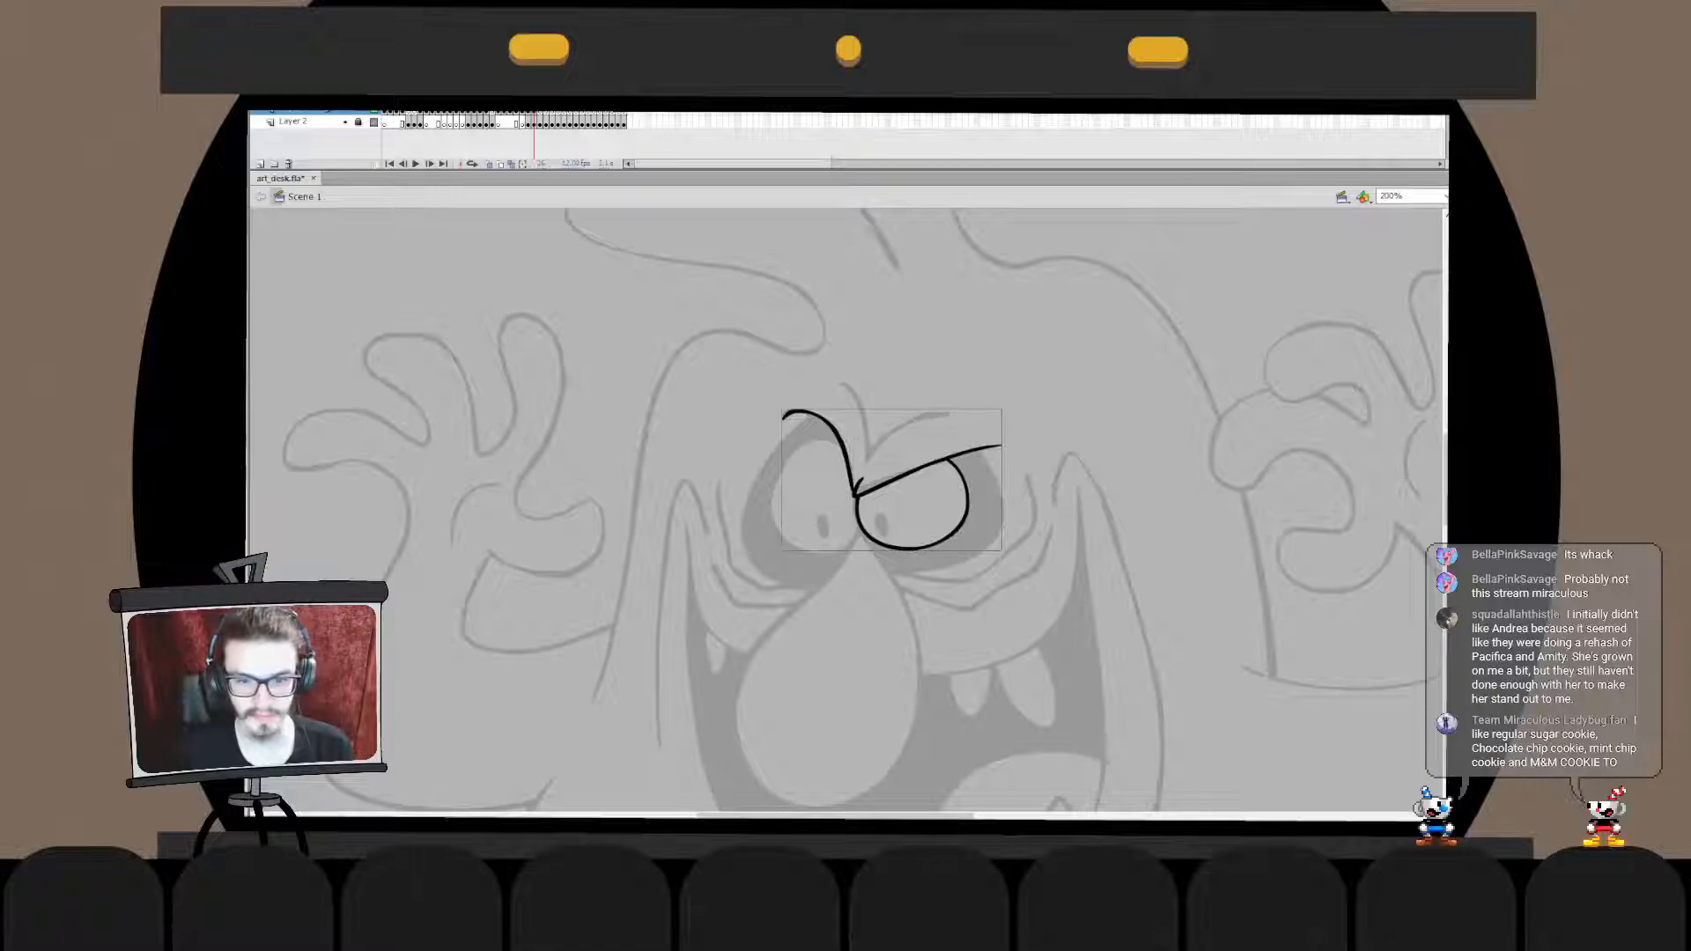
{"action": "double_click", "coordinate": [967, 511]}
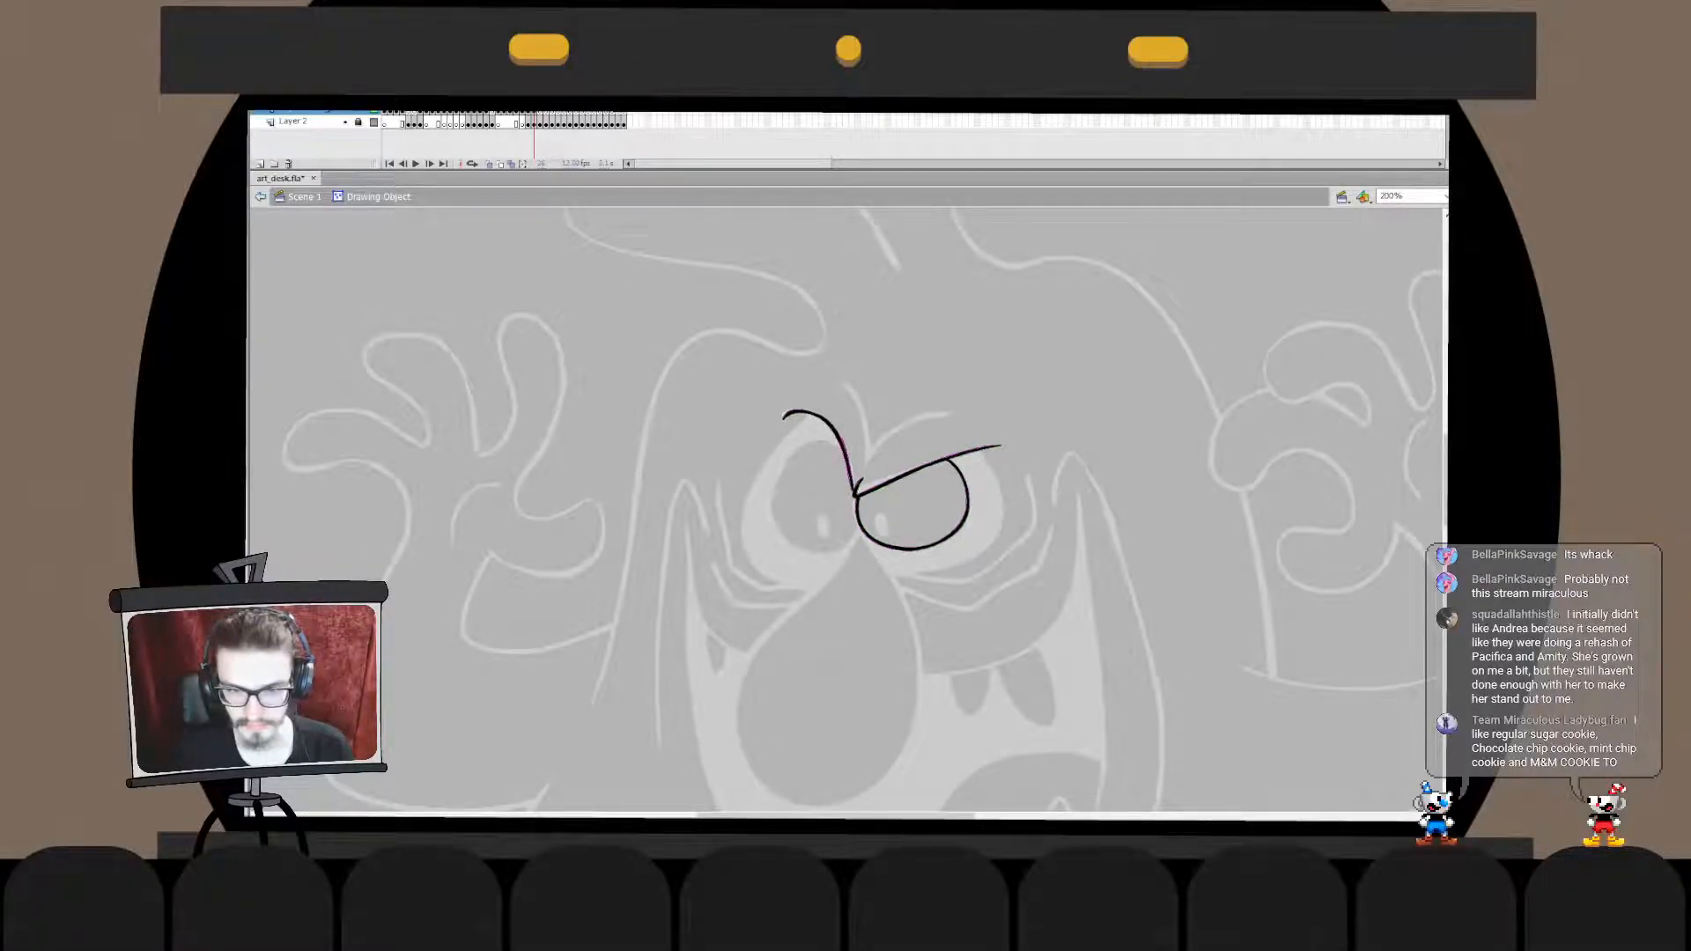
{"action": "key", "text": "ctrl+e"}
{"action": "left_click_drag", "start_coordinate": [848, 564], "coordinate": [849, 457]}
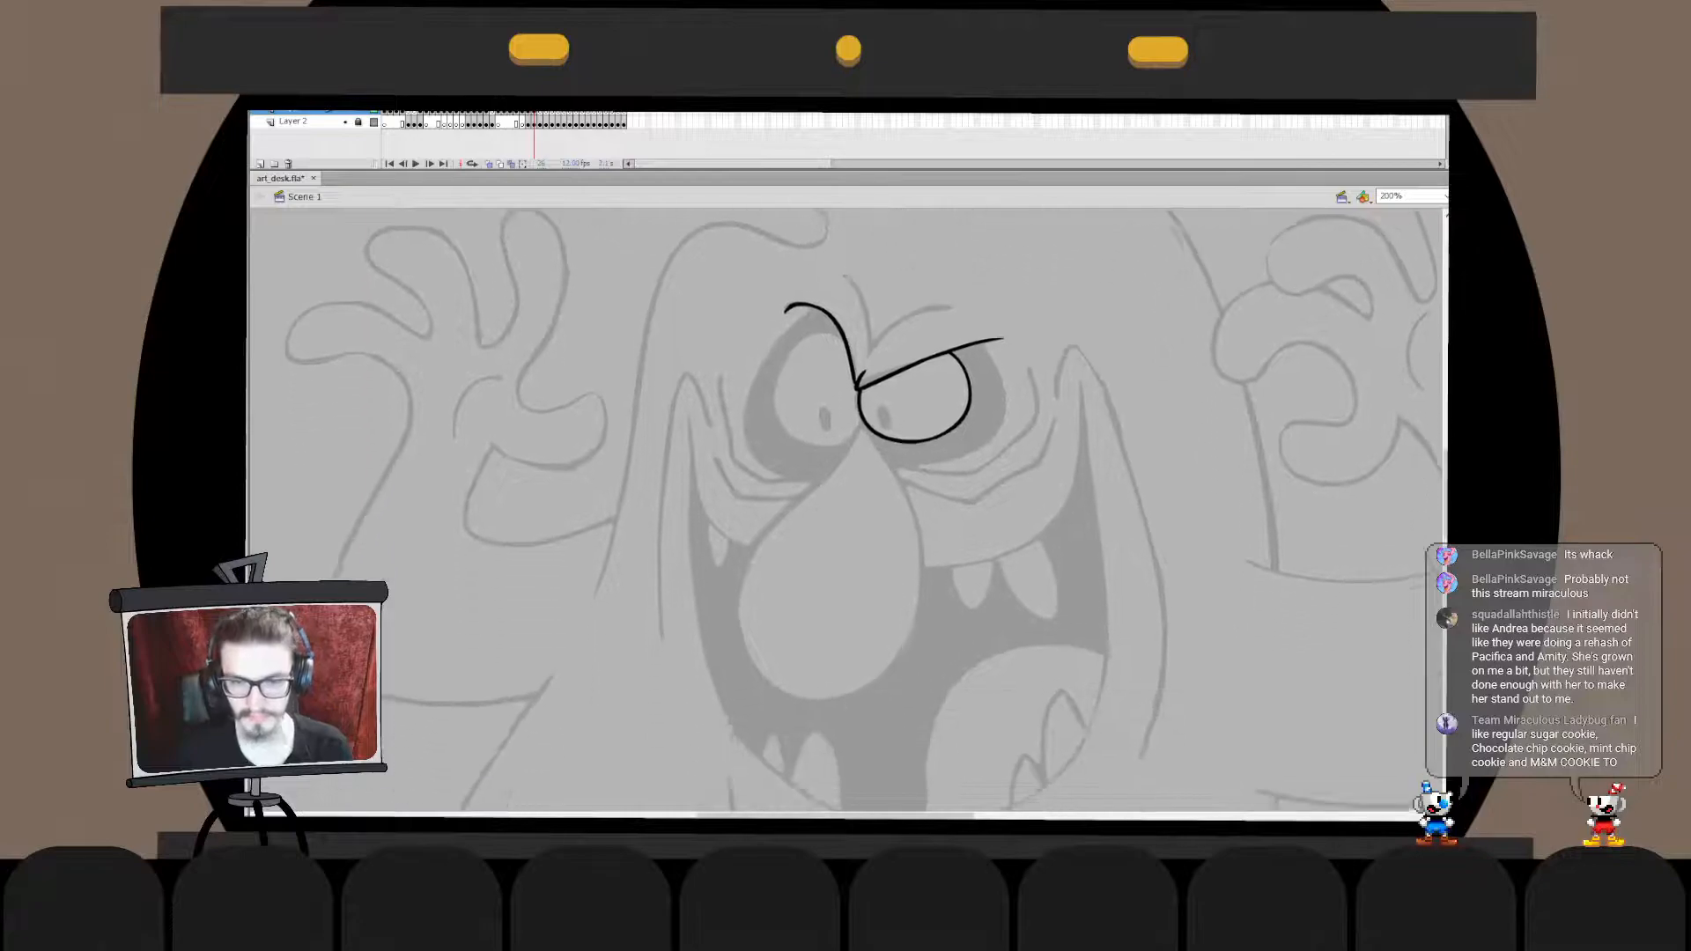
{"action": "mouse_move", "coordinate": [839, 339]}
{"action": "left_mouse_down"}
{"action": "mouse_move", "coordinate": [838, 326]}
{"action": "mouse_move", "coordinate": [868, 427]}
{"action": "mouse_move", "coordinate": [862, 344]}
{"action": "mouse_move", "coordinate": [866, 360]}
{"action": "mouse_move", "coordinate": [797, 359]}
{"action": "mouse_move", "coordinate": [866, 368]}
{"action": "mouse_move", "coordinate": [858, 384]}
{"action": "mouse_move", "coordinate": [822, 330]}
{"action": "left_mouse_up"}
{"action": "key", "text": "ctrl+z"}
{"action": "key", "text": "ctrl+z"}
{"action": "key", "text": "ctrl+z"}
{"action": "key", "text": "ctrl+z"}
{"action": "key", "text": "ctrl+z"}
{"action": "key", "text": "ctrl+z"}
{"action": "key", "text": "q"}
{"action": "key", "text": "b"}
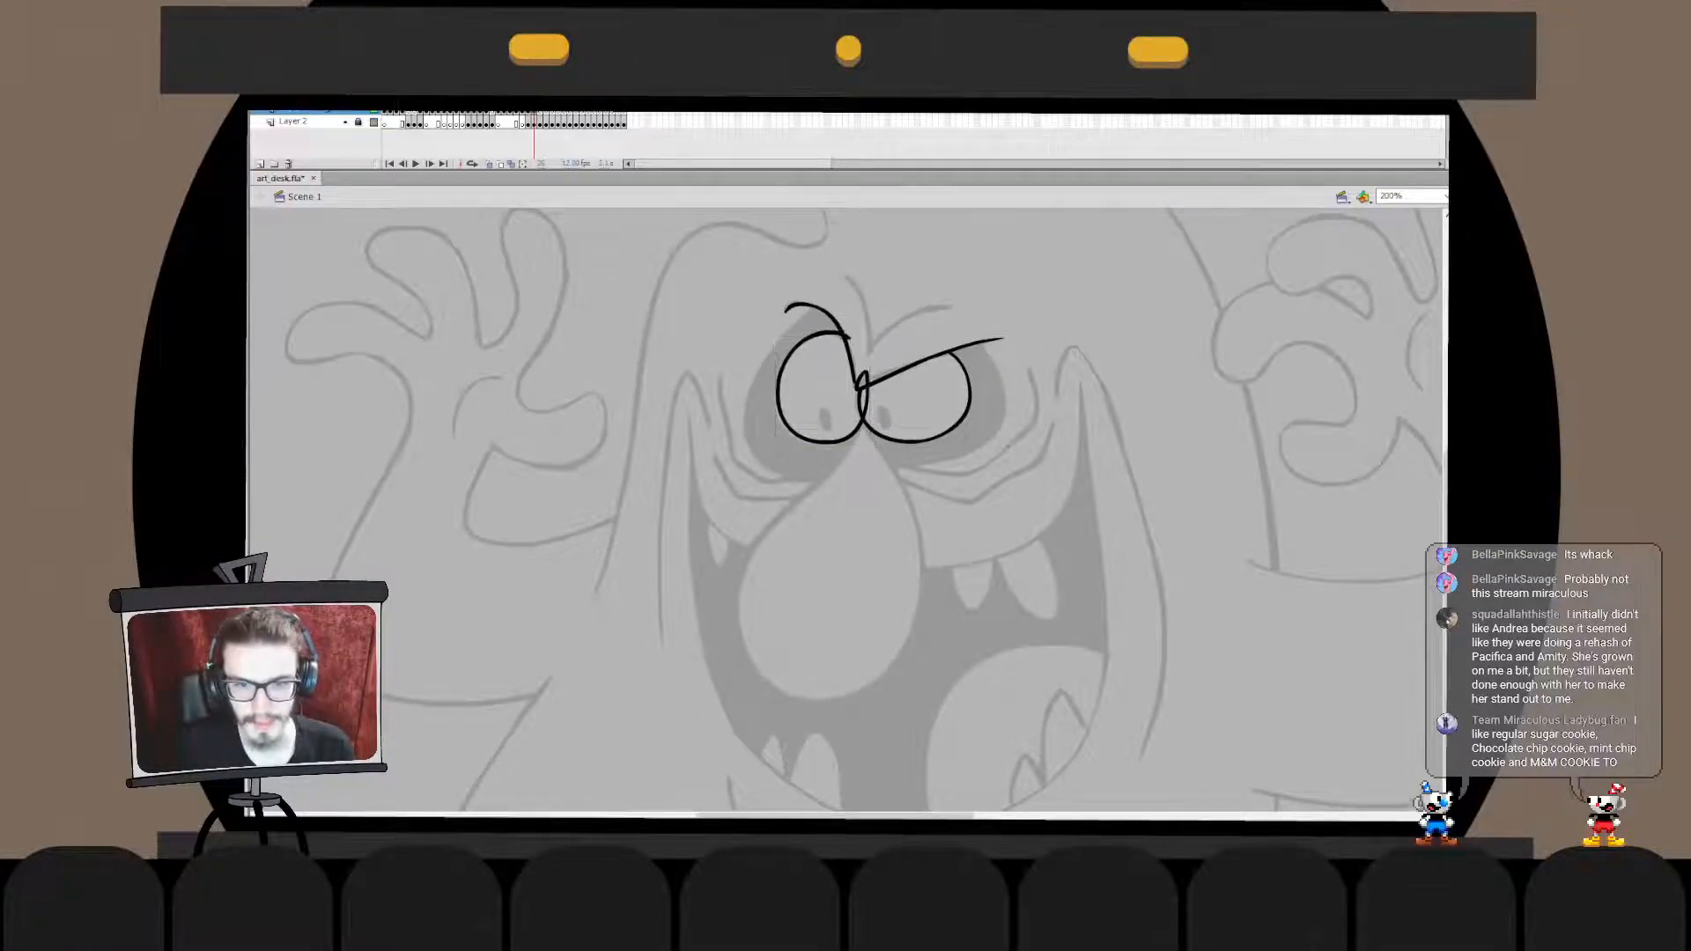
- Resize the left-hand eye outline slightly to line up with the other eye
{"action": "left_click", "coordinate": [822, 442]}
{"action": "left_click_drag", "start_coordinate": [822, 444], "coordinate": [823, 446]}
{"action": "left_click", "coordinate": [933, 438]}
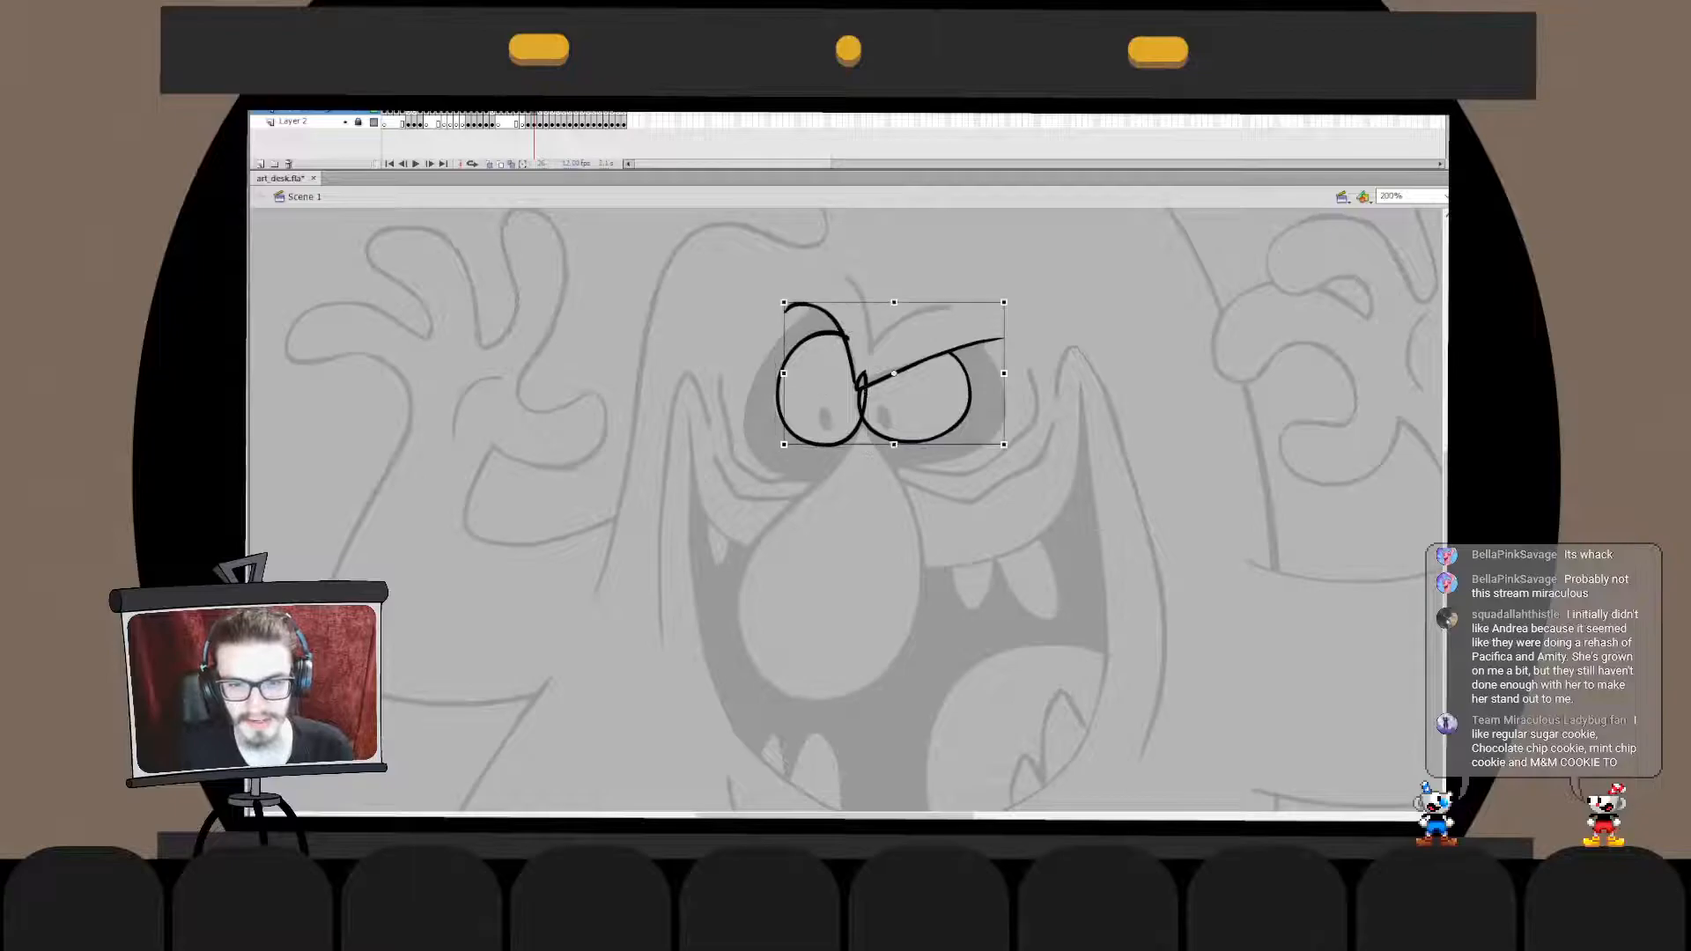
{"action": "left_click", "coordinate": [827, 444]}
{"action": "left_click_drag", "start_coordinate": [867, 332], "coordinate": [868, 335]}
{"action": "key", "text": "b"}
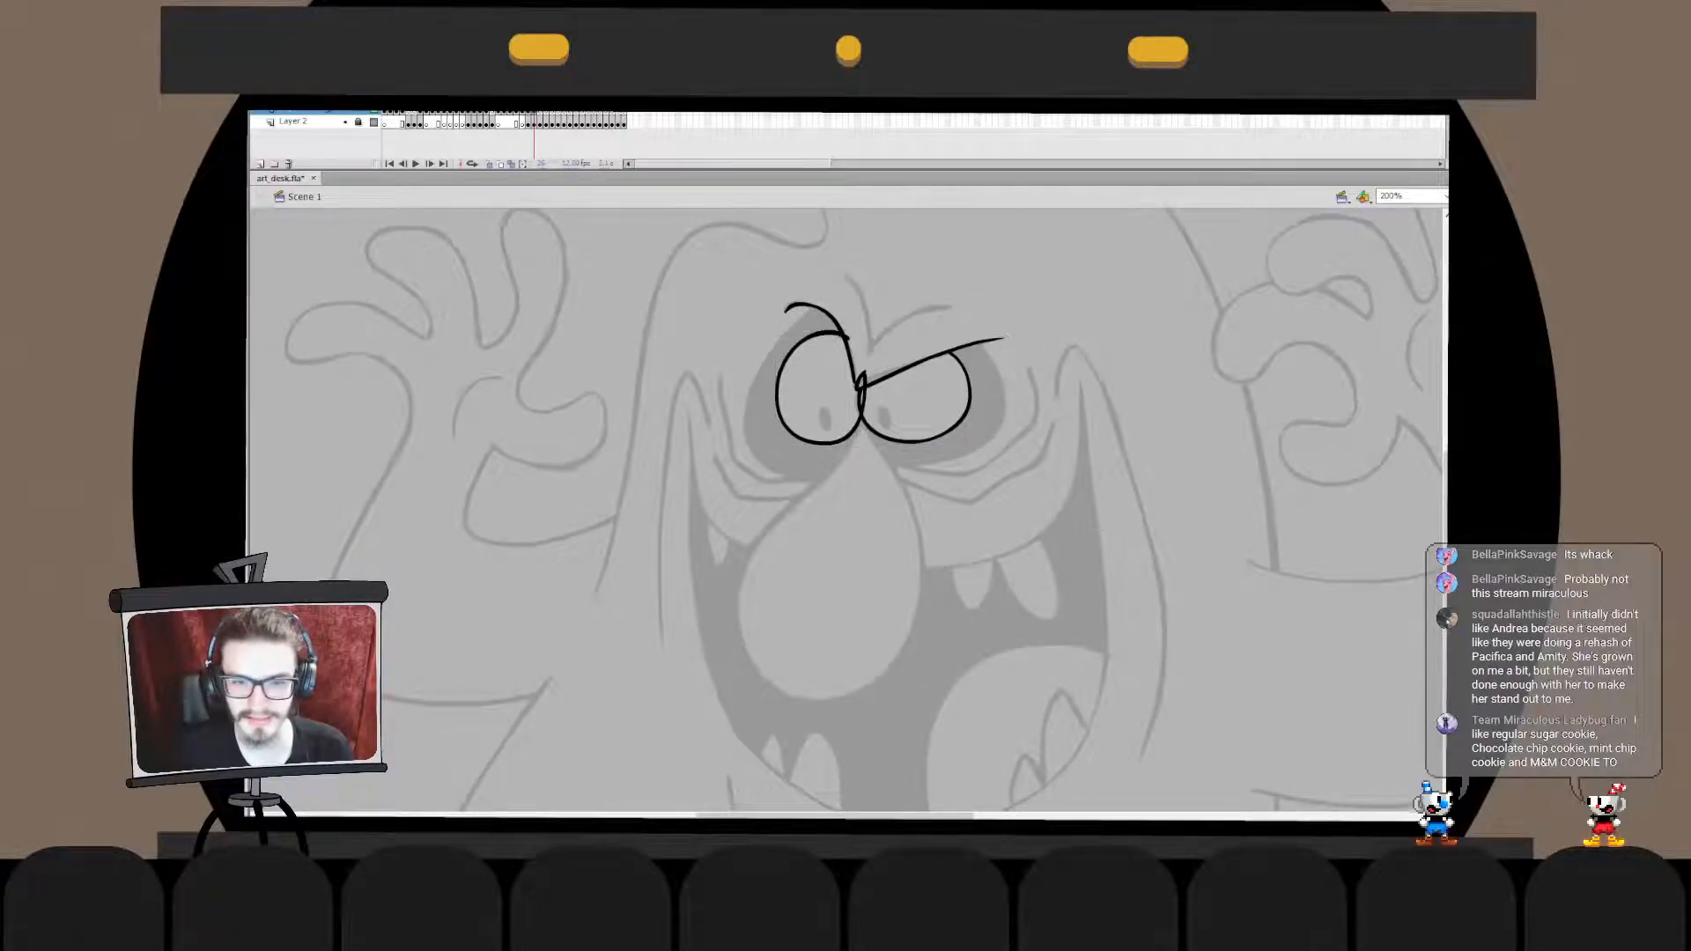
- Delete the section of the left-hand eye outline that overlaps the brow and the other eye
{"action": "double_click", "coordinate": [864, 396]}
{"action": "left_click", "coordinate": [865, 386]}
{"action": "key", "text": "Delete"}
{"action": "double_click", "coordinate": [890, 401]}
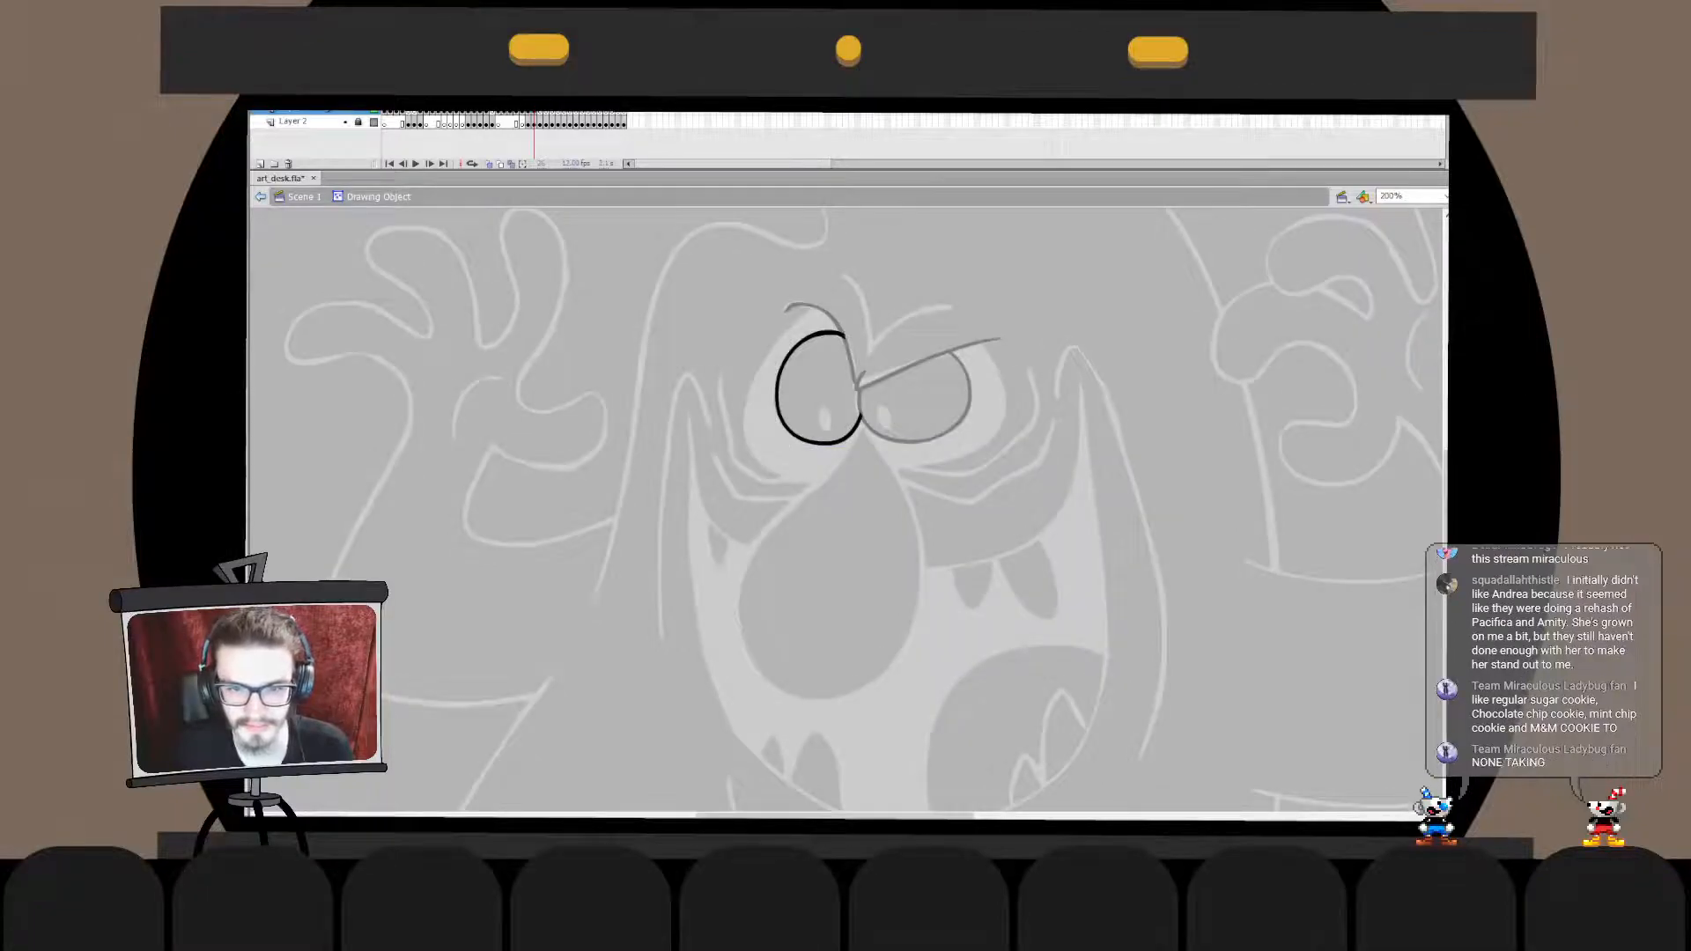
- Draw the red outline of the monster's large drooping nose, redoing the stroke until it follows the sketch
{"action": "key", "text": "b"}
{"action": "left_click_drag", "start_coordinate": [846, 511], "coordinate": [862, 432]}
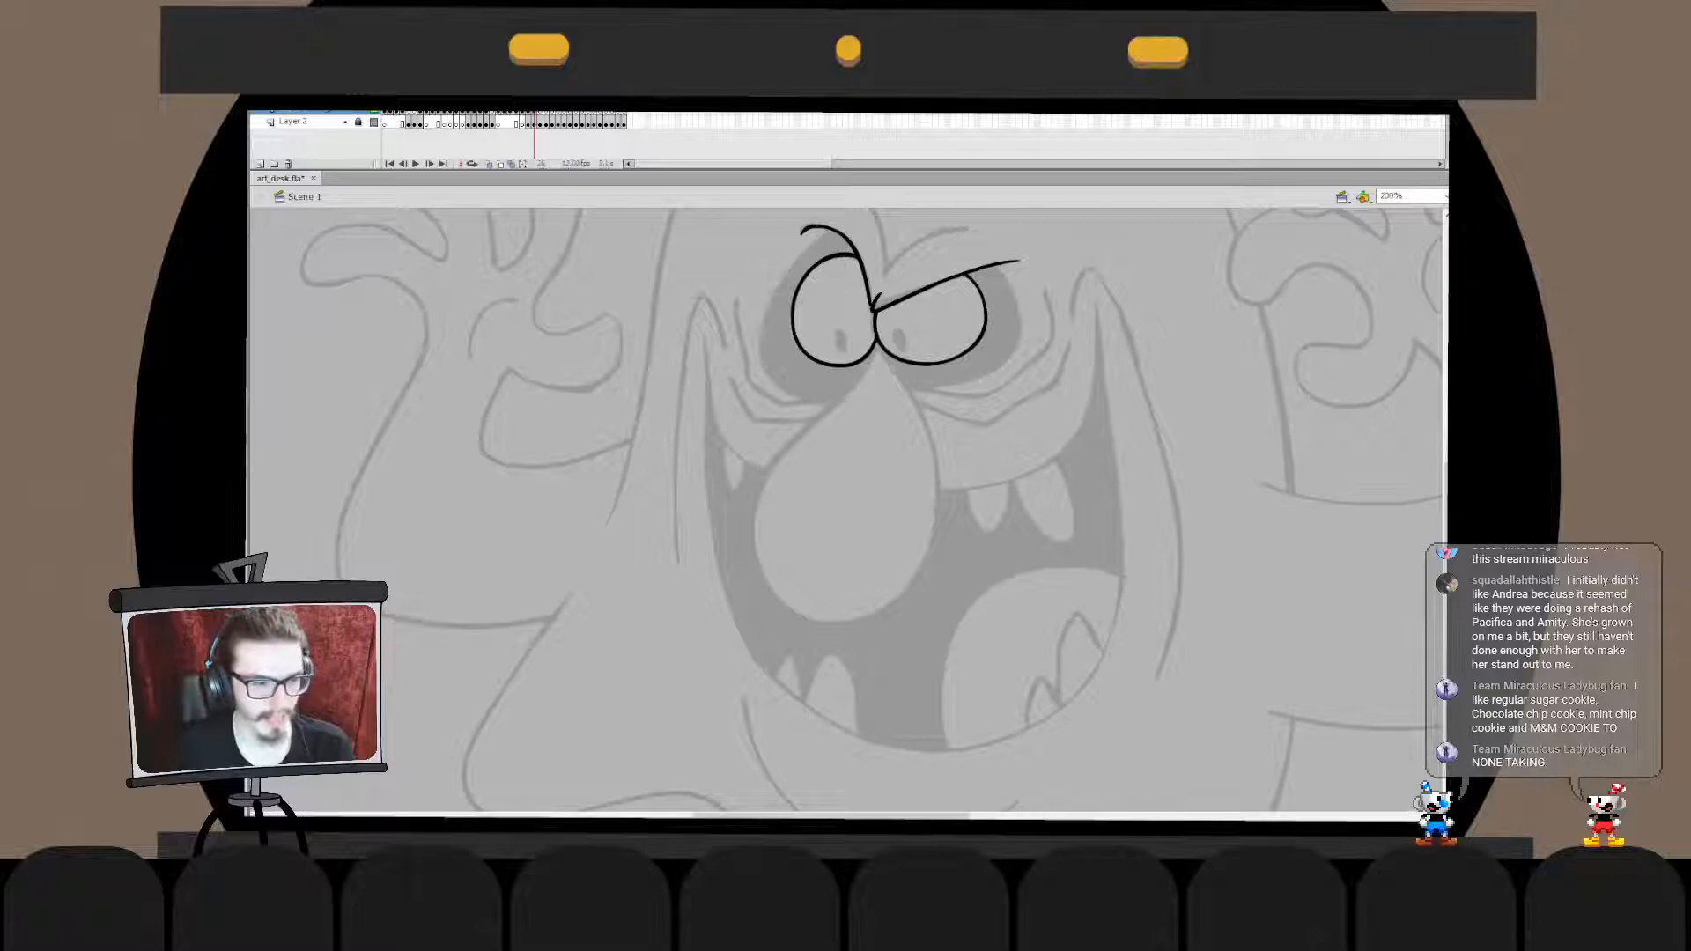
{"action": "left_click_drag", "start_coordinate": [880, 347], "coordinate": [845, 647]}
{"action": "key", "text": "ctrl+z"}
{"action": "left_click_drag", "start_coordinate": [860, 392], "coordinate": [948, 506]}
{"action": "key", "text": "ctrl+z"}
{"action": "key", "text": "ctrl+z"}
{"action": "mouse_move", "coordinate": [814, 410]}
{"action": "left_mouse_down"}
{"action": "mouse_move", "coordinate": [753, 520]}
{"action": "mouse_move", "coordinate": [947, 519]}
{"action": "mouse_move", "coordinate": [920, 503]}
{"action": "mouse_move", "coordinate": [783, 565]}
{"action": "mouse_move", "coordinate": [949, 510]}
{"action": "left_mouse_up"}
{"action": "key", "text": "ctrl+z"}
- Try to extend the right-hand upper end of the red nose outline upward
{"action": "key", "text": "ctrl+z"}
{"action": "key", "text": "ctrl+z"}
{"action": "mouse_move", "coordinate": [828, 440]}
{"action": "left_mouse_down"}
{"action": "mouse_move", "coordinate": [949, 476]}
{"action": "mouse_move", "coordinate": [771, 581]}
{"action": "mouse_move", "coordinate": [949, 475]}
{"action": "mouse_move", "coordinate": [937, 515]}
{"action": "left_mouse_up"}
{"action": "key", "text": "ctrl+z"}
- Enlarge the red nose outline slightly to match the sketched nose
{"action": "key", "text": "v"}
{"action": "key", "text": "q"}
{"action": "left_click_drag", "start_coordinate": [755, 441], "coordinate": [743, 422]}
{"action": "left_click_drag", "start_coordinate": [939, 625], "coordinate": [939, 641]}
{"action": "key", "text": "b"}
{"action": "double_click", "coordinate": [937, 515]}
{"action": "left_click_drag", "start_coordinate": [903, 449], "coordinate": [981, 537]}
{"action": "left_click_drag", "start_coordinate": [933, 478], "coordinate": [930, 461]}
{"action": "left_click", "coordinate": [978, 493]}
{"action": "key", "text": "ctrl+z"}
{"action": "key", "text": "ctrl+z"}
{"action": "key", "text": "ctrl+z"}
{"action": "key", "text": "ctrl+z"}
{"action": "key", "text": "ctrl+z"}
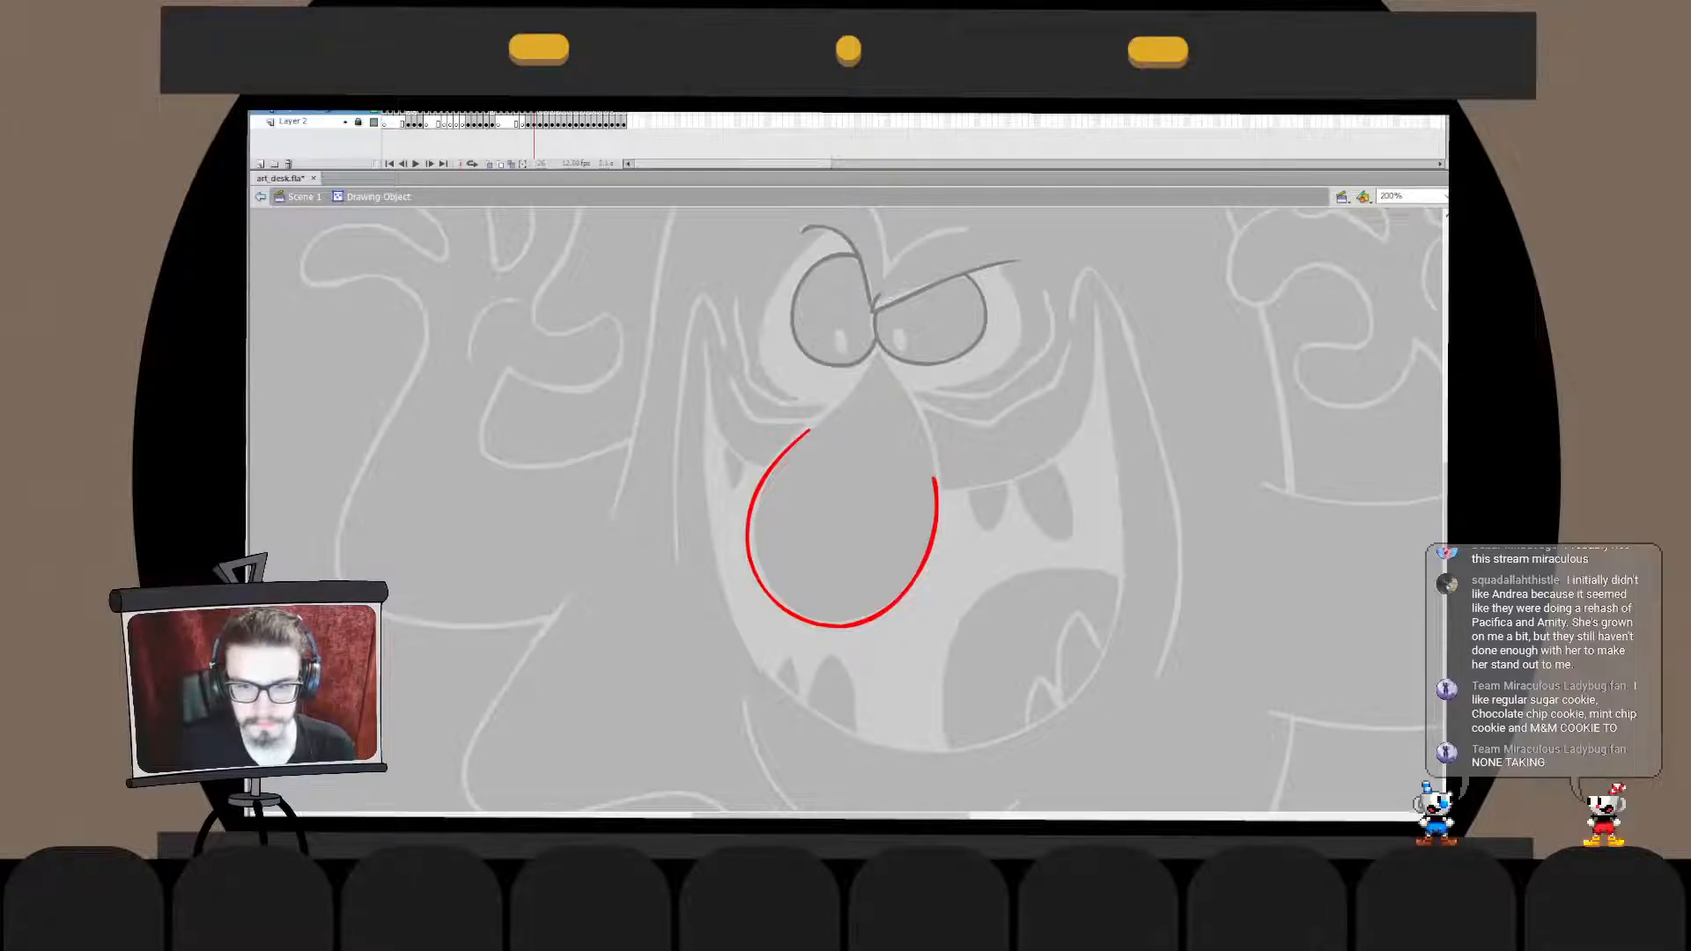
- Bow the right-hand side of the nose outline slightly outward and pull its open end up along the sketch
{"action": "left_click_drag", "start_coordinate": [941, 529], "coordinate": [946, 528]}
{"action": "left_click", "coordinate": [977, 519]}
{"action": "double_click", "coordinate": [941, 520]}
{"action": "mouse_move", "coordinate": [919, 459]}
{"action": "left_mouse_down"}
{"action": "mouse_move", "coordinate": [955, 508]}
{"action": "mouse_move", "coordinate": [941, 464]}
{"action": "left_mouse_up"}
{"action": "left_click", "coordinate": [978, 494]}
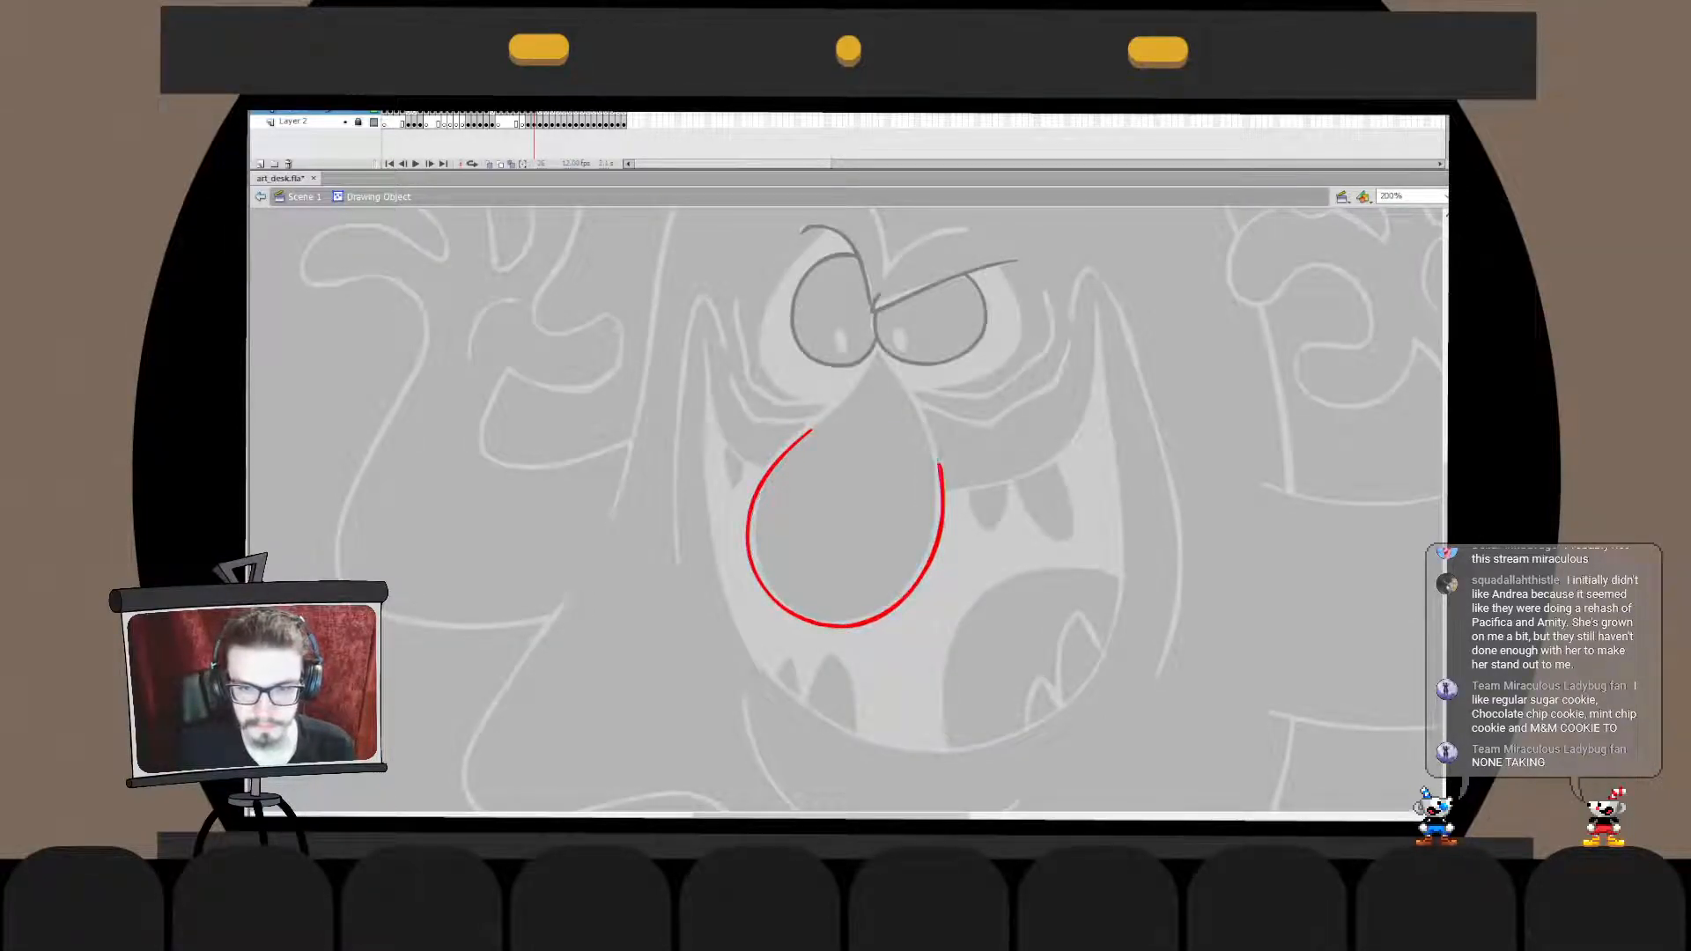
{"action": "double_click", "coordinate": [978, 494]}
- Adjust the nose outline's open end and reduce its width and height slightly to fit the sketch
{"action": "left_click_drag", "start_coordinate": [951, 422], "coordinate": [946, 419]}
{"action": "left_click_drag", "start_coordinate": [945, 526], "coordinate": [941, 525]}
{"action": "left_click", "coordinate": [979, 511]}
{"action": "left_click", "coordinate": [939, 519]}
{"action": "left_click_drag", "start_coordinate": [942, 629], "coordinate": [945, 627]}
{"action": "left_click", "coordinate": [979, 608]}
{"action": "left_click", "coordinate": [941, 525]}
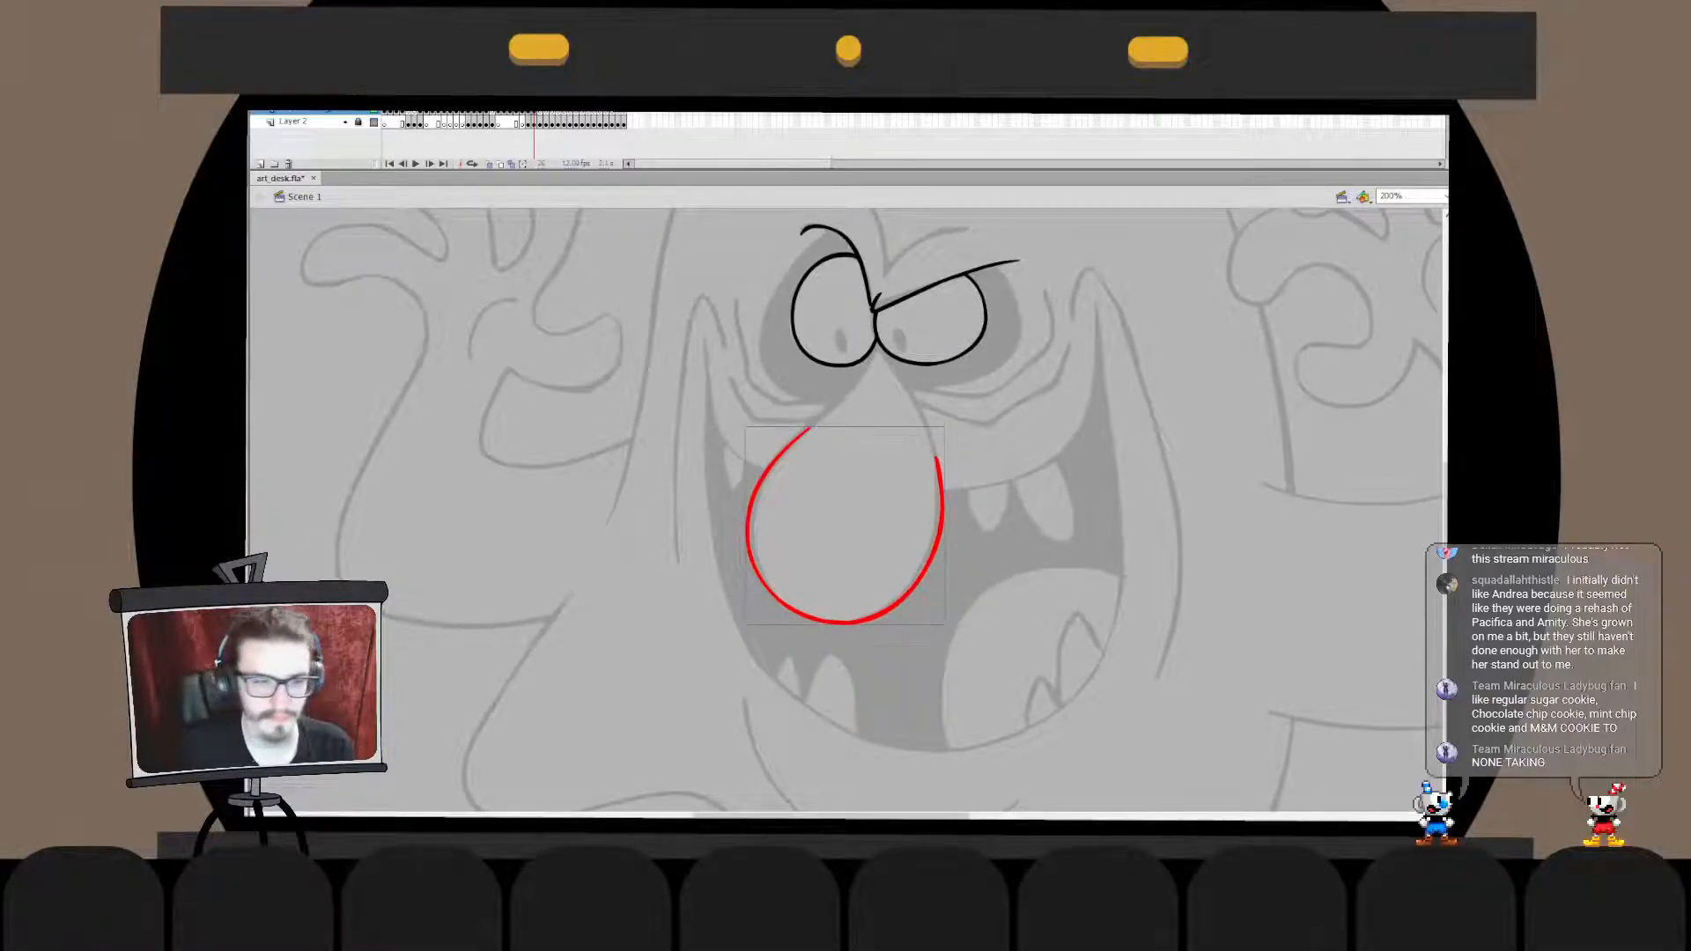
- Draw a red curve from the nose outline's left-hand open end up between the eyes and shift it up to meet the outline
{"action": "mouse_move", "coordinate": [808, 447]}
{"action": "left_mouse_down"}
{"action": "mouse_move", "coordinate": [887, 326]}
{"action": "mouse_move", "coordinate": [873, 321]}
{"action": "mouse_move", "coordinate": [854, 411]}
{"action": "mouse_move", "coordinate": [878, 319]}
{"action": "left_mouse_up"}
{"action": "key", "text": "ctrl+z"}
{"action": "key", "text": "ctrl+z"}
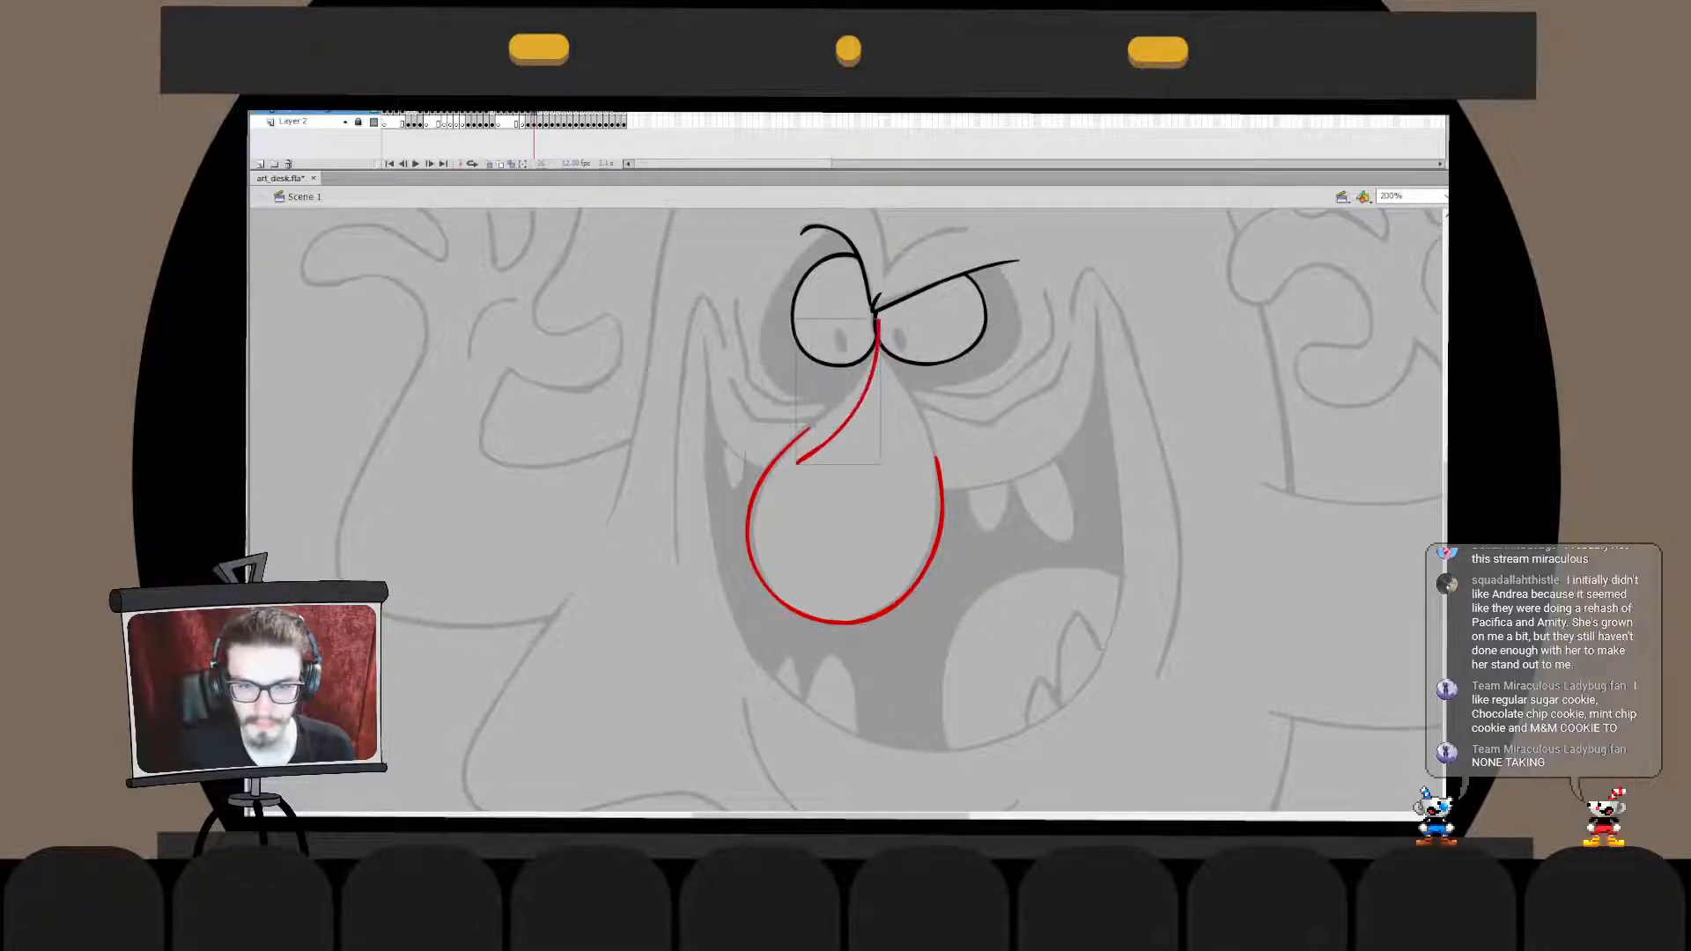
{"action": "key", "text": "q"}
{"action": "left_click_drag", "start_coordinate": [851, 415], "coordinate": [855, 390]}
{"action": "key", "text": "ctrl+alt+shift+c"}
{"action": "left_click", "coordinate": [868, 475]}
{"action": "left_click", "coordinate": [837, 404]}
{"action": "double_click", "coordinate": [837, 403]}
{"action": "left_click_drag", "start_coordinate": [827, 412], "coordinate": [830, 416]}
- Pull the upper tip of the left-hand nose curve slightly down to the point where the brows meet
{"action": "left_click", "coordinate": [261, 196]}
{"action": "key", "text": "q"}
{"action": "left_click", "coordinate": [859, 484]}
{"action": "double_click", "coordinate": [780, 455]}
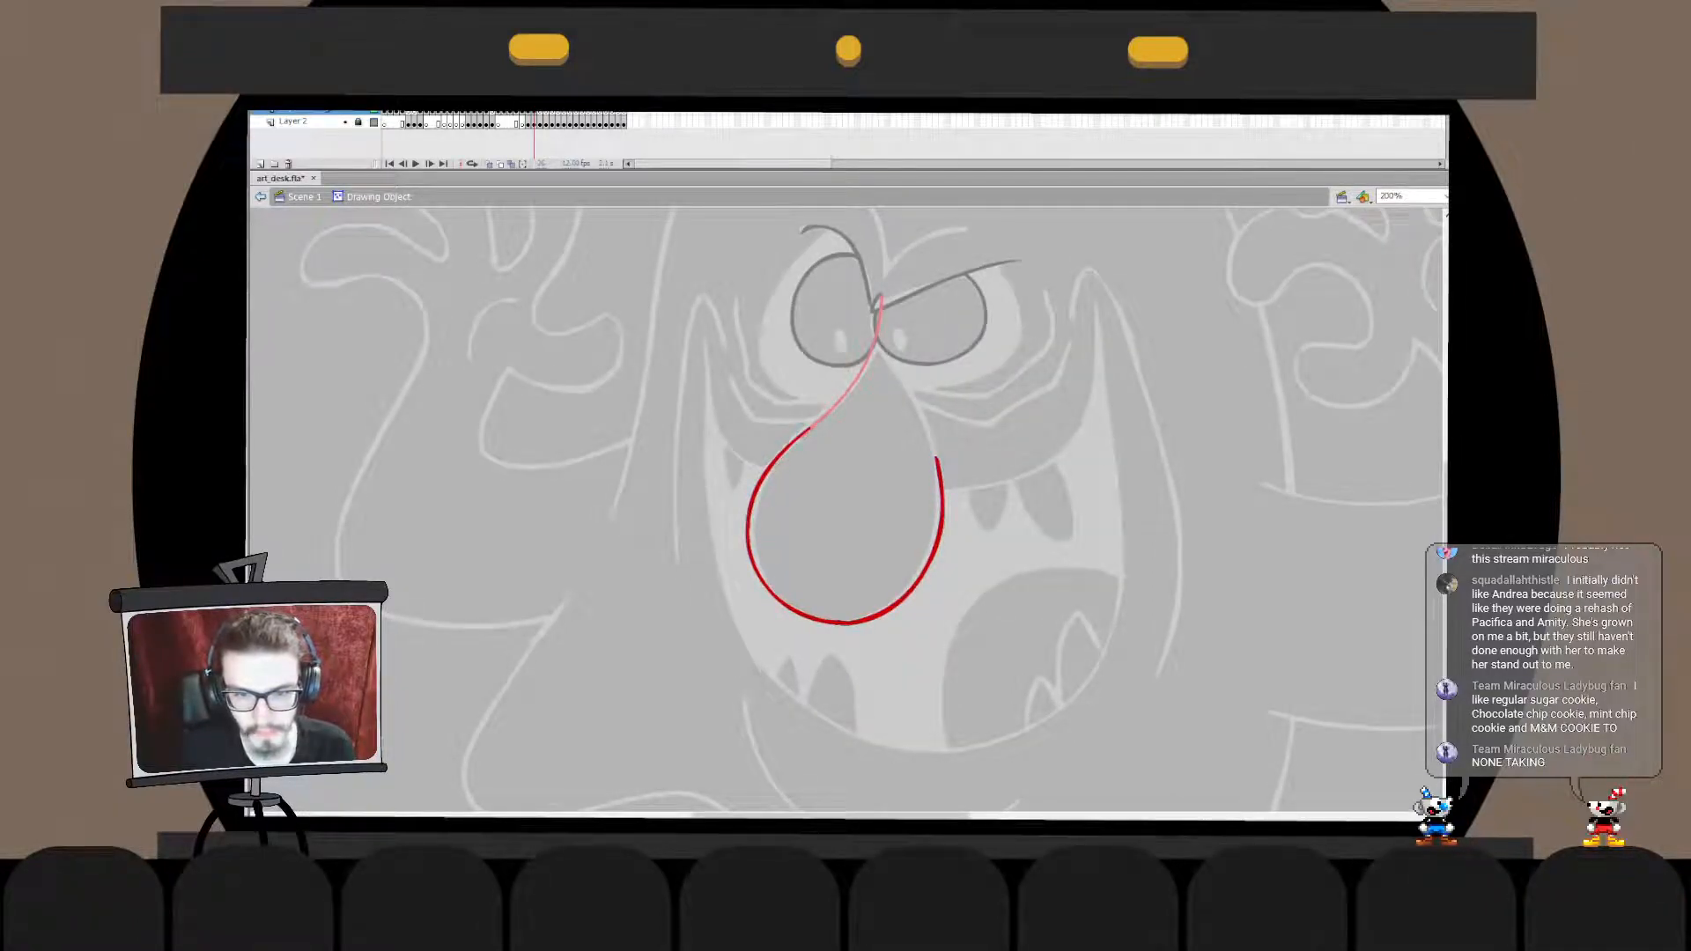
{"action": "key", "text": "ctrl+e"}
{"action": "left_click", "coordinate": [874, 346]}
{"action": "left_click", "coordinate": [856, 385]}
{"action": "left_click_drag", "start_coordinate": [883, 293], "coordinate": [876, 310]}
{"action": "key", "text": "n"}
{"action": "double_click", "coordinate": [867, 357]}
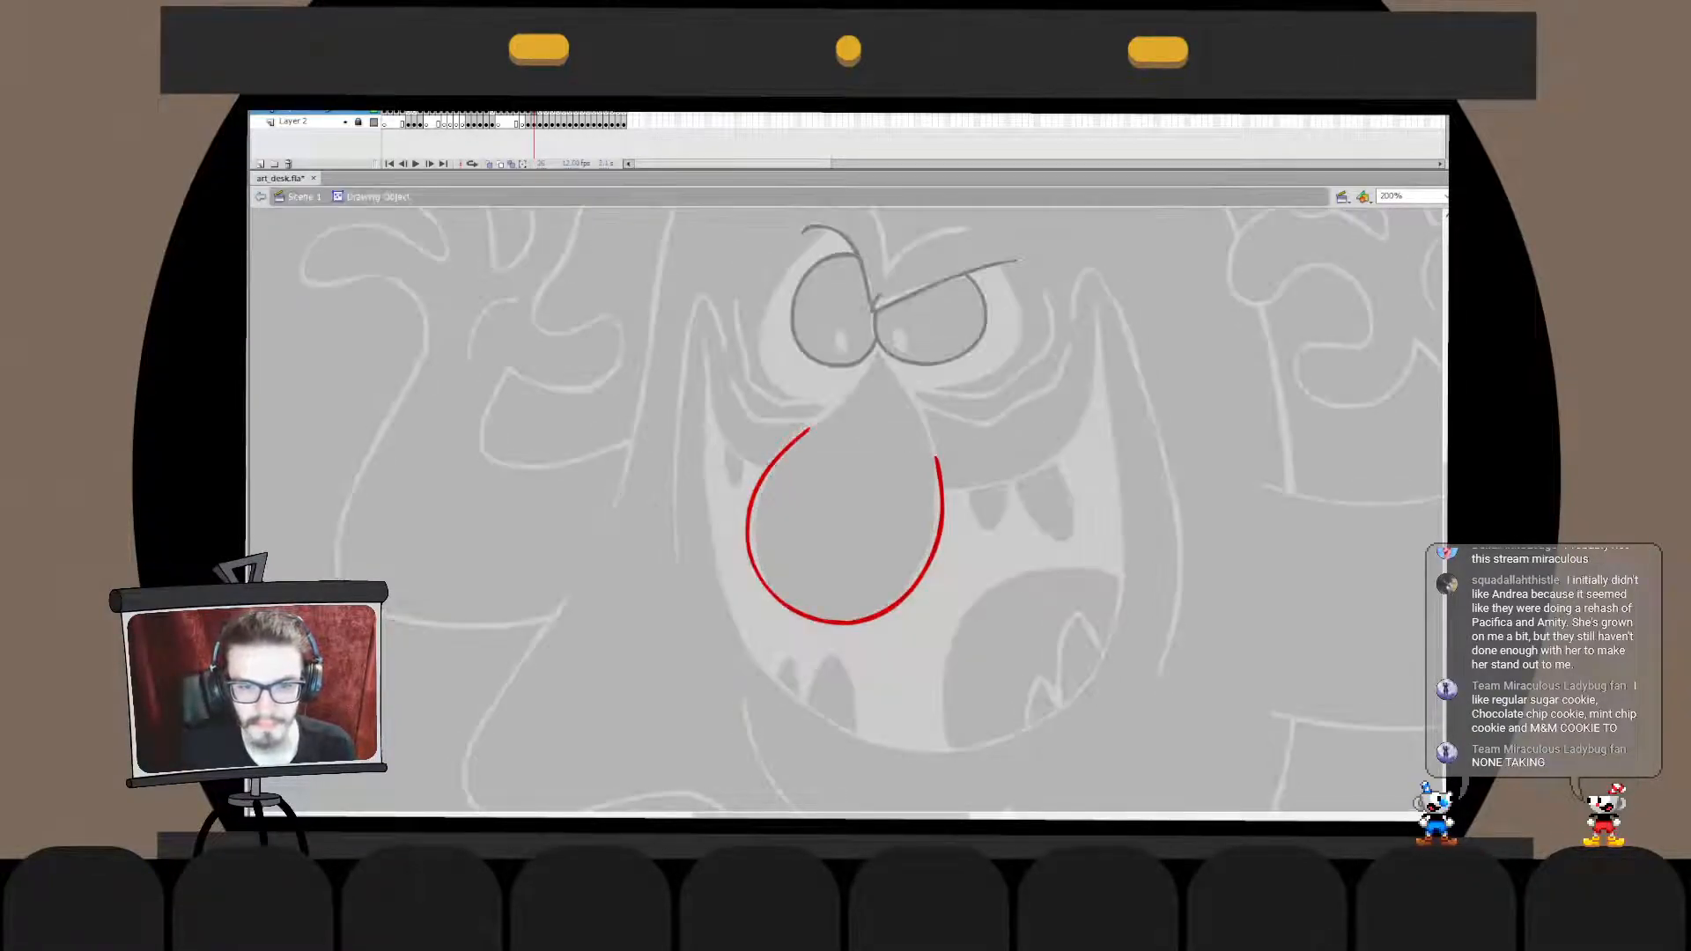
- Draw the red right-hand side of the nose from between the eyes down over the outline's open end
{"action": "key", "text": "ctrl+e"}
{"action": "mouse_move", "coordinate": [879, 334]}
{"action": "left_mouse_down"}
{"action": "mouse_move", "coordinate": [937, 459]}
{"action": "mouse_move", "coordinate": [929, 583]}
{"action": "mouse_move", "coordinate": [946, 603]}
{"action": "left_mouse_up"}
{"action": "key", "text": "ctrl+z"}
{"action": "key", "text": "ctrl+z"}
- Merge the two upper nose curves into the nose outline and delete the overshooting line end at its lower right-hand side
{"action": "key", "text": "q"}
{"action": "key", "text": "b"}
{"action": "key", "text": "ctrl+x"}
{"action": "double_click", "coordinate": [936, 454]}
{"action": "key", "text": "ctrl+shift+v"}
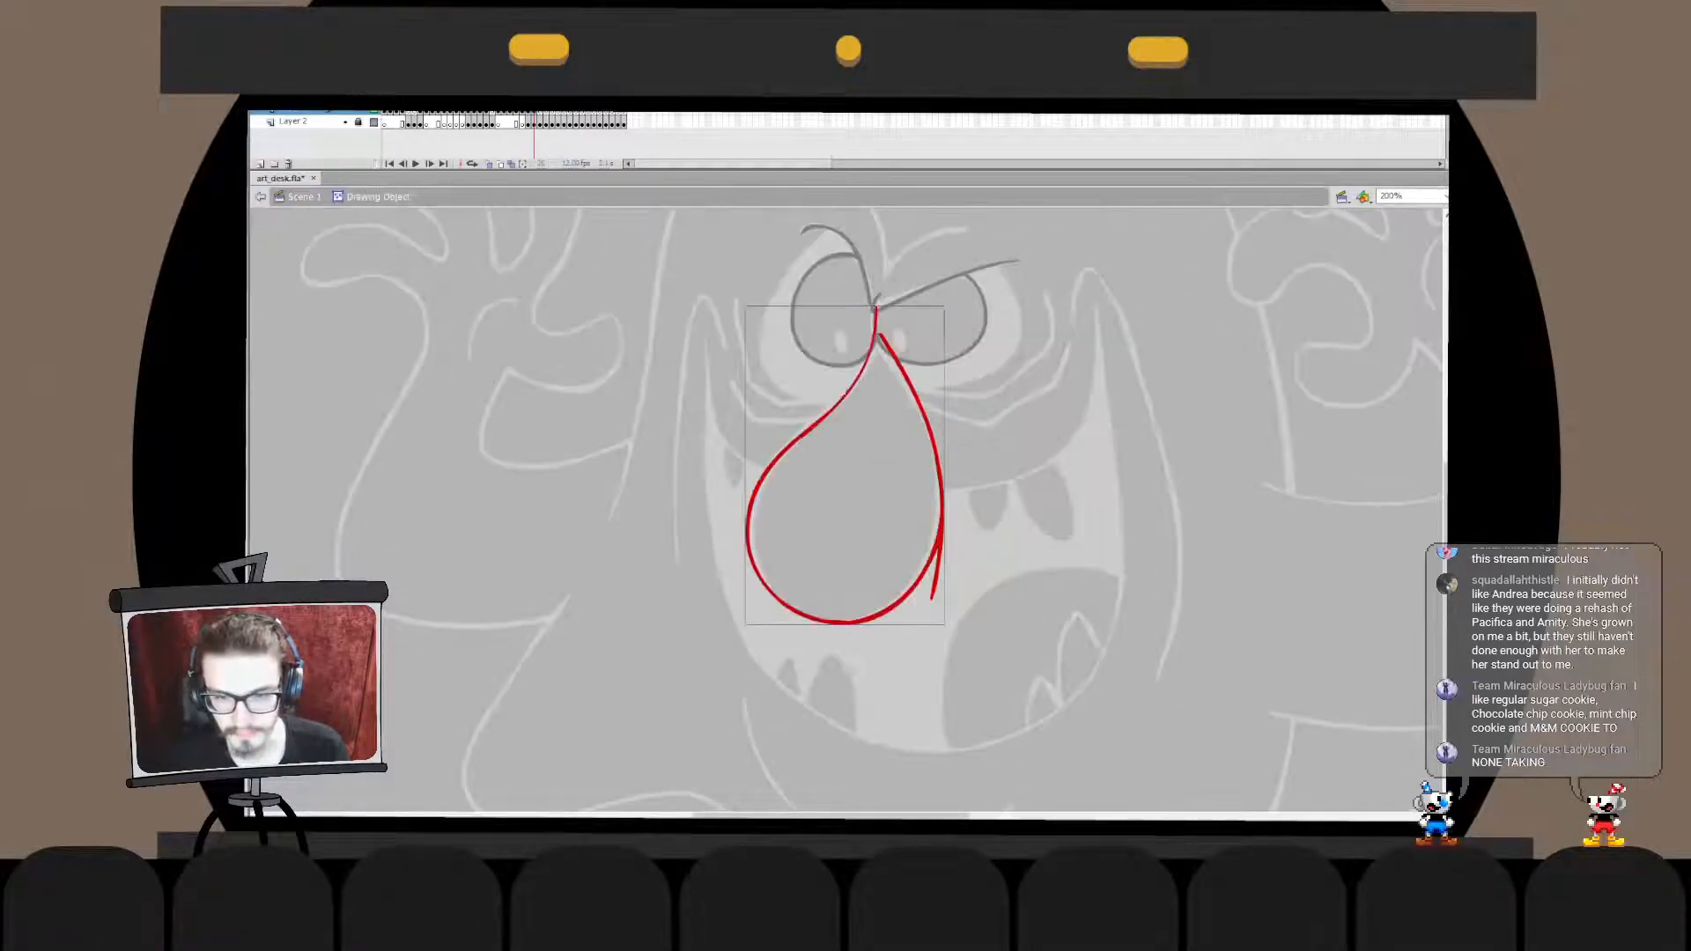
{"action": "left_click", "coordinate": [936, 574]}
{"action": "key", "text": "Delete"}
{"action": "key", "text": "ctrl+e"}
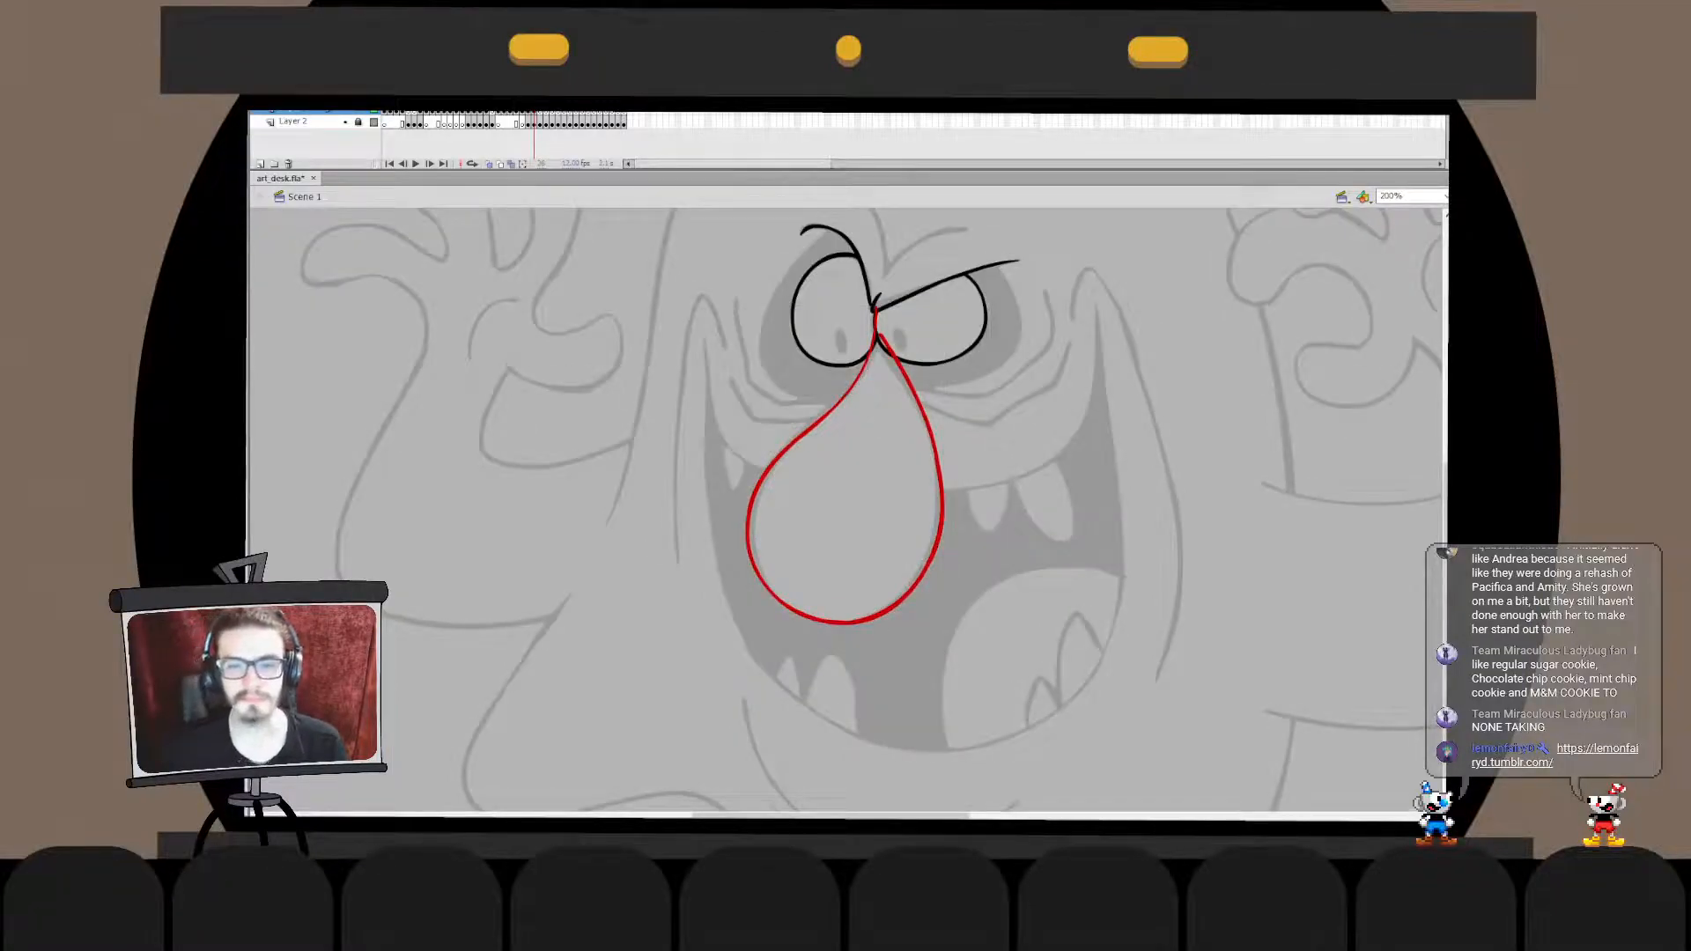
- Combine the brows and right-hand eye with the nose outline and delete the nose line end that overlaps that eye
{"action": "left_click", "coordinate": [933, 364]}
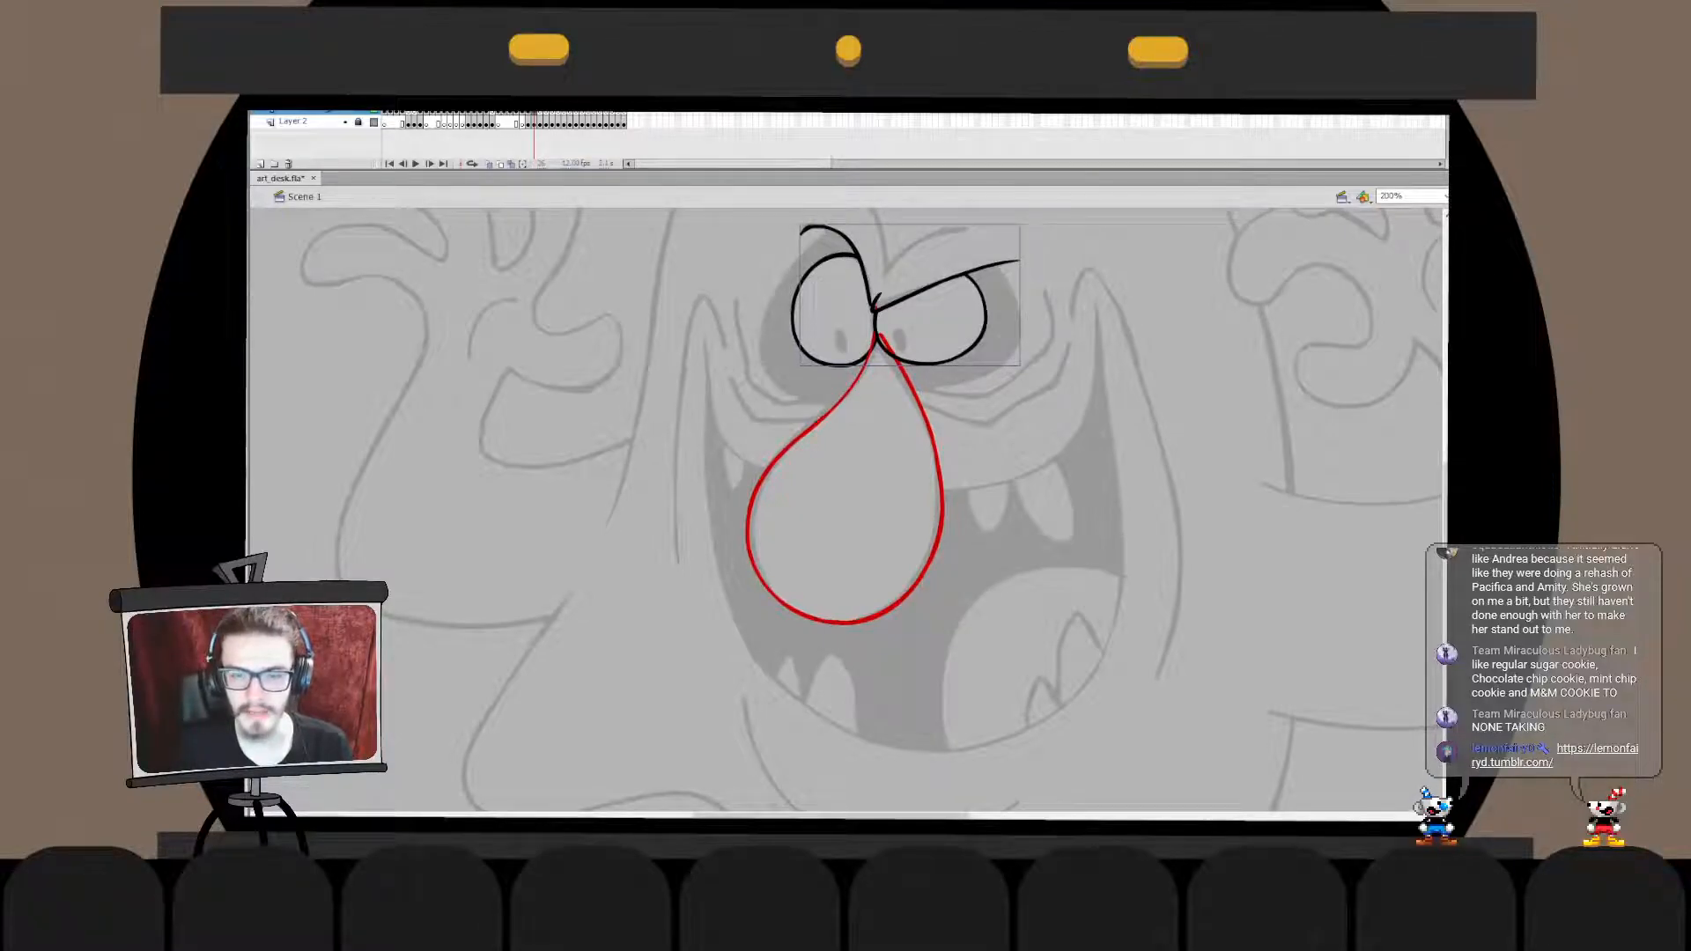
{"action": "double_click", "coordinate": [876, 304]}
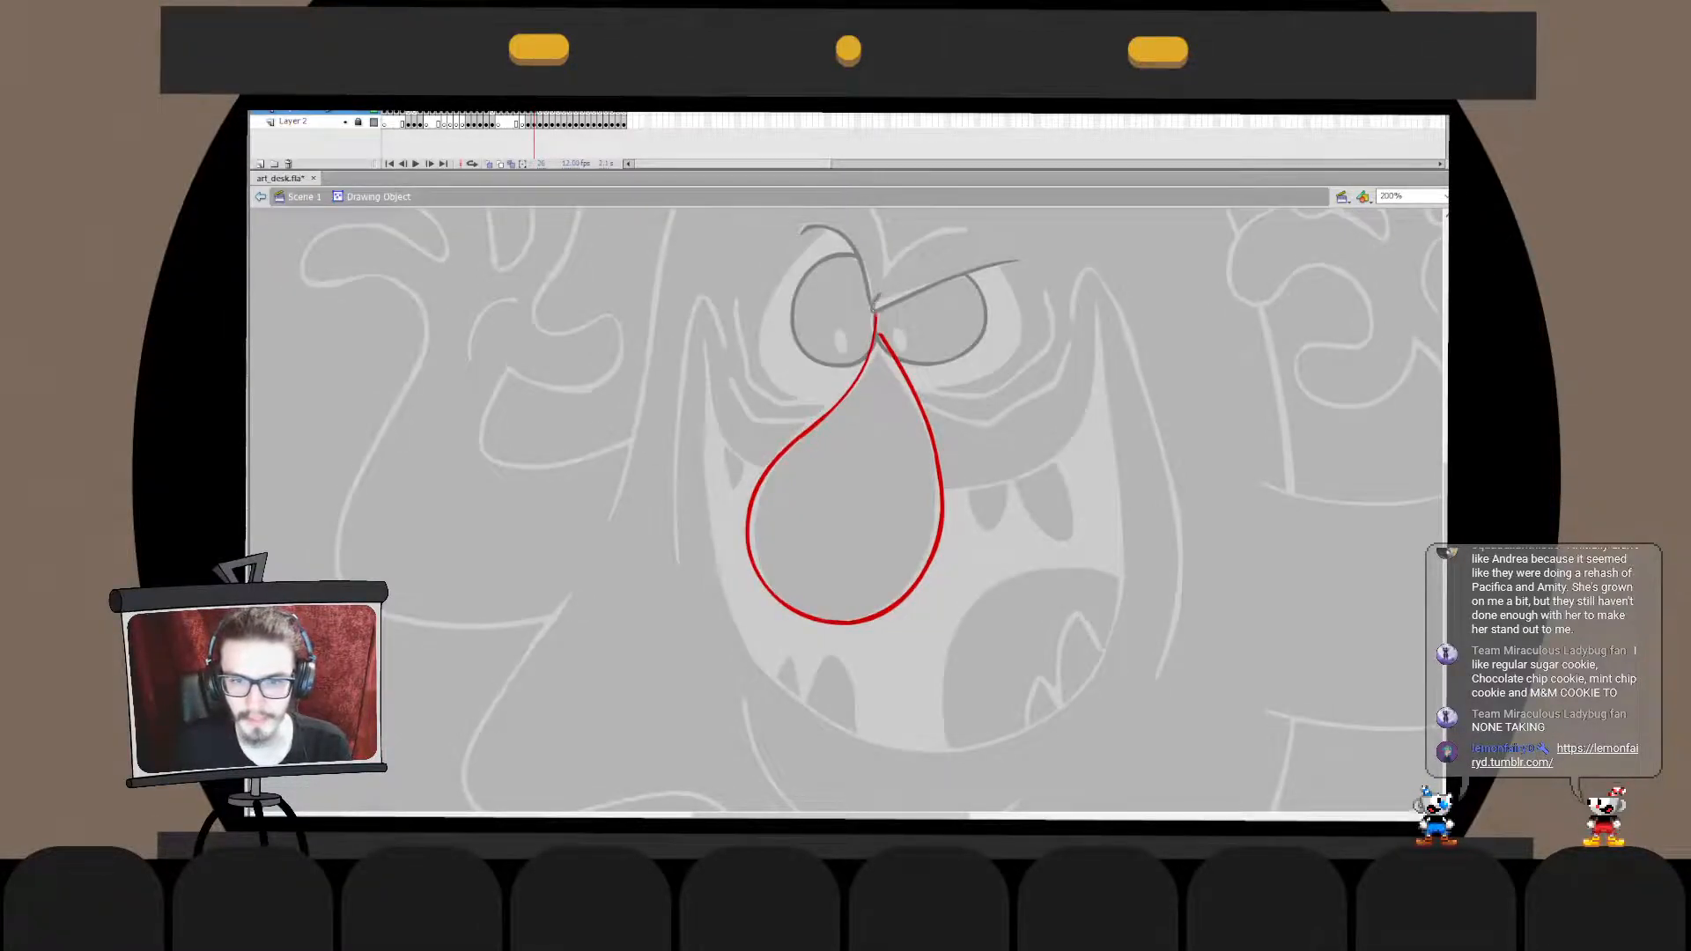
{"action": "key", "text": "Escape"}
{"action": "left_click", "coordinate": [913, 362]}
{"action": "key", "text": "ctrl+x"}
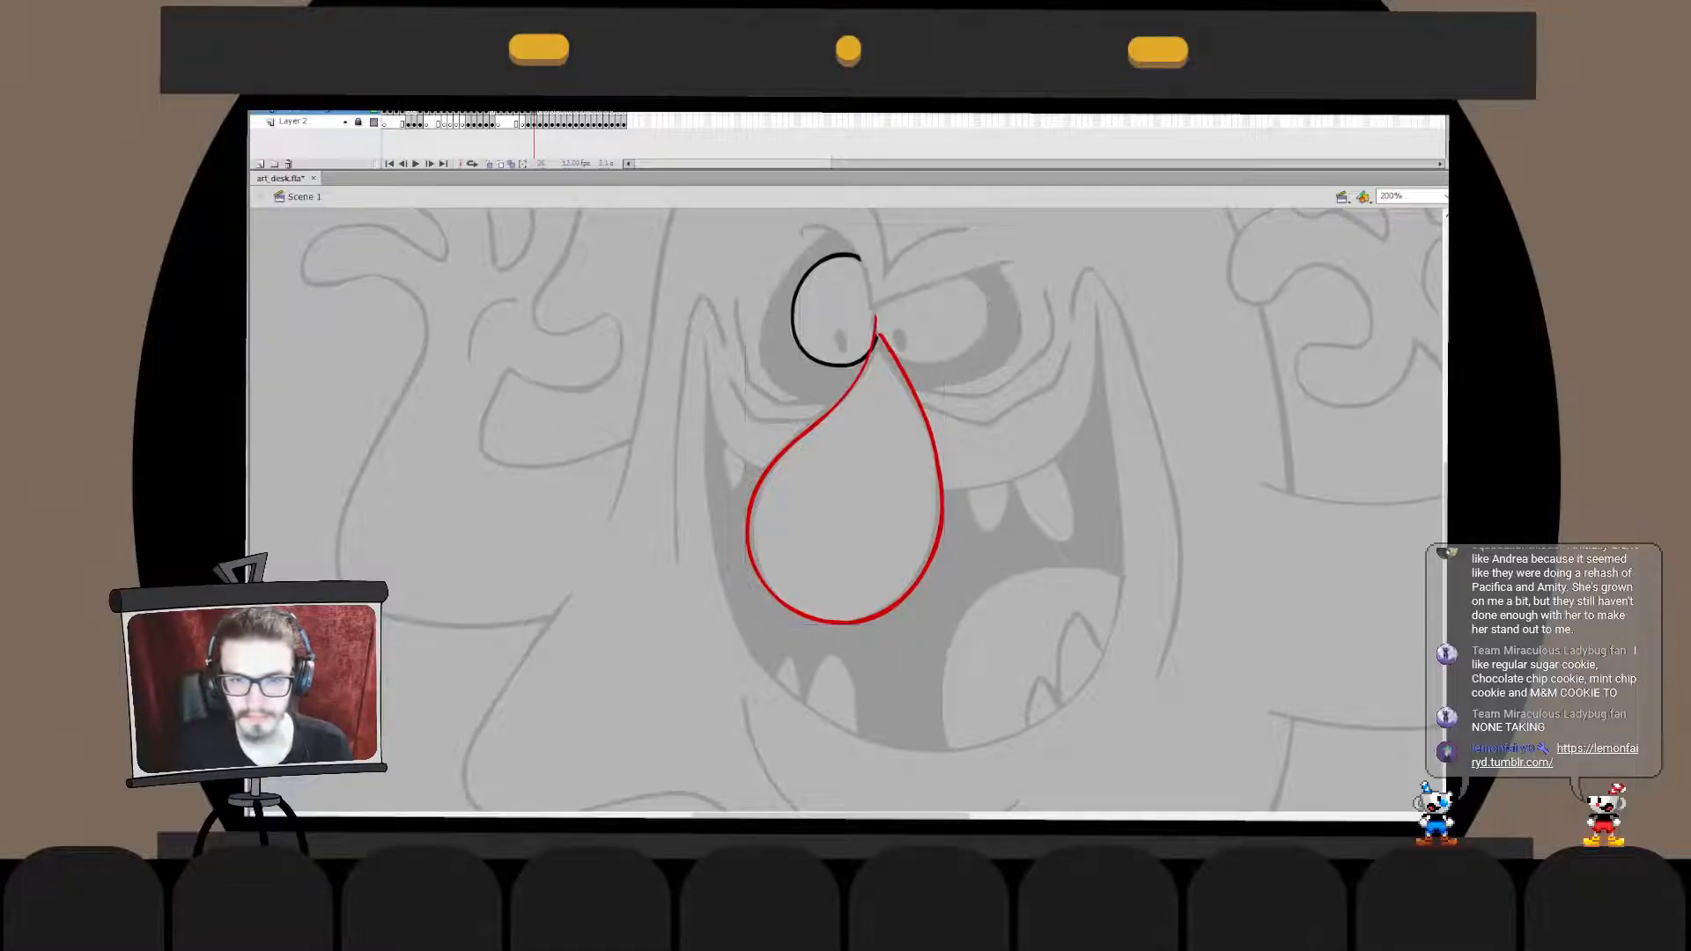
{"action": "double_click", "coordinate": [909, 385]}
{"action": "key", "text": "ctrl+shift+v"}
{"action": "key", "text": "Escape"}
{"action": "left_click", "coordinate": [930, 322]}
{"action": "left_click", "coordinate": [930, 322]}
{"action": "key", "text": "Delete"}
{"action": "key", "text": "Escape"}
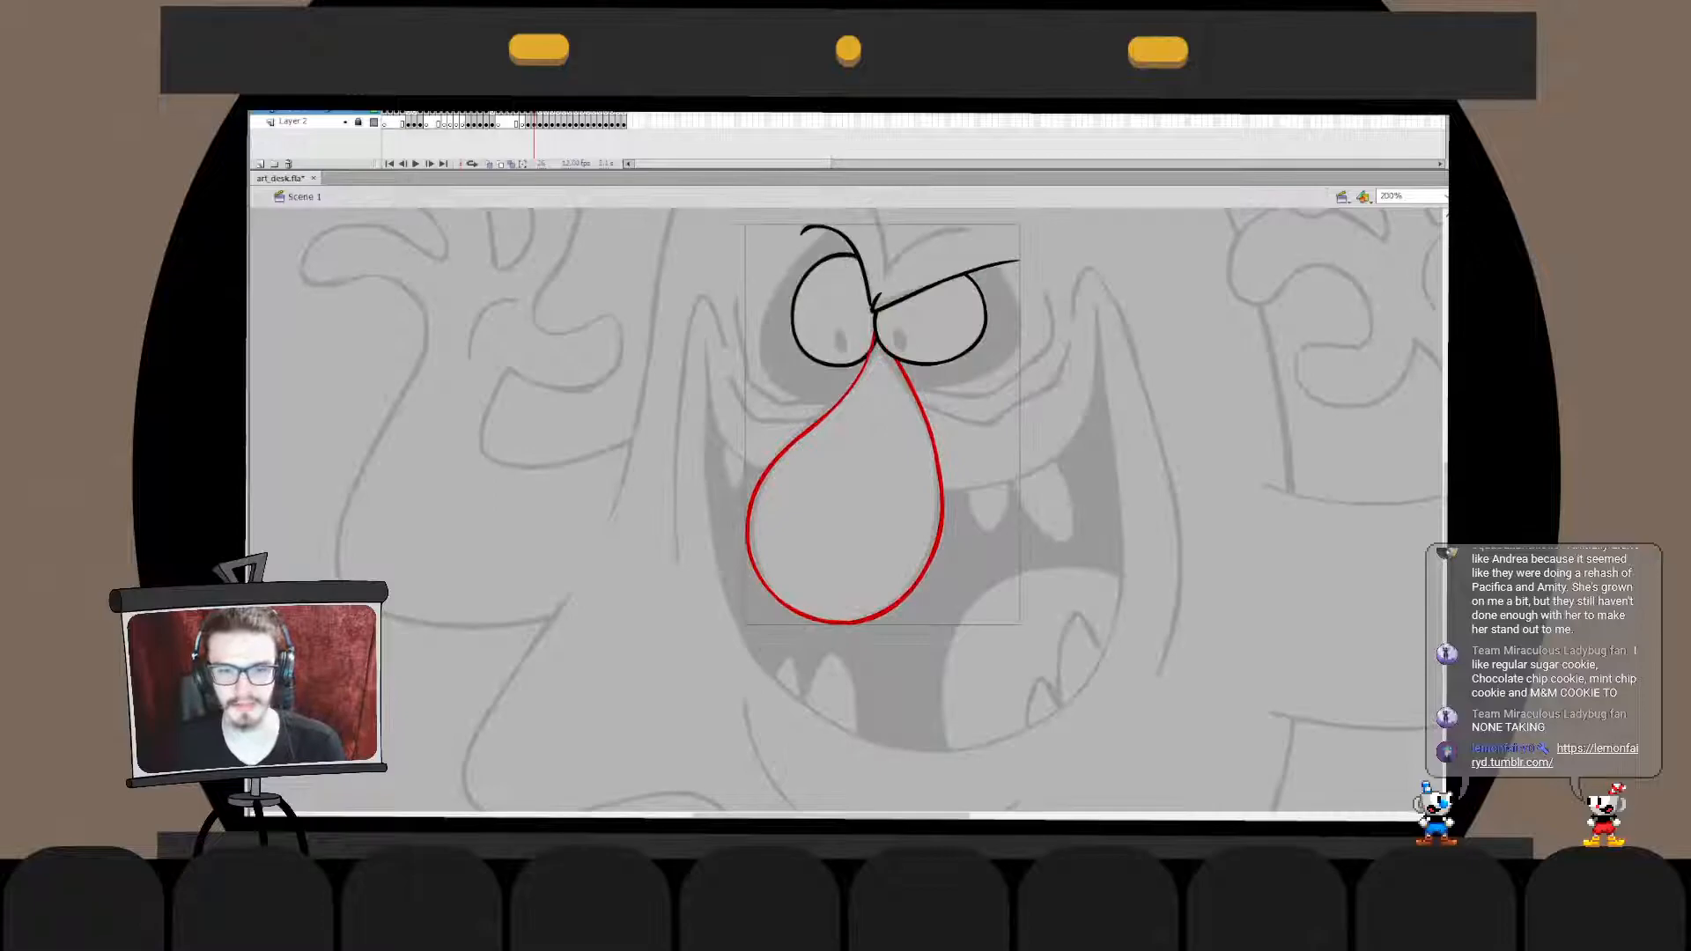
- Merge the left-hand eye with the brow and nose linework and delete the leftover line end at the nose bridge
{"action": "key", "text": "ctrl+x"}
{"action": "key", "text": "ctrl+z"}
{"action": "key", "text": "ctrl+x"}
{"action": "double_click", "coordinate": [861, 359]}
{"action": "key", "text": "ctrl+v"}
{"action": "left_click", "coordinate": [861, 359]}
{"action": "key", "text": "ctrl+z"}
{"action": "key", "text": "ctrl+z"}
{"action": "key", "text": "ctrl+z"}
{"action": "key", "text": "ctrl+shift+v"}
{"action": "key", "text": "ctrl+b"}
{"action": "left_click", "coordinate": [874, 345]}
{"action": "key", "text": "Delete"}
{"action": "key", "text": "Escape"}
{"action": "key", "text": "Escape"}
- Draw a black curve around the right-hand eye socket from the nose to above the brow, and narrow it slightly to fit the sketch
{"action": "left_click_drag", "start_coordinate": [846, 440], "coordinate": [848, 531]}
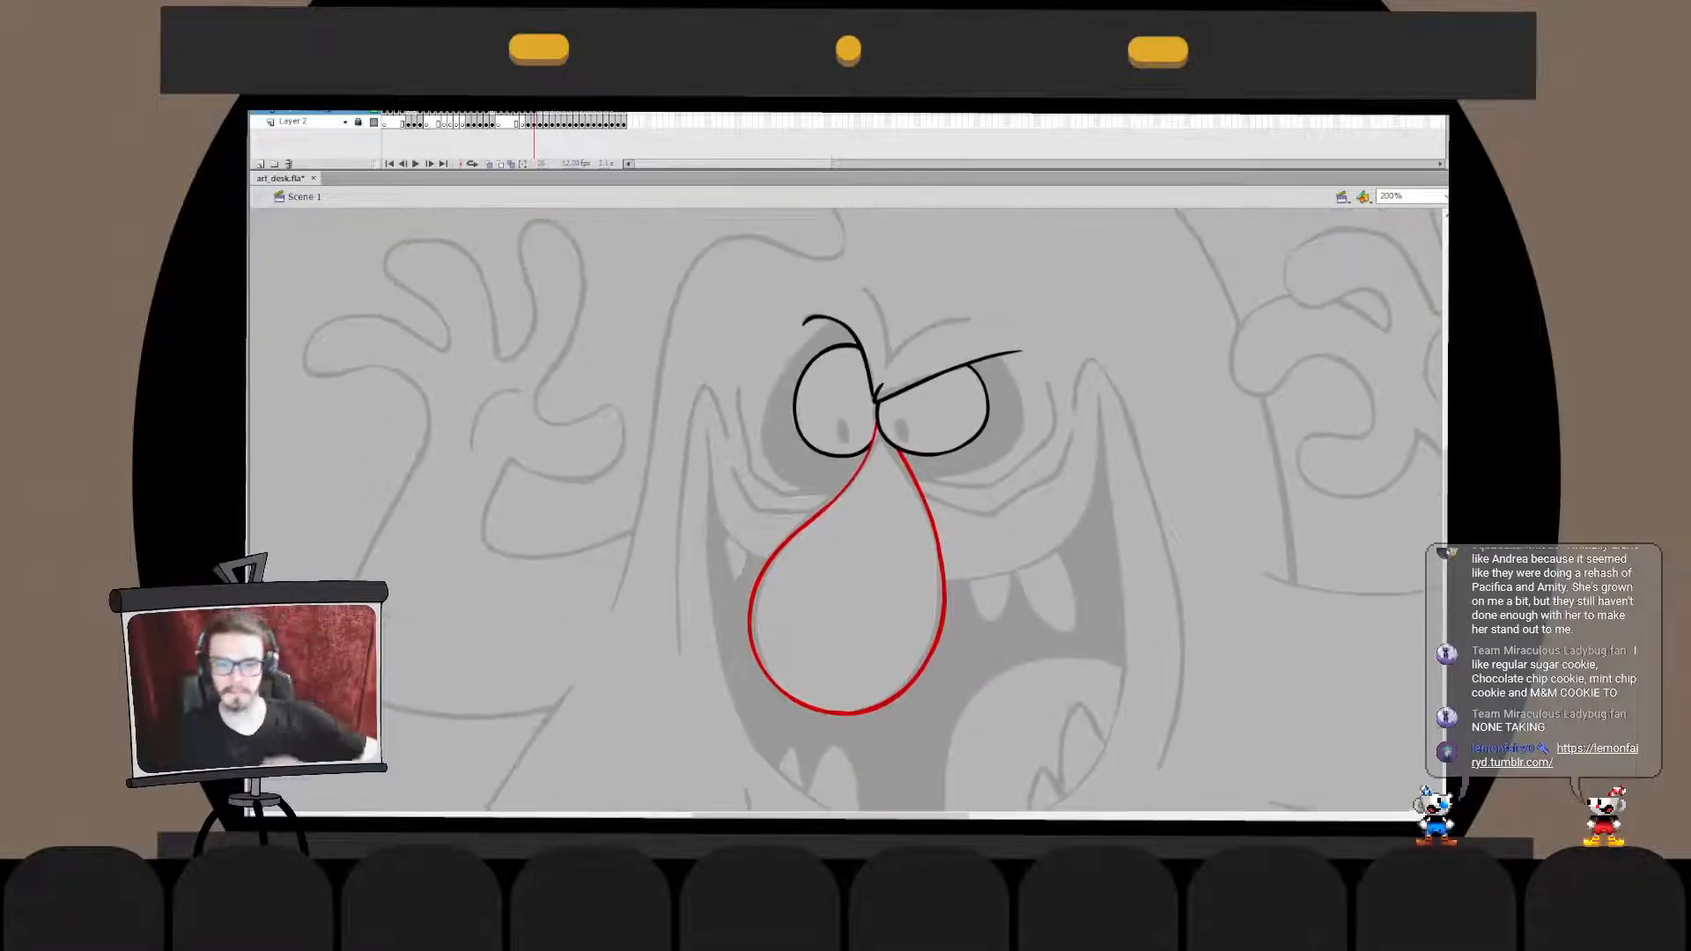
{"action": "mouse_move", "coordinate": [890, 454]}
{"action": "left_mouse_down"}
{"action": "mouse_move", "coordinate": [902, 473]}
{"action": "mouse_move", "coordinate": [982, 332]}
{"action": "mouse_move", "coordinate": [980, 350]}
{"action": "mouse_move", "coordinate": [994, 343]}
{"action": "mouse_move", "coordinate": [953, 345]}
{"action": "left_mouse_up"}
{"action": "key", "text": "ctrl+z"}
{"action": "key", "text": "ctrl+z"}
{"action": "key", "text": "ctrl+z"}
{"action": "key", "text": "q"}
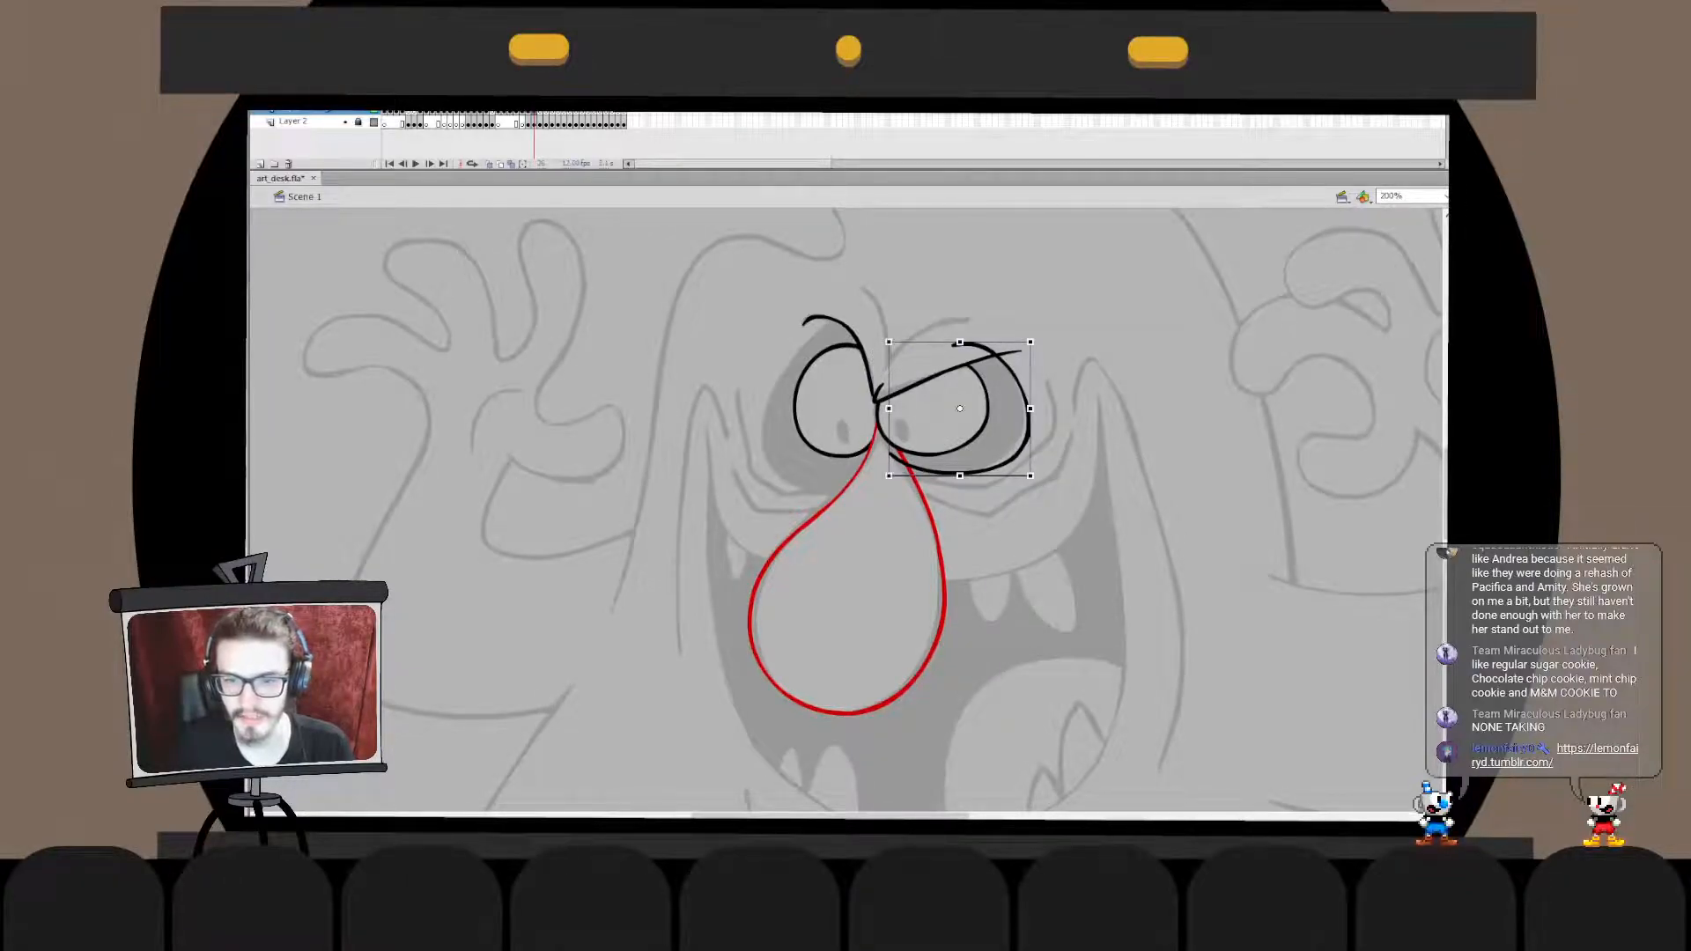
{"action": "left_click_drag", "start_coordinate": [1030, 476], "coordinate": [1025, 478]}
{"action": "key", "text": "v"}
{"action": "double_click", "coordinate": [1021, 425]}
{"action": "key", "text": "q"}
{"action": "key", "text": "v"}
{"action": "key", "text": "Escape"}
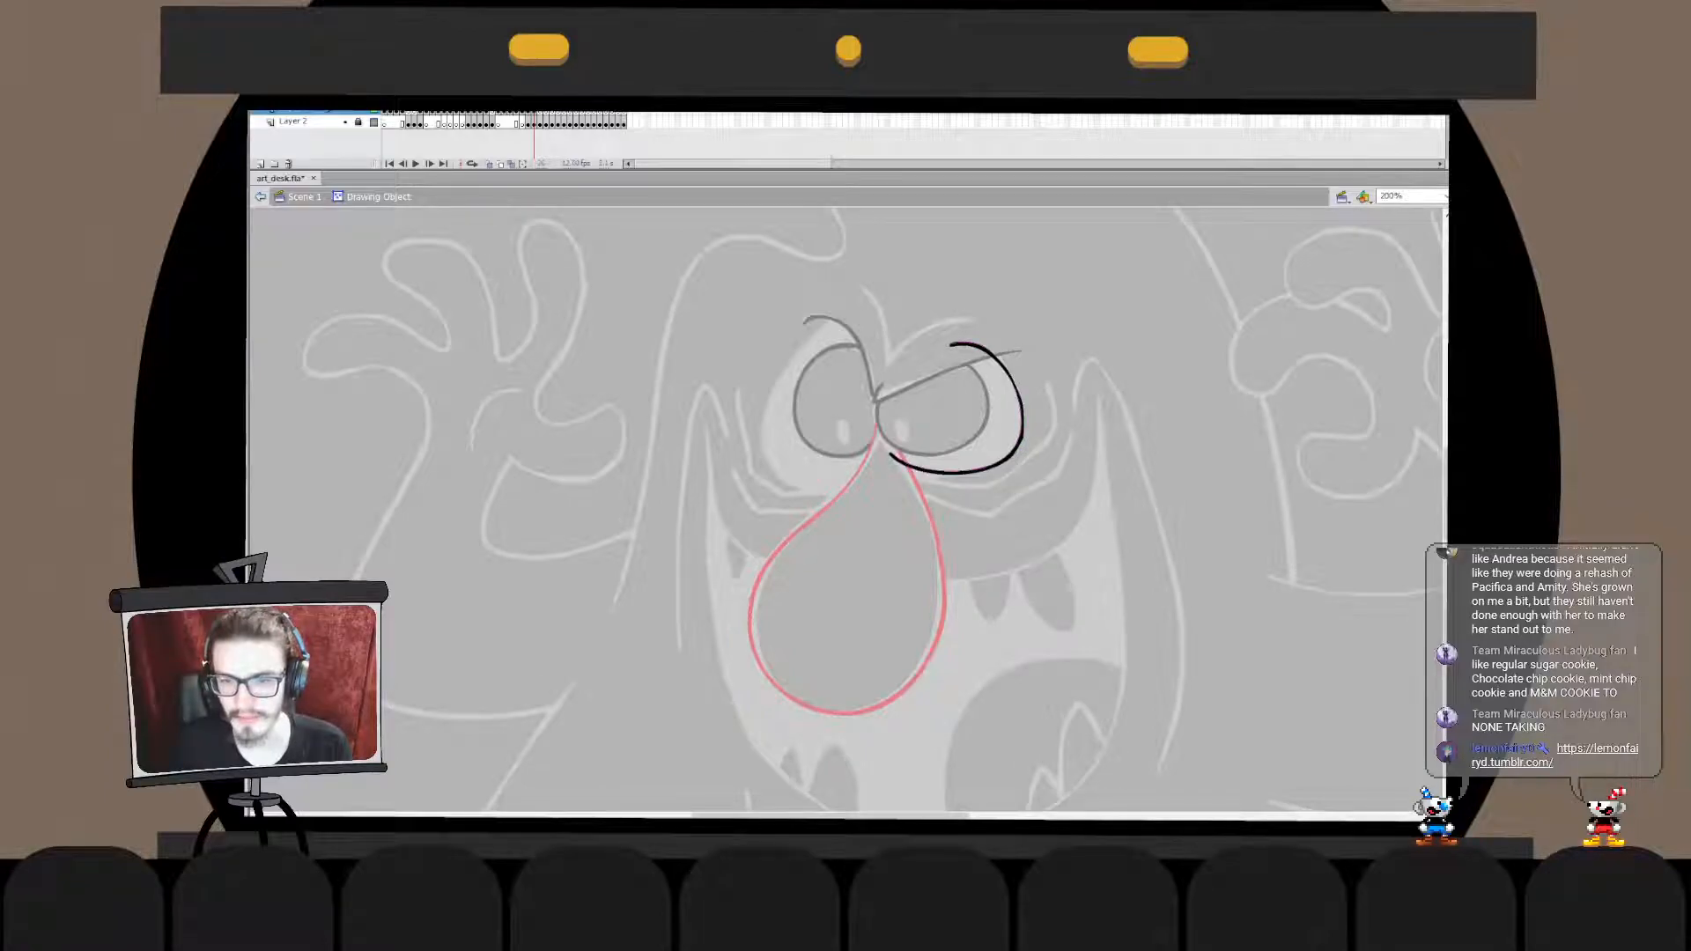
{"action": "key", "text": "ctrl+e"}
{"action": "key", "text": "Escape"}
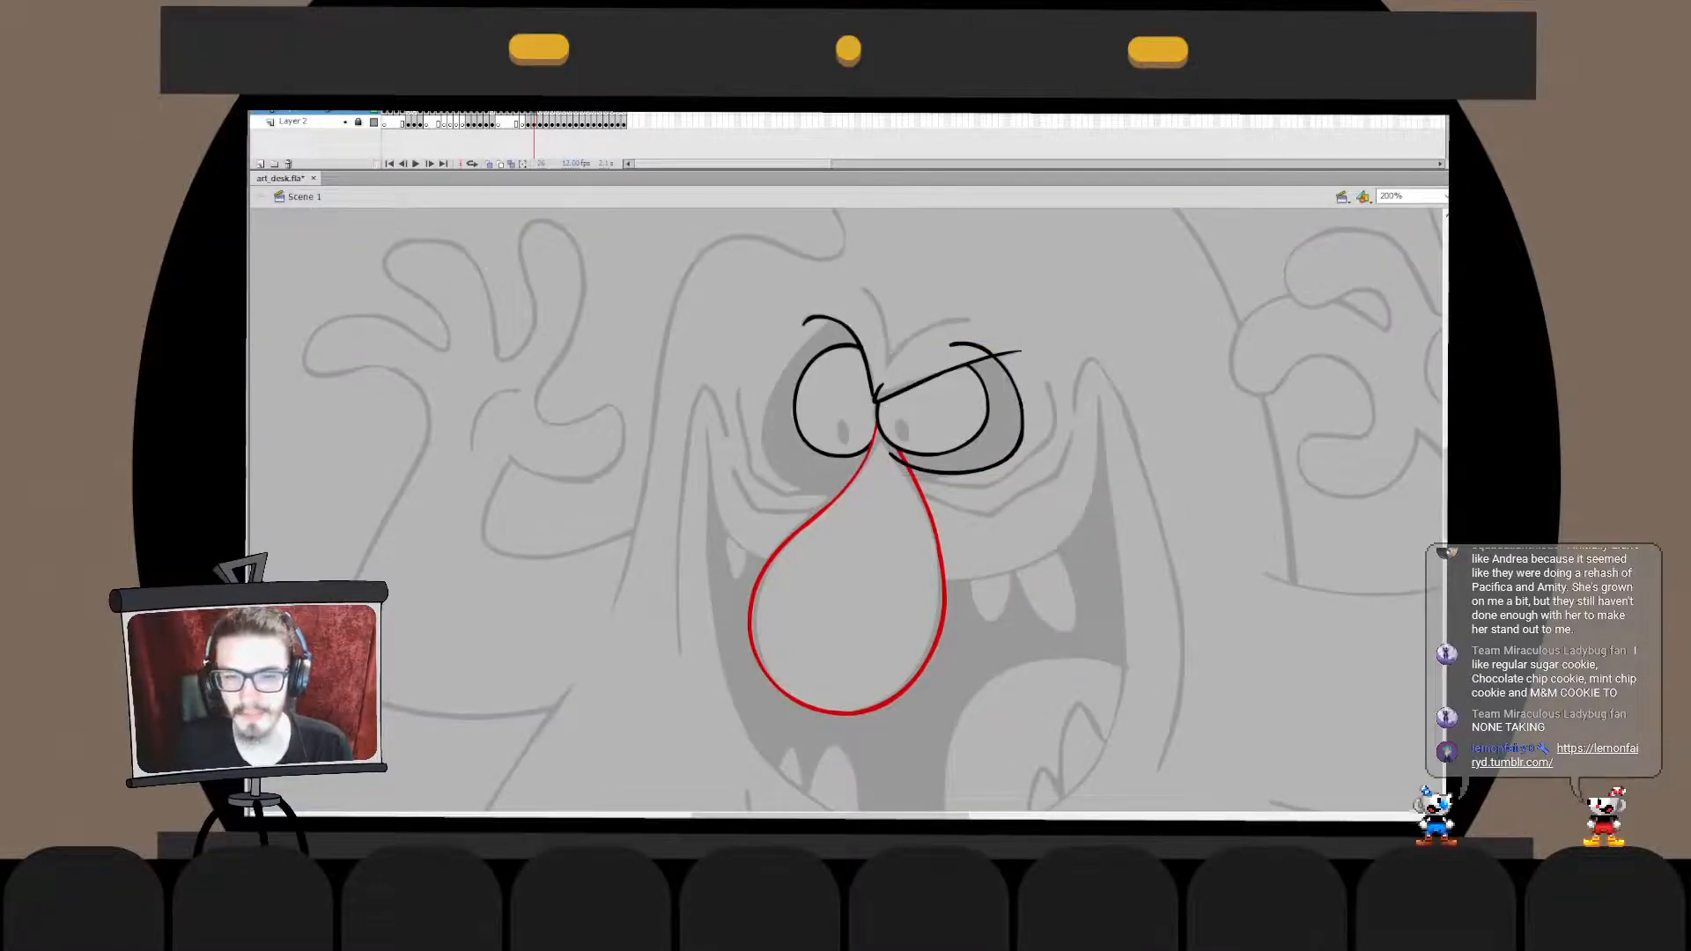
- Adjust the right-hand socket curve so its lower end starts at the edge of the nose outline
{"action": "double_click", "coordinate": [935, 472]}
{"action": "left_click_drag", "start_coordinate": [871, 422], "coordinate": [964, 499]}
{"action": "key", "text": "q"}
{"action": "left_click_drag", "start_coordinate": [888, 452], "coordinate": [895, 451]}
{"action": "key", "text": "Escape"}
{"action": "key", "text": "ctrl+e"}
{"action": "left_click_drag", "start_coordinate": [1024, 475], "coordinate": [1022, 479]}
- Trim the right-hand socket curve's ends against the brow and nose lines and fill the socket with black
{"action": "key", "text": "Escape"}
{"action": "key", "text": "ctrl+a"}
{"action": "key", "text": "ctrl+x"}
{"action": "double_click", "coordinate": [935, 473]}
{"action": "key", "text": "ctrl+shift+v"}
{"action": "key", "text": "ctrl+b"}
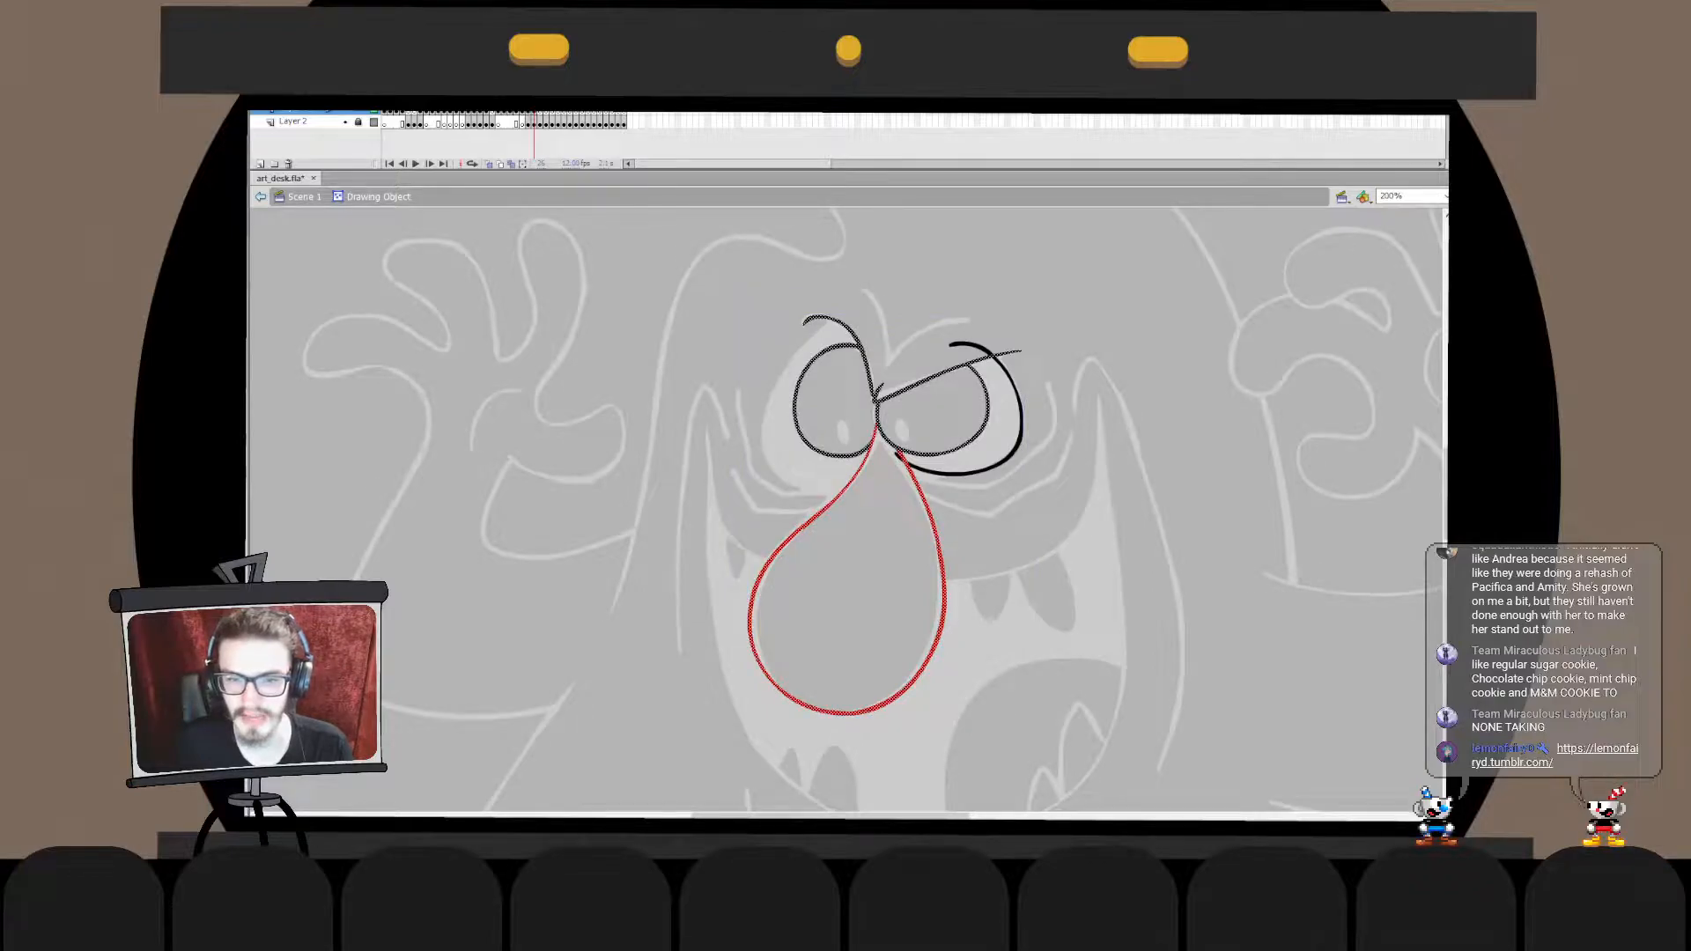
{"action": "key", "text": "Escape"}
{"action": "left_click", "coordinate": [967, 345]}
{"action": "key", "text": "Delete"}
{"action": "left_click", "coordinate": [898, 457]}
{"action": "key", "text": "Delete"}
{"action": "key", "text": "ctrl+e"}
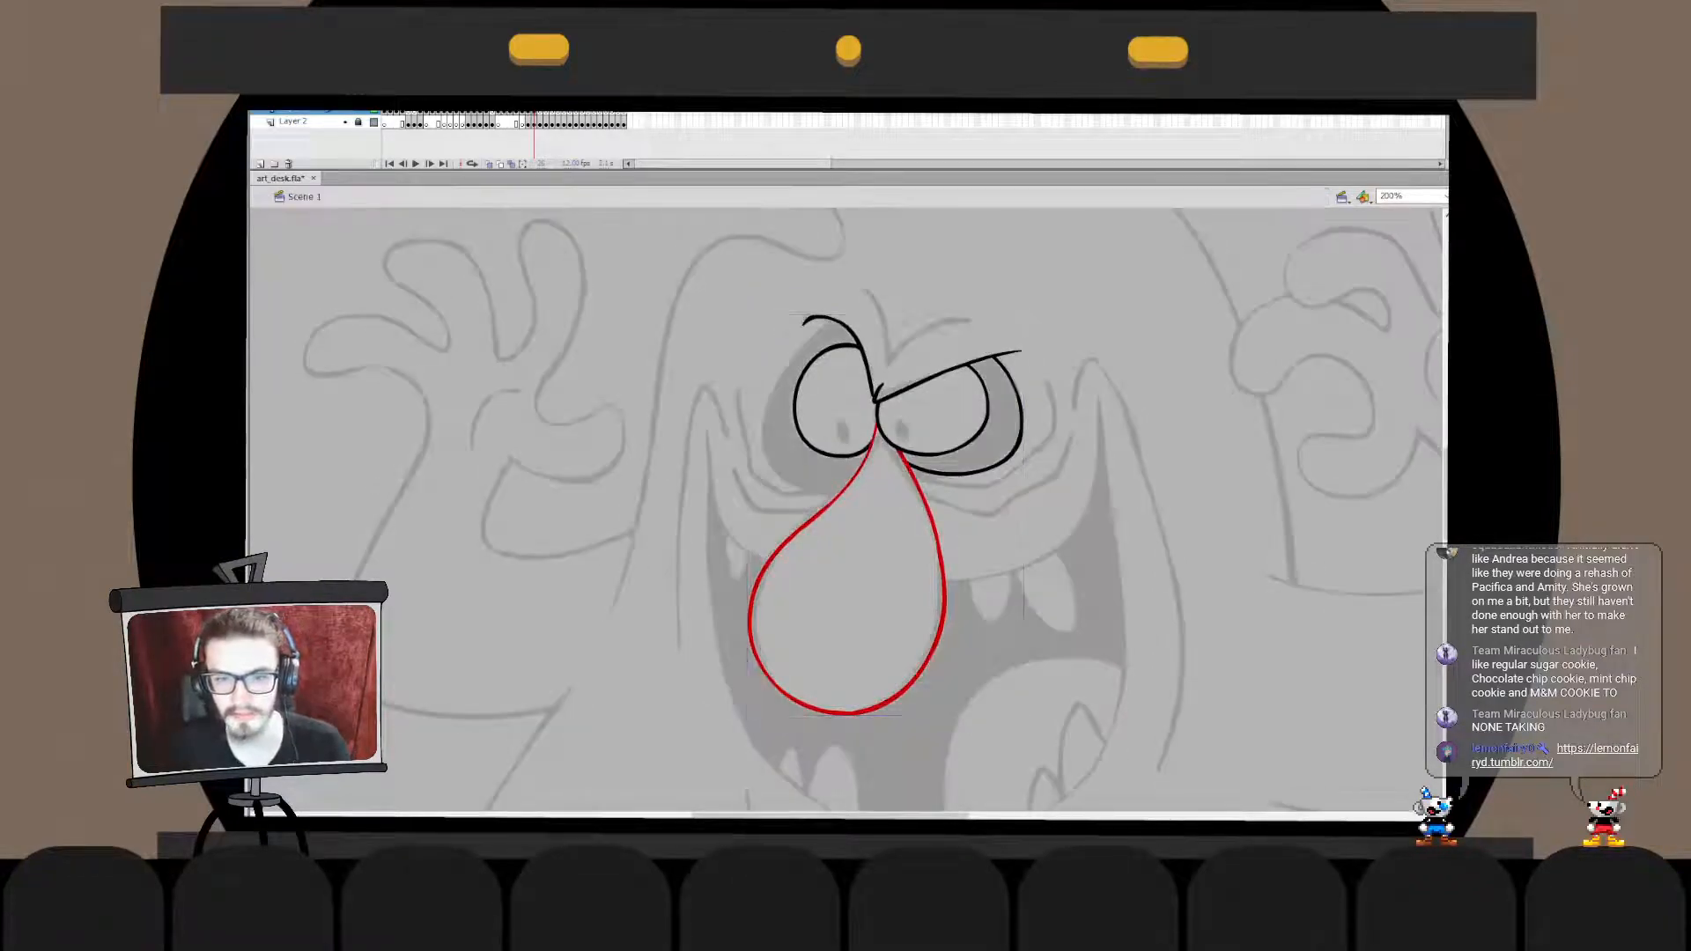
{"action": "left_click", "coordinate": [1003, 421]}
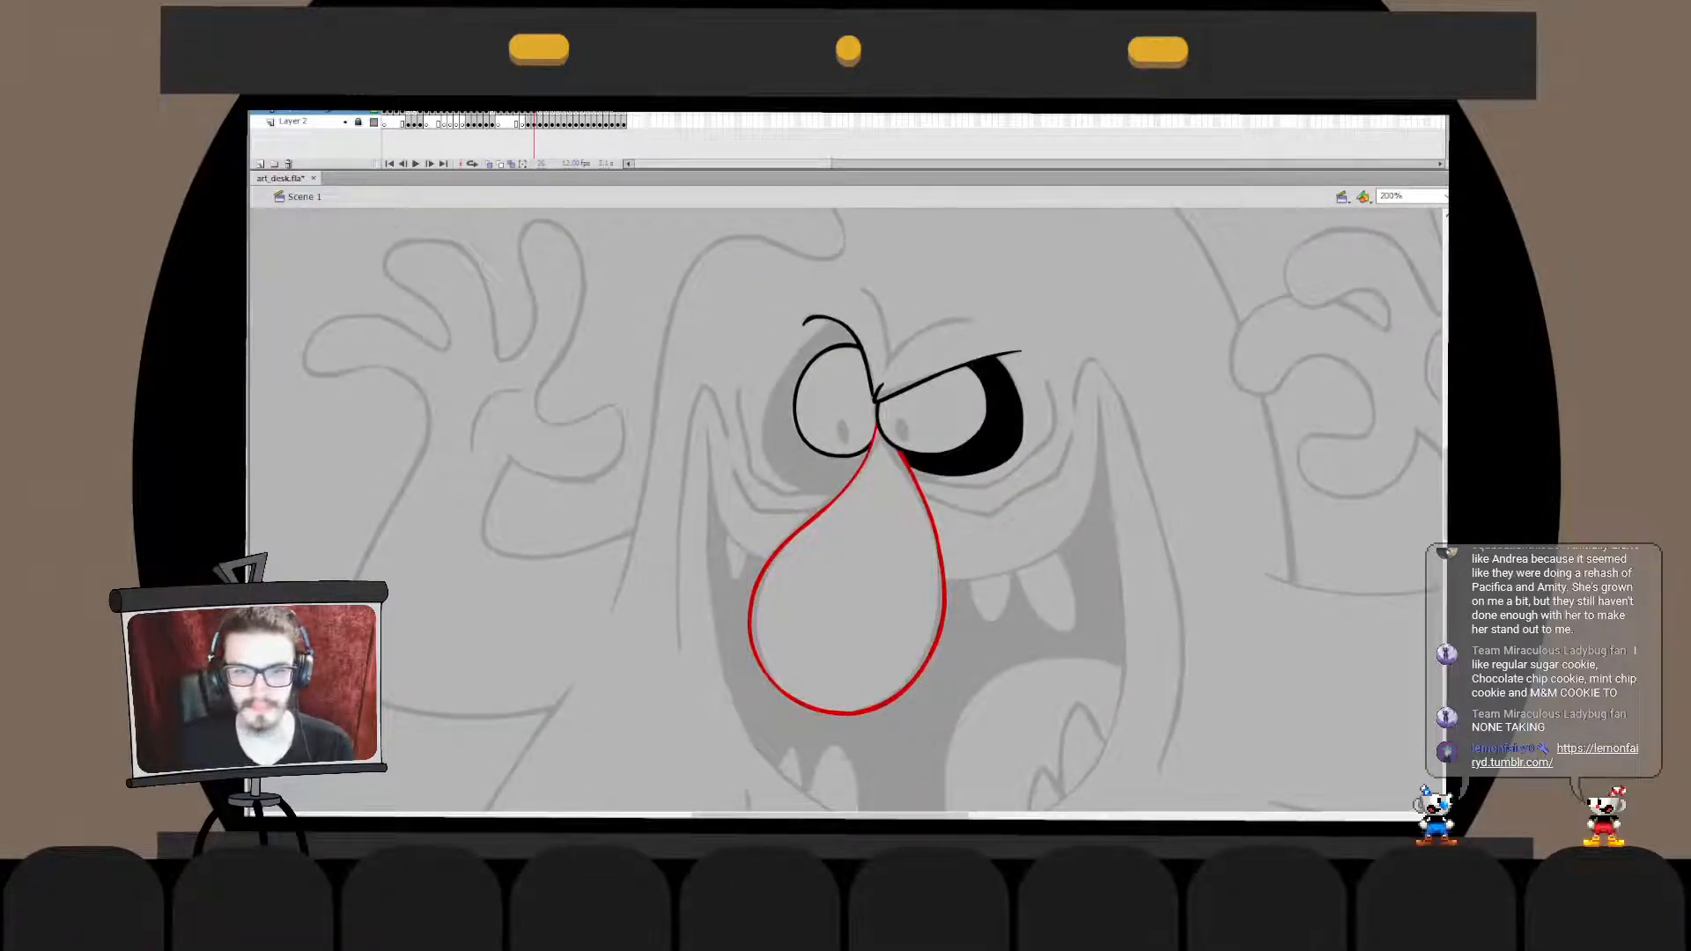
- Draw a black curve around the left-hand eye socket from the brow to the nose and cut off its overshoot past the bridge
{"action": "mouse_move", "coordinate": [848, 321]}
{"action": "left_mouse_down"}
{"action": "mouse_move", "coordinate": [849, 472]}
{"action": "mouse_move", "coordinate": [908, 401]}
{"action": "mouse_move", "coordinate": [924, 430]}
{"action": "left_mouse_up"}
{"action": "key", "text": "ctrl+z"}
{"action": "key", "text": "ctrl+z"}
{"action": "key", "text": "q"}
{"action": "left_click_drag", "start_coordinate": [872, 490], "coordinate": [841, 493]}
{"action": "key", "text": "Escape"}
{"action": "double_click", "coordinate": [876, 476]}
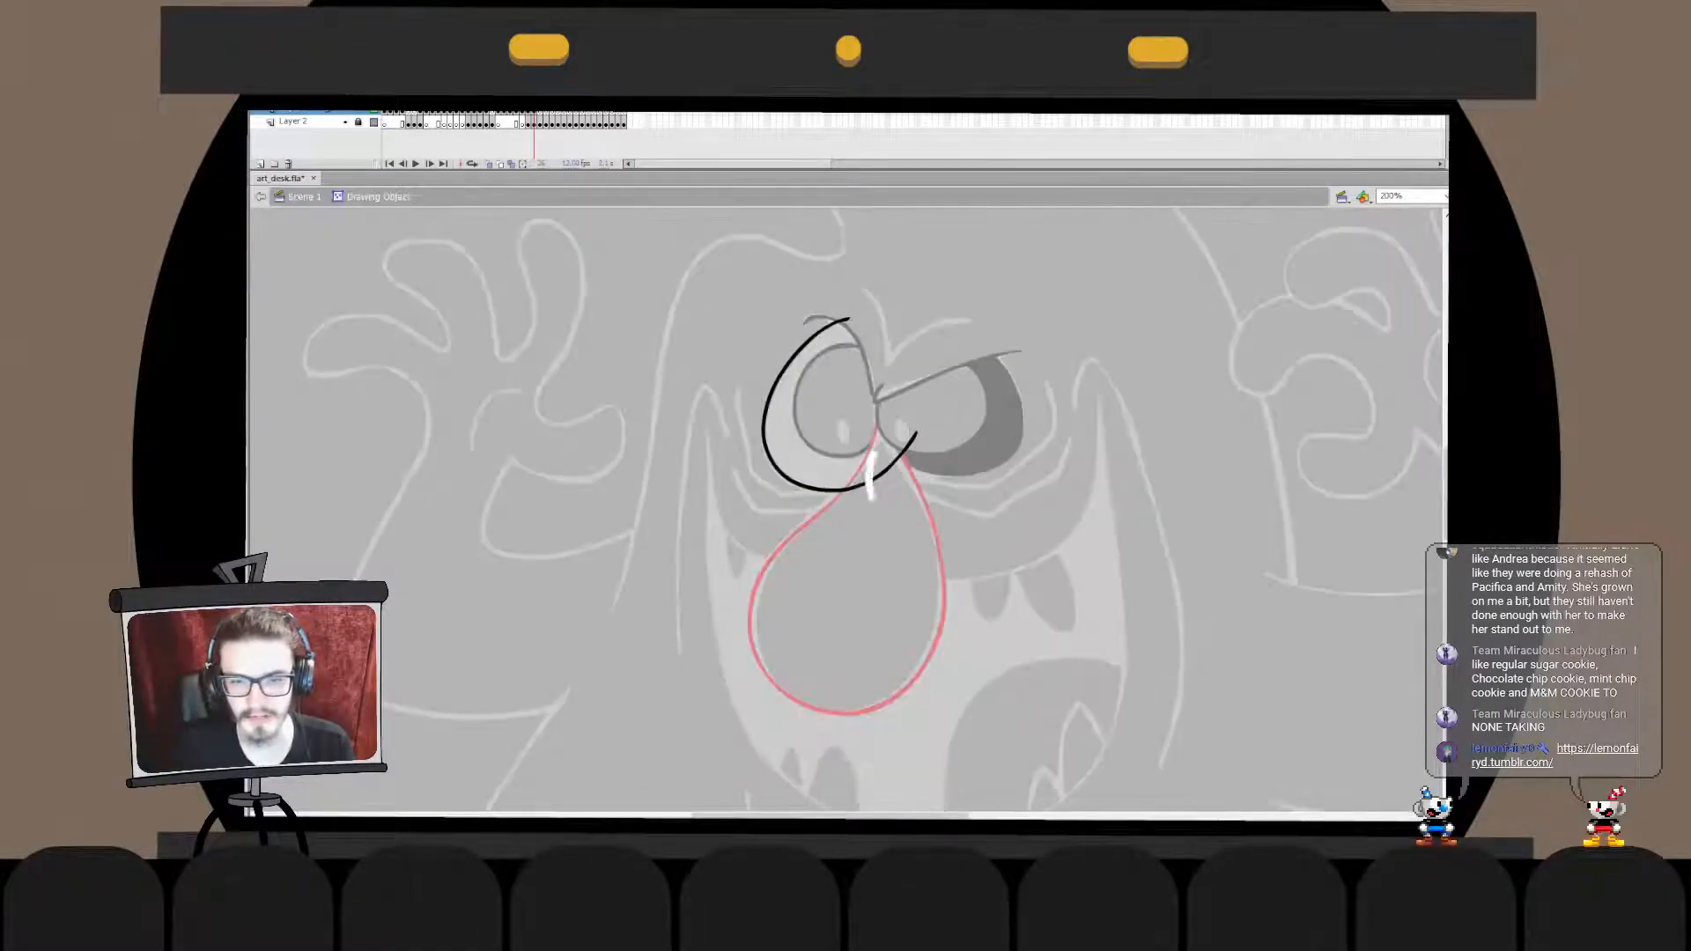
{"action": "left_click", "coordinate": [896, 460]}
{"action": "key", "text": "Delete"}
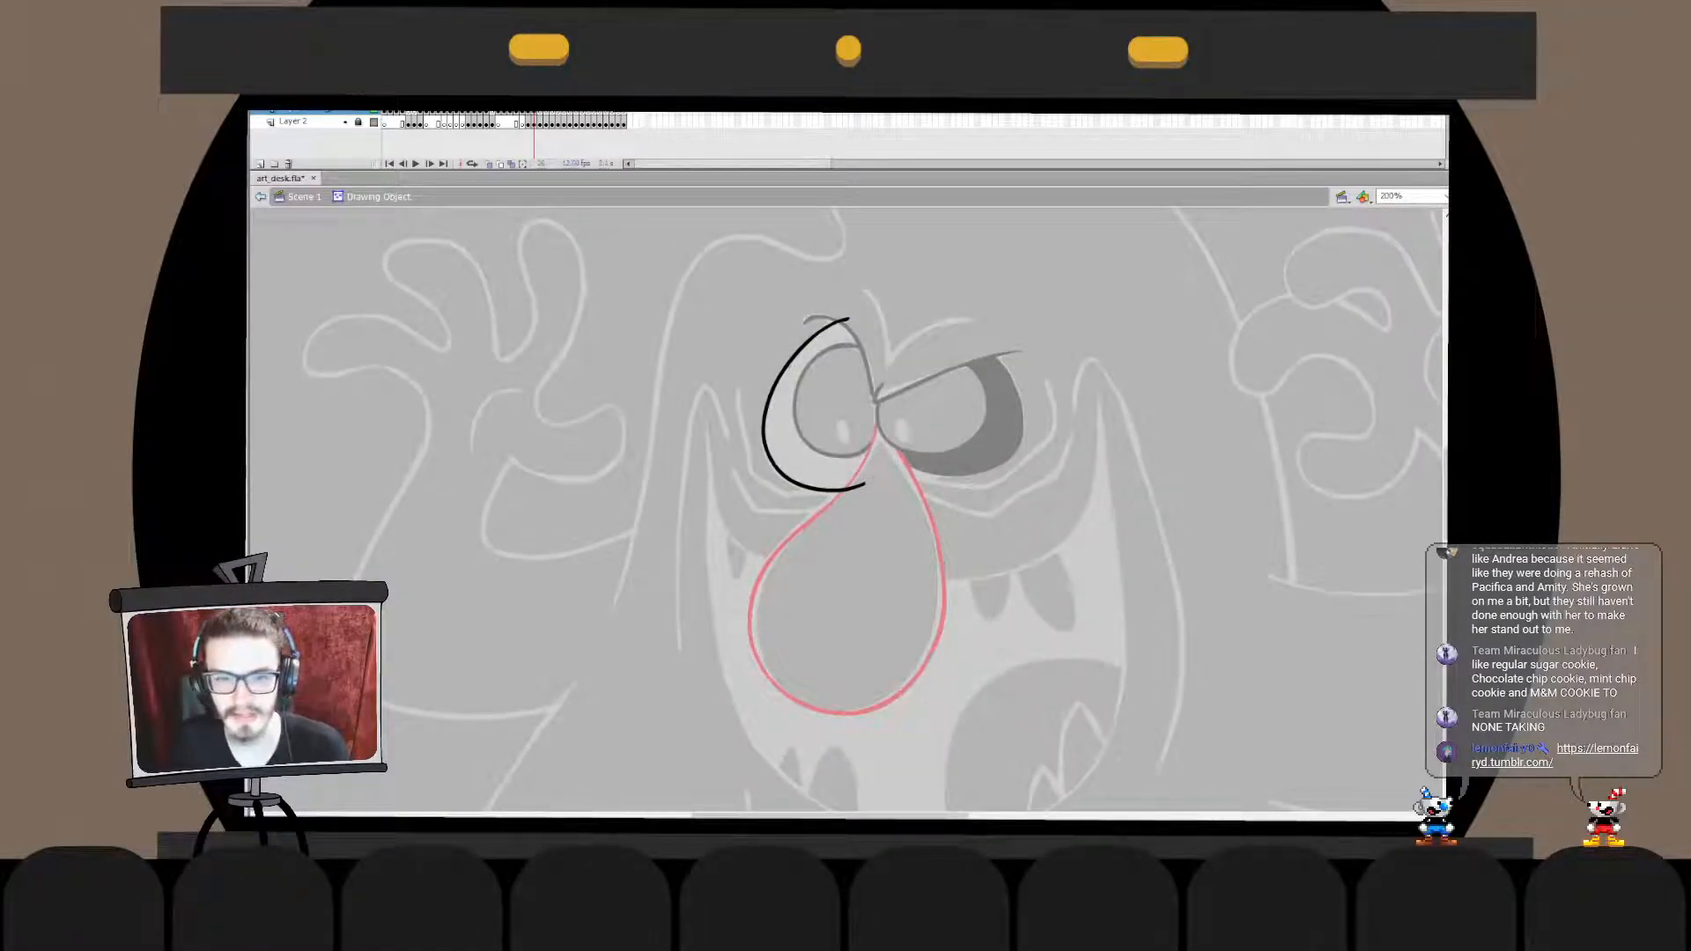
- Merge the left-hand socket curve with the linework, trimming its end inside the nose, and fill the socket with black
{"action": "double_click", "coordinate": [896, 467]}
{"action": "double_click", "coordinate": [862, 485]}
{"action": "key", "text": "ctrl+shift+v"}
{"action": "left_click", "coordinate": [890, 515]}
{"action": "left_click", "coordinate": [860, 485]}
{"action": "key", "text": "Delete"}
{"action": "double_click", "coordinate": [872, 498]}
{"action": "key", "text": "Escape"}
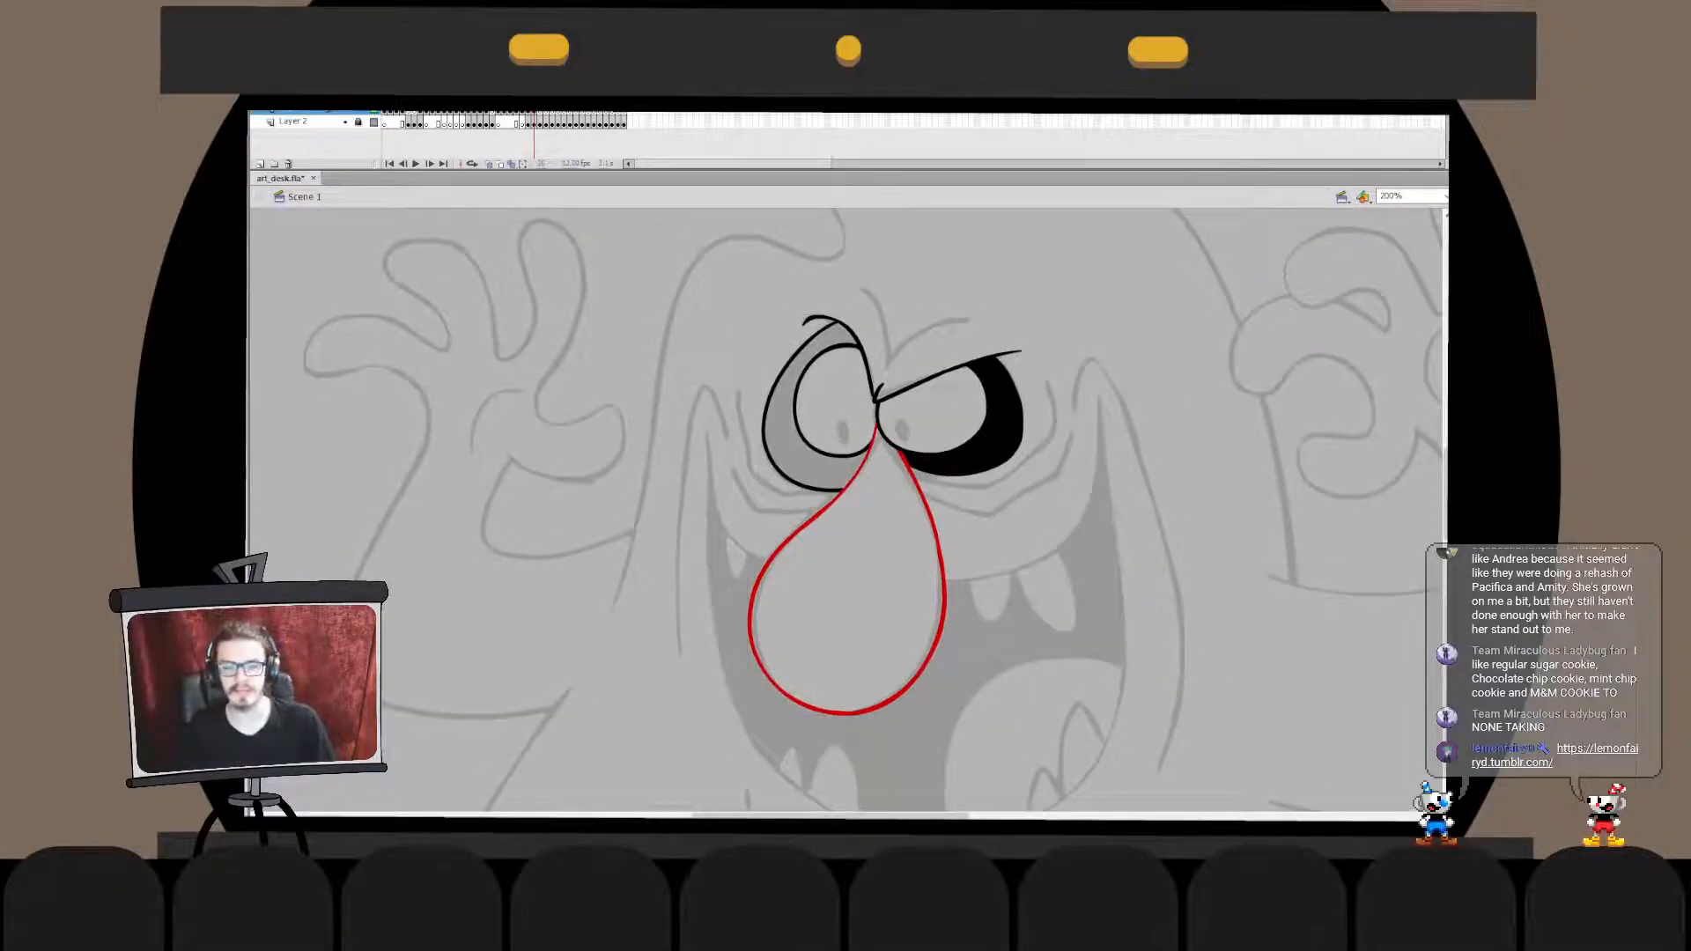
{"action": "left_click", "coordinate": [792, 458]}
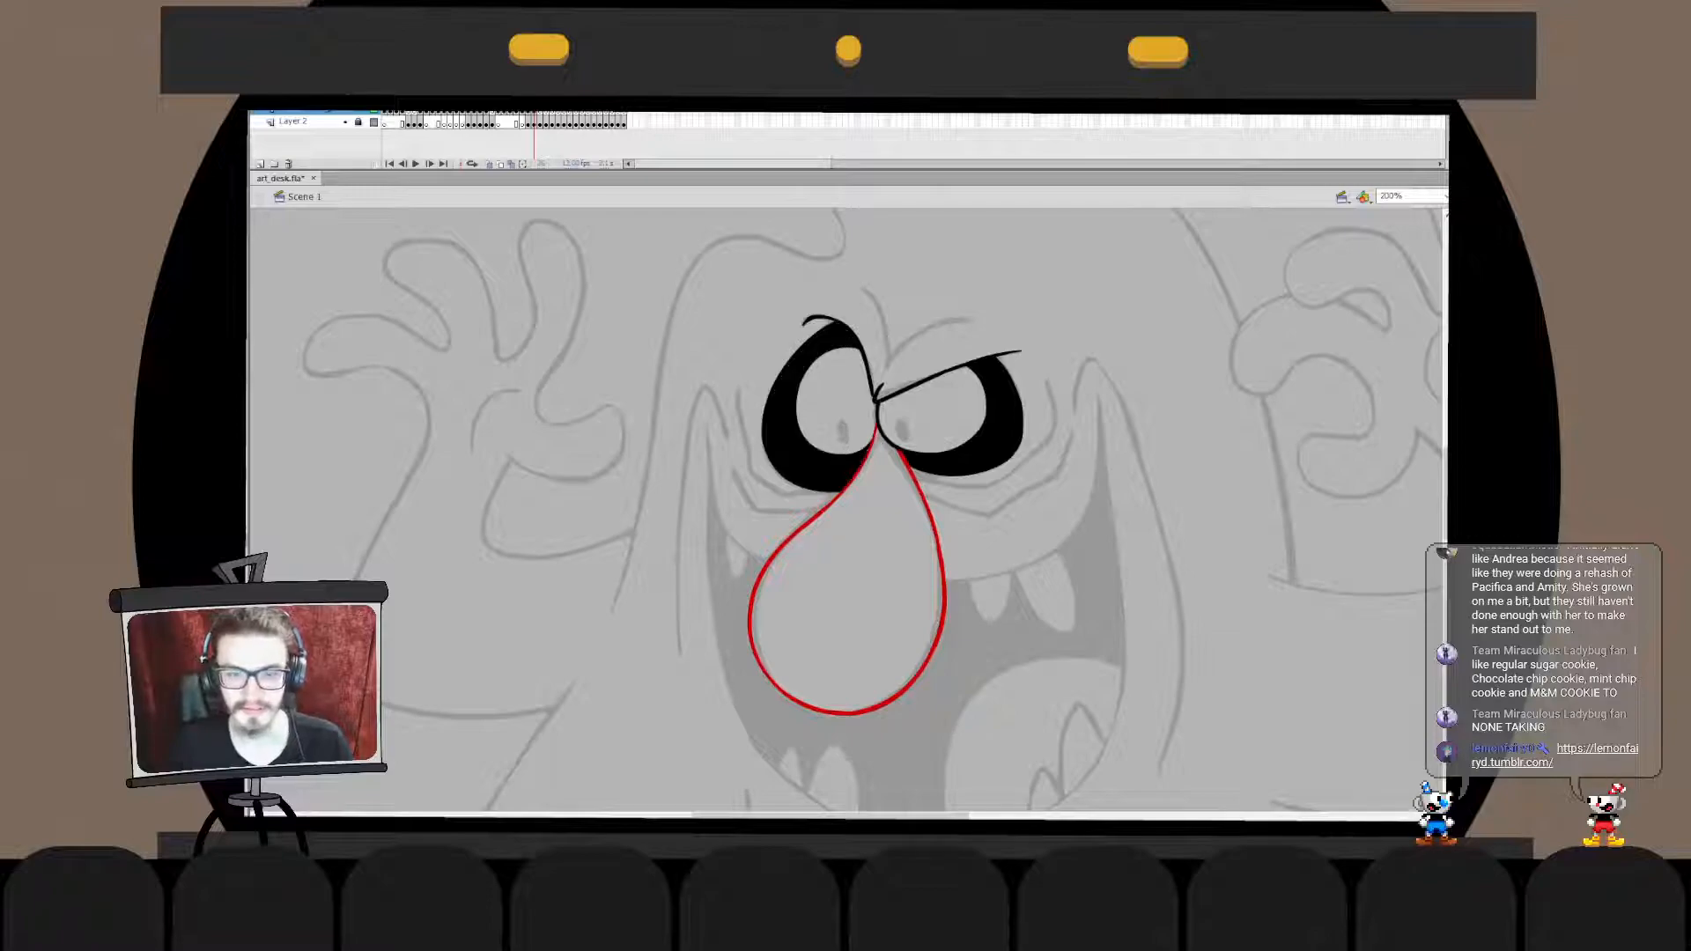
- Draw a curved wrinkle stroke above the right-hand brow along the sketch, redrawing it until it fits
{"action": "scroll", "coordinate": [846, 511], "scroll_direction": "up", "scroll_amount": 2}
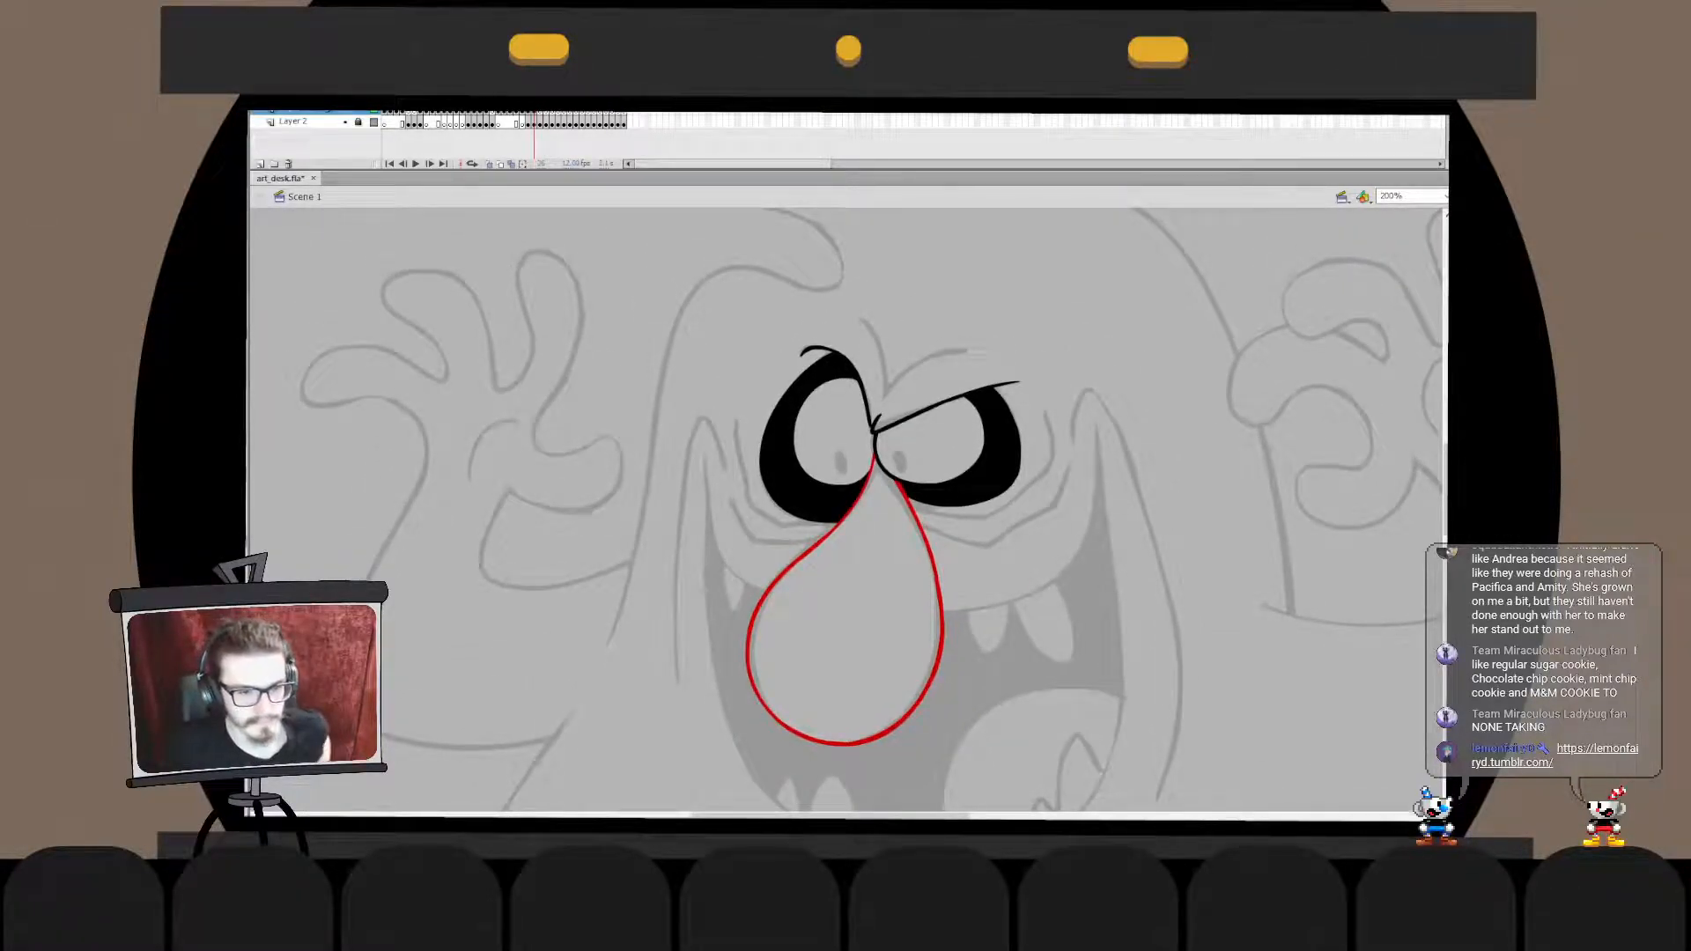
{"action": "left_click_drag", "start_coordinate": [969, 351], "coordinate": [879, 399]}
{"action": "key", "text": "ctrl+z"}
{"action": "mouse_move", "coordinate": [972, 351]}
{"action": "left_mouse_down"}
{"action": "mouse_move", "coordinate": [908, 369]}
{"action": "mouse_move", "coordinate": [876, 419]}
{"action": "mouse_move", "coordinate": [941, 351]}
{"action": "mouse_move", "coordinate": [886, 403]}
{"action": "left_mouse_up"}
{"action": "key", "text": "ctrl+z"}
{"action": "key", "text": "ctrl+z"}
{"action": "key", "text": "ctrl+z"}
{"action": "key", "text": "ctrl+z"}
{"action": "key", "text": "ctrl+z"}
{"action": "left_click_drag", "start_coordinate": [981, 353], "coordinate": [894, 405]}
{"action": "key", "text": "ctrl+z"}
{"action": "left_click_drag", "start_coordinate": [981, 358], "coordinate": [887, 405]}
{"action": "key", "text": "ctrl+z"}
{"action": "left_click_drag", "start_coordinate": [979, 357], "coordinate": [891, 396]}
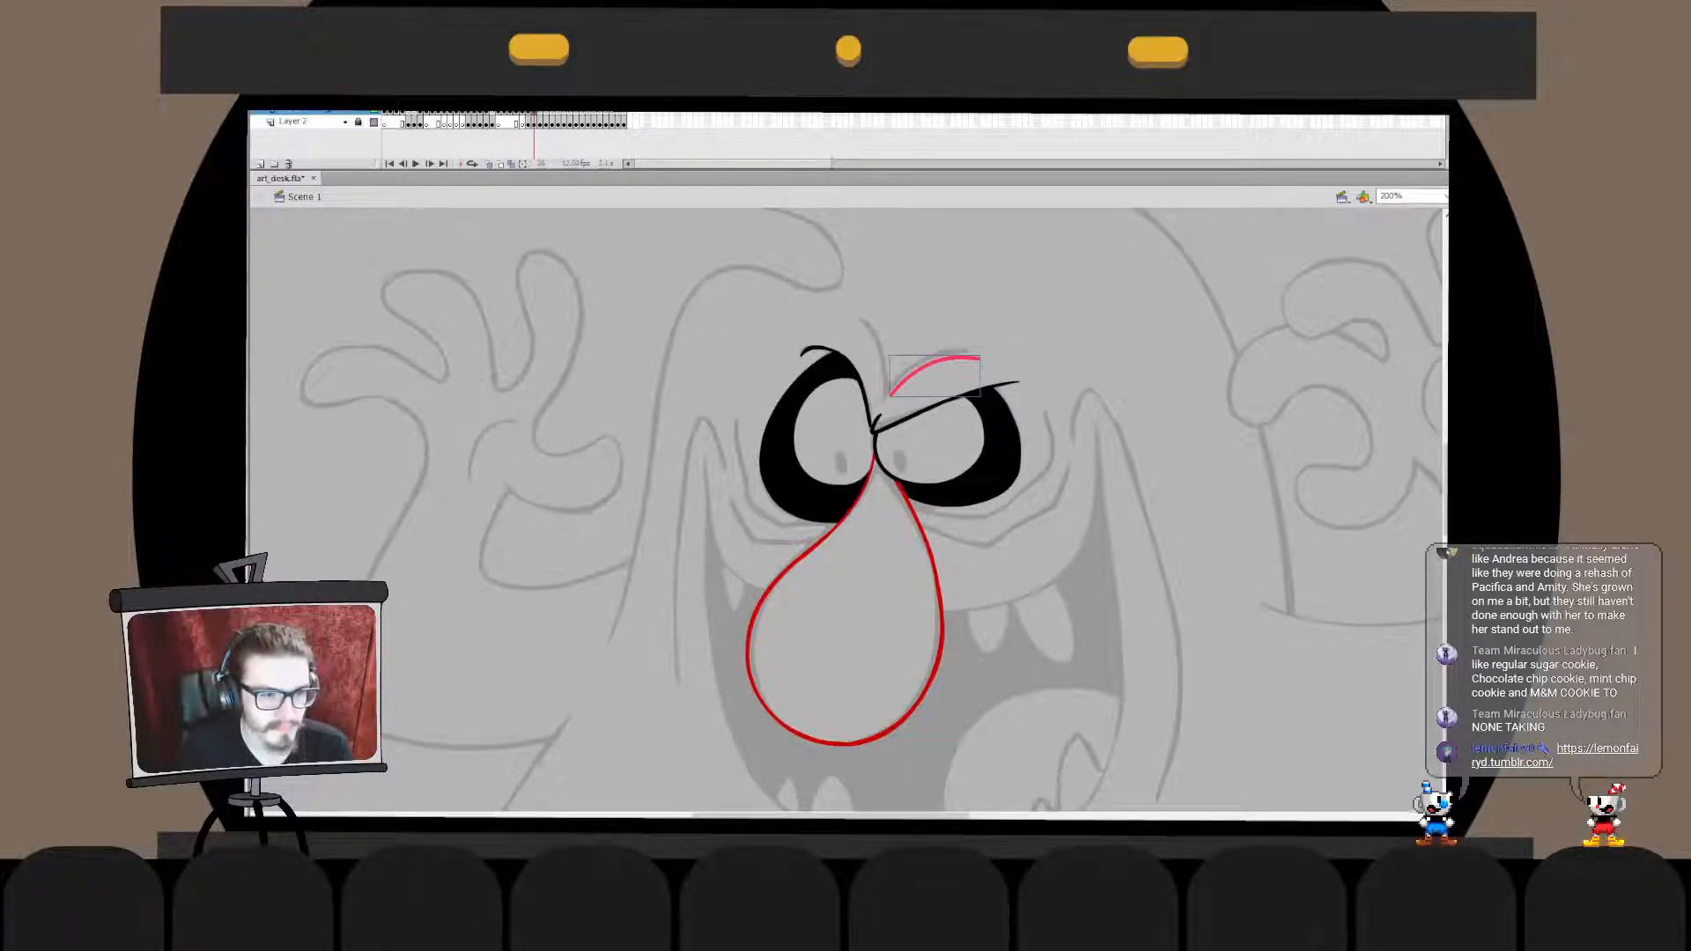
- Move the wrinkle stroke above the right-hand brow onto the sketched line and color it white
{"action": "left_click_drag", "start_coordinate": [934, 362], "coordinate": [975, 346]}
{"action": "key", "text": "q"}
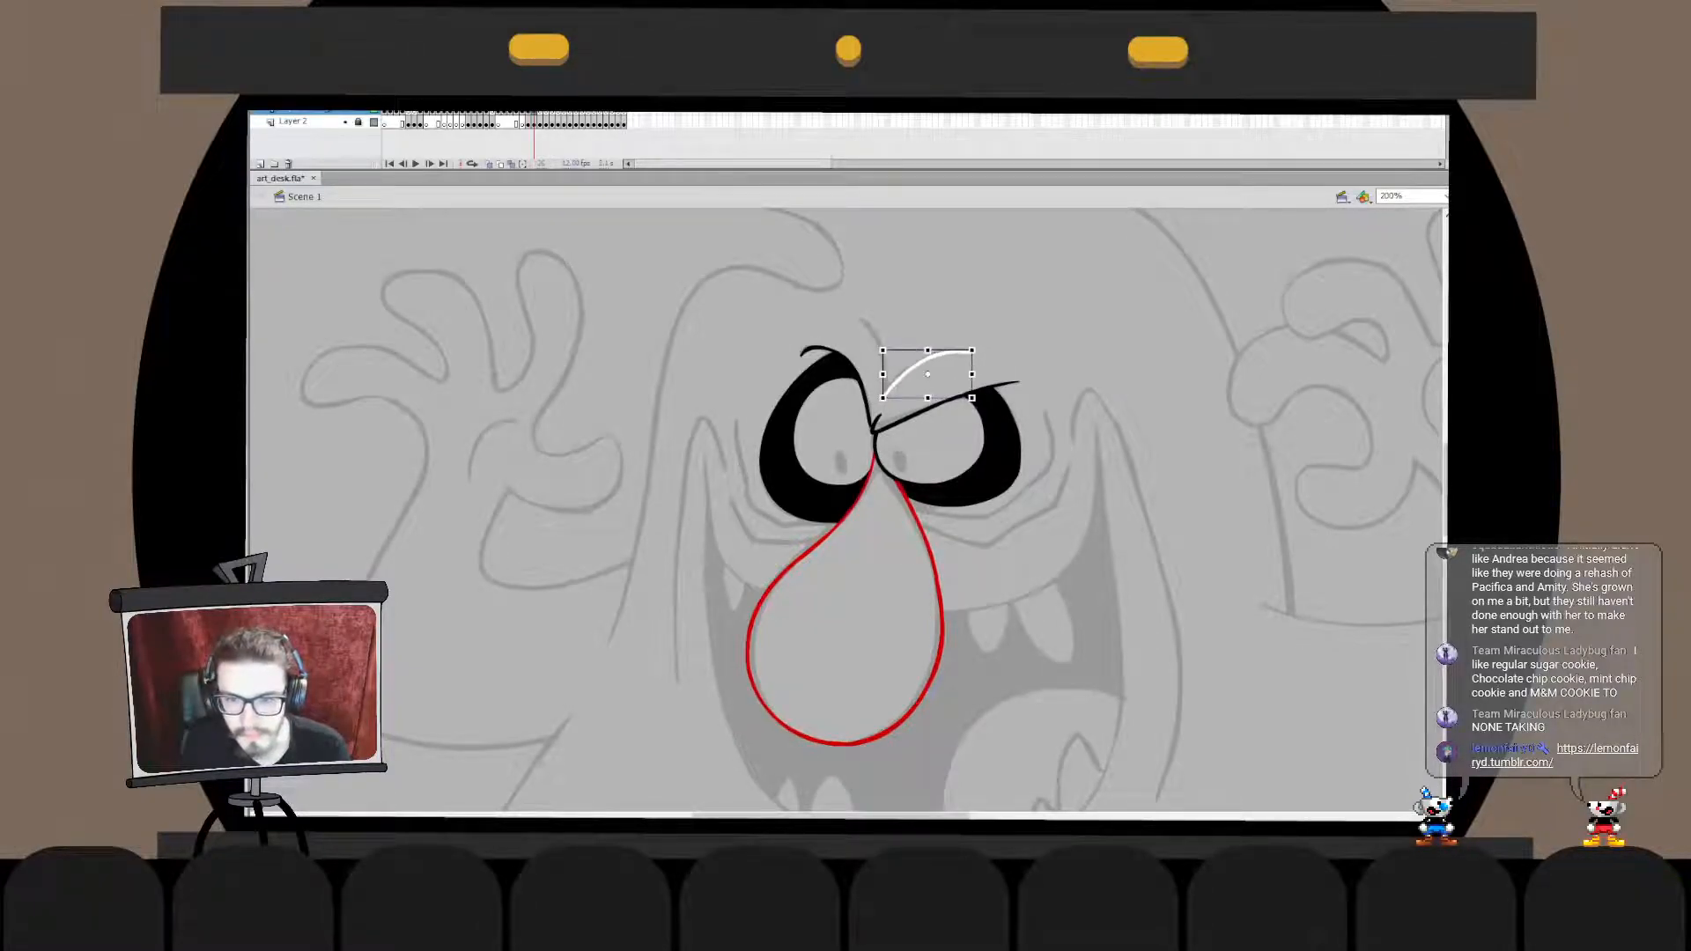
{"action": "double_click", "coordinate": [964, 353]}
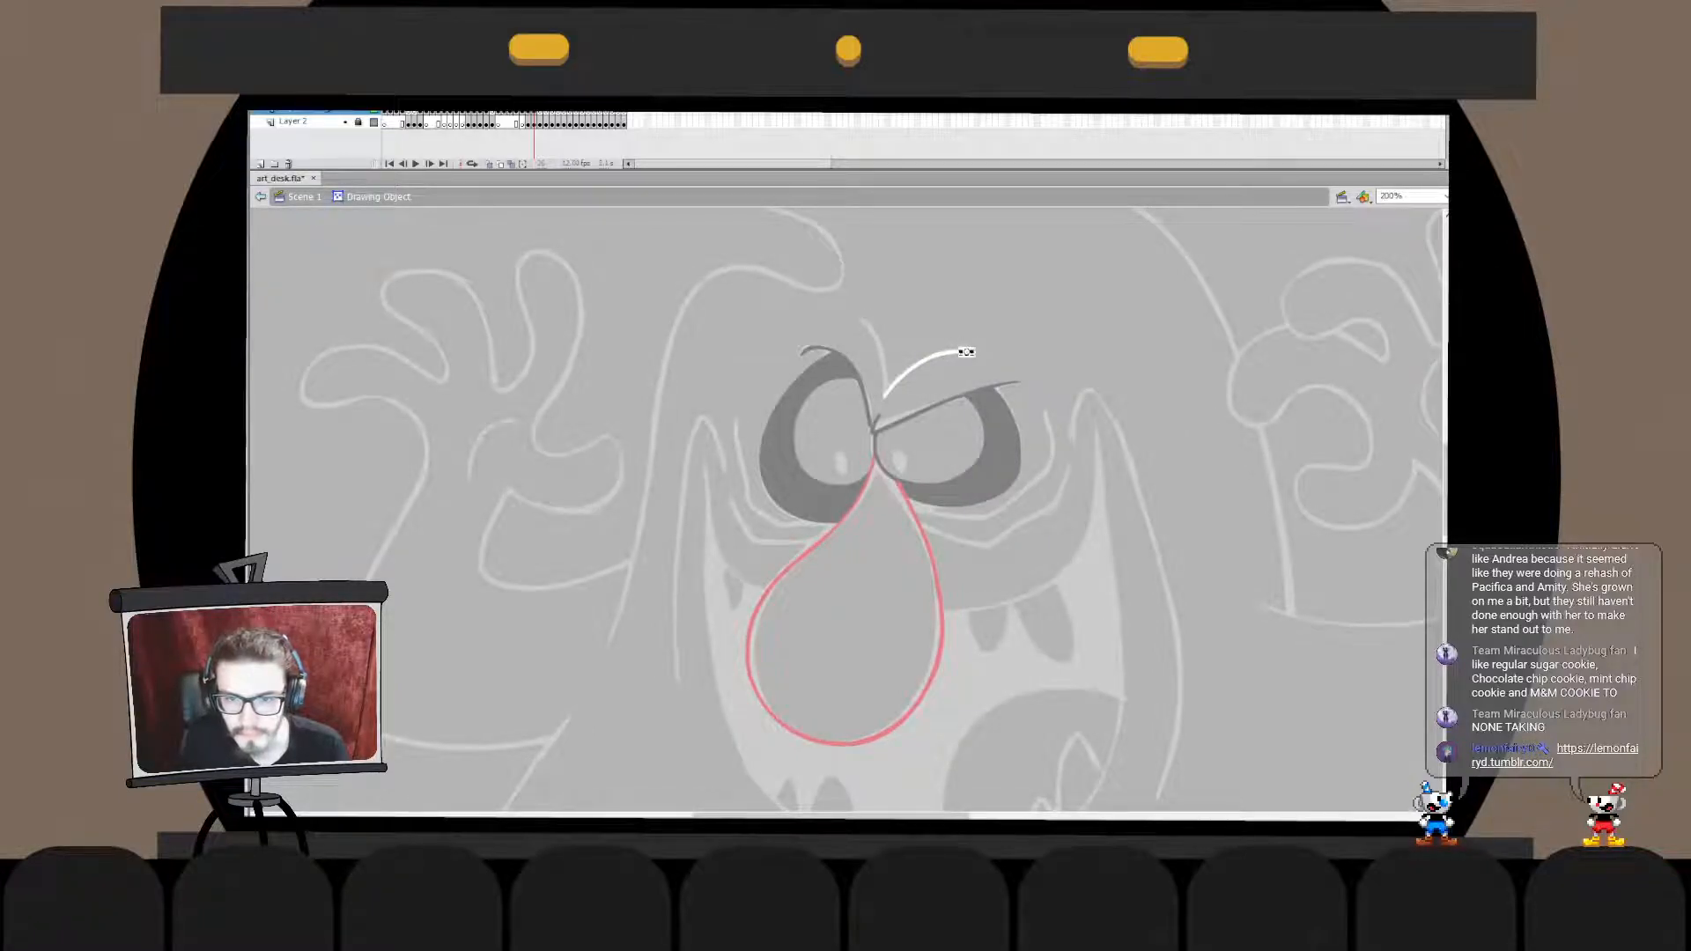
{"action": "key", "text": "ctrl+e"}
- Draw a white forehead crease curving from above the left-hand brow down to the top of the nose
{"action": "key", "text": "b"}
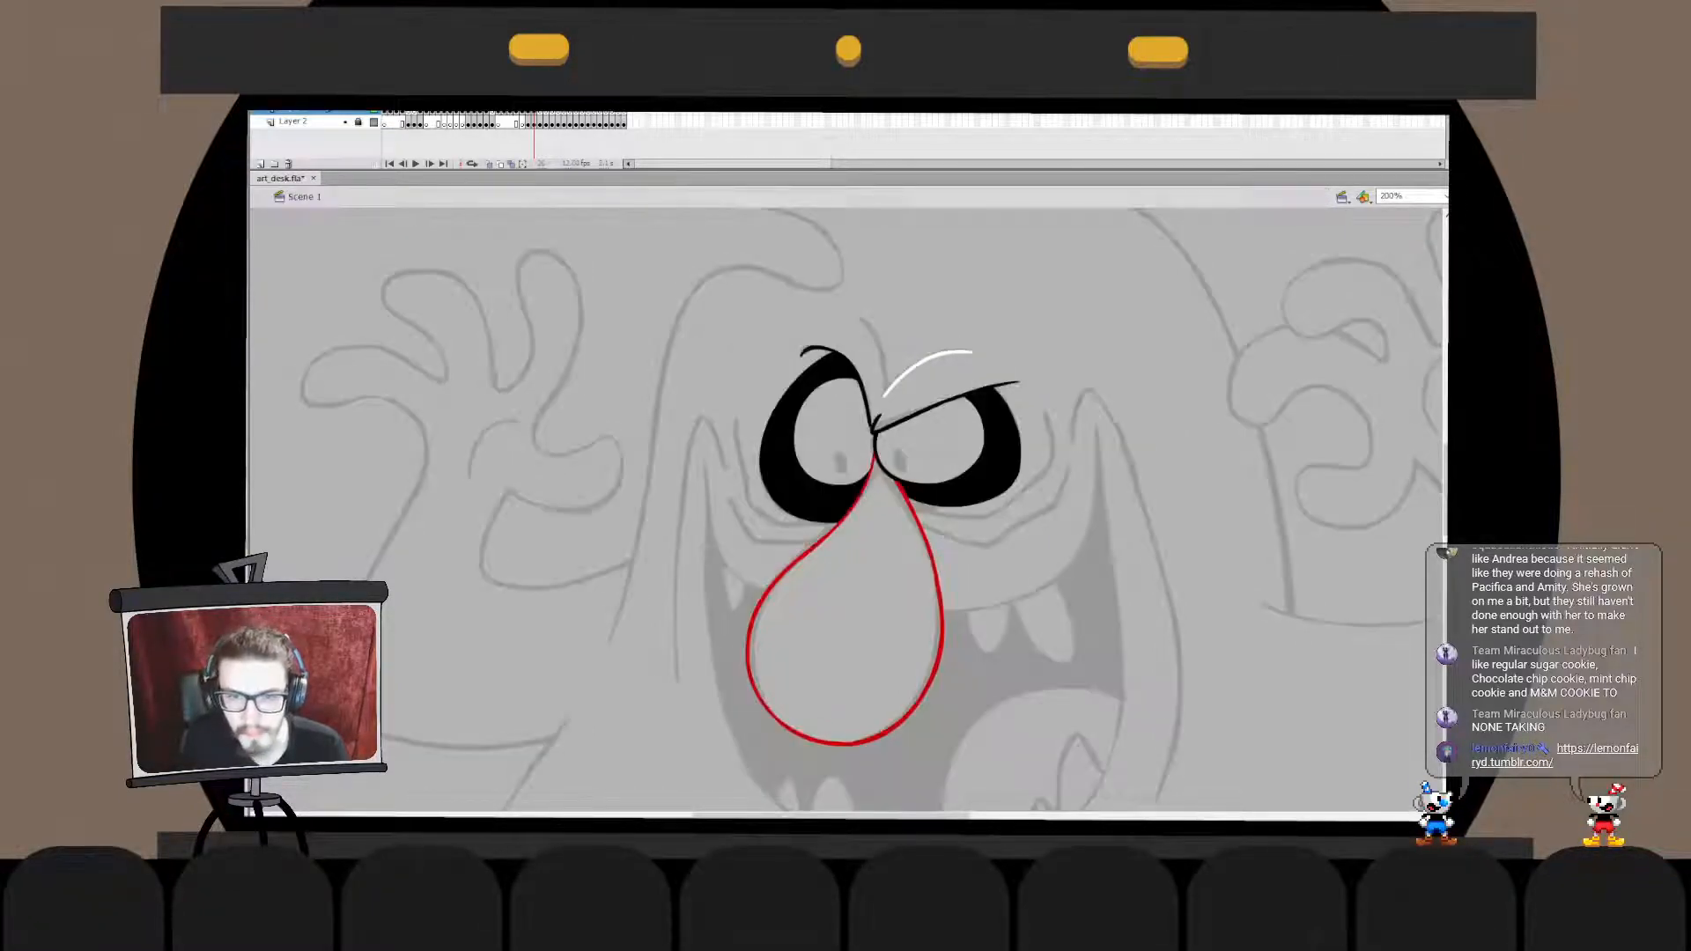
{"action": "key", "text": "ctrl+z"}
{"action": "left_click_drag", "start_coordinate": [859, 315], "coordinate": [877, 447]}
{"action": "key", "text": "ctrl+z"}
{"action": "left_click_drag", "start_coordinate": [853, 311], "coordinate": [884, 478]}
{"action": "key", "text": "ctrl+z"}
{"action": "key", "text": "q"}
{"action": "left_click_drag", "start_coordinate": [895, 352], "coordinate": [889, 384]}
{"action": "key", "text": "ctrl+z"}
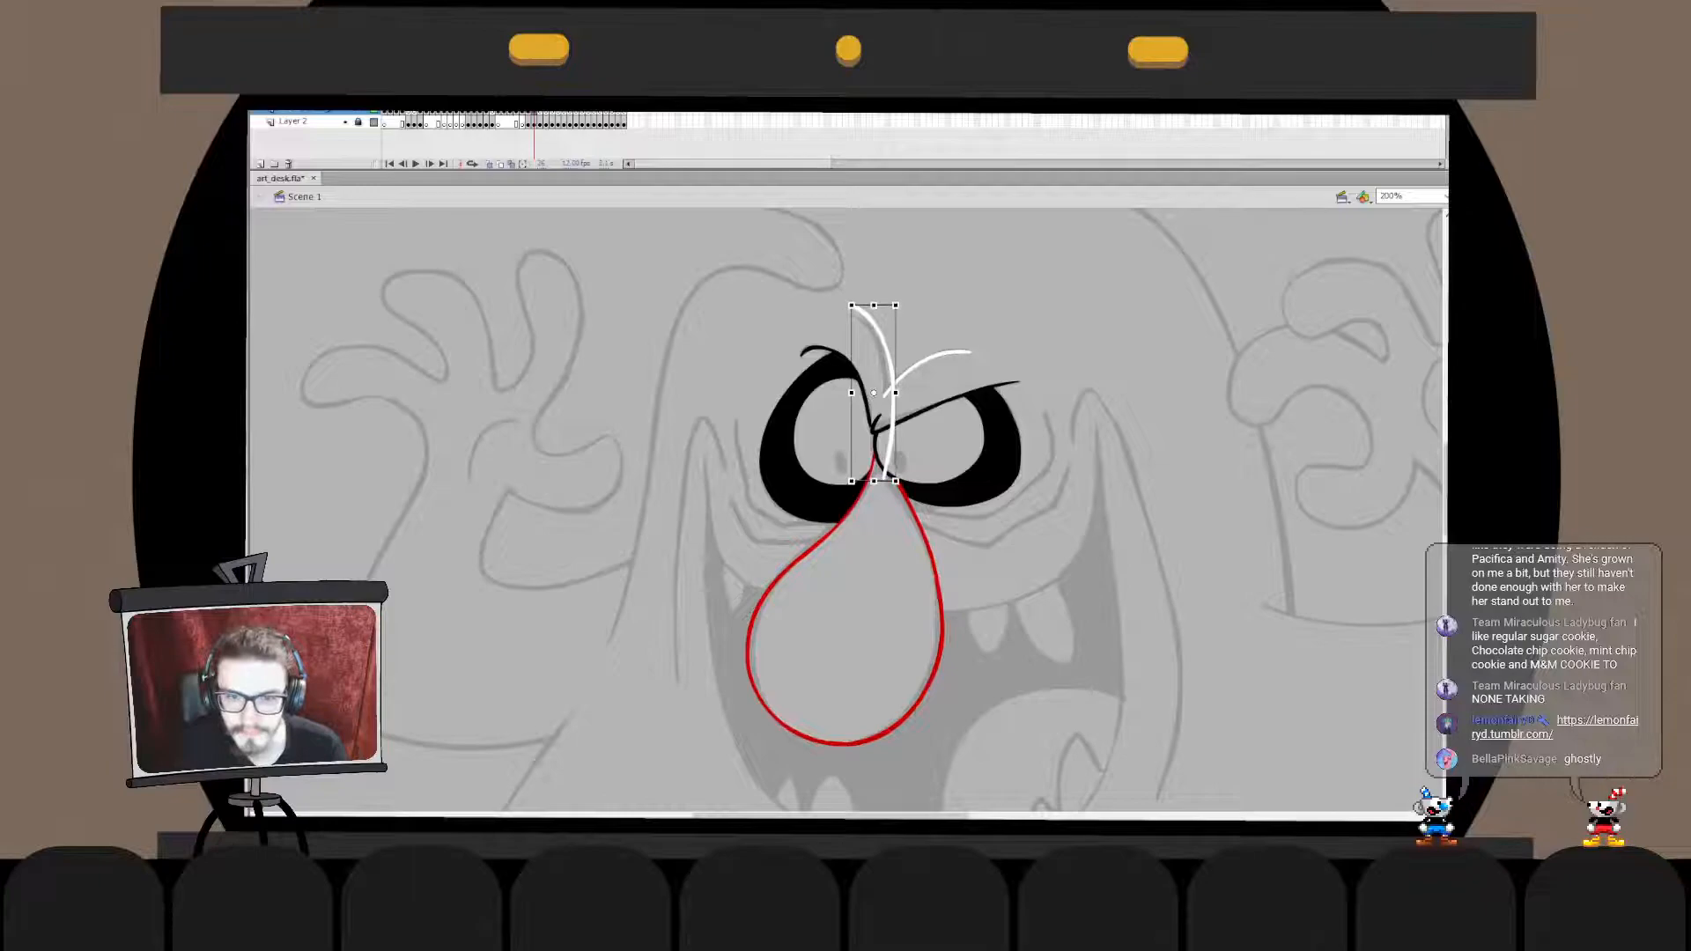
- Shorten and slightly rotate the white forehead crease to match the sketched line between the brows
{"action": "left_click", "coordinate": [888, 403]}
{"action": "left_click_drag", "start_coordinate": [871, 305], "coordinate": [871, 314]}
{"action": "left_click", "coordinate": [916, 326]}
{"action": "left_click", "coordinate": [887, 370]}
{"action": "left_click_drag", "start_coordinate": [889, 477], "coordinate": [887, 455]}
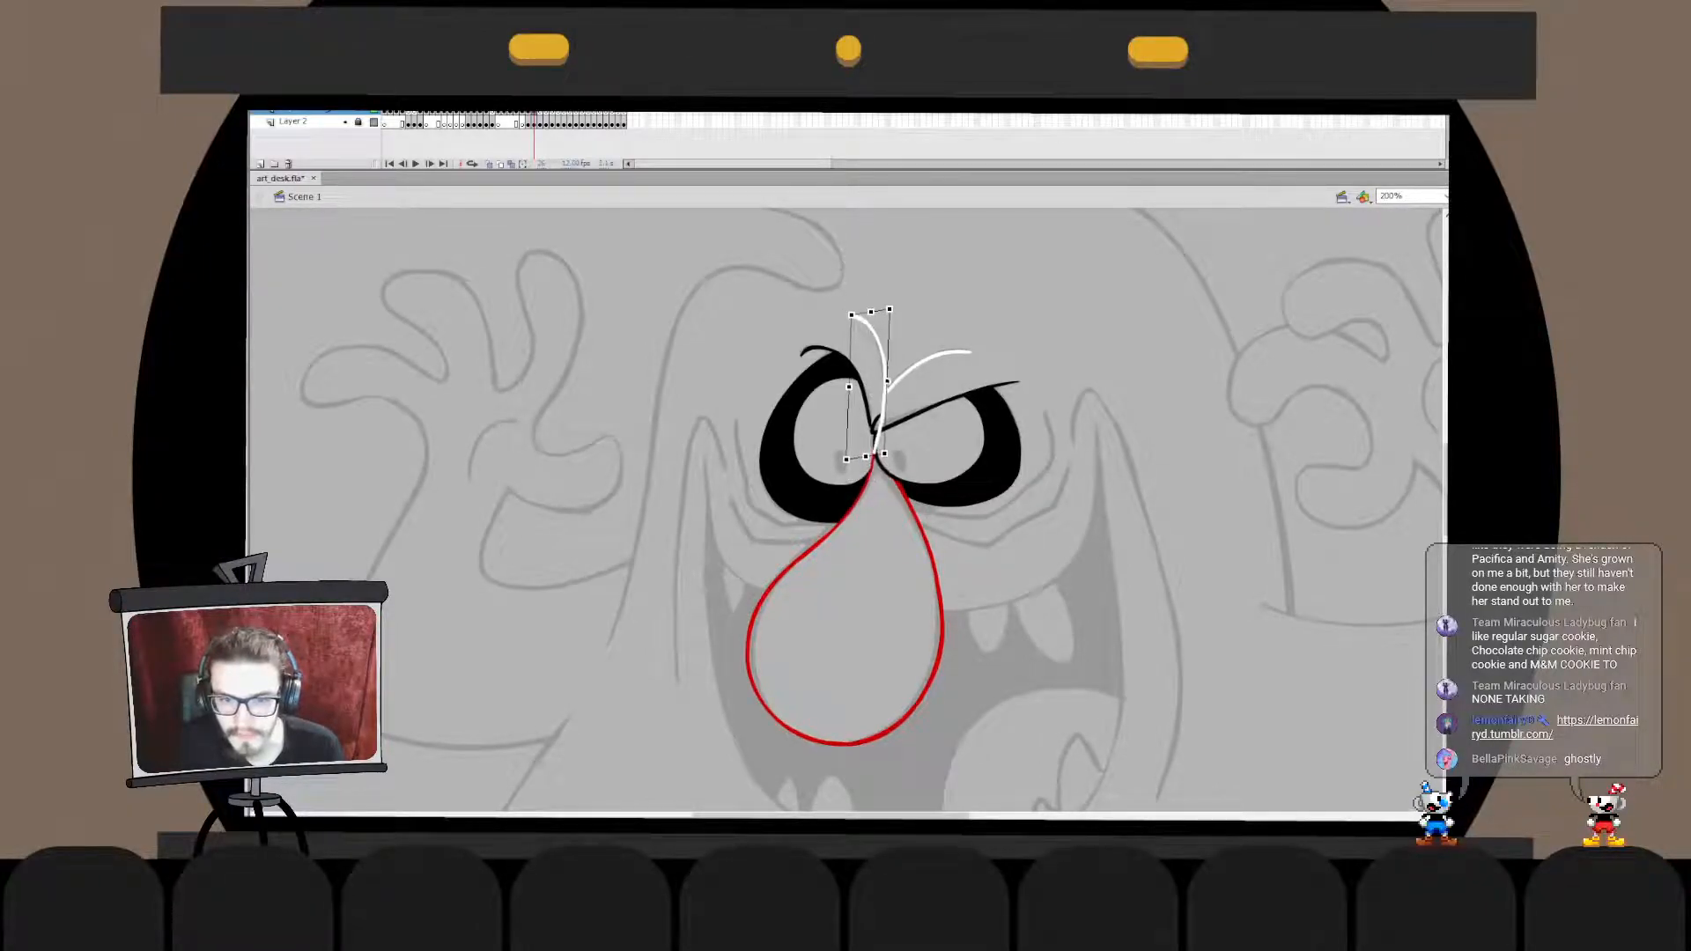
- Merge the two white creases into a V shape, deleting the part below their junction, and save the file
{"action": "left_click", "coordinate": [924, 321]}
{"action": "left_click", "coordinate": [917, 363]}
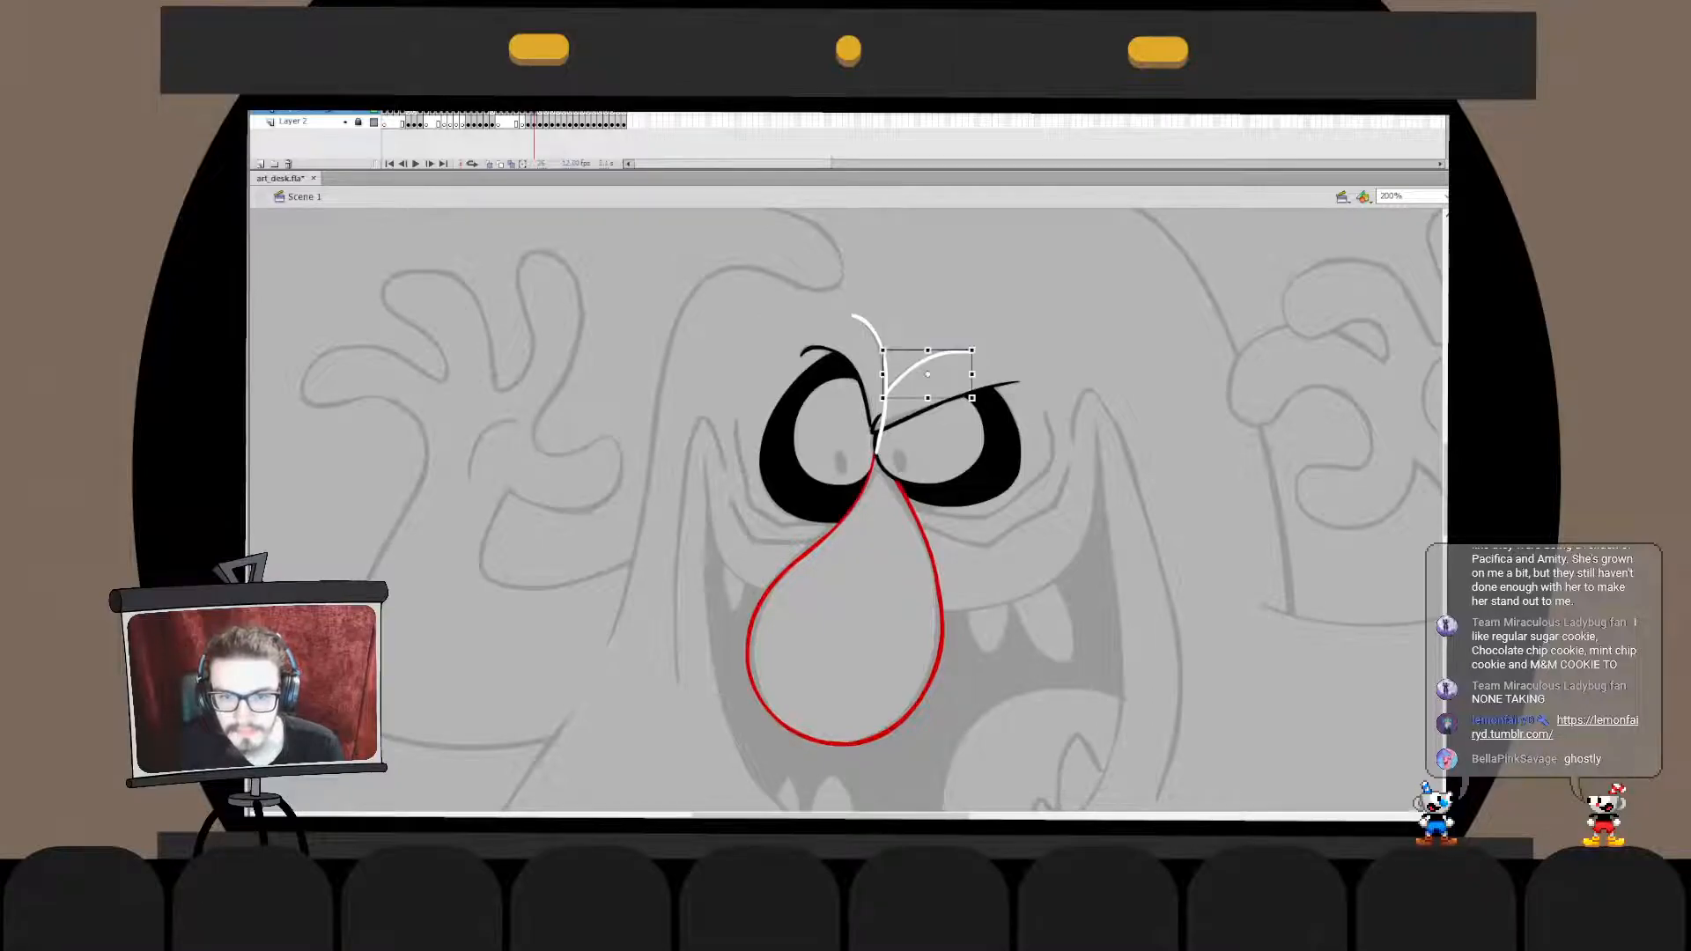
{"action": "key", "text": "ctrl+x"}
{"action": "double_click", "coordinate": [884, 360]}
{"action": "key", "text": "ctrl+shift+v"}
{"action": "left_click", "coordinate": [883, 425]}
{"action": "key", "text": "Delete"}
{"action": "left_click", "coordinate": [886, 380]}
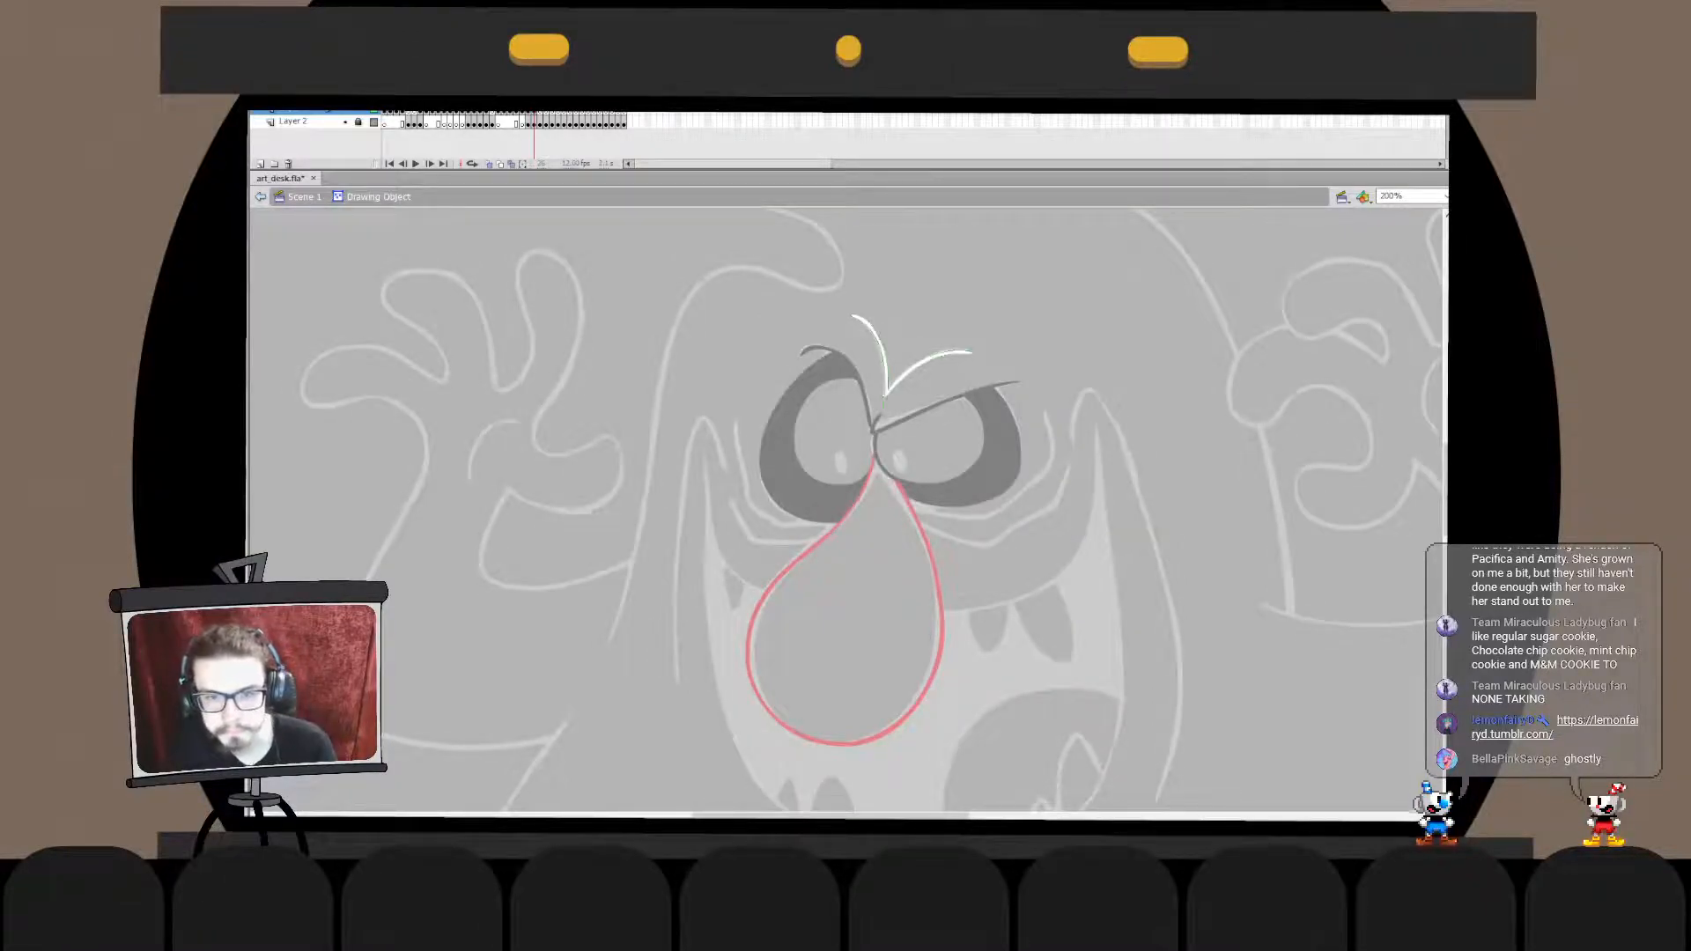
{"action": "left_click", "coordinate": [925, 321]}
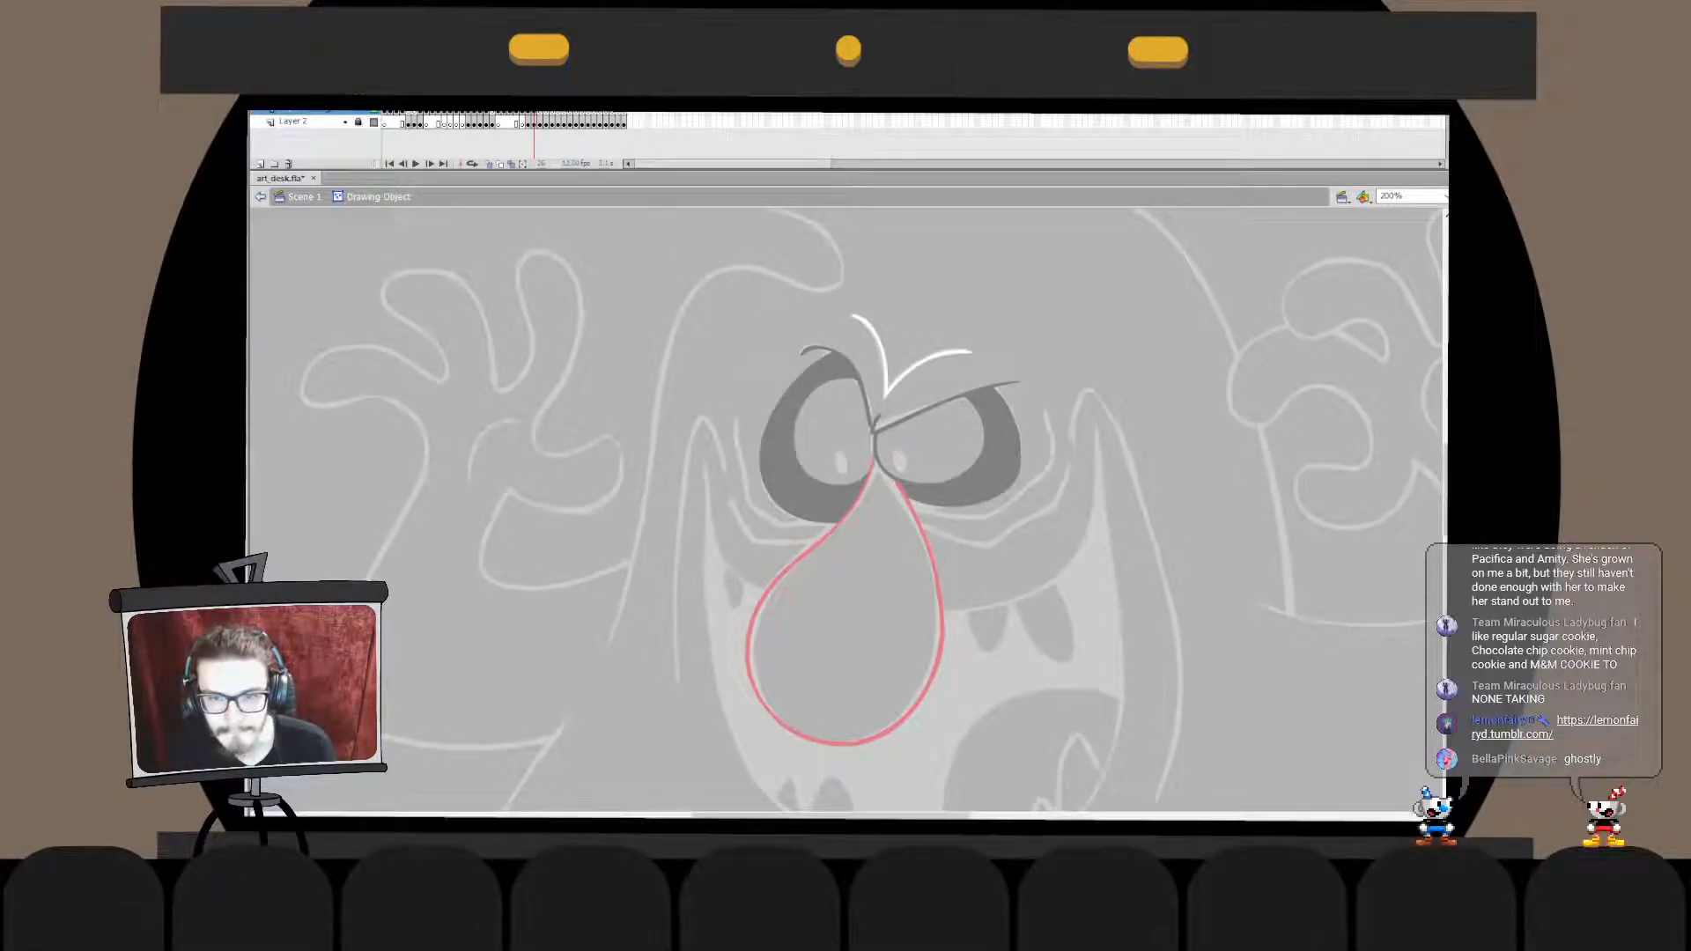
{"action": "double_click", "coordinate": [925, 321]}
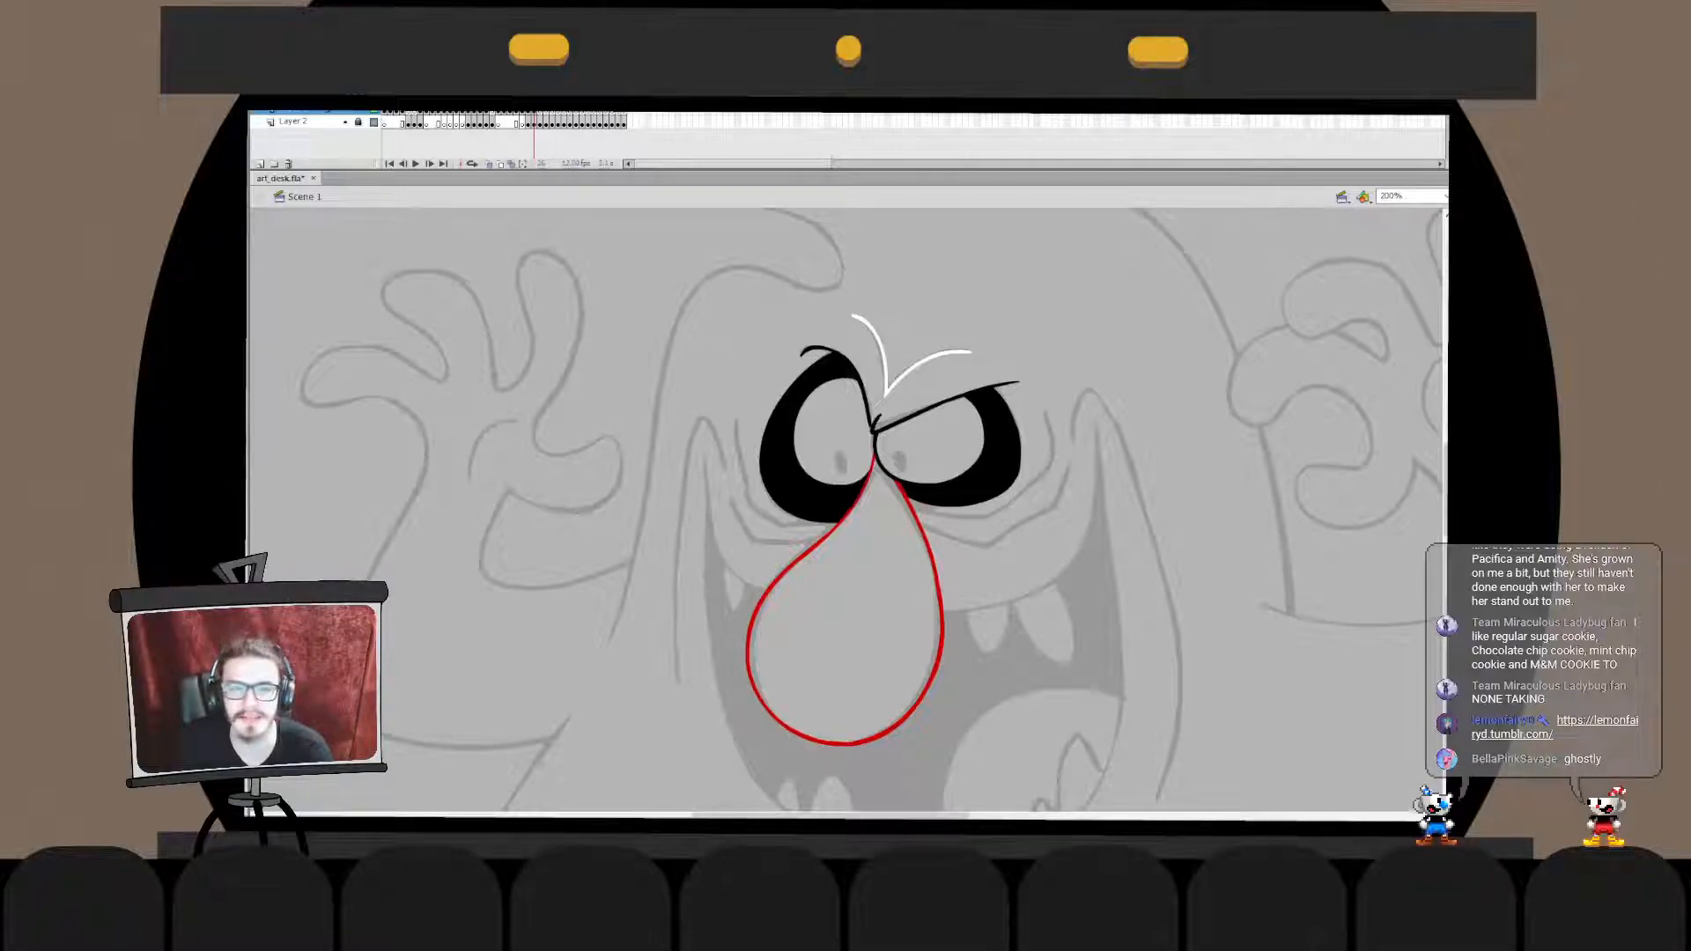
{"action": "key", "text": "ctrl+s"}
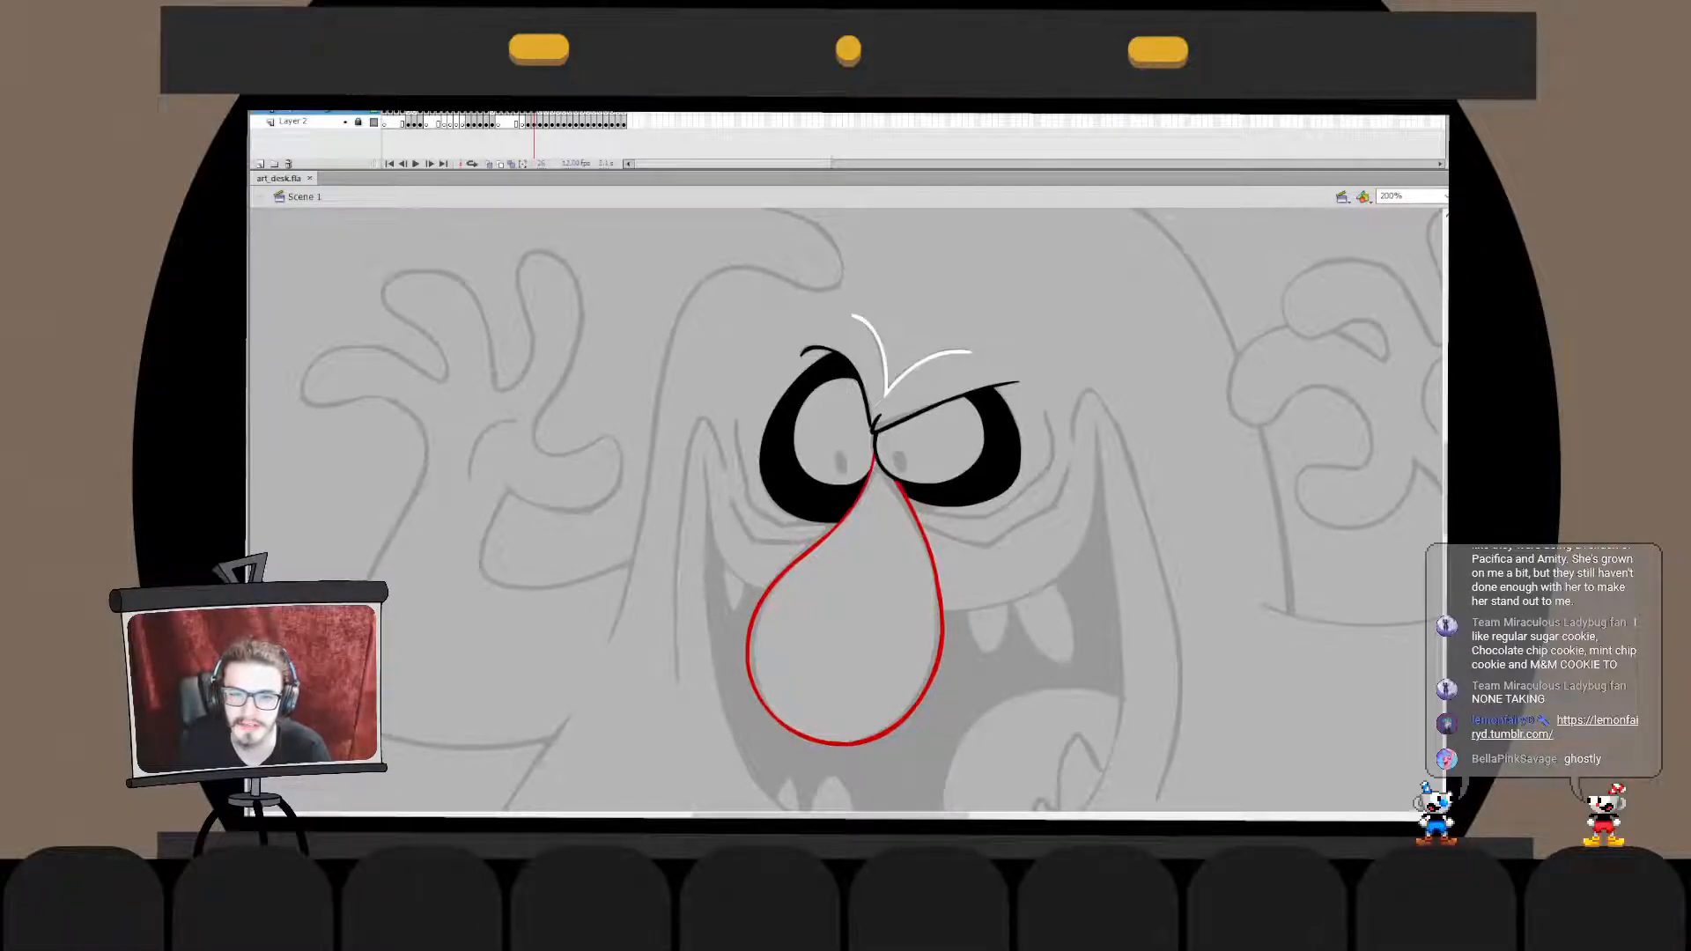
{"action": "key", "text": "ctrl+2"}
{"action": "key", "text": "ctrl+equal"}
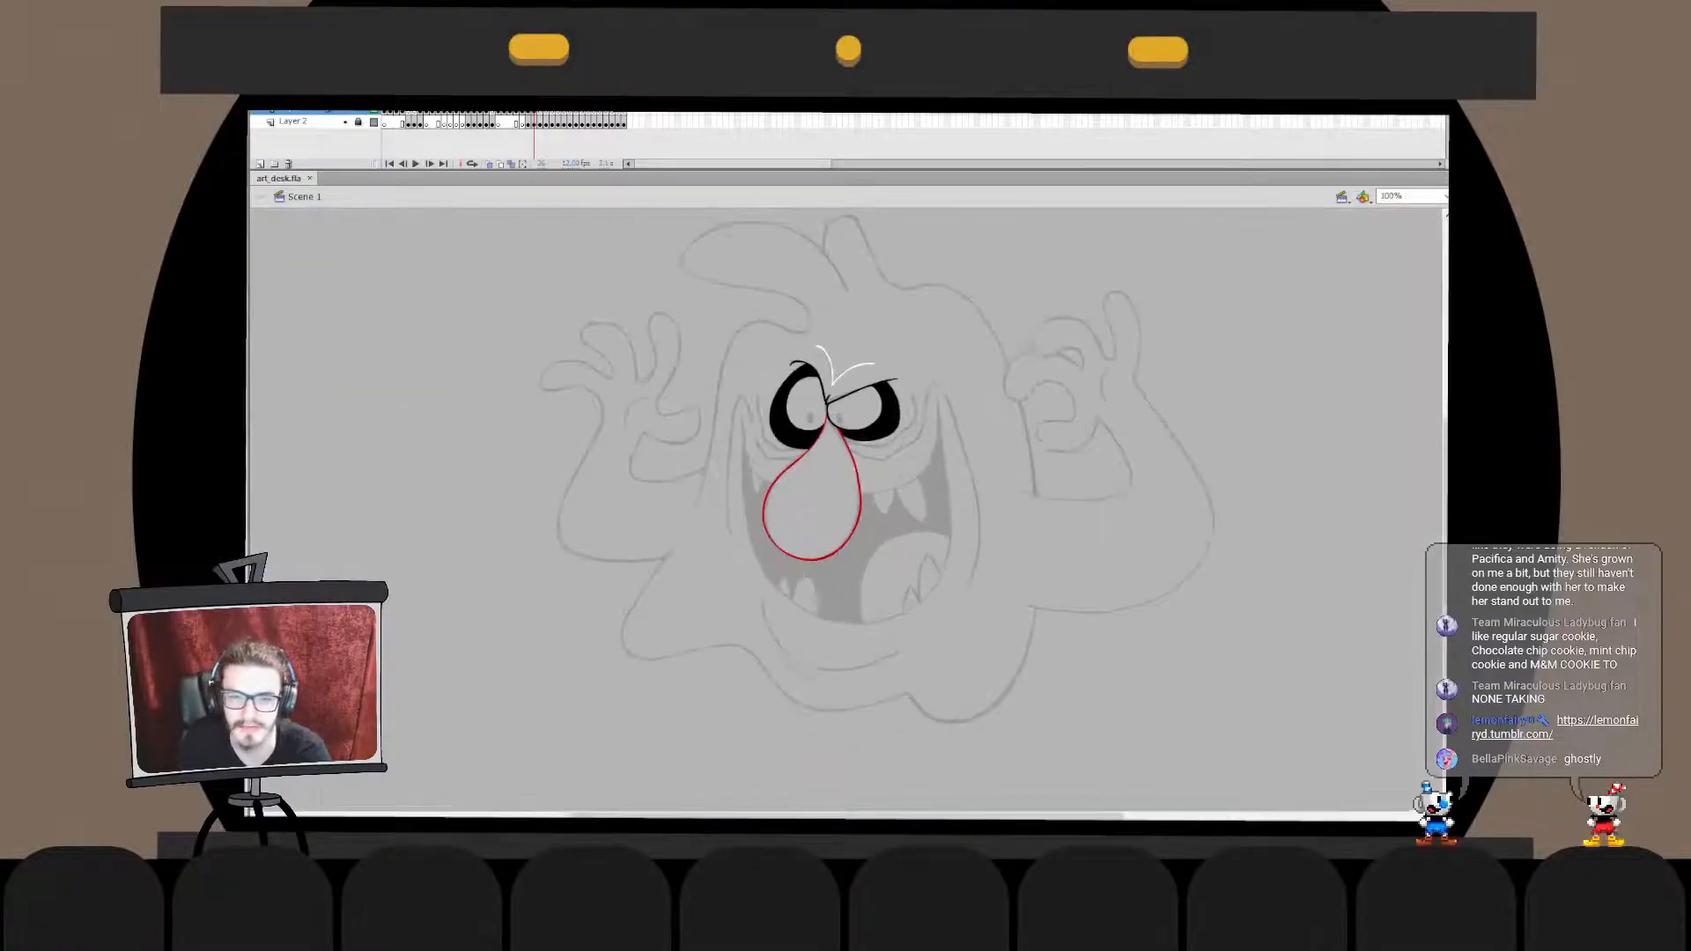
{"action": "key", "text": "ctrl+equal"}
{"action": "left_click_drag", "start_coordinate": [695, 563], "coordinate": [858, 508]}
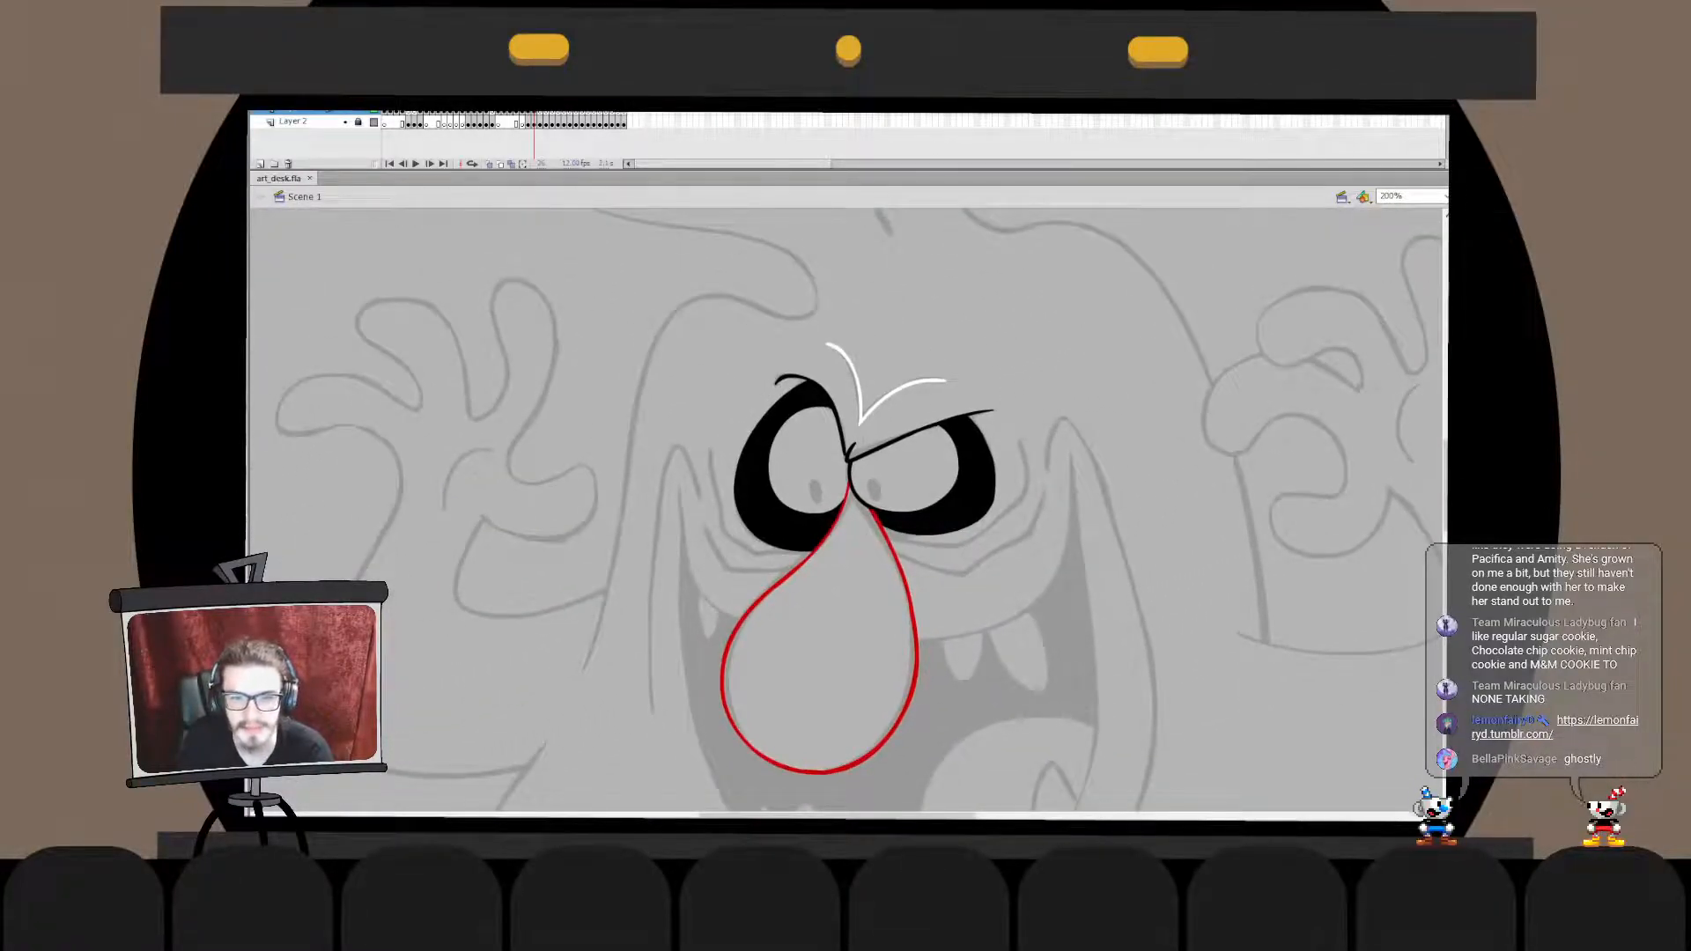
{"action": "key", "text": "ctrl+equal"}
{"action": "key", "text": "ctrl+minus"}
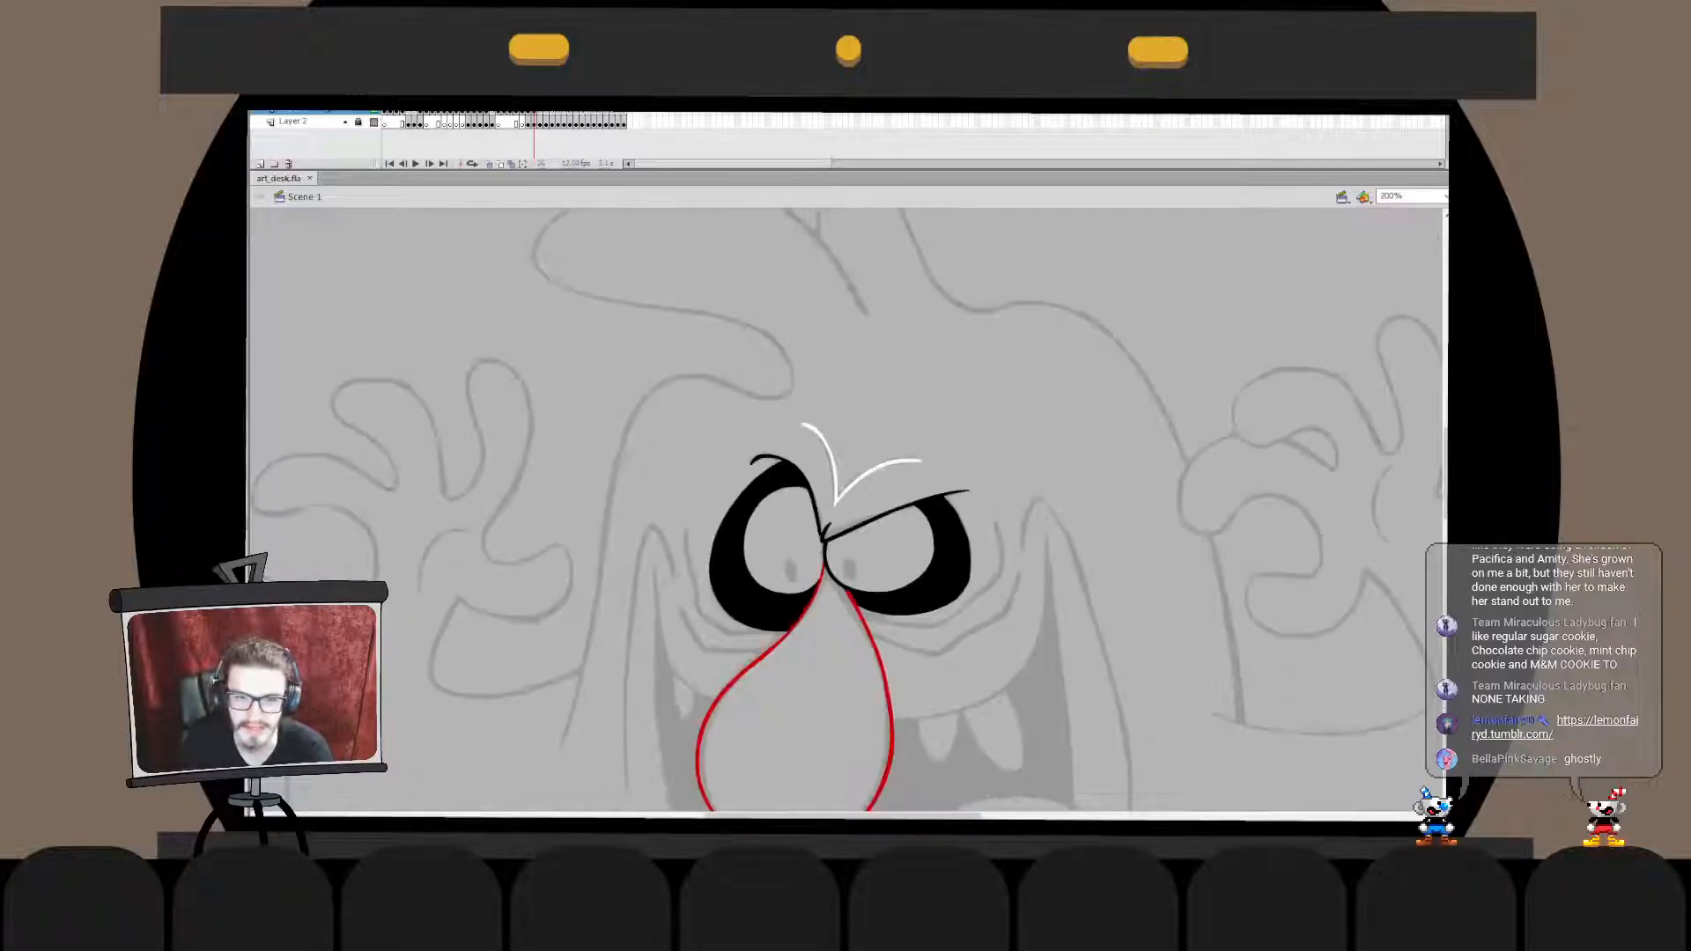
{"action": "key", "text": "ctrl+equal"}
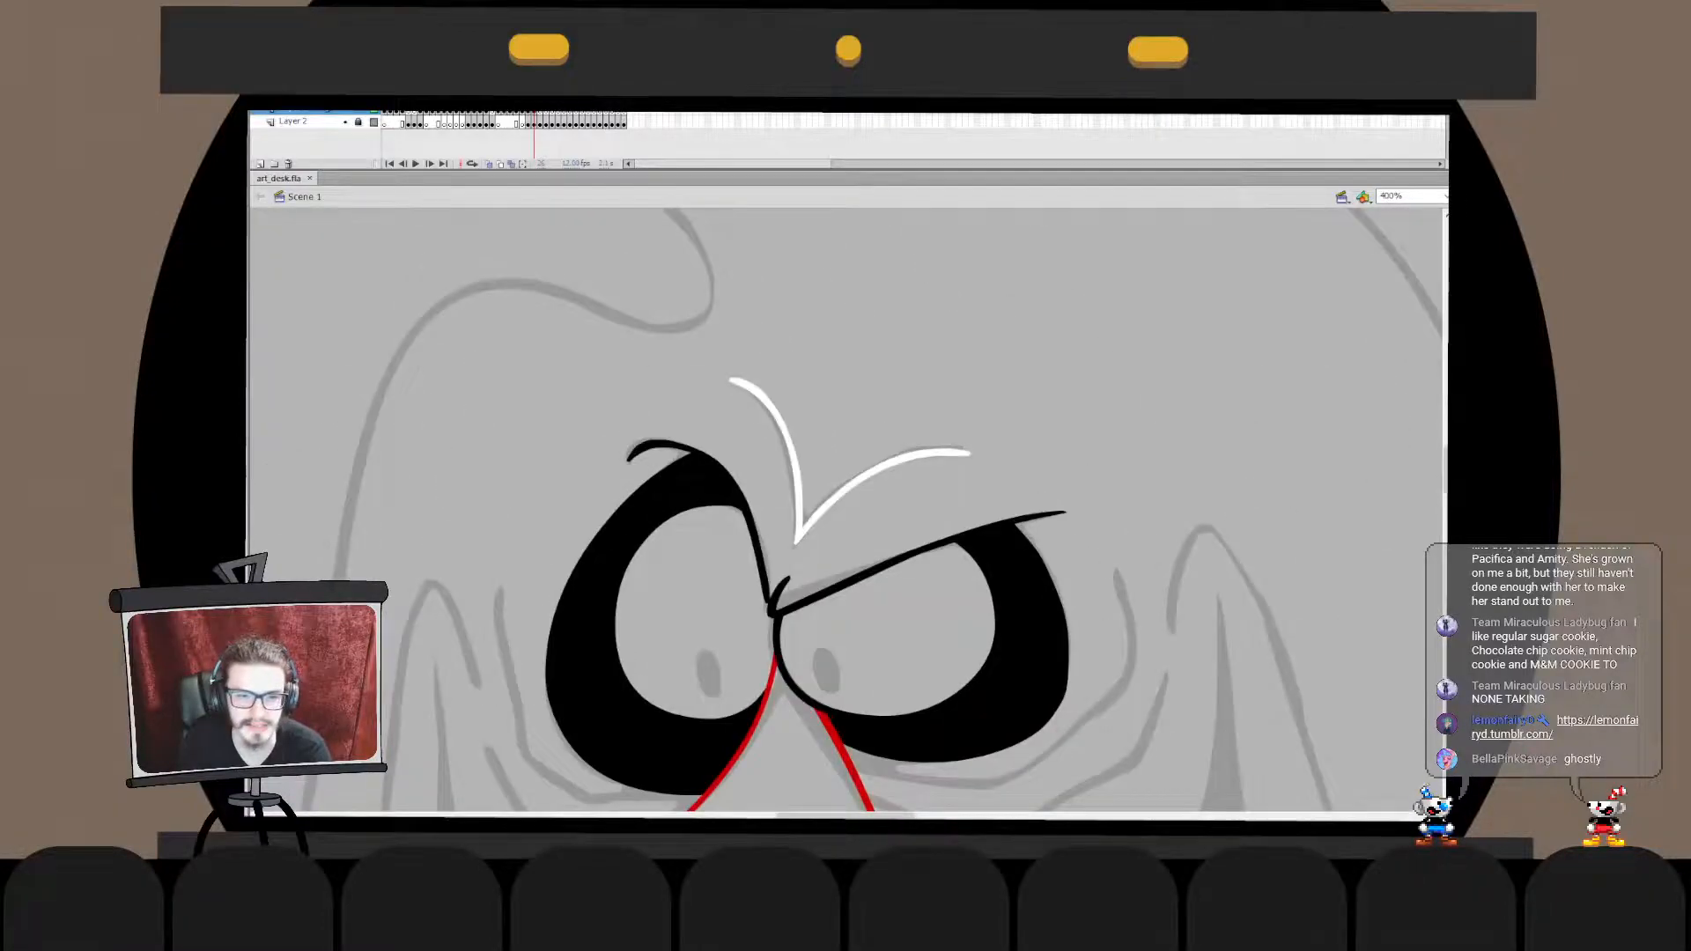
{"action": "left_click", "coordinate": [639, 449]}
{"action": "double_click", "coordinate": [638, 451]}
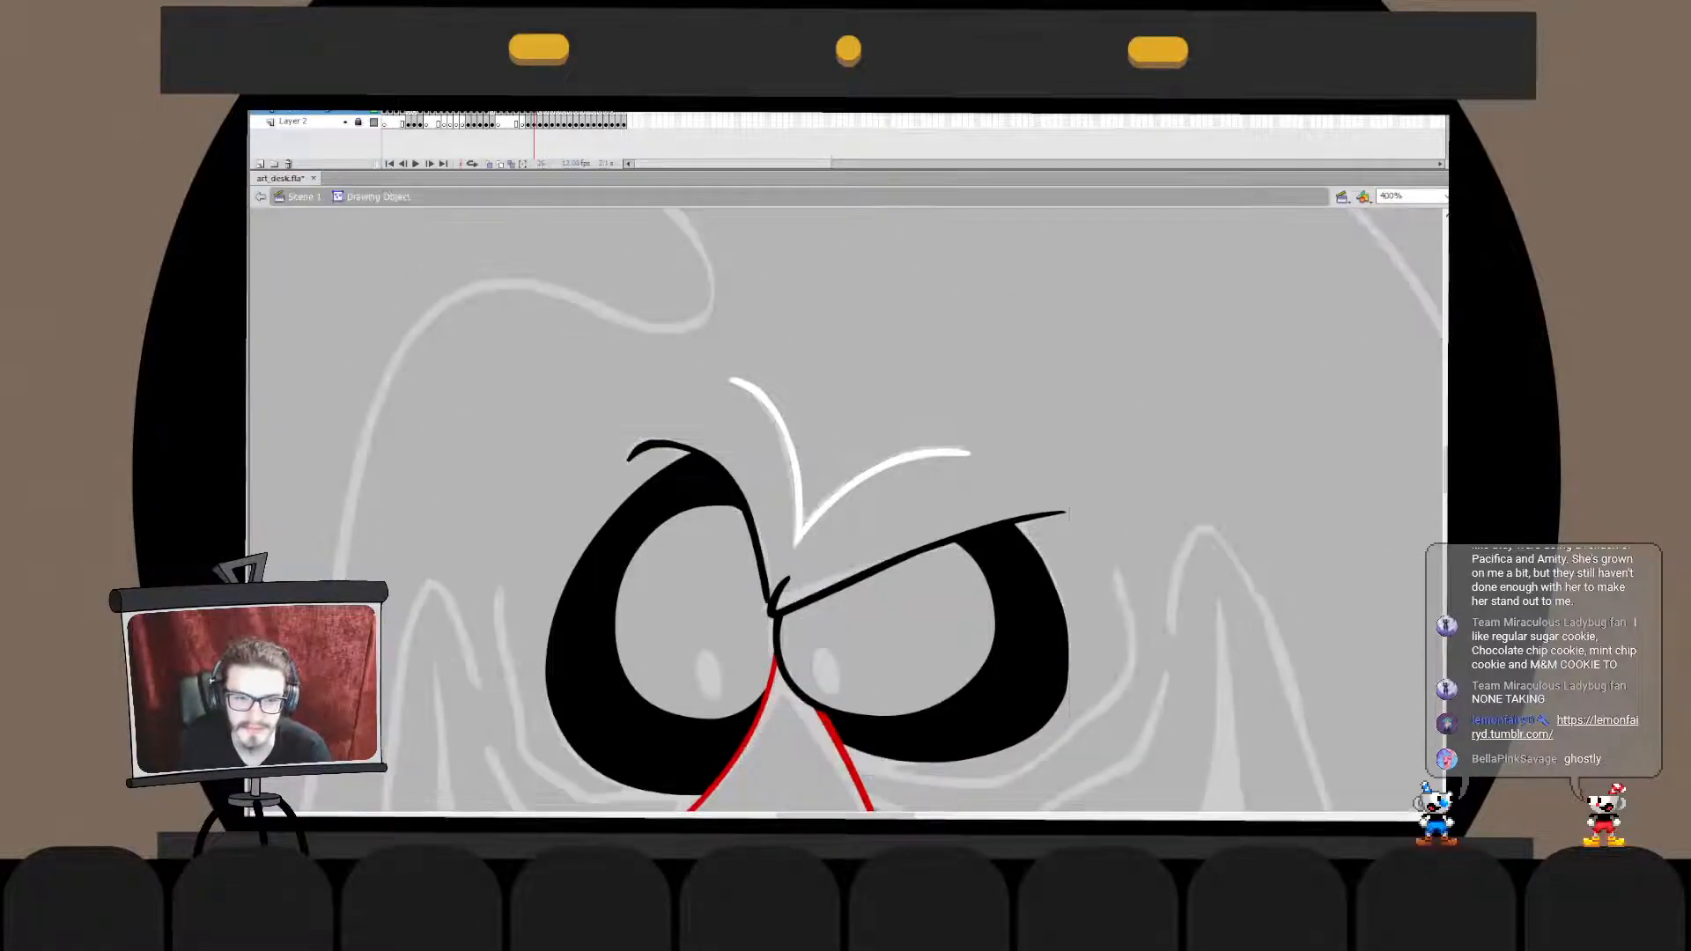
{"action": "left_click", "coordinate": [639, 449]}
{"action": "left_click", "coordinate": [607, 423]}
{"action": "double_click", "coordinate": [608, 423]}
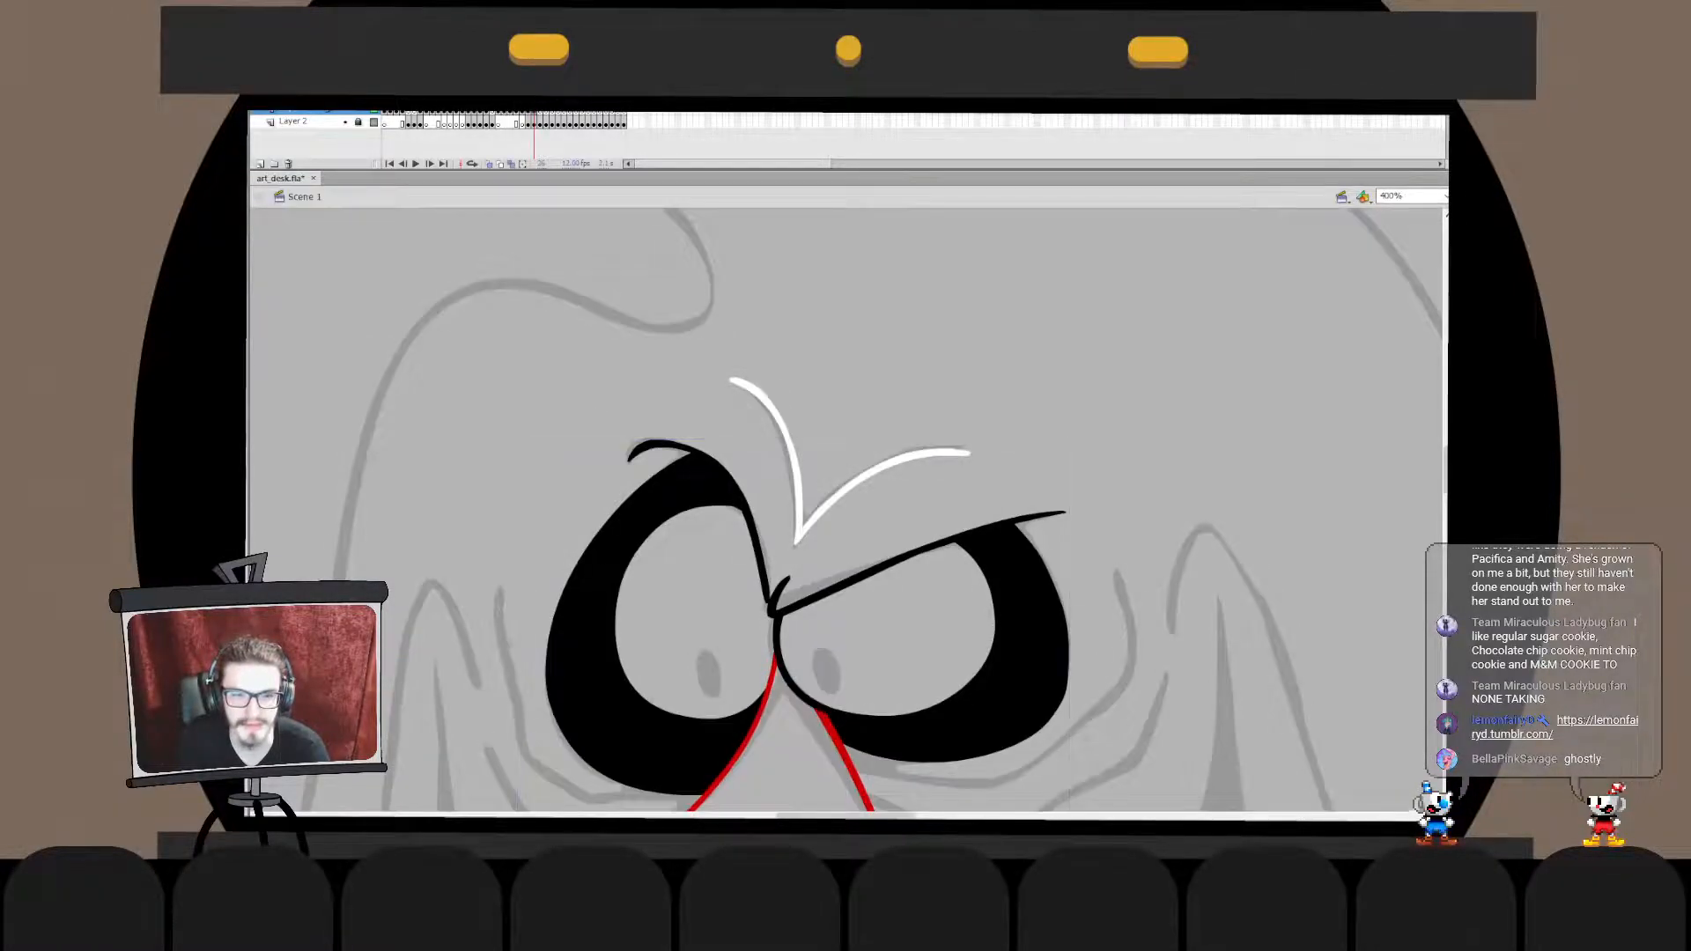
{"action": "key", "text": "ctrl+2"}
{"action": "key", "text": "ctrl+1"}
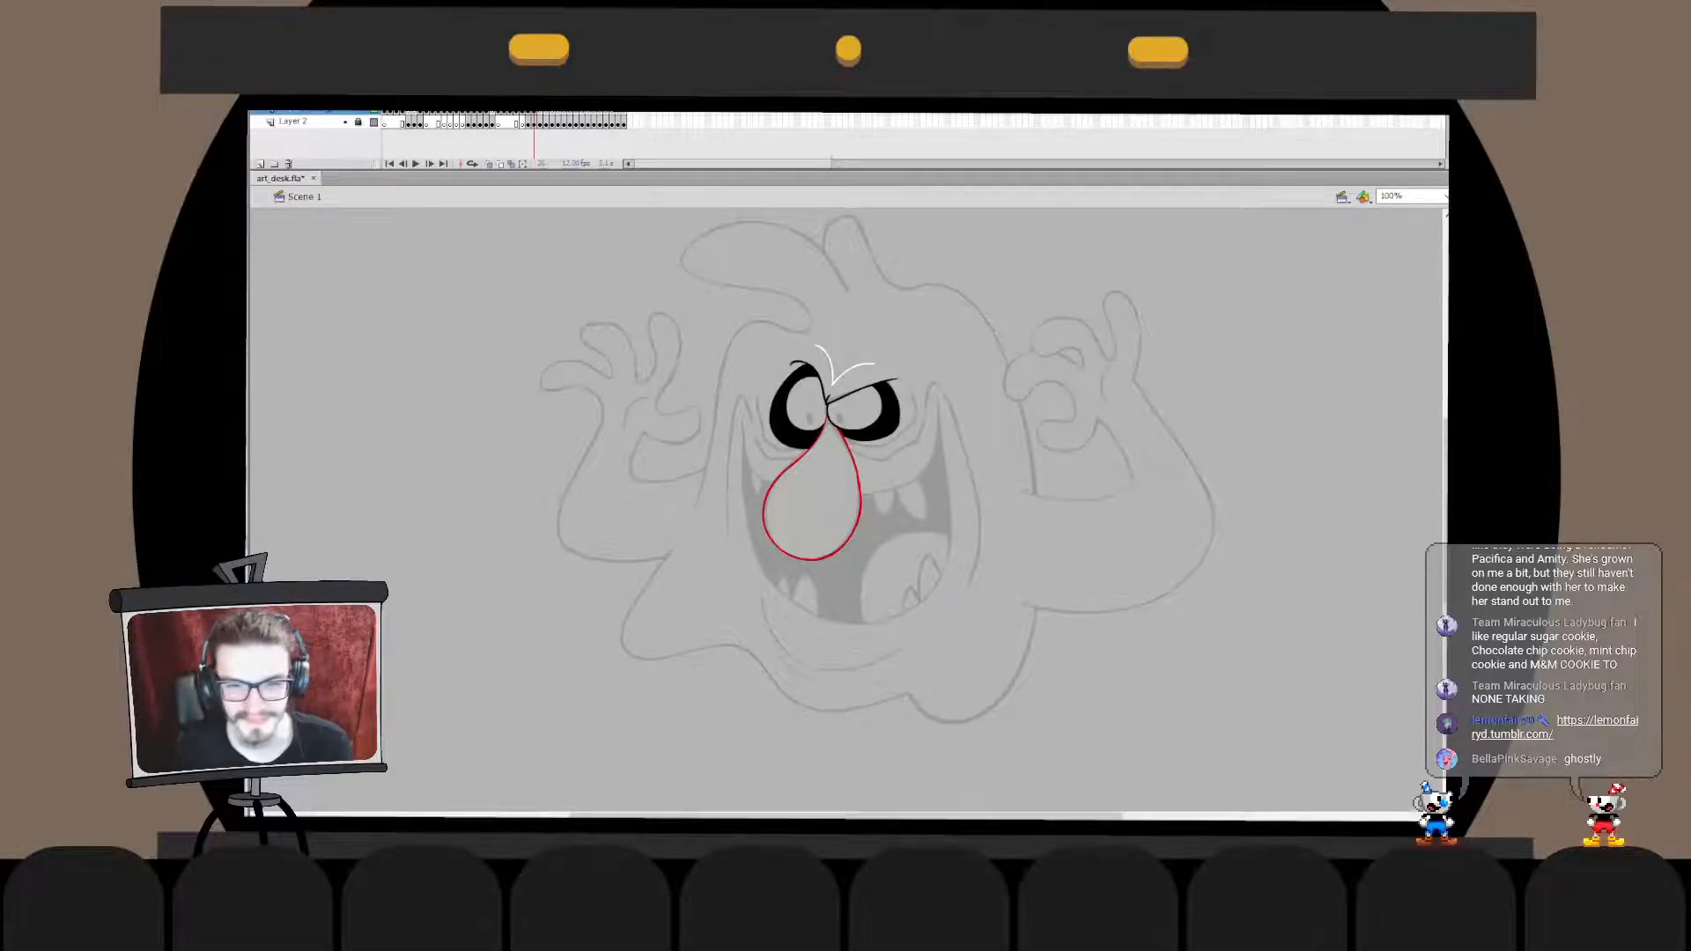
- Draw a black upper mouth line curving from the left-hand mouth corner down and inward across the edge of the nose
{"action": "key", "text": "ctrl+equal"}
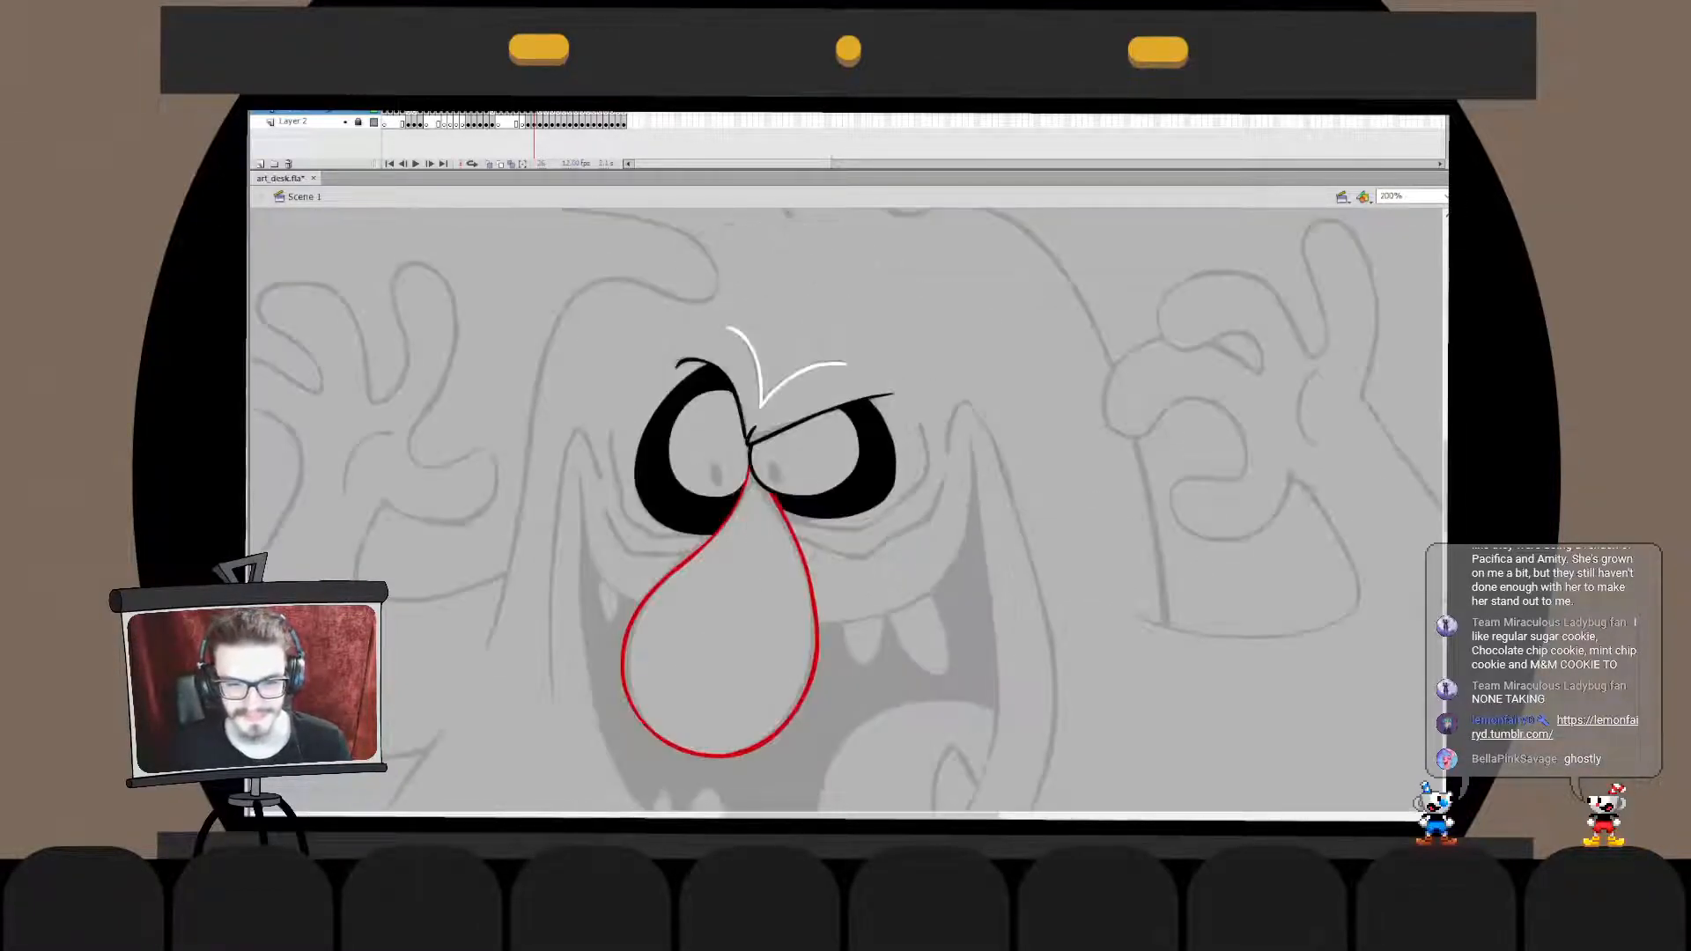
{"action": "left_click_drag", "start_coordinate": [811, 581], "coordinate": [848, 440]}
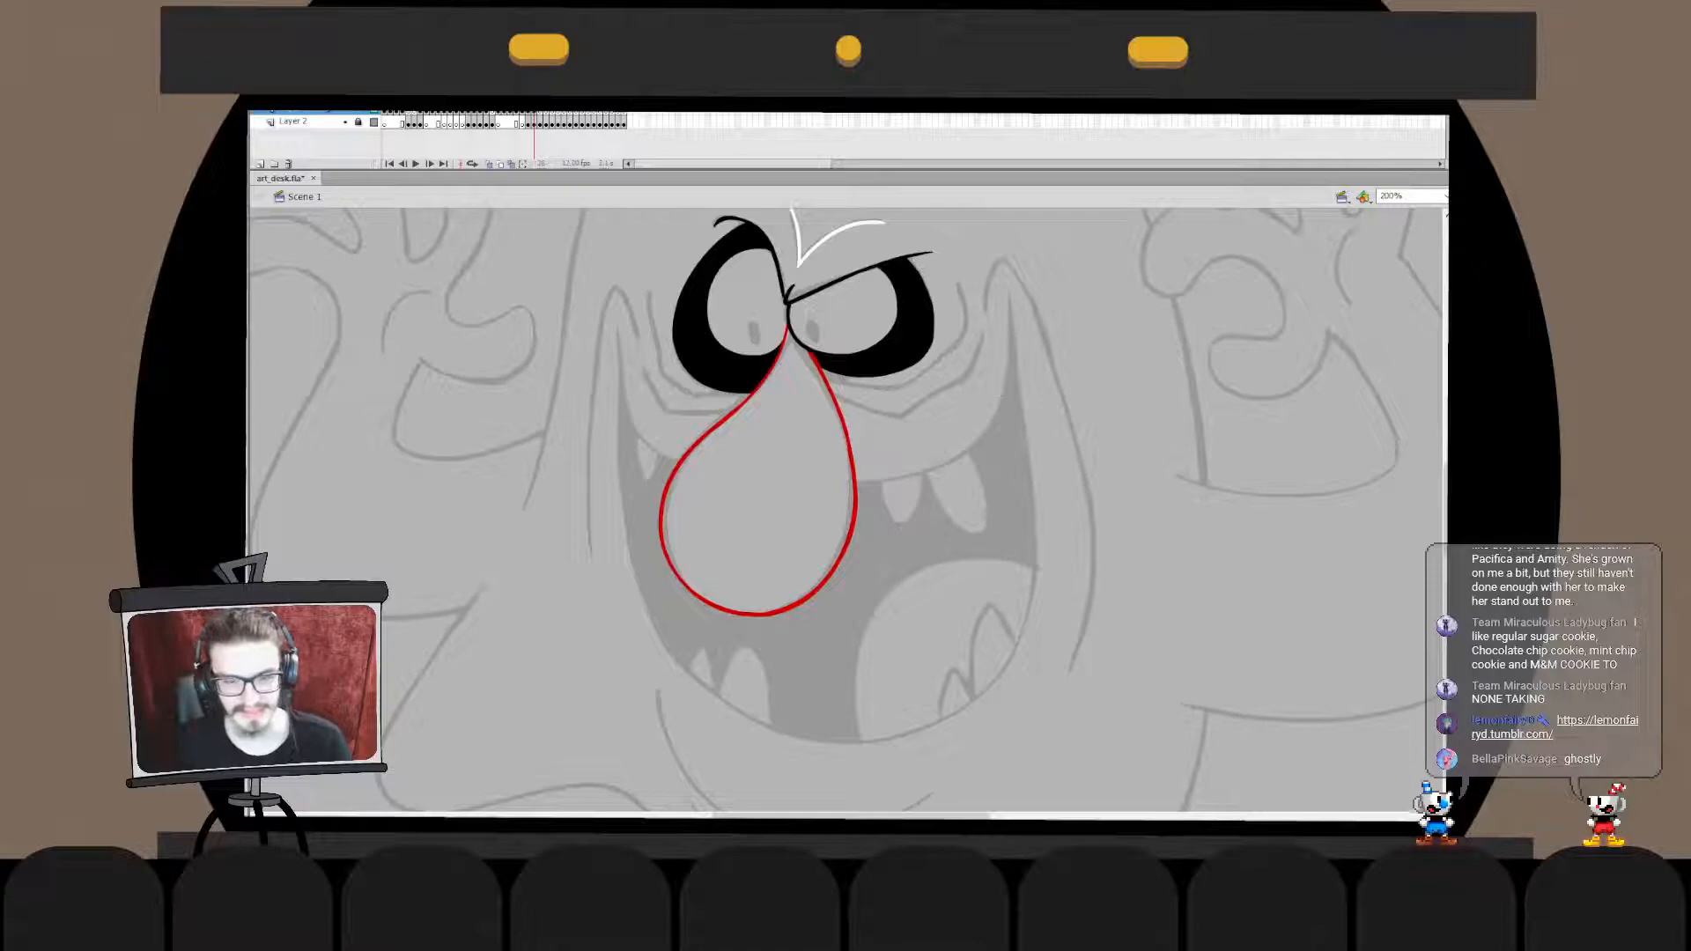
{"action": "left_click_drag", "start_coordinate": [616, 316], "coordinate": [674, 519]}
{"action": "key", "text": "ctrl+z"}
{"action": "mouse_move", "coordinate": [619, 326]}
{"action": "left_mouse_down"}
{"action": "mouse_move", "coordinate": [638, 432]}
{"action": "mouse_move", "coordinate": [727, 483]}
{"action": "left_mouse_up"}
{"action": "key", "text": "ctrl+z"}
{"action": "key", "text": "ctrl+z"}
{"action": "key", "text": "ctrl+z"}
{"action": "key", "text": "ctrl+z"}
{"action": "mouse_move", "coordinate": [617, 323]}
{"action": "left_mouse_down"}
{"action": "mouse_move", "coordinate": [646, 439]}
{"action": "mouse_move", "coordinate": [724, 484]}
{"action": "mouse_move", "coordinate": [665, 474]}
{"action": "mouse_move", "coordinate": [724, 486]}
{"action": "left_mouse_up"}
{"action": "key", "text": "ctrl+z"}
{"action": "key", "text": "ctrl+z"}
{"action": "mouse_move", "coordinate": [616, 326]}
{"action": "left_mouse_down"}
{"action": "mouse_move", "coordinate": [721, 473]}
{"action": "mouse_move", "coordinate": [630, 414]}
{"action": "mouse_move", "coordinate": [639, 440]}
{"action": "mouse_move", "coordinate": [748, 477]}
{"action": "left_mouse_up"}
{"action": "key", "text": "ctrl+z"}
{"action": "key", "text": "ctrl+z"}
{"action": "left_click_drag", "start_coordinate": [619, 333], "coordinate": [728, 457]}
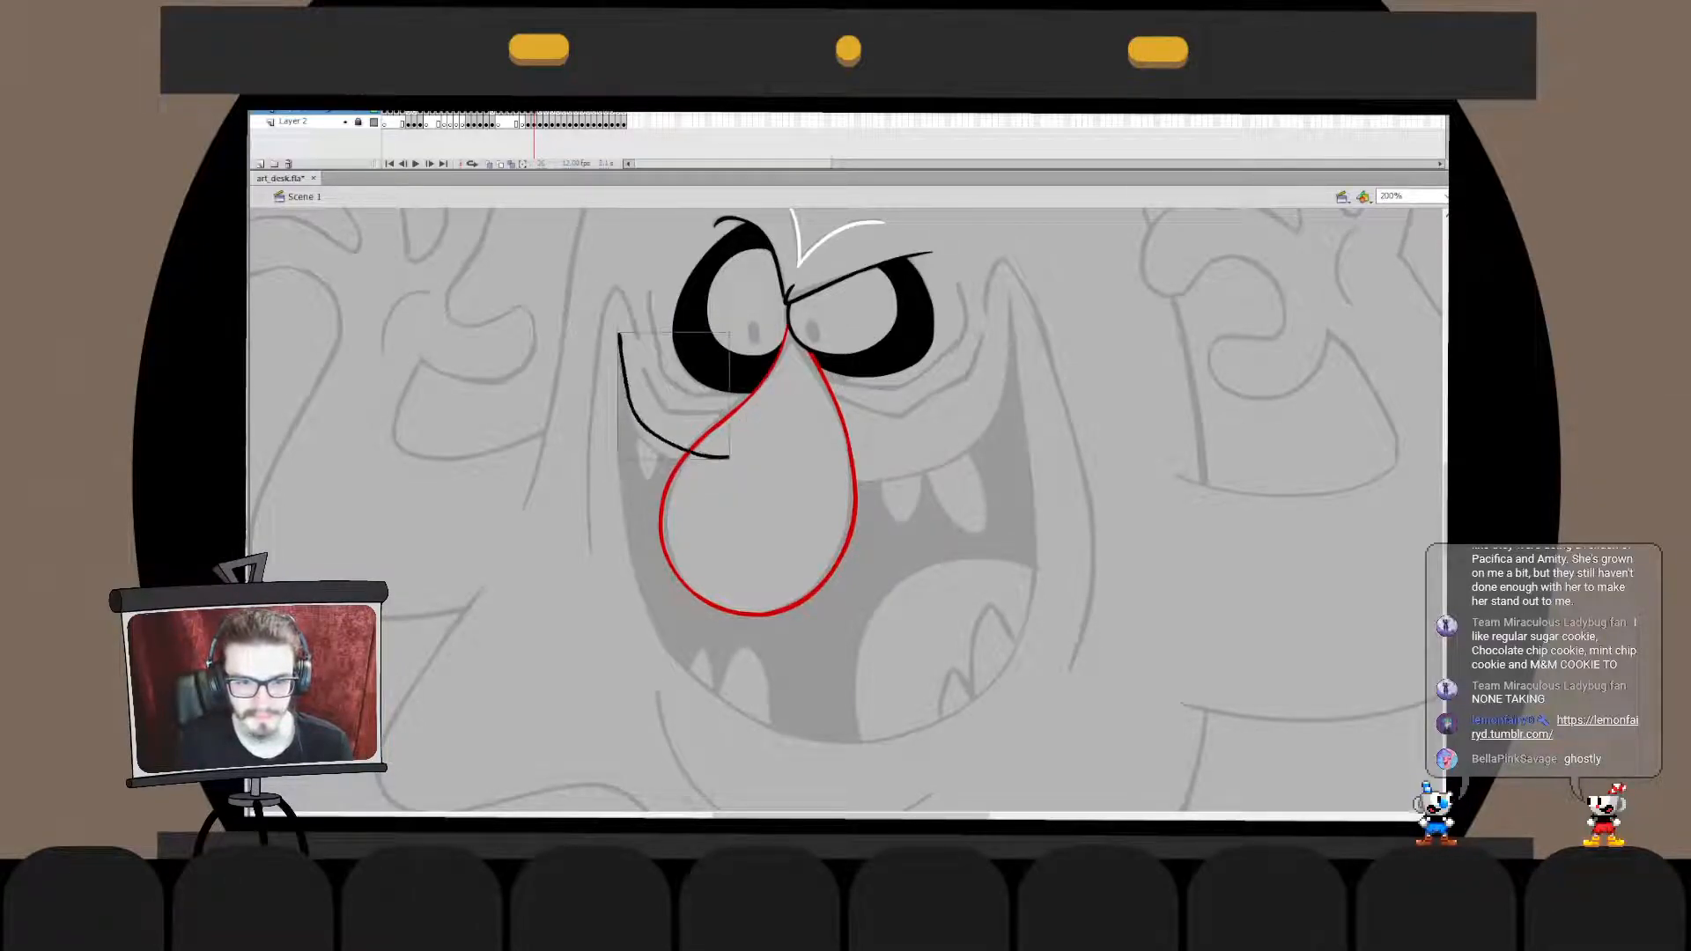
{"action": "key", "text": "ctrl+z"}
{"action": "mouse_move", "coordinate": [615, 324]}
{"action": "left_mouse_down"}
{"action": "mouse_move", "coordinate": [630, 414]}
{"action": "mouse_move", "coordinate": [716, 469]}
{"action": "left_mouse_up"}
{"action": "key", "text": "ctrl+z"}
{"action": "mouse_move", "coordinate": [616, 324]}
{"action": "left_mouse_down"}
{"action": "mouse_move", "coordinate": [634, 419]}
{"action": "mouse_move", "coordinate": [719, 464]}
{"action": "left_mouse_up"}
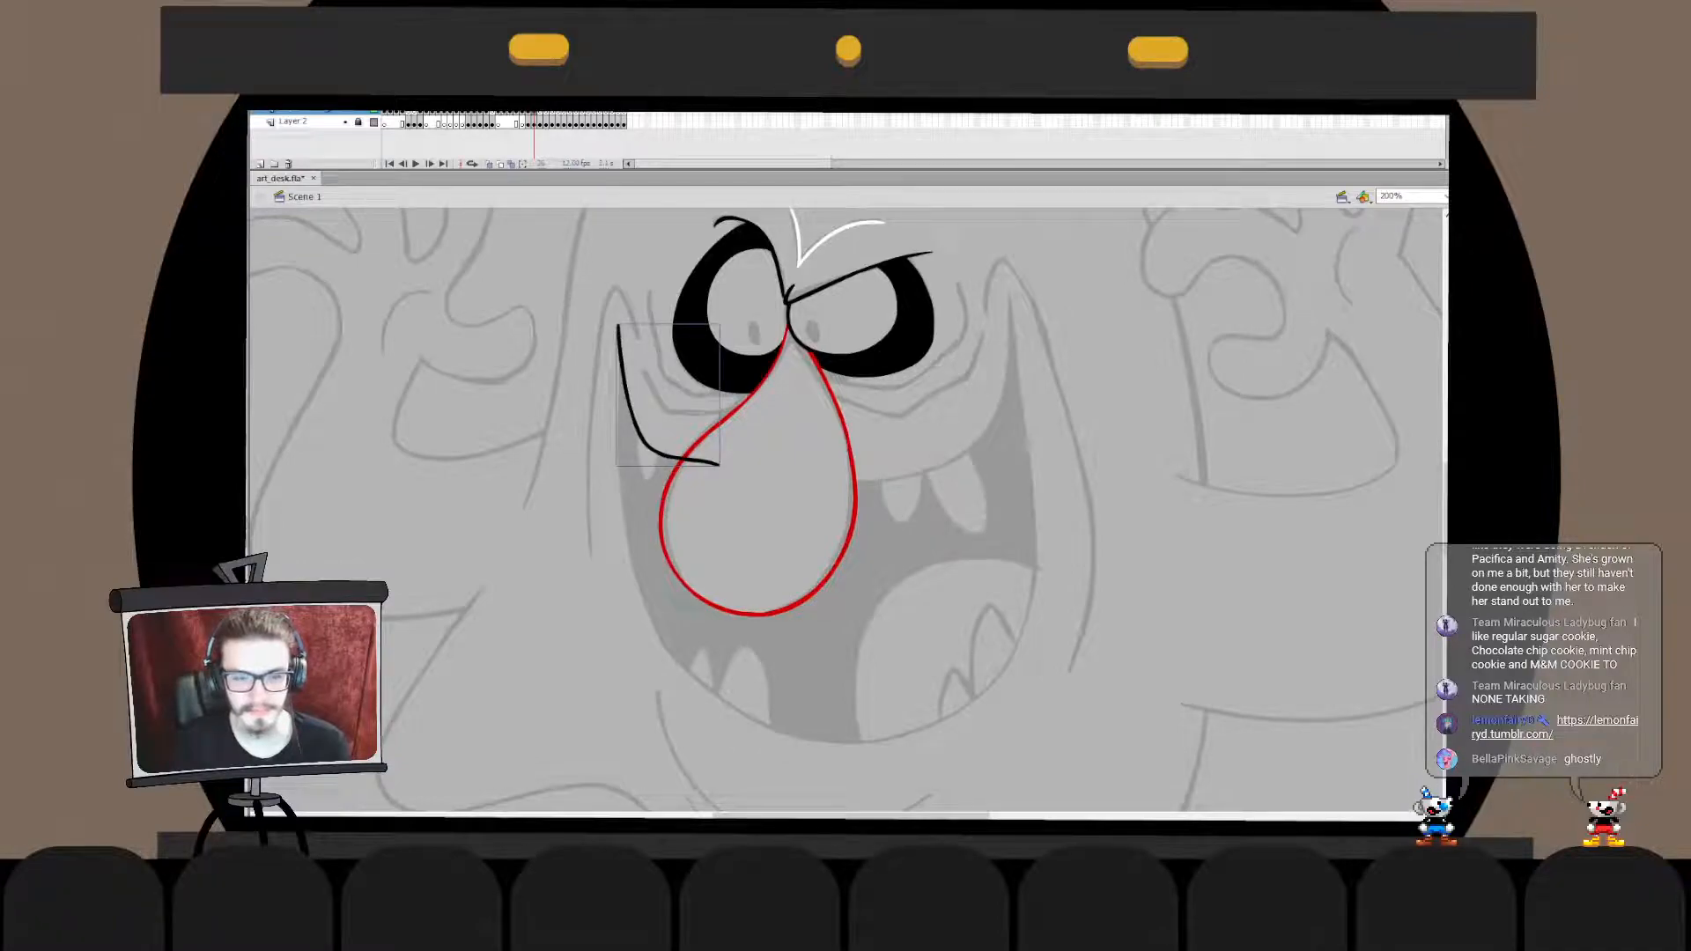
{"action": "key", "text": "ctrl+z"}
- Draw a black upper mouth line from the nose's right-hand edge curving up to the right-hand mouth corner
{"action": "mouse_move", "coordinate": [845, 491]}
{"action": "left_mouse_down"}
{"action": "mouse_move", "coordinate": [1006, 385]}
{"action": "mouse_move", "coordinate": [1030, 268]}
{"action": "mouse_move", "coordinate": [882, 490]}
{"action": "mouse_move", "coordinate": [1017, 290]}
{"action": "left_mouse_up"}
{"action": "key", "text": "ctrl+z"}
{"action": "key", "text": "ctrl+z"}
{"action": "key", "text": "ctrl+z"}
{"action": "mouse_move", "coordinate": [829, 498]}
{"action": "left_mouse_down"}
{"action": "mouse_move", "coordinate": [1017, 299]}
{"action": "mouse_move", "coordinate": [905, 486]}
{"action": "mouse_move", "coordinate": [1032, 304]}
{"action": "mouse_move", "coordinate": [1013, 430]}
{"action": "mouse_move", "coordinate": [1037, 298]}
{"action": "mouse_move", "coordinate": [991, 328]}
{"action": "left_mouse_up"}
{"action": "key", "text": "ctrl+z"}
{"action": "key", "text": "ctrl+z"}
{"action": "key", "text": "ctrl+z"}
{"action": "key", "text": "ctrl+z"}
{"action": "left_click_drag", "start_coordinate": [827, 490], "coordinate": [1013, 298]}
{"action": "key", "text": "ctrl+z"}
{"action": "left_click_drag", "start_coordinate": [828, 493], "coordinate": [1004, 302]}
- Move the right-hand upper mouth line up onto the sketch and extend its tip toward the mouth corner
{"action": "key", "text": "q"}
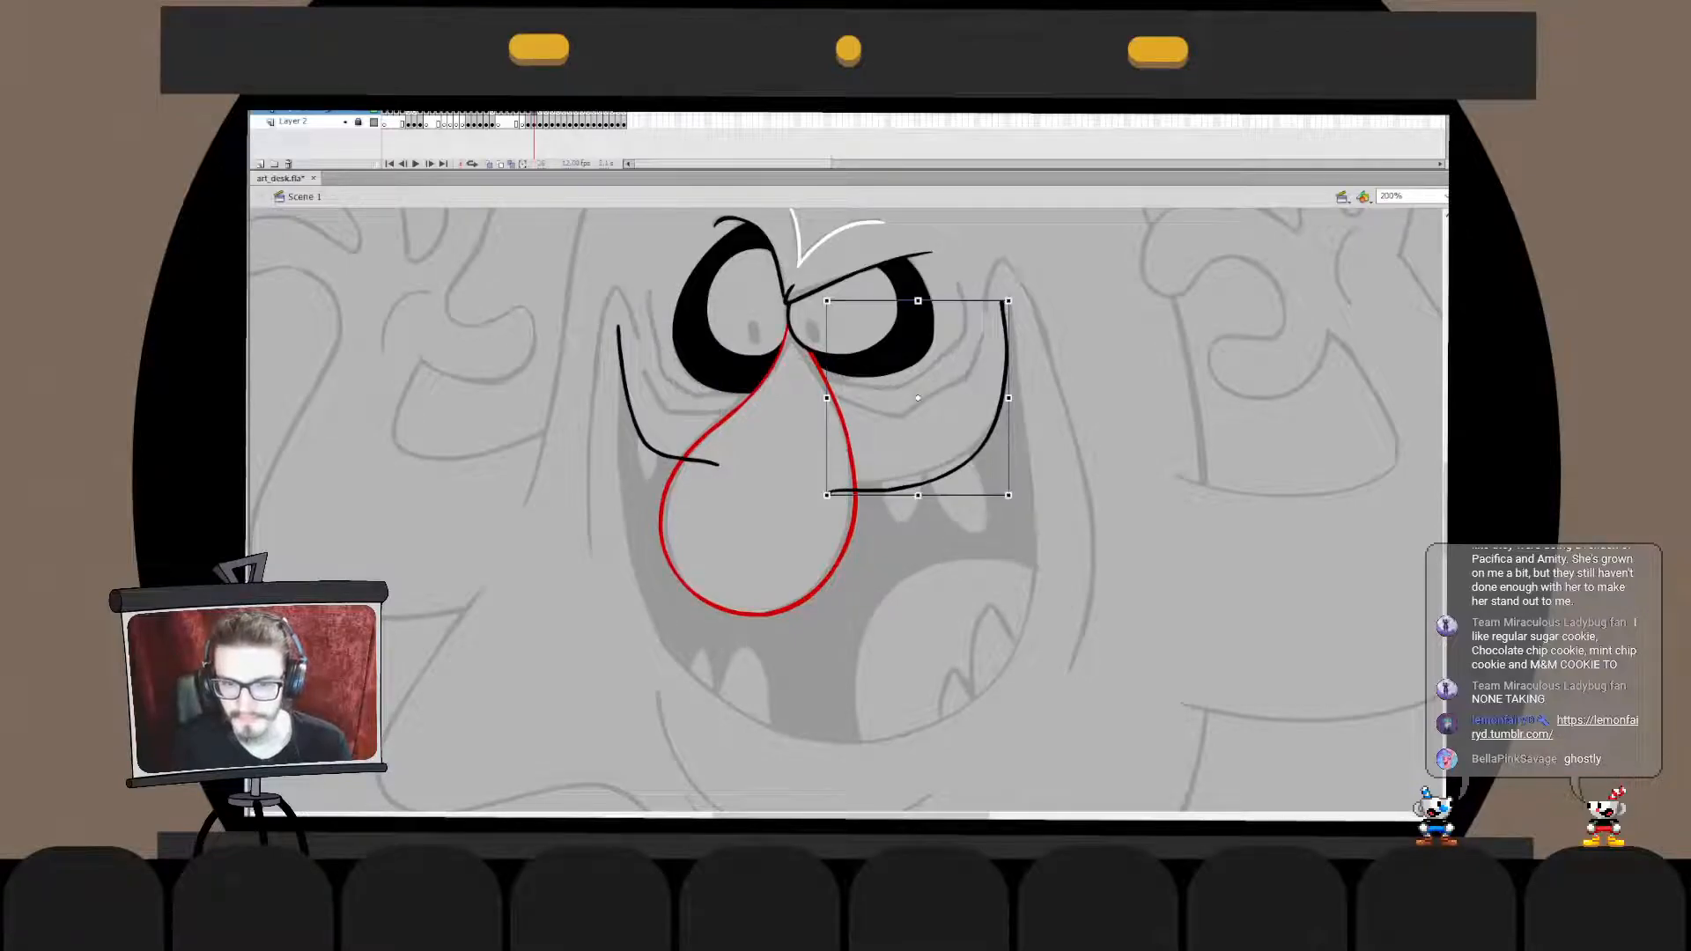
{"action": "left_click_drag", "start_coordinate": [981, 450], "coordinate": [980, 444]}
{"action": "double_click", "coordinate": [979, 444]}
{"action": "mouse_move", "coordinate": [987, 277]}
{"action": "left_mouse_down"}
{"action": "mouse_move", "coordinate": [1031, 384]}
{"action": "mouse_move", "coordinate": [1009, 261]}
{"action": "left_mouse_up"}
{"action": "left_click", "coordinate": [1048, 327]}
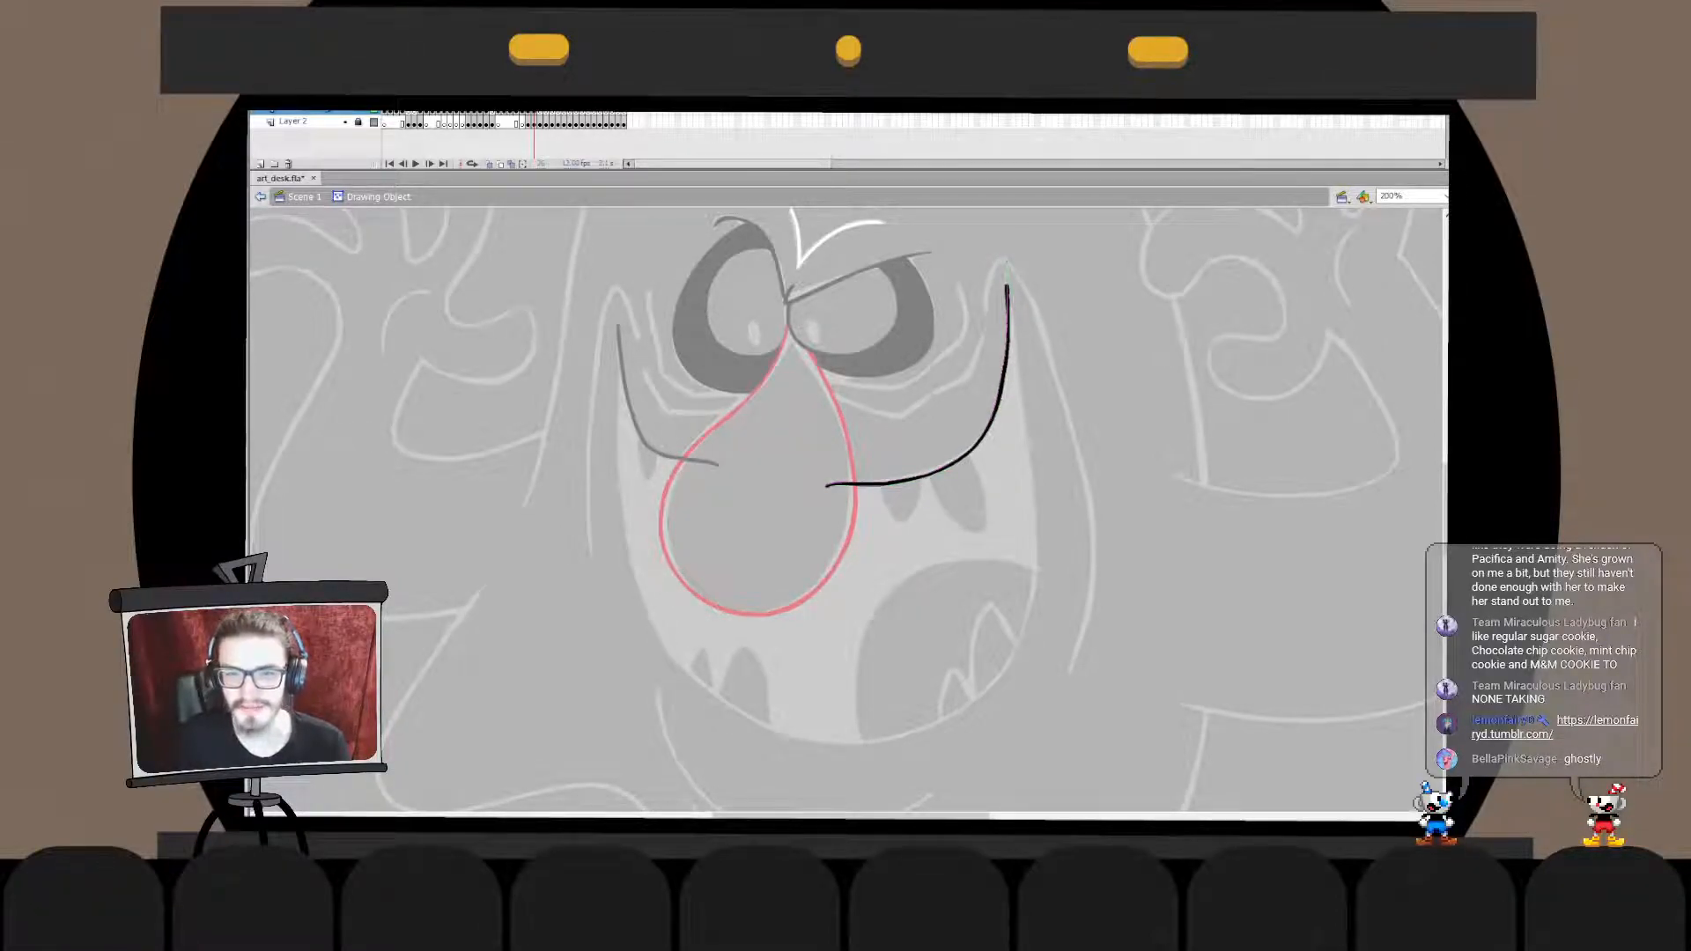
{"action": "key", "text": "ctrl+e"}
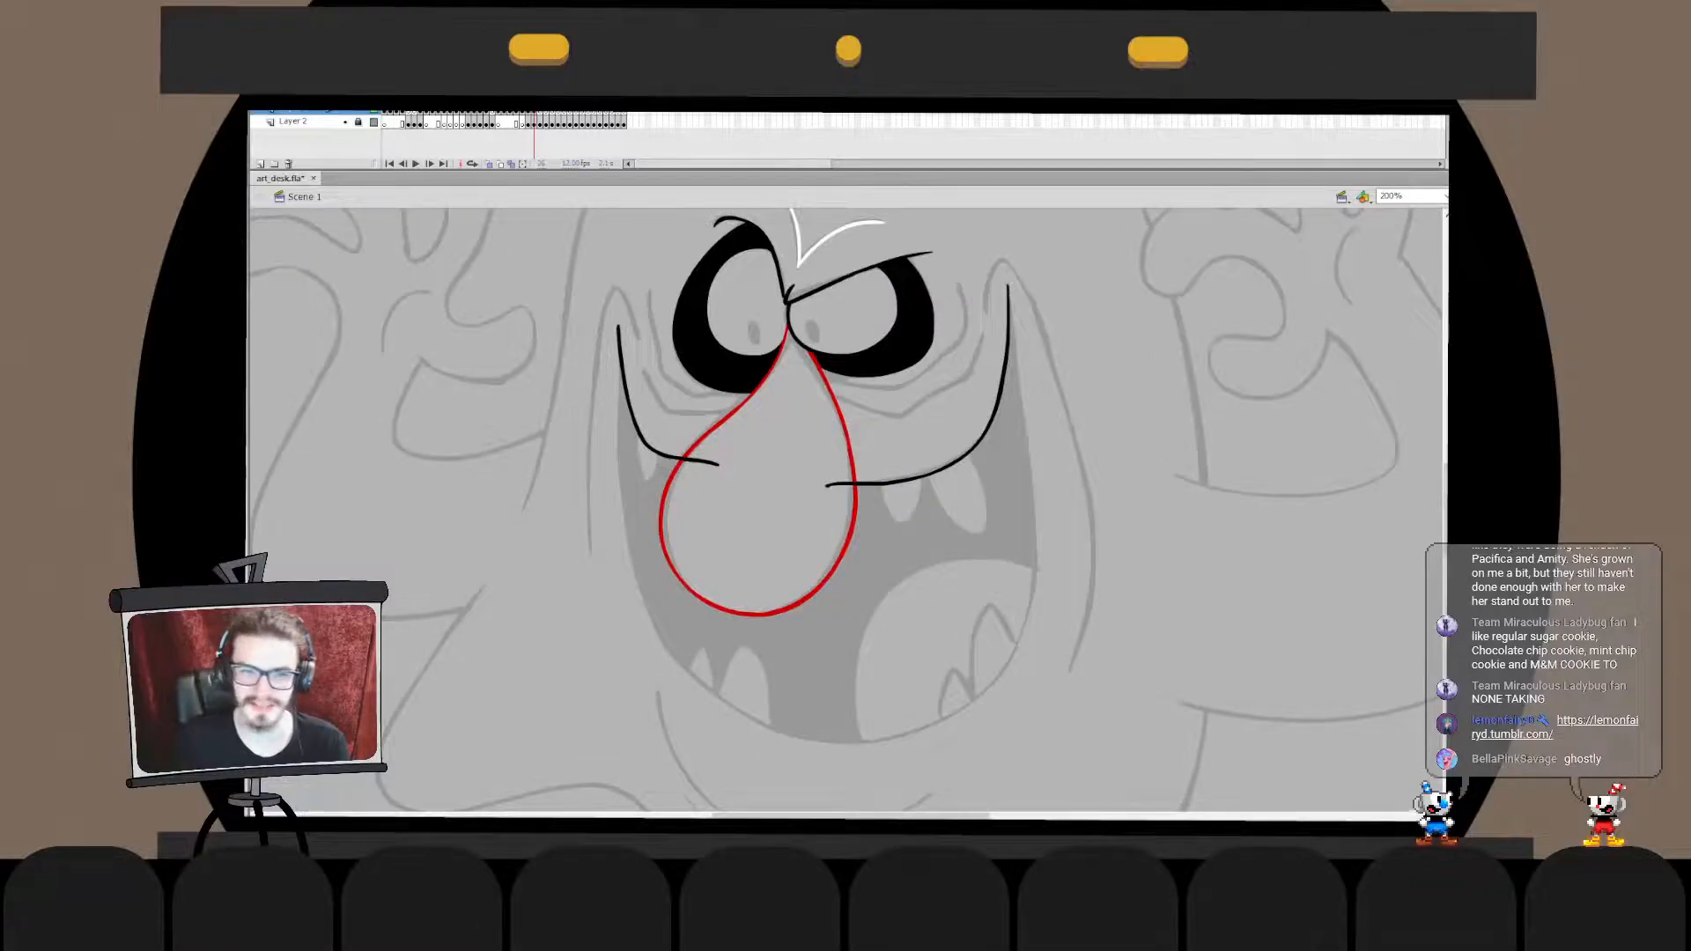
- Draw a black line from the right-hand mouth corner down the outer side of the grin
{"action": "key", "text": "ctrl+z"}
{"action": "left_click_drag", "start_coordinate": [1017, 296], "coordinate": [1040, 555]}
{"action": "key", "text": "ctrl+z"}
{"action": "key", "text": "ctrl+z"}
{"action": "left_click_drag", "start_coordinate": [1010, 290], "coordinate": [1044, 550]}
{"action": "key", "text": "ctrl+z"}
{"action": "left_click_drag", "start_coordinate": [1008, 284], "coordinate": [1037, 498]}
{"action": "key", "text": "ctrl+z"}
{"action": "left_click_drag", "start_coordinate": [1009, 284], "coordinate": [1046, 515]}
{"action": "key", "text": "ctrl+z"}
{"action": "left_click_drag", "start_coordinate": [1009, 288], "coordinate": [1041, 516]}
- Stretch the right-hand outer mouth line slightly outward and downward
{"action": "key", "text": "q"}
{"action": "key", "text": "b"}
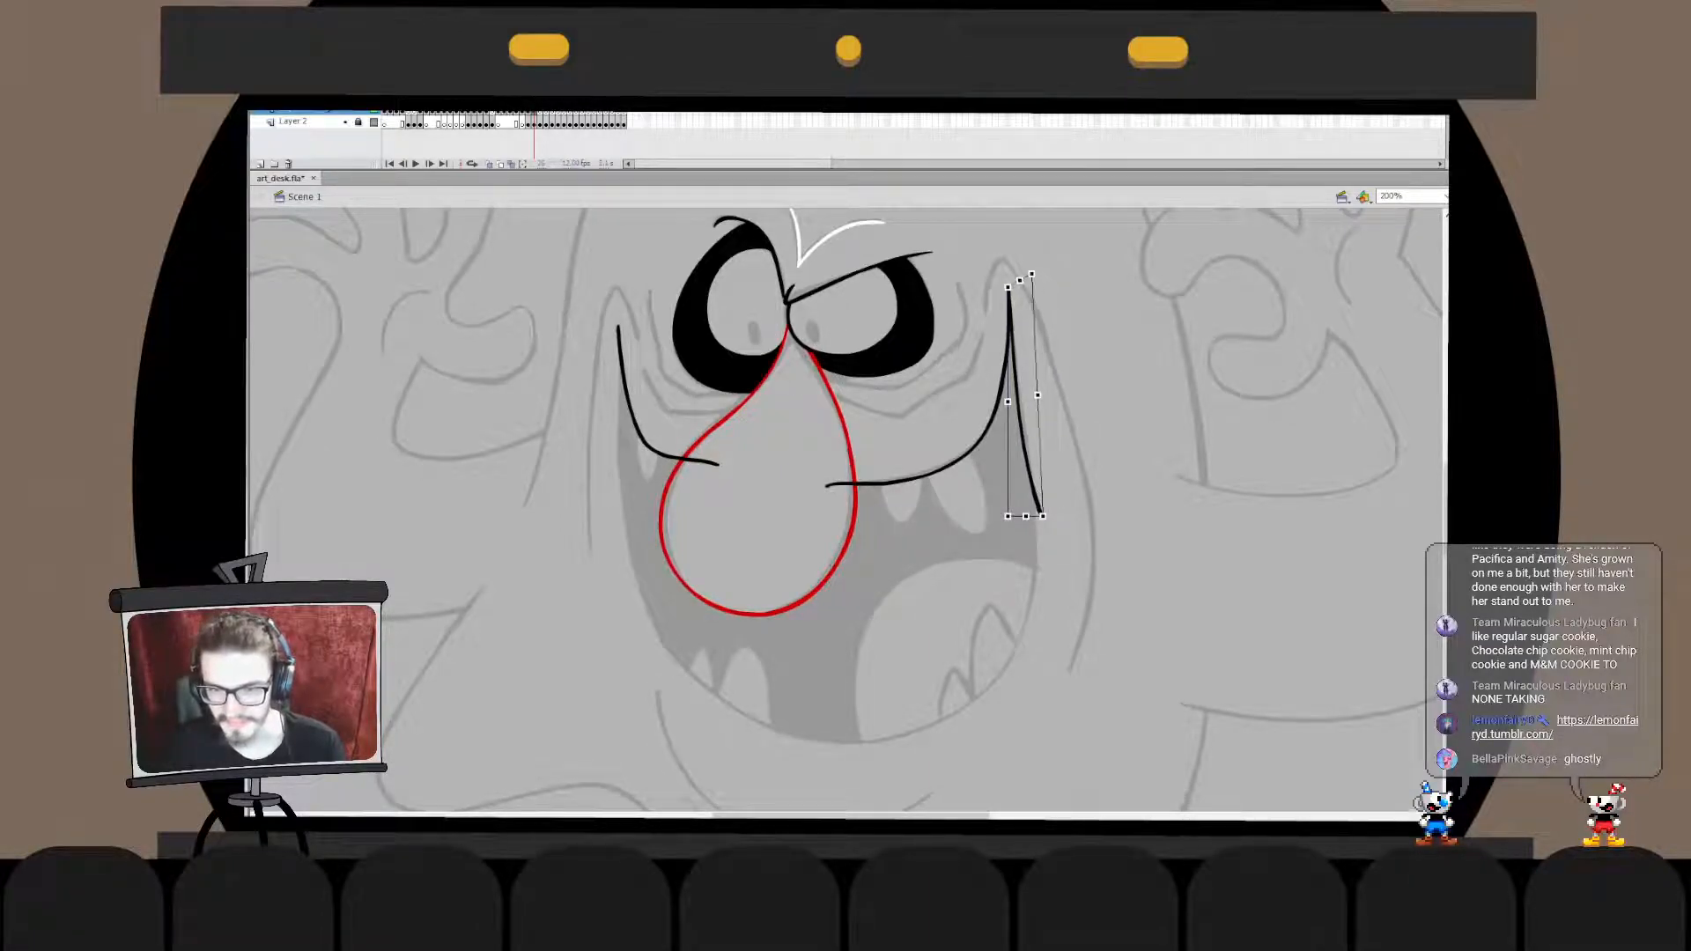
{"action": "key", "text": "q"}
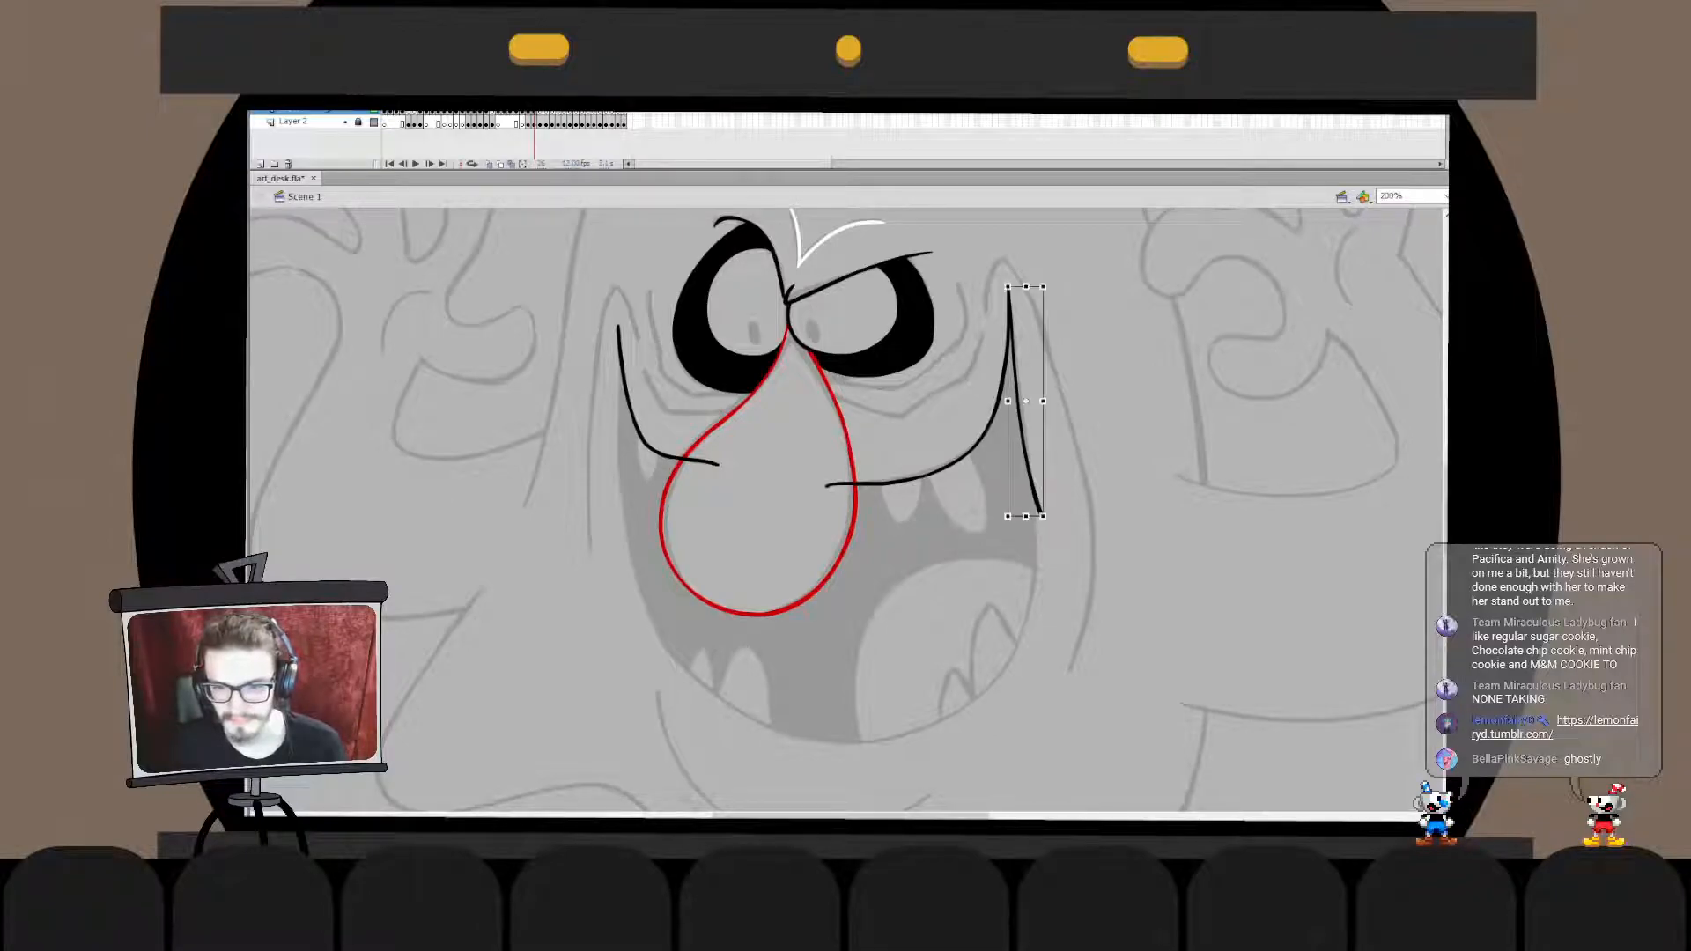
{"action": "left_click_drag", "start_coordinate": [1043, 517], "coordinate": [1049, 529]}
{"action": "key", "text": "b"}
{"action": "key", "text": "q"}
{"action": "key", "text": "b"}
{"action": "key", "text": "q"}
{"action": "key", "text": "b"}
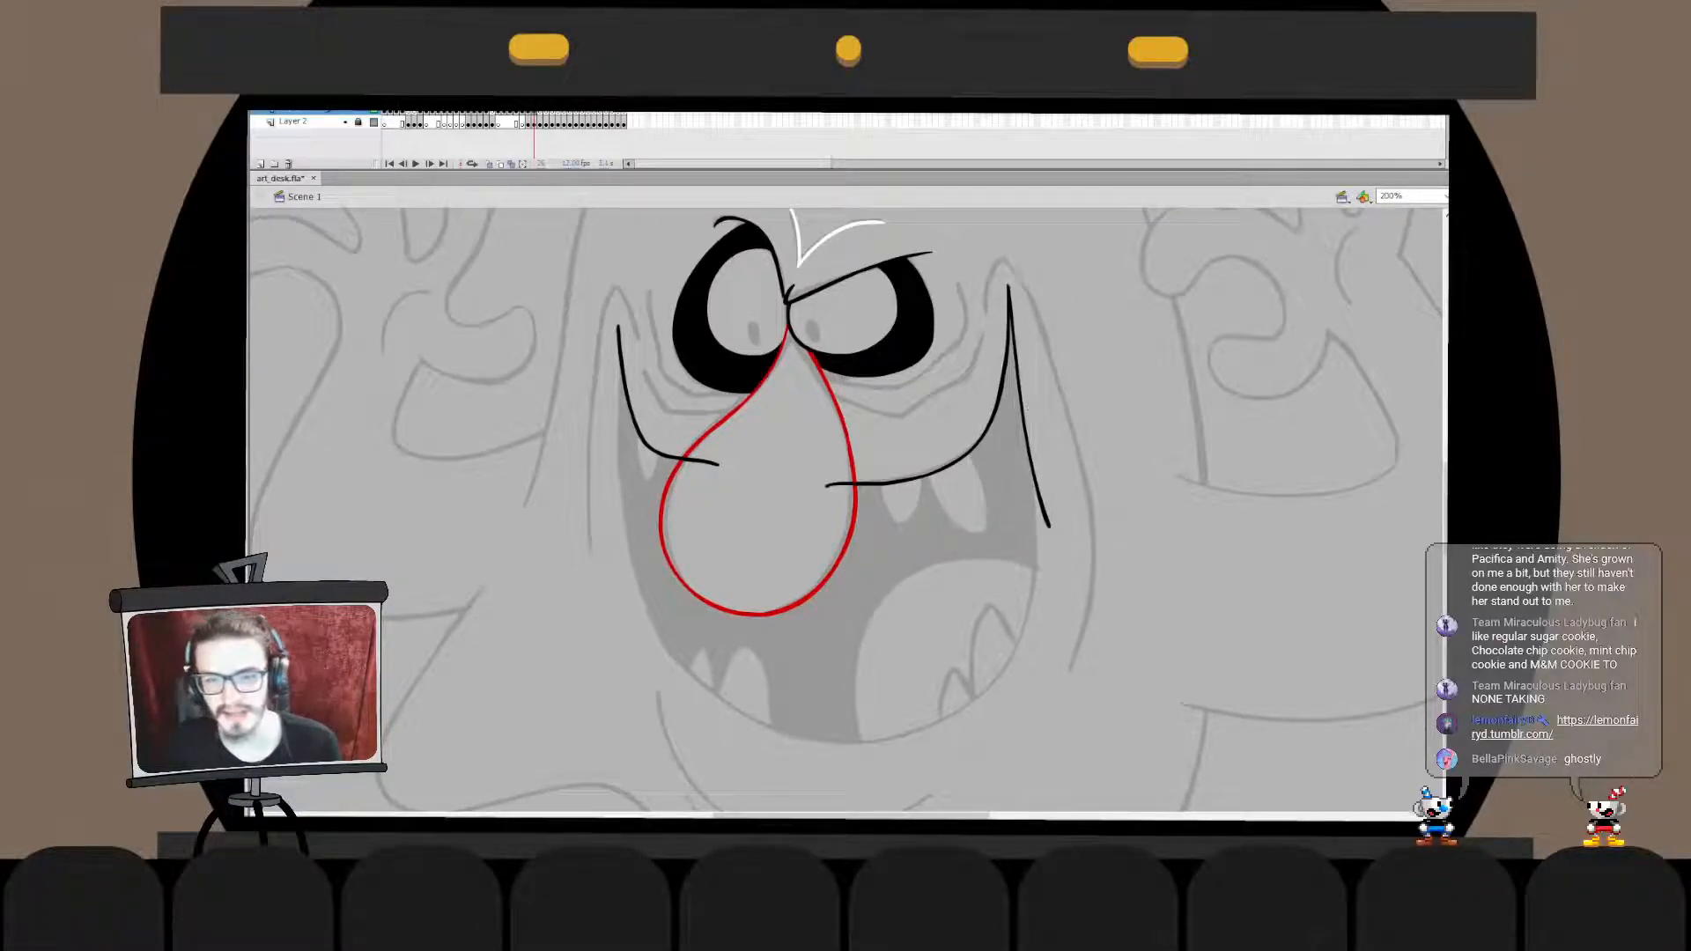
{"action": "double_click", "coordinate": [1011, 300]}
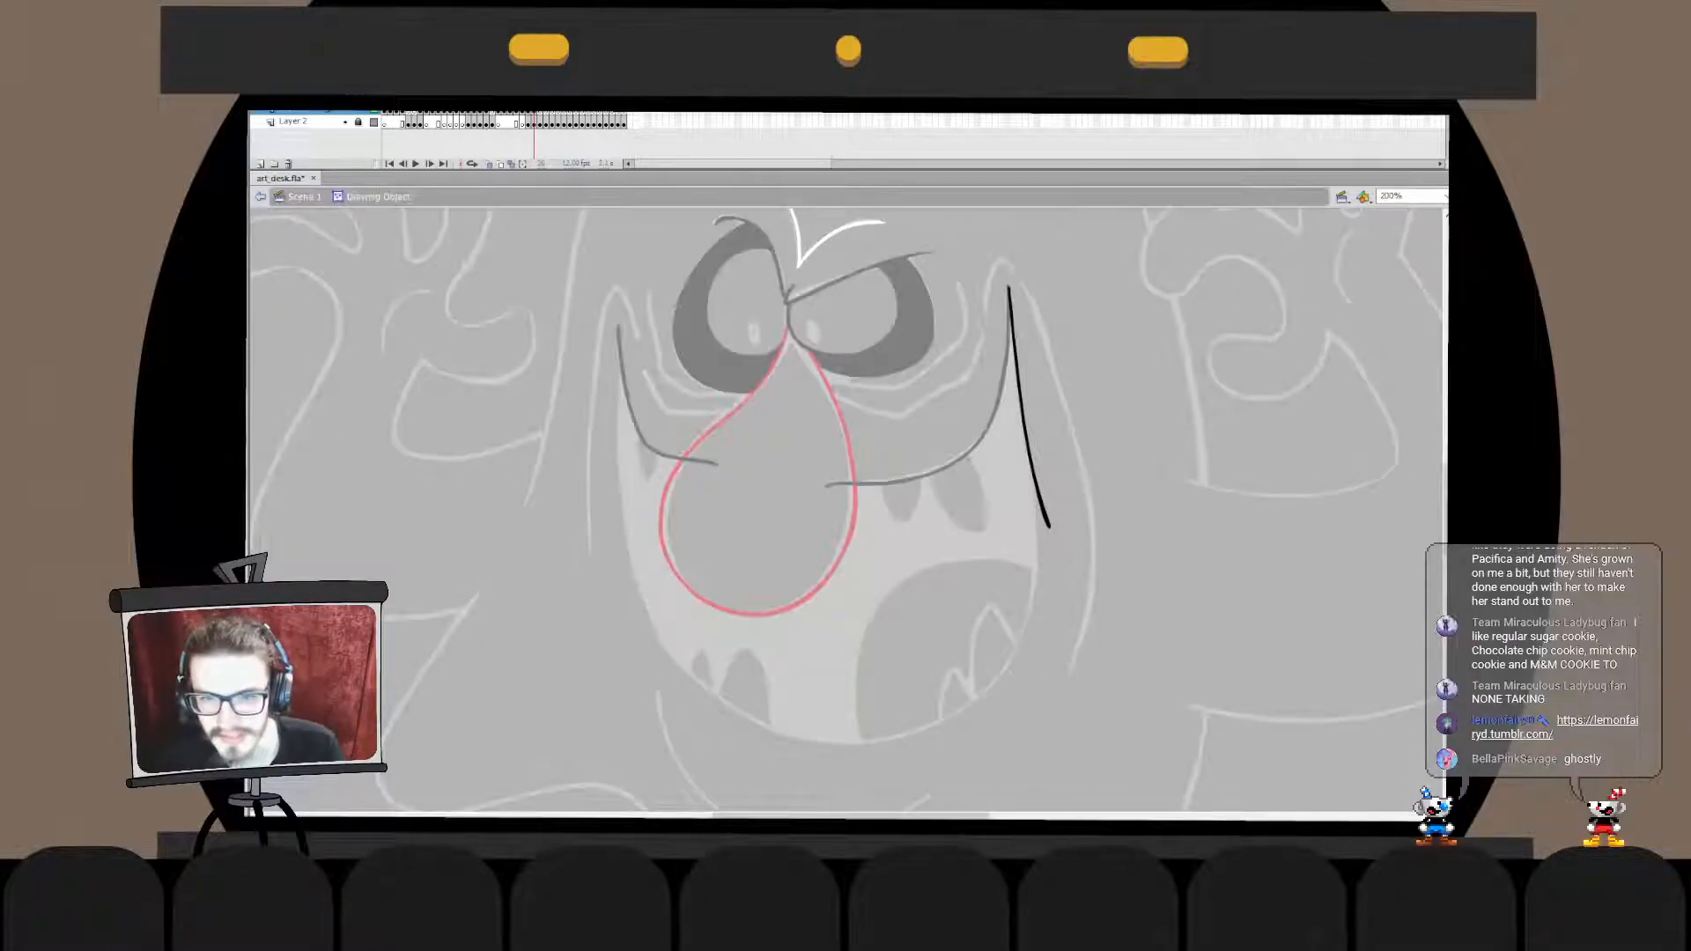
{"action": "double_click", "coordinate": [1057, 352]}
{"action": "key", "text": "b"}
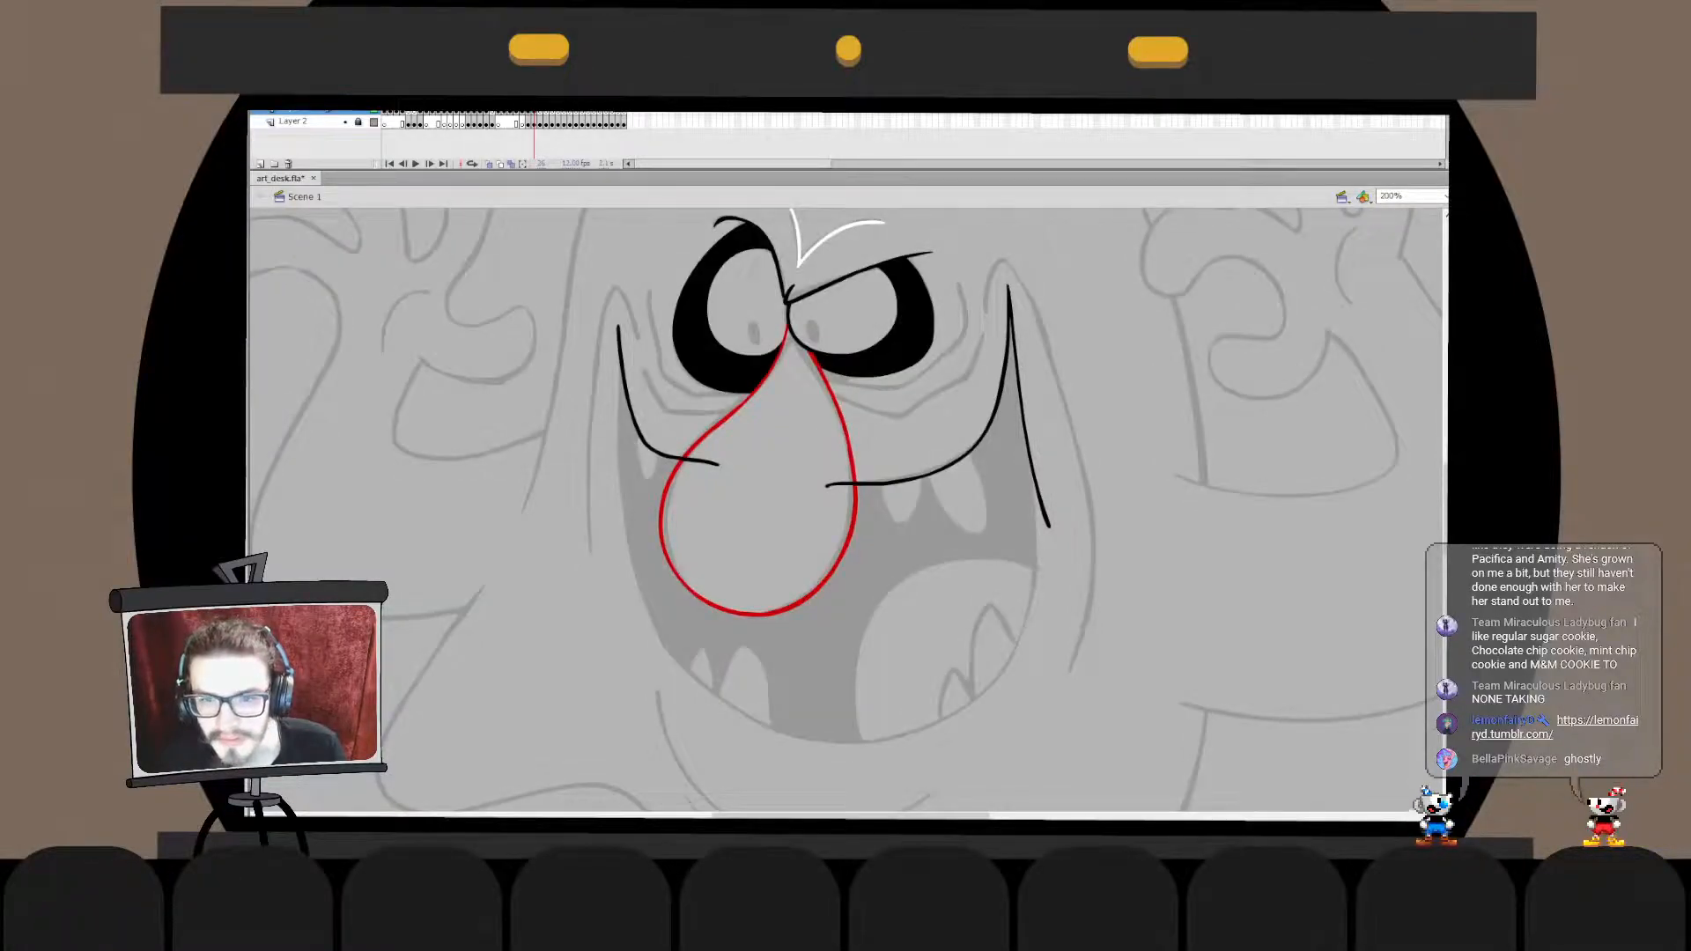
- Draw the black lower right-hand curve of the mouth, from the grin's bottom up to the outer side line
{"action": "left_click_drag", "start_coordinate": [987, 608], "coordinate": [1039, 442]}
{"action": "mouse_move", "coordinate": [930, 565]}
{"action": "left_mouse_down"}
{"action": "mouse_move", "coordinate": [1081, 351]}
{"action": "mouse_move", "coordinate": [1072, 435]}
{"action": "mouse_move", "coordinate": [1076, 321]}
{"action": "mouse_move", "coordinate": [1098, 295]}
{"action": "mouse_move", "coordinate": [1057, 340]}
{"action": "left_mouse_up"}
{"action": "key", "text": "ctrl+z"}
{"action": "key", "text": "ctrl+z"}
{"action": "key", "text": "ctrl+z"}
{"action": "key", "text": "ctrl+z"}
{"action": "left_click_drag", "start_coordinate": [919, 556], "coordinate": [1073, 275]}
{"action": "key", "text": "ctrl+z"}
{"action": "mouse_move", "coordinate": [920, 591]}
{"action": "left_mouse_down"}
{"action": "mouse_move", "coordinate": [1073, 324]}
{"action": "mouse_move", "coordinate": [1020, 573]}
{"action": "mouse_move", "coordinate": [1092, 310]}
{"action": "mouse_move", "coordinate": [1076, 476]}
{"action": "mouse_move", "coordinate": [1081, 286]}
{"action": "mouse_move", "coordinate": [1018, 274]}
{"action": "left_mouse_up"}
{"action": "key", "text": "ctrl+z"}
{"action": "key", "text": "ctrl+z"}
- Paste the lower right-hand mouth curve in place into the outer side line's drawing object and delete the overhanging line end
{"action": "key", "text": "q"}
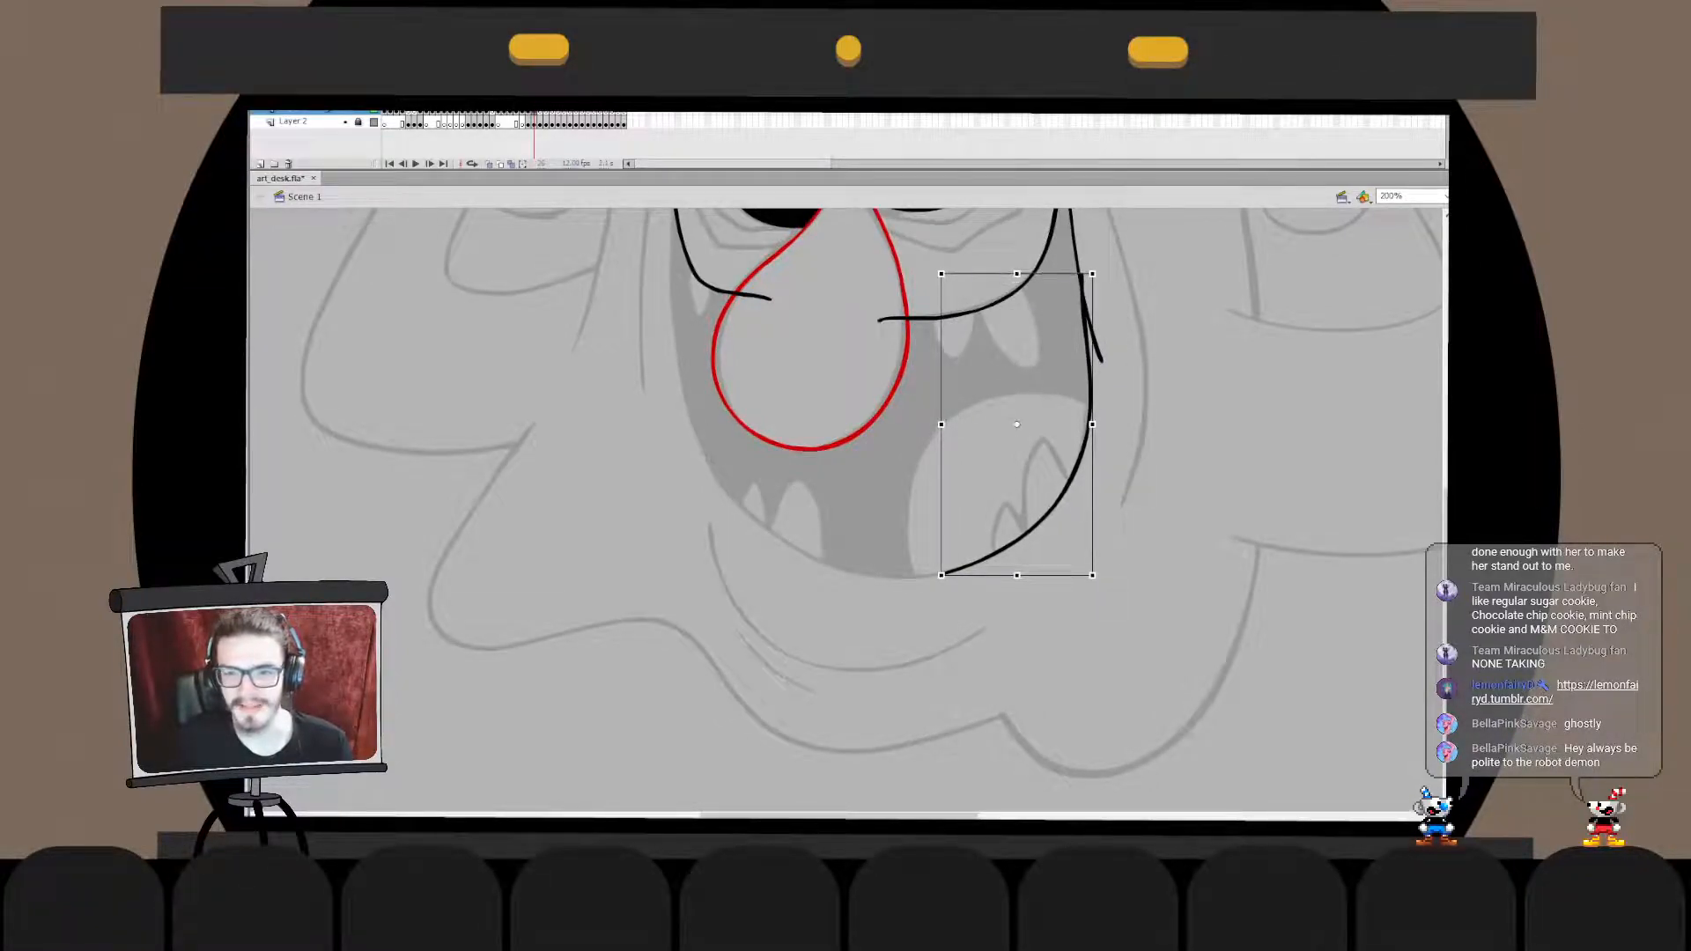
{"action": "double_click", "coordinate": [1081, 280]}
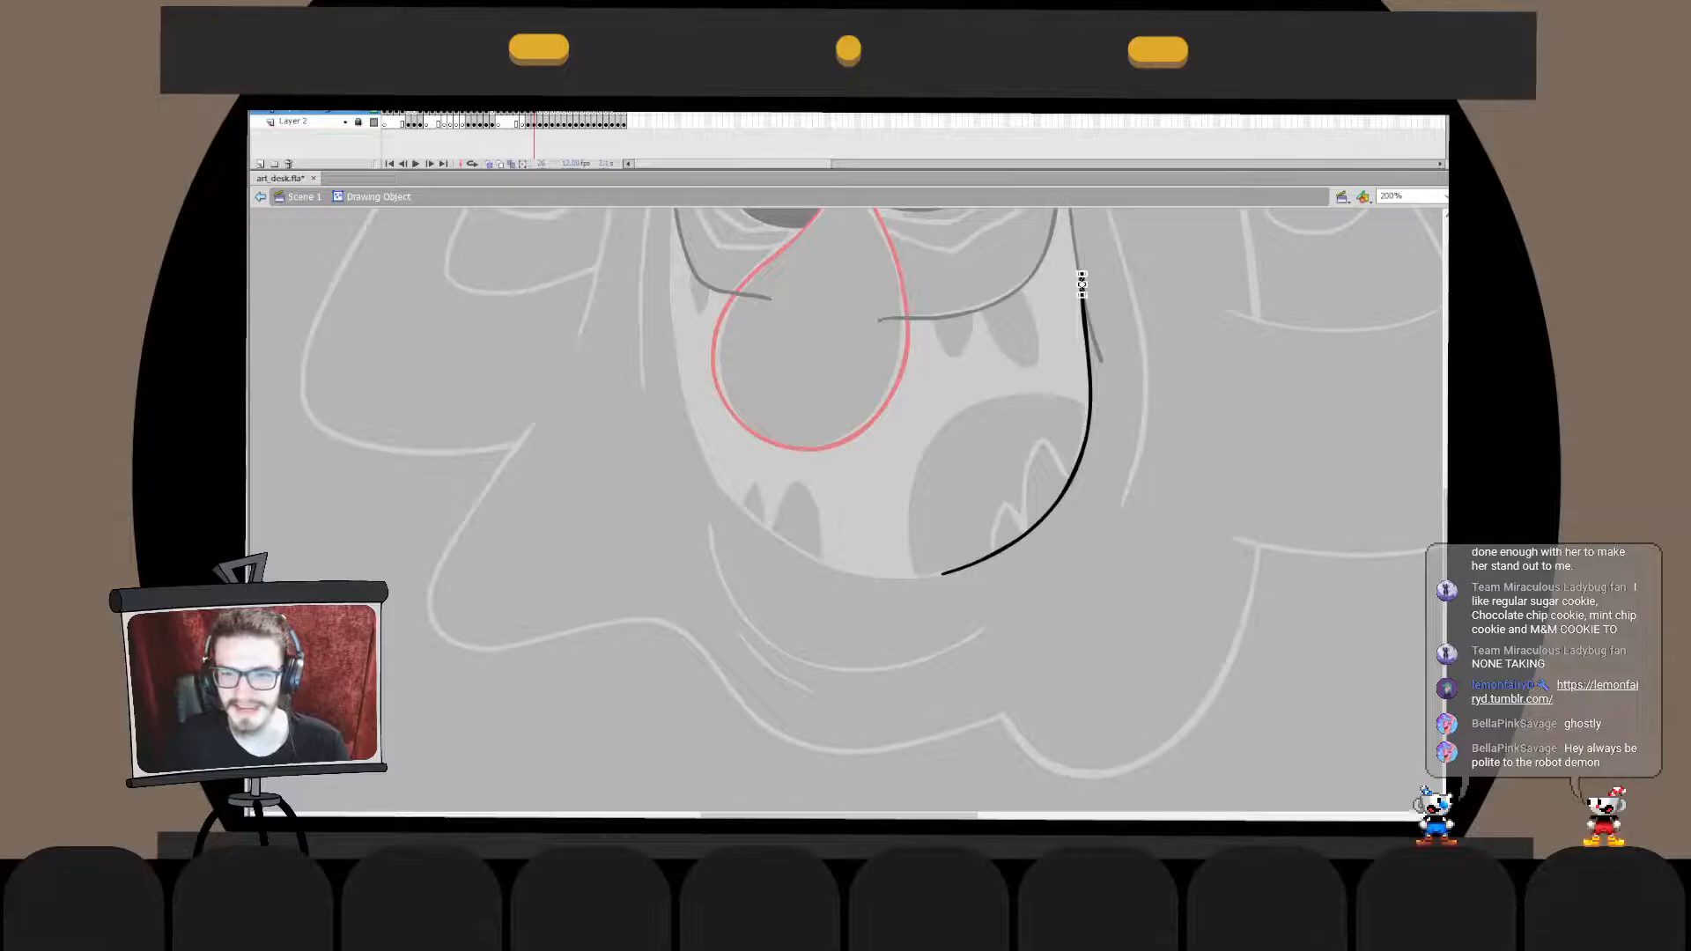
{"action": "key", "text": "ctrl+z"}
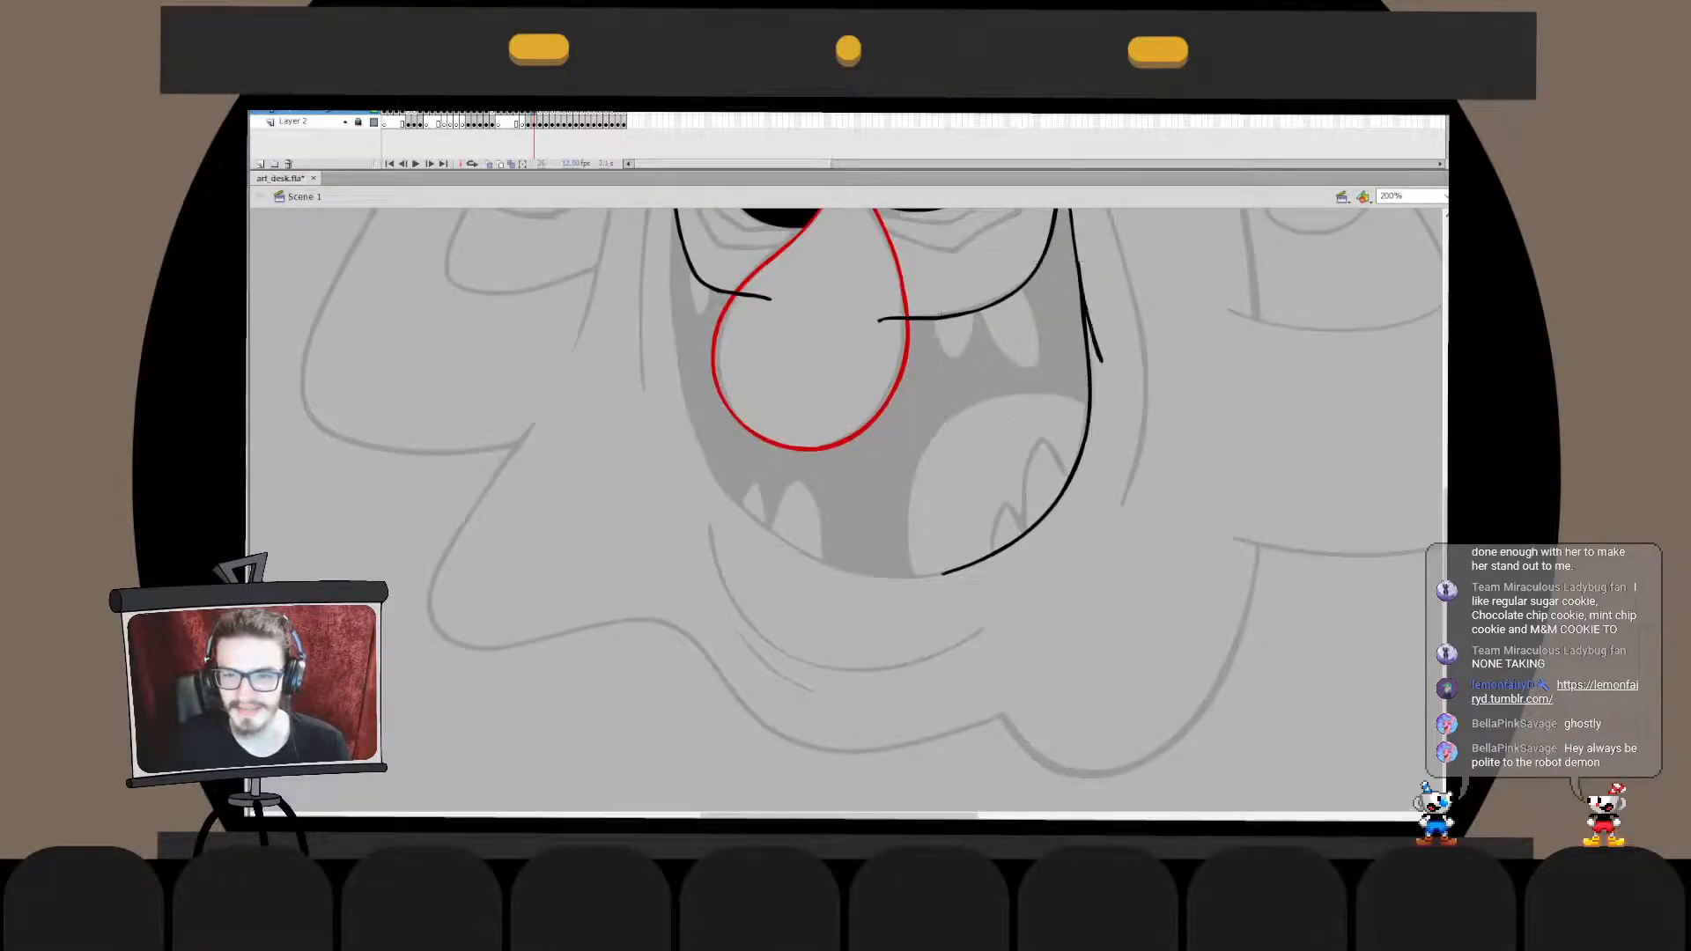
{"action": "key", "text": "ctrl+x"}
{"action": "double_click", "coordinate": [1080, 282]}
{"action": "key", "text": "ctrl+shift+v"}
{"action": "left_click", "coordinate": [1095, 341]}
{"action": "key", "text": "Delete"}
{"action": "left_click", "coordinate": [1089, 361]}
{"action": "left_click", "coordinate": [1180, 422]}
{"action": "double_click", "coordinate": [1180, 423]}
{"action": "left_click", "coordinate": [1180, 423]}
- Fill the nose with light pink and place it in front of the inner ends of the mouth lines
{"action": "left_click_drag", "start_coordinate": [968, 528], "coordinate": [982, 496]}
{"action": "left_click_drag", "start_coordinate": [960, 441], "coordinate": [1005, 576]}
{"action": "left_click", "coordinate": [967, 305]}
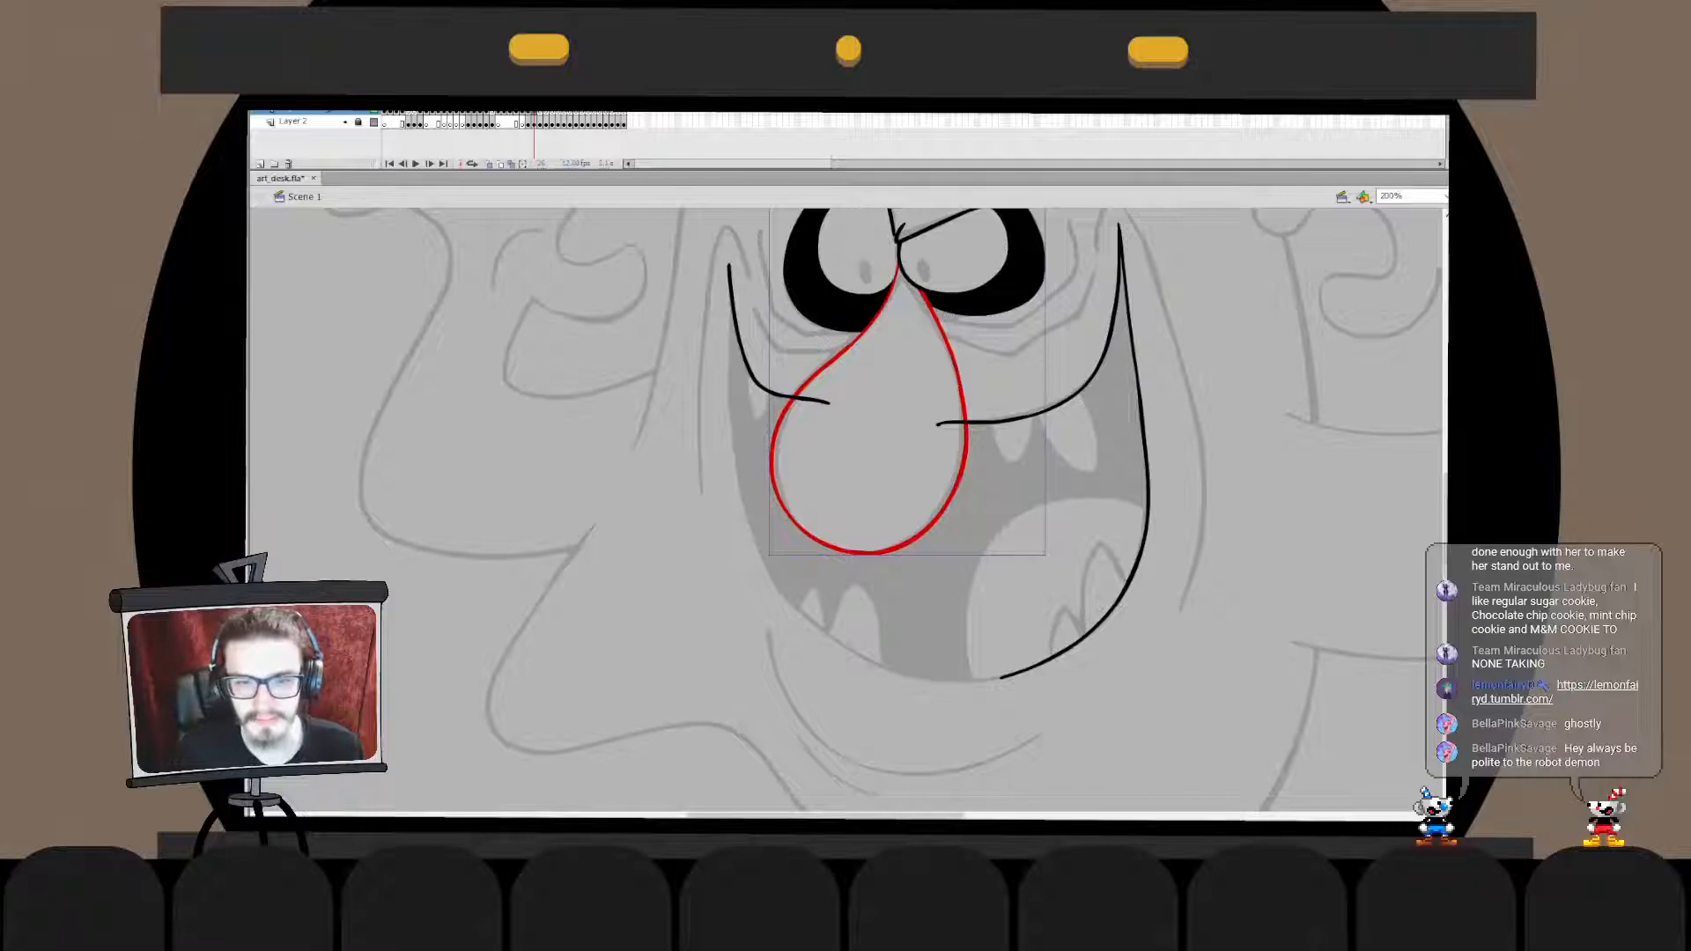
{"action": "key", "text": "Escape"}
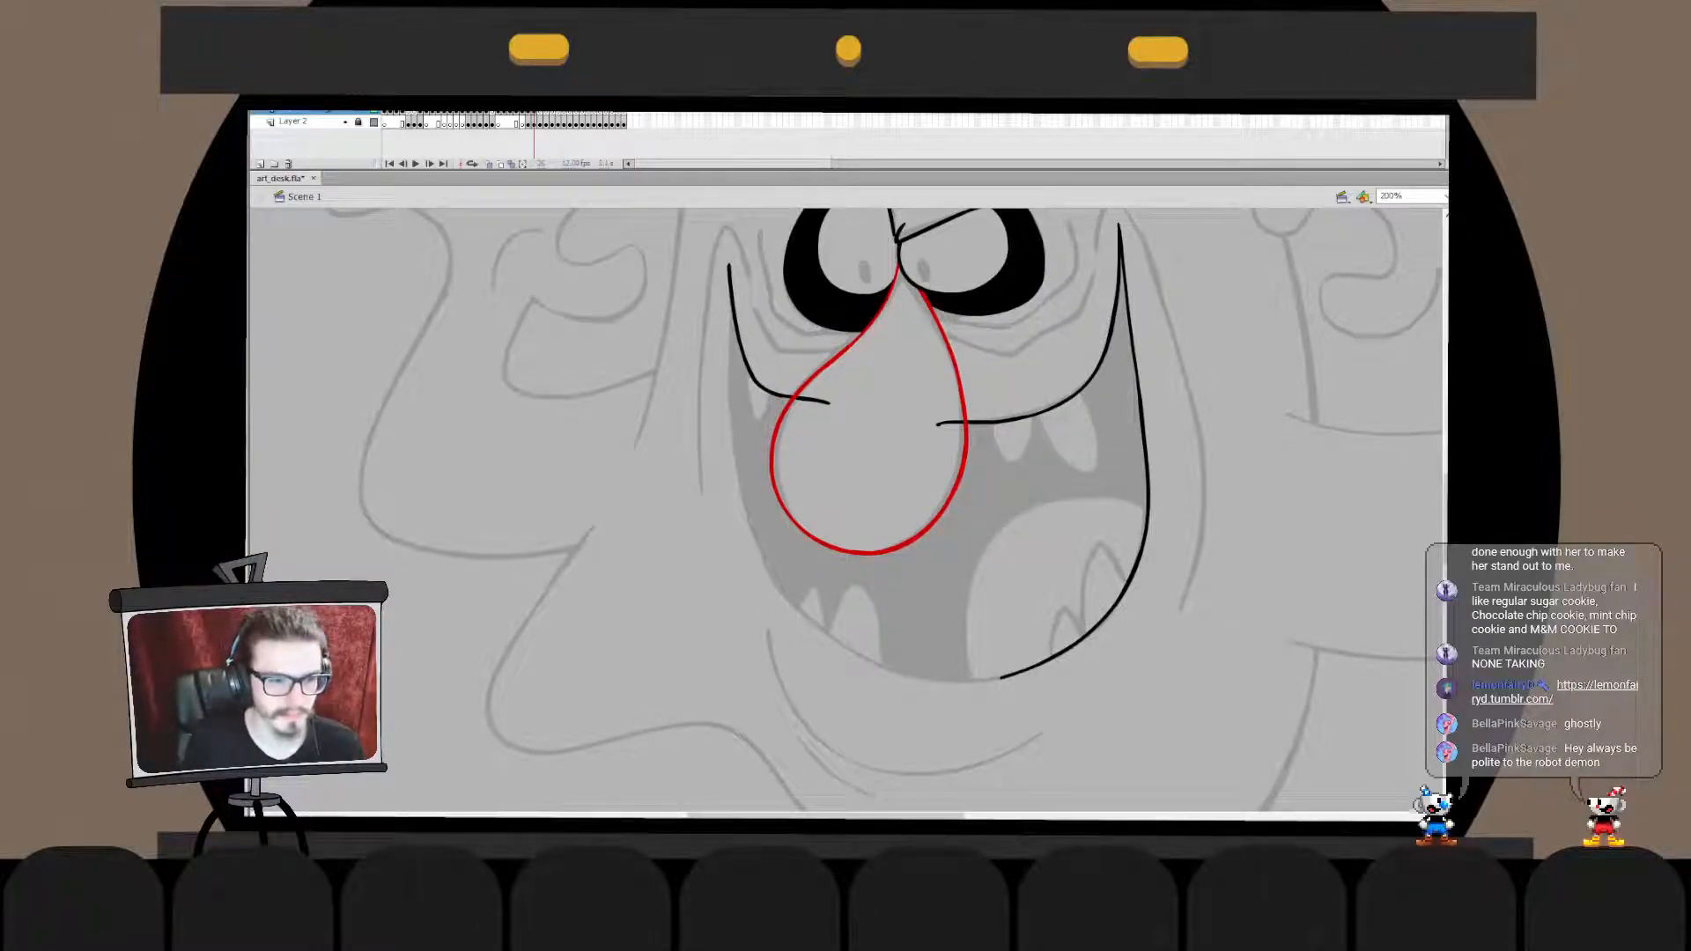
{"action": "left_click", "coordinate": [868, 449]}
{"action": "left_click_drag", "start_coordinate": [867, 450], "coordinate": [698, 516]}
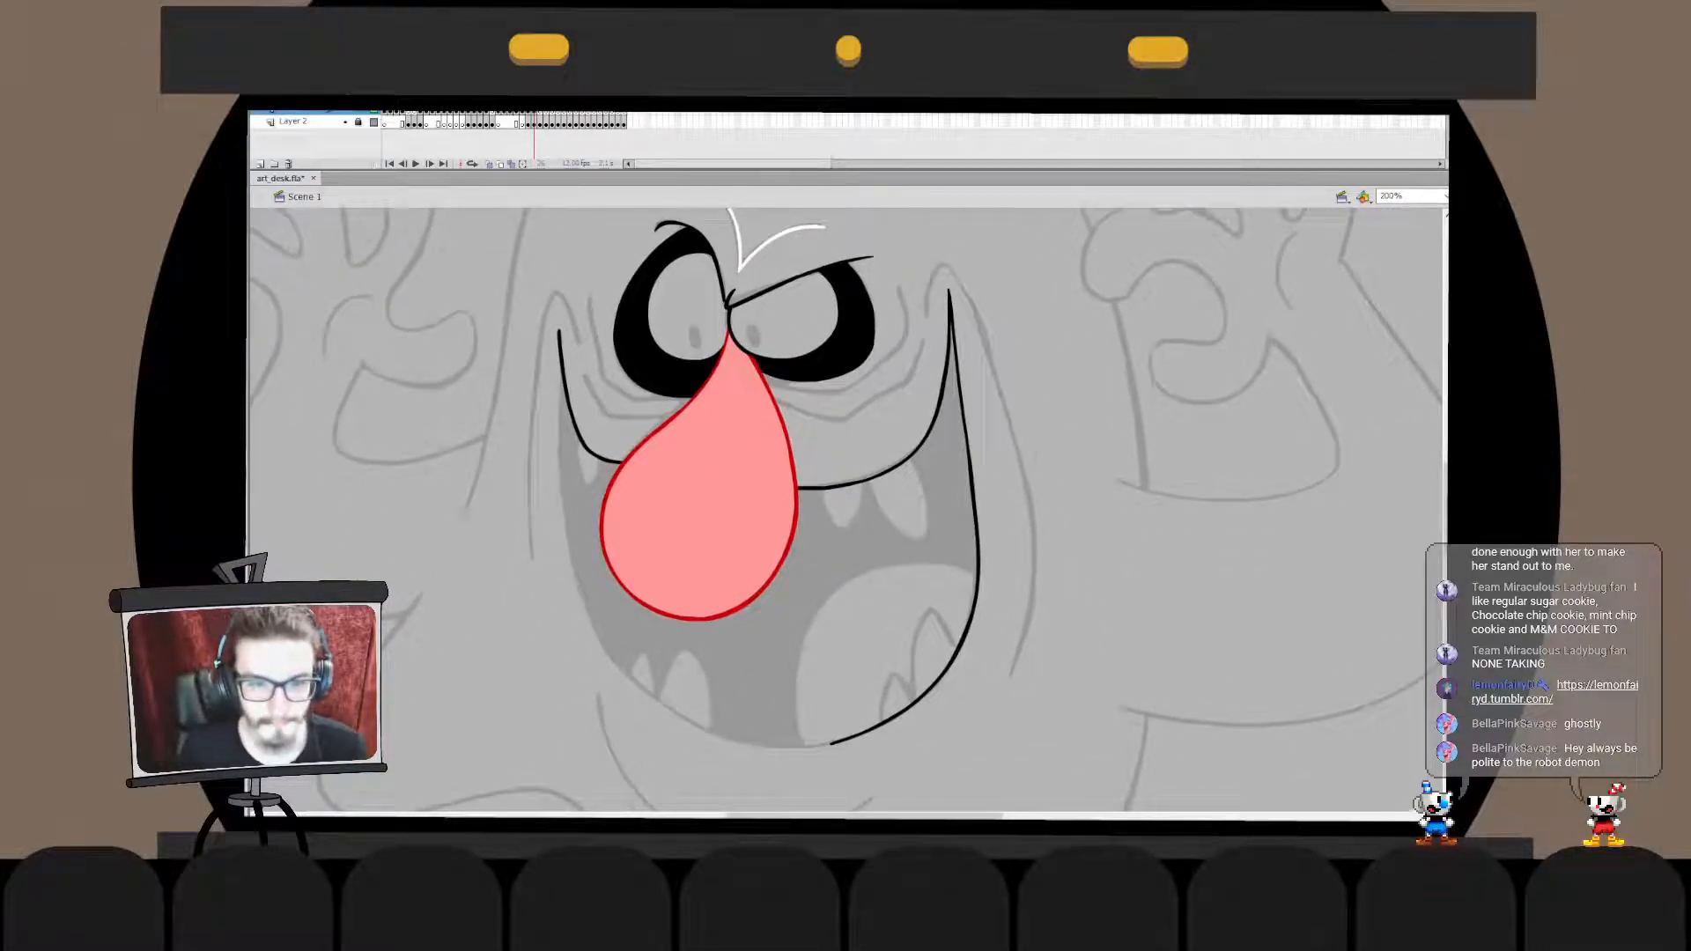
- Draw a black line from the left-hand mouth corner down the outer side of the grin, following the sketch
{"action": "left_click_drag", "start_coordinate": [555, 347], "coordinate": [598, 591]}
{"action": "key", "text": "ctrl+z"}
{"action": "mouse_move", "coordinate": [560, 373]}
{"action": "left_mouse_down"}
{"action": "mouse_move", "coordinate": [632, 642]}
{"action": "mouse_move", "coordinate": [593, 614]}
{"action": "mouse_move", "coordinate": [638, 664]}
{"action": "mouse_move", "coordinate": [558, 660]}
{"action": "mouse_move", "coordinate": [555, 608]}
{"action": "mouse_move", "coordinate": [554, 628]}
{"action": "left_mouse_up"}
{"action": "key", "text": "ctrl+z"}
{"action": "key", "text": "ctrl+z"}
- Select the lower part of the left-hand outer mouth line and stretch it further down along the sketch
{"action": "key", "text": "q"}
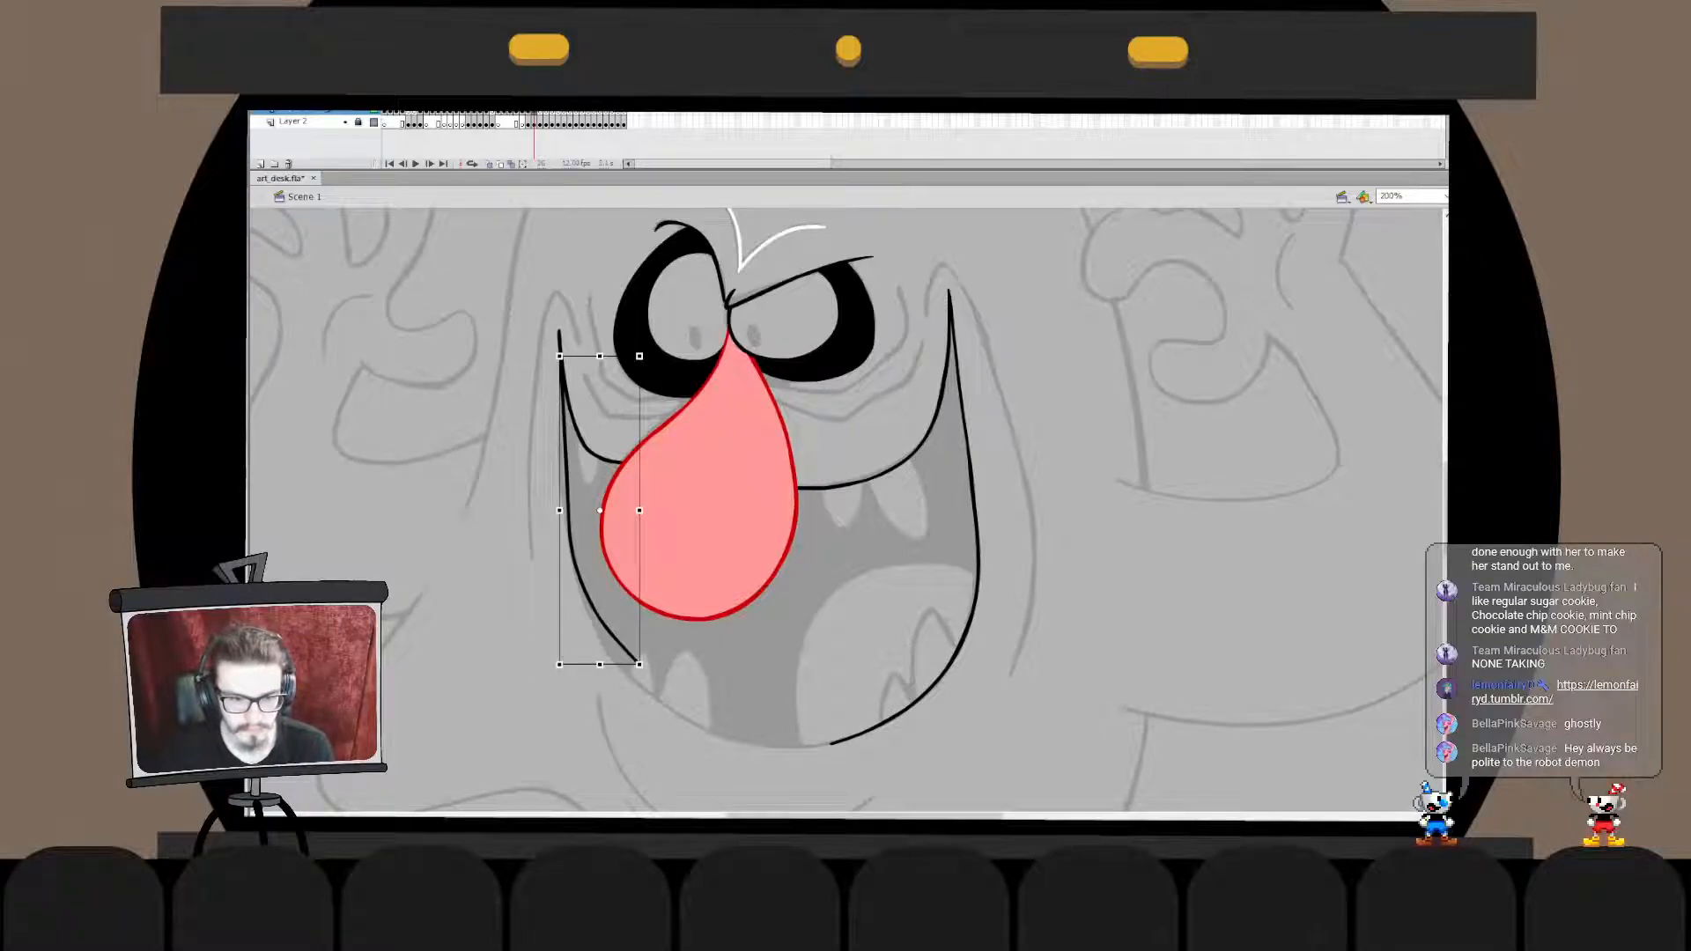
{"action": "double_click", "coordinate": [579, 575]}
{"action": "left_click_drag", "start_coordinate": [514, 733], "coordinate": [667, 529]}
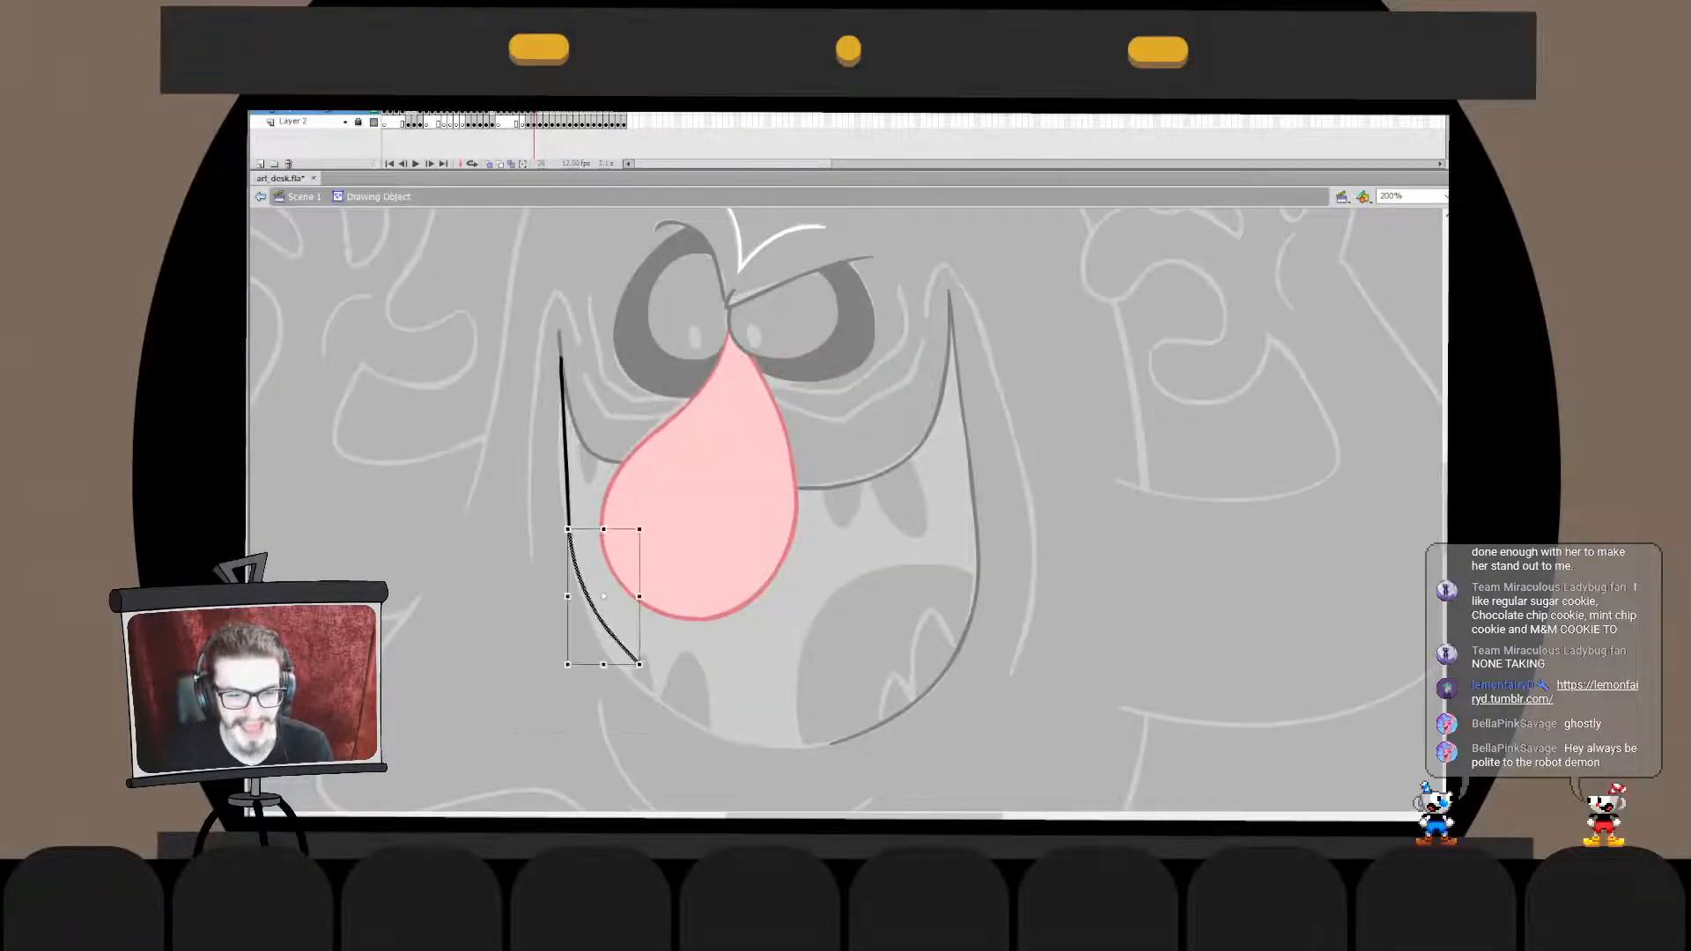
{"action": "mouse_move", "coordinate": [639, 665]}
{"action": "left_mouse_down"}
{"action": "mouse_move", "coordinate": [638, 689]}
{"action": "mouse_move", "coordinate": [862, 766]}
{"action": "mouse_move", "coordinate": [935, 660]}
{"action": "left_mouse_up"}
{"action": "double_click", "coordinate": [588, 710]}
- Draw a black curve for the bottom of the mouth, spanning from the left-hand side line to the right-hand one
{"action": "key", "text": "b"}
{"action": "key", "text": "ctrl+z"}
{"action": "mouse_move", "coordinate": [601, 700]}
{"action": "left_mouse_down"}
{"action": "mouse_move", "coordinate": [966, 673]}
{"action": "mouse_move", "coordinate": [1004, 694]}
{"action": "mouse_move", "coordinate": [620, 732]}
{"action": "mouse_move", "coordinate": [948, 658]}
{"action": "left_mouse_up"}
{"action": "key", "text": "ctrl+z"}
{"action": "key", "text": "ctrl+z"}
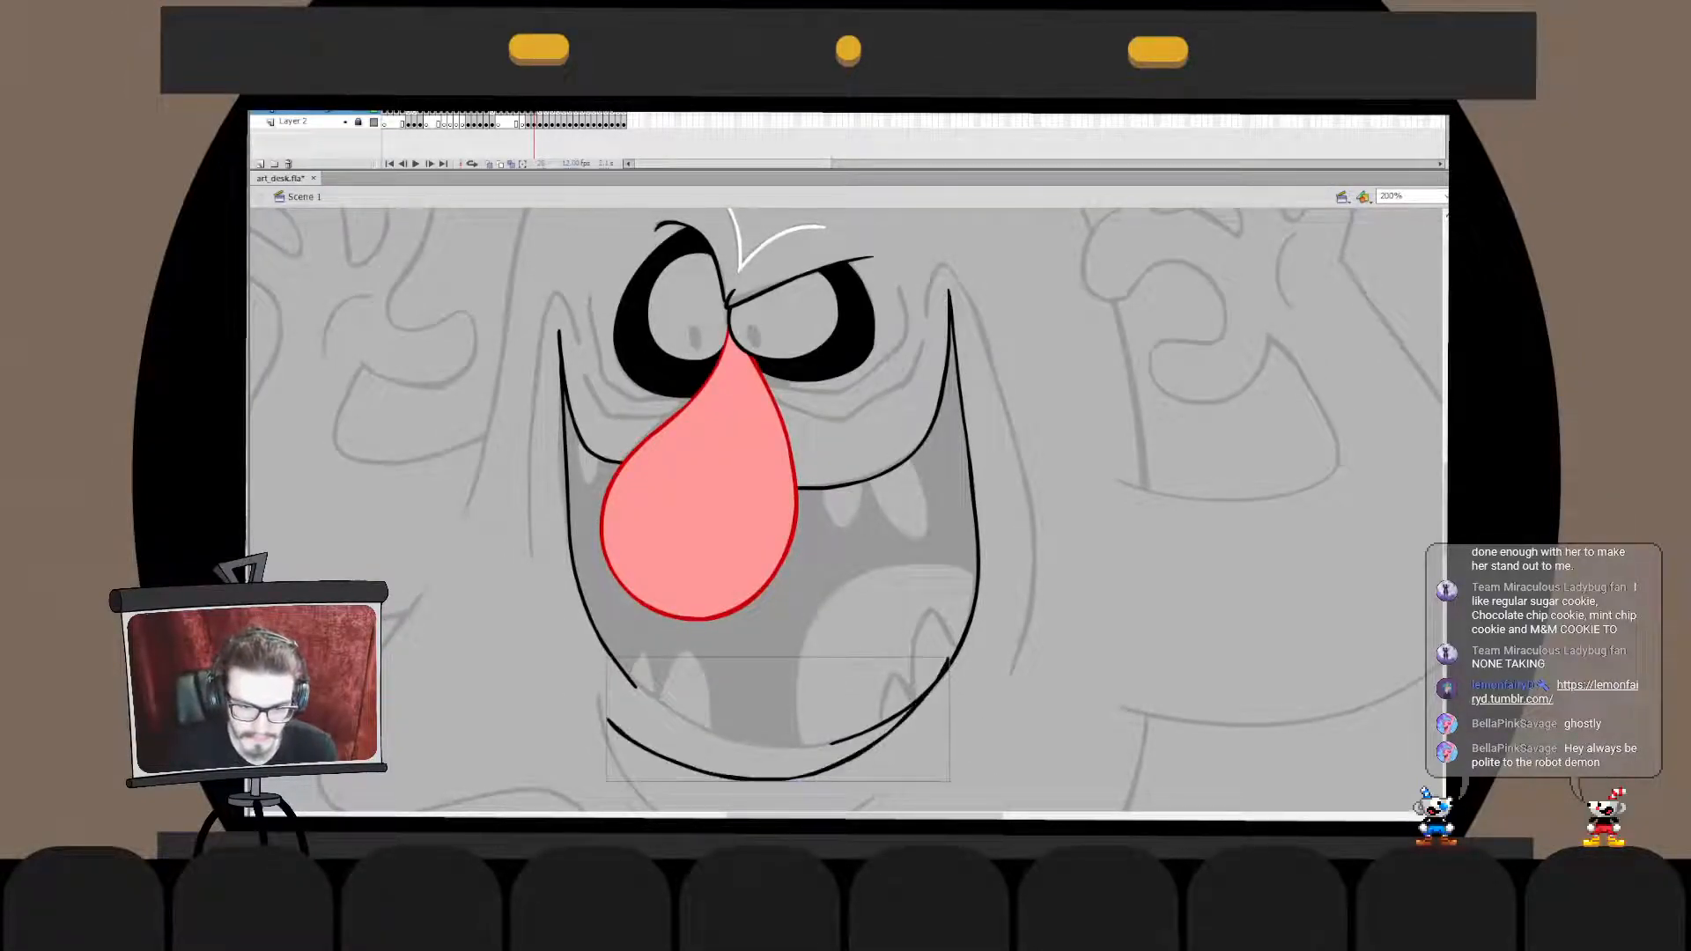
- Move and reshape the bottom mouth curve so it joins both side lines along the sketched edge
{"action": "key", "text": "q"}
{"action": "left_click_drag", "start_coordinate": [778, 778], "coordinate": [783, 721]}
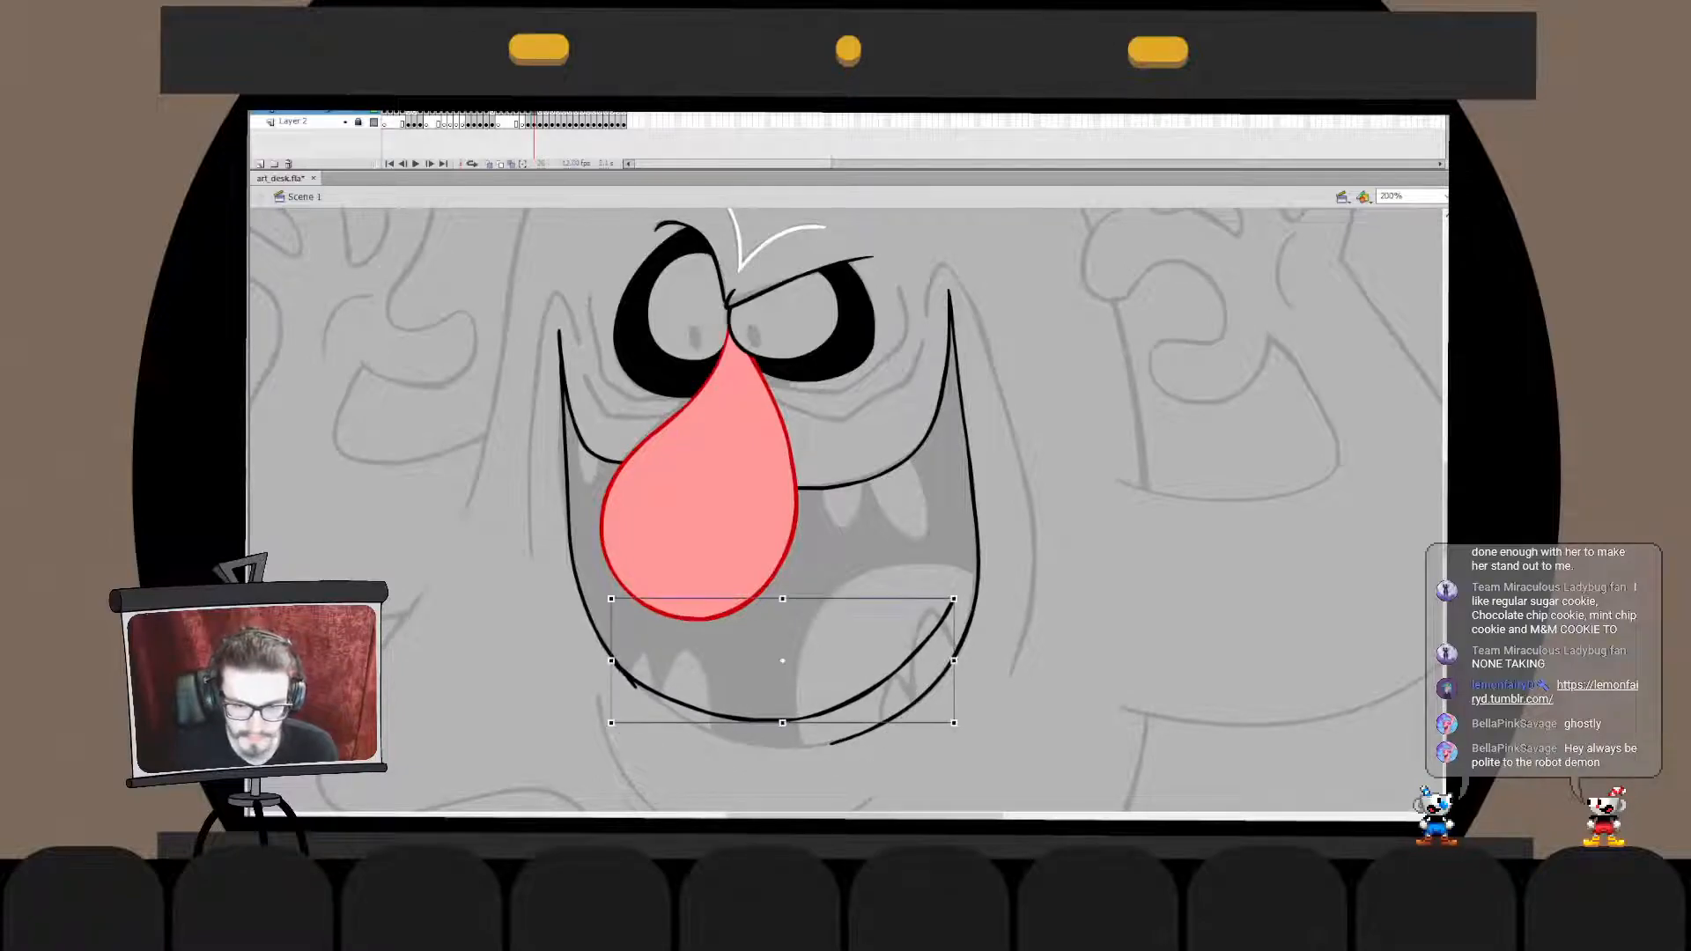
{"action": "left_click_drag", "start_coordinate": [954, 630], "coordinate": [954, 680]}
{"action": "key", "text": "b"}
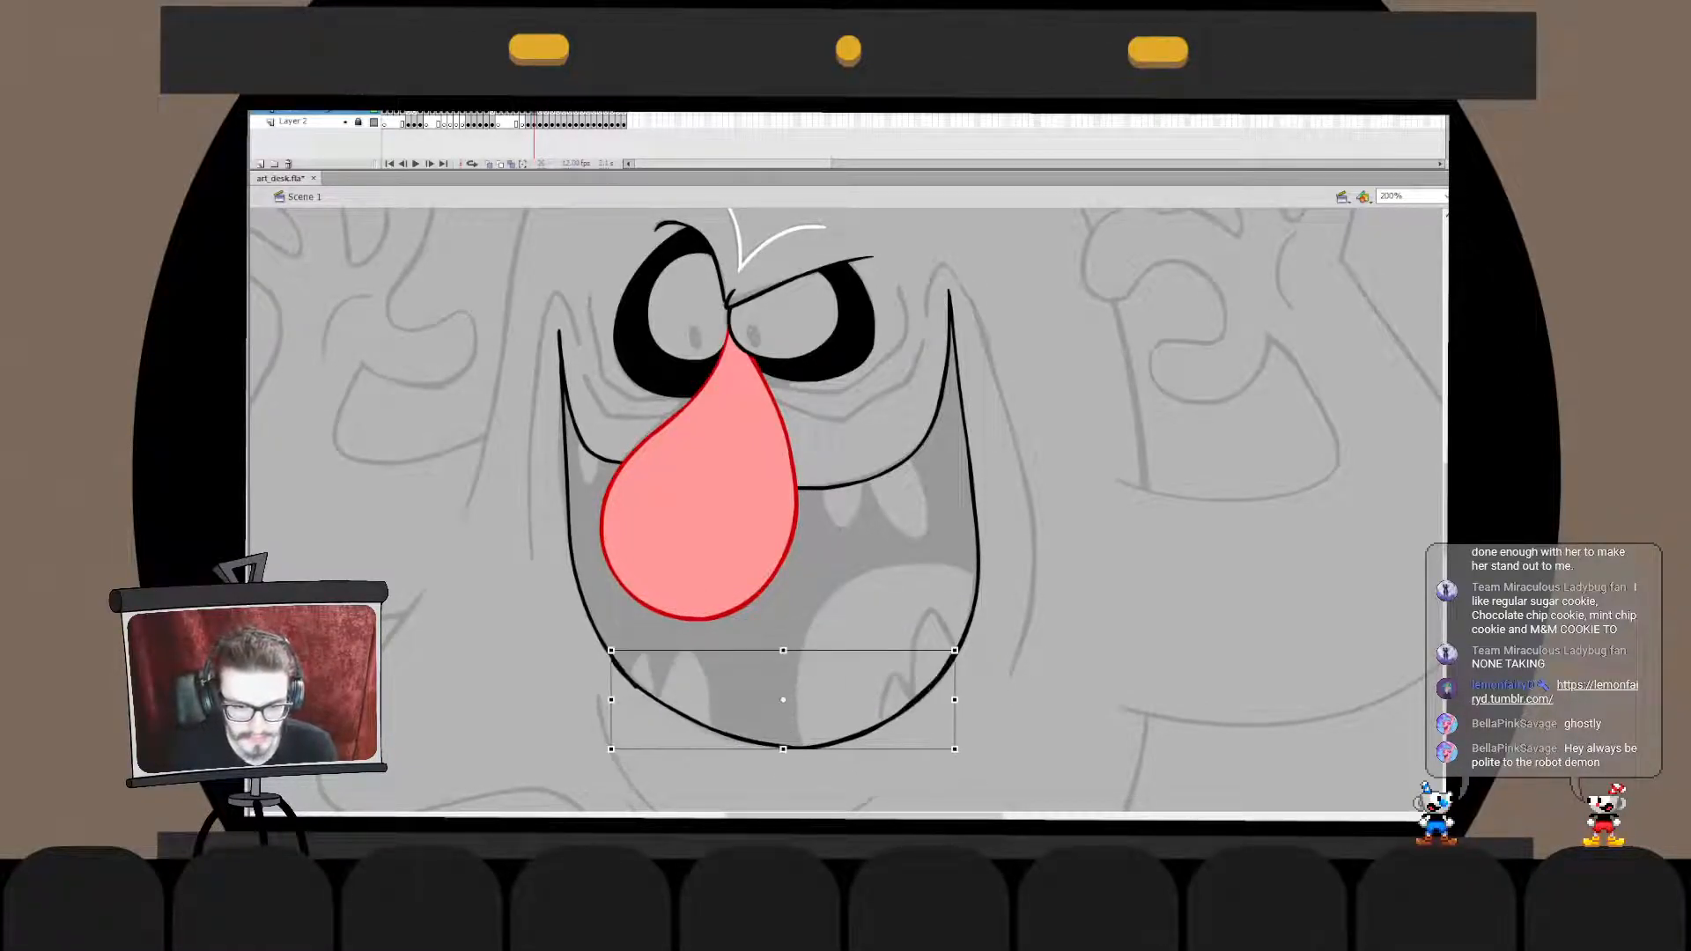
- Merge the bottom mouth curve with the left-hand side line and trim the overhang where they join
{"action": "double_click", "coordinate": [618, 665]}
{"action": "mouse_move", "coordinate": [589, 632]}
{"action": "left_mouse_down"}
{"action": "mouse_move", "coordinate": [656, 707]}
{"action": "mouse_move", "coordinate": [612, 684]}
{"action": "left_mouse_up"}
{"action": "double_click", "coordinate": [594, 696]}
{"action": "double_click", "coordinate": [627, 677]}
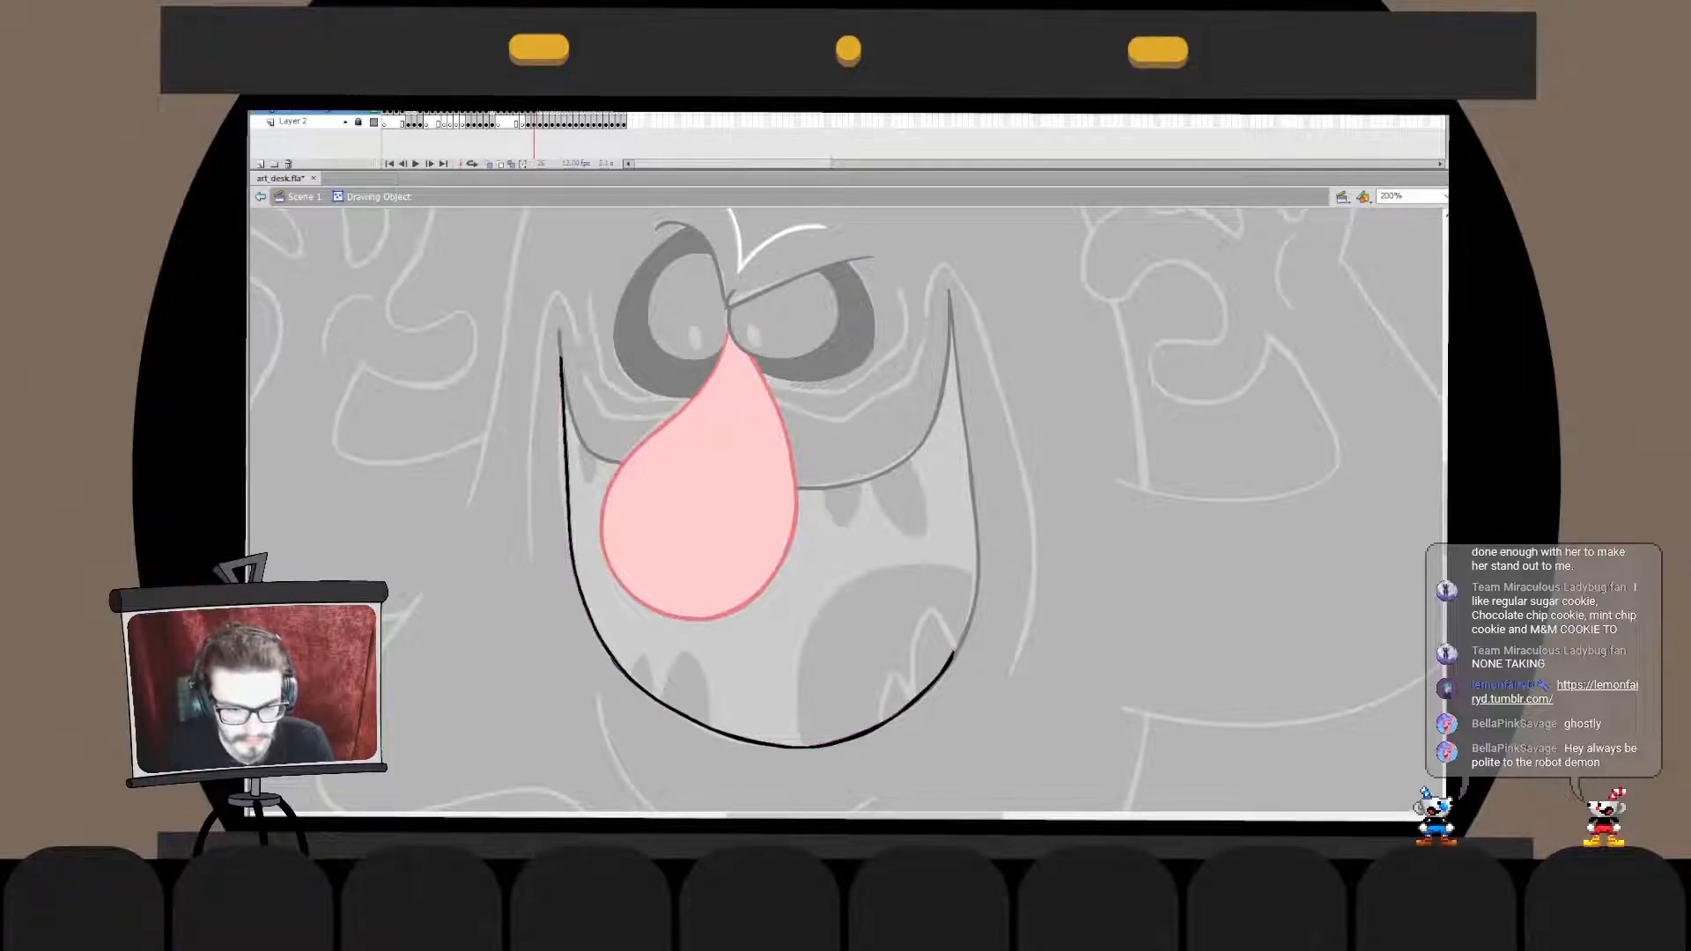
{"action": "double_click", "coordinate": [594, 696]}
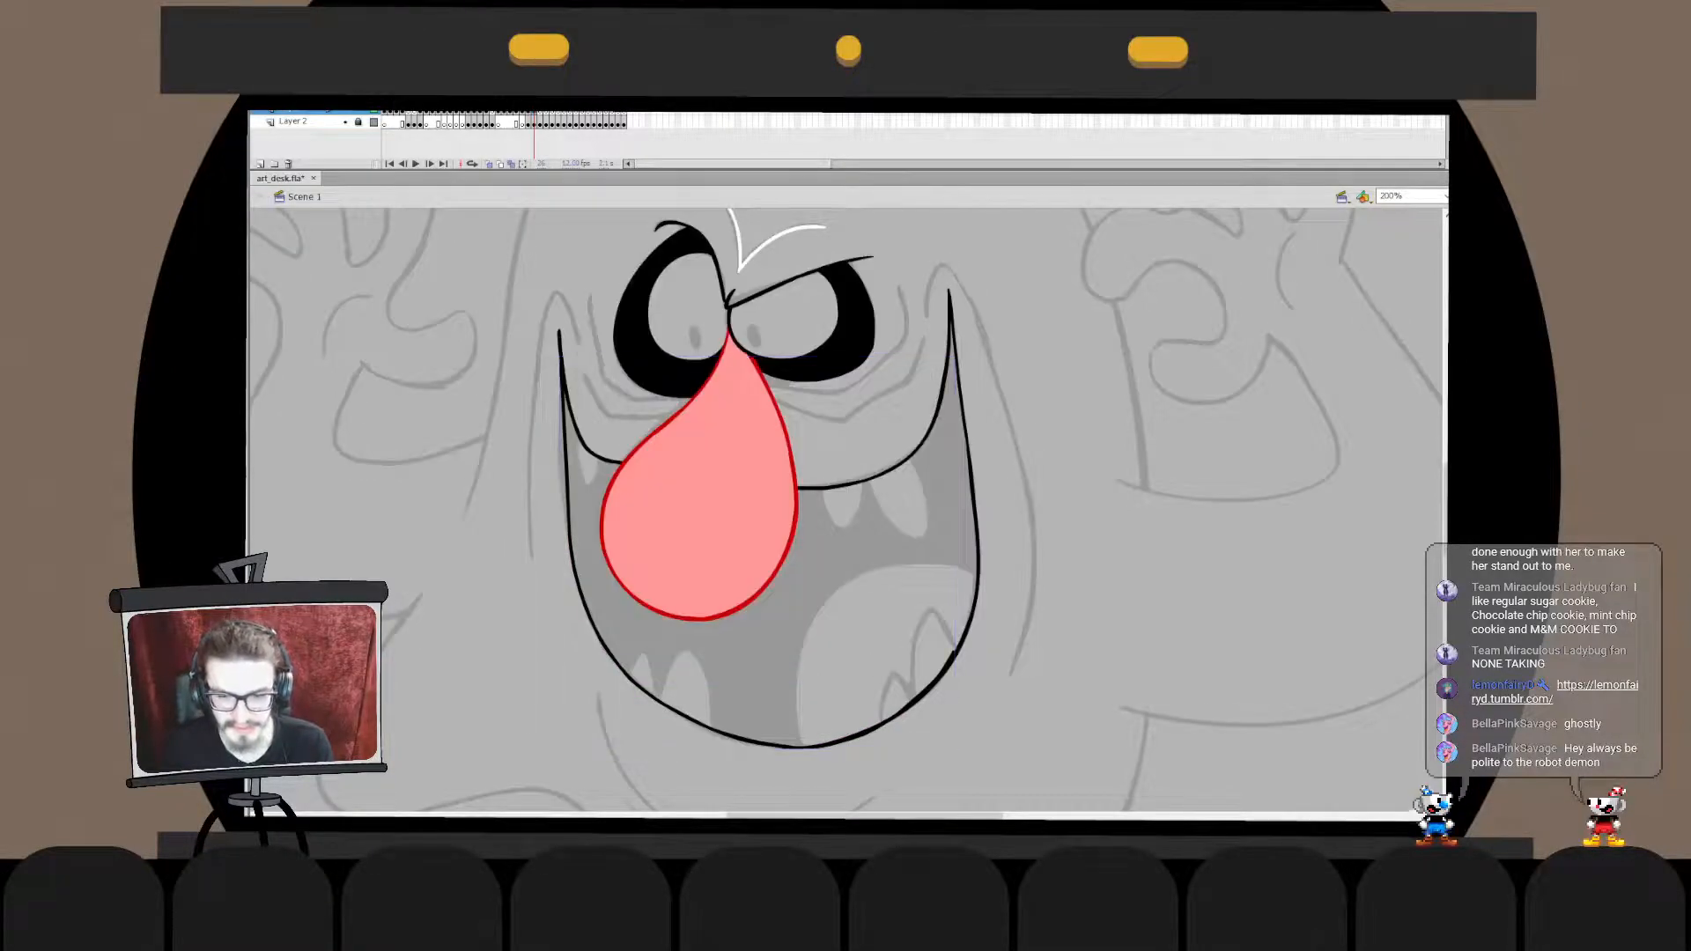
- Delete the right-hand end of the bottom mouth curve where it overlaps the right-hand side line
{"action": "double_click", "coordinate": [627, 676]}
{"action": "left_click_drag", "start_coordinate": [954, 654], "coordinate": [975, 645]}
{"action": "key", "text": "ctrl+z"}
{"action": "left_click", "coordinate": [946, 666]}
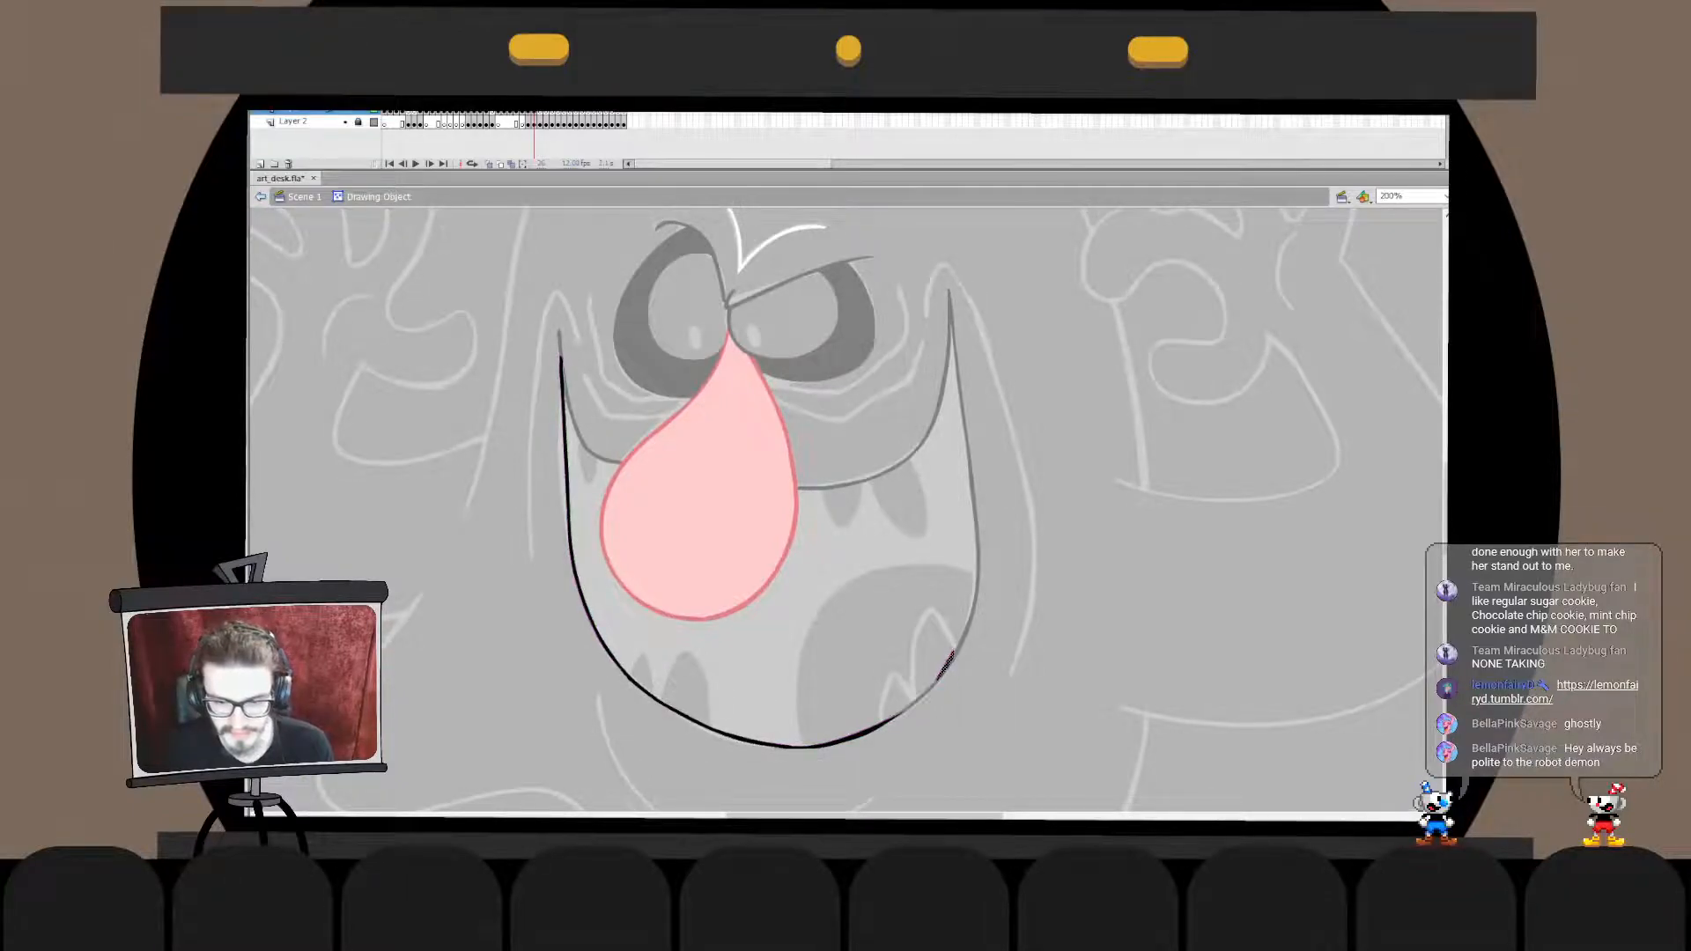
{"action": "key", "text": "Delete"}
{"action": "double_click", "coordinate": [946, 666]}
- Adjust the cut end of the bottom mouth curve so it runs smoothly into the right-hand mouth line
{"action": "double_click", "coordinate": [881, 728]}
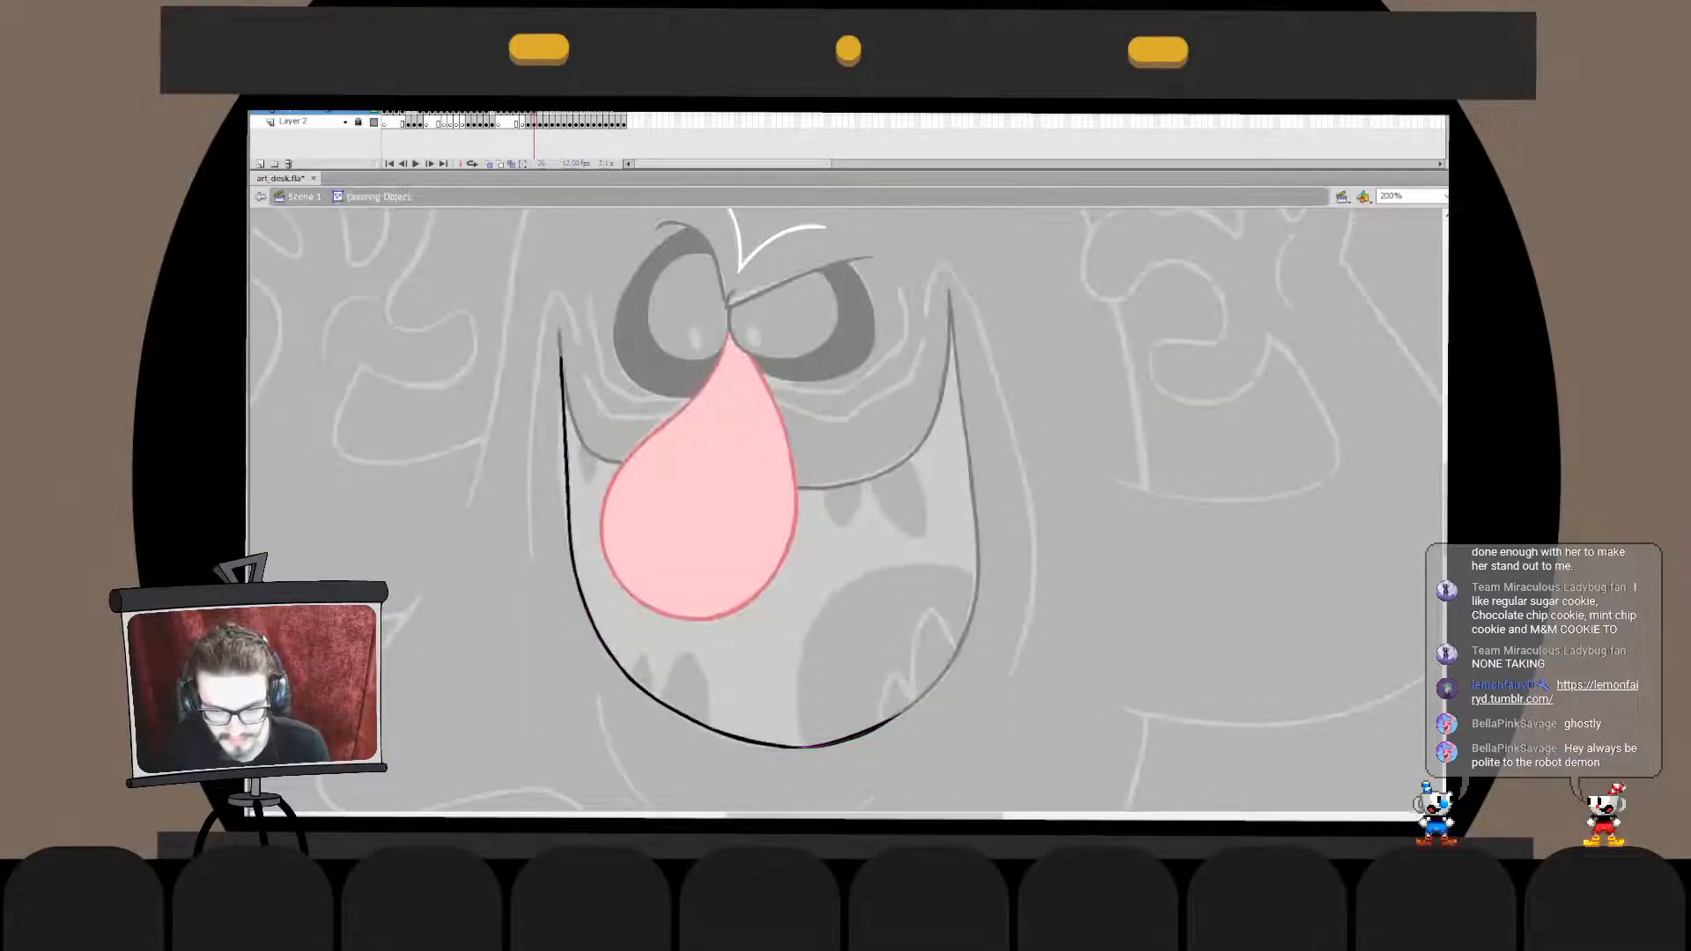
{"action": "left_click_drag", "start_coordinate": [901, 715], "coordinate": [834, 774]}
{"action": "double_click", "coordinate": [924, 715]}
{"action": "left_click", "coordinate": [925, 715]}
{"action": "double_click", "coordinate": [881, 727]}
{"action": "key", "text": "q"}
{"action": "left_click_drag", "start_coordinate": [891, 721], "coordinate": [900, 714]}
{"action": "double_click", "coordinate": [925, 724]}
{"action": "left_click", "coordinate": [925, 724]}
- Cut the left-hand and bottom mouth outline and paste it in place into the right-hand mouth line's drawing object
{"action": "left_click", "coordinate": [706, 727]}
{"action": "key", "text": "ctrl+x"}
{"action": "double_click", "coordinate": [964, 636]}
{"action": "key", "text": "ctrl+shift+v"}
{"action": "double_click", "coordinate": [925, 724]}
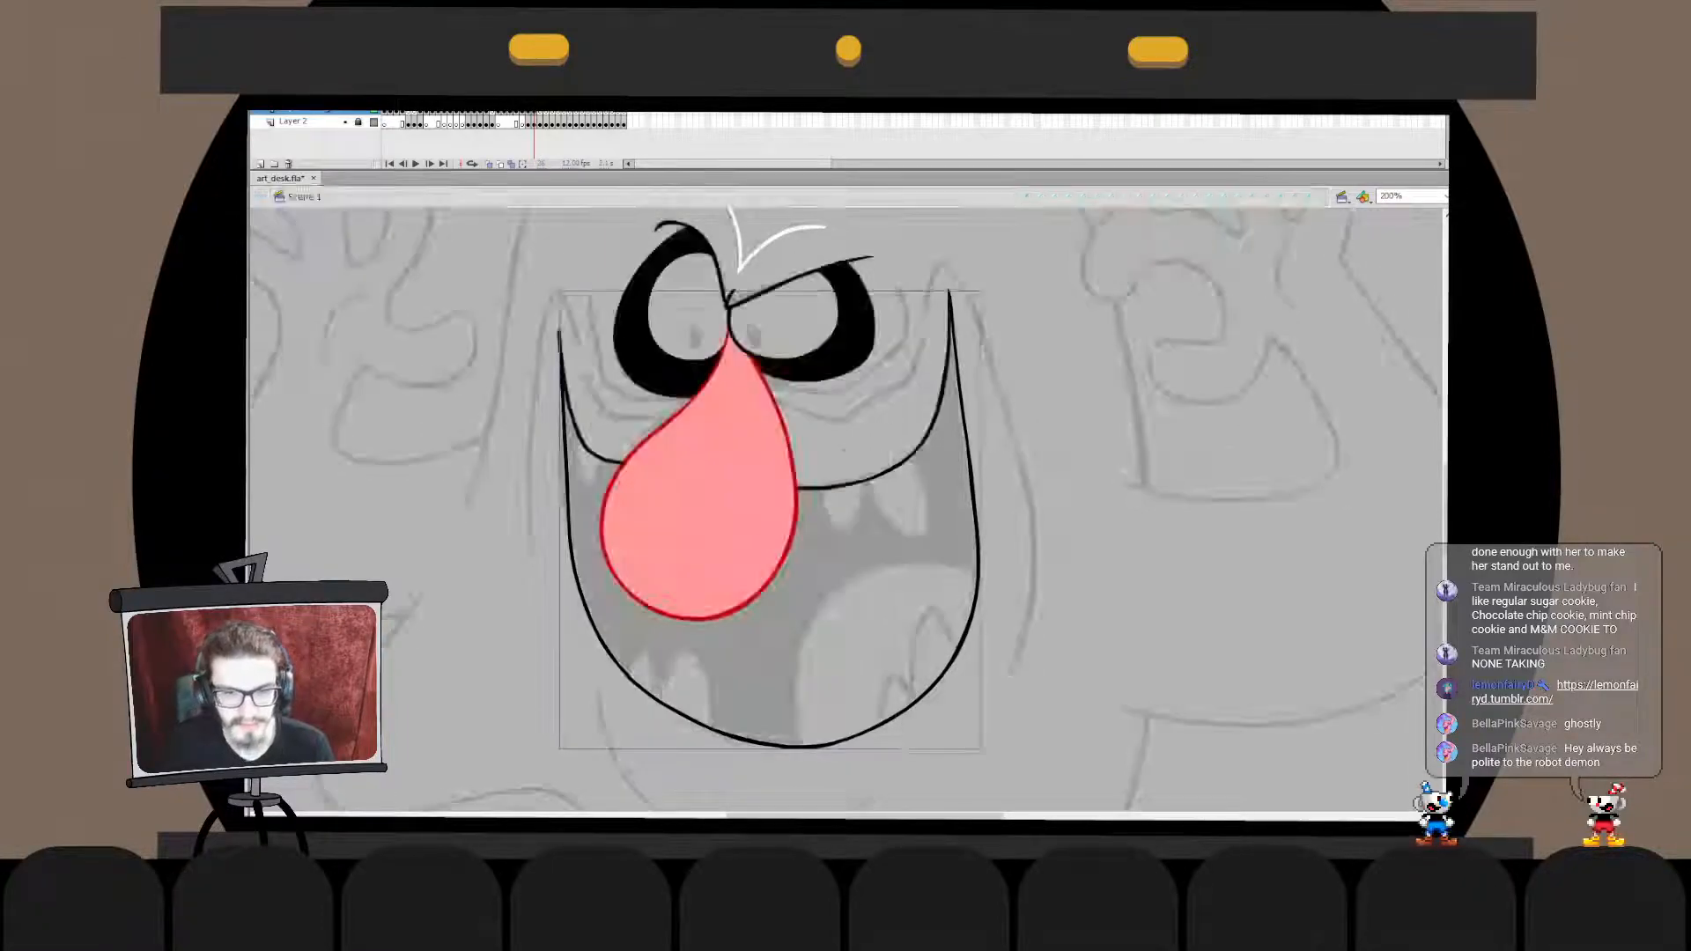
- Cut both upper mouth lines, paste them in place into the mouth outline's drawing object, and break them apart
{"action": "left_click", "coordinate": [914, 455]}
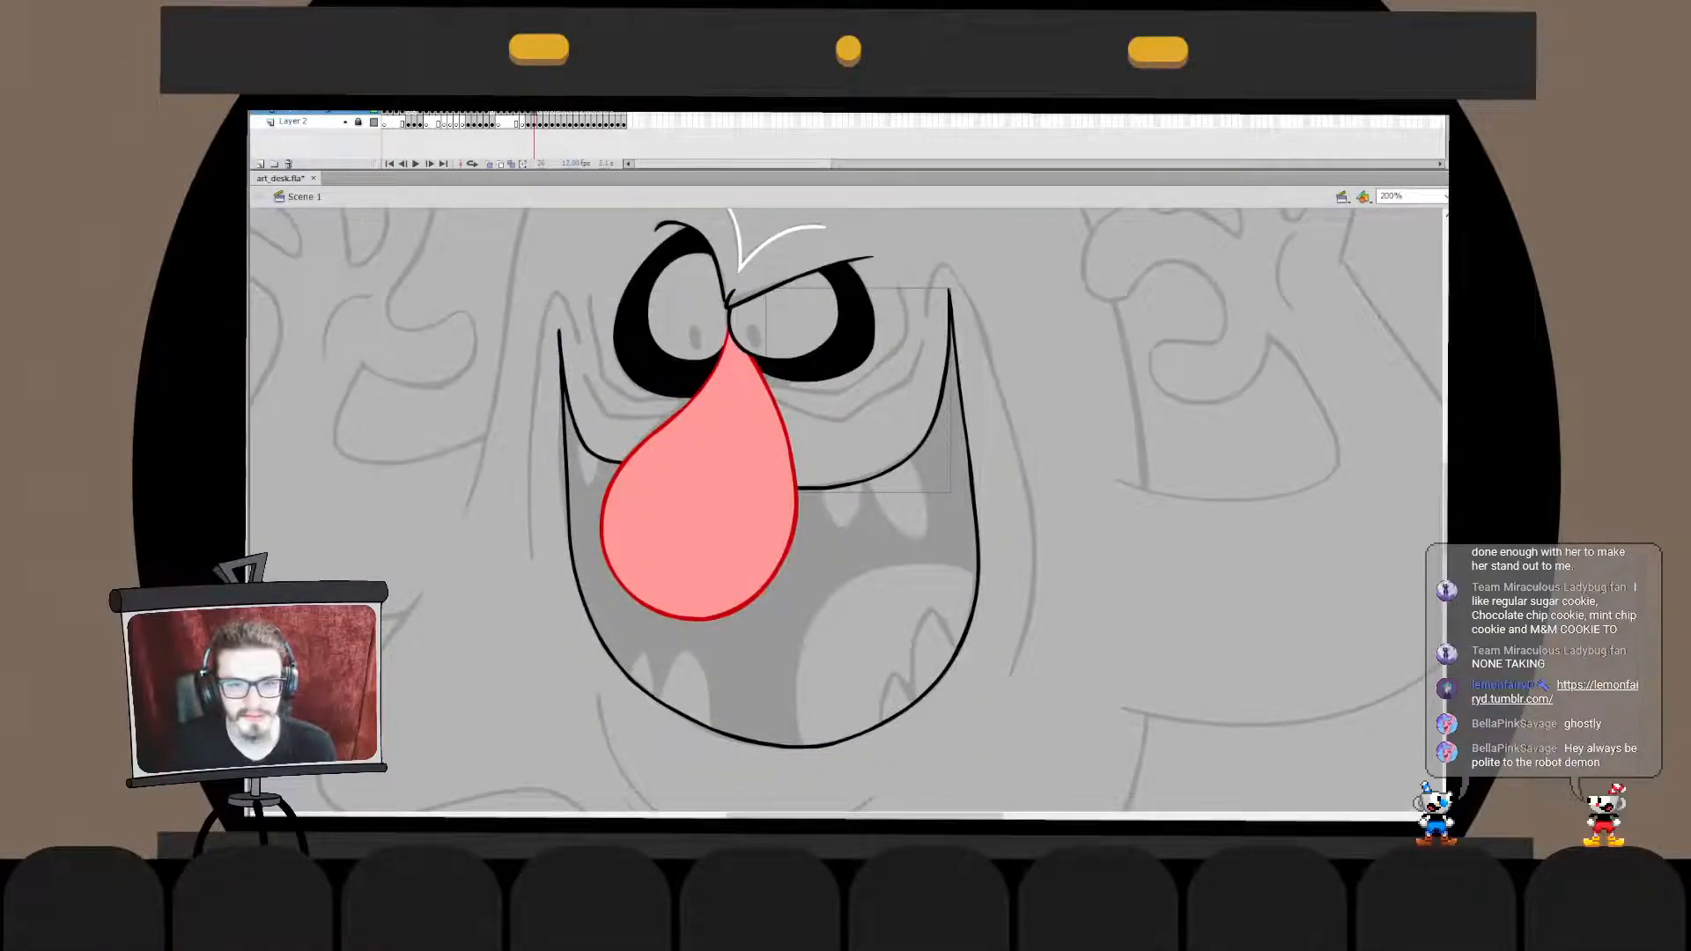
{"action": "left_click", "coordinate": [583, 442], "text": "shift"}
{"action": "key", "text": "ctrl+x"}
{"action": "double_click", "coordinate": [569, 528]}
{"action": "key", "text": "ctrl+shift+v"}
{"action": "key", "text": "ctrl+b"}
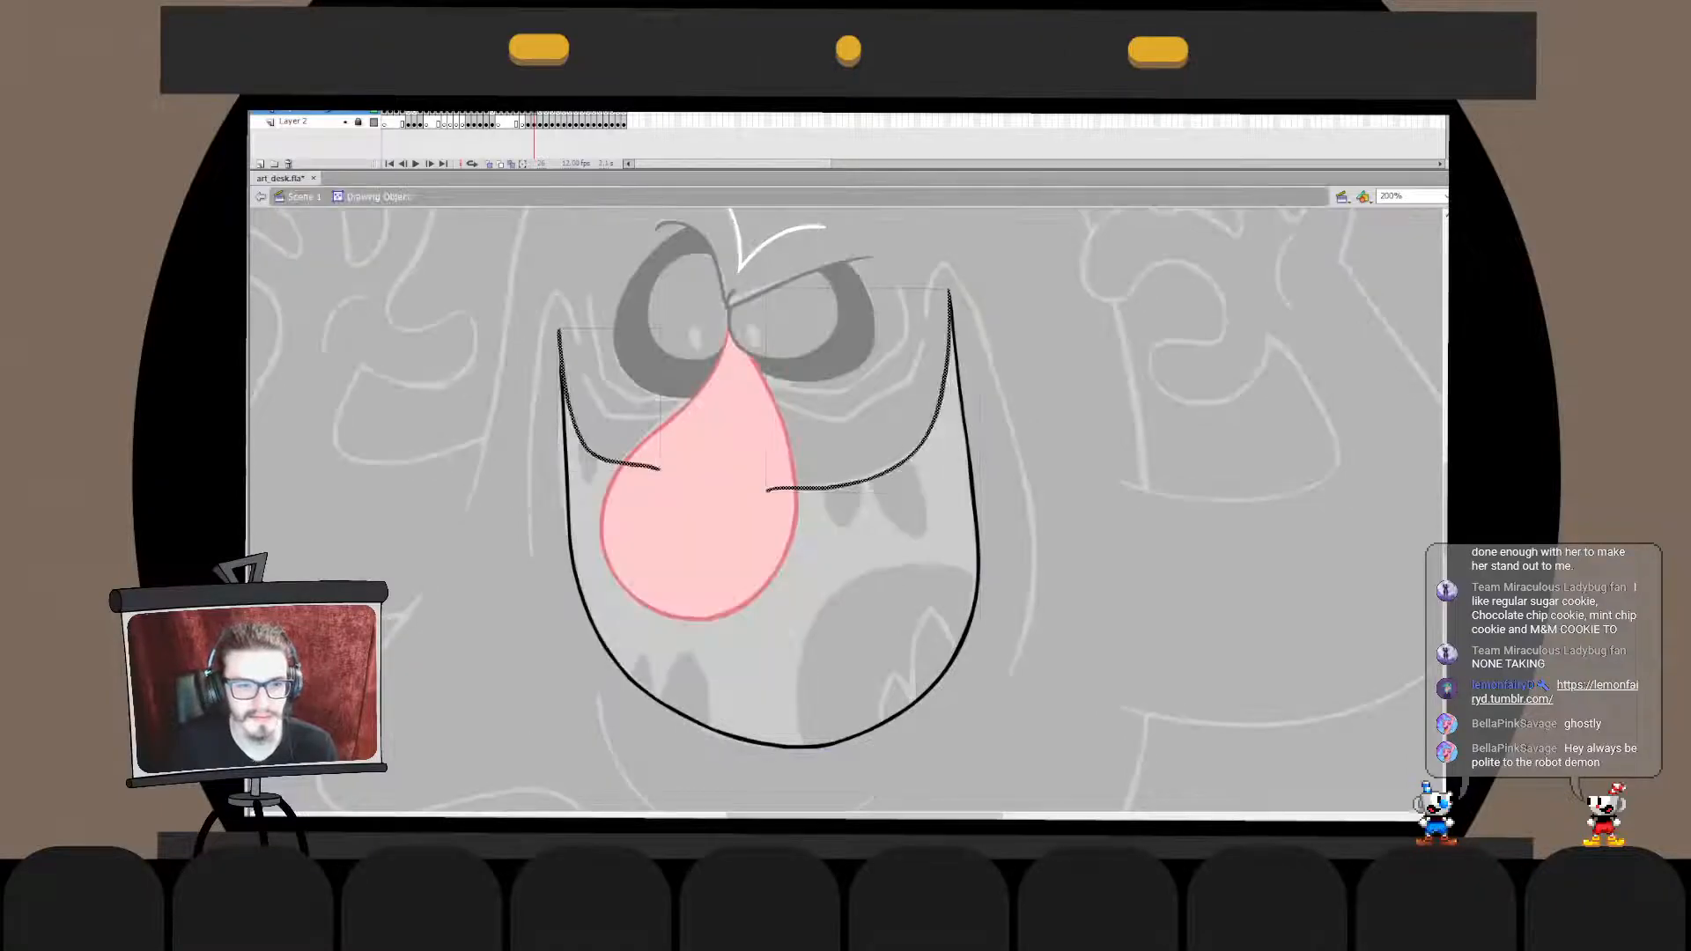
{"action": "double_click", "coordinate": [924, 724]}
- Cut the pink nose, paste it in place over the mouth line work, and break it apart
{"action": "left_click", "coordinate": [706, 528]}
{"action": "key", "text": "ctrl+x"}
{"action": "double_click", "coordinate": [913, 456]}
{"action": "key", "text": "ctrl+shift+v"}
{"action": "key", "text": "ctrl+b"}
{"action": "double_click", "coordinate": [907, 529]}
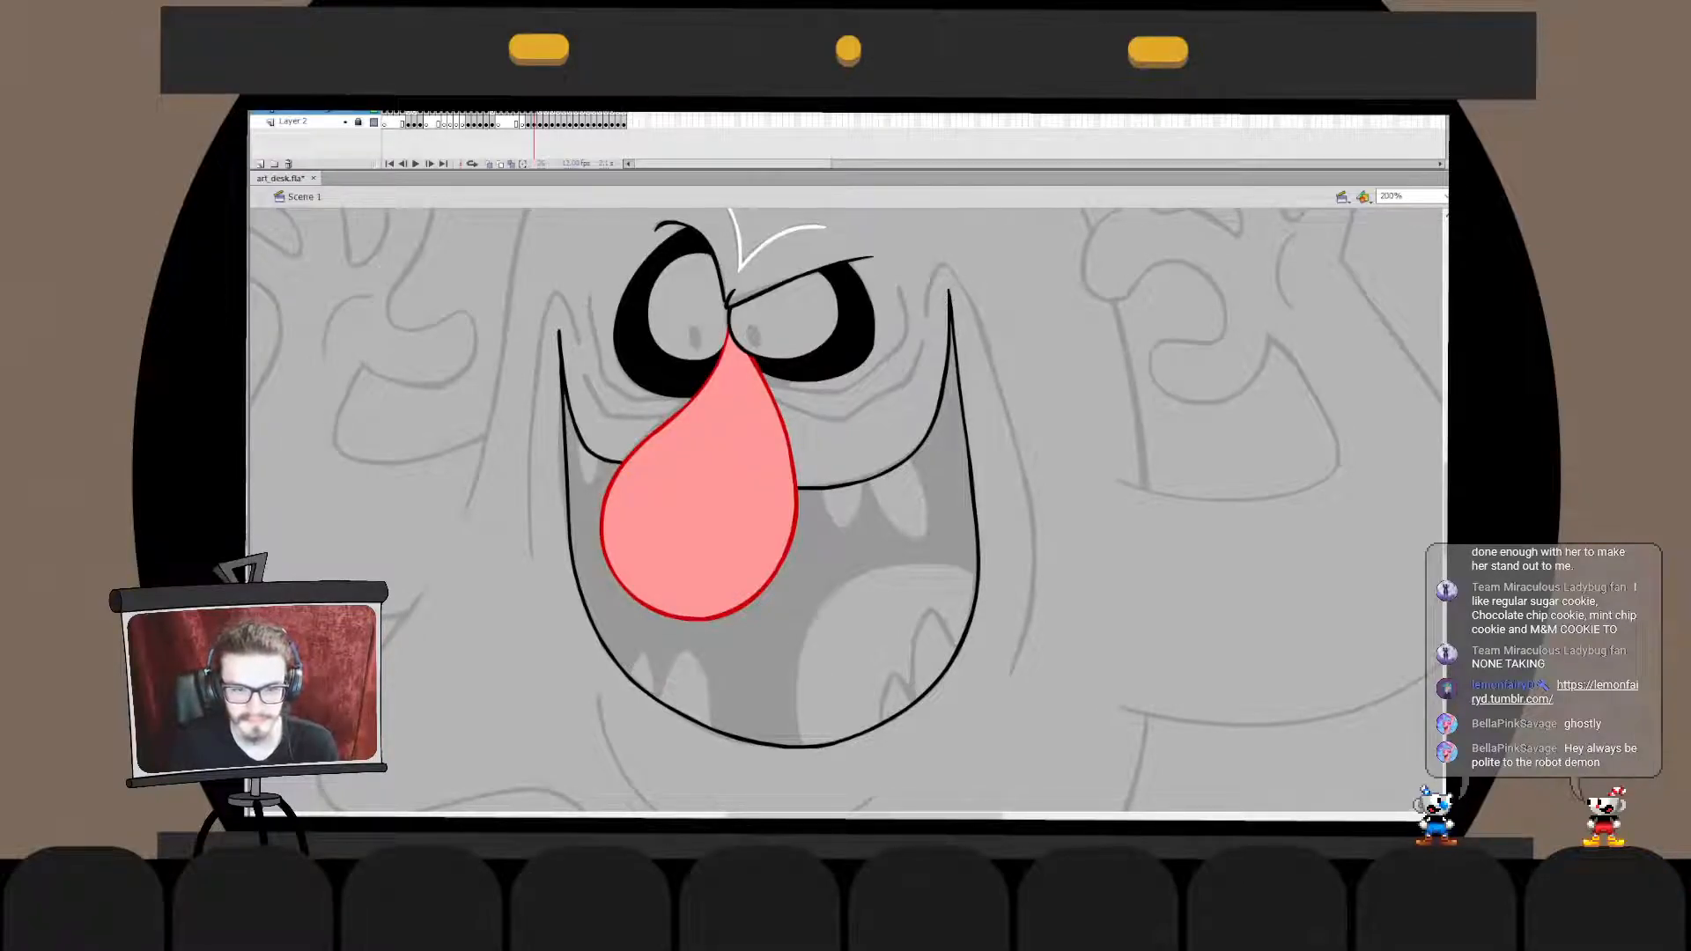
{"action": "mouse_move", "coordinate": [580, 438]}
{"action": "left_mouse_down"}
{"action": "mouse_move", "coordinate": [599, 482]}
{"action": "mouse_move", "coordinate": [611, 460]}
{"action": "mouse_move", "coordinate": [601, 481]}
{"action": "left_mouse_up"}
{"action": "key", "text": "ctrl+z"}
{"action": "key", "text": "ctrl+z"}
{"action": "key", "text": "ctrl+z"}
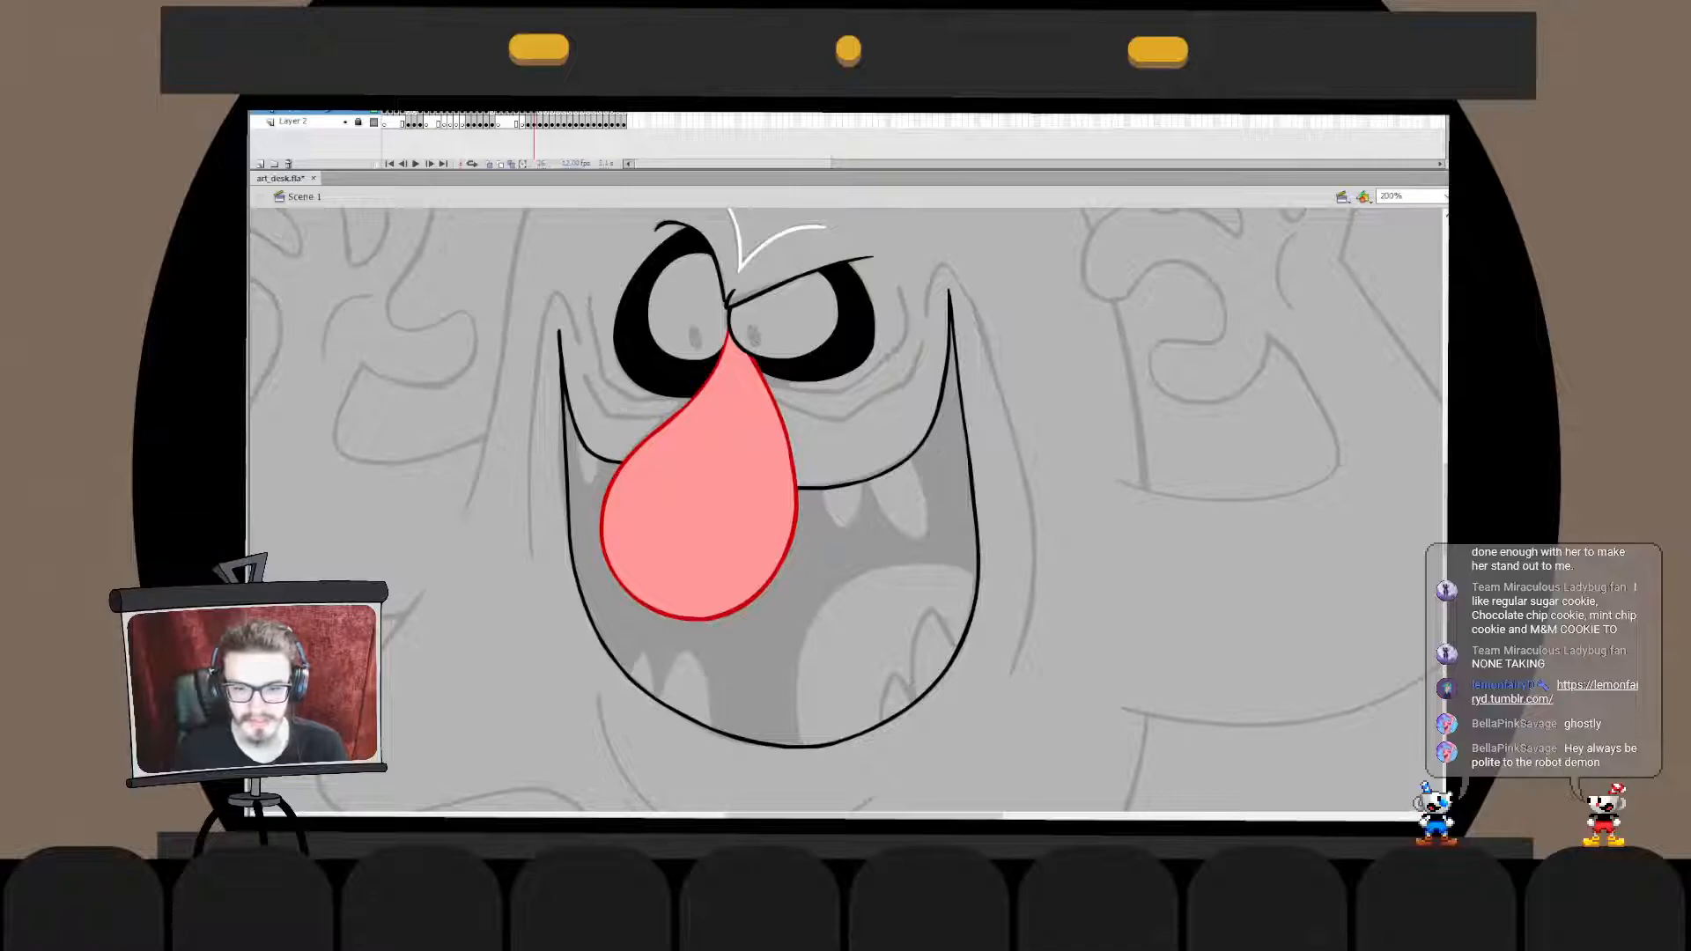
{"action": "double_click", "coordinate": [703, 502]}
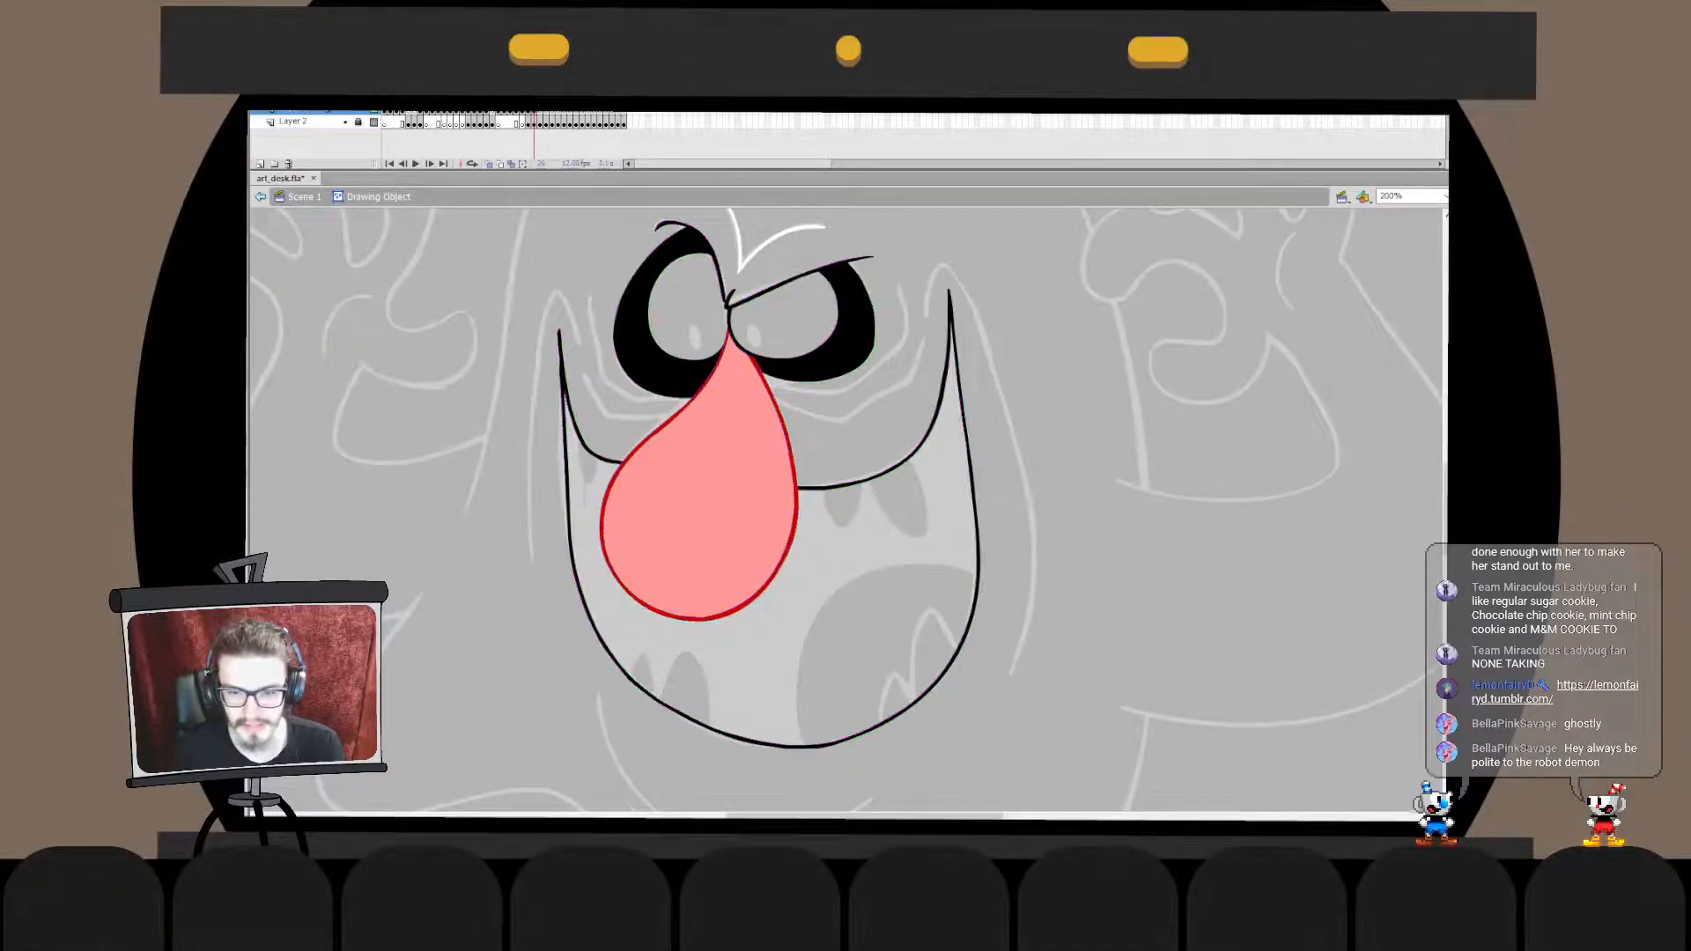
{"action": "double_click", "coordinate": [1101, 564]}
{"action": "left_click", "coordinate": [1101, 564]}
- Draw a small upper tooth and a larger pointed fang hanging from the upper mouth line on the nose's right side
{"action": "mouse_move", "coordinate": [819, 489]}
{"action": "left_mouse_down"}
{"action": "mouse_move", "coordinate": [865, 466]}
{"action": "mouse_move", "coordinate": [829, 522]}
{"action": "mouse_move", "coordinate": [862, 460]}
{"action": "mouse_move", "coordinate": [840, 528]}
{"action": "mouse_move", "coordinate": [862, 459]}
{"action": "mouse_move", "coordinate": [911, 450]}
{"action": "mouse_move", "coordinate": [908, 532]}
{"action": "mouse_move", "coordinate": [902, 434]}
{"action": "mouse_move", "coordinate": [896, 534]}
{"action": "mouse_move", "coordinate": [916, 431]}
{"action": "mouse_move", "coordinate": [873, 502]}
{"action": "mouse_move", "coordinate": [936, 407]}
{"action": "mouse_move", "coordinate": [897, 407]}
{"action": "mouse_move", "coordinate": [893, 390]}
{"action": "left_mouse_up"}
{"action": "key", "text": "ctrl+z"}
- Clean up the larger fang's stroke inside its drawing object where it meets the smaller tooth
{"action": "key", "text": "ctrl+z"}
{"action": "key", "text": "ctrl+z"}
{"action": "key", "text": "ctrl+z"}
{"action": "key", "text": "ctrl+z"}
{"action": "key", "text": "ctrl+z"}
{"action": "key", "text": "ctrl+z"}
{"action": "key", "text": "ctrl+z"}
{"action": "key", "text": "ctrl+z"}
{"action": "key", "text": "ctrl+z"}
{"action": "key", "text": "ctrl+z"}
{"action": "key", "text": "ctrl+z"}
{"action": "key", "text": "ctrl+z"}
{"action": "key", "text": "ctrl+z"}
{"action": "key", "text": "ctrl+z"}
{"action": "double_click", "coordinate": [917, 471]}
{"action": "key", "text": "ctrl+z"}
{"action": "left_click", "coordinate": [916, 471], "text": "shift"}
{"action": "key", "text": "Escape"}
{"action": "double_click", "coordinate": [947, 423]}
{"action": "left_click", "coordinate": [946, 422]}
{"action": "double_click", "coordinate": [917, 471]}
{"action": "double_click", "coordinate": [917, 471]}
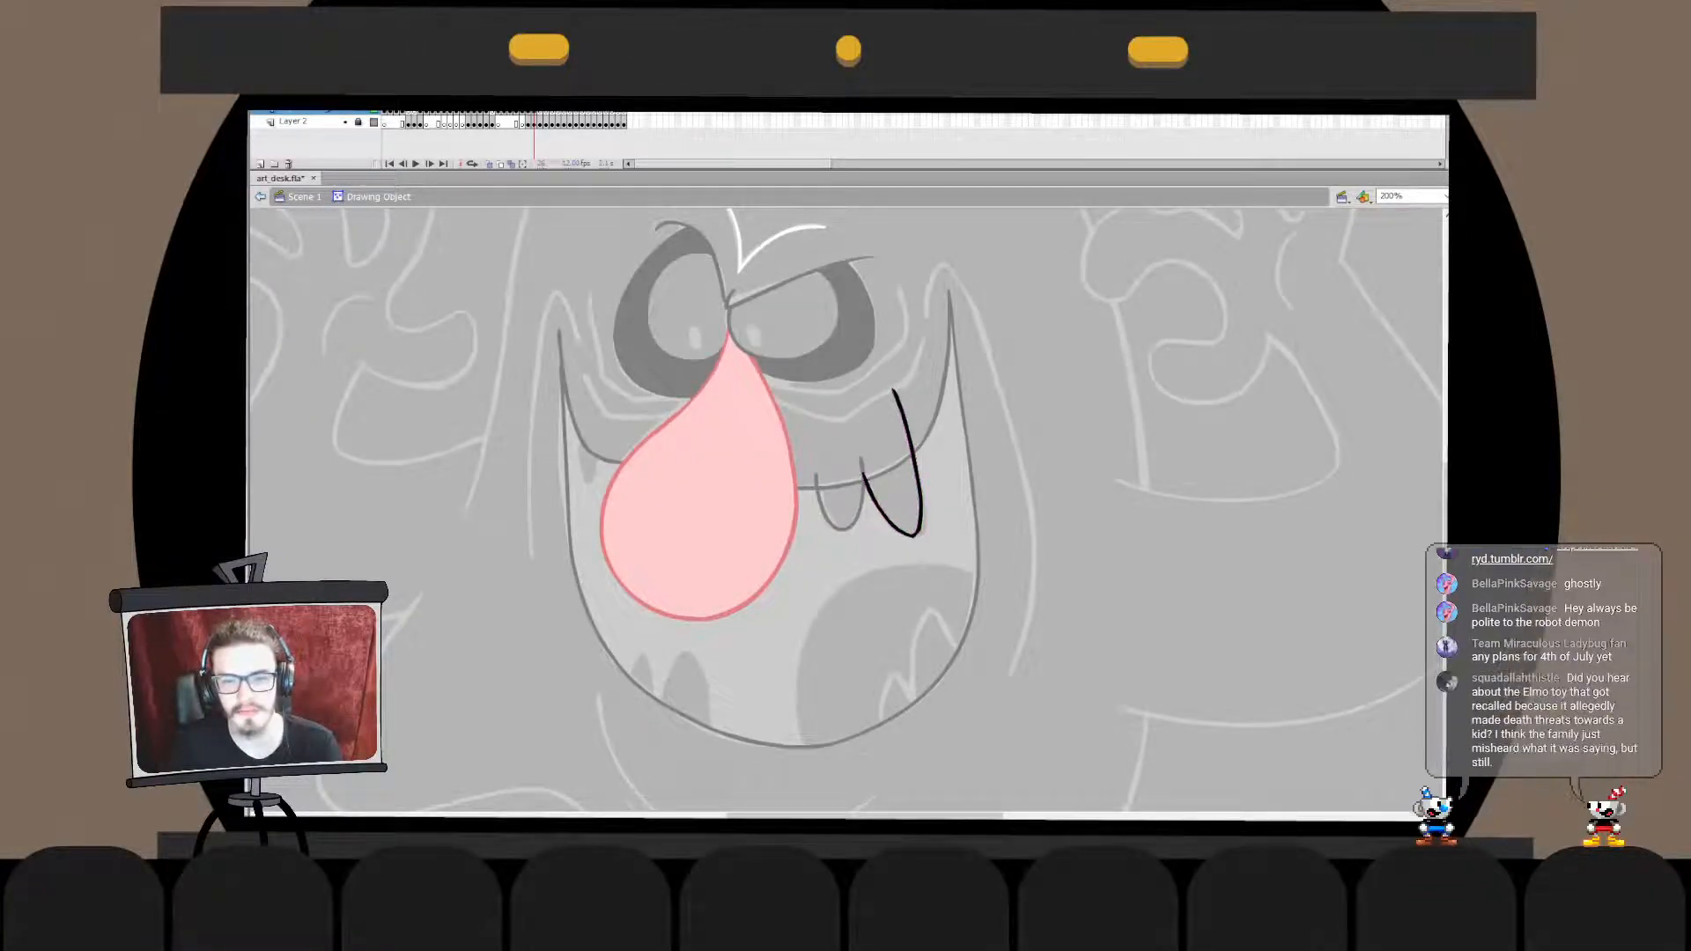
{"action": "double_click", "coordinate": [946, 423]}
{"action": "left_click", "coordinate": [947, 423]}
- Cut the larger fang and paste it in place into the smaller tooth's drawing object
{"action": "left_click", "coordinate": [876, 510]}
{"action": "key", "text": "ctrl+x"}
{"action": "double_click", "coordinate": [859, 509]}
{"action": "key", "text": "ctrl+v"}
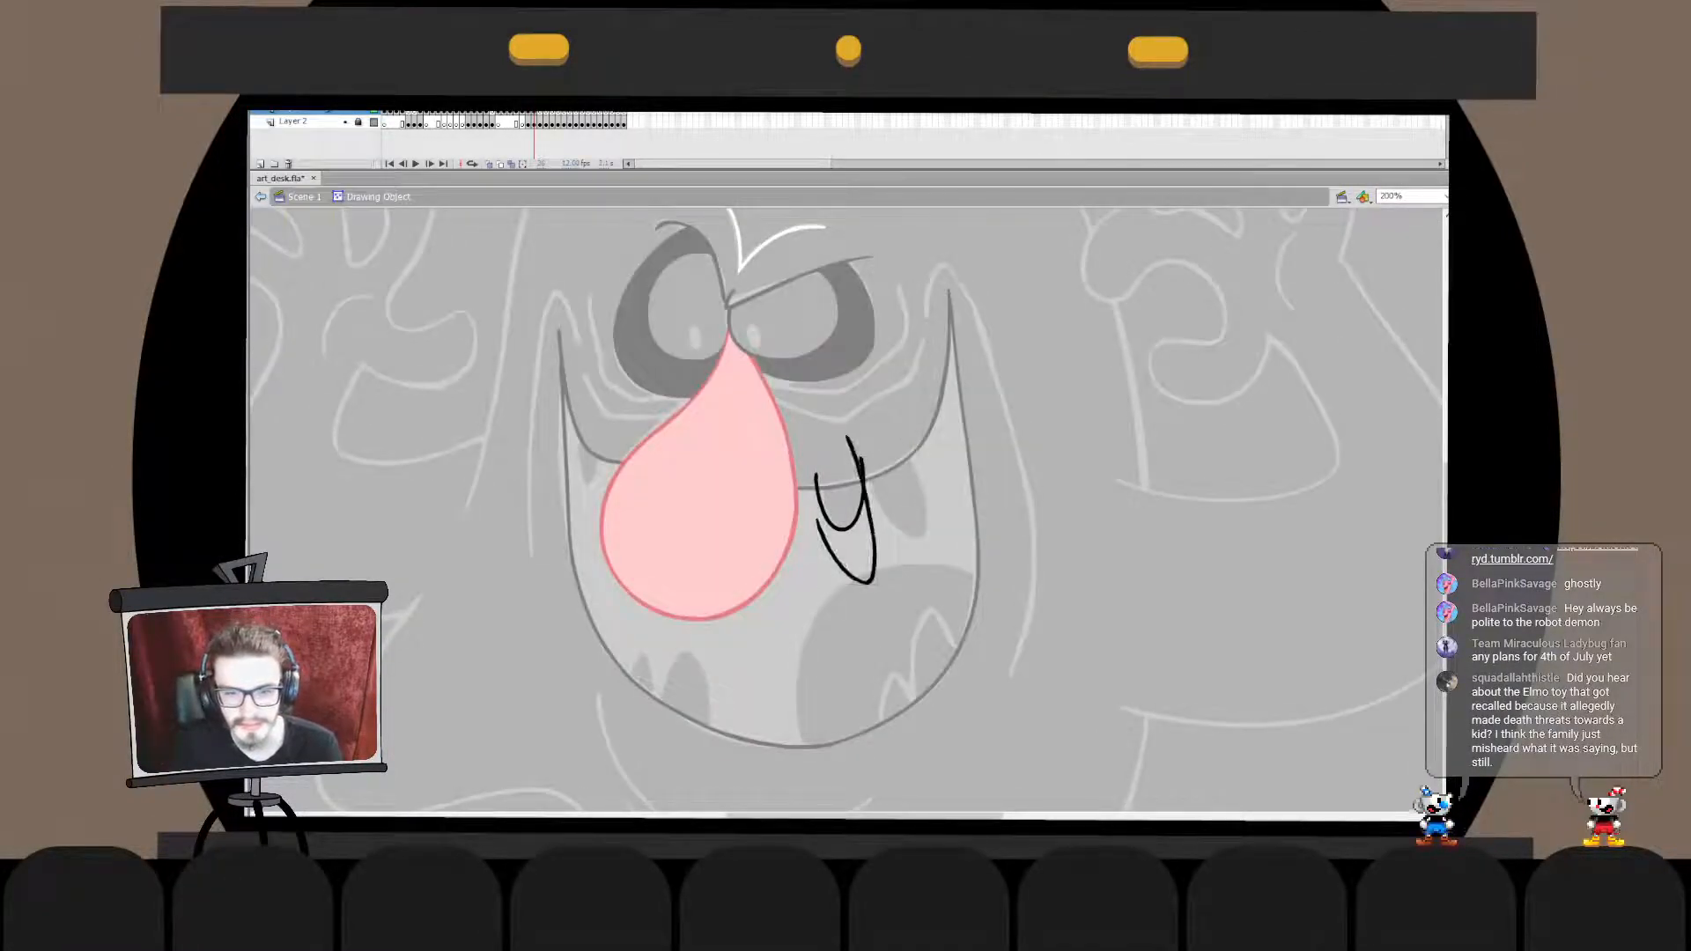
{"action": "key", "text": "ctrl+z"}
{"action": "key", "text": "ctrl+shift+v"}
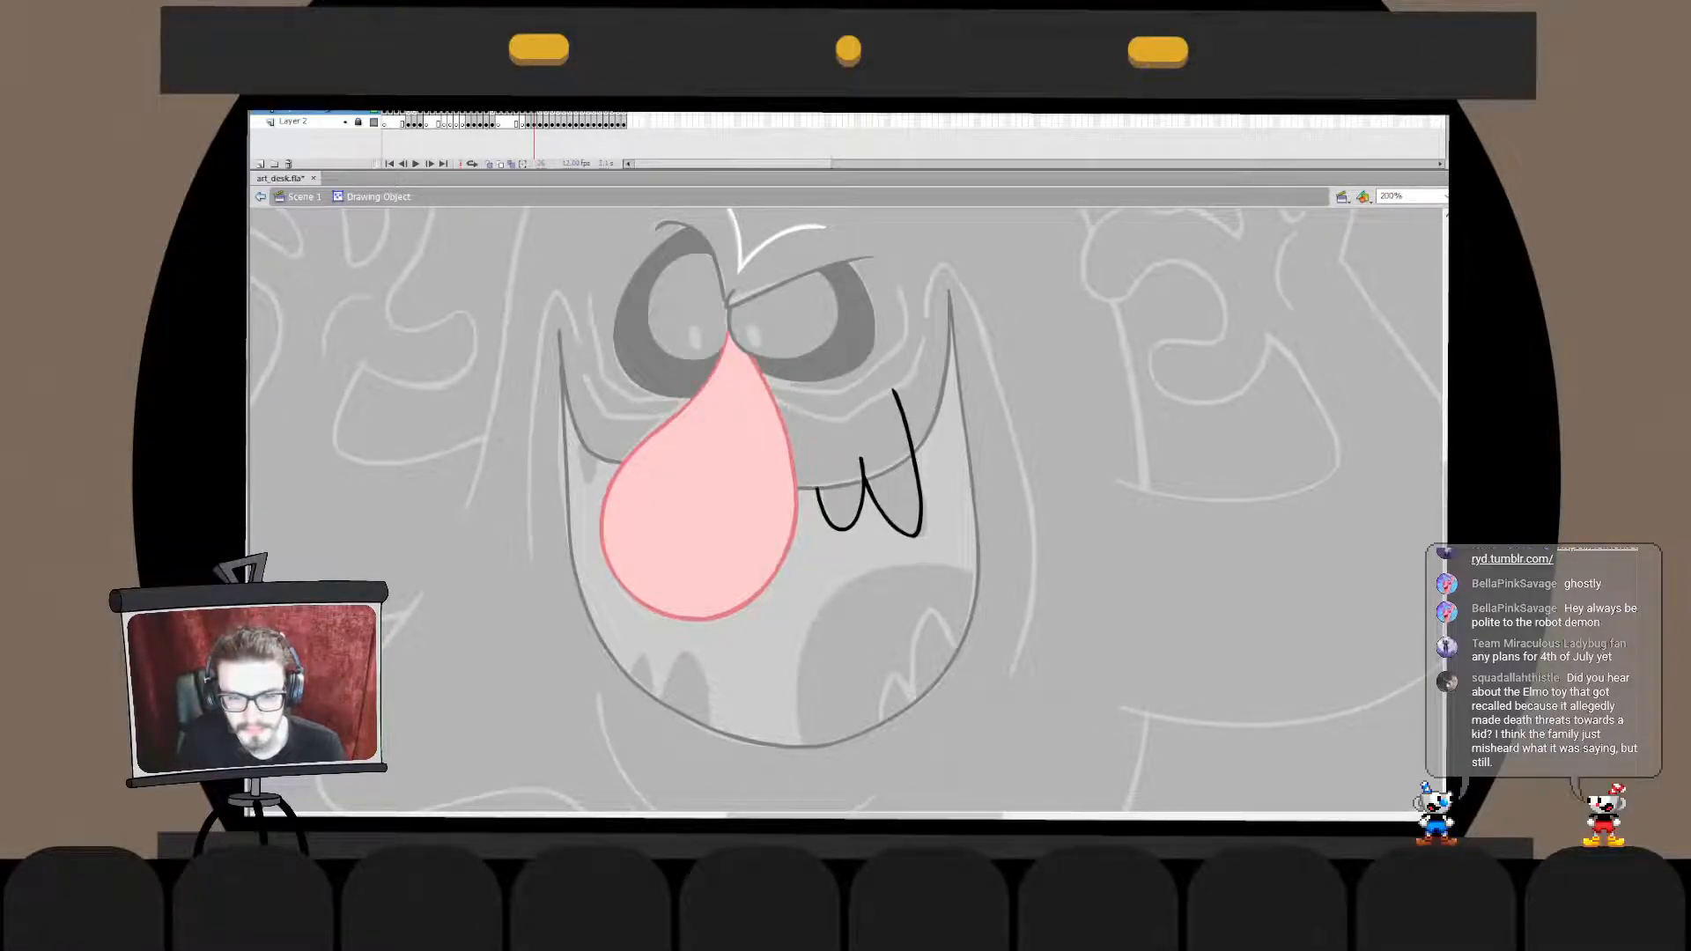
{"action": "double_click", "coordinate": [890, 617]}
{"action": "left_click_drag", "start_coordinate": [859, 464], "coordinate": [923, 390]}
{"action": "key", "text": "ctrl+z"}
{"action": "left_click", "coordinate": [954, 662]}
{"action": "left_click", "coordinate": [920, 502], "text": "shift"}
{"action": "key", "text": "v"}
{"action": "double_click", "coordinate": [921, 506]}
{"action": "left_click", "coordinate": [920, 506]}
{"action": "key", "text": "ctrl+g"}
{"action": "double_click", "coordinate": [890, 616]}
{"action": "left_click", "coordinate": [954, 663], "text": "shift"}
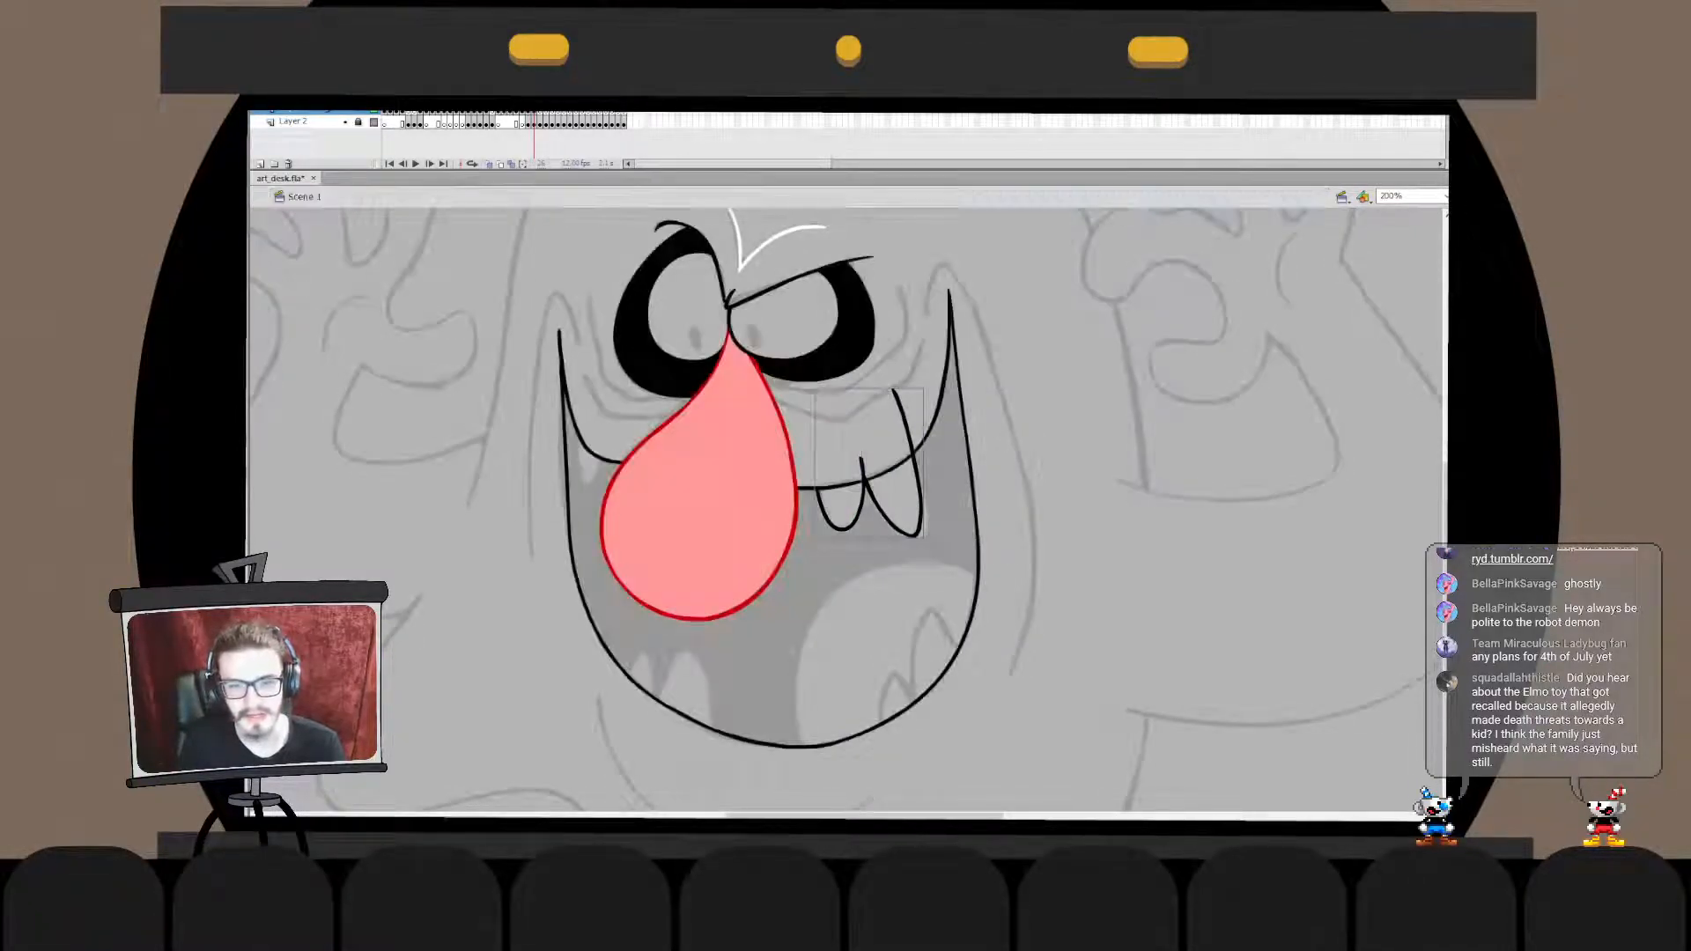
{"action": "left_click", "coordinate": [920, 506]}
{"action": "key", "text": "a"}
{"action": "key", "text": "v"}
{"action": "double_click", "coordinate": [920, 506]}
{"action": "key", "text": "ctrl+b"}
{"action": "key", "text": "ctrl+g"}
{"action": "double_click", "coordinate": [889, 616]}
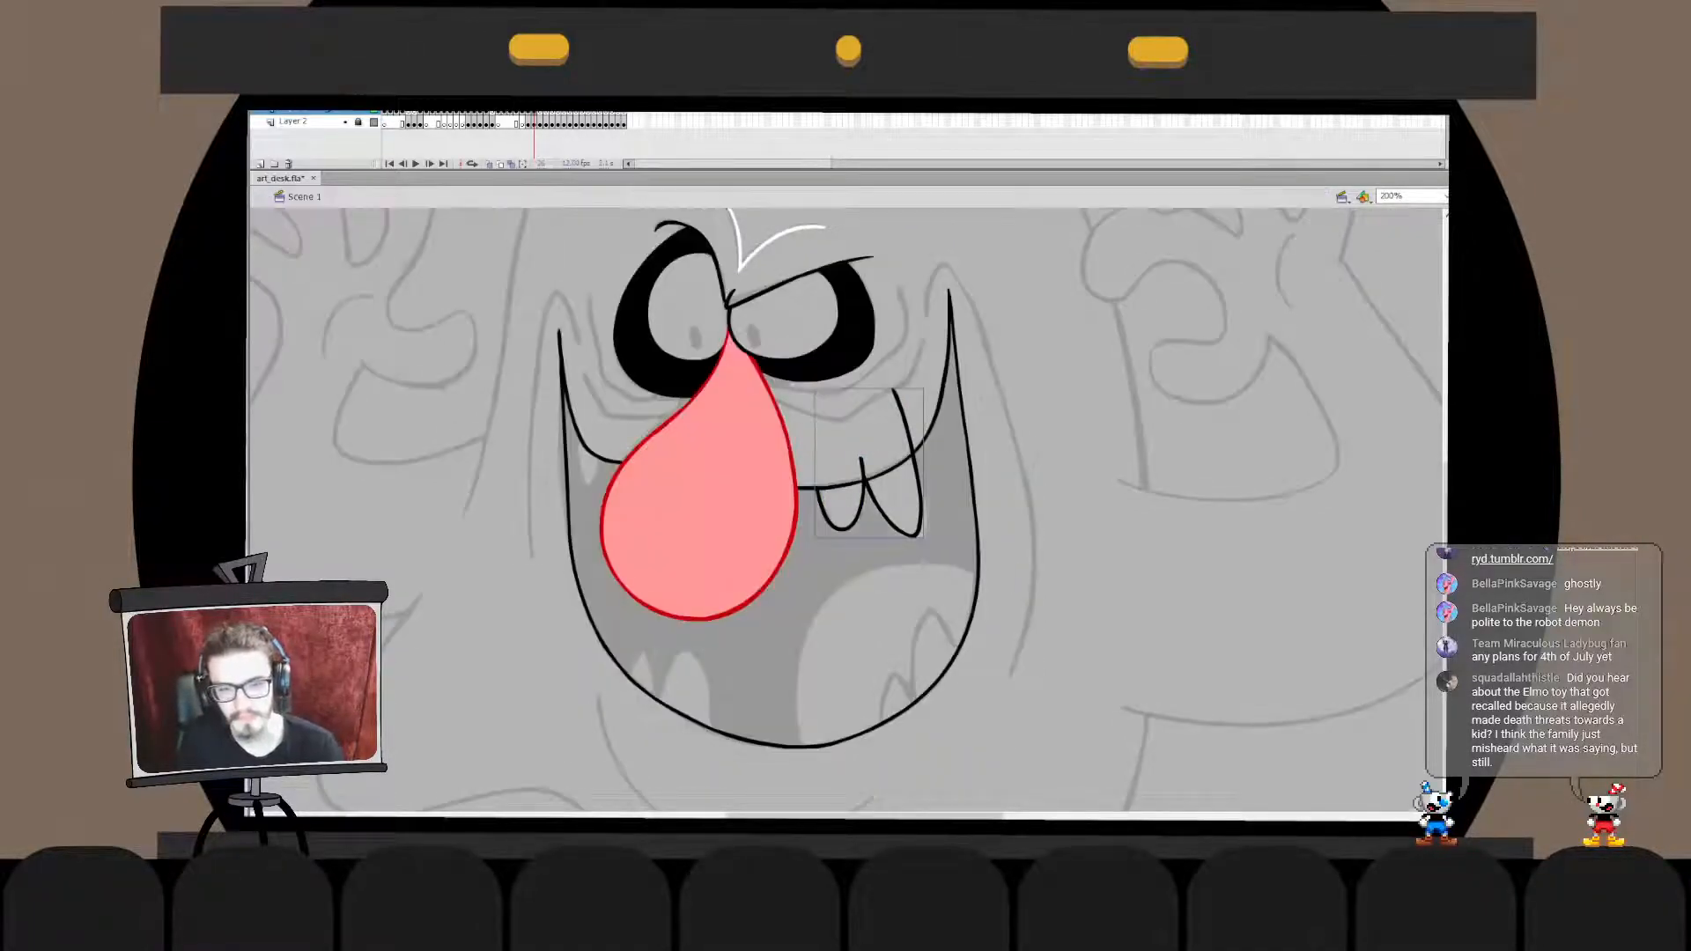
- Draw a straight line across the larger fang's open top and paste it in place into the two teeth's drawing object
{"action": "key", "text": "n"}
{"action": "left_click_drag", "start_coordinate": [863, 463], "coordinate": [918, 397]}
{"action": "key", "text": "v"}
{"action": "left_click", "coordinate": [886, 433]}
{"action": "key", "text": "ctrl+x"}
{"action": "double_click", "coordinate": [918, 480]}
{"action": "key", "text": "ctrl+shift+v"}
{"action": "key", "text": "ctrl+a"}
{"action": "double_click", "coordinate": [889, 616]}
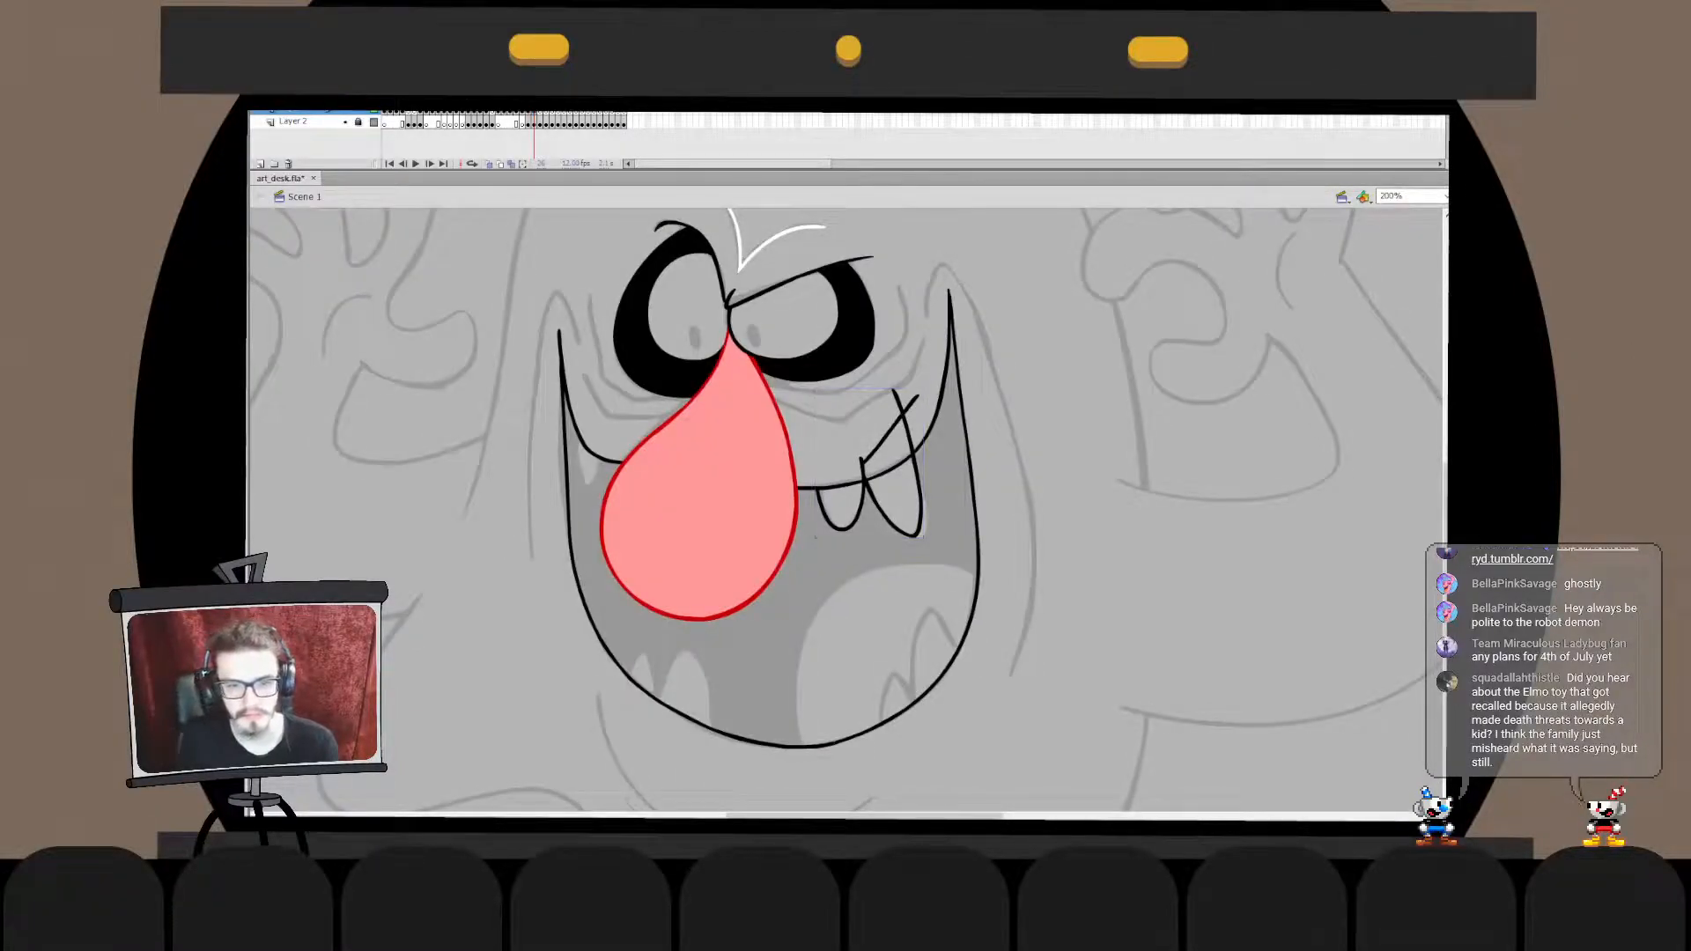
- Draw a narrow U-shaped tooth over the short upper mouth line on the nose's left side
{"action": "mouse_move", "coordinate": [583, 428]}
{"action": "left_mouse_down"}
{"action": "mouse_move", "coordinate": [610, 430]}
{"action": "mouse_move", "coordinate": [589, 488]}
{"action": "mouse_move", "coordinate": [614, 431]}
{"action": "mouse_move", "coordinate": [587, 491]}
{"action": "mouse_move", "coordinate": [610, 428]}
{"action": "mouse_move", "coordinate": [580, 464]}
{"action": "mouse_move", "coordinate": [614, 433]}
{"action": "left_mouse_up"}
{"action": "key", "text": "ctrl+z"}
{"action": "key", "text": "ctrl+z"}
{"action": "key", "text": "ctrl+z"}
{"action": "key", "text": "ctrl+z"}
{"action": "key", "text": "ctrl+z"}
{"action": "key", "text": "ctrl+z"}
{"action": "key", "text": "ctrl+z"}
{"action": "key", "text": "ctrl+z"}
{"action": "key", "text": "ctrl+z"}
{"action": "key", "text": "ctrl+z"}
{"action": "key", "text": "ctrl+z"}
{"action": "key", "text": "ctrl+z"}
{"action": "key", "text": "ctrl+z"}
{"action": "key", "text": "ctrl+z"}
{"action": "key", "text": "ctrl+z"}
- Adjust the right side of the narrow tooth beside the nose so it flares outward at the top
{"action": "double_click", "coordinate": [610, 458]}
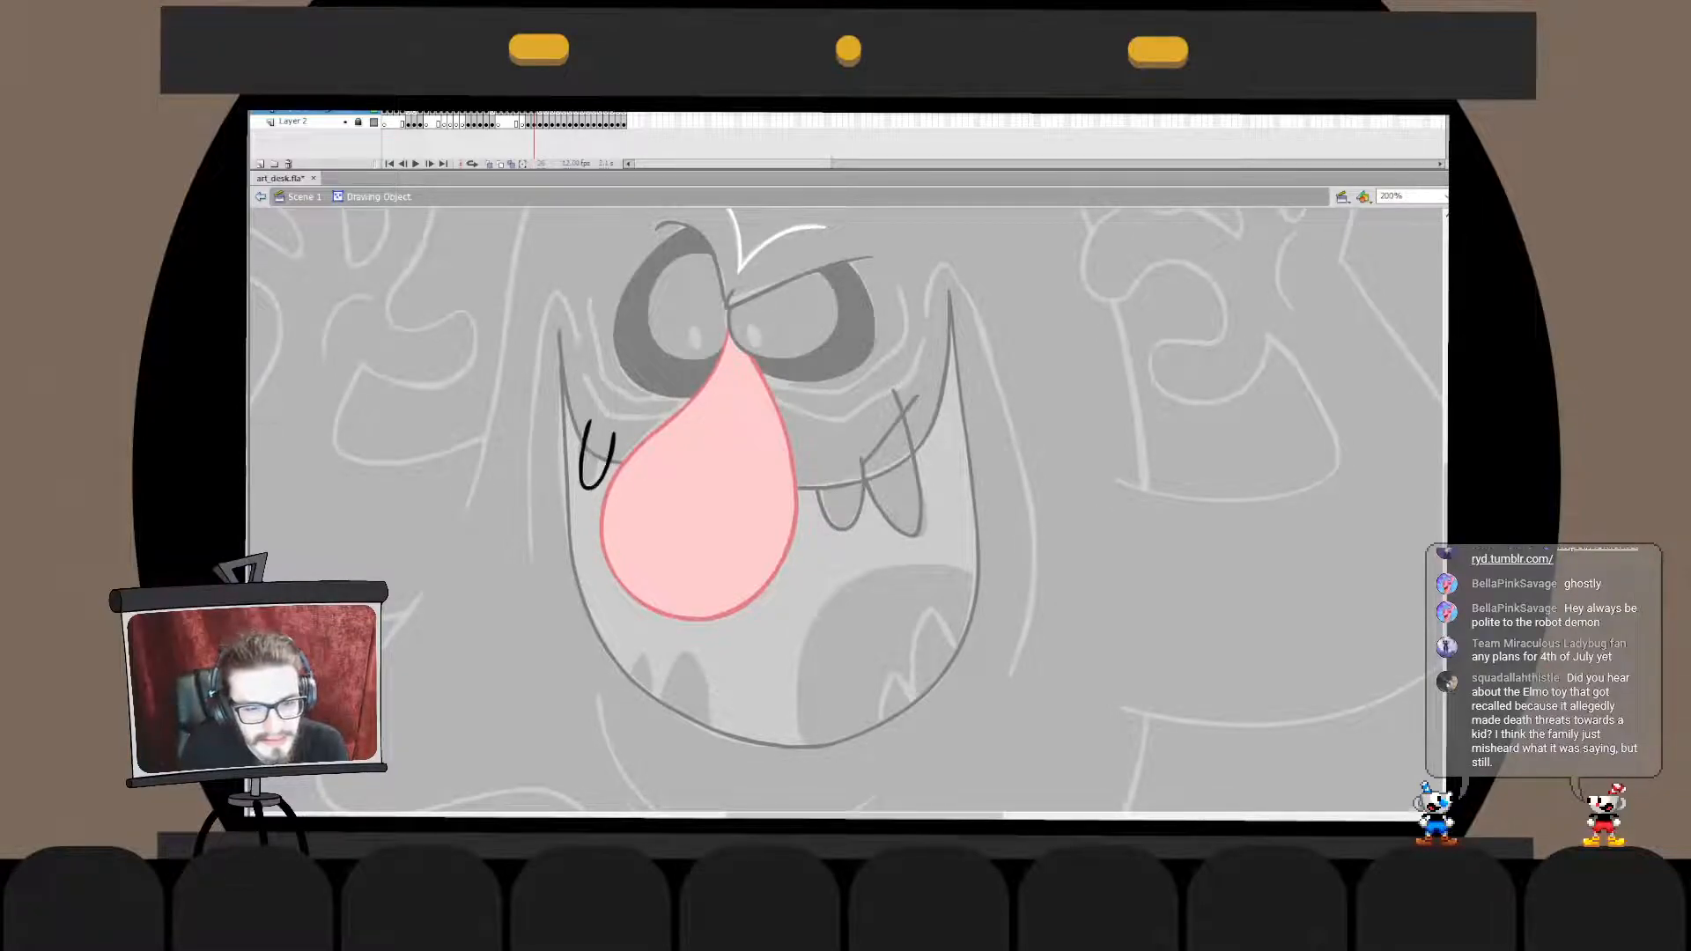
{"action": "key", "text": "ctrl+e"}
{"action": "key", "text": "v"}
{"action": "double_click", "coordinate": [609, 458]}
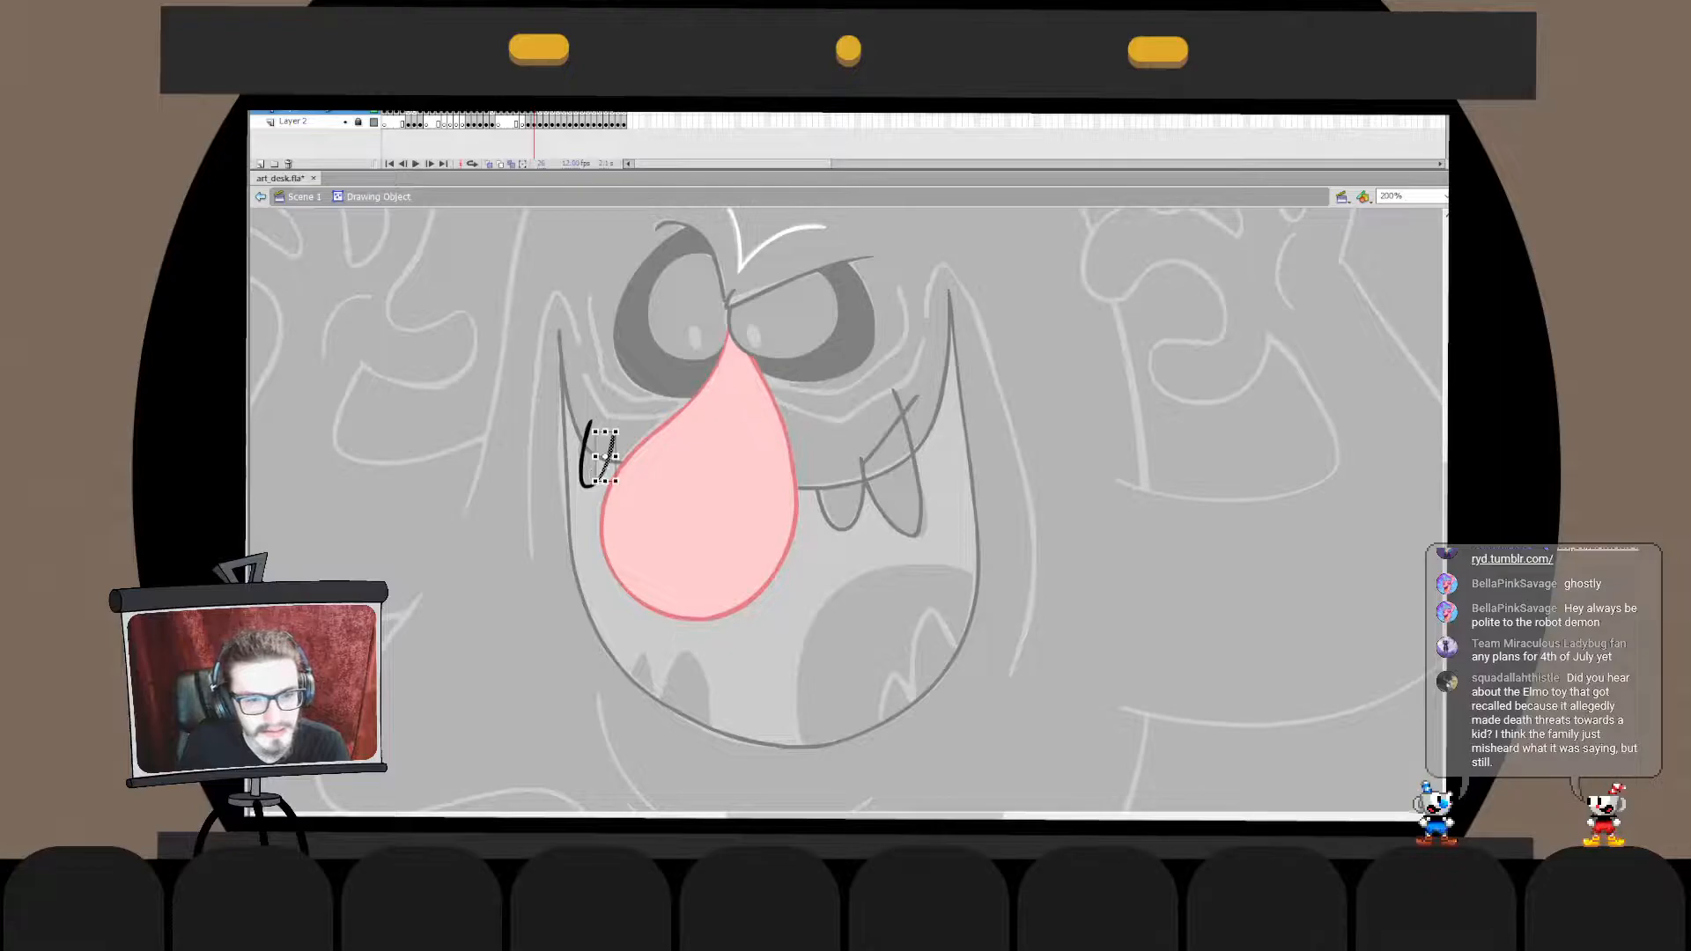
{"action": "key", "text": "ctrl+e"}
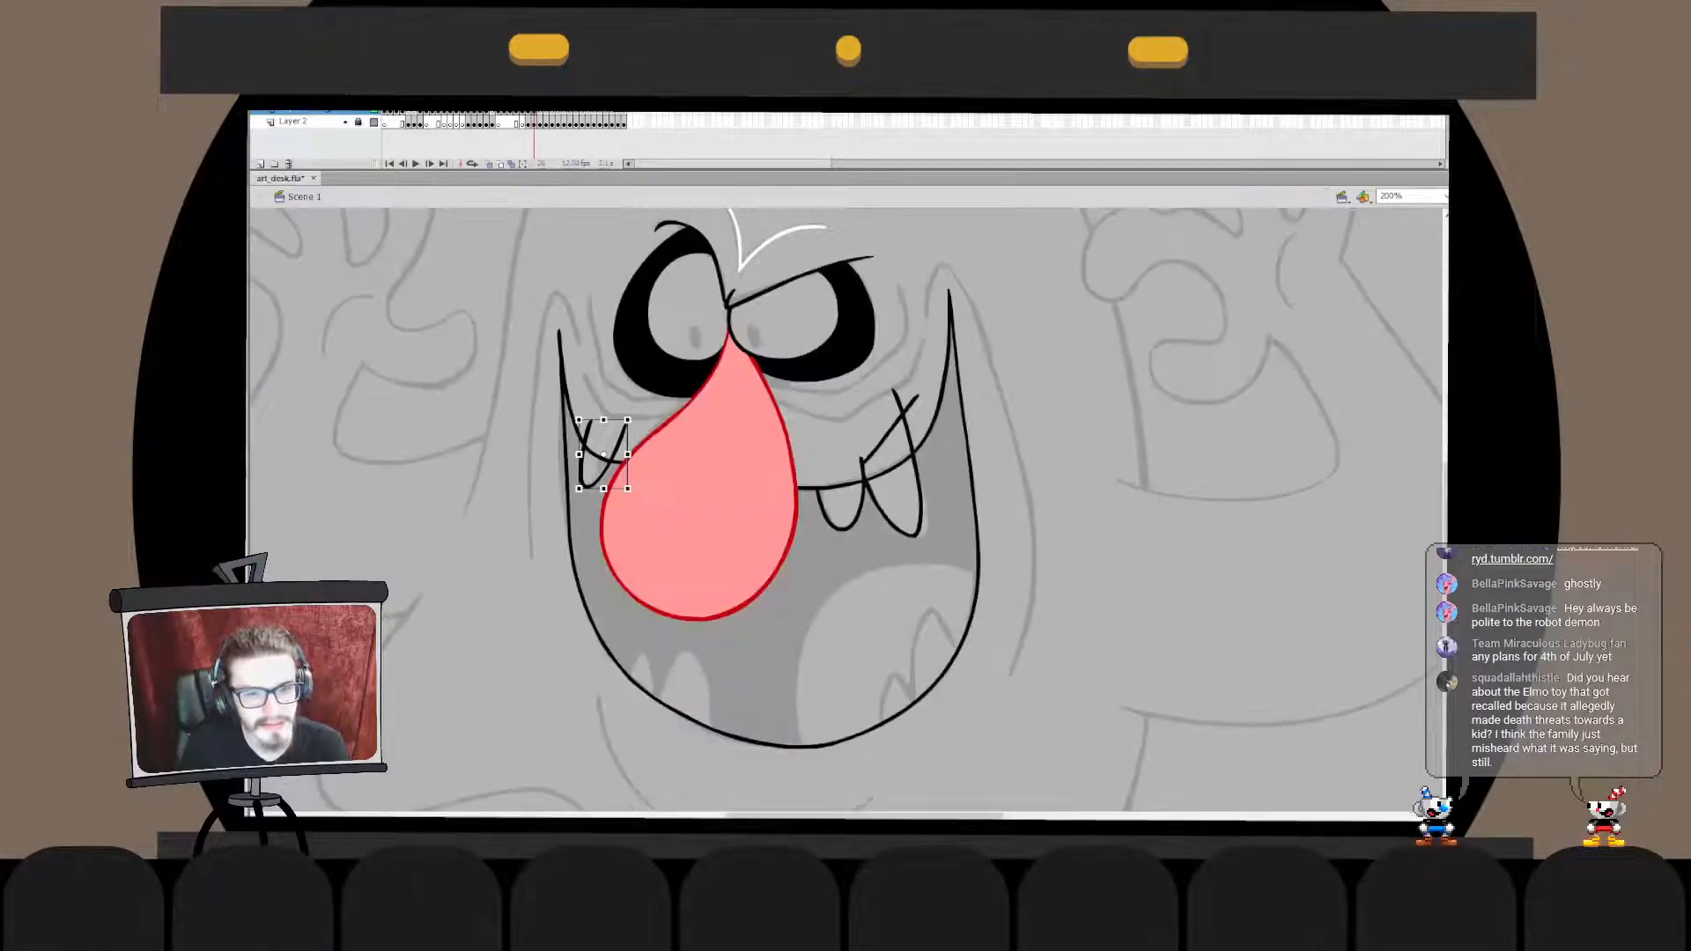
{"action": "key", "text": "v"}
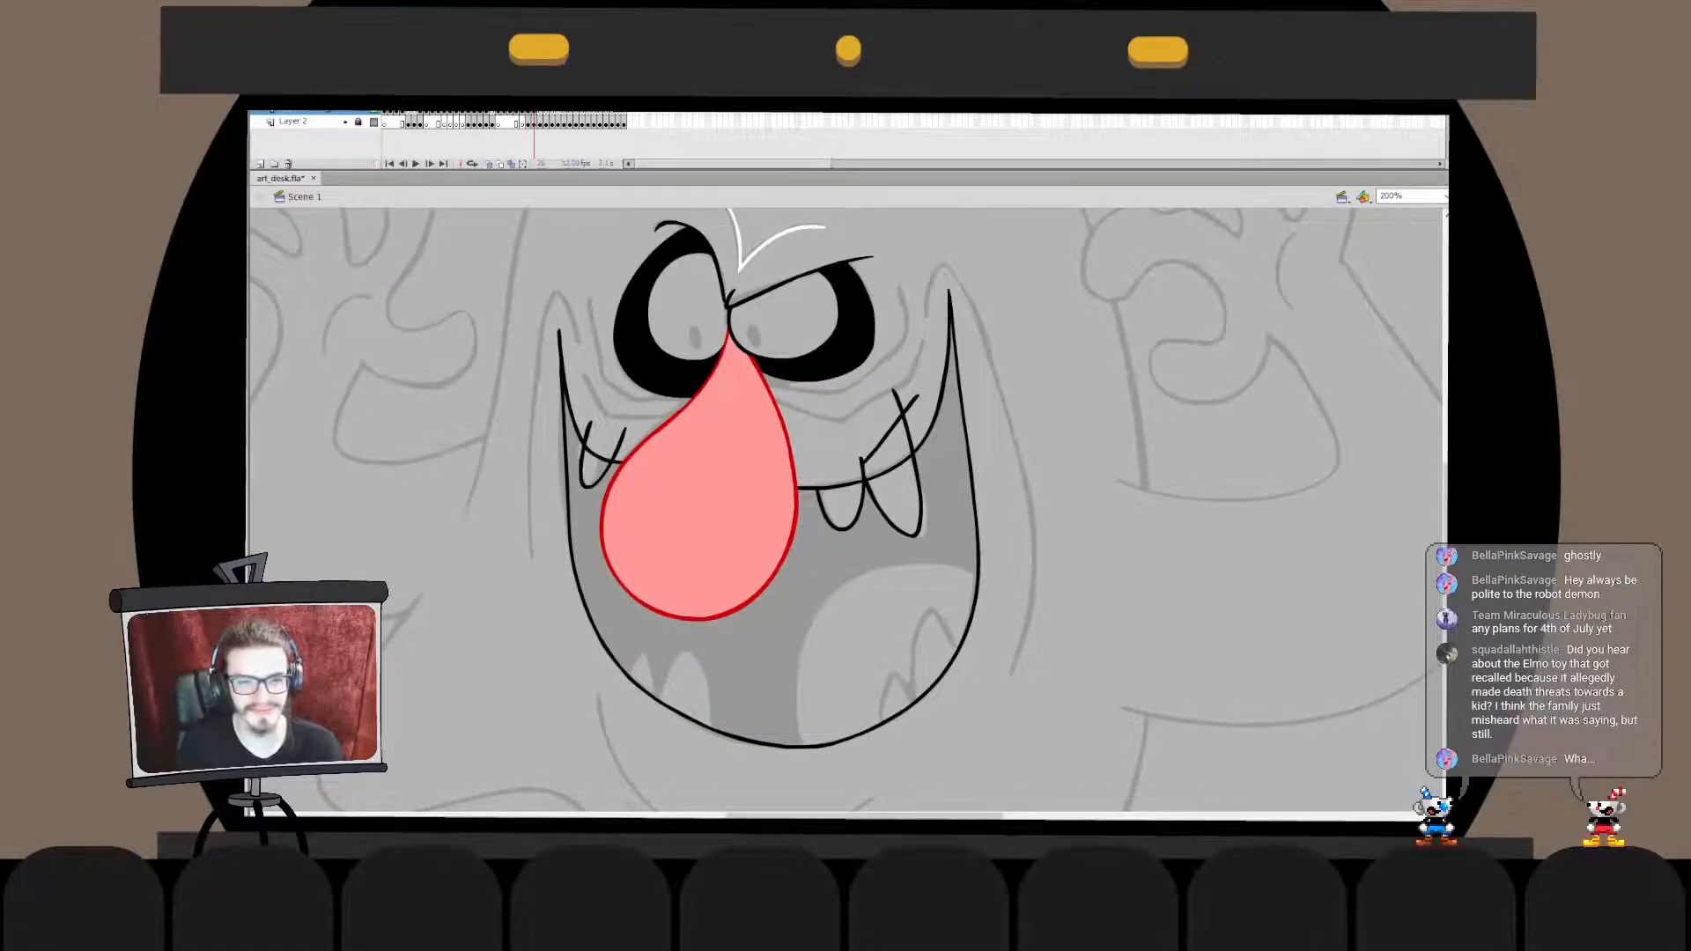
- Draw a line across the narrow tooth's open top and paste it in place into the tooth's drawing object
{"action": "left_click_drag", "start_coordinate": [591, 422], "coordinate": [630, 429]}
{"action": "double_click", "coordinate": [584, 469]}
{"action": "key", "text": "ctrl+shift+v"}
{"action": "key", "text": "ctrl+e"}
- Cut the eyes, nose and mouth line work, paste it in place over the upper teeth, and break it apart
{"action": "left_click", "coordinate": [652, 453]}
{"action": "key", "text": "ctrl+x"}
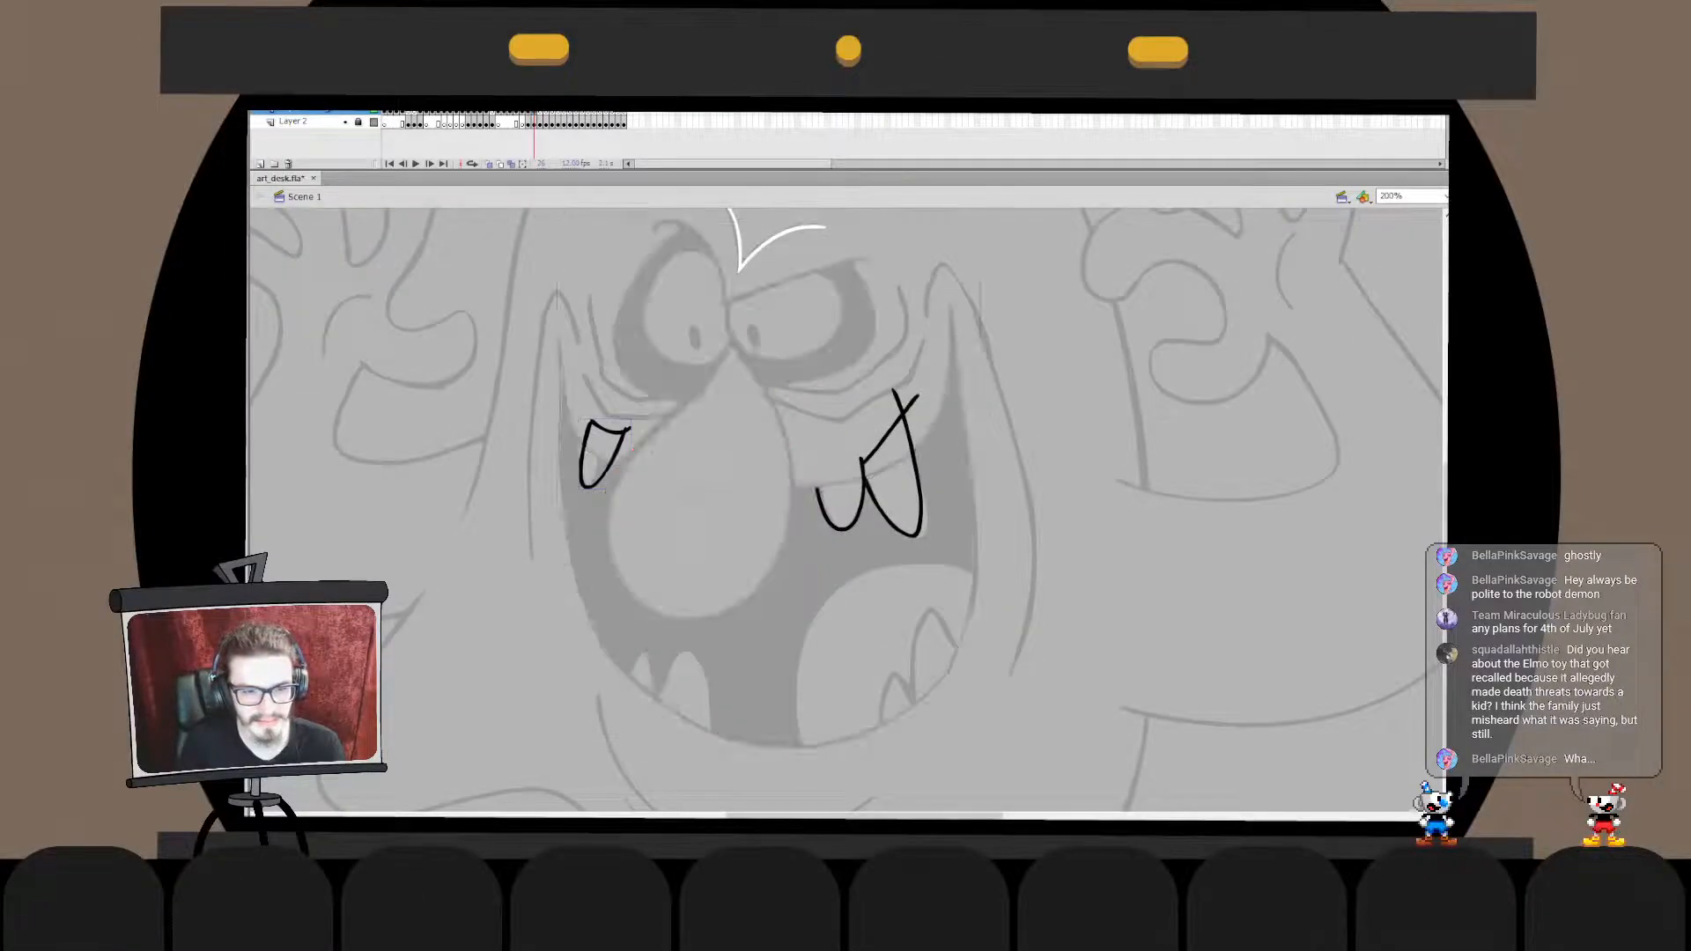
{"action": "double_click", "coordinate": [619, 446]}
{"action": "key", "text": "ctrl+shift+v"}
{"action": "key", "text": "ctrl+b"}
{"action": "left_click", "coordinate": [619, 446]}
- Merge the upper teeth with the mouth line work and delete the tooth strokes protruding above the upper mouth line
{"action": "double_click", "coordinate": [1057, 422]}
{"action": "key", "text": "ctrl+x"}
{"action": "double_click", "coordinate": [903, 419]}
{"action": "key", "text": "ctrl+shift+v"}
{"action": "left_click_drag", "start_coordinate": [929, 381], "coordinate": [852, 454]}
{"action": "key", "text": "Delete"}
{"action": "key", "text": "ctrl+e"}
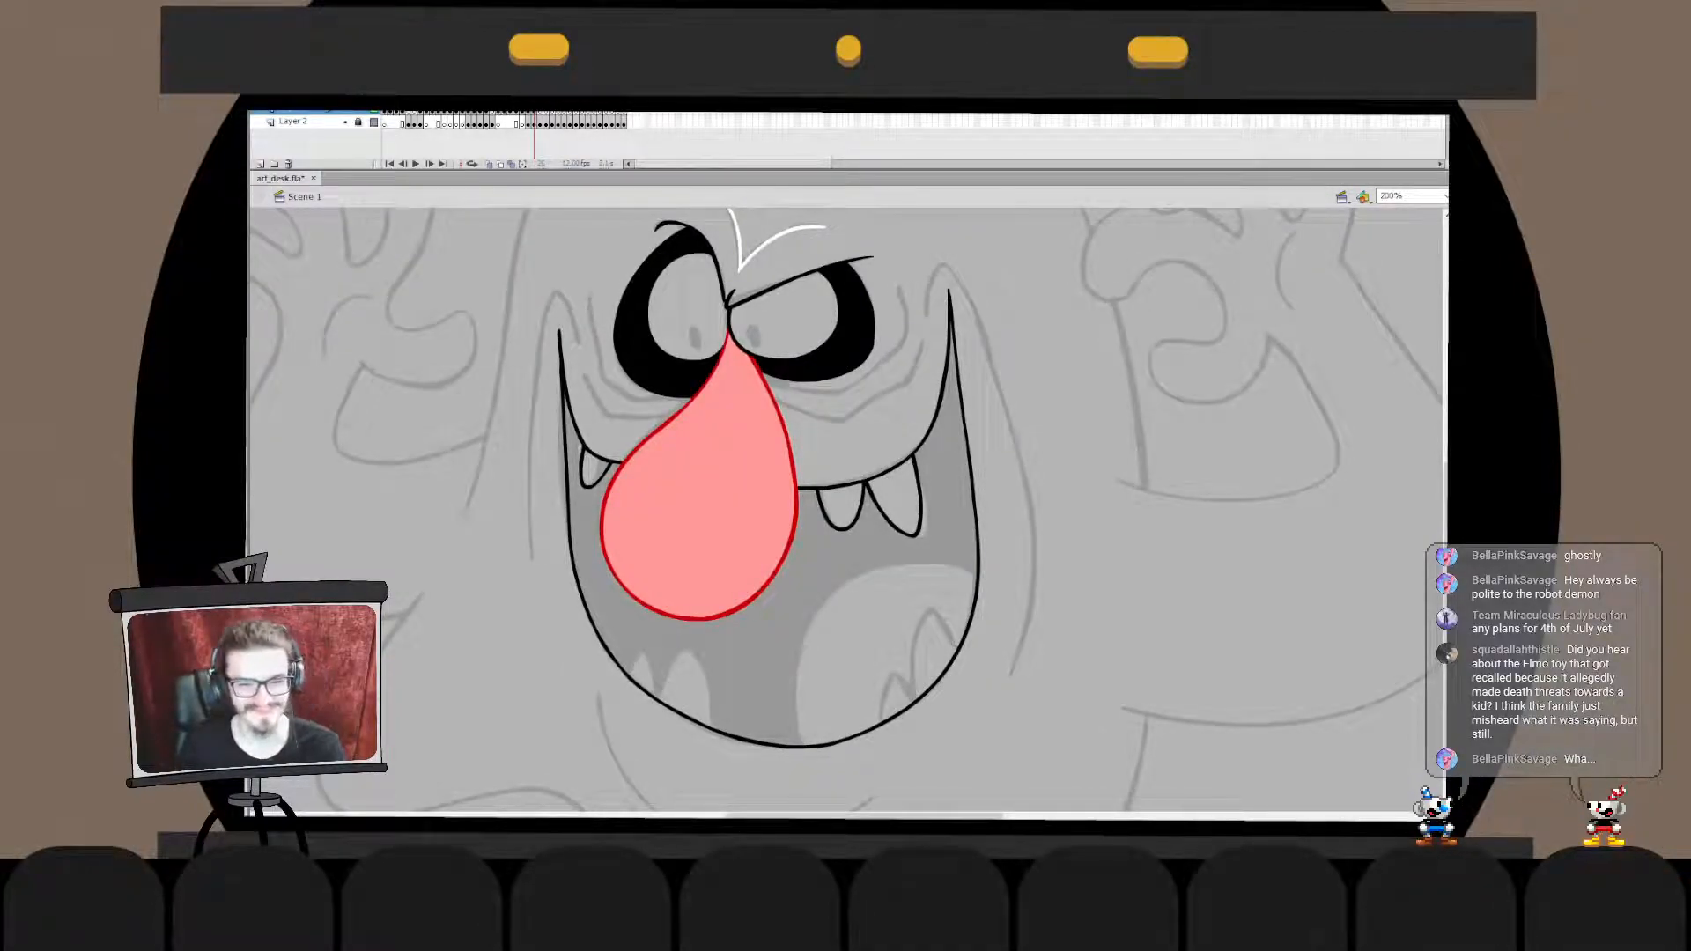
- Draw a tall lower tooth across the right part of the bottom mouth line and move it slightly up and left
{"action": "mouse_move", "coordinate": [969, 682]}
{"action": "left_mouse_down"}
{"action": "mouse_move", "coordinate": [930, 674]}
{"action": "mouse_move", "coordinate": [925, 740]}
{"action": "left_mouse_up"}
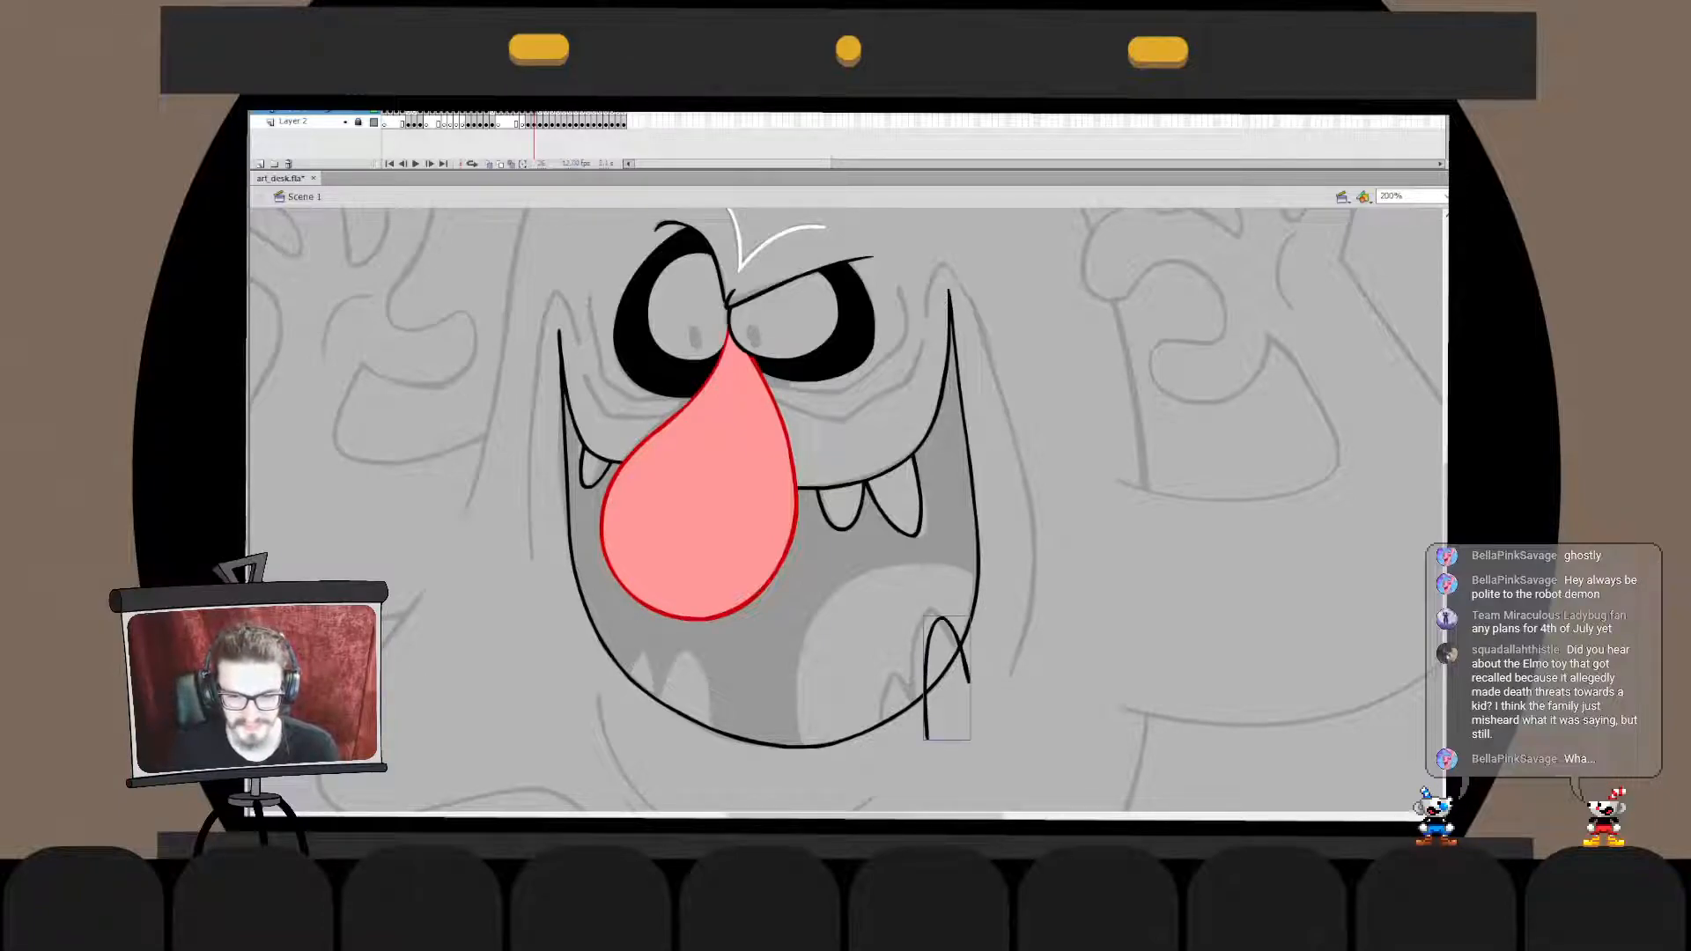
{"action": "left_click_drag", "start_coordinate": [926, 678], "coordinate": [944, 626]}
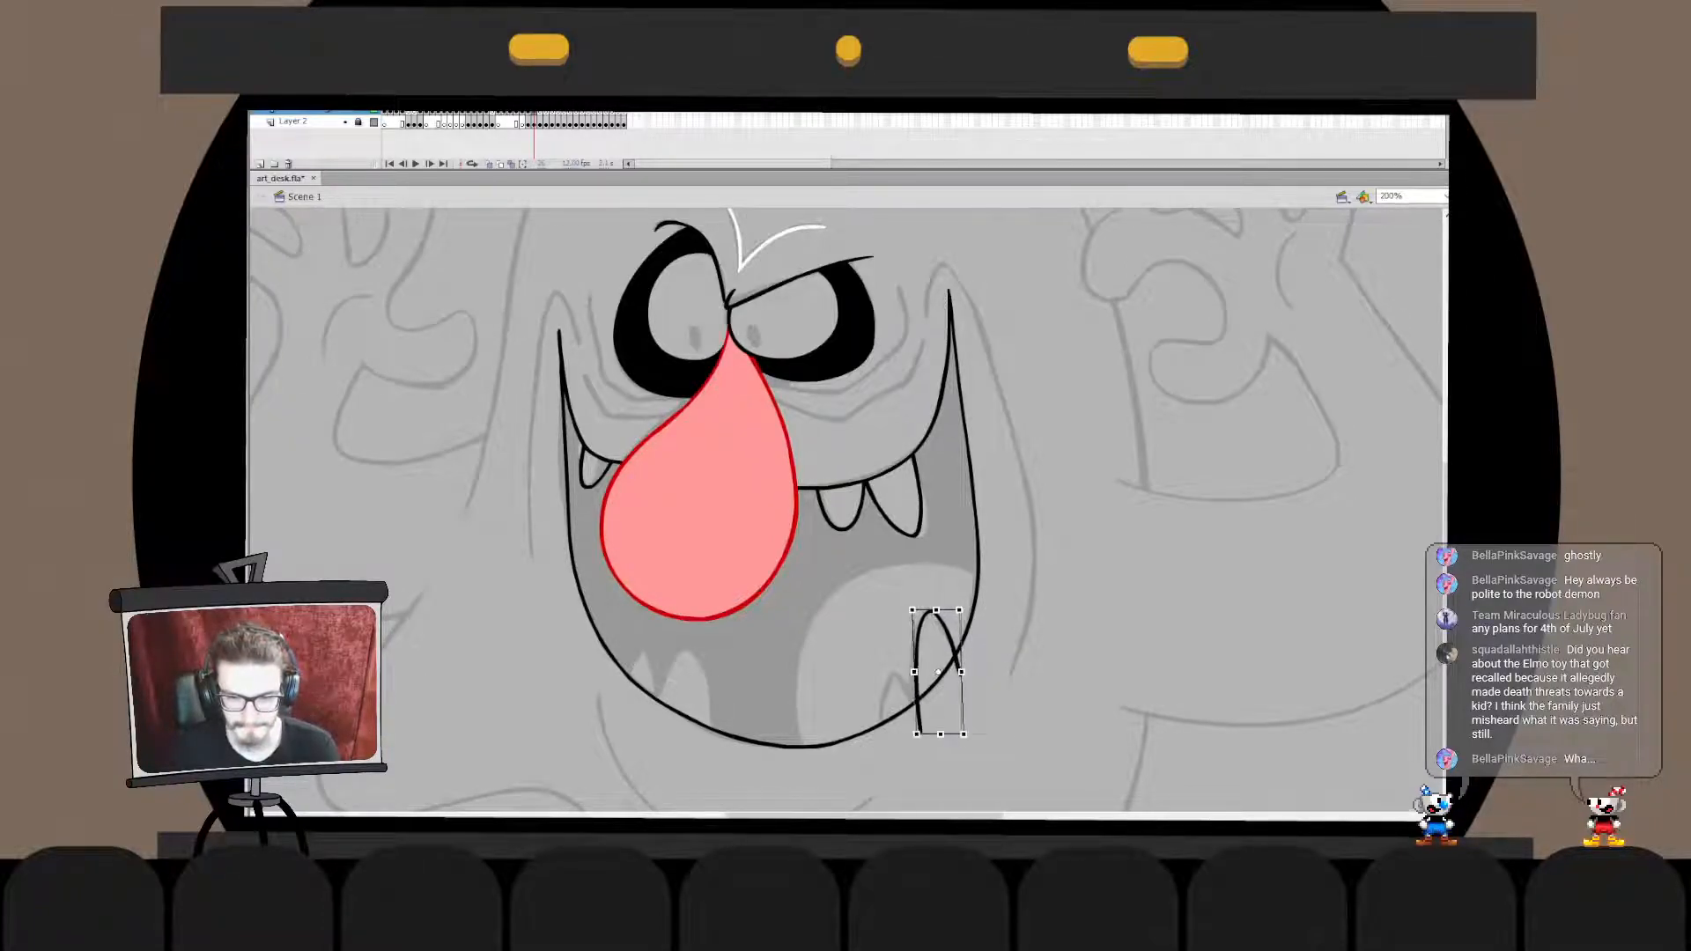
- Draw a shorter pointed tooth to the left of the tall lower right tooth and lower its tip slightly
{"action": "mouse_move", "coordinate": [920, 718]}
{"action": "left_mouse_down"}
{"action": "mouse_move", "coordinate": [883, 736]}
{"action": "mouse_move", "coordinate": [882, 782]}
{"action": "left_mouse_up"}
{"action": "key", "text": "ctrl+z"}
{"action": "key", "text": "ctrl+z"}
{"action": "key", "text": "ctrl+z"}
{"action": "mouse_move", "coordinate": [930, 696]}
{"action": "left_mouse_down"}
{"action": "mouse_move", "coordinate": [870, 771]}
{"action": "mouse_move", "coordinate": [878, 758]}
{"action": "left_mouse_up"}
{"action": "key", "text": "ctrl+z"}
{"action": "key", "text": "ctrl+z"}
{"action": "key", "text": "ctrl+z"}
{"action": "key", "text": "ctrl+z"}
{"action": "key", "text": "ctrl+z"}
{"action": "left_click_drag", "start_coordinate": [929, 674], "coordinate": [877, 757]}
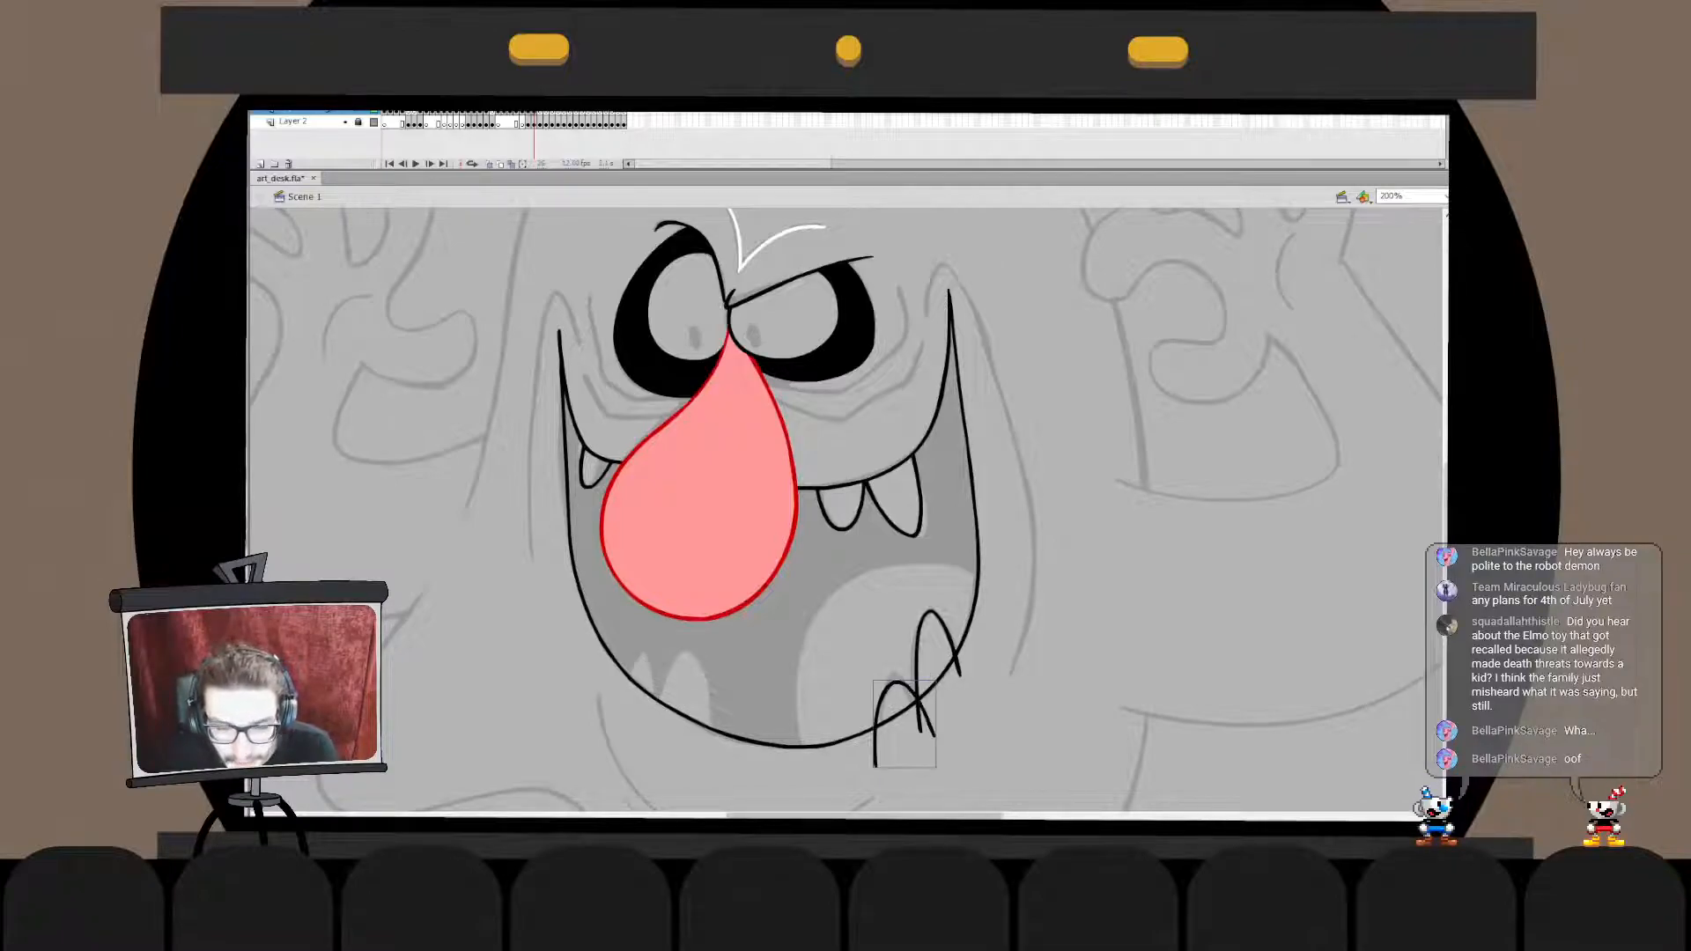
{"action": "key", "text": "ctrl+z"}
{"action": "left_click_drag", "start_coordinate": [924, 695], "coordinate": [879, 773]}
{"action": "key", "text": "ctrl+z"}
{"action": "mouse_move", "coordinate": [932, 692]}
{"action": "left_mouse_down"}
{"action": "mouse_move", "coordinate": [877, 744]}
{"action": "mouse_move", "coordinate": [888, 764]}
{"action": "left_mouse_up"}
{"action": "key", "text": "ctrl+z"}
{"action": "key", "text": "ctrl+z"}
{"action": "mouse_move", "coordinate": [930, 700]}
{"action": "left_mouse_down"}
{"action": "mouse_move", "coordinate": [879, 775]}
{"action": "mouse_move", "coordinate": [880, 692]}
{"action": "mouse_move", "coordinate": [883, 751]}
{"action": "left_mouse_up"}
{"action": "key", "text": "ctrl+z"}
{"action": "key", "text": "ctrl+z"}
{"action": "key", "text": "ctrl+z"}
{"action": "key", "text": "q"}
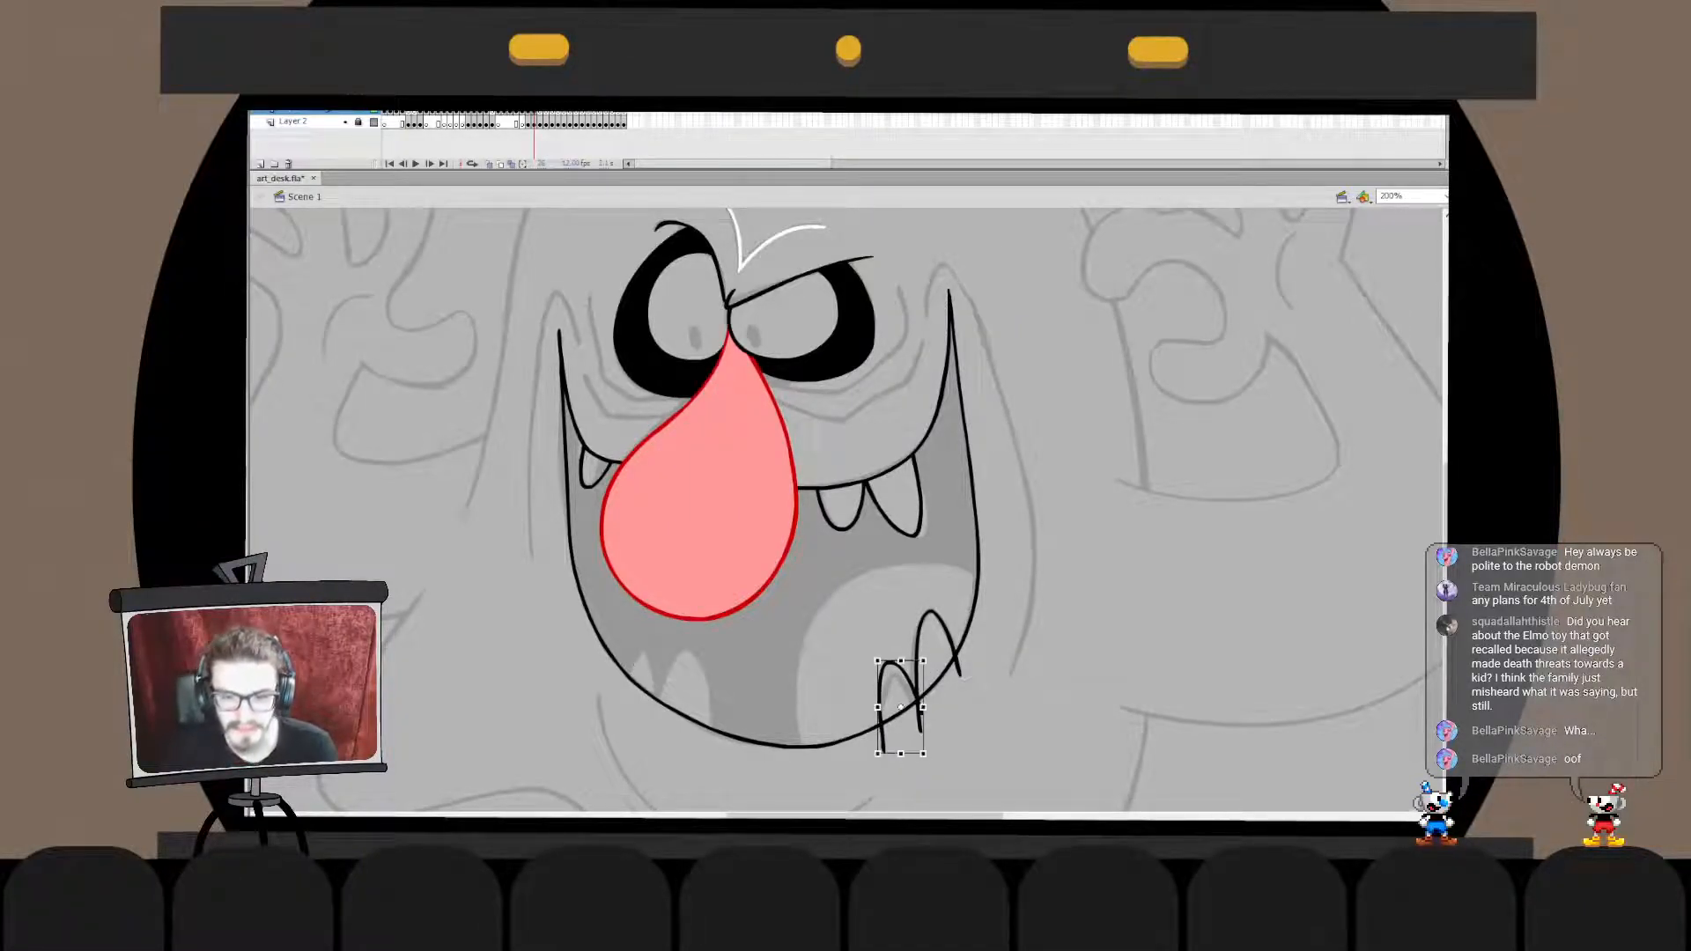
{"action": "left_click_drag", "start_coordinate": [900, 660], "coordinate": [900, 670]}
- Draw a straight line below the mouth across the open bases of the two lower right teeth
{"action": "left_click", "coordinate": [931, 676]}
{"action": "left_click", "coordinate": [919, 715]}
{"action": "key", "text": "v"}
{"action": "double_click", "coordinate": [920, 717]}
{"action": "left_click_drag", "start_coordinate": [921, 731], "coordinate": [972, 670]}
- Cut the closing line, paste it in place into the lower right teeth's drawing object, and break it apart
{"action": "double_click", "coordinate": [956, 740]}
{"action": "left_click", "coordinate": [955, 739]}
{"action": "key", "text": "ctrl+x"}
{"action": "double_click", "coordinate": [920, 705]}
{"action": "key", "text": "ctrl+shift+v"}
{"action": "key", "text": "ctrl+b"}
{"action": "double_click", "coordinate": [960, 739]}
{"action": "left_click", "coordinate": [960, 739]}
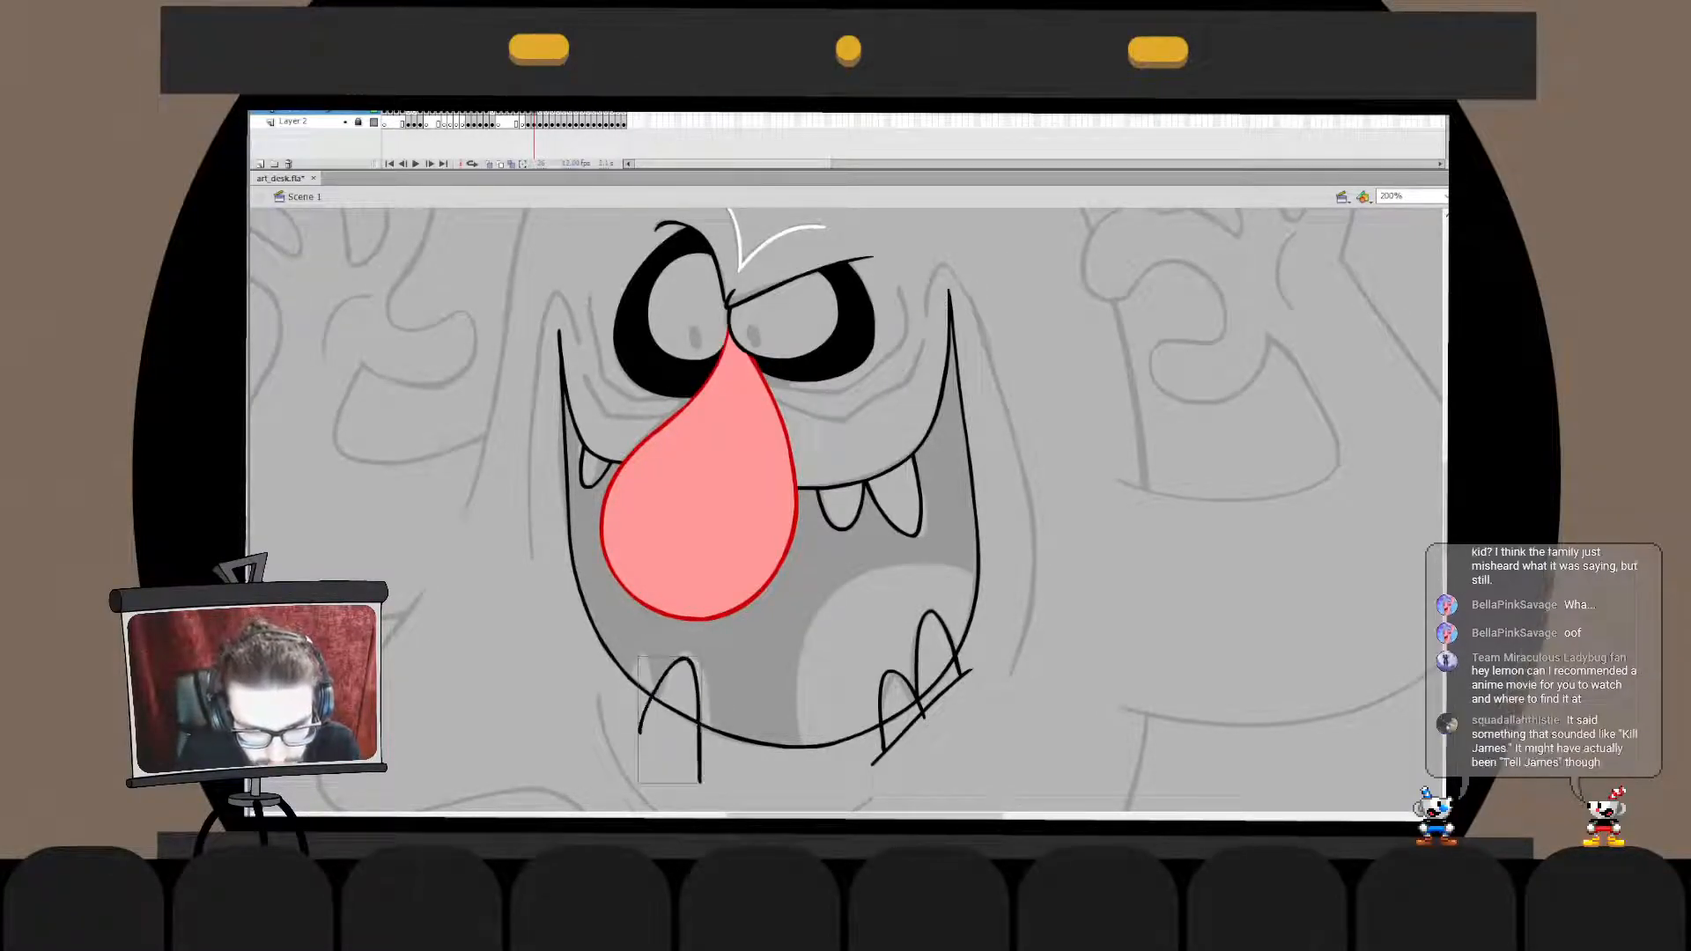
- Draw a tall tooth across the left part of the bottom mouth line and nudge it up and slightly left
{"action": "left_click_drag", "start_coordinate": [654, 729], "coordinate": [721, 784]}
{"action": "key", "text": "Up"}
{"action": "key", "text": "Up"}
{"action": "key", "text": "Up"}
{"action": "key", "text": "Up"}
{"action": "key", "text": "Left"}
- Draw a shorter pointed tooth to the left of the tall lower left tooth, crossing the bottom mouth line
{"action": "mouse_move", "coordinate": [620, 695]}
{"action": "left_mouse_down"}
{"action": "mouse_move", "coordinate": [636, 665]}
{"action": "mouse_move", "coordinate": [656, 724]}
{"action": "mouse_move", "coordinate": [651, 652]}
{"action": "mouse_move", "coordinate": [656, 697]}
{"action": "left_mouse_up"}
{"action": "key", "text": "ctrl+z"}
{"action": "key", "text": "ctrl+z"}
{"action": "key", "text": "ctrl+z"}
{"action": "key", "text": "ctrl+z"}
{"action": "key", "text": "ctrl+z"}
{"action": "mouse_move", "coordinate": [624, 691]}
{"action": "left_mouse_down"}
{"action": "mouse_move", "coordinate": [636, 665]}
{"action": "mouse_move", "coordinate": [661, 702]}
{"action": "left_mouse_up"}
{"action": "key", "text": "ctrl+z"}
{"action": "key", "text": "ctrl+z"}
{"action": "key", "text": "q"}
{"action": "key", "text": "v"}
{"action": "double_click", "coordinate": [627, 676]}
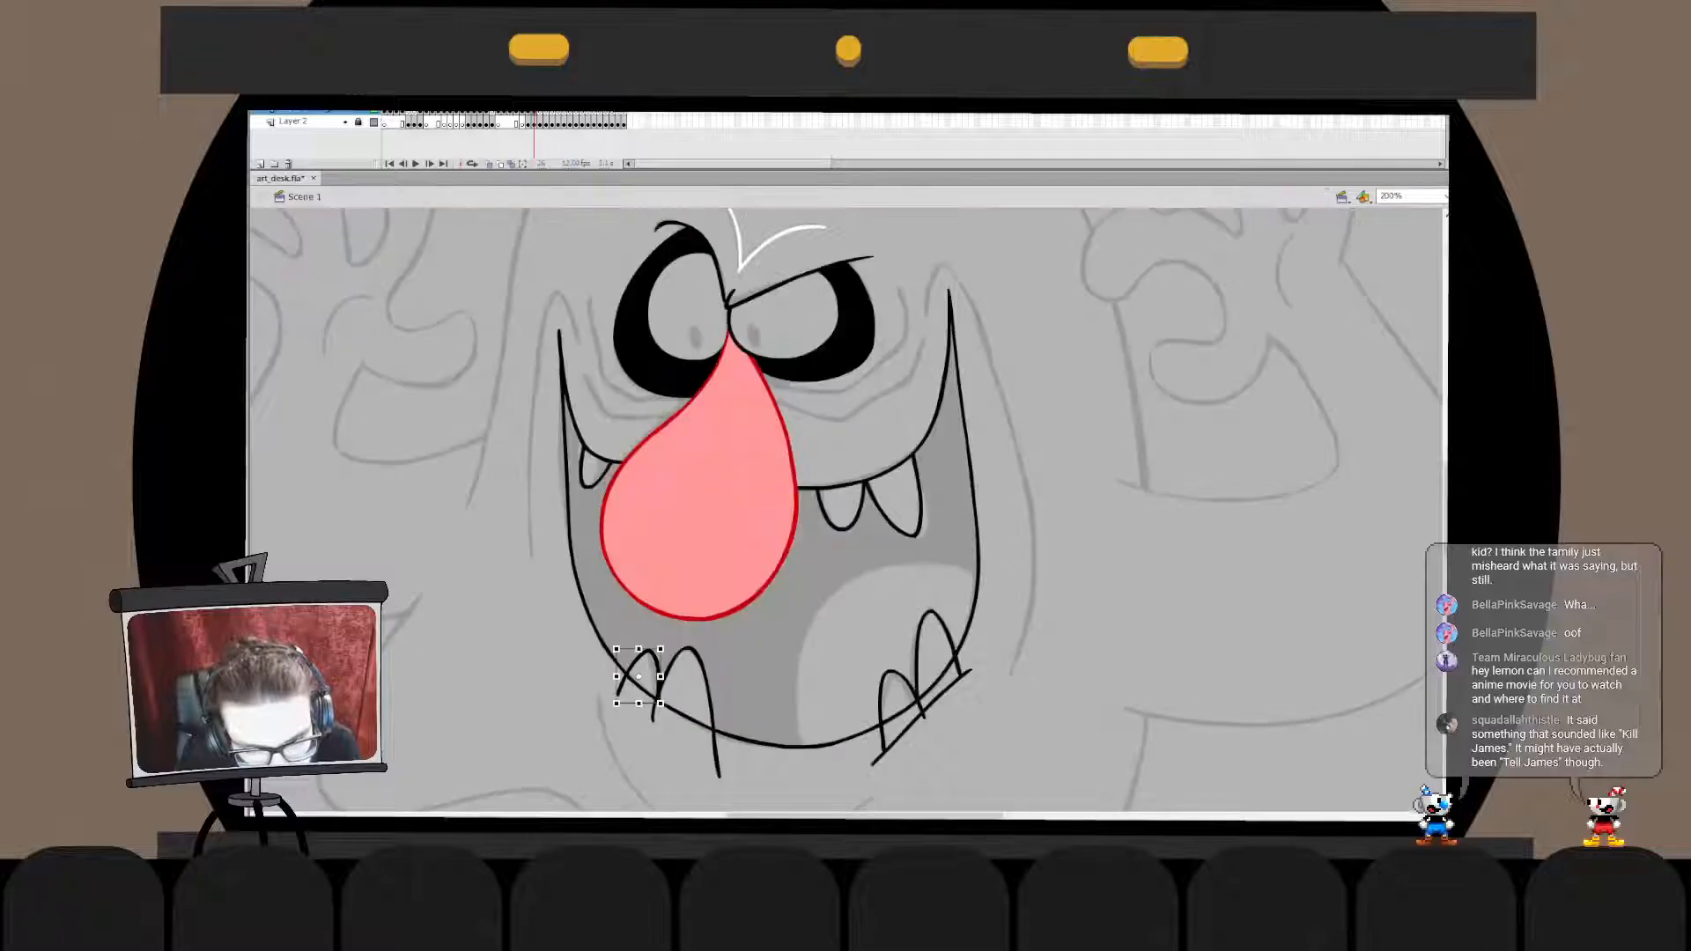
- Draw a straight line along the mouth's lower edge across the open bases of the two lower left teeth
{"action": "left_click_drag", "start_coordinate": [653, 709], "coordinate": [720, 776]}
{"action": "key", "text": "v"}
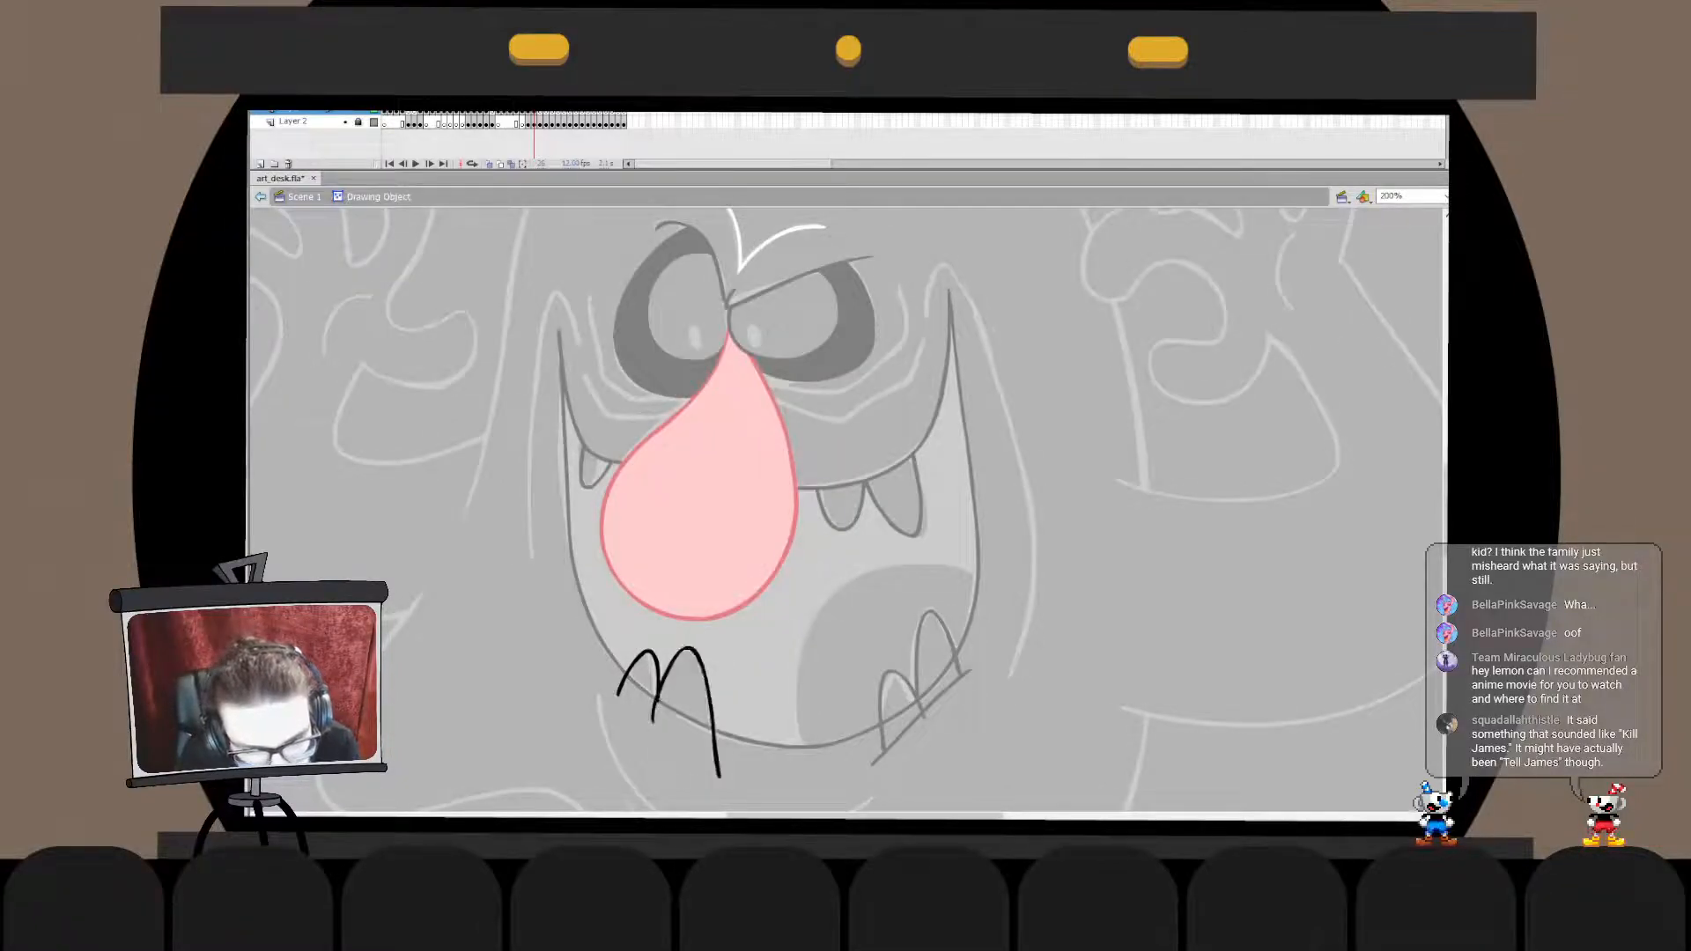
{"action": "key", "text": "ctrl+z"}
{"action": "left_click_drag", "start_coordinate": [617, 669], "coordinate": [741, 762]}
{"action": "key", "text": "ctrl+z"}
{"action": "key", "text": "ctrl+z"}
{"action": "key", "text": "ctrl+y"}
{"action": "key", "text": "ctrl+y"}
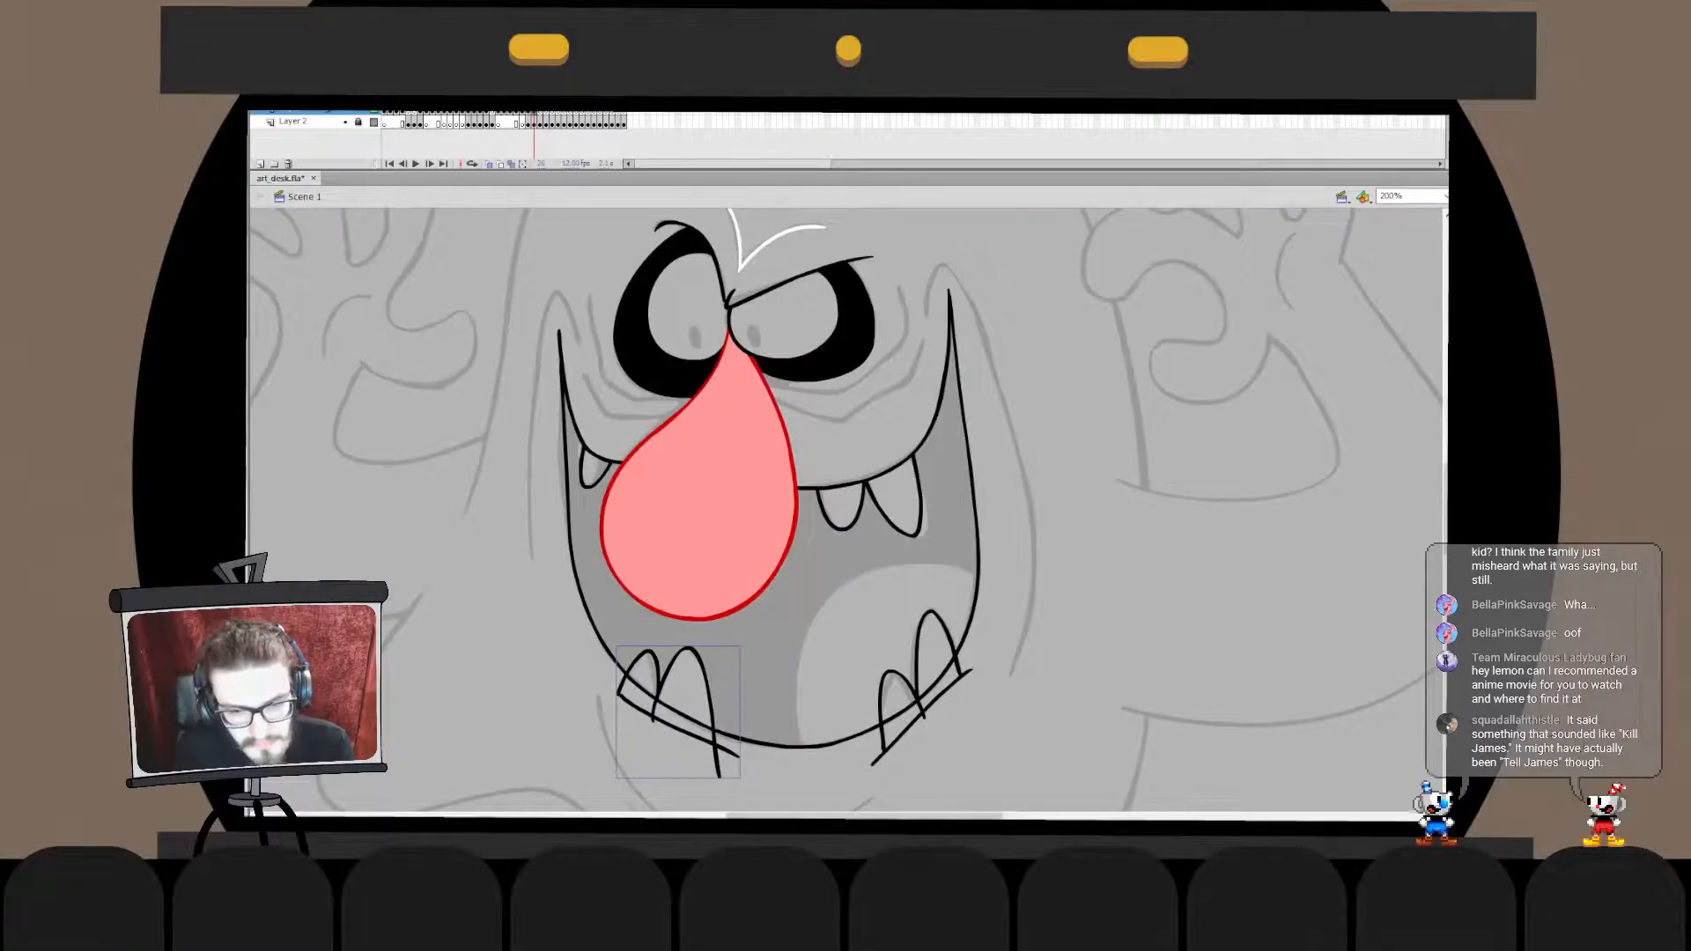
- Cut the closing line, paste it in place into the lower left teeth's drawing object, and delete the excess line ends
{"action": "left_click", "coordinate": [662, 702]}
{"action": "key", "text": "ctrl+x"}
{"action": "double_click", "coordinate": [658, 703]}
{"action": "key", "text": "ctrl+shift+v"}
{"action": "left_click", "coordinate": [657, 721]}
{"action": "key", "text": "Delete"}
{"action": "double_click", "coordinate": [657, 724]}
- Trim the line ends sticking out below the mouth from the lower right teeth's drawing object
{"action": "key", "text": "ctrl+x"}
{"action": "double_click", "coordinate": [921, 707]}
{"action": "key", "text": "ctrl+shift+v"}
{"action": "left_click", "coordinate": [922, 717]}
{"action": "key", "text": "Delete"}
{"action": "double_click", "coordinate": [923, 720]}
{"action": "mouse_move", "coordinate": [1037, 610]}
{"action": "left_mouse_down"}
{"action": "mouse_move", "coordinate": [800, 810]}
{"action": "mouse_move", "coordinate": [1015, 586]}
{"action": "mouse_move", "coordinate": [839, 818]}
{"action": "left_mouse_up"}
{"action": "key", "text": "ctrl+z"}
{"action": "left_click_drag", "start_coordinate": [880, 740], "coordinate": [907, 552]}
{"action": "key", "text": "ctrl+z"}
{"action": "left_click_drag", "start_coordinate": [1092, 443], "coordinate": [960, 724]}
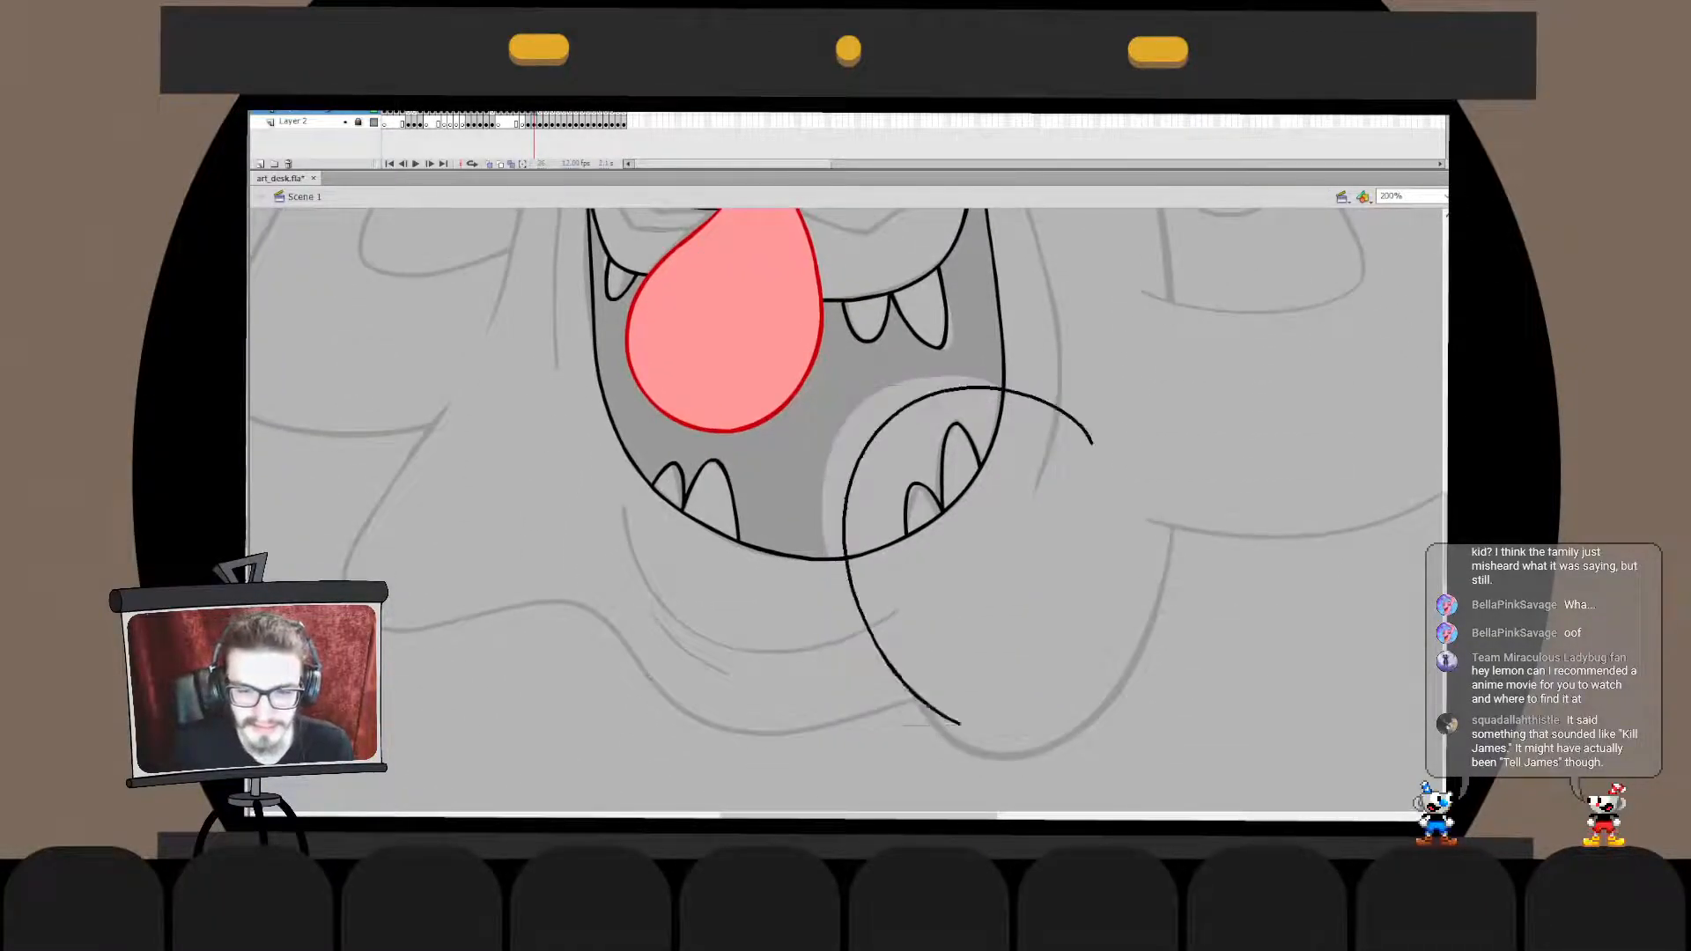
{"action": "key", "text": "ctrl+z"}
- Draw the tongue's large curve from beyond the mouth's right edge to below its bottom line and nudge it slightly right
{"action": "left_click_drag", "start_coordinate": [1047, 429], "coordinate": [913, 708]}
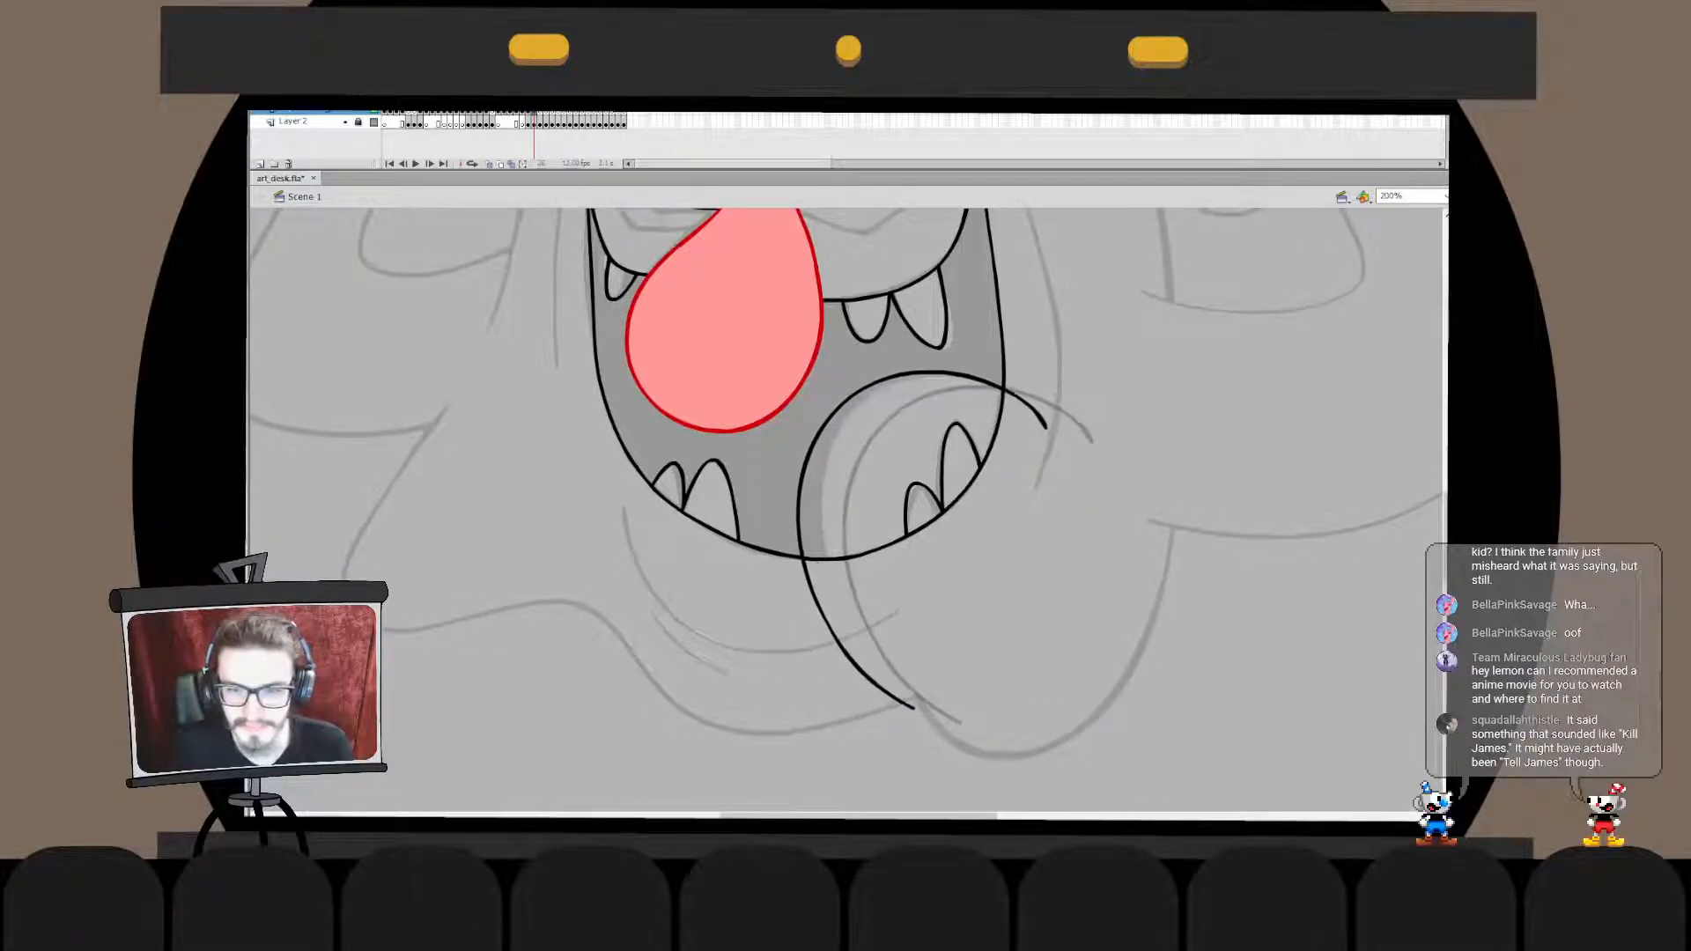
{"action": "key", "text": "Right"}
{"action": "key", "text": "Right"}
- Draw a straight diagonal line outside the mouth that joins the two ends of the tongue curve
{"action": "left_click_drag", "start_coordinate": [1058, 402], "coordinate": [868, 736]}
{"action": "key", "text": "ctrl+z"}
{"action": "key", "text": "ctrl+y"}
{"action": "key", "text": "ctrl+y"}
{"action": "key", "text": "ctrl+y"}
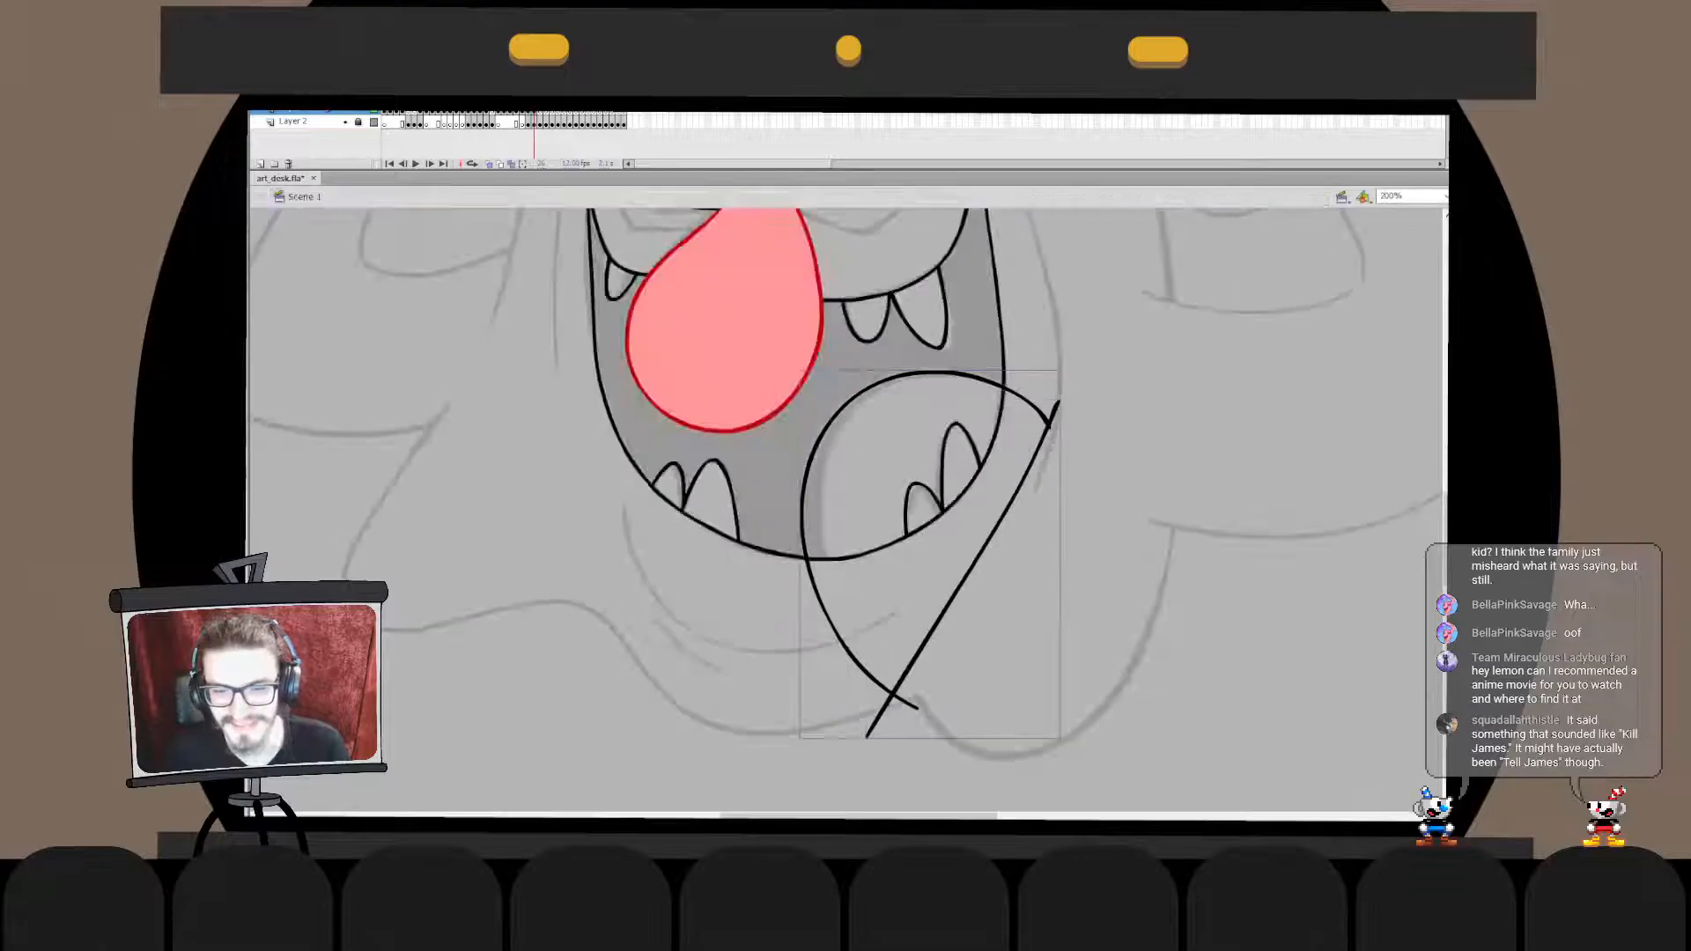
- Cut the tongue outline, paste it in place into the mouth's drawing object, and delete everything outside the mouth
{"action": "left_click", "coordinate": [867, 555]}
{"action": "key", "text": "ctrl+x"}
{"action": "double_click", "coordinate": [975, 557]}
{"action": "key", "text": "ctrl+shift+v"}
{"action": "key", "text": "Delete"}
{"action": "key", "text": "ctrl+e"}
{"action": "key", "text": "Escape"}
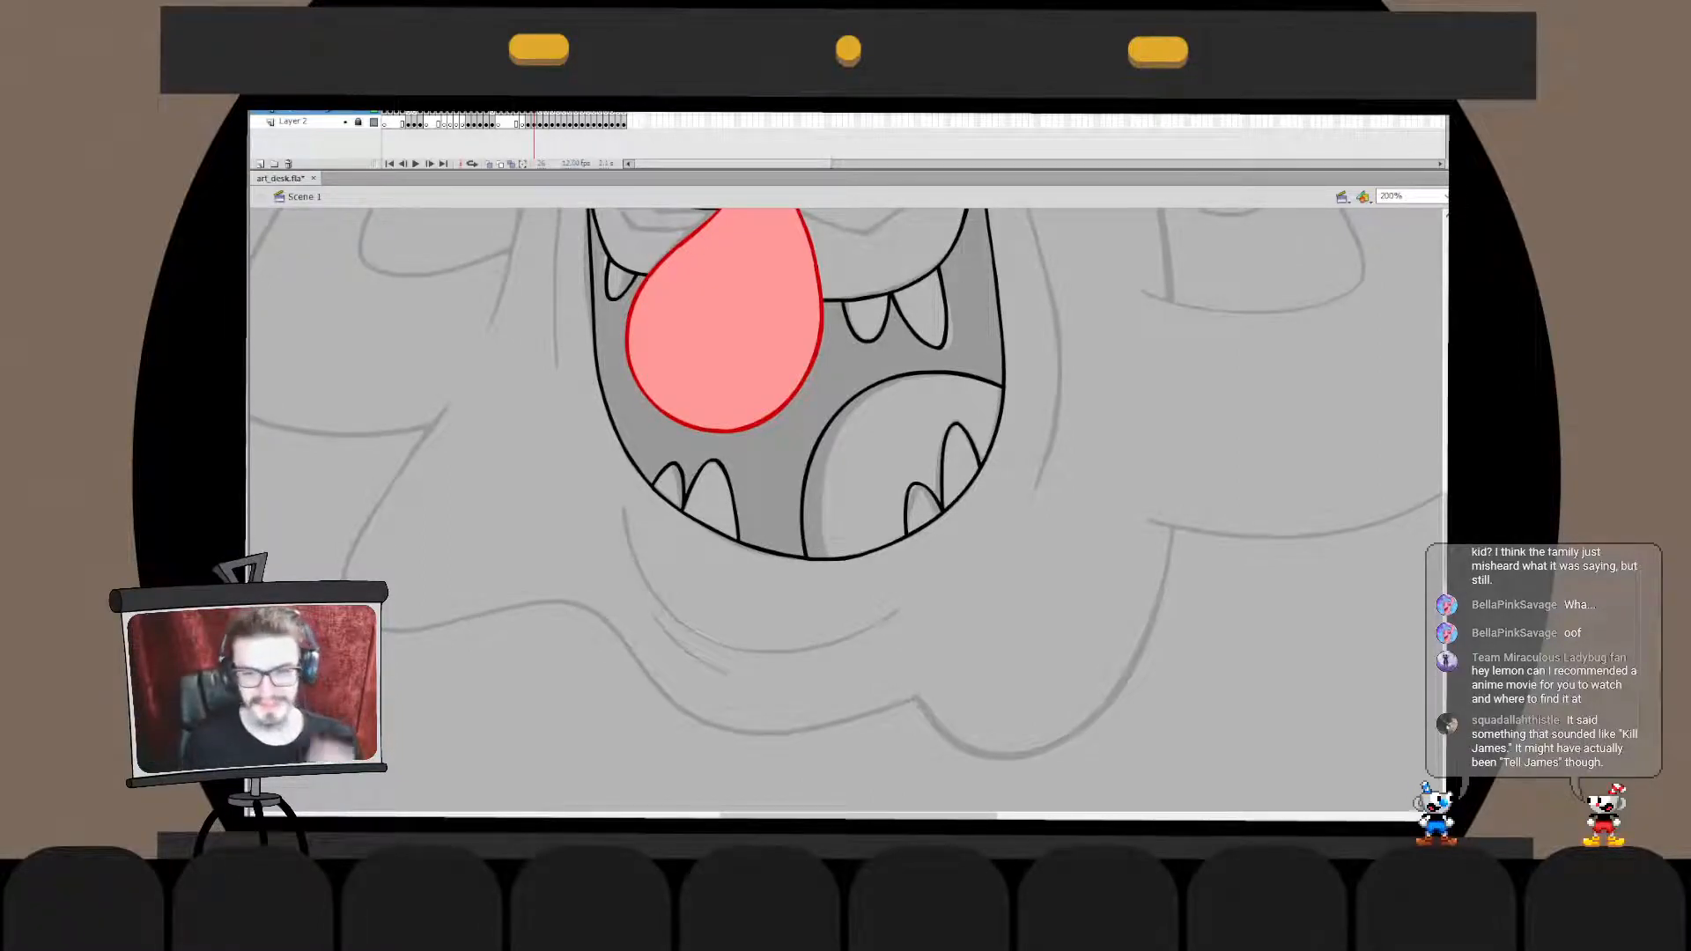
- Paste the cartoon reference picture of the blue ghost and place it to the left of the monster's face
{"action": "left_click_drag", "start_coordinate": [810, 423], "coordinate": [874, 618]}
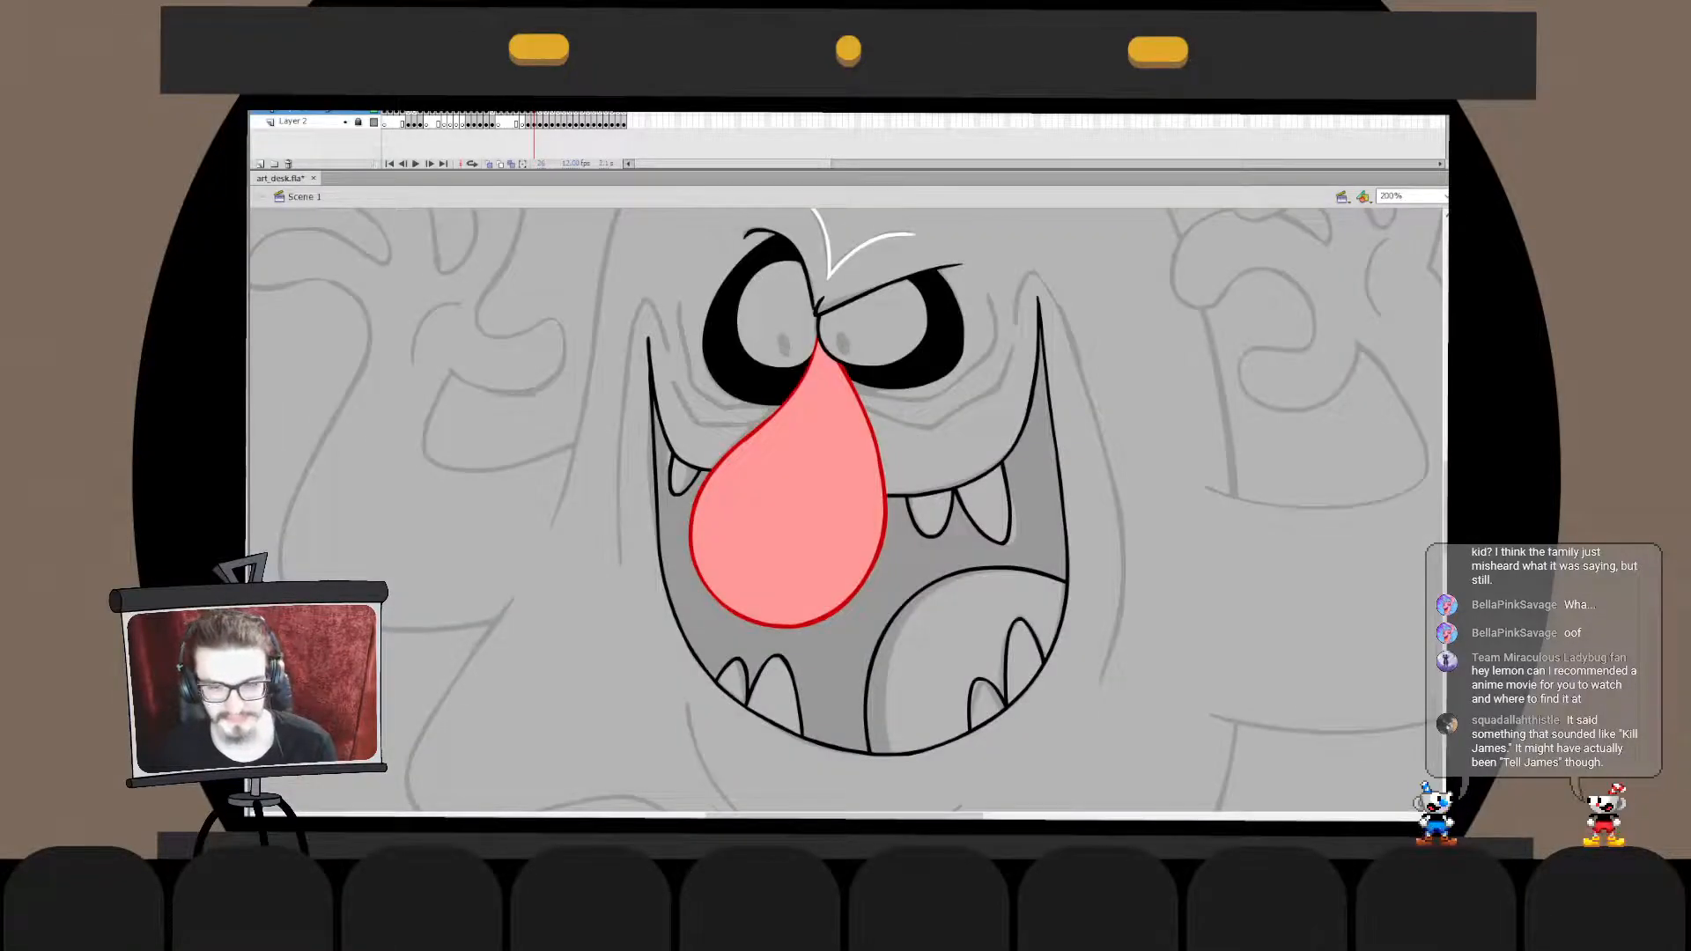
{"action": "key", "text": "ctrl+v"}
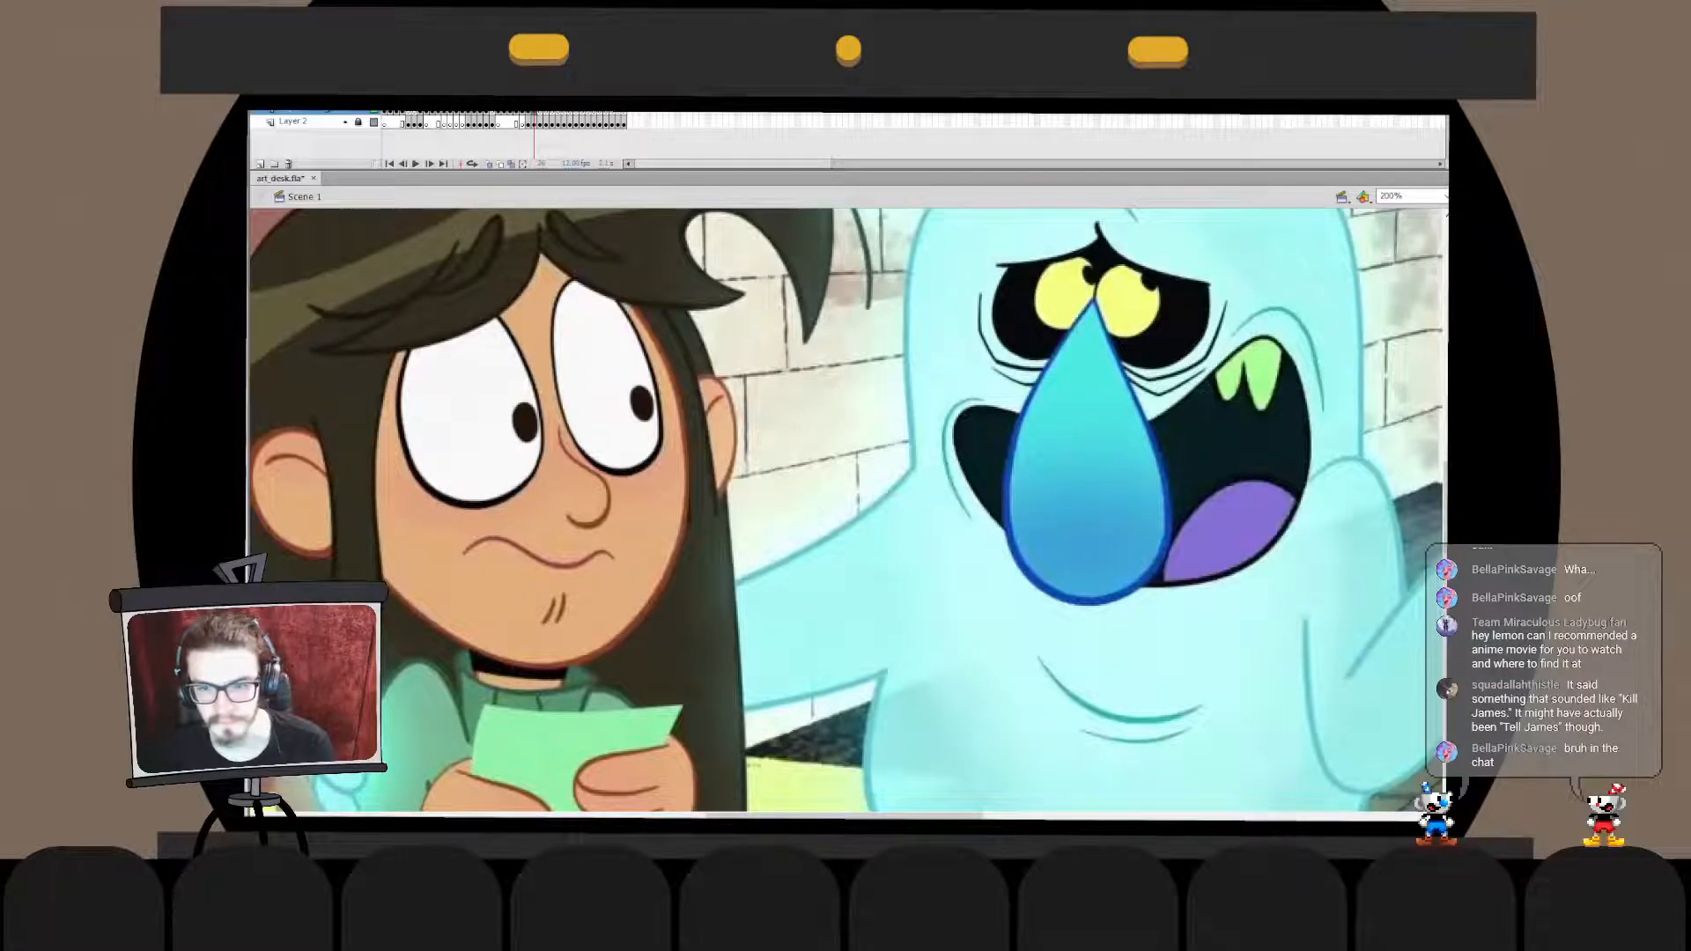
{"action": "key", "text": "ctrl+minus"}
{"action": "mouse_move", "coordinate": [1013, 502]}
{"action": "left_mouse_down"}
{"action": "mouse_move", "coordinate": [915, 518]}
{"action": "mouse_move", "coordinate": [399, 467]}
{"action": "left_mouse_up"}
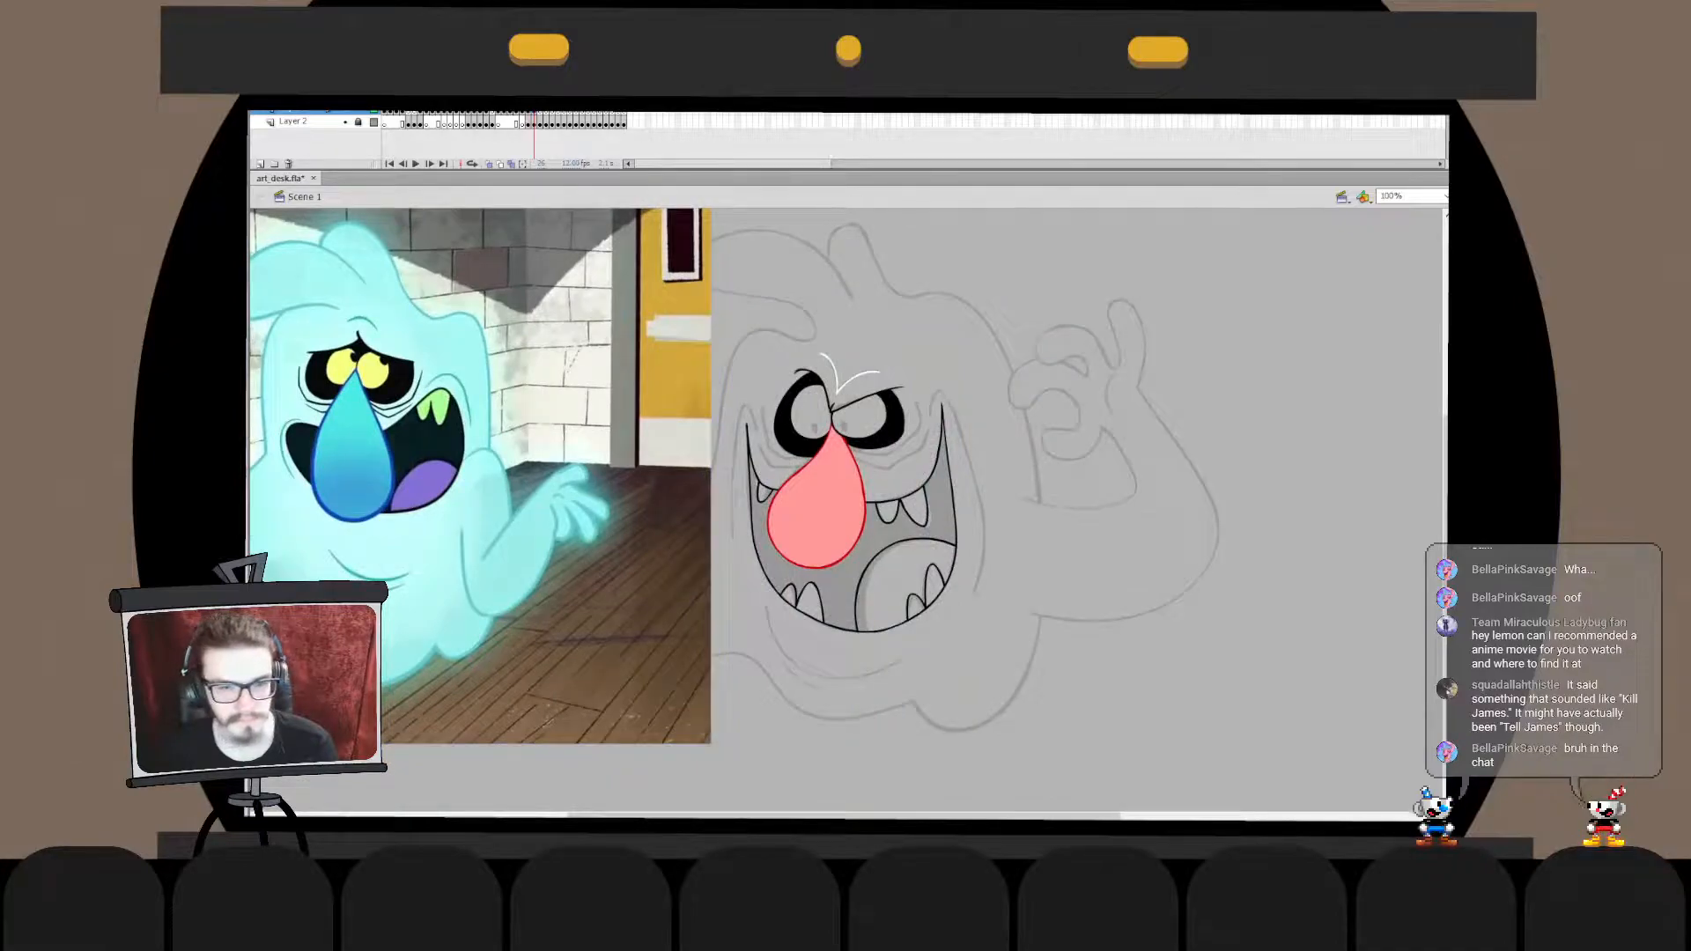
- Sample the light green of the reference ghost's teeth and fill all the monster's upper and lower teeth with it
{"action": "key", "text": "ctrl+equal"}
{"action": "key", "text": "ctrl+equal"}
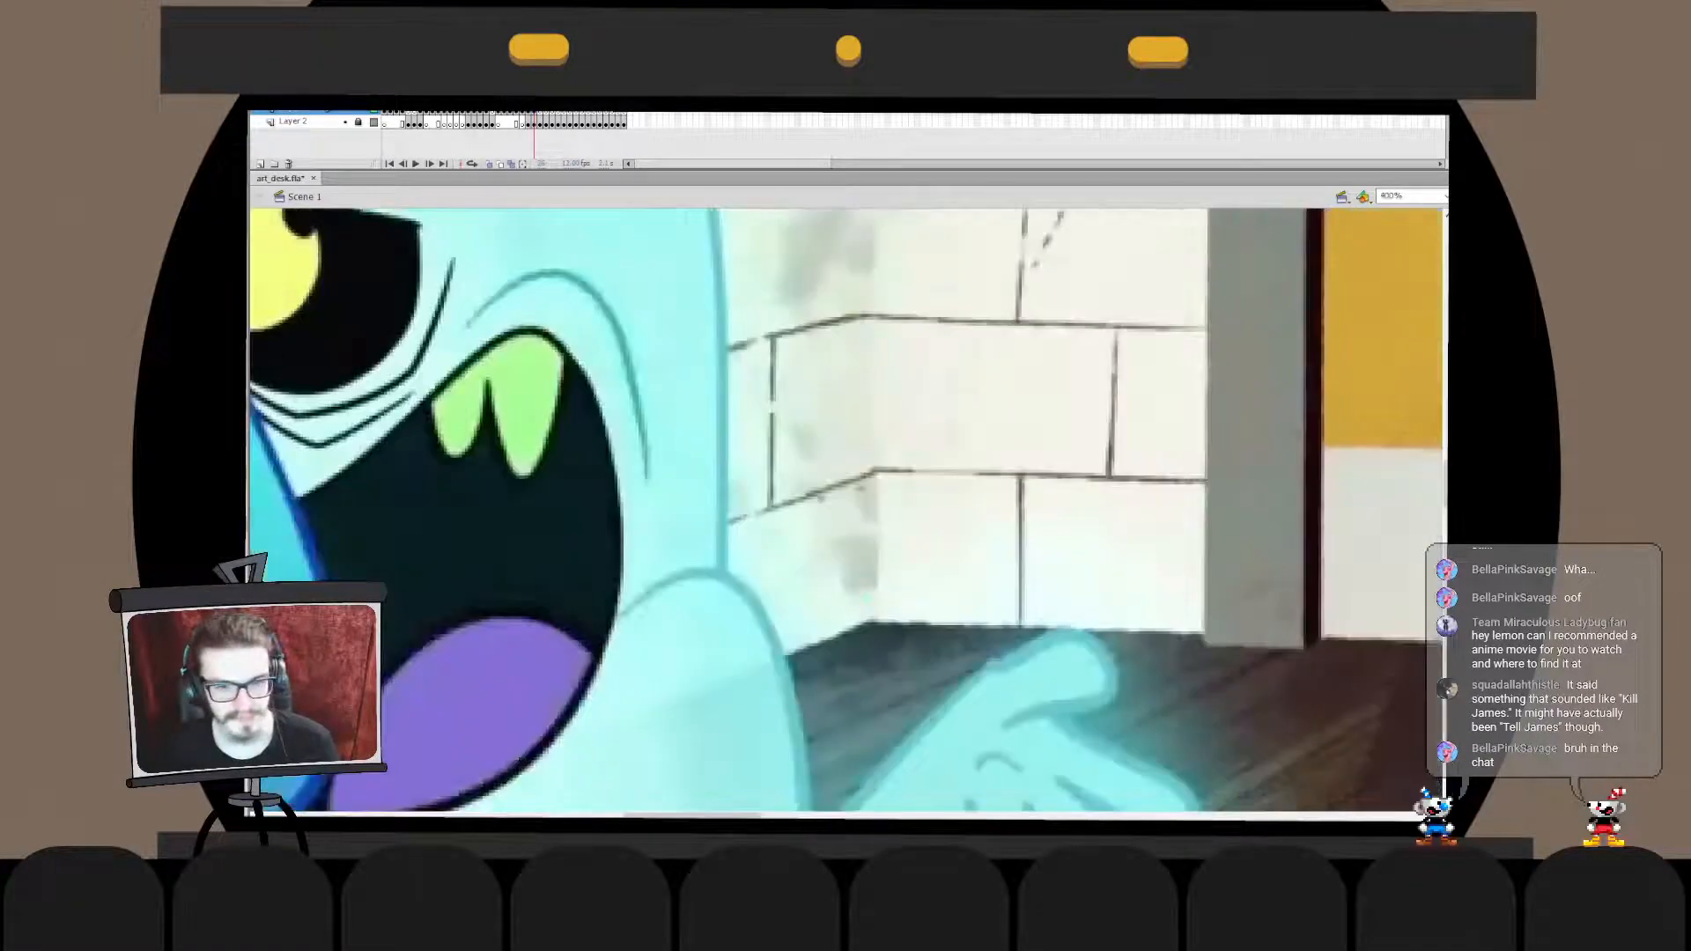
{"action": "key", "text": "ctrl+equal"}
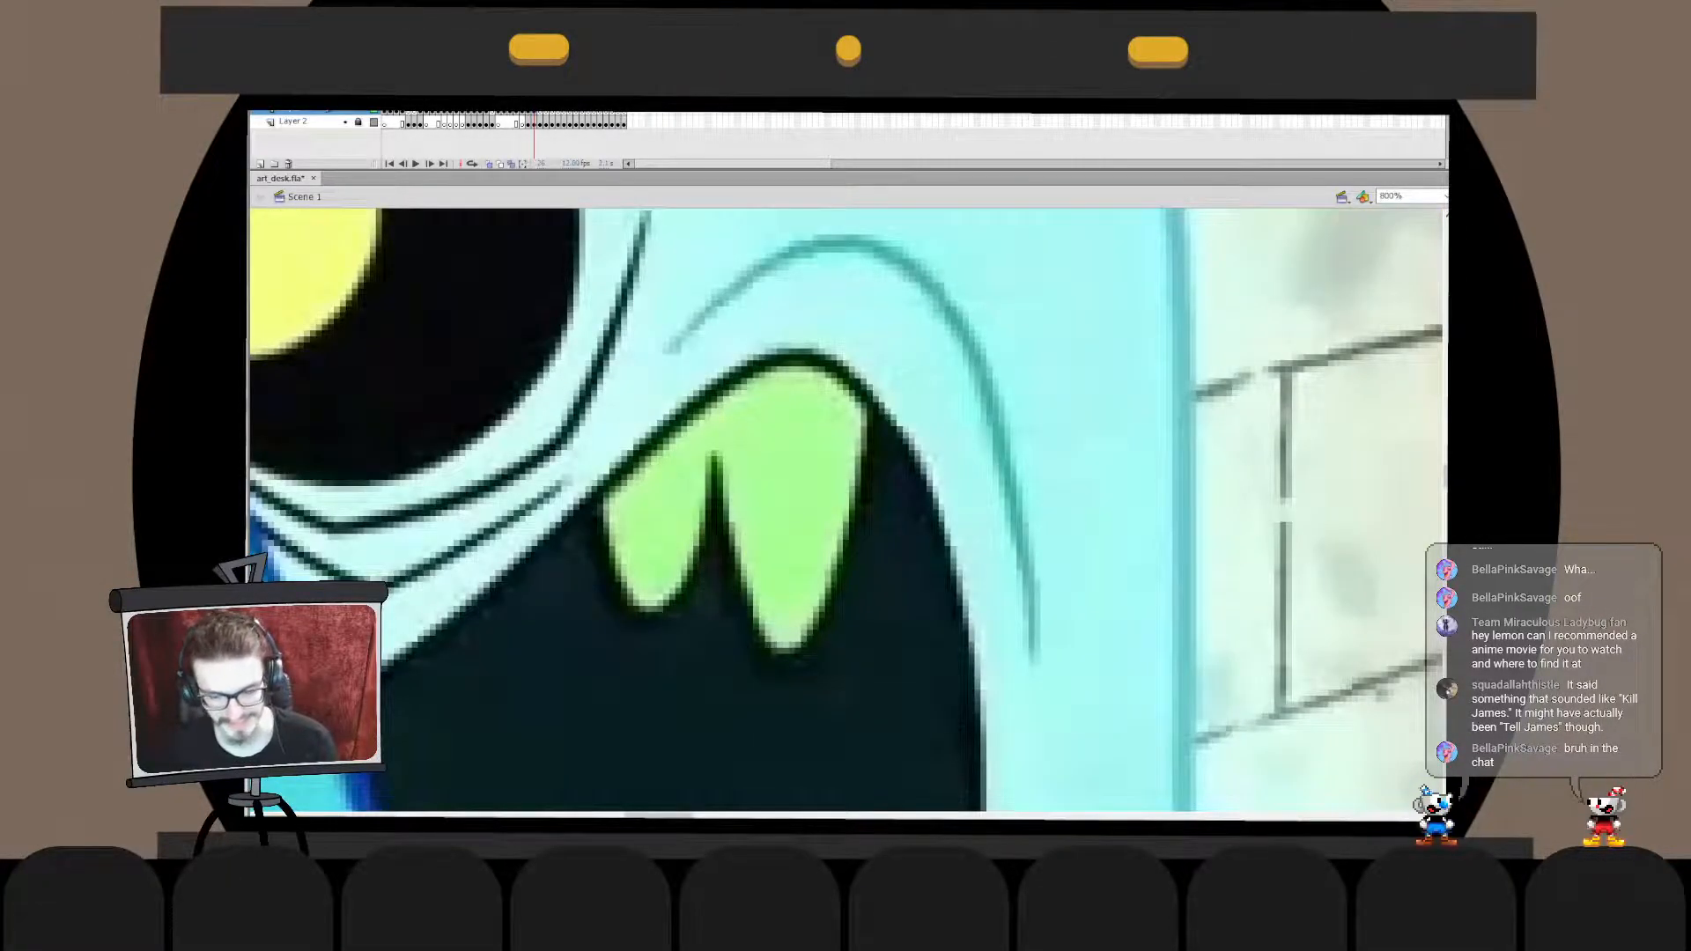
{"action": "key", "text": "ctrl+2"}
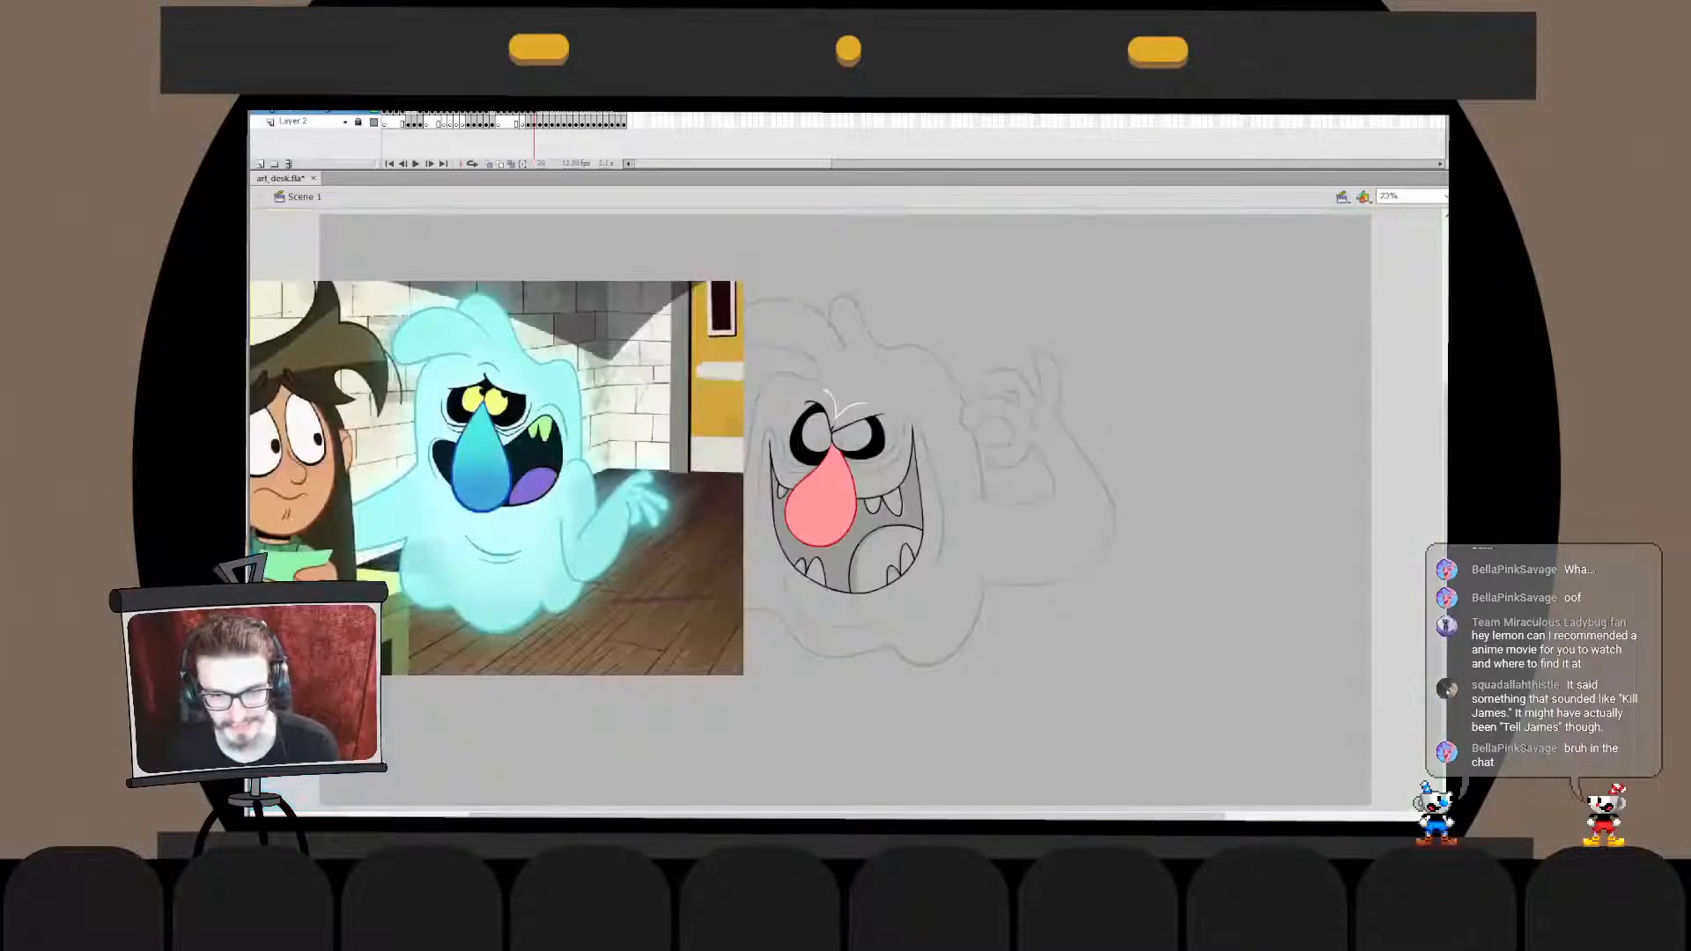
{"action": "left_click", "coordinate": [783, 491]}
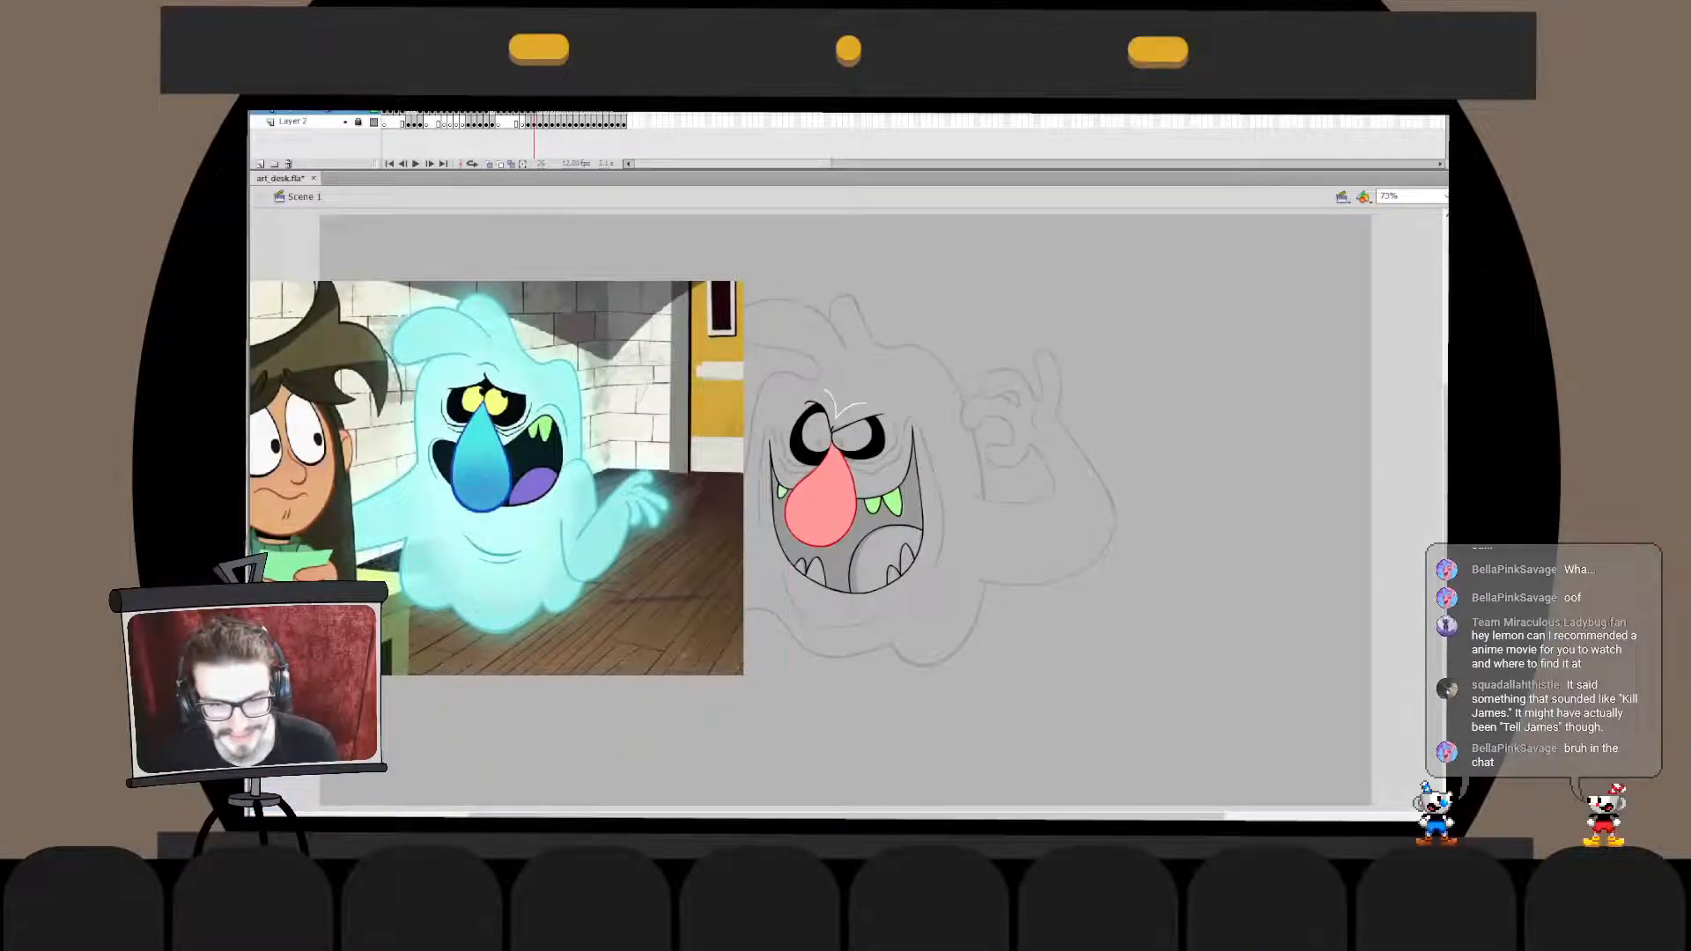
{"action": "left_click", "coordinate": [801, 568]}
{"action": "left_click", "coordinate": [816, 574]}
{"action": "left_click", "coordinate": [893, 576]}
{"action": "left_click", "coordinate": [907, 560]}
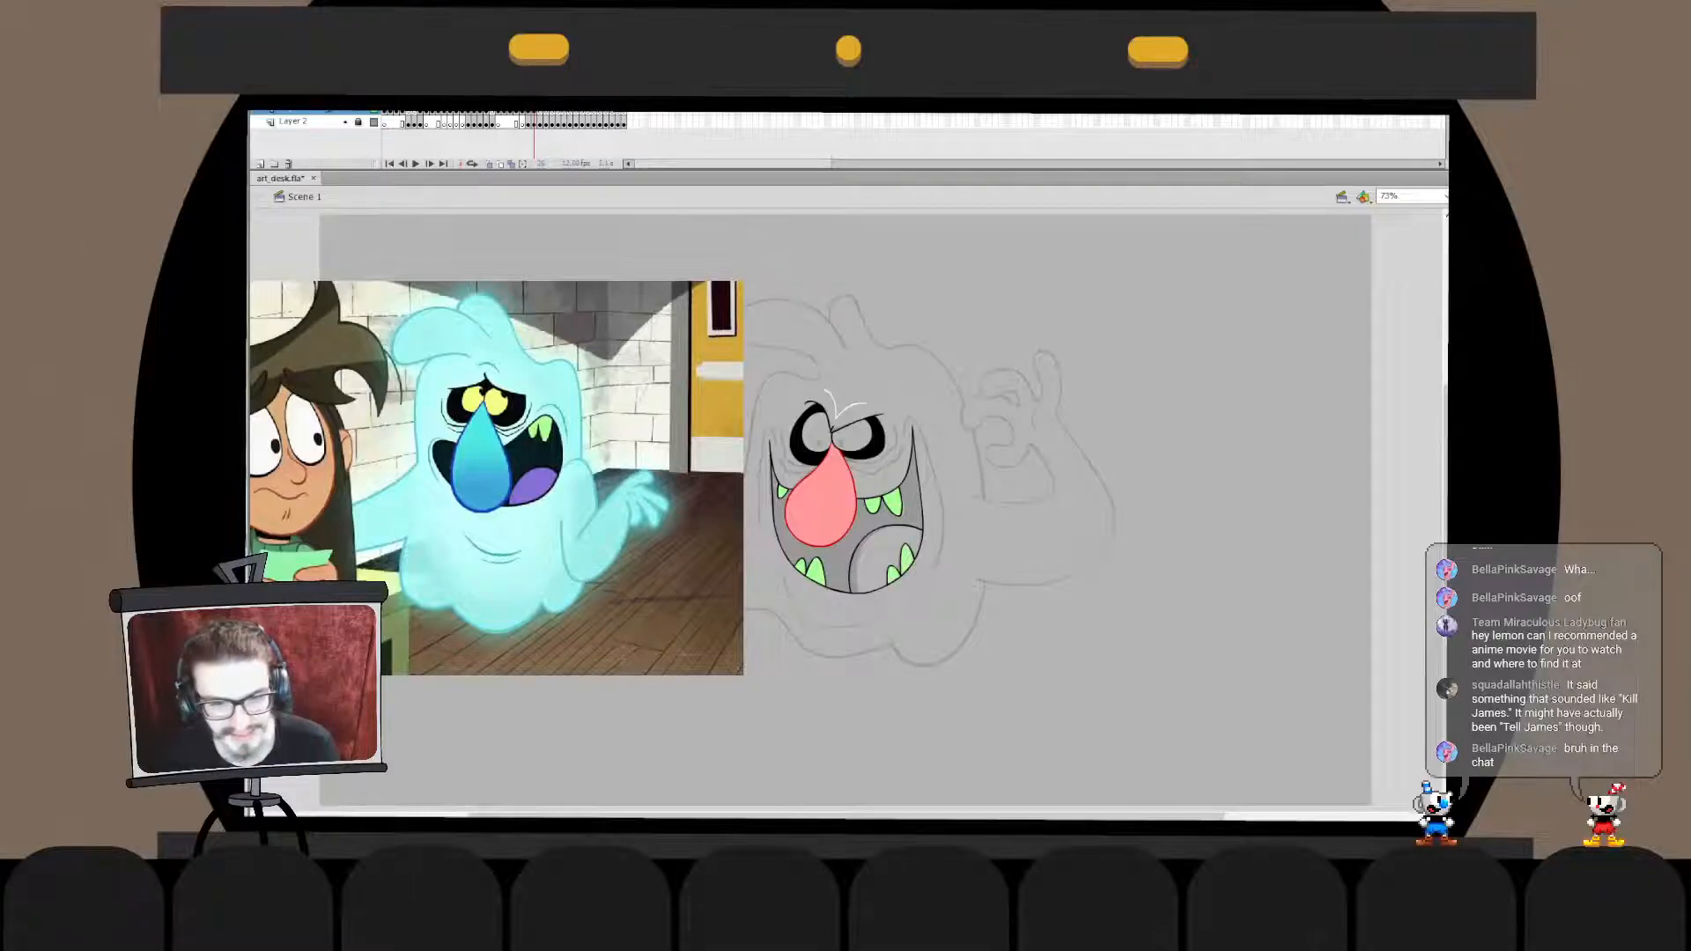
- Sample the purple of the reference ghost's tongue and fill the monster's tongue with it
{"action": "left_click", "coordinate": [571, 506]}
{"action": "left_click", "coordinate": [813, 553]}
{"action": "left_click", "coordinate": [781, 469]}
{"action": "scroll", "coordinate": [845, 511], "scroll_direction": "up", "scroll_amount": 3}
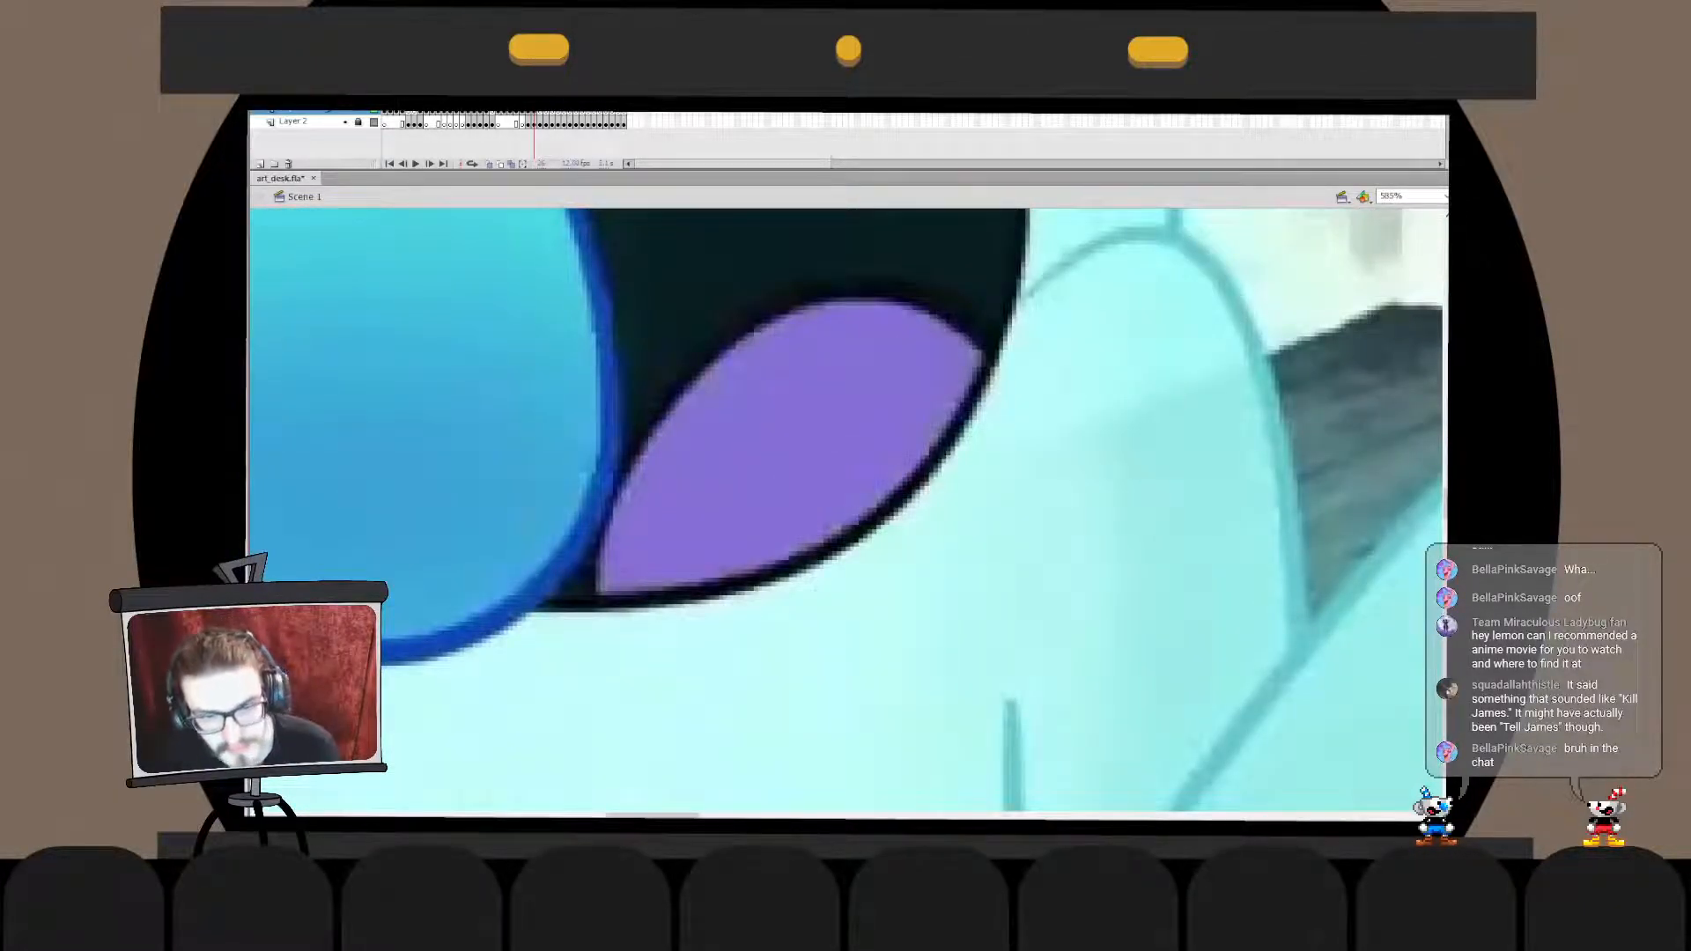
{"action": "key", "text": "ctrl+2"}
{"action": "left_click", "coordinate": [887, 560]}
- Sample the near-black teal inside the reference ghost's mouth and fill the monster's mouth interior with it
{"action": "left_click", "coordinate": [717, 514]}
{"action": "left_click", "coordinate": [585, 474]}
{"action": "left_click", "coordinate": [606, 393]}
{"action": "scroll", "coordinate": [849, 511], "scroll_direction": "up", "scroll_amount": 1}
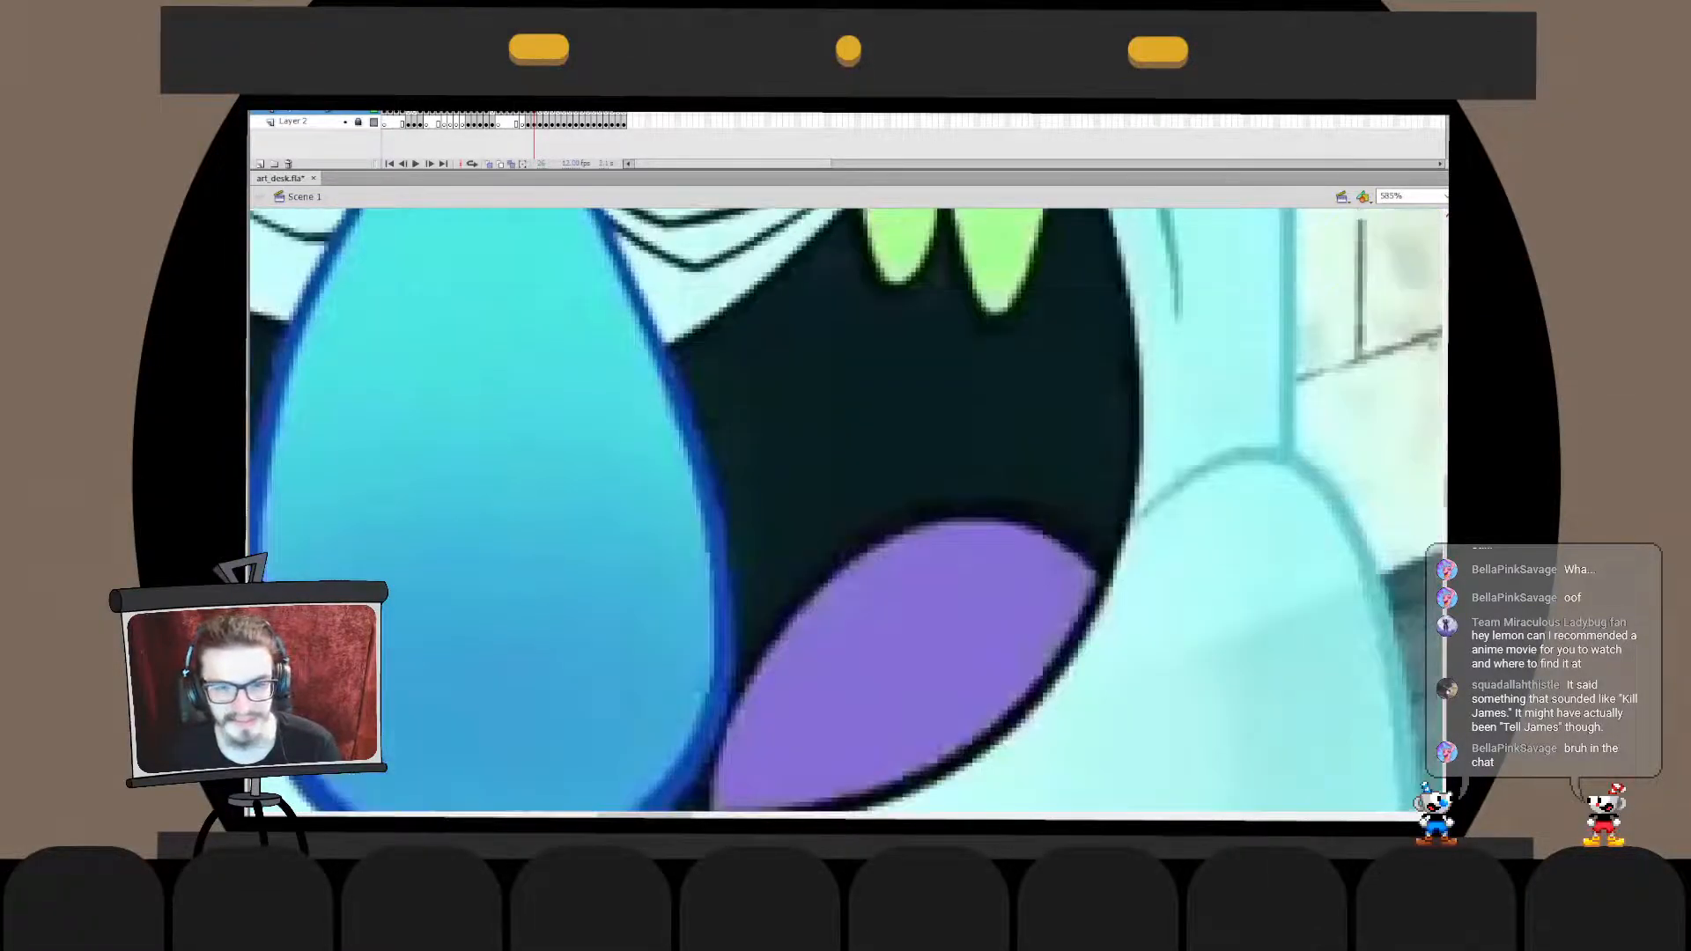
{"action": "key", "text": "ctrl+2"}
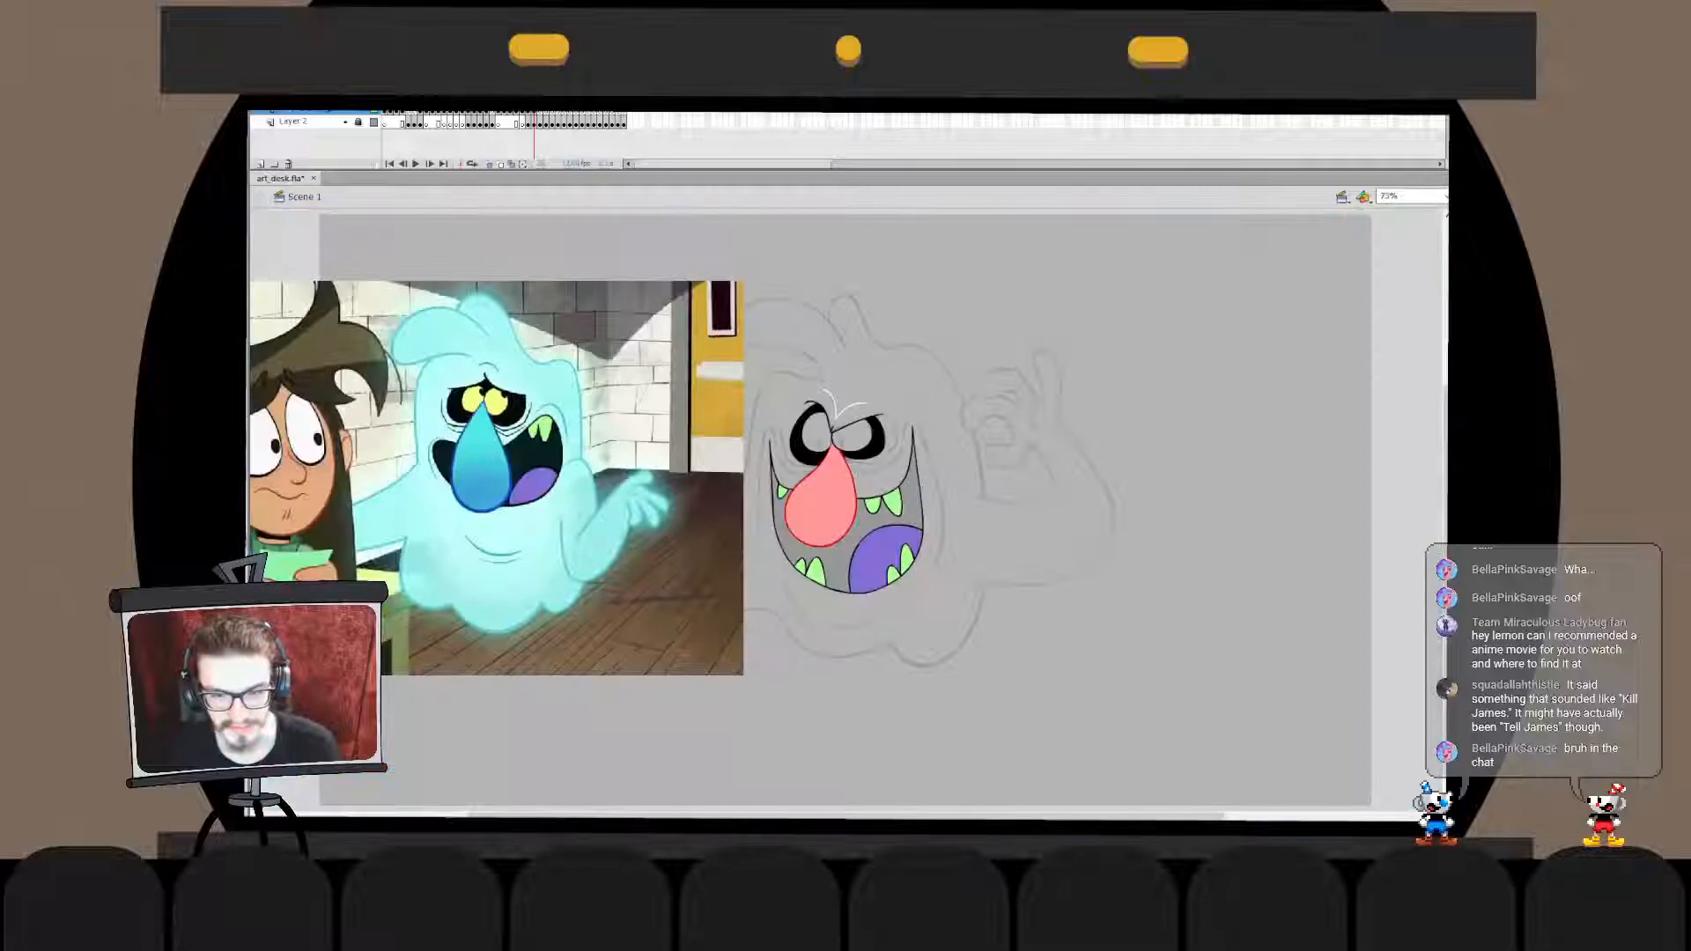
{"action": "left_click", "coordinate": [872, 527]}
- Sample the dark blue of the reference ghost's nose outline for the outline of the monster's nose
{"action": "left_click", "coordinate": [527, 472]}
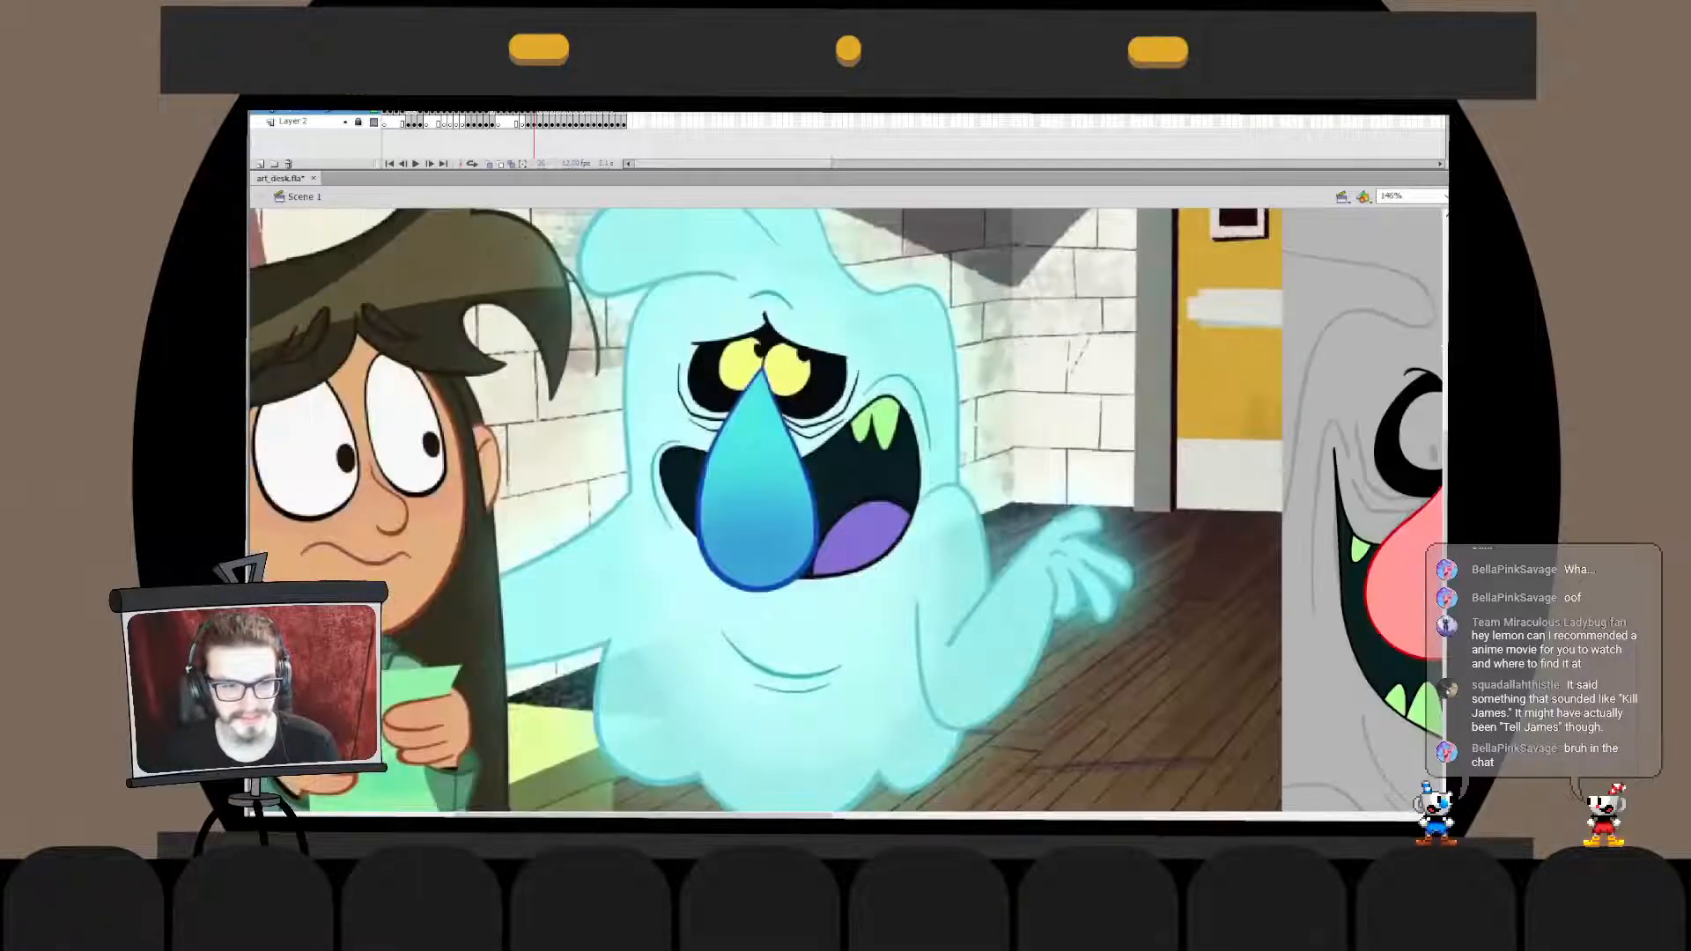
{"action": "left_click", "coordinate": [787, 477]}
{"action": "left_click", "coordinate": [765, 591]}
{"action": "left_click", "coordinate": [860, 709]}
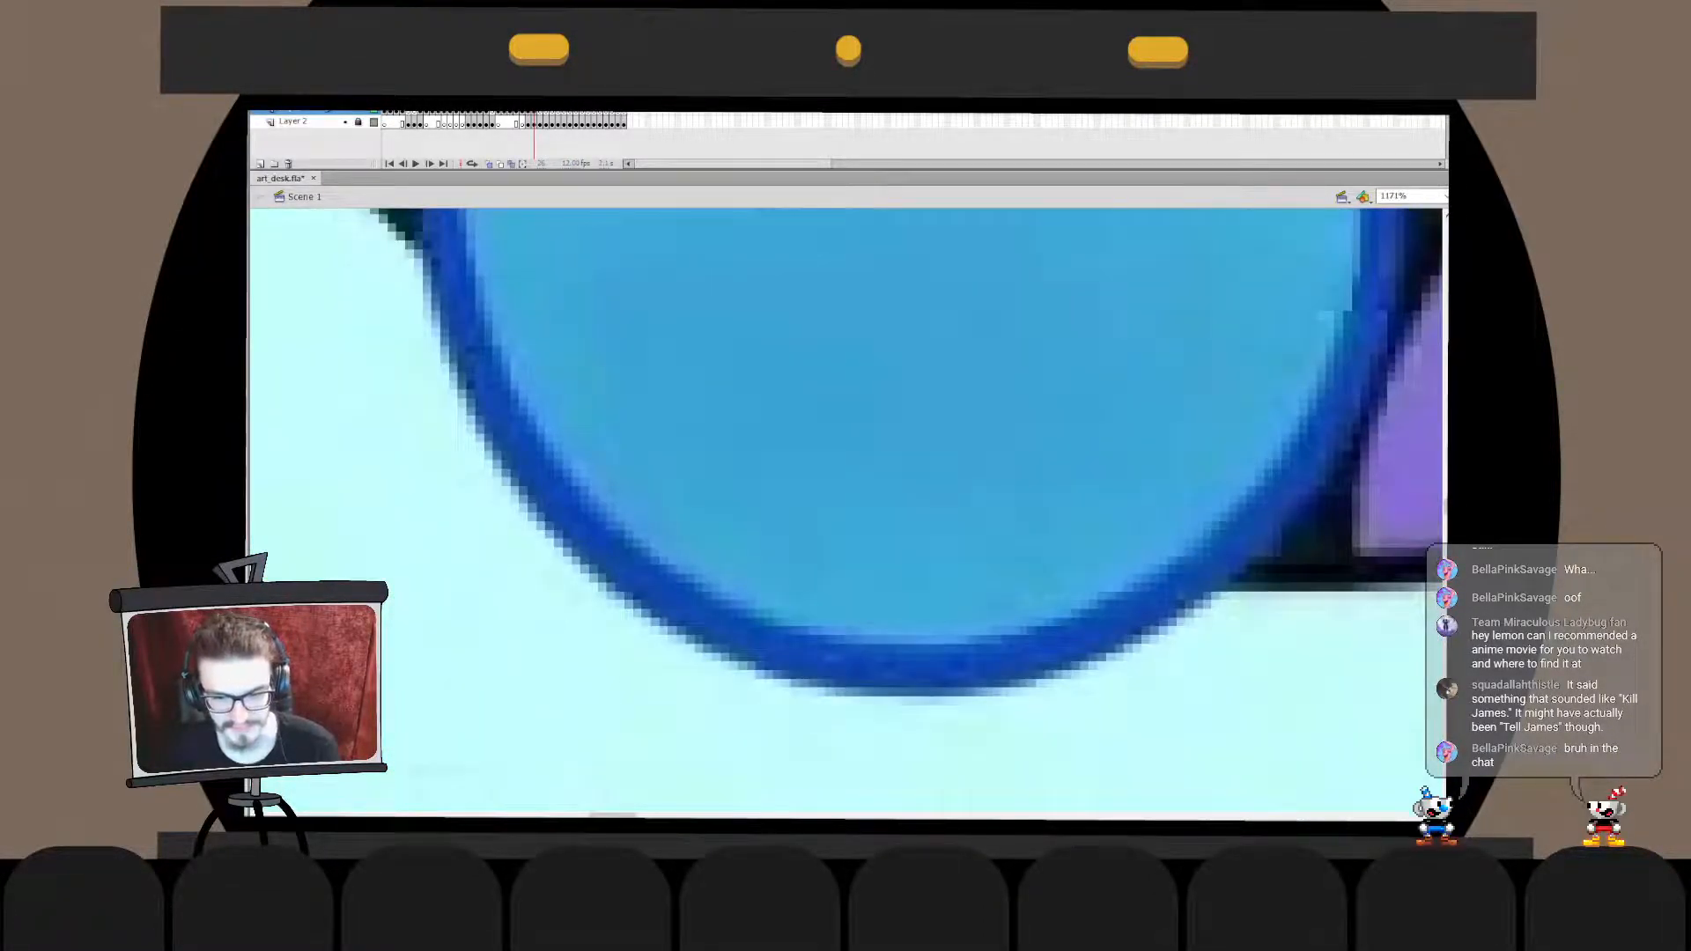
{"action": "key", "text": "ctrl+2"}
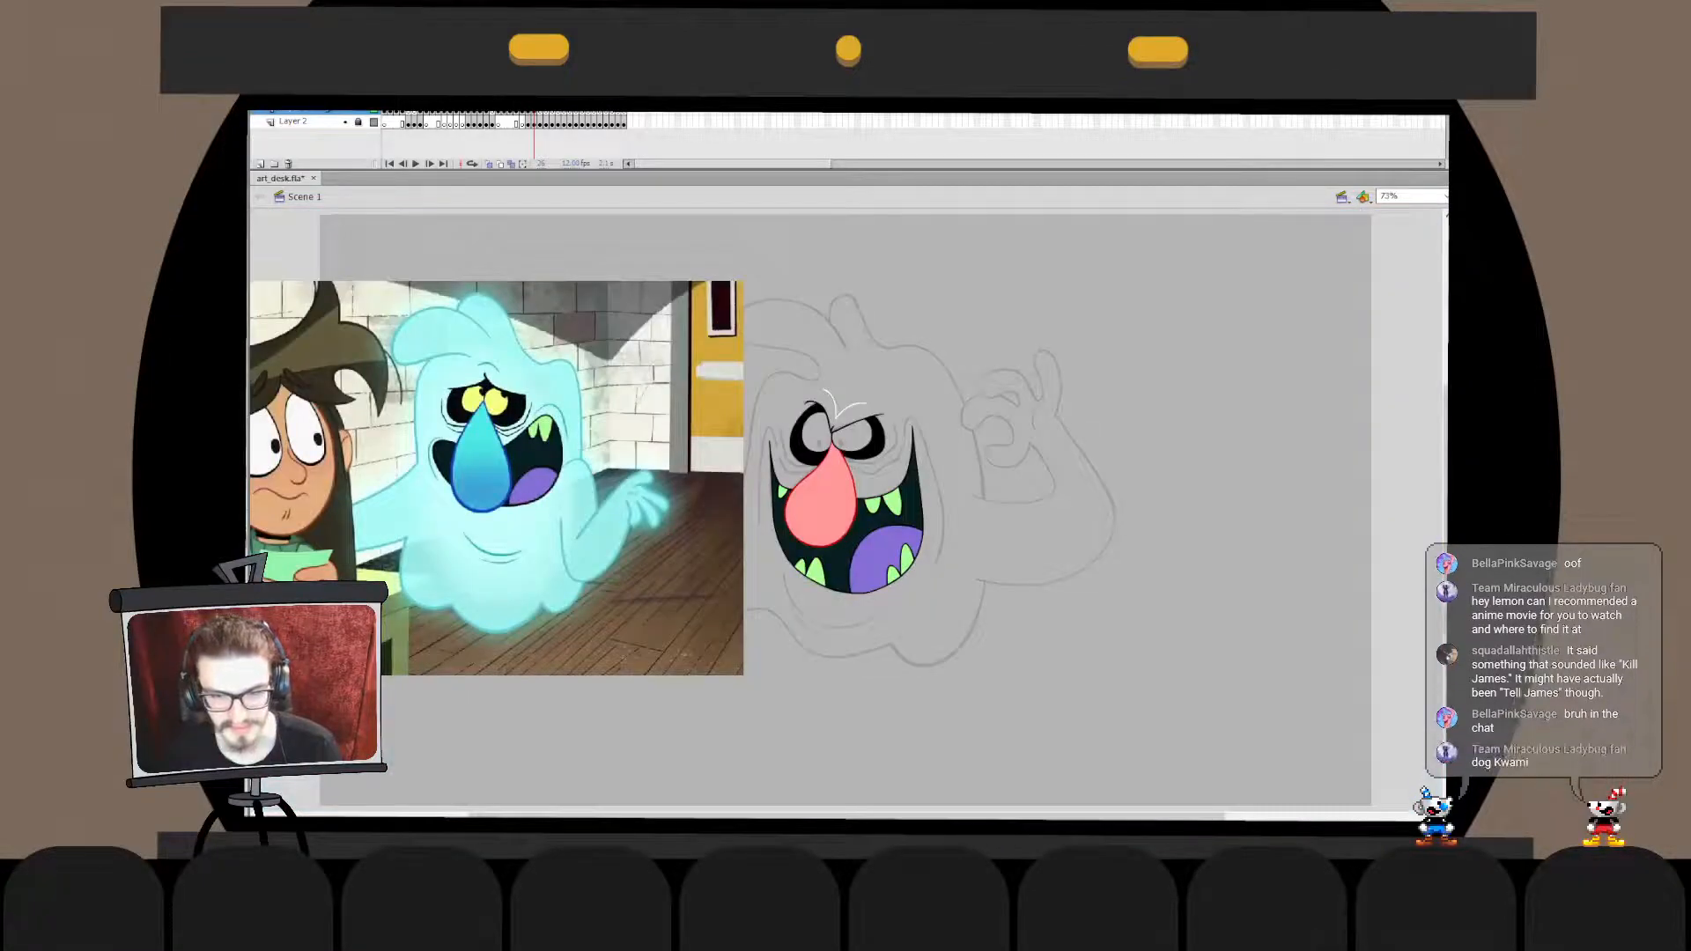
- Paint two overlapping swatch dots on the picture's yellow door in the turquoise and blue of the reference nose
{"action": "left_click", "coordinate": [512, 467]}
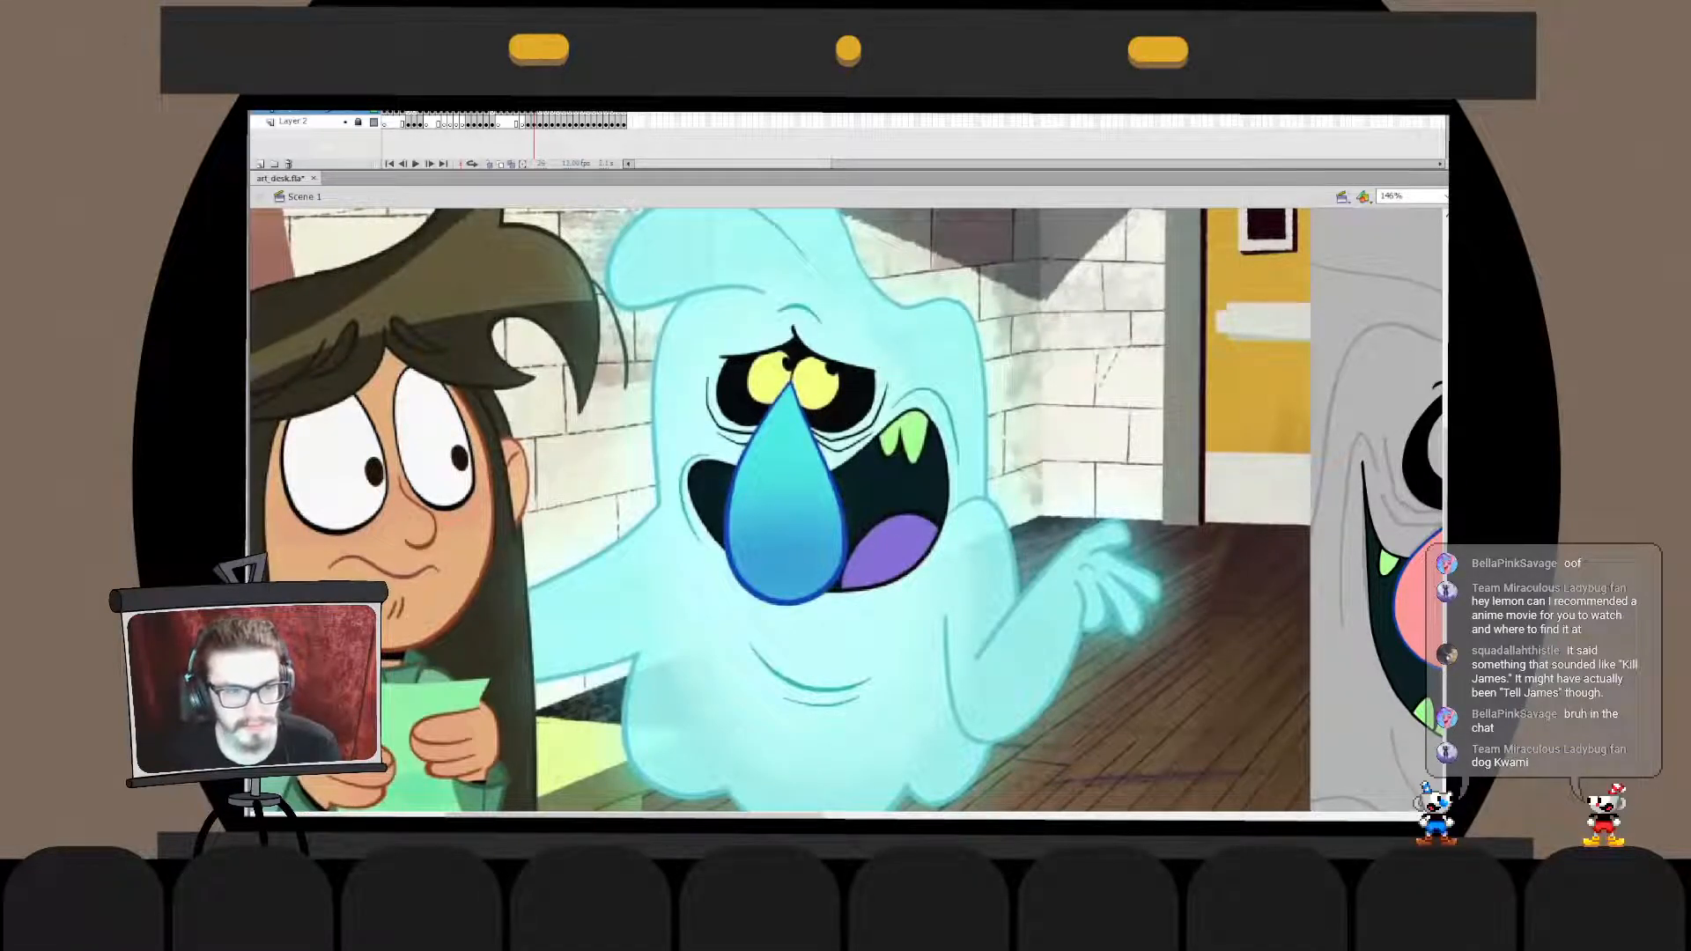
{"action": "left_click", "coordinate": [1253, 409]}
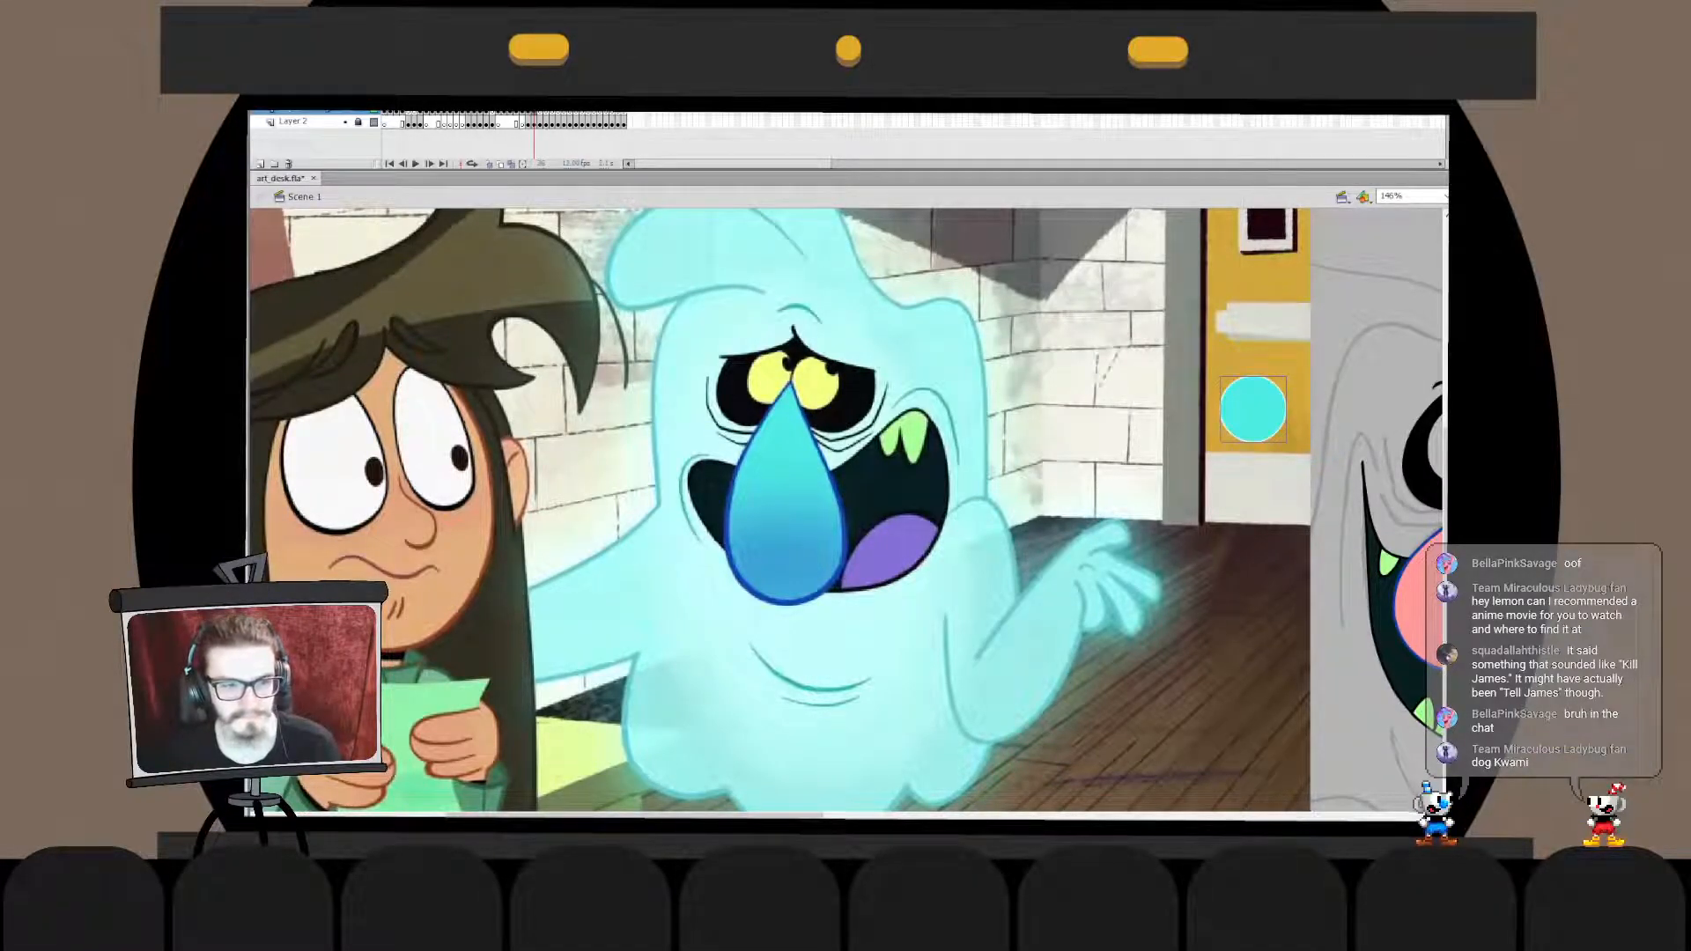
{"action": "left_click", "coordinate": [1254, 440]}
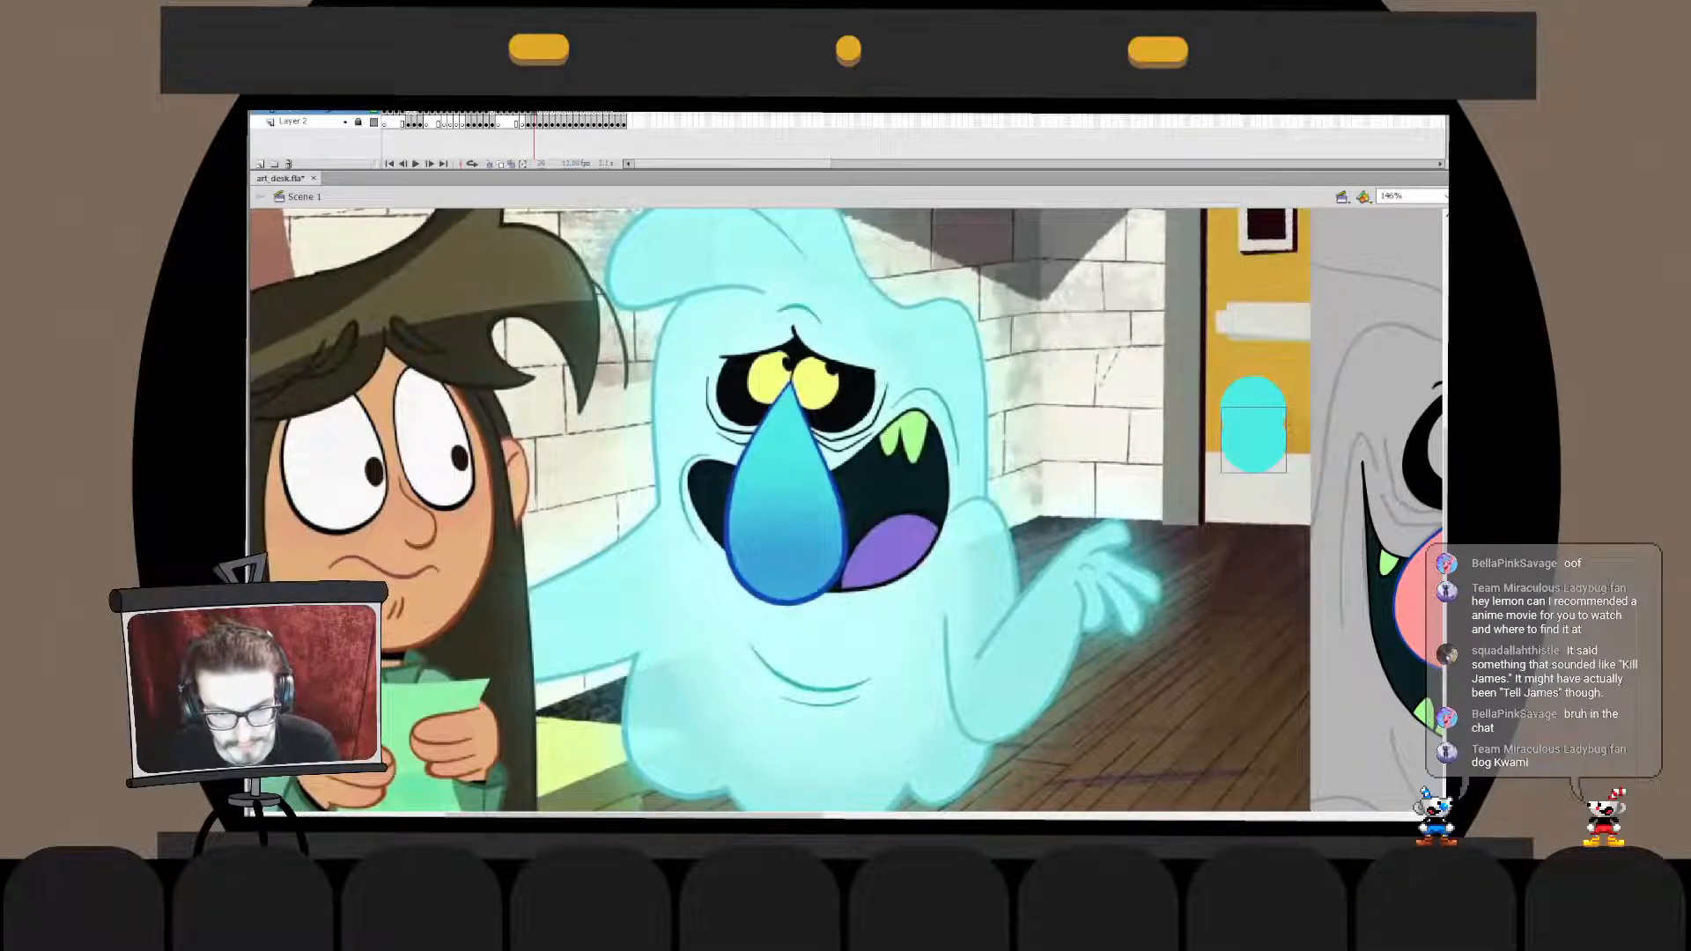
{"action": "key", "text": "ctrl+minus"}
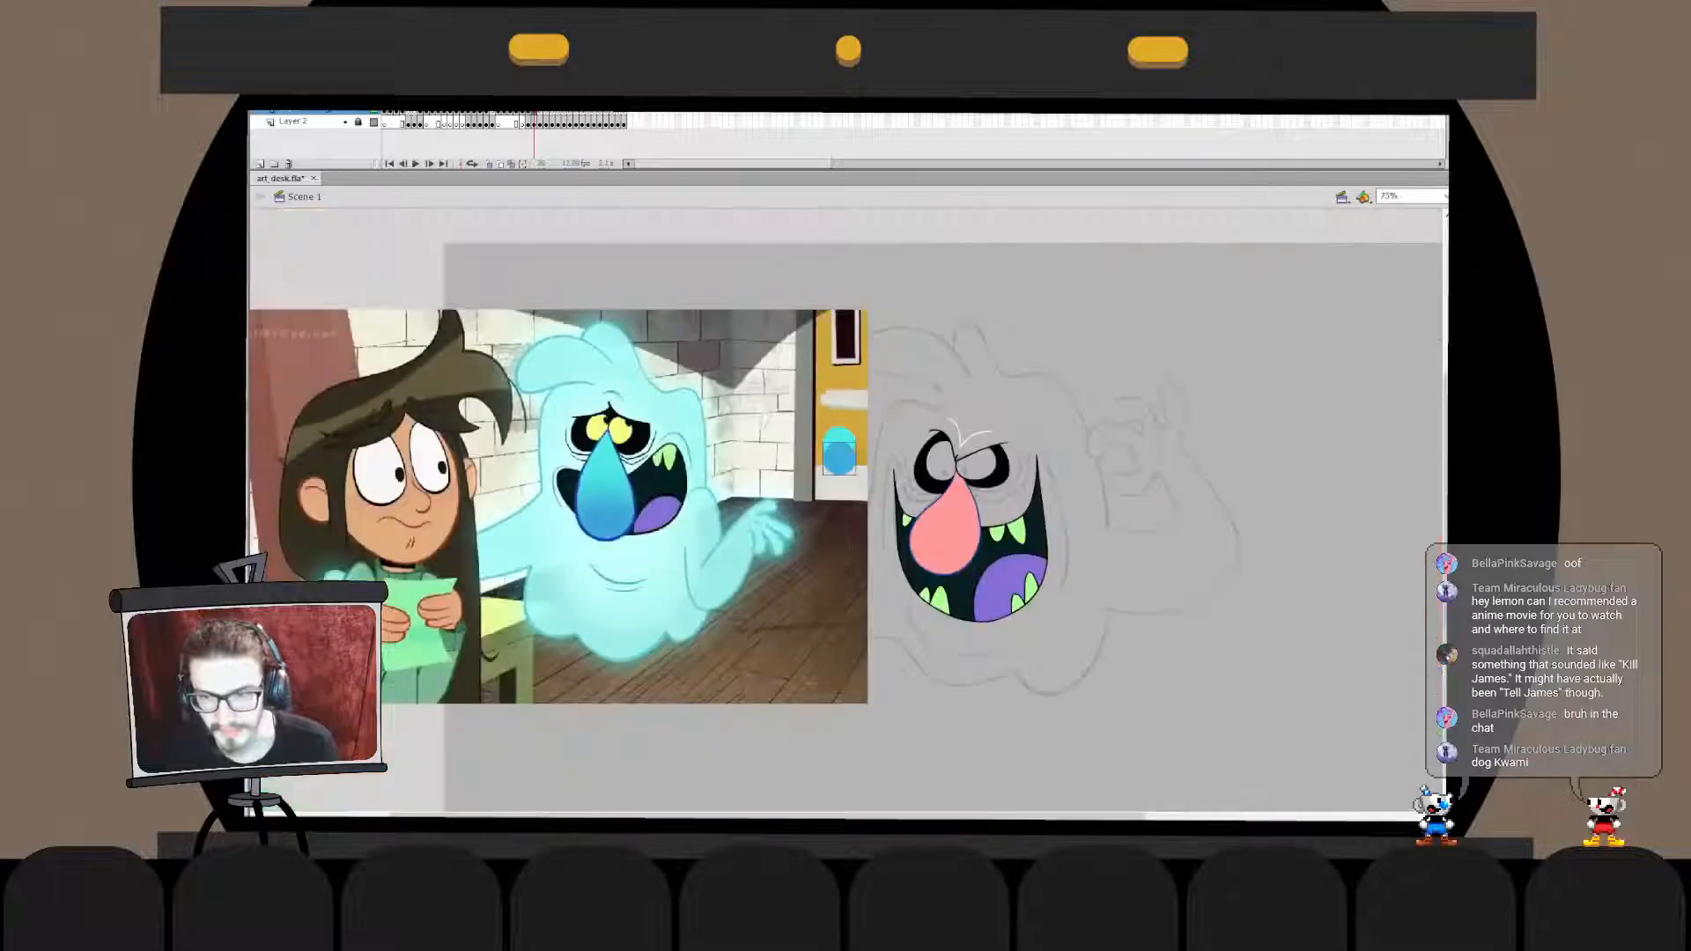
{"action": "key", "text": "Escape"}
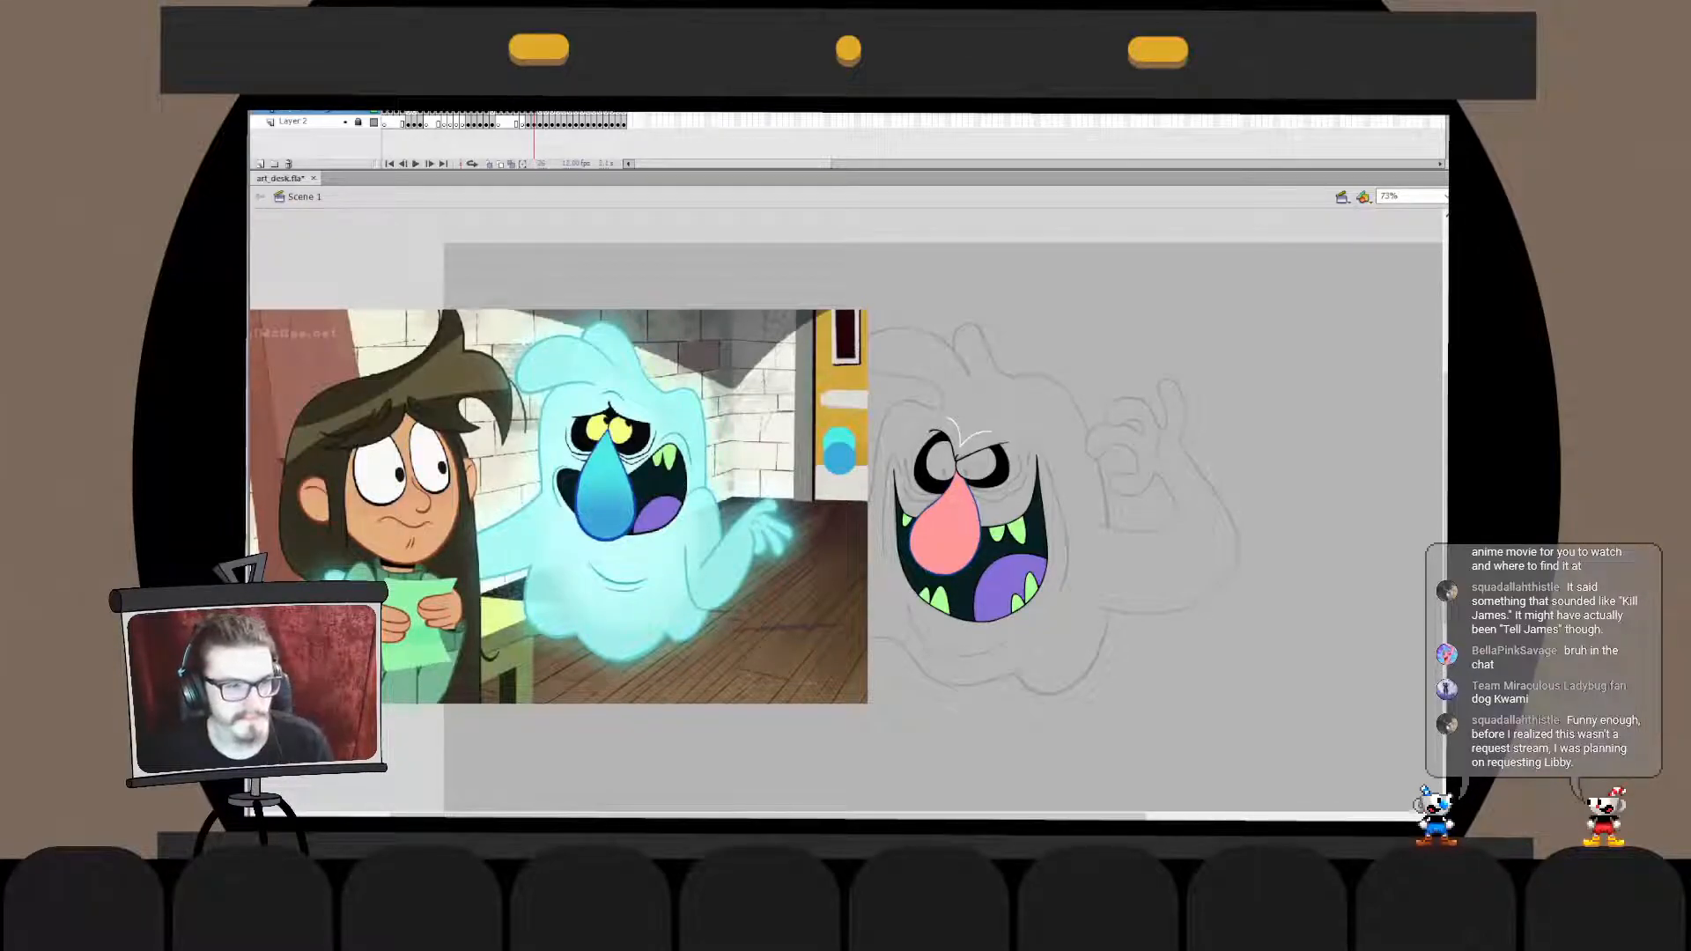
- Fill the monster's nose with a turquoise-to-blue linear gradient and adjust its direction and extent to run from tip to base
{"action": "left_click", "coordinate": [946, 531]}
{"action": "left_click", "coordinate": [948, 525]}
{"action": "left_click_drag", "start_coordinate": [982, 490], "coordinate": [919, 485]}
{"action": "key", "text": "v"}
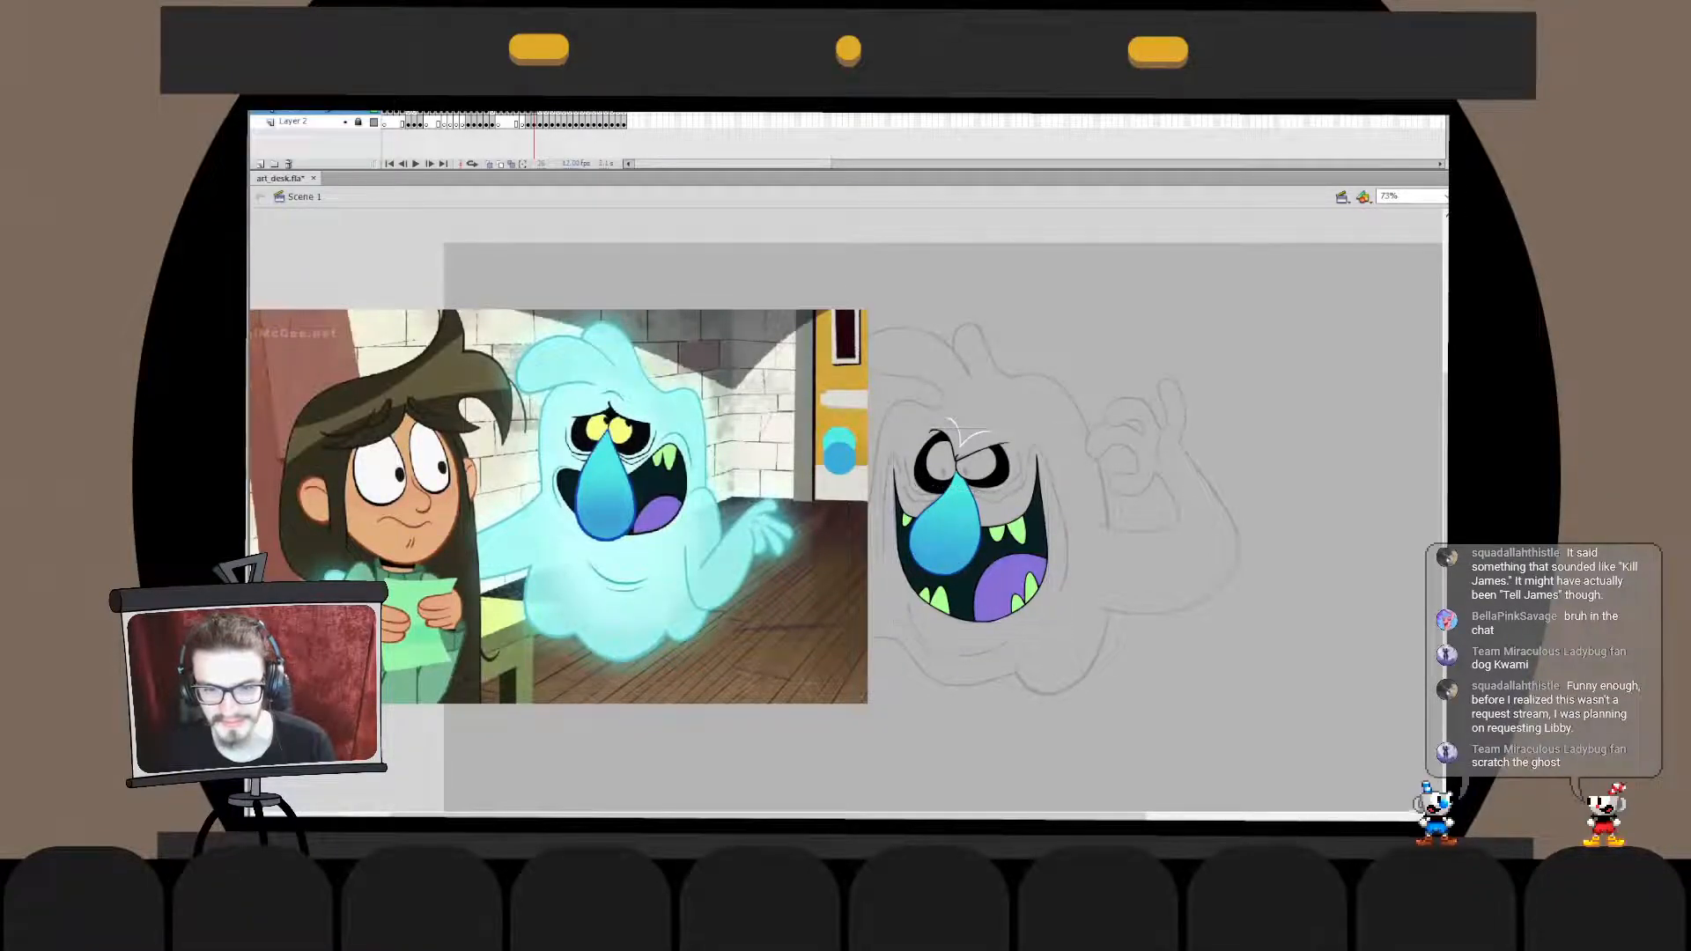
{"action": "left_click", "coordinate": [946, 526]}
{"action": "left_click_drag", "start_coordinate": [952, 489], "coordinate": [915, 482]}
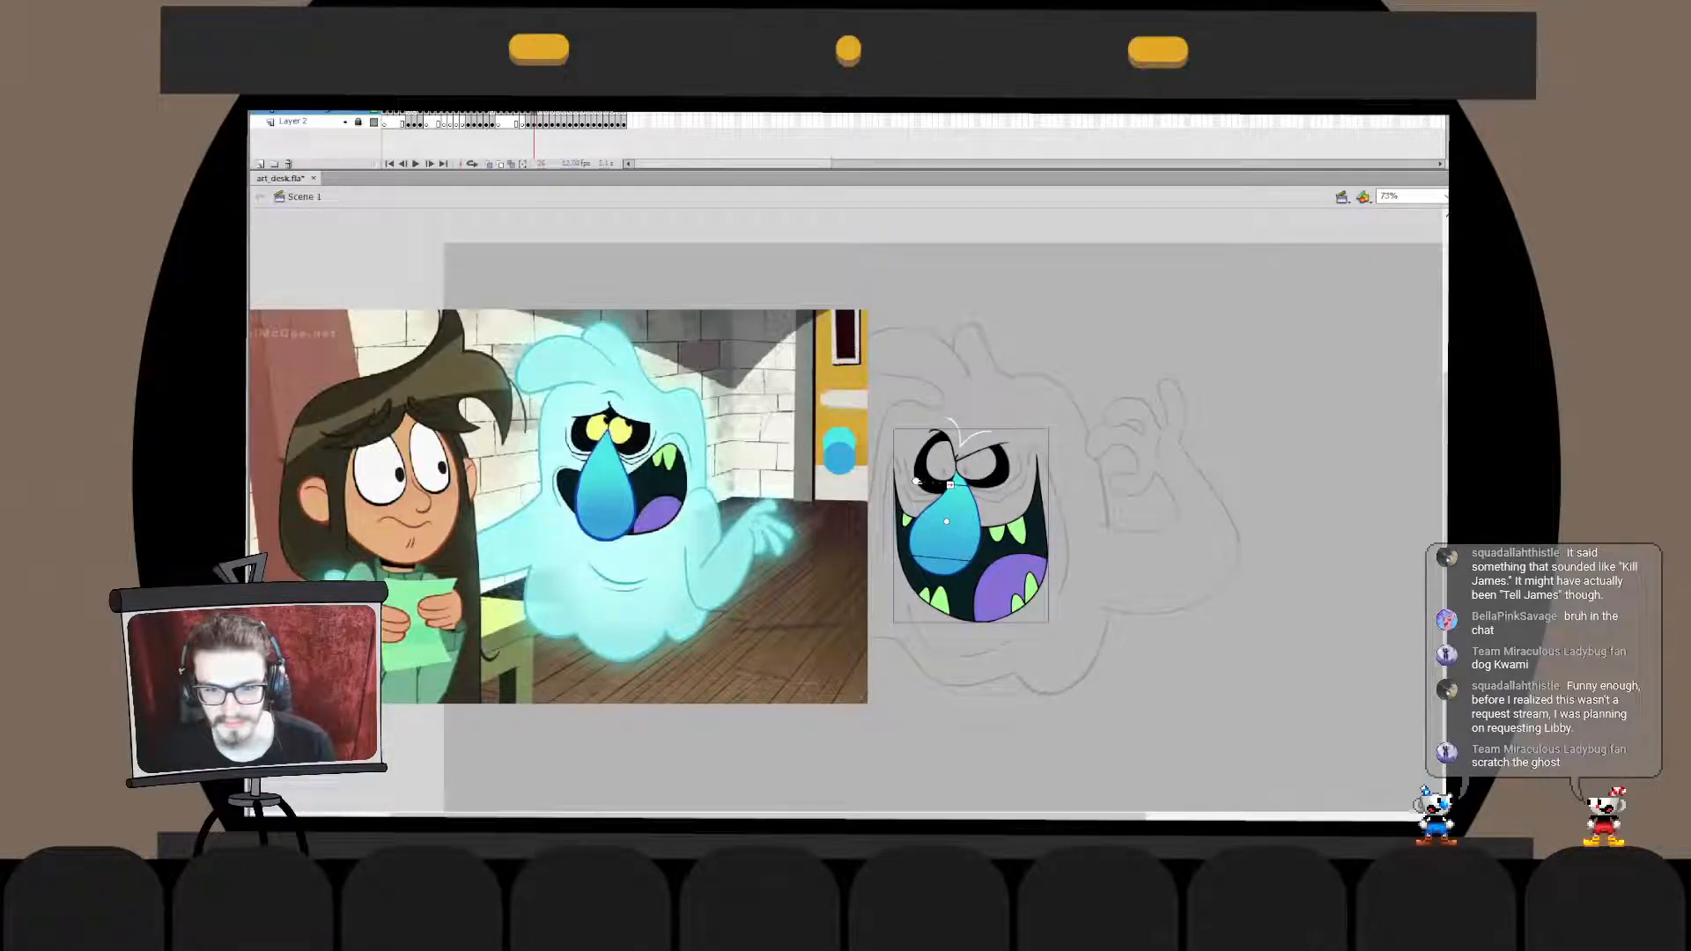
{"action": "key", "text": "v"}
{"action": "key", "text": "Escape"}
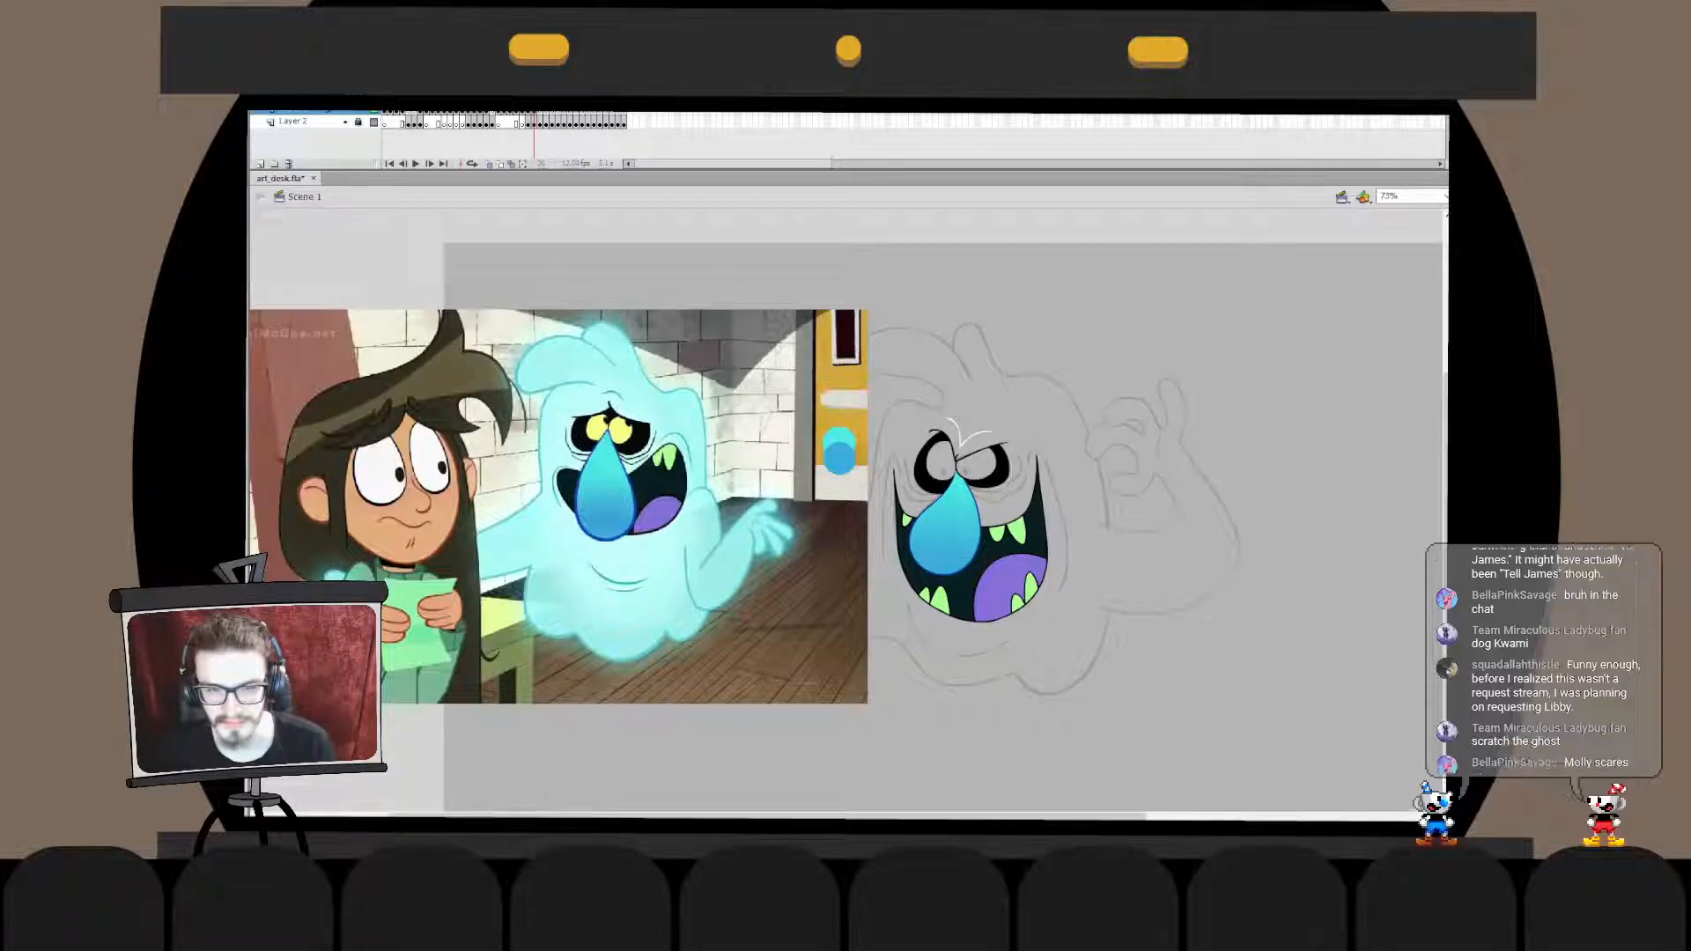
- Delete the turquoise and blue swatch dots from the reference picture's door
{"action": "key", "text": "ctrl+1"}
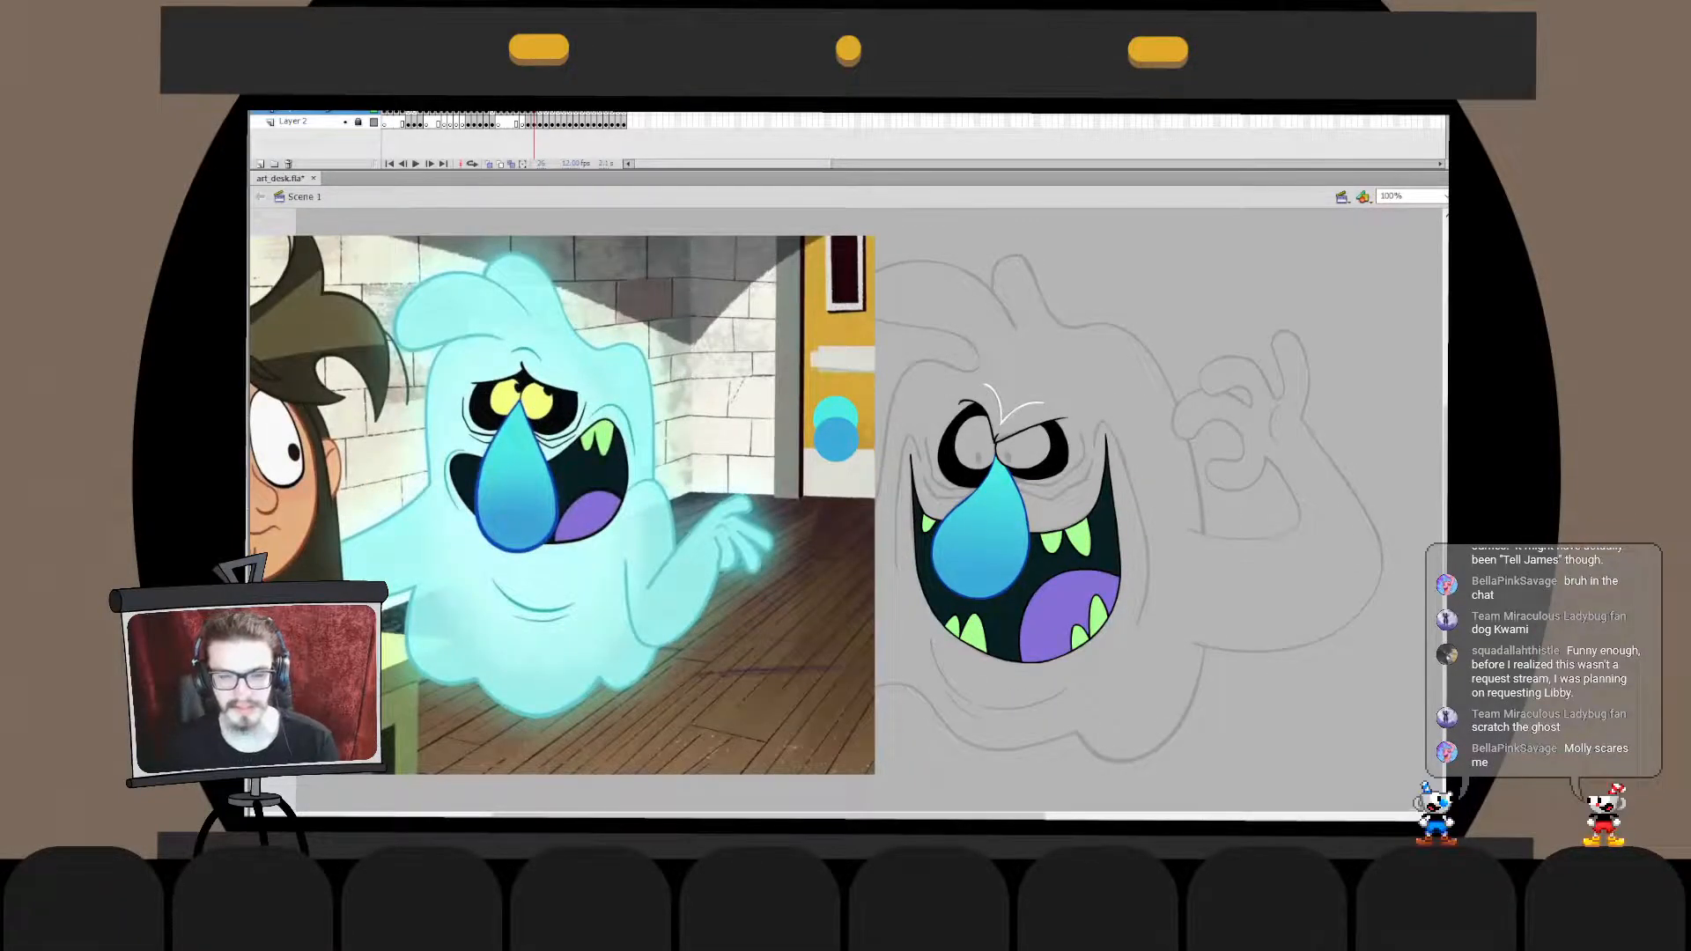
{"action": "left_click", "coordinate": [836, 406]}
{"action": "left_click", "coordinate": [836, 444], "text": "shift"}
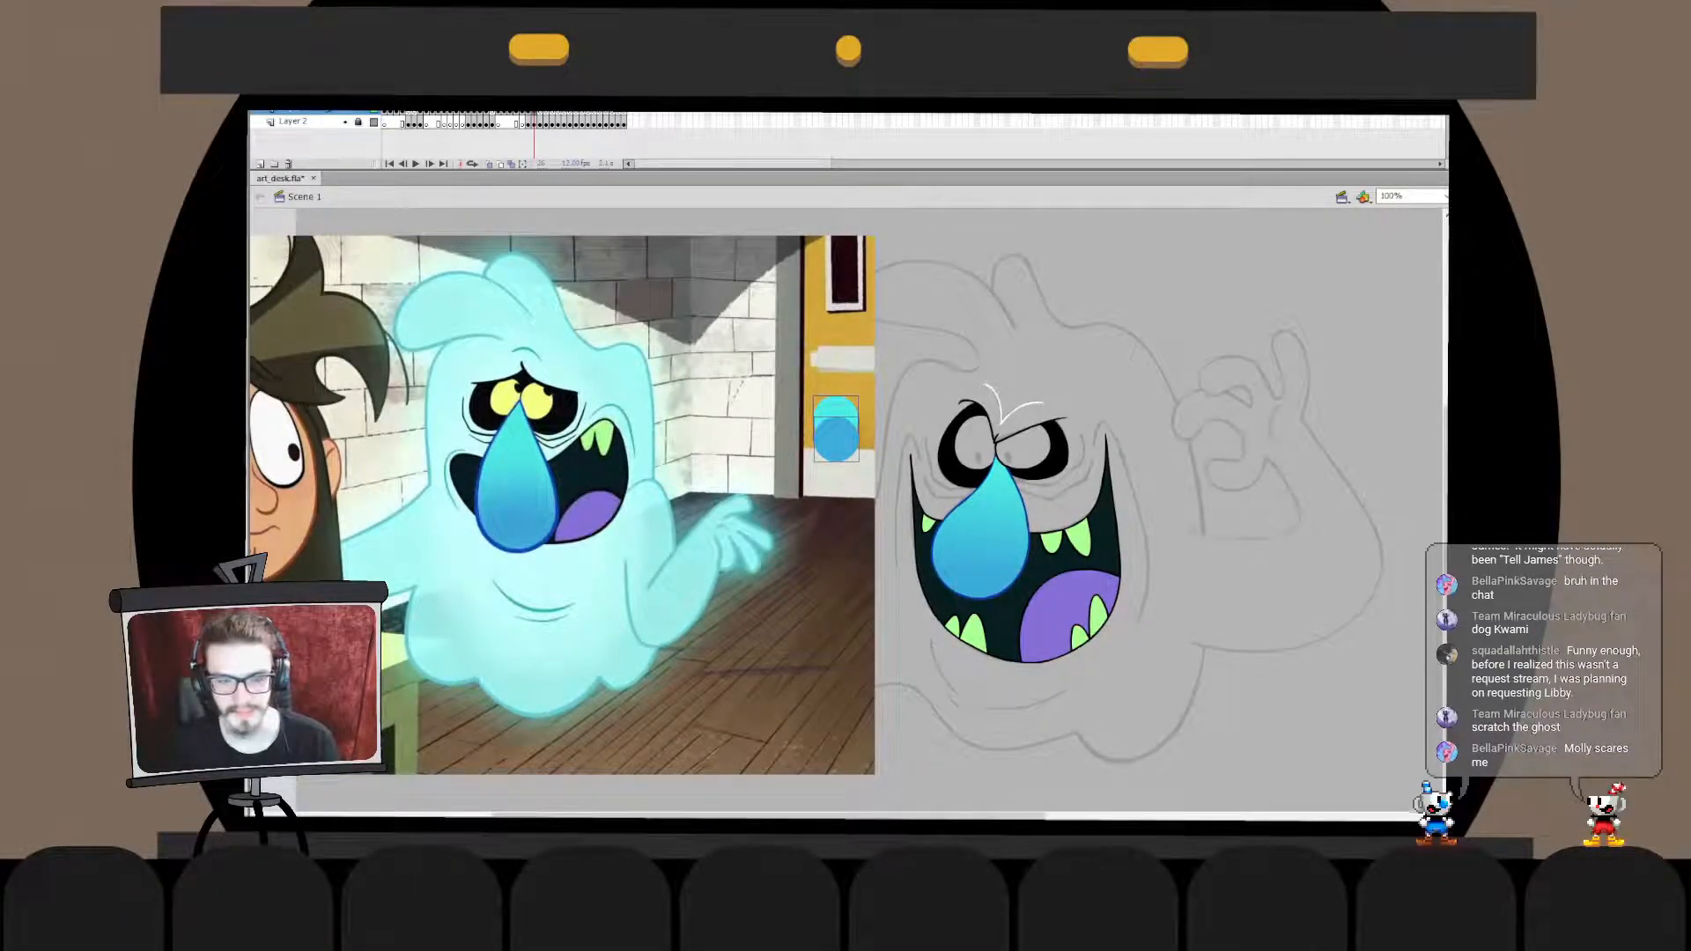
{"action": "key", "text": "Delete"}
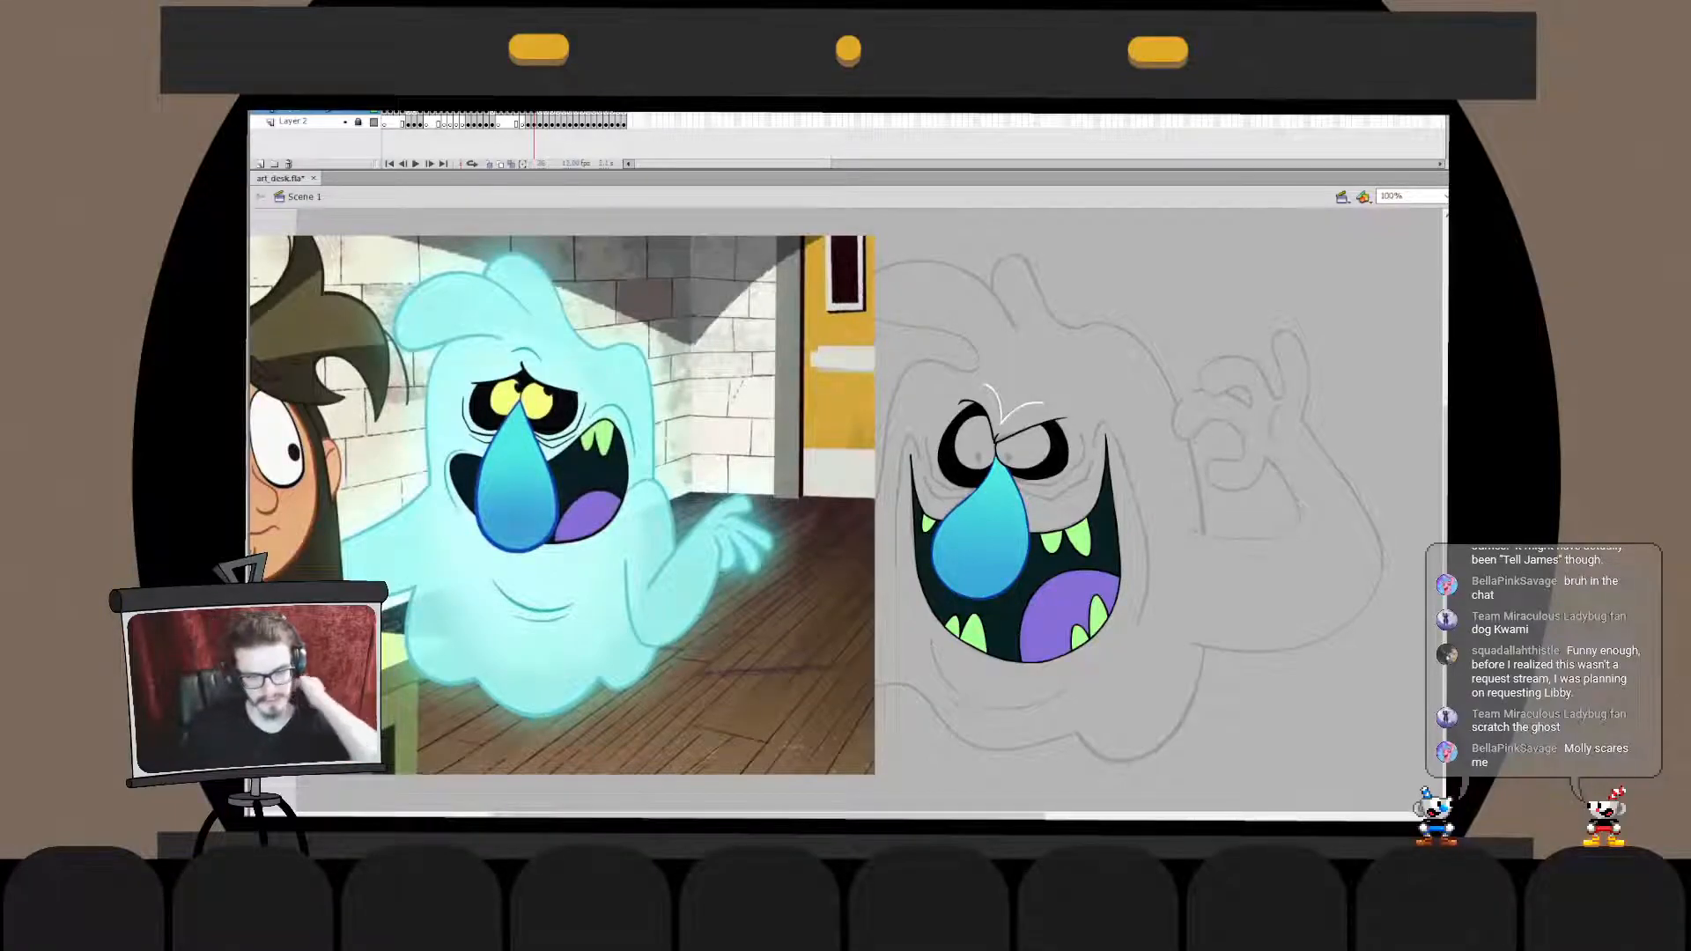
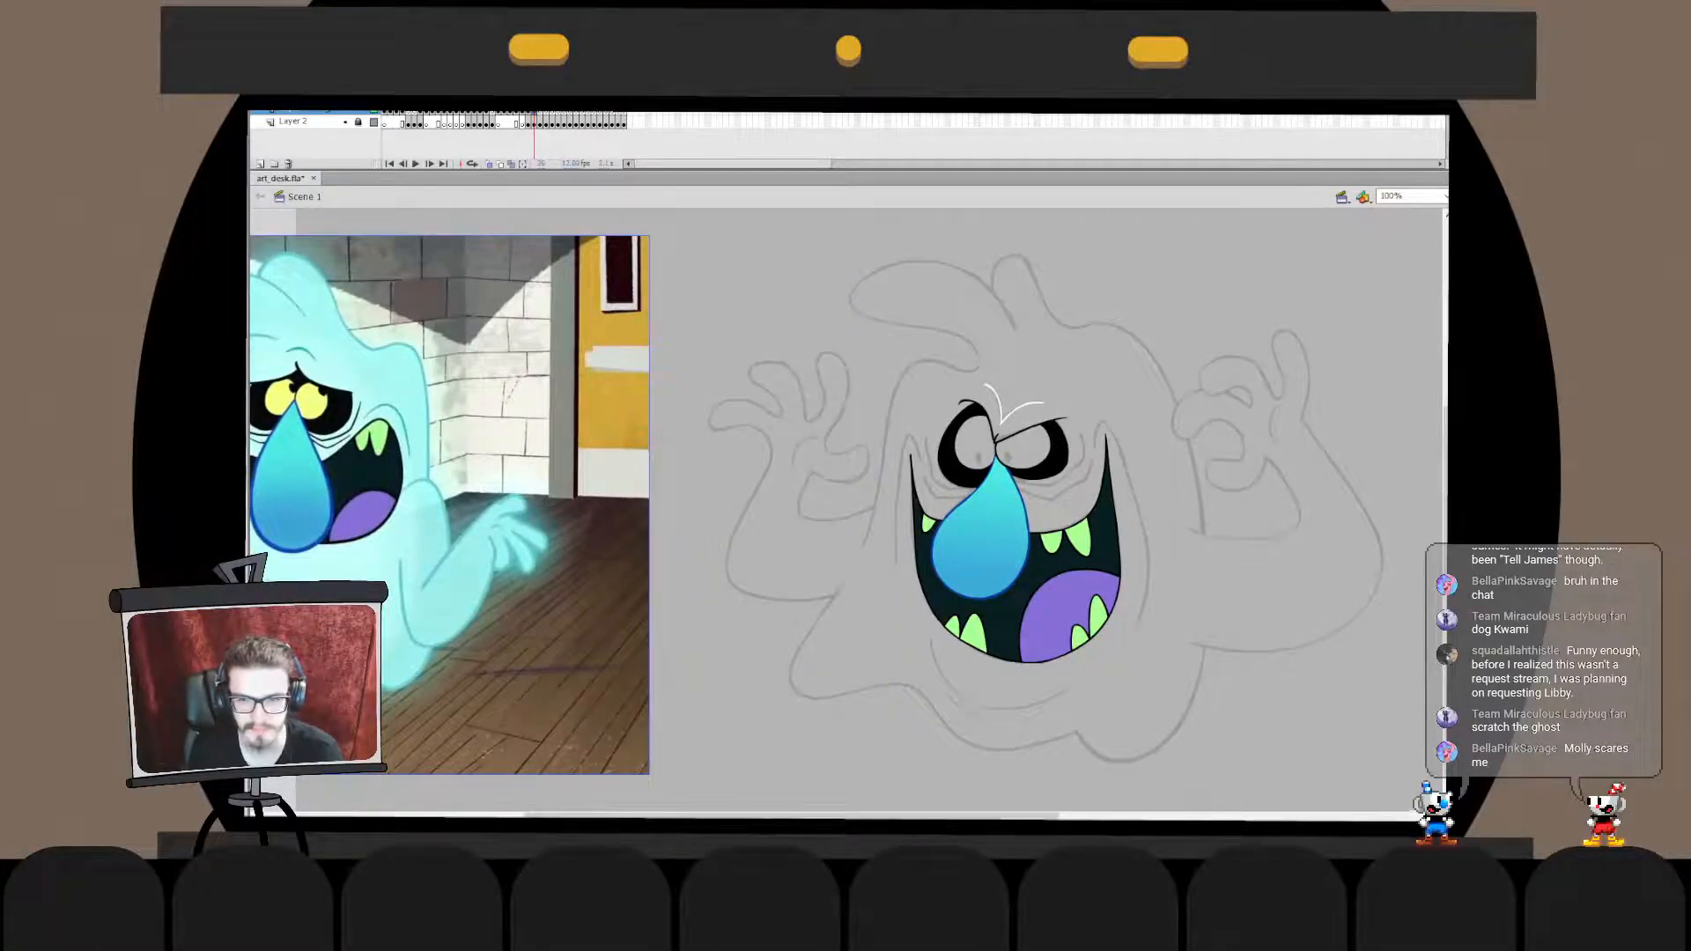
- Draw a small oval pupil low in the monster's left eye, fill it solid black and shrink it slightly
{"action": "mouse_move", "coordinate": [996, 493]}
{"action": "left_mouse_down"}
{"action": "mouse_move", "coordinate": [1040, 534]}
{"action": "mouse_move", "coordinate": [983, 469]}
{"action": "left_mouse_up"}
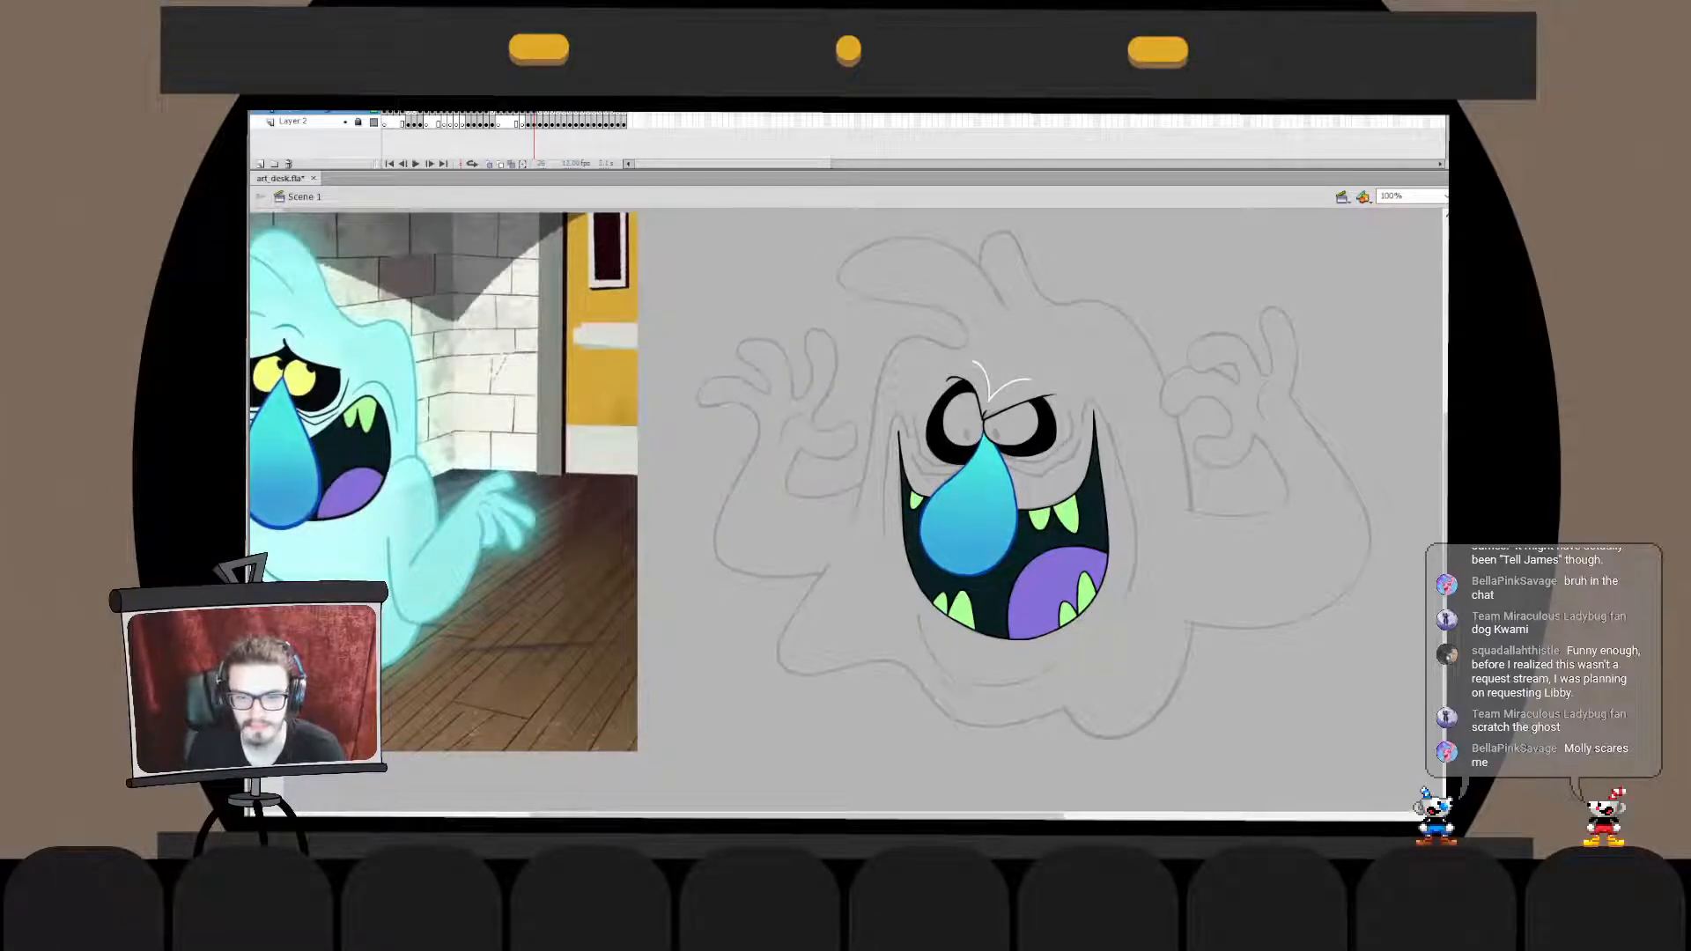
{"action": "key", "text": "ctrl+equal"}
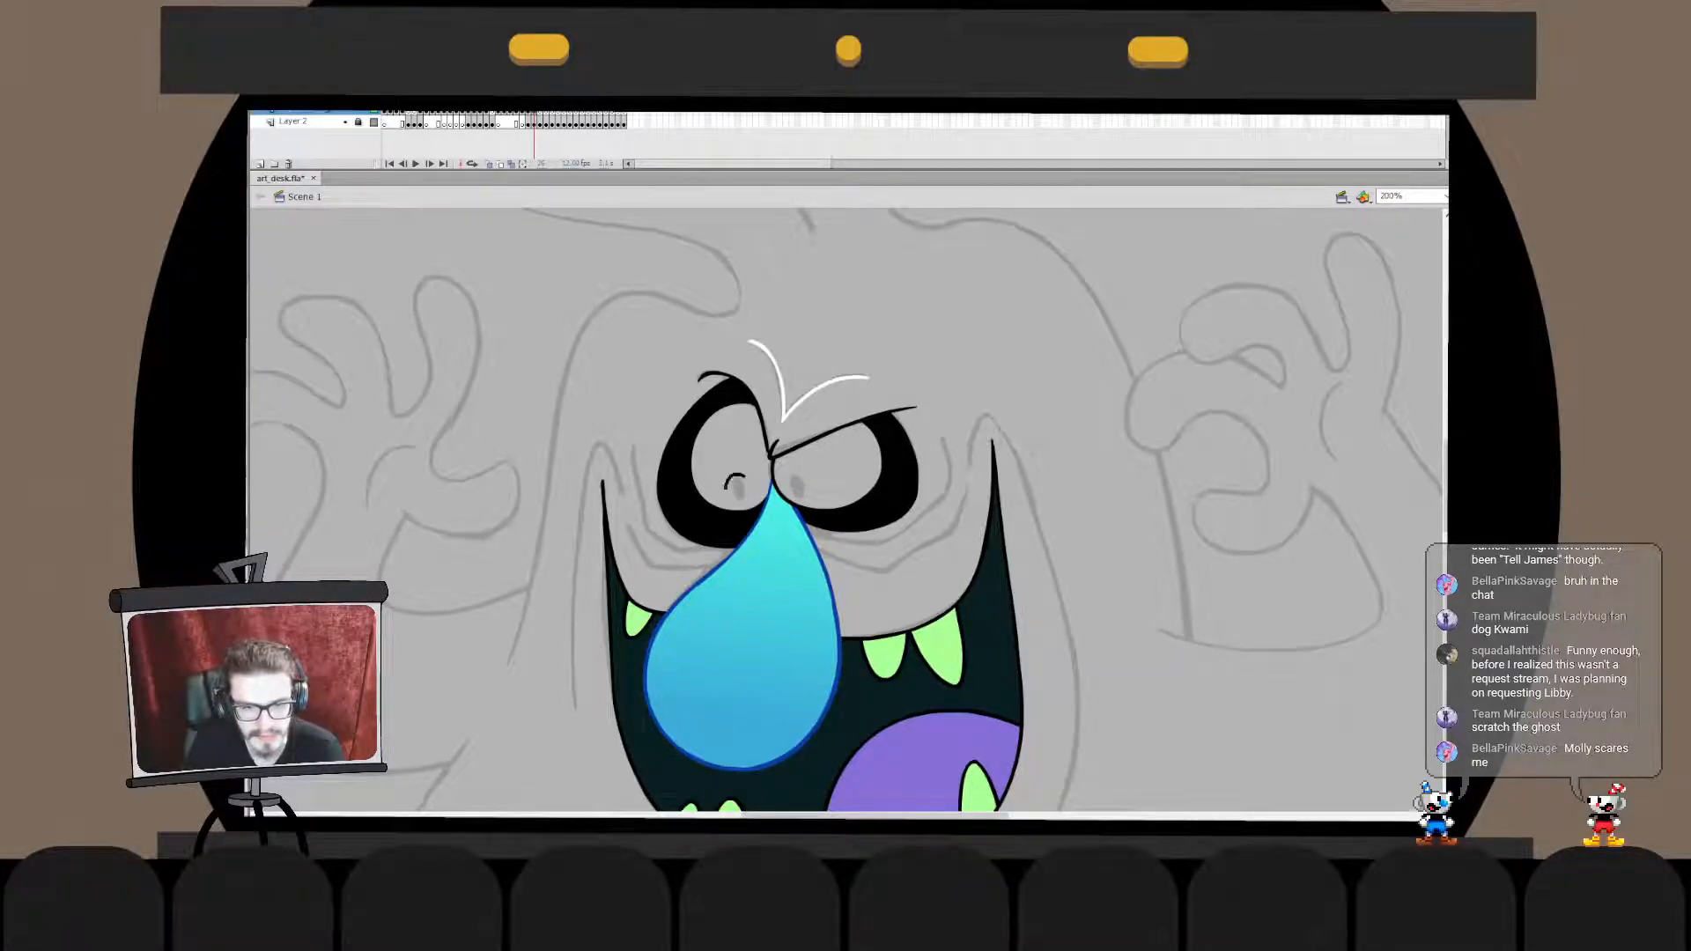
{"action": "left_click", "coordinate": [737, 486]}
{"action": "double_click", "coordinate": [738, 487]}
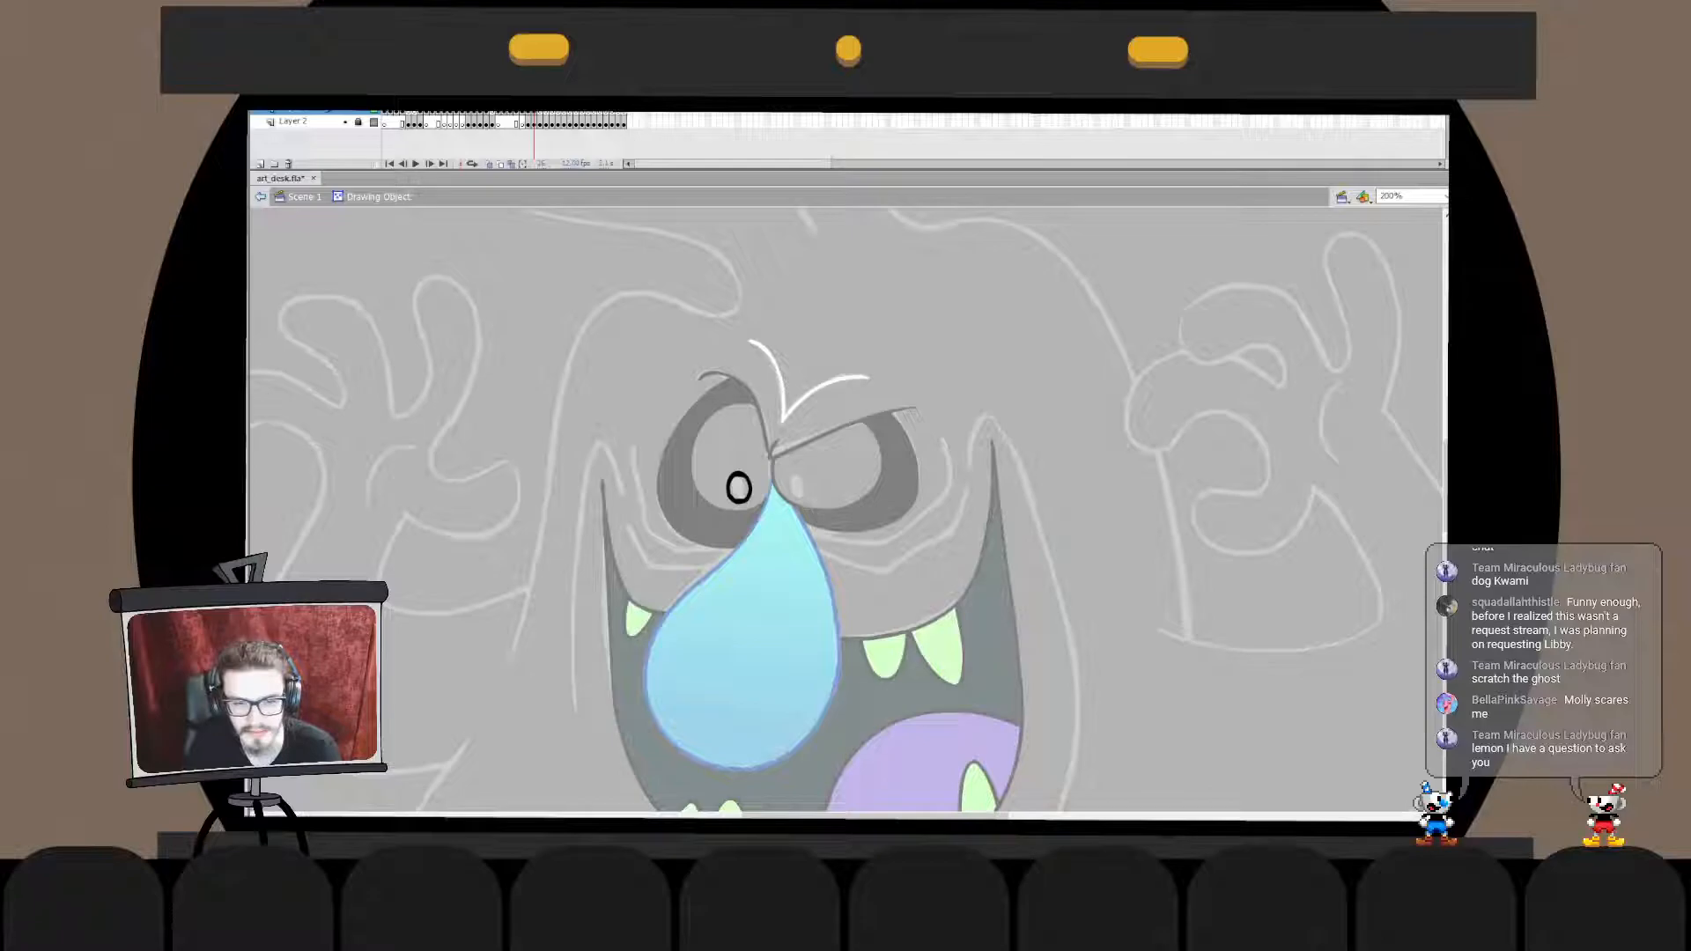
{"action": "key", "text": "ctrl+e"}
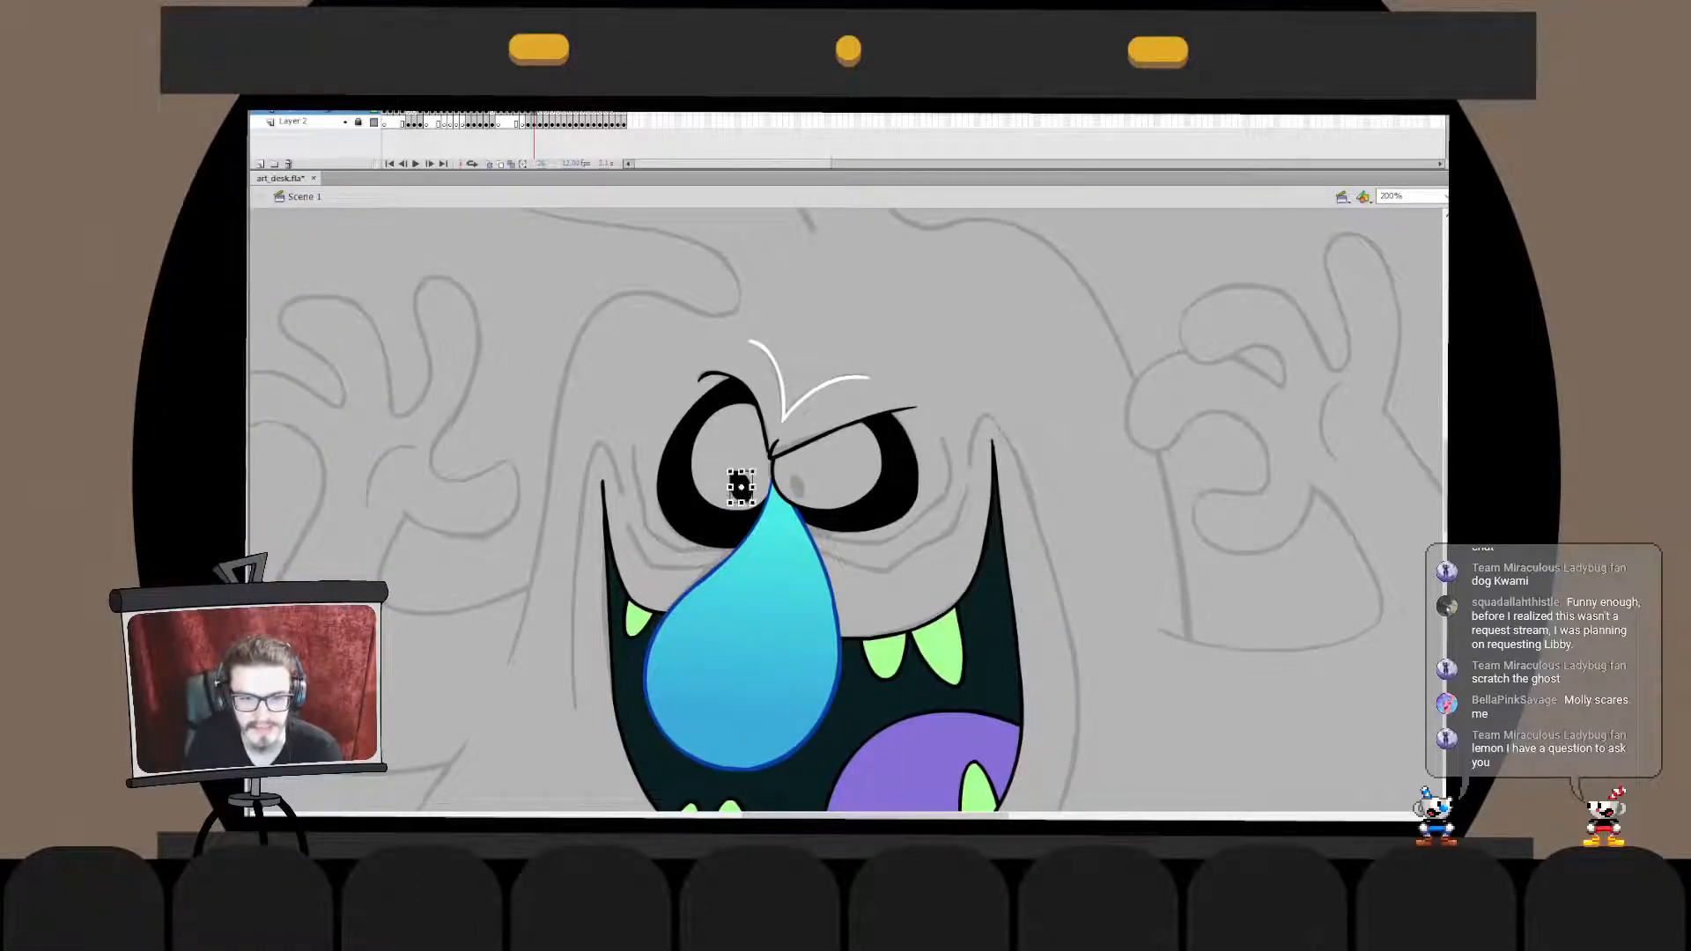
{"action": "left_click_drag", "start_coordinate": [753, 471], "coordinate": [749, 477]}
{"action": "left_click", "coordinate": [739, 490]}
{"action": "key", "text": "Escape"}
{"action": "left_click", "coordinate": [739, 491]}
{"action": "key", "text": "Escape"}
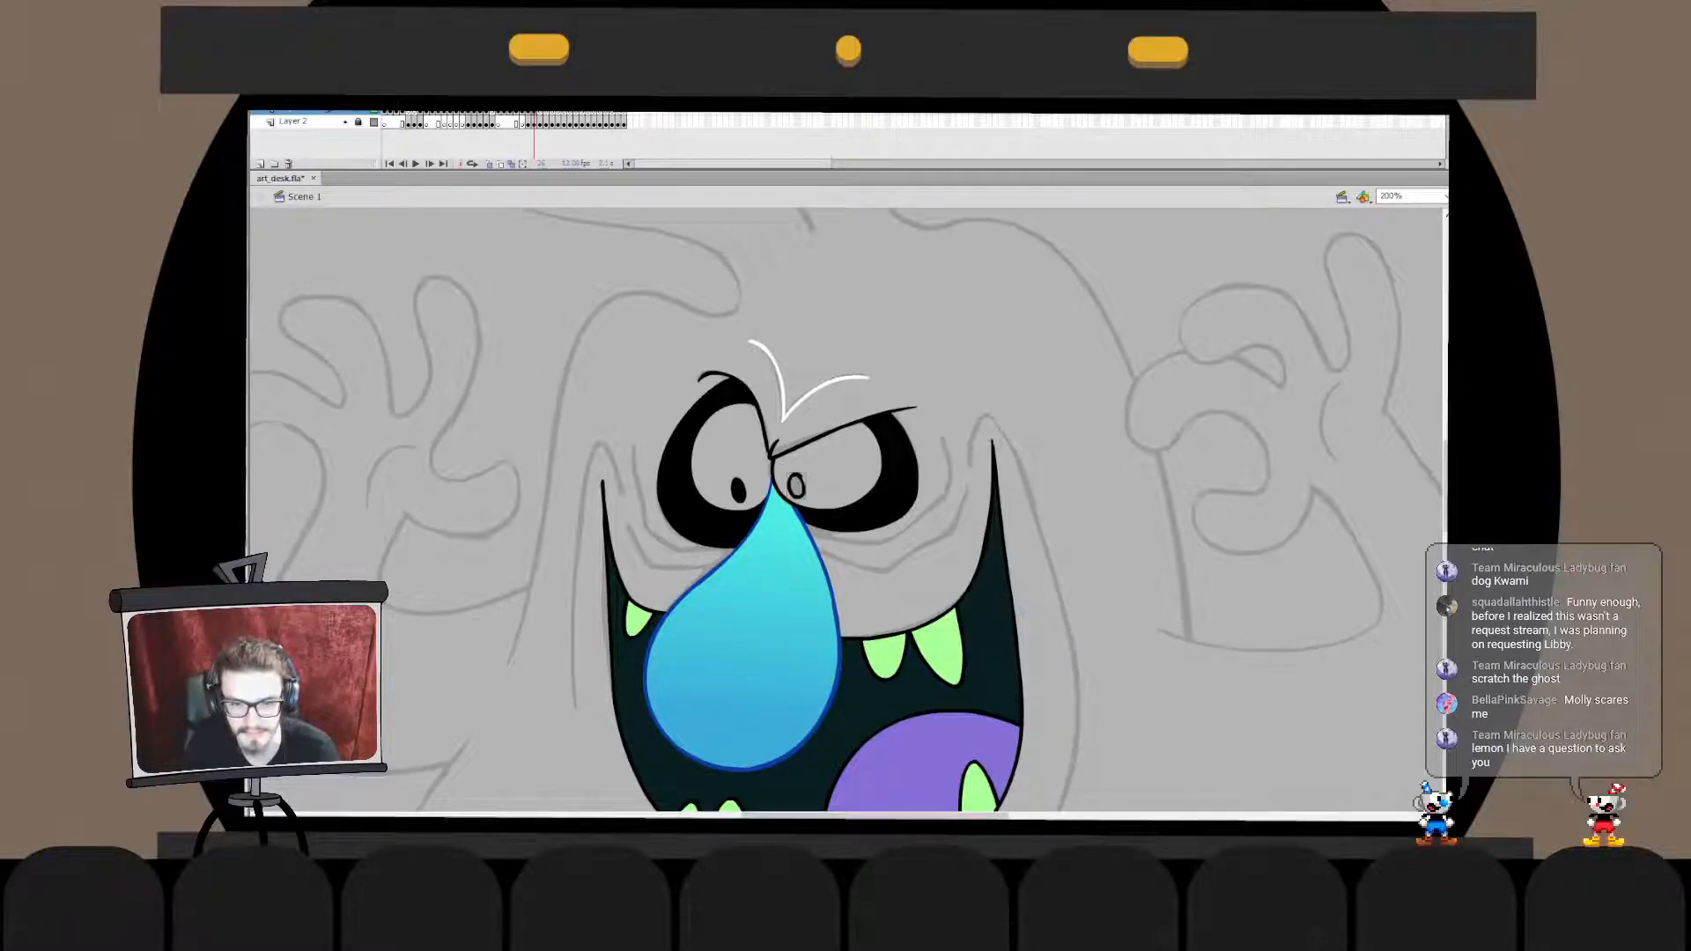
- Draw a matching small oval pupil beside the nose in the monster's right eye and fill it black
{"action": "left_click_drag", "start_coordinate": [798, 474], "coordinate": [795, 475]}
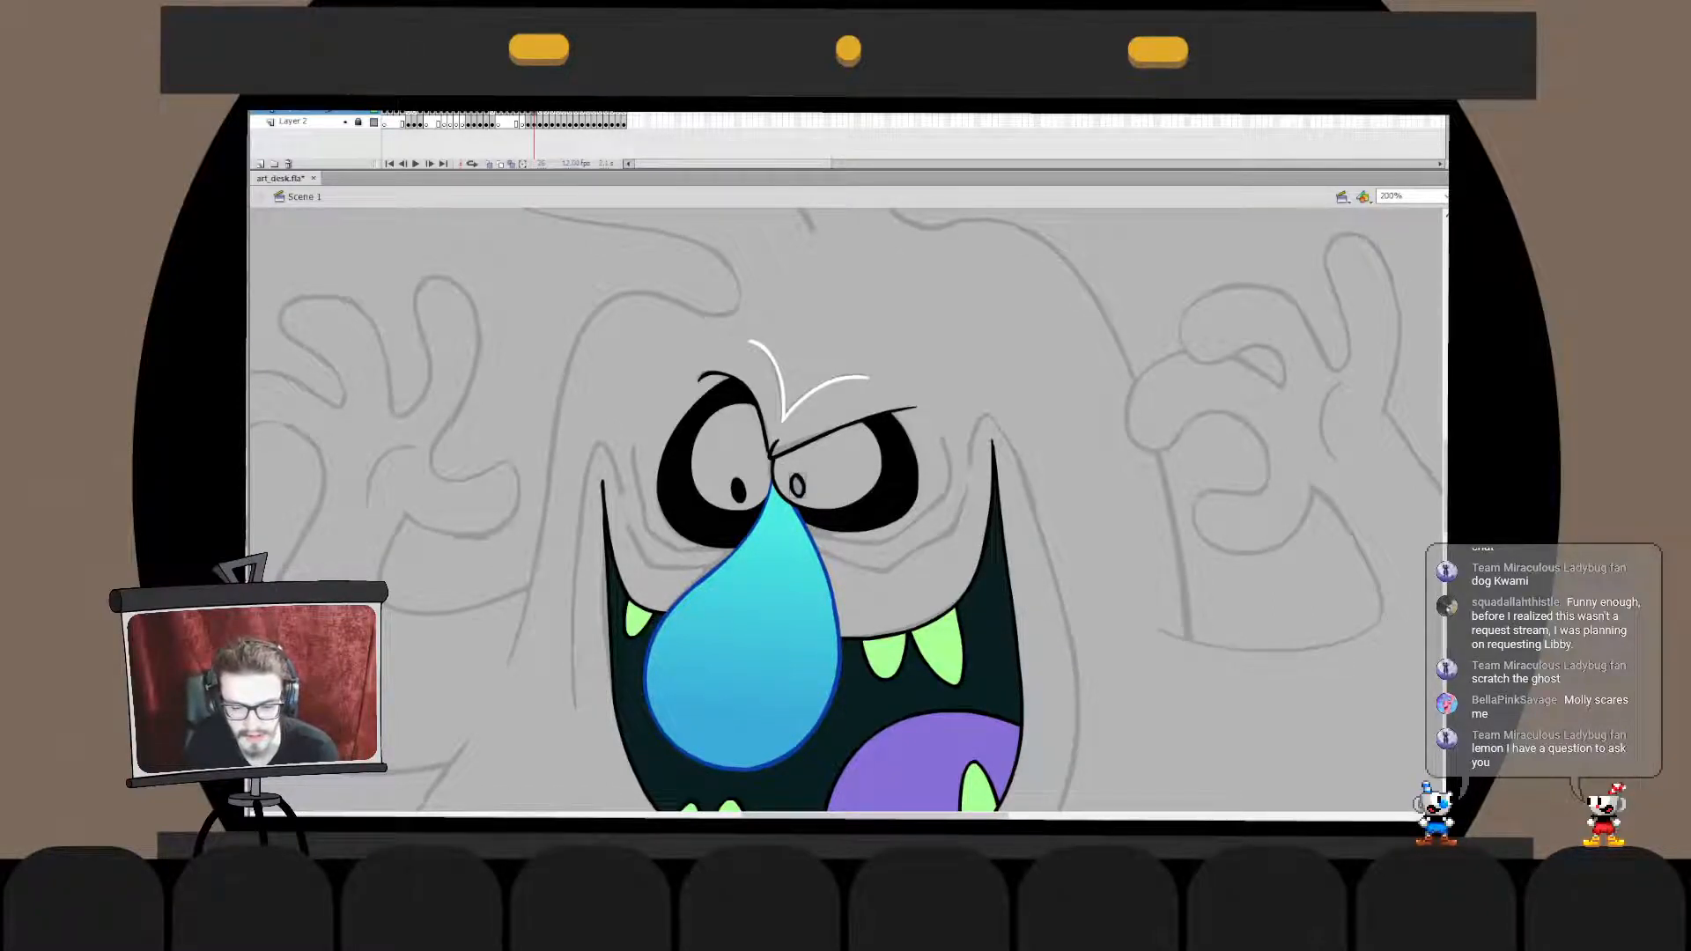
{"action": "left_click", "coordinate": [797, 486]}
{"action": "double_click", "coordinate": [797, 486]}
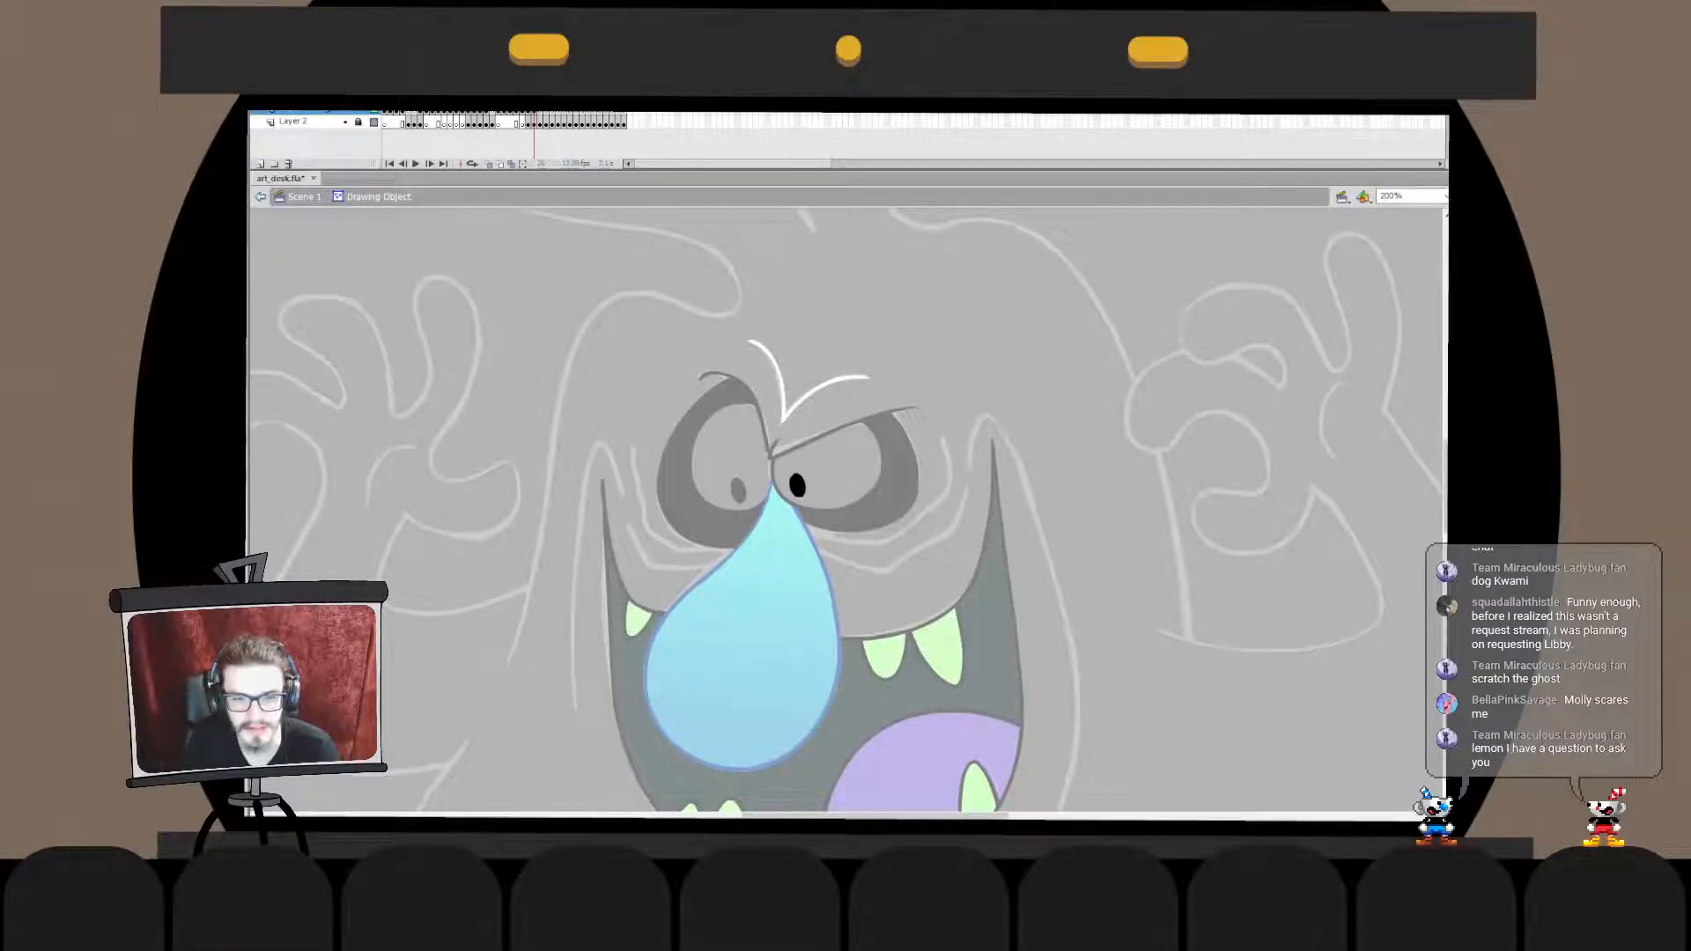
{"action": "key", "text": "ctrl+equal"}
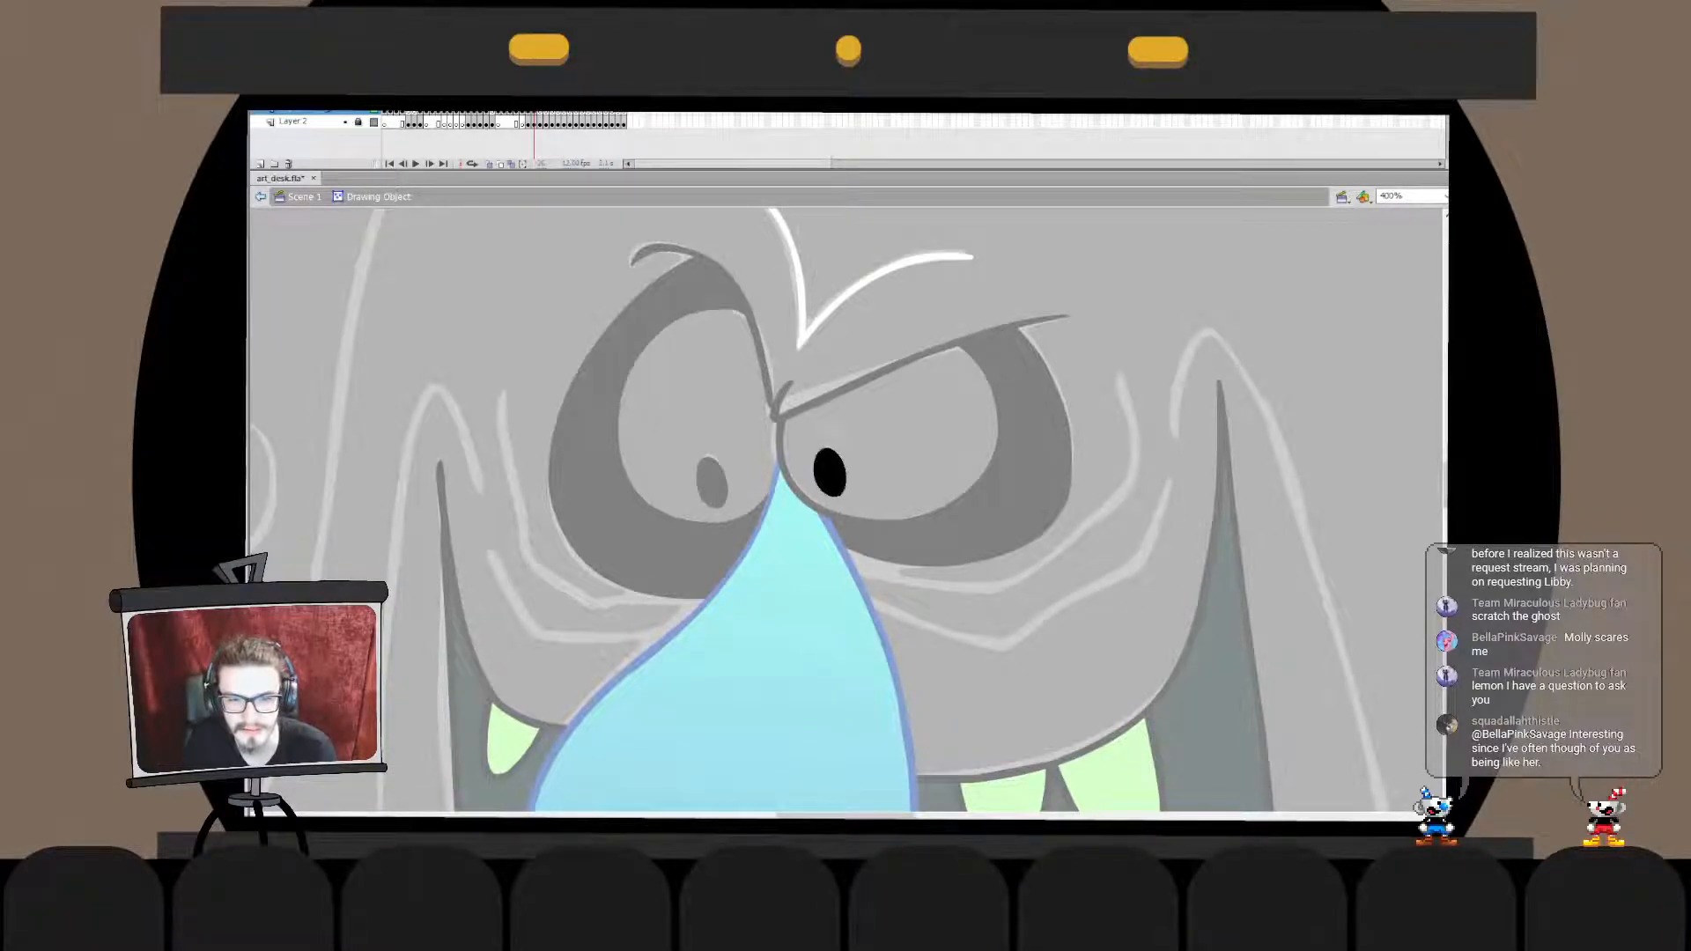
{"action": "double_click", "coordinate": [881, 440]}
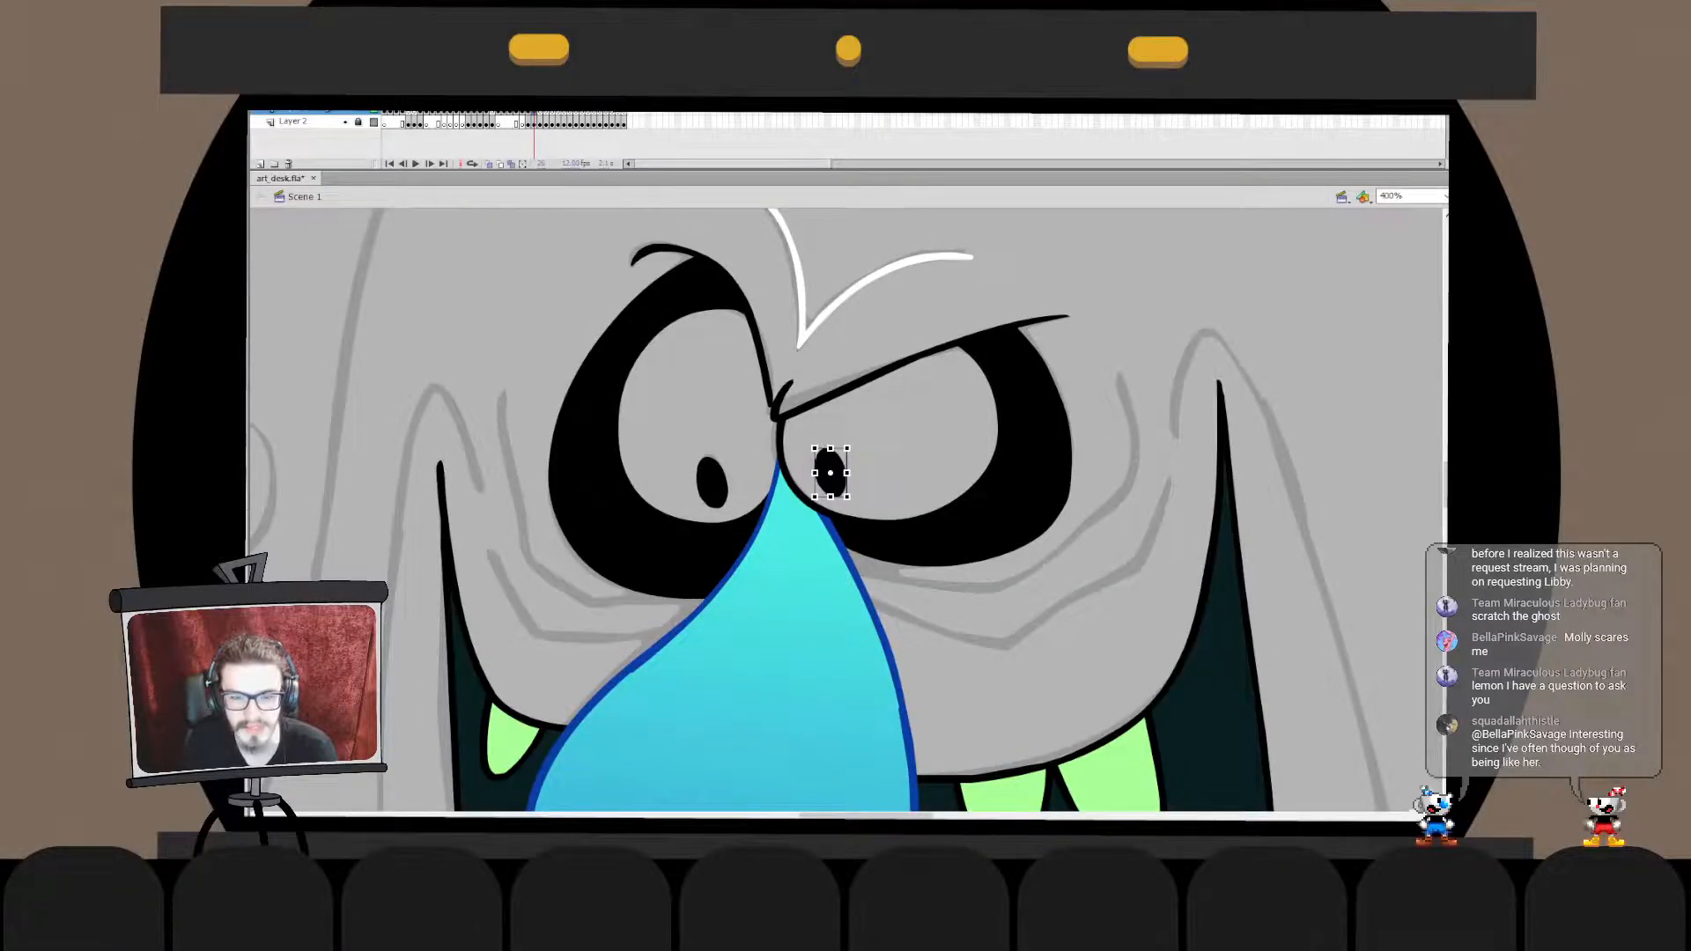
{"action": "key", "text": "Escape"}
- Sample the yellow of the reference ghost's eyes and fill both of the monster's eyeballs with it
{"action": "key", "text": "ctrl+2"}
{"action": "key", "text": "ctrl+="}
{"action": "key", "text": "ctrl+="}
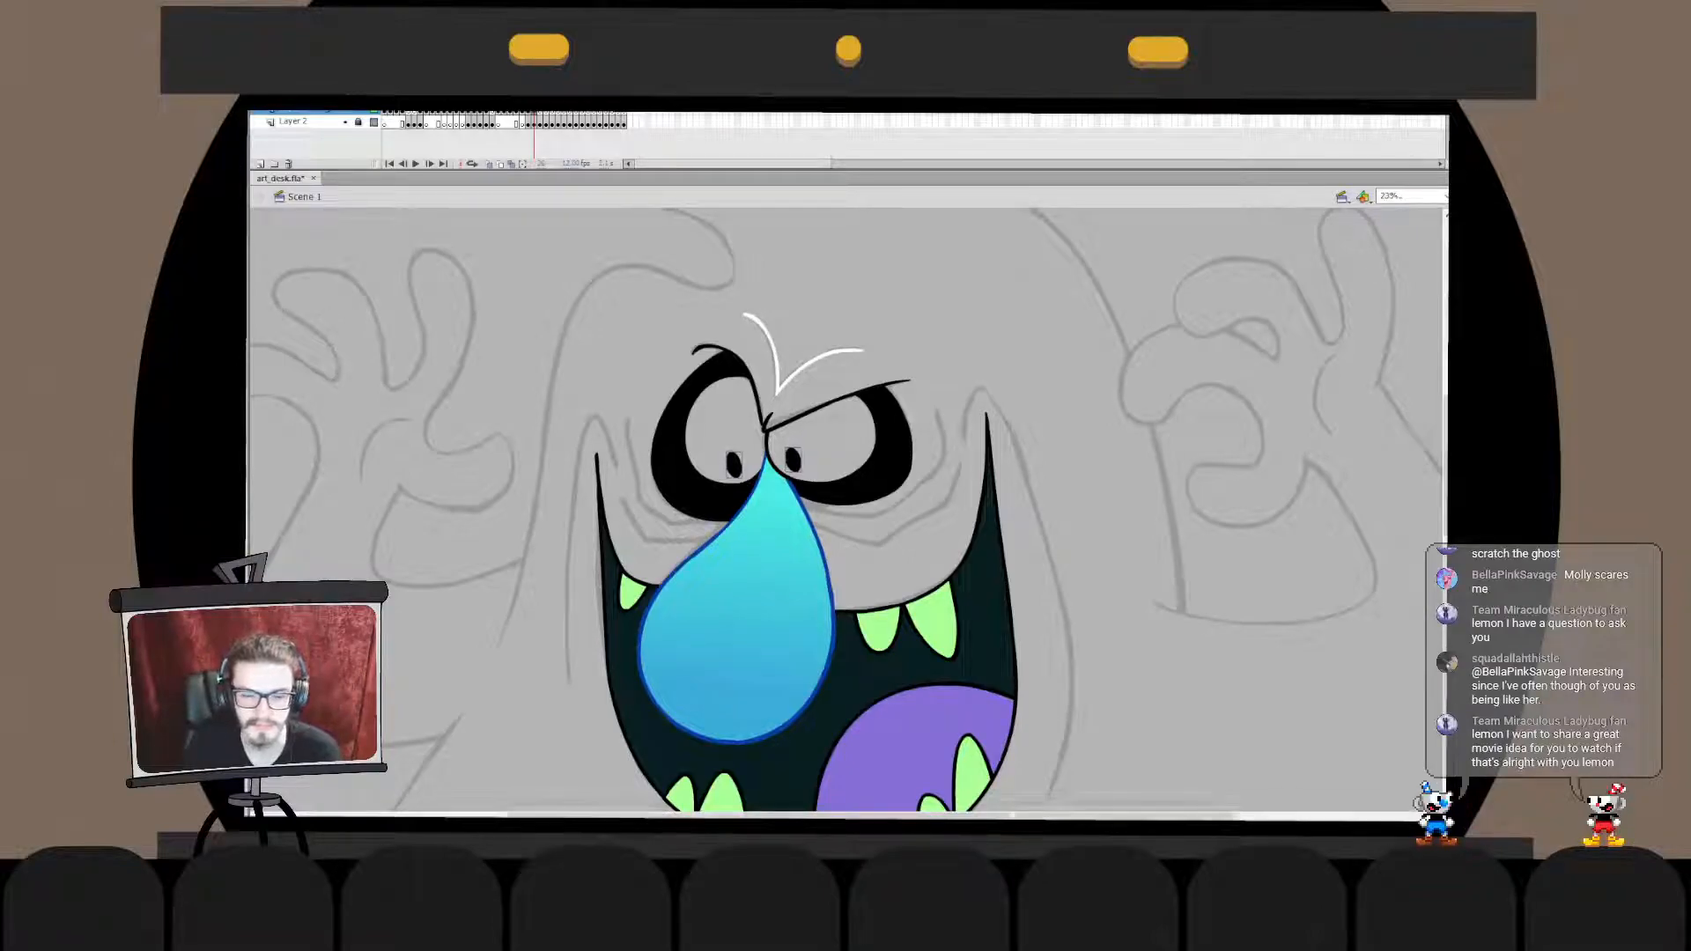
{"action": "key", "text": "ctrl+2"}
{"action": "left_click", "coordinate": [404, 427]}
{"action": "left_click", "coordinate": [721, 479]}
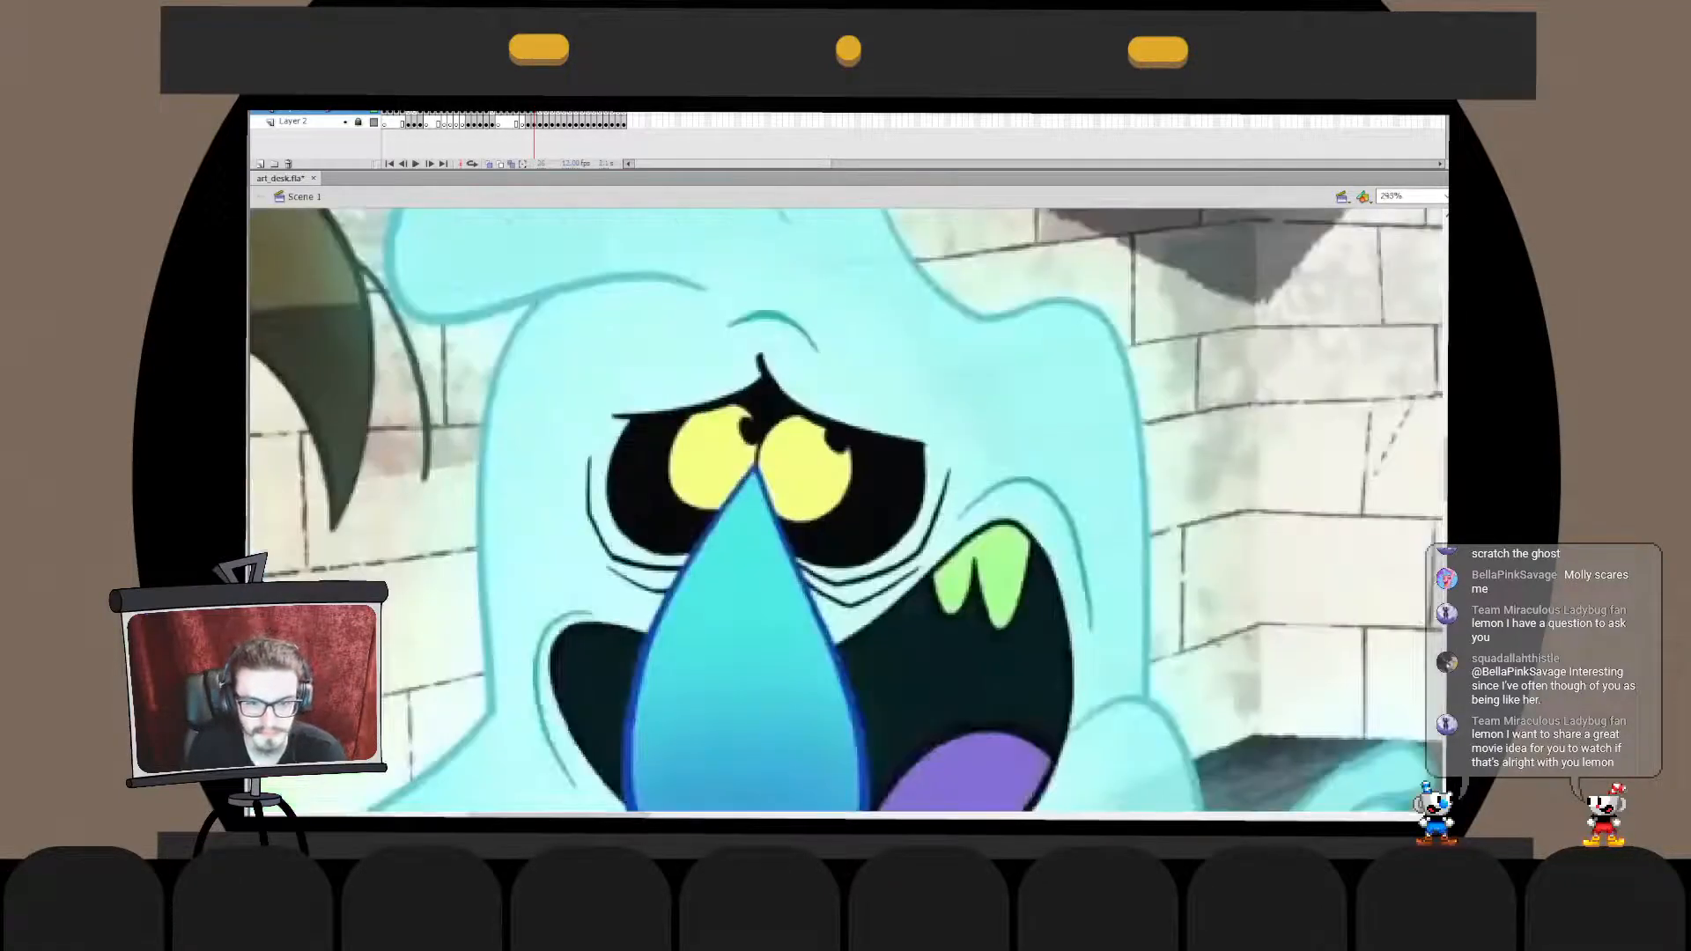
{"action": "left_click", "coordinate": [773, 484]}
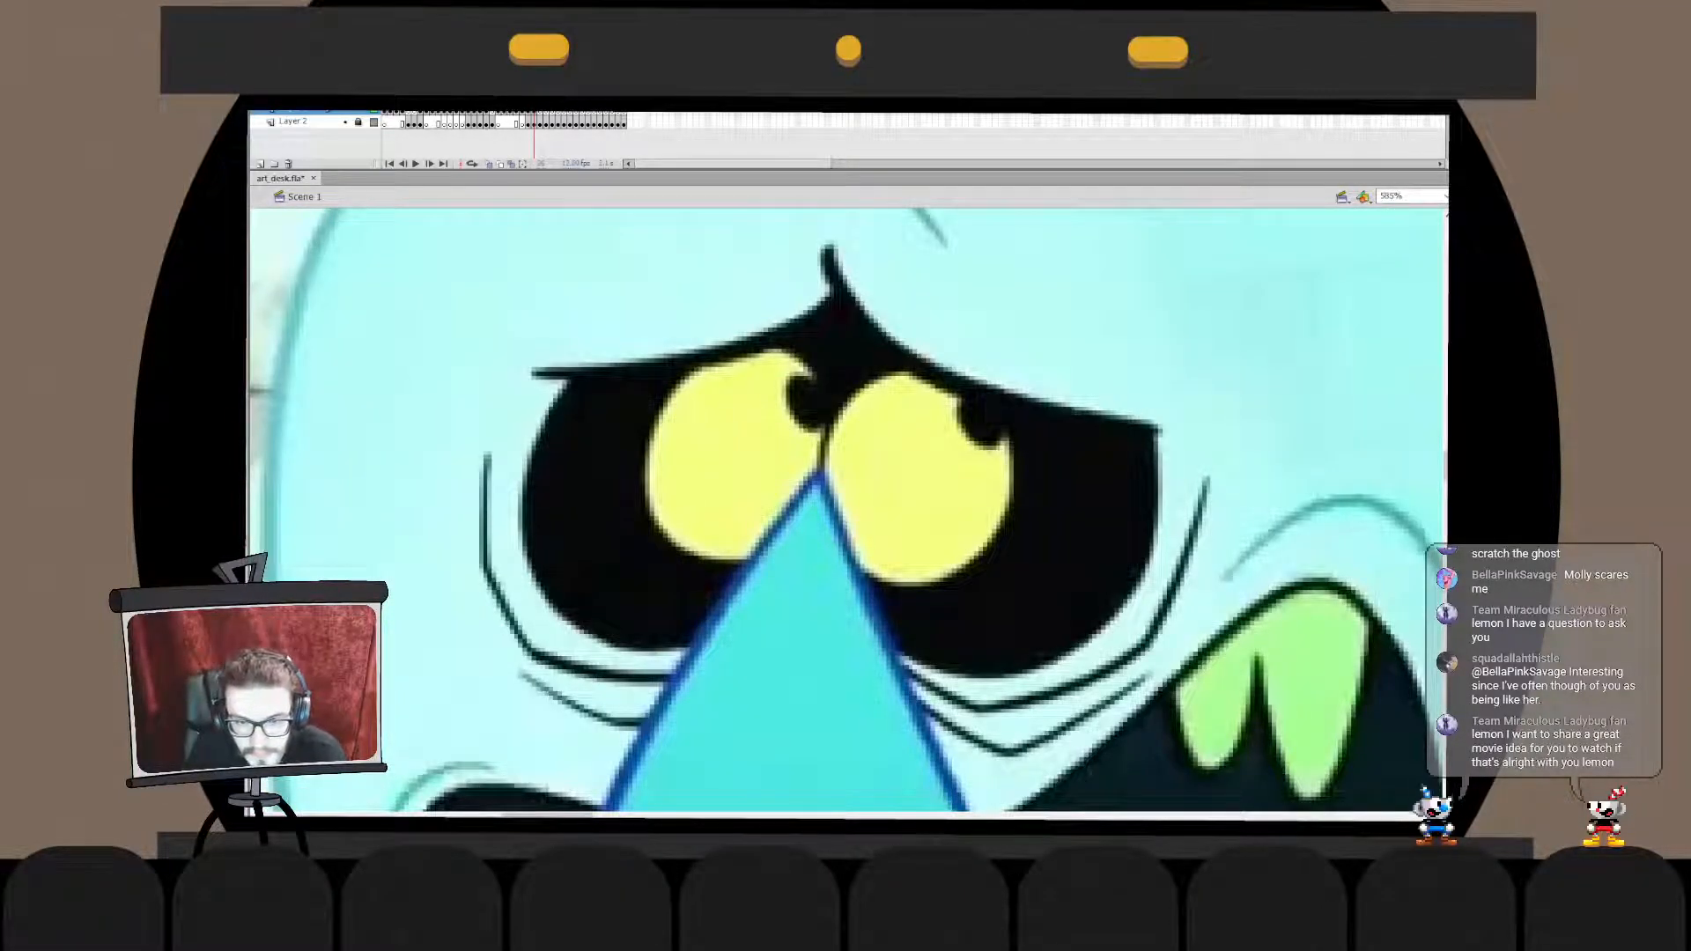
{"action": "key", "text": "ctrl+2"}
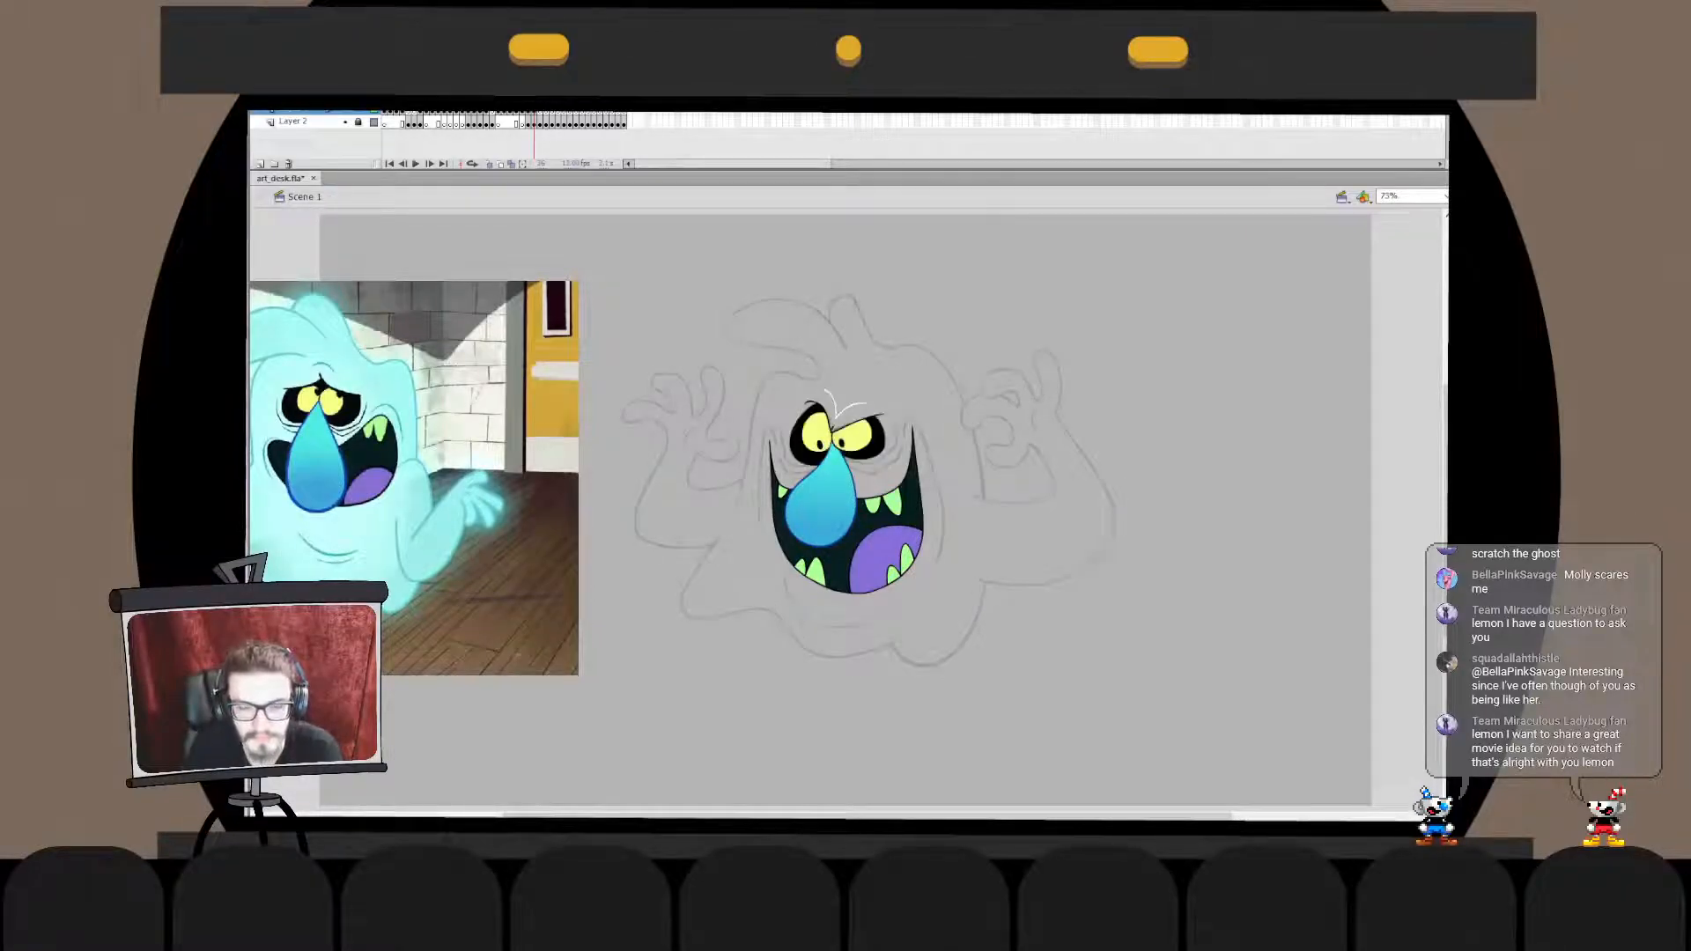
{"action": "left_click", "coordinate": [884, 430]}
{"action": "mouse_move", "coordinate": [900, 410]}
{"action": "left_mouse_down"}
{"action": "mouse_move", "coordinate": [861, 451]}
{"action": "mouse_move", "coordinate": [906, 486]}
{"action": "left_mouse_up"}
{"action": "key", "text": "ctrl+z"}
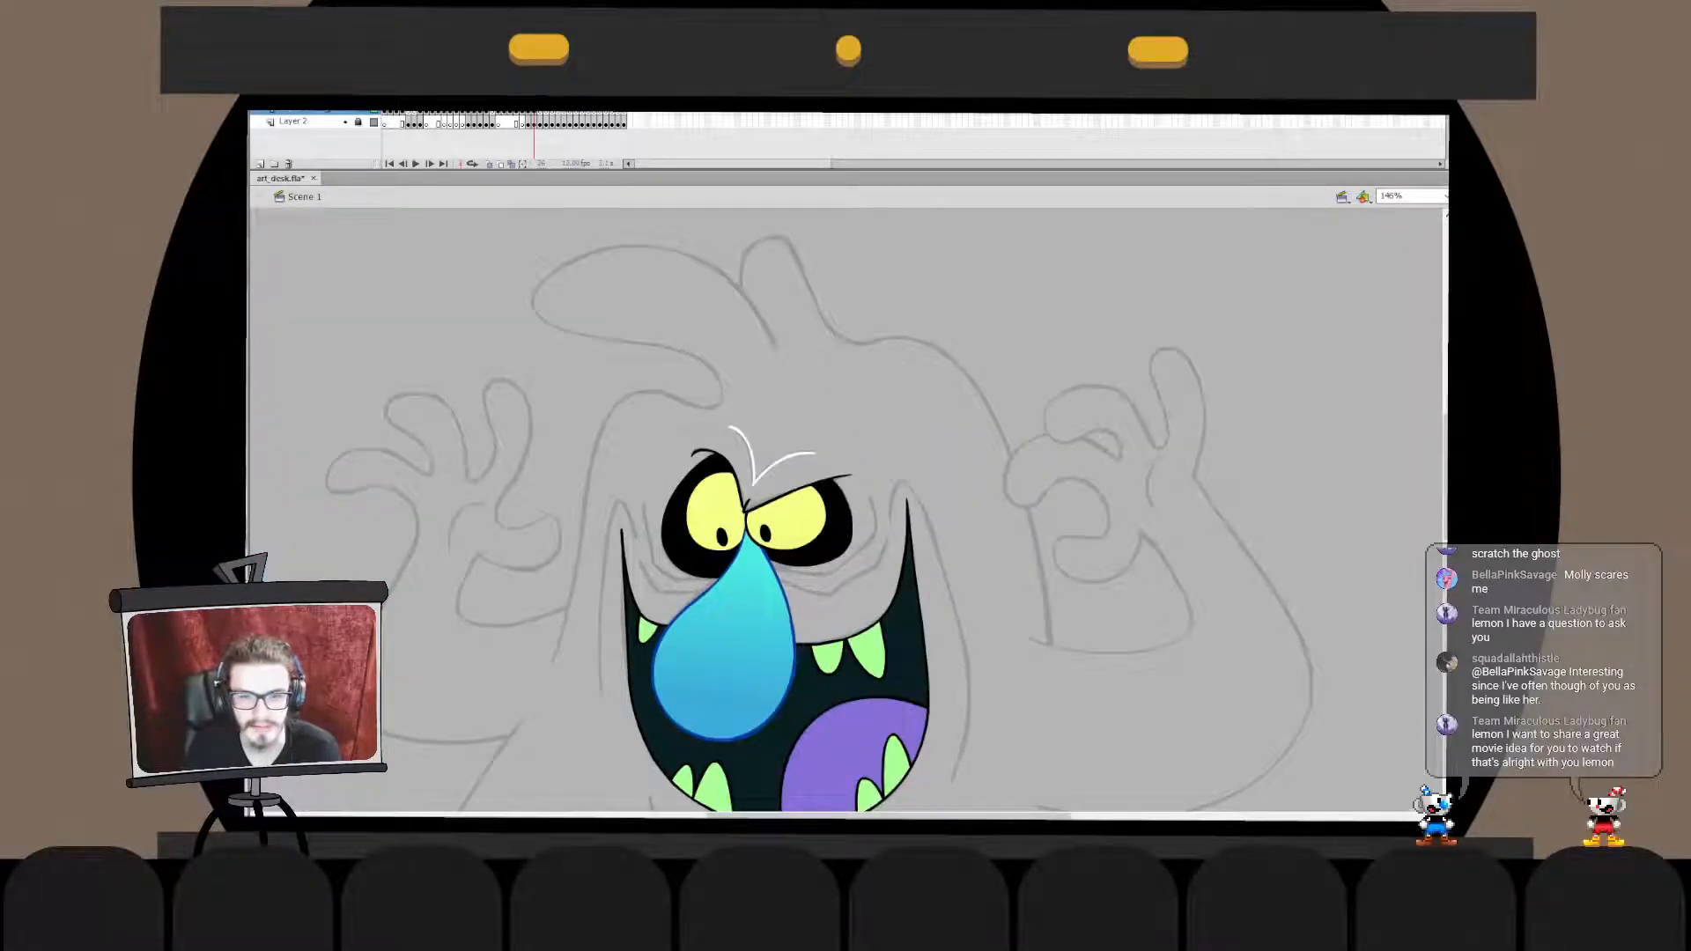
{"action": "mouse_move", "coordinate": [919, 381]}
{"action": "left_mouse_down"}
{"action": "mouse_move", "coordinate": [888, 389]}
{"action": "mouse_move", "coordinate": [925, 476]}
{"action": "left_mouse_up"}
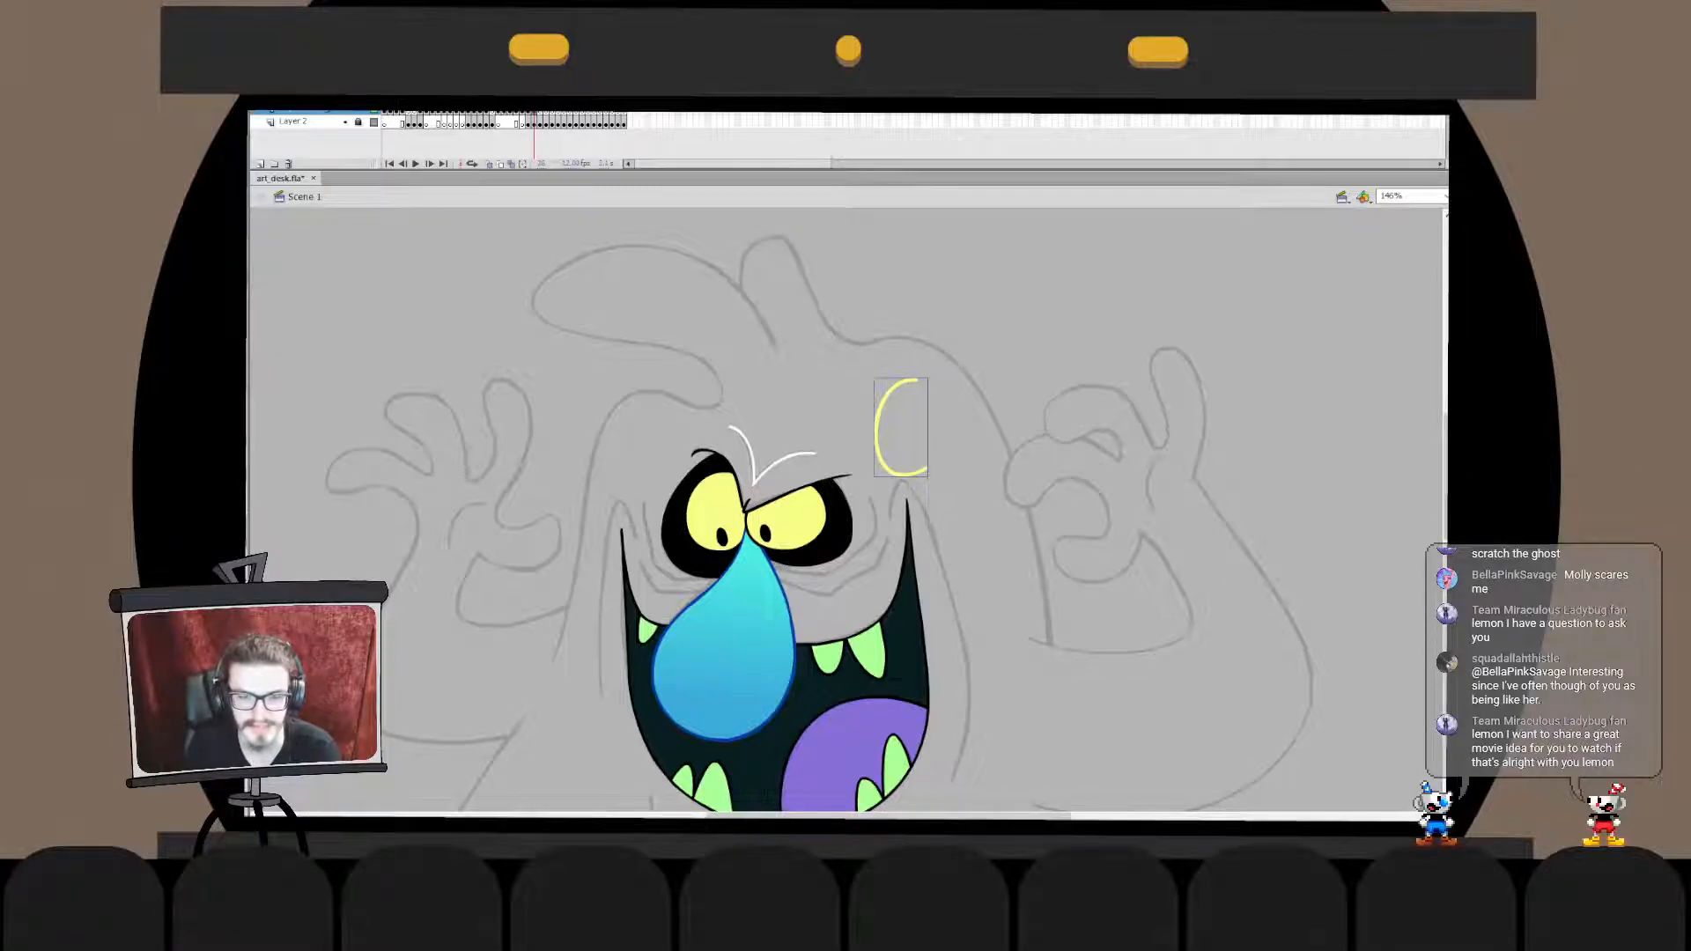
{"action": "key", "text": "ctrl+z"}
- Compare the monster's coloured face with the ghost in the reference picture
{"action": "mouse_move", "coordinate": [634, 564]}
{"action": "left_mouse_down"}
{"action": "mouse_move", "coordinate": [936, 396]}
{"action": "mouse_move", "coordinate": [1244, 454]}
{"action": "mouse_move", "coordinate": [1318, 412]}
{"action": "mouse_move", "coordinate": [1026, 473]}
{"action": "mouse_move", "coordinate": [1005, 508]}
{"action": "mouse_move", "coordinate": [1003, 466]}
{"action": "left_mouse_up"}
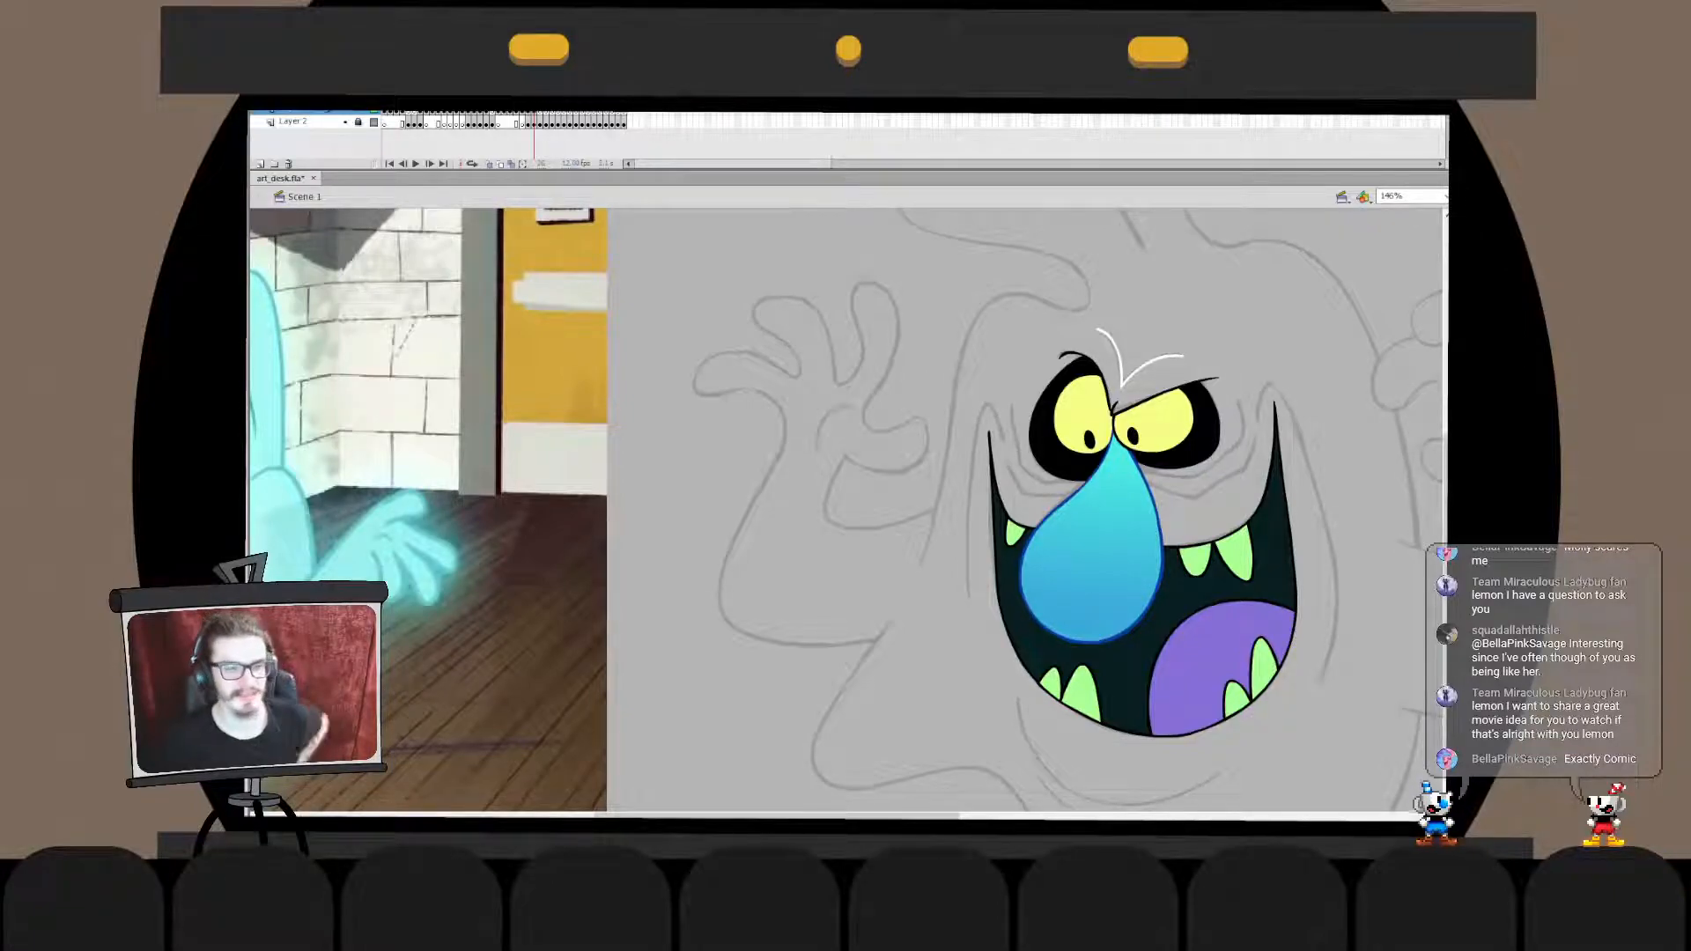
{"action": "left_click_drag", "start_coordinate": [370, 493], "coordinate": [1409, 522]}
{"action": "key", "text": "ctrl+2"}
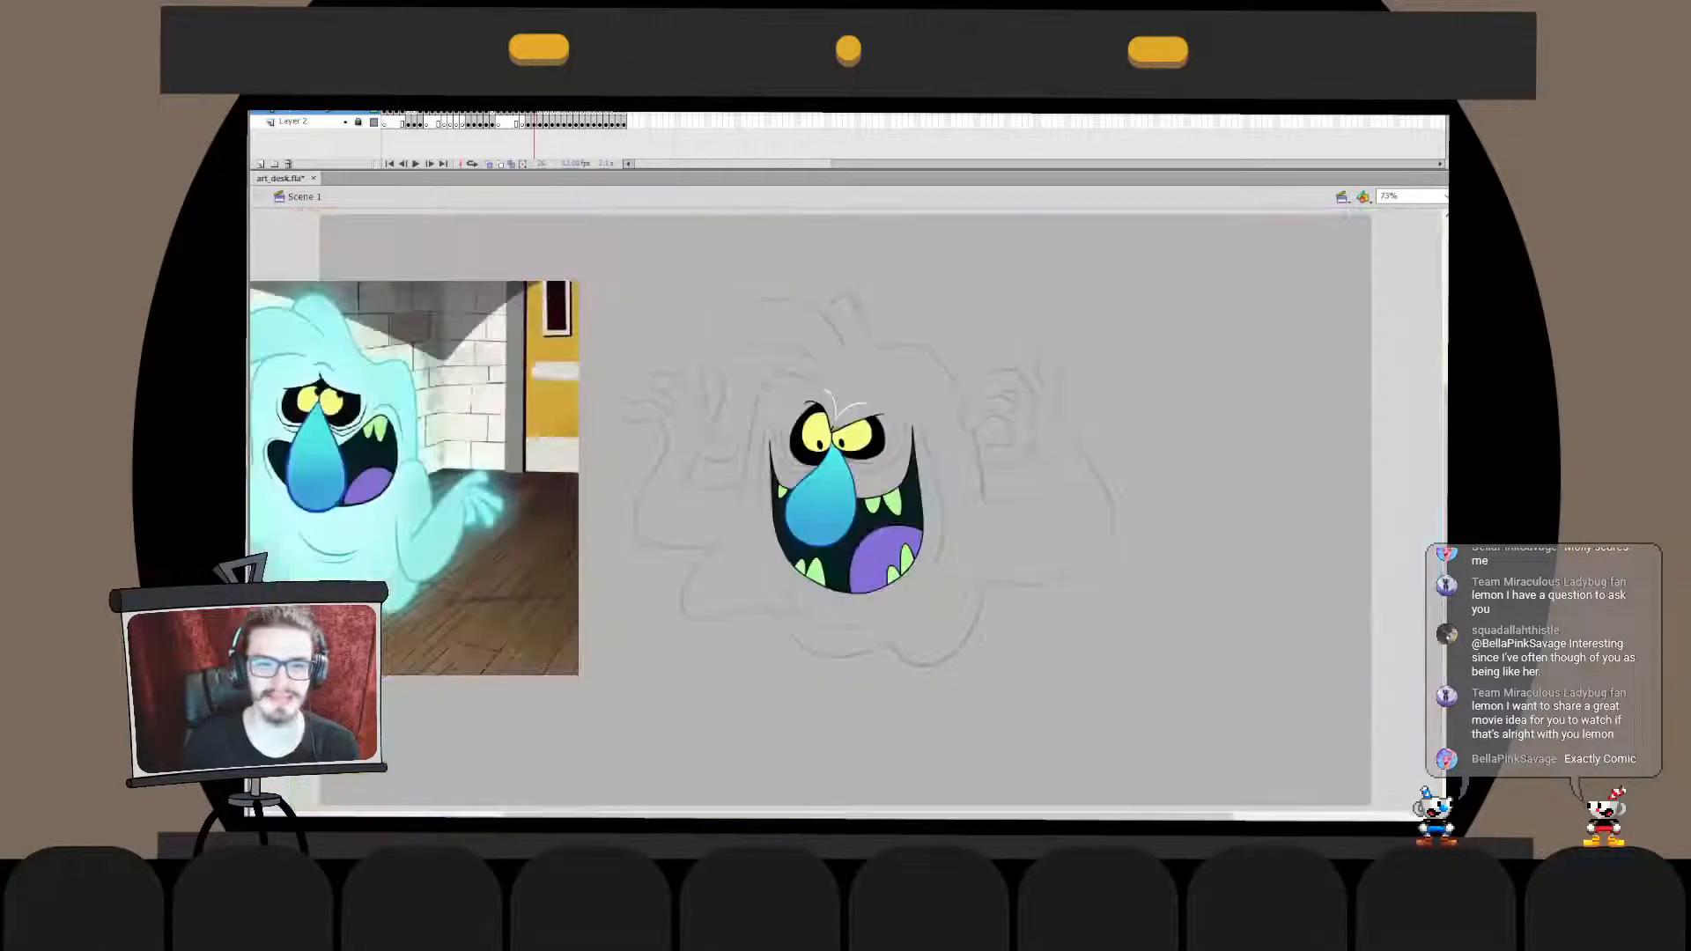
{"action": "key", "text": "ctrl+1"}
{"action": "mouse_move", "coordinate": [458, 502]}
{"action": "left_mouse_down"}
{"action": "mouse_move", "coordinate": [1211, 445]}
{"action": "mouse_move", "coordinate": [1211, 429]}
{"action": "mouse_move", "coordinate": [898, 477]}
{"action": "mouse_move", "coordinate": [604, 459]}
{"action": "mouse_move", "coordinate": [766, 445]}
{"action": "left_mouse_up"}
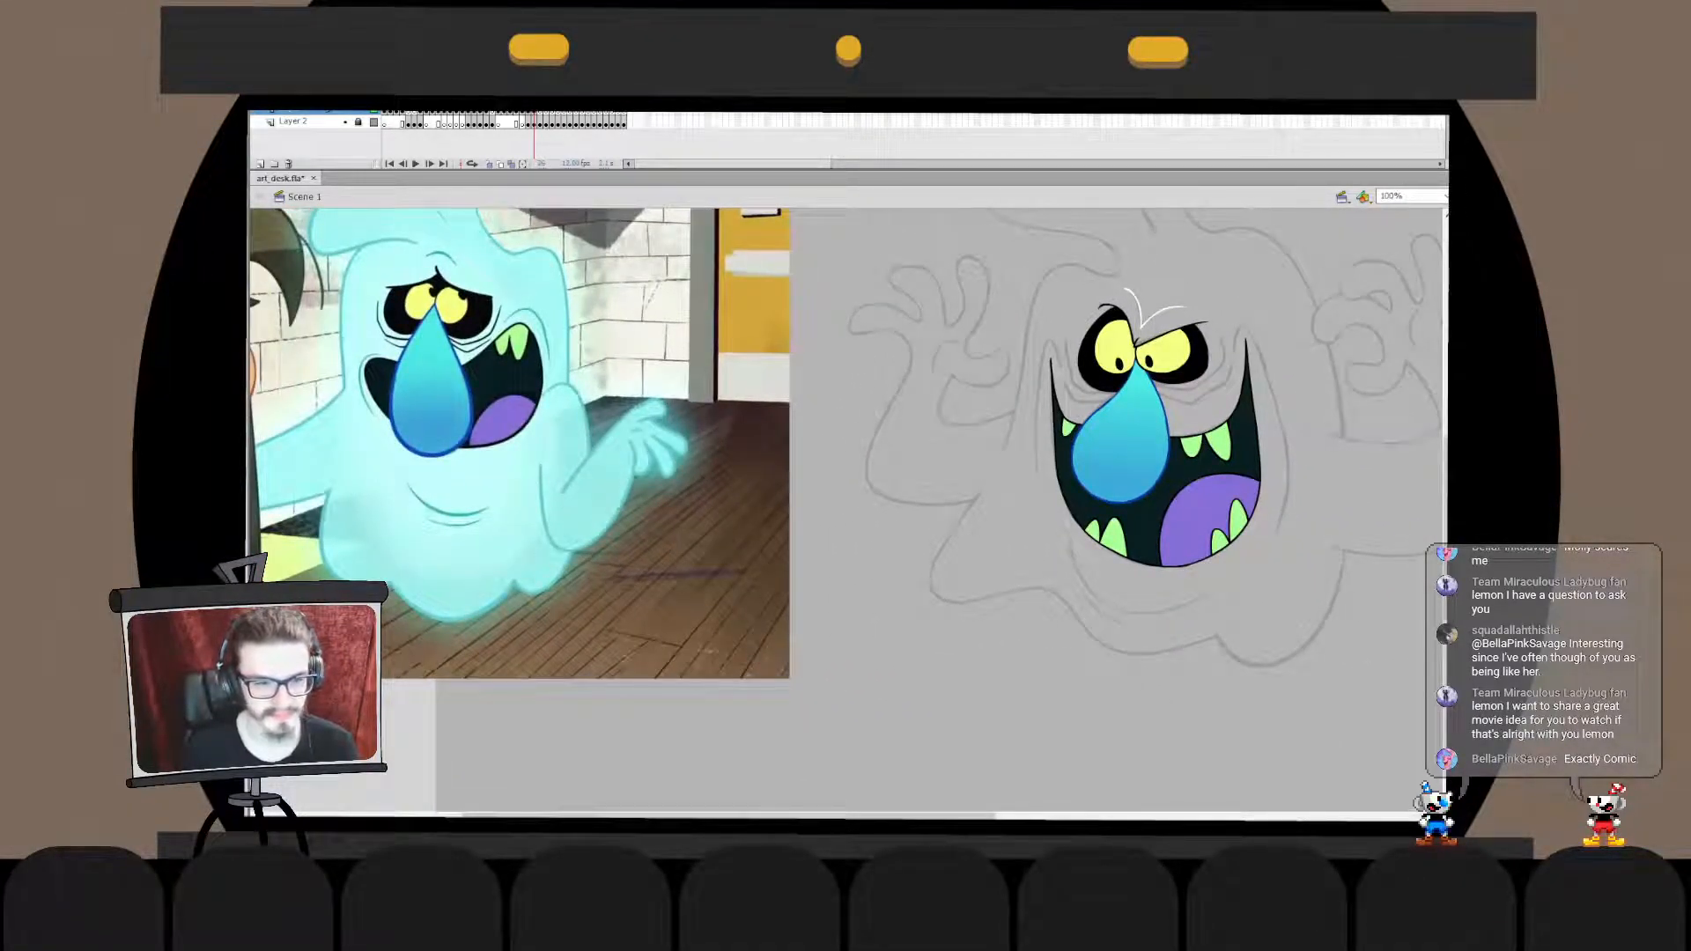
{"action": "mouse_move", "coordinate": [608, 458]}
{"action": "left_mouse_down"}
{"action": "mouse_move", "coordinate": [697, 509]}
{"action": "mouse_move", "coordinate": [540, 455]}
{"action": "left_mouse_up"}
{"action": "left_click_drag", "start_coordinate": [1101, 423], "coordinate": [703, 457]}
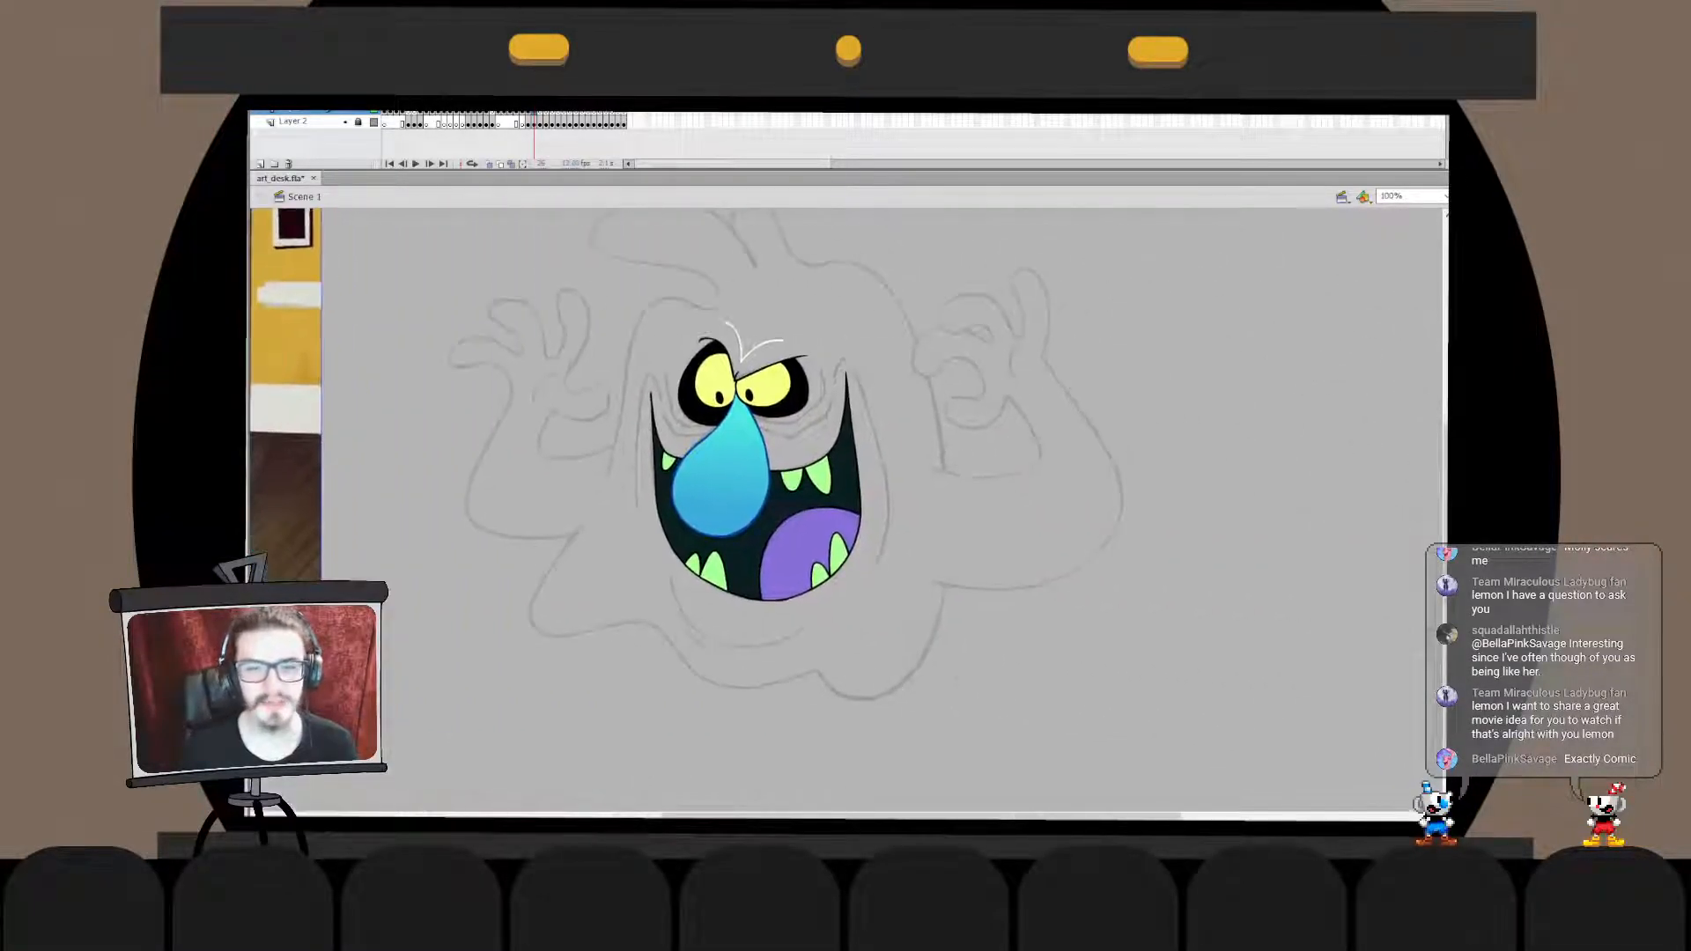
{"action": "key", "text": "ctrl+minus"}
{"action": "key", "text": "ctrl+1"}
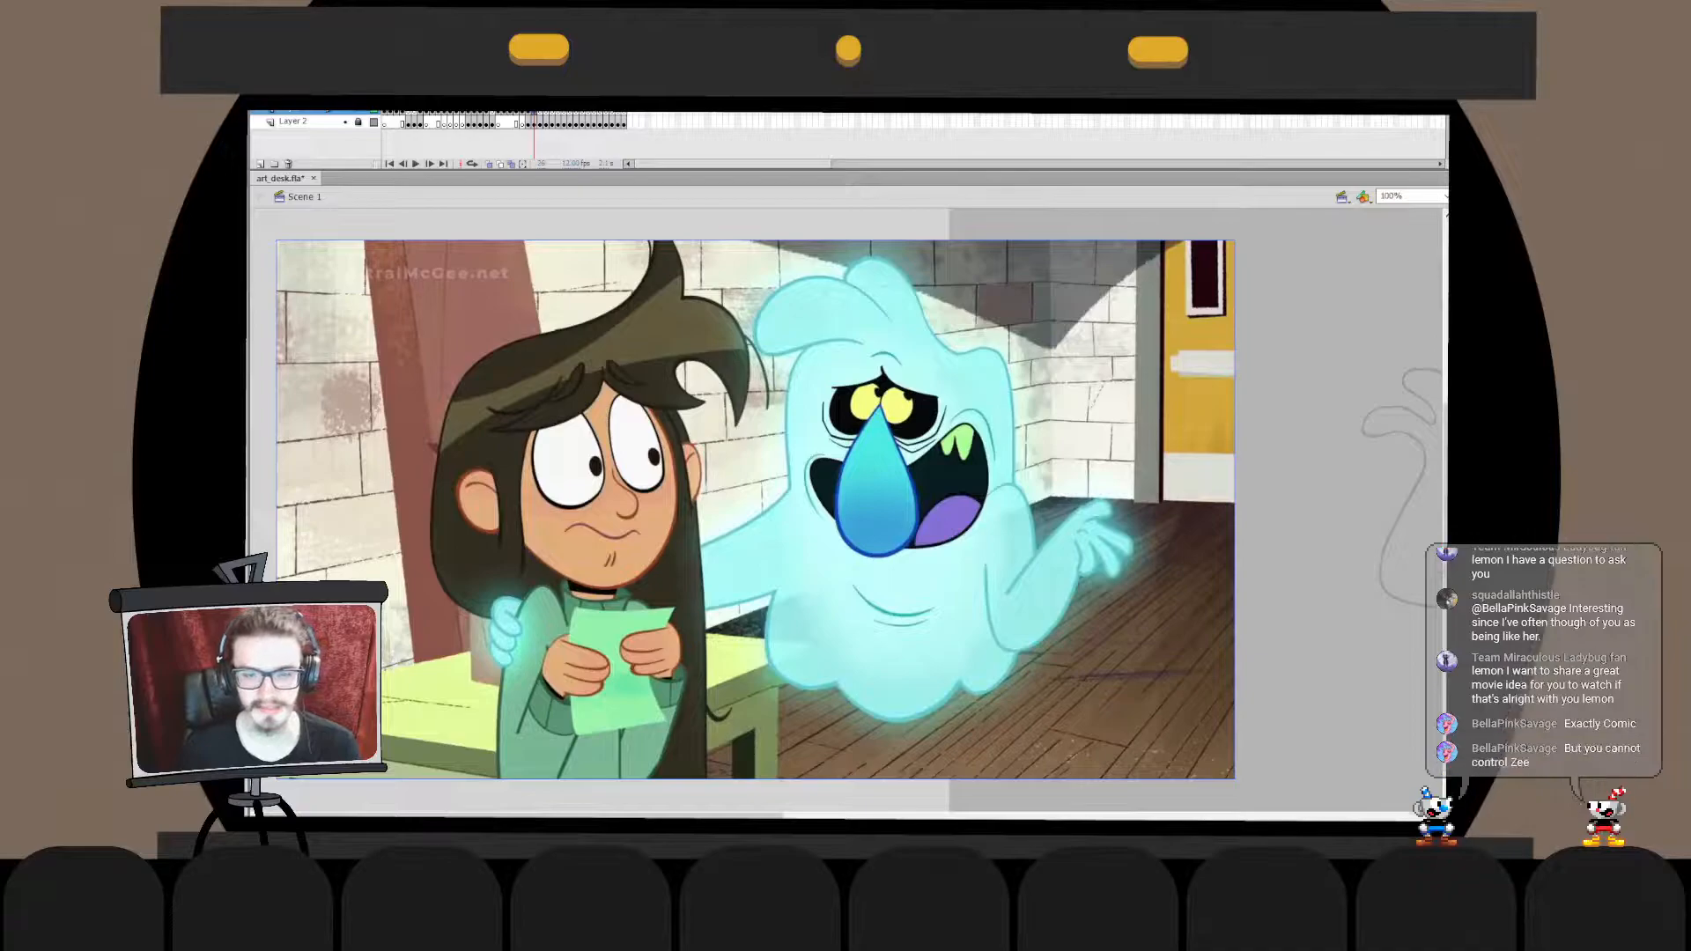
{"action": "left_click_drag", "start_coordinate": [1136, 476], "coordinate": [436, 474]}
{"action": "key", "text": "Escape"}
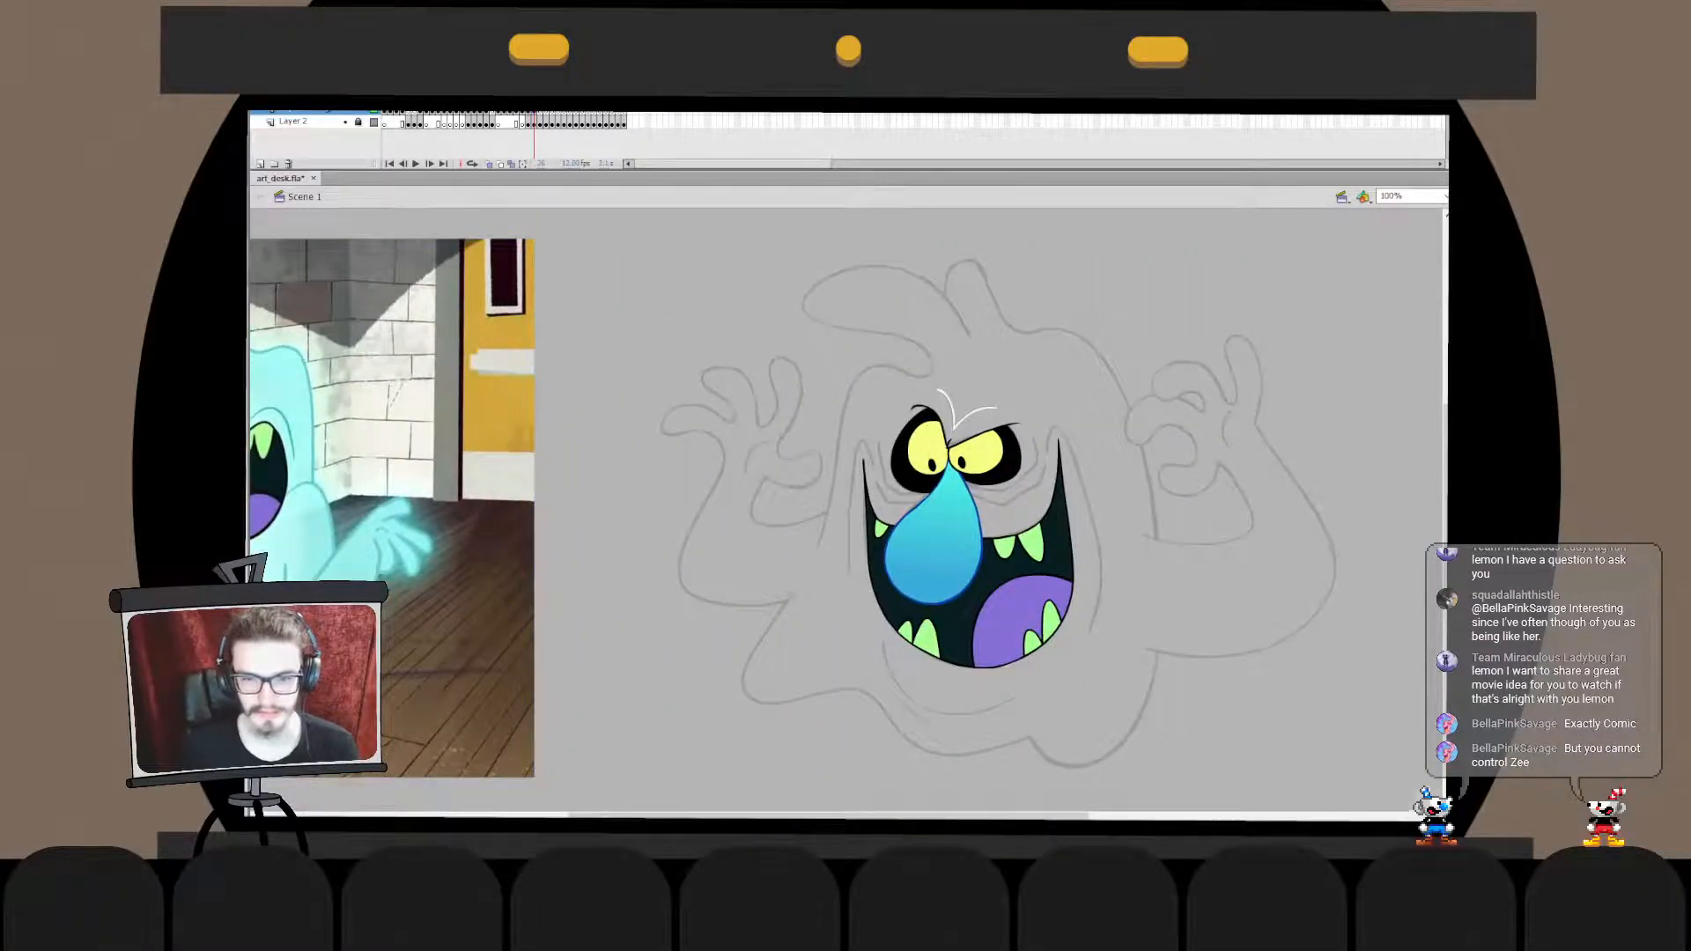
- Draw a black angled wrinkle line under the right eye from the nose outward, and extend its outer end along the sketch
{"action": "left_click_drag", "start_coordinate": [951, 528], "coordinate": [831, 483]}
{"action": "key", "text": "ctrl+equal"}
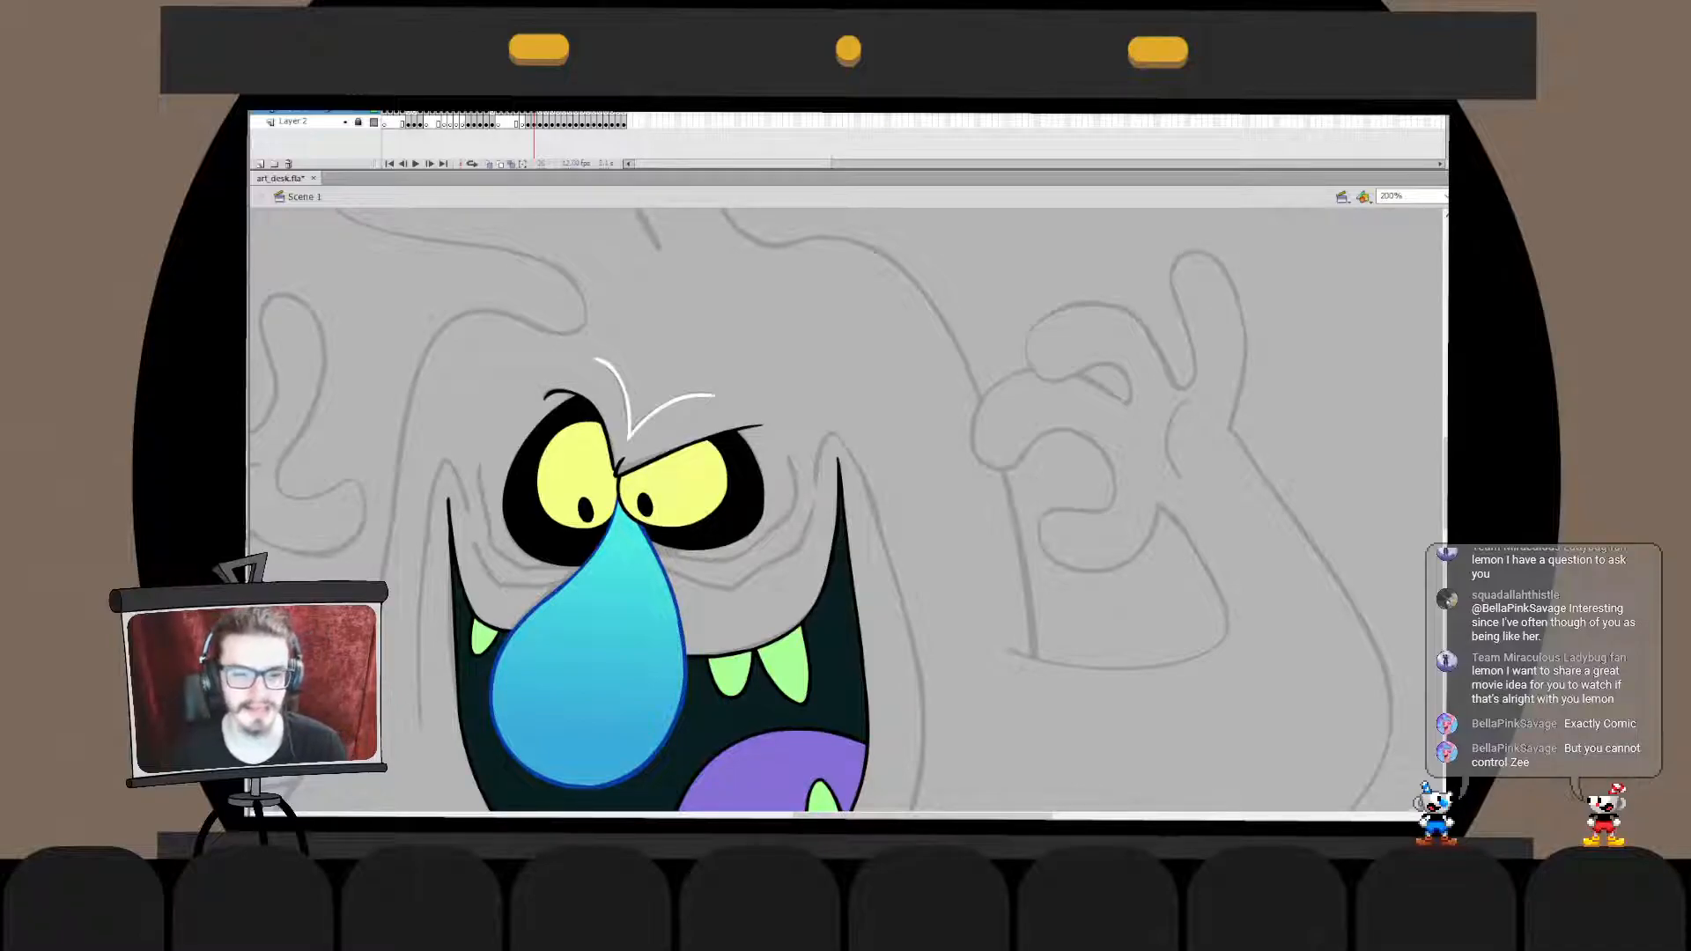
{"action": "left_click_drag", "start_coordinate": [656, 539], "coordinate": [773, 534]}
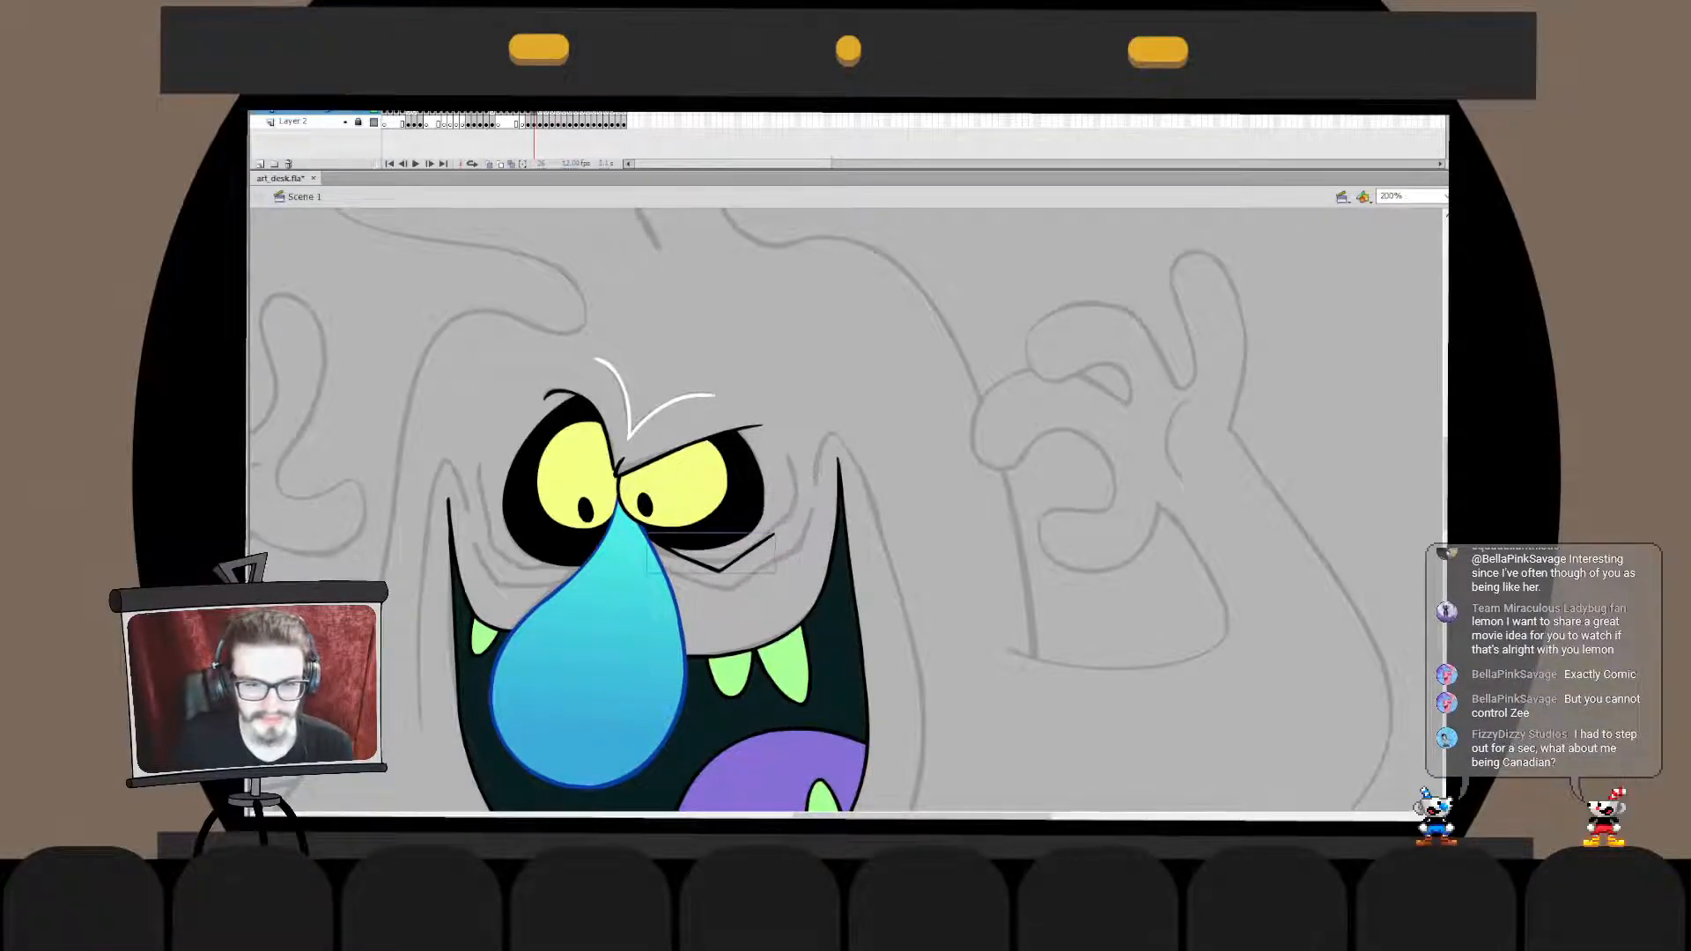
{"action": "double_click", "coordinate": [747, 553]}
{"action": "mouse_move", "coordinate": [792, 507]}
{"action": "left_mouse_down"}
{"action": "mouse_move", "coordinate": [741, 592]}
{"action": "mouse_move", "coordinate": [806, 522]}
{"action": "left_mouse_up"}
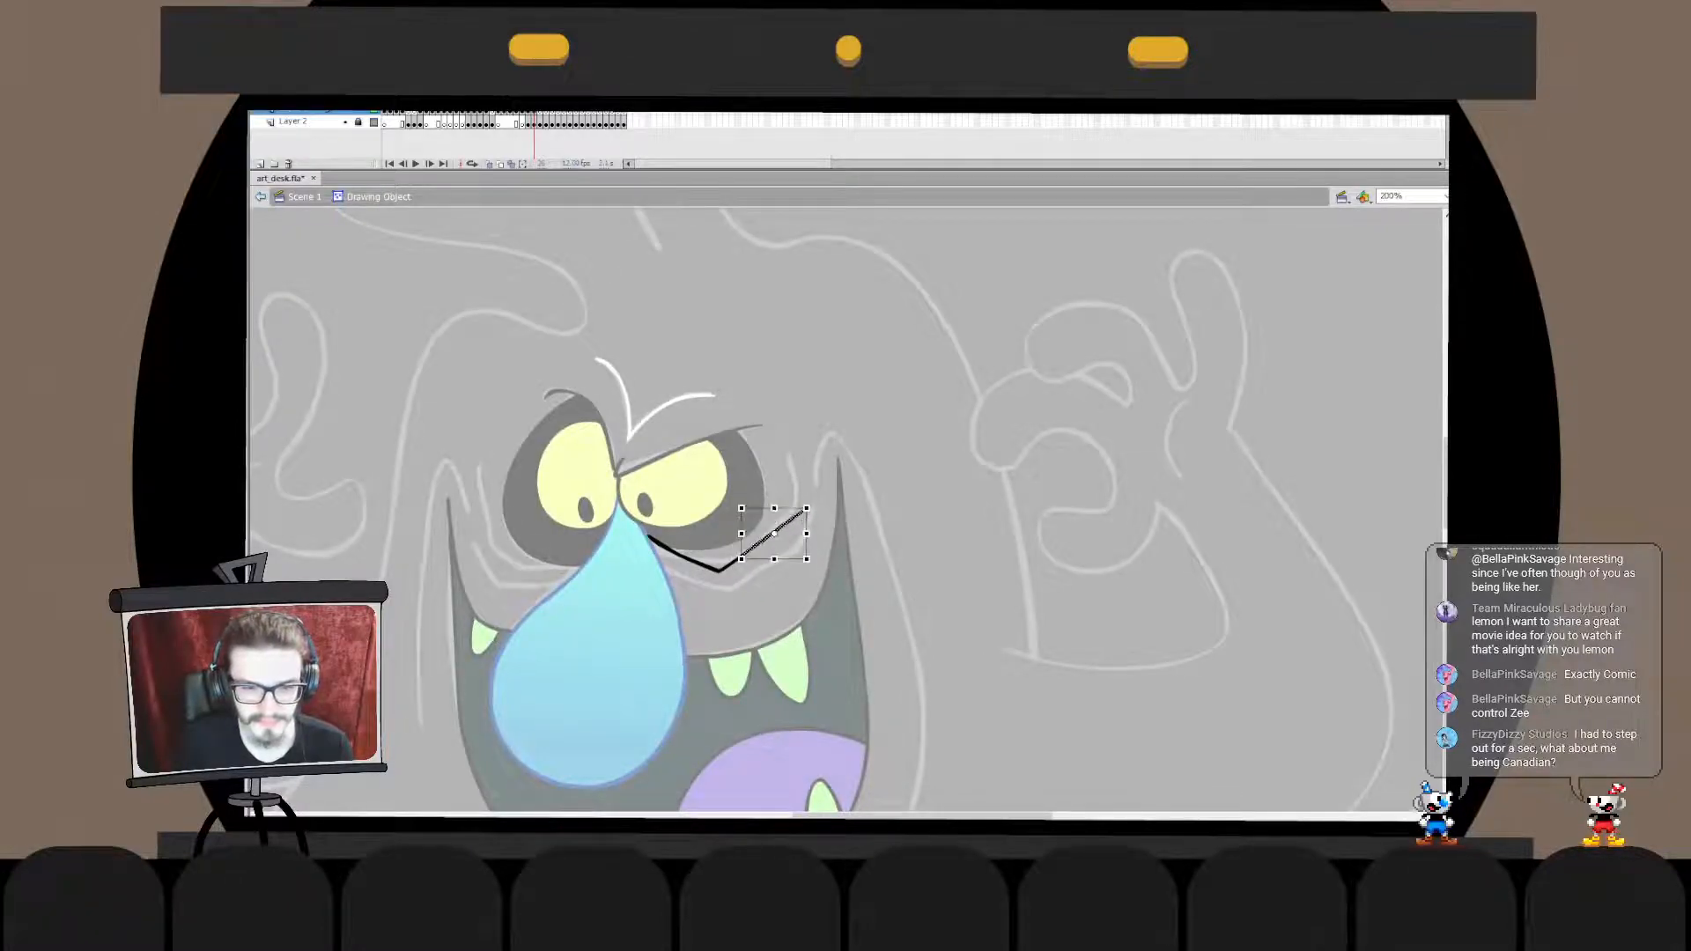
{"action": "double_click", "coordinate": [814, 555]}
- Try to draw the upright outer wrinkle beside the right eye with downward strokes, undoing each attempt
{"action": "key", "text": "b"}
{"action": "left_click_drag", "start_coordinate": [789, 456], "coordinate": [803, 539]}
{"action": "key", "text": "ctrl+z"}
{"action": "key", "text": "ctrl+z"}
{"action": "left_click_drag", "start_coordinate": [790, 456], "coordinate": [797, 553]}
{"action": "key", "text": "ctrl+z"}
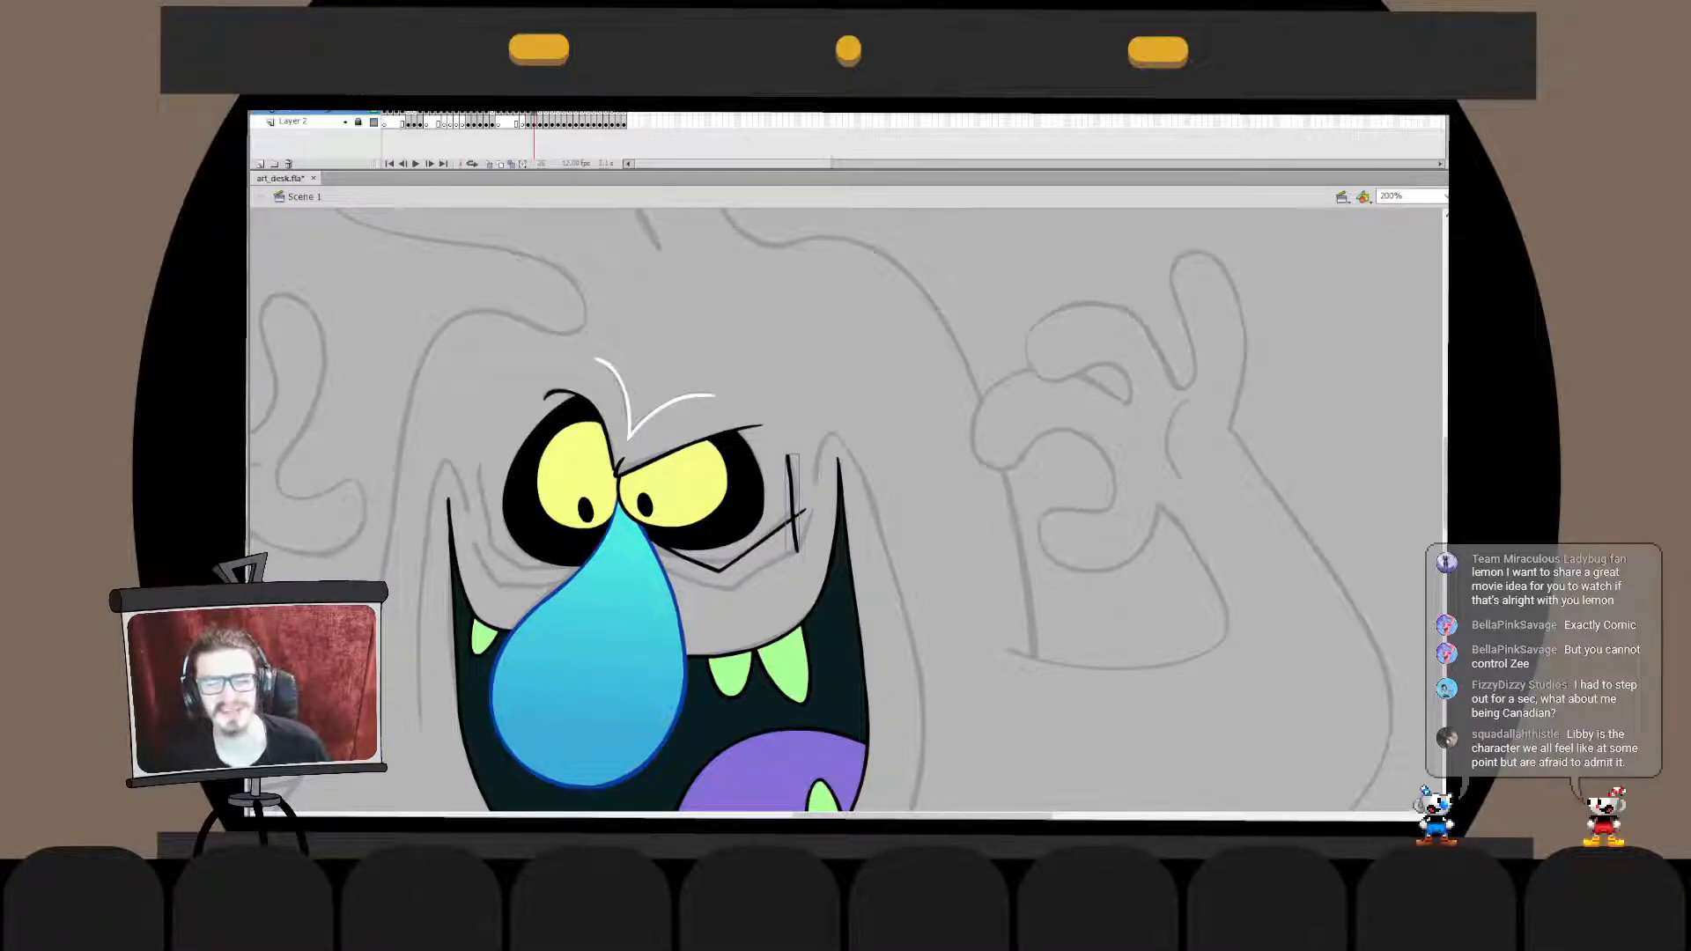
{"action": "key", "text": "ctrl+z"}
{"action": "left_click_drag", "start_coordinate": [1446, 484], "coordinate": [1446, 315]}
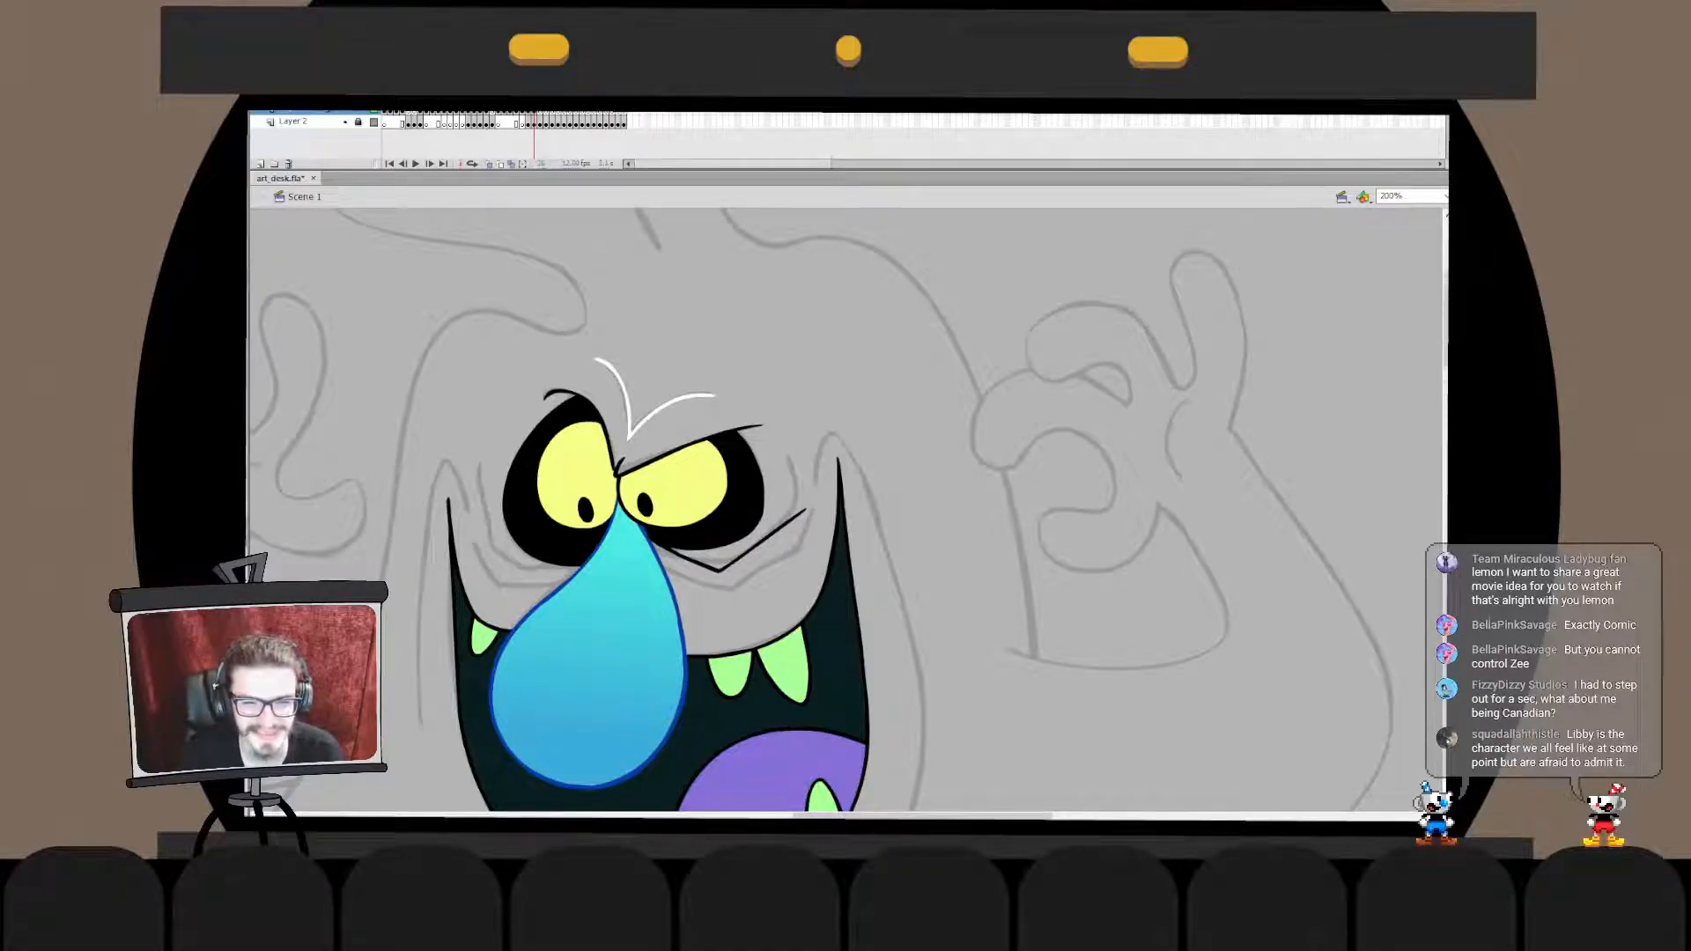
{"action": "key", "text": "ctrl+minus"}
{"action": "key", "text": "ctrl+equal"}
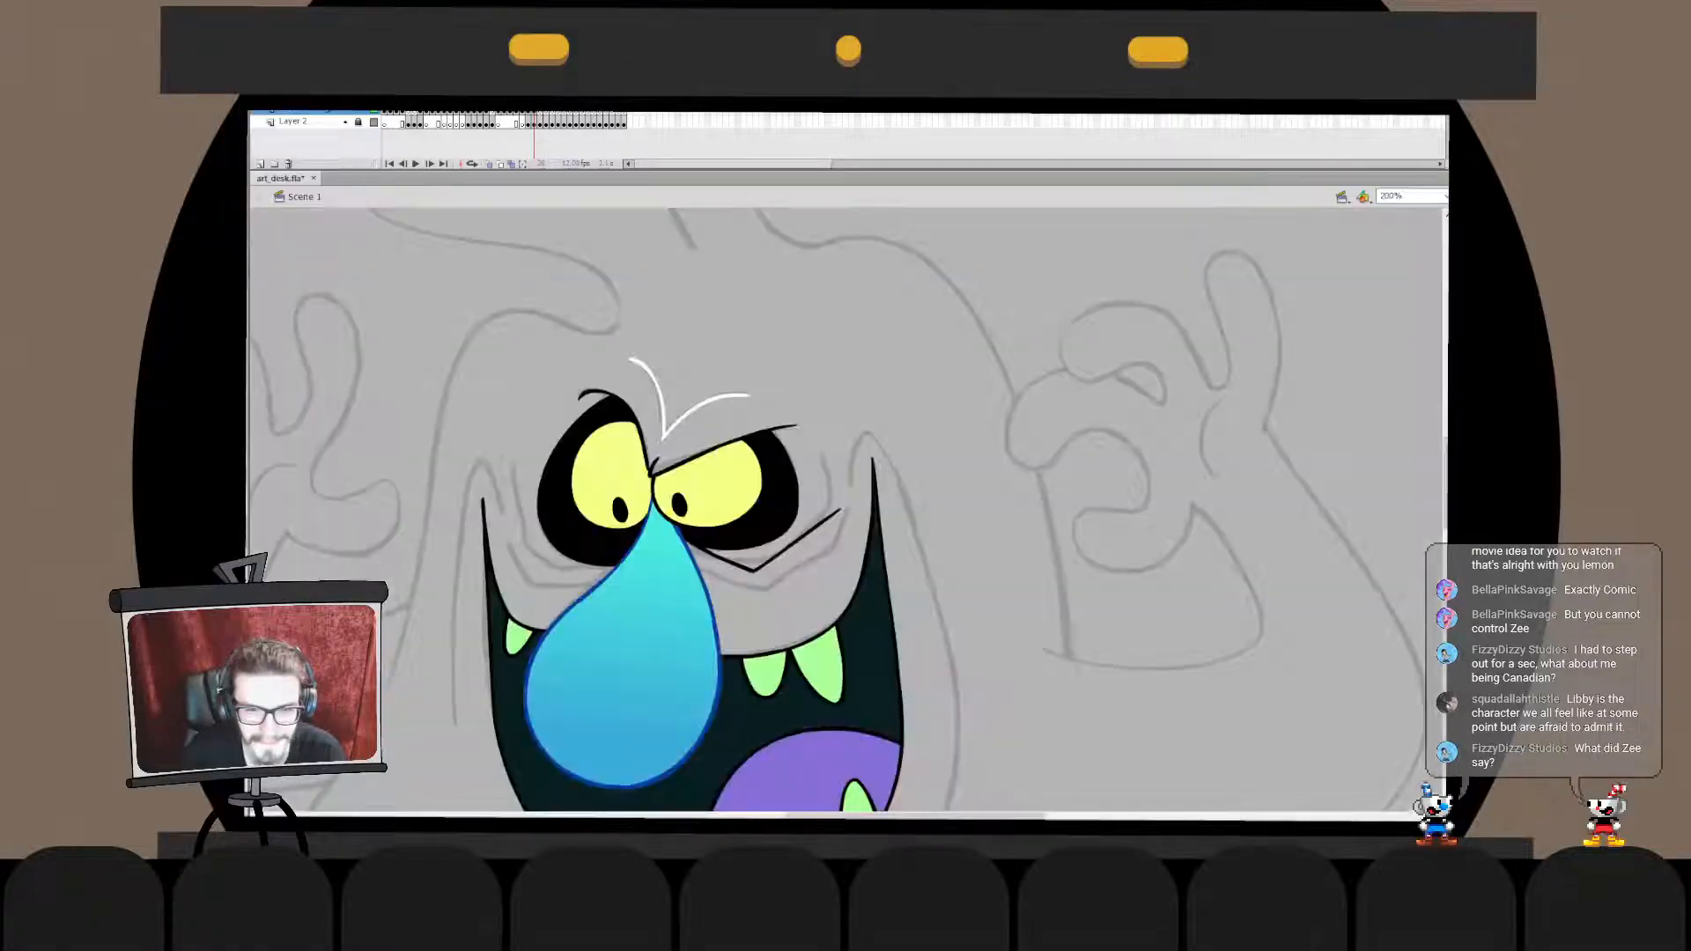
{"action": "left_click_drag", "start_coordinate": [825, 456], "coordinate": [828, 606]}
{"action": "key", "text": "ctrl+z"}
{"action": "left_click_drag", "start_coordinate": [826, 466], "coordinate": [830, 598]}
{"action": "key", "text": "ctrl+z"}
{"action": "key", "text": "ctrl+z"}
{"action": "left_click_drag", "start_coordinate": [829, 452], "coordinate": [835, 573]}
{"action": "key", "text": "ctrl+z"}
{"action": "left_click_drag", "start_coordinate": [828, 458], "coordinate": [838, 555]}
- Draw the upright outer wrinkle as an upward curve beside the right eye, redoing the stroke until it follows the sketch
{"action": "key", "text": "ctrl+z"}
{"action": "left_click_drag", "start_coordinate": [440, 537], "coordinate": [1136, 519]}
{"action": "left_click_drag", "start_coordinate": [616, 555], "coordinate": [1124, 476]}
{"action": "left_click_drag", "start_coordinate": [1233, 494], "coordinate": [291, 502]}
{"action": "mouse_move", "coordinate": [1075, 349]}
{"action": "left_mouse_down"}
{"action": "mouse_move", "coordinate": [1060, 453]}
{"action": "mouse_move", "coordinate": [1080, 340]}
{"action": "left_mouse_up"}
{"action": "key", "text": "ctrl+z"}
{"action": "key", "text": "ctrl+z"}
{"action": "left_click_drag", "start_coordinate": [1062, 448], "coordinate": [1078, 348]}
{"action": "key", "text": "ctrl+z"}
{"action": "key", "text": "ctrl+z"}
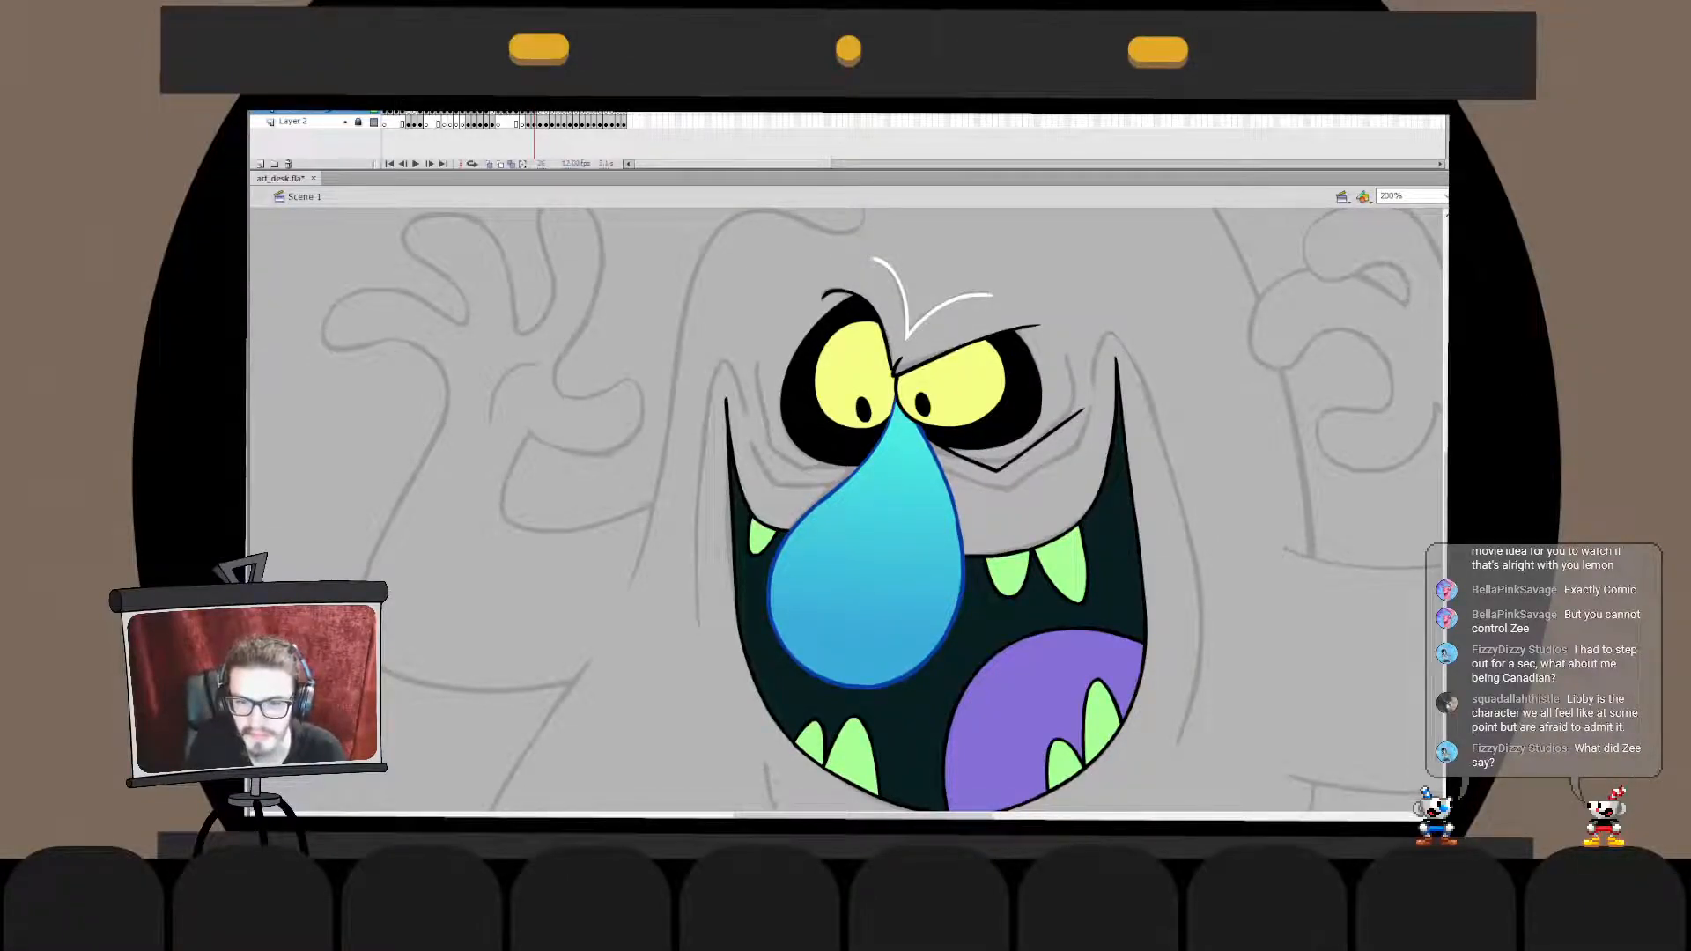
{"action": "mouse_move", "coordinate": [1076, 365]}
{"action": "left_mouse_down"}
{"action": "mouse_move", "coordinate": [1054, 434]}
{"action": "mouse_move", "coordinate": [1075, 363]}
{"action": "left_mouse_up"}
{"action": "key", "text": "ctrl+z"}
{"action": "key", "text": "ctrl+z"}
{"action": "left_click_drag", "start_coordinate": [1052, 443], "coordinate": [1075, 361]}
- Refine the upright wrinkle stroke's curve and lower end so it meets the wrinkle line under the eye
{"action": "key", "text": "ctrl+z"}
{"action": "key", "text": "ctrl+z"}
{"action": "double_click", "coordinate": [1064, 422]}
{"action": "key", "text": "ctrl+z"}
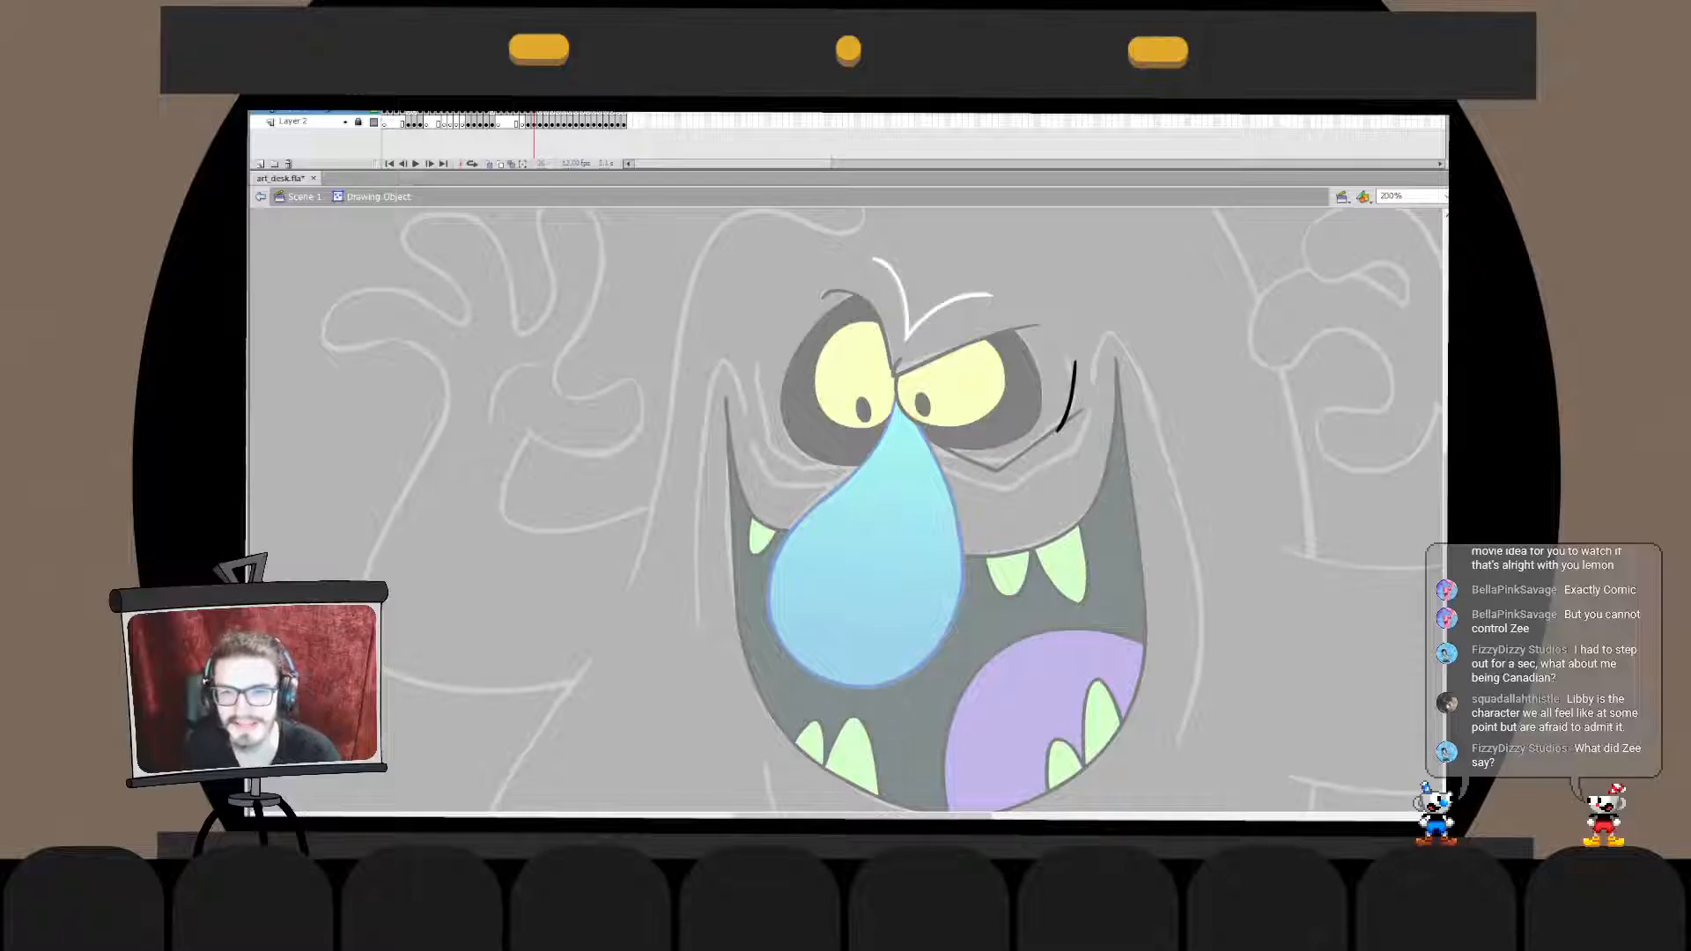
{"action": "double_click", "coordinate": [1085, 380]}
{"action": "double_click", "coordinate": [1064, 422]}
{"action": "left_click_drag", "start_coordinate": [1068, 398], "coordinate": [1072, 399]}
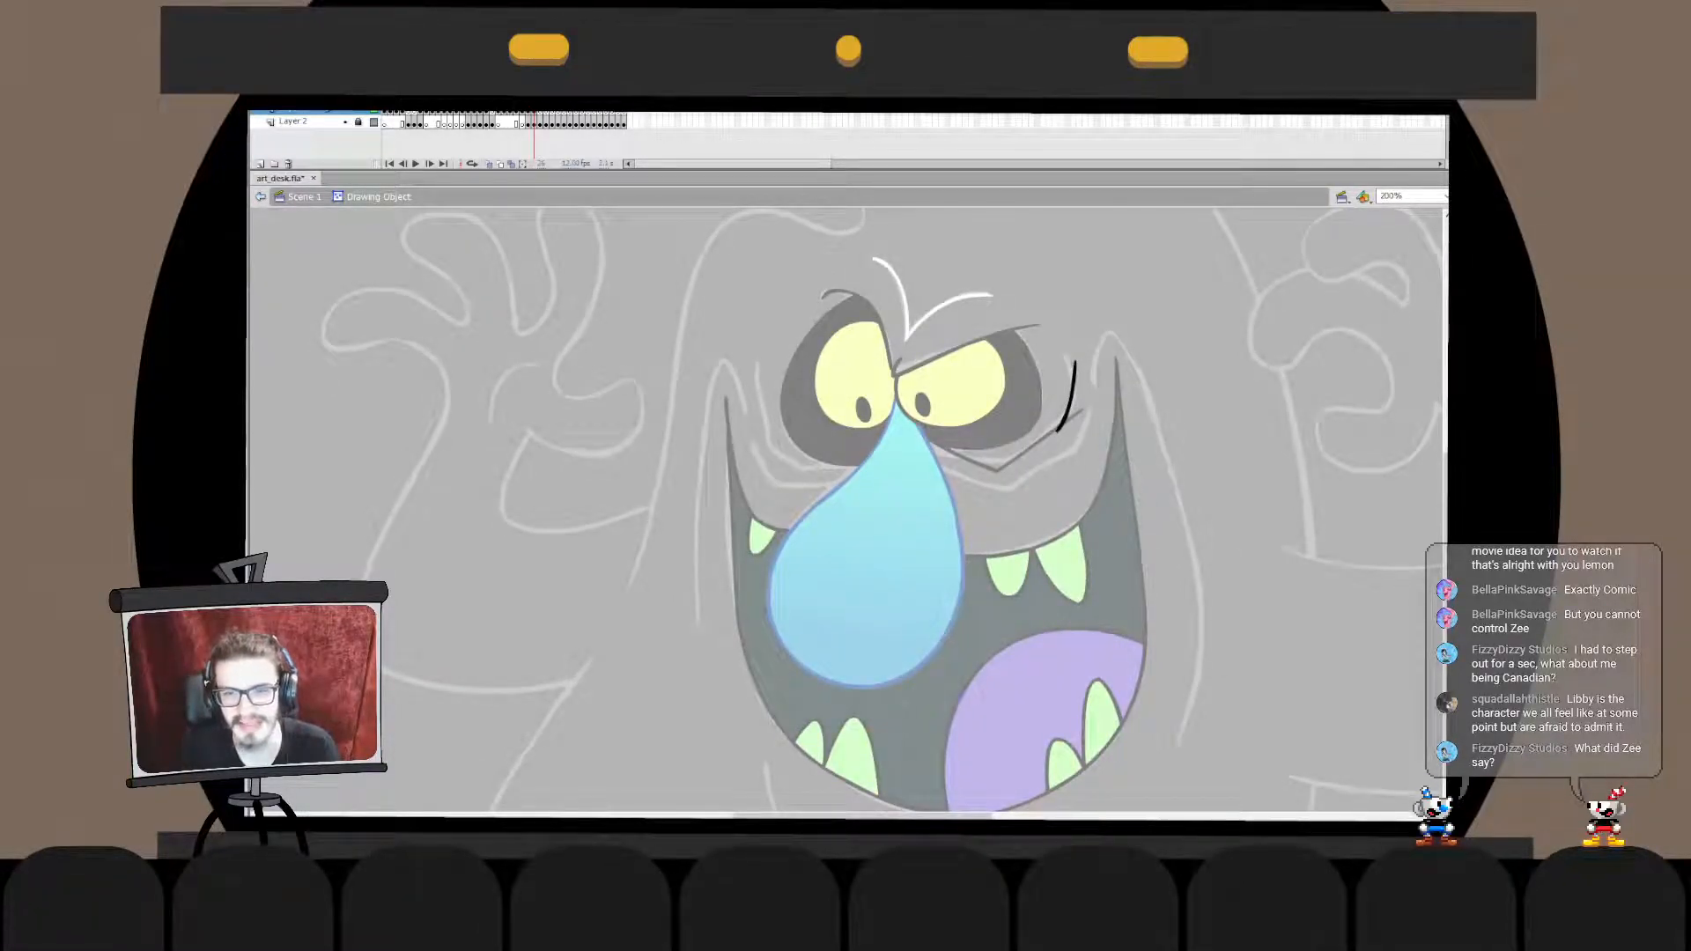
{"action": "double_click", "coordinate": [1085, 384]}
{"action": "left_click_drag", "start_coordinate": [1076, 432], "coordinate": [1076, 426]}
{"action": "left_click", "coordinate": [1092, 387]}
{"action": "left_click", "coordinate": [1072, 397]}
{"action": "left_click", "coordinate": [1092, 388]}
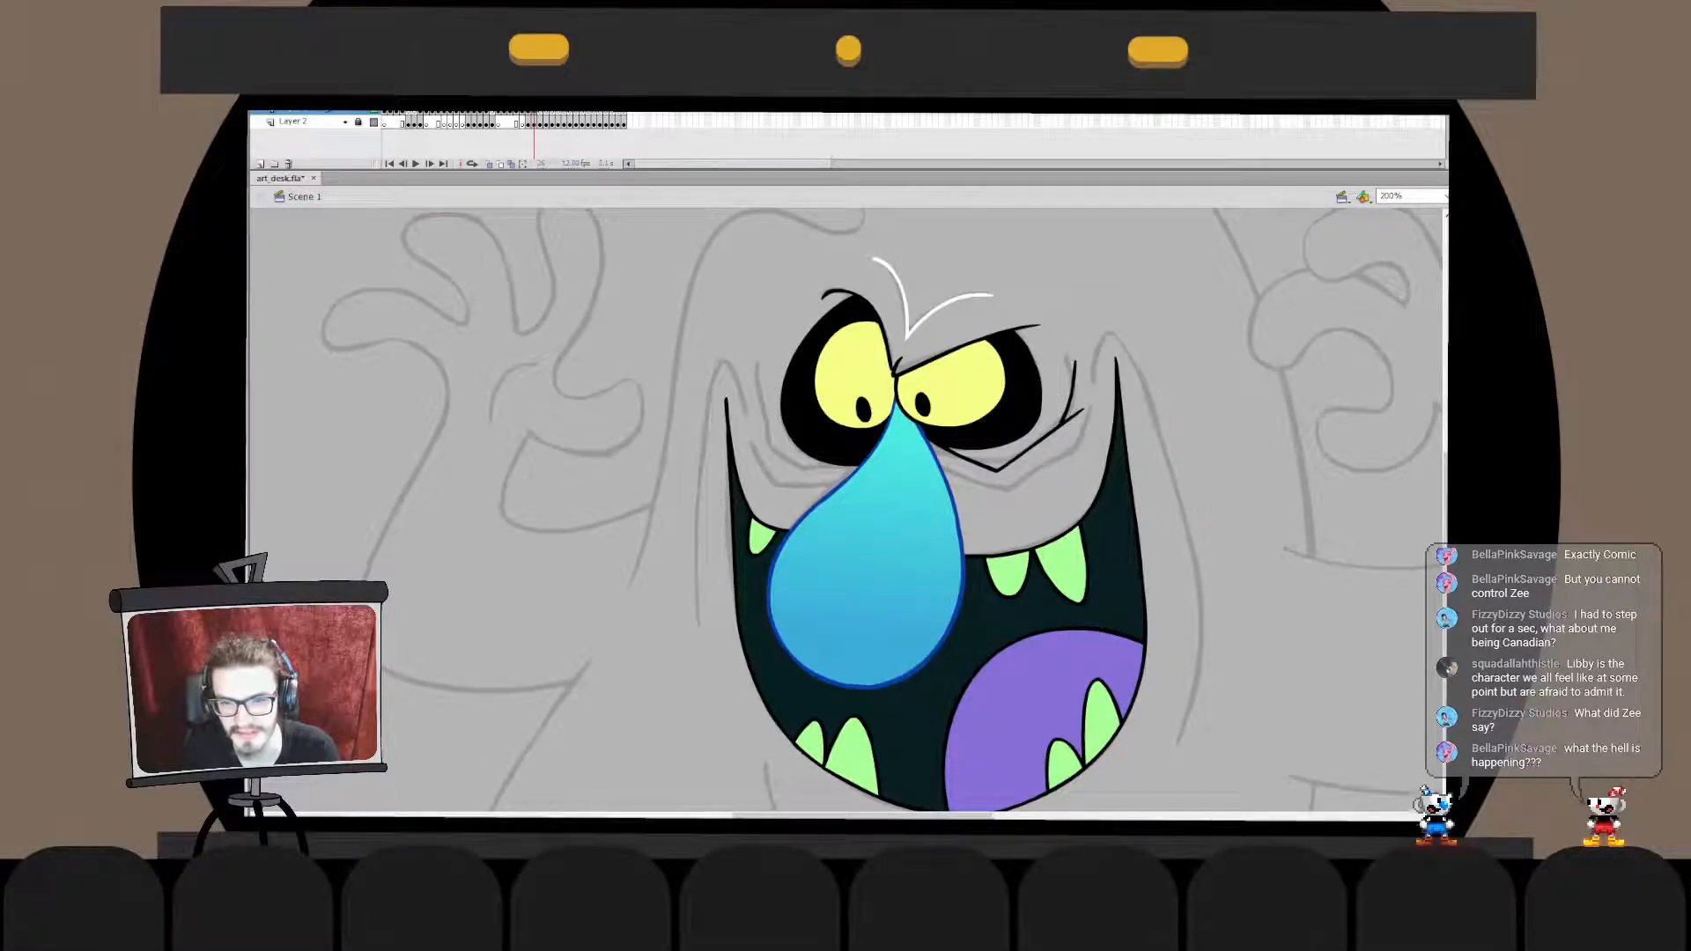
- Join the upright and lower wrinkle strokes into one shape and delete the tip that sticks out past their junction
{"action": "double_click", "coordinate": [1073, 401]}
{"action": "key", "text": "Delete"}
{"action": "double_click", "coordinate": [1069, 405]}
{"action": "left_click", "coordinate": [1092, 388]}
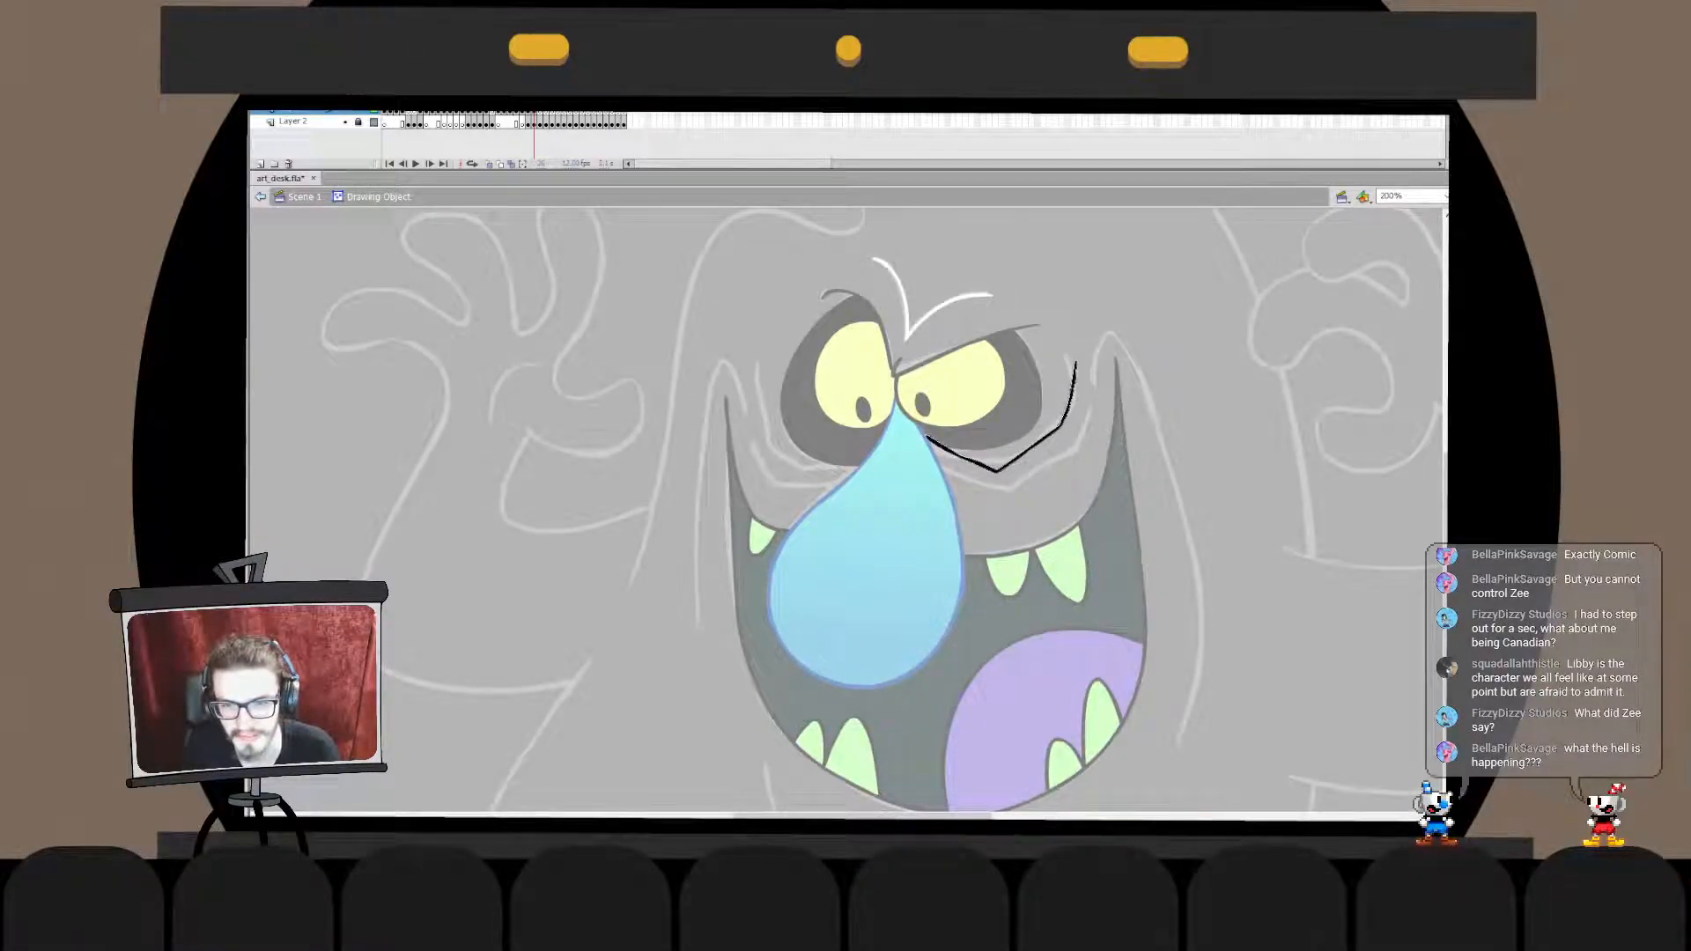
- Adjust the joined wrinkle's outer corner and its lowest bend under the right eye
{"action": "key", "text": "Escape"}
{"action": "left_click", "coordinate": [1062, 425]}
{"action": "left_click_drag", "start_coordinate": [1062, 425], "coordinate": [1143, 365]}
{"action": "mouse_move", "coordinate": [997, 471]}
{"action": "left_mouse_down"}
{"action": "mouse_move", "coordinate": [958, 503]}
{"action": "mouse_move", "coordinate": [997, 472]}
{"action": "left_mouse_up"}
{"action": "left_click", "coordinate": [997, 471]}
{"action": "left_click", "coordinate": [997, 471]}
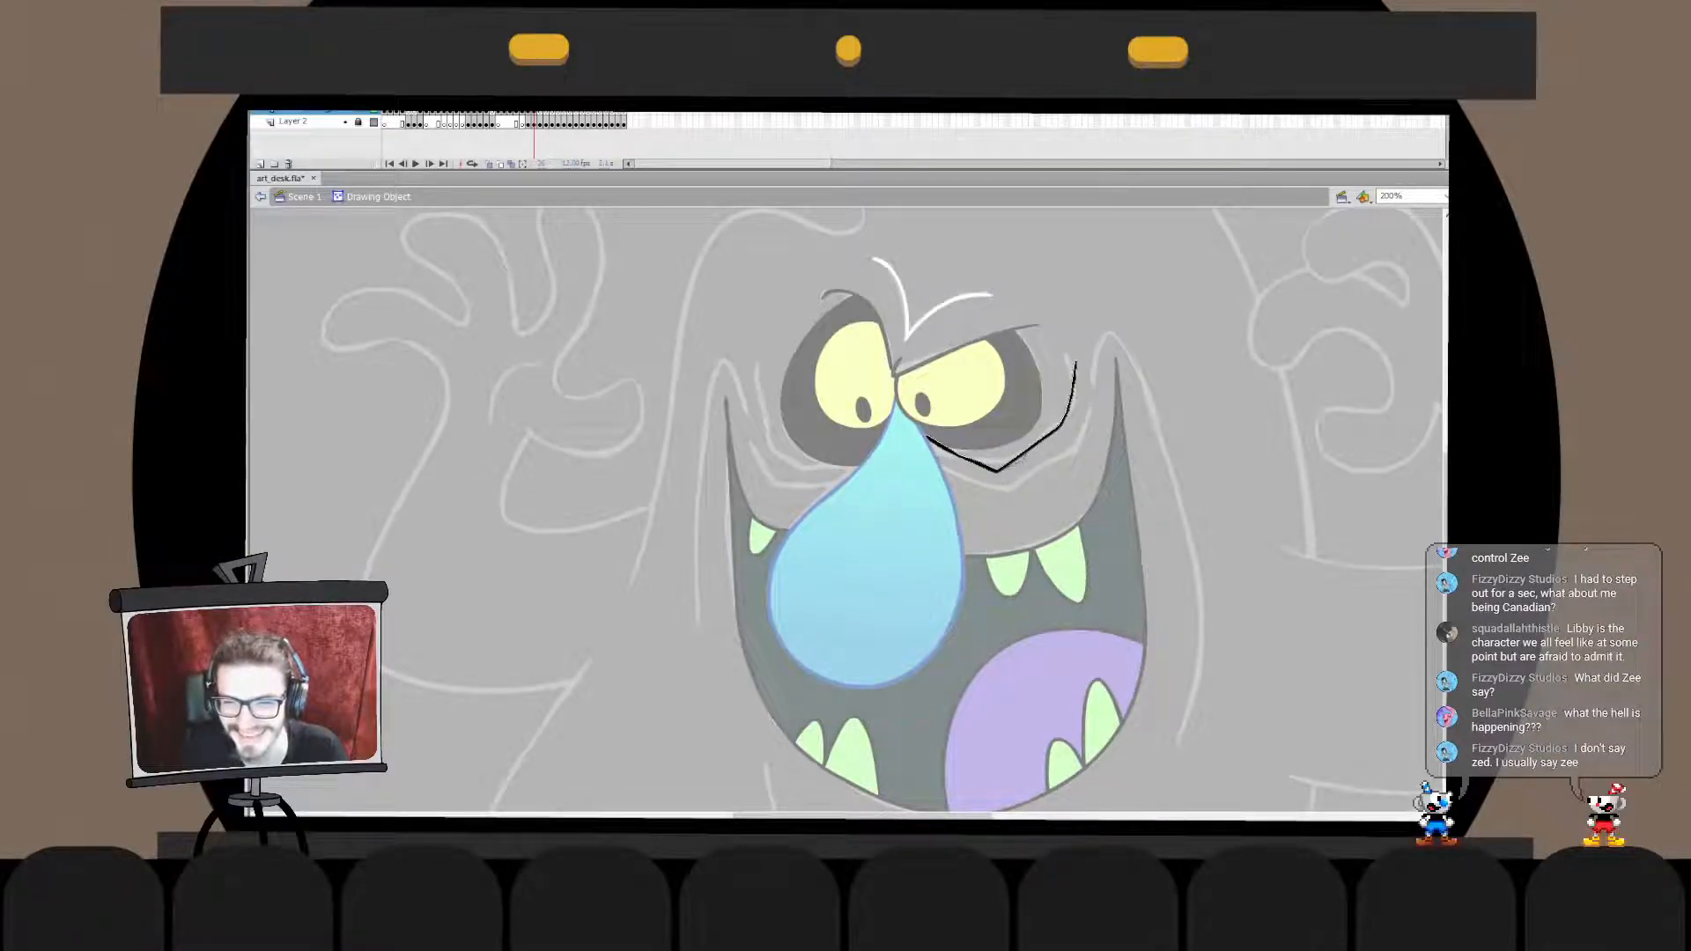
- Try to bend the lower outer stretch of the joined wrinkle under the right eye
{"action": "mouse_move", "coordinate": [1033, 450]}
{"action": "left_mouse_down"}
{"action": "mouse_move", "coordinate": [1030, 466]}
{"action": "mouse_move", "coordinate": [916, 493]}
{"action": "left_mouse_up"}
{"action": "key", "text": "ctrl+z"}
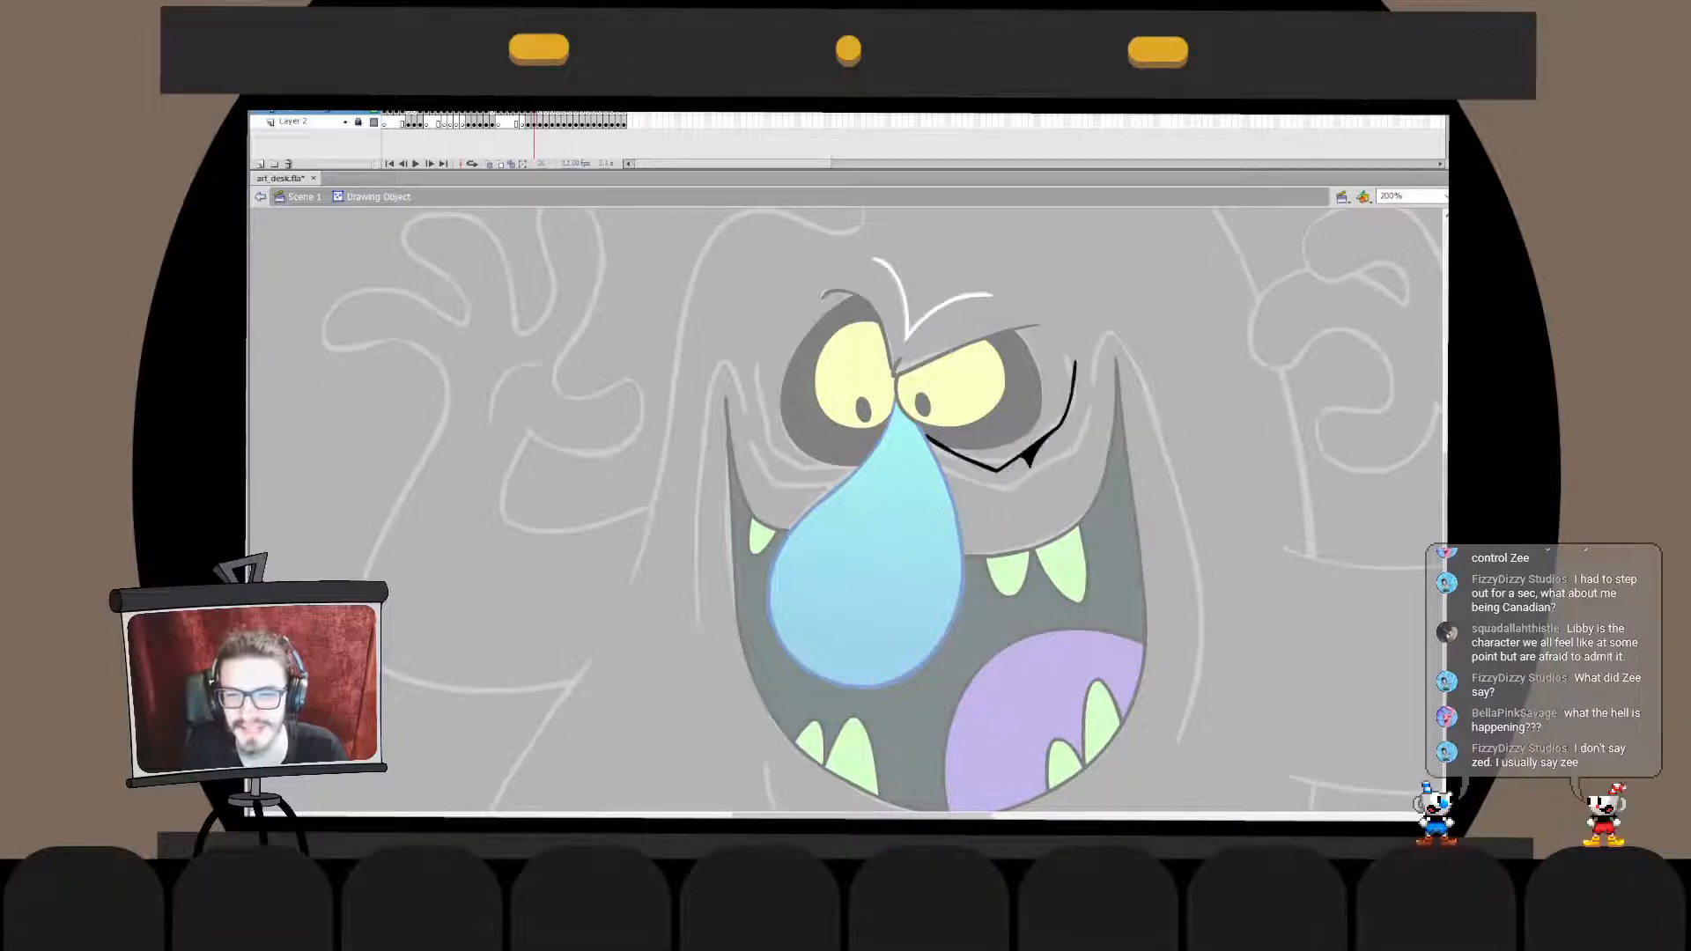
{"action": "left_click", "coordinate": [1032, 456]}
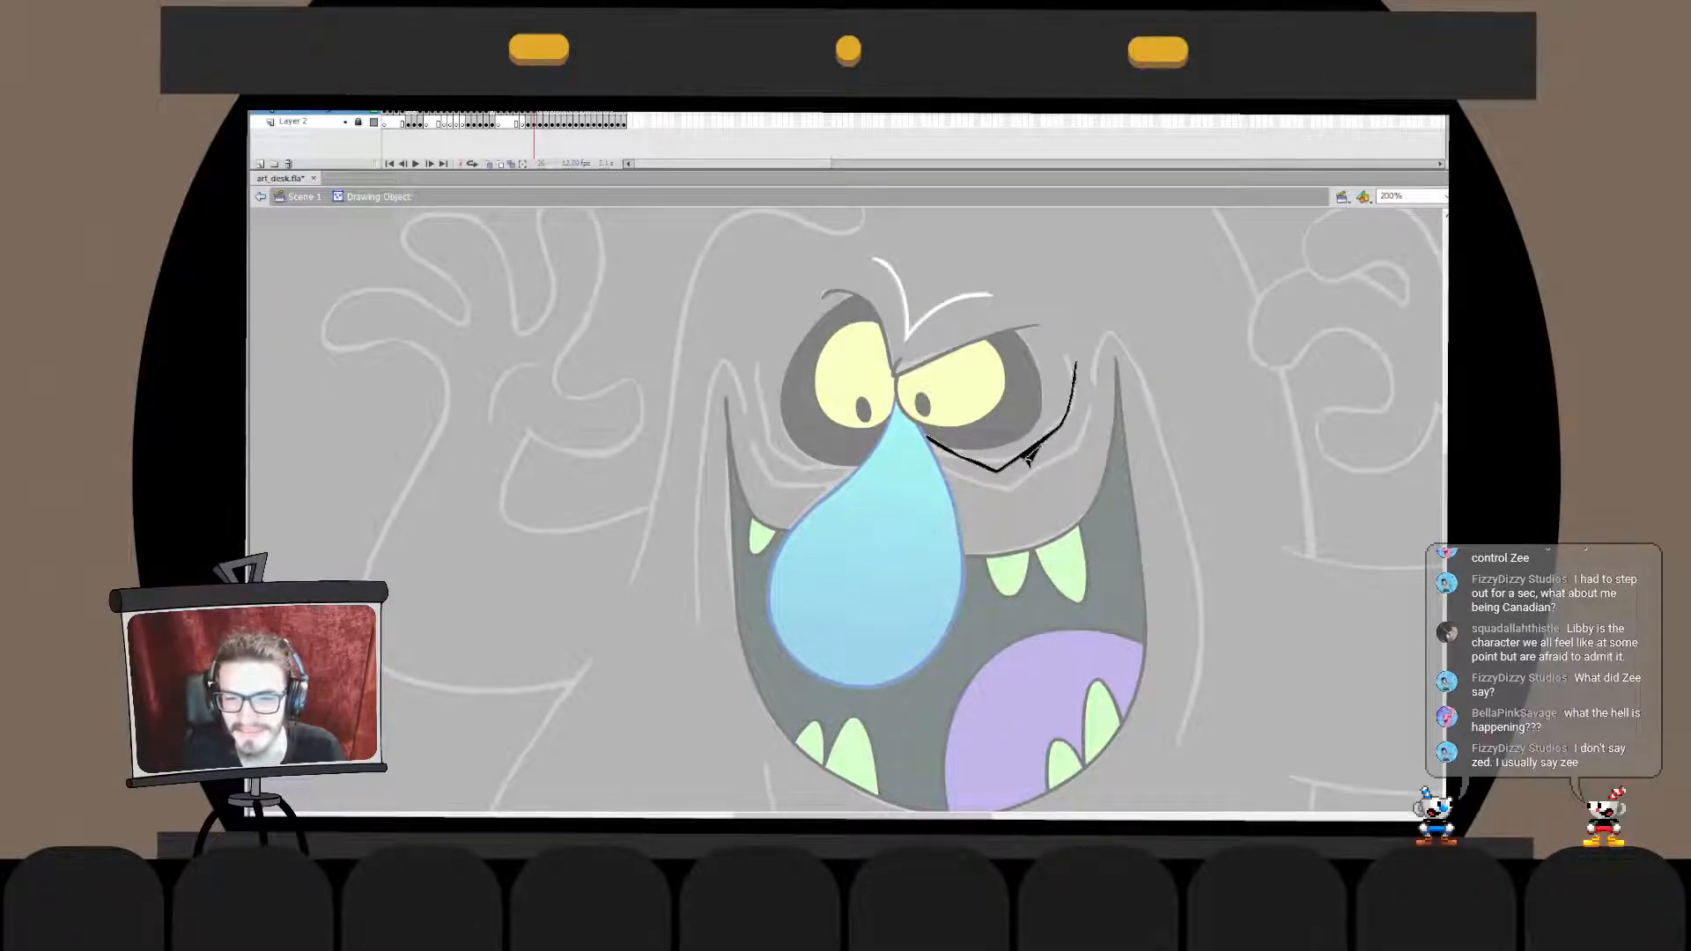
{"action": "key", "text": "ctrl+z"}
{"action": "left_click", "coordinate": [1030, 451]}
{"action": "left_click", "coordinate": [1029, 467]}
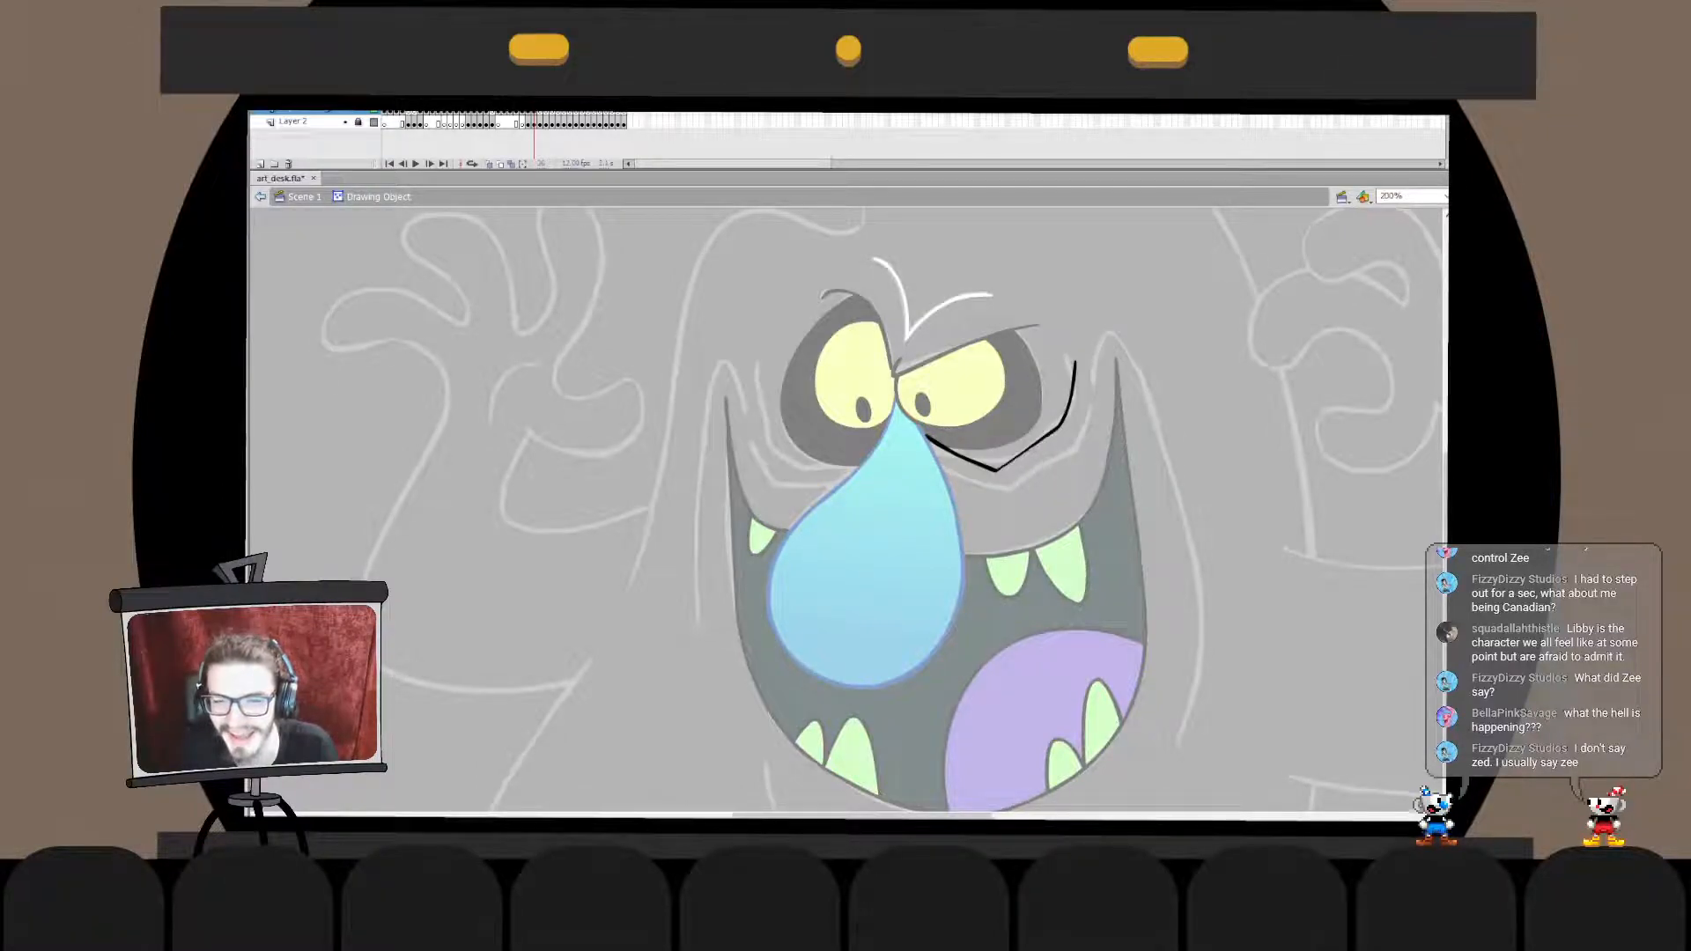
{"action": "left_click", "coordinate": [1027, 452]}
{"action": "left_click", "coordinate": [1029, 465]}
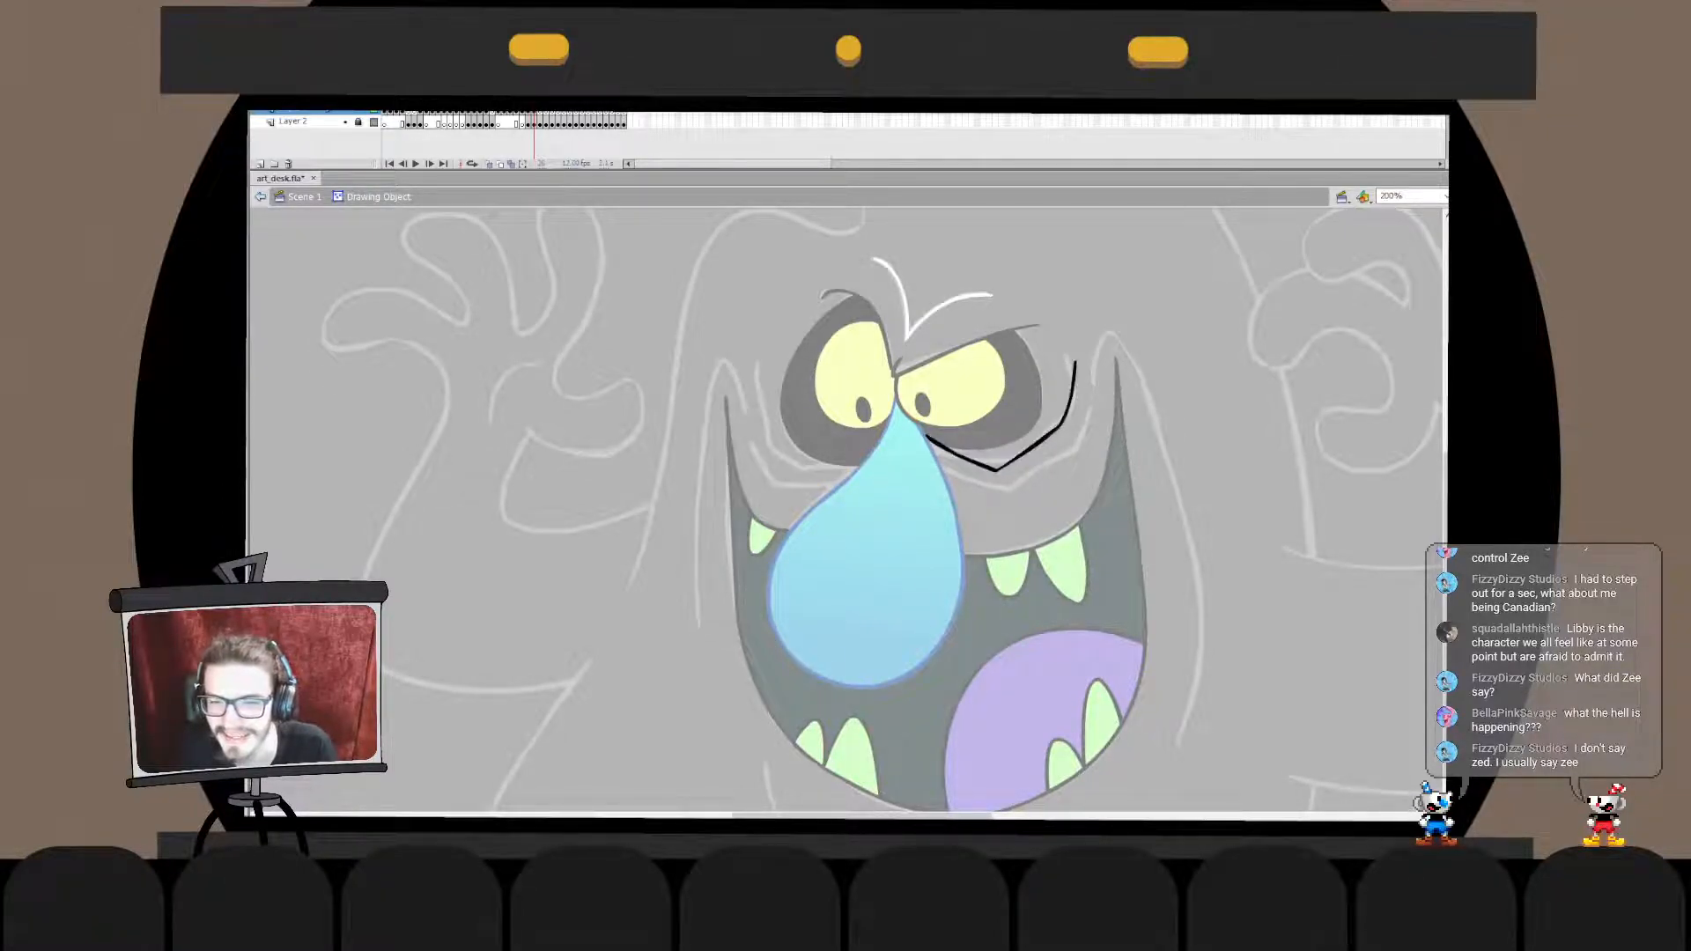
{"action": "left_click", "coordinate": [1028, 452]}
{"action": "left_click", "coordinate": [1029, 467]}
{"action": "left_click", "coordinate": [1028, 451]}
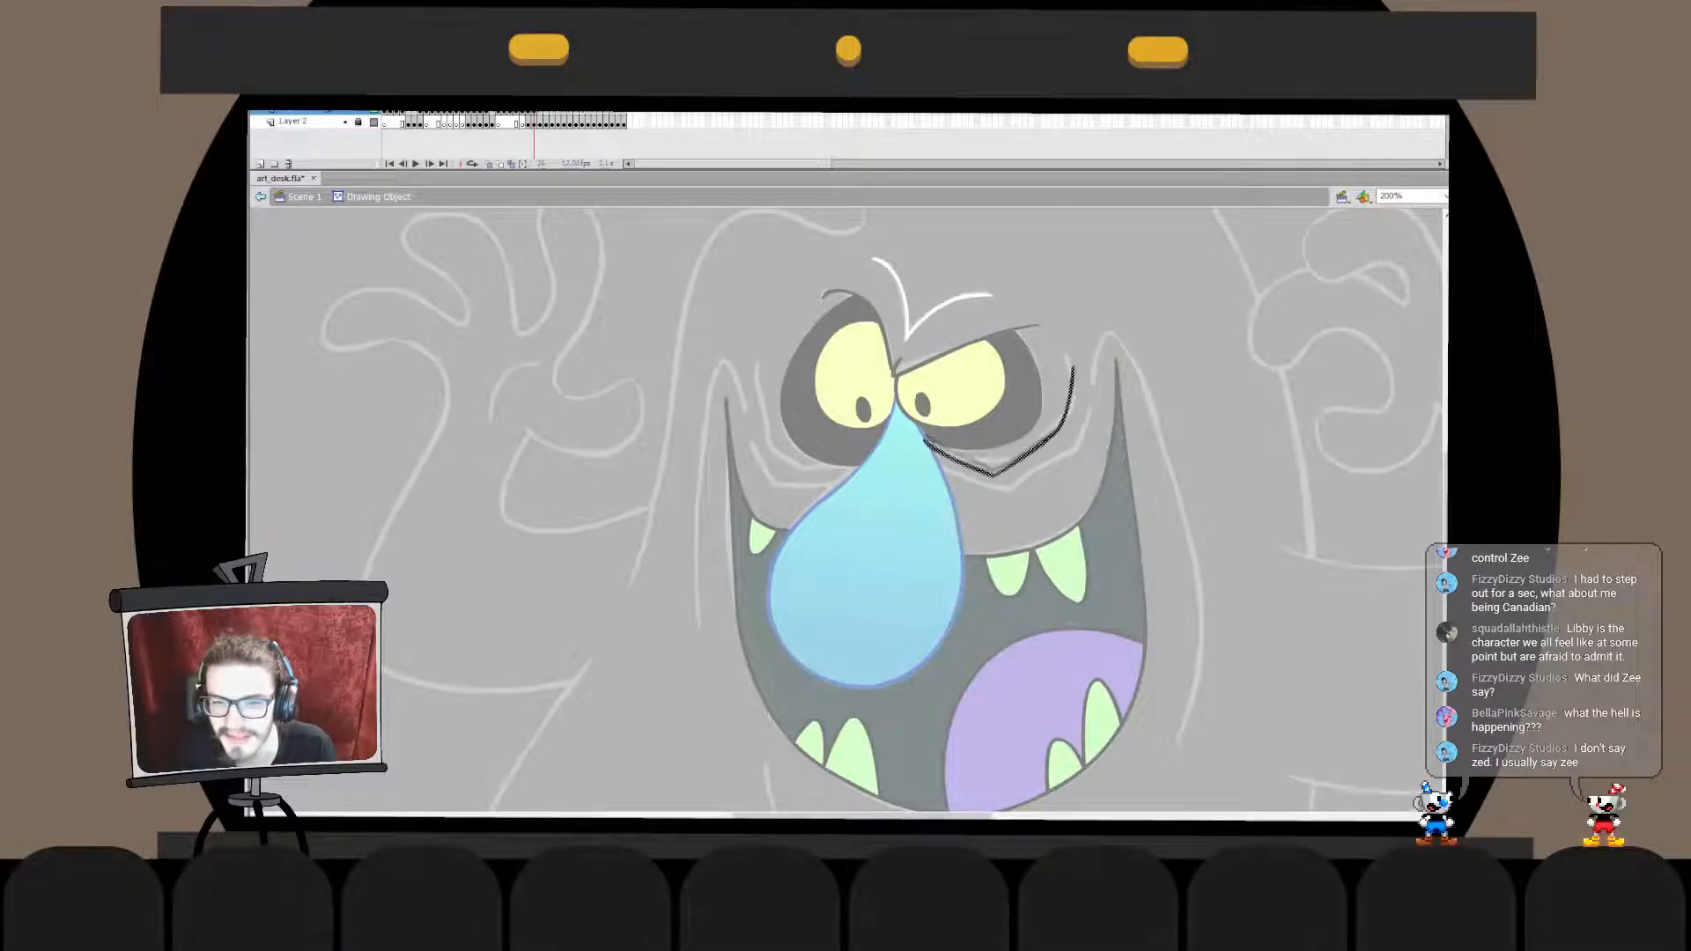
{"action": "left_click", "coordinate": [1030, 467]}
{"action": "left_click", "coordinate": [1028, 452]}
{"action": "left_click", "coordinate": [1029, 467]}
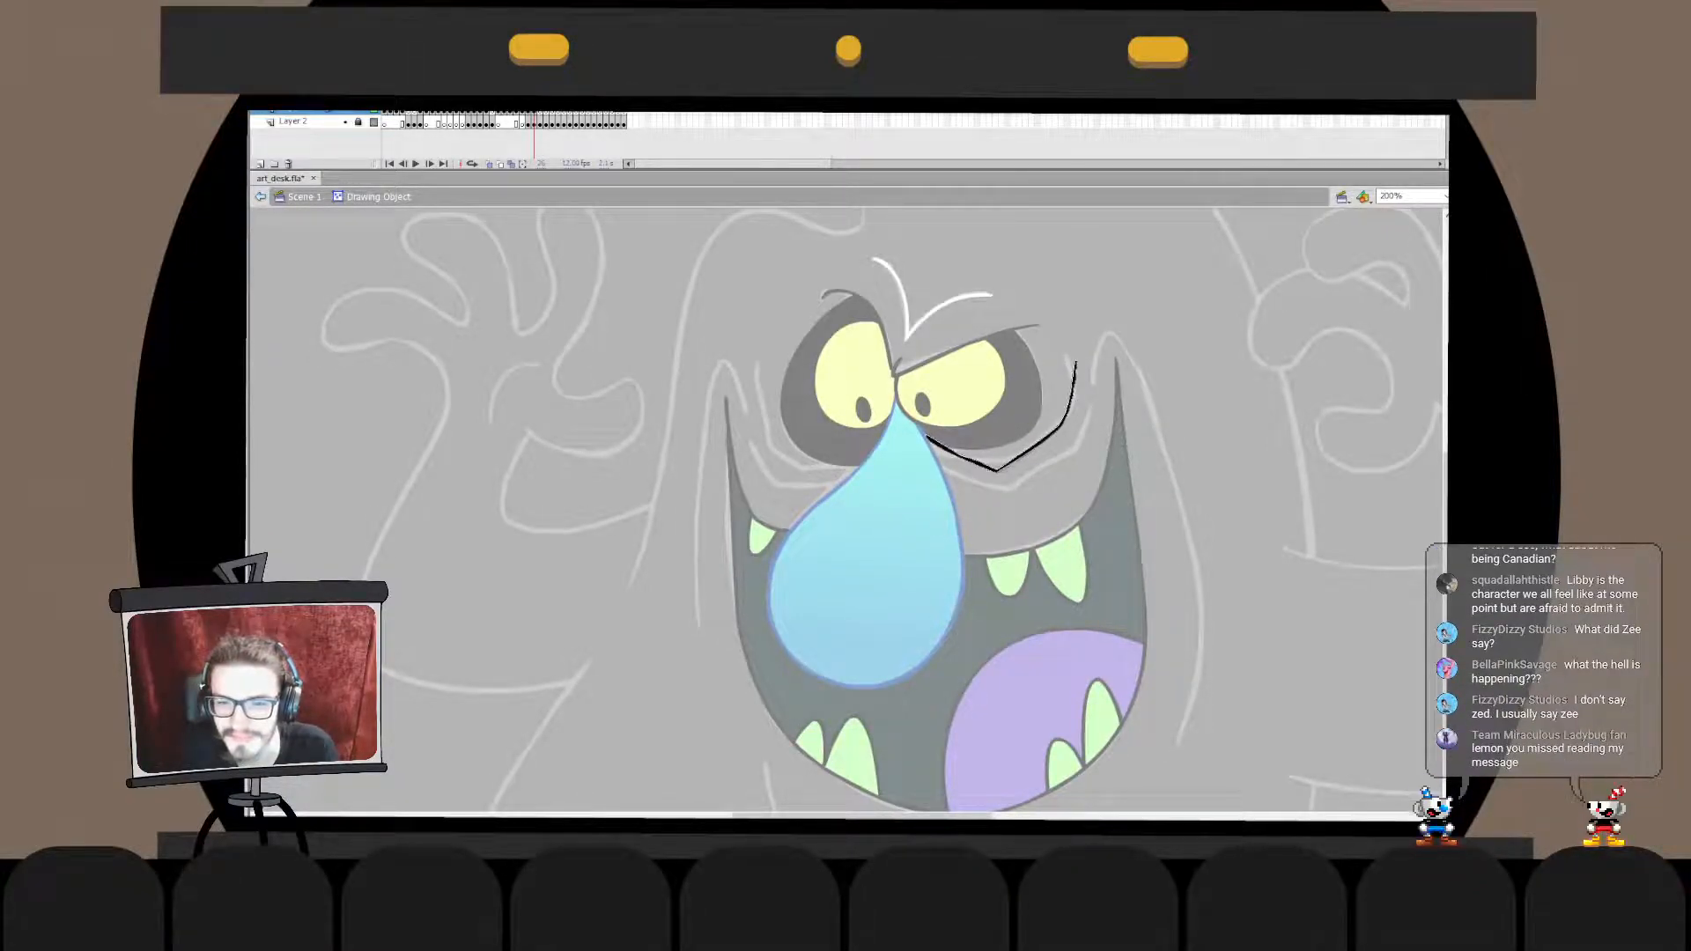
{"action": "key", "text": "ctrl+e"}
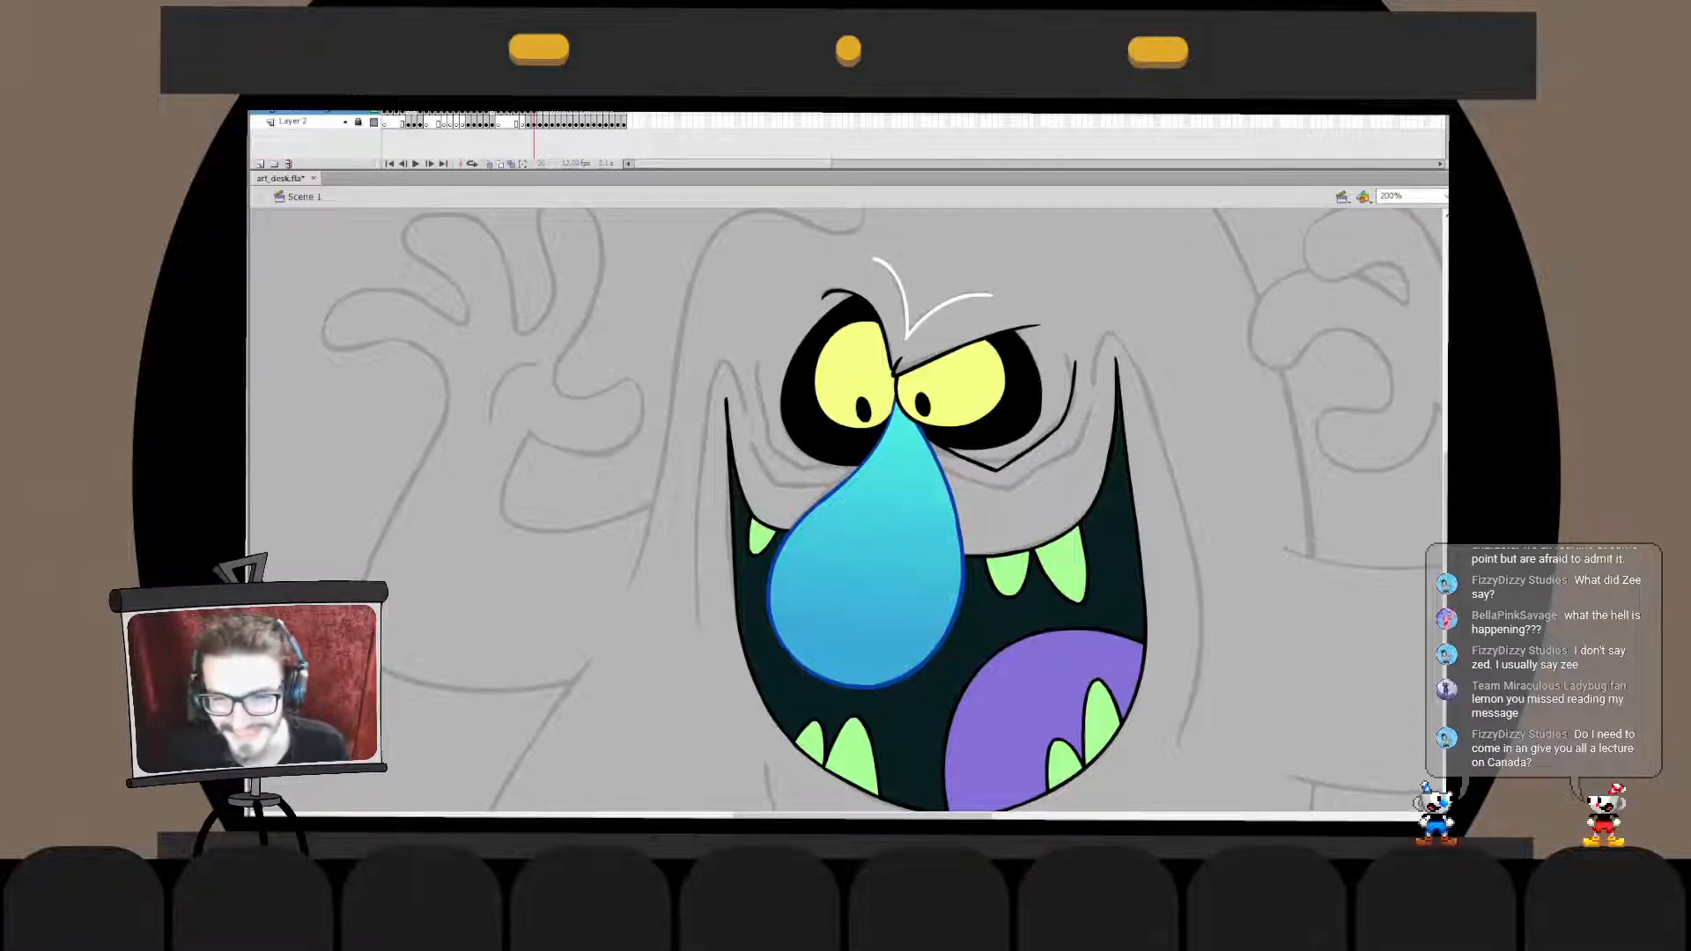
- Stretch the upright section of the joined wrinkle slightly upward beside the right eye
{"action": "left_click", "coordinate": [1073, 391]}
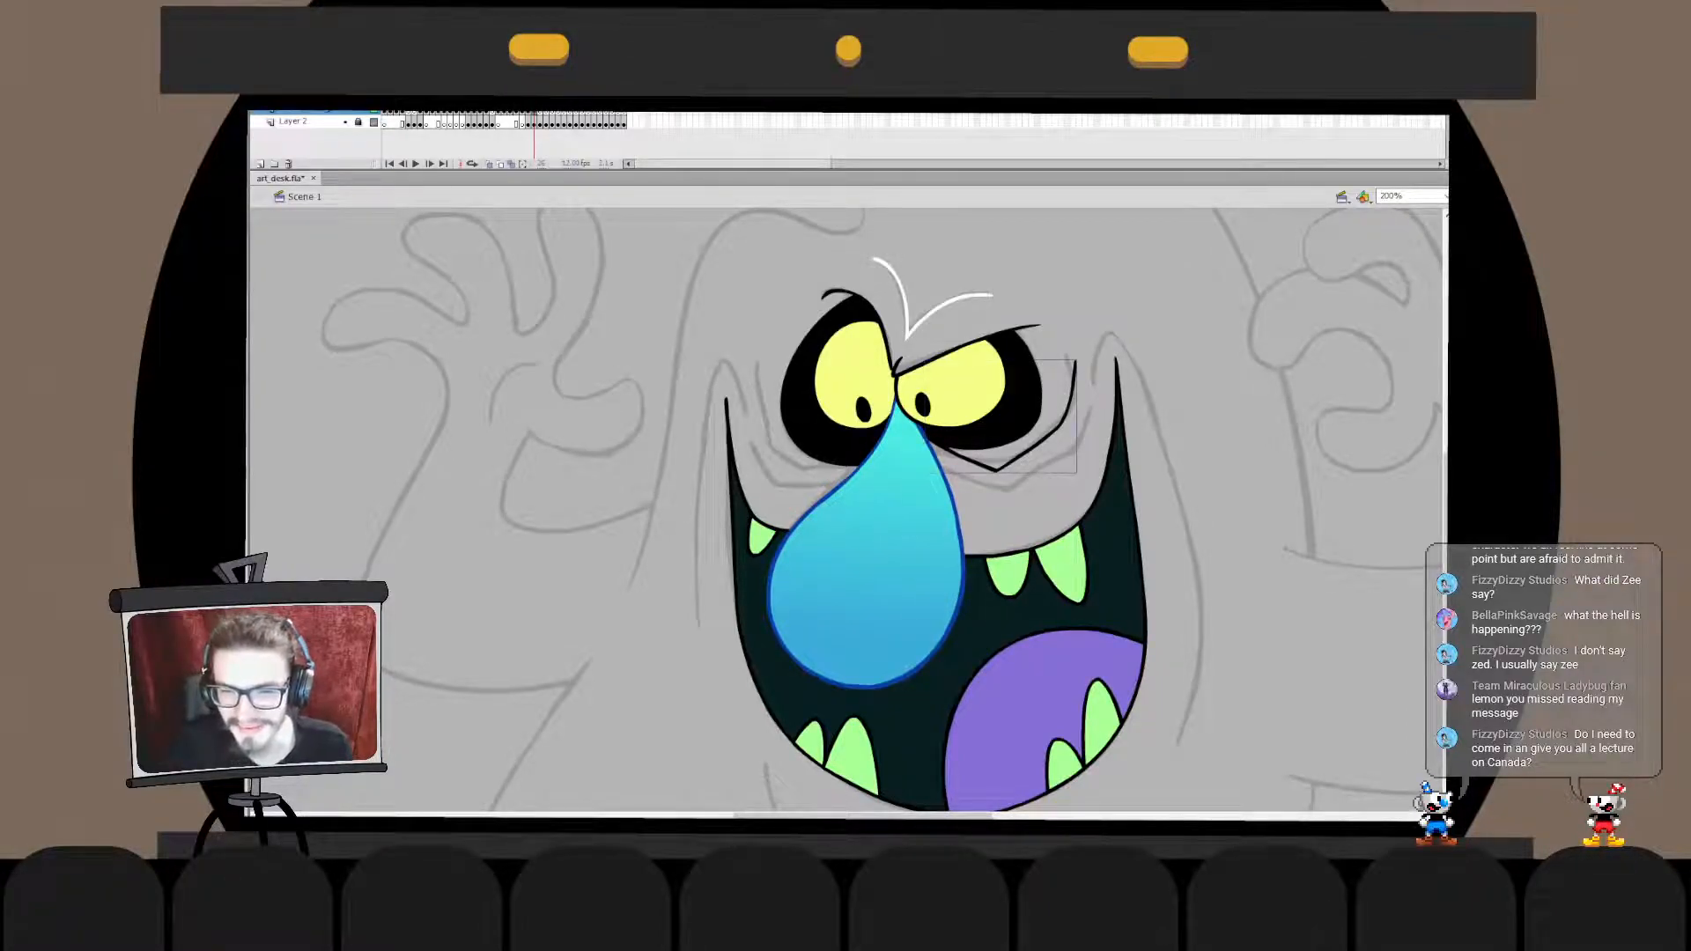
{"action": "double_click", "coordinate": [1073, 392]}
{"action": "left_click", "coordinate": [1068, 392]}
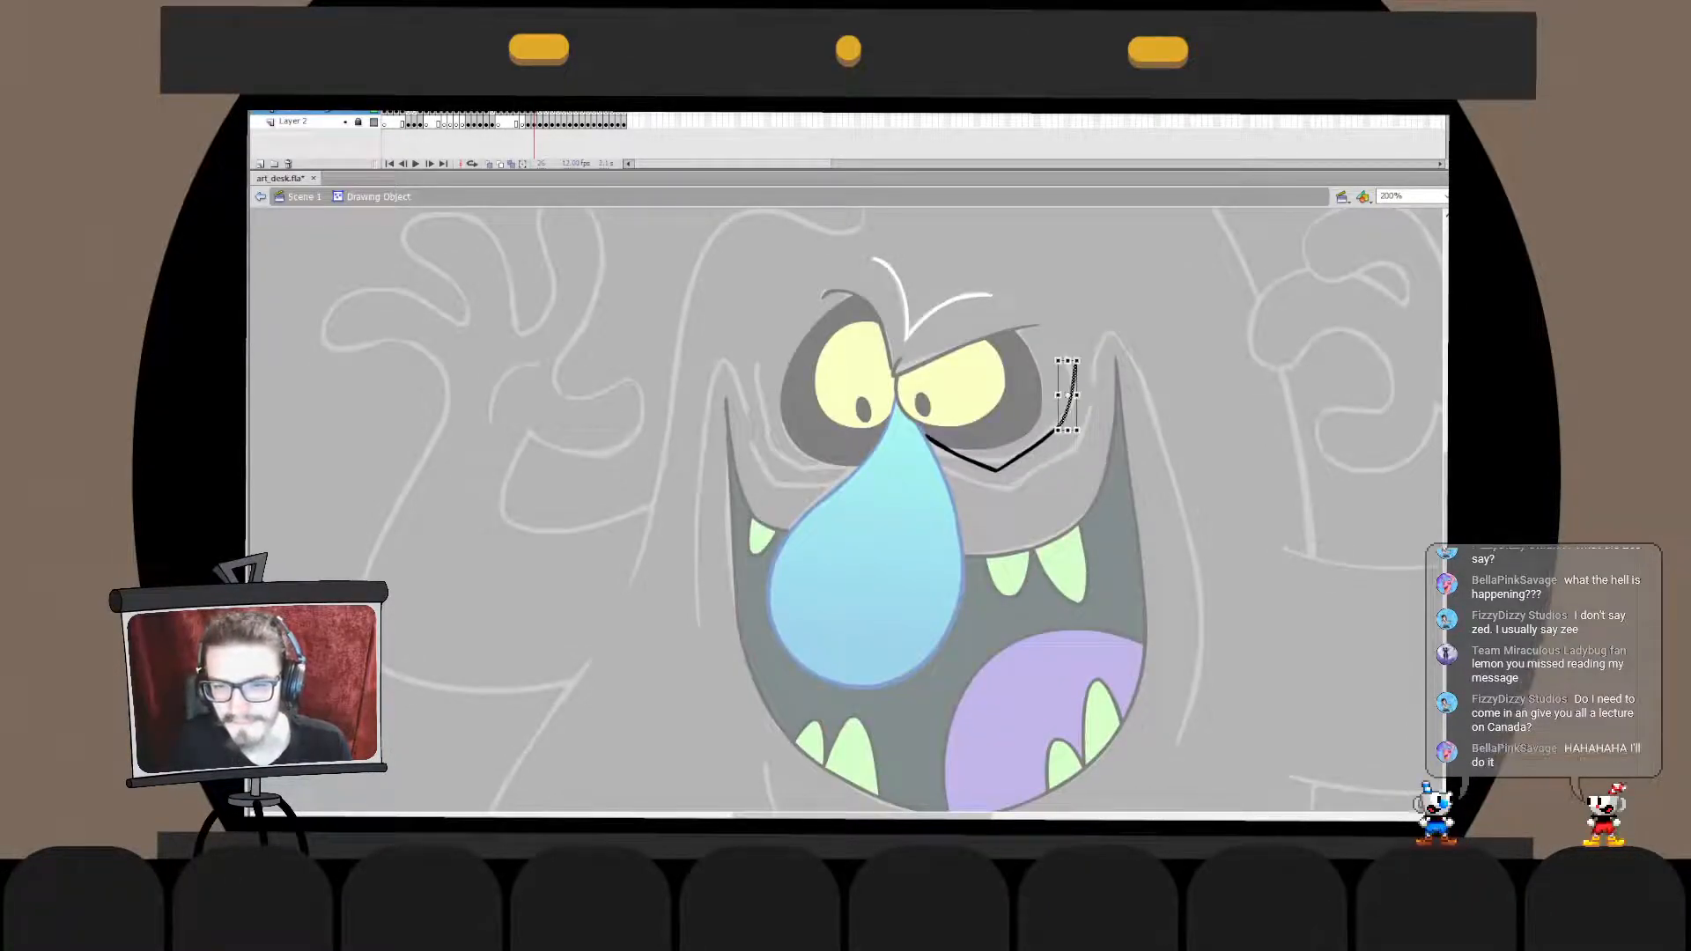
{"action": "left_click", "coordinate": [1083, 430]}
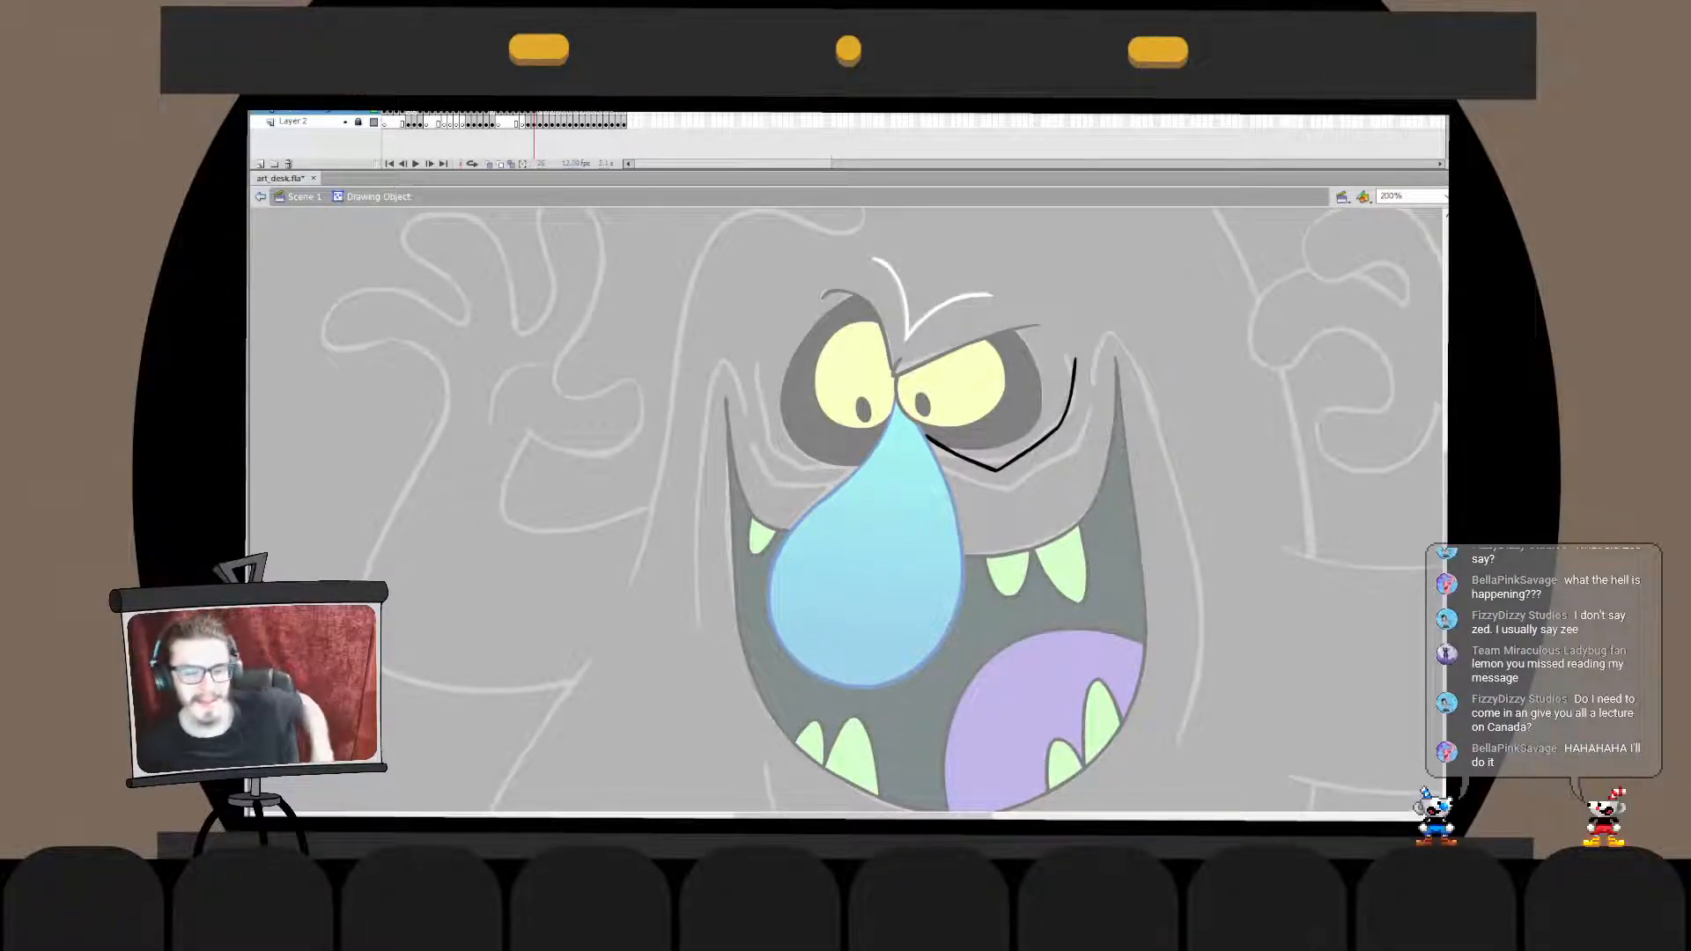
{"action": "double_click", "coordinate": [1083, 429]}
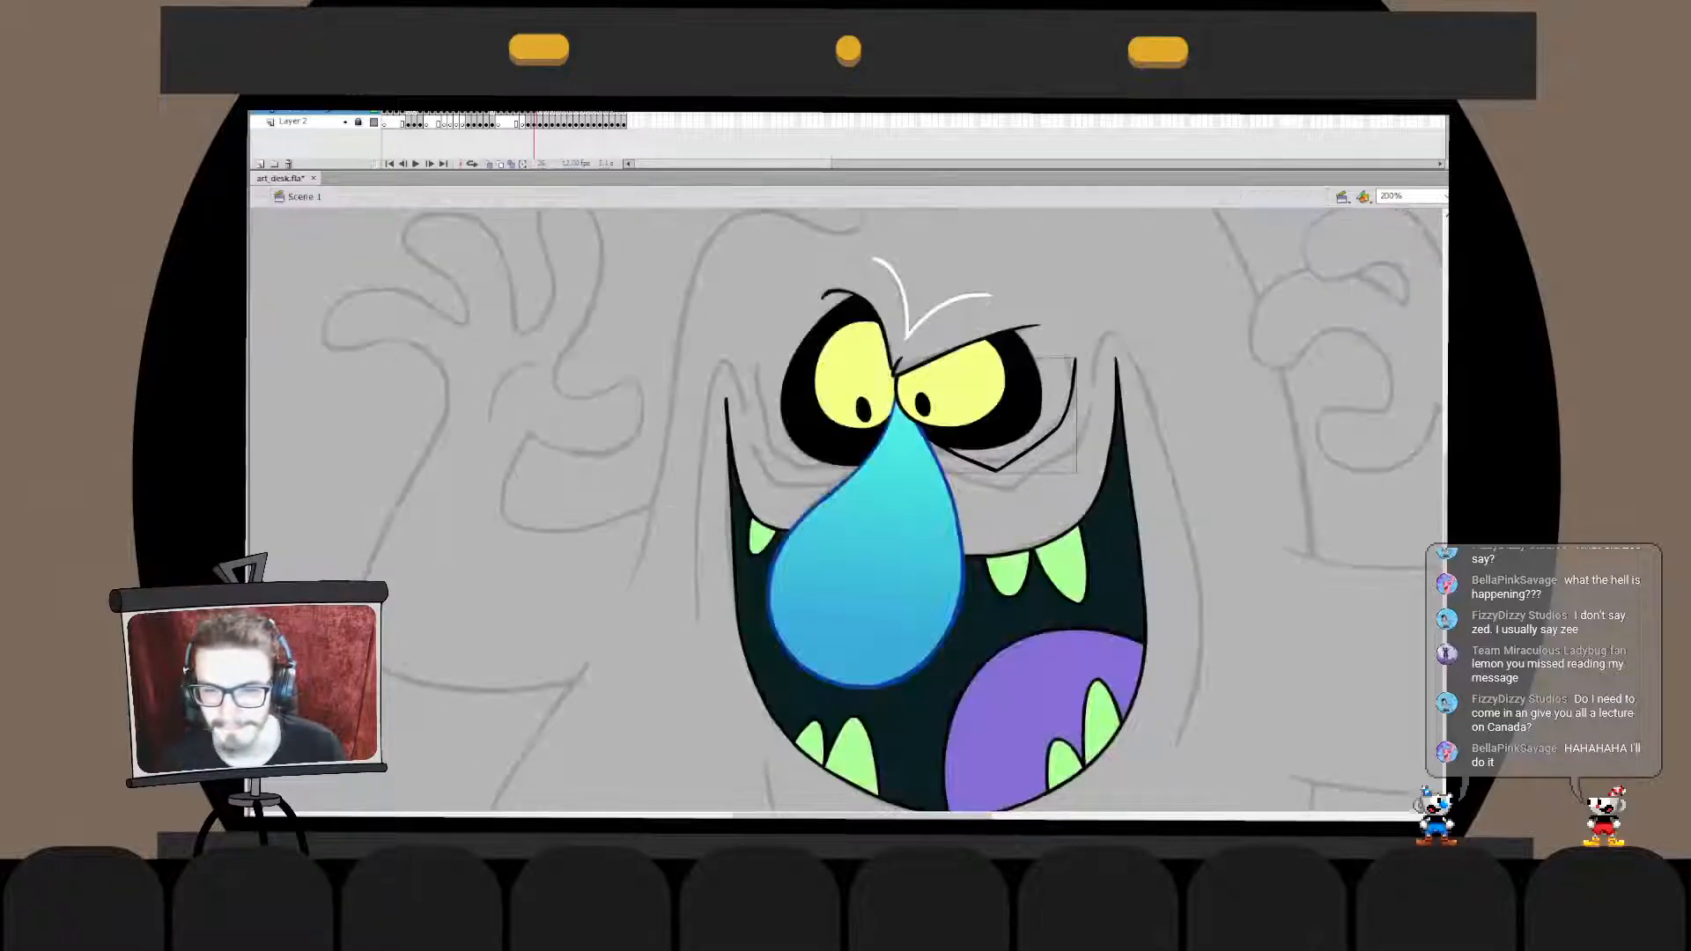
- Draw the inner stroke of a second wrinkle below the first, from the nose to its lowest bend, redoing it to follow the sketch
{"action": "left_click_drag", "start_coordinate": [925, 430], "coordinate": [983, 498]}
{"action": "key", "text": "ctrl+z"}
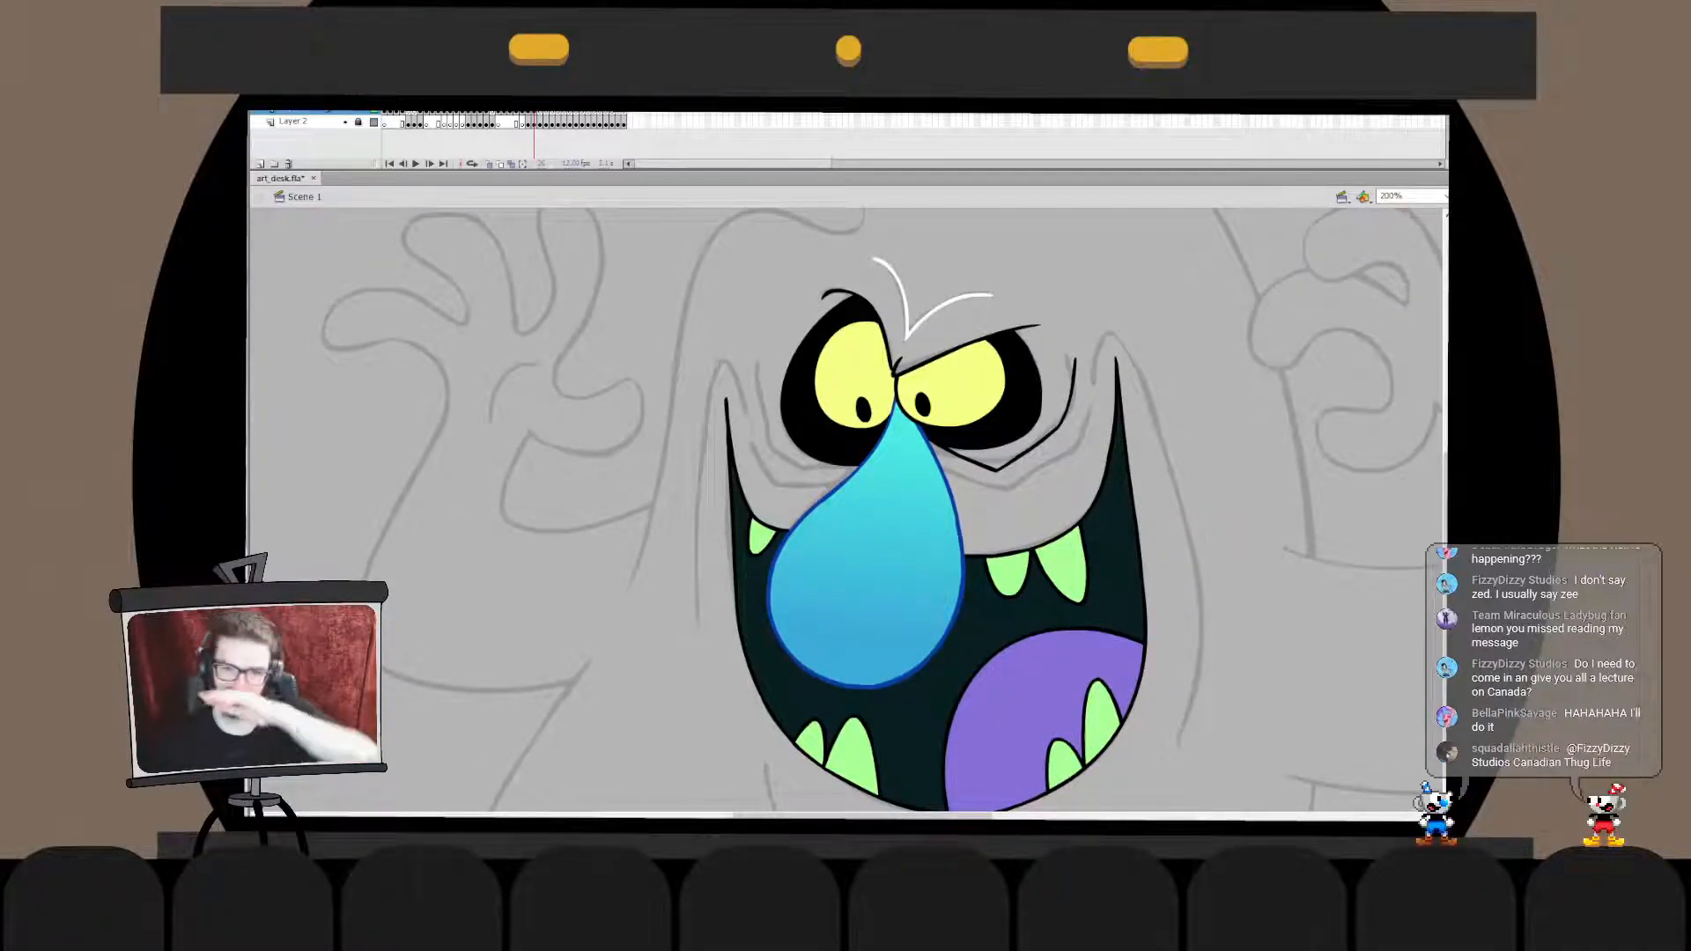
{"action": "mouse_move", "coordinate": [926, 440]}
{"action": "left_mouse_down"}
{"action": "mouse_move", "coordinate": [1024, 519]}
{"action": "mouse_move", "coordinate": [1002, 500]}
{"action": "left_mouse_up"}
{"action": "key", "text": "ctrl+z"}
{"action": "key", "text": "ctrl+z"}
- Draw the second wrinkle's outer stroke rising from its lowest bend toward the mouth corner, redoing it until it follows the sketch
{"action": "key", "text": "ctrl+z"}
{"action": "key", "text": "ctrl+z"}
{"action": "mouse_move", "coordinate": [930, 441]}
{"action": "left_mouse_down"}
{"action": "mouse_move", "coordinate": [1005, 494]}
{"action": "mouse_move", "coordinate": [1103, 441]}
{"action": "left_mouse_up"}
{"action": "key", "text": "ctrl+z"}
{"action": "left_click_drag", "start_coordinate": [1004, 492], "coordinate": [1096, 402]}
{"action": "key", "text": "ctrl+z"}
{"action": "left_click_drag", "start_coordinate": [1004, 491], "coordinate": [1090, 406]}
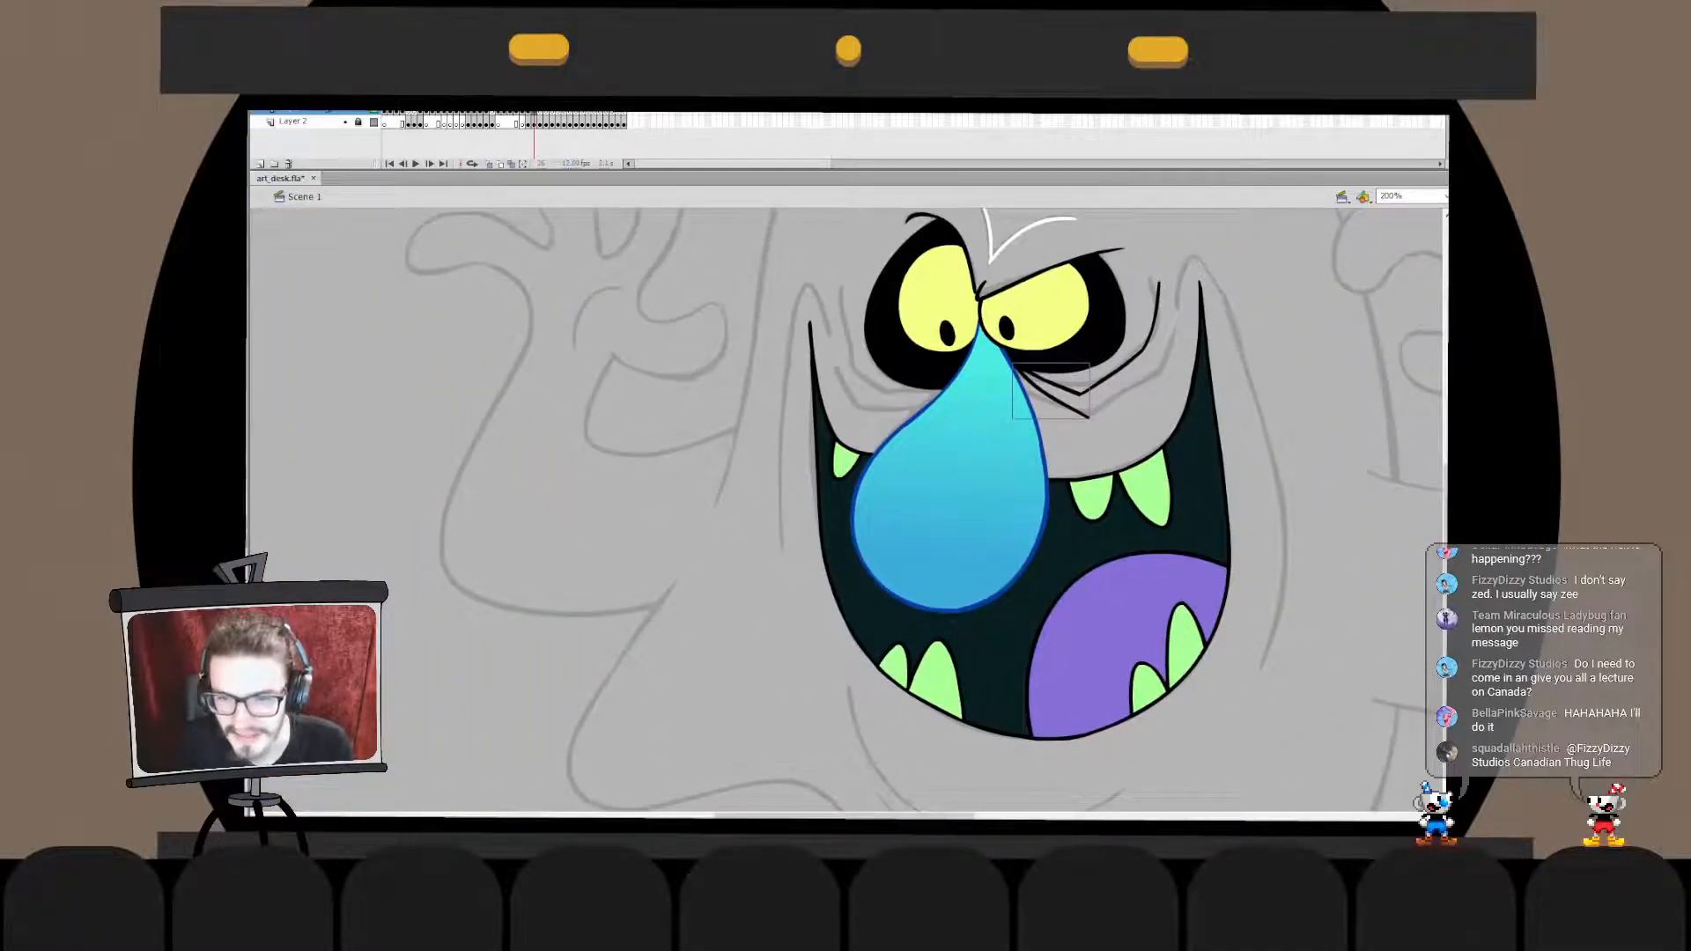
{"action": "left_click_drag", "start_coordinate": [1089, 417], "coordinate": [1157, 376]}
{"action": "key", "text": "ctrl+z"}
{"action": "key", "text": "ctrl+z"}
{"action": "left_click_drag", "start_coordinate": [1080, 417], "coordinate": [1189, 352]}
{"action": "key", "text": "q"}
{"action": "key", "text": "ctrl+z"}
{"action": "double_click", "coordinate": [1119, 398]}
{"action": "key", "text": "ctrl+z"}
{"action": "double_click", "coordinate": [1189, 396]}
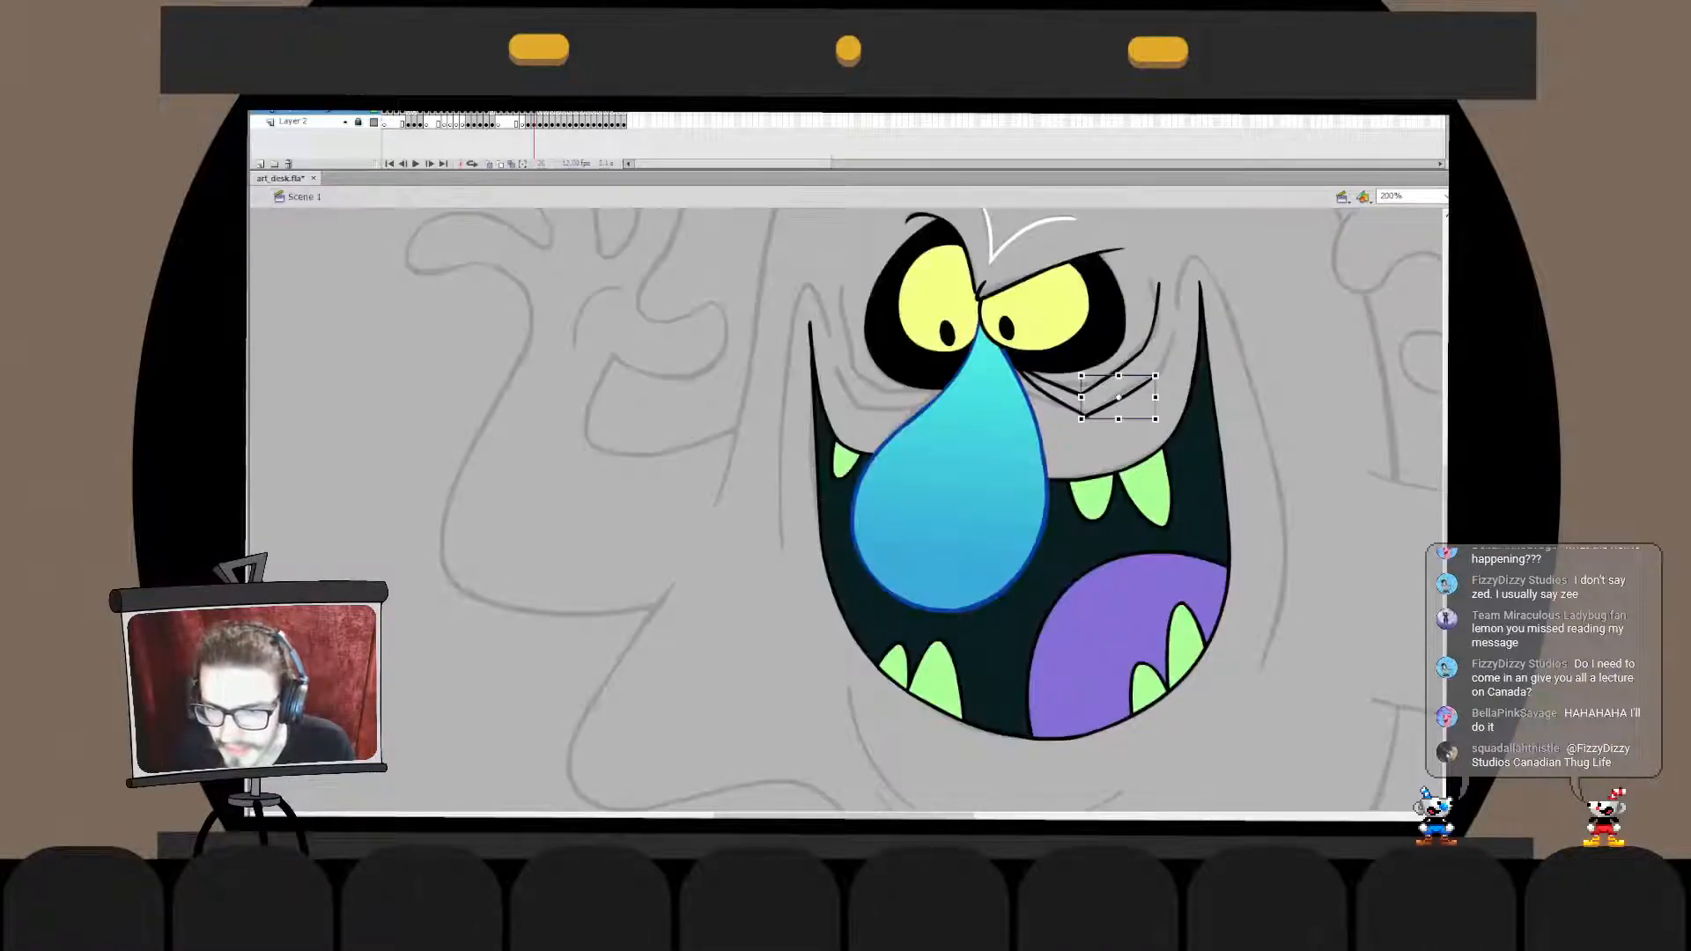
- Merge the second wrinkle's outer stroke into the inner stroke's shape and delete the tip that sticks out past their junction
{"action": "double_click", "coordinate": [1114, 398]}
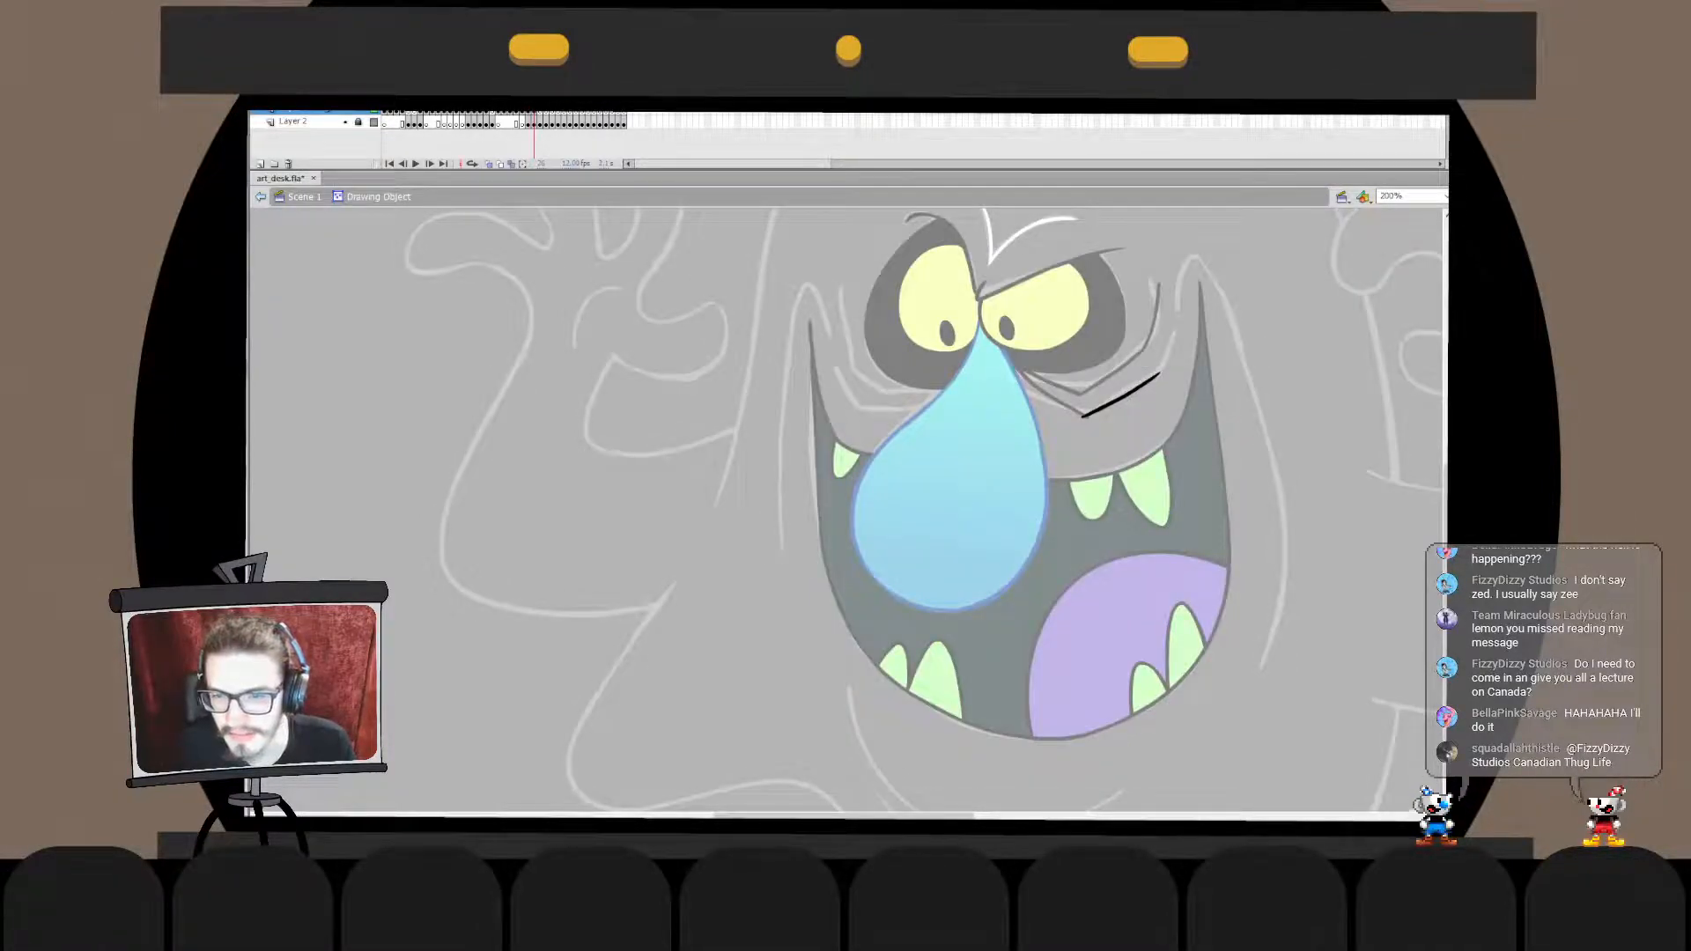
{"action": "double_click", "coordinate": [1136, 432]}
{"action": "key", "text": "ctrl+x"}
{"action": "double_click", "coordinate": [1057, 400]}
{"action": "key", "text": "ctrl+v"}
{"action": "key", "text": "v"}
{"action": "left_click_drag", "start_coordinate": [807, 531], "coordinate": [1085, 415]}
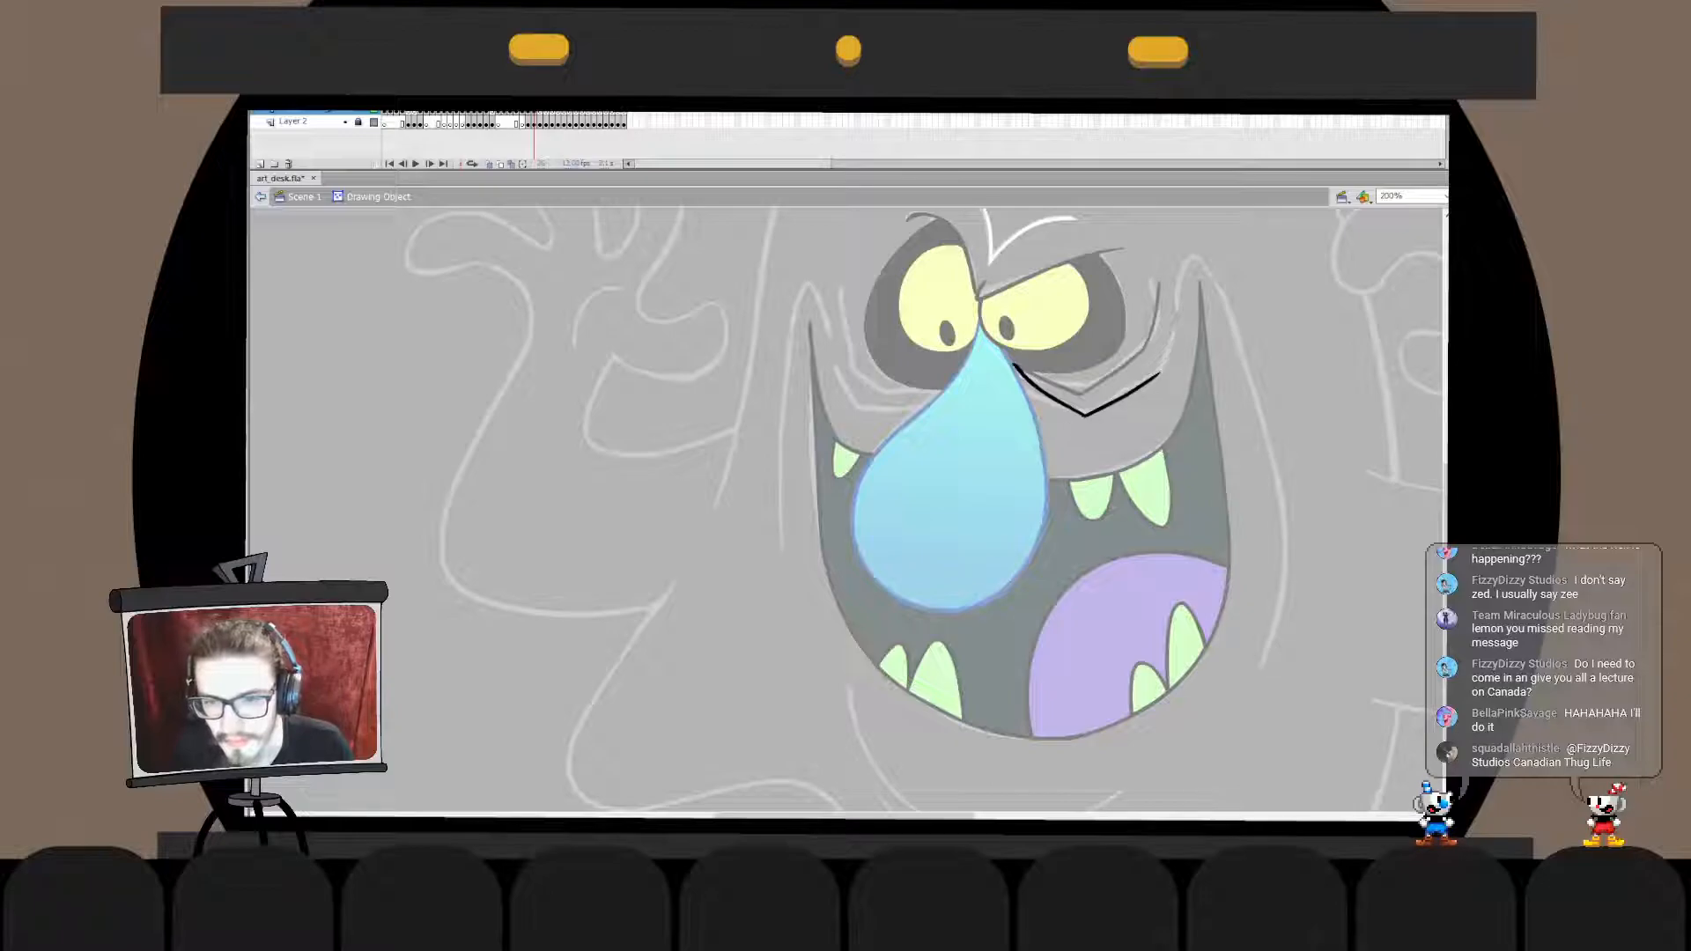
{"action": "left_click", "coordinate": [1085, 415]}
{"action": "left_click_drag", "start_coordinate": [1112, 428], "coordinate": [1096, 446]}
{"action": "key", "text": "Delete"}
{"action": "double_click", "coordinate": [1136, 441]}
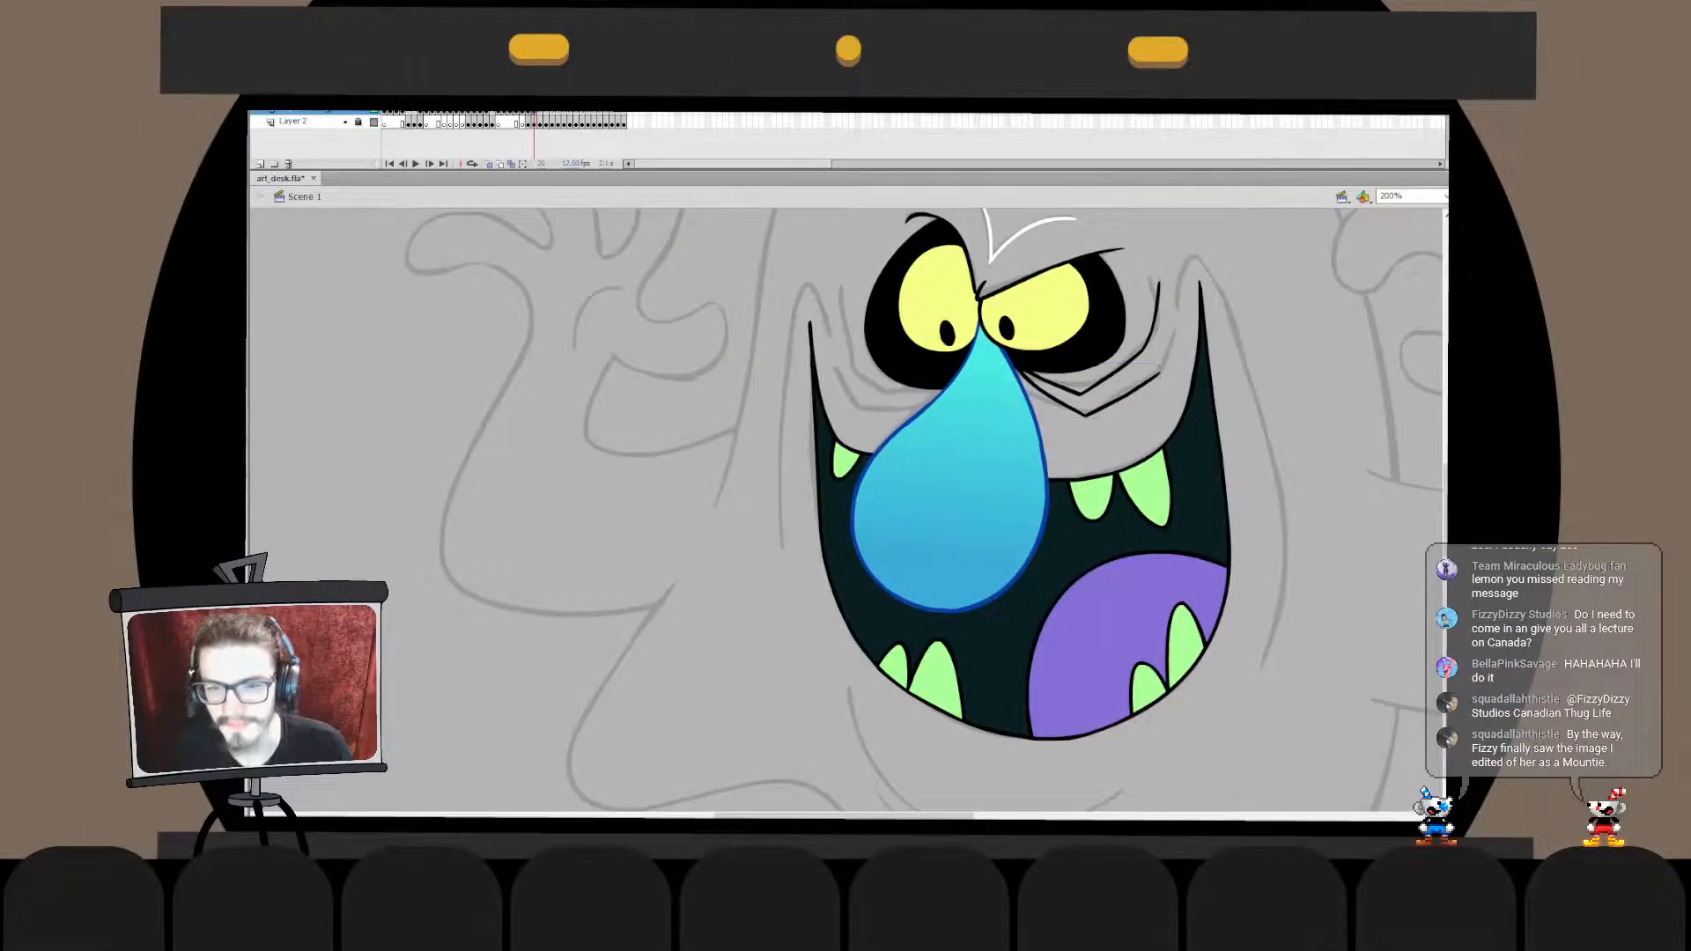
- Nudge the two wrinkles under the right eye slightly upward
{"action": "key", "text": "q"}
{"action": "left_click", "coordinate": [1114, 373]}
{"action": "left_click_drag", "start_coordinate": [1114, 375], "coordinate": [1112, 398]}
{"action": "left_click", "coordinate": [1132, 433]}
{"action": "left_click", "coordinate": [1112, 401]}
{"action": "left_click", "coordinate": [1127, 437]}
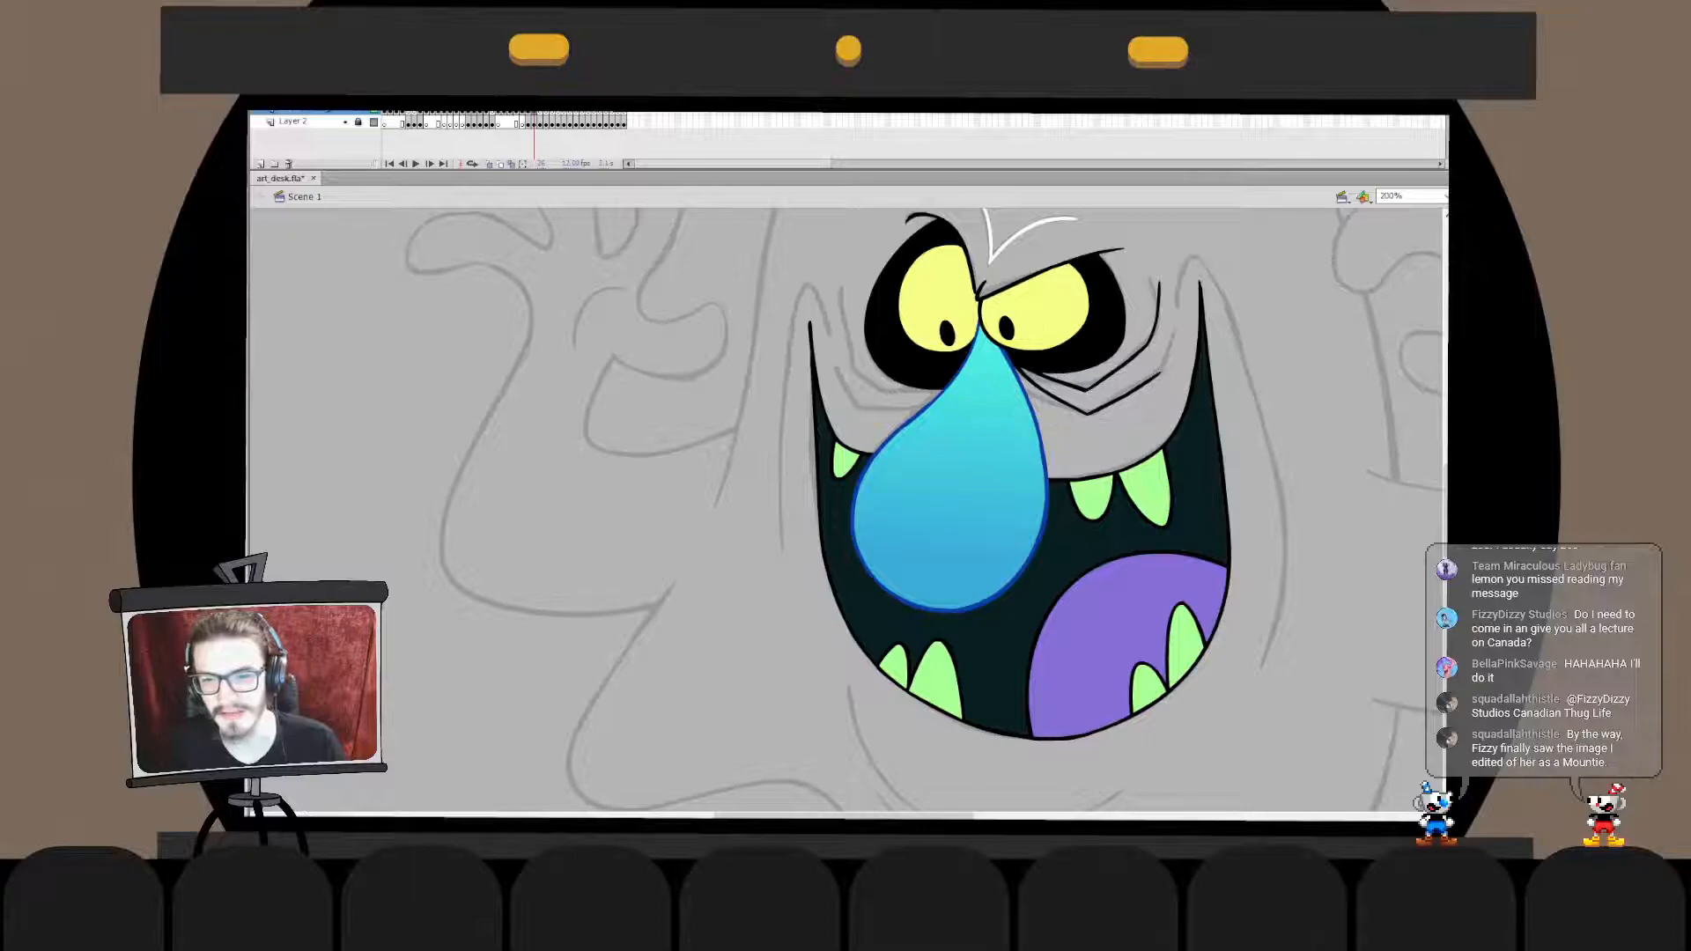
- Skew the lower wrinkle's inner end up toward the bridge of the nose
{"action": "double_click", "coordinate": [1112, 399]}
{"action": "left_click_drag", "start_coordinate": [990, 341], "coordinate": [1062, 417]}
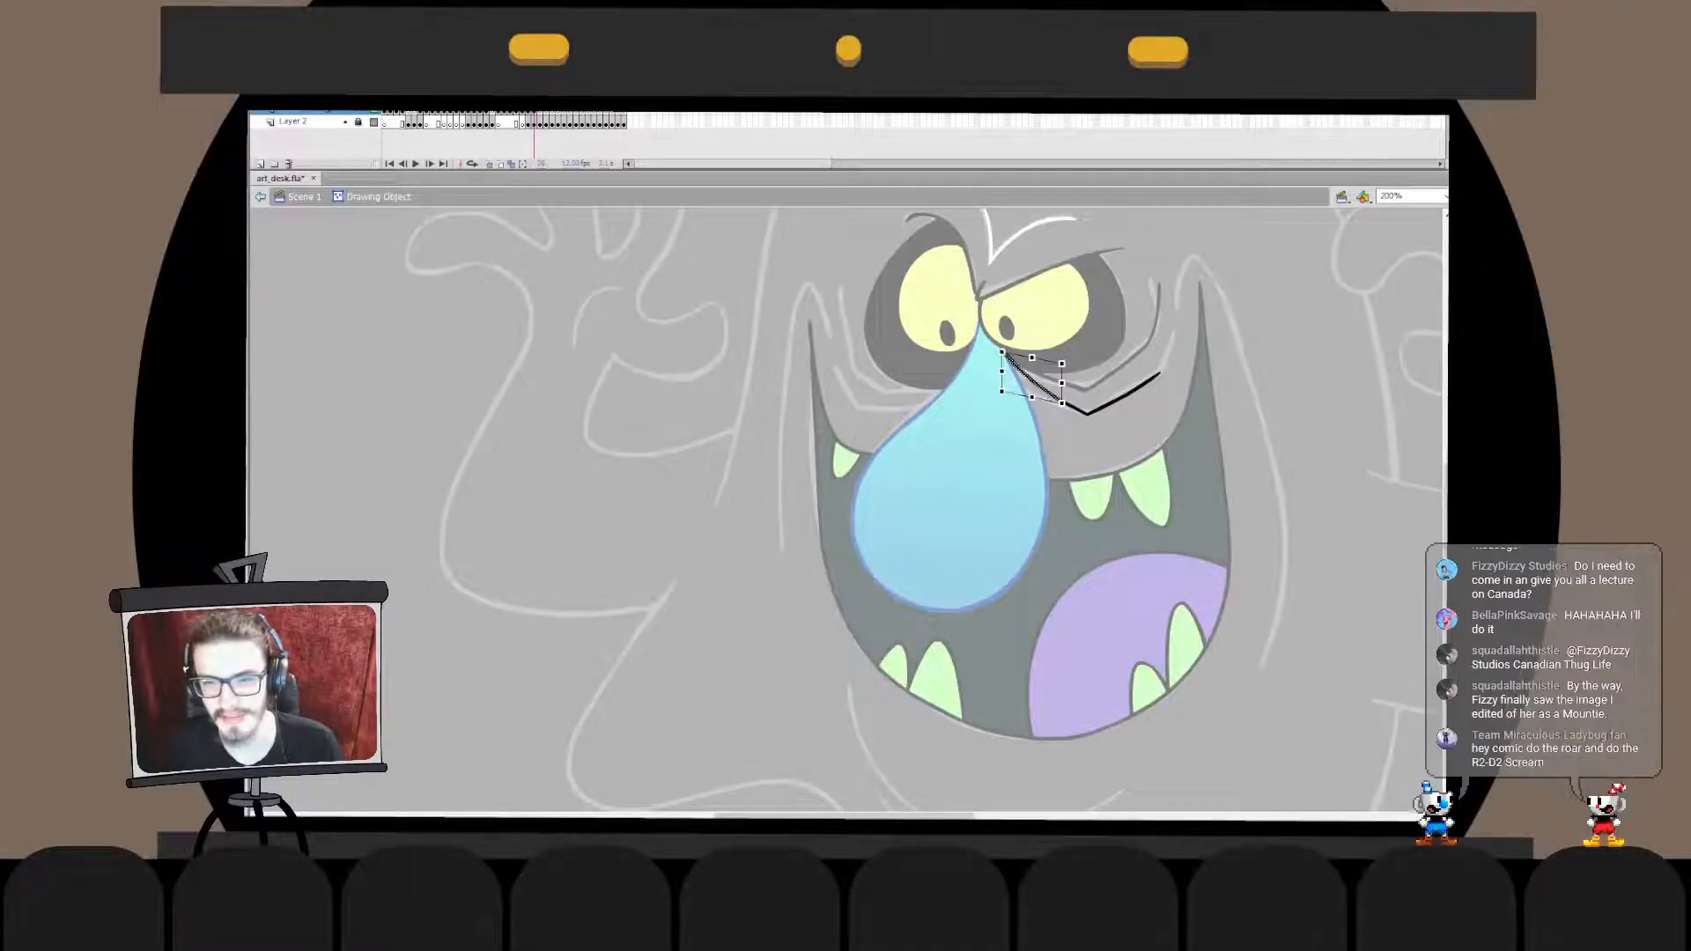
{"action": "left_click", "coordinate": [1127, 437]}
{"action": "double_click", "coordinate": [1127, 437]}
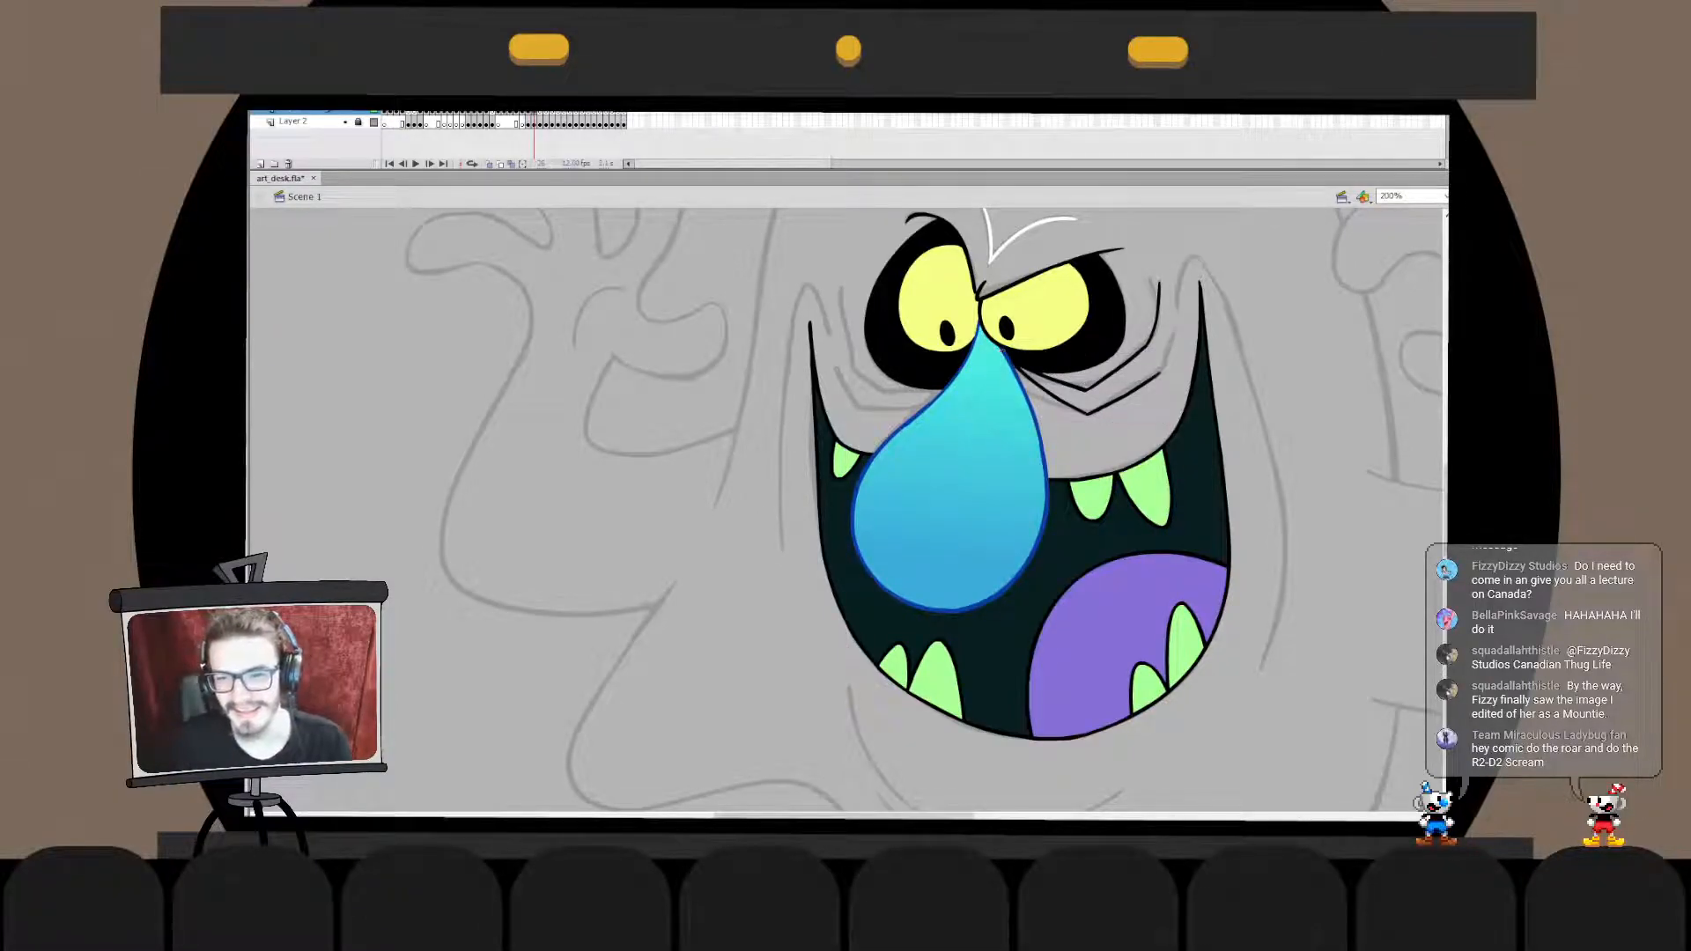
- Adjust the lower wrinkle's outer end under the right eye
{"action": "double_click", "coordinate": [1128, 392]}
{"action": "mouse_move", "coordinate": [1112, 355]}
{"action": "left_mouse_down"}
{"action": "mouse_move", "coordinate": [1171, 393]}
{"action": "mouse_move", "coordinate": [1146, 381]}
{"action": "left_mouse_up"}
{"action": "left_click", "coordinate": [1176, 401]}
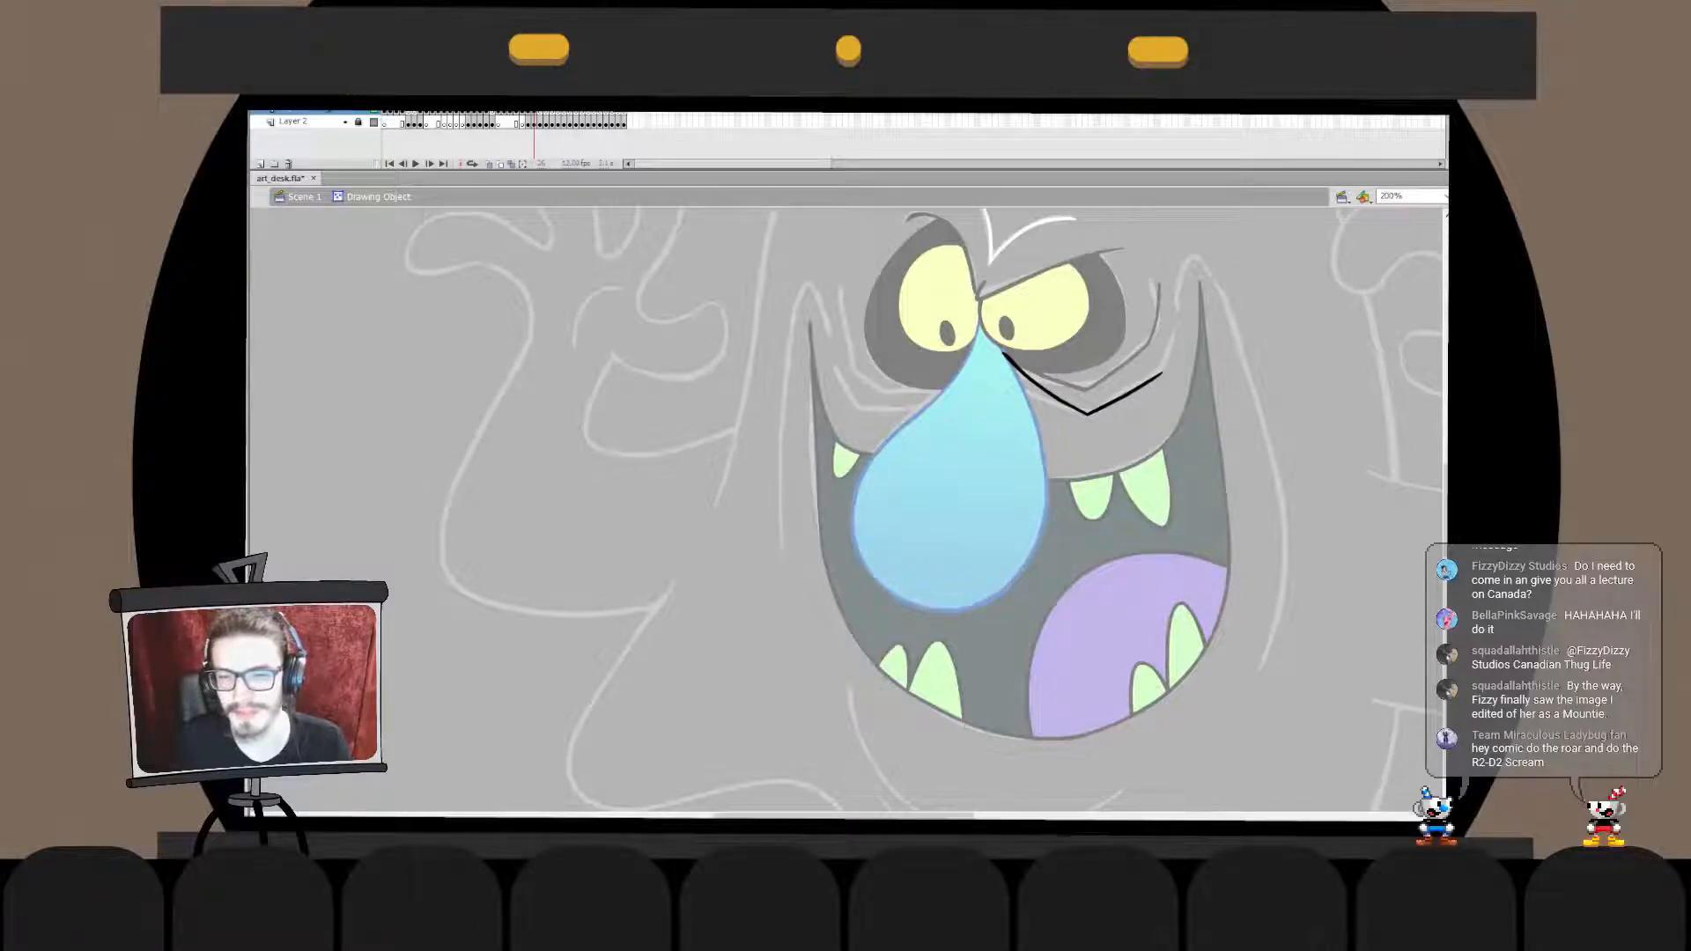
{"action": "left_click", "coordinate": [261, 196]}
{"action": "left_click", "coordinate": [1178, 416]}
{"action": "double_click", "coordinate": [1127, 393]}
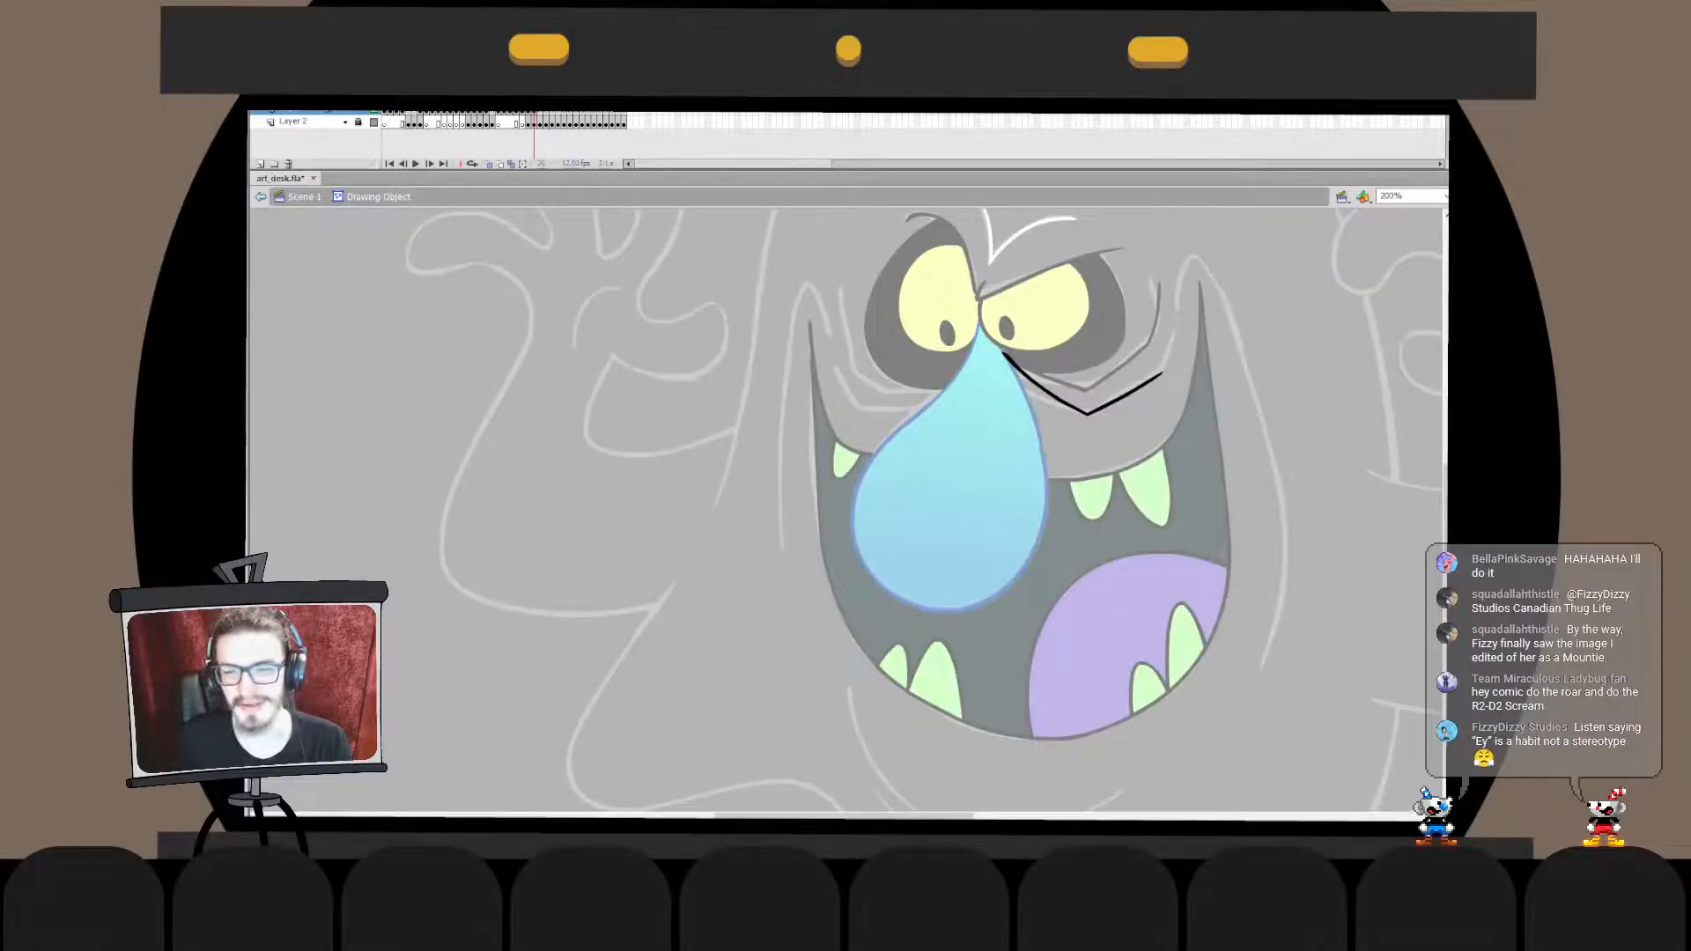
{"action": "double_click", "coordinate": [1178, 415]}
{"action": "double_click", "coordinate": [1127, 393]}
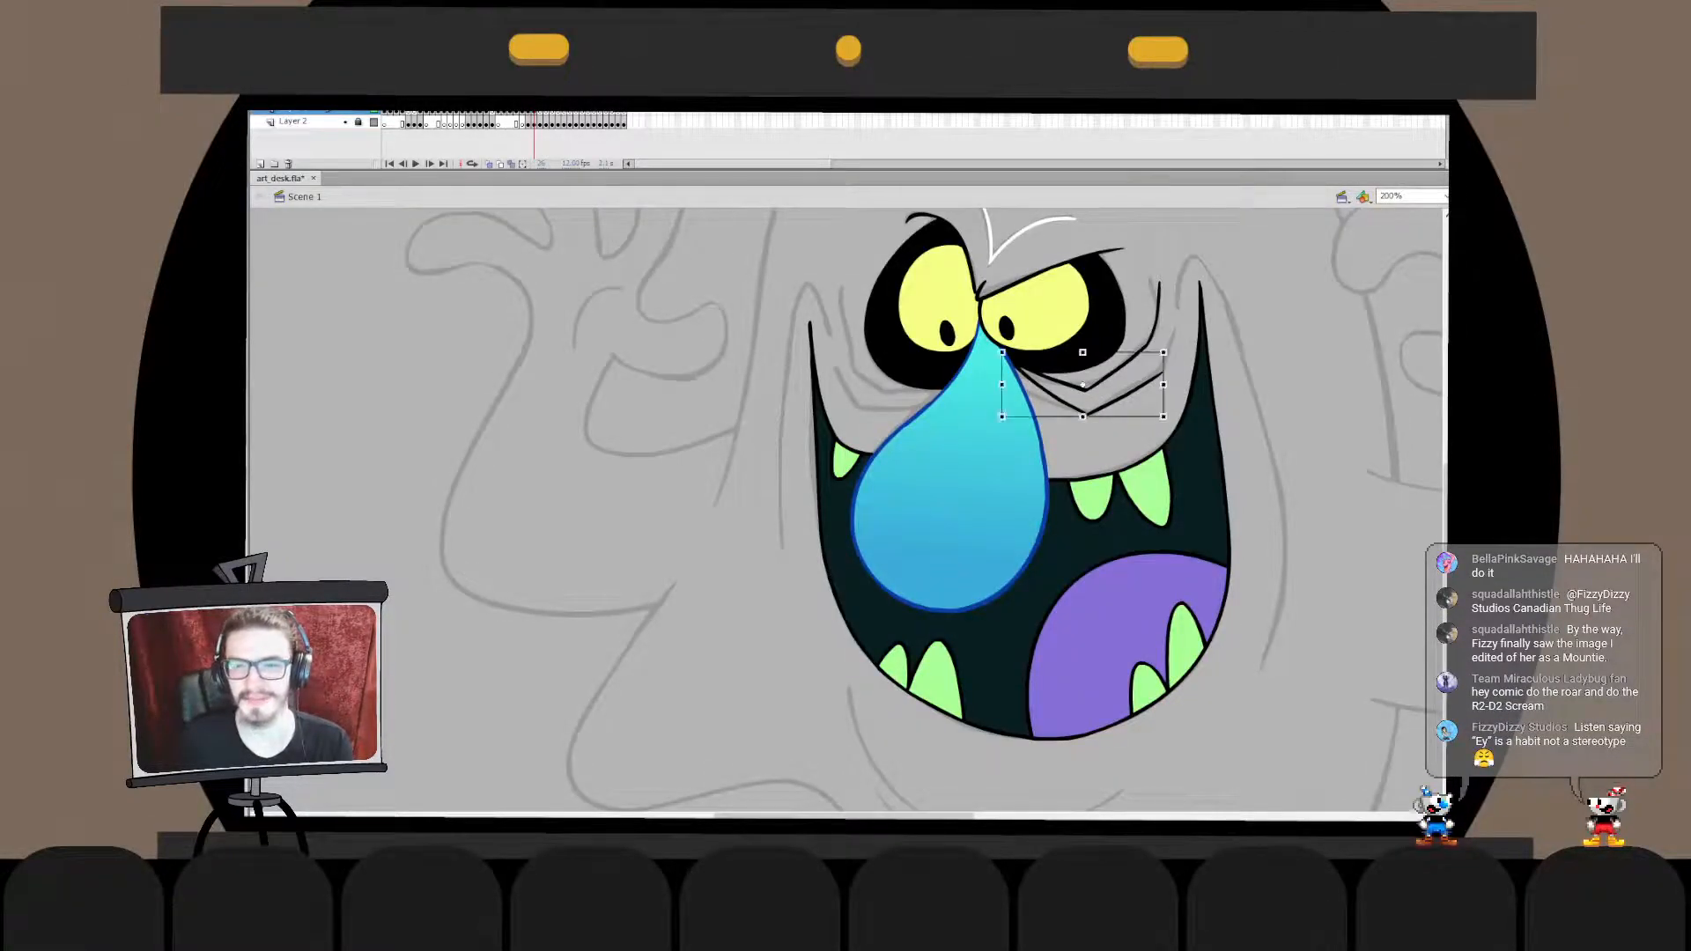
{"action": "double_click", "coordinate": [1178, 416]}
{"action": "left_click", "coordinate": [1178, 415]}
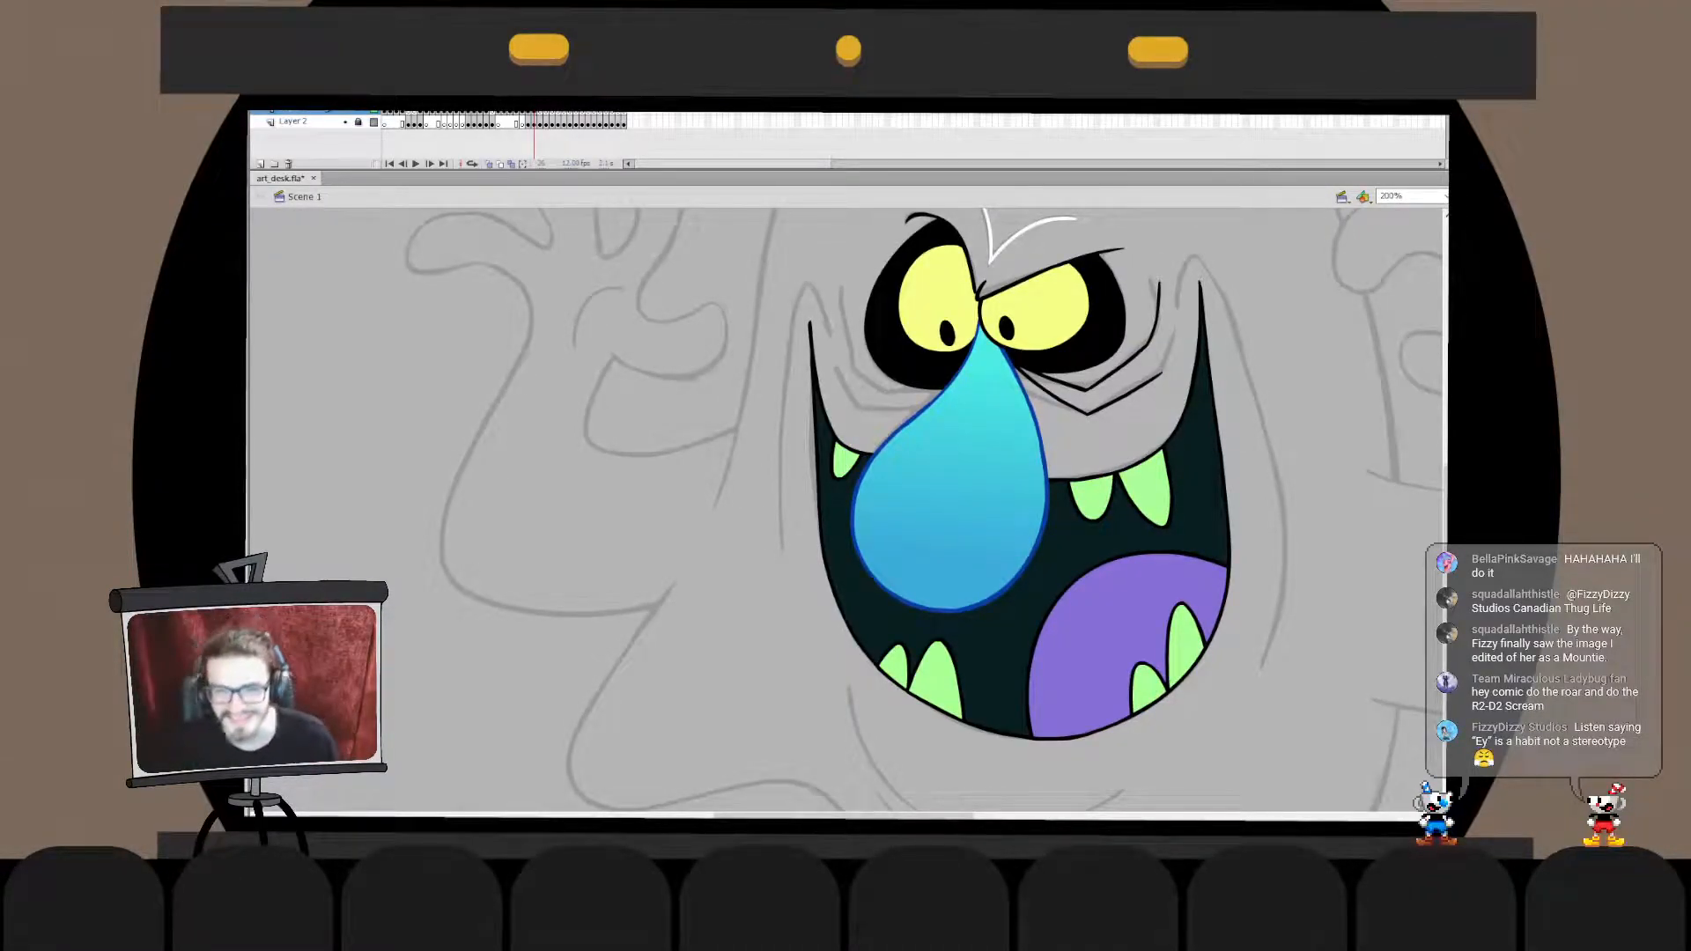
- Fine-tune the upright section of the upper wrinkle beside the right eye, trying a longer top end
{"action": "double_click", "coordinate": [1154, 324]}
{"action": "left_click_drag", "start_coordinate": [1188, 252], "coordinate": [1144, 380]}
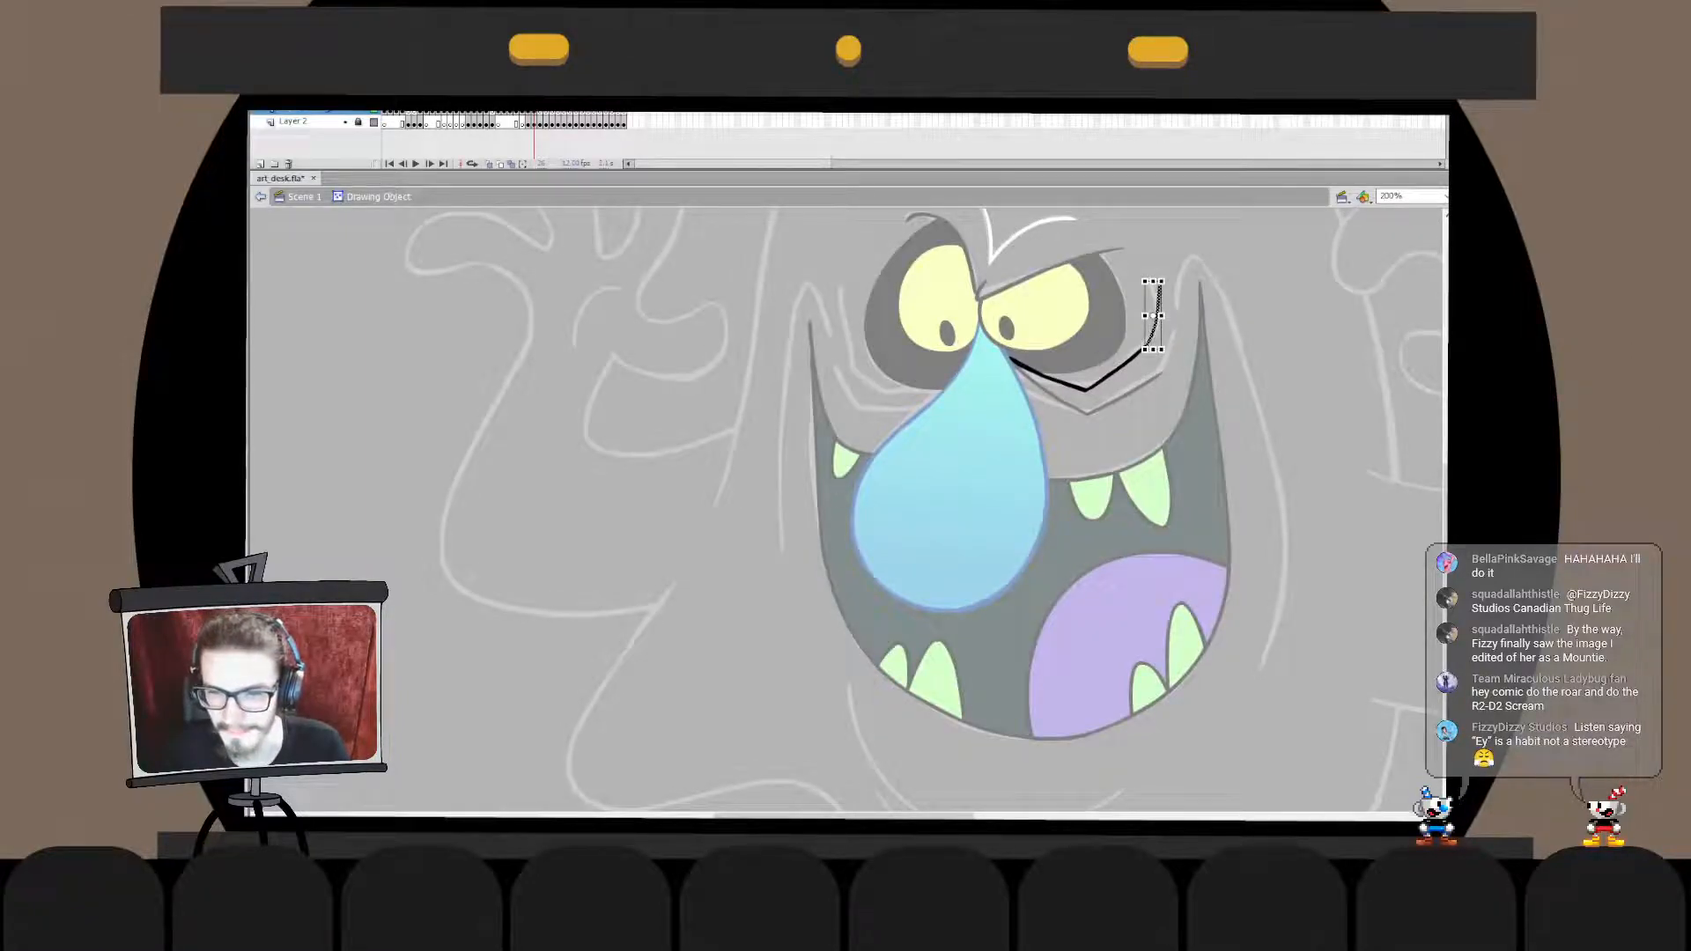
{"action": "key", "text": "Escape"}
{"action": "double_click", "coordinate": [1182, 328]}
{"action": "key", "text": "v"}
{"action": "double_click", "coordinate": [1155, 319]}
{"action": "left_click_drag", "start_coordinate": [1158, 282], "coordinate": [1159, 255]}
{"action": "key", "text": "ctrl+z"}
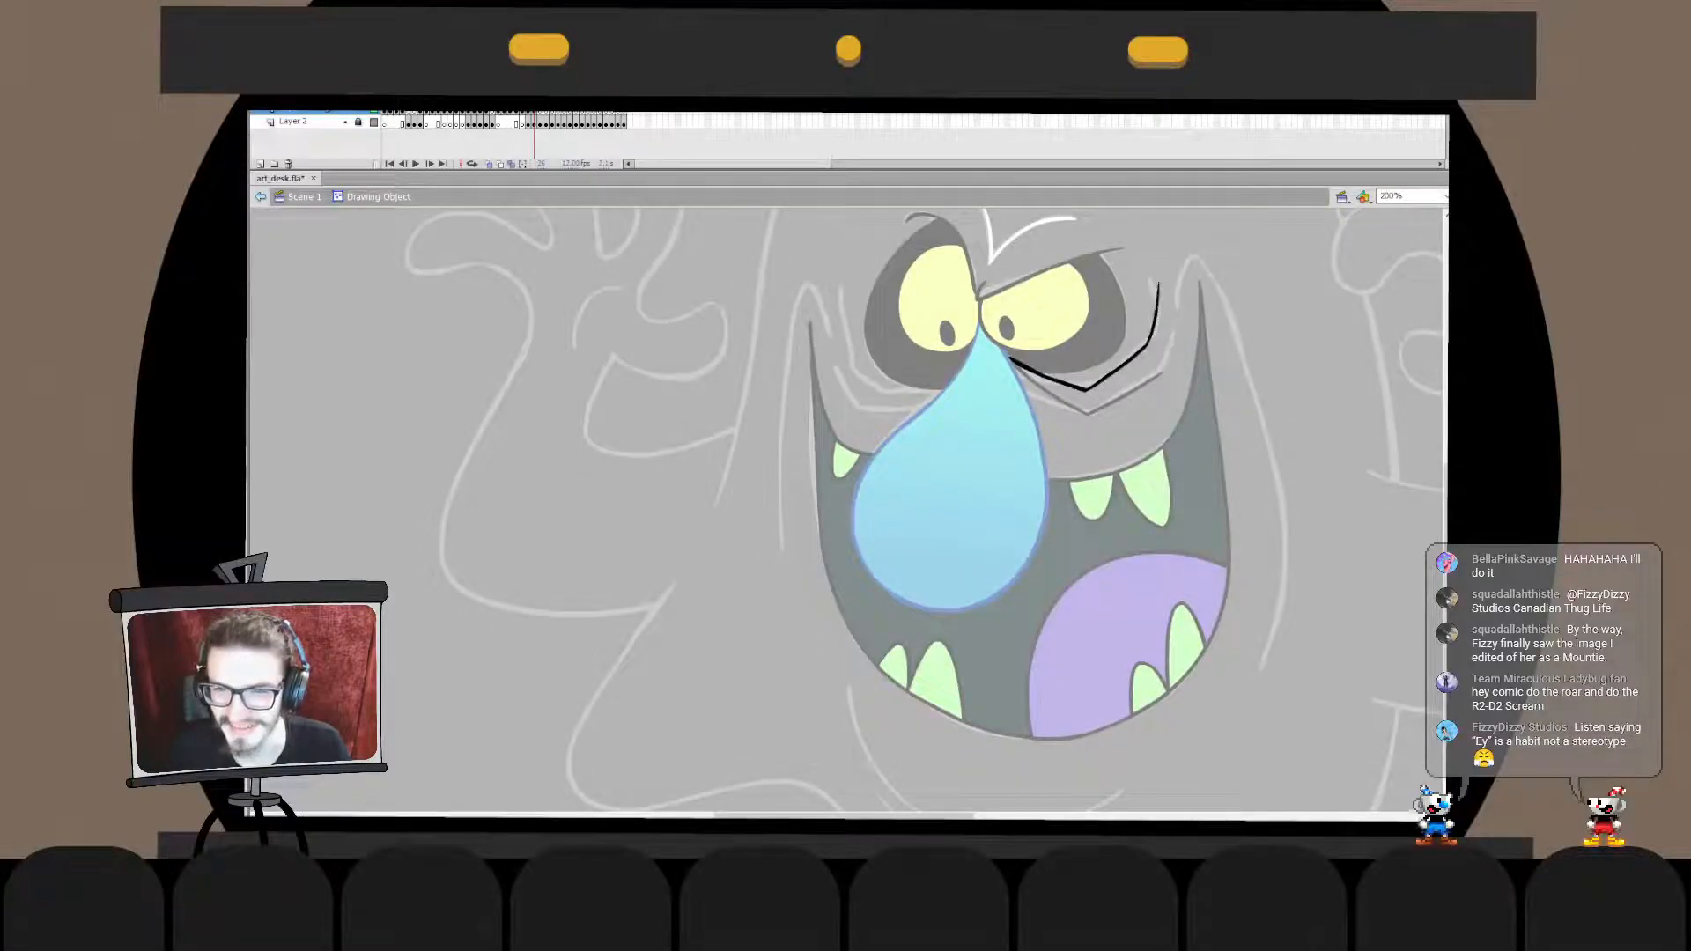
{"action": "double_click", "coordinate": [1182, 327]}
{"action": "left_click", "coordinate": [1182, 327]}
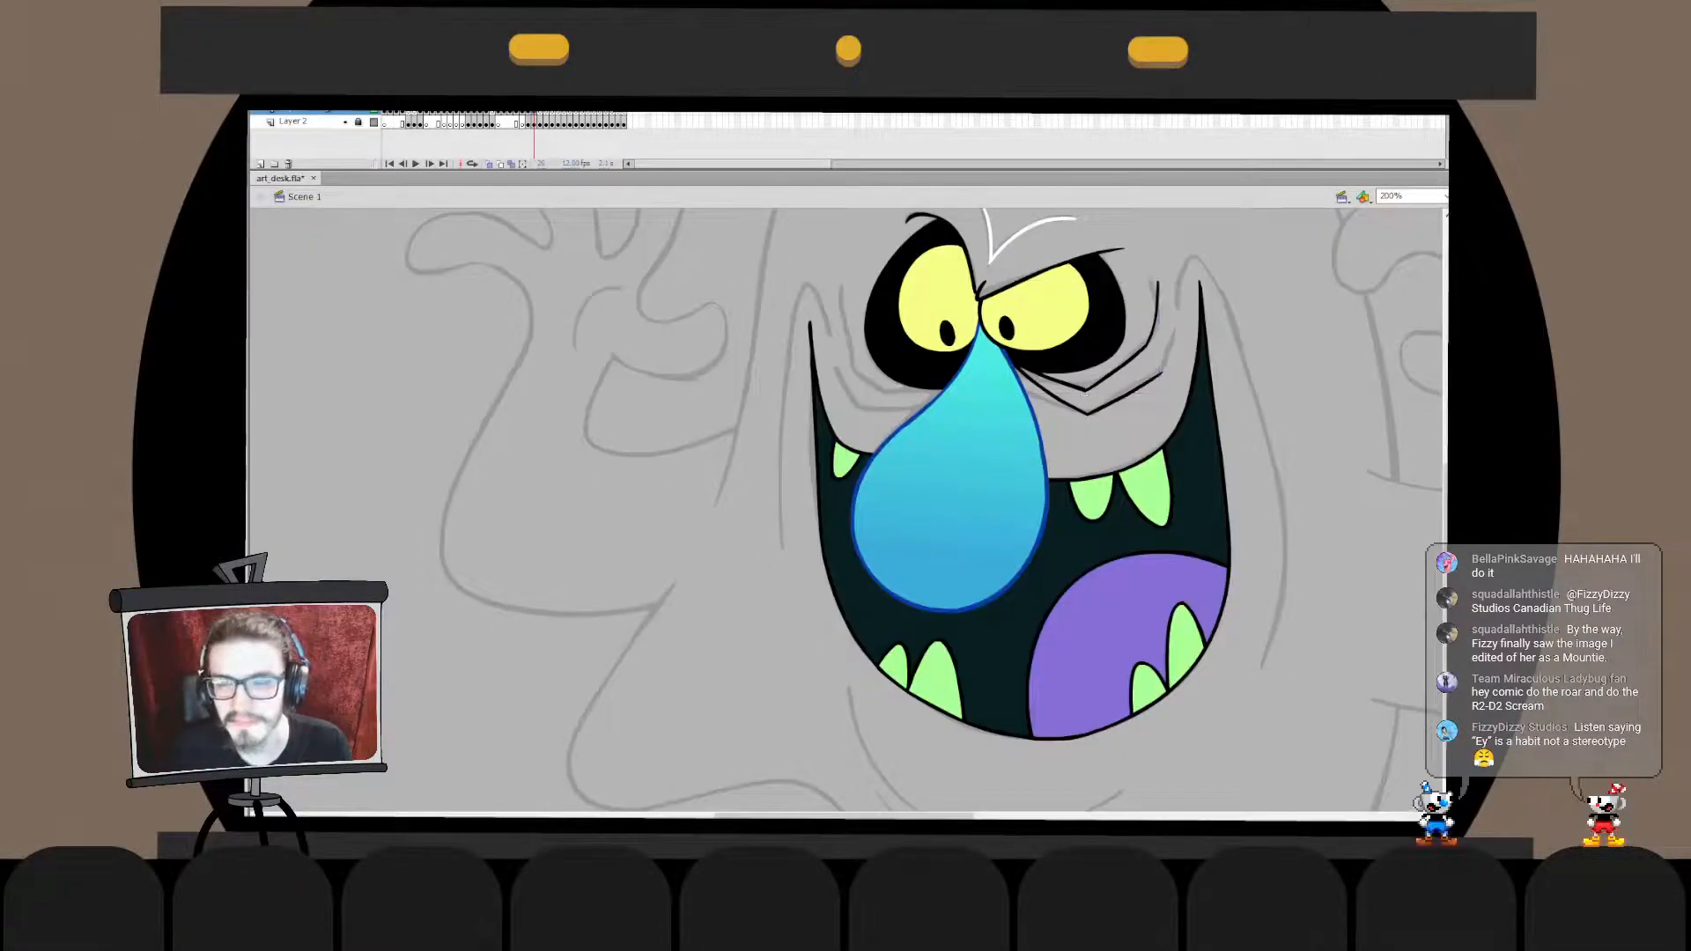
- Draw the left eye's first wrinkle as an angular line down its outer side and under it to the nose, redoing the stroke until it fits
{"action": "left_click_drag", "start_coordinate": [1182, 328], "coordinate": [1095, 336]}
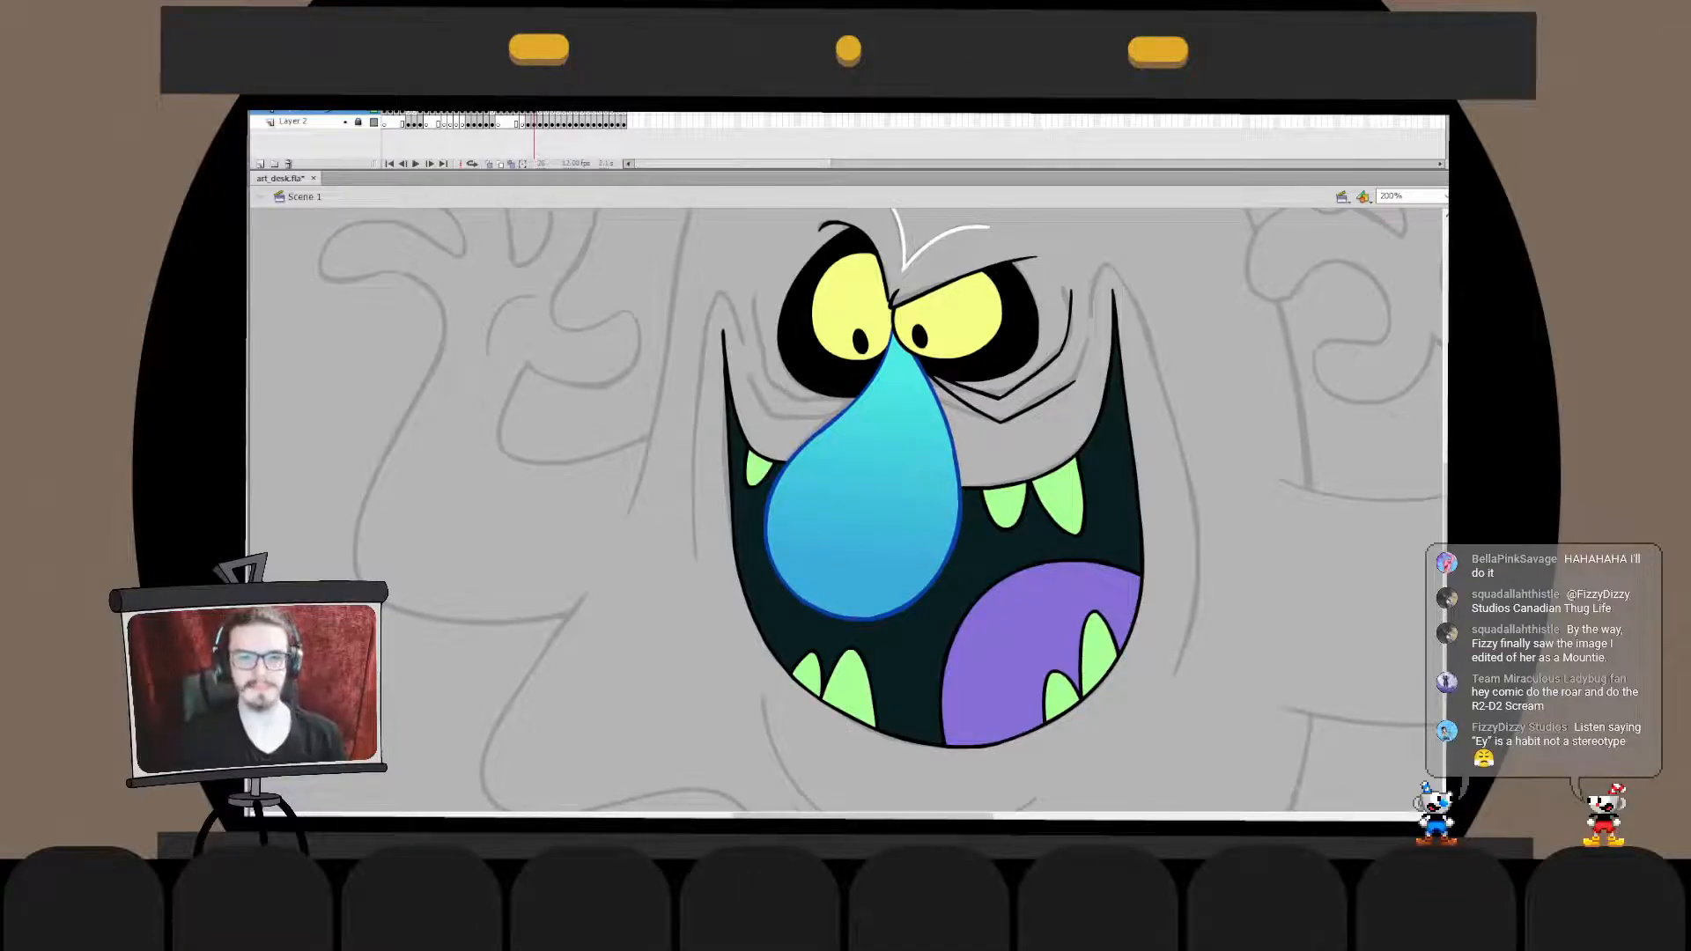
{"action": "mouse_move", "coordinate": [755, 300]}
{"action": "left_mouse_down"}
{"action": "mouse_move", "coordinate": [814, 405]}
{"action": "mouse_move", "coordinate": [785, 379]}
{"action": "mouse_move", "coordinate": [838, 393]}
{"action": "left_mouse_up"}
{"action": "key", "text": "ctrl+z"}
{"action": "key", "text": "ctrl+z"}
{"action": "mouse_move", "coordinate": [754, 306]}
{"action": "left_mouse_down"}
{"action": "mouse_move", "coordinate": [760, 356]}
{"action": "mouse_move", "coordinate": [862, 399]}
{"action": "left_mouse_up"}
{"action": "key", "text": "ctrl+z"}
{"action": "mouse_move", "coordinate": [755, 307]}
{"action": "left_mouse_down"}
{"action": "mouse_move", "coordinate": [800, 400]}
{"action": "mouse_move", "coordinate": [864, 396]}
{"action": "left_mouse_up"}
{"action": "key", "text": "ctrl+z"}
{"action": "mouse_move", "coordinate": [754, 305]}
{"action": "left_mouse_down"}
{"action": "mouse_move", "coordinate": [788, 380]}
{"action": "mouse_move", "coordinate": [863, 396]}
{"action": "left_mouse_up"}
{"action": "key", "text": "ctrl+z"}
{"action": "left_click_drag", "start_coordinate": [755, 305], "coordinate": [797, 391]}
{"action": "key", "text": "ctrl+z"}
{"action": "mouse_move", "coordinate": [753, 306]}
{"action": "left_mouse_down"}
{"action": "mouse_move", "coordinate": [767, 364]}
{"action": "mouse_move", "coordinate": [808, 401]}
{"action": "mouse_move", "coordinate": [863, 396]}
{"action": "left_mouse_up"}
{"action": "key", "text": "ctrl+z"}
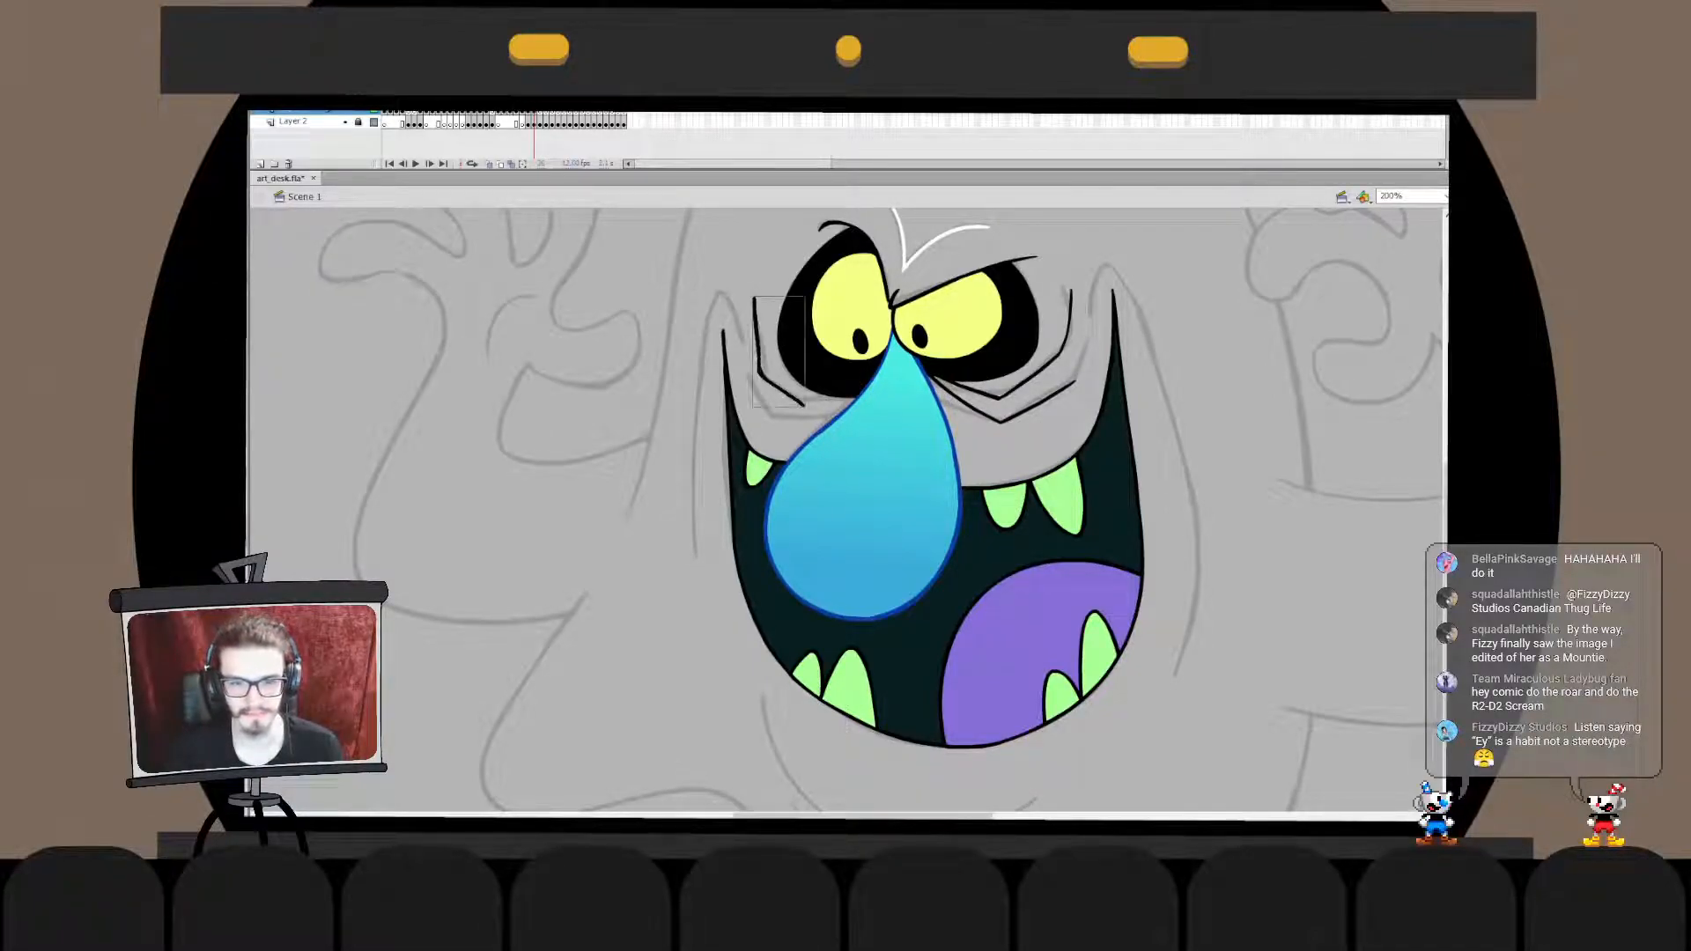
{"action": "mouse_move", "coordinate": [754, 298]}
{"action": "left_mouse_down"}
{"action": "mouse_move", "coordinate": [768, 368]}
{"action": "mouse_move", "coordinate": [853, 399]}
{"action": "left_mouse_up"}
{"action": "key", "text": "ctrl+z"}
{"action": "mouse_move", "coordinate": [755, 301]}
{"action": "left_mouse_down"}
{"action": "mouse_move", "coordinate": [790, 388]}
{"action": "mouse_move", "coordinate": [859, 401]}
{"action": "left_mouse_up"}
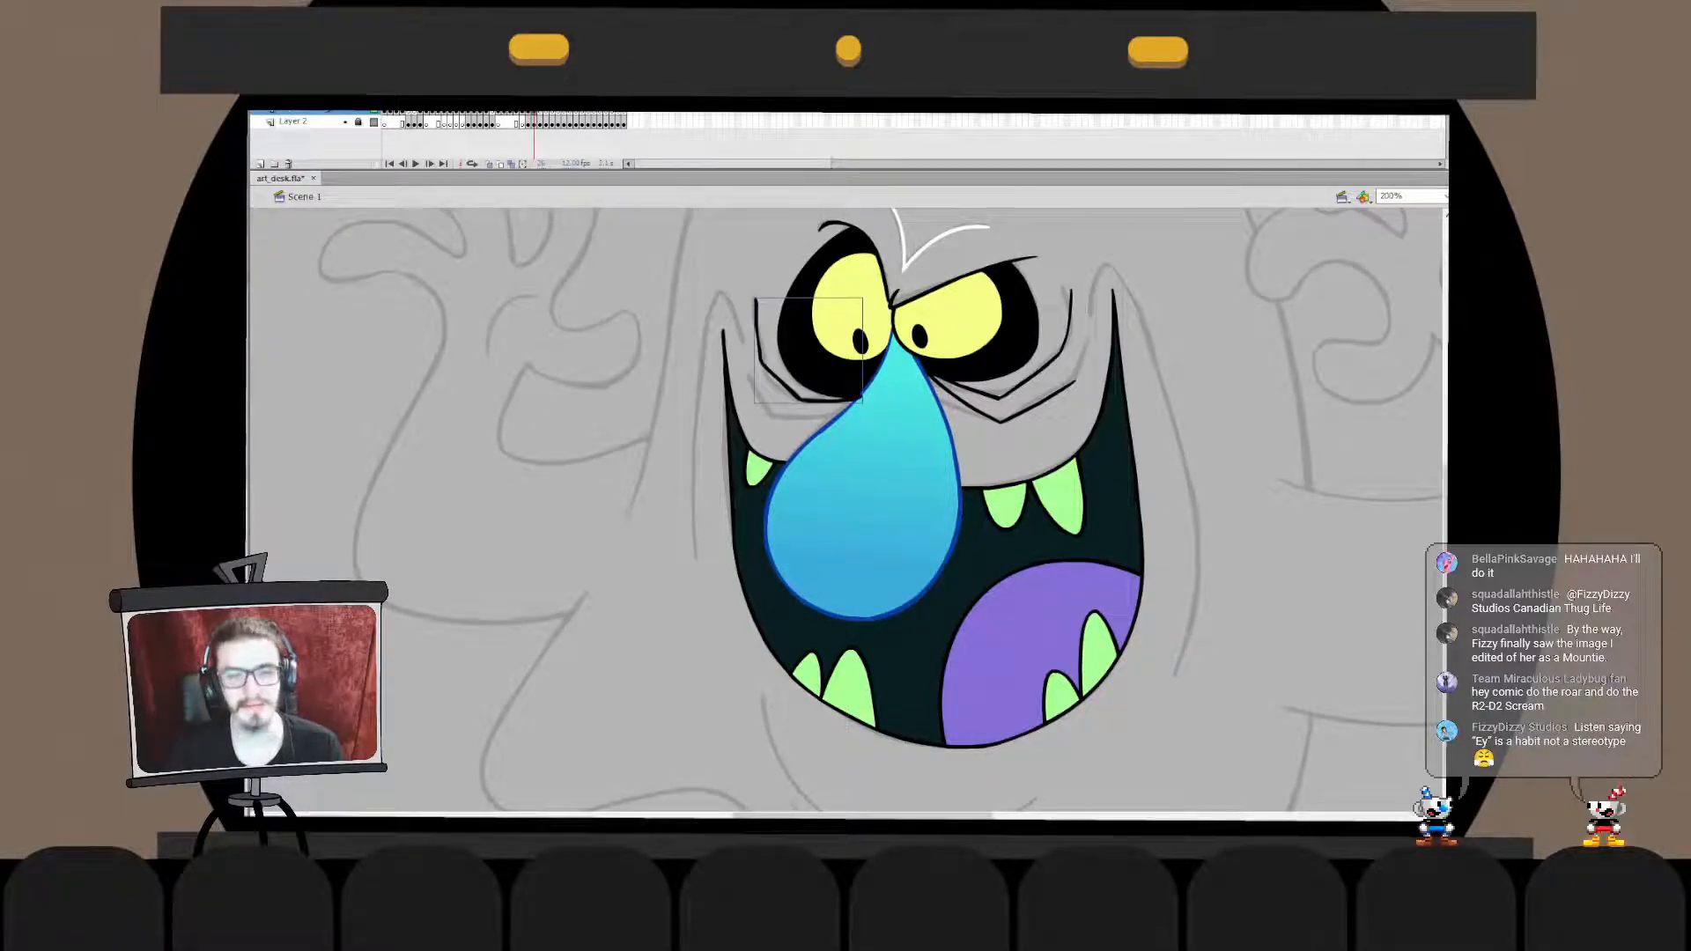
- Refine the left eye wrinkle by extending its upper tip into a thin point
{"action": "double_click", "coordinate": [800, 399]}
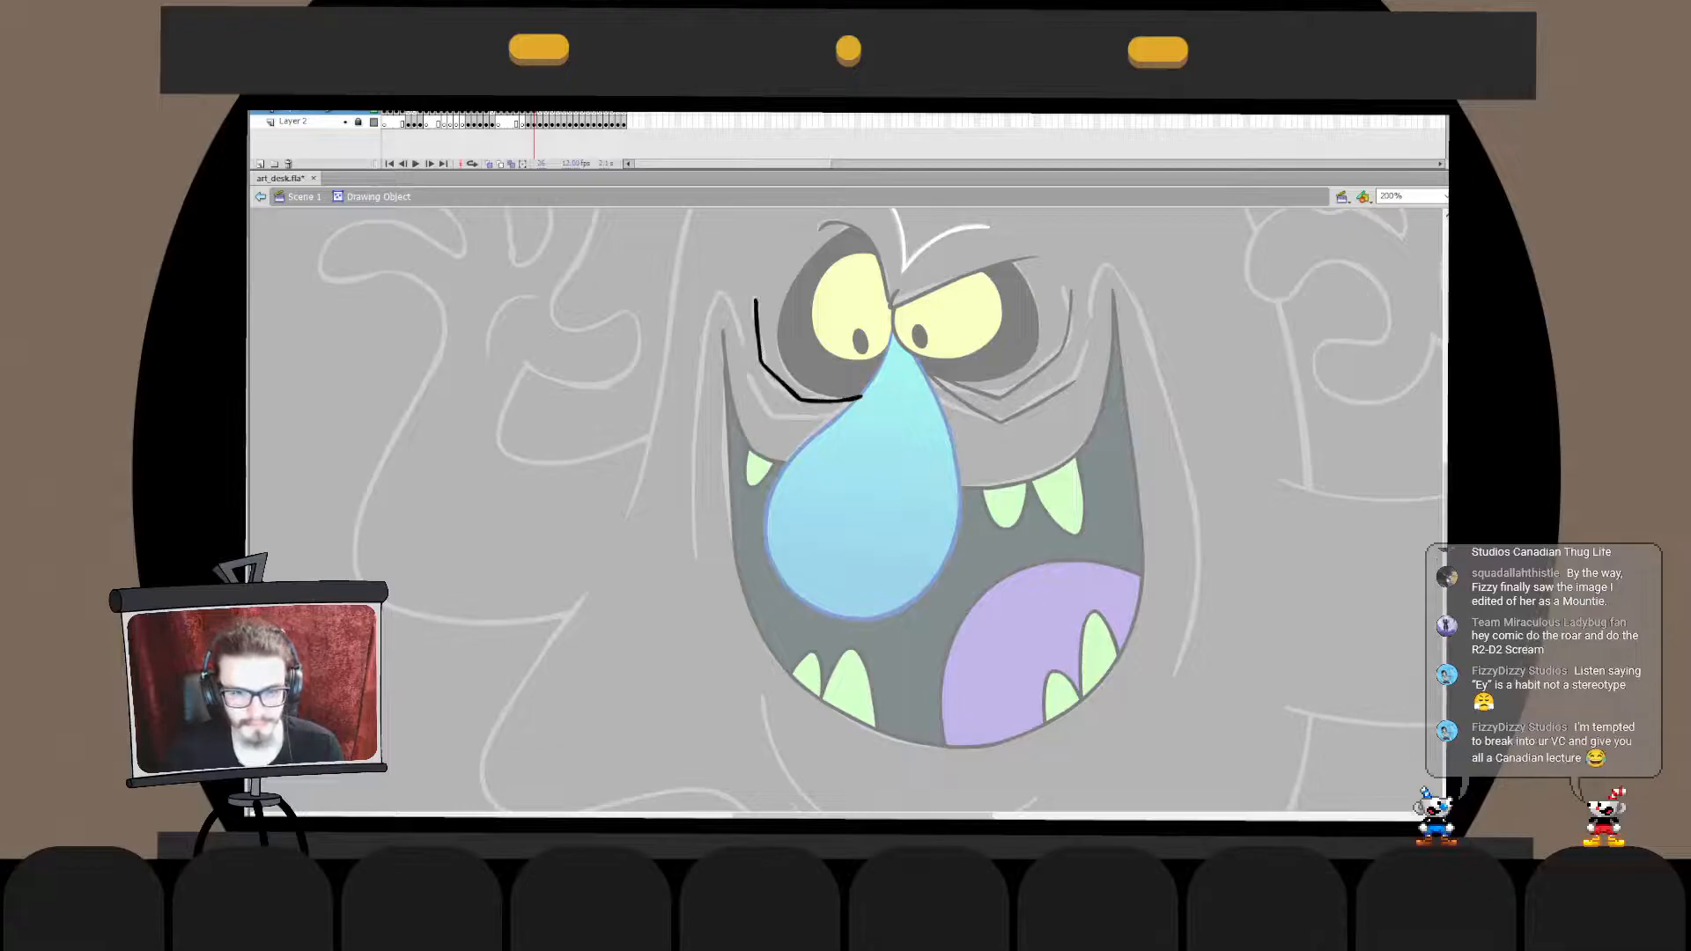
{"action": "left_click_drag", "start_coordinate": [756, 301], "coordinate": [757, 280]}
{"action": "key", "text": "ctrl+z"}
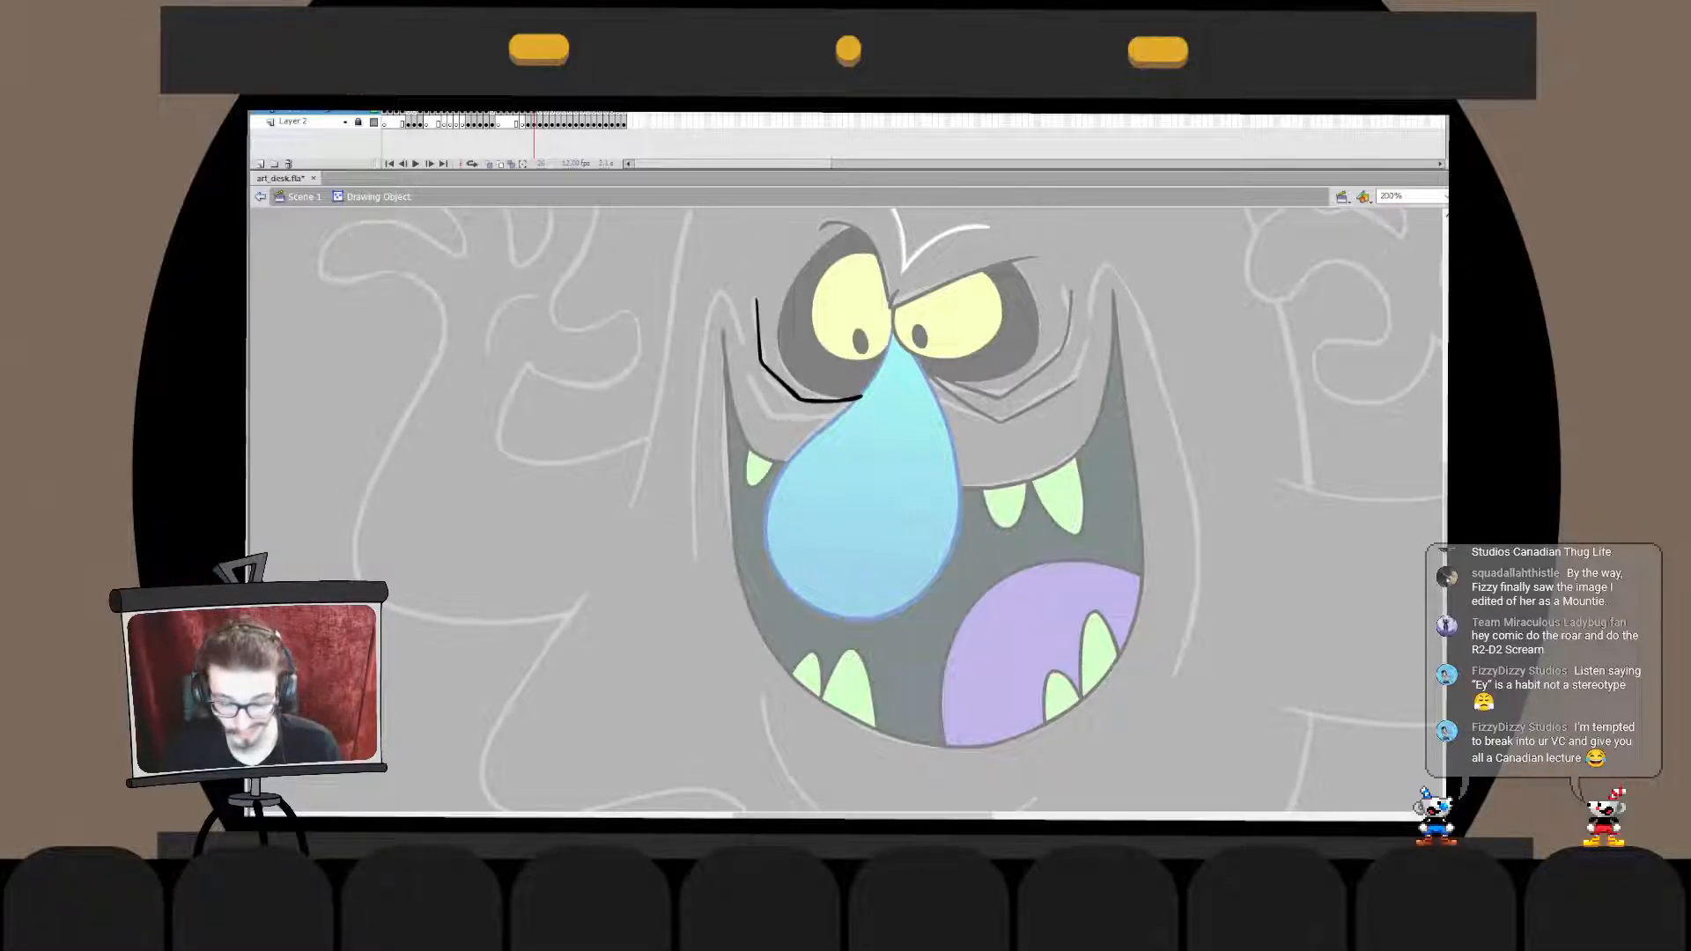
{"action": "key", "text": "ctrl+e"}
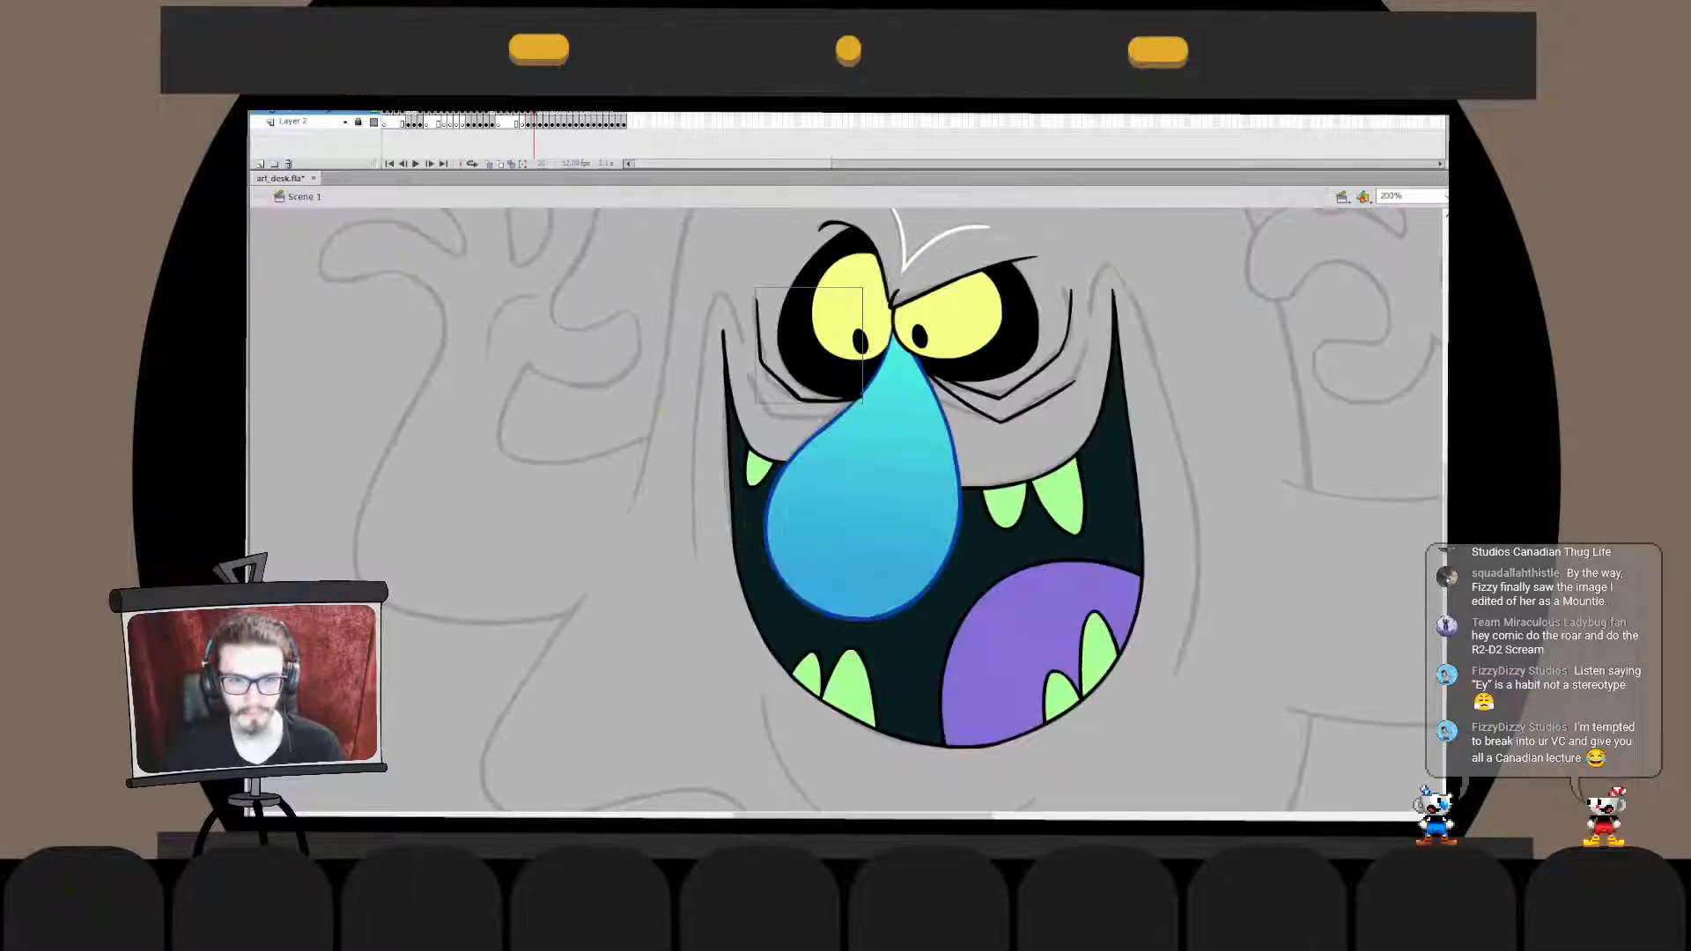
{"action": "key", "text": "ctrl+e"}
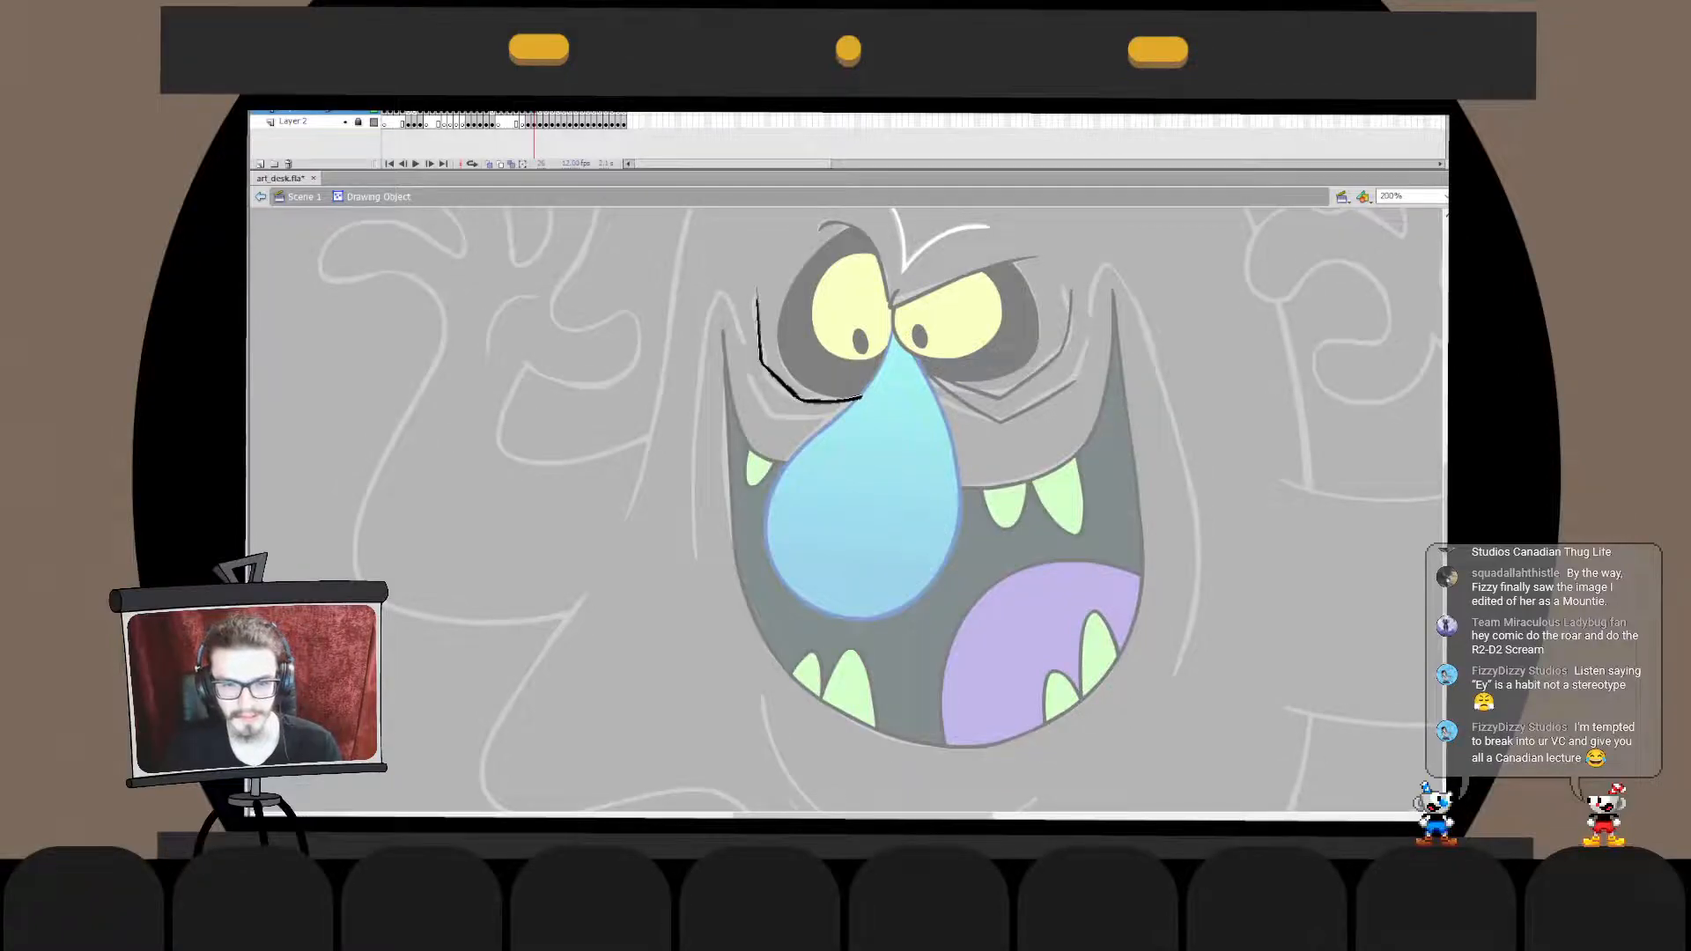
{"action": "key", "text": "ctrl+e"}
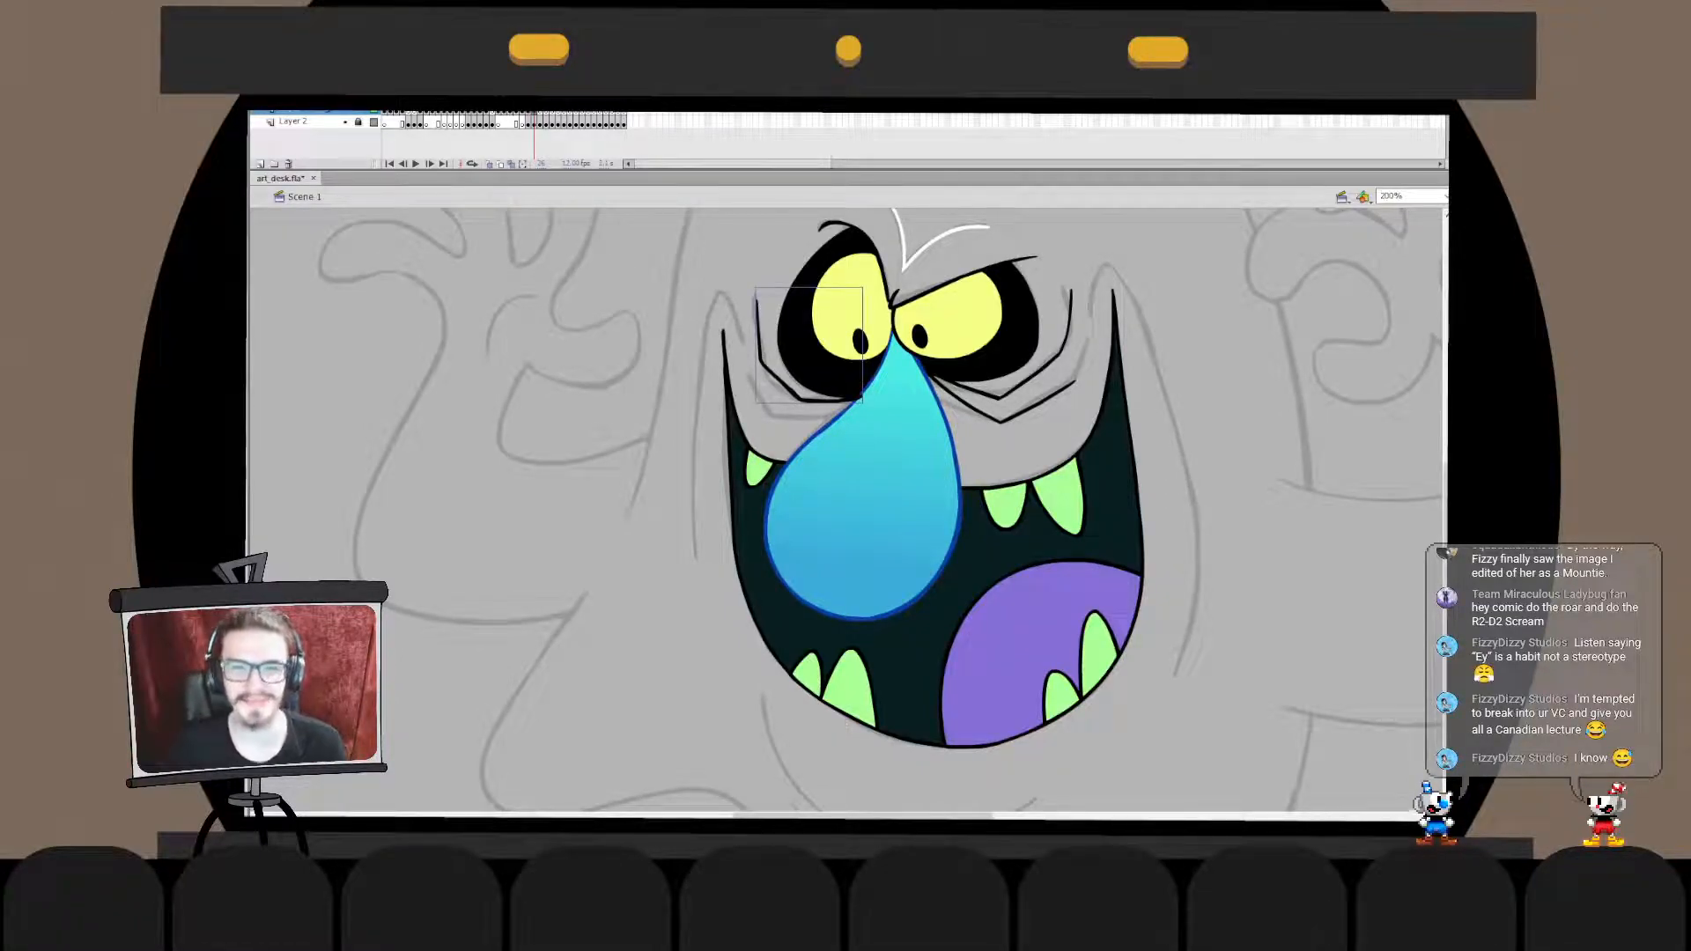
- Refine the lower section of the left eye's wrinkle, stretching its inner end slightly toward the nose
{"action": "double_click", "coordinate": [798, 397]}
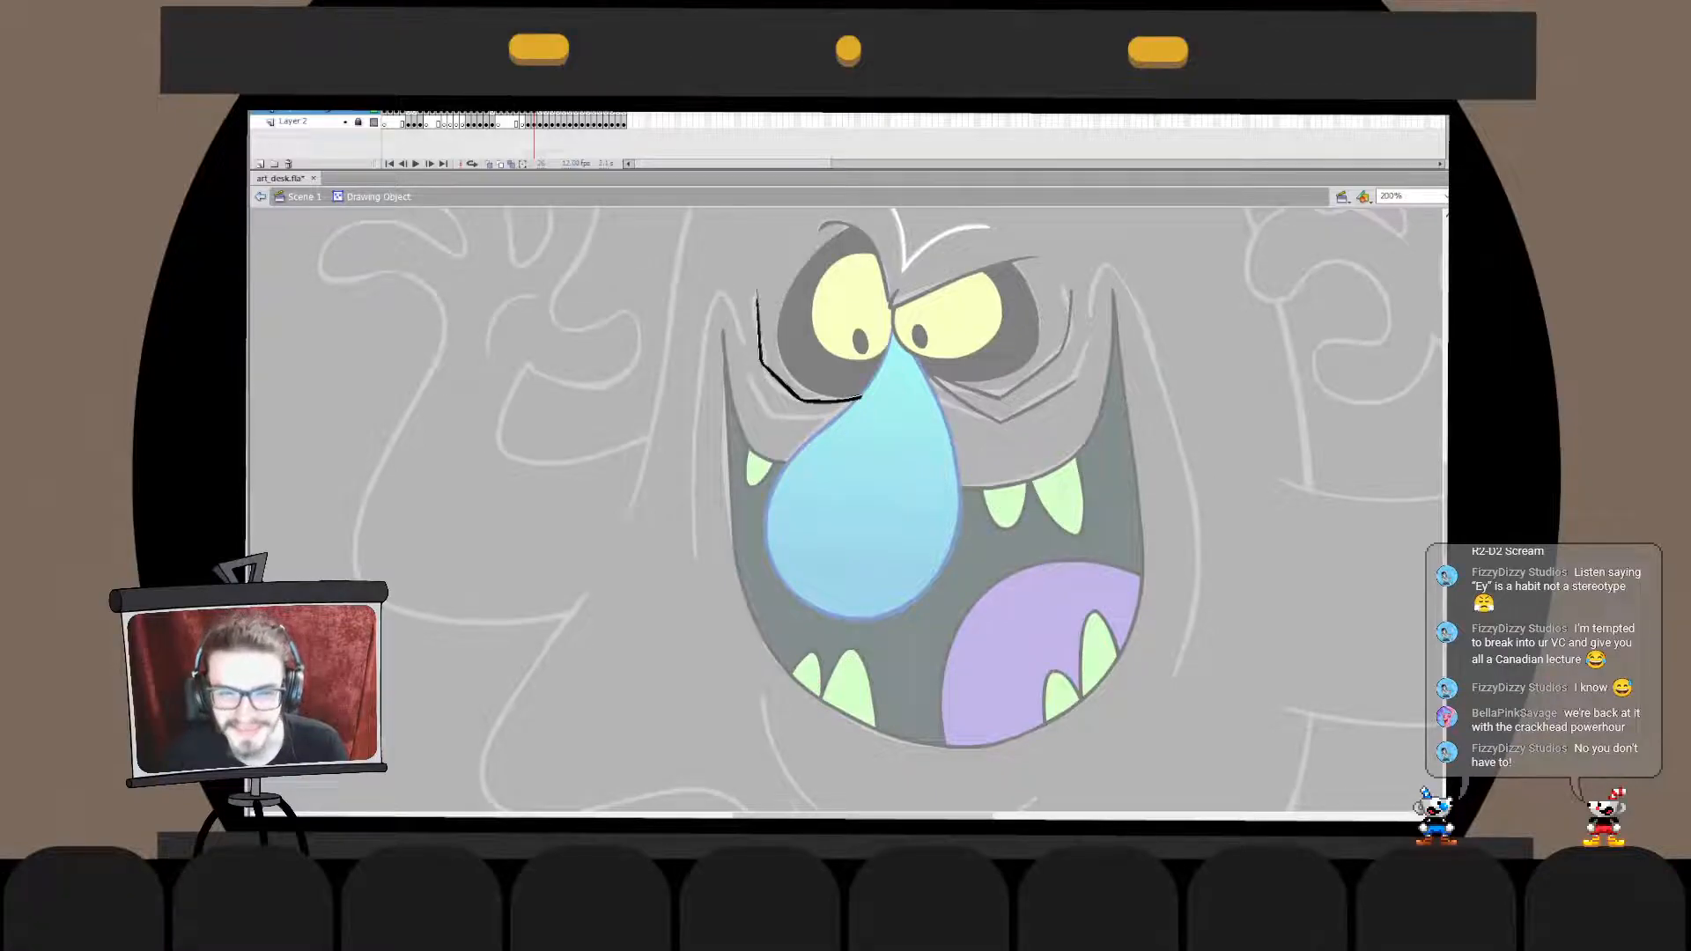
{"action": "key", "text": "ctrl+e"}
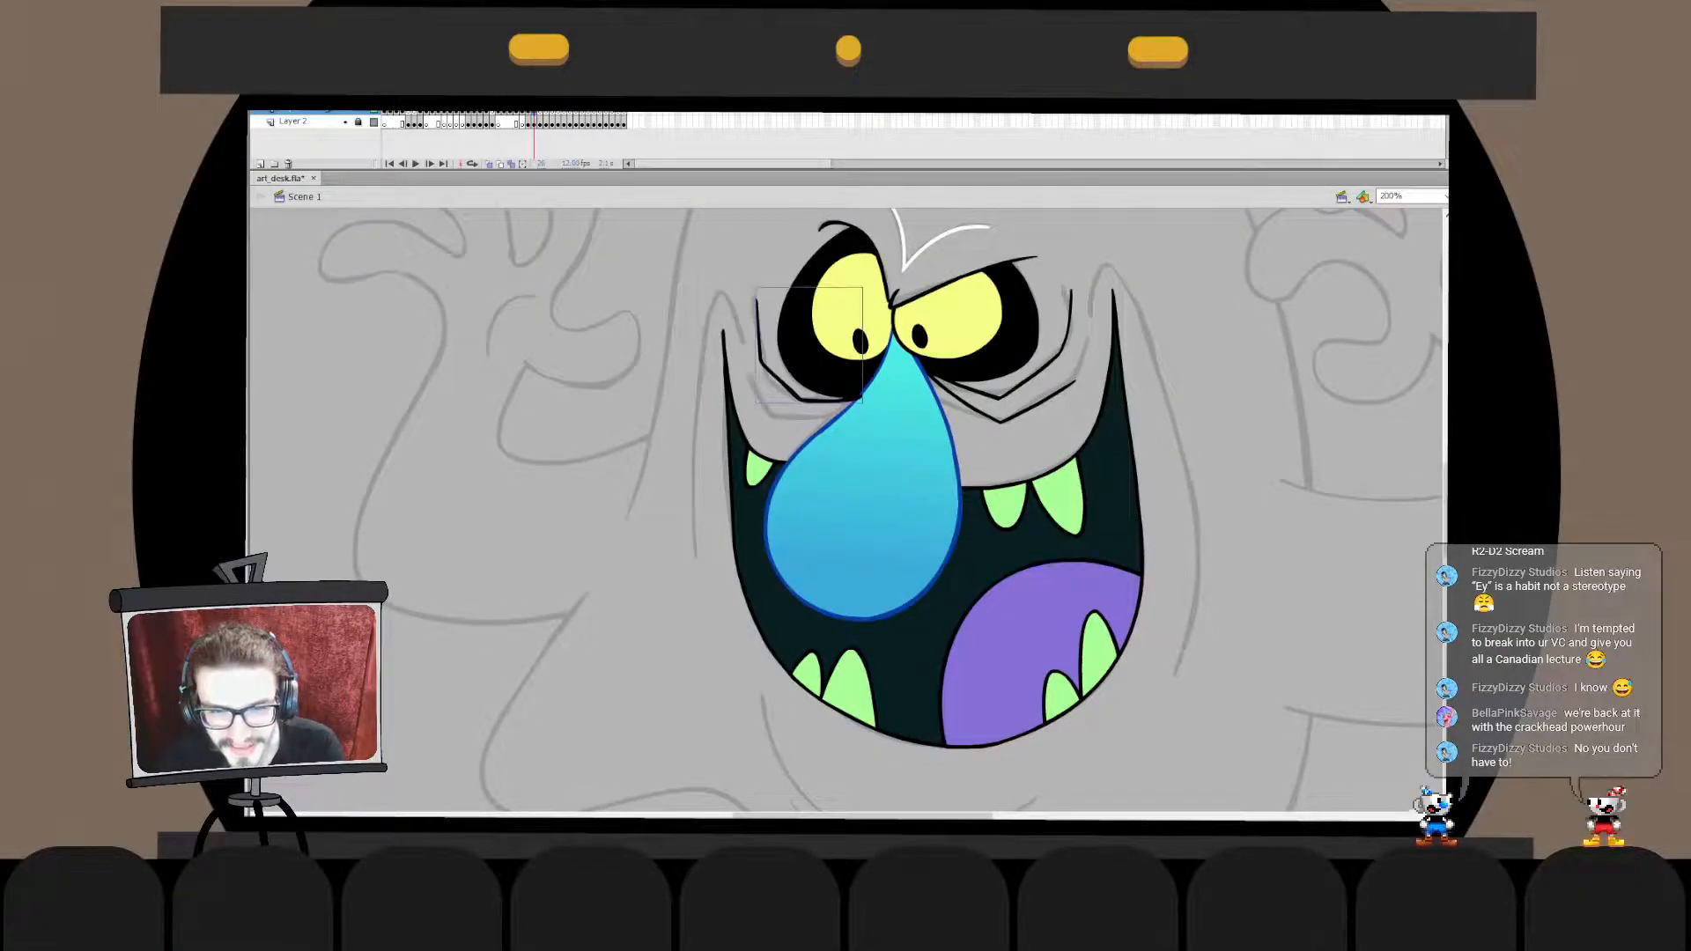
{"action": "key", "text": "Escape"}
{"action": "double_click", "coordinate": [798, 398]}
{"action": "left_click_drag", "start_coordinate": [750, 437], "coordinate": [907, 384]}
{"action": "key", "text": "q"}
{"action": "key", "text": "Escape"}
{"action": "key", "text": "ctrl+e"}
{"action": "key", "text": "Escape"}
{"action": "double_click", "coordinate": [796, 395]}
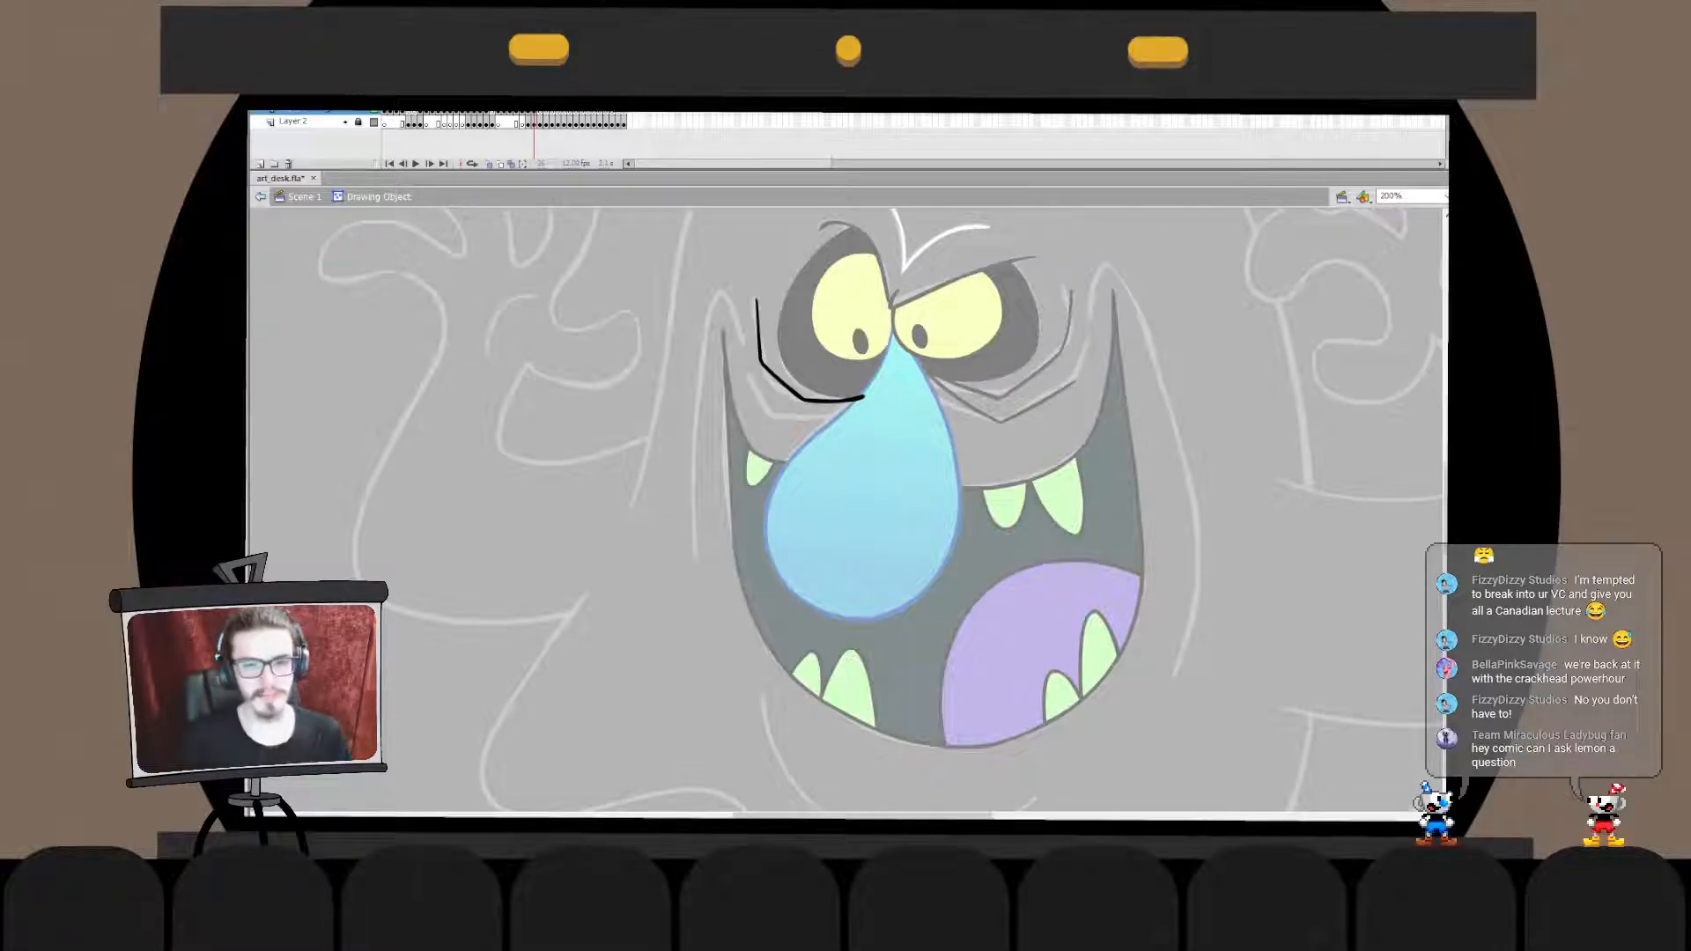
{"action": "double_click", "coordinate": [687, 423]}
{"action": "left_click", "coordinate": [687, 423]}
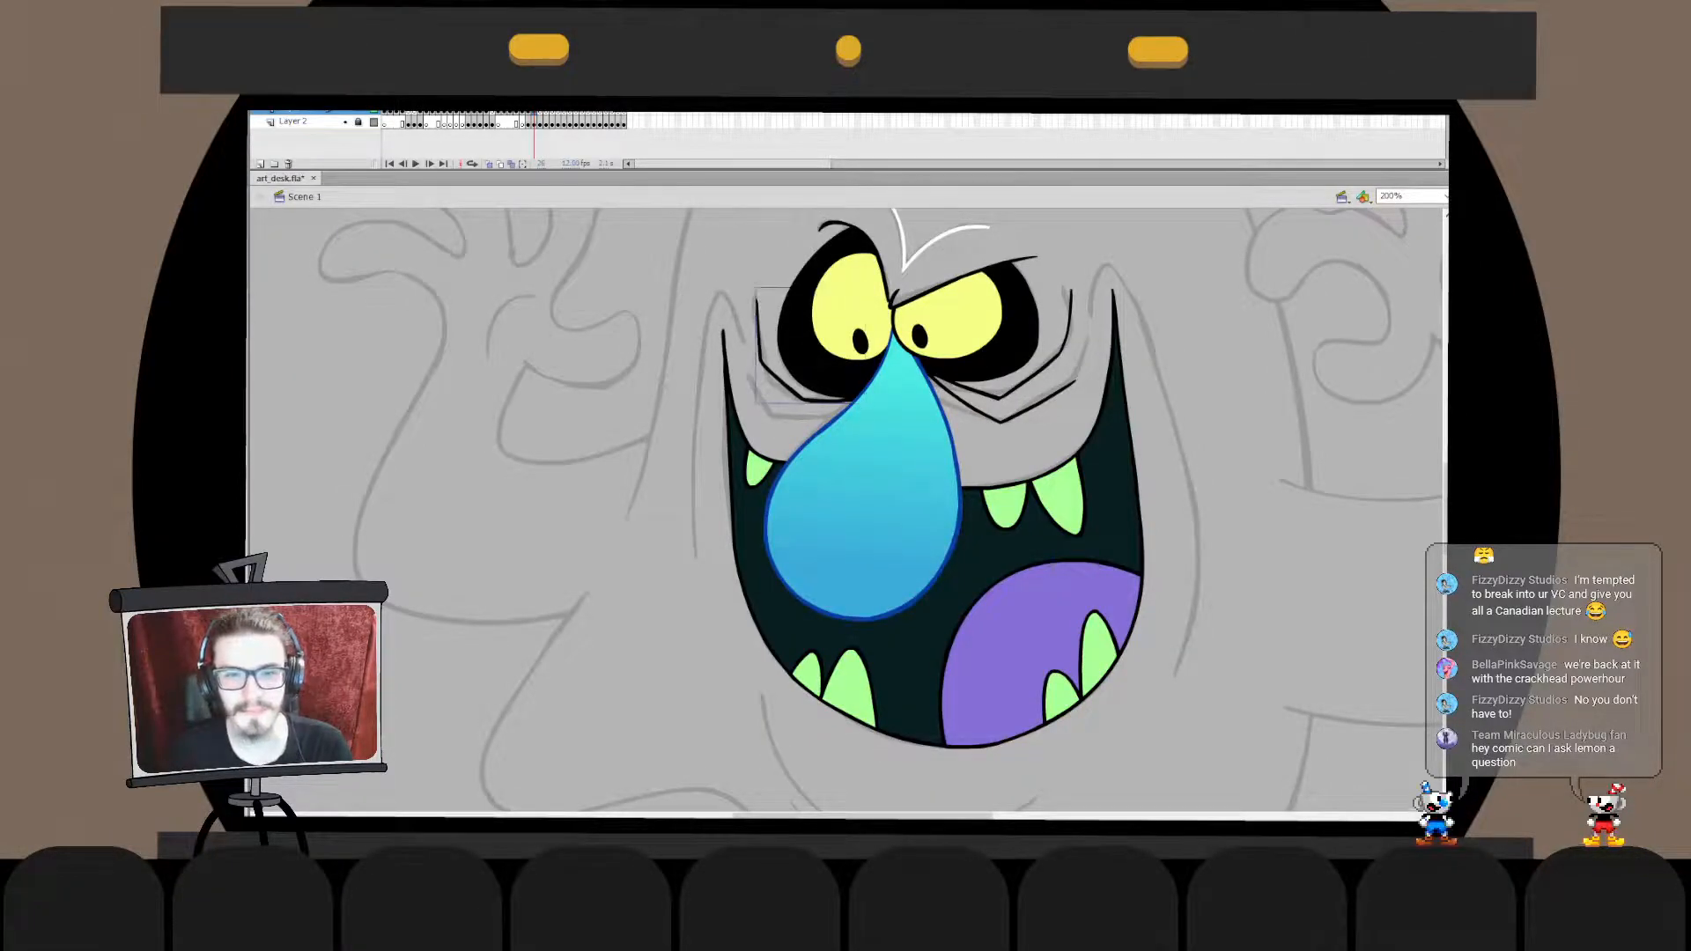
- Lengthen the inner end of the left eye's wrinkle so it runs onto the nose
{"action": "double_click", "coordinate": [803, 400]}
{"action": "mouse_move", "coordinate": [803, 379]}
{"action": "left_mouse_down"}
{"action": "mouse_move", "coordinate": [873, 435]}
{"action": "mouse_move", "coordinate": [879, 390]}
{"action": "left_mouse_up"}
{"action": "key", "text": "q"}
{"action": "double_click", "coordinate": [696, 427]}
{"action": "left_click", "coordinate": [695, 428]}
{"action": "double_click", "coordinate": [823, 398]}
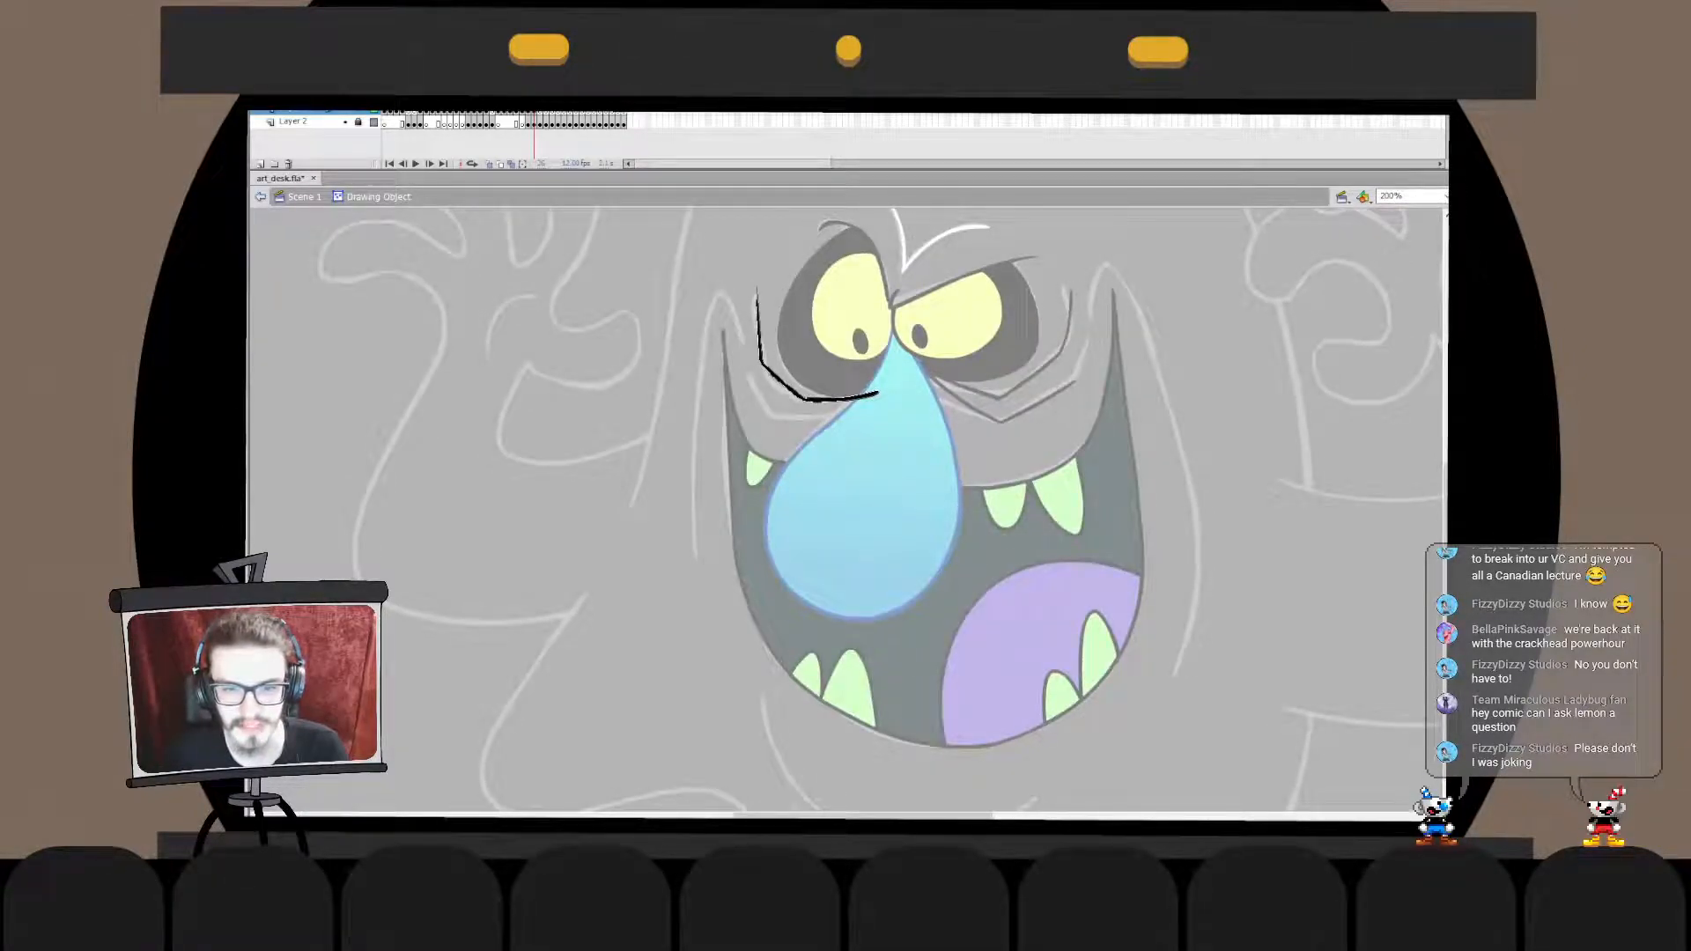
{"action": "double_click", "coordinate": [696, 427]}
{"action": "left_click", "coordinate": [696, 427]}
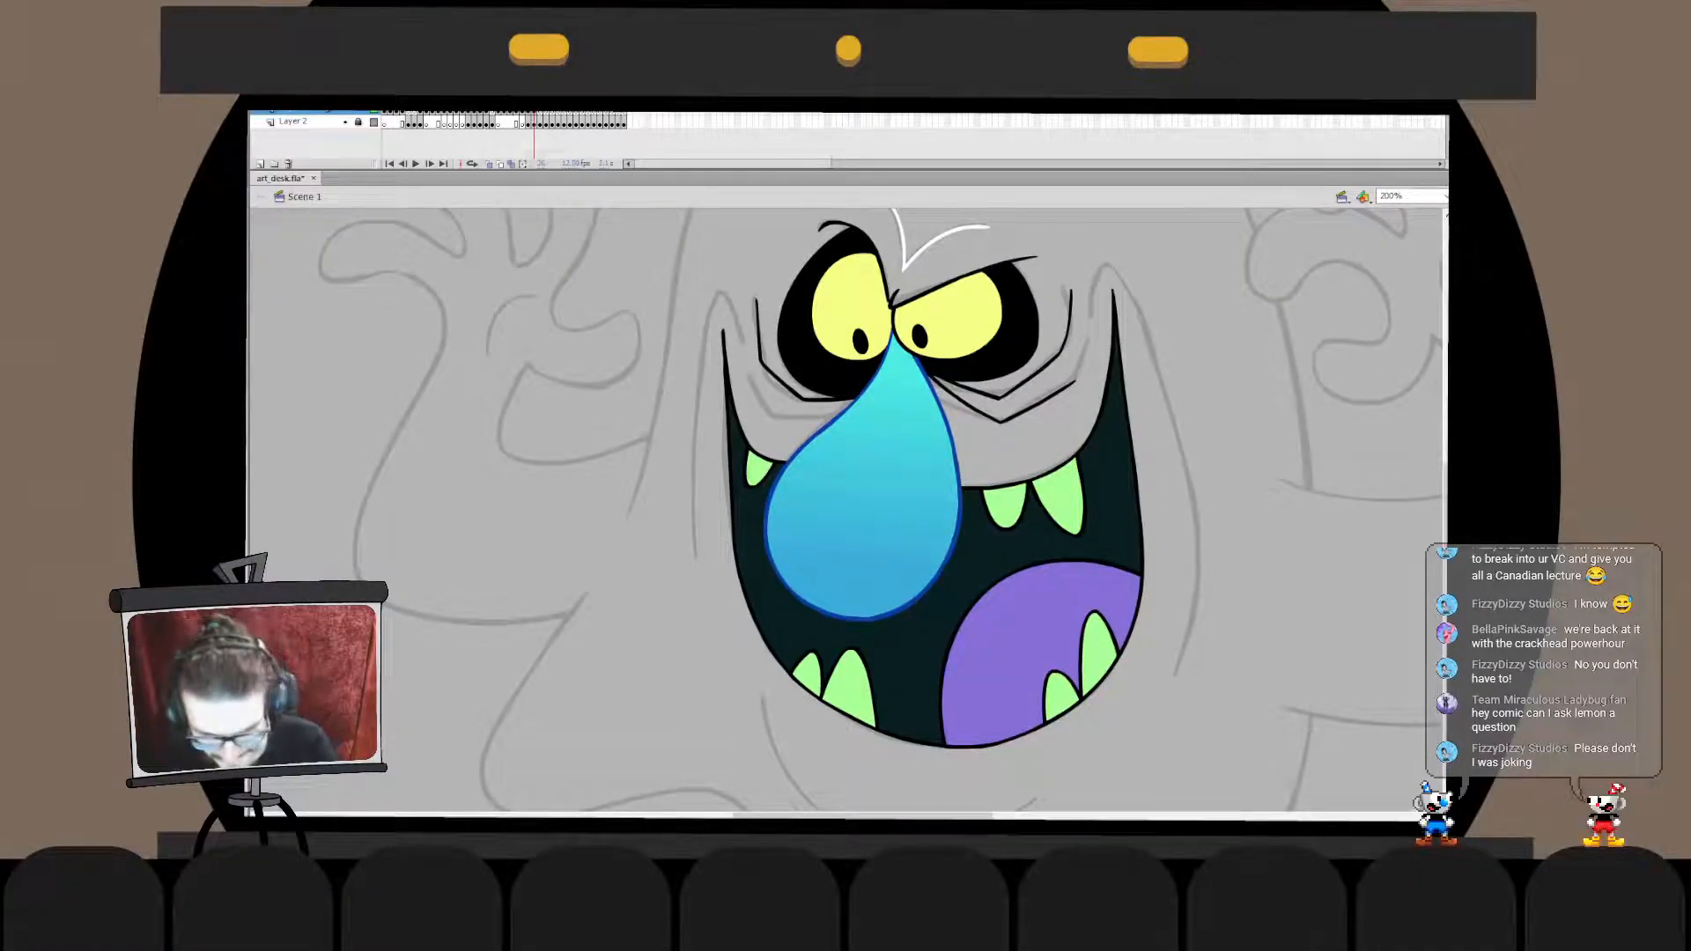
- Draw a second angular wrinkle beneath the left eye's first one, running across to the nose, redoing the stroke until it fits
{"action": "mouse_move", "coordinate": [747, 370]}
{"action": "left_mouse_down"}
{"action": "mouse_move", "coordinate": [760, 405]}
{"action": "mouse_move", "coordinate": [866, 405]}
{"action": "mouse_move", "coordinate": [774, 415]}
{"action": "mouse_move", "coordinate": [882, 379]}
{"action": "mouse_move", "coordinate": [763, 403]}
{"action": "mouse_move", "coordinate": [902, 377]}
{"action": "mouse_move", "coordinate": [766, 406]}
{"action": "mouse_move", "coordinate": [884, 379]}
{"action": "left_mouse_up"}
{"action": "key", "text": "ctrl+z"}
{"action": "key", "text": "ctrl+z"}
{"action": "key", "text": "ctrl+z"}
{"action": "key", "text": "ctrl+z"}
{"action": "left_click_drag", "start_coordinate": [747, 372], "coordinate": [885, 382]}
{"action": "key", "text": "ctrl+z"}
{"action": "left_click_drag", "start_coordinate": [748, 371], "coordinate": [890, 380]}
{"action": "key", "text": "ctrl+z"}
{"action": "left_click_drag", "start_coordinate": [746, 370], "coordinate": [888, 381]}
{"action": "key", "text": "ctrl+z"}
{"action": "left_click_drag", "start_coordinate": [746, 373], "coordinate": [882, 379]}
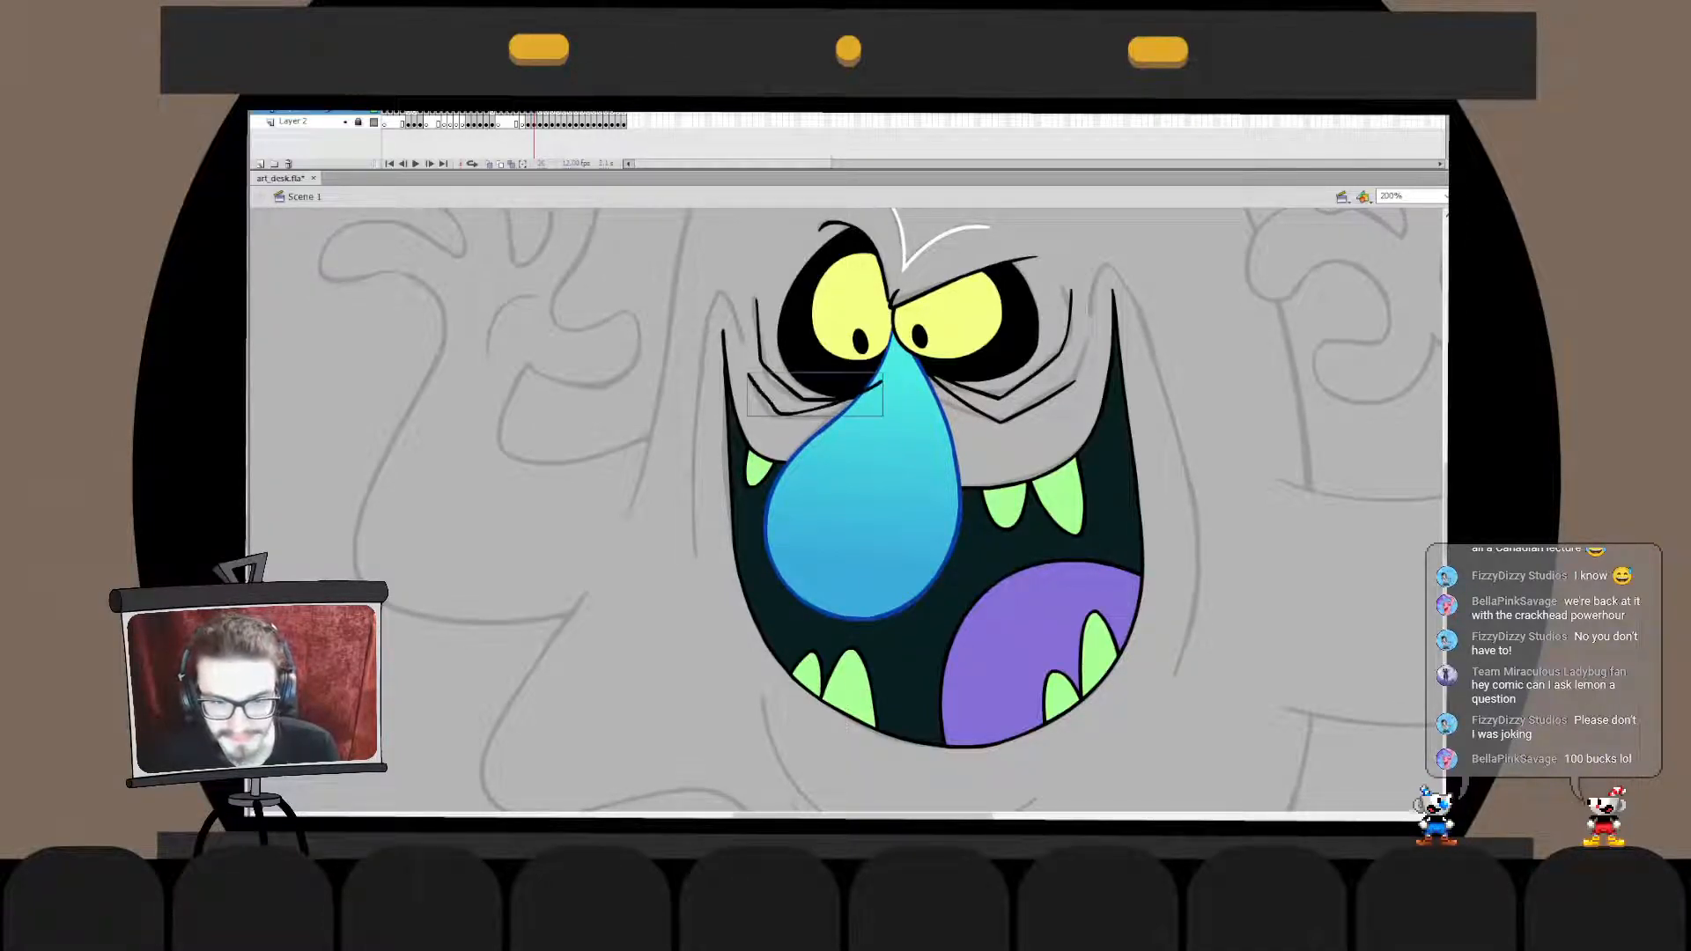
{"action": "key", "text": "ctrl+z"}
{"action": "mouse_move", "coordinate": [747, 373]}
{"action": "left_mouse_down"}
{"action": "mouse_move", "coordinate": [761, 396]}
{"action": "mouse_move", "coordinate": [889, 379]}
{"action": "left_mouse_up"}
{"action": "key", "text": "ctrl+z"}
{"action": "left_click_drag", "start_coordinate": [747, 377], "coordinate": [883, 385]}
{"action": "left_click_drag", "start_coordinate": [750, 377], "coordinate": [887, 414]}
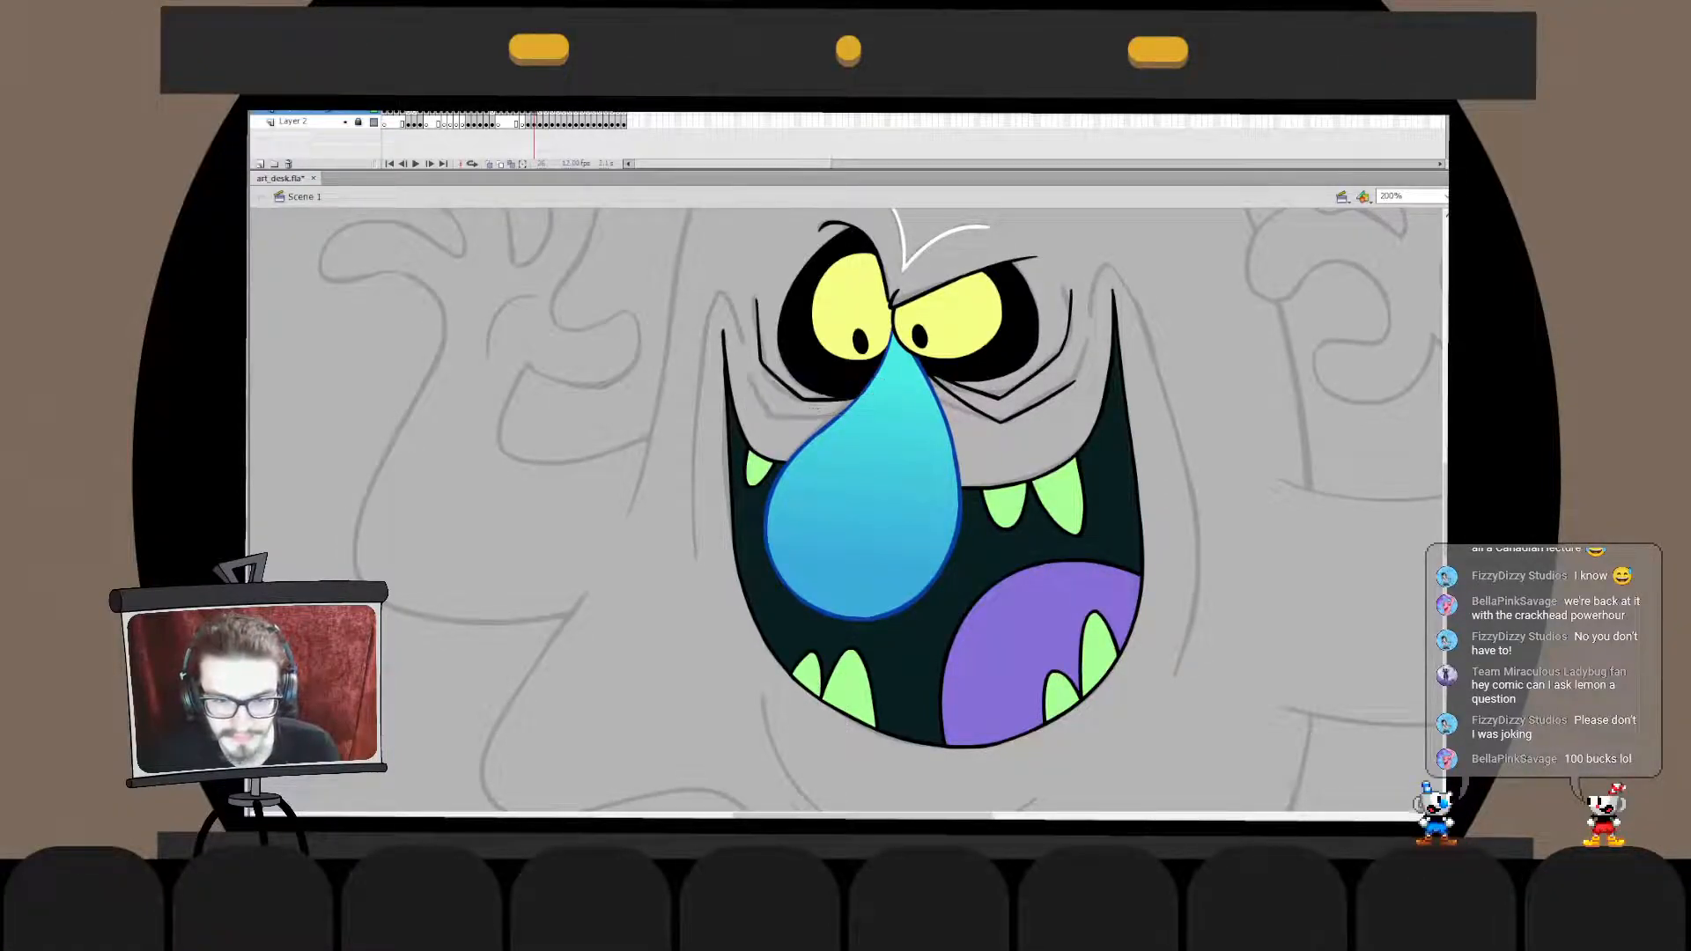
{"action": "mouse_move", "coordinate": [748, 377]}
{"action": "left_mouse_down"}
{"action": "mouse_move", "coordinate": [895, 414]}
{"action": "mouse_move", "coordinate": [783, 443]}
{"action": "left_mouse_up"}
{"action": "double_click", "coordinate": [850, 406]}
{"action": "left_click_drag", "start_coordinate": [897, 394], "coordinate": [909, 380]}
{"action": "double_click", "coordinate": [921, 372]}
- Reshape the second left eye wrinkle by shifting its corner slightly inward and adjusting its long section across the nose
{"action": "key", "text": "v"}
{"action": "double_click", "coordinate": [782, 411]}
{"action": "mouse_move", "coordinate": [749, 379]}
{"action": "left_mouse_down"}
{"action": "mouse_move", "coordinate": [726, 349]}
{"action": "mouse_move", "coordinate": [750, 379]}
{"action": "left_mouse_up"}
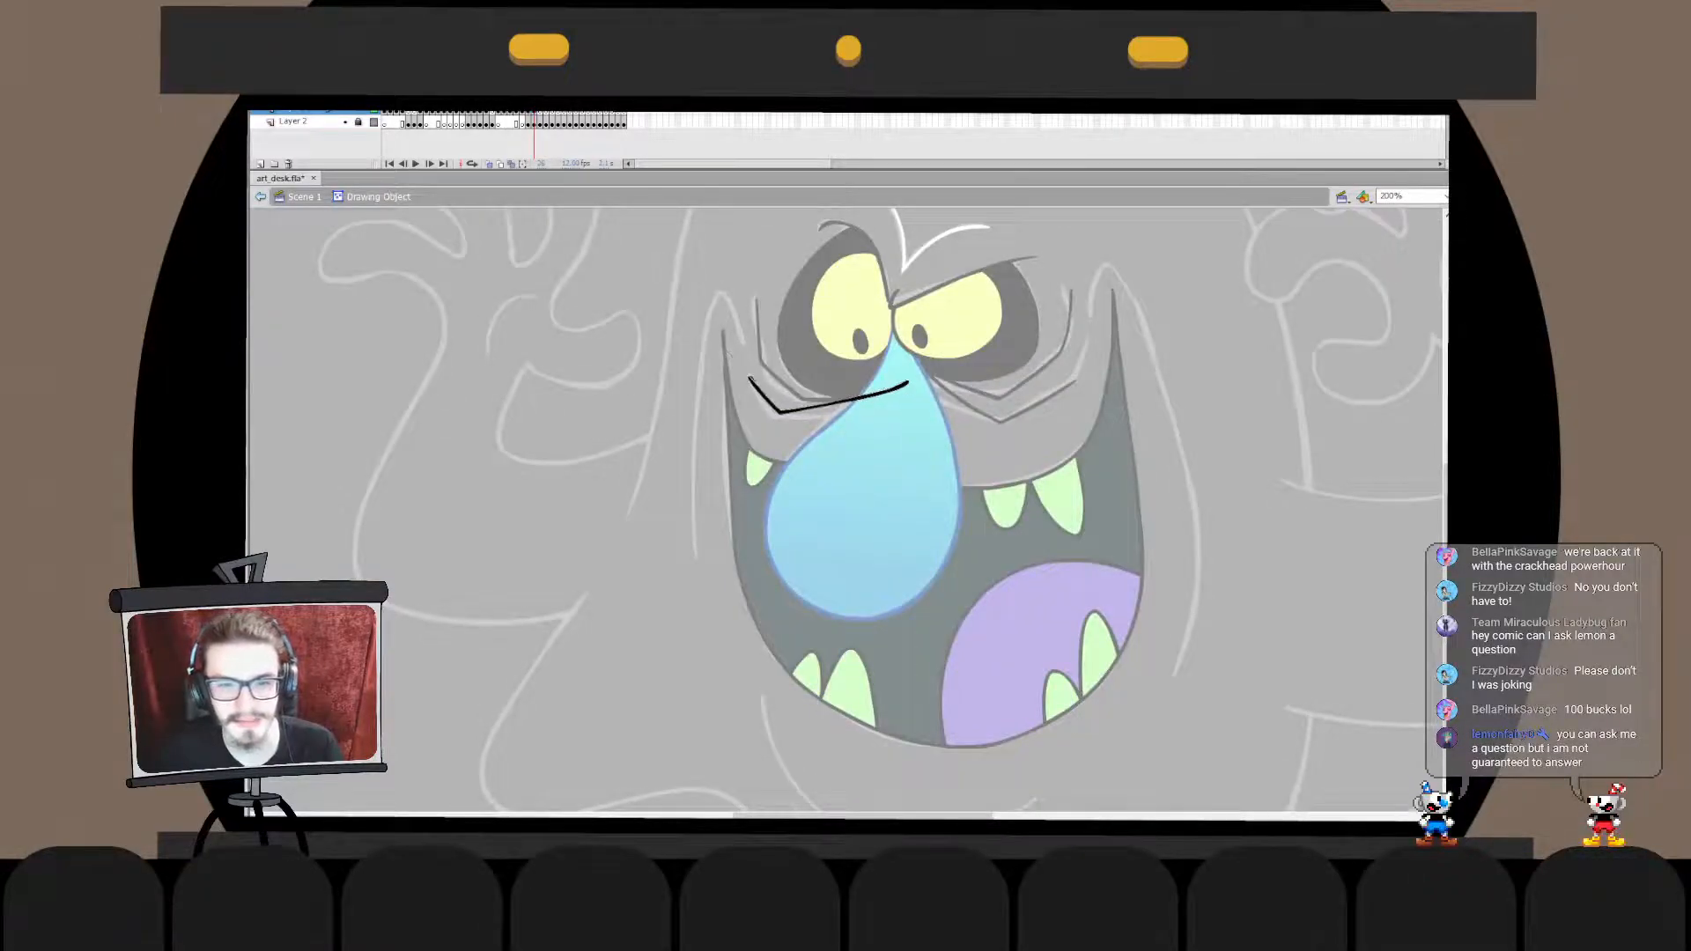
{"action": "key", "text": "q"}
{"action": "double_click", "coordinate": [753, 380]}
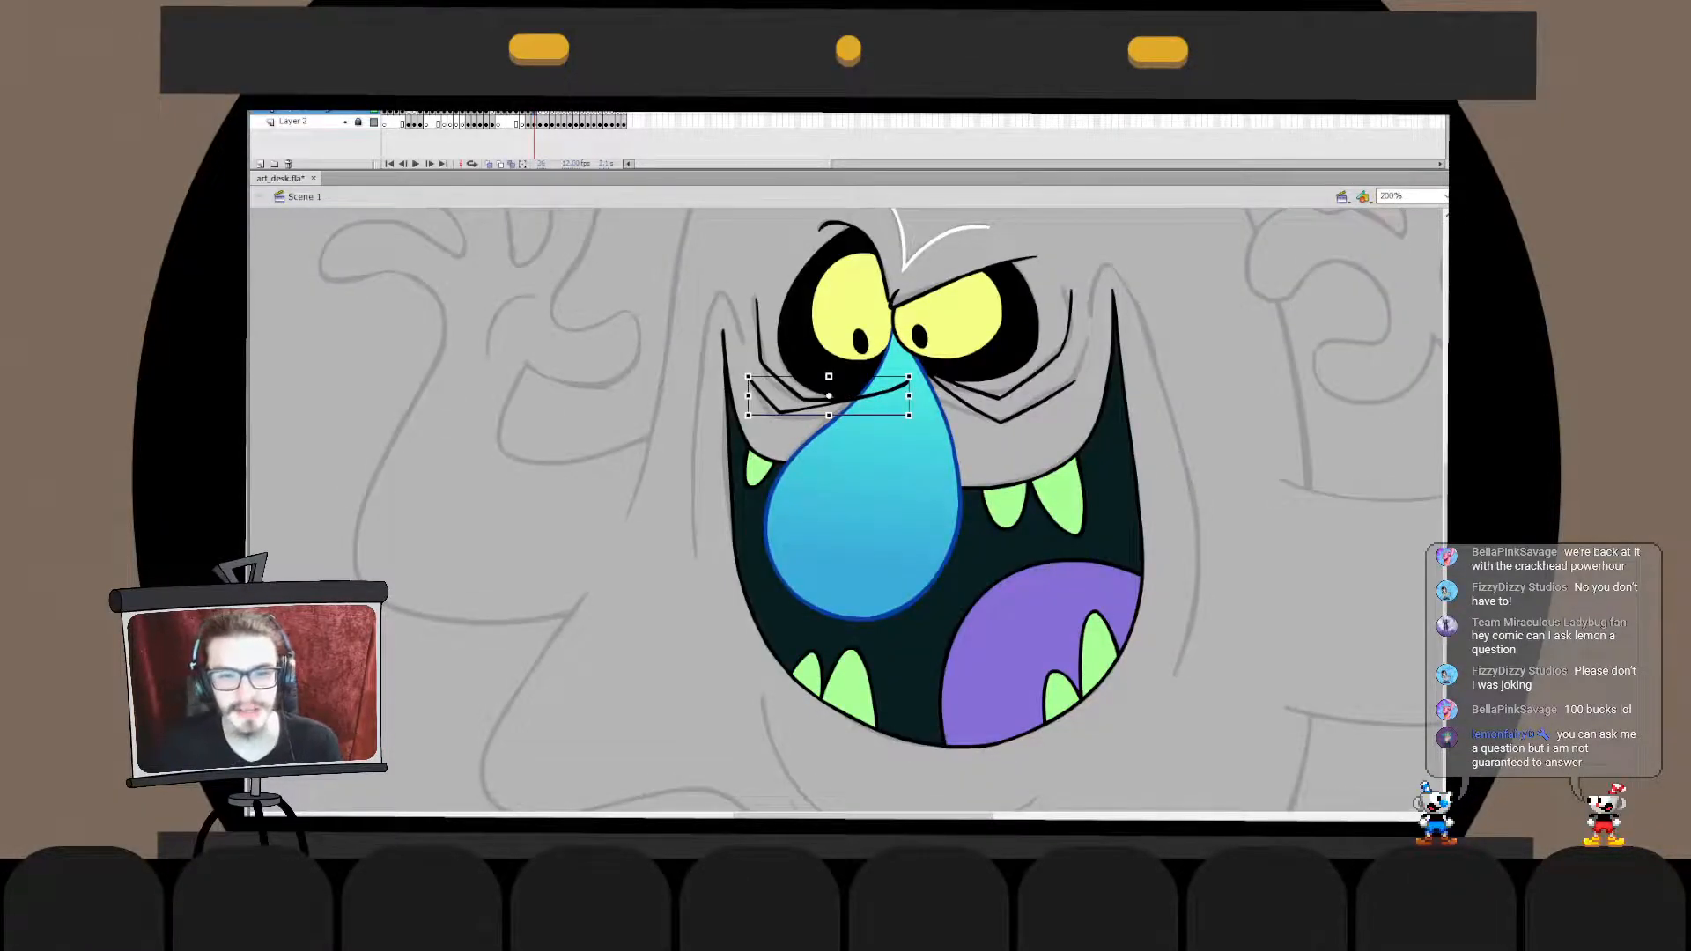
{"action": "left_click_drag", "start_coordinate": [803, 416], "coordinate": [809, 417]}
{"action": "key", "text": "v"}
{"action": "double_click", "coordinate": [836, 405]}
{"action": "left_click_drag", "start_coordinate": [929, 354], "coordinate": [786, 463]}
{"action": "key", "text": "q"}
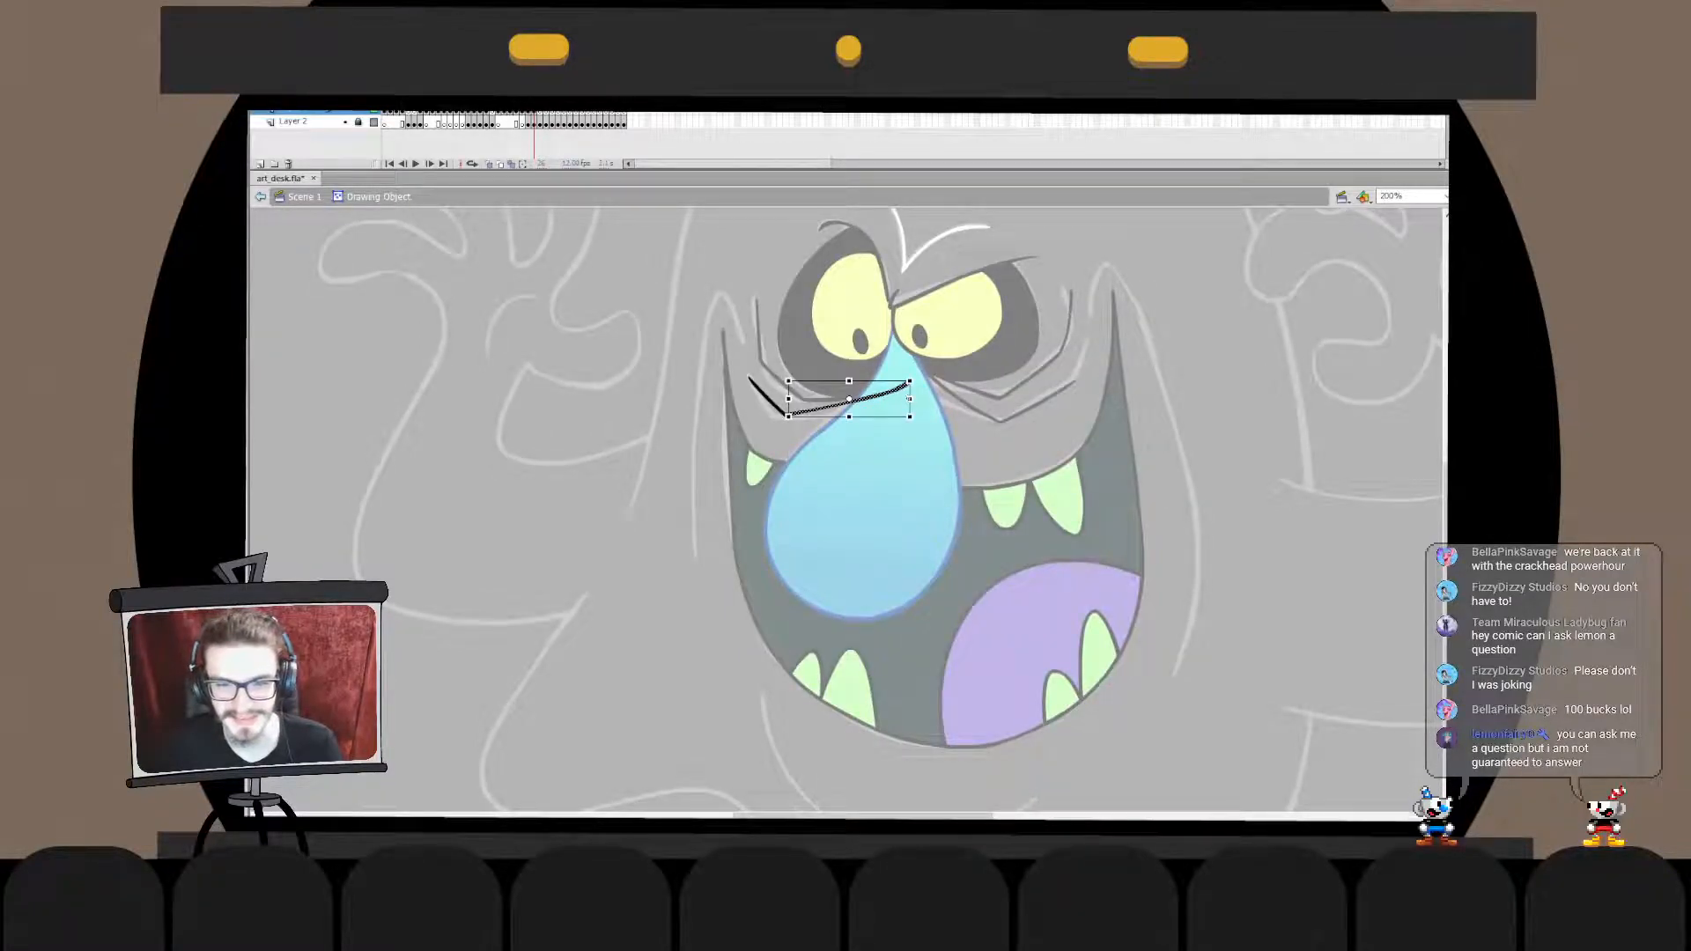
{"action": "left_click_drag", "start_coordinate": [908, 398], "coordinate": [910, 394]}
{"action": "double_click", "coordinate": [933, 431]}
{"action": "left_click", "coordinate": [934, 431]}
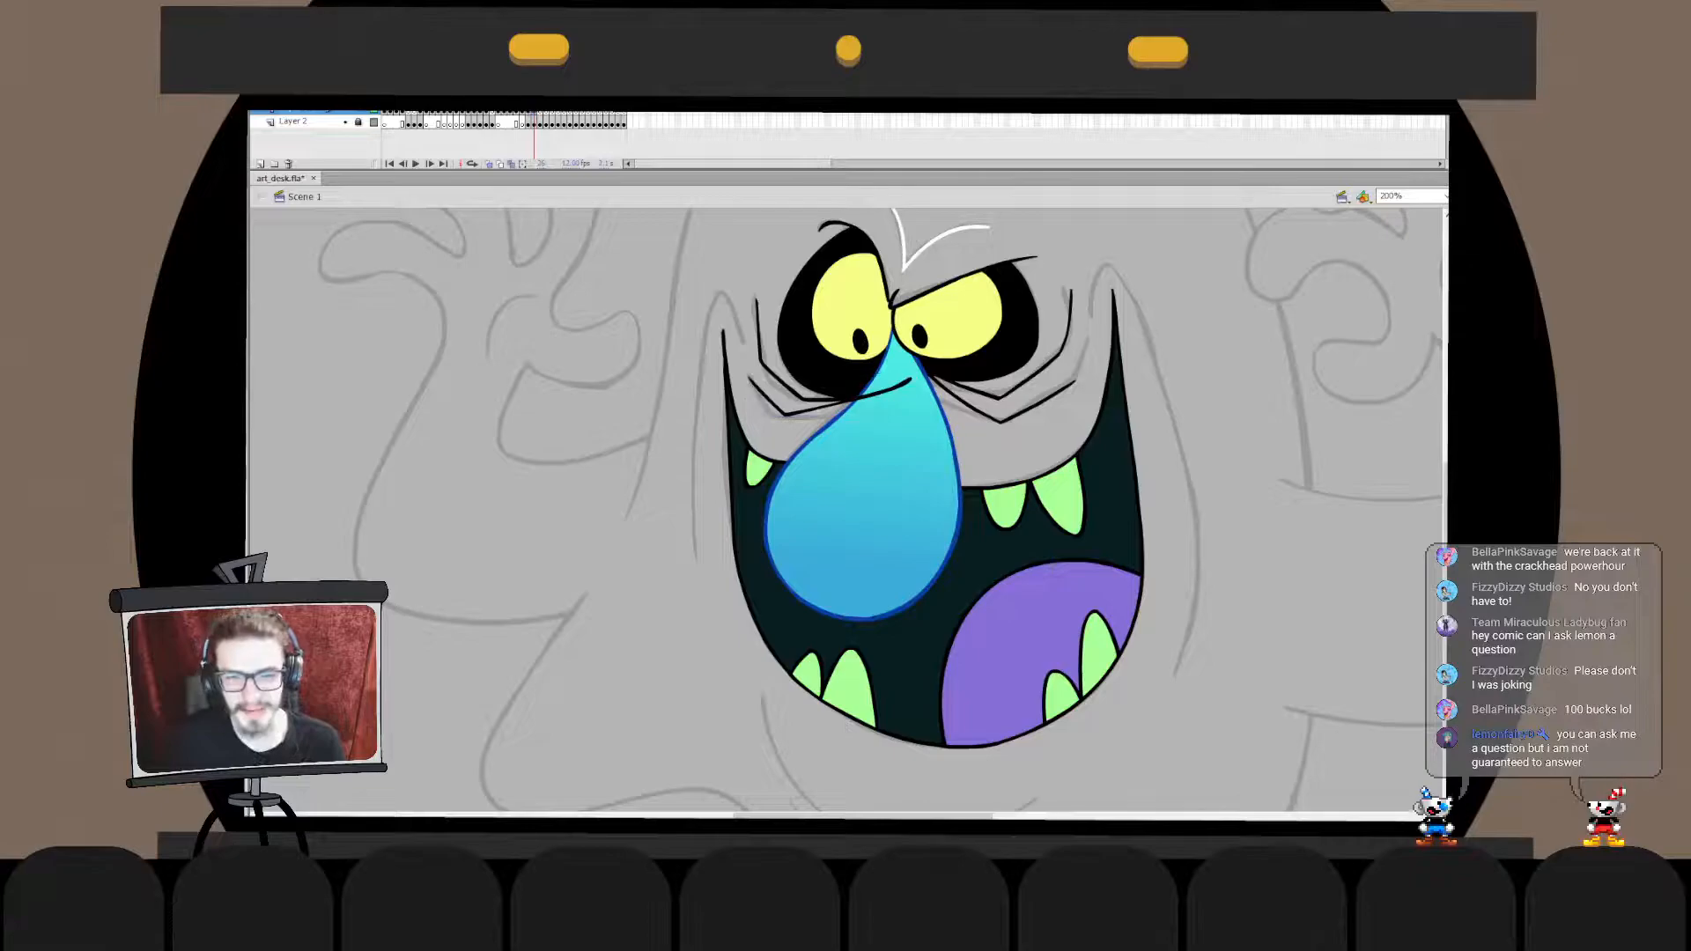
- Send both left eye wrinkles behind the face artwork so the nose covers their inner ends
{"action": "left_click_drag", "start_coordinate": [782, 432], "coordinate": [805, 395]}
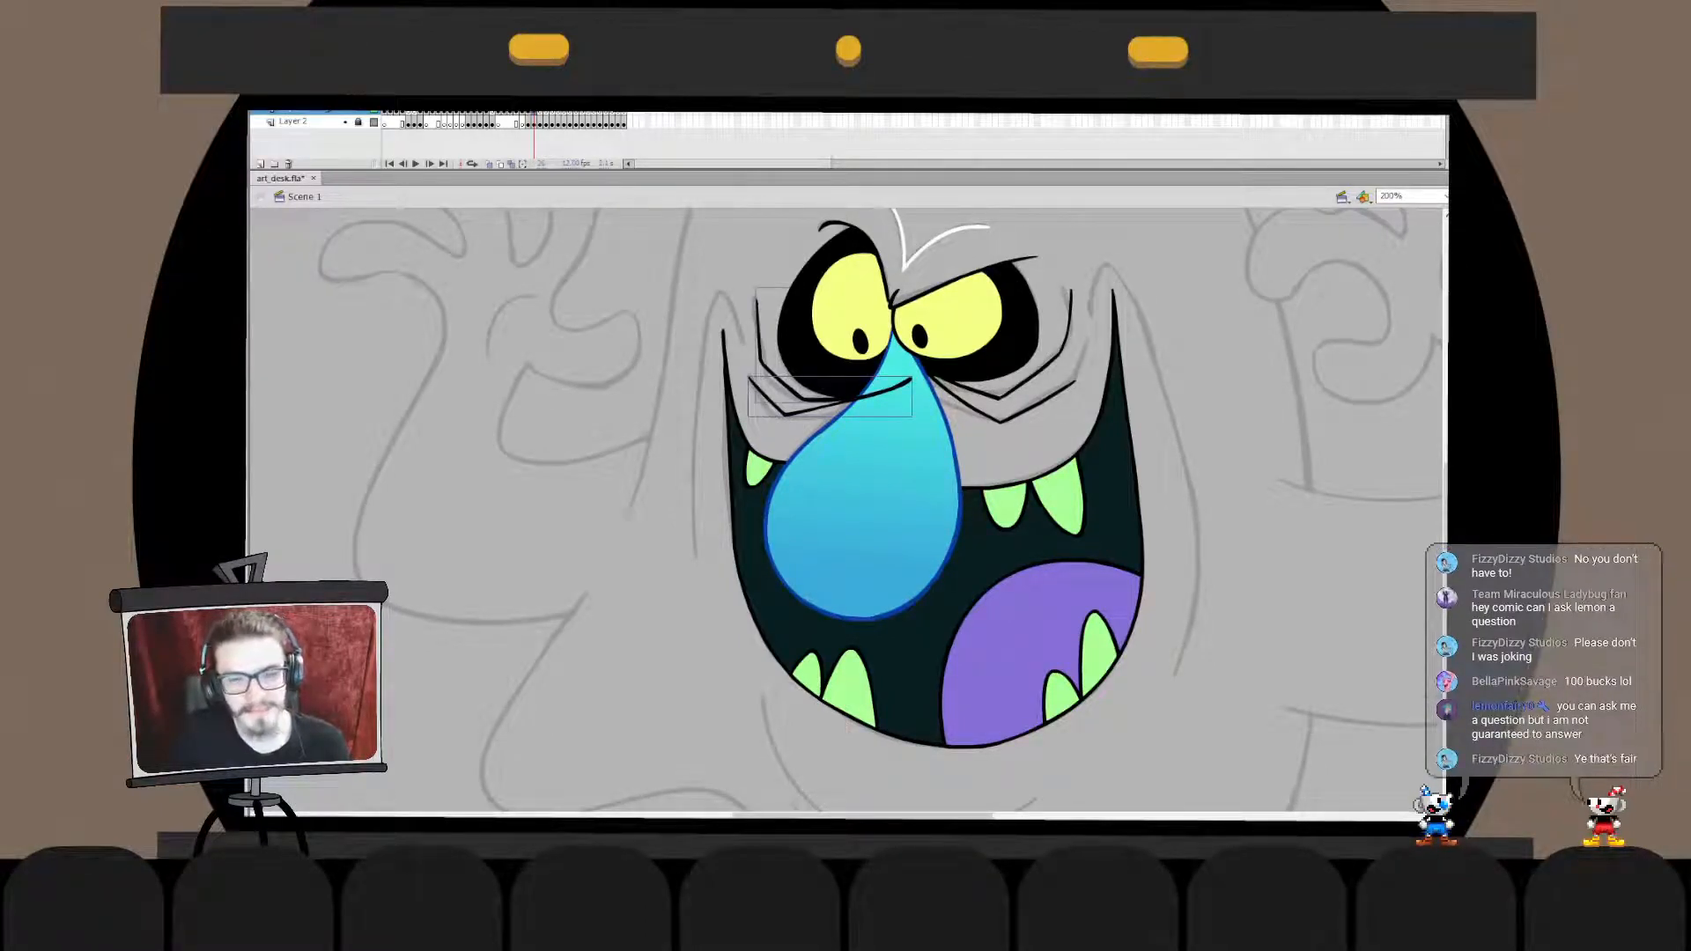
{"action": "key", "text": "ctrl+shift+Down"}
{"action": "left_click", "coordinate": [816, 379]}
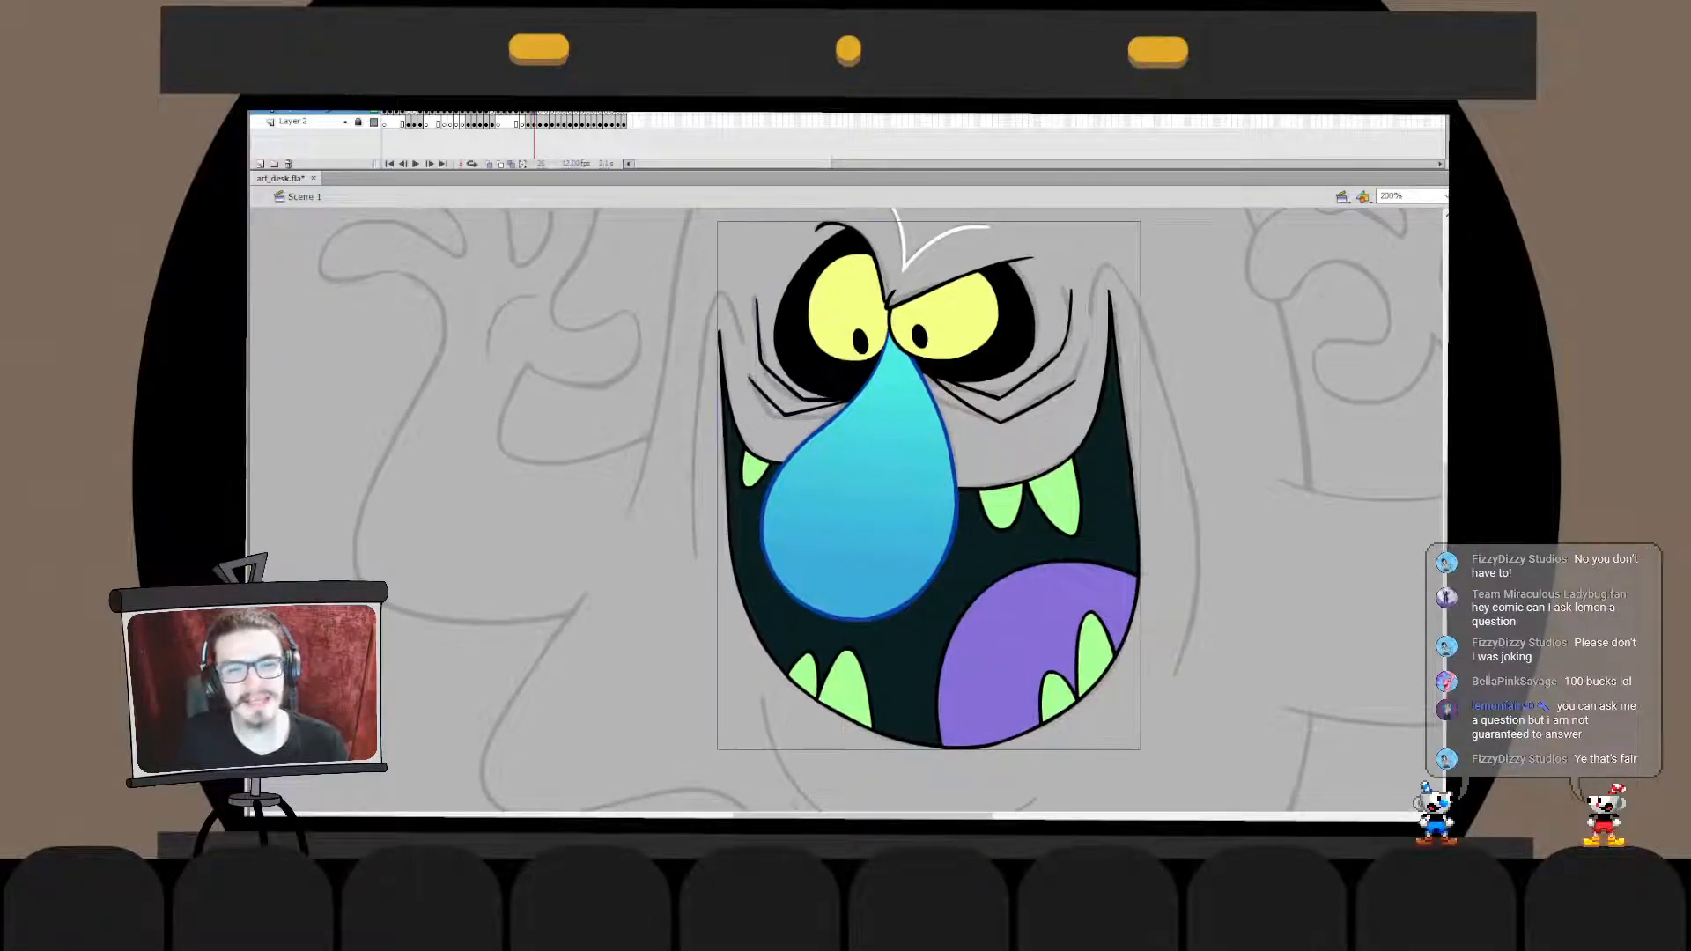
- Try to cut the face artwork and paste it in place inside the second left eye wrinkle's drawing object
{"action": "left_click", "coordinate": [780, 382], "text": "shift"}
{"action": "left_click", "coordinate": [983, 411], "text": "shift"}
{"action": "key", "text": "ctrl+x"}
{"action": "double_click", "coordinate": [799, 412]}
{"action": "key", "text": "ctrl+shift+v"}
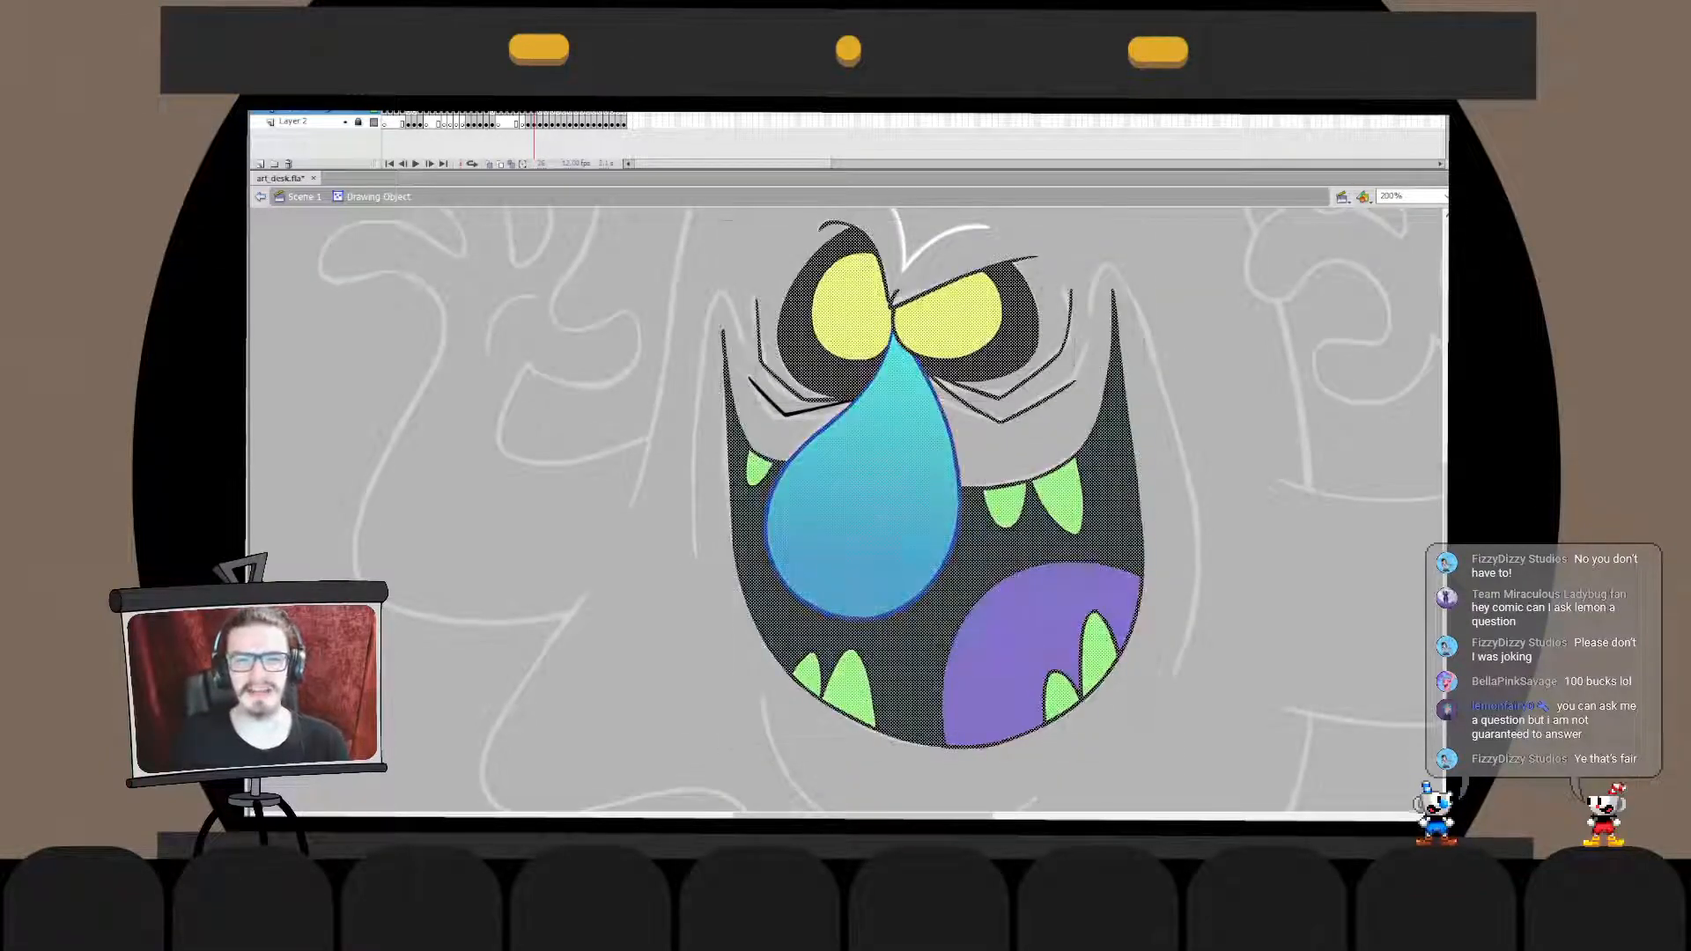
{"action": "key", "text": "ctrl+z"}
{"action": "key", "text": "ctrl+z"}
- Move both pupils into the face artwork by cutting them and pasting them in place inside it
{"action": "left_click", "coordinate": [860, 341]}
{"action": "left_click", "coordinate": [919, 337], "text": "shift"}
{"action": "key", "text": "ctrl+x"}
{"action": "double_click", "coordinate": [921, 338]}
{"action": "key", "text": "ctrl+v"}
{"action": "key", "text": "ctrl+z"}
{"action": "key", "text": "ctrl+shift+v"}
{"action": "left_click", "coordinate": [303, 197]}
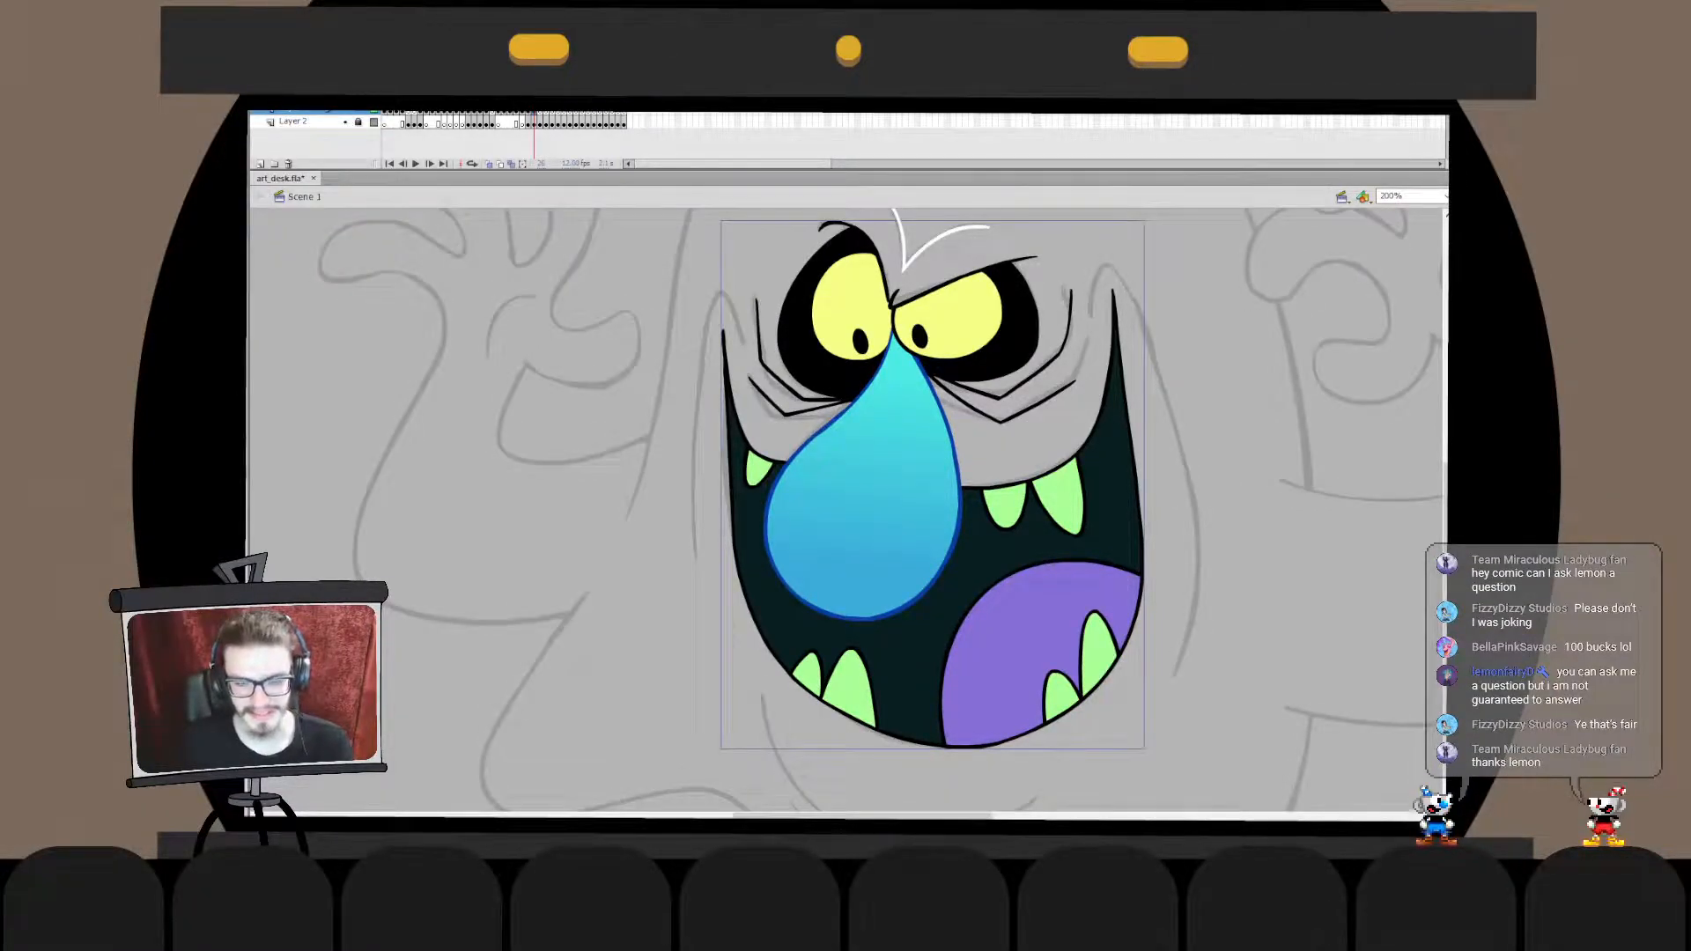
- Doodle a tiny angry face on the nose from pasted pupils, brows, a nose and a mouth, and undo it
{"action": "key", "text": "ctrl+v"}
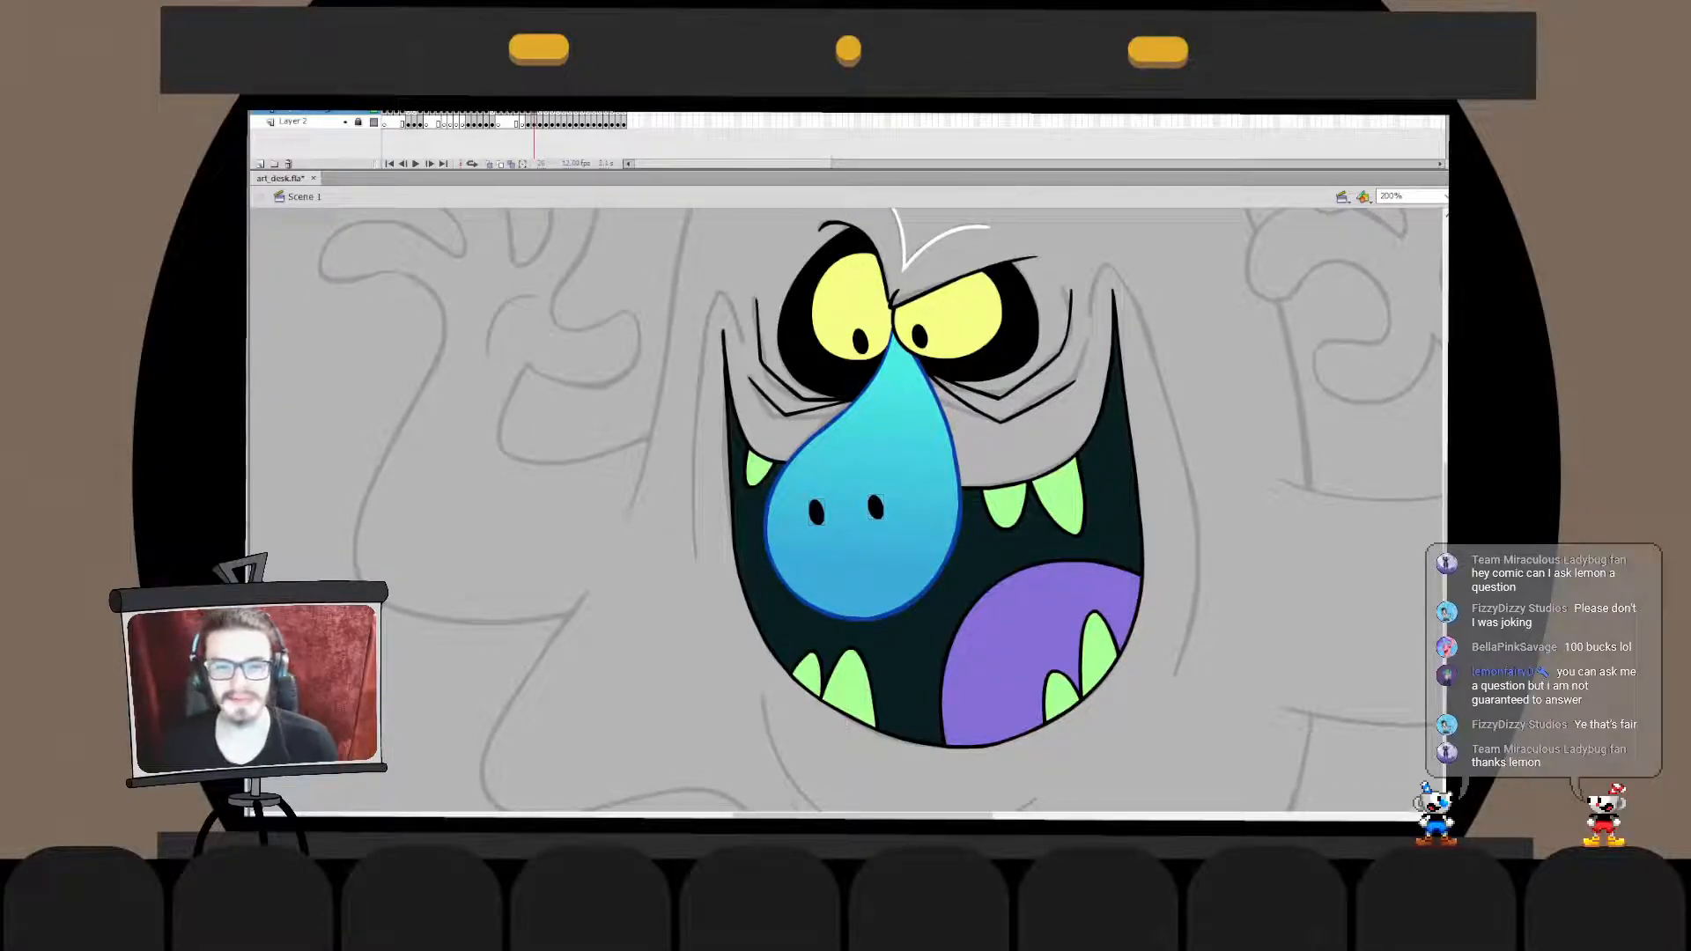
{"action": "mouse_move", "coordinate": [847, 546]}
{"action": "left_mouse_down"}
{"action": "mouse_move", "coordinate": [849, 578]}
{"action": "mouse_move", "coordinate": [867, 576]}
{"action": "left_mouse_up"}
{"action": "mouse_move", "coordinate": [800, 478]}
{"action": "left_mouse_down"}
{"action": "mouse_move", "coordinate": [831, 503]}
{"action": "mouse_move", "coordinate": [891, 472]}
{"action": "left_mouse_up"}
{"action": "key", "text": "Escape"}
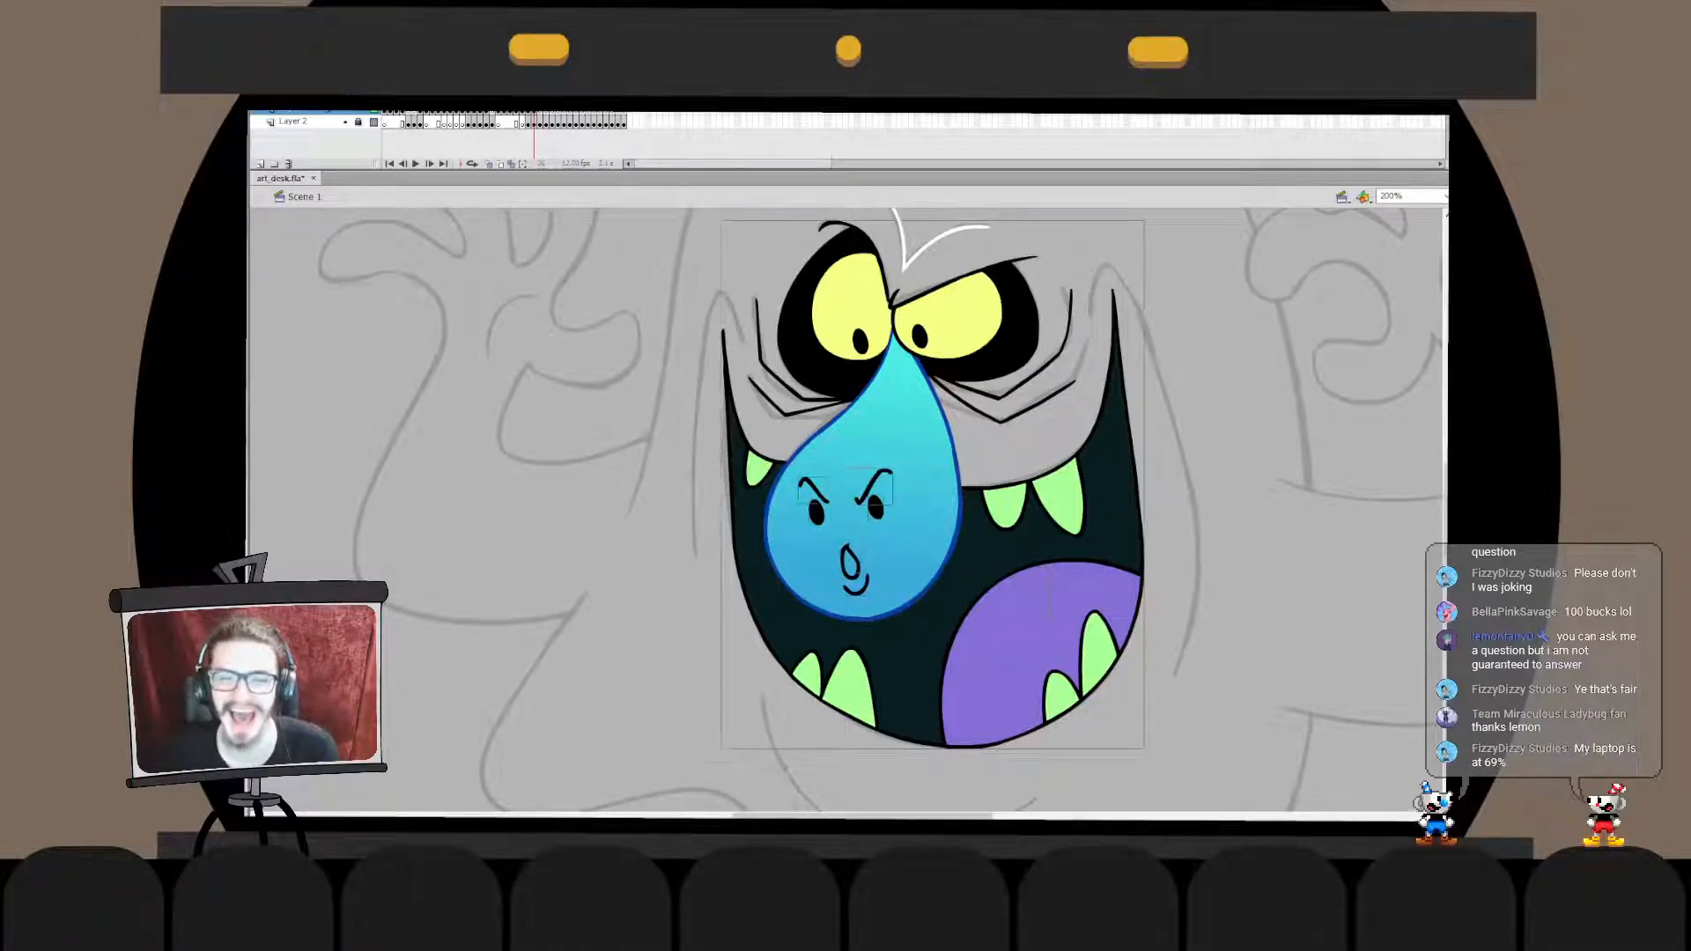
{"action": "key", "text": "ctrl+z"}
{"action": "key", "text": "ctrl+z"}
{"action": "key", "text": "ctrl+z"}
{"action": "key", "text": "ctrl+z"}
{"action": "key", "text": "ctrl+z"}
{"action": "key", "text": "ctrl+z"}
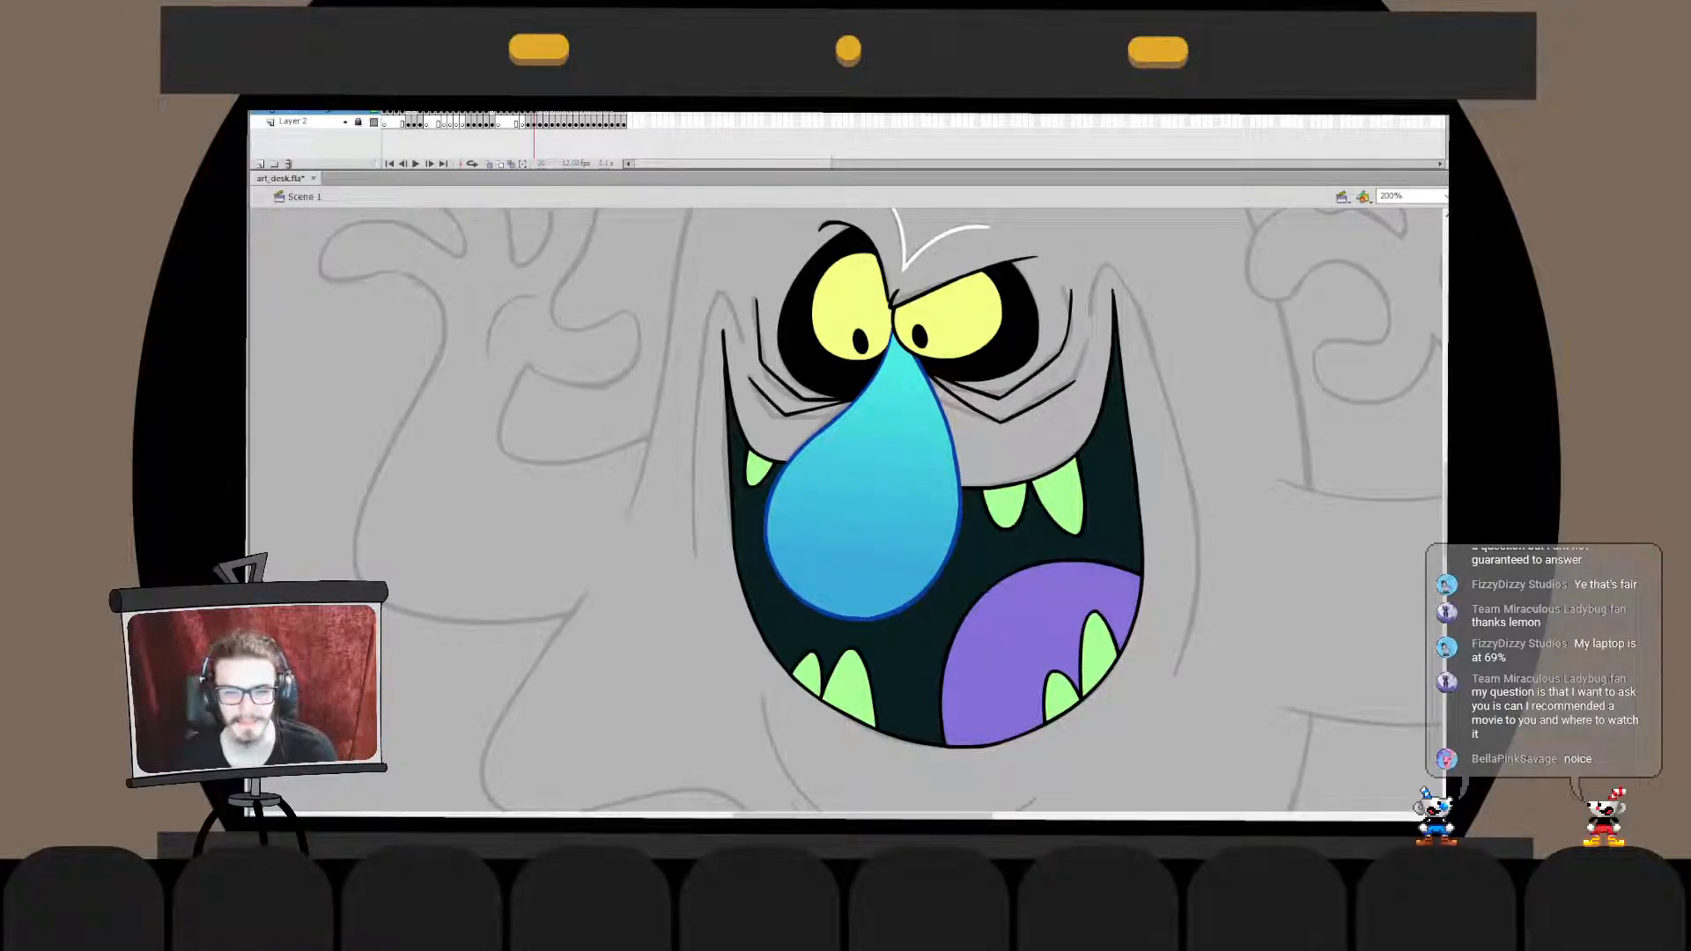
- Bring back the tiny doodled face on the nose and delete all of its parts
{"action": "key", "text": "ctrl+shift+v"}
{"action": "key", "text": "Escape"}
{"action": "left_click_drag", "start_coordinate": [665, 751], "coordinate": [1011, 441]}
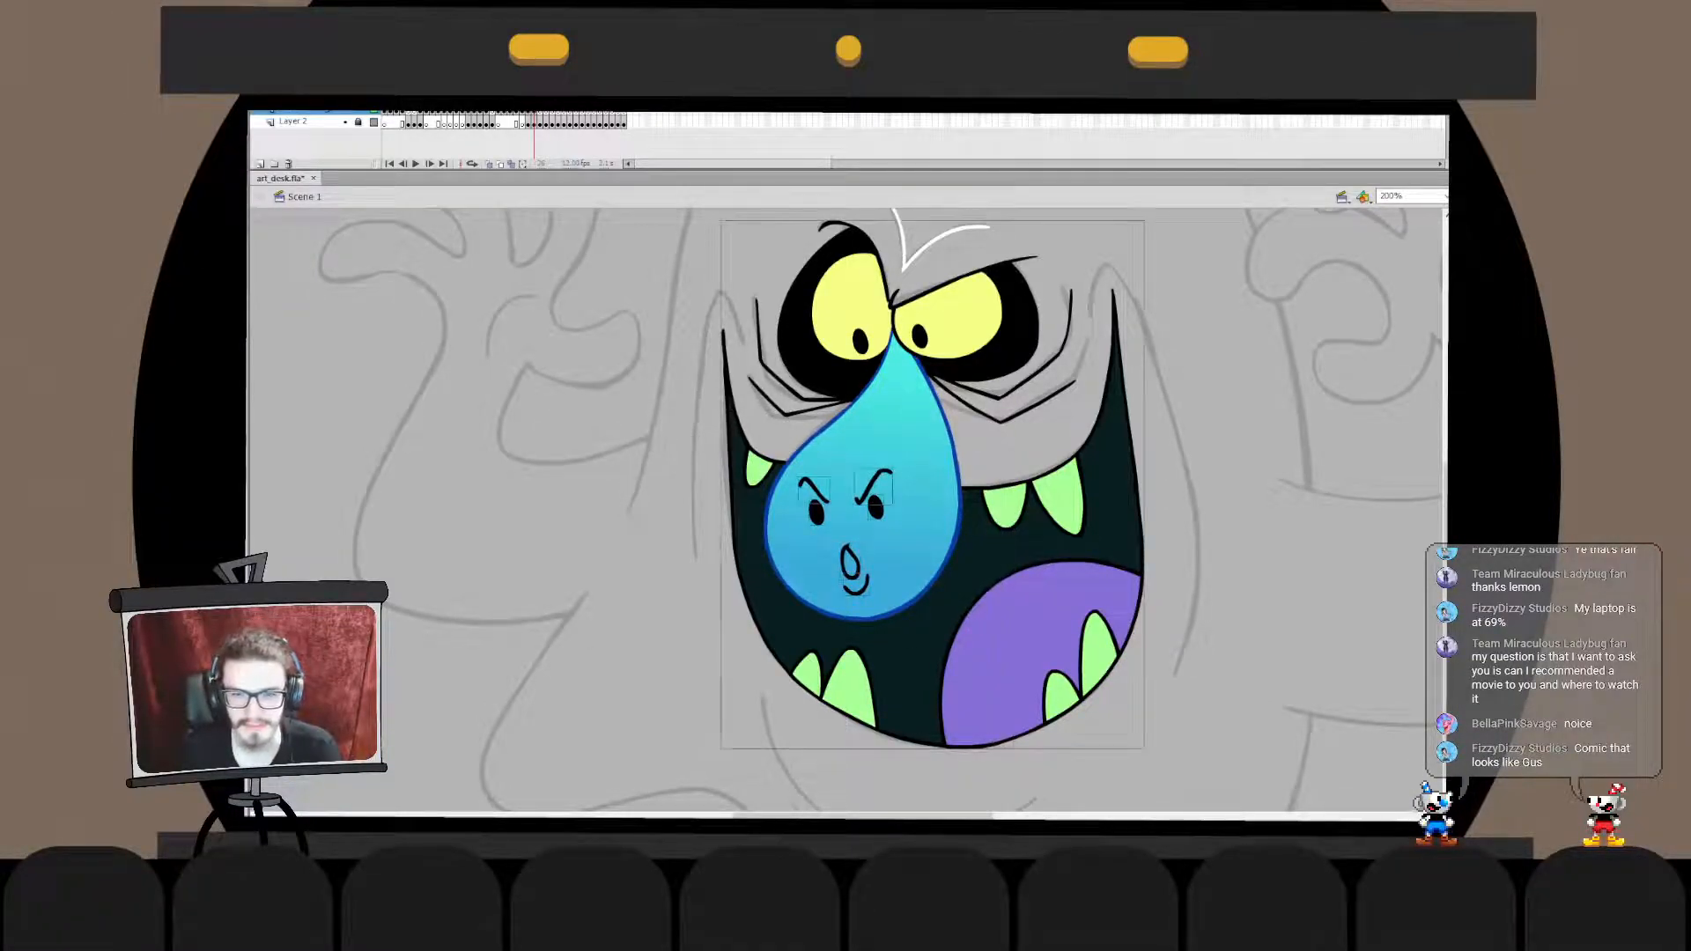
{"action": "left_click", "coordinate": [987, 555], "text": "shift"}
{"action": "key", "text": "Delete"}
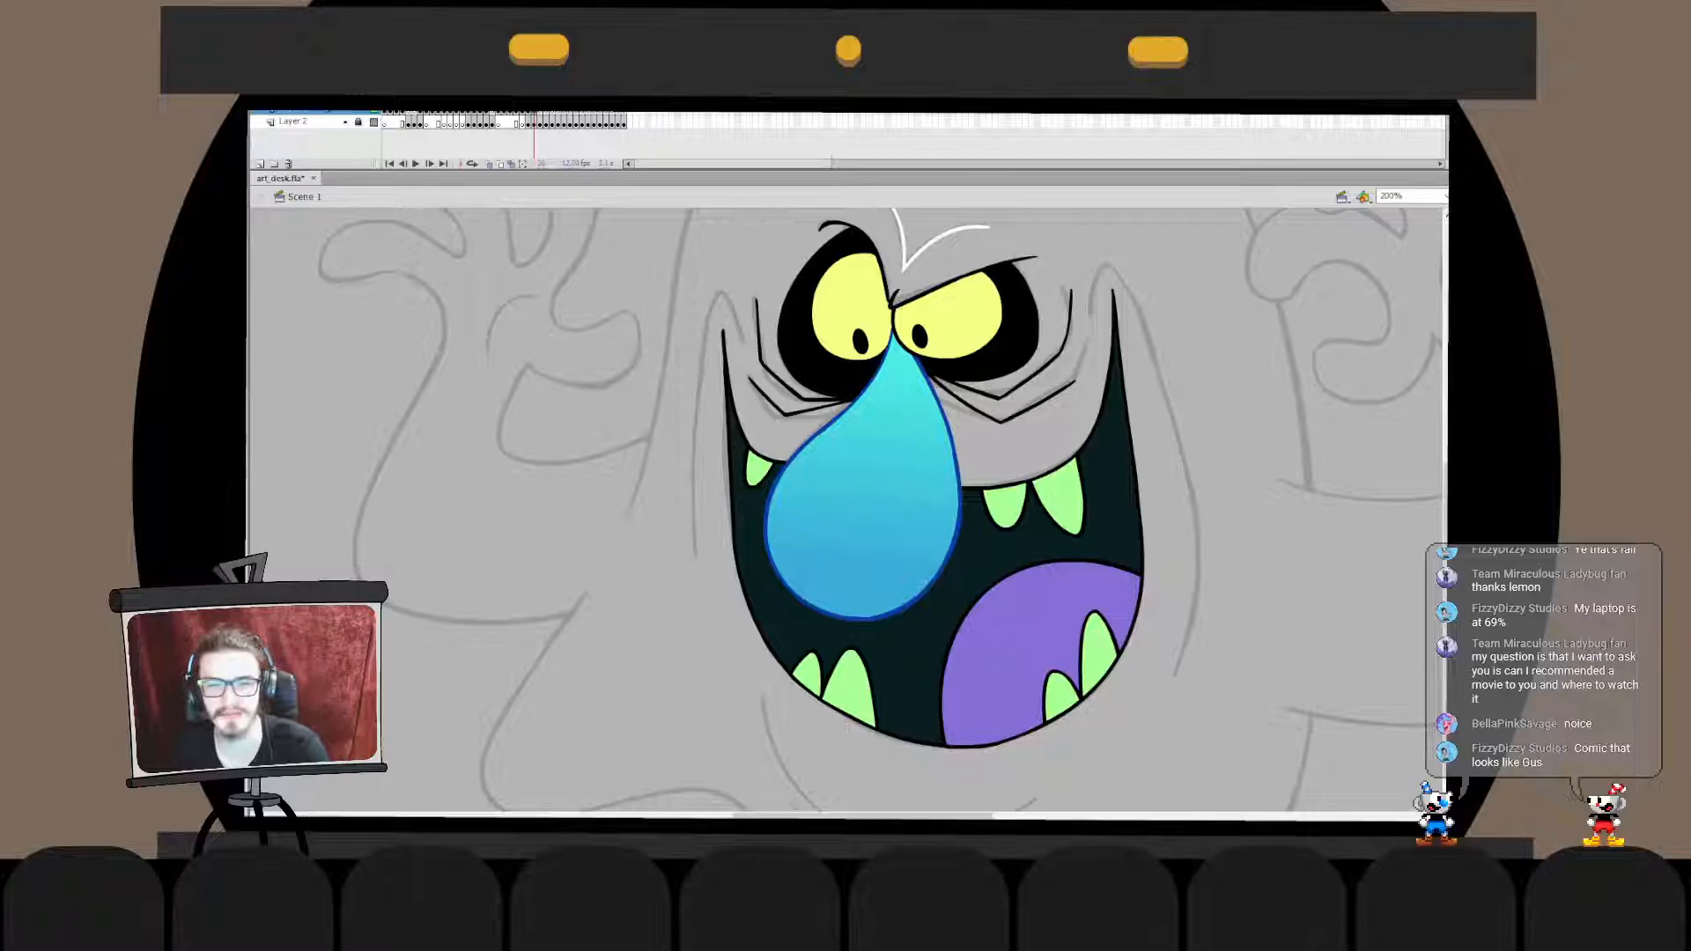
{"action": "key", "text": "ctrl+z"}
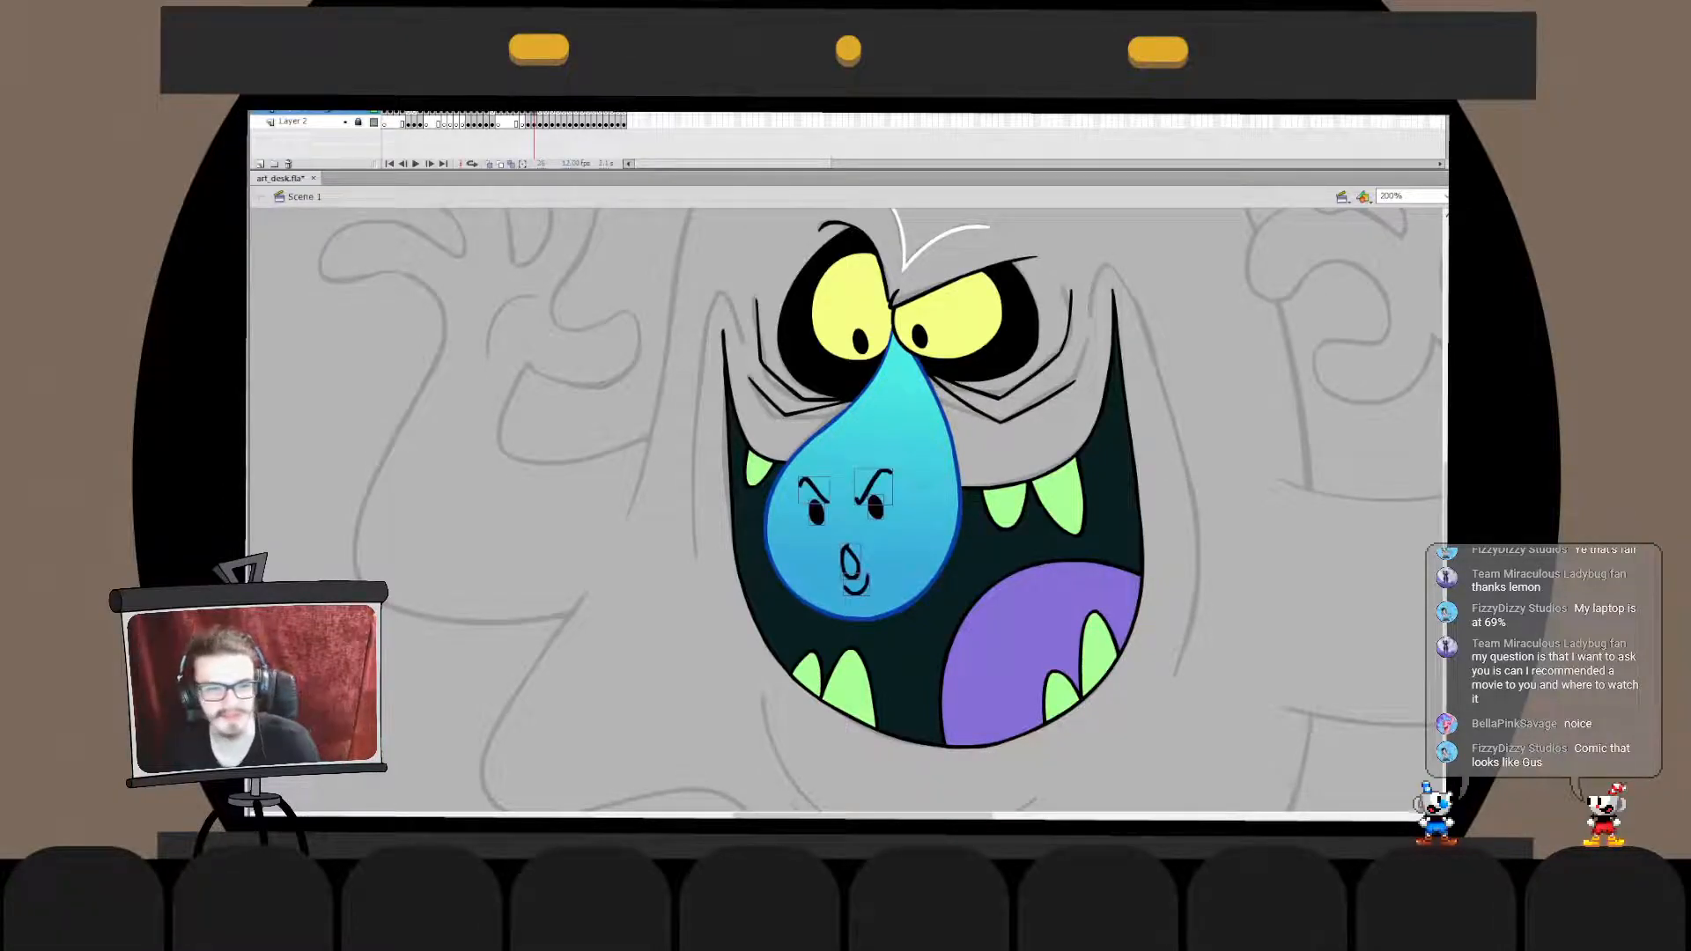
{"action": "key", "text": "Delete"}
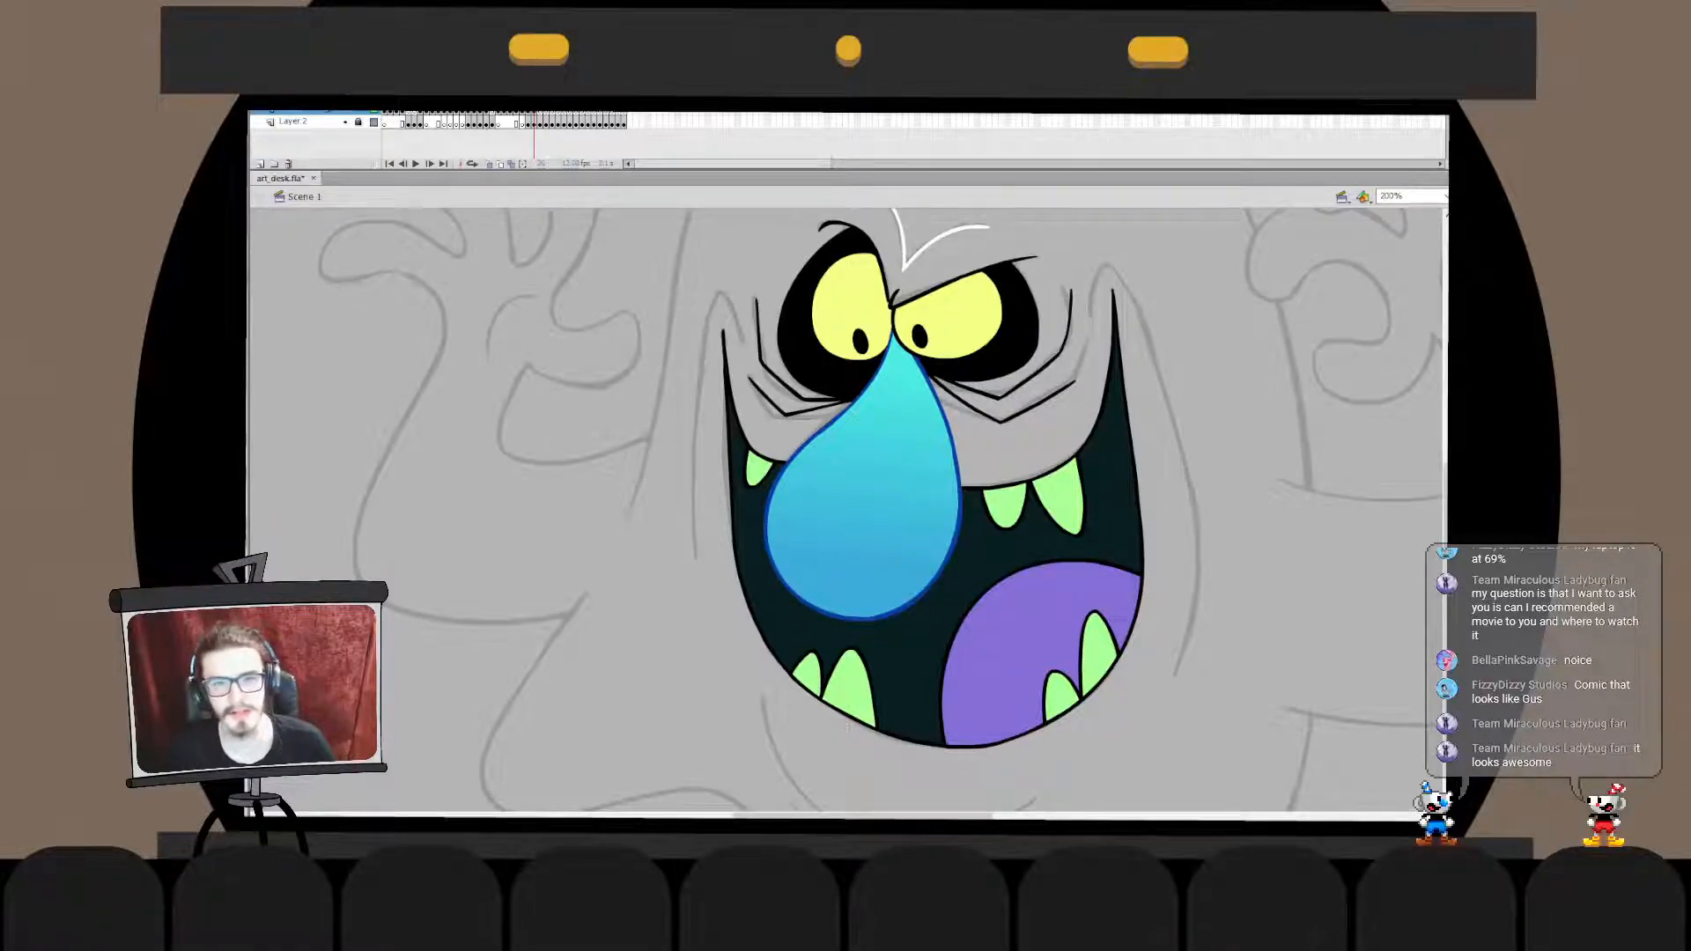
- Draw a long curved chin line beneath the mouth, redoing the stroke until its curve suits the sketch
{"action": "left_click_drag", "start_coordinate": [881, 396], "coordinate": [857, 492]}
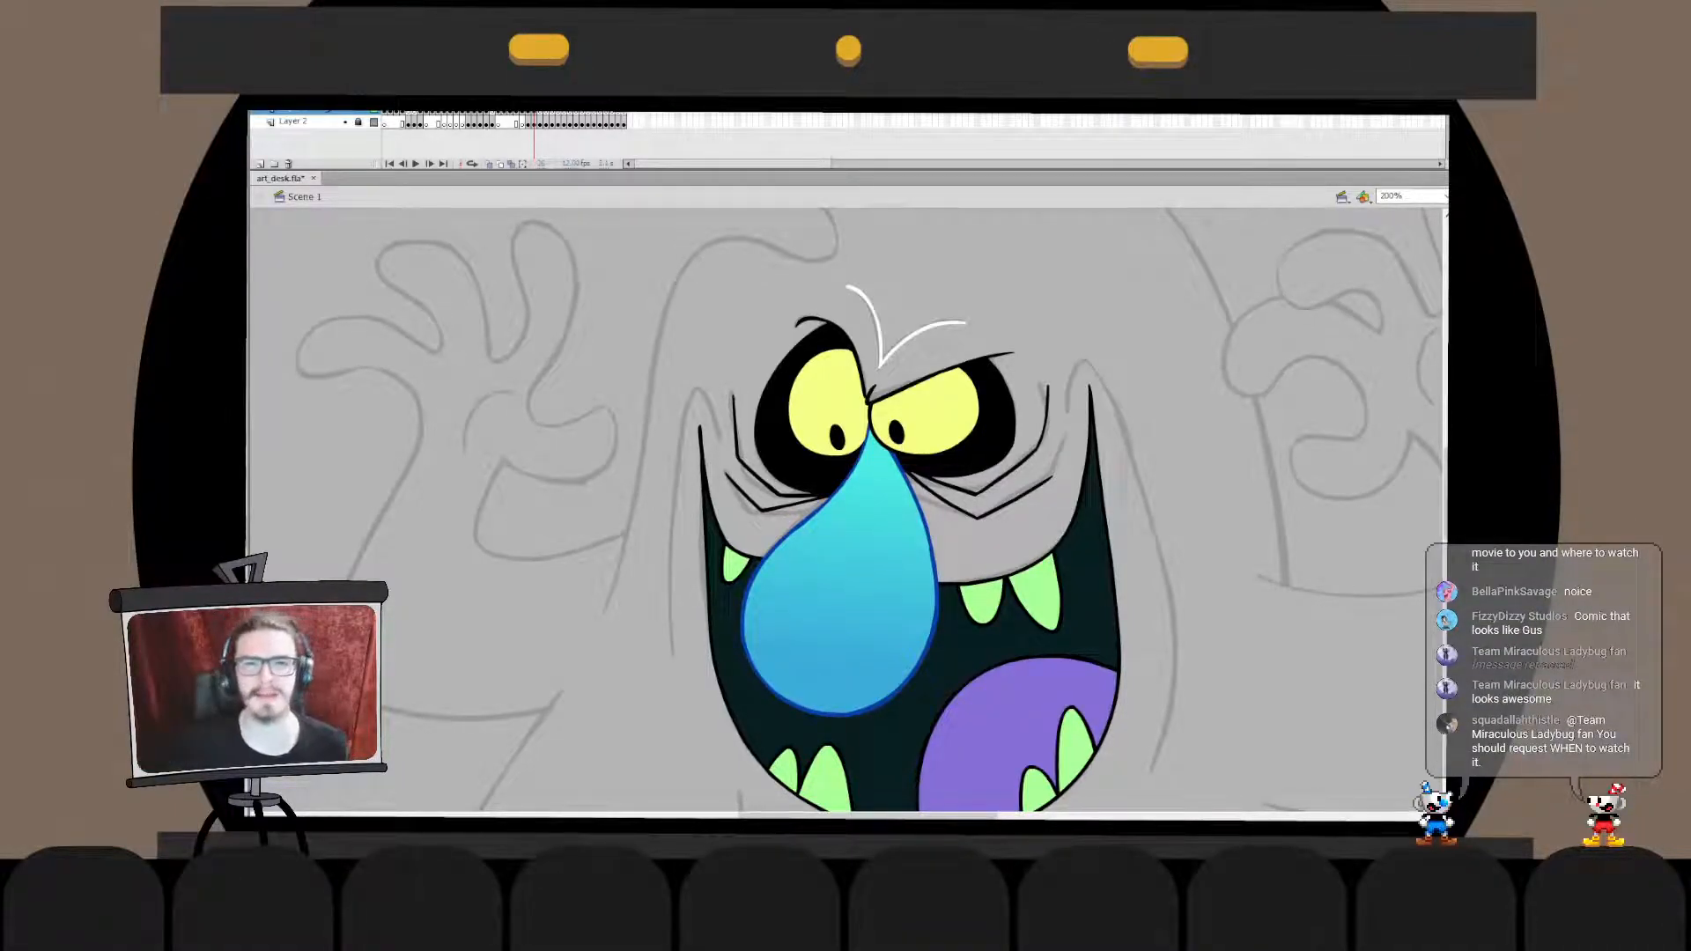
{"action": "left_click_drag", "start_coordinate": [846, 617], "coordinate": [786, 341]}
{"action": "mouse_move", "coordinate": [660, 476]}
{"action": "left_mouse_down"}
{"action": "mouse_move", "coordinate": [669, 517]}
{"action": "mouse_move", "coordinate": [978, 648]}
{"action": "mouse_move", "coordinate": [974, 622]}
{"action": "left_mouse_up"}
{"action": "key", "text": "ctrl+z"}
{"action": "key", "text": "ctrl+z"}
{"action": "mouse_move", "coordinate": [653, 539]}
{"action": "left_mouse_down"}
{"action": "mouse_move", "coordinate": [948, 634]}
{"action": "mouse_move", "coordinate": [719, 641]}
{"action": "mouse_move", "coordinate": [986, 631]}
{"action": "left_mouse_up"}
{"action": "key", "text": "ctrl+z"}
{"action": "key", "text": "ctrl+z"}
{"action": "left_click_drag", "start_coordinate": [691, 575], "coordinate": [954, 652]}
{"action": "key", "text": "ctrl+z"}
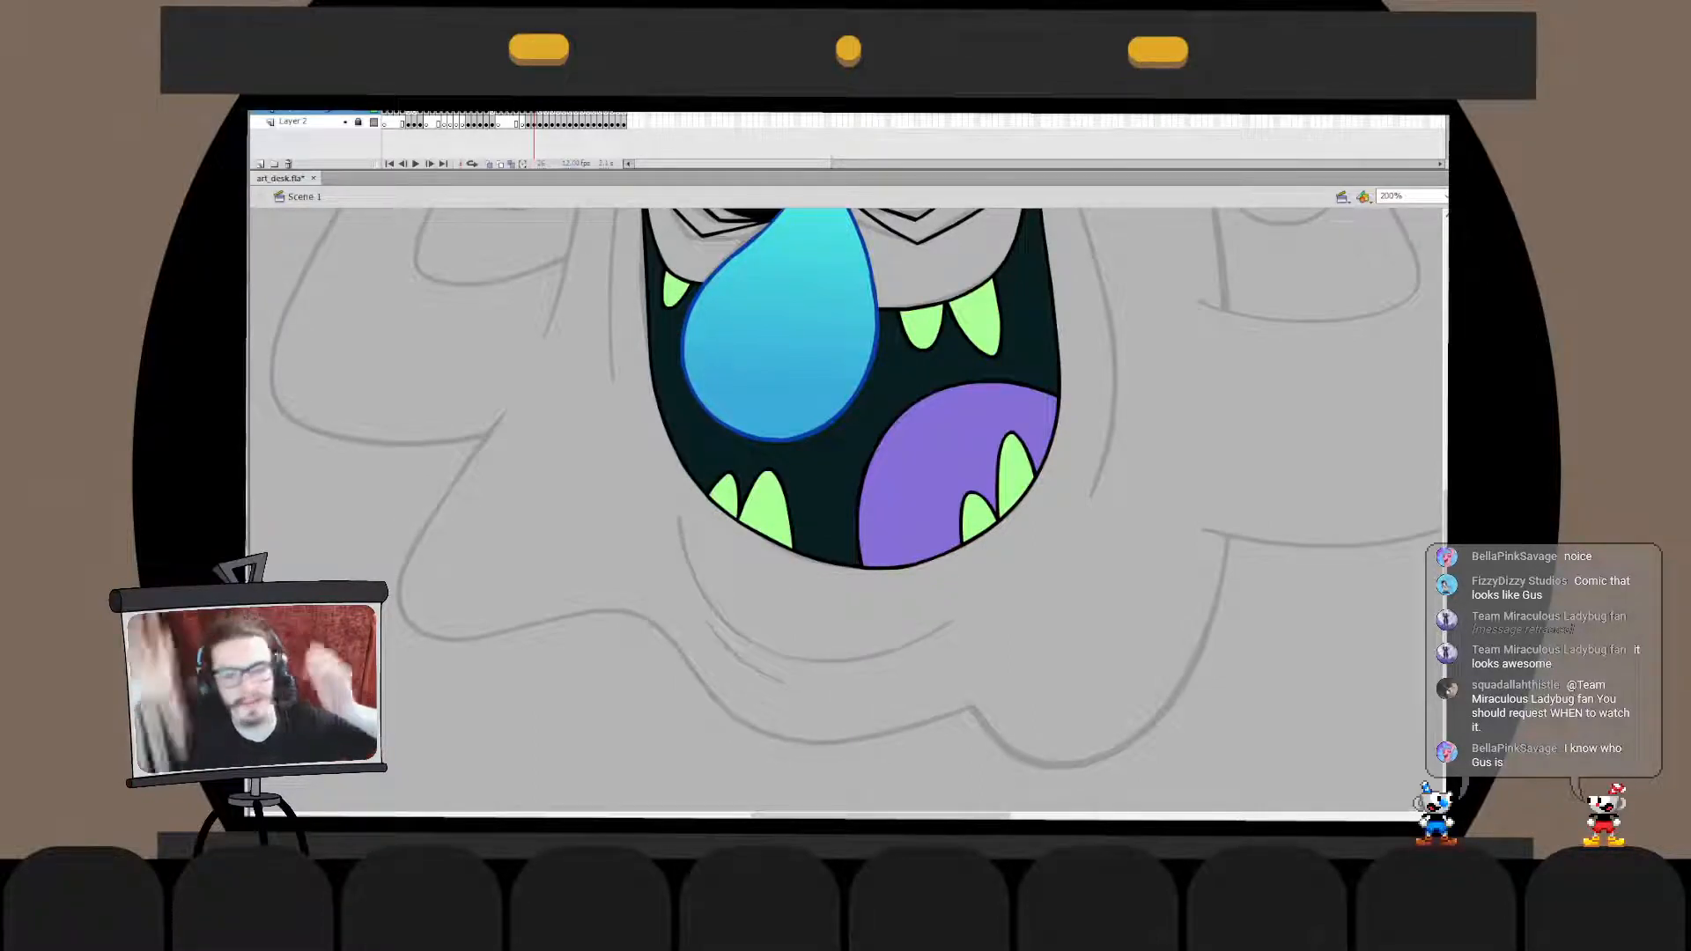
{"action": "left_click_drag", "start_coordinate": [693, 531], "coordinate": [974, 634]}
{"action": "key", "text": "ctrl+z"}
{"action": "left_click_drag", "start_coordinate": [655, 507], "coordinate": [930, 625]}
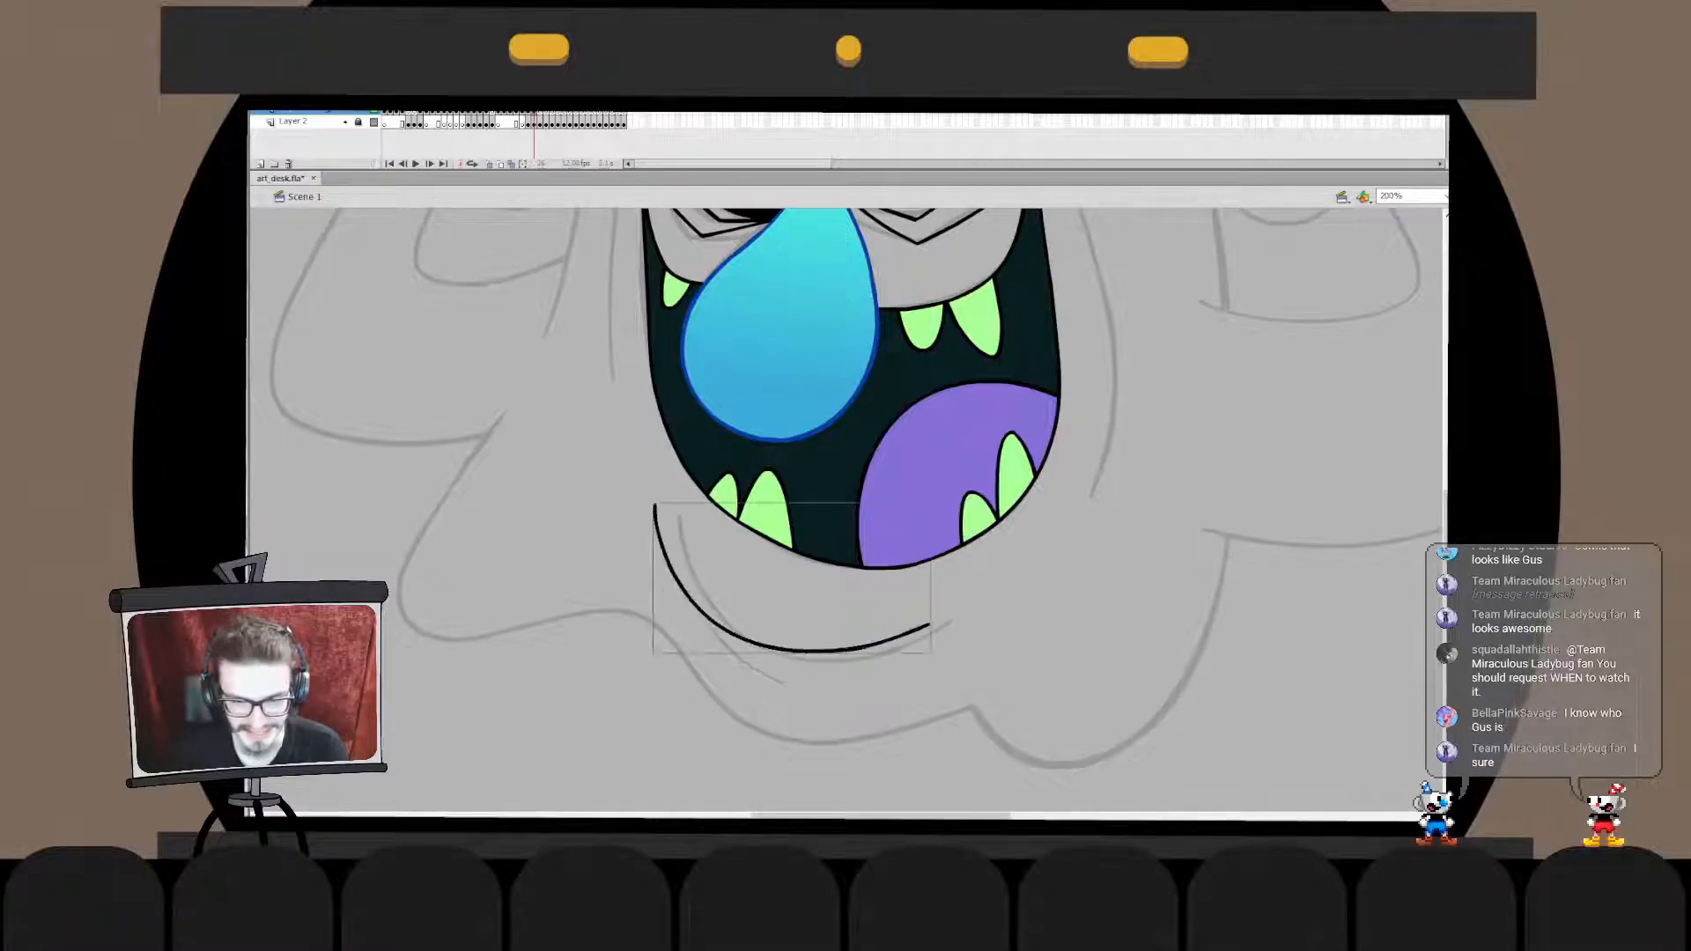
- Move and resize the chin line to match the sketched curve under the mouth
{"action": "key", "text": "q"}
{"action": "left_click_drag", "start_coordinate": [775, 649], "coordinate": [800, 658]}
{"action": "left_click_drag", "start_coordinate": [956, 662], "coordinate": [950, 658]}
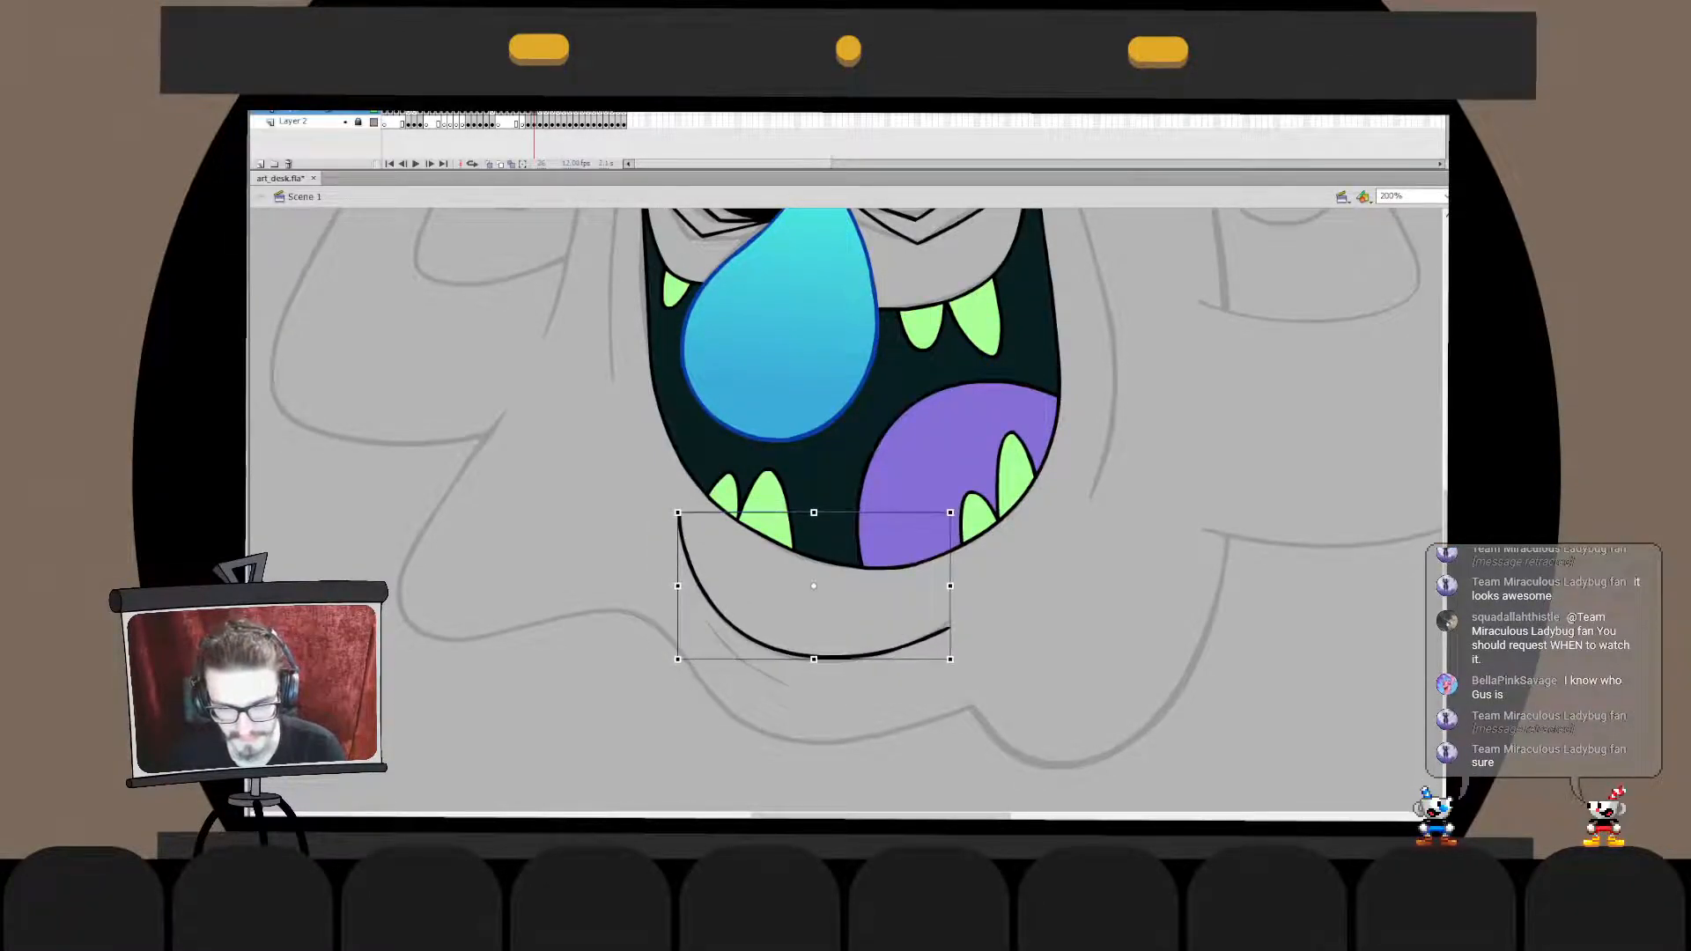
- Adjust the chin line's right end to the sketch, also trying a longer upper left tip
{"action": "double_click", "coordinate": [800, 655]}
{"action": "mouse_move", "coordinate": [966, 598]}
{"action": "left_mouse_down"}
{"action": "mouse_move", "coordinate": [927, 657]}
{"action": "mouse_move", "coordinate": [953, 623]}
{"action": "left_mouse_up"}
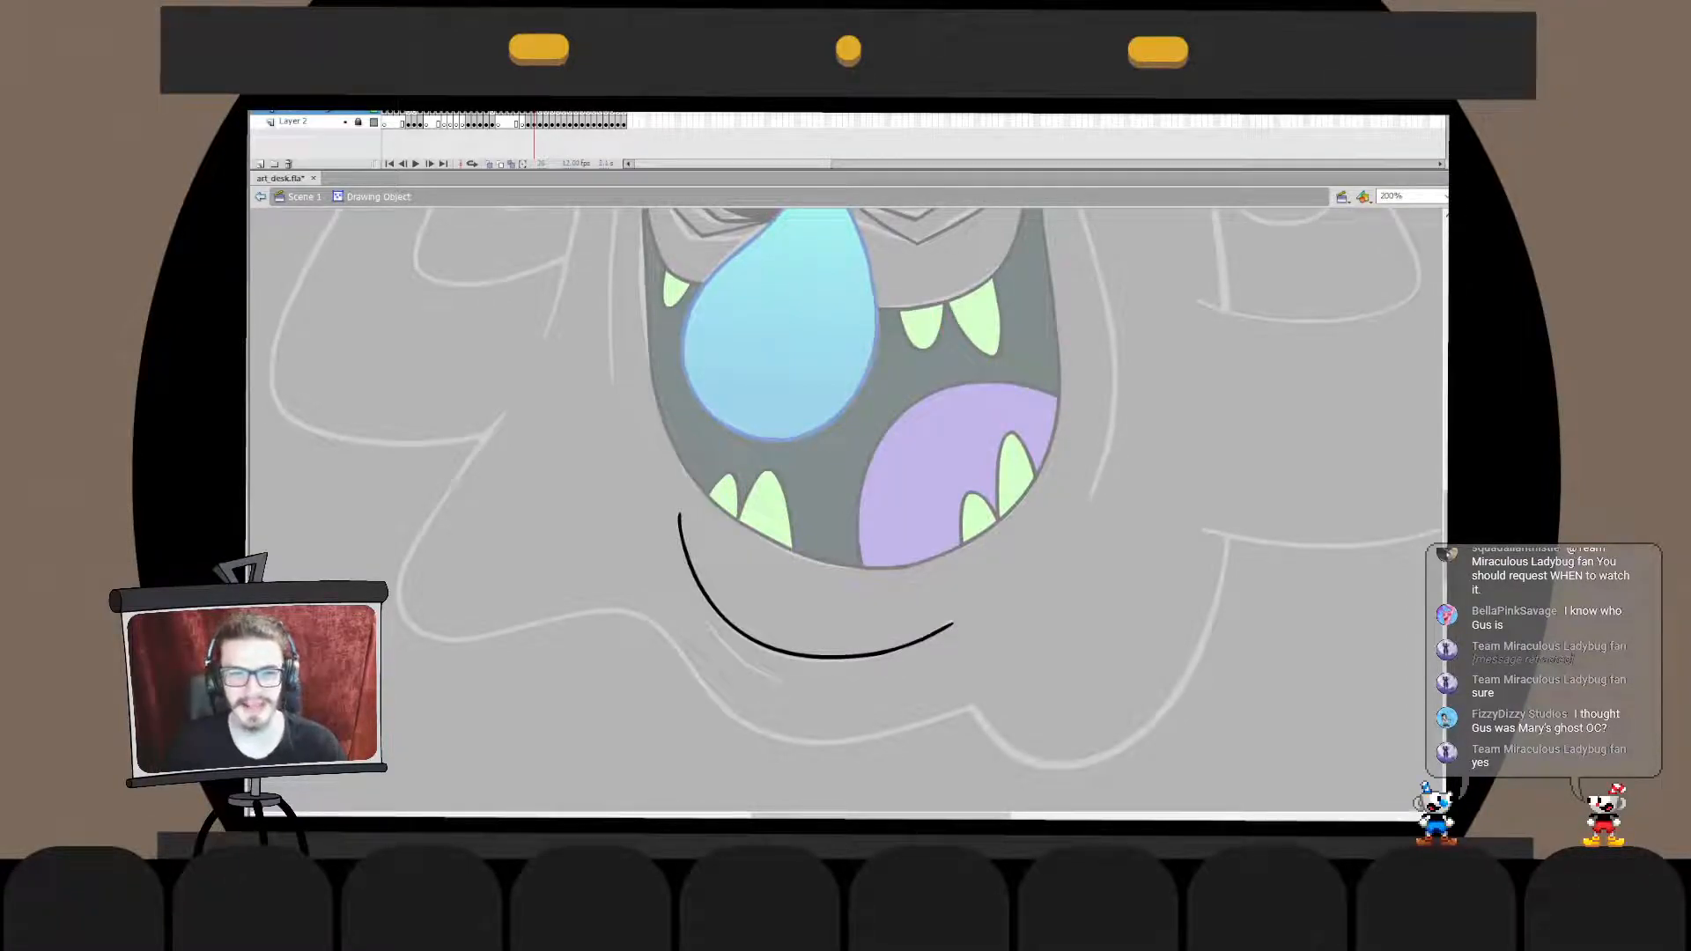
{"action": "left_click_drag", "start_coordinate": [680, 516], "coordinate": [672, 480]}
{"action": "key", "text": "ctrl+z"}
{"action": "key", "text": "ctrl+z"}
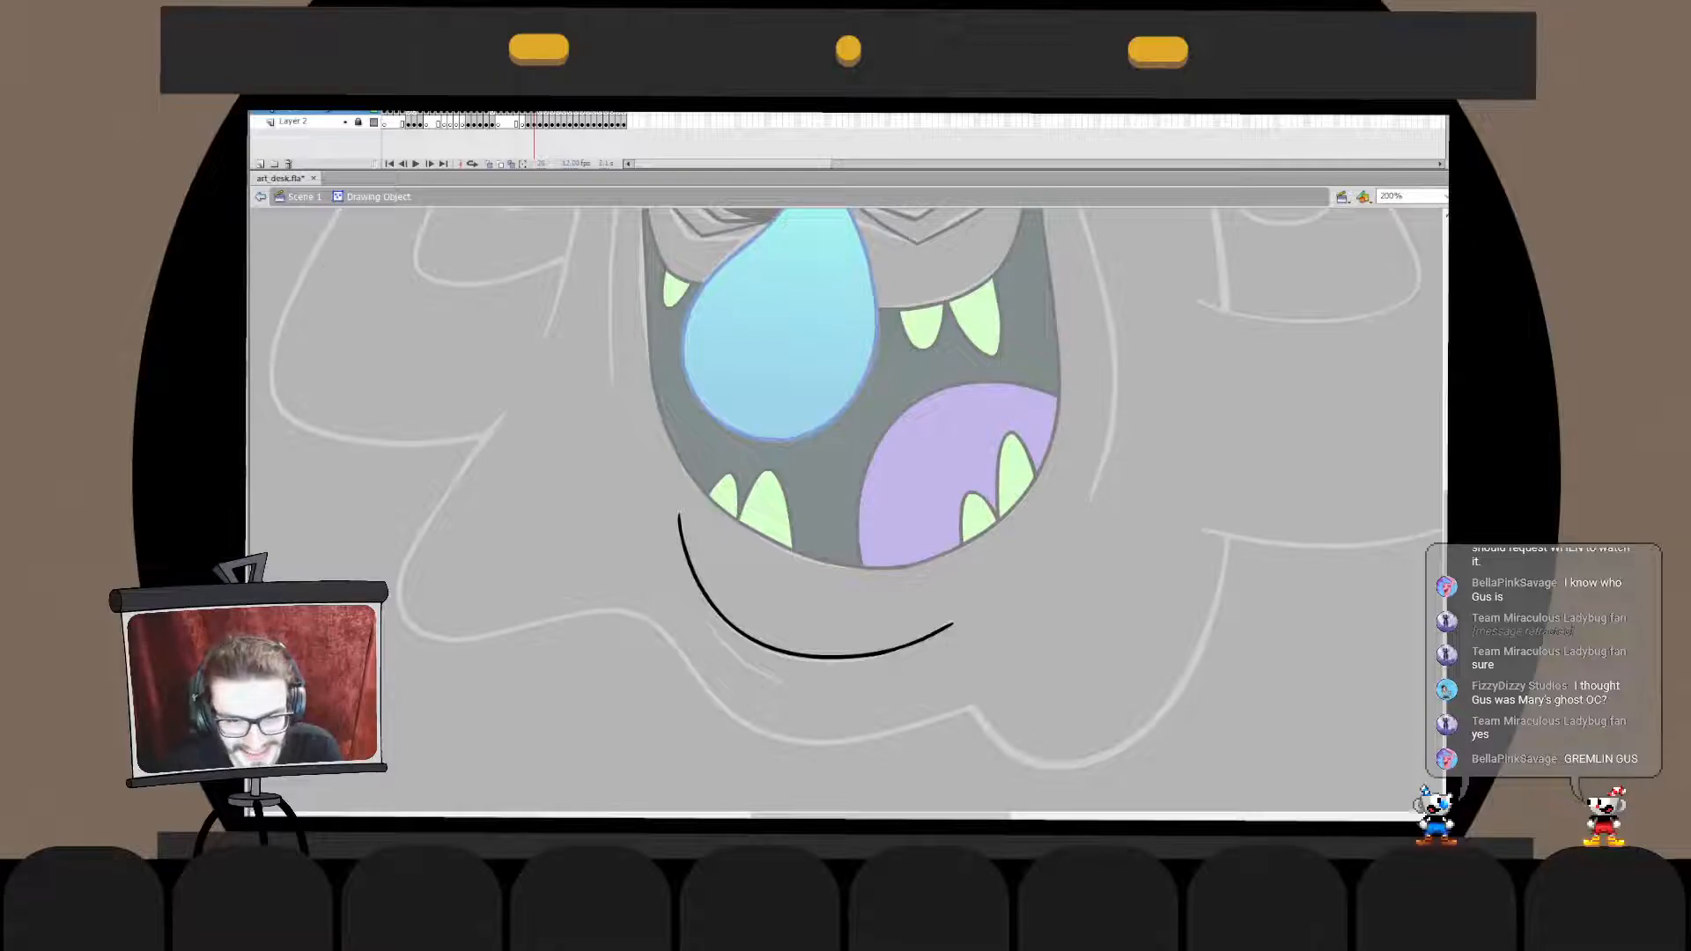
{"action": "double_click", "coordinate": [969, 674]}
{"action": "double_click", "coordinate": [939, 632]}
{"action": "left_click", "coordinate": [942, 629]}
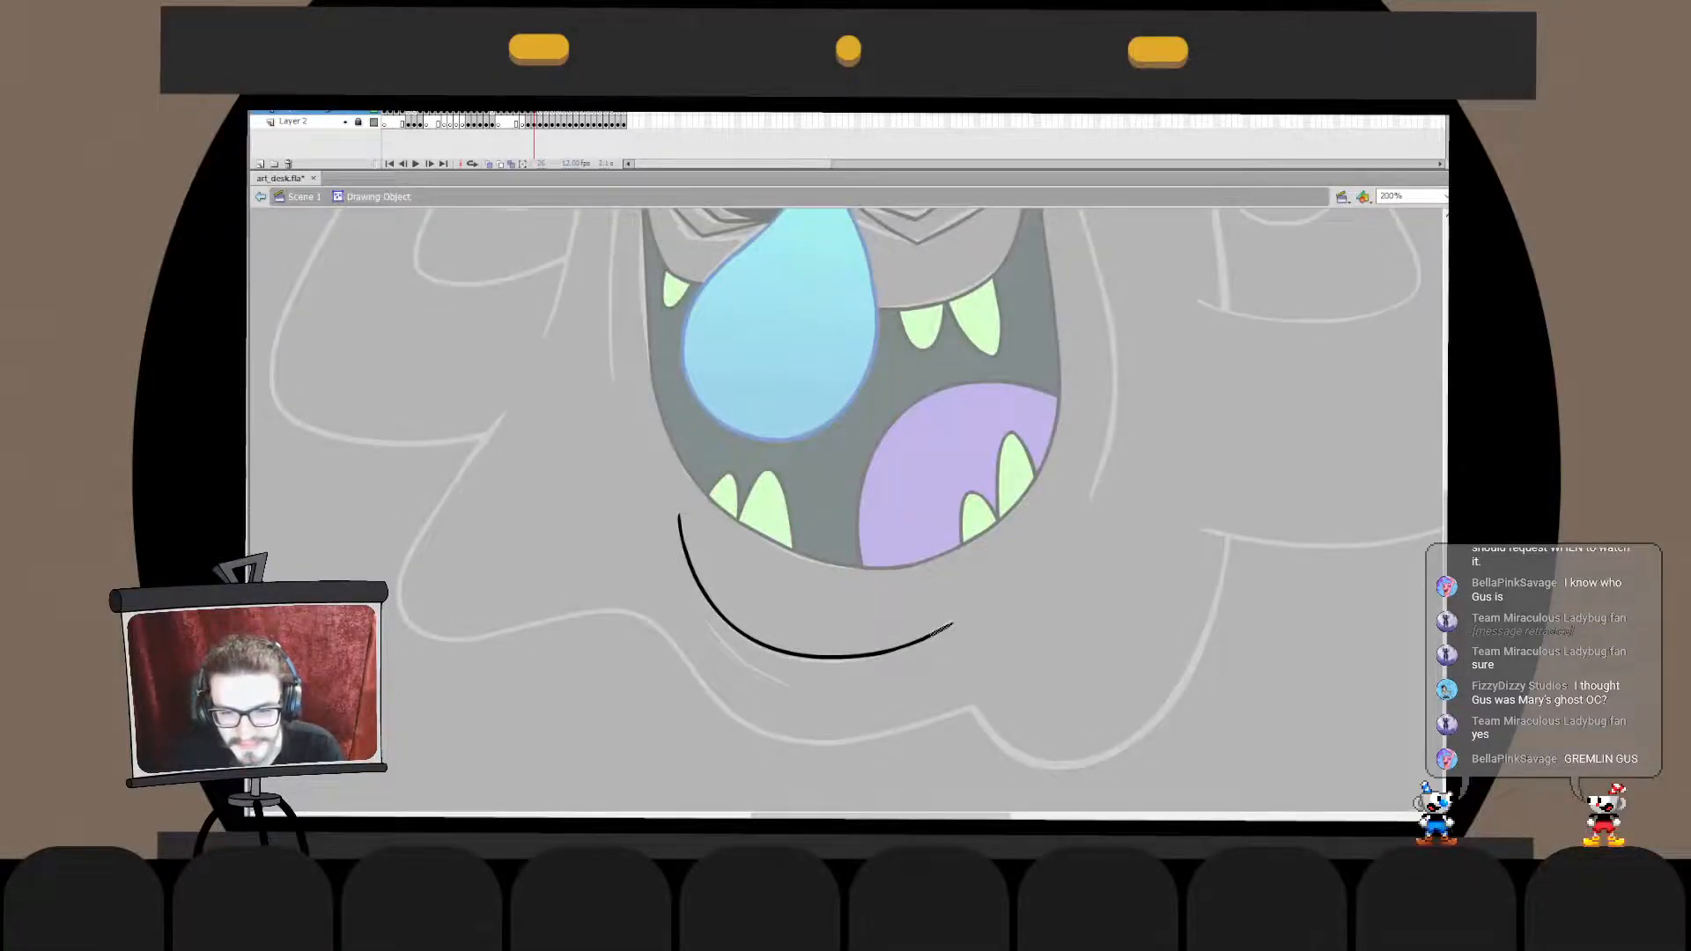
{"action": "key", "text": "Escape"}
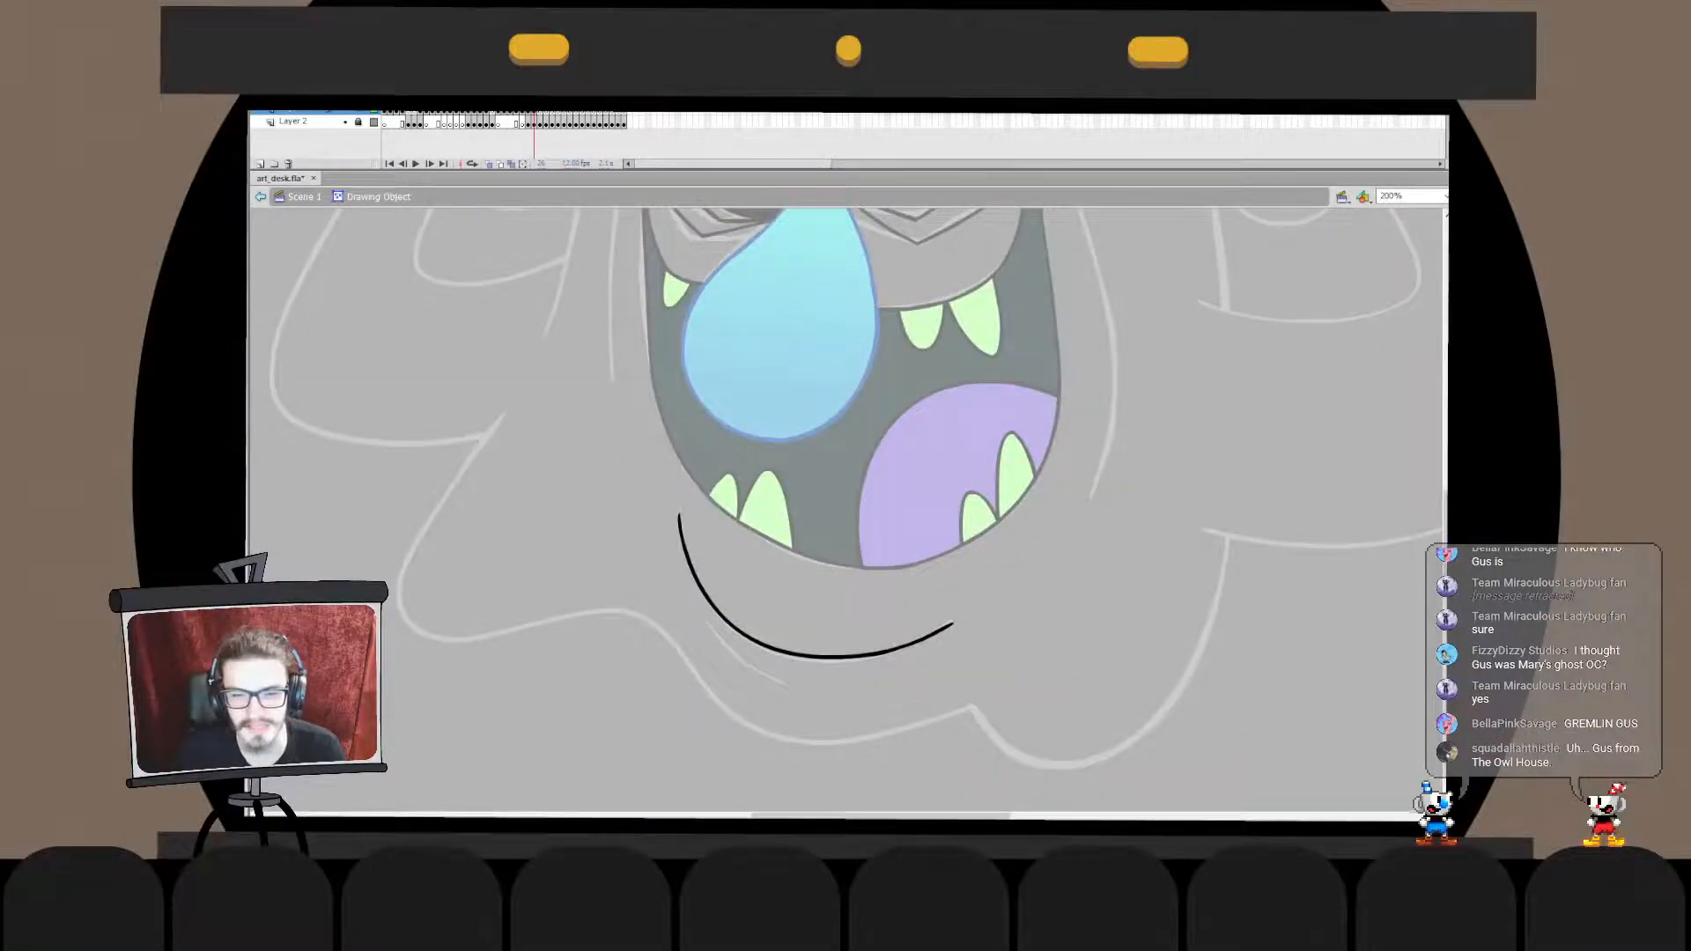
{"action": "double_click", "coordinate": [969, 674]}
{"action": "left_click", "coordinate": [968, 673]}
- Recolour the chin line white
{"action": "scroll", "coordinate": [881, 572], "scroll_direction": "up", "scroll_amount": 2}
{"action": "key", "text": "ctrl+2"}
{"action": "left_click", "coordinate": [849, 626]}
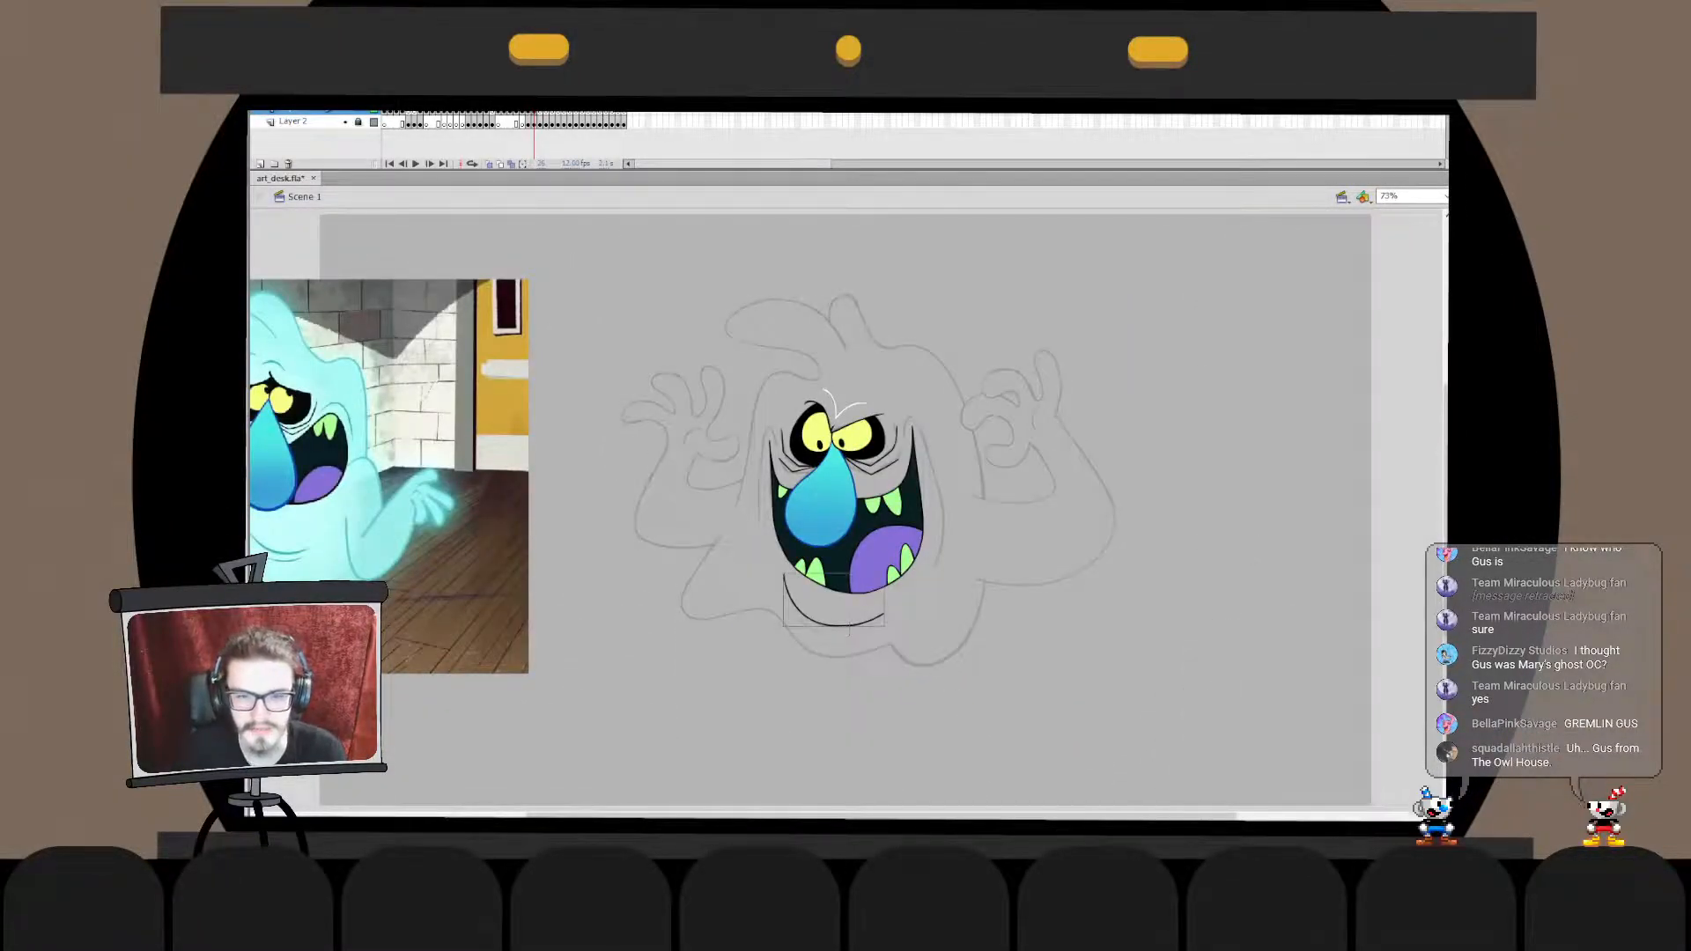
{"action": "key", "text": "Escape"}
{"action": "left_click", "coordinate": [886, 627]}
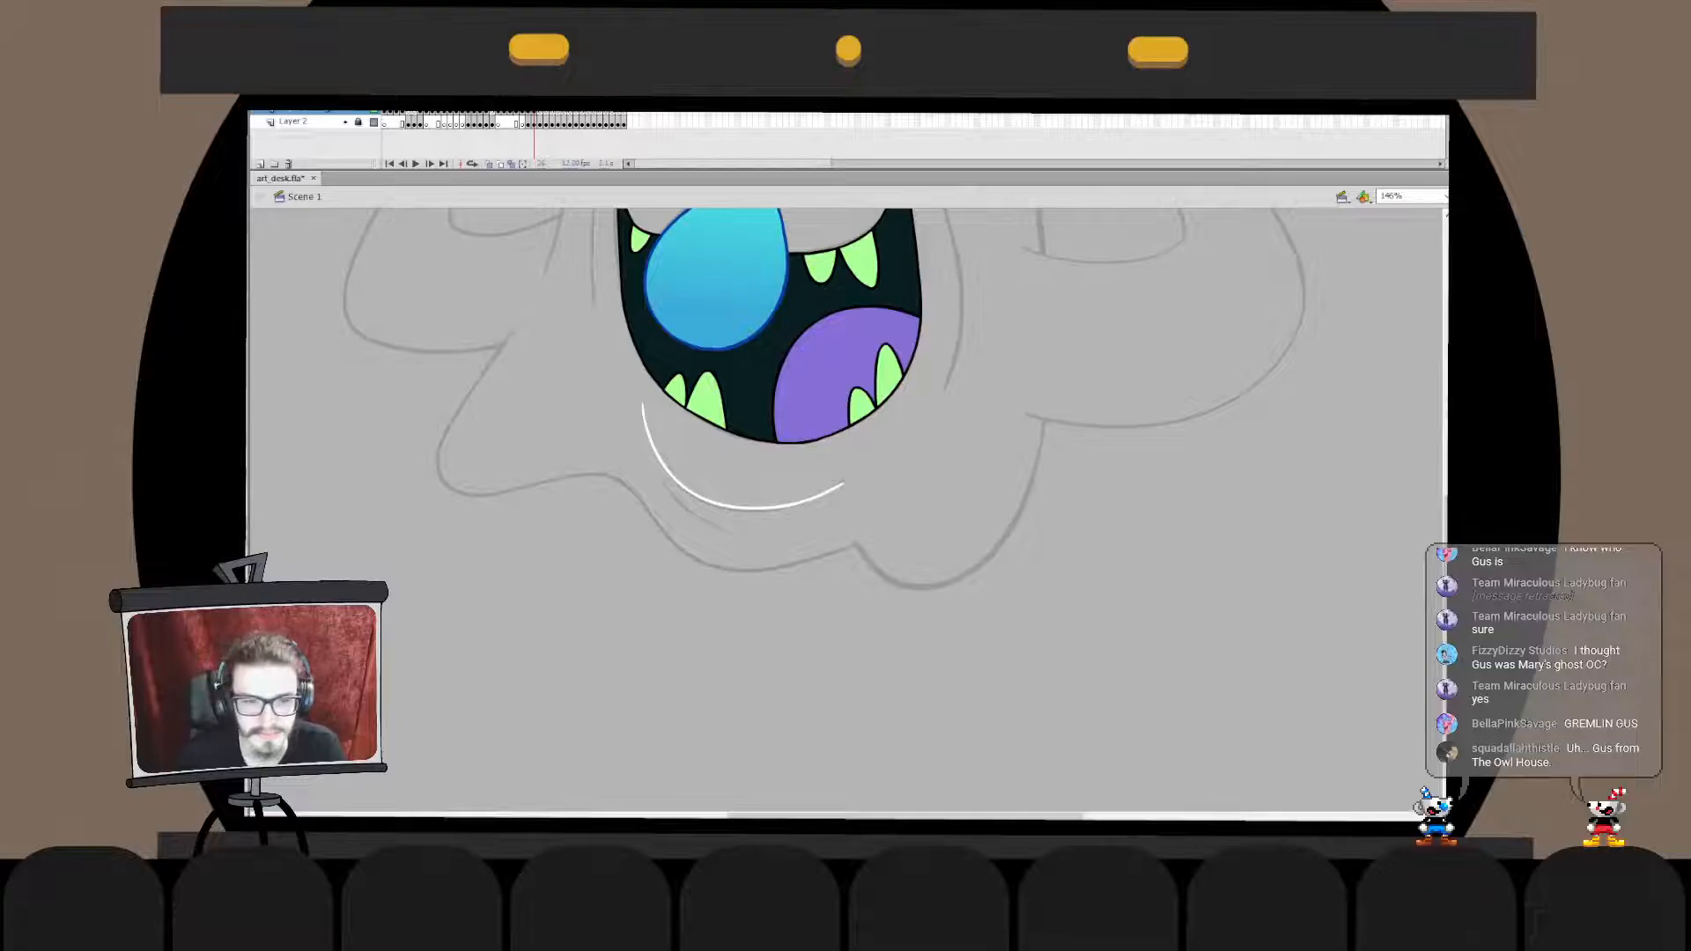
{"action": "key", "text": "ctrl+1"}
{"action": "left_click", "coordinate": [754, 536]}
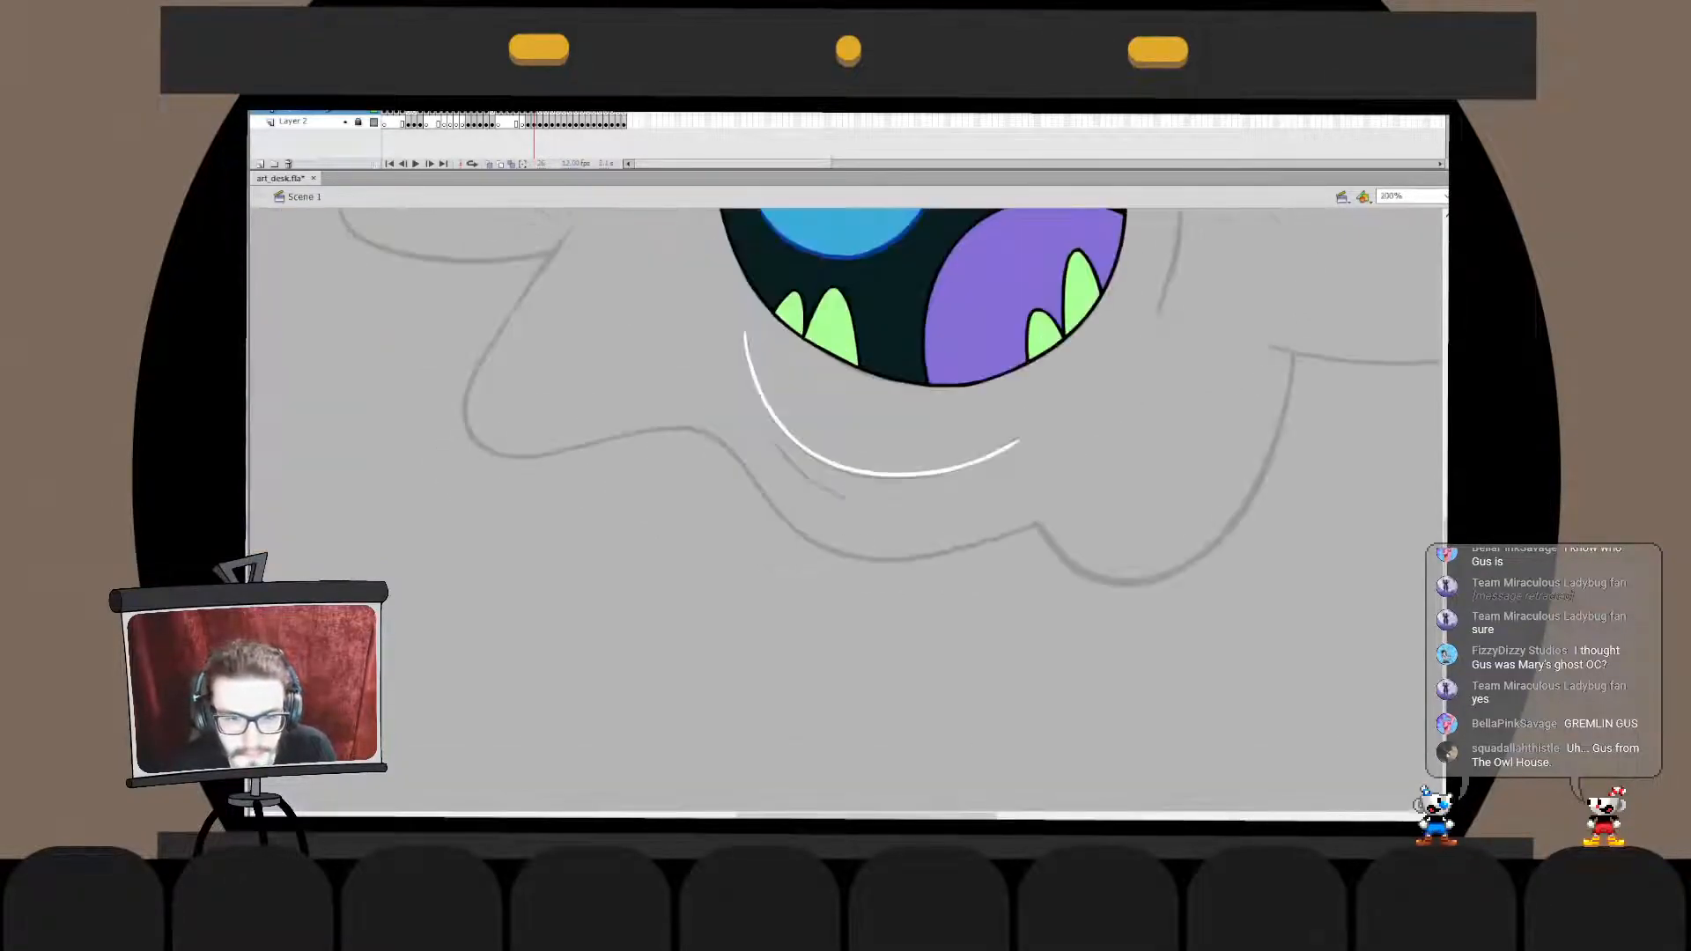
- Draw a short white crease just below the left part of the chin line, redoing the stroke to follow the sketch
{"action": "key", "text": "ctrl+z"}
{"action": "mouse_move", "coordinate": [774, 439]}
{"action": "left_mouse_down"}
{"action": "mouse_move", "coordinate": [876, 511]}
{"action": "mouse_move", "coordinate": [803, 477]}
{"action": "mouse_move", "coordinate": [822, 491]}
{"action": "left_mouse_up"}
{"action": "key", "text": "ctrl+z"}
{"action": "key", "text": "ctrl+z"}
{"action": "double_click", "coordinate": [803, 476]}
{"action": "key", "text": "ctrl+z"}
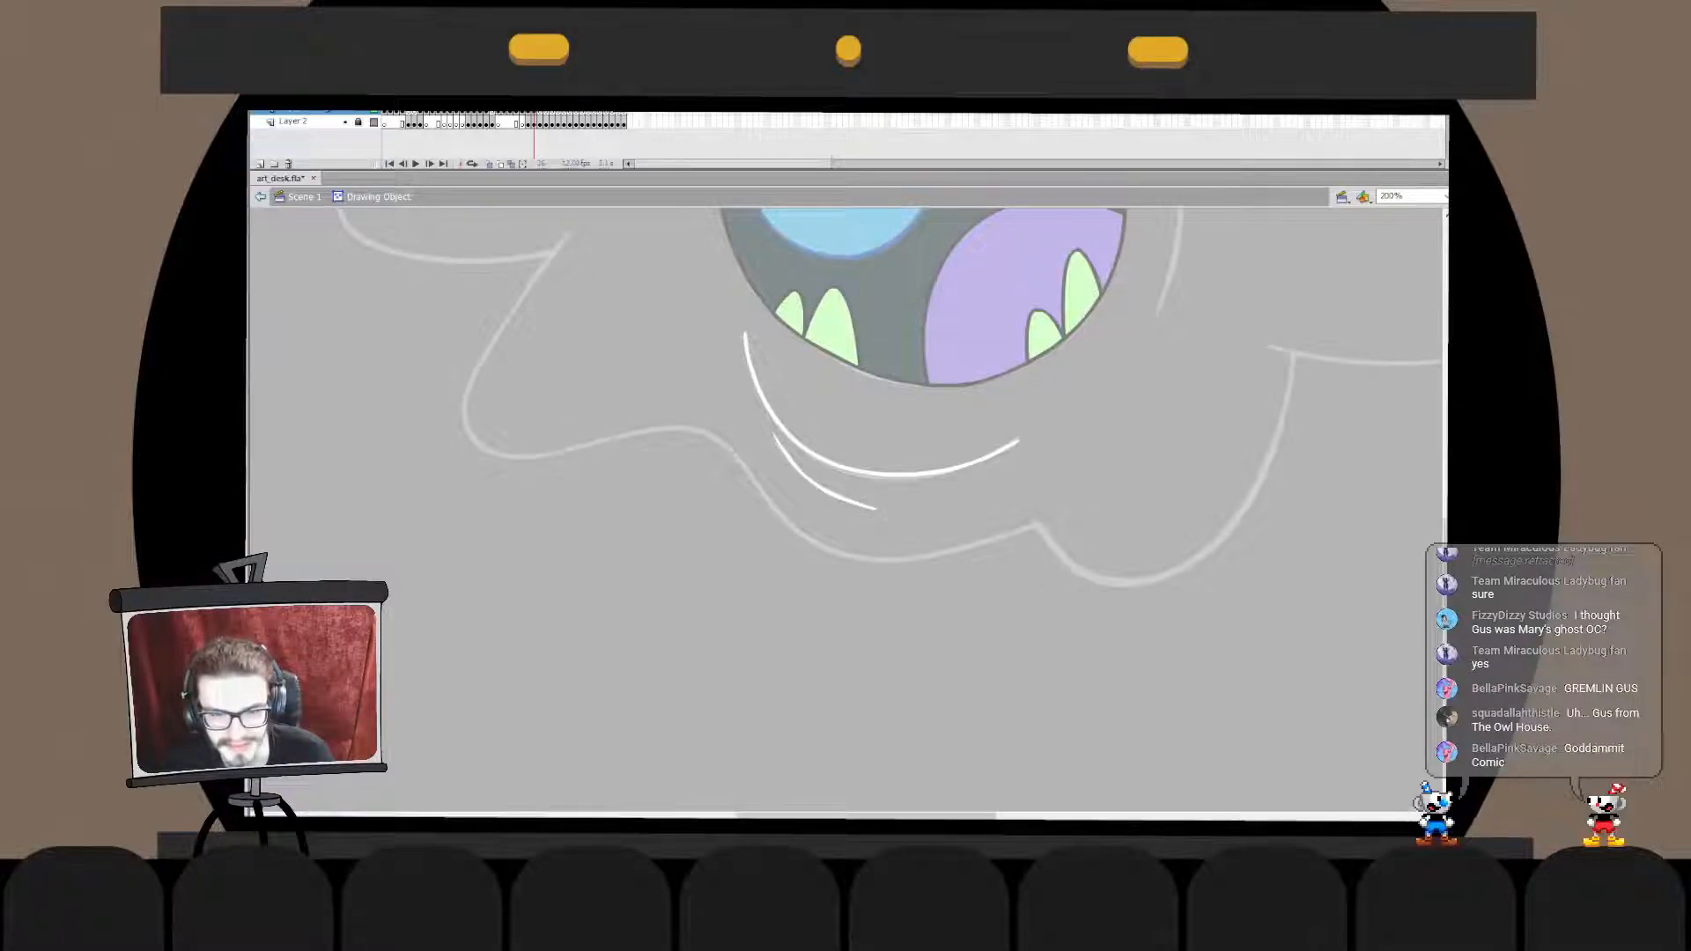
- Refine the lower right end of the short chin crease with small adjustments to its outline
{"action": "double_click", "coordinate": [837, 509]}
{"action": "double_click", "coordinate": [825, 488]}
{"action": "left_click_drag", "start_coordinate": [858, 507], "coordinate": [860, 506]}
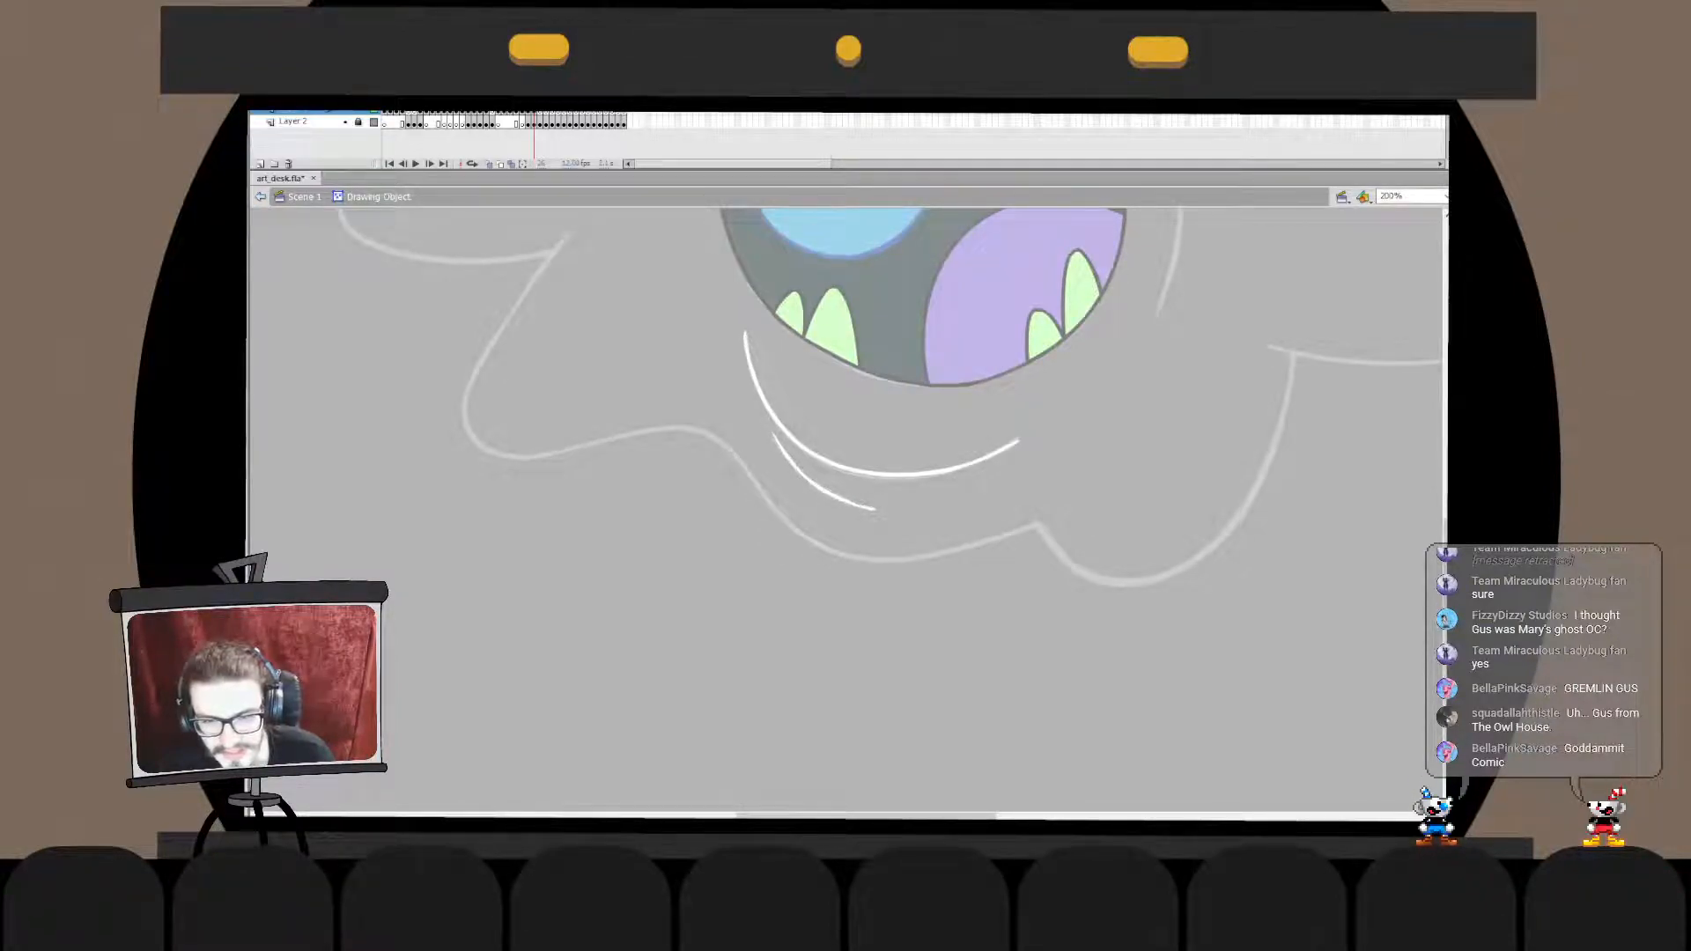
{"action": "left_click_drag", "start_coordinate": [860, 506], "coordinate": [862, 504]}
{"action": "double_click", "coordinate": [847, 521]}
{"action": "left_click", "coordinate": [847, 522]}
{"action": "double_click", "coordinate": [826, 489]}
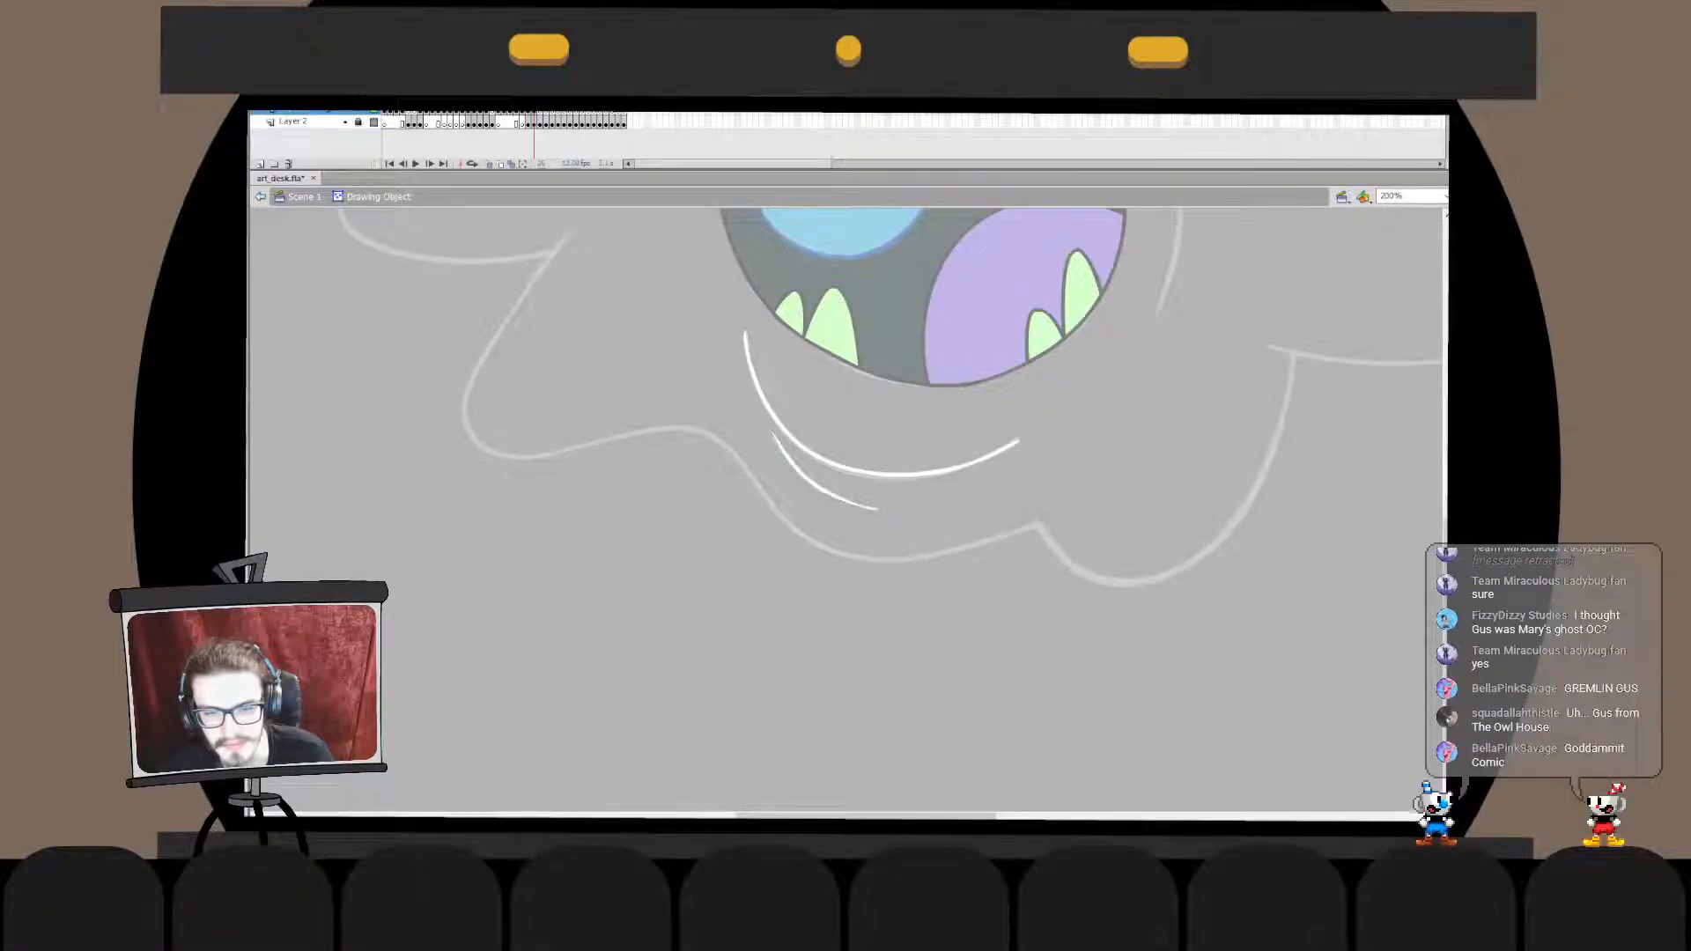
{"action": "left_click_drag", "start_coordinate": [844, 500], "coordinate": [841, 504]}
{"action": "double_click", "coordinate": [847, 528]}
{"action": "left_click", "coordinate": [847, 528]}
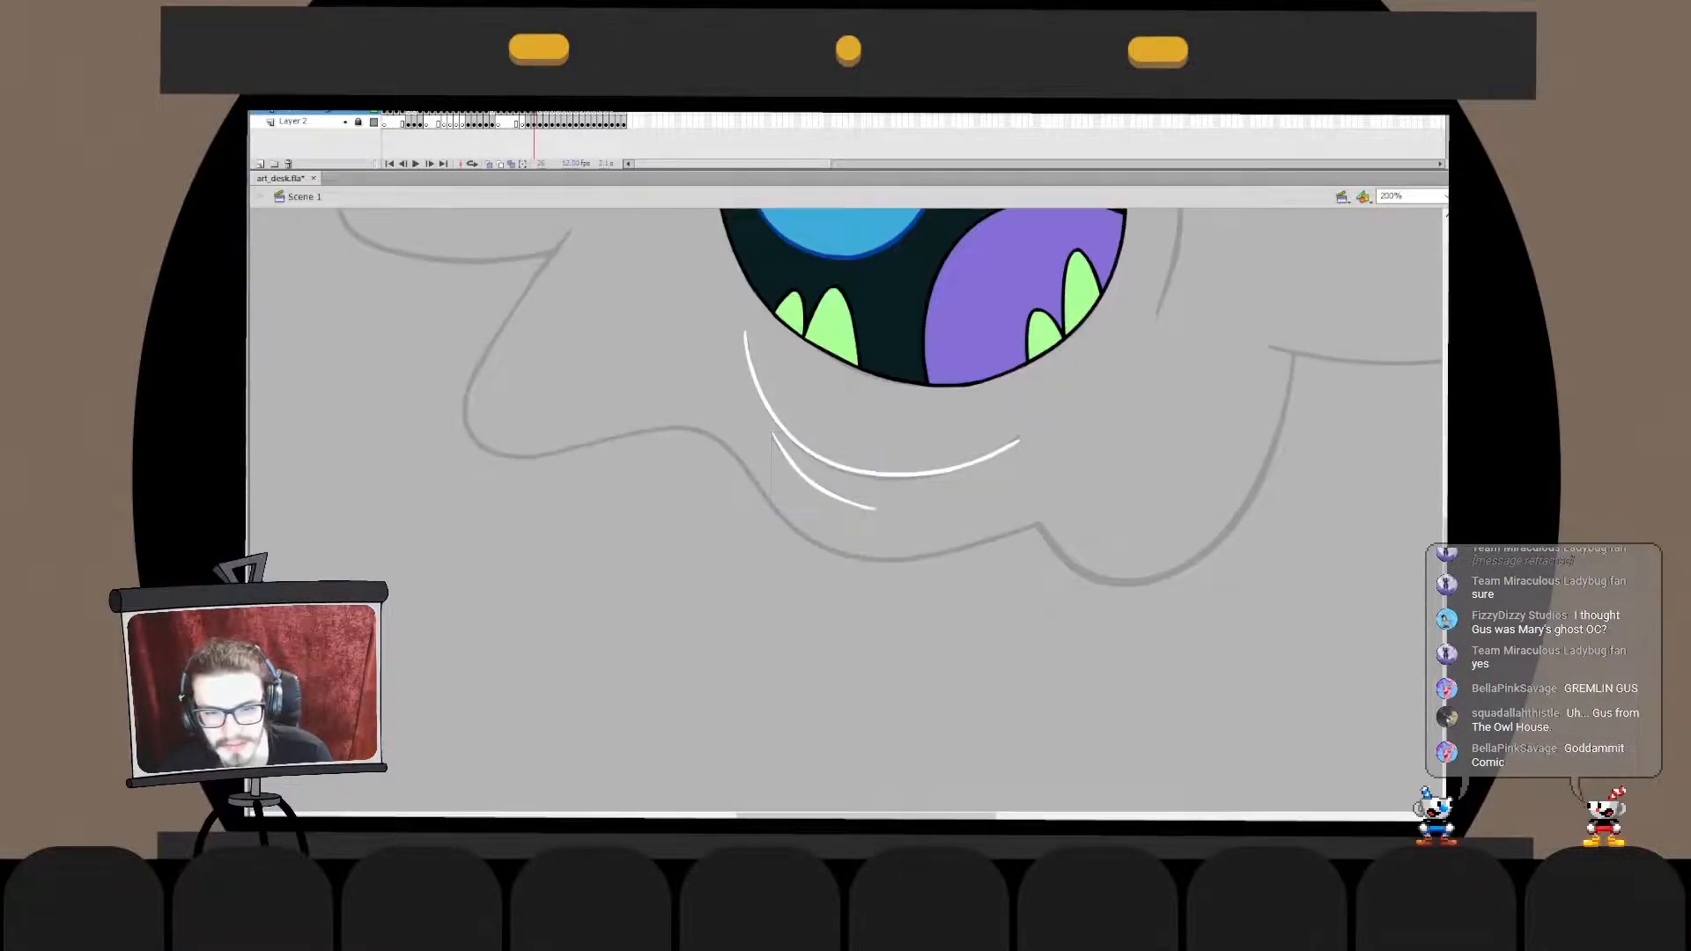
- Slightly resize the short chin crease to match the sketched mark beneath the chin line
{"action": "double_click", "coordinate": [826, 490]}
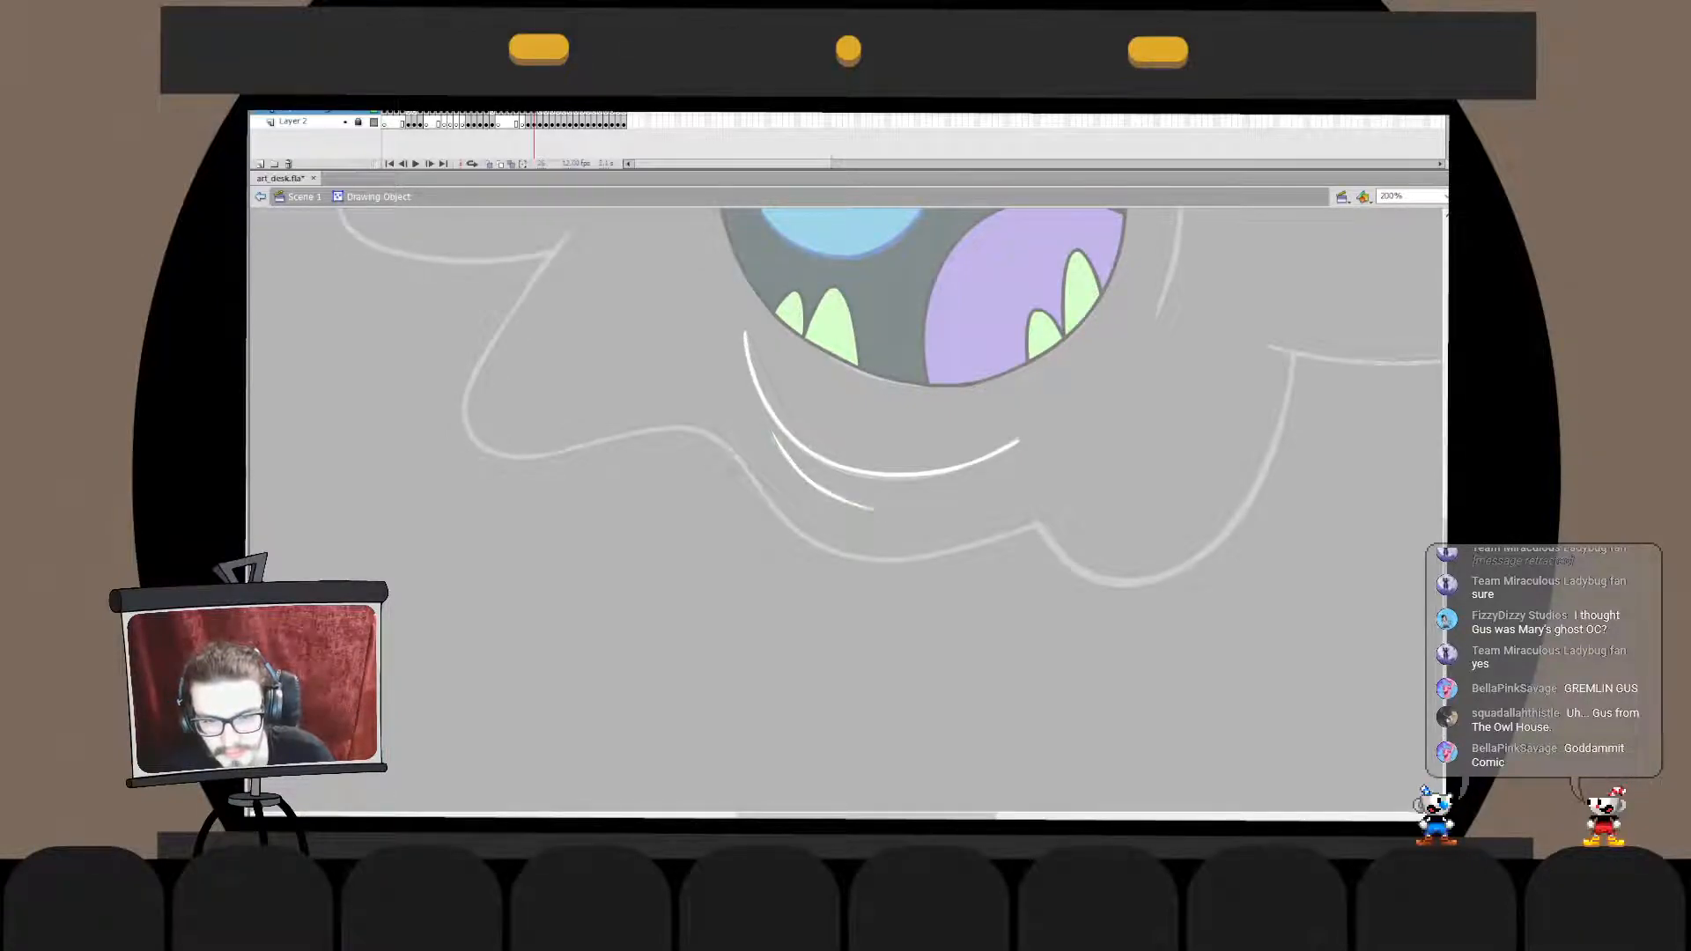
{"action": "left_click", "coordinate": [261, 196]}
{"action": "key", "text": "Escape"}
{"action": "left_click", "coordinate": [808, 480]}
{"action": "key", "text": "q"}
{"action": "left_click_drag", "start_coordinate": [773, 510], "coordinate": [775, 504]}
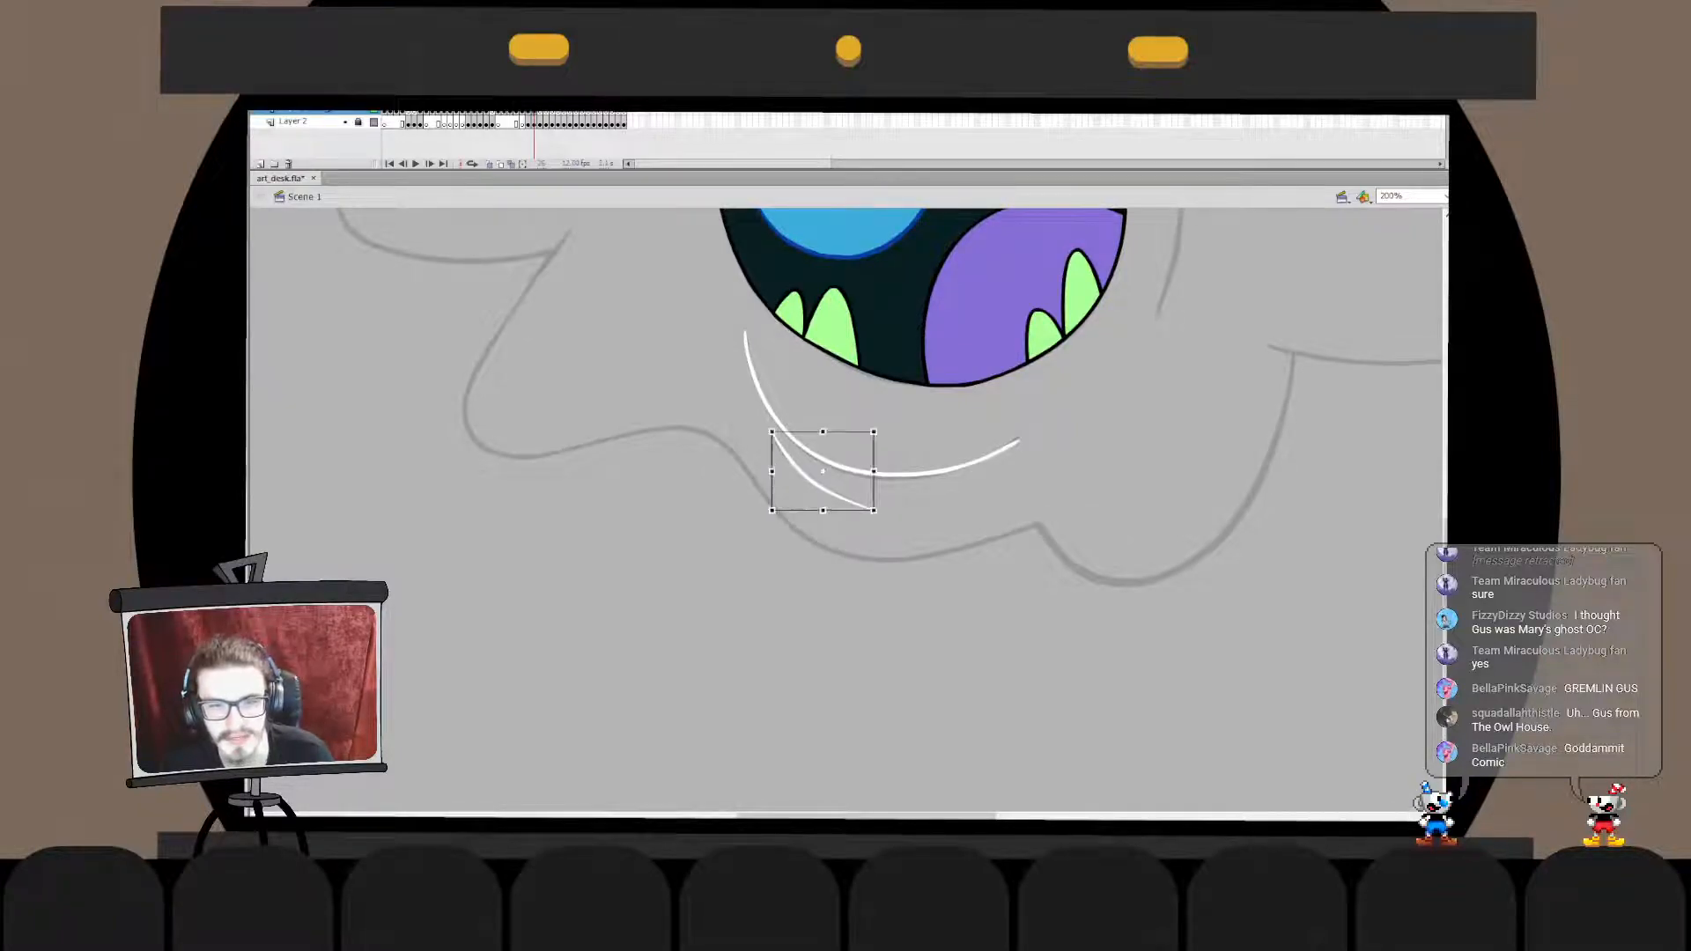
- Reshape the upper left tip of the short chin crease so it starts just under the chin line
{"action": "double_click", "coordinate": [786, 449]}
{"action": "left_click", "coordinate": [786, 449]}
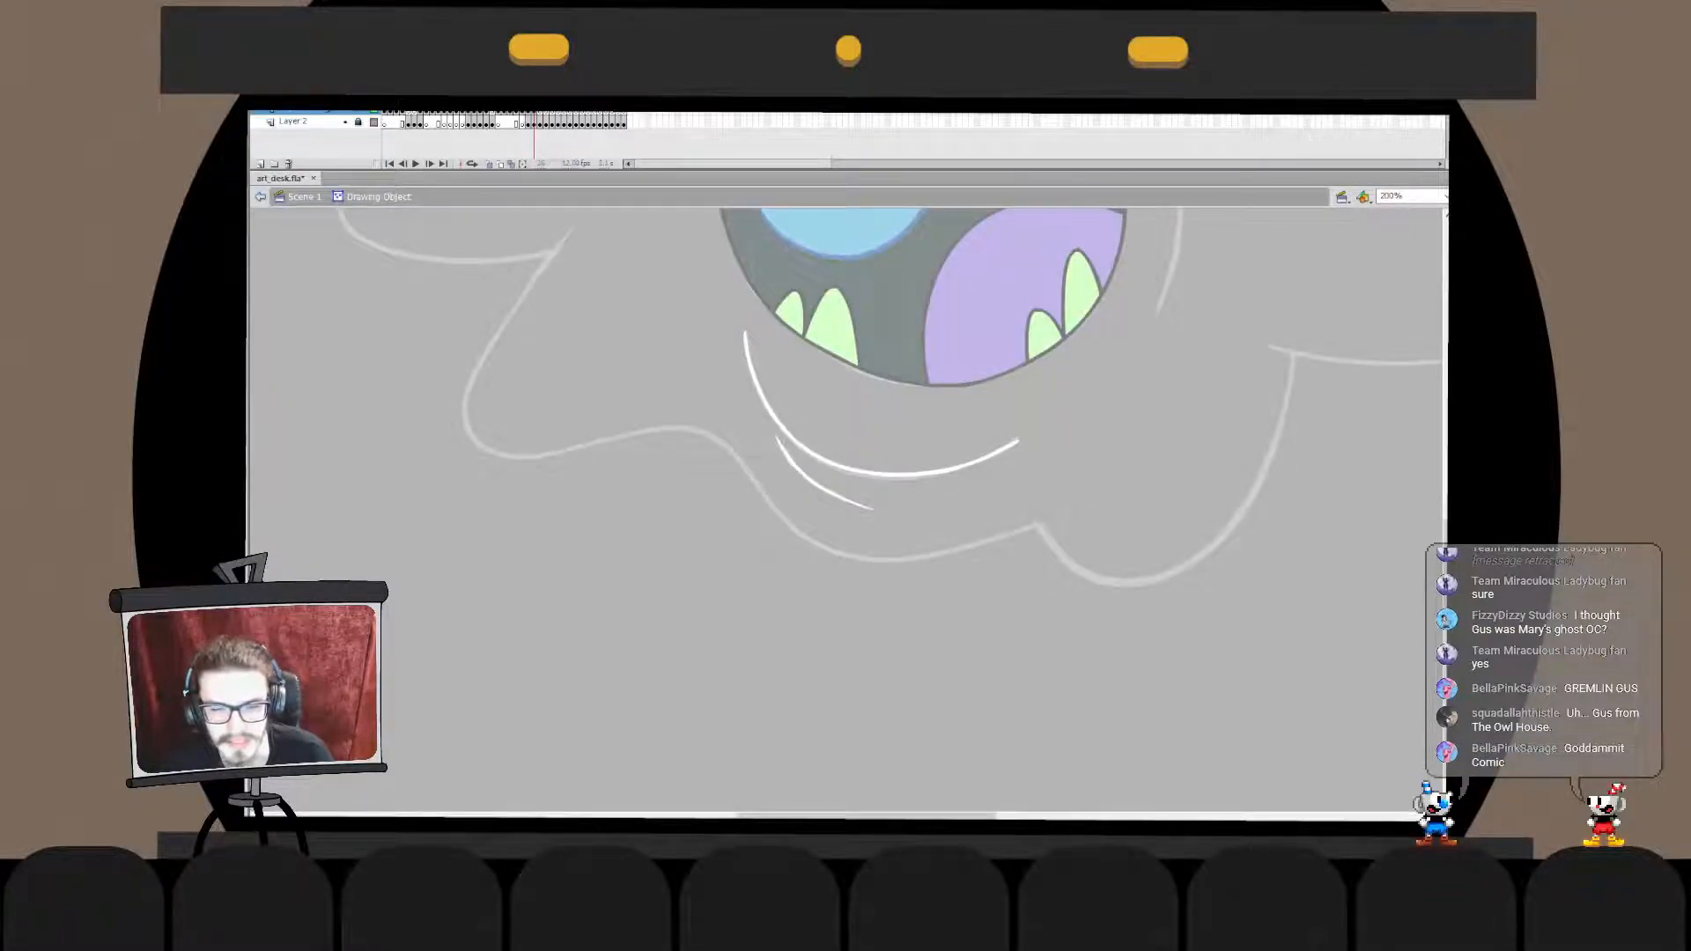
{"action": "left_click_drag", "start_coordinate": [742, 403], "coordinate": [803, 494]}
{"action": "double_click", "coordinate": [775, 599]}
{"action": "left_click", "coordinate": [775, 599]}
{"action": "left_click", "coordinate": [811, 480]}
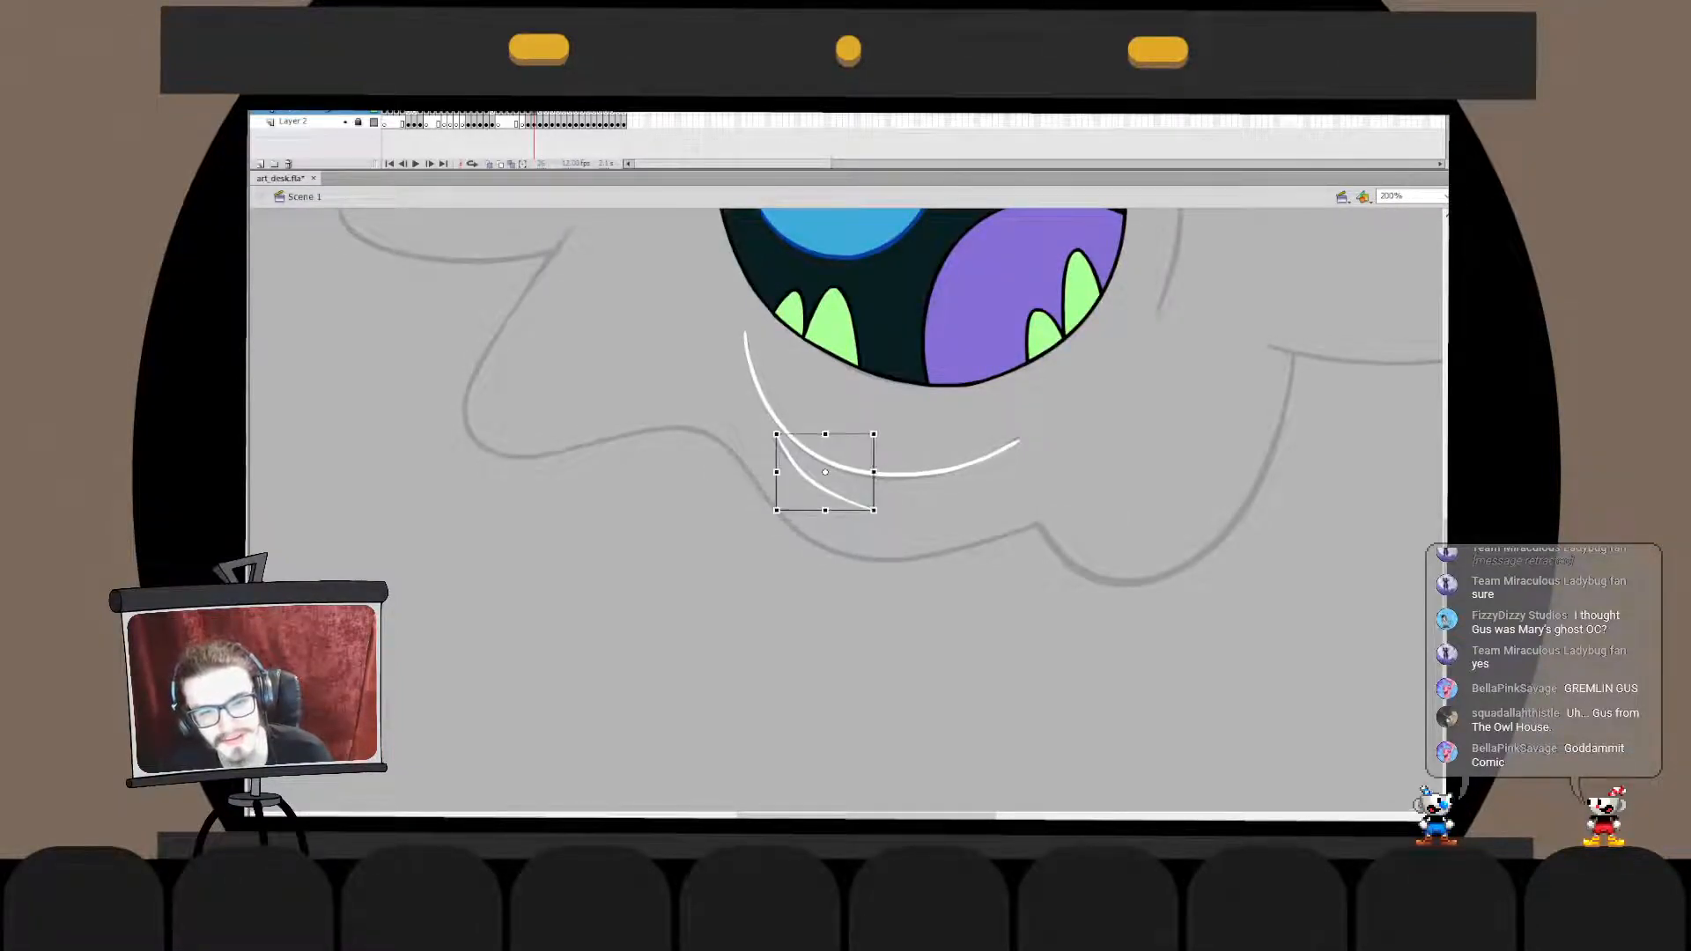
{"action": "key", "text": "v"}
{"action": "double_click", "coordinate": [808, 479]}
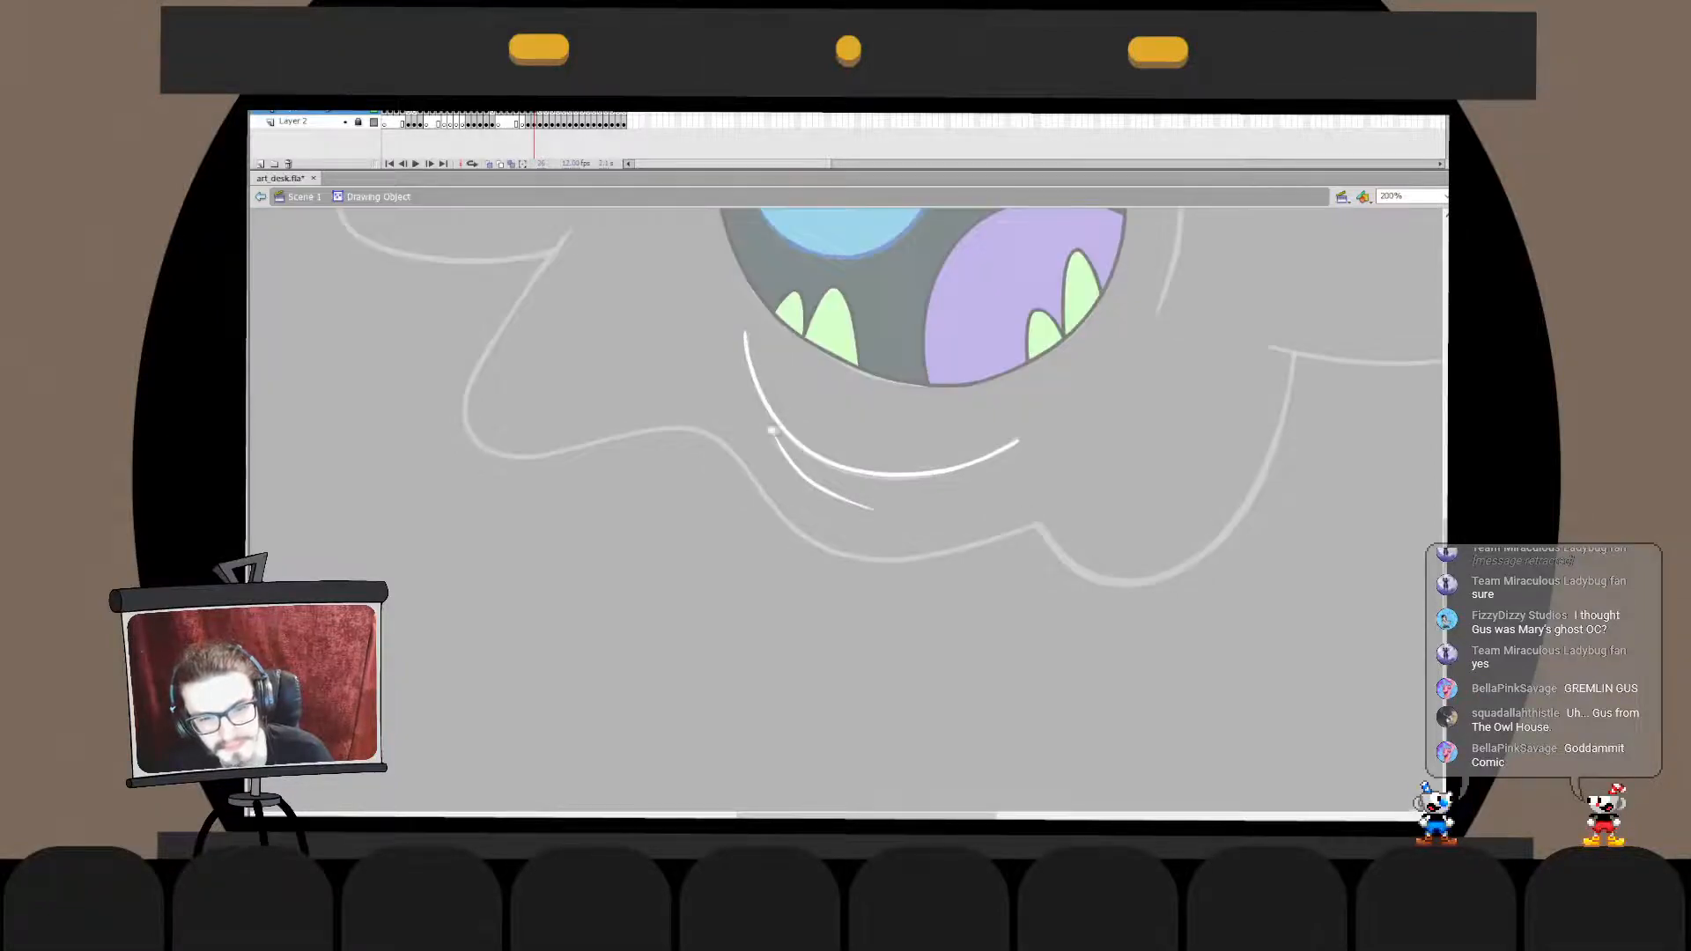
{"action": "double_click", "coordinate": [775, 430]}
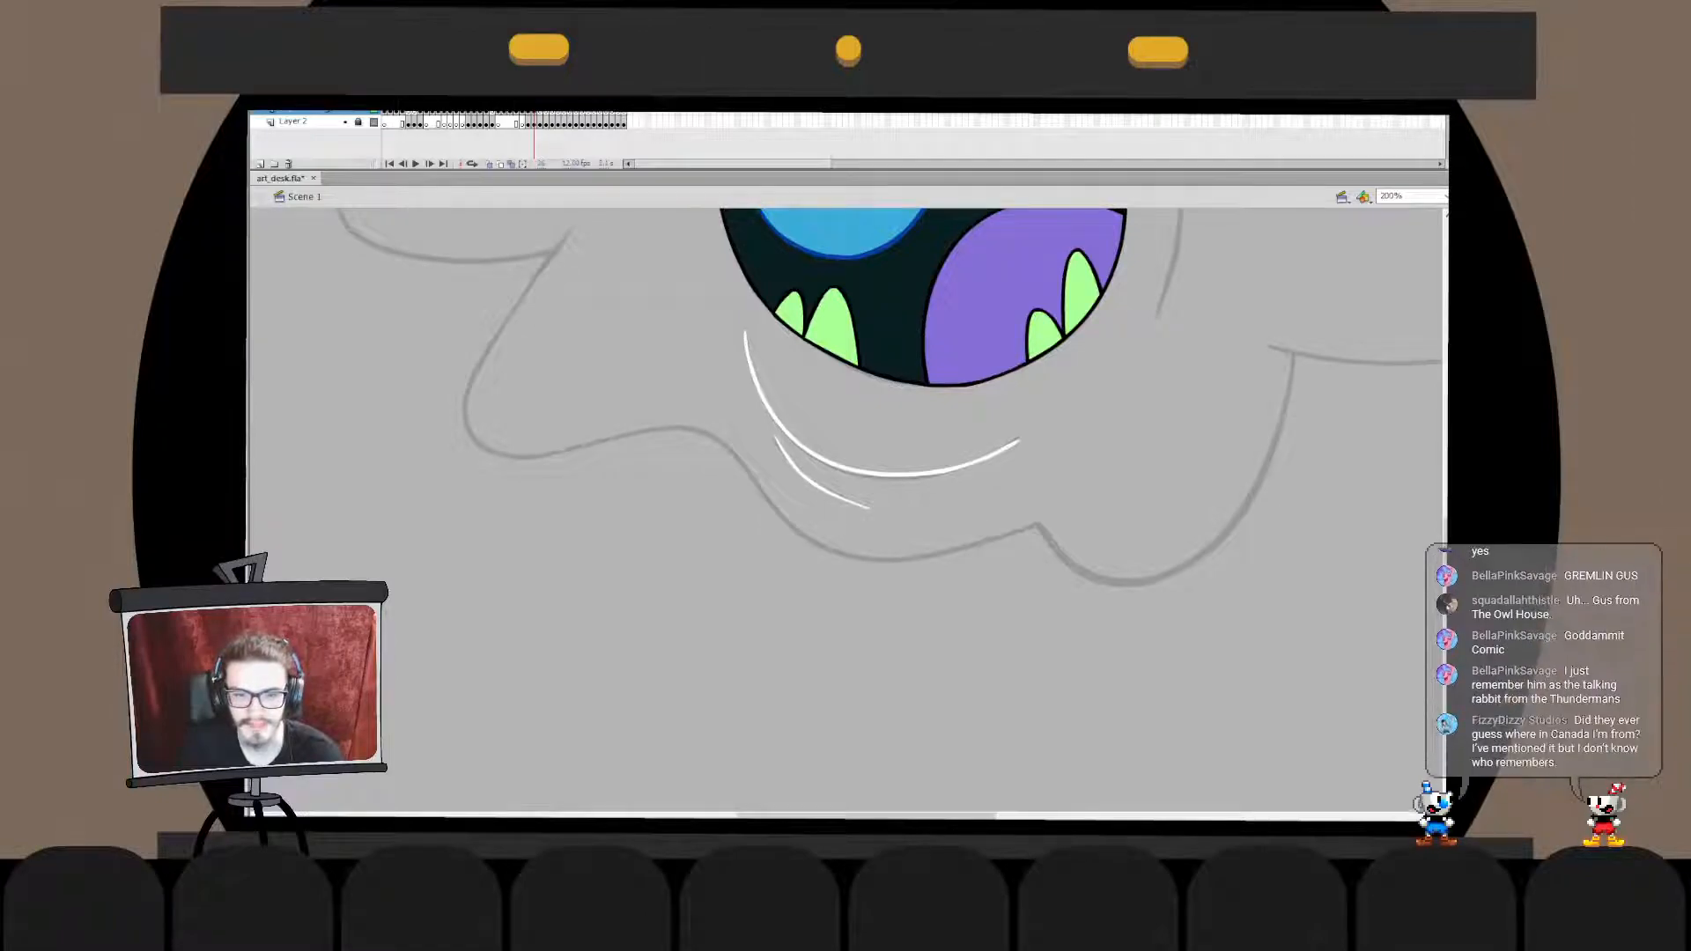
- Shorten the lower right end of the short chin crease to the sketched length
{"action": "left_click", "coordinate": [864, 506]}
{"action": "key", "text": "Delete"}
{"action": "key", "text": "ctrl+z"}
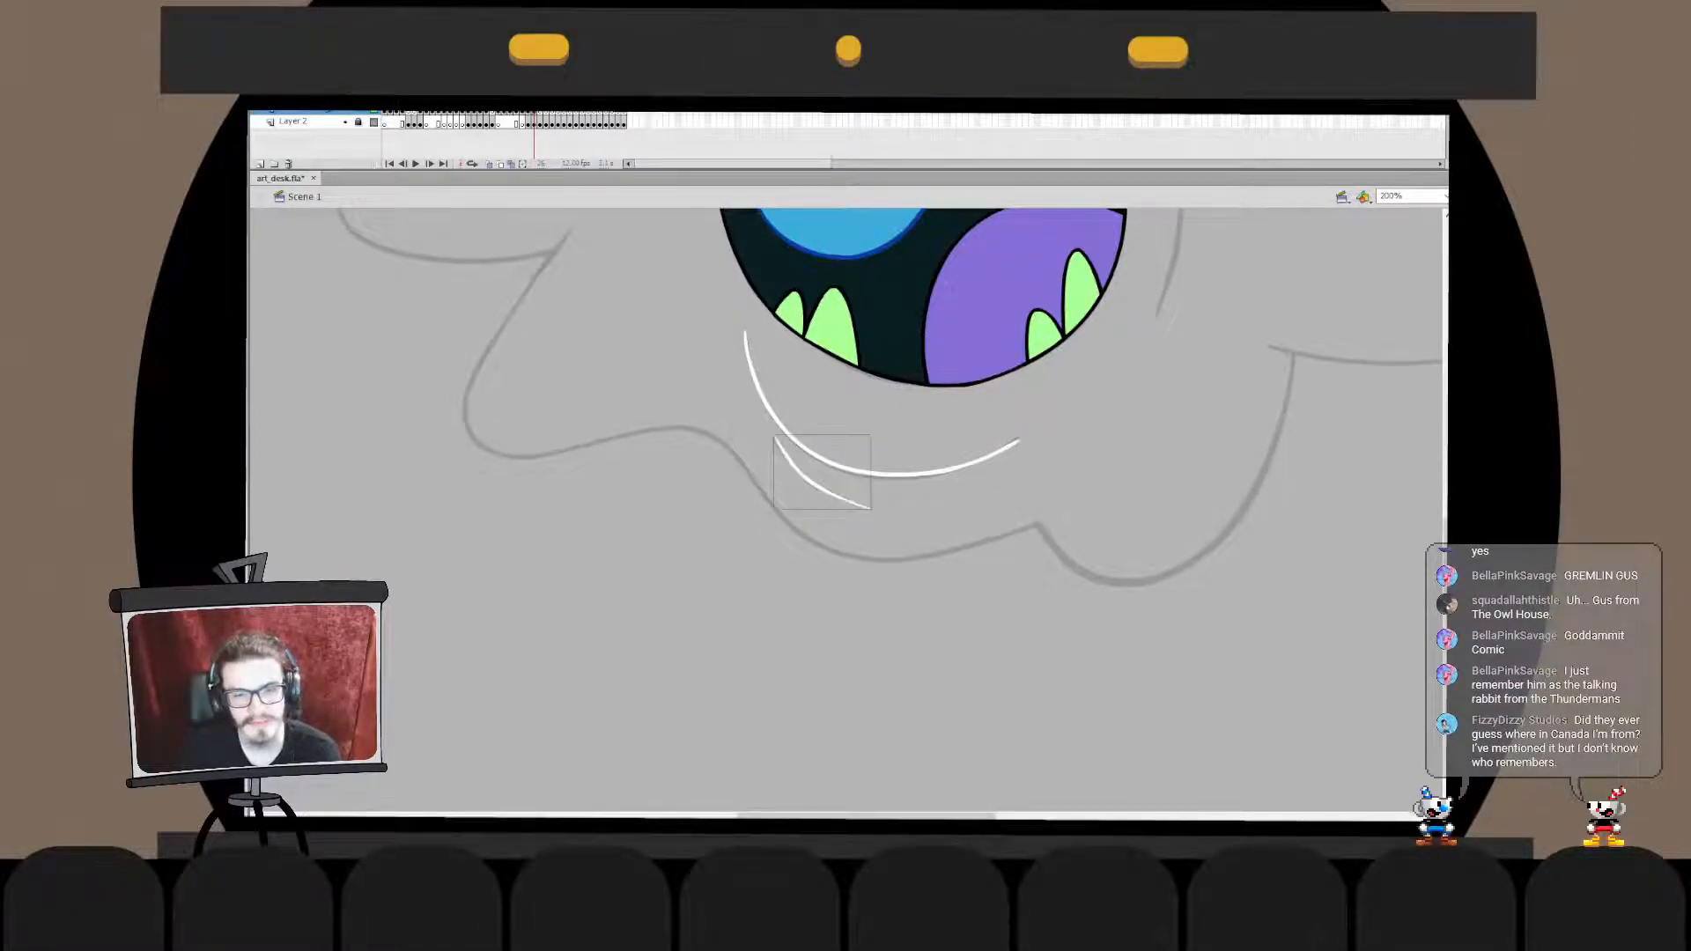
{"action": "double_click", "coordinate": [859, 502]}
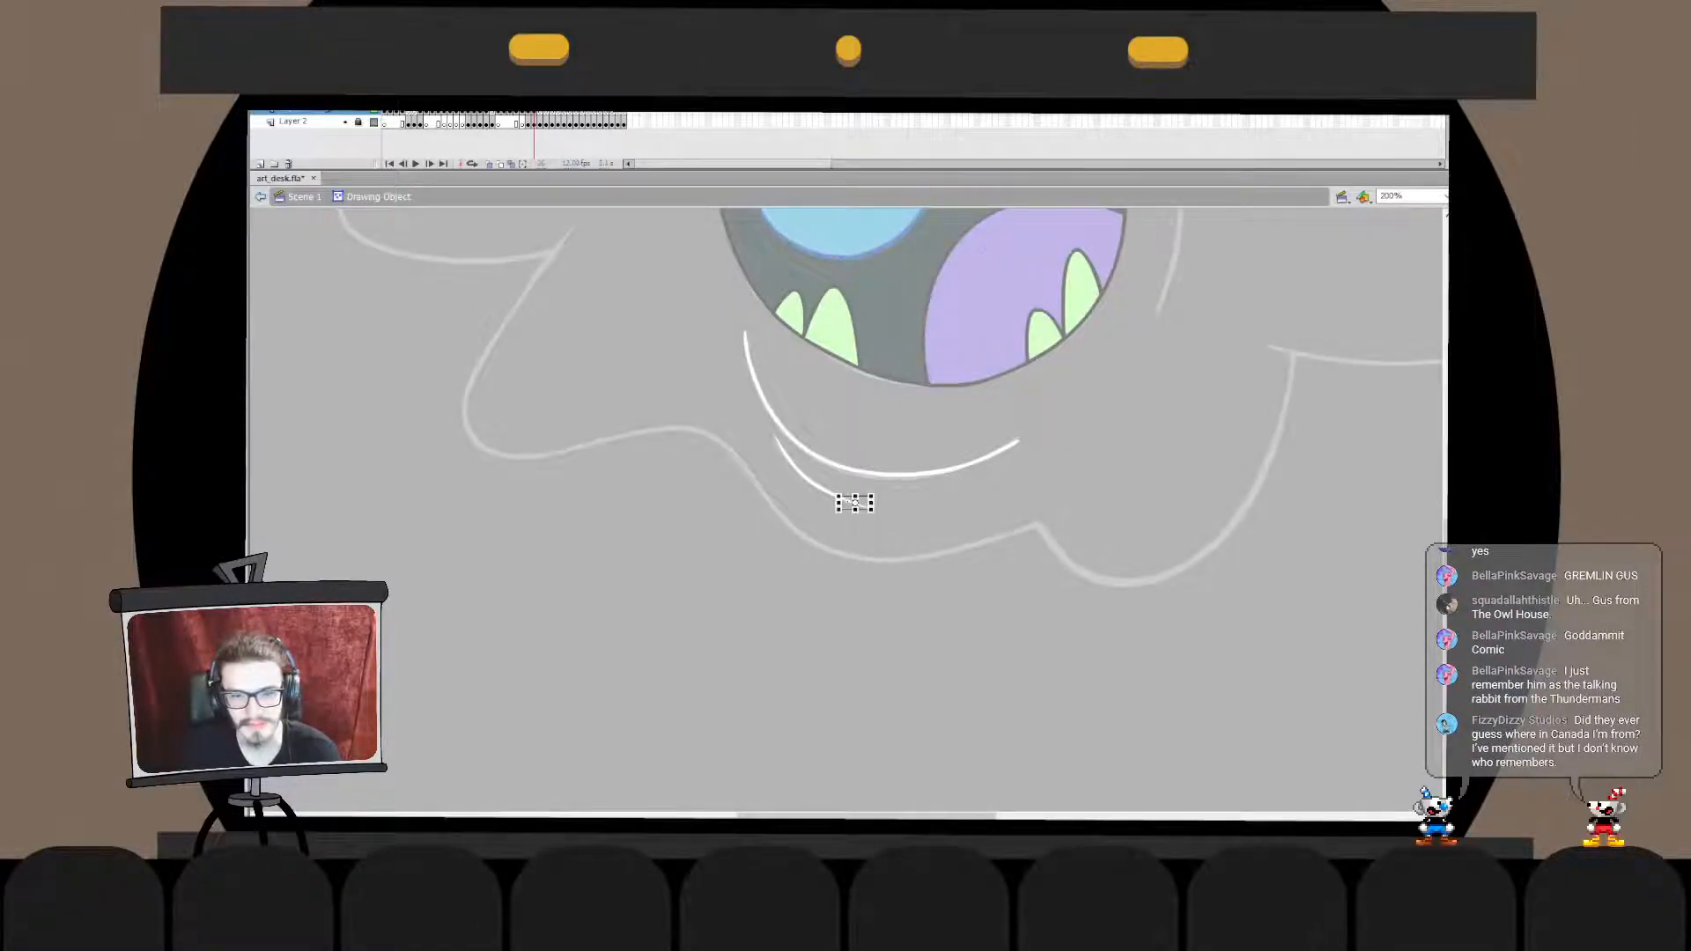
{"action": "key", "text": "v"}
{"action": "left_click_drag", "start_coordinate": [871, 508], "coordinate": [849, 501]}
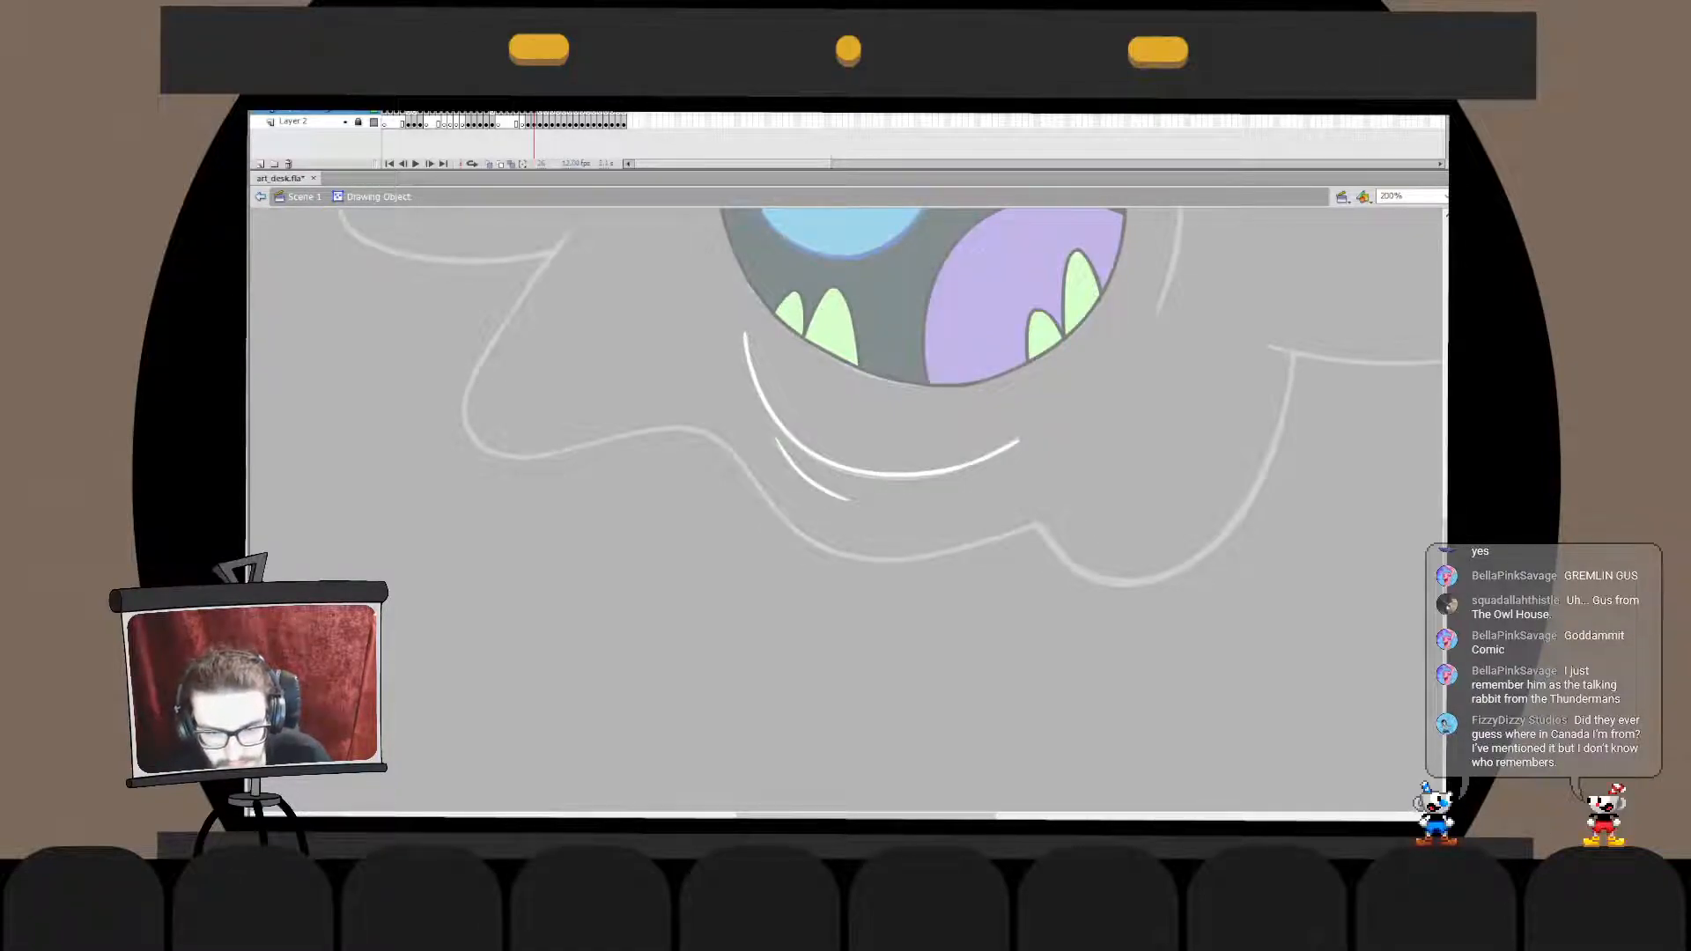
- Nudge the upper left corner of the shortened chin crease with a slight transform
{"action": "double_click", "coordinate": [868, 529]}
{"action": "left_click", "coordinate": [812, 484]}
{"action": "key", "text": "q"}
{"action": "left_click_drag", "start_coordinate": [773, 436], "coordinate": [774, 435]}
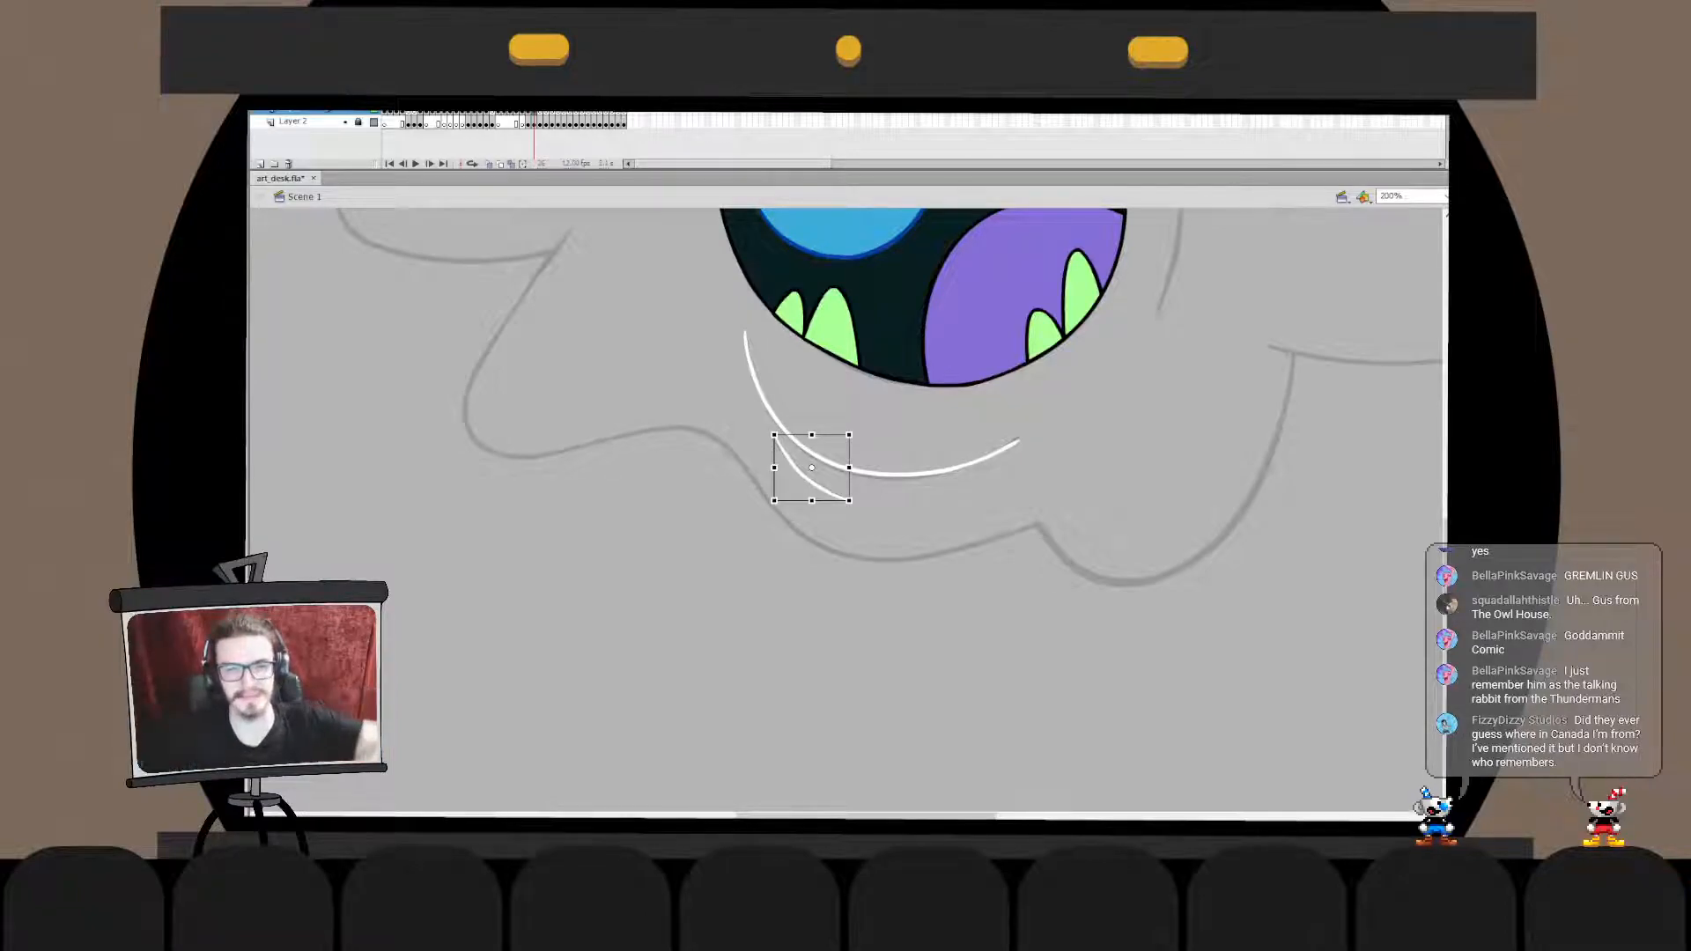
{"action": "key", "text": "b"}
{"action": "key", "text": "ctrl+z"}
{"action": "key", "text": "ctrl+z"}
{"action": "key", "text": "ctrl+z"}
{"action": "key", "text": "ctrl+z"}
{"action": "key", "text": "ctrl+z"}
{"action": "key", "text": "ctrl+z"}
{"action": "key", "text": "ctrl+z"}
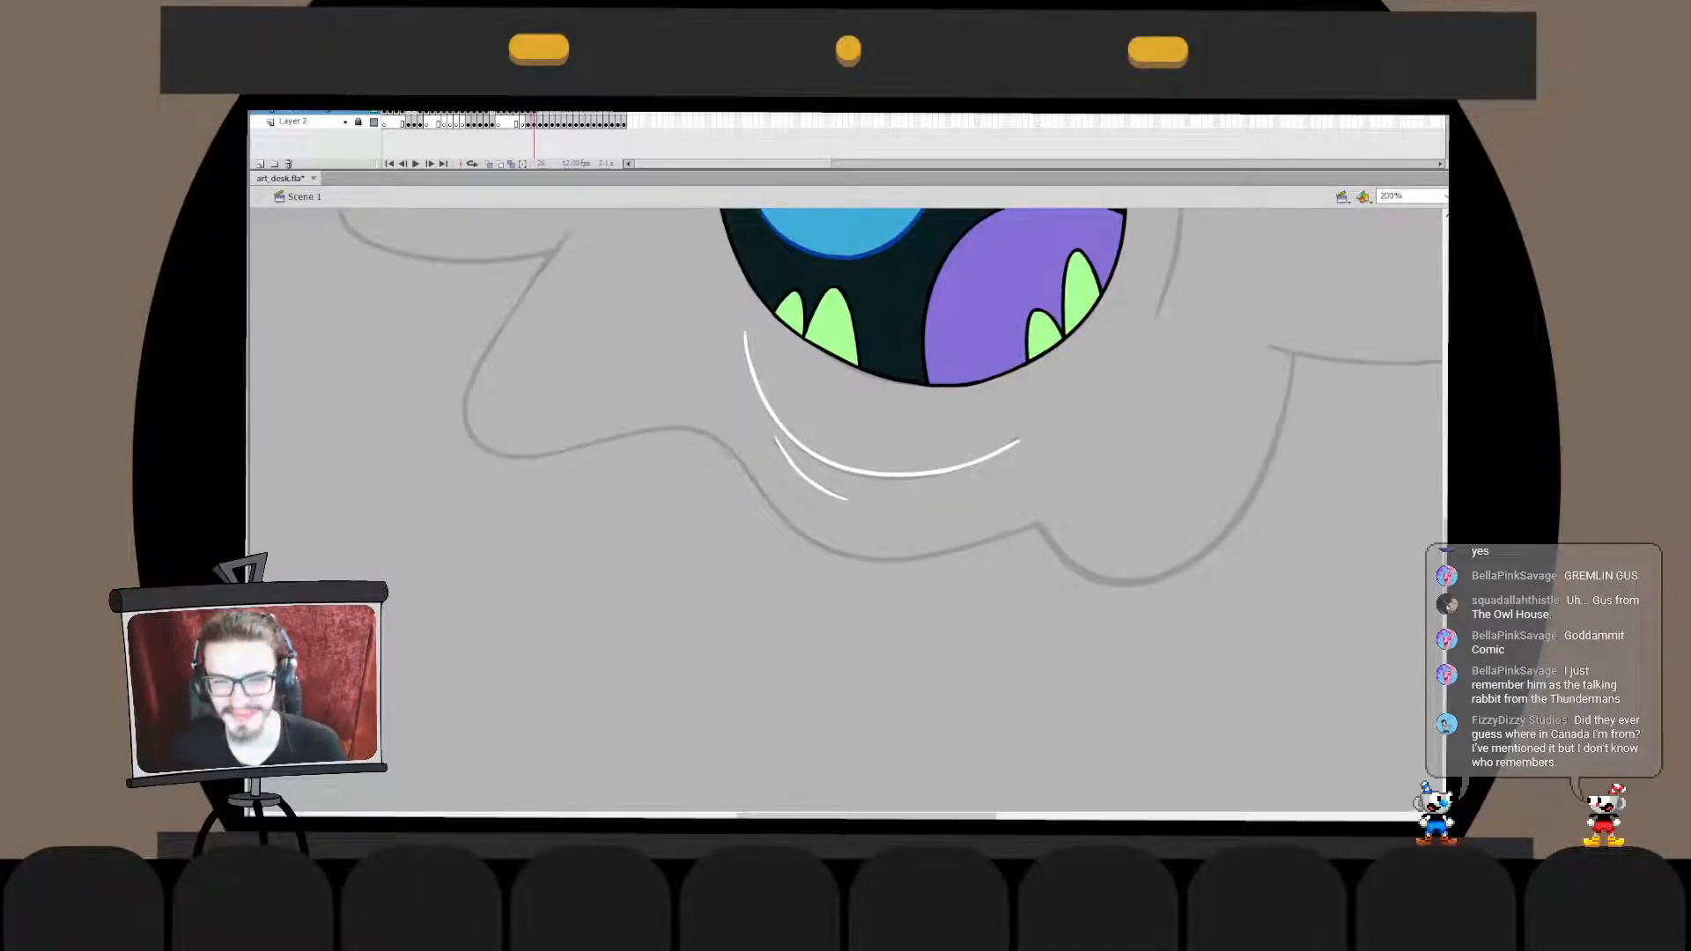
- Extend the right end of the long chin line into a slightly longer, finer tip
{"action": "double_click", "coordinate": [988, 449]}
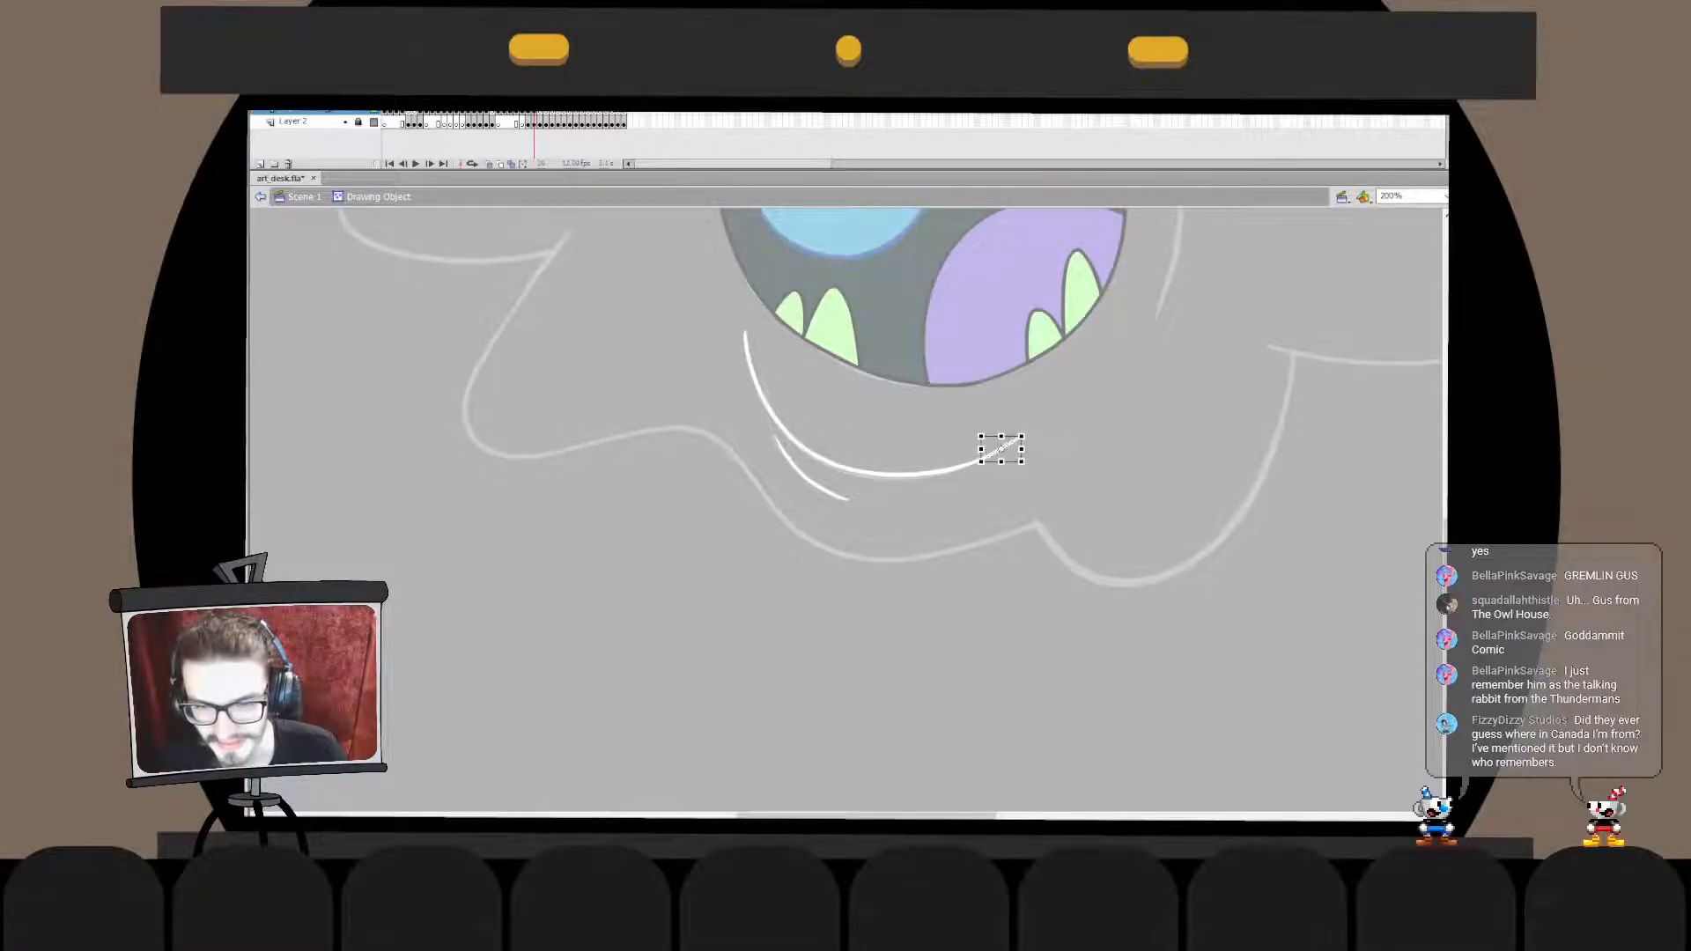
{"action": "double_click", "coordinate": [1004, 448]}
{"action": "key", "text": "v"}
{"action": "double_click", "coordinate": [956, 469]}
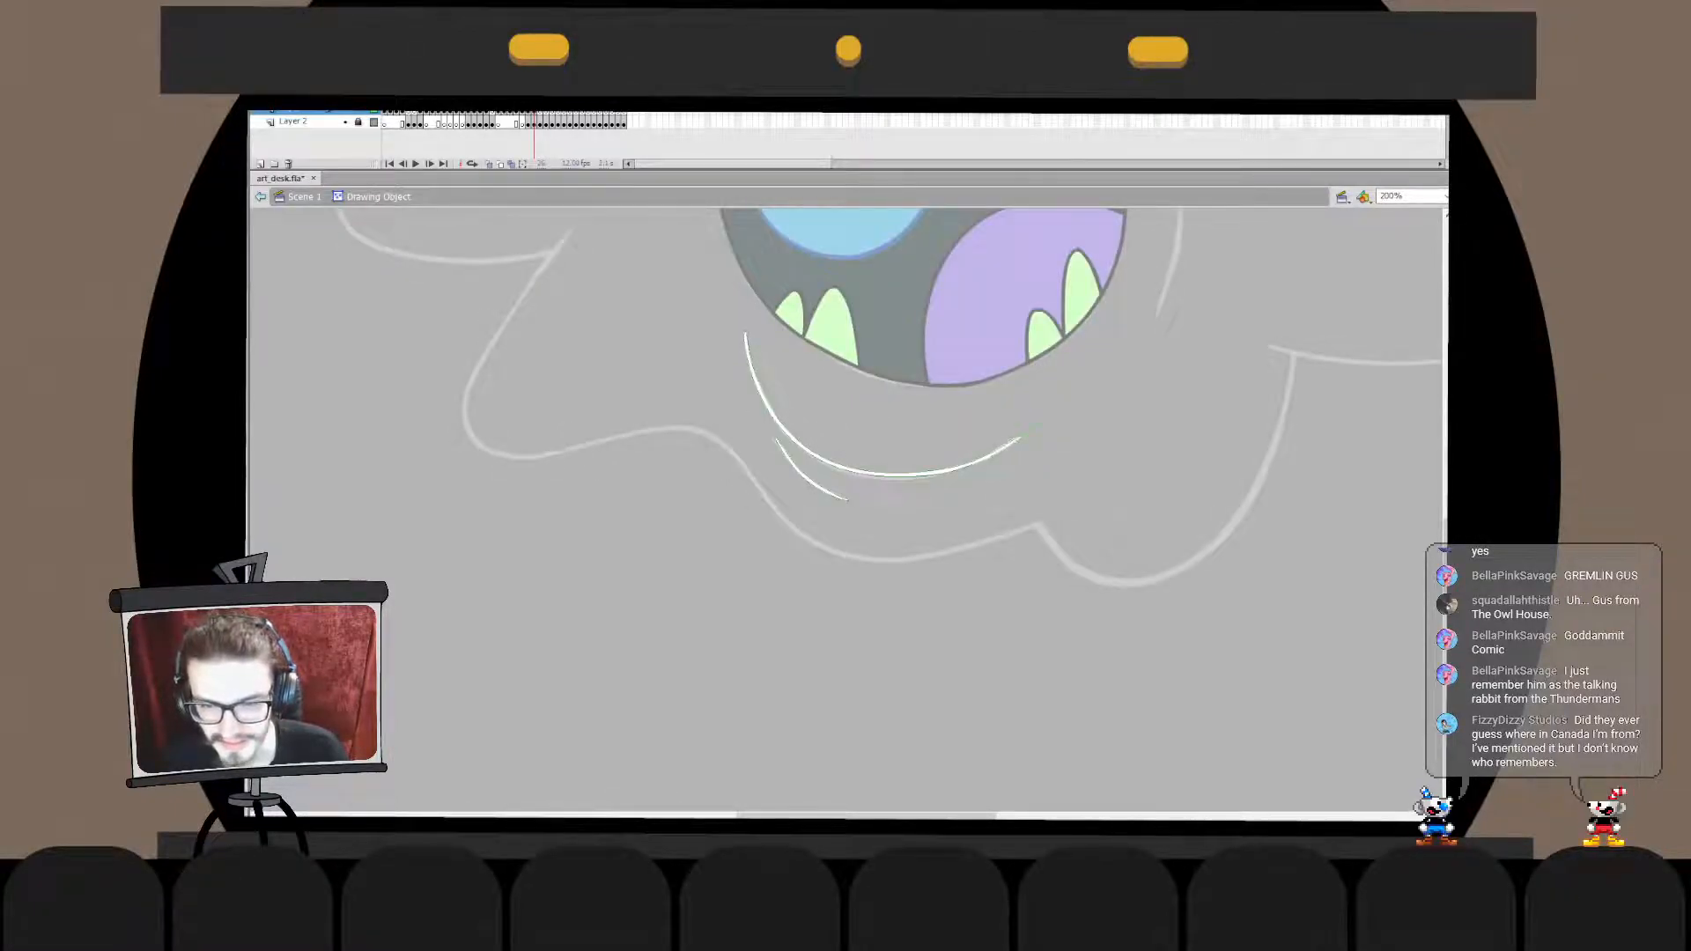
{"action": "double_click", "coordinate": [978, 511]}
- Hide the sketch layer, examine the inked face beside the reference picture, and show the sketch again
{"action": "mouse_move", "coordinate": [898, 379]}
{"action": "left_mouse_down"}
{"action": "mouse_move", "coordinate": [837, 752]}
{"action": "mouse_move", "coordinate": [819, 736]}
{"action": "mouse_move", "coordinate": [843, 633]}
{"action": "left_mouse_up"}
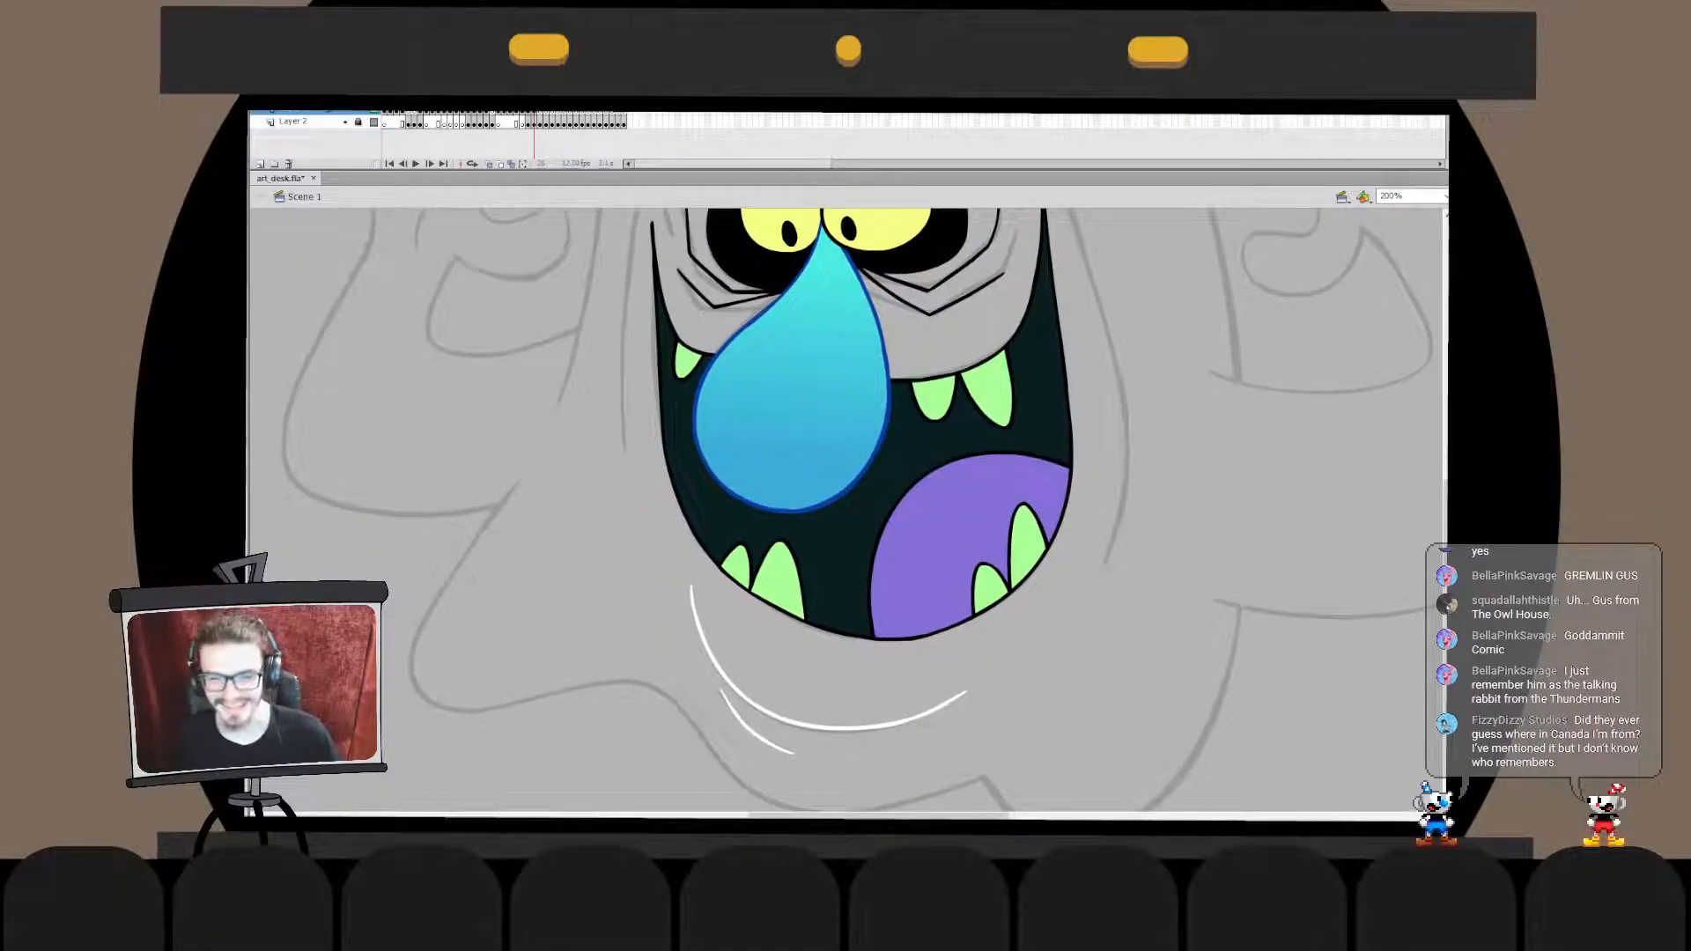
{"action": "left_click_drag", "start_coordinate": [863, 458], "coordinate": [809, 618]}
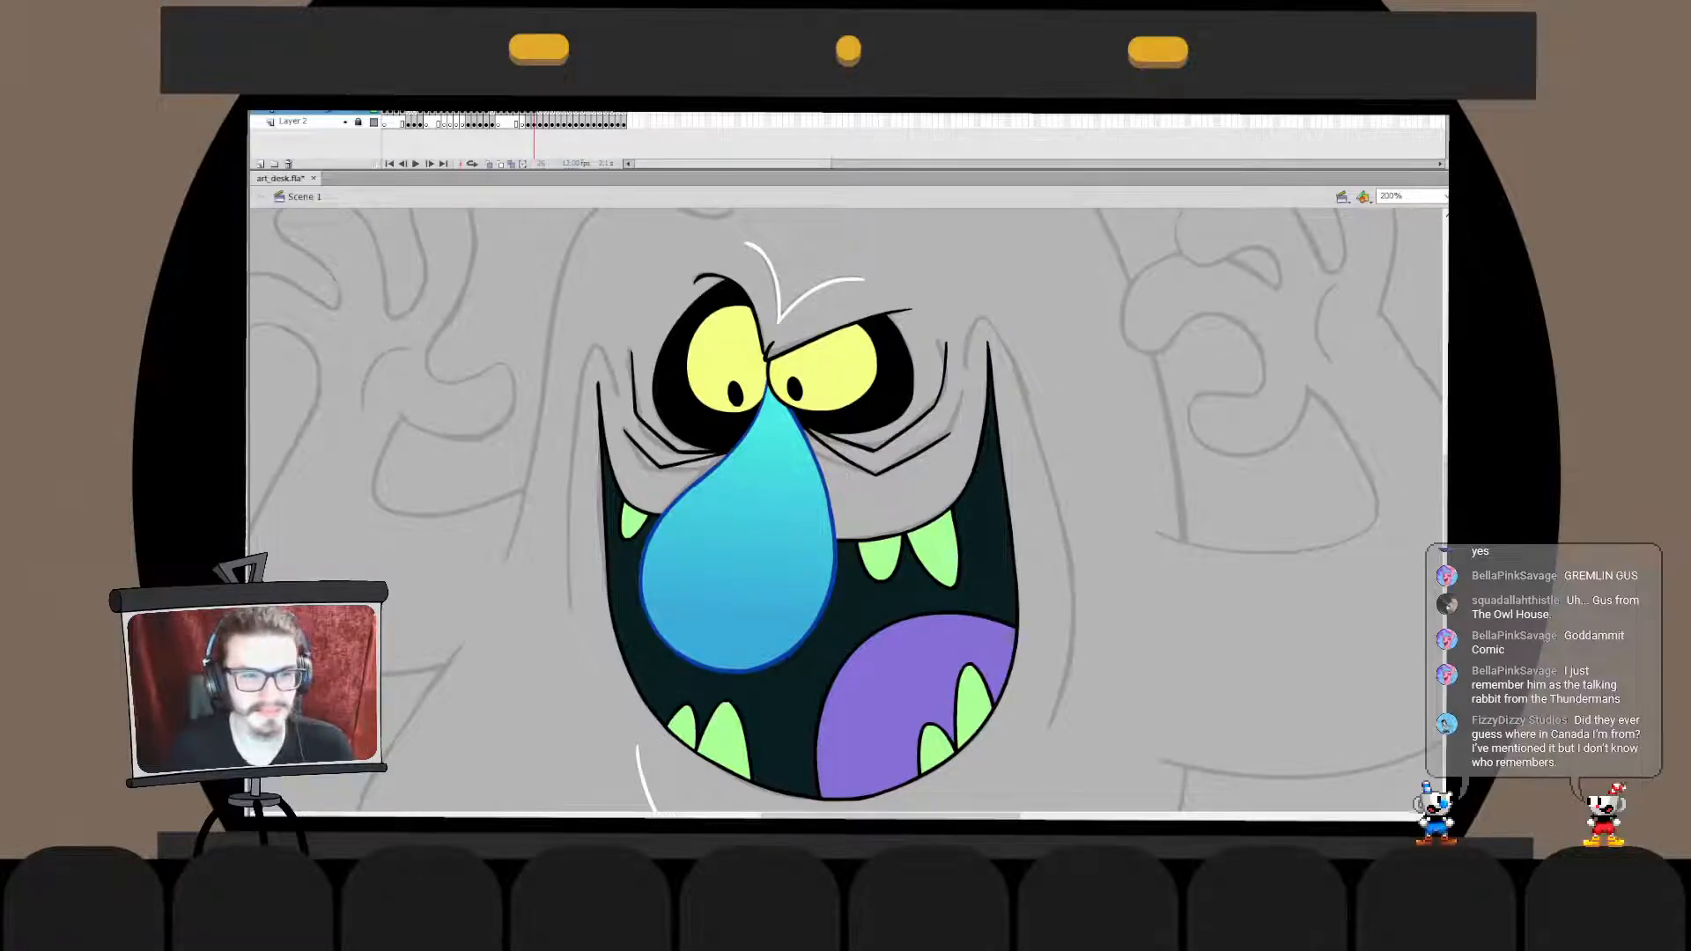
{"action": "left_click", "coordinate": [345, 122]}
{"action": "key", "text": "ctrl+2"}
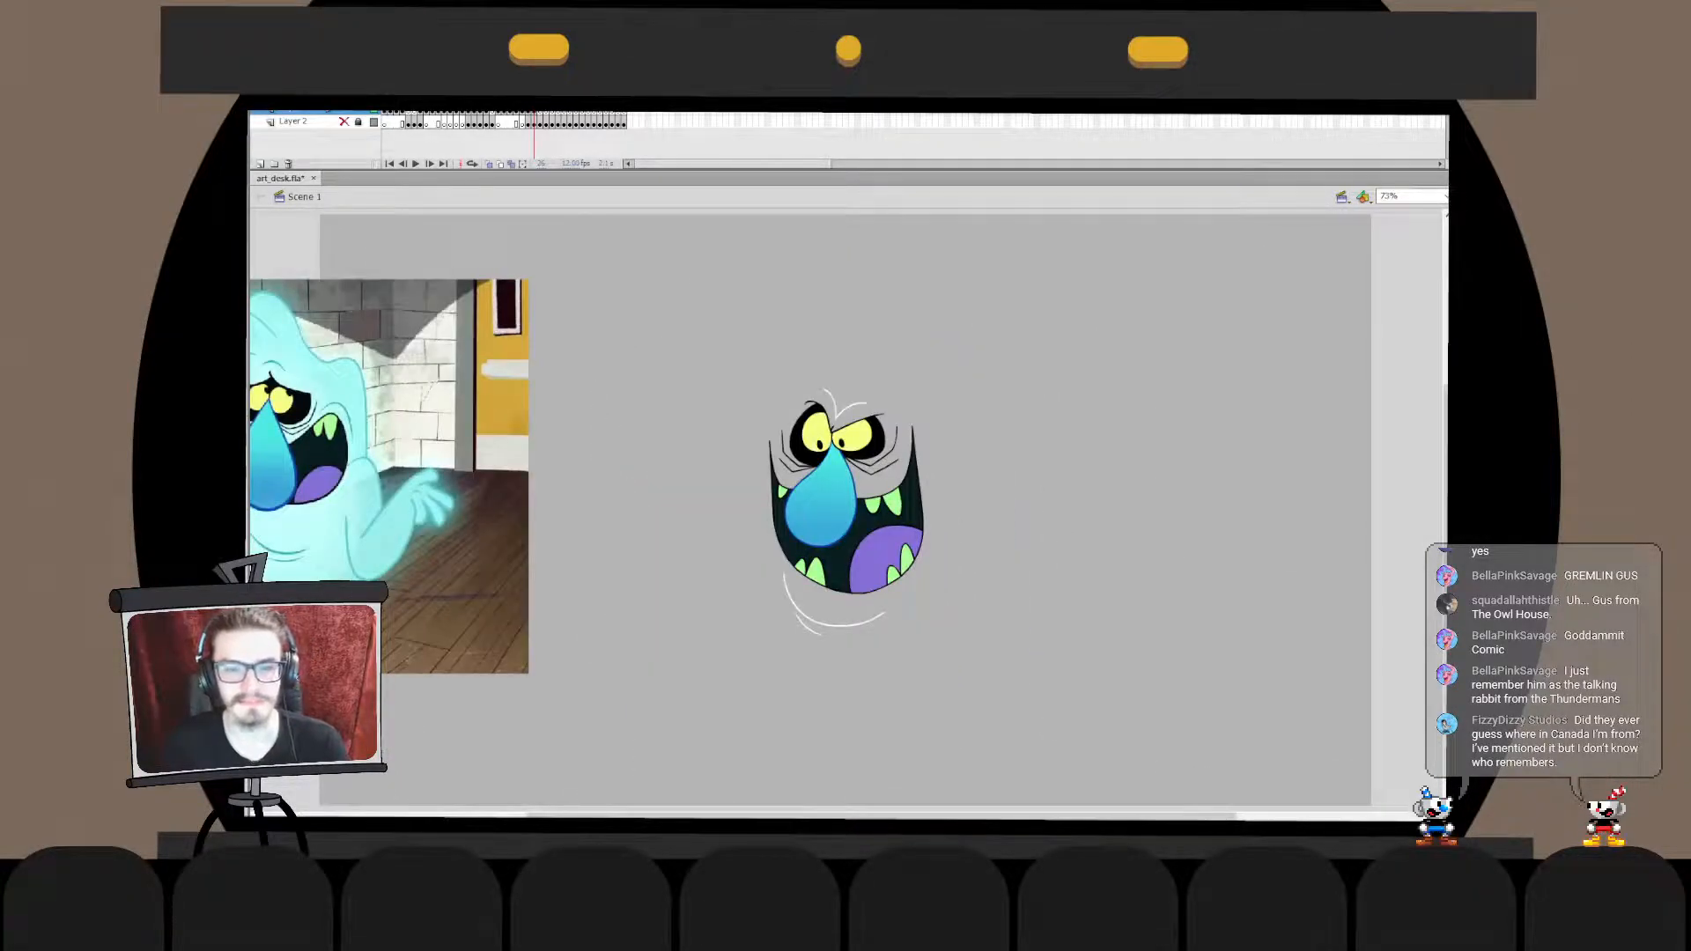
{"action": "left_click_drag", "start_coordinate": [841, 506], "coordinate": [999, 482]}
{"action": "key", "text": "ctrl+1"}
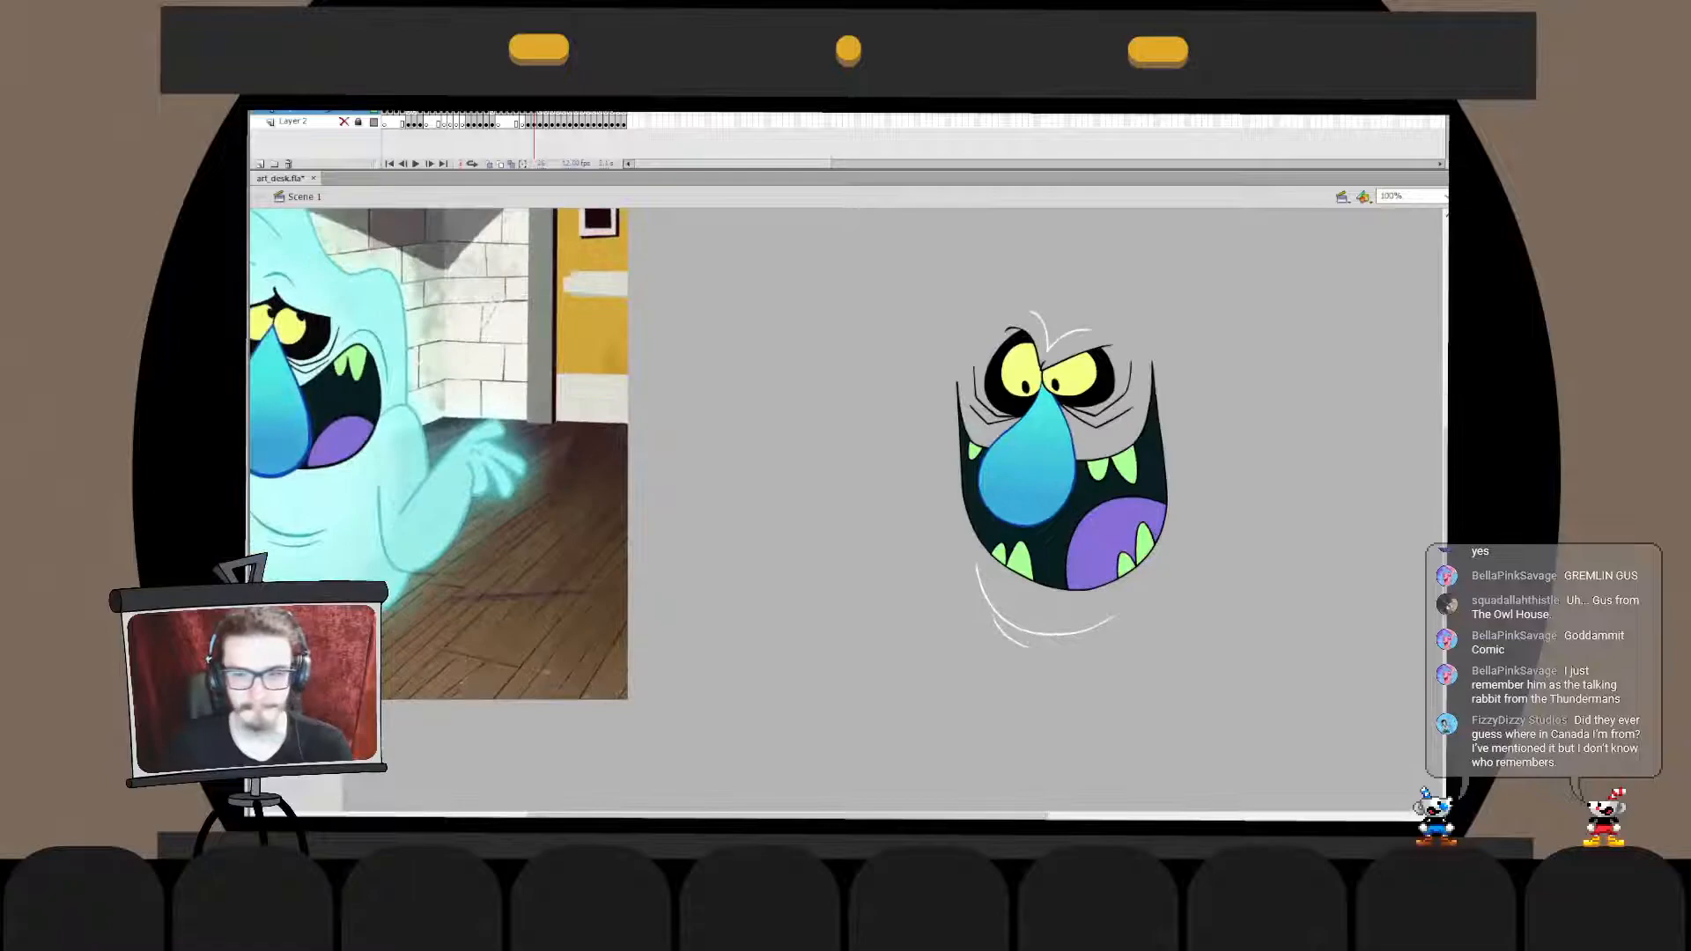
{"action": "left_click", "coordinate": [344, 122]}
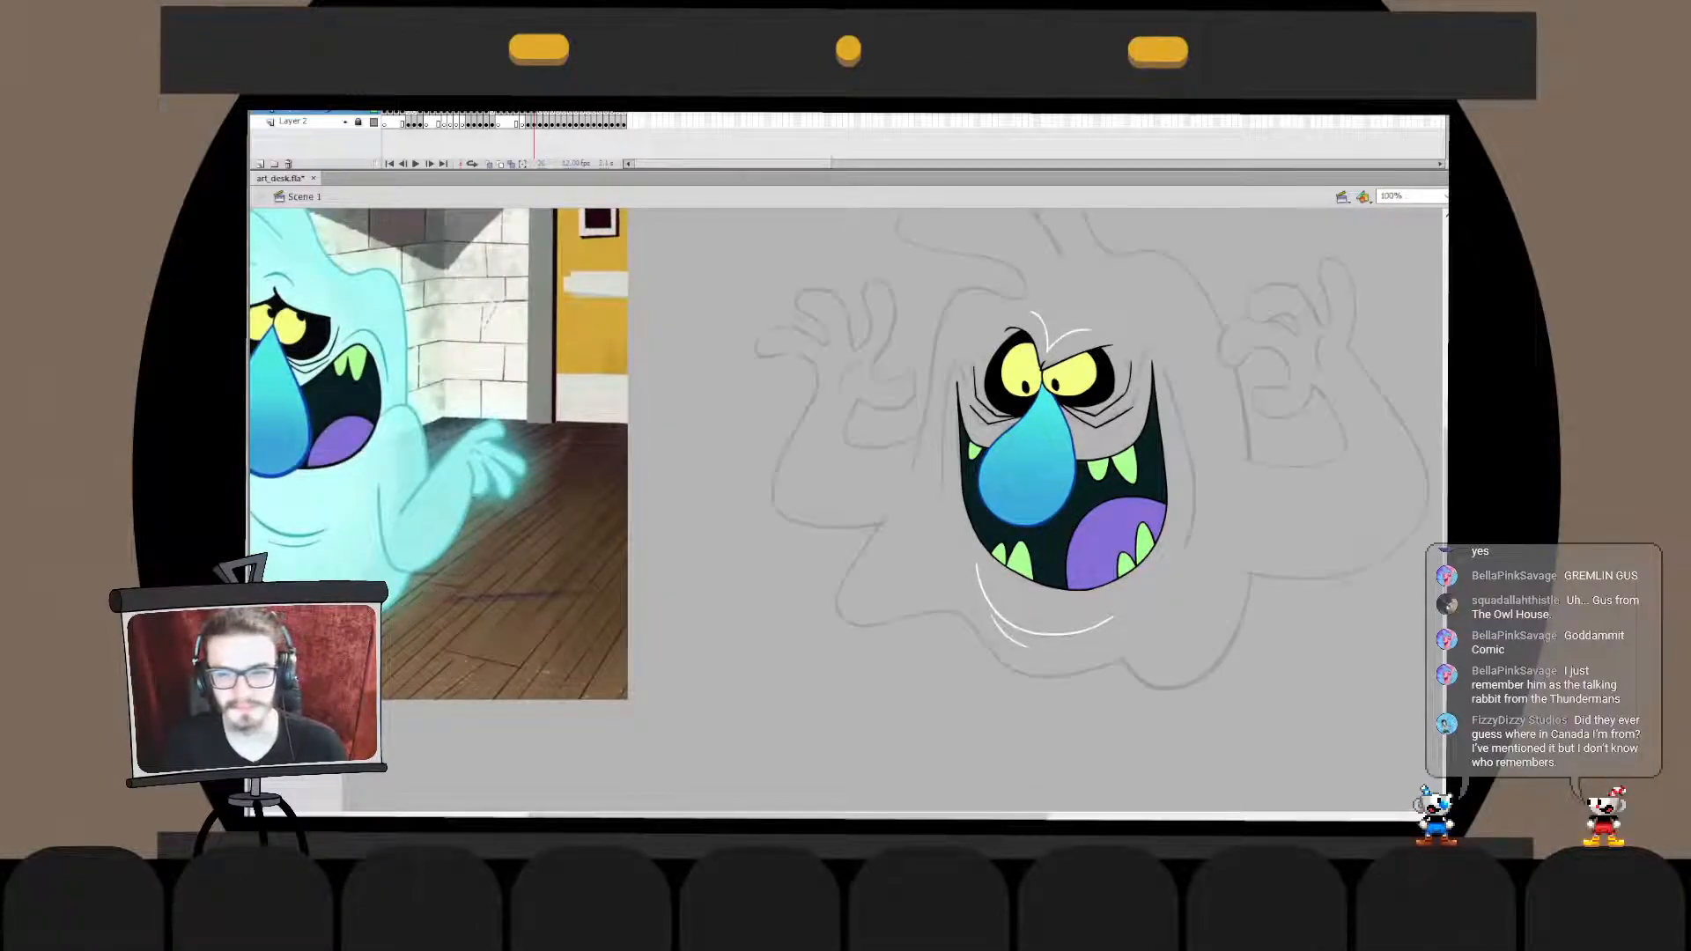
{"action": "left_click_drag", "start_coordinate": [907, 493], "coordinate": [848, 530]}
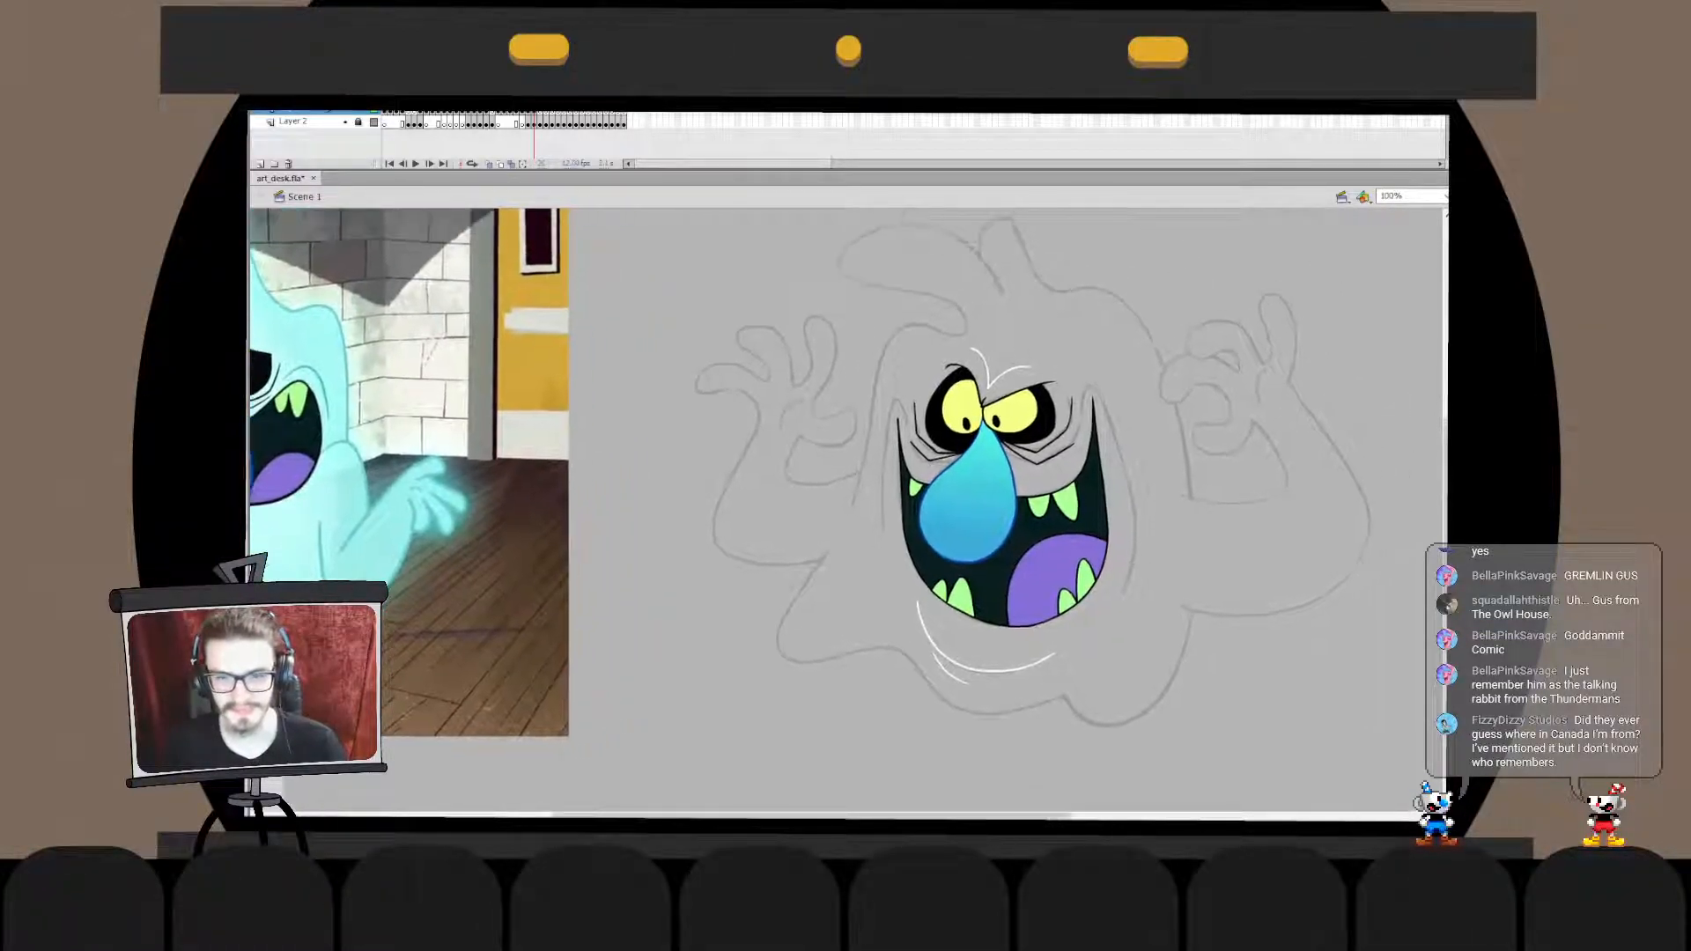
- Draw a white hooked cheek line around the mouth's upper left corner, and move and stretch it to match the sketch
{"action": "key", "text": "ctrl+="}
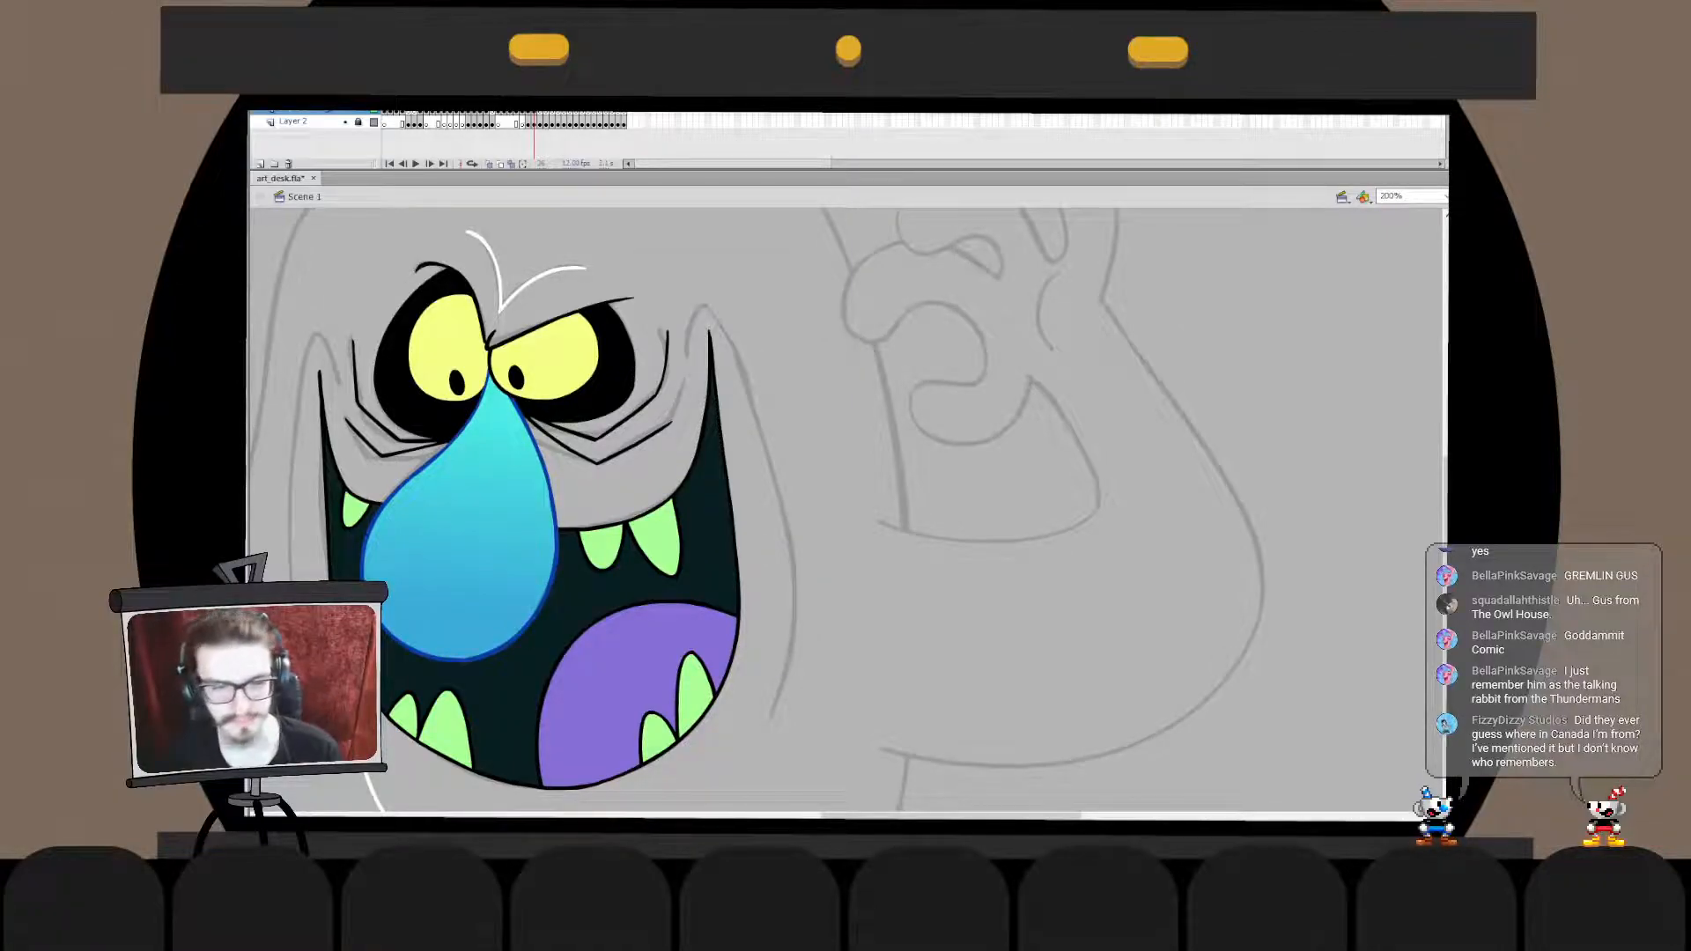
{"action": "left_click_drag", "start_coordinate": [630, 568], "coordinate": [1062, 452]}
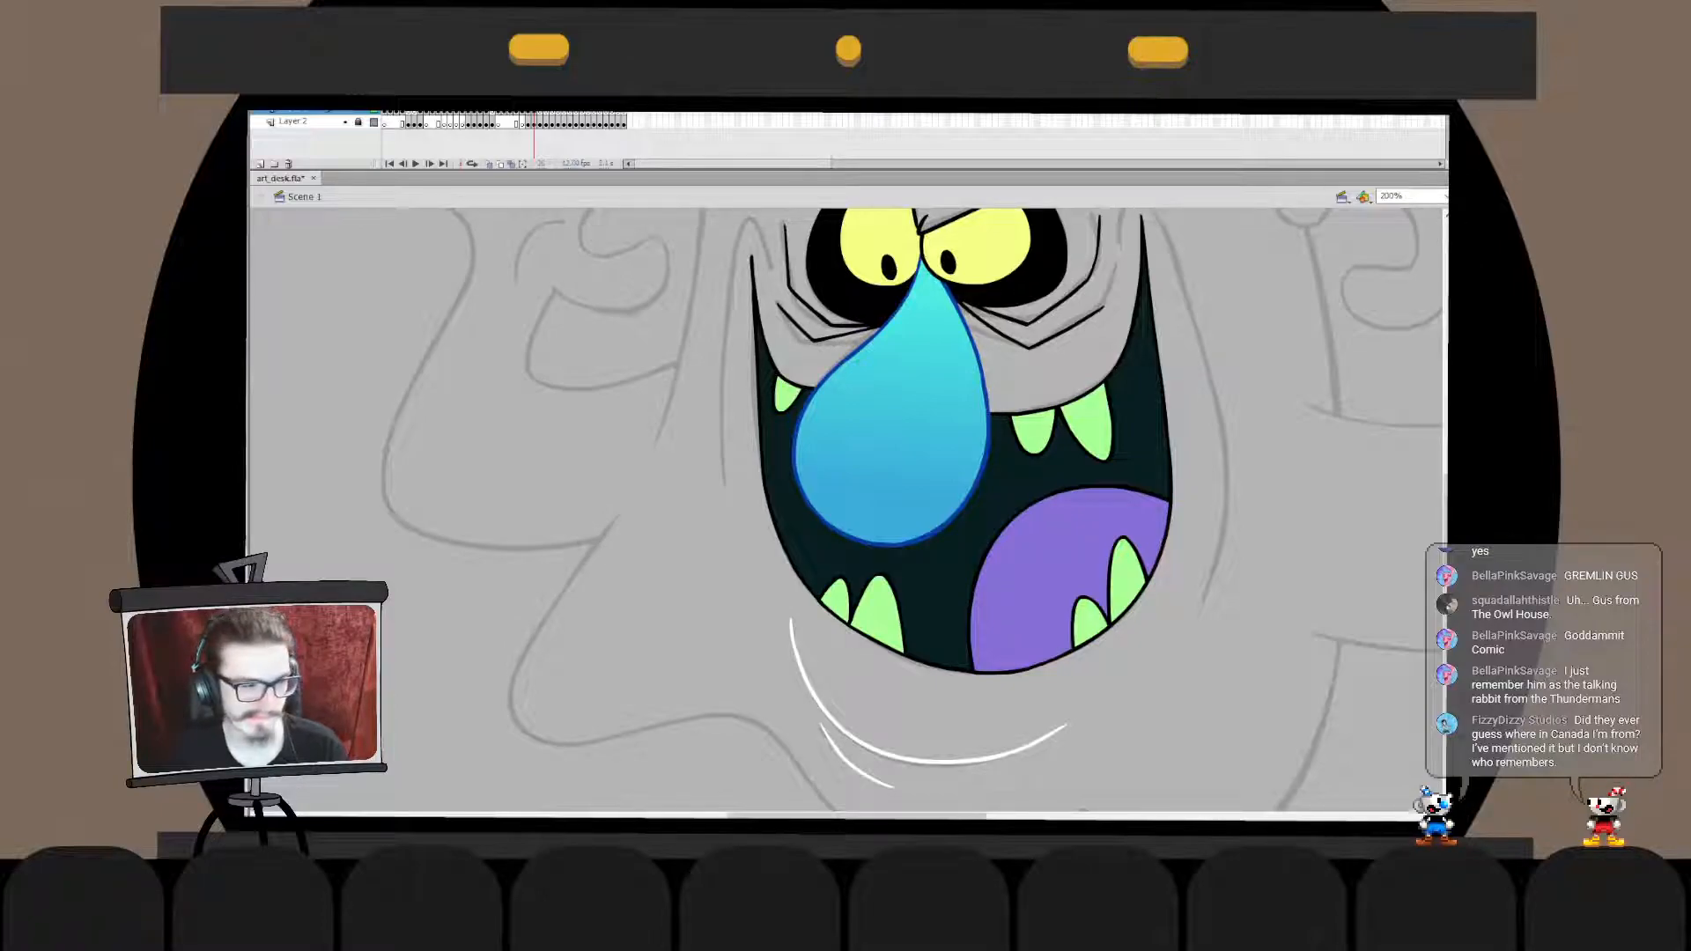
{"action": "left_click_drag", "start_coordinate": [916, 440], "coordinate": [934, 564]}
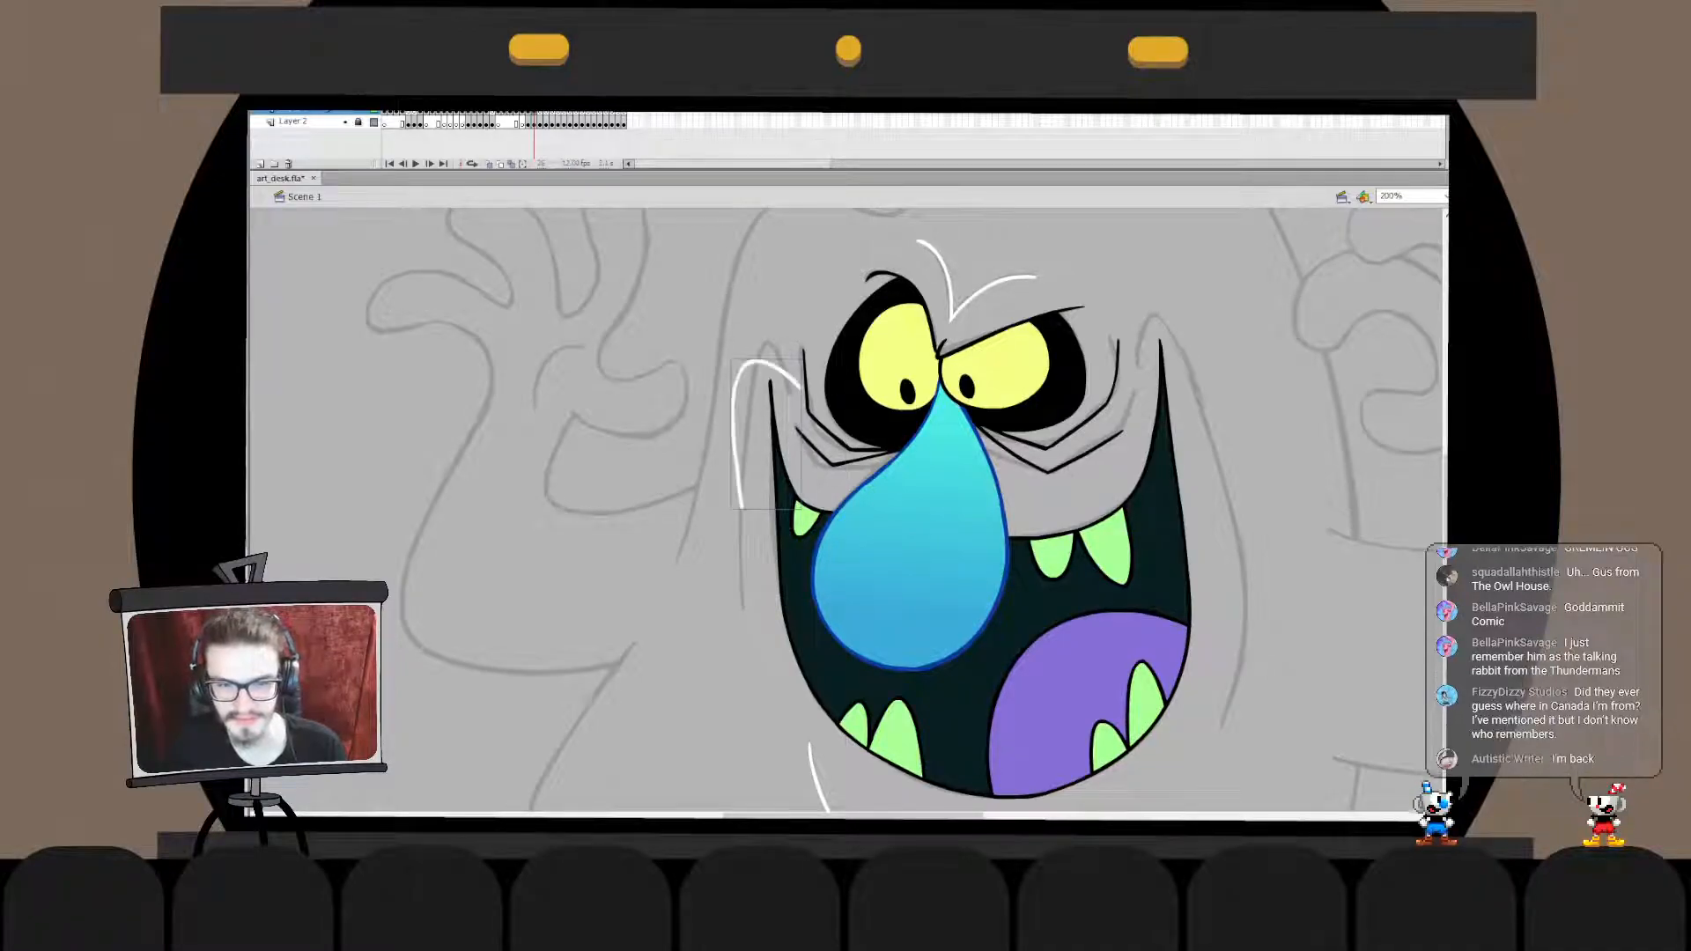
{"action": "left_click_drag", "start_coordinate": [795, 400], "coordinate": [732, 492]}
{"action": "left_click_drag", "start_coordinate": [744, 378], "coordinate": [740, 391]}
{"action": "key", "text": "q"}
{"action": "mouse_move", "coordinate": [729, 507]}
{"action": "left_mouse_down"}
{"action": "mouse_move", "coordinate": [765, 360]}
{"action": "mouse_move", "coordinate": [748, 544]}
{"action": "left_mouse_up"}
{"action": "key", "text": "Escape"}
- Stretch the lower end of the left cheek line further down along the sketch
{"action": "double_click", "coordinate": [743, 449]}
{"action": "key", "text": "Escape"}
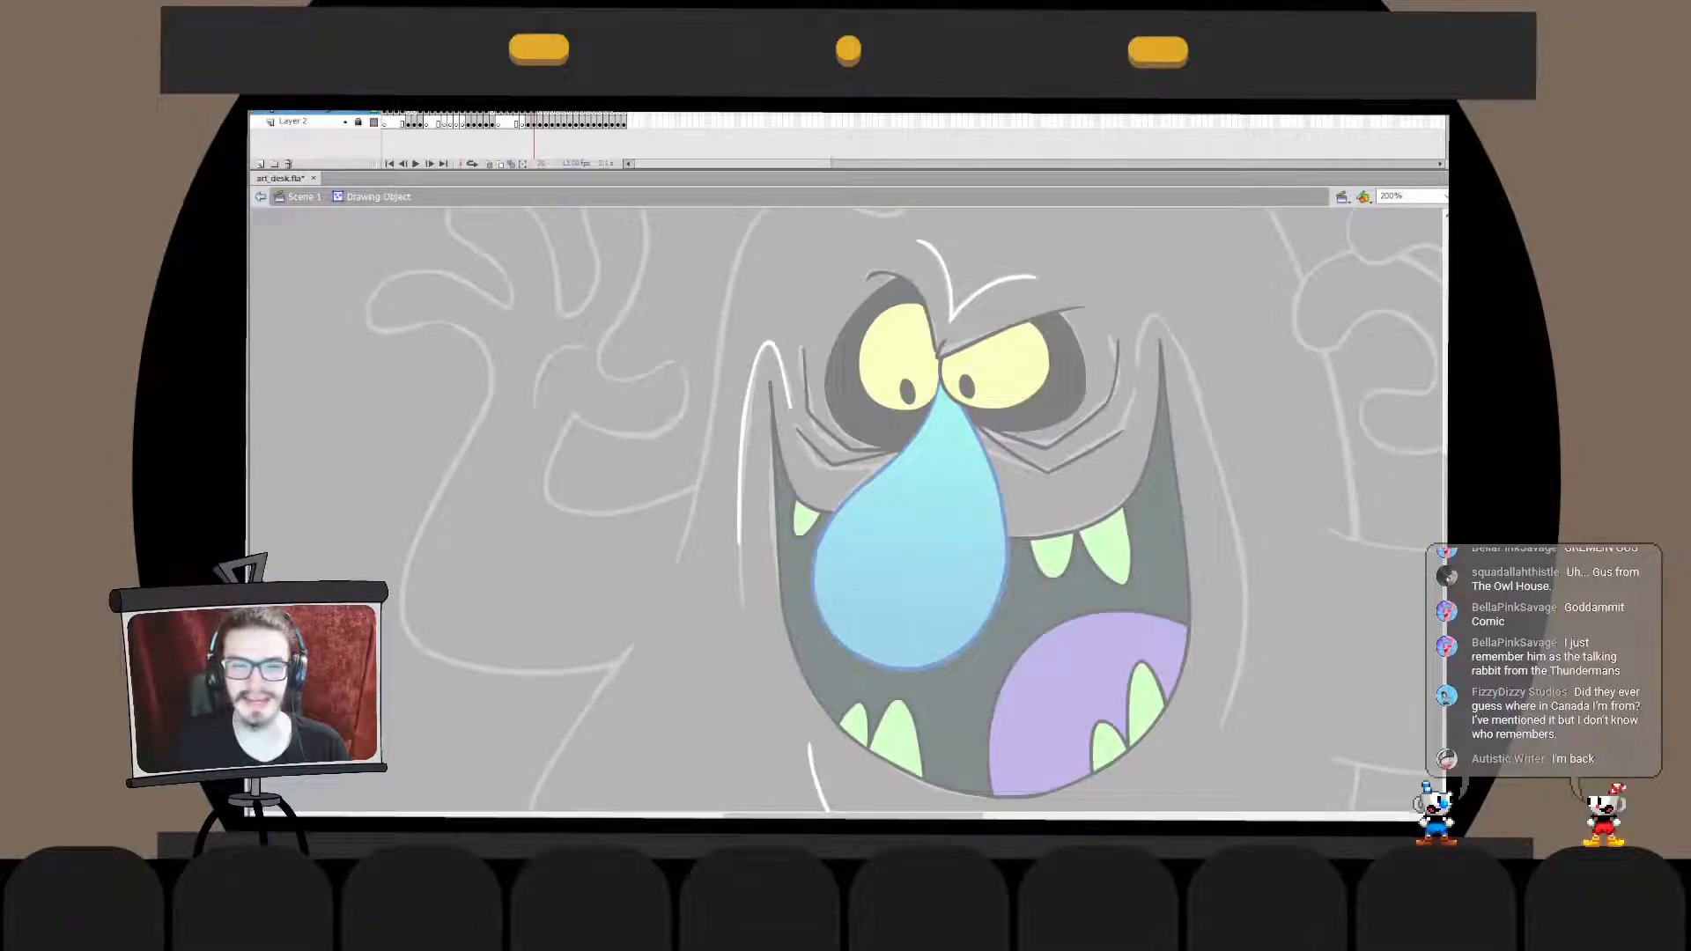
{"action": "left_click_drag", "start_coordinate": [695, 616], "coordinate": [766, 460]}
{"action": "key", "text": "Escape"}
{"action": "key", "text": "ctrl+e"}
{"action": "double_click", "coordinate": [741, 520]}
{"action": "mouse_move", "coordinate": [695, 626]}
{"action": "left_mouse_down"}
{"action": "mouse_move", "coordinate": [775, 416]}
{"action": "mouse_move", "coordinate": [765, 386]}
{"action": "left_mouse_up"}
{"action": "left_click_drag", "start_coordinate": [745, 554], "coordinate": [745, 591]}
{"action": "key", "text": "Escape"}
{"action": "key", "text": "ctrl+e"}
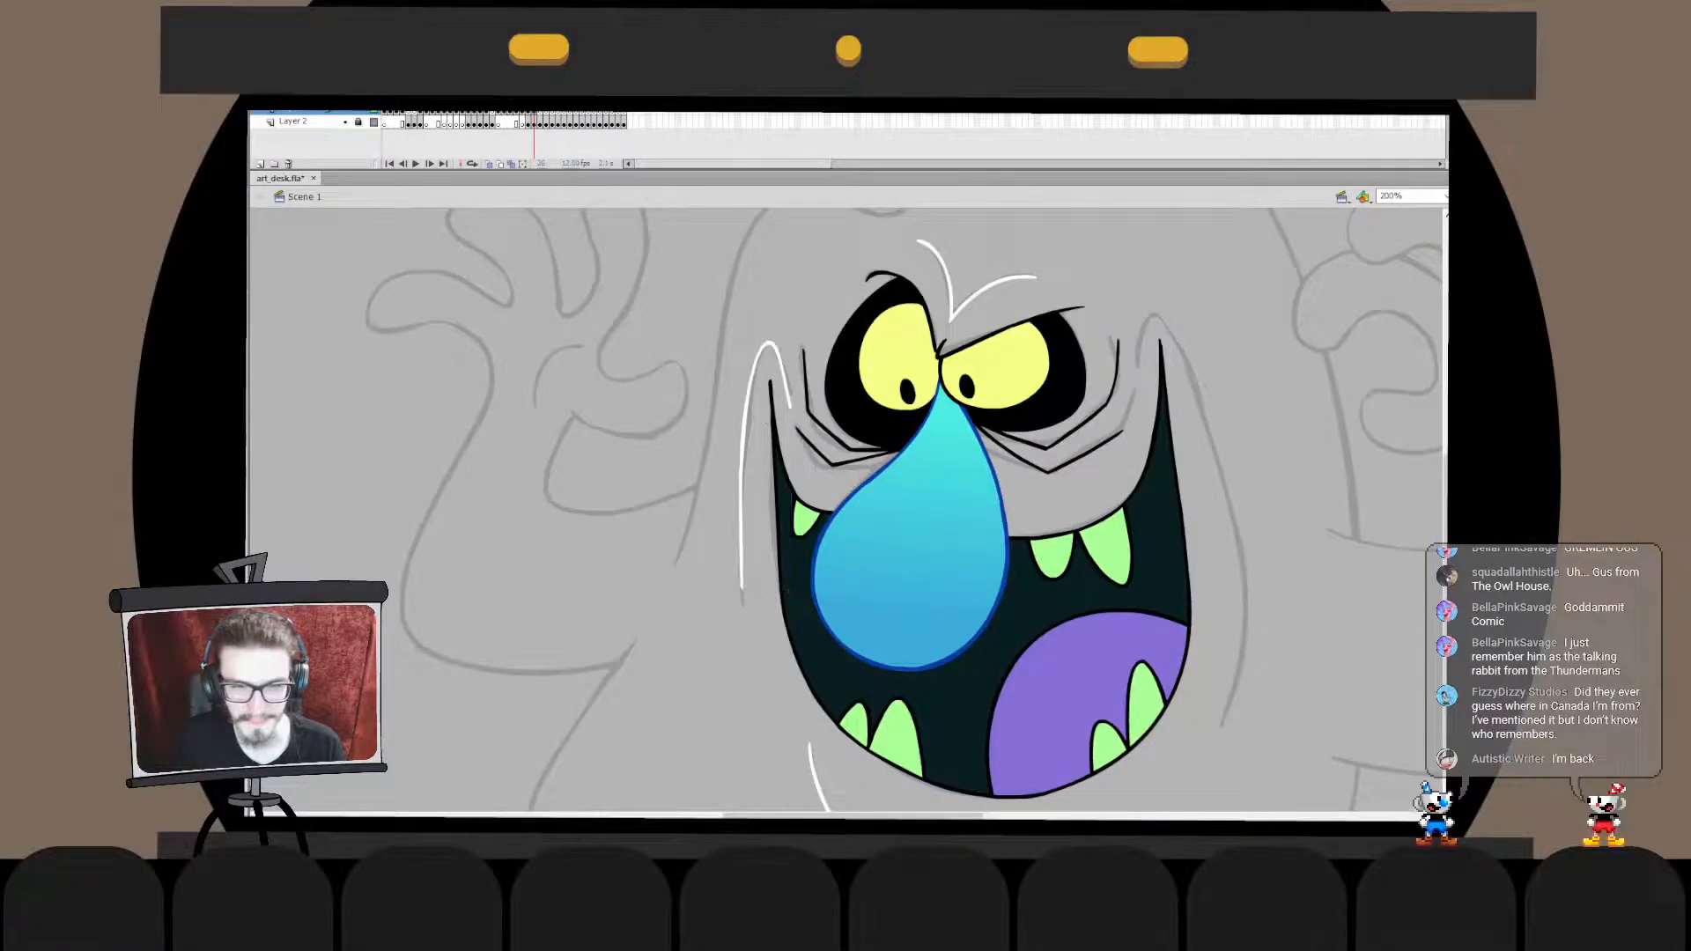
- Adjust the short inner end of the left cheek line beside the eye wrinkles
{"action": "double_click", "coordinate": [787, 393]}
{"action": "left_click_drag", "start_coordinate": [803, 379], "coordinate": [766, 423]}
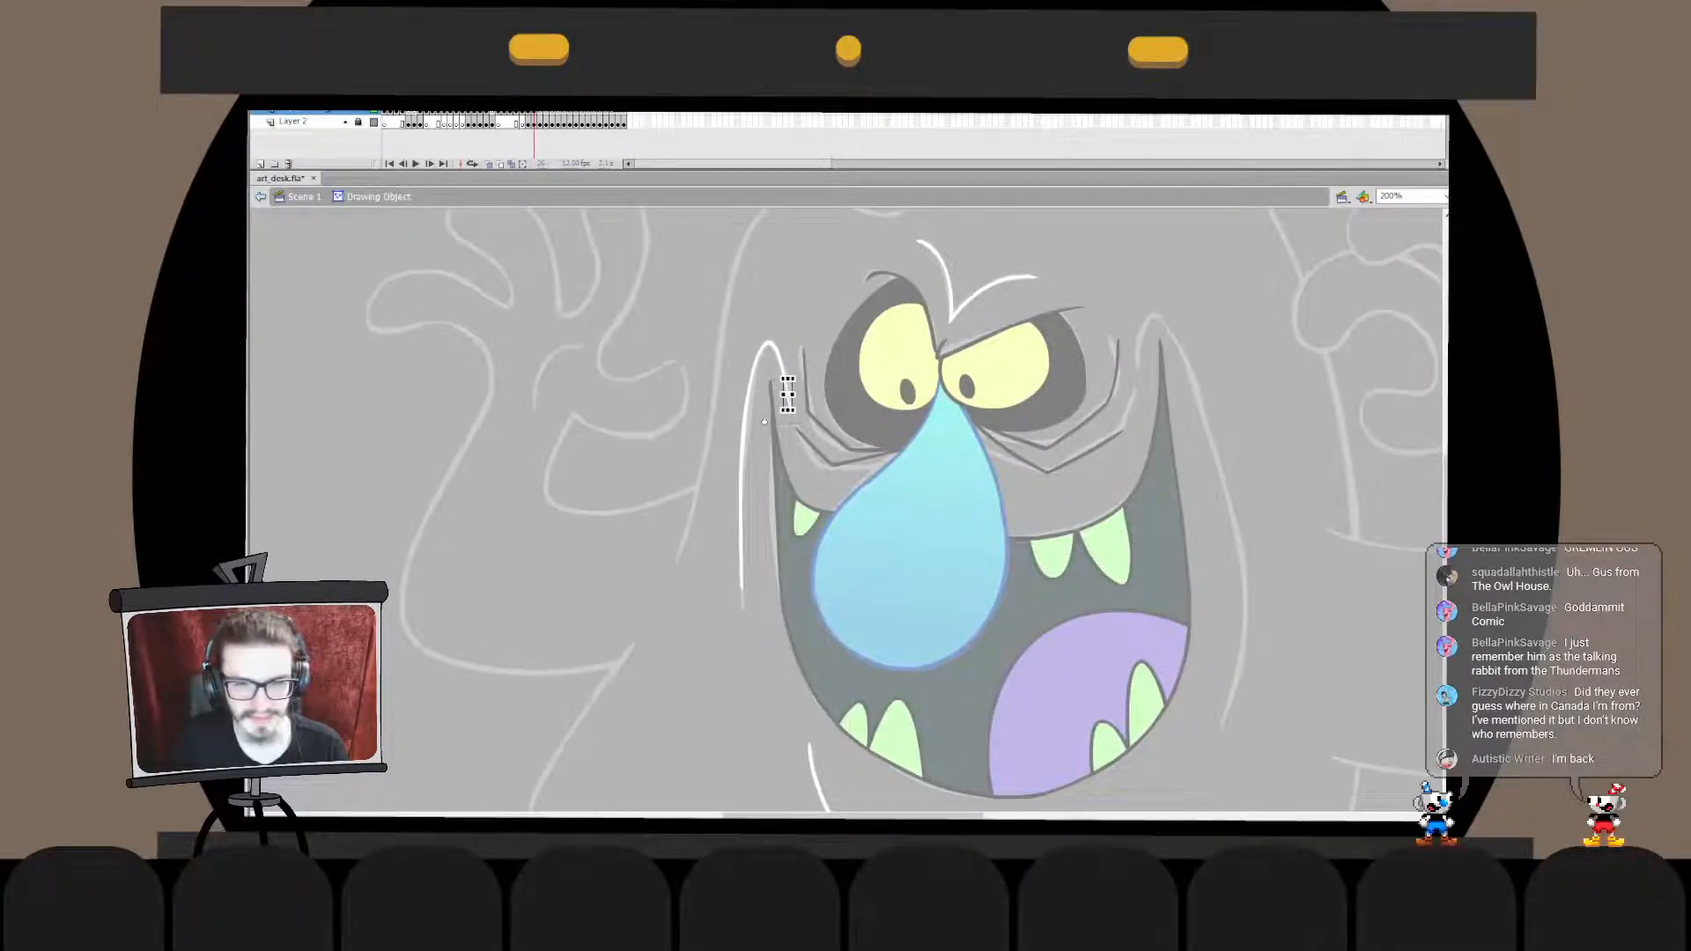
{"action": "key", "text": "Escape"}
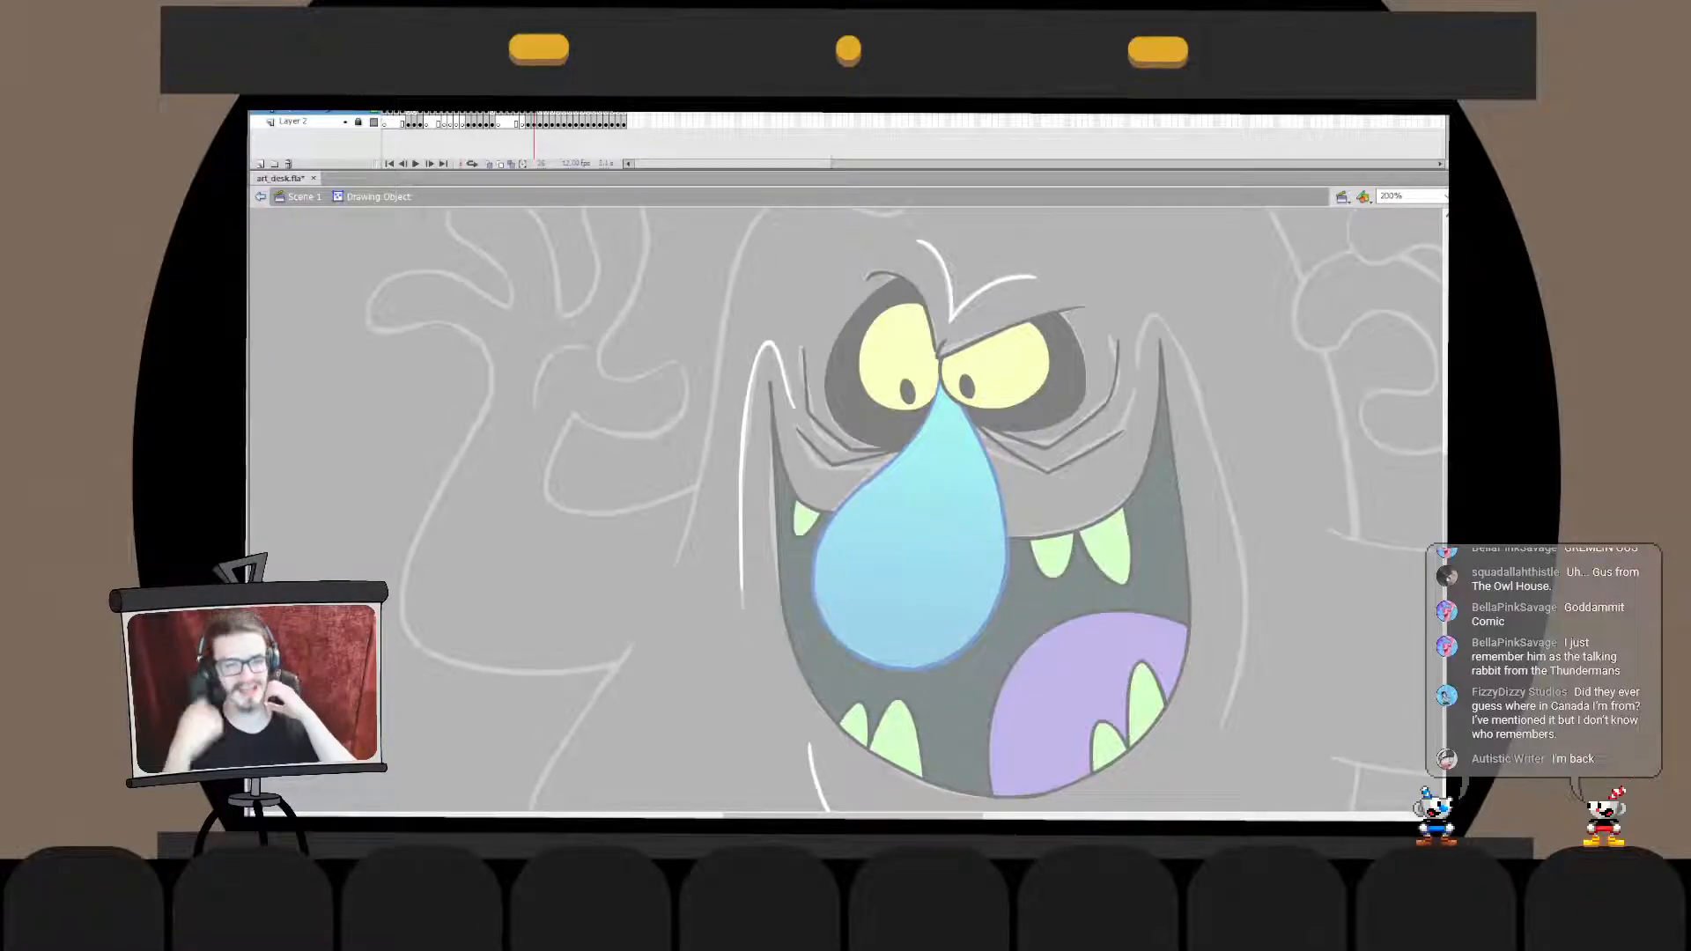
{"action": "key", "text": "ctrl+e"}
{"action": "key", "text": "Escape"}
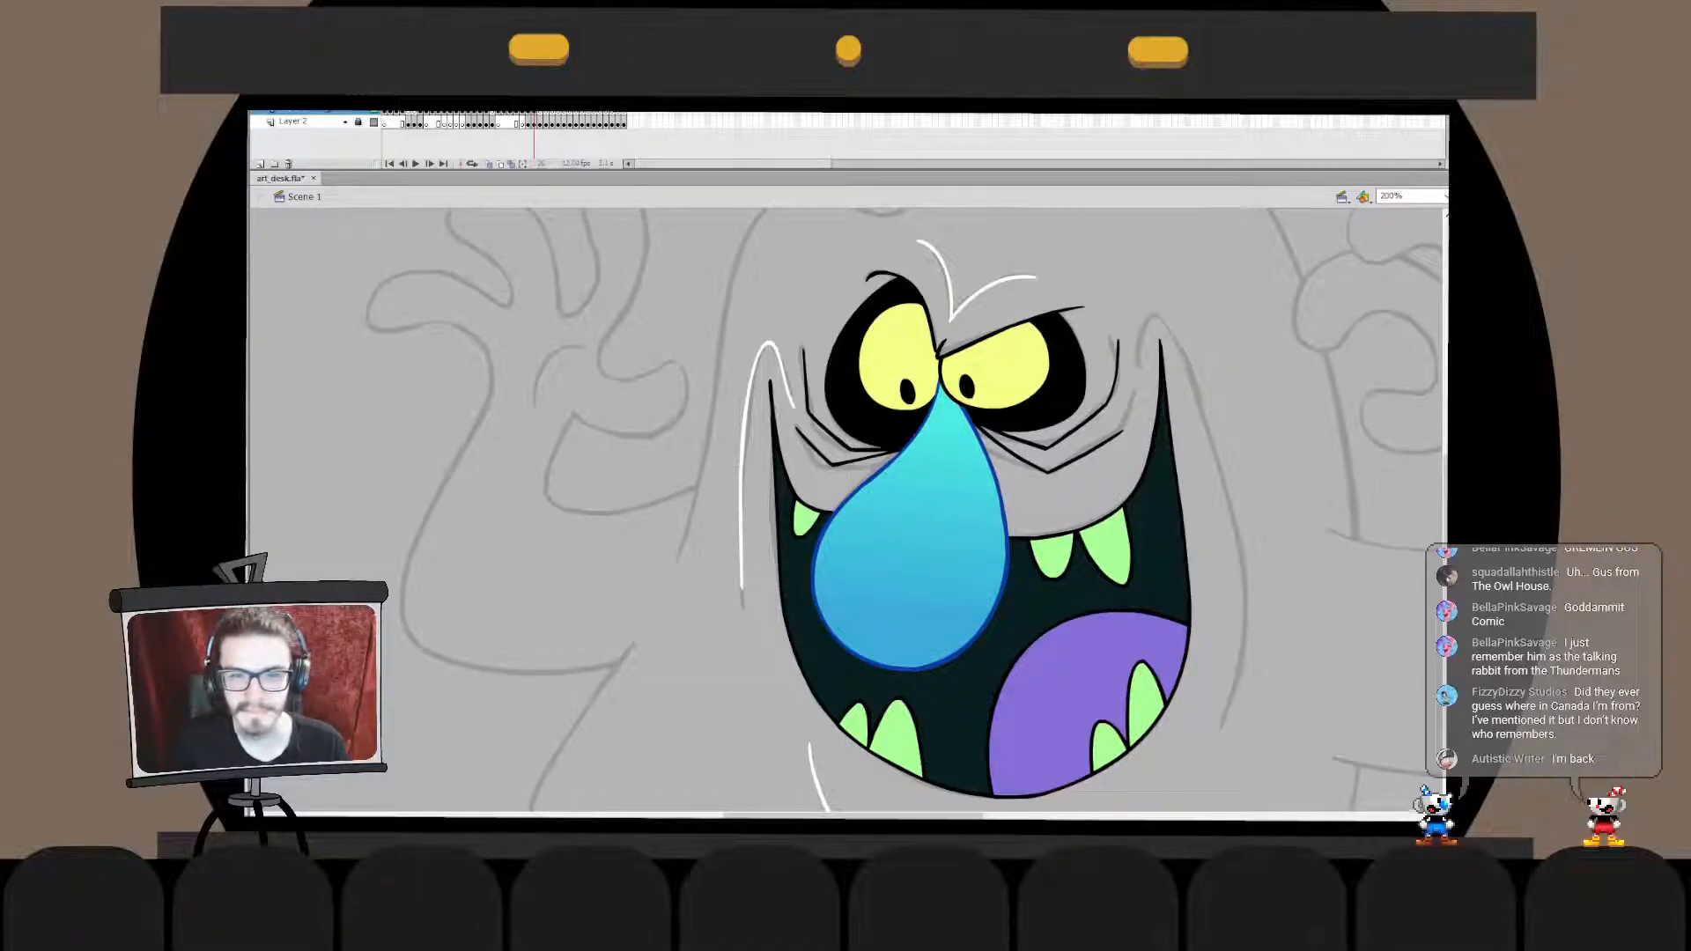
- Lengthen the lower tip of the left cheek line slightly and refine its end
{"action": "double_click", "coordinate": [742, 564]}
{"action": "left_click_drag", "start_coordinate": [715, 637], "coordinate": [769, 418]}
{"action": "mouse_move", "coordinate": [744, 590]}
{"action": "left_mouse_down"}
{"action": "mouse_move", "coordinate": [744, 606]}
{"action": "mouse_move", "coordinate": [761, 579]}
{"action": "mouse_move", "coordinate": [742, 607]}
{"action": "left_mouse_up"}
{"action": "left_click", "coordinate": [765, 607]}
{"action": "key", "text": "Escape"}
{"action": "left_click", "coordinate": [742, 564]}
{"action": "left_click", "coordinate": [712, 582]}
{"action": "double_click", "coordinate": [711, 581]}
{"action": "left_click", "coordinate": [712, 581]}
{"action": "double_click", "coordinate": [743, 570]}
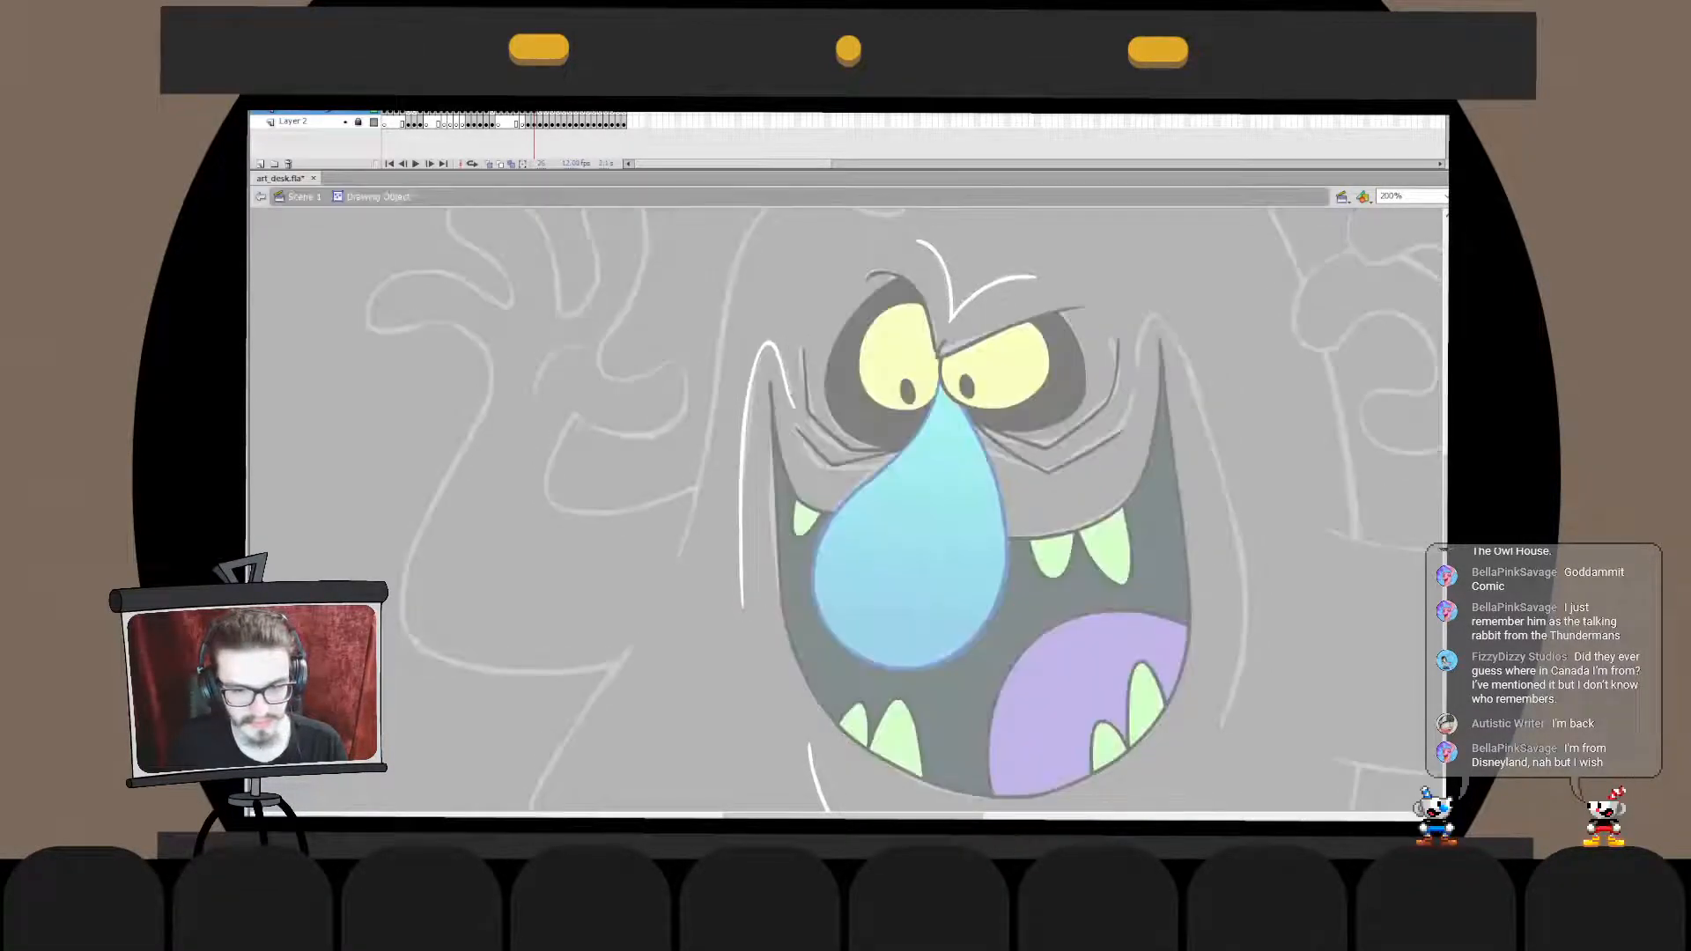
{"action": "double_click", "coordinate": [711, 581]}
{"action": "left_click", "coordinate": [712, 581]}
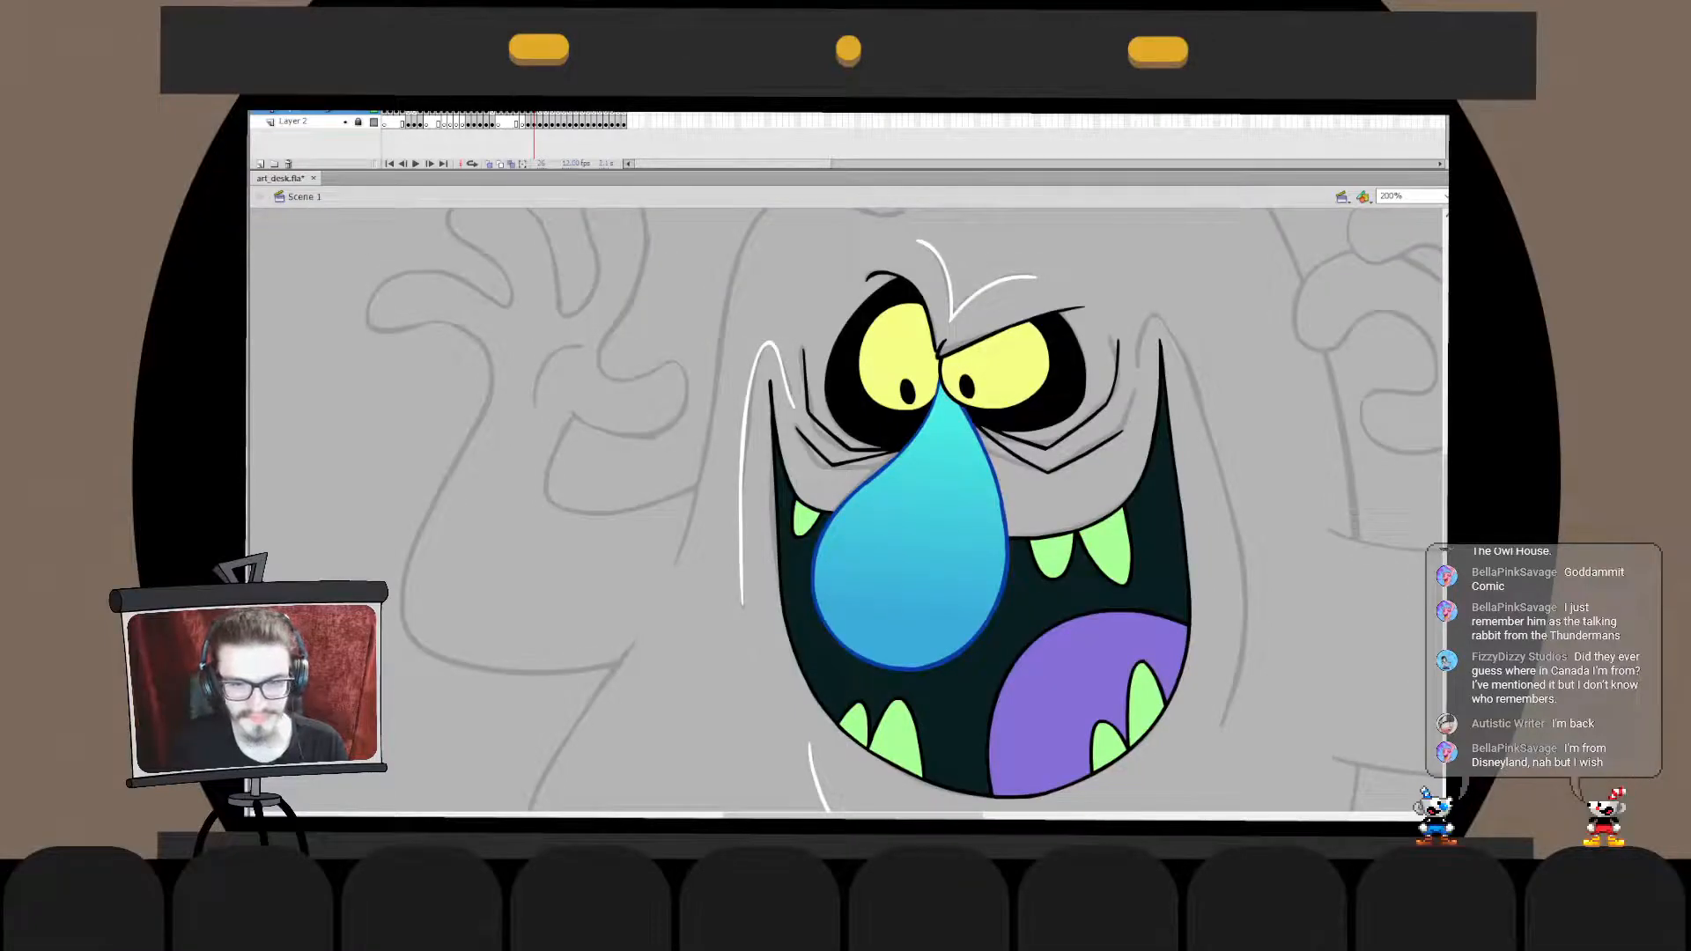
- Draw a white arched cheek line over the mouth's upper right corner, redoing the stroke until it follows the sketch
{"action": "mouse_move", "coordinate": [1139, 378]}
{"action": "left_mouse_down"}
{"action": "mouse_move", "coordinate": [1184, 352]}
{"action": "mouse_move", "coordinate": [1205, 408]}
{"action": "mouse_move", "coordinate": [1197, 390]}
{"action": "left_mouse_up"}
{"action": "key", "text": "ctrl+z"}
- Finish the white arched cheek line over the mouth's upper right corner and refine its inner end
{"action": "key", "text": "ctrl+z"}
{"action": "key", "text": "ctrl+z"}
{"action": "key", "text": "ctrl+z"}
{"action": "key", "text": "ctrl+z"}
{"action": "key", "text": "ctrl+z"}
{"action": "double_click", "coordinate": [1170, 328]}
{"action": "key", "text": "ctrl+z"}
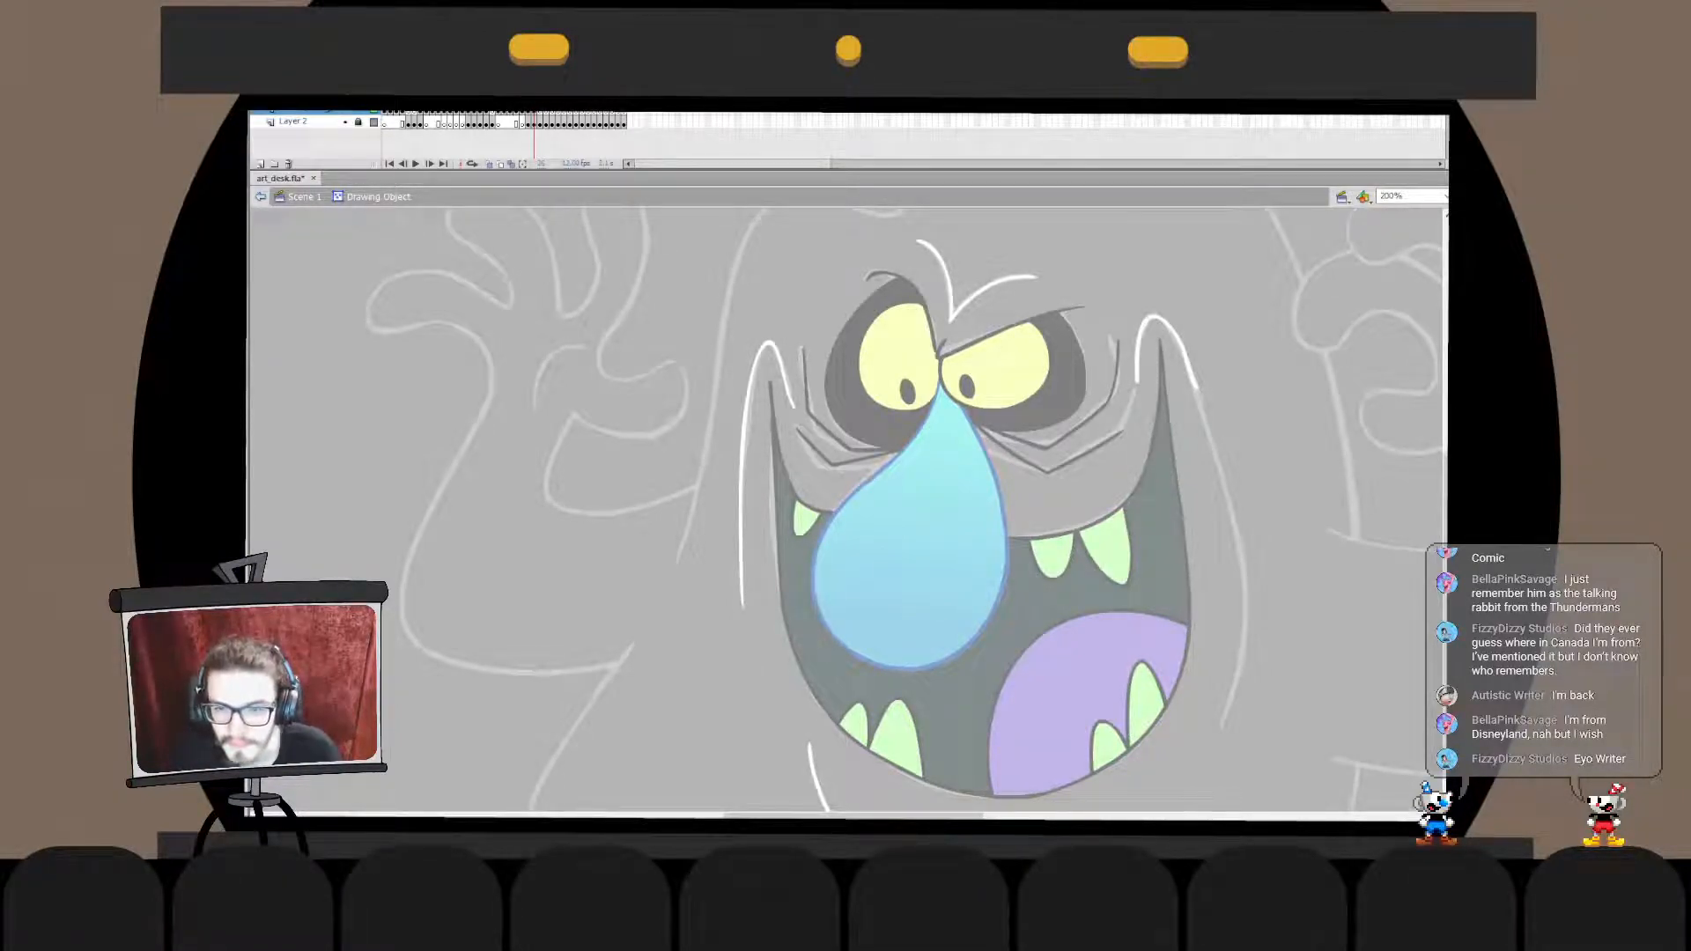
{"action": "scroll", "coordinate": [904, 511], "scroll_direction": "up", "scroll_amount": 1}
{"action": "left_click", "coordinate": [1137, 415]}
{"action": "left_click", "coordinate": [1137, 416]}
{"action": "key", "text": "b"}
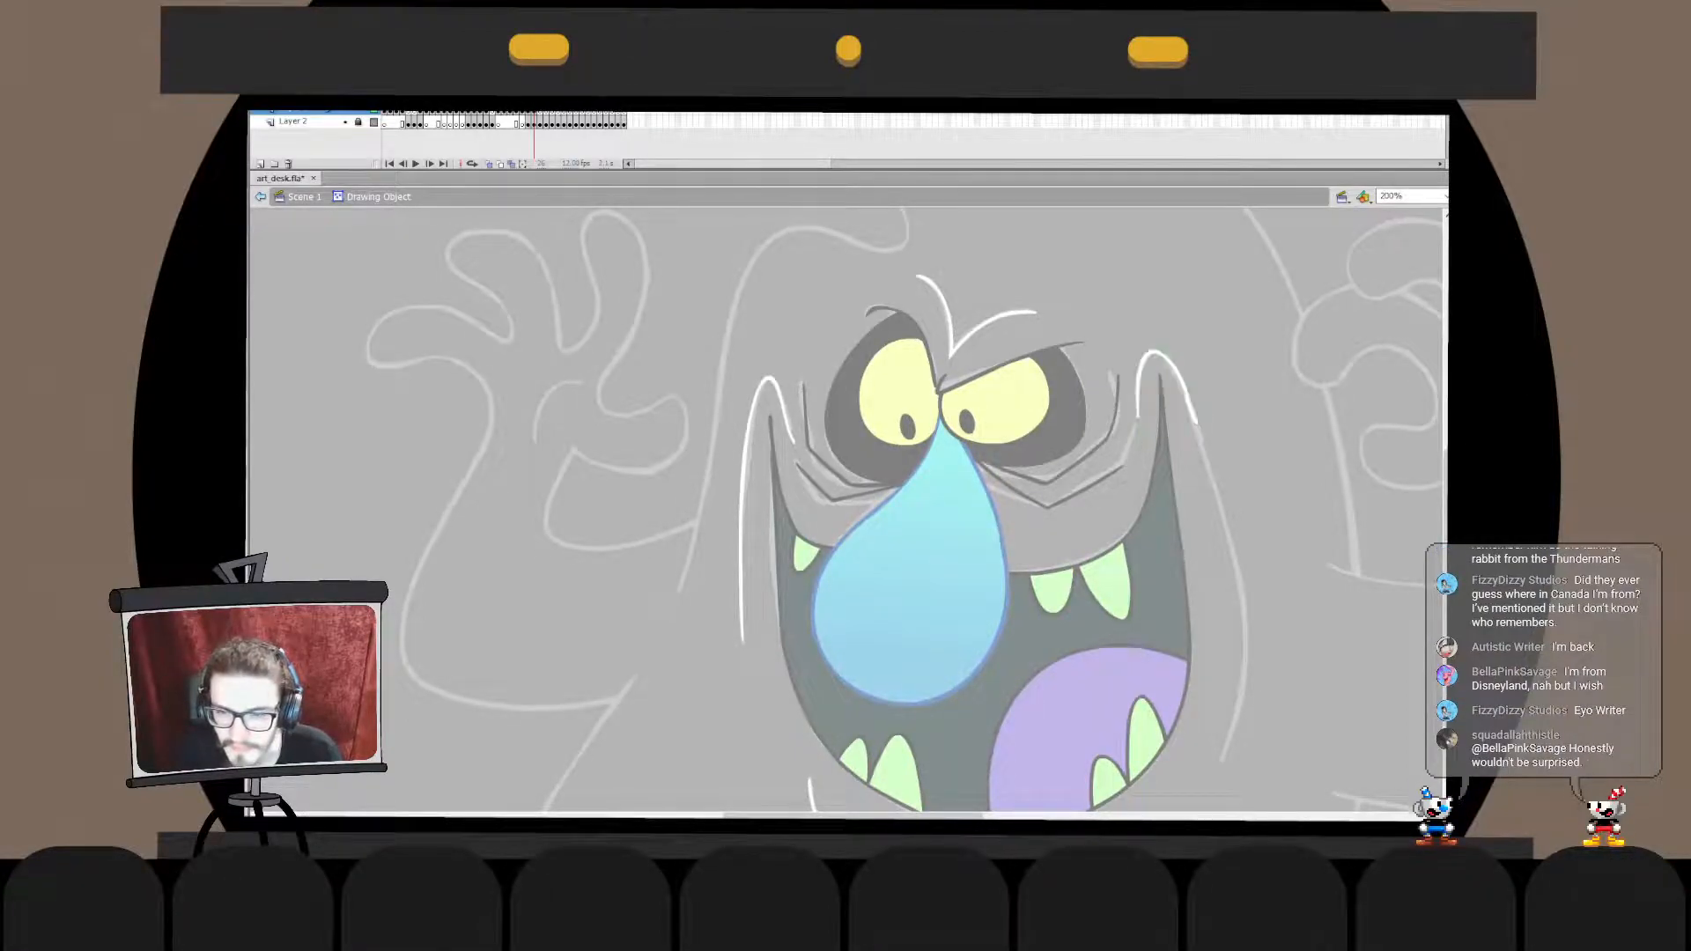
{"action": "left_click", "coordinate": [259, 197]}
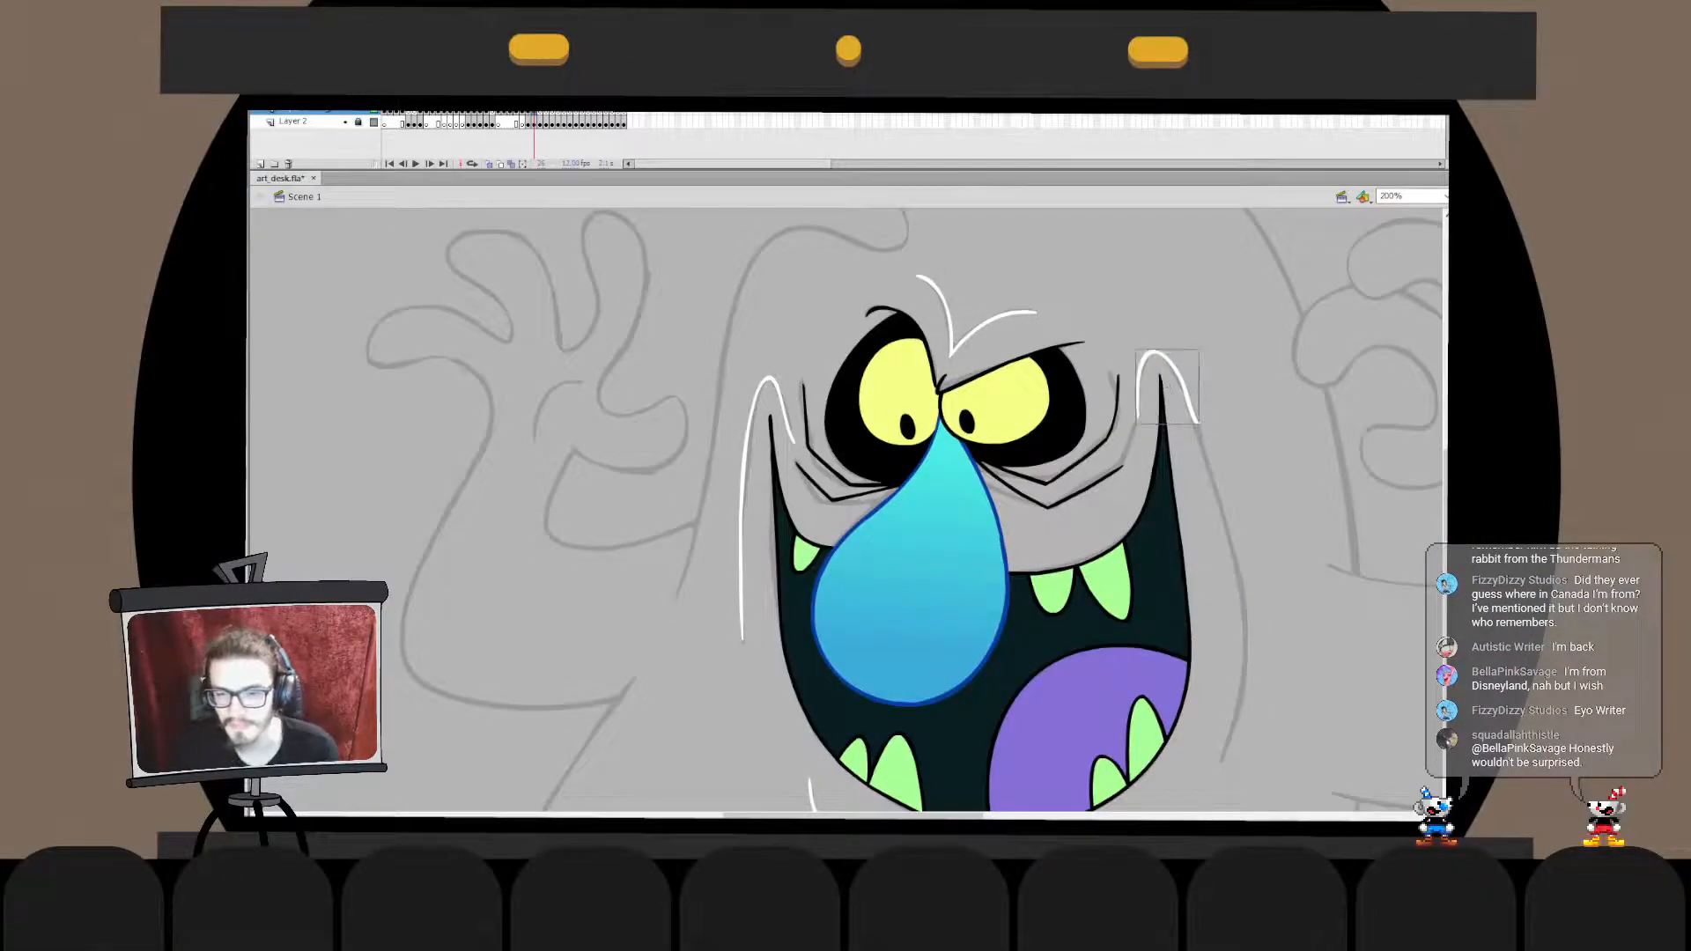
- Adjust the outer end of the right arched cheek line where it slopes down beside the mouth
{"action": "left_click_drag", "start_coordinate": [969, 529], "coordinate": [945, 463]}
{"action": "double_click", "coordinate": [1164, 334]}
{"action": "left_click", "coordinate": [1194, 423]}
{"action": "double_click", "coordinate": [1193, 423]}
{"action": "left_click", "coordinate": [1193, 422]}
{"action": "double_click", "coordinate": [1164, 335]}
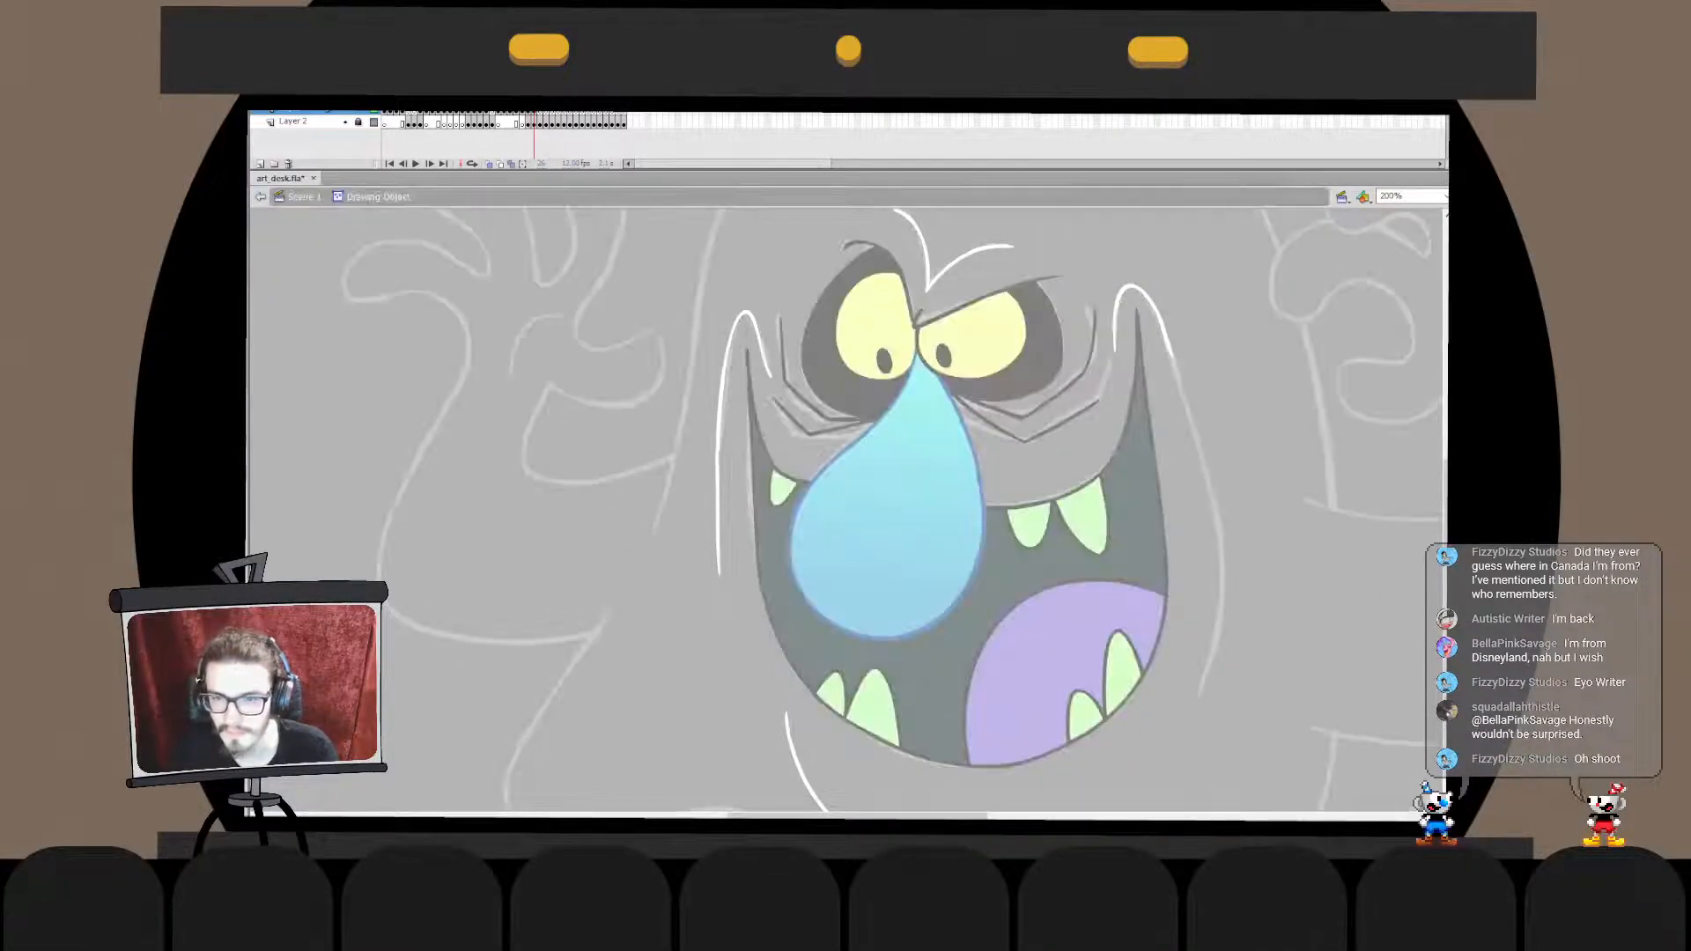
{"action": "left_click", "coordinate": [1194, 423]}
{"action": "double_click", "coordinate": [1193, 422]}
{"action": "left_click", "coordinate": [1193, 422]}
{"action": "left_click_drag", "start_coordinate": [1194, 423], "coordinate": [1167, 338]}
- Draw a white stroke continuing the right cheek line down beside the mouth, redoing it to follow the sketch
{"action": "mouse_move", "coordinate": [1145, 274]}
{"action": "left_mouse_down"}
{"action": "mouse_move", "coordinate": [1203, 475]}
{"action": "mouse_move", "coordinate": [1203, 584]}
{"action": "mouse_move", "coordinate": [1206, 553]}
{"action": "left_mouse_up"}
{"action": "key", "text": "ctrl+z"}
{"action": "key", "text": "ctrl+z"}
{"action": "key", "text": "ctrl+z"}
{"action": "left_click_drag", "start_coordinate": [1148, 266], "coordinate": [1188, 543]}
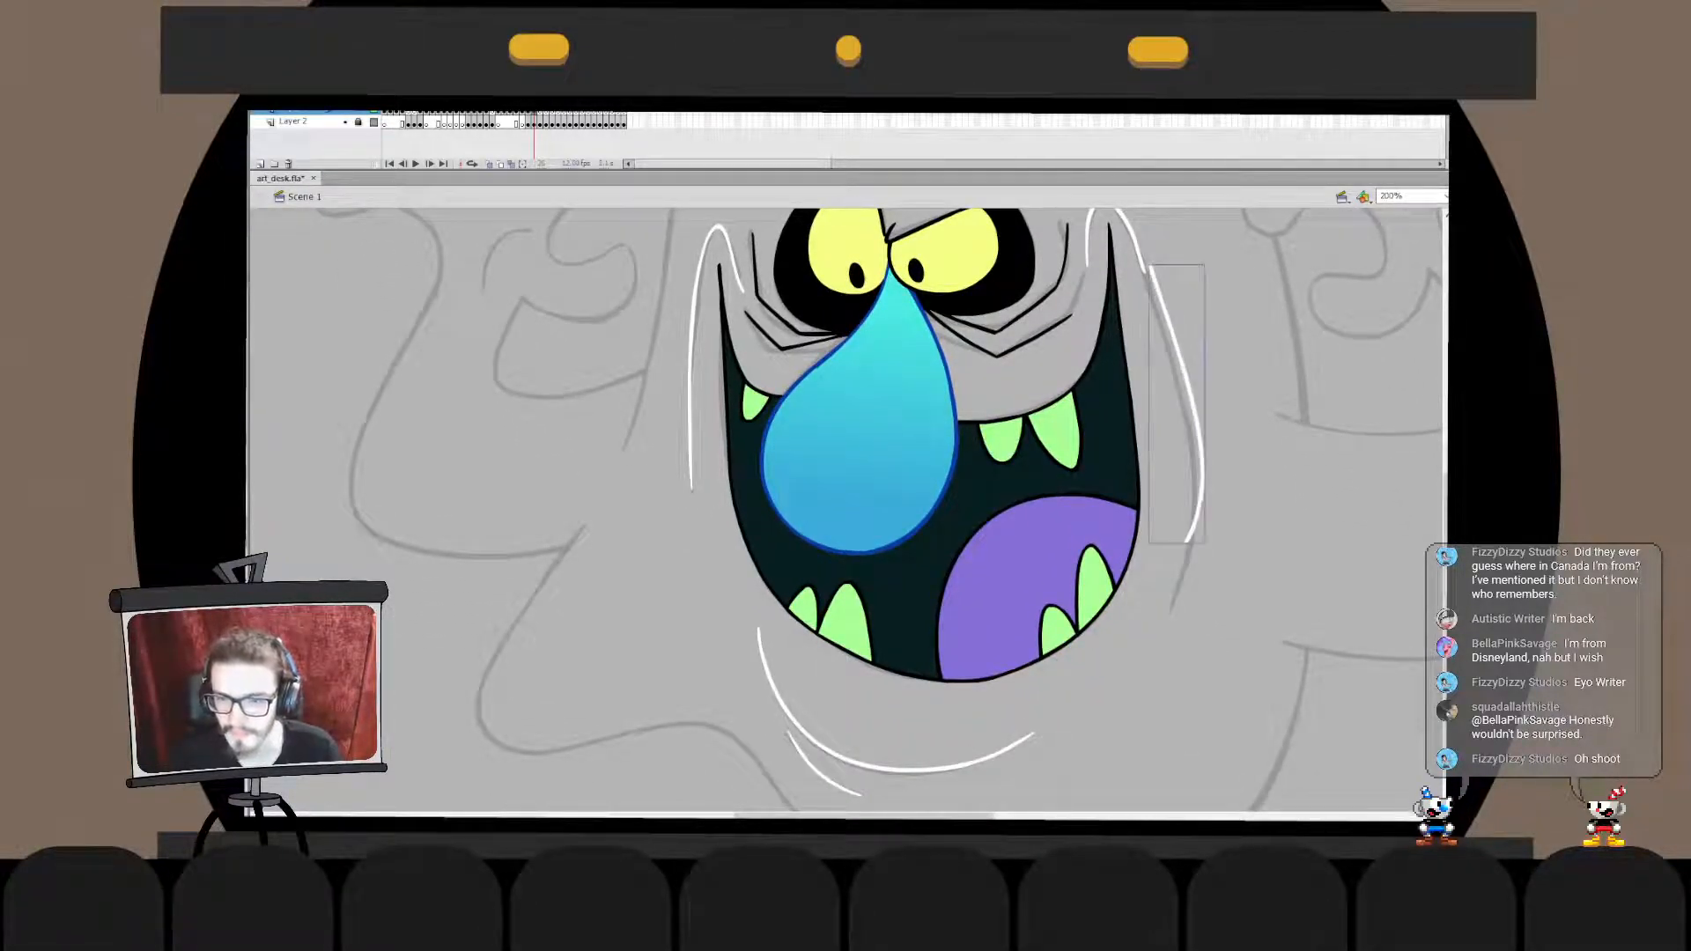
- Move and stretch the upper end of the long right cheek stroke so it meets the arched line
{"action": "key", "text": "q"}
{"action": "left_click_drag", "start_coordinate": [1175, 264], "coordinate": [1168, 257]}
{"action": "key", "text": "v"}
{"action": "left_click", "coordinate": [1242, 414]}
{"action": "double_click", "coordinate": [1190, 387]}
{"action": "left_click", "coordinate": [1192, 396]}
{"action": "left_click", "coordinate": [1242, 414]}
{"action": "double_click", "coordinate": [1242, 414]}
{"action": "key", "text": "q"}
{"action": "left_click_drag", "start_coordinate": [1173, 227], "coordinate": [1169, 229]}
{"action": "key", "text": "v"}
{"action": "left_click", "coordinate": [1241, 414]}
- Adjust the lower section of the long right cheek stroke towards the sketch's curve
{"action": "double_click", "coordinate": [1198, 486]}
{"action": "left_click_drag", "start_coordinate": [1156, 598], "coordinate": [1217, 476]}
{"action": "key", "text": "q"}
{"action": "key", "text": "v"}
{"action": "left_click", "coordinate": [1191, 397]}
{"action": "left_click", "coordinate": [1241, 414]}
{"action": "double_click", "coordinate": [1242, 414]}
{"action": "key", "text": "q"}
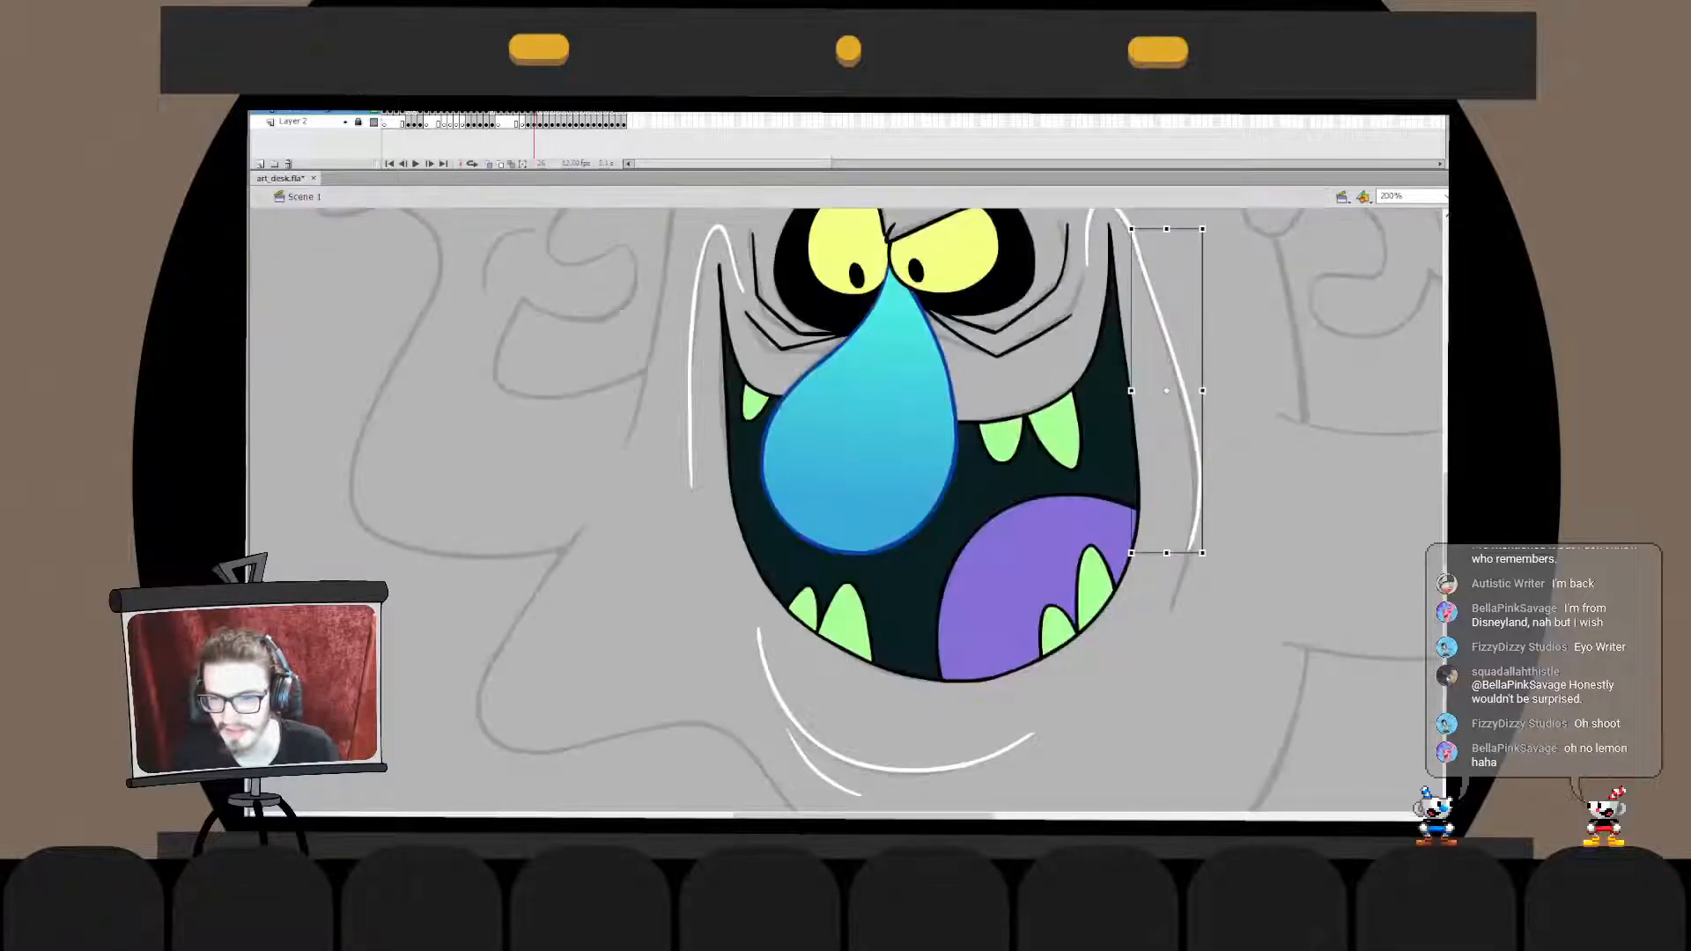
- Nudge portions of the right cheek stroke's lower section sideways to smooth its bend
{"action": "double_click", "coordinate": [1198, 482]}
{"action": "left_click_drag", "start_coordinate": [1143, 590], "coordinate": [1229, 463]}
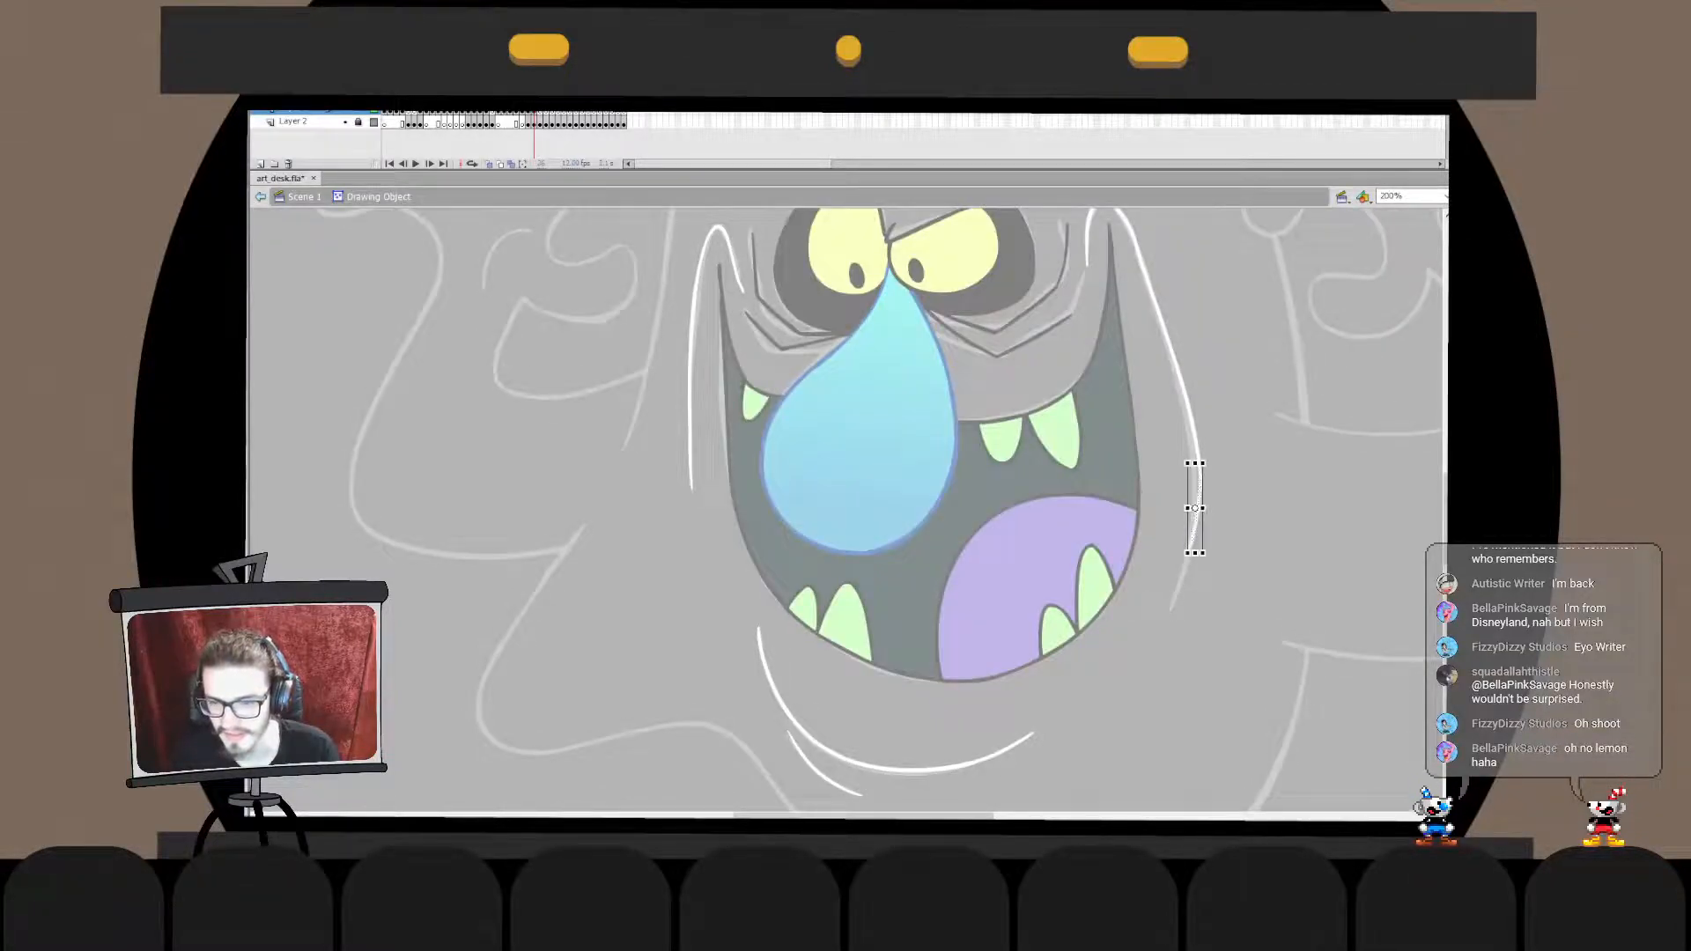
{"action": "key", "text": "Right"}
{"action": "key", "text": "Right"}
{"action": "left_click", "coordinate": [1174, 582]}
{"action": "left_click_drag", "start_coordinate": [1174, 582], "coordinate": [1222, 496]}
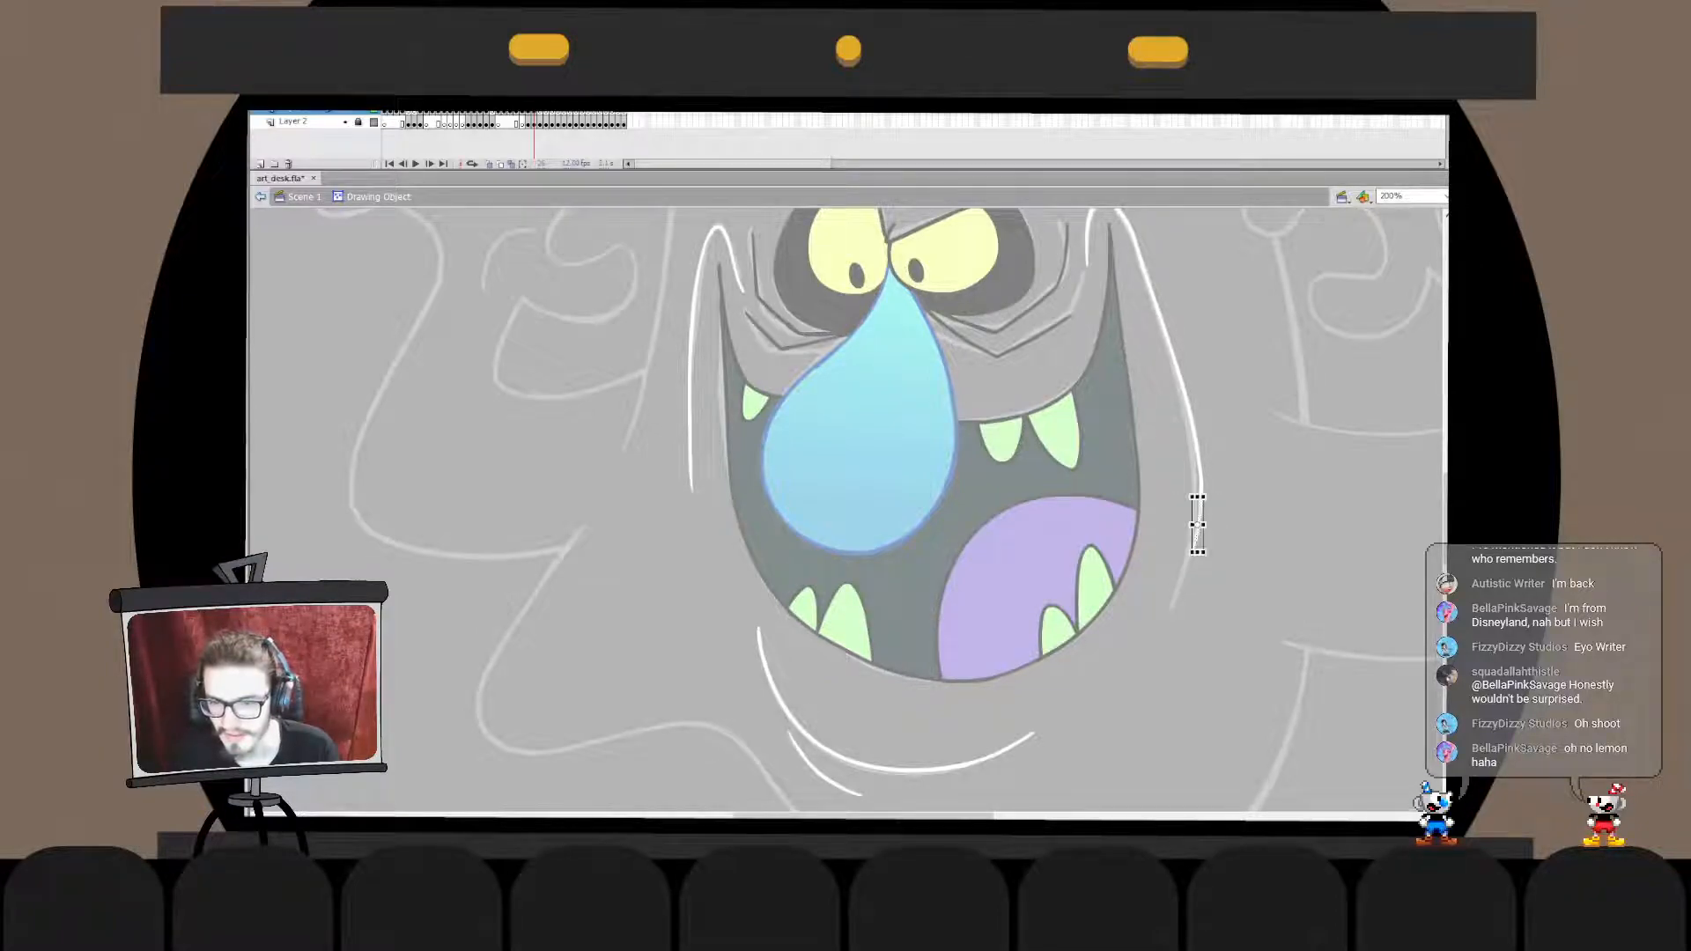
{"action": "key", "text": "Left"}
{"action": "left_click", "coordinate": [1171, 596]}
{"action": "mouse_move", "coordinate": [1170, 597]}
{"action": "left_mouse_down"}
{"action": "mouse_move", "coordinate": [1216, 519]}
{"action": "mouse_move", "coordinate": [1192, 560]}
{"action": "left_mouse_up"}
{"action": "left_click", "coordinate": [1185, 581]}
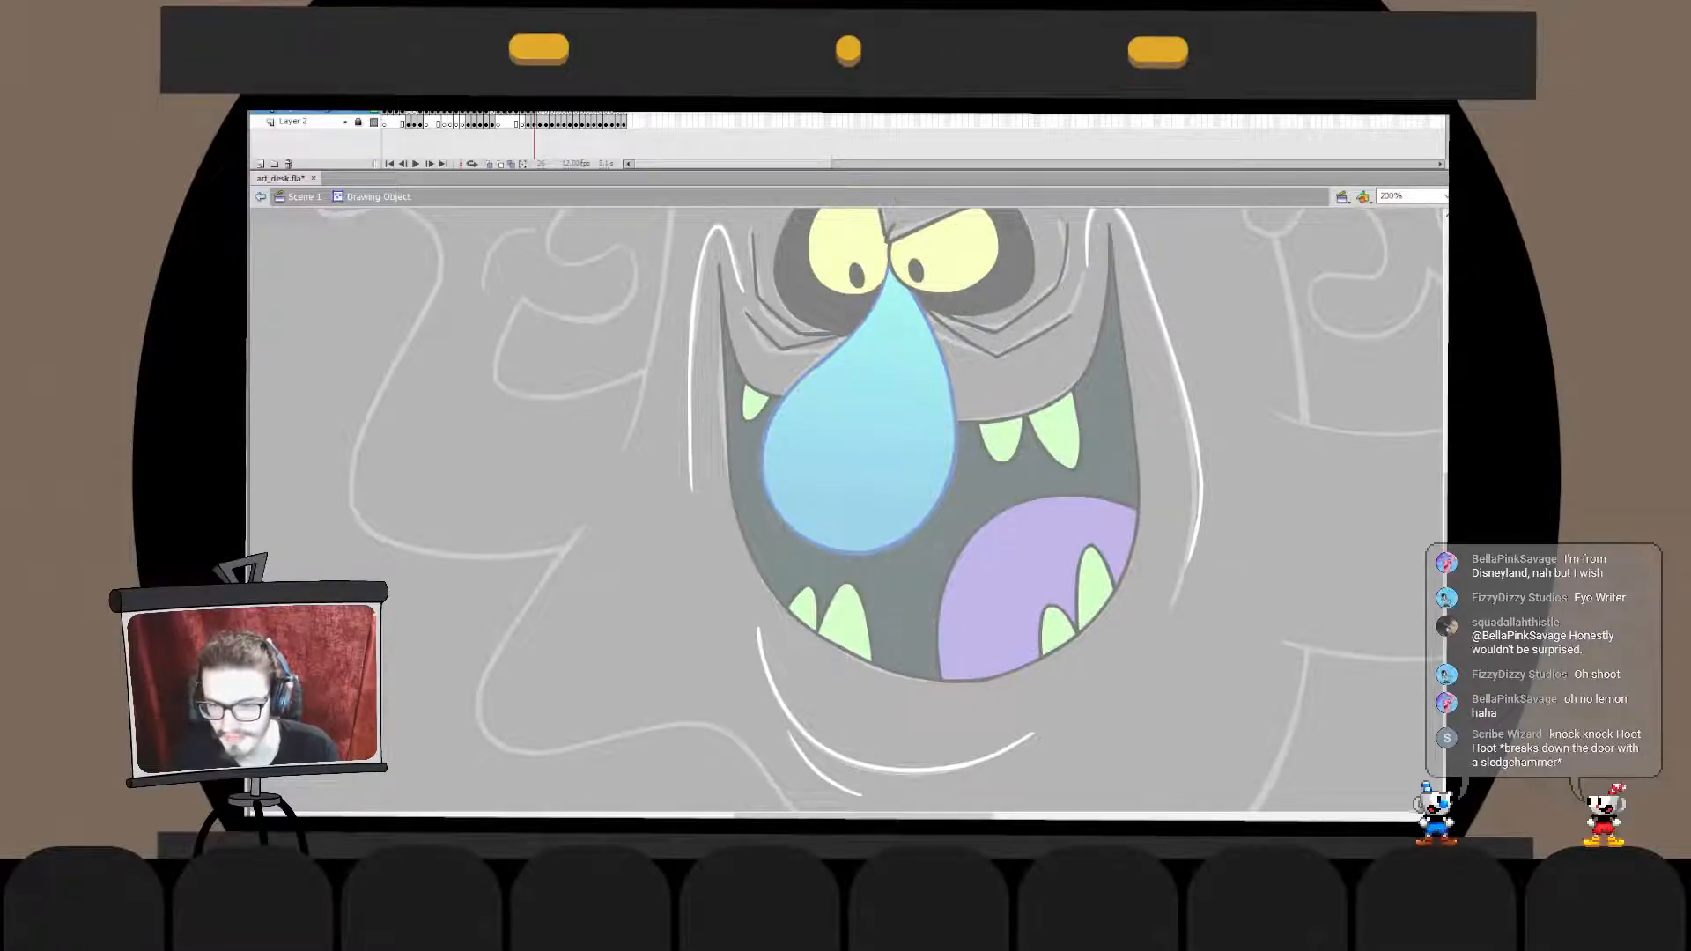
- Delete the lower section of the right cheek stroke
{"action": "double_click", "coordinate": [1212, 563]}
{"action": "double_click", "coordinate": [1196, 537]}
{"action": "mouse_move", "coordinate": [1153, 606]}
{"action": "left_mouse_down"}
{"action": "mouse_move", "coordinate": [1225, 456]}
{"action": "mouse_move", "coordinate": [1170, 605]}
{"action": "left_mouse_up"}
{"action": "key", "text": "Delete"}
{"action": "double_click", "coordinate": [1225, 456]}
{"action": "left_click", "coordinate": [1225, 456]}
- Redraw the lower part of the right cheek line as a white curve, repeating the stroke until it follows the sketch
{"action": "key", "text": "b"}
{"action": "key", "text": "ctrl+z"}
{"action": "mouse_move", "coordinate": [1199, 459]}
{"action": "left_mouse_down"}
{"action": "mouse_move", "coordinate": [1180, 604]}
{"action": "mouse_move", "coordinate": [1176, 580]}
{"action": "left_mouse_up"}
{"action": "key", "text": "ctrl+z"}
{"action": "key", "text": "ctrl+z"}
{"action": "key", "text": "ctrl+z"}
{"action": "left_click_drag", "start_coordinate": [1198, 474], "coordinate": [1170, 602]}
{"action": "key", "text": "ctrl+z"}
{"action": "left_click_drag", "start_coordinate": [1200, 467], "coordinate": [1172, 601]}
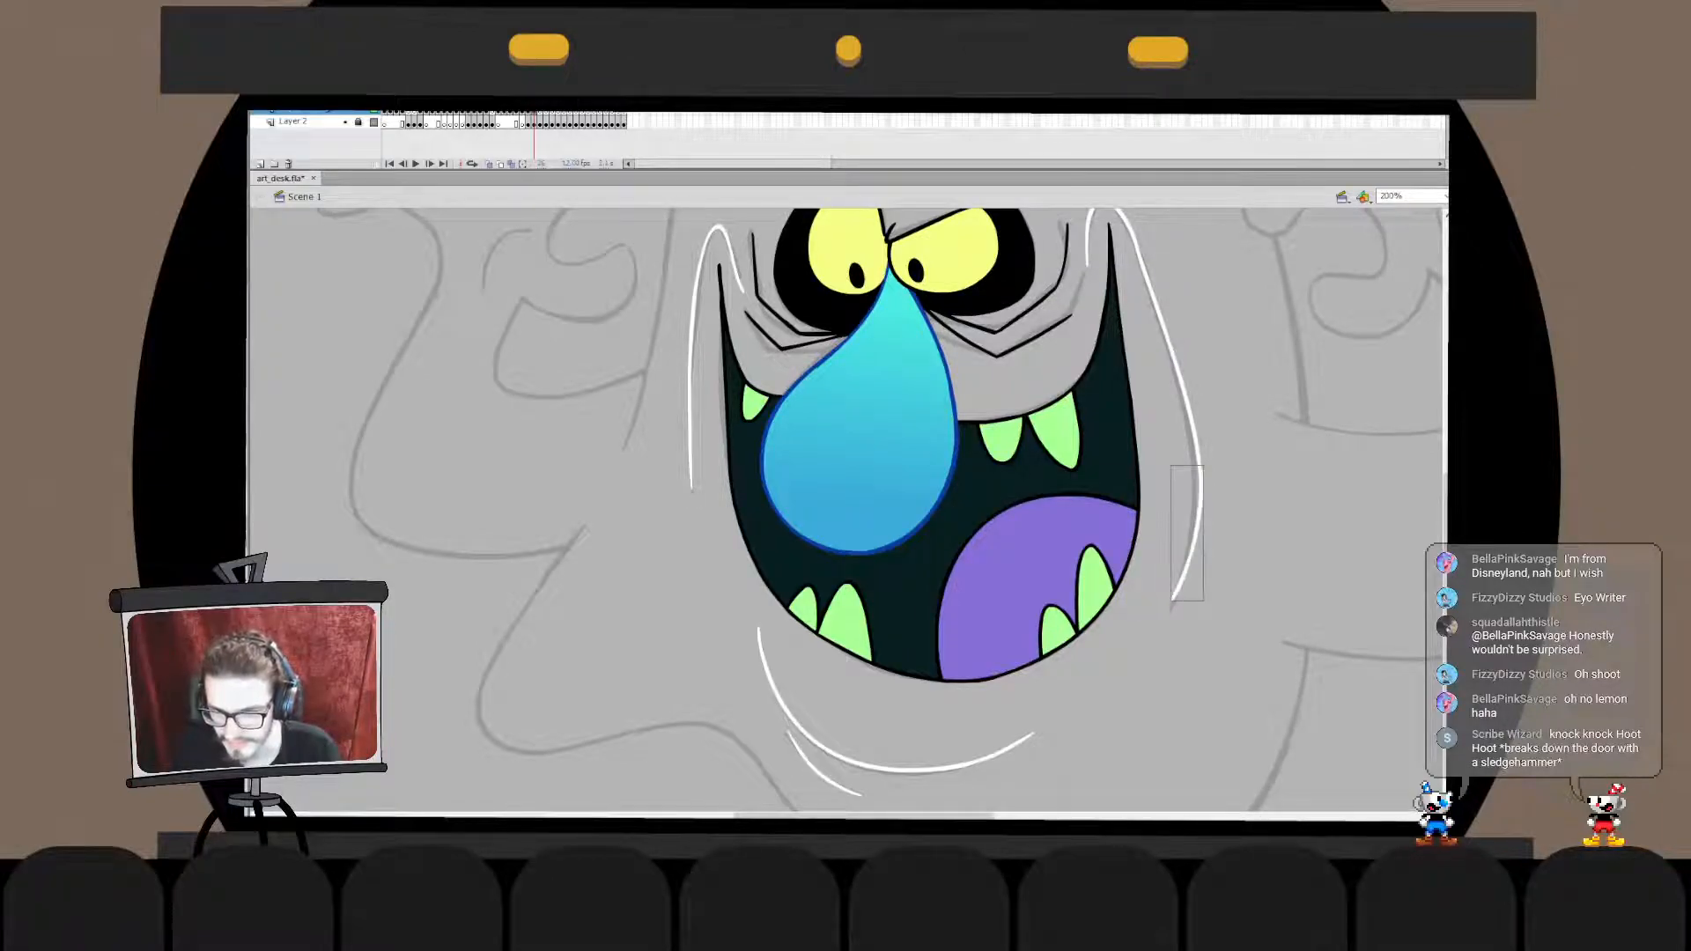
- Stretch the top of the new lower cheek curve slightly and blend its upper end into the stroke above
{"action": "key", "text": "q"}
{"action": "left_click_drag", "start_coordinate": [1203, 465], "coordinate": [1203, 459]}
{"action": "key", "text": "Escape"}
{"action": "left_click", "coordinate": [1198, 519]}
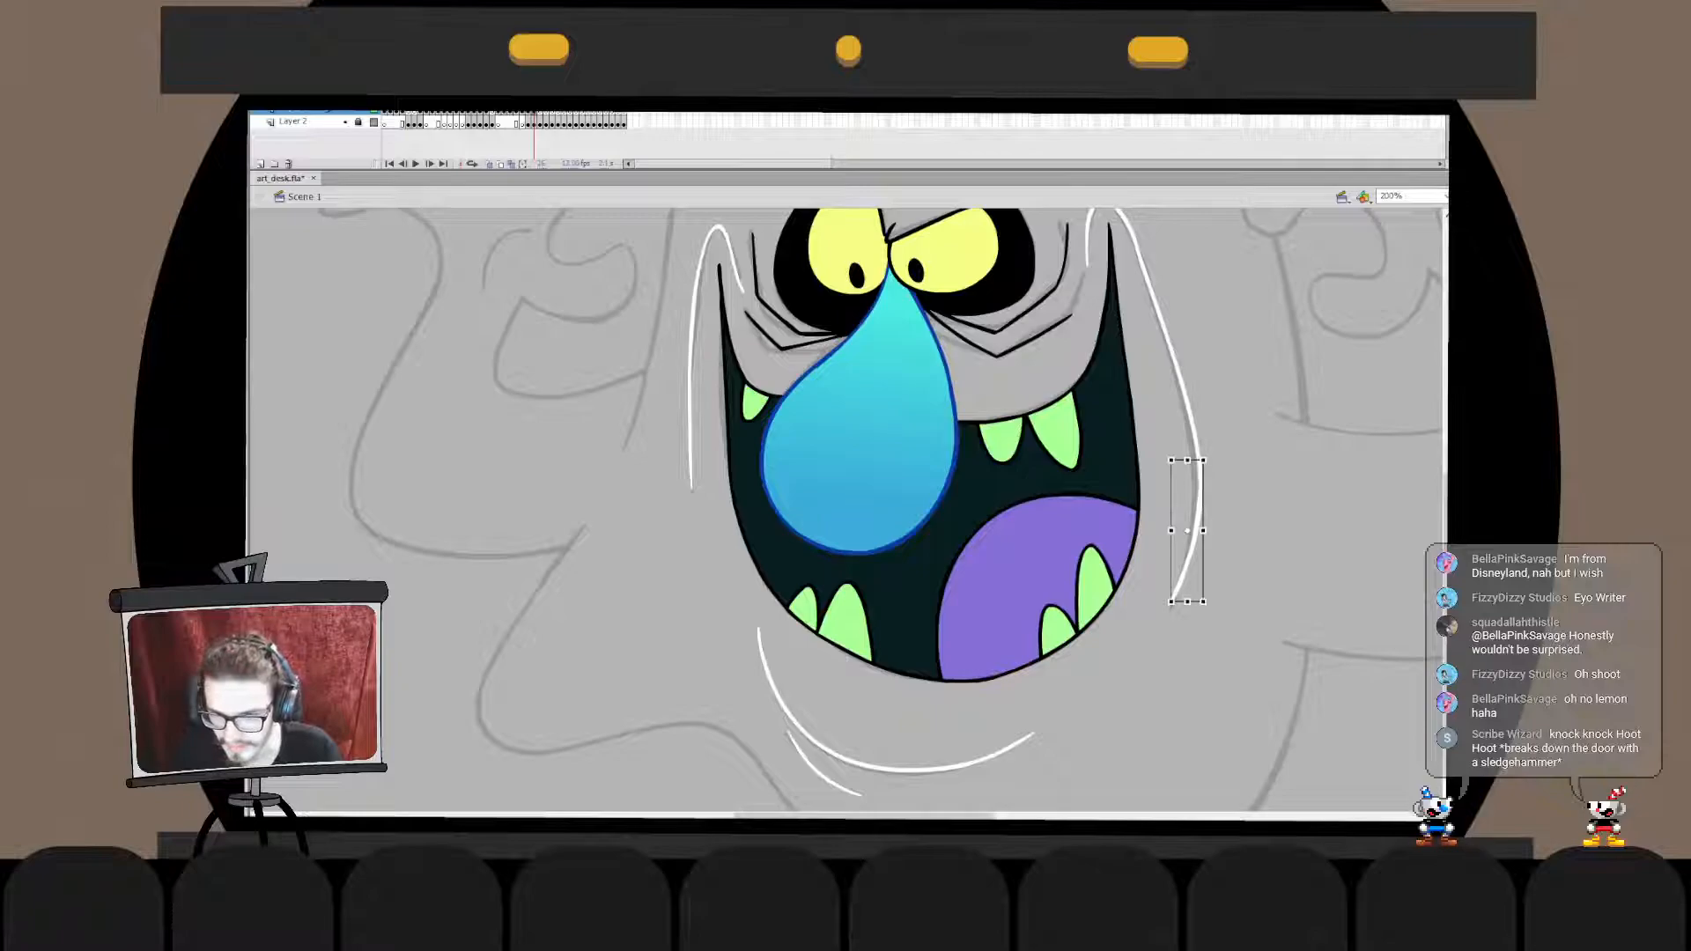
{"action": "double_click", "coordinate": [1198, 519]}
{"action": "double_click", "coordinate": [1255, 528]}
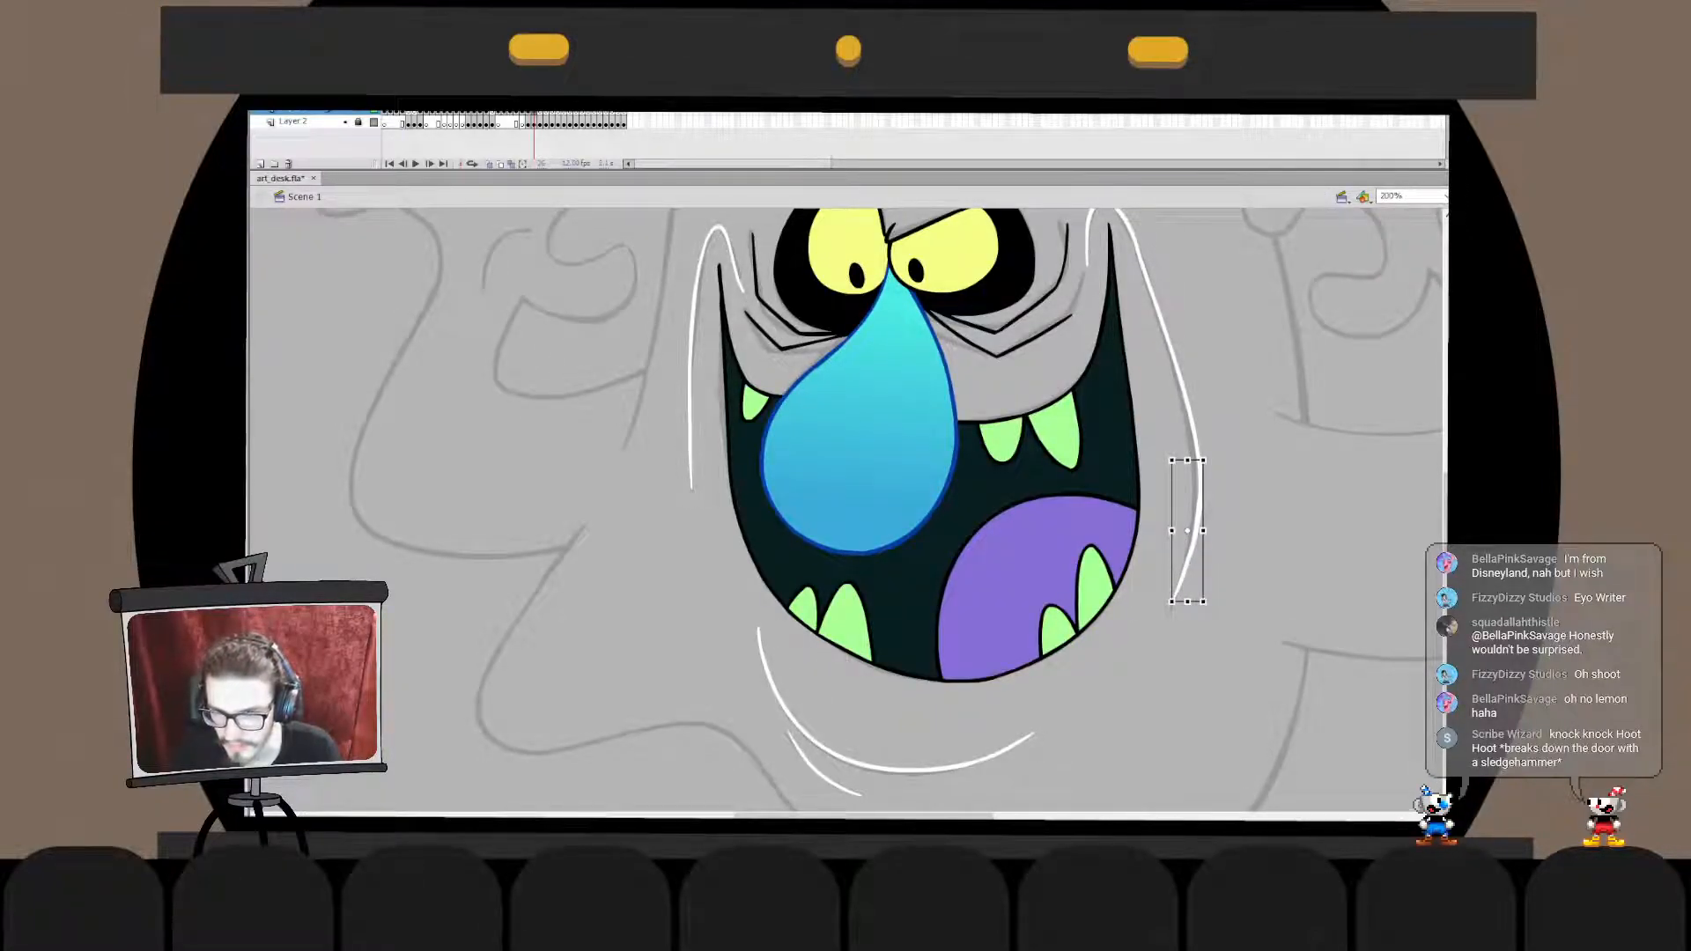
{"action": "key", "text": "Escape"}
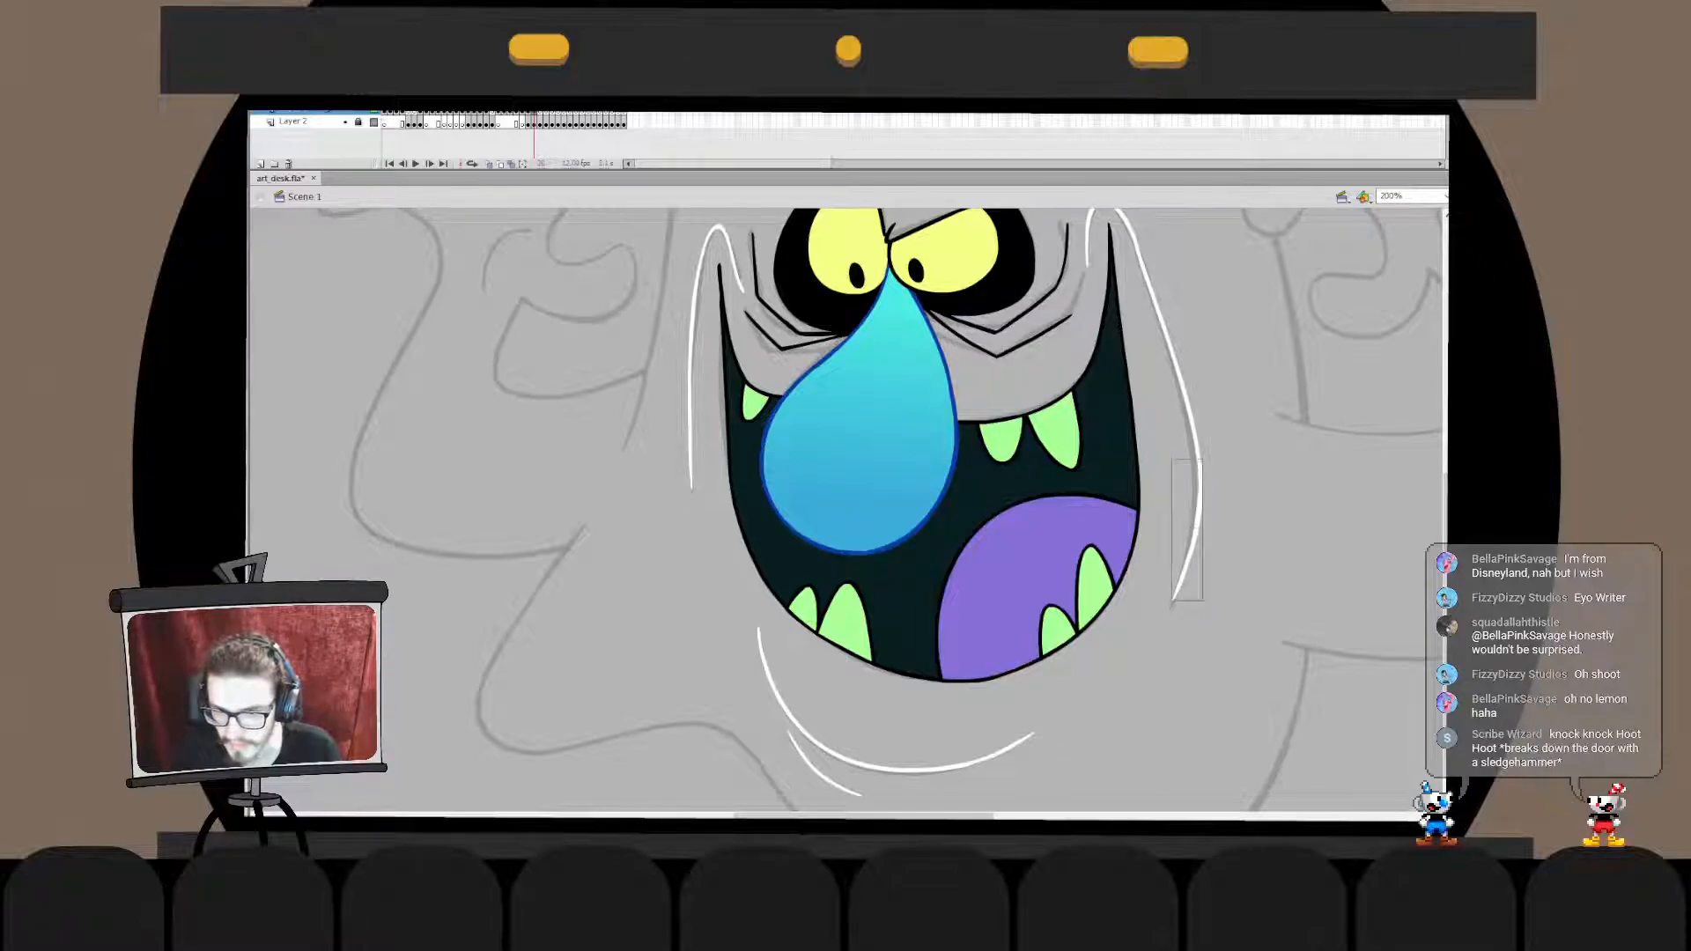
{"action": "double_click", "coordinate": [1194, 527]}
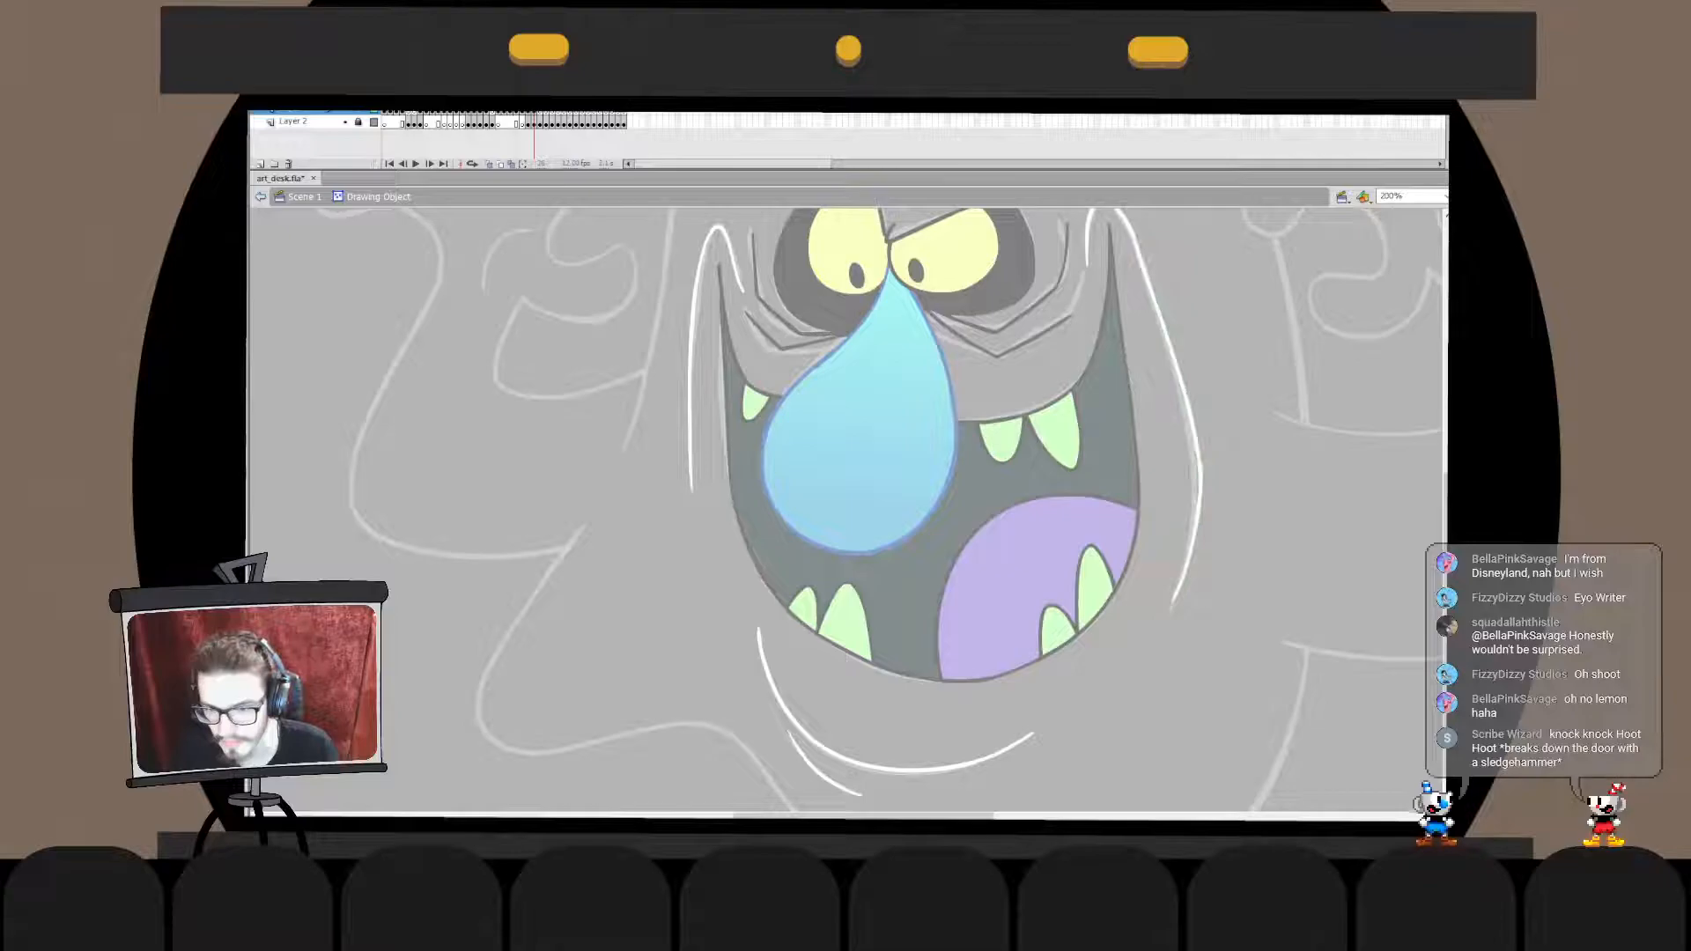
{"action": "key", "text": "Escape"}
{"action": "key", "text": "Escape"}
{"action": "left_click_drag", "start_coordinate": [1198, 482], "coordinate": [1201, 484]}
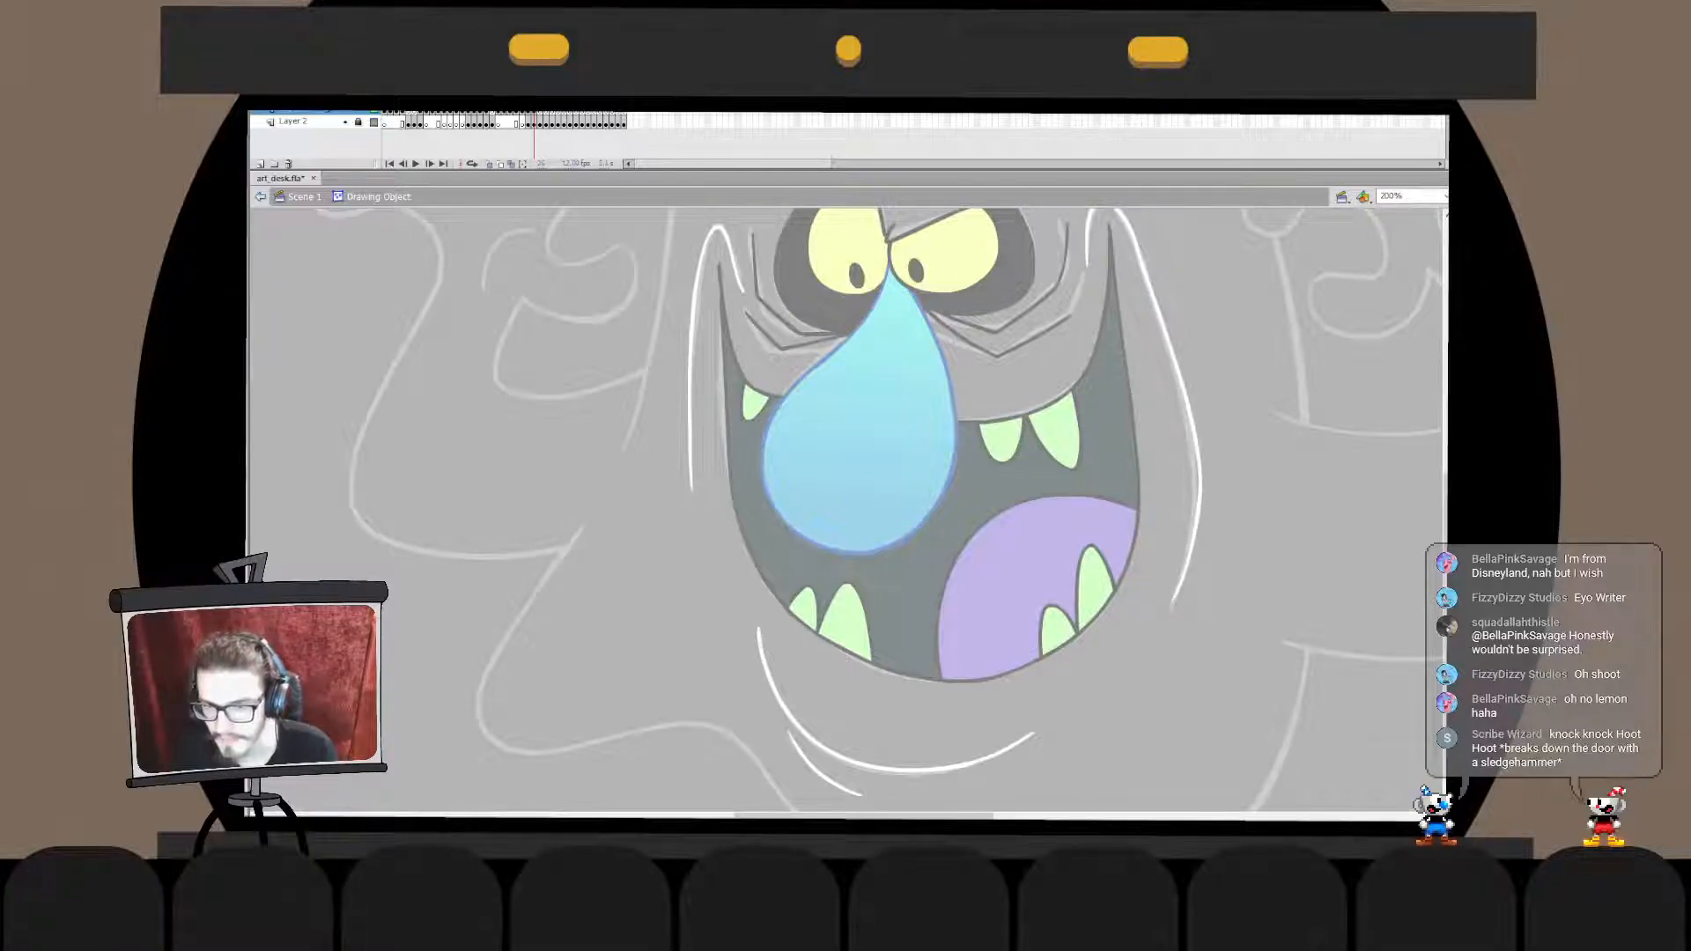
{"action": "double_click", "coordinate": [1259, 520]}
{"action": "left_click", "coordinate": [1260, 519]}
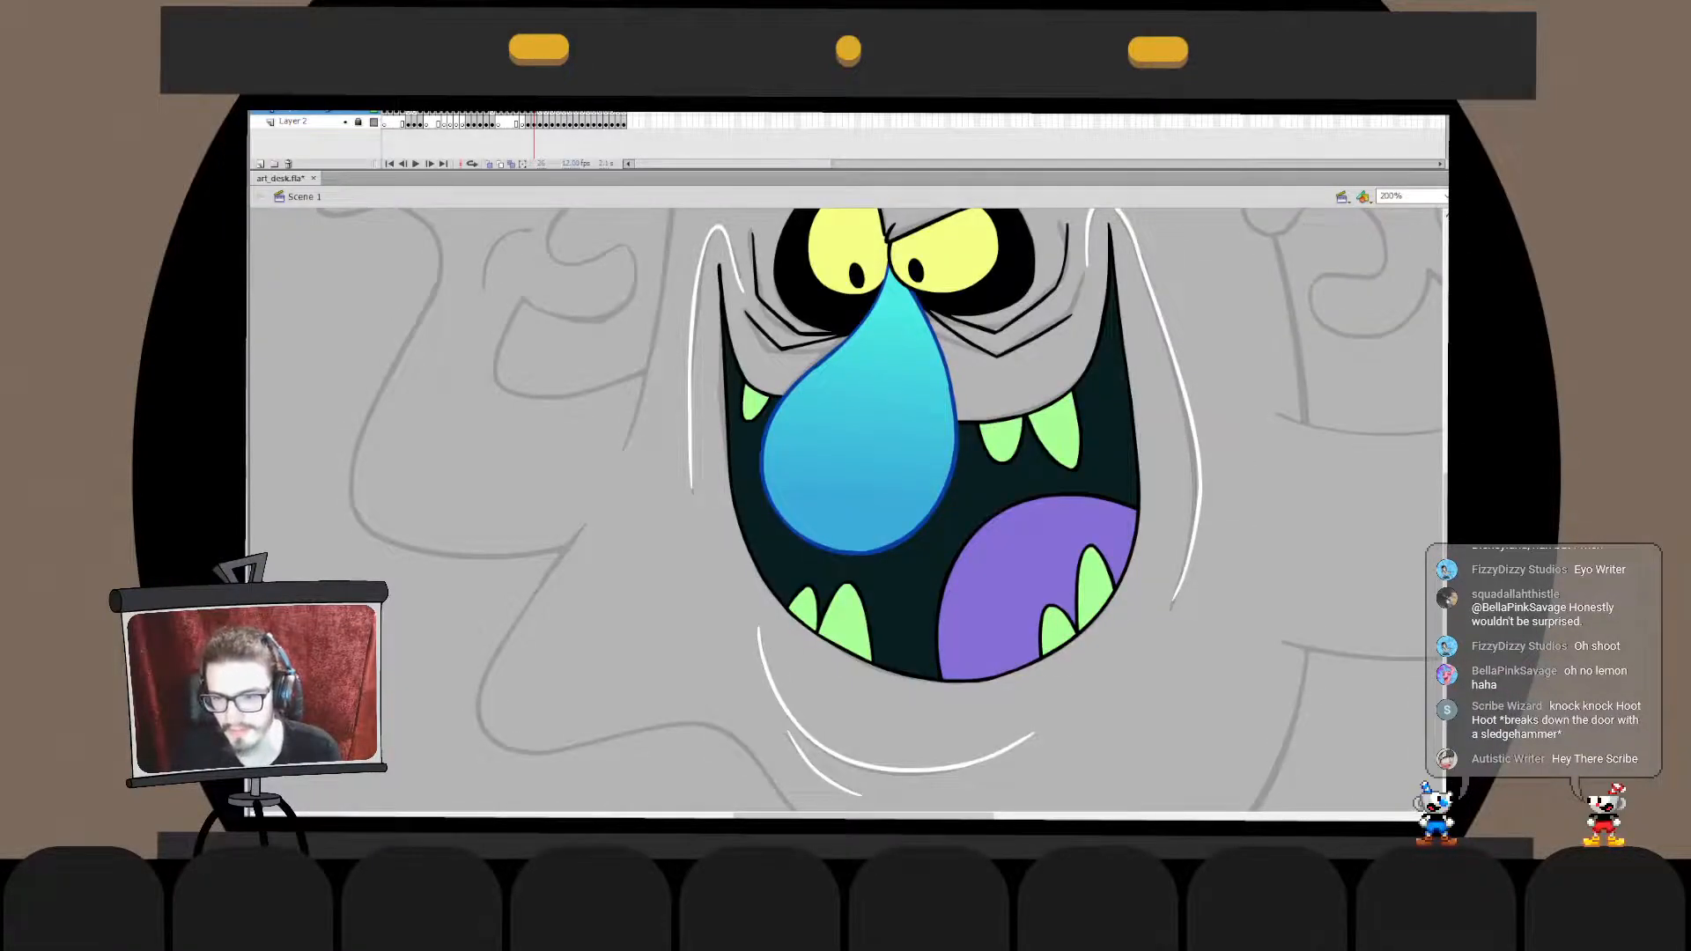
- Lengthen the bottom tip of the right cheek line slightly to reach the end of the sketched line
{"action": "double_click", "coordinate": [1173, 606]}
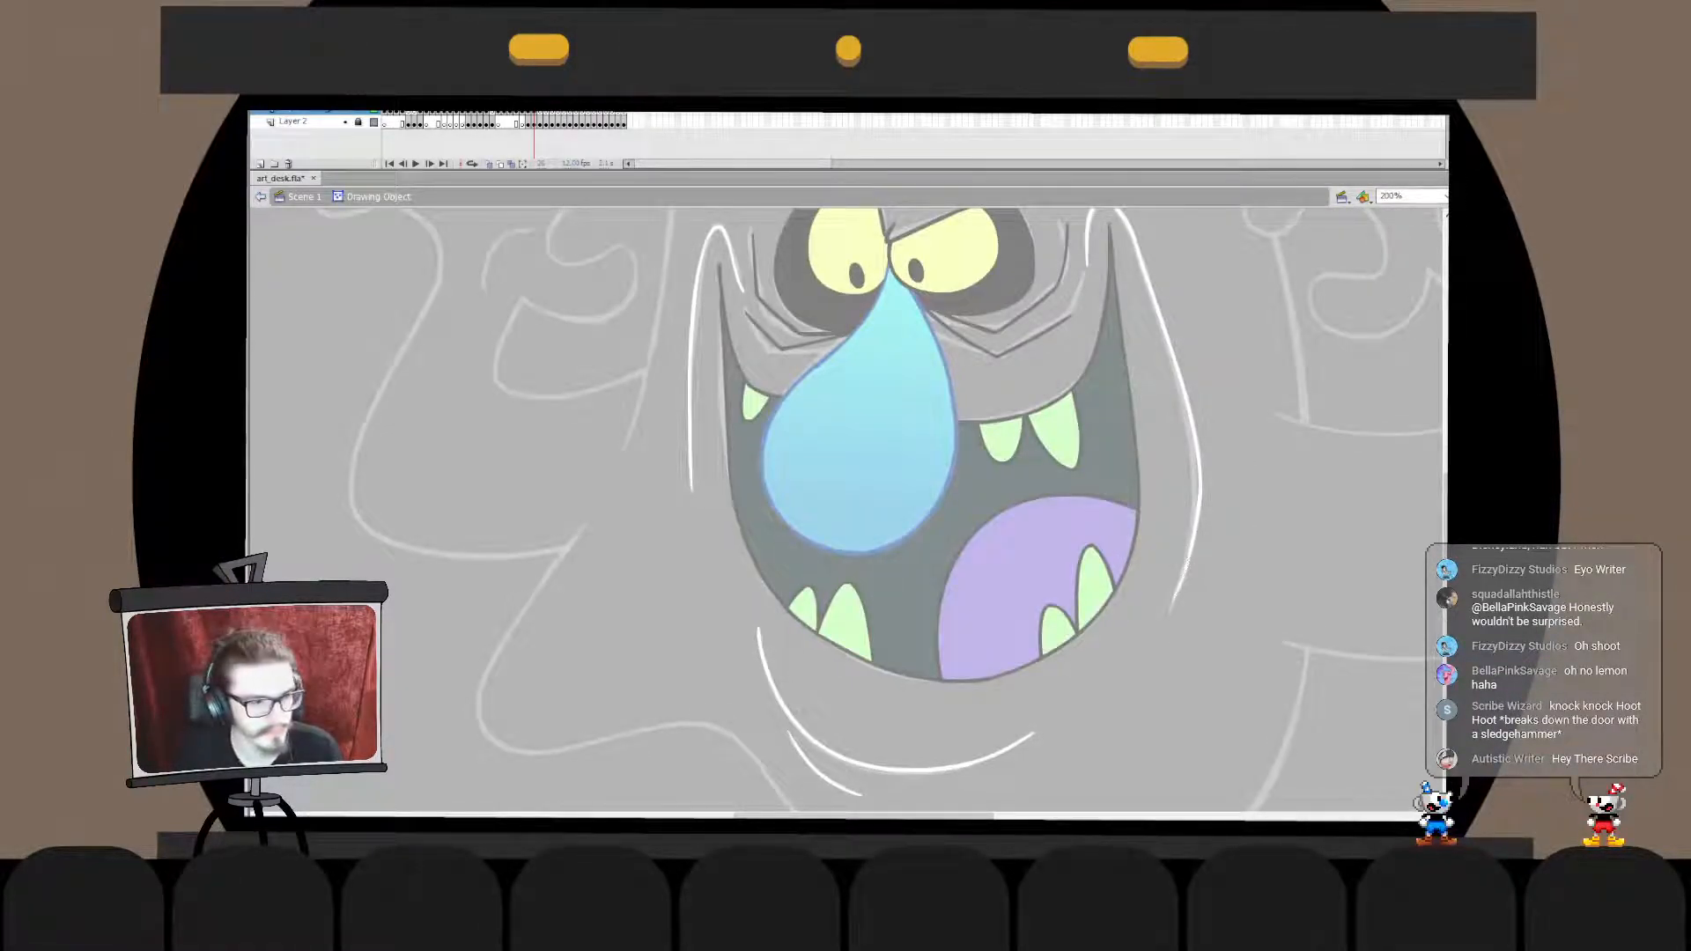
{"action": "left_click_drag", "start_coordinate": [1155, 655], "coordinate": [1190, 527]}
{"action": "key", "text": "q"}
{"action": "left_click_drag", "start_coordinate": [1172, 603], "coordinate": [1171, 607]}
{"action": "left_click", "coordinate": [1259, 564]}
{"action": "double_click", "coordinate": [1259, 564]}
{"action": "left_click", "coordinate": [1260, 564]}
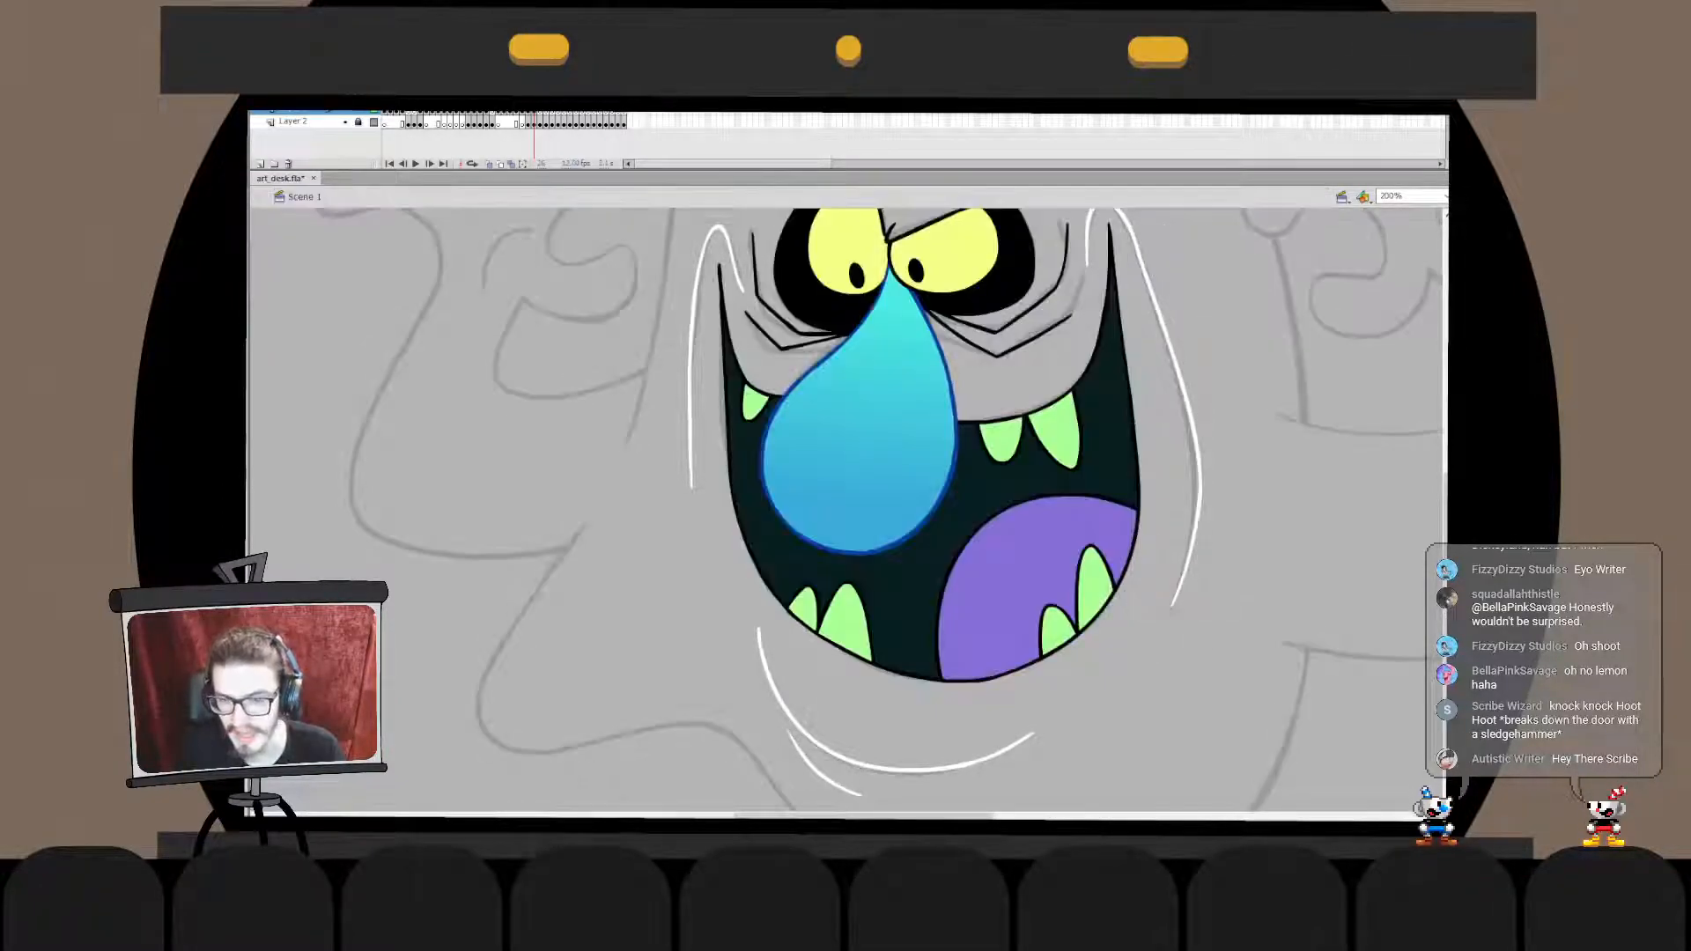
- Join the right cheek strokes and the arch into one object, narrowing the line slightly to fit the sketch
{"action": "left_click_drag", "start_coordinate": [1233, 528], "coordinate": [1219, 610]}
{"action": "left_click", "coordinate": [1187, 563]}
{"action": "left_click_drag", "start_coordinate": [1191, 502], "coordinate": [1188, 501]}
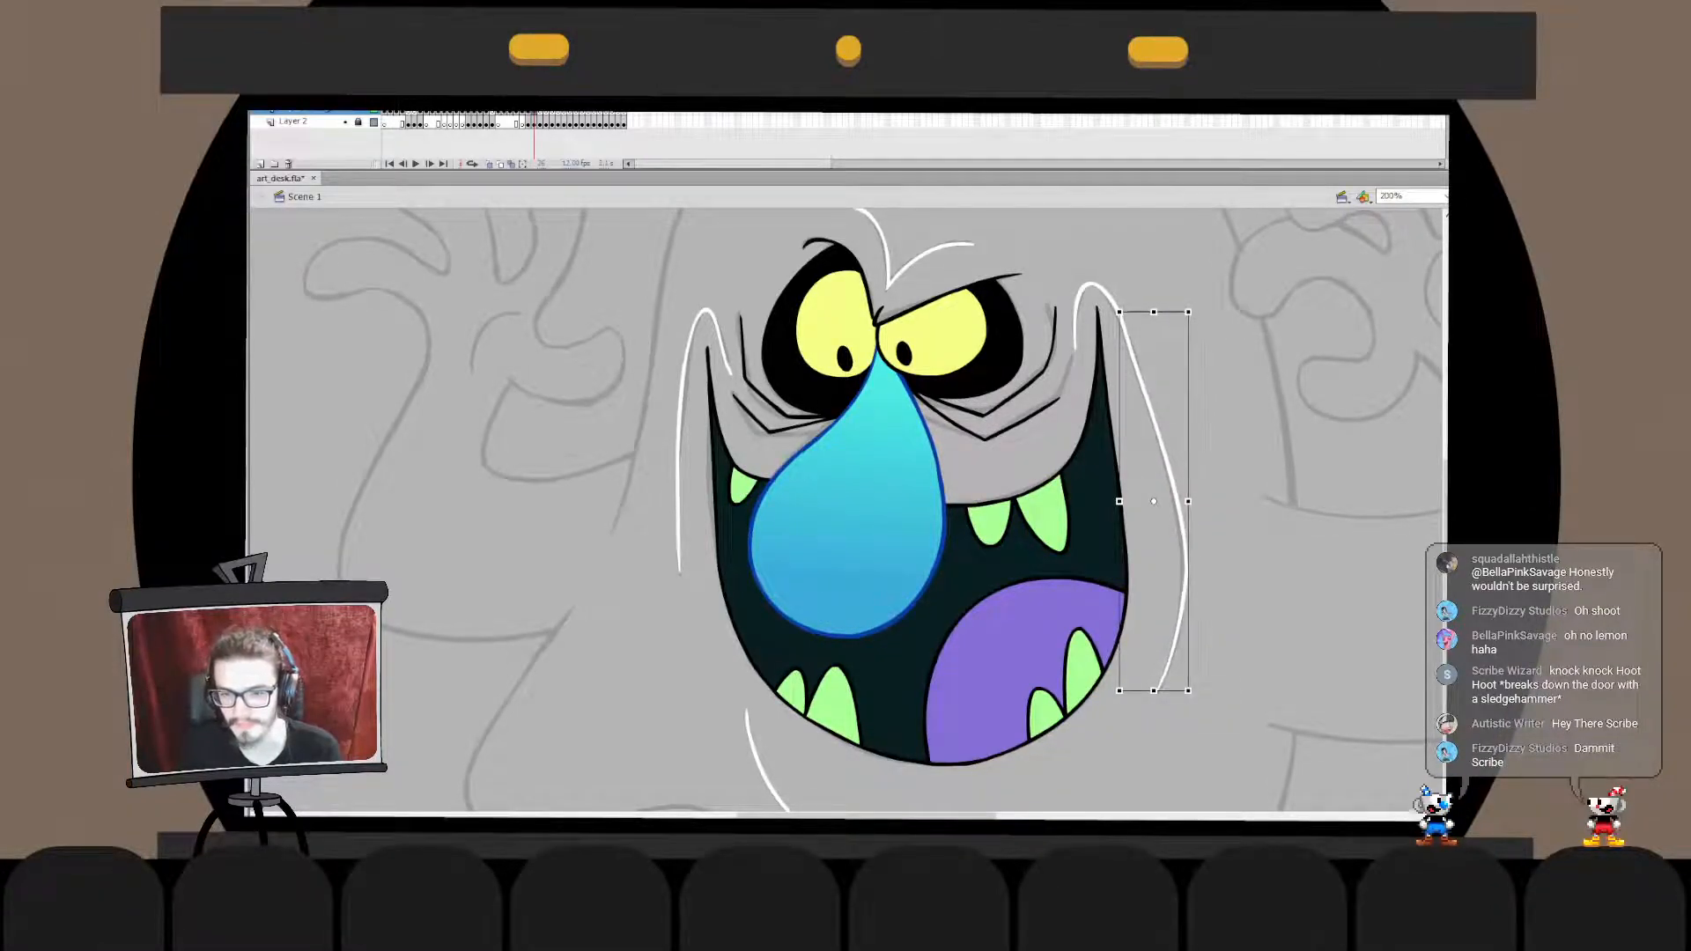
{"action": "left_click", "coordinate": [1250, 529]}
{"action": "double_click", "coordinate": [1111, 297]}
{"action": "double_click", "coordinate": [1215, 370]}
{"action": "left_click", "coordinate": [1215, 370]}
{"action": "left_click_drag", "start_coordinate": [968, 546], "coordinate": [975, 512]}
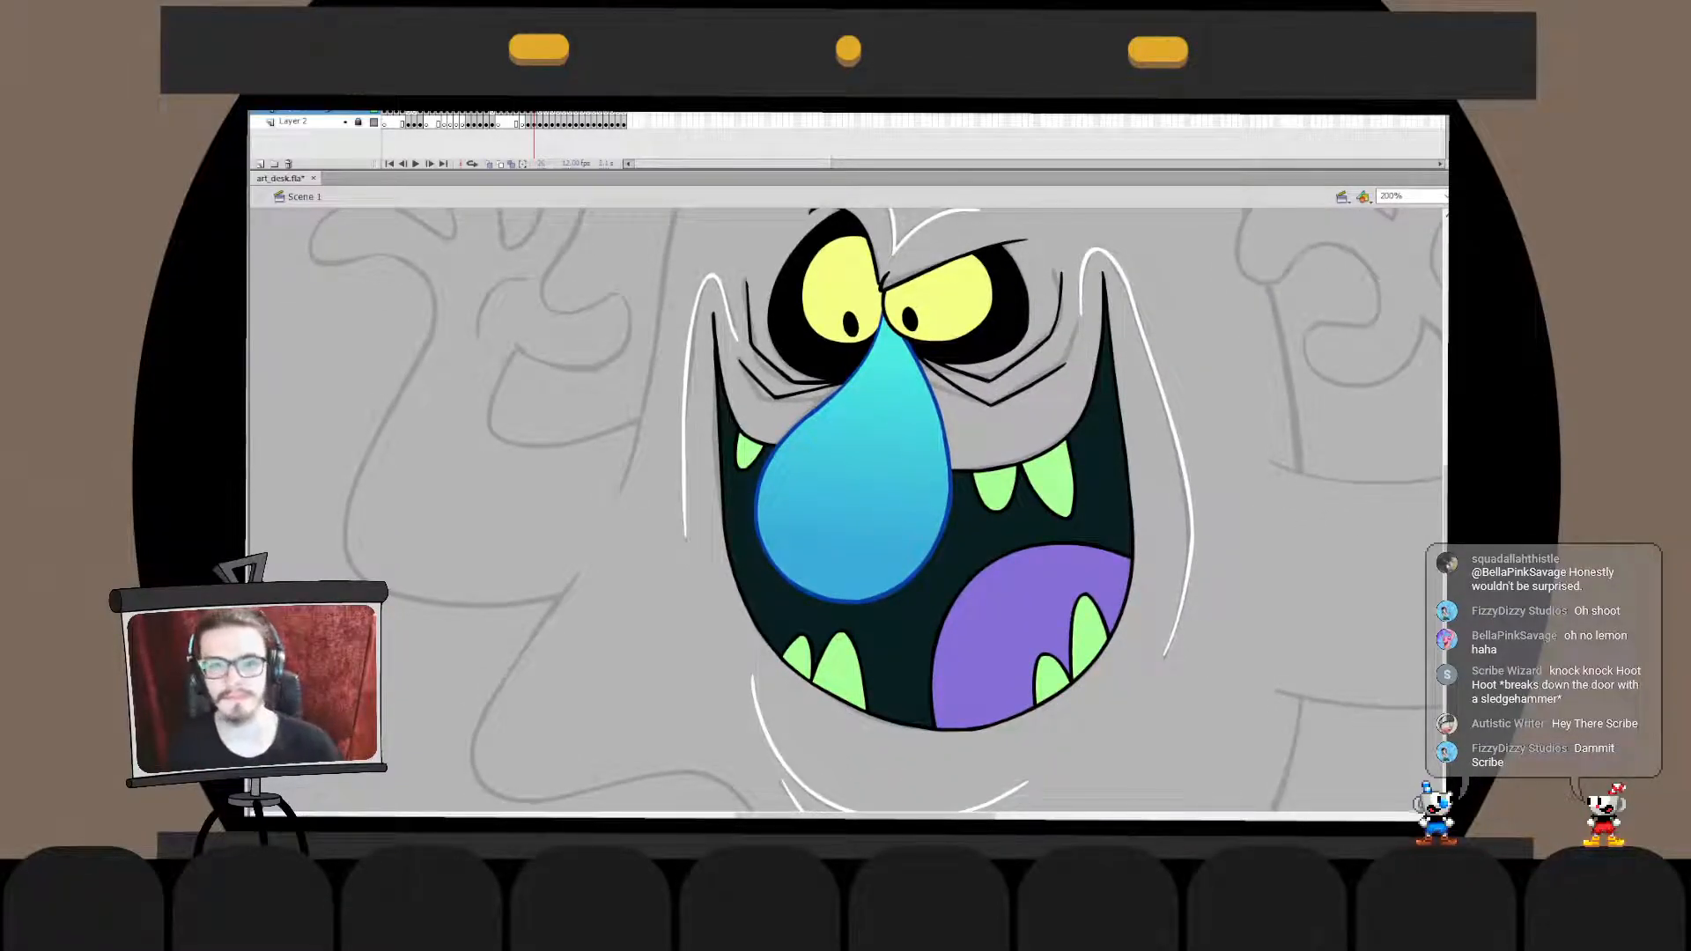
- Undo a trial deletion of the joined right cheek line
{"action": "left_click", "coordinate": [1189, 493]}
{"action": "key", "text": "Delete"}
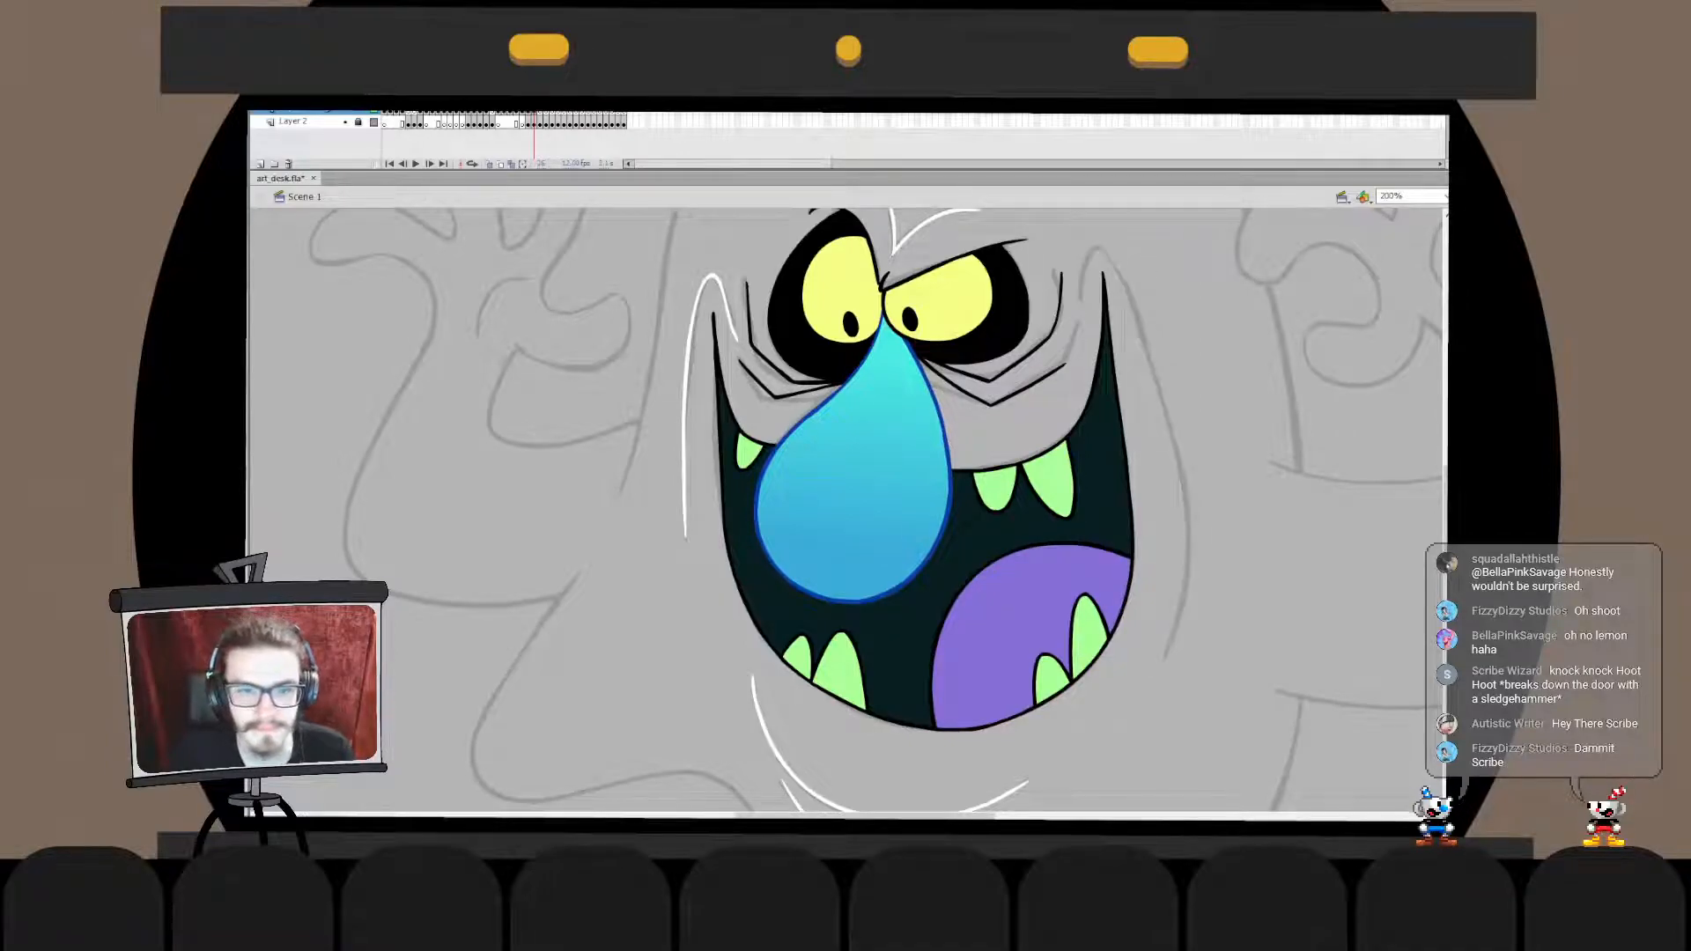
{"action": "key", "text": "ctrl+z"}
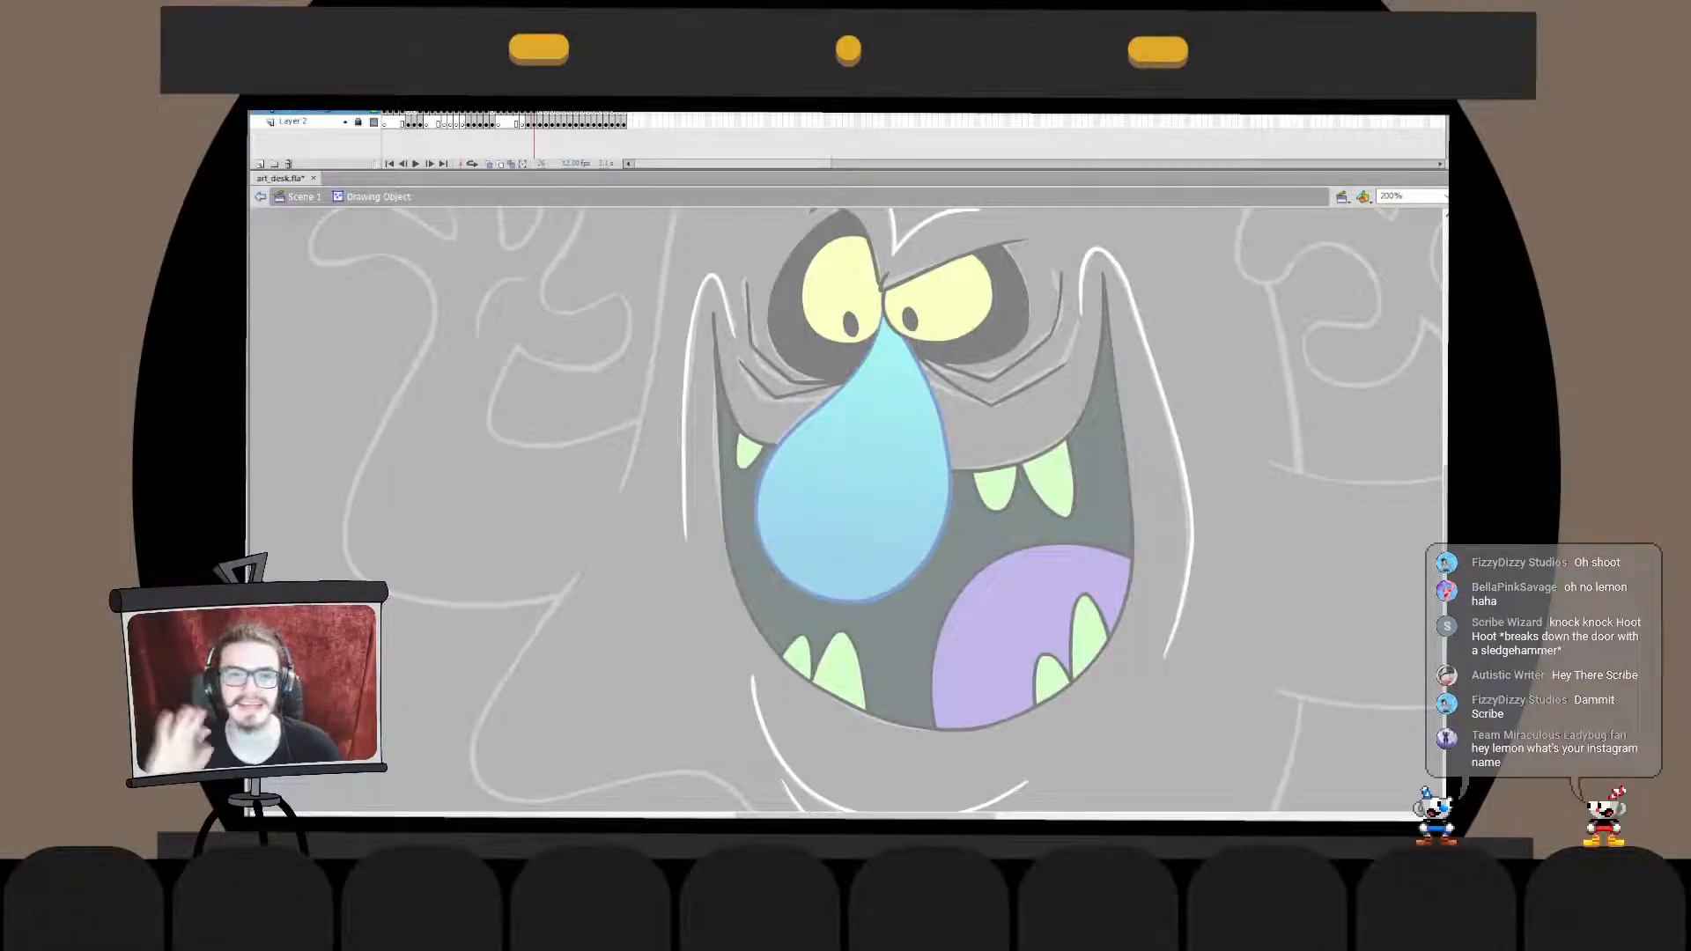
- Inspect the white cheek lines up close and compare the inked face with the whole ghost sketch
{"action": "key", "text": "Escape"}
{"action": "key", "text": "Escape"}
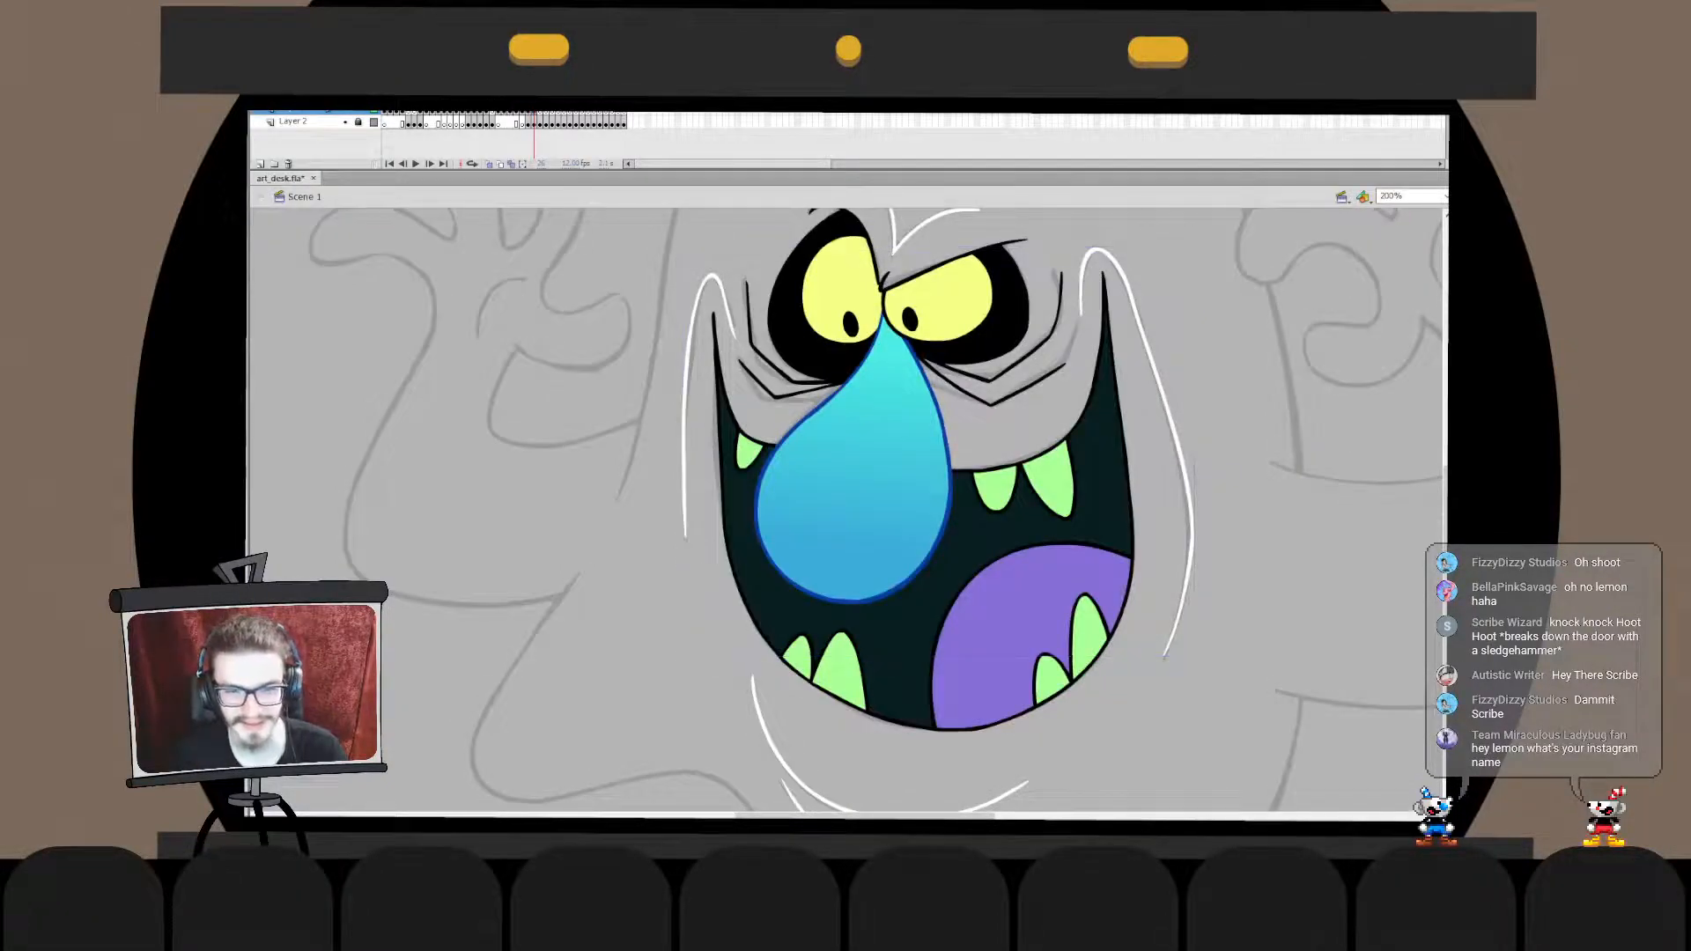
{"action": "double_click", "coordinate": [1191, 528]}
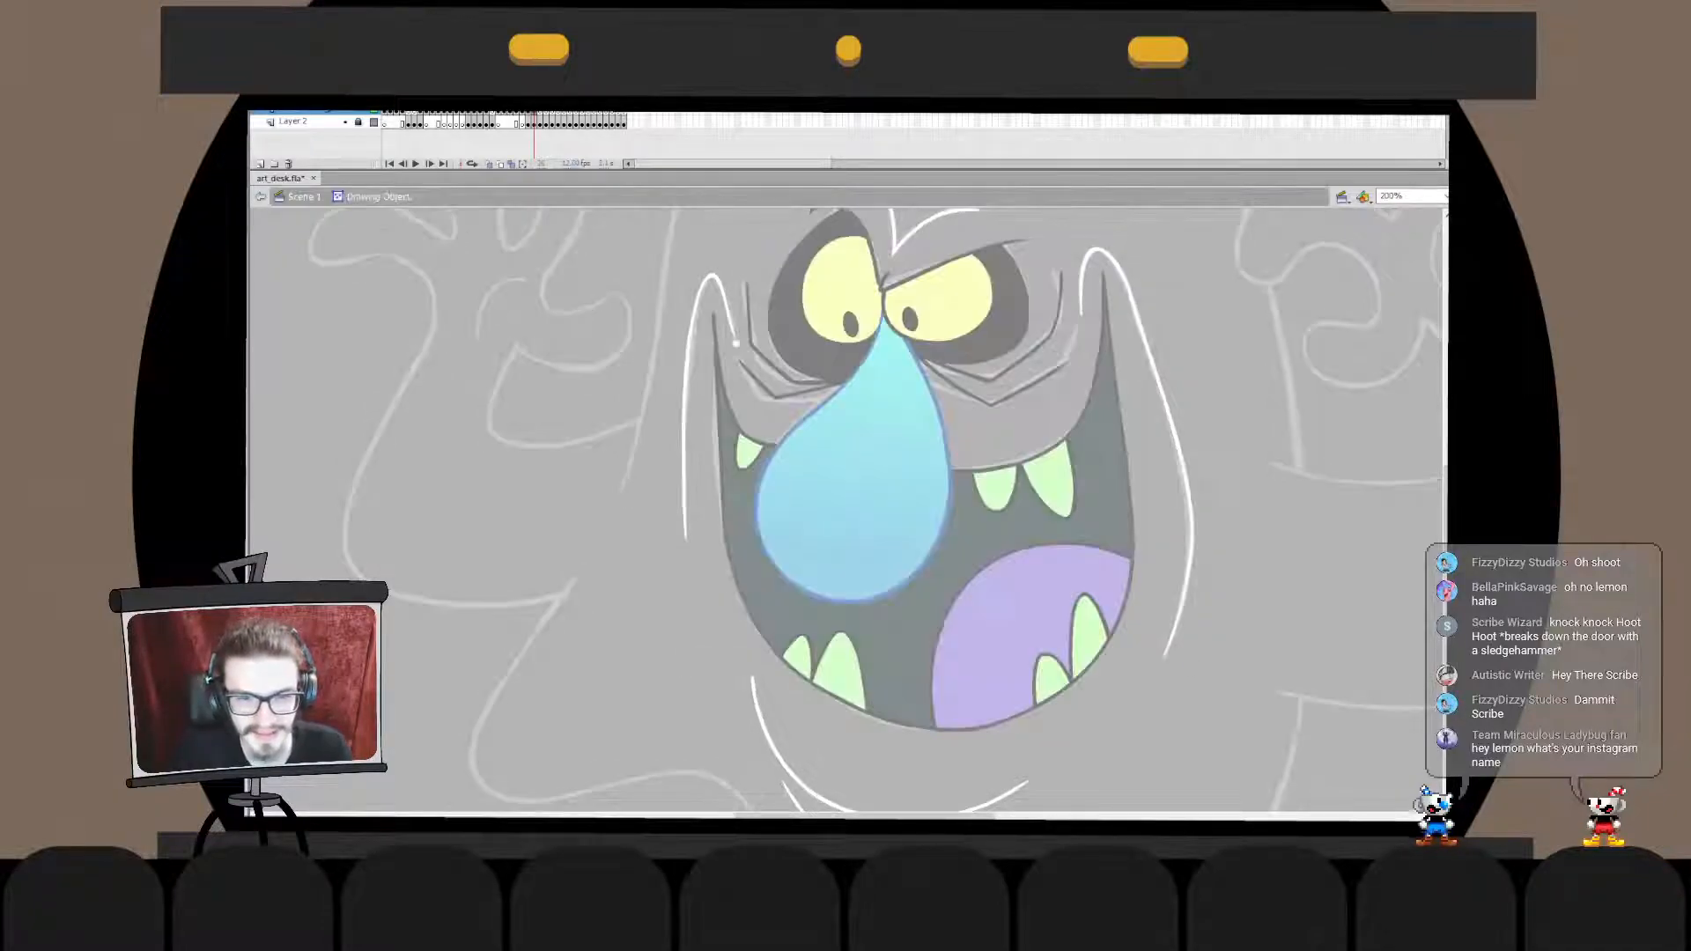
{"action": "key", "text": "Escape"}
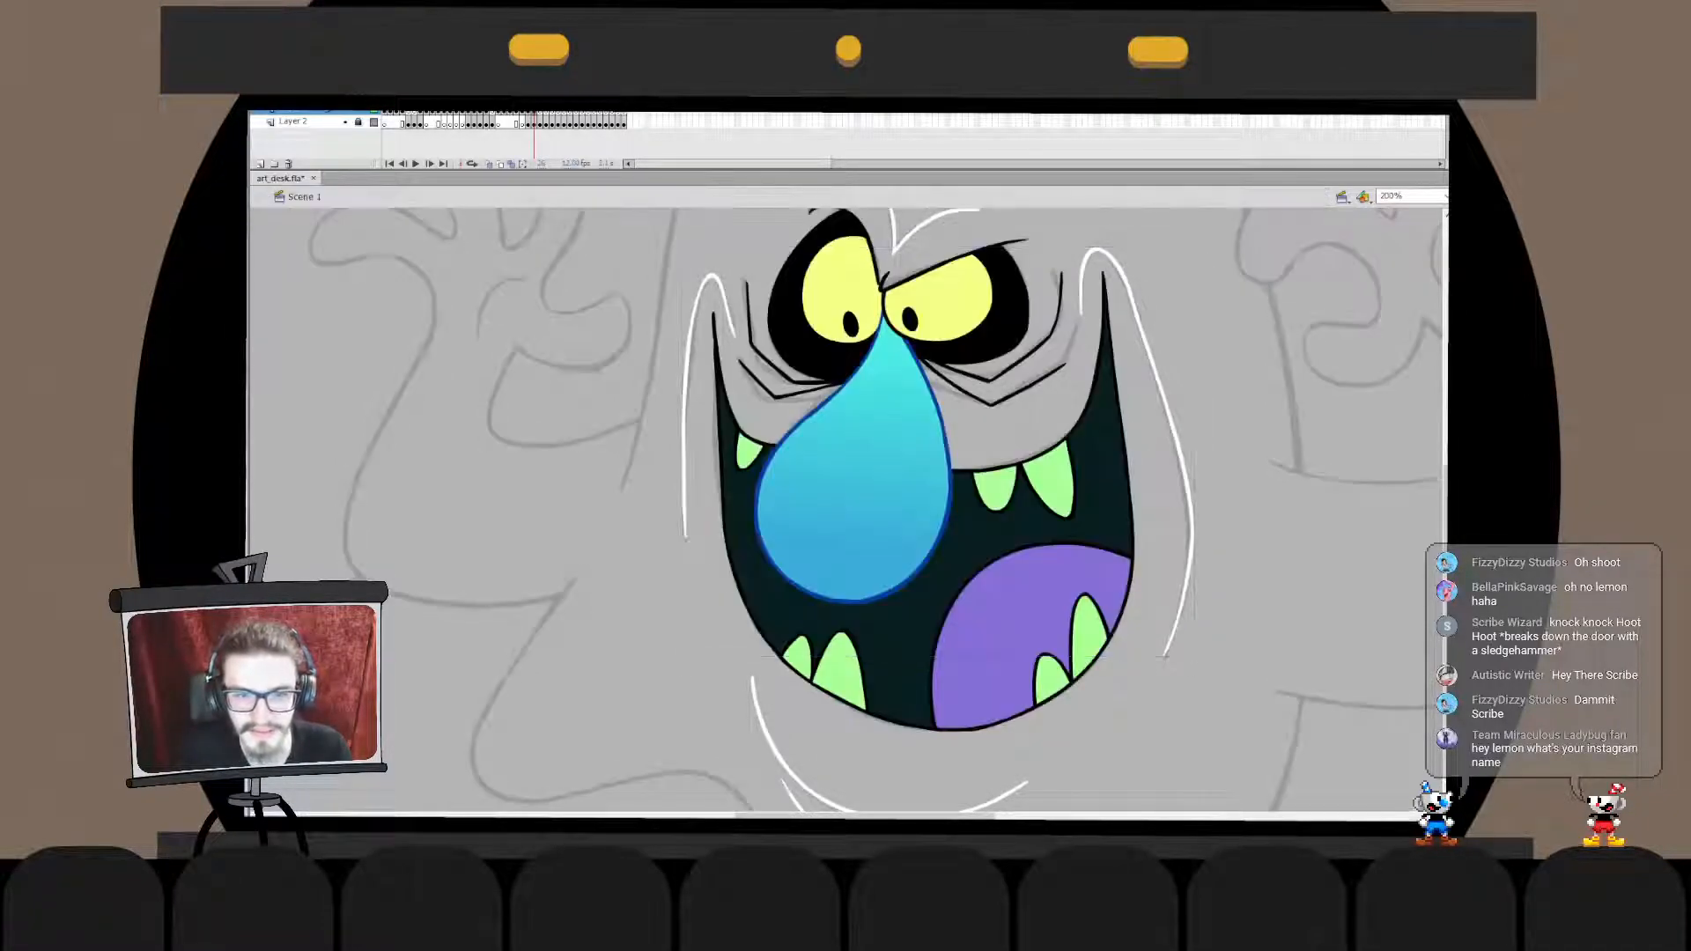
{"action": "left_click_drag", "start_coordinate": [880, 564], "coordinate": [868, 510]}
{"action": "left_click_drag", "start_coordinate": [868, 423], "coordinate": [827, 498]}
{"action": "key", "text": "ctrl+minus"}
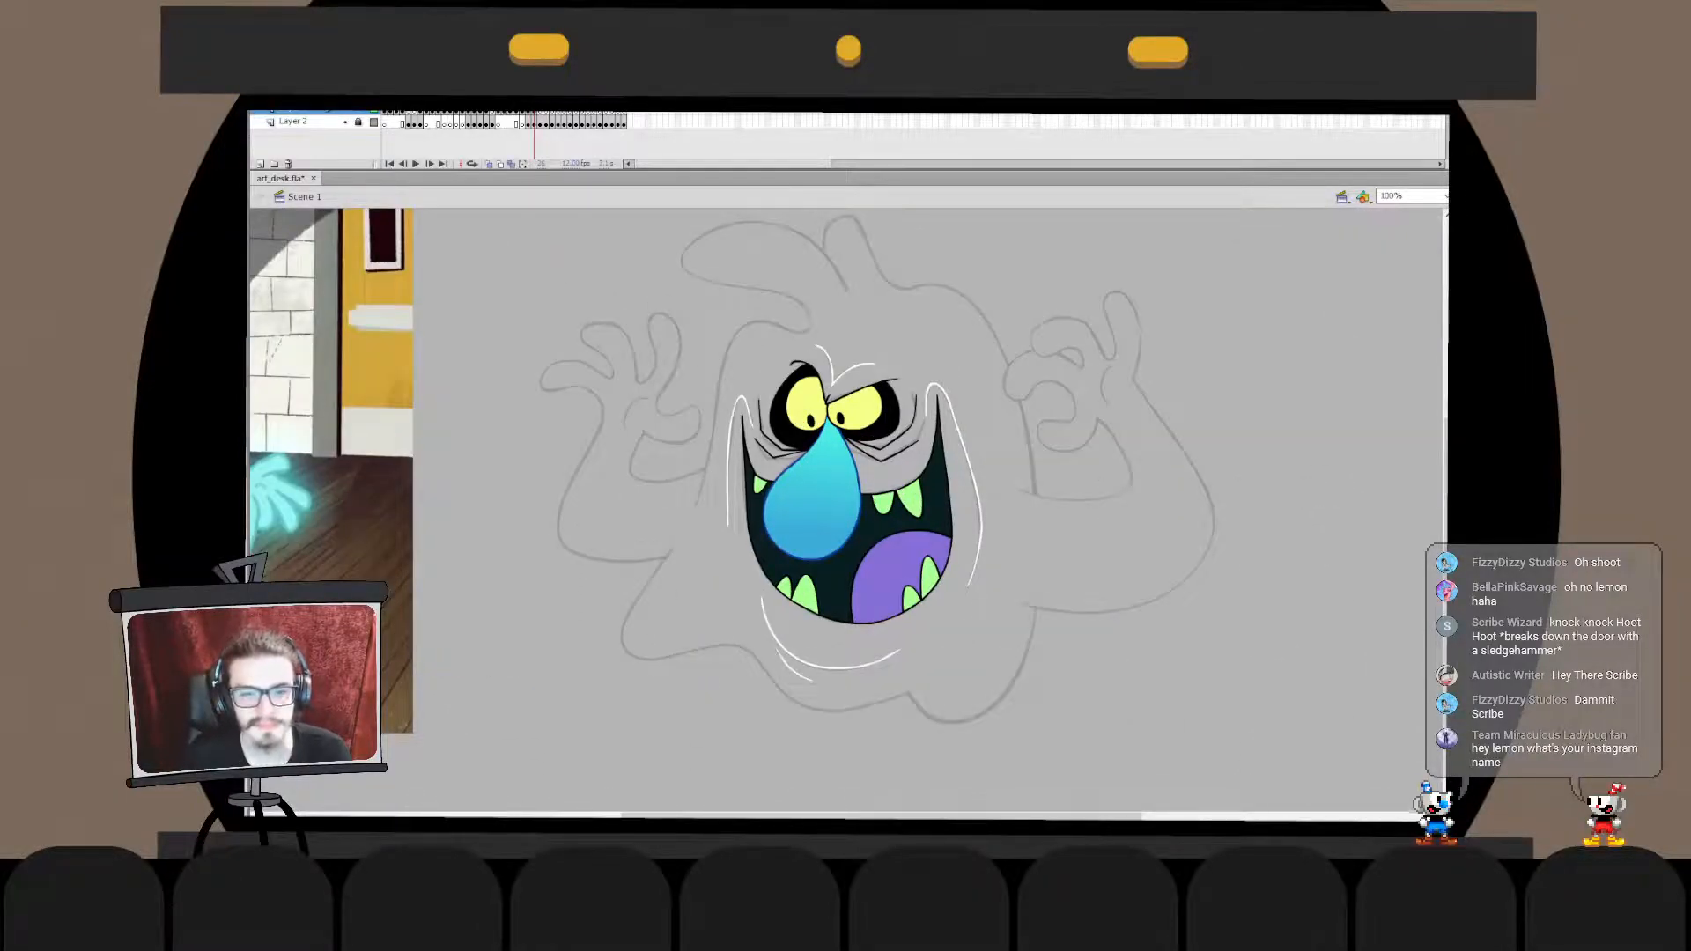
{"action": "key", "text": "ctrl+equal"}
{"action": "left_click_drag", "start_coordinate": [872, 388], "coordinate": [831, 613]}
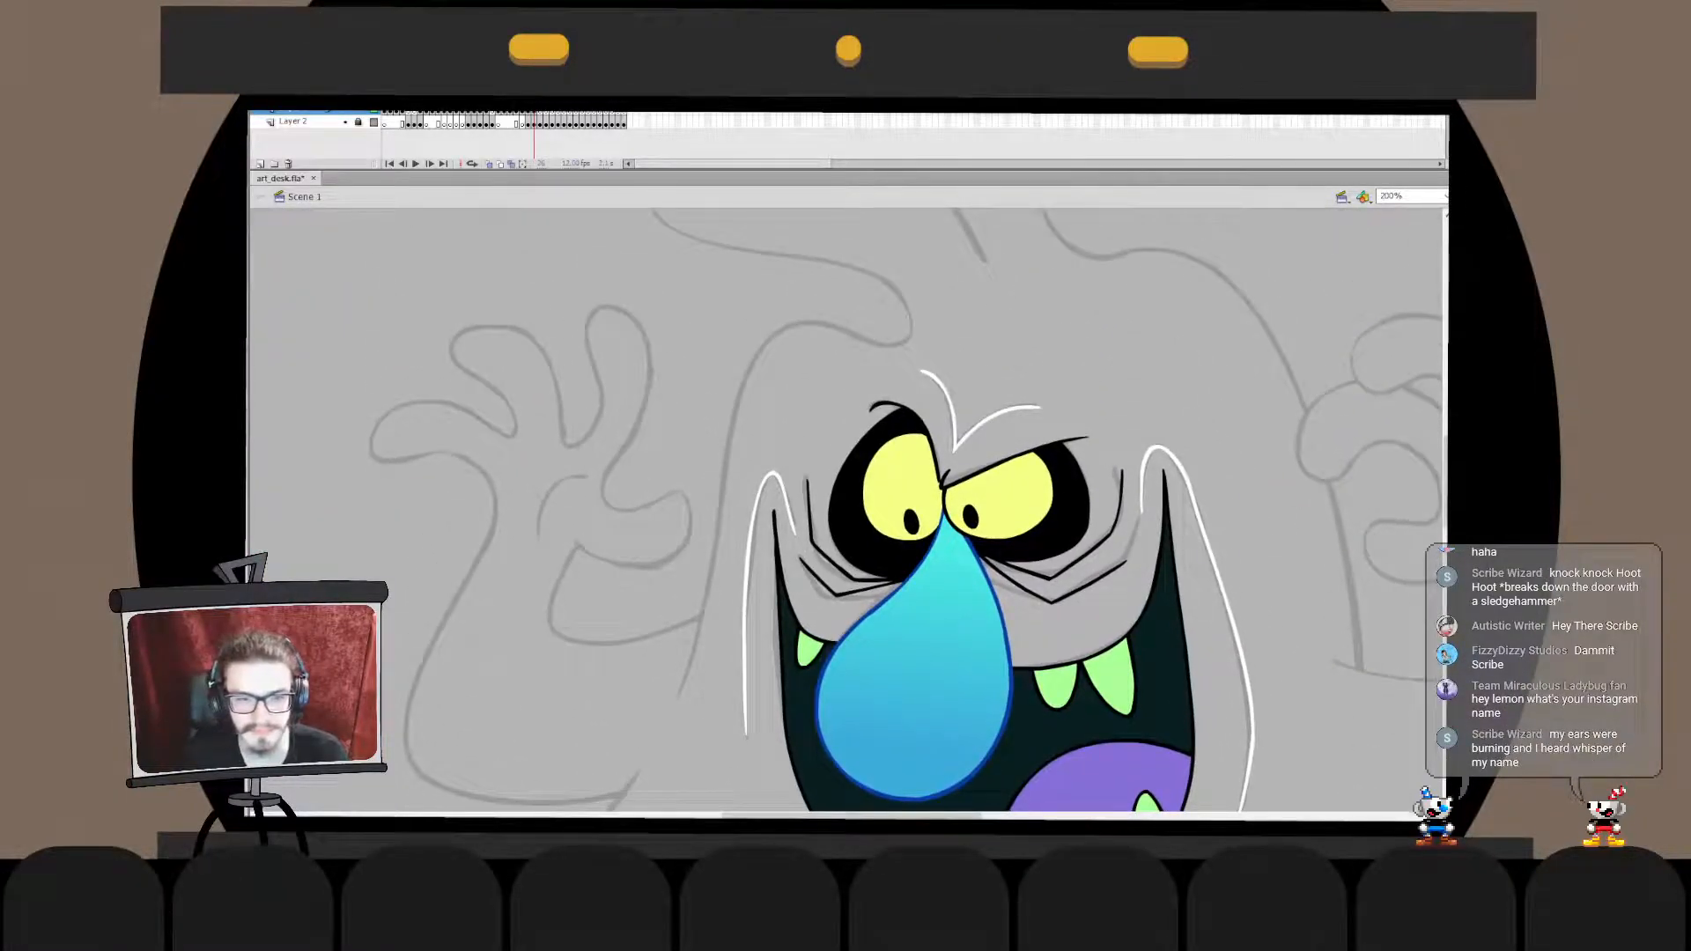
{"action": "key", "text": "ctrl+minus"}
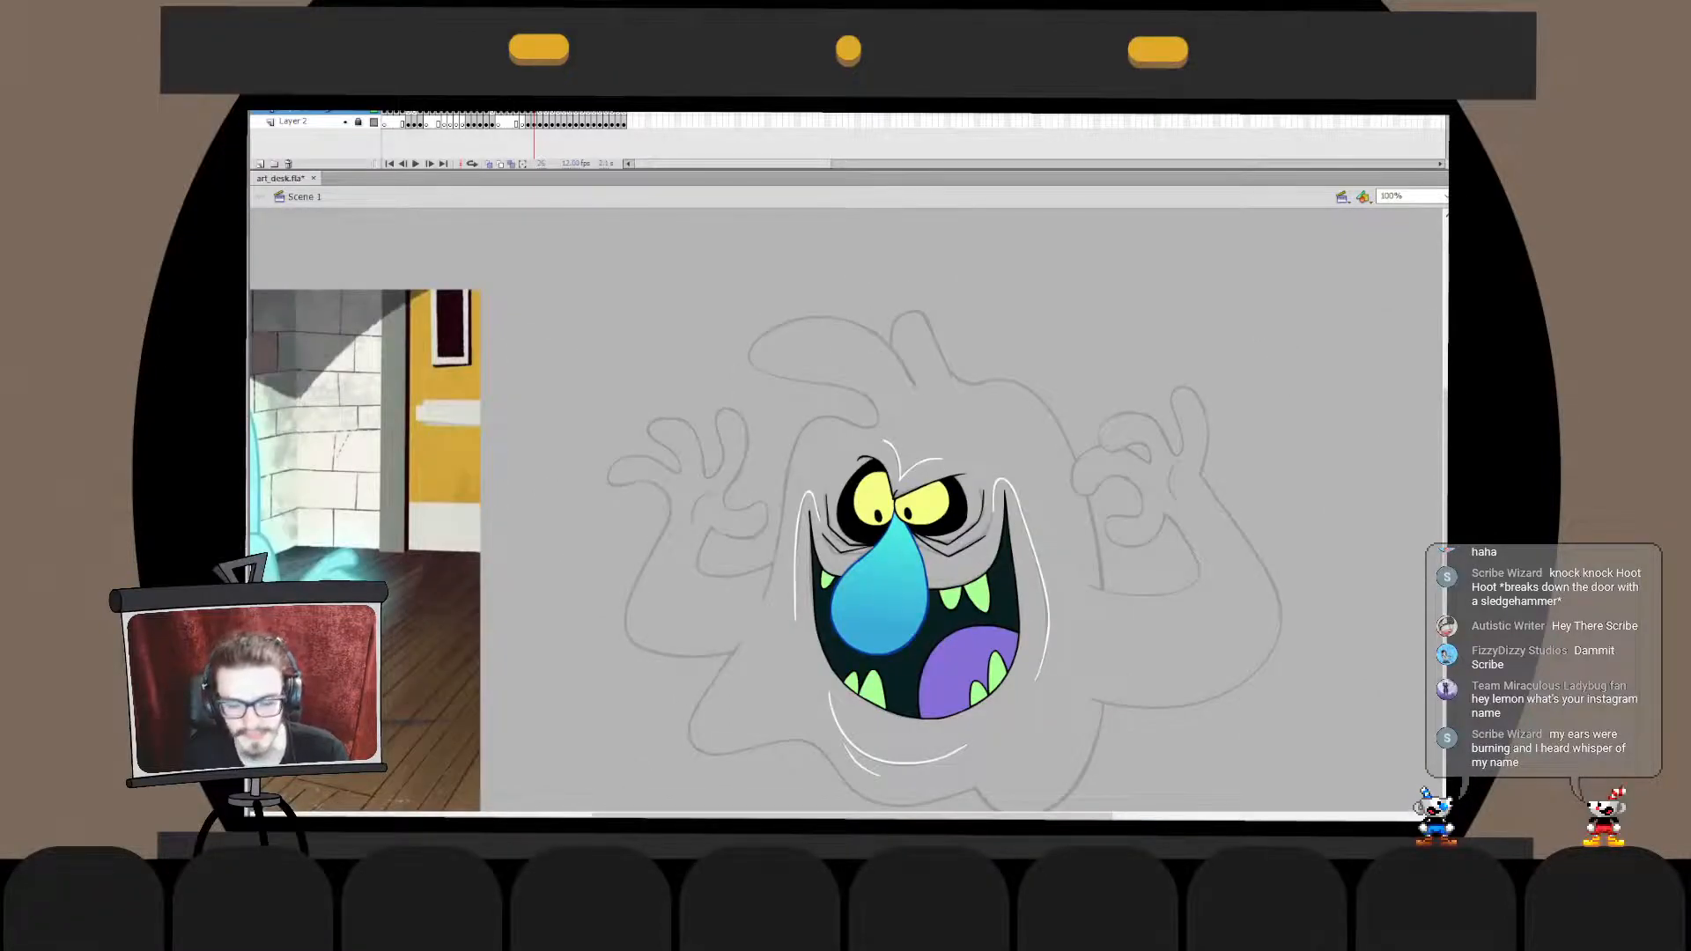
- On the next frame, ink the black upper eyelid of the capped, long-nosed character's left eye, redoing the stroke to fit
{"action": "key", "text": "period"}
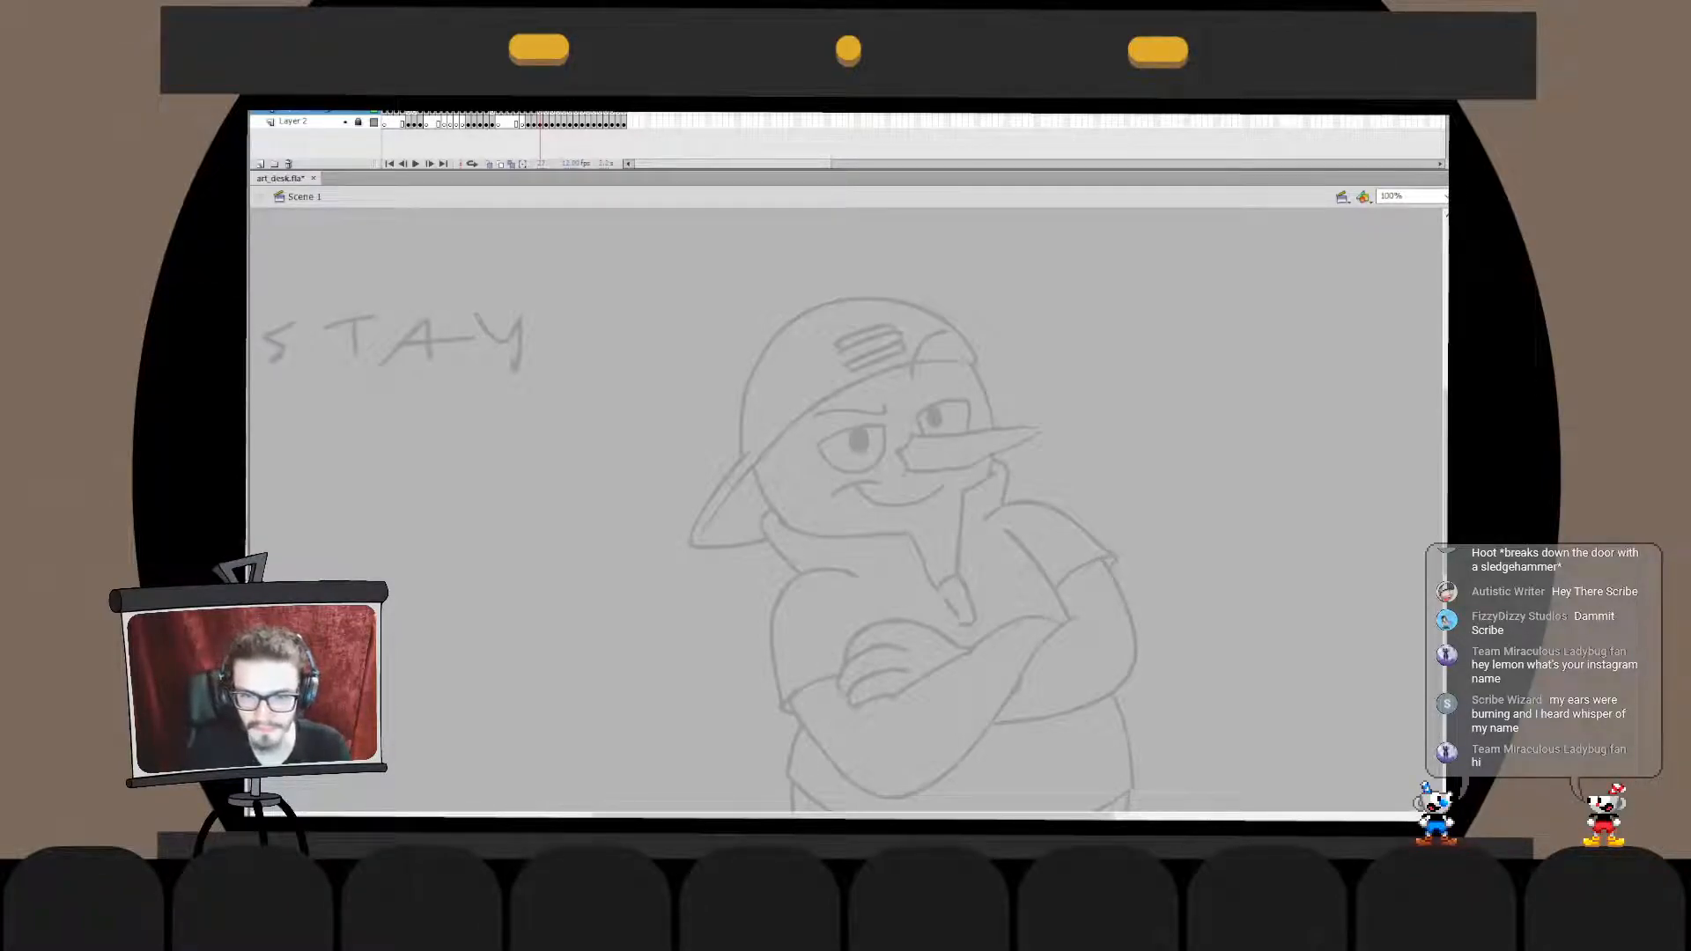
{"action": "key", "text": "ctrl+equal"}
{"action": "left_click_drag", "start_coordinate": [889, 581], "coordinate": [805, 430]}
{"action": "key", "text": "ctrl+z"}
{"action": "left_click_drag", "start_coordinate": [734, 347], "coordinate": [835, 298]}
{"action": "key", "text": "ctrl+z"}
{"action": "key", "text": "ctrl+z"}
{"action": "left_click_drag", "start_coordinate": [695, 378], "coordinate": [841, 302]}
{"action": "key", "text": "ctrl+z"}
{"action": "left_click_drag", "start_coordinate": [692, 375], "coordinate": [842, 301]}
- Ink the black upper eyelid of the right eye above the long nose, redoing the stroke until it follows the sketch
{"action": "key", "text": "ctrl+z"}
{"action": "key", "text": "q"}
{"action": "left_click_drag", "start_coordinate": [709, 364], "coordinate": [710, 358]}
{"action": "key", "text": "b"}
{"action": "mouse_move", "coordinate": [990, 257]}
{"action": "left_mouse_down"}
{"action": "mouse_move", "coordinate": [884, 306]}
{"action": "mouse_move", "coordinate": [1011, 259]}
{"action": "left_mouse_up"}
{"action": "key", "text": "ctrl+z"}
{"action": "key", "text": "ctrl+z"}
{"action": "left_click_drag", "start_coordinate": [907, 296], "coordinate": [1017, 256]}
{"action": "key", "text": "ctrl+z"}
{"action": "mouse_move", "coordinate": [903, 309]}
{"action": "left_mouse_down"}
{"action": "mouse_move", "coordinate": [1025, 255]}
{"action": "mouse_move", "coordinate": [1010, 259]}
{"action": "left_mouse_up"}
{"action": "key", "text": "ctrl+z"}
{"action": "key", "text": "ctrl+z"}
{"action": "key", "text": "ctrl+z"}
{"action": "mouse_move", "coordinate": [904, 304]}
{"action": "left_mouse_down"}
{"action": "mouse_move", "coordinate": [1008, 259]}
{"action": "mouse_move", "coordinate": [905, 300]}
{"action": "left_mouse_up"}
{"action": "key", "text": "ctrl+z"}
{"action": "key", "text": "ctrl+z"}
{"action": "mouse_move", "coordinate": [1016, 260]}
{"action": "left_mouse_down"}
{"action": "mouse_move", "coordinate": [967, 259]}
{"action": "mouse_move", "coordinate": [905, 297]}
{"action": "left_mouse_up"}
- Nudge the right eyelid line up slightly and narrow its outer end to match the sketch
{"action": "key", "text": "q"}
{"action": "key", "text": "Up"}
{"action": "key", "text": "Escape"}
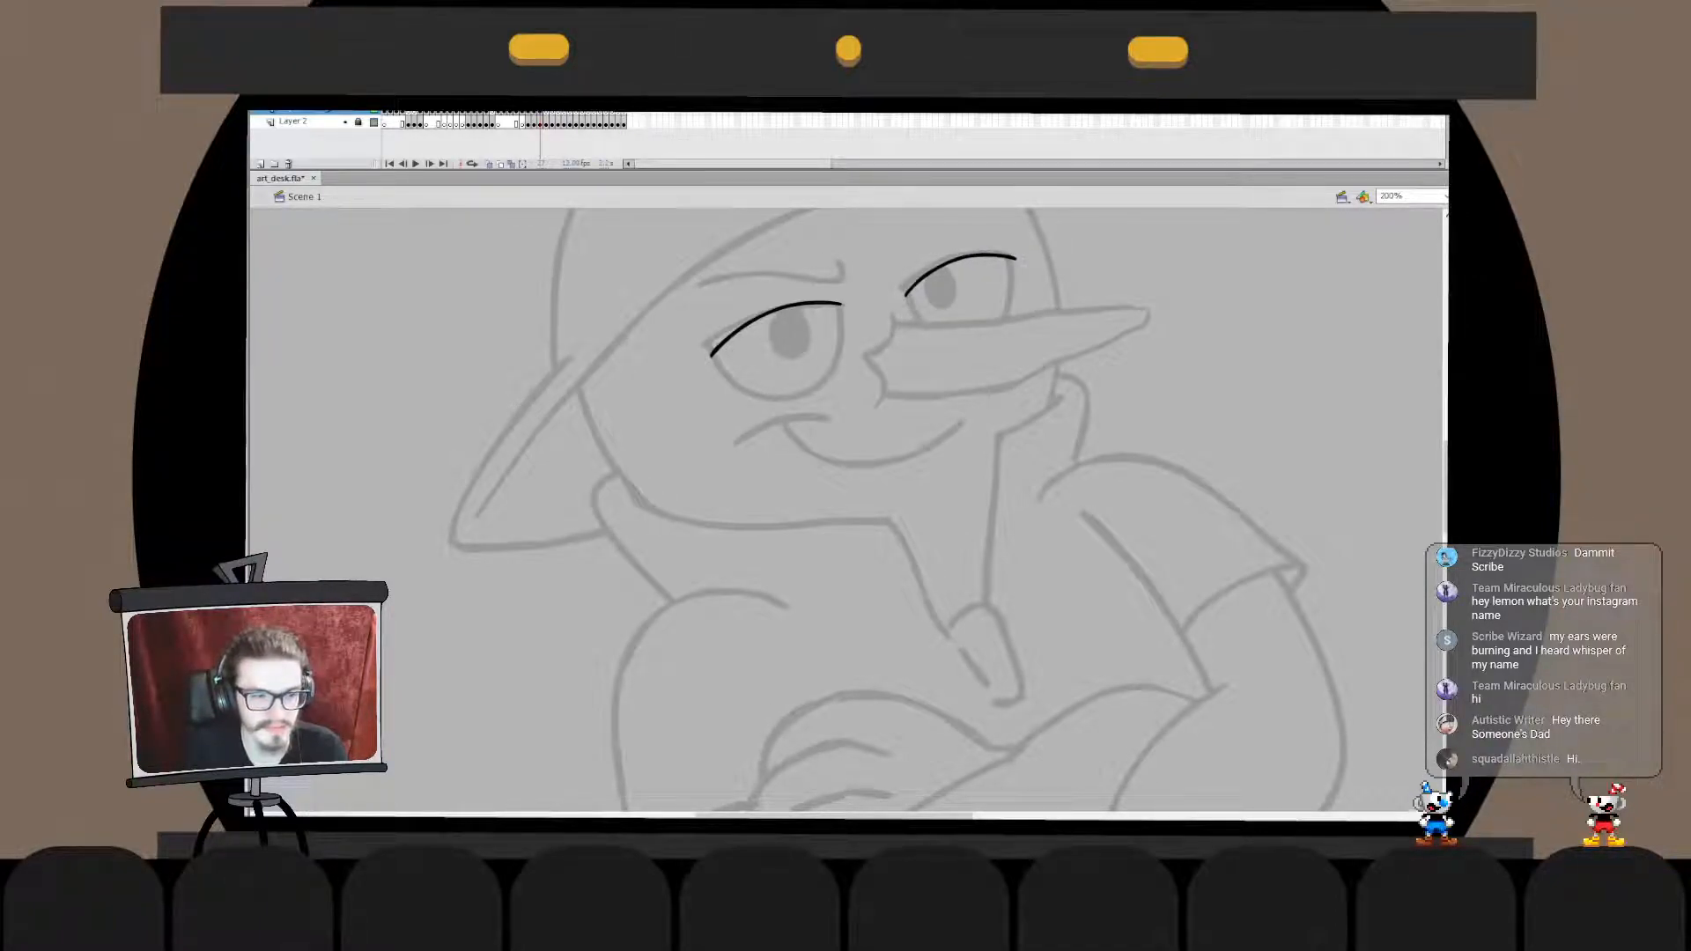
{"action": "left_click", "coordinate": [960, 260]}
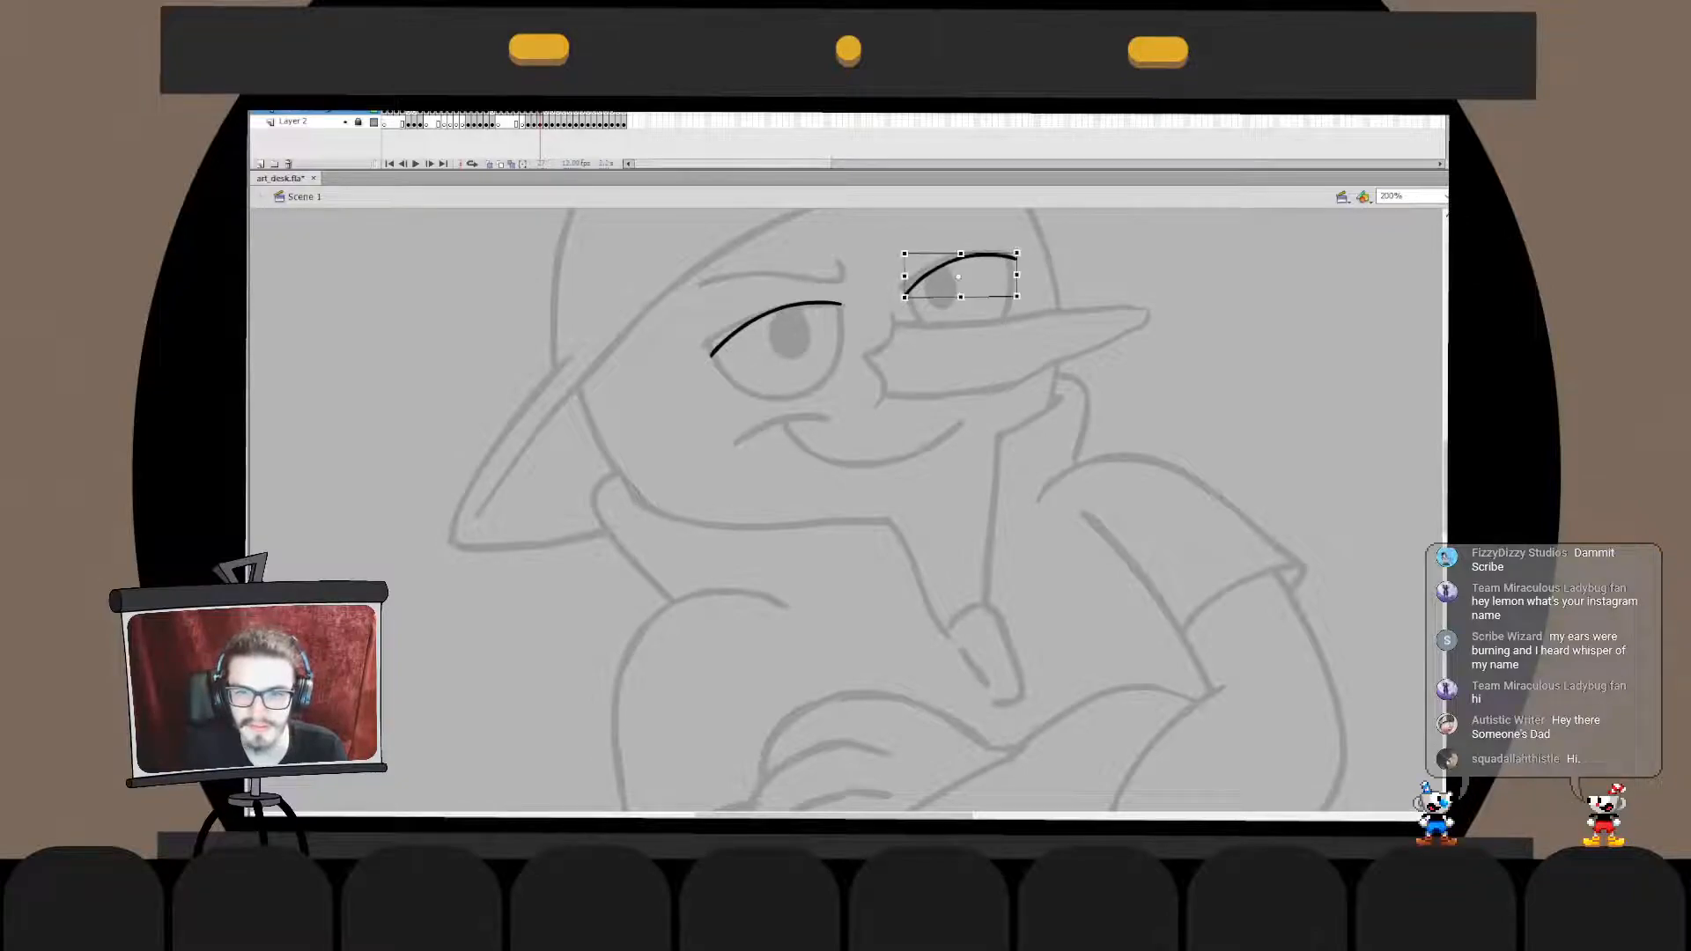
{"action": "key", "text": "Escape"}
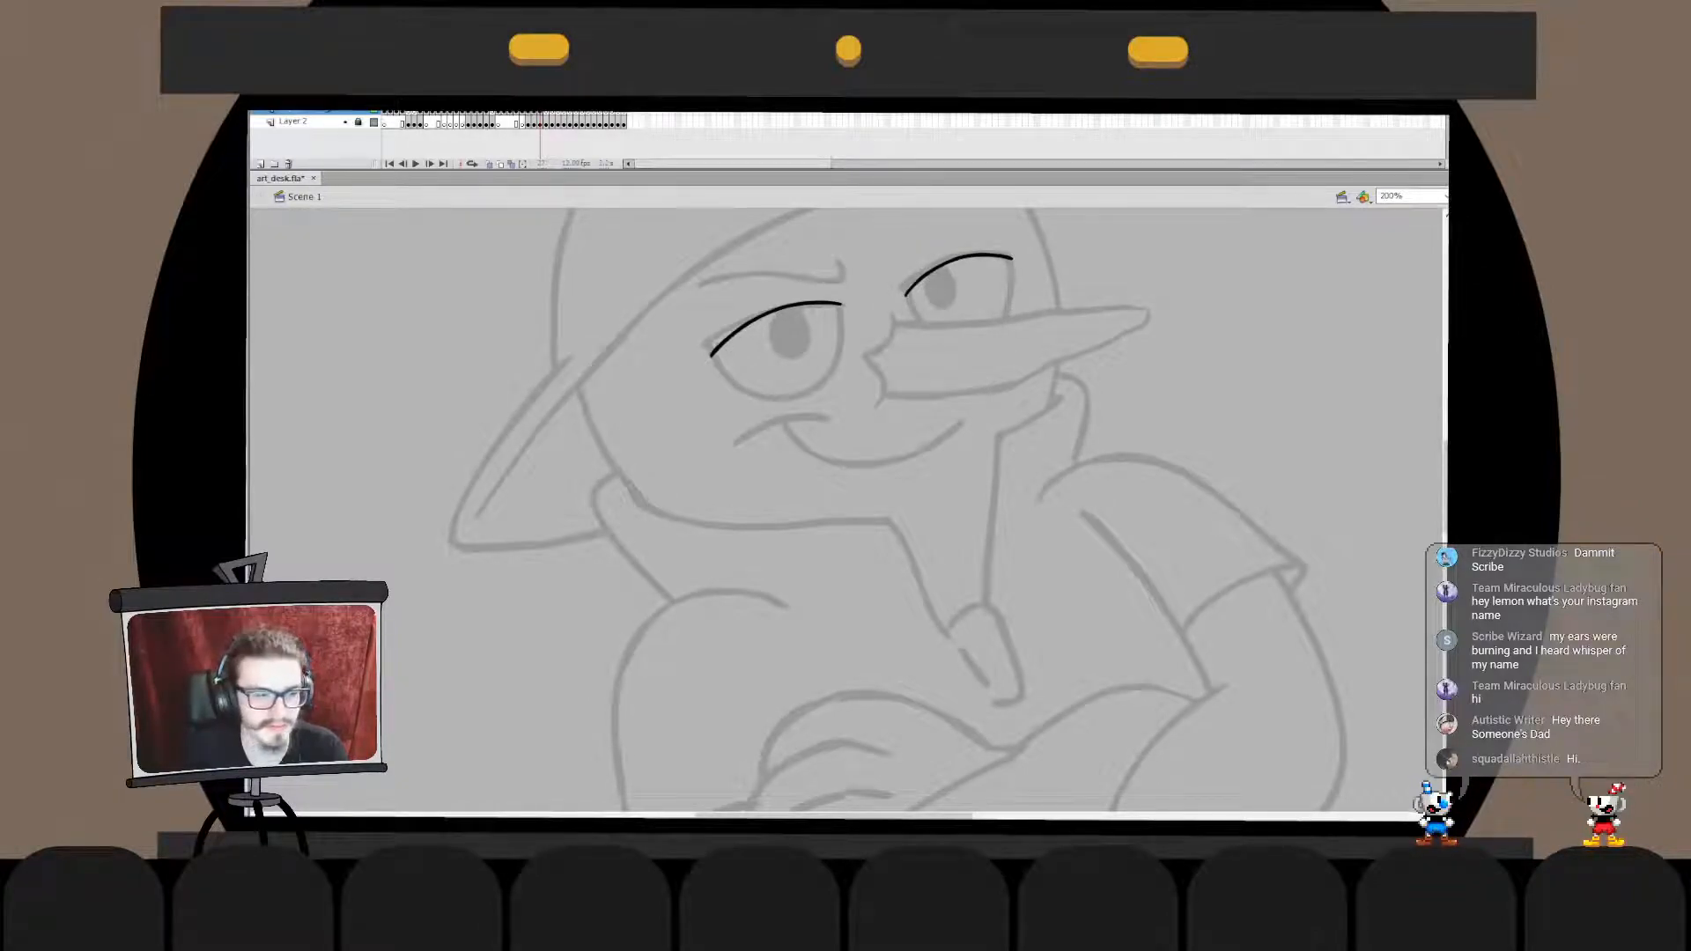
- Ink a round black outline around the capped character's left eye, redoing the stroke until it follows the sketch
{"action": "mouse_move", "coordinate": [746, 273]}
{"action": "left_mouse_down"}
{"action": "mouse_move", "coordinate": [759, 266]}
{"action": "mouse_move", "coordinate": [802, 392]}
{"action": "mouse_move", "coordinate": [826, 249]}
{"action": "mouse_move", "coordinate": [806, 282]}
{"action": "mouse_move", "coordinate": [841, 353]}
{"action": "mouse_move", "coordinate": [800, 261]}
{"action": "mouse_move", "coordinate": [715, 350]}
{"action": "mouse_move", "coordinate": [807, 258]}
{"action": "mouse_move", "coordinate": [778, 255]}
{"action": "mouse_move", "coordinate": [711, 336]}
{"action": "mouse_move", "coordinate": [787, 266]}
{"action": "mouse_move", "coordinate": [815, 269]}
{"action": "mouse_move", "coordinate": [717, 339]}
{"action": "mouse_move", "coordinate": [786, 261]}
{"action": "mouse_move", "coordinate": [761, 394]}
{"action": "mouse_move", "coordinate": [765, 268]}
{"action": "mouse_move", "coordinate": [779, 273]}
{"action": "mouse_move", "coordinate": [741, 287]}
{"action": "mouse_move", "coordinate": [786, 267]}
{"action": "mouse_move", "coordinate": [730, 306]}
{"action": "mouse_move", "coordinate": [765, 270]}
{"action": "mouse_move", "coordinate": [819, 266]}
{"action": "left_mouse_up"}
{"action": "key", "text": "ctrl+z"}
{"action": "key", "text": "ctrl+z"}
{"action": "key", "text": "ctrl+z"}
{"action": "key", "text": "ctrl+z"}
{"action": "key", "text": "ctrl+z"}
{"action": "key", "text": "ctrl+z"}
{"action": "key", "text": "ctrl+z"}
{"action": "key", "text": "ctrl+z"}
{"action": "key", "text": "ctrl+z"}
{"action": "key", "text": "ctrl+z"}
{"action": "key", "text": "ctrl+z"}
{"action": "key", "text": "ctrl+z"}
{"action": "key", "text": "ctrl+z"}
{"action": "key", "text": "ctrl+z"}
{"action": "key", "text": "ctrl+z"}
{"action": "key", "text": "ctrl+z"}
{"action": "key", "text": "ctrl+z"}
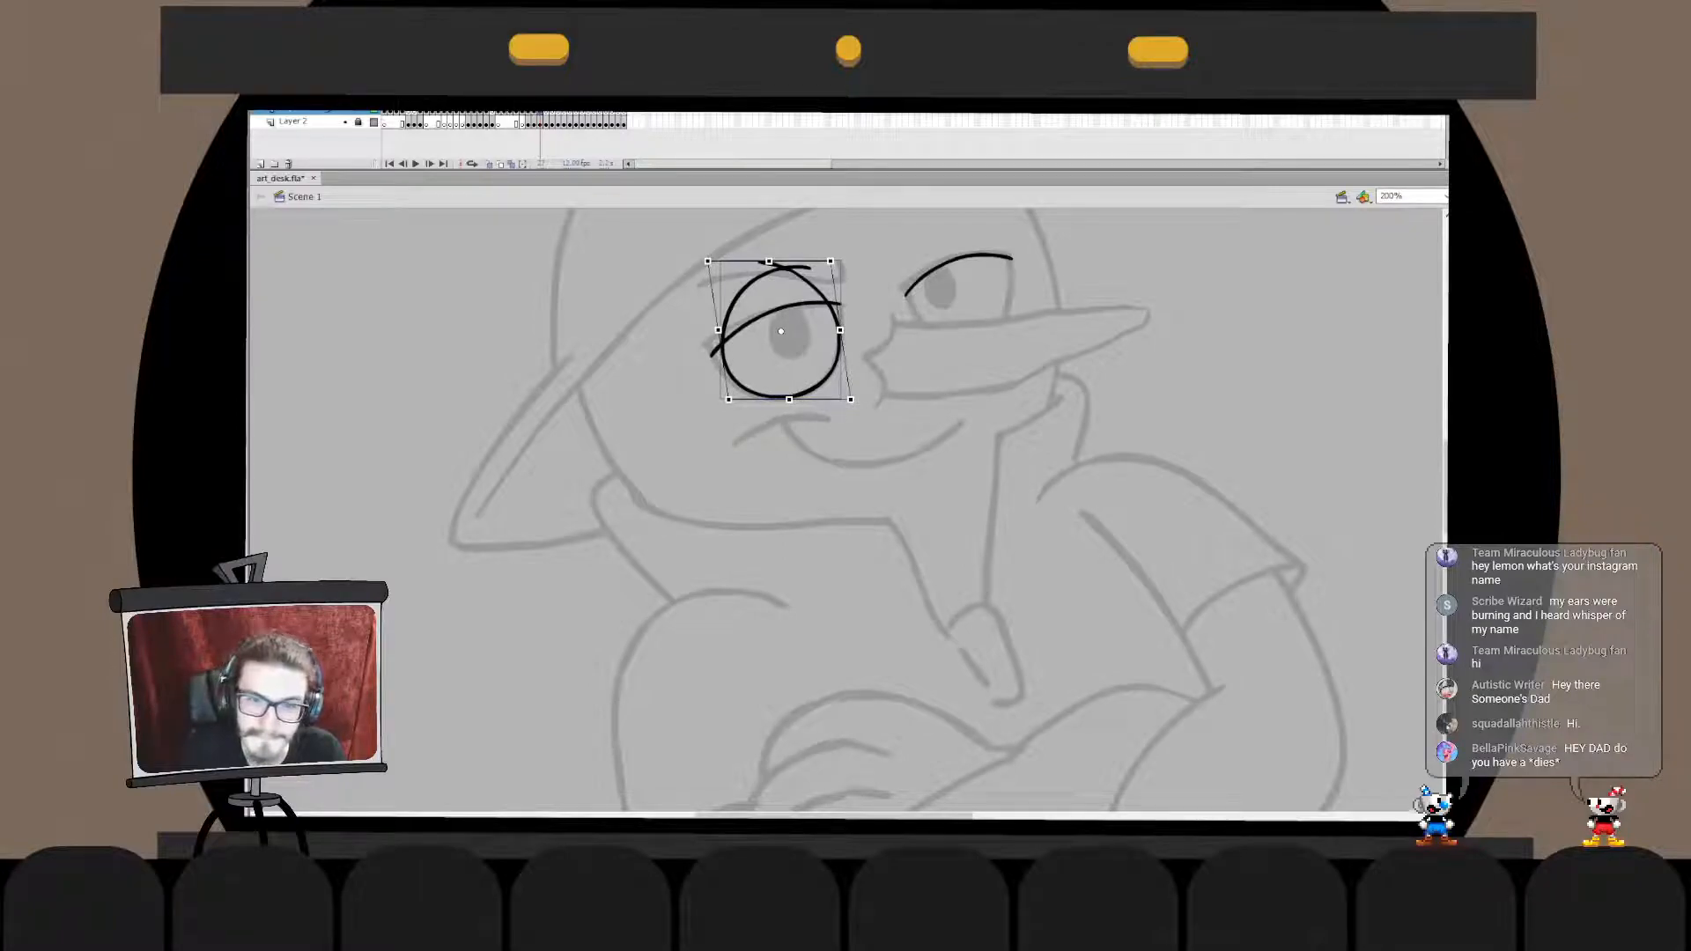
- Skew and slightly stretch the round left-eye outline to match the sketched eye
{"action": "double_click", "coordinate": [726, 317]}
{"action": "mouse_move", "coordinate": [692, 314]}
{"action": "left_mouse_down"}
{"action": "mouse_move", "coordinate": [769, 384]}
{"action": "mouse_move", "coordinate": [717, 316]}
{"action": "left_mouse_up"}
{"action": "key", "text": "Escape"}
{"action": "double_click", "coordinate": [673, 341]}
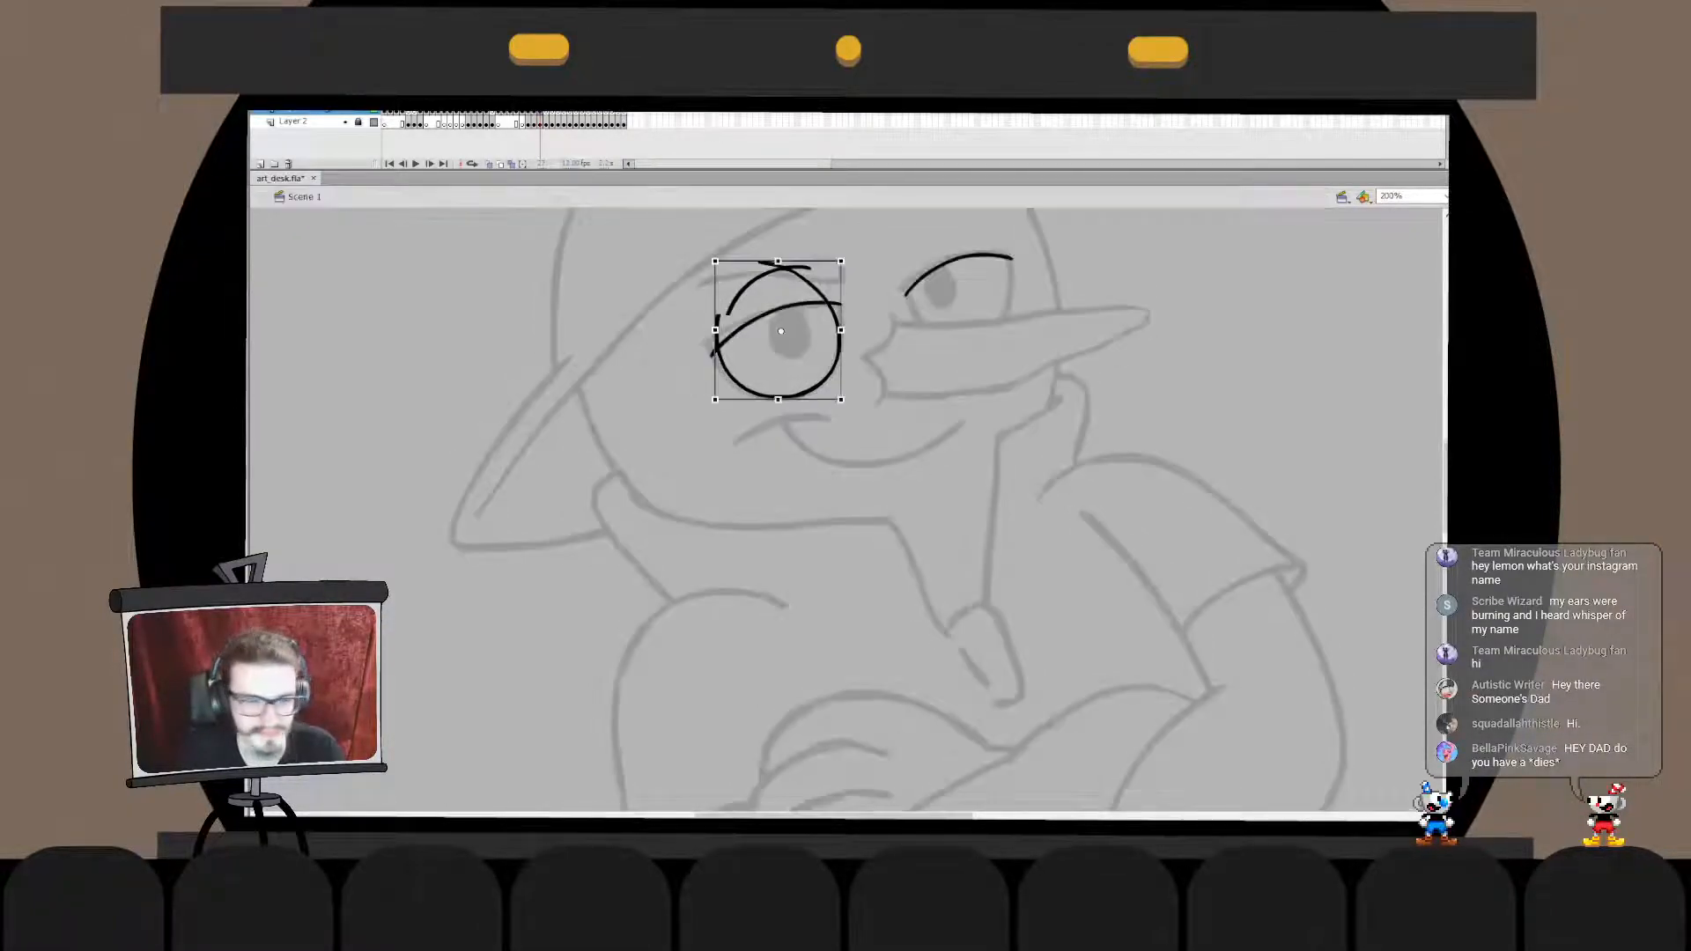
{"action": "left_click_drag", "start_coordinate": [841, 262], "coordinate": [844, 259]}
{"action": "key", "text": "Escape"}
- Clean up the lower curve of the left-eye outline and ink over the gap at its upper-left side
{"action": "left_click", "coordinate": [829, 374]}
{"action": "double_click", "coordinate": [829, 375]}
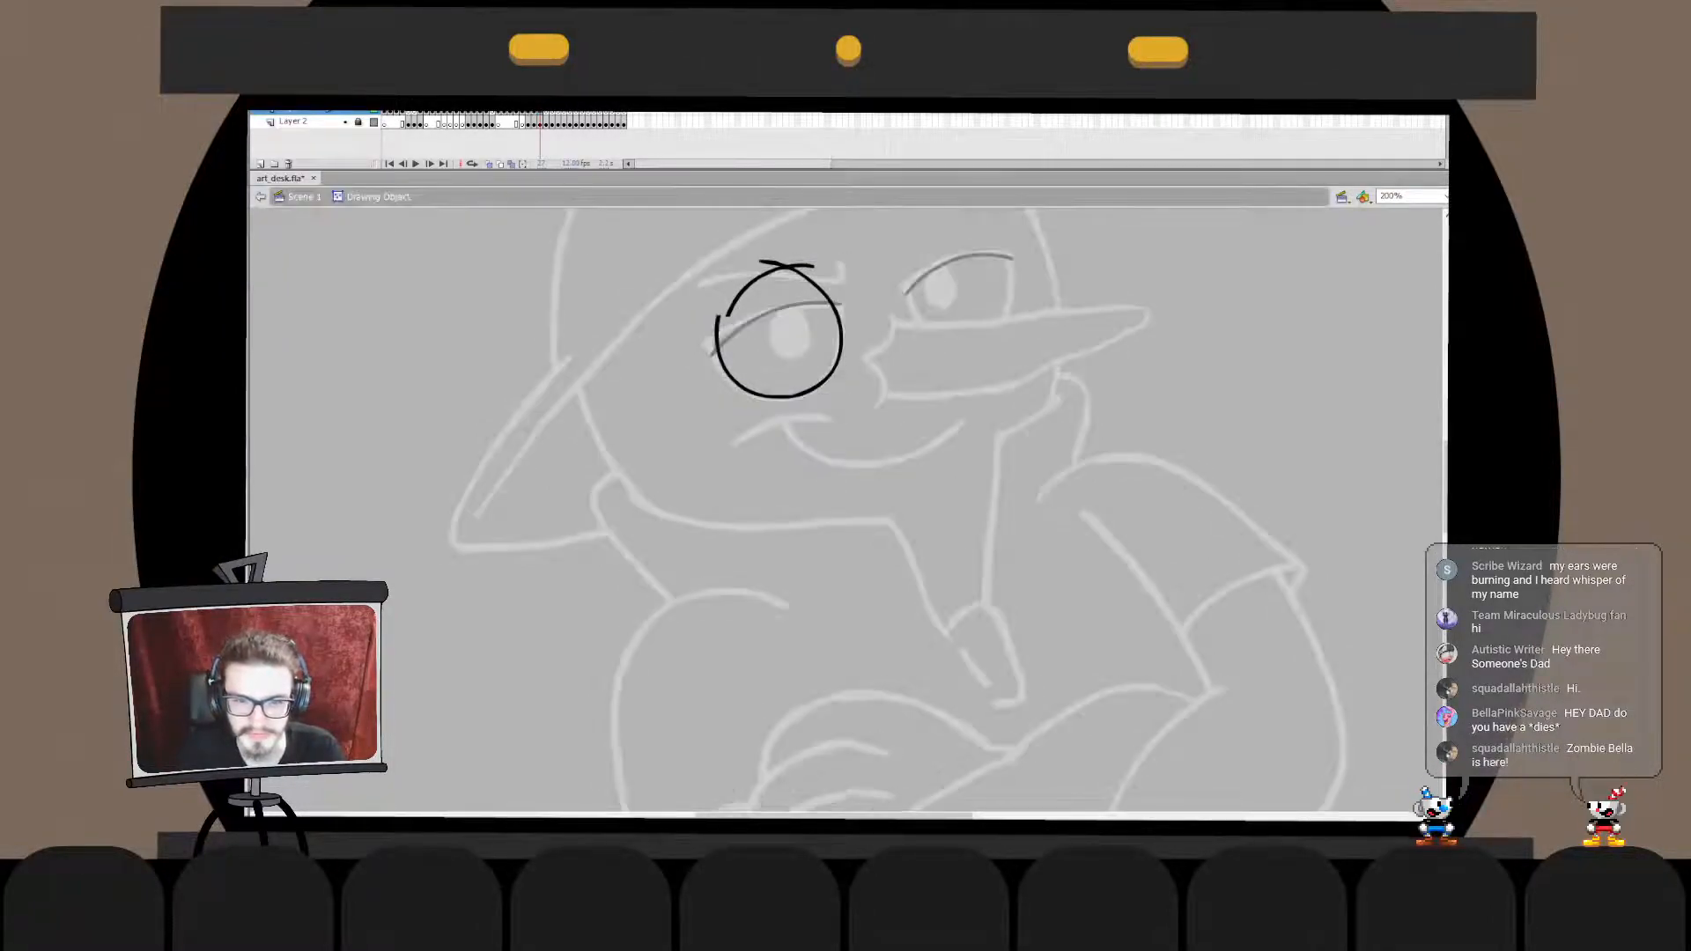
{"action": "left_click", "coordinate": [809, 401]}
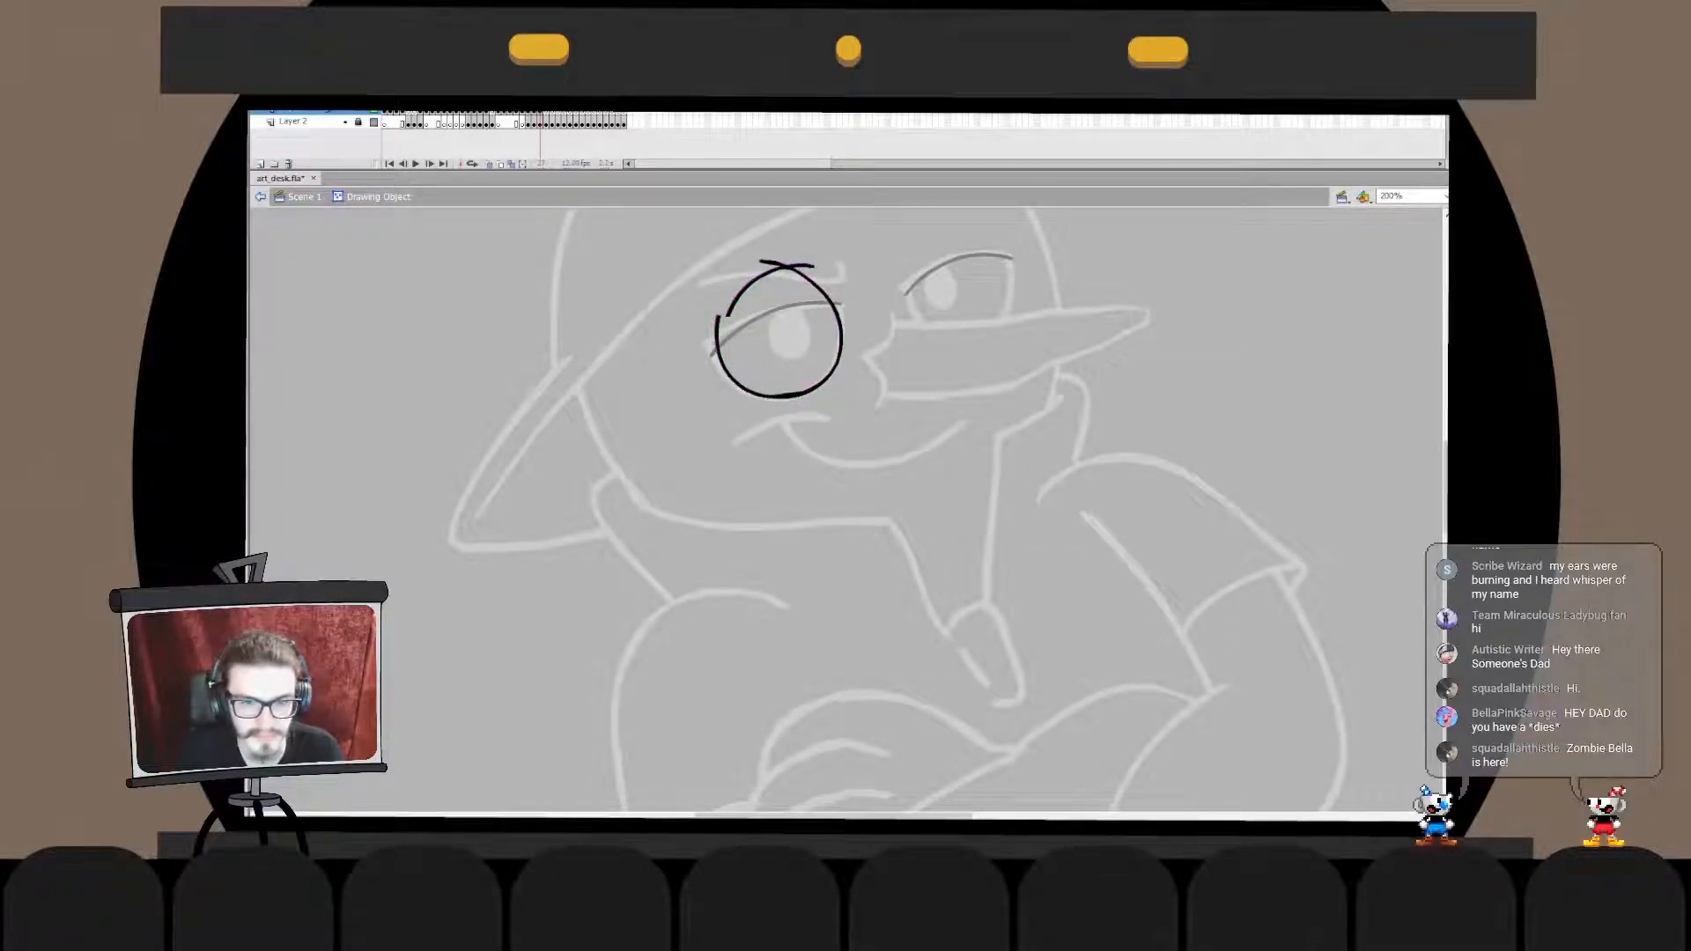
{"action": "left_click", "coordinate": [260, 197]}
{"action": "key", "text": "Escape"}
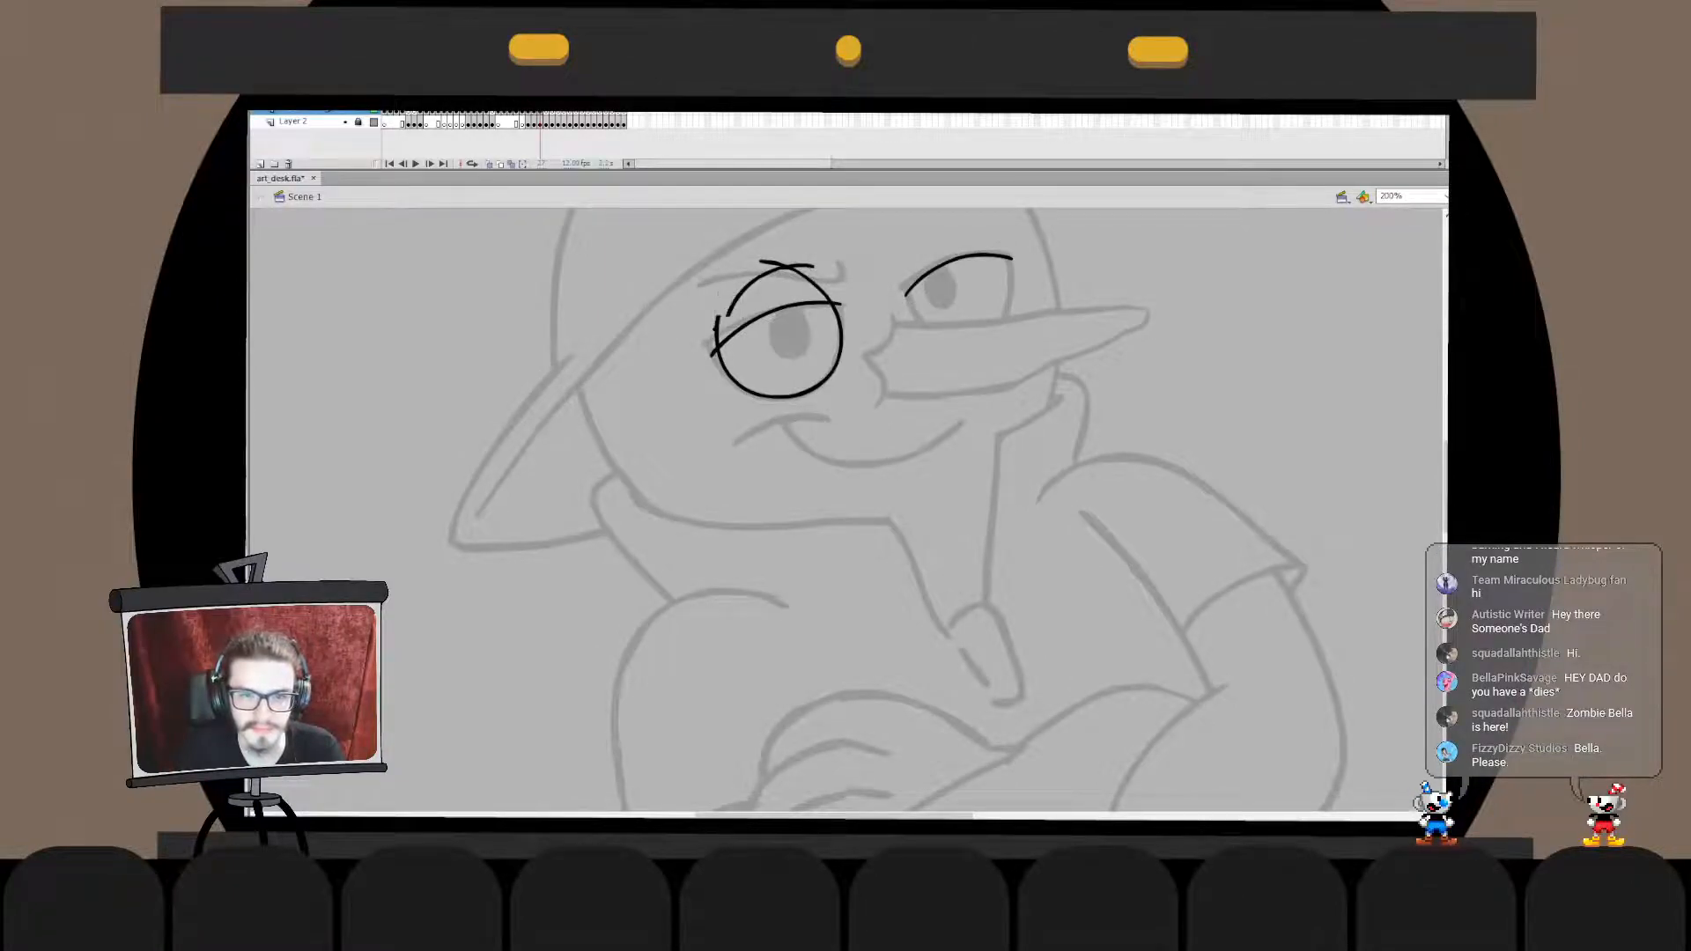
{"action": "left_click", "coordinate": [741, 292]}
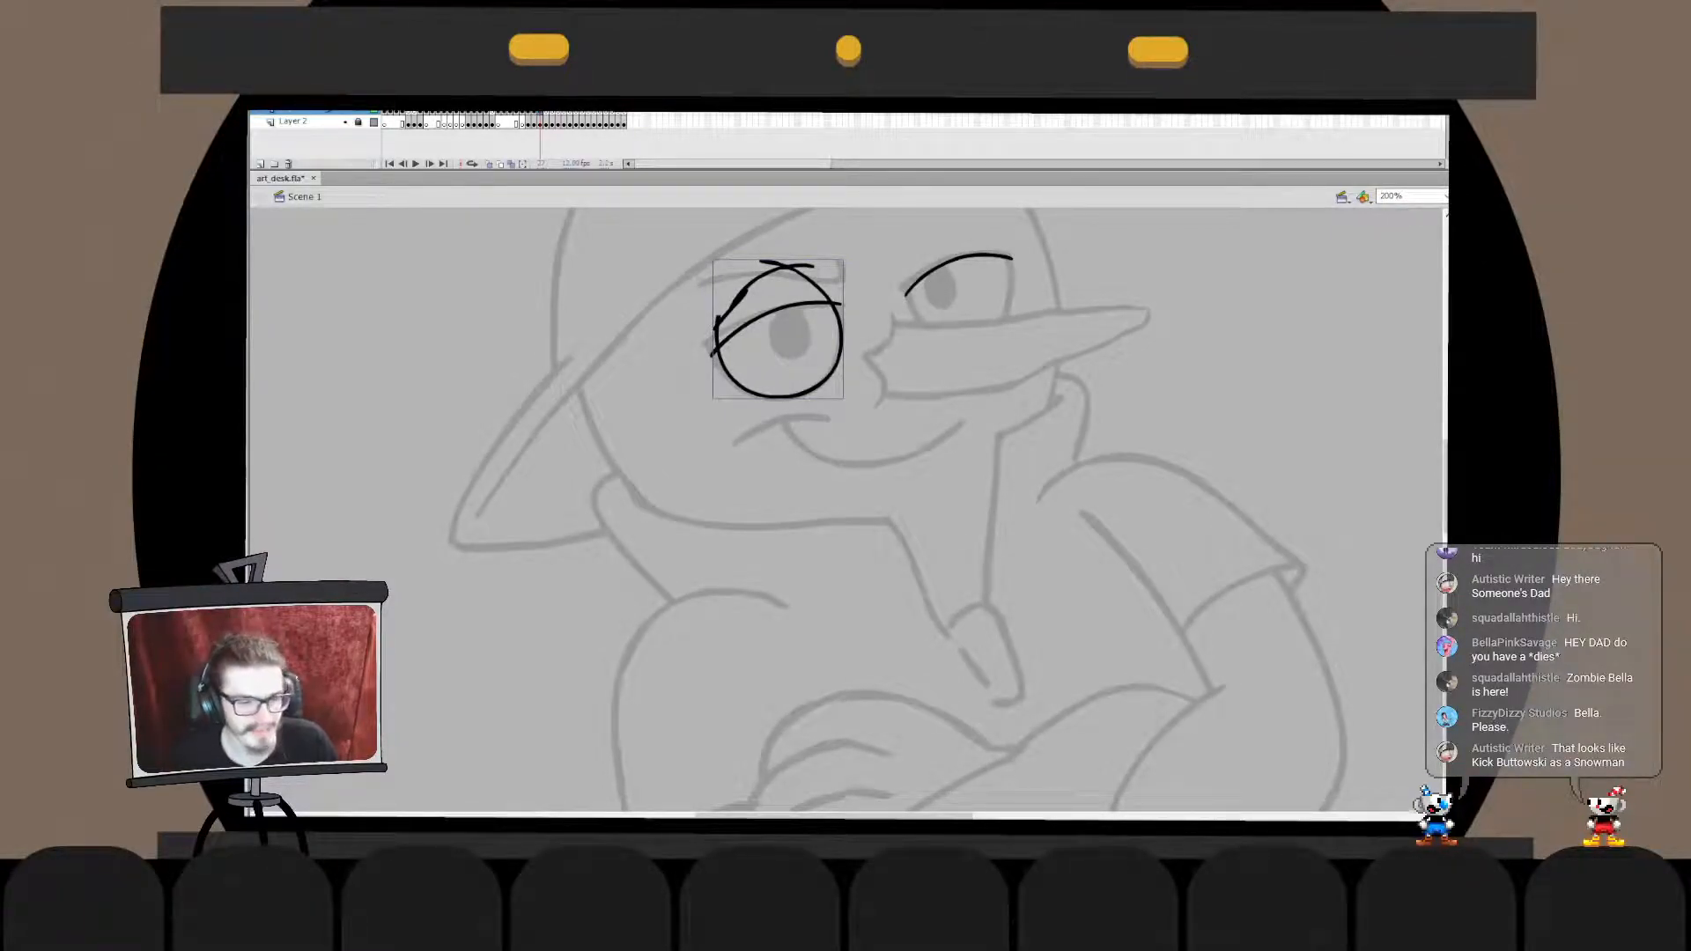
- Pull the outer end of the left upper eyelid line inward to meet the round eye outline
{"action": "left_click", "coordinate": [687, 370]}
{"action": "left_click", "coordinate": [715, 351]}
{"action": "left_click_drag", "start_coordinate": [712, 356], "coordinate": [716, 350]}
{"action": "left_click", "coordinate": [686, 370]}
- Merge the left upper eyelid line into the round outline and delete the excess arc above the lid
{"action": "left_click", "coordinate": [775, 309]}
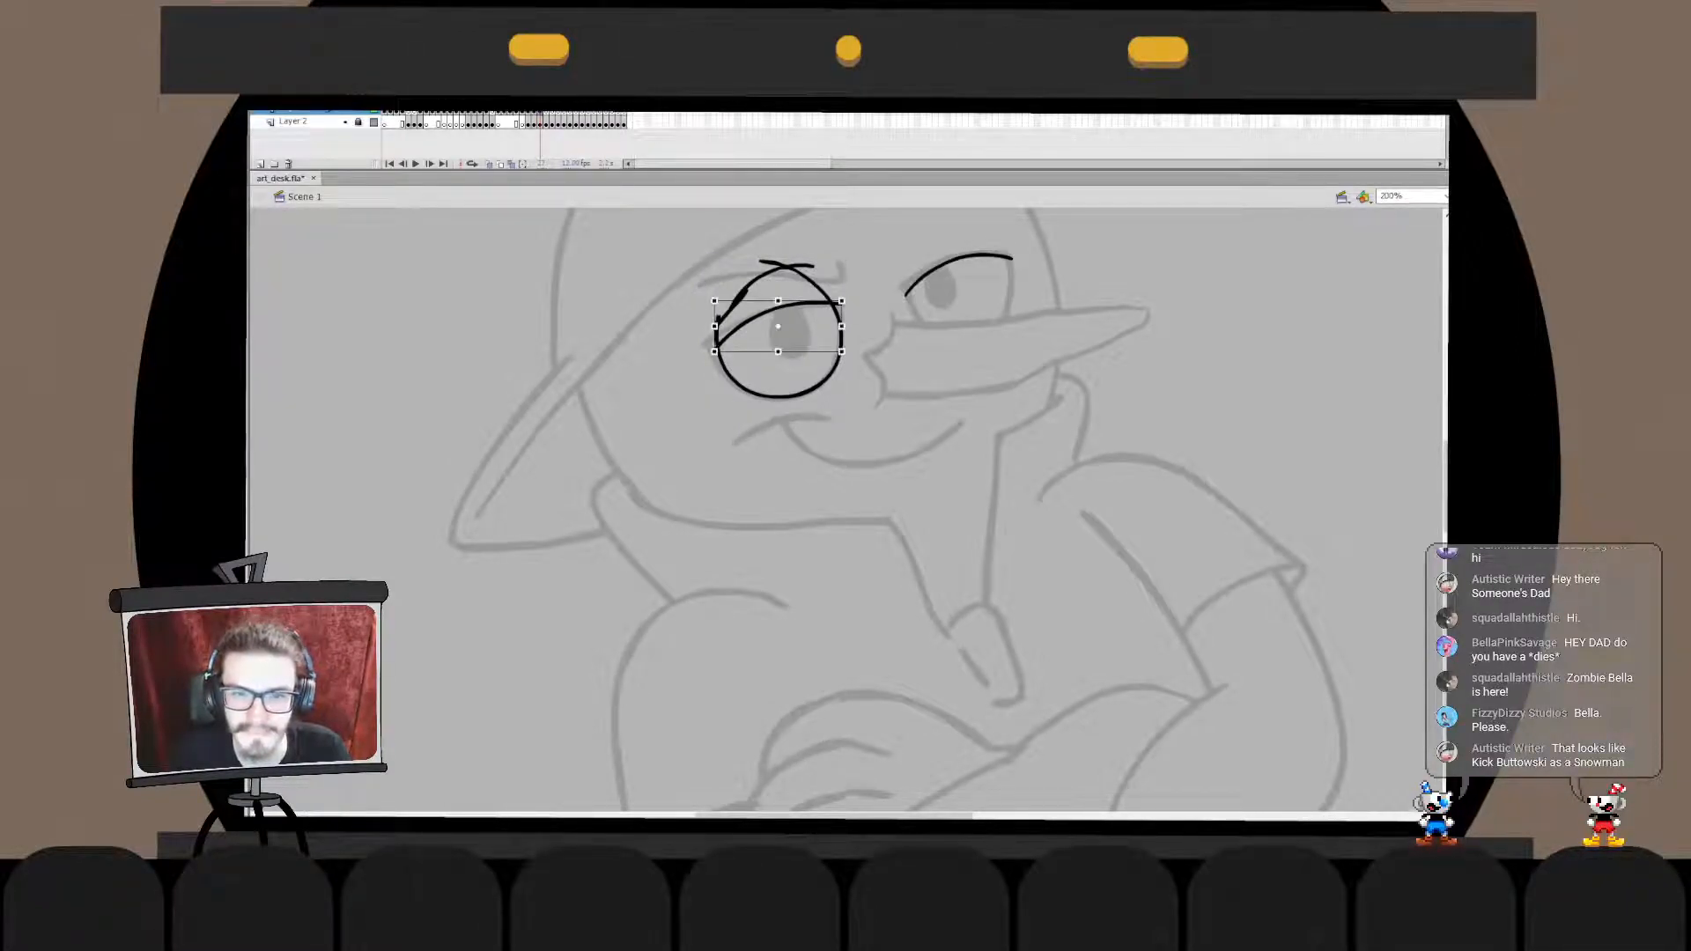
{"action": "key", "text": "ctrl+x"}
{"action": "double_click", "coordinate": [747, 291]}
{"action": "key", "text": "ctrl+shift+v"}
{"action": "left_click", "coordinate": [747, 292]}
{"action": "key", "text": "Delete"}
{"action": "double_click", "coordinate": [717, 325]}
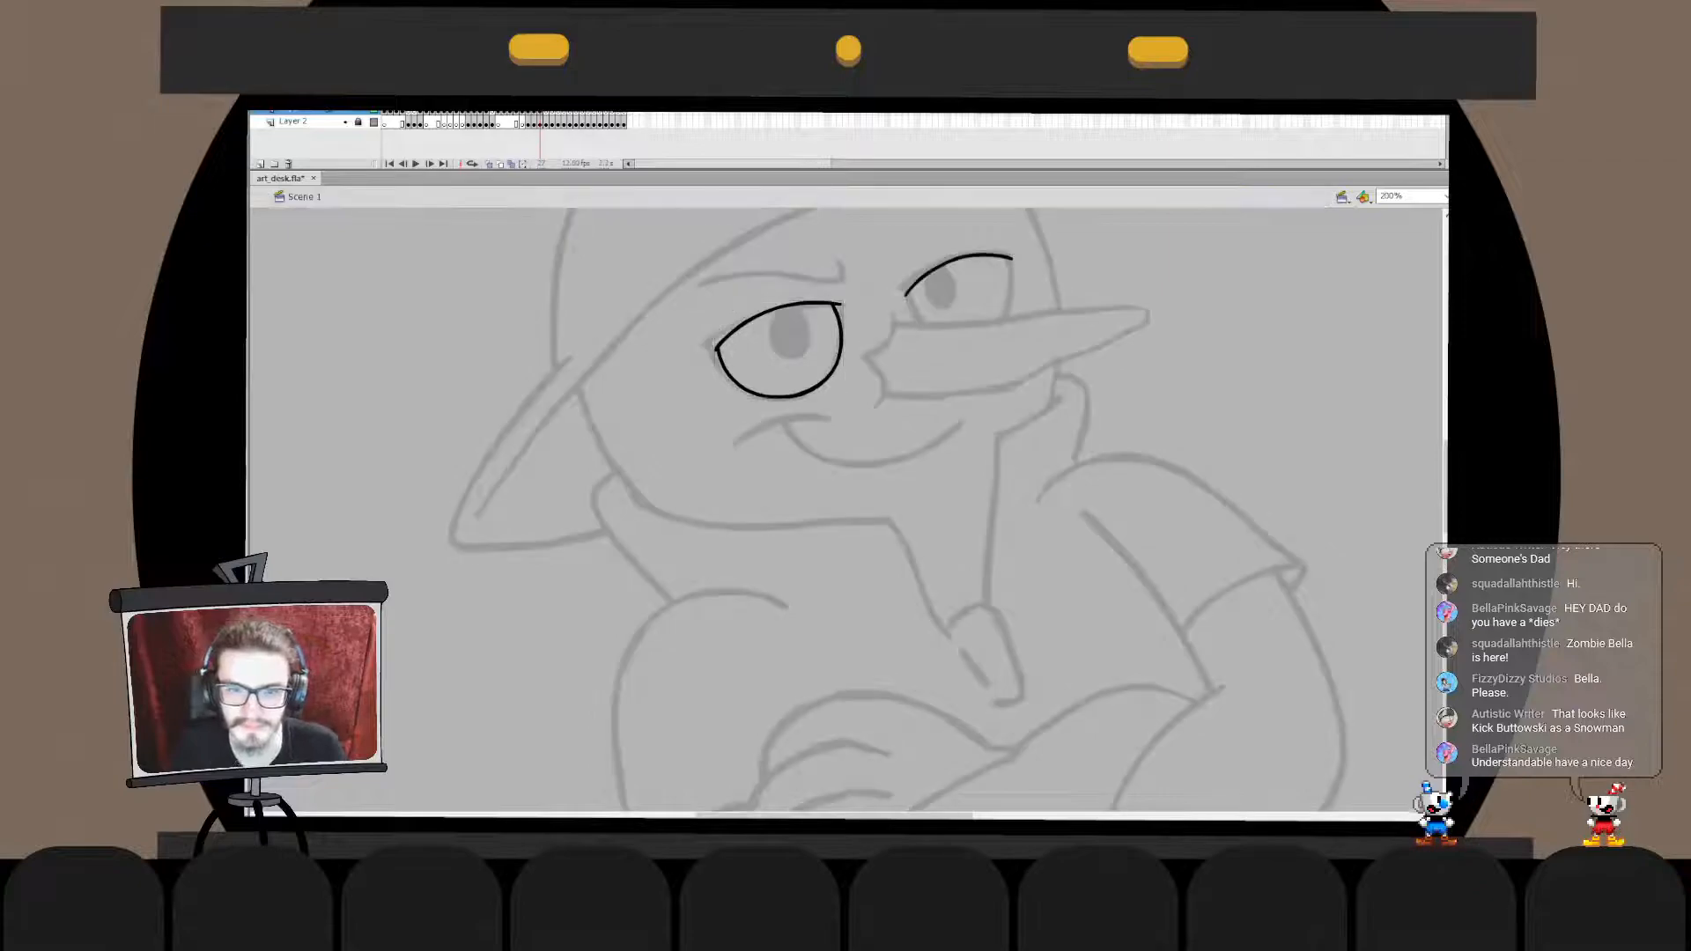
- Ink a round black outline around the right eye above the long nose, redoing the stroke to fit
{"action": "mouse_move", "coordinate": [958, 233]}
{"action": "left_mouse_down"}
{"action": "mouse_move", "coordinate": [965, 341]}
{"action": "mouse_move", "coordinate": [964, 226]}
{"action": "left_mouse_up"}
{"action": "key", "text": "ctrl+z"}
{"action": "key", "text": "ctrl+z"}
{"action": "key", "text": "ctrl+z"}
{"action": "key", "text": "ctrl+z"}
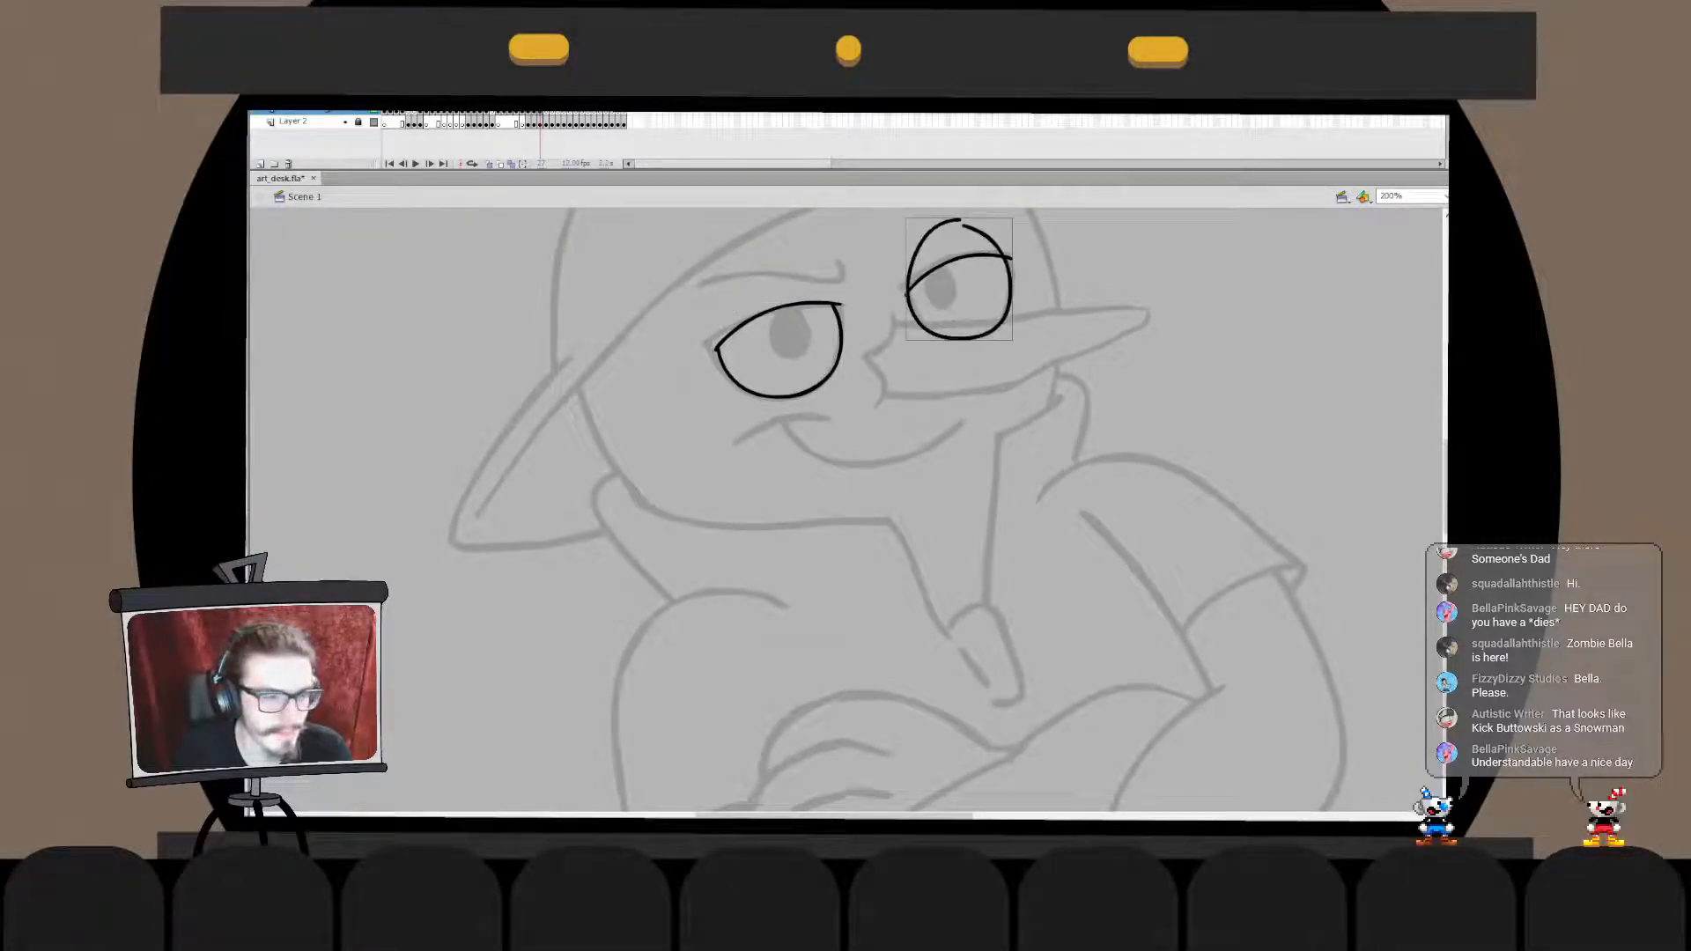
- Resize and nudge the round right-eye outline until it lines up with the sketch and the eyelid ends
{"action": "key", "text": "q"}
{"action": "left_click_drag", "start_coordinate": [1013, 341], "coordinate": [1018, 339]}
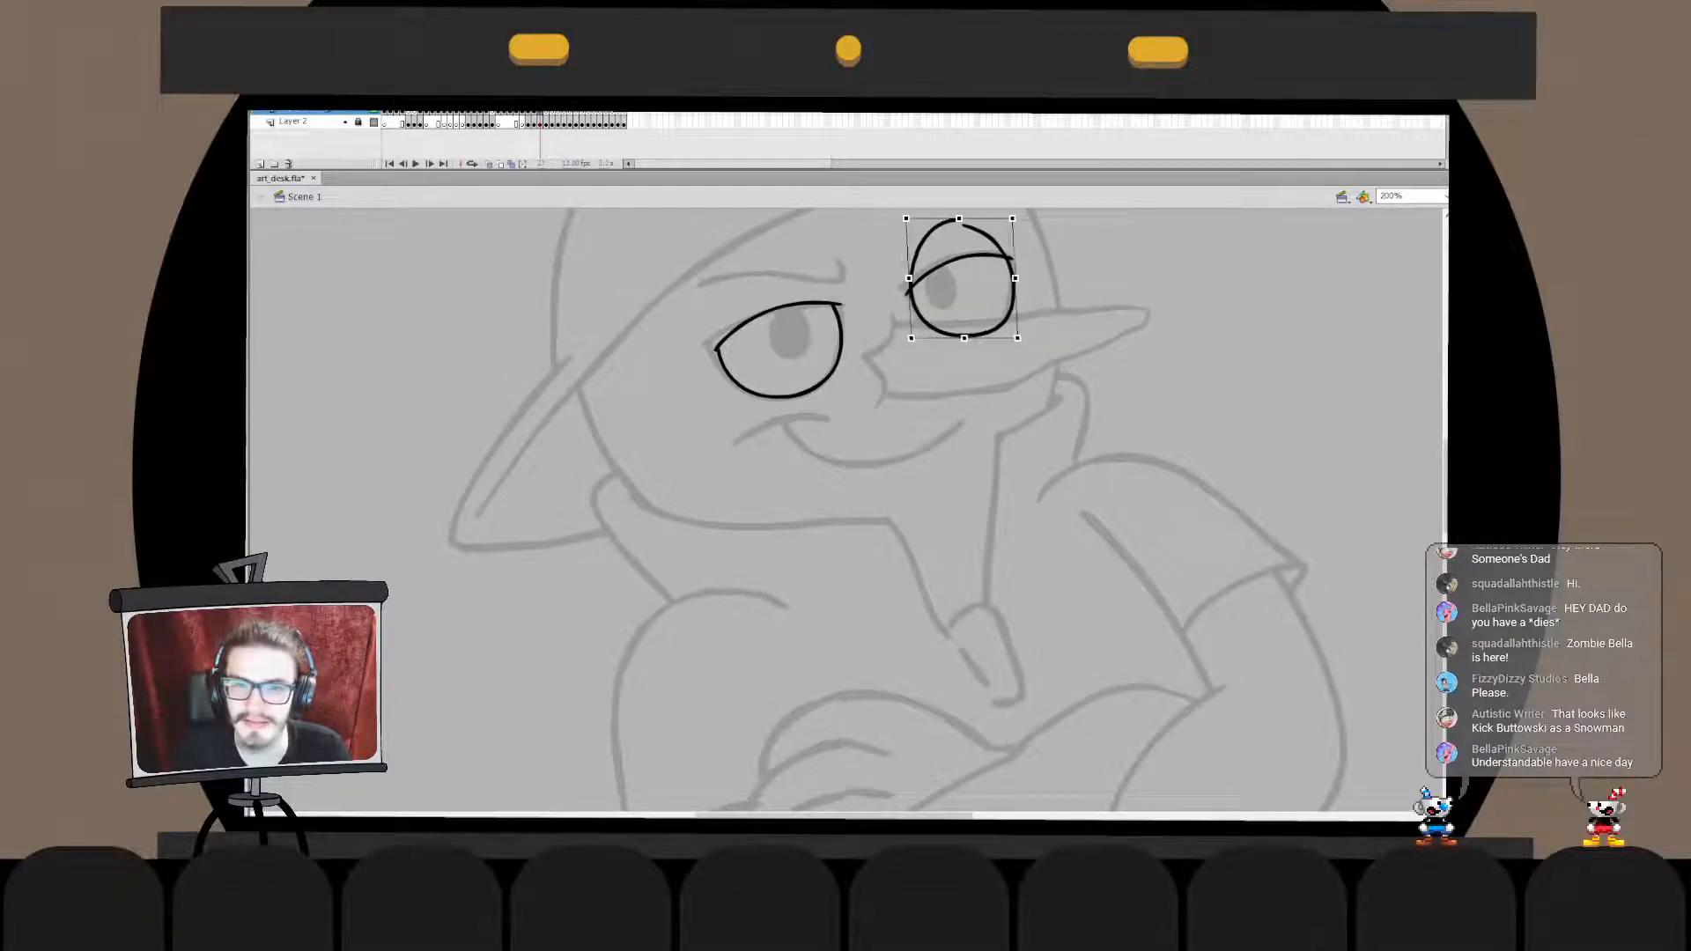
{"action": "double_click", "coordinate": [1007, 316]}
{"action": "left_click", "coordinate": [1009, 310]}
{"action": "left_click_drag", "start_coordinate": [1012, 282], "coordinate": [1017, 279]}
{"action": "double_click", "coordinate": [1044, 273]}
{"action": "left_click_drag", "start_coordinate": [1019, 336], "coordinate": [1014, 339]}
{"action": "key", "text": "Left"}
{"action": "key", "text": "Left"}
{"action": "key", "text": "Up"}
{"action": "key", "text": "Right"}
{"action": "key", "text": "Down"}
{"action": "left_click", "coordinate": [1044, 277]}
- Close the gap at the top of the round right-eye outline
{"action": "left_click", "coordinate": [958, 258]}
{"action": "double_click", "coordinate": [1012, 291]}
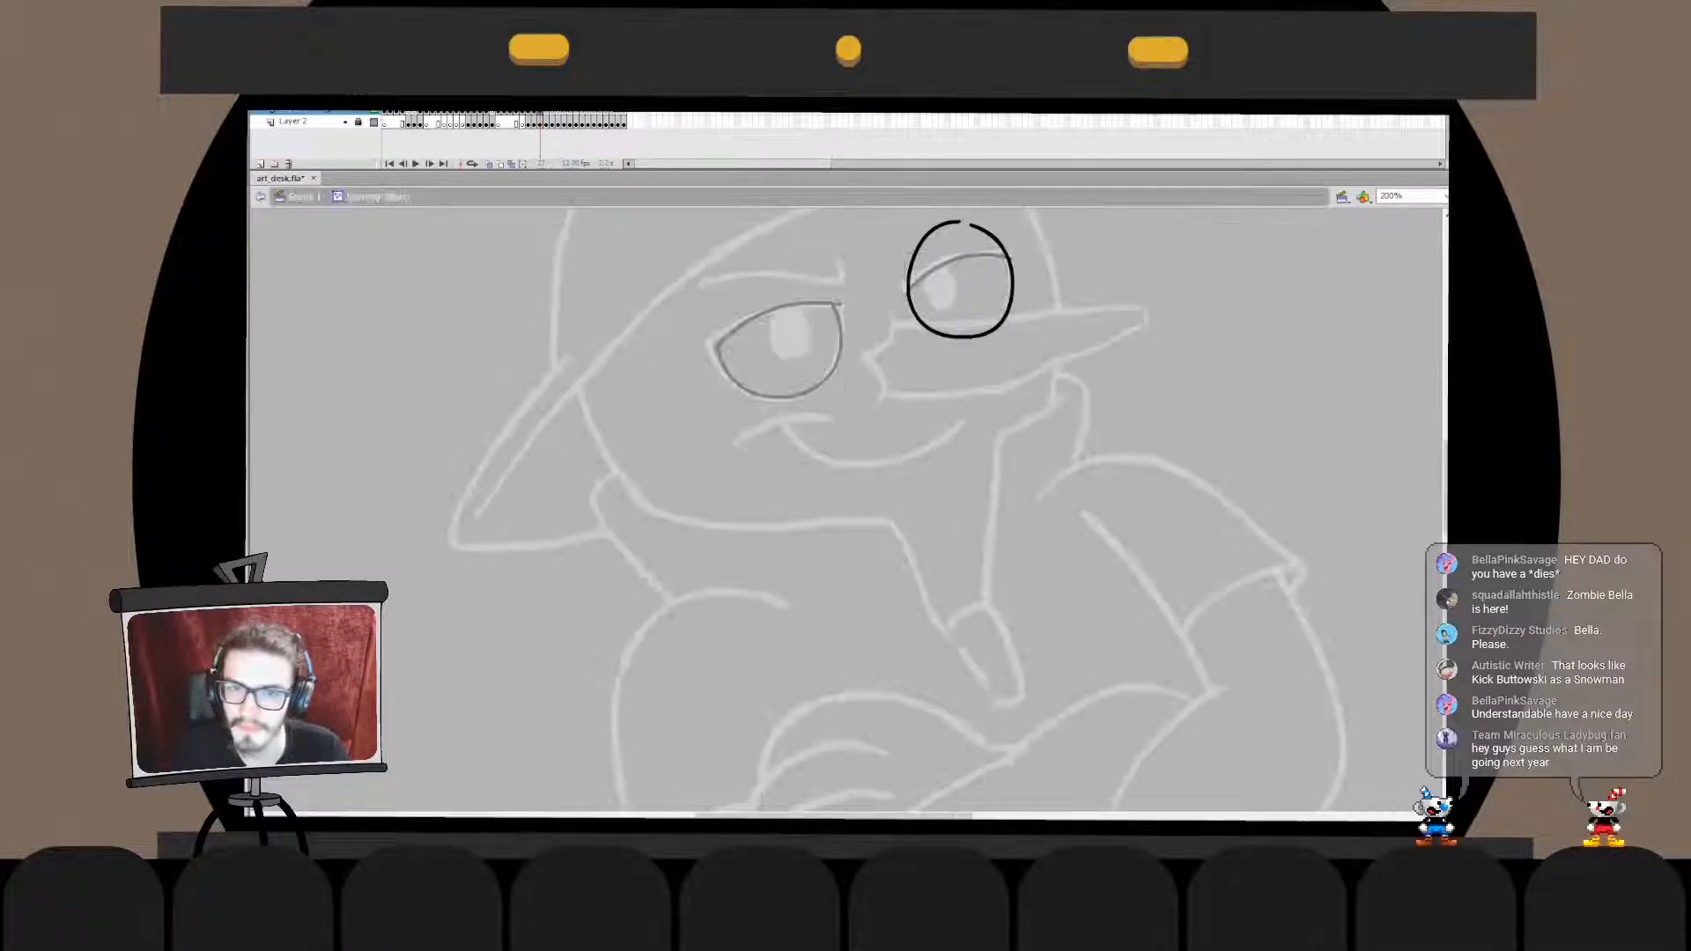
{"action": "left_click", "coordinate": [932, 231]}
{"action": "left_click", "coordinate": [995, 233]}
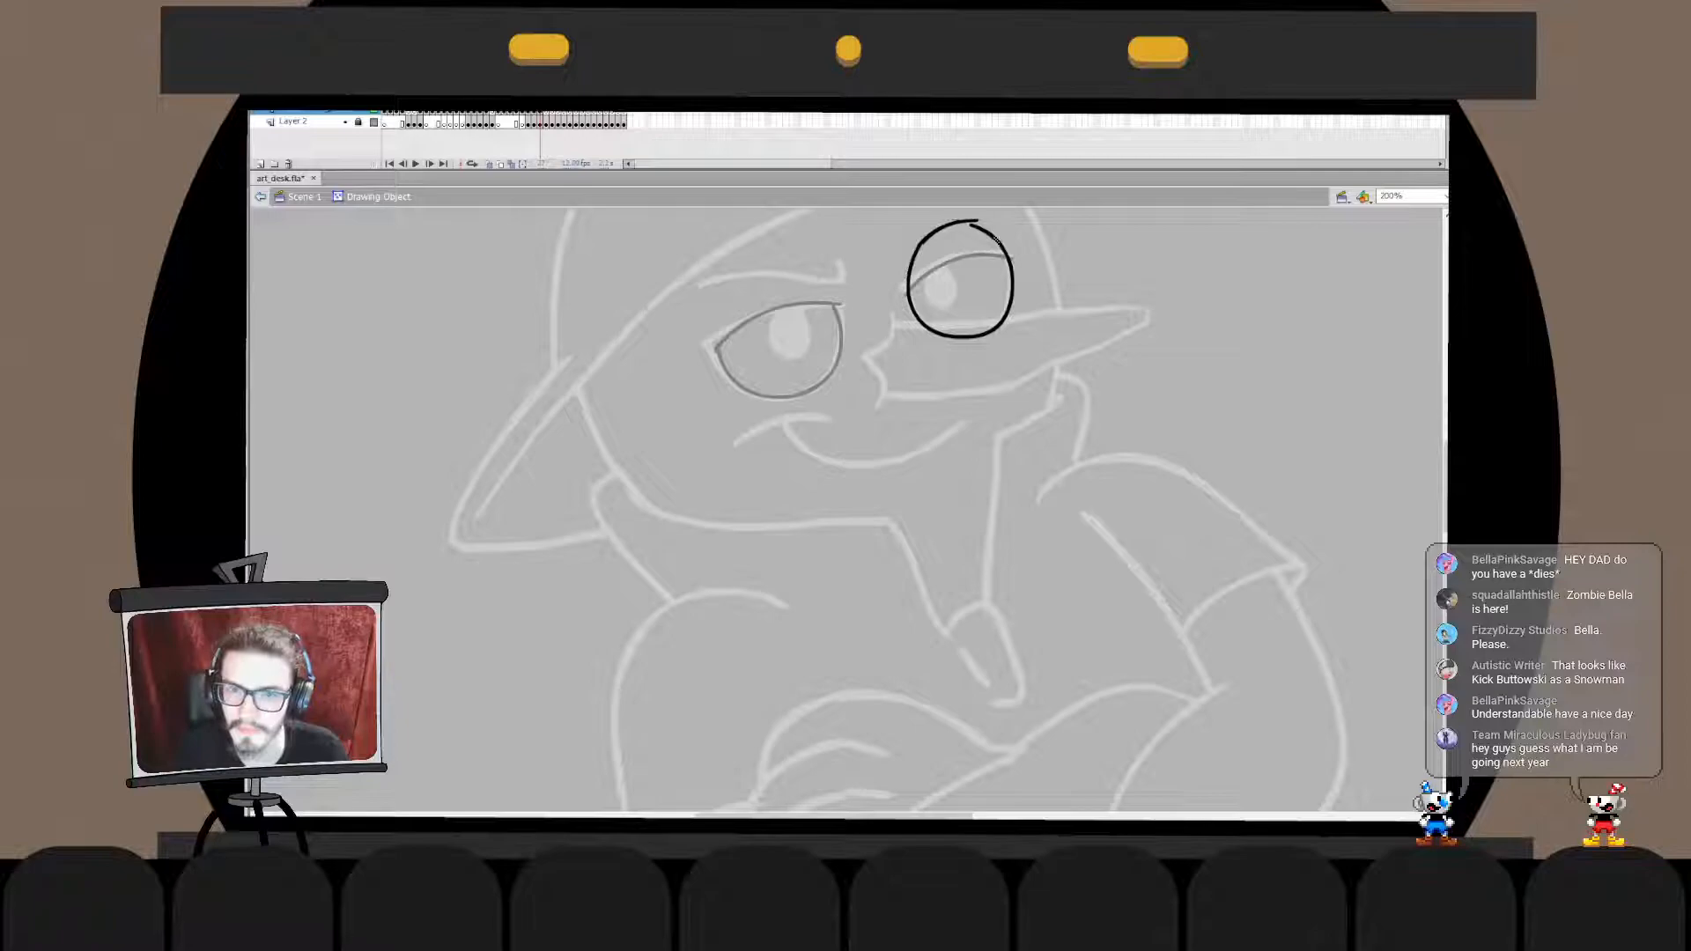
- Cut the right upper eyelid line and paste it in place inside the round right-eye outline's drawing object
{"action": "double_click", "coordinate": [1093, 264]}
{"action": "key", "text": "v"}
{"action": "left_click", "coordinate": [956, 259]}
{"action": "key", "text": "ctrl+x"}
{"action": "double_click", "coordinate": [1012, 290]}
{"action": "key", "text": "ctrl+shift+v"}
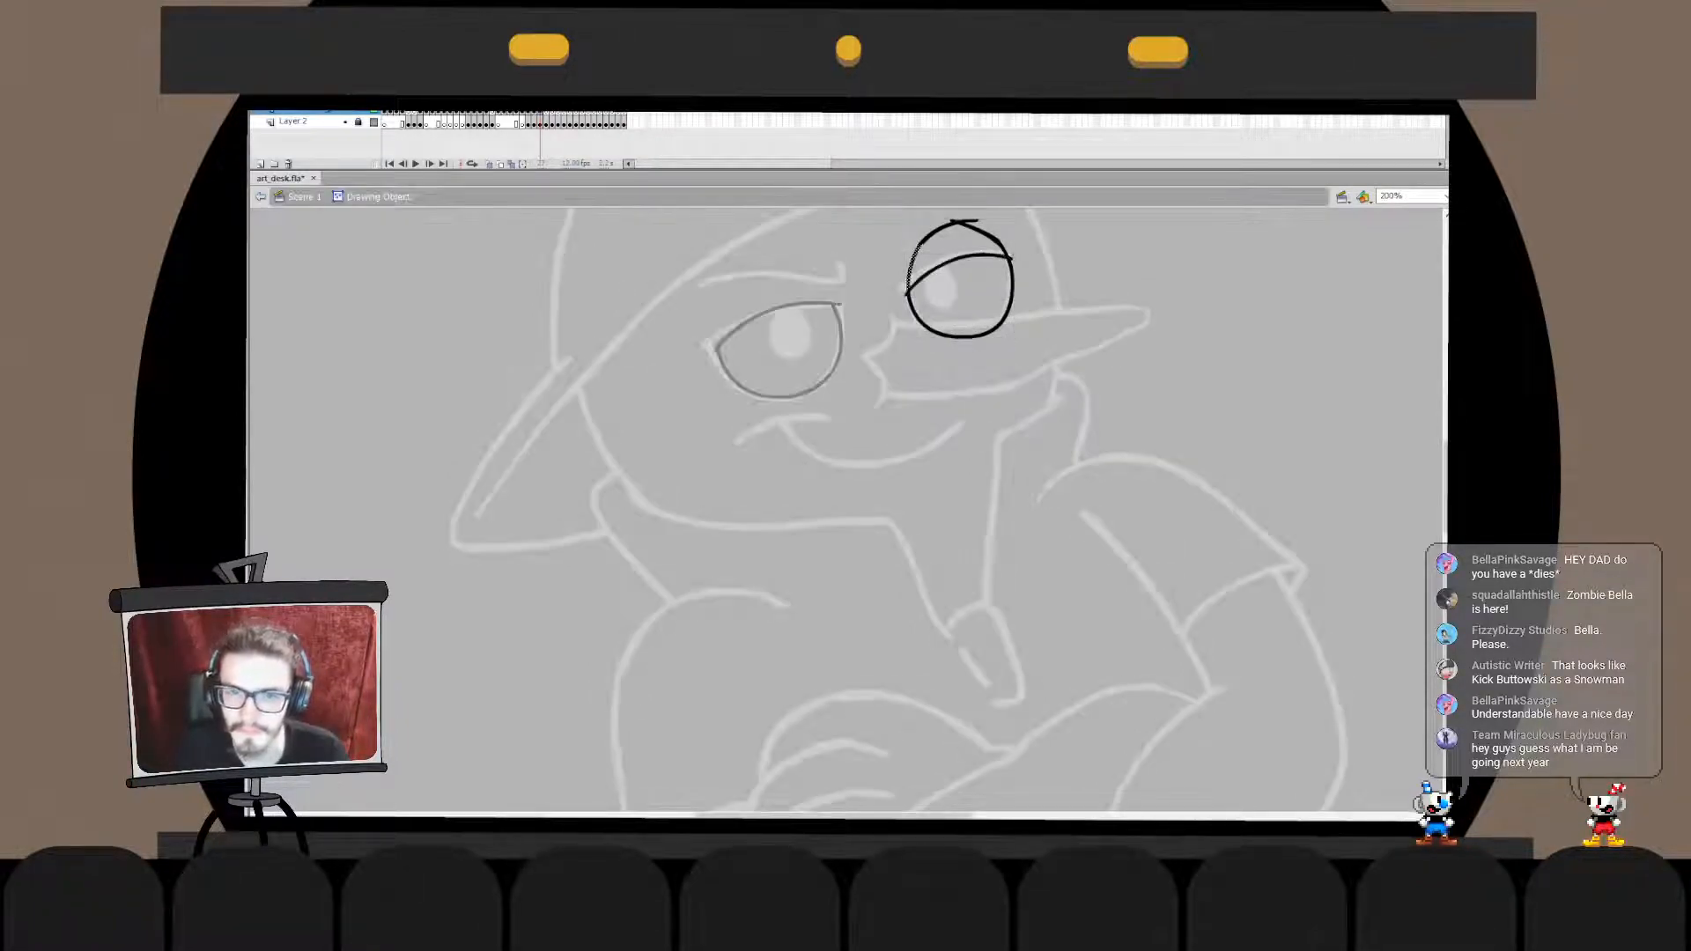
- Try to trim the arc above the right eyelid, undoing and re-pasting the lid line between attempts
{"action": "key", "text": "Delete"}
{"action": "left_click", "coordinate": [1010, 303]}
{"action": "key", "text": "ctrl+z"}
{"action": "key", "text": "ctrl+z"}
{"action": "key", "text": "ctrl+z"}
{"action": "key", "text": "ctrl+z"}
{"action": "key", "text": "ctrl+z"}
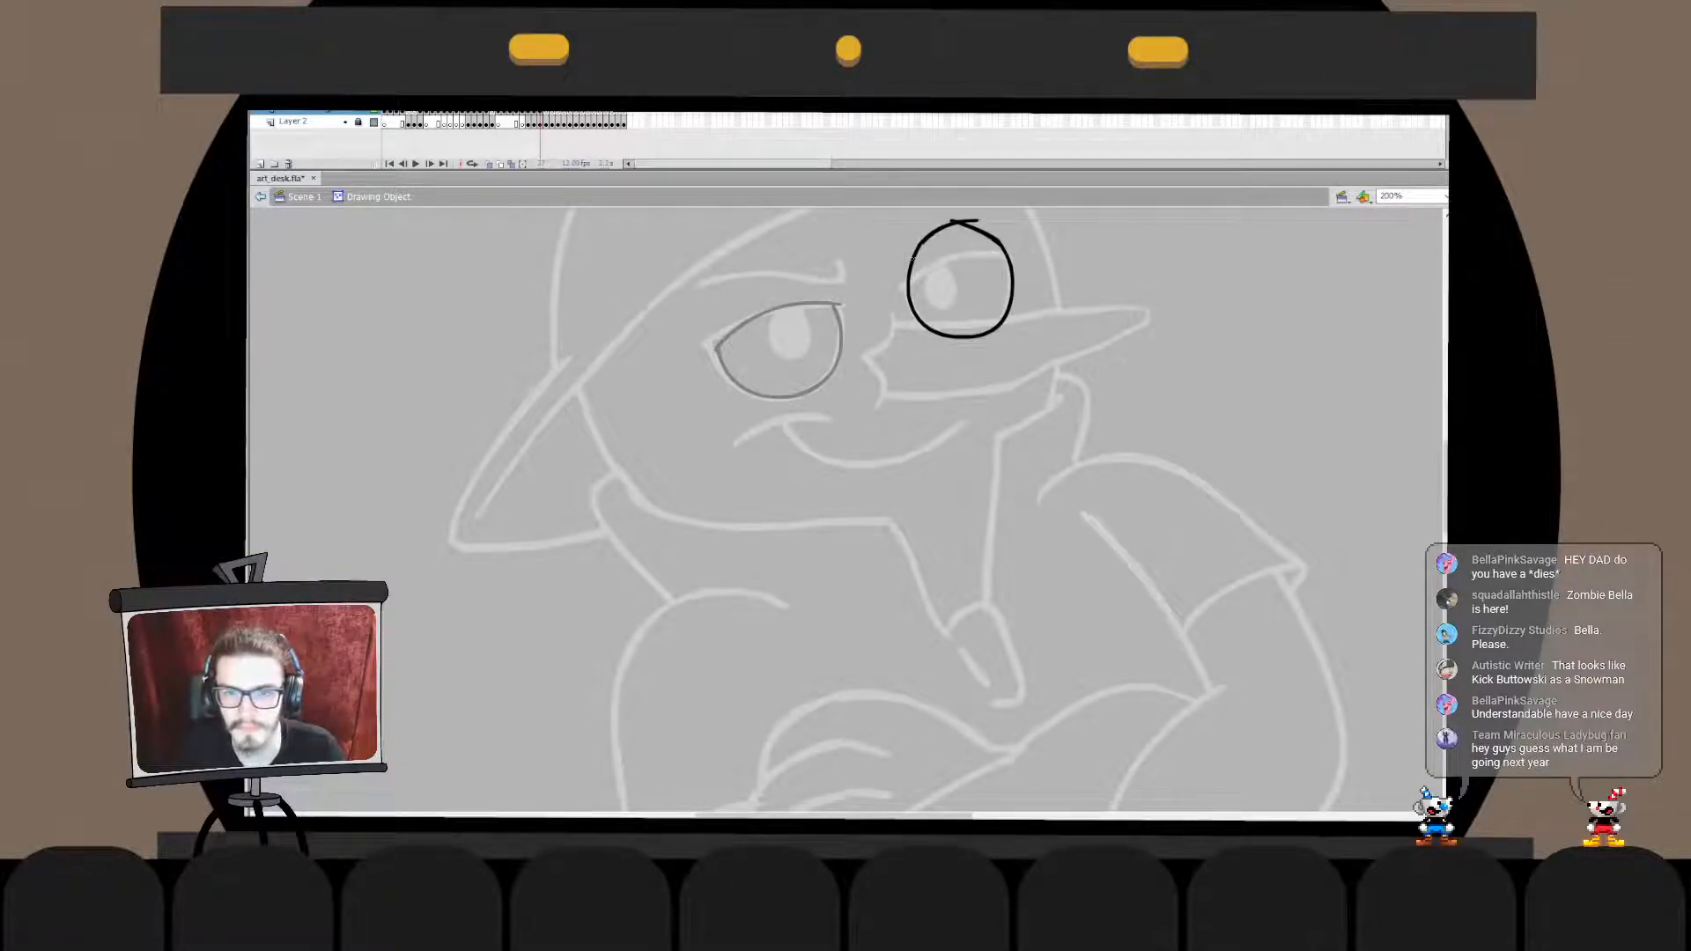
{"action": "key", "text": "ctrl+shift+v"}
{"action": "key", "text": "ctrl+b"}
{"action": "left_click", "coordinate": [991, 235]}
{"action": "key", "text": "ctrl+z"}
{"action": "key", "text": "ctrl+z"}
{"action": "key", "text": "ctrl+z"}
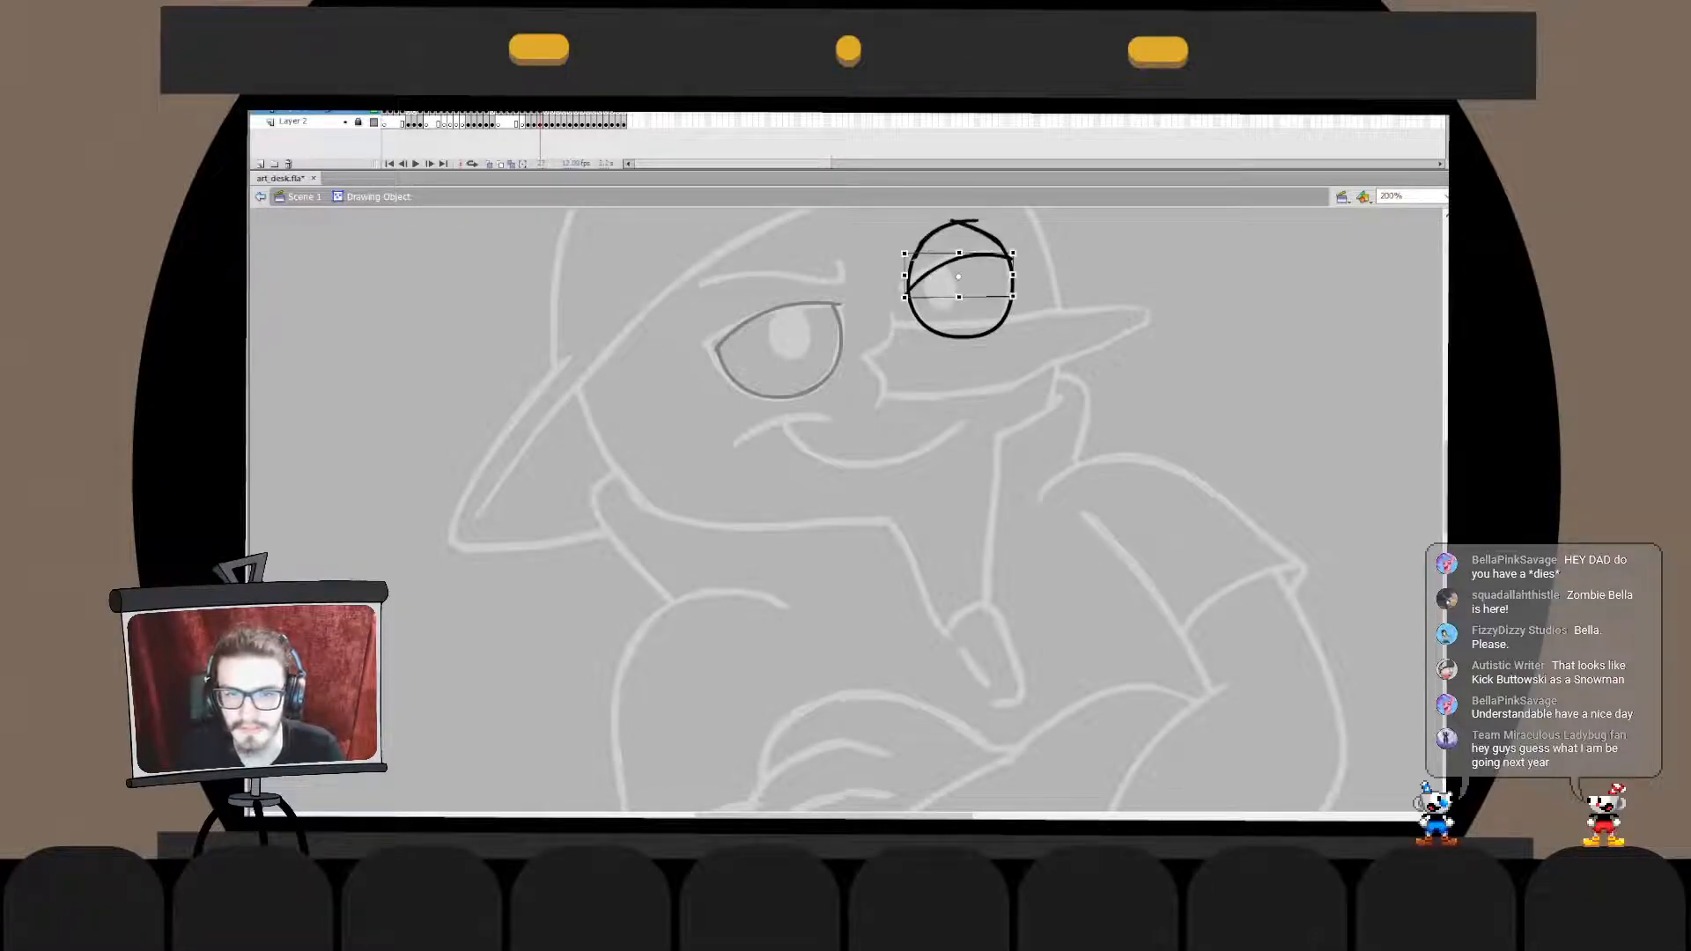
- Paste the right eyelid line in place, break it apart, and delete the excess arc above it
{"action": "key", "text": "ctrl+shift+v"}
{"action": "key", "text": "ctrl+b"}
{"action": "left_click", "coordinate": [991, 234]}
{"action": "key", "text": "Delete"}
{"action": "double_click", "coordinate": [991, 234]}
{"action": "key", "text": "Escape"}
{"action": "left_click", "coordinate": [962, 337]}
- Check the fit of the right-eye outline against the sketch, including its lower edge over the nose
{"action": "key", "text": "q"}
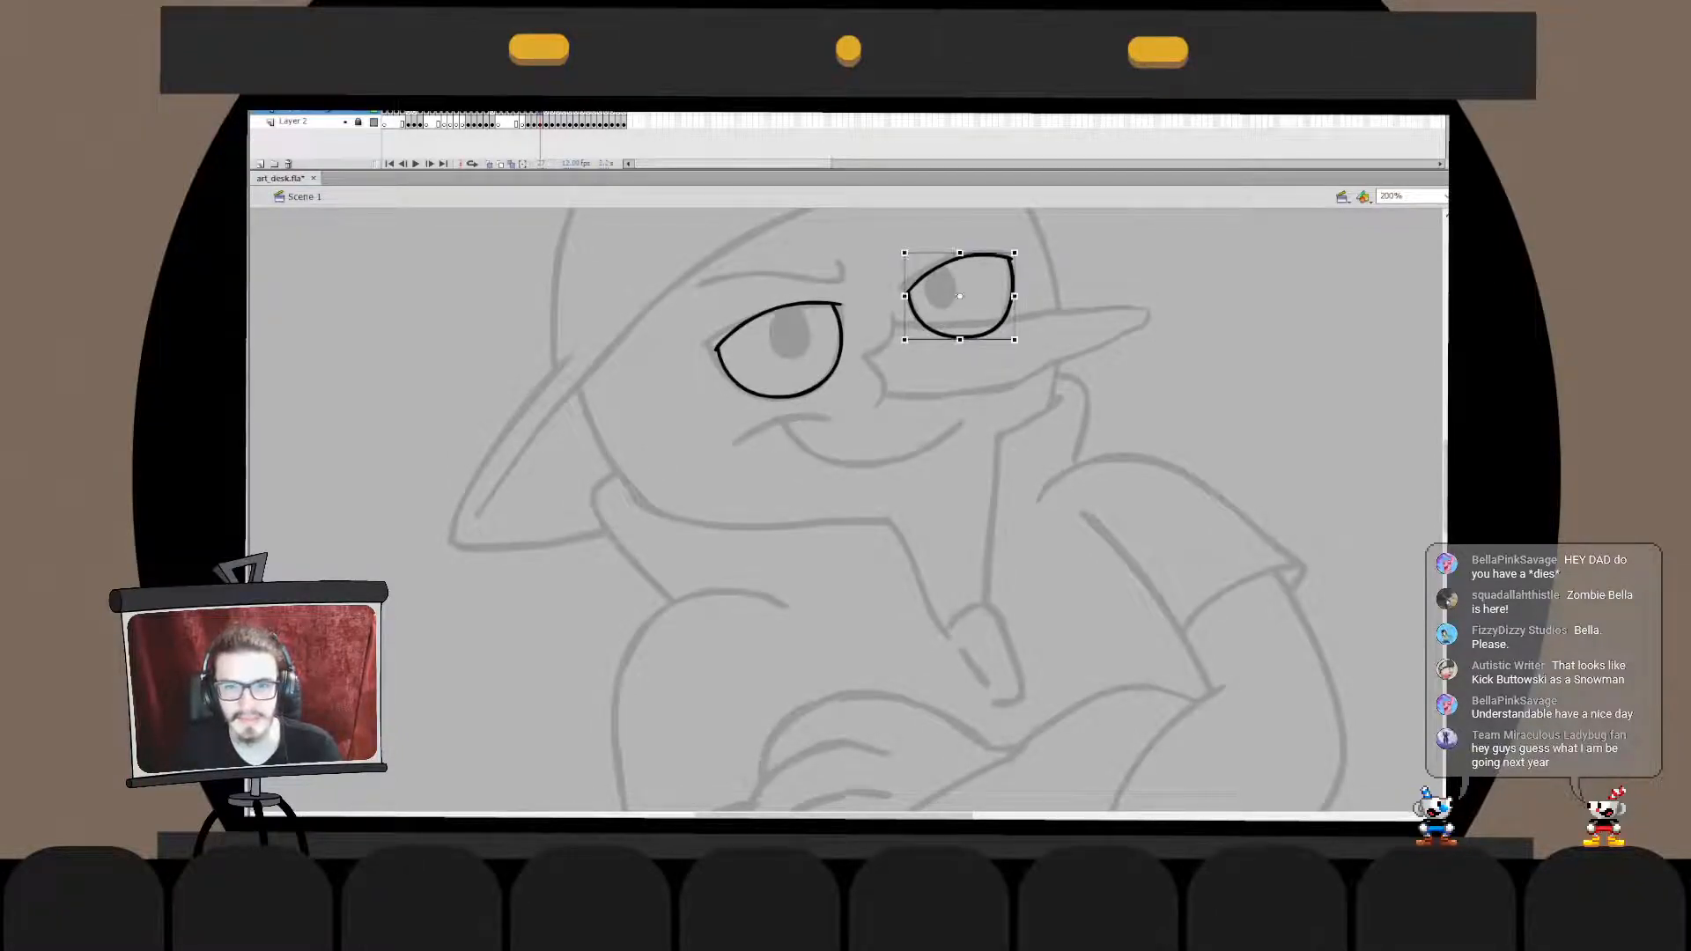
{"action": "key", "text": "Escape"}
{"action": "left_click", "coordinate": [962, 336]}
{"action": "key", "text": "Escape"}
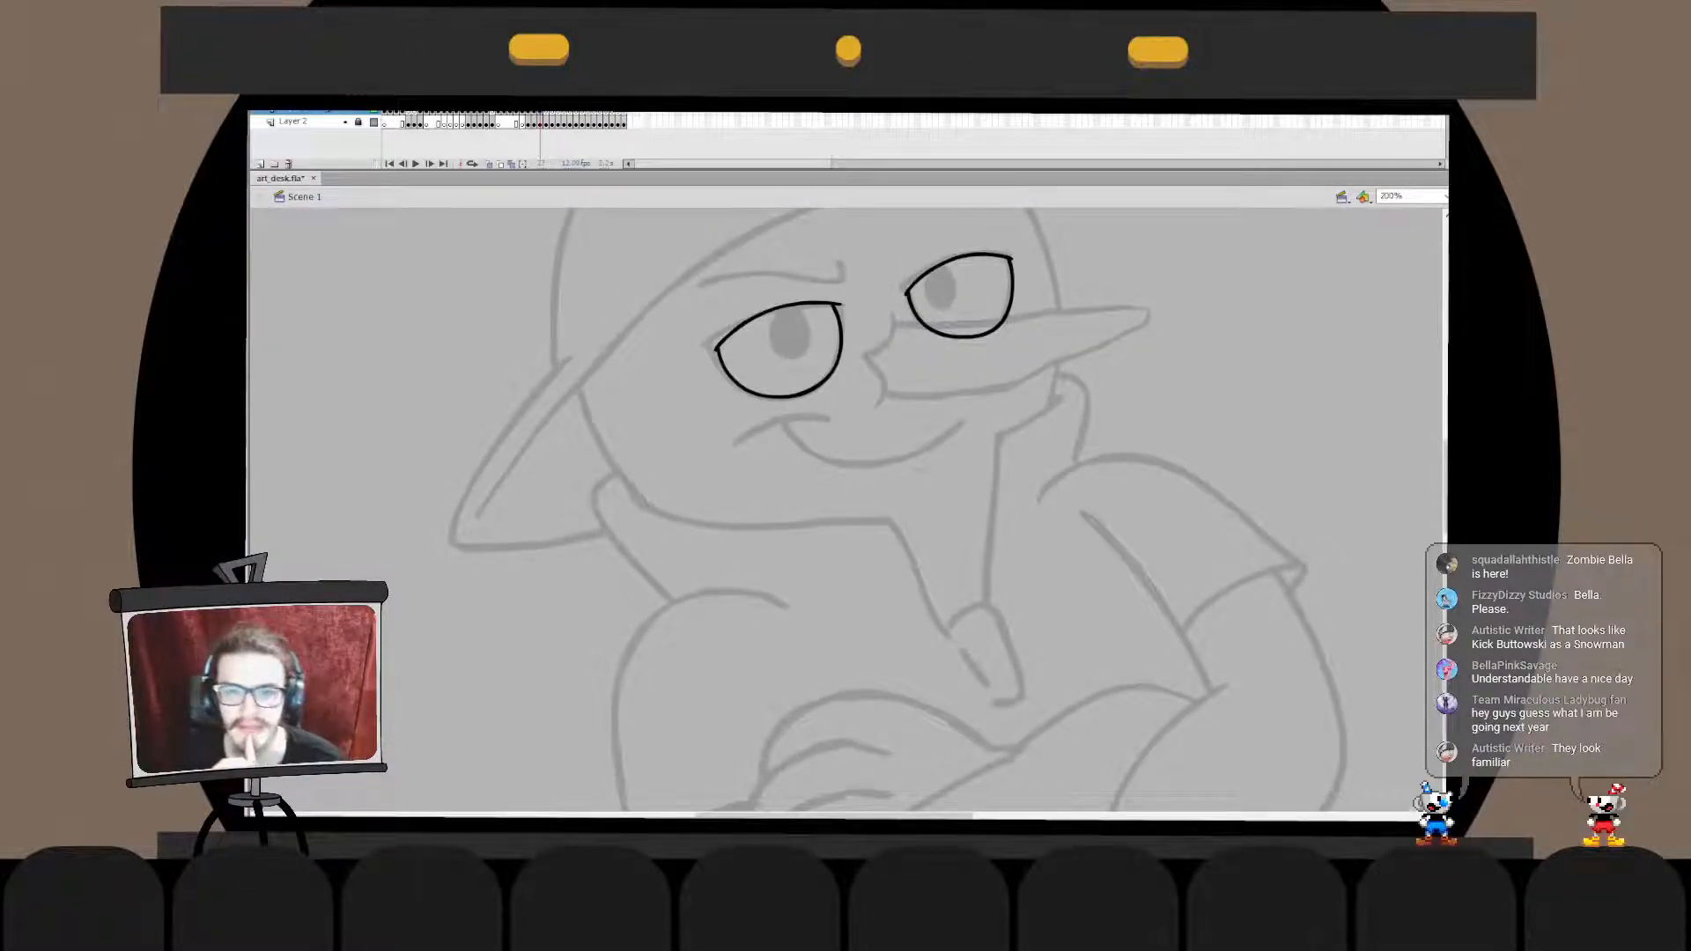
{"action": "double_click", "coordinate": [961, 336]}
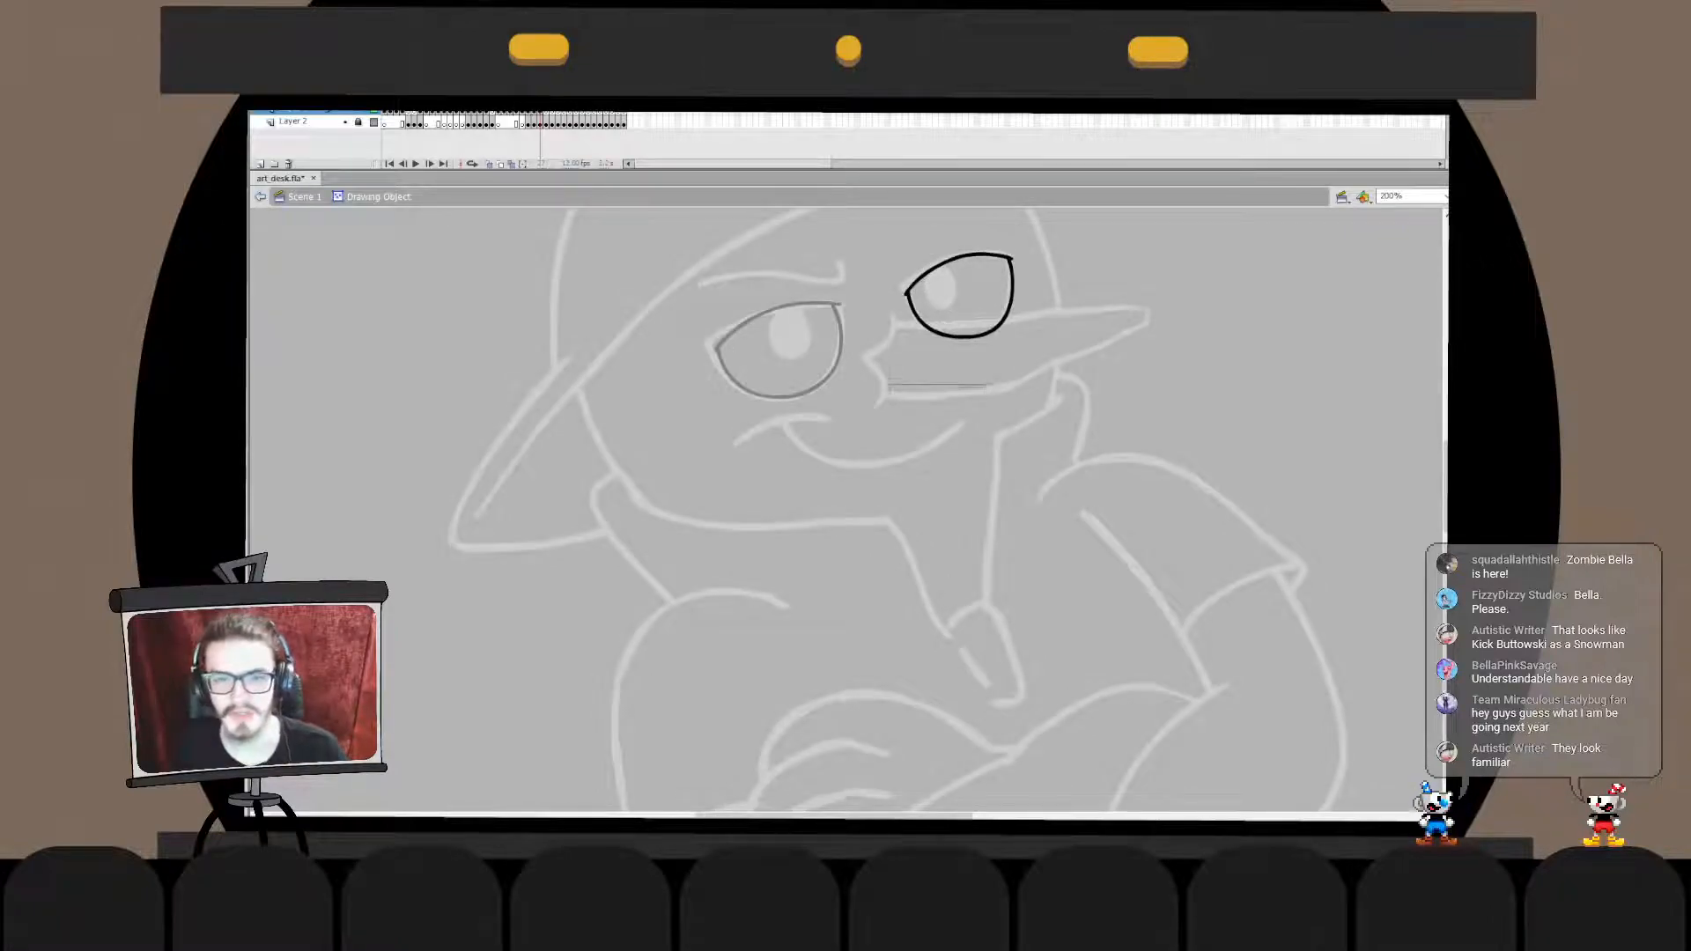
{"action": "left_click_drag", "start_coordinate": [938, 380], "coordinate": [1030, 317]}
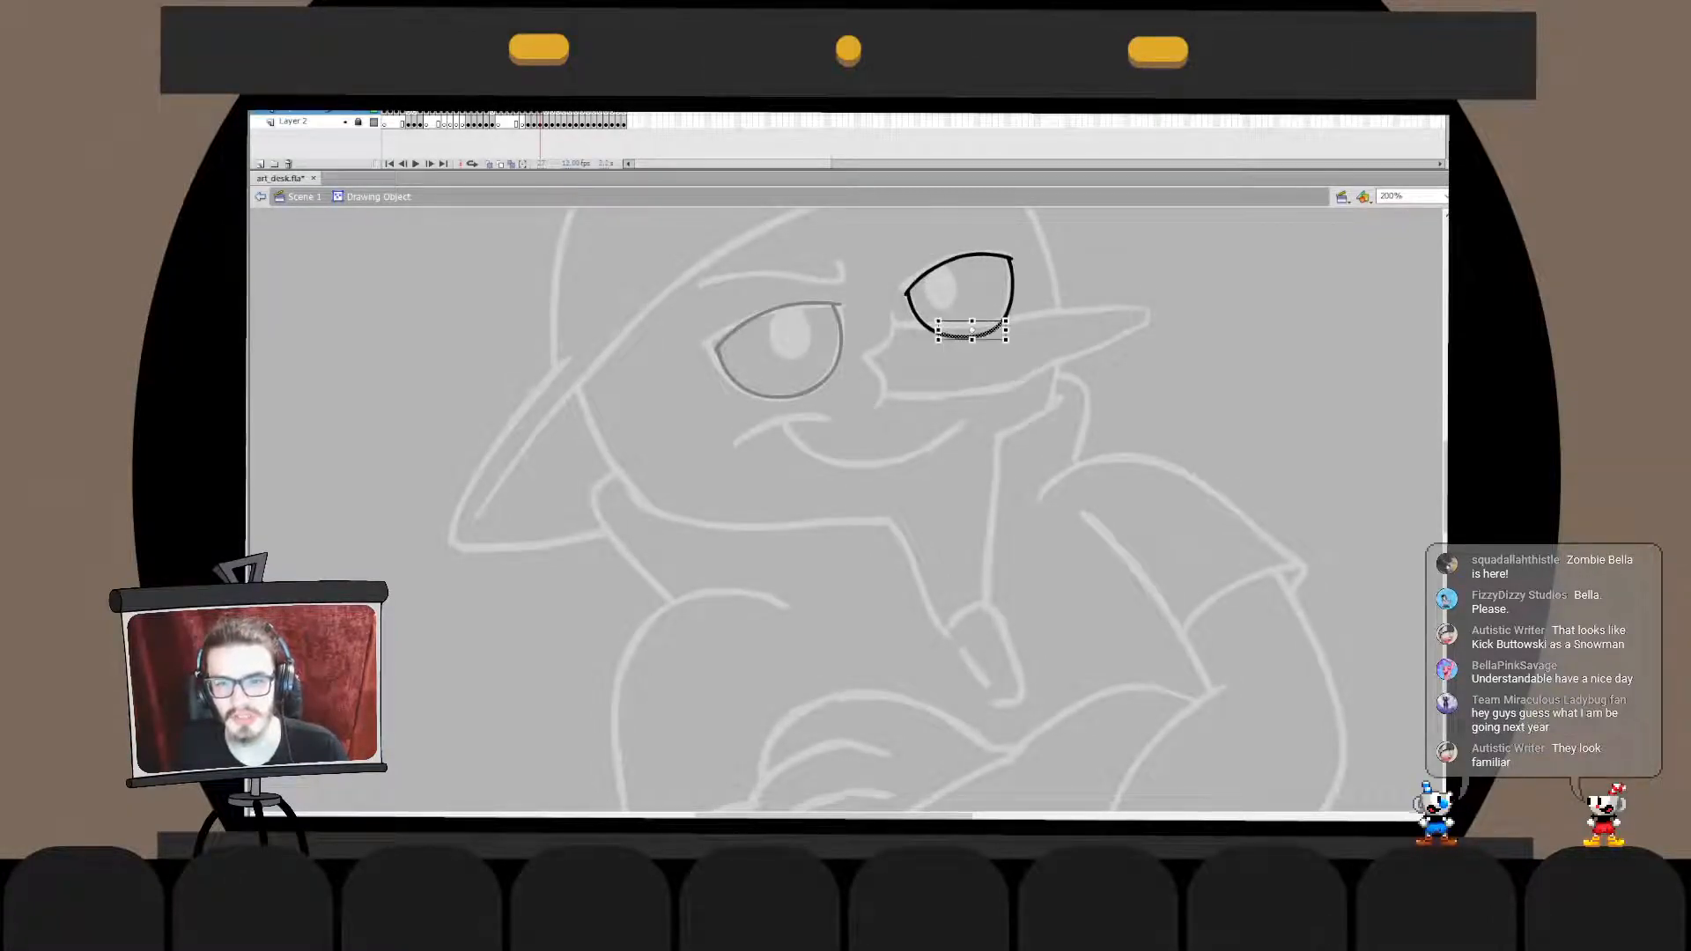
{"action": "key", "text": "Escape"}
{"action": "left_click", "coordinate": [972, 337]}
{"action": "double_click", "coordinate": [1021, 361]}
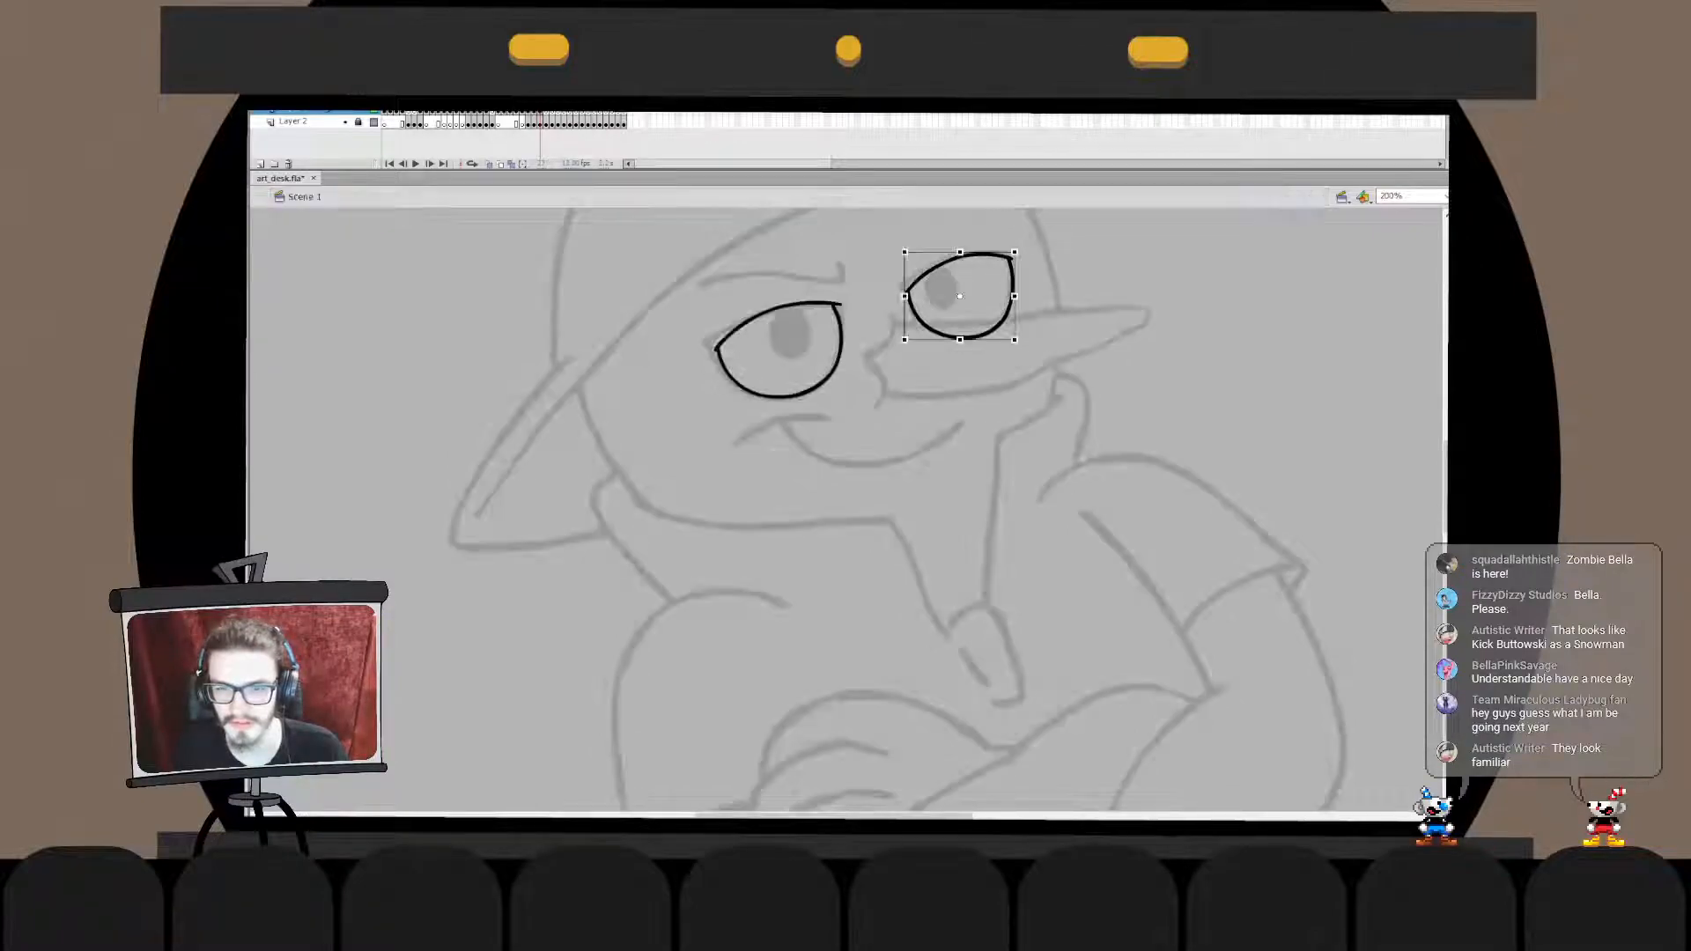
- Ink the hooked black eyebrow above the left eye, redoing the stroke until it follows the sketch
{"action": "scroll", "coordinate": [899, 510], "scroll_direction": "up", "scroll_amount": 3}
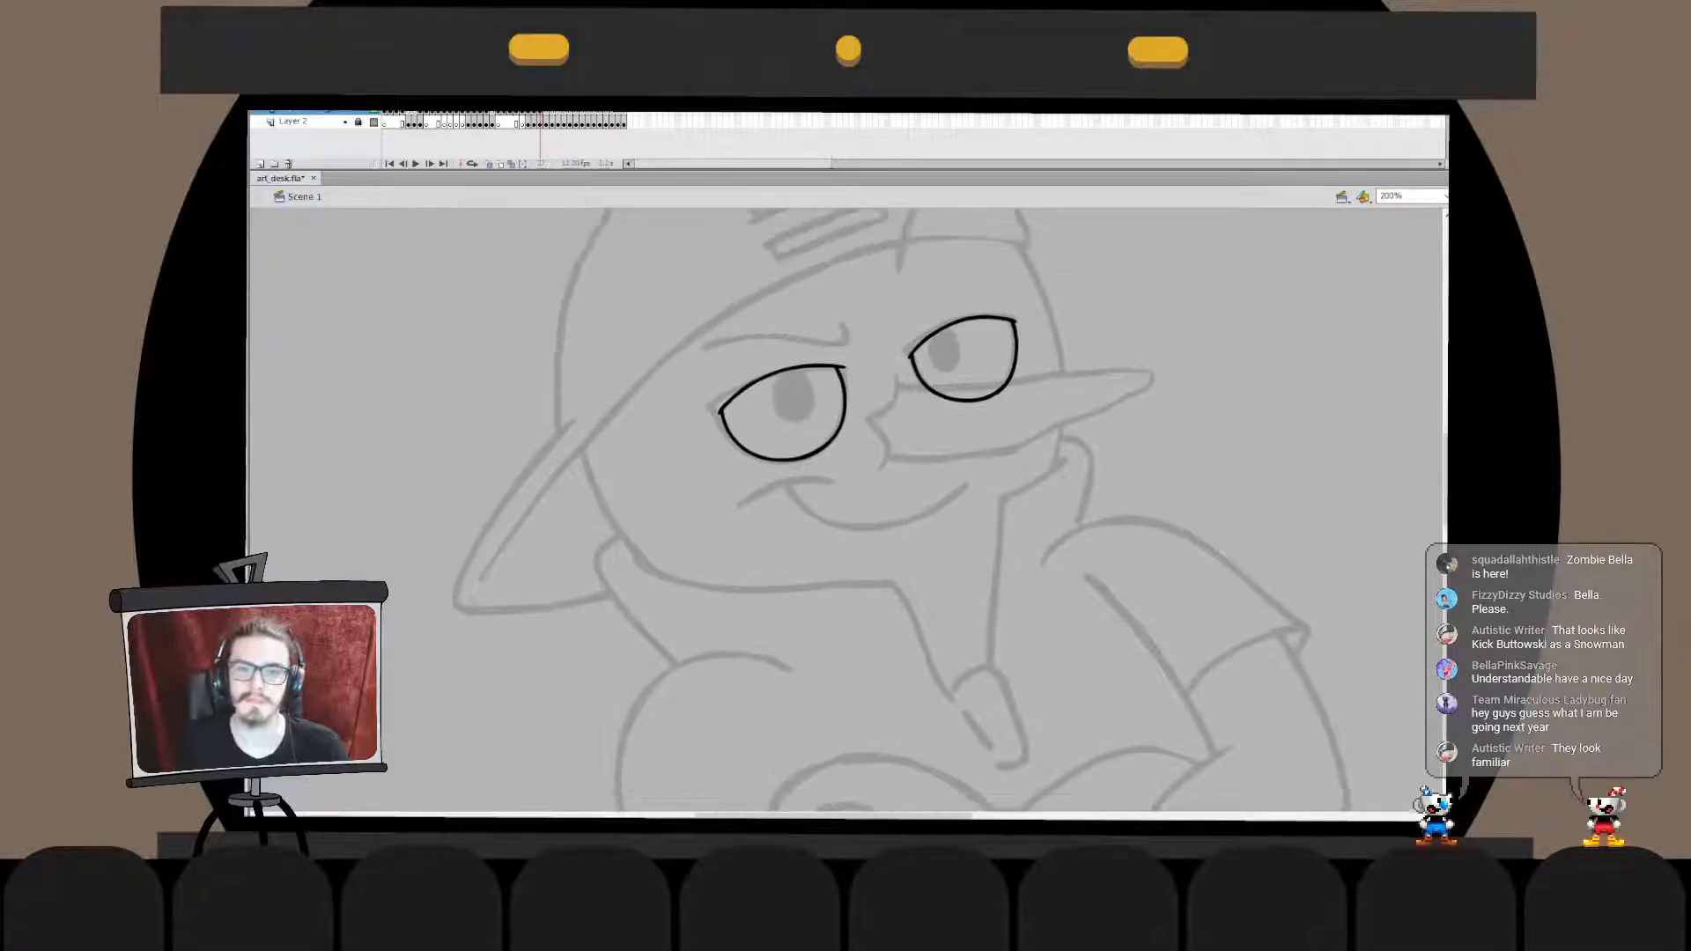
{"action": "left_click_drag", "start_coordinate": [708, 352], "coordinate": [846, 343]}
{"action": "key", "text": "ctrl+z"}
{"action": "mouse_move", "coordinate": [707, 352]}
{"action": "left_mouse_down"}
{"action": "mouse_move", "coordinate": [831, 344]}
{"action": "mouse_move", "coordinate": [836, 323]}
{"action": "mouse_move", "coordinate": [717, 343]}
{"action": "mouse_move", "coordinate": [852, 319]}
{"action": "left_mouse_up"}
{"action": "key", "text": "ctrl+z"}
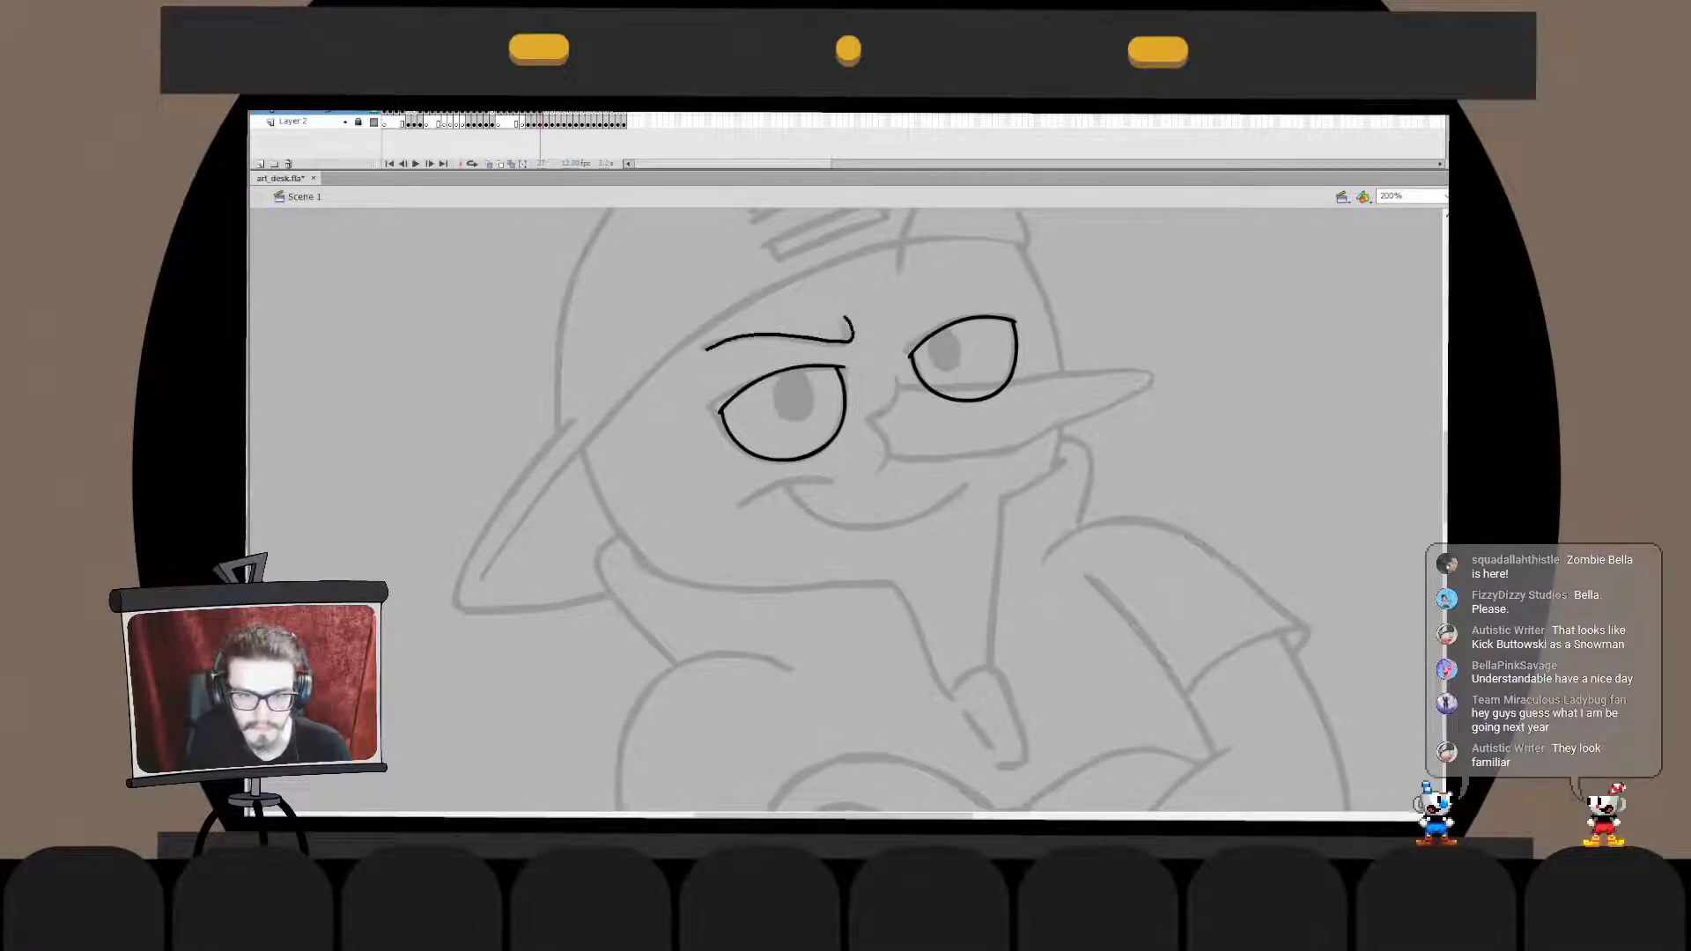
{"action": "key", "text": "ctrl+z"}
{"action": "mouse_move", "coordinate": [706, 354]}
{"action": "left_mouse_down"}
{"action": "mouse_move", "coordinate": [813, 349]}
{"action": "mouse_move", "coordinate": [843, 325]}
{"action": "left_mouse_up"}
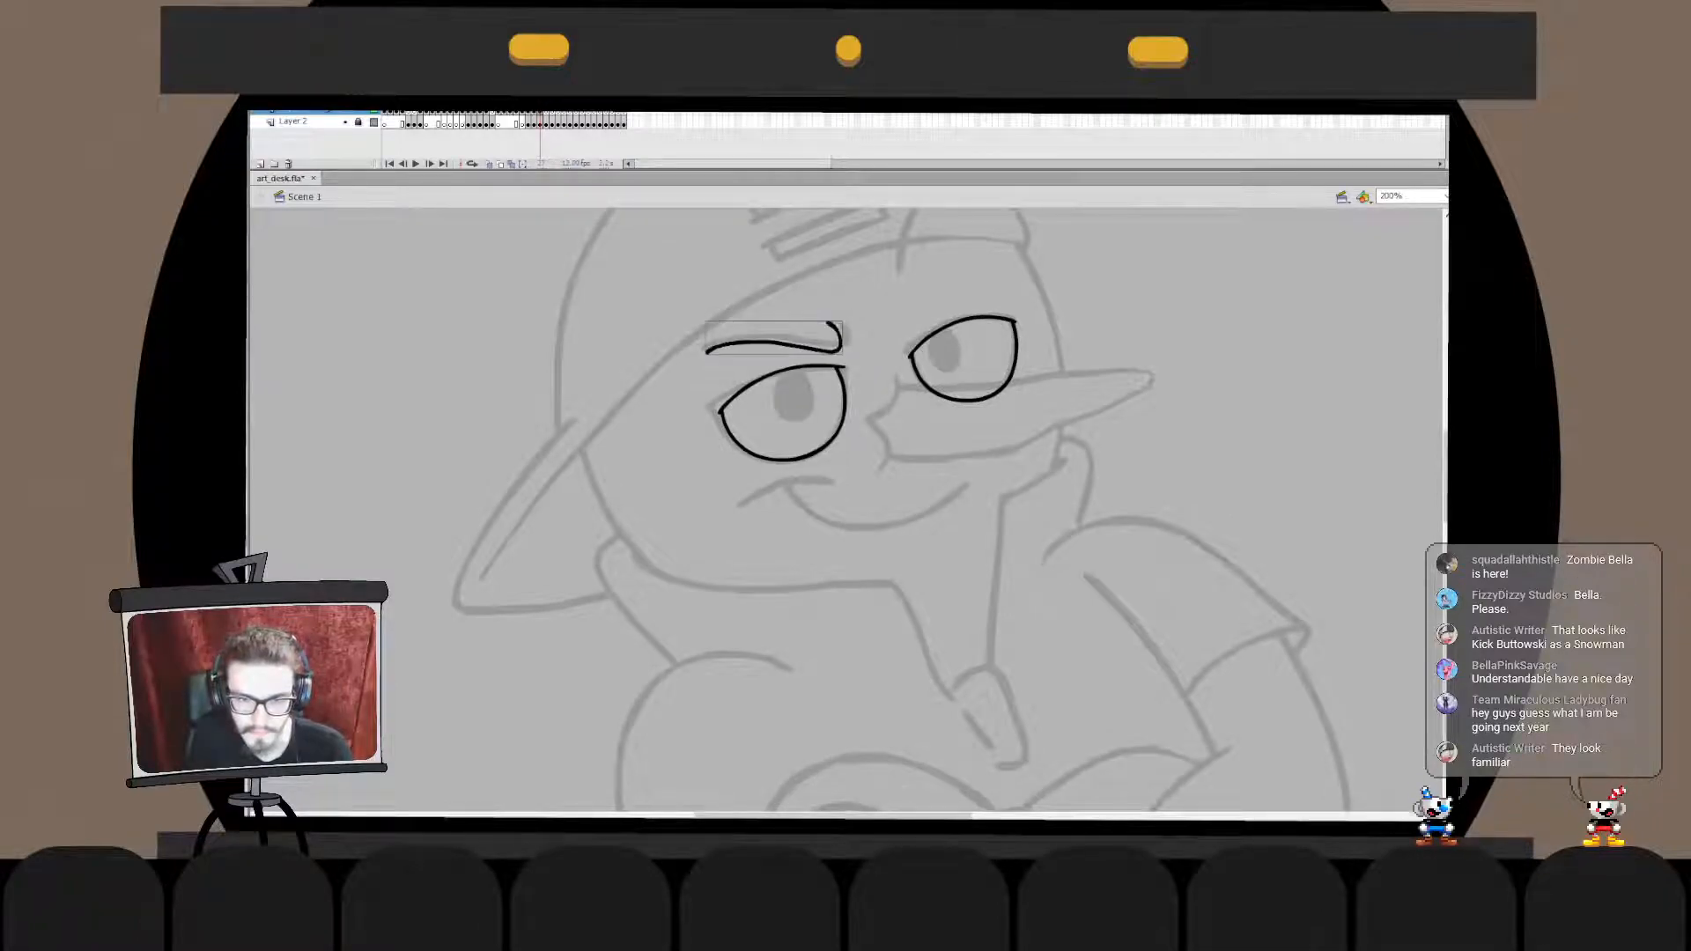
{"action": "key", "text": "ctrl+z"}
{"action": "left_click_drag", "start_coordinate": [705, 352], "coordinate": [851, 319]}
{"action": "key", "text": "ctrl+z"}
{"action": "mouse_move", "coordinate": [705, 351]}
{"action": "left_mouse_down"}
{"action": "mouse_move", "coordinate": [813, 346]}
{"action": "mouse_move", "coordinate": [834, 325]}
{"action": "mouse_move", "coordinate": [742, 340]}
{"action": "mouse_move", "coordinate": [841, 326]}
{"action": "left_mouse_up"}
{"action": "key", "text": "ctrl+z"}
{"action": "key", "text": "ctrl+z"}
{"action": "mouse_move", "coordinate": [712, 351]}
{"action": "left_mouse_down"}
{"action": "mouse_move", "coordinate": [843, 346]}
{"action": "mouse_move", "coordinate": [846, 322]}
{"action": "mouse_move", "coordinate": [829, 370]}
{"action": "left_mouse_up"}
- Narrow the hooked inner end of the left eyebrow so its corner fits the sketch
{"action": "double_click", "coordinate": [850, 345]}
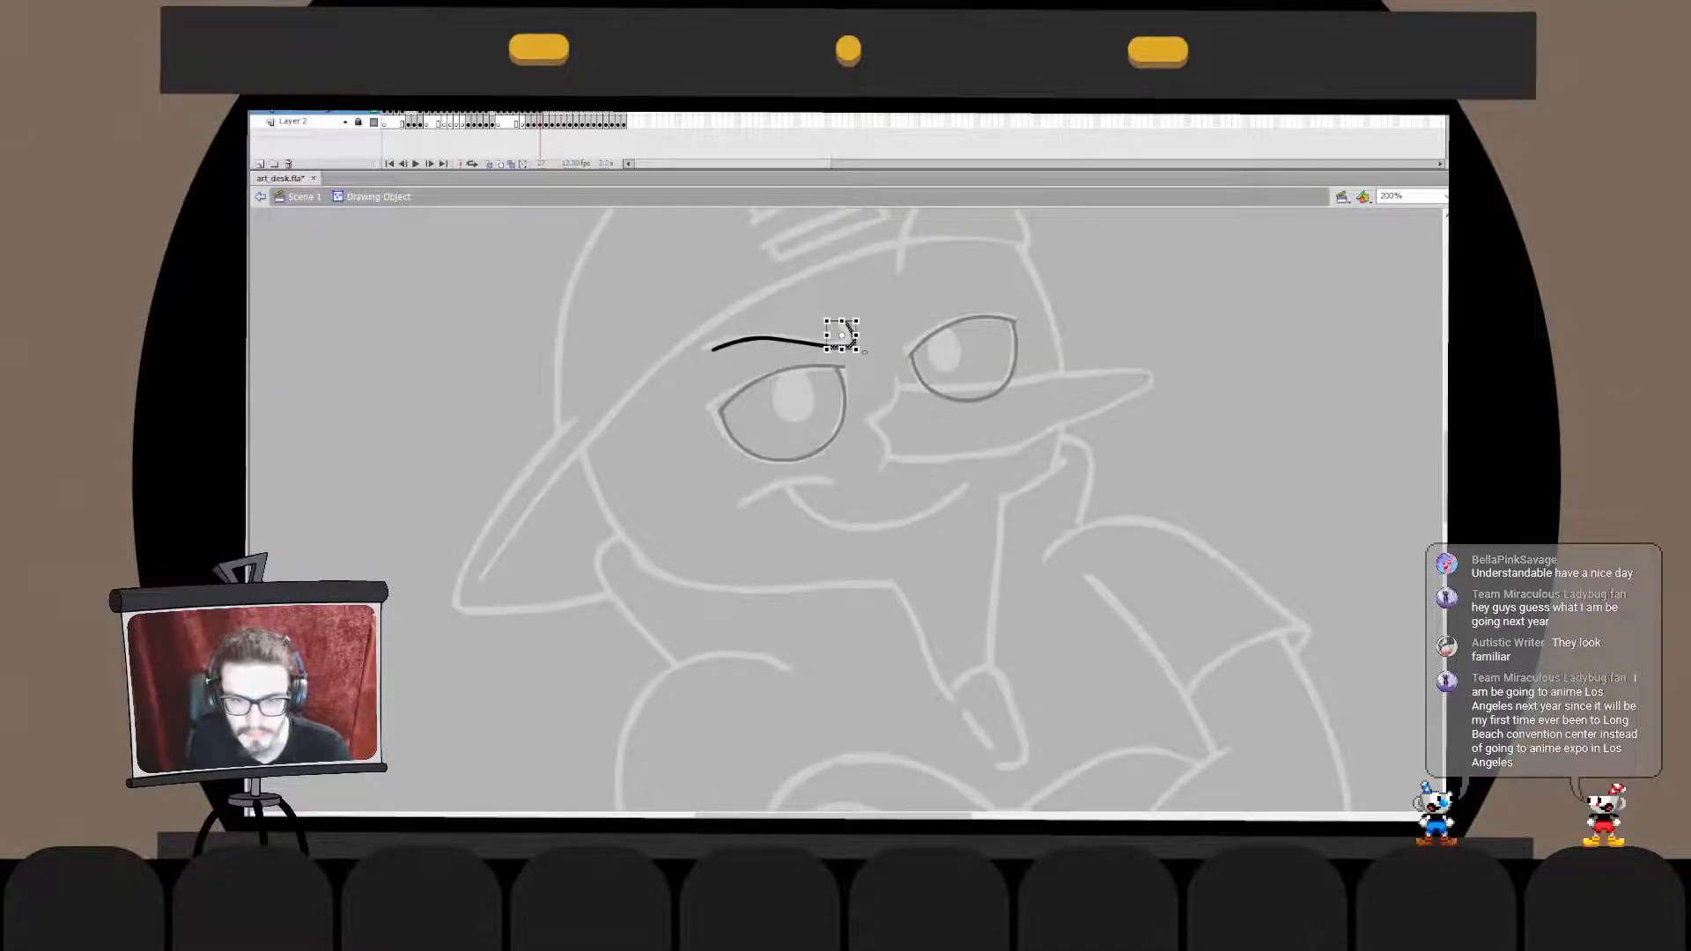
{"action": "left_click_drag", "start_coordinate": [828, 347], "coordinate": [849, 347]}
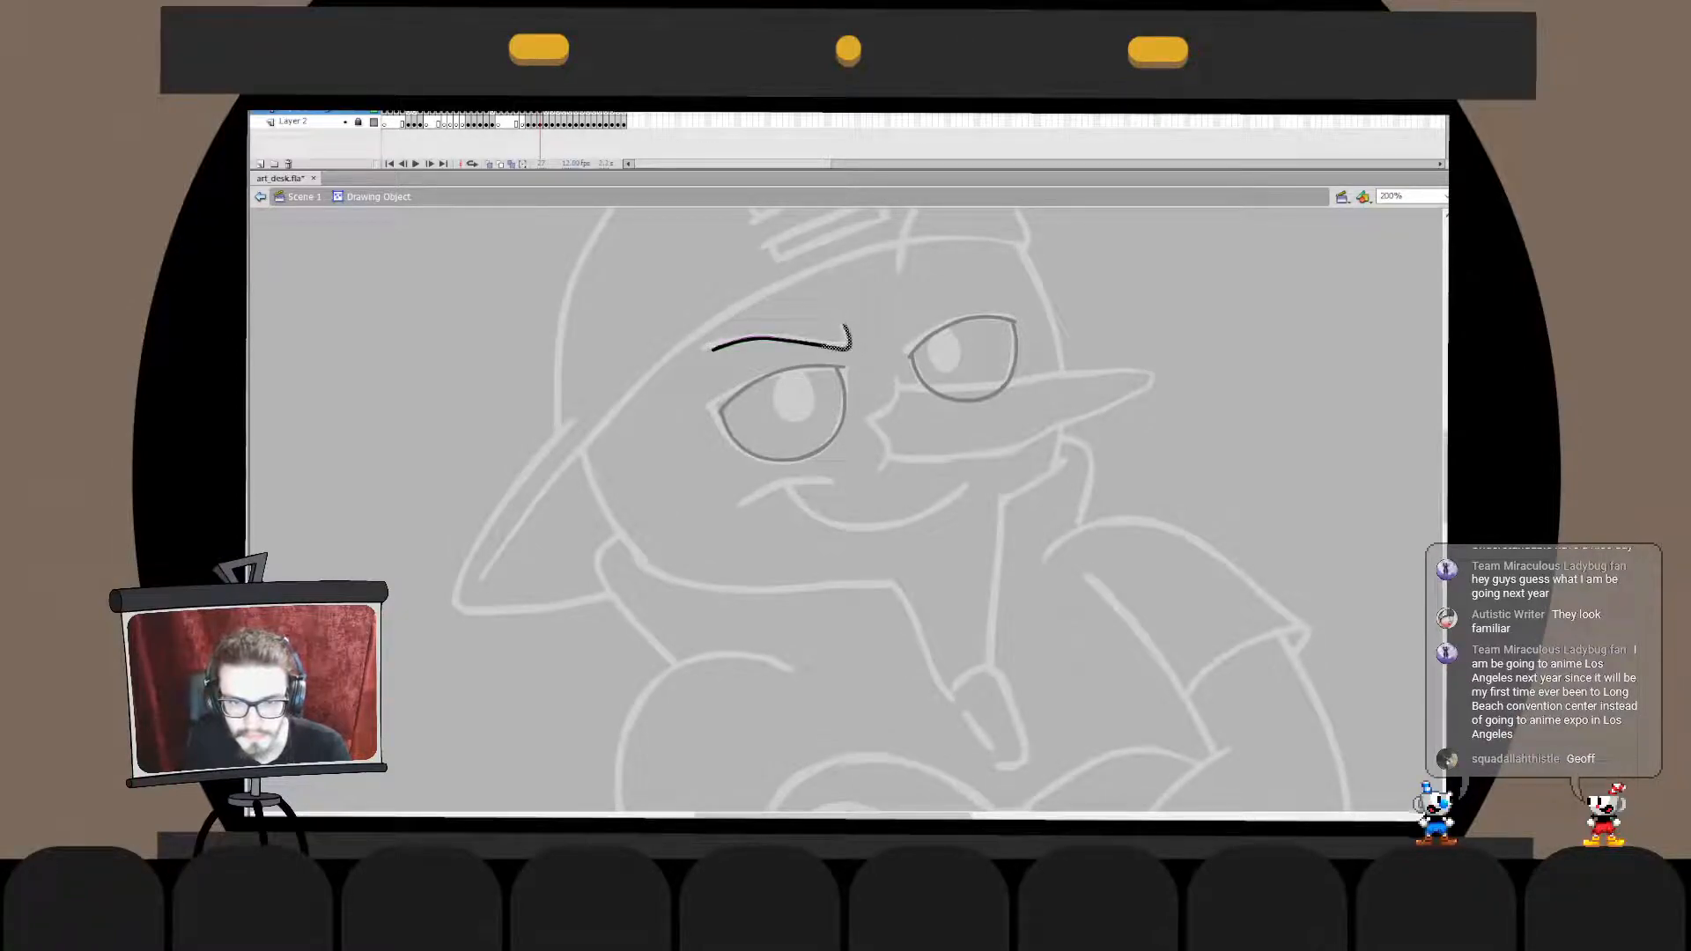
{"action": "key", "text": "ctrl+e"}
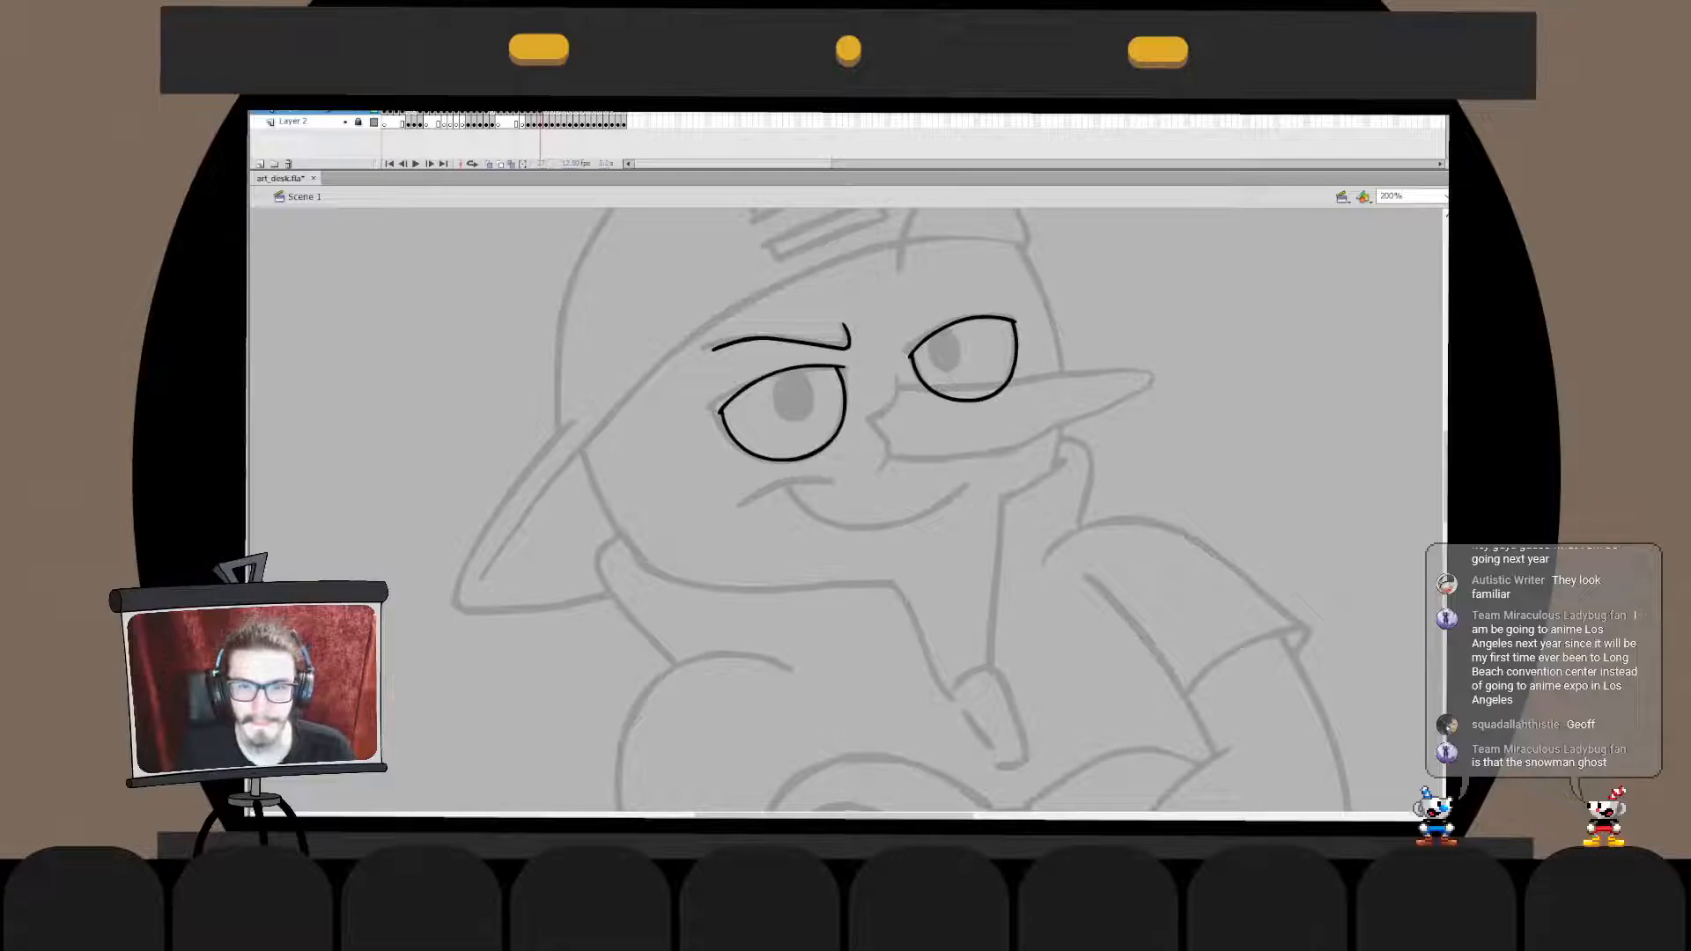
- Ink the curved black arch rising from the cap's edge above the right eye, redoing the stroke to fit
{"action": "left_click_drag", "start_coordinate": [898, 370], "coordinate": [826, 512]}
{"action": "left_click_drag", "start_coordinate": [827, 407], "coordinate": [899, 329]}
{"action": "key", "text": "ctrl+z"}
{"action": "key", "text": "ctrl+z"}
{"action": "left_click_drag", "start_coordinate": [828, 405], "coordinate": [903, 326]}
{"action": "key", "text": "ctrl+z"}
{"action": "key", "text": "ctrl+z"}
{"action": "left_click_drag", "start_coordinate": [827, 404], "coordinate": [905, 326]}
{"action": "key", "text": "ctrl+z"}
{"action": "mouse_move", "coordinate": [845, 396]}
{"action": "left_mouse_down"}
{"action": "mouse_move", "coordinate": [895, 325]}
{"action": "mouse_move", "coordinate": [816, 419]}
{"action": "mouse_move", "coordinate": [826, 360]}
{"action": "left_mouse_up"}
{"action": "key", "text": "ctrl+z"}
{"action": "key", "text": "ctrl+z"}
- Refine the curve of the inked arch on the cap inside its drawing object
{"action": "key", "text": "q"}
{"action": "key", "text": "v"}
{"action": "left_click", "coordinate": [881, 378]}
{"action": "double_click", "coordinate": [836, 359]}
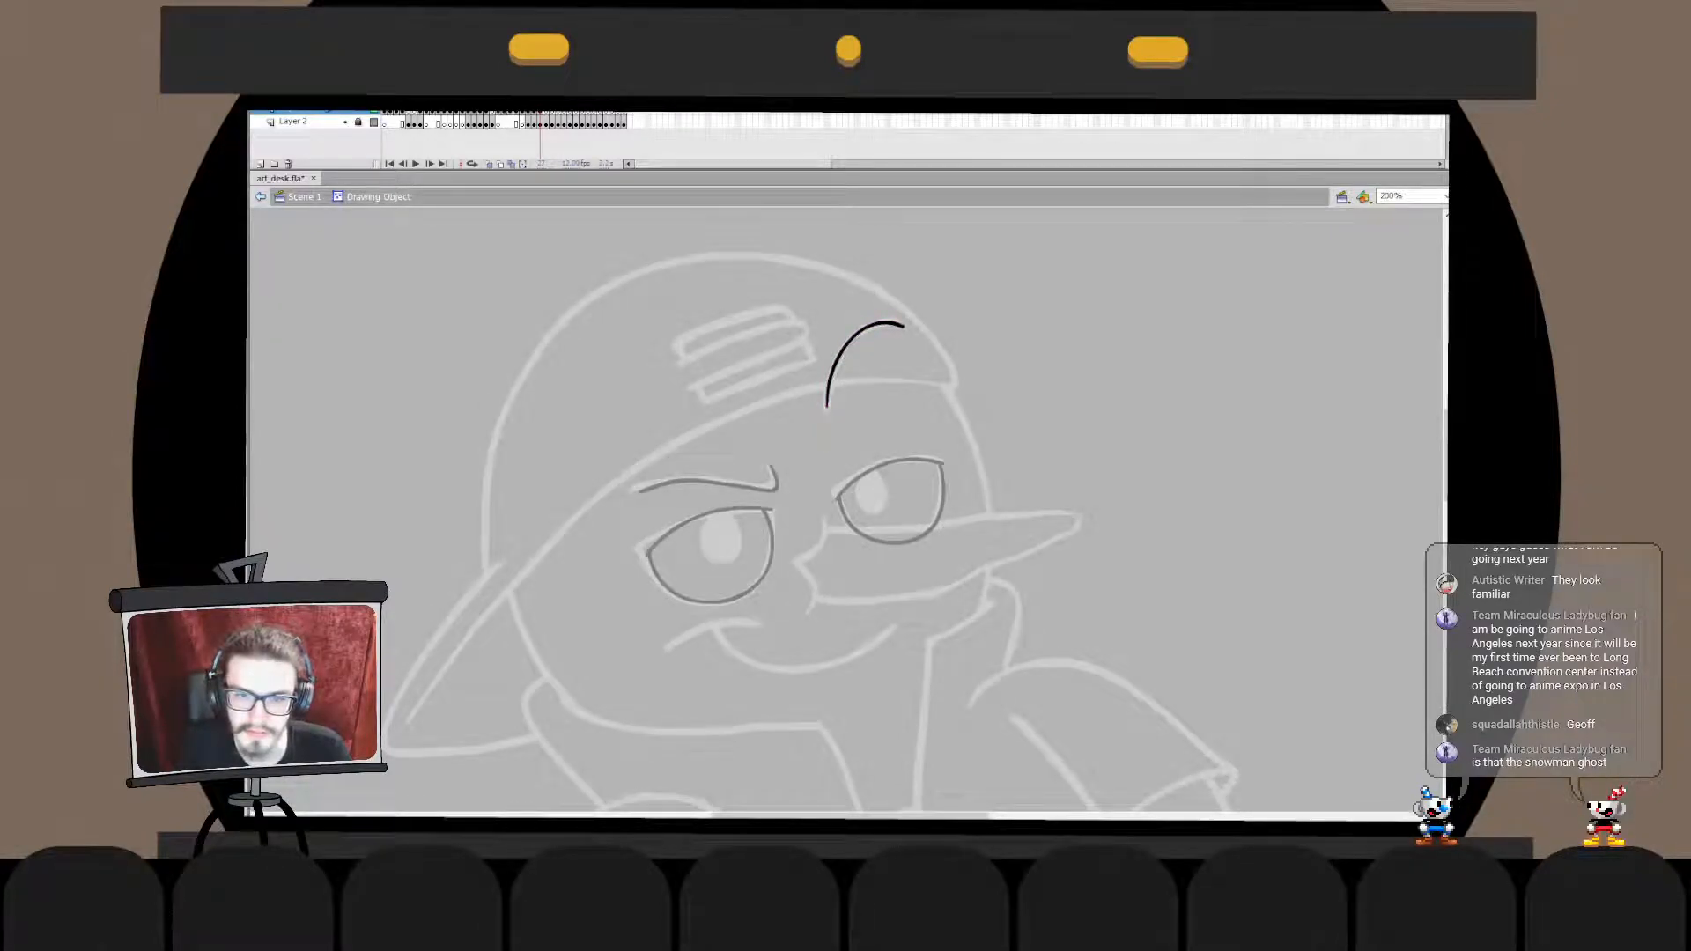
{"action": "double_click", "coordinate": [880, 378]}
{"action": "double_click", "coordinate": [837, 359]}
{"action": "left_click", "coordinate": [837, 359]}
{"action": "left_click", "coordinate": [881, 379]}
{"action": "left_click", "coordinate": [868, 328]}
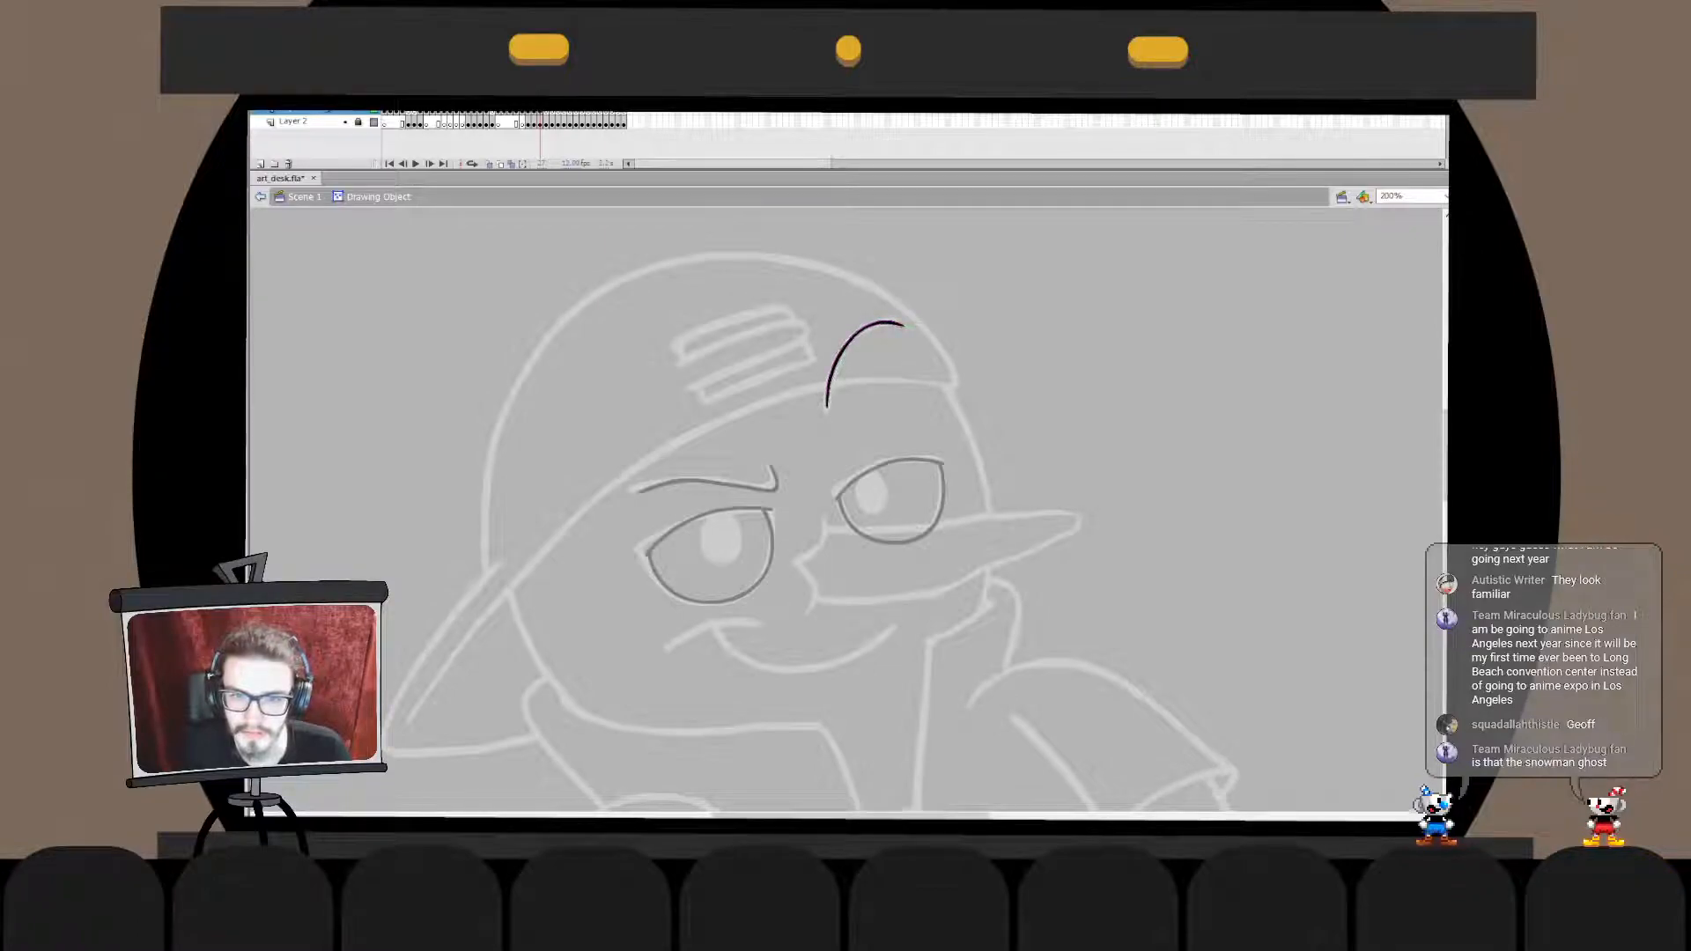
{"action": "double_click", "coordinate": [881, 378]}
{"action": "left_click", "coordinate": [881, 378]}
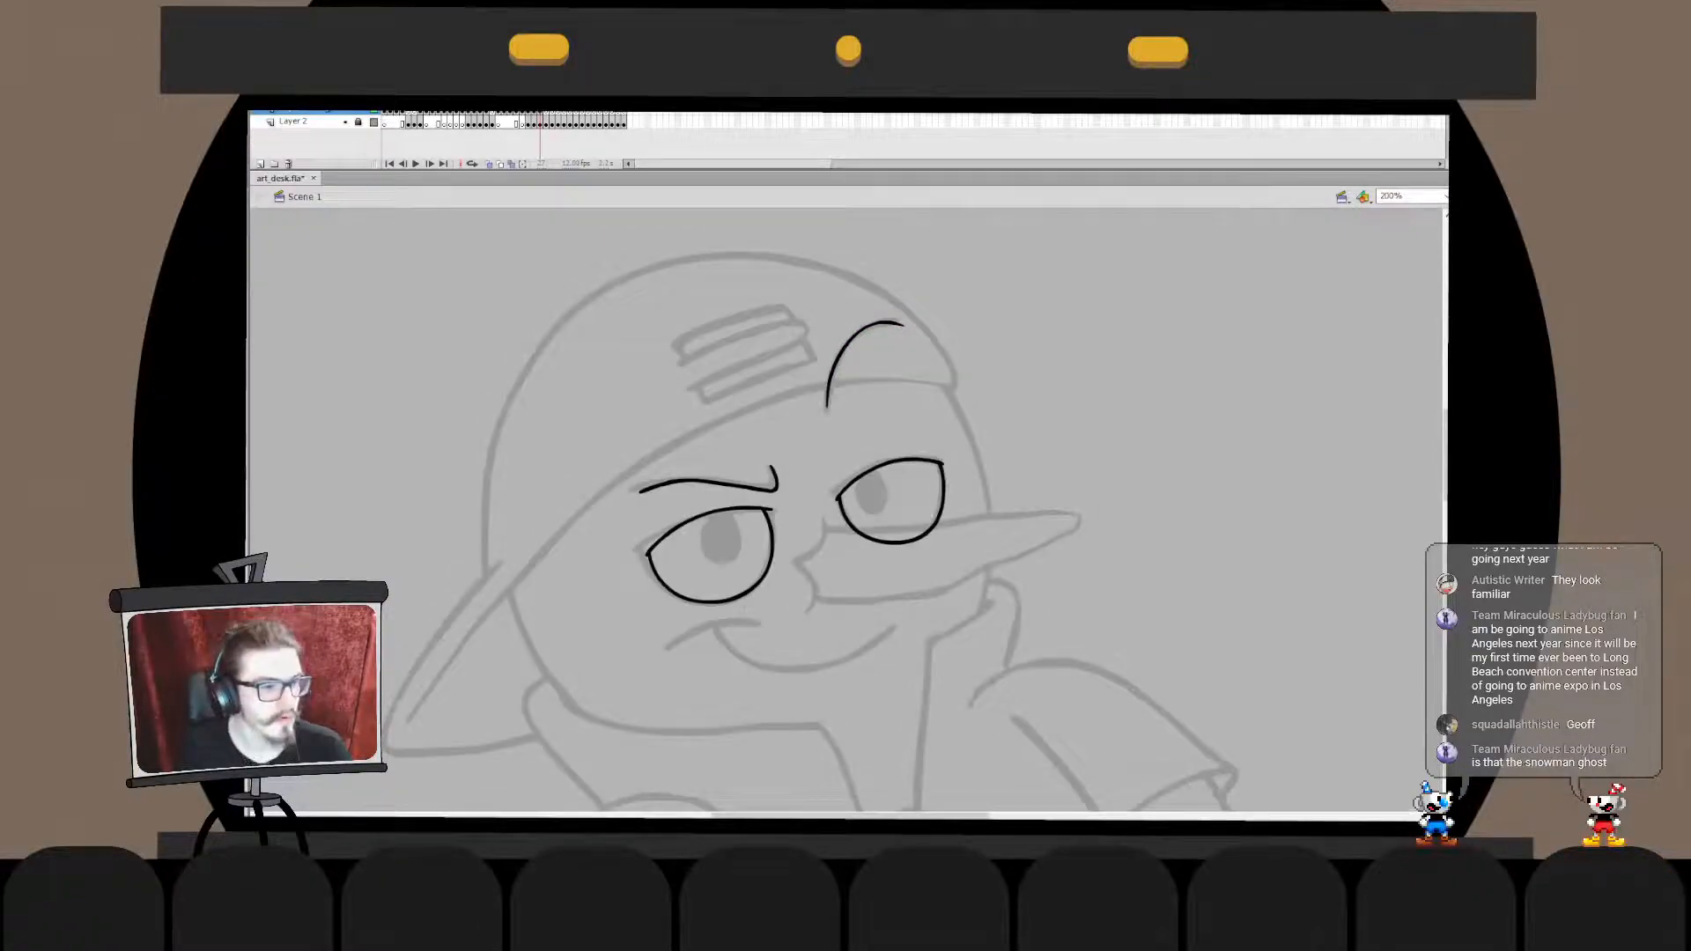
- Reshape the left eyebrow's outer end and adjust the tip of its inner hook
{"action": "mouse_move", "coordinate": [863, 528]}
{"action": "left_mouse_down"}
{"action": "mouse_move", "coordinate": [819, 460]}
{"action": "mouse_move", "coordinate": [820, 409]}
{"action": "left_mouse_up"}
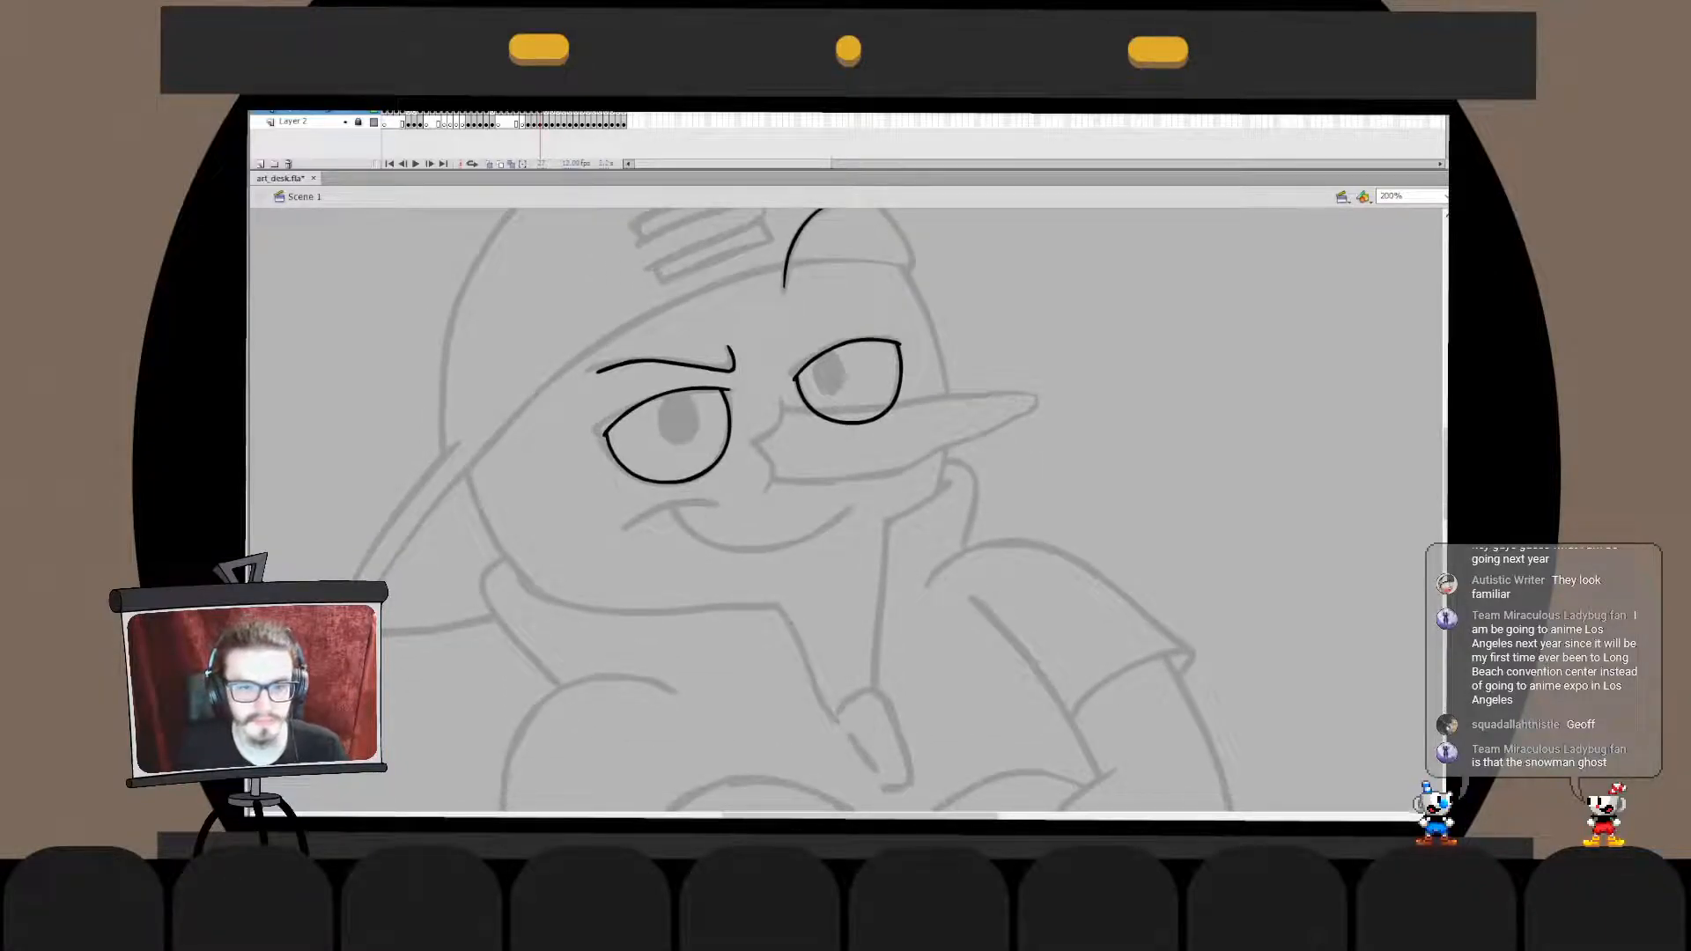
{"action": "double_click", "coordinate": [608, 368]}
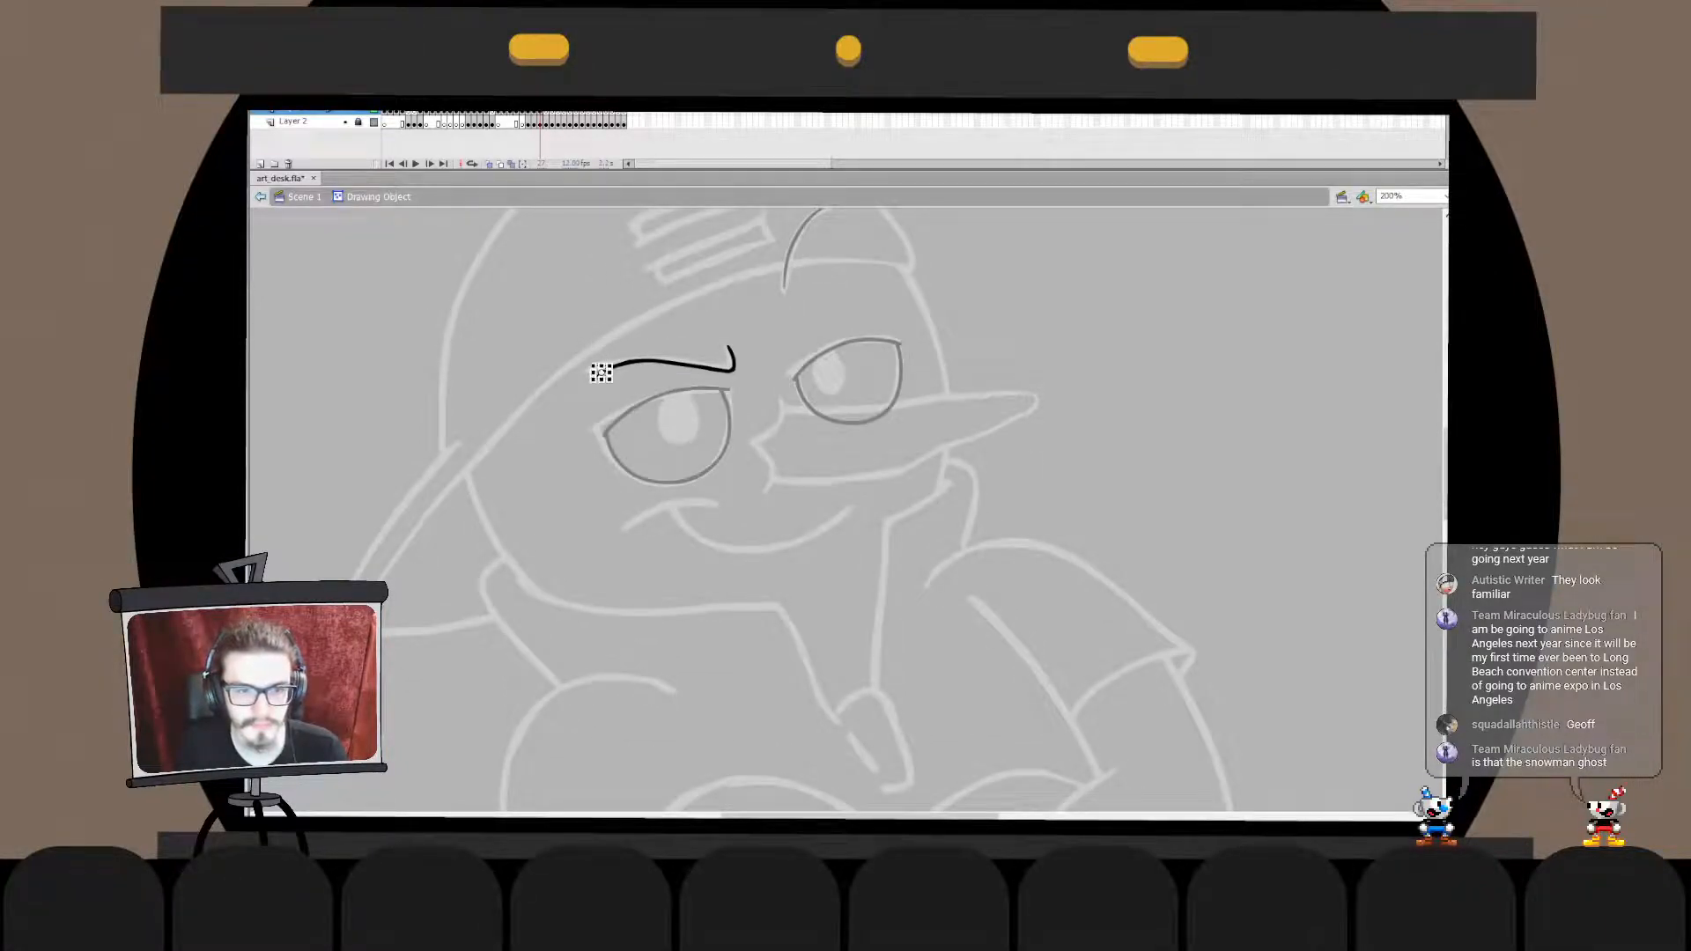
{"action": "left_click", "coordinate": [602, 370]}
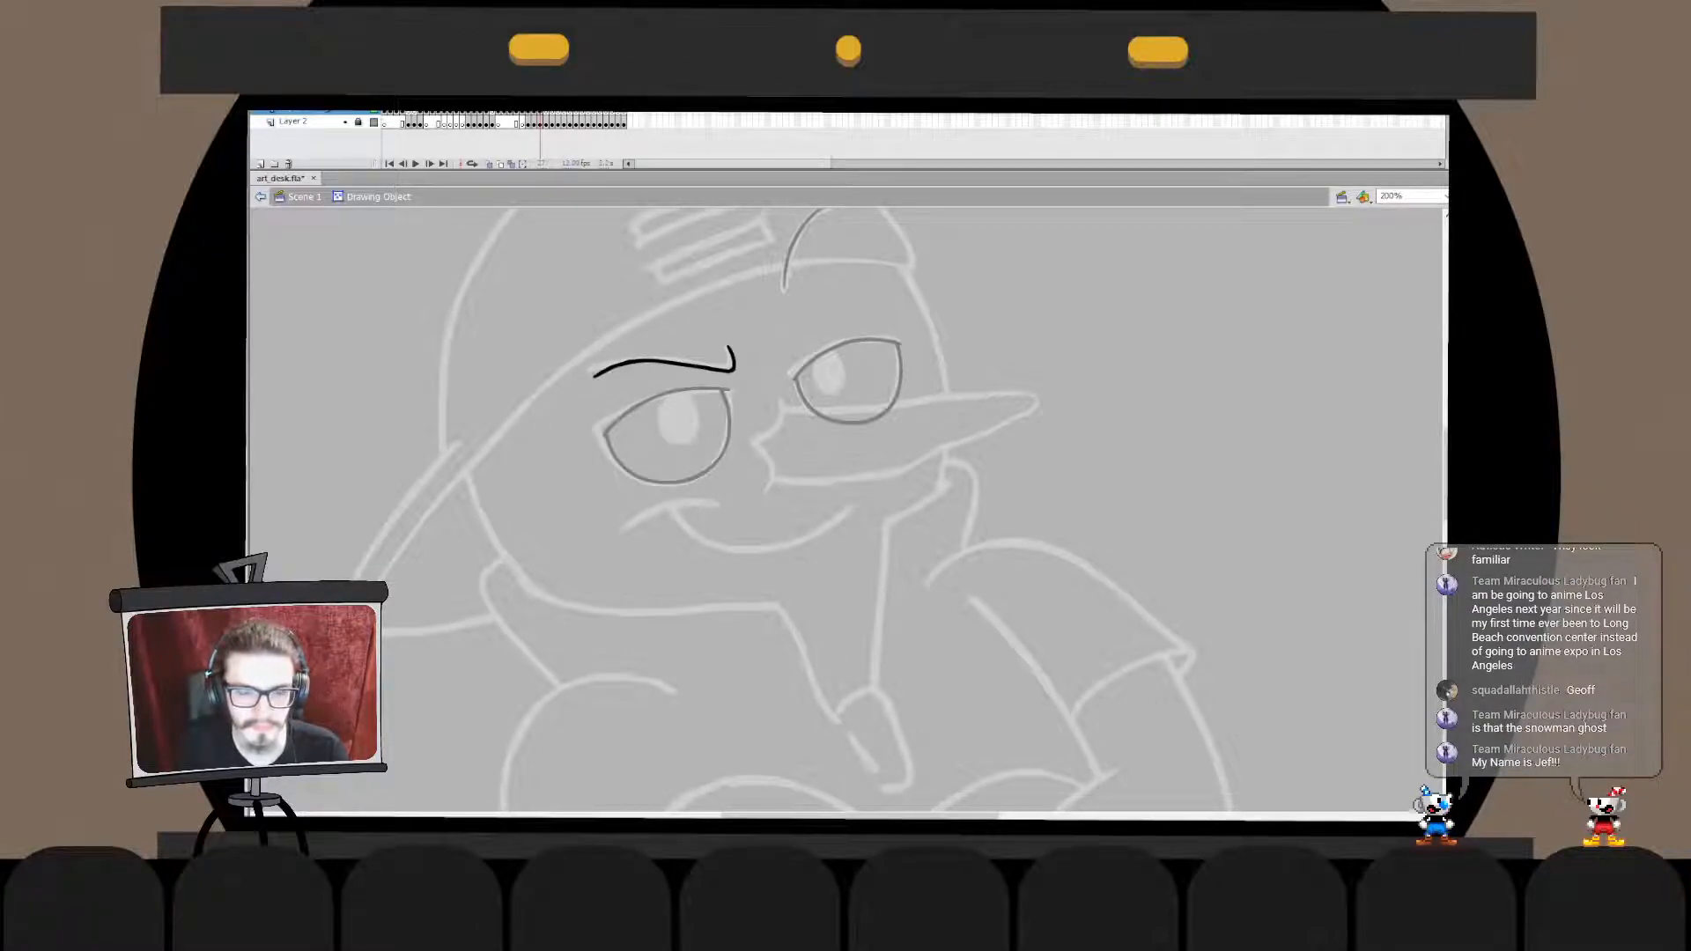
{"action": "double_click", "coordinate": [651, 317]}
{"action": "left_click", "coordinate": [652, 317]}
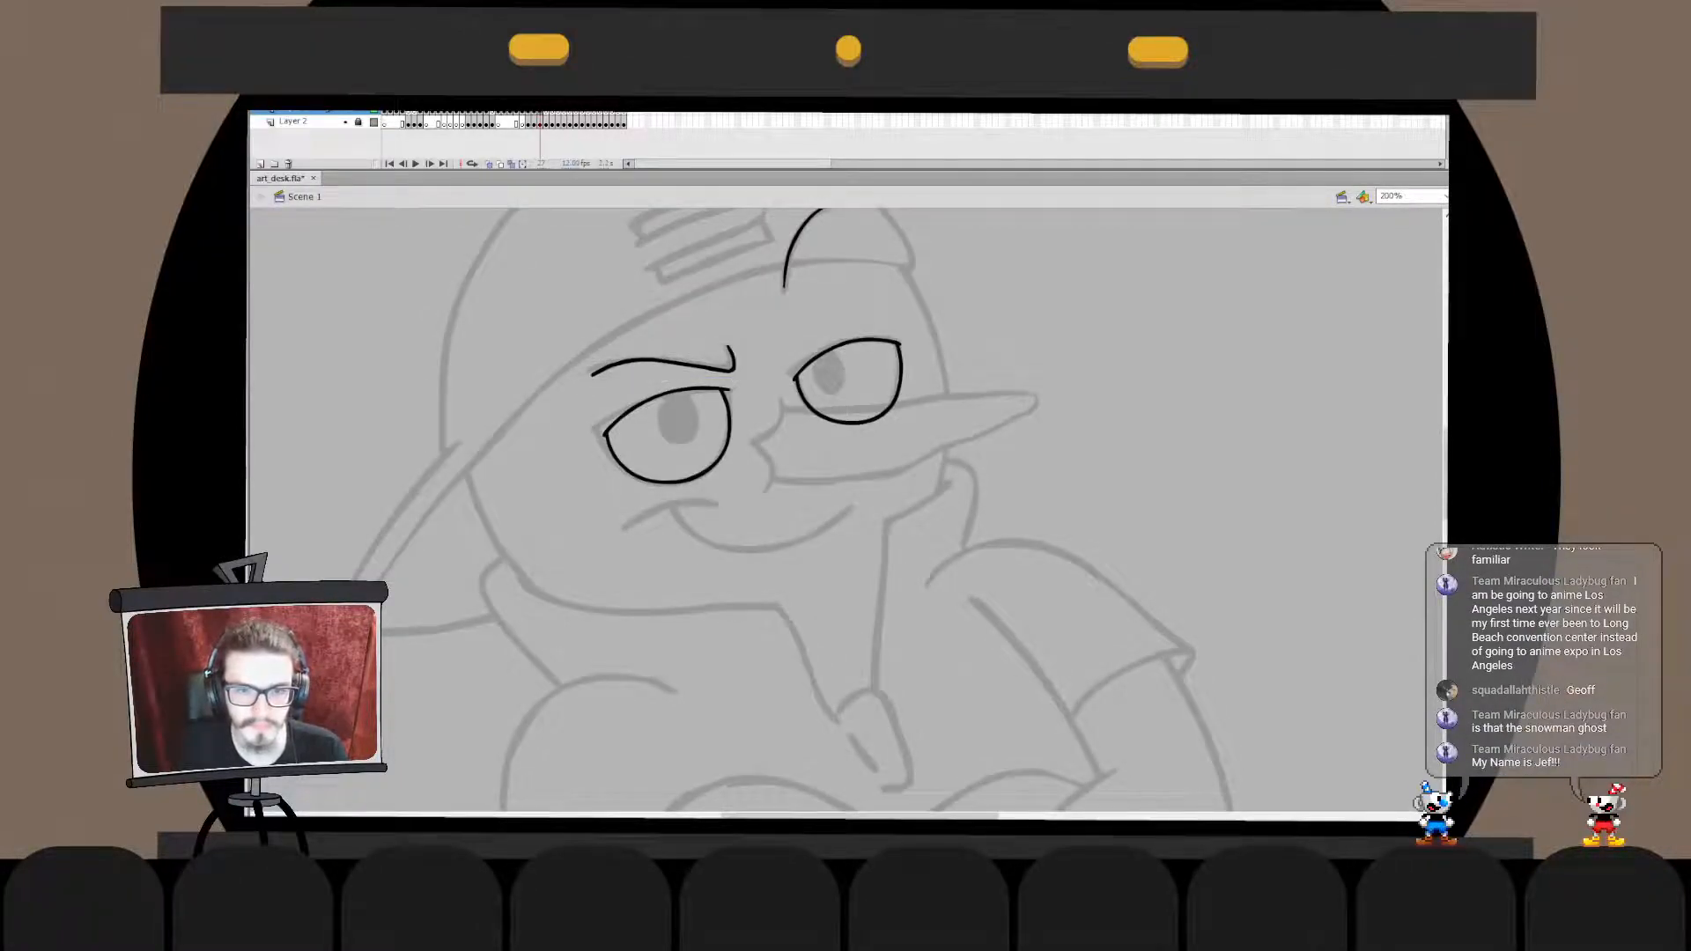
{"action": "double_click", "coordinate": [663, 362]}
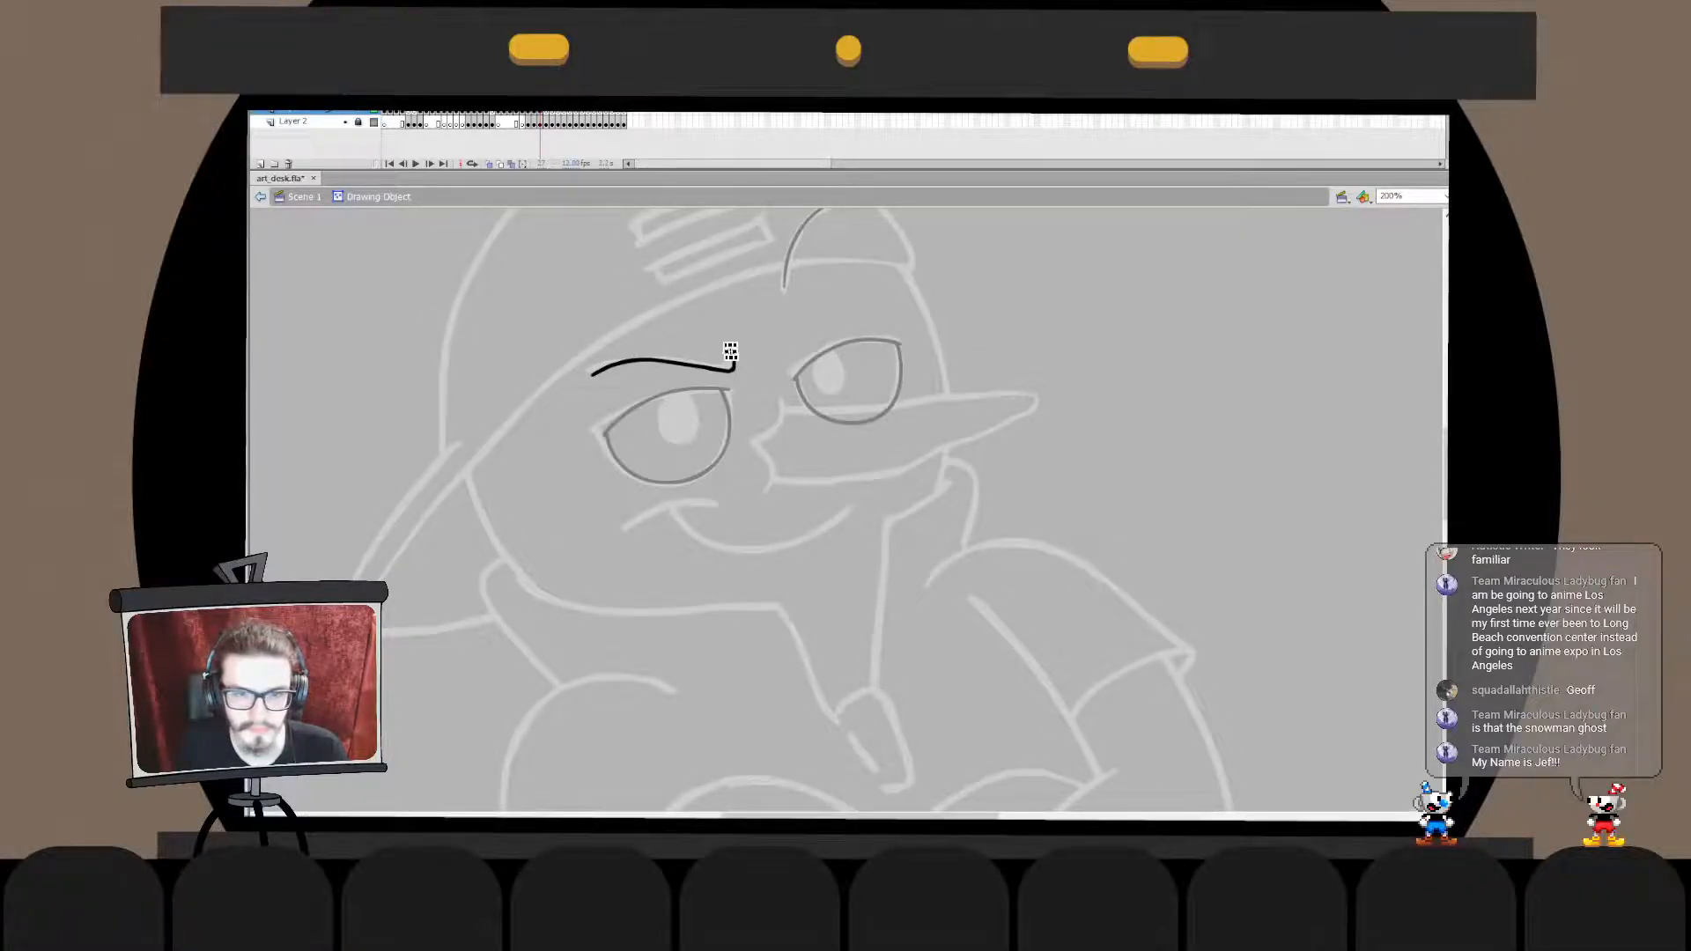
{"action": "double_click", "coordinate": [673, 417]}
{"action": "left_click", "coordinate": [673, 418]}
{"action": "left_click_drag", "start_coordinate": [673, 418], "coordinate": [668, 485]}
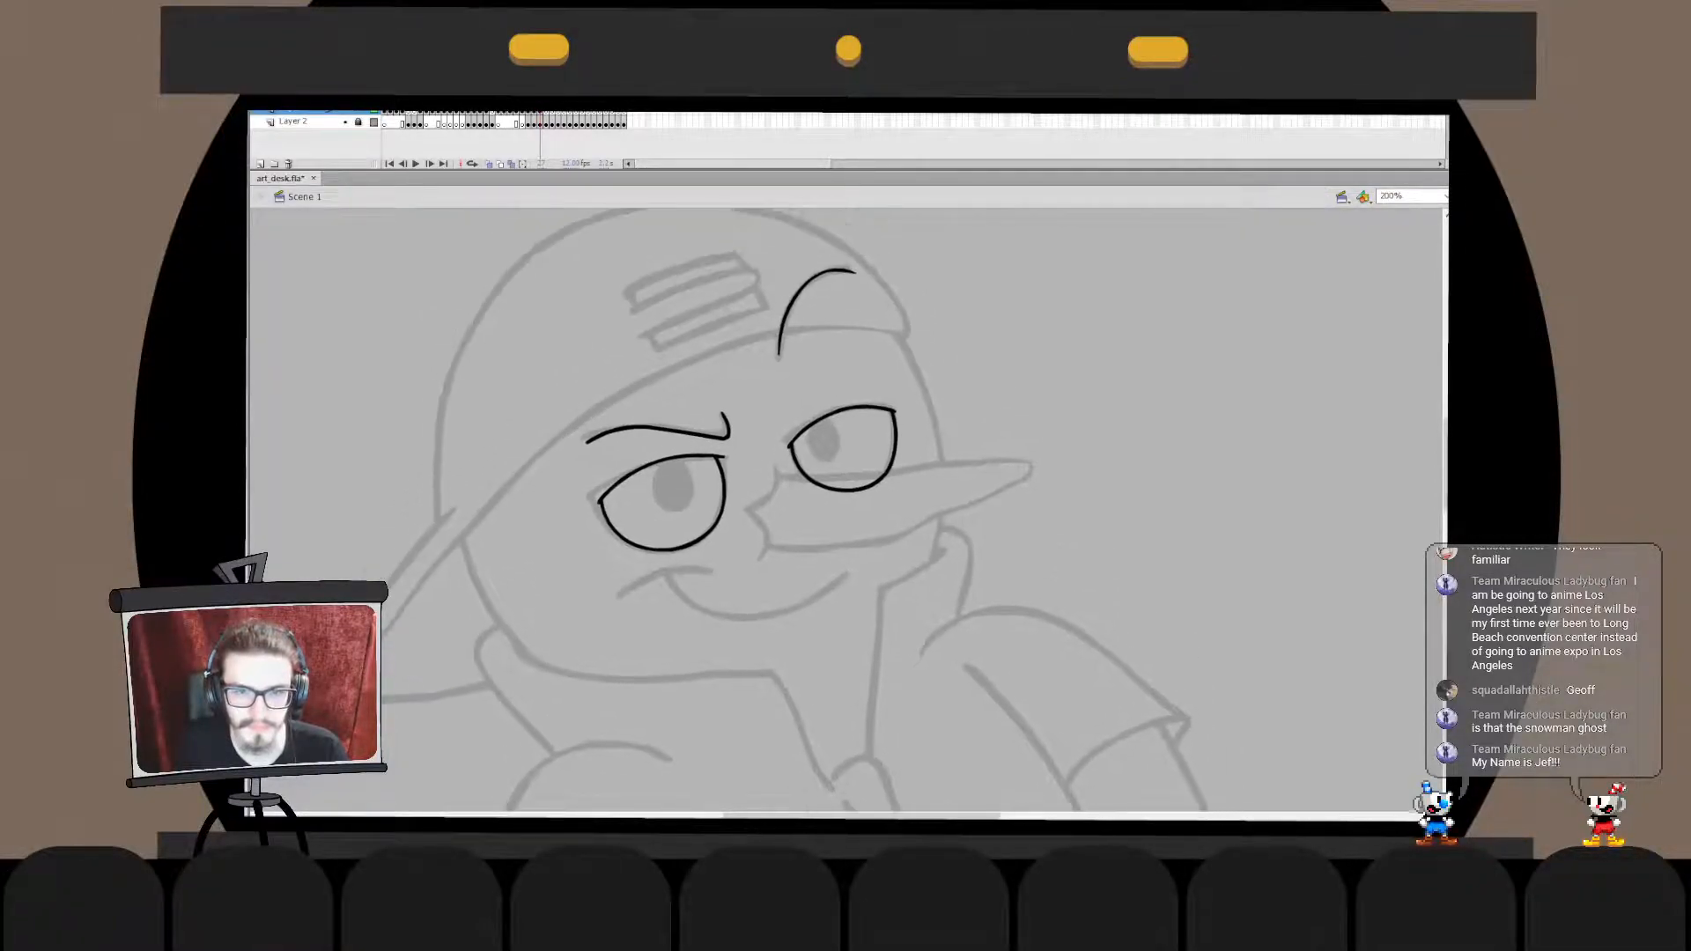
- Extend the lower end of the inked arch on the cap inside its drawing object
{"action": "double_click", "coordinate": [782, 336]}
{"action": "mouse_move", "coordinate": [766, 377]}
{"action": "left_mouse_down"}
{"action": "mouse_move", "coordinate": [812, 292]}
{"action": "mouse_move", "coordinate": [790, 366]}
{"action": "left_mouse_up"}
{"action": "left_click", "coordinate": [823, 370]}
{"action": "double_click", "coordinate": [824, 370]}
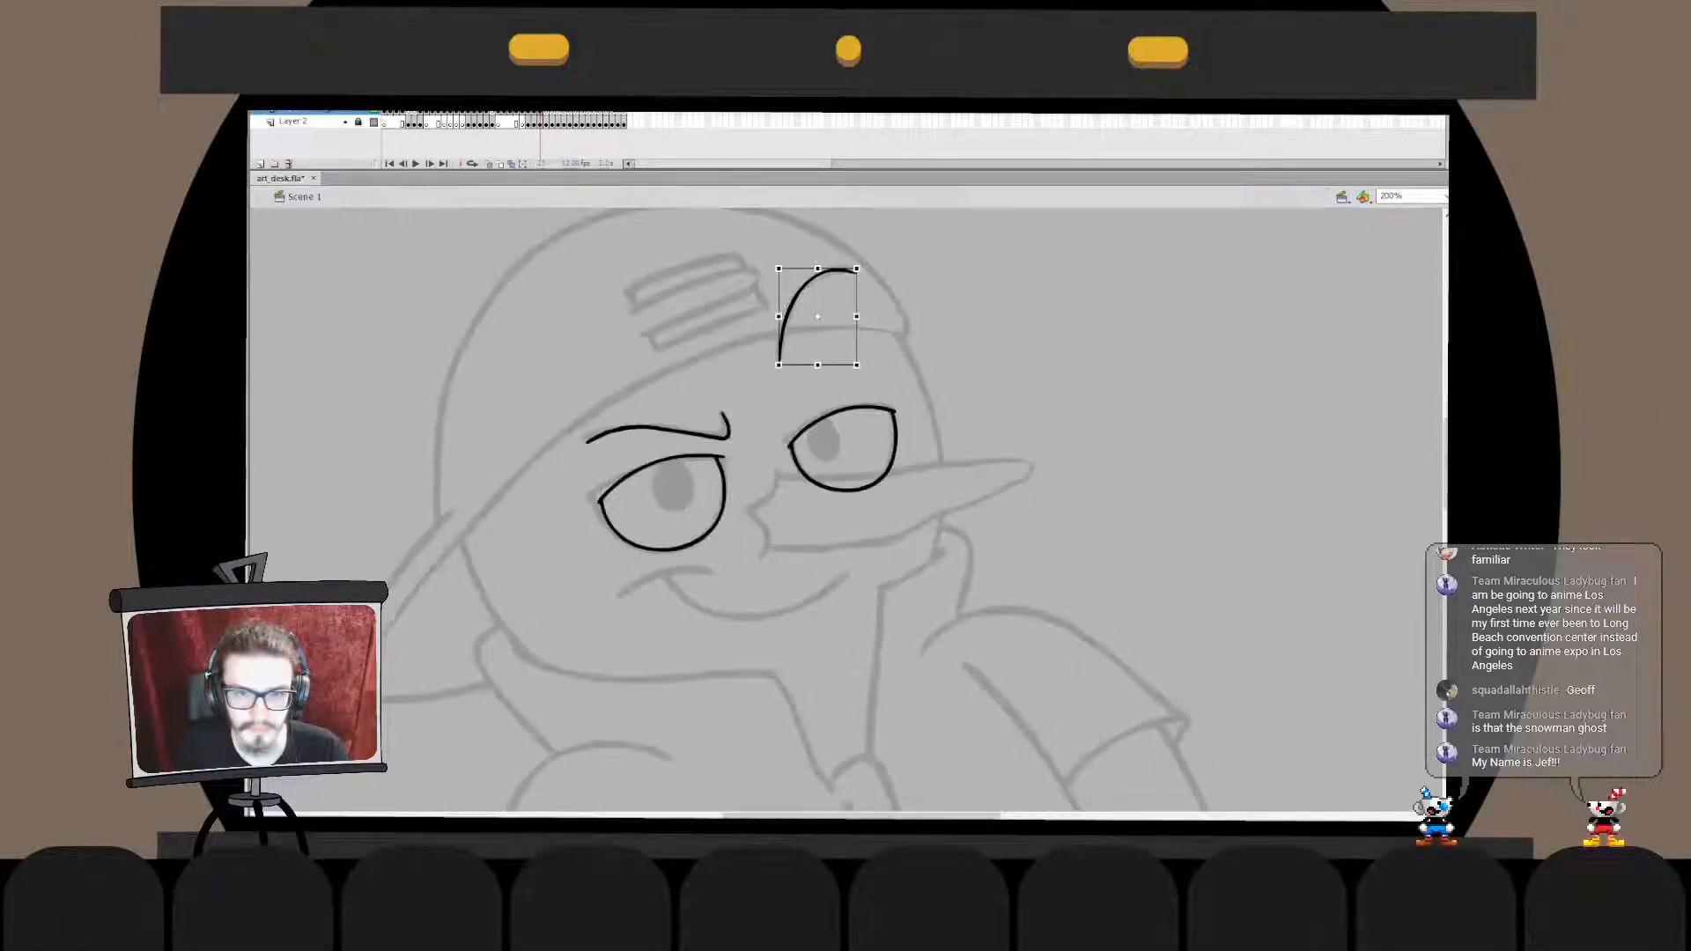
- Move the inked arch in place into the left eyebrow's drawing object
{"action": "key", "text": "ctrl+x"}
{"action": "double_click", "coordinate": [673, 431]}
{"action": "key", "text": "ctrl+shift+v"}
{"action": "double_click", "coordinate": [748, 378]}
- Transform the arch above the right eye to make it slightly narrower and reach a little lower
{"action": "key", "text": "q"}
{"action": "left_click_drag", "start_coordinate": [857, 357], "coordinate": [816, 372]}
{"action": "double_click", "coordinate": [785, 312]}
{"action": "left_click", "coordinate": [786, 313]}
{"action": "left_click", "coordinate": [828, 379]}
{"action": "double_click", "coordinate": [828, 378]}
{"action": "left_click", "coordinate": [828, 379]}
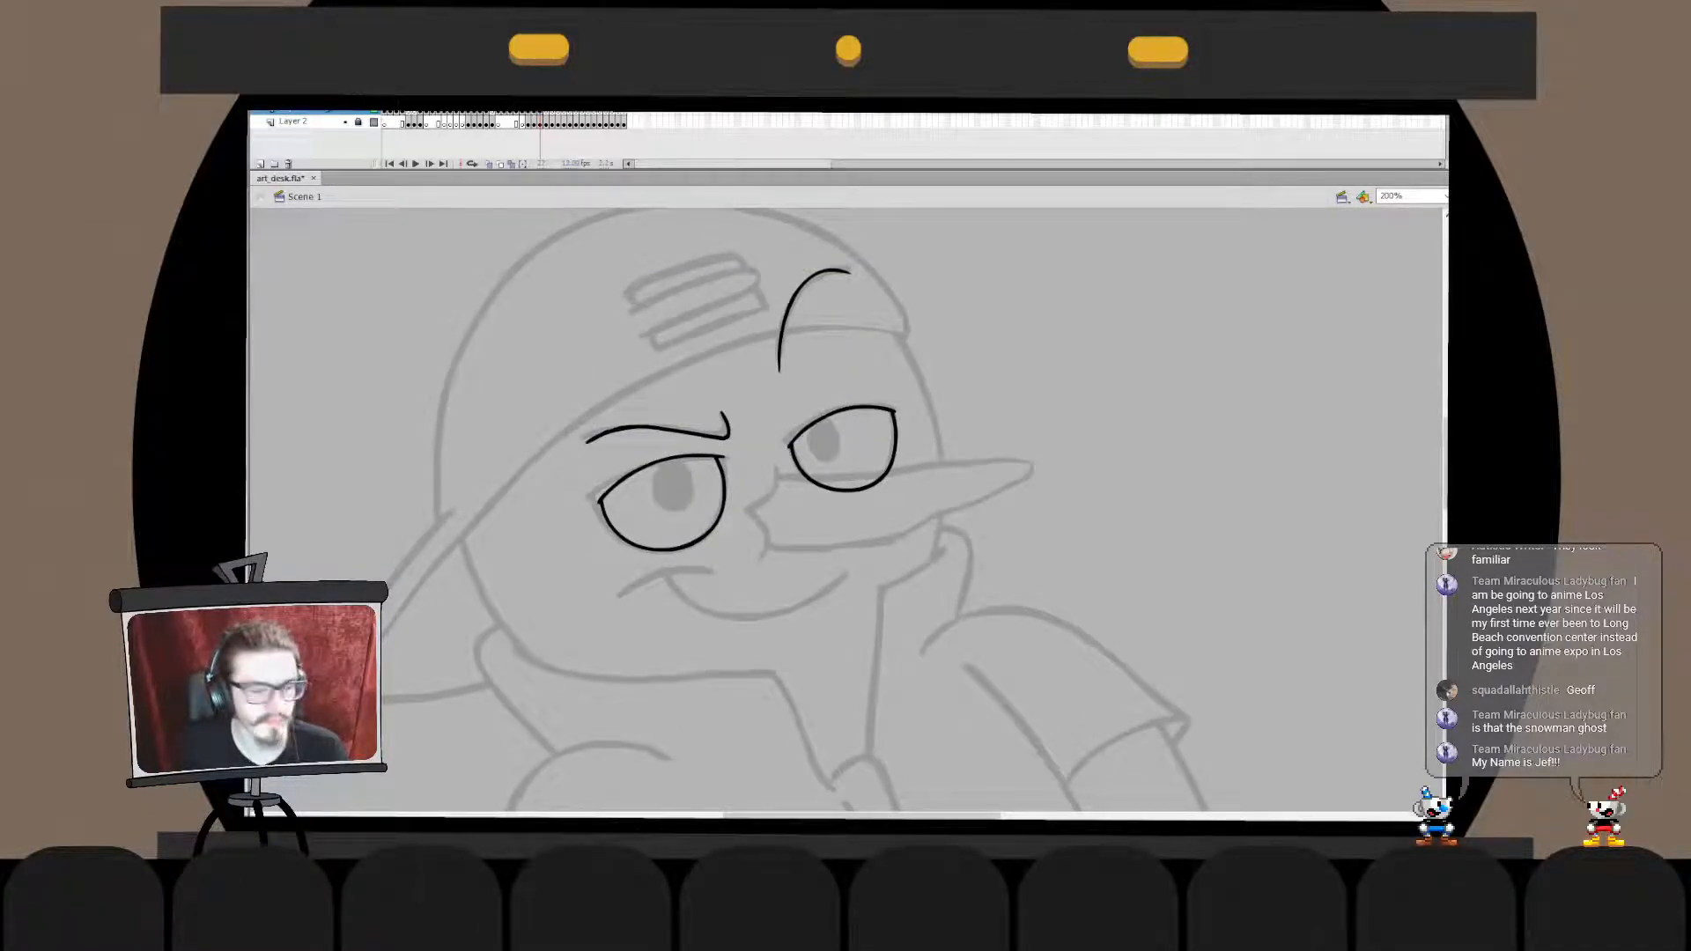
{"action": "left_click_drag", "start_coordinate": [792, 546], "coordinate": [812, 473]}
{"action": "double_click", "coordinate": [671, 355]}
{"action": "left_click_drag", "start_coordinate": [671, 354], "coordinate": [645, 367]}
{"action": "key", "text": "ctrl+z"}
{"action": "left_click", "coordinate": [672, 355]}
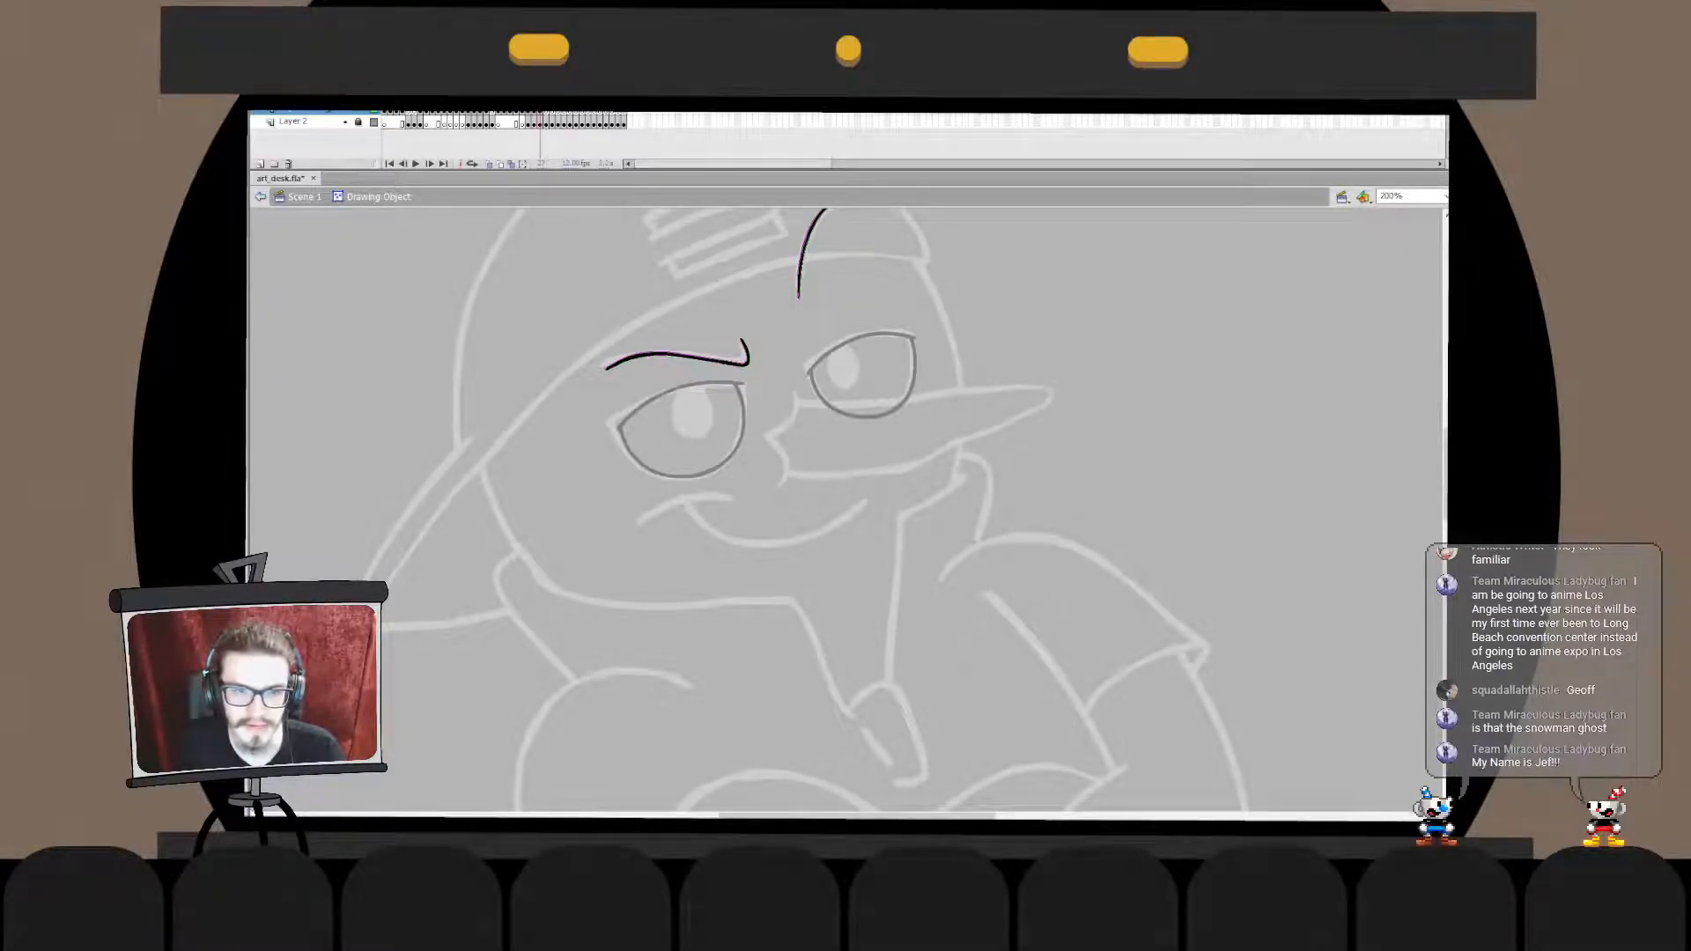
{"action": "double_click", "coordinate": [1119, 304]}
{"action": "left_click", "coordinate": [1118, 304]}
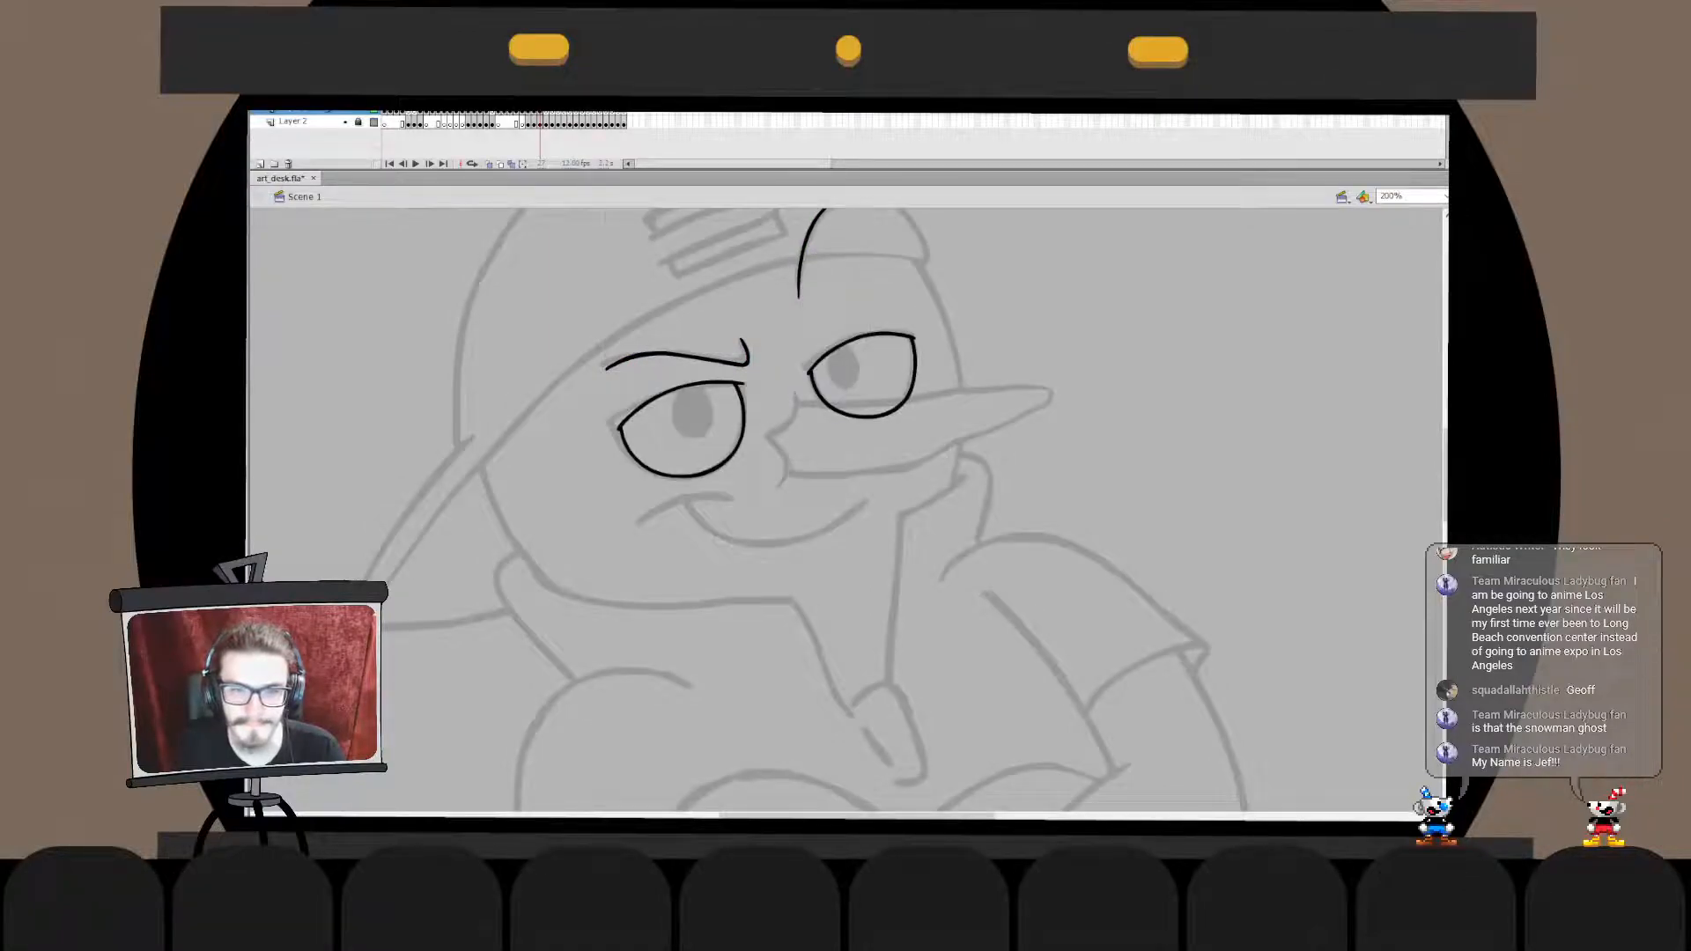
- Nudge the left eyebrow's inner hook slightly downward inside its drawing object
{"action": "double_click", "coordinate": [744, 362]}
{"action": "left_click_drag", "start_coordinate": [763, 310], "coordinate": [702, 379]}
{"action": "key", "text": "q"}
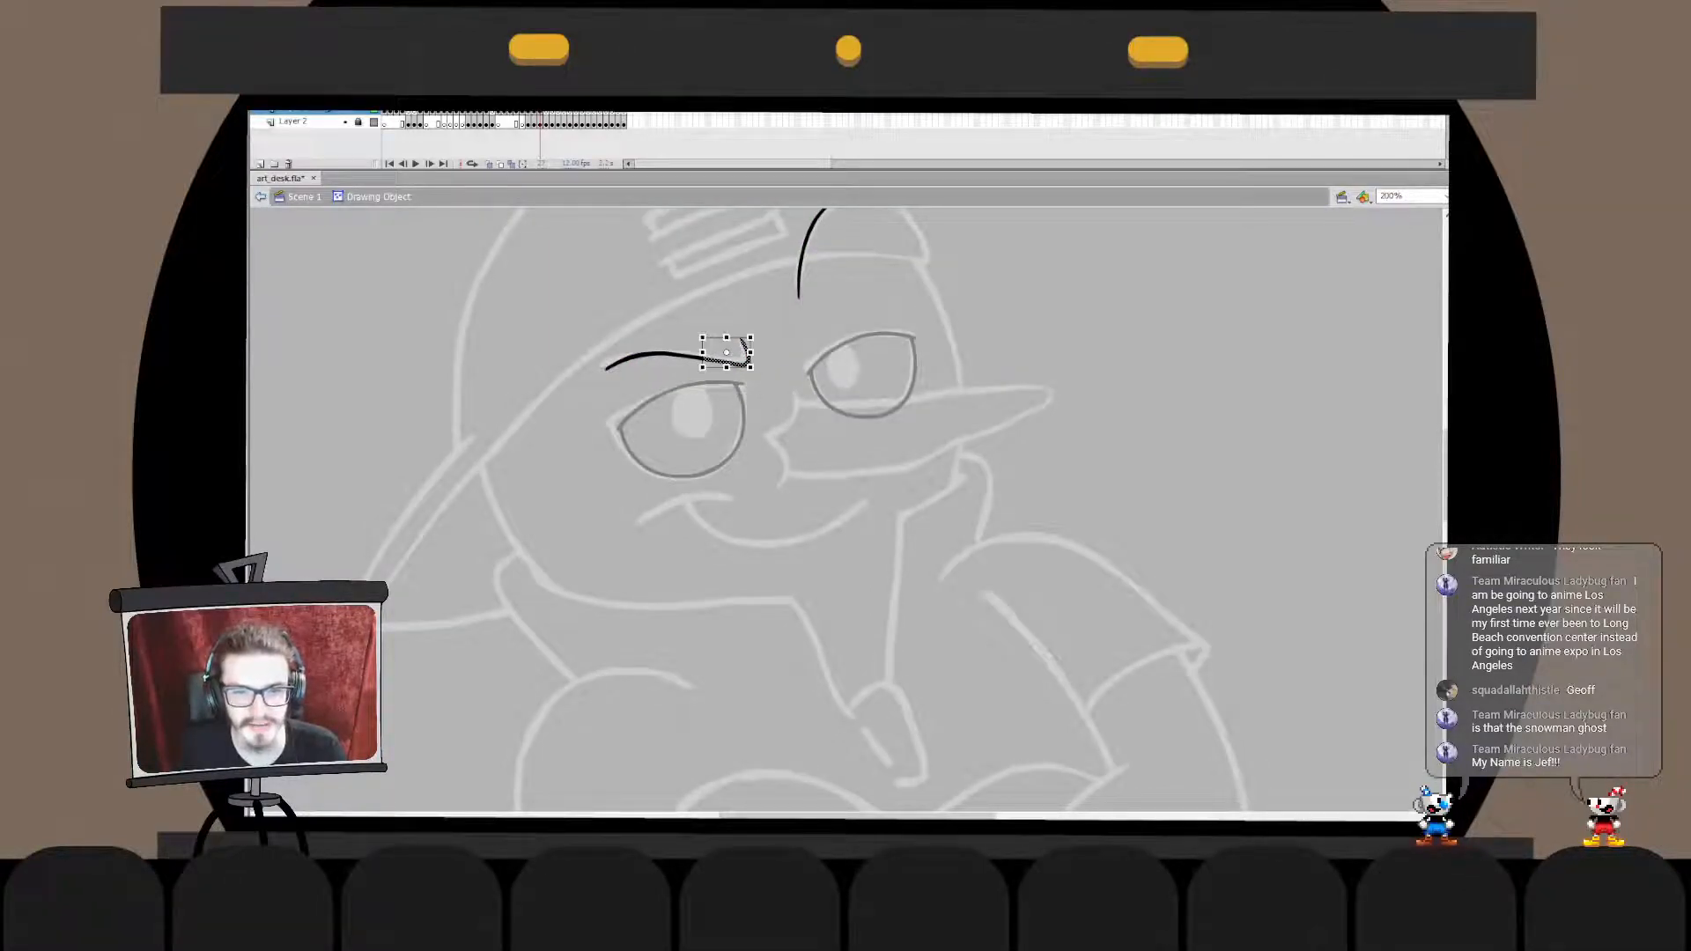
{"action": "key", "text": "Down"}
{"action": "left_click", "coordinate": [1119, 304]}
{"action": "double_click", "coordinate": [1119, 304]}
{"action": "left_click", "coordinate": [1118, 304]}
- Ink the left side of the face as one curve down to the chin, redoing it and nudging it up and left
{"action": "mouse_move", "coordinate": [793, 493]}
{"action": "left_mouse_down"}
{"action": "mouse_move", "coordinate": [808, 456]}
{"action": "mouse_move", "coordinate": [831, 534]}
{"action": "mouse_move", "coordinate": [870, 479]}
{"action": "mouse_move", "coordinate": [722, 510]}
{"action": "mouse_move", "coordinate": [799, 398]}
{"action": "left_mouse_up"}
{"action": "mouse_move", "coordinate": [500, 285]}
{"action": "left_mouse_down"}
{"action": "mouse_move", "coordinate": [493, 316]}
{"action": "mouse_move", "coordinate": [602, 544]}
{"action": "mouse_move", "coordinate": [673, 509]}
{"action": "left_mouse_up"}
{"action": "key", "text": "ctrl+z"}
{"action": "key", "text": "ctrl+z"}
{"action": "left_click_drag", "start_coordinate": [535, 245], "coordinate": [682, 527]}
{"action": "key", "text": "shift+Left"}
{"action": "key", "text": "shift+Up"}
{"action": "key", "text": "Escape"}
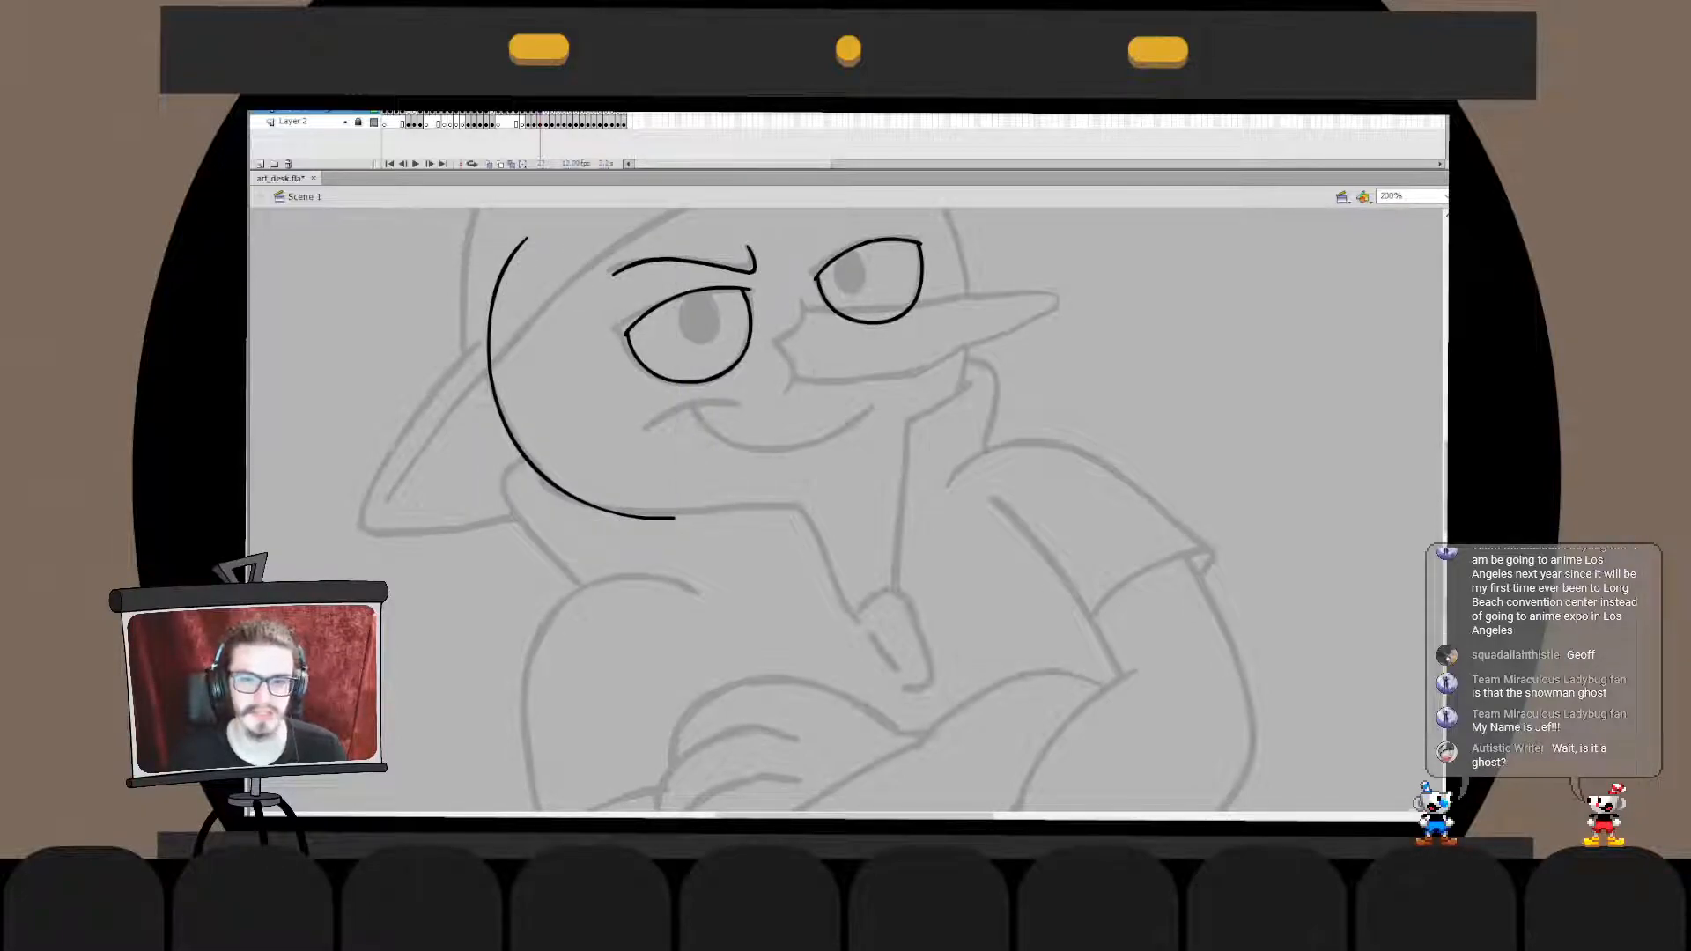
- Ink the right side of the face as a long curve from the cap to the cheek, raising and stretching it to fit
{"action": "left_click_drag", "start_coordinate": [846, 369], "coordinate": [796, 566]}
{"action": "left_click_drag", "start_coordinate": [870, 632], "coordinate": [744, 294]}
{"action": "key", "text": "ctrl+z"}
{"action": "mouse_move", "coordinate": [867, 683]}
{"action": "left_mouse_down"}
{"action": "mouse_move", "coordinate": [921, 559]}
{"action": "mouse_move", "coordinate": [723, 306]}
{"action": "left_mouse_up"}
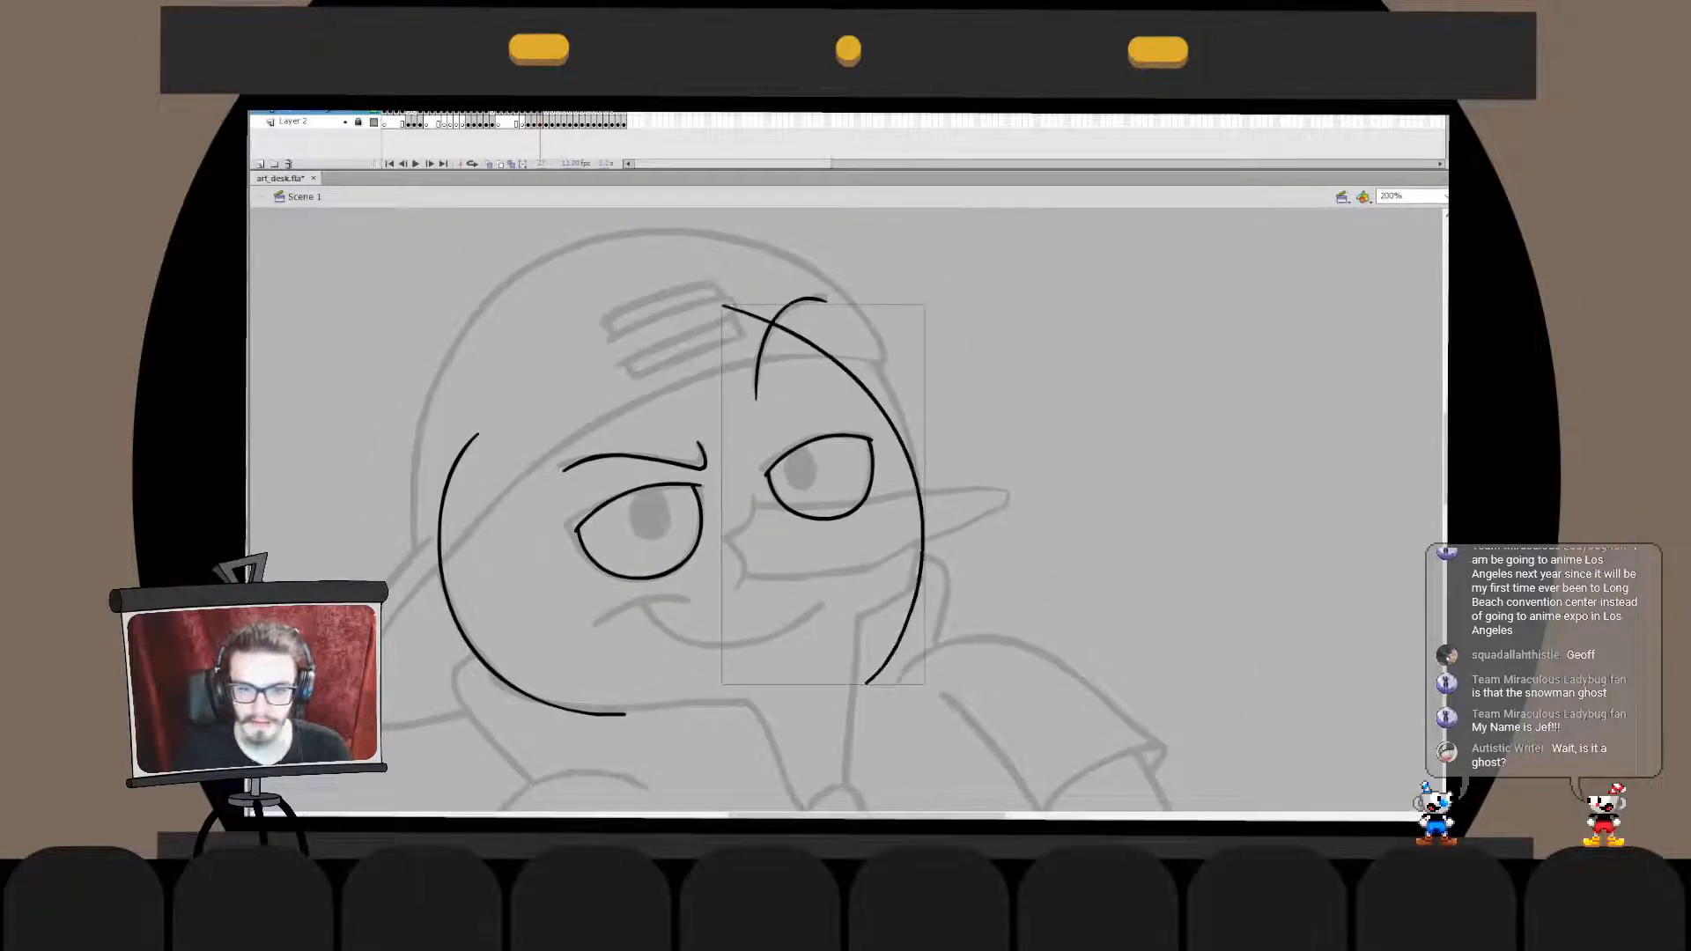
{"action": "key", "text": "shift+Up"}
{"action": "key", "text": "shift+Up"}
{"action": "key", "text": "shift+Up"}
{"action": "key", "text": "shift+Up"}
{"action": "key", "text": "q"}
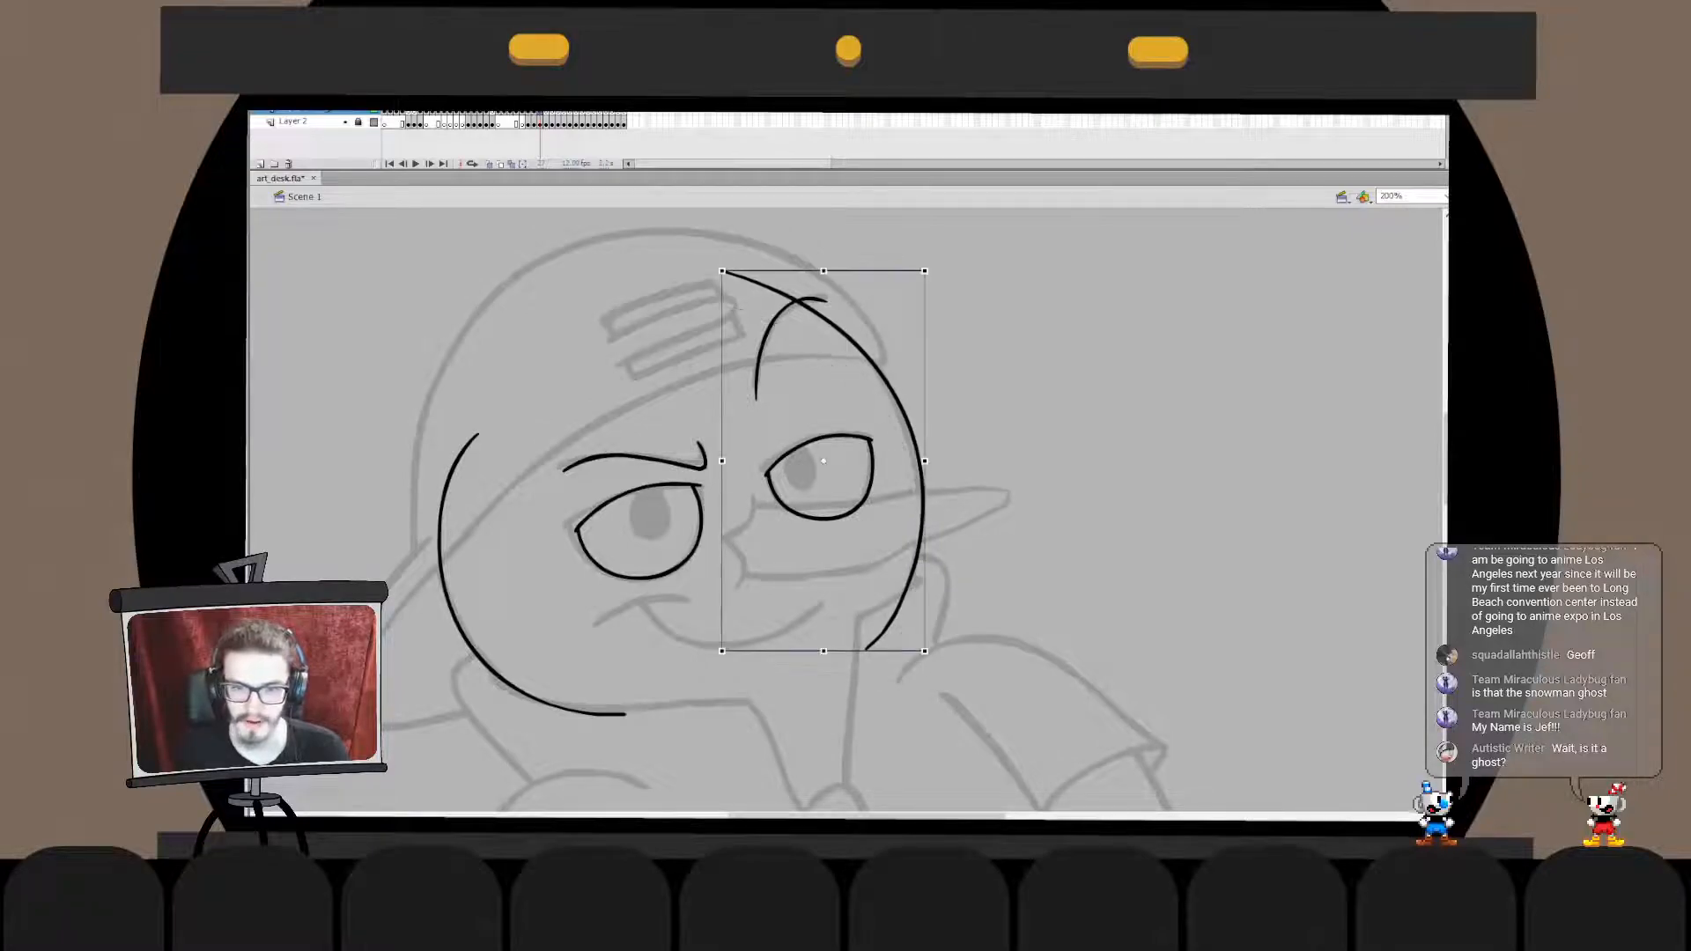
{"action": "left_click_drag", "start_coordinate": [925, 651], "coordinate": [926, 660]}
{"action": "key", "text": "Escape"}
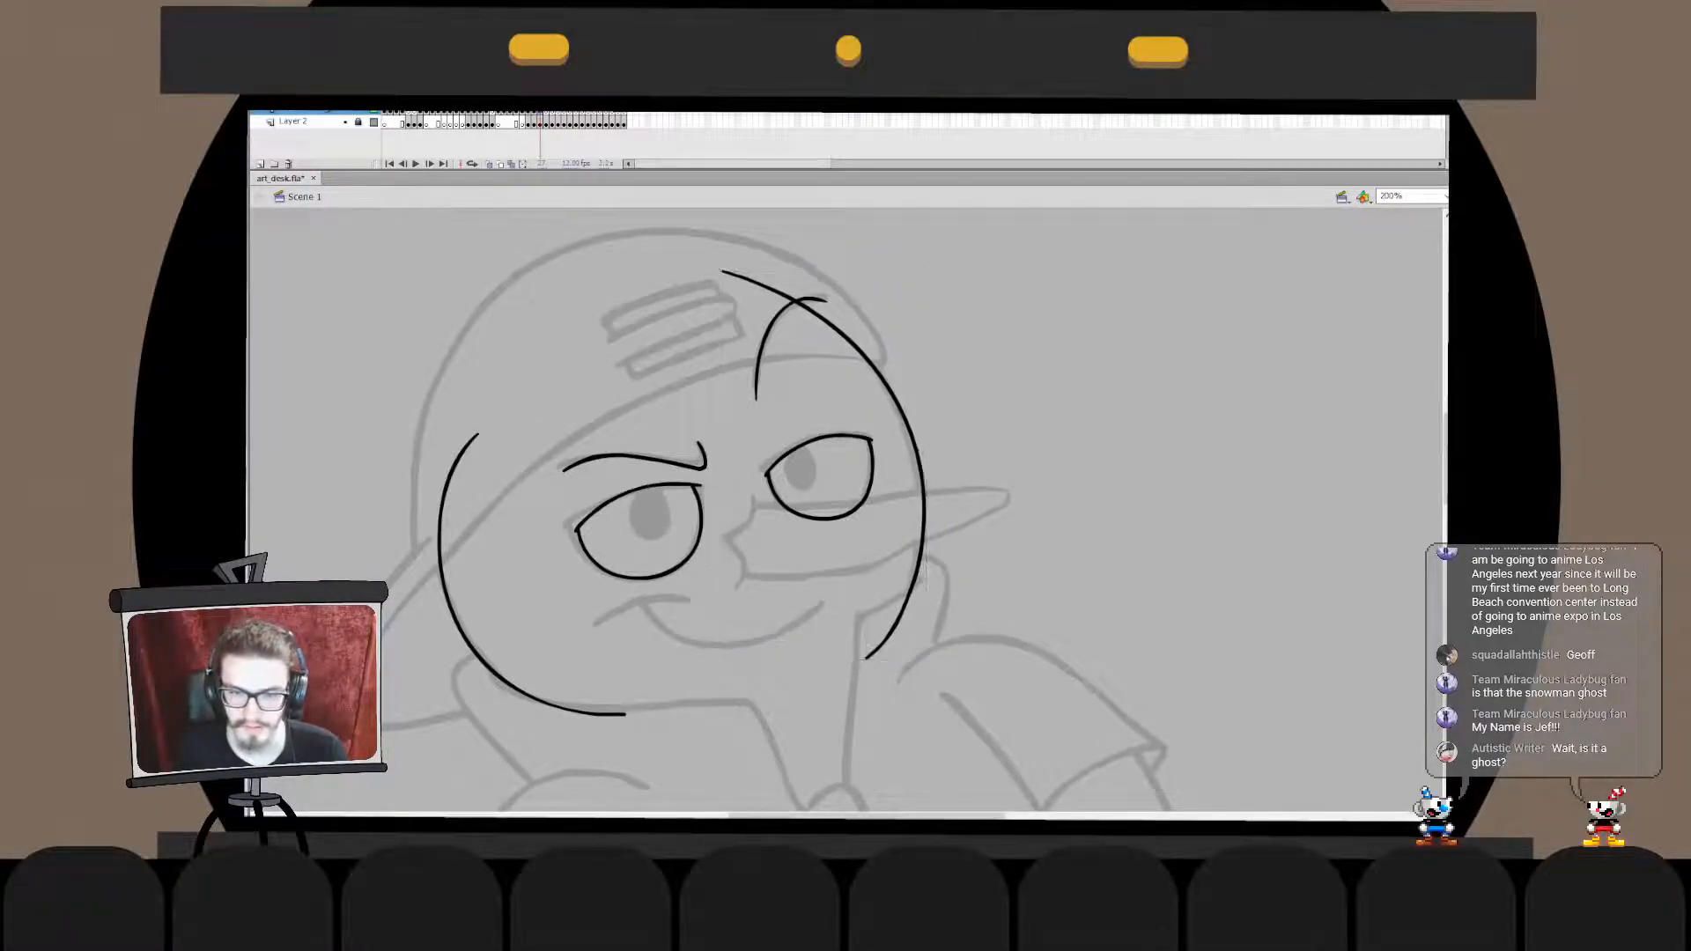
- Stretch the right face curve slightly upward and move it in place into the left face curve's drawing object
{"action": "left_click", "coordinate": [924, 511]}
{"action": "left_click_drag", "start_coordinate": [825, 270], "coordinate": [824, 265]}
{"action": "key", "text": "b"}
{"action": "key", "text": "Delete"}
{"action": "double_click", "coordinate": [443, 586]}
{"action": "key", "text": "ctrl+shift+v"}
{"action": "key", "text": "ctrl+b"}
{"action": "key", "text": "Escape"}
{"action": "key", "text": "ctrl+e"}
{"action": "key", "text": "Escape"}
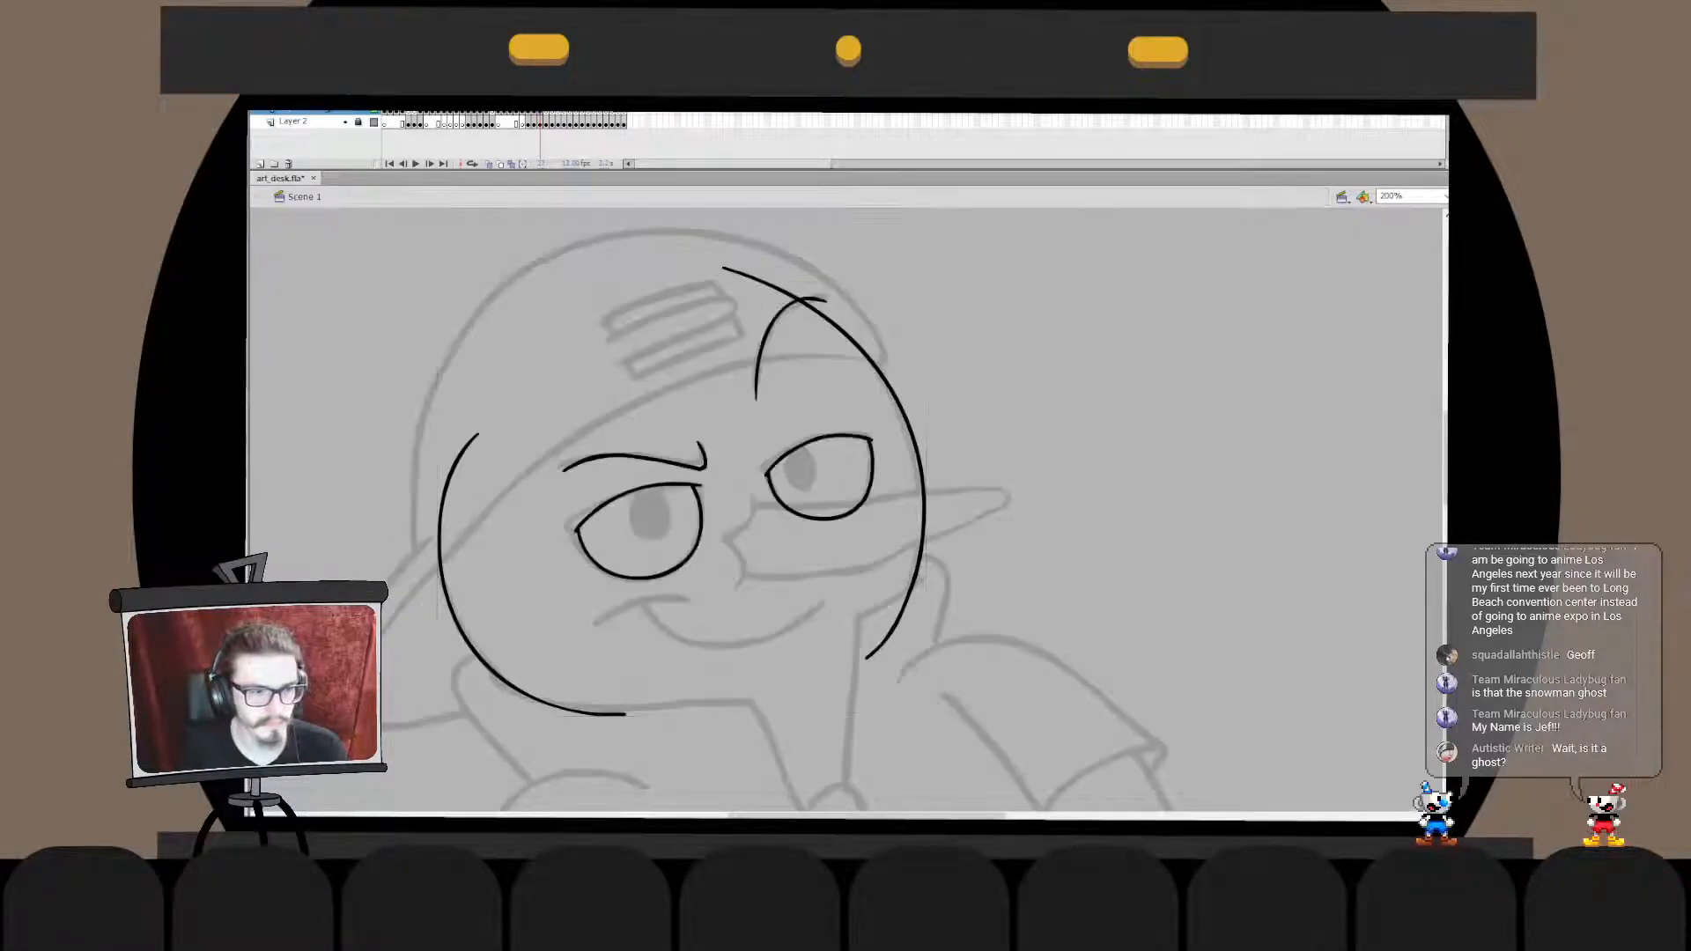
- Ink a curve across the cap joining the two face curves, rotate it to fit, and move it into their drawing object
{"action": "left_click_drag", "start_coordinate": [447, 475], "coordinate": [784, 284]}
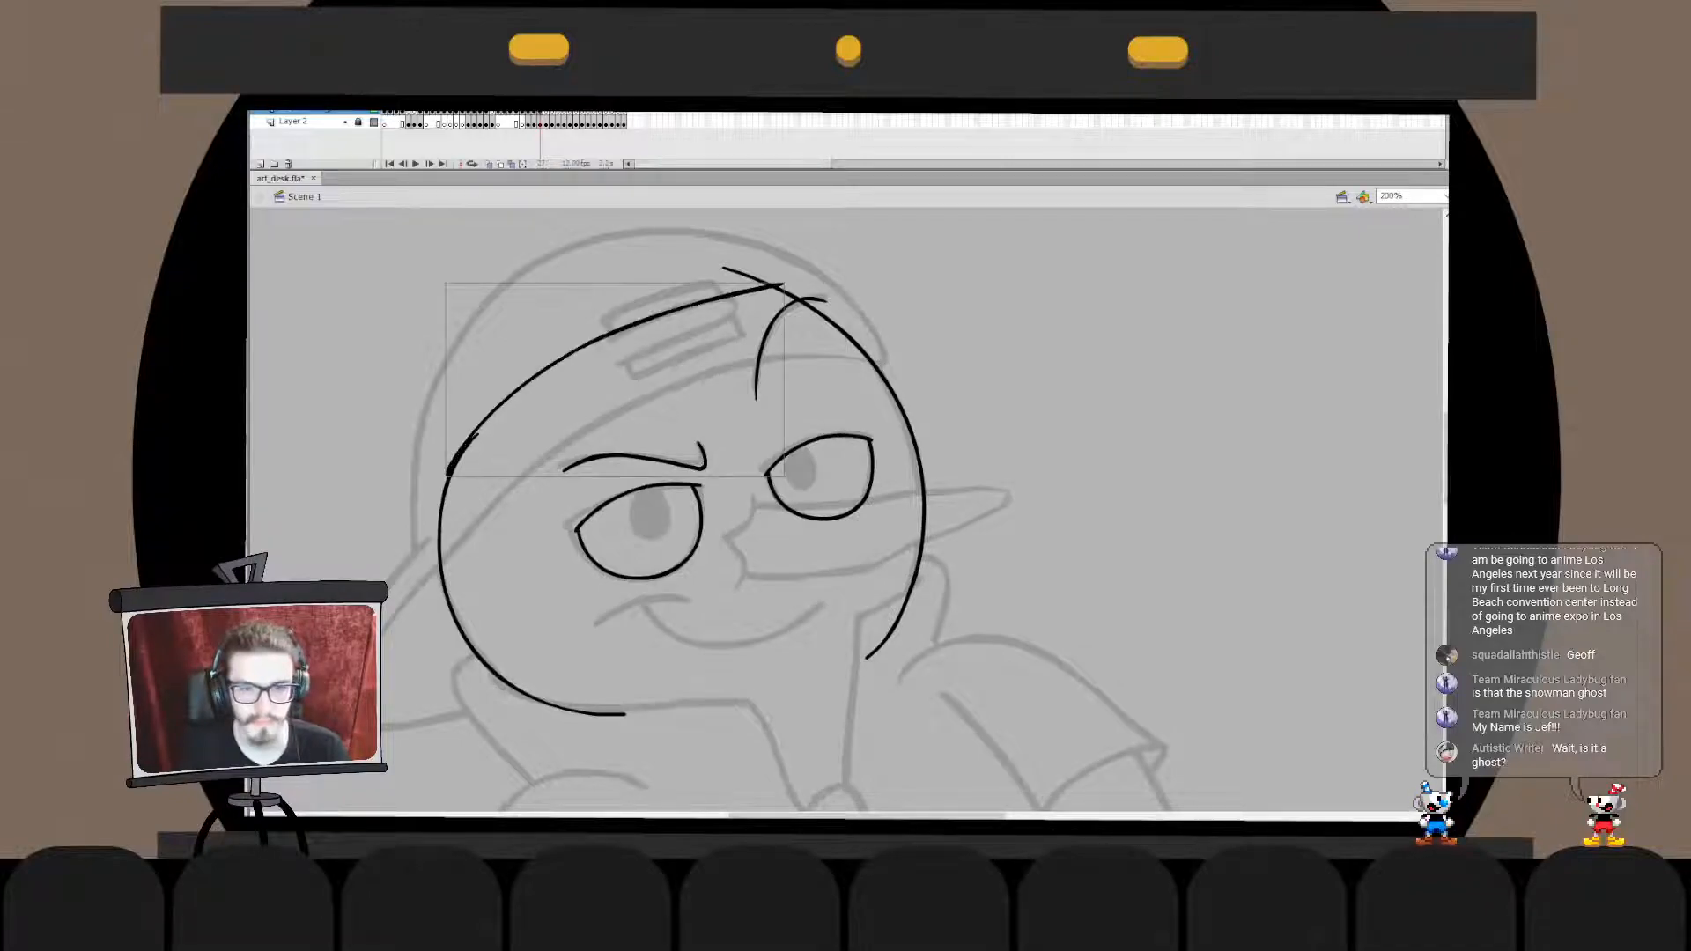
{"action": "key", "text": "q"}
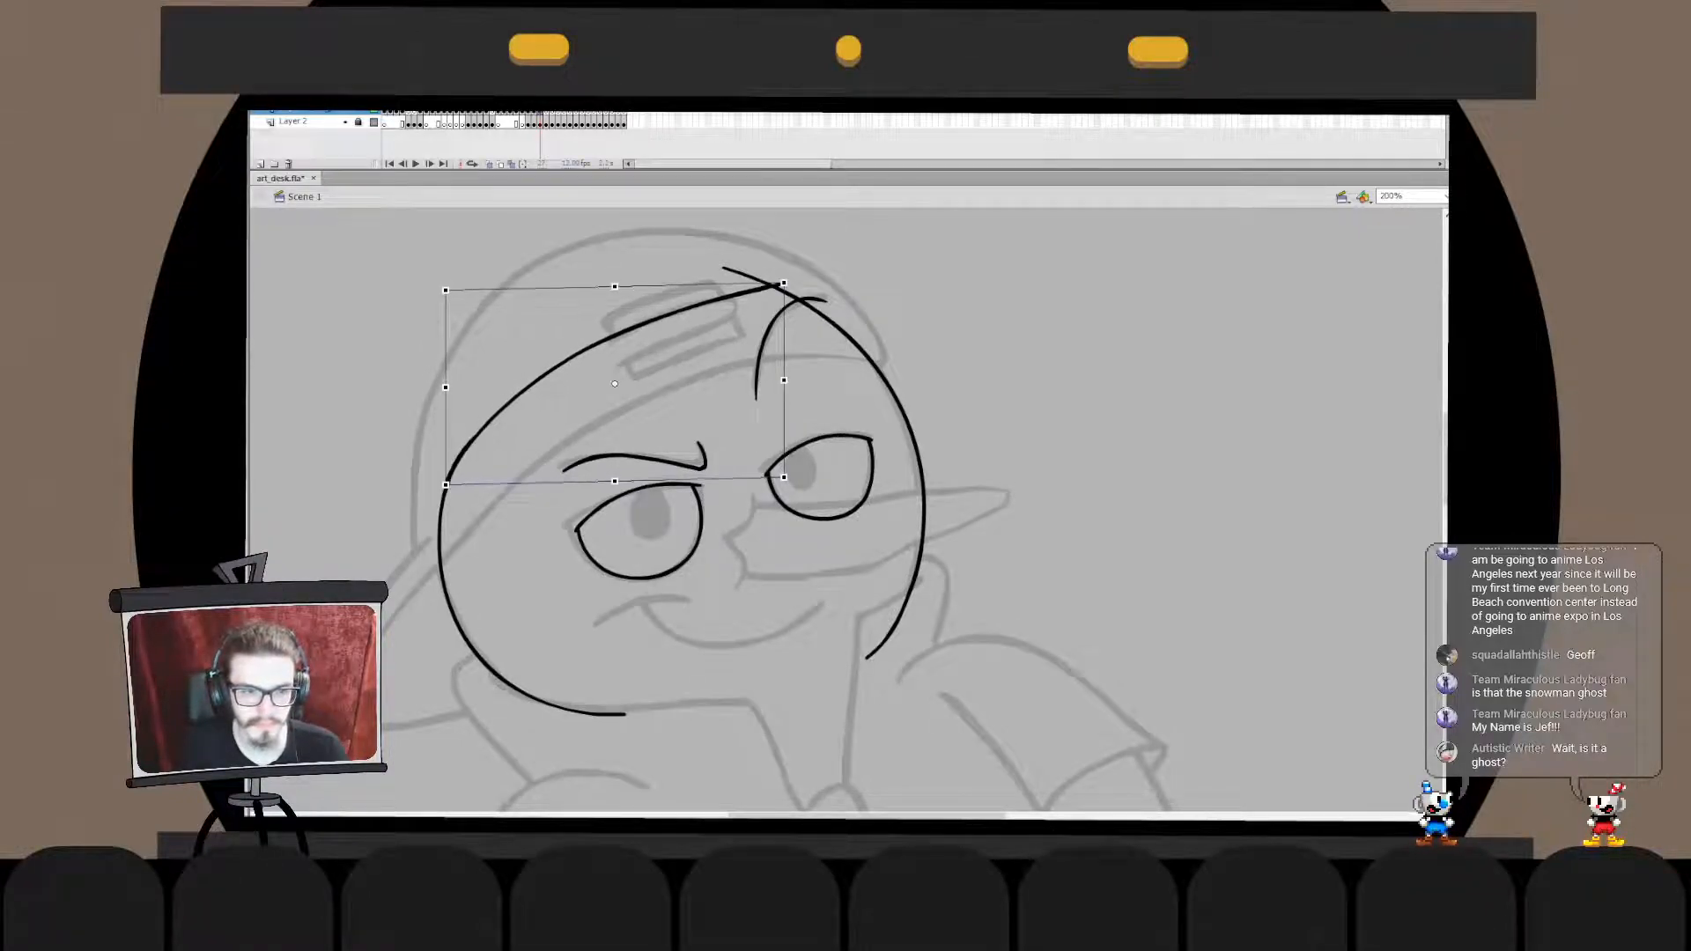
{"action": "key", "text": "ctrl+x"}
{"action": "double_click", "coordinate": [868, 356]}
{"action": "key", "text": "ctrl+shift+v"}
{"action": "double_click", "coordinate": [1039, 370]}
- Ink the jaw line along the underside of the face, redoing the stroke until it follows the sketch
{"action": "mouse_move", "coordinate": [704, 564]}
{"action": "left_mouse_down"}
{"action": "mouse_move", "coordinate": [779, 422]}
{"action": "mouse_move", "coordinate": [798, 492]}
{"action": "left_mouse_up"}
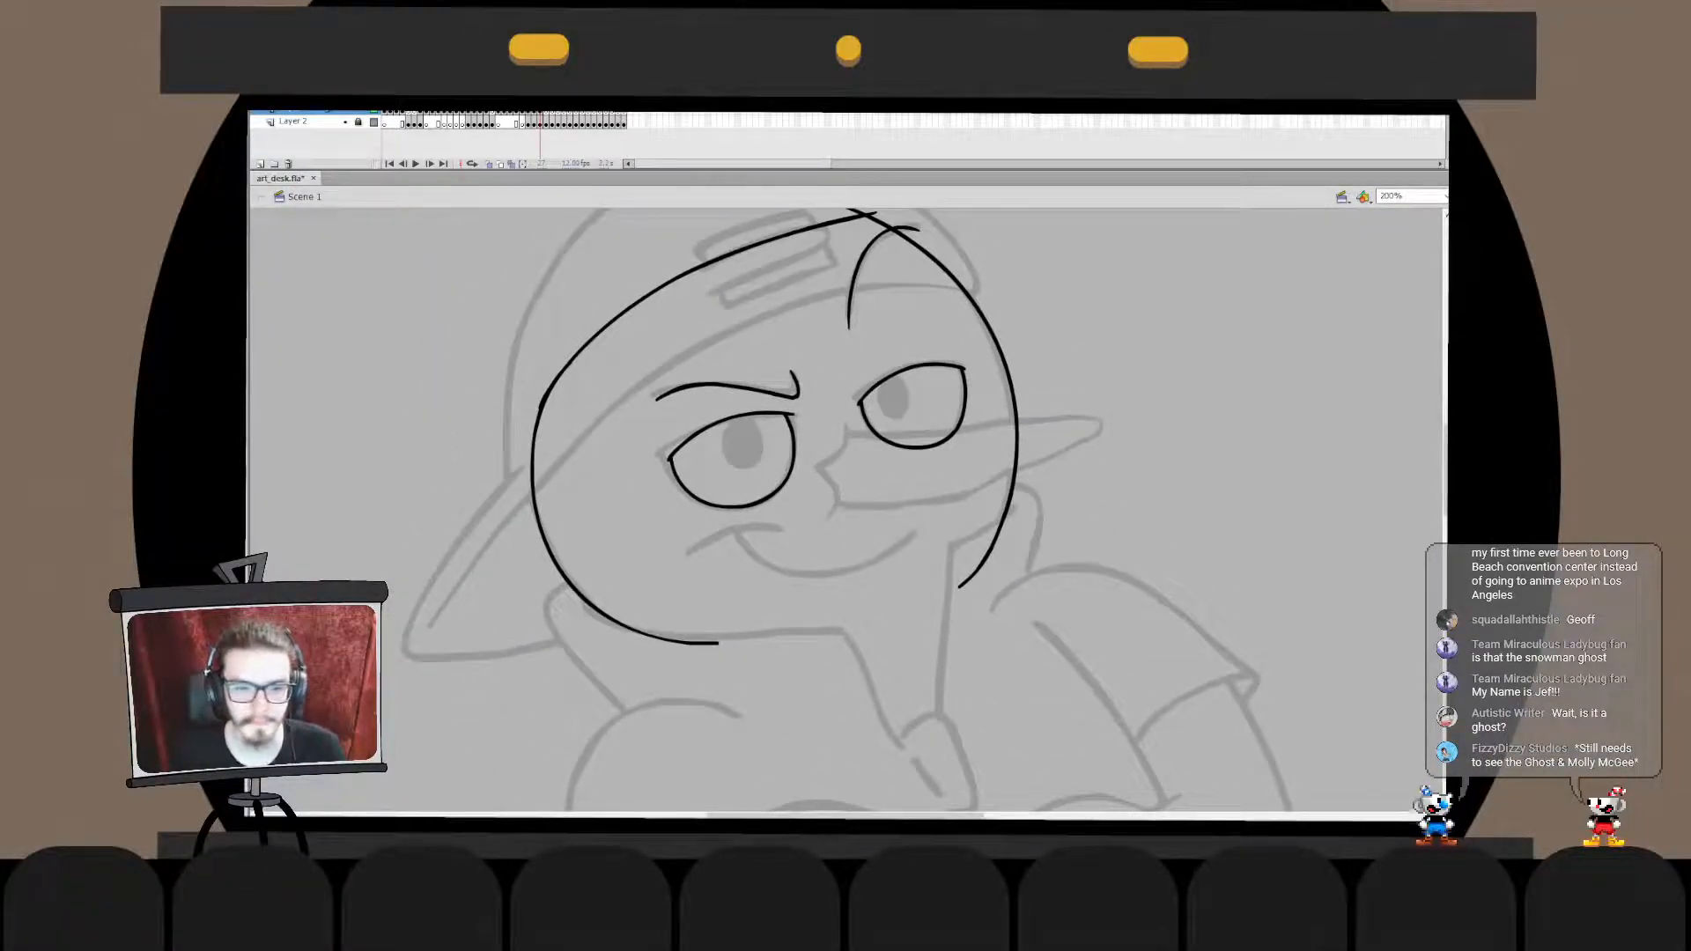
{"action": "left_click", "coordinate": [652, 636]}
{"action": "left_click", "coordinate": [775, 687]}
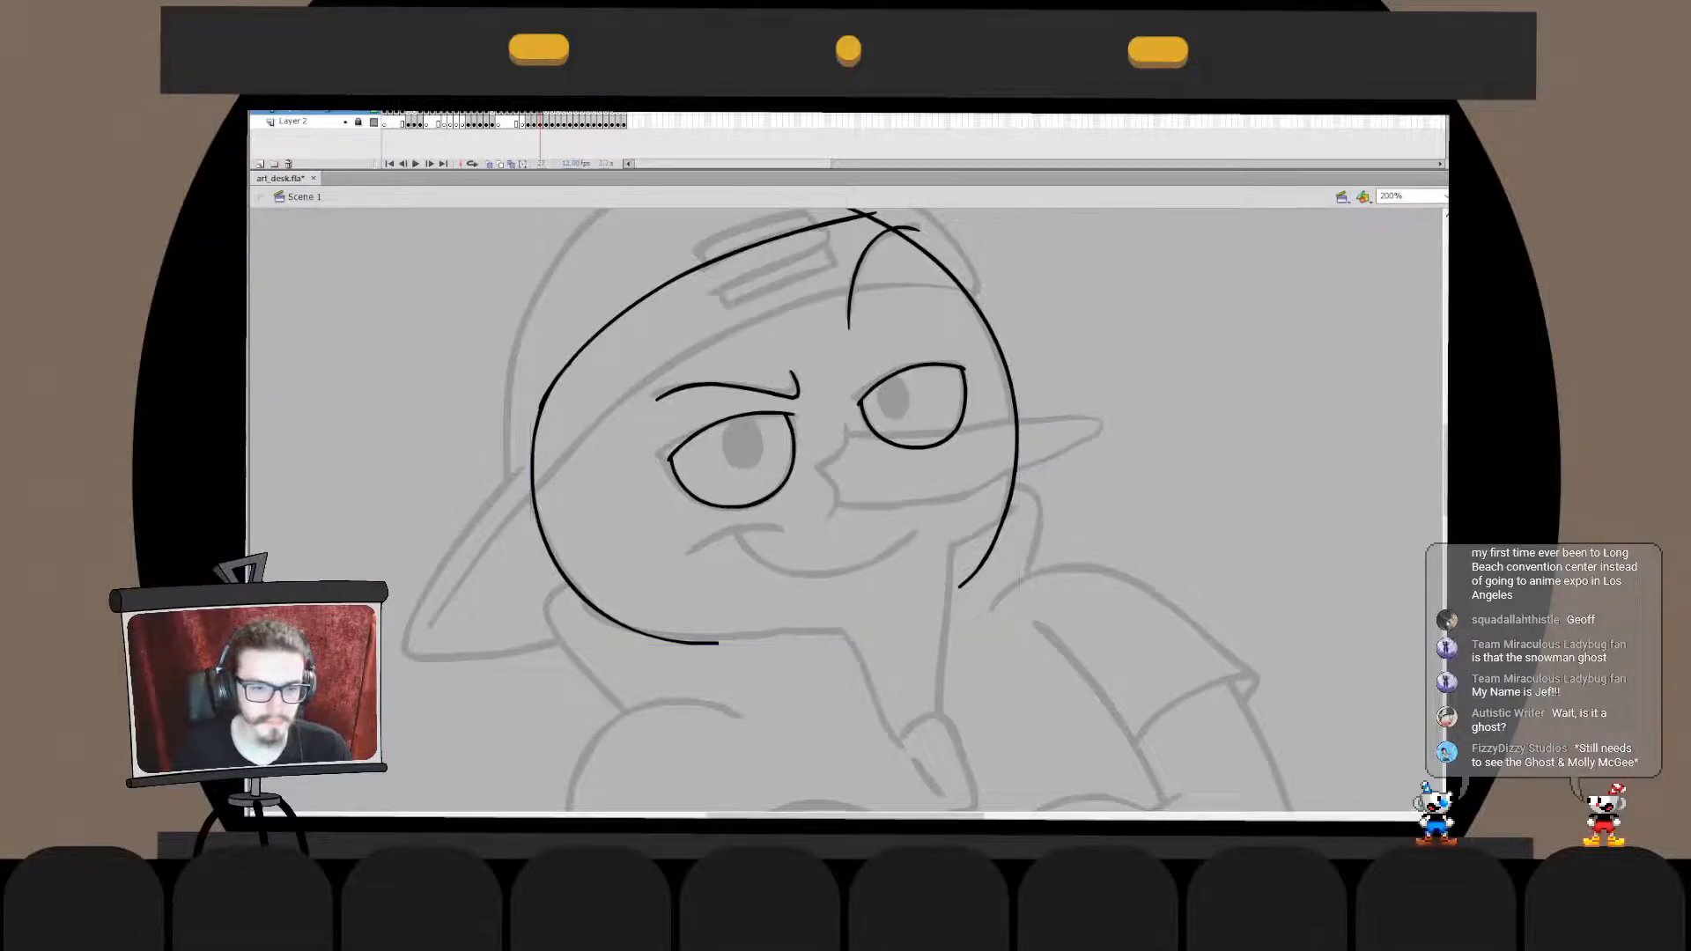
{"action": "mouse_move", "coordinate": [571, 610]}
{"action": "left_mouse_down"}
{"action": "mouse_move", "coordinate": [833, 610]}
{"action": "mouse_move", "coordinate": [594, 615]}
{"action": "mouse_move", "coordinate": [851, 595]}
{"action": "mouse_move", "coordinate": [841, 617]}
{"action": "mouse_move", "coordinate": [843, 602]}
{"action": "left_mouse_up"}
{"action": "key", "text": "ctrl+z"}
{"action": "key", "text": "ctrl+z"}
{"action": "key", "text": "ctrl+z"}
{"action": "key", "text": "ctrl+z"}
{"action": "key", "text": "ctrl+z"}
{"action": "key", "text": "ctrl+z"}
{"action": "left_click_drag", "start_coordinate": [581, 604], "coordinate": [833, 614]}
{"action": "key", "text": "ctrl+z"}
{"action": "key", "text": "ctrl+z"}
{"action": "left_click_drag", "start_coordinate": [571, 615], "coordinate": [826, 610]}
{"action": "key", "text": "ctrl+z"}
{"action": "left_click_drag", "start_coordinate": [574, 606], "coordinate": [807, 617]}
{"action": "key", "text": "ctrl+z"}
{"action": "left_click_drag", "start_coordinate": [577, 615], "coordinate": [830, 635]}
{"action": "key", "text": "ctrl+z"}
{"action": "left_click_drag", "start_coordinate": [574, 619], "coordinate": [807, 634]}
- Adjust the jaw line's curve and scale it slightly to fit the sketch
{"action": "left_click_drag", "start_coordinate": [695, 646], "coordinate": [709, 636]}
{"action": "double_click", "coordinate": [692, 643]}
{"action": "double_click", "coordinate": [749, 678]}
{"action": "double_click", "coordinate": [763, 634]}
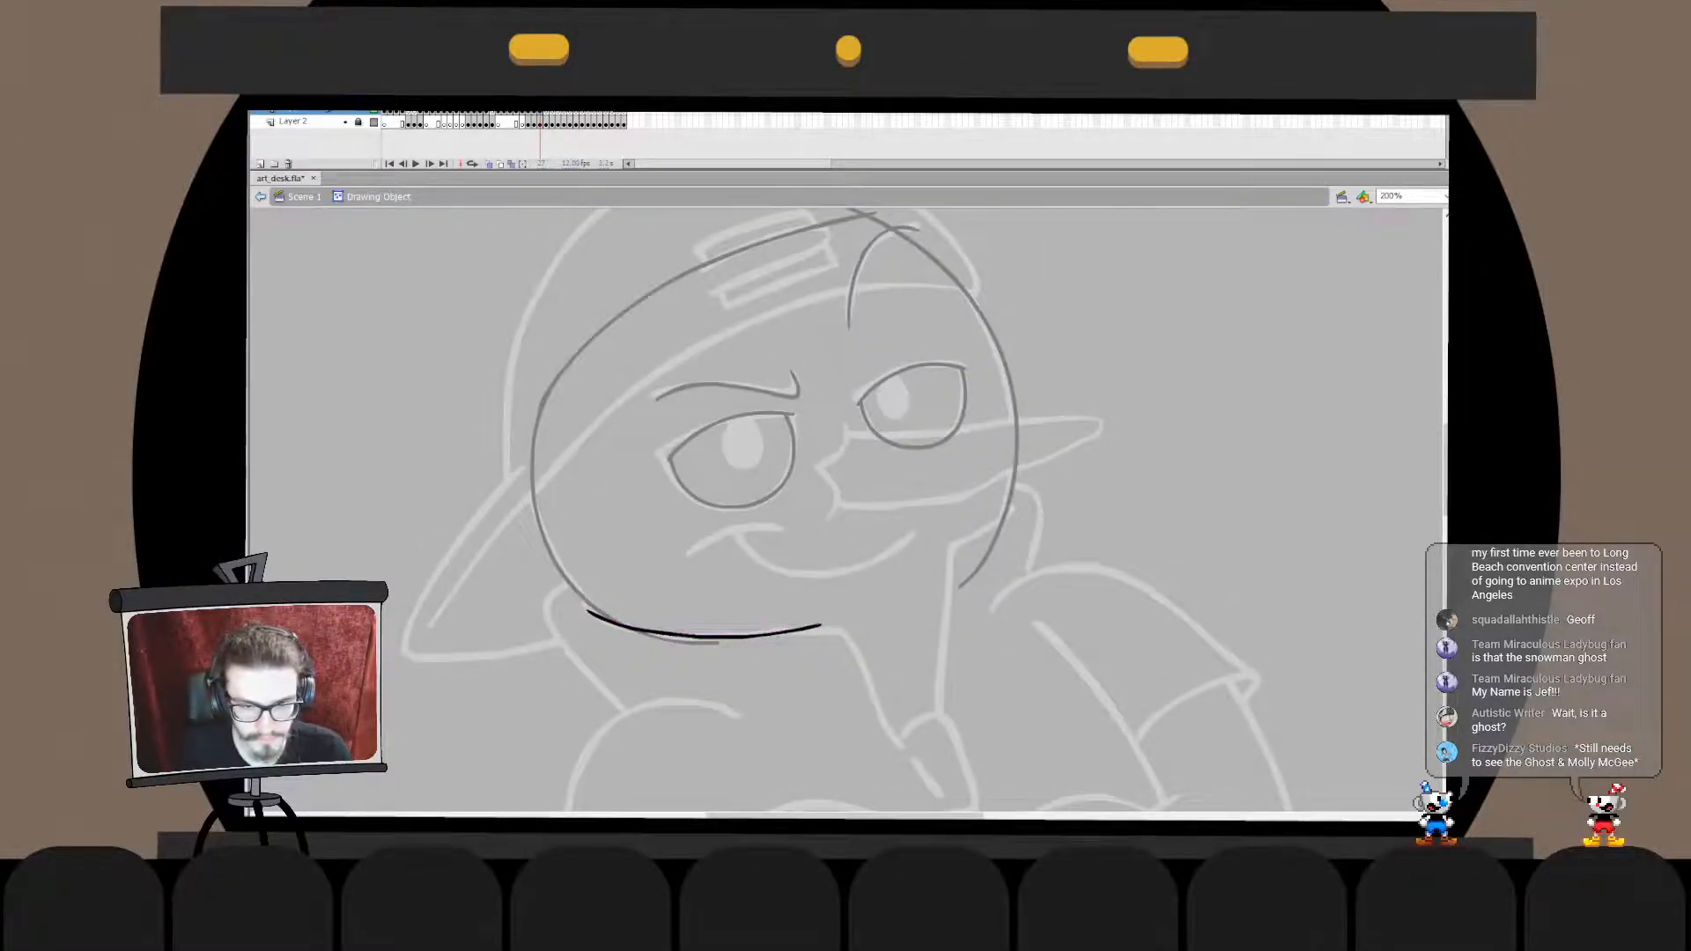
{"action": "double_click", "coordinate": [756, 680]}
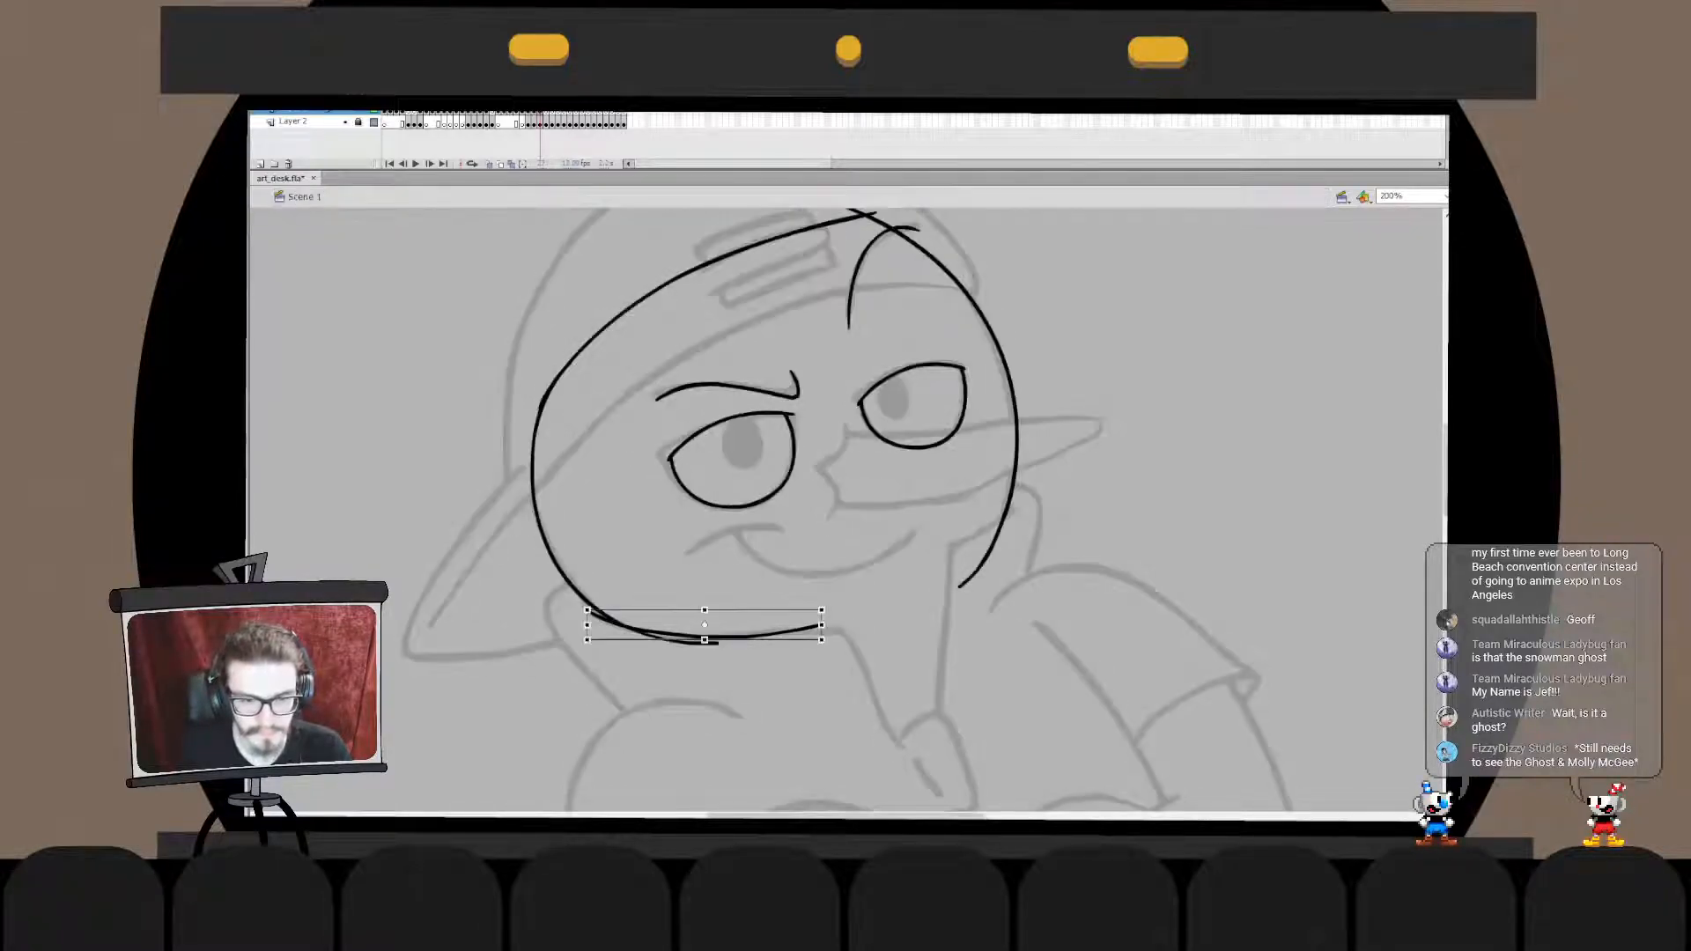
{"action": "left_click_drag", "start_coordinate": [588, 609], "coordinate": [586, 608]}
{"action": "left_click", "coordinate": [760, 678]}
{"action": "left_click", "coordinate": [762, 634]}
{"action": "left_click_drag", "start_coordinate": [721, 581], "coordinate": [843, 680]}
{"action": "left_click_drag", "start_coordinate": [722, 680], "coordinate": [721, 679]}
- Lengthen the jaw line's right end past the sketched corner inside its drawing object
{"action": "double_click", "coordinate": [763, 634]}
{"action": "left_click_drag", "start_coordinate": [844, 573], "coordinate": [676, 709]}
{"action": "left_click_drag", "start_coordinate": [821, 624], "coordinate": [884, 619]}
{"action": "left_click", "coordinate": [819, 686]}
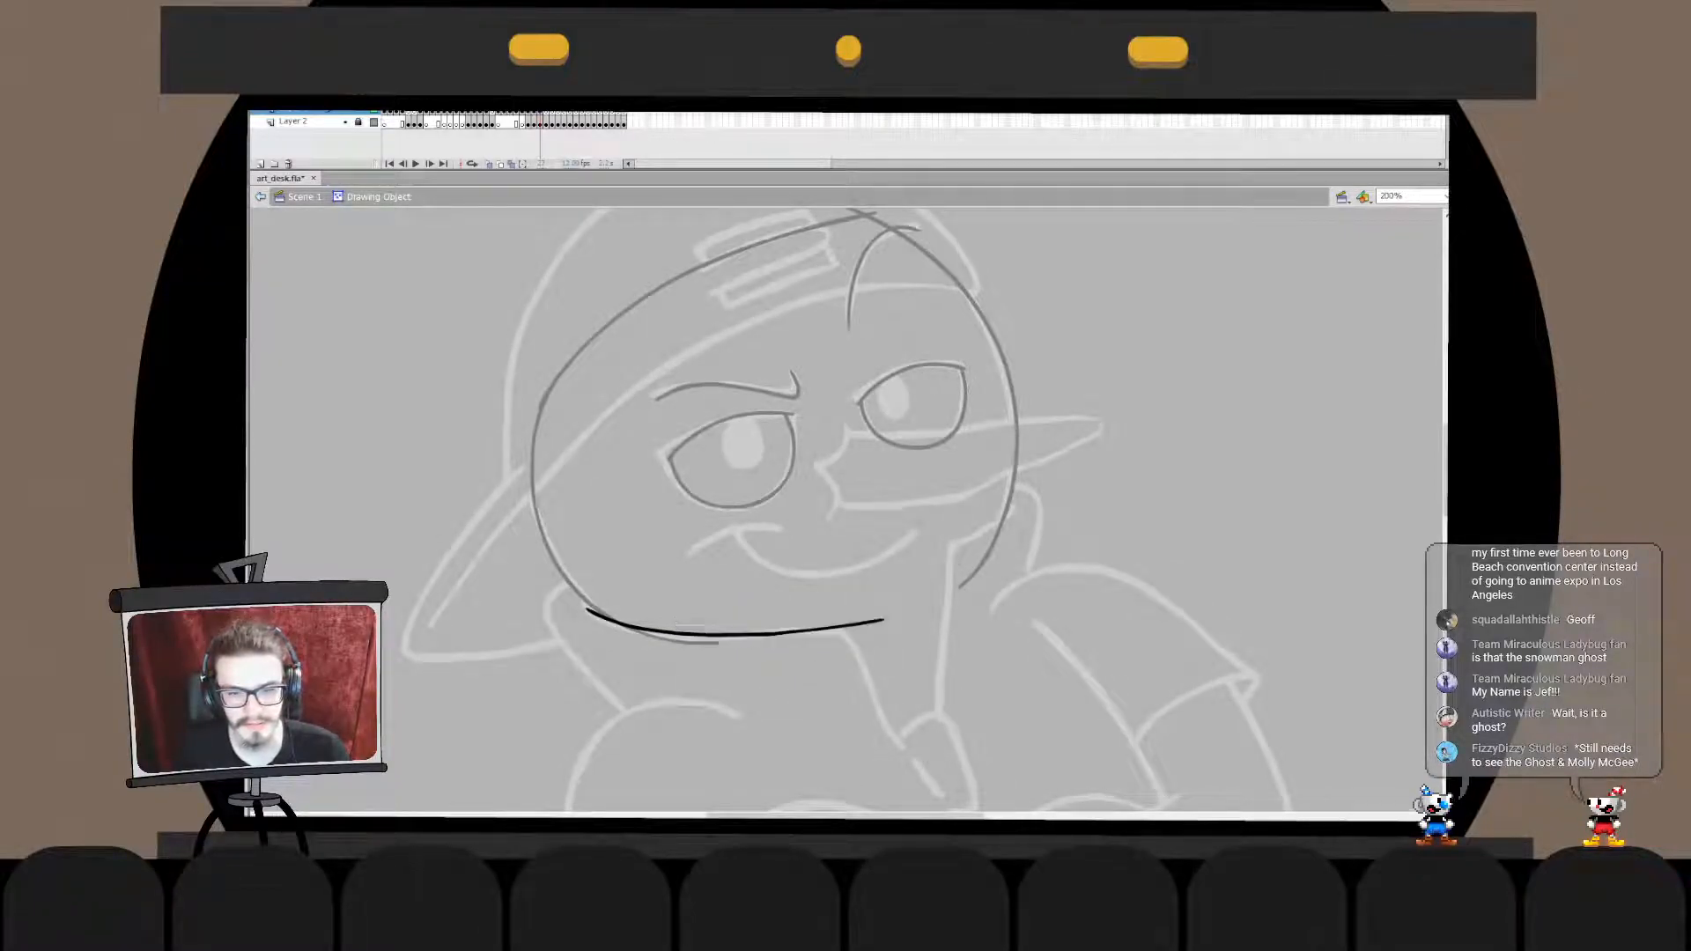
{"action": "double_click", "coordinate": [819, 687]}
{"action": "left_click", "coordinate": [819, 687]}
- Ink the curved line running down from the jaw line's right corner, redoing the stroke until it fits
{"action": "left_click_drag", "start_coordinate": [881, 654], "coordinate": [752, 472]}
{"action": "mouse_move", "coordinate": [752, 472]}
{"action": "left_mouse_down"}
{"action": "mouse_move", "coordinate": [770, 484]}
{"action": "mouse_move", "coordinate": [734, 465]}
{"action": "mouse_move", "coordinate": [752, 529]}
{"action": "left_mouse_up"}
{"action": "key", "text": "ctrl+z"}
{"action": "key", "text": "ctrl+z"}
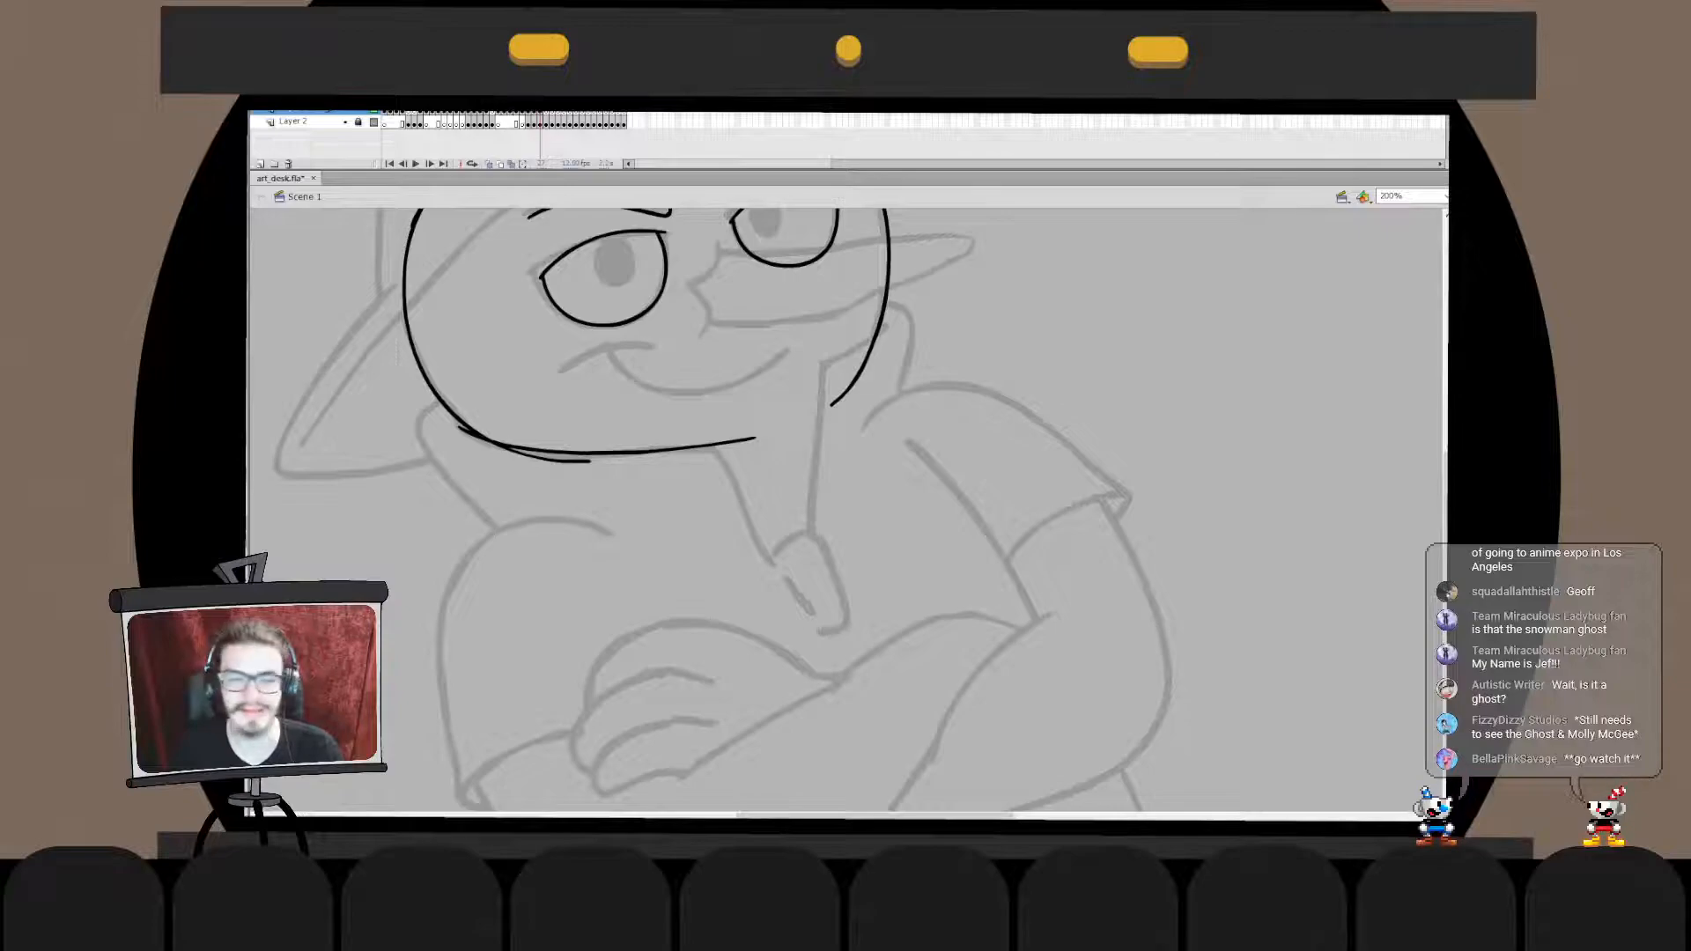
{"action": "left_click_drag", "start_coordinate": [726, 446], "coordinate": [758, 531]}
{"action": "key", "text": "ctrl+z"}
{"action": "left_click_drag", "start_coordinate": [710, 443], "coordinate": [768, 550]}
{"action": "key", "text": "ctrl+z"}
{"action": "left_click_drag", "start_coordinate": [708, 443], "coordinate": [769, 550]}
{"action": "key", "text": "ctrl+z"}
{"action": "mouse_move", "coordinate": [703, 444]}
{"action": "left_mouse_down"}
{"action": "mouse_move", "coordinate": [769, 546]}
{"action": "mouse_move", "coordinate": [727, 447]}
{"action": "mouse_move", "coordinate": [774, 551]}
{"action": "left_mouse_up"}
{"action": "key", "text": "ctrl+z"}
{"action": "key", "text": "ctrl+z"}
{"action": "key", "text": "ctrl+z"}
{"action": "left_click_drag", "start_coordinate": [698, 445], "coordinate": [768, 547]}
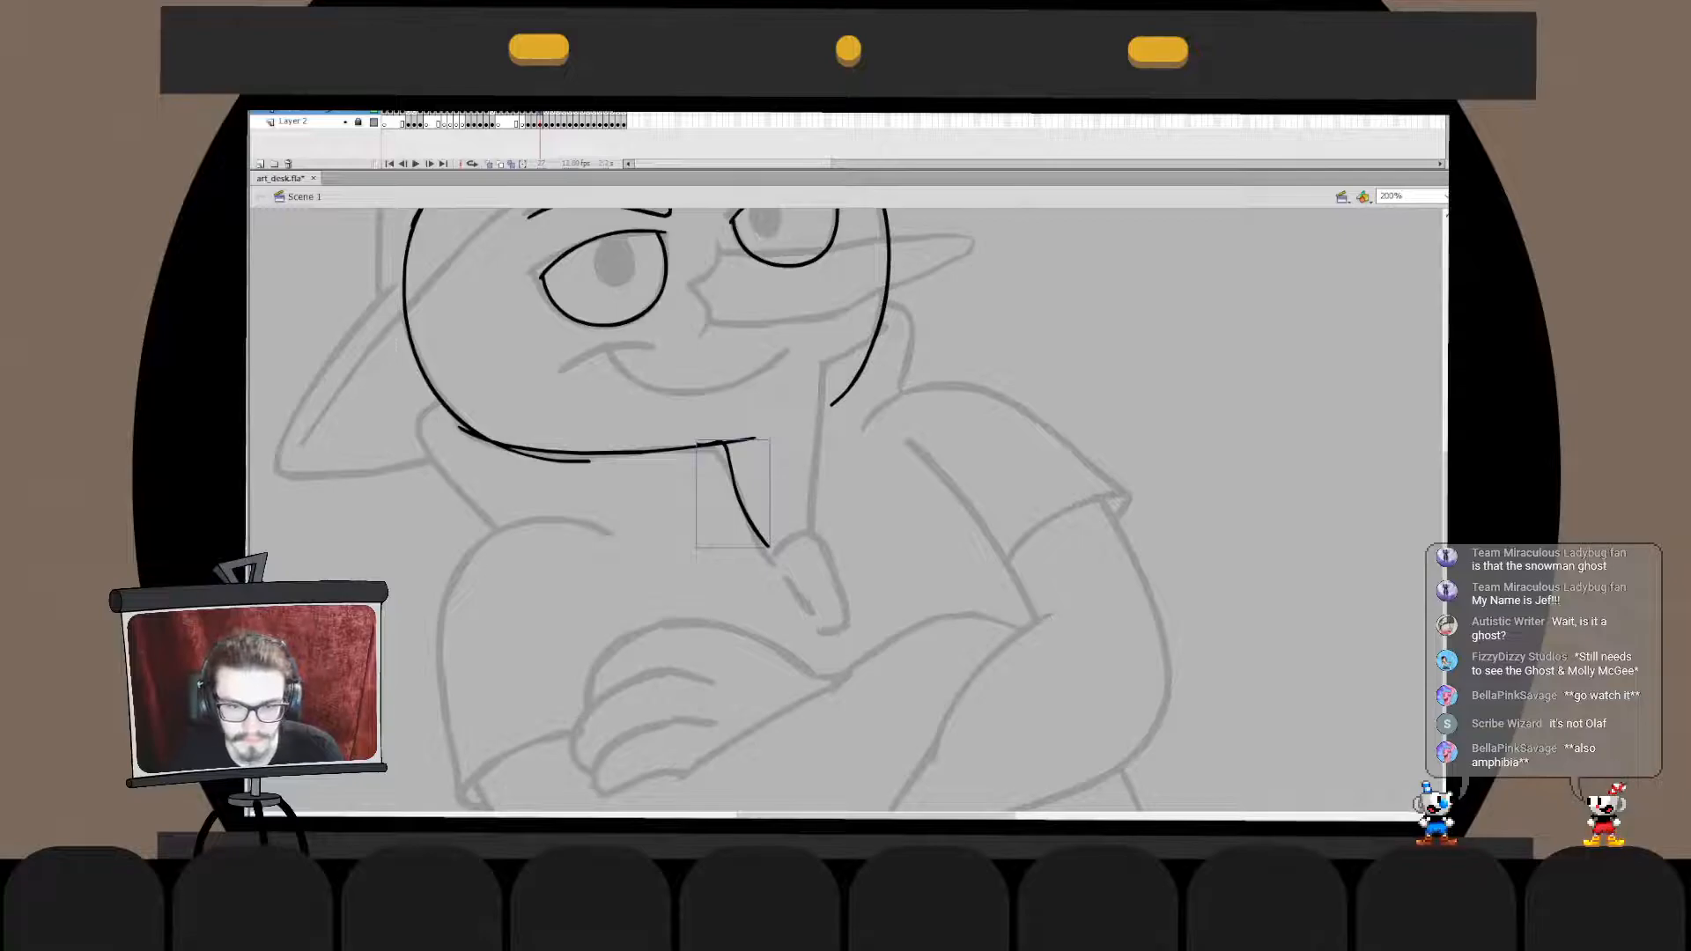
- Shift and rotate the lower part of the descending line so its end meets the sketch
{"action": "double_click", "coordinate": [742, 504]}
{"action": "mouse_move", "coordinate": [698, 467]}
{"action": "left_mouse_down"}
{"action": "mouse_move", "coordinate": [787, 576]}
{"action": "mouse_move", "coordinate": [757, 570]}
{"action": "left_mouse_up"}
{"action": "key", "text": "q"}
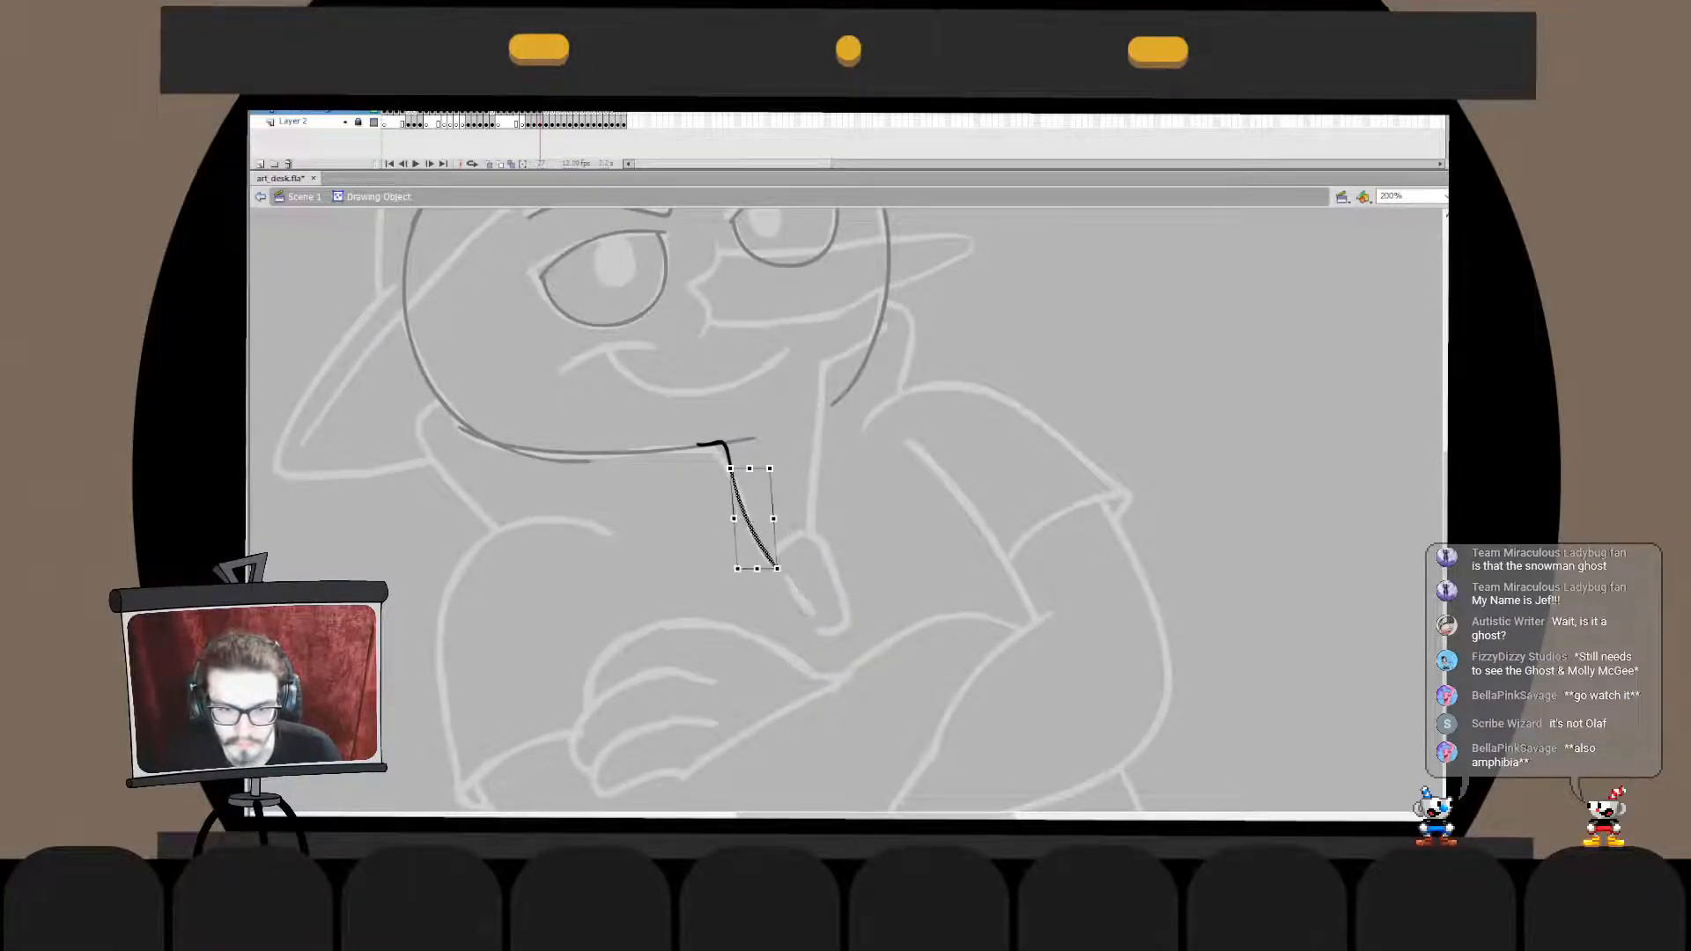
{"action": "double_click", "coordinate": [828, 528]}
{"action": "left_click", "coordinate": [828, 529]}
- Move the descending line in place into the jaw line's drawing object and remove the jaw line's overshoot past the corner
{"action": "double_click", "coordinate": [705, 444]}
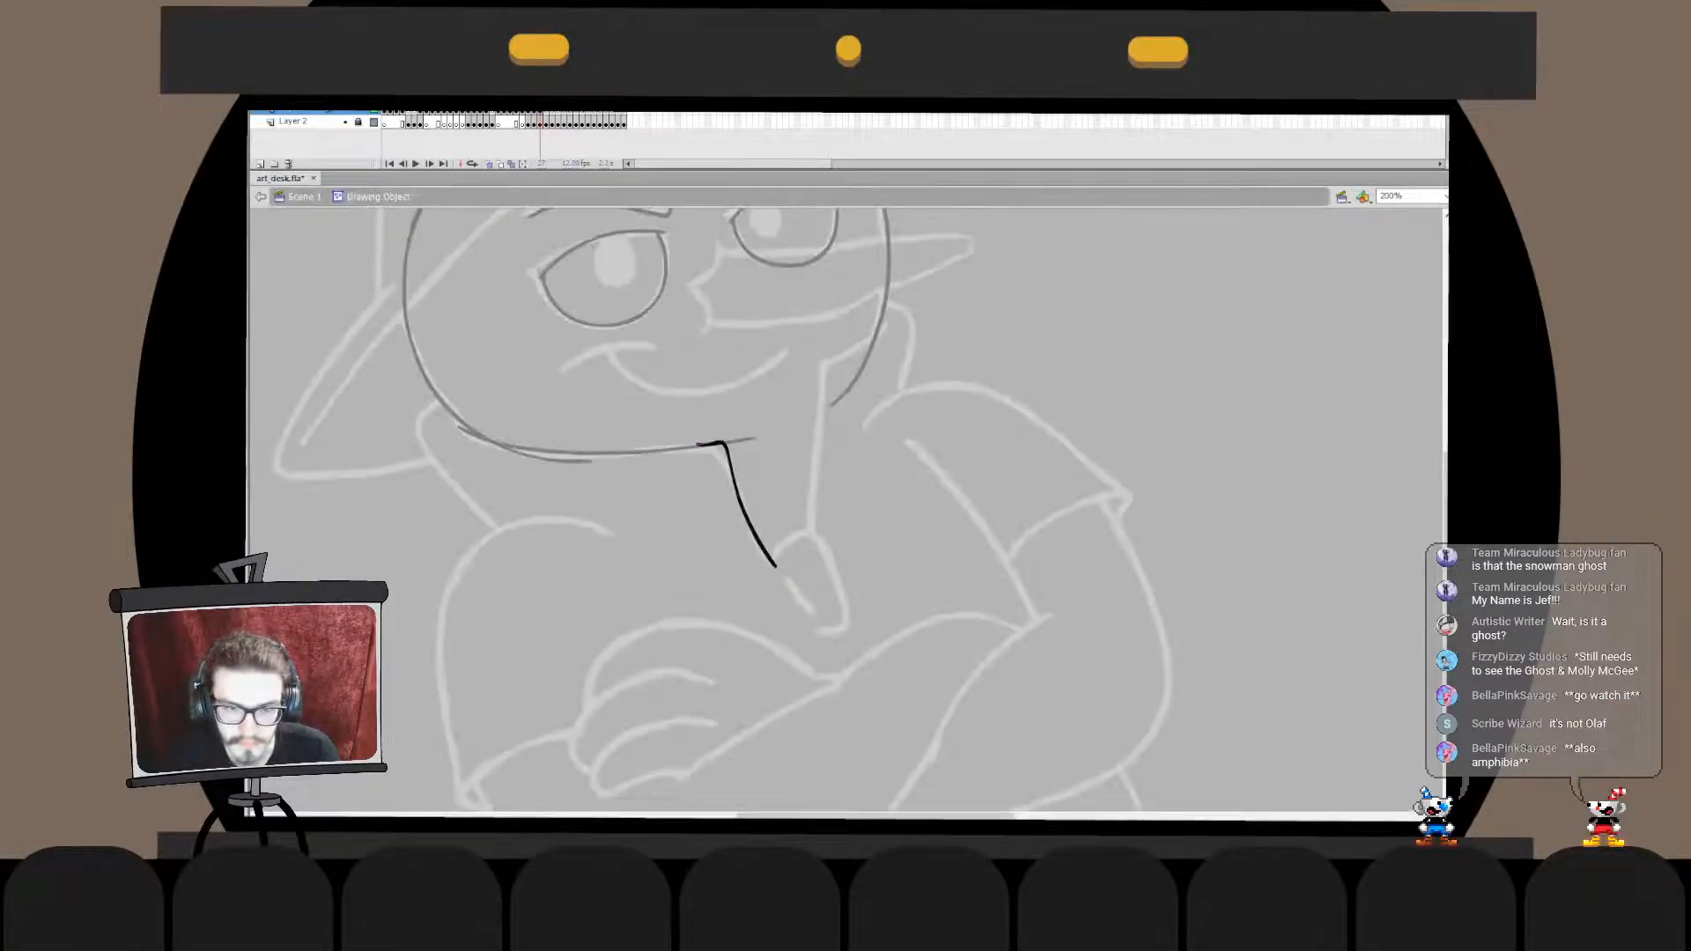
{"action": "double_click", "coordinate": [669, 506]}
{"action": "key", "text": "ctrl+x"}
{"action": "double_click", "coordinate": [678, 449]}
{"action": "key", "text": "ctrl+shift+v"}
{"action": "key", "text": "ctrl+z"}
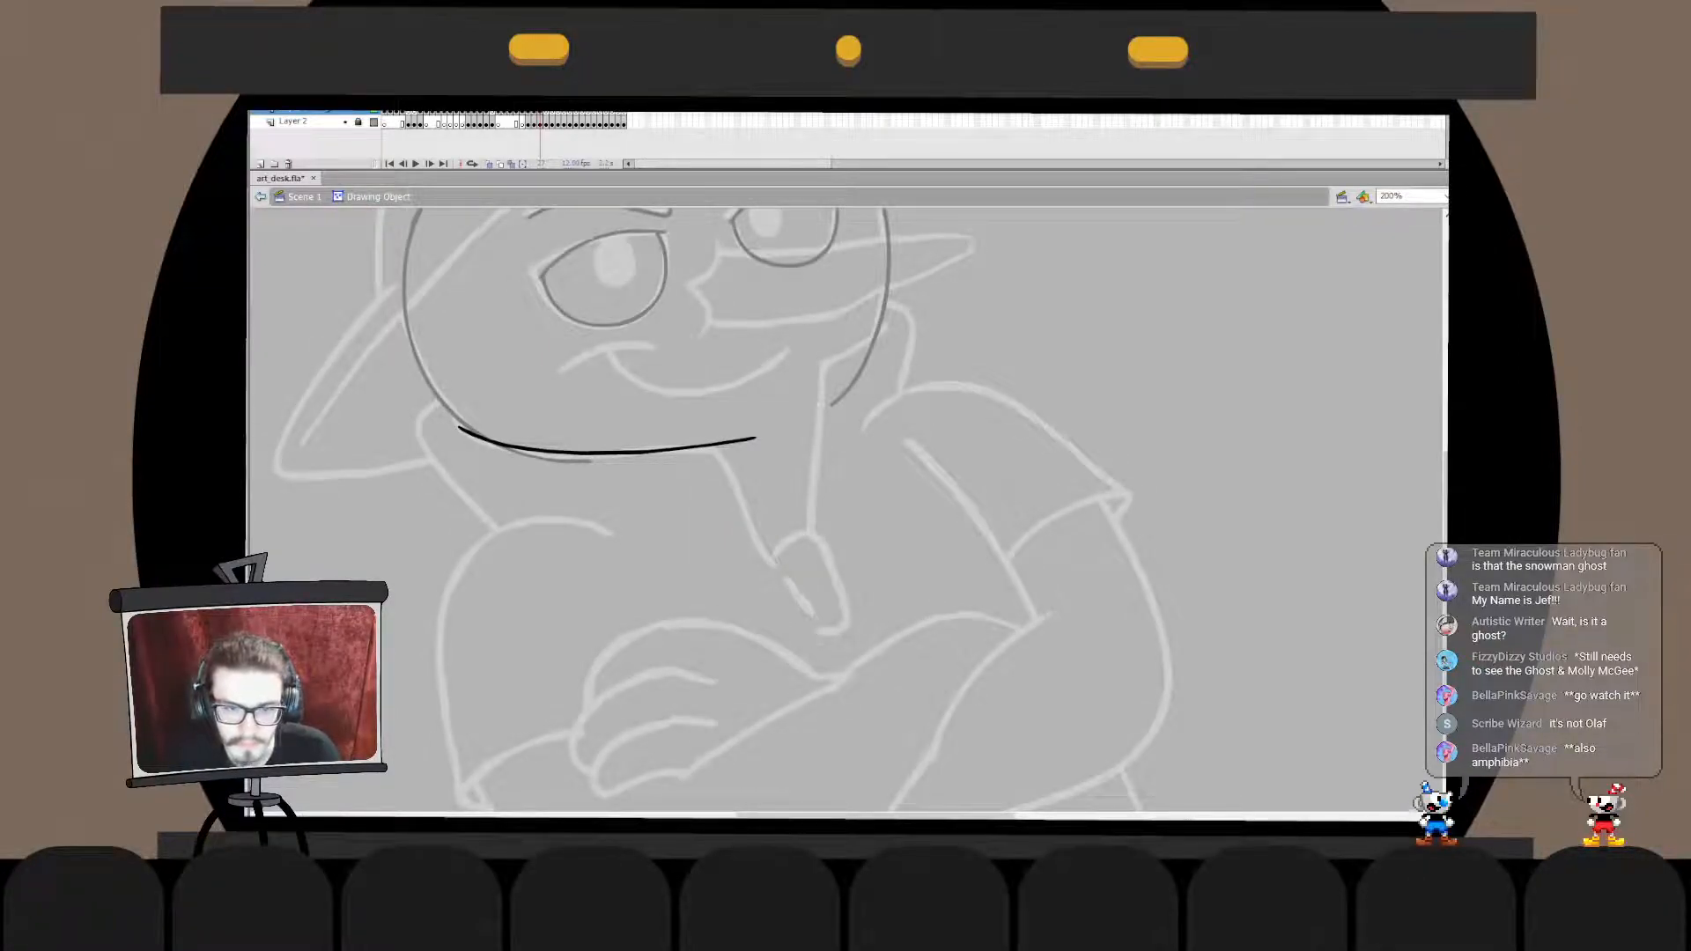
{"action": "key", "text": "ctrl+shift+v"}
{"action": "key", "text": "Delete"}
{"action": "left_click_drag", "start_coordinate": [726, 442], "coordinate": [768, 440]}
{"action": "key", "text": "ctrl+shift+v"}
{"action": "key", "text": "Escape"}
{"action": "key", "text": "ctrl+a"}
{"action": "key", "text": "Escape"}
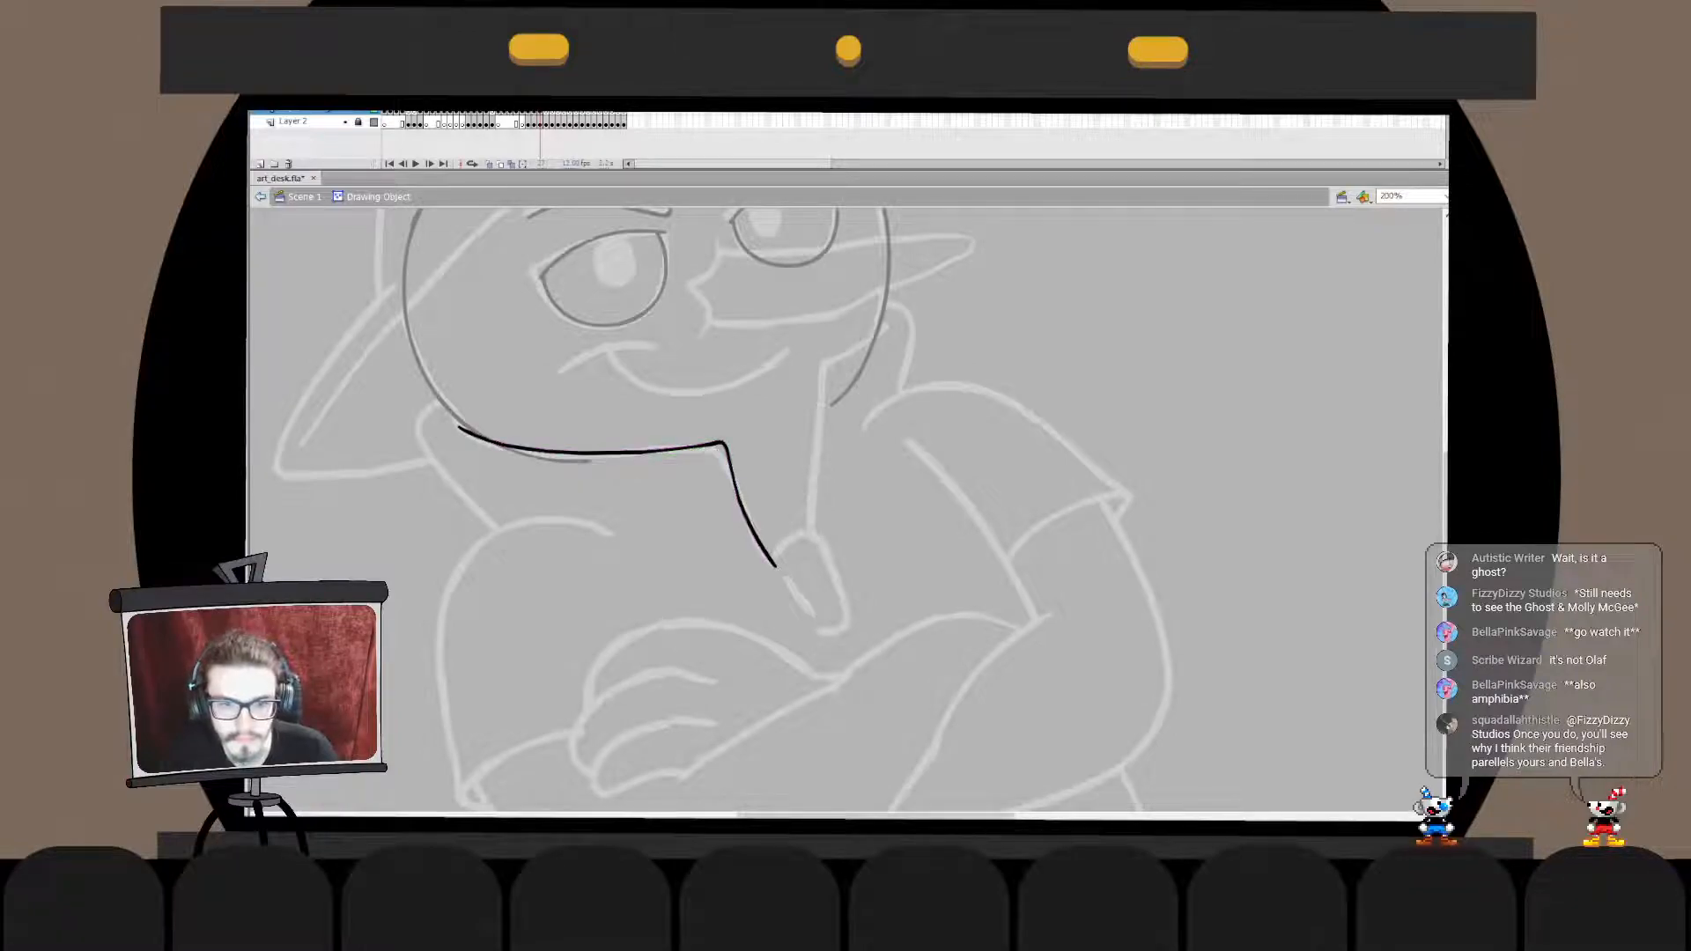
{"action": "key", "text": "ctrl+e"}
{"action": "key", "text": "Escape"}
- Ink the bent line below the right cheek running down opposite the first descending line, and shift it slightly right
{"action": "left_click_drag", "start_coordinate": [812, 539], "coordinate": [821, 356]}
{"action": "key", "text": "ctrl+z"}
{"action": "key", "text": "ctrl+z"}
{"action": "mouse_move", "coordinate": [810, 541]}
{"action": "left_mouse_down"}
{"action": "mouse_move", "coordinate": [850, 343]}
{"action": "mouse_move", "coordinate": [810, 500]}
{"action": "left_mouse_up"}
{"action": "key", "text": "ctrl+z"}
{"action": "key", "text": "ctrl+z"}
{"action": "left_click_drag", "start_coordinate": [841, 356], "coordinate": [803, 558]}
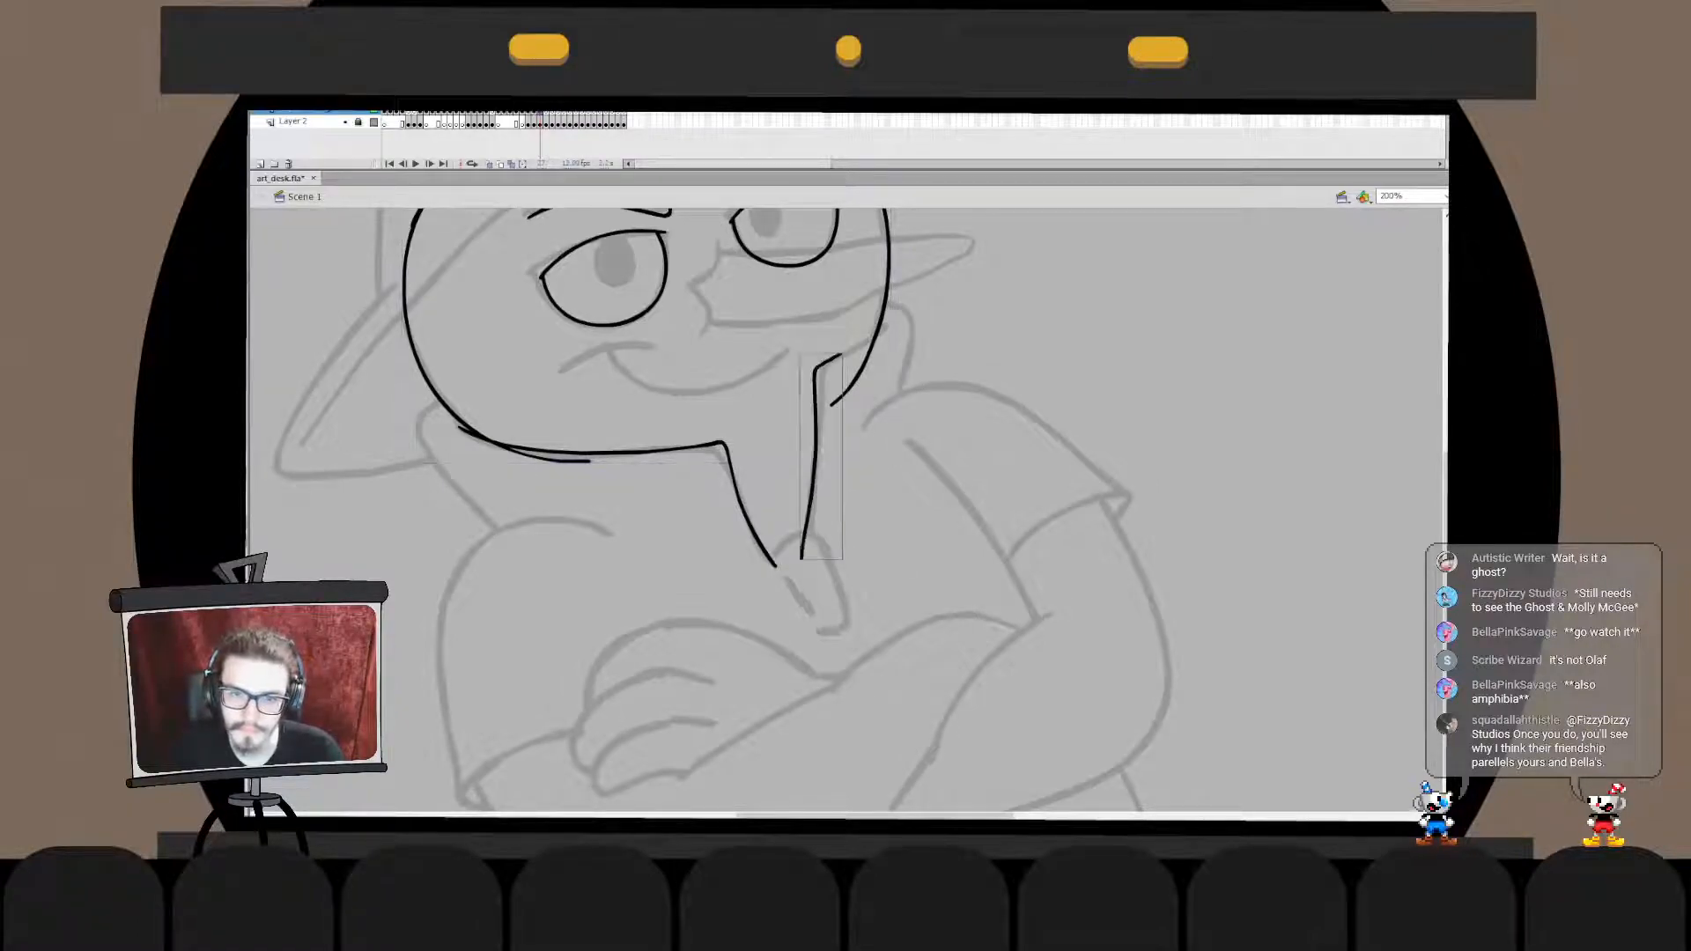
{"action": "key", "text": "q"}
{"action": "left_click_drag", "start_coordinate": [831, 355], "coordinate": [838, 355]}
{"action": "left_click", "coordinate": [880, 475]}
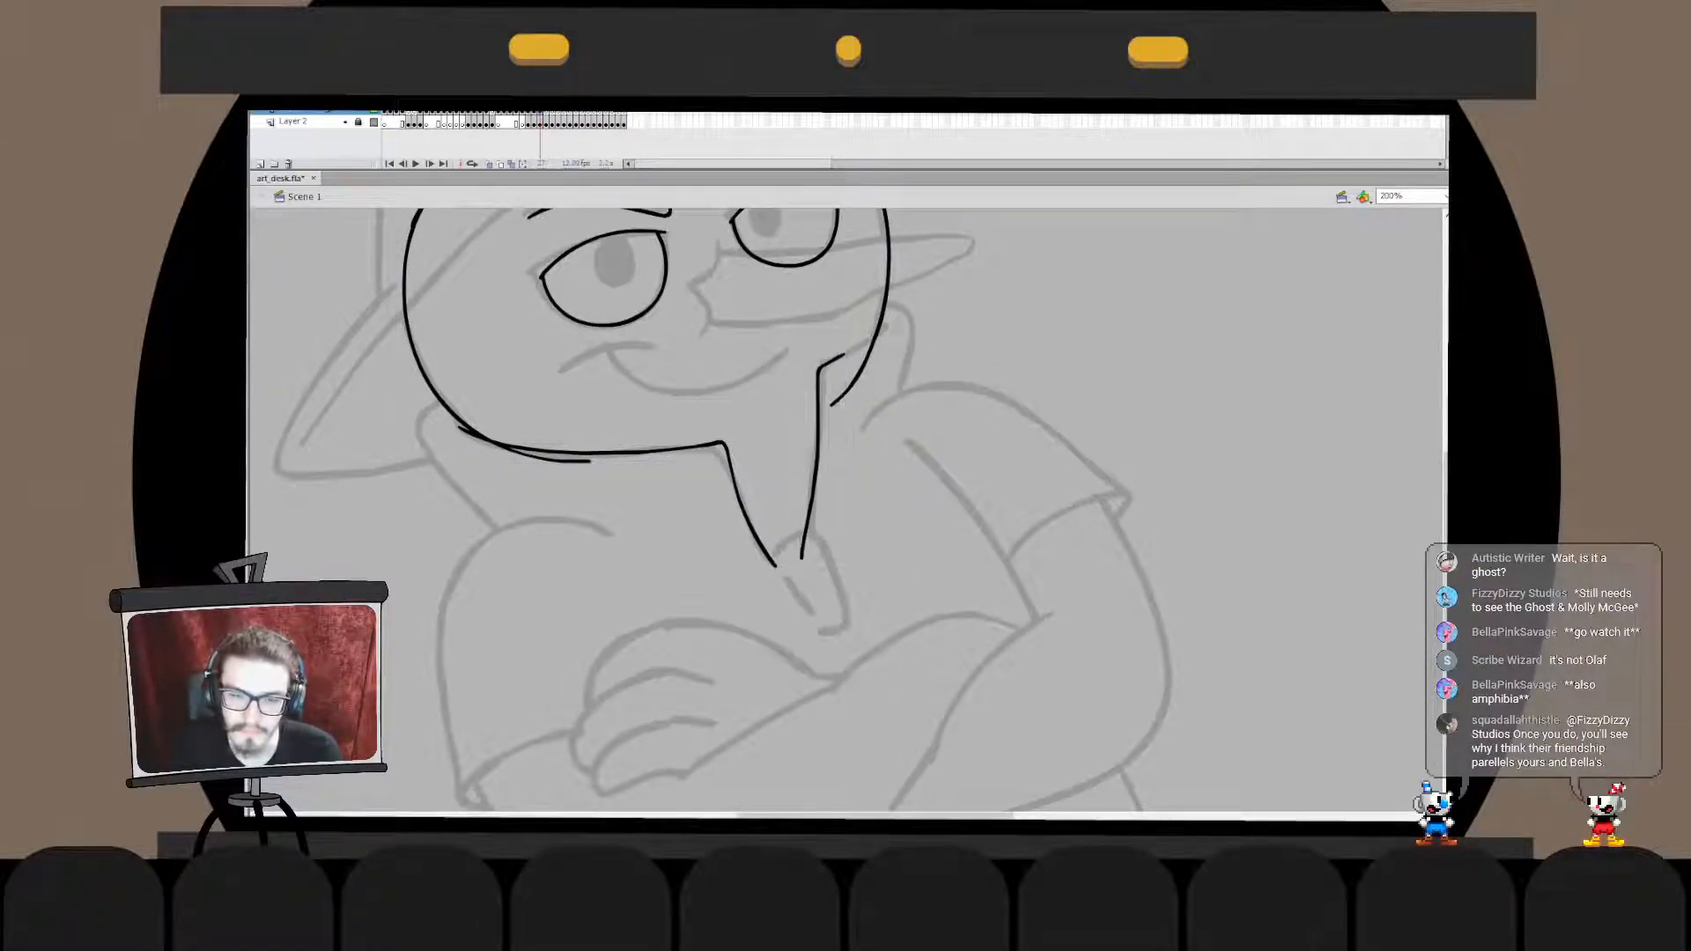
- Stretch the lower end of the bent line below the right cheek slightly further down along the sketch
{"action": "left_click", "coordinate": [818, 441]}
{"action": "double_click", "coordinate": [819, 440]}
{"action": "left_click_drag", "start_coordinate": [787, 595], "coordinate": [837, 434]}
{"action": "left_click_drag", "start_coordinate": [800, 559], "coordinate": [803, 583]}
{"action": "left_click", "coordinate": [872, 538]}
{"action": "double_click", "coordinate": [881, 528]}
{"action": "left_click", "coordinate": [881, 528]}
{"action": "left_click", "coordinate": [817, 458]}
{"action": "double_click", "coordinate": [817, 458]}
{"action": "left_click", "coordinate": [881, 493]}
{"action": "double_click", "coordinate": [881, 493]}
- Ink a short stroke from the top of the bent line up to the right cheek outline, redoing it once
{"action": "key", "text": "b"}
{"action": "mouse_move", "coordinate": [843, 357]}
{"action": "left_mouse_down"}
{"action": "mouse_move", "coordinate": [895, 312]}
{"action": "mouse_move", "coordinate": [886, 325]}
{"action": "left_mouse_up"}
{"action": "key", "text": "ctrl+z"}
{"action": "key", "text": "q"}
{"action": "key", "text": "b"}
{"action": "key", "text": "q"}
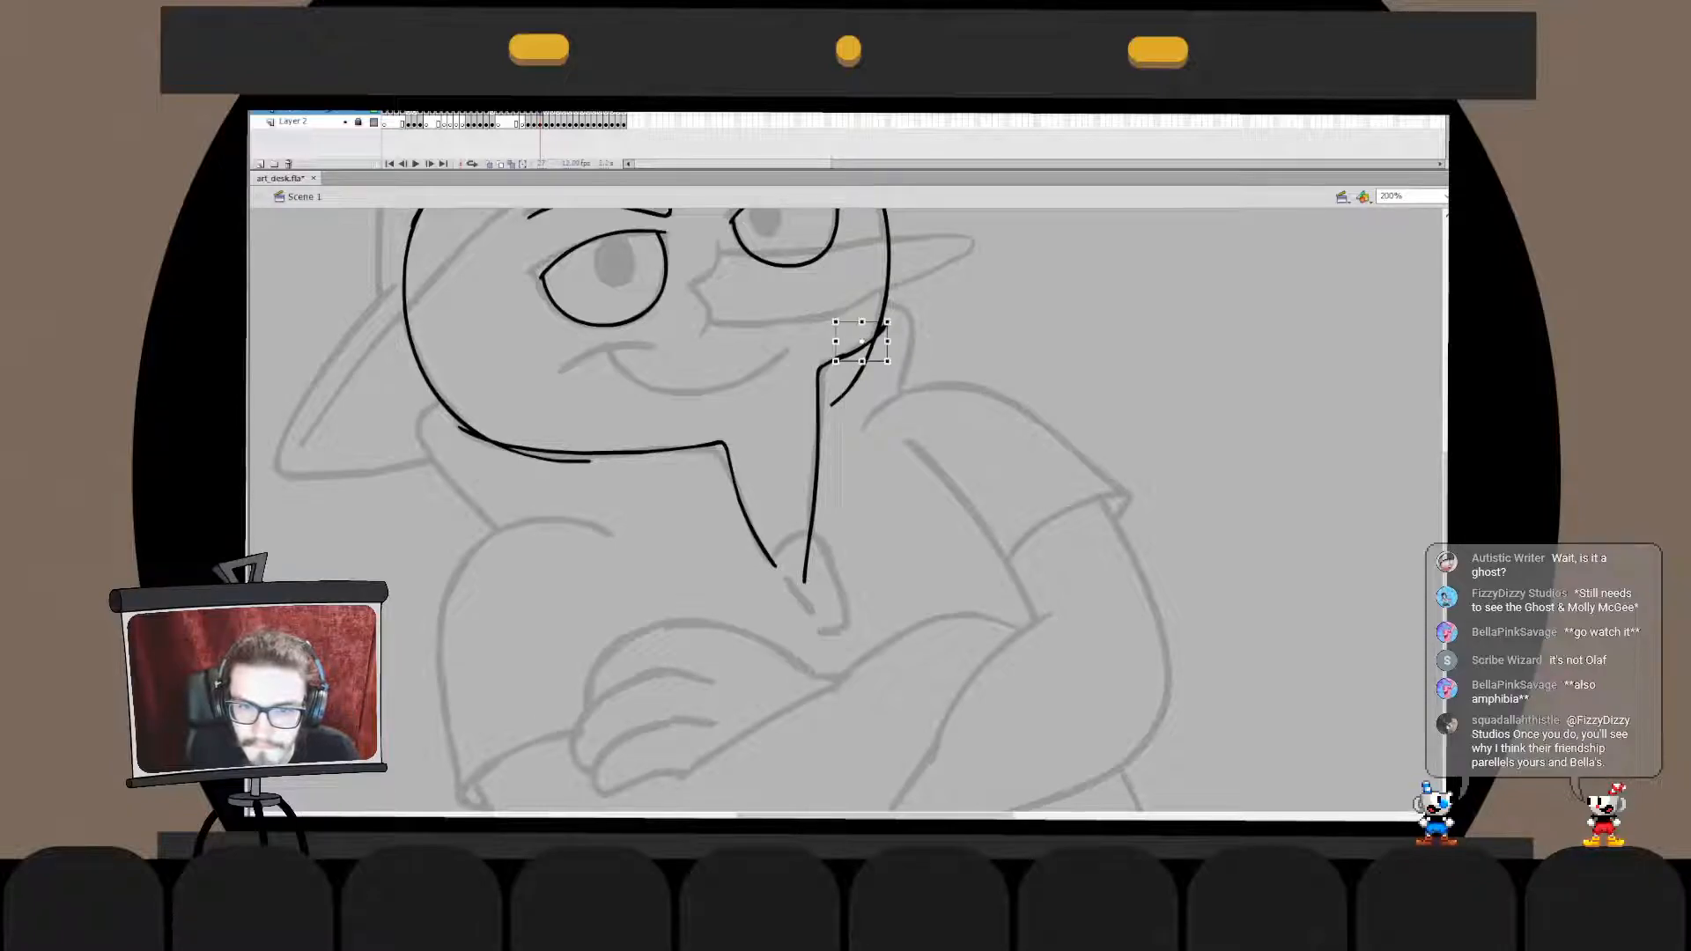
- Join the short cheek stroke with the bent line in one drawing object
{"action": "double_click", "coordinate": [863, 350]}
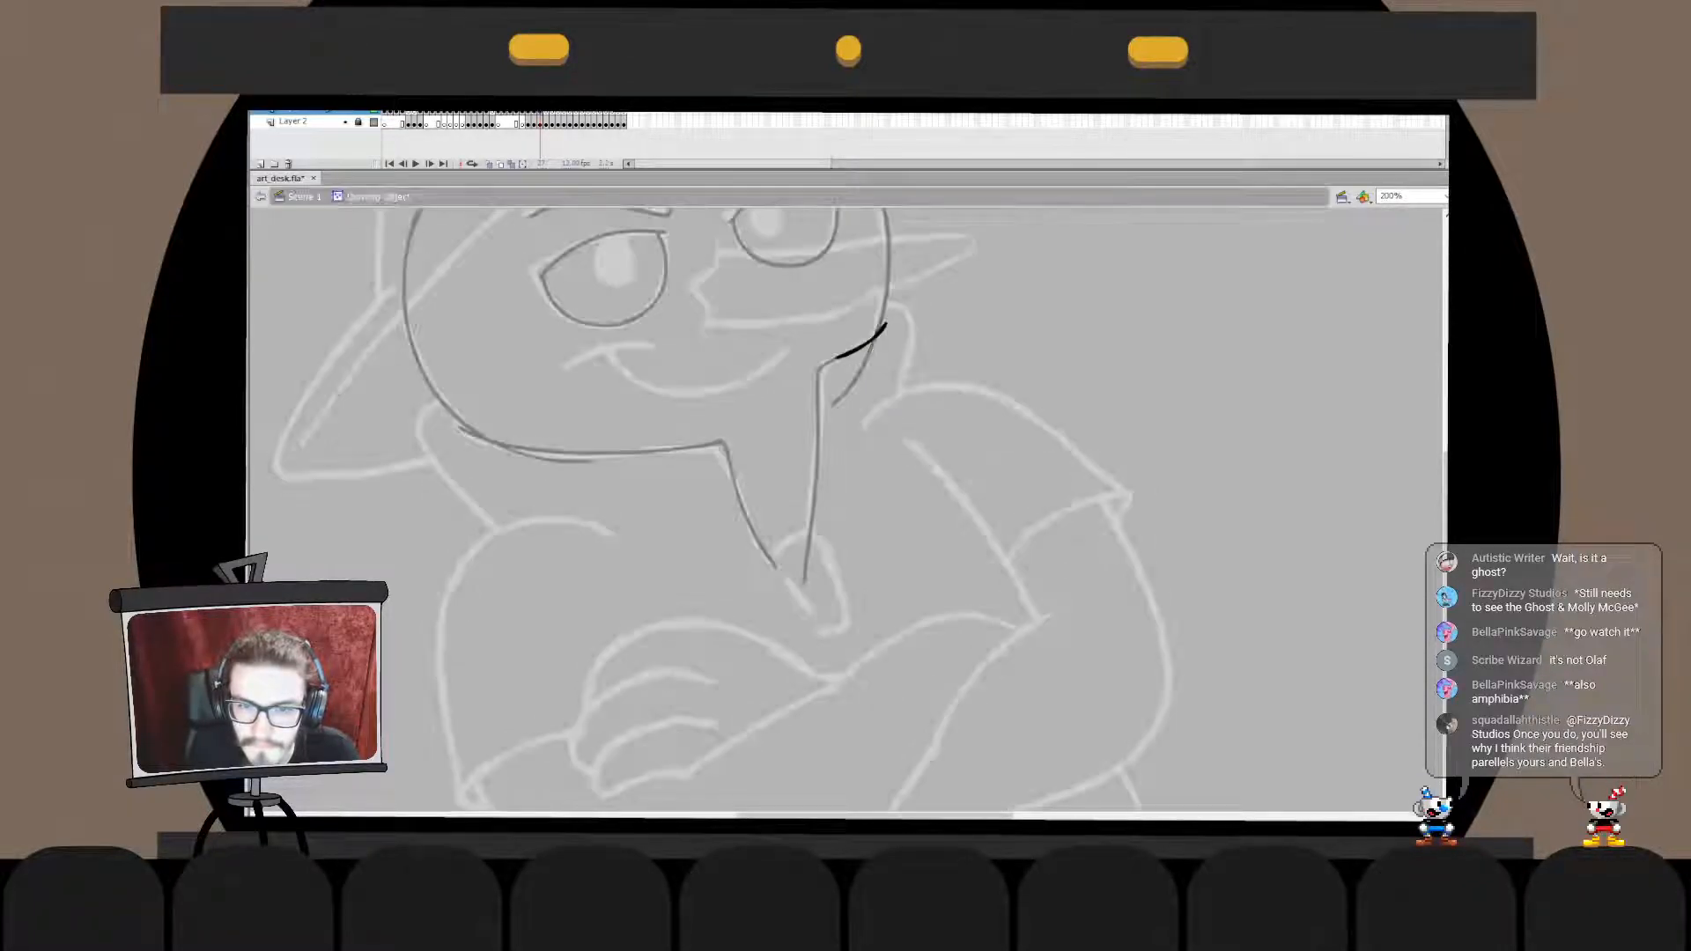
{"action": "double_click", "coordinate": [934, 361]}
{"action": "double_click", "coordinate": [864, 344]}
{"action": "left_click_drag", "start_coordinate": [883, 318], "coordinate": [804, 581]}
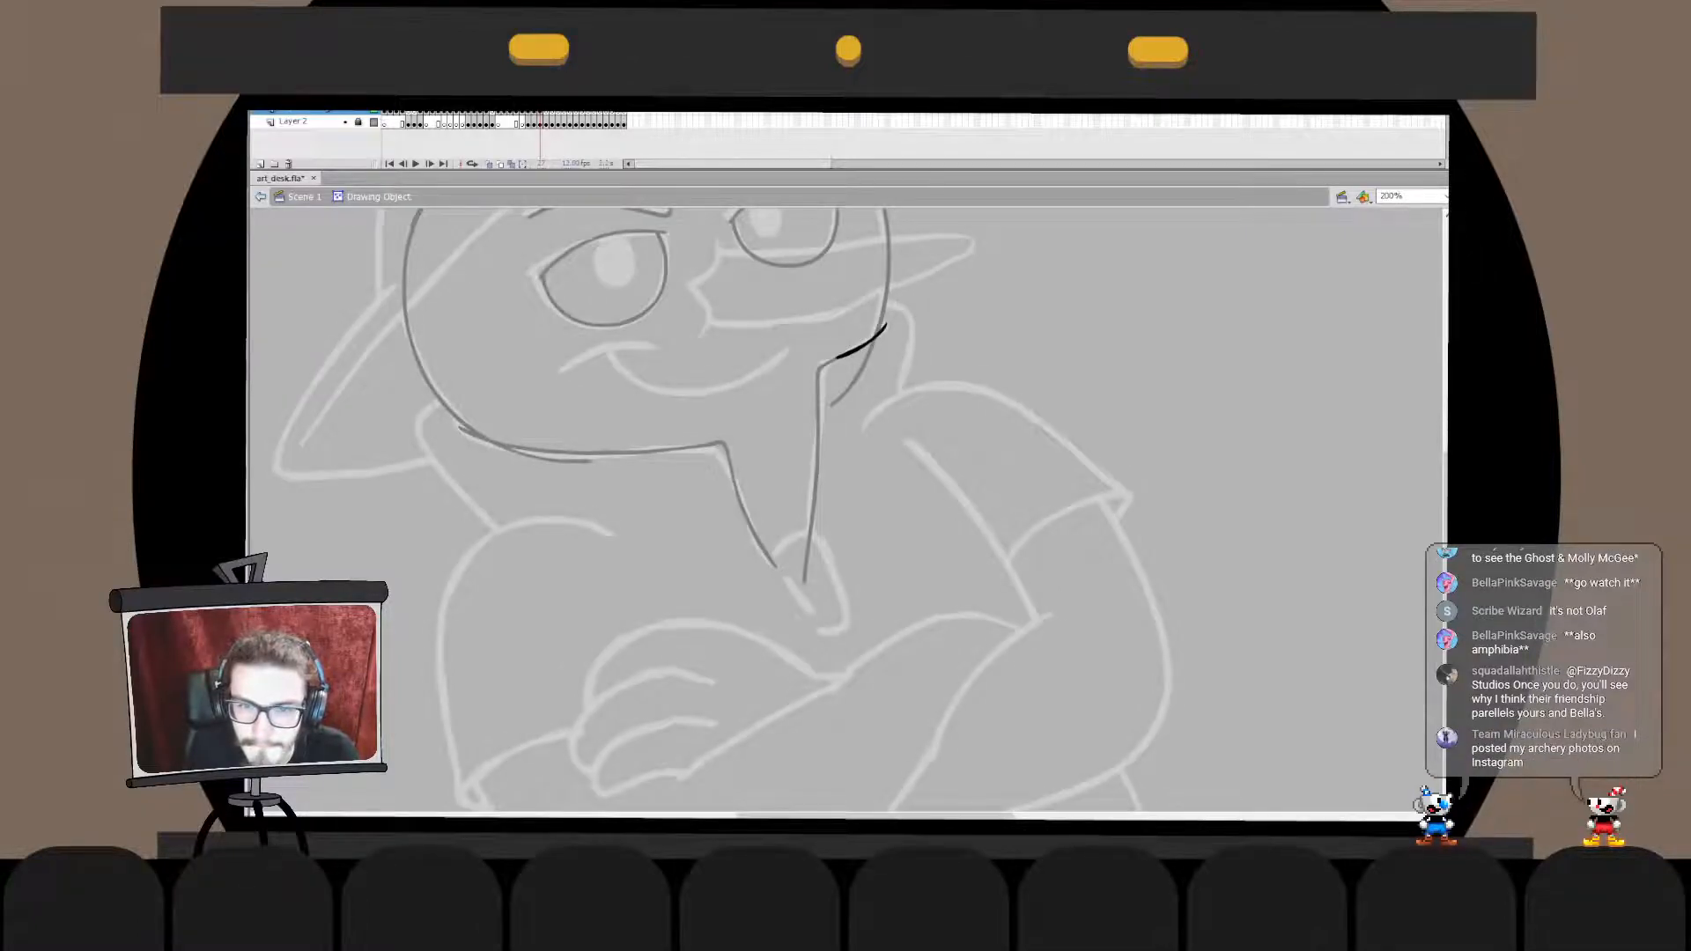
{"action": "left_click", "coordinate": [890, 388]}
{"action": "double_click", "coordinate": [856, 347]}
{"action": "left_click", "coordinate": [890, 387]}
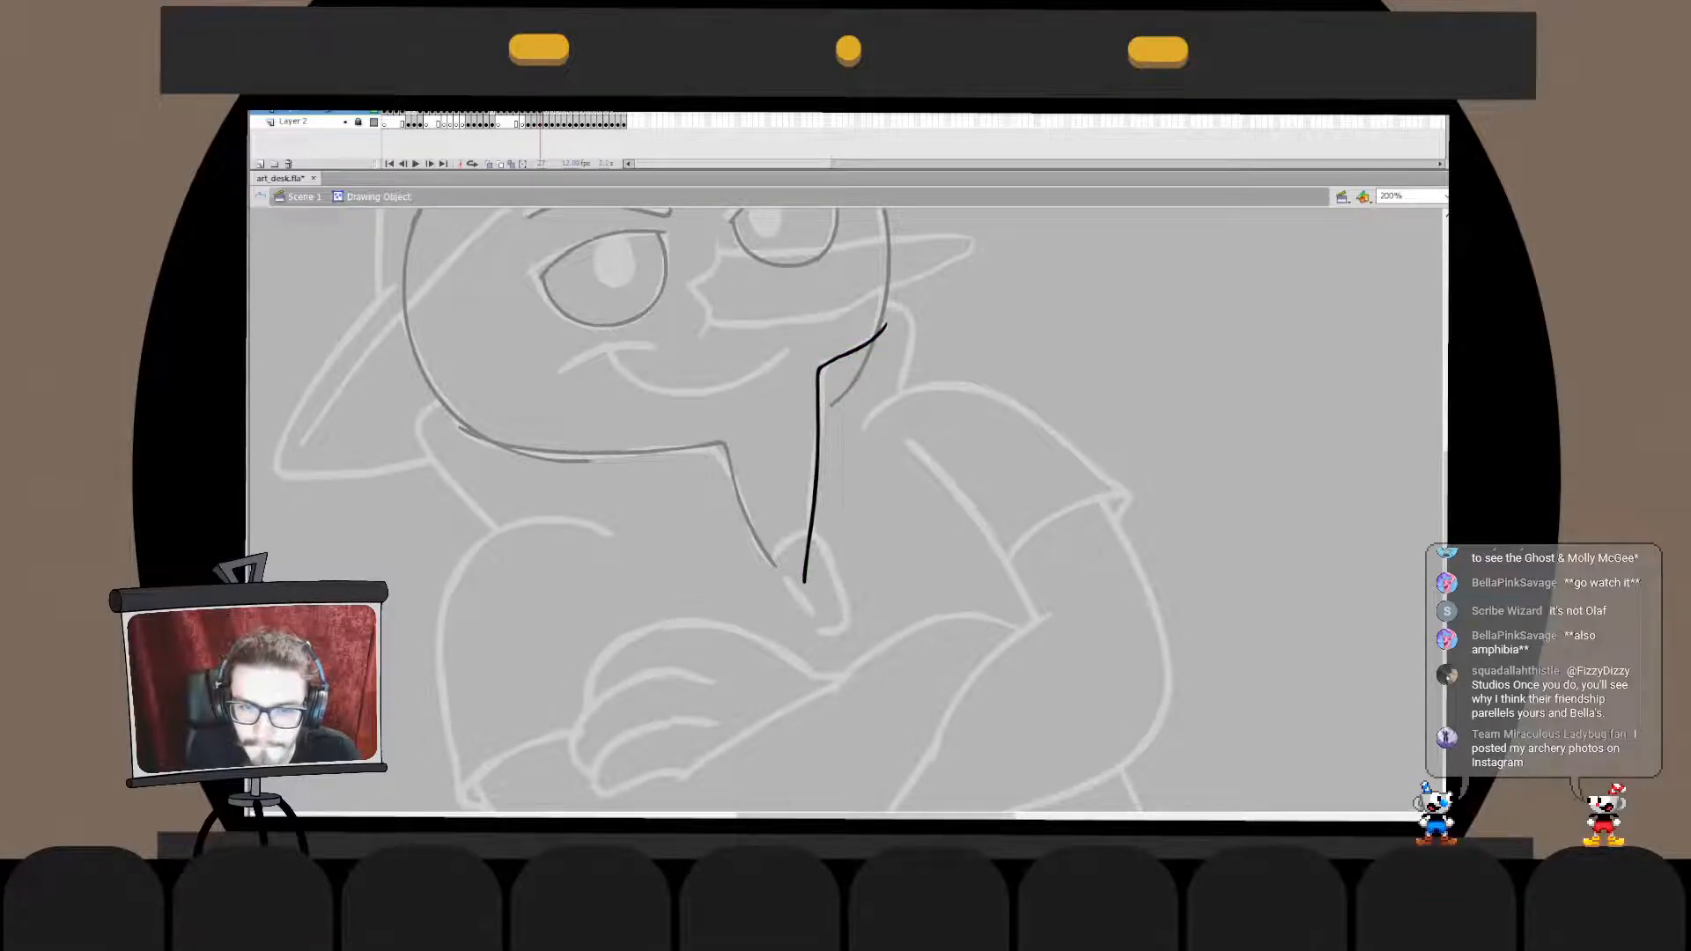
{"action": "double_click", "coordinate": [890, 388]}
- Move the bent line in place into the face outline's drawing object and delete the outline's overshoot below the right cheek
{"action": "left_click_drag", "start_coordinate": [881, 441], "coordinate": [896, 417]}
{"action": "left_click_drag", "start_coordinate": [473, 403], "coordinate": [792, 545]}
{"action": "double_click", "coordinate": [763, 475]}
{"action": "left_click_drag", "start_coordinate": [473, 403], "coordinate": [791, 544]}
{"action": "key", "text": "Delete"}
{"action": "double_click", "coordinate": [872, 449]}
{"action": "left_click", "coordinate": [832, 440]}
{"action": "key", "text": "ctrl+x"}
{"action": "double_click", "coordinate": [760, 486]}
{"action": "key", "text": "ctrl+shift+v"}
{"action": "key", "text": "ctrl+b"}
{"action": "left_click", "coordinate": [872, 356]}
{"action": "key", "text": "Delete"}
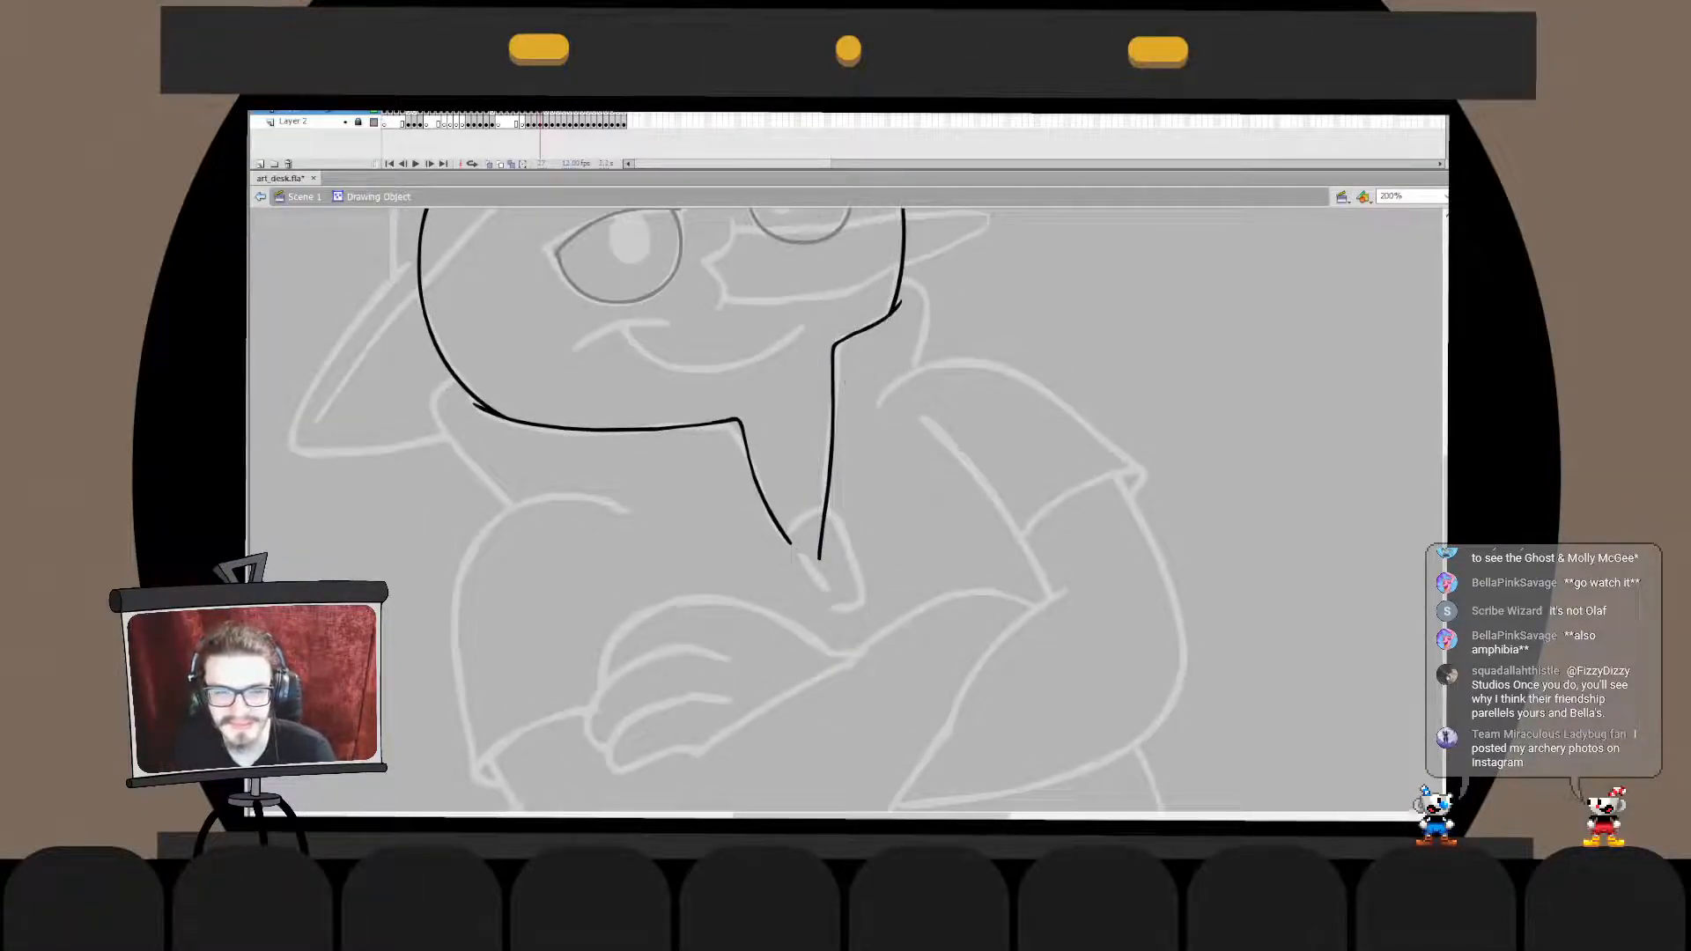
{"action": "double_click", "coordinate": [907, 450]}
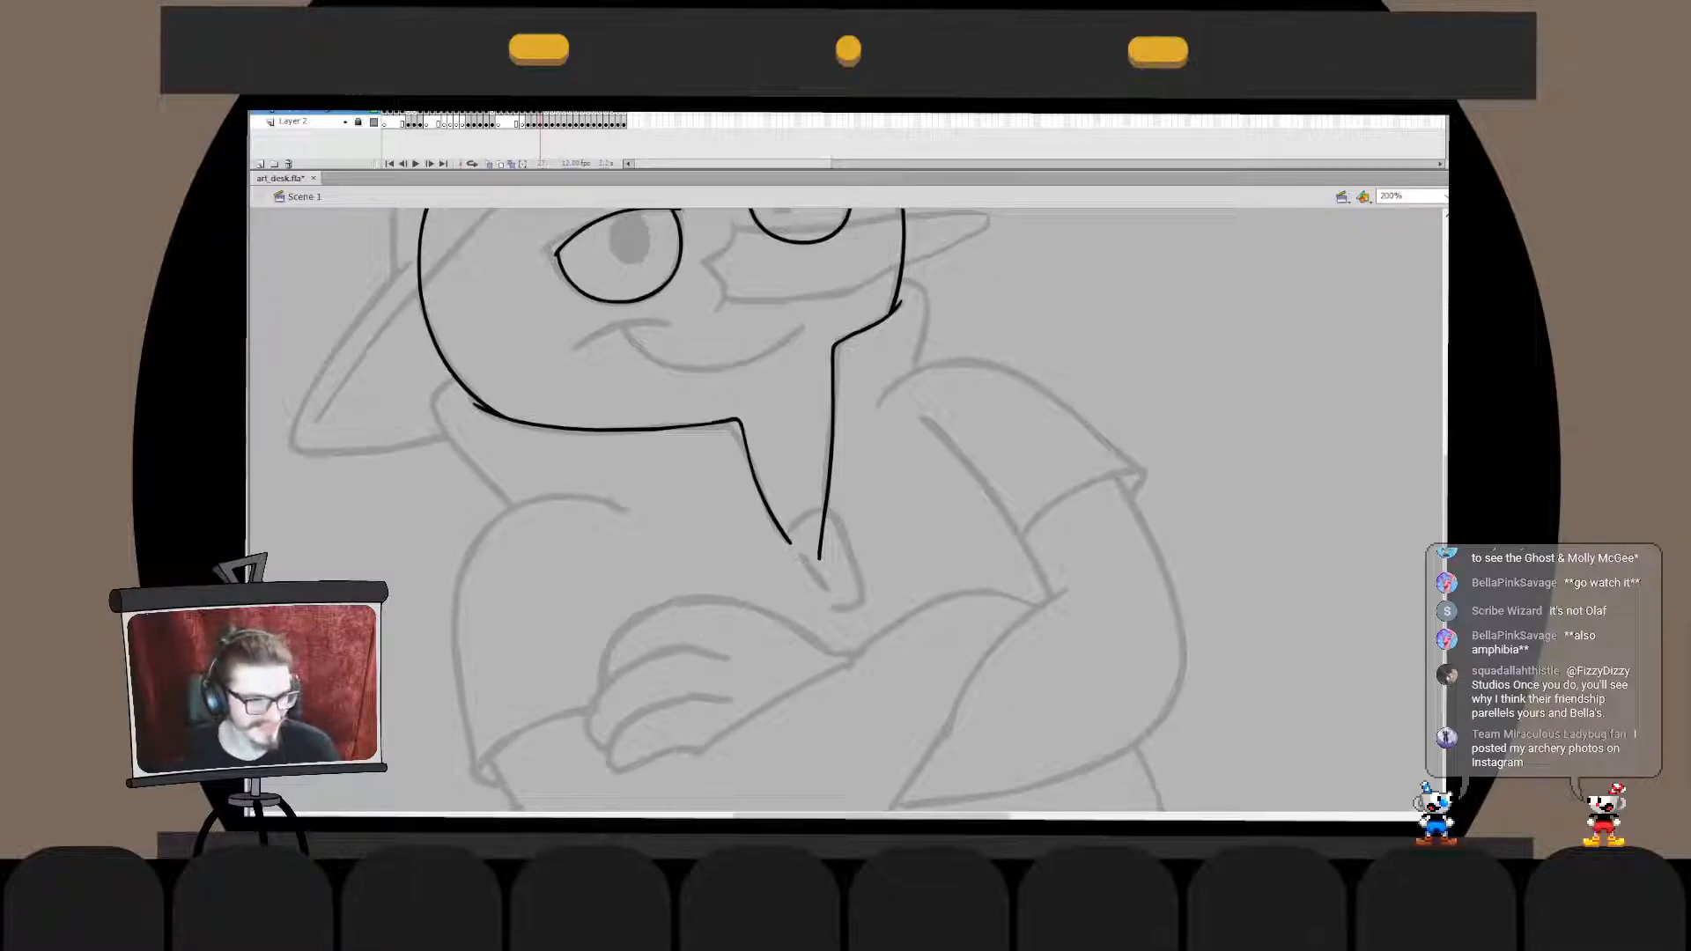
- Ink the left collar line curving out from the jaw and running diagonally down, redoing the stroke until it fits
{"action": "mouse_move", "coordinate": [827, 511]}
{"action": "left_mouse_down"}
{"action": "mouse_move", "coordinate": [873, 435]}
{"action": "mouse_move", "coordinate": [904, 544]}
{"action": "left_mouse_up"}
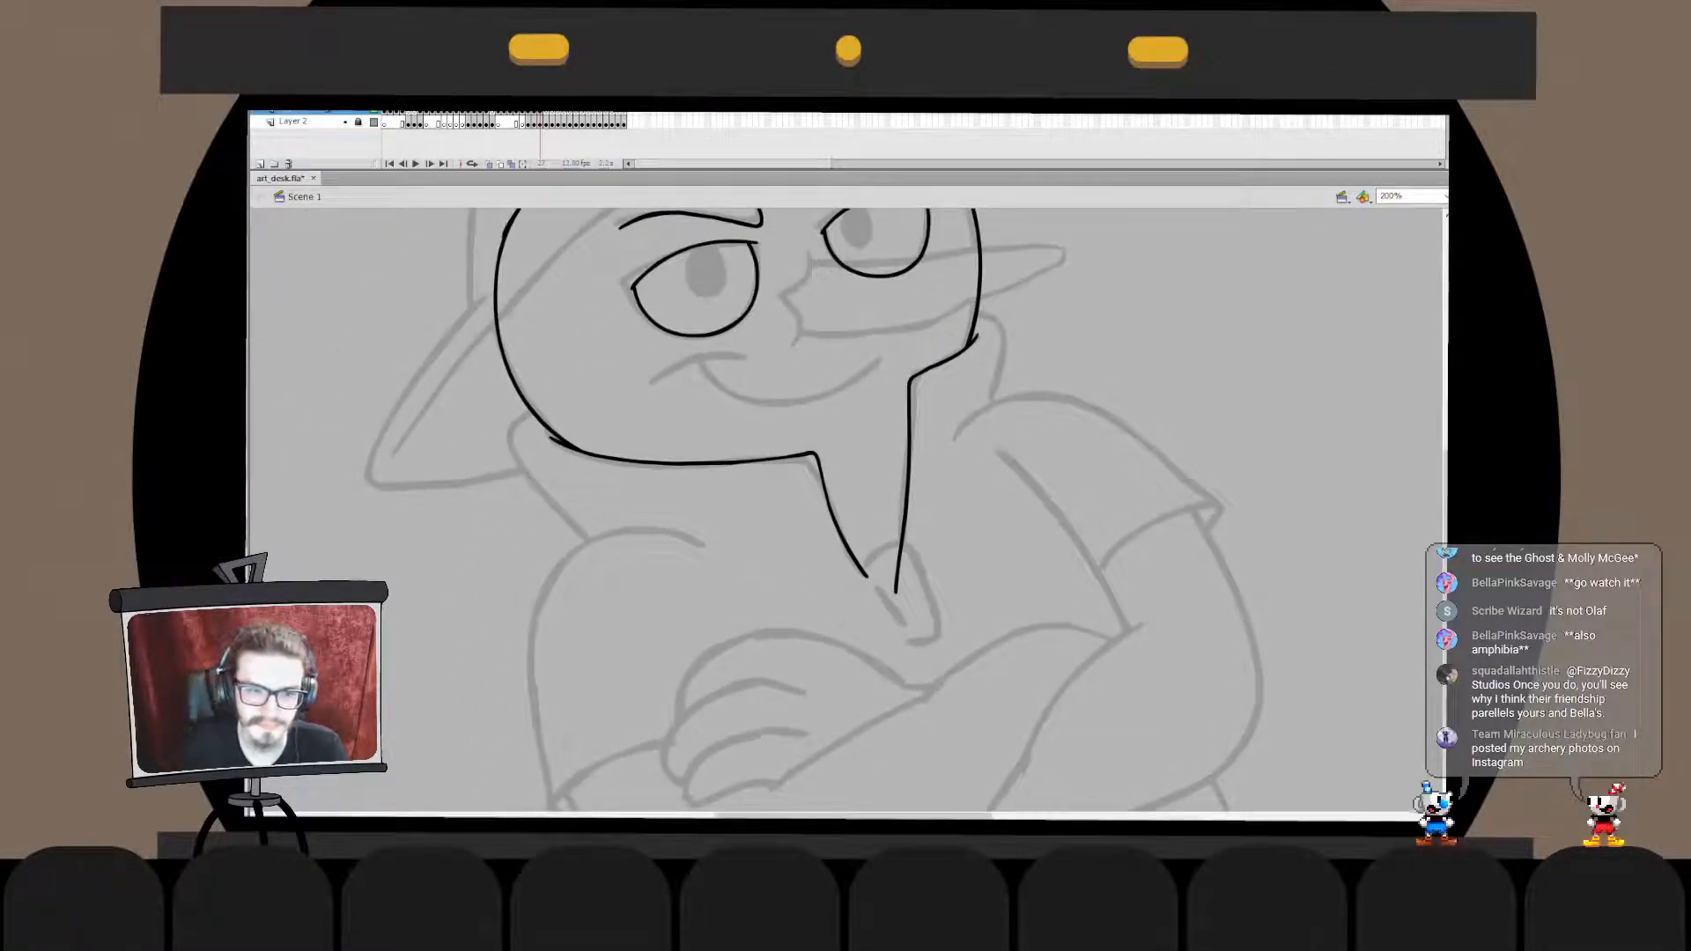
{"action": "mouse_move", "coordinate": [536, 410]}
{"action": "left_mouse_down"}
{"action": "mouse_move", "coordinate": [595, 530]}
{"action": "mouse_move", "coordinate": [520, 418]}
{"action": "mouse_move", "coordinate": [595, 546]}
{"action": "mouse_move", "coordinate": [513, 430]}
{"action": "mouse_move", "coordinate": [595, 539]}
{"action": "left_mouse_up"}
{"action": "key", "text": "ctrl+z"}
{"action": "key", "text": "ctrl+z"}
{"action": "key", "text": "ctrl+z"}
{"action": "mouse_move", "coordinate": [535, 409]}
{"action": "left_mouse_down"}
{"action": "mouse_move", "coordinate": [511, 423]}
{"action": "mouse_move", "coordinate": [622, 554]}
{"action": "mouse_move", "coordinate": [515, 421]}
{"action": "mouse_move", "coordinate": [607, 544]}
{"action": "left_mouse_up"}
- Undo the last collar line adjustment and extend the line's lower end slightly down and right instead
{"action": "key", "text": "ctrl+z"}
{"action": "key", "text": "ctrl+z"}
{"action": "left_click_drag", "start_coordinate": [535, 409], "coordinate": [627, 548]}
{"action": "key", "text": "ctrl+z"}
{"action": "mouse_move", "coordinate": [534, 410]}
{"action": "left_mouse_down"}
{"action": "mouse_move", "coordinate": [597, 544]}
{"action": "mouse_move", "coordinate": [630, 558]}
{"action": "left_mouse_up"}
- Rotate and stretch the lower part of the left collar line to follow the sketch
{"action": "double_click", "coordinate": [564, 520]}
{"action": "mouse_move", "coordinate": [490, 608]}
{"action": "left_mouse_down"}
{"action": "mouse_move", "coordinate": [588, 431]}
{"action": "mouse_move", "coordinate": [659, 425]}
{"action": "left_mouse_up"}
{"action": "key", "text": "q"}
{"action": "left_click_drag", "start_coordinate": [601, 561], "coordinate": [566, 530]}
{"action": "left_click", "coordinate": [655, 430]}
{"action": "left_click_drag", "start_coordinate": [655, 430], "coordinate": [532, 617]}
{"action": "left_click_drag", "start_coordinate": [626, 532], "coordinate": [646, 577]}
{"action": "double_click", "coordinate": [674, 577]}
{"action": "key", "text": "ctrl+z"}
{"action": "double_click", "coordinate": [611, 553]}
{"action": "left_click_drag", "start_coordinate": [507, 635], "coordinate": [666, 504]}
{"action": "left_click_drag", "start_coordinate": [644, 574], "coordinate": [655, 593]}
{"action": "double_click", "coordinate": [678, 597]}
{"action": "key", "text": "Escape"}
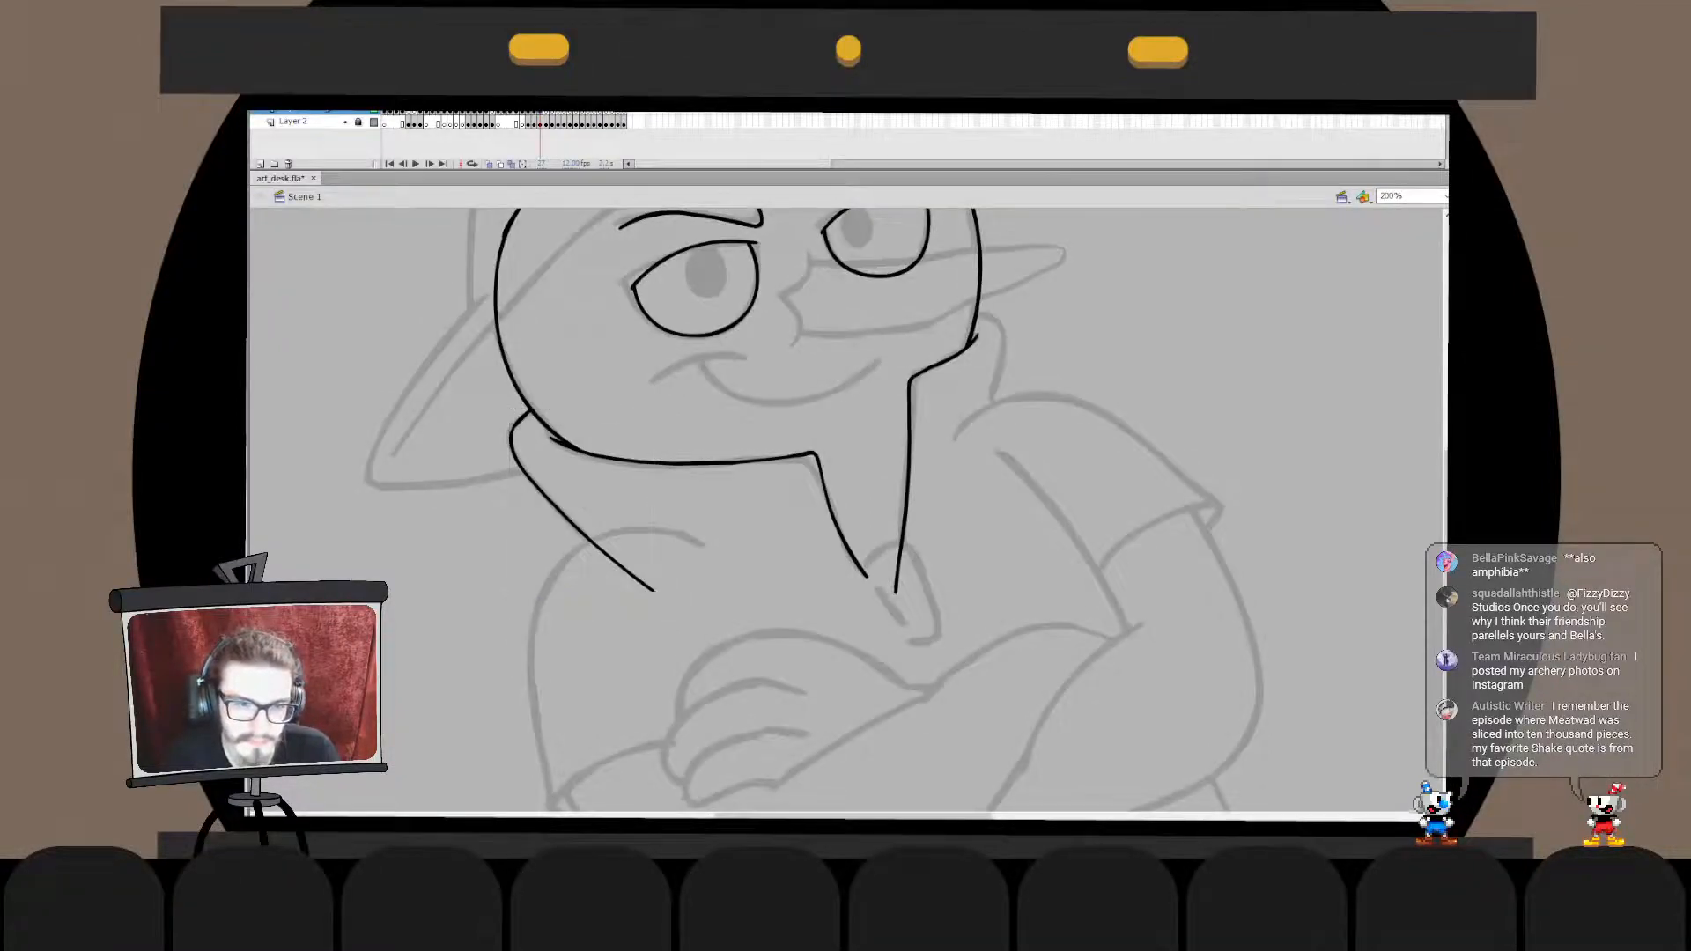
- Check the left collar line's upper tip and move the line in place into the face outline's drawing object
{"action": "double_click", "coordinate": [518, 423]}
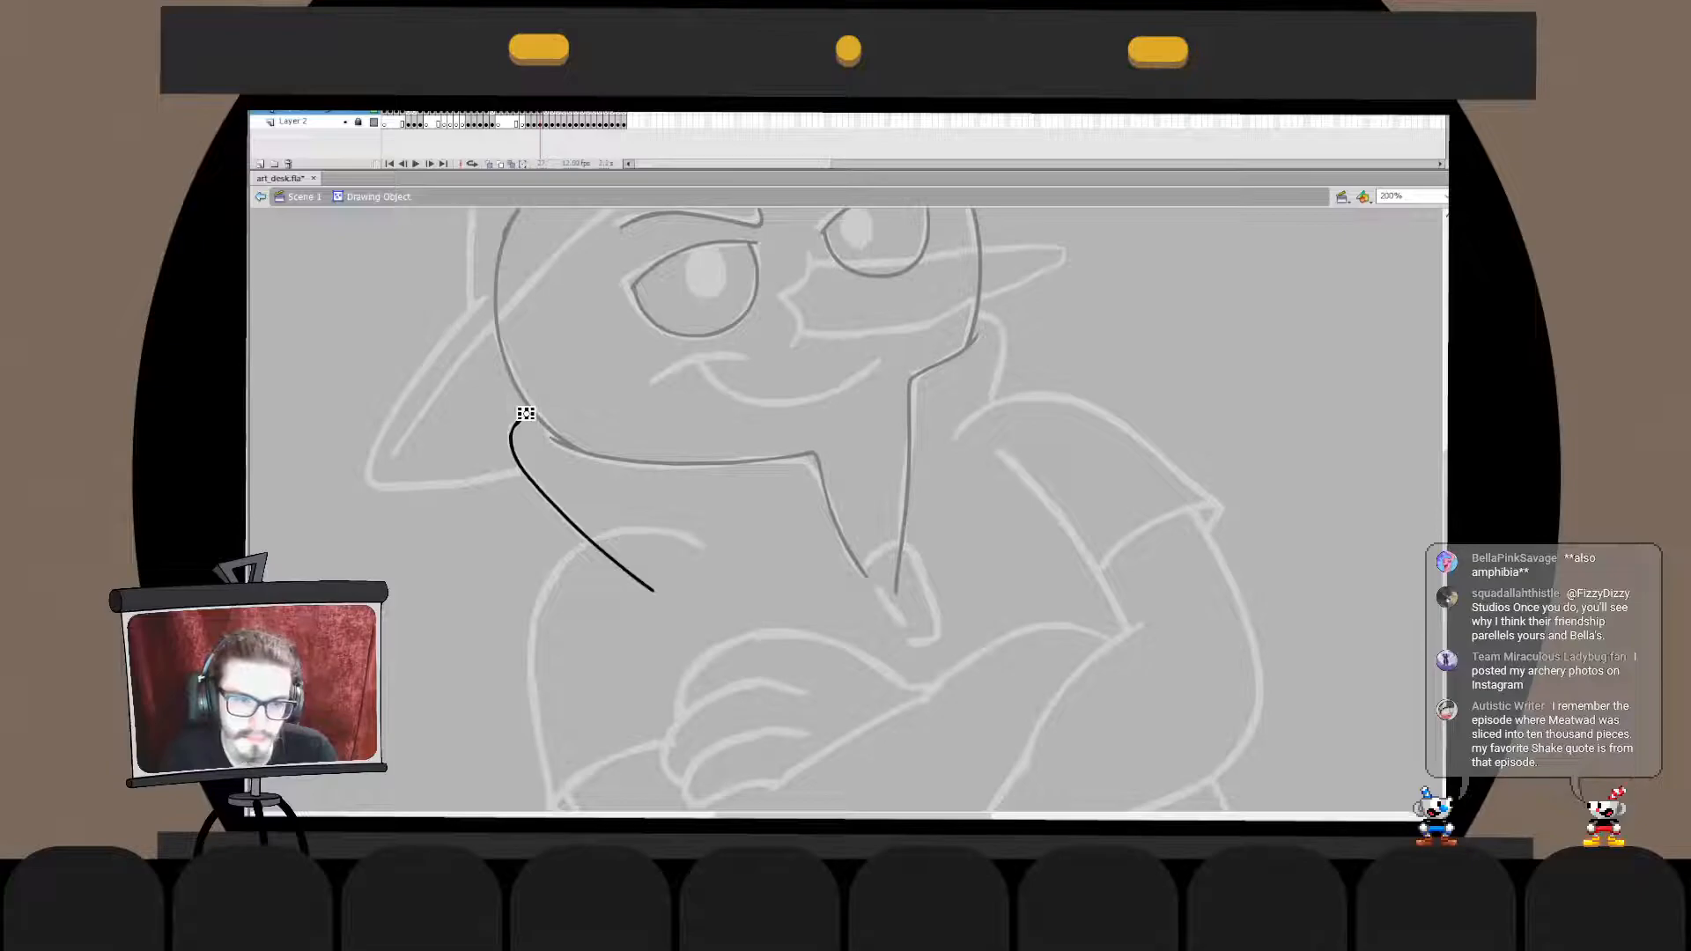
{"action": "double_click", "coordinate": [493, 493]}
{"action": "left_click", "coordinate": [493, 493]}
{"action": "double_click", "coordinate": [519, 419]}
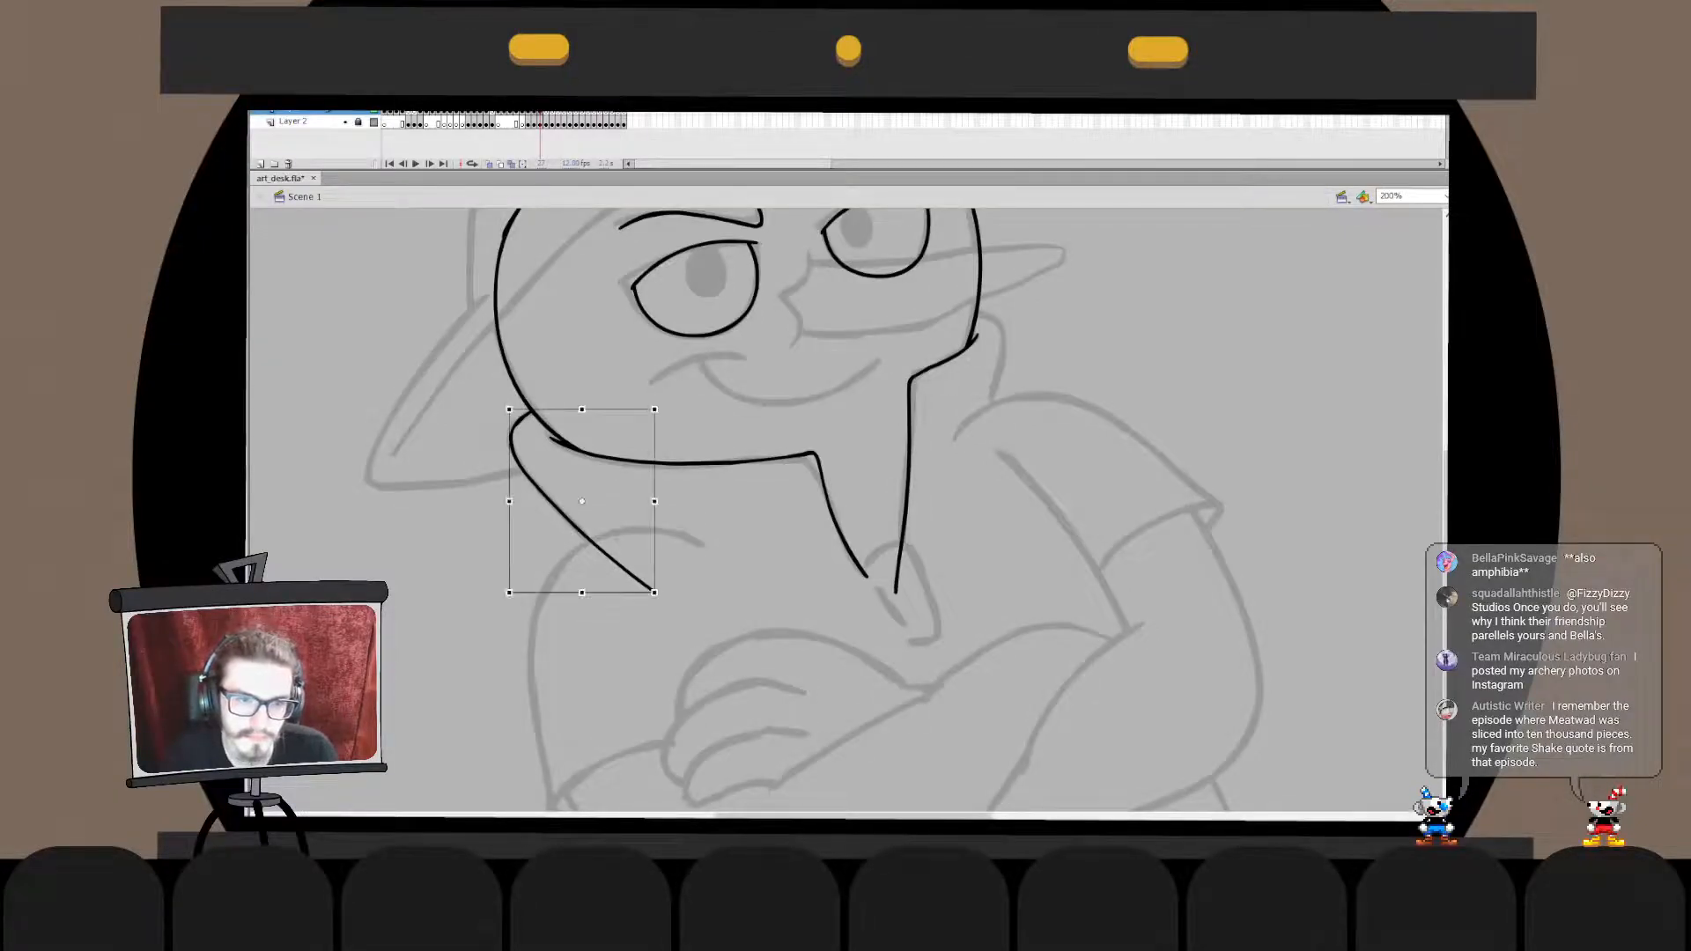
{"action": "double_click", "coordinate": [493, 493]}
{"action": "double_click", "coordinate": [518, 423]}
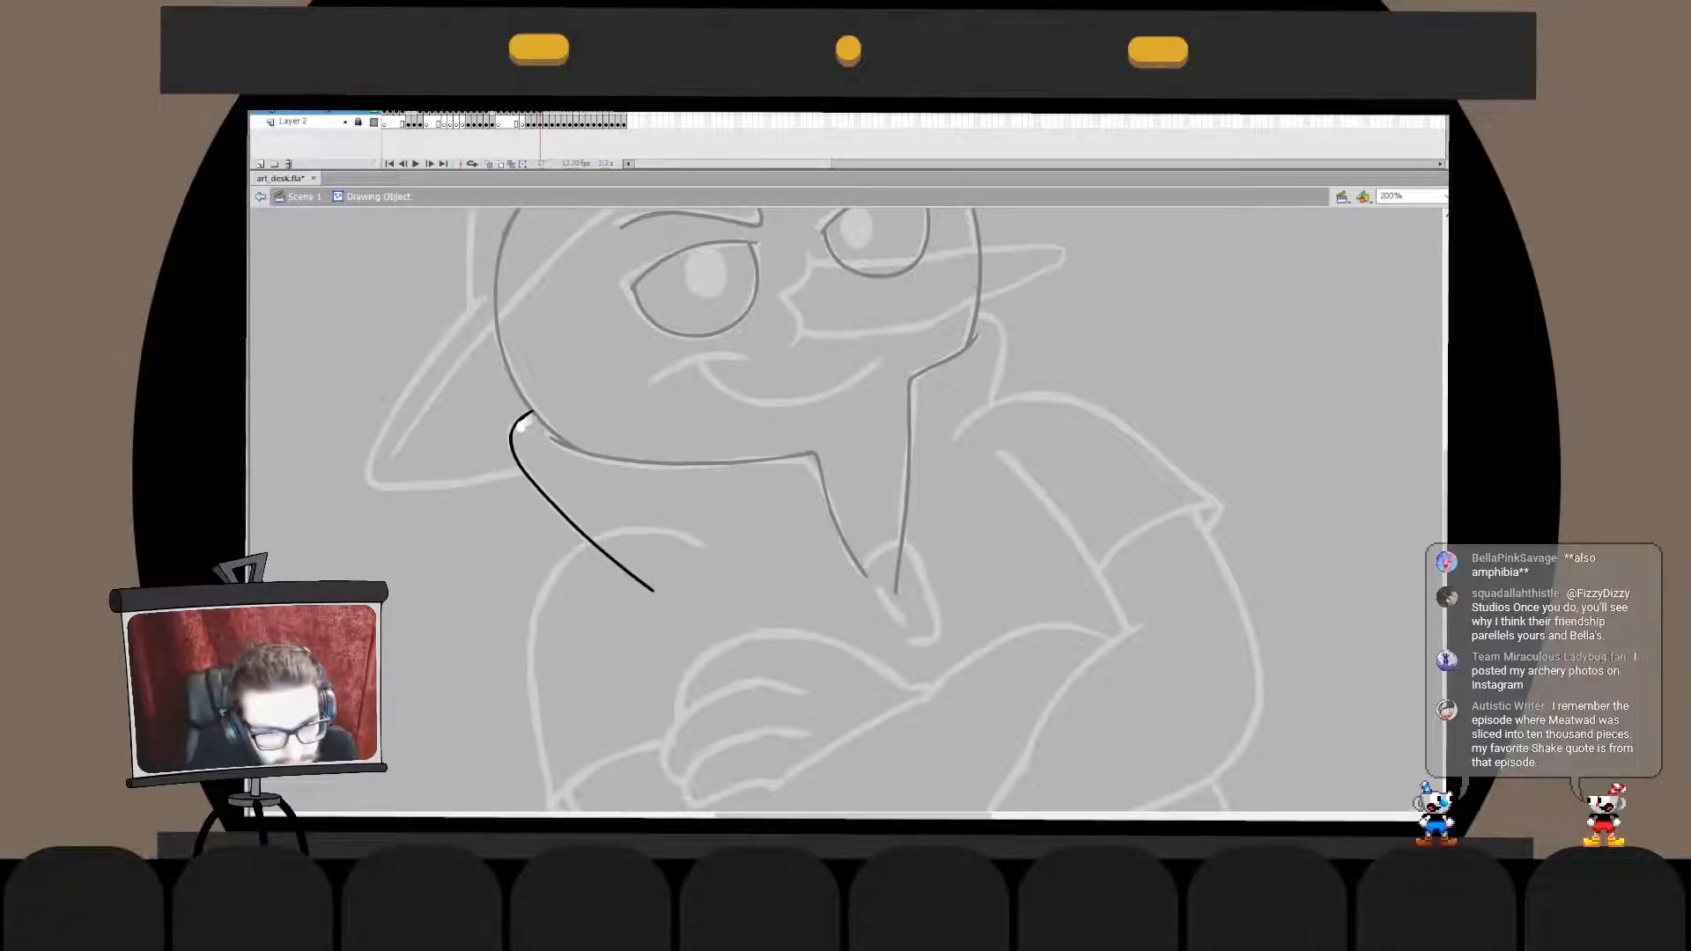
{"action": "double_click", "coordinate": [493, 493]}
{"action": "key", "text": "ctrl+x"}
{"action": "double_click", "coordinate": [546, 430]}
{"action": "key", "text": "ctrl+shift+v"}
{"action": "key", "text": "ctrl+b"}
{"action": "double_click", "coordinate": [493, 493]}
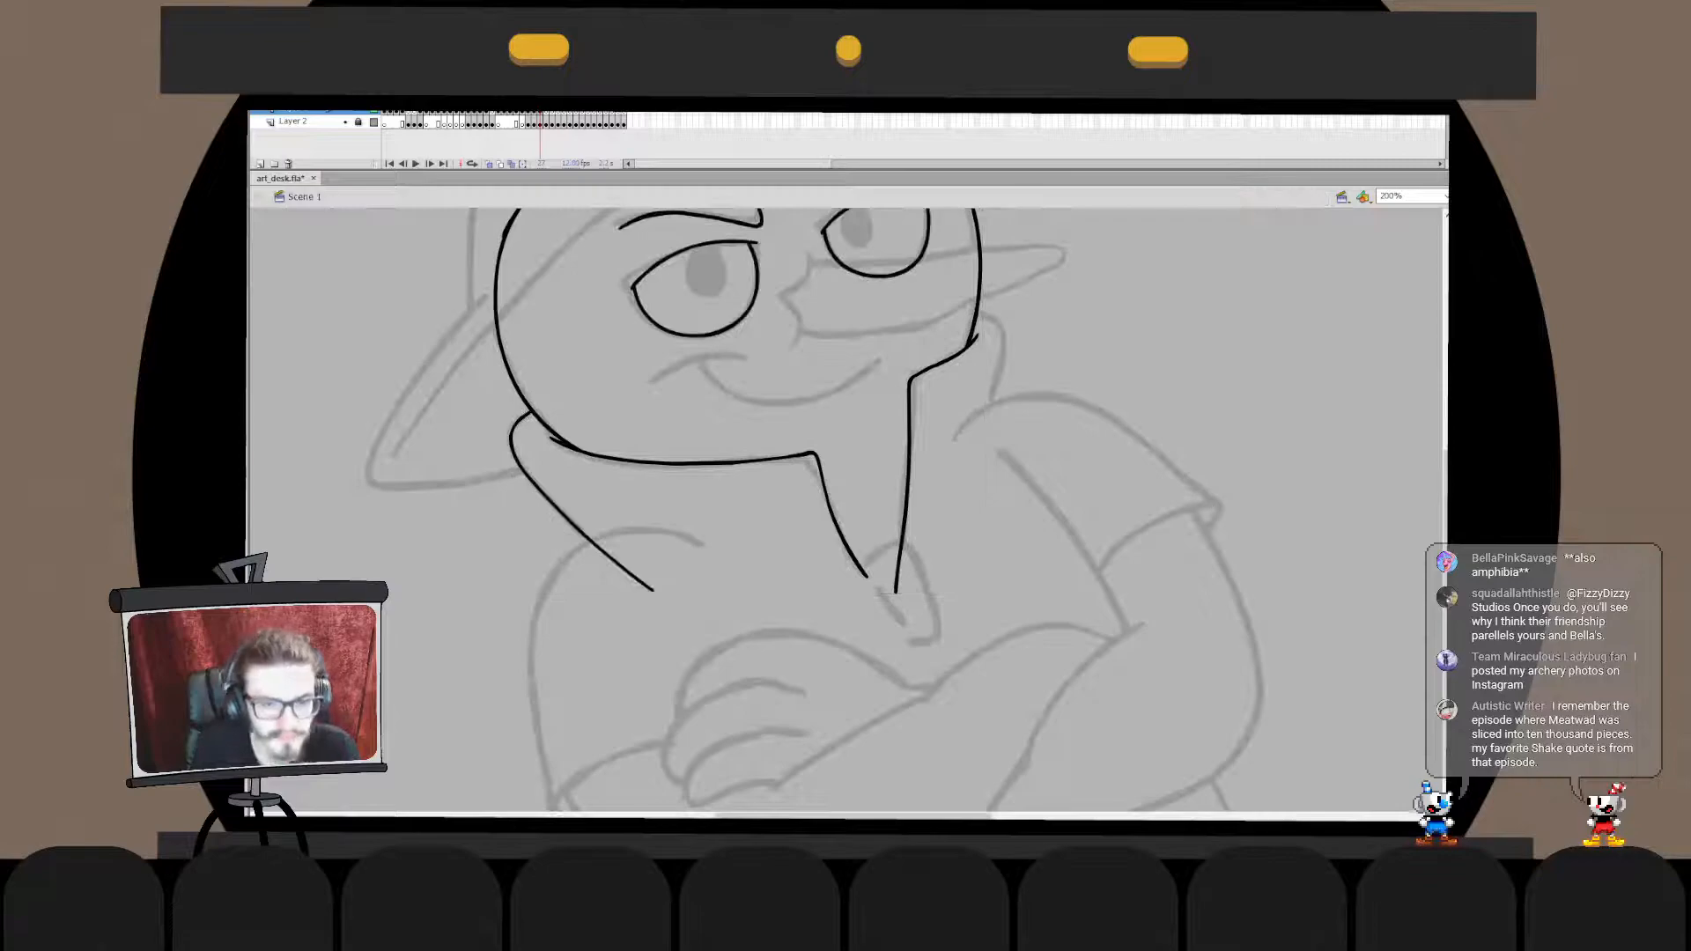
- Ink the right collar line from the cheek around its corner and down, redoing it until it fits, and nudge it left
{"action": "left_click_drag", "start_coordinate": [704, 493], "coordinate": [643, 552]}
{"action": "key", "text": "ctrl+z"}
{"action": "mouse_move", "coordinate": [916, 371]}
{"action": "left_mouse_down"}
{"action": "mouse_move", "coordinate": [932, 495]}
{"action": "mouse_move", "coordinate": [946, 398]}
{"action": "mouse_move", "coordinate": [921, 483]}
{"action": "left_mouse_up"}
{"action": "key", "text": "ctrl+z"}
{"action": "key", "text": "ctrl+z"}
{"action": "key", "text": "ctrl+z"}
{"action": "mouse_move", "coordinate": [914, 375]}
{"action": "left_mouse_down"}
{"action": "mouse_move", "coordinate": [931, 483]}
{"action": "mouse_move", "coordinate": [944, 429]}
{"action": "left_mouse_up"}
{"action": "key", "text": "ctrl+z"}
{"action": "key", "text": "q"}
{"action": "key", "text": "b"}
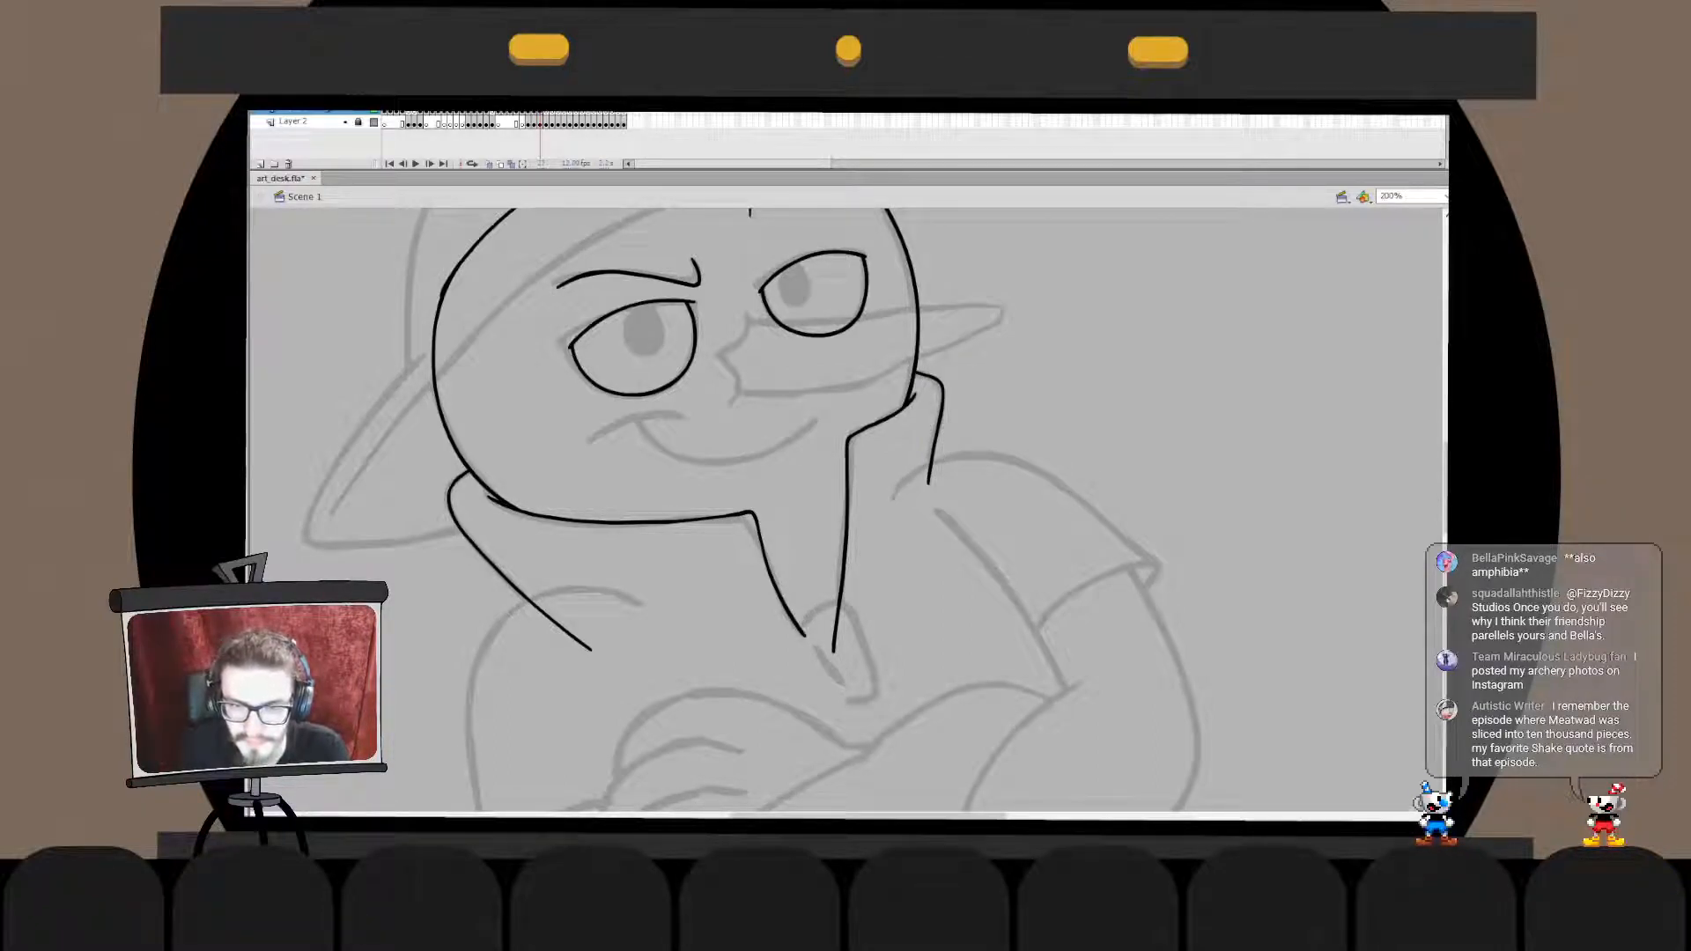
{"action": "key", "text": "q"}
{"action": "key", "text": "Left"}
- Move the right collar line in place into the face outline's drawing object and break it apart there
{"action": "left_click", "coordinate": [1022, 414]}
{"action": "left_click", "coordinate": [848, 493]}
{"action": "key", "text": "ctrl+x"}
{"action": "double_click", "coordinate": [939, 414]}
{"action": "key", "text": "ctrl+shift+v"}
{"action": "key", "text": "ctrl+b"}
{"action": "left_click", "coordinate": [911, 373]}
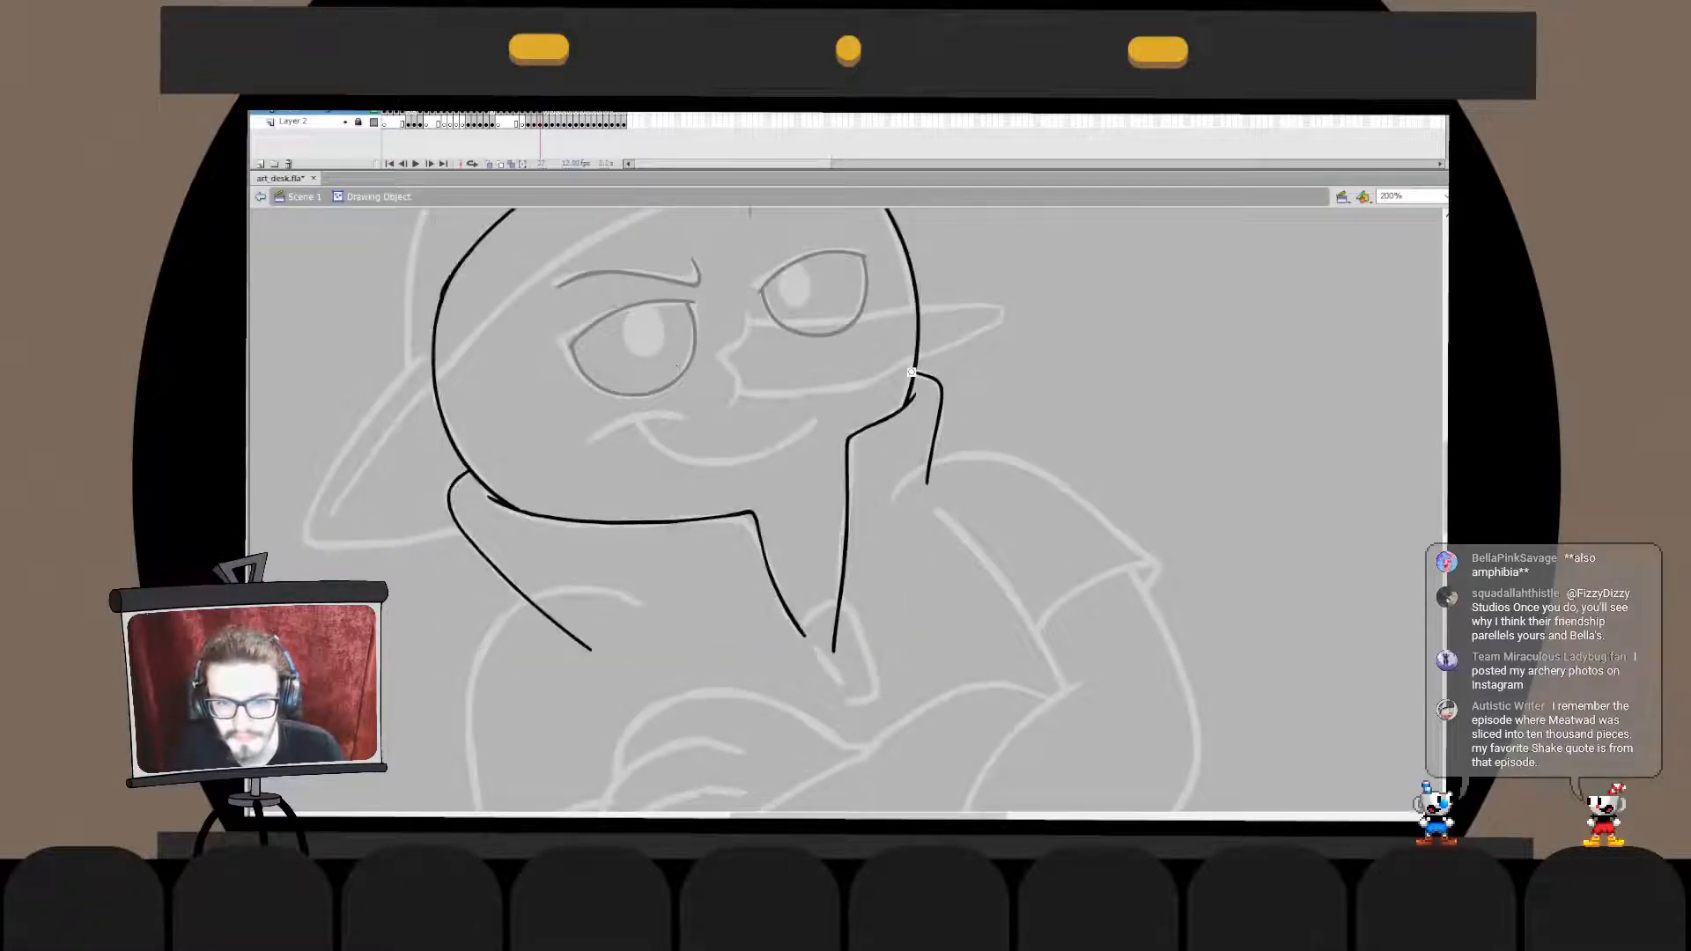
{"action": "key", "text": "ctrl+e"}
{"action": "key", "text": "Escape"}
- Select the eye and brow lines inside the face, cut them and paste them back in place
{"action": "key", "text": "ctrl+minus"}
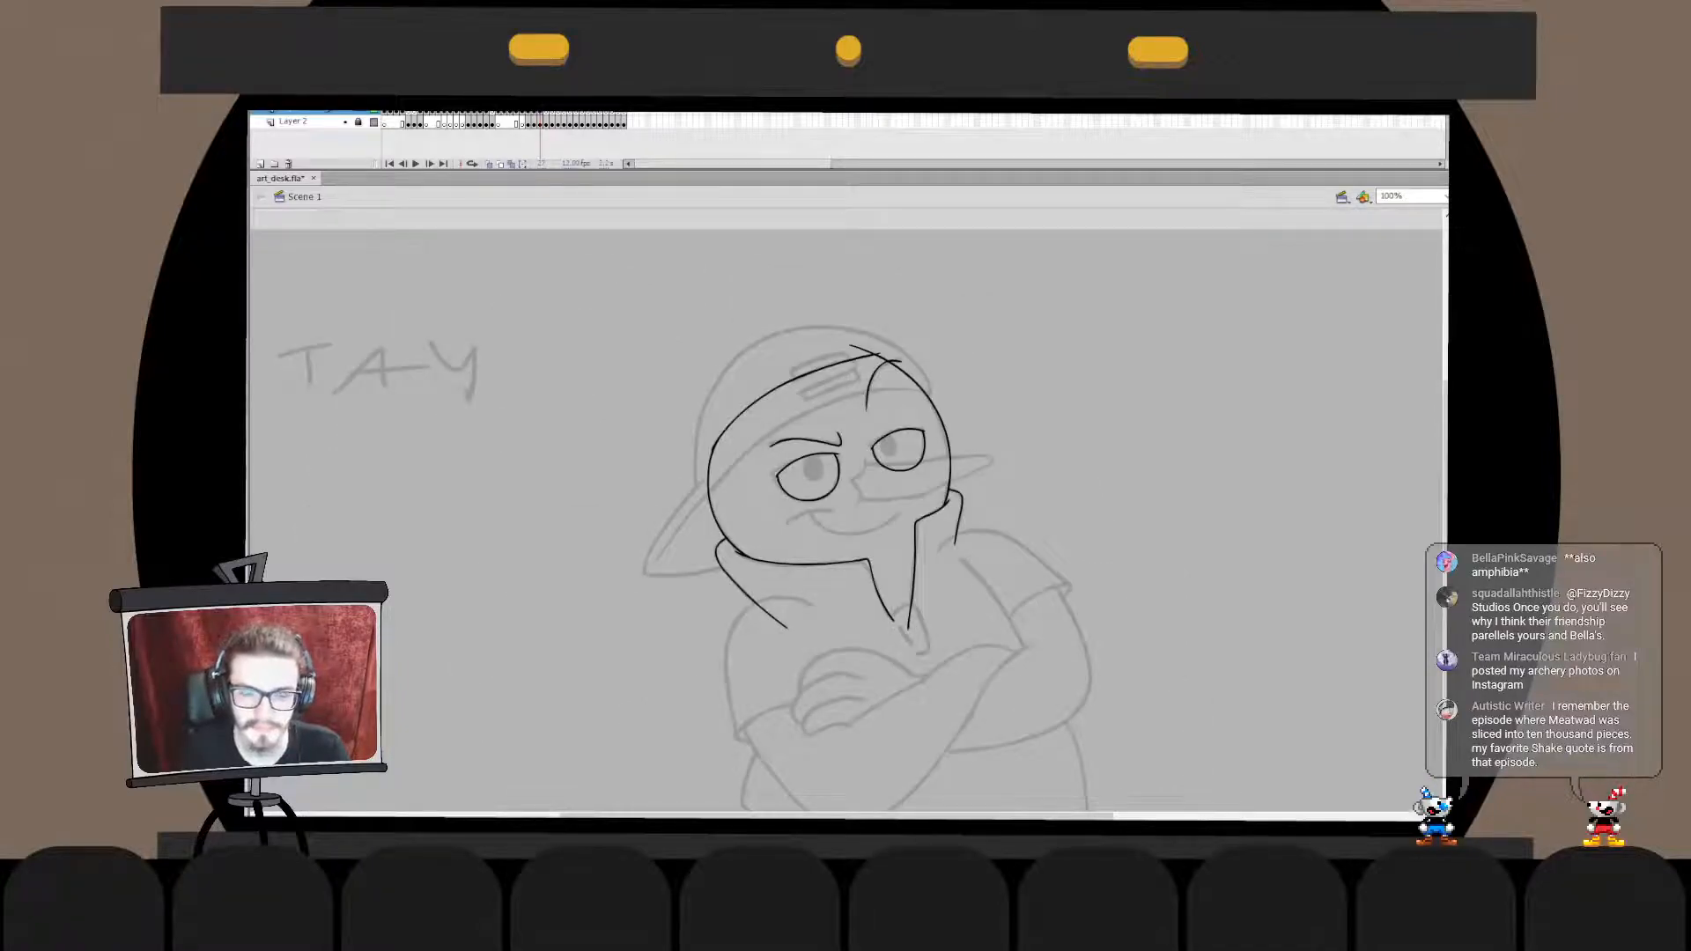
{"action": "key", "text": "ctrl+a"}
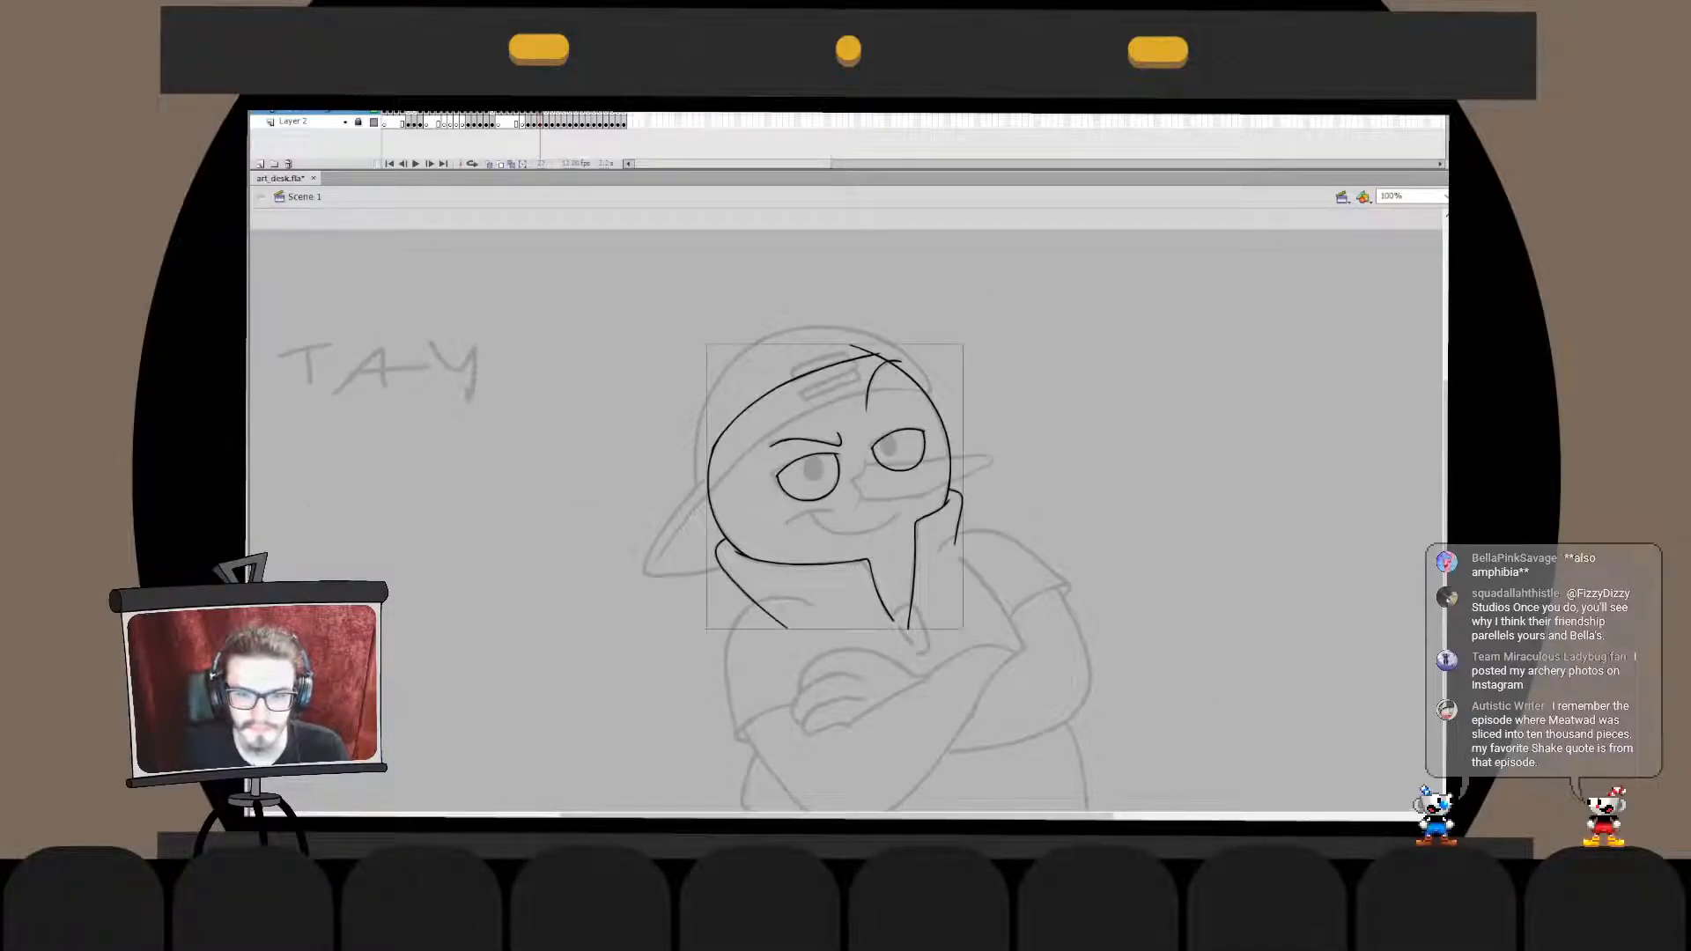
{"action": "left_click_drag", "start_coordinate": [748, 345], "coordinate": [938, 515]}
{"action": "left_click", "coordinate": [806, 440], "text": "shift"}
{"action": "key", "text": "ctrl+x"}
{"action": "double_click", "coordinate": [806, 441]}
{"action": "key", "text": "ctrl+shift+v"}
{"action": "double_click", "coordinate": [608, 396]}
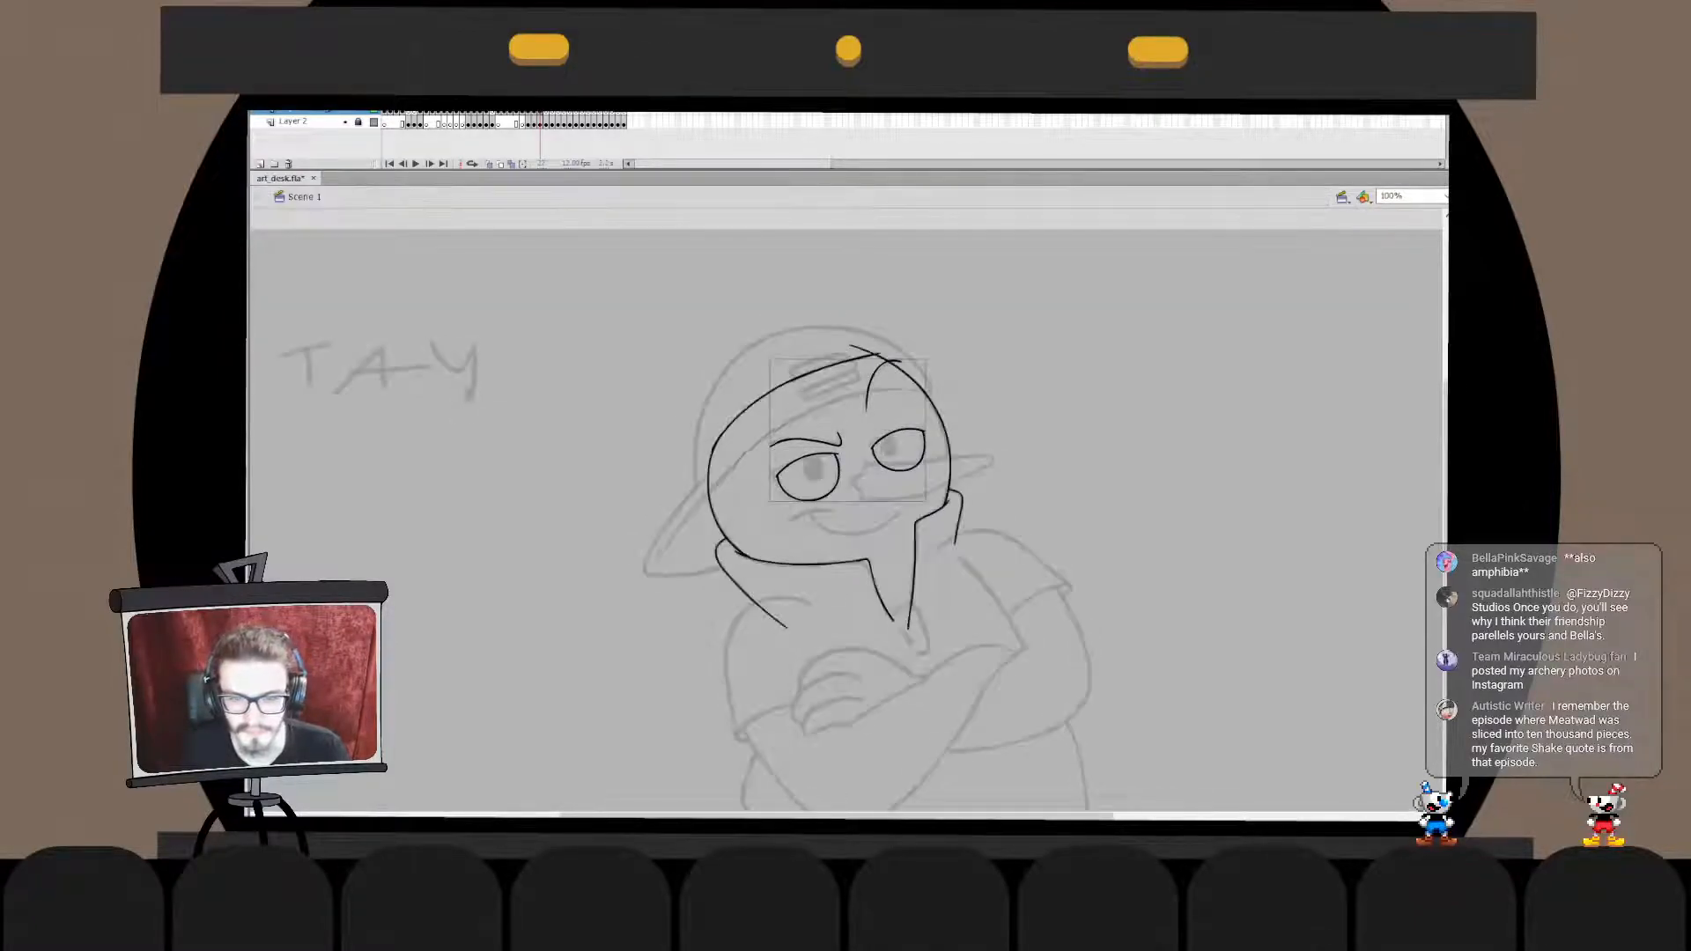
{"action": "key", "text": "ctrl+minus"}
{"action": "key", "text": "ctrl+equal"}
{"action": "key", "text": "Escape"}
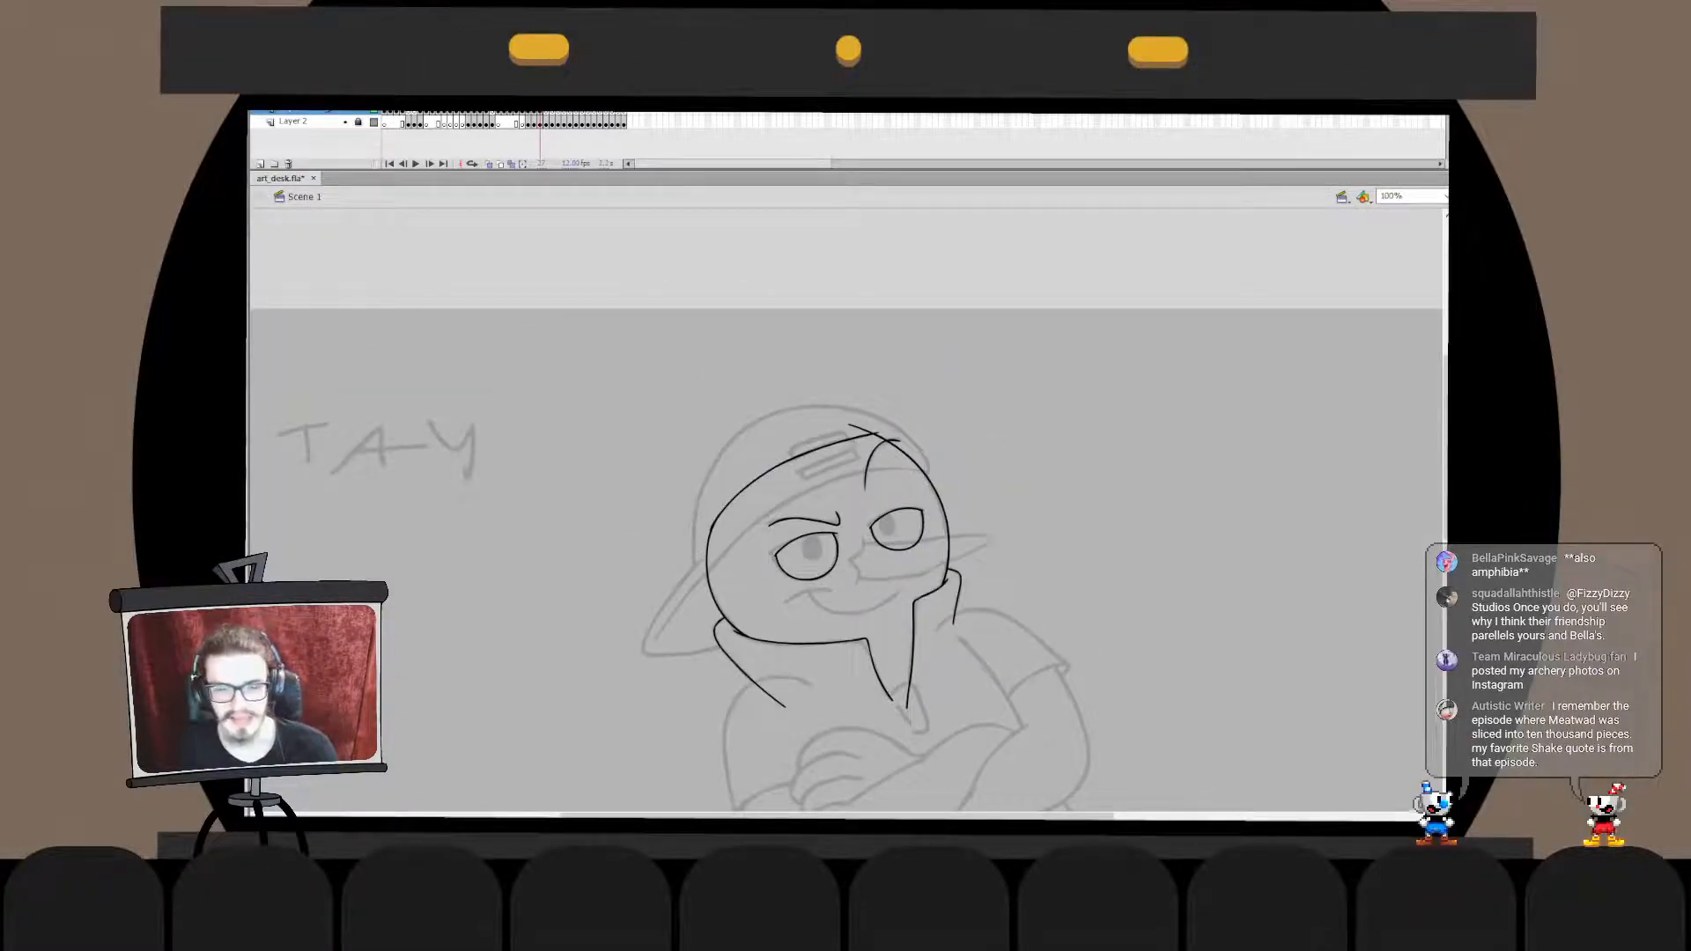
- Ink the smiling mouth curve and the short crease at its left corner, redoing the strokes until they fit
{"action": "key", "text": "ctrl+equal"}
{"action": "mouse_move", "coordinate": [788, 520]}
{"action": "left_mouse_down"}
{"action": "mouse_move", "coordinate": [720, 563]}
{"action": "mouse_move", "coordinate": [730, 541]}
{"action": "mouse_move", "coordinate": [870, 551]}
{"action": "mouse_move", "coordinate": [962, 514]}
{"action": "mouse_move", "coordinate": [945, 506]}
{"action": "mouse_move", "coordinate": [908, 538]}
{"action": "mouse_move", "coordinate": [939, 518]}
{"action": "mouse_move", "coordinate": [921, 511]}
{"action": "left_mouse_up"}
{"action": "key", "text": "ctrl+z"}
{"action": "key", "text": "ctrl+z"}
{"action": "key", "text": "ctrl+z"}
{"action": "key", "text": "ctrl+z"}
{"action": "key", "text": "ctrl+z"}
{"action": "key", "text": "ctrl+z"}
{"action": "mouse_move", "coordinate": [755, 517]}
{"action": "left_mouse_down"}
{"action": "mouse_move", "coordinate": [944, 530]}
{"action": "mouse_move", "coordinate": [930, 561]}
{"action": "mouse_move", "coordinate": [913, 550]}
{"action": "mouse_move", "coordinate": [934, 520]}
{"action": "left_mouse_up"}
- Extend the left end of the mouth curve slightly past the corner crease
{"action": "key", "text": "q"}
{"action": "key", "text": "v"}
{"action": "double_click", "coordinate": [916, 536]}
{"action": "key", "text": "q"}
{"action": "key", "text": "Escape"}
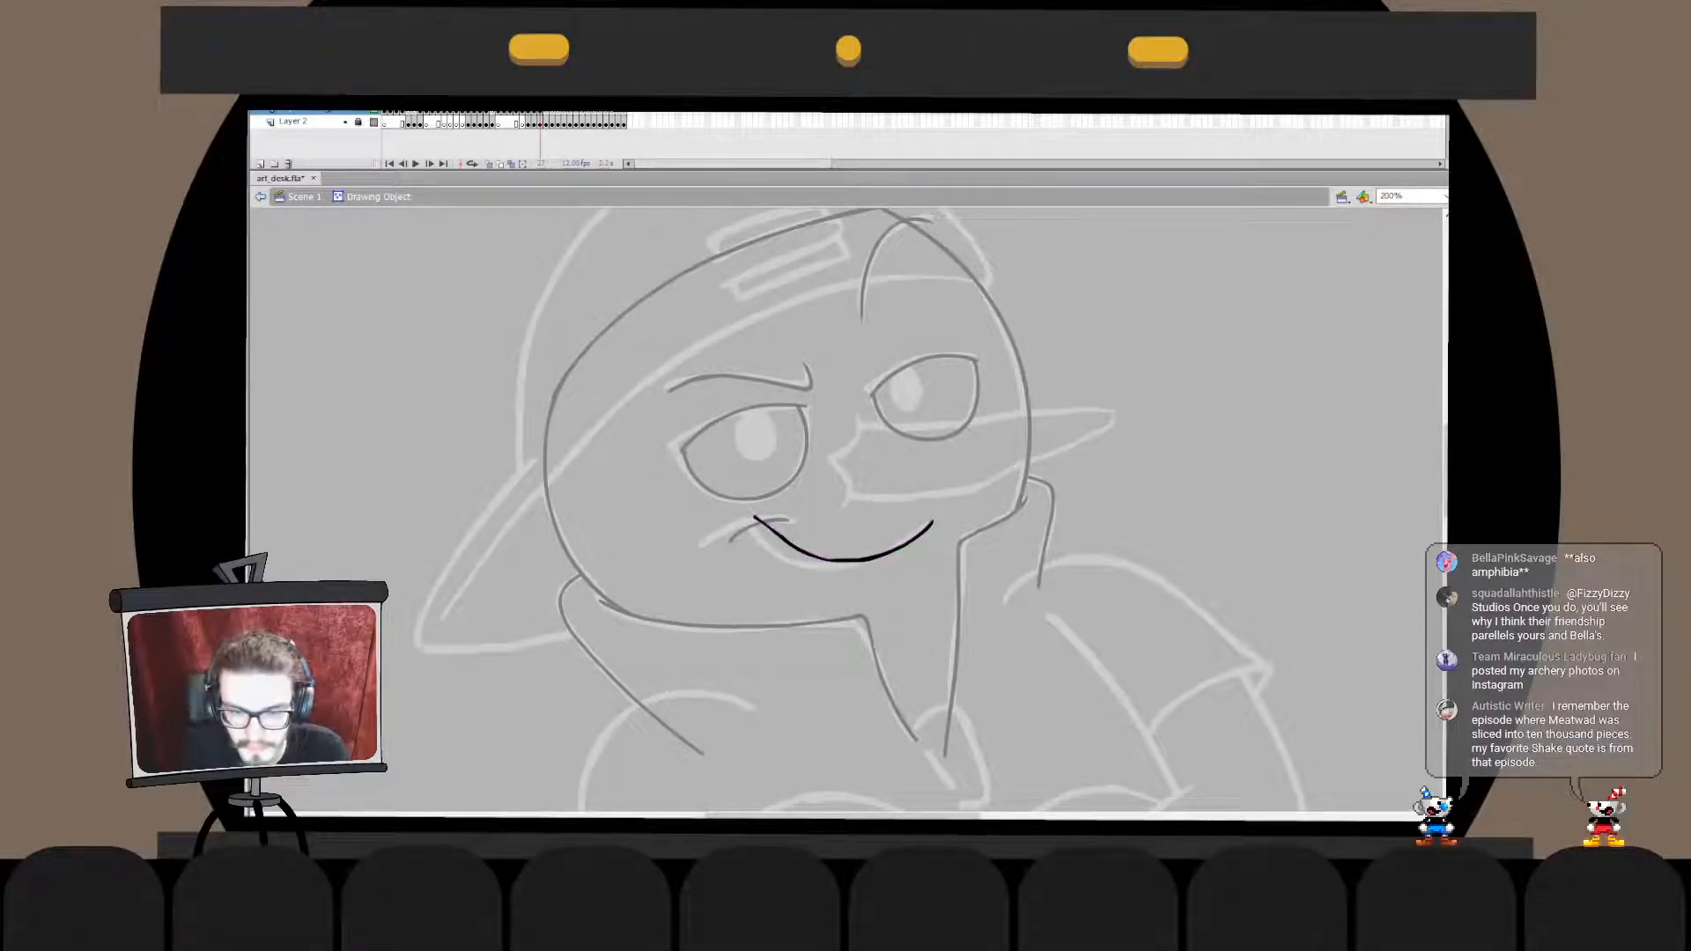
{"action": "mouse_move", "coordinate": [738, 496]}
{"action": "left_mouse_down"}
{"action": "mouse_move", "coordinate": [800, 548]}
{"action": "mouse_move", "coordinate": [748, 518]}
{"action": "left_mouse_up"}
{"action": "key", "text": "q"}
{"action": "key", "text": "Escape"}
{"action": "key", "text": "Escape"}
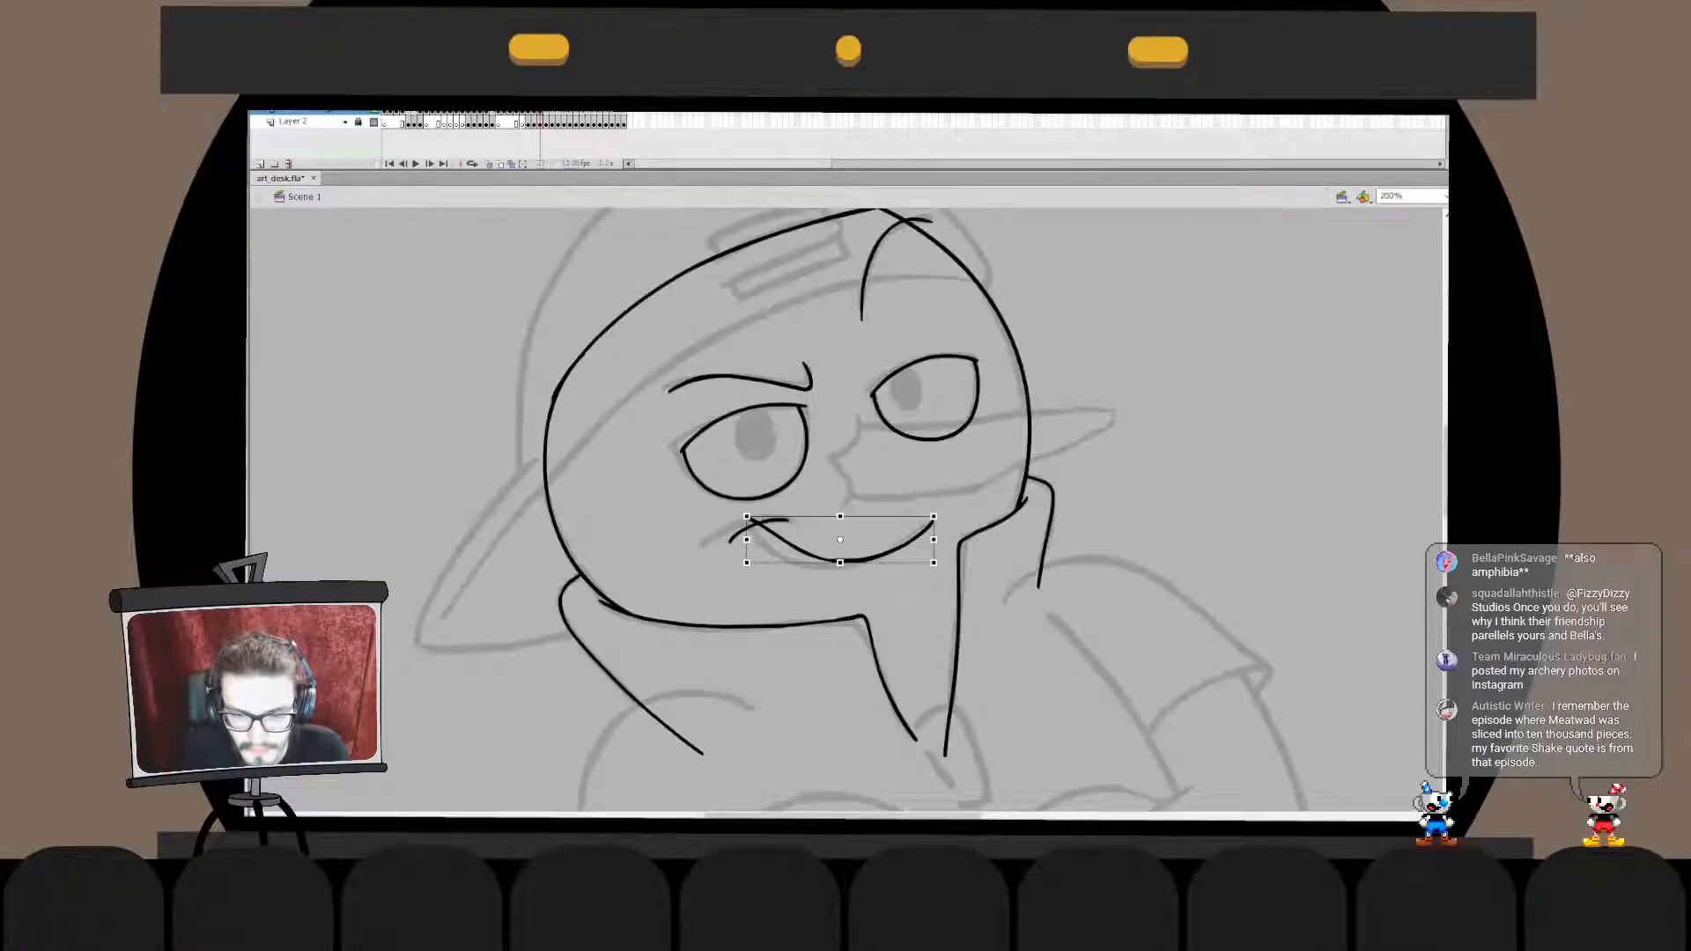
- Clean up the lower left part of the mouth curve and bend it slightly downward
{"action": "double_click", "coordinate": [848, 561]}
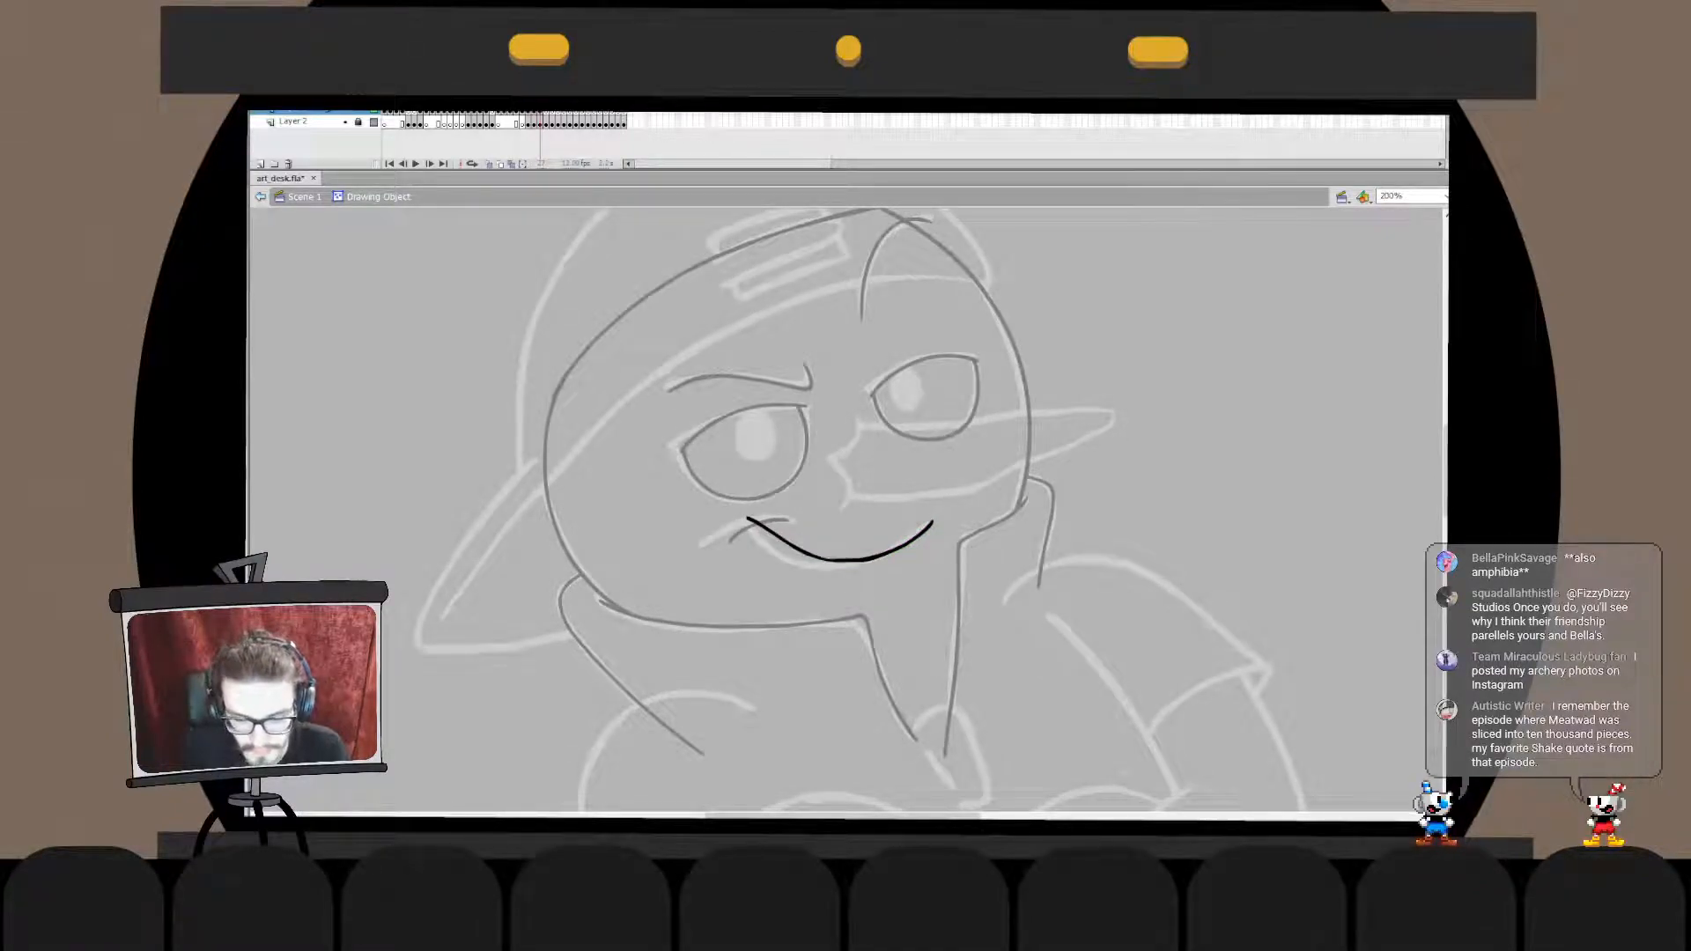
{"action": "left_click_drag", "start_coordinate": [777, 541], "coordinate": [890, 564]}
{"action": "key", "text": "ctrl+b"}
{"action": "left_click", "coordinate": [825, 555]}
{"action": "key", "text": "Delete"}
{"action": "left_click", "coordinate": [849, 560]}
{"action": "left_click_drag", "start_coordinate": [826, 552], "coordinate": [824, 559]}
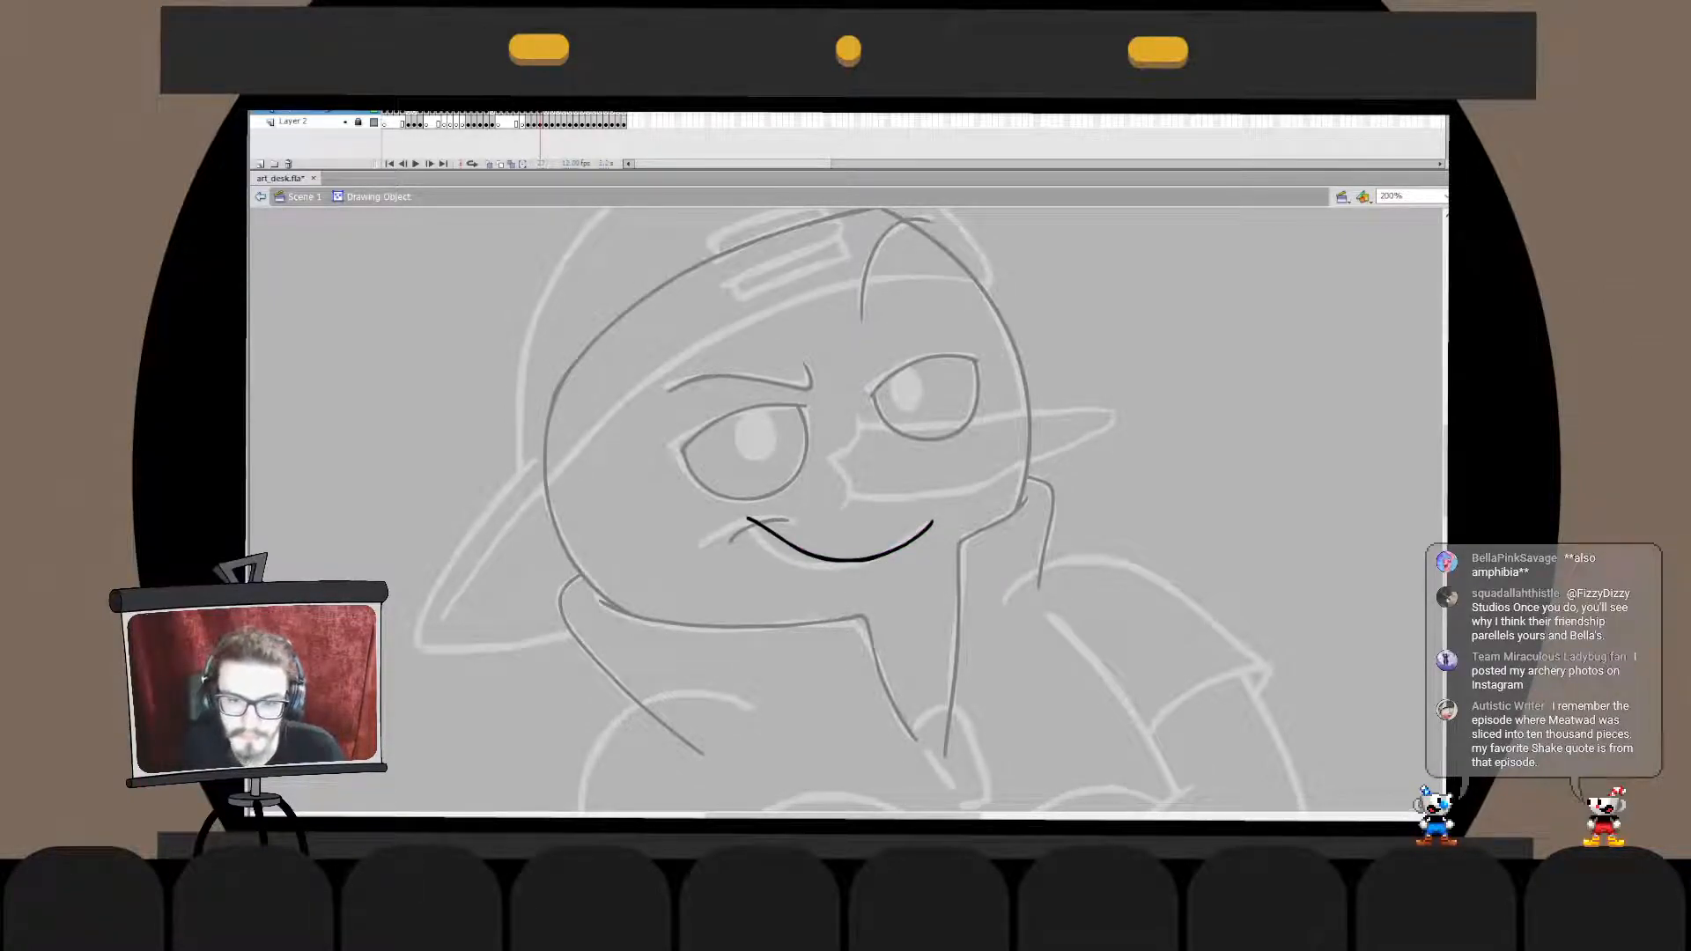
{"action": "double_click", "coordinate": [881, 599]}
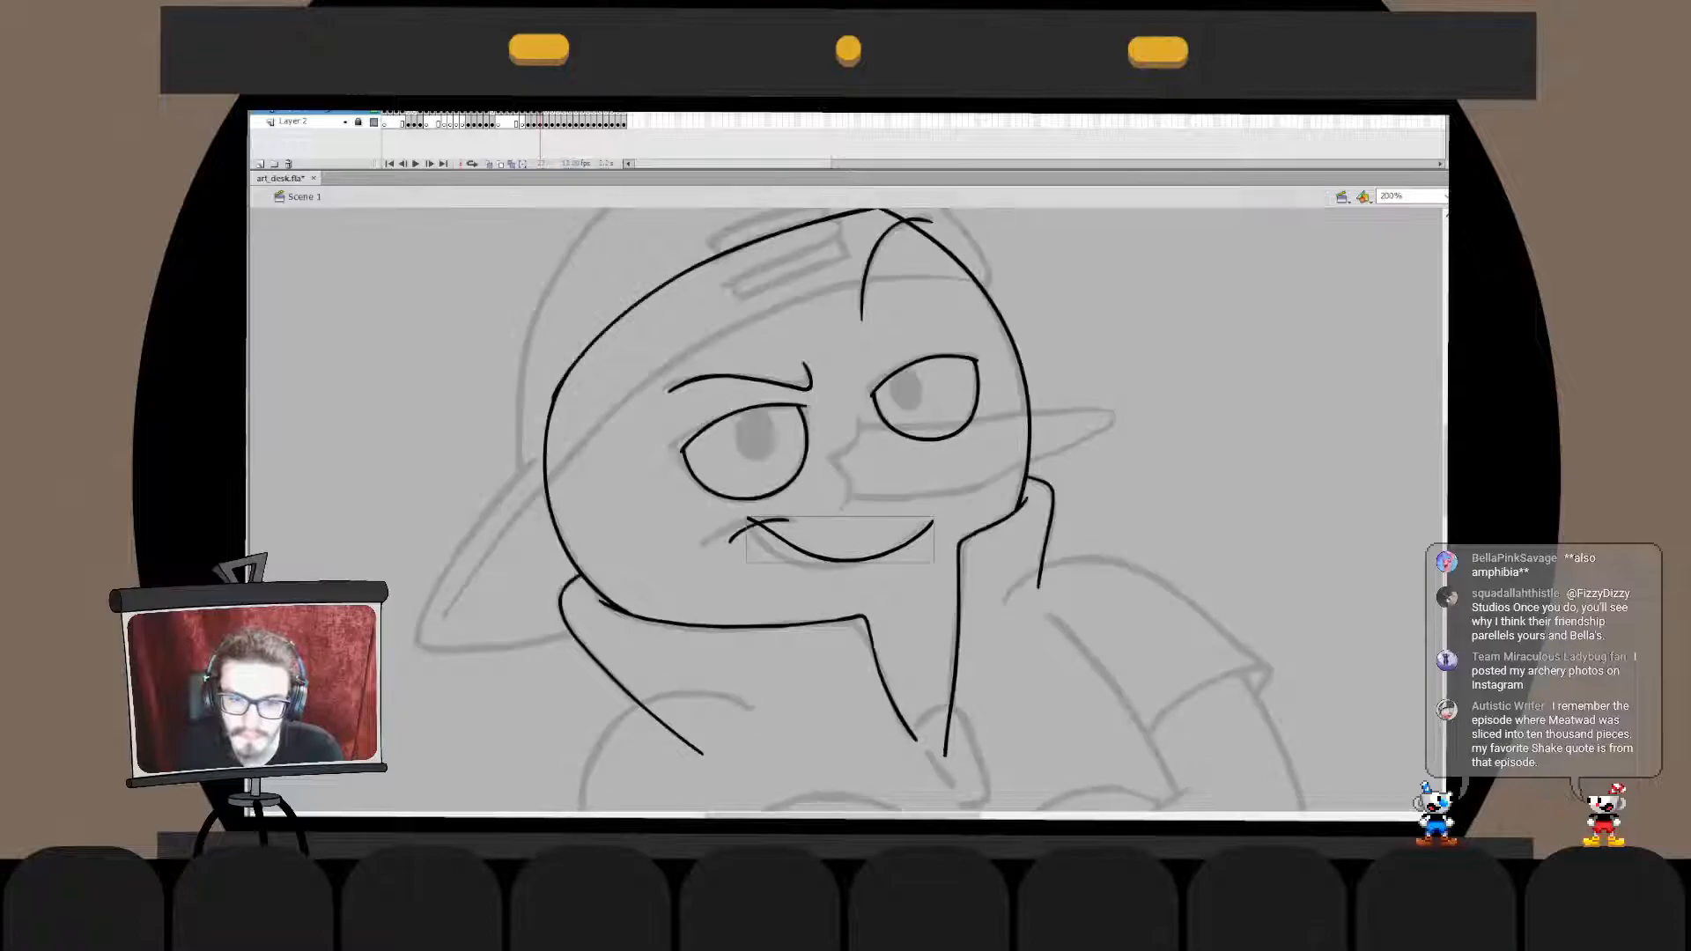
- Trim the mouth curve's overshoot past the corner crease and stretch the crease's left end slightly outward
{"action": "double_click", "coordinate": [751, 522]}
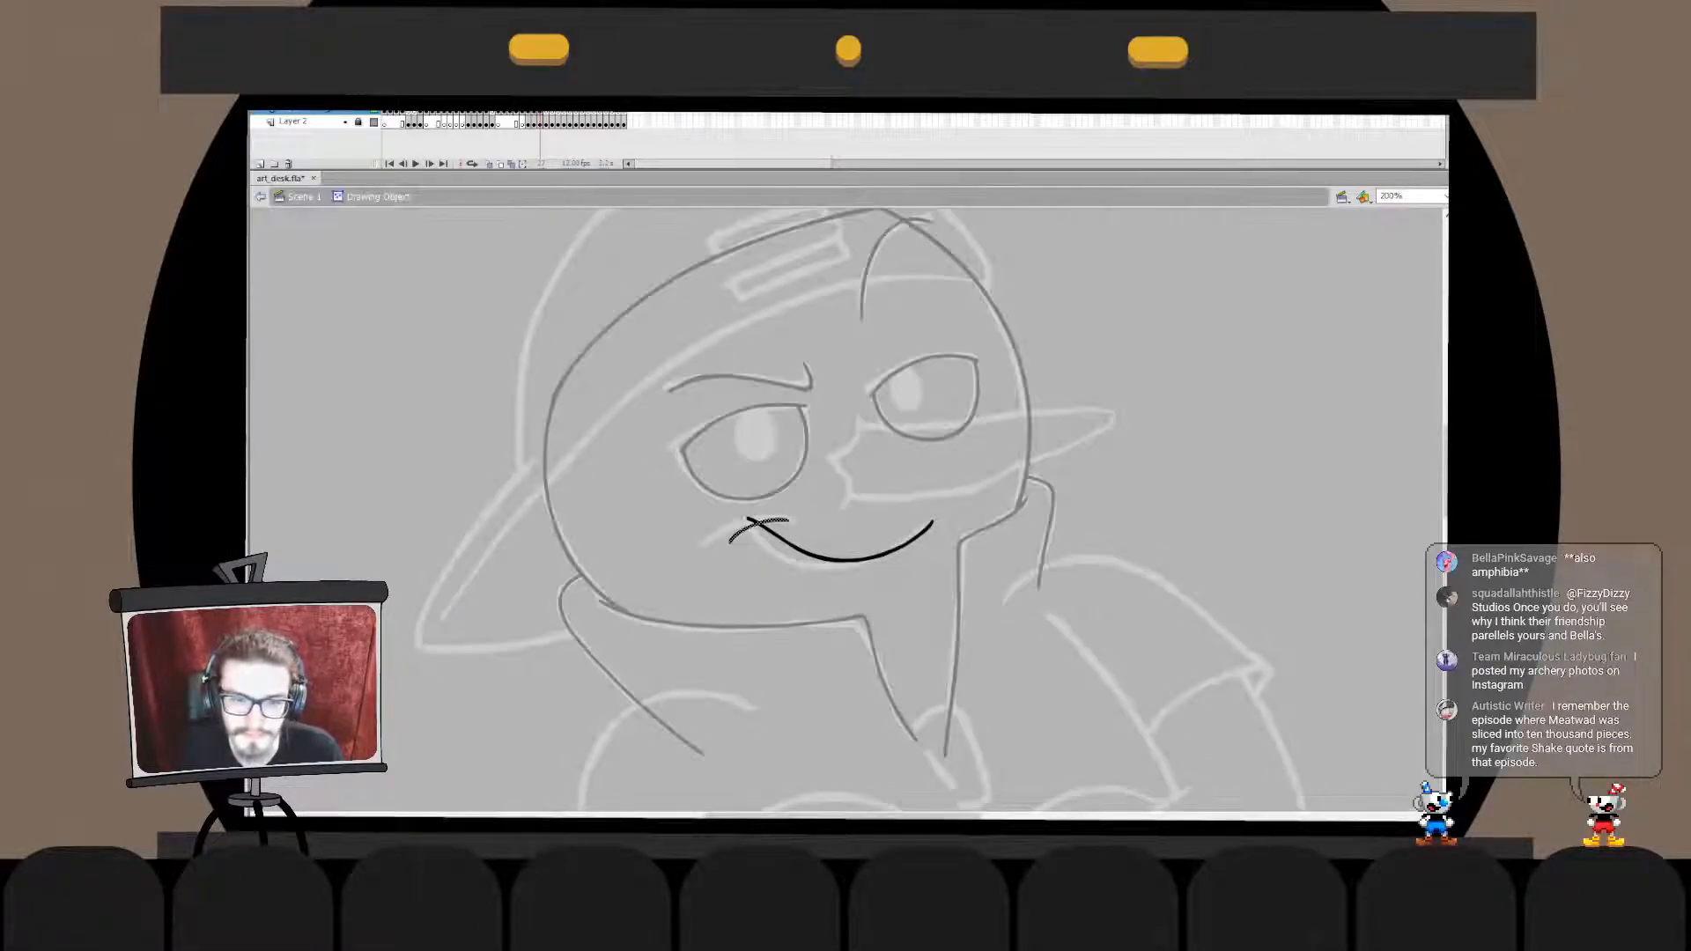
{"action": "left_click_drag", "start_coordinate": [708, 499], "coordinate": [752, 566]}
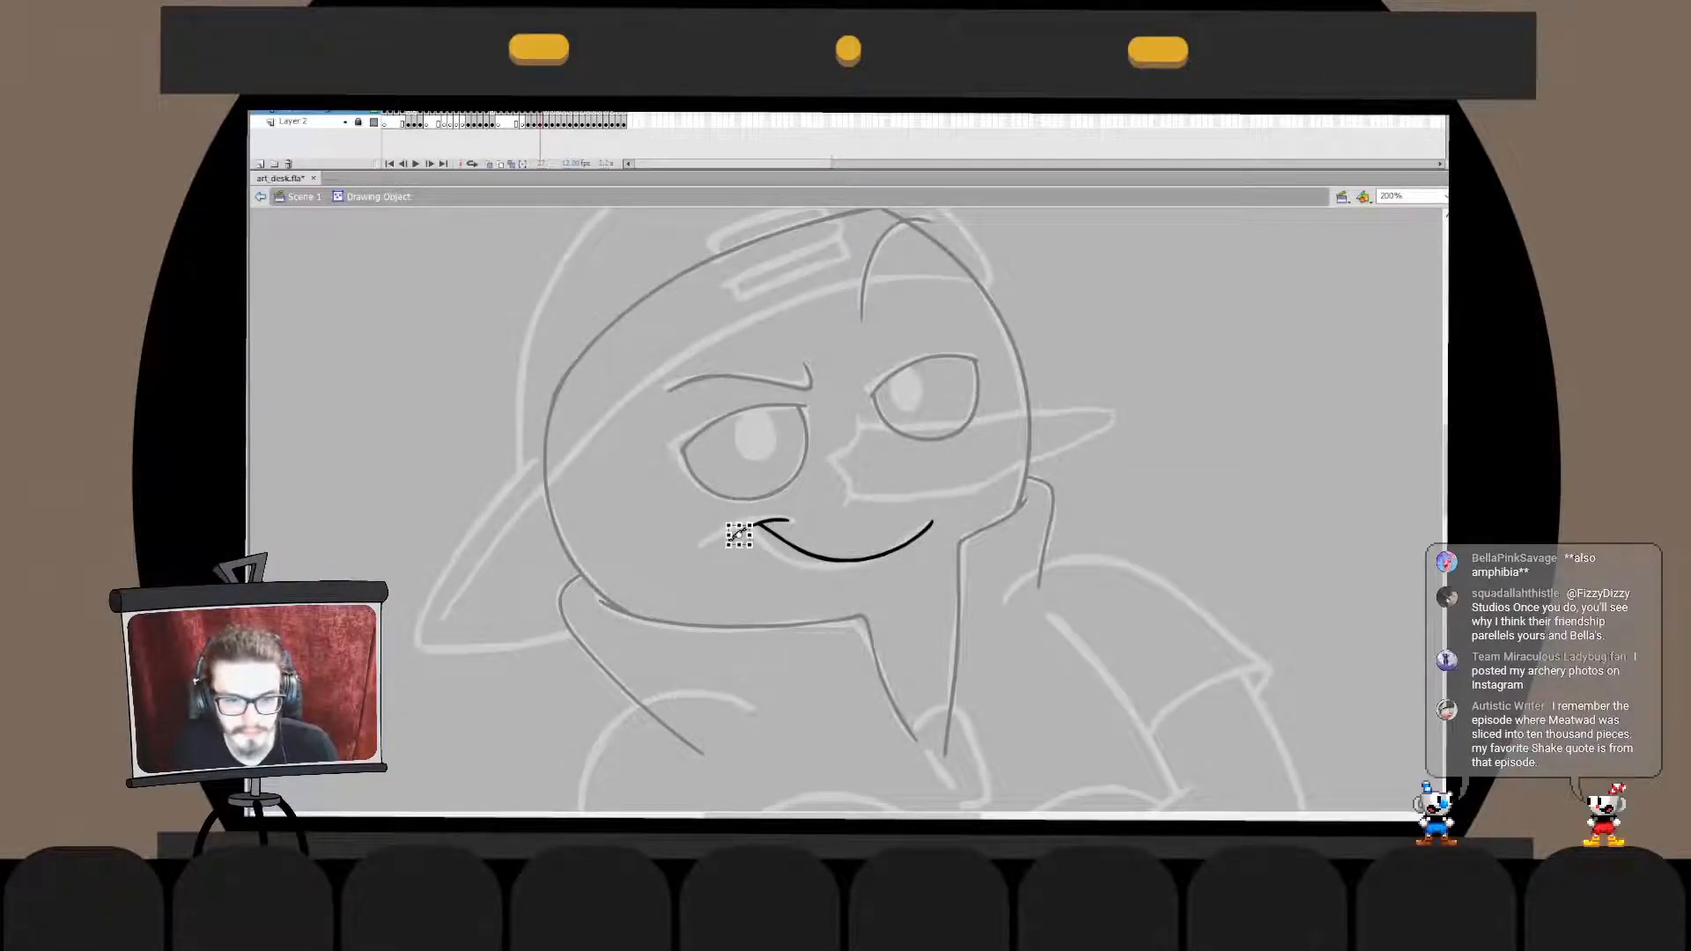
{"action": "left_click", "coordinate": [846, 599]}
{"action": "double_click", "coordinate": [845, 599]}
{"action": "left_click", "coordinate": [846, 599]}
{"action": "left_click", "coordinate": [847, 560]}
{"action": "double_click", "coordinate": [847, 560]}
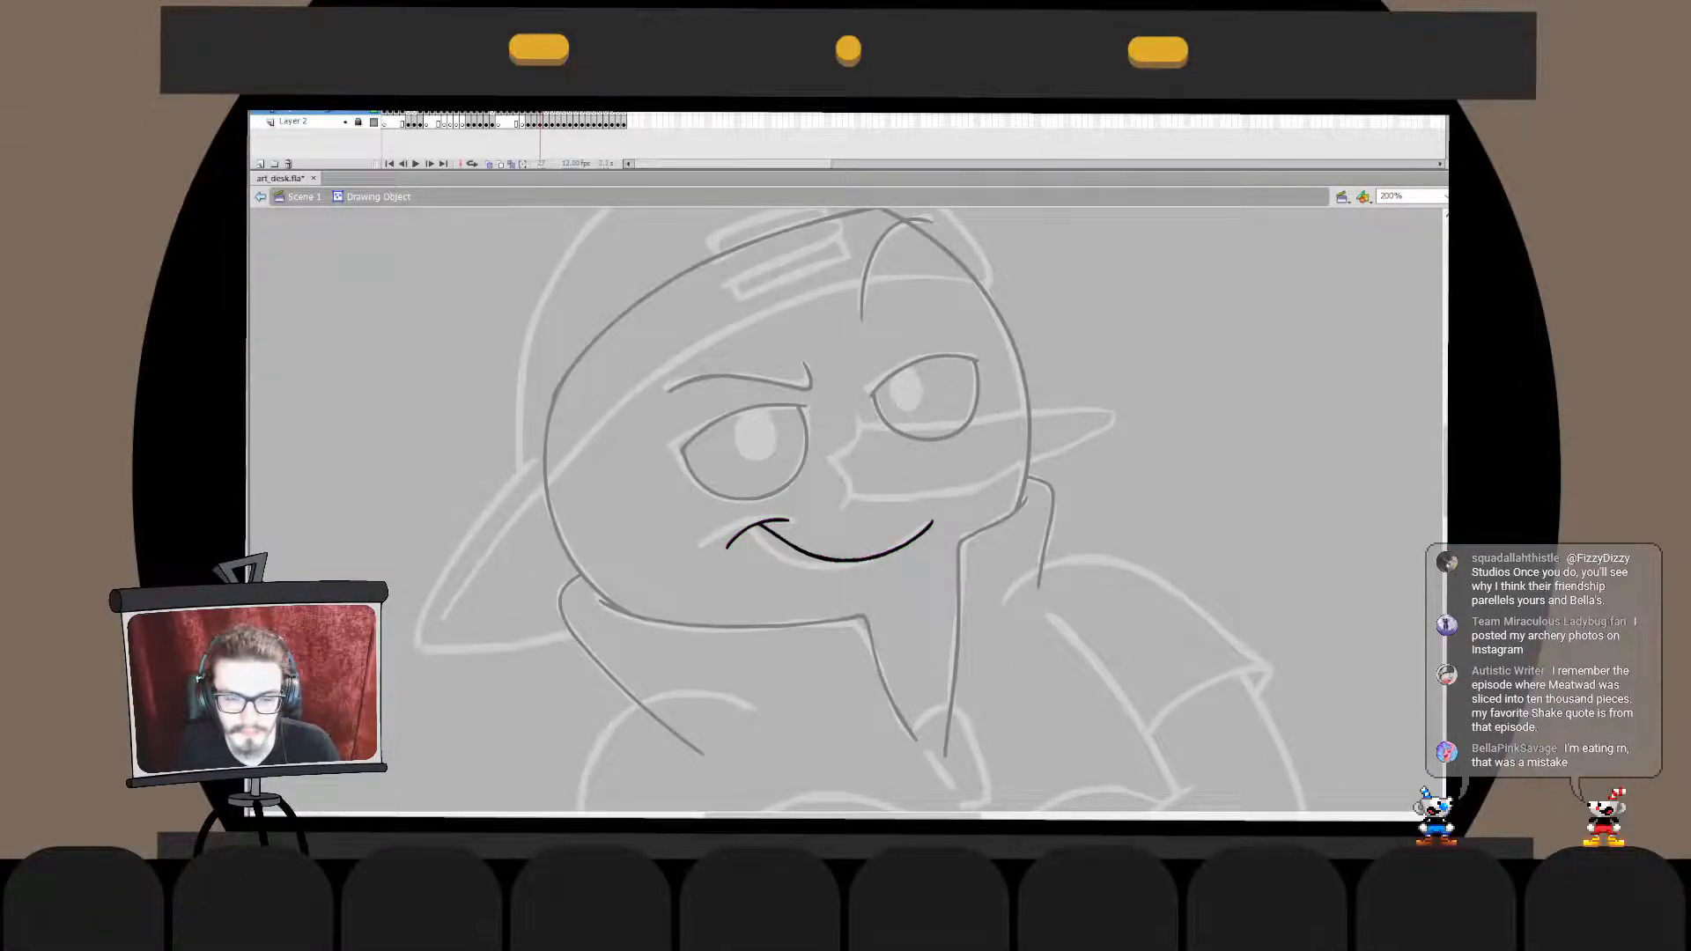
- Examine the joined mouth curve and corner crease up close for gaps or overshoots
{"action": "double_click", "coordinate": [846, 599]}
{"action": "left_click", "coordinate": [845, 599]}
{"action": "double_click", "coordinate": [847, 560]}
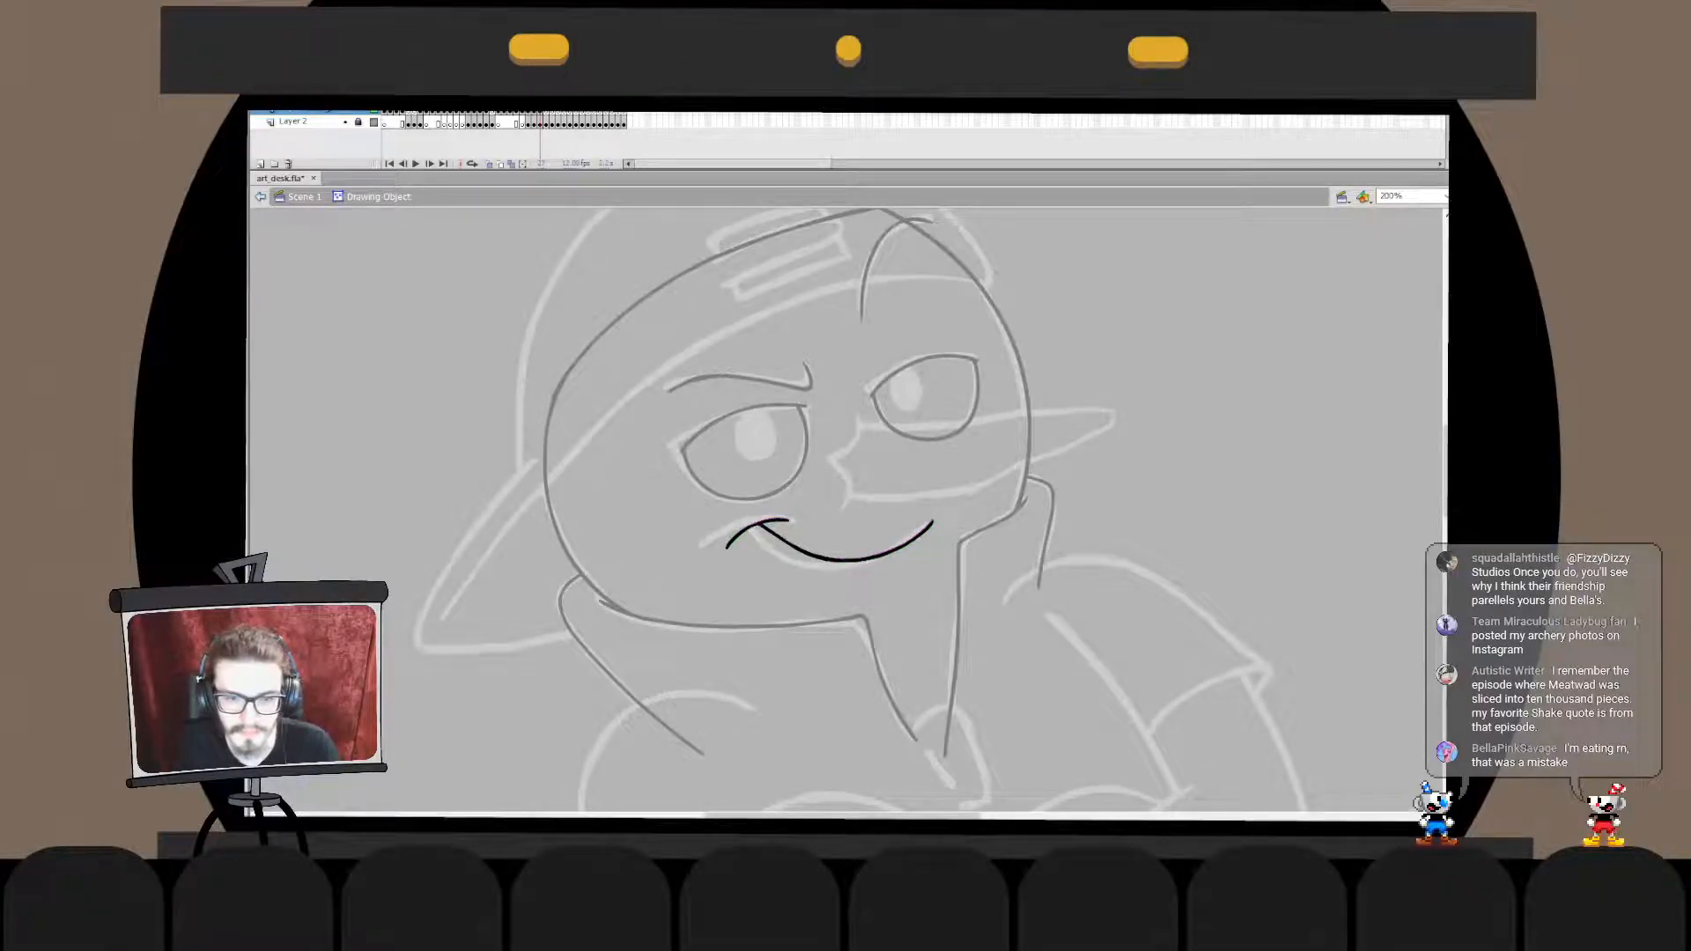
{"action": "left_click", "coordinate": [847, 560]}
{"action": "double_click", "coordinate": [846, 599]}
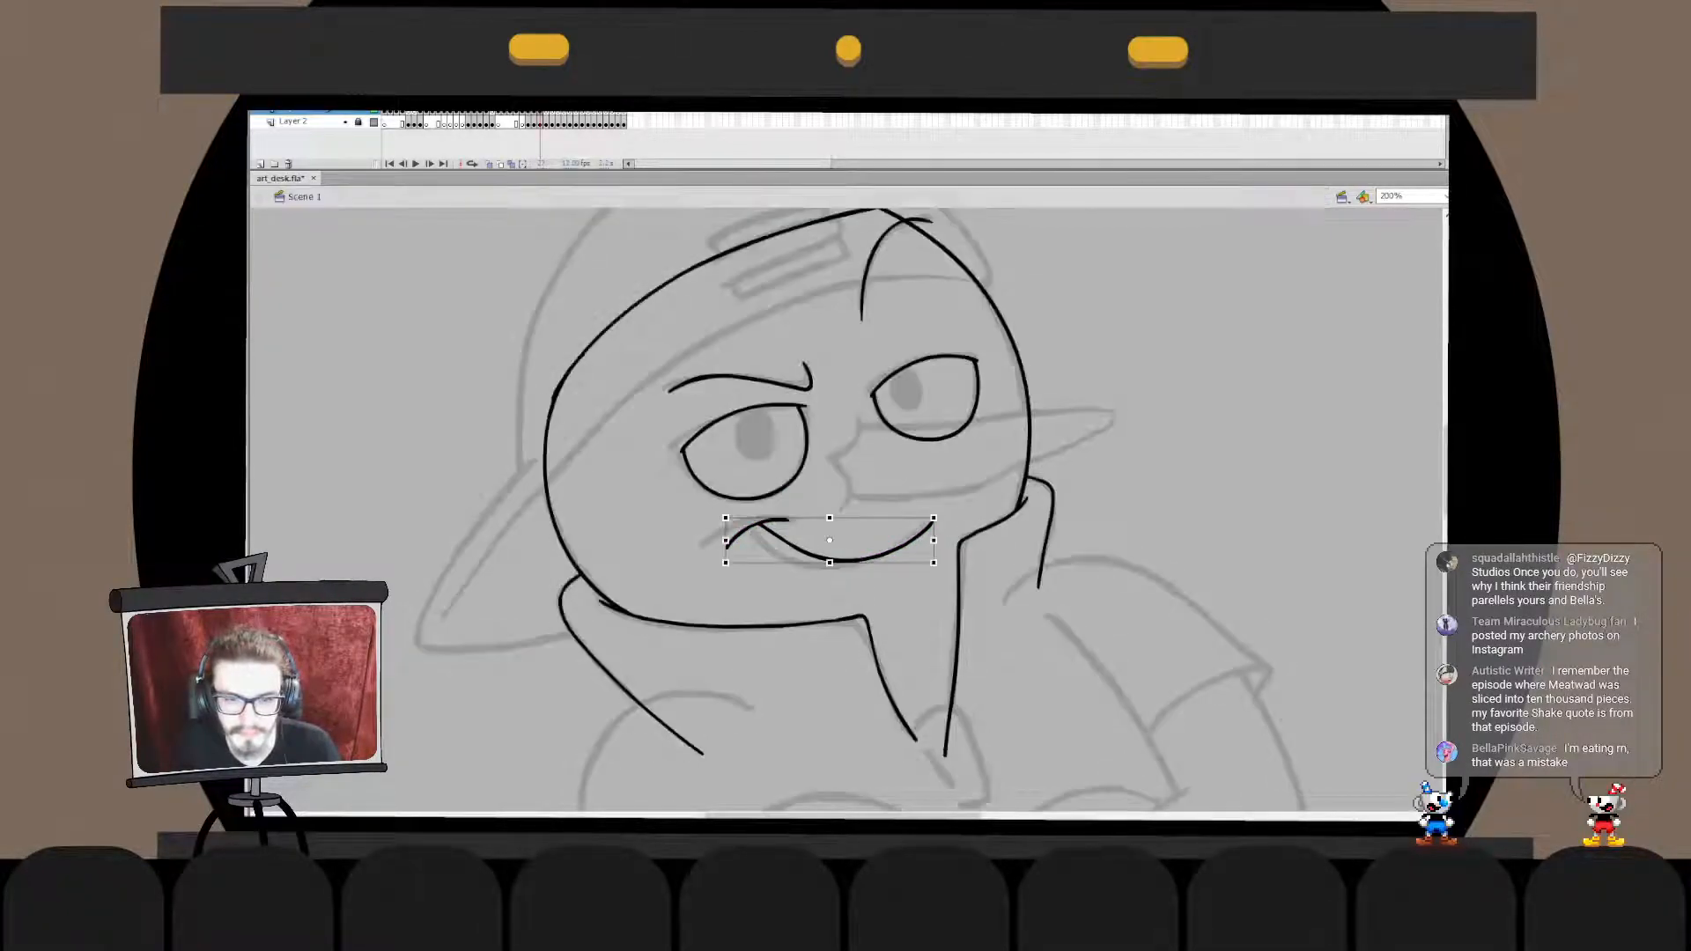
{"action": "double_click", "coordinate": [846, 560]}
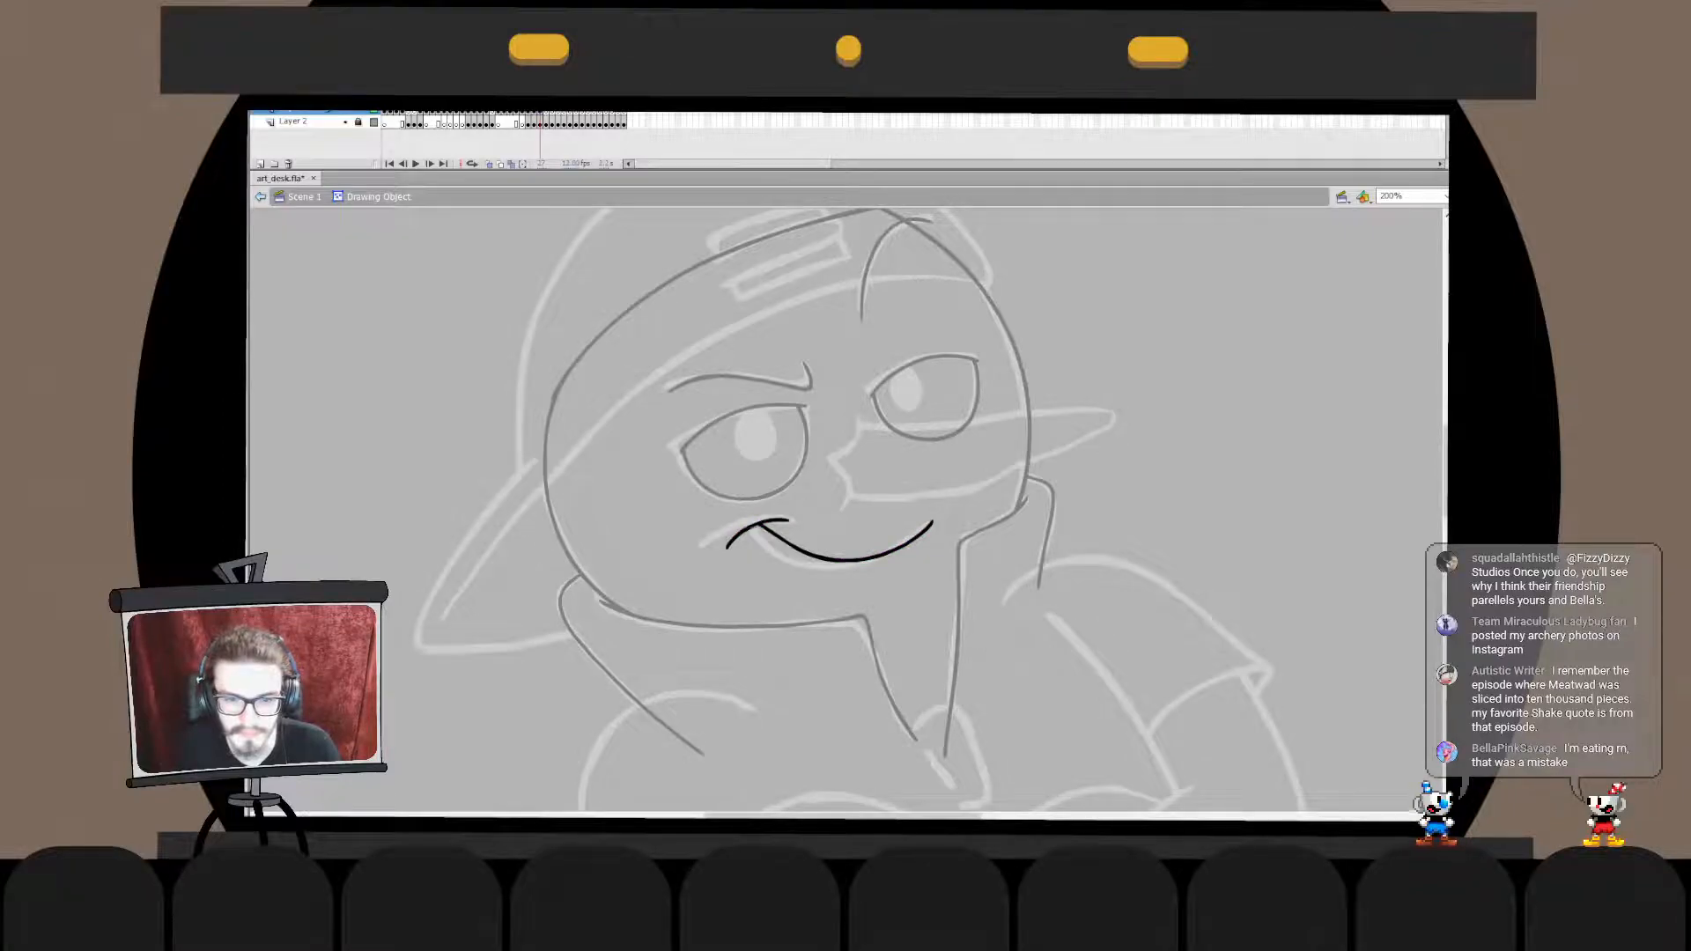
{"action": "key", "text": "ctrl+equal"}
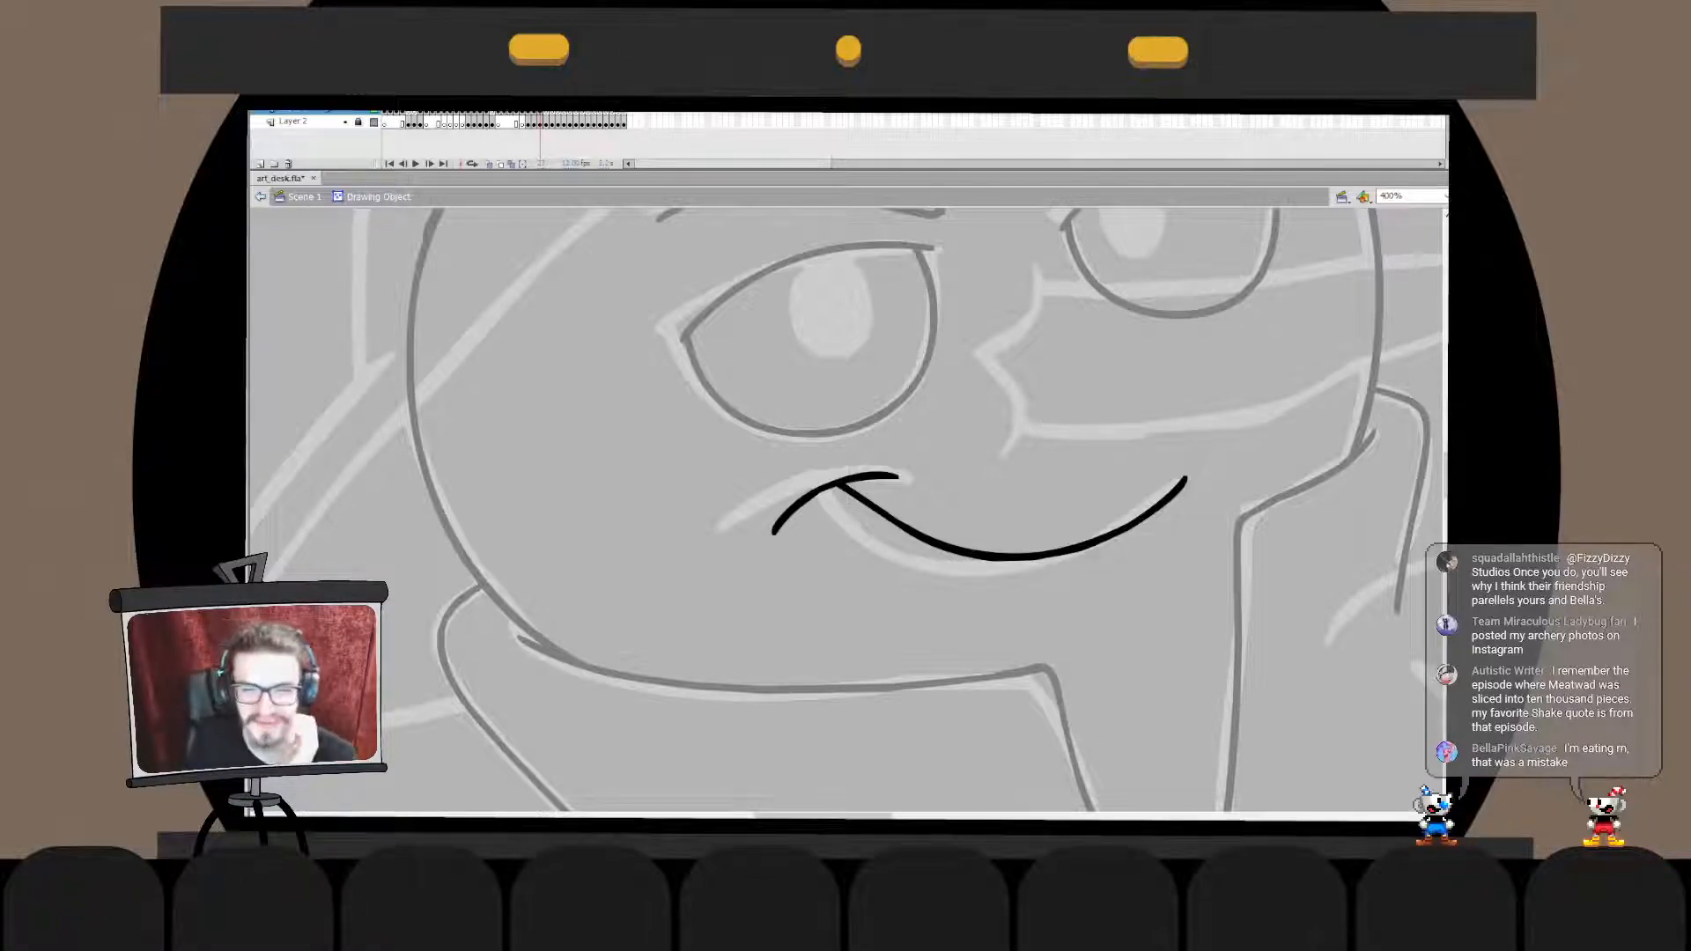
{"action": "key", "text": "ctrl+s"}
{"action": "key", "text": "ctrl+a"}
{"action": "key", "text": "Escape"}
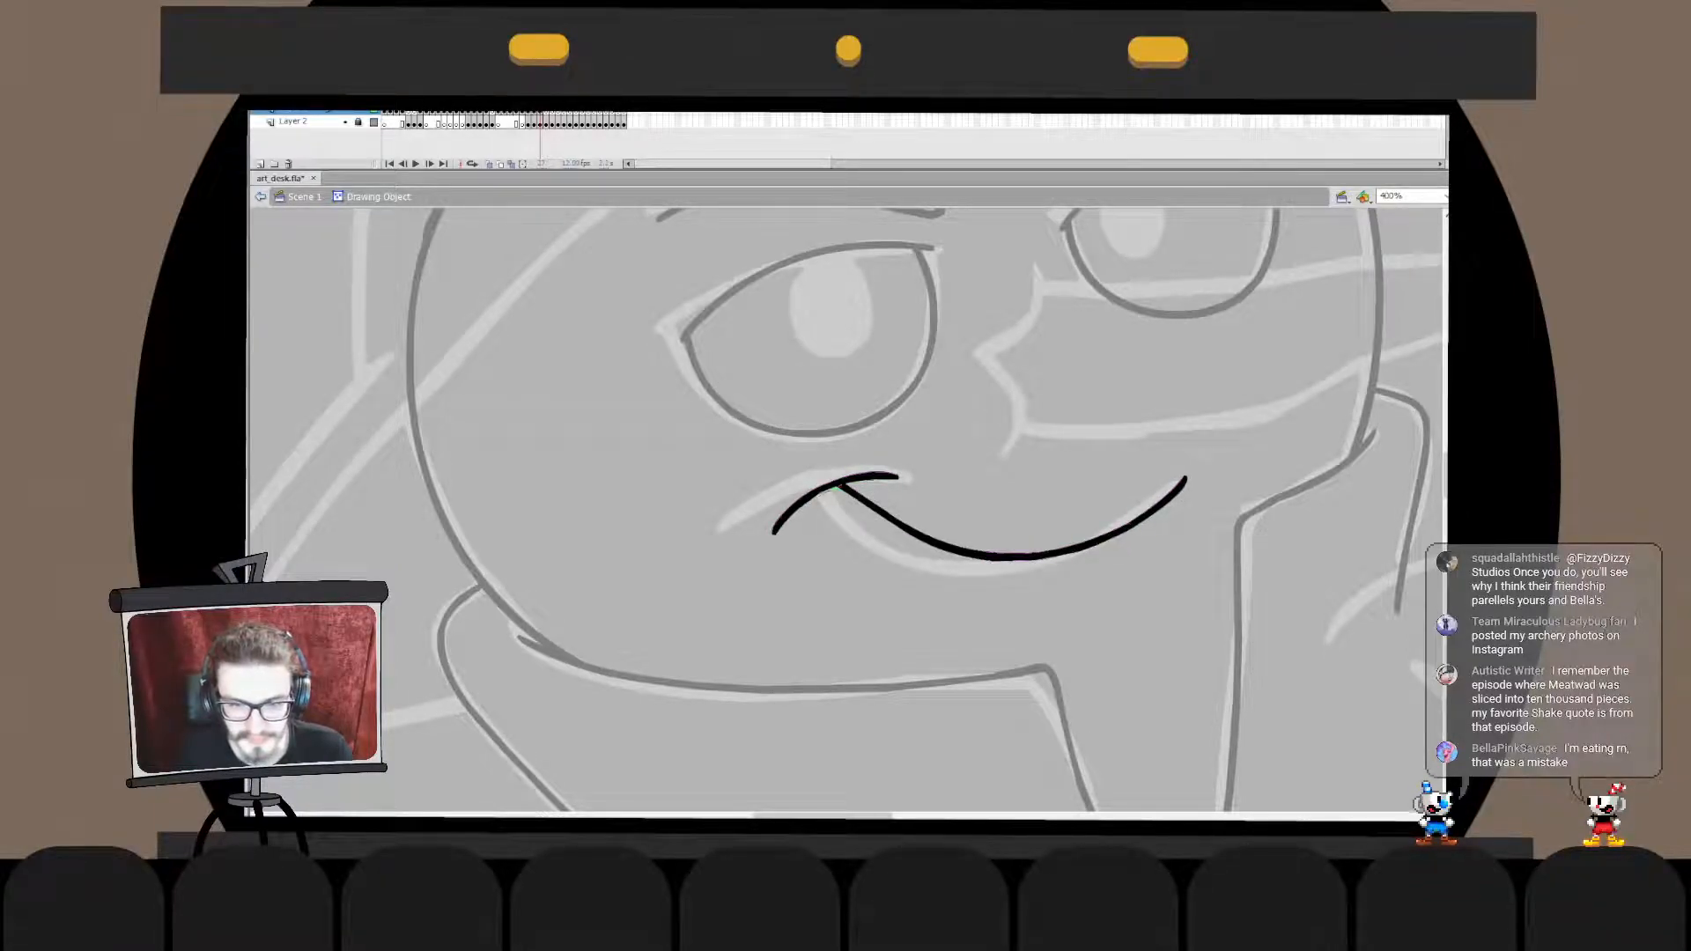
{"action": "key", "text": "ctrl+a"}
{"action": "key", "text": "Escape"}
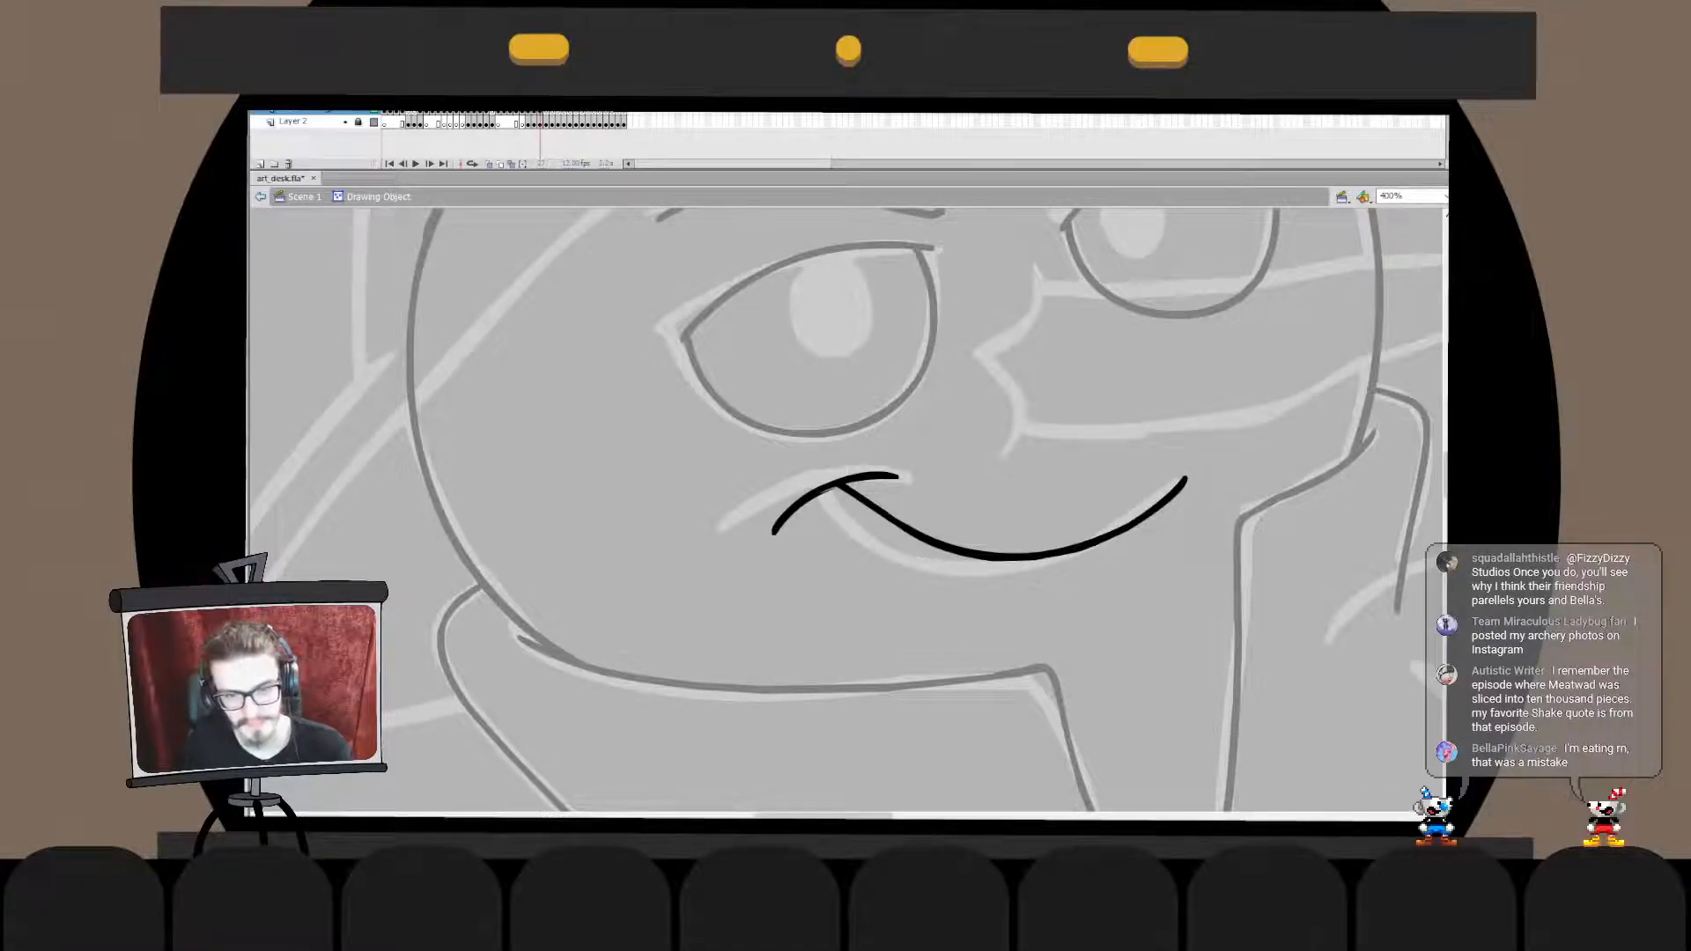
- Widen the whole mouth slightly and tilt it a little so its right end rises
{"action": "key", "text": "ctrl+minus"}
{"action": "key", "text": "ctrl+minus"}
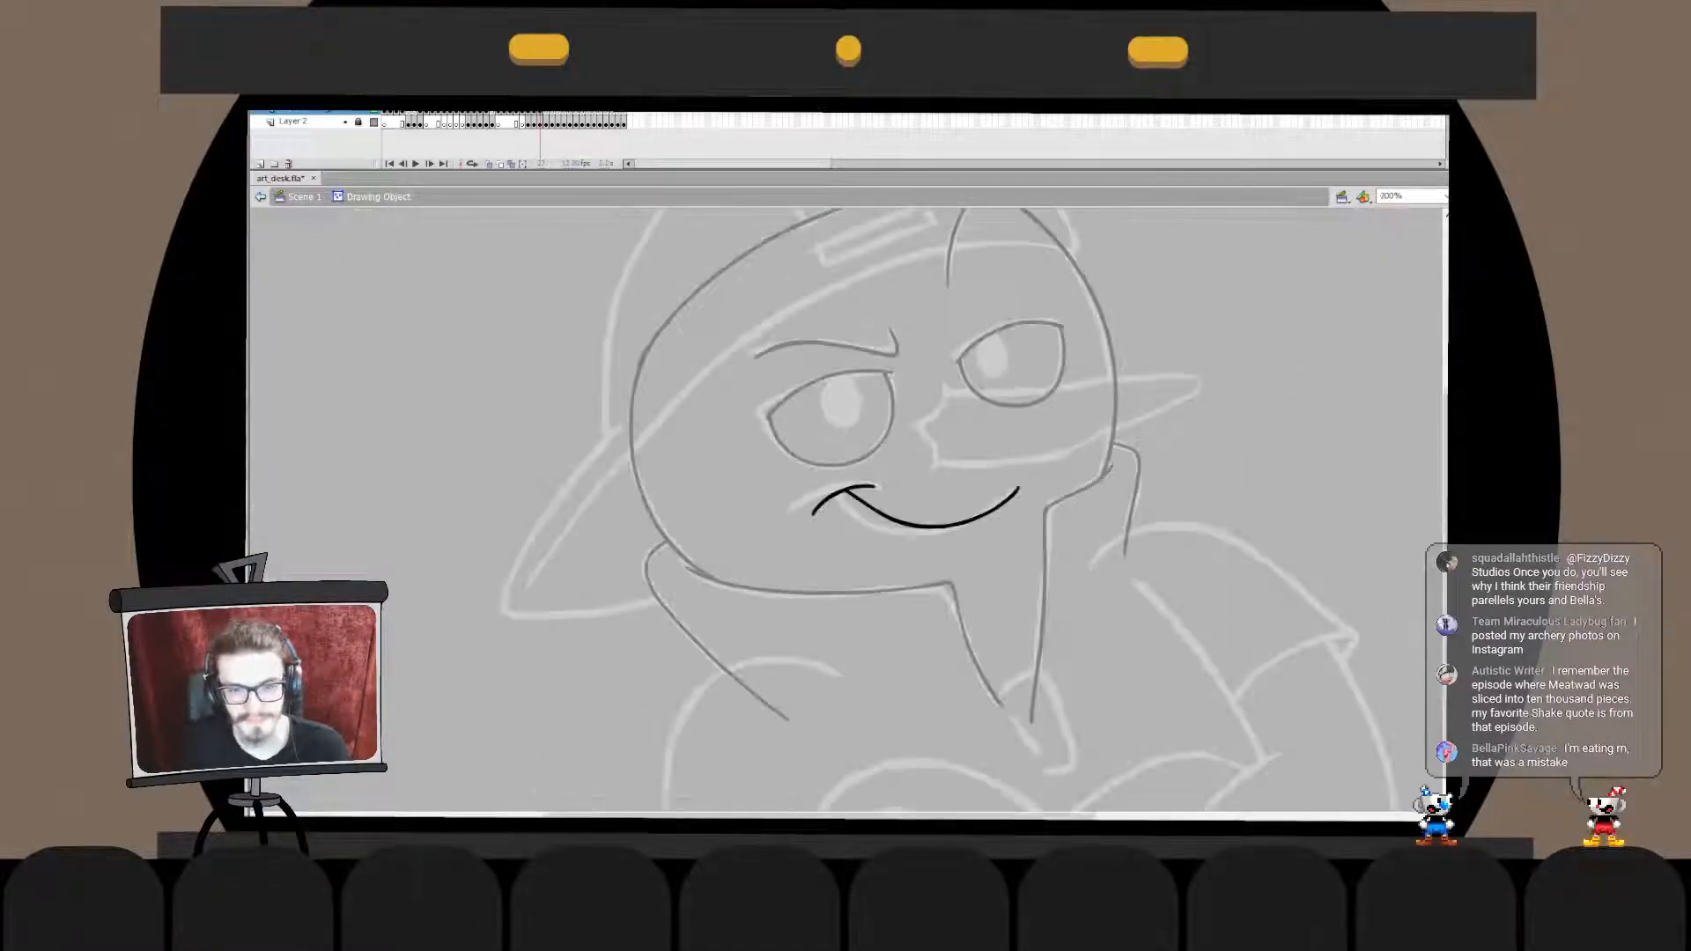
{"action": "key", "text": "ctrl+e"}
{"action": "left_click", "coordinate": [895, 505]}
{"action": "key", "text": "q"}
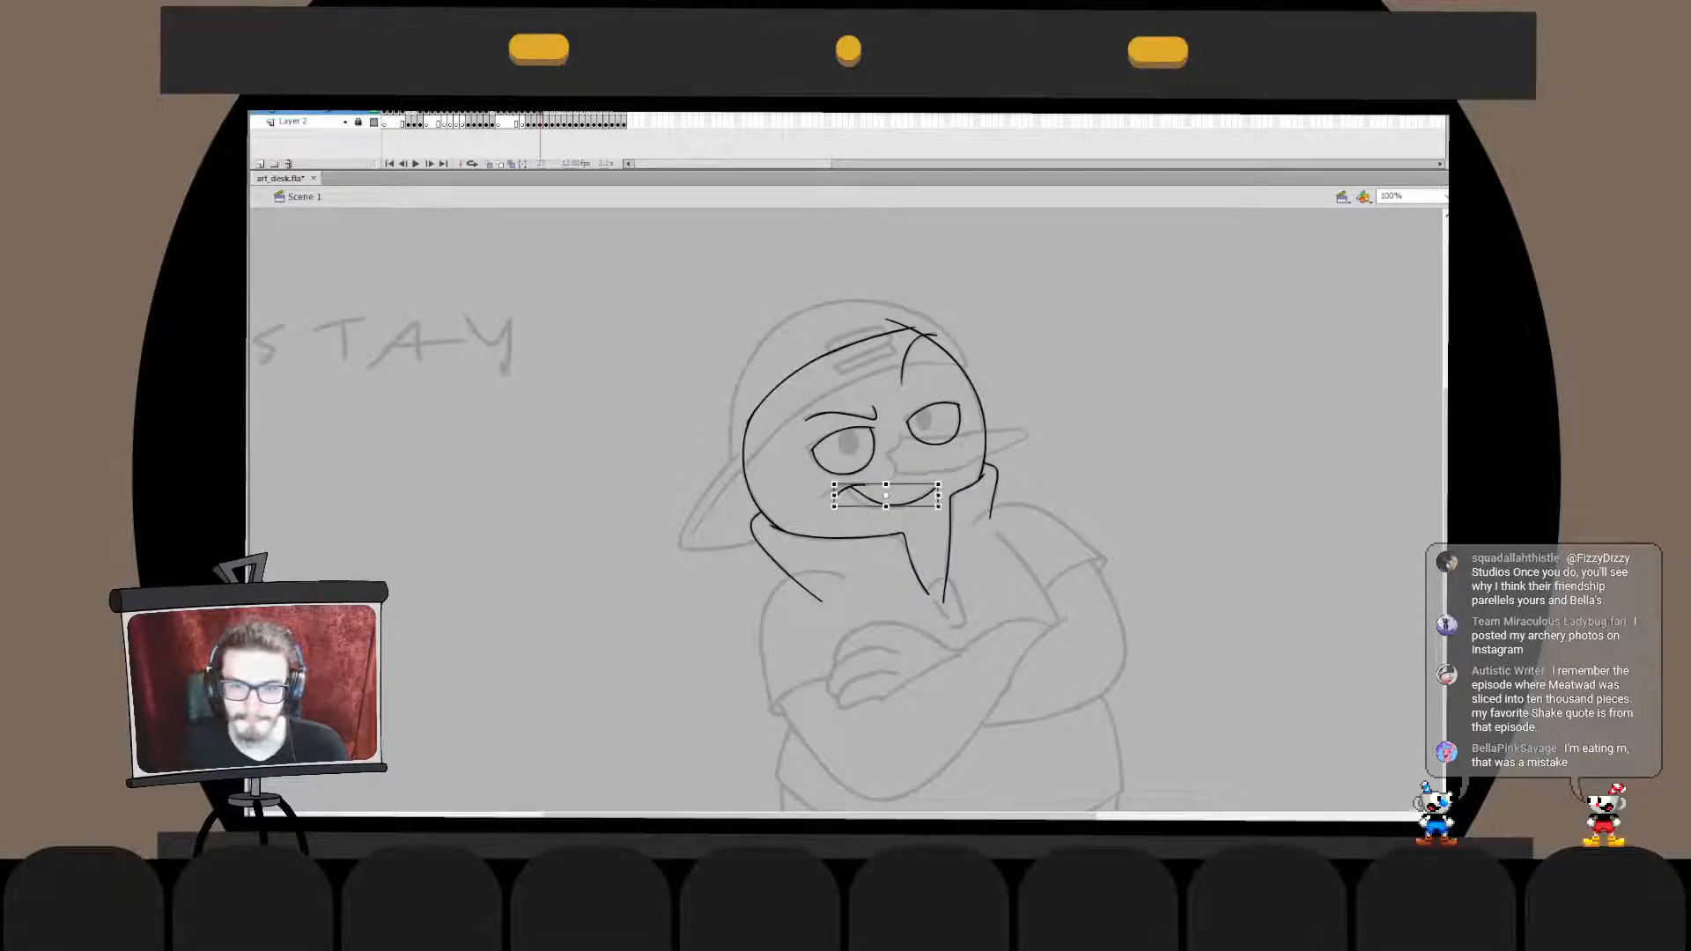
{"action": "left_click_drag", "start_coordinate": [938, 484], "coordinate": [944, 510]}
{"action": "key", "text": "Escape"}
- Cut the adjusted mouth lines and paste them back in place on the face
{"action": "left_click", "coordinate": [893, 505]}
{"action": "key", "text": "Delete"}
{"action": "double_click", "coordinate": [843, 474]}
{"action": "key", "text": "ctrl+shift+v"}
{"action": "key", "text": "ctrl+e"}
{"action": "key", "text": "ctrl+2"}
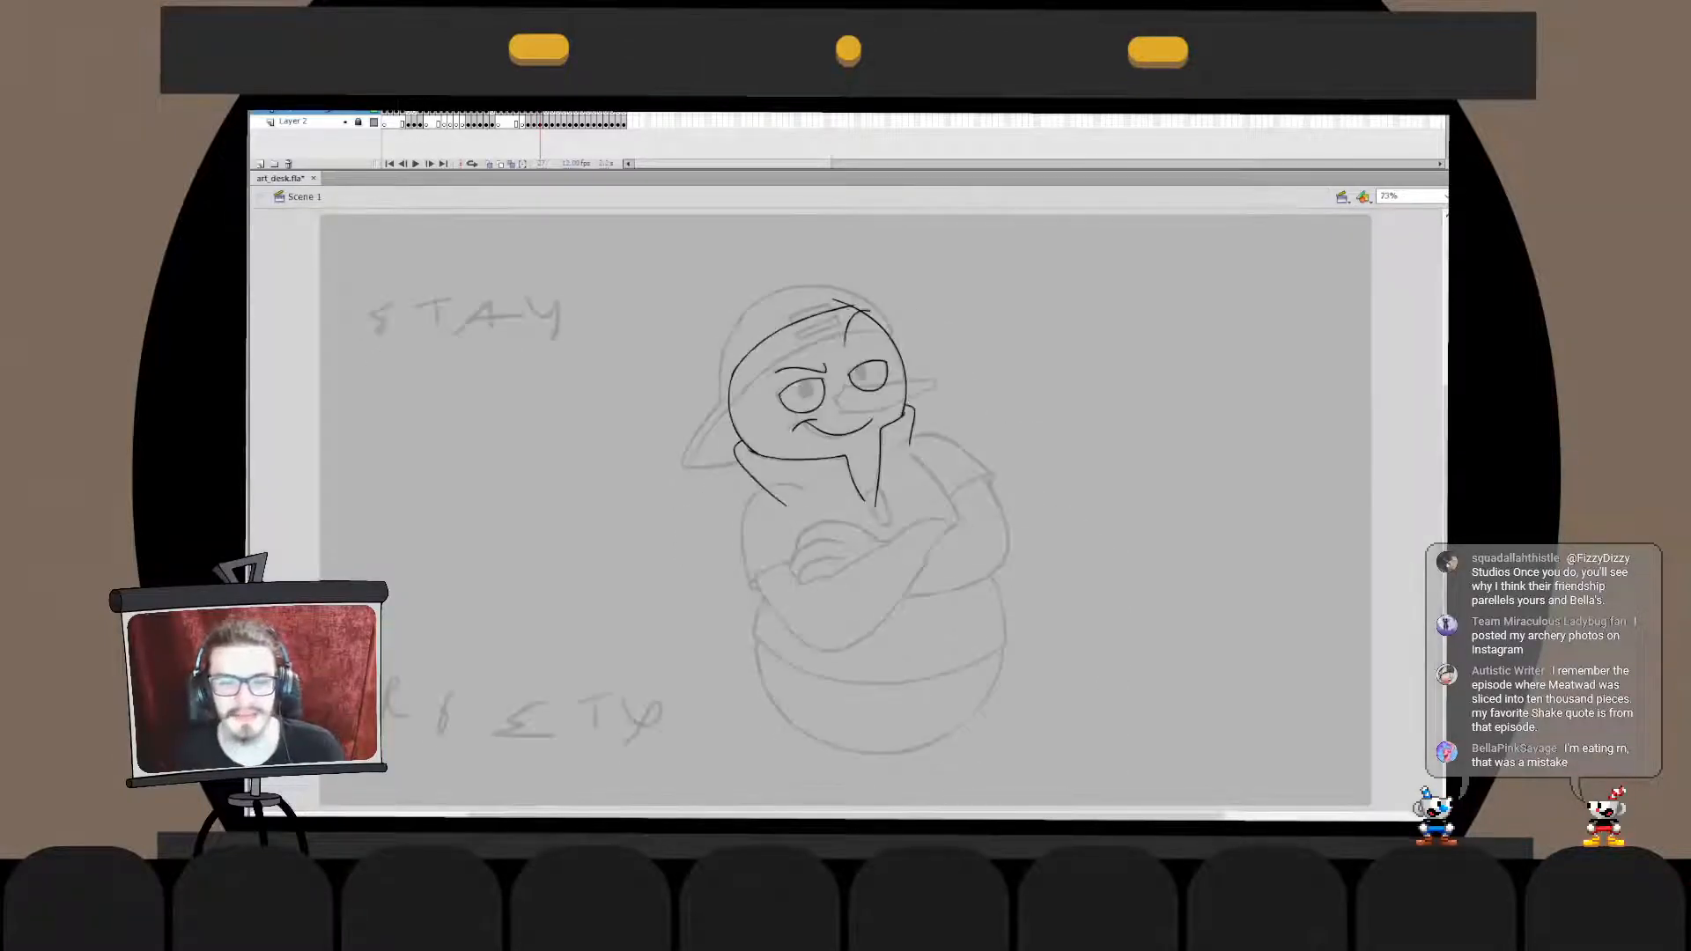
- Ink the short curved stroke for the lower half of the nose base, redrawing it until it follows the sketch
{"action": "key", "text": "ctrl+="}
{"action": "key", "text": "ctrl+1"}
{"action": "key", "text": "ctrl+="}
{"action": "mouse_move", "coordinate": [797, 454]}
{"action": "left_mouse_down"}
{"action": "mouse_move", "coordinate": [811, 528]}
{"action": "mouse_move", "coordinate": [1094, 477]}
{"action": "left_mouse_up"}
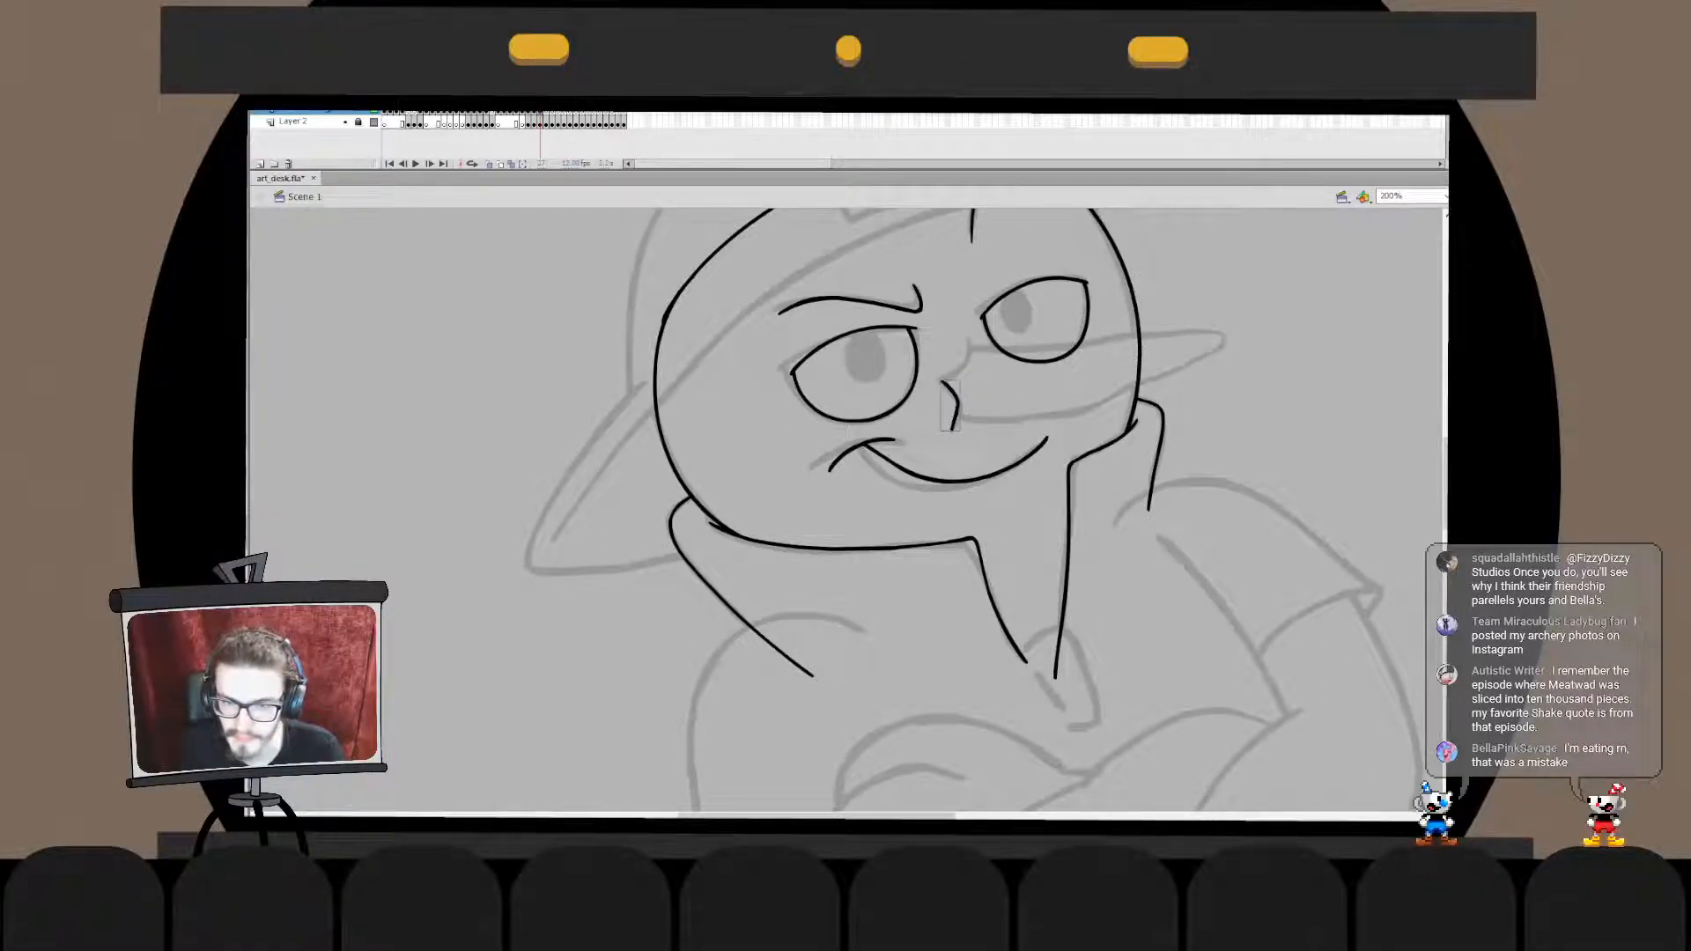
{"action": "key", "text": "ctrl+z"}
{"action": "key", "text": "ctrl+z"}
{"action": "left_click_drag", "start_coordinate": [941, 385], "coordinate": [961, 434]}
{"action": "key", "text": "q"}
- Ink the upper curve of the nose base, running from beside the far eye down to the lower nose stroke
{"action": "key", "text": "ctrl+z"}
{"action": "key", "text": "b"}
{"action": "key", "text": "q"}
{"action": "key", "text": "b"}
{"action": "mouse_move", "coordinate": [967, 337]}
{"action": "left_mouse_down"}
{"action": "mouse_move", "coordinate": [945, 388]}
{"action": "mouse_move", "coordinate": [967, 339]}
{"action": "mouse_move", "coordinate": [967, 361]}
{"action": "left_mouse_up"}
{"action": "key", "text": "ctrl+z"}
{"action": "key", "text": "q"}
{"action": "key", "text": "b"}
{"action": "double_click", "coordinate": [966, 361]}
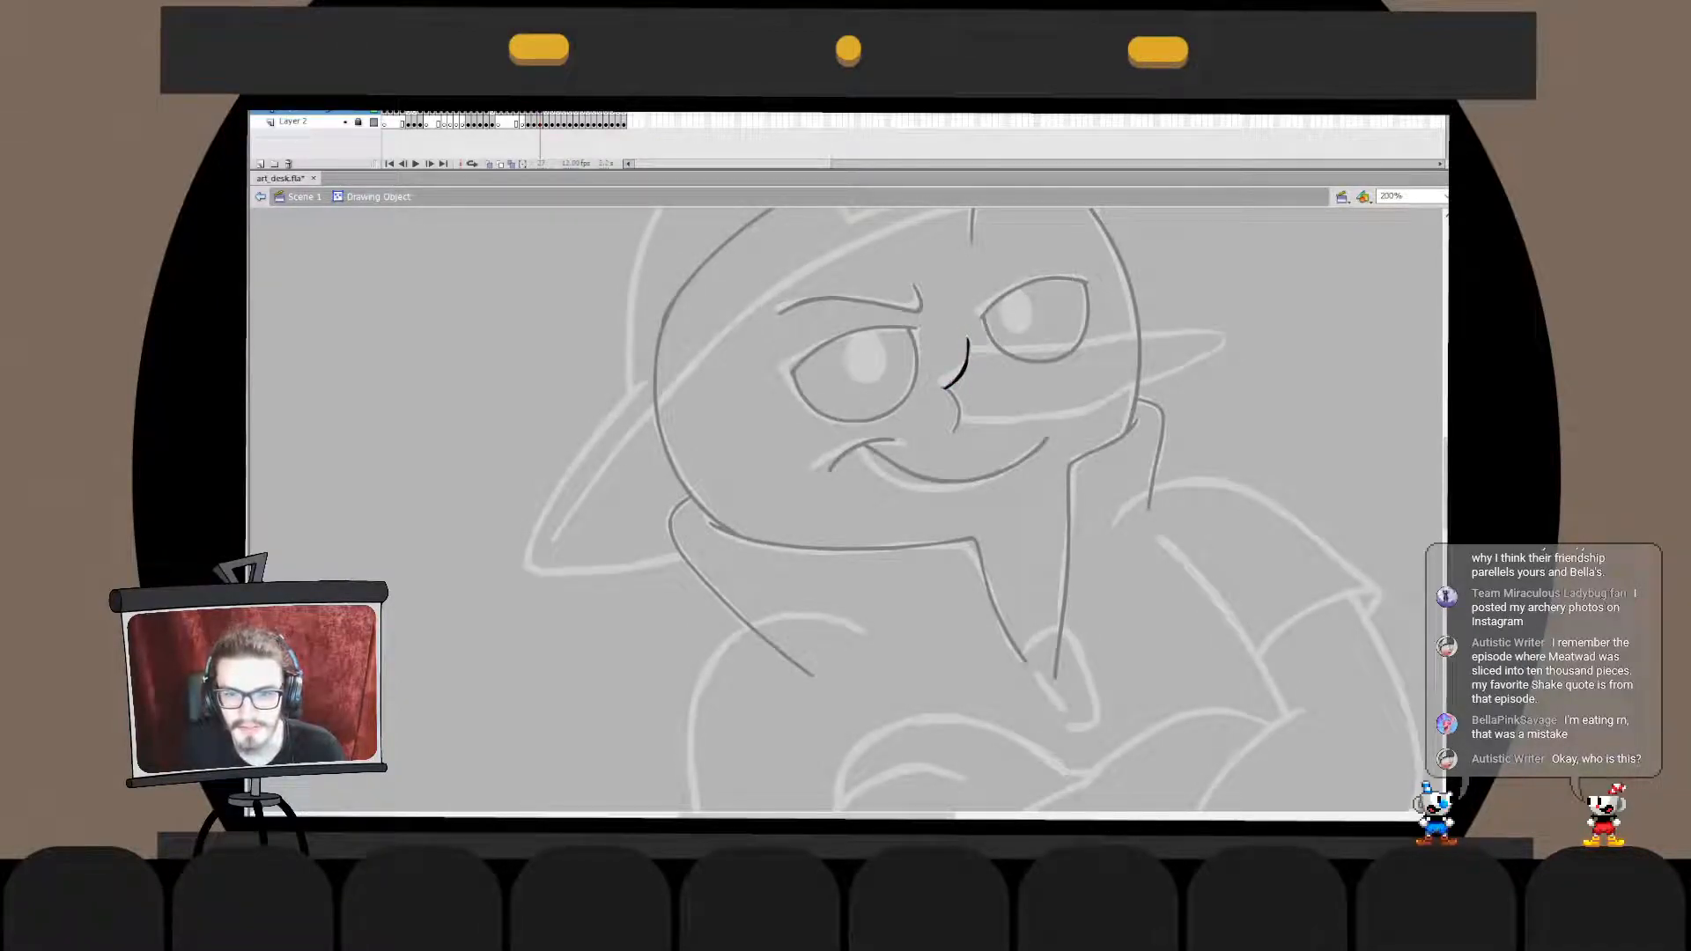
{"action": "double_click", "coordinate": [1004, 388]}
- Move the lower nose stroke into the upper stroke's drawing object so both curves form one shape
{"action": "left_click", "coordinate": [1004, 388]}
{"action": "left_click", "coordinate": [960, 408]}
{"action": "left_click_drag", "start_coordinate": [963, 384], "coordinate": [965, 382]}
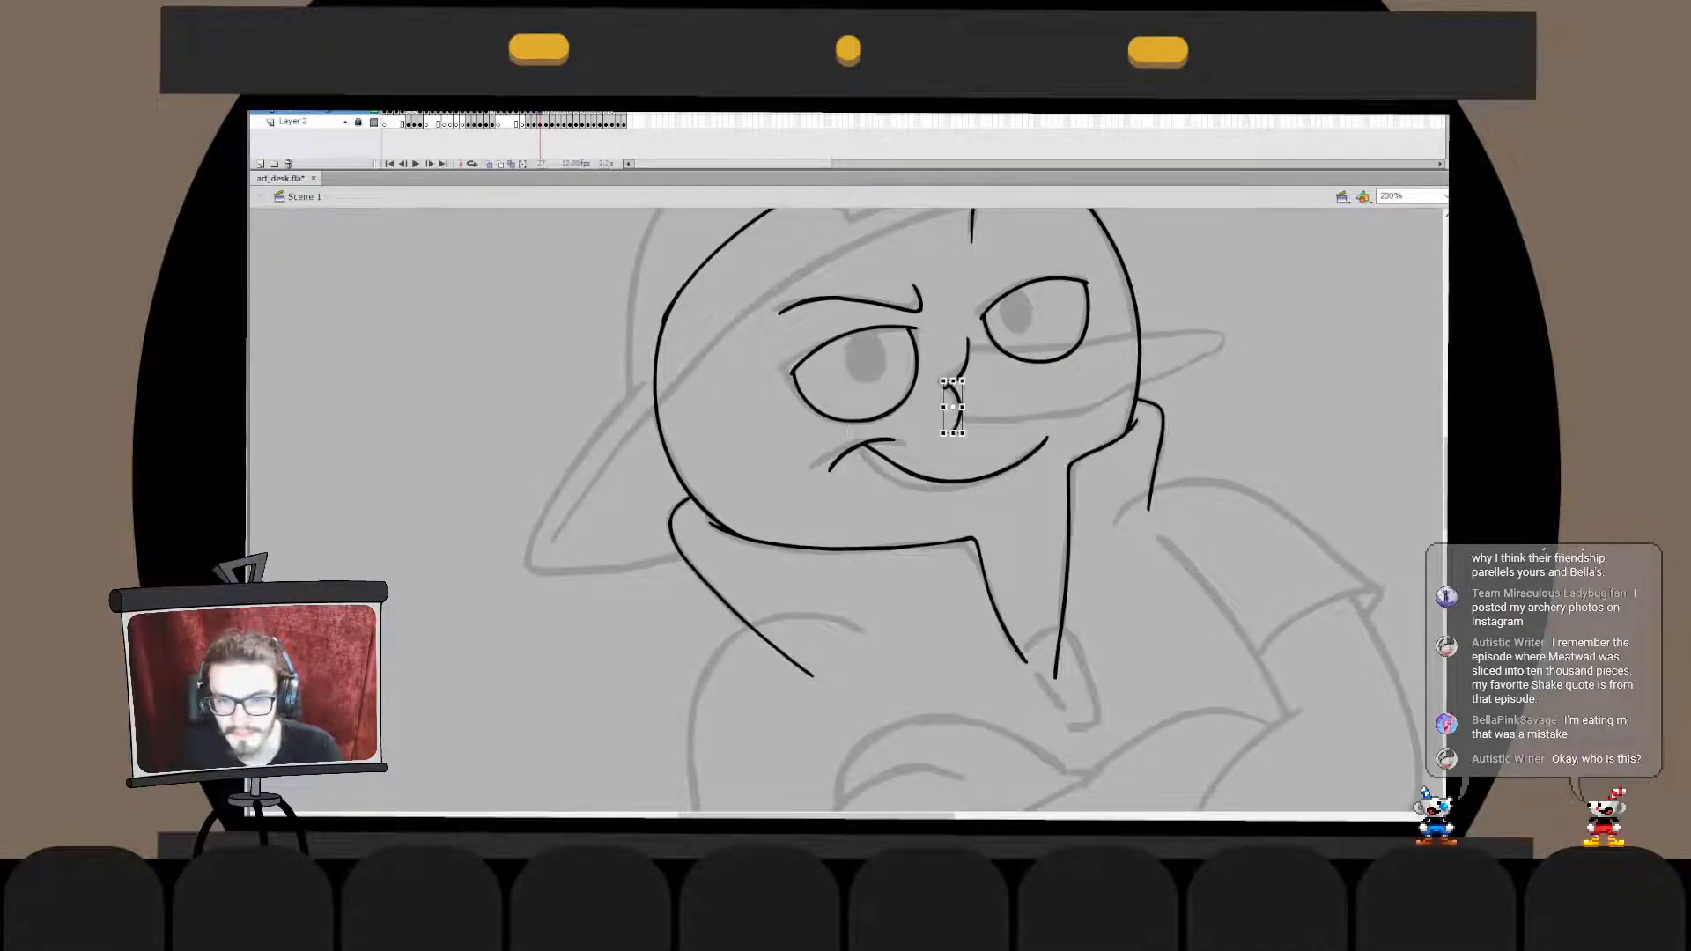
{"action": "double_click", "coordinate": [947, 388]}
{"action": "key", "text": "Delete"}
{"action": "double_click", "coordinate": [1004, 387]}
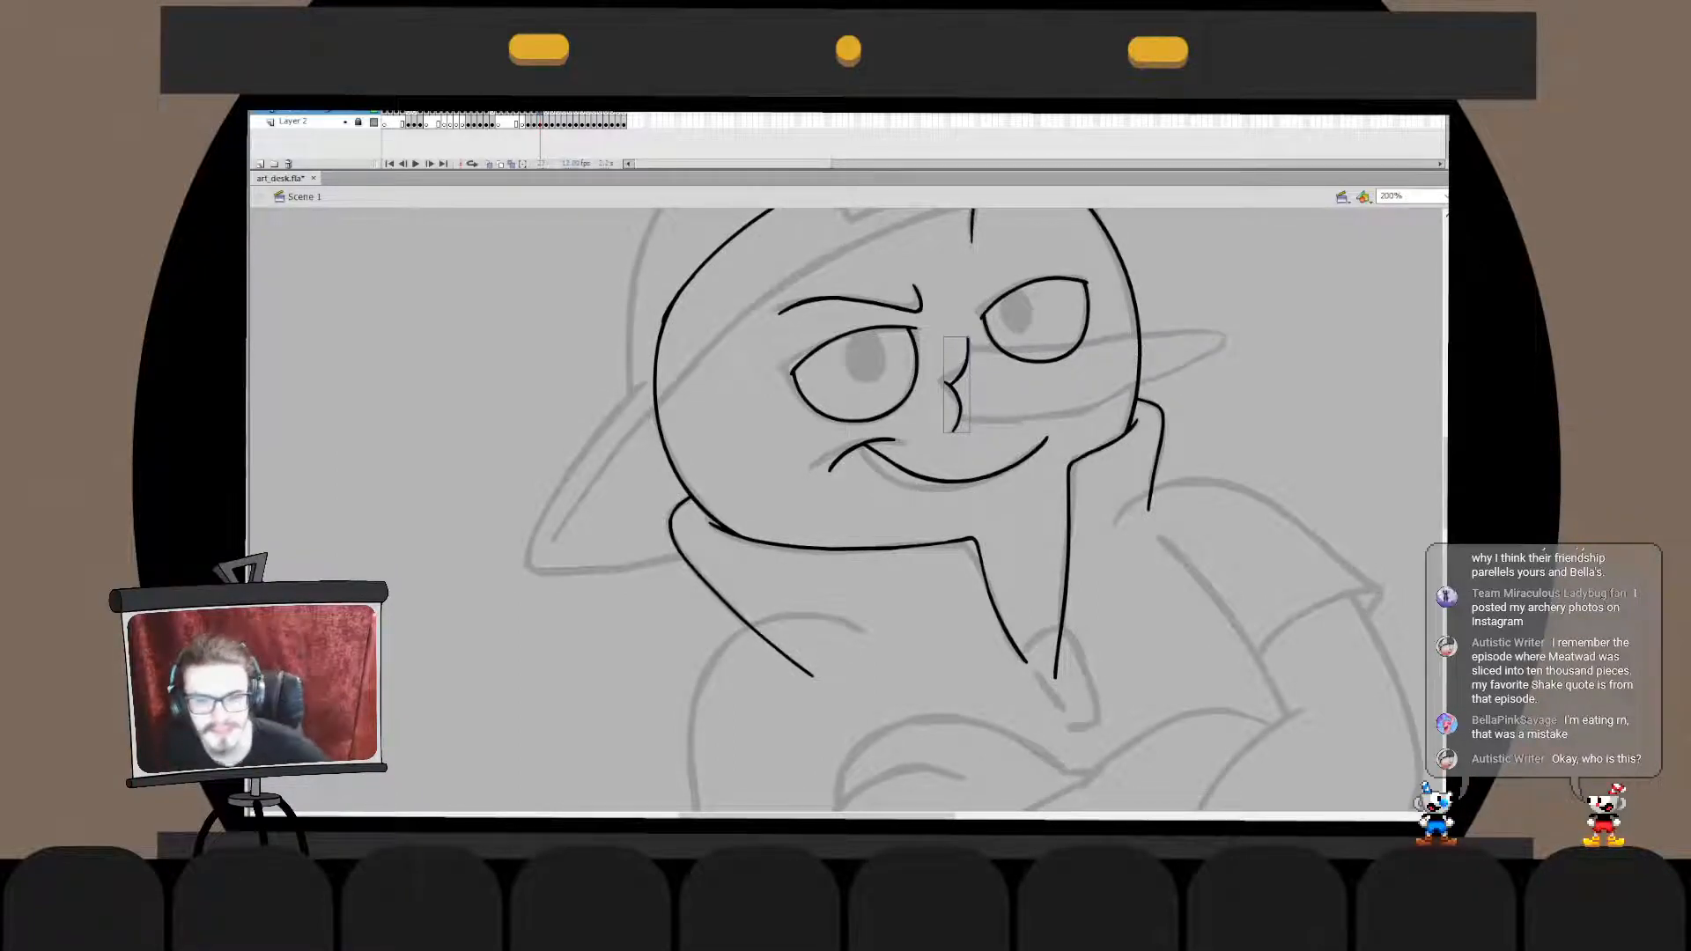
- Stretch the upper tip of the nose curve slightly up and to the left
{"action": "left_click_drag", "start_coordinate": [1004, 441], "coordinate": [783, 492]}
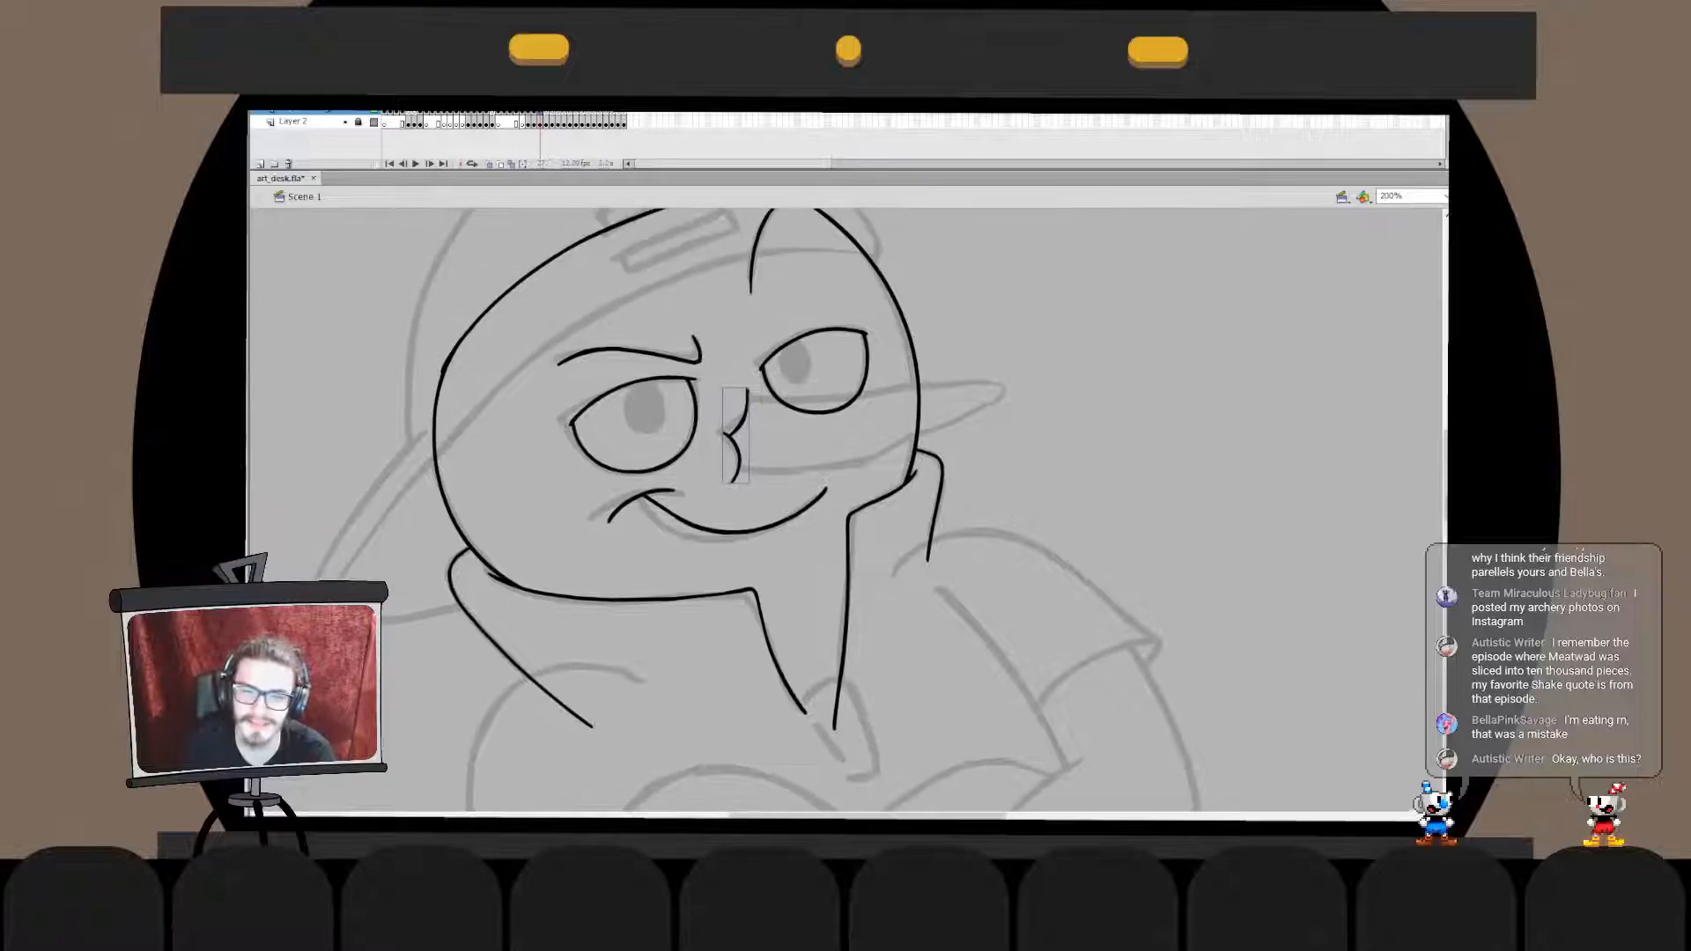
{"action": "double_click", "coordinate": [744, 401]}
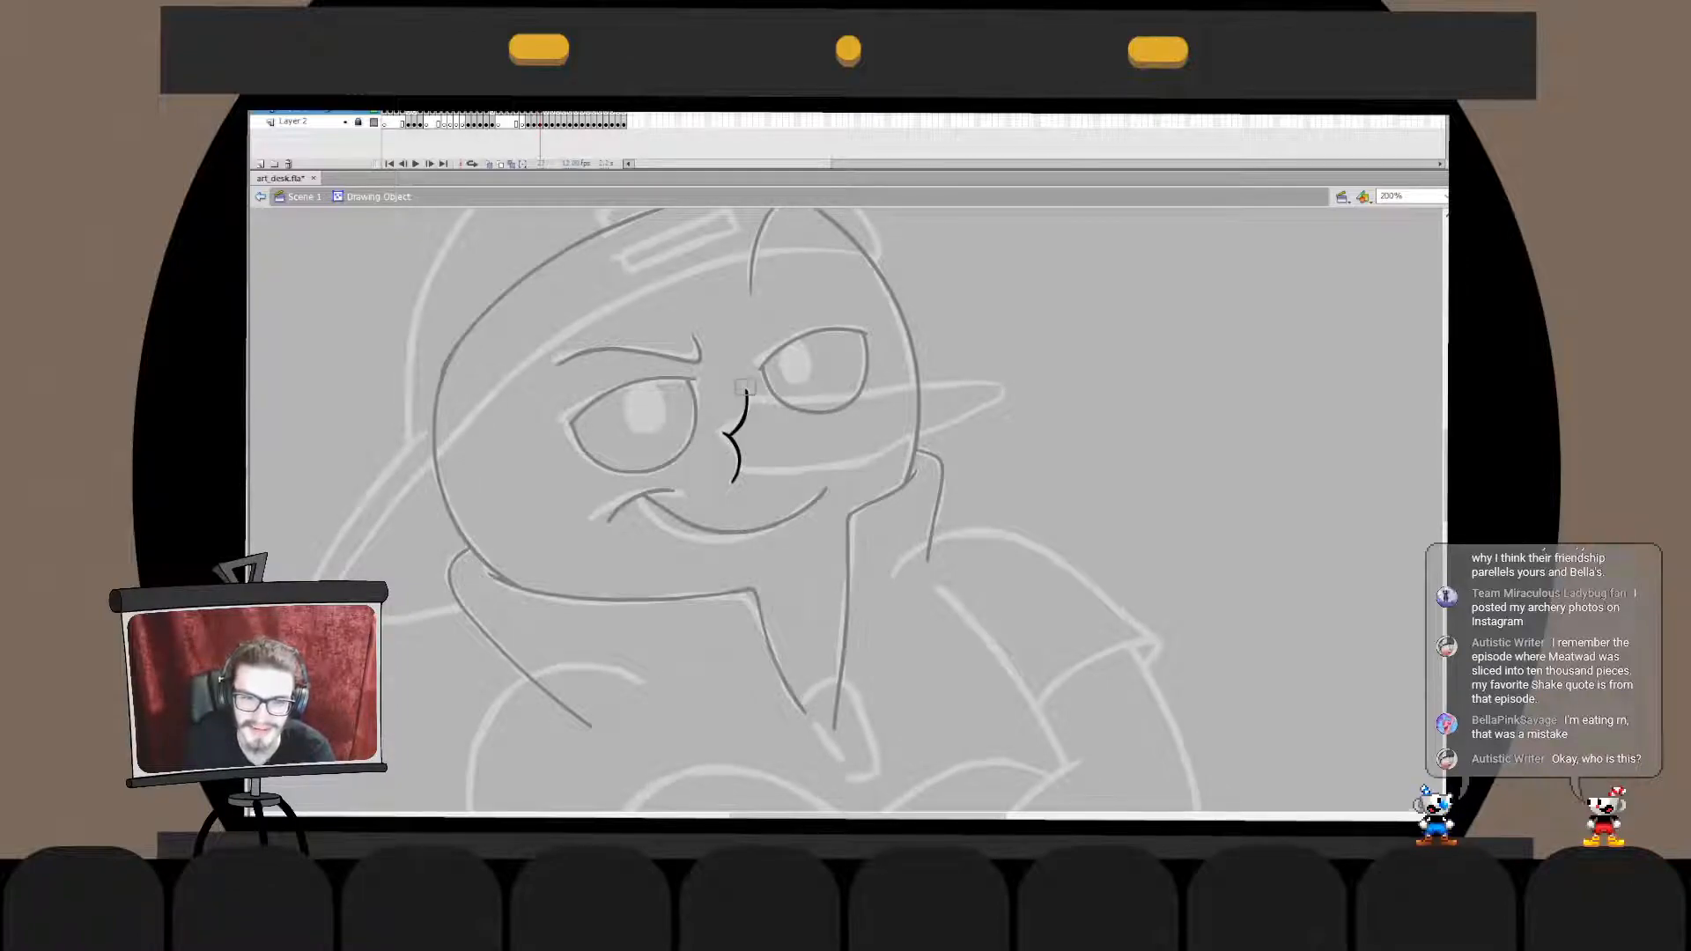
{"action": "left_click_drag", "start_coordinate": [746, 394], "coordinate": [742, 387]}
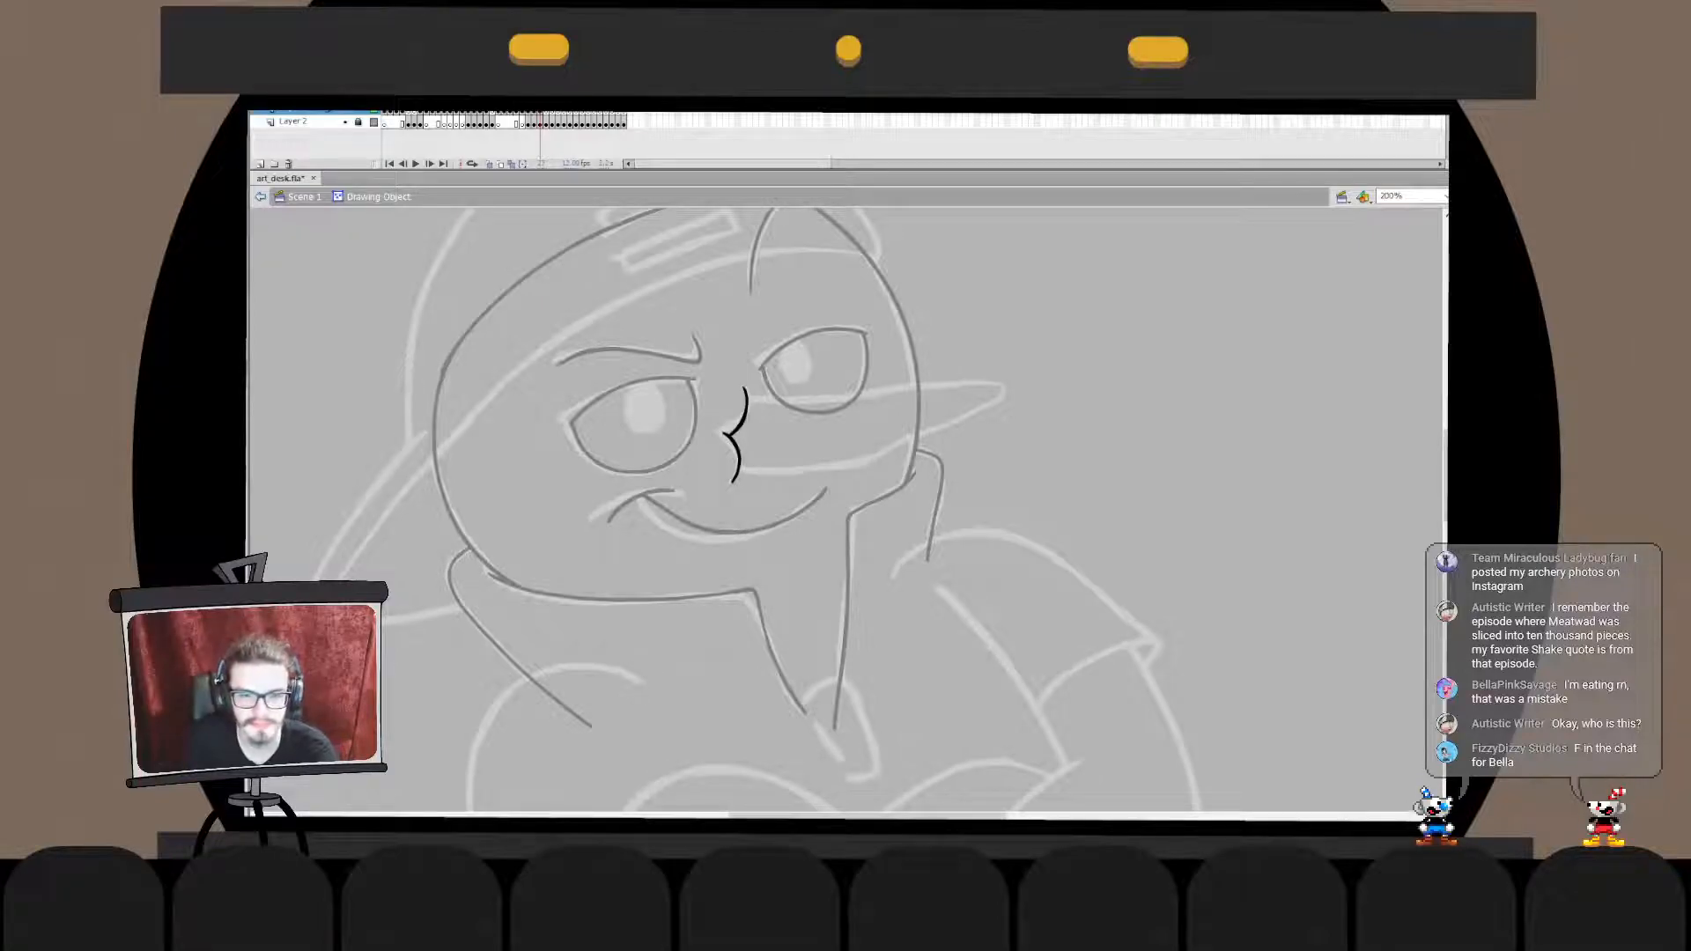
{"action": "double_click", "coordinate": [778, 434]}
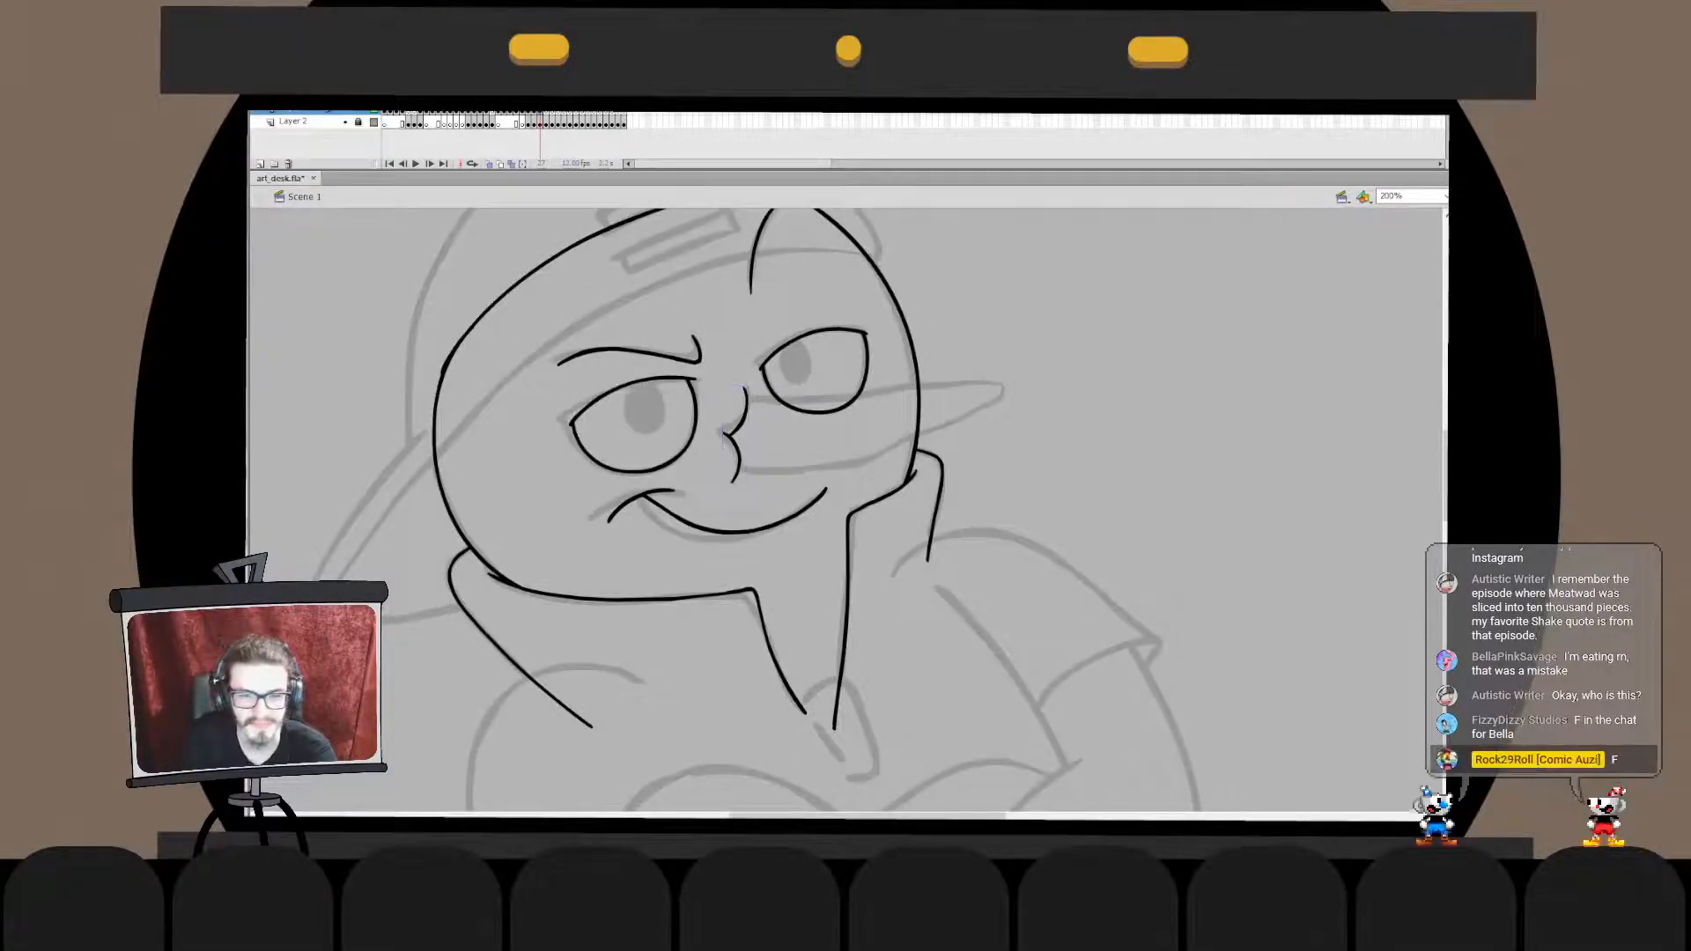
{"action": "mouse_move", "coordinate": [792, 563]}
{"action": "left_mouse_down"}
{"action": "mouse_move", "coordinate": [928, 431]}
{"action": "mouse_move", "coordinate": [837, 430]}
{"action": "mouse_move", "coordinate": [659, 472]}
{"action": "mouse_move", "coordinate": [693, 567]}
{"action": "left_mouse_up"}
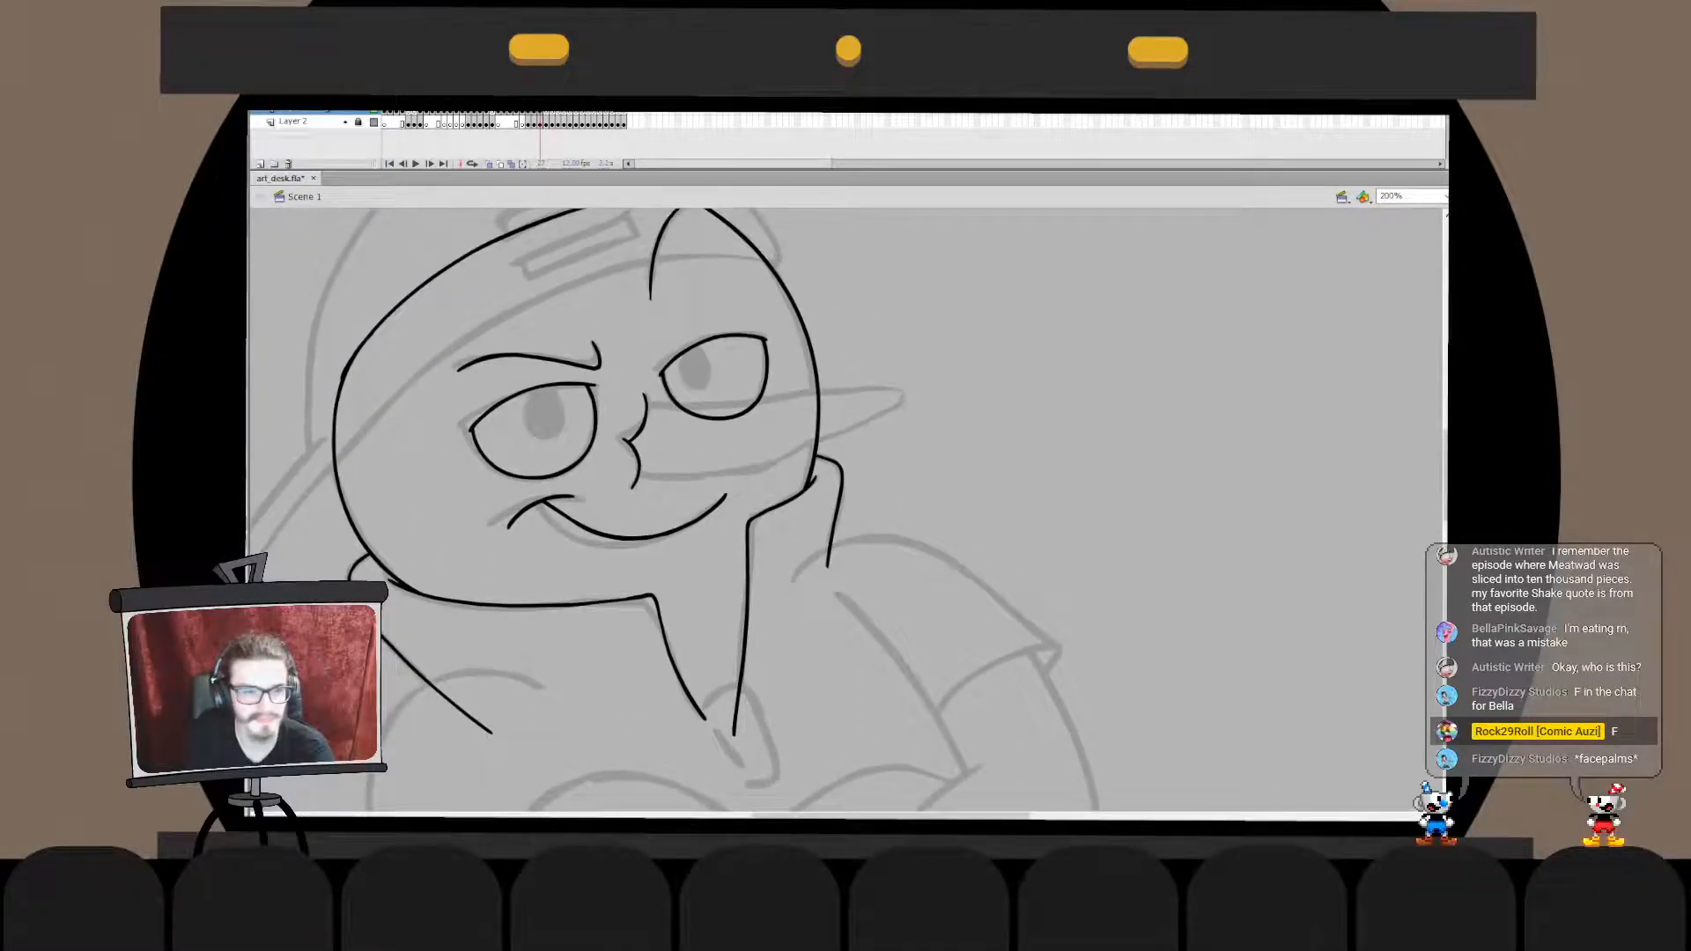
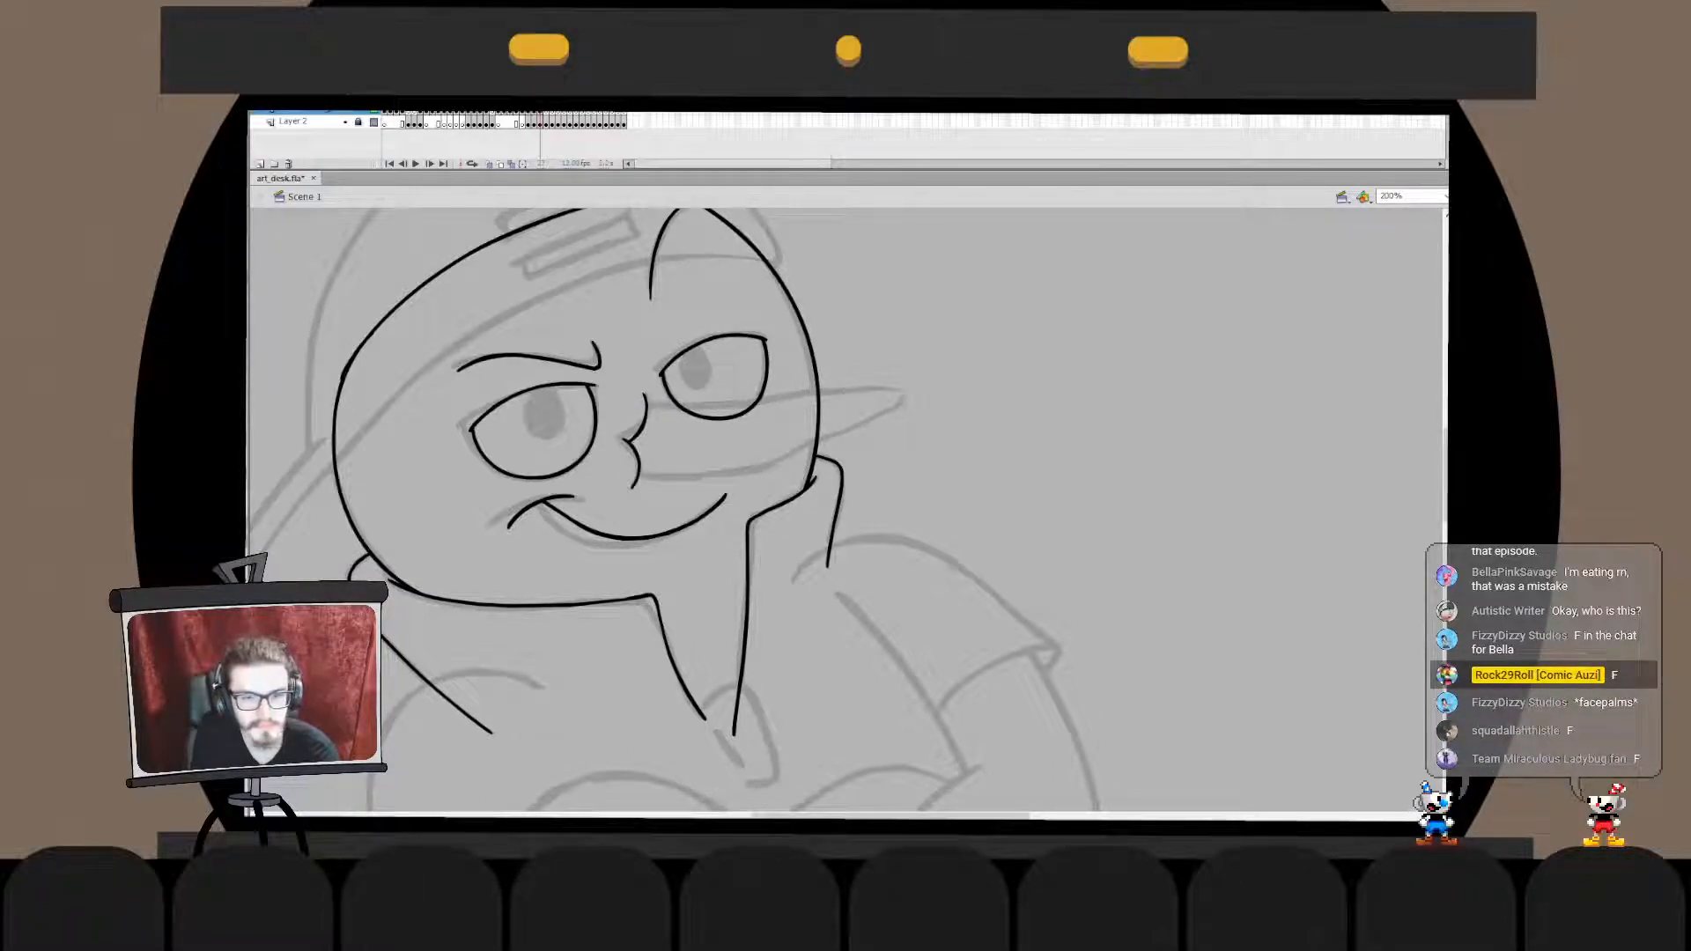
- Ink the pointed tip of the character's long nose over the sketch, including the small crease where it meets the upper edge
{"action": "left_click_drag", "start_coordinate": [780, 413], "coordinate": [905, 386]}
{"action": "key", "text": "ctrl+z"}
{"action": "key", "text": "ctrl+z"}
{"action": "mouse_move", "coordinate": [793, 408]}
{"action": "left_mouse_down"}
{"action": "mouse_move", "coordinate": [908, 387]}
{"action": "mouse_move", "coordinate": [848, 430]}
{"action": "mouse_move", "coordinate": [784, 405]}
{"action": "mouse_move", "coordinate": [900, 386]}
{"action": "mouse_move", "coordinate": [849, 430]}
{"action": "left_mouse_up"}
{"action": "key", "text": "ctrl+z"}
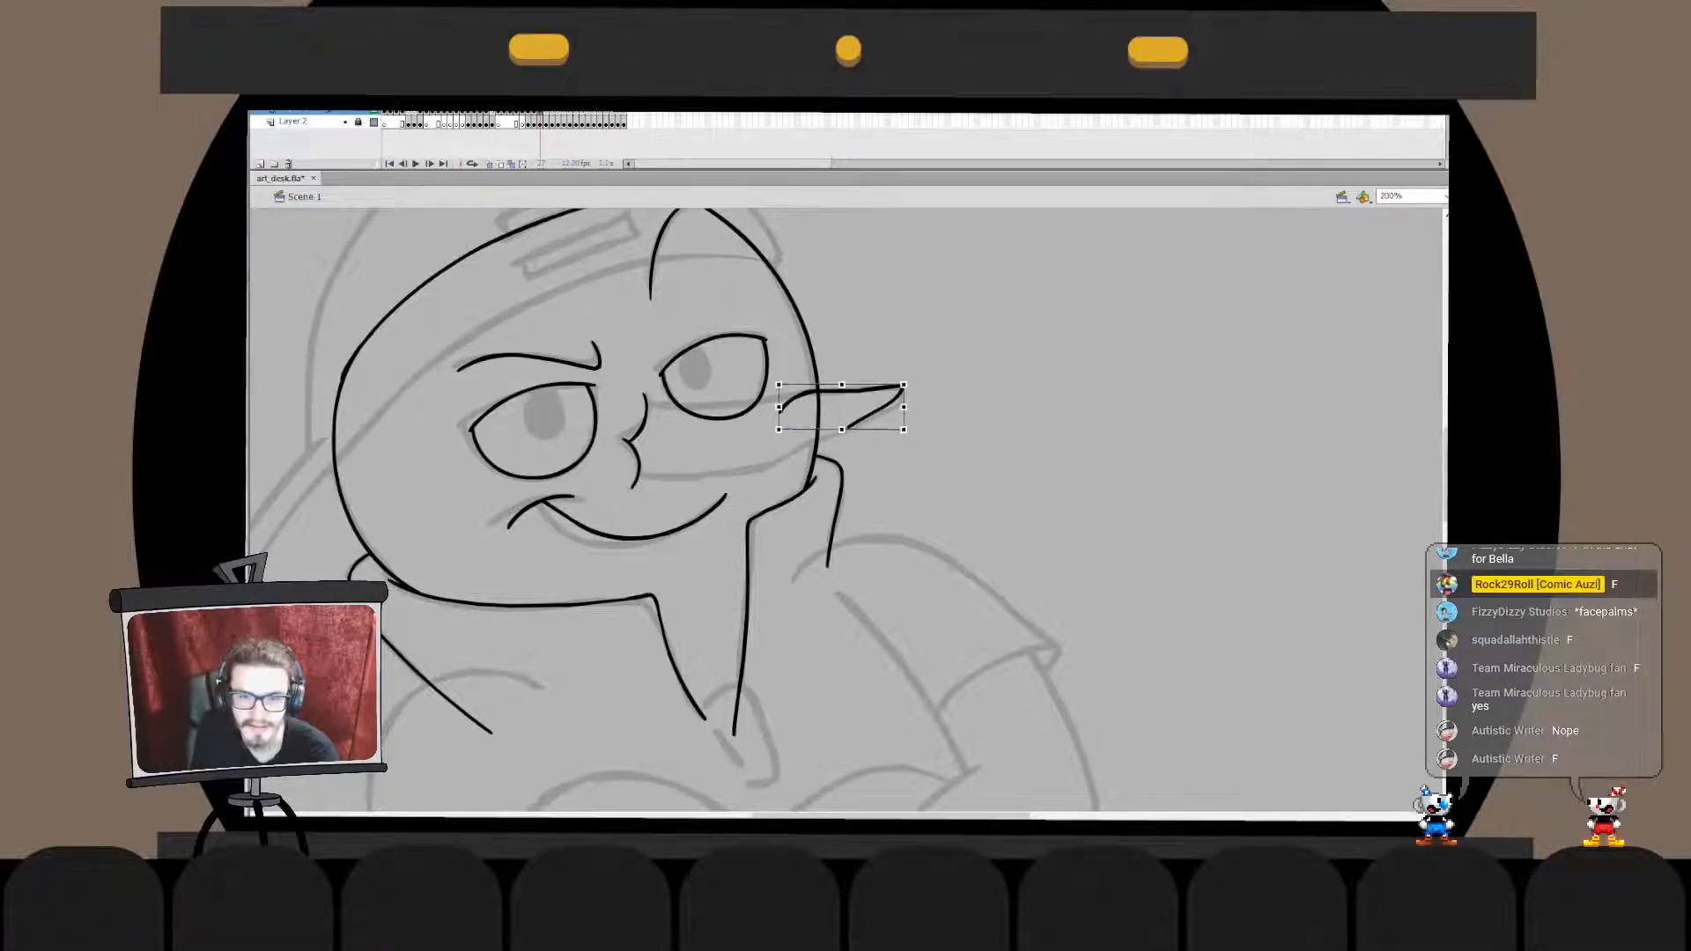
{"action": "double_click", "coordinate": [793, 400]}
{"action": "left_click", "coordinate": [790, 404]}
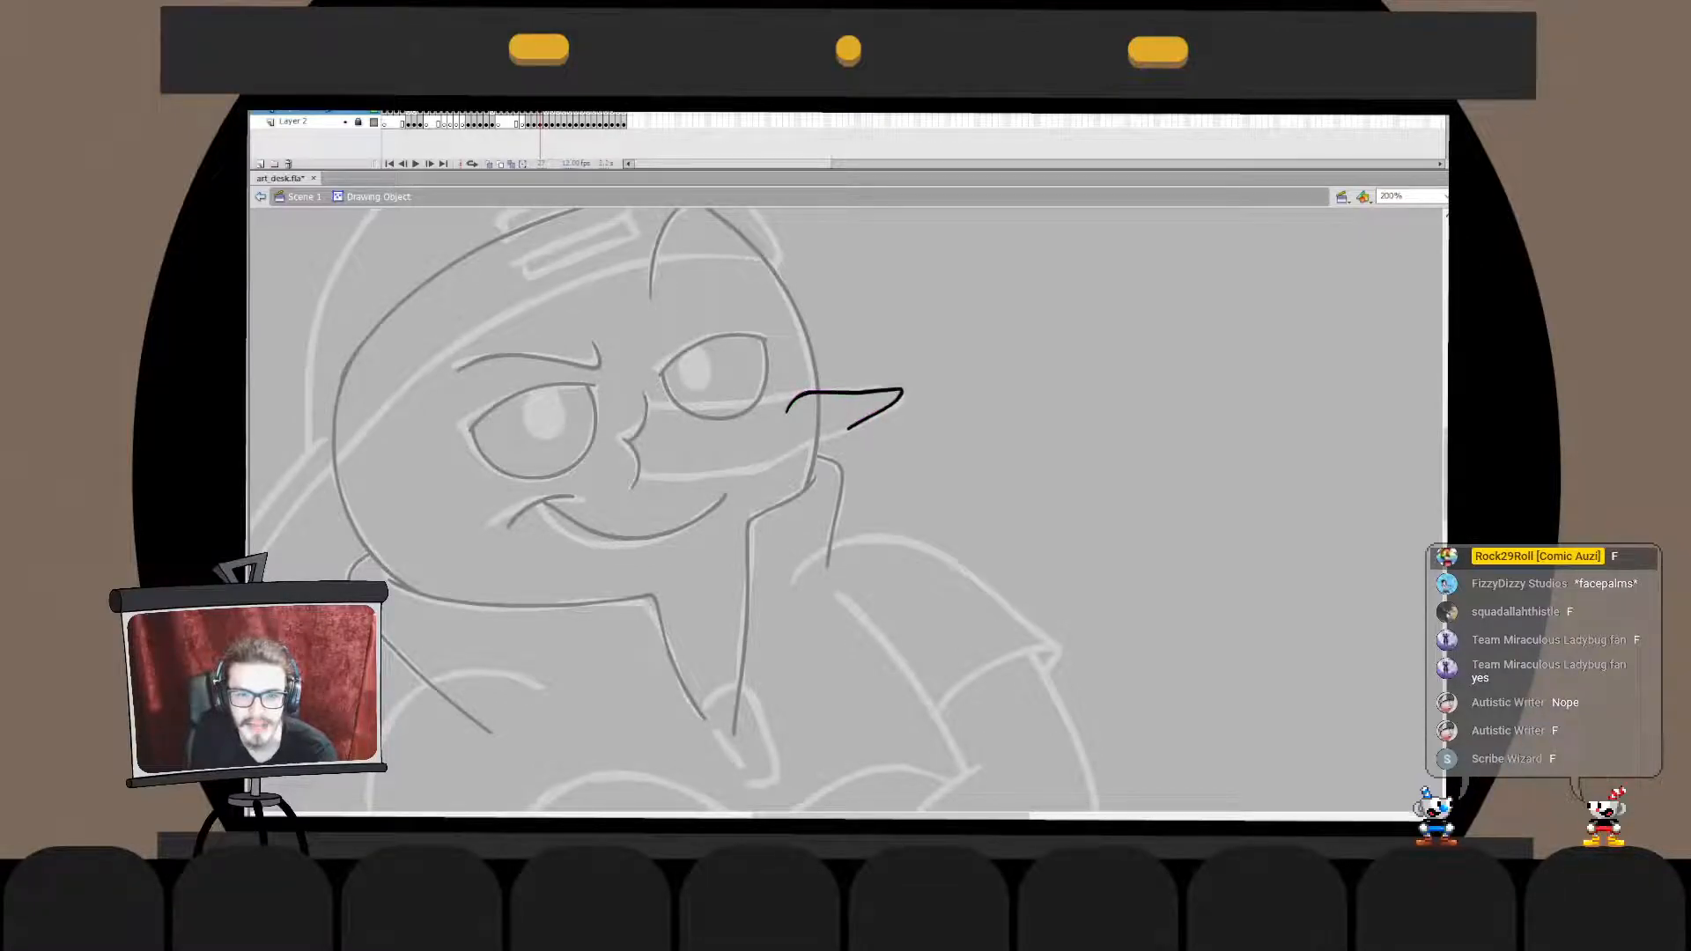
{"action": "key", "text": "ctrl+z"}
{"action": "key", "text": "ctrl+z"}
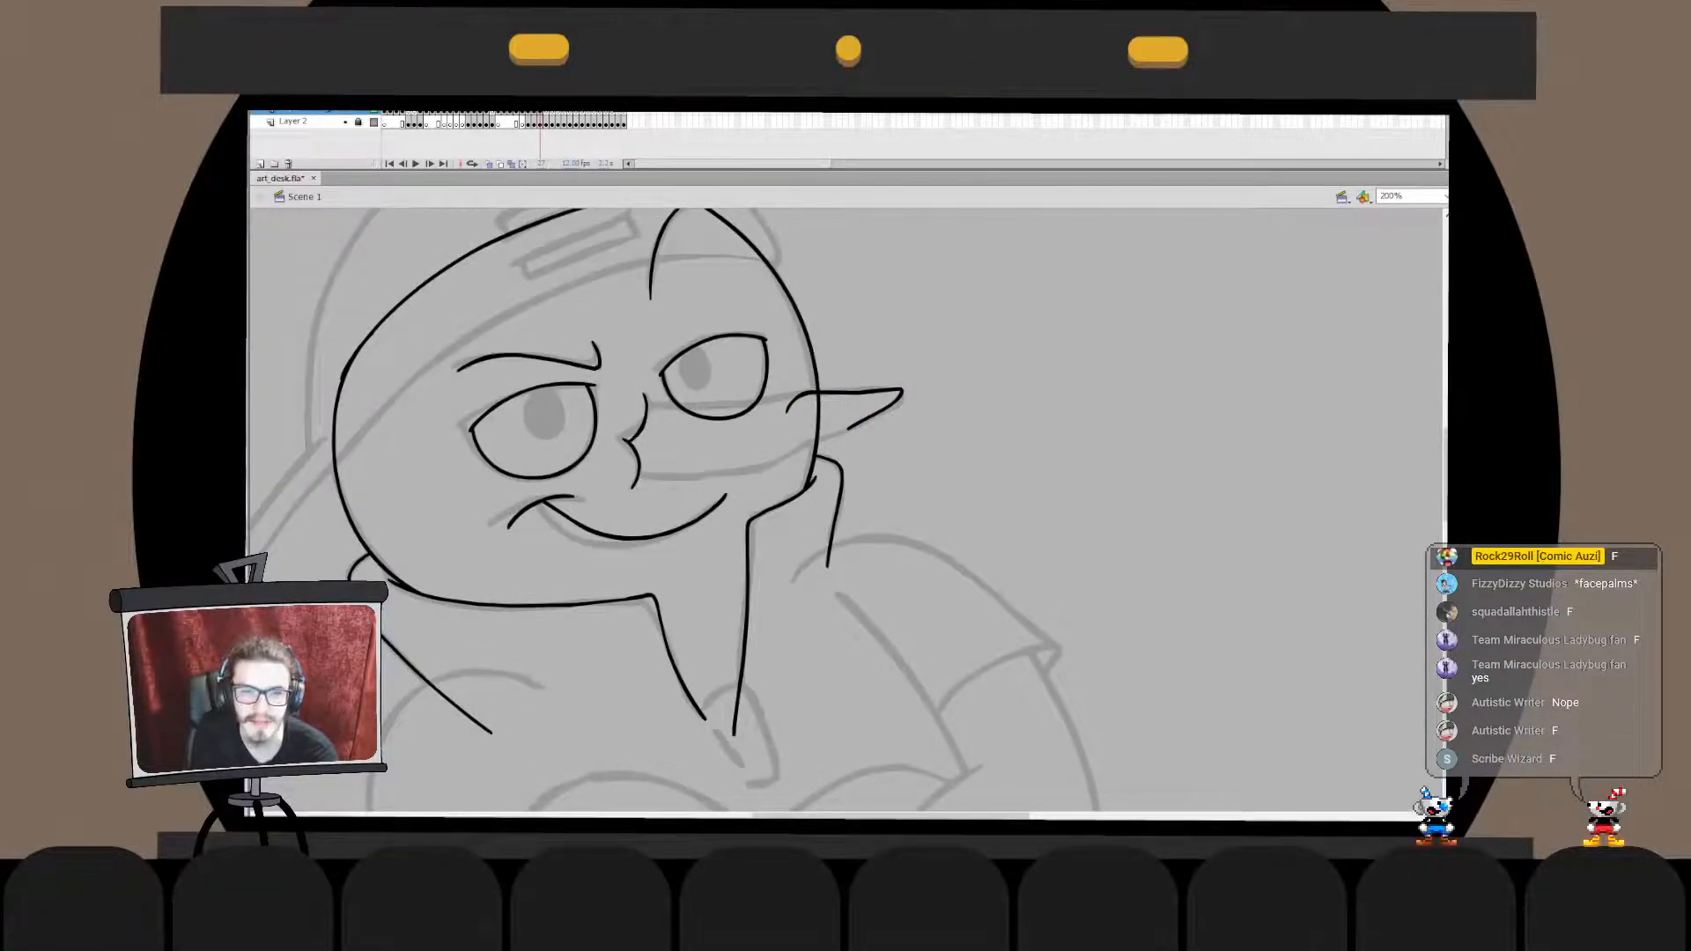
- Ink the middle segment of the nose's upper edge, running beneath the far eye up to the tip's crease
{"action": "left_click_drag", "start_coordinate": [711, 415], "coordinate": [795, 396]}
{"action": "key", "text": "ctrl+z"}
{"action": "key", "text": "ctrl+z"}
{"action": "mouse_move", "coordinate": [700, 421]}
{"action": "left_mouse_down"}
{"action": "mouse_move", "coordinate": [805, 396]}
{"action": "mouse_move", "coordinate": [724, 405]}
{"action": "mouse_move", "coordinate": [805, 393]}
{"action": "left_mouse_up"}
{"action": "key", "text": "ctrl+z"}
{"action": "key", "text": "ctrl+z"}
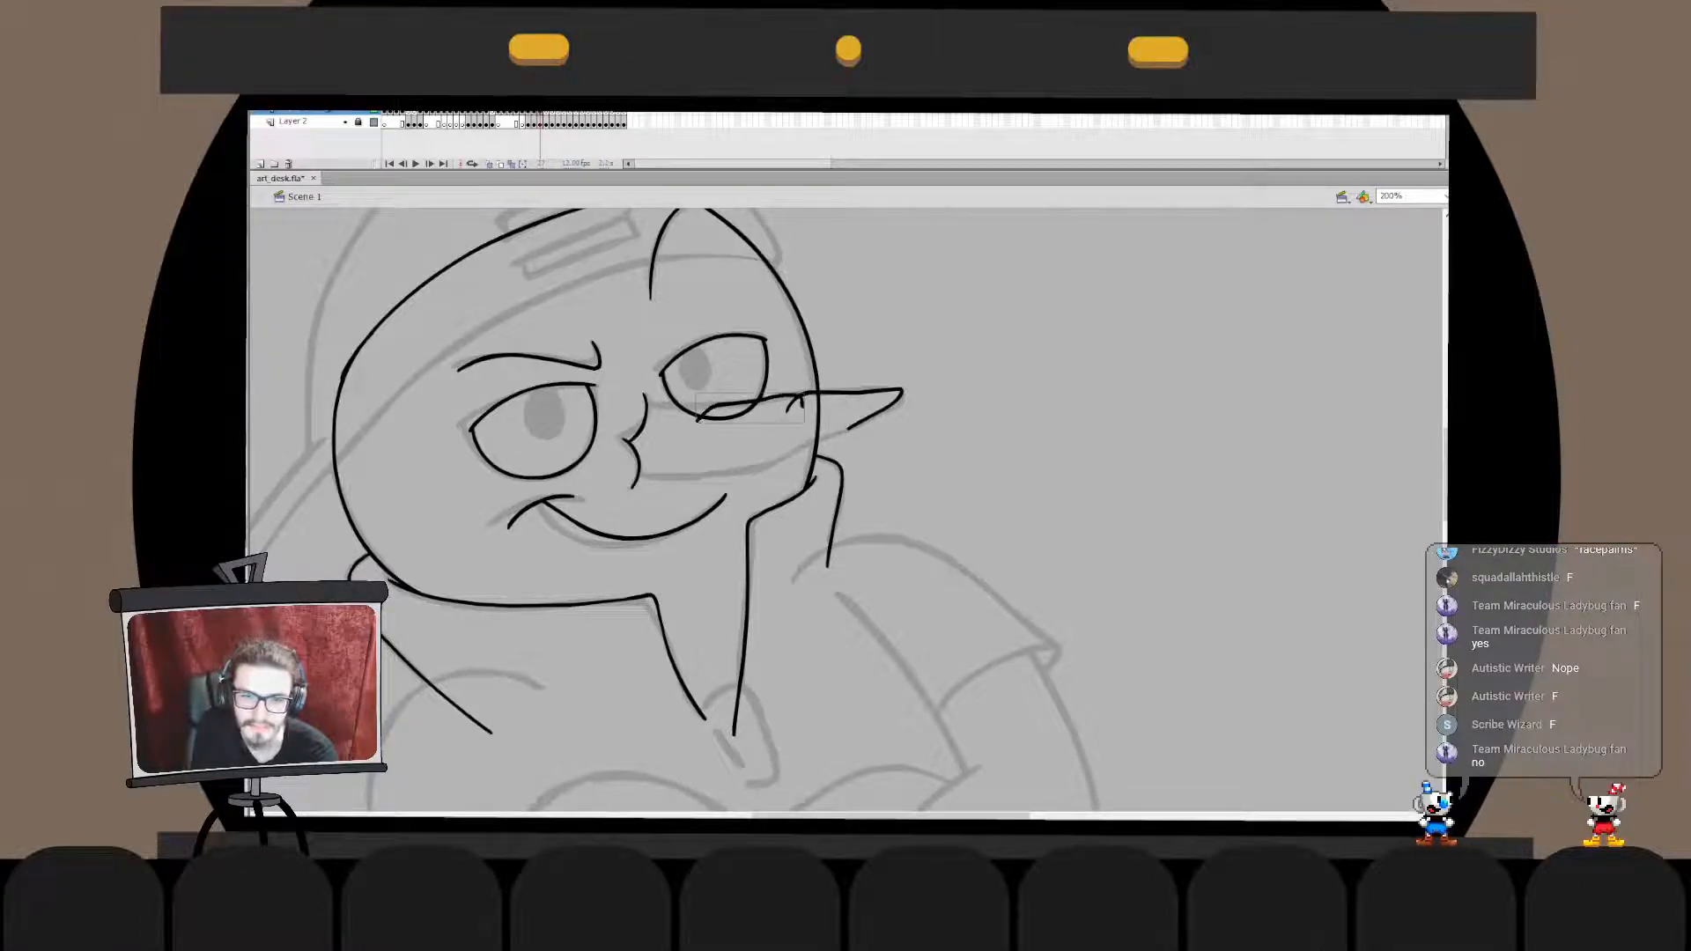
{"action": "key", "text": "ctrl+z"}
{"action": "left_click_drag", "start_coordinate": [698, 421], "coordinate": [800, 393]}
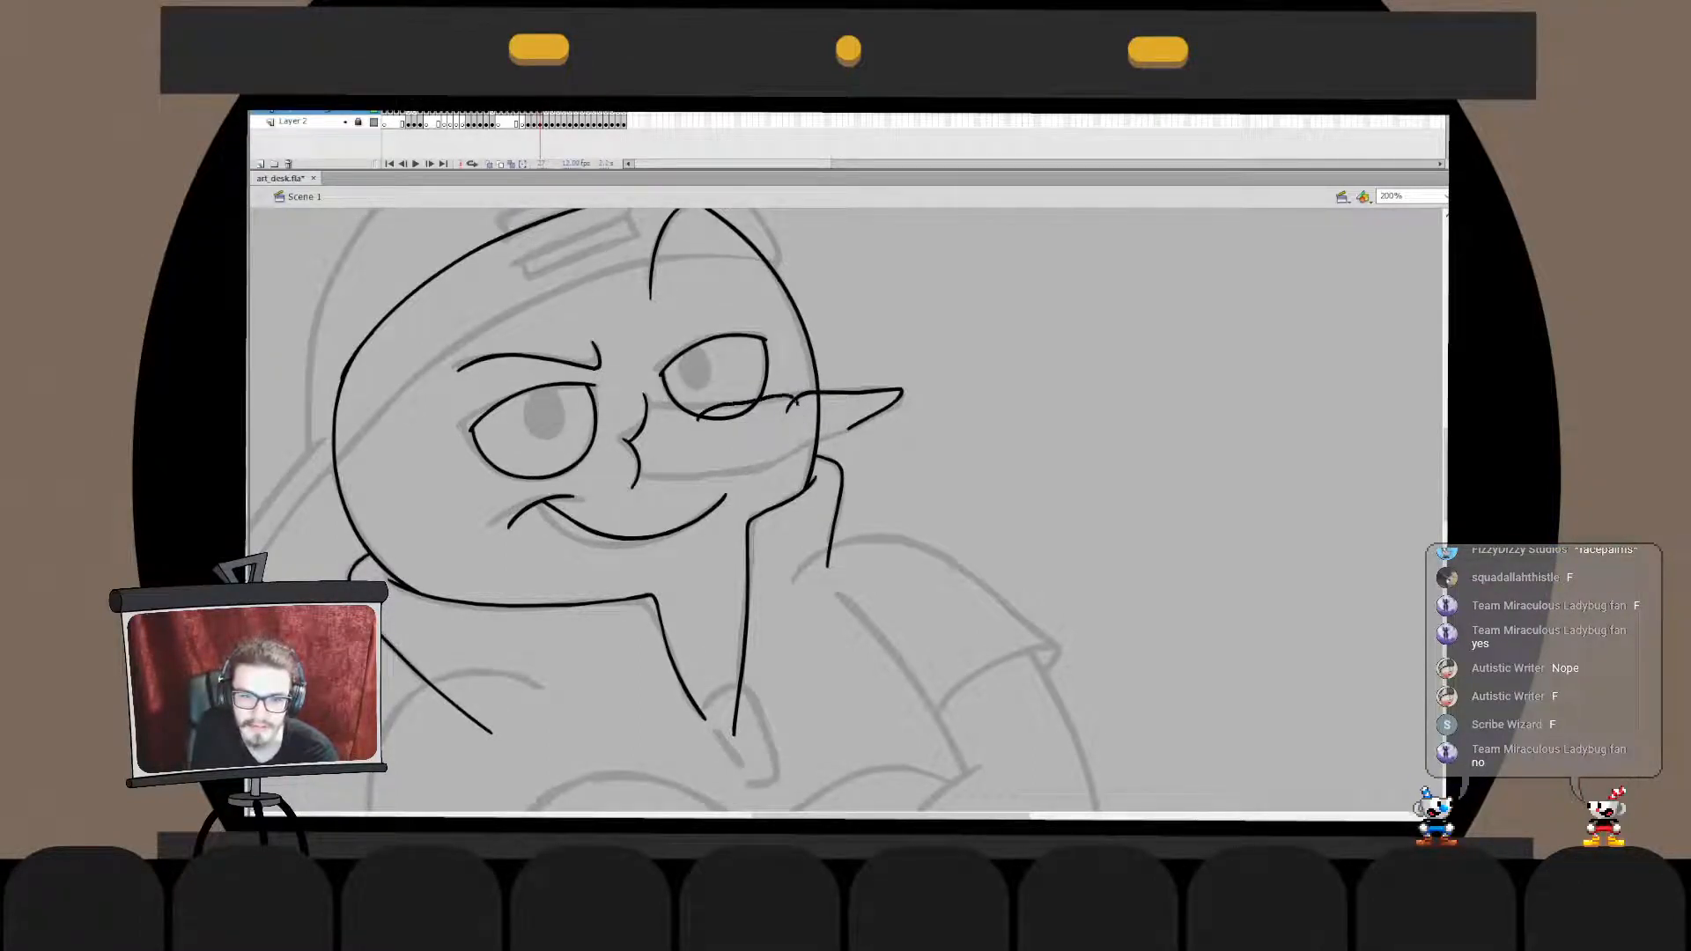
{"action": "key", "text": "ctrl+z"}
{"action": "left_click_drag", "start_coordinate": [698, 421], "coordinate": [805, 395]}
{"action": "key", "text": "ctrl+z"}
{"action": "key", "text": "ctrl+z"}
{"action": "left_click_drag", "start_coordinate": [695, 421], "coordinate": [797, 398]}
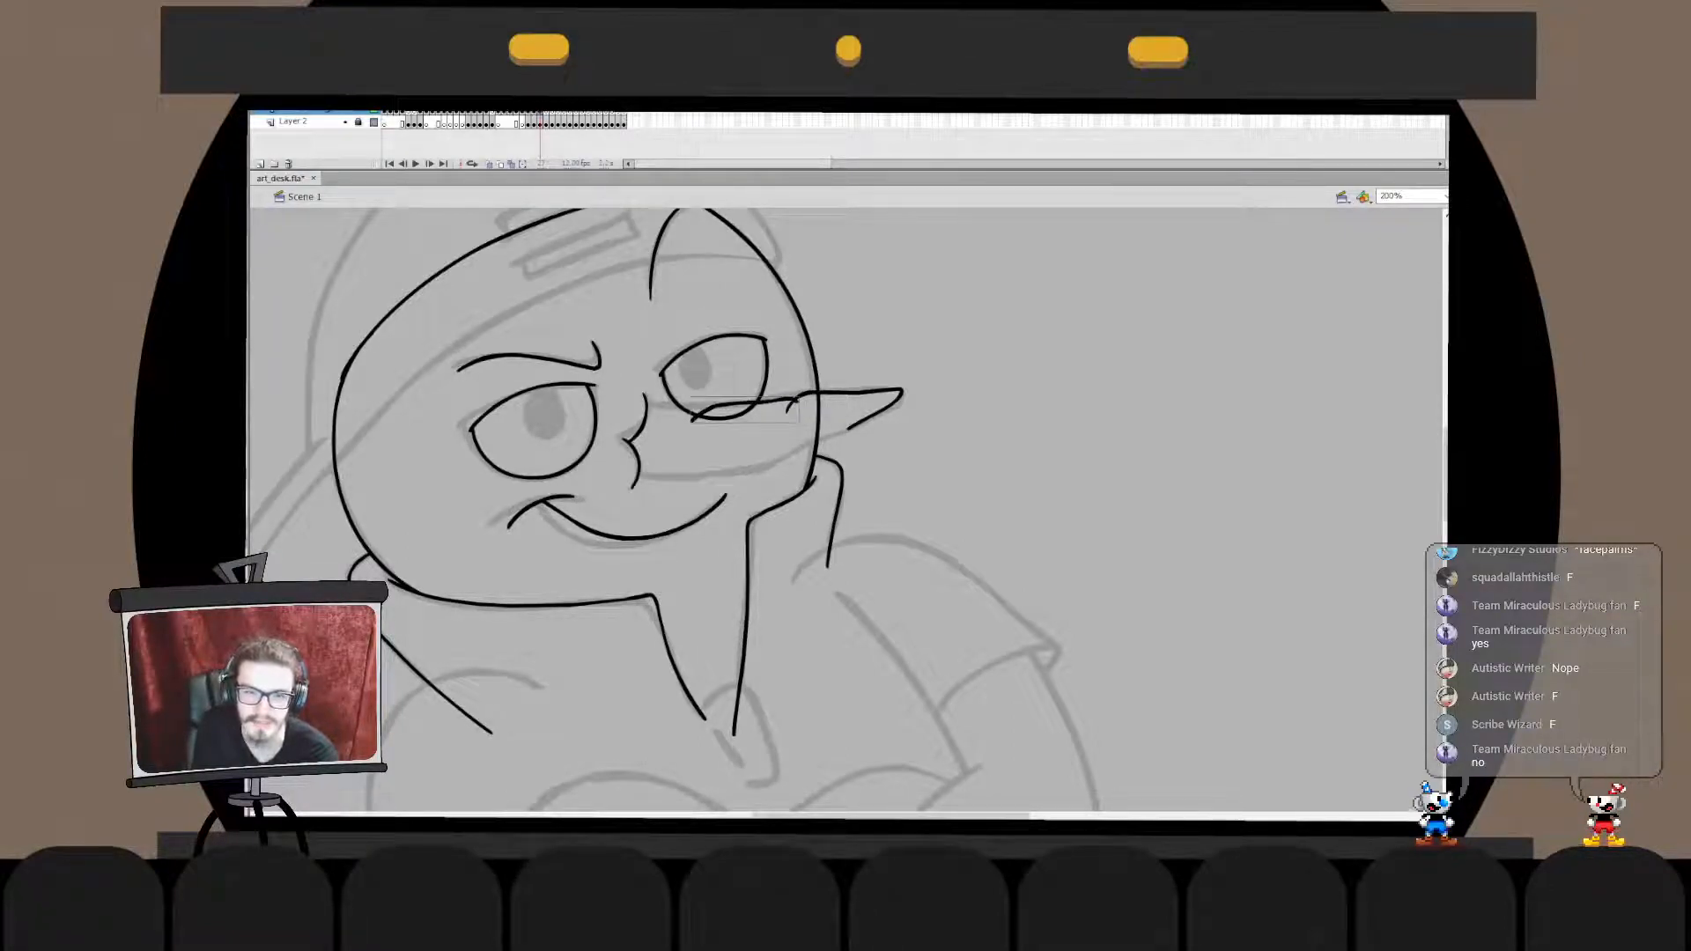
- Ink the short upper segment that connects the nose's base to the middle segment
{"action": "mouse_move", "coordinate": [644, 407]}
{"action": "left_mouse_down"}
{"action": "mouse_move", "coordinate": [708, 409]}
{"action": "mouse_move", "coordinate": [676, 401]}
{"action": "left_mouse_up"}
{"action": "key", "text": "ctrl+z"}
{"action": "key", "text": "ctrl+z"}
{"action": "key", "text": "ctrl+z"}
{"action": "key", "text": "ctrl+z"}
{"action": "key", "text": "ctrl+z"}
{"action": "key", "text": "ctrl+z"}
{"action": "key", "text": "ctrl+z"}
{"action": "double_click", "coordinate": [677, 407]}
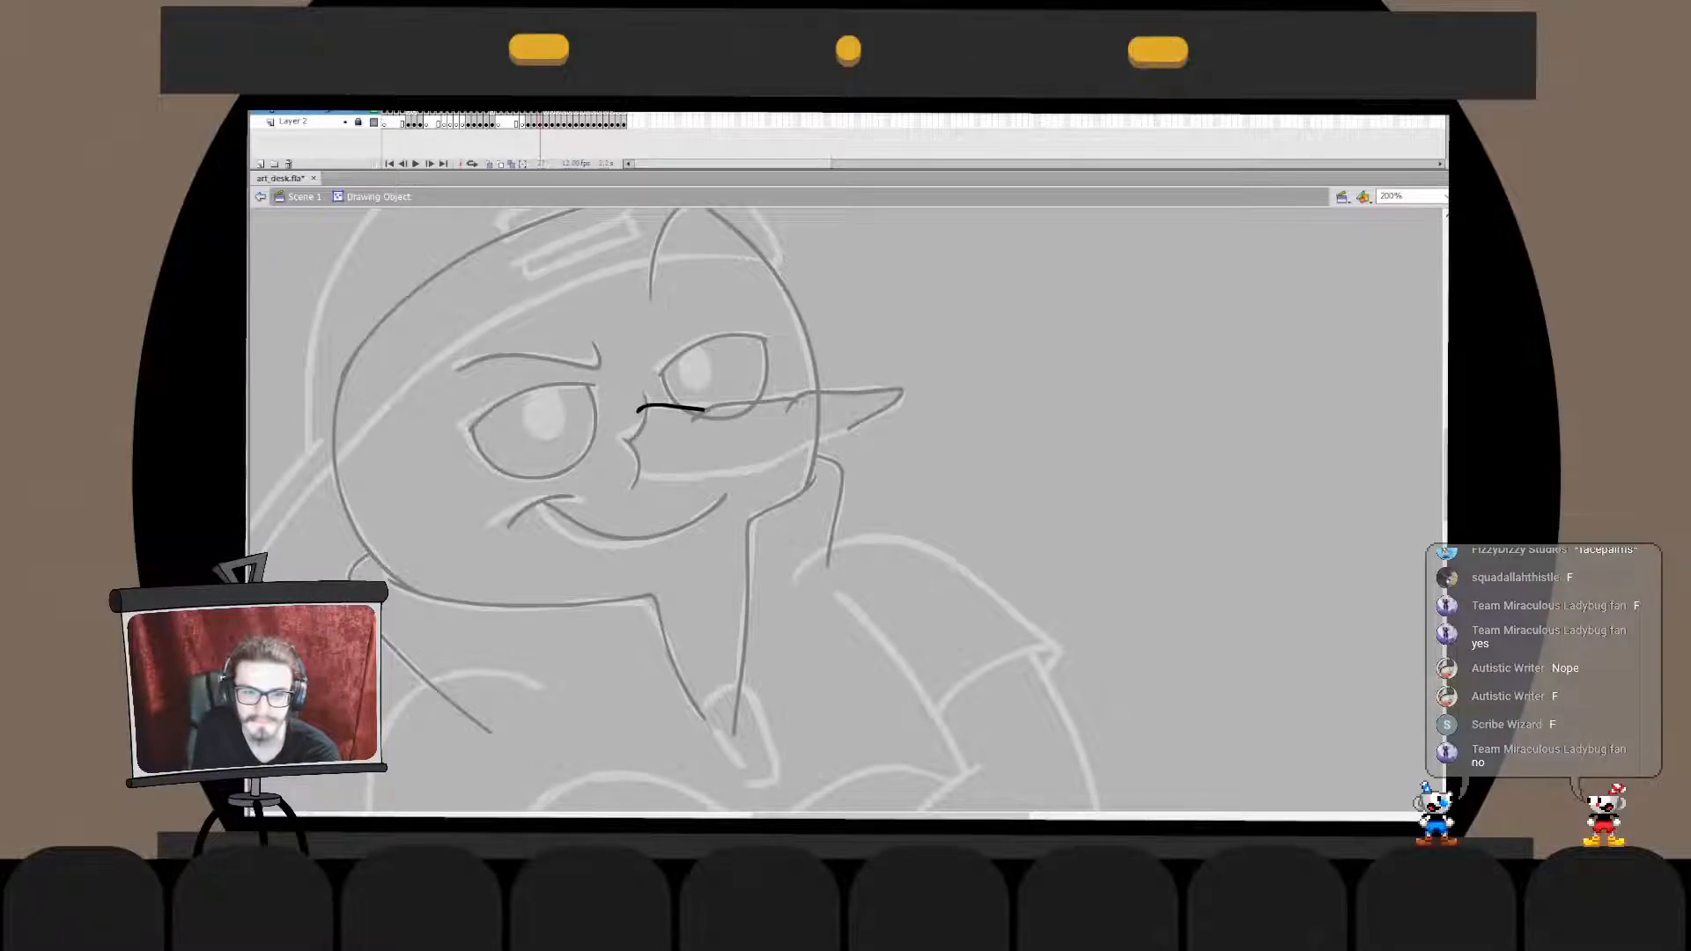
- Move the short base segment in place into the drawing object of the middle upper segment
{"action": "double_click", "coordinate": [696, 450]}
{"action": "key", "text": "ctrl+x"}
{"action": "double_click", "coordinate": [749, 405]}
{"action": "key", "text": "ctrl+shift+v"}
{"action": "double_click", "coordinate": [740, 449]}
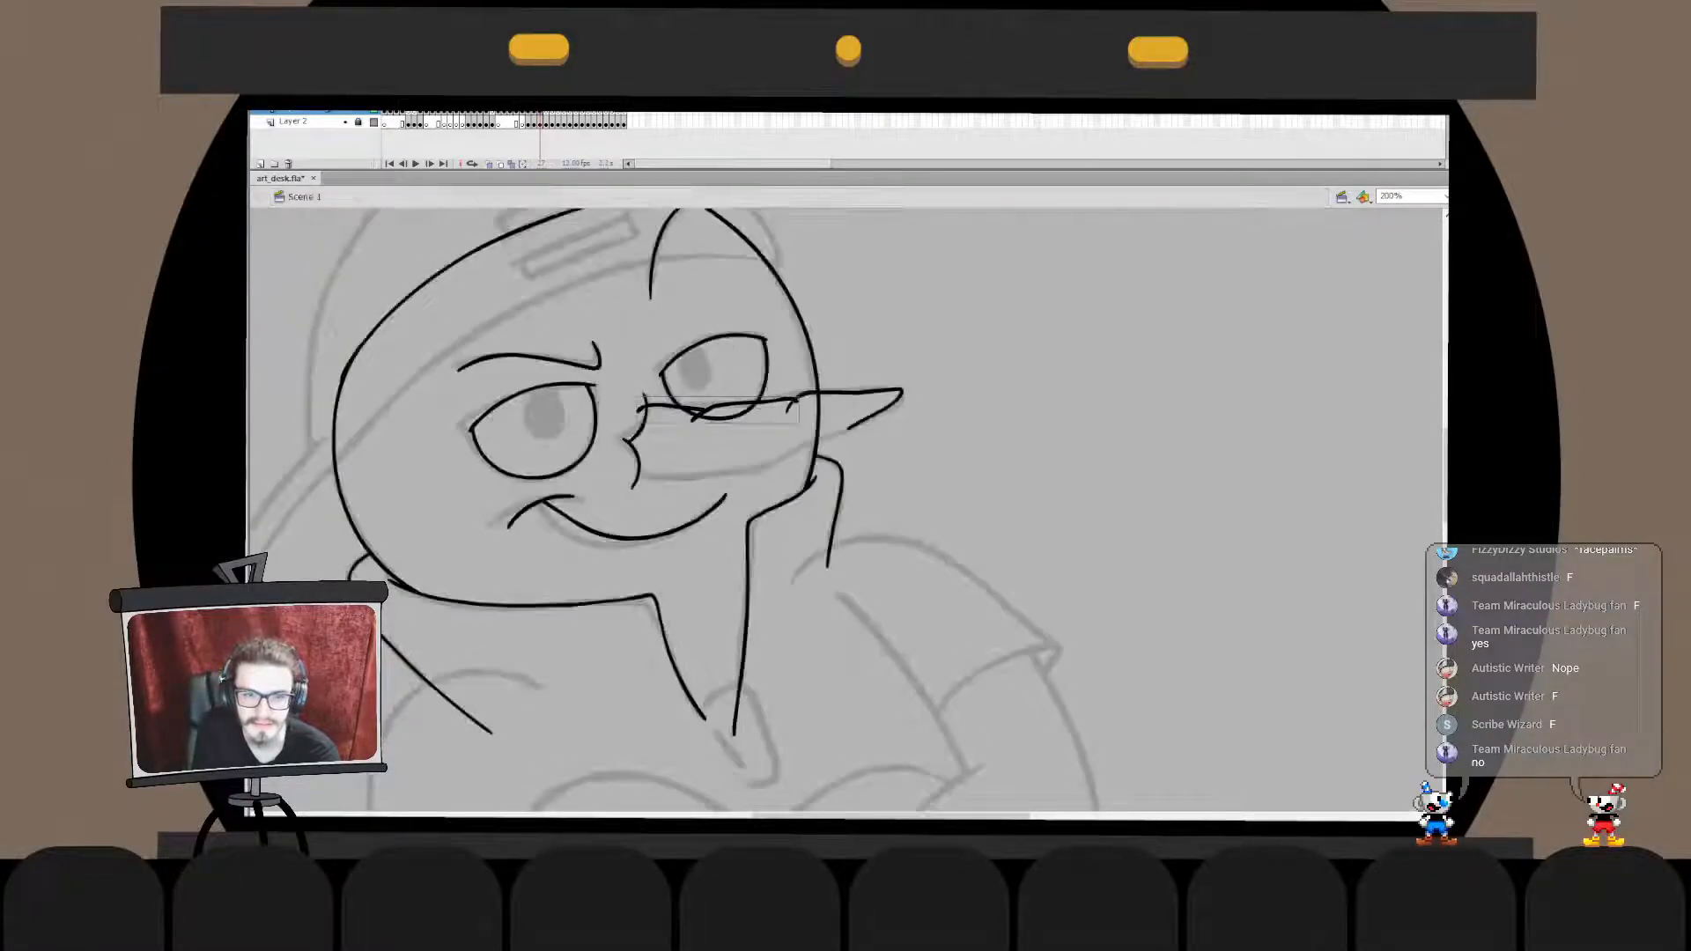
- Merge the nose tip's upper stroke in place into the drawing object holding the upper edge
{"action": "double_click", "coordinate": [740, 405]}
{"action": "double_click", "coordinate": [881, 458]}
{"action": "left_click", "coordinate": [867, 392]}
{"action": "key", "text": "ctrl+x"}
{"action": "double_click", "coordinate": [749, 404]}
{"action": "key", "text": "ctrl+v"}
{"action": "key", "text": "ctrl+z"}
{"action": "key", "text": "ctrl+shift+v"}
{"action": "double_click", "coordinate": [880, 458]}
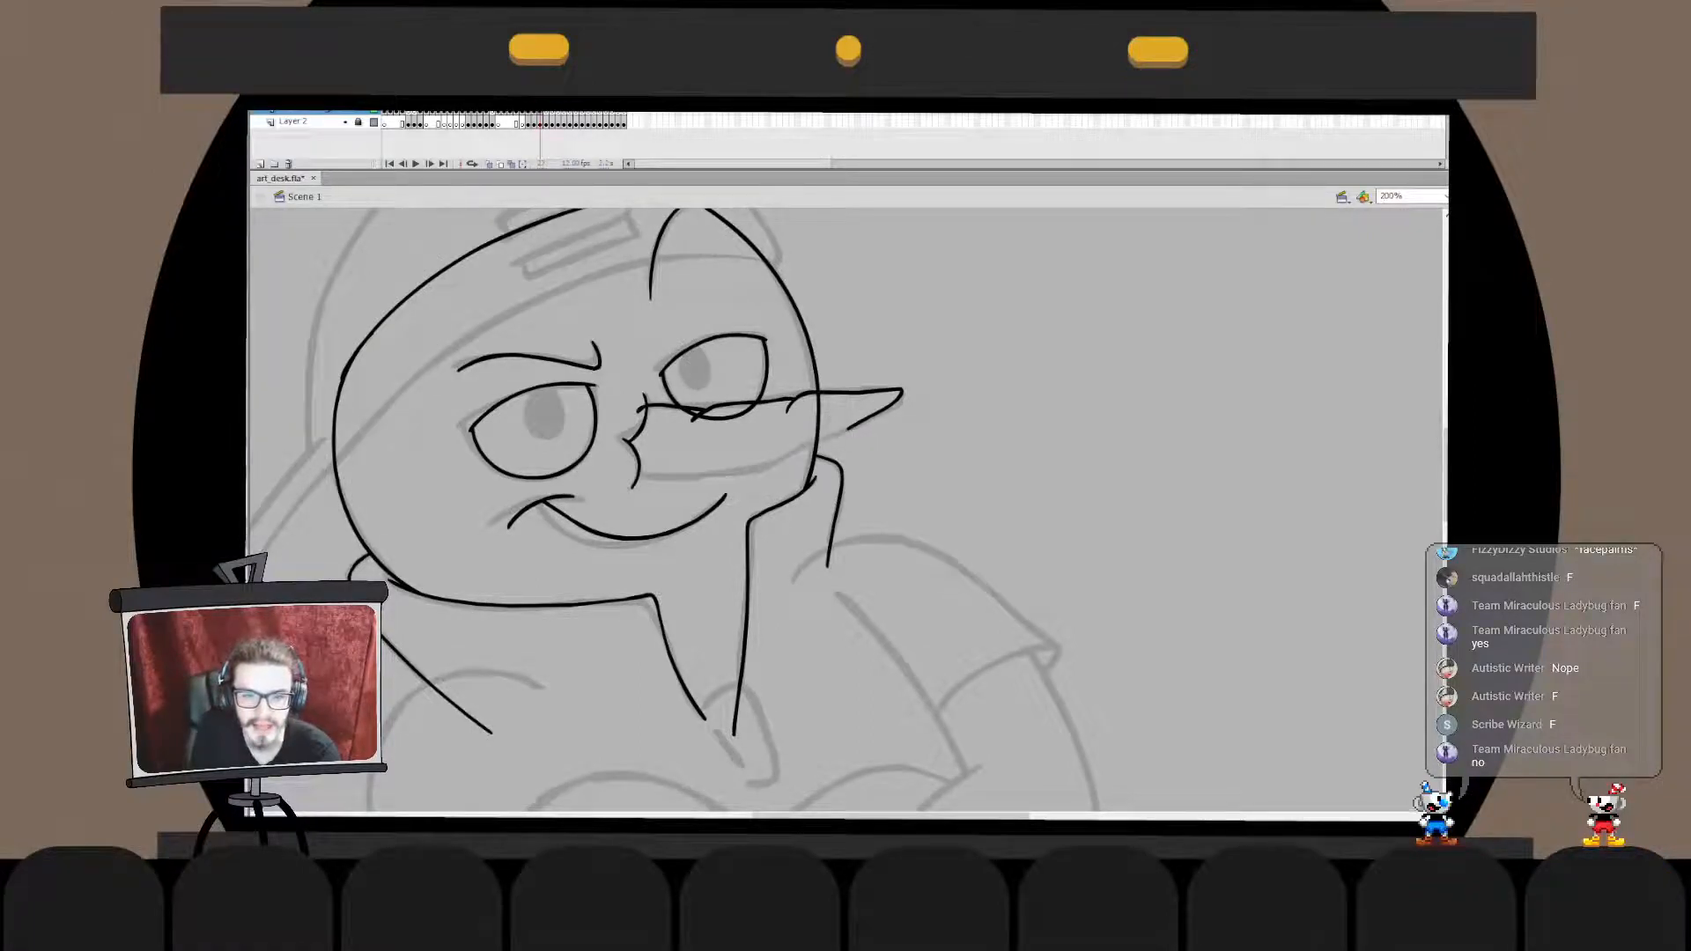
- Ink the nose's lower edge with two curved strokes following the sketch from the tip back to the base
{"action": "left_click_drag", "start_coordinate": [852, 429], "coordinate": [791, 445]}
{"action": "key", "text": "q"}
{"action": "key", "text": "Escape"}
{"action": "mouse_move", "coordinate": [695, 466]}
{"action": "left_mouse_down"}
{"action": "mouse_move", "coordinate": [768, 462]}
{"action": "mouse_move", "coordinate": [707, 470]}
{"action": "mouse_move", "coordinate": [806, 445]}
{"action": "left_mouse_up"}
{"action": "key", "text": "ctrl+z"}
{"action": "left_click_drag", "start_coordinate": [638, 470], "coordinate": [709, 471]}
{"action": "key", "text": "ctrl+z"}
{"action": "key", "text": "q"}
{"action": "key", "text": "b"}
{"action": "key", "text": "q"}
{"action": "left_click_drag", "start_coordinate": [672, 481], "coordinate": [667, 478]}
- Merge the two lower-edge strokes of the nose in place into one drawing object
{"action": "key", "text": "v"}
{"action": "left_click", "coordinate": [754, 469]}
{"action": "key", "text": "ctrl+x"}
{"action": "double_click", "coordinate": [669, 479]}
{"action": "key", "text": "ctrl+shift+v"}
{"action": "left_click", "coordinate": [764, 502]}
{"action": "double_click", "coordinate": [764, 502]}
- Adjust the outer end of the nose's lower edge and merge the tip's lower stroke into the same drawing object
{"action": "double_click", "coordinate": [761, 469]}
{"action": "mouse_move", "coordinate": [779, 424]}
{"action": "left_mouse_down"}
{"action": "mouse_move", "coordinate": [827, 487]}
{"action": "mouse_move", "coordinate": [808, 445]}
{"action": "left_mouse_up"}
{"action": "key", "text": "q"}
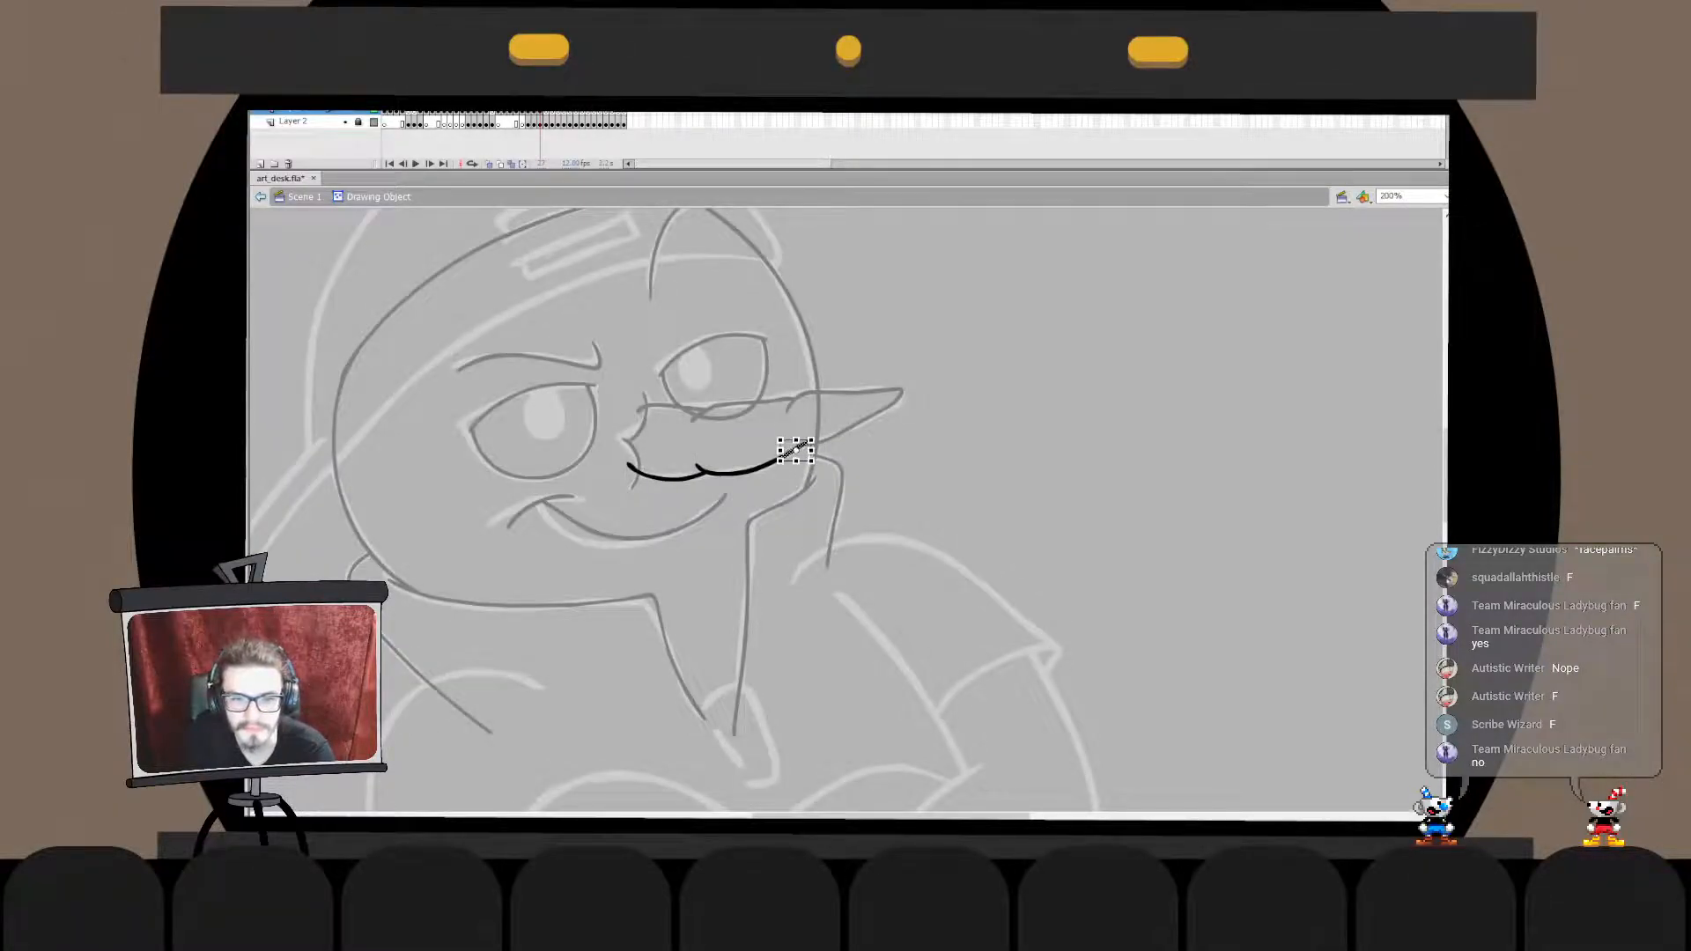
{"action": "double_click", "coordinate": [854, 480]}
{"action": "left_click", "coordinate": [854, 480]}
{"action": "left_click", "coordinate": [835, 437]}
{"action": "key", "text": "ctrl+x"}
{"action": "double_click", "coordinate": [768, 465]}
{"action": "key", "text": "ctrl+shift+v"}
{"action": "left_click", "coordinate": [790, 498]}
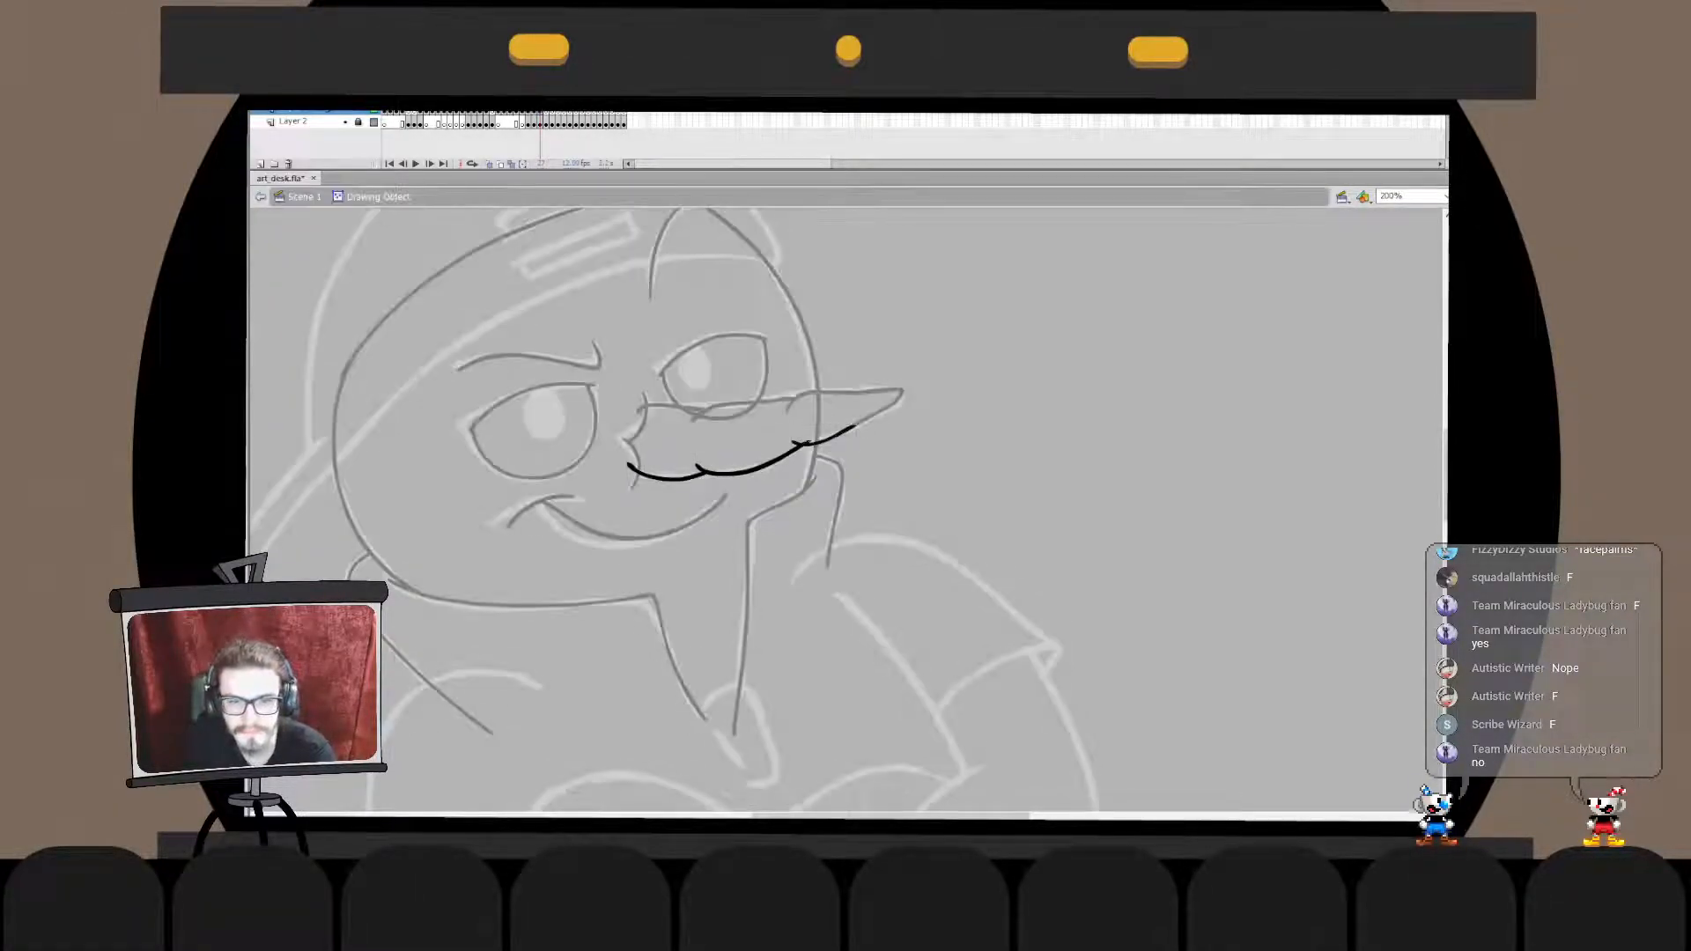
- Move the nose's upper edge and tip in place into the lower edge's drawing object to form one nose outline
{"action": "double_click", "coordinate": [789, 498]}
{"action": "left_click", "coordinate": [772, 401], "text": "shift"}
{"action": "key", "text": "ctrl+x"}
{"action": "key", "text": "ctrl+shift+v"}
{"action": "left_click", "coordinate": [771, 402]}
{"action": "key", "text": "ctrl+x"}
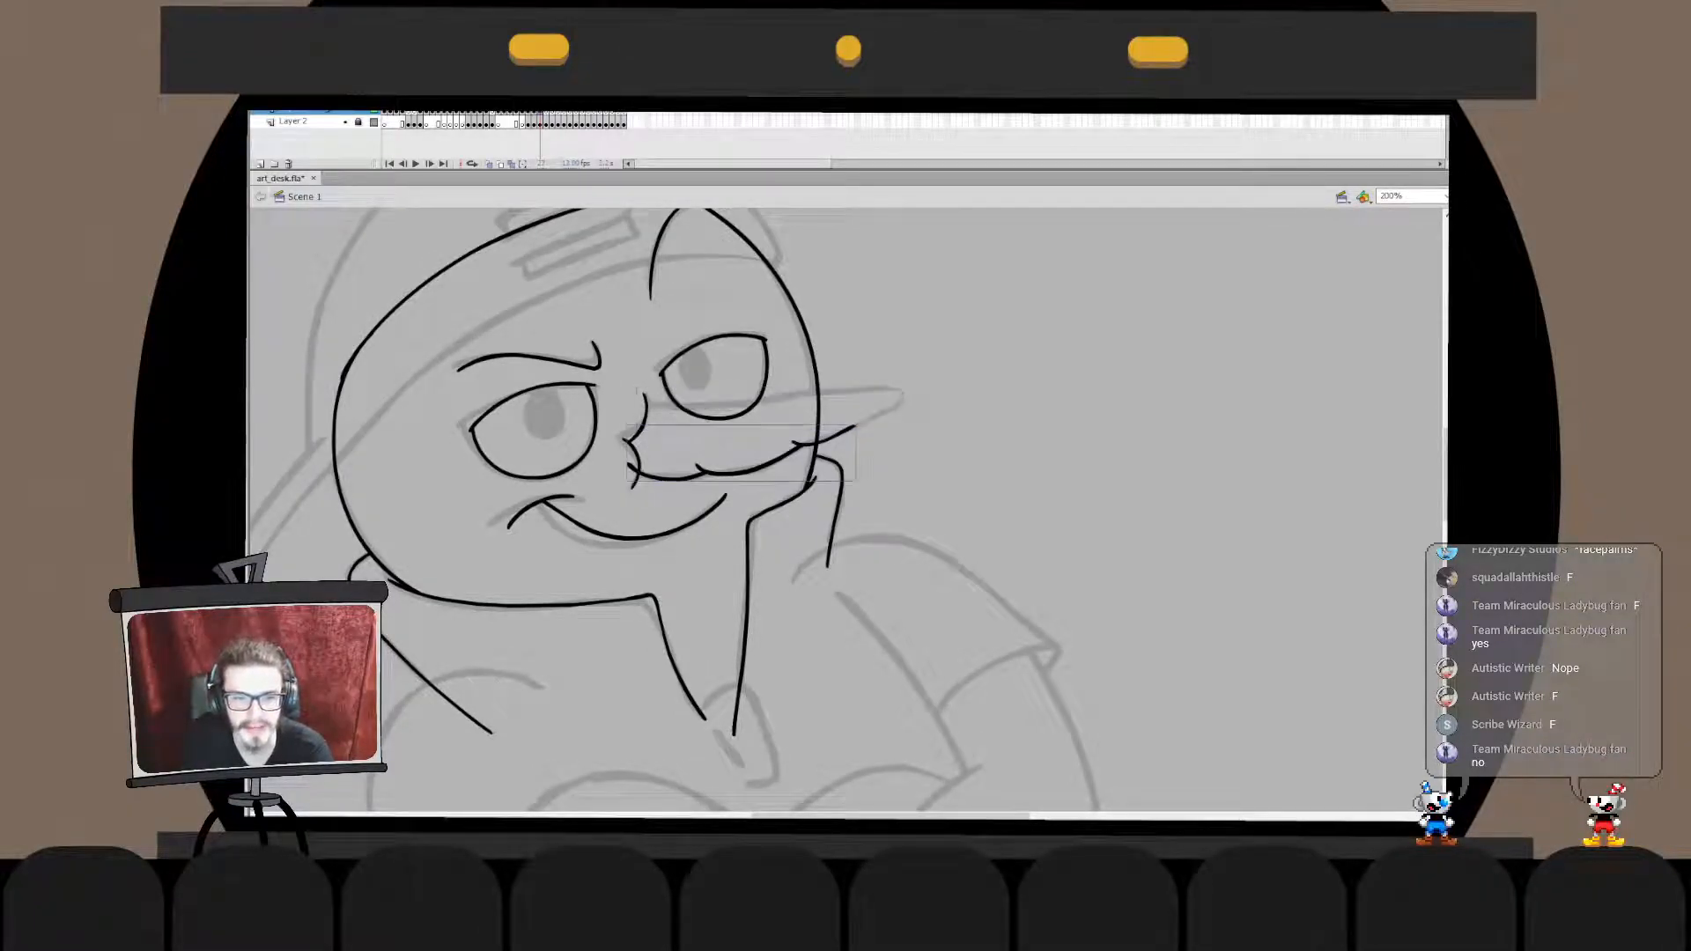
{"action": "double_click", "coordinate": [768, 466]}
{"action": "key", "text": "ctrl+shift+v"}
{"action": "left_click", "coordinate": [789, 507]}
{"action": "double_click", "coordinate": [789, 508]}
- Merge the base strokes into the nose outline and delete the surplus curve bulging beyond the base
{"action": "mouse_move", "coordinate": [643, 407]}
{"action": "left_mouse_down"}
{"action": "mouse_move", "coordinate": [615, 430]}
{"action": "mouse_move", "coordinate": [632, 469]}
{"action": "left_mouse_up"}
{"action": "key", "text": "ctrl+x"}
{"action": "double_click", "coordinate": [656, 478]}
{"action": "key", "text": "ctrl+shift+v"}
{"action": "double_click", "coordinate": [683, 509]}
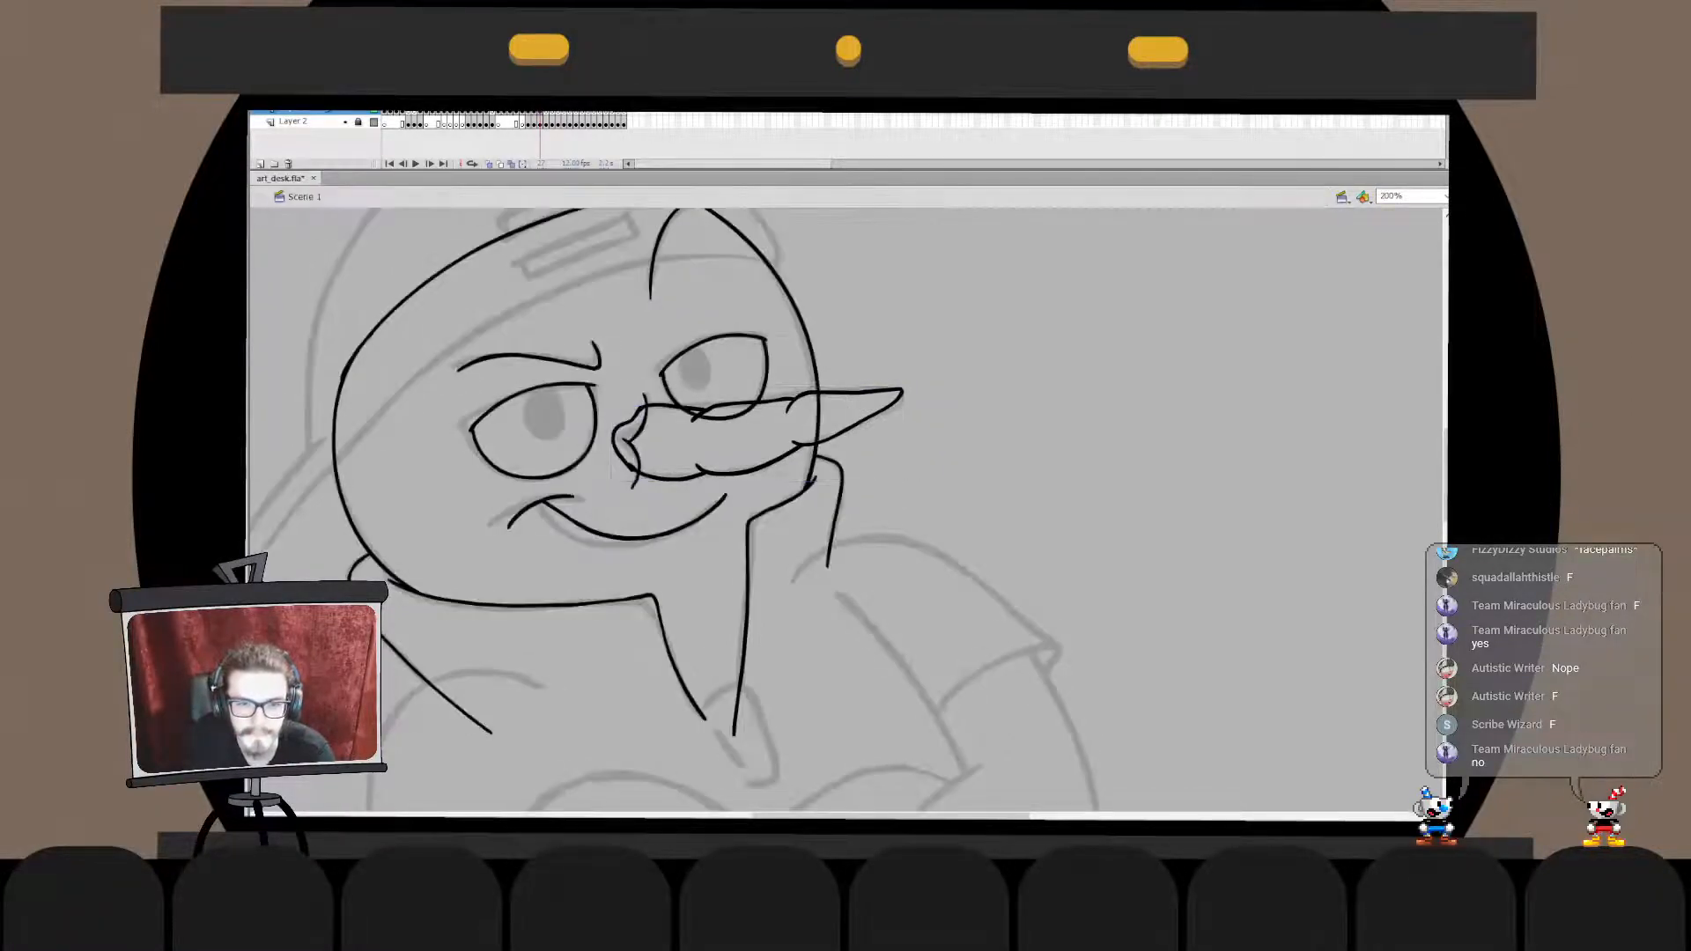
{"action": "double_click", "coordinate": [652, 477]}
{"action": "left_click", "coordinate": [615, 439]}
{"action": "key", "text": "Delete"}
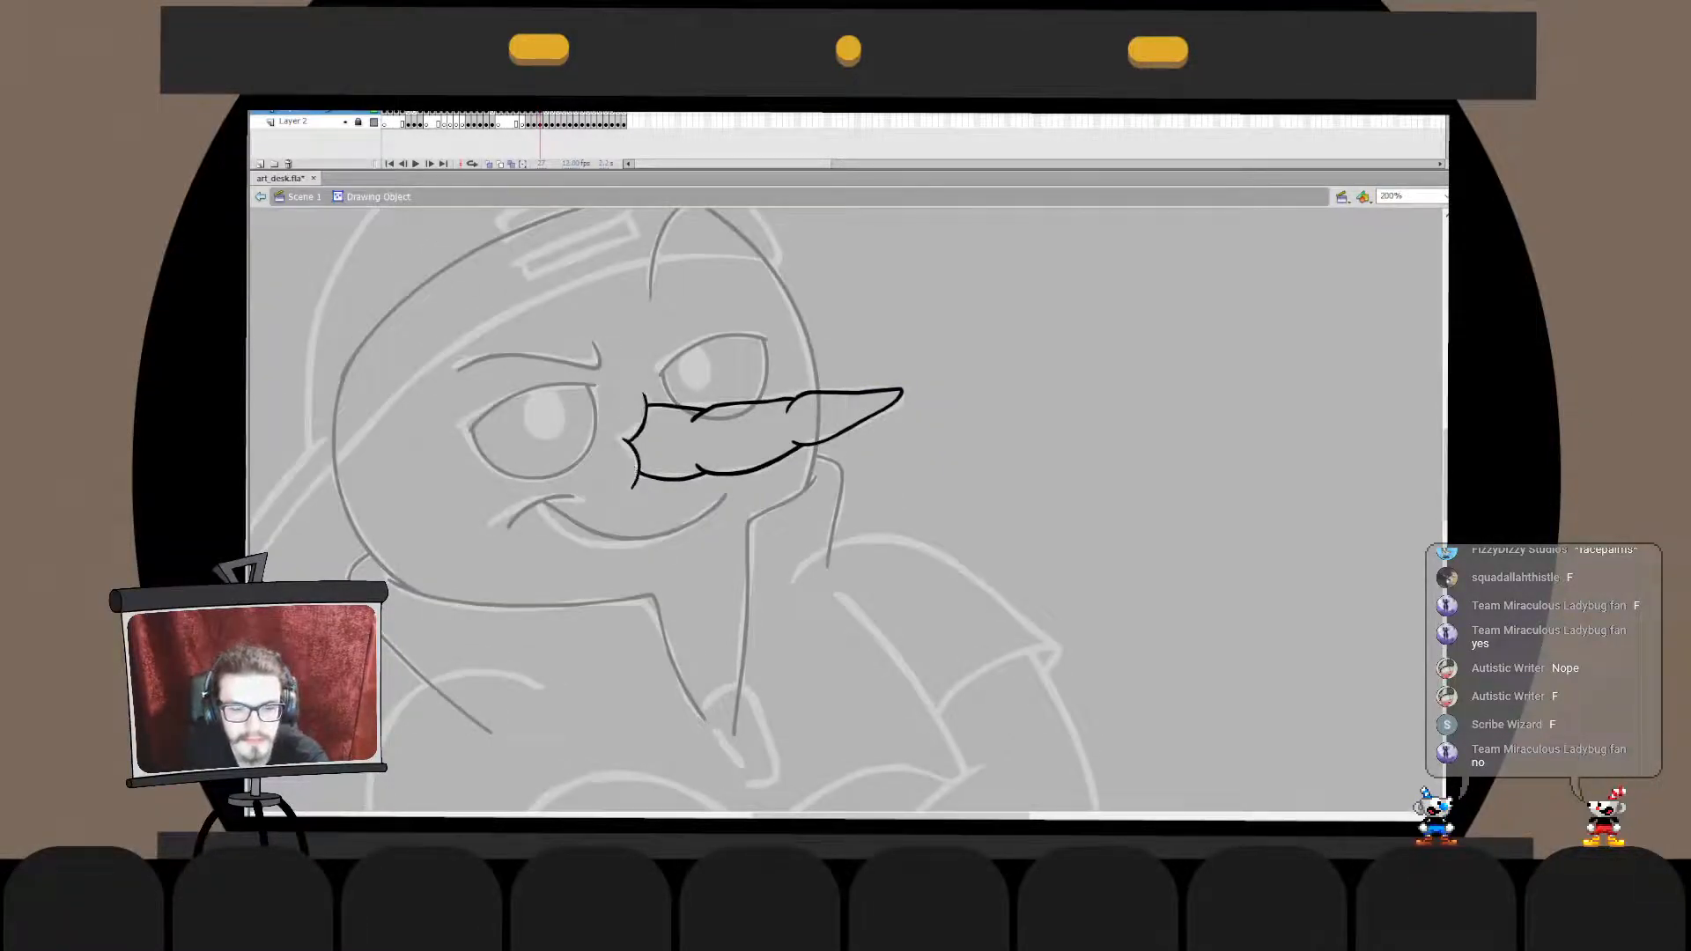
{"action": "double_click", "coordinate": [663, 508]}
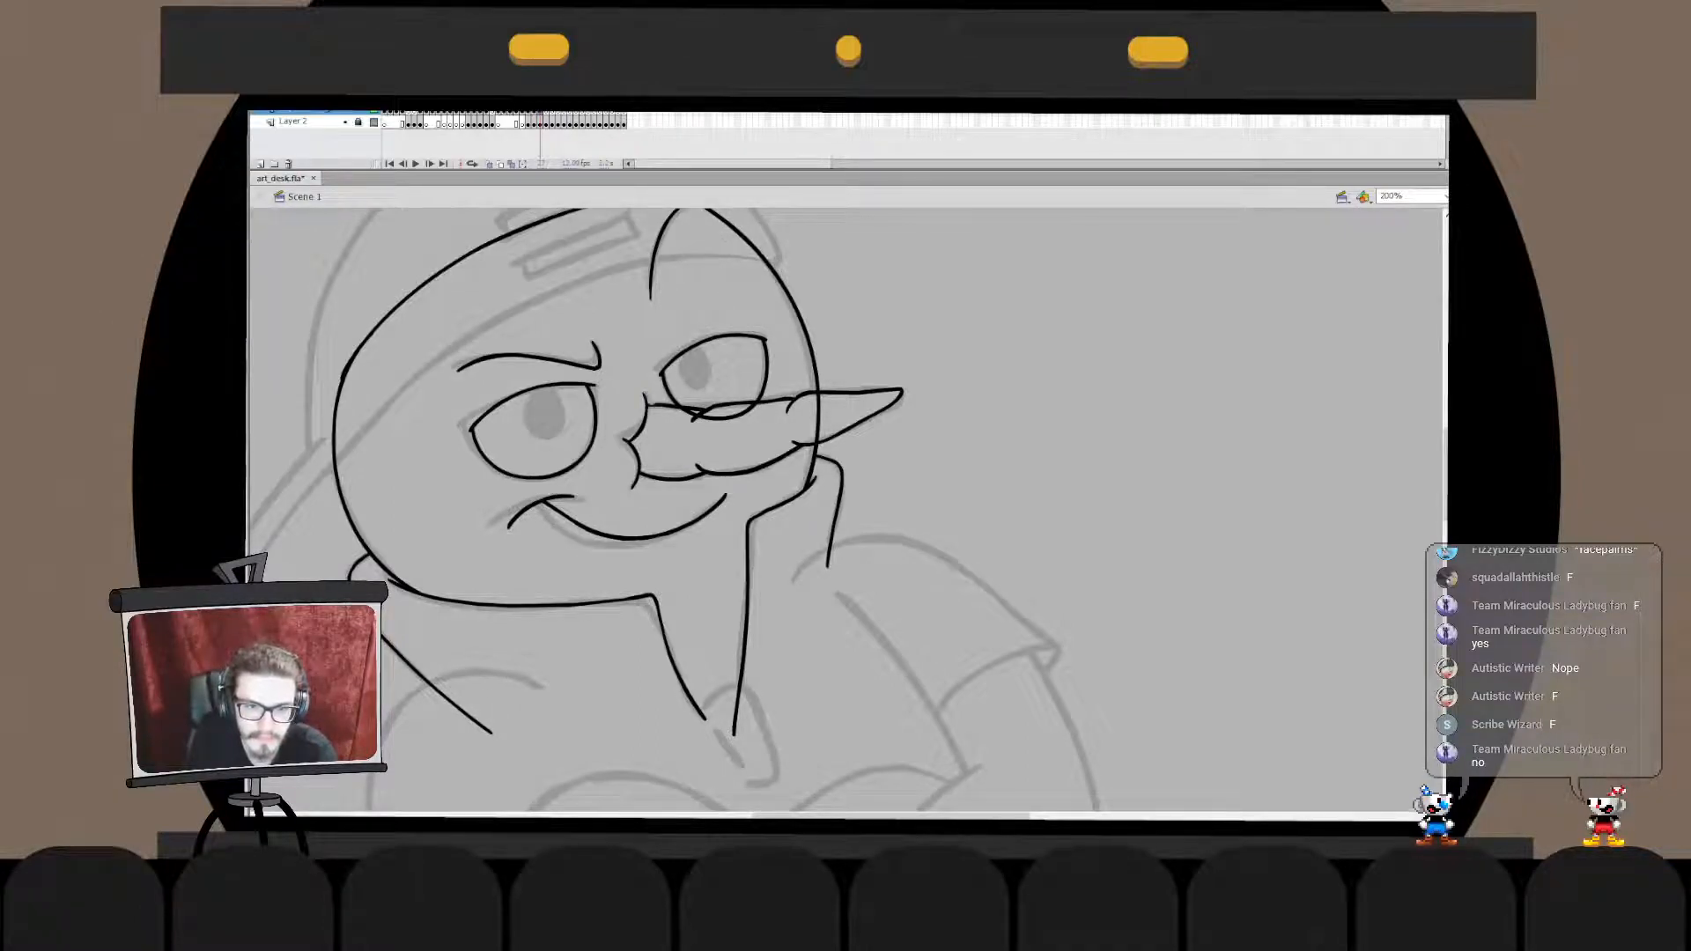
- Clean up the small crease stroke where the nose's upper edge meets its base
{"action": "left_click", "coordinate": [656, 406]}
{"action": "left_click", "coordinate": [656, 405]}
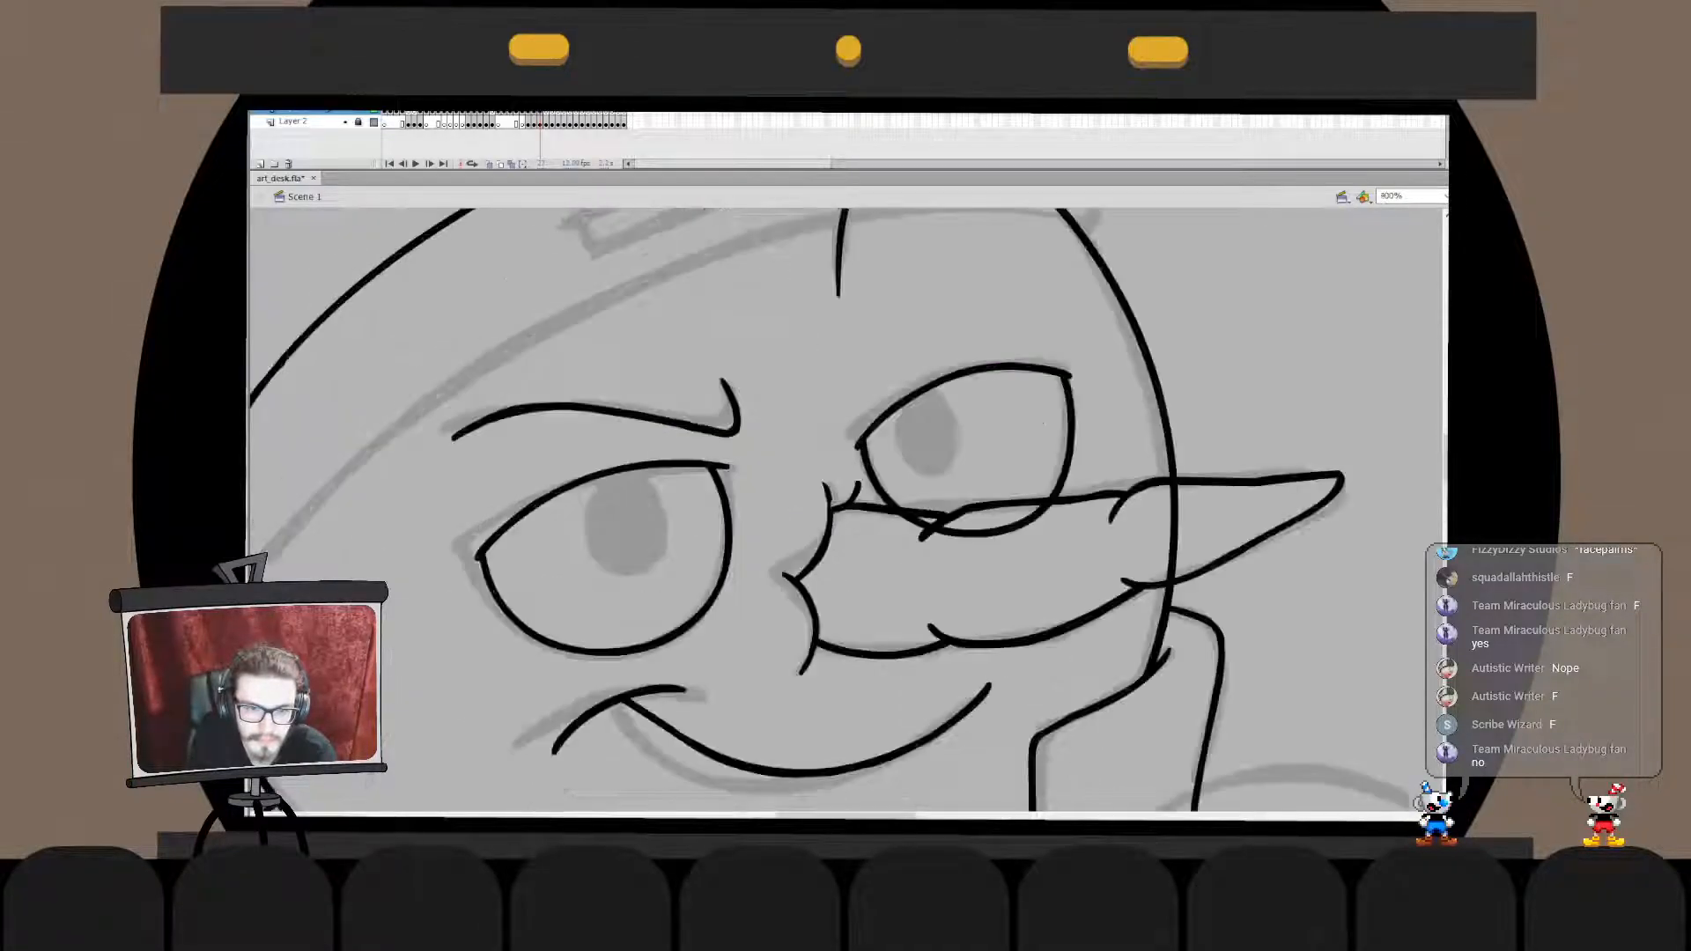
{"action": "left_click", "coordinate": [830, 510]}
{"action": "left_click", "coordinate": [824, 516]}
{"action": "left_click", "coordinate": [829, 511]}
{"action": "left_click", "coordinate": [823, 515]}
{"action": "left_click", "coordinate": [829, 511]}
{"action": "left_click", "coordinate": [823, 516]}
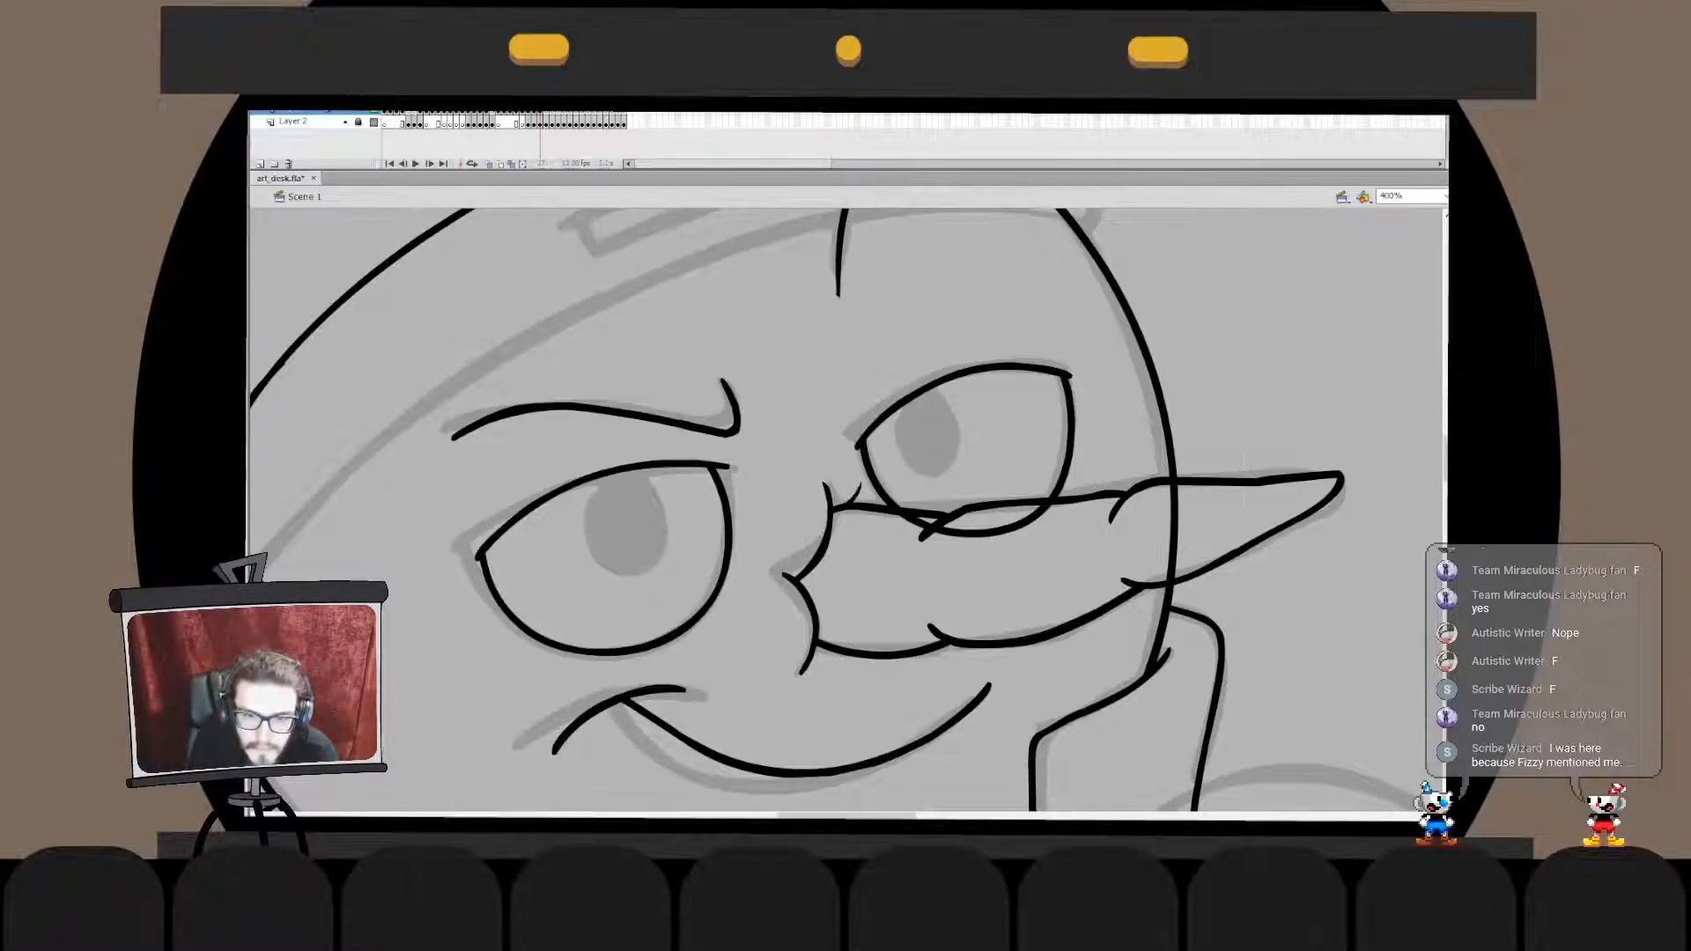
{"action": "key", "text": "ctrl+minus"}
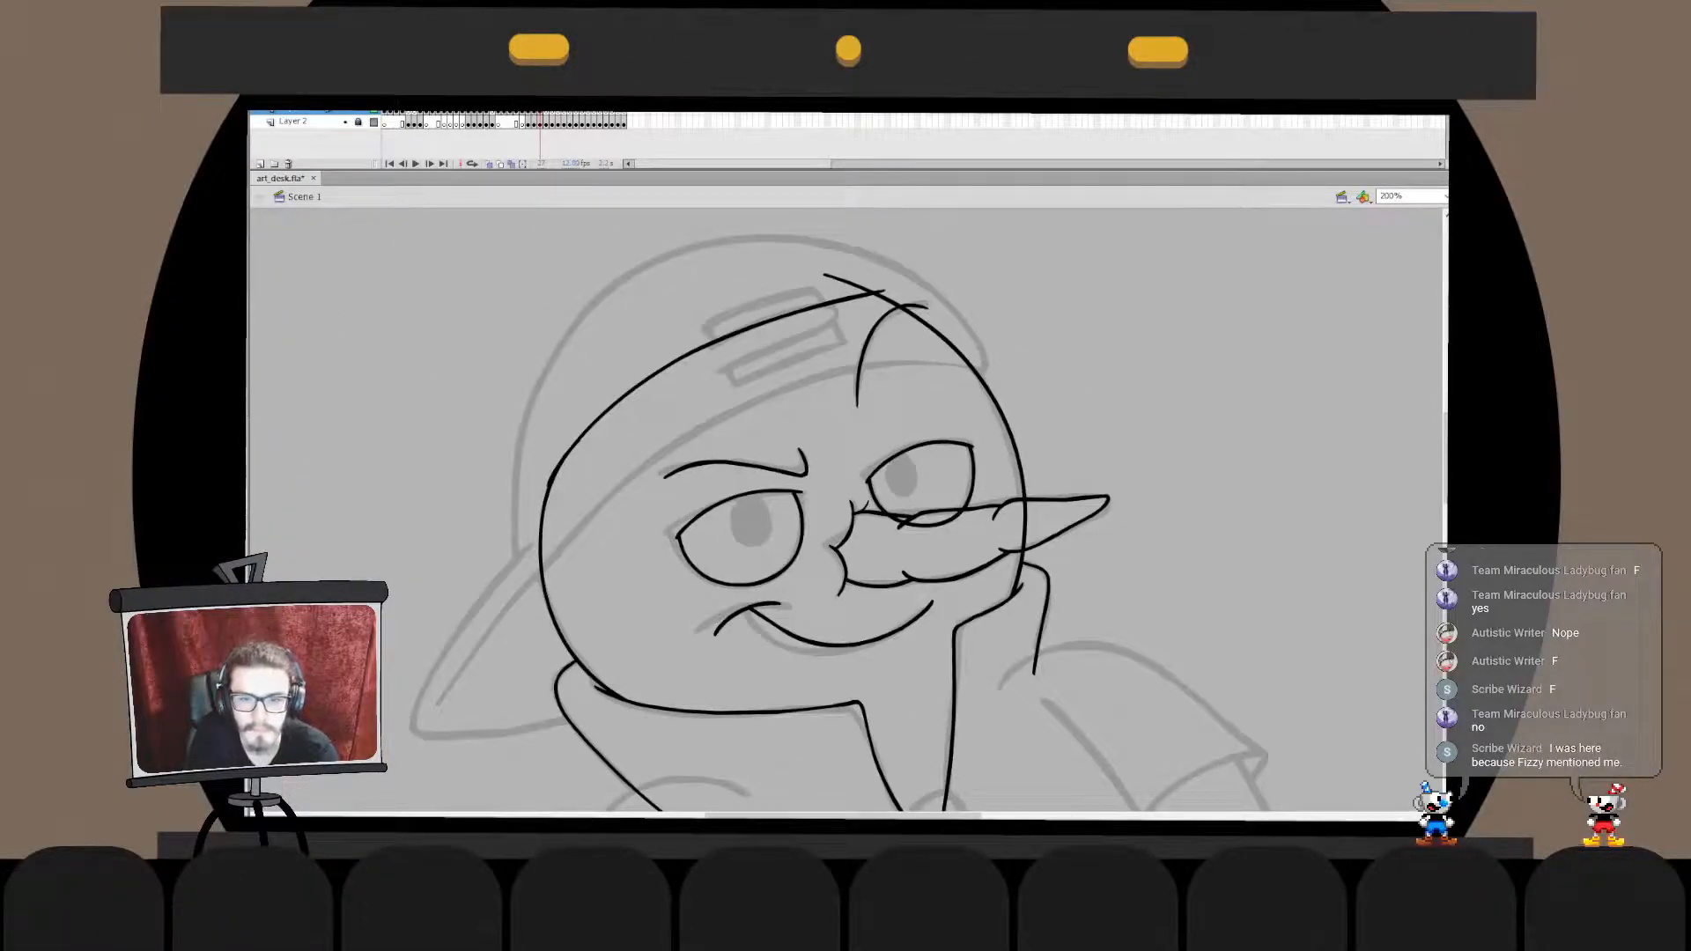
- Cut the far eye's outline at the nose's upper edge and delete the lower arc that overlaps the nose
{"action": "left_click_drag", "start_coordinate": [912, 520], "coordinate": [785, 487]}
{"action": "double_click", "coordinate": [785, 486]}
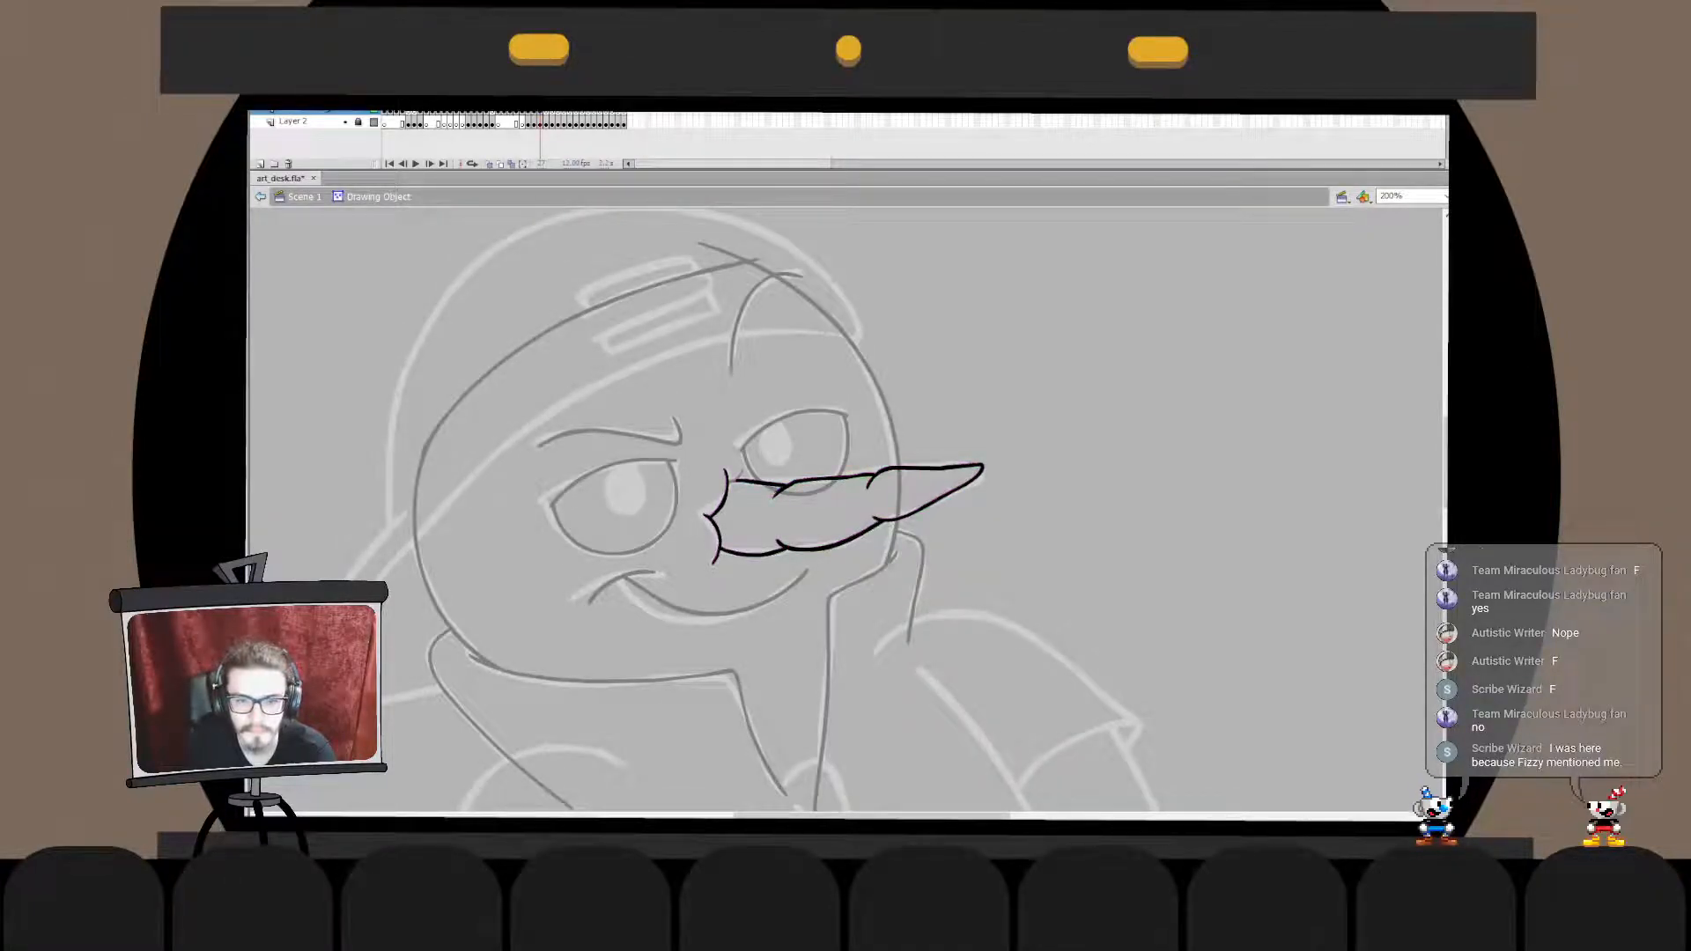
{"action": "double_click", "coordinate": [797, 519]}
{"action": "double_click", "coordinate": [775, 491]}
{"action": "left_click_drag", "start_coordinate": [760, 482], "coordinate": [774, 489]}
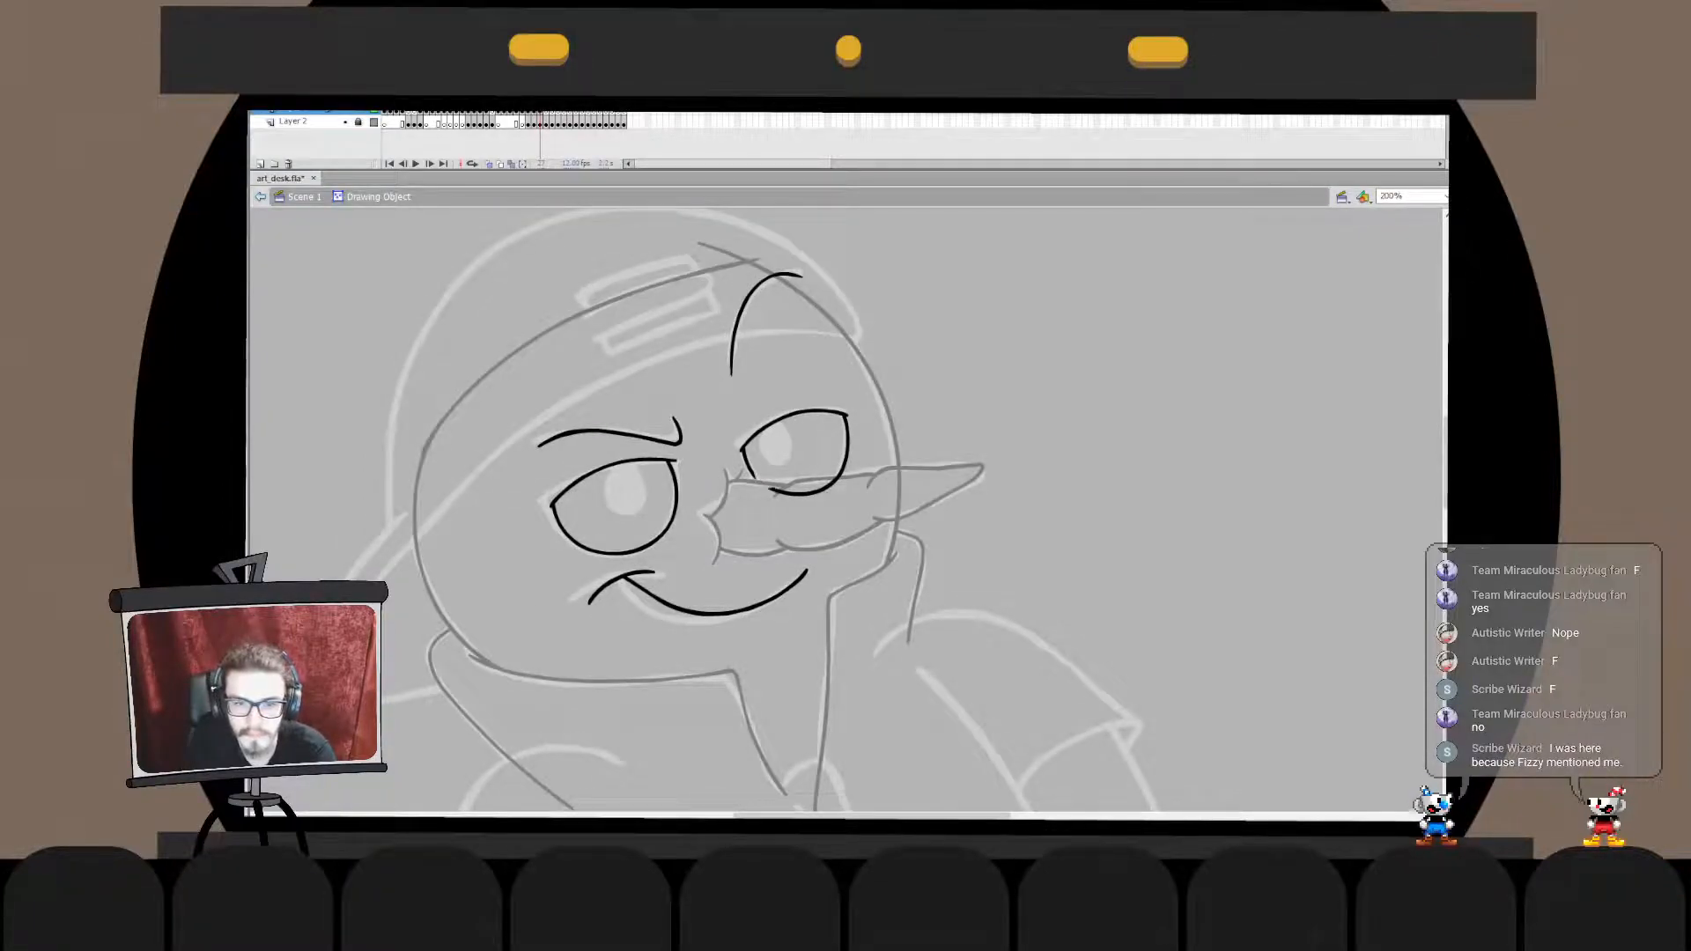
{"action": "left_click_drag", "start_coordinate": [833, 483], "coordinate": [835, 482]}
{"action": "left_click", "coordinate": [800, 495]}
{"action": "key", "text": "Delete"}
- Move the eyes, brow, mouth and forehead strokes in place into the nose's drawing object
{"action": "double_click", "coordinate": [800, 520]}
{"action": "left_click", "coordinate": [844, 465]}
{"action": "key", "text": "ctrl+x"}
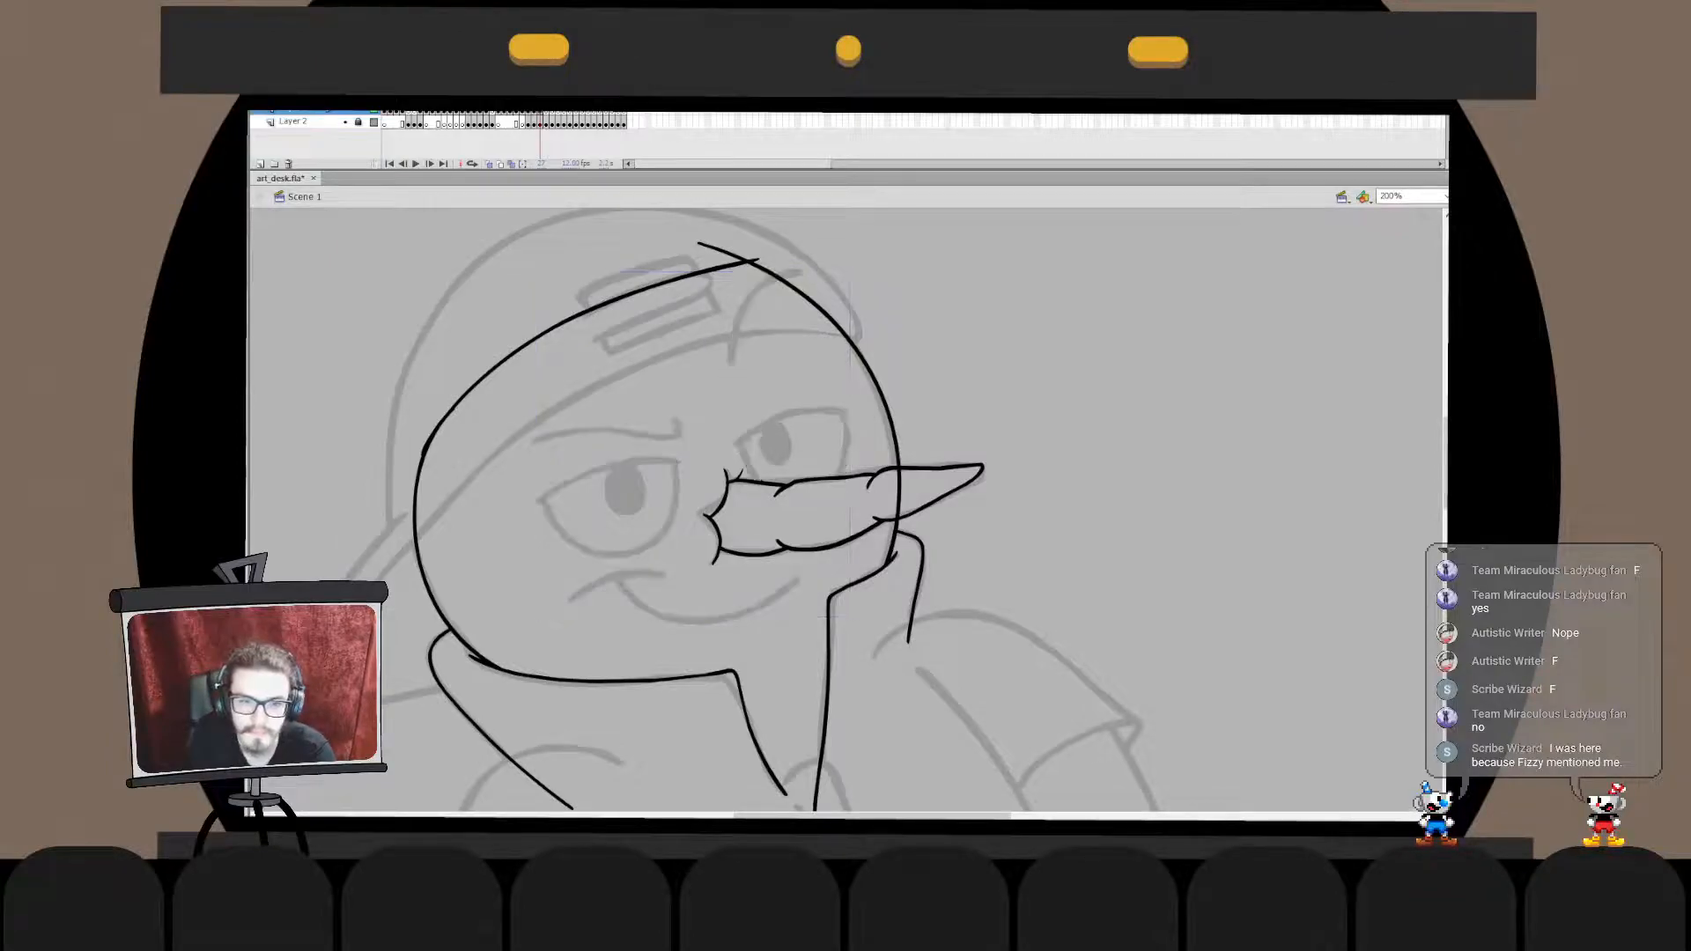
{"action": "double_click", "coordinate": [842, 478]}
{"action": "key", "text": "ctrl+shift+v"}
{"action": "double_click", "coordinate": [828, 515]}
- Examine the inked face and how the head outline crosses the nose at several zoom levels
{"action": "key", "text": "ctrl+2"}
{"action": "key", "text": "ctrl+1"}
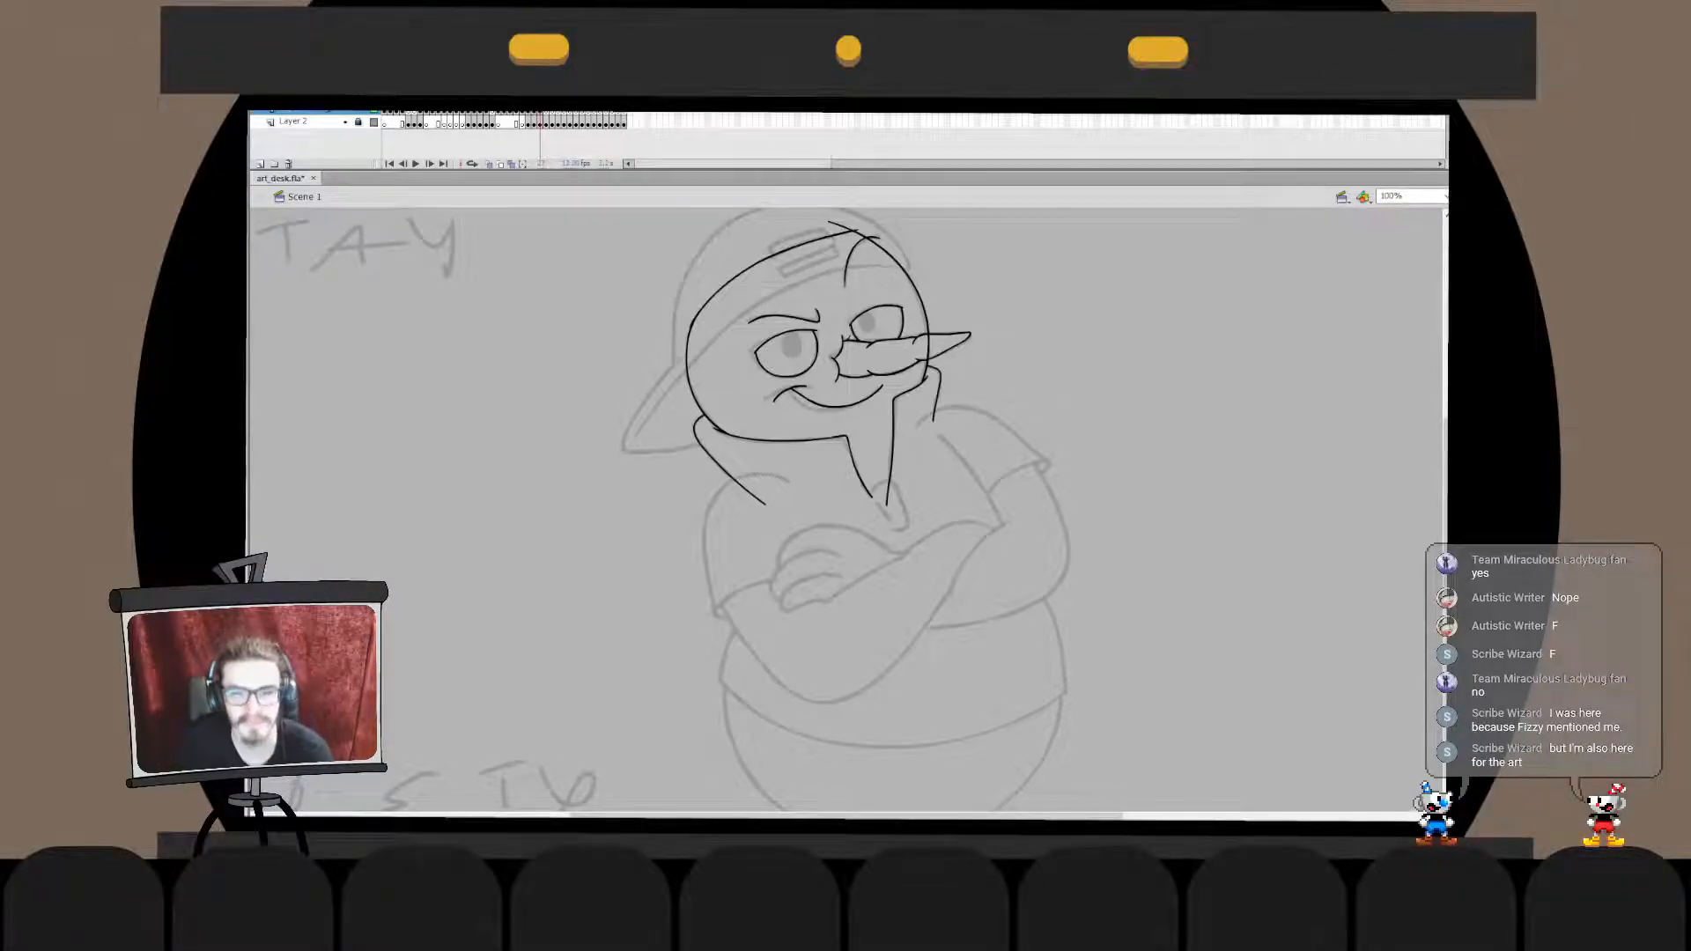
{"action": "key", "text": "ctrl+2"}
{"action": "key", "text": "ctrl+="}
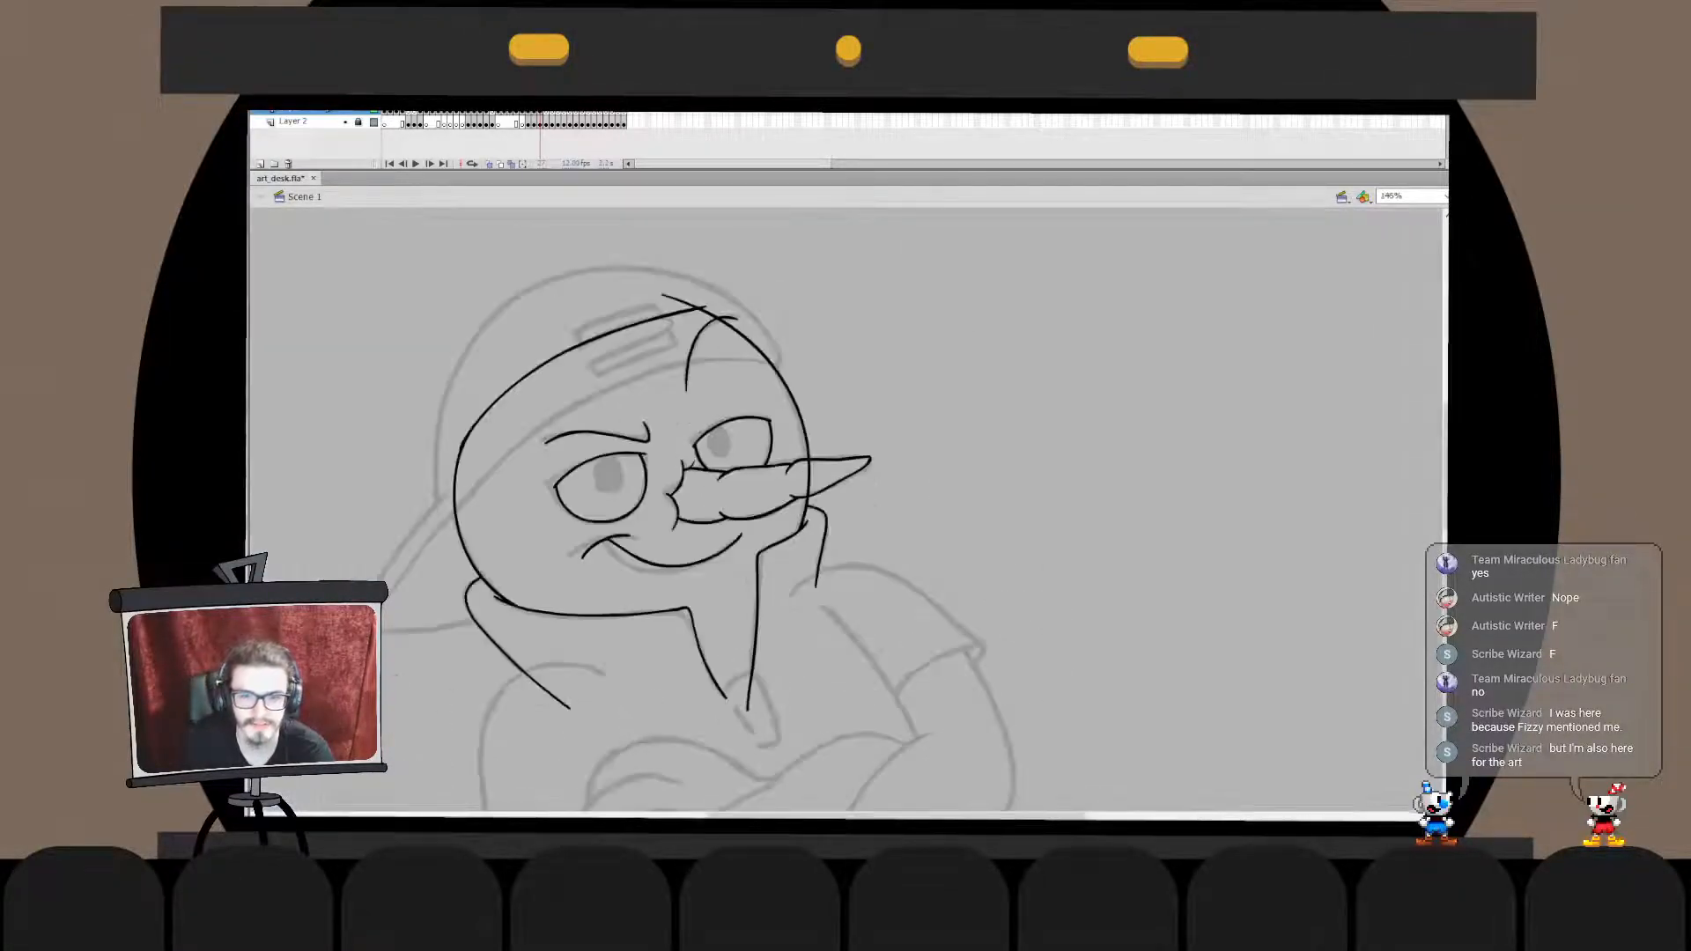
{"action": "left_click", "coordinate": [708, 471]}
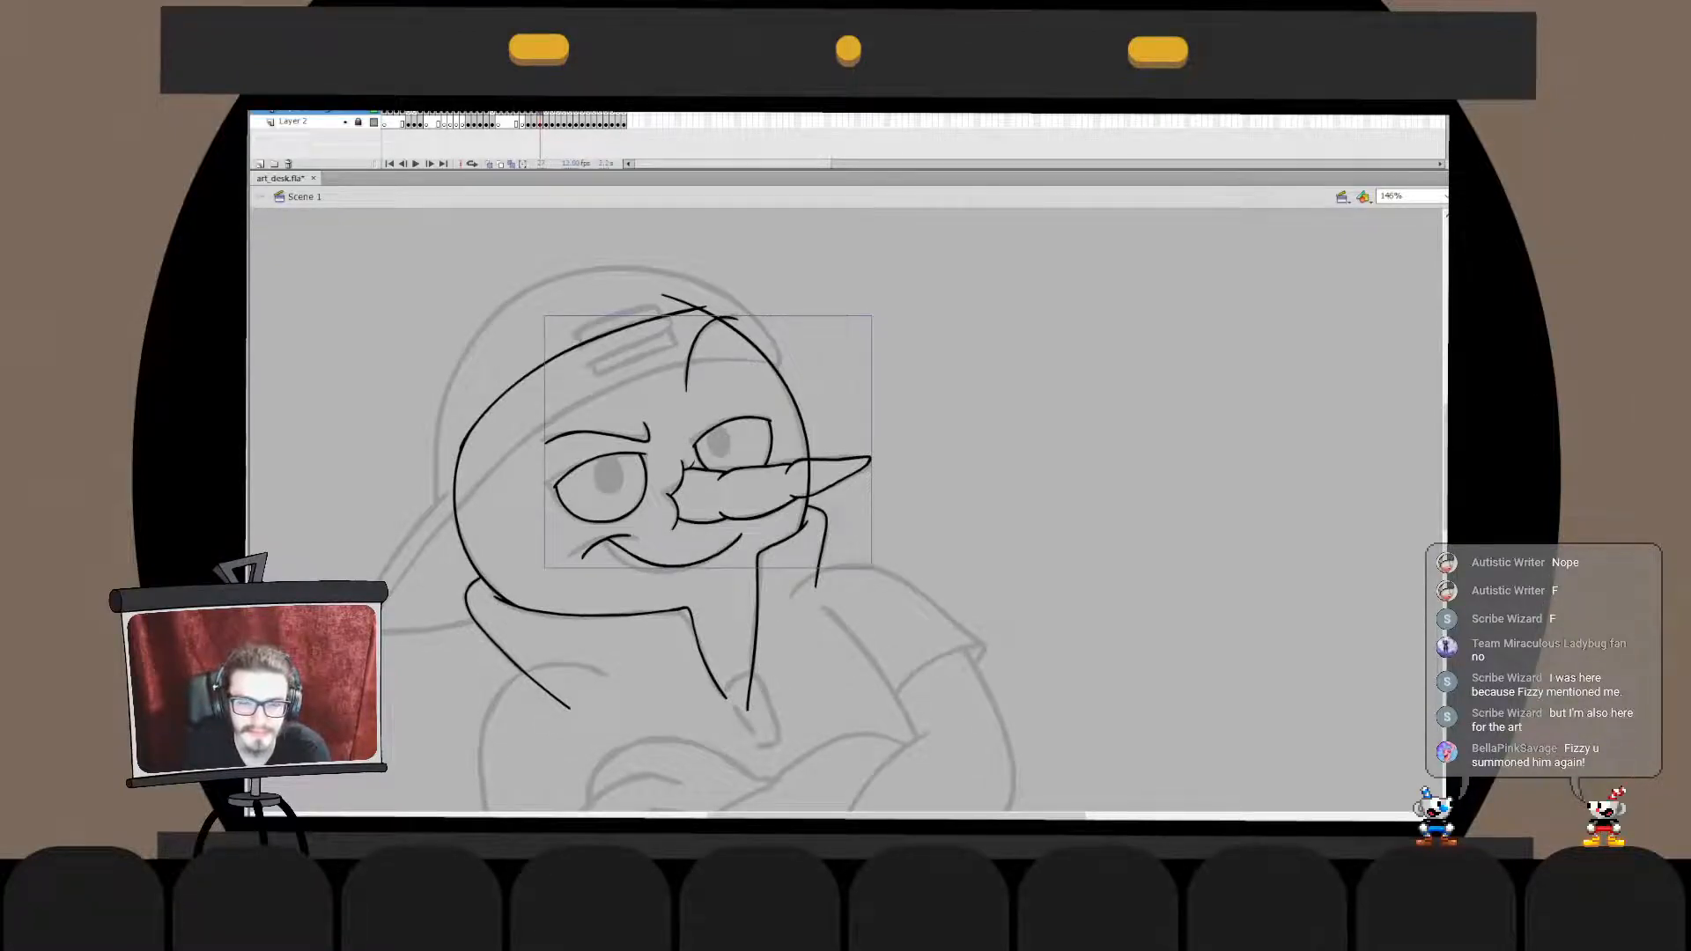
{"action": "double_click", "coordinate": [709, 471]}
{"action": "key", "text": "ctrl+="}
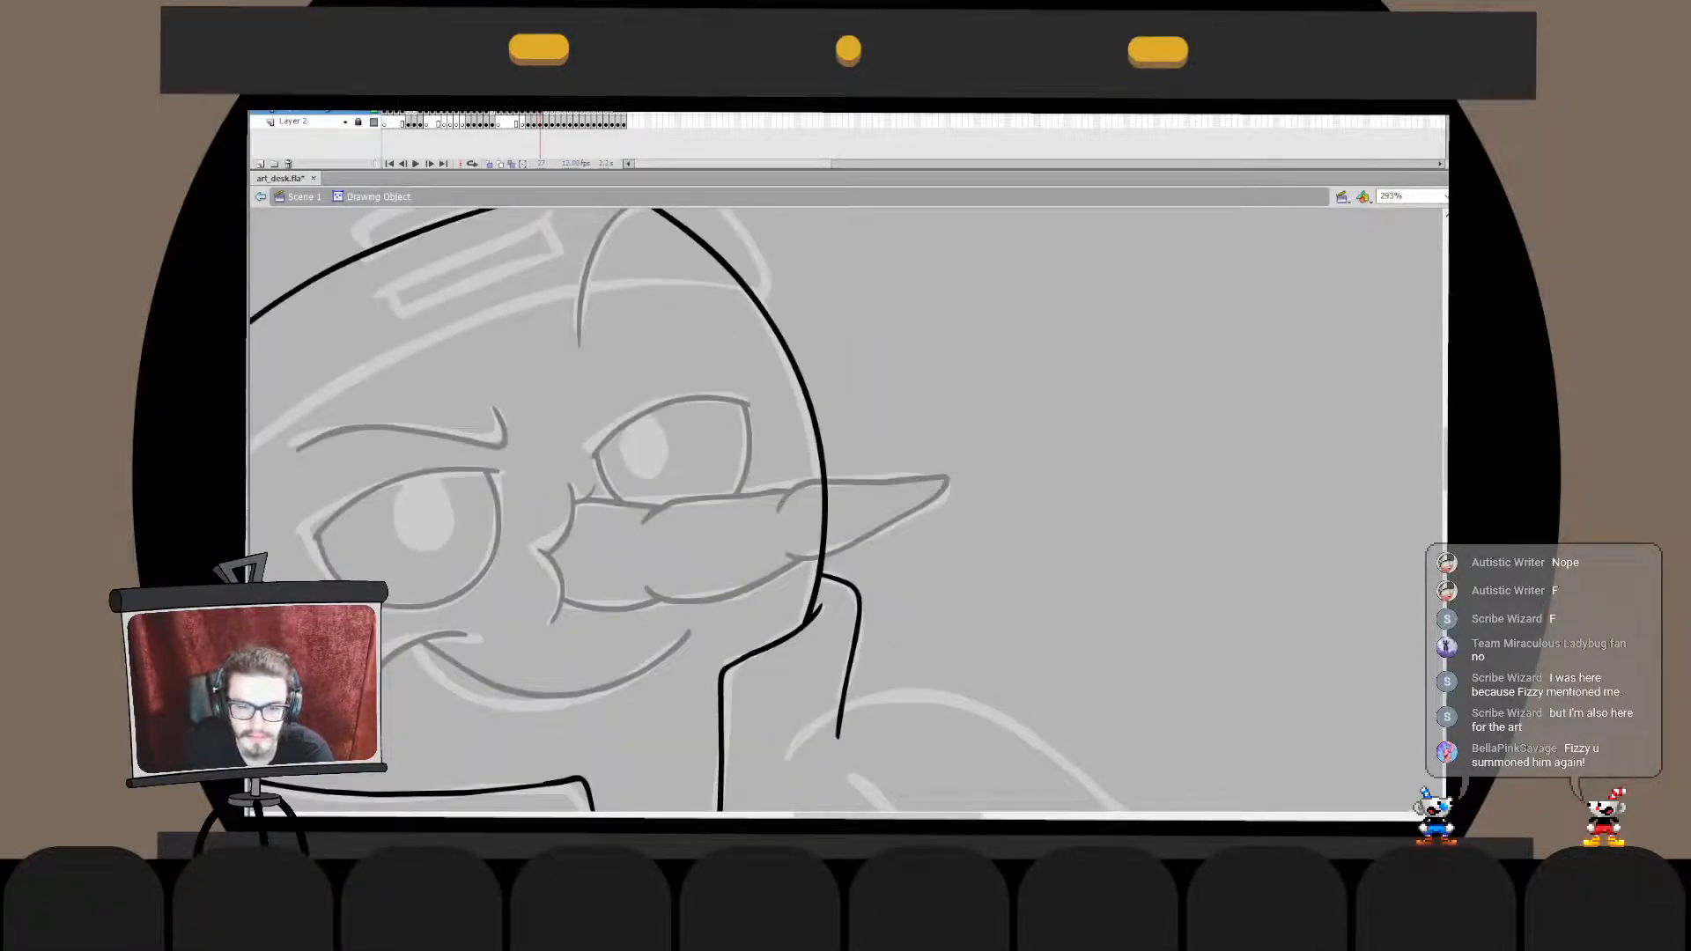
{"action": "key", "text": "ctrl+minus"}
{"action": "double_click", "coordinate": [1057, 396]}
{"action": "left_click", "coordinate": [1056, 396]}
{"action": "key", "text": "ctrl+1"}
{"action": "key", "text": "ctrl+="}
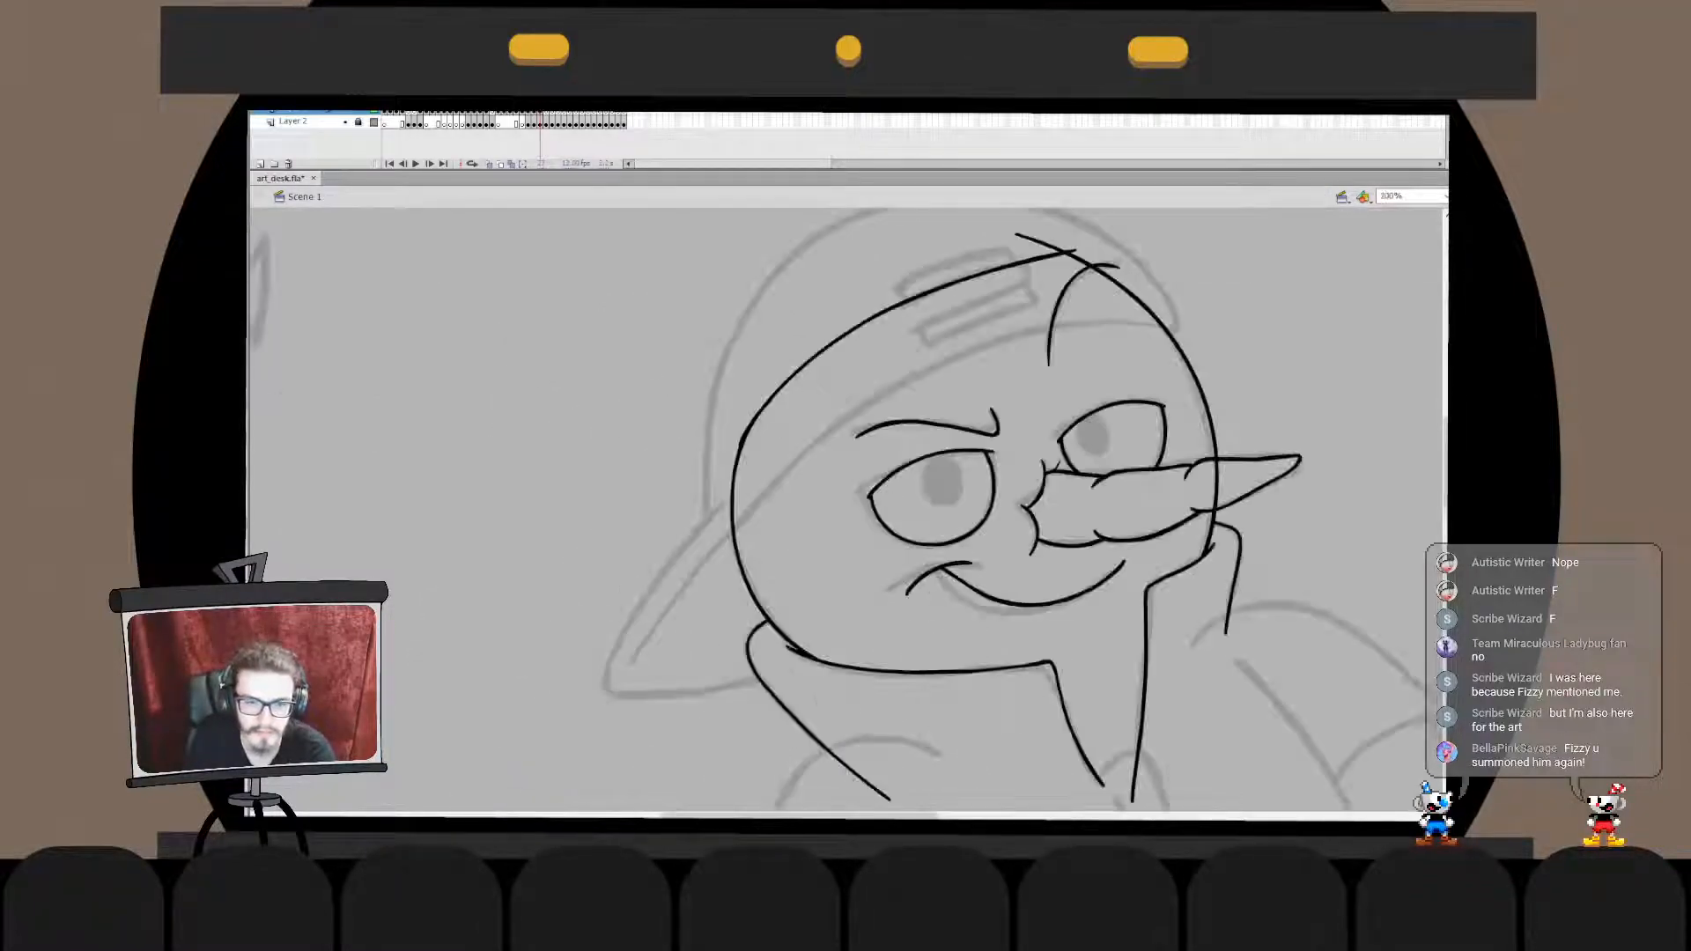
{"action": "left_click_drag", "start_coordinate": [640, 669], "coordinate": [736, 509]}
{"action": "key", "text": "ctrl+z"}
{"action": "mouse_move", "coordinate": [626, 672]}
{"action": "left_mouse_down"}
{"action": "mouse_move", "coordinate": [771, 481]}
{"action": "mouse_move", "coordinate": [886, 403]}
{"action": "left_mouse_up"}
{"action": "key", "text": "ctrl+z"}
{"action": "key", "text": "ctrl+z"}
{"action": "left_click_drag", "start_coordinate": [616, 677], "coordinate": [858, 412]}
{"action": "key", "text": "ctrl+z"}
{"action": "left_click_drag", "start_coordinate": [619, 687], "coordinate": [851, 423]}
{"action": "key", "text": "ctrl+z"}
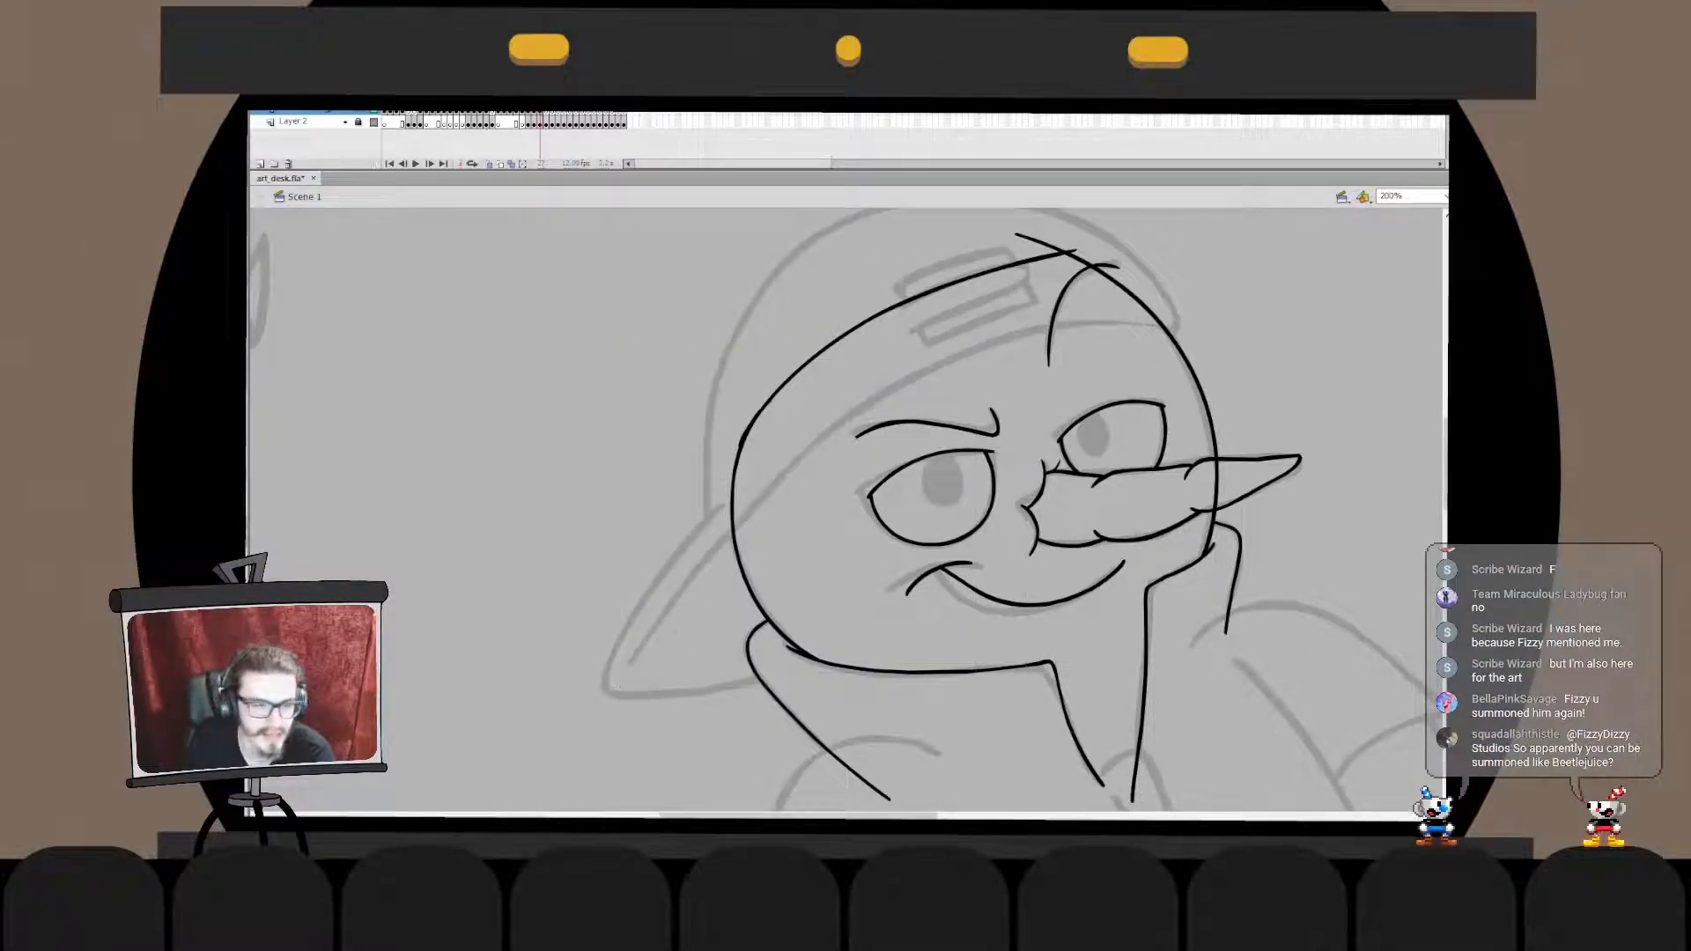
{"action": "mouse_move", "coordinate": [634, 679]}
{"action": "left_mouse_down"}
{"action": "mouse_move", "coordinate": [1035, 335]}
{"action": "mouse_move", "coordinate": [974, 309]}
{"action": "left_mouse_up"}
{"action": "key", "text": "ctrl+z"}
{"action": "key", "text": "ctrl+z"}
{"action": "mouse_move", "coordinate": [630, 667]}
{"action": "left_mouse_down"}
{"action": "mouse_move", "coordinate": [1104, 262]}
{"action": "mouse_move", "coordinate": [831, 396]}
{"action": "mouse_move", "coordinate": [1159, 274]}
{"action": "left_mouse_up"}
{"action": "key", "text": "ctrl+z"}
{"action": "key", "text": "ctrl+z"}
{"action": "key", "text": "ctrl+z"}
{"action": "key", "text": "ctrl+z"}
{"action": "key", "text": "ctrl+z"}
{"action": "key", "text": "ctrl+z"}
- Ink the cap's lower edge as one long curve from the brim's tip across the forehead
{"action": "left_click_drag", "start_coordinate": [662, 643], "coordinate": [1112, 336]}
{"action": "key", "text": "ctrl+z"}
{"action": "mouse_move", "coordinate": [623, 672]}
{"action": "left_mouse_down"}
{"action": "mouse_move", "coordinate": [1009, 335]}
{"action": "mouse_move", "coordinate": [1102, 323]}
{"action": "left_mouse_up"}
{"action": "key", "text": "q"}
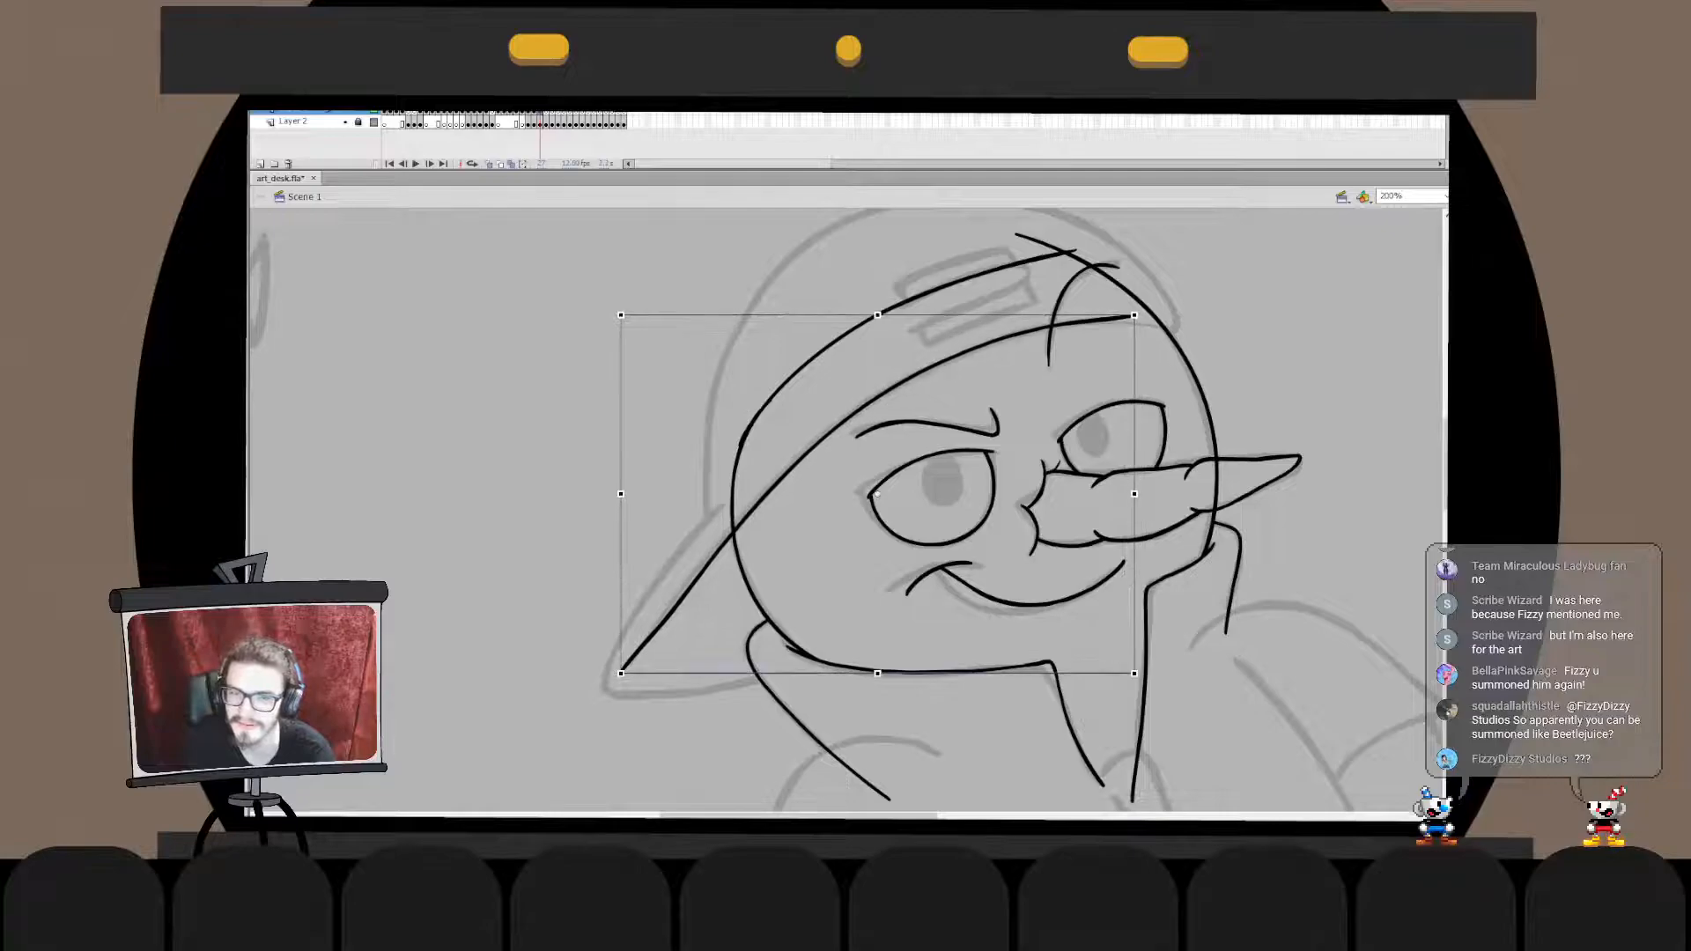
- Adjust and extend the forehead end of the cap's edge curve to reach the sketched rim beyond the head outline
{"action": "double_click", "coordinate": [1113, 319]}
{"action": "left_click_drag", "start_coordinate": [1169, 290], "coordinate": [1073, 365]}
{"action": "left_click_drag", "start_coordinate": [1141, 319], "coordinate": [1147, 323]}
{"action": "left_click", "coordinate": [1170, 353]}
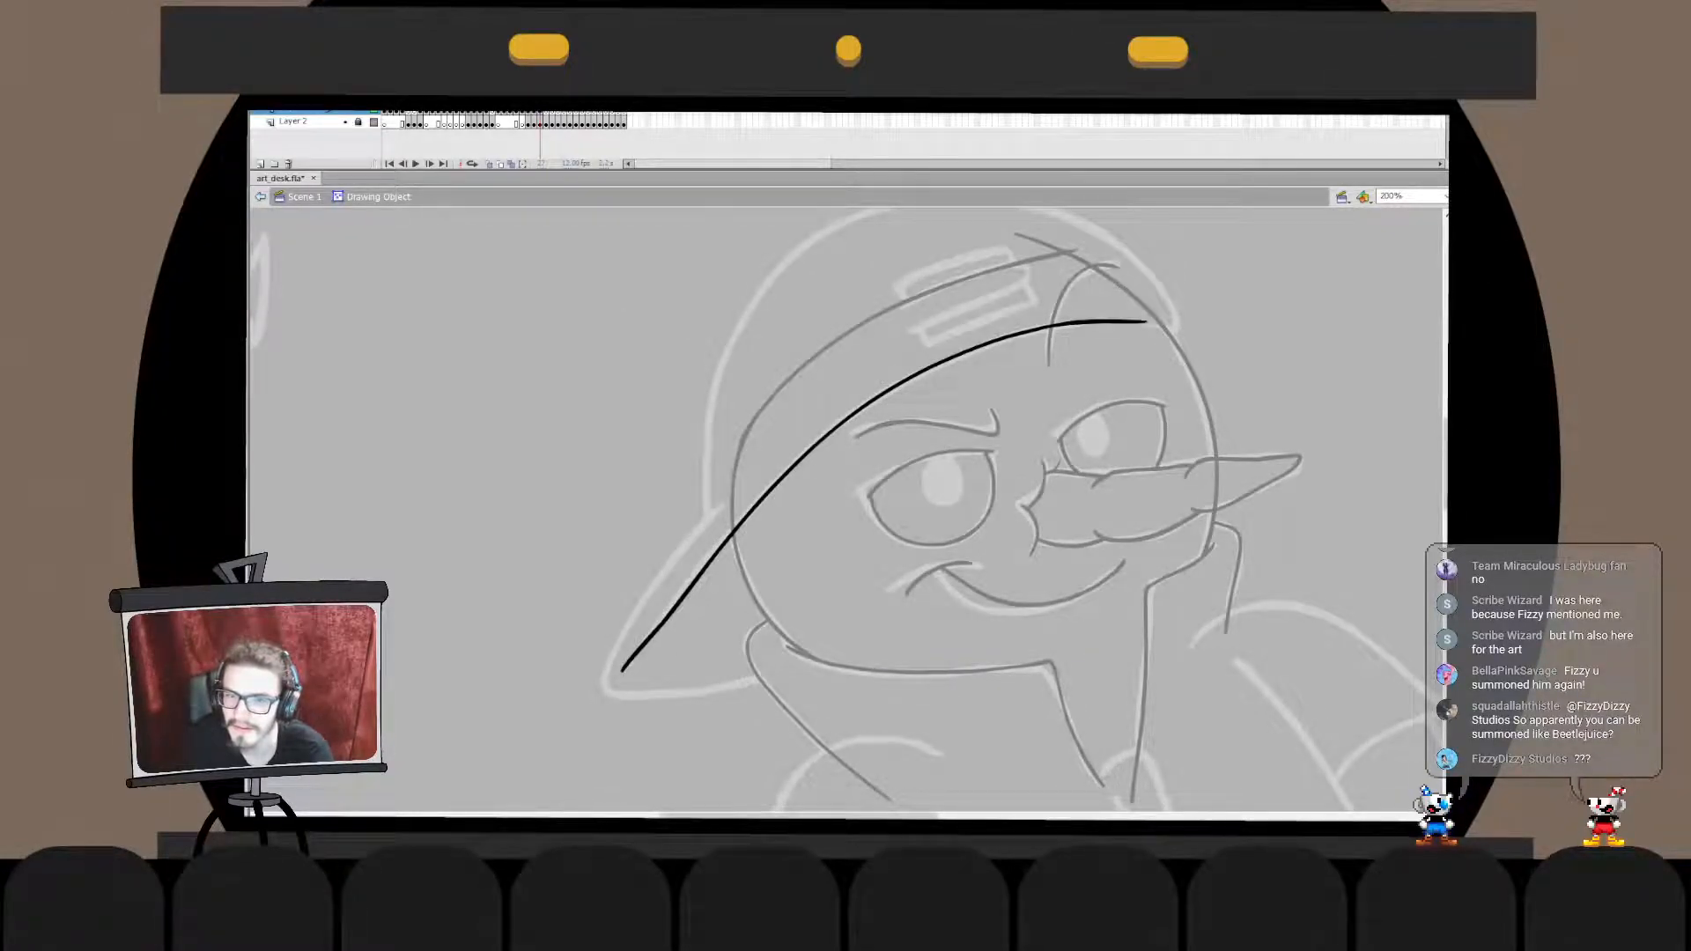
{"action": "double_click", "coordinate": [1170, 352]}
{"action": "left_click", "coordinate": [1170, 352]}
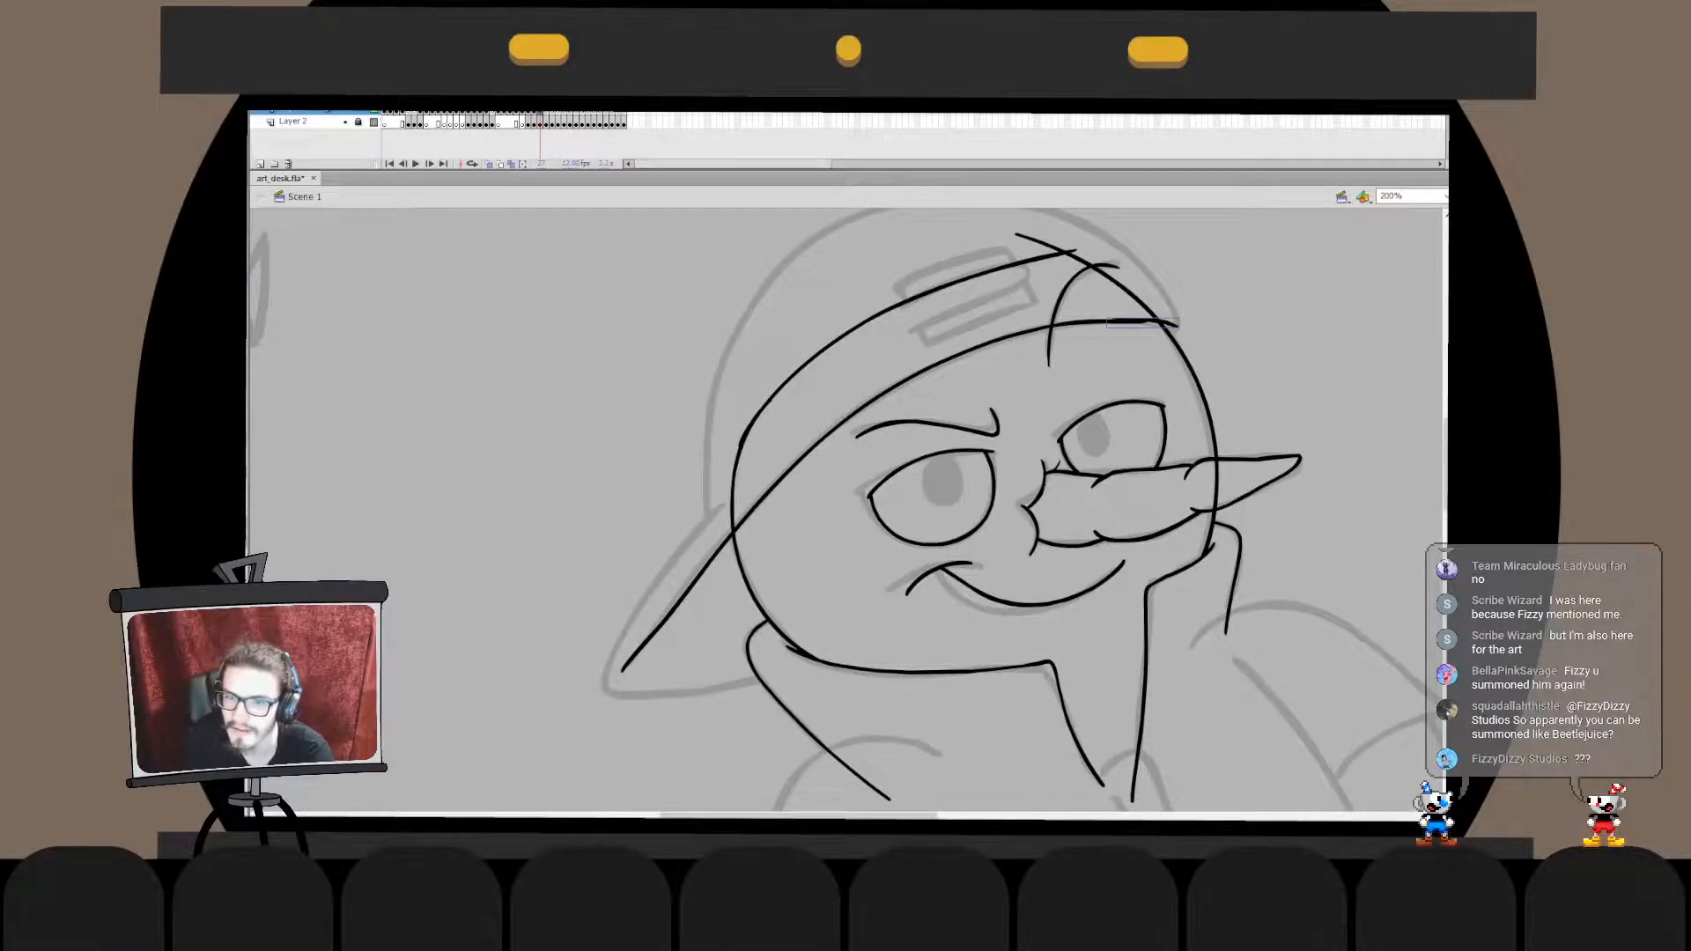
- Refine the forehead end of the cap's edge curve where it crosses the head outline
{"action": "left_click", "coordinate": [1167, 325]}
{"action": "double_click", "coordinate": [1162, 324]}
{"action": "left_click_drag", "start_coordinate": [1146, 322], "coordinate": [1168, 328]}
{"action": "double_click", "coordinate": [1169, 352]}
{"action": "left_click", "coordinate": [1170, 352]}
- Move the cap's edge curve in place into the head outline's drawing object and delete the head line above the cap edge
{"action": "left_click", "coordinate": [796, 462]}
{"action": "key", "text": "ctrl+x"}
{"action": "double_click", "coordinate": [765, 408]}
{"action": "key", "text": "ctrl+shift+v"}
{"action": "left_click", "coordinate": [963, 279]}
{"action": "key", "text": "Delete"}
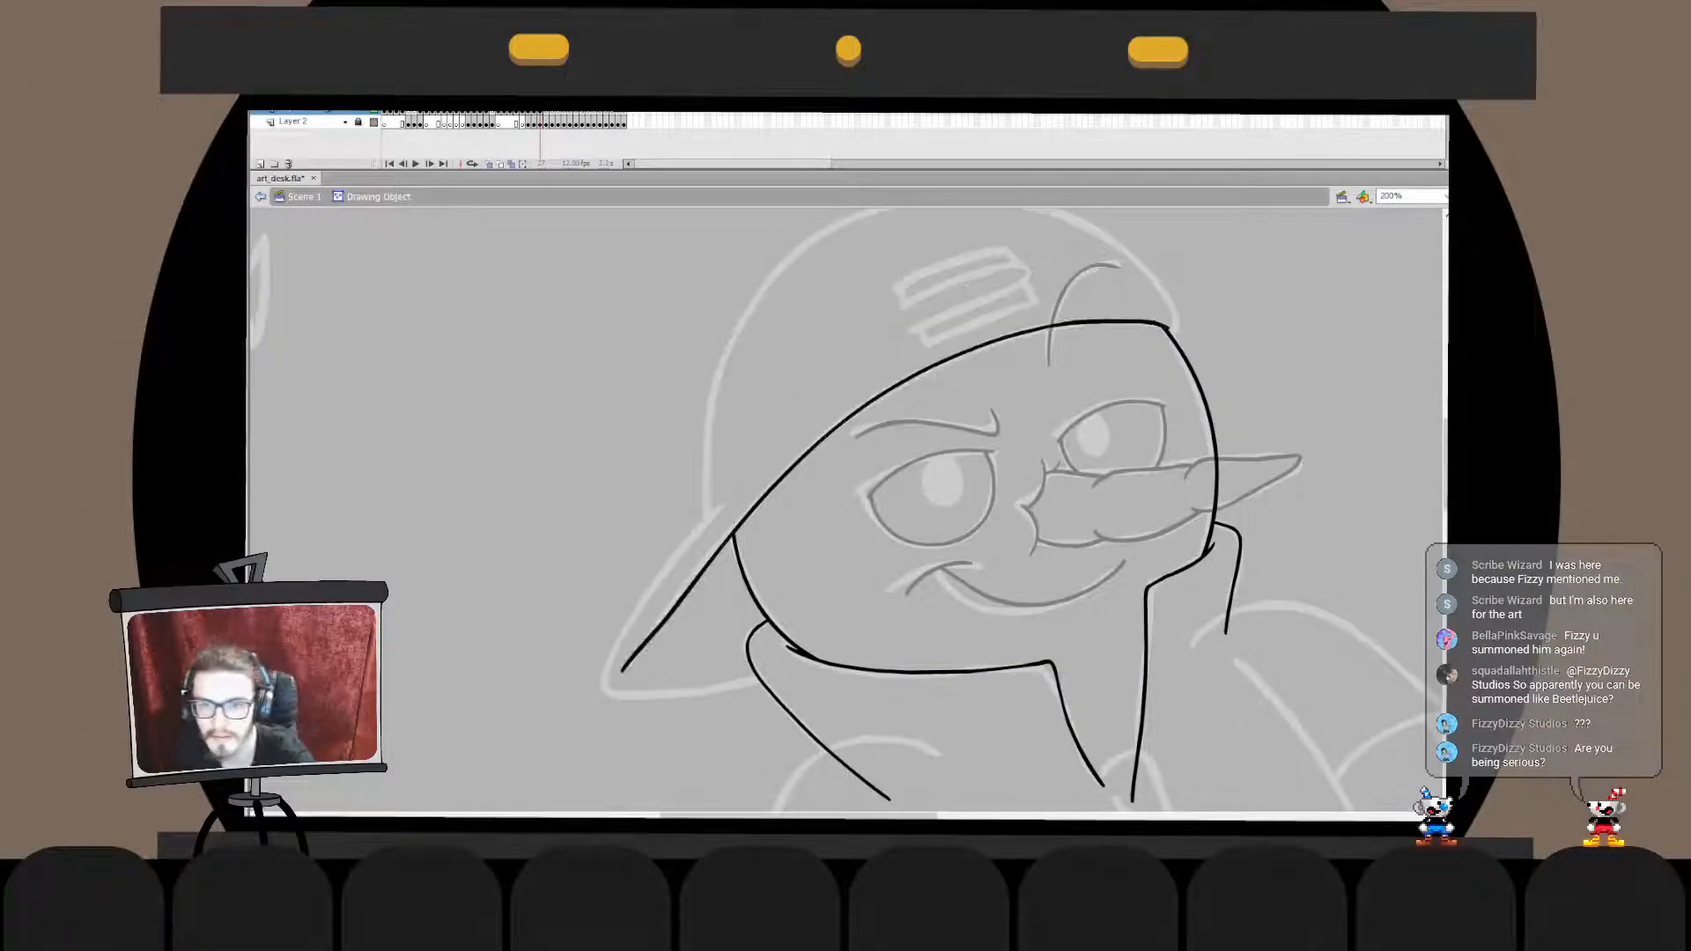
{"action": "double_click", "coordinate": [964, 285]}
- Paste the nose and face strokes in place into the head outline's object and delete the head line crossing the nose
{"action": "left_click", "coordinate": [995, 432]}
{"action": "key", "text": "ctrl+x"}
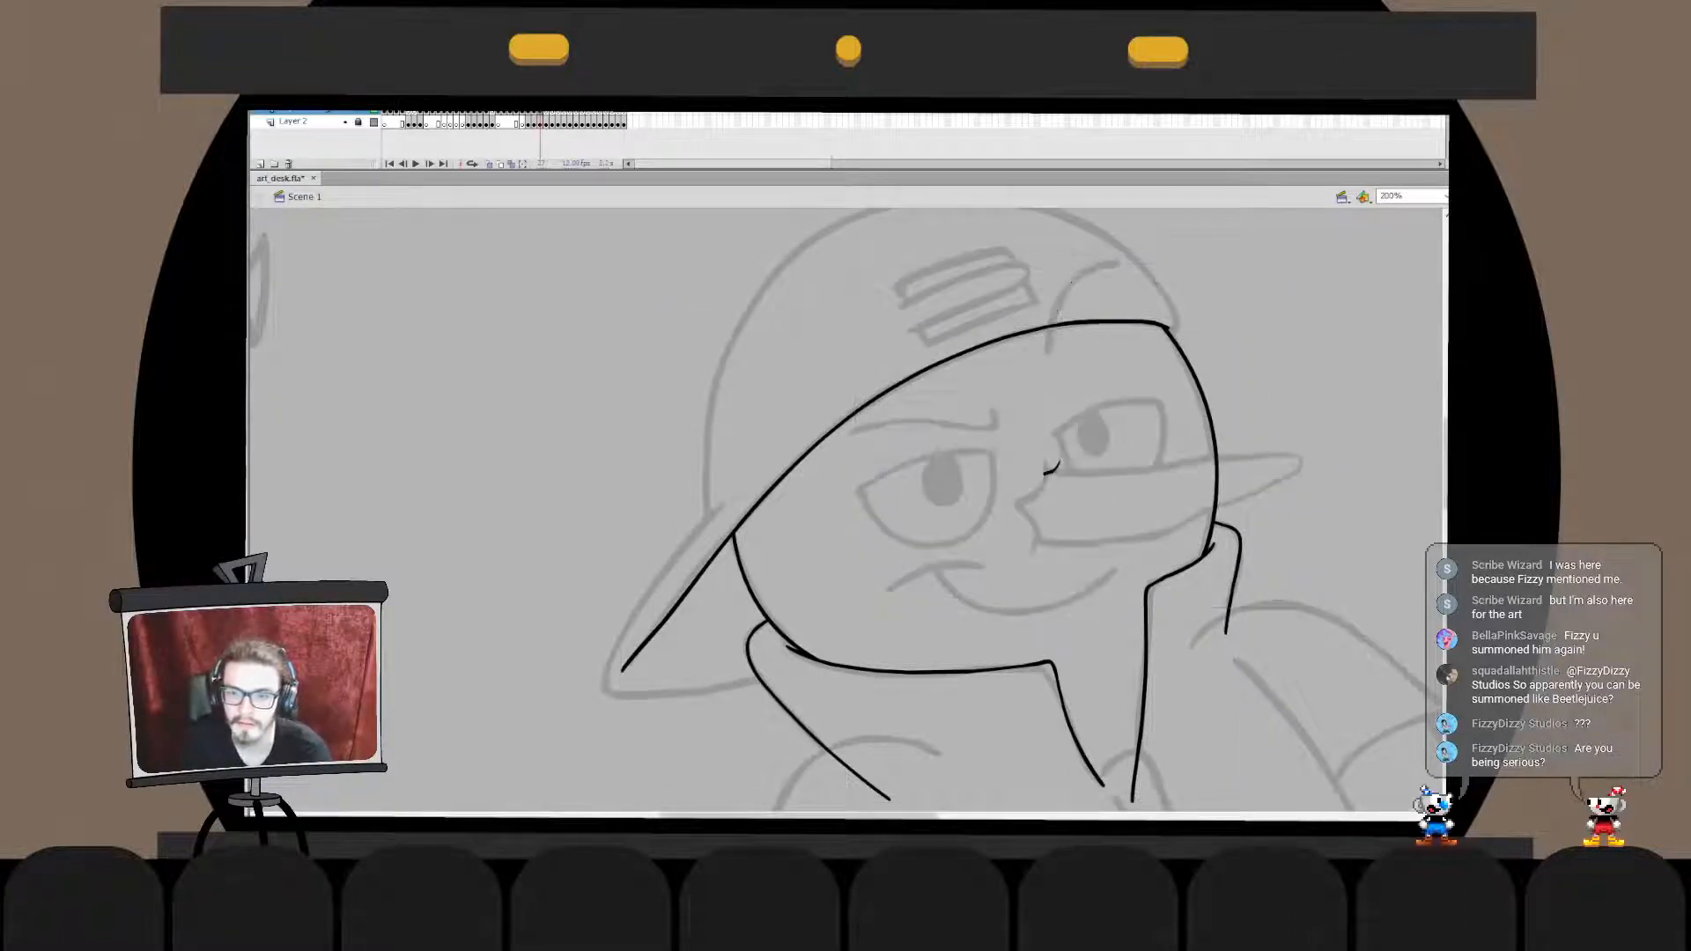
{"action": "key", "text": "ctrl+shift+v"}
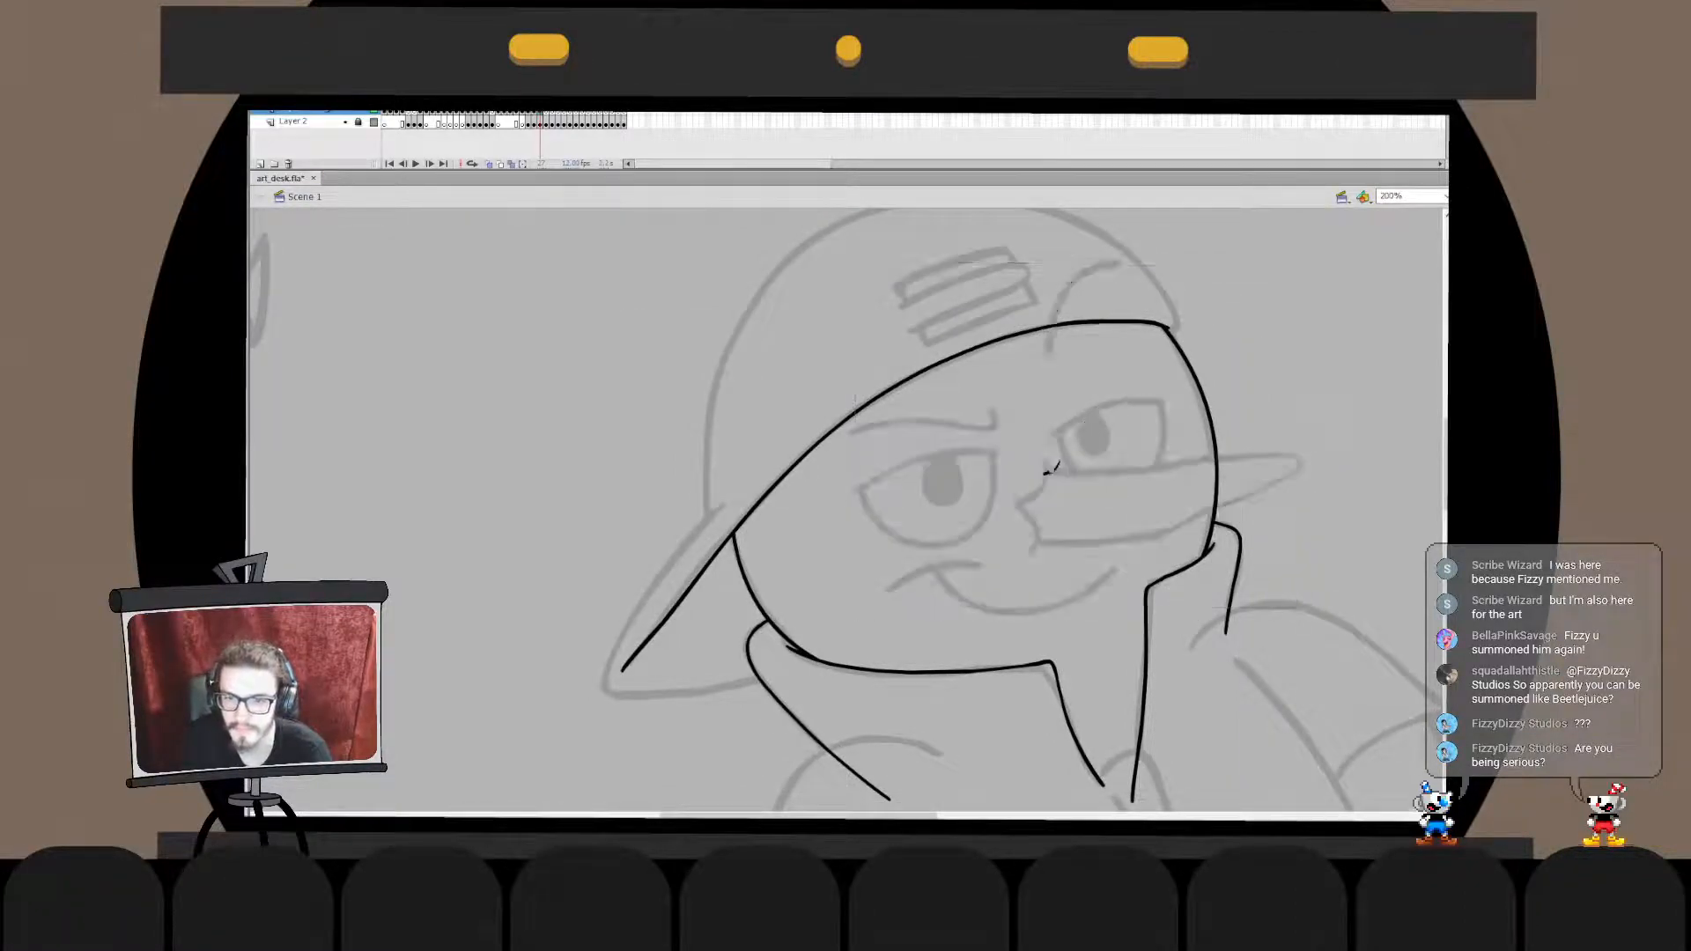
{"action": "double_click", "coordinate": [1052, 467]}
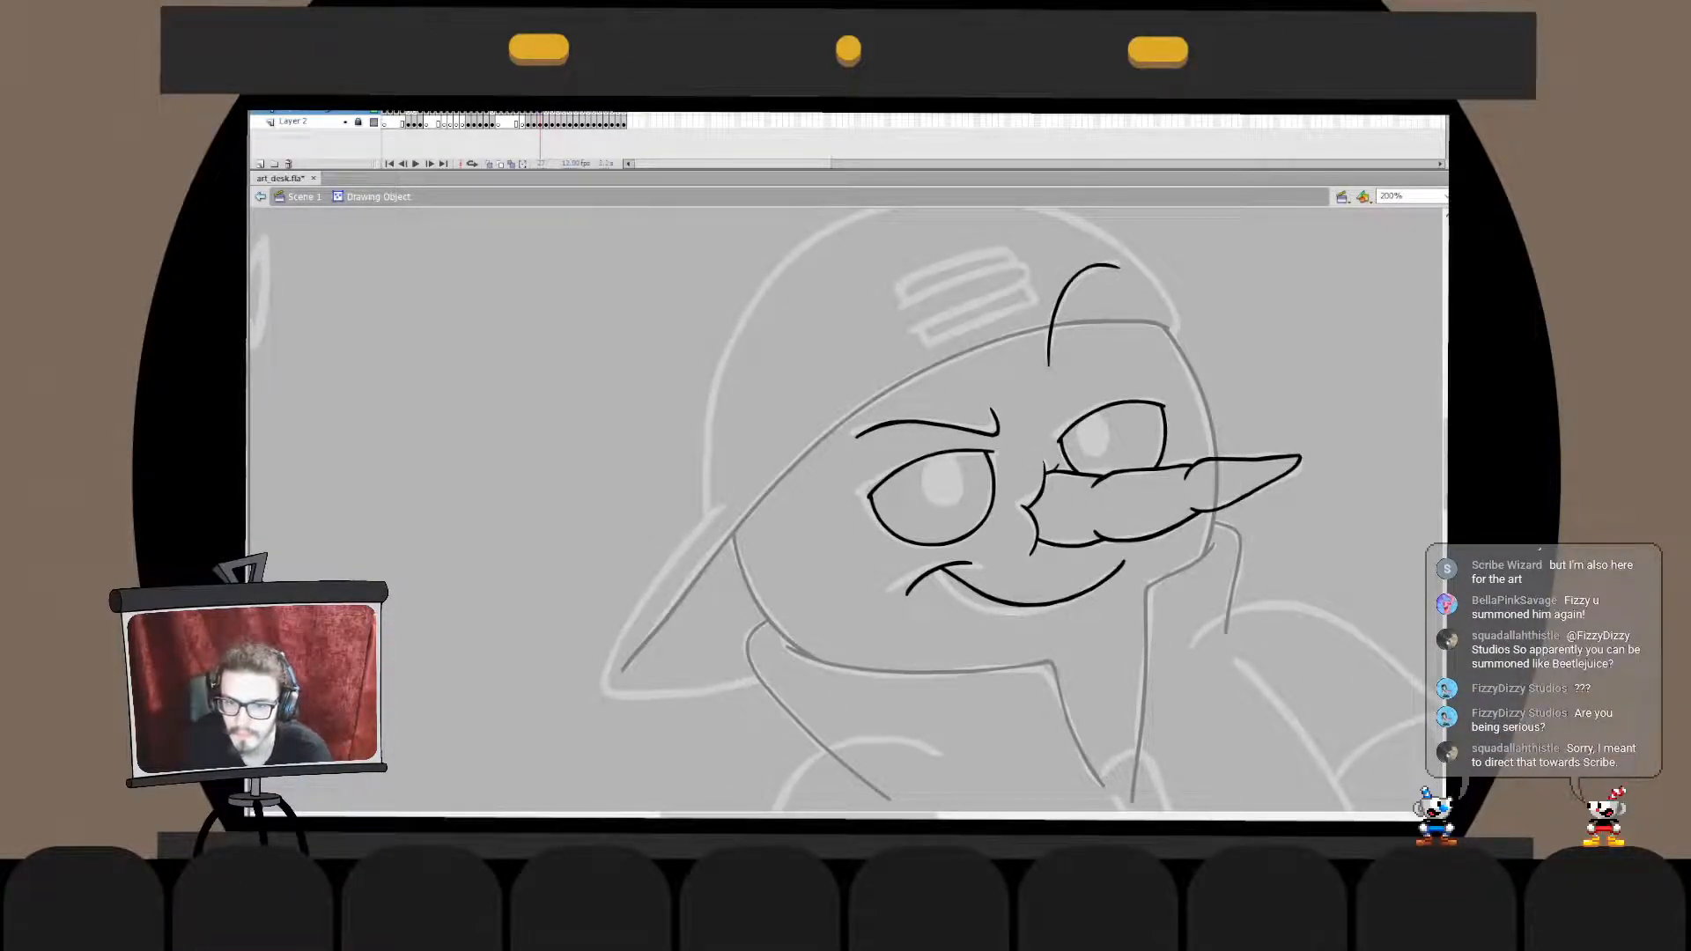
{"action": "key", "text": "ctrl+e"}
{"action": "key", "text": "ctrl+x"}
{"action": "double_click", "coordinate": [1216, 487]}
{"action": "key", "text": "ctrl+shift+v"}
{"action": "left_click", "coordinate": [1216, 486]}
{"action": "key", "text": "Delete"}
{"action": "key", "text": "ctrl+e"}
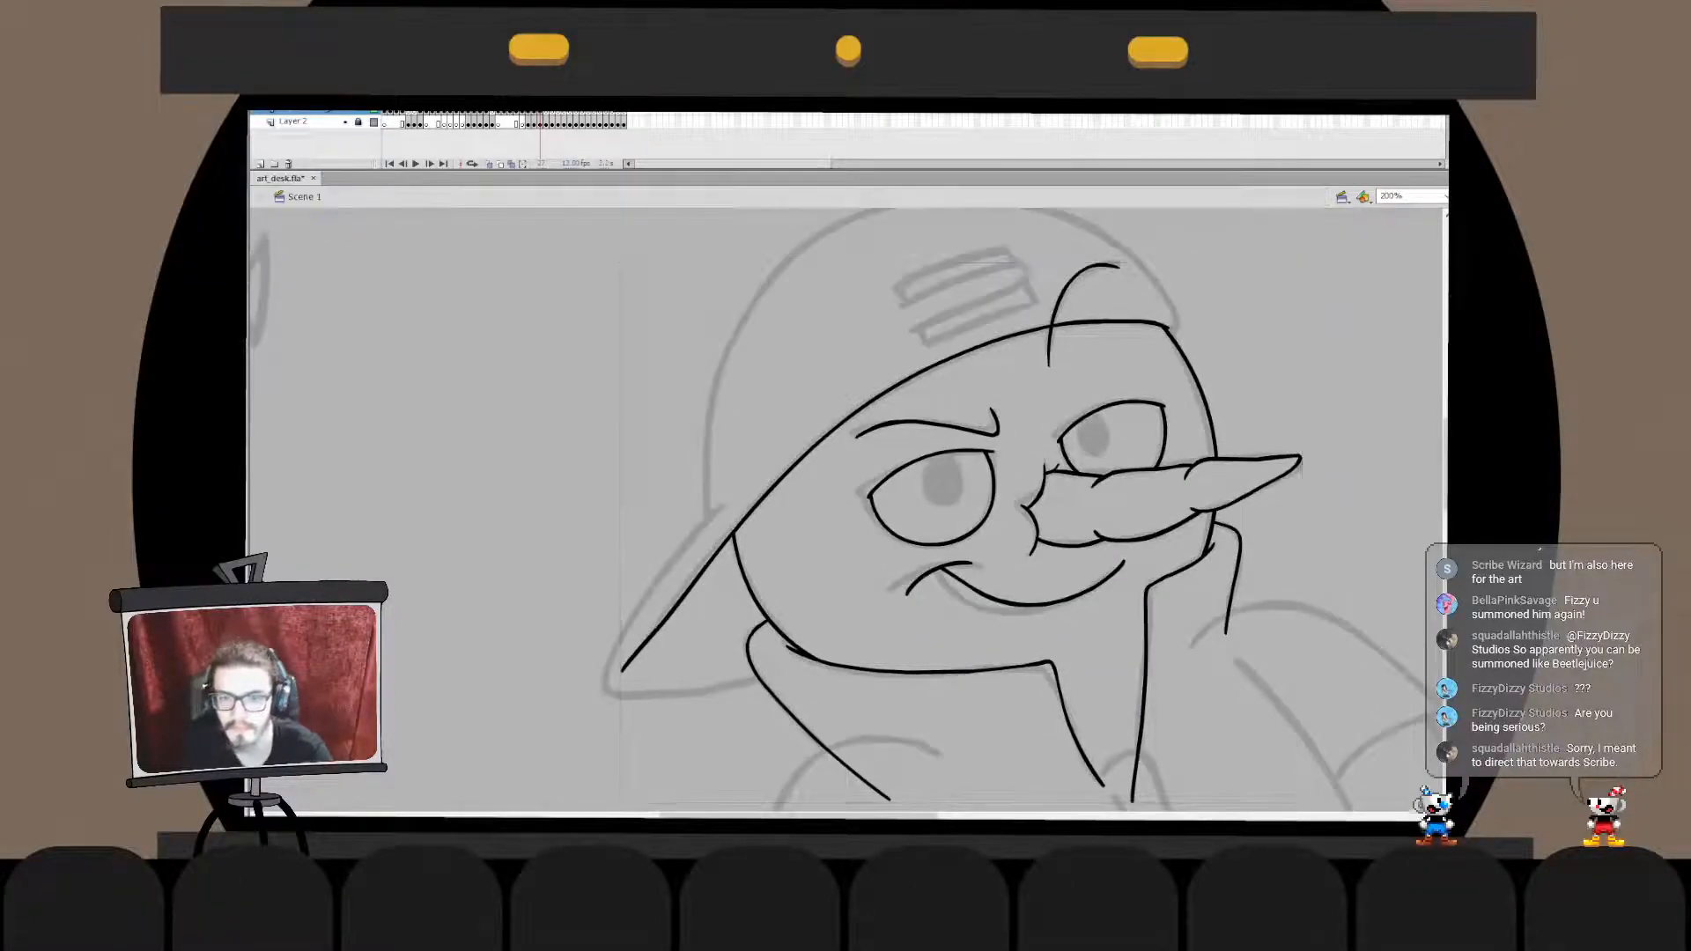
{"action": "key", "text": "ctrl+e"}
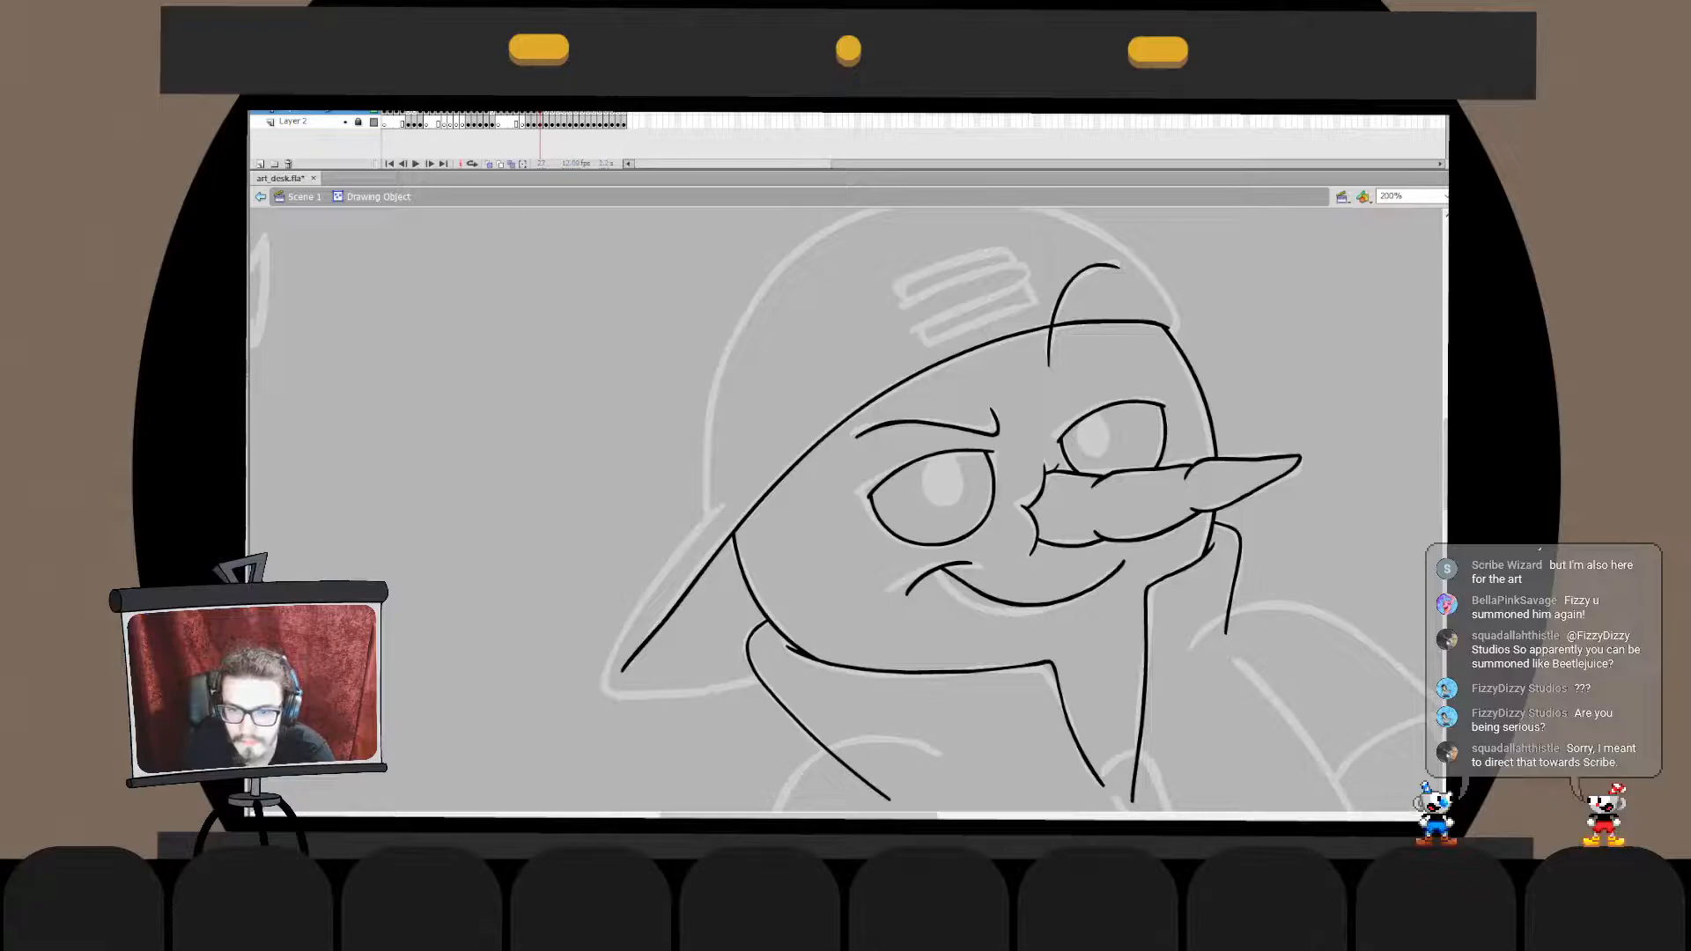
{"action": "key", "text": "ctrl+e"}
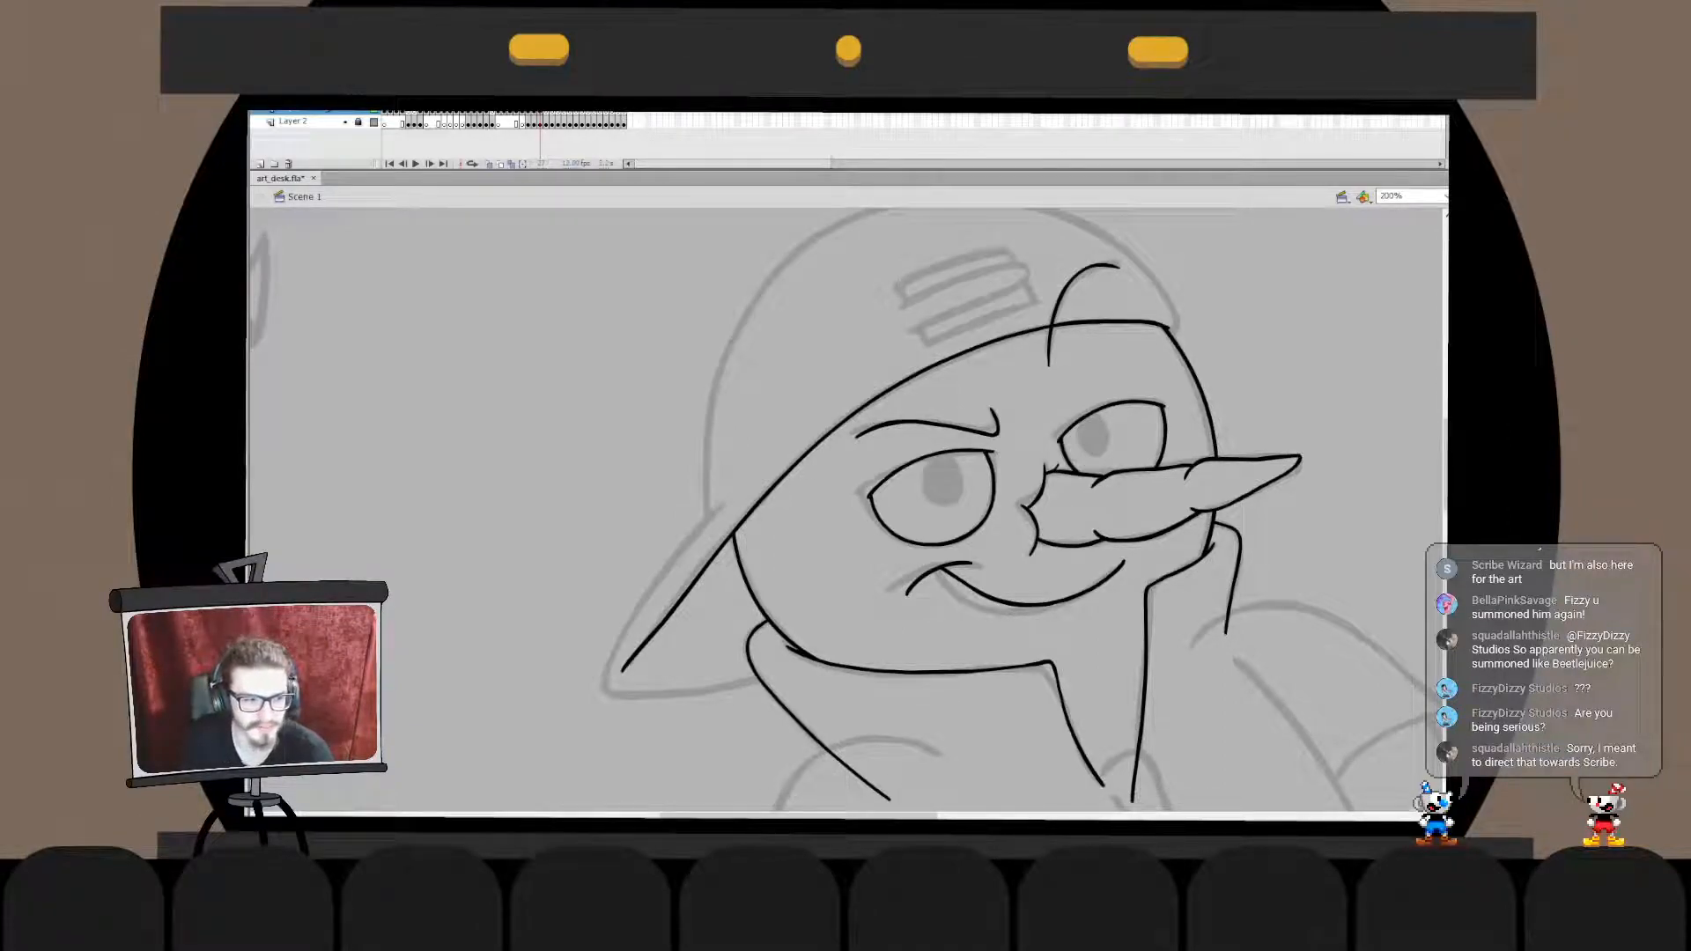
- Ink the brim's outer contour as one curve from the cap, around the brim's tip and back to the jaw
{"action": "left_click_drag", "start_coordinate": [715, 521], "coordinate": [712, 694]}
{"action": "key", "text": "ctrl+z"}
{"action": "mouse_move", "coordinate": [730, 493]}
{"action": "left_mouse_down"}
{"action": "mouse_move", "coordinate": [708, 530]}
{"action": "mouse_move", "coordinate": [726, 700]}
{"action": "mouse_move", "coordinate": [752, 686]}
{"action": "left_mouse_up"}
{"action": "key", "text": "ctrl+z"}
{"action": "key", "text": "ctrl+z"}
{"action": "mouse_move", "coordinate": [738, 490]}
{"action": "left_mouse_down"}
{"action": "mouse_move", "coordinate": [819, 658]}
{"action": "mouse_move", "coordinate": [702, 553]}
{"action": "mouse_move", "coordinate": [882, 647]}
{"action": "mouse_move", "coordinate": [626, 610]}
{"action": "mouse_move", "coordinate": [808, 688]}
{"action": "mouse_move", "coordinate": [663, 579]}
{"action": "mouse_move", "coordinate": [812, 688]}
{"action": "left_mouse_up"}
{"action": "key", "text": "ctrl+z"}
{"action": "key", "text": "ctrl+z"}
{"action": "key", "text": "ctrl+z"}
{"action": "key", "text": "ctrl+z"}
{"action": "mouse_move", "coordinate": [731, 521]}
{"action": "left_mouse_down"}
{"action": "mouse_move", "coordinate": [817, 697]}
{"action": "mouse_move", "coordinate": [853, 689]}
{"action": "left_mouse_up"}
{"action": "left_click_drag", "start_coordinate": [731, 712], "coordinate": [729, 683]}
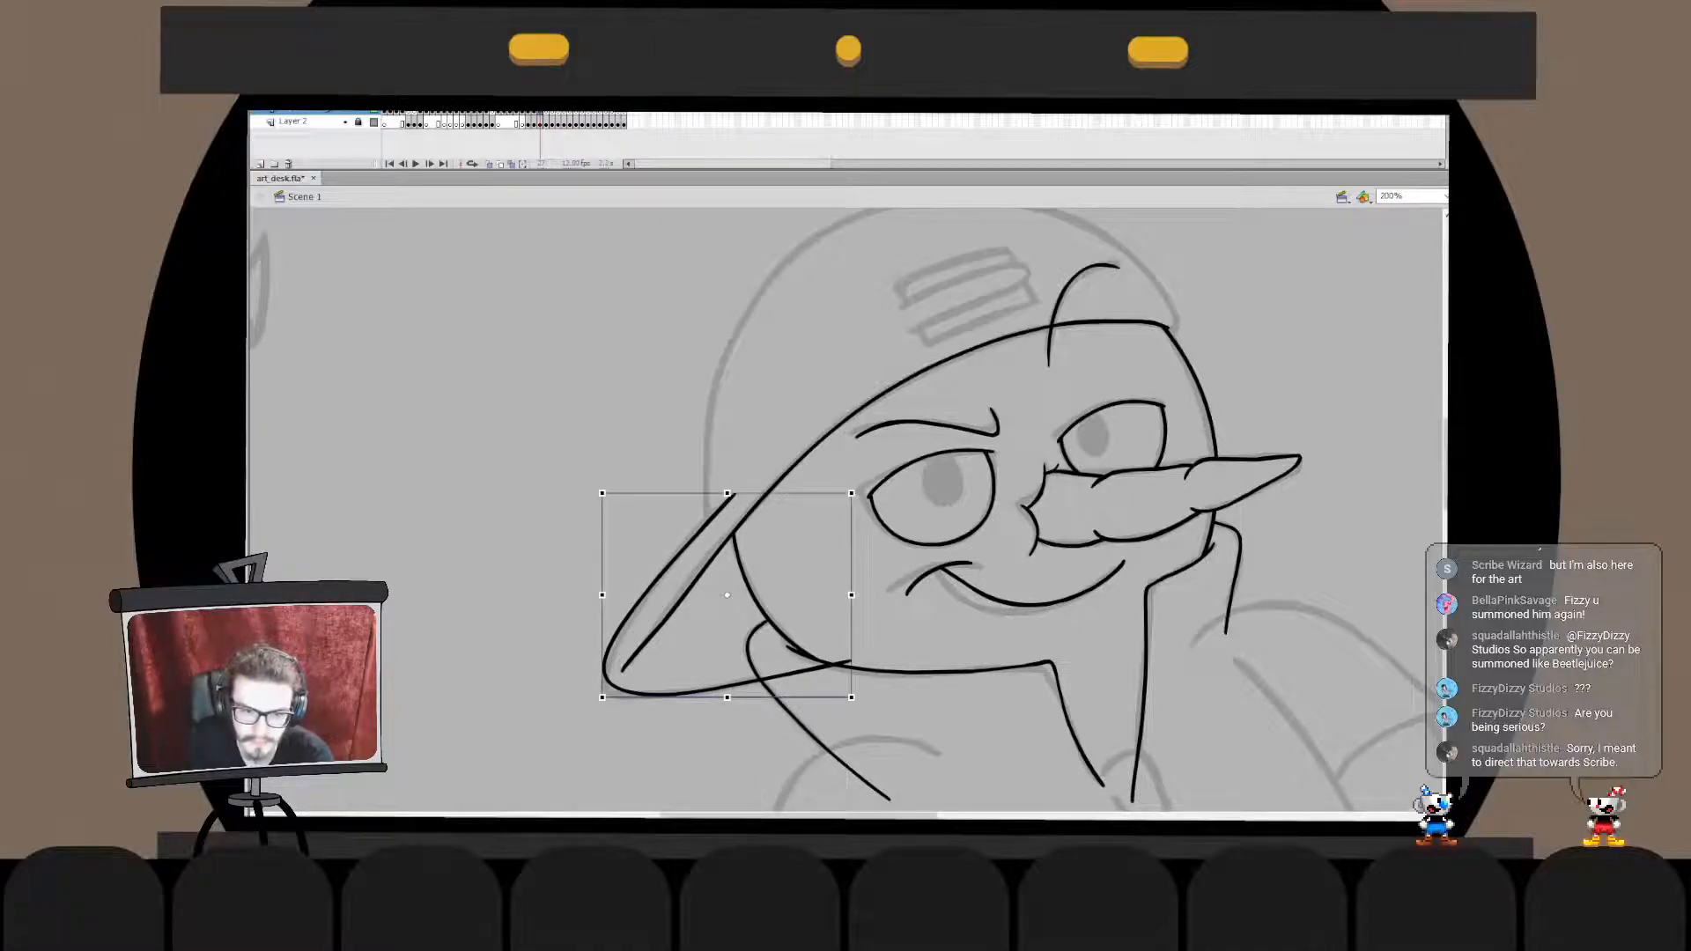
- Reshape the brim's outer curve around its tip so that it follows the sketch
{"action": "double_click", "coordinate": [669, 572]}
{"action": "left_click_drag", "start_coordinate": [518, 458], "coordinate": [692, 714]}
{"action": "left_click", "coordinate": [692, 714]}
{"action": "left_click_drag", "start_coordinate": [538, 488], "coordinate": [665, 743]}
{"action": "left_click", "coordinate": [665, 743]}
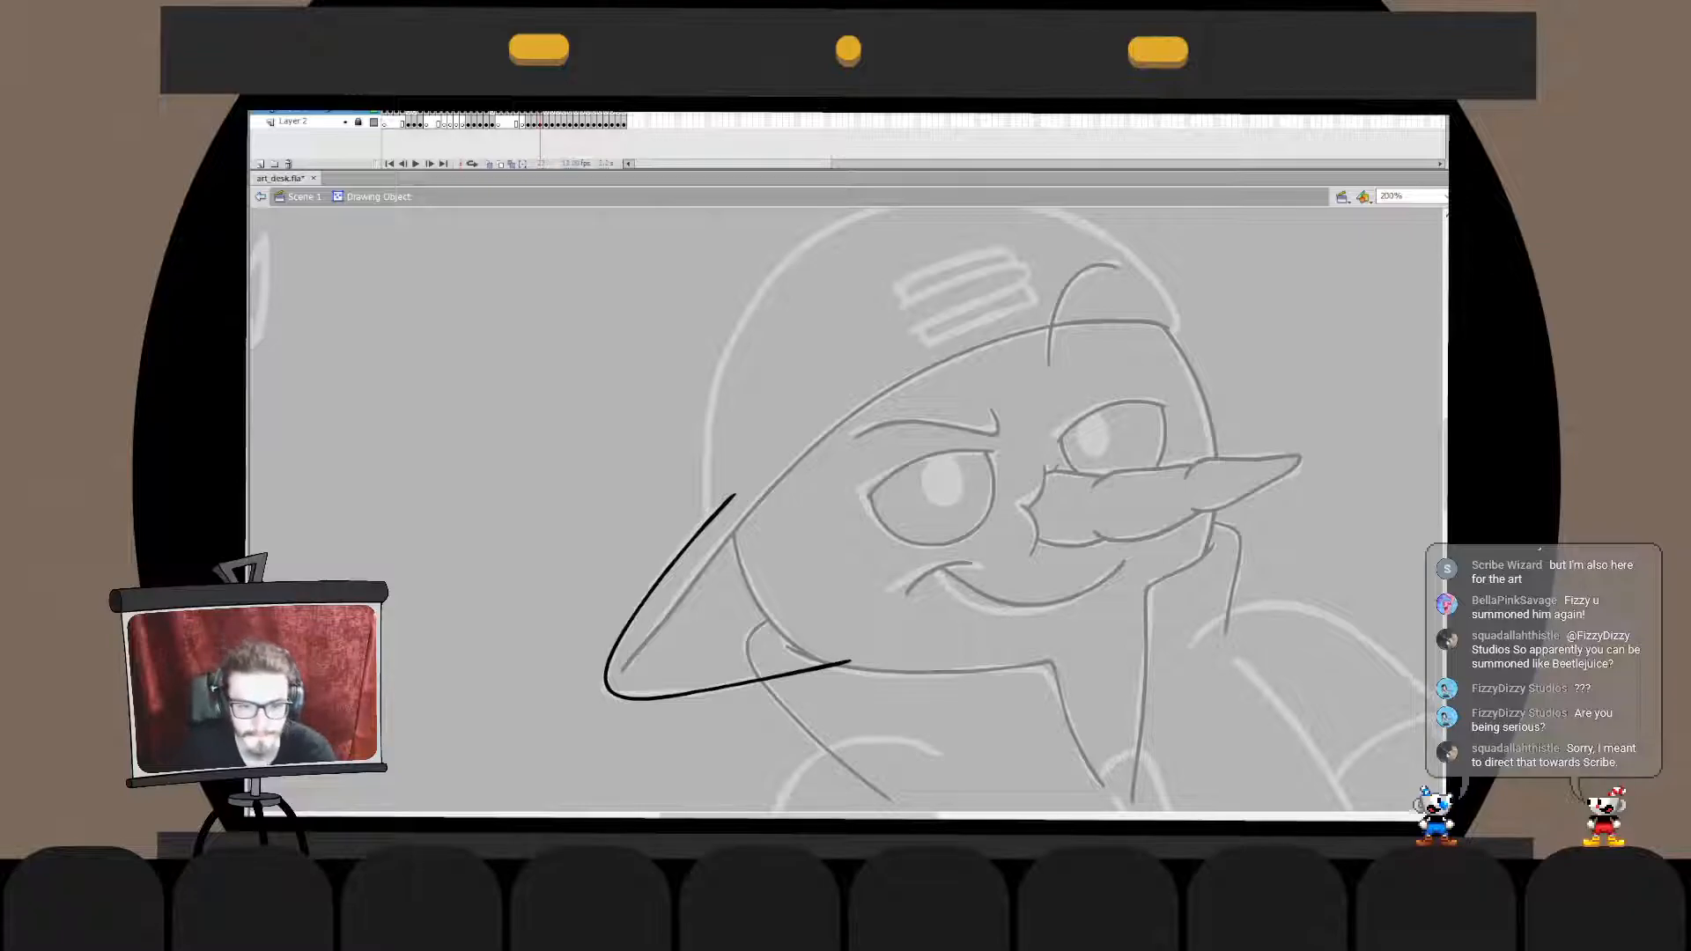
{"action": "key", "text": "ctrl+e"}
{"action": "key", "text": "ctrl+e"}
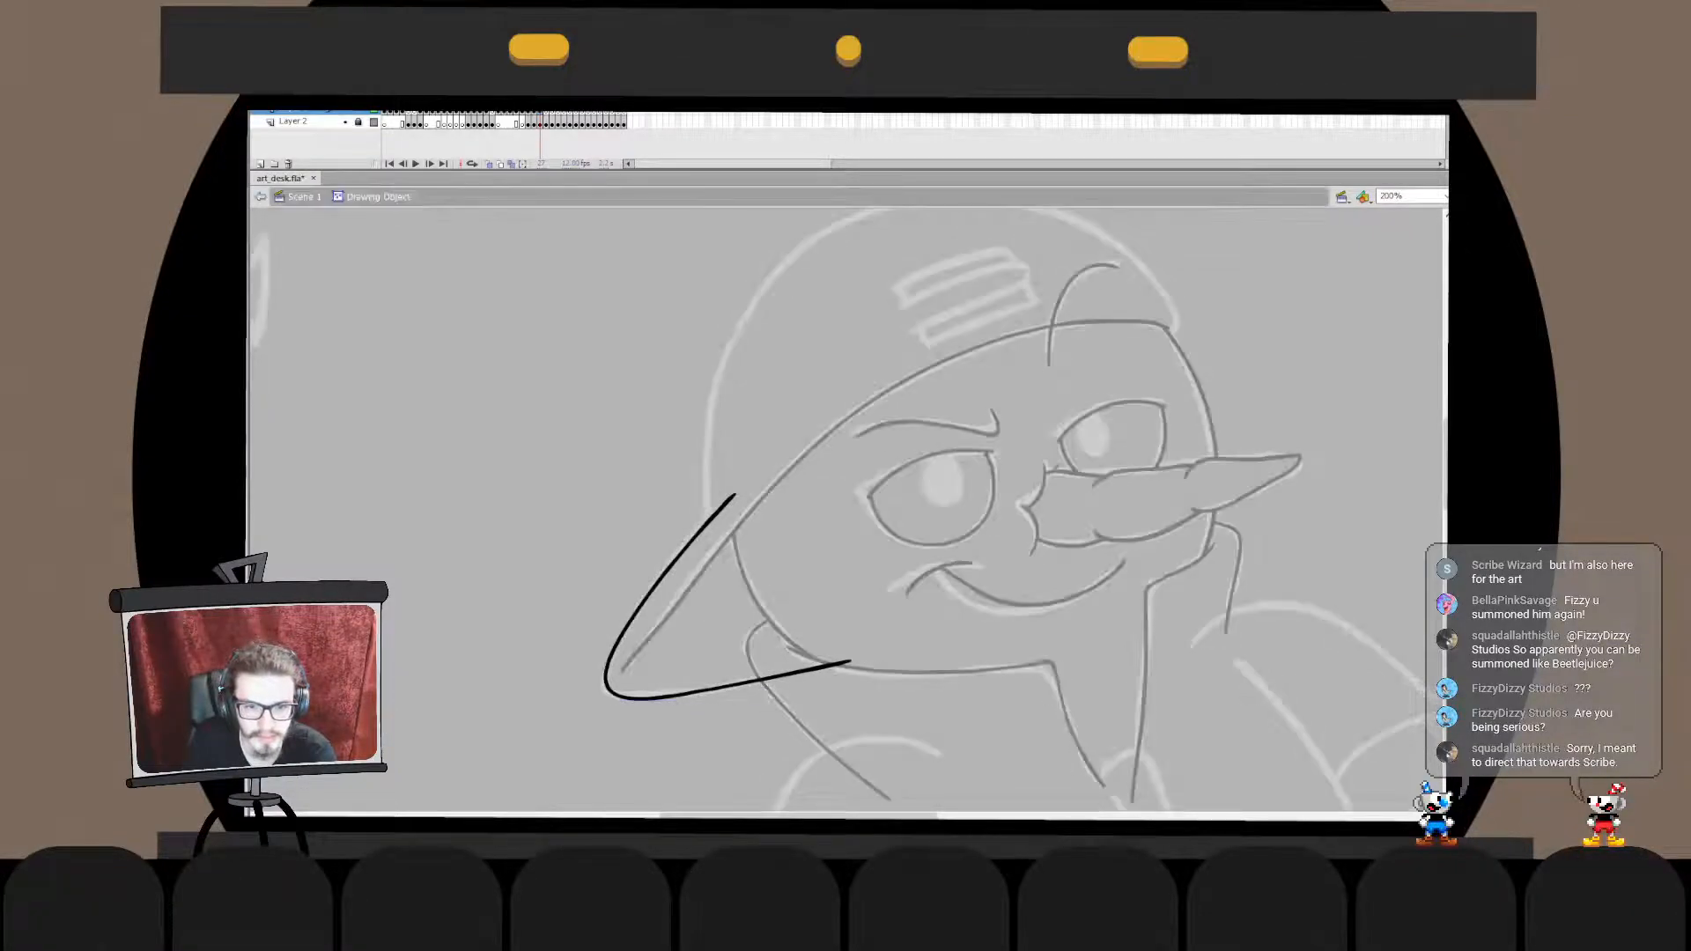
- Delete the brim line's overshoot behind the hand and jaw, and merge the brim in place with the face line art
{"action": "key", "text": "ctrl+e"}
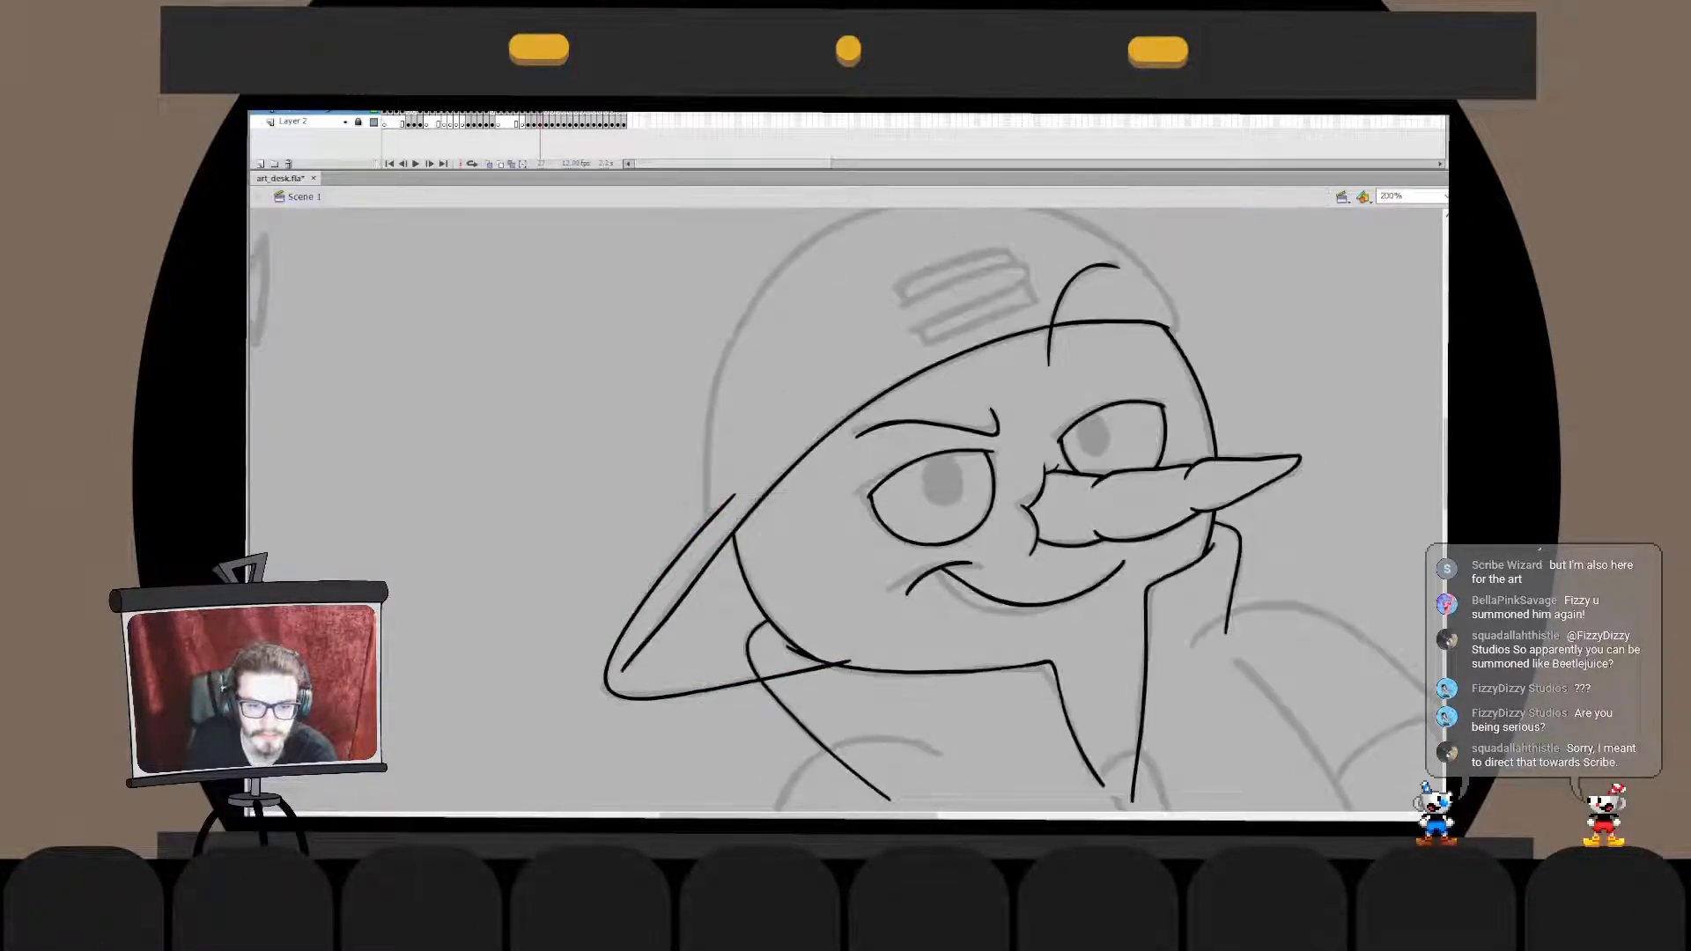
{"action": "key", "text": "ctrl+e"}
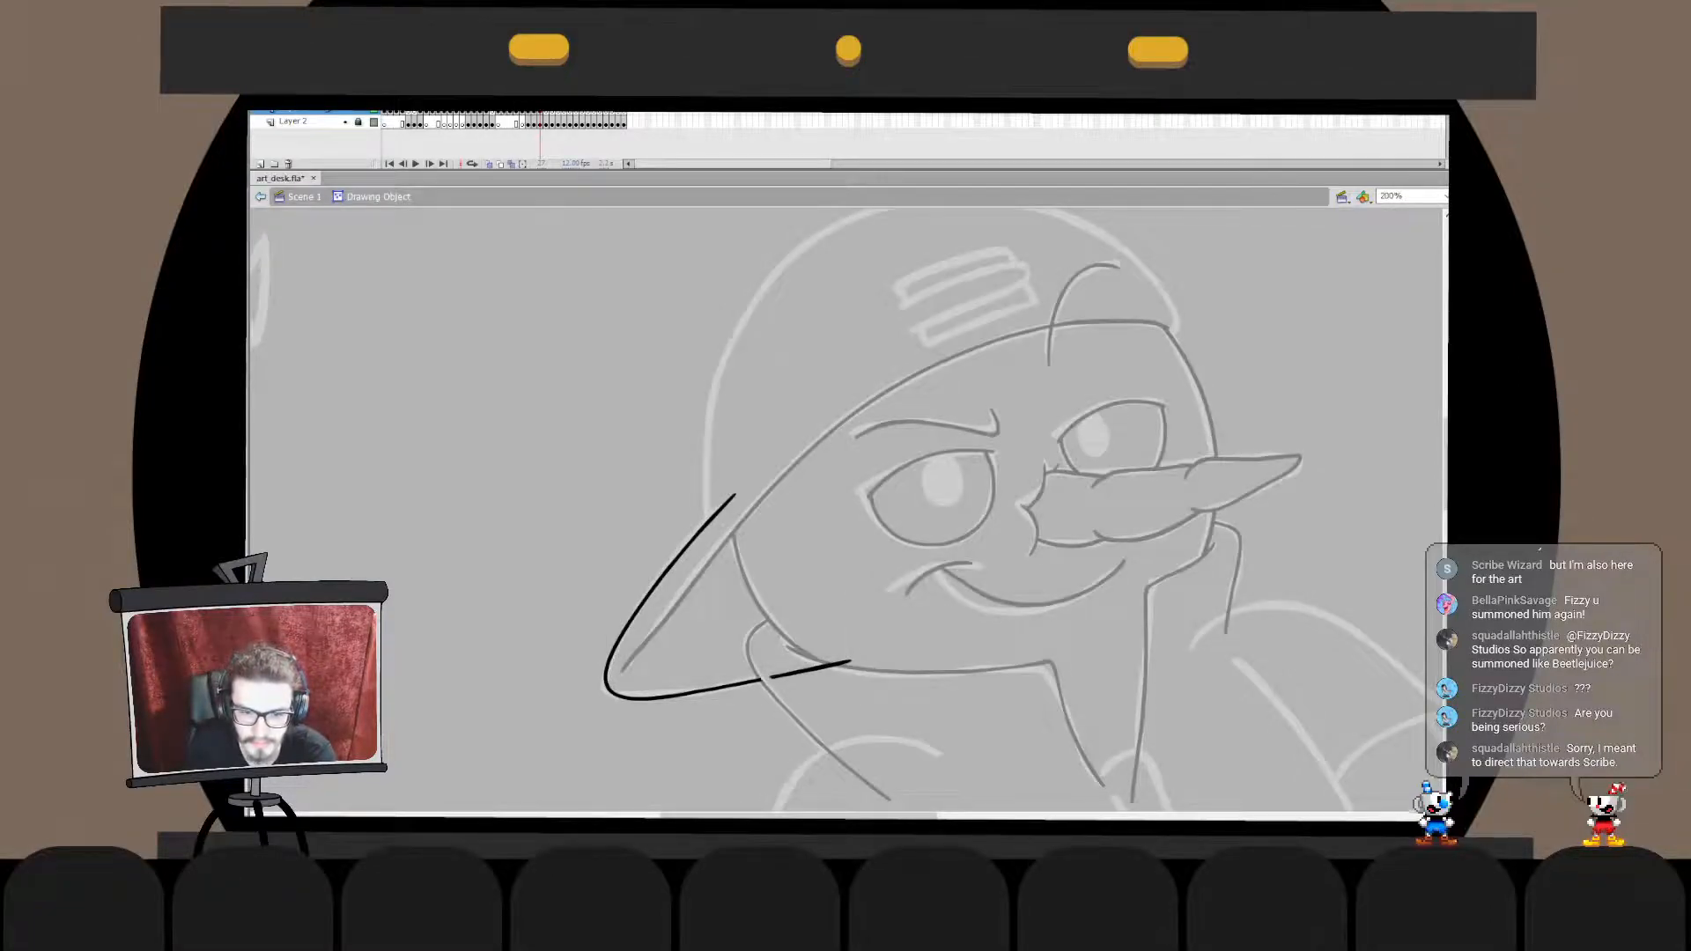
{"action": "left_click", "coordinate": [811, 670]}
{"action": "key", "text": "Delete"}
{"action": "key", "text": "ctrl+e"}
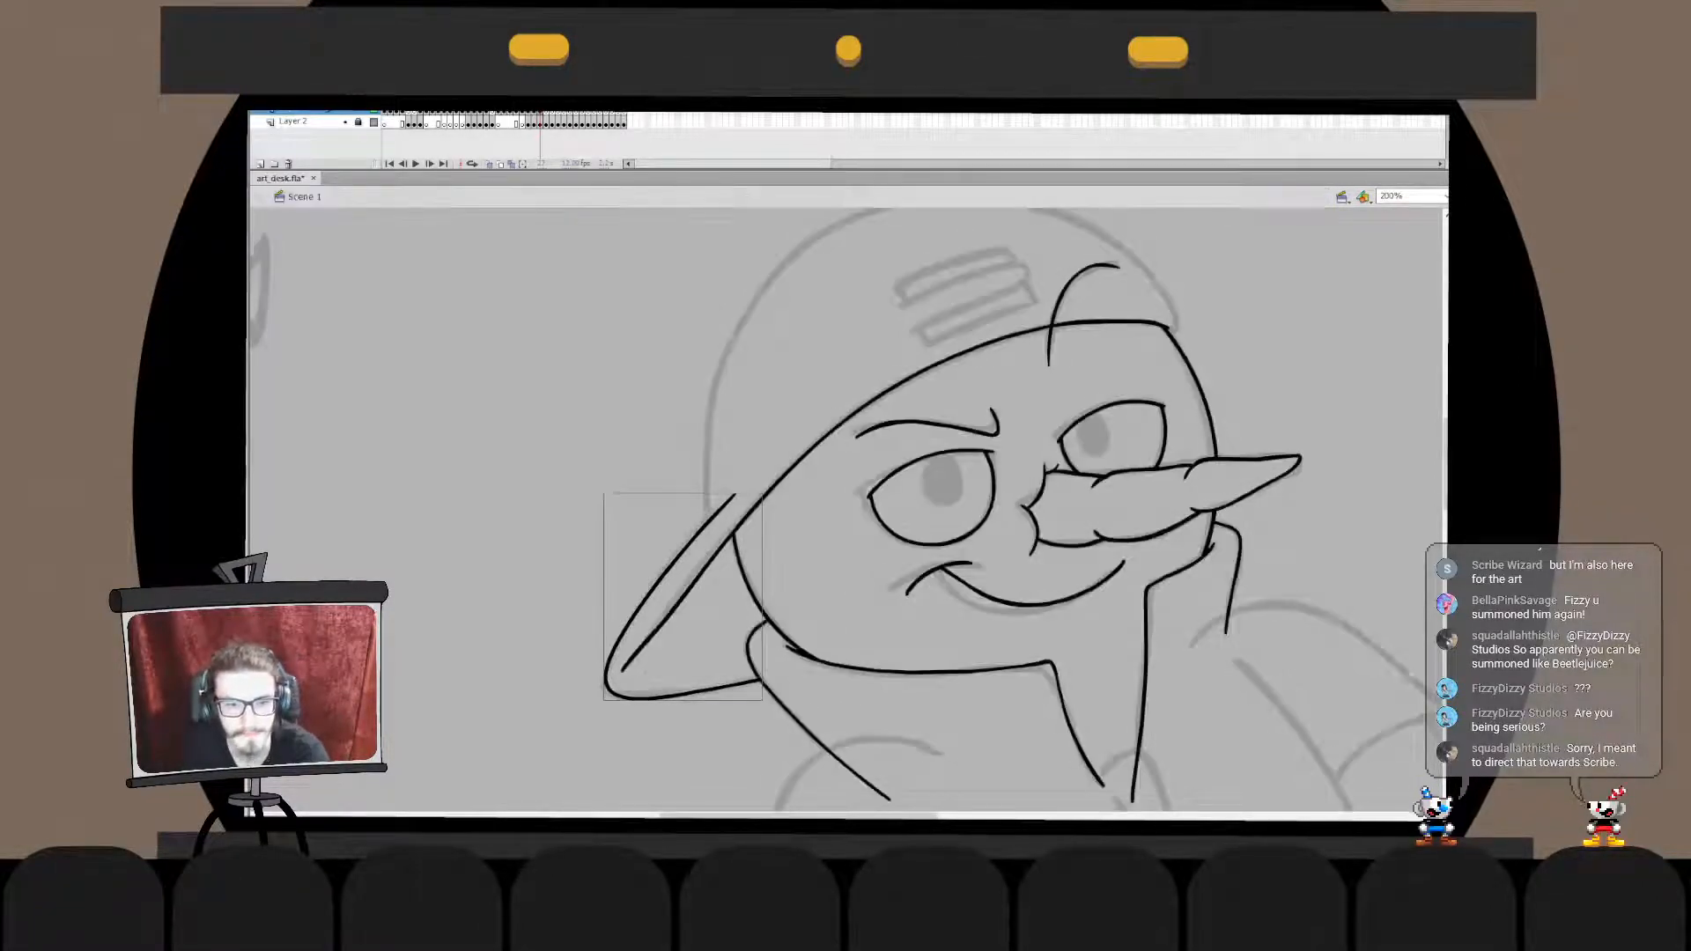
{"action": "key", "text": "Delete"}
{"action": "key", "text": "ctrl+e"}
{"action": "key", "text": "ctrl+shift+v"}
{"action": "key", "text": "ctrl+e"}
- Ink the cap's dome as one large arc from the forehead over the crown to the back of the head
{"action": "left_click_drag", "start_coordinate": [846, 476], "coordinate": [801, 565]}
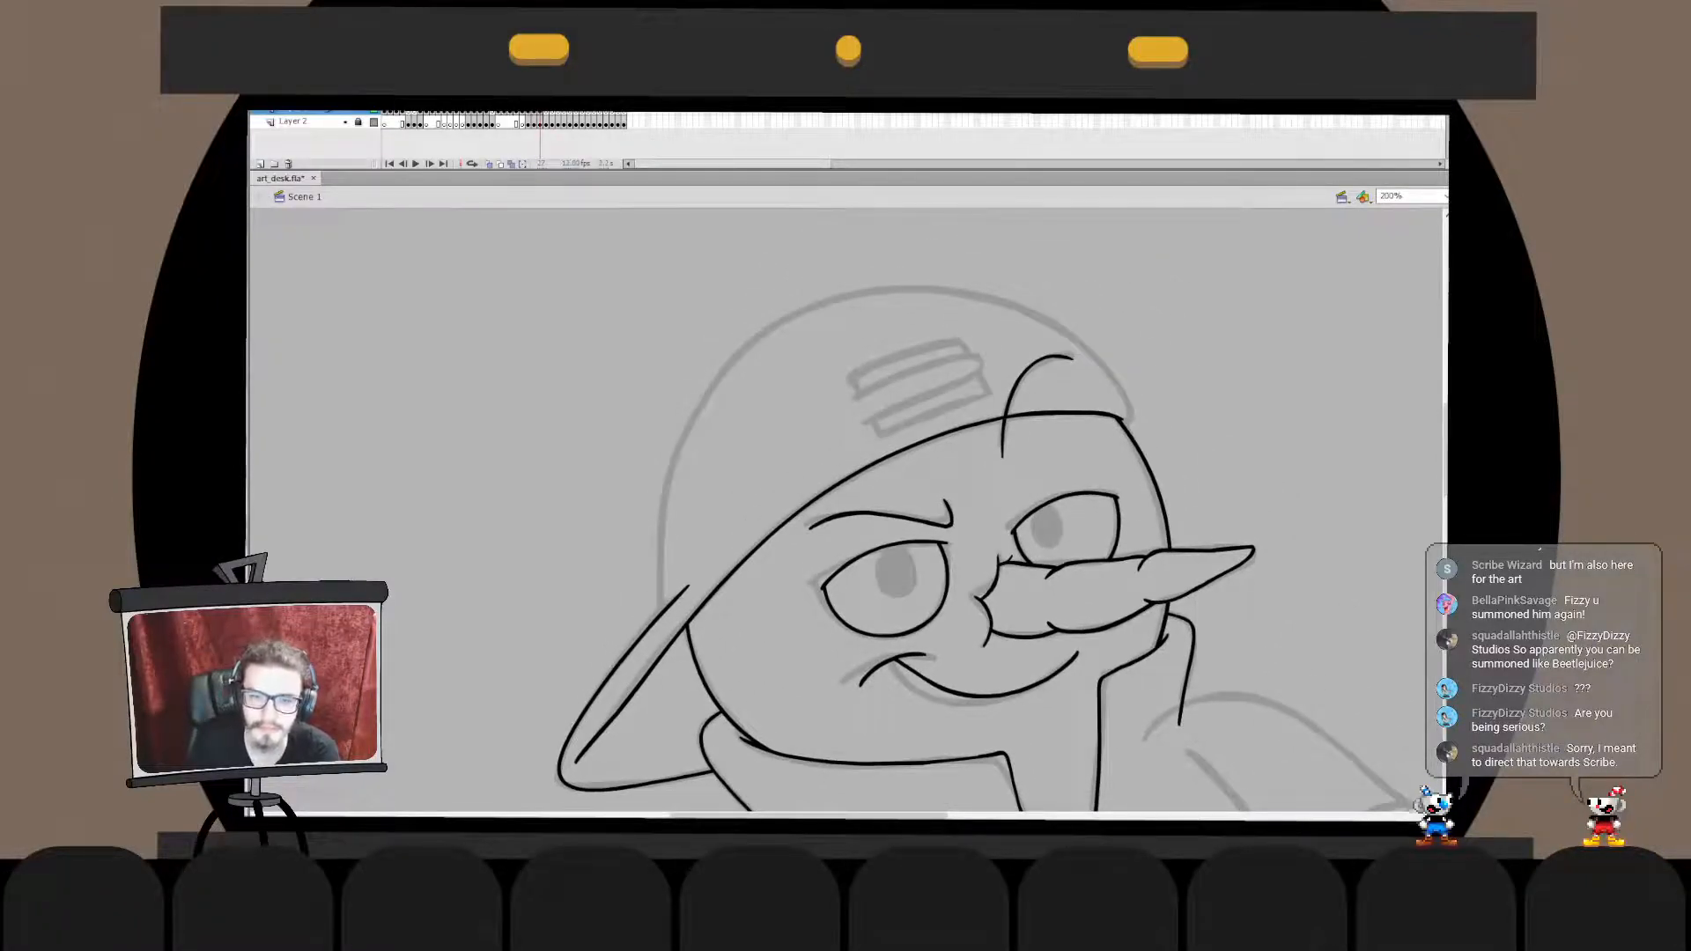
{"action": "mouse_move", "coordinate": [1146, 515]}
{"action": "left_mouse_down"}
{"action": "mouse_move", "coordinate": [696, 648]}
{"action": "mouse_move", "coordinate": [866, 301]}
{"action": "mouse_move", "coordinate": [718, 734]}
{"action": "left_mouse_up"}
{"action": "key", "text": "ctrl+z"}
{"action": "key", "text": "ctrl+z"}
{"action": "left_click_drag", "start_coordinate": [1145, 460], "coordinate": [721, 728]}
{"action": "key", "text": "ctrl+z"}
{"action": "left_click_drag", "start_coordinate": [1144, 522], "coordinate": [758, 772]}
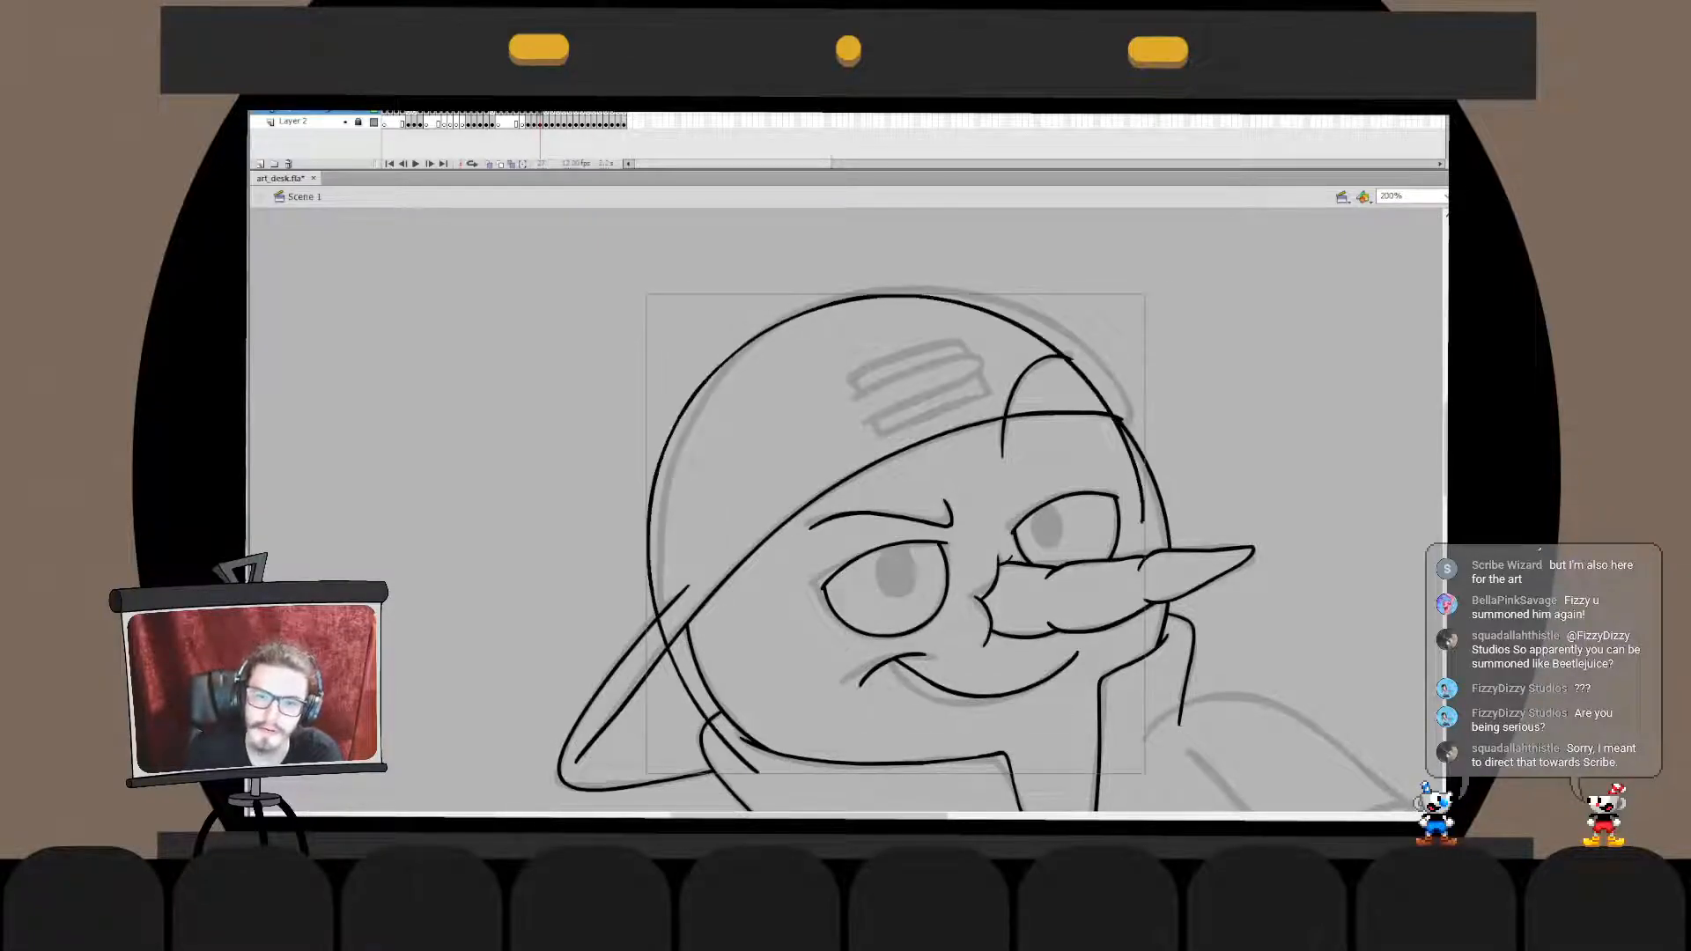
- Fit the dome arc to the sketched cap and delete its excess end below the brim line
{"action": "left_click_drag", "start_coordinate": [766, 331], "coordinate": [779, 322]}
{"action": "double_click", "coordinate": [779, 323]}
{"action": "left_click", "coordinate": [668, 588]}
{"action": "key", "text": "q"}
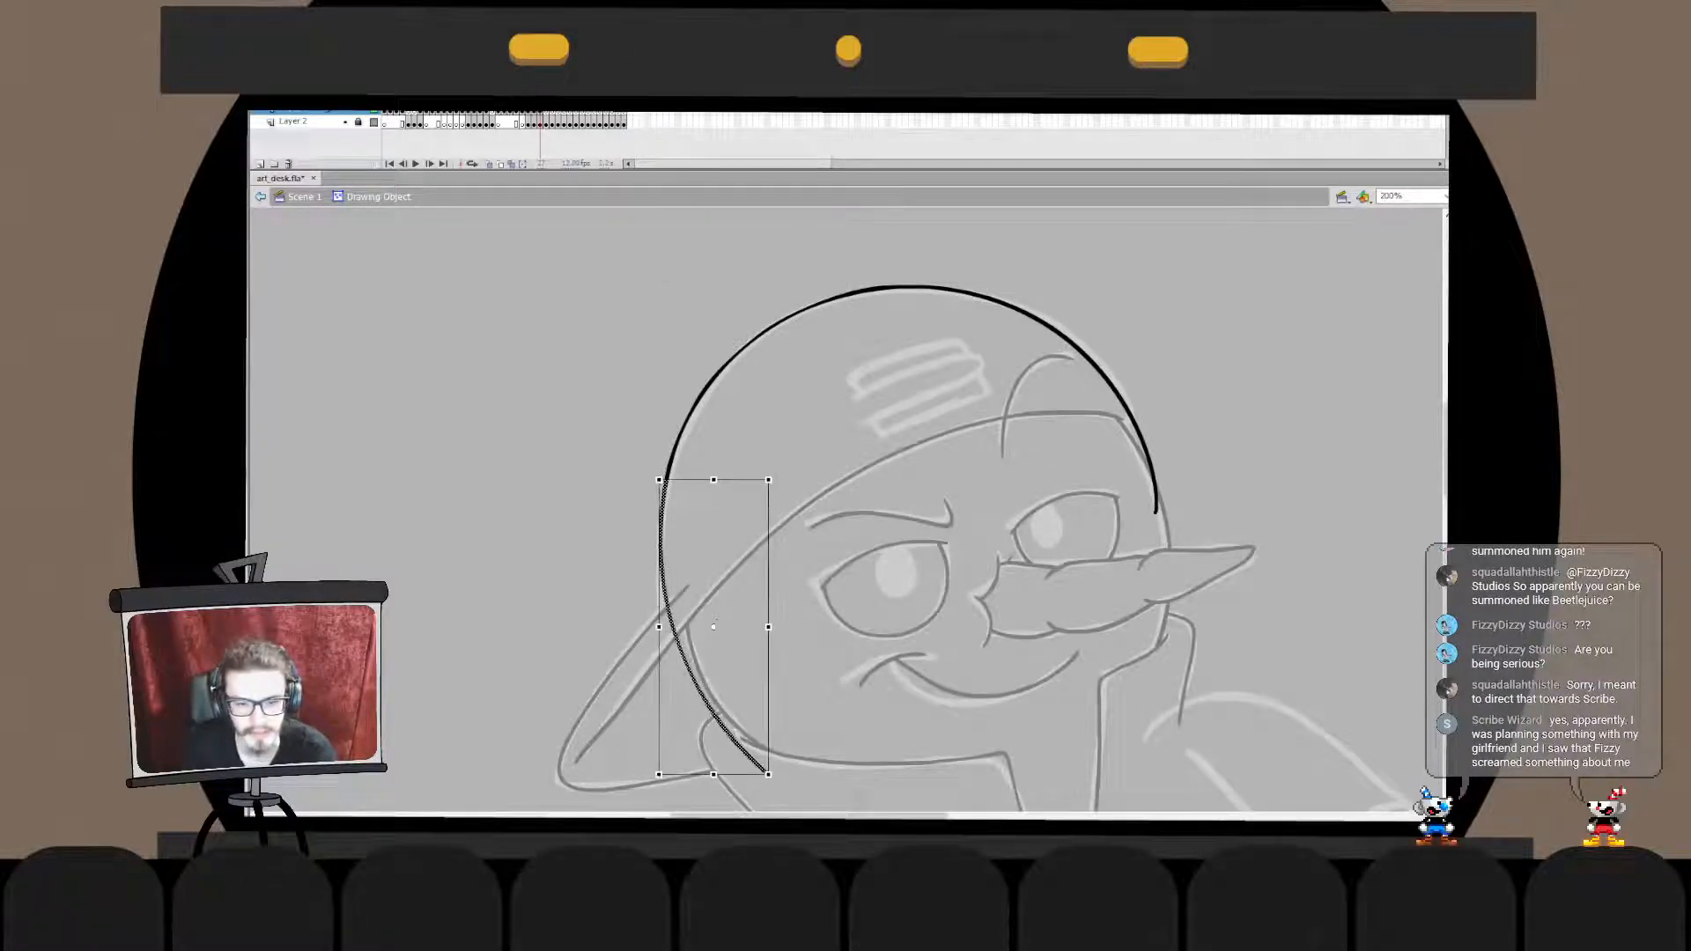
{"action": "left_click_drag", "start_coordinate": [774, 765], "coordinate": [759, 775]}
{"action": "key", "text": "Escape"}
{"action": "left_click", "coordinate": [701, 700]}
{"action": "key", "text": "Delete"}
- Delete the brim line's short stub projecting inside the cap's dome
{"action": "double_click", "coordinate": [693, 647]}
{"action": "double_click", "coordinate": [692, 648]}
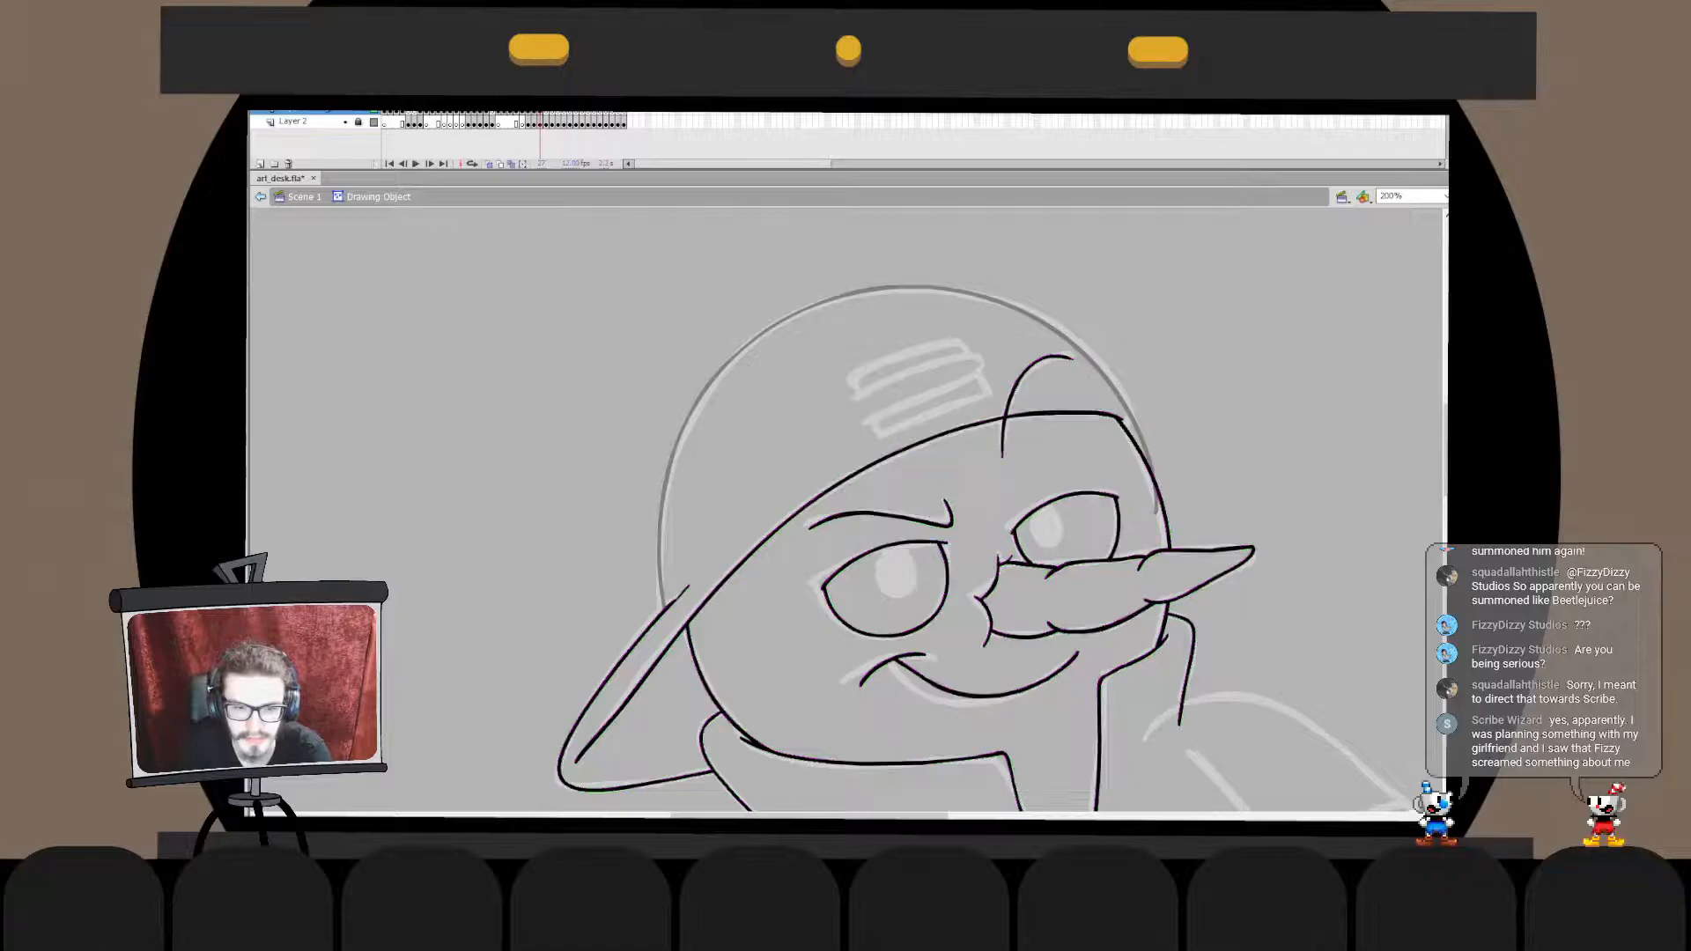
{"action": "left_click", "coordinate": [688, 587]}
{"action": "key", "text": "Delete"}
{"action": "double_click", "coordinate": [690, 589]}
{"action": "double_click", "coordinate": [697, 610]}
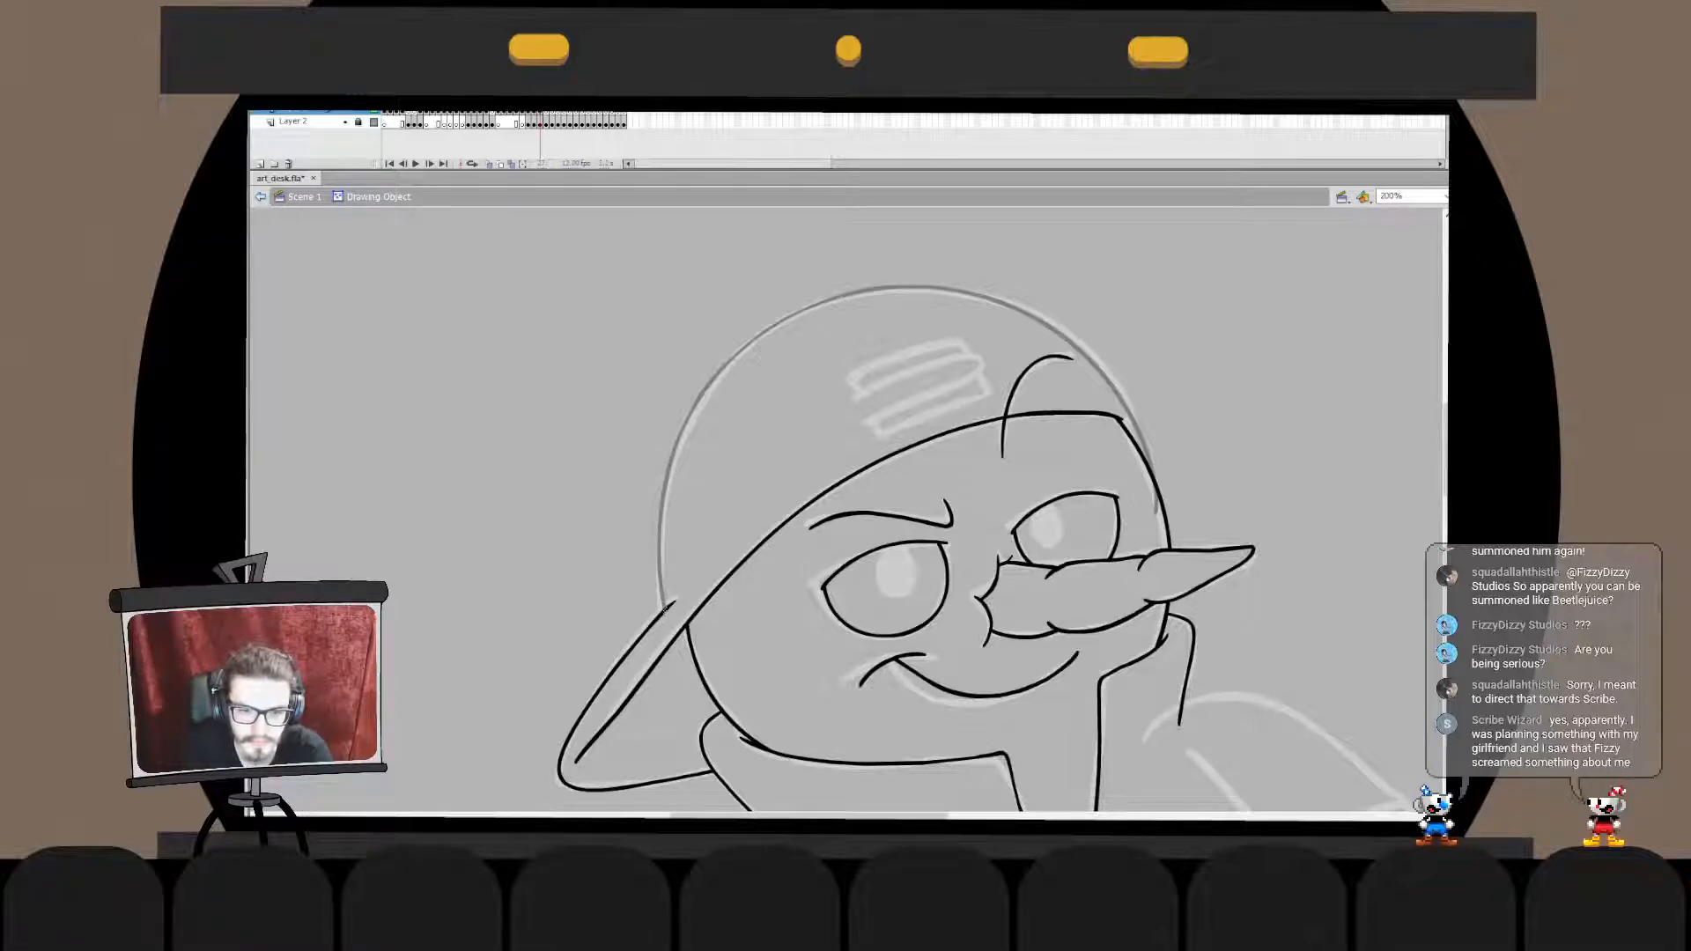
{"action": "double_click", "coordinate": [667, 608]}
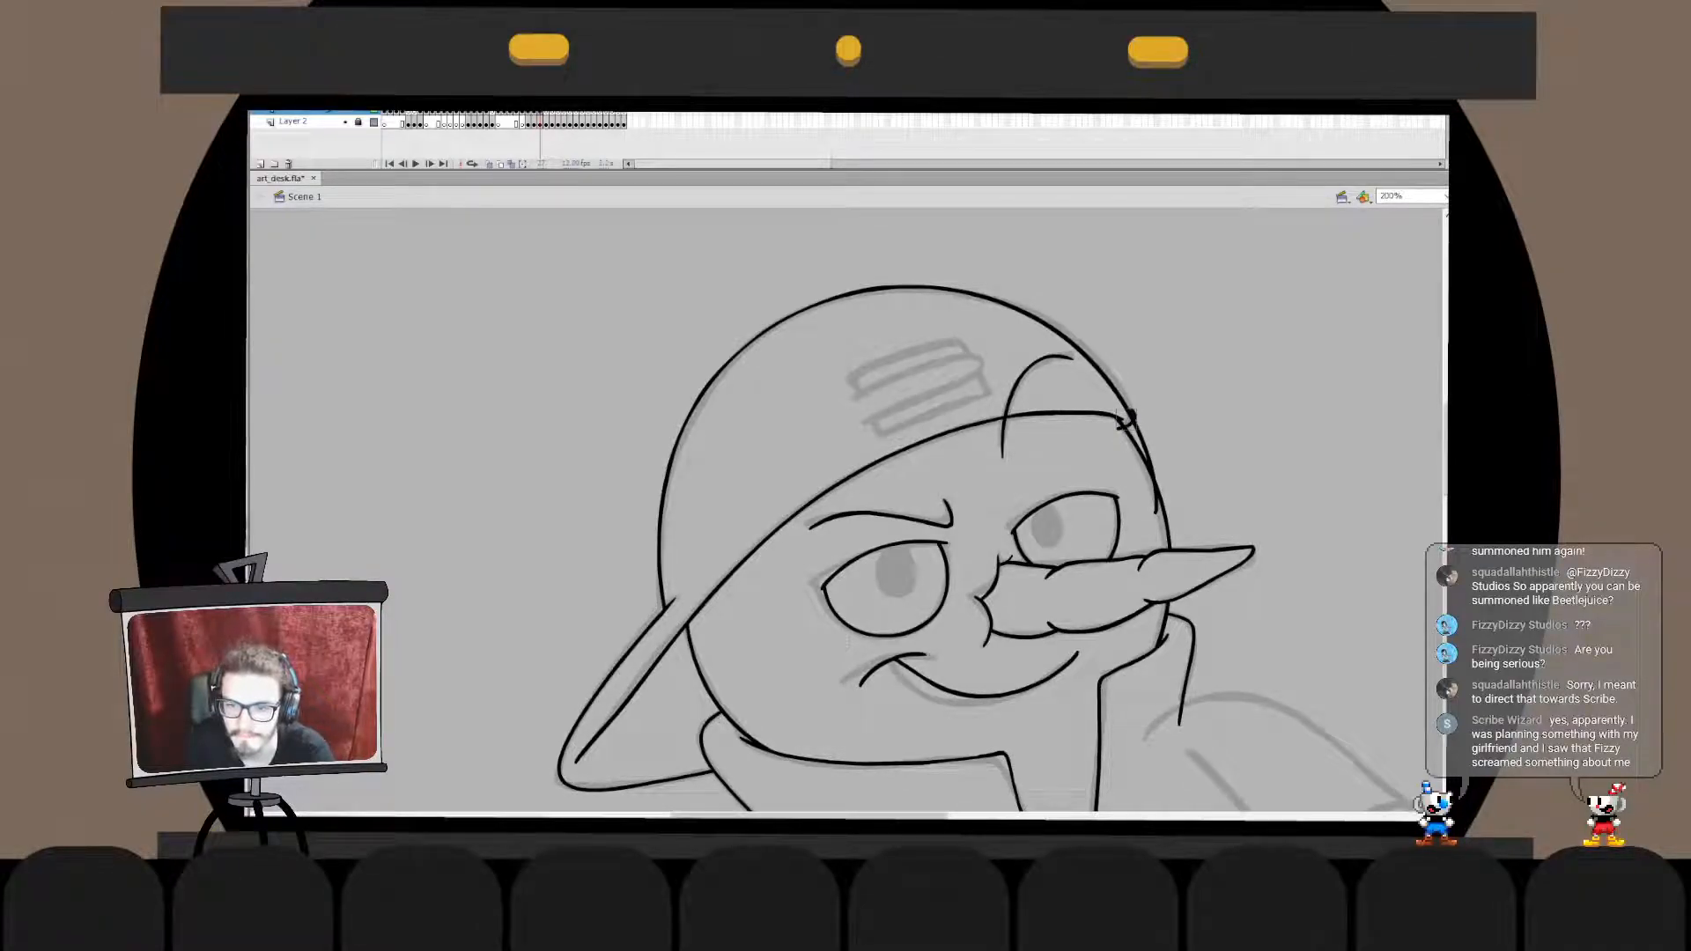
- Delete the dome arc's excess below the small rounded corner stroke at the cap's forehead end
{"action": "double_click", "coordinate": [1123, 426]}
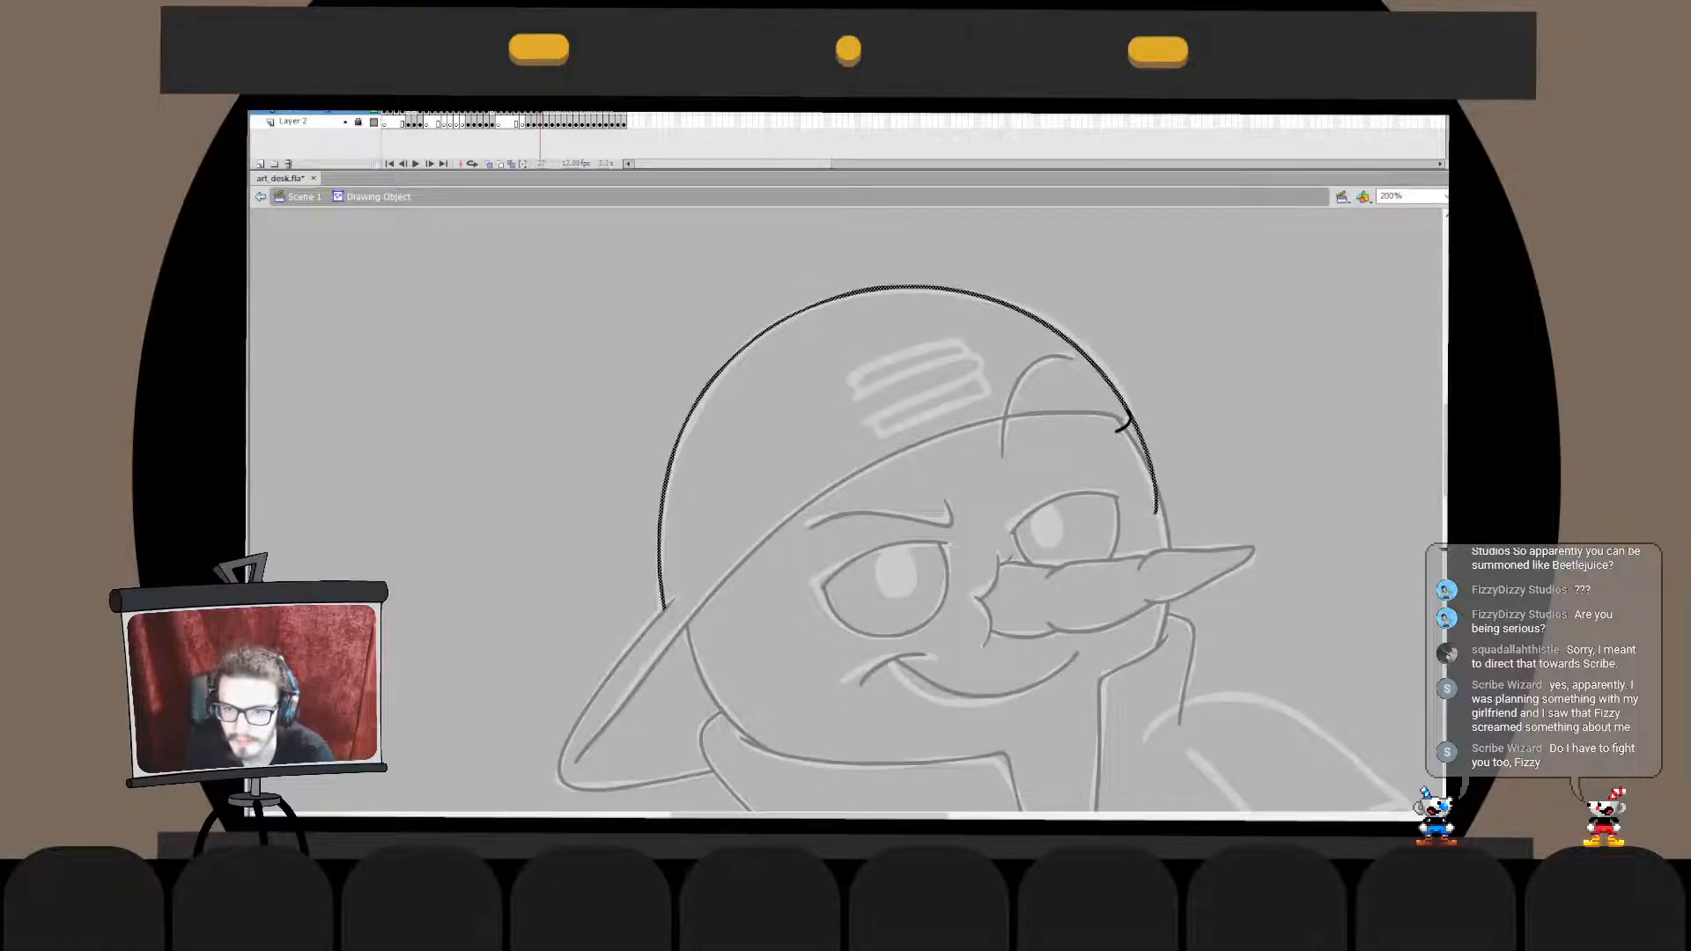
{"action": "left_click", "coordinate": [1137, 433]}
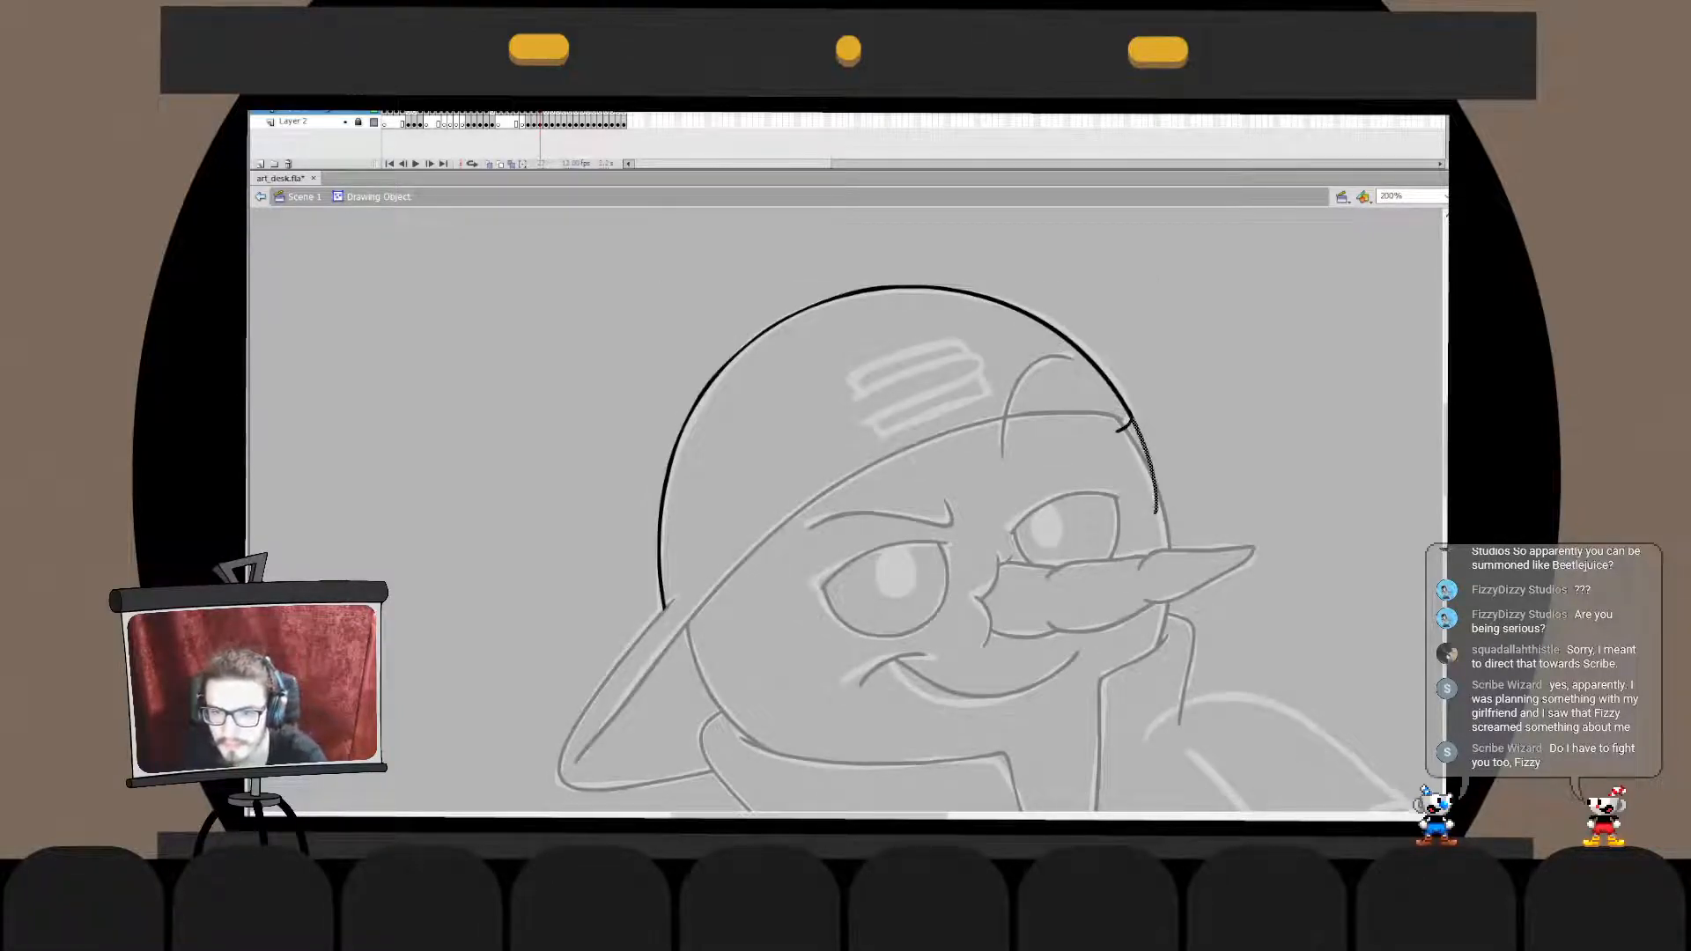
{"action": "key", "text": "Delete"}
{"action": "double_click", "coordinate": [1155, 424]}
{"action": "left_click", "coordinate": [847, 641]}
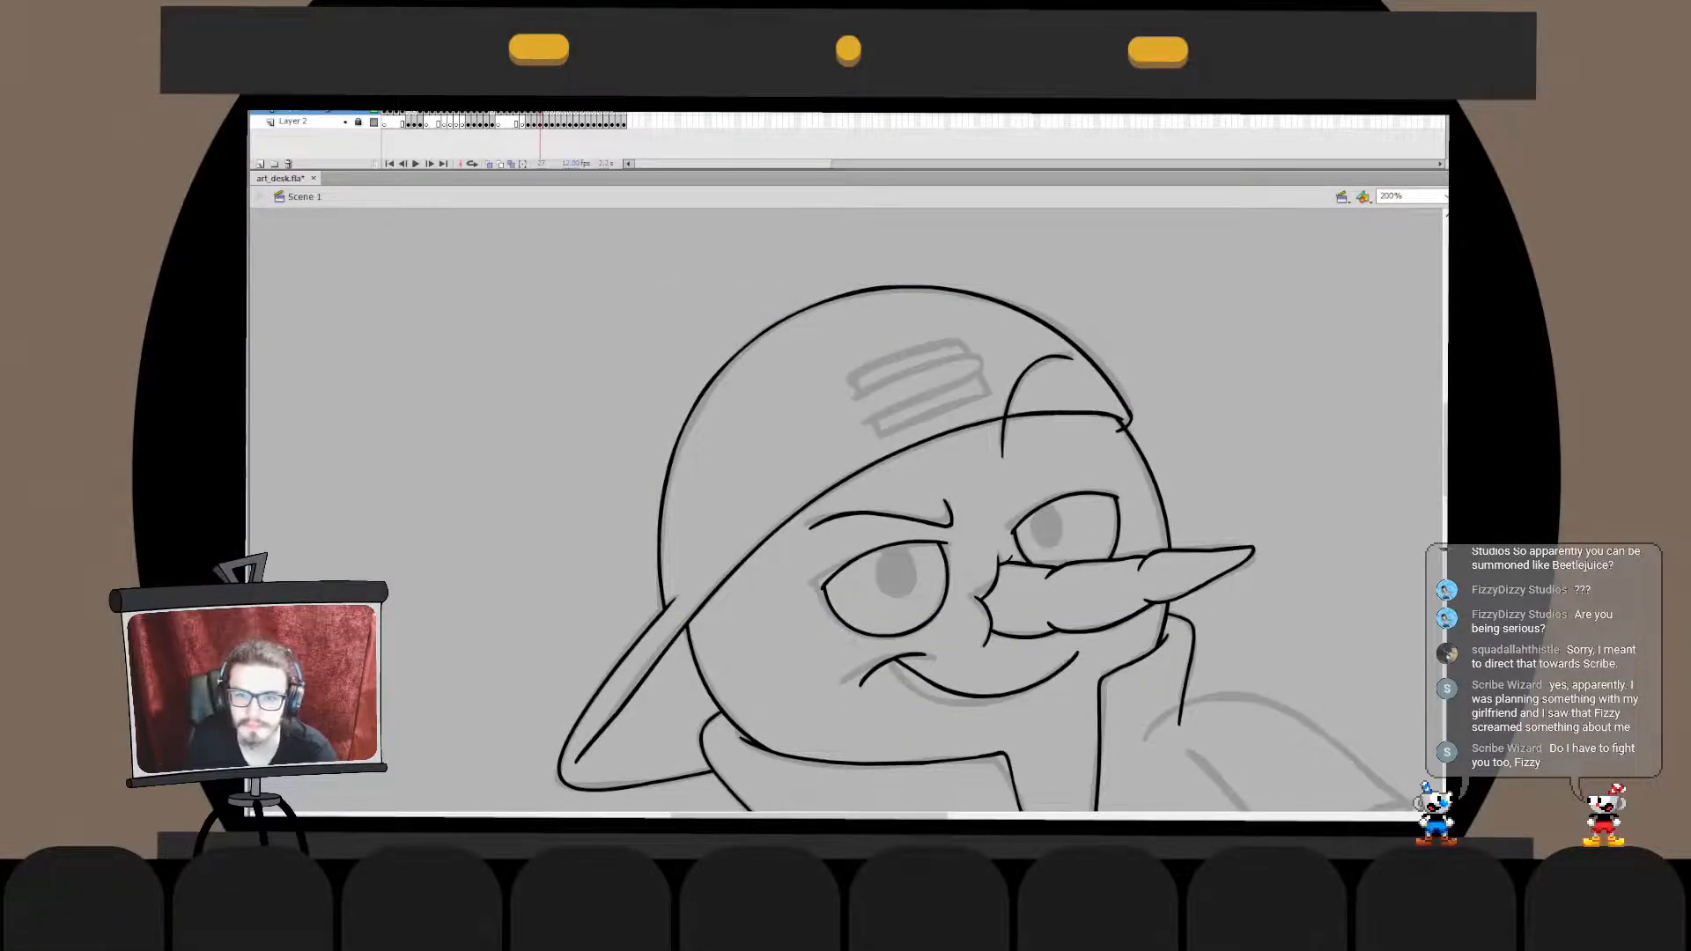
- Refine the rounded corner at the cap's forehead end and paste the trimmed cap line work in place
{"action": "double_click", "coordinate": [1123, 426]}
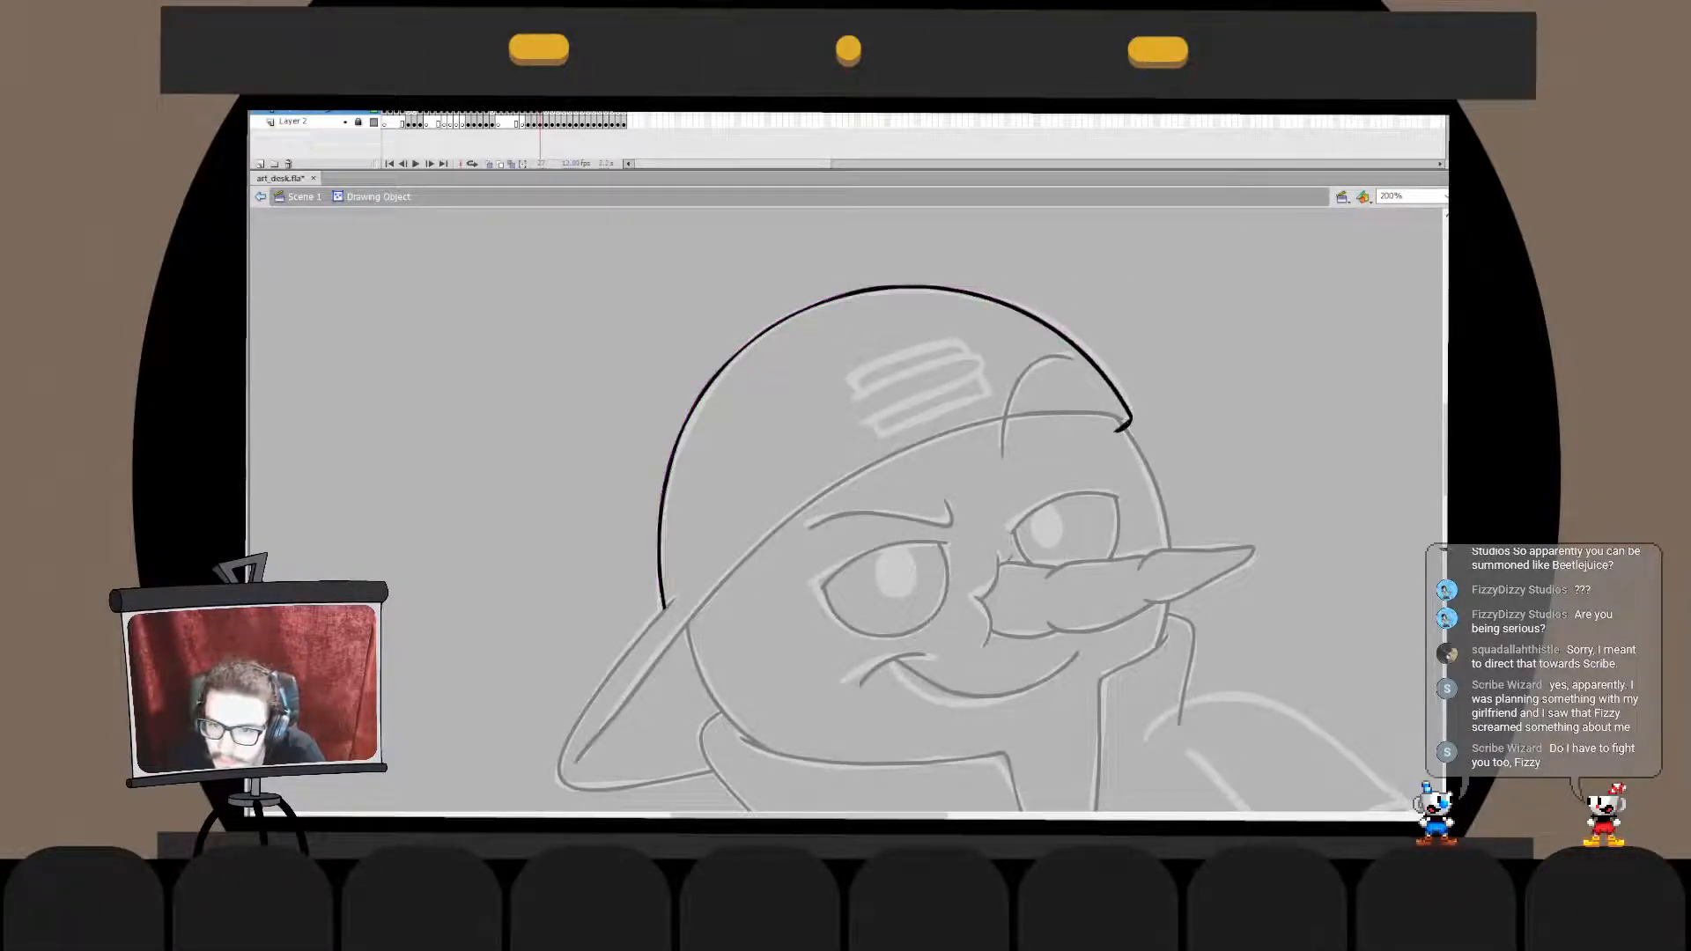
{"action": "left_click_drag", "start_coordinate": [1132, 419], "coordinate": [1129, 416]}
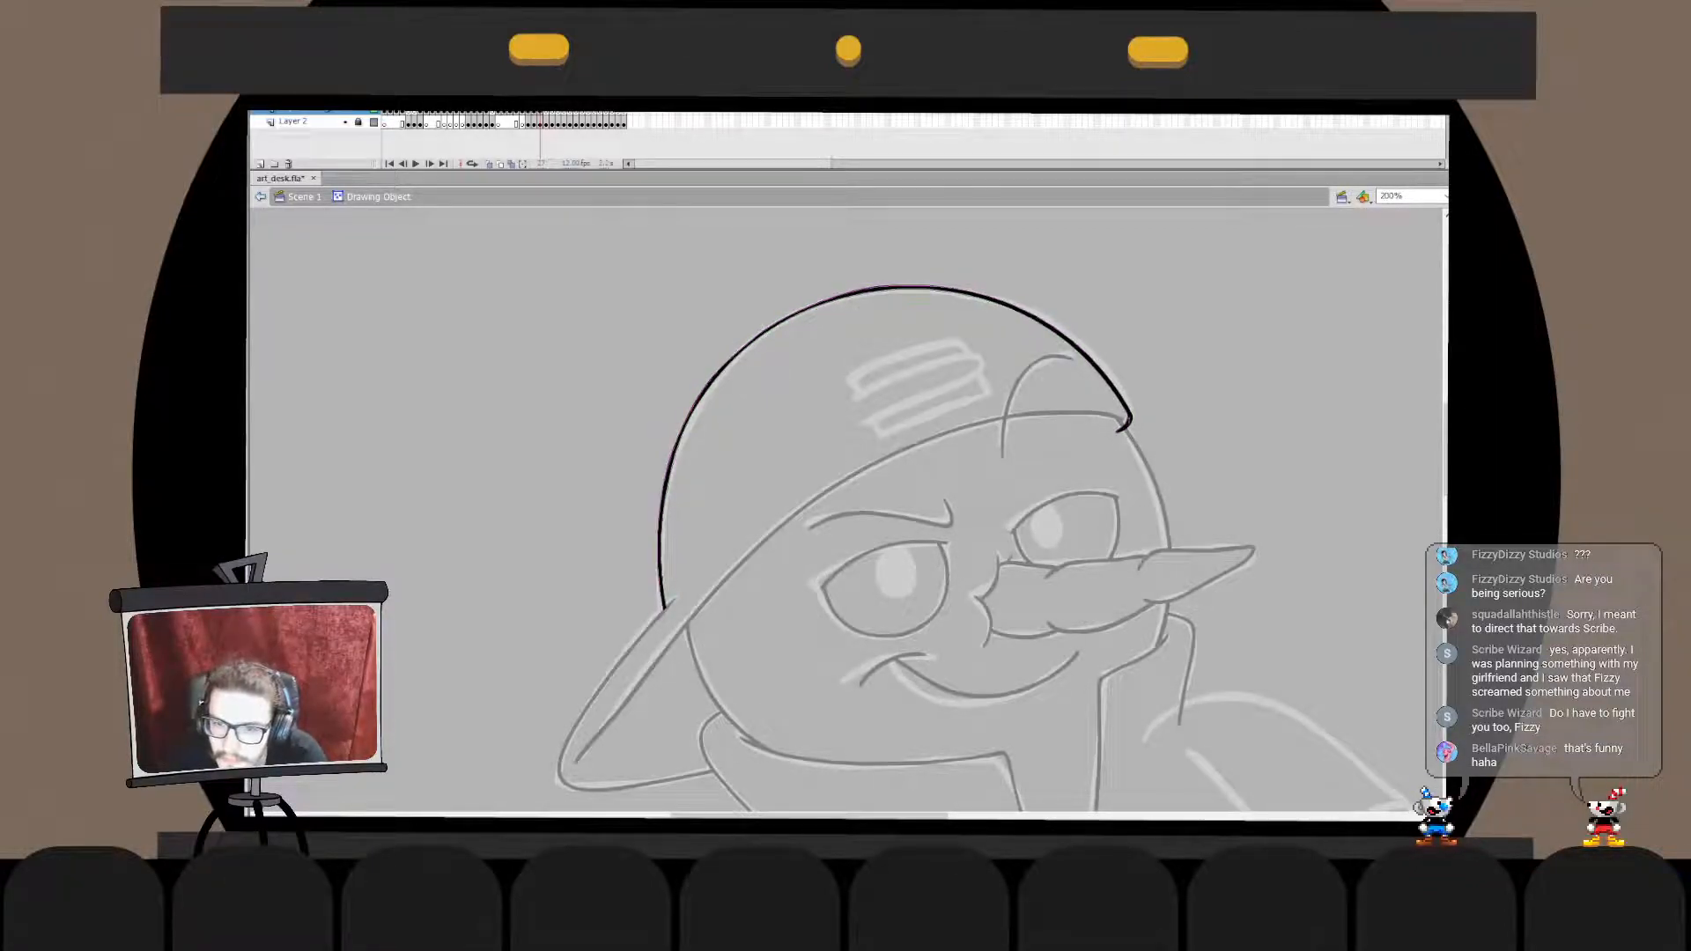
{"action": "double_click", "coordinate": [1184, 370]}
{"action": "double_click", "coordinate": [1127, 414]}
{"action": "double_click", "coordinate": [1184, 370]}
{"action": "key", "text": "Delete"}
{"action": "double_click", "coordinate": [1120, 419]}
{"action": "key", "text": "ctrl+shift+v"}
{"action": "double_click", "coordinate": [1185, 370]}
{"action": "left_click", "coordinate": [1185, 370]}
- Ink the slightly curved lower edge of the cap's sketched strap, redrawing it until it follows the sketch
{"action": "left_click_drag", "start_coordinate": [890, 430], "coordinate": [994, 398]}
{"action": "key", "text": "ctrl+z"}
{"action": "left_click_drag", "start_coordinate": [883, 432], "coordinate": [993, 398]}
{"action": "key", "text": "ctrl+z"}
{"action": "key", "text": "ctrl+z"}
{"action": "key", "text": "ctrl+z"}
{"action": "left_click_drag", "start_coordinate": [892, 428], "coordinate": [993, 397]}
{"action": "key", "text": "ctrl+z"}
{"action": "key", "text": "ctrl+z"}
{"action": "key", "text": "ctrl+z"}
{"action": "key", "text": "ctrl+z"}
{"action": "left_click_drag", "start_coordinate": [892, 431], "coordinate": [993, 397]}
{"action": "left_click_drag", "start_coordinate": [879, 440], "coordinate": [997, 394]}
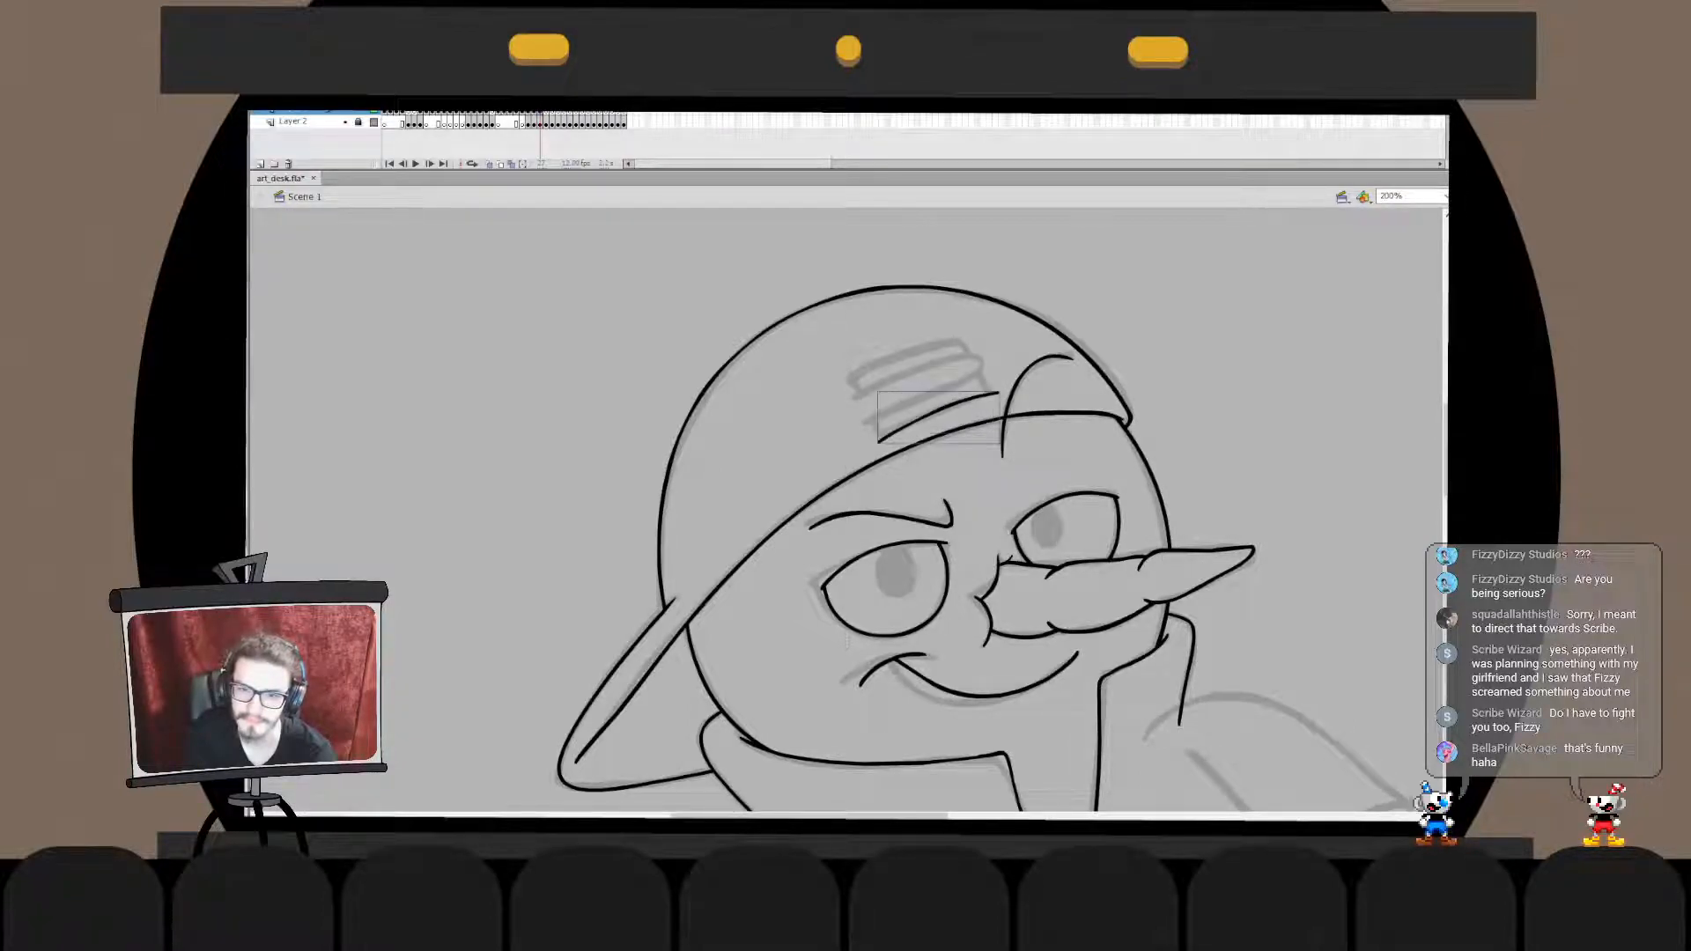
{"action": "key", "text": "ctrl+z"}
{"action": "key", "text": "ctrl+z"}
{"action": "left_click_drag", "start_coordinate": [876, 443], "coordinate": [995, 395]}
{"action": "key", "text": "ctrl+z"}
{"action": "mouse_move", "coordinate": [888, 433]}
{"action": "left_mouse_down"}
{"action": "mouse_move", "coordinate": [994, 398]}
{"action": "mouse_move", "coordinate": [879, 441]}
{"action": "left_mouse_up"}
{"action": "key", "text": "ctrl+z"}
{"action": "left_click_drag", "start_coordinate": [993, 398], "coordinate": [890, 433]}
{"action": "key", "text": "ctrl+z"}
{"action": "key", "text": "ctrl+z"}
{"action": "key", "text": "ctrl+z"}
{"action": "left_click_drag", "start_coordinate": [990, 396], "coordinate": [883, 437]}
{"action": "key", "text": "ctrl+z"}
{"action": "left_click_drag", "start_coordinate": [992, 396], "coordinate": [874, 436]}
{"action": "key", "text": "ctrl+z"}
{"action": "key", "text": "ctrl+z"}
{"action": "key", "text": "ctrl+z"}
{"action": "left_click_drag", "start_coordinate": [991, 397], "coordinate": [888, 432]}
{"action": "key", "text": "ctrl+z"}
{"action": "left_click_drag", "start_coordinate": [997, 394], "coordinate": [883, 436]}
- Ink the strap's left side as one slanted line running down across the cap's edge
{"action": "key", "text": "ctrl+z"}
{"action": "key", "text": "ctrl+z"}
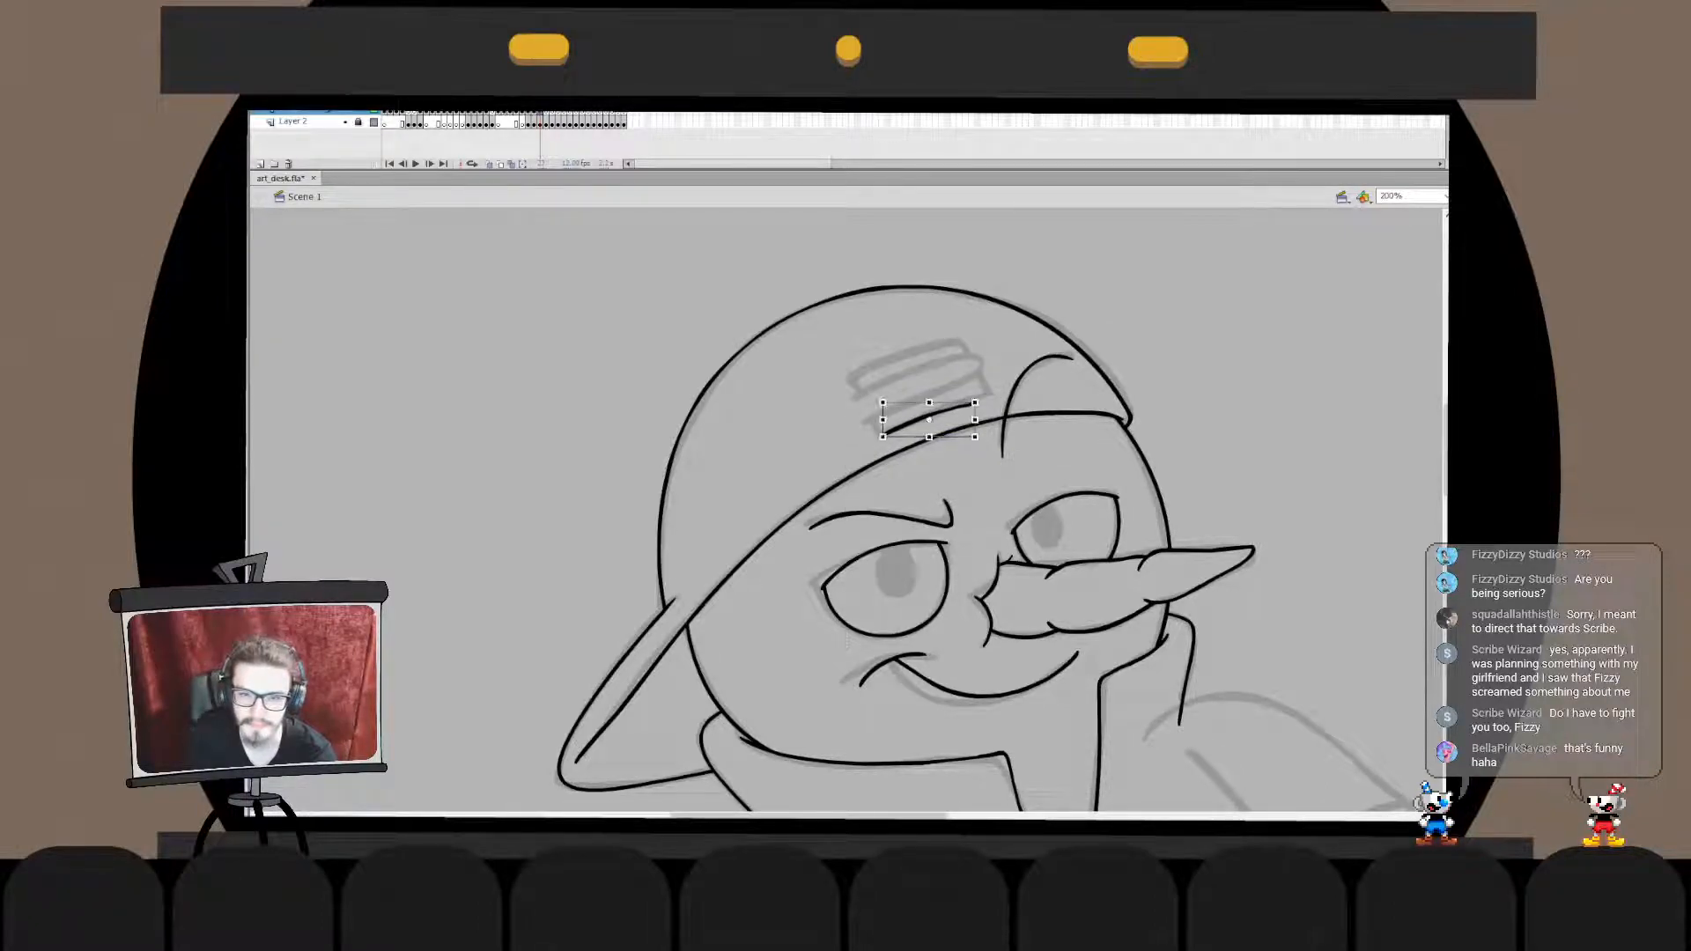
{"action": "key", "text": "q"}
{"action": "key", "text": "b"}
{"action": "left_click_drag", "start_coordinate": [842, 367], "coordinate": [891, 471]}
{"action": "key", "text": "ctrl+z"}
- Ink the strap's upper edge and its right side down to the cap's edge
{"action": "key", "text": "ctrl+z"}
{"action": "left_click_drag", "start_coordinate": [847, 369], "coordinate": [899, 485]}
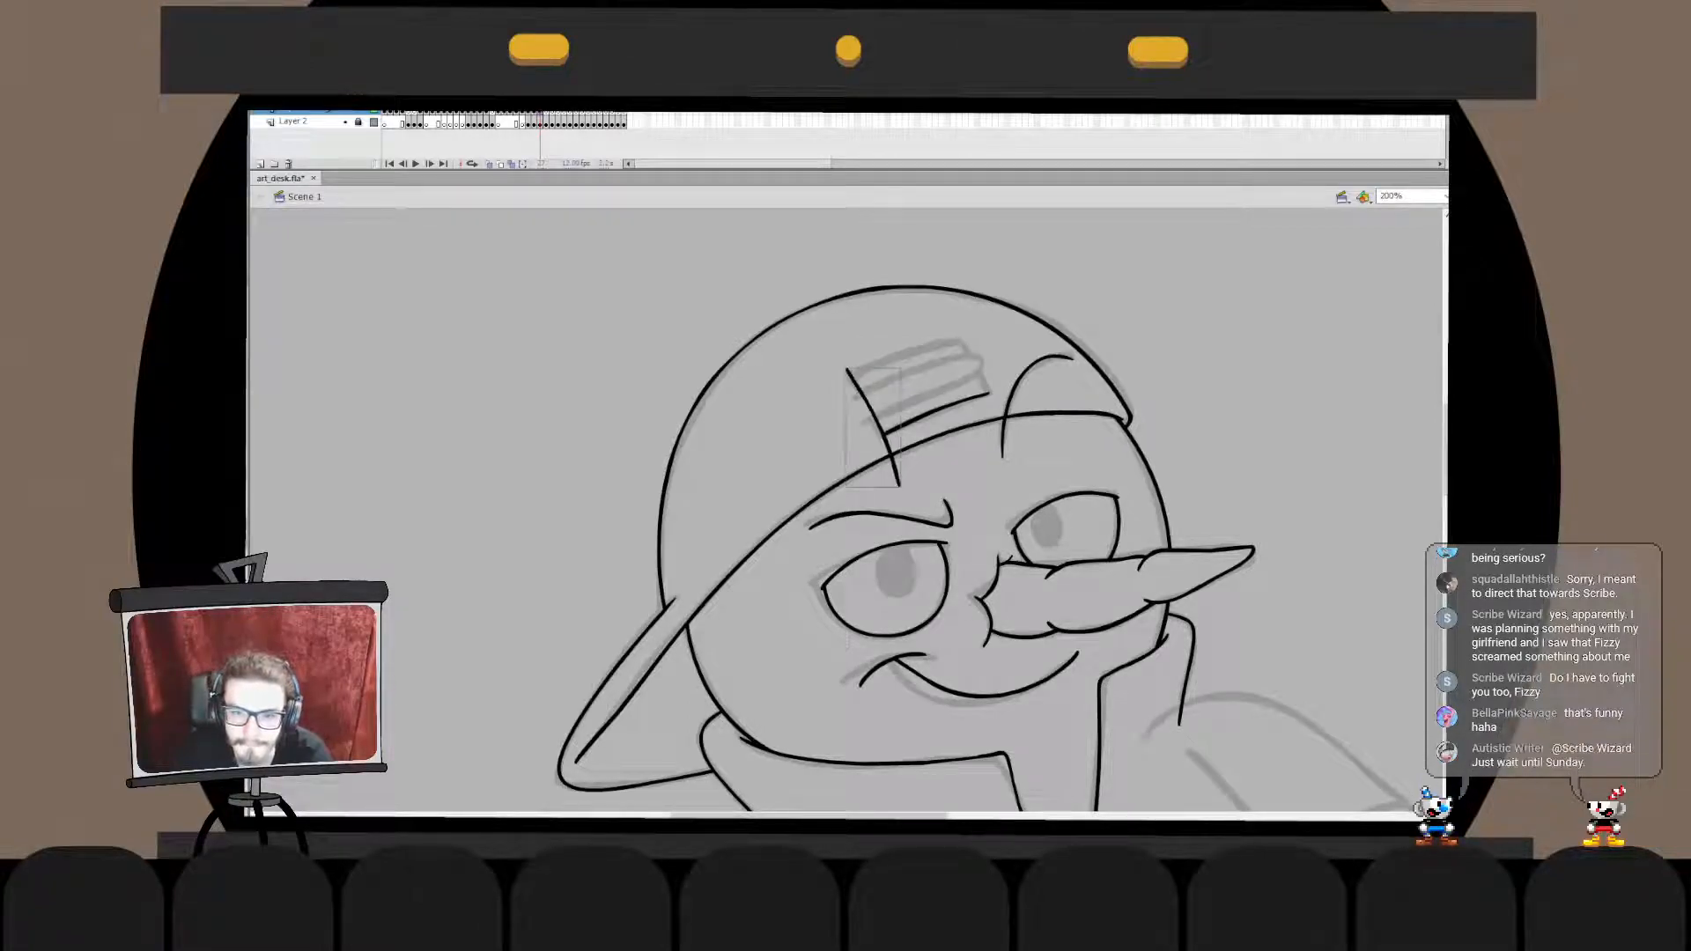
{"action": "mouse_move", "coordinate": [994, 345]}
{"action": "left_mouse_down"}
{"action": "mouse_move", "coordinate": [808, 410]}
{"action": "mouse_move", "coordinate": [888, 362]}
{"action": "mouse_move", "coordinate": [981, 355]}
{"action": "mouse_move", "coordinate": [999, 430]}
{"action": "left_mouse_up"}
{"action": "key", "text": "ctrl+z"}
{"action": "key", "text": "ctrl+z"}
{"action": "key", "text": "q"}
{"action": "key", "text": "Escape"}
{"action": "key", "text": "ctrl+z"}
{"action": "key", "text": "ctrl+z"}
{"action": "mouse_move", "coordinate": [960, 346]}
{"action": "left_mouse_down"}
{"action": "mouse_move", "coordinate": [998, 430]}
{"action": "mouse_move", "coordinate": [981, 381]}
{"action": "left_mouse_up"}
{"action": "key", "text": "q"}
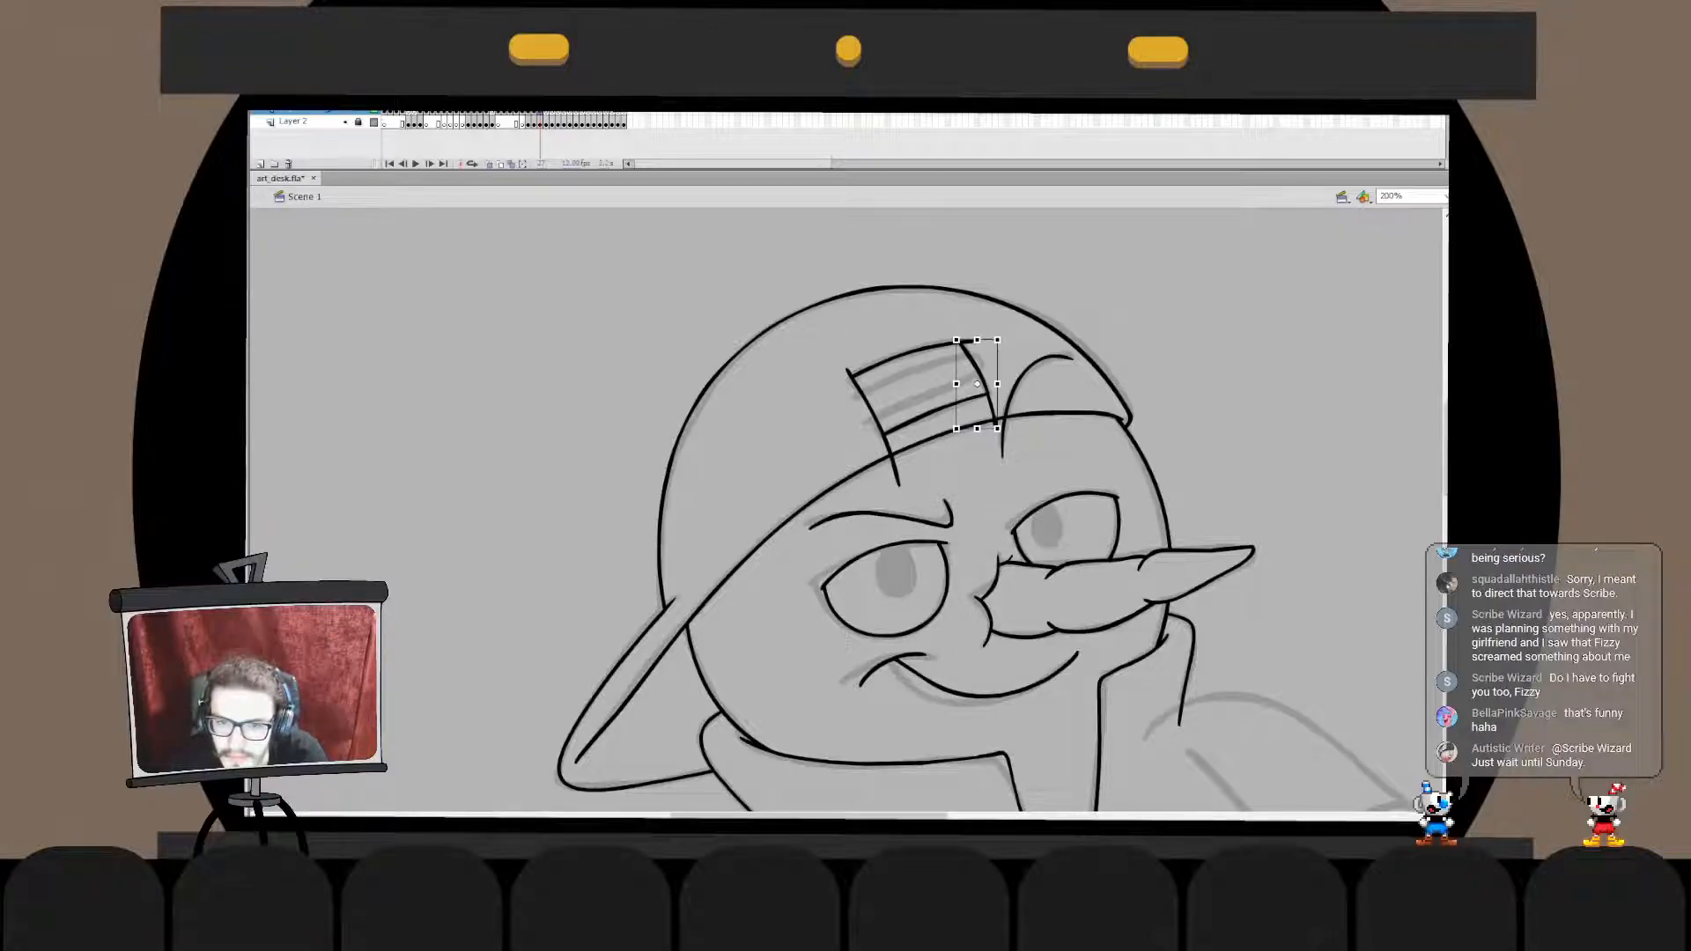
- Delete the overhanging line end at the strap's upper right corner
{"action": "double_click", "coordinate": [975, 368]}
{"action": "left_click", "coordinate": [971, 341]}
{"action": "key", "text": "Delete"}
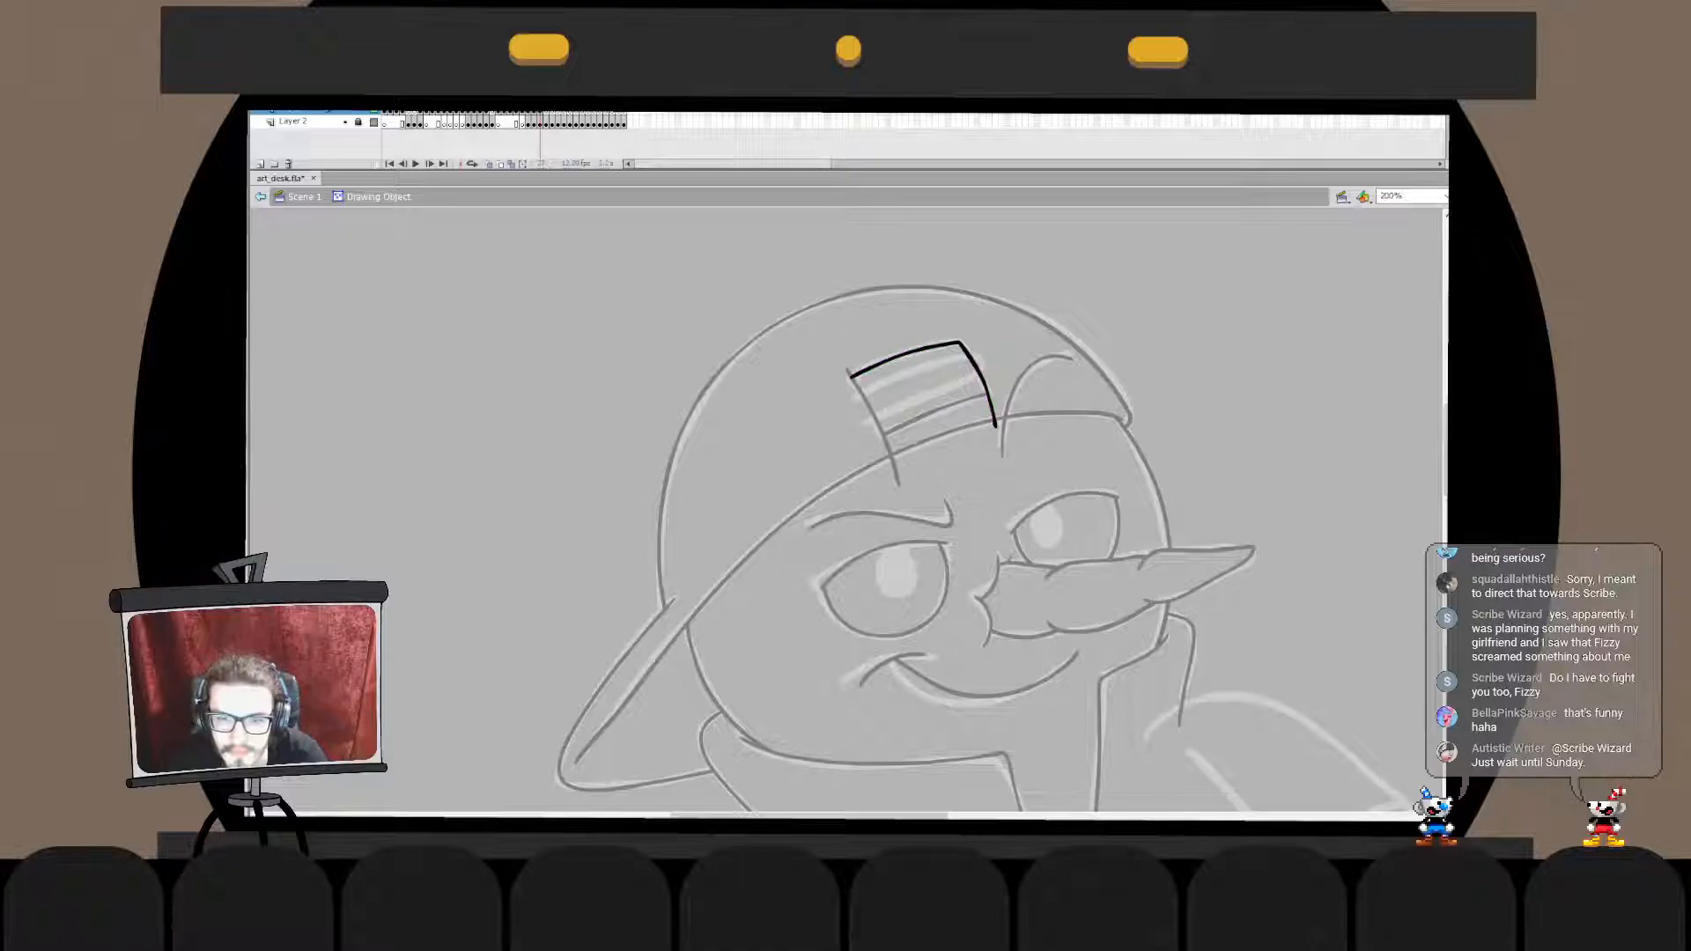
- Merge the strap's upper, left and right lines in place and delete the overhang at its upper left corner
{"action": "double_click", "coordinate": [935, 388]}
{"action": "key", "text": "ctrl+x"}
{"action": "double_click", "coordinate": [873, 414]}
{"action": "key", "text": "ctrl+shift+v"}
{"action": "left_click", "coordinate": [875, 416]}
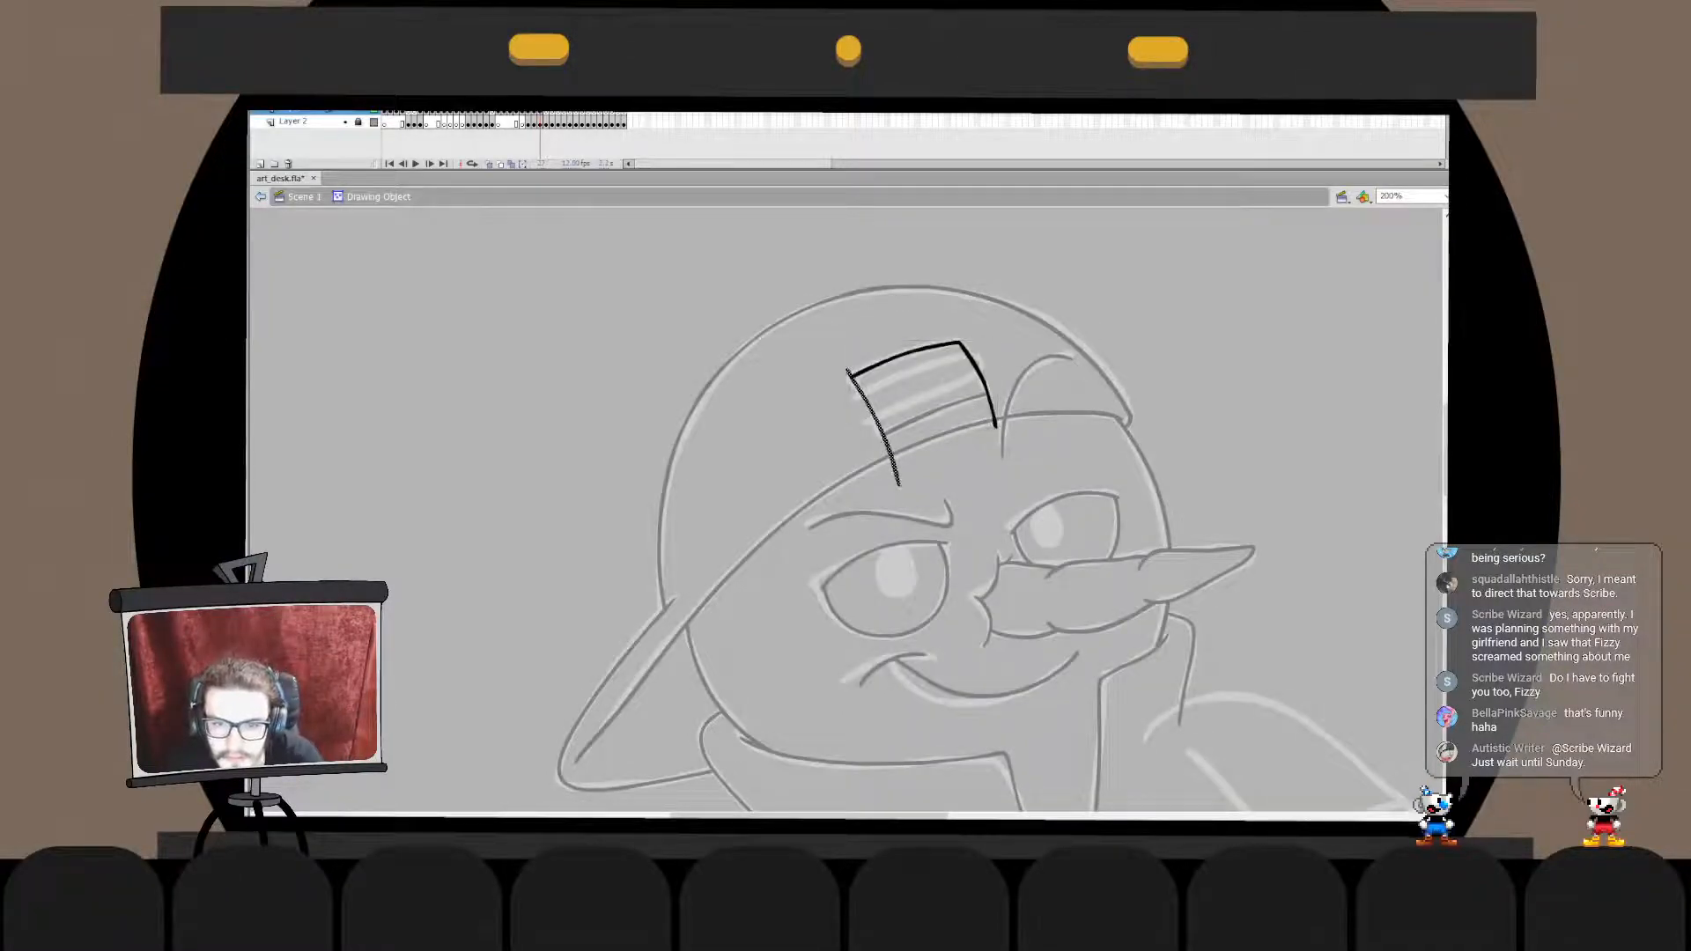
{"action": "key", "text": "Escape"}
{"action": "left_click", "coordinate": [848, 371]}
{"action": "key", "text": "Delete"}
{"action": "double_click", "coordinate": [936, 388]}
{"action": "left_click", "coordinate": [933, 411]}
{"action": "key", "text": "q"}
{"action": "key", "text": "Escape"}
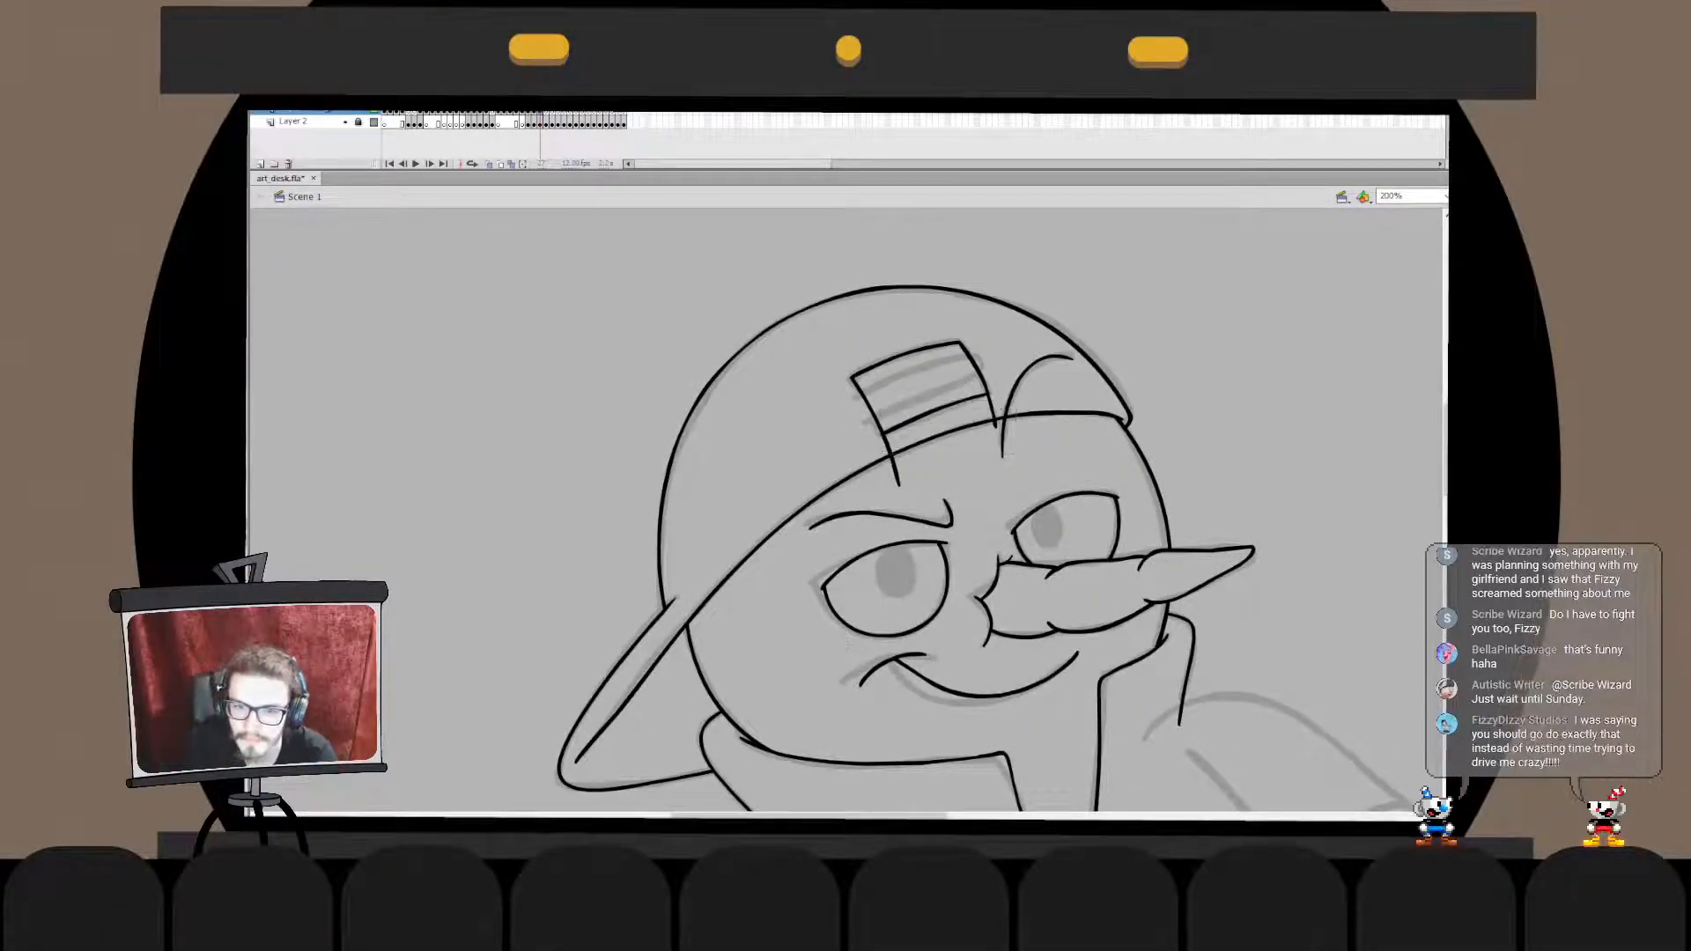
- Delete the overhanging ends of the strap's side lines below its lower edge on the cap
{"action": "double_click", "coordinate": [962, 345]}
{"action": "left_click_drag", "start_coordinate": [882, 452], "coordinate": [1014, 403]}
{"action": "double_click", "coordinate": [947, 388]}
{"action": "left_click", "coordinate": [934, 412]}
{"action": "key", "text": "Delete"}
{"action": "left_click", "coordinate": [945, 425]}
{"action": "key", "text": "ctrl+z"}
{"action": "key", "text": "ctrl+z"}
{"action": "key", "text": "Delete"}
{"action": "key", "text": "ctrl+e"}
{"action": "key", "text": "Escape"}
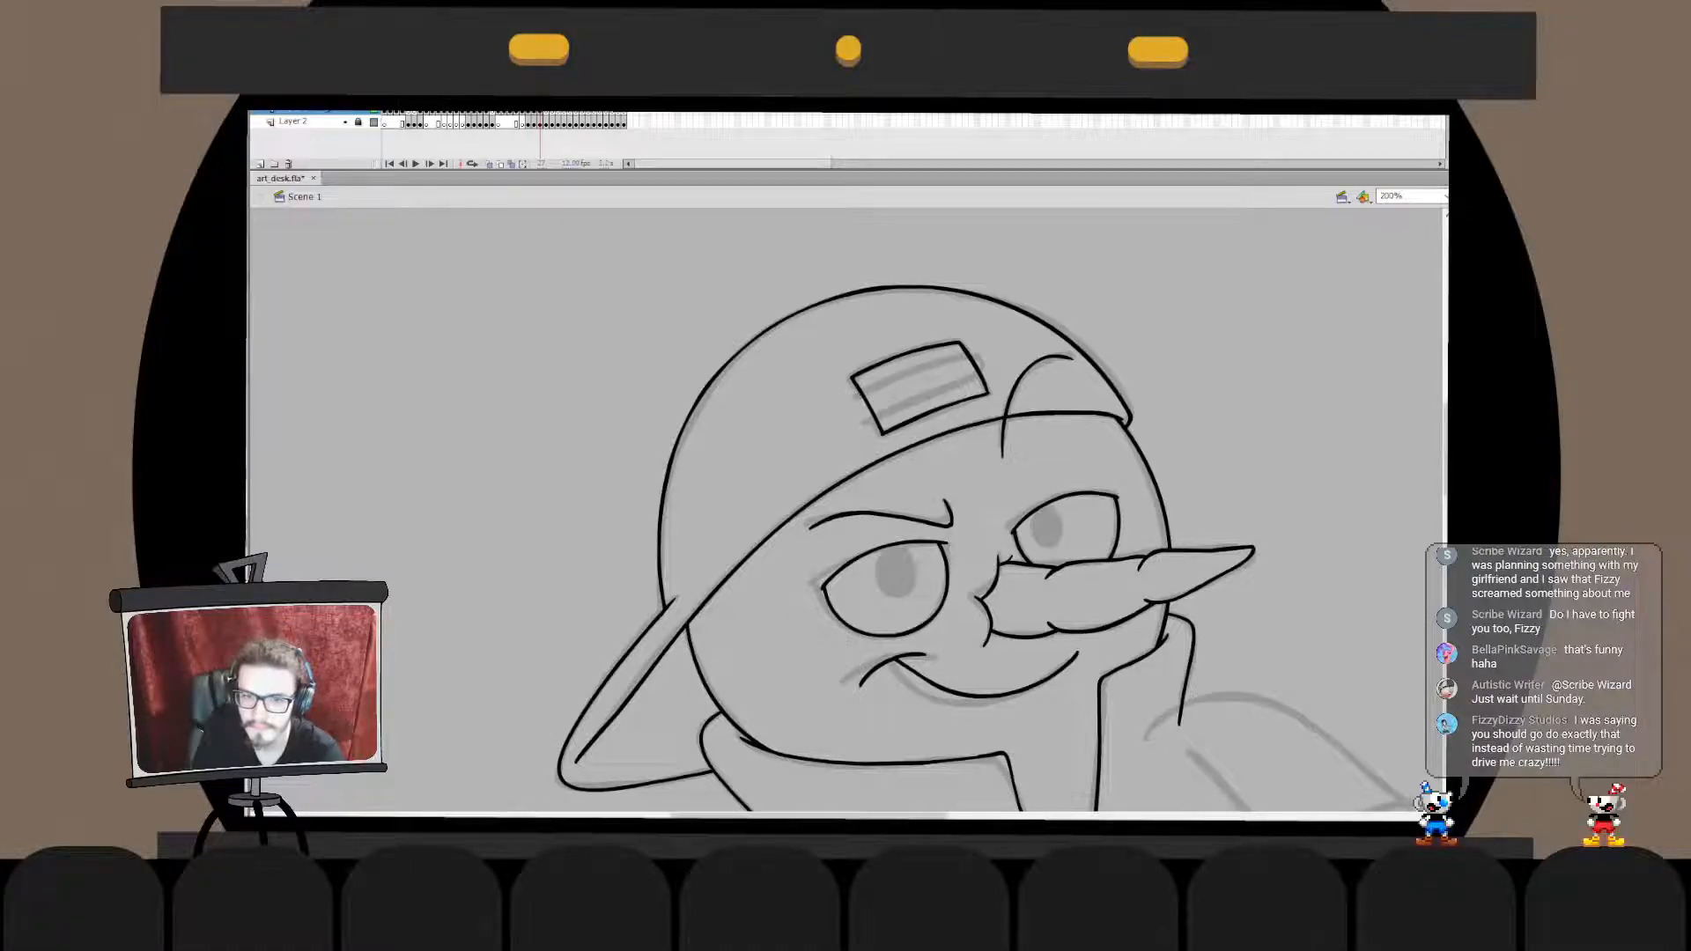
- Ink one hairpin-shaped line along the strap's two inner stripe edges and adjust its lower end
{"action": "left_click_drag", "start_coordinate": [896, 381], "coordinate": [950, 362]}
{"action": "key", "text": "ctrl+z"}
{"action": "mouse_move", "coordinate": [858, 396]}
{"action": "left_mouse_down"}
{"action": "mouse_move", "coordinate": [980, 362]}
{"action": "mouse_move", "coordinate": [873, 425]}
{"action": "mouse_move", "coordinate": [909, 443]}
{"action": "left_mouse_up"}
{"action": "double_click", "coordinate": [892, 412]}
{"action": "key", "text": "q"}
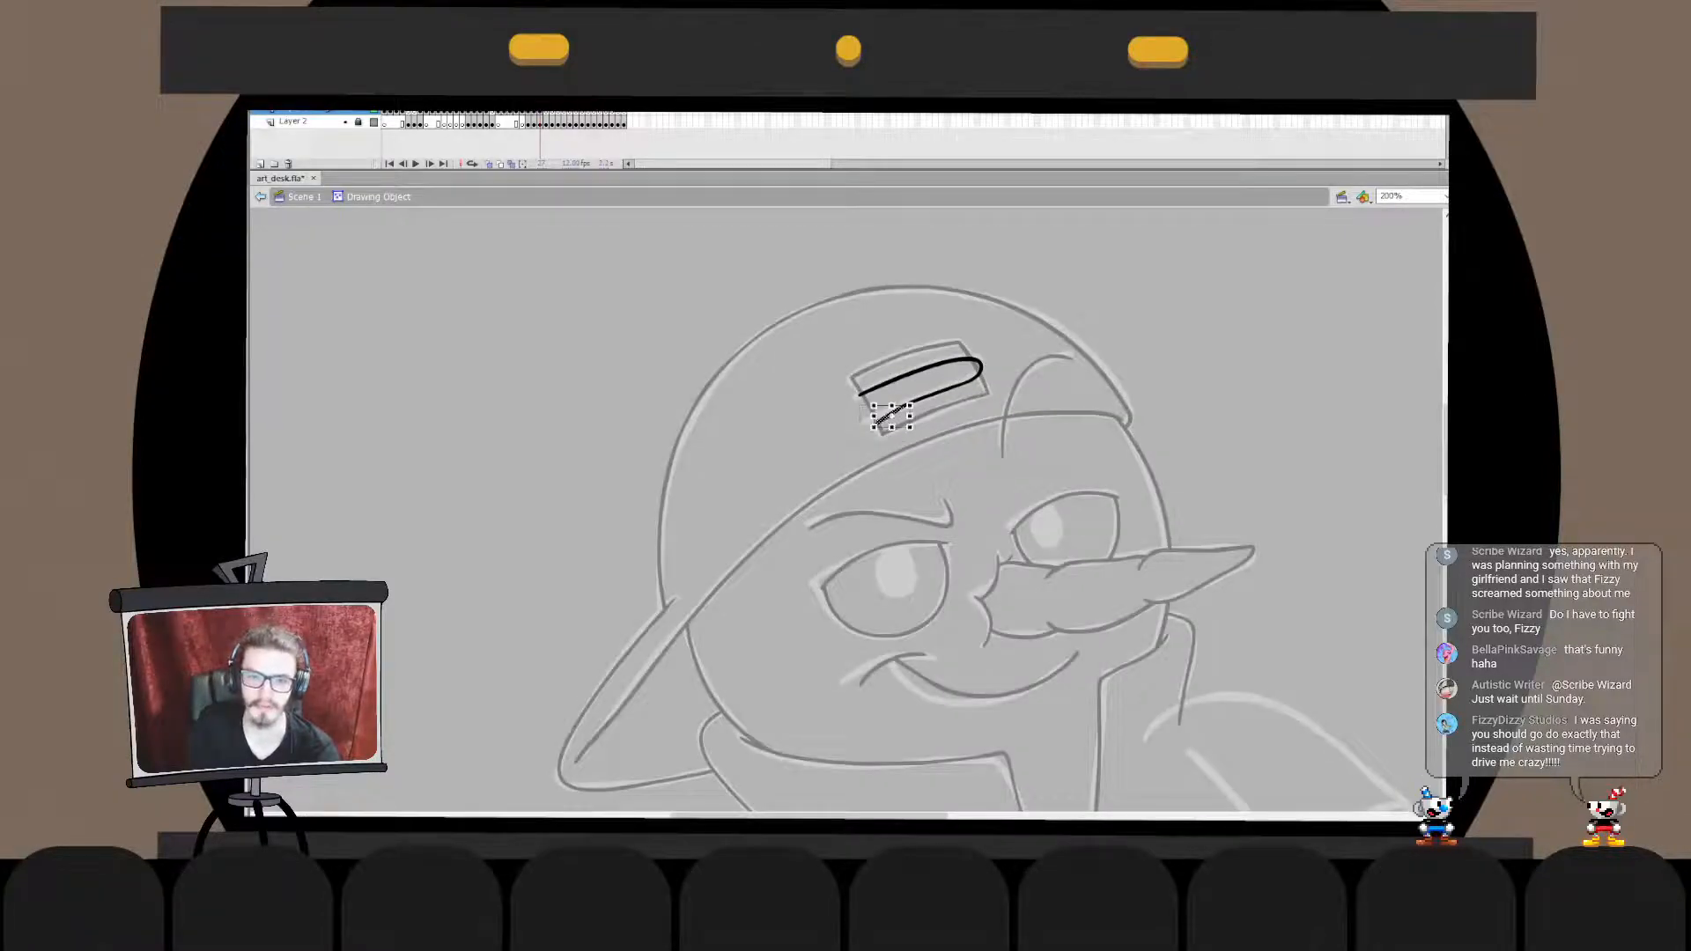
{"action": "double_click", "coordinate": [910, 443]}
{"action": "key", "text": "Escape"}
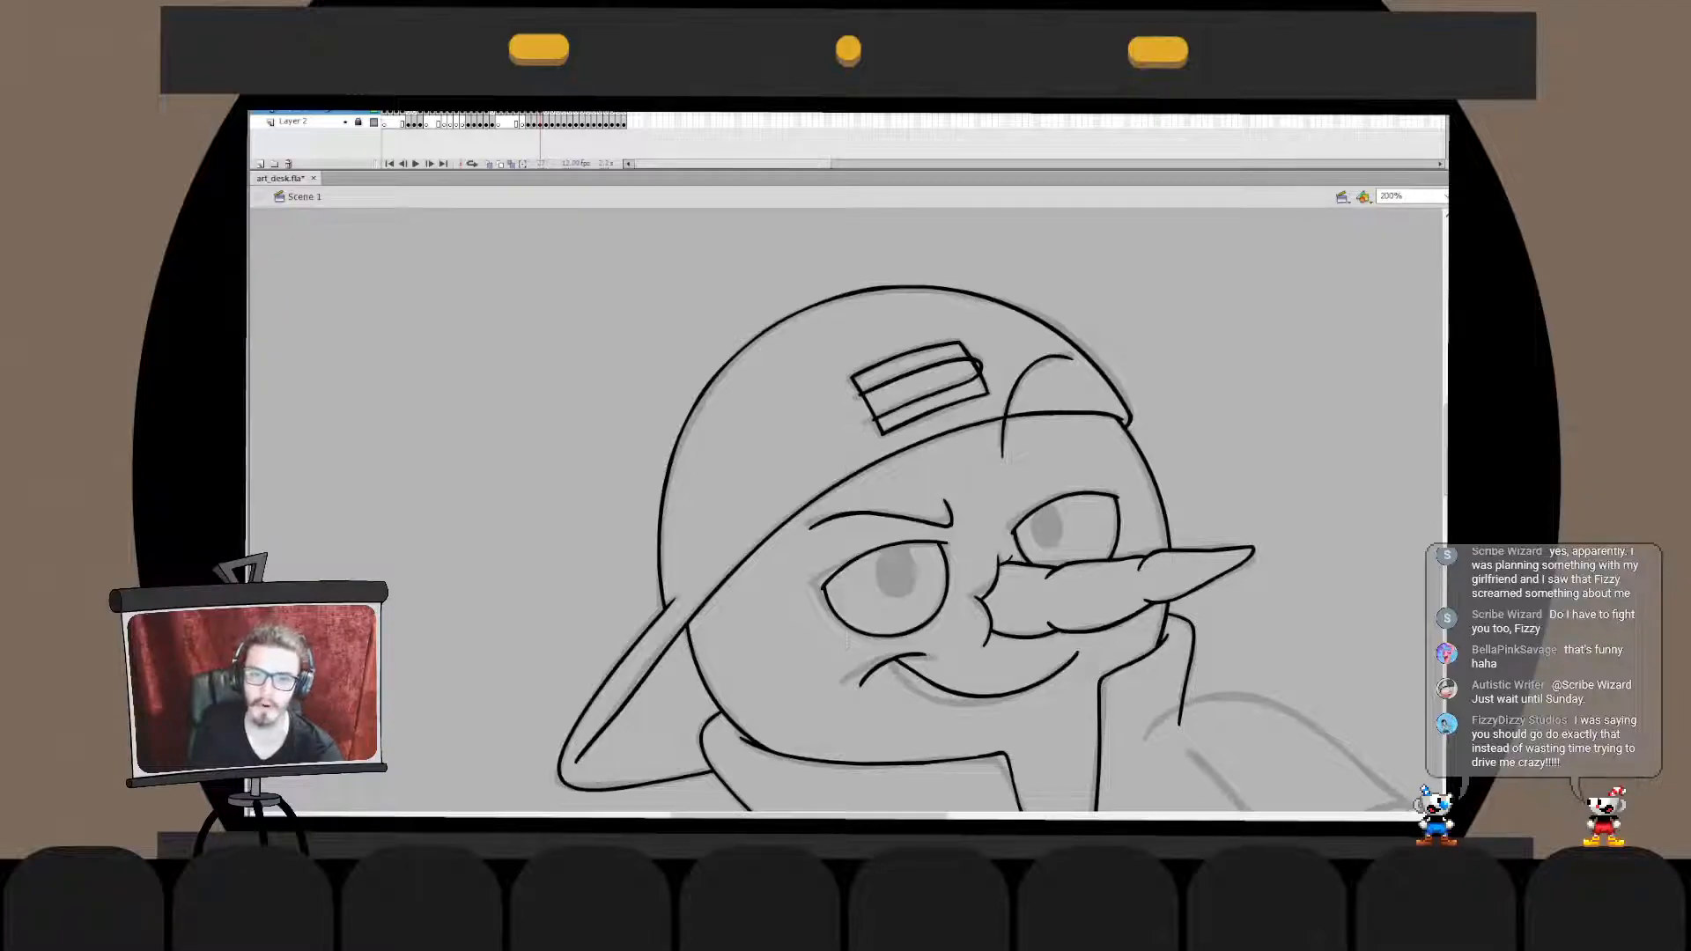
- Merge the middle stripe lines in place with the strap outline and delete the line between the two stripes
{"action": "left_click_drag", "start_coordinate": [977, 363], "coordinate": [865, 412]}
{"action": "key", "text": "ctrl+x"}
{"action": "double_click", "coordinate": [871, 412]}
{"action": "key", "text": "ctrl+shift+v"}
{"action": "key", "text": "Escape"}
{"action": "double_click", "coordinate": [1013, 326]}
{"action": "left_click", "coordinate": [921, 372]}
{"action": "key", "text": "ctrl+x"}
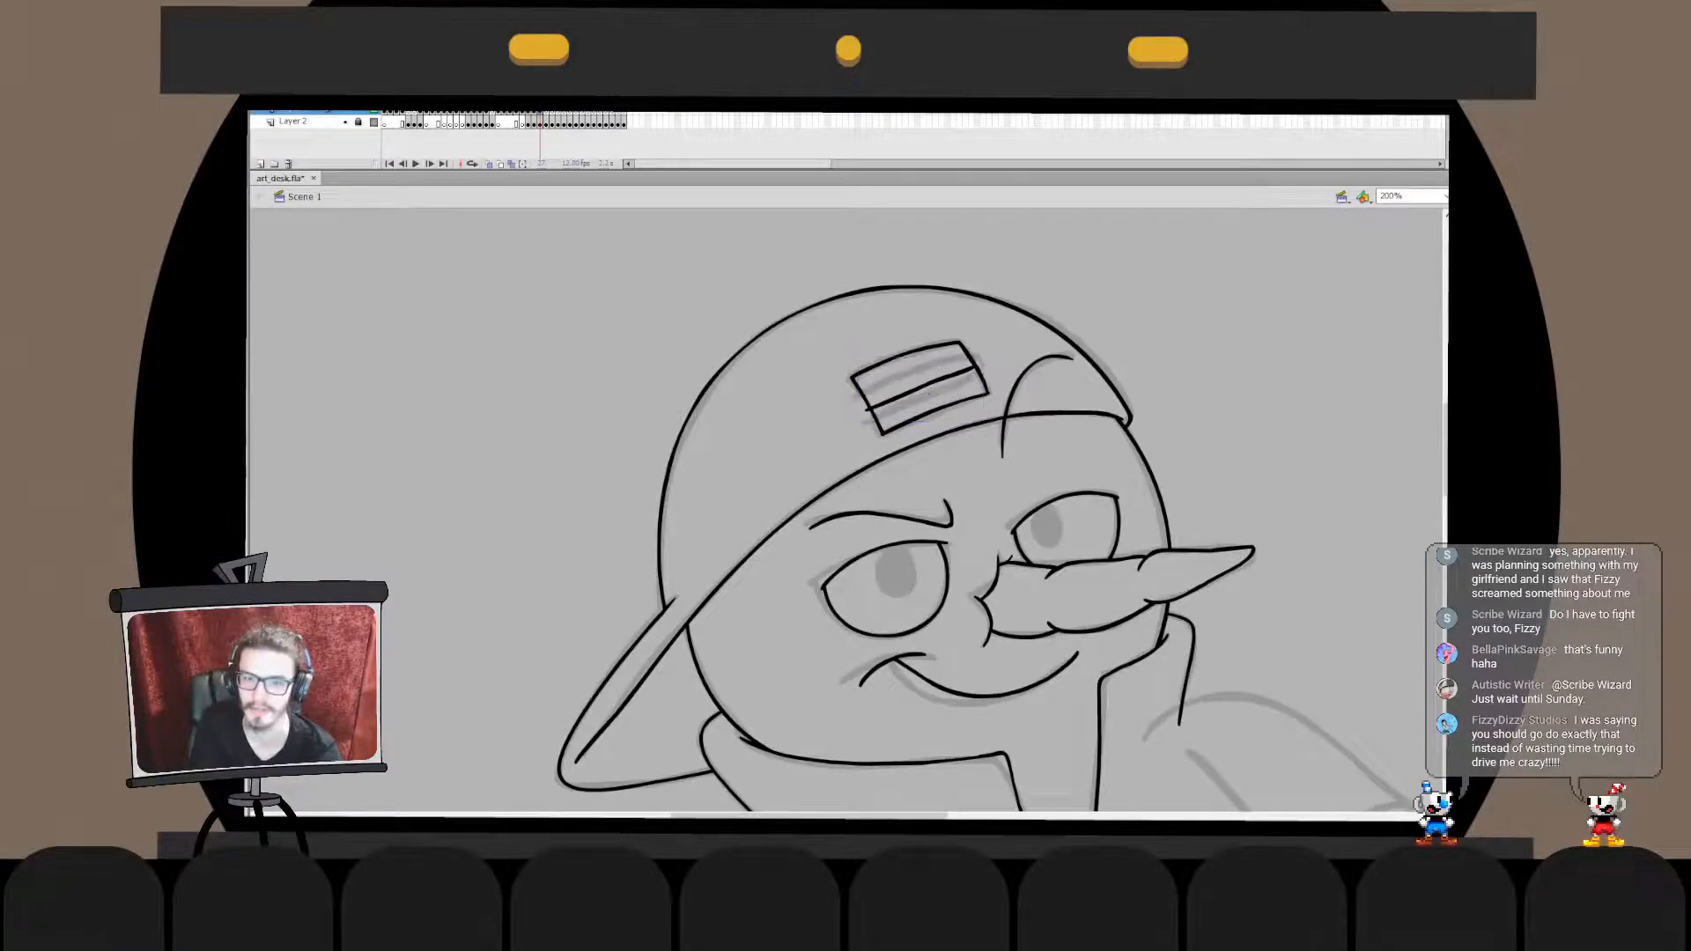
{"action": "double_click", "coordinate": [872, 414]}
{"action": "key", "text": "ctrl+shift+v"}
{"action": "left_click", "coordinate": [923, 388]}
{"action": "key", "text": "Delete"}
- Move the upper stripe line in place into the strap's outline drawing to form two separate bars
{"action": "double_click", "coordinate": [1012, 326]}
{"action": "key", "text": "Escape"}
{"action": "left_click", "coordinate": [921, 372]}
{"action": "key", "text": "ctrl+x"}
{"action": "double_click", "coordinate": [920, 441]}
{"action": "key", "text": "ctrl+shift+v"}
{"action": "double_click", "coordinate": [1013, 326]}
{"action": "key", "text": "Escape"}
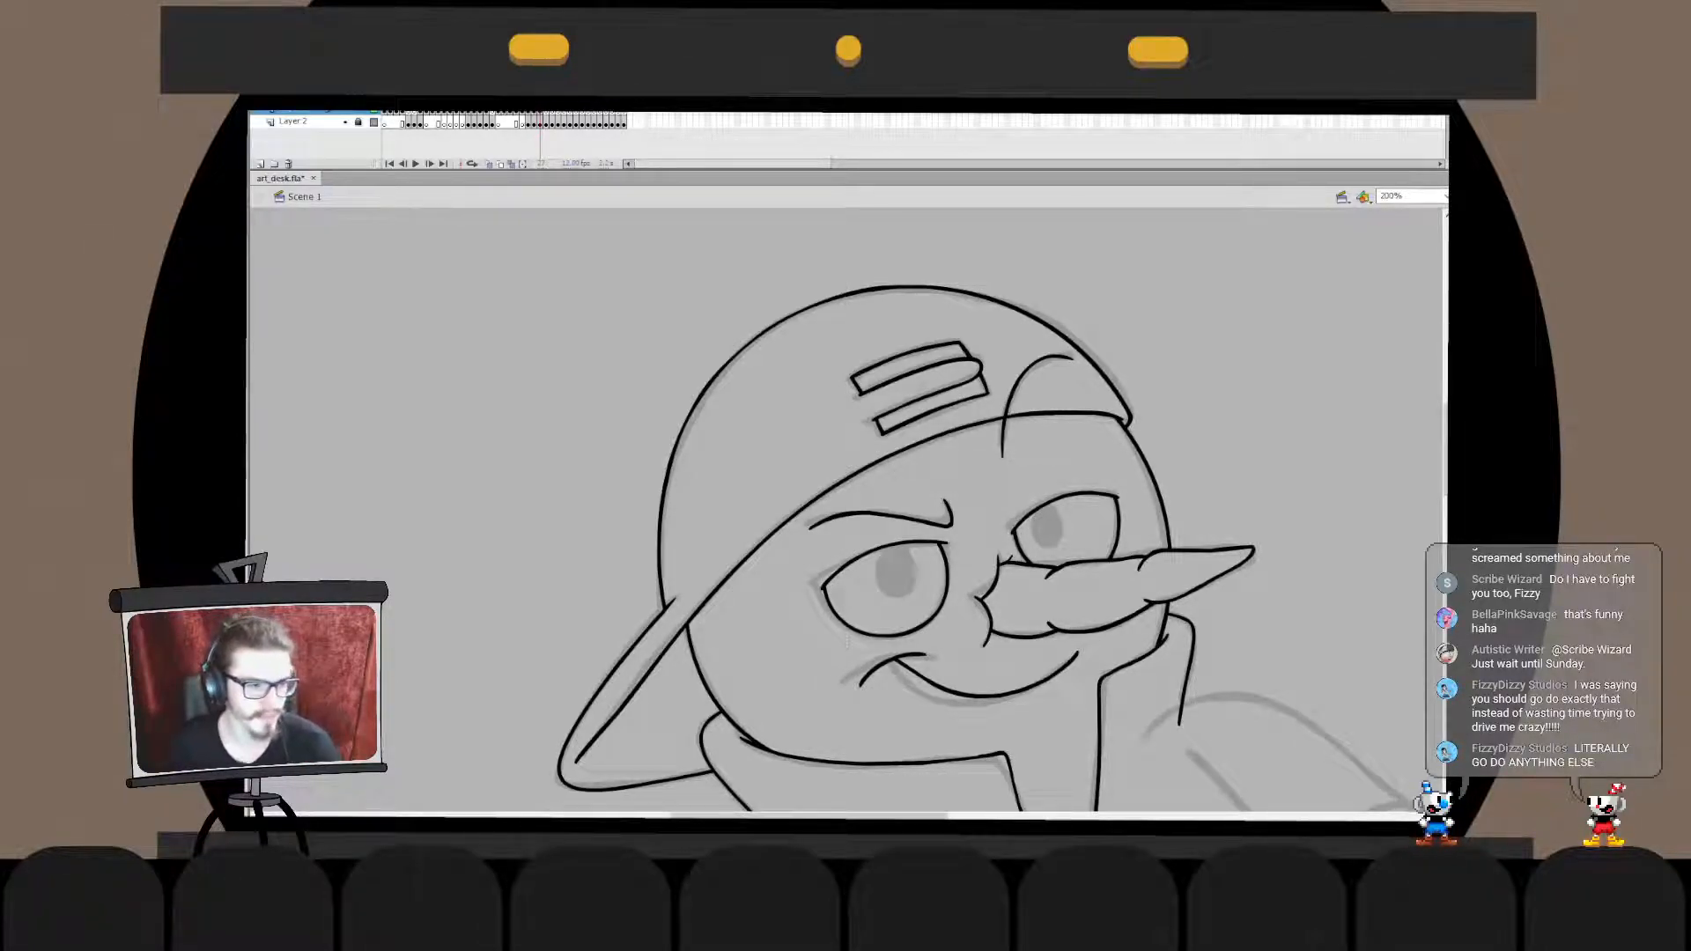
- Place a tilted square swatch with a thick black outline and pale fill beside the character
{"action": "key", "text": "ctrl+2"}
{"action": "key", "text": "ctrl+1"}
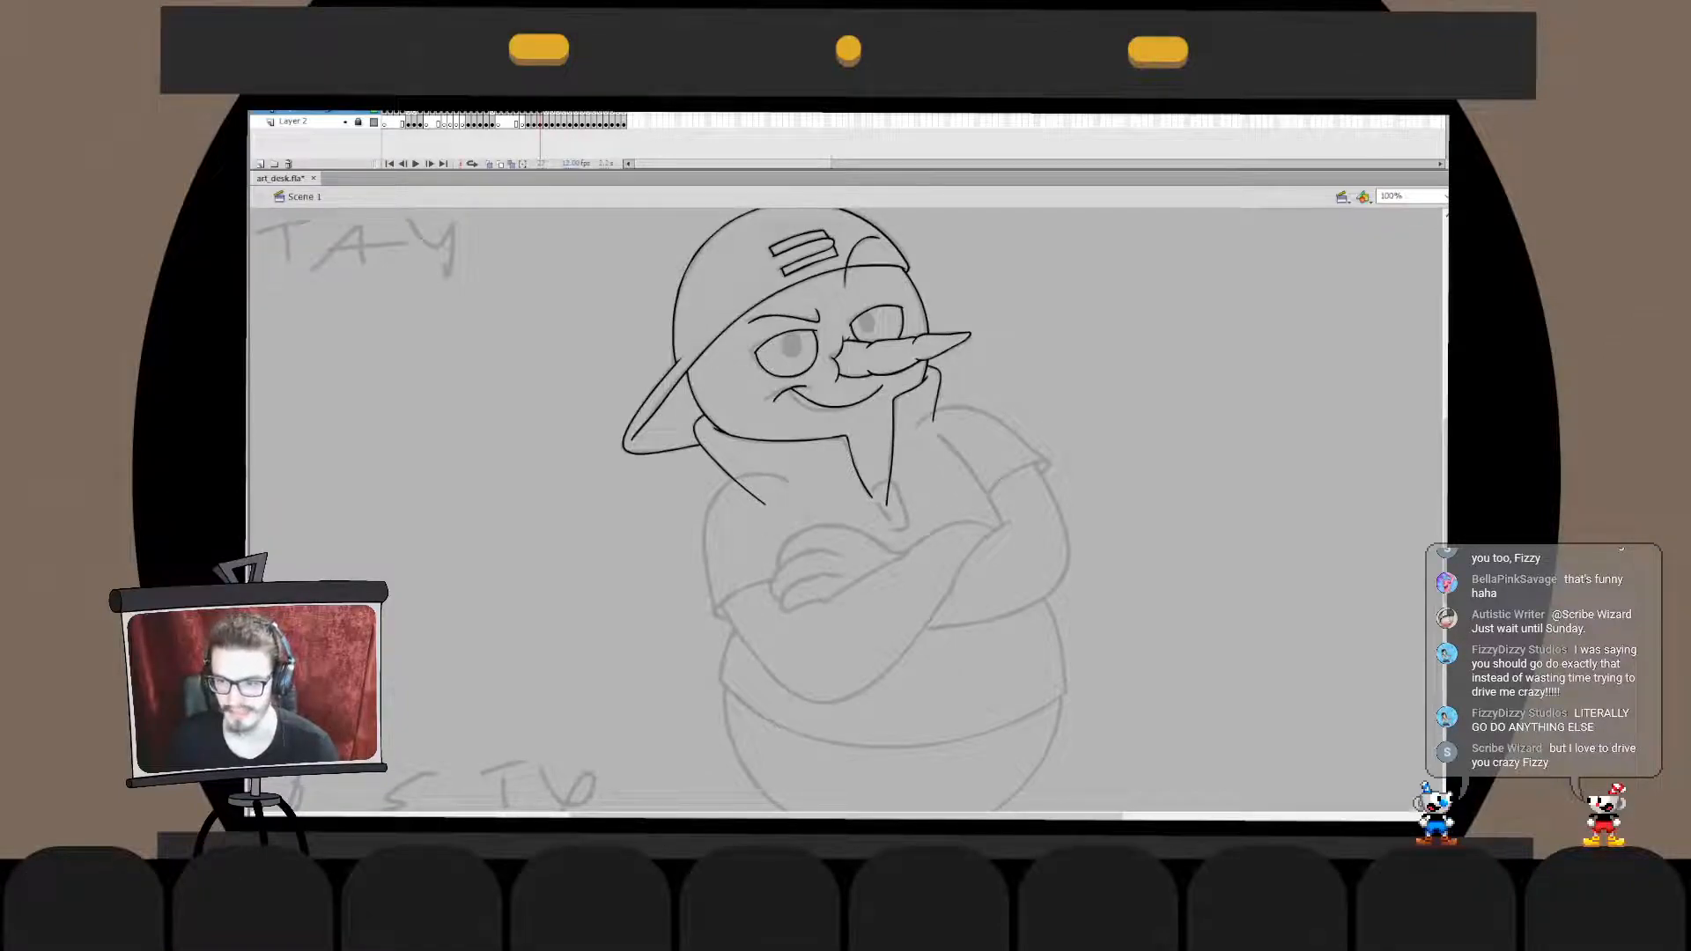
{"action": "left_click_drag", "start_coordinate": [1445, 528], "coordinate": [1273, 475]}
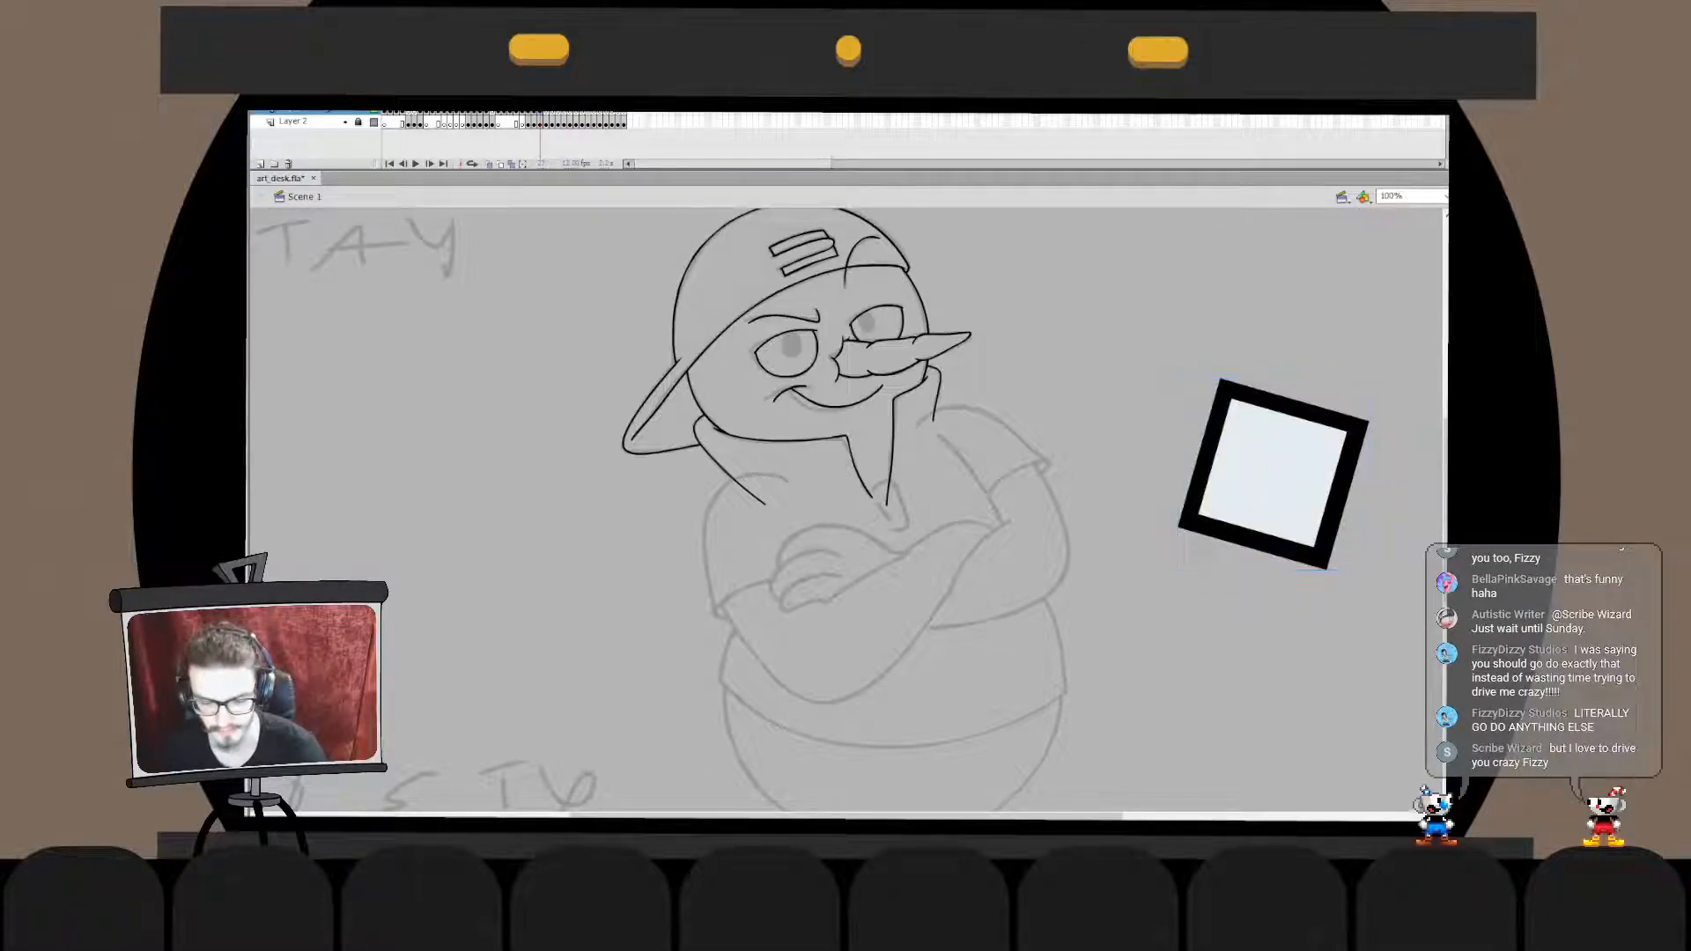
{"action": "left_click", "coordinate": [788, 355]}
{"action": "left_click", "coordinate": [878, 324]}
{"action": "key", "text": "ctrl+z"}
{"action": "key", "text": "ctrl+z"}
- Fill the two bars on the cap with white
{"action": "left_click", "coordinate": [800, 244]}
{"action": "left_click", "coordinate": [810, 262]}
{"action": "left_click", "coordinate": [1274, 475]}
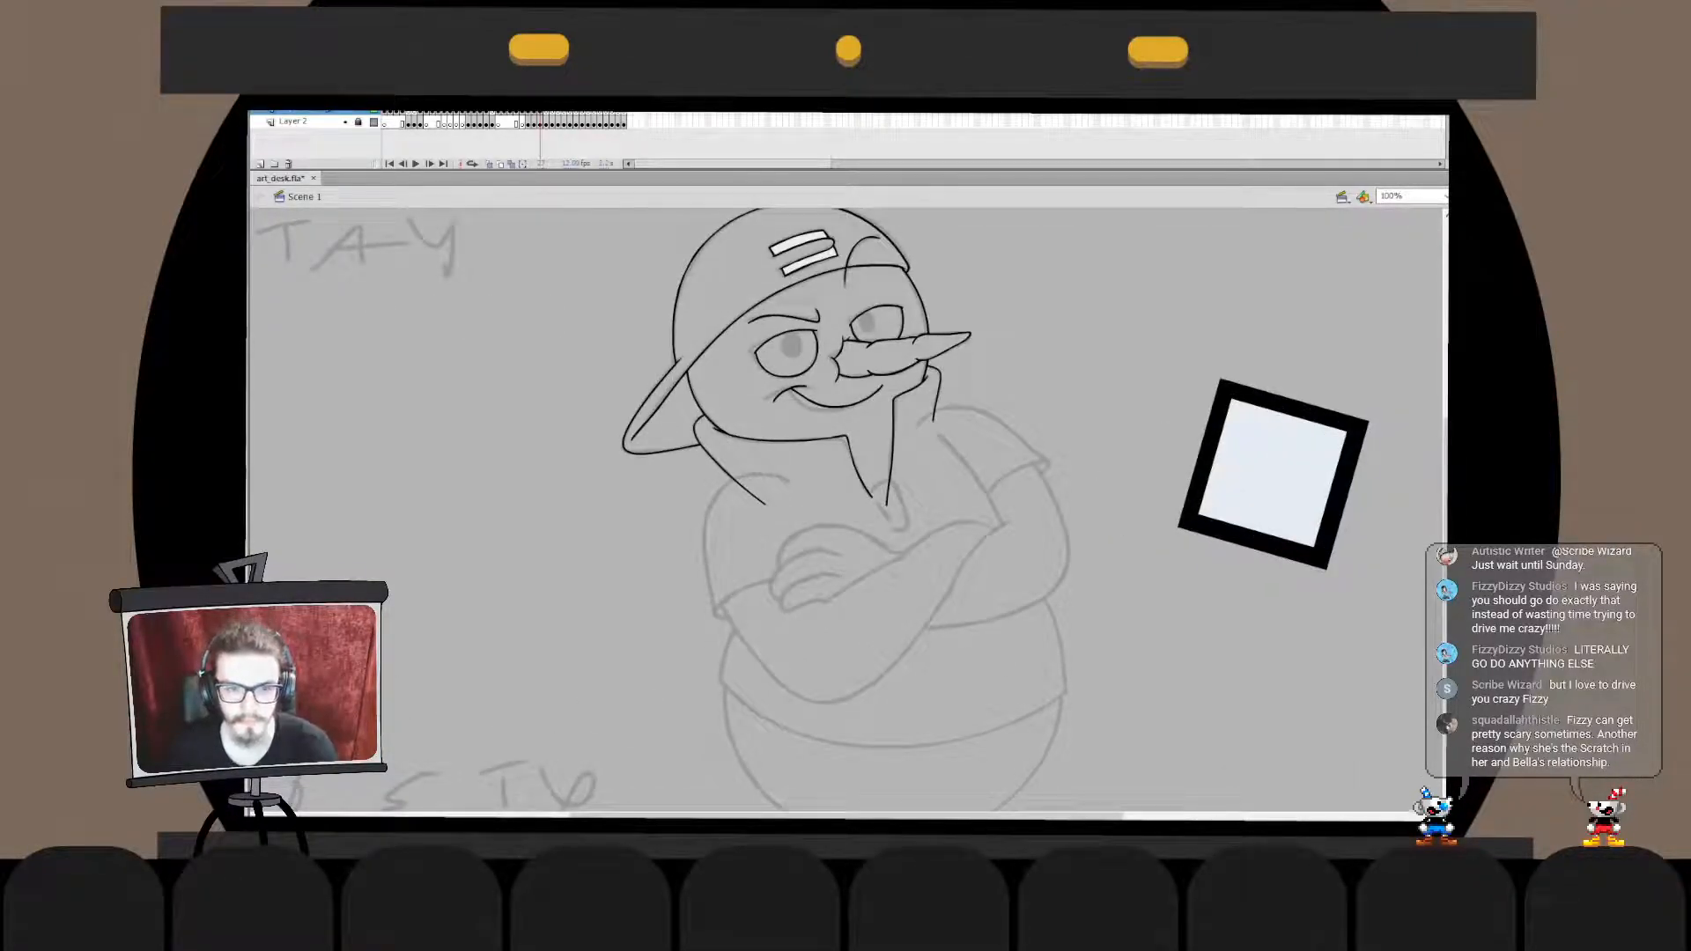
- Ink the small rounded tab below the collar's point, with its curved outer side and short slanted inner side
{"action": "key", "text": "ctrl+equal"}
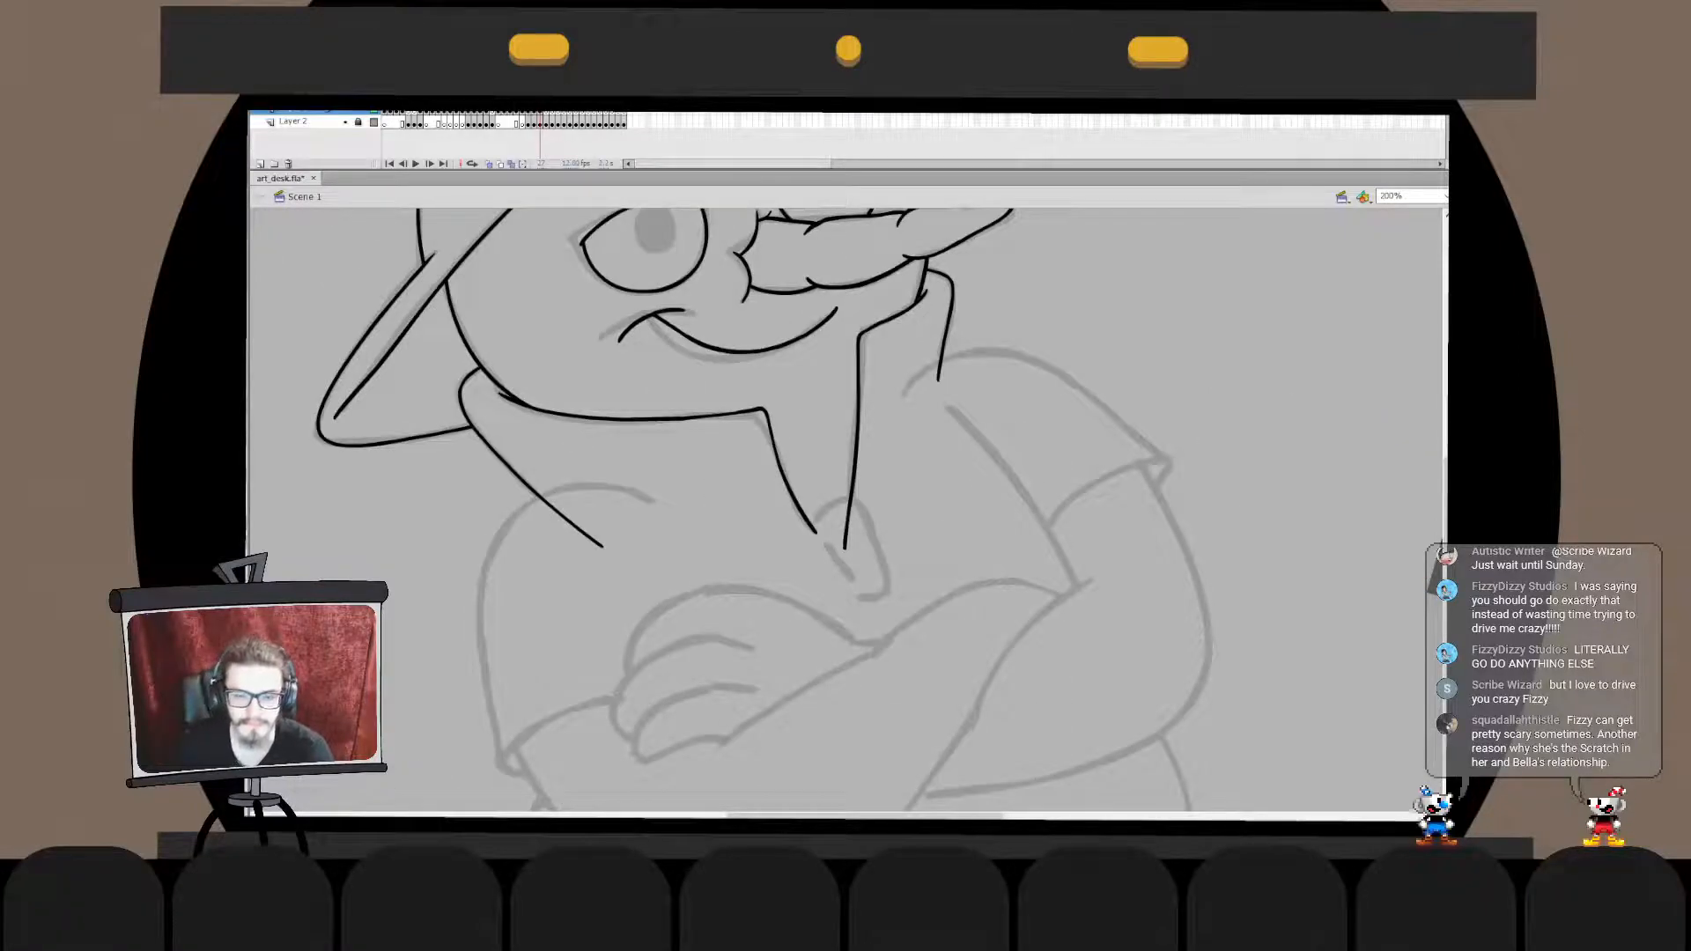
{"action": "mouse_move", "coordinate": [814, 528]}
{"action": "left_mouse_down"}
{"action": "mouse_move", "coordinate": [848, 498]}
{"action": "mouse_move", "coordinate": [872, 518]}
{"action": "mouse_move", "coordinate": [891, 572]}
{"action": "mouse_move", "coordinate": [877, 598]}
{"action": "left_mouse_up"}
{"action": "key", "text": "v"}
{"action": "double_click", "coordinate": [891, 581]}
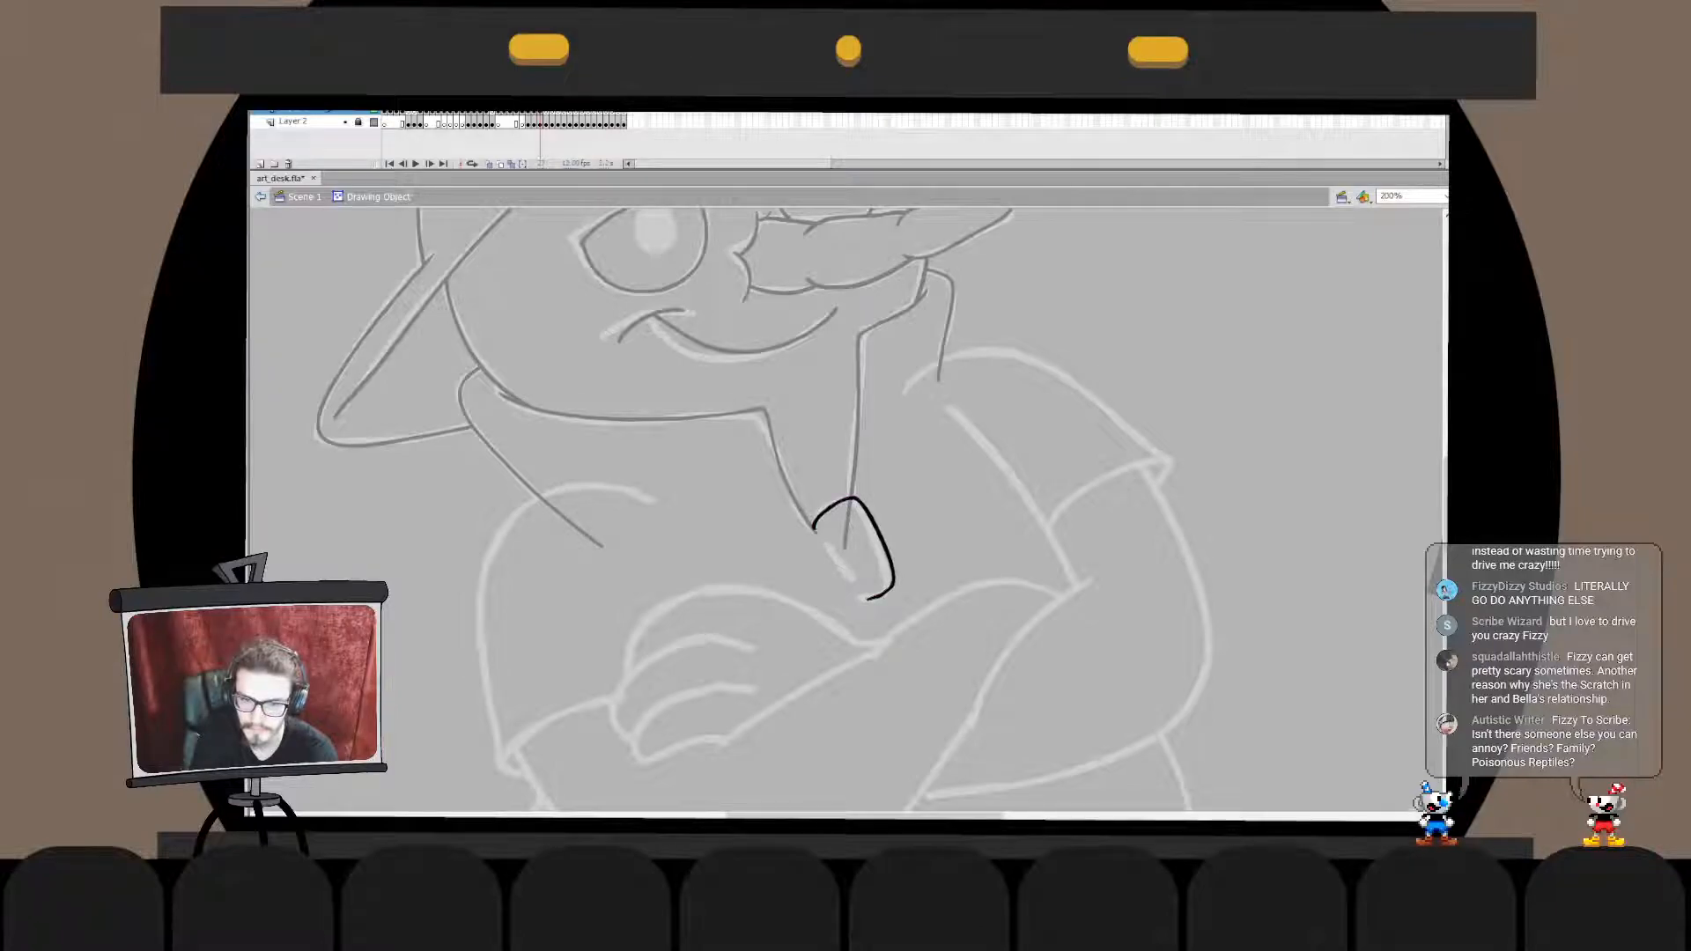
{"action": "key", "text": "ctrl+e"}
{"action": "left_click_drag", "start_coordinate": [825, 541], "coordinate": [856, 585]}
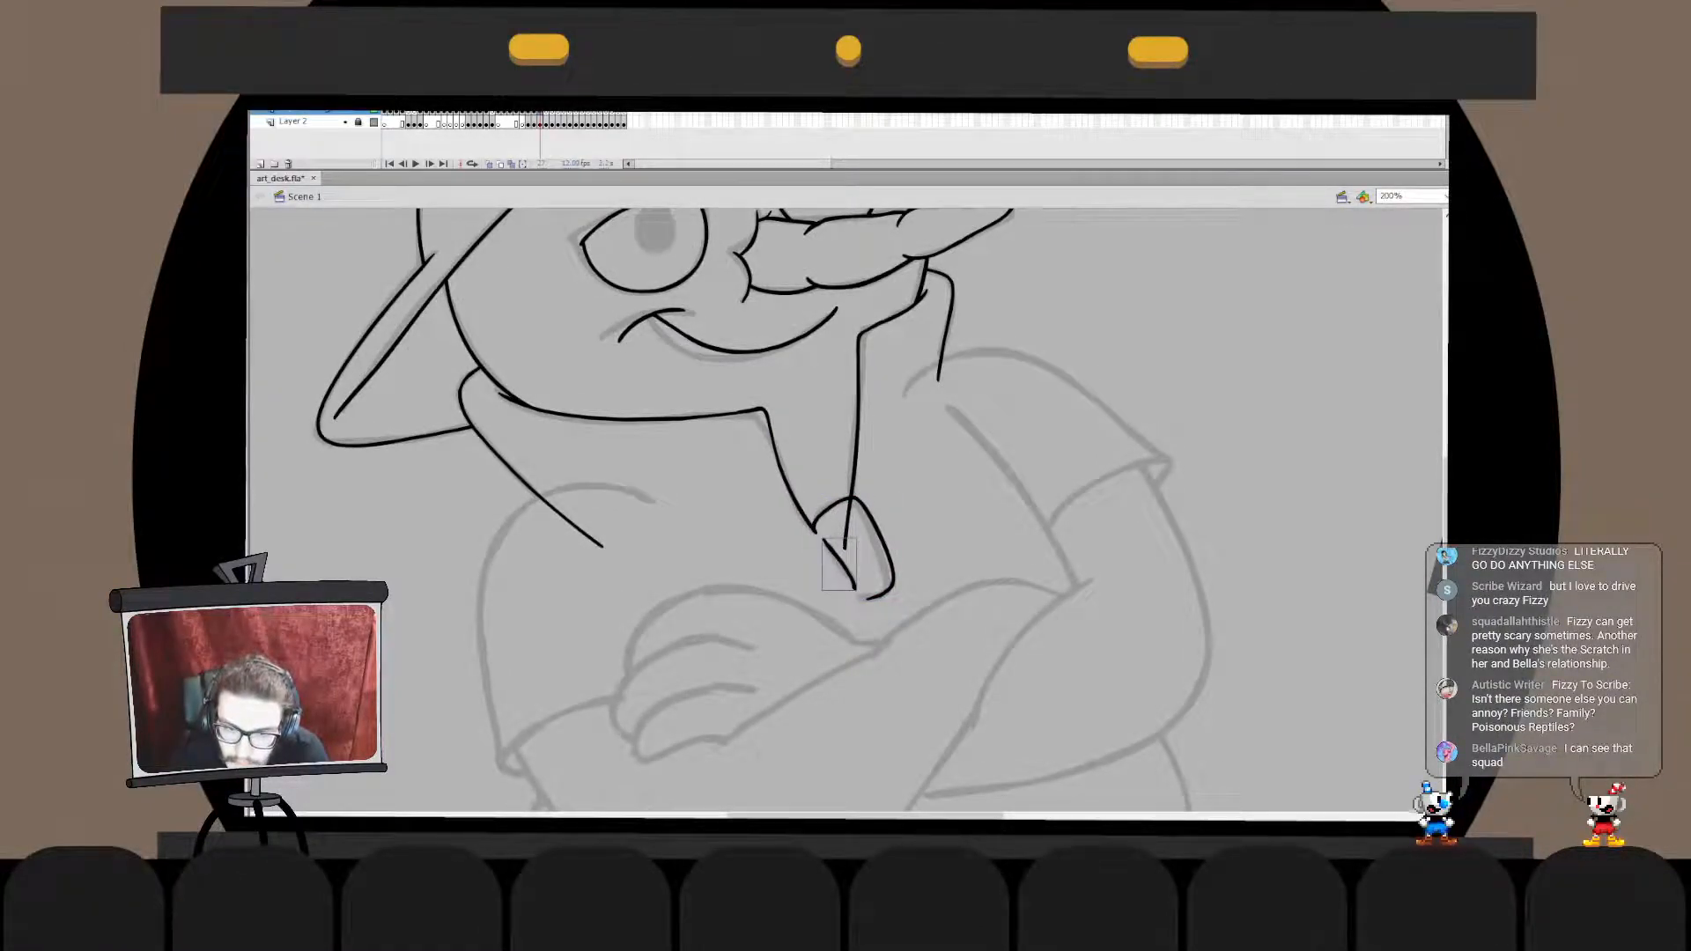
{"action": "double_click", "coordinate": [854, 585]}
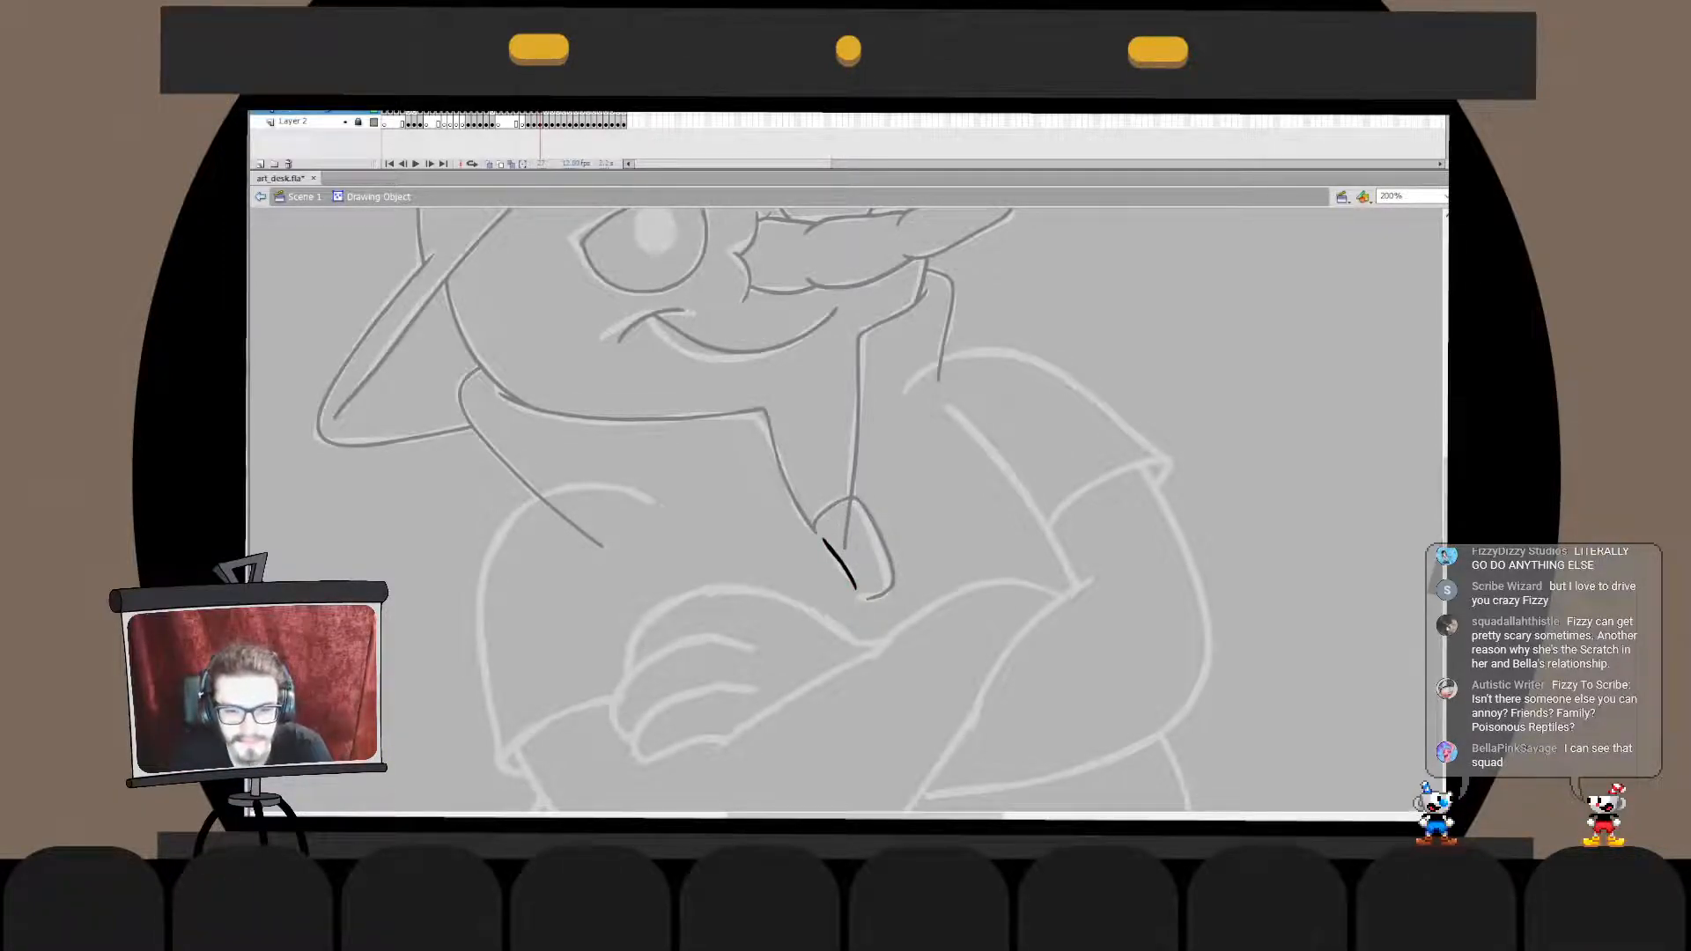
- Merge the tab's outline in place with the collar line and delete the collar line's overhang inside the tab
{"action": "double_click", "coordinate": [925, 546]}
{"action": "left_click", "coordinate": [883, 542], "text": "shift"}
{"action": "key", "text": "ctrl+x"}
{"action": "double_click", "coordinate": [854, 458]}
{"action": "key", "text": "ctrl+shift+v"}
{"action": "key", "text": "ctrl+b"}
{"action": "left_click", "coordinate": [846, 533]}
{"action": "key", "text": "Delete"}
{"action": "double_click", "coordinate": [924, 546]}
{"action": "left_click_drag", "start_coordinate": [925, 546], "coordinate": [933, 649]}
- Fill the face and the collar opening with the swatch's pale colour and save the file
{"action": "left_click", "coordinate": [898, 458]}
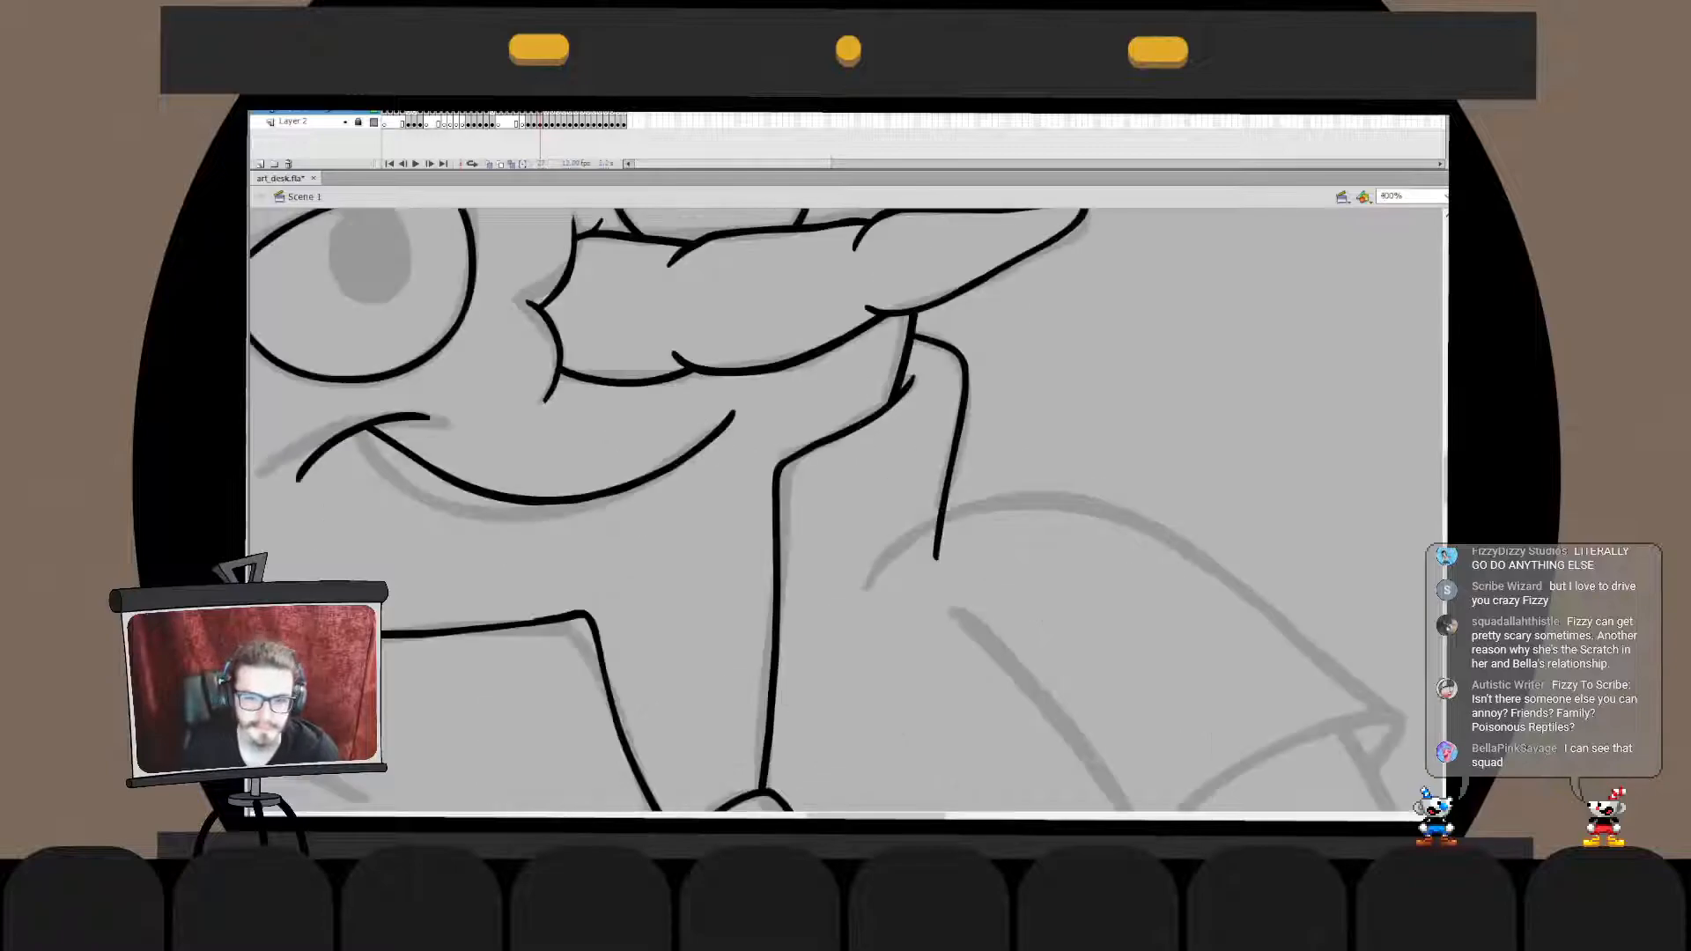
{"action": "left_click", "coordinate": [937, 489], "text": "alt"}
{"action": "left_click", "coordinate": [937, 490], "text": "alt"}
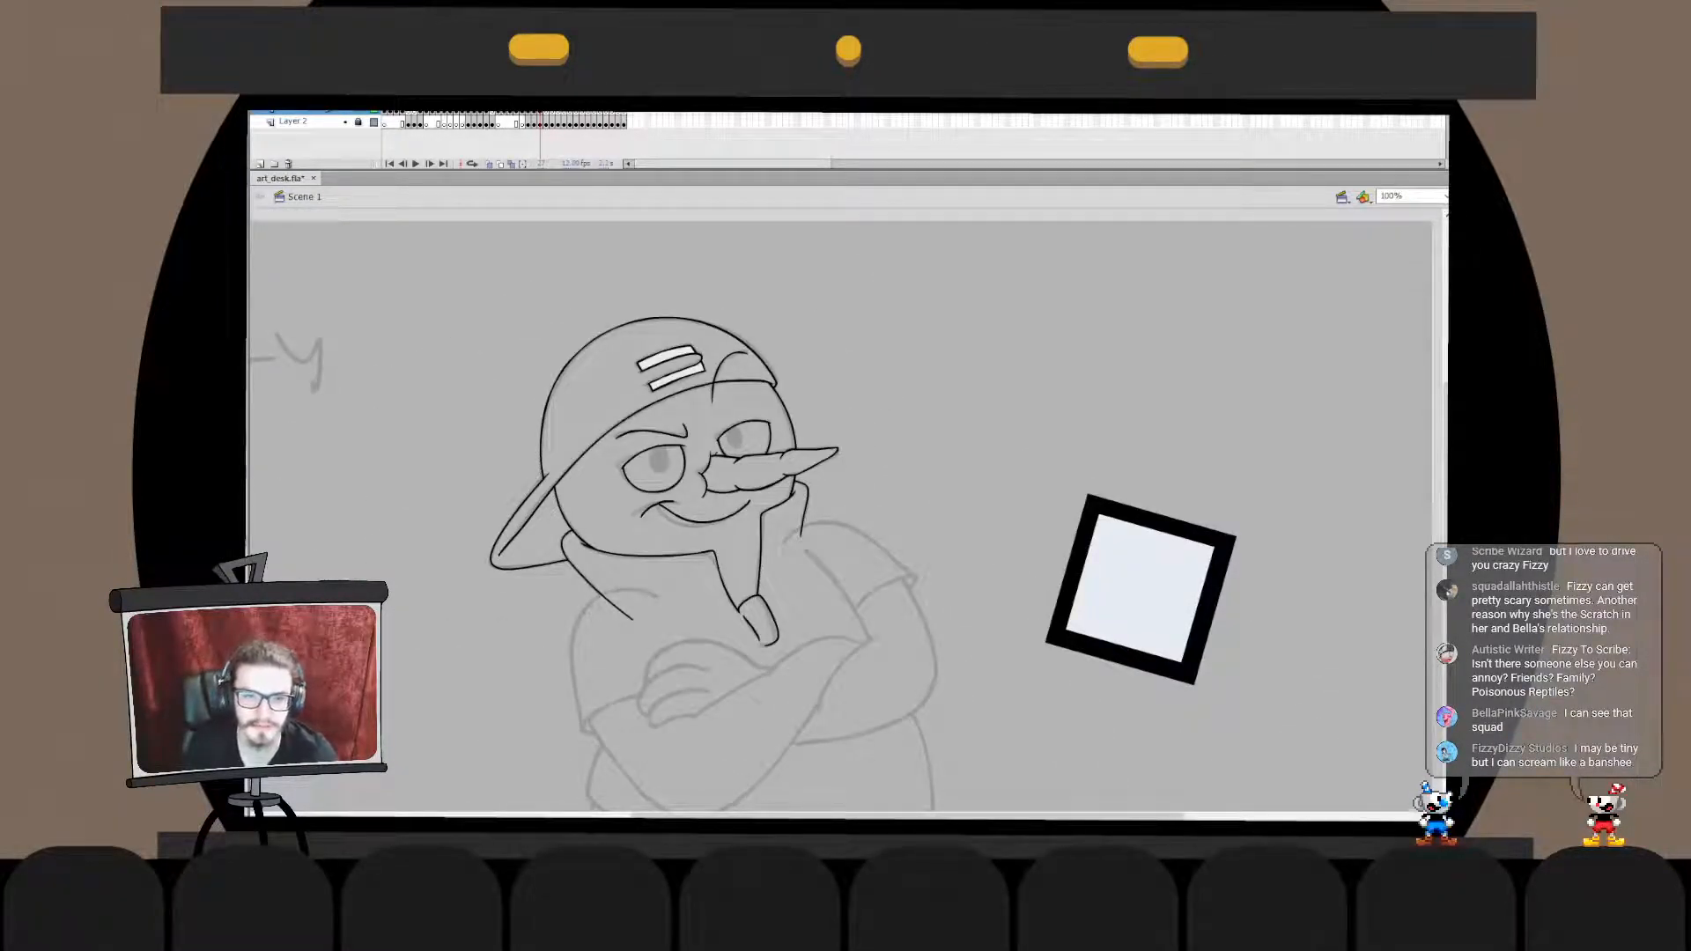
{"action": "left_click", "coordinate": [628, 522]}
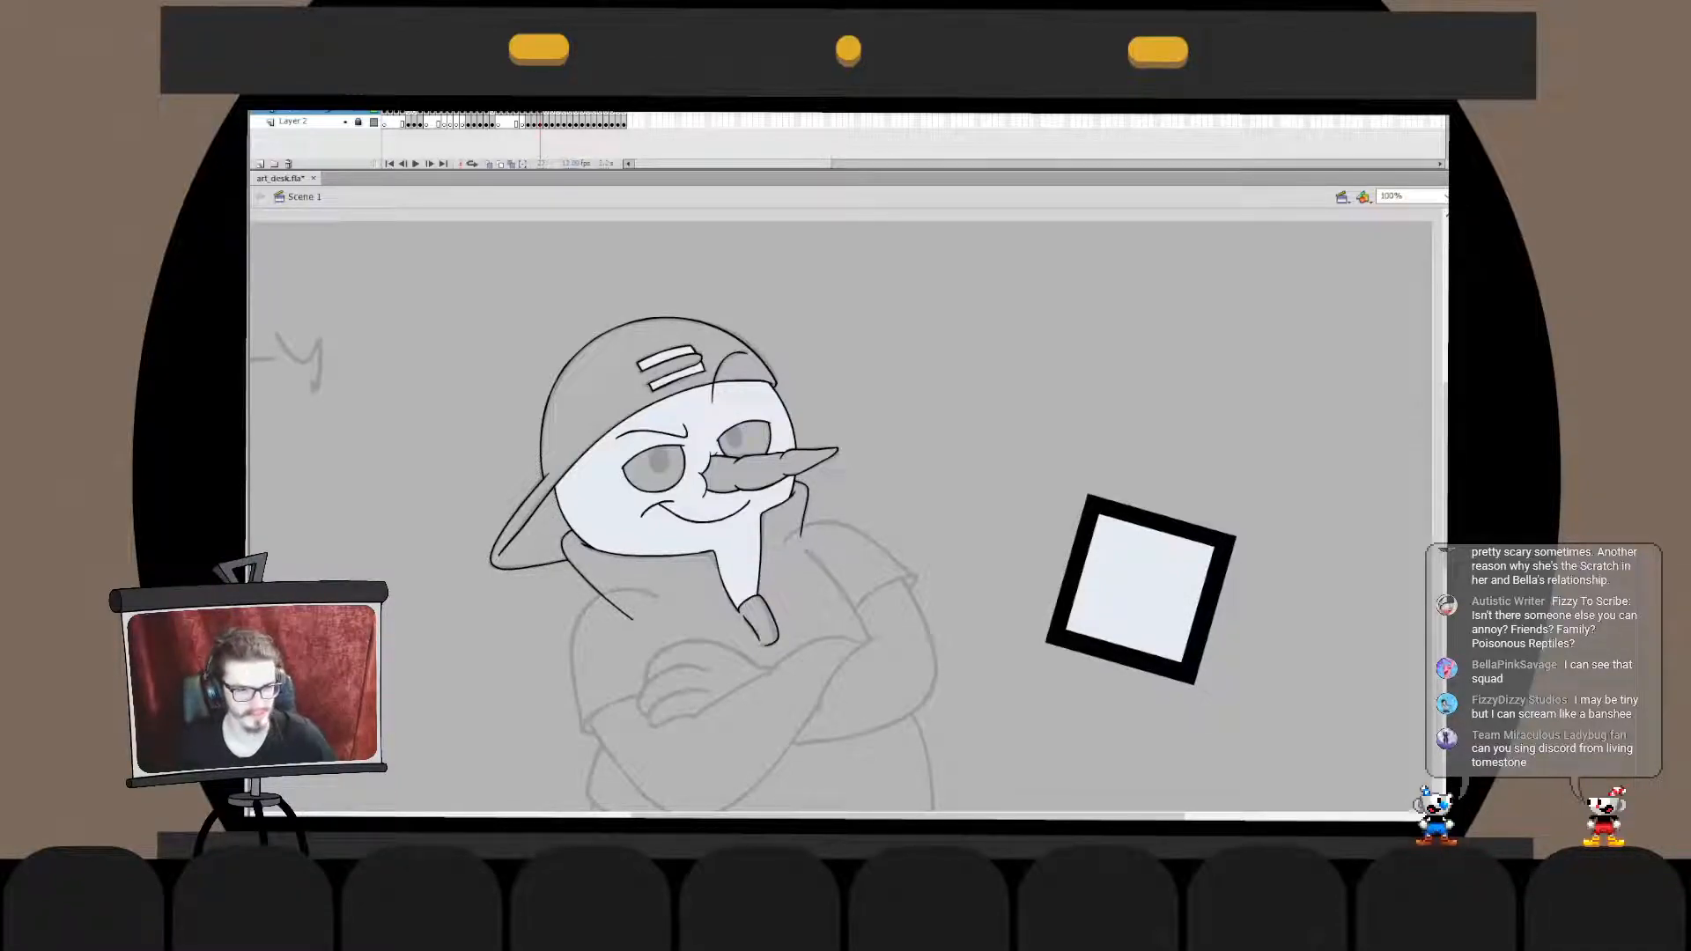
{"action": "key", "text": "ctrl+s"}
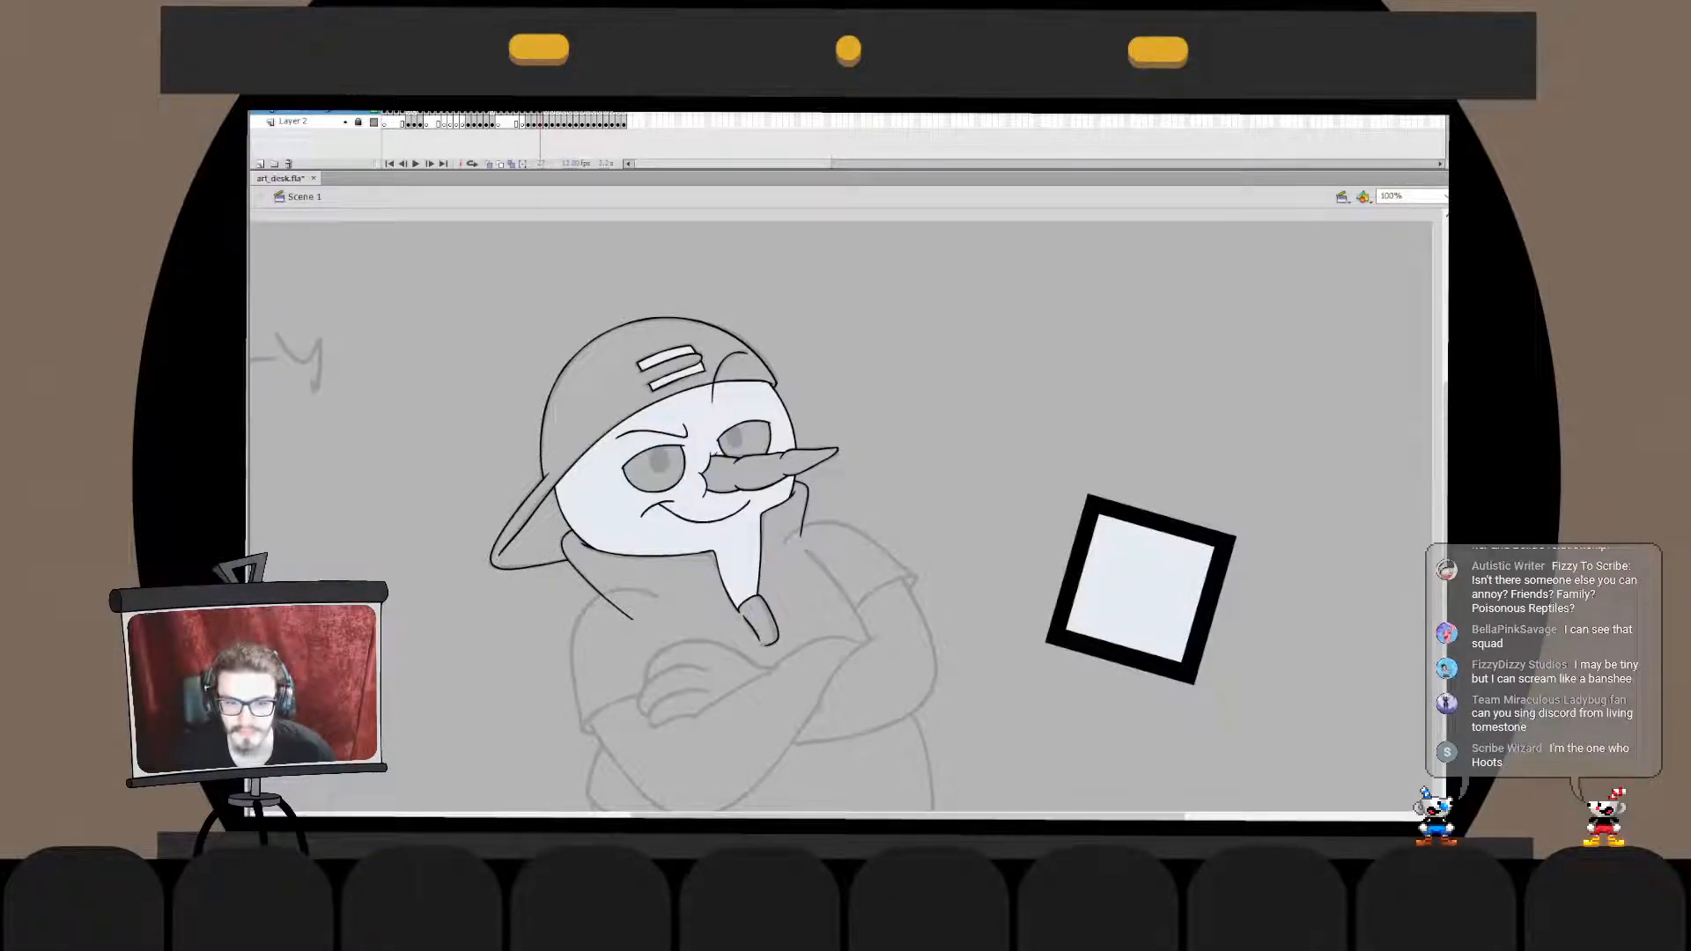
- Fill the carrot nose with orange
{"action": "left_click", "coordinate": [759, 473]}
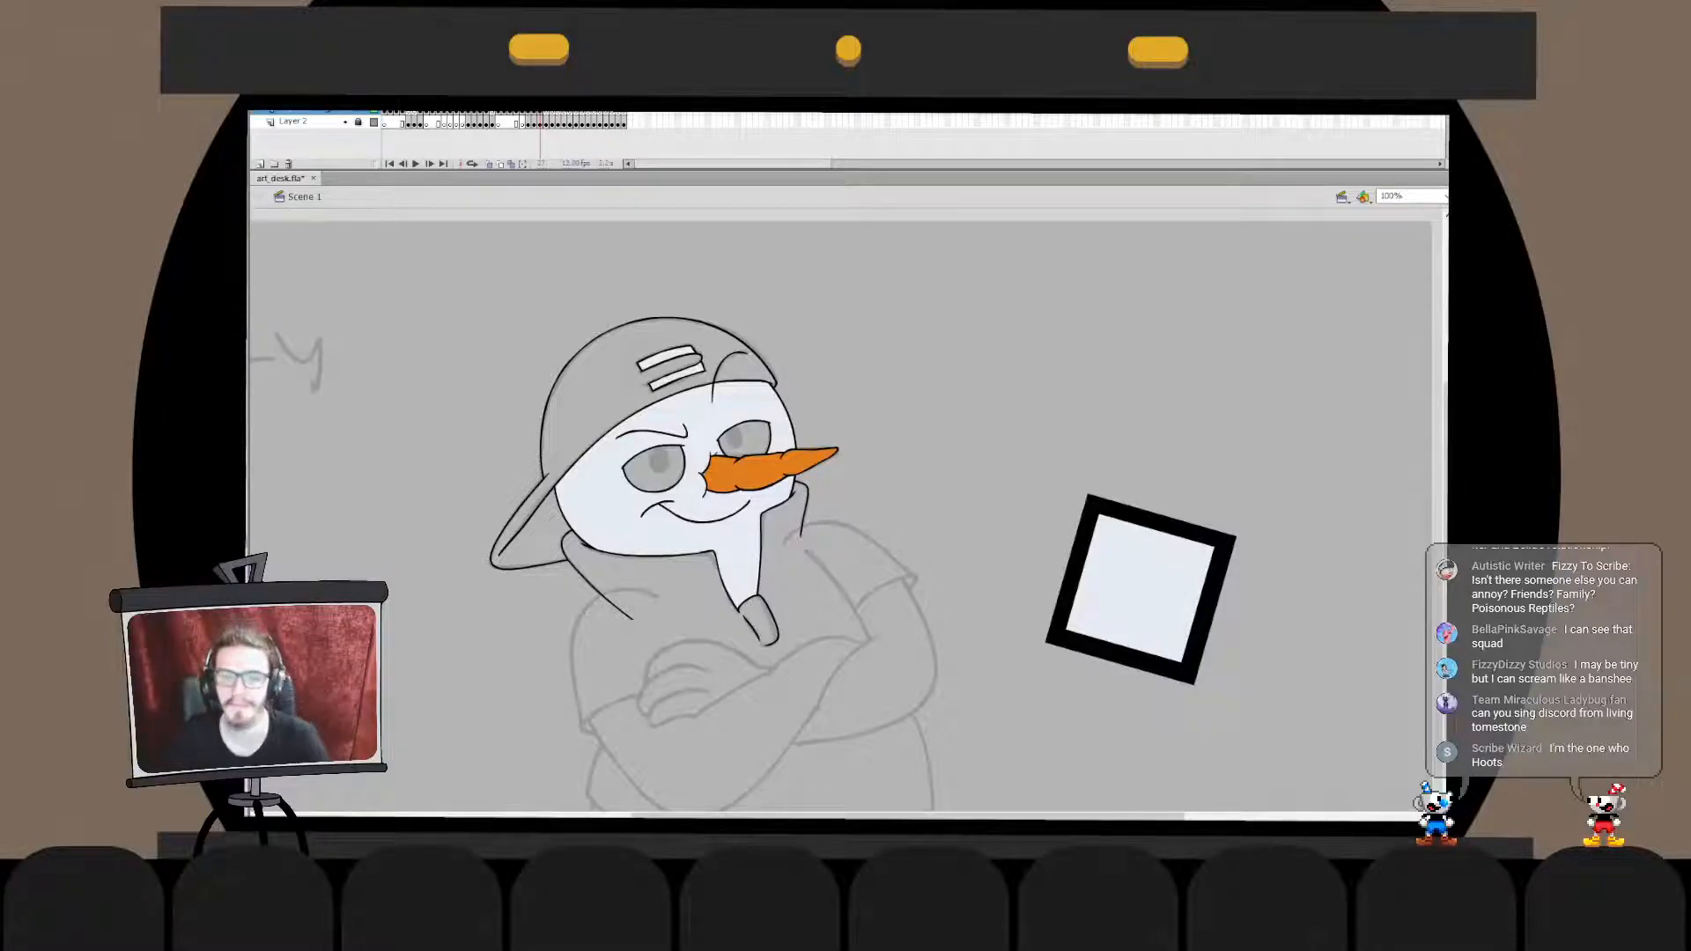
{"action": "key", "text": "ctrl+equal"}
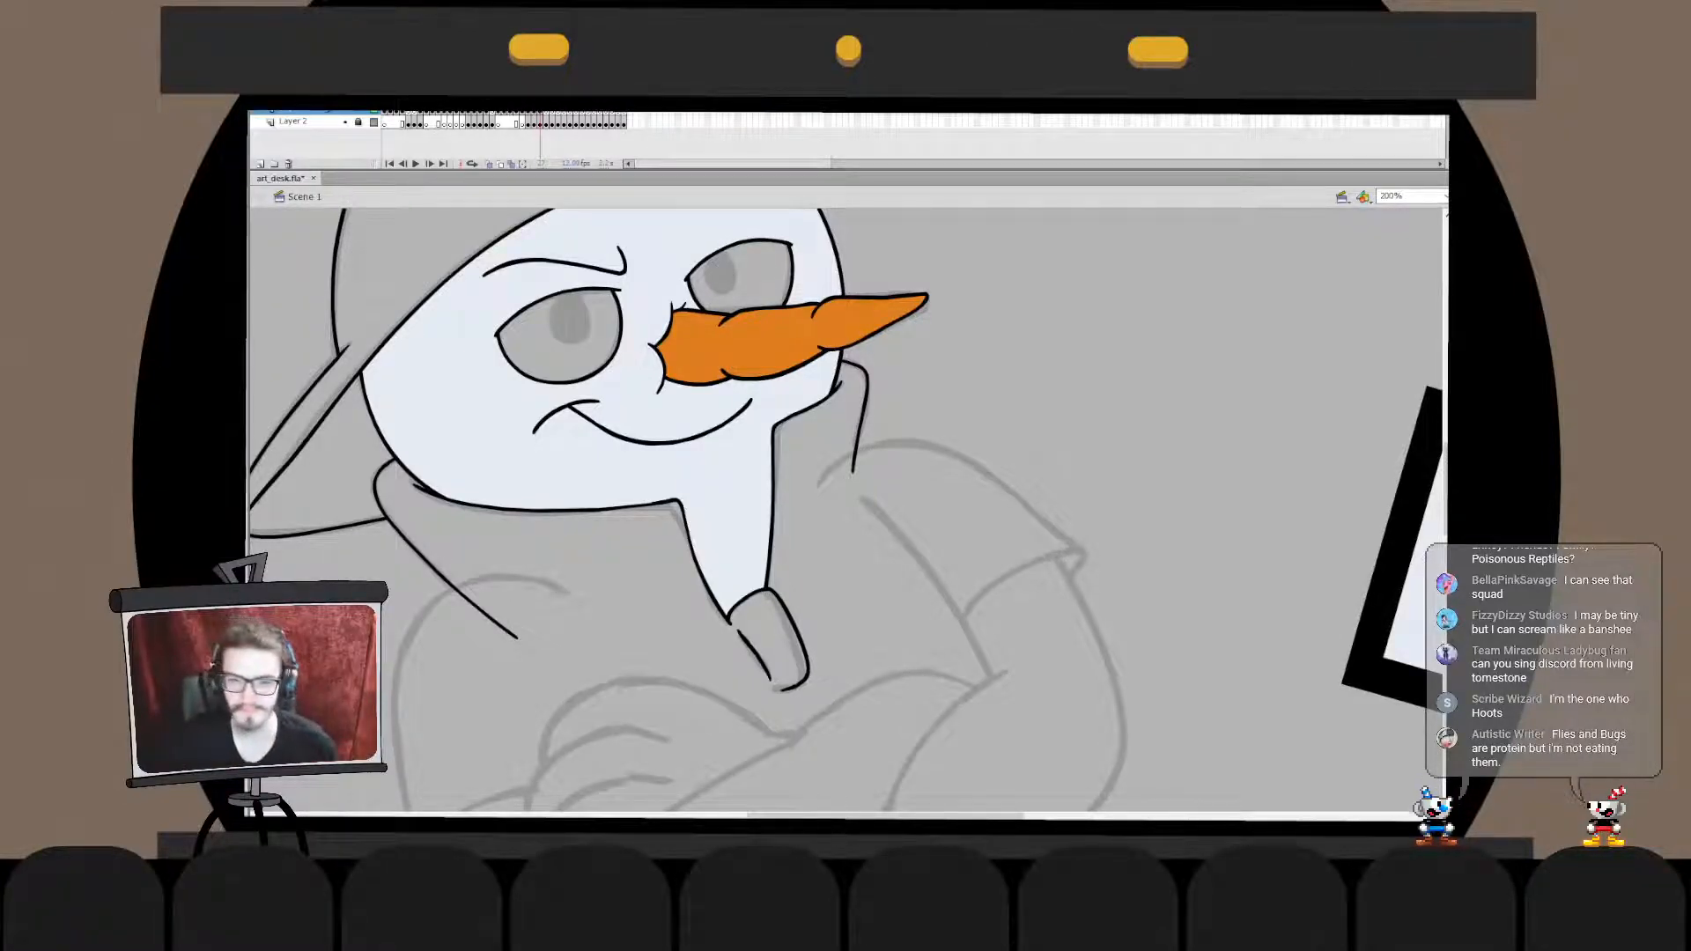
{"action": "key", "text": "ctrl+2"}
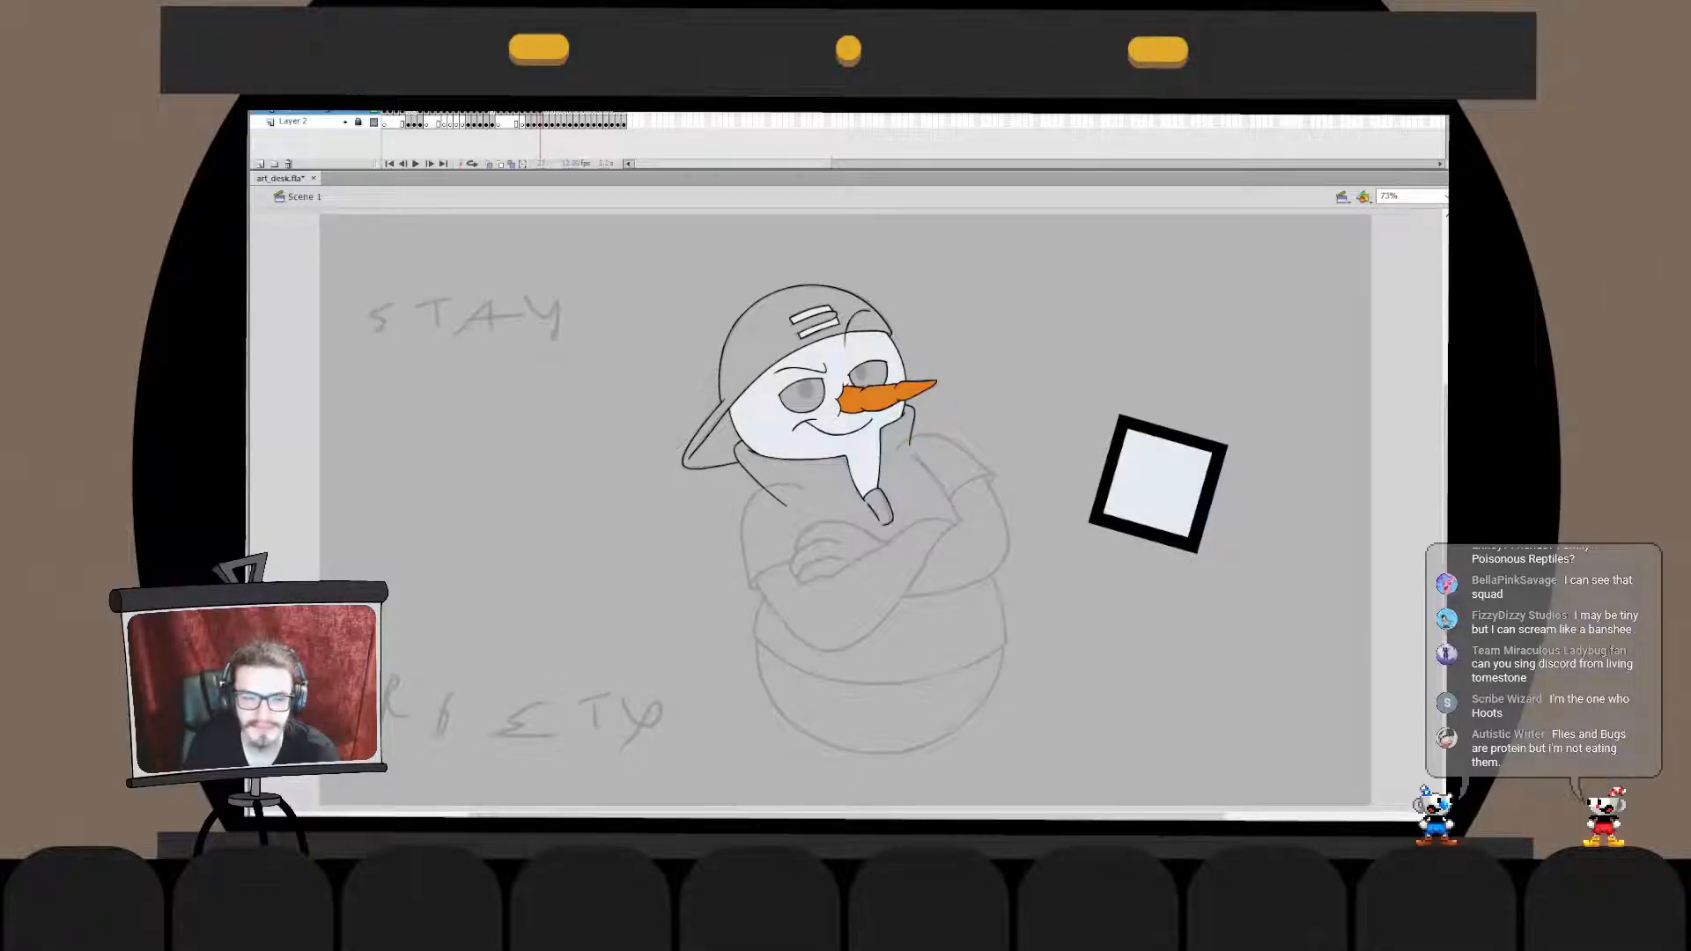
{"action": "key", "text": "ctrl+equal"}
{"action": "key", "text": "ctrl+equal"}
{"action": "left_click_drag", "start_coordinate": [748, 557], "coordinate": [949, 465]}
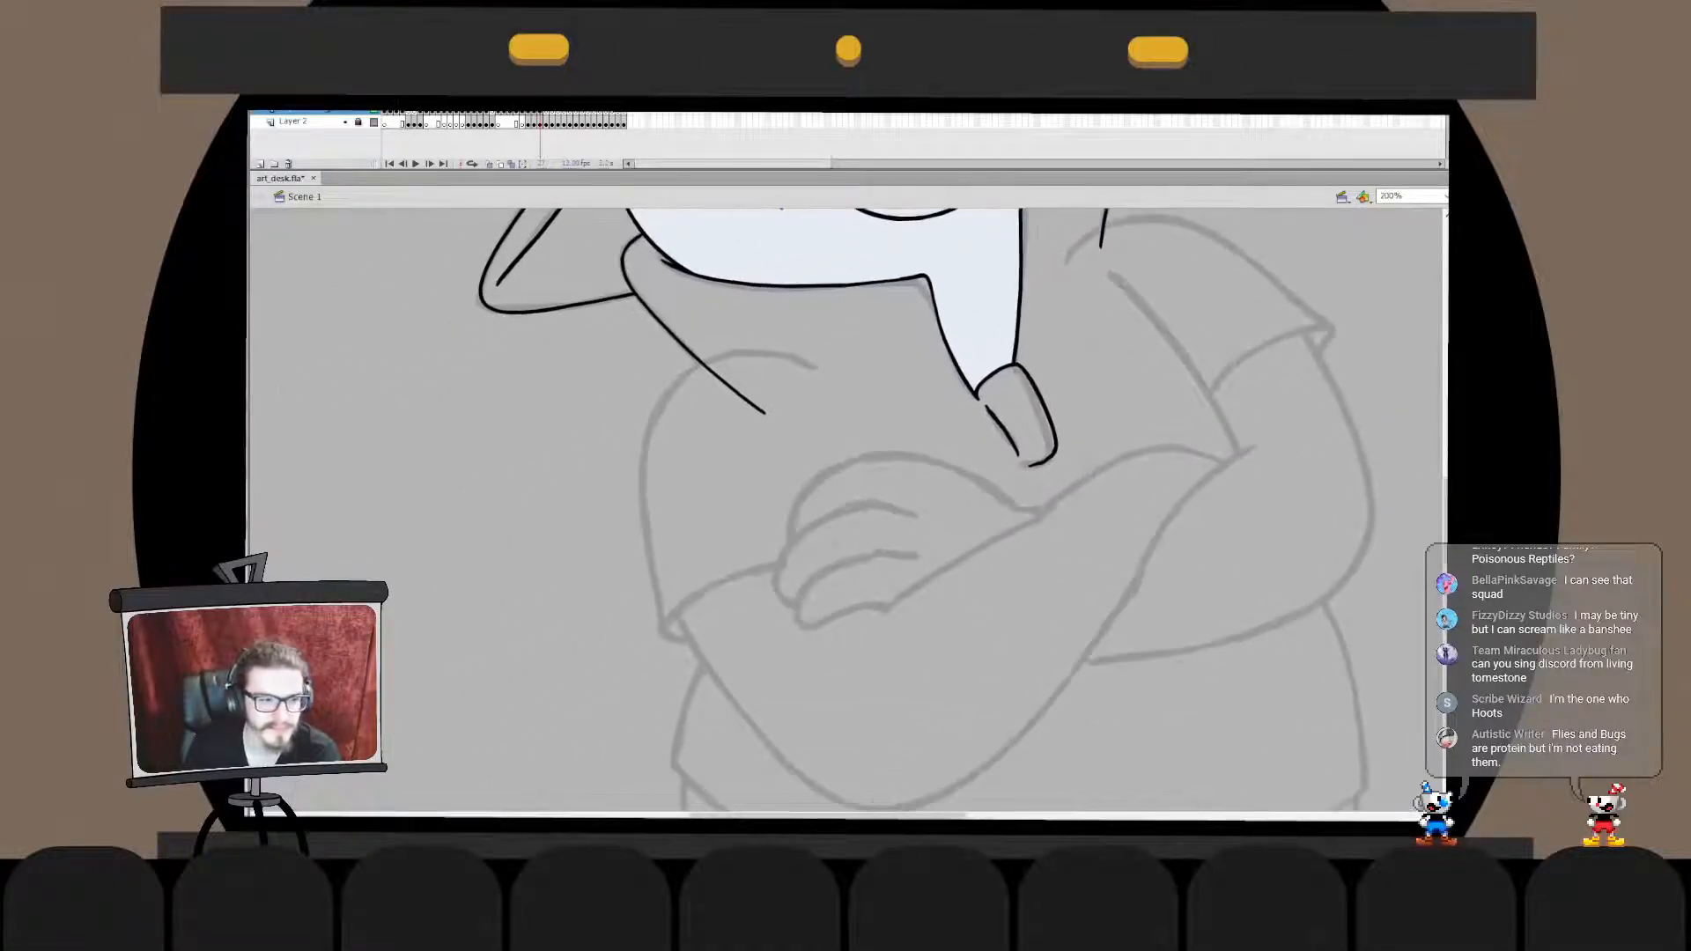
{"action": "mouse_move", "coordinate": [815, 365]}
{"action": "left_mouse_down"}
{"action": "mouse_move", "coordinate": [649, 560]}
{"action": "mouse_move", "coordinate": [660, 598]}
{"action": "mouse_move", "coordinate": [694, 576]}
{"action": "left_mouse_up"}
{"action": "key", "text": "ctrl+z"}
{"action": "key", "text": "ctrl+z"}
{"action": "key", "text": "ctrl+z"}
{"action": "key", "text": "ctrl+z"}
{"action": "left_click_drag", "start_coordinate": [846, 394], "coordinate": [693, 539]}
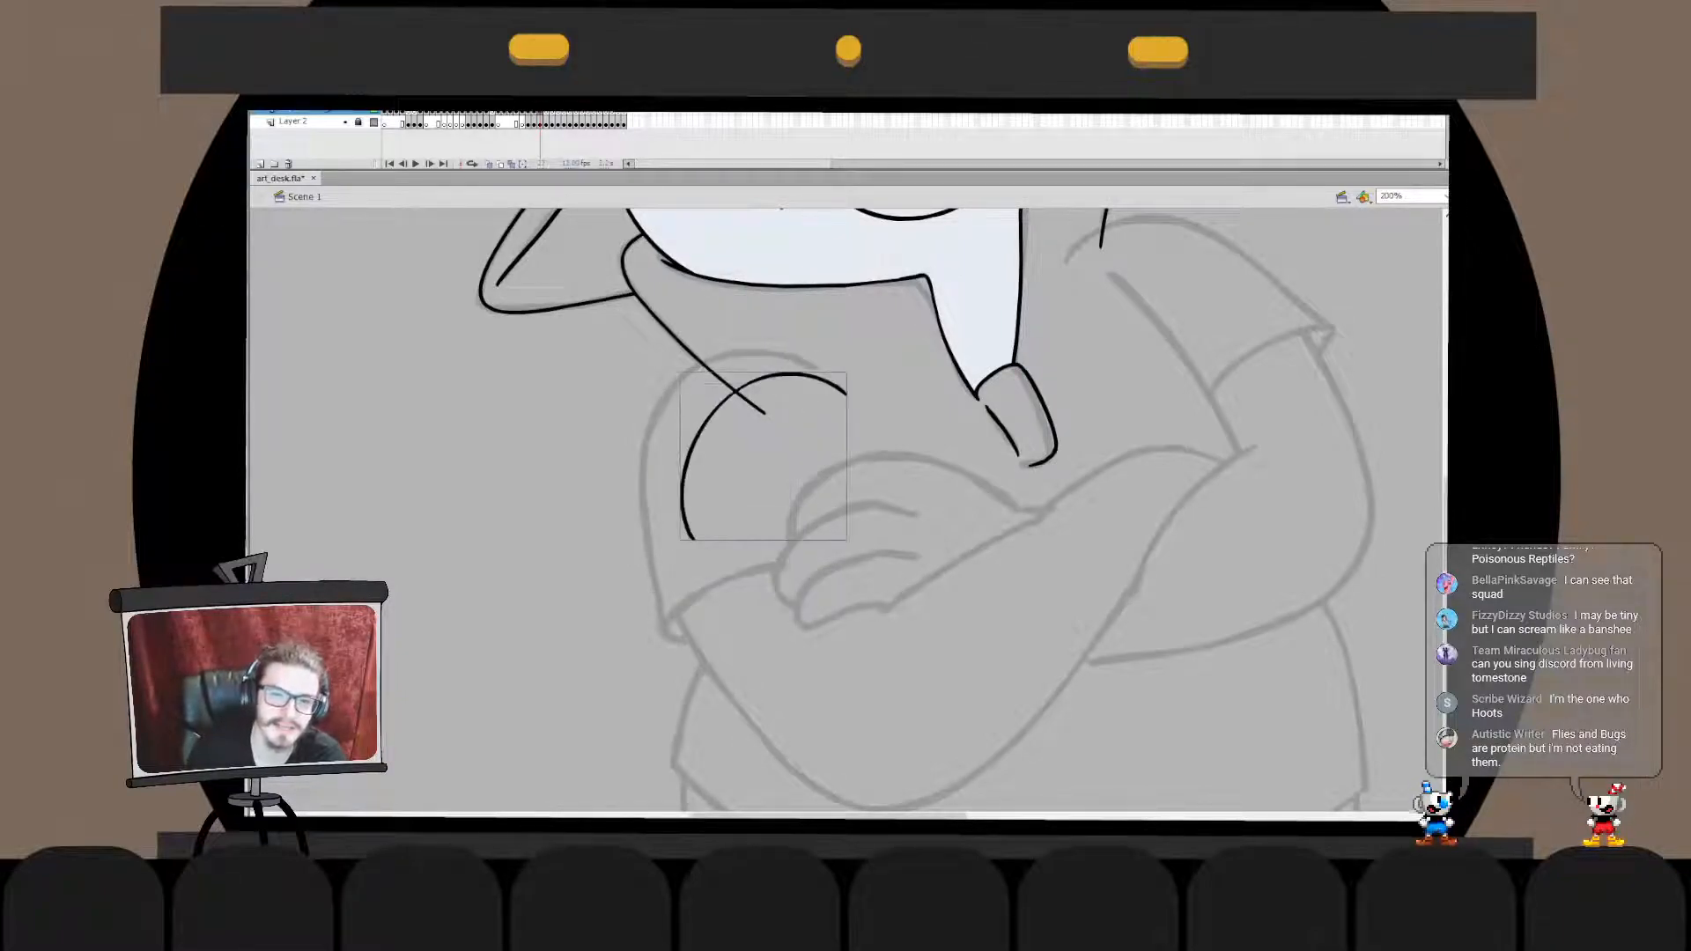
{"action": "key", "text": "ctrl+z"}
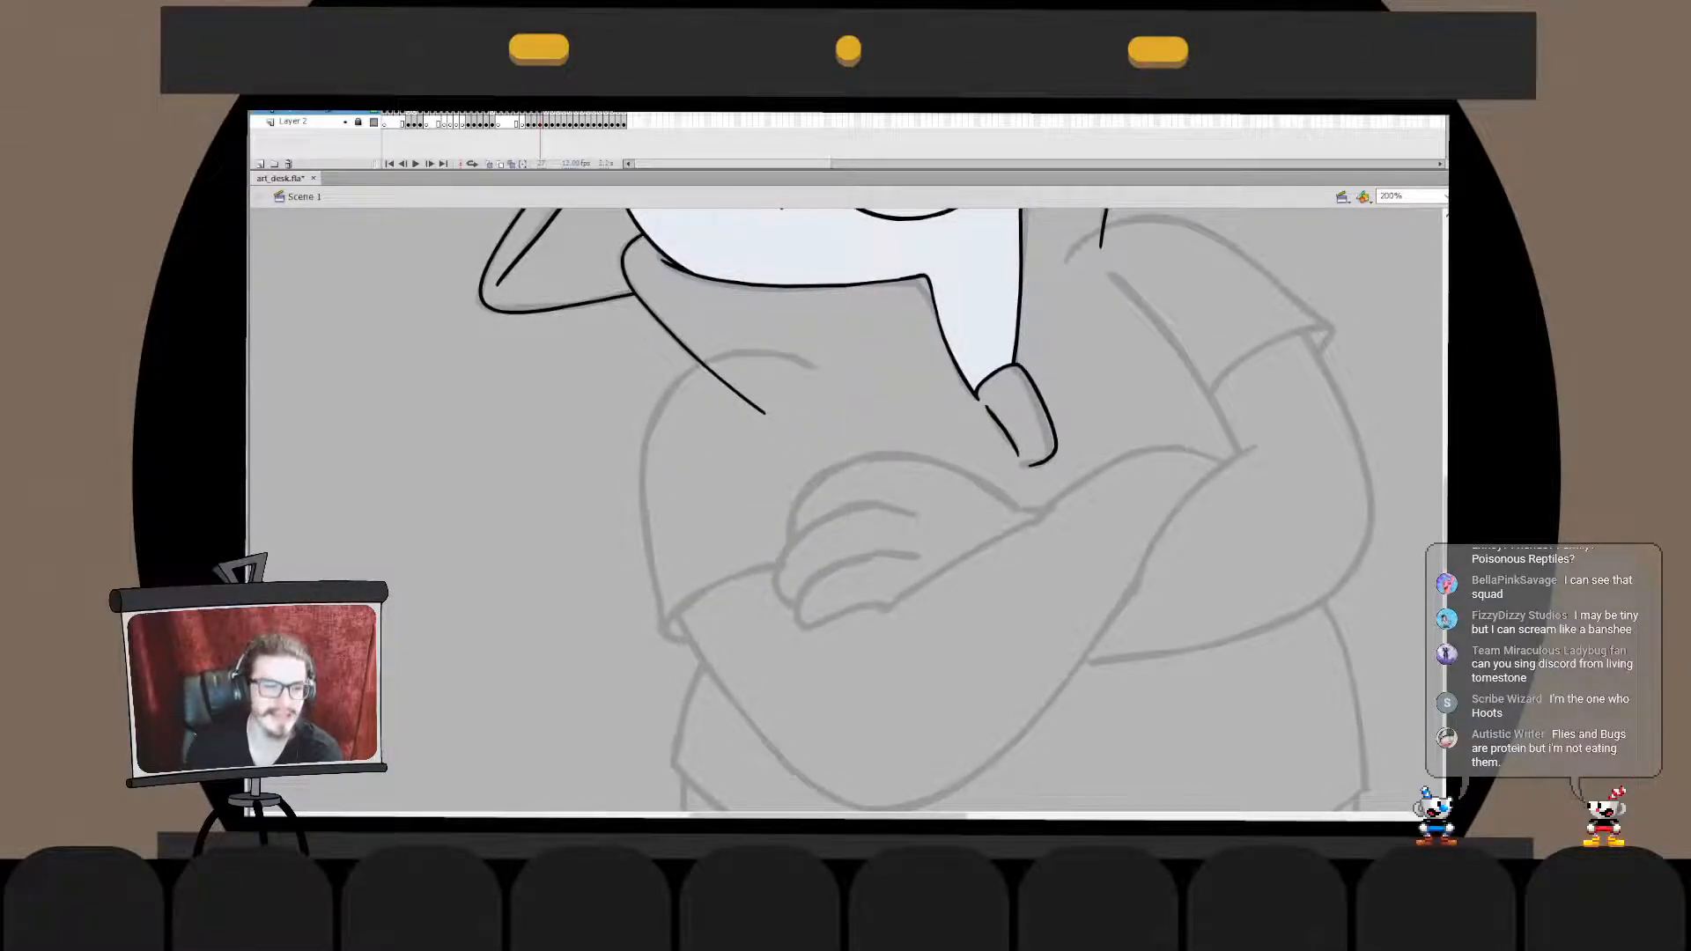
- Ink the curve of the shoulder below the cap's brim, move it onto the sketch and adjust its upper end
{"action": "mouse_move", "coordinate": [829, 387]}
{"action": "left_mouse_down"}
{"action": "mouse_move", "coordinate": [613, 551]}
{"action": "mouse_move", "coordinate": [809, 379]}
{"action": "mouse_move", "coordinate": [643, 499]}
{"action": "mouse_move", "coordinate": [690, 499]}
{"action": "mouse_move", "coordinate": [701, 586]}
{"action": "mouse_move", "coordinate": [701, 535]}
{"action": "left_mouse_up"}
{"action": "key", "text": "ctrl+z"}
{"action": "key", "text": "ctrl+z"}
{"action": "key", "text": "ctrl+z"}
{"action": "key", "text": "ctrl+z"}
{"action": "key", "text": "ctrl+z"}
{"action": "left_click_drag", "start_coordinate": [697, 454], "coordinate": [653, 433]}
{"action": "double_click", "coordinate": [652, 432]}
{"action": "left_click_drag", "start_coordinate": [812, 314], "coordinate": [728, 416]}
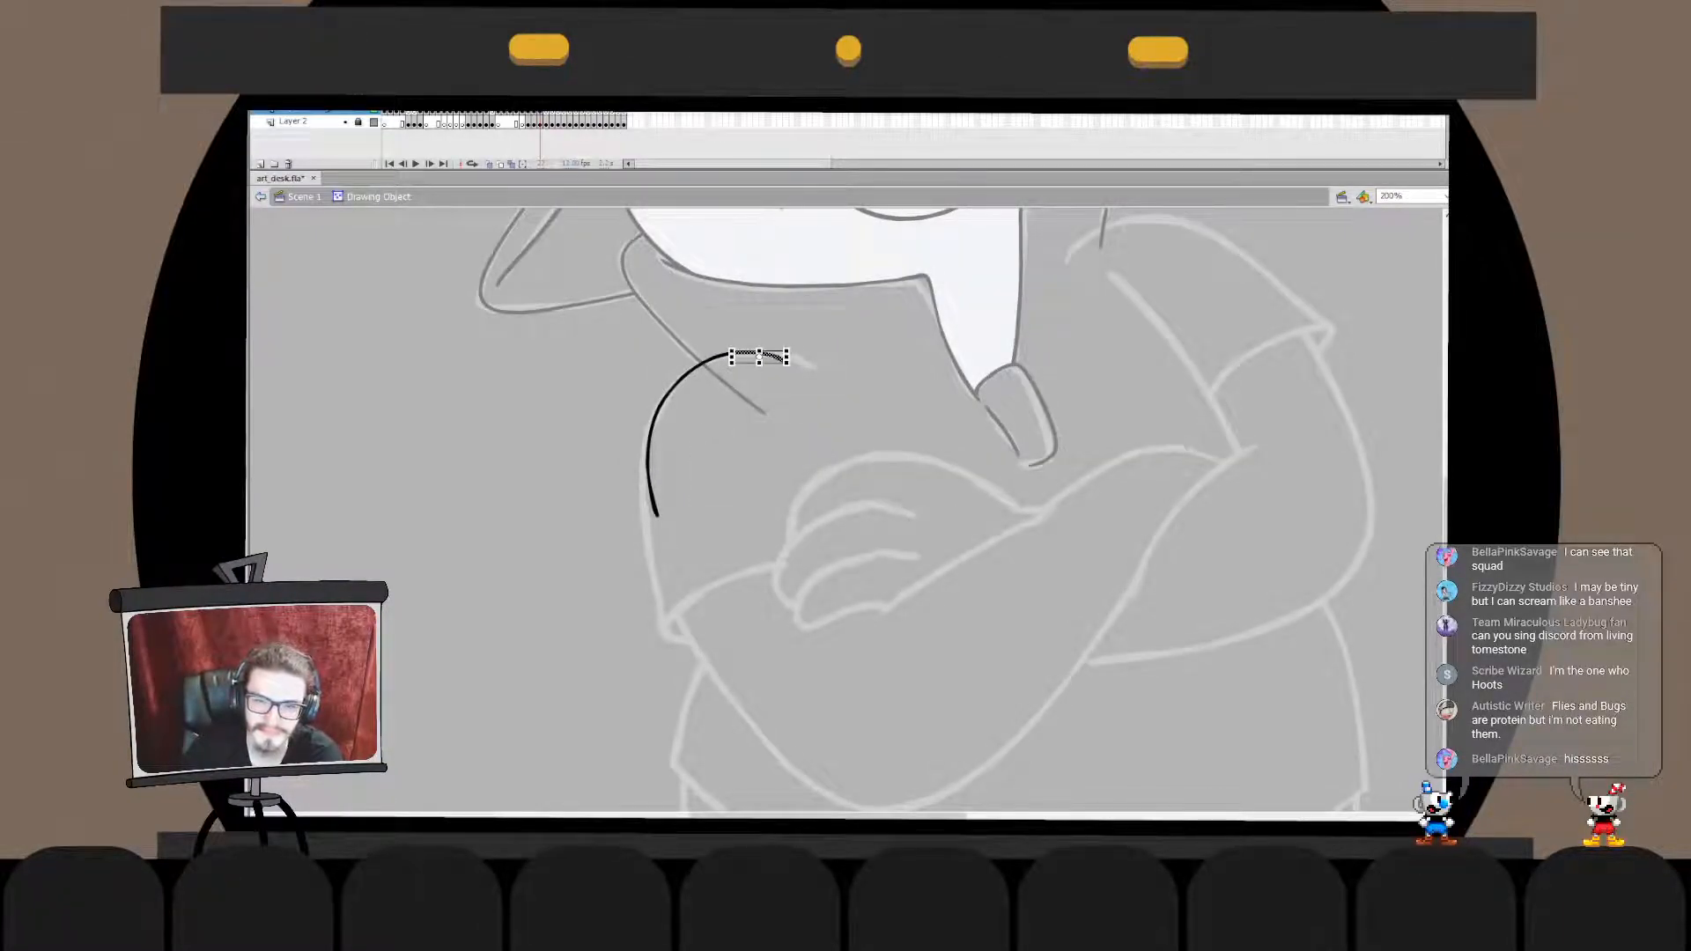
{"action": "key", "text": "Escape"}
{"action": "left_click_drag", "start_coordinate": [795, 360], "coordinate": [793, 357]}
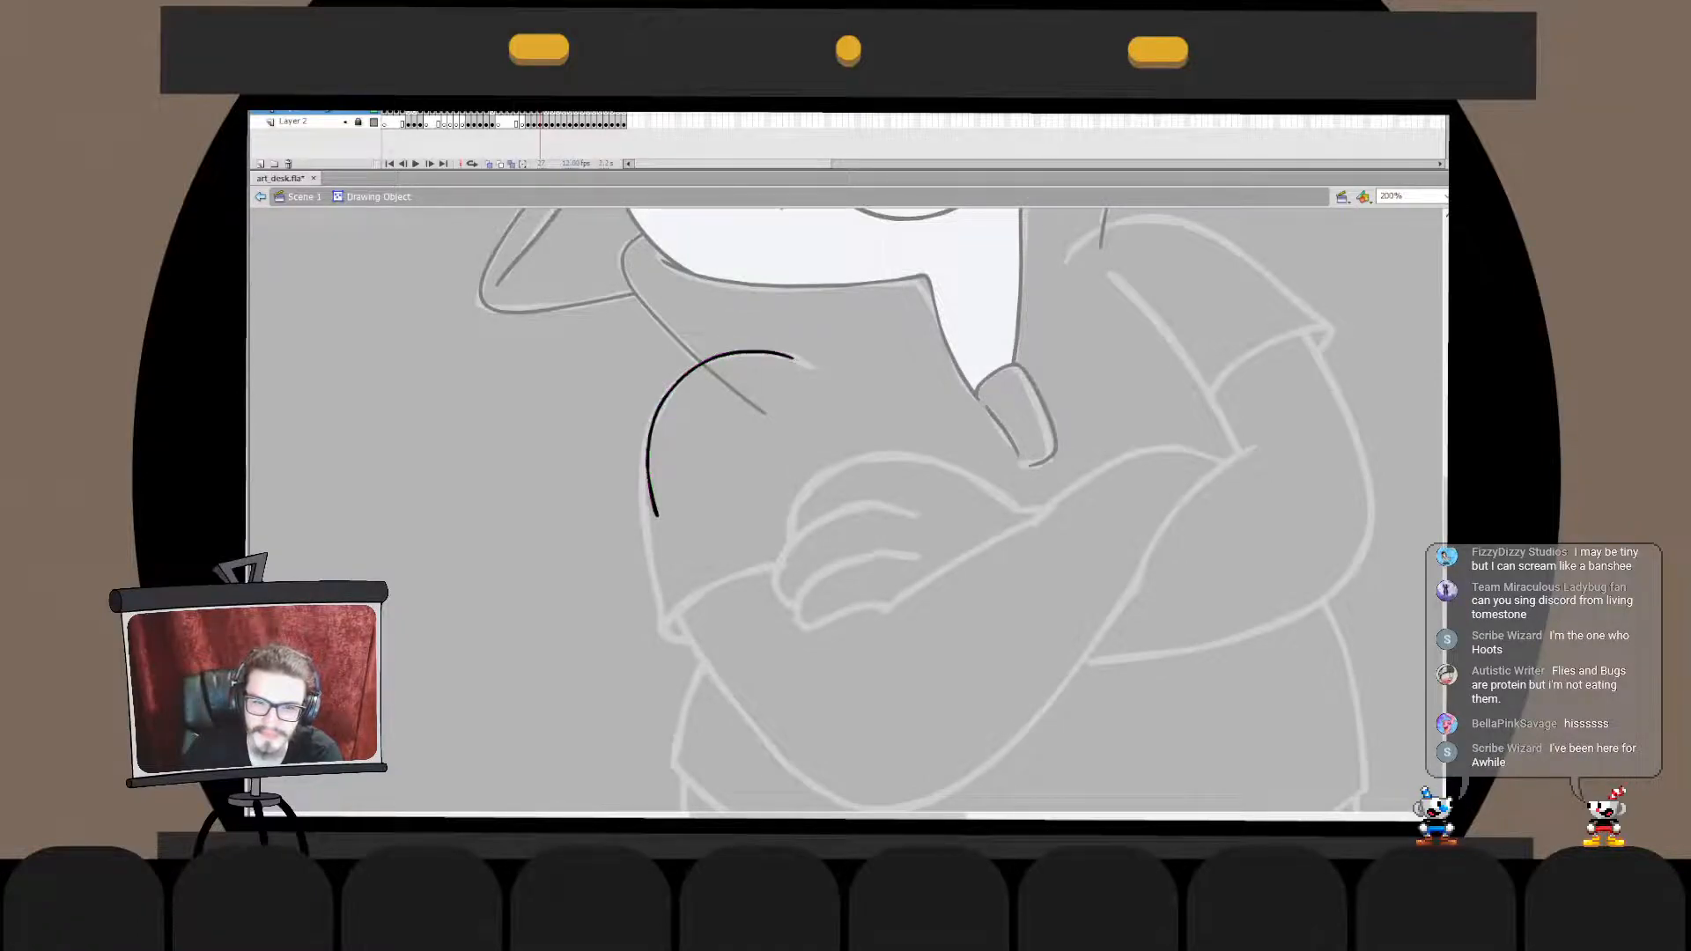
- Bend the shoulder curve's outer side and shift its lower end outward to follow the sketch
{"action": "double_click", "coordinate": [564, 423]}
{"action": "left_click", "coordinate": [563, 423]}
{"action": "left_click", "coordinate": [658, 410]}
{"action": "left_click_drag", "start_coordinate": [646, 518], "coordinate": [650, 482]}
{"action": "left_click", "coordinate": [594, 538]}
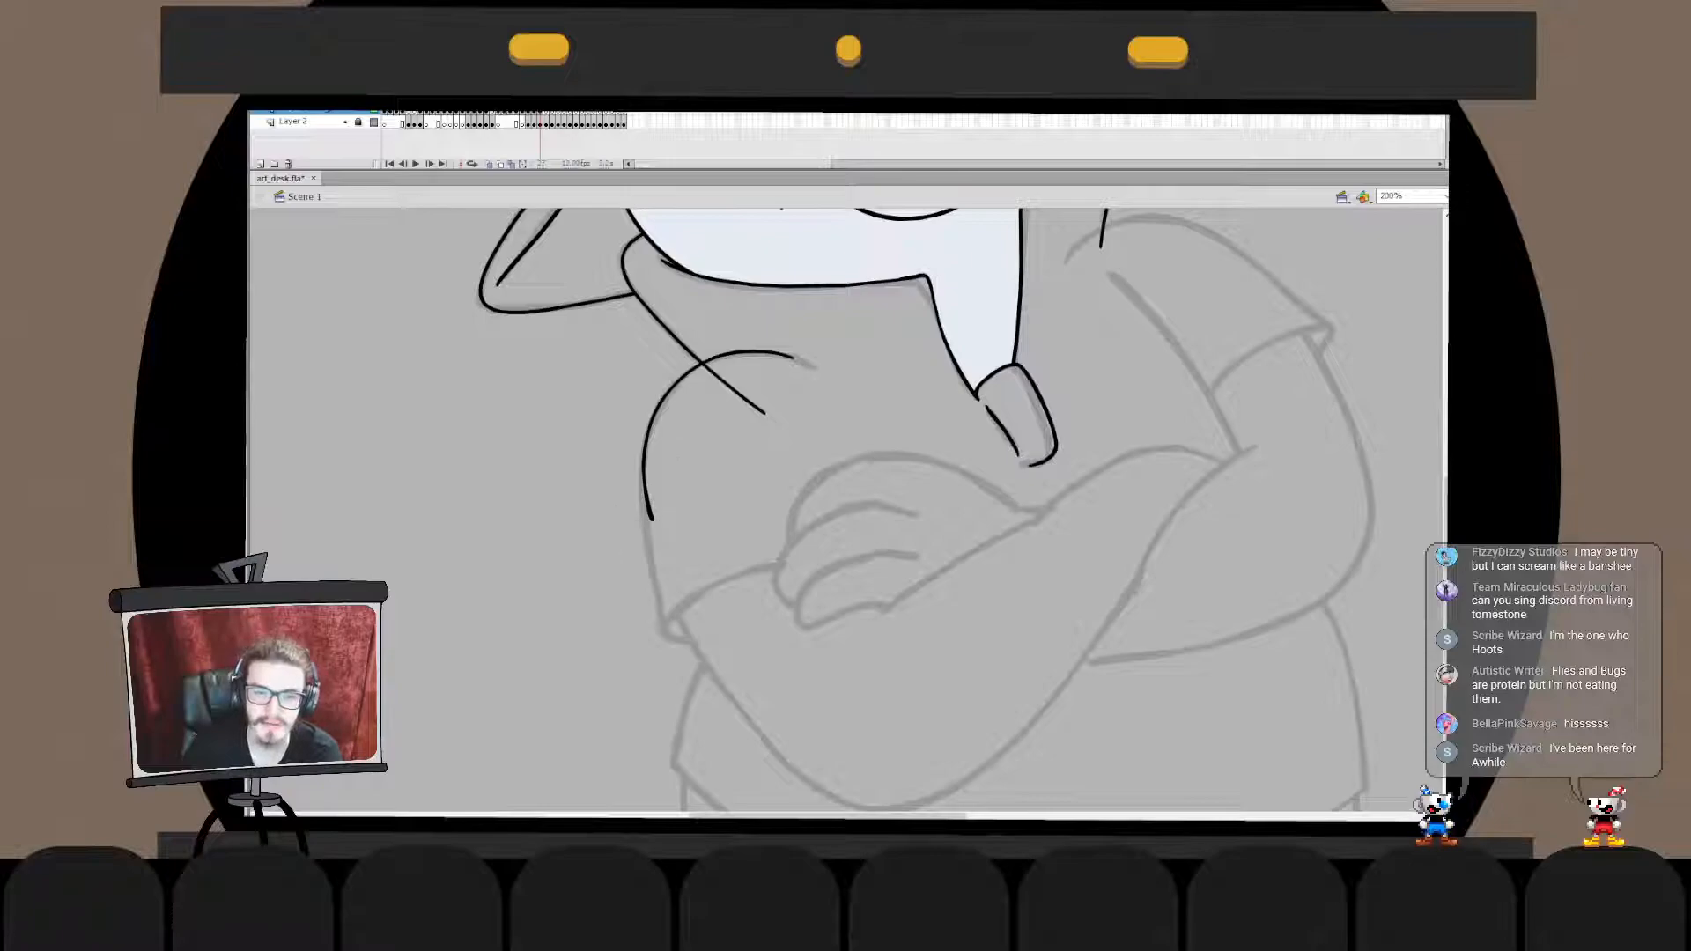
- Ink the sleeve's outer side from the shoulder curve's lower end down to the cuff corner
{"action": "double_click", "coordinate": [645, 486]}
{"action": "left_click_drag", "start_coordinate": [618, 569], "coordinate": [693, 425]}
{"action": "mouse_move", "coordinate": [645, 522]}
{"action": "left_mouse_down"}
{"action": "mouse_move", "coordinate": [662, 676]}
{"action": "mouse_move", "coordinate": [673, 650]}
{"action": "left_mouse_up"}
{"action": "left_click", "coordinate": [598, 539]}
{"action": "key", "text": "ctrl+z"}
{"action": "key", "text": "ctrl+z"}
{"action": "key", "text": "ctrl+z"}
{"action": "key", "text": "ctrl+z"}
{"action": "key", "text": "ctrl+z"}
{"action": "key", "text": "ctrl+z"}
{"action": "key", "text": "ctrl+z"}
{"action": "left_click_drag", "start_coordinate": [646, 522], "coordinate": [660, 646]}
{"action": "key", "text": "ctrl+z"}
{"action": "key", "text": "ctrl+z"}
{"action": "key", "text": "Escape"}
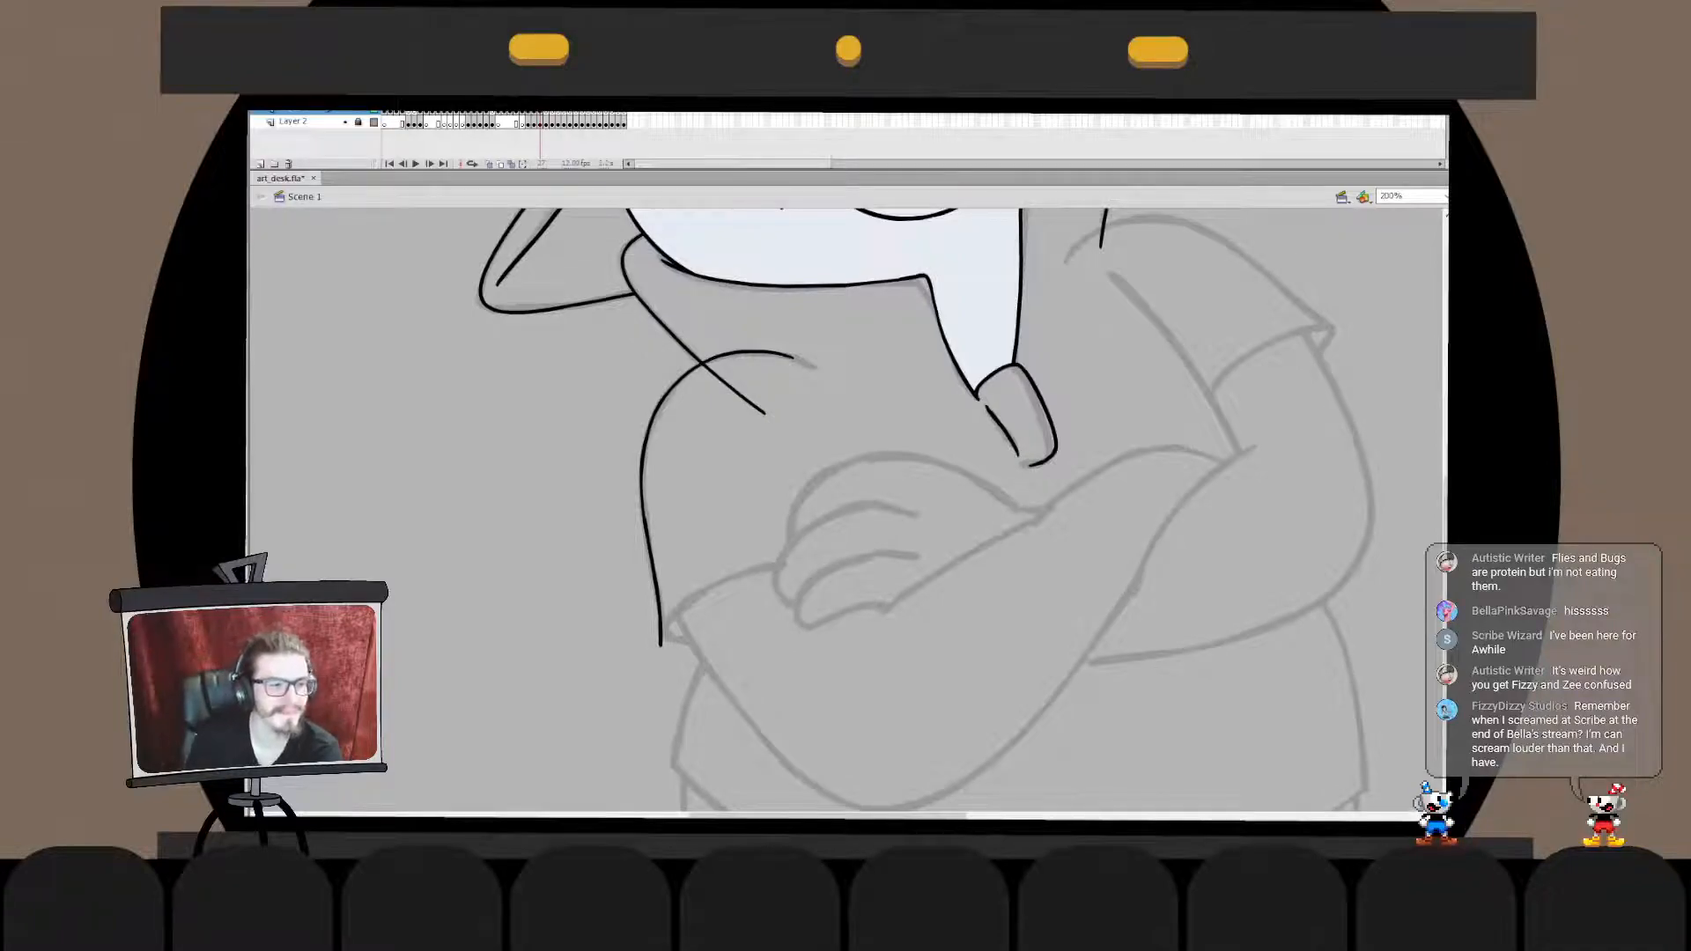
- Bend the sleeve's outer side line slightly below the shoulder curve
{"action": "double_click", "coordinate": [656, 607]}
{"action": "mouse_move", "coordinate": [645, 516]}
{"action": "left_mouse_down"}
{"action": "mouse_move", "coordinate": [642, 490]}
{"action": "mouse_move", "coordinate": [647, 539]}
{"action": "left_mouse_up"}
{"action": "double_click", "coordinate": [607, 546]}
{"action": "left_click", "coordinate": [608, 547]}
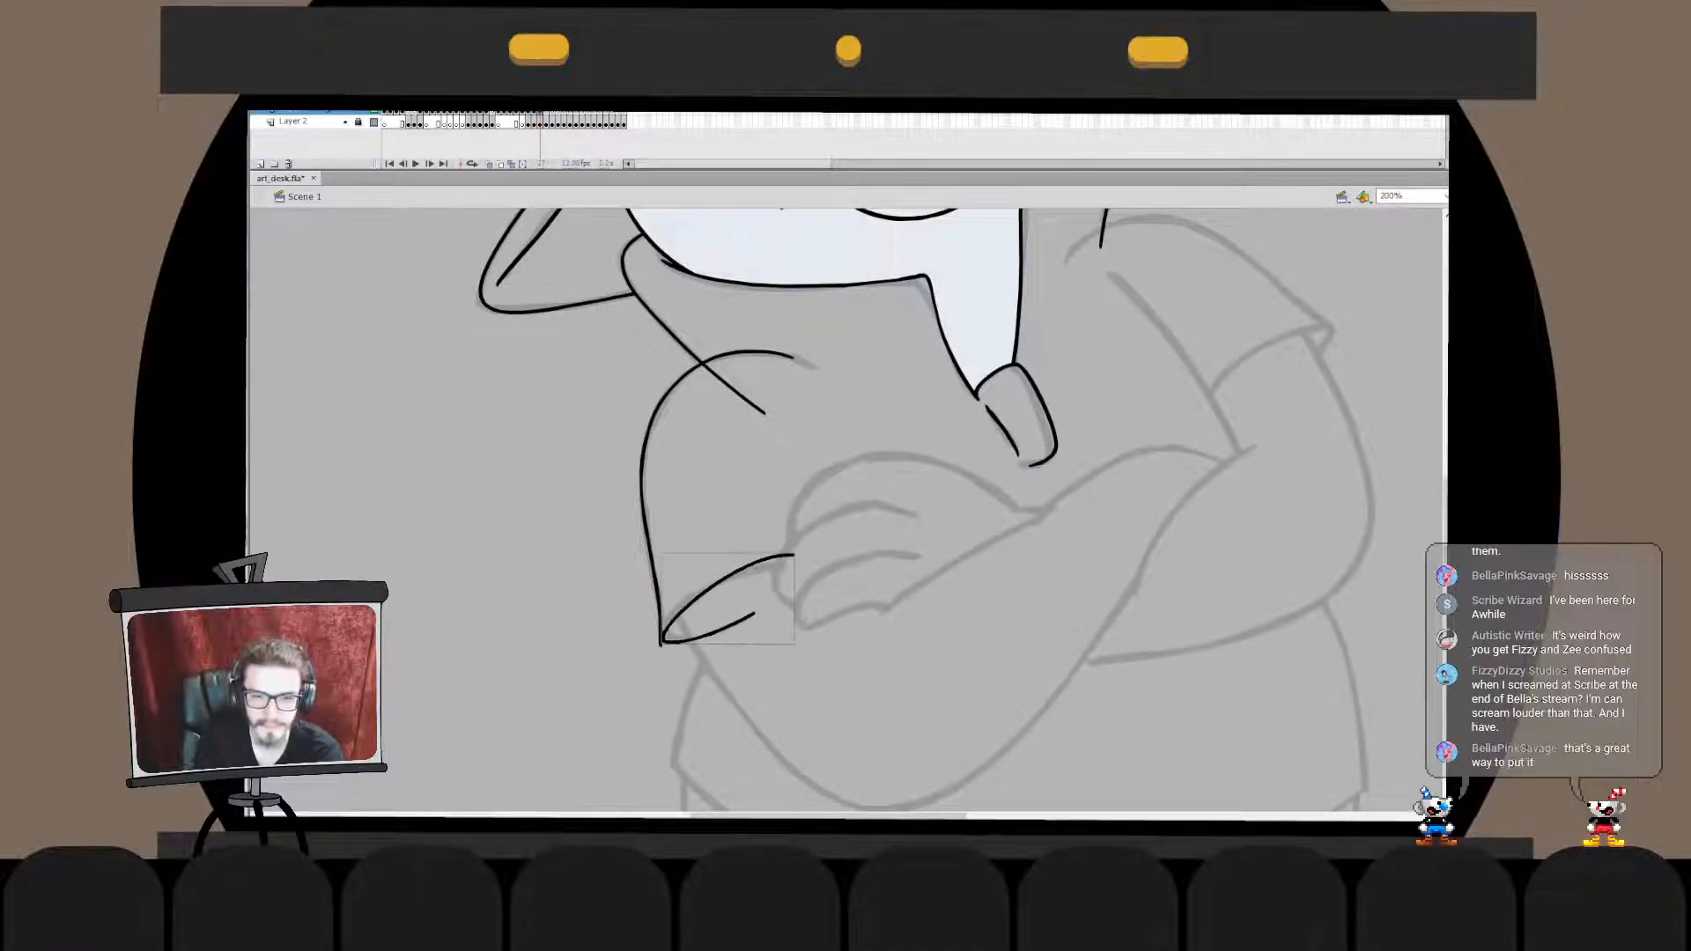
- Ink the cuff's upper curve from the sleeve corner to the hand and bend it along the sketch
{"action": "mouse_move", "coordinate": [799, 559]}
{"action": "left_mouse_down"}
{"action": "mouse_move", "coordinate": [773, 627]}
{"action": "mouse_move", "coordinate": [694, 590]}
{"action": "left_mouse_up"}
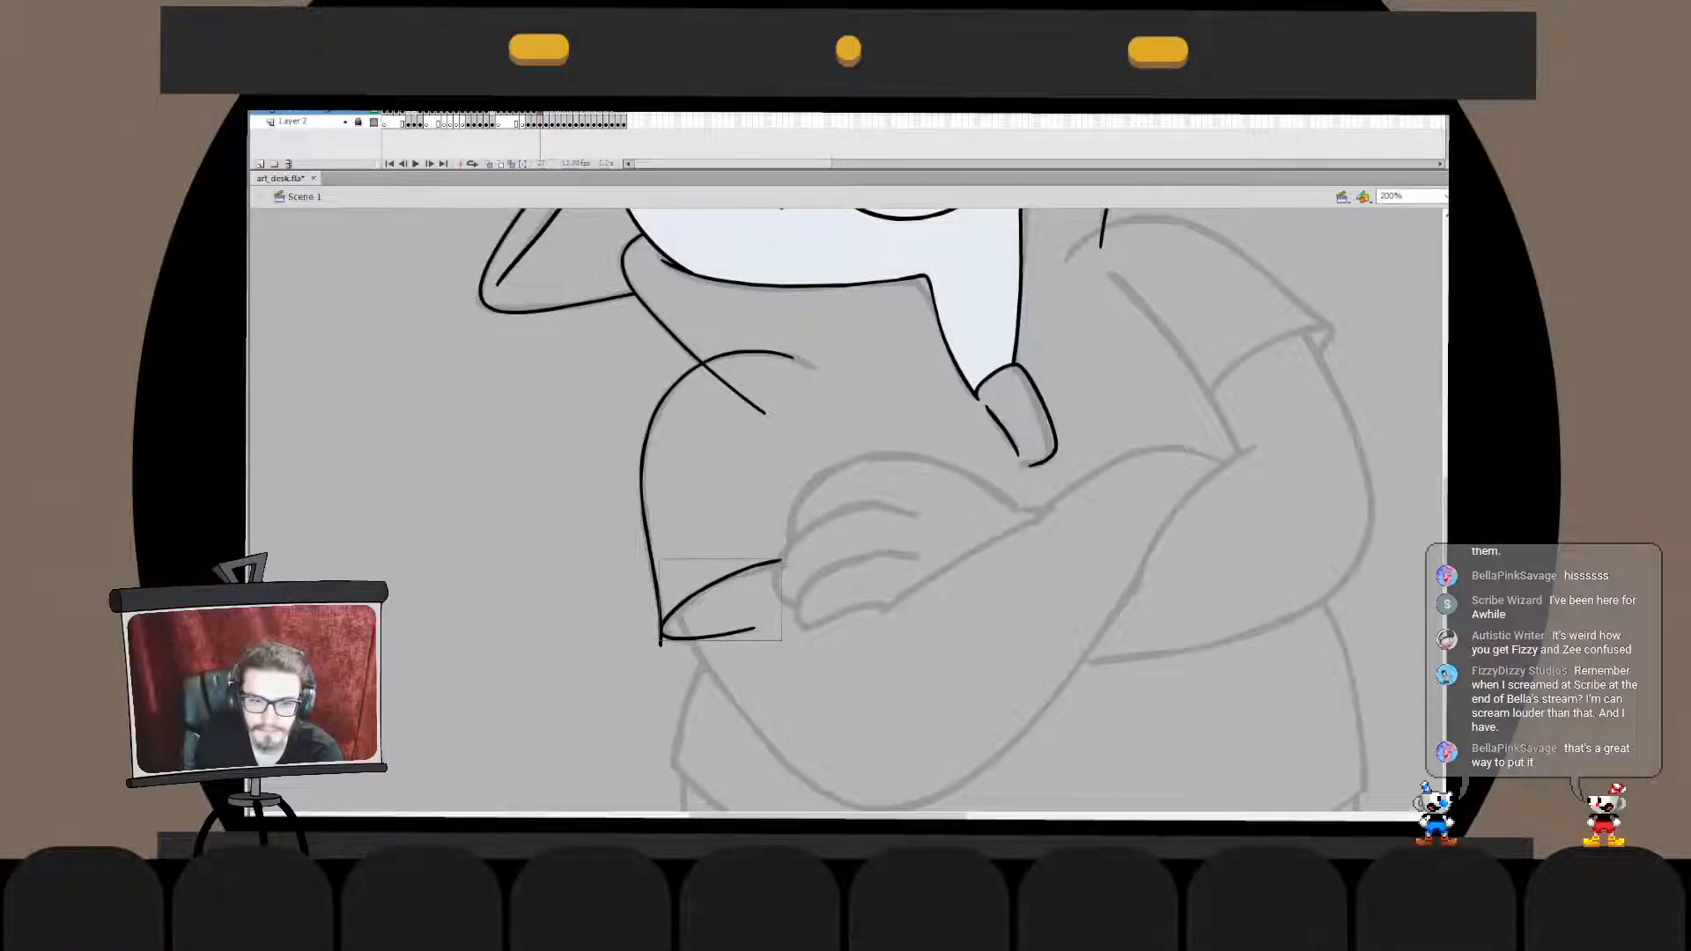
{"action": "double_click", "coordinate": [717, 582]}
{"action": "mouse_move", "coordinate": [723, 534]}
{"action": "left_mouse_down"}
{"action": "mouse_move", "coordinate": [800, 598]}
{"action": "mouse_move", "coordinate": [710, 608]}
{"action": "mouse_move", "coordinate": [753, 574]}
{"action": "left_mouse_up"}
{"action": "double_click", "coordinate": [745, 504]}
{"action": "left_click", "coordinate": [745, 504]}
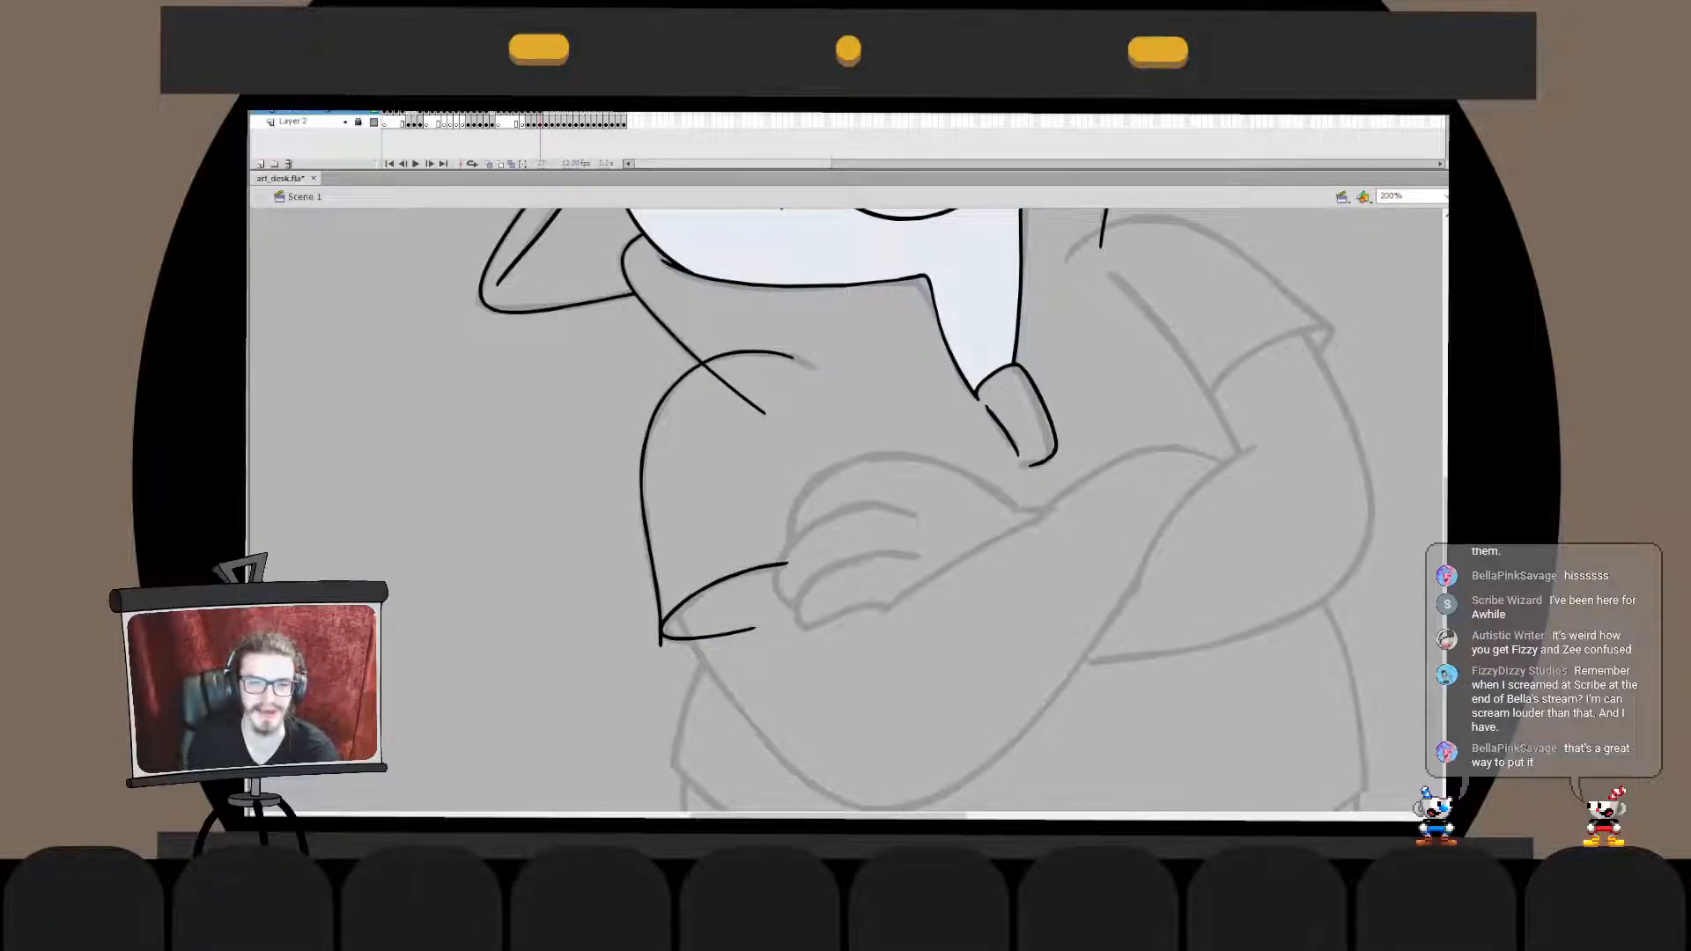
{"action": "left_click", "coordinate": [745, 571]}
{"action": "double_click", "coordinate": [745, 571]}
{"action": "mouse_move", "coordinate": [755, 543]}
{"action": "left_mouse_down"}
{"action": "mouse_move", "coordinate": [810, 592]}
{"action": "mouse_move", "coordinate": [736, 600]}
{"action": "mouse_move", "coordinate": [768, 569]}
{"action": "left_mouse_up"}
{"action": "left_click", "coordinate": [749, 511]}
{"action": "double_click", "coordinate": [749, 511]}
{"action": "left_click", "coordinate": [748, 510]}
- Merge the cuff's upper curve in place with the sleeve's side line and delete the overhang at the cuff corner
{"action": "left_click", "coordinate": [745, 570]}
{"action": "key", "text": "ctrl+x"}
{"action": "double_click", "coordinate": [652, 564]}
{"action": "key", "text": "ctrl+shift+v"}
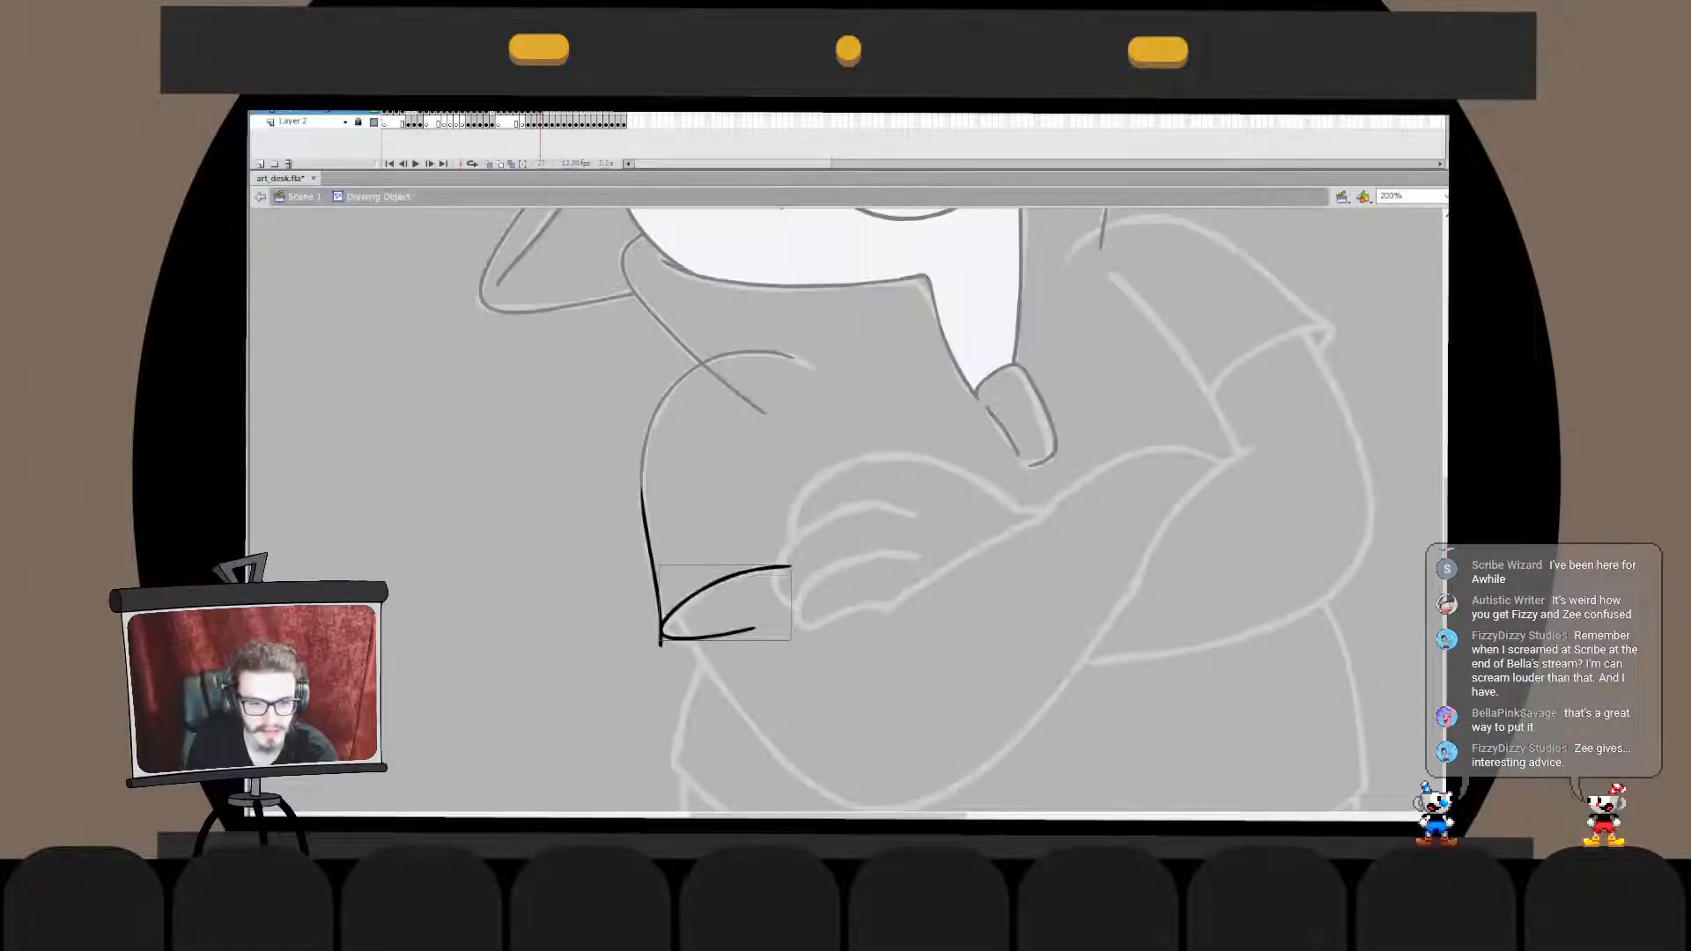
{"action": "key", "text": "ctrl+b"}
{"action": "left_click", "coordinate": [660, 642]}
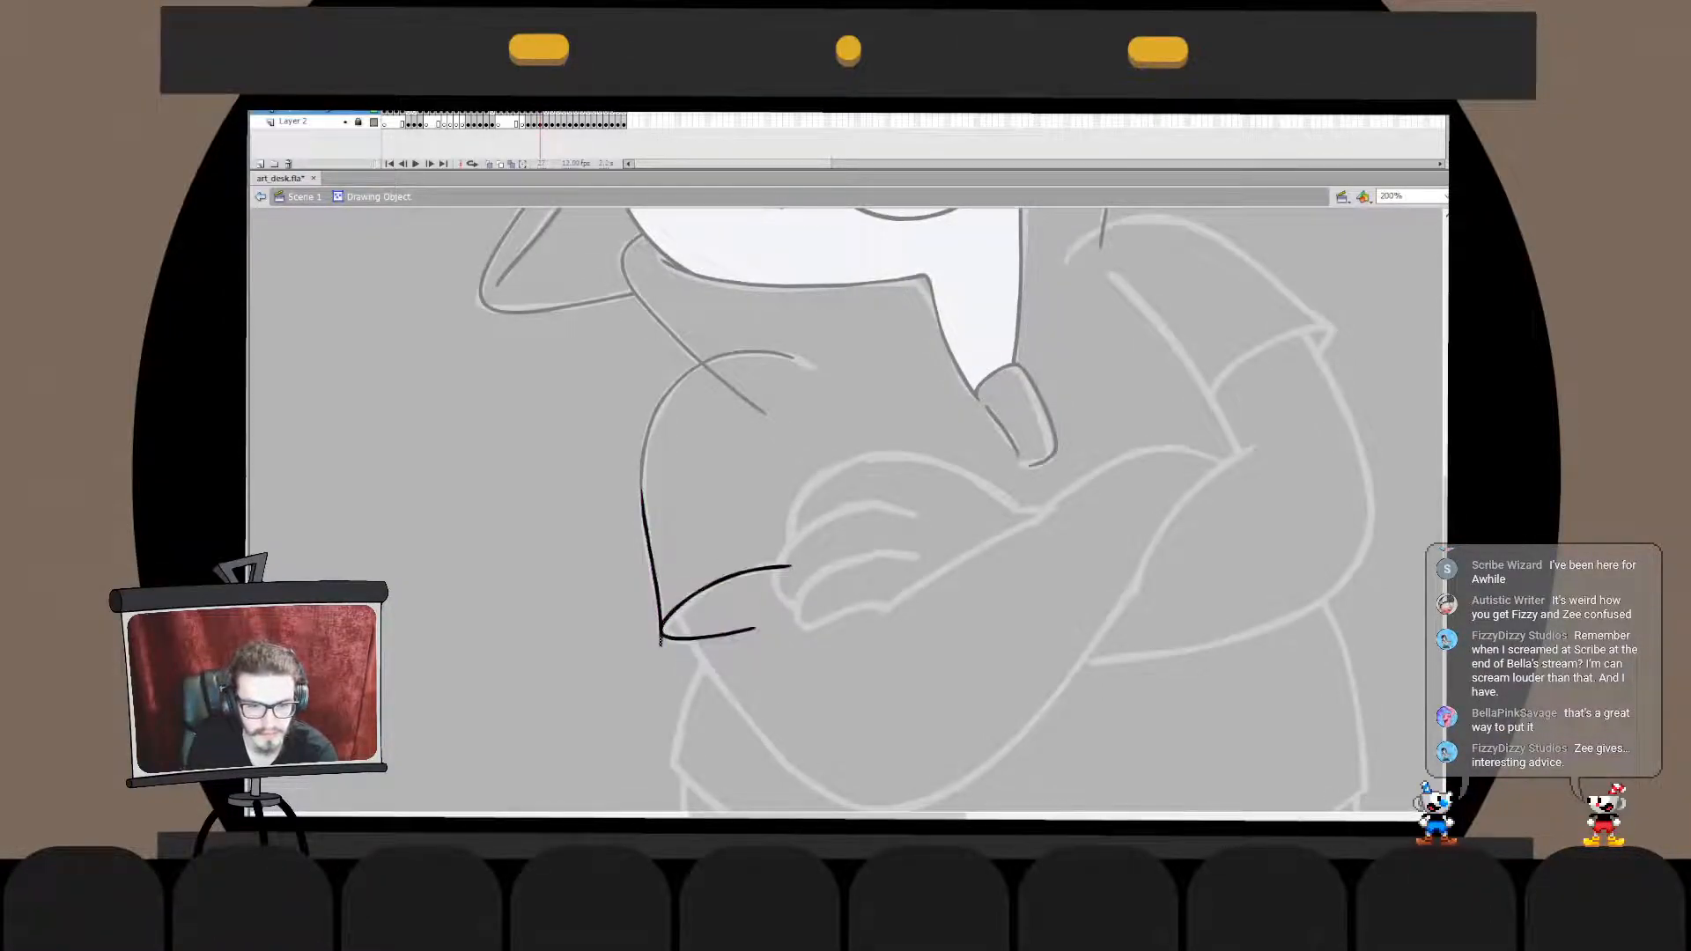
{"action": "key", "text": "ctrl+e"}
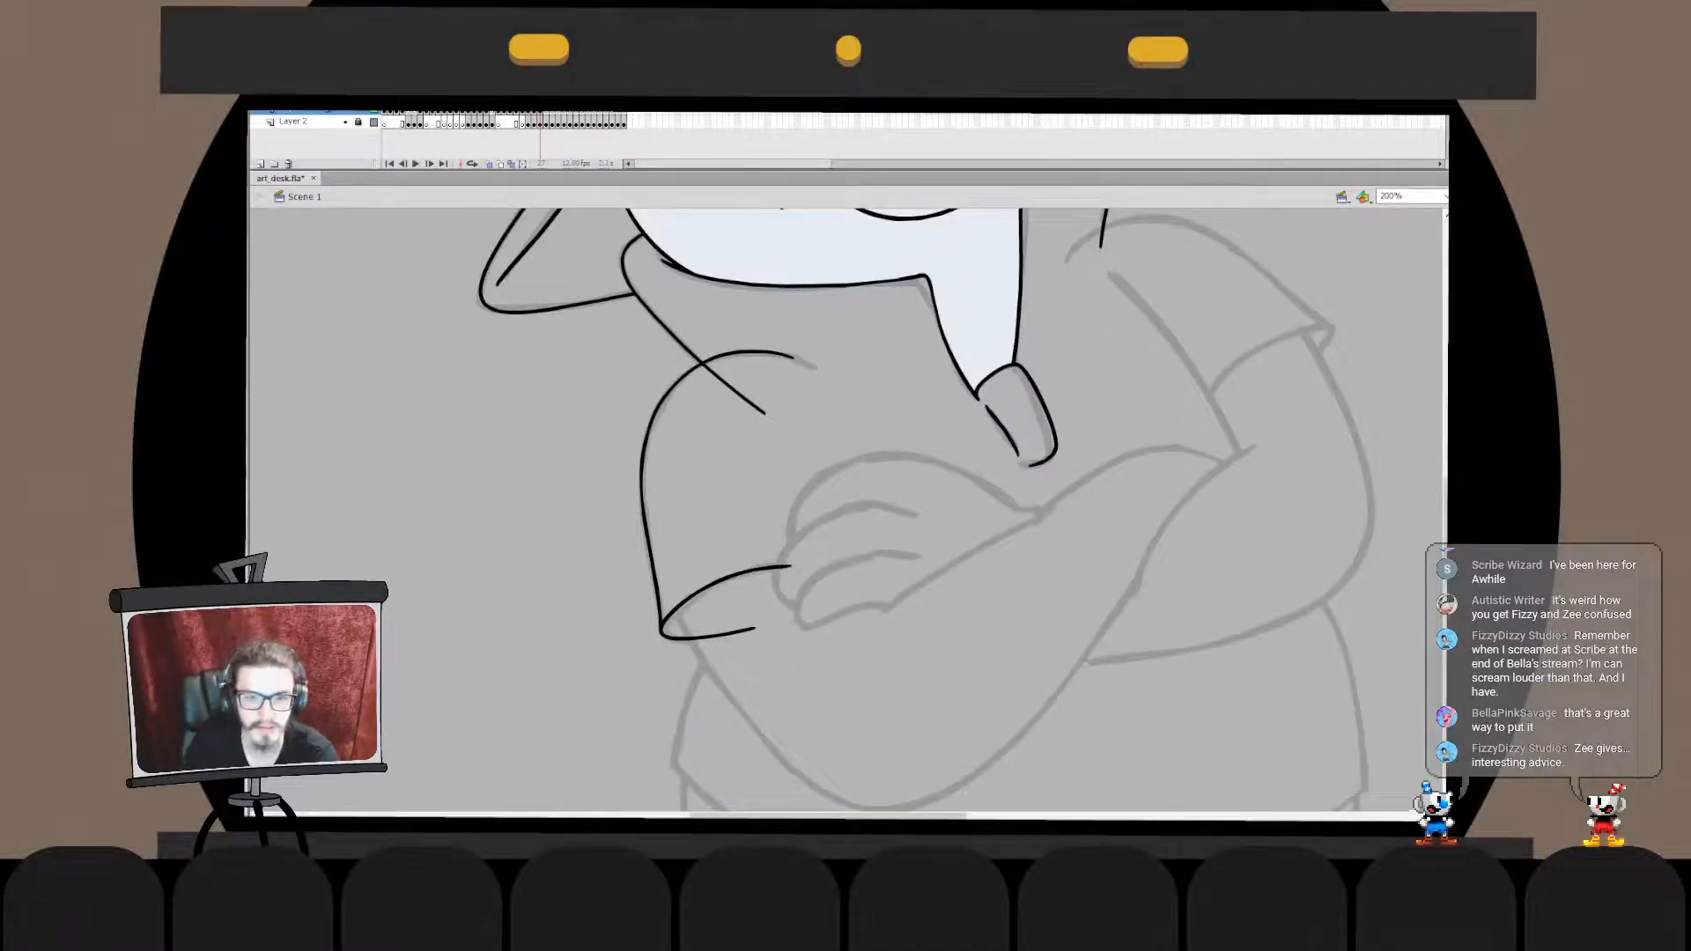
- Ink a short stroke extending the shoulder curve's upper end toward the chest and nudge it into line
{"action": "mouse_move", "coordinate": [761, 352]}
{"action": "left_mouse_down"}
{"action": "mouse_move", "coordinate": [820, 362]}
{"action": "mouse_move", "coordinate": [838, 407]}
{"action": "mouse_move", "coordinate": [771, 352]}
{"action": "mouse_move", "coordinate": [821, 368]}
{"action": "mouse_move", "coordinate": [801, 352]}
{"action": "left_mouse_up"}
{"action": "key", "text": "ctrl+z"}
{"action": "key", "text": "ctrl+z"}
{"action": "key", "text": "ctrl+z"}
{"action": "key", "text": "q"}
{"action": "key", "text": "b"}
{"action": "key", "text": "Right"}
{"action": "key", "text": "Right"}
{"action": "key", "text": "Down"}
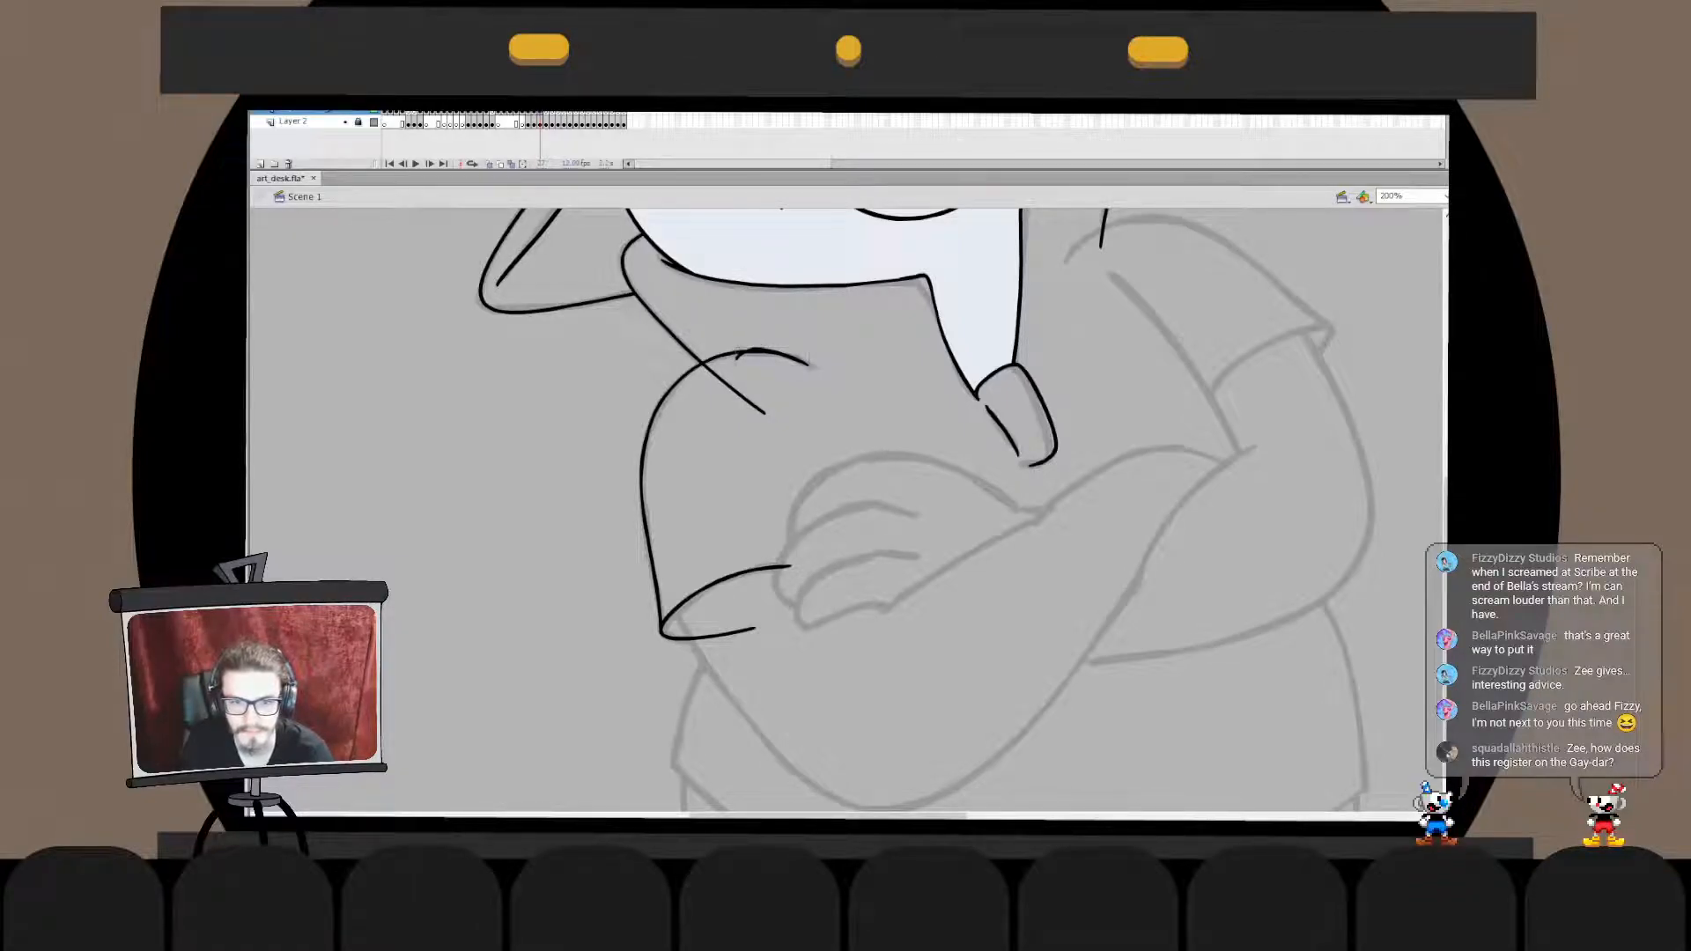
- Bend the short extension stroke onto the shoulder curve and delete its overlapping start
{"action": "double_click", "coordinate": [773, 354]}
{"action": "left_click_drag", "start_coordinate": [776, 348], "coordinate": [774, 355]}
{"action": "key", "text": "v"}
{"action": "left_click", "coordinate": [751, 350]}
{"action": "key", "text": "Delete"}
{"action": "double_click", "coordinate": [751, 354]}
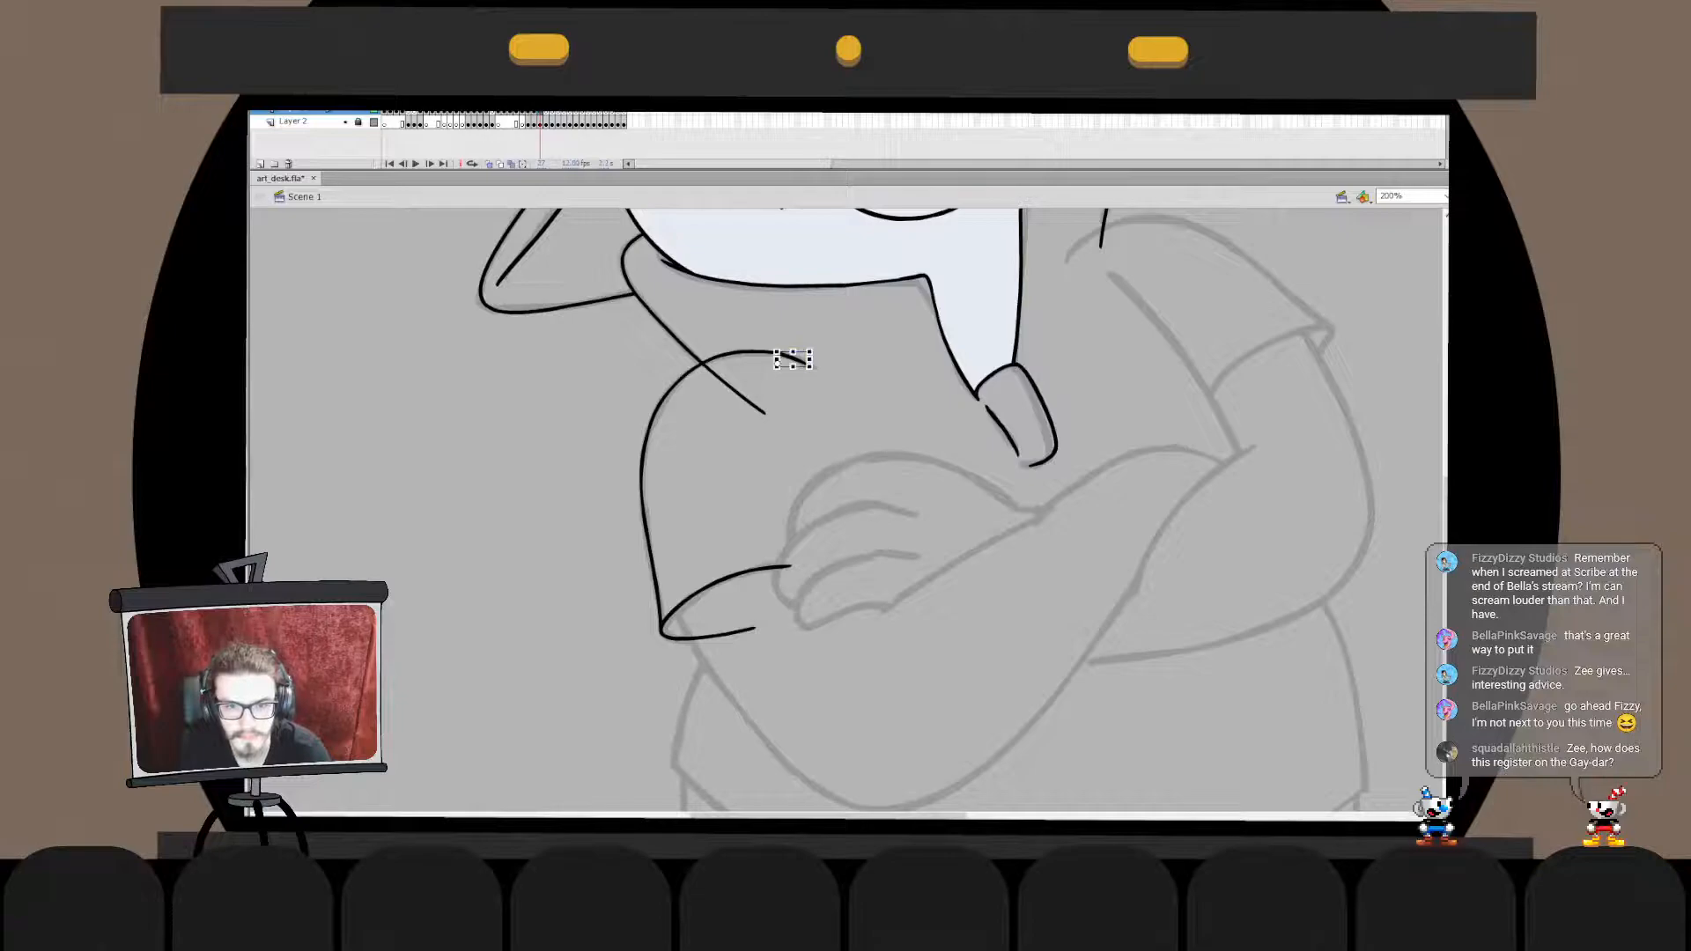
{"action": "key", "text": "Escape"}
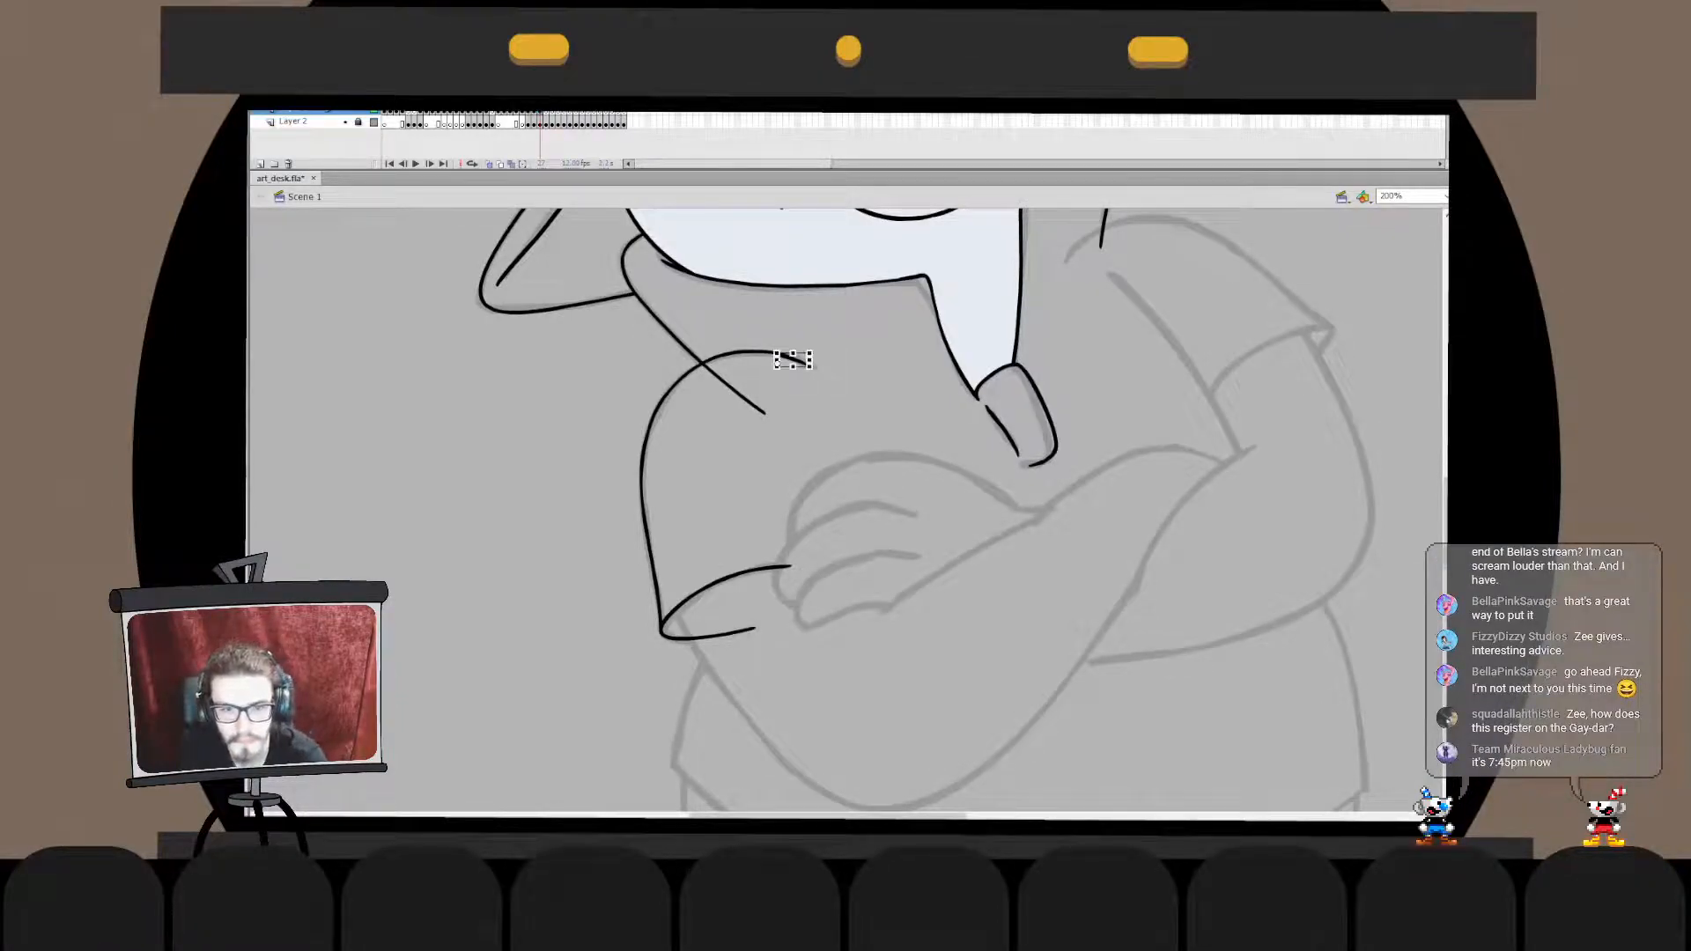
- Merge the short extension stroke in place into the shoulder curve's drawing object
{"action": "double_click", "coordinate": [793, 356]}
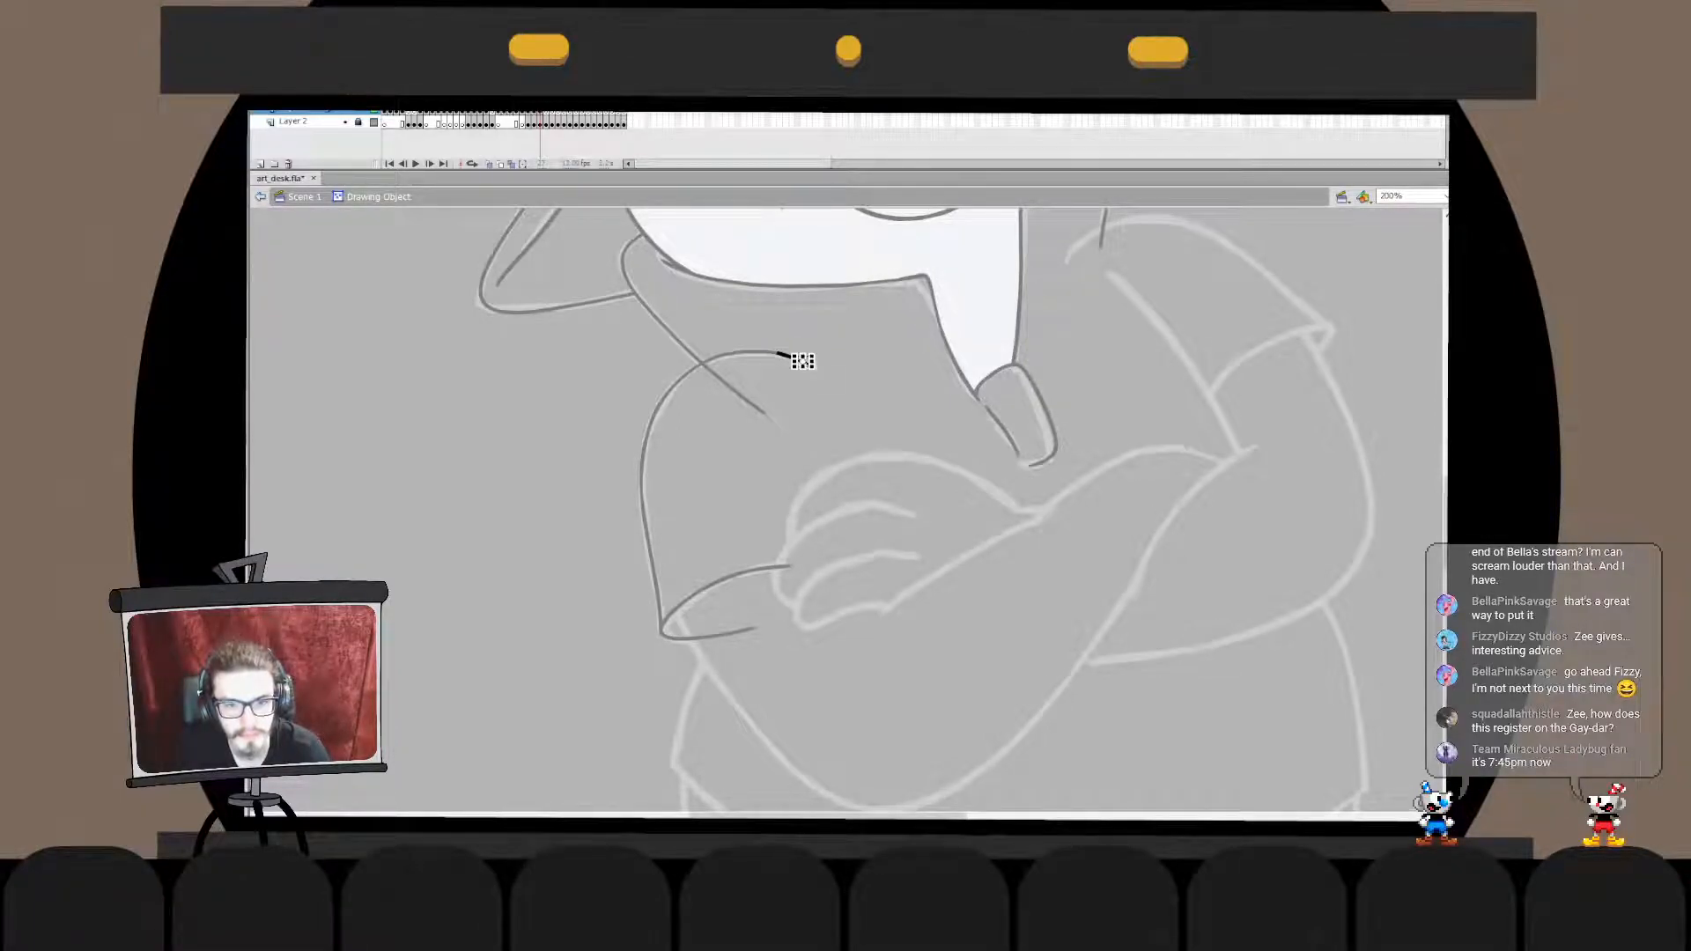
{"action": "double_click", "coordinate": [821, 388]}
{"action": "key", "text": "ctrl+x"}
{"action": "double_click", "coordinate": [751, 352]}
{"action": "key", "text": "ctrl+shift+v"}
{"action": "double_click", "coordinate": [820, 388]}
- Merge the shoulder curve with the collar's slanted line in place and delete the line's overhang inside the shoulder
{"action": "left_click", "coordinate": [705, 588], "text": "shift"}
{"action": "key", "text": "ctrl+x"}
{"action": "double_click", "coordinate": [733, 388]}
{"action": "key", "text": "ctrl+shift+v"}
{"action": "key", "text": "ctrl+b"}
{"action": "left_click", "coordinate": [810, 414]}
{"action": "left_click", "coordinate": [736, 391]}
{"action": "key", "text": "Delete"}
{"action": "double_click", "coordinate": [810, 414]}
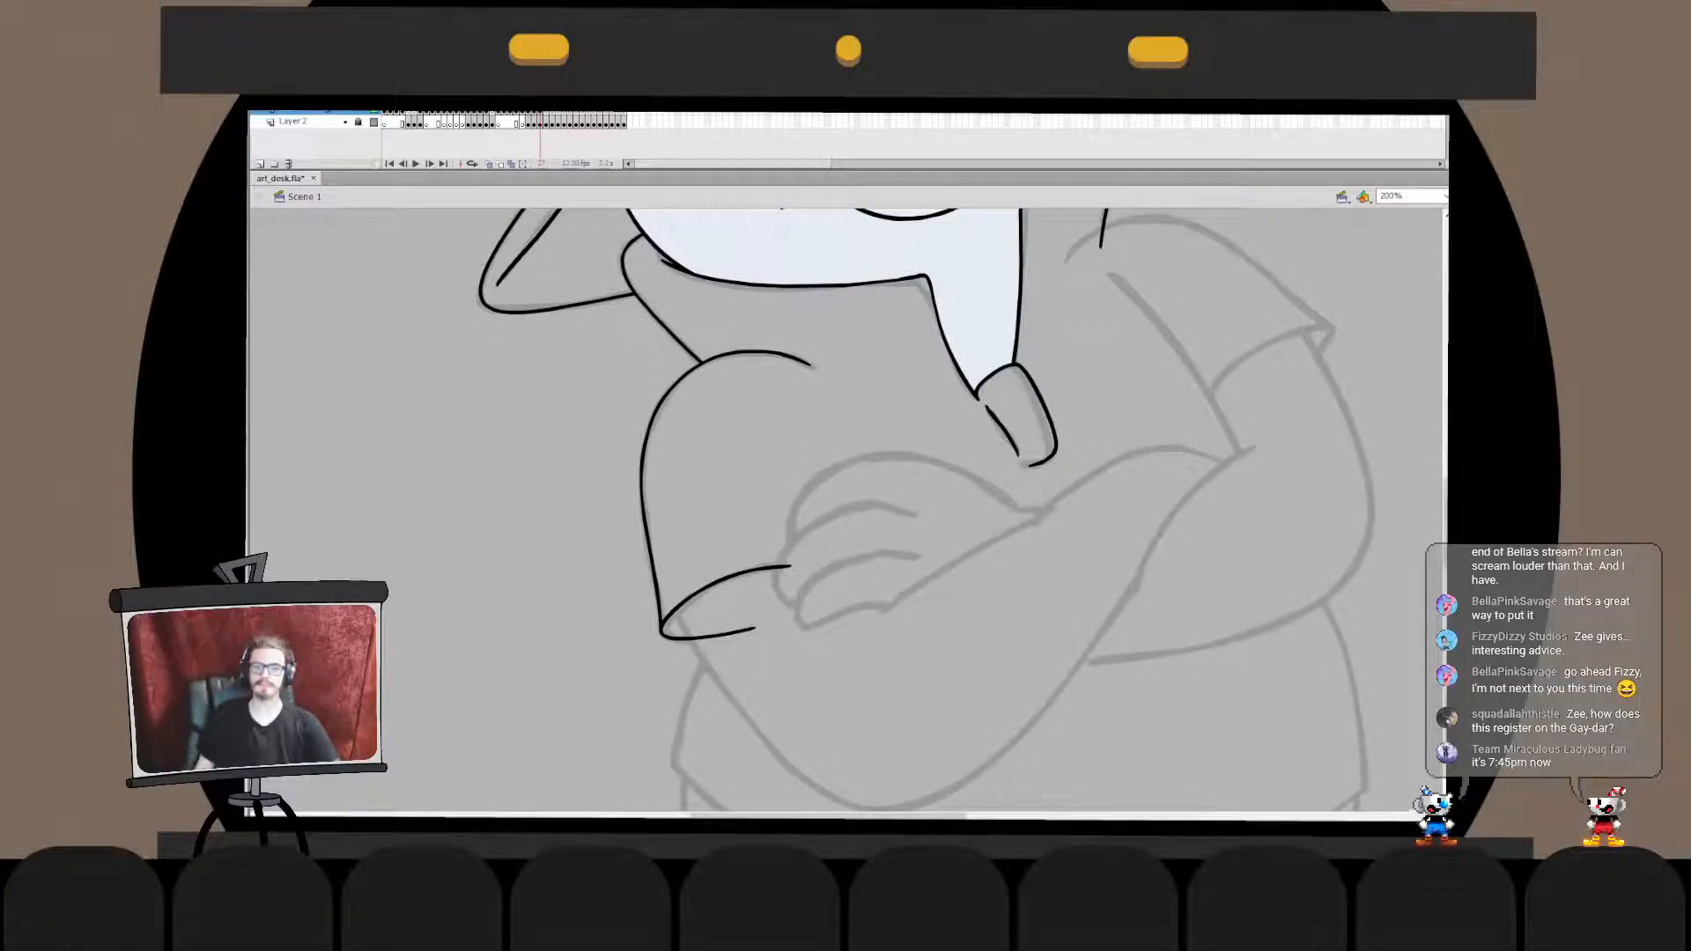
- Ink the long slanted line from the right shoulder down past the crossed arms and shift it onto the sketch
{"action": "left_click_drag", "start_coordinate": [819, 397], "coordinate": [702, 596]}
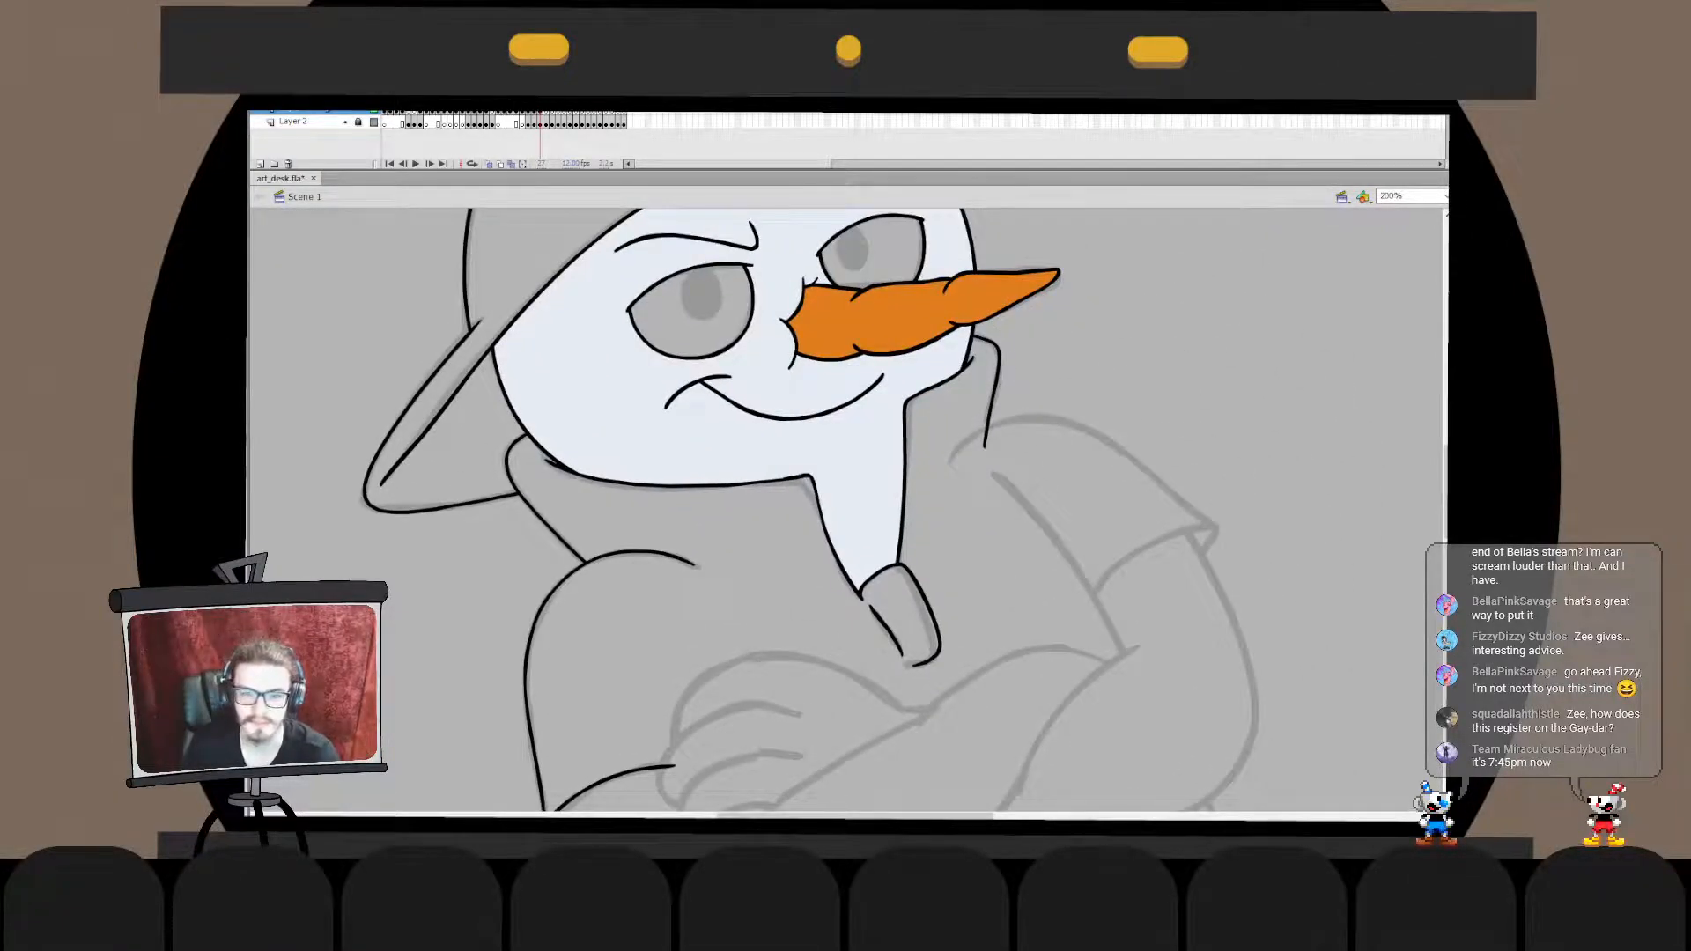
{"action": "left_click_drag", "start_coordinate": [880, 528], "coordinate": [763, 485]}
{"action": "left_click_drag", "start_coordinate": [864, 397], "coordinate": [1061, 704]}
{"action": "key", "text": "ctrl+z"}
{"action": "mouse_move", "coordinate": [901, 436]}
{"action": "left_mouse_down"}
{"action": "mouse_move", "coordinate": [1053, 732]}
{"action": "mouse_move", "coordinate": [1045, 712]}
{"action": "left_mouse_up"}
{"action": "key", "text": "ctrl+z"}
{"action": "key", "text": "ctrl+z"}
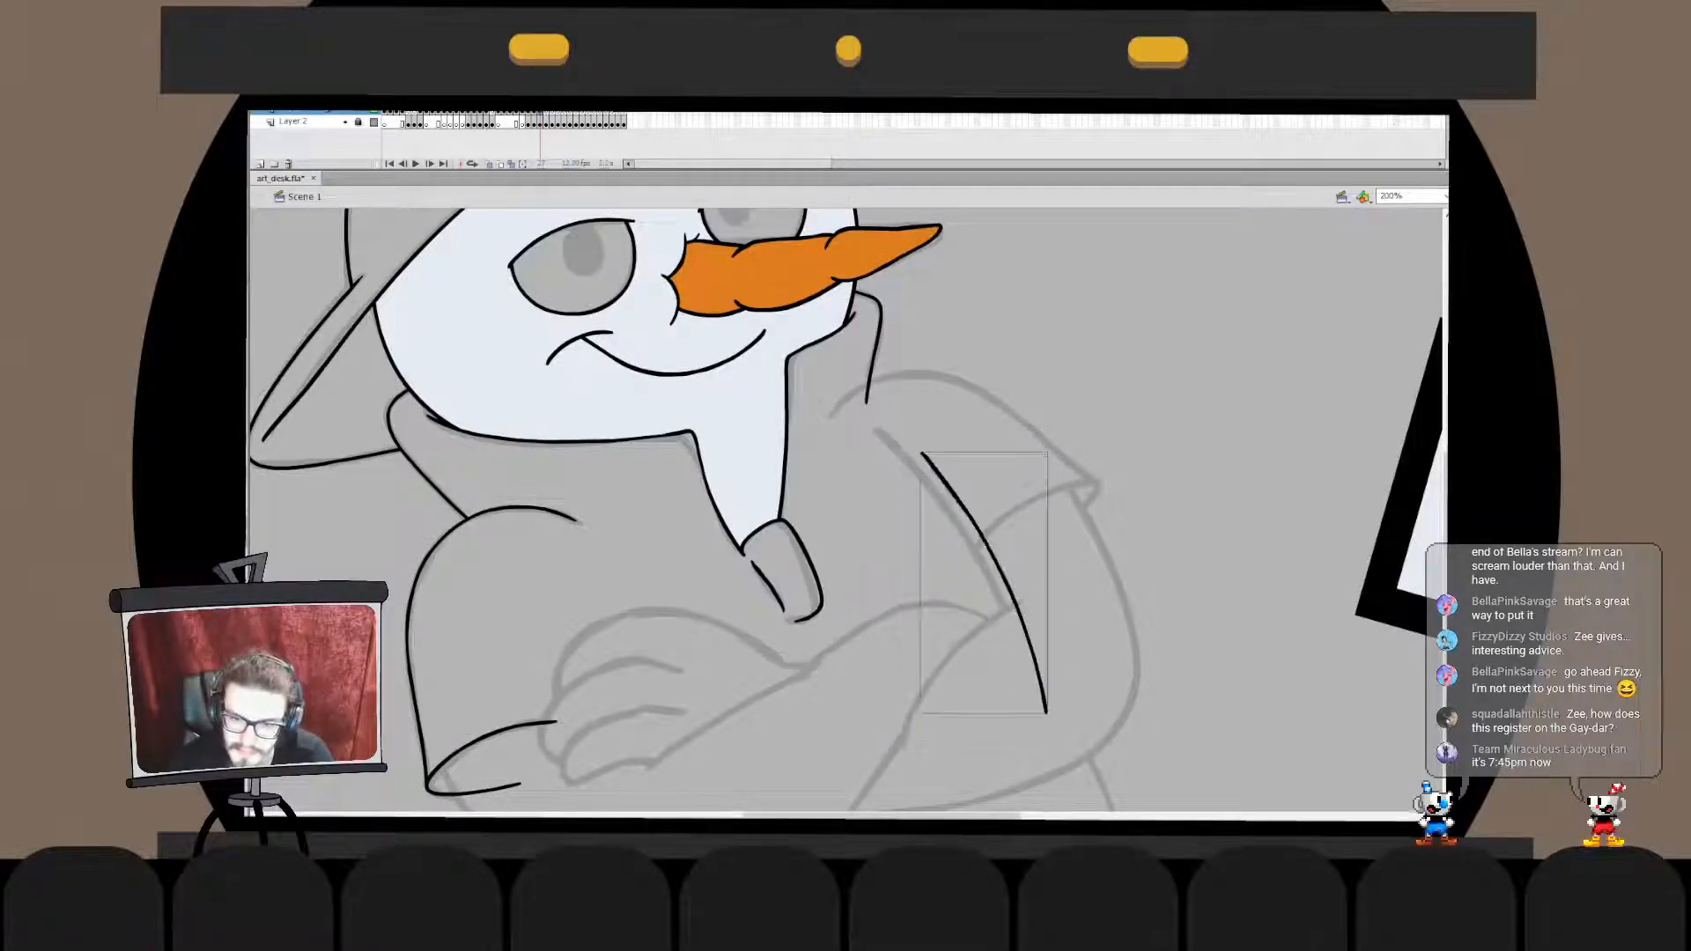
{"action": "left_click_drag", "start_coordinate": [982, 537], "coordinate": [940, 515]}
{"action": "key", "text": "q"}
{"action": "left_click_drag", "start_coordinate": [977, 691], "coordinate": [1005, 684]}
- Fine-tune the slanted line so its upper end meets the start of the sketched shoulder line
{"action": "key", "text": "v"}
{"action": "left_click", "coordinate": [916, 537]}
{"action": "double_click", "coordinate": [949, 510]}
{"action": "left_click_drag", "start_coordinate": [883, 433], "coordinate": [879, 431]}
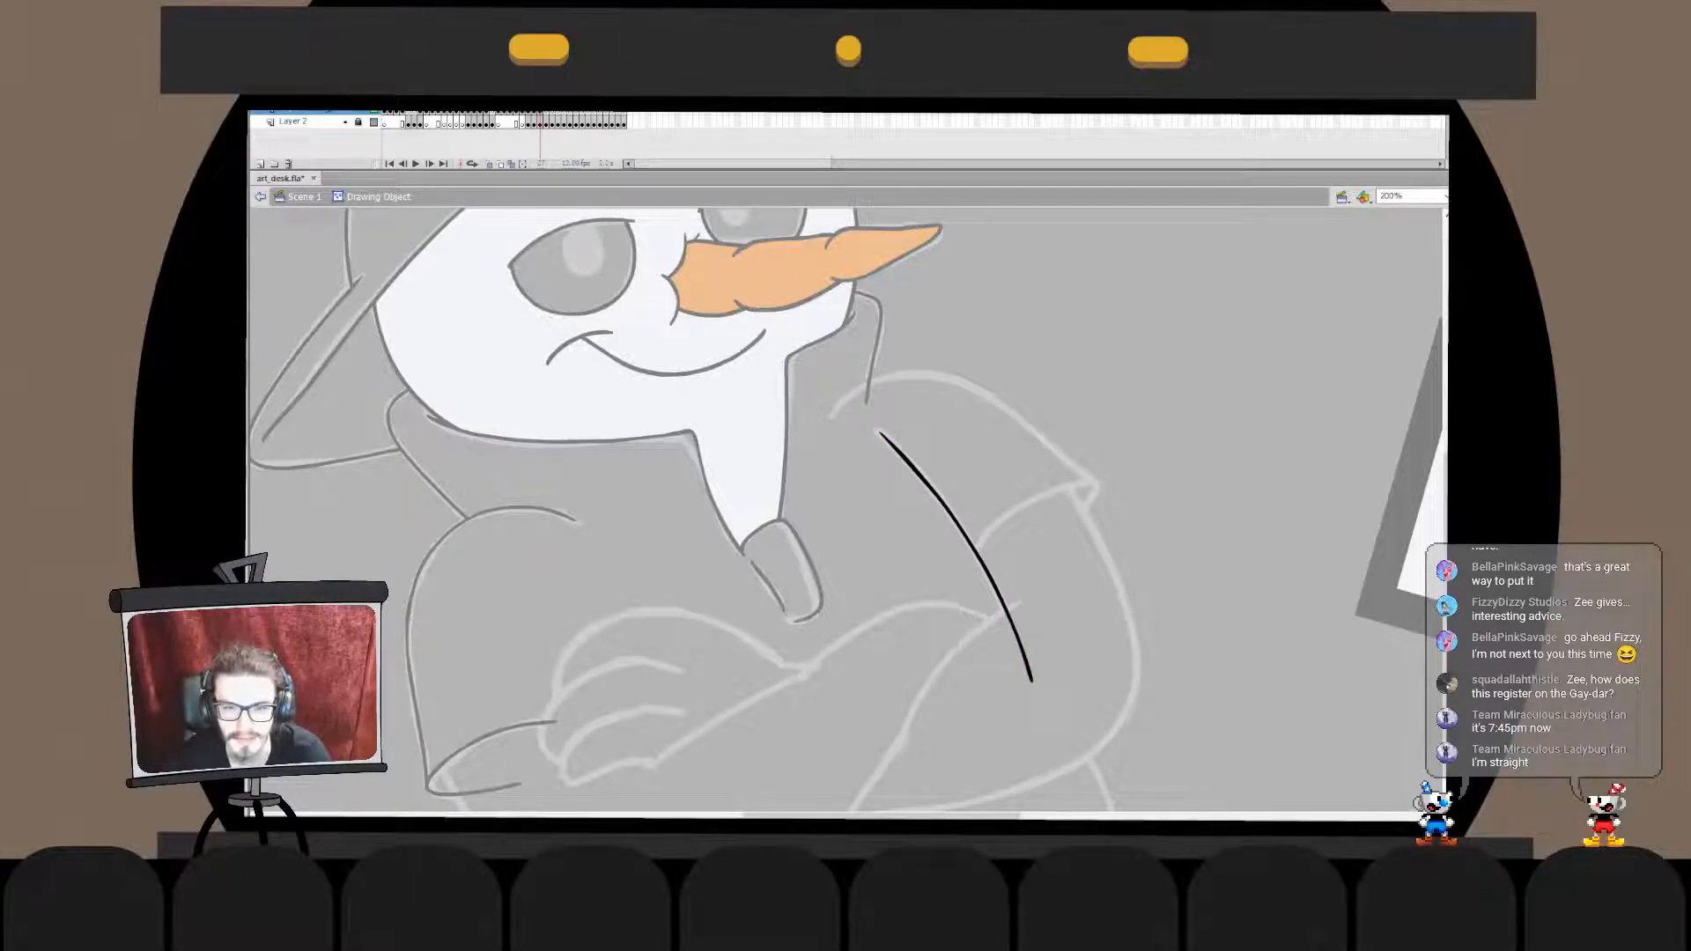
{"action": "double_click", "coordinate": [925, 537]}
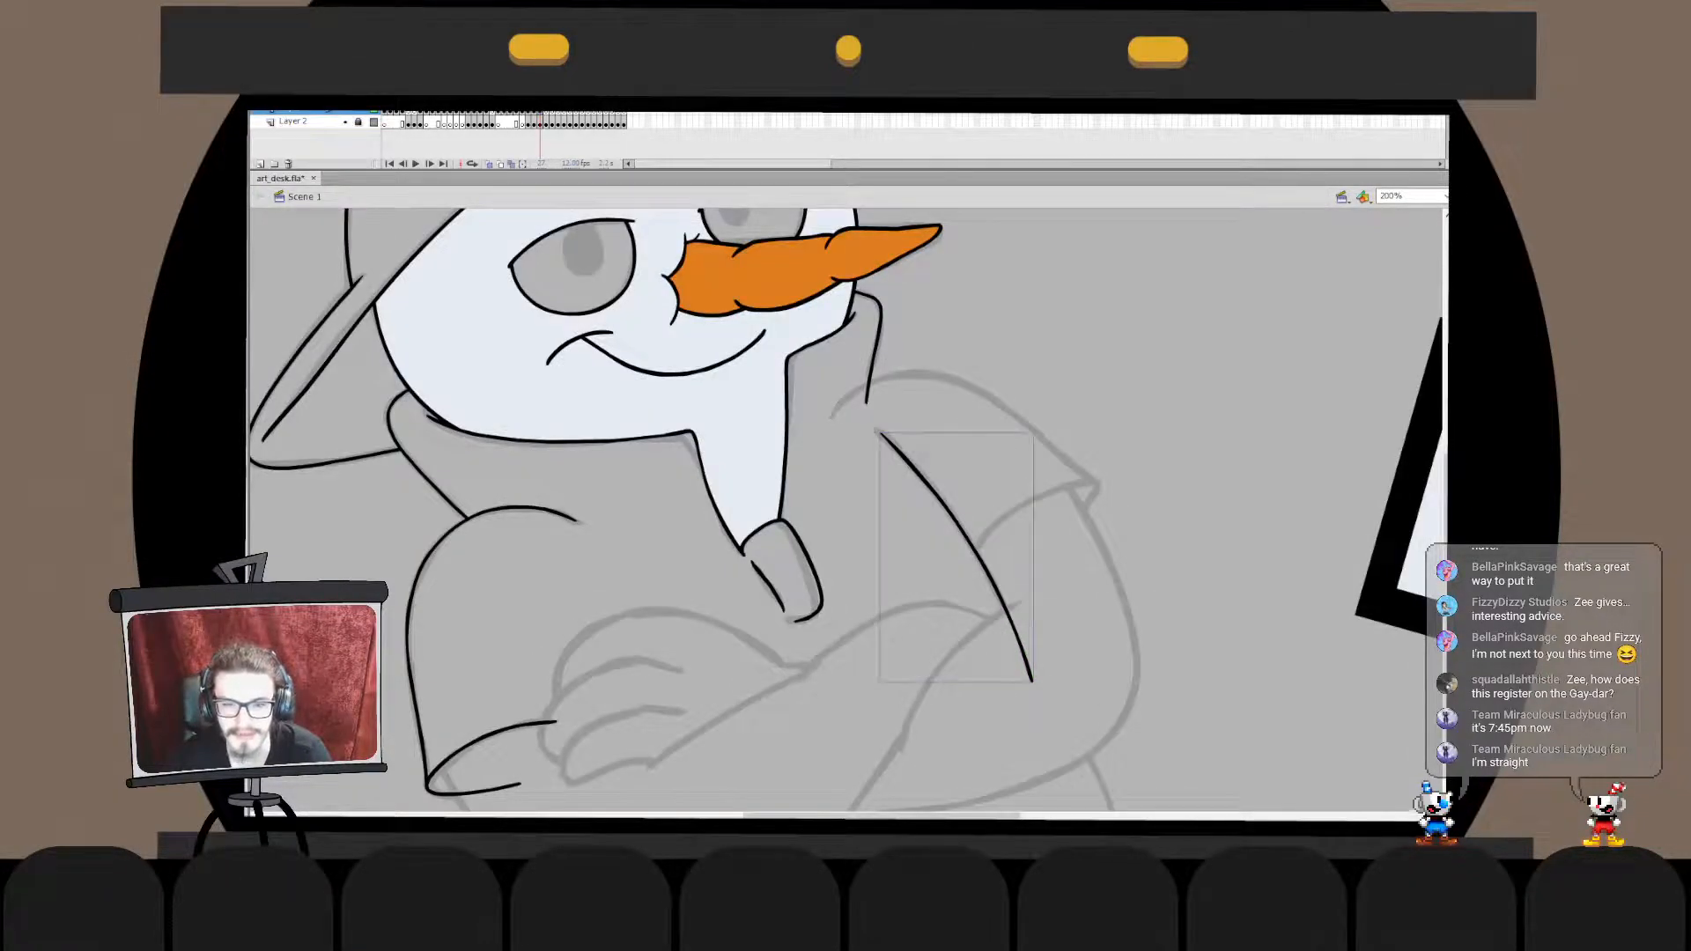
{"action": "double_click", "coordinate": [949, 510]}
{"action": "double_click", "coordinate": [916, 564]}
{"action": "left_click", "coordinate": [916, 564]}
{"action": "left_click_drag", "start_coordinate": [924, 625], "coordinate": [929, 308]}
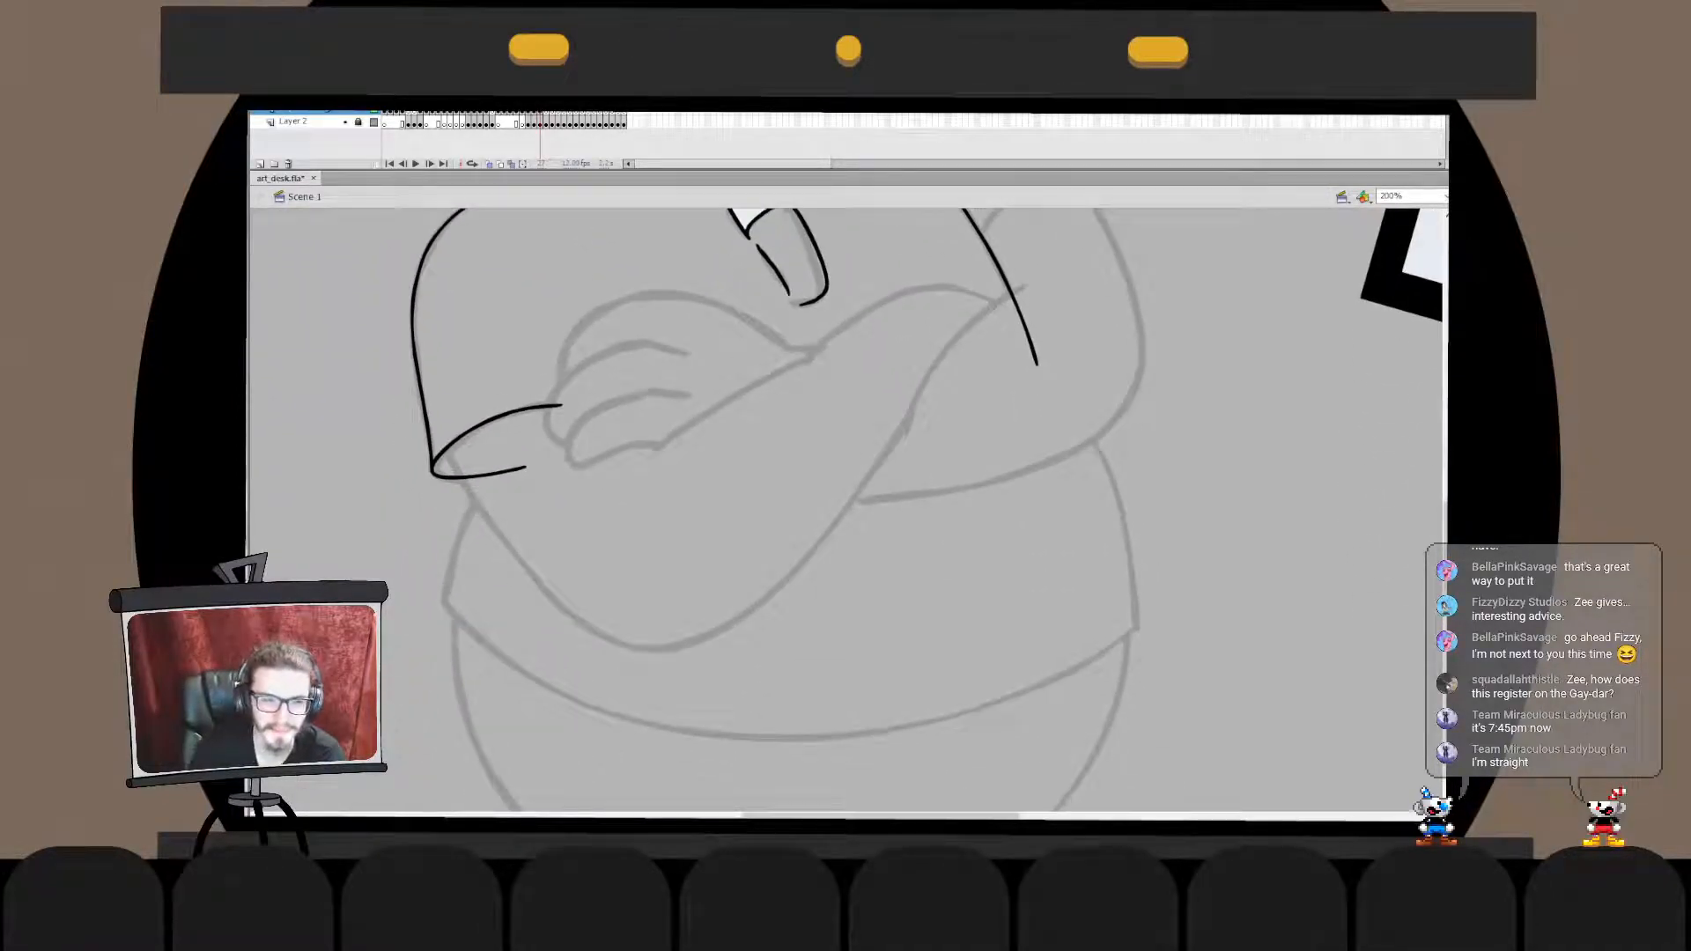
{"action": "left_click_drag", "start_coordinate": [525, 469], "coordinate": [441, 592]}
{"action": "key", "text": "ctrl+z"}
{"action": "left_click_drag", "start_coordinate": [546, 456], "coordinate": [444, 636]}
{"action": "key", "text": "ctrl+z"}
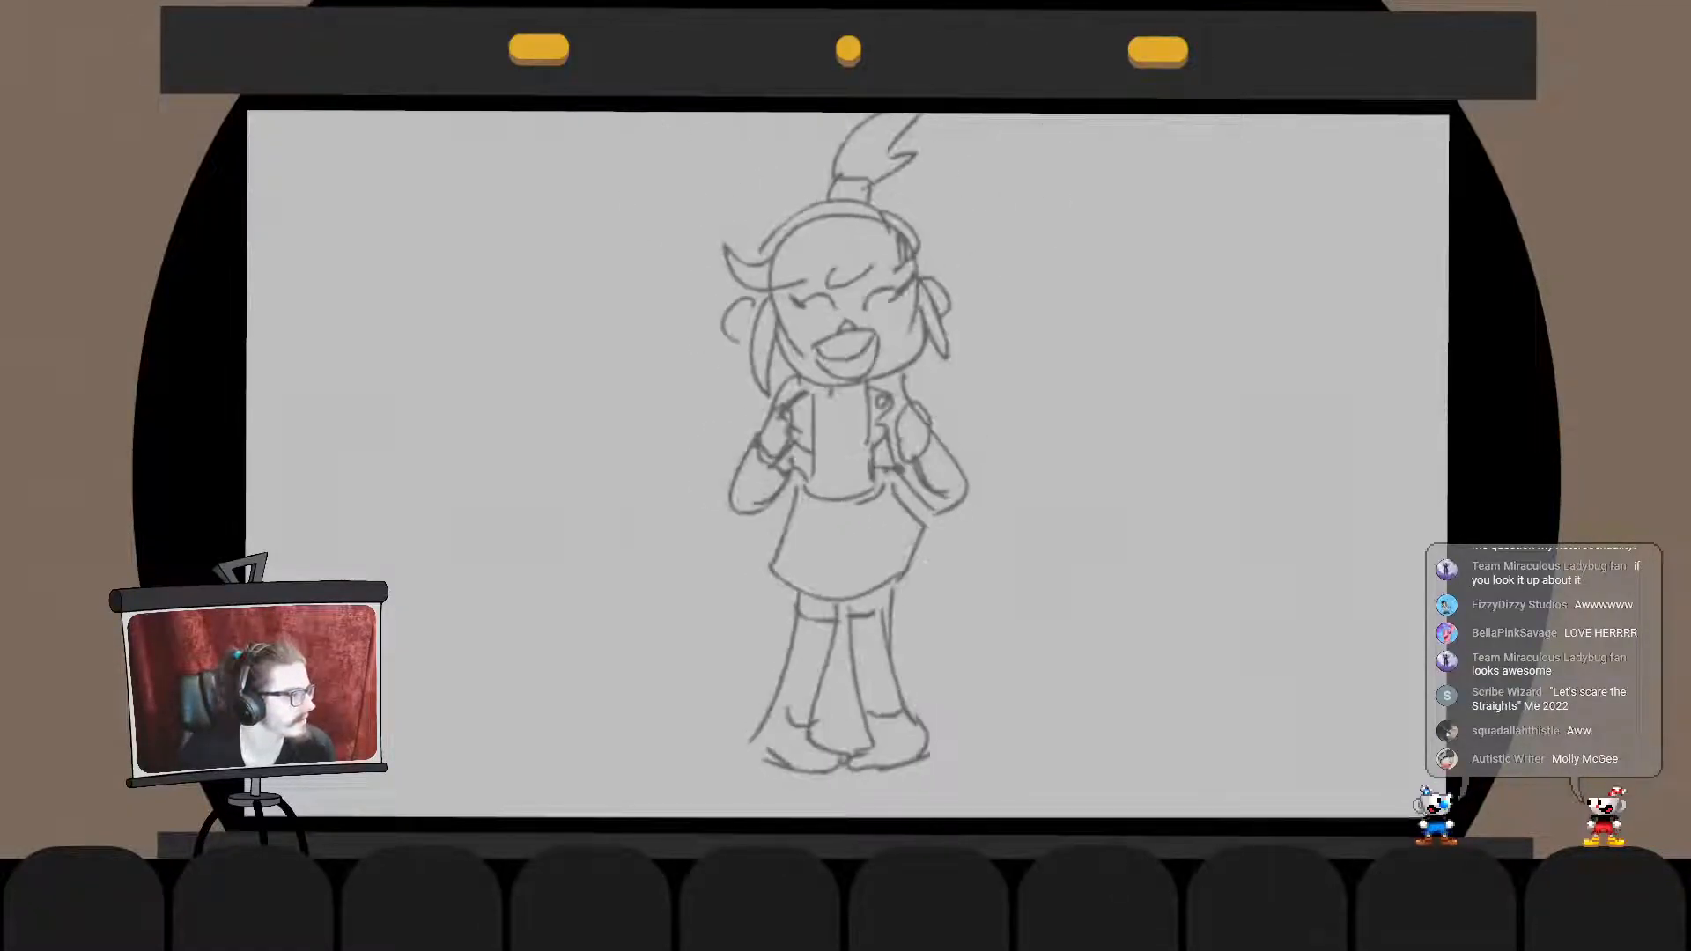
- Return to the snowman drawing and ink the torso's left side as one long curve from the hand down past the hem
{"action": "key", "text": "alt+Tab"}
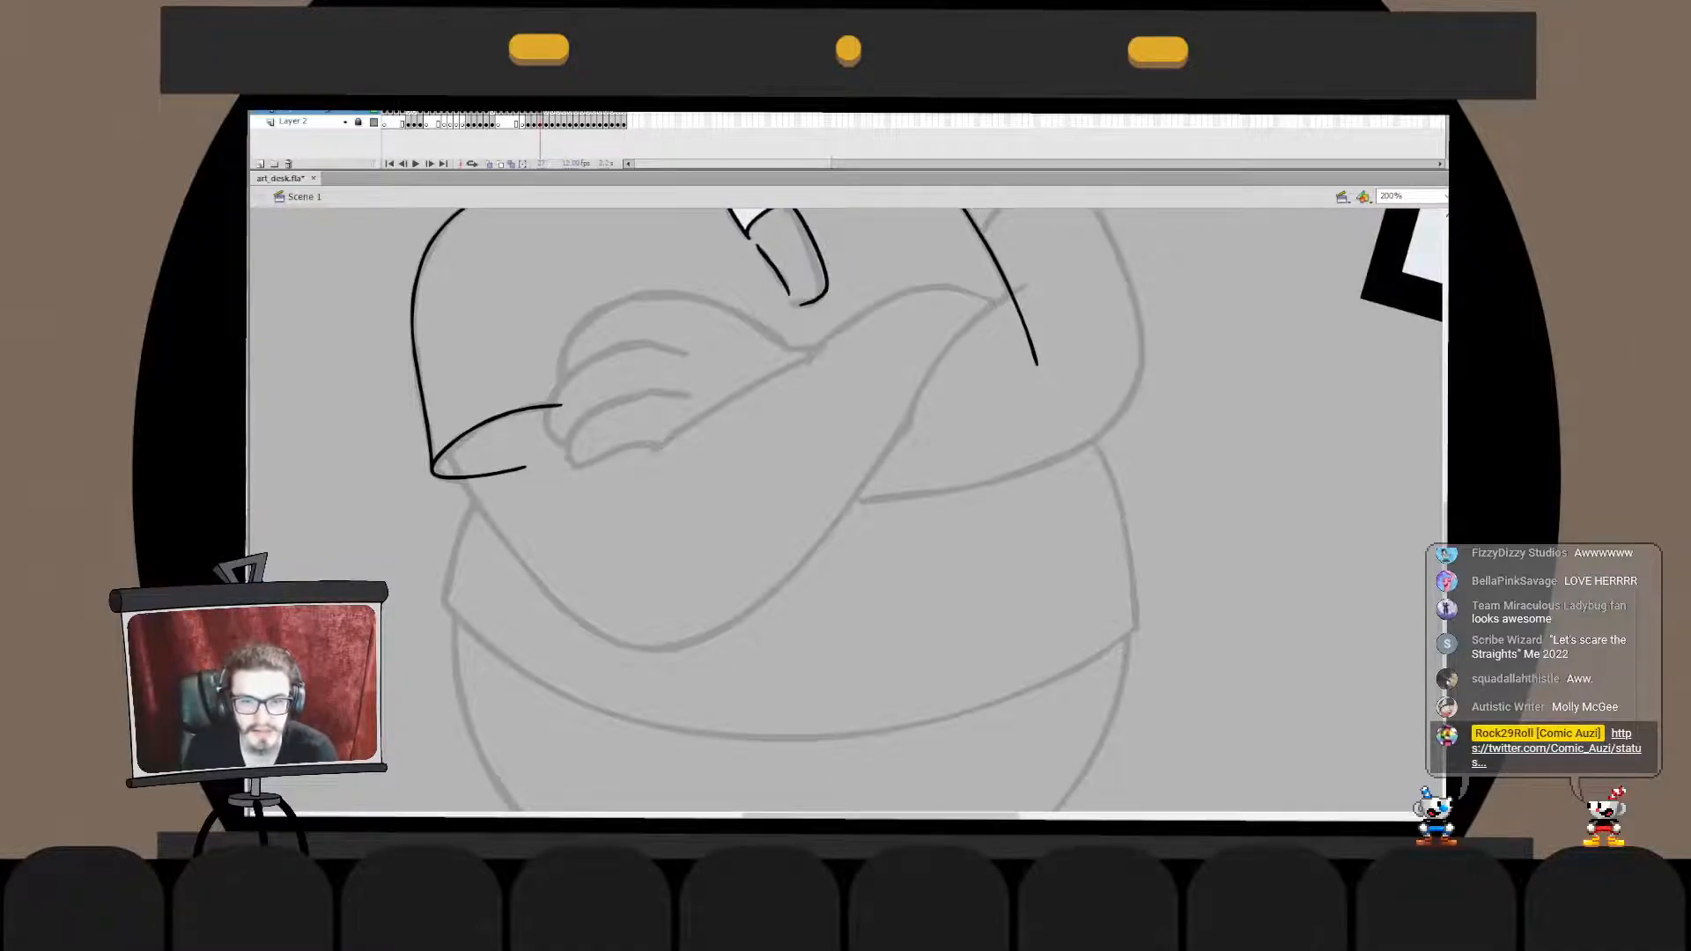
{"action": "left_click_drag", "start_coordinate": [448, 589], "coordinate": [582, 431]}
{"action": "key", "text": "ctrl+z"}
{"action": "left_click_drag", "start_coordinate": [477, 686], "coordinate": [607, 465]}
{"action": "key", "text": "ctrl+z"}
{"action": "mouse_move", "coordinate": [486, 637]}
{"action": "left_mouse_down"}
{"action": "mouse_move", "coordinate": [603, 442]}
{"action": "mouse_move", "coordinate": [495, 617]}
{"action": "mouse_move", "coordinate": [470, 711]}
{"action": "left_mouse_up"}
{"action": "key", "text": "ctrl+z"}
{"action": "key", "text": "ctrl+z"}
{"action": "mouse_move", "coordinate": [690, 460]}
{"action": "left_mouse_down"}
{"action": "mouse_move", "coordinate": [502, 705]}
{"action": "mouse_move", "coordinate": [502, 790]}
{"action": "left_mouse_up"}
{"action": "key", "text": "ctrl+z"}
{"action": "key", "text": "ctrl+z"}
{"action": "left_click_drag", "start_coordinate": [691, 443], "coordinate": [482, 702]}
{"action": "key", "text": "ctrl+z"}
{"action": "left_click_drag", "start_coordinate": [791, 440], "coordinate": [509, 797]}
{"action": "key", "text": "ctrl+z"}
{"action": "left_click_drag", "start_coordinate": [700, 438], "coordinate": [466, 738]}
{"action": "key", "text": "ctrl+z"}
{"action": "mouse_move", "coordinate": [738, 442]}
{"action": "left_mouse_down"}
{"action": "mouse_move", "coordinate": [506, 750]}
{"action": "mouse_move", "coordinate": [444, 723]}
{"action": "mouse_move", "coordinate": [560, 723]}
{"action": "left_mouse_up"}
{"action": "key", "text": "q"}
{"action": "key", "text": "Escape"}
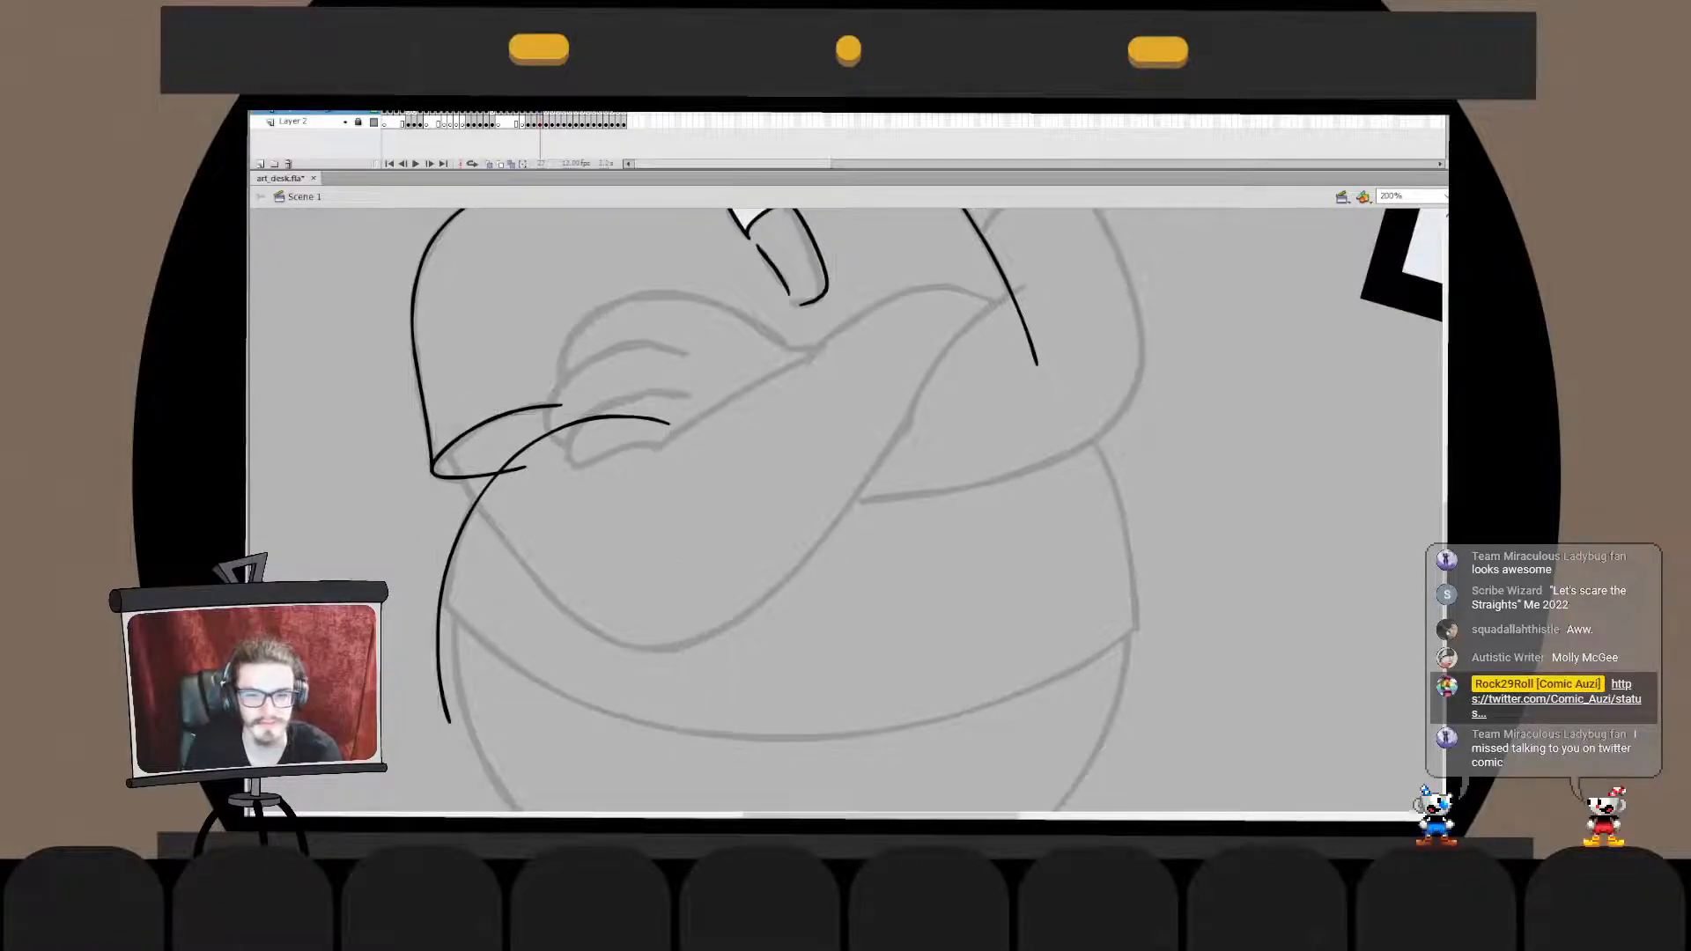
{"action": "left_click_drag", "start_coordinate": [1080, 731], "coordinate": [841, 372]}
{"action": "key", "text": "ctrl+z"}
{"action": "mouse_move", "coordinate": [1133, 674]}
{"action": "left_mouse_down"}
{"action": "mouse_move", "coordinate": [1113, 517]}
{"action": "mouse_move", "coordinate": [895, 356]}
{"action": "mouse_move", "coordinate": [894, 316]}
{"action": "left_mouse_up"}
{"action": "key", "text": "ctrl+z"}
{"action": "key", "text": "ctrl+z"}
- Ink the torso's right side curve from the crossed arms past the hem and transform it to fit the sketch
{"action": "left_click_drag", "start_coordinate": [1137, 700], "coordinate": [952, 328]}
{"action": "key", "text": "q"}
{"action": "left_click_drag", "start_coordinate": [1148, 514], "coordinate": [1145, 515]}
{"action": "left_click_drag", "start_coordinate": [1145, 573], "coordinate": [1145, 587]}
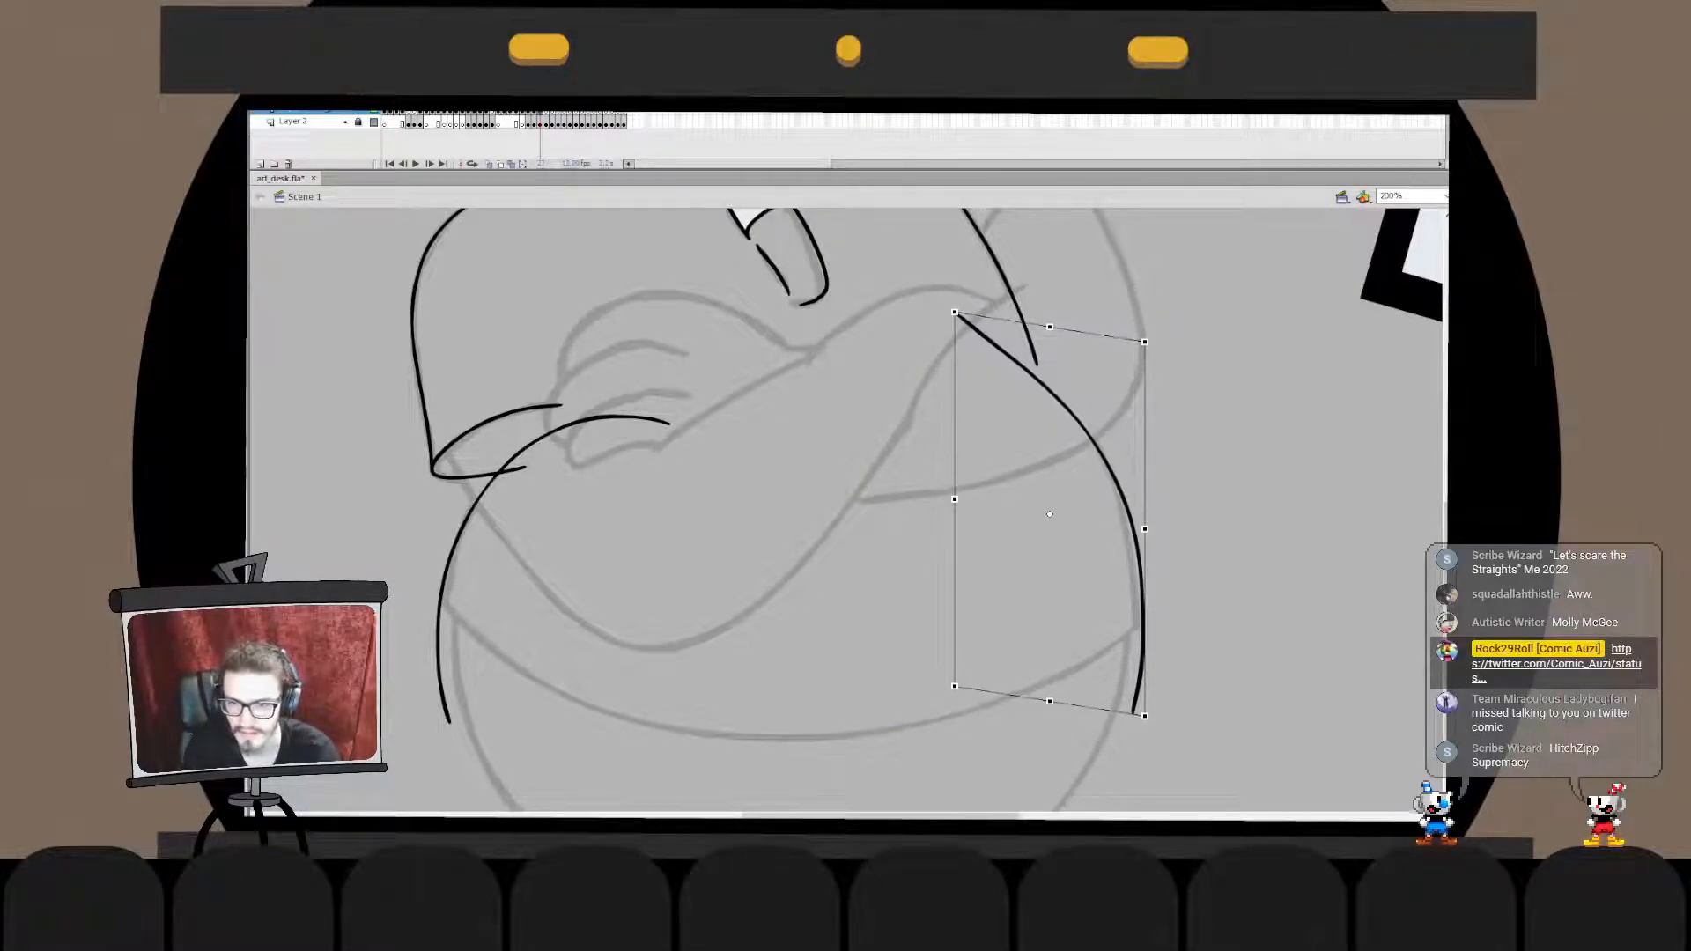
{"action": "left_click_drag", "start_coordinate": [954, 312], "coordinate": [937, 276]}
{"action": "left_click", "coordinate": [1207, 494]}
{"action": "left_click", "coordinate": [1133, 564]}
{"action": "key", "text": "Left"}
{"action": "left_click", "coordinate": [1206, 546]}
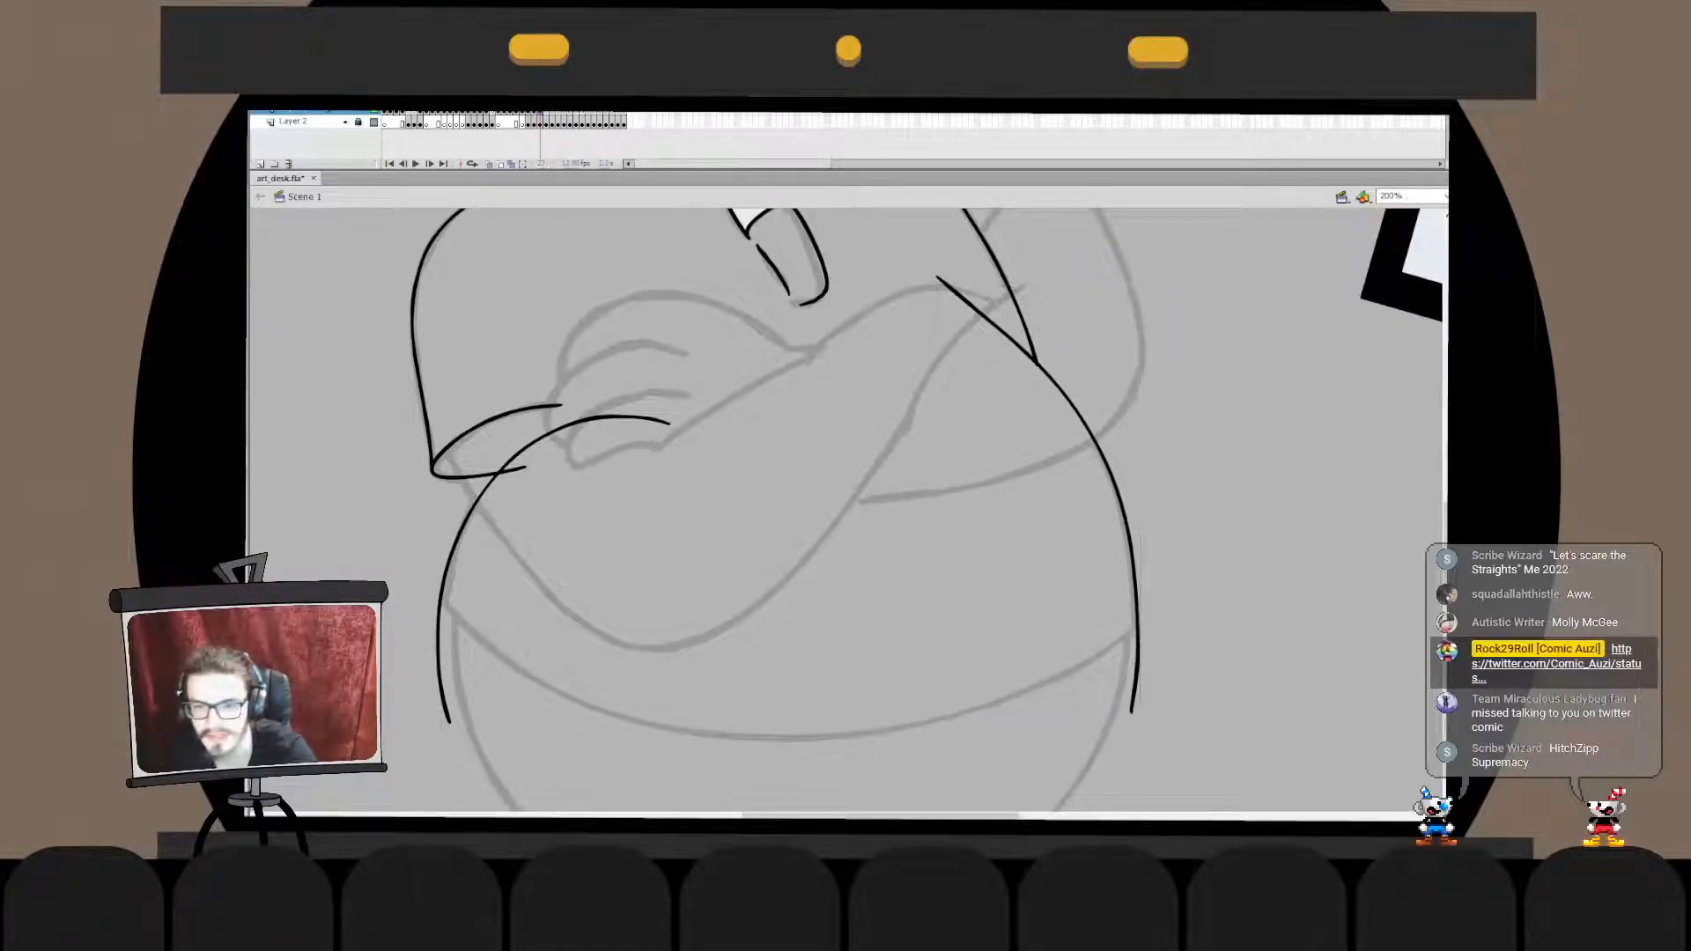
{"action": "mouse_move", "coordinate": [421, 474]}
{"action": "left_mouse_down"}
{"action": "mouse_move", "coordinate": [424, 518]}
{"action": "mouse_move", "coordinate": [1092, 584]}
{"action": "mouse_move", "coordinate": [956, 702]}
{"action": "mouse_move", "coordinate": [1200, 577]}
{"action": "mouse_move", "coordinate": [1159, 458]}
{"action": "left_mouse_up"}
{"action": "key", "text": "ctrl+z"}
{"action": "key", "text": "ctrl+z"}
{"action": "key", "text": "ctrl+z"}
{"action": "mouse_move", "coordinate": [418, 469]}
{"action": "left_mouse_down"}
{"action": "mouse_move", "coordinate": [1091, 599]}
{"action": "mouse_move", "coordinate": [1159, 453]}
{"action": "mouse_move", "coordinate": [987, 687]}
{"action": "mouse_move", "coordinate": [1157, 459]}
{"action": "mouse_move", "coordinate": [994, 679]}
{"action": "mouse_move", "coordinate": [1118, 483]}
{"action": "left_mouse_up"}
{"action": "key", "text": "ctrl+z"}
{"action": "key", "text": "ctrl+z"}
{"action": "key", "text": "ctrl+z"}
{"action": "mouse_move", "coordinate": [407, 504]}
{"action": "left_mouse_down"}
{"action": "mouse_move", "coordinate": [767, 788]}
{"action": "mouse_move", "coordinate": [1163, 502]}
{"action": "left_mouse_up"}
{"action": "key", "text": "ctrl+z"}
- Ink the shirt's hem as one wide curve across the belly and transform it to follow the sketch
{"action": "left_click_drag", "start_coordinate": [449, 443], "coordinate": [531, 391]}
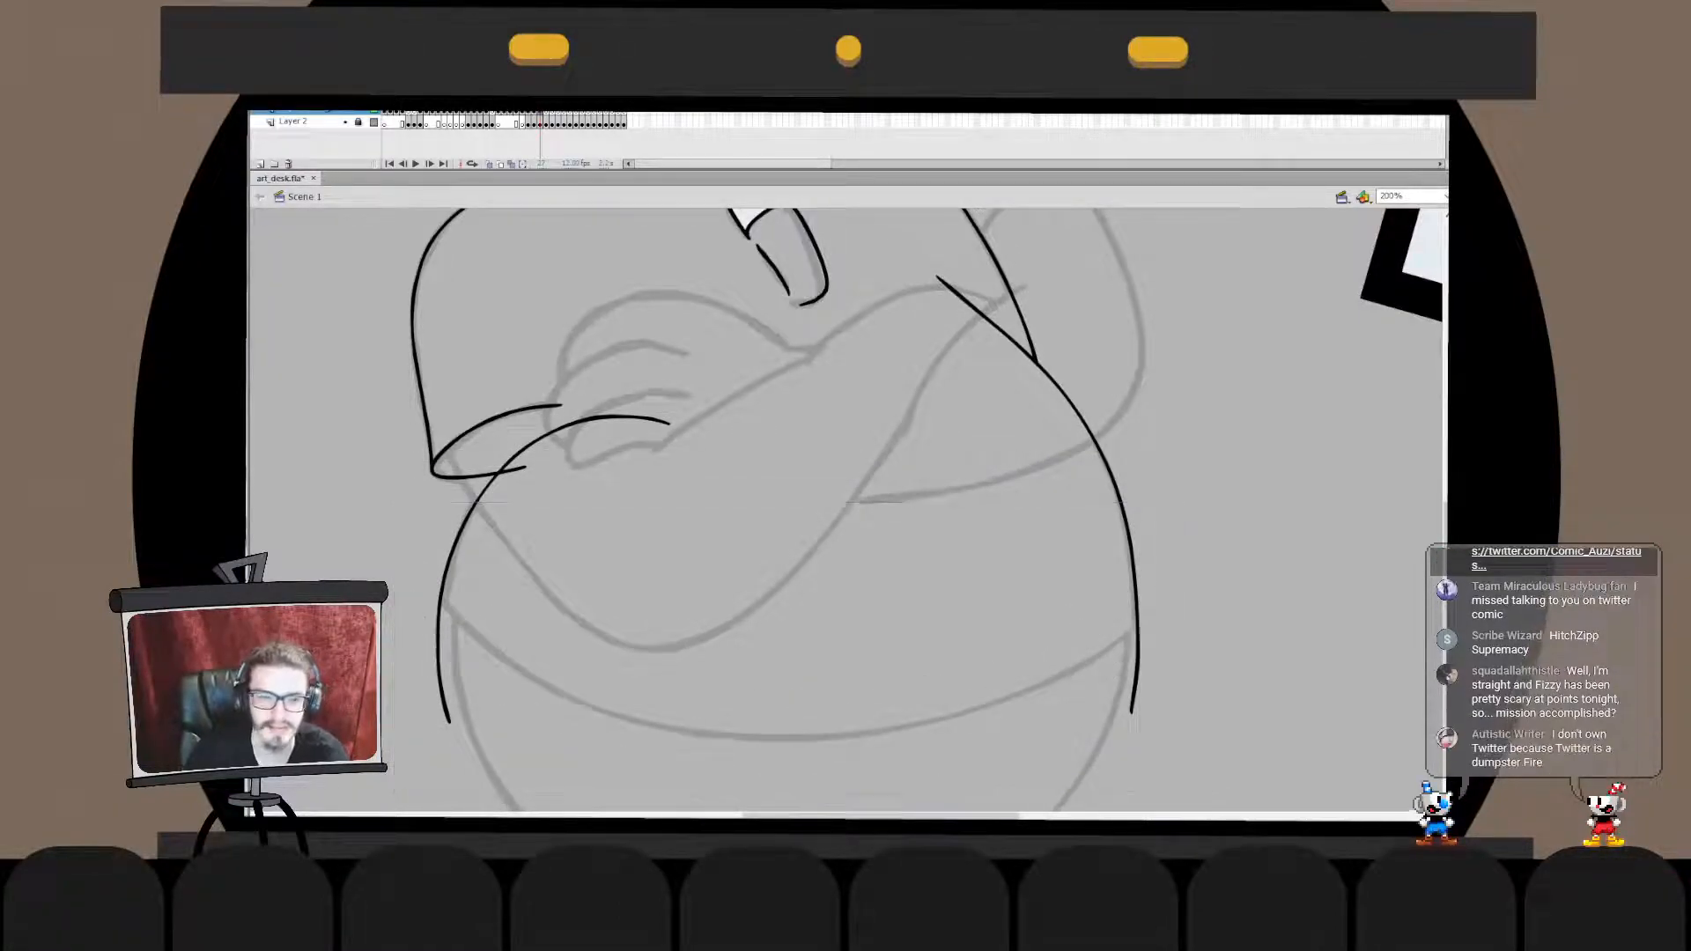
{"action": "left_click_drag", "start_coordinate": [423, 493], "coordinate": [1185, 482]}
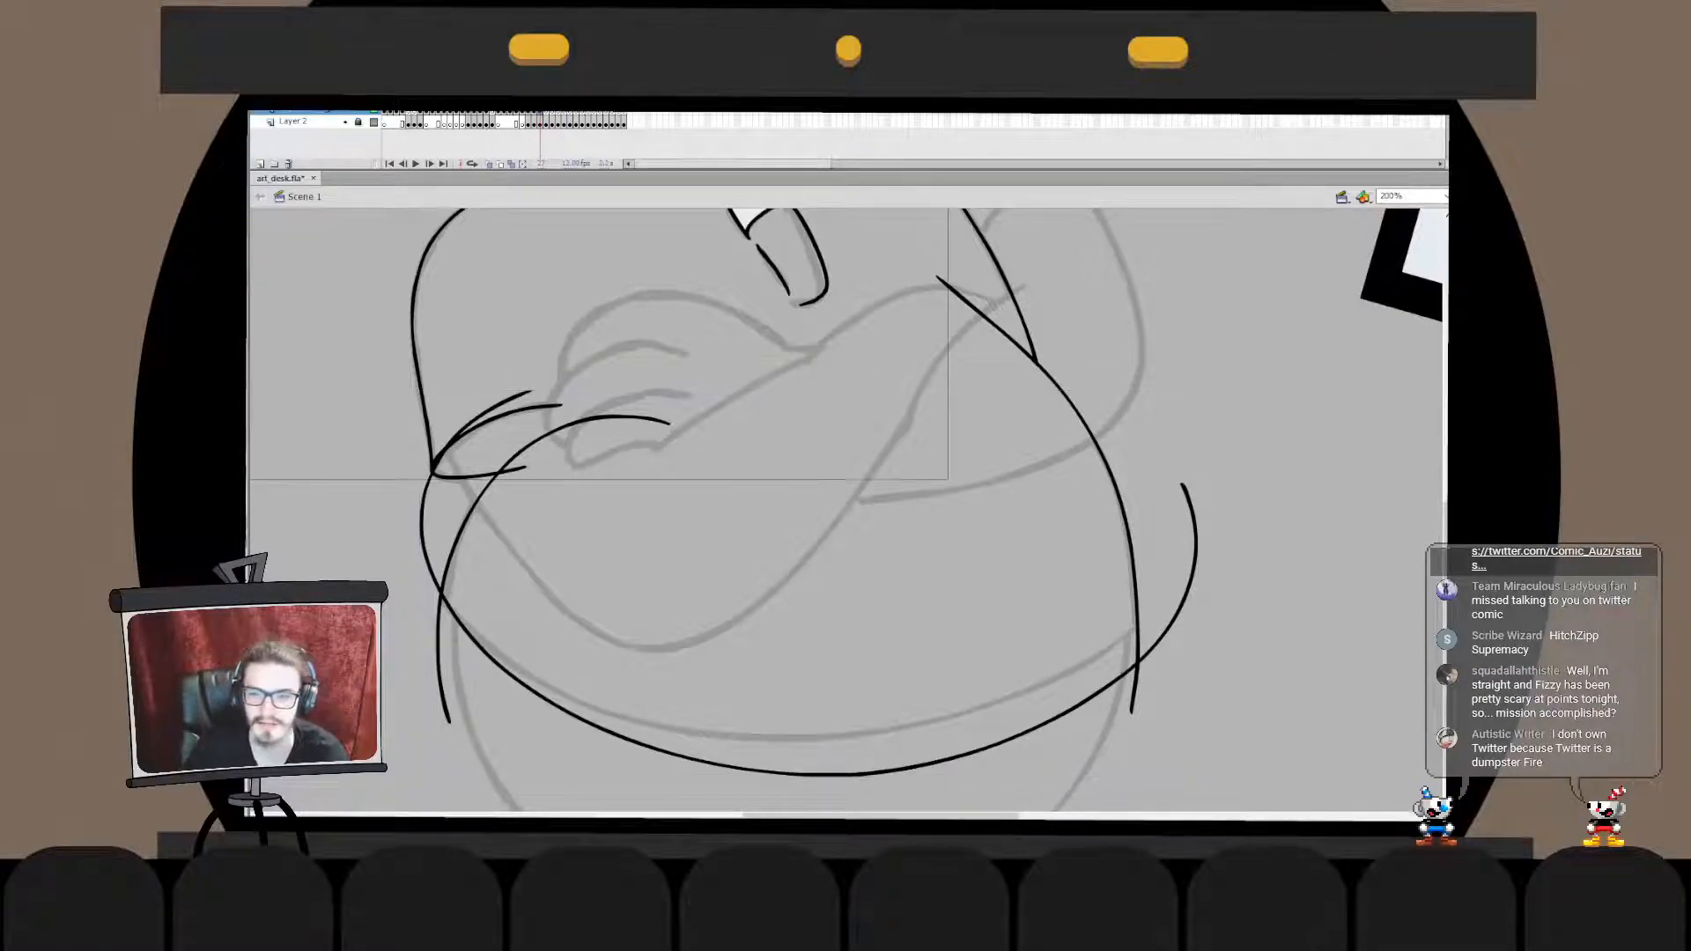
{"action": "left_click", "coordinate": [1161, 635]}
{"action": "key", "text": "q"}
{"action": "left_click_drag", "start_coordinate": [1197, 634], "coordinate": [1197, 580]}
{"action": "left_click_drag", "start_coordinate": [1197, 529], "coordinate": [1225, 523]}
{"action": "left_click", "coordinate": [1277, 537]}
{"action": "left_click", "coordinate": [425, 548]}
{"action": "left_click_drag", "start_coordinate": [421, 546], "coordinate": [415, 541]}
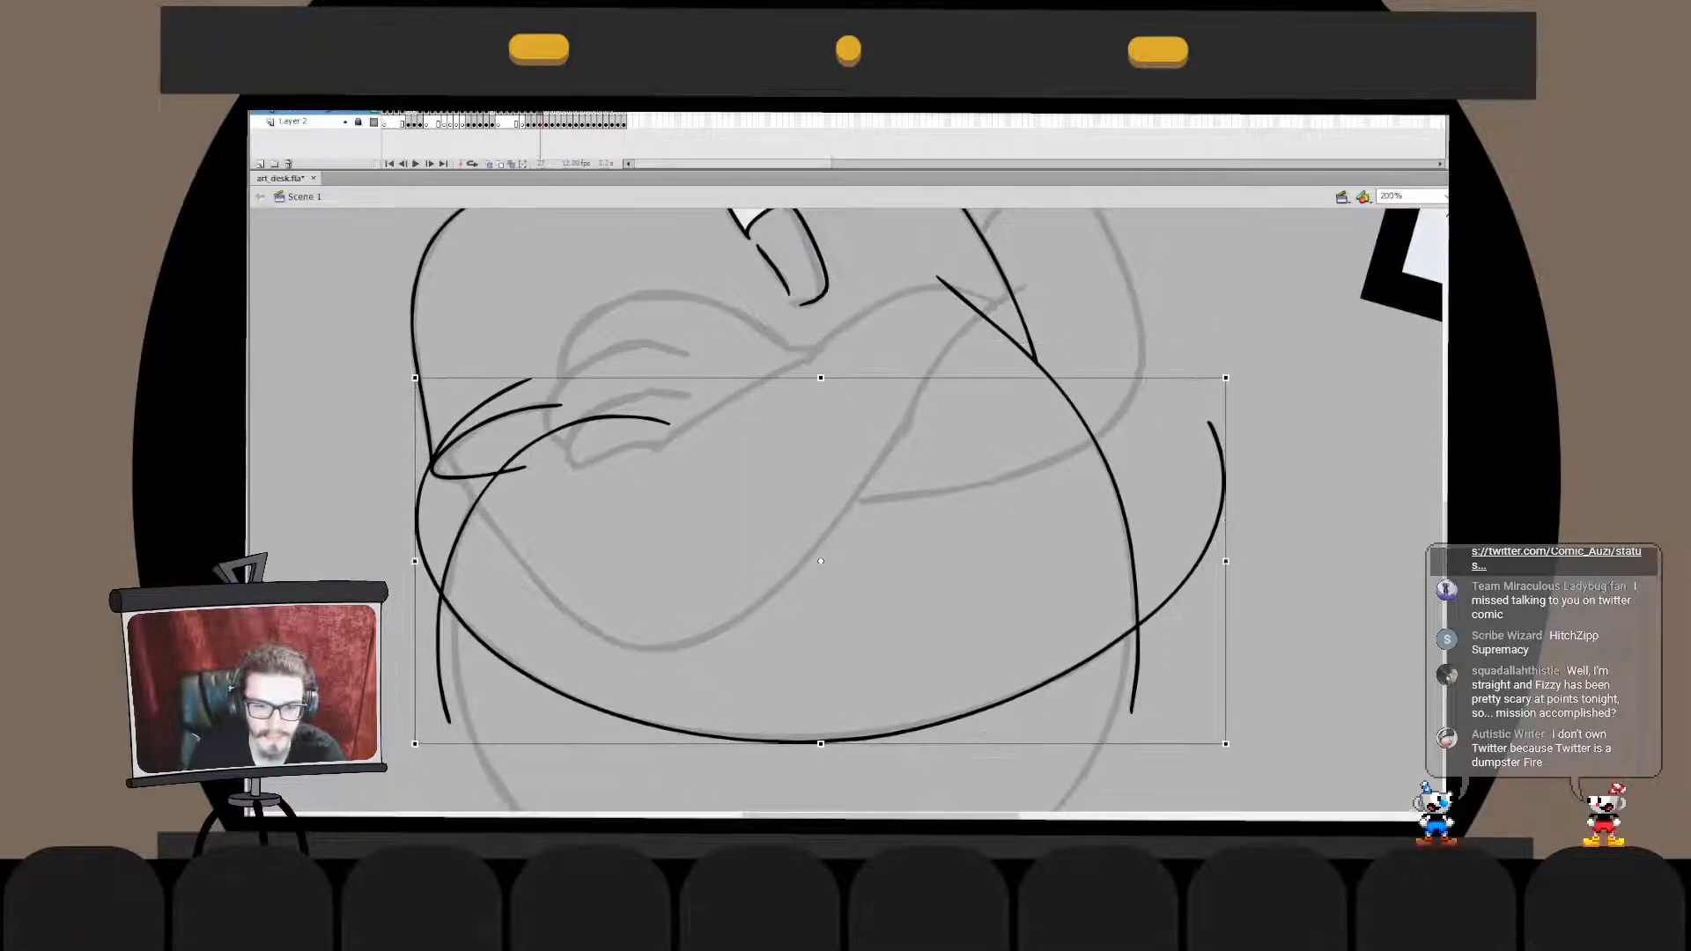
- Delete the overhanging ends where the hem crosses the torso's left side line
{"action": "double_click", "coordinate": [417, 540]}
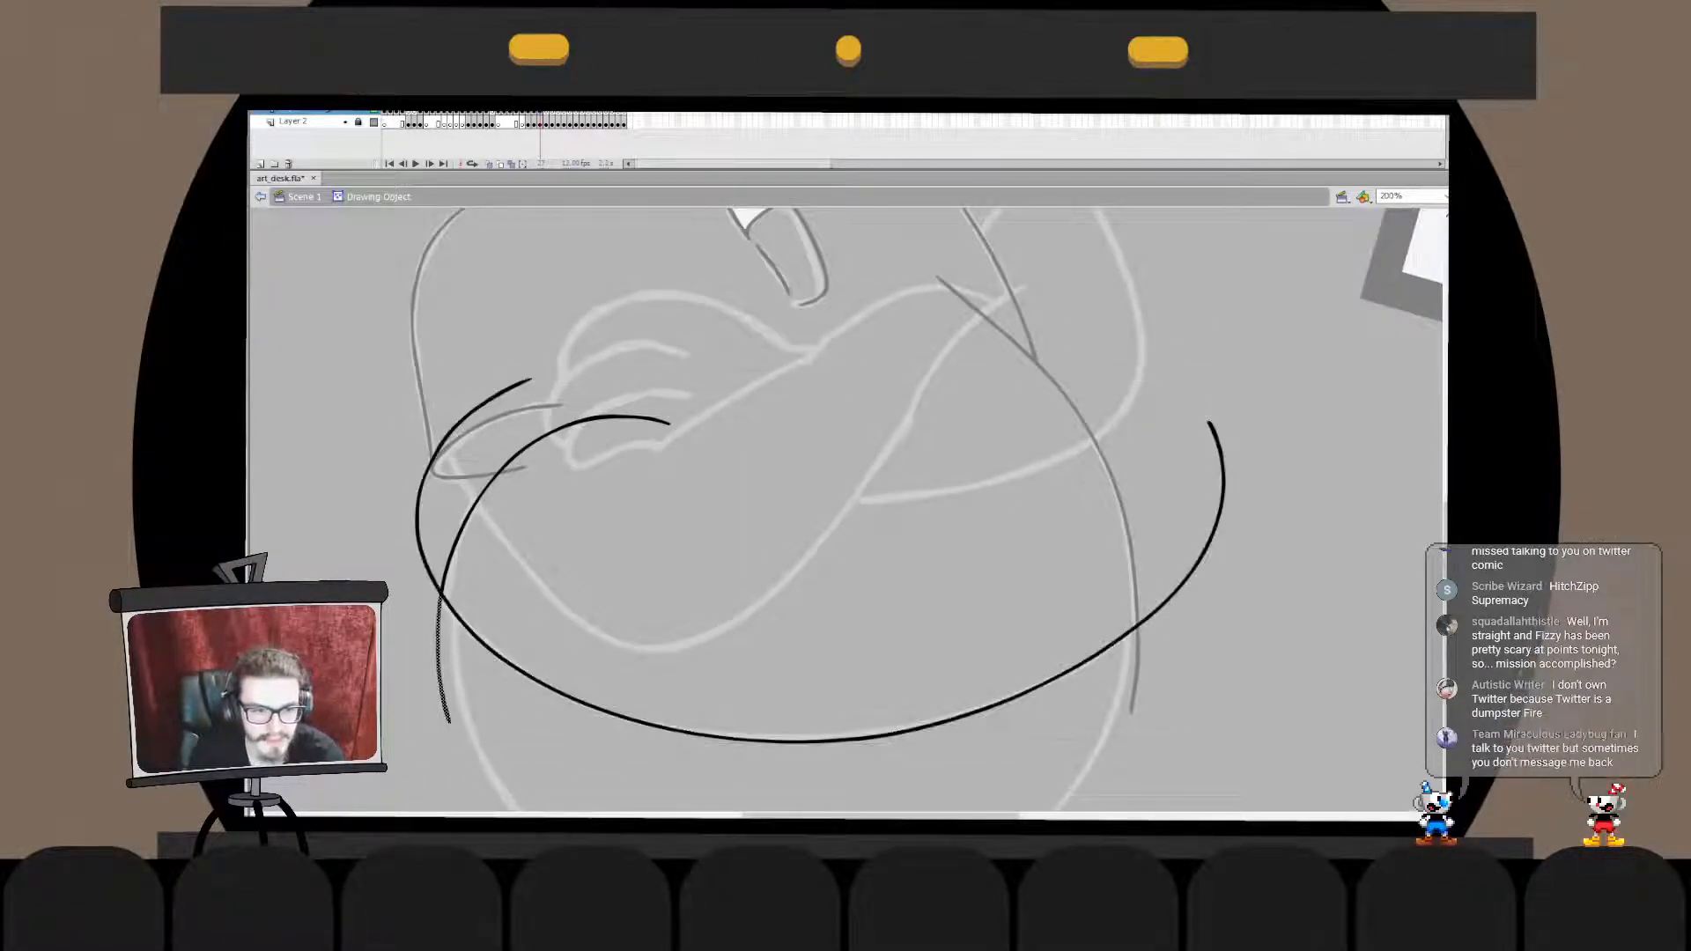
{"action": "key", "text": "Delete"}
{"action": "key", "text": "ctrl+z"}
{"action": "key", "text": "Delete"}
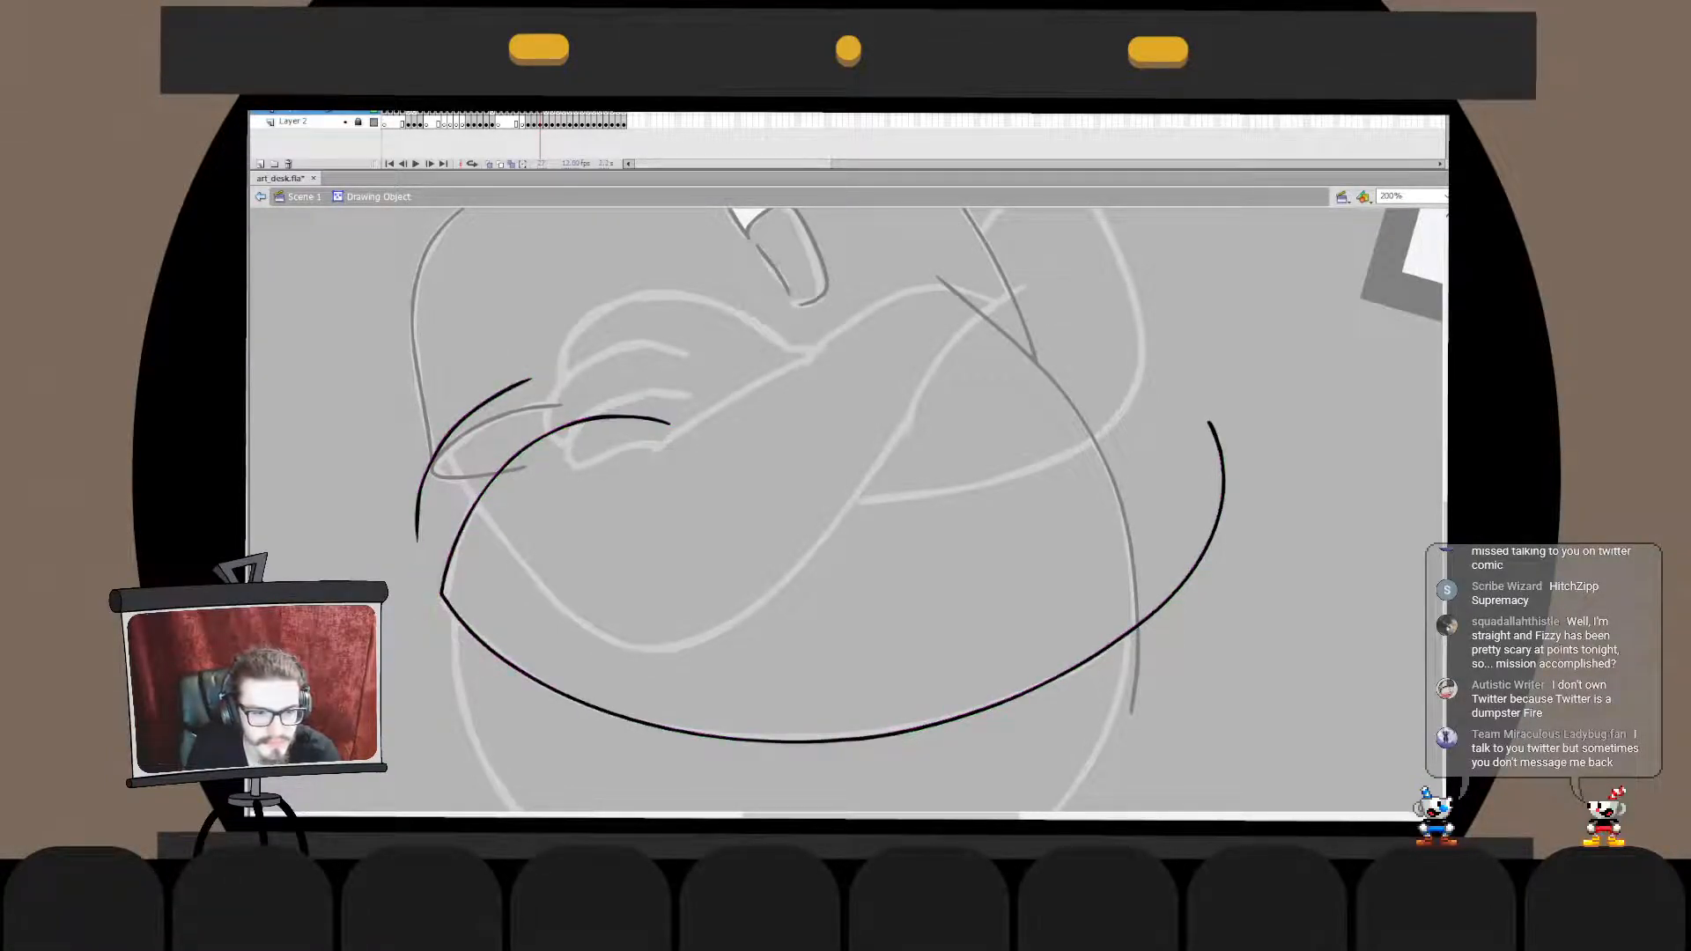
{"action": "left_click", "coordinate": [421, 493]}
{"action": "key", "text": "Delete"}
- Merge the torso's right side line in place with the hem and delete its overhang below the hem
{"action": "double_click", "coordinate": [387, 537]}
{"action": "key", "text": "Delete"}
{"action": "double_click", "coordinate": [1134, 563]}
{"action": "key", "text": "ctrl+shift+v"}
{"action": "key", "text": "ctrl+b"}
{"action": "left_click", "coordinate": [1136, 674]}
{"action": "key", "text": "Delete"}
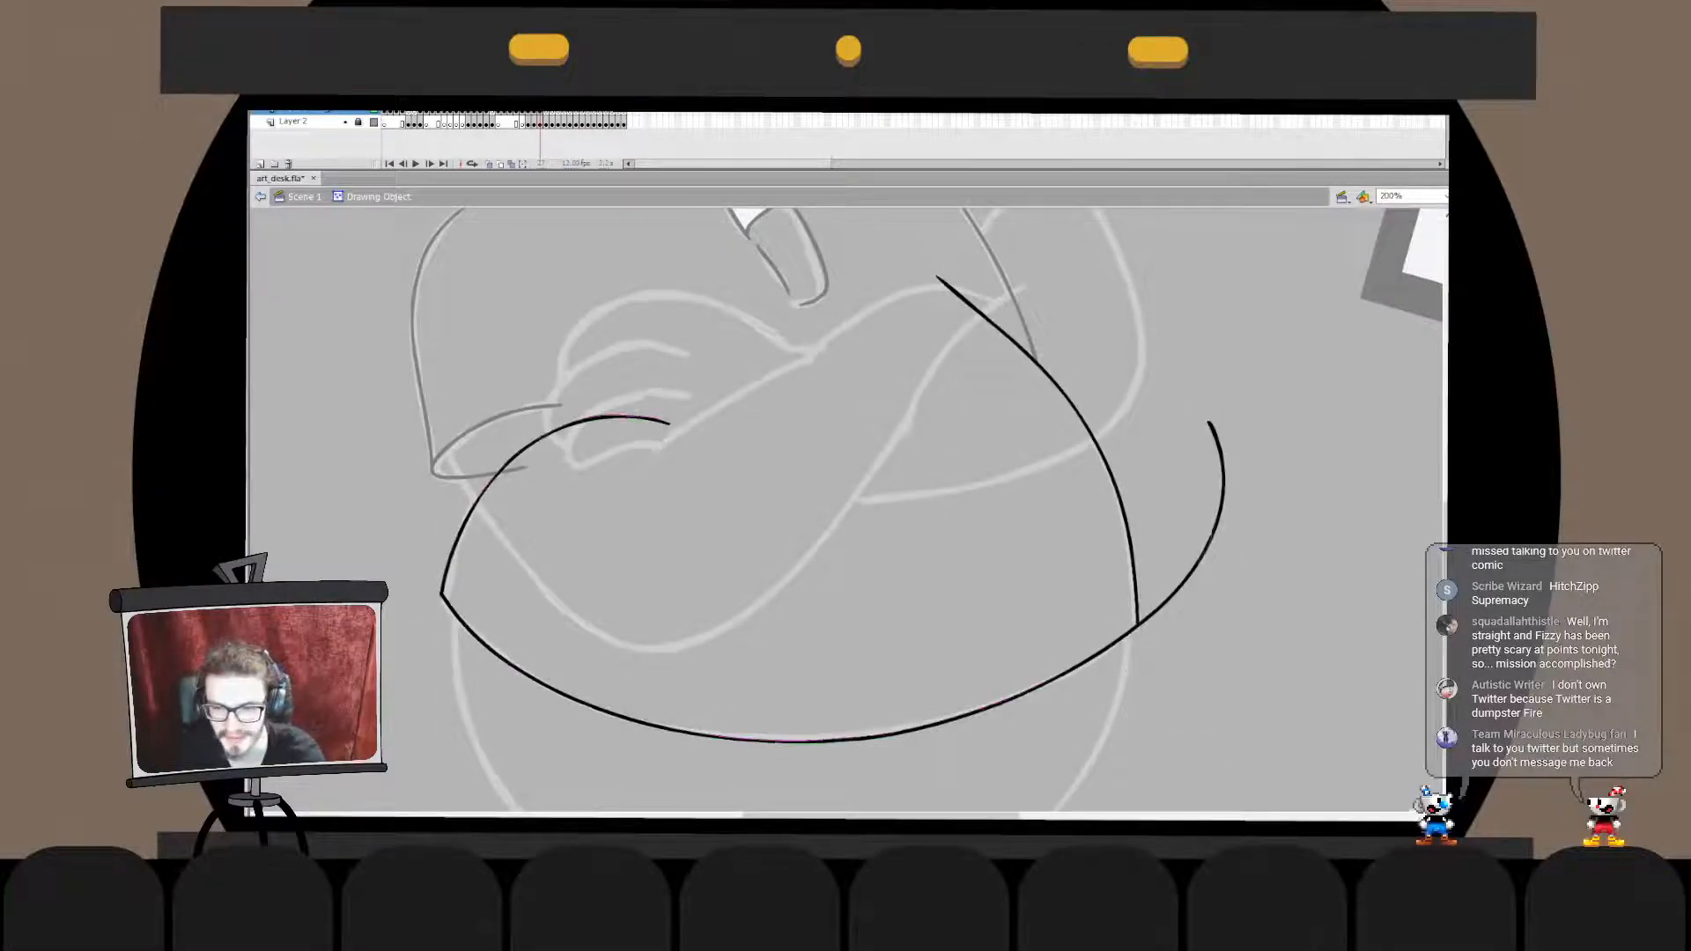
- Delete the hem's overhang beyond the torso's right corner, including the leftover fragment
{"action": "left_click", "coordinate": [1199, 562]}
{"action": "key", "text": "Delete"}
{"action": "left_click_drag", "start_coordinate": [1187, 339], "coordinate": [1287, 589]}
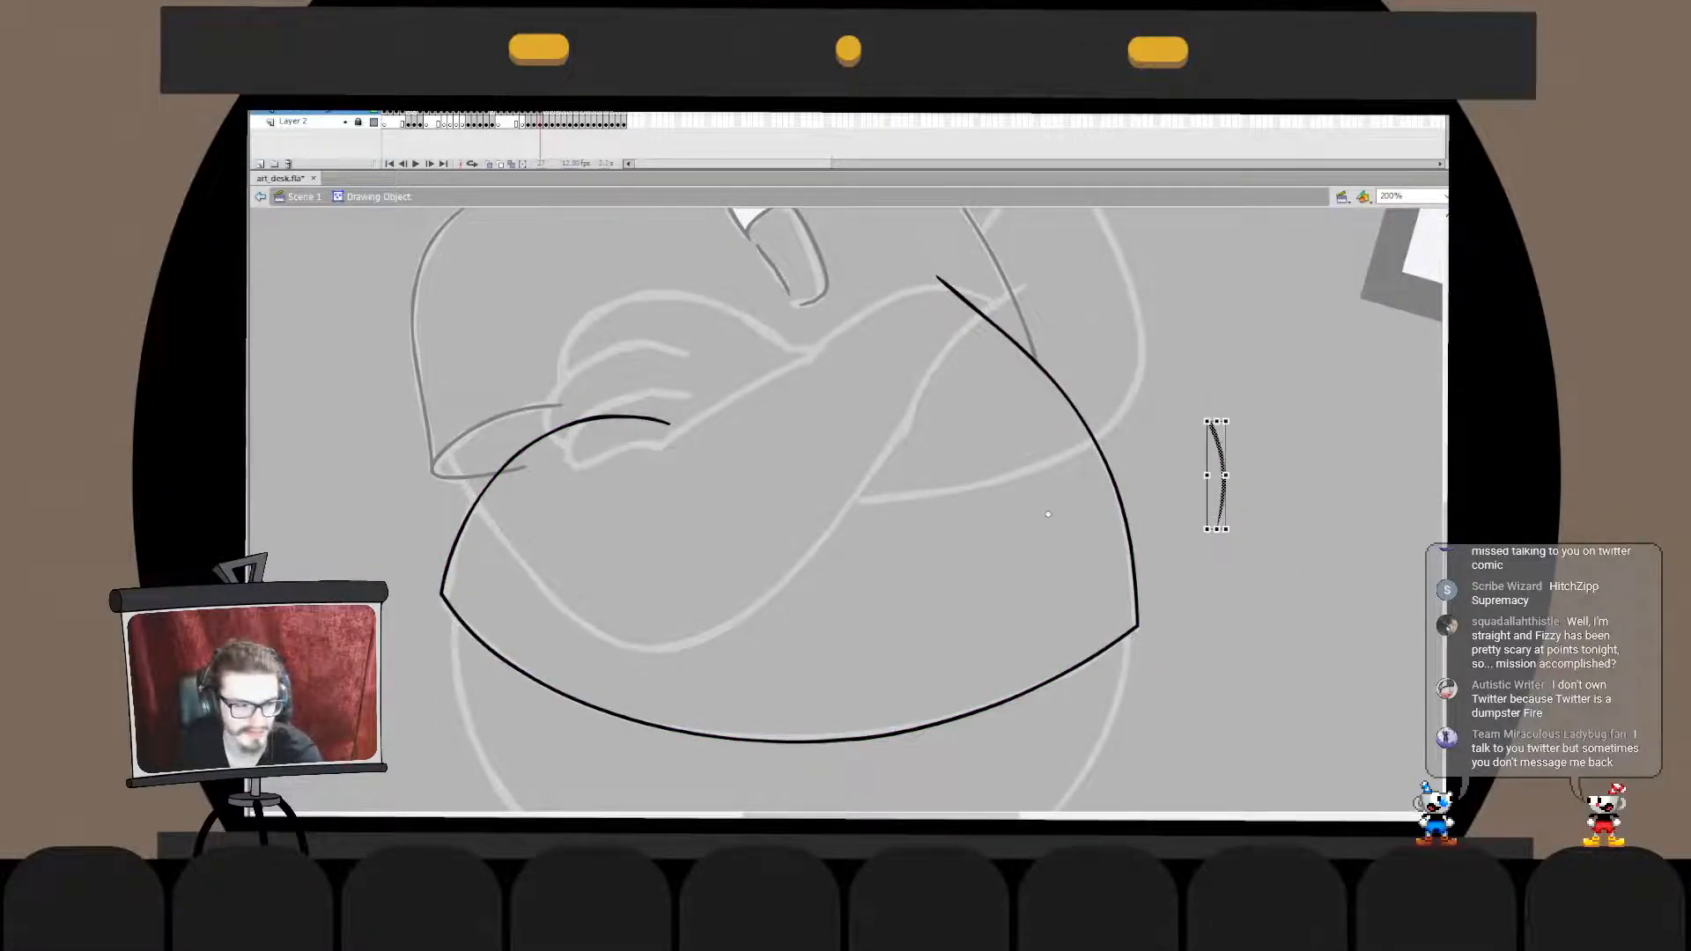
{"action": "key", "text": "Delete"}
{"action": "double_click", "coordinate": [1277, 564]}
{"action": "left_click", "coordinate": [1277, 564]}
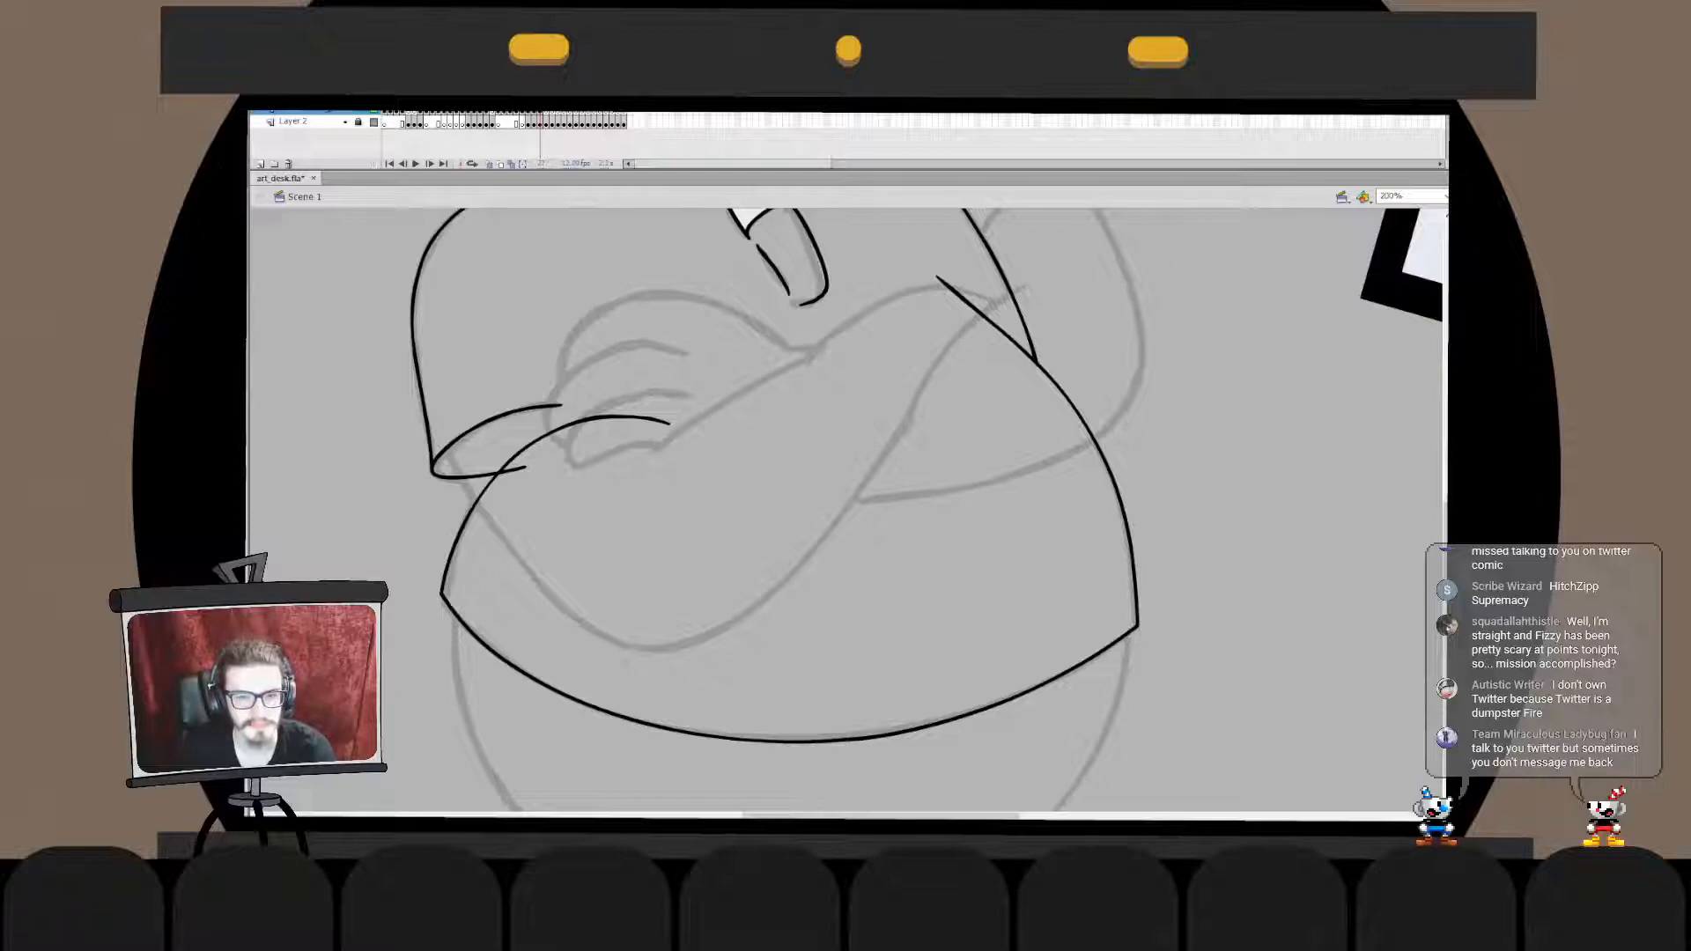
{"action": "left_click_drag", "start_coordinate": [457, 406], "coordinate": [797, 530]}
{"action": "key", "text": "ctrl+z"}
{"action": "key", "text": "ctrl+z"}
{"action": "mouse_move", "coordinate": [430, 387]}
{"action": "left_mouse_down"}
{"action": "mouse_move", "coordinate": [870, 384]}
{"action": "mouse_move", "coordinate": [941, 347]}
{"action": "left_mouse_up"}
{"action": "key", "text": "ctrl+z"}
- Ink the folded forearm's lower curve from the left cuff to the opposite arm and shift its sides onto the sketch
{"action": "left_click_drag", "start_coordinate": [444, 379], "coordinate": [938, 427]}
{"action": "key", "text": "q"}
{"action": "left_click_drag", "start_coordinate": [442, 377], "coordinate": [430, 406]}
{"action": "key", "text": "b"}
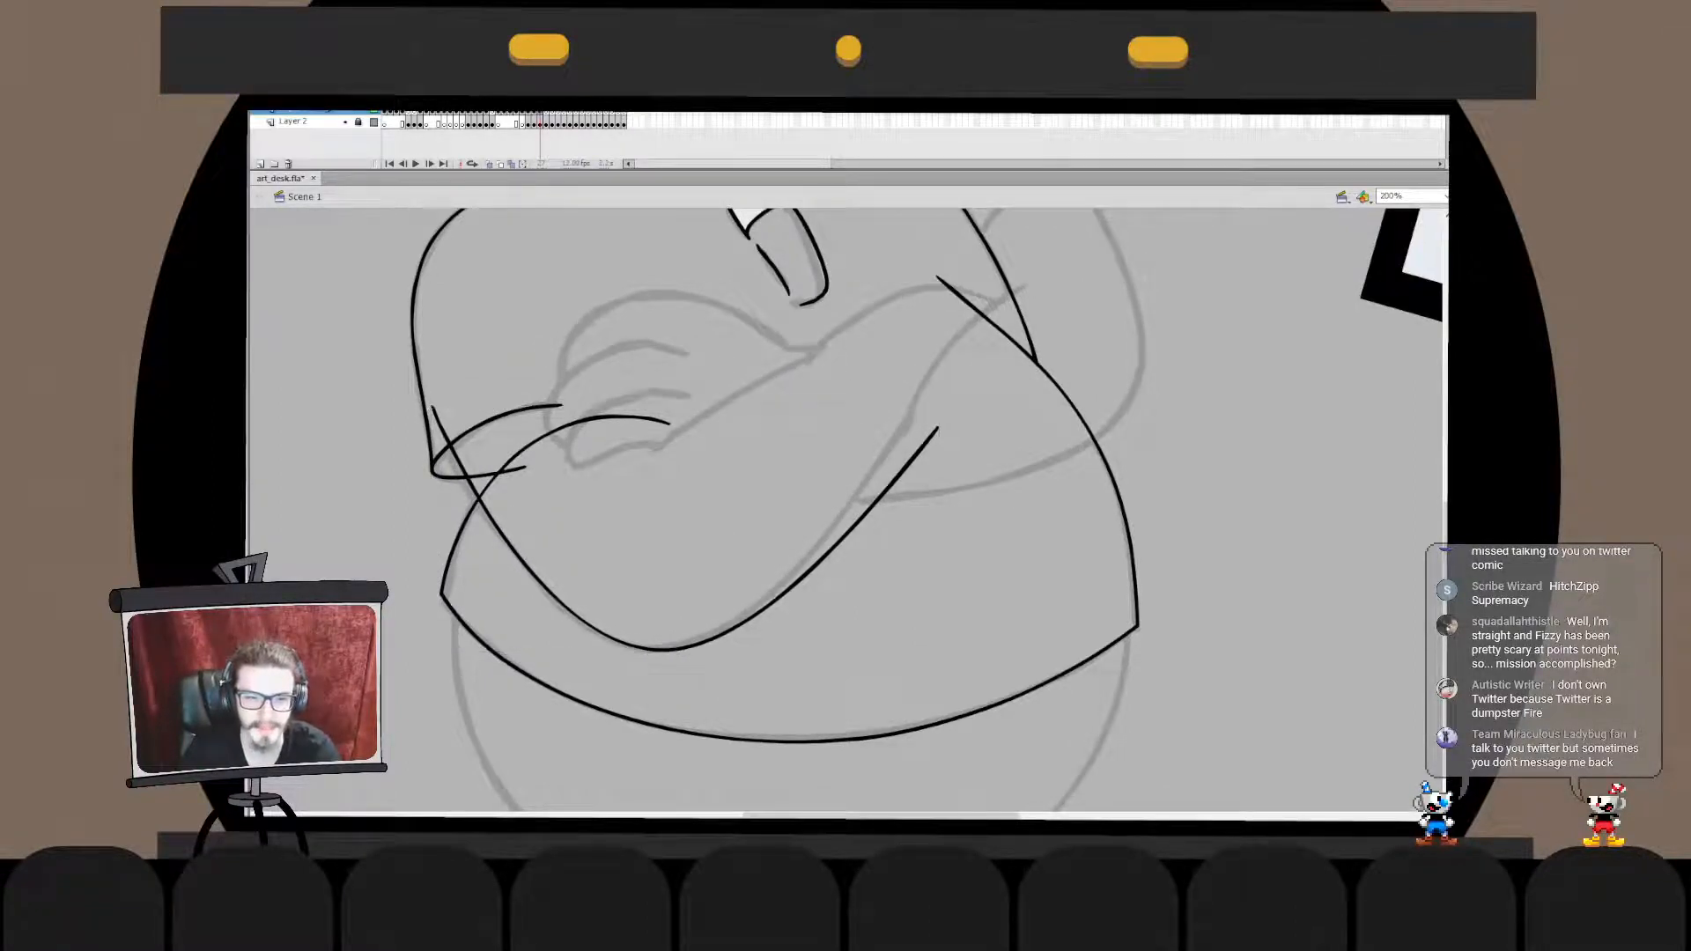
{"action": "key", "text": "ctrl+z"}
{"action": "key", "text": "ctrl+z"}
{"action": "double_click", "coordinate": [451, 401]}
{"action": "mouse_move", "coordinate": [419, 340]}
{"action": "left_mouse_down"}
{"action": "mouse_move", "coordinate": [553, 568]}
{"action": "mouse_move", "coordinate": [696, 694]}
{"action": "left_mouse_up"}
{"action": "key", "text": "ctrl+z"}
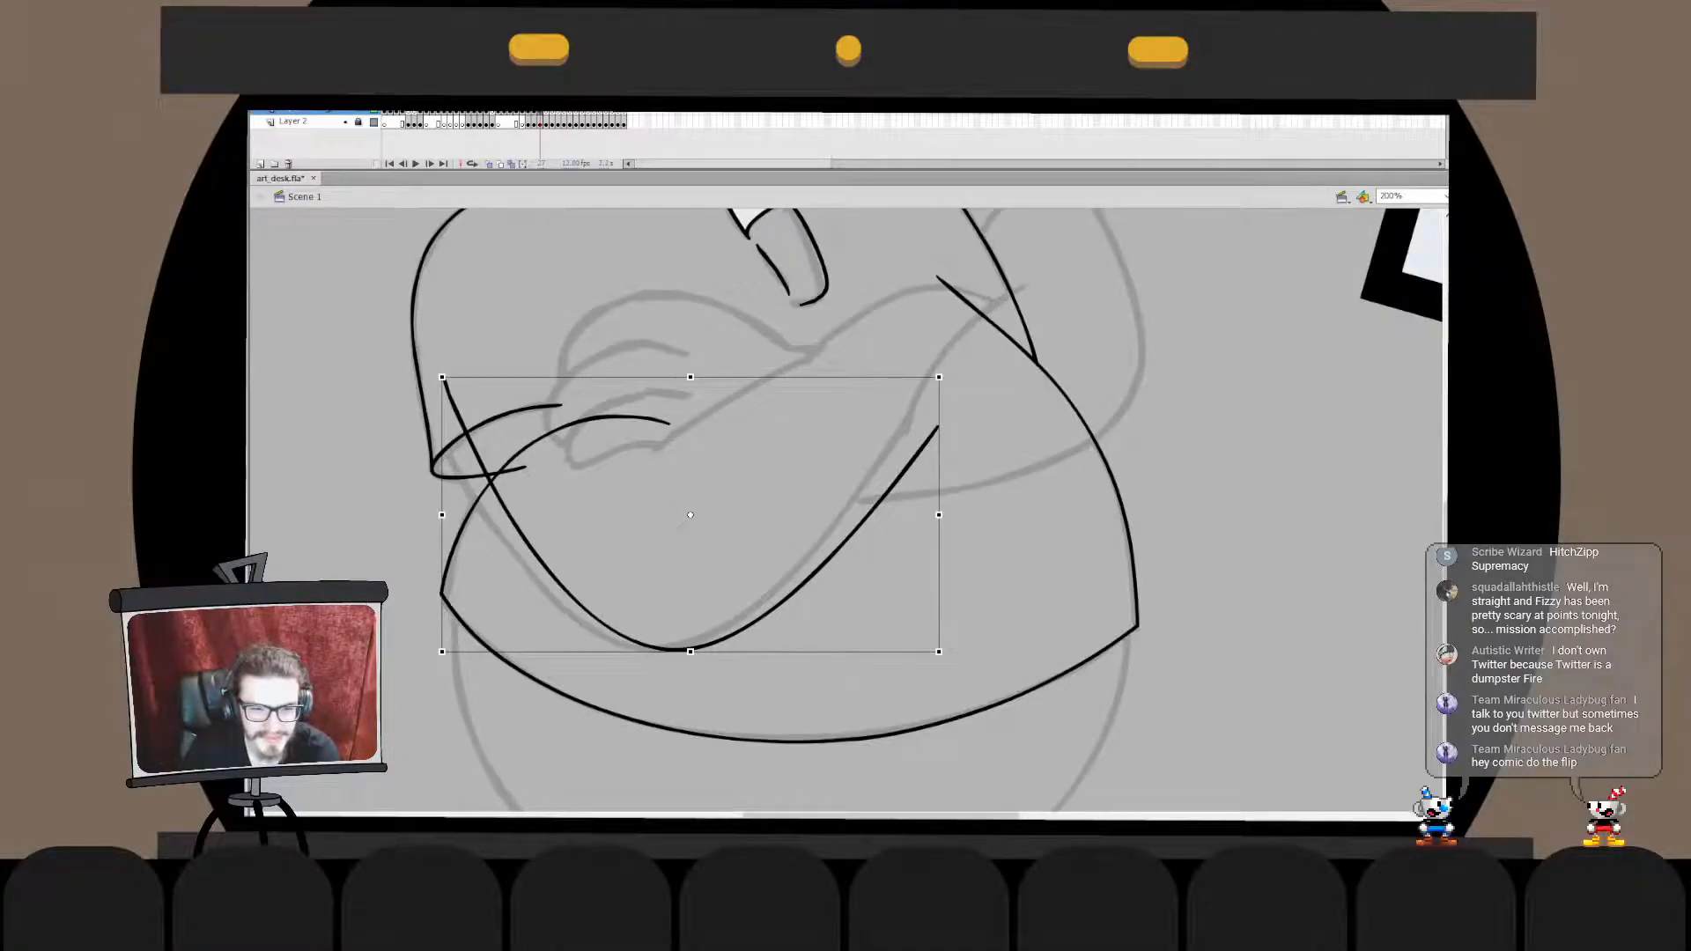
{"action": "left_click_drag", "start_coordinate": [441, 514], "coordinate": [421, 516]}
{"action": "left_click_drag", "start_coordinate": [939, 516], "coordinate": [921, 508]}
{"action": "key", "text": "Escape"}
- Try to shorten and reshape the forearm curve's left end within the cuff
{"action": "double_click", "coordinate": [502, 533]}
{"action": "left_click_drag", "start_coordinate": [339, 324], "coordinate": [548, 560]}
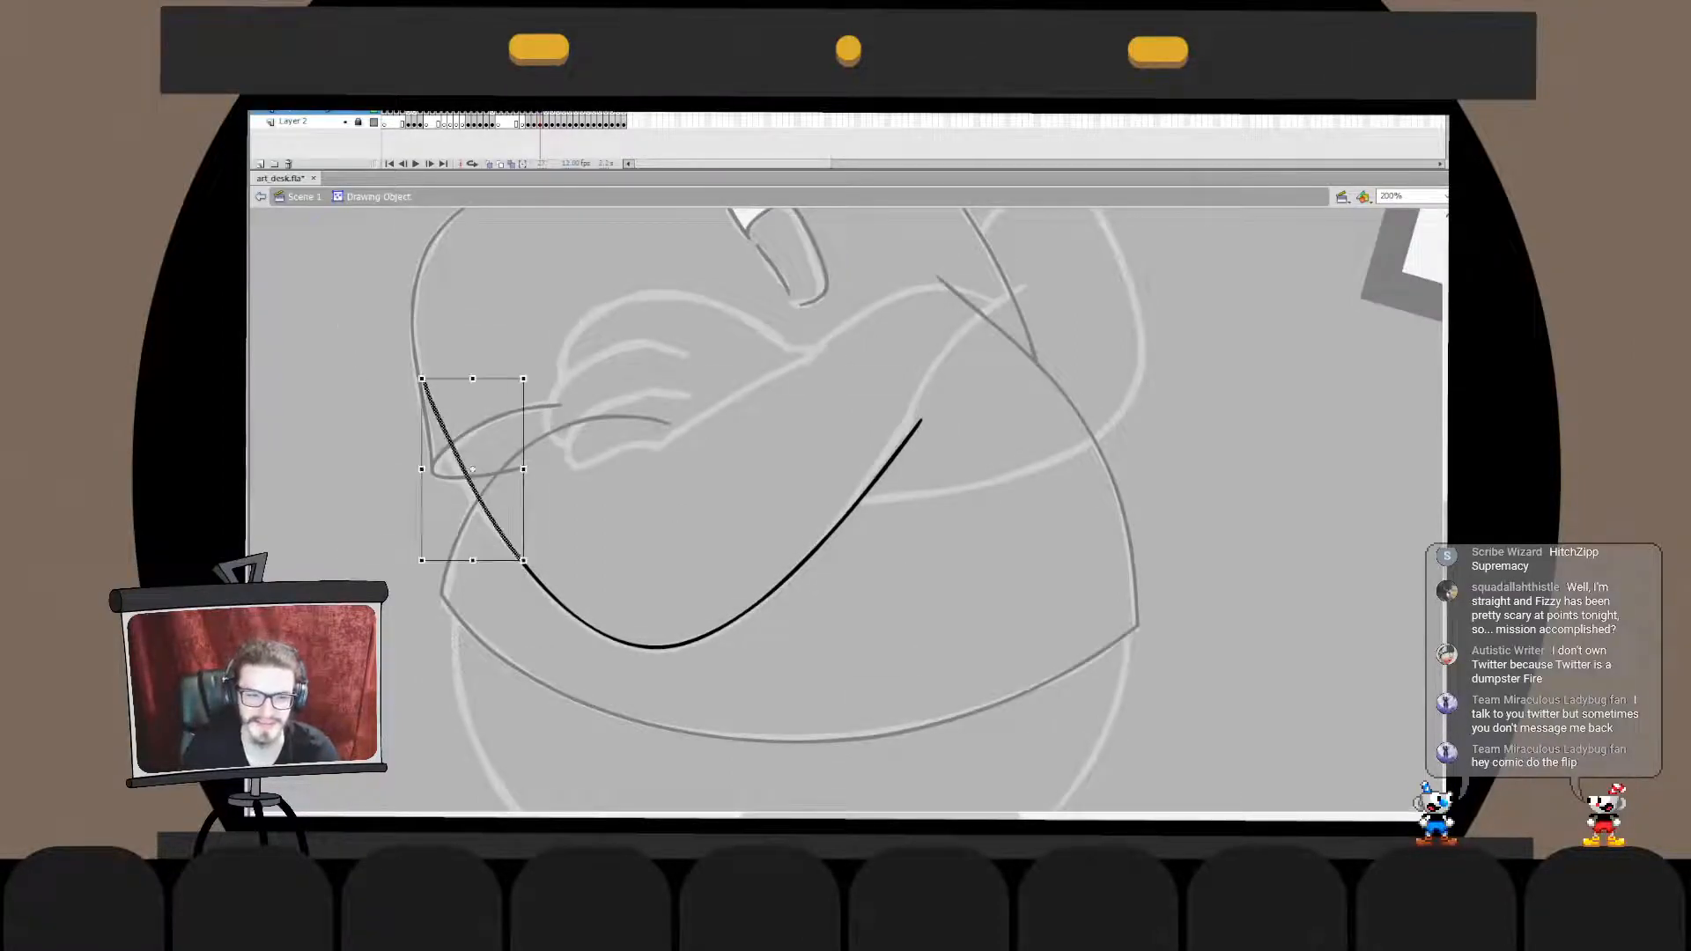
{"action": "left_click_drag", "start_coordinate": [473, 378], "coordinate": [492, 412]}
{"action": "key", "text": "Escape"}
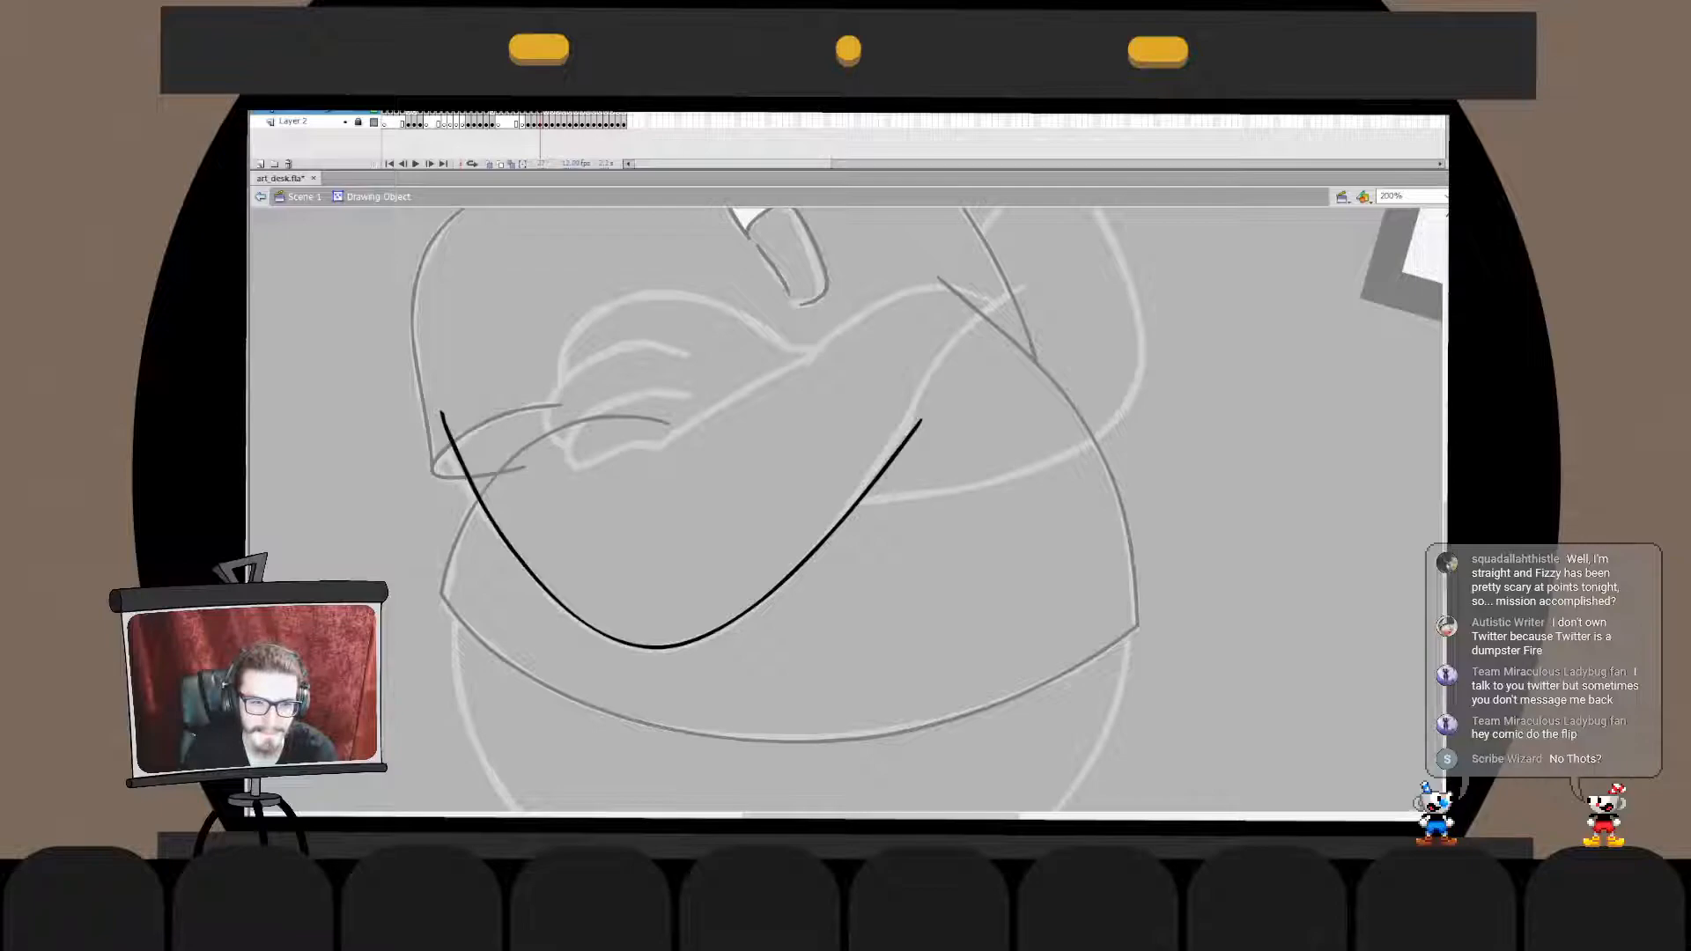
{"action": "key", "text": "ctrl+z"}
- Adjust the forearm curve's left end so it starts at the sleeve's side line
{"action": "key", "text": "ctrl+z"}
{"action": "key", "text": "ctrl+z"}
{"action": "left_click_drag", "start_coordinate": [367, 302], "coordinate": [662, 693]}
{"action": "left_click_drag", "start_coordinate": [435, 388], "coordinate": [567, 627]}
{"action": "key", "text": "ctrl+z"}
{"action": "key", "text": "ctrl+z"}
{"action": "left_click_drag", "start_coordinate": [435, 388], "coordinate": [421, 381]}
{"action": "left_click", "coordinate": [396, 366]}
{"action": "double_click", "coordinate": [396, 365]}
{"action": "left_click", "coordinate": [396, 365]}
- Bend the forearm curve's right end onto the sketched line where the arms cross
{"action": "double_click", "coordinate": [912, 434]}
{"action": "left_click_drag", "start_coordinate": [952, 391], "coordinate": [799, 614]}
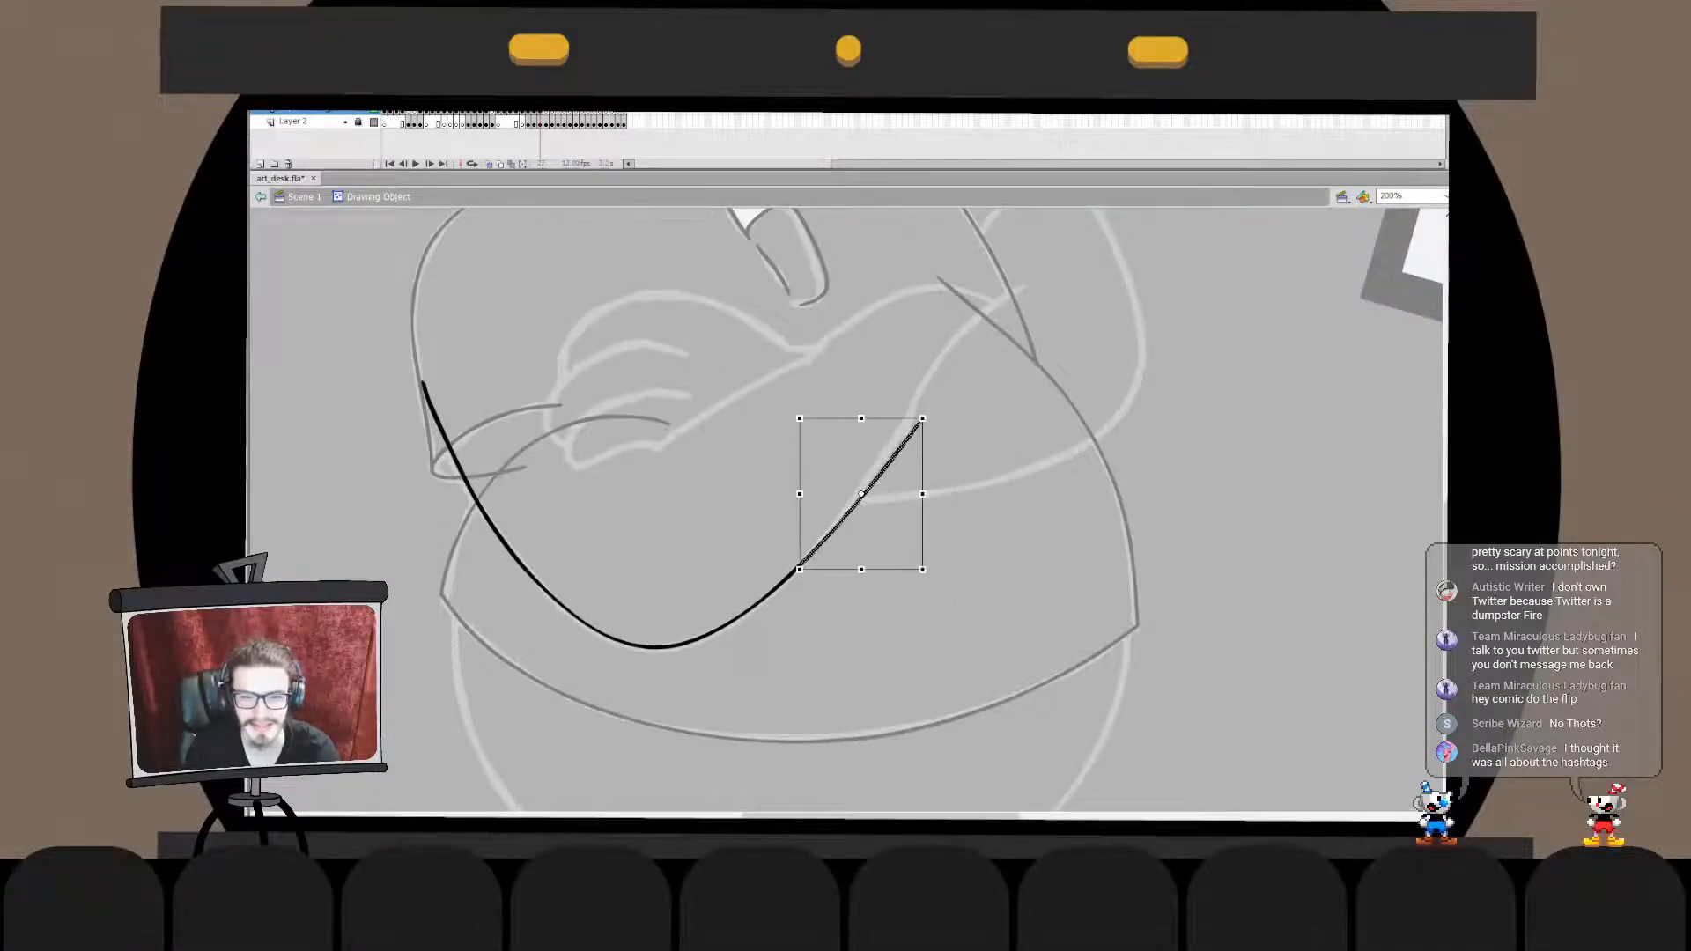
{"action": "left_click_drag", "start_coordinate": [921, 419], "coordinate": [911, 415]}
{"action": "double_click", "coordinate": [937, 398]}
{"action": "left_click", "coordinate": [937, 398]}
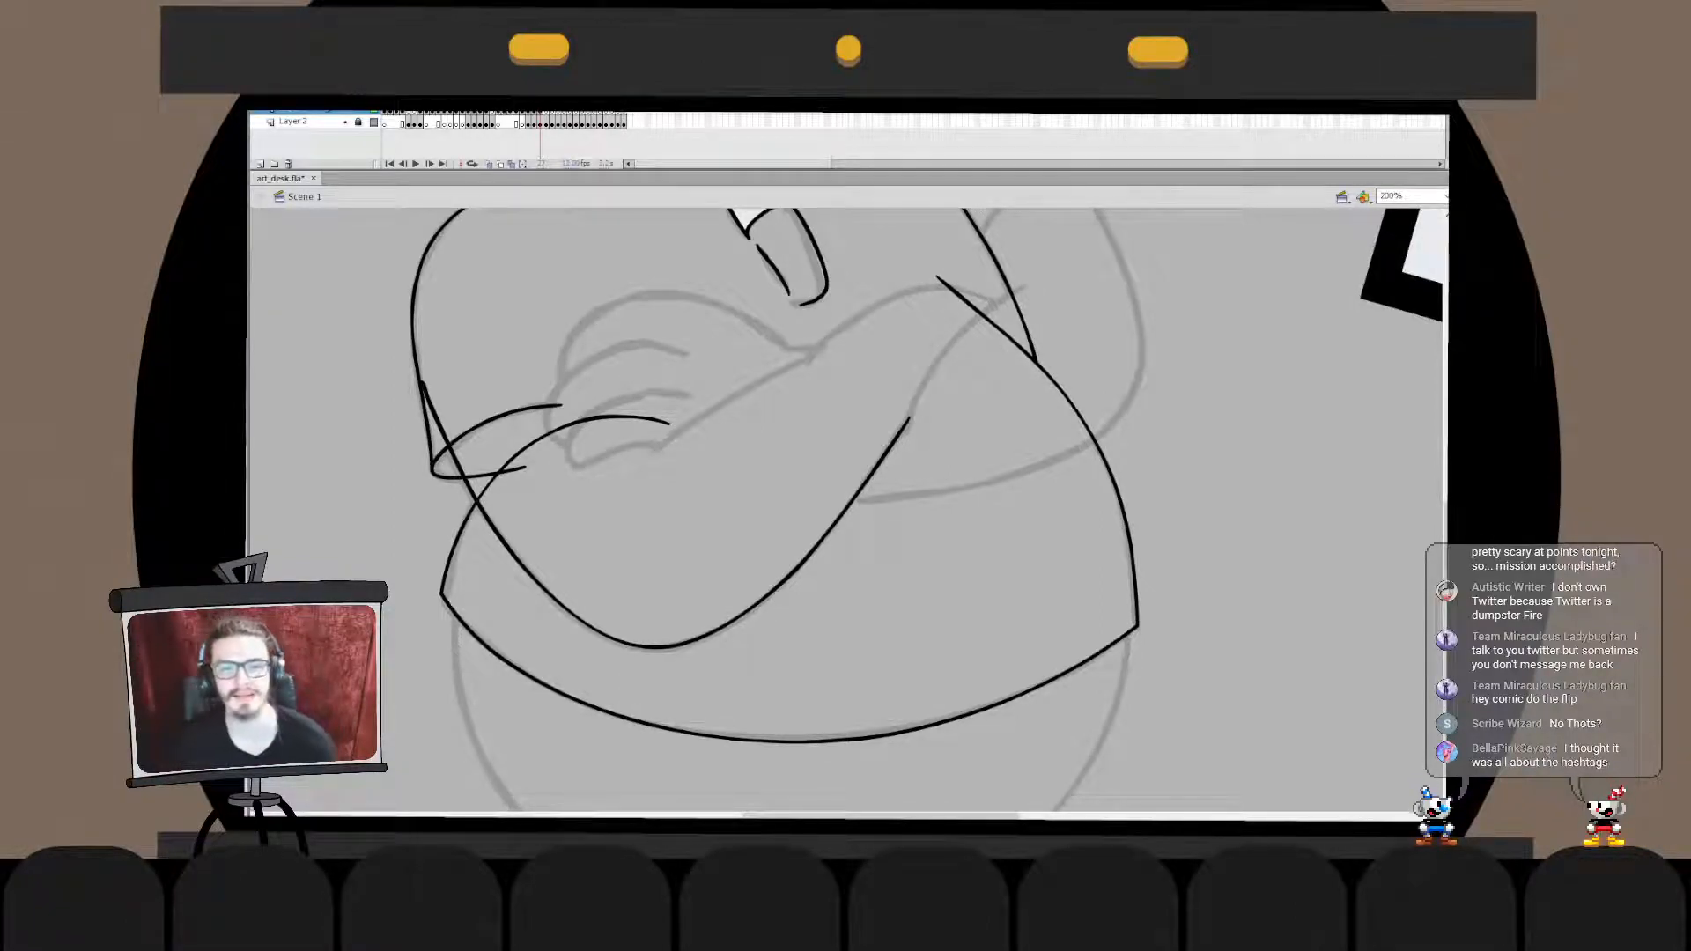
- Ink the folded forearm's upper edge from the chest's middle down to the sketched fingers, redoing the stroke until it follows the sketch
{"action": "mouse_move", "coordinate": [831, 347]}
{"action": "left_mouse_down"}
{"action": "mouse_move", "coordinate": [602, 472]}
{"action": "mouse_move", "coordinate": [661, 441]}
{"action": "left_mouse_up"}
{"action": "key", "text": "ctrl+z"}
{"action": "key", "text": "ctrl+z"}
{"action": "mouse_move", "coordinate": [830, 351]}
{"action": "left_mouse_down"}
{"action": "mouse_move", "coordinate": [626, 496]}
{"action": "mouse_move", "coordinate": [619, 471]}
{"action": "mouse_move", "coordinate": [762, 386]}
{"action": "mouse_move", "coordinate": [637, 465]}
{"action": "left_mouse_up"}
{"action": "key", "text": "ctrl+z"}
{"action": "key", "text": "ctrl+z"}
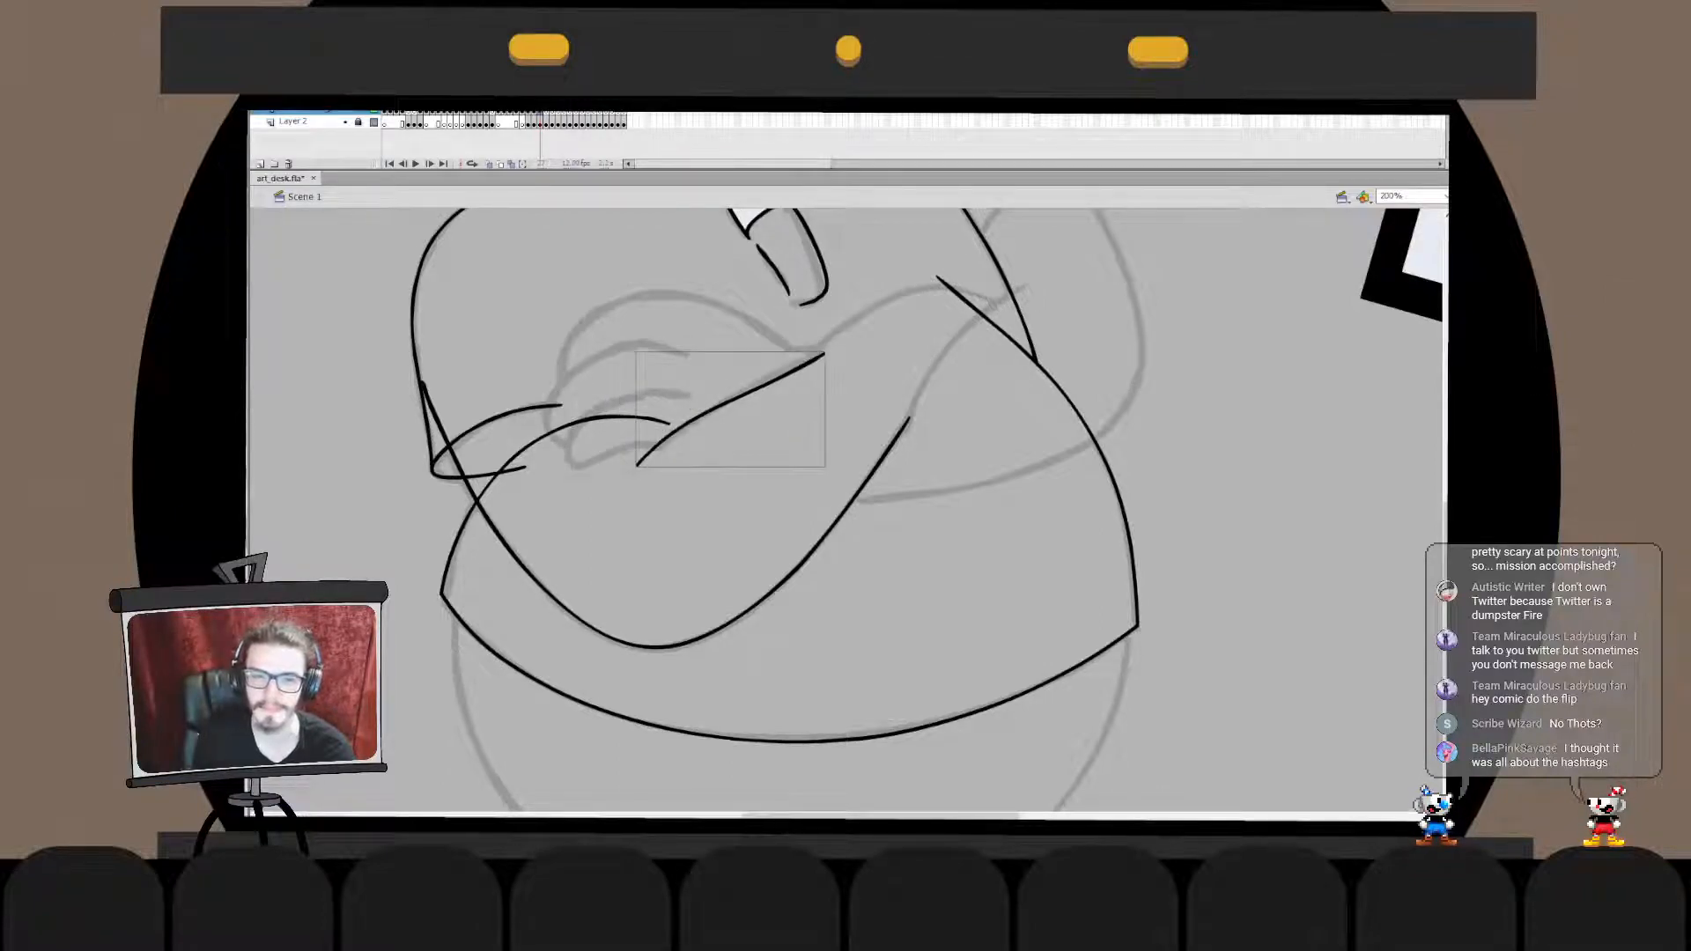
{"action": "key", "text": "ctrl+z"}
{"action": "left_click_drag", "start_coordinate": [825, 352], "coordinate": [625, 479]}
- Ink the bulging curve from the forearm's upper edge to where the arms cross and skew it onto the sketch
{"action": "key", "text": "ctrl+z"}
{"action": "key", "text": "ctrl+z"}
{"action": "key", "text": "ctrl+z"}
{"action": "key", "text": "ctrl+z"}
{"action": "key", "text": "ctrl+z"}
{"action": "mouse_move", "coordinate": [832, 351]}
{"action": "left_mouse_down"}
{"action": "mouse_move", "coordinate": [655, 455]}
{"action": "mouse_move", "coordinate": [650, 404]}
{"action": "left_mouse_up"}
{"action": "key", "text": "q"}
{"action": "key", "text": "Escape"}
{"action": "left_click", "coordinate": [743, 391]}
{"action": "mouse_move", "coordinate": [831, 351]}
{"action": "left_mouse_down"}
{"action": "mouse_move", "coordinate": [903, 299]}
{"action": "mouse_move", "coordinate": [985, 305]}
{"action": "left_mouse_up"}
{"action": "key", "text": "Escape"}
{"action": "key", "text": "ctrl+z"}
{"action": "mouse_move", "coordinate": [813, 353]}
{"action": "left_mouse_down"}
{"action": "mouse_move", "coordinate": [897, 300]}
{"action": "mouse_move", "coordinate": [850, 317]}
{"action": "mouse_move", "coordinate": [991, 303]}
{"action": "mouse_move", "coordinate": [918, 288]}
{"action": "mouse_move", "coordinate": [1017, 315]}
{"action": "mouse_move", "coordinate": [864, 313]}
{"action": "mouse_move", "coordinate": [1015, 313]}
{"action": "left_mouse_up"}
{"action": "key", "text": "ctrl+z"}
{"action": "key", "text": "ctrl+z"}
{"action": "key", "text": "ctrl+z"}
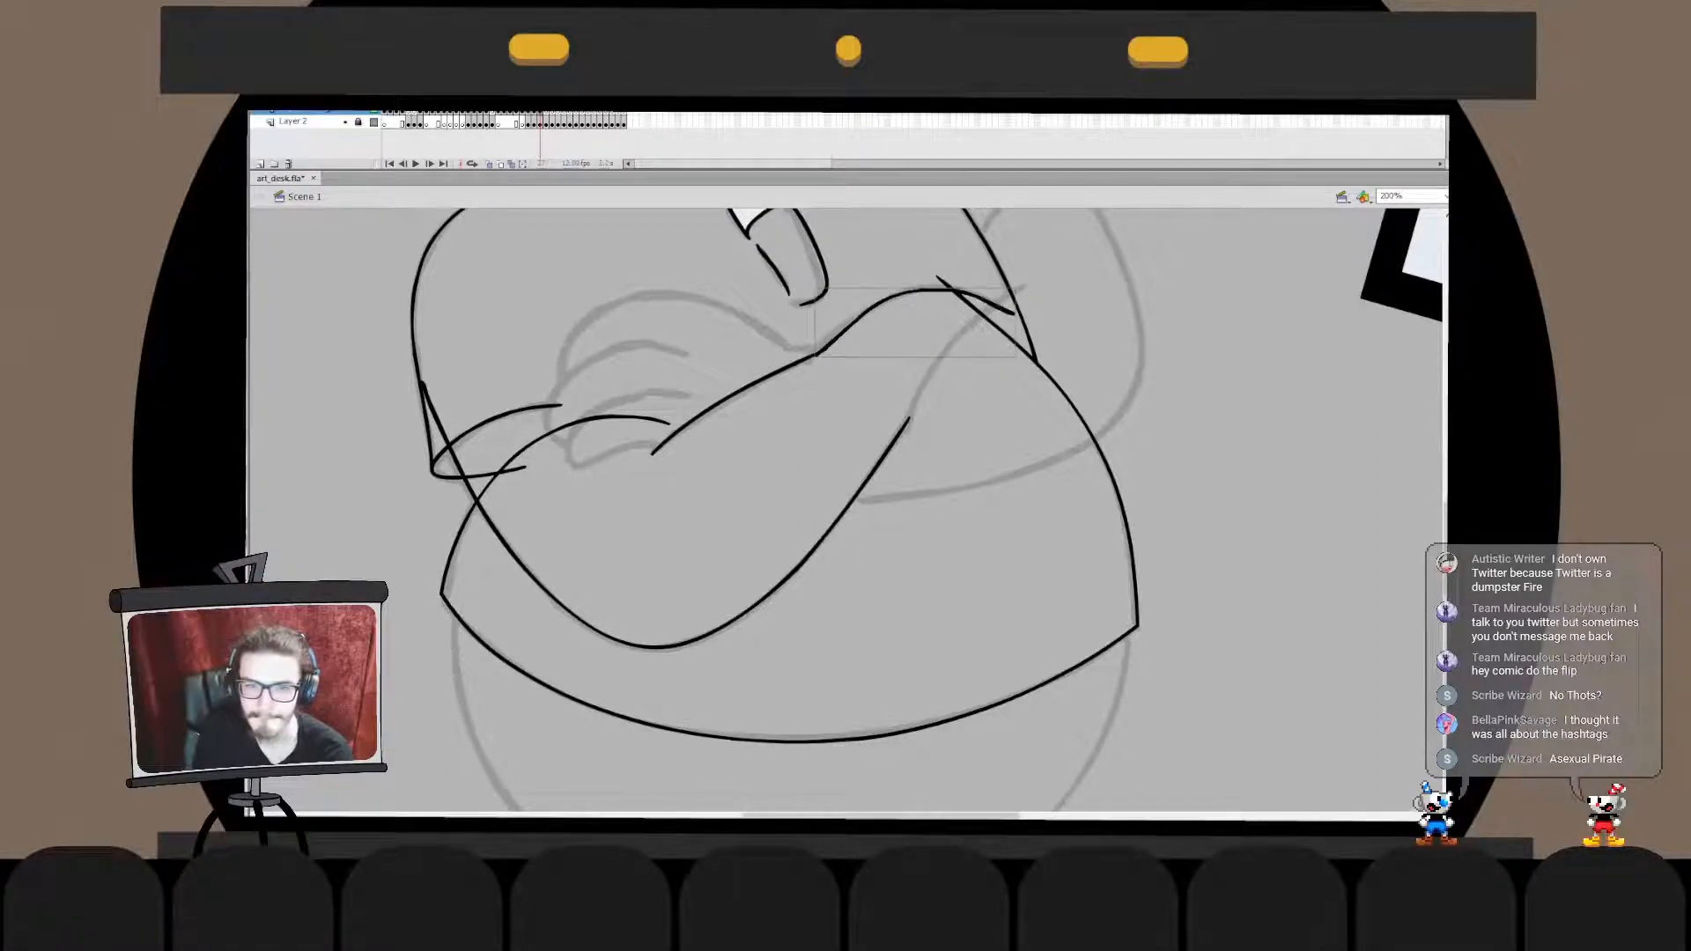
{"action": "key", "text": "ctrl+z"}
{"action": "left_click_drag", "start_coordinate": [825, 354], "coordinate": [1006, 304]}
{"action": "key", "text": "ctrl+z"}
{"action": "mouse_move", "coordinate": [811, 383]}
{"action": "left_mouse_down"}
{"action": "mouse_move", "coordinate": [1000, 305]}
{"action": "mouse_move", "coordinate": [1008, 341]}
{"action": "left_mouse_up"}
{"action": "key", "text": "ctrl+z"}
{"action": "key", "text": "ctrl+z"}
{"action": "key", "text": "q"}
{"action": "left_click_drag", "start_coordinate": [781, 386], "coordinate": [813, 370]}
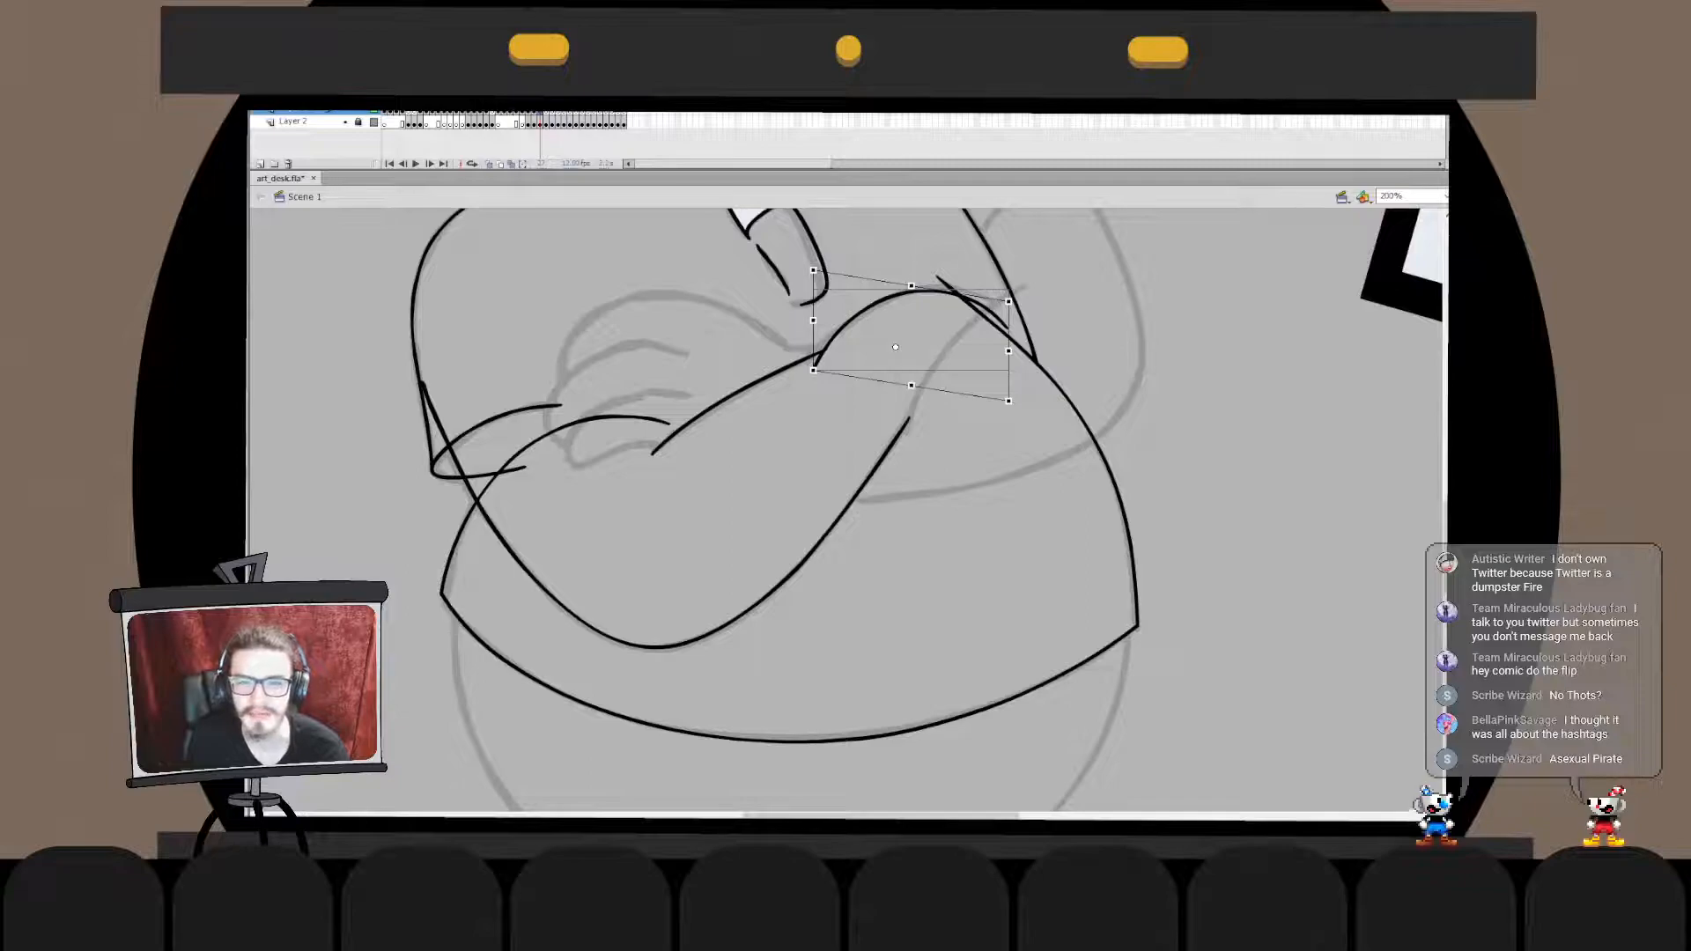
{"action": "left_click_drag", "start_coordinate": [1009, 302], "coordinate": [1010, 347]}
{"action": "key", "text": "Escape"}
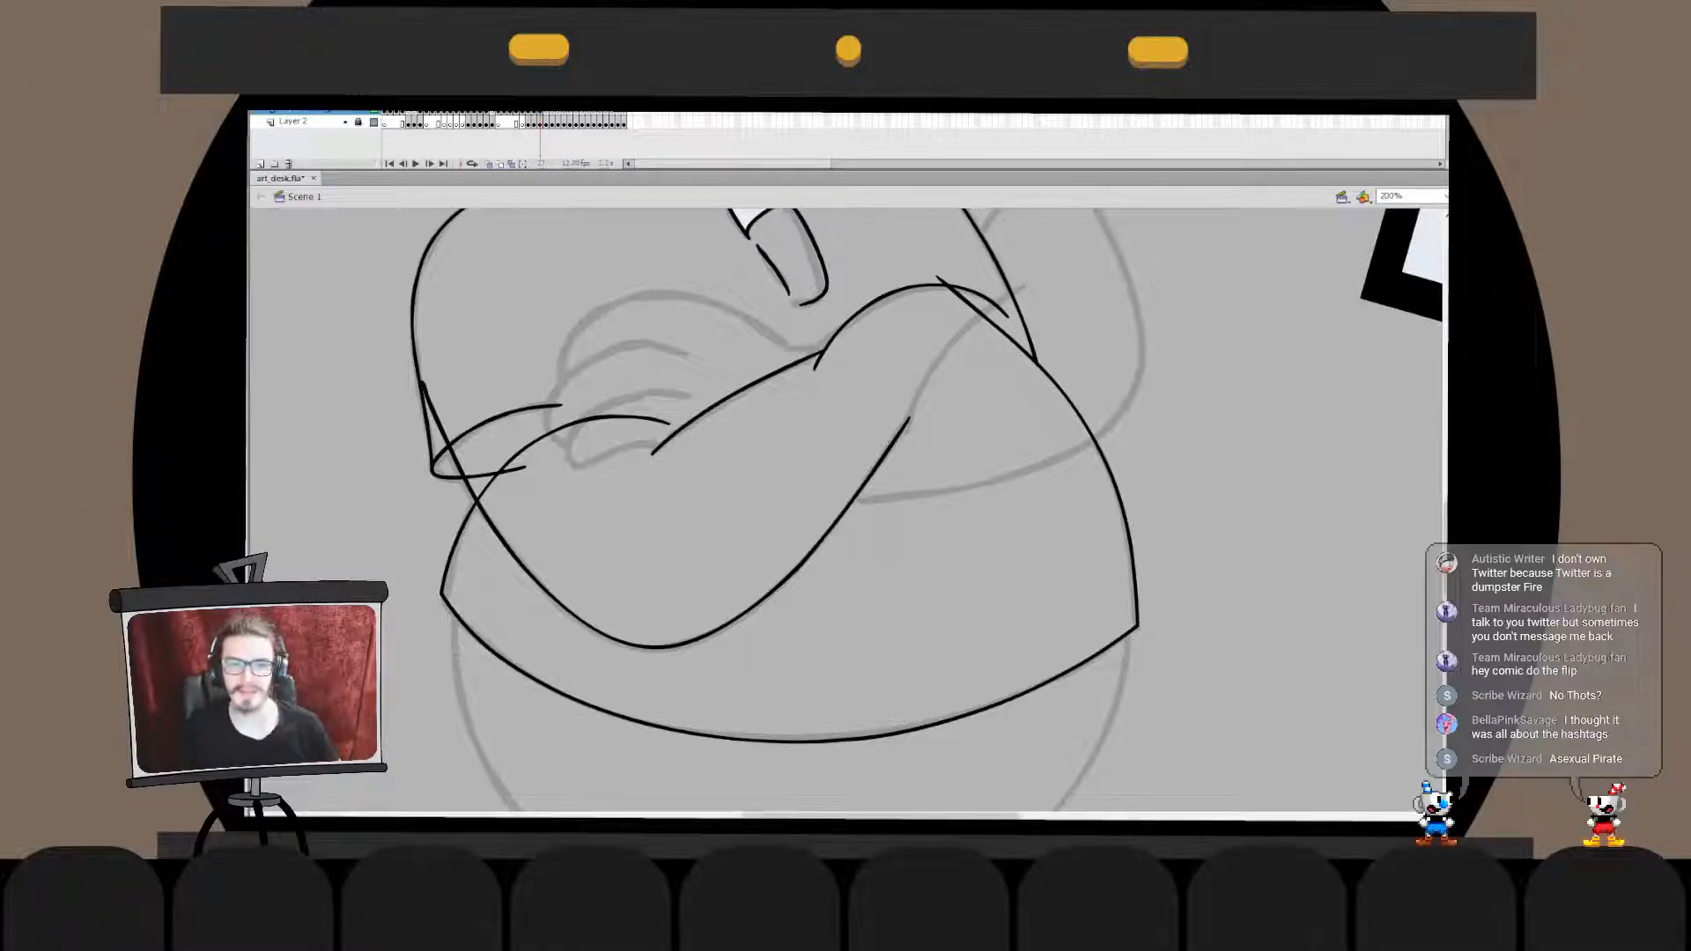
- Merge the forearm's two upper lines into one drawing and delete the overshoot at their joint
{"action": "left_click", "coordinate": [740, 393]}
{"action": "key", "text": "ctrl+x"}
{"action": "double_click", "coordinate": [857, 313]}
{"action": "key", "text": "ctrl+shift+v"}
{"action": "left_click", "coordinate": [818, 362]}
{"action": "key", "text": "Delete"}
{"action": "double_click", "coordinate": [879, 539]}
{"action": "left_click", "coordinate": [879, 539]}
- Ink the crossing line from the chest's side line down to the end of the forearm's lower curve
{"action": "left_click_drag", "start_coordinate": [863, 475], "coordinate": [812, 566]}
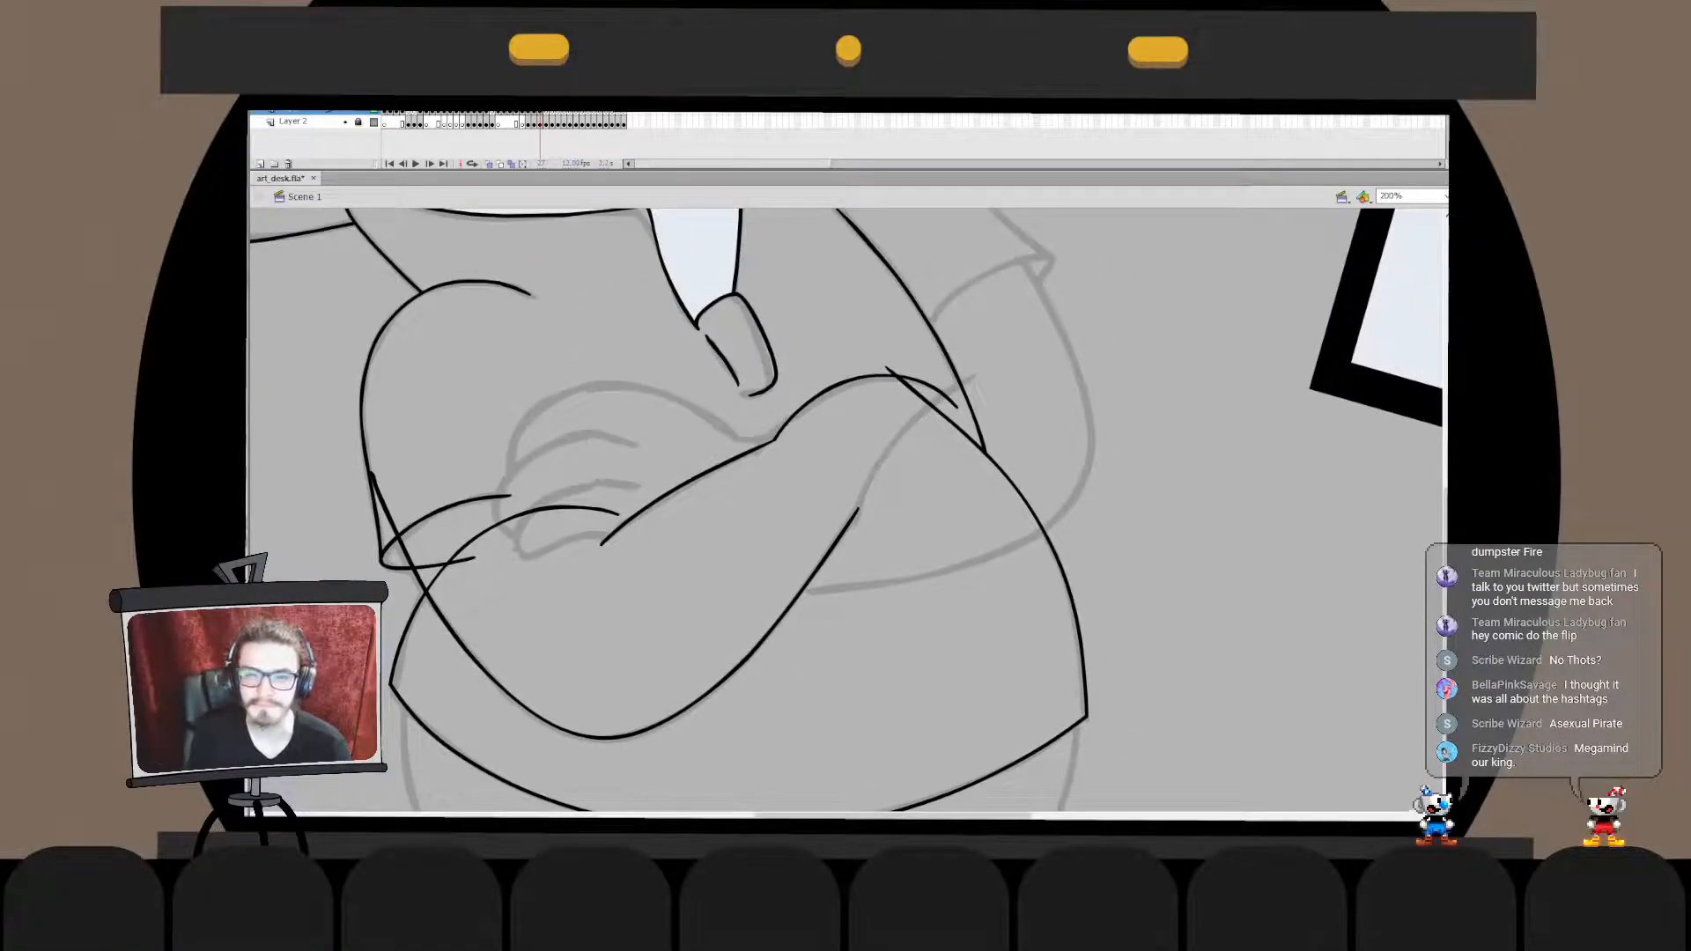
{"action": "key", "text": "ctrl+z"}
{"action": "mouse_move", "coordinate": [974, 377]}
{"action": "left_mouse_down"}
{"action": "mouse_move", "coordinate": [820, 564]}
{"action": "mouse_move", "coordinate": [833, 584]}
{"action": "mouse_move", "coordinate": [836, 555]}
{"action": "left_mouse_up"}
{"action": "key", "text": "ctrl+z"}
{"action": "key", "text": "ctrl+z"}
{"action": "left_click_drag", "start_coordinate": [972, 377], "coordinate": [847, 574]}
{"action": "key", "text": "ctrl+z"}
{"action": "key", "text": "ctrl+z"}
{"action": "mouse_move", "coordinate": [966, 377]}
{"action": "left_mouse_down"}
{"action": "mouse_move", "coordinate": [860, 532]}
{"action": "mouse_move", "coordinate": [841, 511]}
{"action": "left_mouse_up"}
{"action": "key", "text": "ctrl+z"}
{"action": "key", "text": "ctrl+z"}
{"action": "left_click_drag", "start_coordinate": [986, 380], "coordinate": [859, 557]}
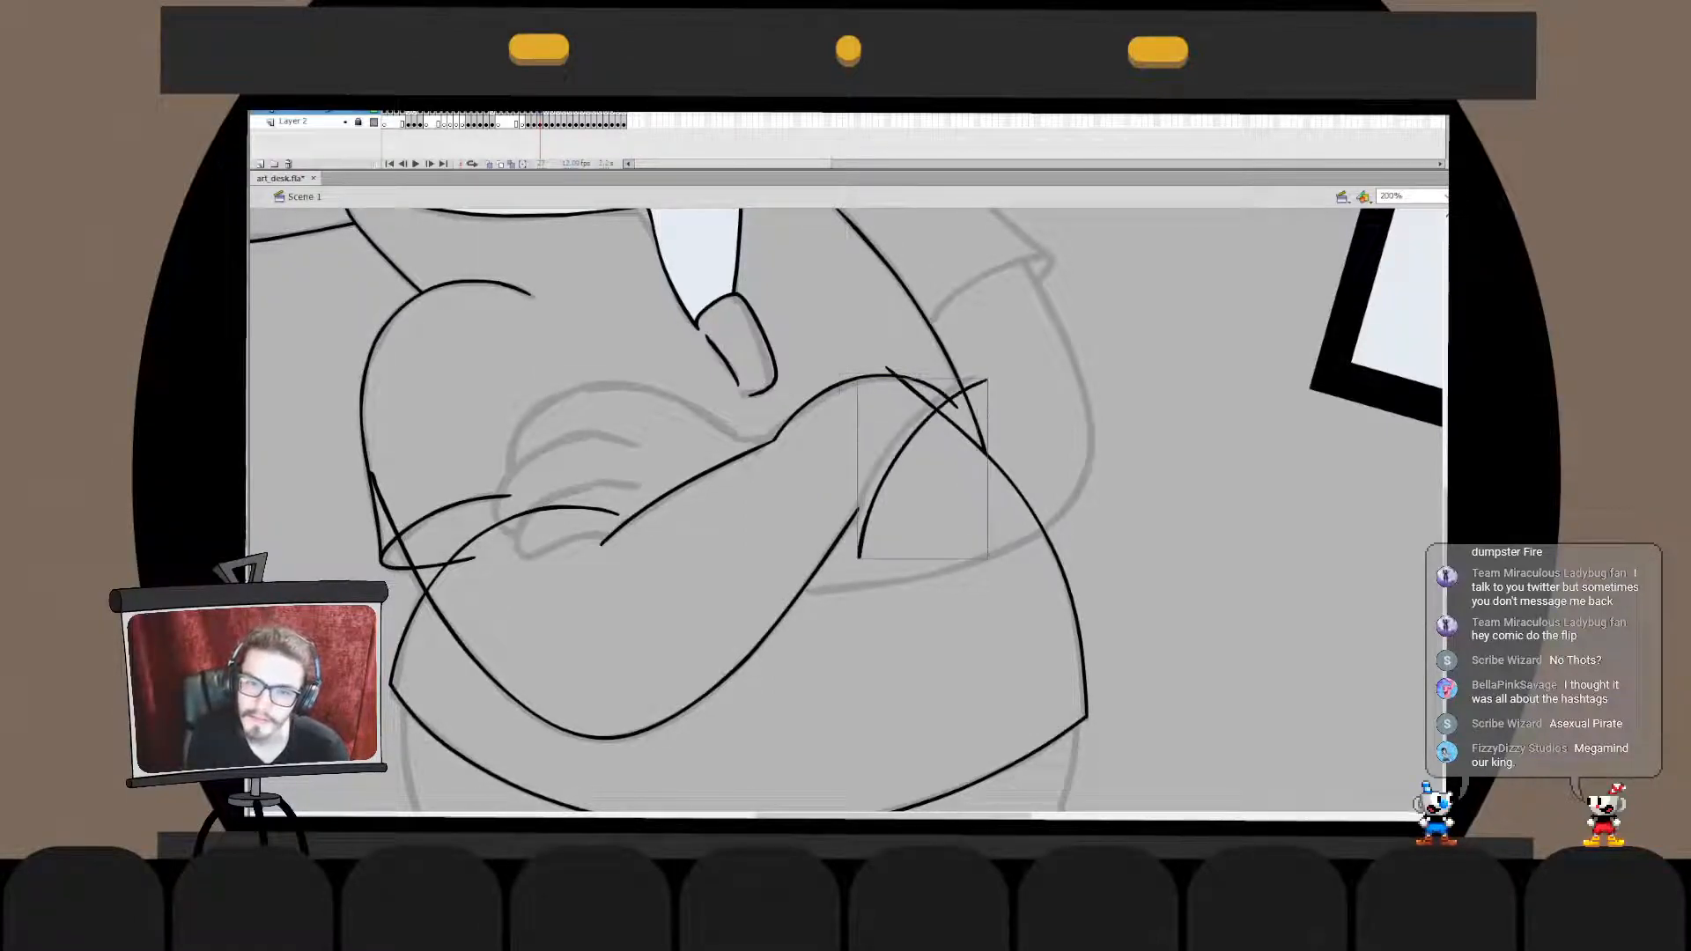
{"action": "key", "text": "ctrl+z"}
{"action": "mouse_move", "coordinate": [972, 377]}
{"action": "left_mouse_down"}
{"action": "mouse_move", "coordinate": [859, 540]}
{"action": "mouse_move", "coordinate": [888, 497]}
{"action": "left_mouse_up"}
{"action": "key", "text": "ctrl+z"}
{"action": "key", "text": "ctrl+z"}
{"action": "left_click_drag", "start_coordinate": [967, 380], "coordinate": [851, 541]}
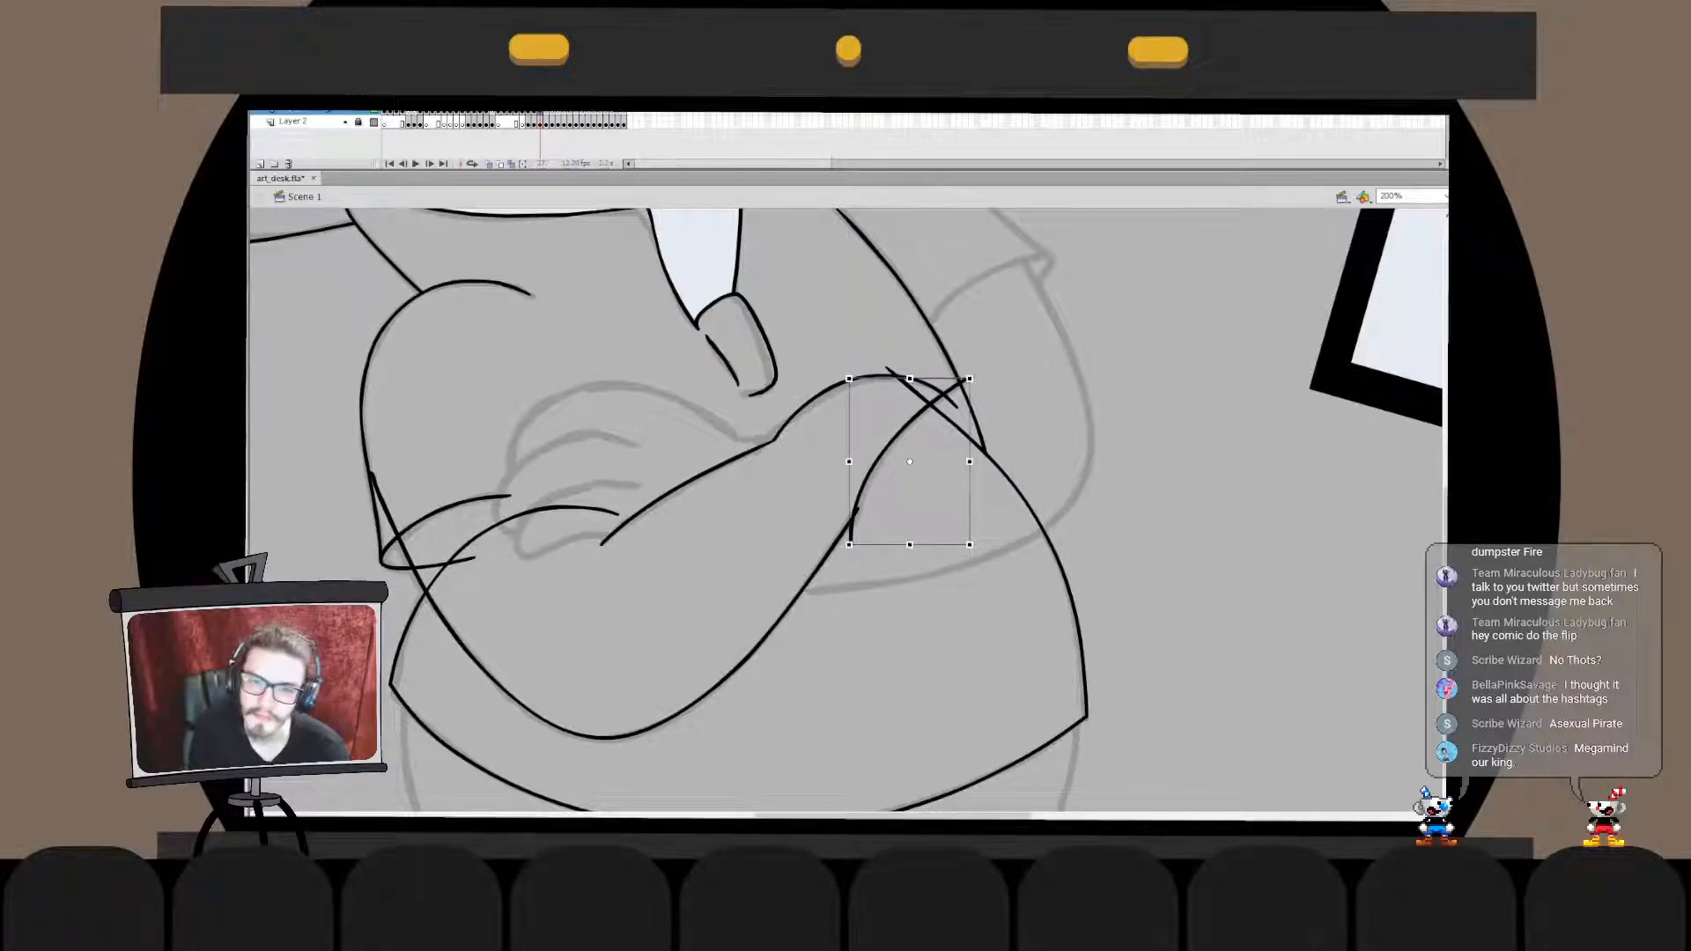
{"action": "key", "text": "Escape"}
- Pull the crossing line's lower end up onto the end of the forearm's lower curve
{"action": "left_click", "coordinate": [872, 471]}
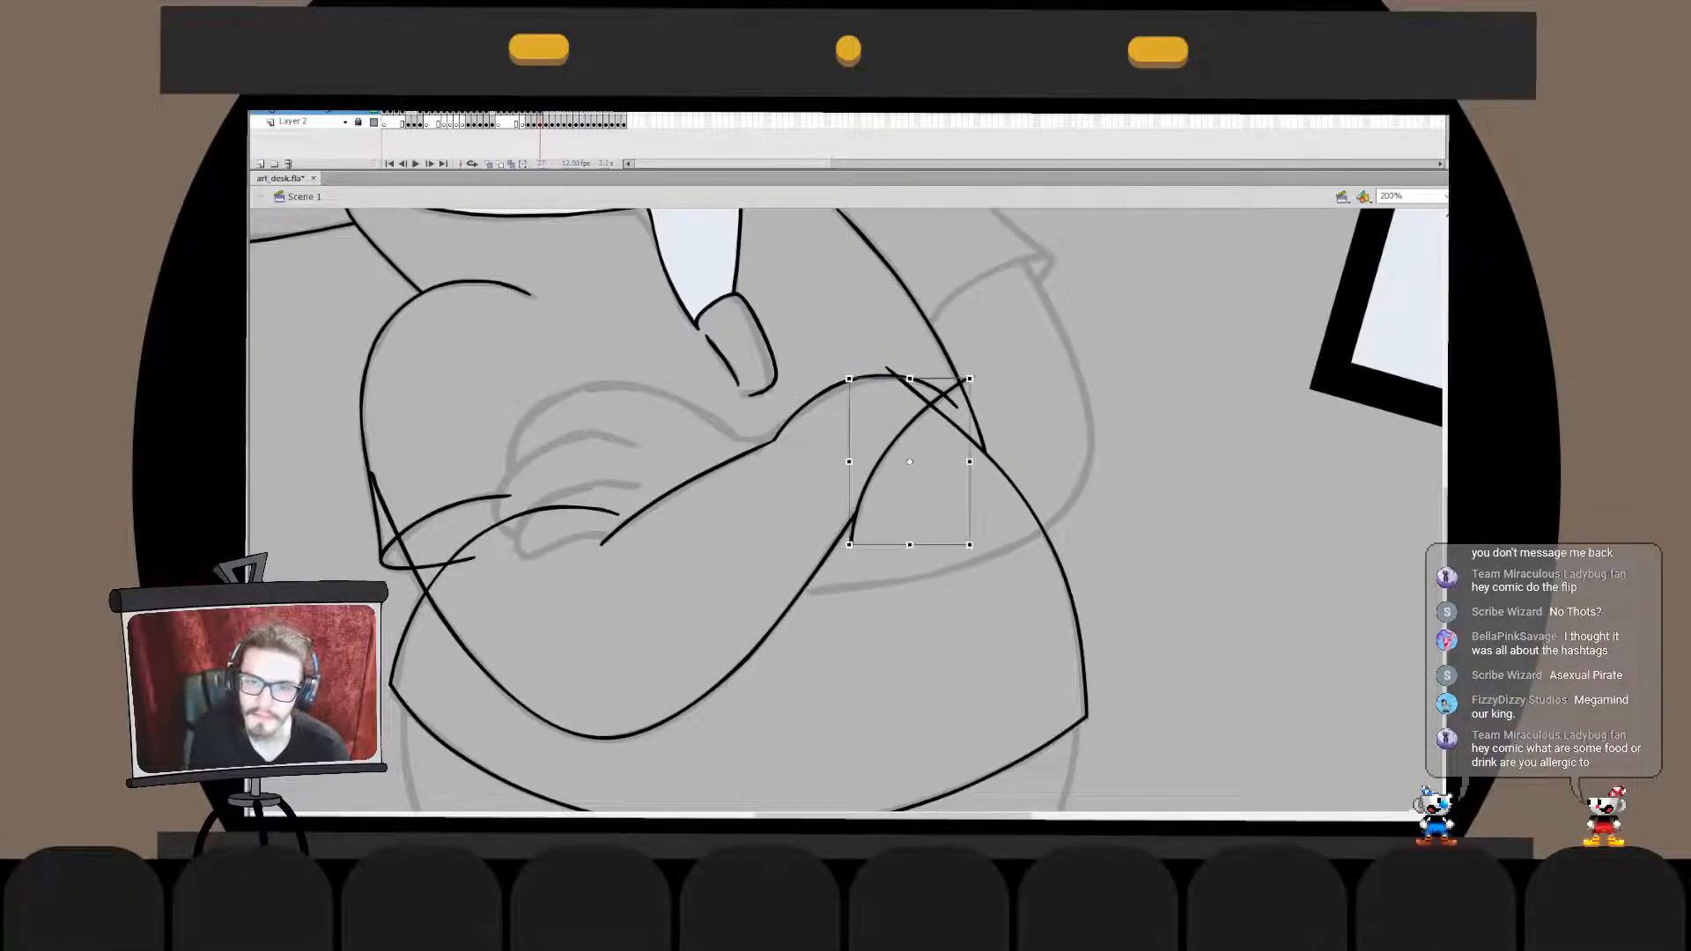
{"action": "double_click", "coordinate": [872, 473]}
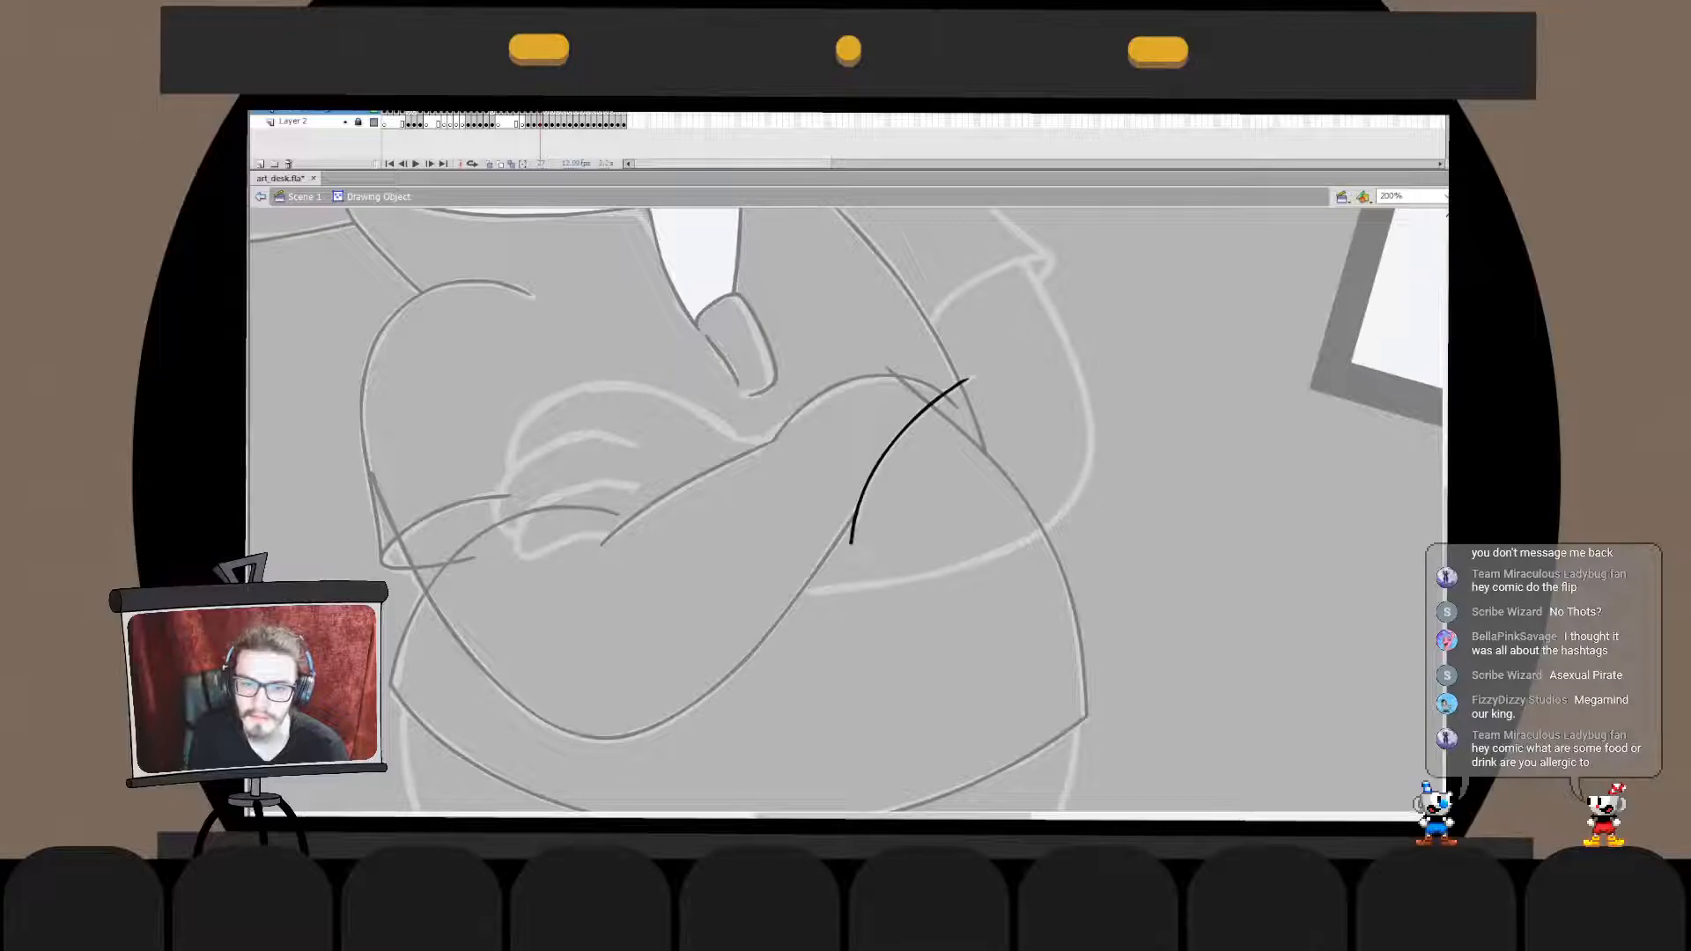
{"action": "left_click_drag", "start_coordinate": [851, 546], "coordinate": [851, 528]}
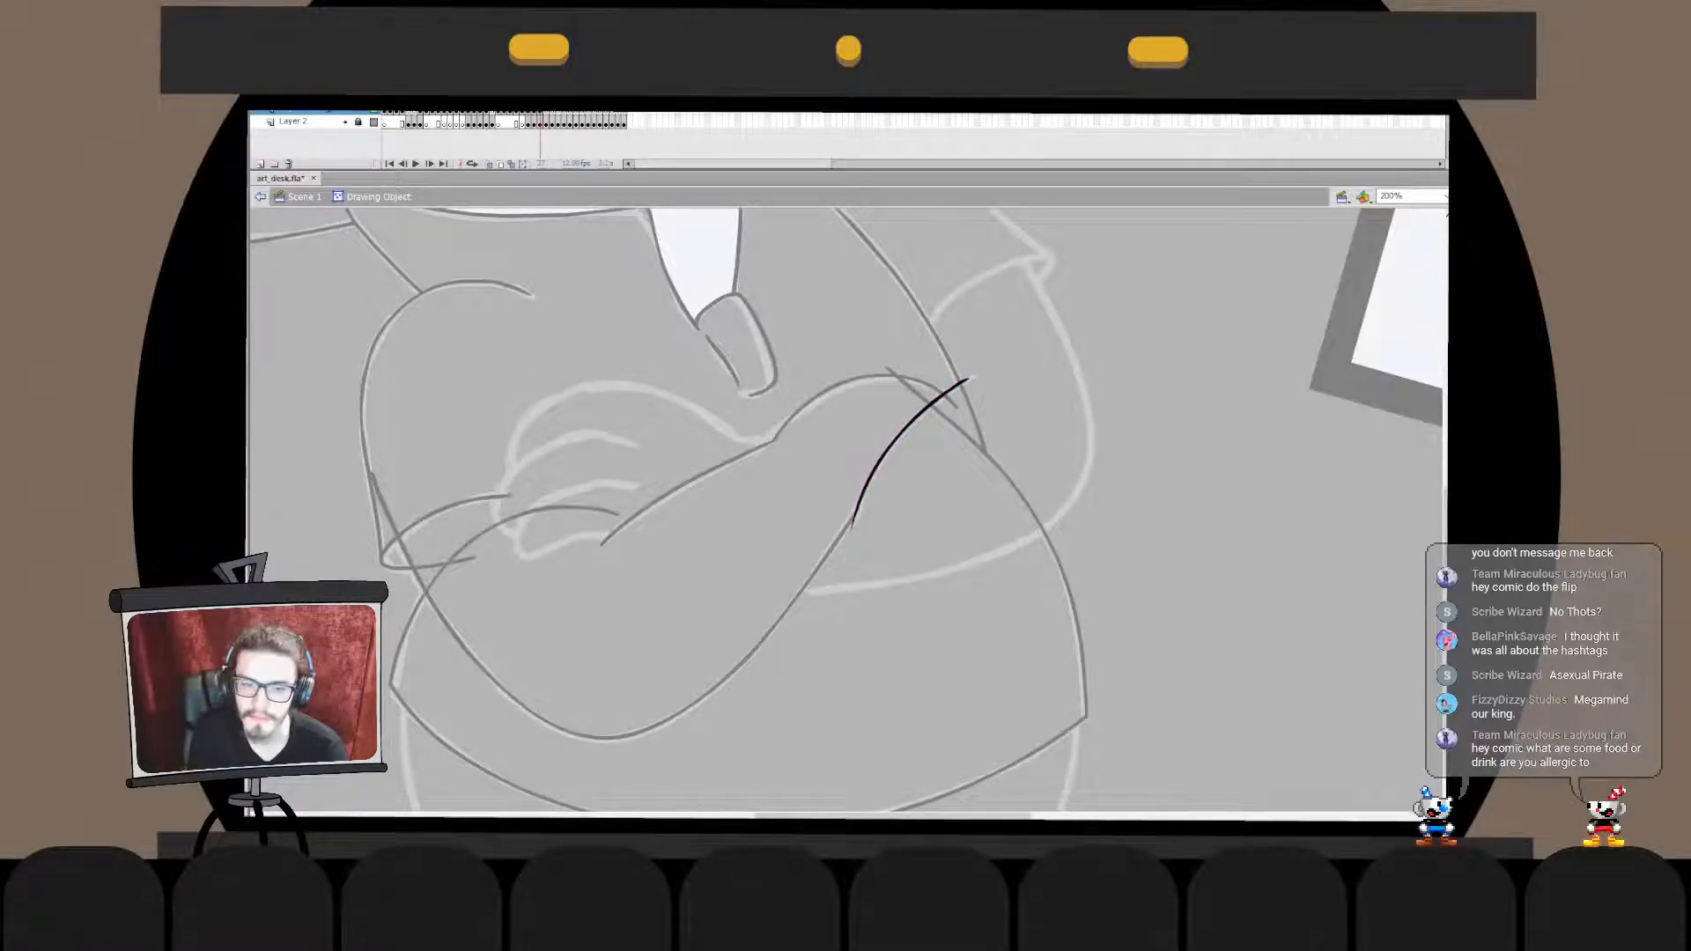
{"action": "double_click", "coordinate": [925, 529]}
{"action": "left_click", "coordinate": [925, 528]}
{"action": "double_click", "coordinate": [872, 475]}
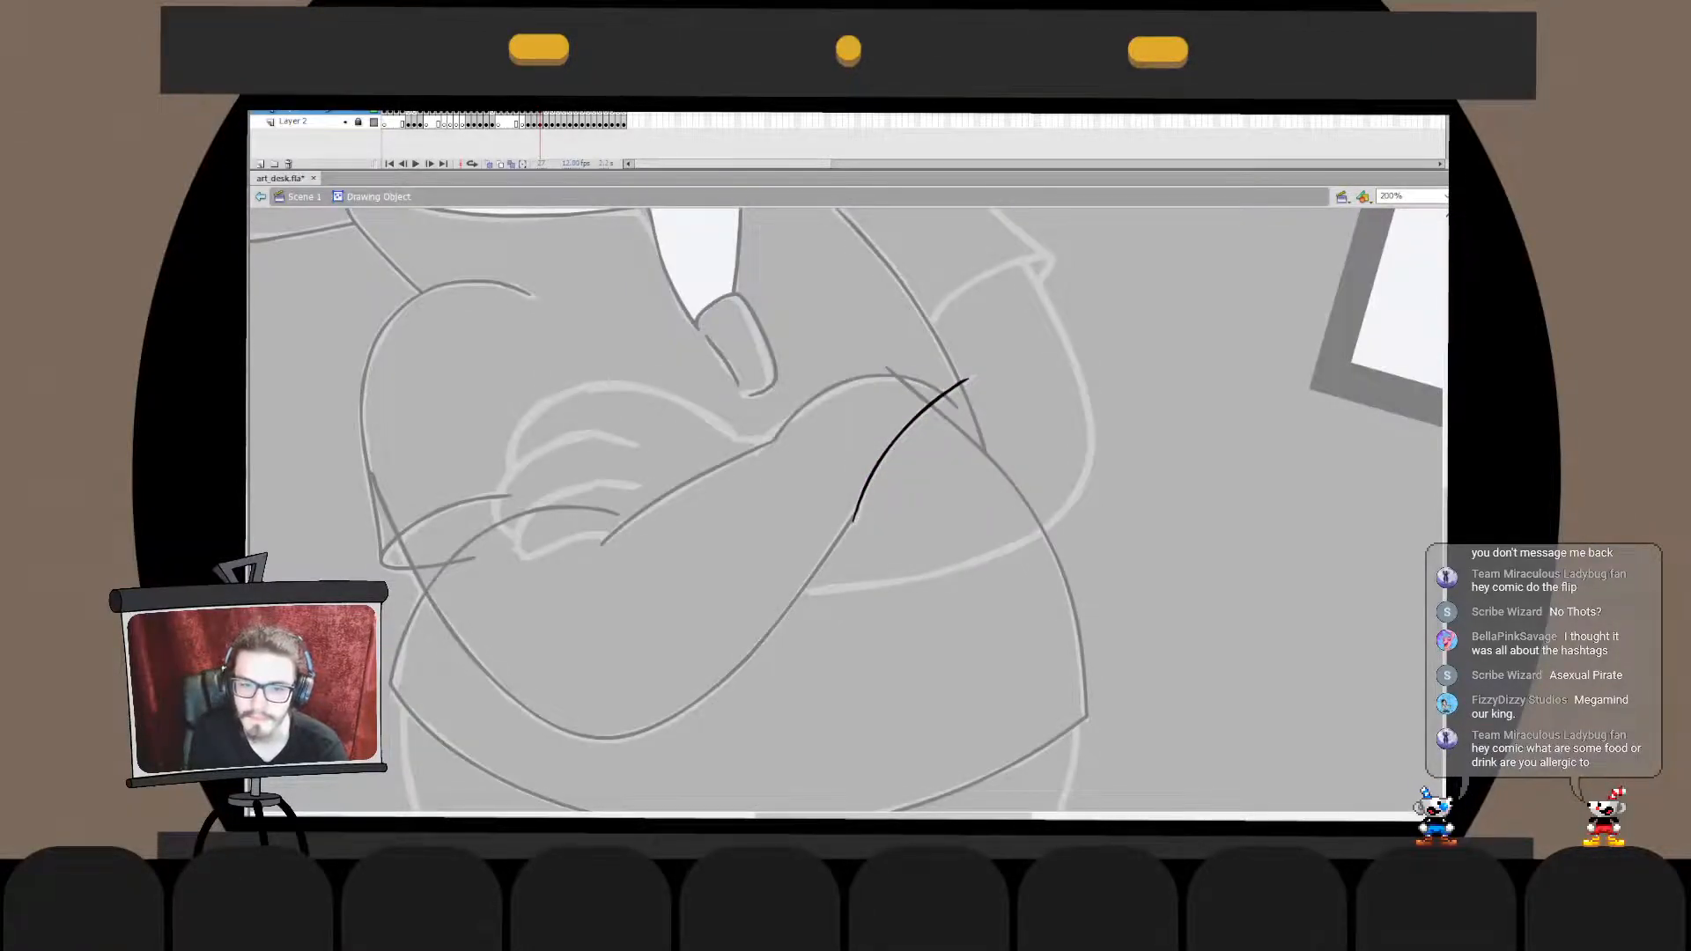
{"action": "double_click", "coordinate": [853, 522]}
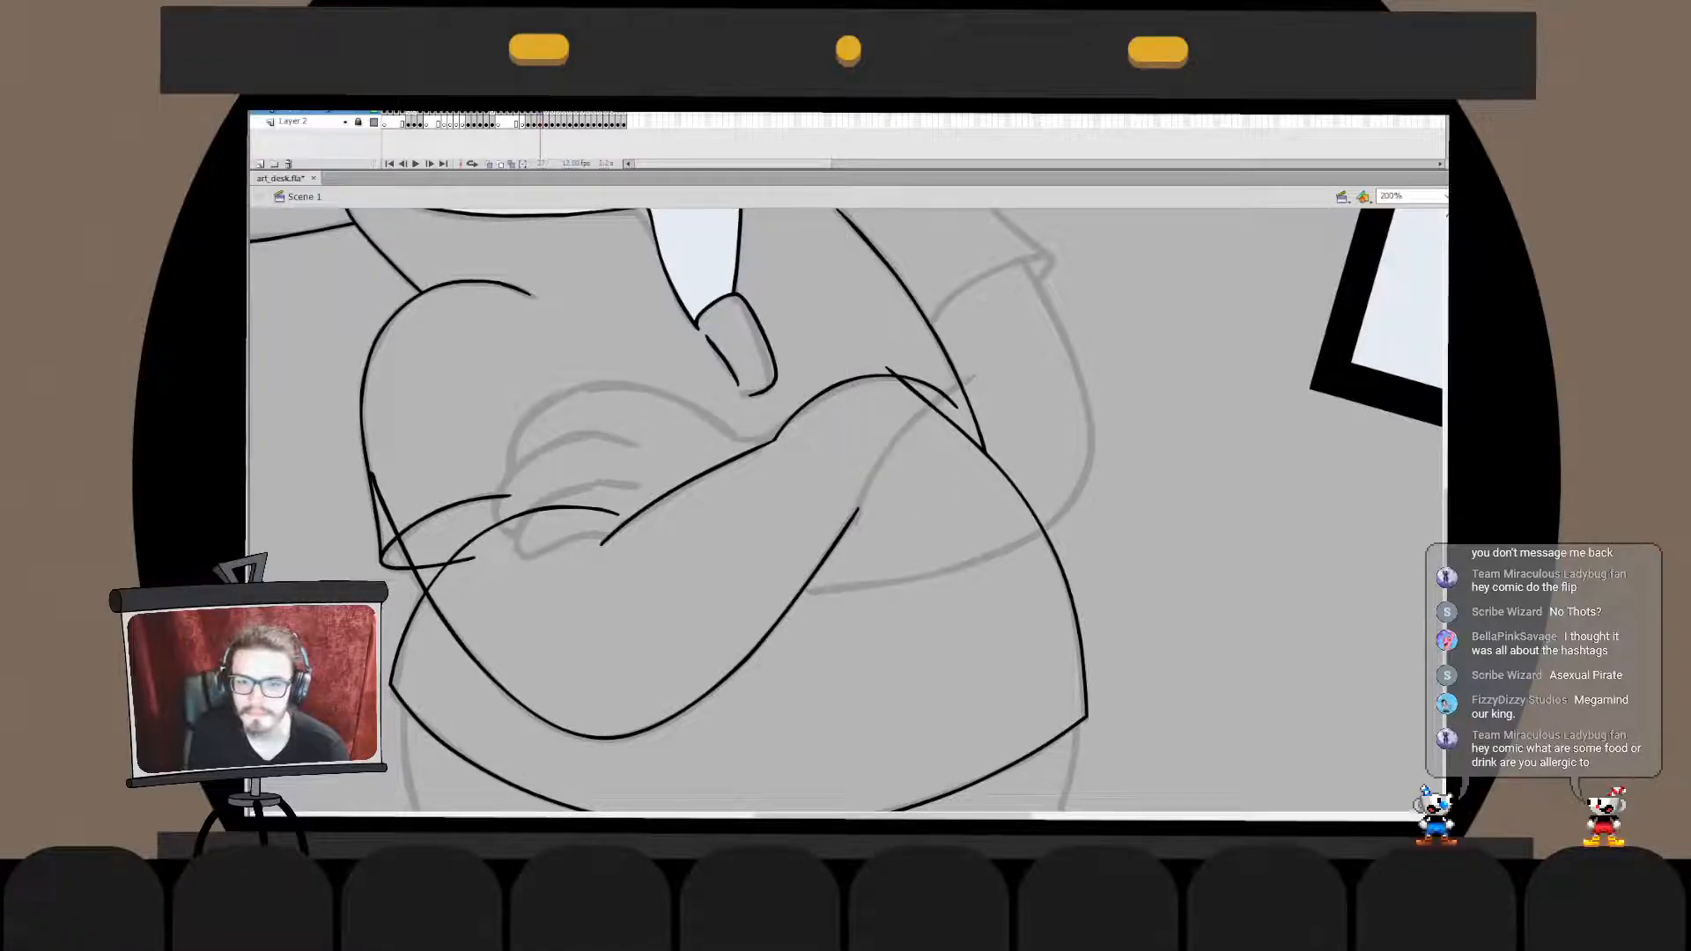
- Merge the forearm's upper, lower and crossing lines into one drawing with the overhang at the arms' crossing trimmed
{"action": "double_click", "coordinate": [951, 396]}
{"action": "left_click_drag", "start_coordinate": [372, 473], "coordinate": [855, 520]}
{"action": "key", "text": "ctrl+a"}
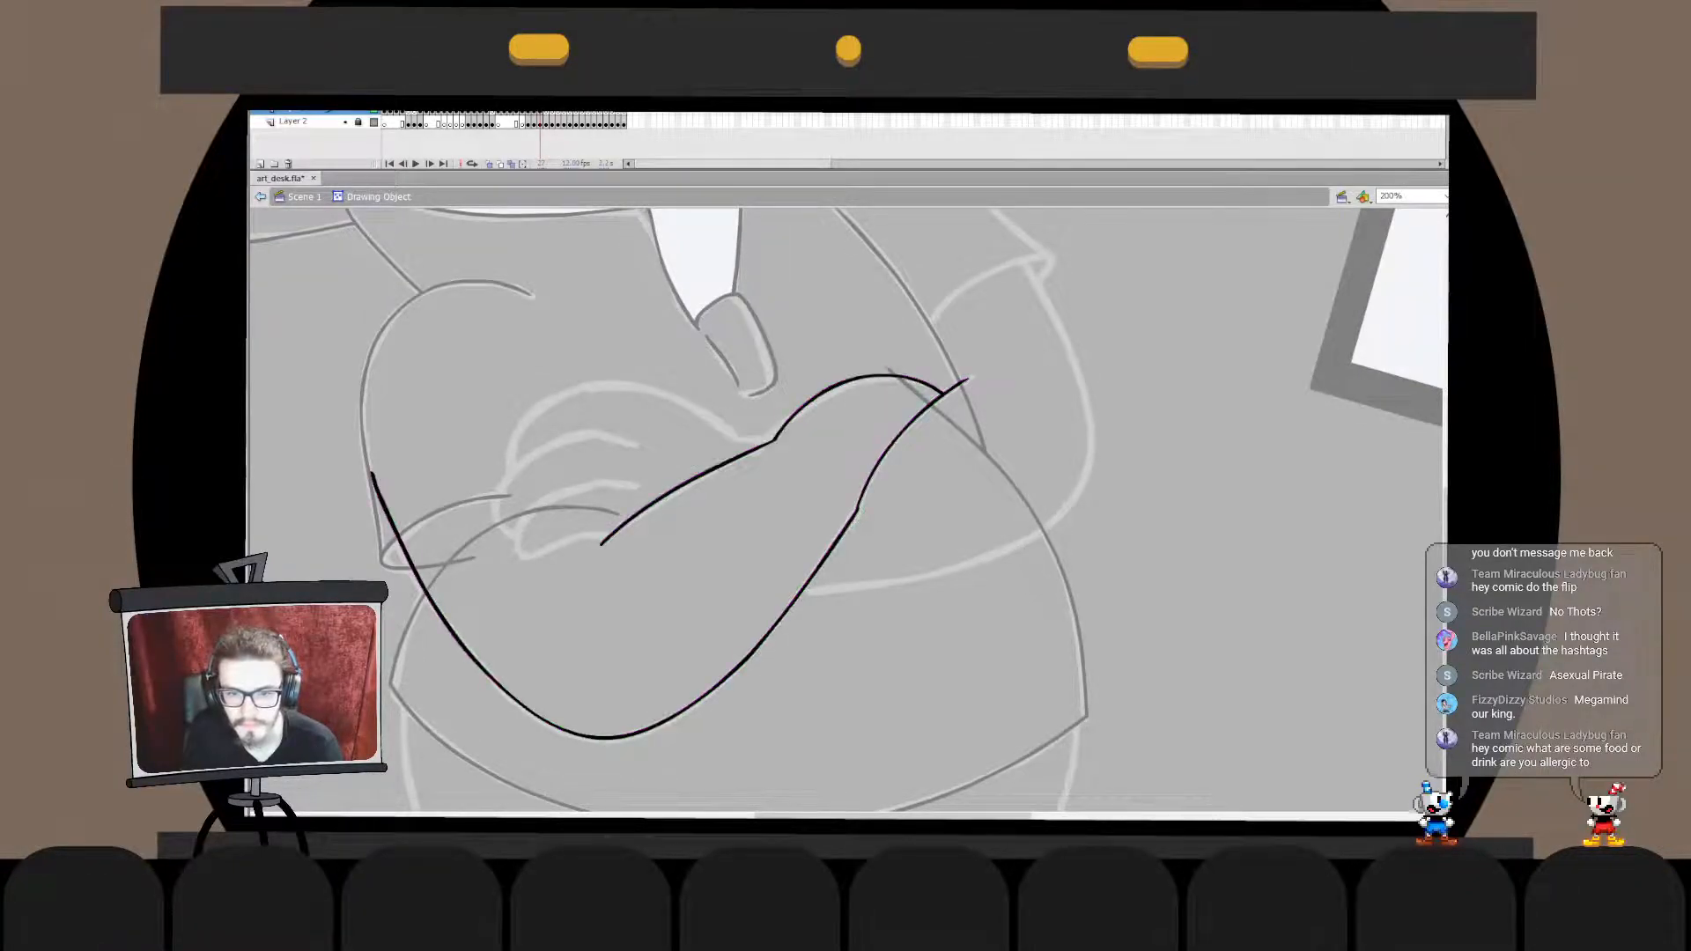
{"action": "key", "text": "ctrl+e"}
{"action": "key", "text": "Escape"}
{"action": "key", "text": "ctrl+e"}
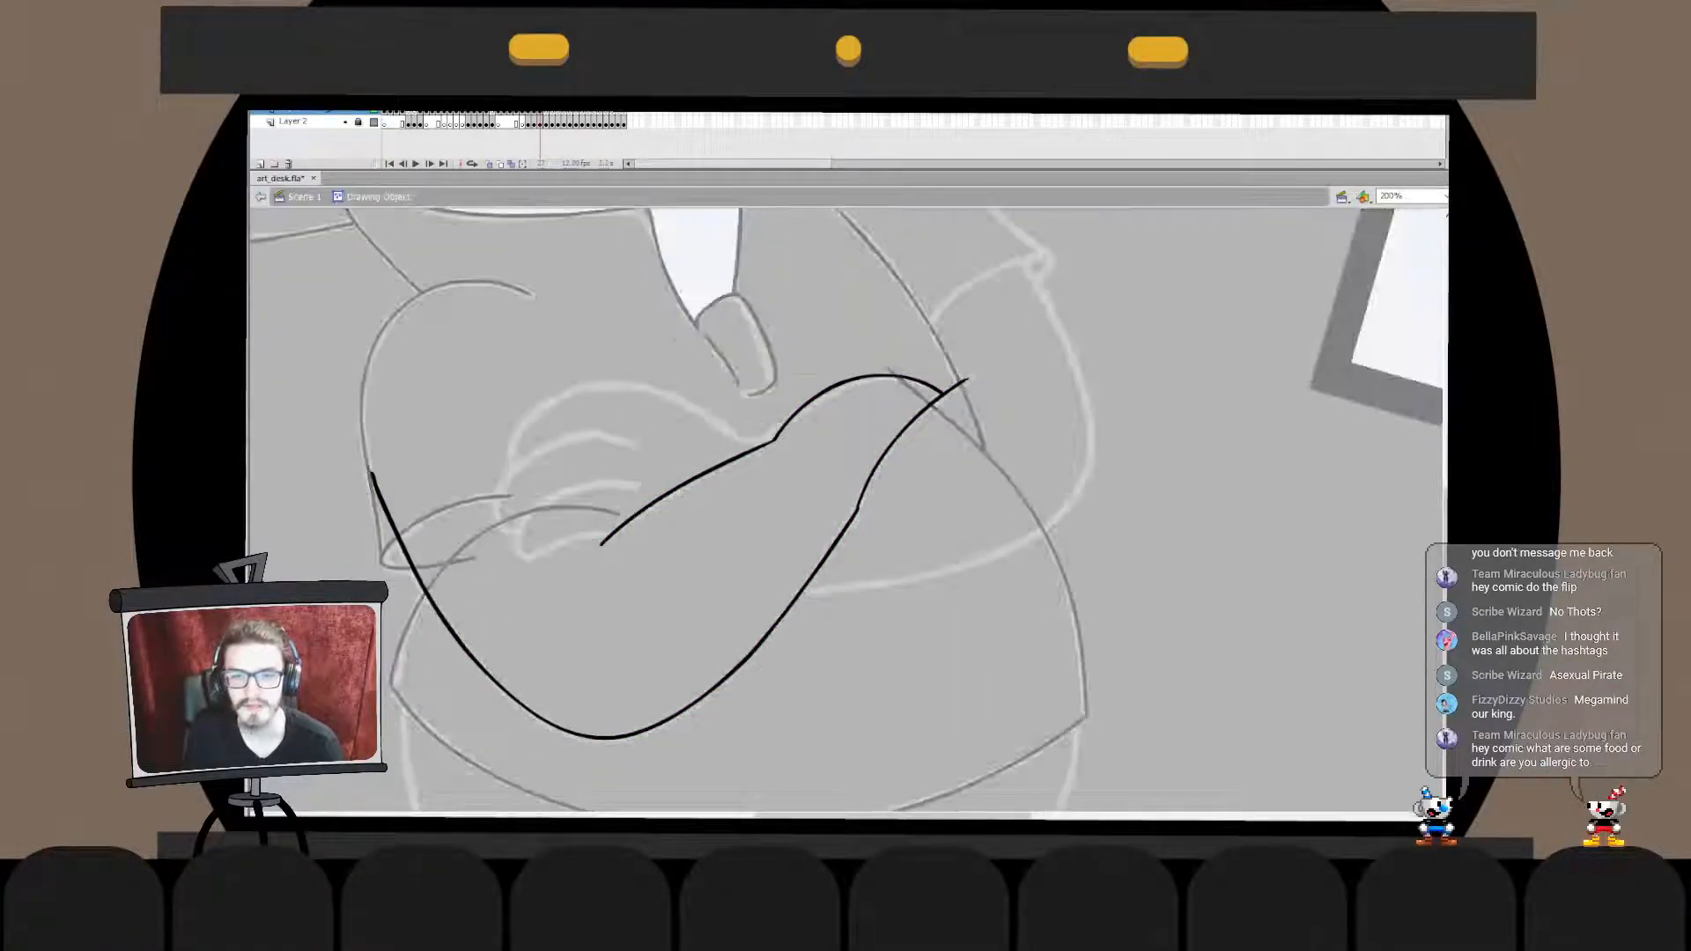
{"action": "key", "text": "ctrl+e"}
{"action": "key", "text": "Escape"}
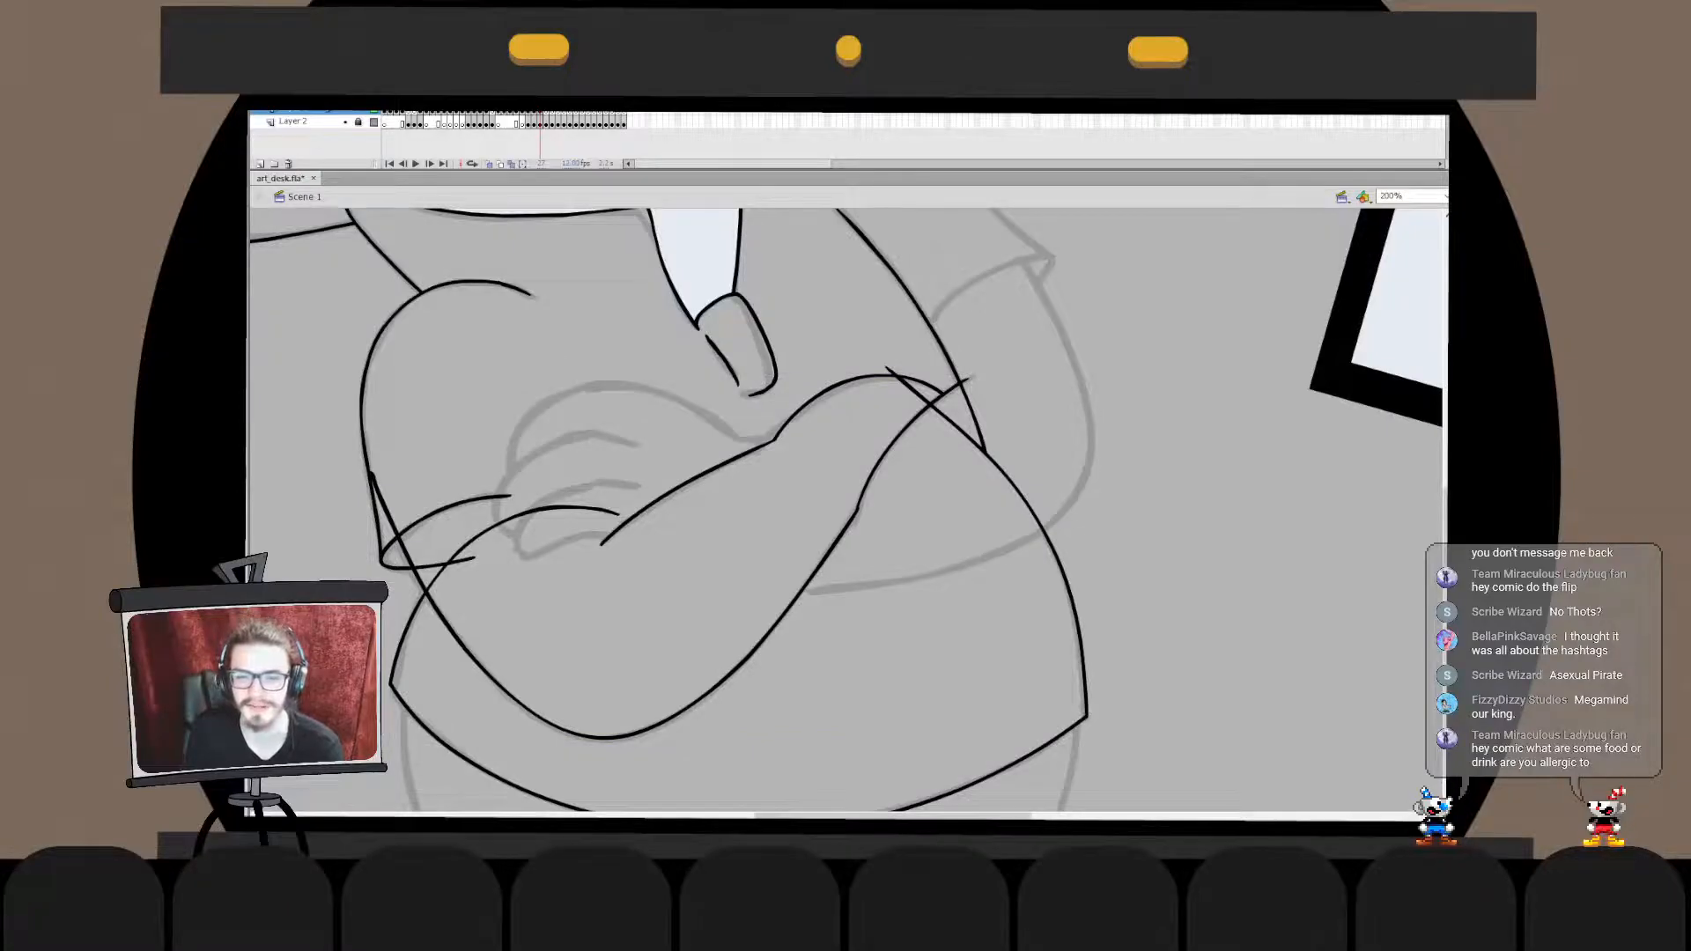
- Delete the belly outline's upper end that runs across the crossed arms and over the torso's side line
{"action": "key", "text": "ctrl+e"}
{"action": "key", "text": "ctrl+z"}
{"action": "key", "text": "ctrl+z"}
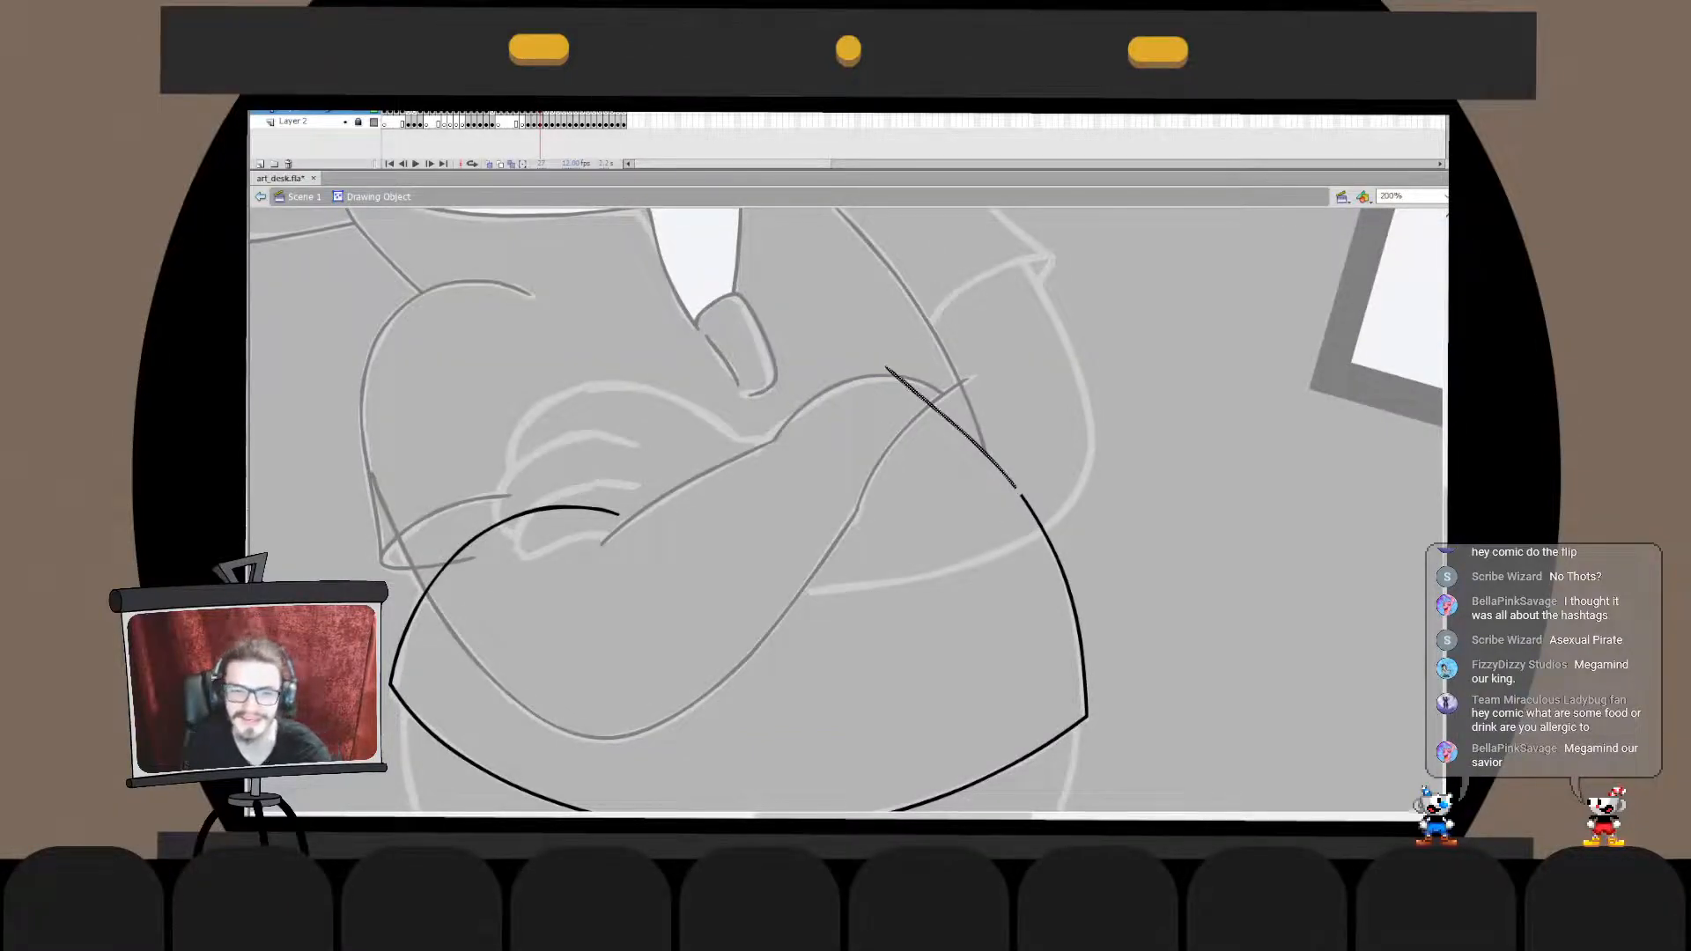
{"action": "key", "text": "ctrl+e"}
{"action": "left_click", "coordinate": [362, 413]}
{"action": "key", "text": "Delete"}
{"action": "key", "text": "ctrl+z"}
{"action": "key", "text": "ctrl+e"}
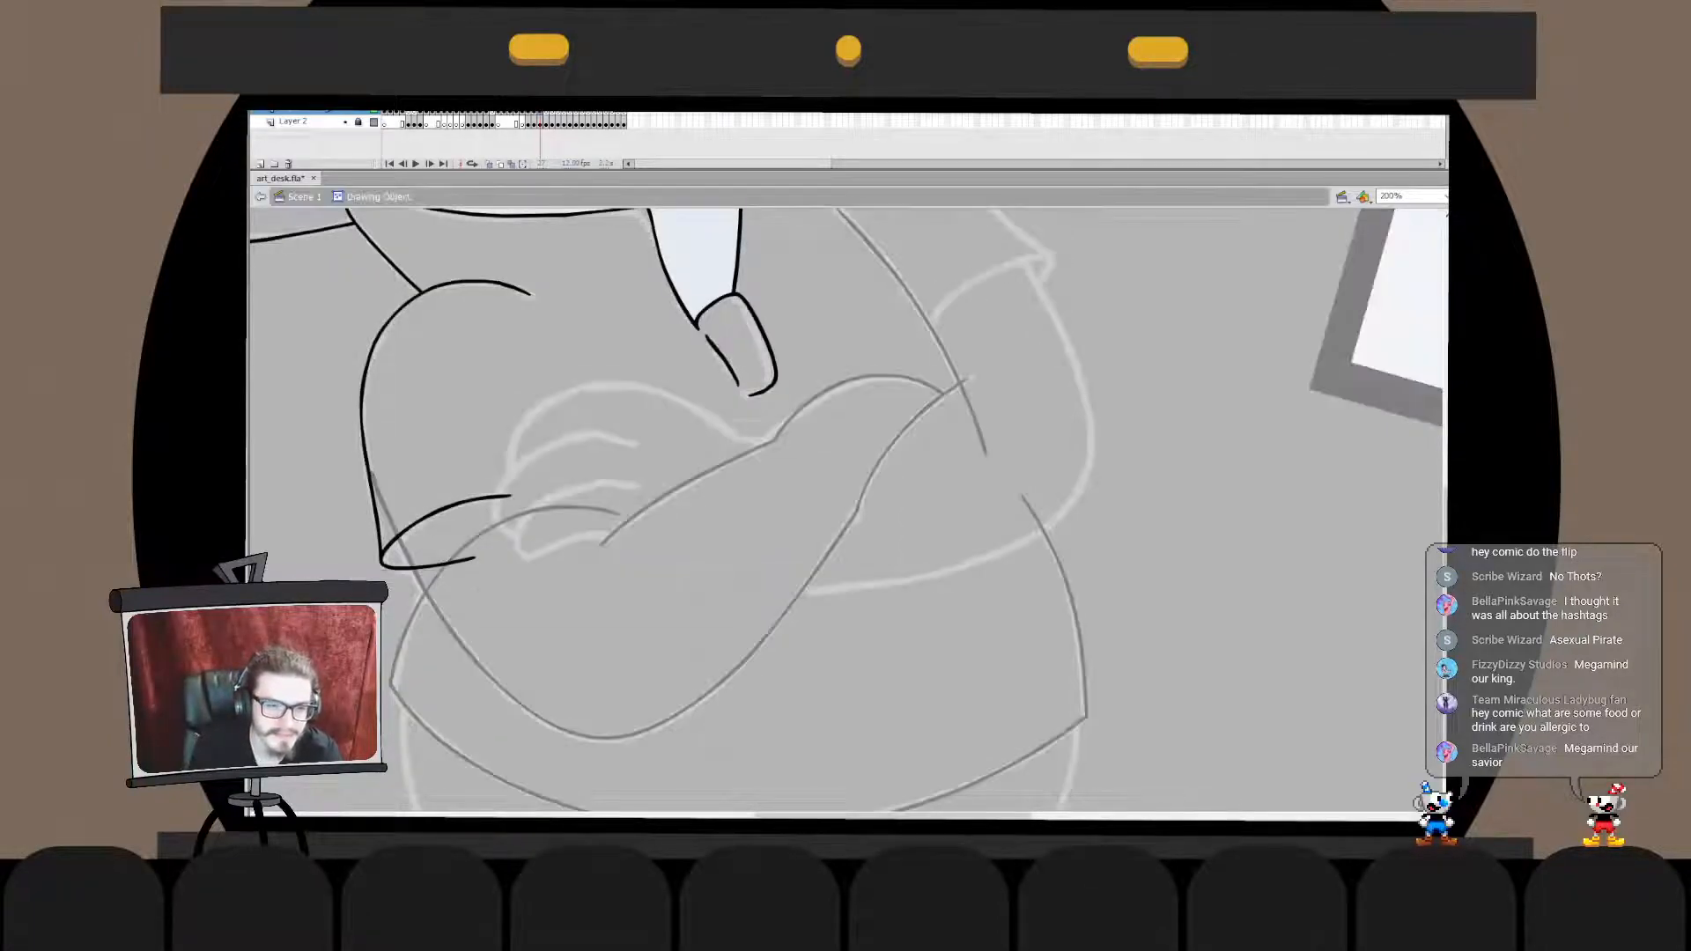
{"action": "key", "text": "ctrl+e"}
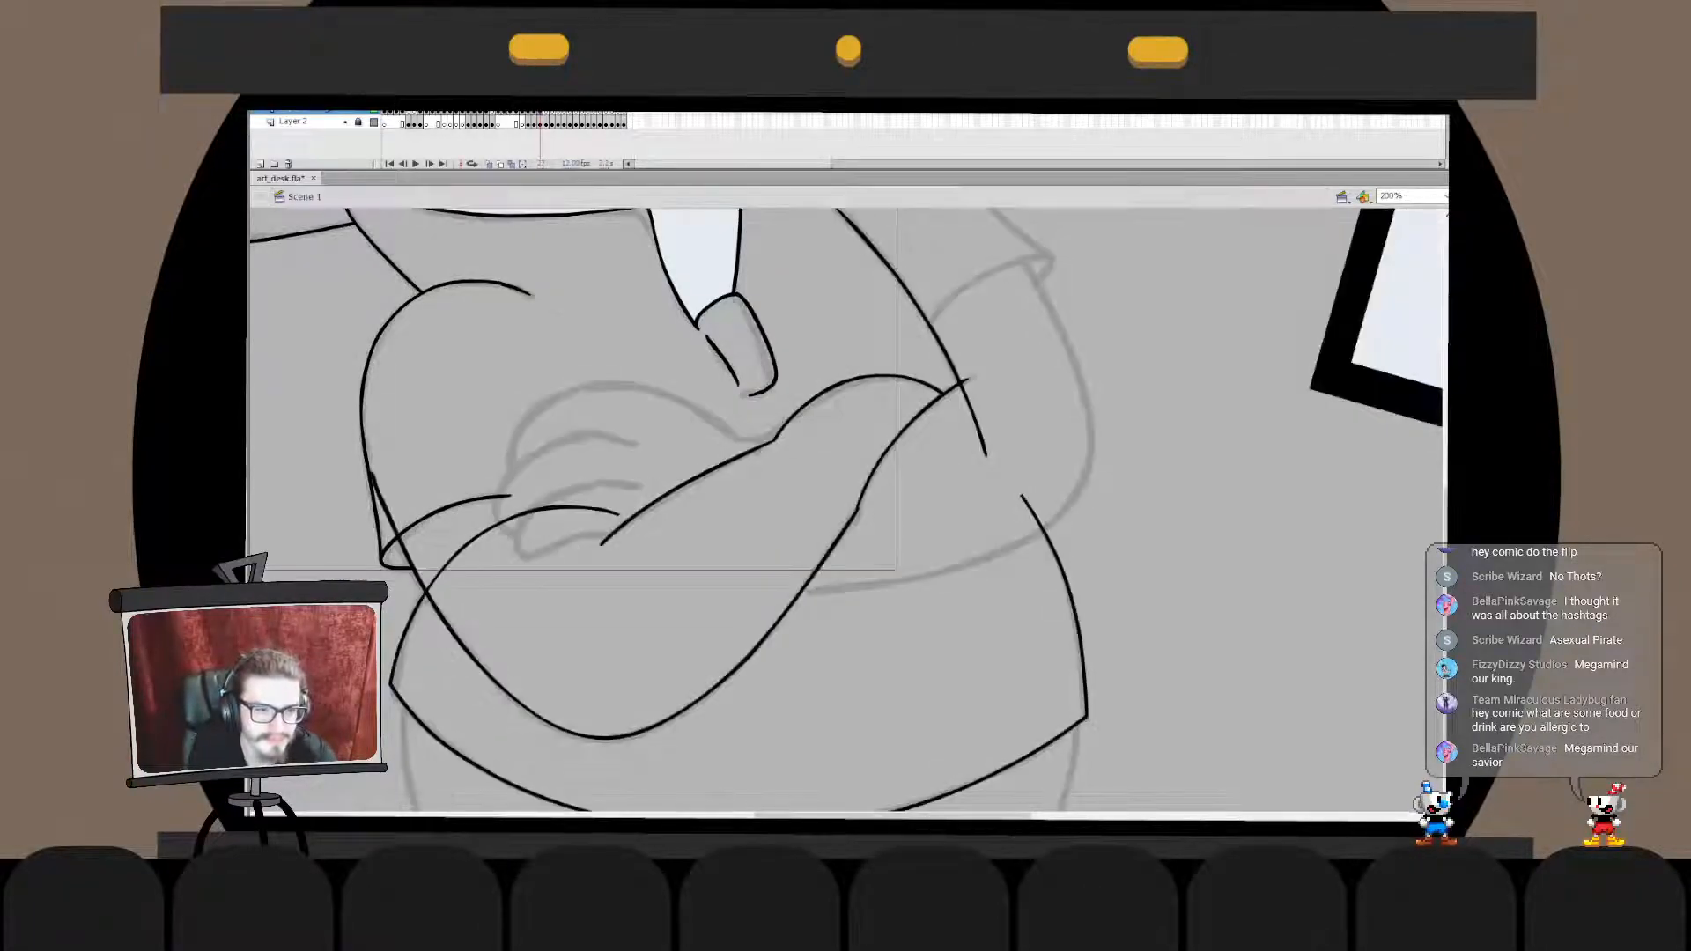
- Merge the forearm into the sleeve drawing and delete the forearm line's end inside the cuff
{"action": "key", "text": "ctrl+x"}
{"action": "double_click", "coordinate": [385, 503]}
{"action": "key", "text": "ctrl+shift+v"}
{"action": "left_click", "coordinate": [385, 503]}
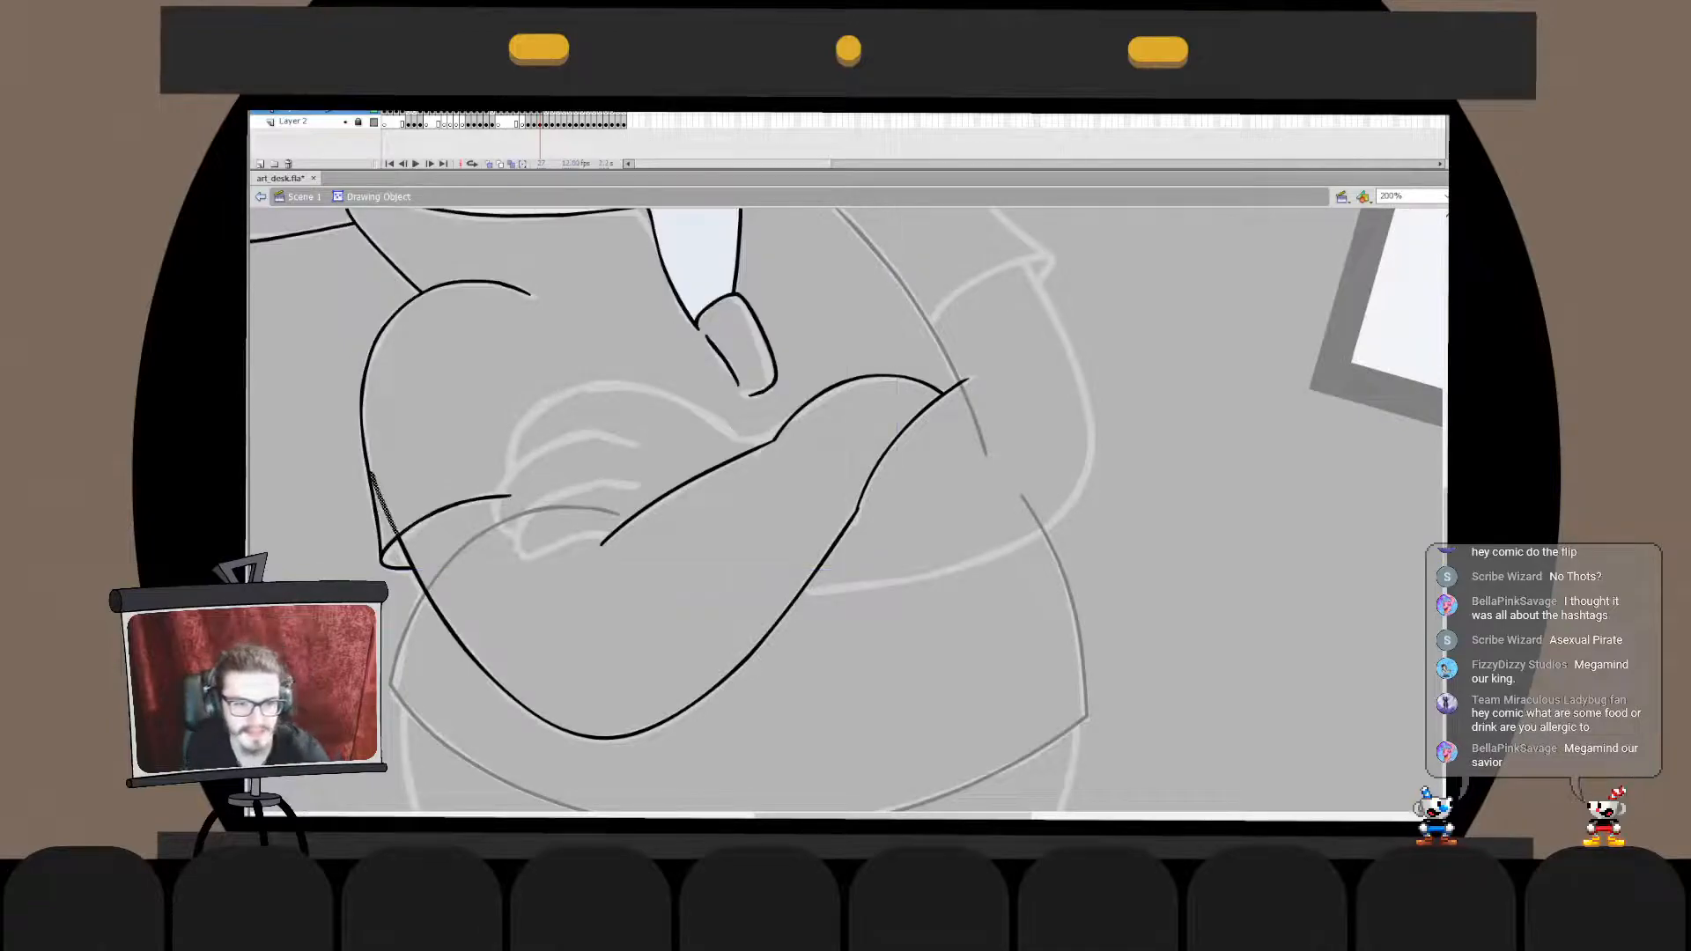
{"action": "key", "text": "Delete"}
{"action": "key", "text": "ctrl+e"}
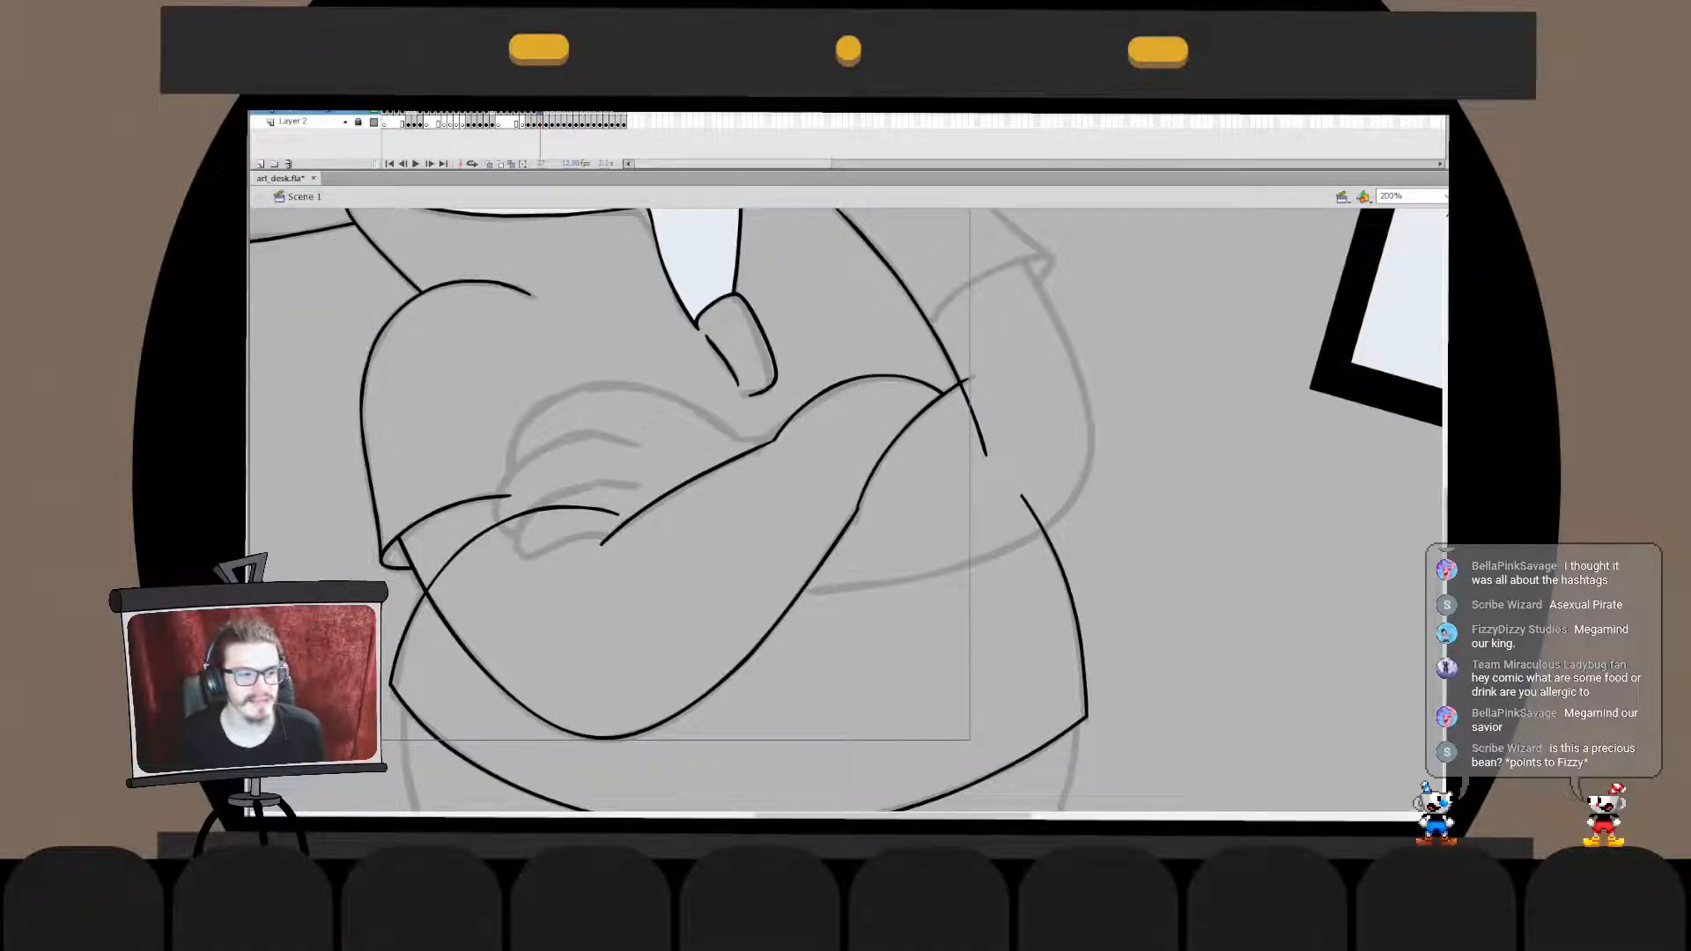
- Merge the arm drawing into the belly outline and delete the belly line running through the forearm
{"action": "left_click", "coordinate": [1216, 563]}
{"action": "left_click", "coordinate": [749, 663]}
{"action": "key", "text": "ctrl+x"}
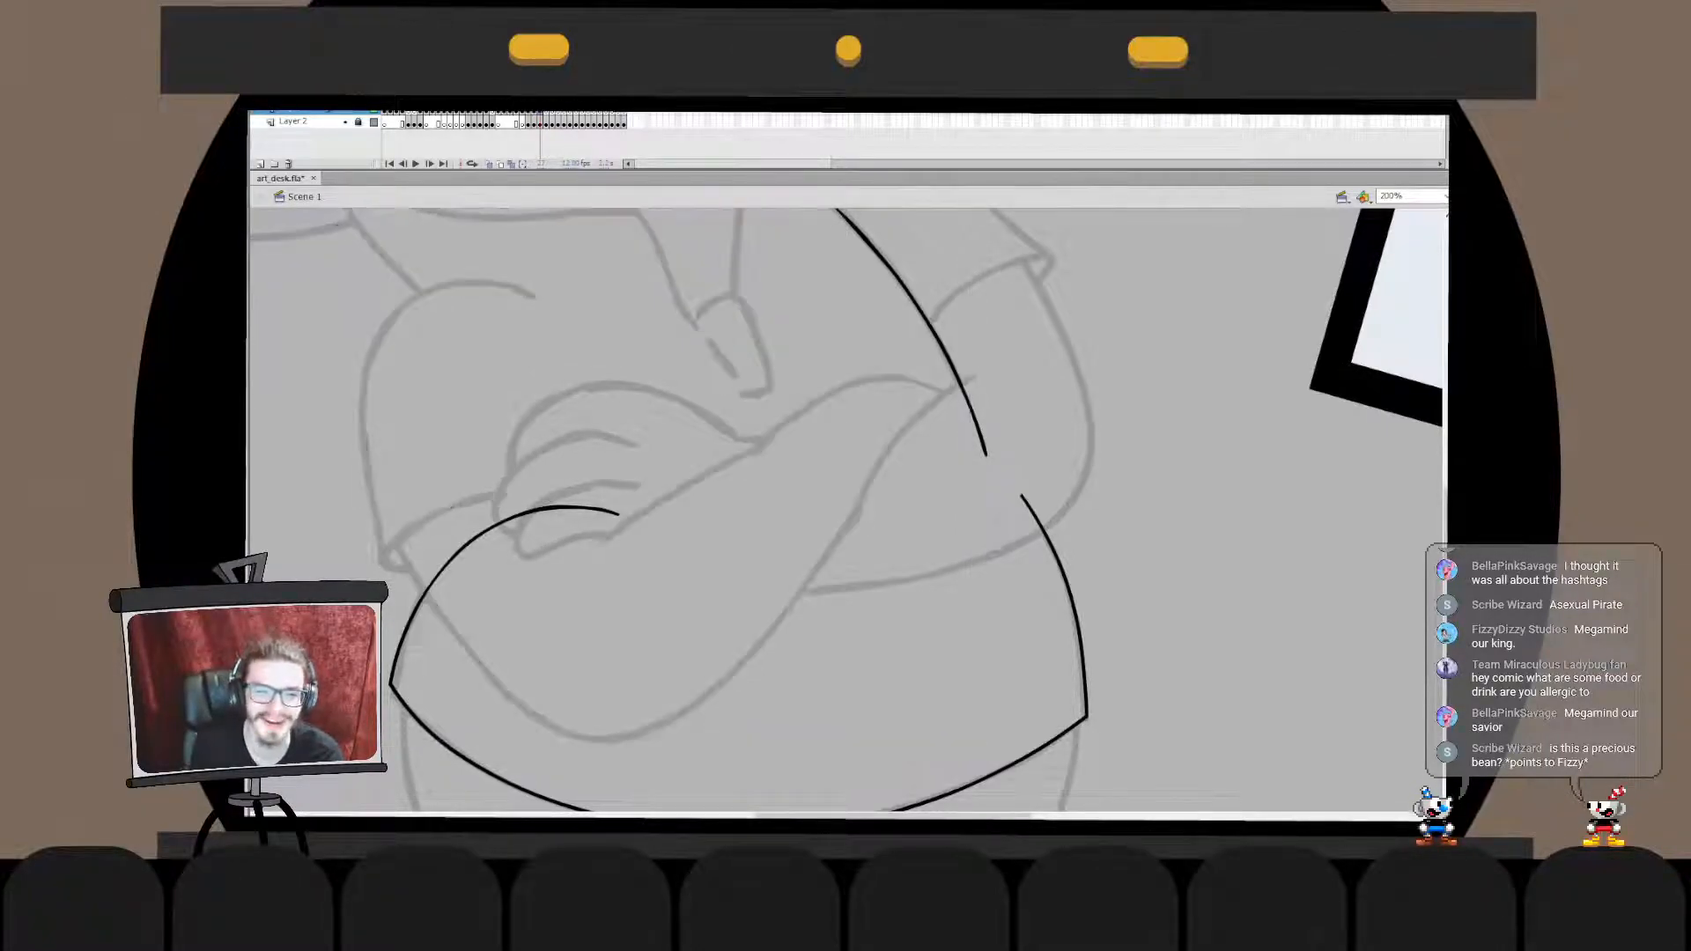
{"action": "double_click", "coordinate": [1072, 603]}
{"action": "key", "text": "ctrl+shift+v"}
{"action": "key", "text": "ctrl+b"}
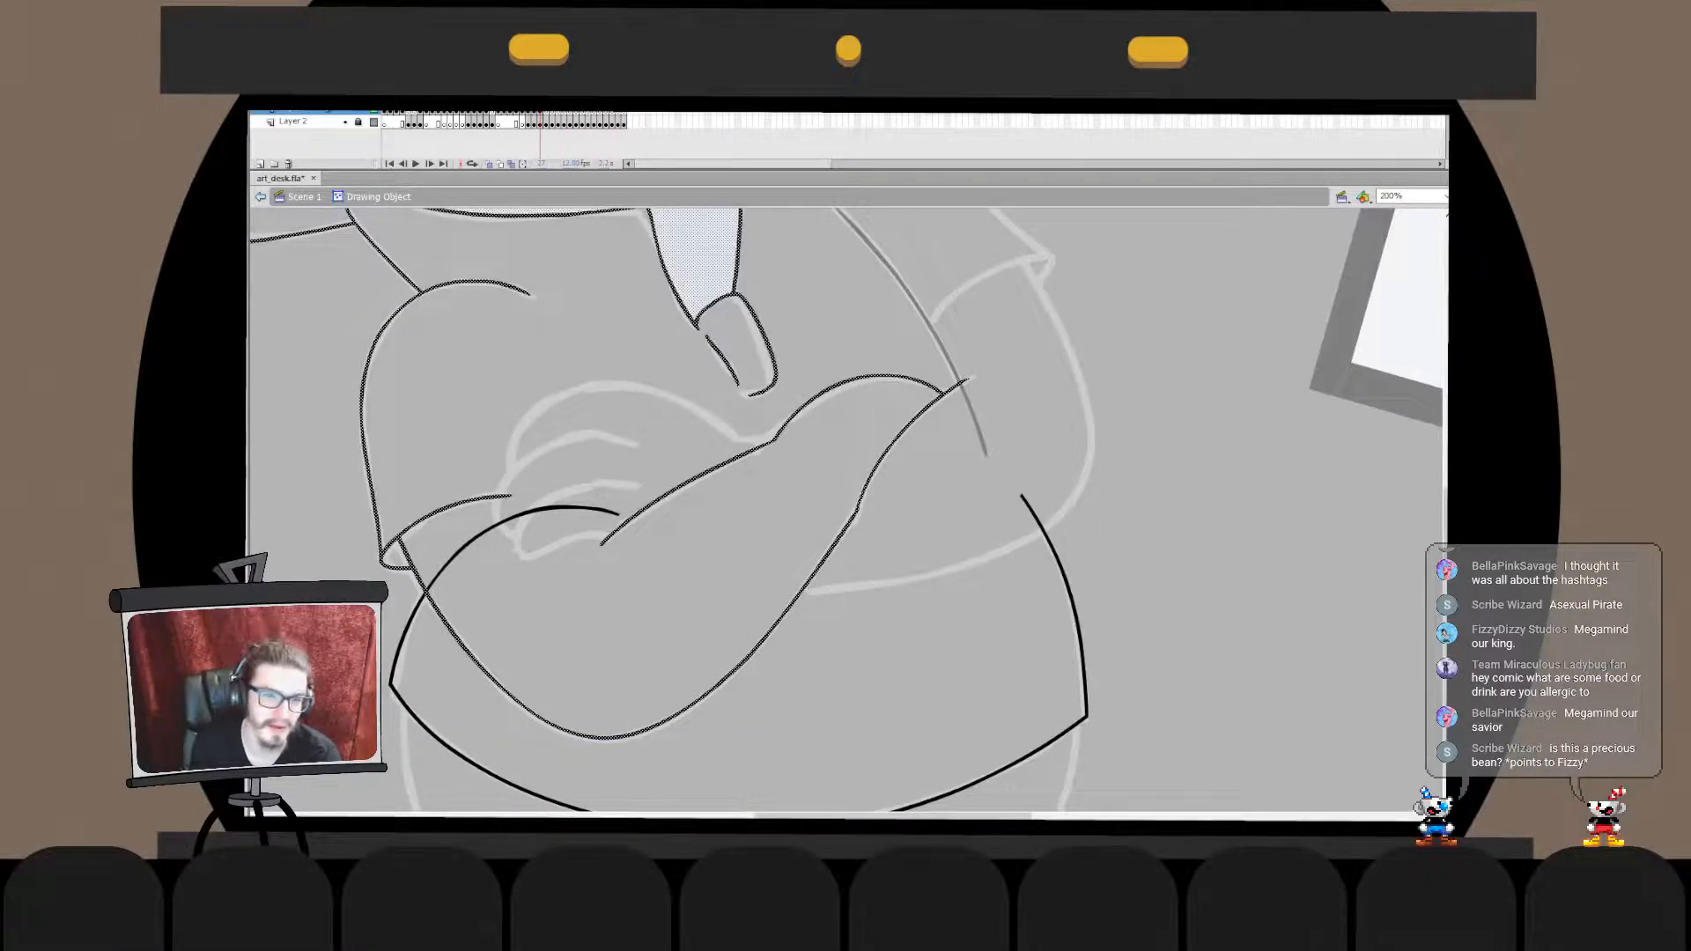
{"action": "left_click", "coordinate": [528, 513]}
{"action": "key", "text": "Delete"}
{"action": "double_click", "coordinate": [1215, 564]}
- Merge the arm drawing with the torso's side line and delete that line's end below the arms' crossing
{"action": "left_click_drag", "start_coordinate": [925, 396], "coordinate": [813, 555]}
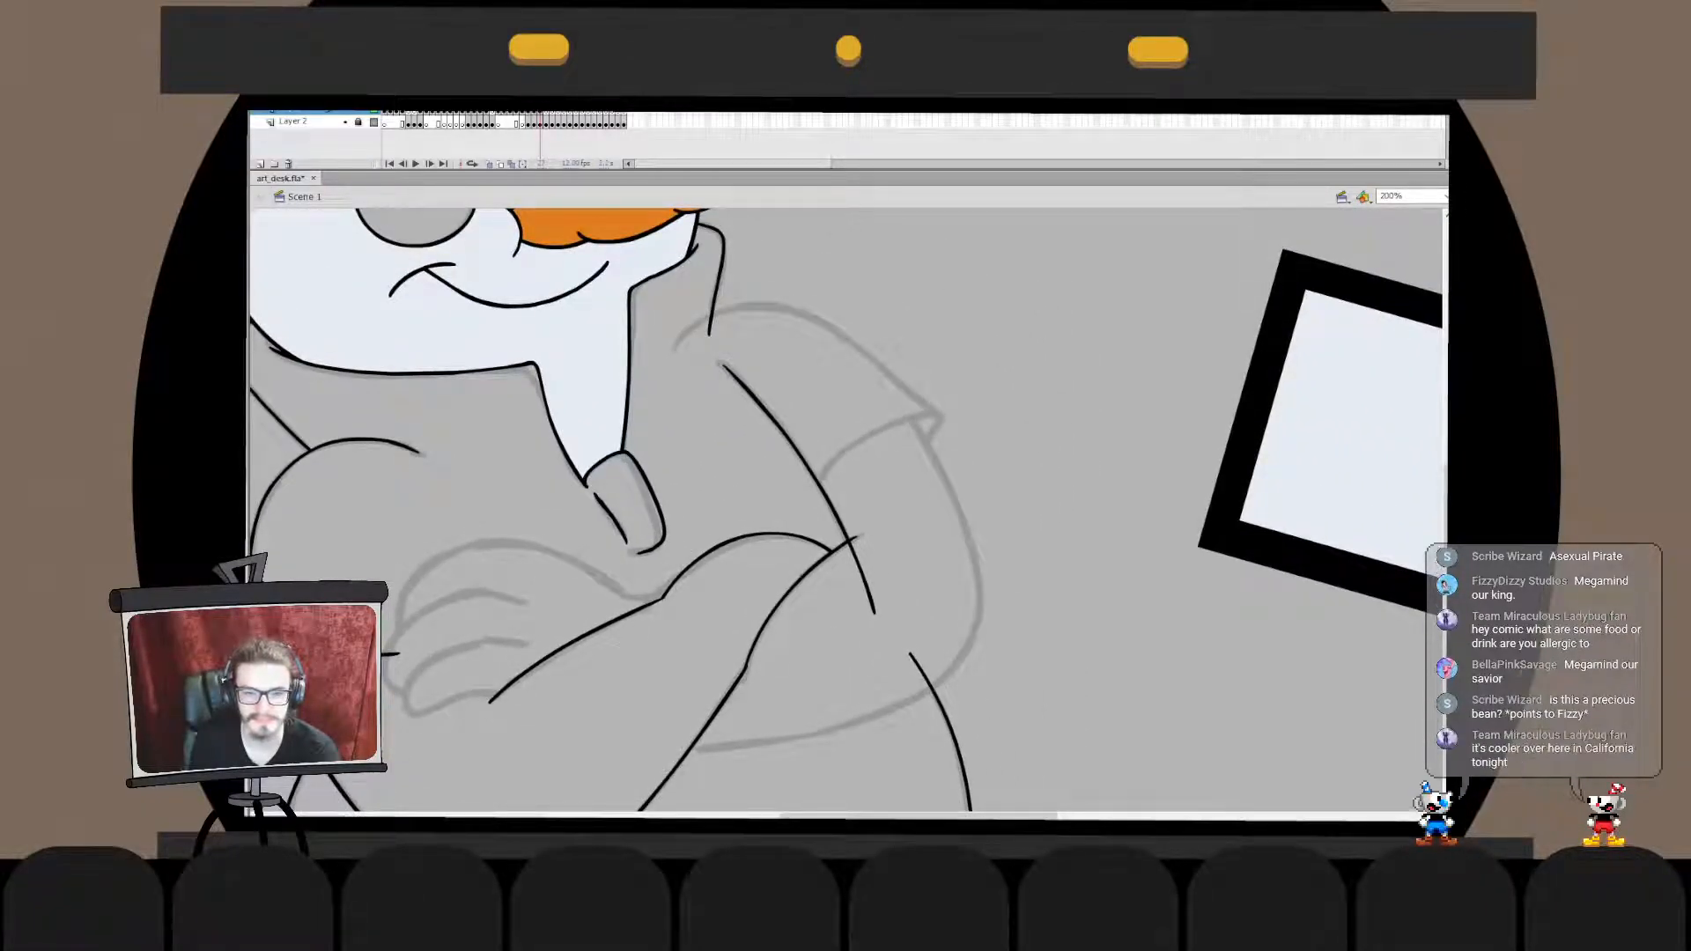
{"action": "left_click", "coordinate": [820, 543]}
{"action": "key", "text": "ctrl+x"}
{"action": "double_click", "coordinate": [839, 521]}
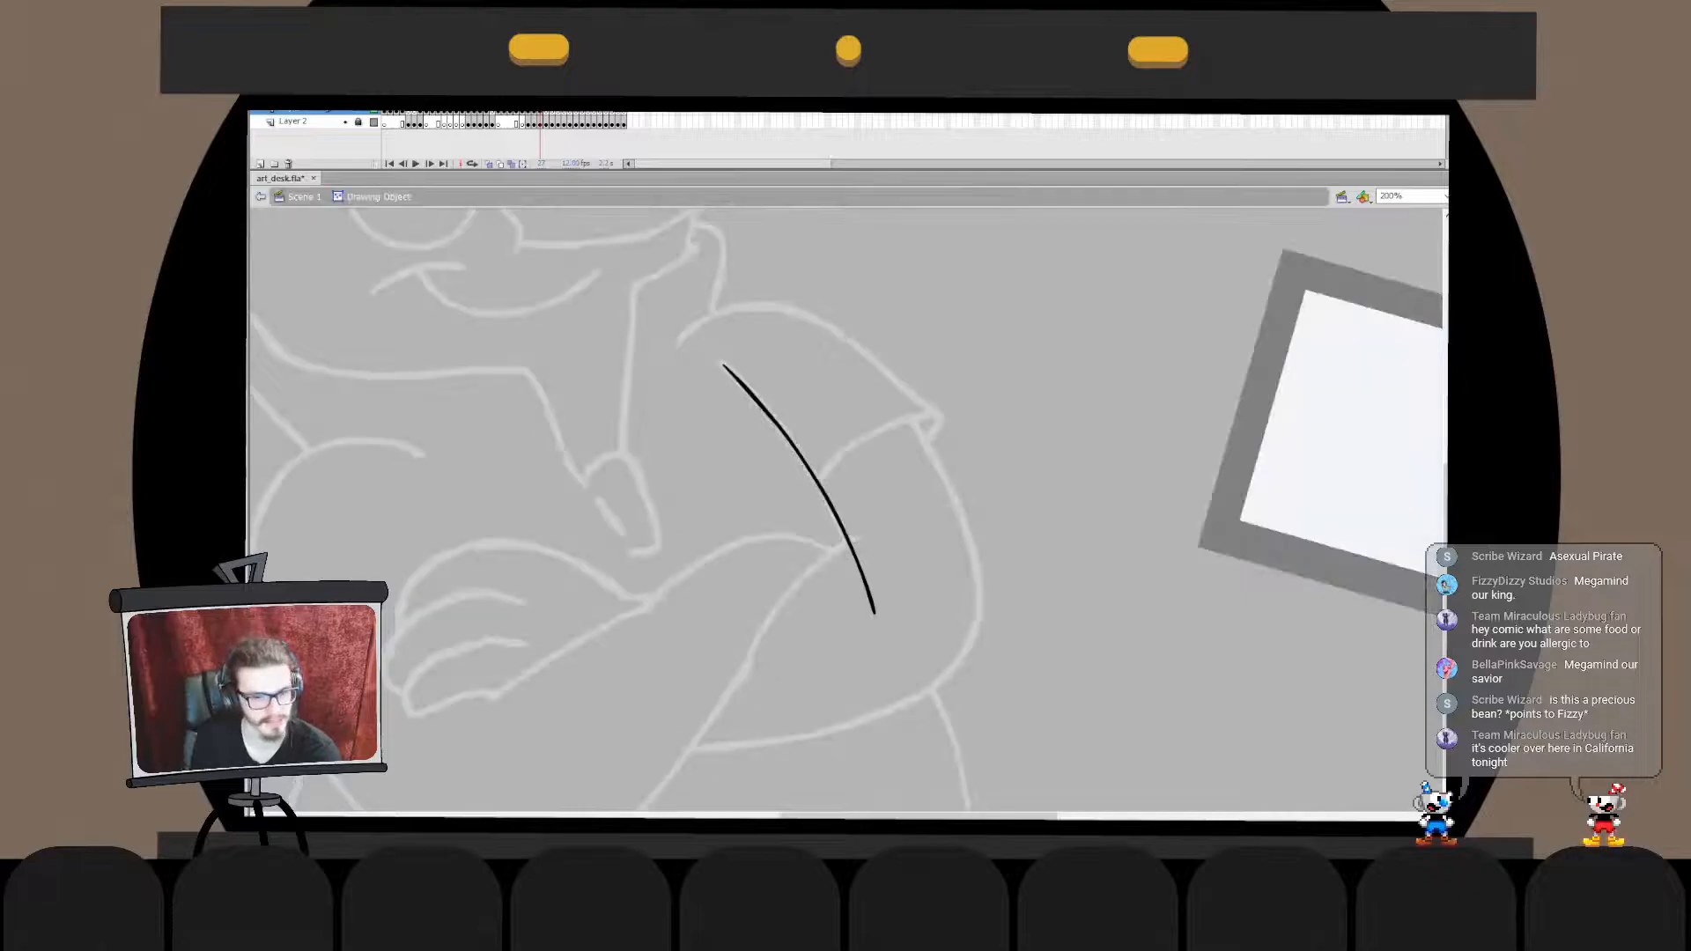
{"action": "key", "text": "ctrl+shift+v"}
{"action": "left_click", "coordinate": [861, 571]}
{"action": "key", "text": "Delete"}
{"action": "double_click", "coordinate": [916, 568]}
{"action": "left_click", "coordinate": [916, 568]}
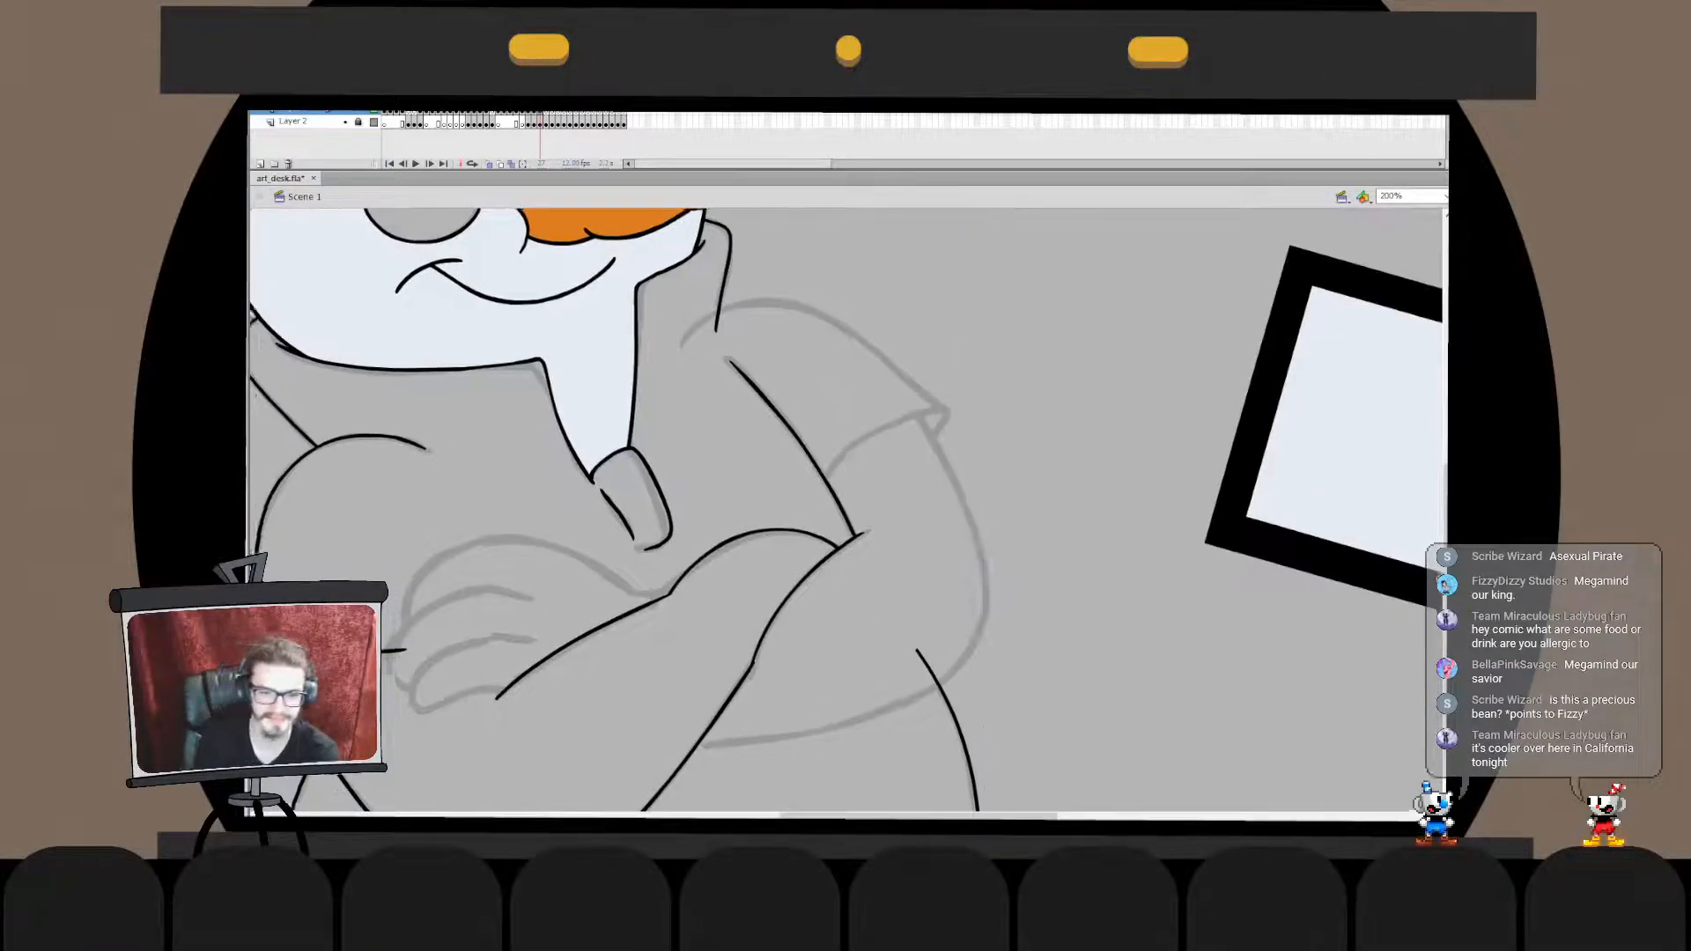
- Ink the opposite arm's outer curve from under the folded forearm around the elbow up to the sleeve
{"action": "left_click_drag", "start_coordinate": [757, 599], "coordinate": [915, 502]}
{"action": "mouse_move", "coordinate": [707, 617]}
{"action": "left_mouse_down"}
{"action": "mouse_move", "coordinate": [901, 627]}
{"action": "mouse_move", "coordinate": [1133, 483]}
{"action": "left_mouse_up"}
{"action": "key", "text": "ctrl+z"}
{"action": "left_click_drag", "start_coordinate": [763, 666], "coordinate": [1108, 389]}
{"action": "key", "text": "ctrl+z"}
{"action": "mouse_move", "coordinate": [831, 634]}
{"action": "left_mouse_down"}
{"action": "mouse_move", "coordinate": [1021, 304]}
{"action": "mouse_move", "coordinate": [850, 655]}
{"action": "mouse_move", "coordinate": [1039, 285]}
{"action": "left_mouse_up"}
{"action": "key", "text": "ctrl+z"}
{"action": "key", "text": "ctrl+z"}
{"action": "mouse_move", "coordinate": [800, 660]}
{"action": "left_mouse_down"}
{"action": "mouse_move", "coordinate": [1101, 337]}
{"action": "mouse_move", "coordinate": [1061, 289]}
{"action": "mouse_move", "coordinate": [1037, 302]}
{"action": "left_mouse_up"}
{"action": "key", "text": "ctrl+z"}
{"action": "key", "text": "ctrl+z"}
{"action": "mouse_move", "coordinate": [741, 653]}
{"action": "left_mouse_down"}
{"action": "mouse_move", "coordinate": [766, 658]}
{"action": "mouse_move", "coordinate": [1062, 295]}
{"action": "mouse_move", "coordinate": [1080, 536]}
{"action": "mouse_move", "coordinate": [1026, 282]}
{"action": "mouse_move", "coordinate": [1048, 283]}
{"action": "left_mouse_up"}
{"action": "key", "text": "ctrl+z"}
{"action": "key", "text": "ctrl+z"}
{"action": "key", "text": "ctrl+z"}
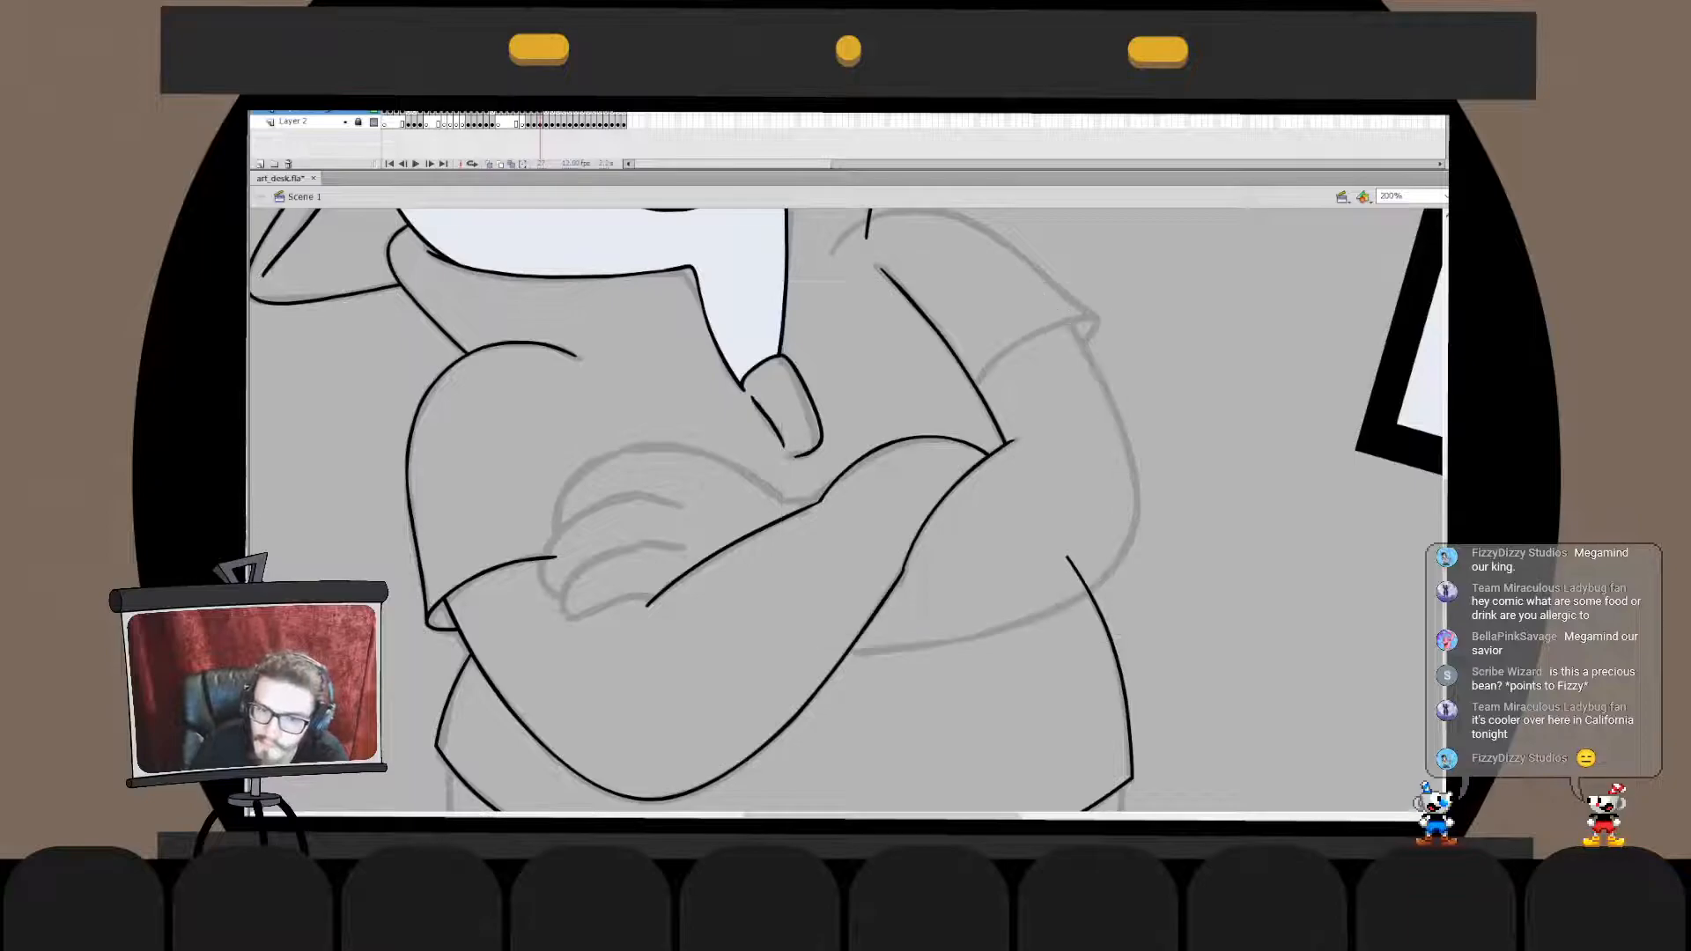
{"action": "left_click_drag", "start_coordinate": [740, 649], "coordinate": [1053, 244]}
{"action": "left_click_drag", "start_coordinate": [1194, 446], "coordinate": [1136, 471]}
{"action": "key", "text": "Escape"}
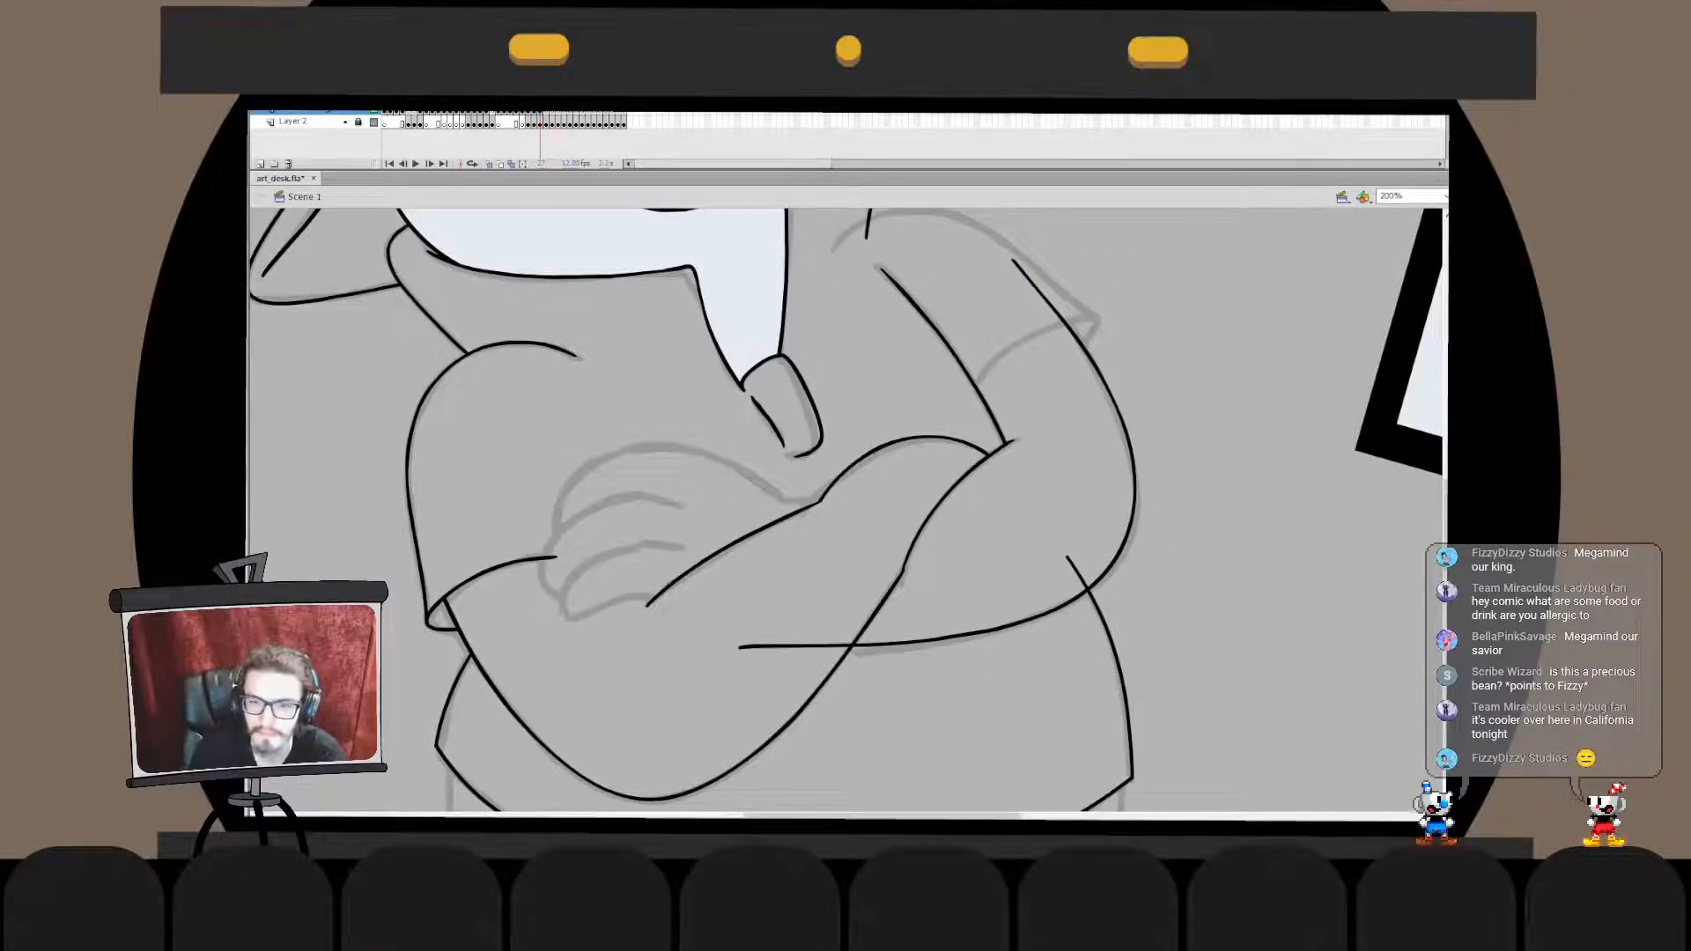
- Scale and stretch the upper part of the opposite arm's outer curve to fit the sketch at the elbow and sleeve
{"action": "double_click", "coordinate": [1120, 411]}
{"action": "mouse_move", "coordinate": [1189, 240]}
{"action": "left_mouse_down"}
{"action": "mouse_move", "coordinate": [933, 557]}
{"action": "mouse_move", "coordinate": [940, 592]}
{"action": "left_mouse_up"}
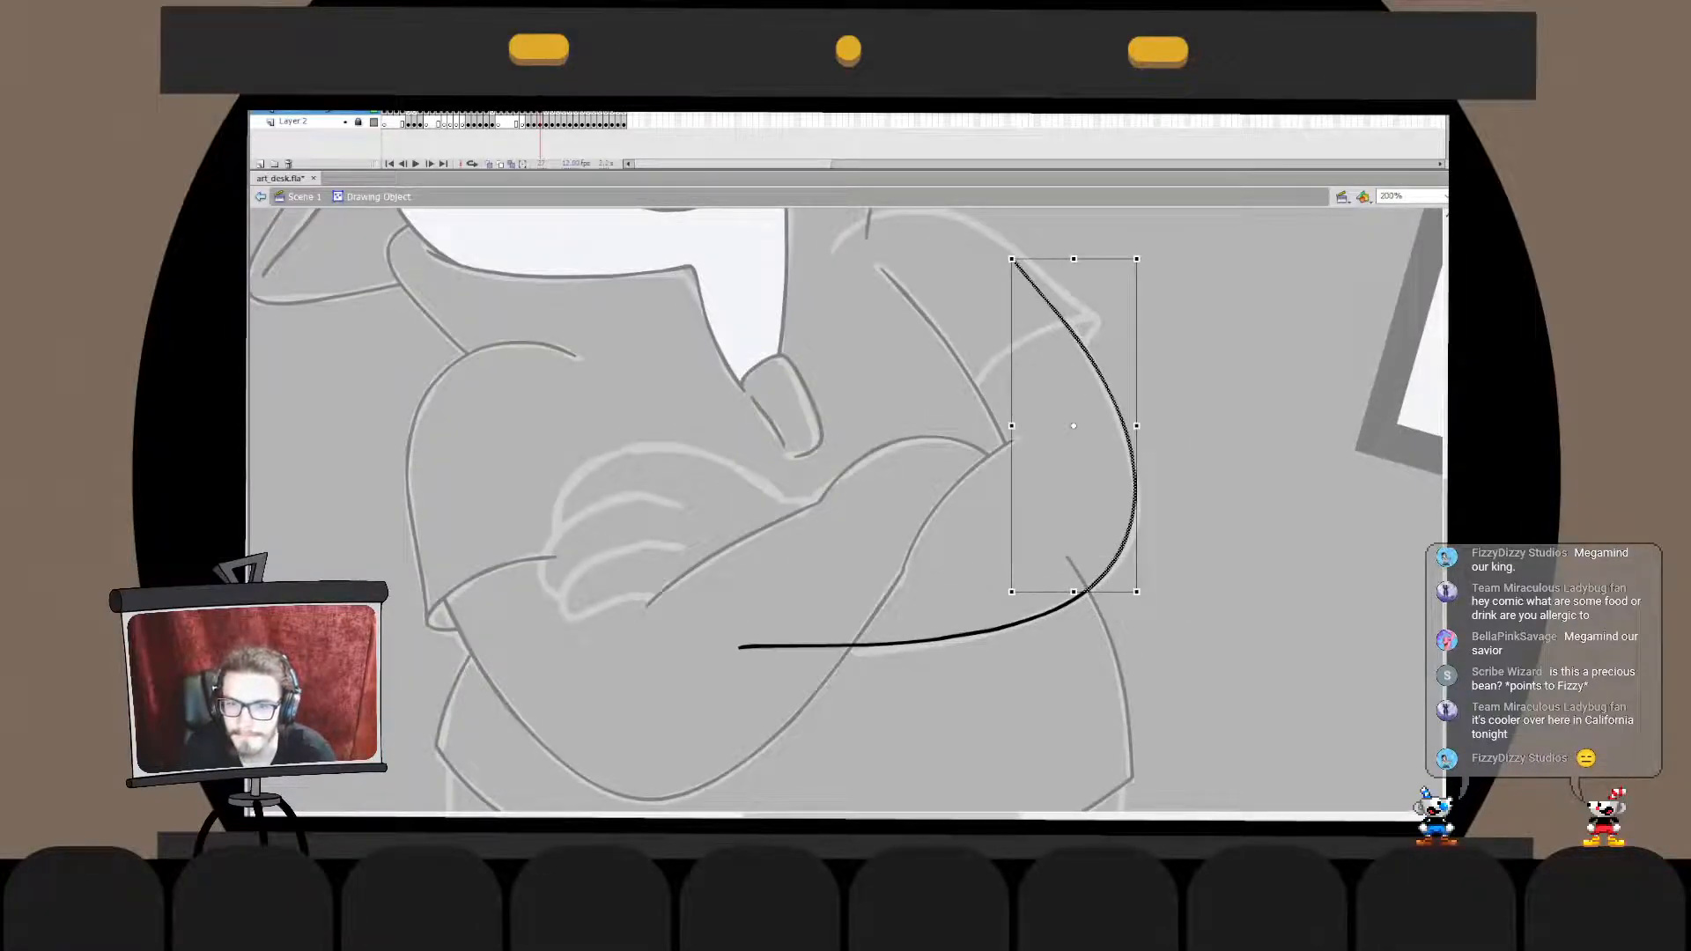
{"action": "left_click_drag", "start_coordinate": [1073, 258], "coordinate": [1074, 294]}
{"action": "left_click_drag", "start_coordinate": [1092, 293], "coordinate": [1101, 293]}
{"action": "left_click", "coordinate": [988, 264]}
{"action": "left_click_drag", "start_coordinate": [987, 261], "coordinate": [1163, 500]}
{"action": "left_click_drag", "start_coordinate": [1020, 293], "coordinate": [1008, 248]}
{"action": "left_click", "coordinate": [985, 251]}
{"action": "left_click", "coordinate": [261, 196]}
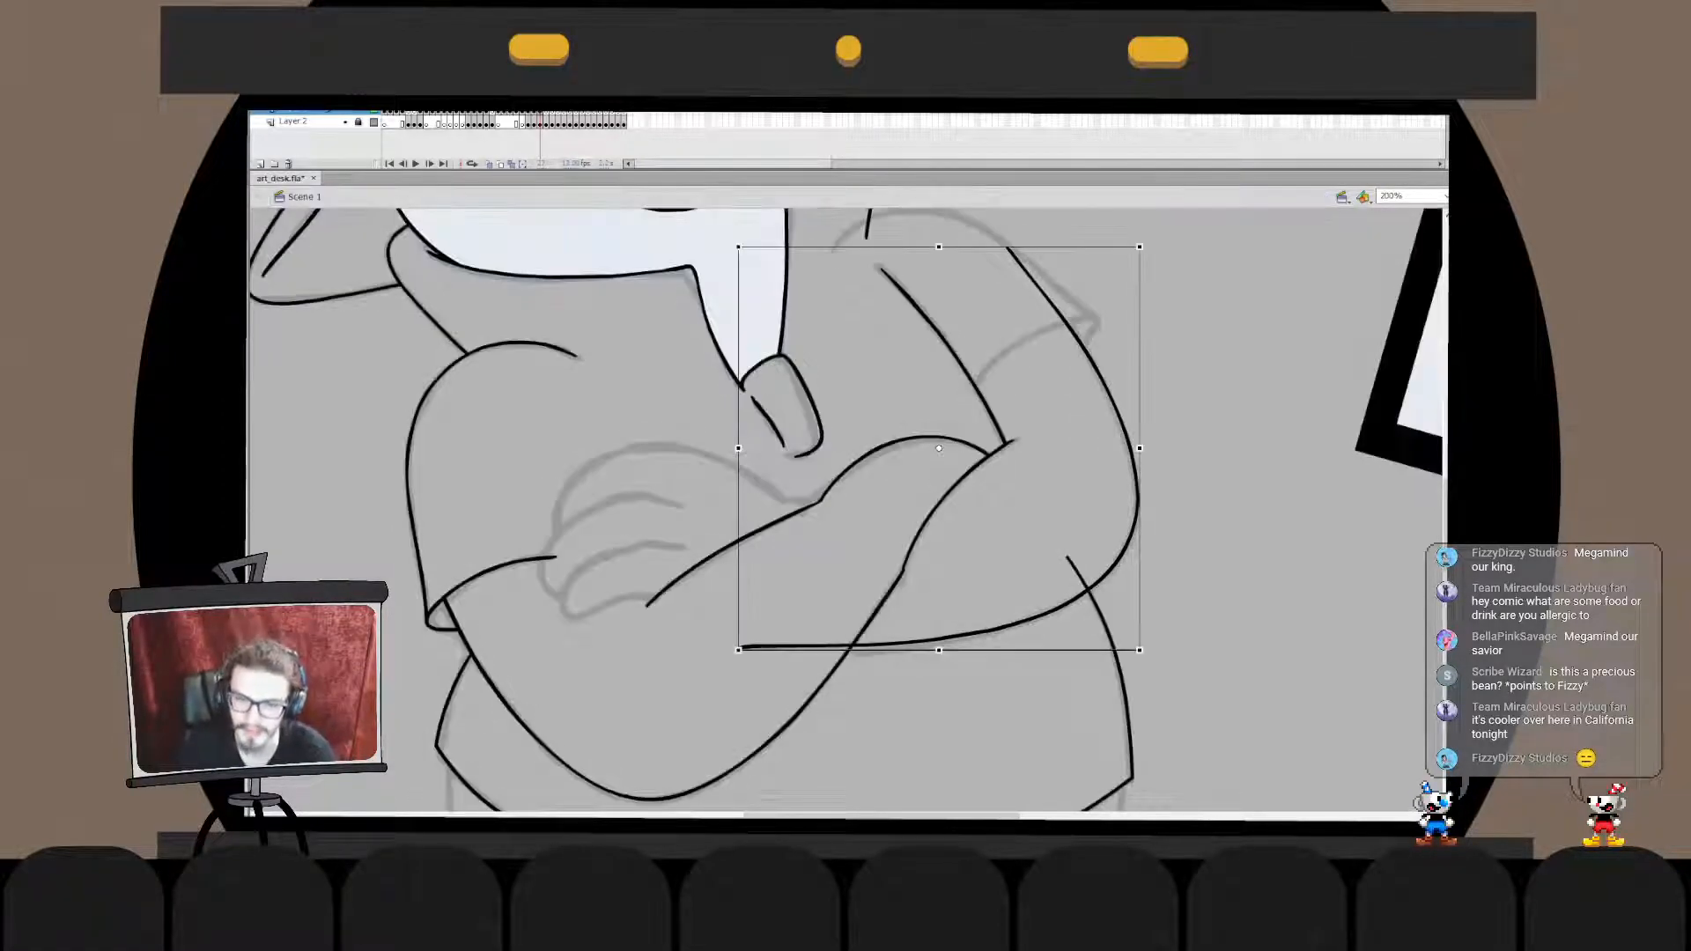
- Delete the part of the opposite arm's curve that lies inside the folded forearm
{"action": "left_click", "coordinate": [904, 569]}
{"action": "left_click", "coordinate": [890, 643]}
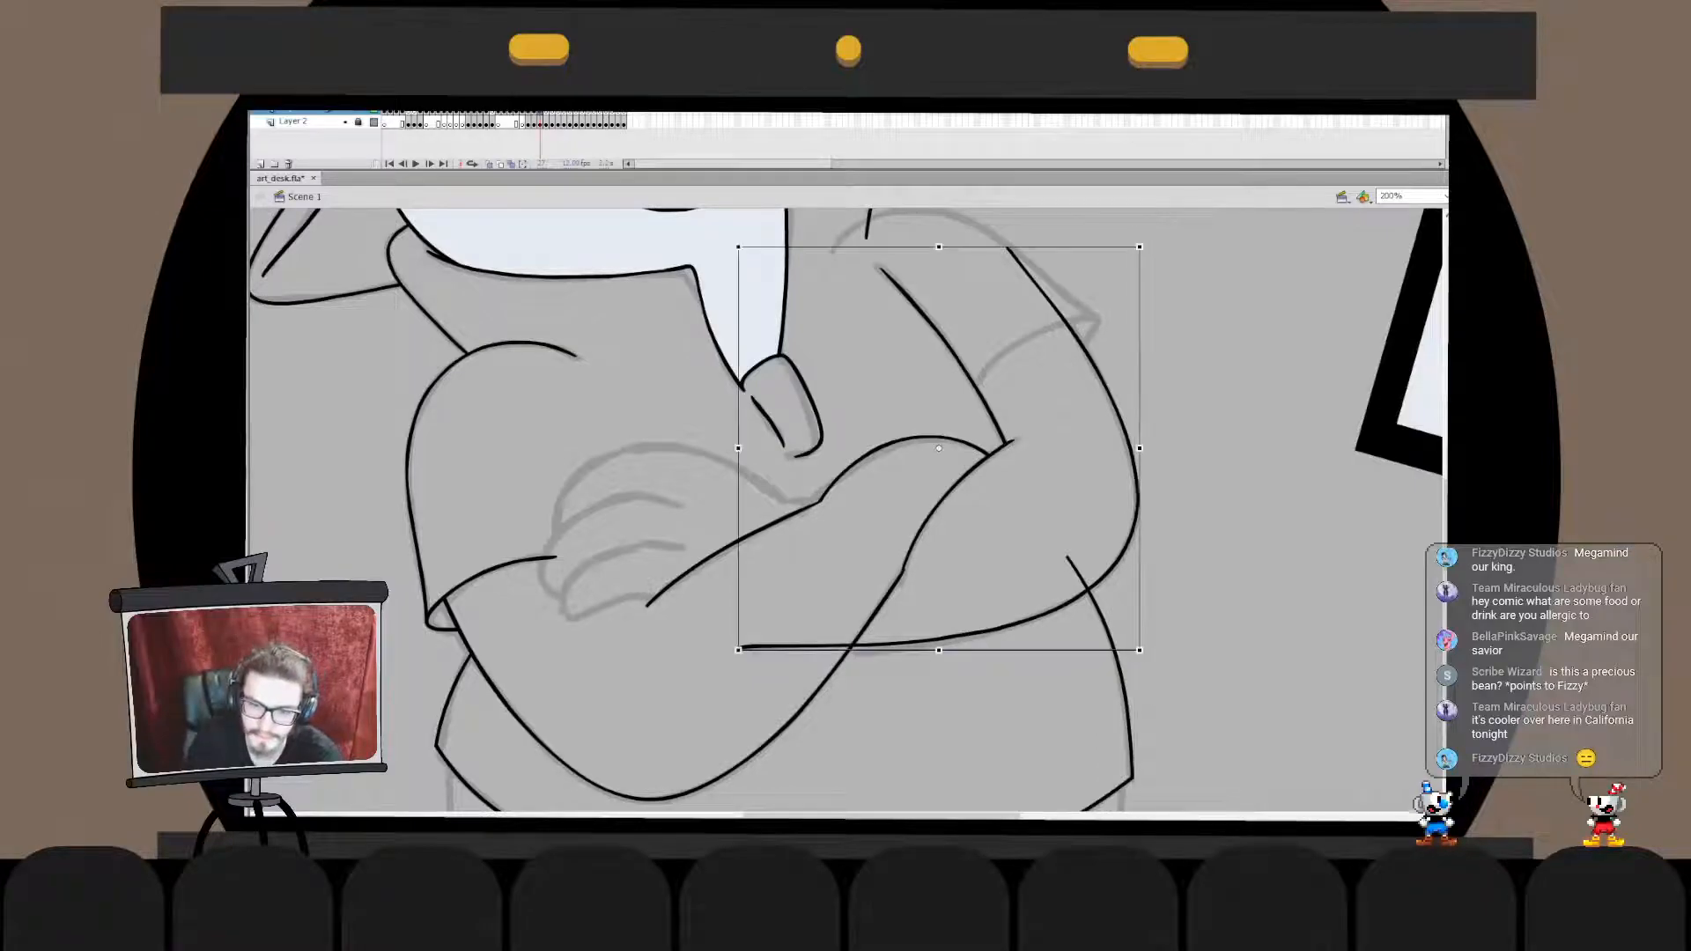
{"action": "double_click", "coordinate": [889, 643]}
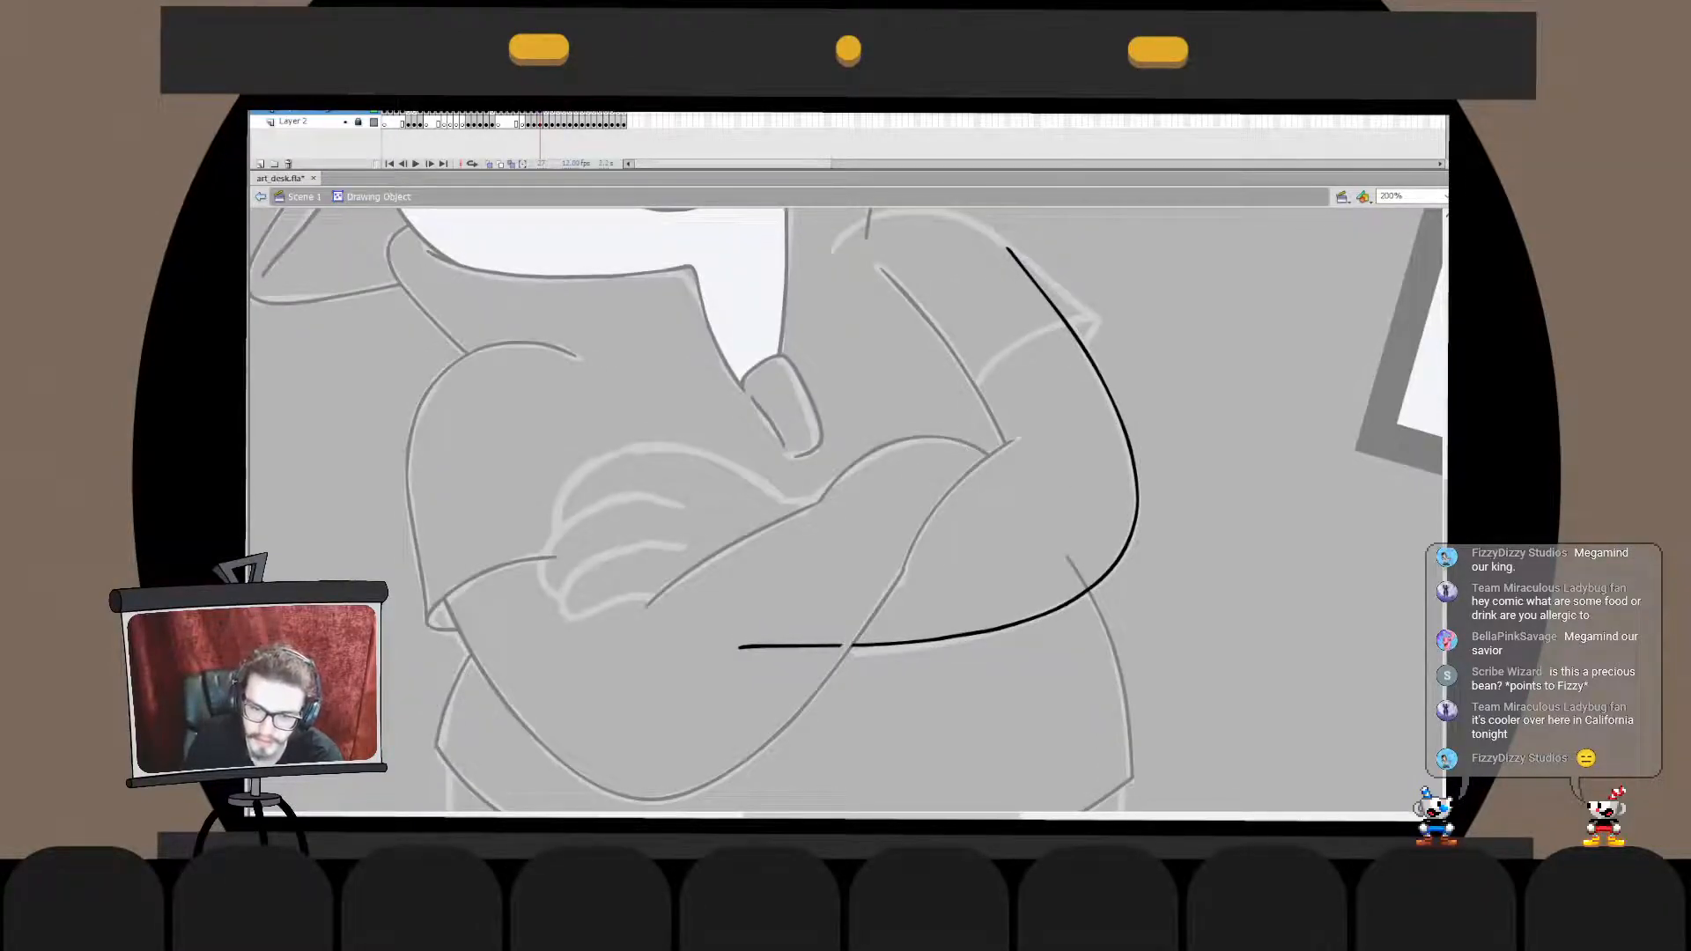
{"action": "left_click", "coordinate": [790, 647]}
{"action": "key", "text": "Delete"}
{"action": "double_click", "coordinate": [784, 691]}
- Merge the arms with the belly outline and delete the belly line's end inside the elbow
{"action": "key", "text": "ctrl+x"}
{"action": "double_click", "coordinate": [1096, 606]}
{"action": "key", "text": "ctrl+shift+v"}
{"action": "key", "text": "ctrl+b"}
{"action": "left_click", "coordinate": [1078, 572]}
{"action": "key", "text": "Delete"}
{"action": "double_click", "coordinate": [1207, 573]}
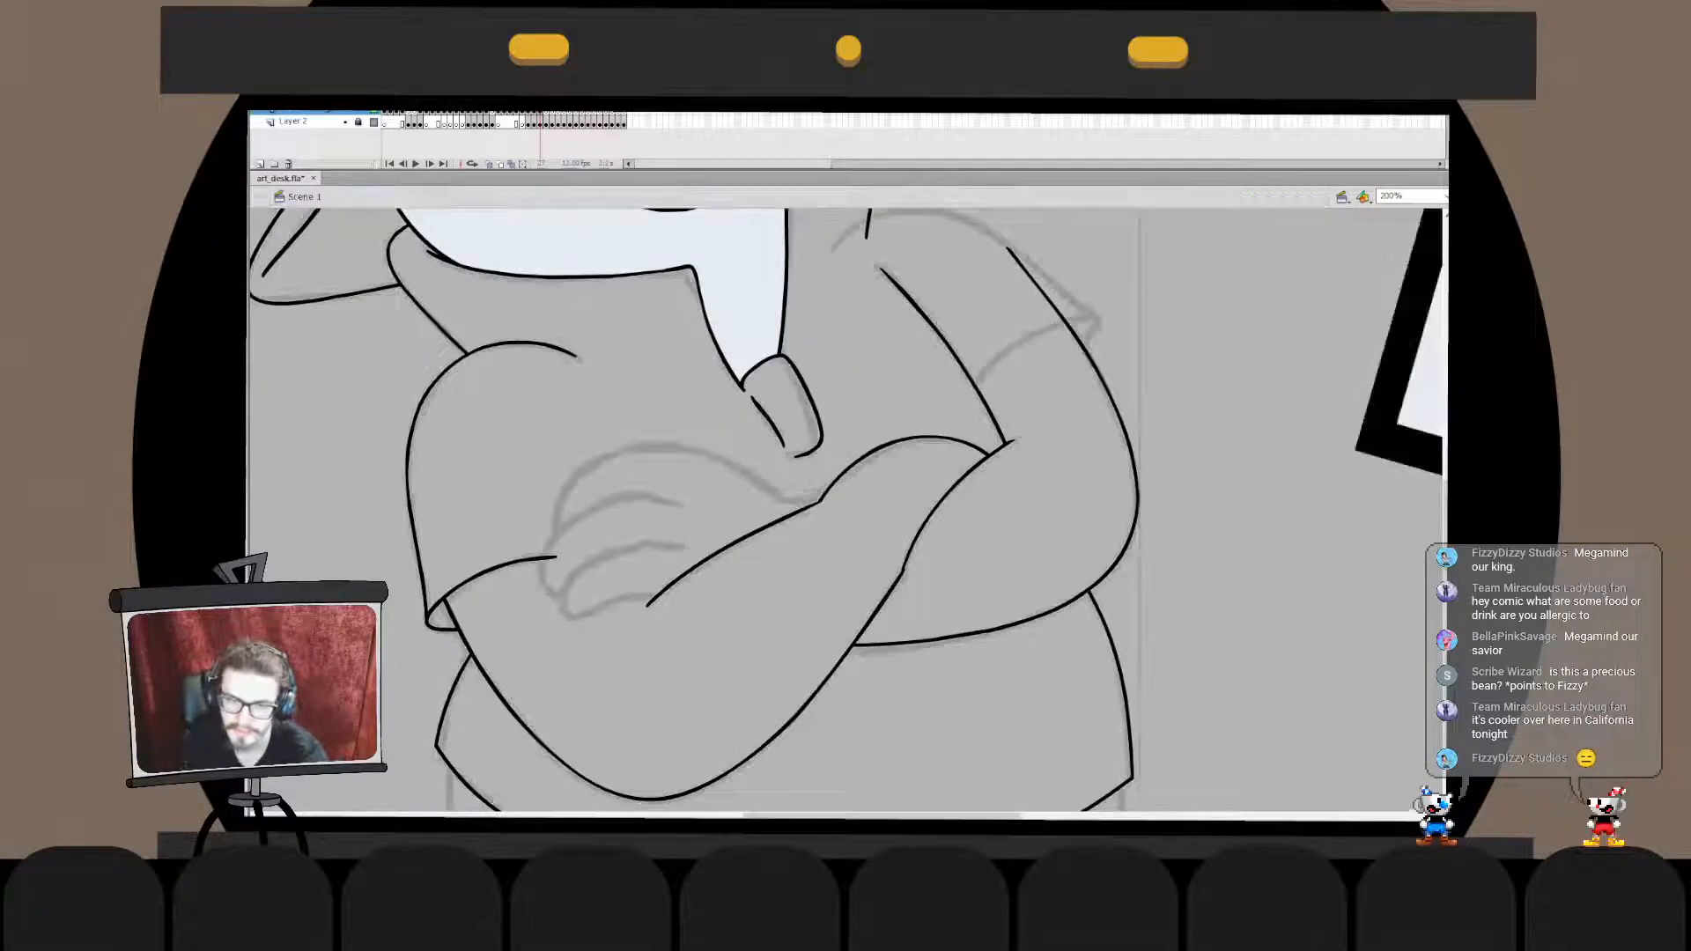
{"action": "scroll", "coordinate": [693, 509], "scroll_direction": "up", "scroll_amount": 3}
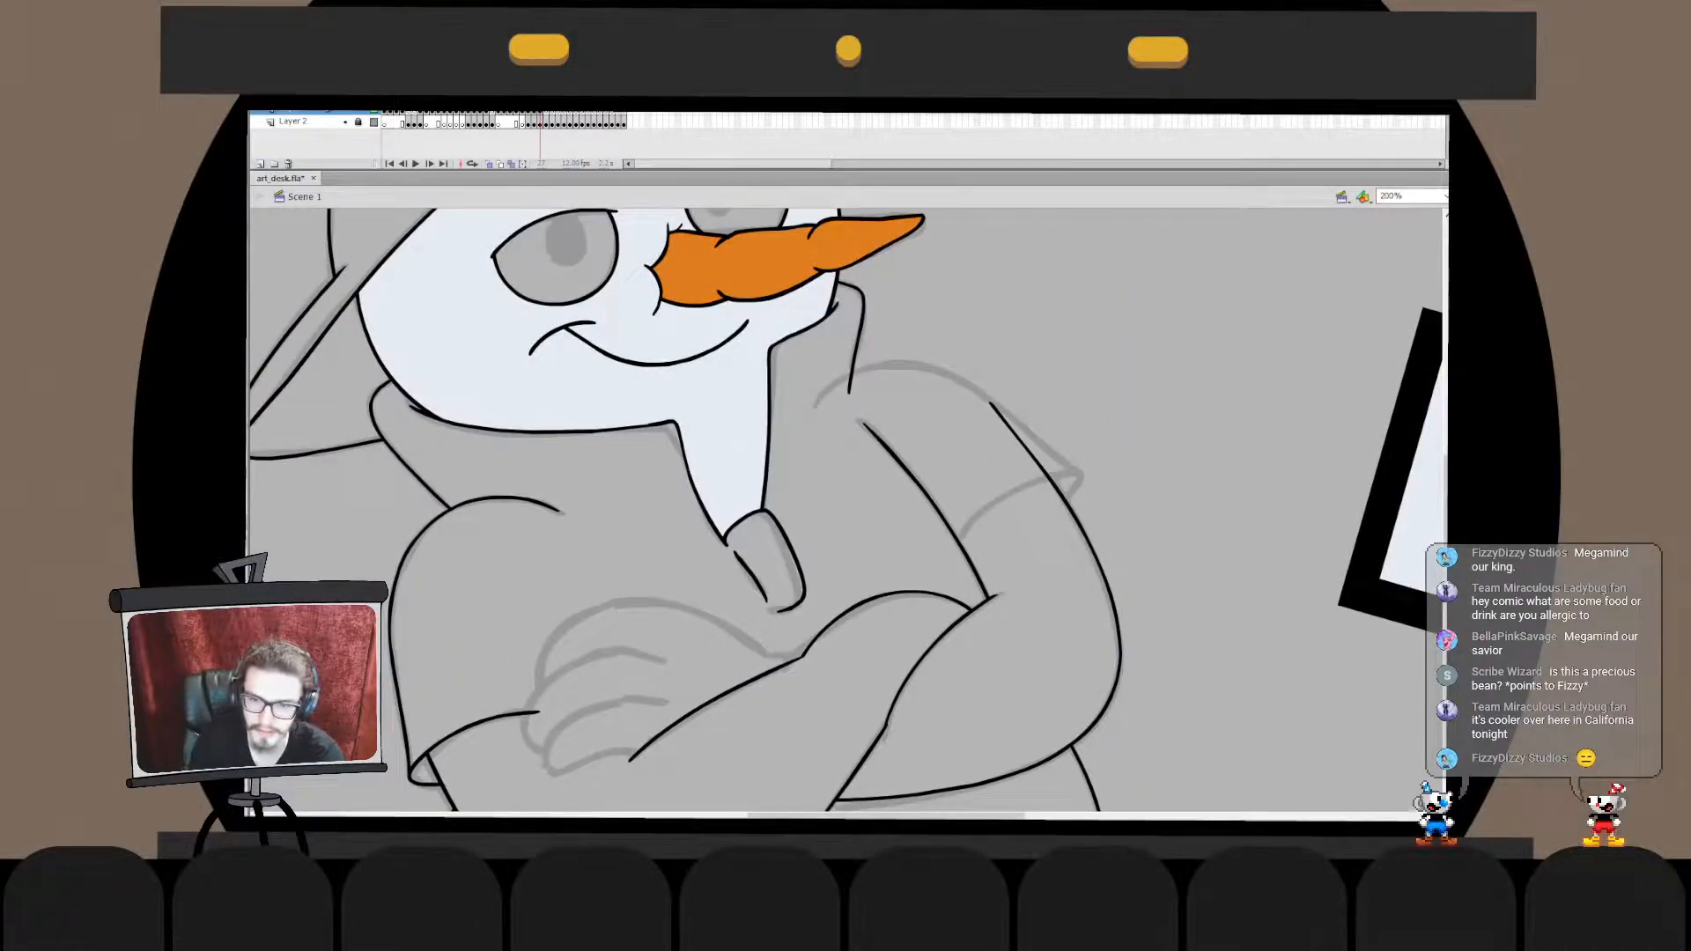
{"action": "key", "text": "ctrl+z"}
{"action": "mouse_move", "coordinate": [965, 540]}
{"action": "left_mouse_down"}
{"action": "mouse_move", "coordinate": [1067, 478]}
{"action": "mouse_move", "coordinate": [1057, 516]}
{"action": "left_mouse_up"}
{"action": "key", "text": "ctrl+z"}
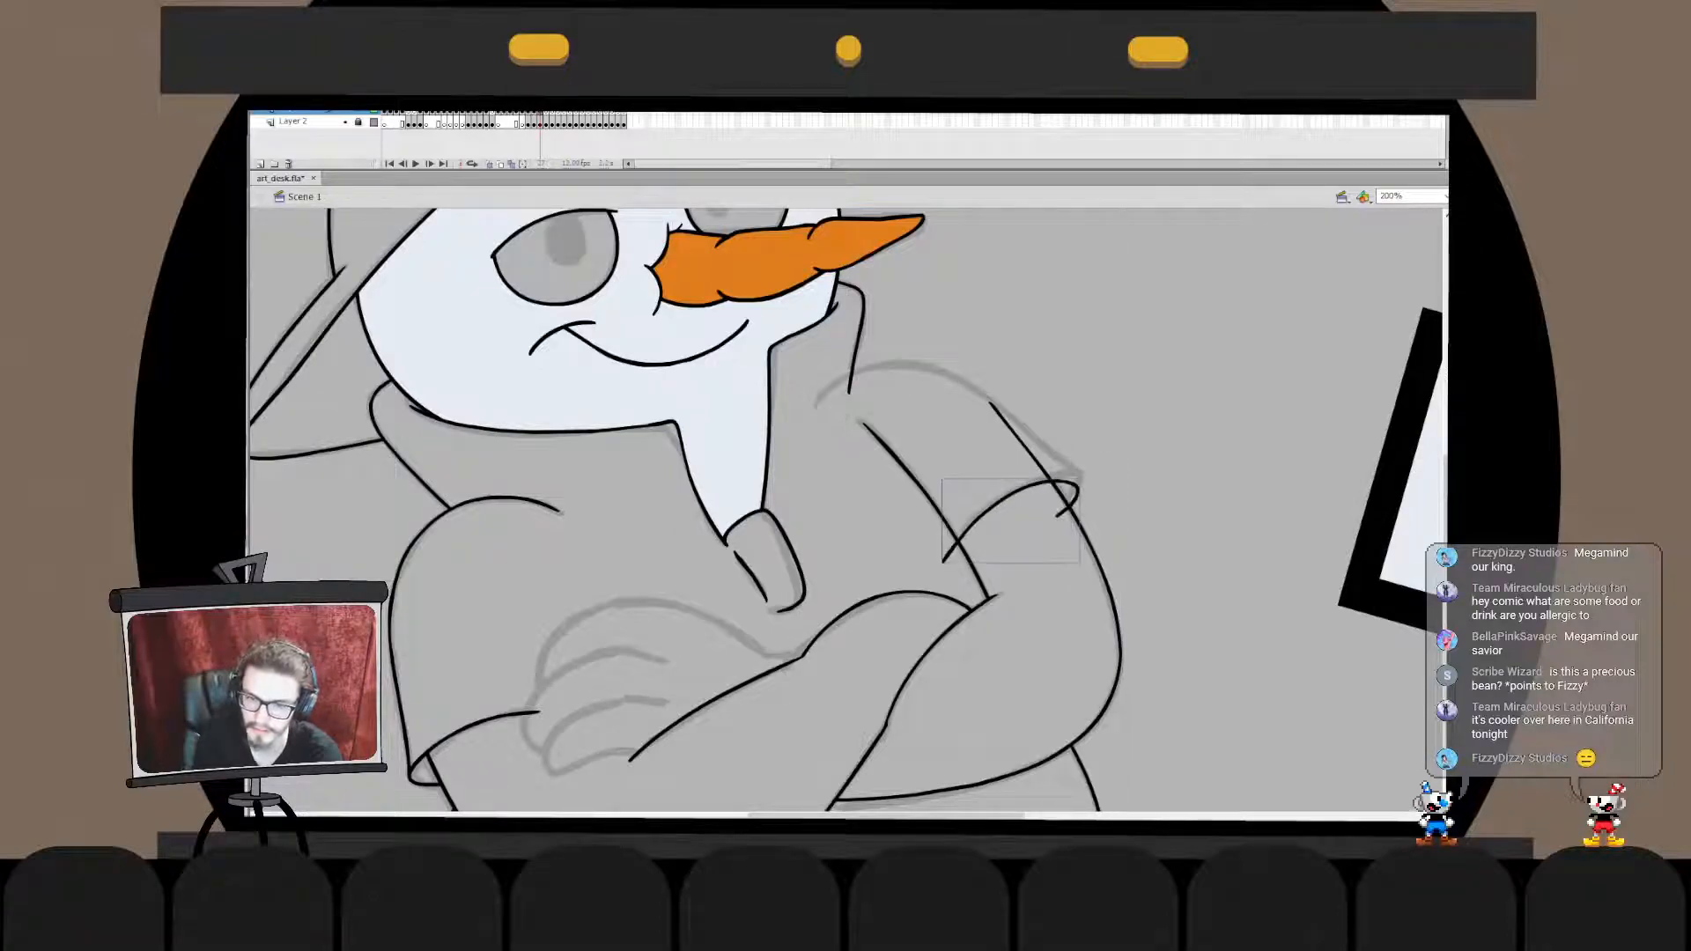
{"action": "key", "text": "ctrl+z"}
{"action": "left_click_drag", "start_coordinate": [948, 555], "coordinate": [1043, 519]}
{"action": "key", "text": "ctrl+z"}
{"action": "mouse_move", "coordinate": [939, 575]}
{"action": "left_mouse_down"}
{"action": "mouse_move", "coordinate": [1042, 523]}
{"action": "mouse_move", "coordinate": [1018, 492]}
{"action": "left_mouse_up"}
{"action": "key", "text": "q"}
{"action": "double_click", "coordinate": [999, 509]}
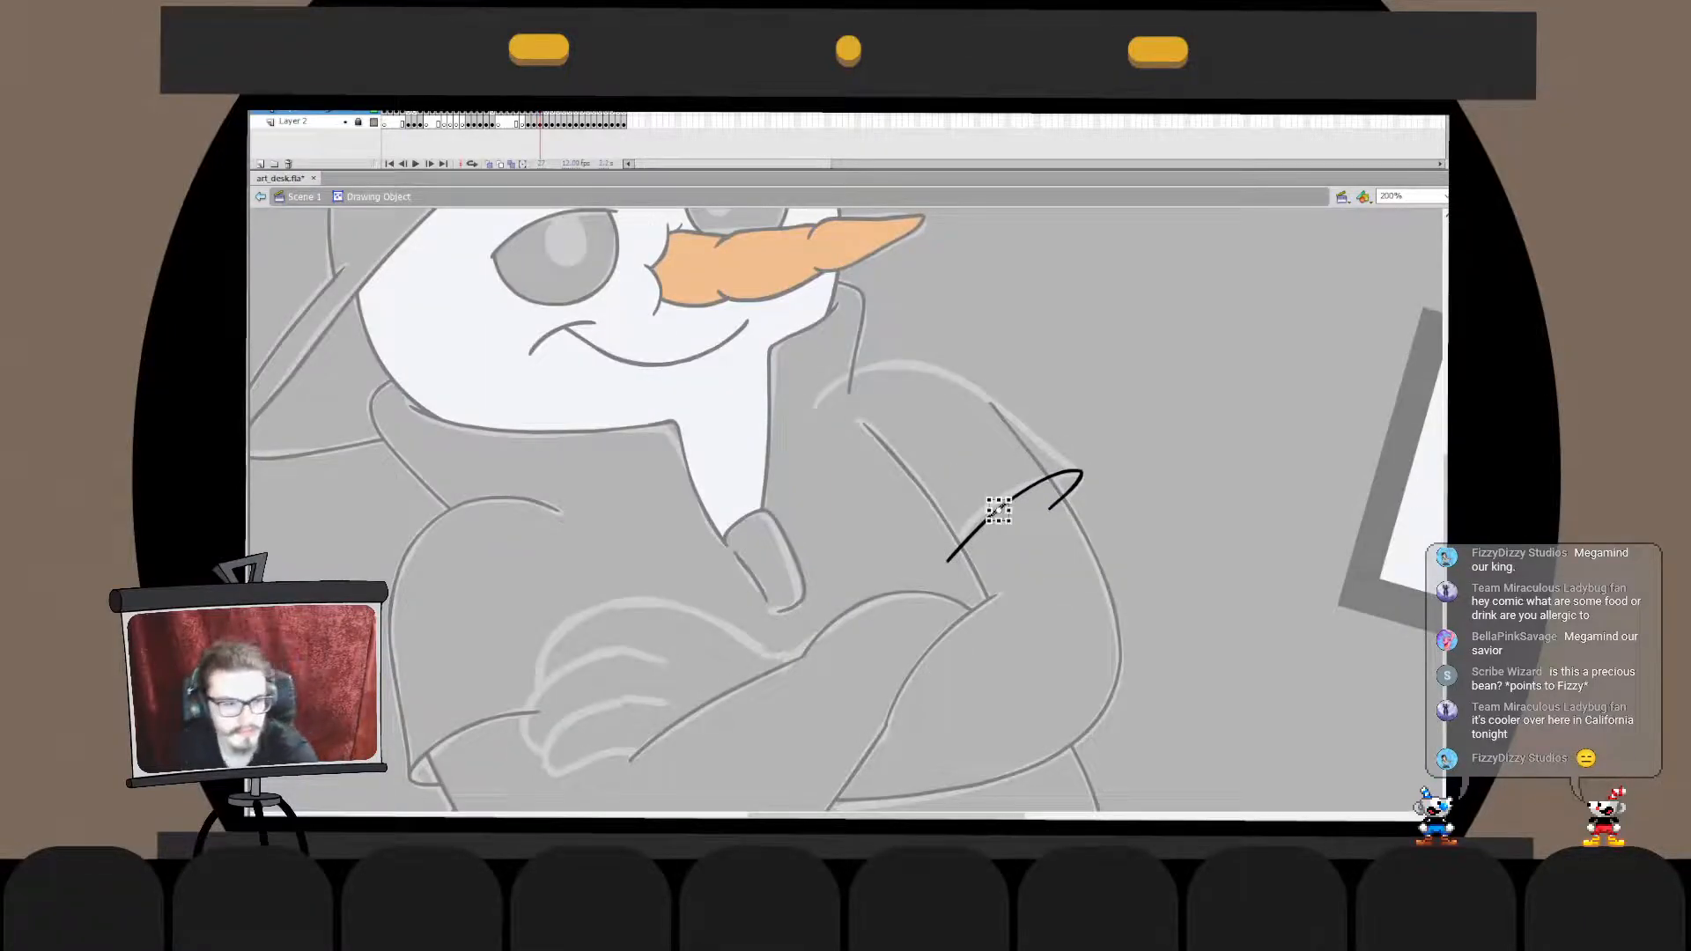
{"action": "key", "text": "ctrl+z"}
{"action": "key", "text": "ctrl+z"}
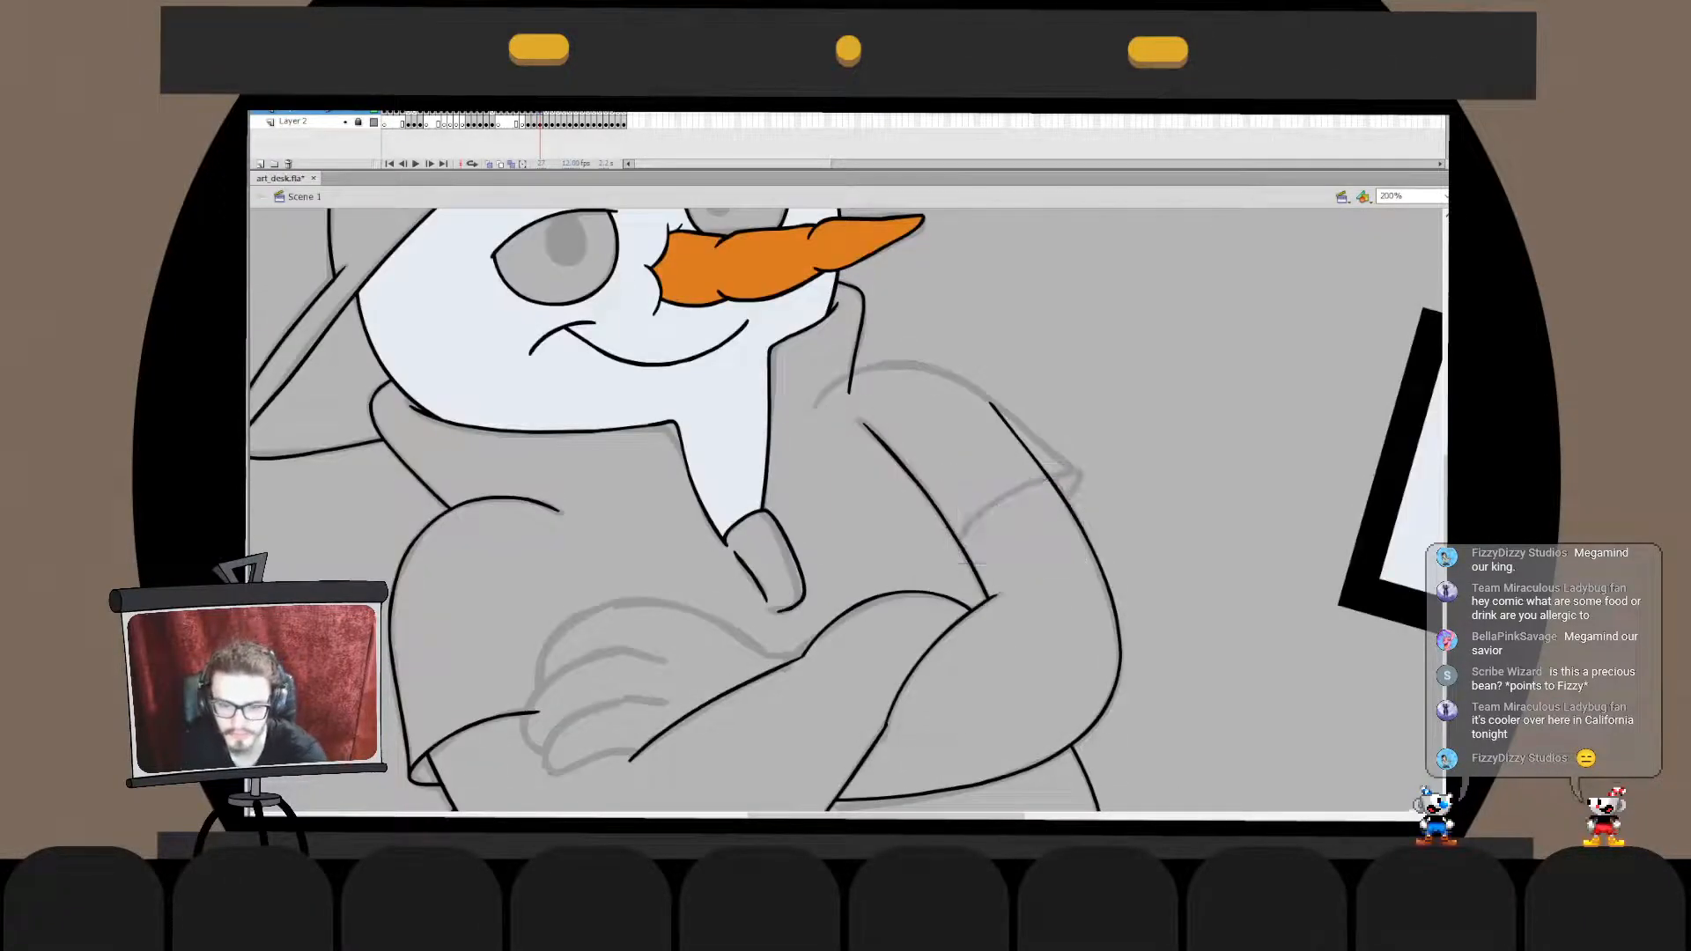
{"action": "mouse_move", "coordinate": [1024, 535]}
{"action": "left_mouse_down"}
{"action": "mouse_move", "coordinate": [958, 557]}
{"action": "mouse_move", "coordinate": [1075, 484]}
{"action": "mouse_move", "coordinate": [948, 568]}
{"action": "mouse_move", "coordinate": [964, 587]}
{"action": "left_mouse_up"}
{"action": "key", "text": "ctrl+z"}
{"action": "key", "text": "ctrl+z"}
{"action": "key", "text": "ctrl+z"}
- Ink the opposite sleeve's hem across the upper arm with a curled cuff end, and nudge it onto the sketch
{"action": "left_click_drag", "start_coordinate": [1046, 518], "coordinate": [909, 616]}
{"action": "key", "text": "q"}
{"action": "left_click_drag", "start_coordinate": [1078, 478], "coordinate": [1082, 472]}
{"action": "key", "text": "Escape"}
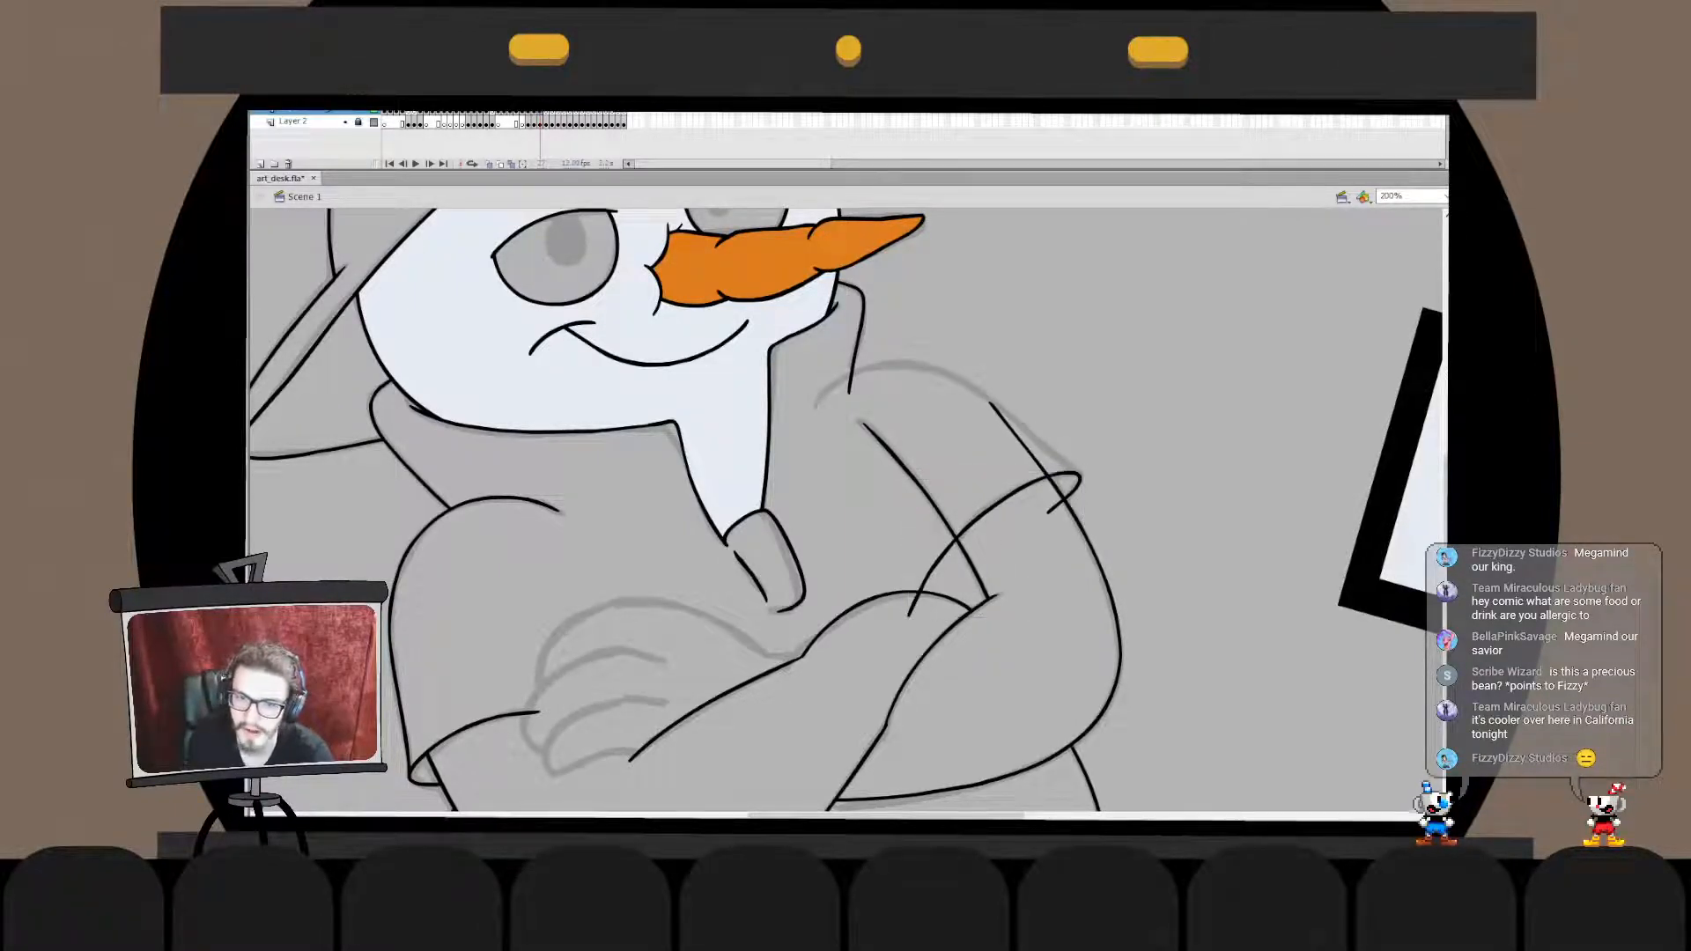
{"action": "mouse_move", "coordinate": [851, 391]}
{"action": "left_mouse_down"}
{"action": "mouse_move", "coordinate": [992, 426]}
{"action": "mouse_move", "coordinate": [1123, 497]}
{"action": "left_mouse_up"}
{"action": "key", "text": "ctrl+z"}
{"action": "key", "text": "ctrl+z"}
{"action": "left_click_drag", "start_coordinate": [801, 416], "coordinate": [1121, 534]}
{"action": "key", "text": "ctrl+z"}
{"action": "left_click_drag", "start_coordinate": [796, 450], "coordinate": [1132, 499]}
{"action": "key", "text": "ctrl+z"}
- Ink the opposite shoulder's curve from the collar down to the sleeve cuff, and move and rotate it to fit the sketch
{"action": "left_click_drag", "start_coordinate": [795, 478], "coordinate": [1134, 459]}
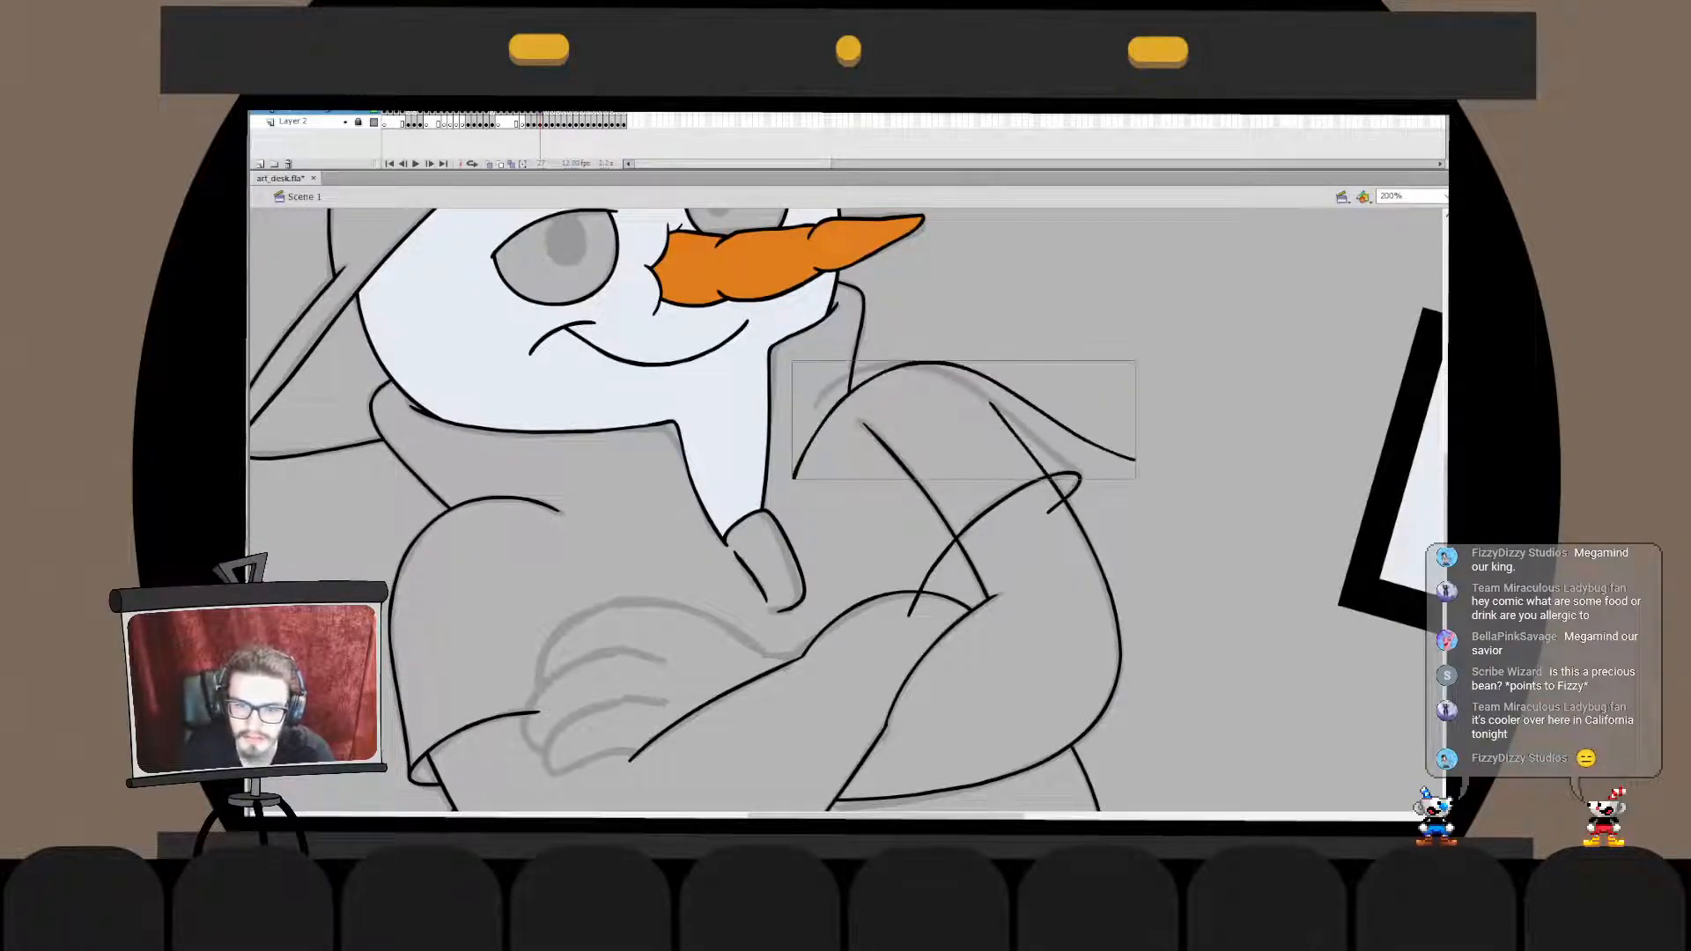
{"action": "key", "text": "q"}
{"action": "left_click_drag", "start_coordinate": [972, 371], "coordinate": [949, 370]}
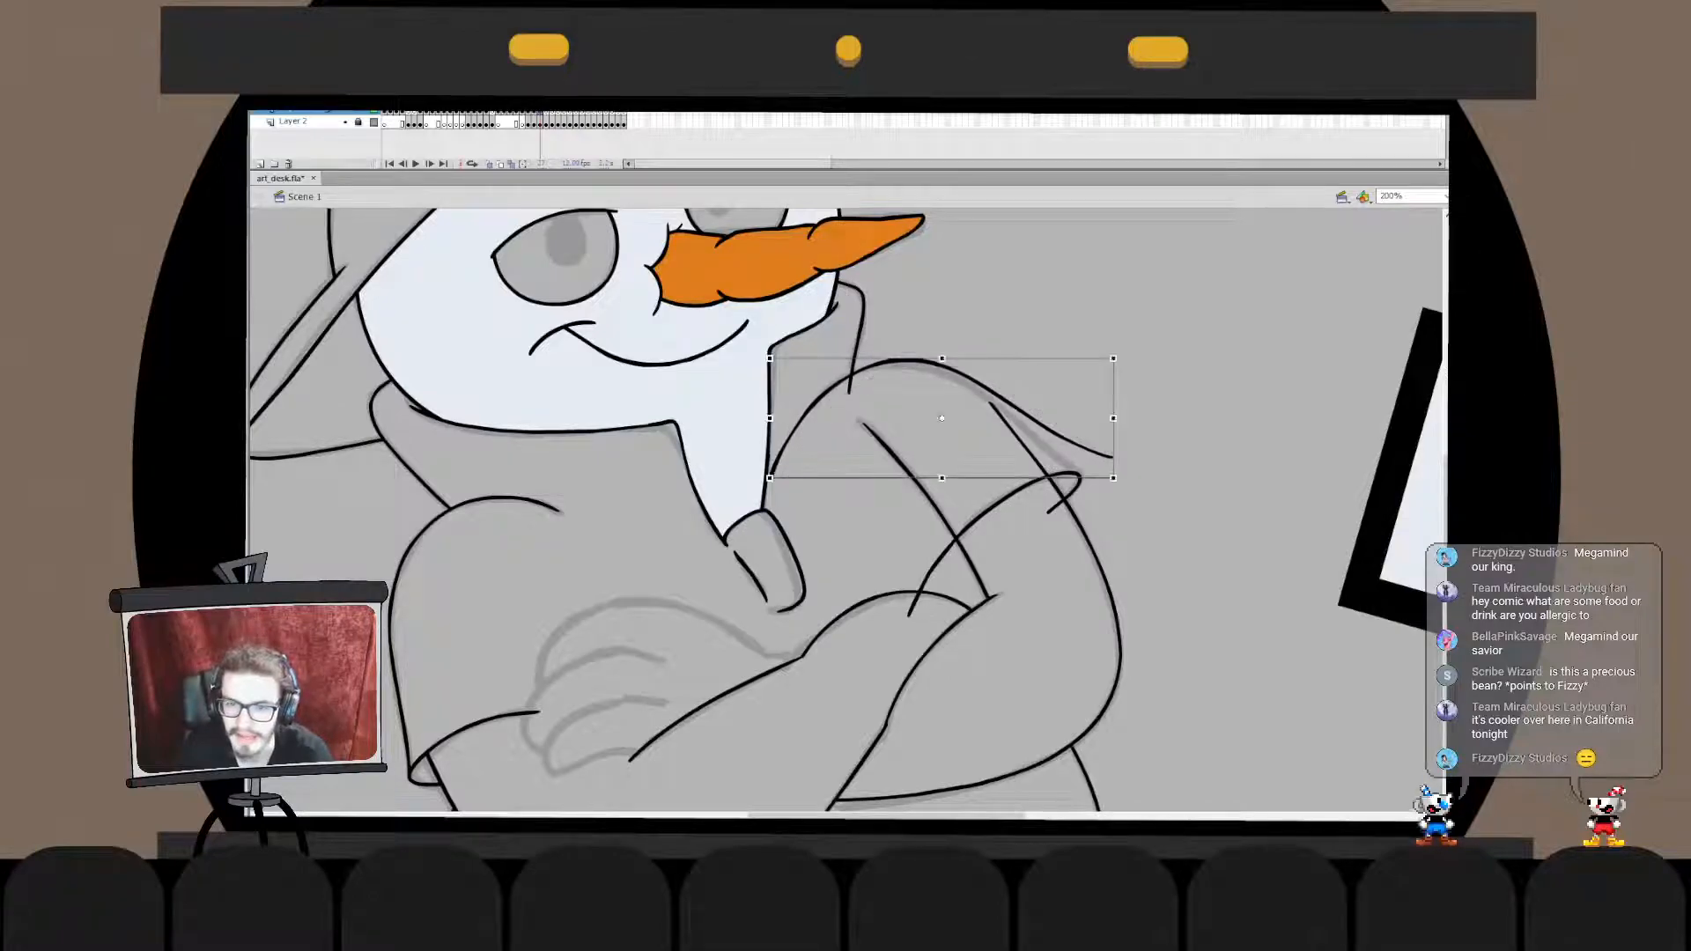
{"action": "left_click_drag", "start_coordinate": [1120, 353], "coordinate": [1128, 378]}
{"action": "left_click_drag", "start_coordinate": [949, 362], "coordinate": [952, 371]}
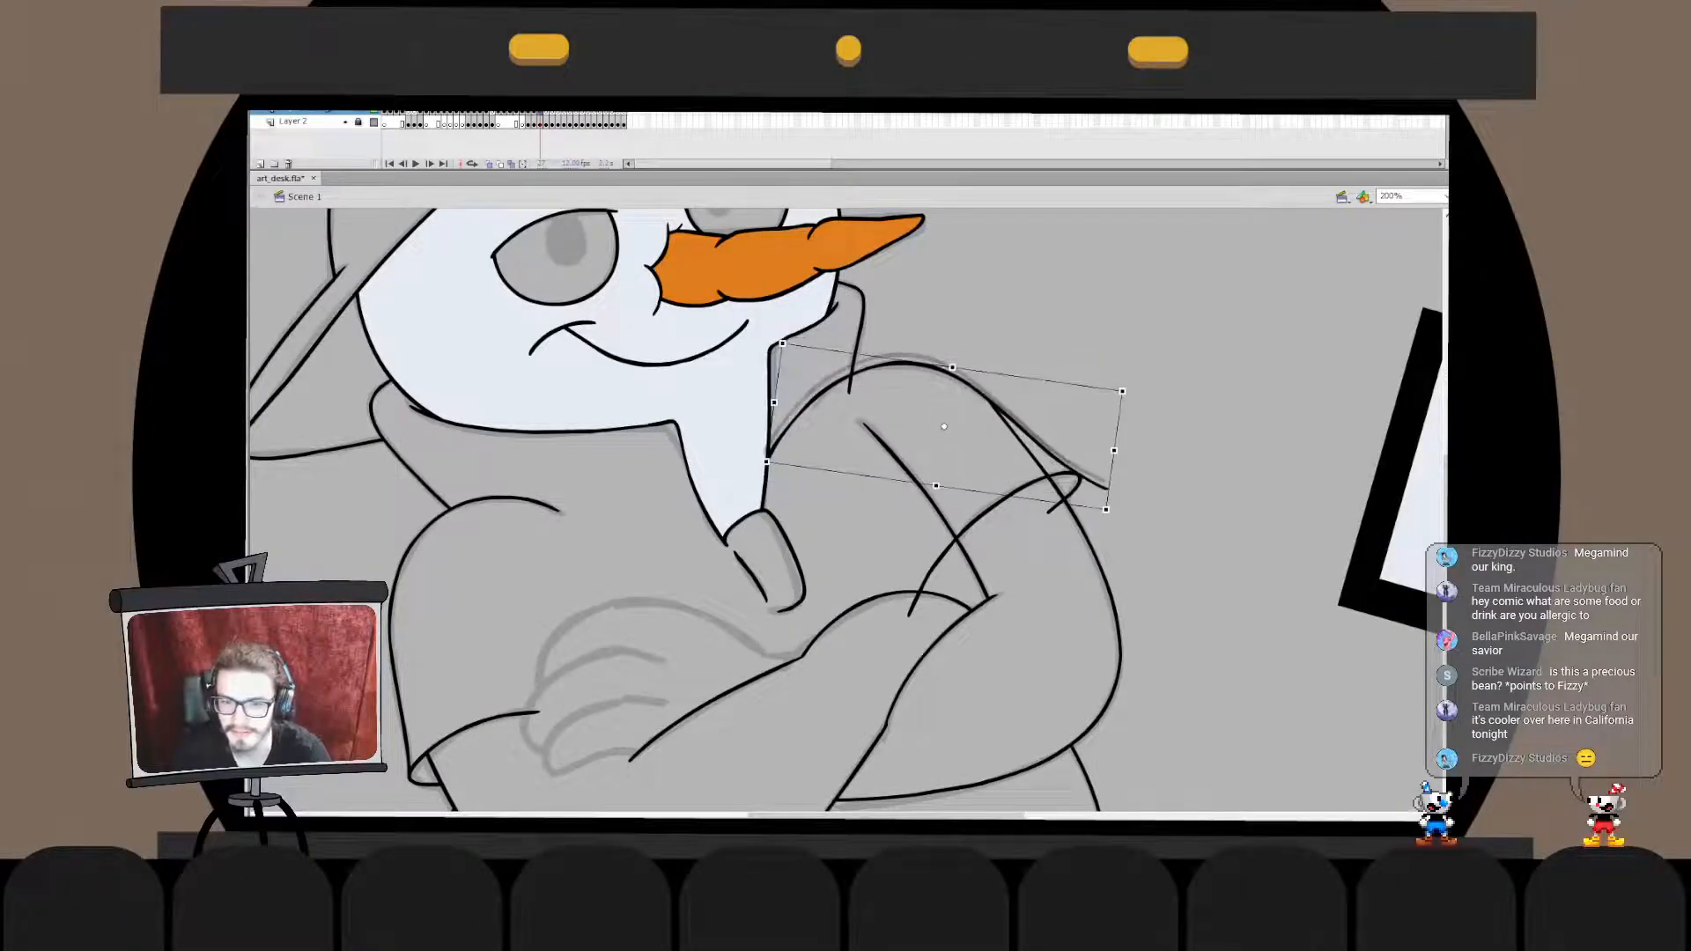
- Merge the shoulder curve with the sleeve hem and delete the shoulder line's end beyond the cuff
{"action": "key", "text": "b"}
{"action": "key", "text": "q"}
{"action": "left_click", "coordinate": [999, 504]}
{"action": "left_click_drag", "start_coordinate": [1083, 509], "coordinate": [1082, 508]}
{"action": "double_click", "coordinate": [1079, 480]}
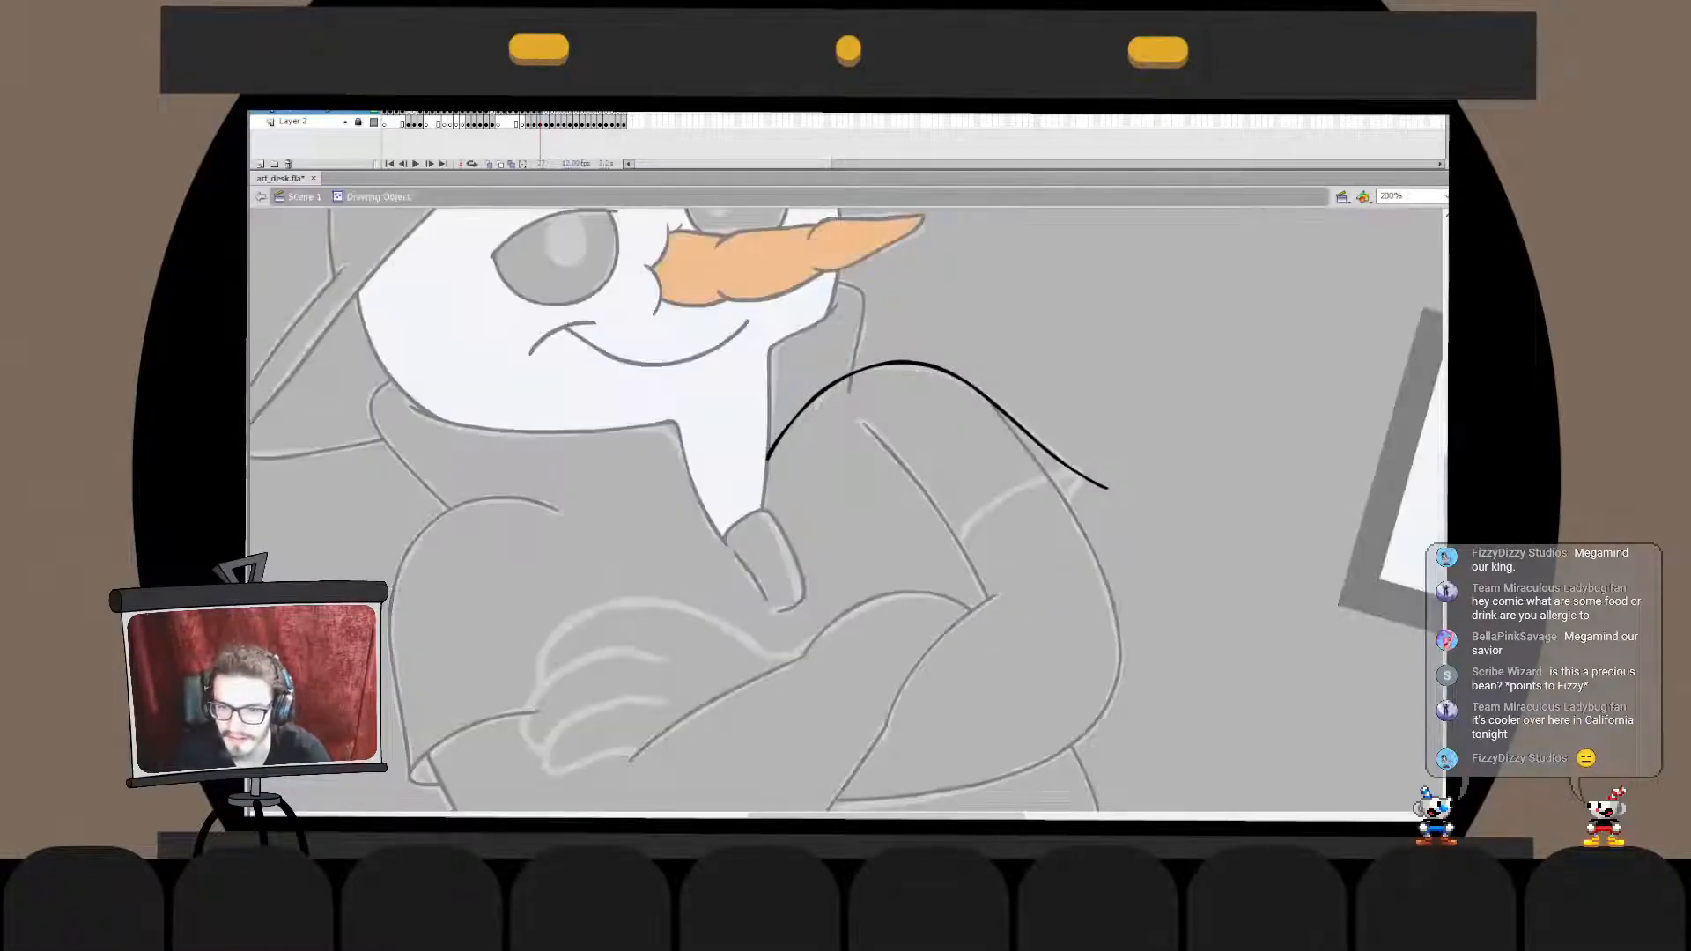
{"action": "double_click", "coordinate": [1013, 555]}
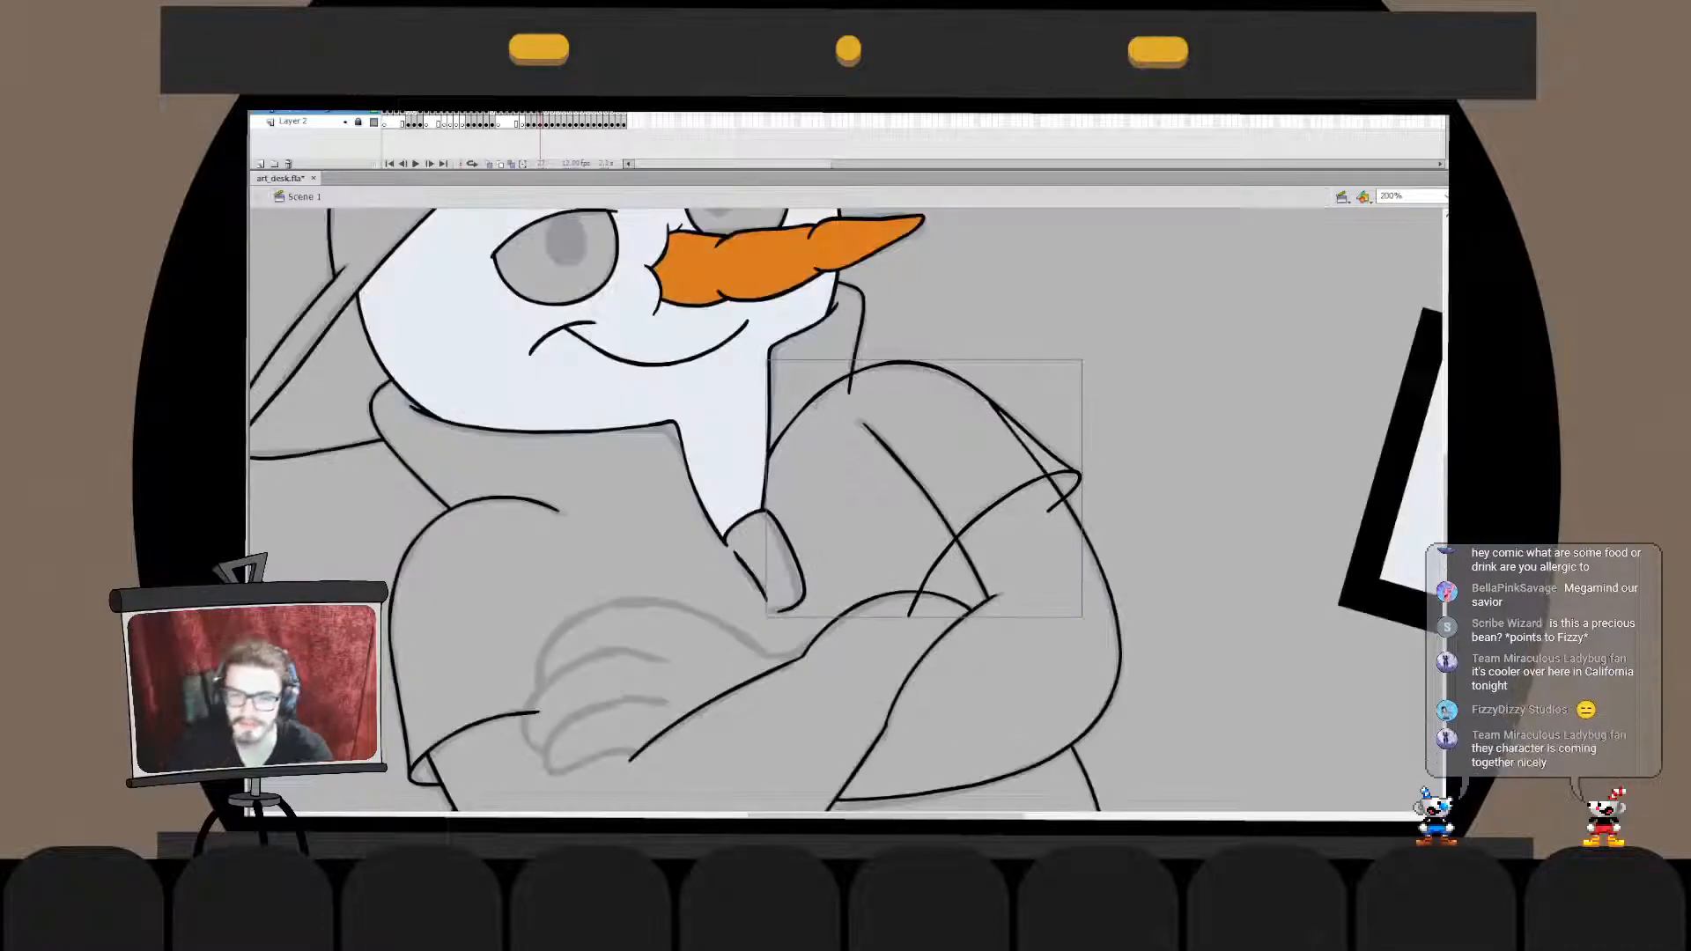
- Delete the ends of the sleeve hem that overshoot the arm's inner and outer lines
{"action": "double_click", "coordinate": [958, 534]}
{"action": "left_click_drag", "start_coordinate": [949, 536], "coordinate": [955, 543]}
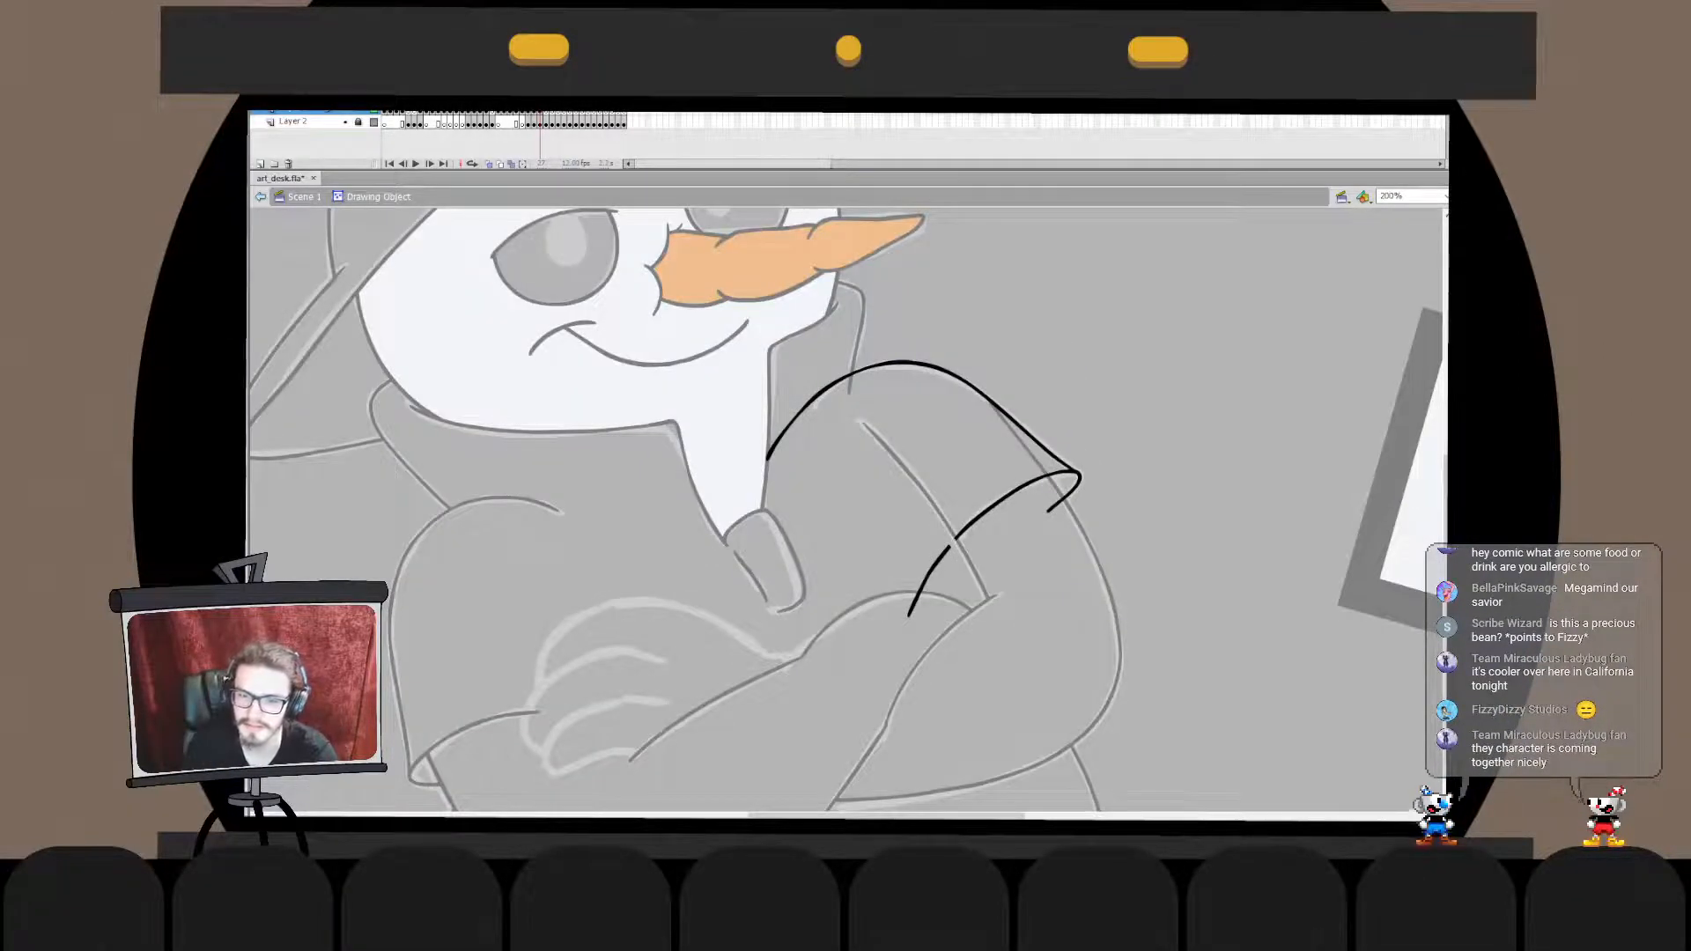
{"action": "left_click_drag", "start_coordinate": [1062, 502], "coordinate": [1052, 509]}
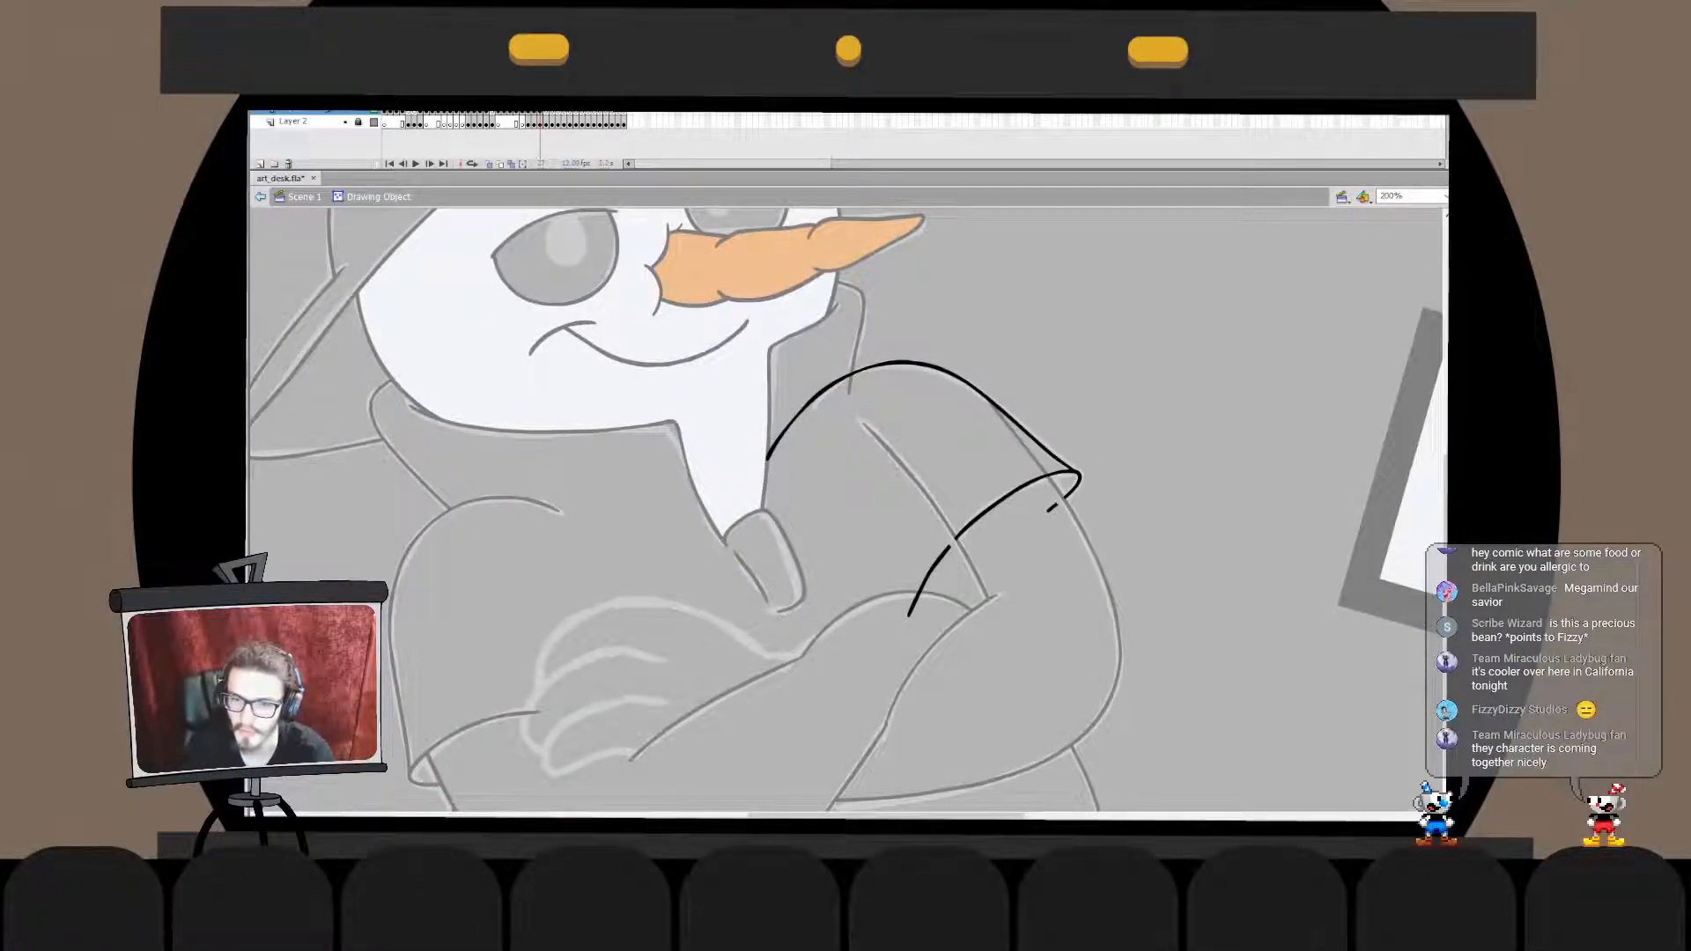
{"action": "left_click", "coordinate": [927, 577]}
{"action": "key", "text": "Delete"}
{"action": "double_click", "coordinate": [929, 577]}
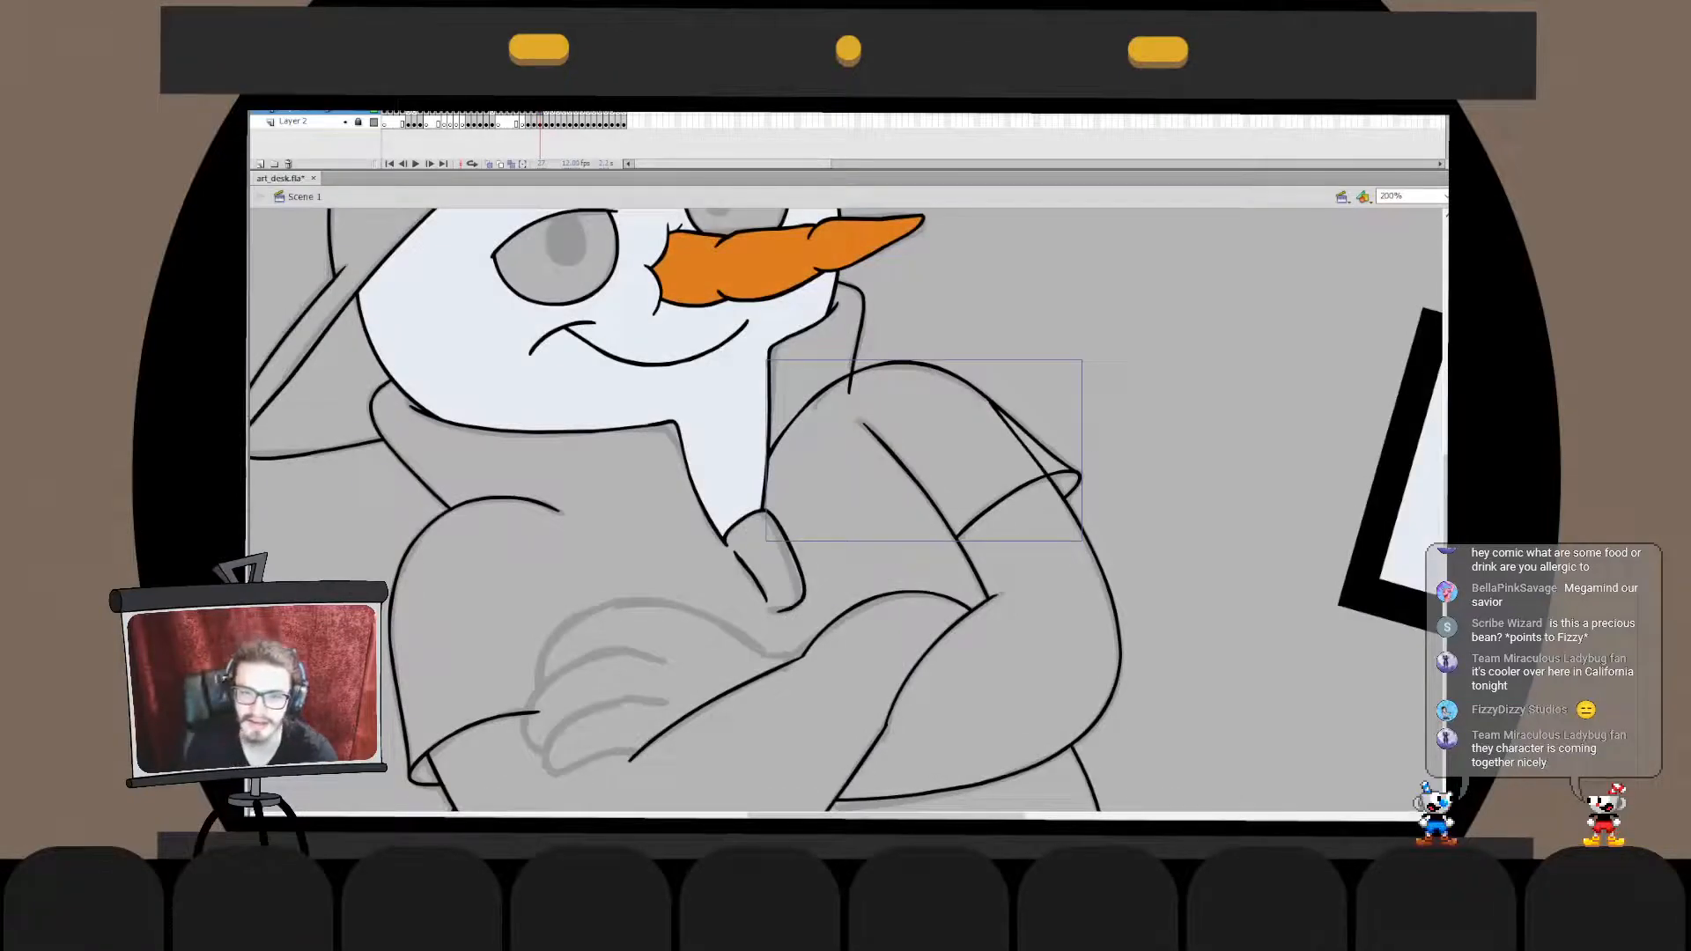
- Delete the part of the shoulder curve that runs inside the collar
{"action": "double_click", "coordinate": [837, 381]}
{"action": "left_click_drag", "start_coordinate": [843, 368], "coordinate": [846, 381]}
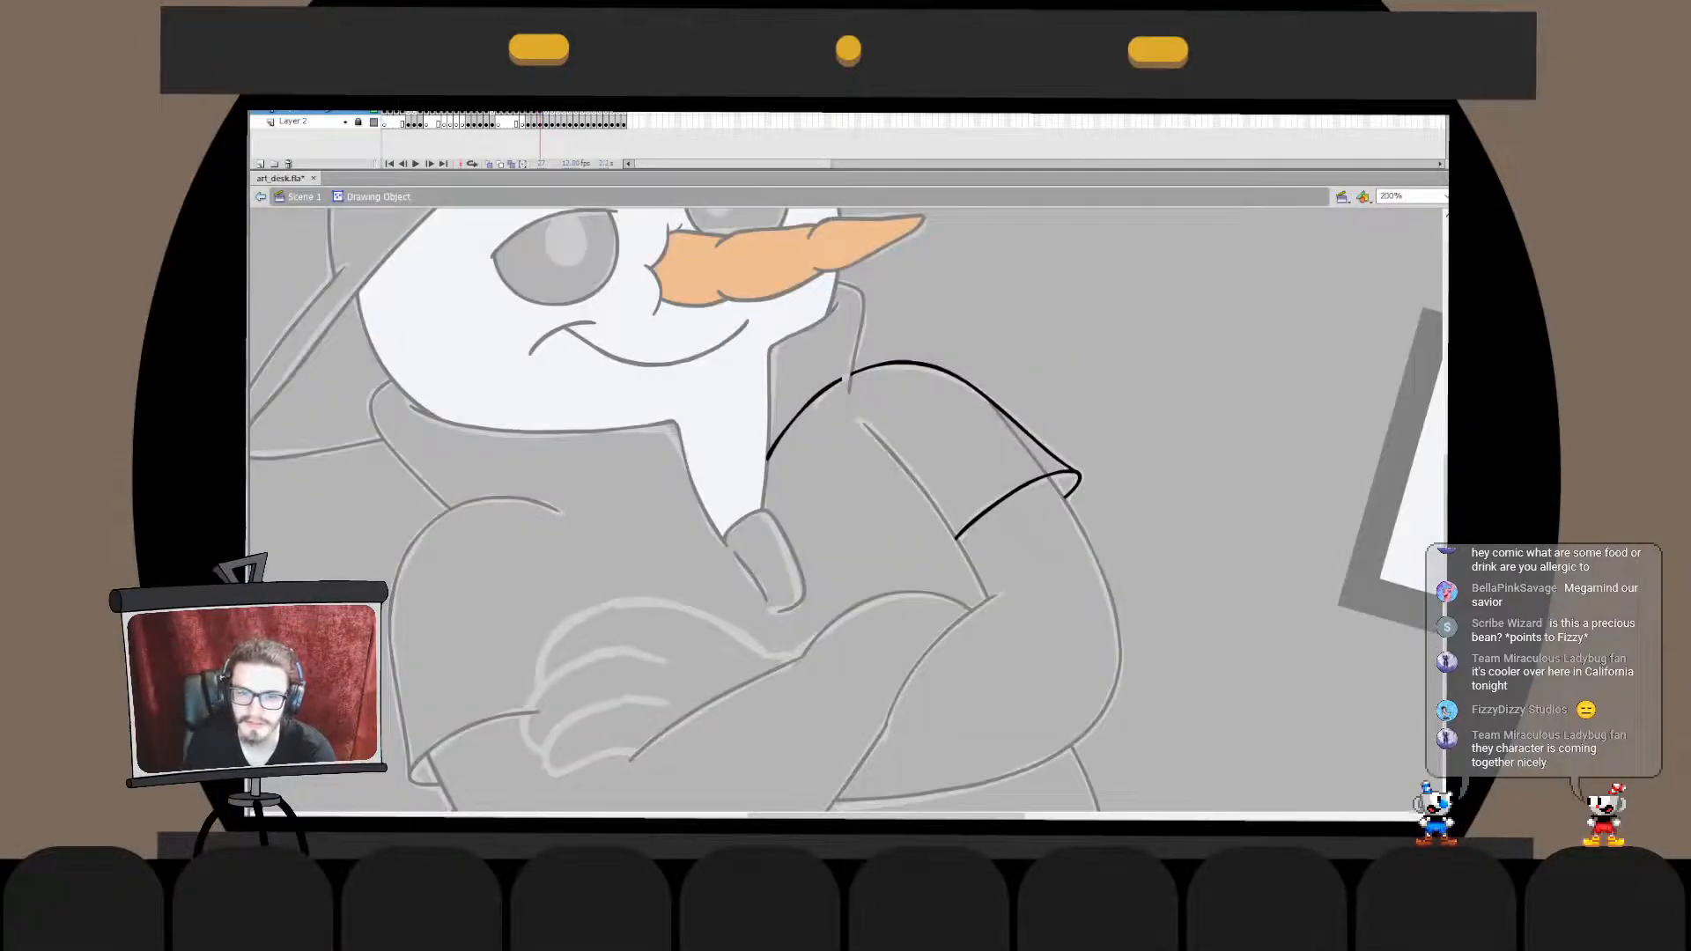
{"action": "left_click", "coordinate": [797, 412]}
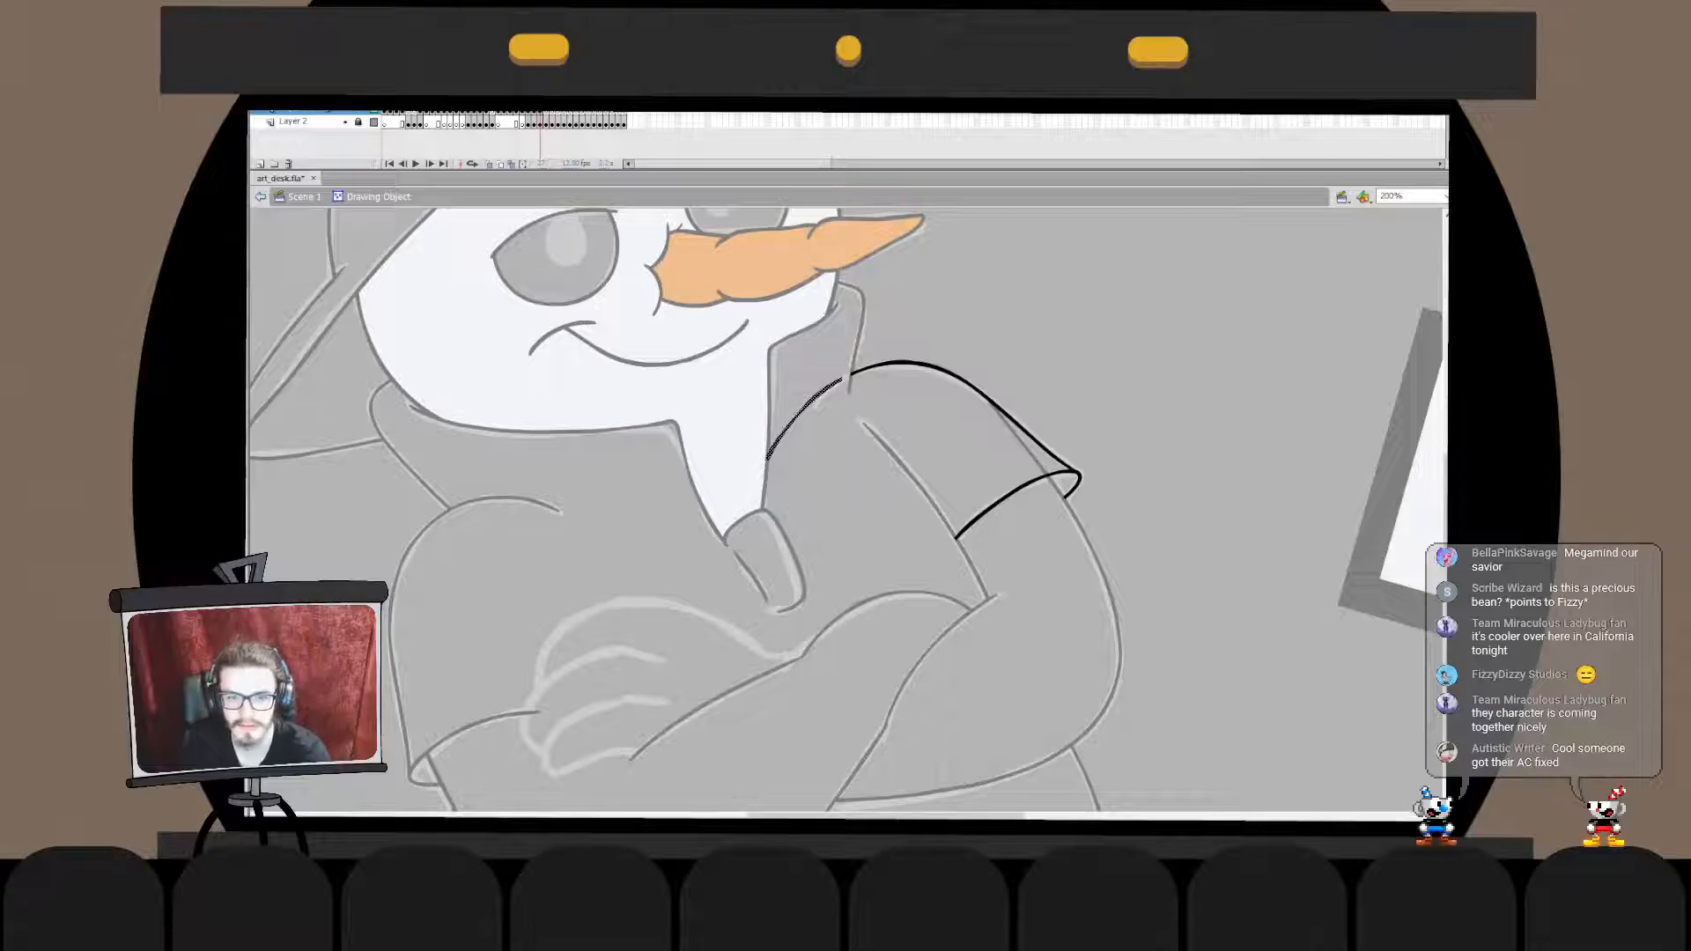
{"action": "key", "text": "Delete"}
{"action": "double_click", "coordinate": [797, 414]}
- Delete the upper end of the opposite arm's outer line that runs inside the sleeve
{"action": "double_click", "coordinate": [1021, 443]}
{"action": "left_click", "coordinate": [1022, 443]}
{"action": "key", "text": "Delete"}
{"action": "double_click", "coordinate": [1022, 443]}
- Review the whole snowman figure and save the file
{"action": "key", "text": "ctrl+2"}
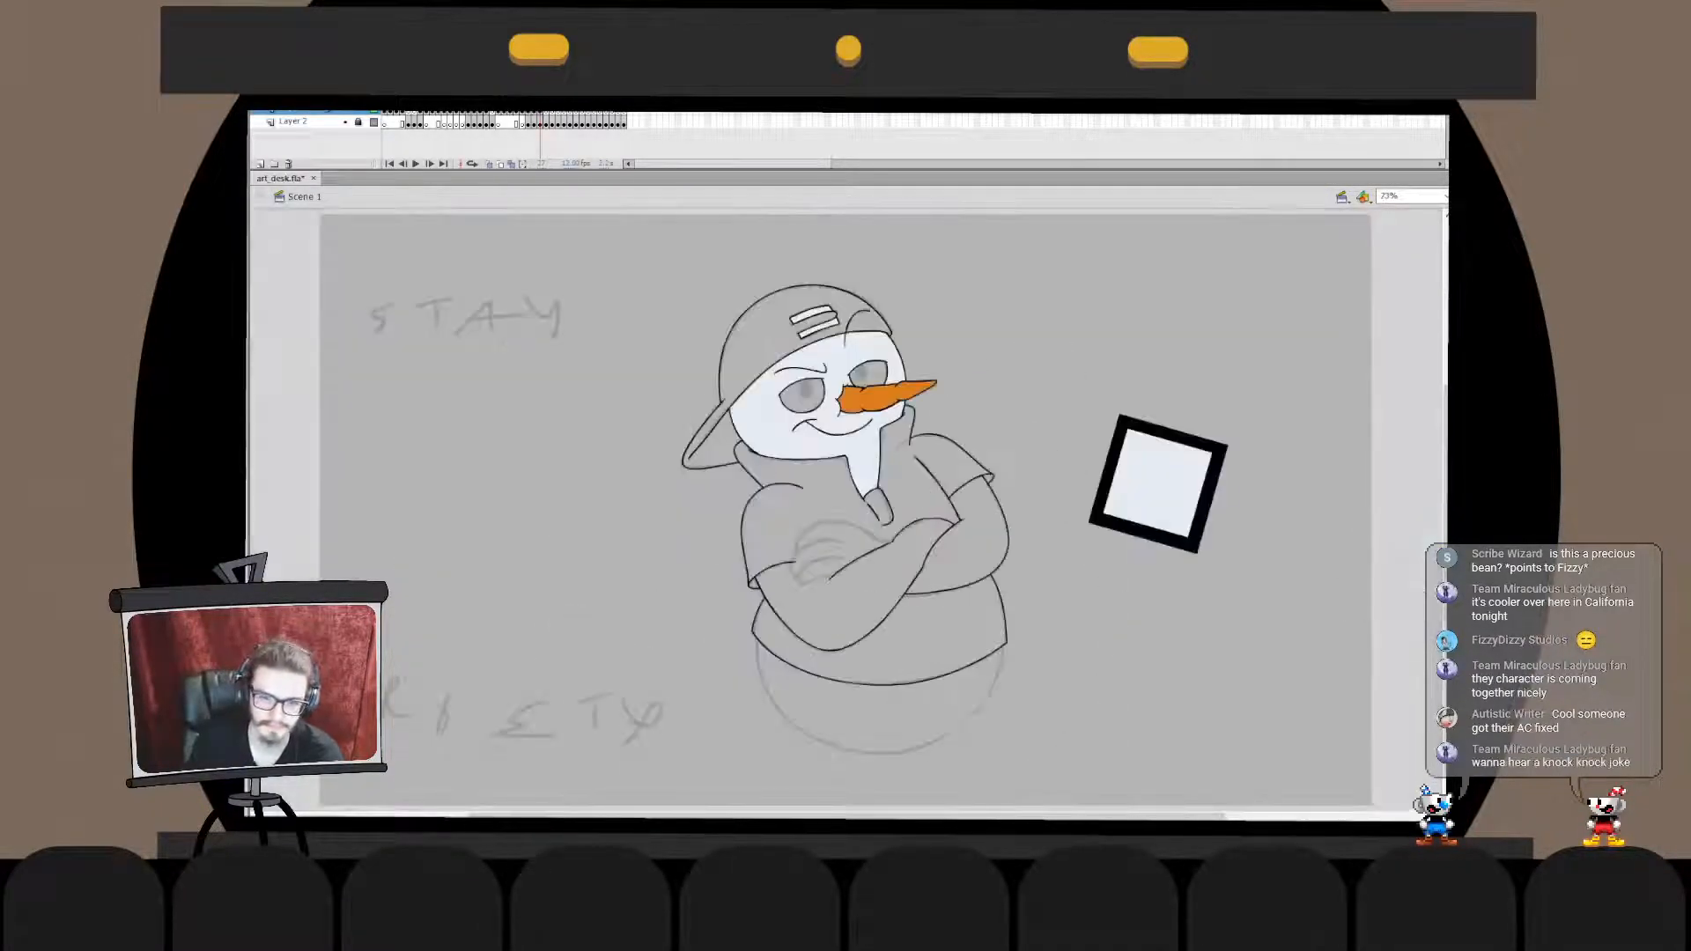
{"action": "key", "text": "Escape"}
{"action": "key", "text": "ctrl+1"}
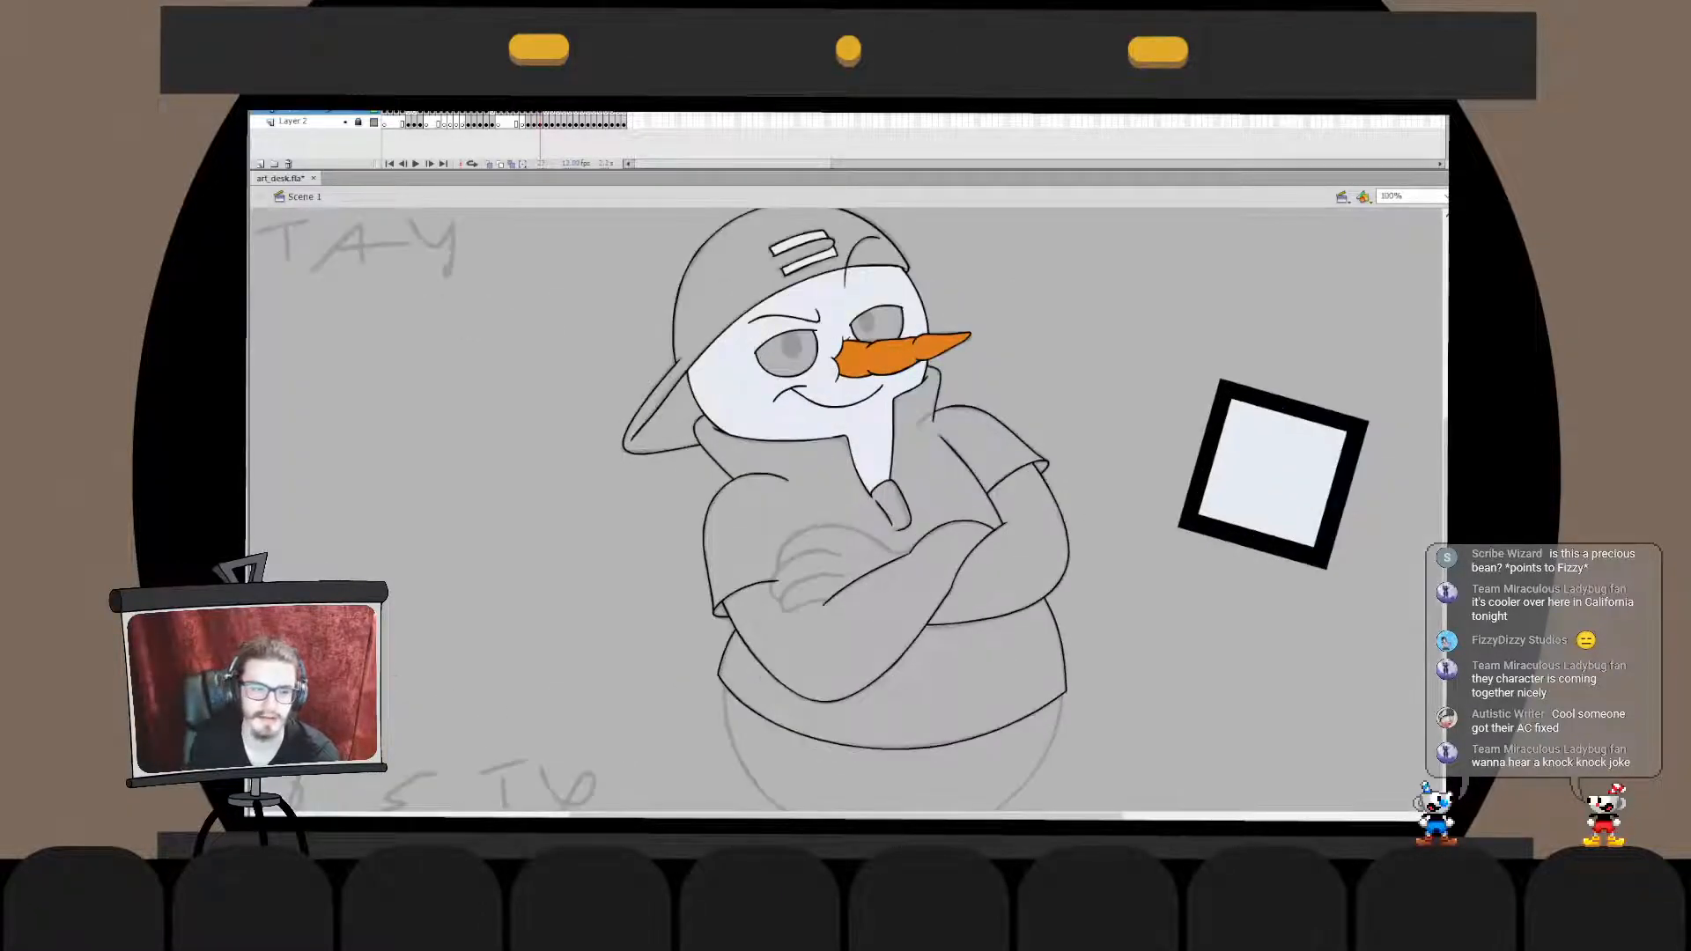
{"action": "scroll", "coordinate": [852, 508], "scroll_direction": "down", "scroll_amount": 2}
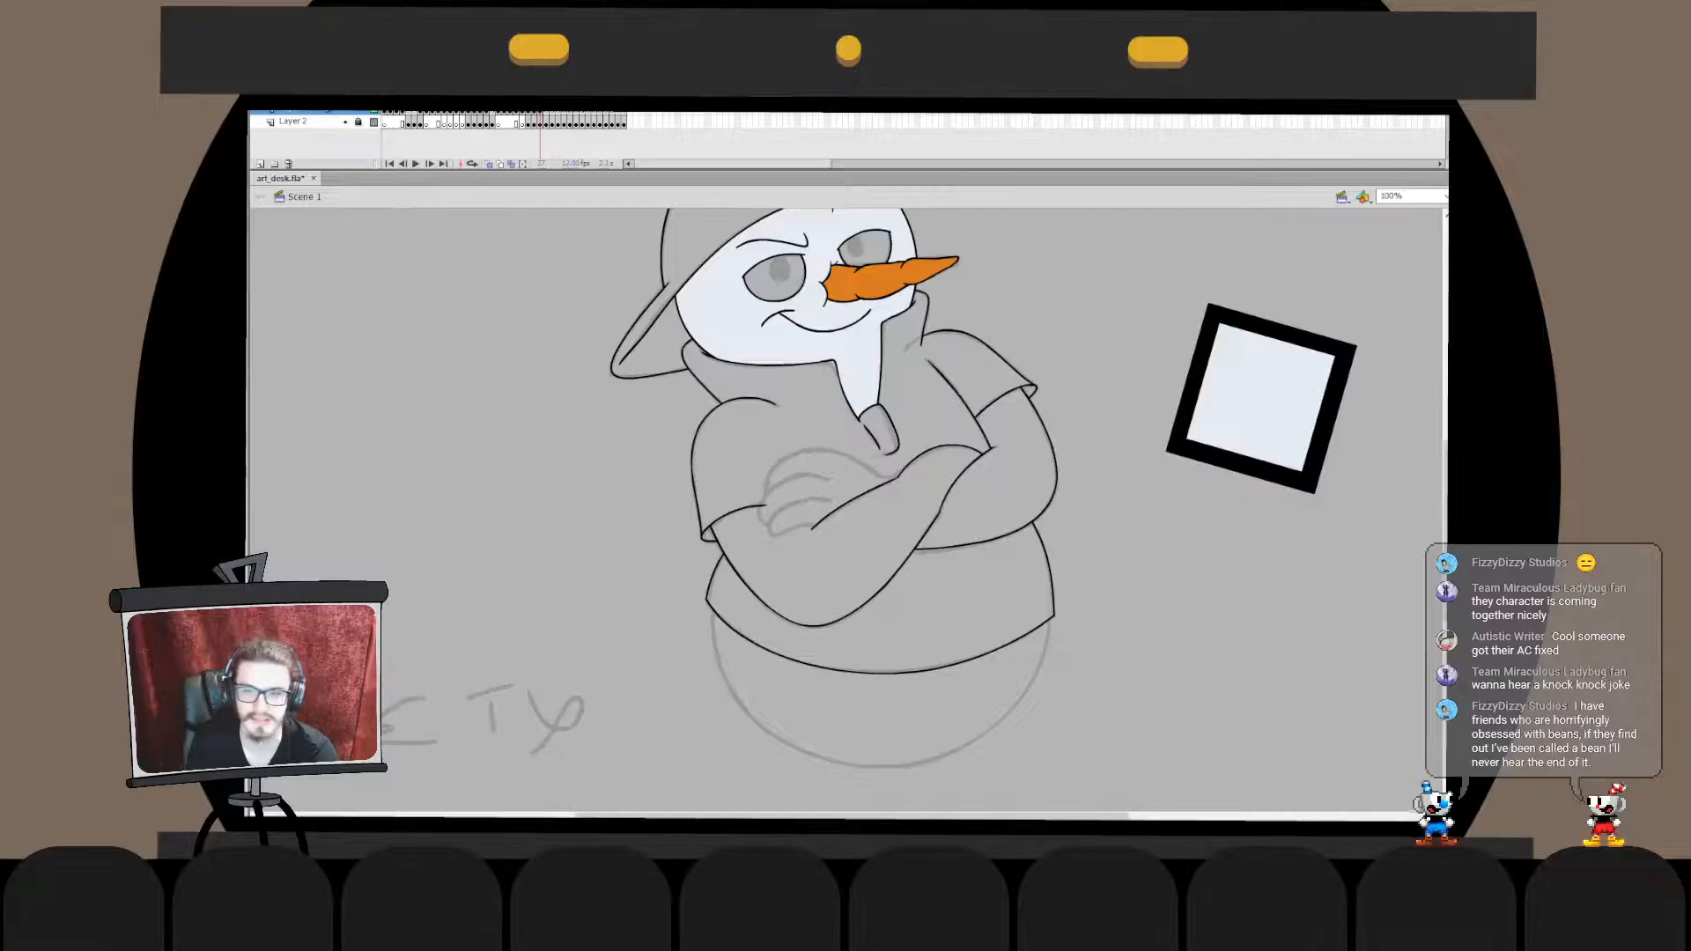
{"action": "key", "text": "ctrl+2"}
{"action": "key", "text": "ctrl+1"}
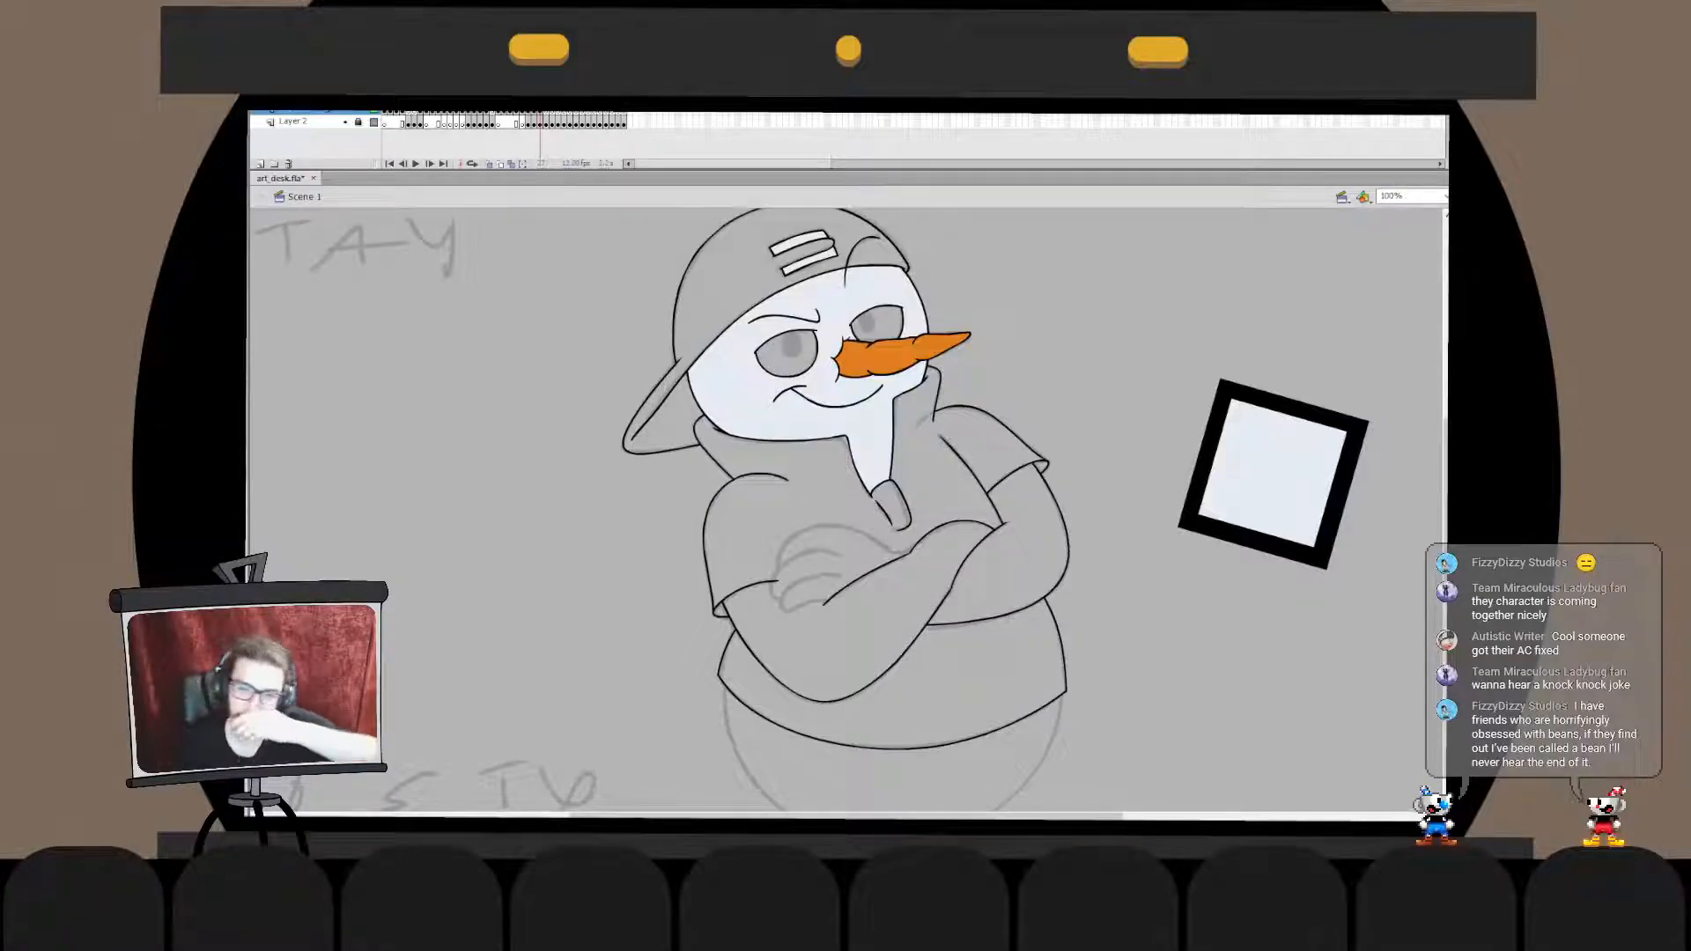
{"action": "key", "text": "ctrl+s"}
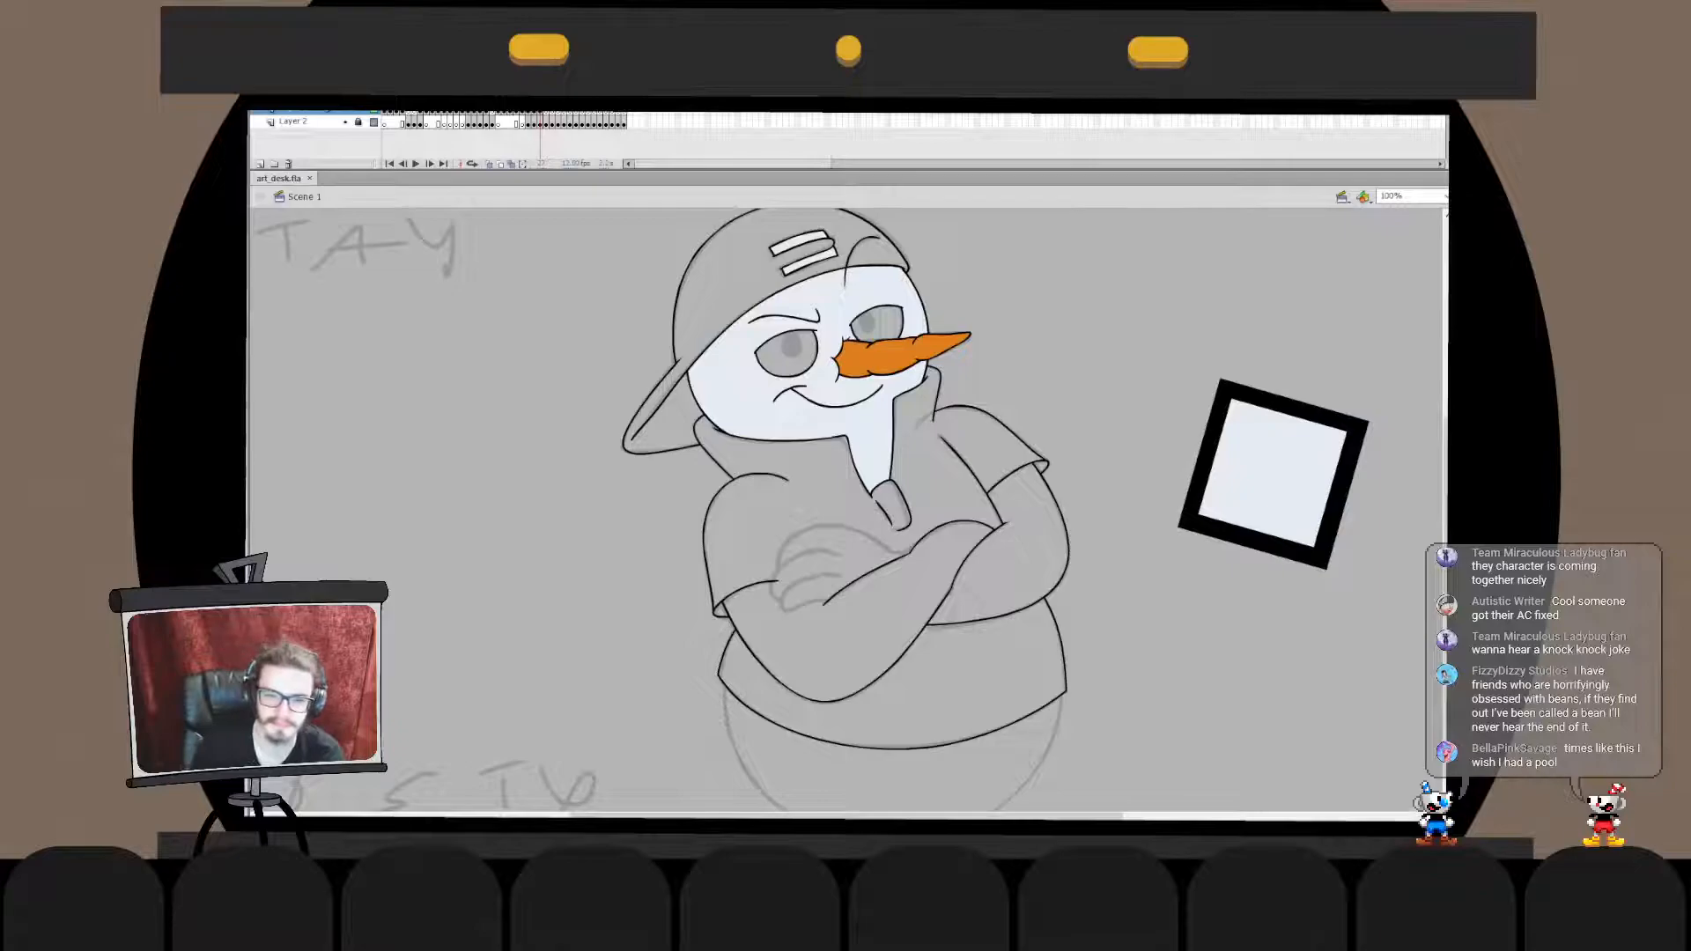
{"action": "left_click", "coordinate": [837, 678]}
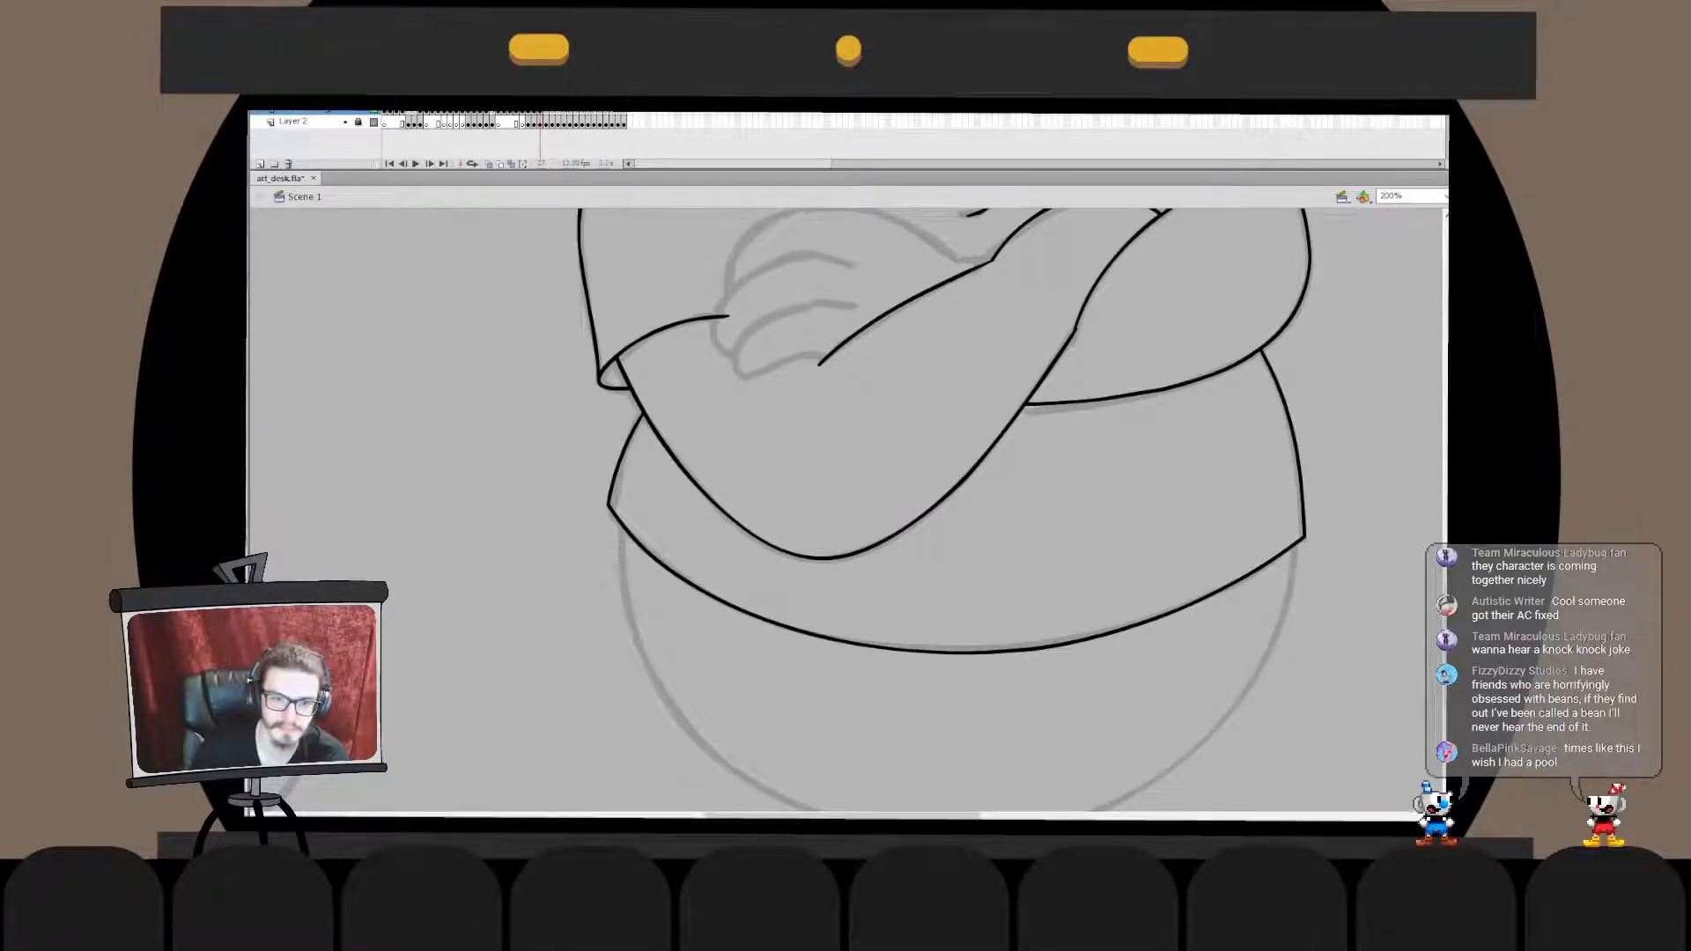
{"action": "left_click_drag", "start_coordinate": [654, 648], "coordinate": [670, 658]}
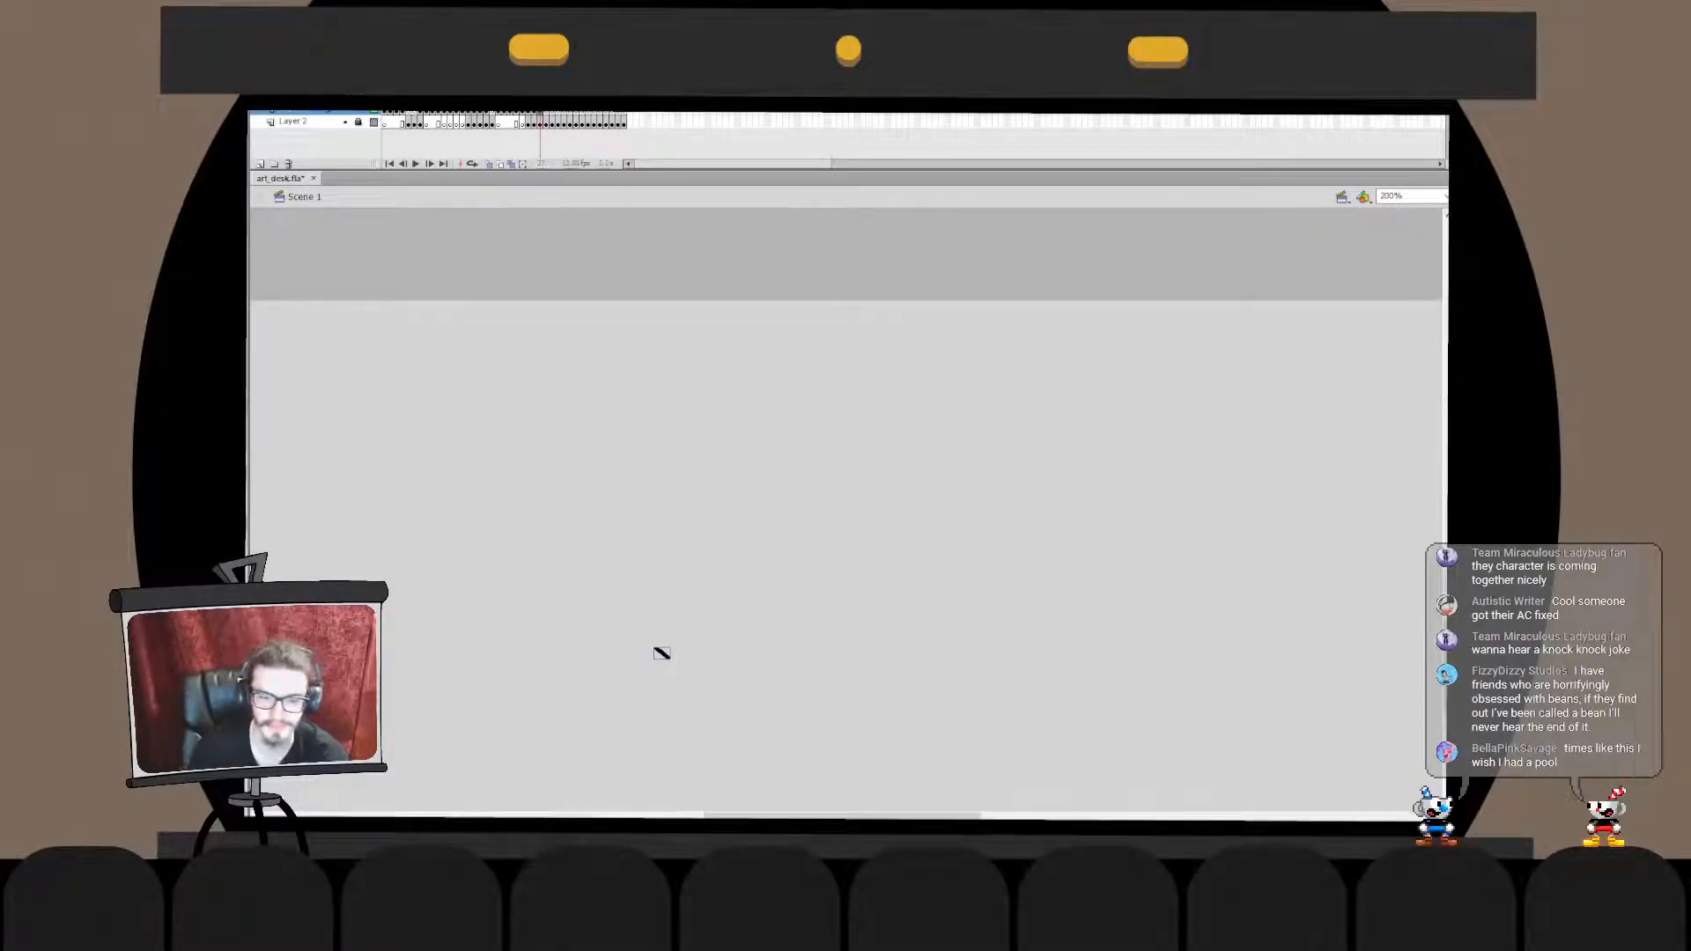
{"action": "left_click_drag", "start_coordinate": [775, 593], "coordinate": [961, 638]}
{"action": "key", "text": "ctrl+2"}
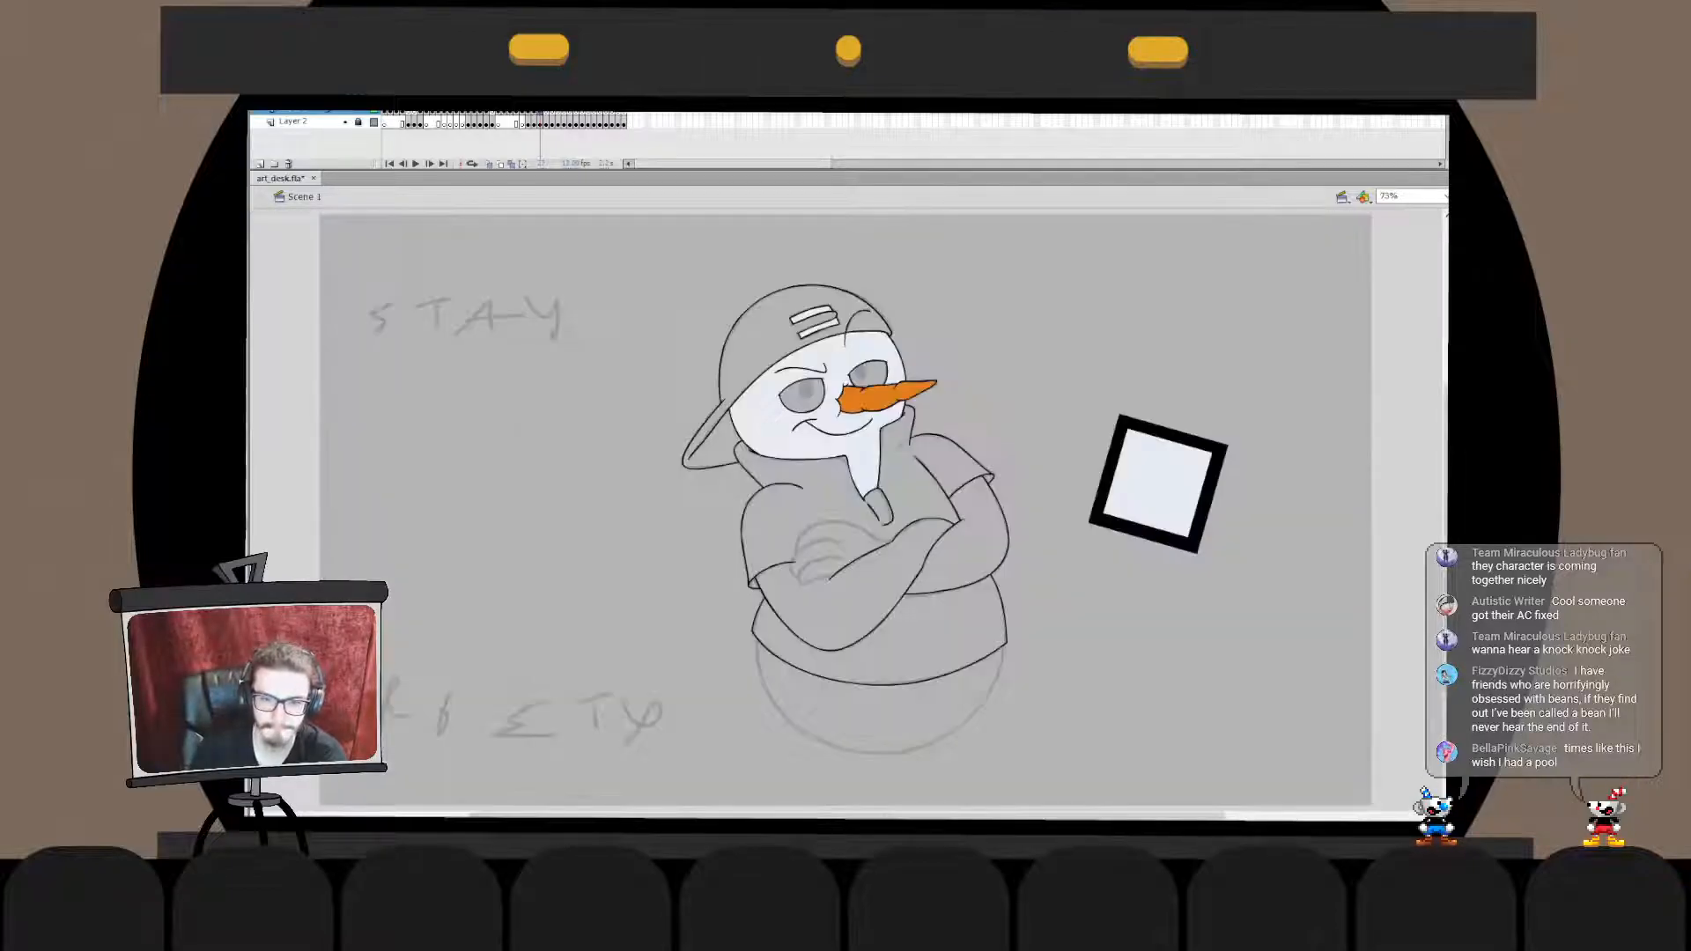
- Ink the left side curve of the snowman's bottom ball, starting above the shirt hem
{"action": "scroll", "coordinate": [730, 705], "scroll_direction": "down", "scroll_amount": 3}
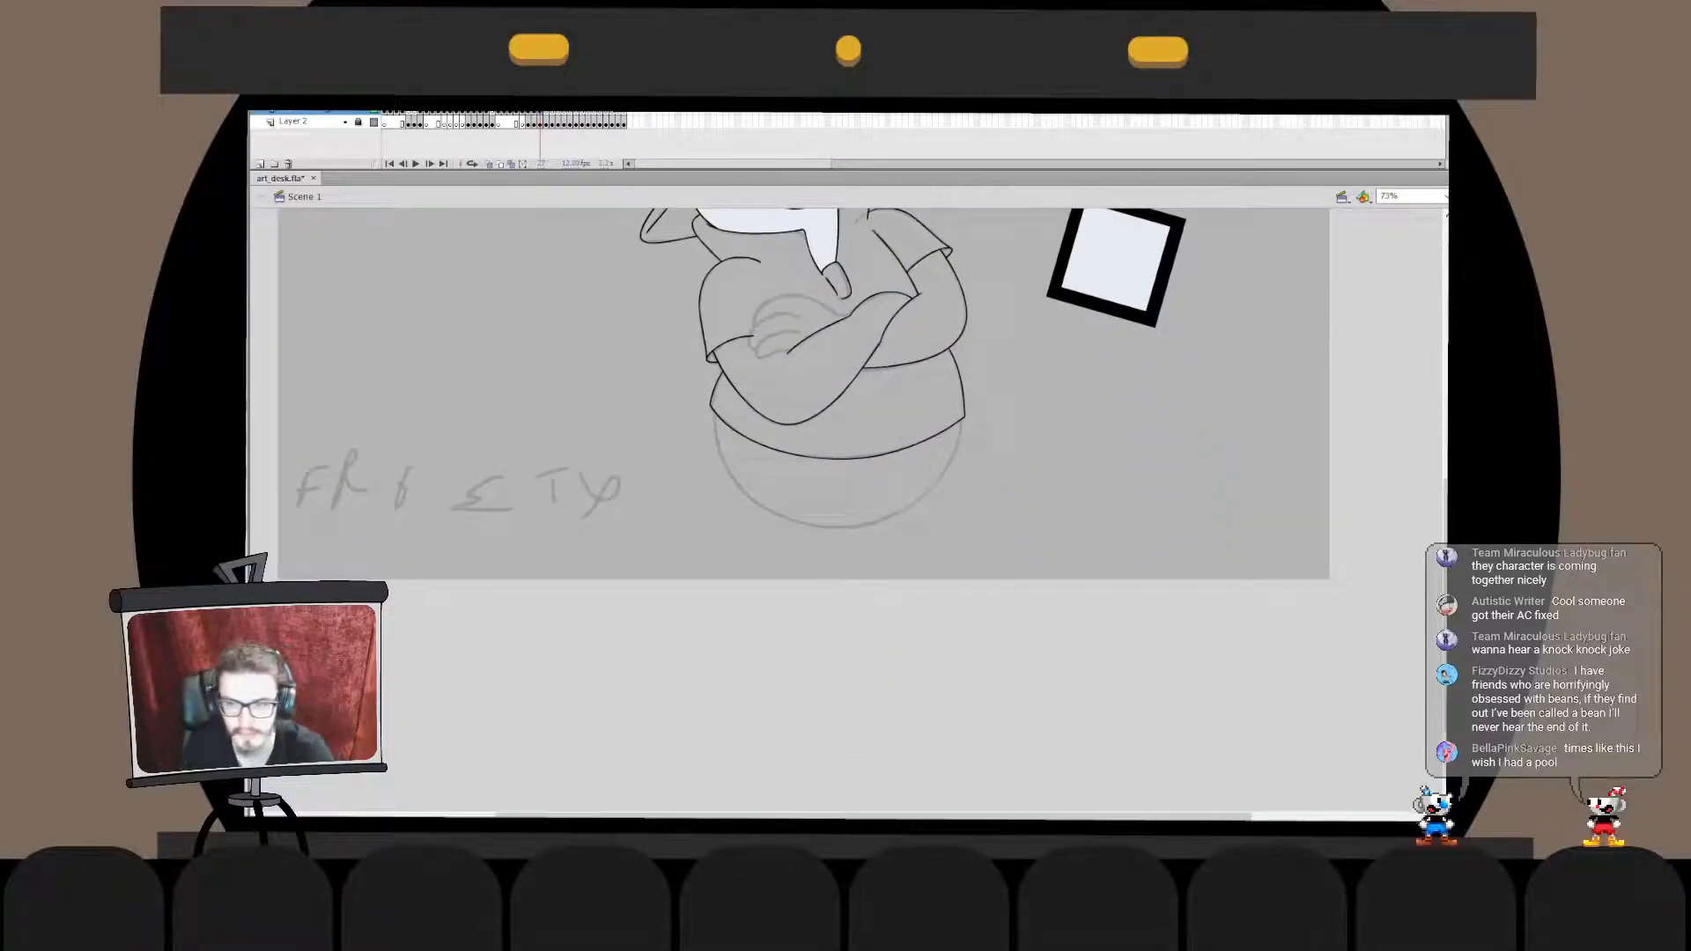
{"action": "key", "text": "ctrl+equal"}
{"action": "key", "text": "ctrl+equal"}
{"action": "left_click_drag", "start_coordinate": [881, 397], "coordinate": [891, 581]}
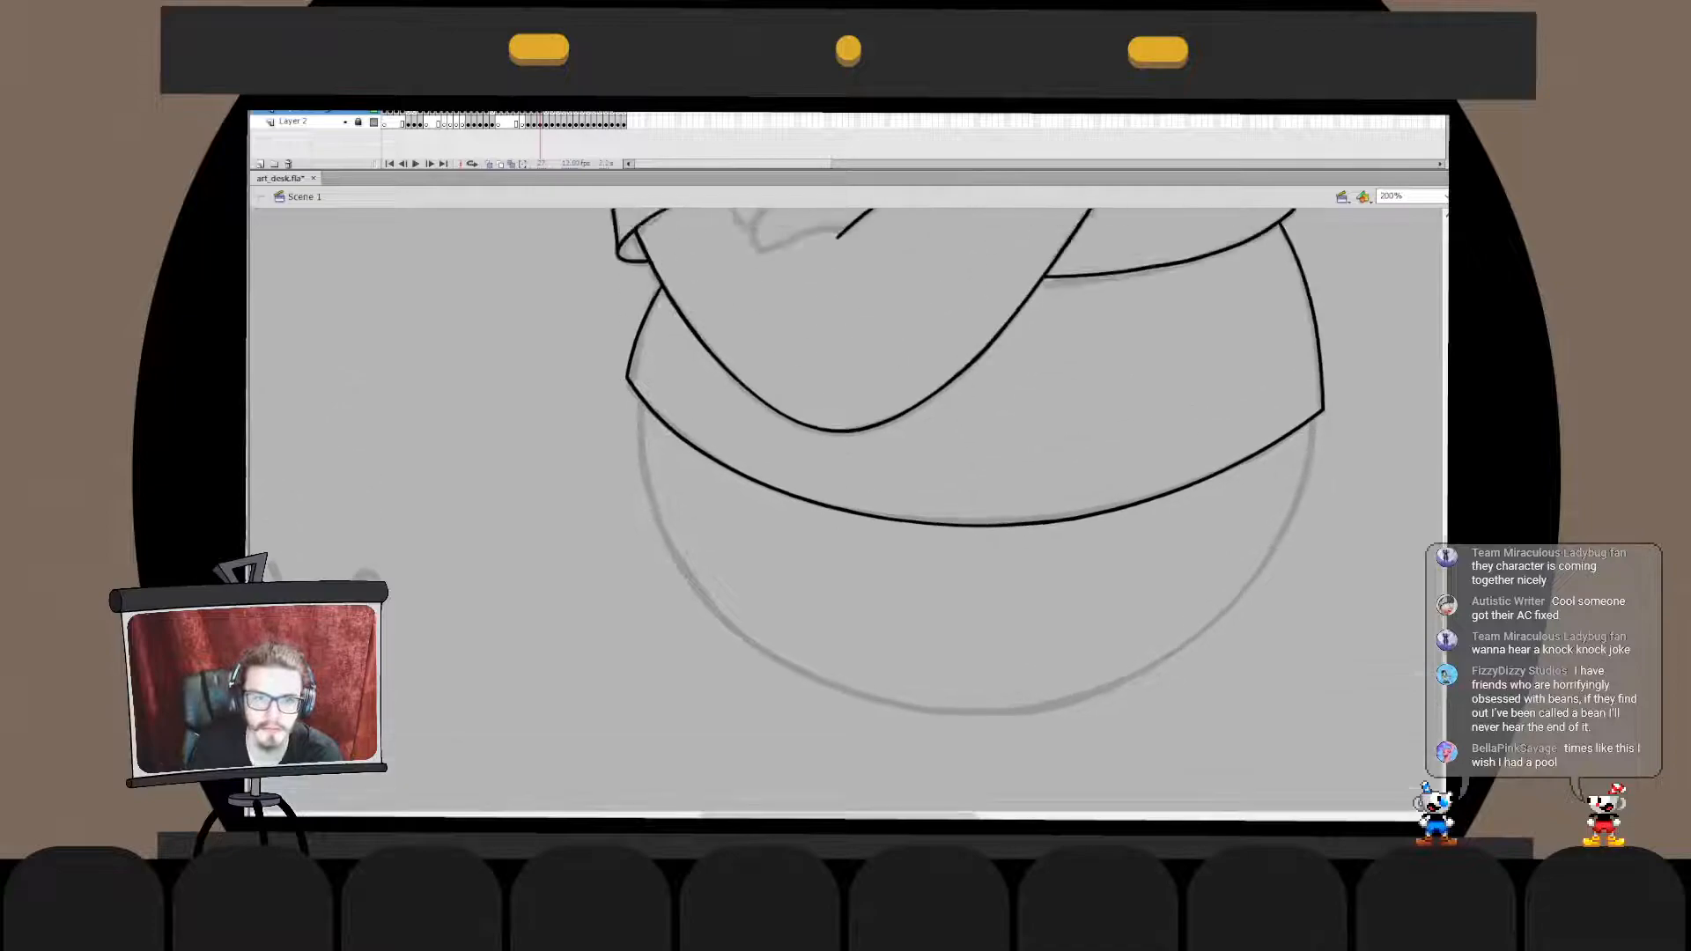
{"action": "left_click_drag", "start_coordinate": [665, 317], "coordinate": [706, 710]}
{"action": "key", "text": "ctrl+z"}
{"action": "left_click_drag", "start_coordinate": [702, 277], "coordinate": [717, 740]}
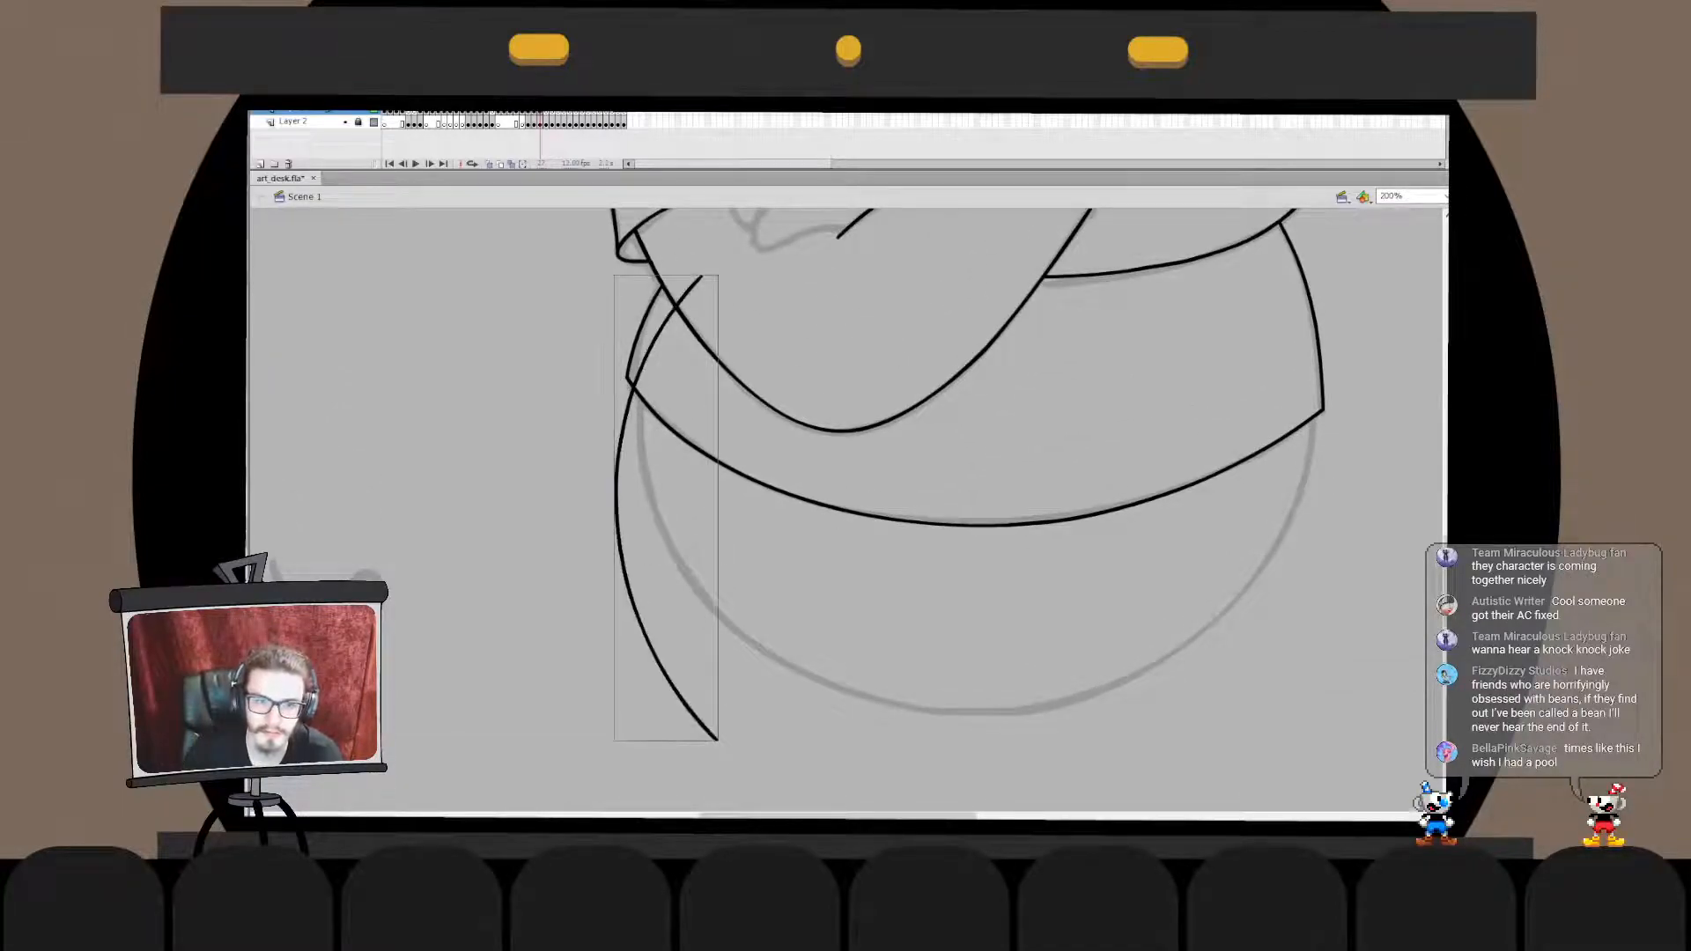
- Ink the right side curve of the bottom ball and shift it to meet the shirt hem's corner
{"action": "left_click_drag", "start_coordinate": [1283, 269], "coordinate": [1222, 731]}
{"action": "key", "text": "ctrl+z"}
{"action": "left_click_drag", "start_coordinate": [1284, 307], "coordinate": [1180, 777]}
{"action": "left_click_drag", "start_coordinate": [1342, 494], "coordinate": [1316, 436]}
- Scale the bottom ball's left side curve closer to the sketch
{"action": "left_click", "coordinate": [618, 511]}
{"action": "key", "text": "q"}
{"action": "left_click_drag", "start_coordinate": [666, 741], "coordinate": [683, 709]}
{"action": "key", "text": "v"}
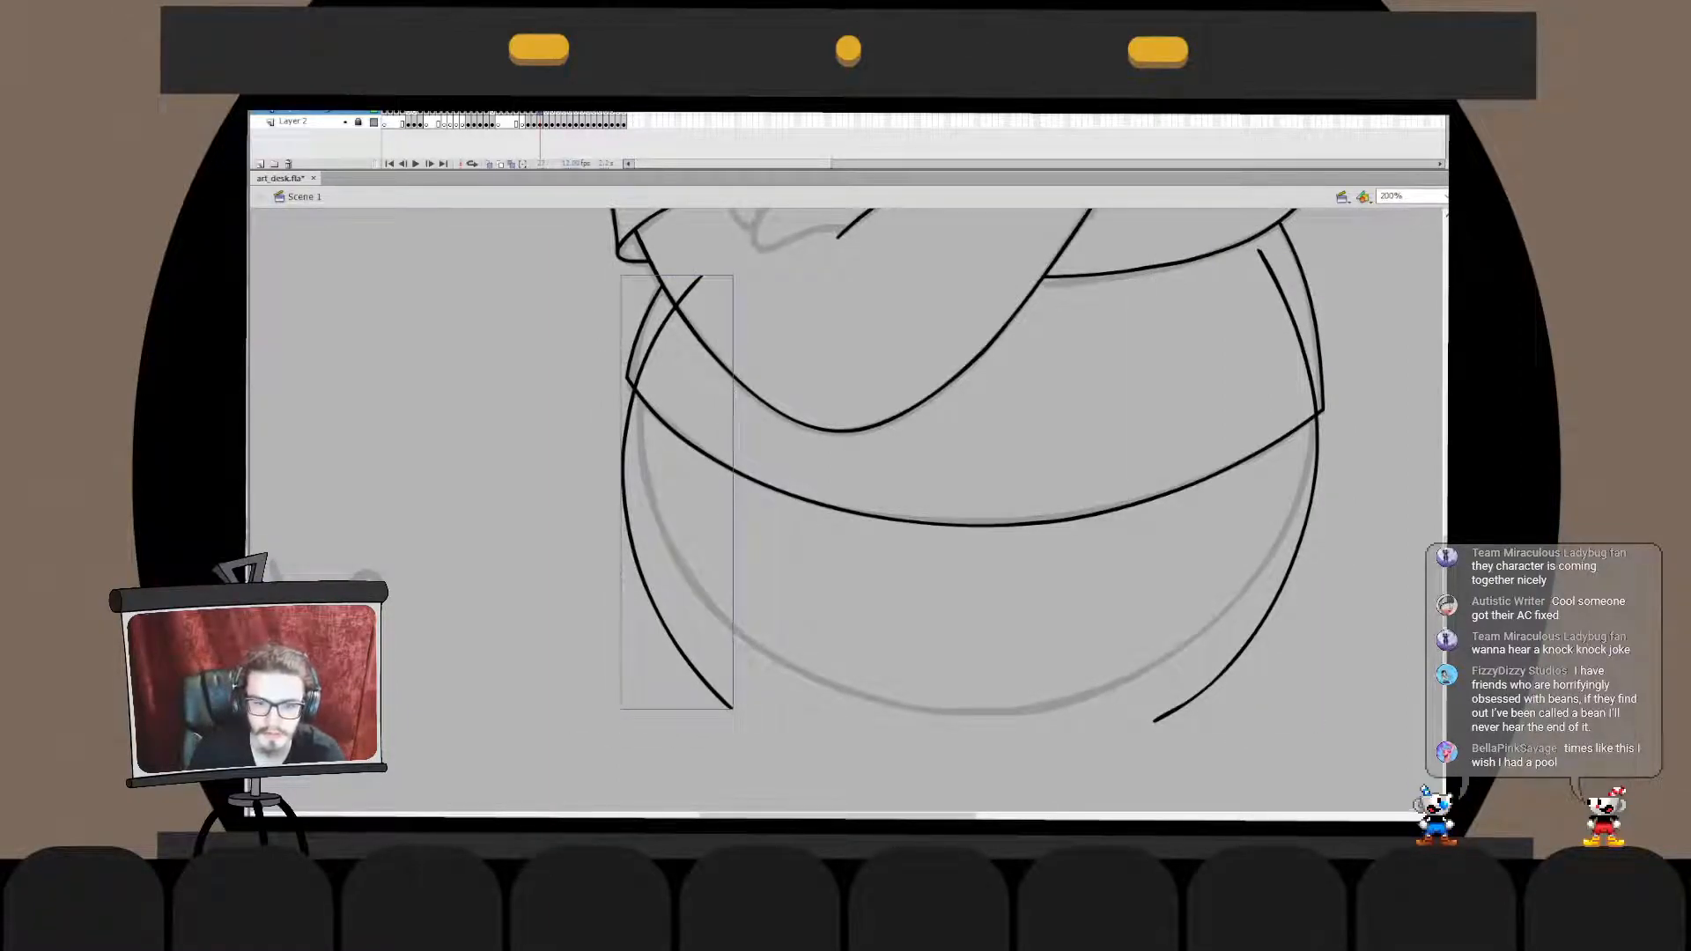
- Draw a straight horizontal base line across the bottom ball and stretch it to reach both side curves
{"action": "key", "text": "n"}
{"action": "left_click_drag", "start_coordinate": [682, 636], "coordinate": [1339, 636]}
{"action": "key", "text": "ctrl+z"}
{"action": "left_click_drag", "start_coordinate": [666, 636], "coordinate": [1211, 636]}
{"action": "key", "text": "q"}
{"action": "left_click_drag", "start_coordinate": [1213, 633], "coordinate": [1256, 634]}
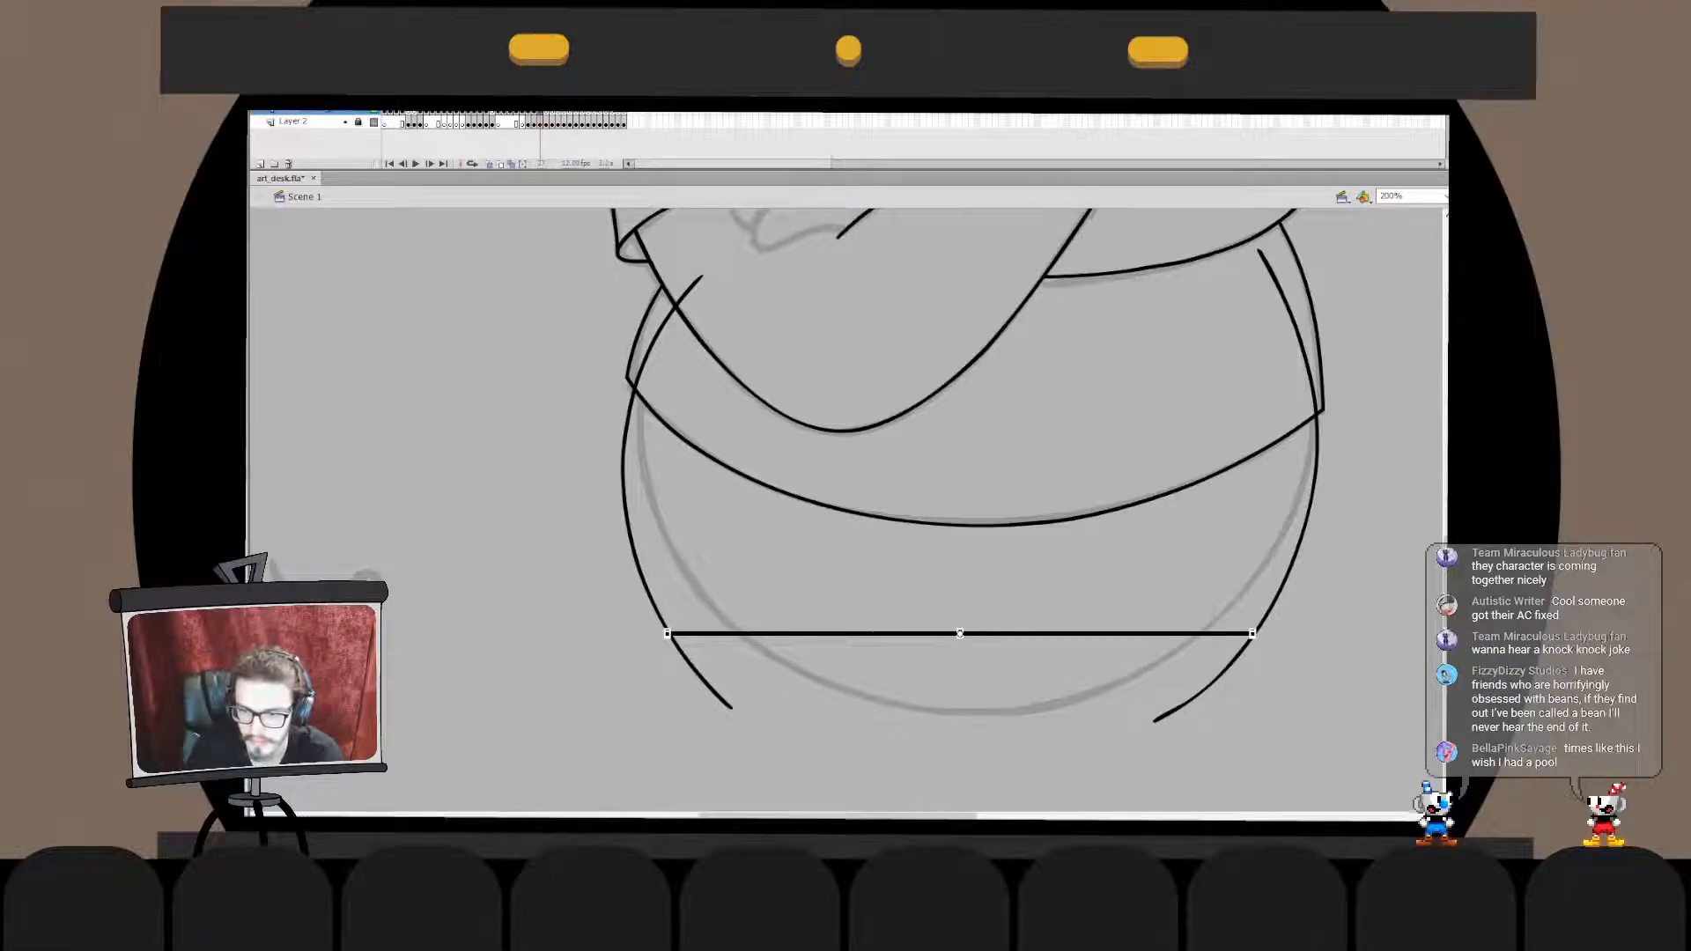
{"action": "key", "text": "v"}
{"action": "key", "text": "q"}
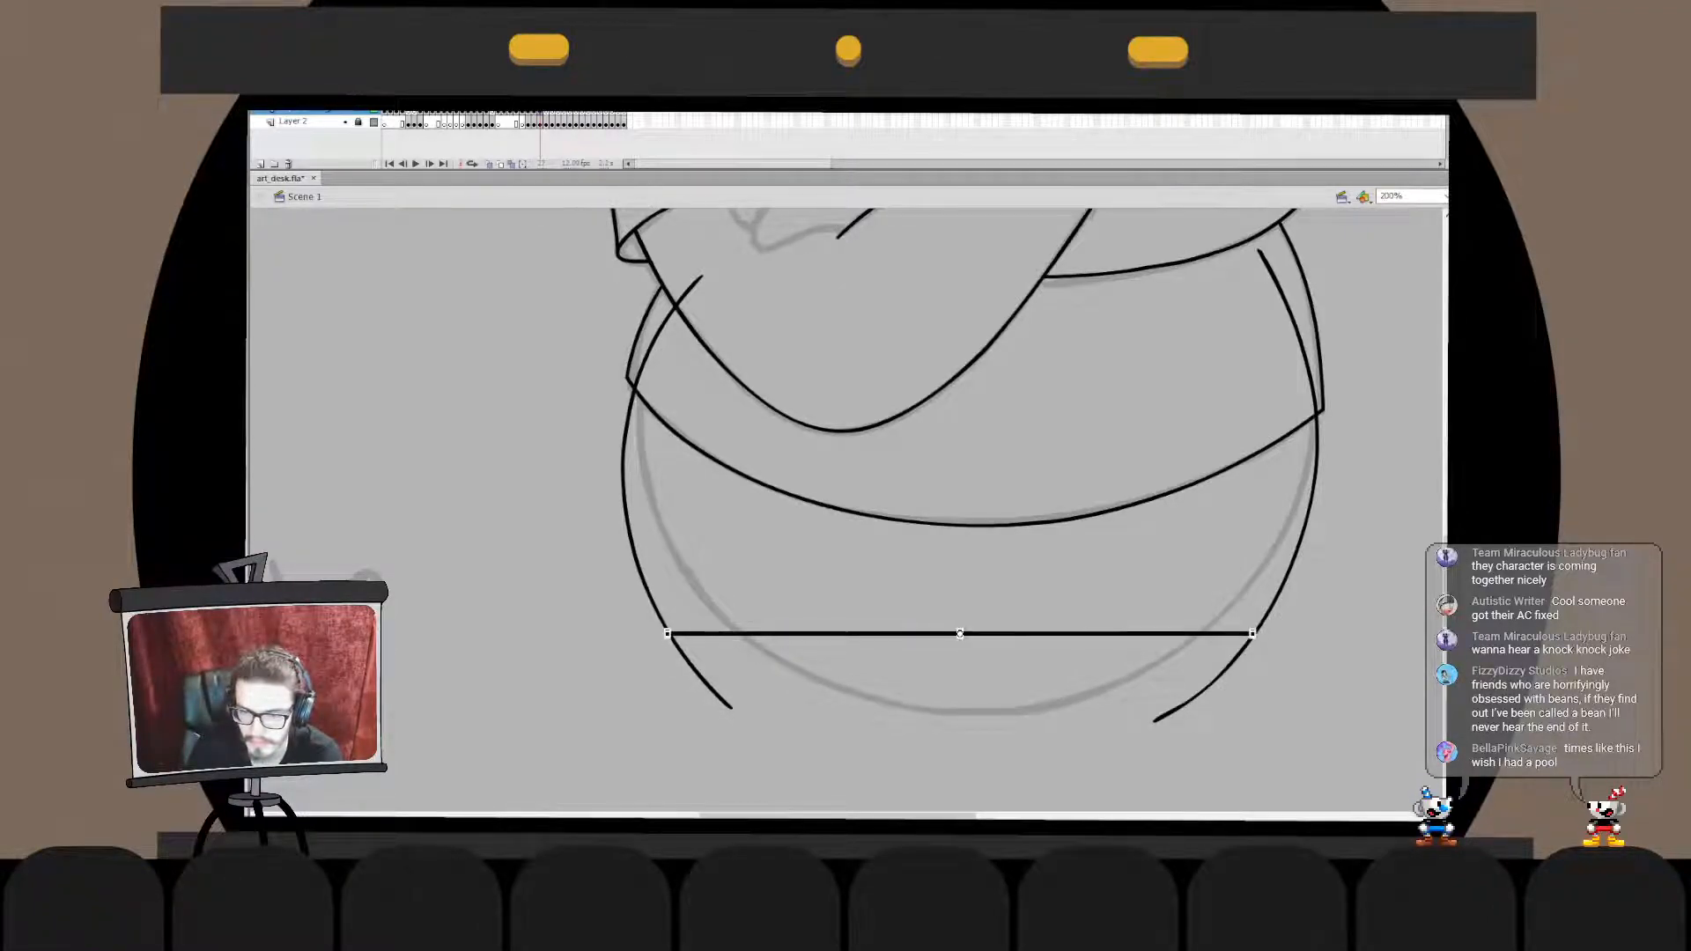
{"action": "key", "text": "Escape"}
{"action": "key", "text": "q"}
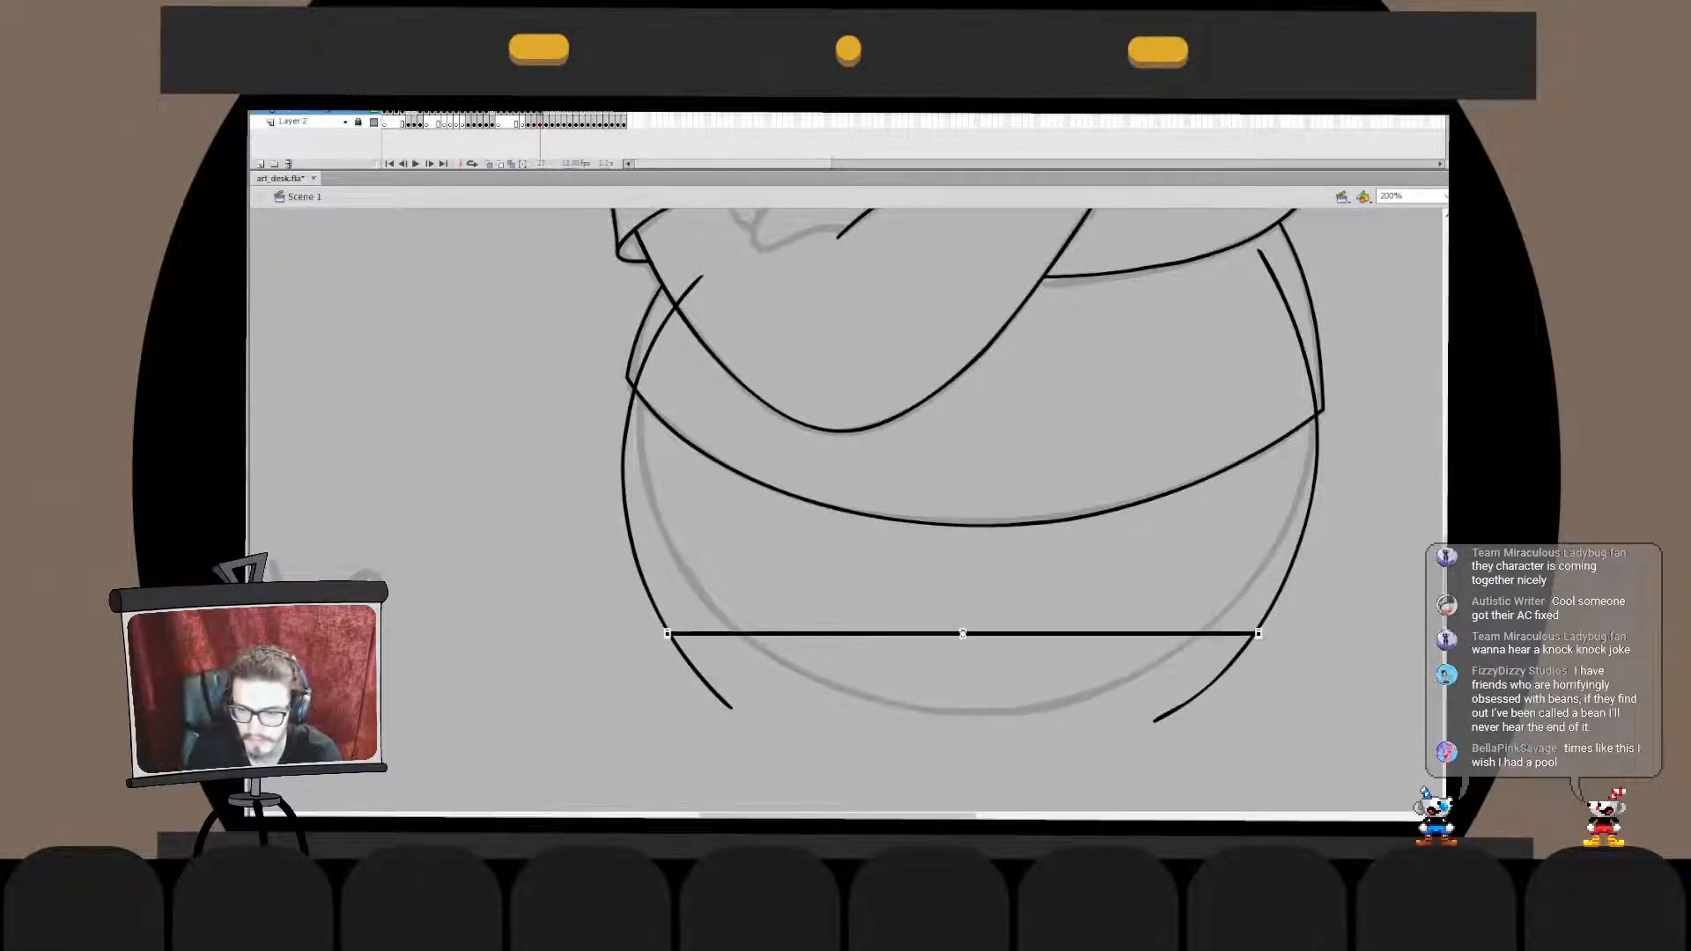
{"action": "key", "text": "Escape"}
- Merge the base line with the left side curve and delete the curve's end below the line
{"action": "left_click", "coordinate": [960, 634]}
{"action": "key", "text": "ctrl+x"}
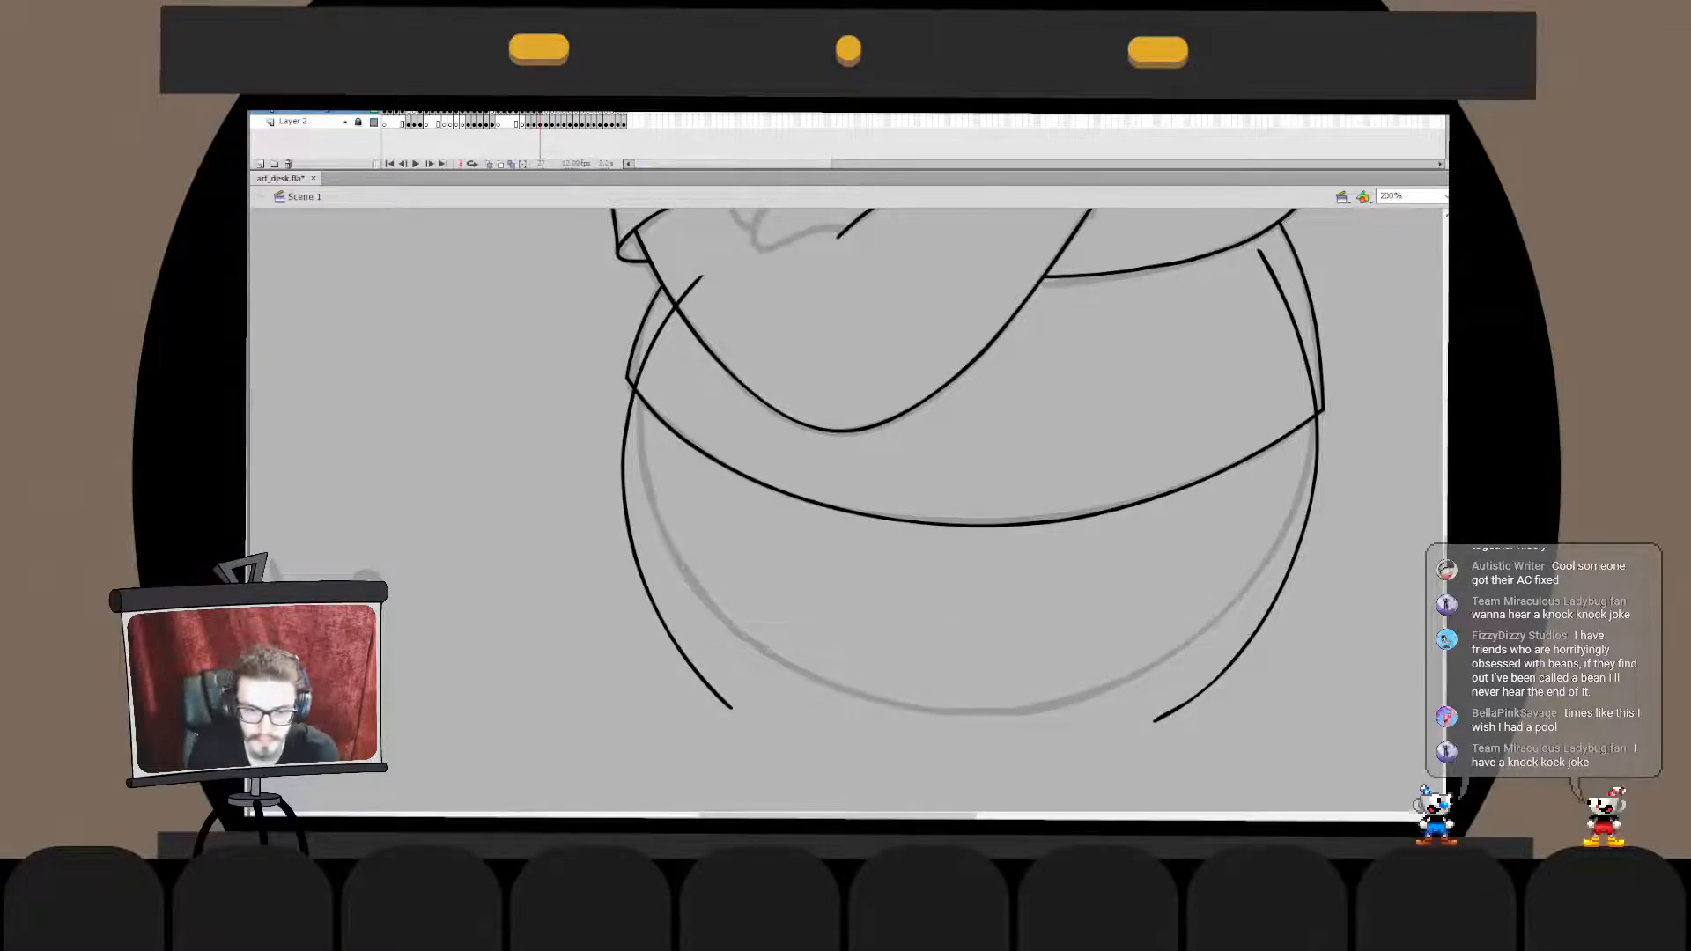
{"action": "double_click", "coordinate": [667, 629]}
{"action": "key", "text": "ctrl+shift+v"}
{"action": "left_click", "coordinate": [698, 673]}
{"action": "key", "text": "Delete"}
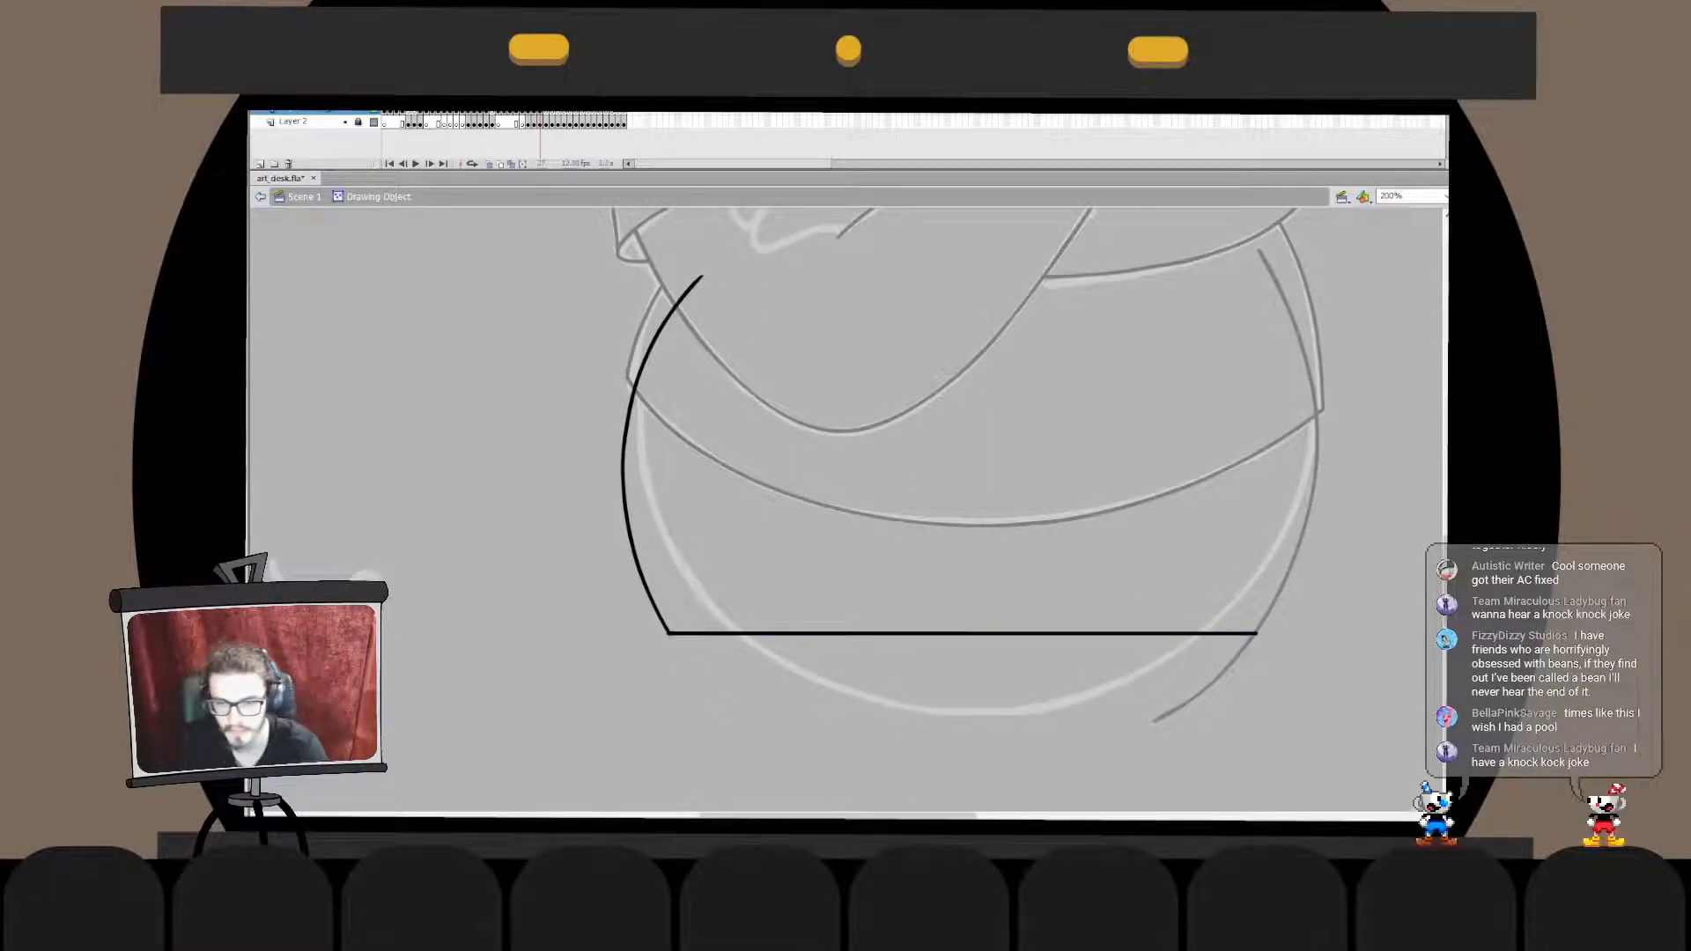
{"action": "double_click", "coordinate": [697, 673]}
- Merge the base shape with the right side curve and delete the curve's end below the line
{"action": "key", "text": "ctrl+x"}
{"action": "double_click", "coordinate": [1251, 643]}
{"action": "key", "text": "ctrl+shift+v"}
{"action": "left_click", "coordinate": [1222, 677]}
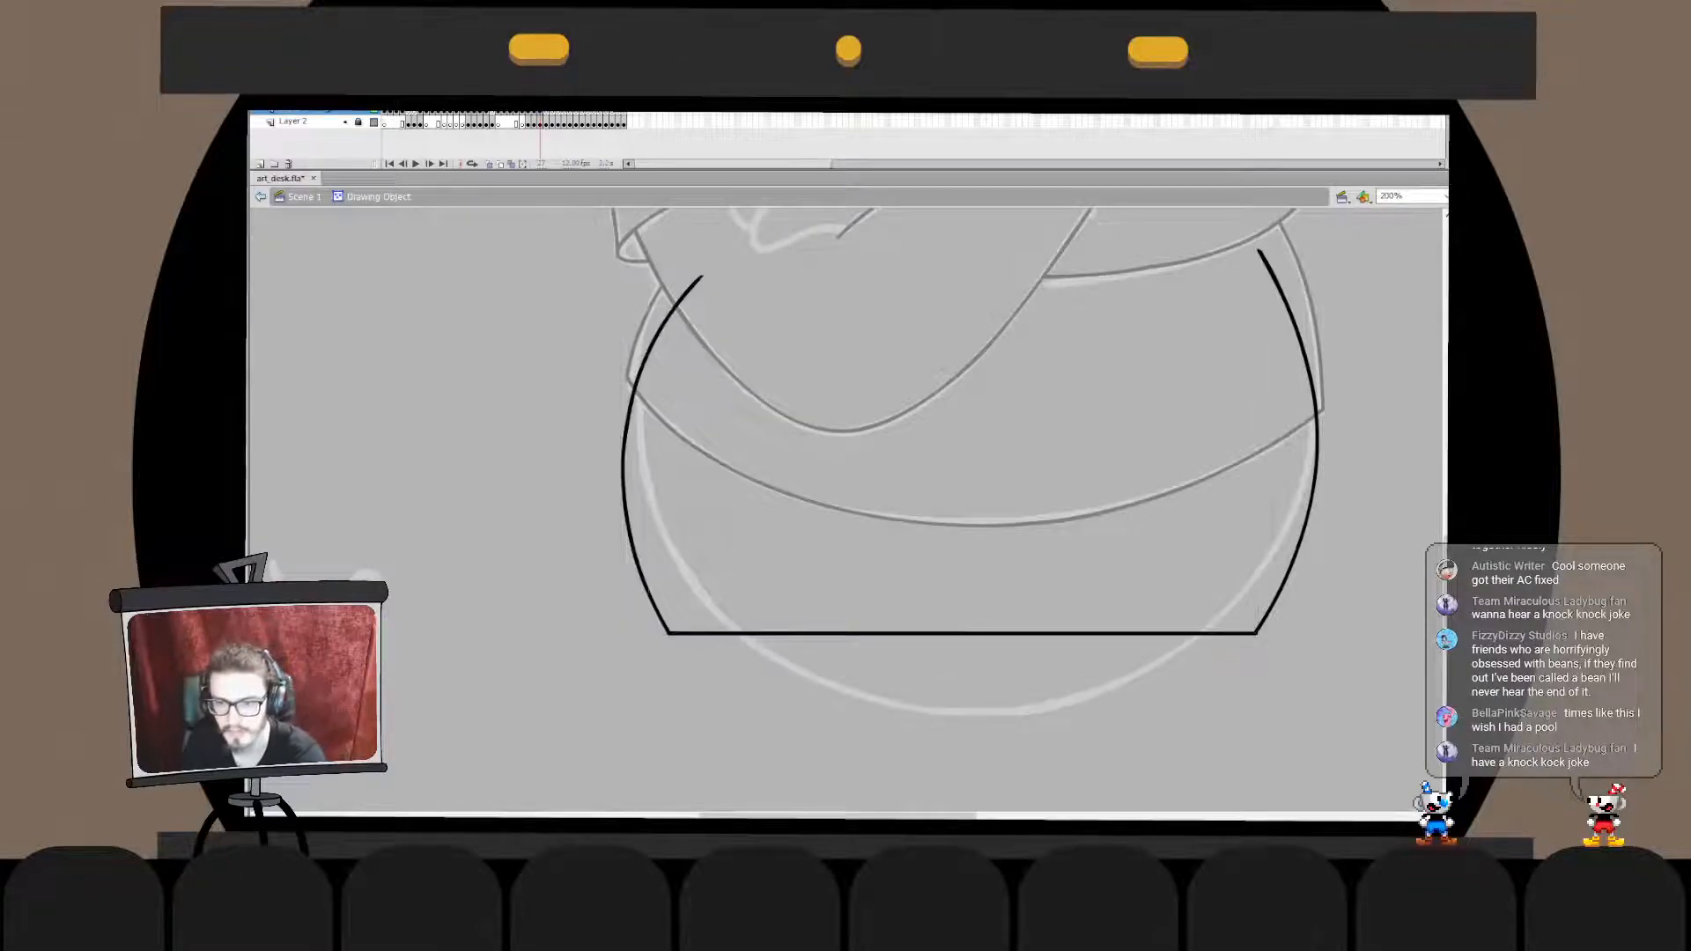
{"action": "key", "text": "Delete"}
{"action": "double_click", "coordinate": [1222, 677]}
- Delete the ends of the bottom ball's side curves that stick up above the shirt hem
{"action": "double_click", "coordinate": [1233, 633]}
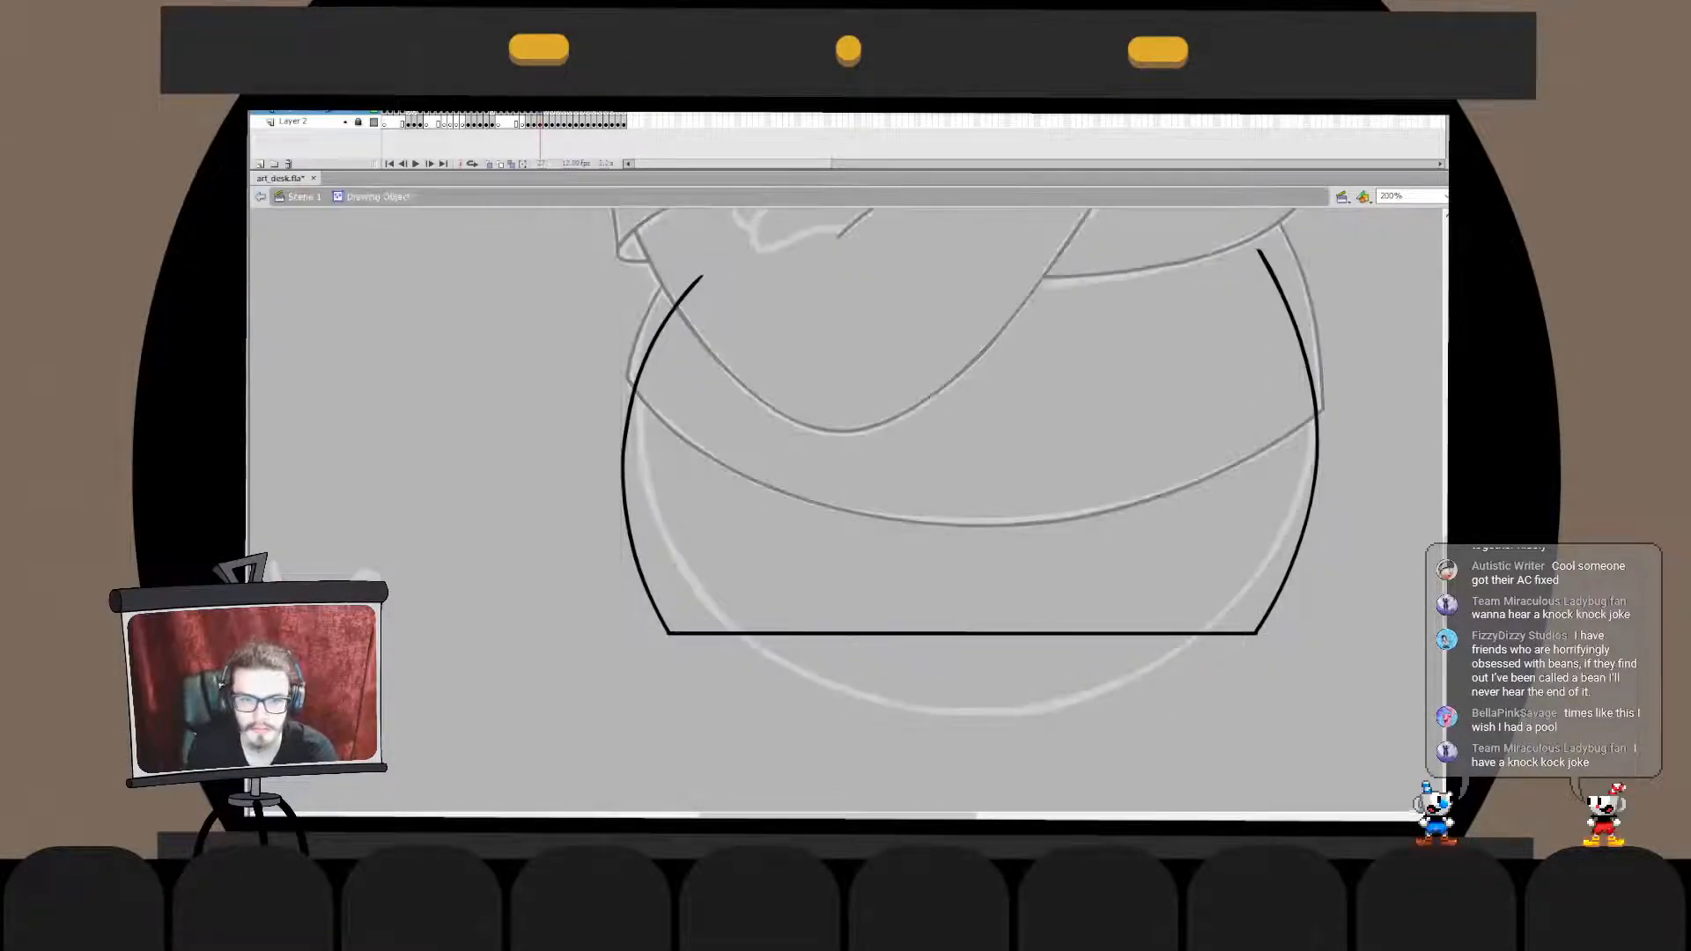
{"action": "left_click", "coordinate": [676, 306]}
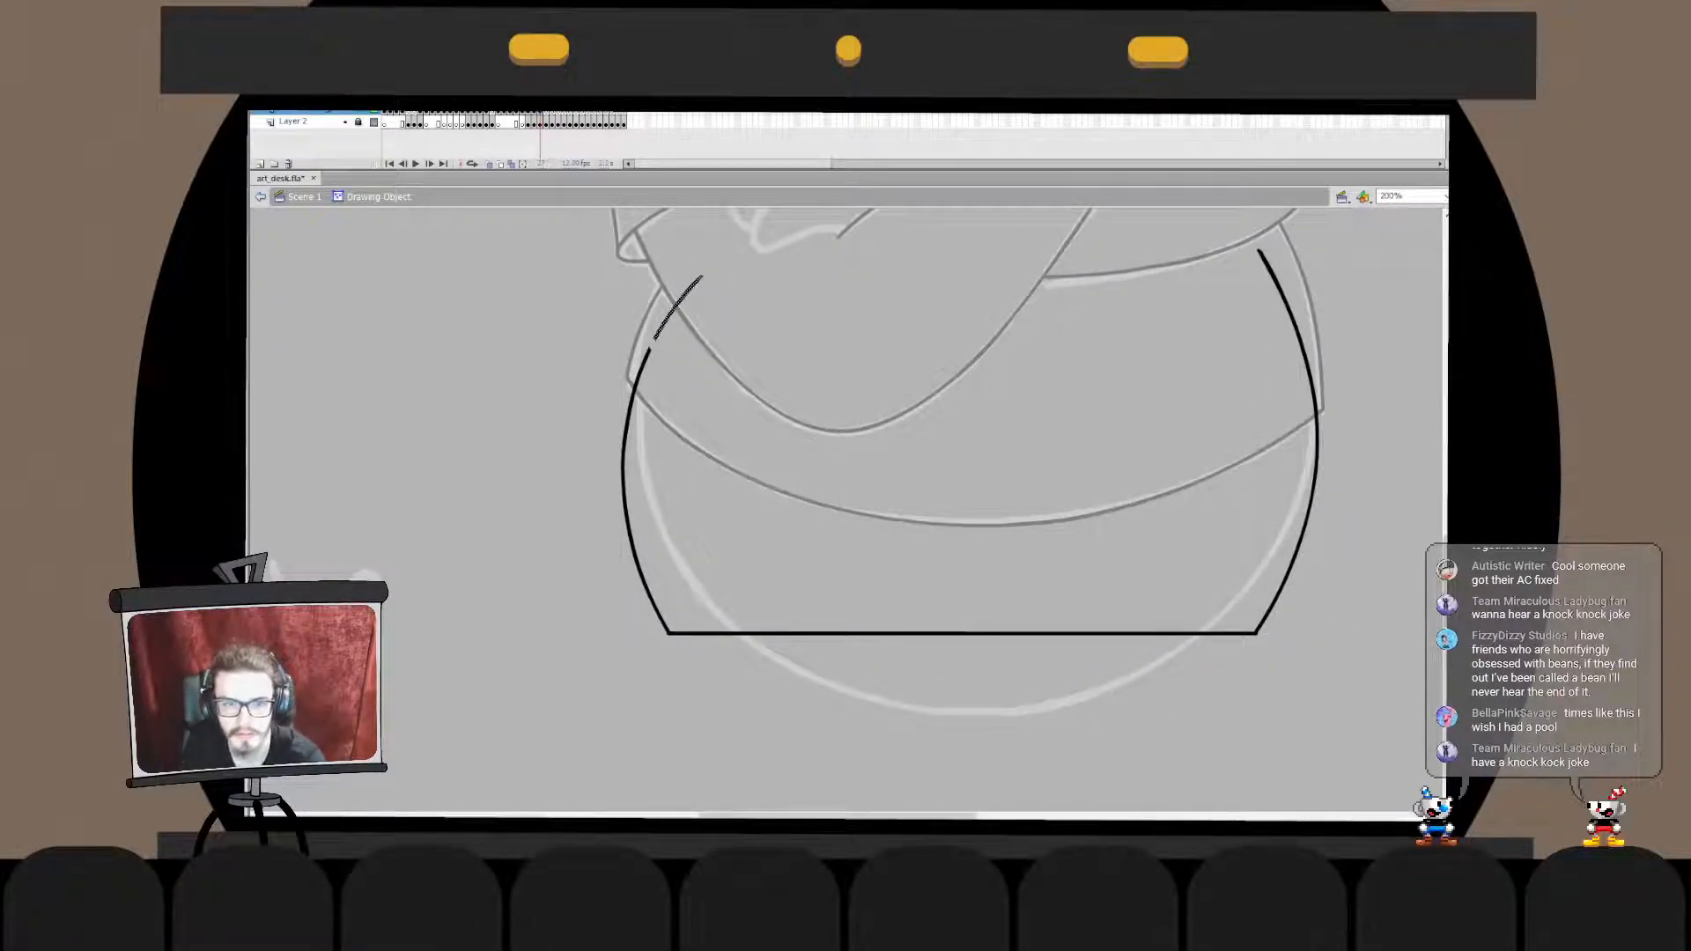
{"action": "key", "text": "Delete"}
{"action": "double_click", "coordinate": [592, 315]}
{"action": "key", "text": "ctrl+2"}
{"action": "key", "text": "ctrl+1"}
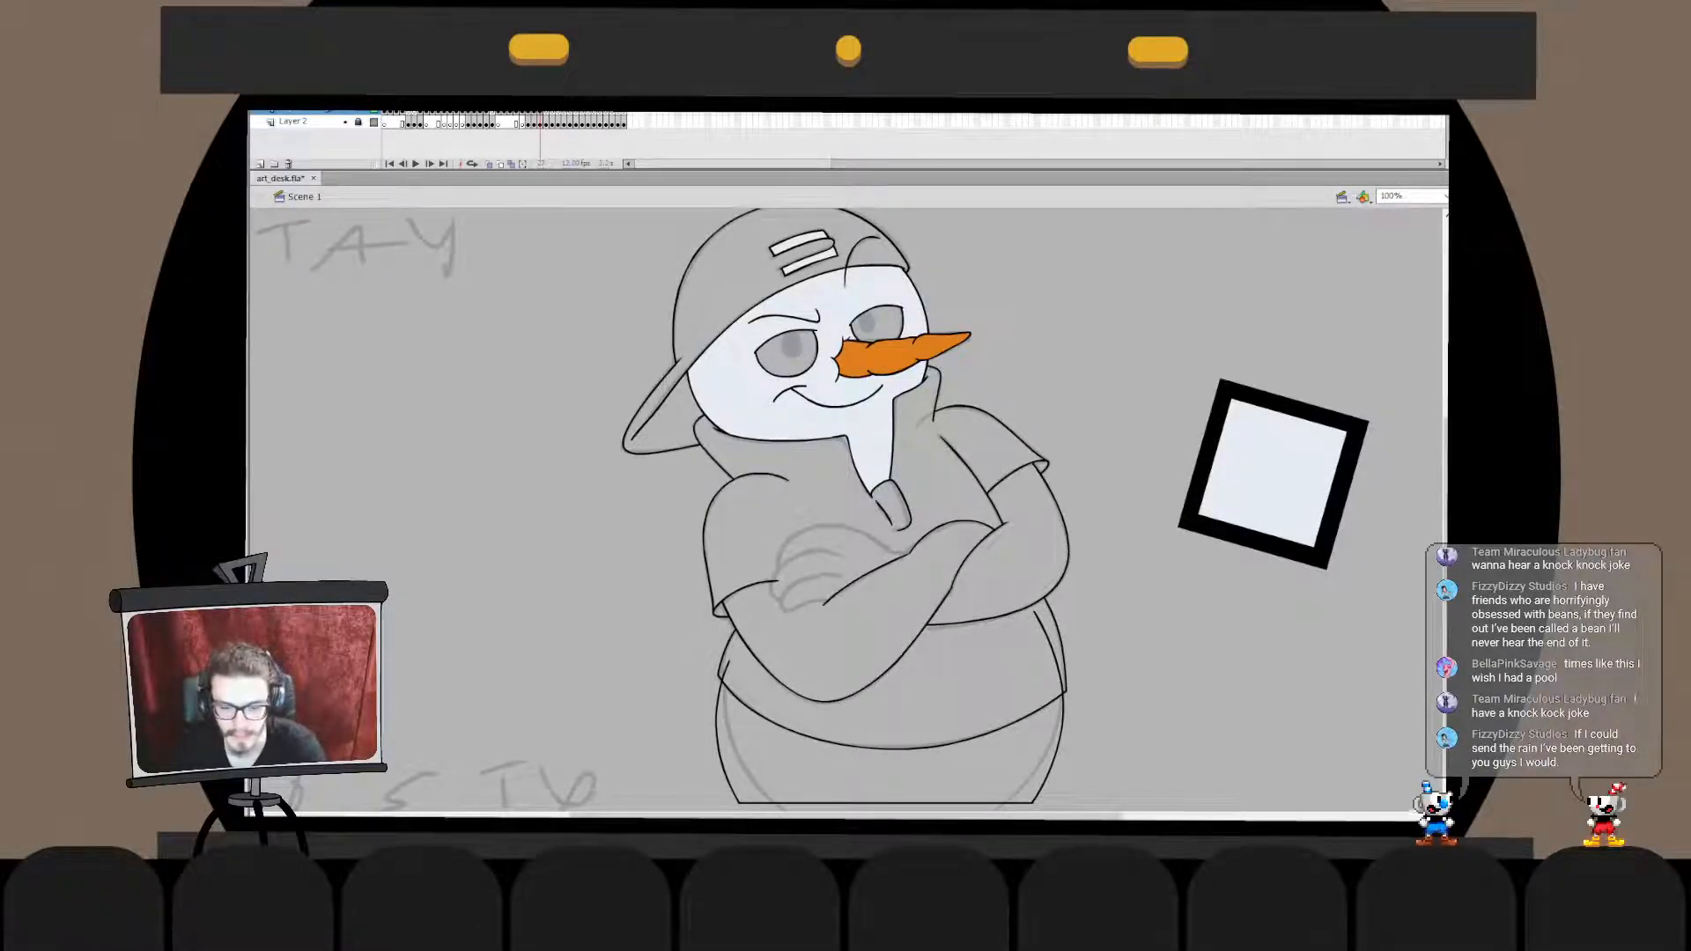
- Fill the shirt area below the crossed arms with blue
{"action": "left_click", "coordinate": [953, 680]}
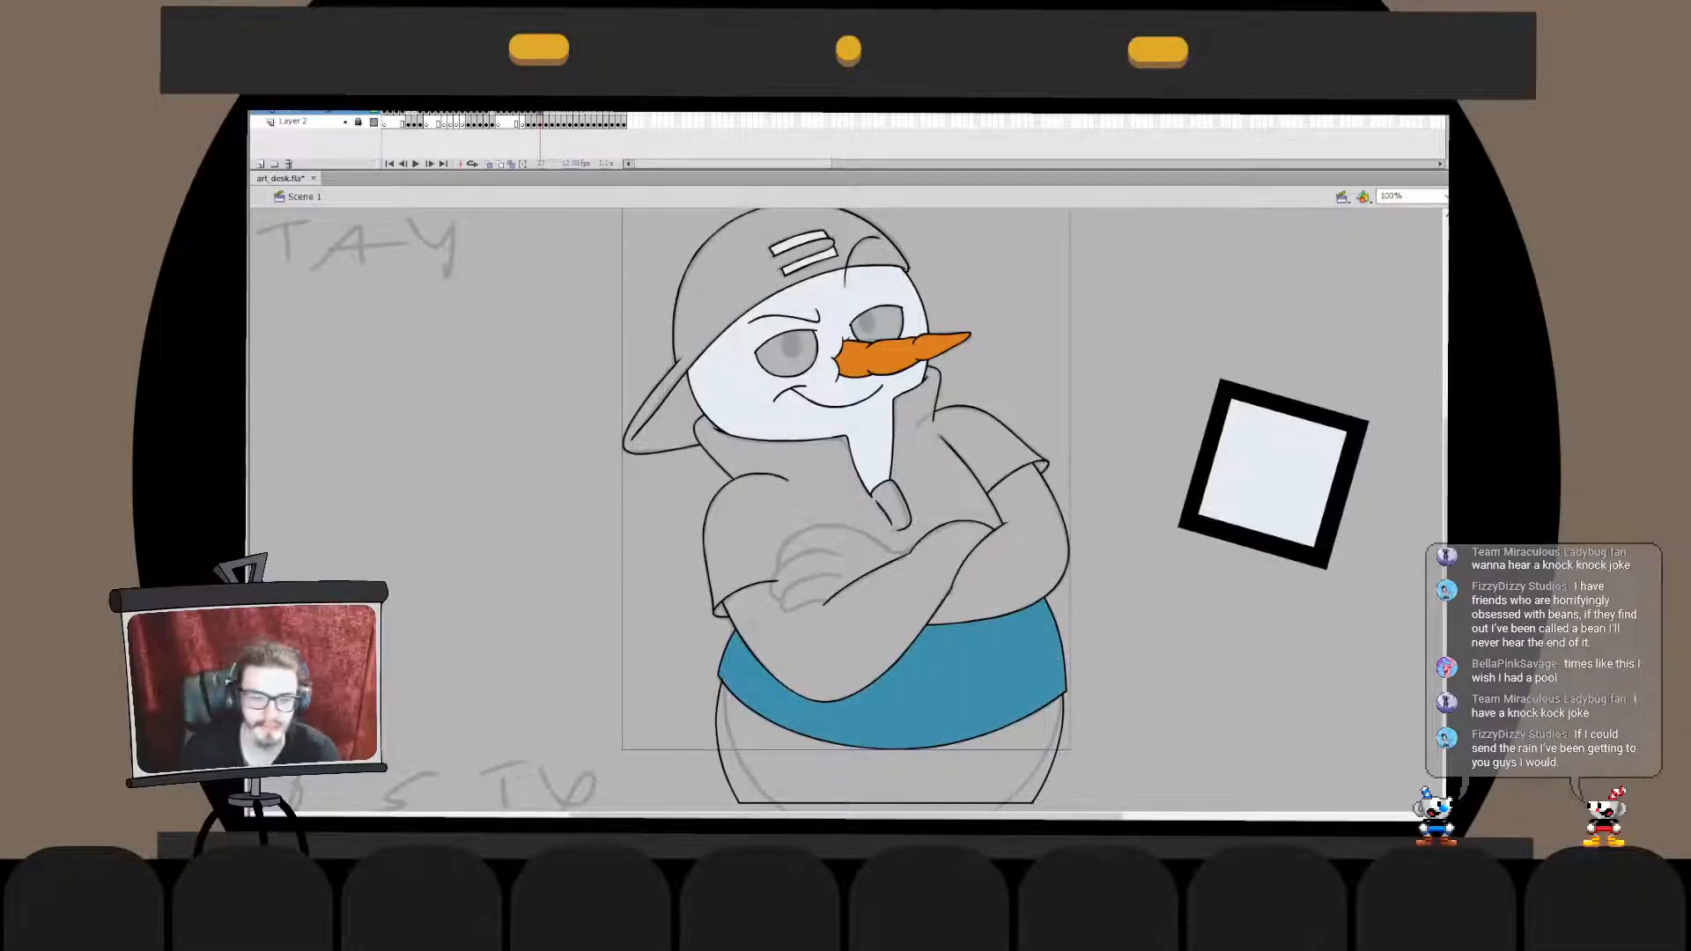
{"action": "key", "text": "ctrl+x"}
{"action": "double_click", "coordinate": [890, 803]}
{"action": "key", "text": "ctrl+shift+v"}
{"action": "double_click", "coordinate": [1136, 687]}
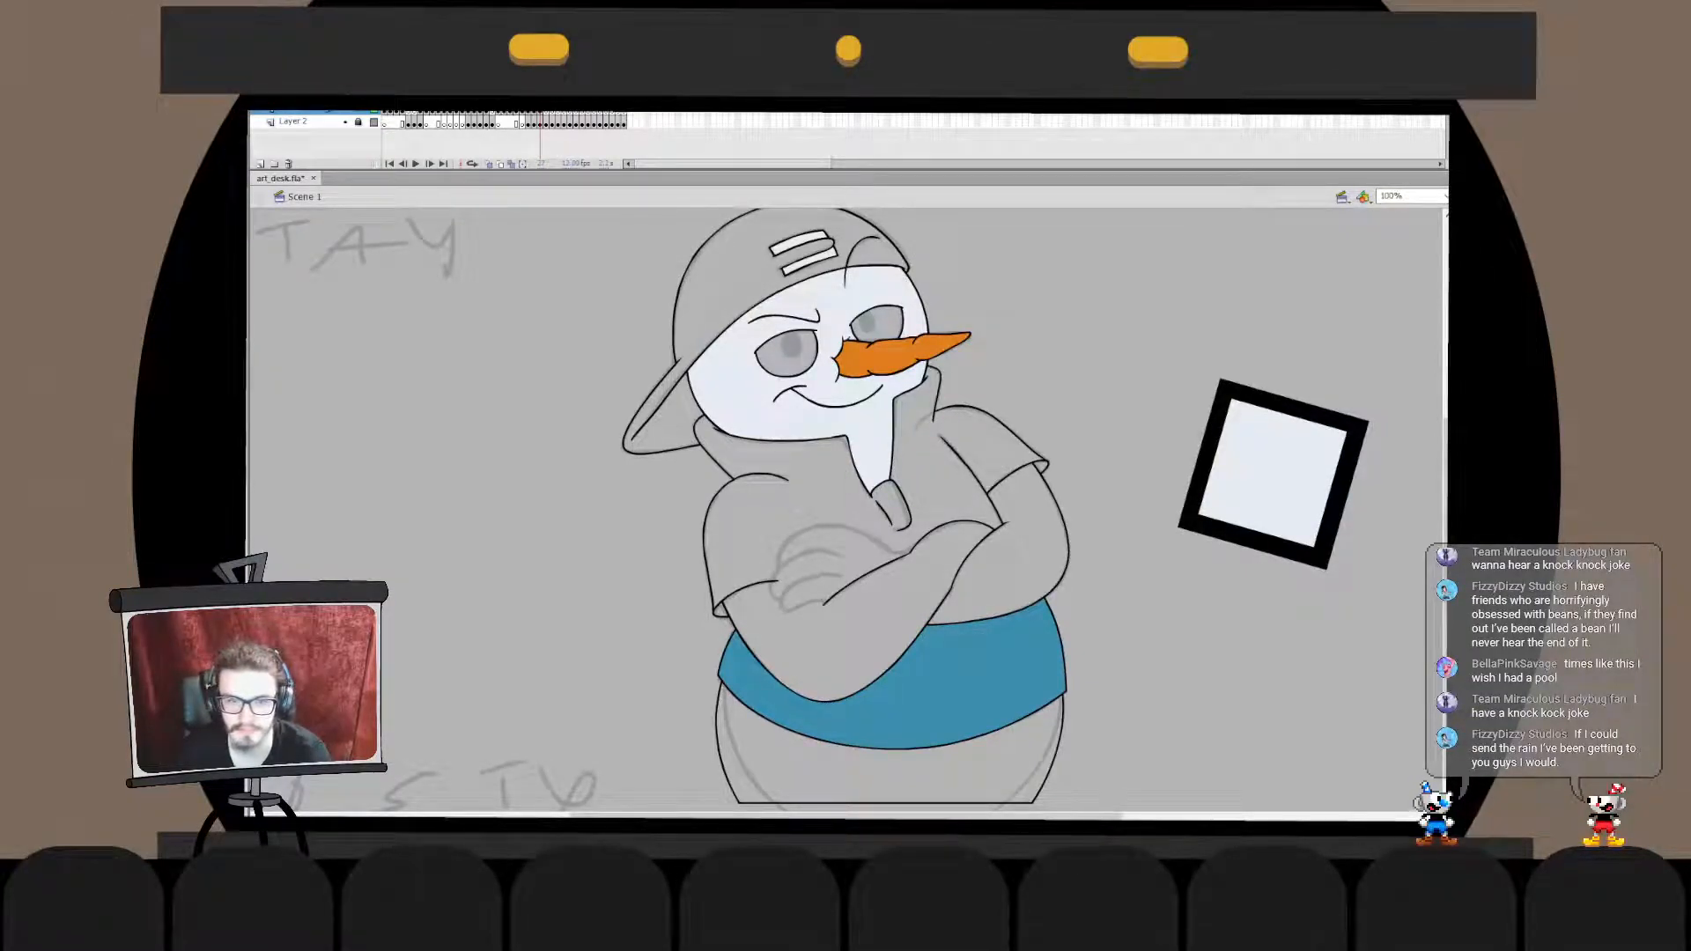
- Draw the curved outline of the lowest finger over the sketched hand on the crossed arms
{"action": "key", "text": "ctrl+="}
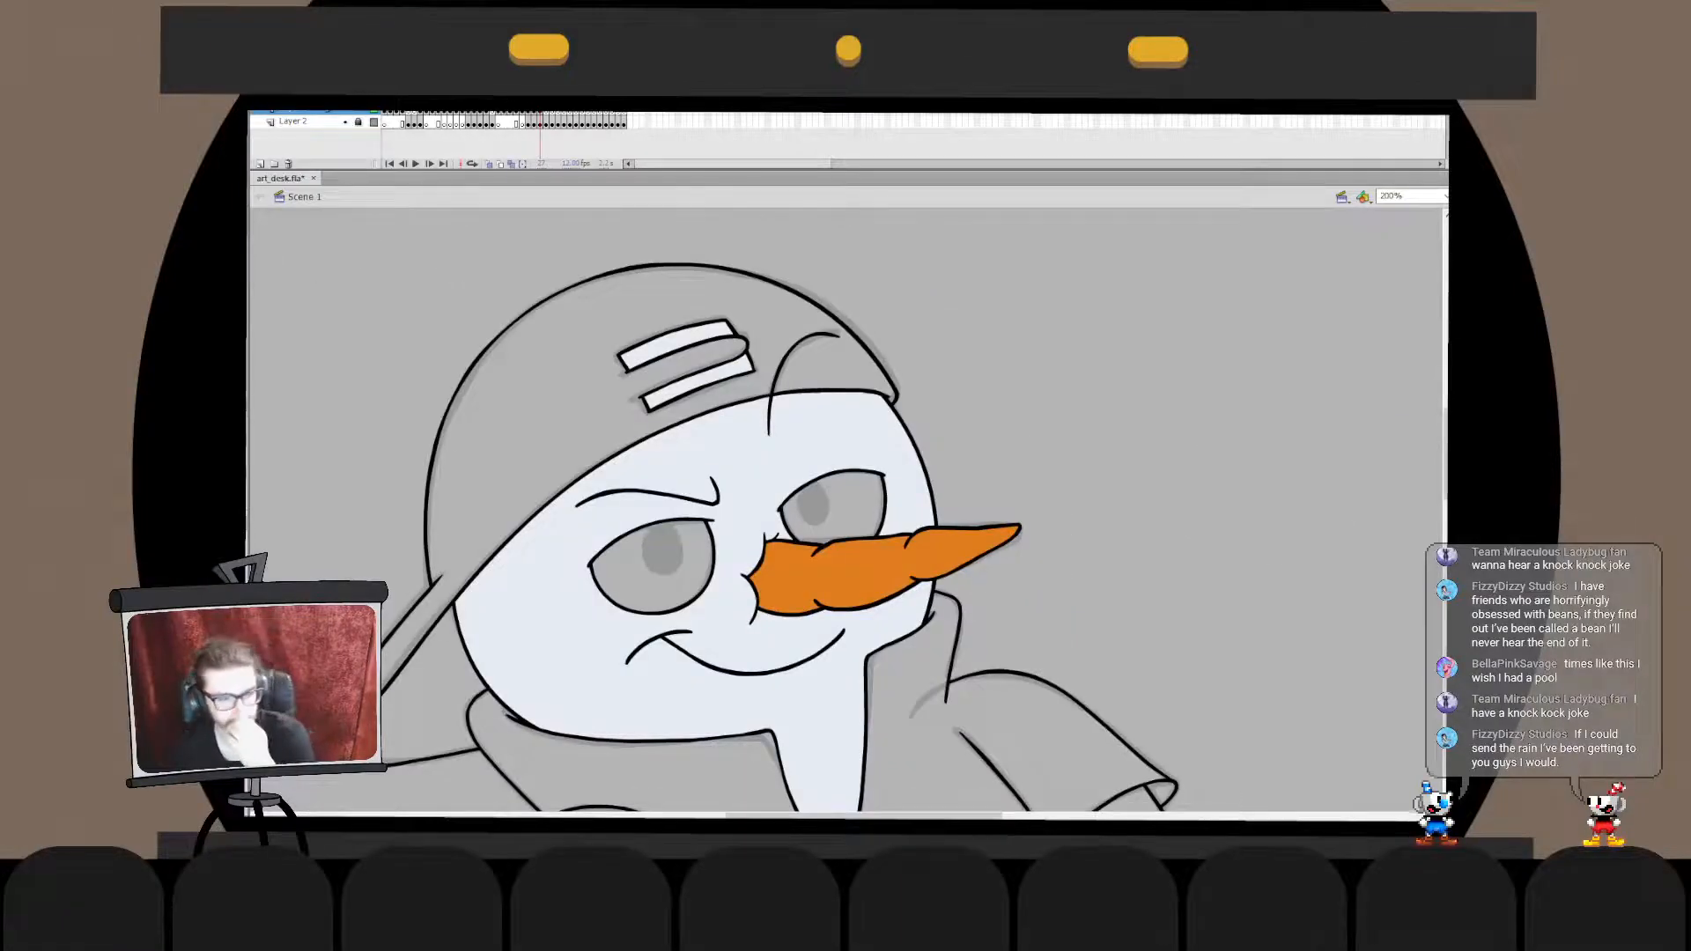
{"action": "scroll", "coordinate": [848, 511], "scroll_direction": "down", "scroll_amount": 6}
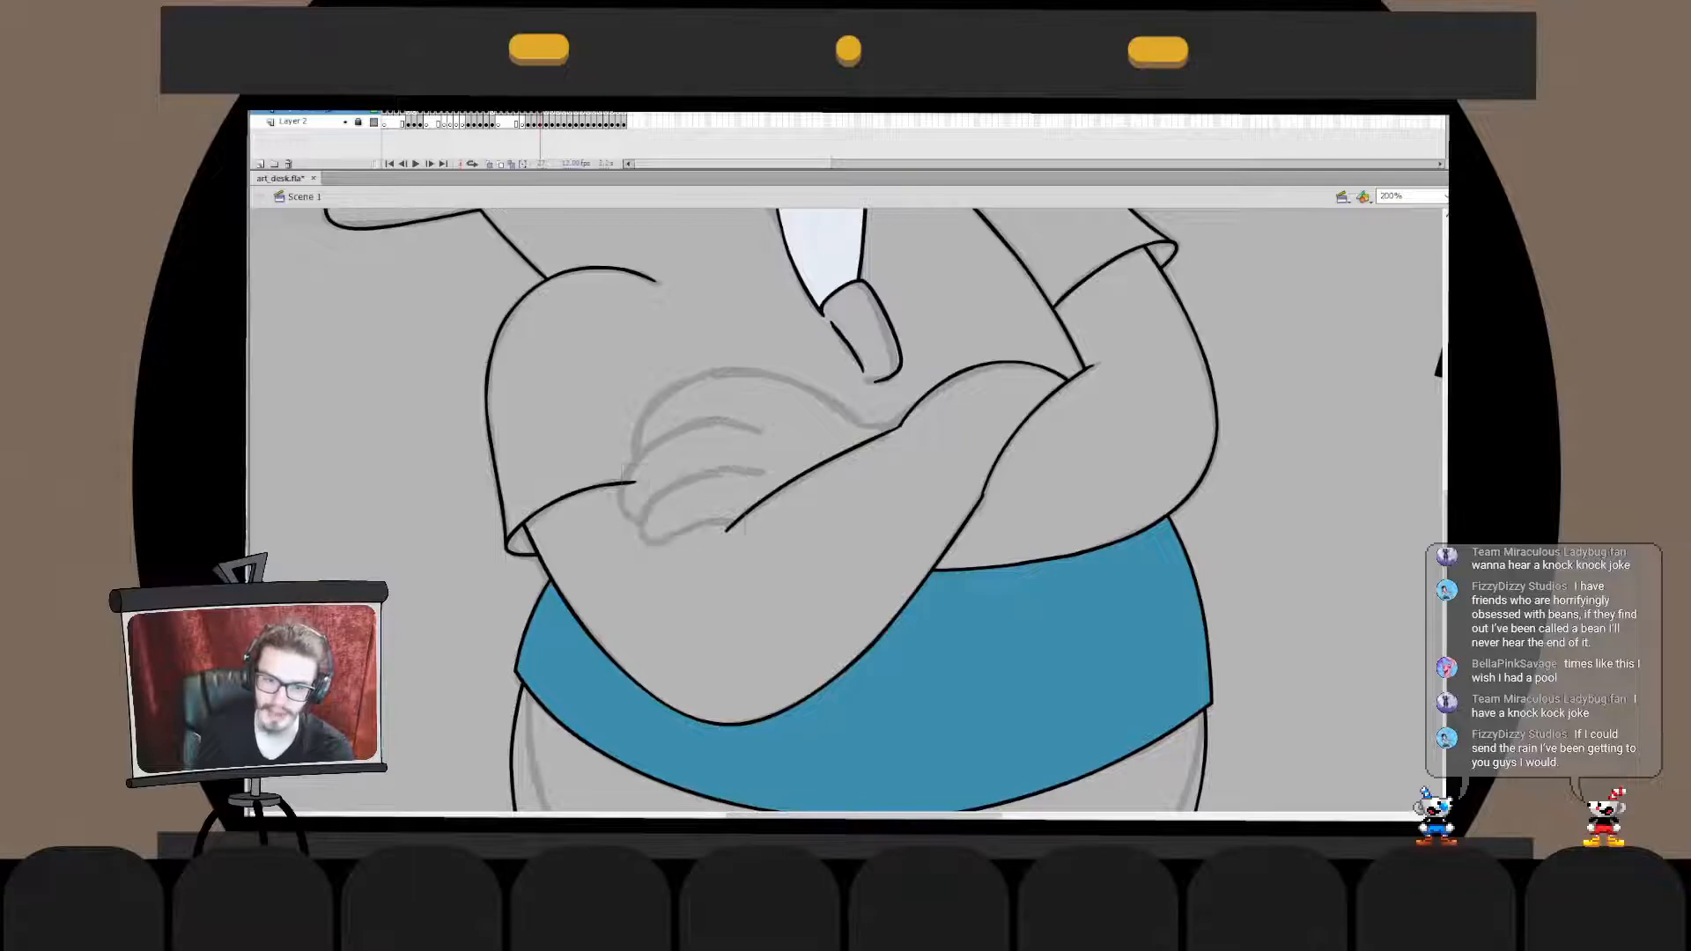
{"action": "mouse_move", "coordinate": [718, 479]}
{"action": "left_mouse_down"}
{"action": "mouse_move", "coordinate": [746, 529]}
{"action": "mouse_move", "coordinate": [691, 544]}
{"action": "mouse_move", "coordinate": [771, 520]}
{"action": "left_mouse_up"}
{"action": "key", "text": "ctrl+z"}
{"action": "key", "text": "ctrl+z"}
{"action": "key", "text": "ctrl+z"}
{"action": "key", "text": "ctrl+z"}
- Draw a short curve continuing the lowest finger's upper edge towards the forearm line
{"action": "key", "text": "ctrl+z"}
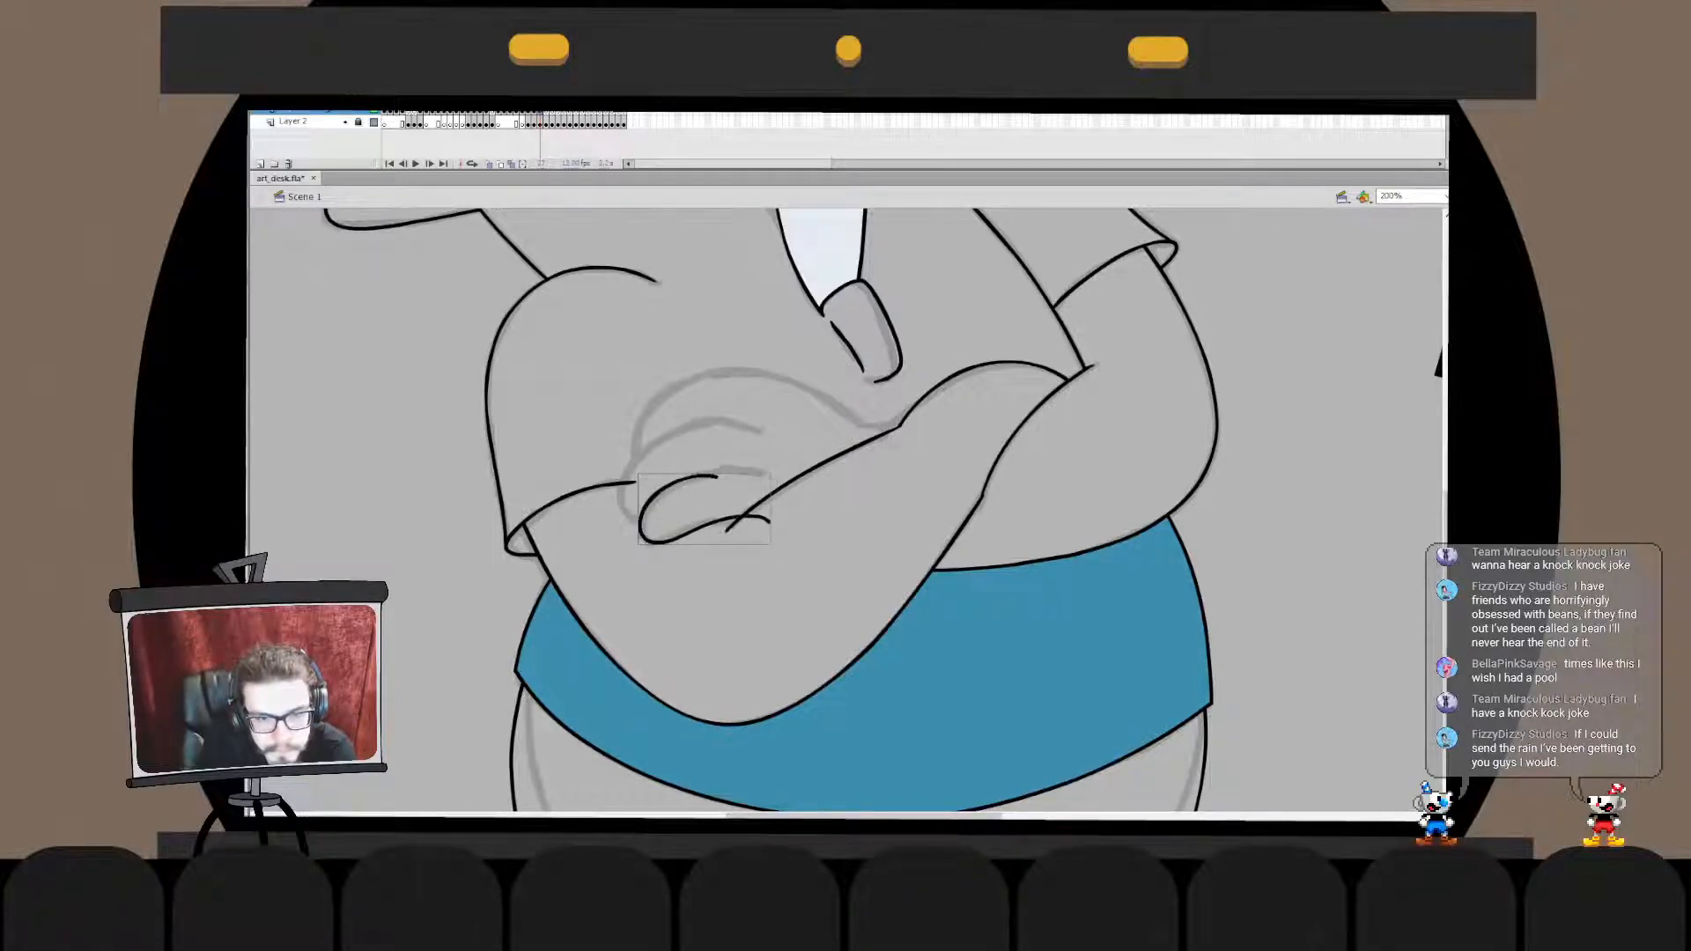
- Adjust the lowest finger's lower curve so that it ends at the forearm line
{"action": "key", "text": "v"}
{"action": "double_click", "coordinate": [687, 534]}
{"action": "left_click", "coordinate": [687, 533]}
{"action": "left_click", "coordinate": [744, 517], "text": "shift"}
{"action": "key", "text": "q"}
{"action": "mouse_move", "coordinate": [771, 515]}
{"action": "left_mouse_down"}
{"action": "mouse_move", "coordinate": [741, 525]}
{"action": "mouse_move", "coordinate": [770, 488]}
{"action": "left_mouse_up"}
{"action": "double_click", "coordinate": [775, 581]}
{"action": "key", "text": "b"}
{"action": "key", "text": "ctrl+z"}
{"action": "key", "text": "ctrl+z"}
{"action": "left_click_drag", "start_coordinate": [667, 484], "coordinate": [766, 477]}
{"action": "key", "text": "ctrl+z"}
{"action": "key", "text": "q"}
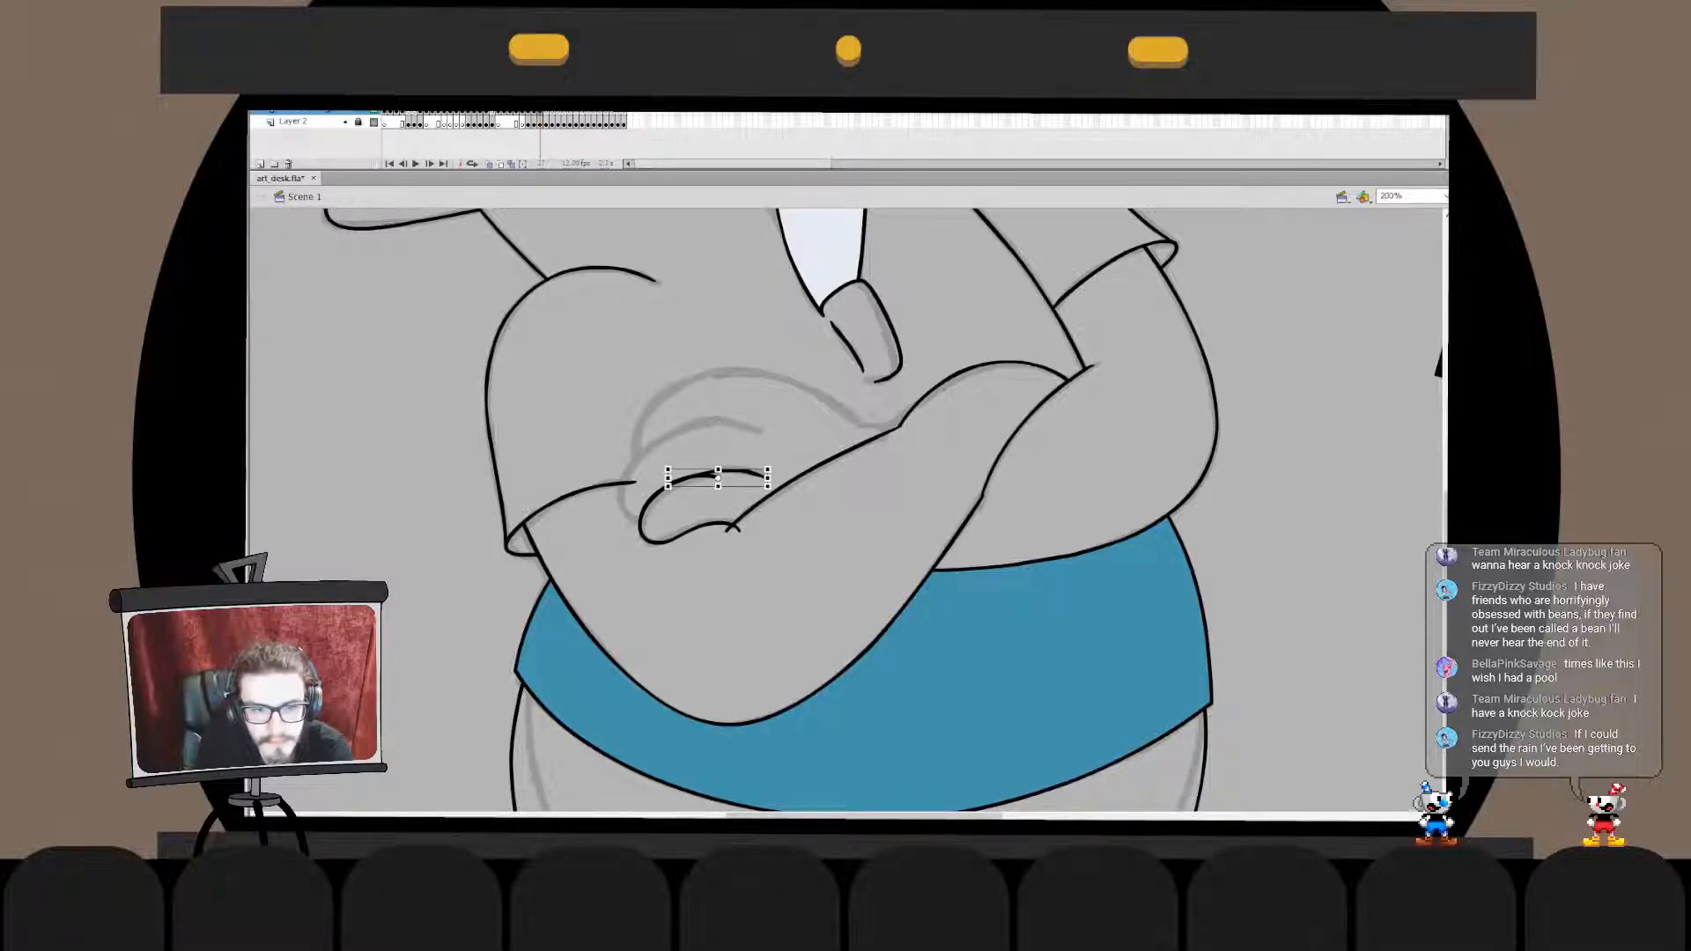
- Bend the short upper-edge curve of the lowest finger to follow the sketch smoothly
{"action": "double_click", "coordinate": [718, 474]}
{"action": "left_click_drag", "start_coordinate": [691, 479], "coordinate": [693, 477]}
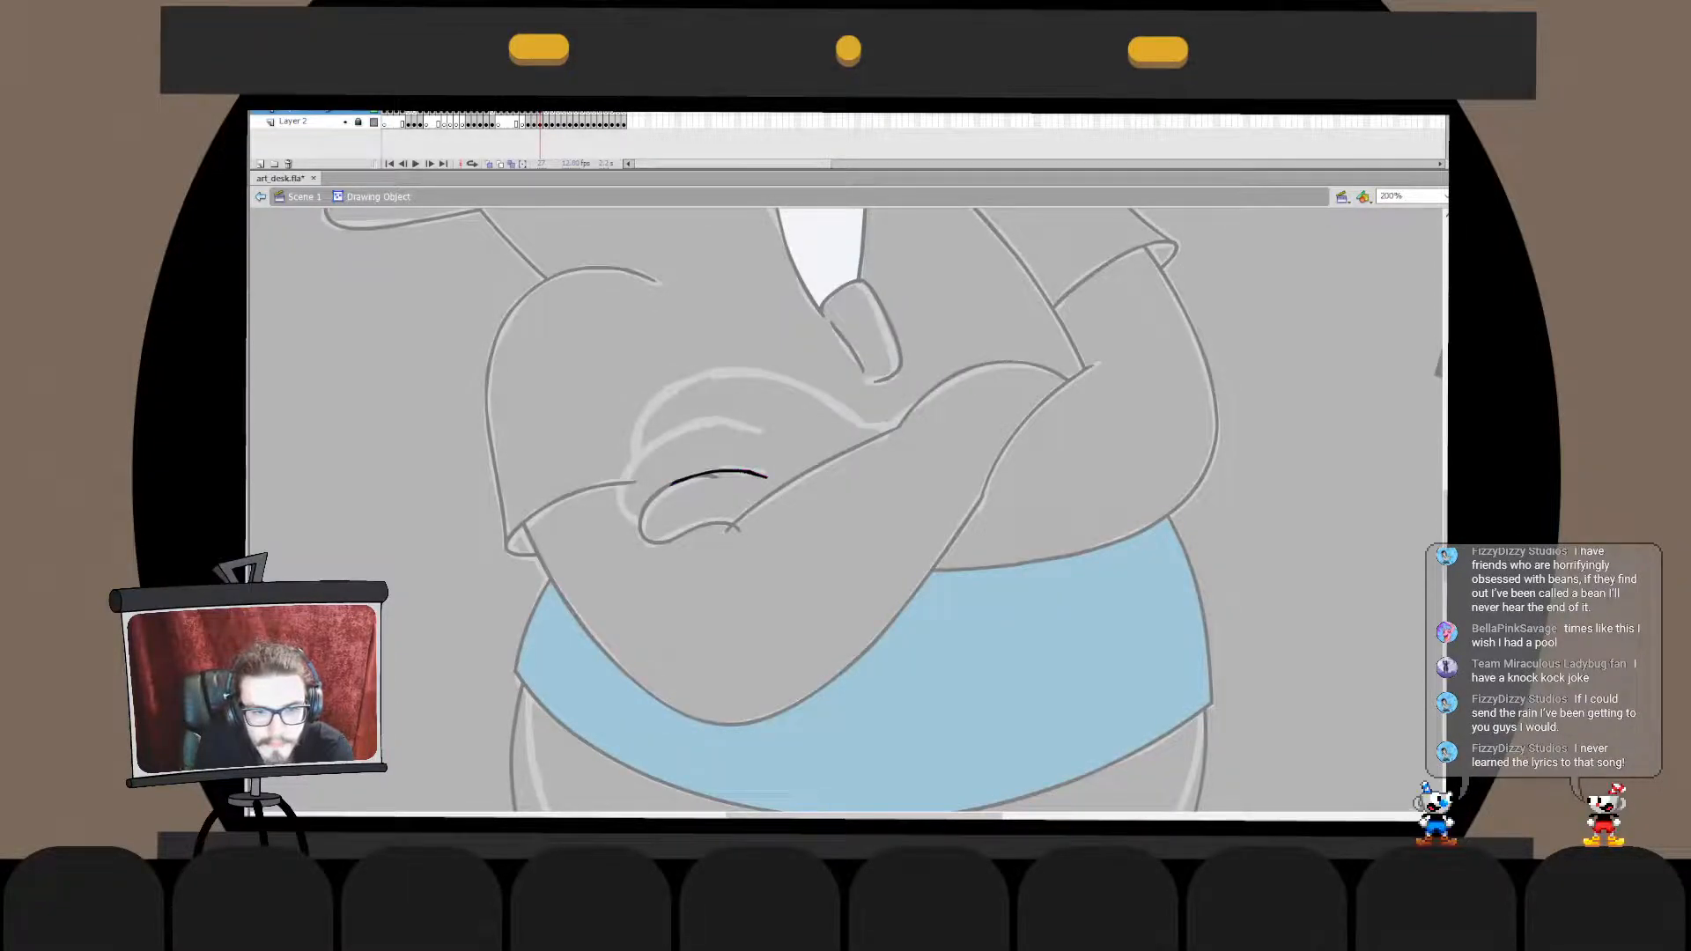
{"action": "double_click", "coordinate": [705, 440]}
{"action": "key", "text": "v"}
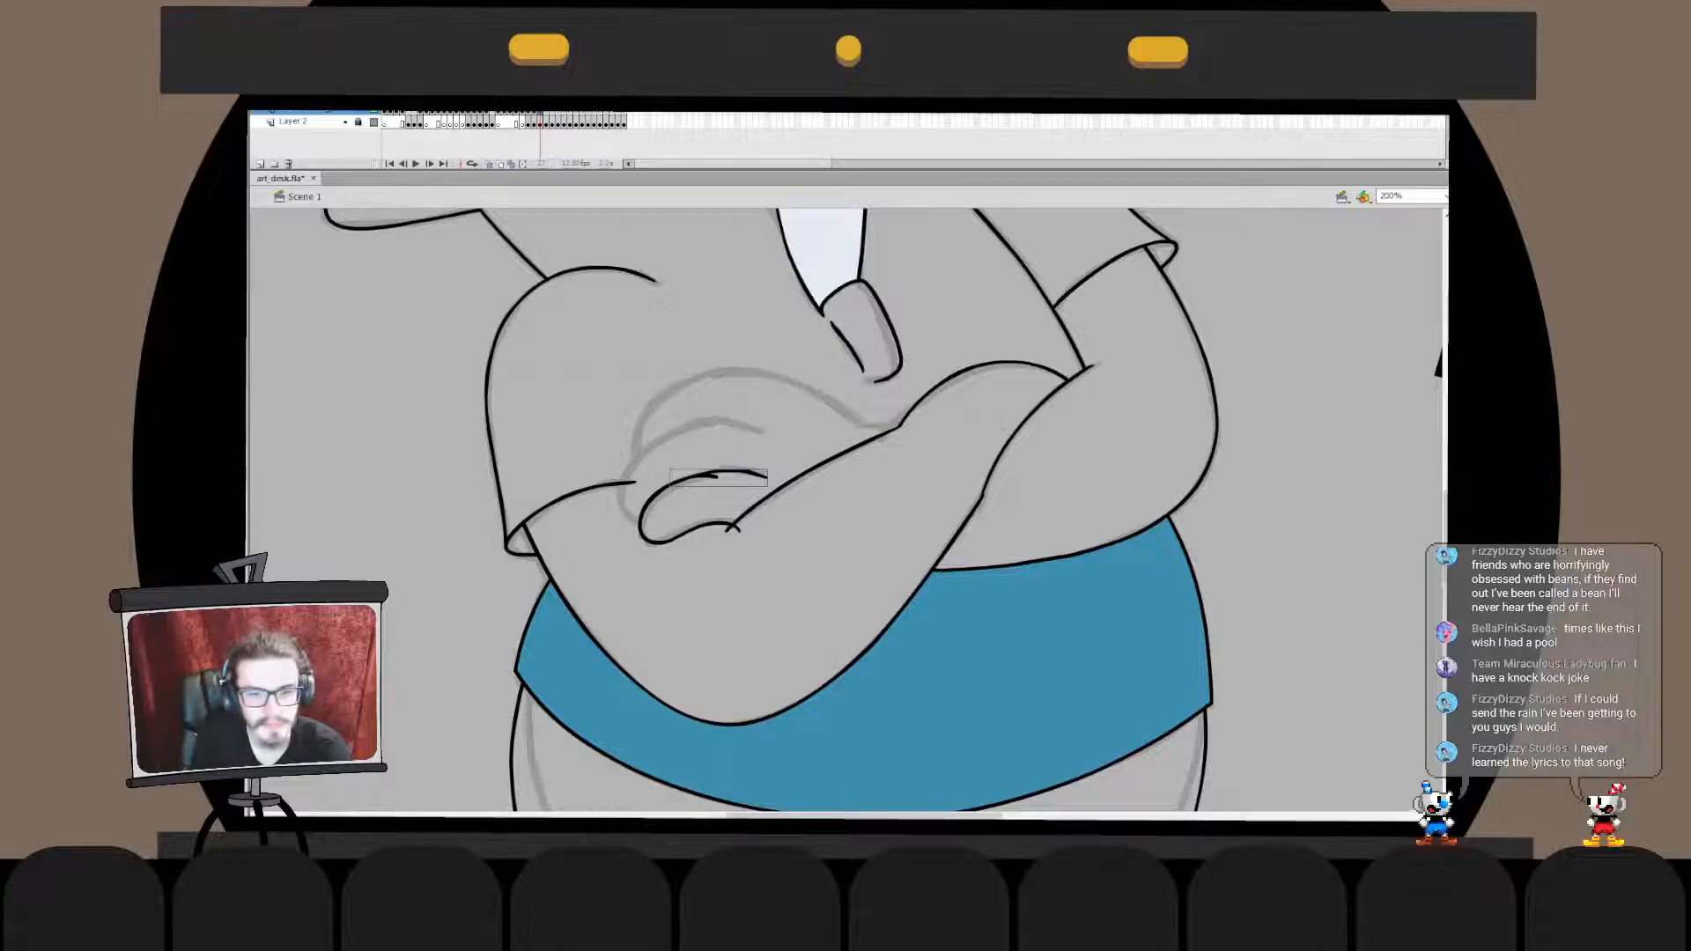
{"action": "double_click", "coordinate": [718, 473]}
{"action": "left_click_drag", "start_coordinate": [706, 476], "coordinate": [724, 471]}
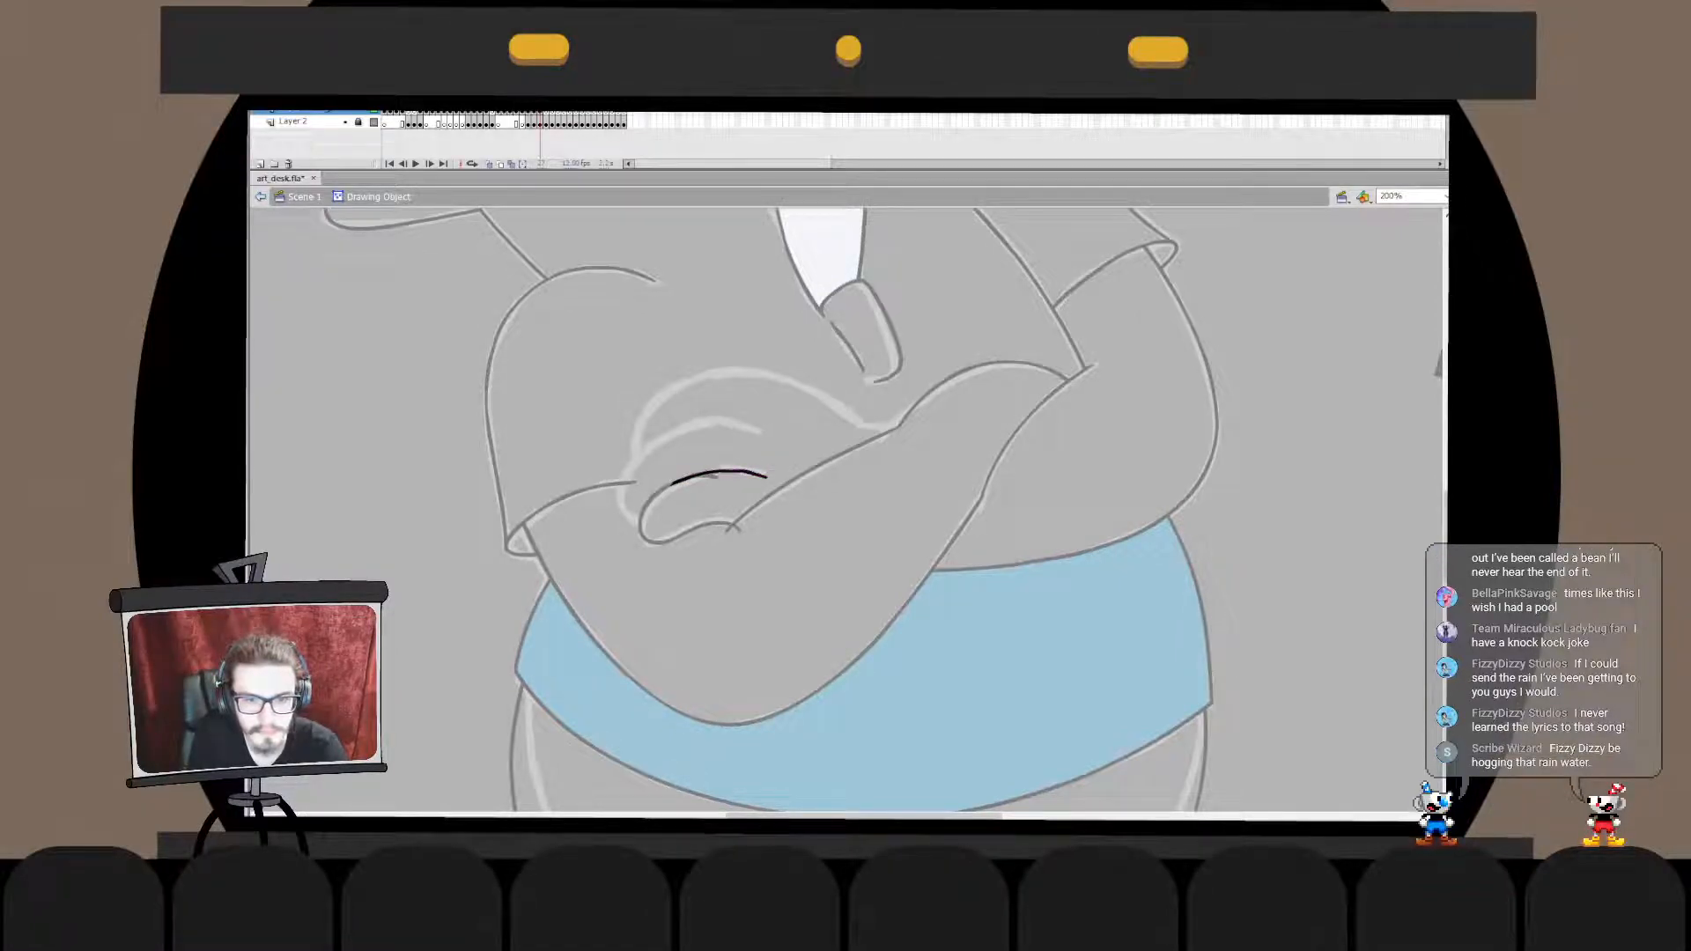
{"action": "left_click_drag", "start_coordinate": [705, 475], "coordinate": [766, 476]}
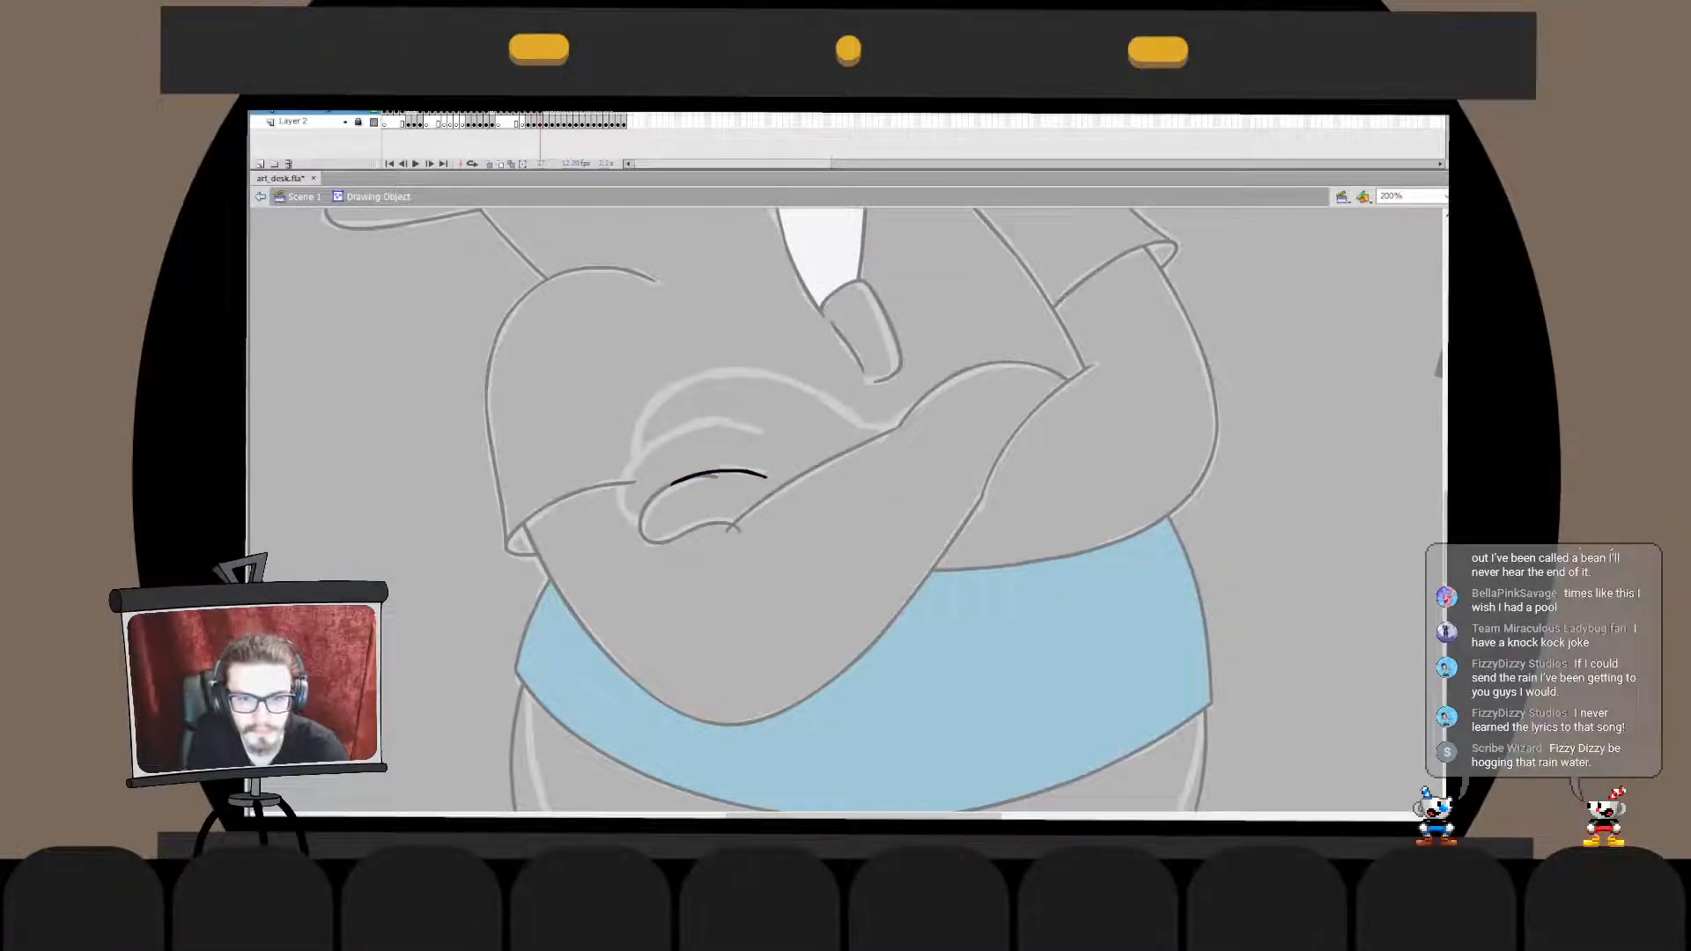
- Merge the short upper curve with the lowest finger's outline and delete the leftover stub where they overlap
{"action": "double_click", "coordinate": [749, 504]}
{"action": "key", "text": "ctrl+x"}
{"action": "double_click", "coordinate": [652, 500]}
{"action": "key", "text": "ctrl+shift+v"}
{"action": "key", "text": "ctrl+b"}
{"action": "left_click", "coordinate": [707, 477]}
{"action": "key", "text": "Delete"}
{"action": "mouse_move", "coordinate": [785, 451]}
{"action": "left_mouse_down"}
{"action": "mouse_move", "coordinate": [740, 499]}
{"action": "mouse_move", "coordinate": [764, 477]}
{"action": "left_mouse_up"}
{"action": "key", "text": "q"}
{"action": "key", "text": "v"}
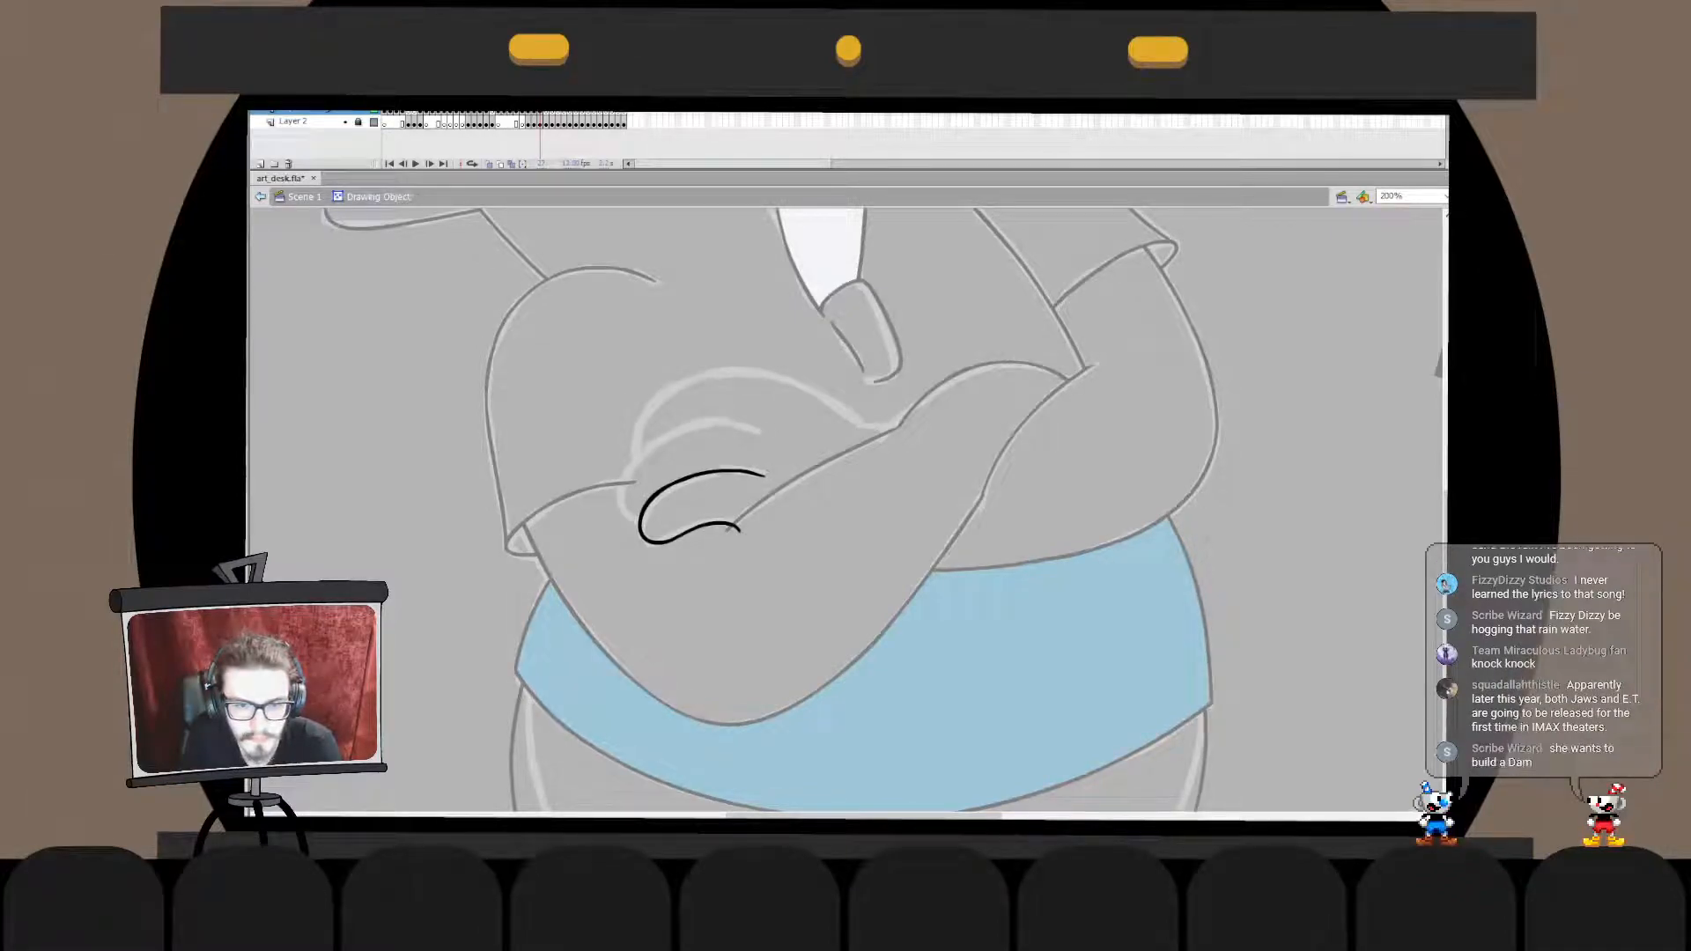
{"action": "key", "text": "ctrl+e"}
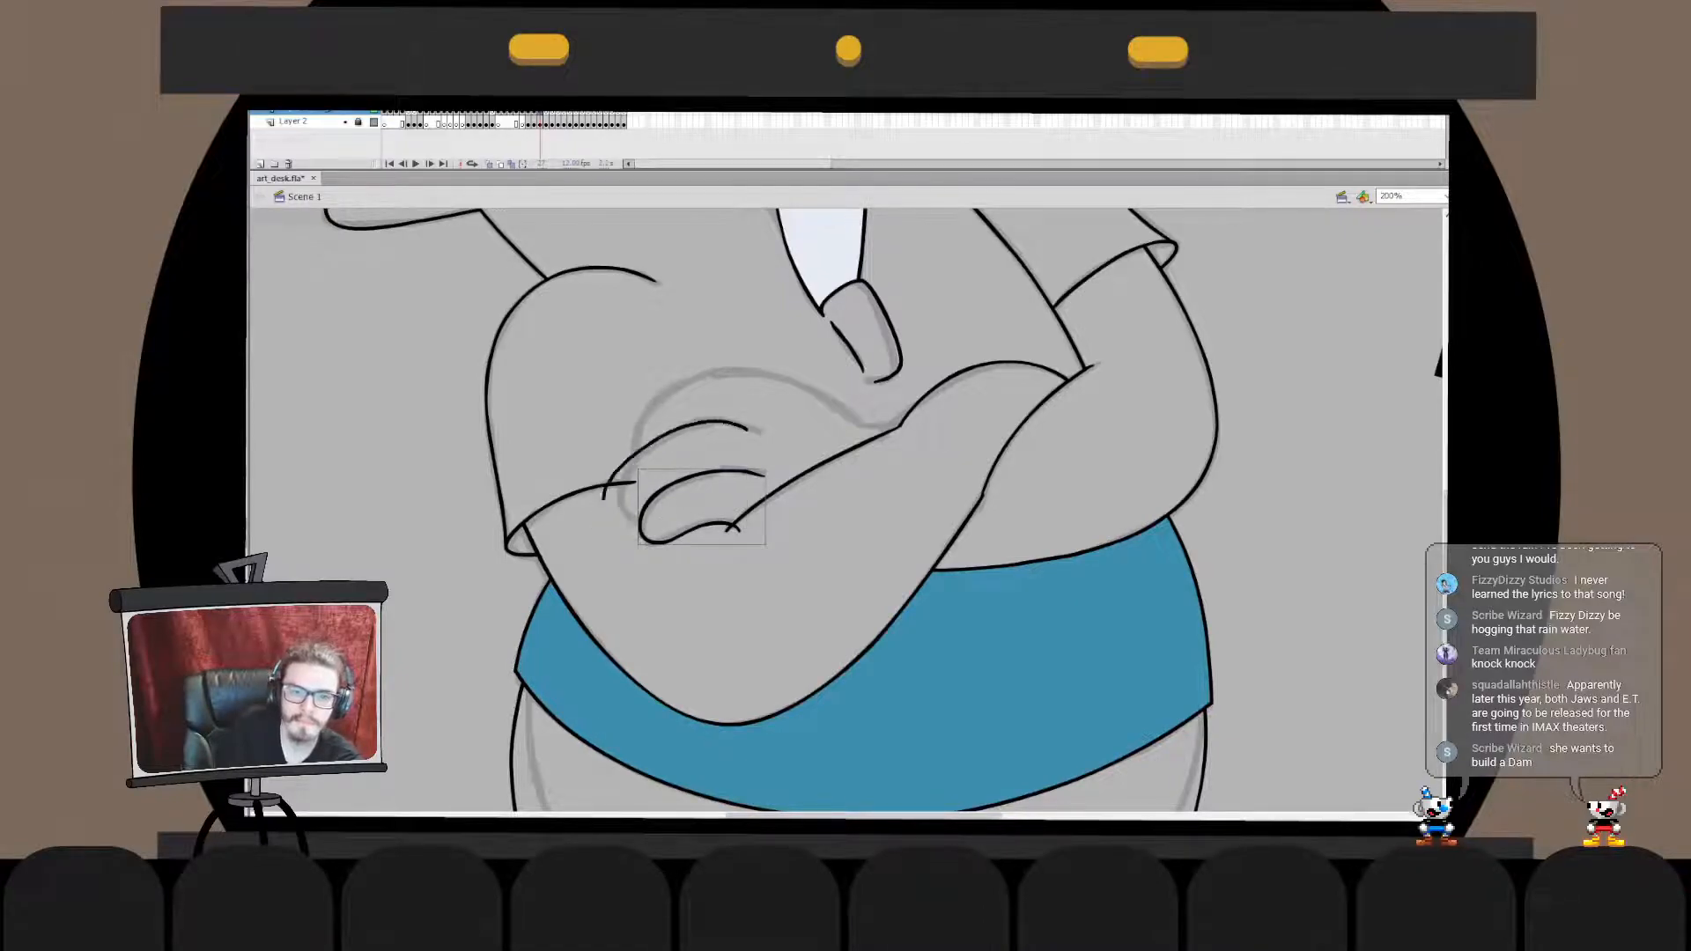
{"action": "left_click_drag", "start_coordinate": [747, 429], "coordinate": [652, 512]}
{"action": "key", "text": "ctrl+z"}
{"action": "left_click_drag", "start_coordinate": [720, 425], "coordinate": [658, 512]}
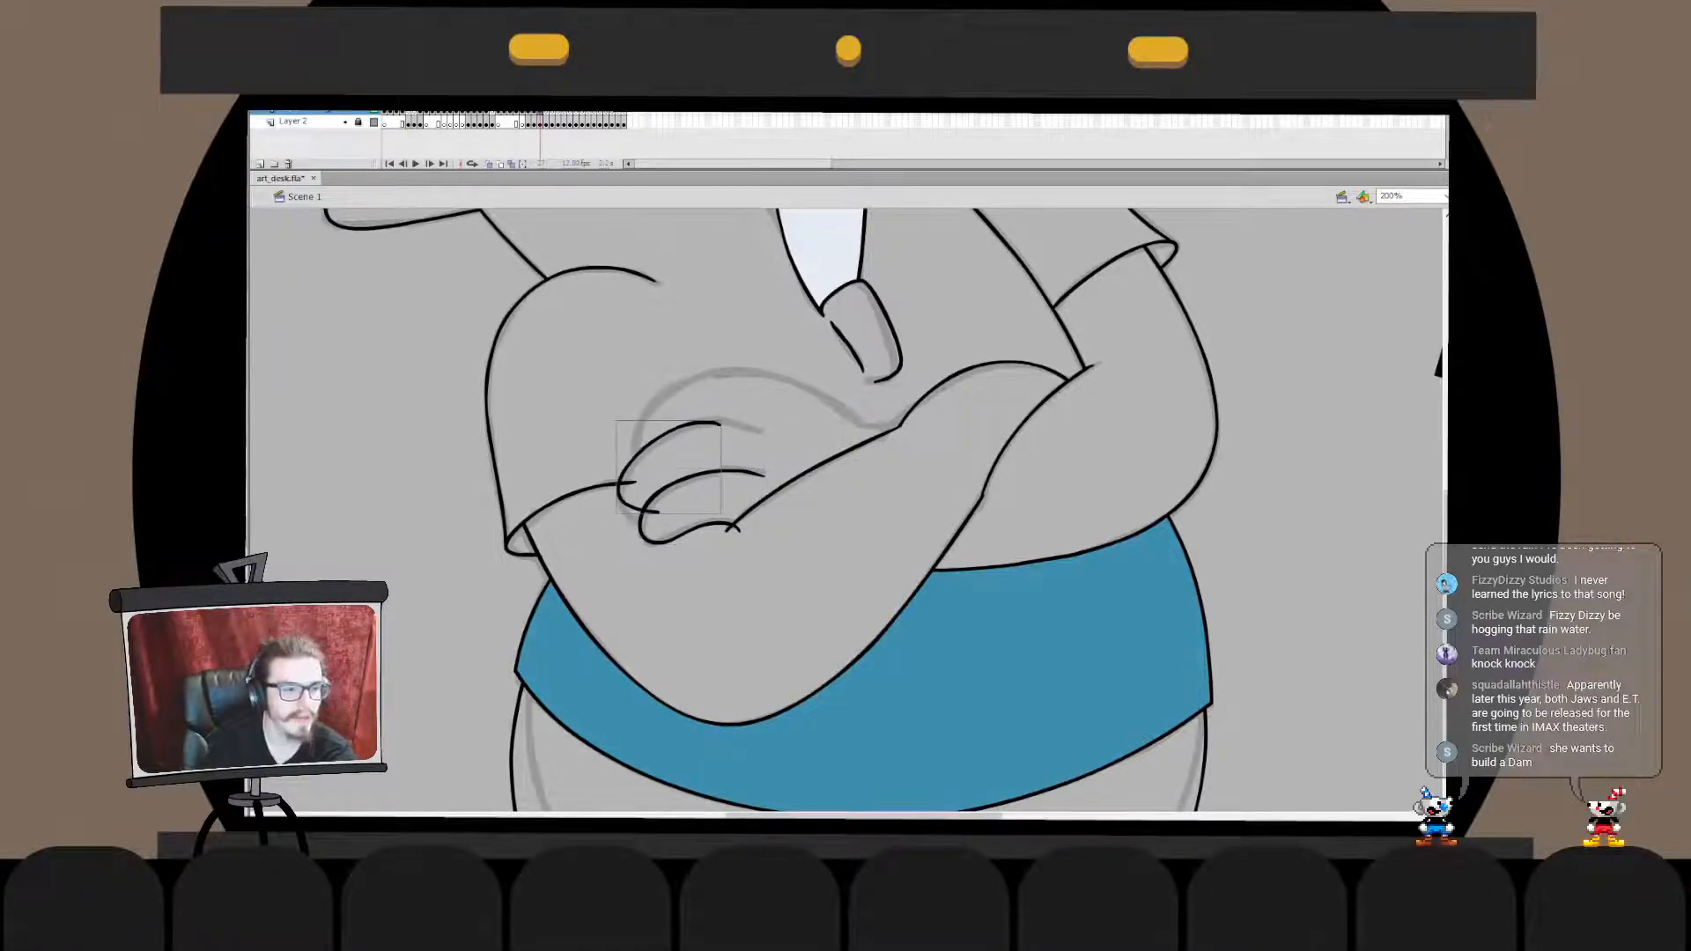
{"action": "key", "text": "ctrl+z"}
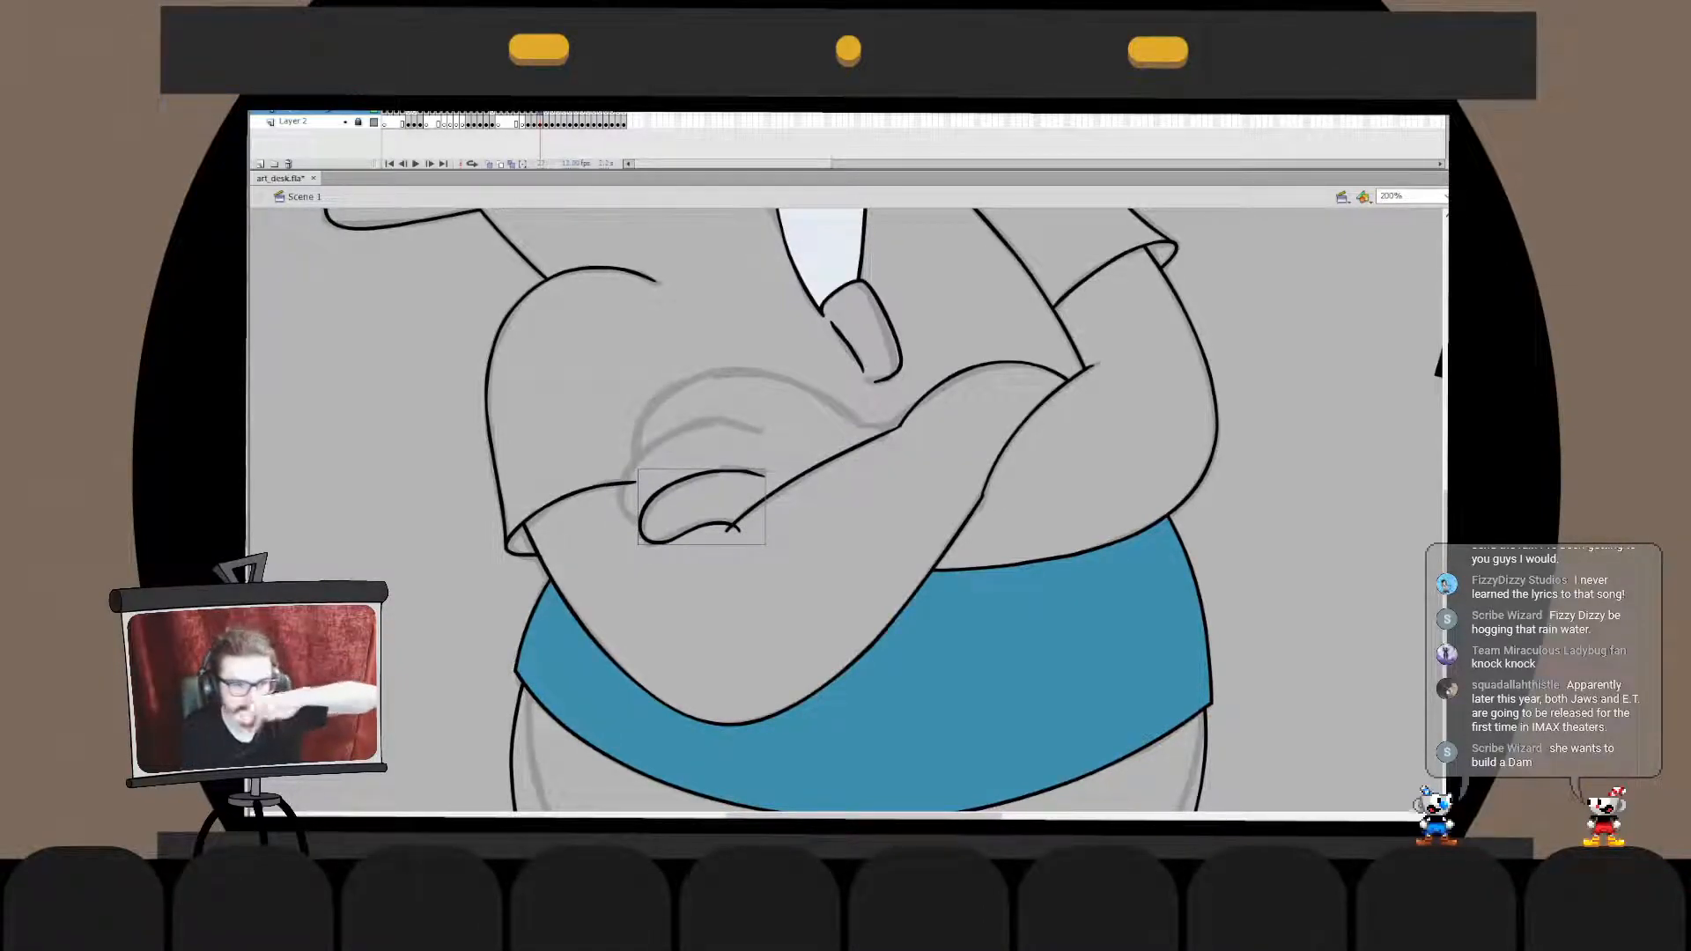
{"action": "left_click_drag", "start_coordinate": [735, 395], "coordinate": [662, 526]}
{"action": "key", "text": "ctrl+z"}
{"action": "key", "text": "ctrl+z"}
{"action": "mouse_move", "coordinate": [708, 428]}
{"action": "left_mouse_down"}
{"action": "mouse_move", "coordinate": [660, 521]}
{"action": "mouse_move", "coordinate": [676, 525]}
{"action": "left_mouse_up"}
{"action": "key", "text": "ctrl+z"}
{"action": "key", "text": "ctrl+z"}
{"action": "mouse_move", "coordinate": [707, 424]}
{"action": "left_mouse_down"}
{"action": "mouse_move", "coordinate": [682, 528]}
{"action": "mouse_move", "coordinate": [709, 509]}
{"action": "mouse_move", "coordinate": [653, 459]}
{"action": "mouse_move", "coordinate": [728, 508]}
{"action": "mouse_move", "coordinate": [667, 430]}
{"action": "mouse_move", "coordinate": [636, 525]}
{"action": "mouse_move", "coordinate": [705, 511]}
{"action": "mouse_move", "coordinate": [627, 527]}
{"action": "mouse_move", "coordinate": [710, 516]}
{"action": "left_mouse_up"}
{"action": "key", "text": "ctrl+z"}
{"action": "key", "text": "ctrl+z"}
{"action": "key", "text": "ctrl+z"}
{"action": "key", "text": "ctrl+z"}
{"action": "key", "text": "ctrl+z"}
{"action": "key", "text": "ctrl+z"}
{"action": "key", "text": "ctrl+z"}
{"action": "key", "text": "ctrl+z"}
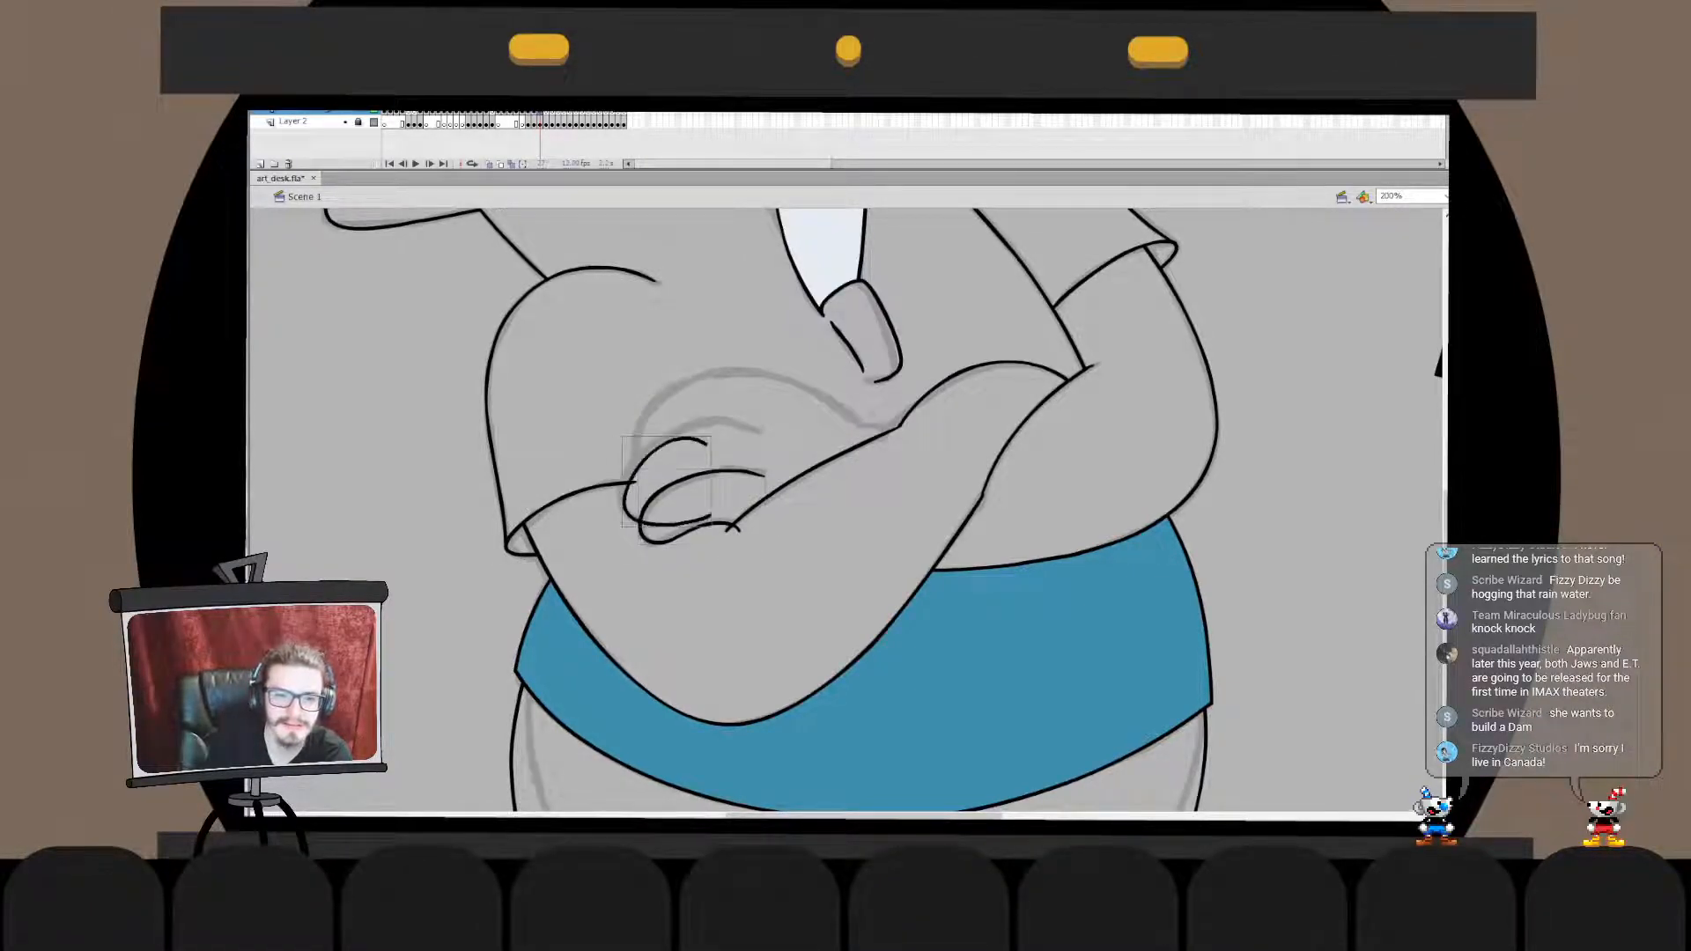
{"action": "key", "text": "ctrl+z"}
{"action": "mouse_move", "coordinate": [711, 420]}
{"action": "left_mouse_down"}
{"action": "mouse_move", "coordinate": [634, 505]}
{"action": "mouse_move", "coordinate": [708, 520]}
{"action": "left_mouse_up"}
{"action": "key", "text": "ctrl+z"}
{"action": "mouse_move", "coordinate": [705, 431]}
{"action": "left_mouse_down"}
{"action": "mouse_move", "coordinate": [654, 448]}
{"action": "mouse_move", "coordinate": [696, 530]}
{"action": "left_mouse_up"}
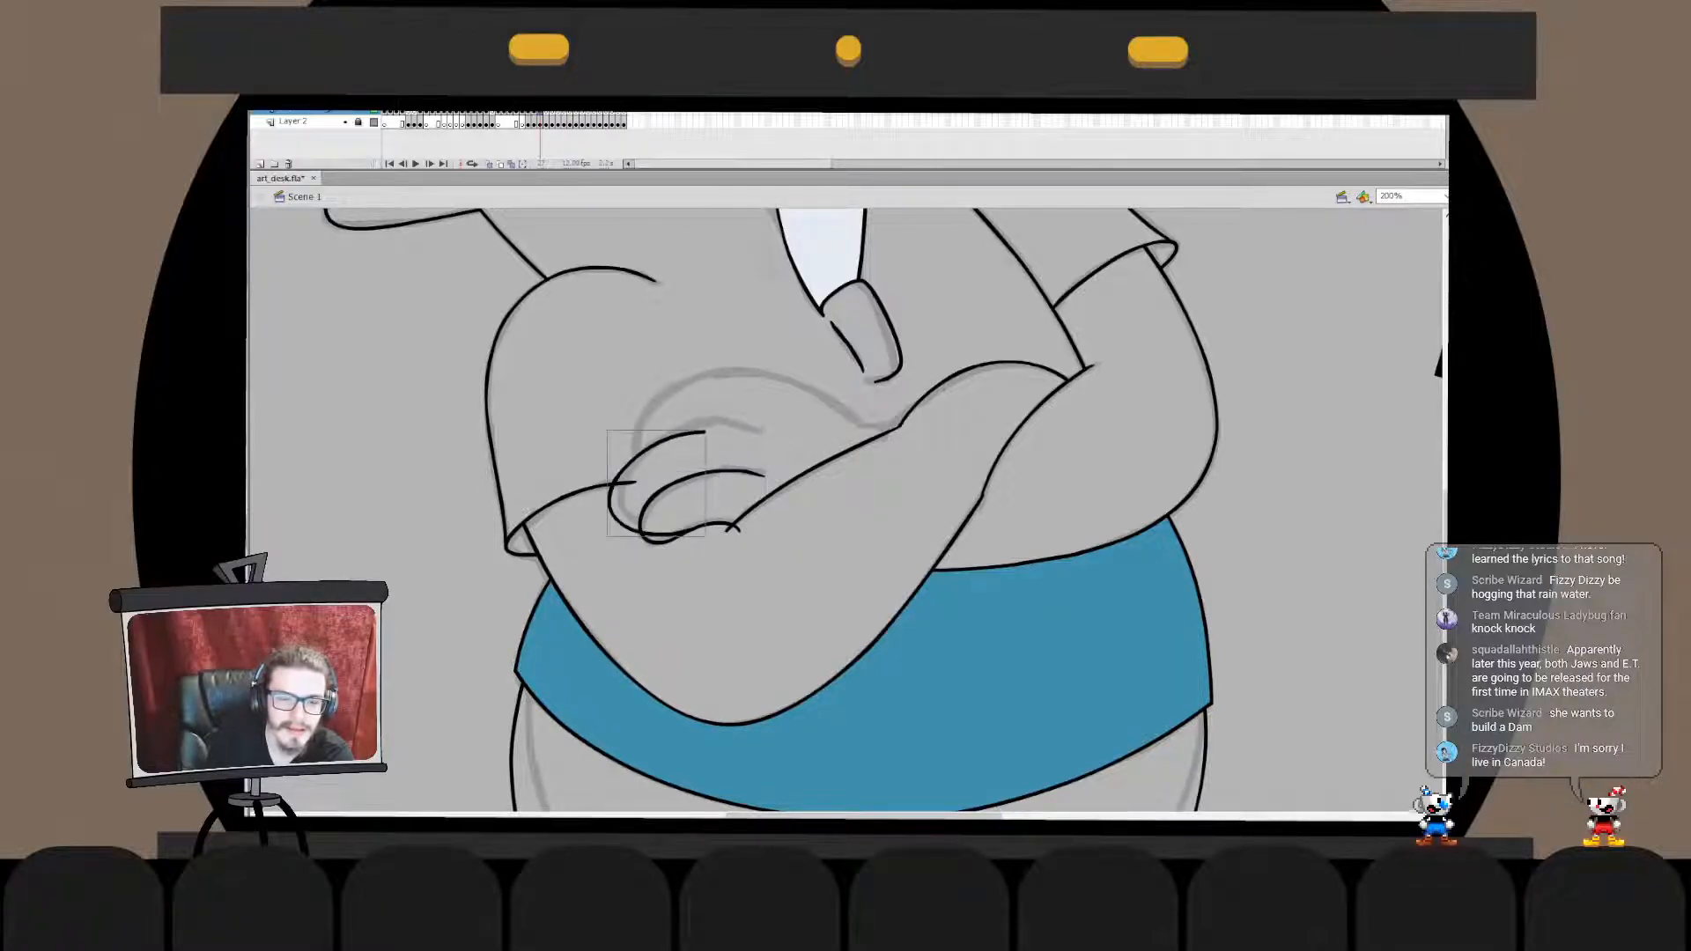
{"action": "key", "text": "ctrl+z"}
- Draw the middle finger's outline curving around the lowest finger and adjust its lower end
{"action": "mouse_move", "coordinate": [715, 426]}
{"action": "left_mouse_down"}
{"action": "mouse_move", "coordinate": [621, 481]}
{"action": "mouse_move", "coordinate": [705, 524]}
{"action": "mouse_move", "coordinate": [639, 578]}
{"action": "left_mouse_up"}
{"action": "double_click", "coordinate": [673, 528]}
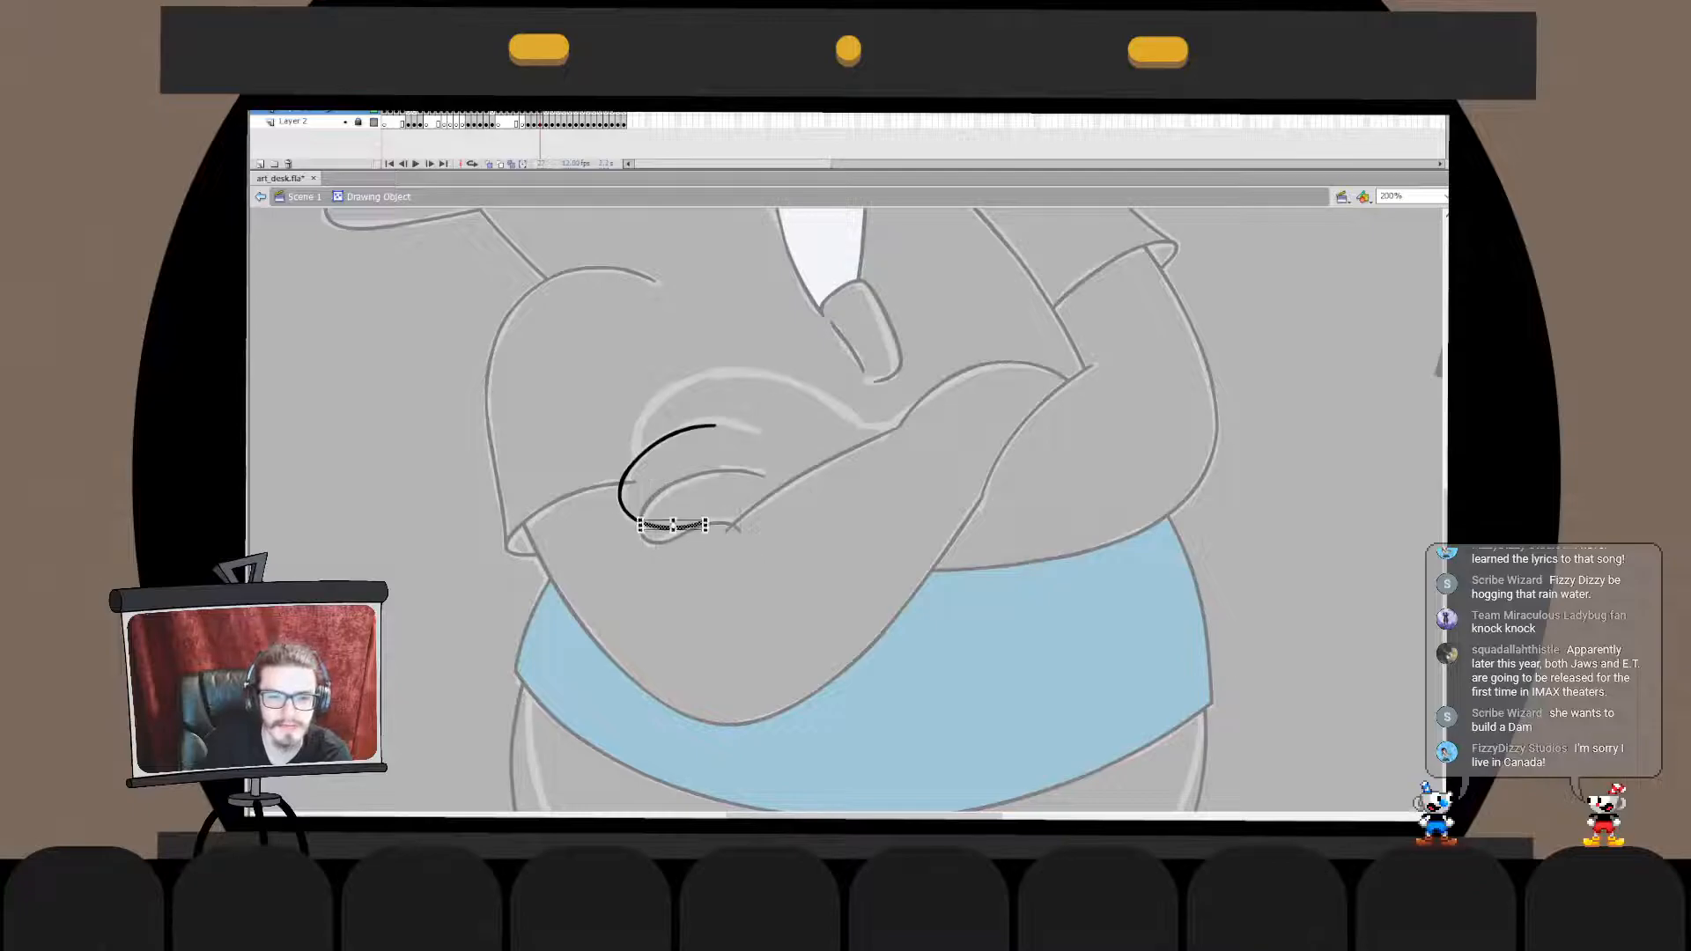
{"action": "double_click", "coordinate": [704, 581]}
- Draw a curve continuing the middle finger's upper edge along the sketch and fit it to the outline
{"action": "mouse_move", "coordinate": [688, 440]}
{"action": "left_mouse_down"}
{"action": "mouse_move", "coordinate": [762, 456]}
{"action": "mouse_move", "coordinate": [768, 437]}
{"action": "left_mouse_up"}
{"action": "key", "text": "ctrl+z"}
{"action": "key", "text": "ctrl+z"}
{"action": "key", "text": "ctrl+z"}
{"action": "key", "text": "q"}
{"action": "key", "text": "v"}
- Merge the upper-edge curve with the middle finger's outline into one shape
{"action": "key", "text": "ctrl+x"}
{"action": "double_click", "coordinate": [661, 440]}
{"action": "key", "text": "ctrl+shift+v"}
{"action": "key", "text": "ctrl+b"}
{"action": "key", "text": "ctrl+e"}
- Scale the middle finger's outline slightly narrower and taller to match the sketch
{"action": "key", "text": "q"}
{"action": "left_click_drag", "start_coordinate": [617, 475], "coordinate": [621, 476]}
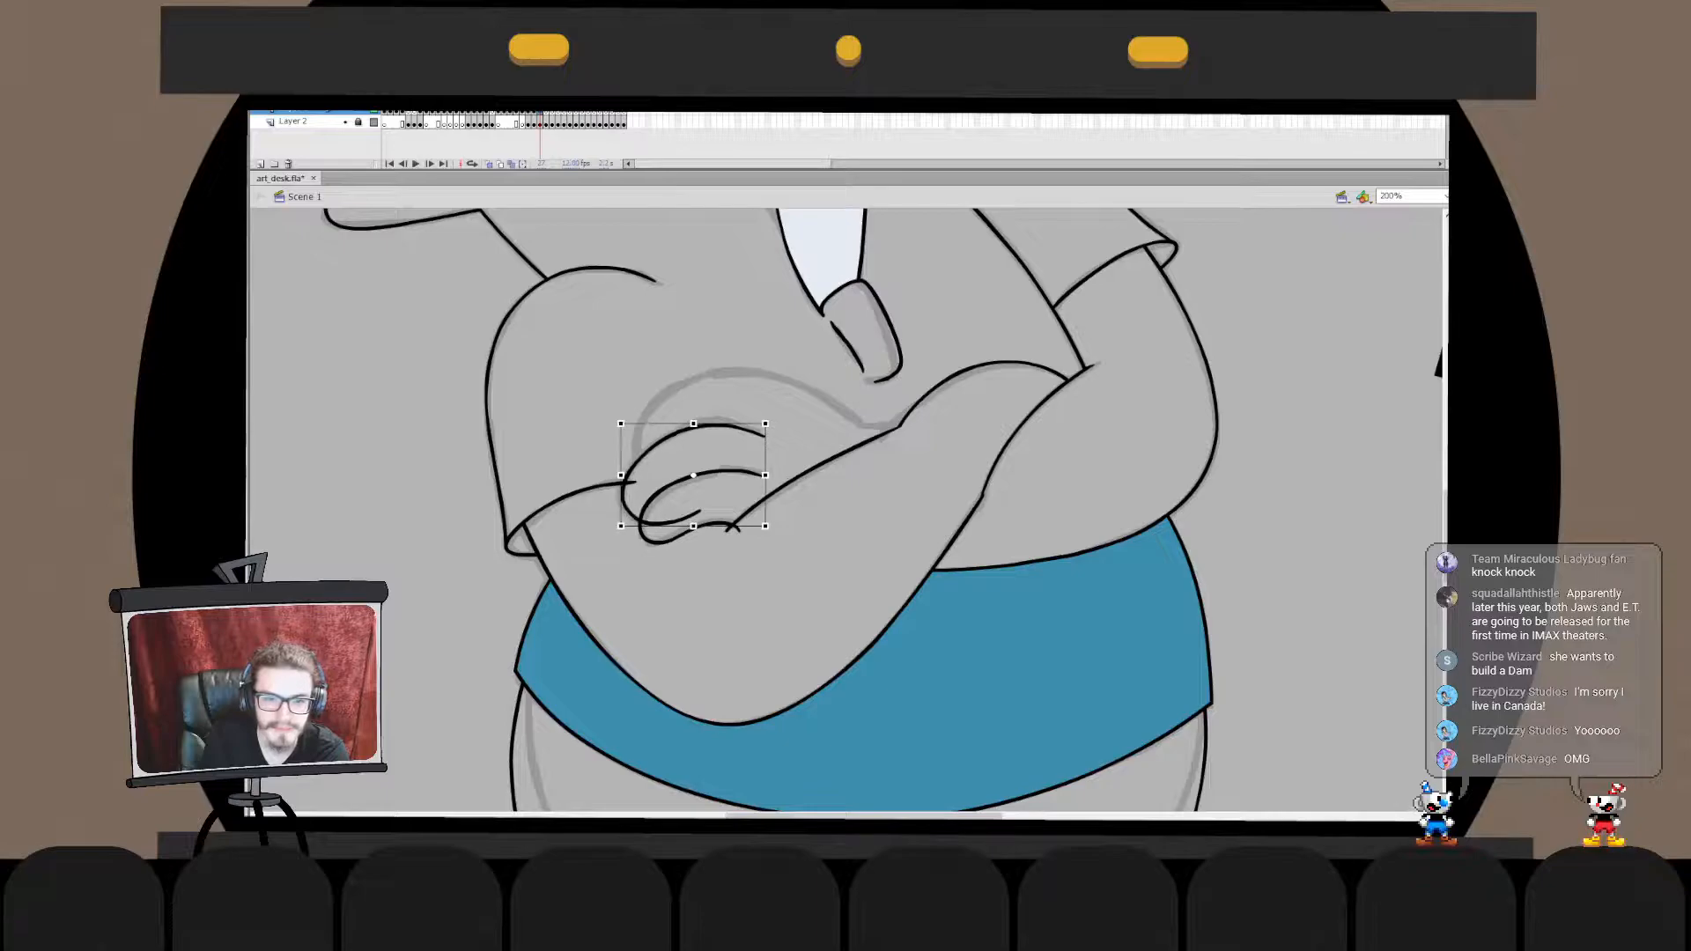
{"action": "key", "text": "v"}
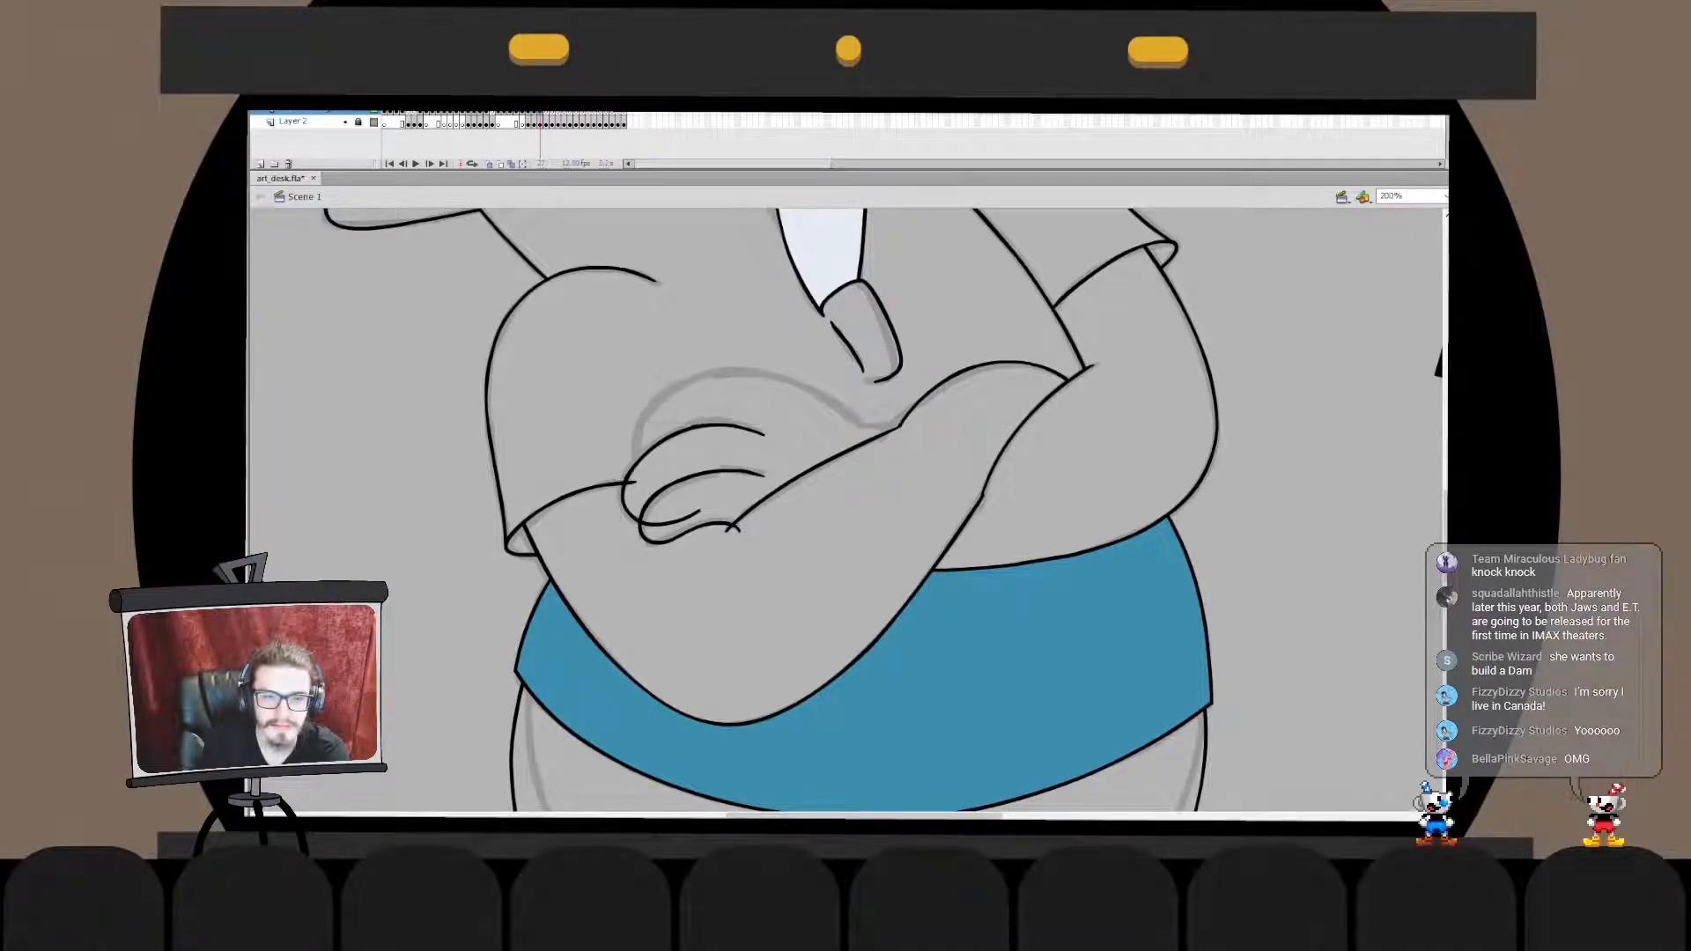
{"action": "double_click", "coordinate": [661, 439]}
{"action": "key", "text": "ctrl+e"}
{"action": "key", "text": "q"}
{"action": "left_click_drag", "start_coordinate": [693, 425], "coordinate": [693, 421]}
{"action": "key", "text": "v"}
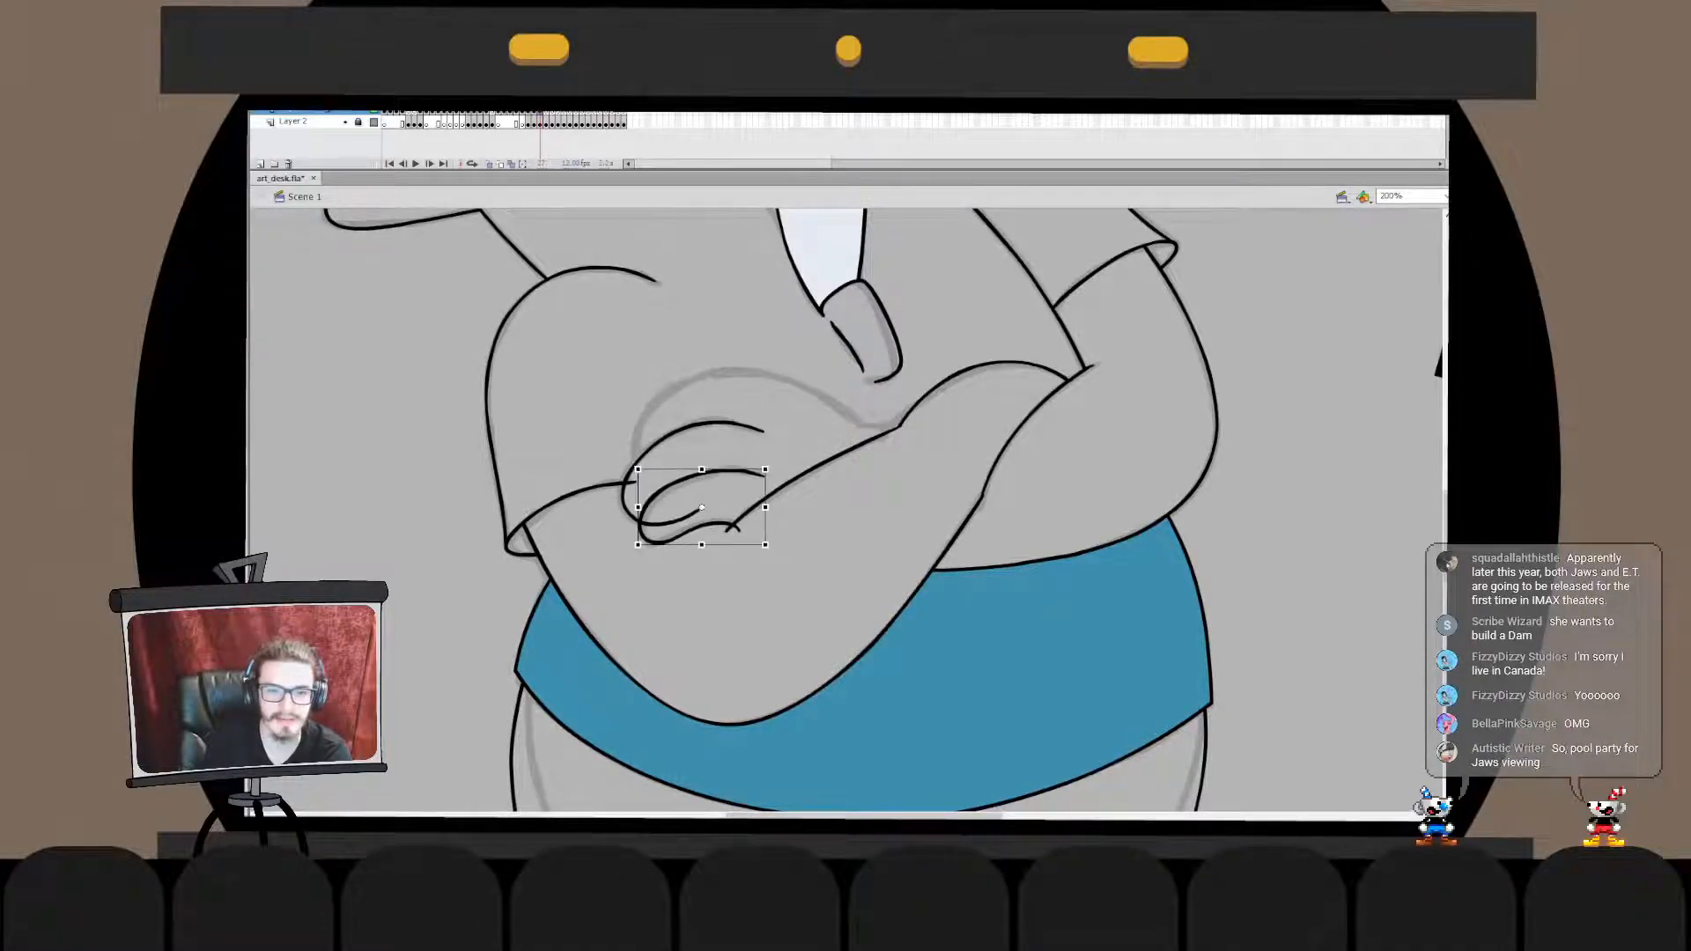
- Reshape the lowest finger's upper curve by raising its end near the forearm line
{"action": "double_click", "coordinate": [704, 473]}
{"action": "left_click", "coordinate": [650, 501]}
{"action": "key", "text": "q"}
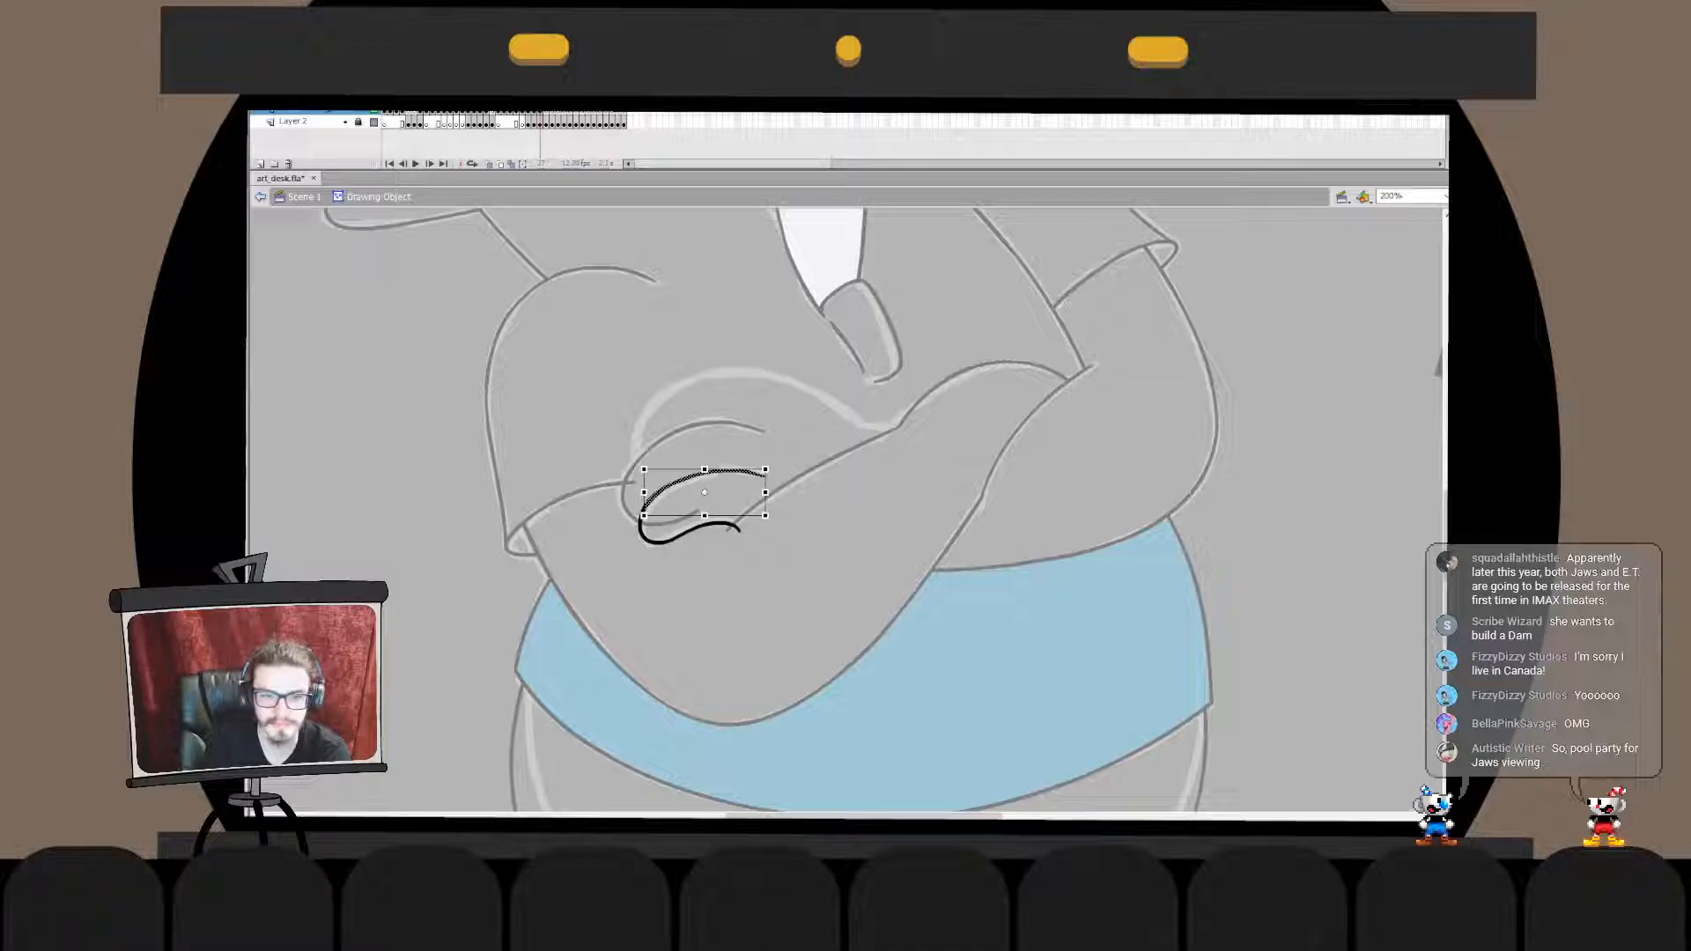
{"action": "left_click_drag", "start_coordinate": [768, 467], "coordinate": [764, 456]}
{"action": "key", "text": "Escape"}
{"action": "key", "text": "ctrl+e"}
{"action": "key", "text": "Escape"}
- Draw the large curve for the top finger and back of the hand, from the forearm around to the fingers
{"action": "left_click_drag", "start_coordinate": [841, 480], "coordinate": [605, 516]}
{"action": "key", "text": "ctrl+z"}
{"action": "mouse_move", "coordinate": [874, 511]}
{"action": "left_mouse_down"}
{"action": "mouse_move", "coordinate": [636, 577]}
{"action": "mouse_move", "coordinate": [819, 417]}
{"action": "mouse_move", "coordinate": [650, 493]}
{"action": "left_mouse_up"}
{"action": "key", "text": "ctrl+z"}
{"action": "key", "text": "ctrl+z"}
{"action": "left_click_drag", "start_coordinate": [865, 553], "coordinate": [657, 556]}
{"action": "key", "text": "ctrl+z"}
{"action": "mouse_move", "coordinate": [892, 509]}
{"action": "left_mouse_down"}
{"action": "mouse_move", "coordinate": [707, 391]}
{"action": "mouse_move", "coordinate": [622, 523]}
{"action": "mouse_move", "coordinate": [641, 528]}
{"action": "left_mouse_up"}
{"action": "key", "text": "ctrl+z"}
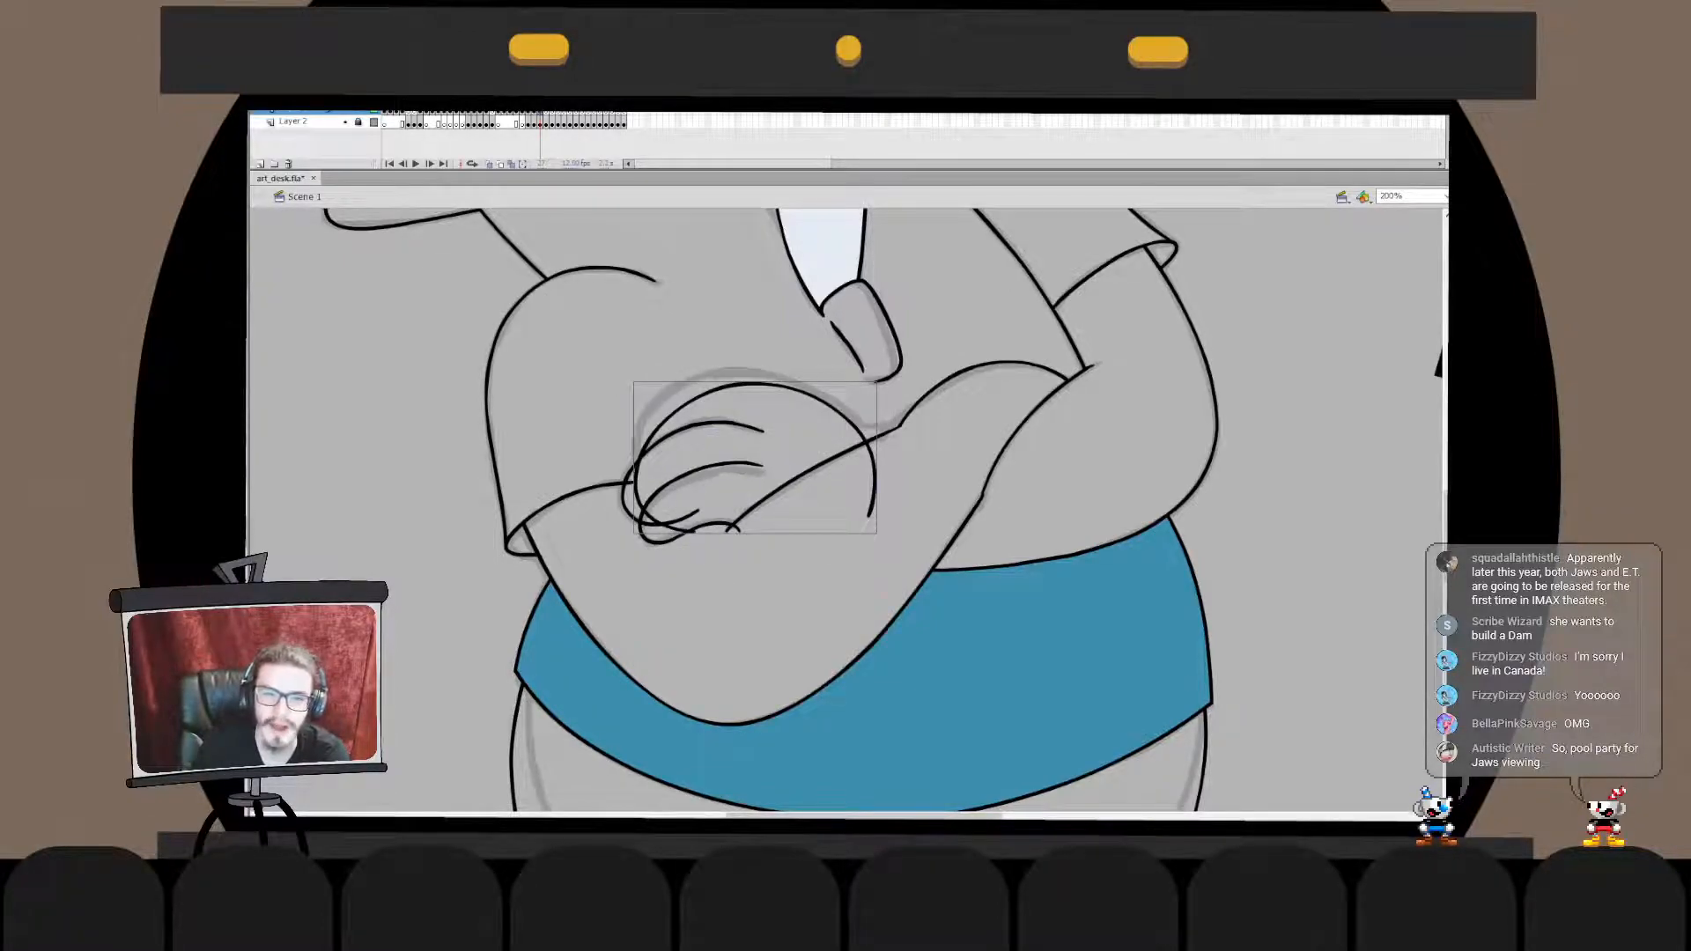
- Stretch the back-of-hand curve up to the sketch and raise its end beside the fingers
{"action": "key", "text": "q"}
{"action": "left_click_drag", "start_coordinate": [634, 534], "coordinate": [636, 455]}
{"action": "key", "text": "Escape"}
{"action": "double_click", "coordinate": [636, 449]}
{"action": "left_click_drag", "start_coordinate": [595, 547], "coordinate": [764, 374]}
{"action": "left_click_drag", "start_coordinate": [673, 499], "coordinate": [670, 485]}
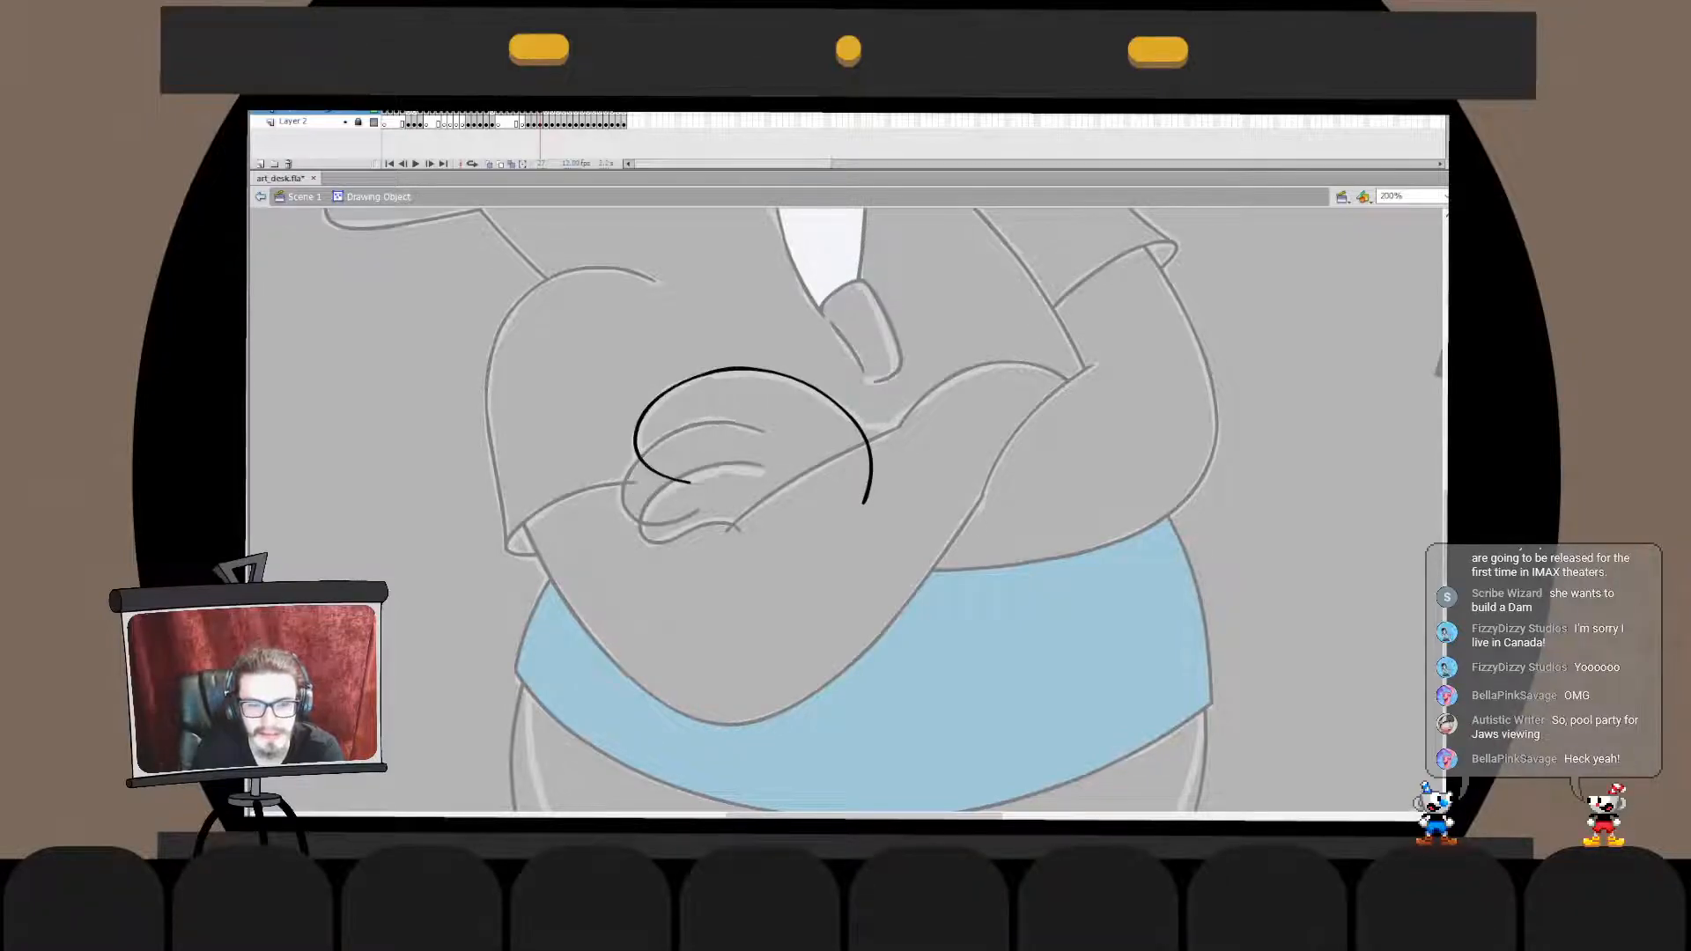
{"action": "double_click", "coordinate": [599, 564]}
- Draw a short line from the back-of-hand curve across the forearm line at the wrist
{"action": "mouse_move", "coordinate": [873, 475]}
{"action": "left_mouse_down"}
{"action": "mouse_move", "coordinate": [896, 431]}
{"action": "mouse_move", "coordinate": [933, 439]}
{"action": "mouse_move", "coordinate": [913, 445]}
{"action": "left_mouse_up"}
{"action": "key", "text": "b"}
{"action": "key", "text": "ctrl+z"}
{"action": "key", "text": "ctrl+z"}
{"action": "key", "text": "ctrl+z"}
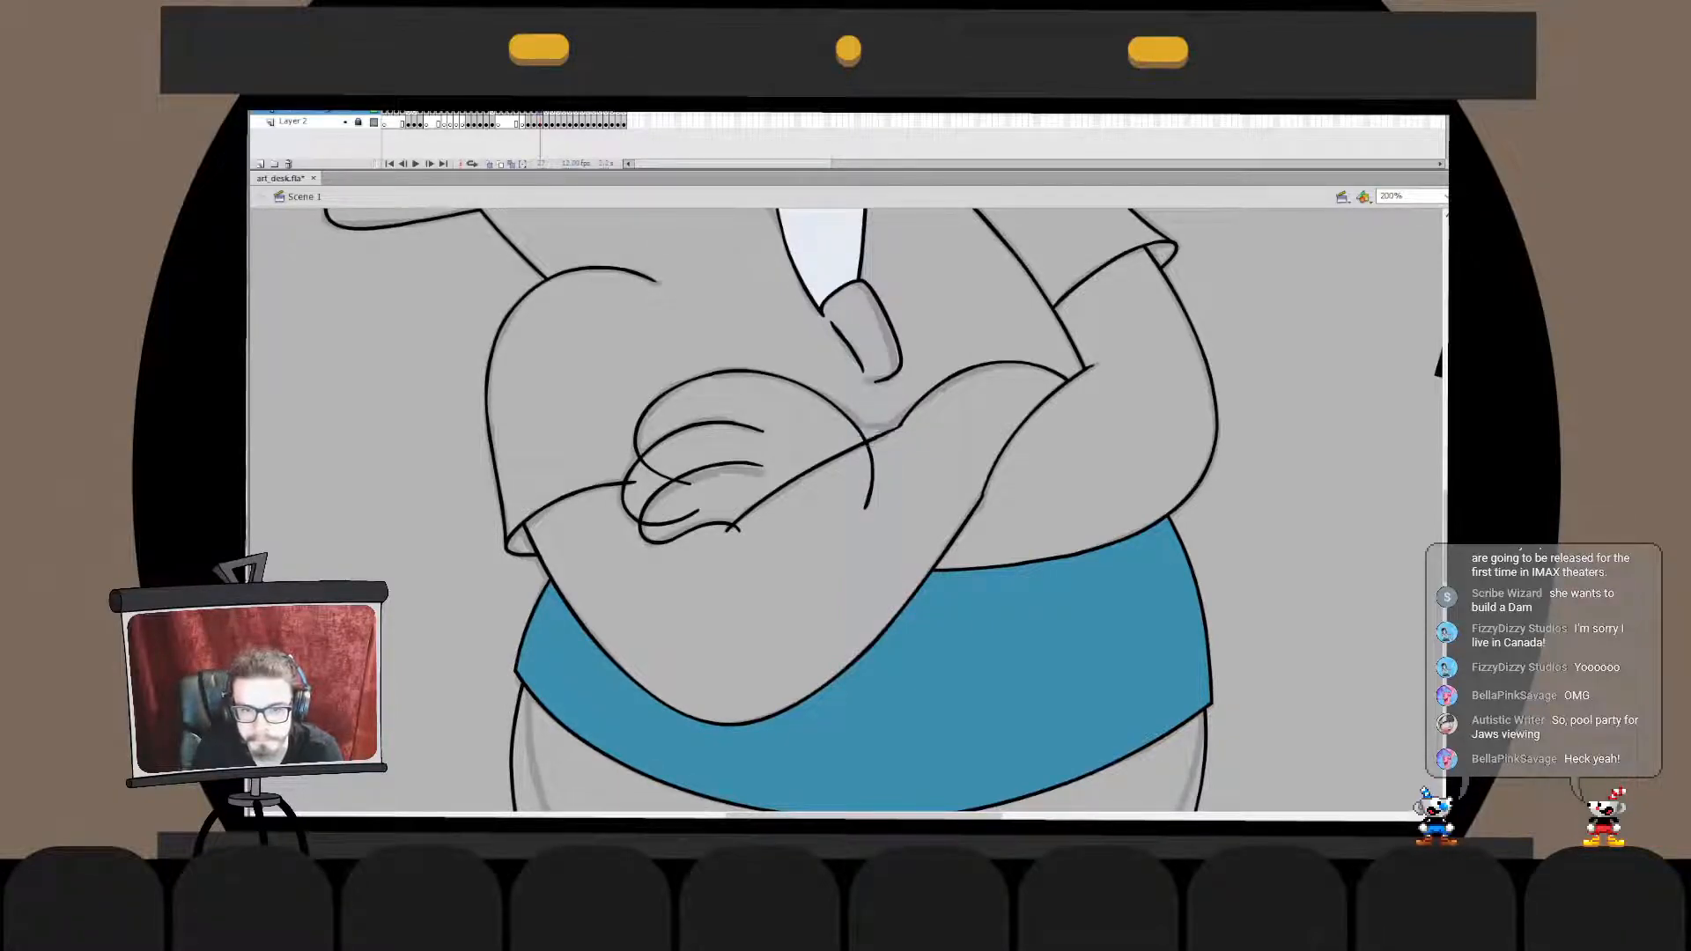
- Merge the short wrist line with the back-of-hand curve and delete the curve's end below it
{"action": "double_click", "coordinate": [871, 460]}
{"action": "key", "text": "ctrl+shift+v"}
{"action": "left_click", "coordinate": [872, 480]}
{"action": "key", "text": "Delete"}
{"action": "double_click", "coordinate": [916, 502]}
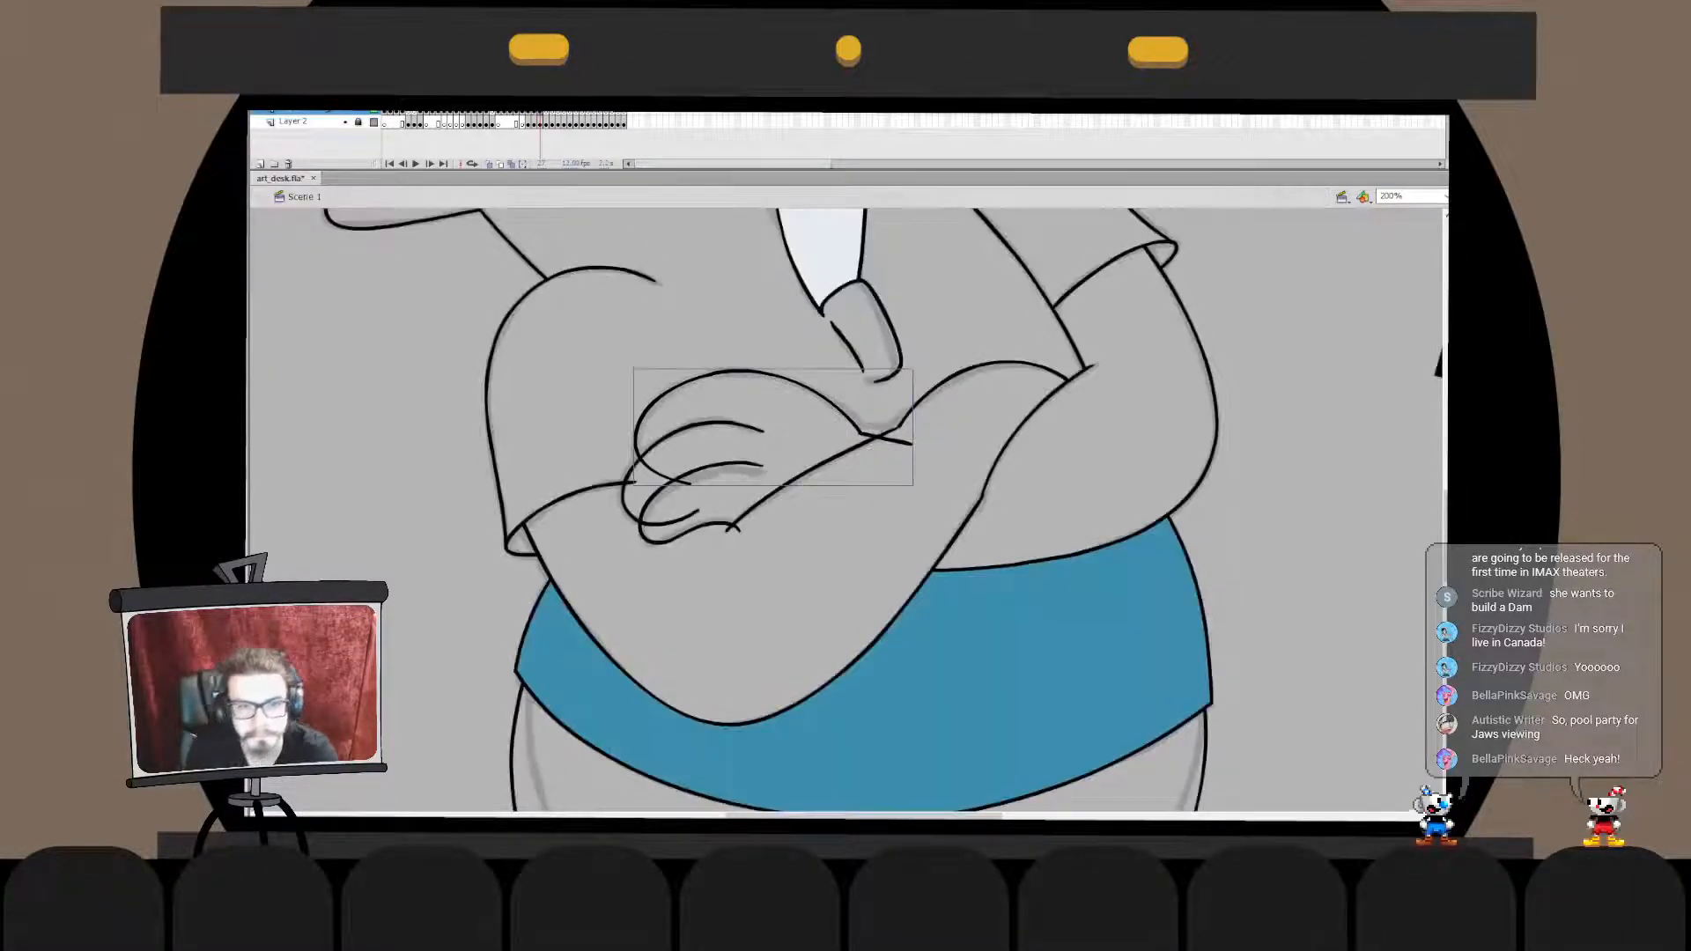
- Merge the lowest finger with the middle finger and delete the middle finger's end that overlaps it
{"action": "left_click", "coordinate": [705, 467]}
{"action": "key", "text": "ctrl+x"}
{"action": "double_click", "coordinate": [696, 425]}
{"action": "key", "text": "ctrl+shift+v"}
{"action": "left_click", "coordinate": [678, 521]}
{"action": "key", "text": "Delete"}
{"action": "double_click", "coordinate": [682, 568]}
- Delete the end of the back-of-hand curve that overlaps the fingers
{"action": "double_click", "coordinate": [640, 421]}
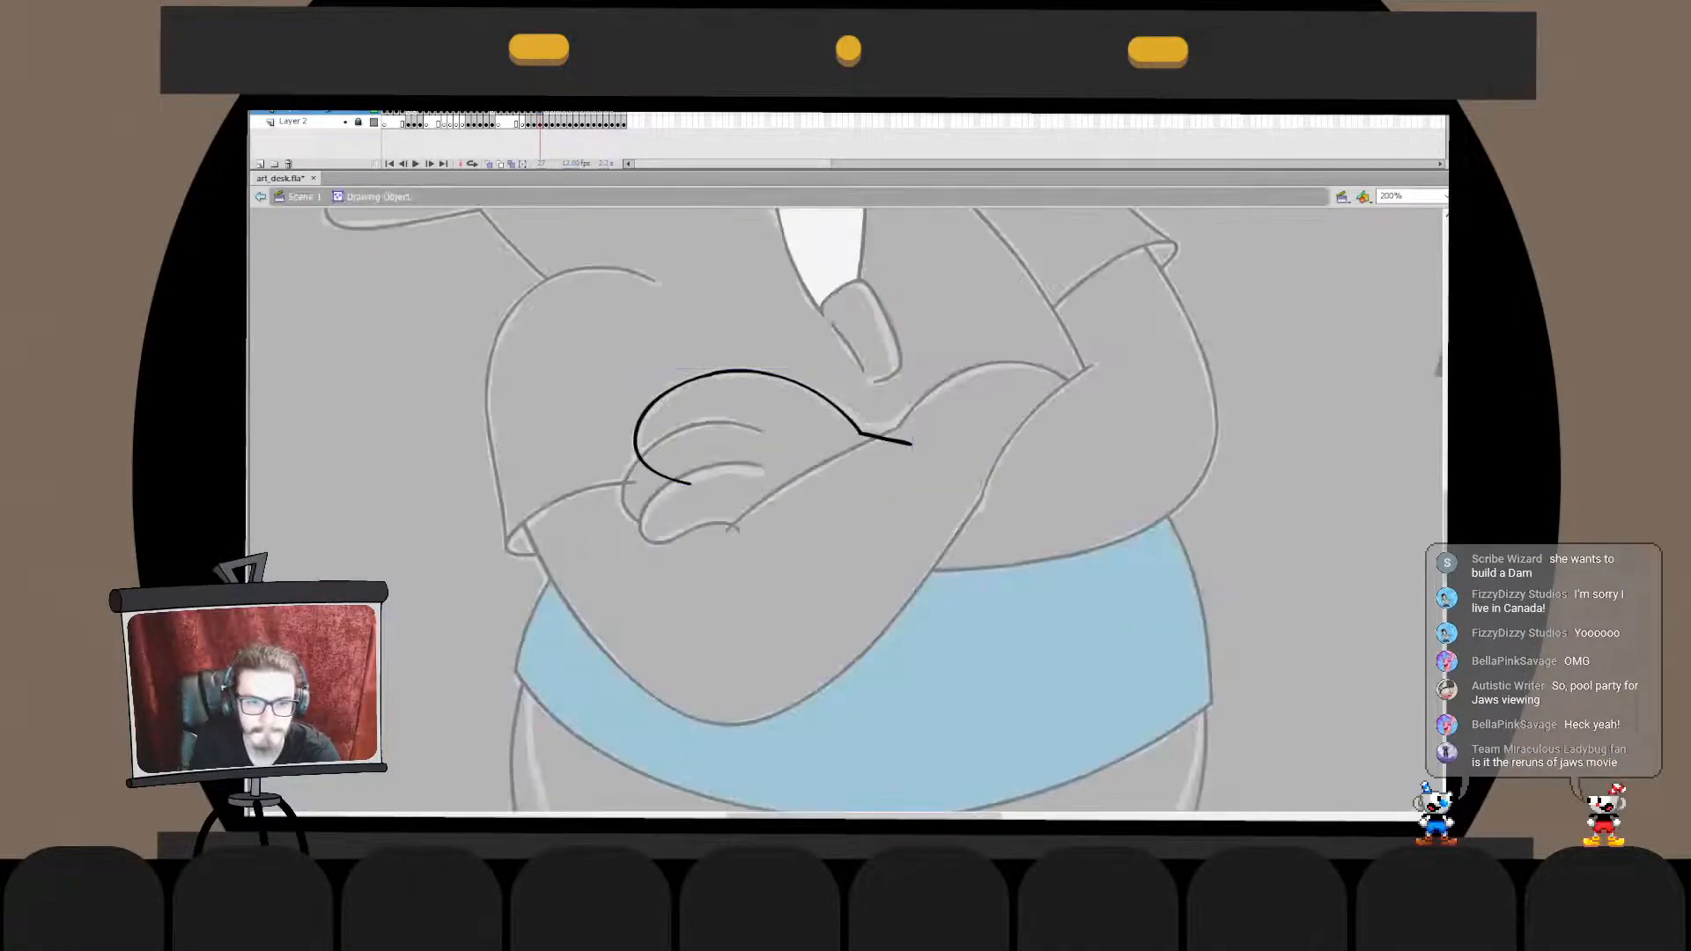
{"action": "left_click_drag", "start_coordinate": [623, 459], "coordinate": [700, 495]}
{"action": "key", "text": "Delete"}
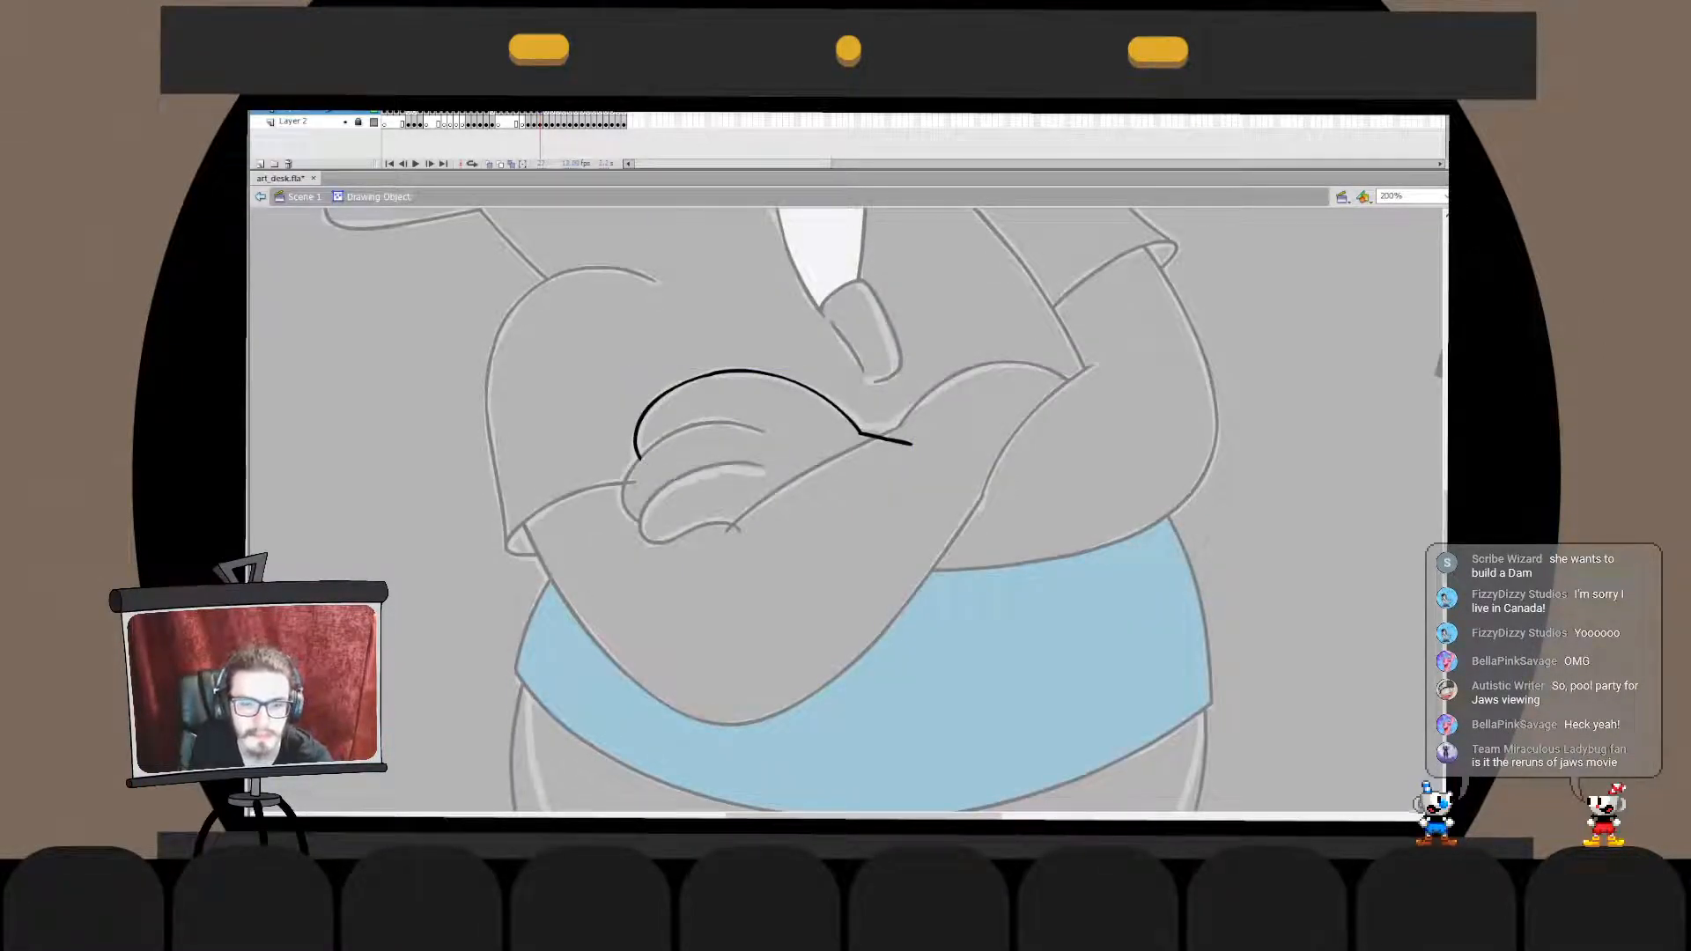
{"action": "double_click", "coordinate": [705, 564]}
- Transform the back-of-hand curve so that its trimmed end meets the middle finger's outline
{"action": "key", "text": "q"}
{"action": "left_click_drag", "start_coordinate": [634, 414], "coordinate": [635, 473]}
{"action": "left_click", "coordinate": [696, 564]}
{"action": "double_click", "coordinate": [636, 433]}
{"action": "key", "text": "e"}
{"action": "key", "text": "v"}
{"action": "double_click", "coordinate": [696, 564]}
{"action": "left_click", "coordinate": [696, 563]}
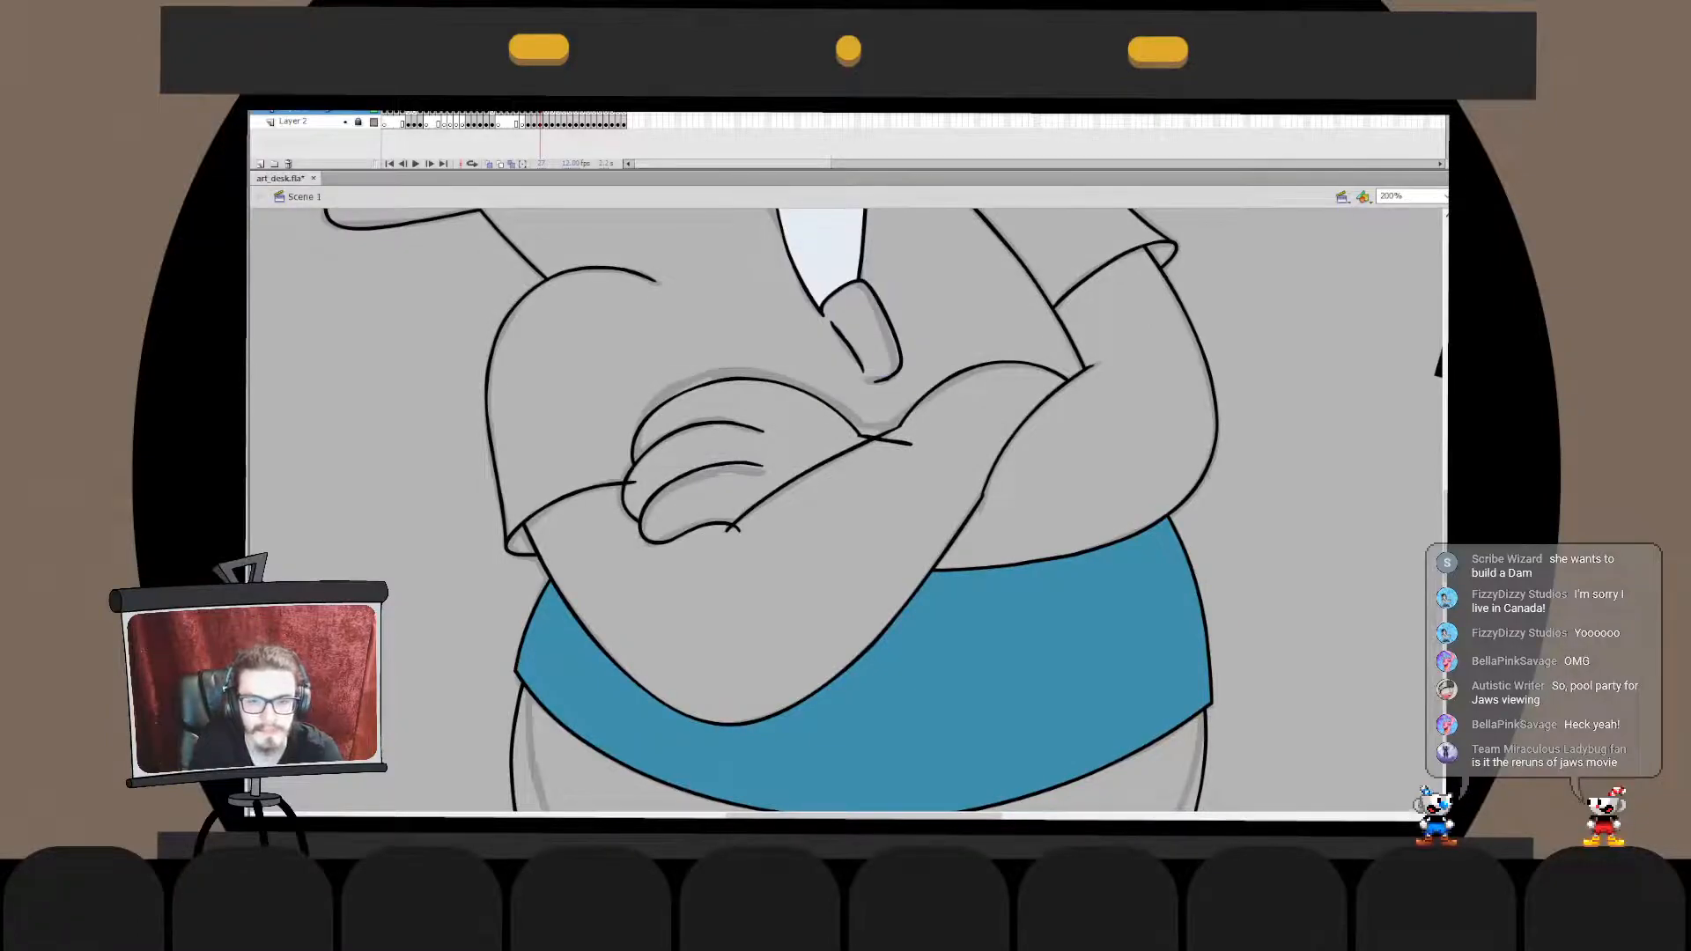
{"action": "double_click", "coordinate": [858, 432]}
{"action": "left_click", "coordinate": [858, 433]}
{"action": "left_click", "coordinate": [889, 502]}
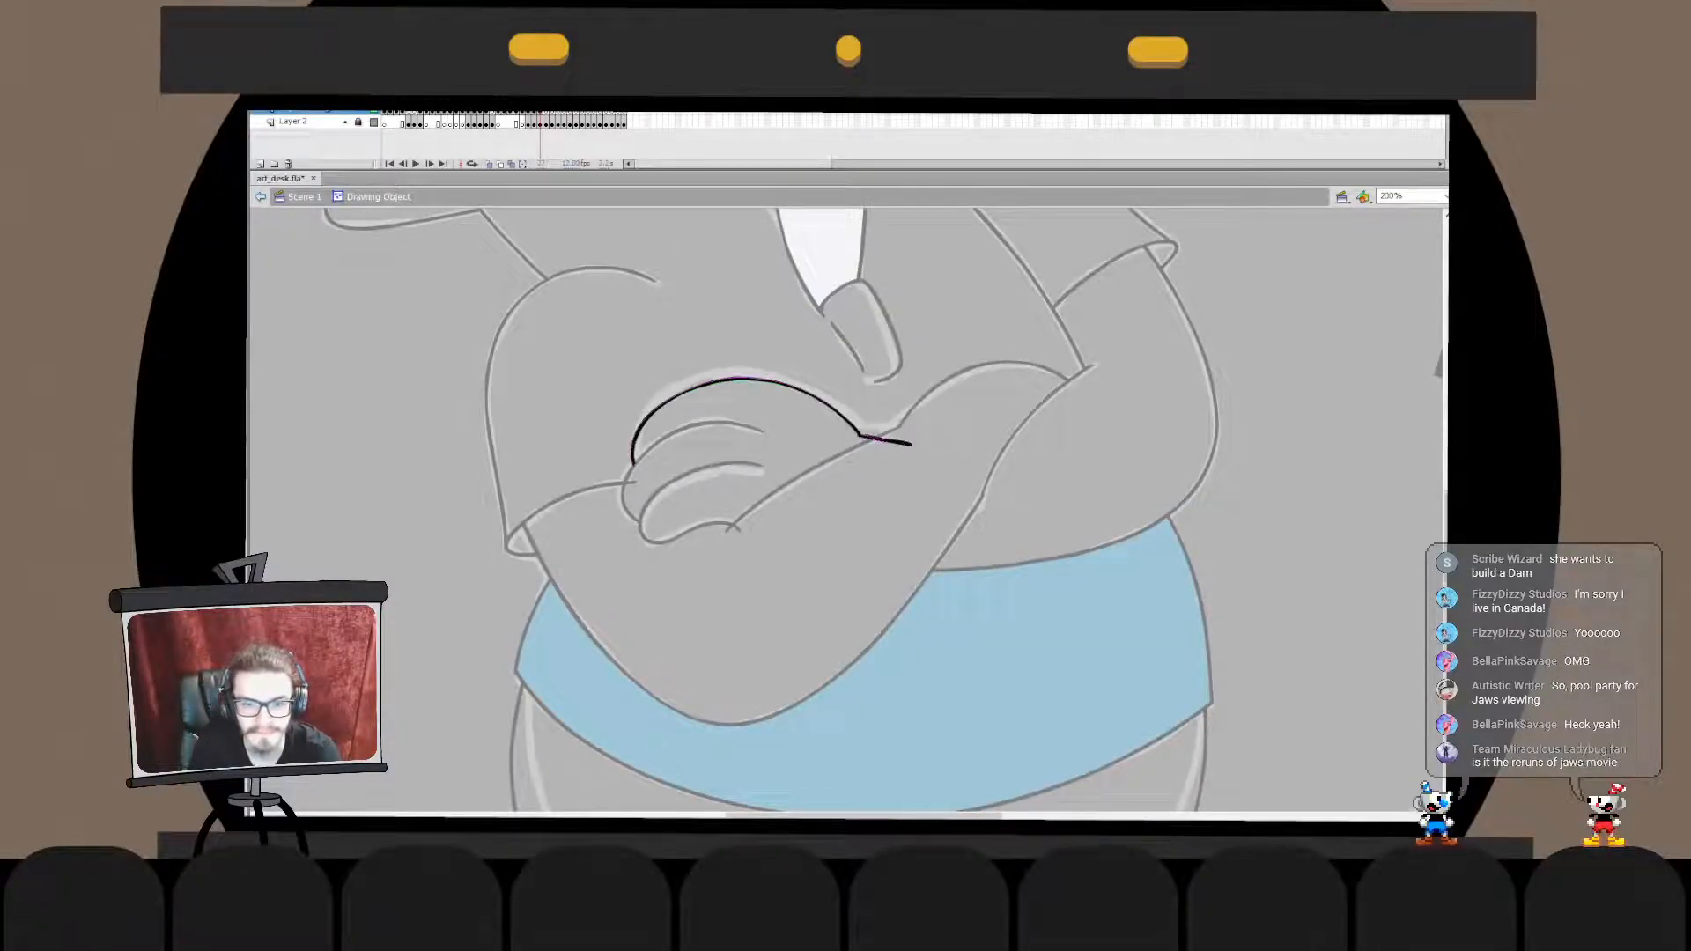
{"action": "double_click", "coordinate": [889, 502]}
{"action": "double_click", "coordinate": [859, 433]}
{"action": "double_click", "coordinate": [890, 502]}
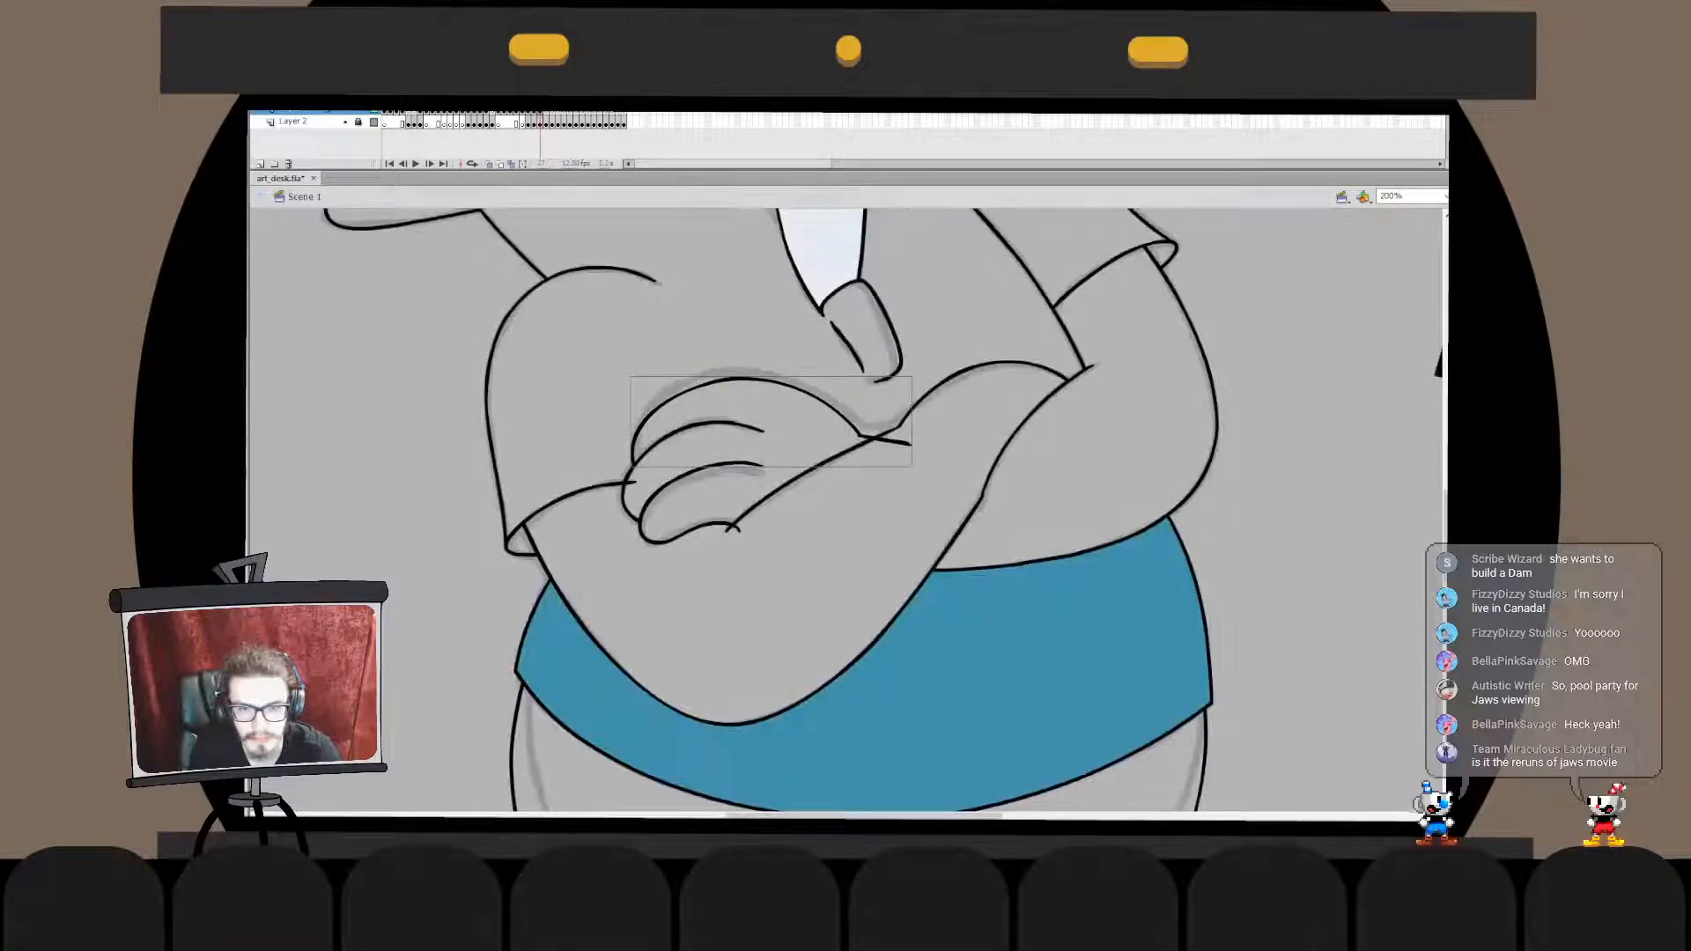
- Transform the back-of-hand curve slightly and merge it with the fingers' line art into one drawing object
{"action": "key", "text": "q"}
{"action": "left_click_drag", "start_coordinate": [912, 377], "coordinate": [901, 375]}
{"action": "key", "text": "v"}
{"action": "key", "text": "ctrl+x"}
{"action": "double_click", "coordinate": [716, 424]}
{"action": "key", "text": "ctrl+shift+v"}
{"action": "key", "text": "ctrl+b"}
{"action": "double_click", "coordinate": [890, 502]}
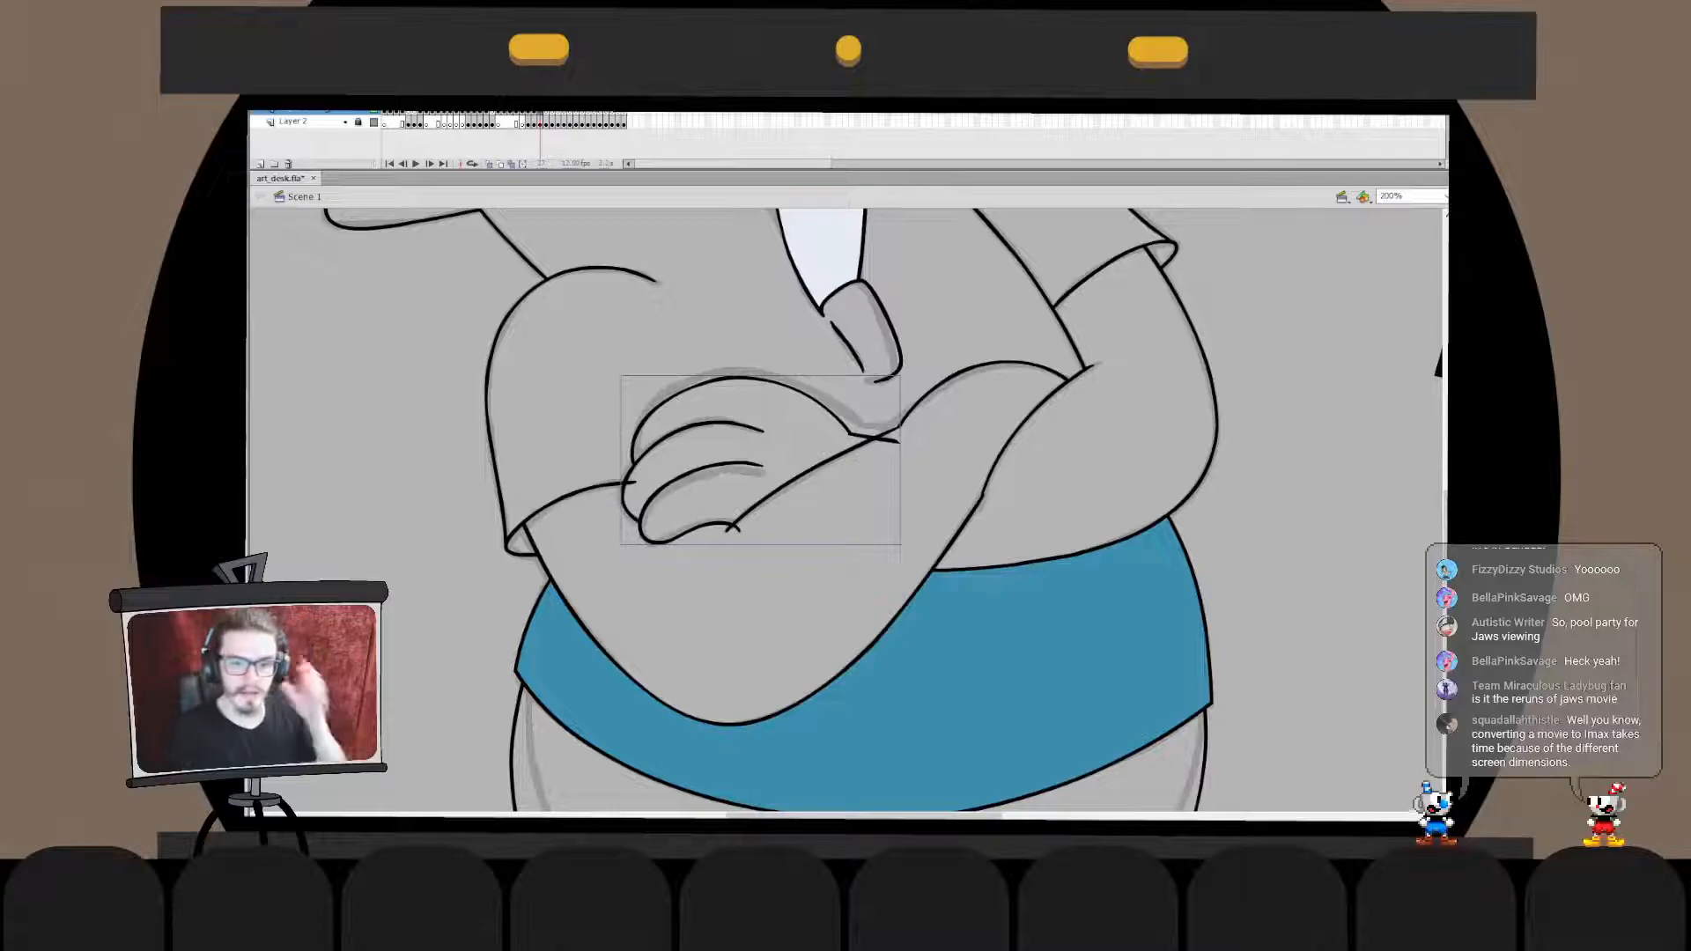
- Merge the hand with the forearm line and trim the hand's ends that stick out past it at the lowest finger and wrist
{"action": "key", "text": "ctrl+x"}
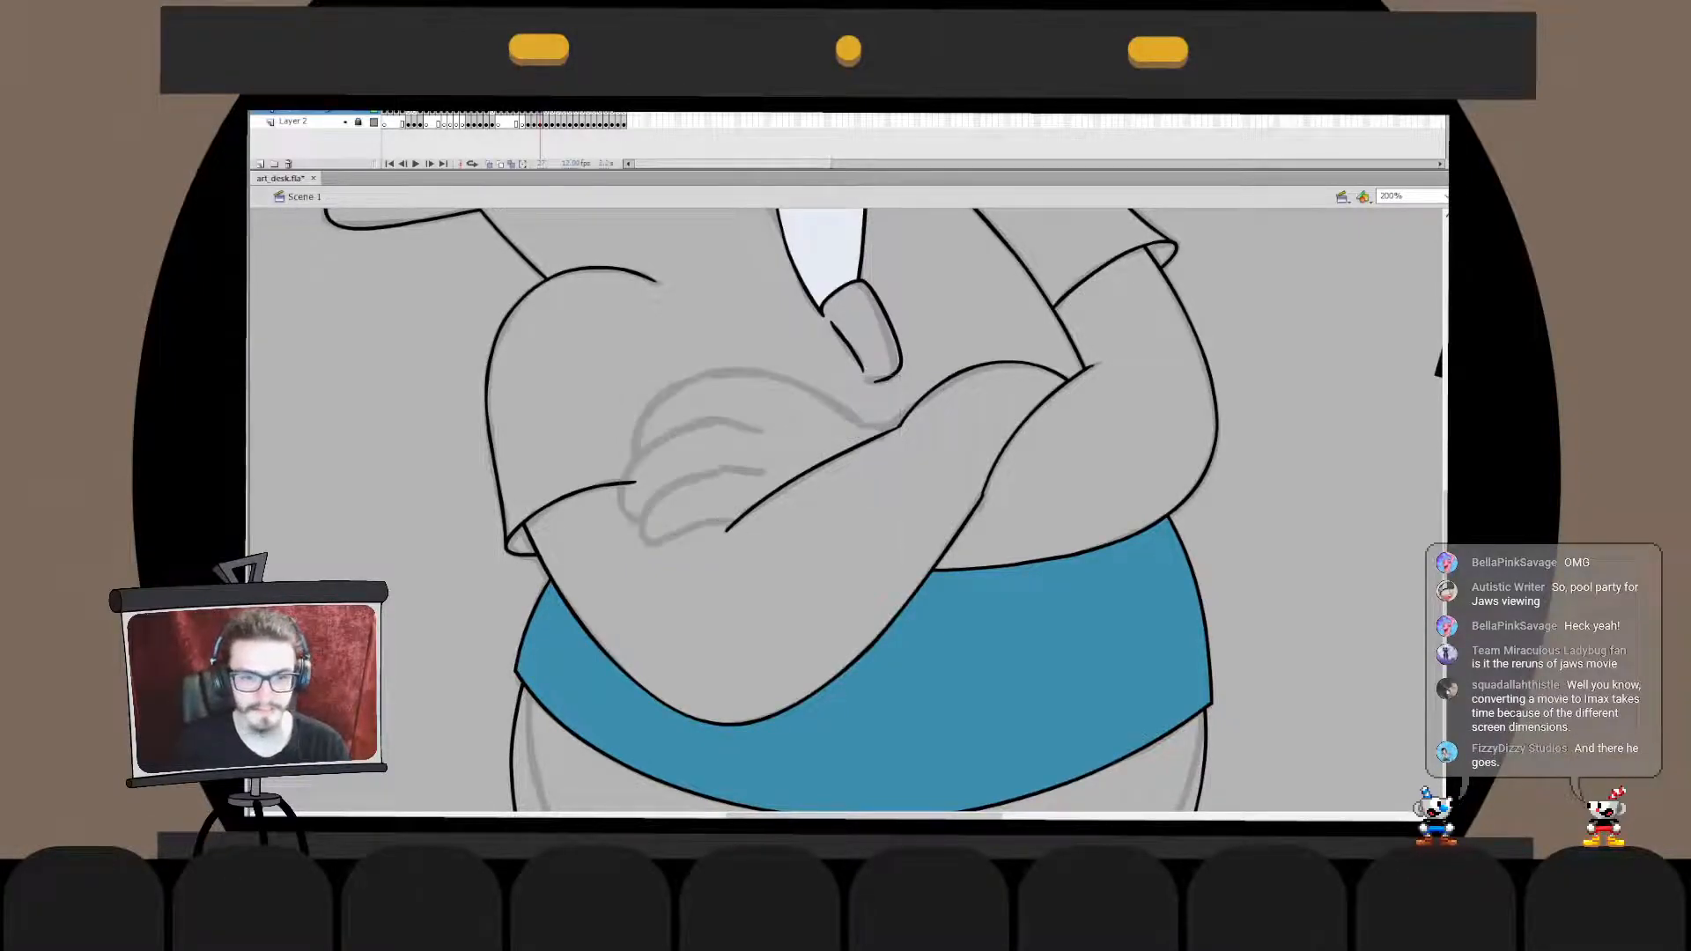
{"action": "double_click", "coordinate": [814, 467]}
{"action": "key", "text": "ctrl+shift+v"}
{"action": "left_click_drag", "start_coordinate": [746, 525], "coordinate": [741, 535]}
{"action": "left_click_drag", "start_coordinate": [884, 437], "coordinate": [851, 463]}
{"action": "key", "text": "ctrl+z"}
{"action": "key", "text": "ctrl+y"}
{"action": "left_click", "coordinate": [892, 442]}
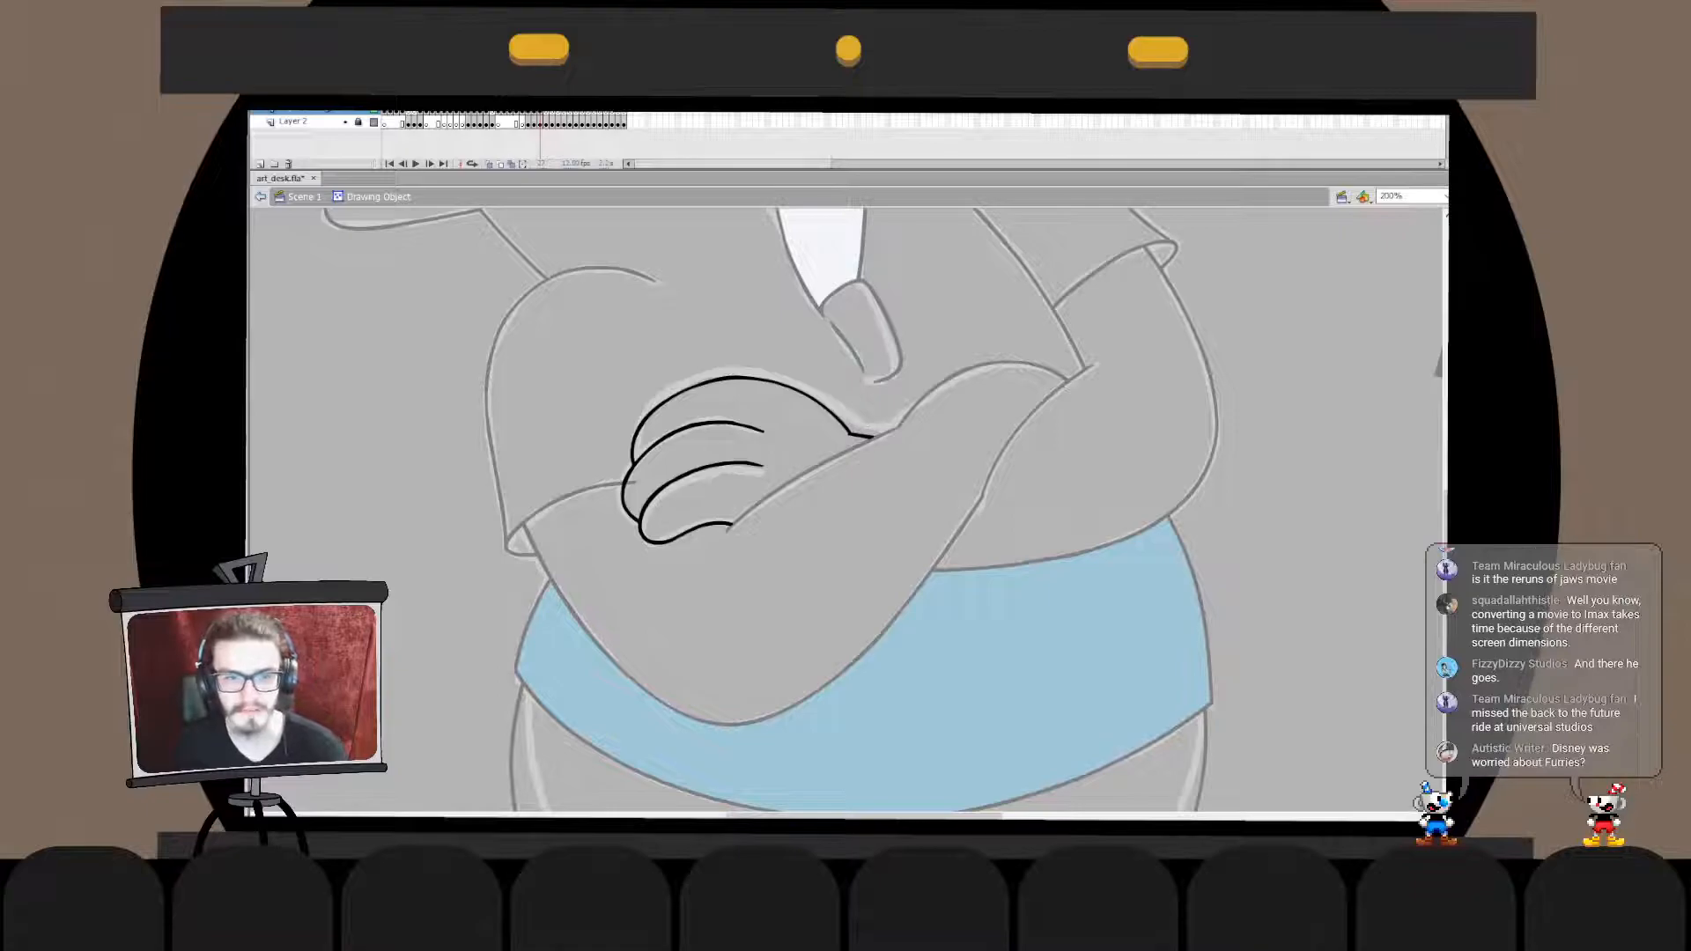
- Merge the hand with the rest of the arm line art and delete the sleeve line's end that overlaps the fingers
{"action": "double_click", "coordinate": [898, 475]}
{"action": "key", "text": "ctrl+x"}
{"action": "double_click", "coordinate": [792, 480]}
{"action": "key", "text": "ctrl+shift+v"}
{"action": "left_click", "coordinate": [630, 482]}
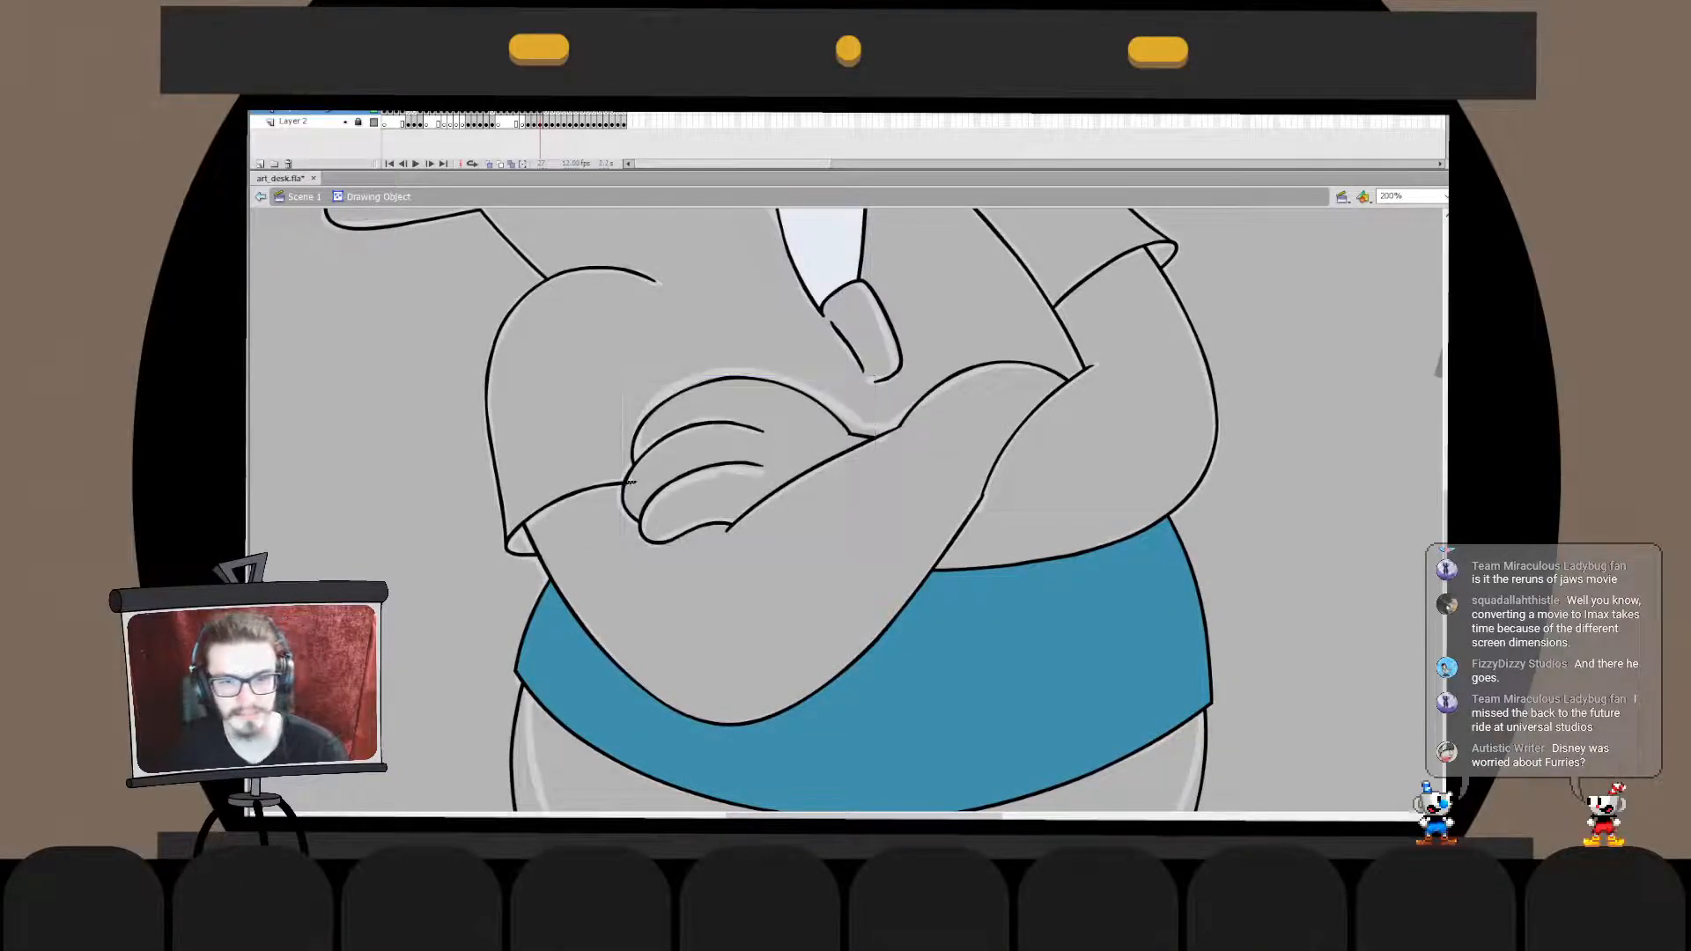
{"action": "key", "text": "Delete"}
{"action": "double_click", "coordinate": [581, 431]}
{"action": "left_click", "coordinate": [581, 432]}
- Fill the arms and lower body with off-white and the shirt's collar, chest and sleeves with the blue of its hem
{"action": "left_click_drag", "start_coordinate": [599, 397], "coordinate": [574, 584]}
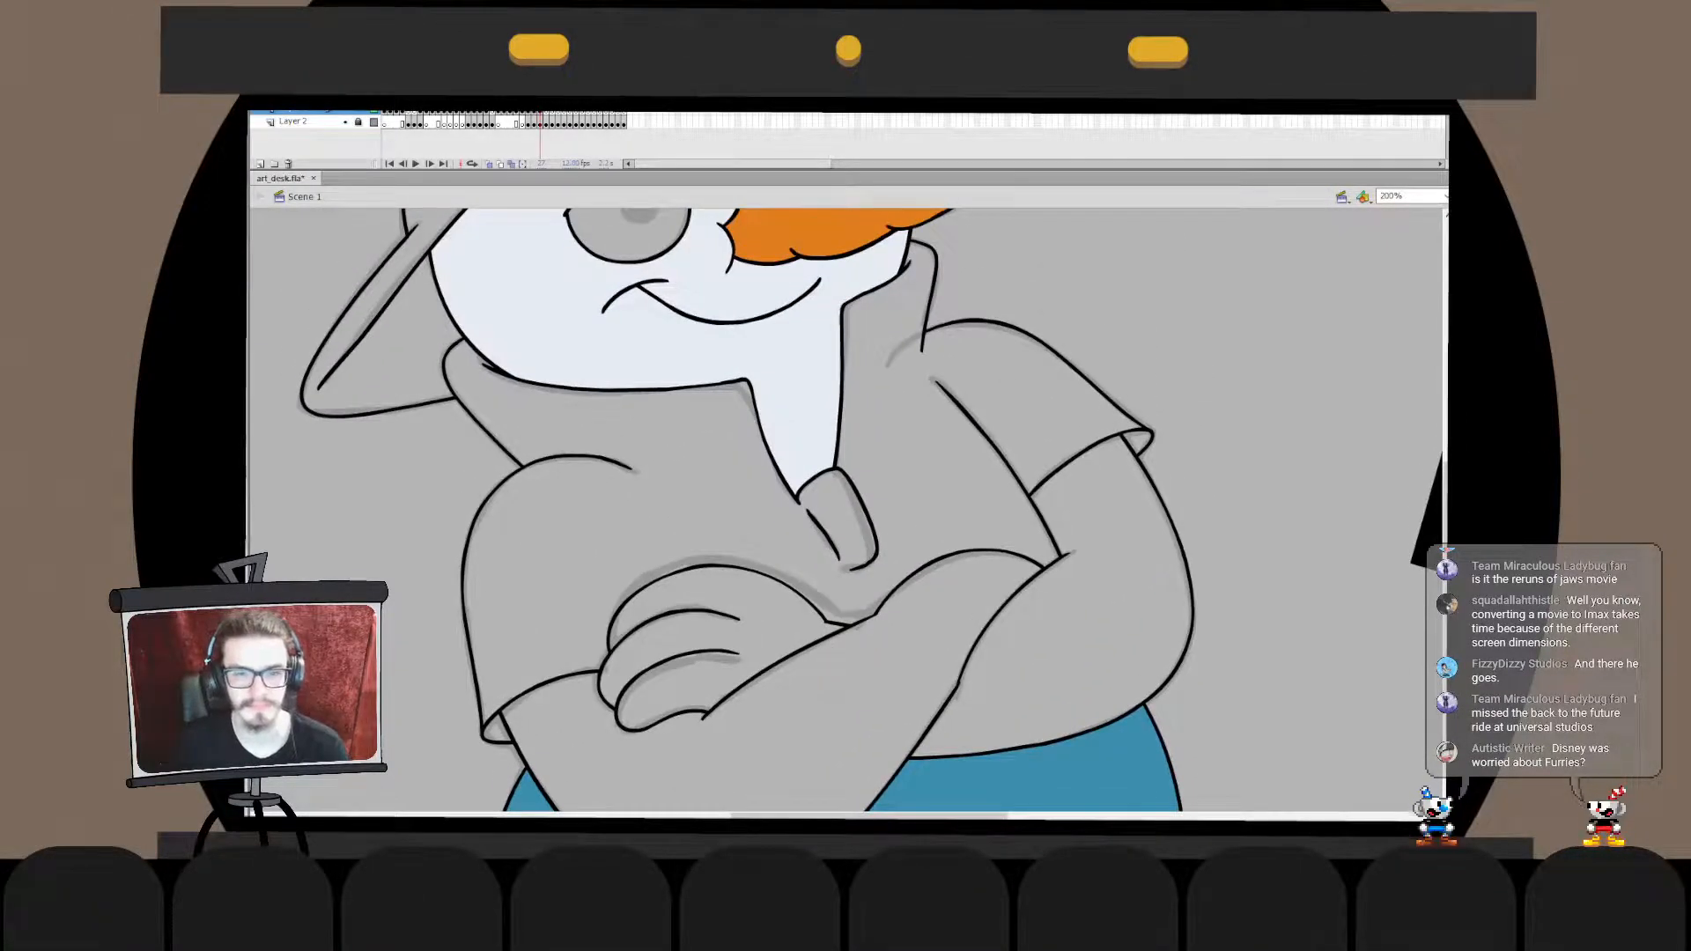
{"action": "key", "text": "ctrl+2"}
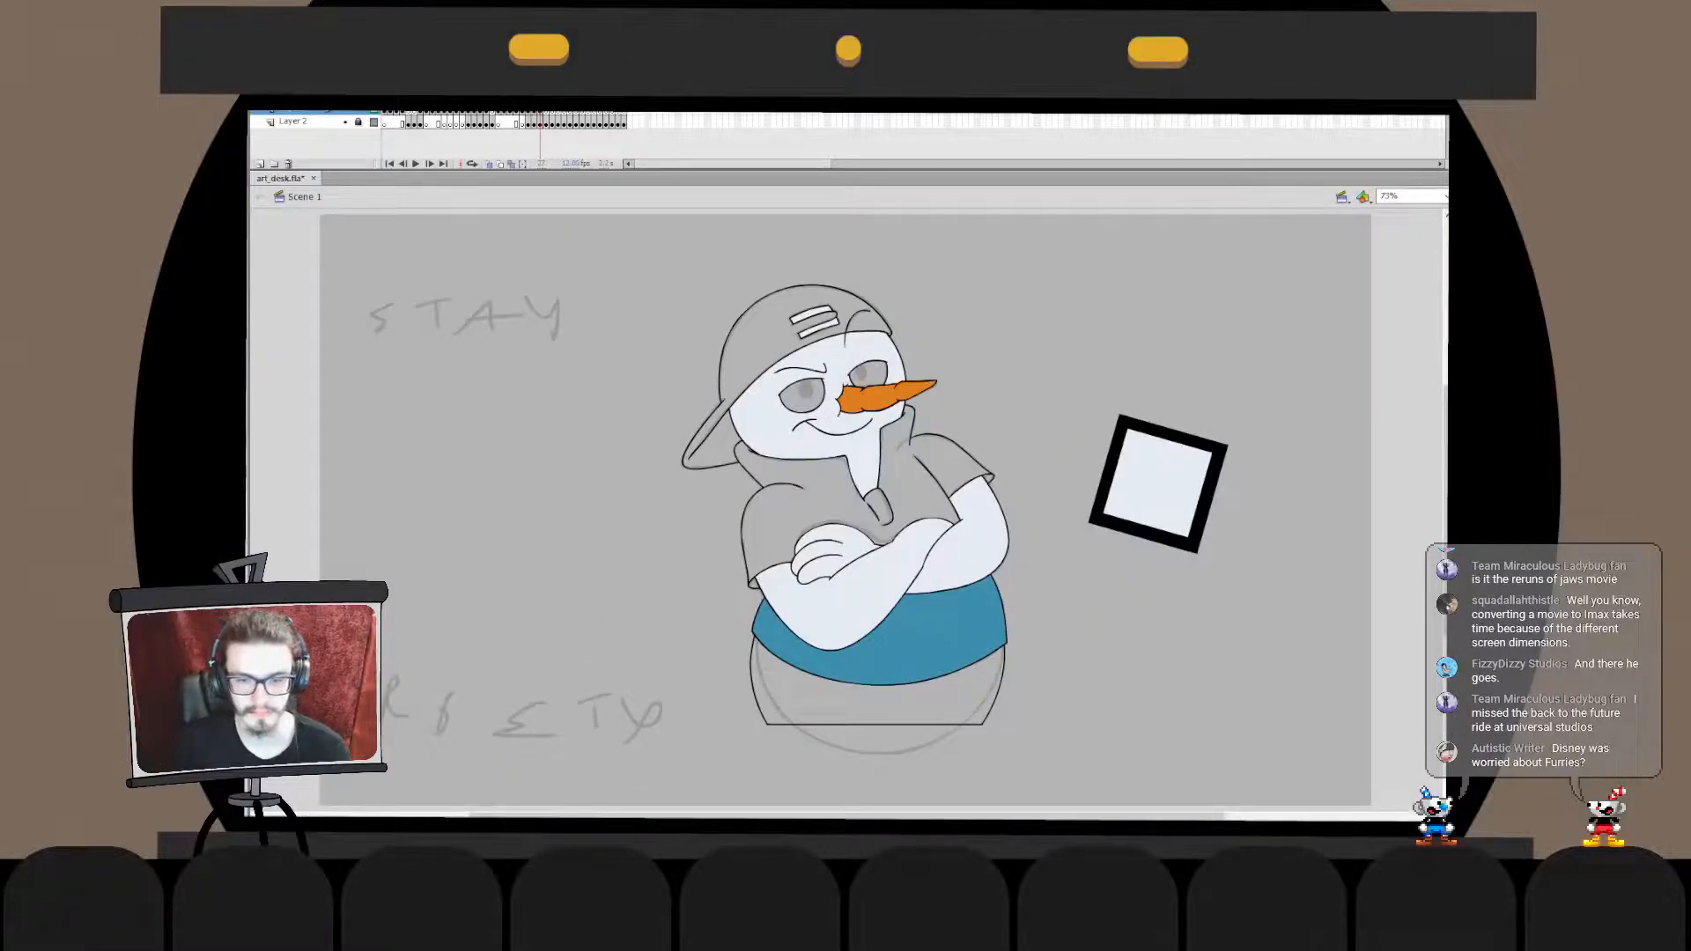
{"action": "left_click", "coordinate": [827, 499]}
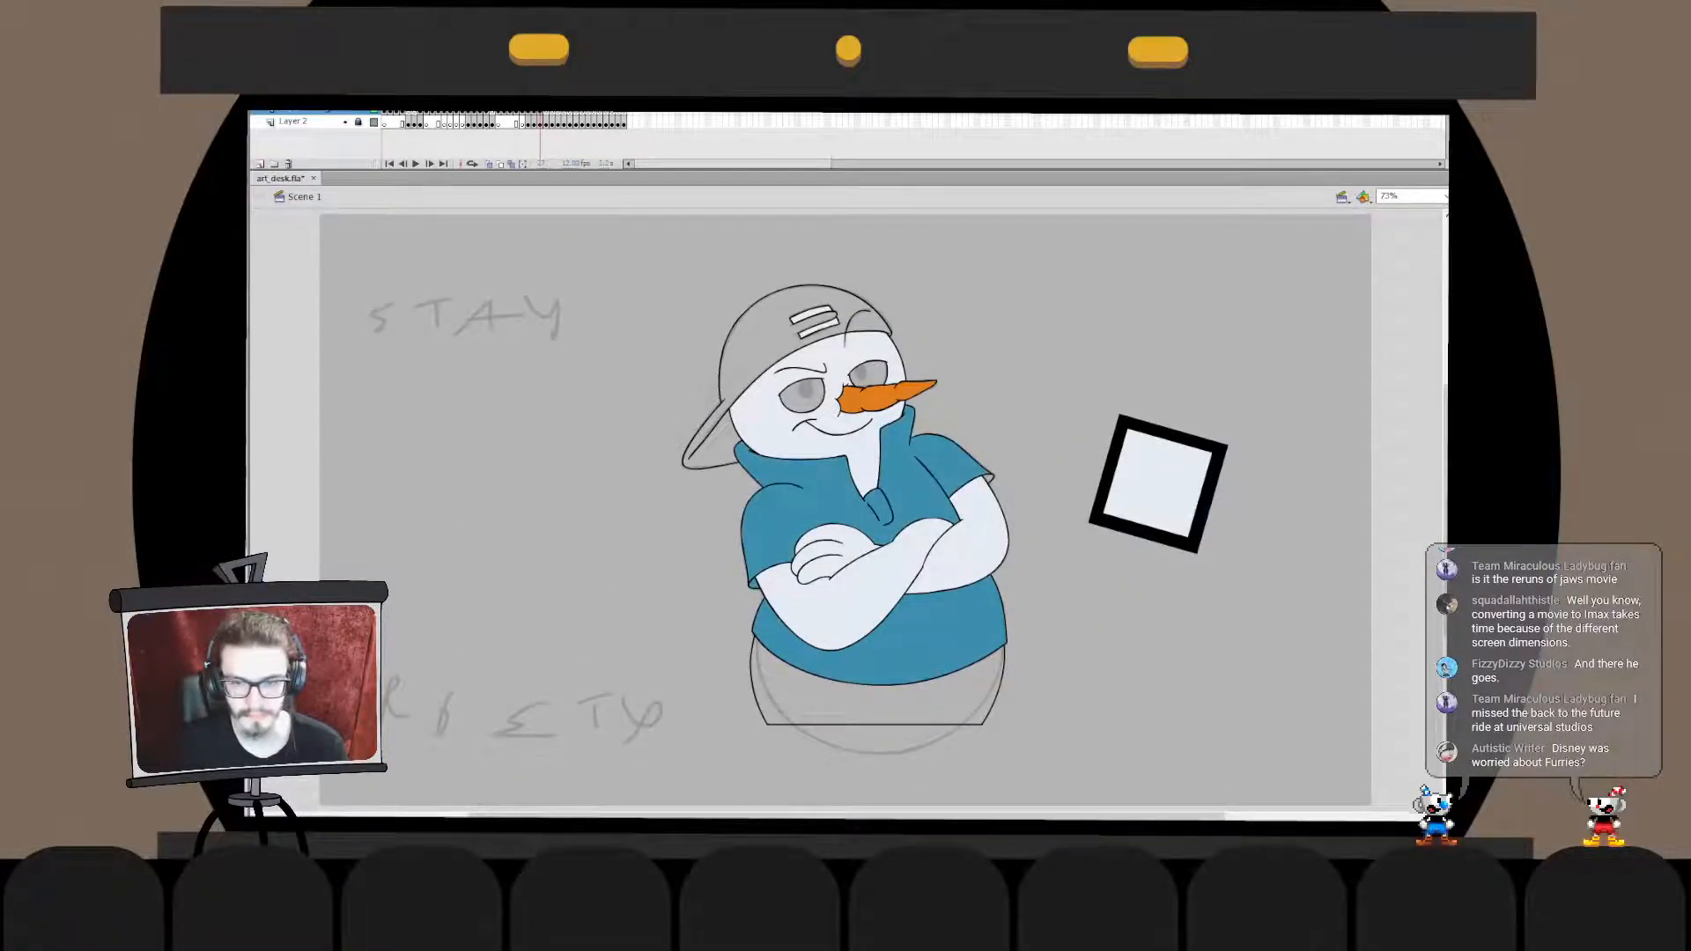
{"action": "left_click", "coordinate": [878, 703]}
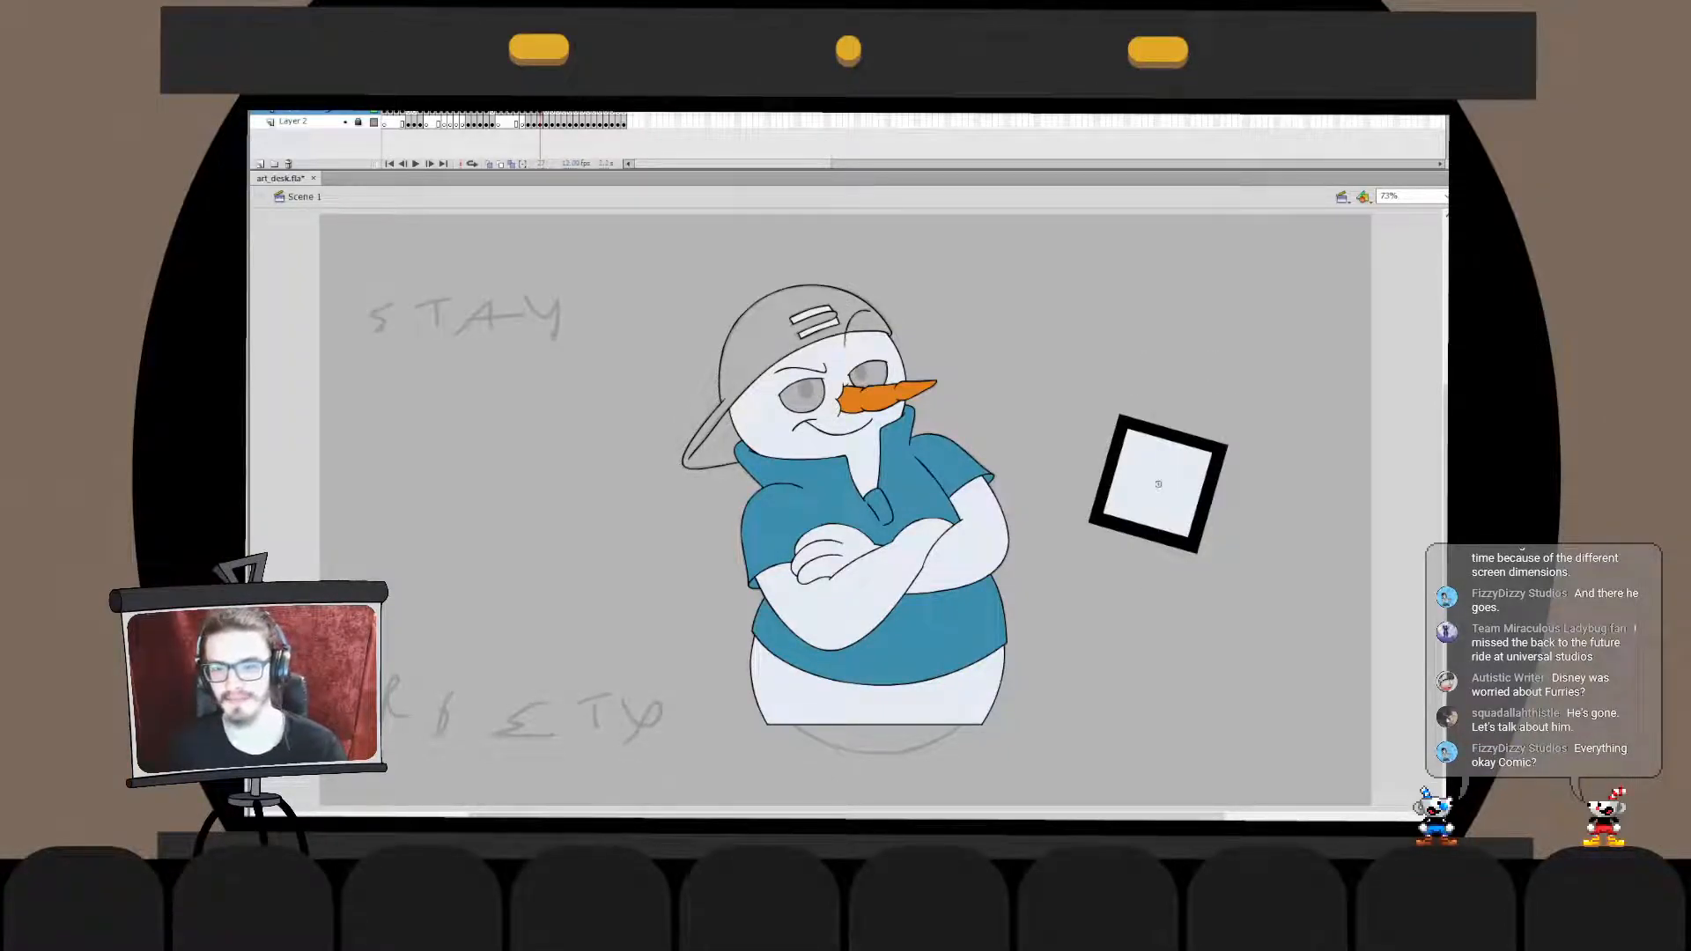
{"action": "key", "text": "ctrl+z"}
{"action": "key", "text": "ctrl+1"}
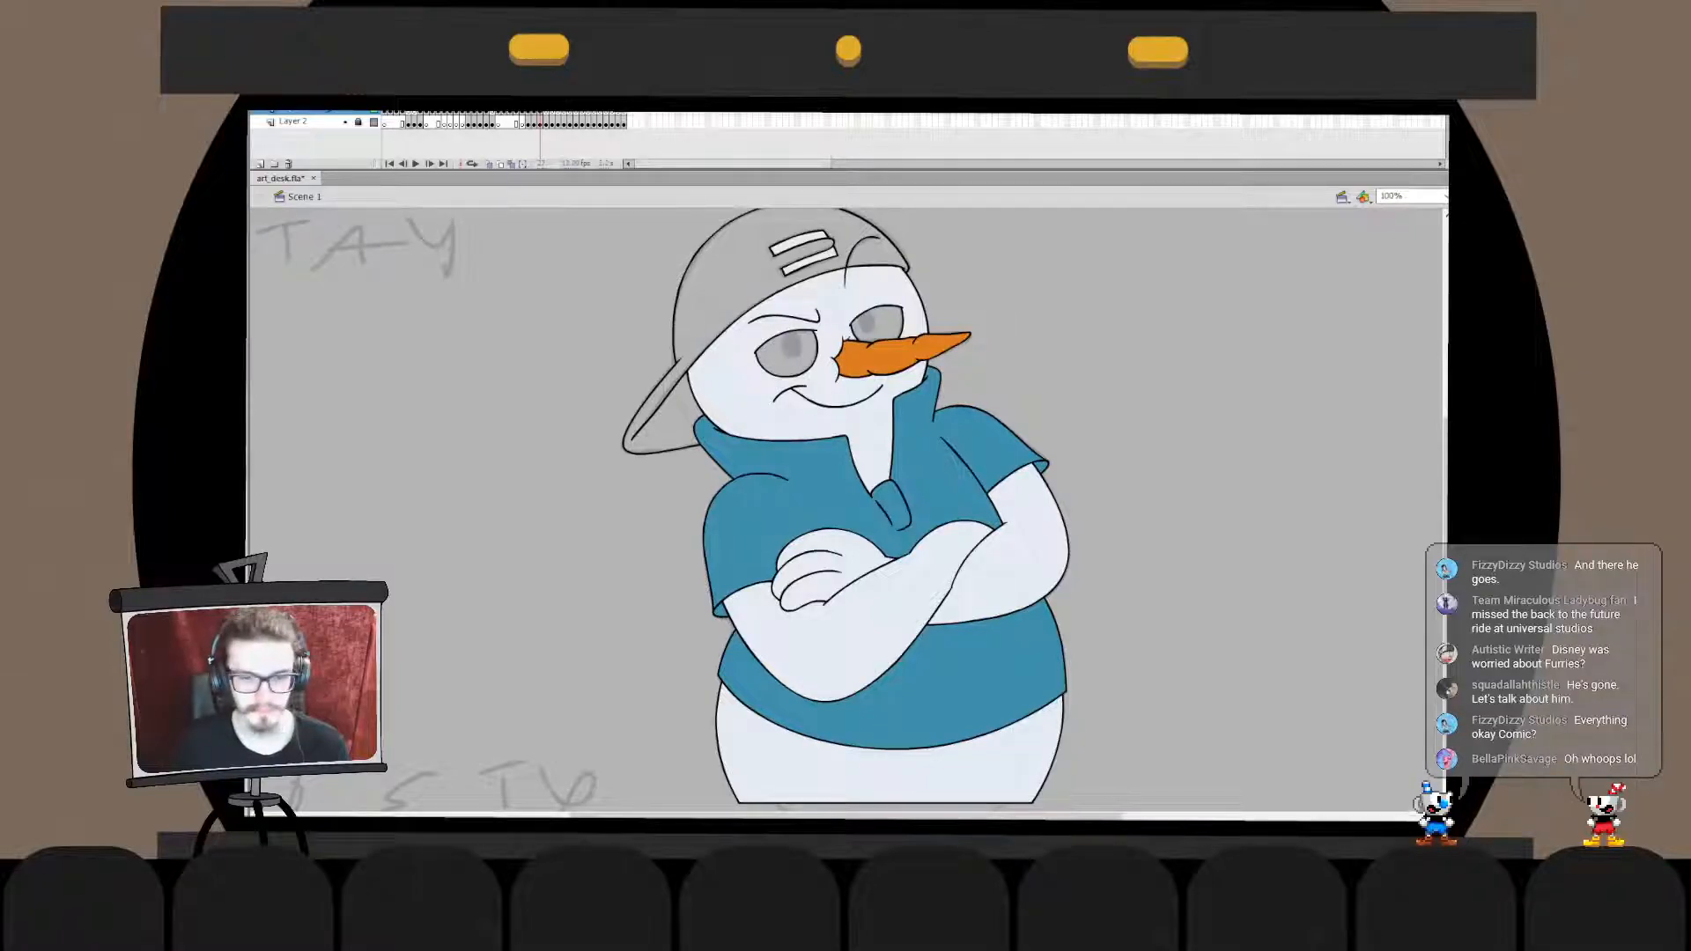
- Fill the cap and its brim with soft pink and recolour the whole shirt in a lighter blue
{"action": "left_click", "coordinate": [738, 275]}
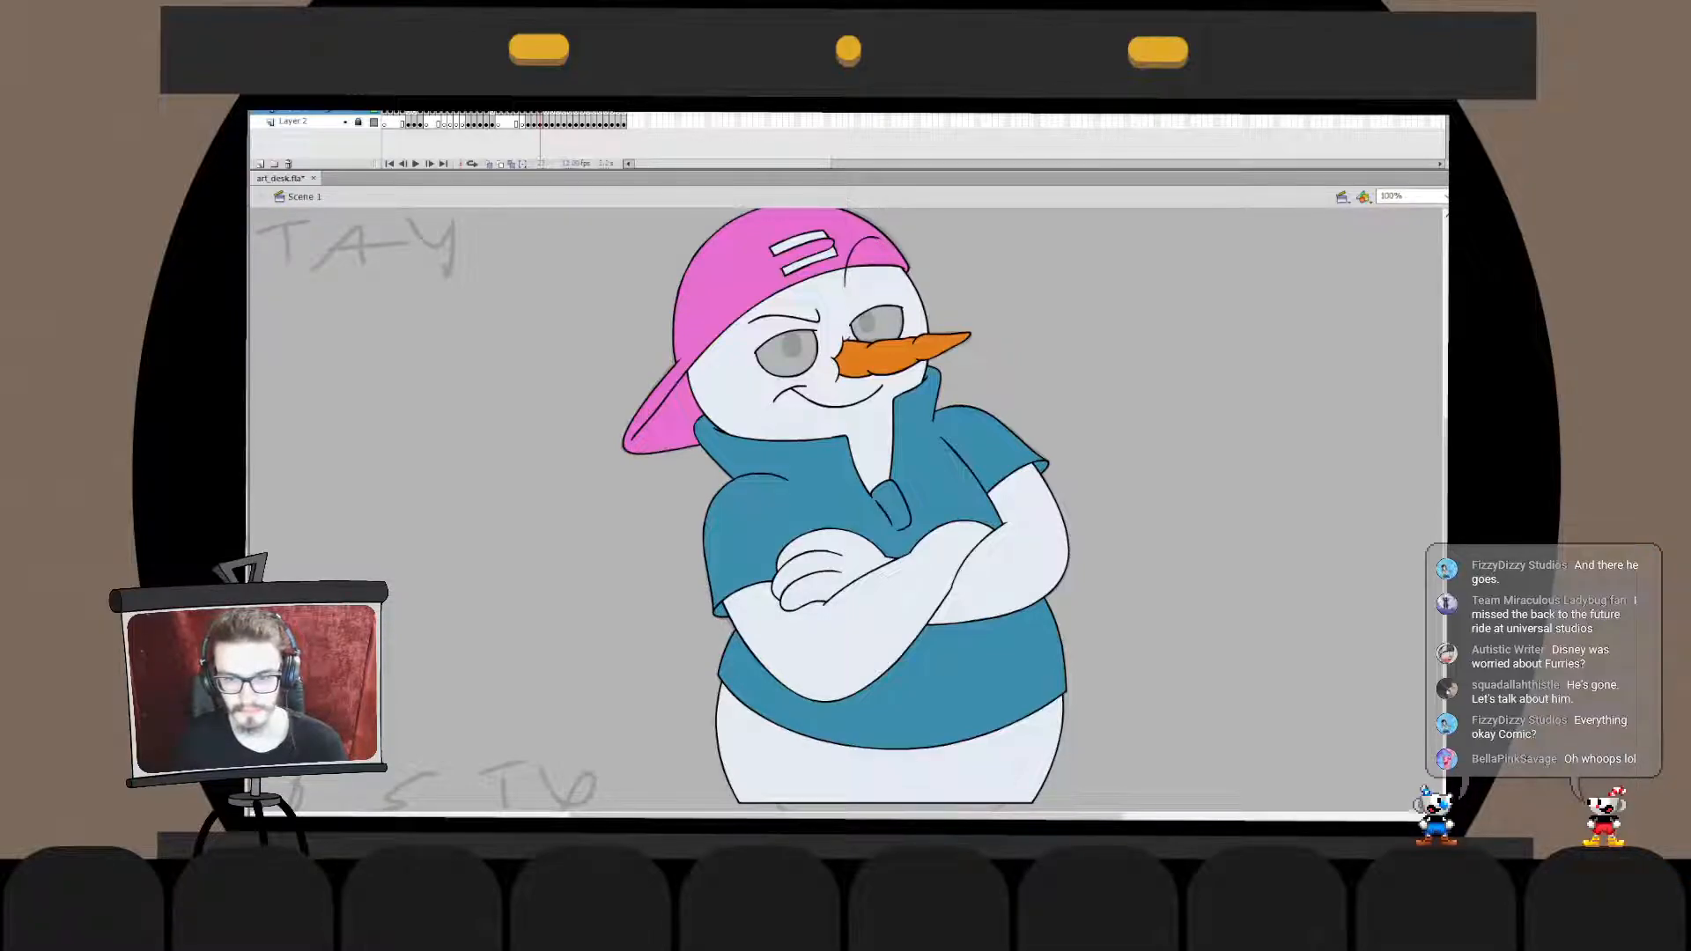
{"action": "left_click", "coordinate": [738, 275]}
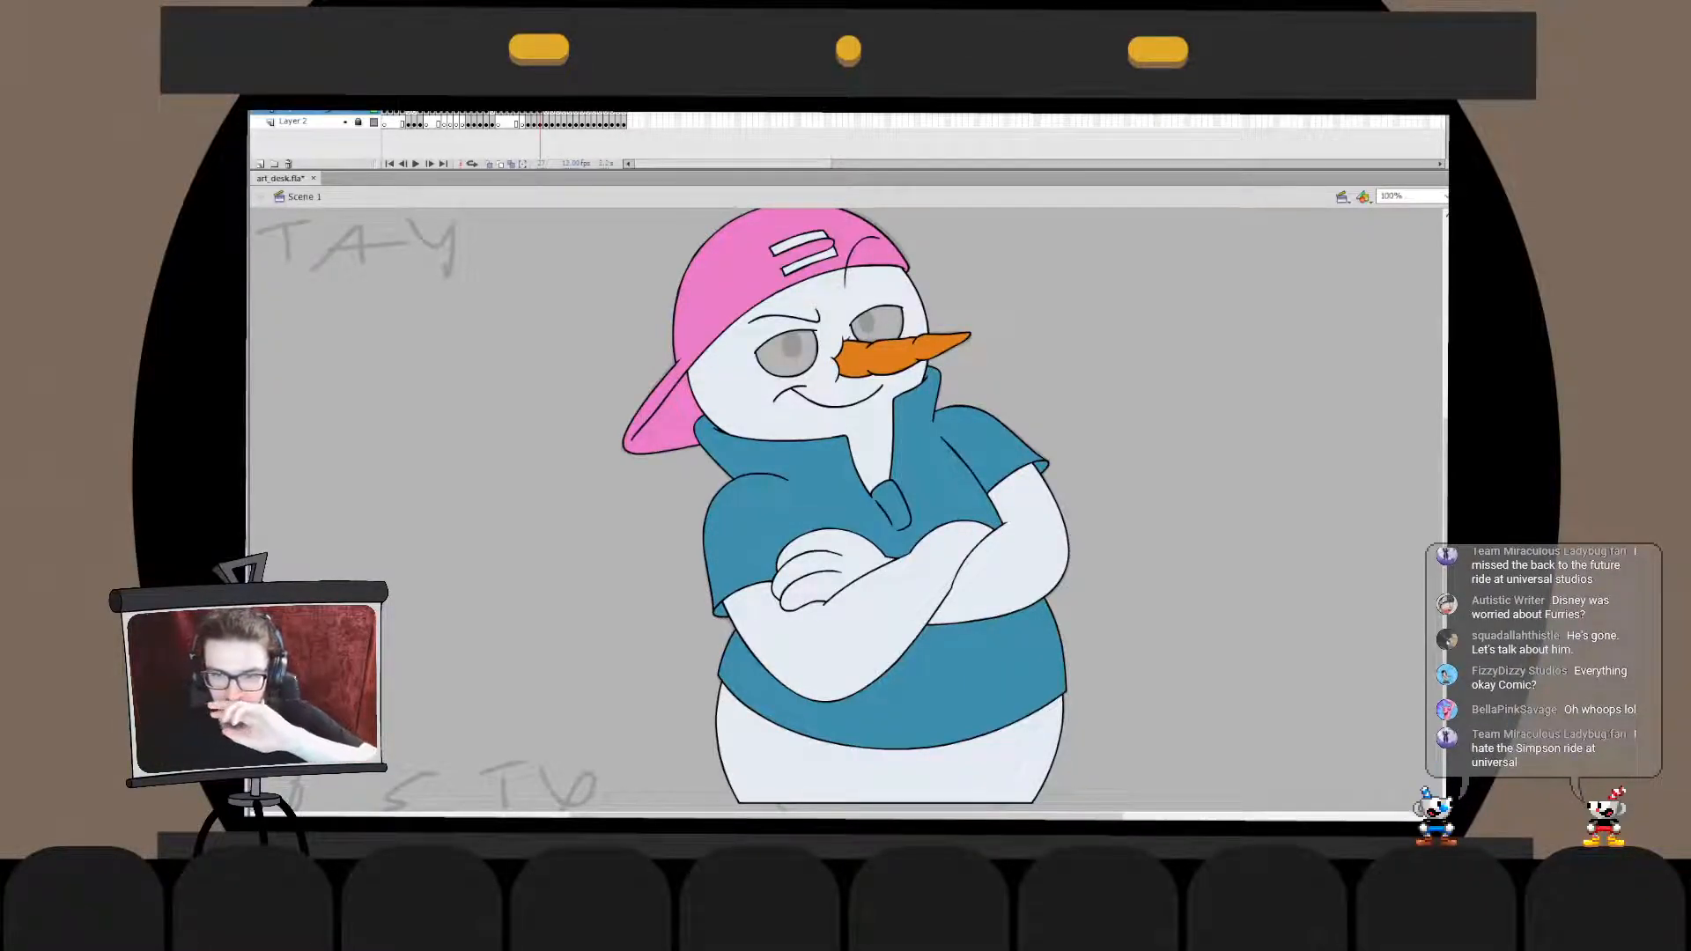
{"action": "left_click", "coordinate": [968, 458]}
{"action": "left_click", "coordinate": [881, 722]}
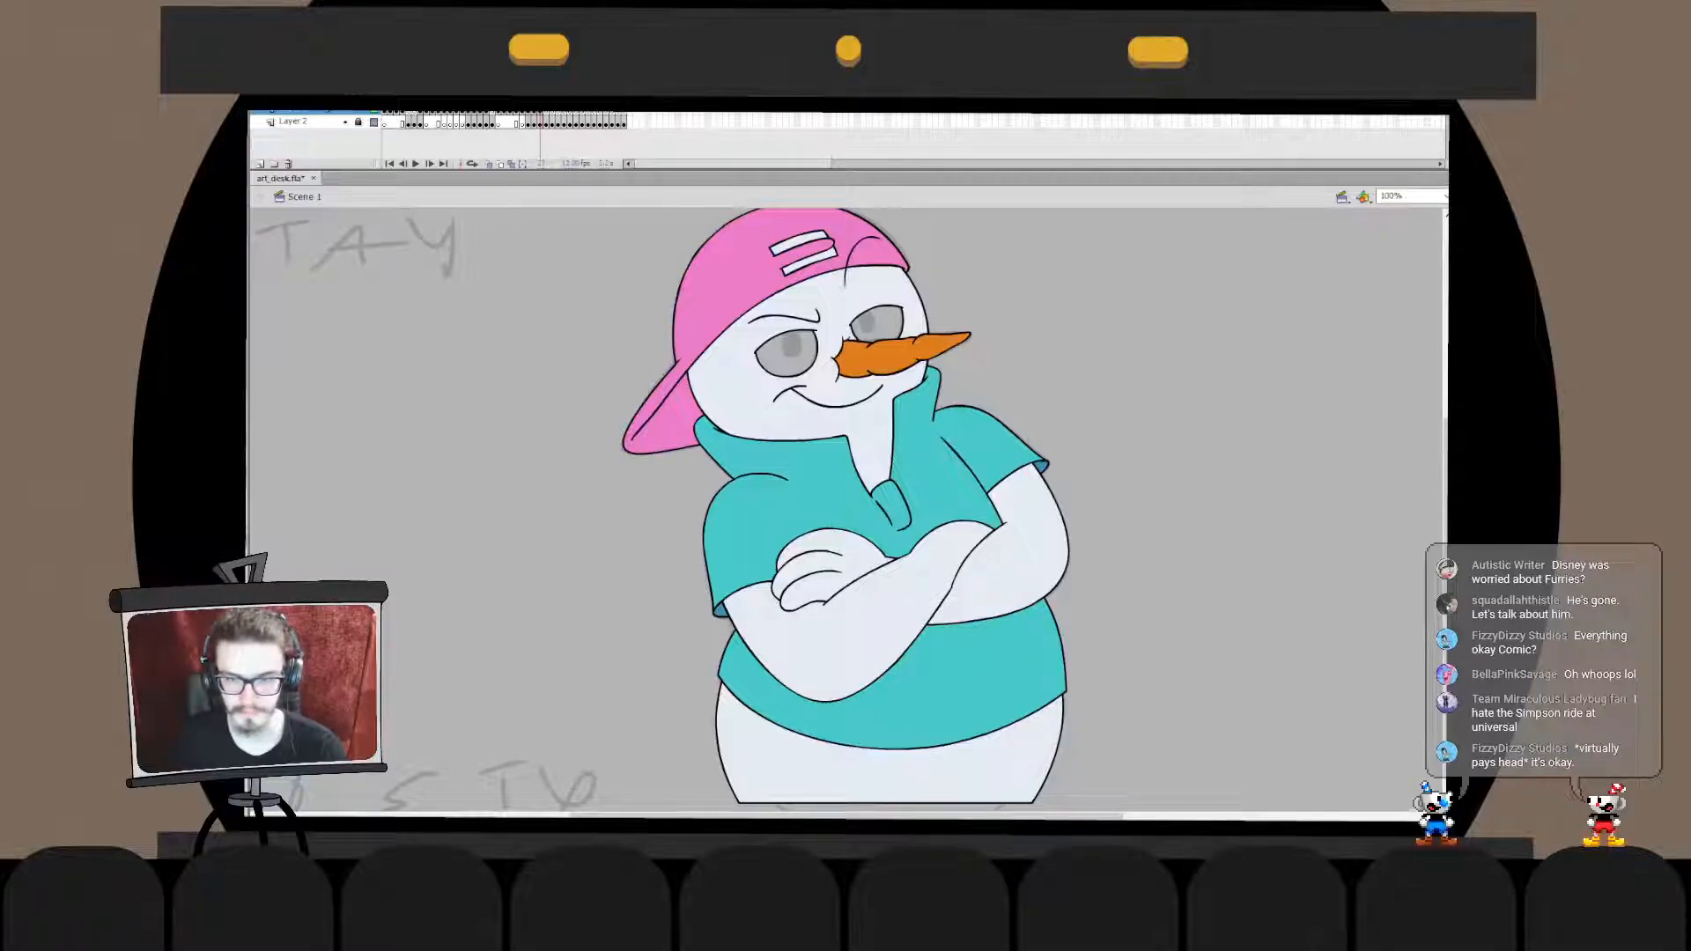
{"action": "left_click", "coordinate": [969, 458]}
{"action": "left_click", "coordinate": [881, 722]}
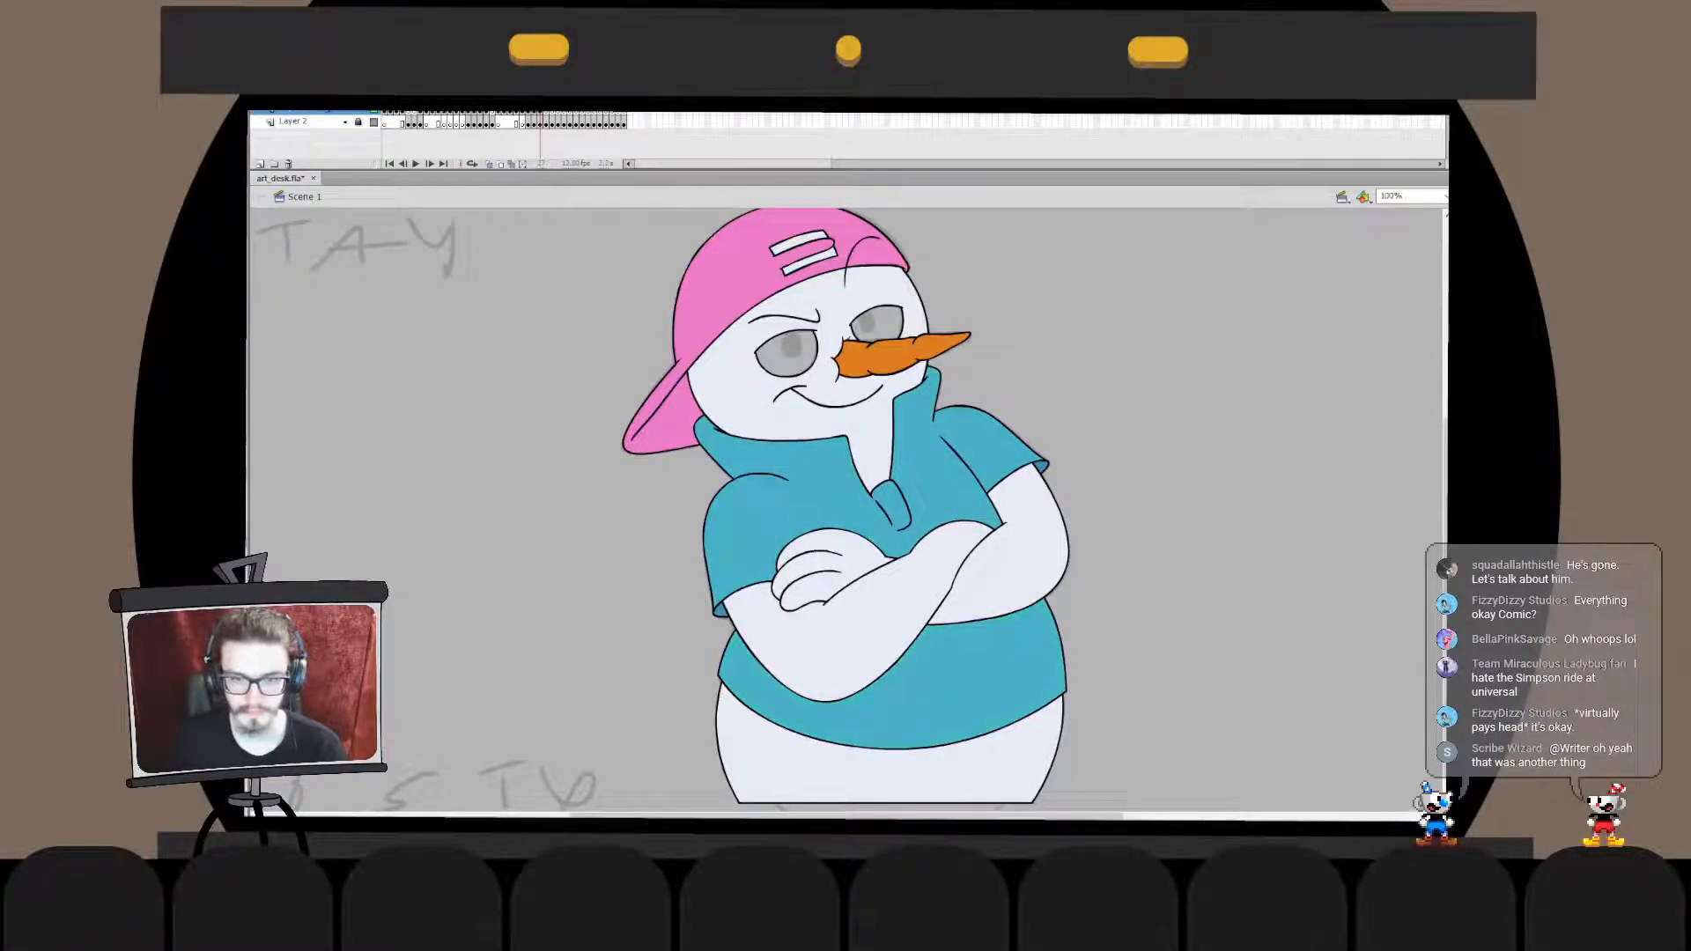
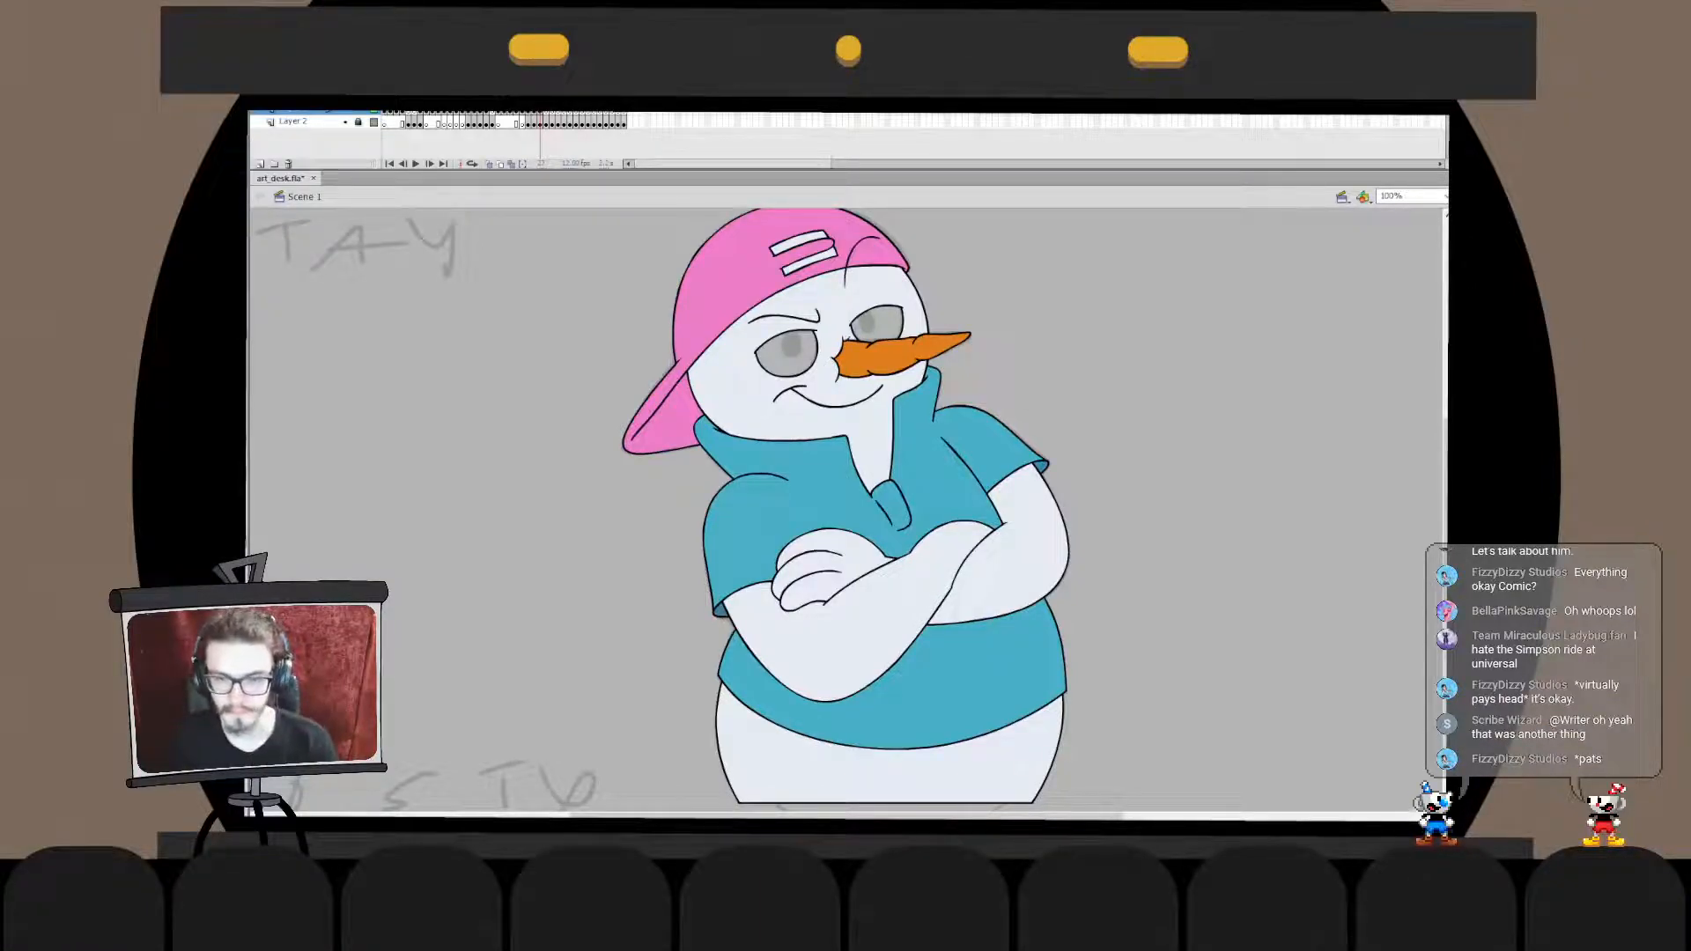
- Draw an oval pupil in the eye below the raised eyebrow and fill it with black
{"action": "scroll", "coordinate": [846, 506], "scroll_direction": "down", "scroll_amount": 3}
{"action": "key", "text": "ctrl+2"}
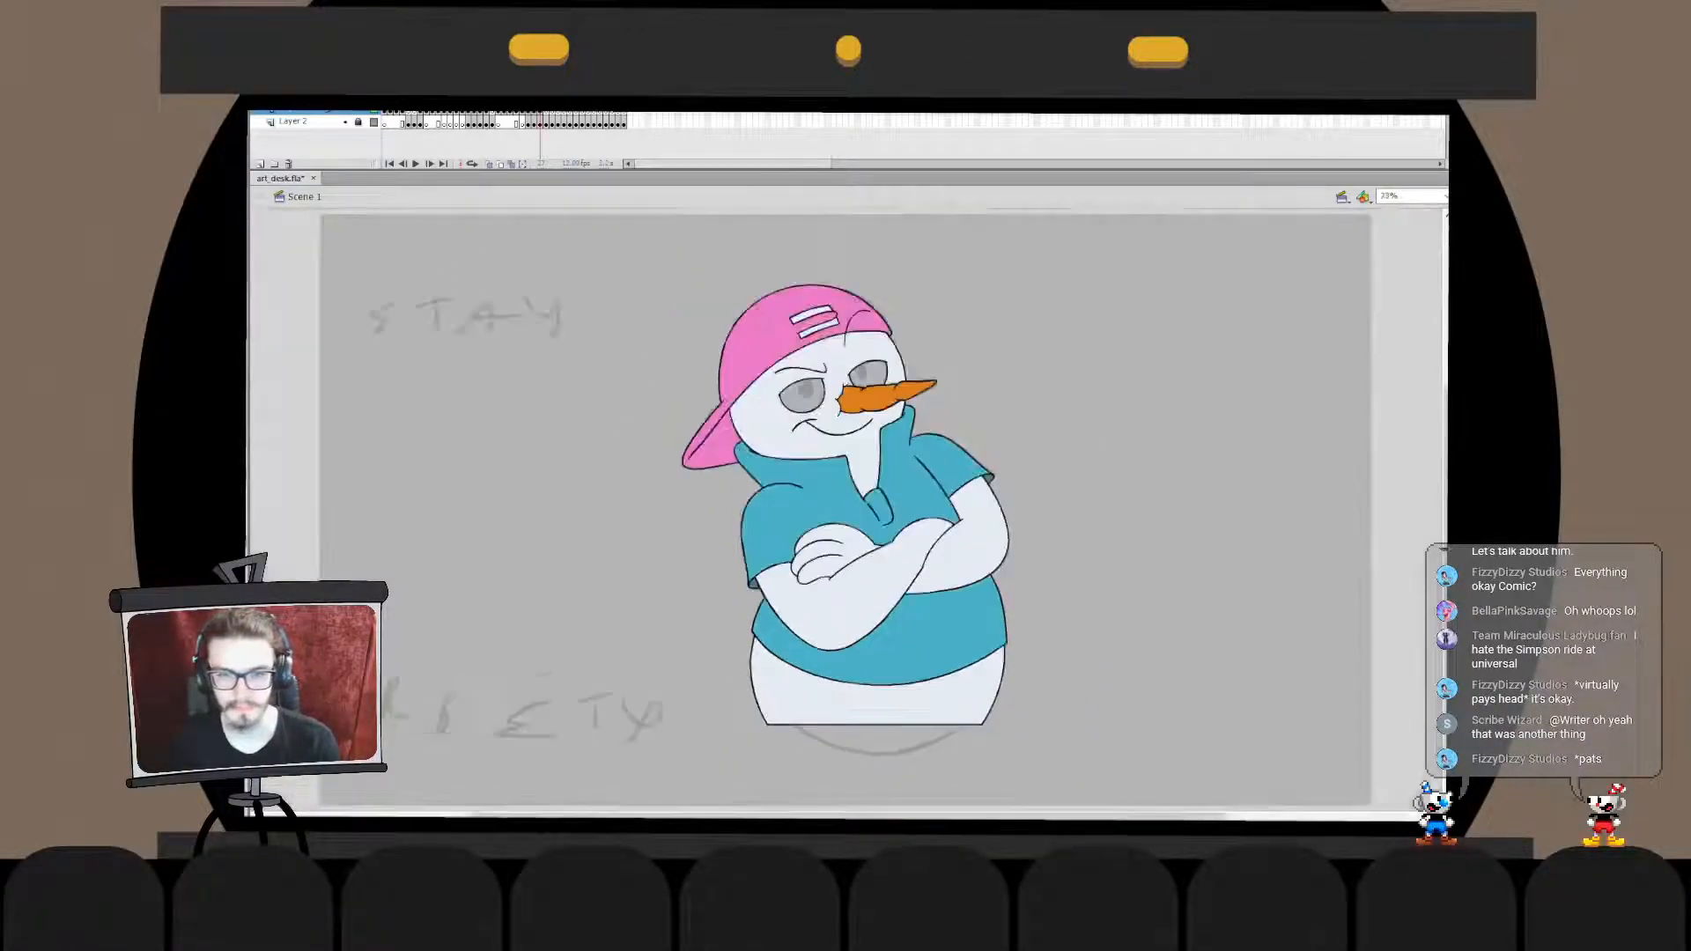
{"action": "left_click", "coordinate": [841, 390]}
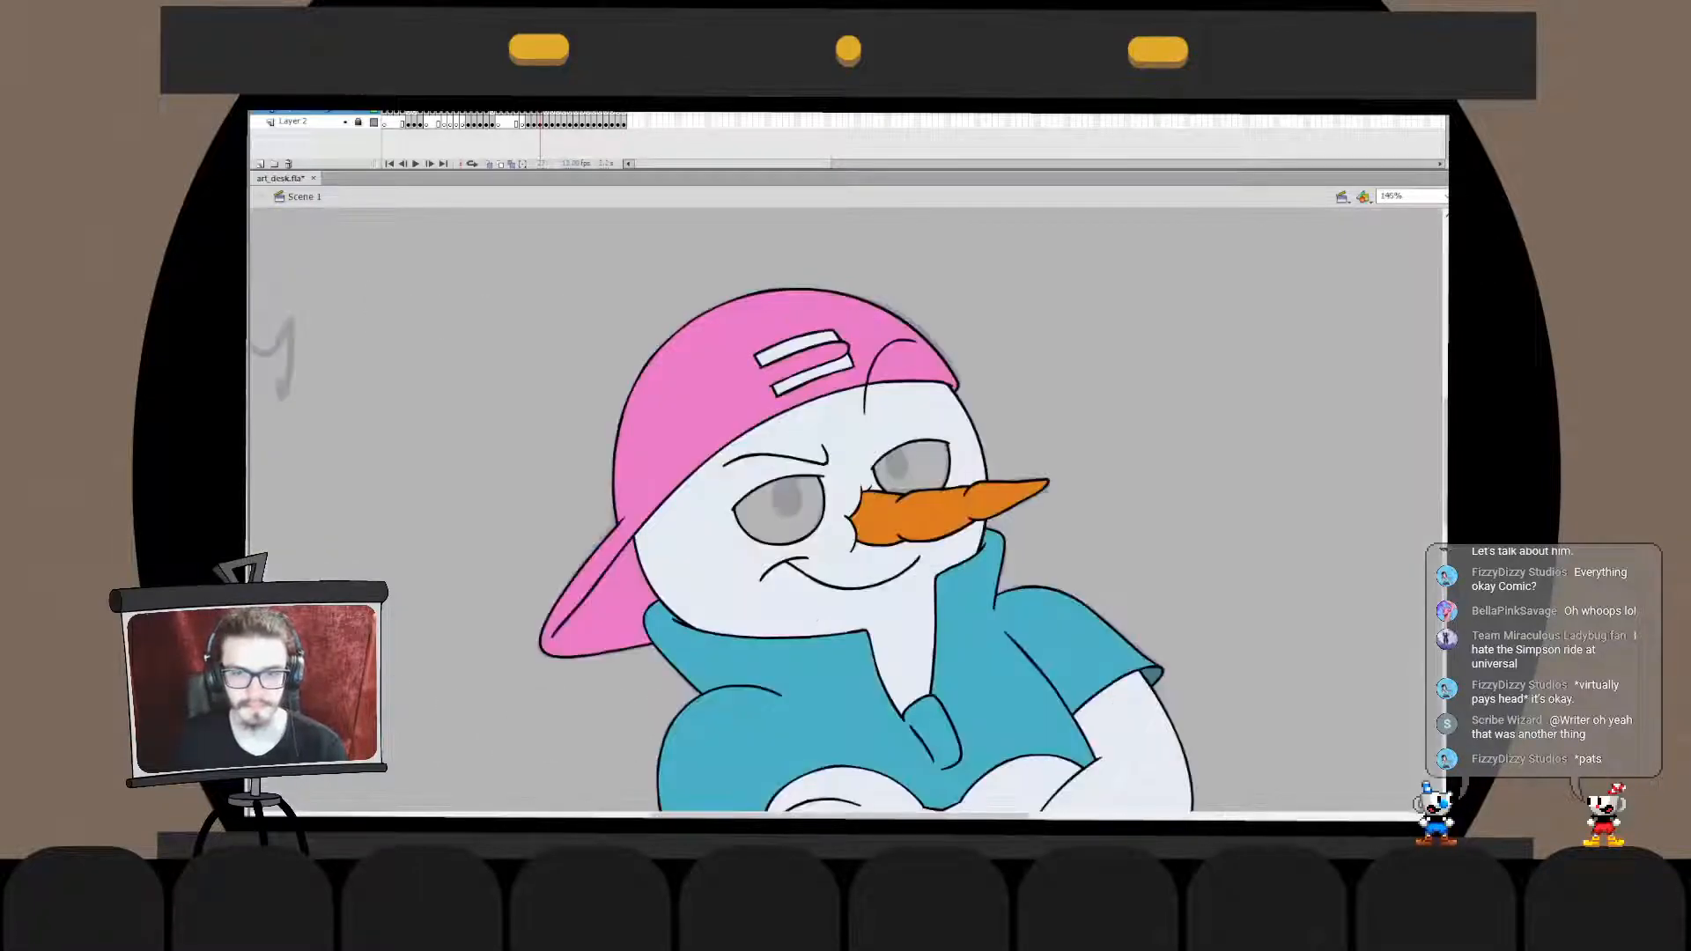
{"action": "key", "text": "ctrl+1"}
{"action": "left_click", "coordinate": [789, 491]}
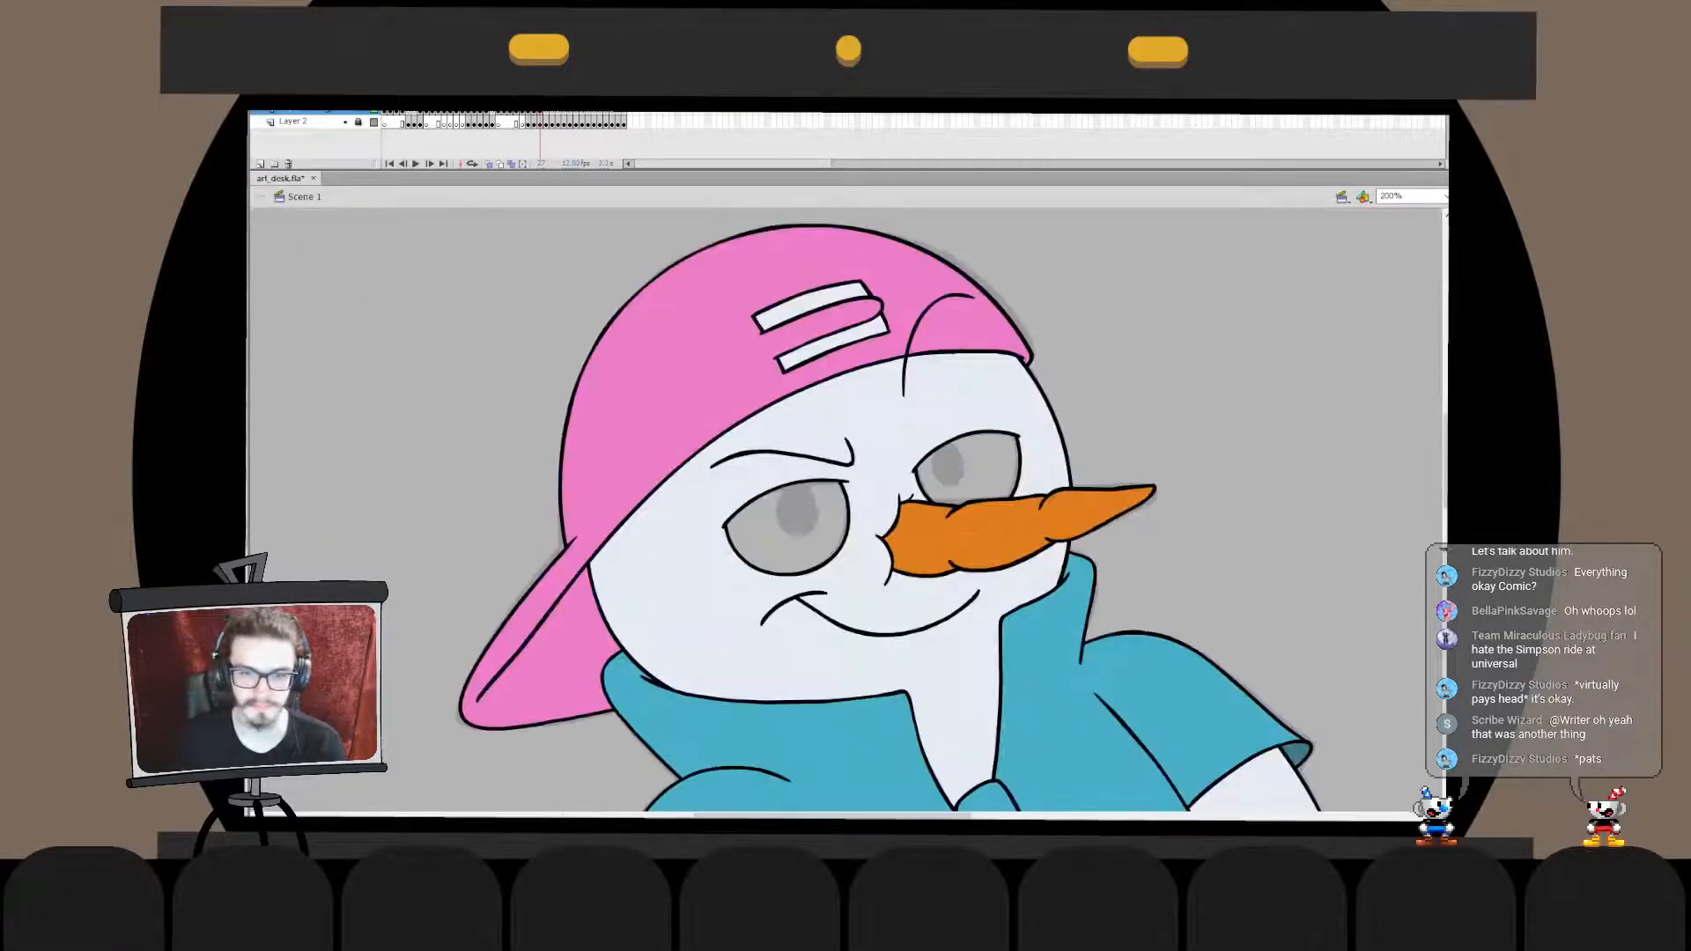
{"action": "mouse_move", "coordinate": [769, 491]}
{"action": "left_mouse_down"}
{"action": "mouse_move", "coordinate": [812, 538]}
{"action": "mouse_move", "coordinate": [793, 494]}
{"action": "left_mouse_up"}
{"action": "key", "text": "ctrl+z"}
{"action": "key", "text": "ctrl+z"}
{"action": "key", "text": "ctrl+z"}
{"action": "double_click", "coordinate": [775, 534]}
{"action": "key", "text": "k"}
{"action": "left_click", "coordinate": [793, 519]}
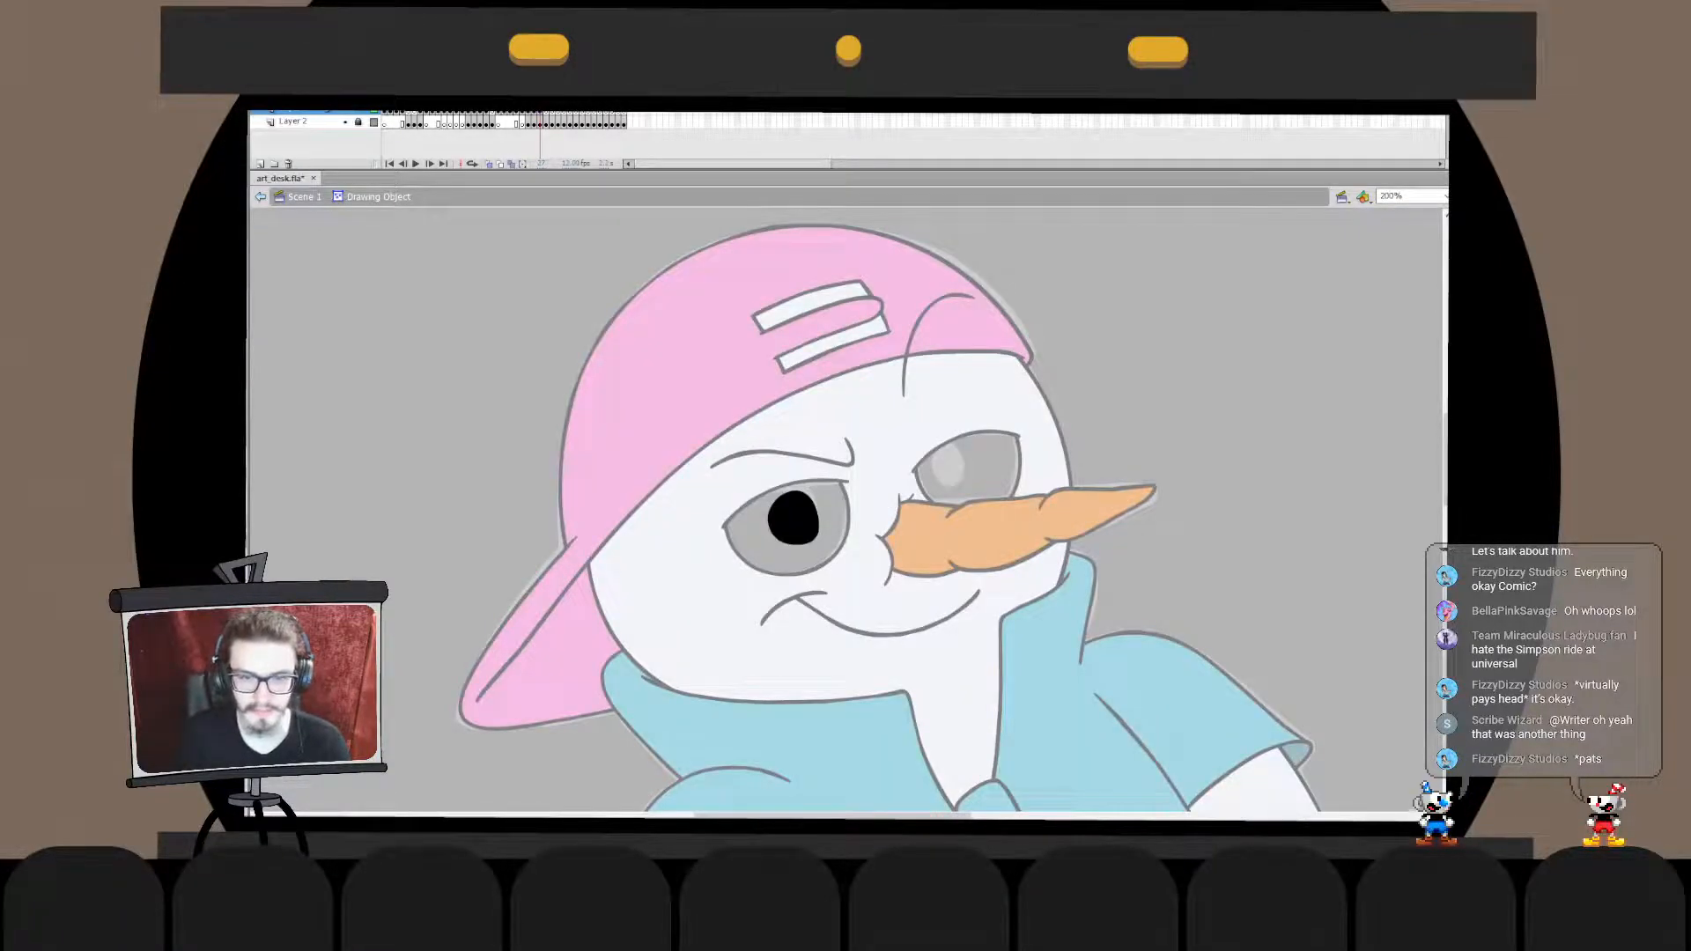
- Move that pupil up against the upper eyelid and trim its top along the lid line
{"action": "key", "text": "q"}
{"action": "left_click_drag", "start_coordinate": [747, 483], "coordinate": [771, 520]}
{"action": "double_click", "coordinate": [745, 564]}
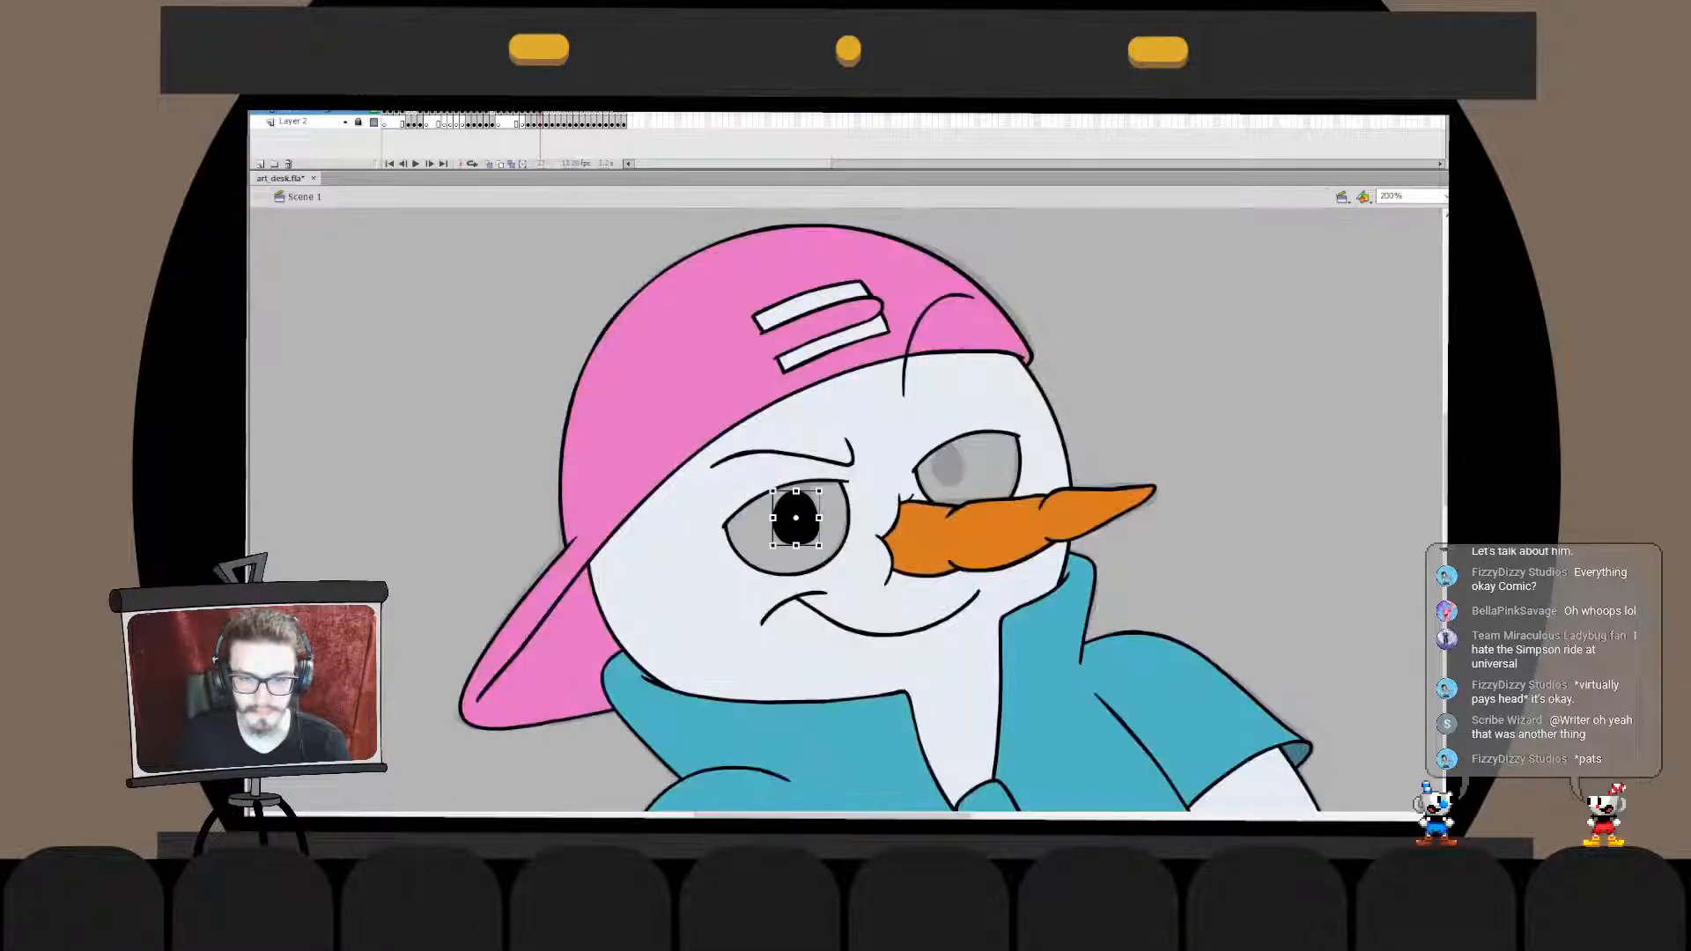
{"action": "double_click", "coordinate": [796, 522]}
{"action": "mouse_move", "coordinate": [763, 532]}
{"action": "left_mouse_down"}
{"action": "mouse_move", "coordinate": [827, 566]}
{"action": "mouse_move", "coordinate": [796, 549]}
{"action": "mouse_move", "coordinate": [795, 507]}
{"action": "mouse_move", "coordinate": [841, 541]}
{"action": "mouse_move", "coordinate": [822, 508]}
{"action": "mouse_move", "coordinate": [821, 540]}
{"action": "left_mouse_up"}
{"action": "double_click", "coordinate": [796, 566]}
{"action": "left_click", "coordinate": [797, 564]}
{"action": "double_click", "coordinate": [796, 511]}
{"action": "double_click", "coordinate": [810, 564]}
{"action": "left_click", "coordinate": [798, 563]}
{"action": "left_click", "coordinate": [797, 509]}
{"action": "left_click", "coordinate": [810, 564]}
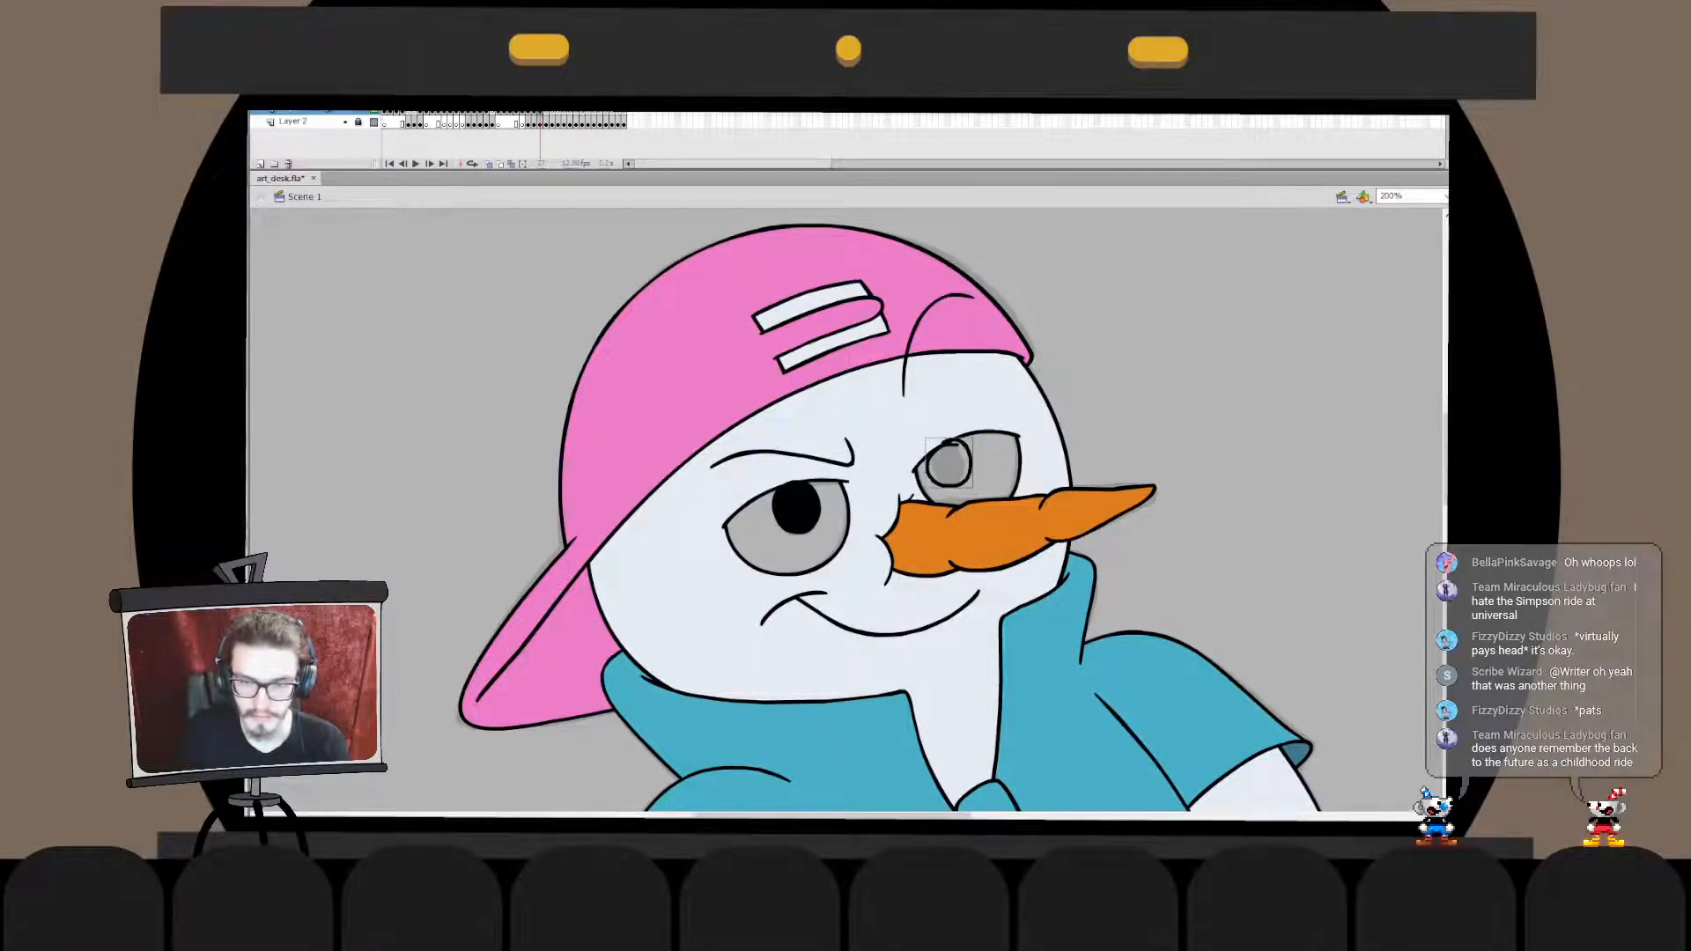
- Draw a matching oval pupil in the other eye, above the carrot nose, and fill it with black
{"action": "mouse_move", "coordinate": [925, 475]}
{"action": "left_mouse_down"}
{"action": "mouse_move", "coordinate": [955, 447]}
{"action": "mouse_move", "coordinate": [958, 480]}
{"action": "mouse_move", "coordinate": [951, 448]}
{"action": "mouse_move", "coordinate": [926, 465]}
{"action": "mouse_move", "coordinate": [969, 448]}
{"action": "mouse_move", "coordinate": [946, 462]}
{"action": "left_mouse_up"}
{"action": "key", "text": "ctrl+z"}
{"action": "key", "text": "q"}
{"action": "key", "text": "k"}
{"action": "left_click", "coordinate": [946, 465]}
{"action": "key", "text": "v"}
{"action": "double_click", "coordinate": [947, 465]}
{"action": "key", "text": "e"}
{"action": "key", "text": "v"}
{"action": "double_click", "coordinate": [990, 468]}
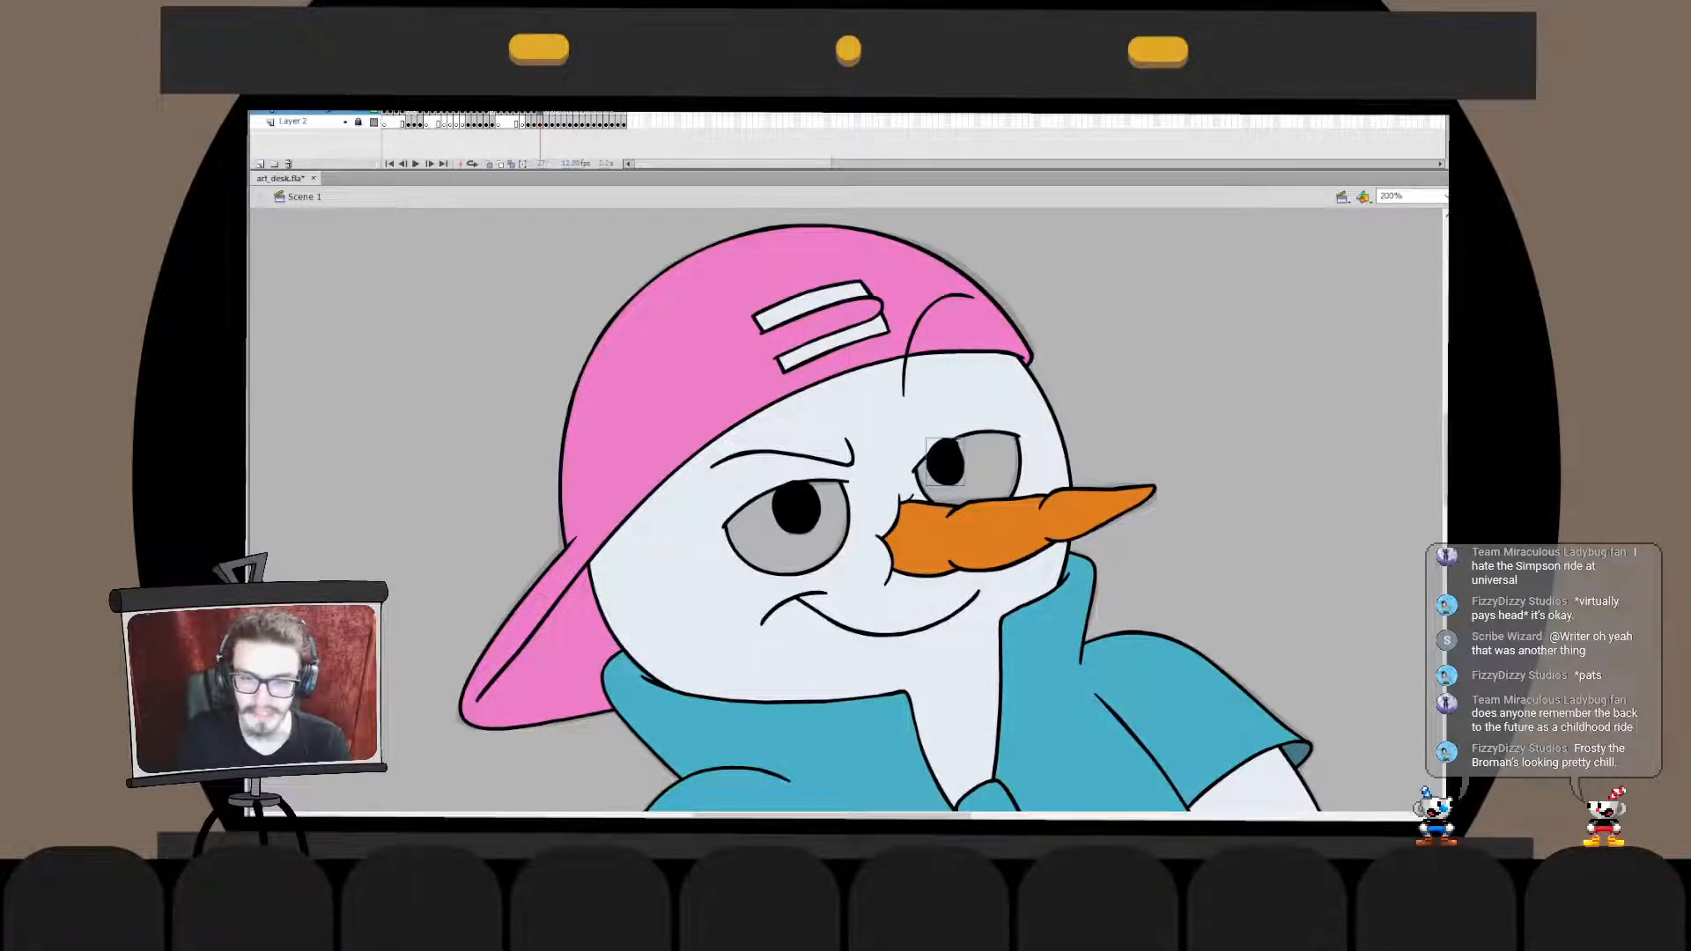
- Trim the pupil above the carrot nose at its upper eyelid and fine-tune both pupils with Free Transform
{"action": "left_click", "coordinate": [967, 401]}
{"action": "key", "text": "ctrl+shift+Up"}
{"action": "key", "text": "Escape"}
{"action": "double_click", "coordinate": [945, 464]}
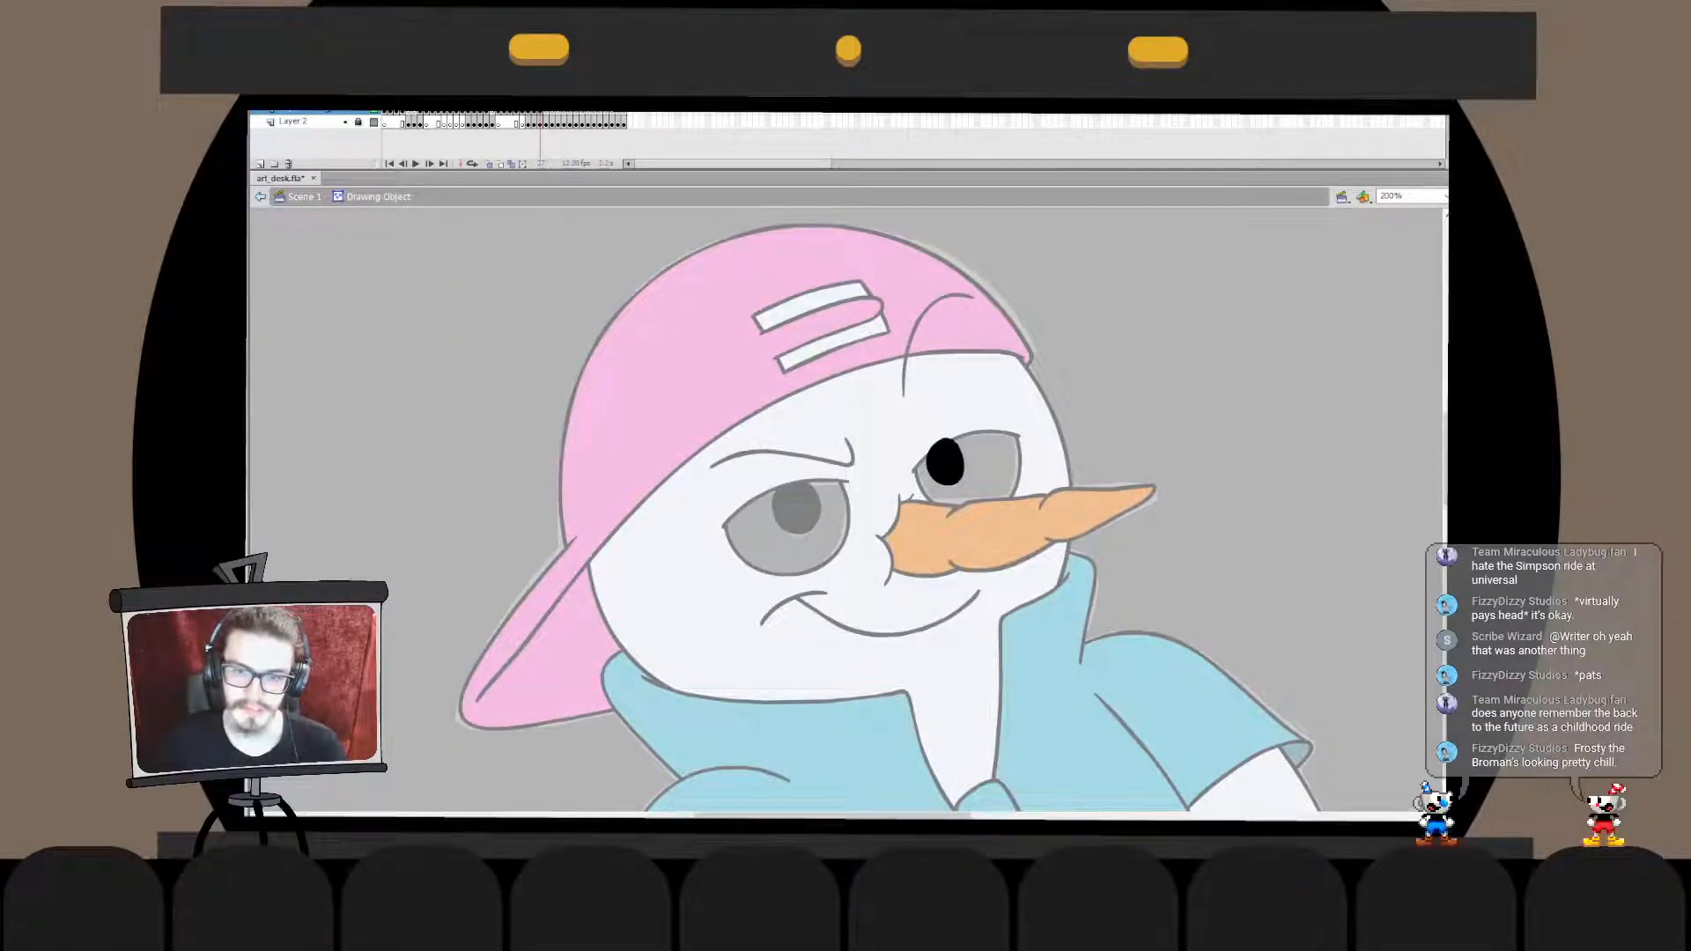
{"action": "key", "text": "ctrl+e"}
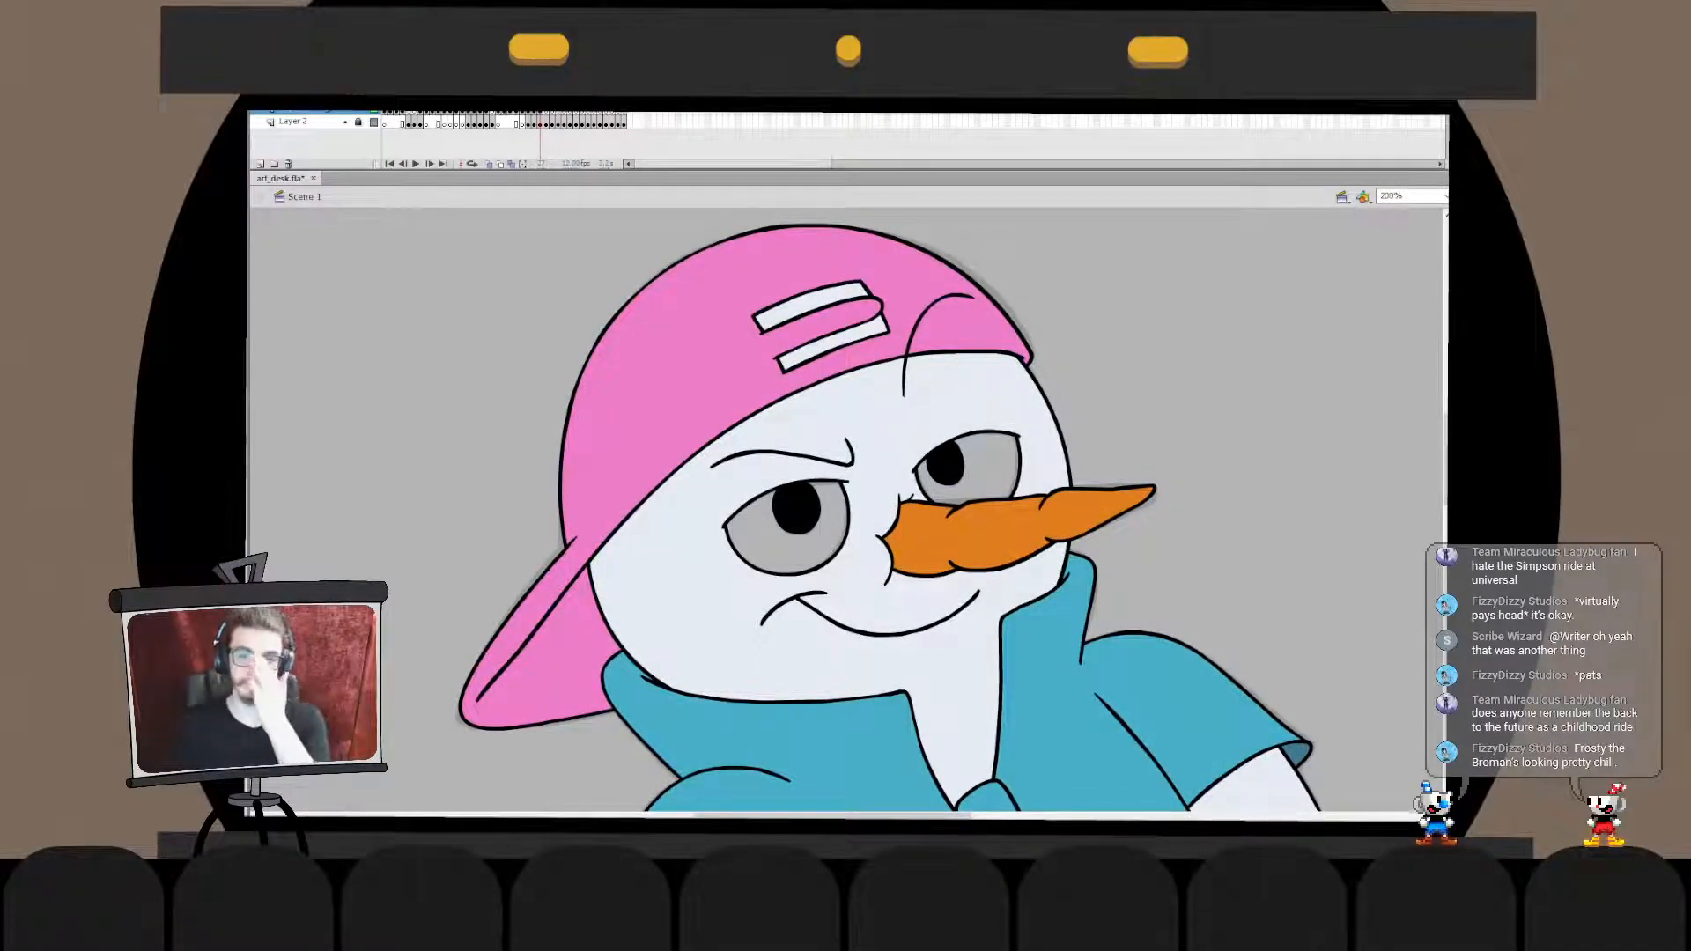
{"action": "left_click", "coordinate": [945, 463]}
{"action": "left_click", "coordinate": [796, 508]}
{"action": "key", "text": "q"}
{"action": "left_click_drag", "start_coordinate": [821, 509], "coordinate": [796, 506]}
{"action": "left_click", "coordinate": [945, 463]}
{"action": "key", "text": "Escape"}
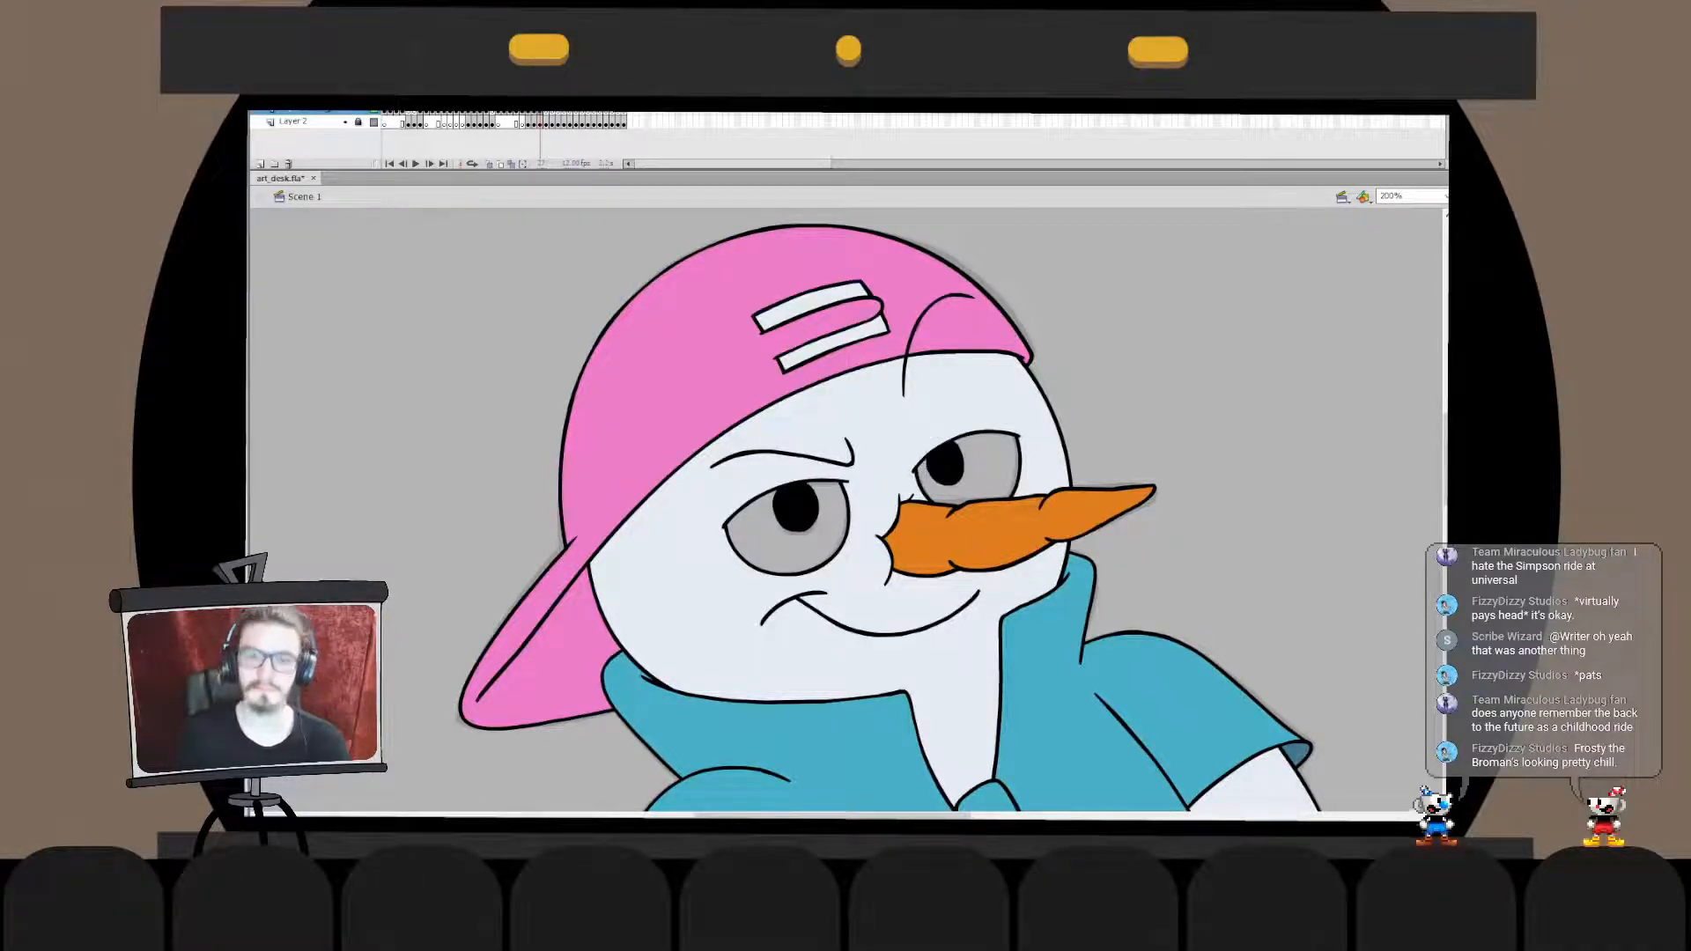
- Fill the whites of both eyes with off-white while keeping the black pupils in front
{"action": "left_click", "coordinate": [766, 541]}
{"action": "key", "text": "ctrl+z"}
{"action": "left_click", "coordinate": [705, 563]}
{"action": "key", "text": "ctrl+x"}
{"action": "double_click", "coordinate": [796, 508]}
{"action": "key", "text": "ctrl+shift+v"}
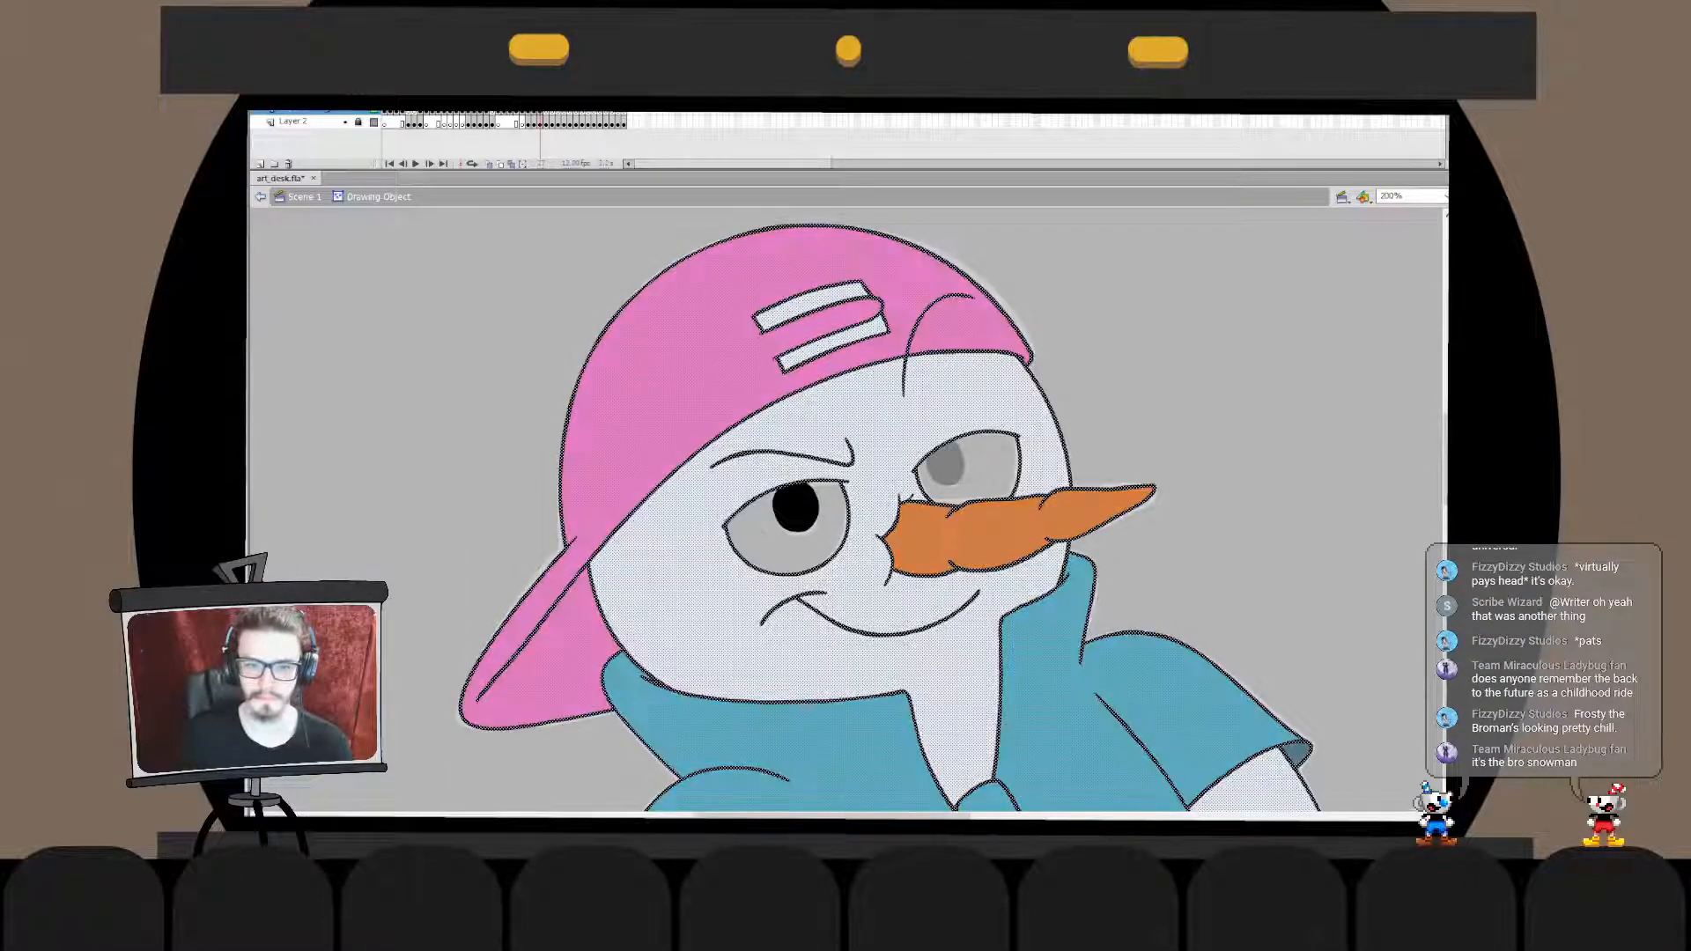
{"action": "double_click", "coordinate": [1189, 370]}
{"action": "left_click", "coordinate": [987, 400]}
{"action": "key", "text": "ctrl+x"}
{"action": "double_click", "coordinate": [945, 463]}
{"action": "key", "text": "ctrl+shift+v"}
{"action": "double_click", "coordinate": [1189, 370]}
{"action": "left_click", "coordinate": [1189, 370]}
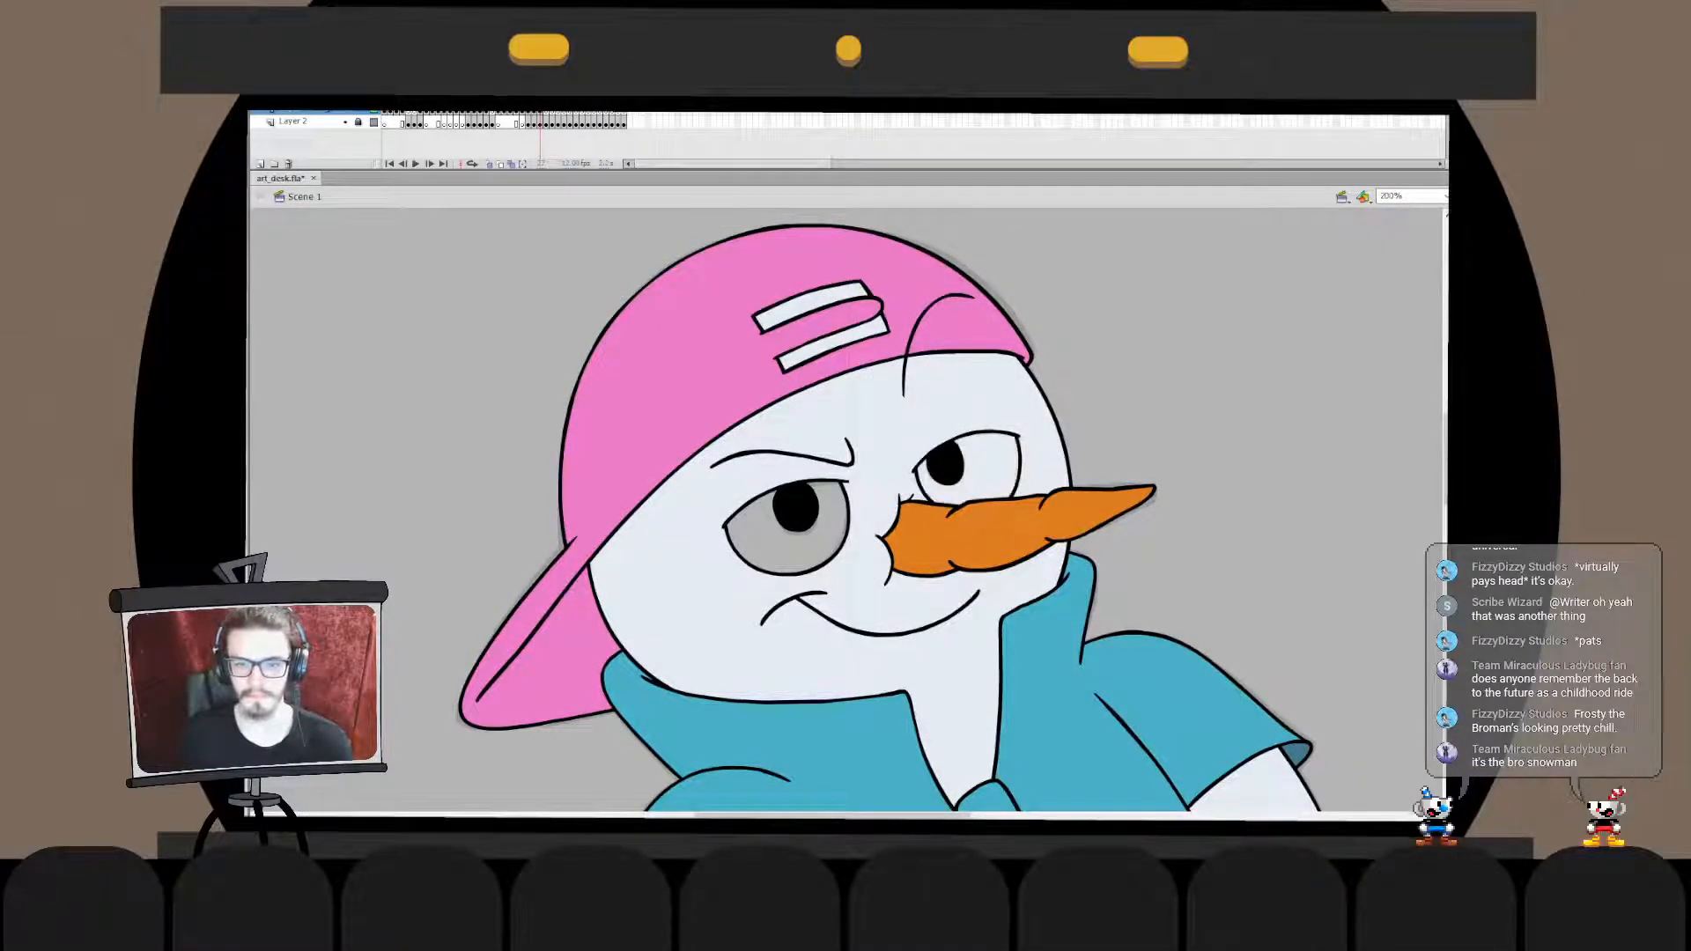
{"action": "key", "text": "ctrl+2"}
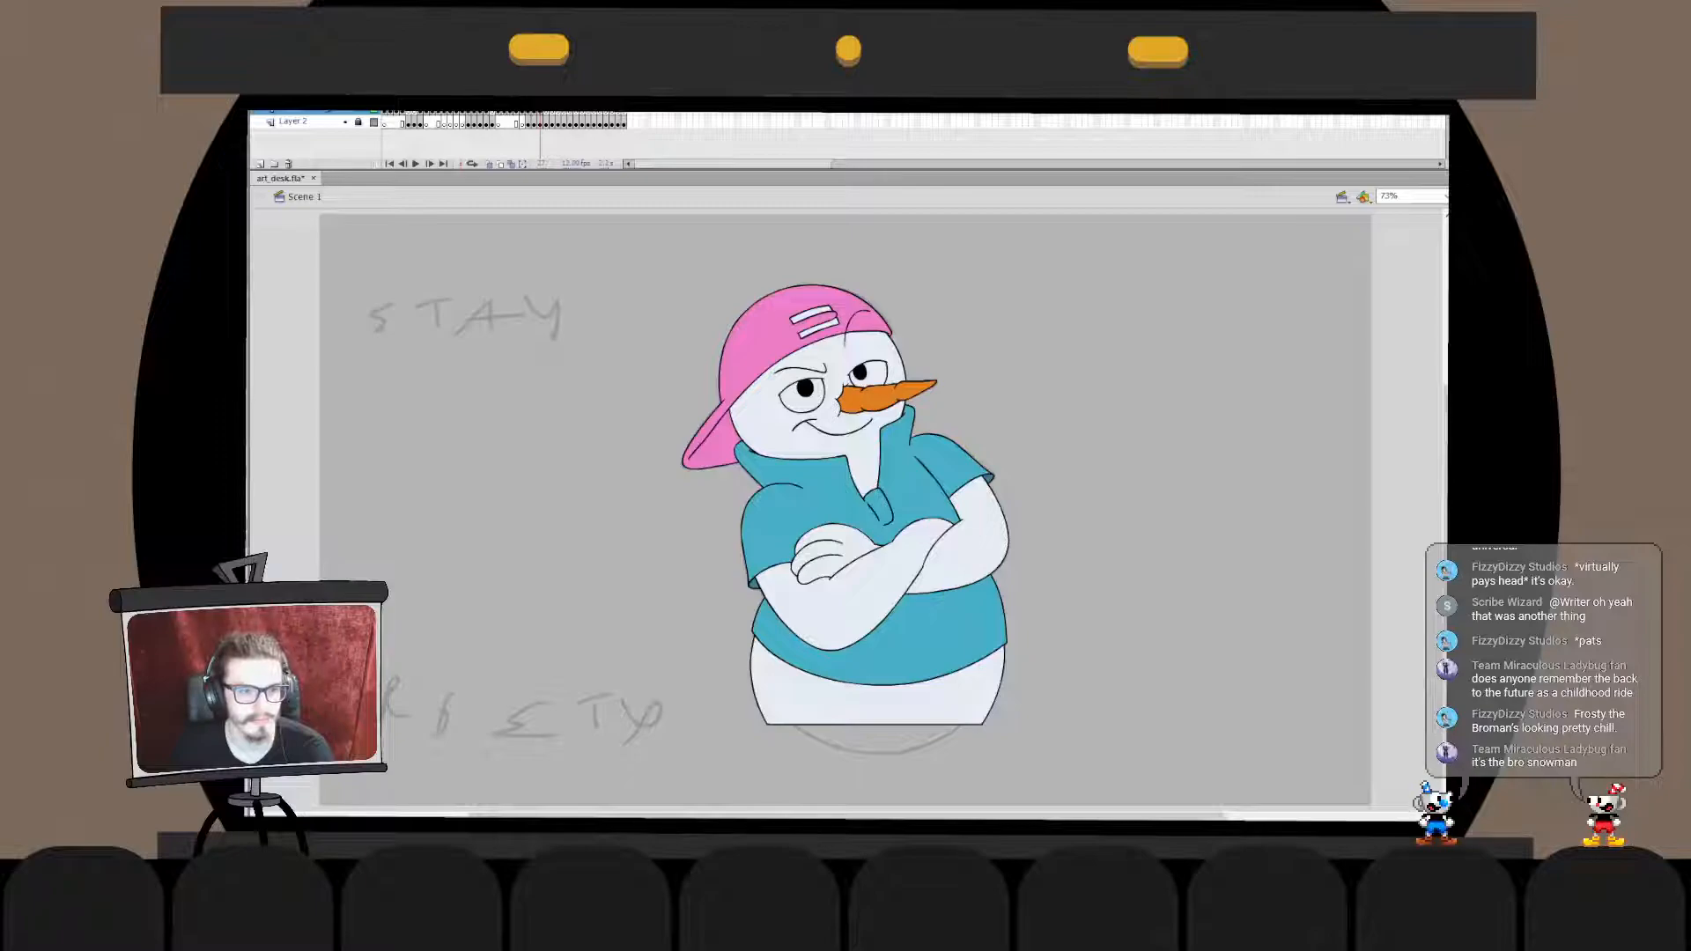
- Add the off-white text "Stay Frosty" beside the snowman, between the two sketched words
{"action": "left_click", "coordinate": [450, 493]}
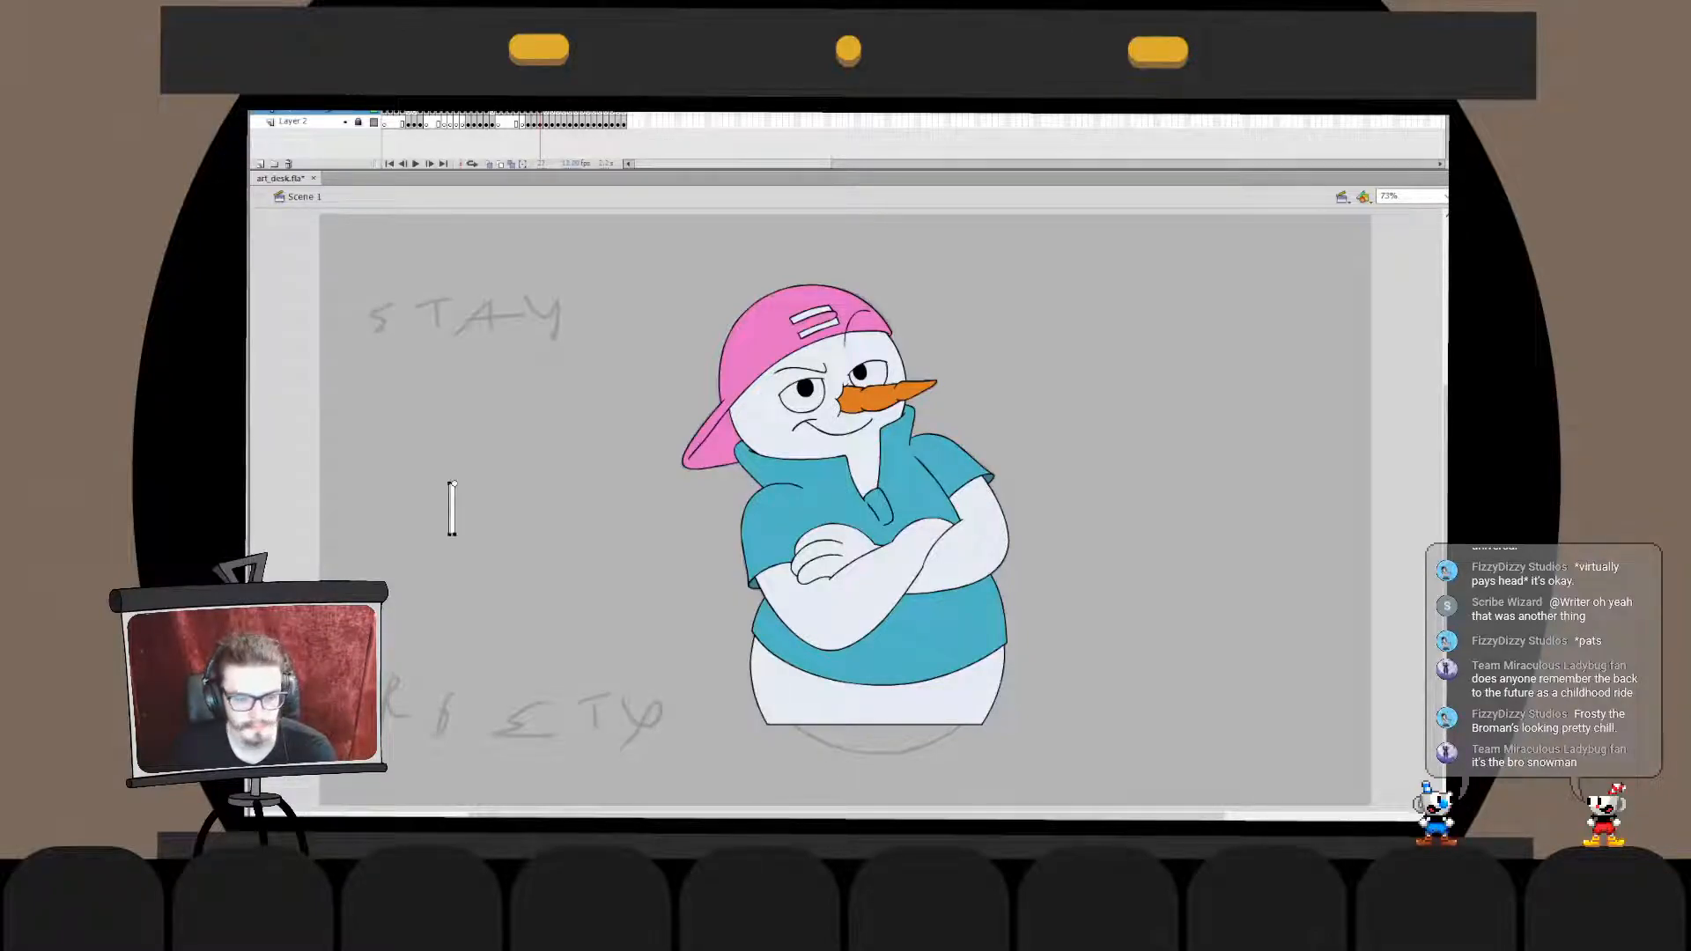
{"action": "type", "text": "Stay "}
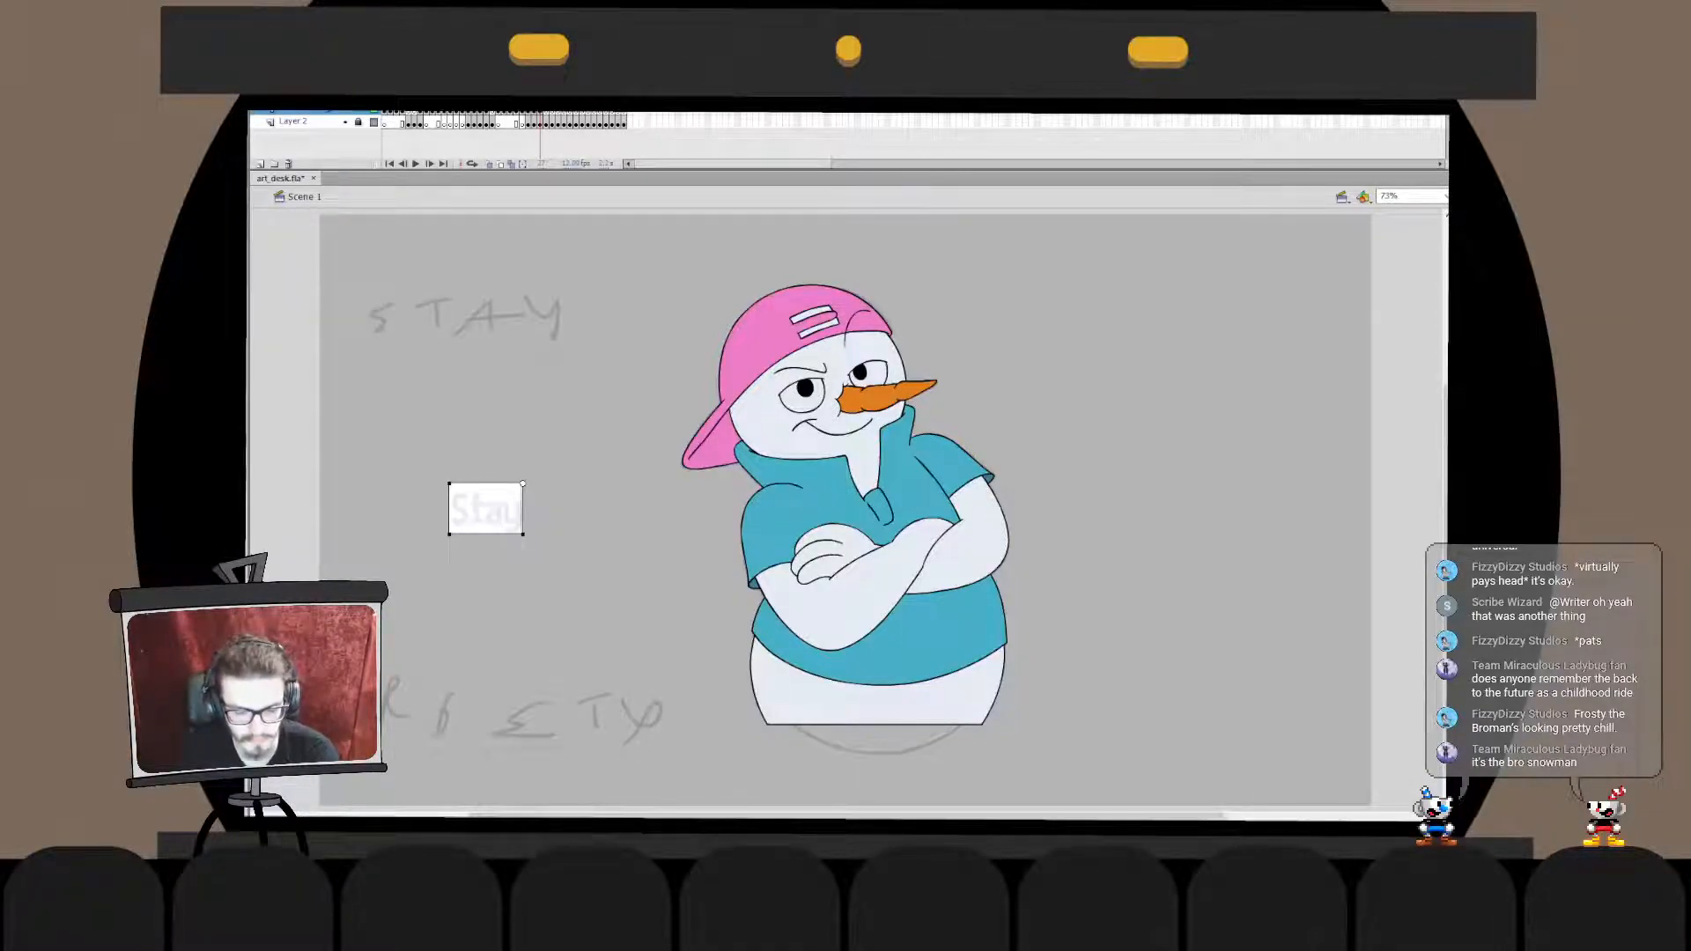
{"action": "type", "text": "F"}
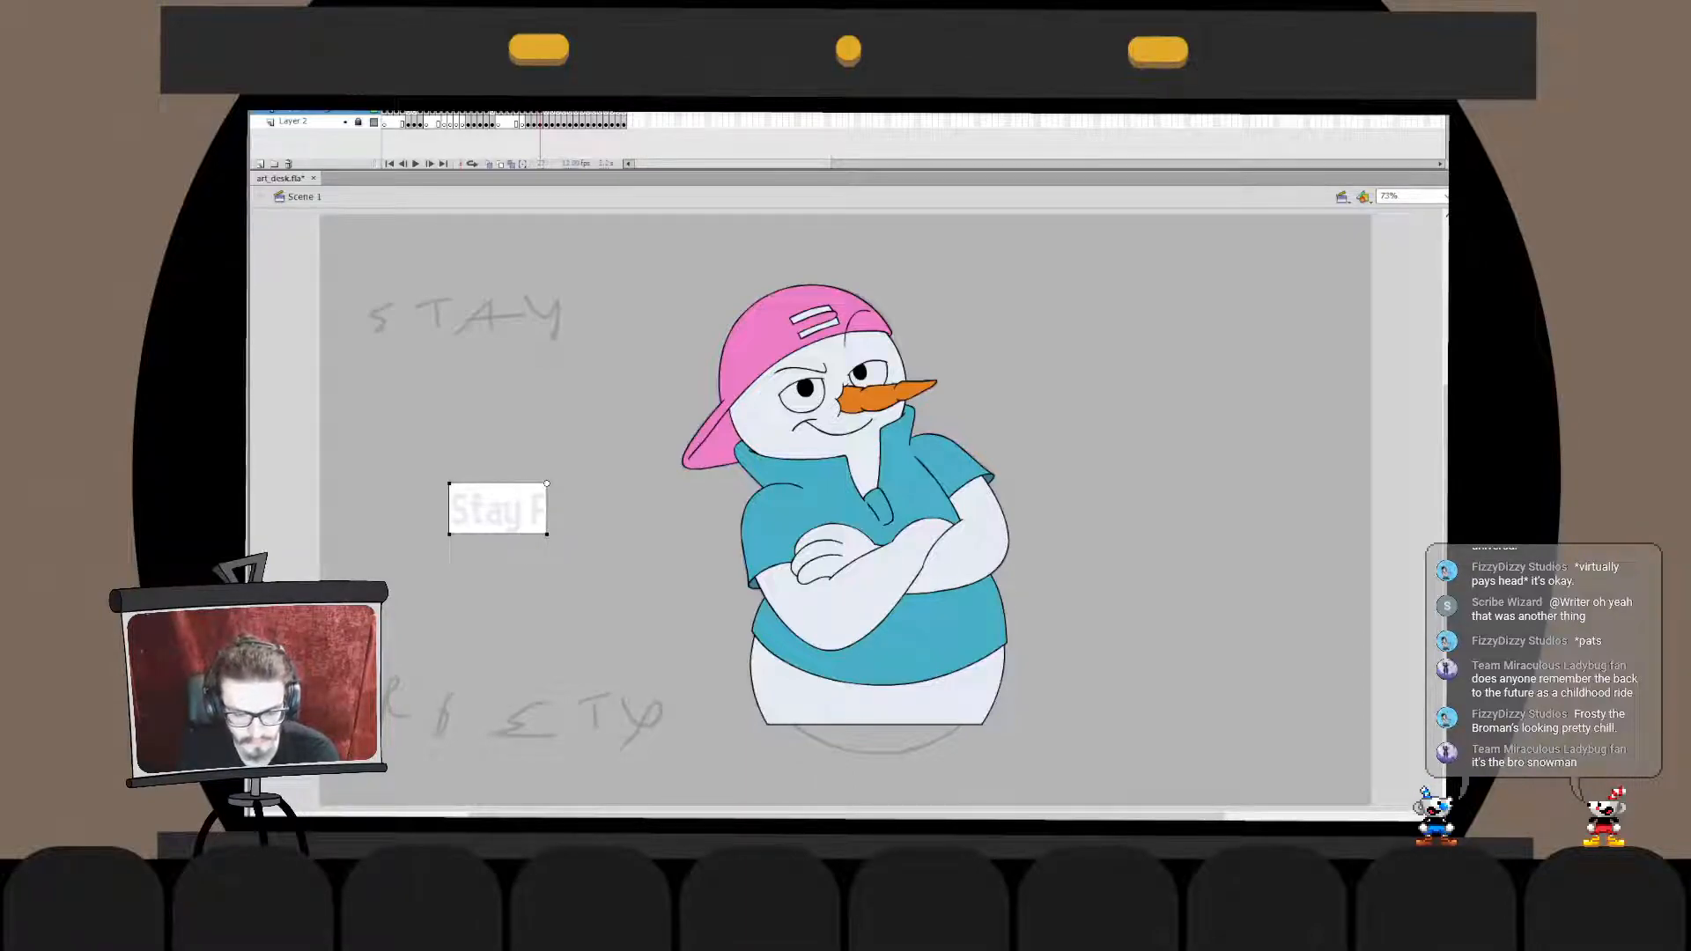
{"action": "type", "text": "rosty"}
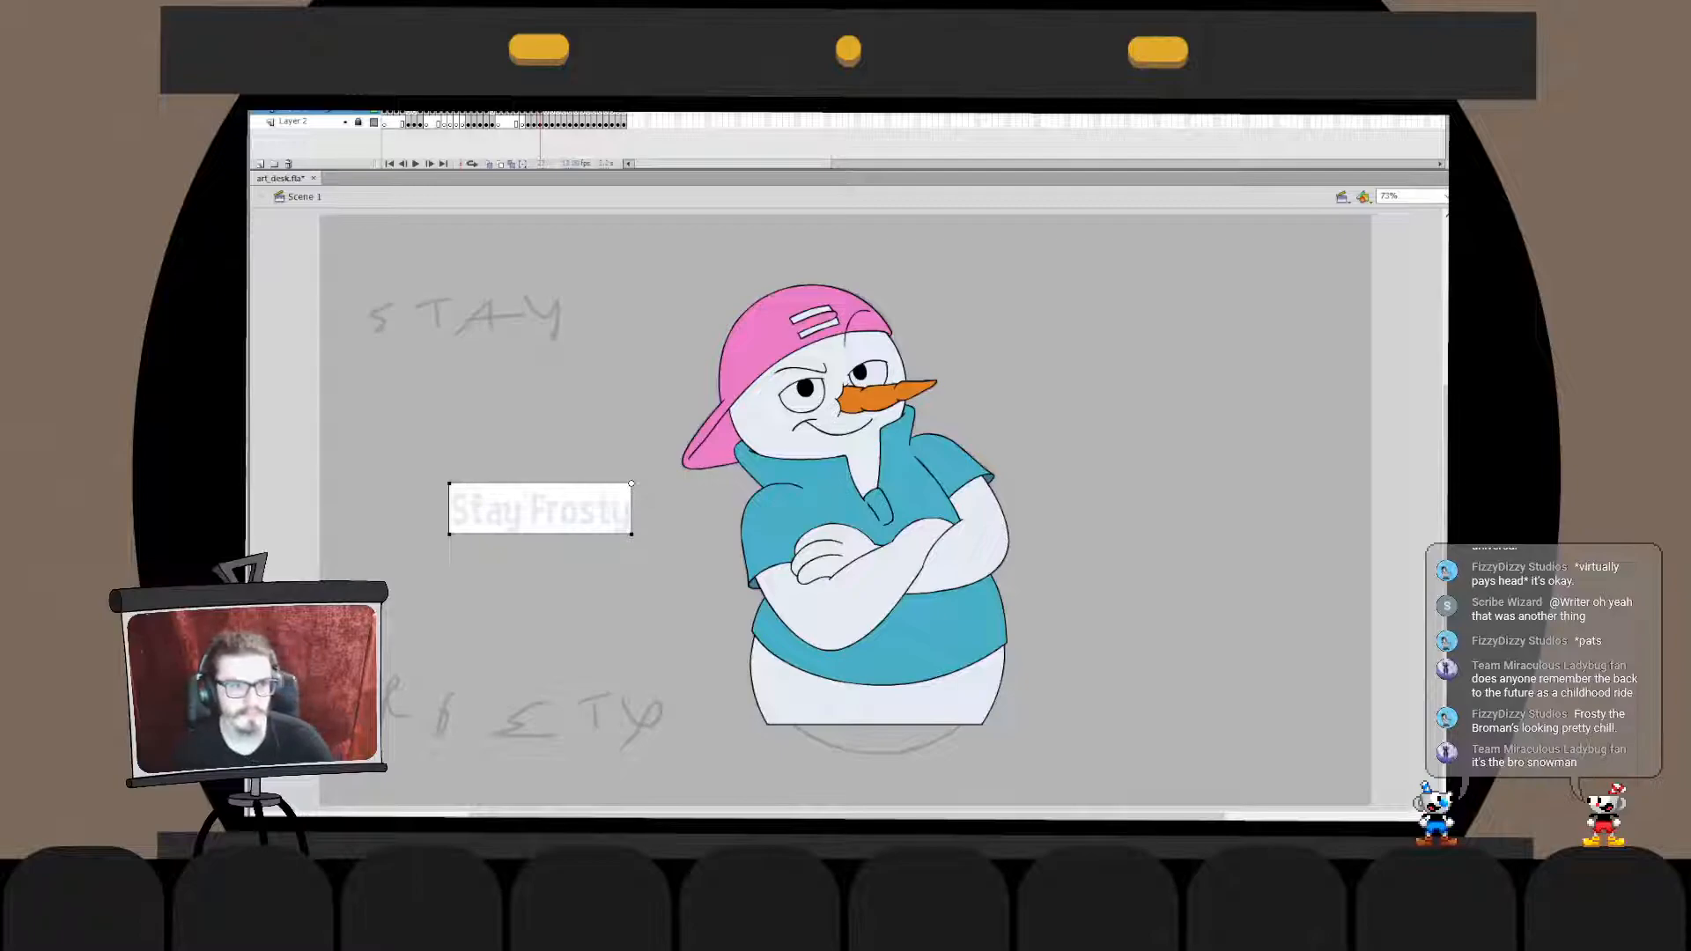
{"action": "key", "text": "Escape"}
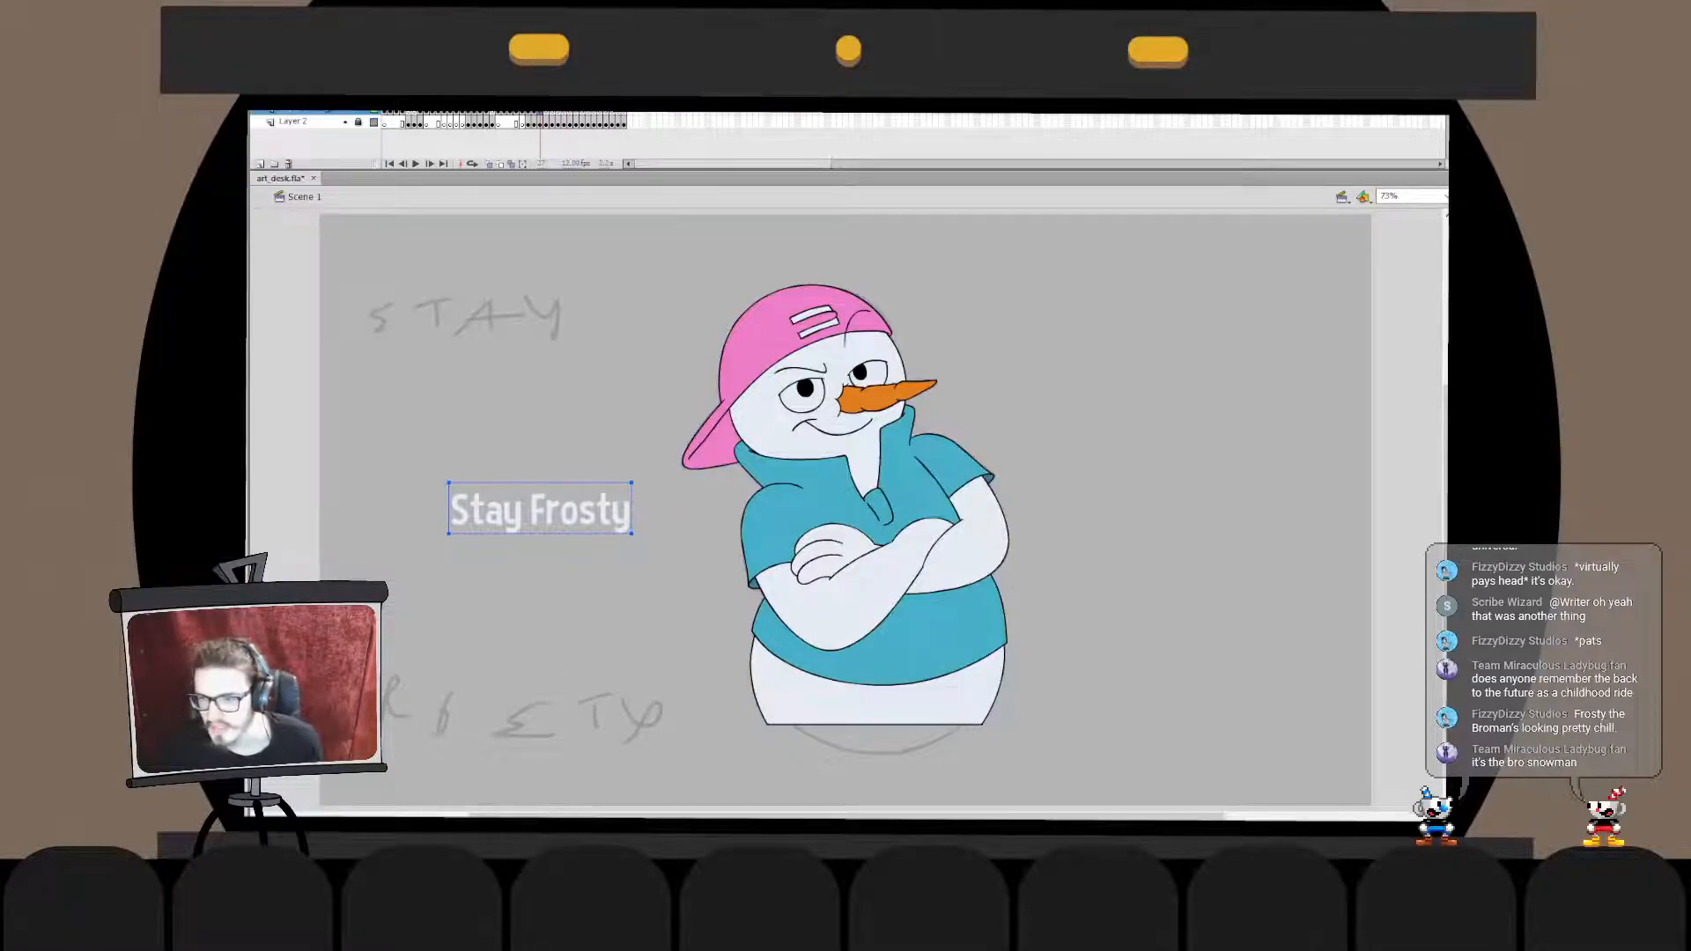
- Try successive fonts on the "Stay Frosty" text up to the wide dripping capitals and inspect their letter shapes up close
{"action": "key", "text": "Down"}
{"action": "key", "text": "Down"}
{"action": "key", "text": "Down"}
{"action": "key", "text": "Down"}
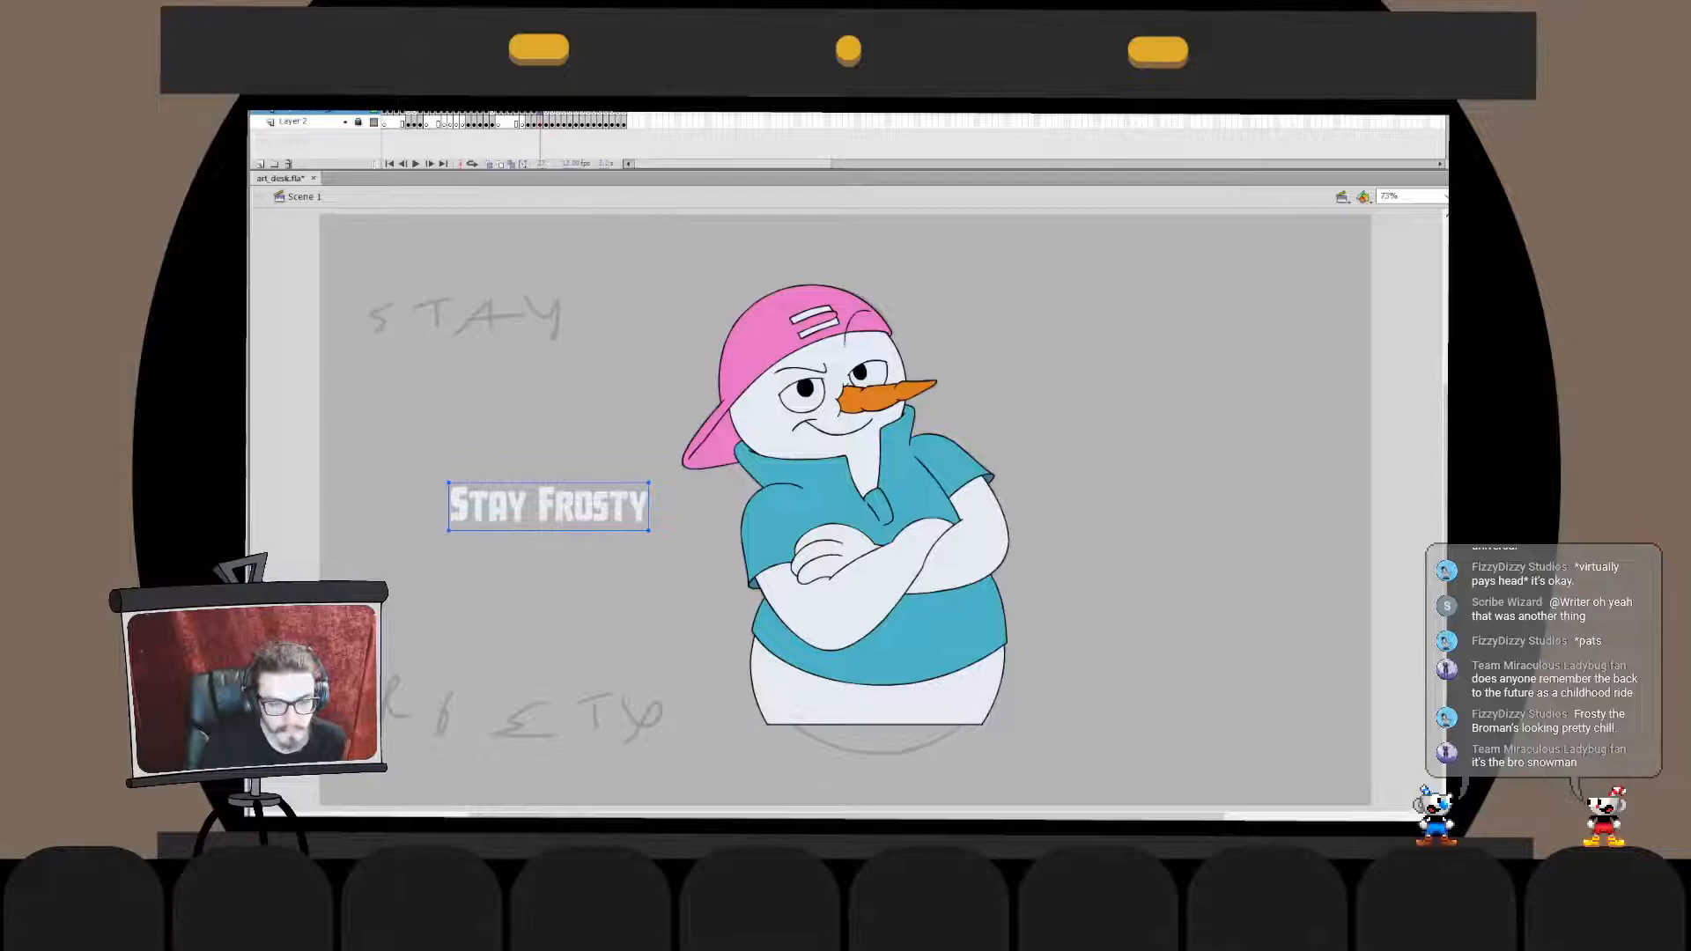
{"action": "key", "text": "Down"}
{"action": "key", "text": "Down"}
{"action": "key", "text": "Down"}
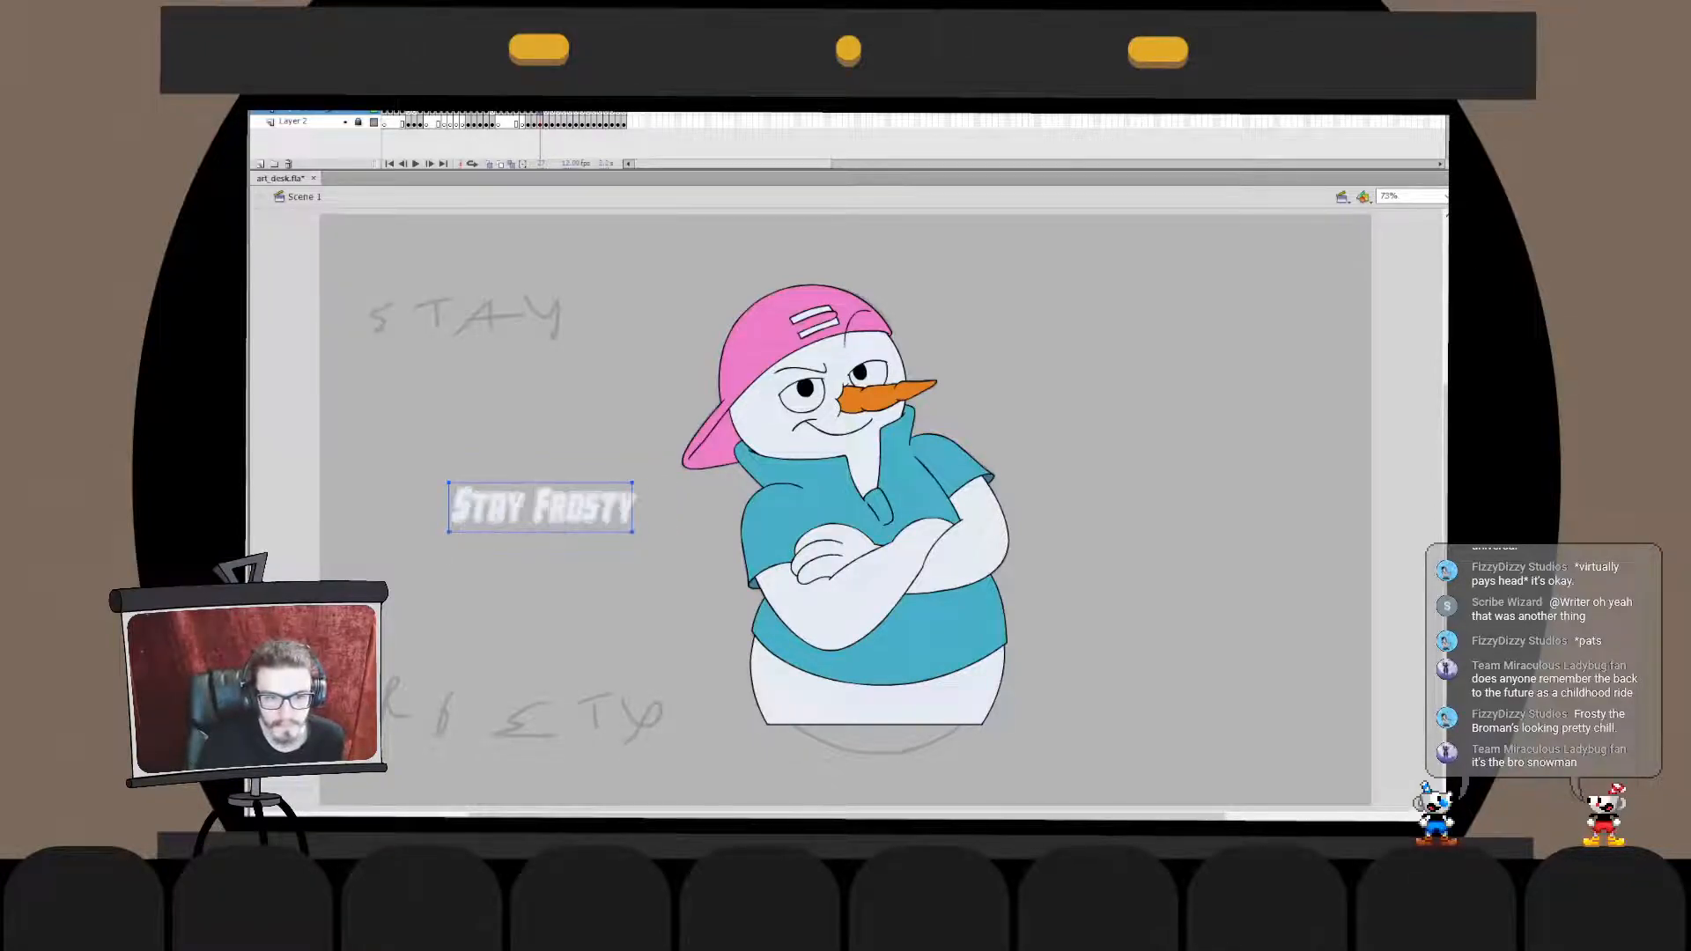
{"action": "key", "text": "Down"}
{"action": "key", "text": "Down"}
{"action": "key", "text": "Down"}
{"action": "key", "text": "Down"}
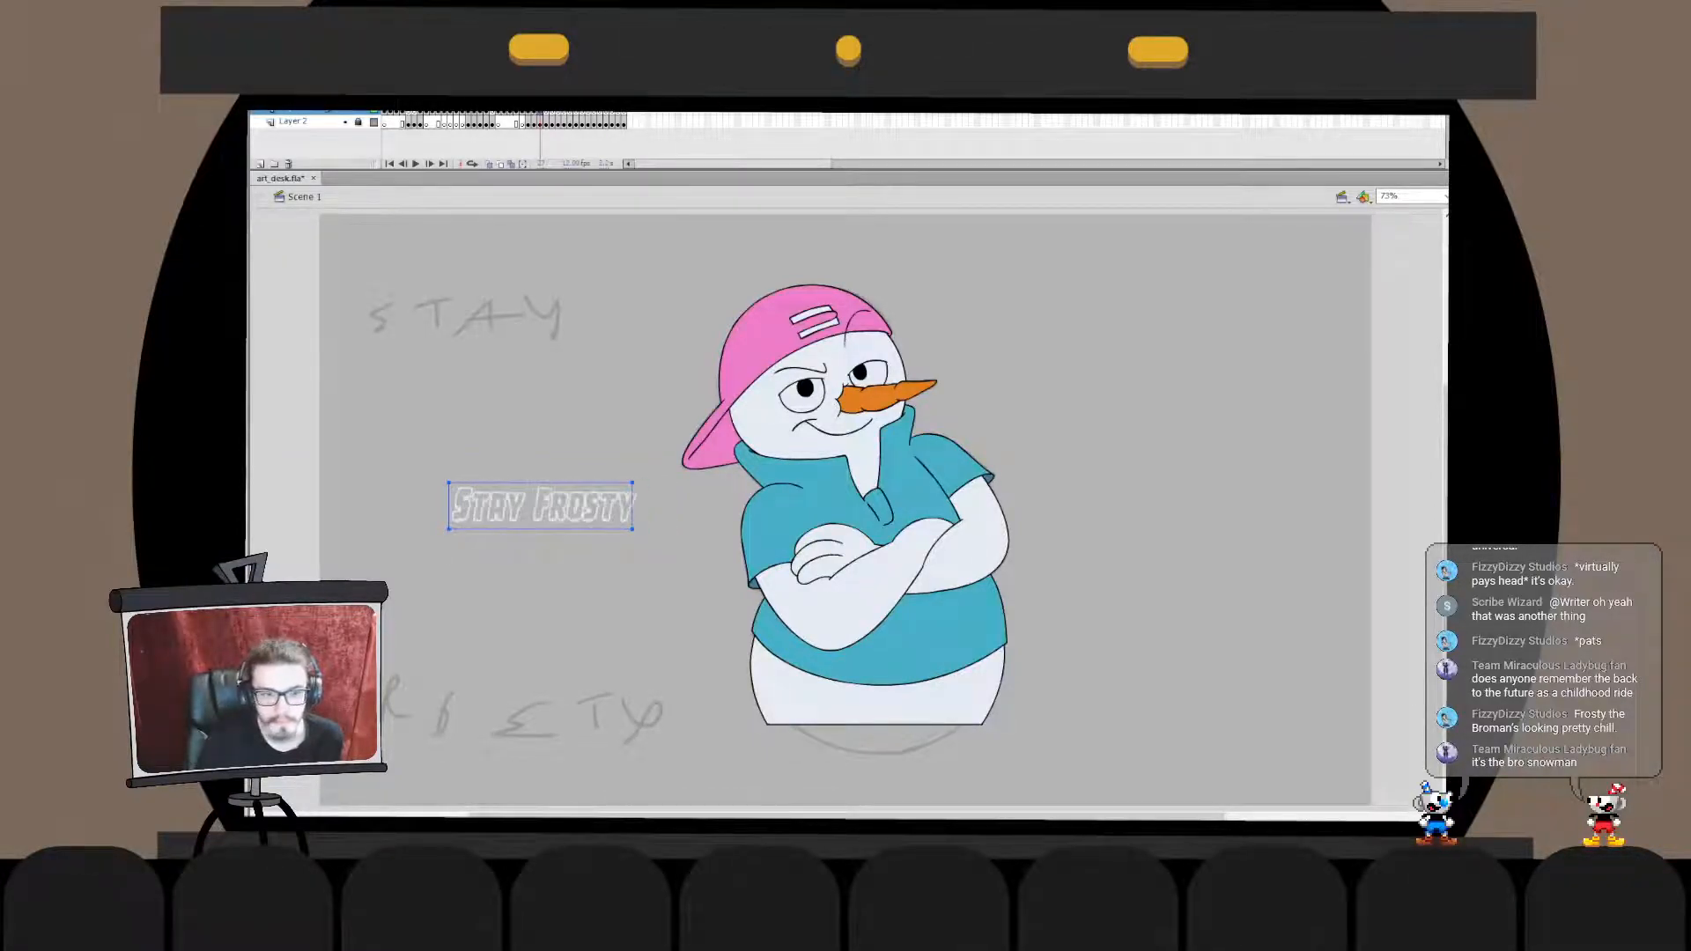
{"action": "key", "text": "Down"}
{"action": "key", "text": "Down"}
{"action": "key", "text": "Down"}
{"action": "key", "text": "Down"}
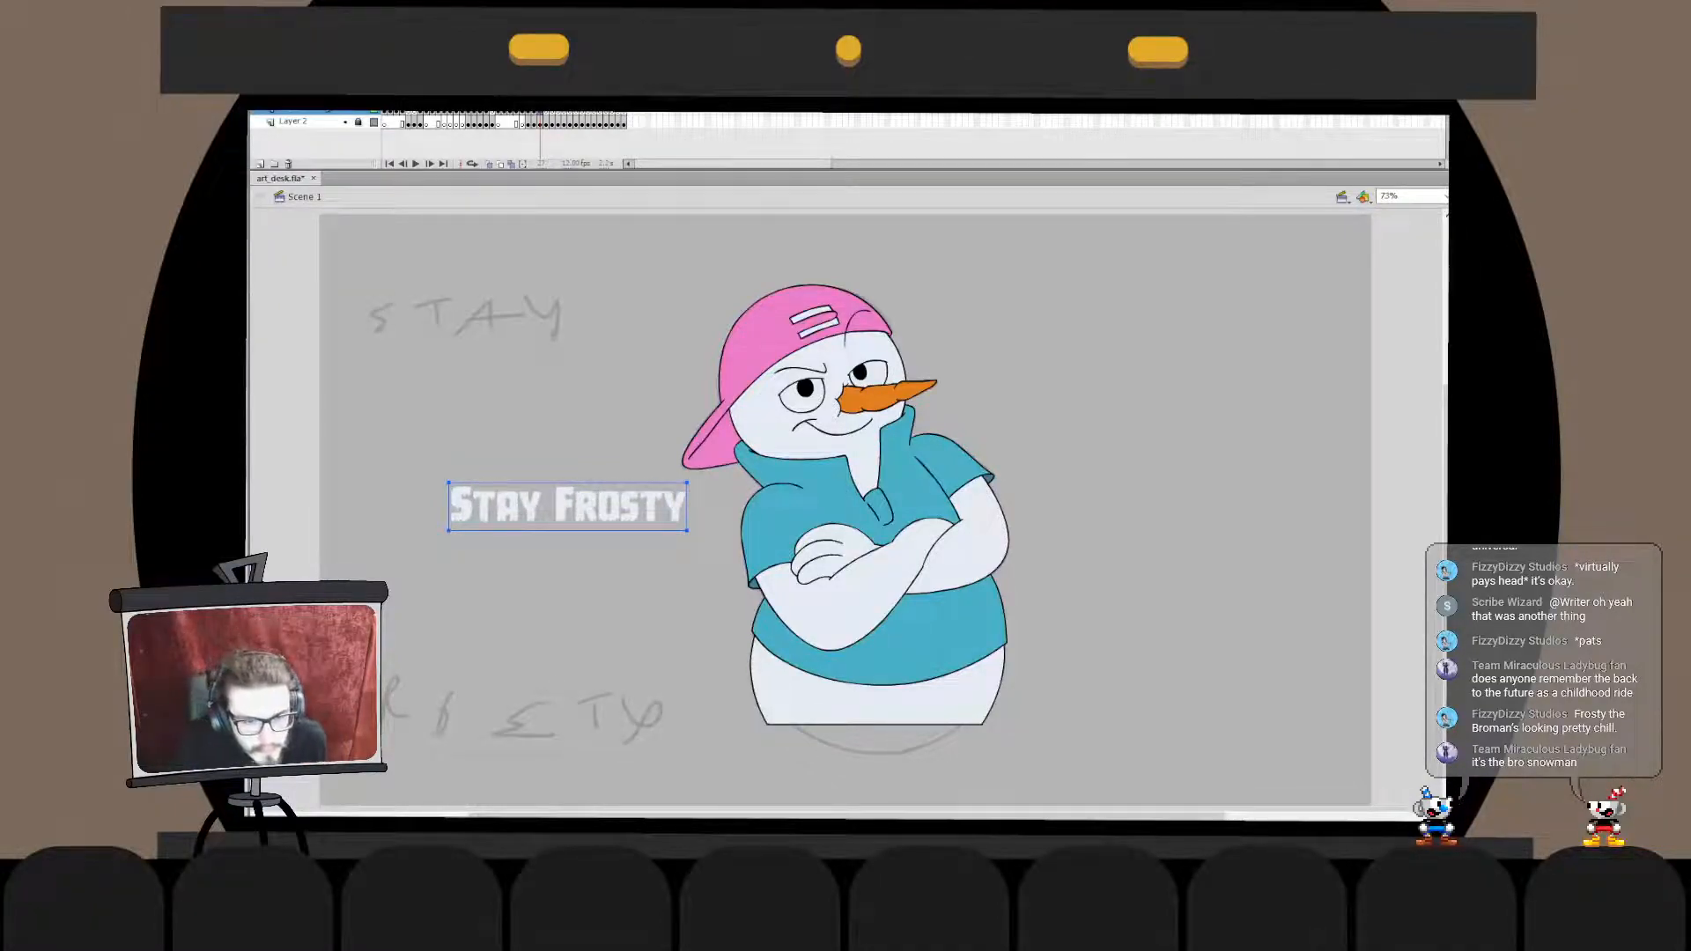
{"action": "key", "text": "ctrl+equal"}
{"action": "key", "text": "ctrl+equal"}
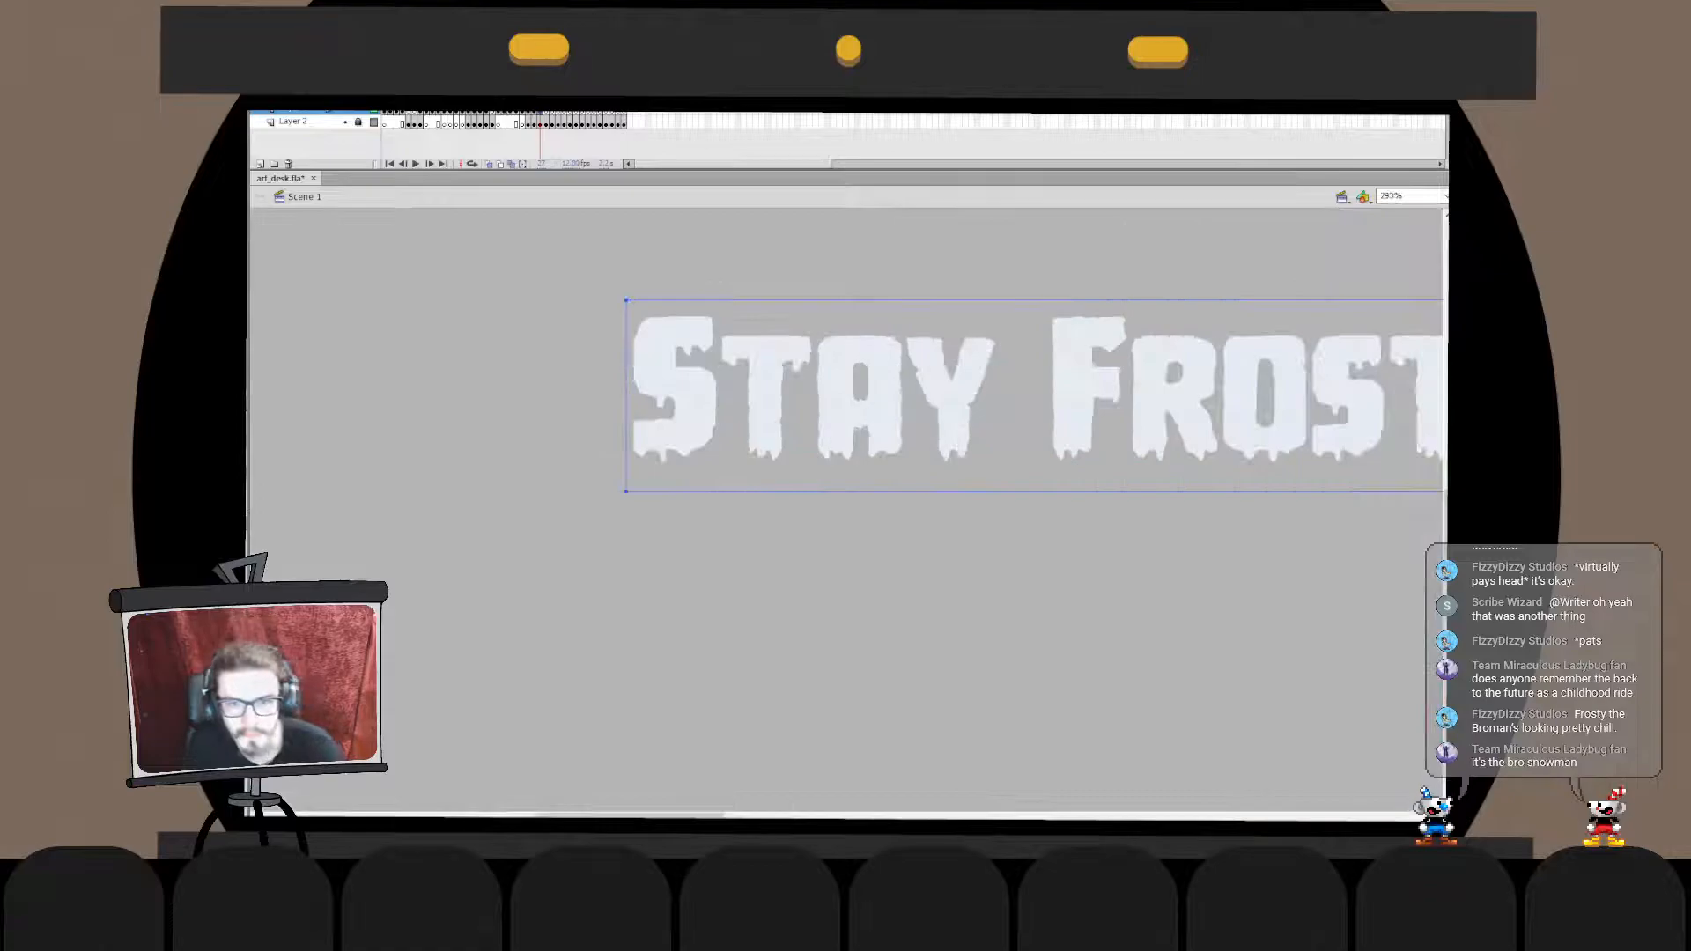
{"action": "key", "text": "ctrl+minus"}
{"action": "key", "text": "ctrl+minus"}
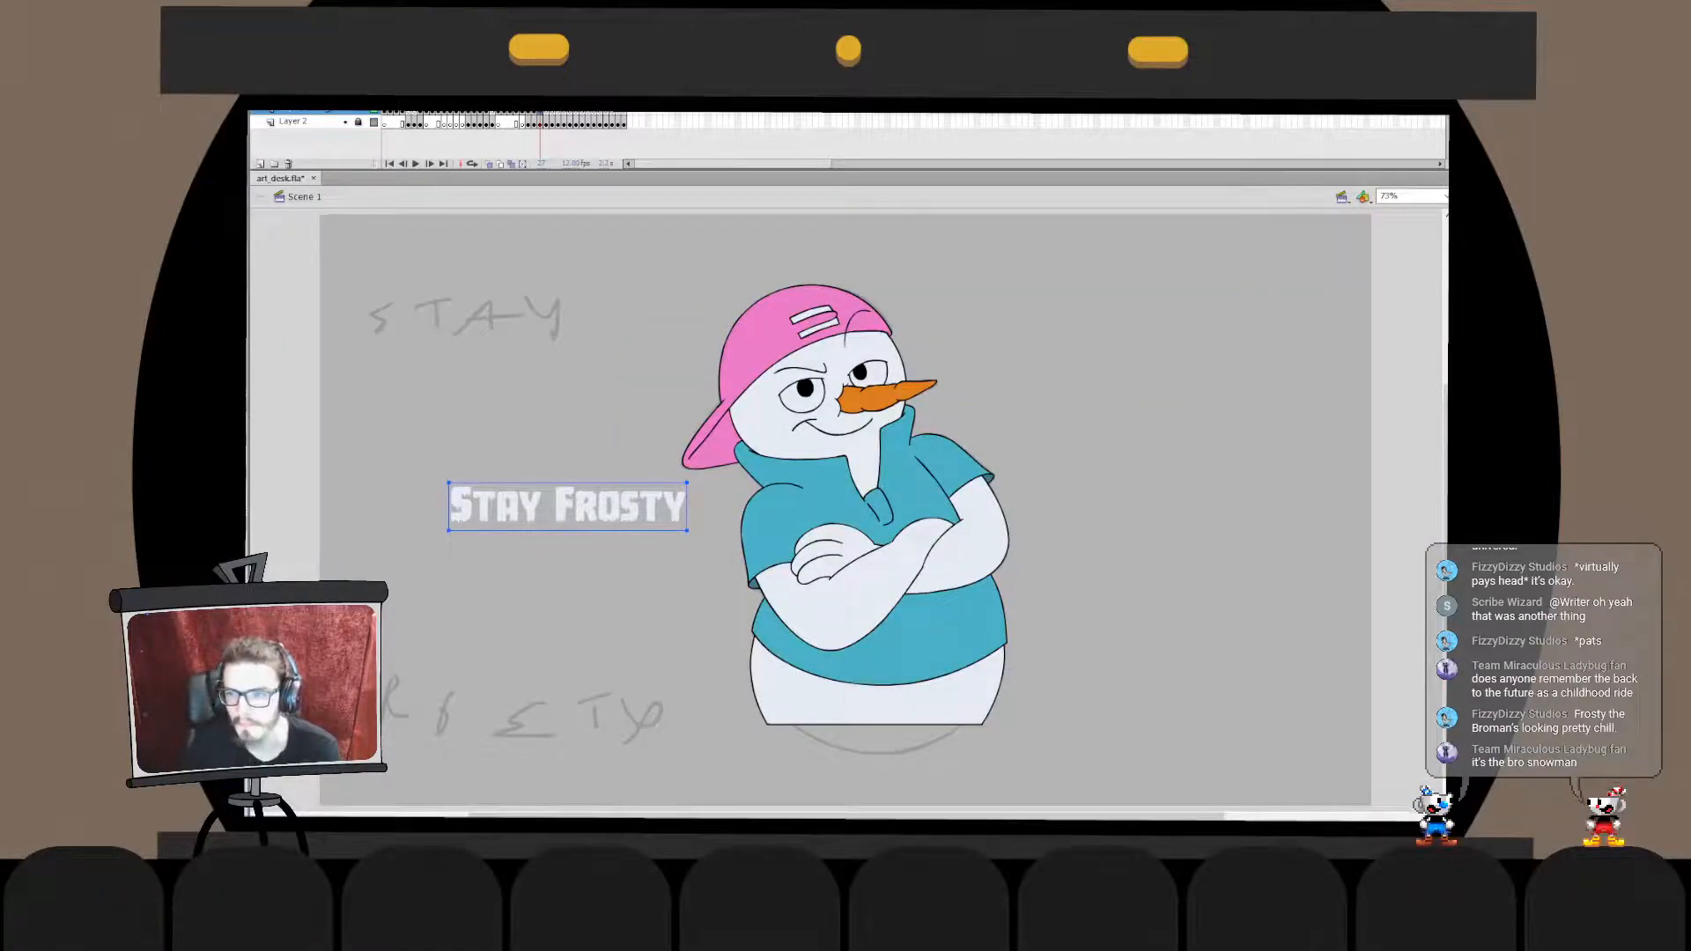
- Try successive fonts on the small "Stay Frosty" text, from spiky capitals through script, western and serif faces to a plain sans-serif
{"action": "key", "text": "ctrl+shift+i"}
{"action": "key", "text": "ctrl+shift+i"}
{"action": "key", "text": "Down"}
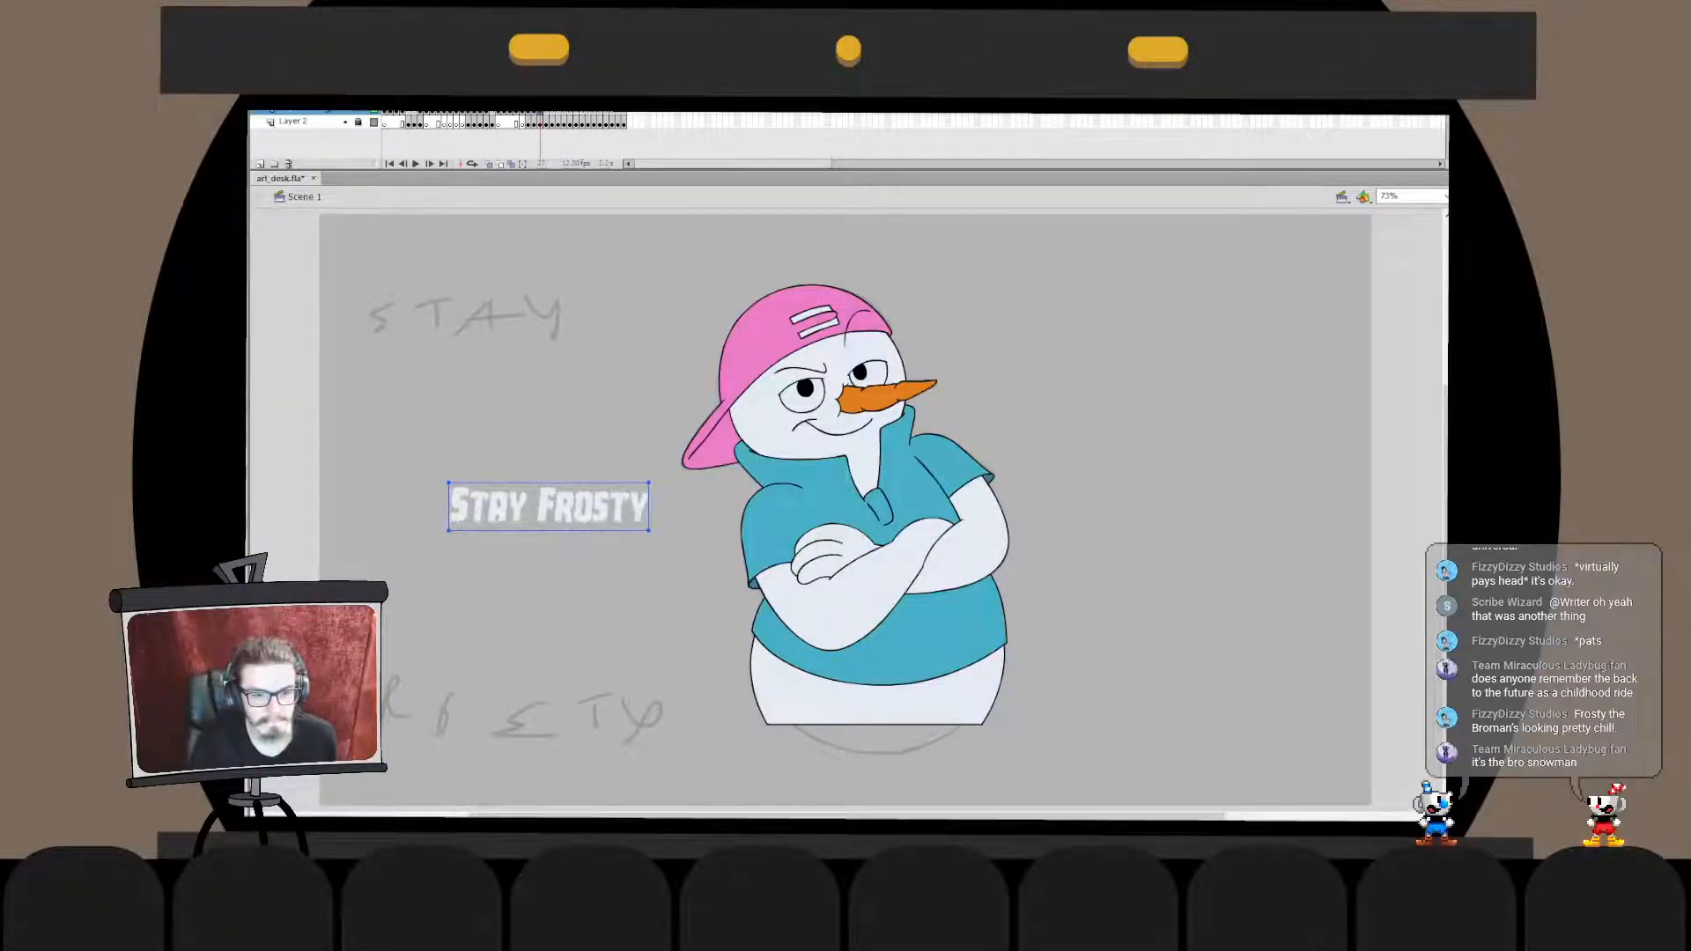
{"action": "key", "text": "Down"}
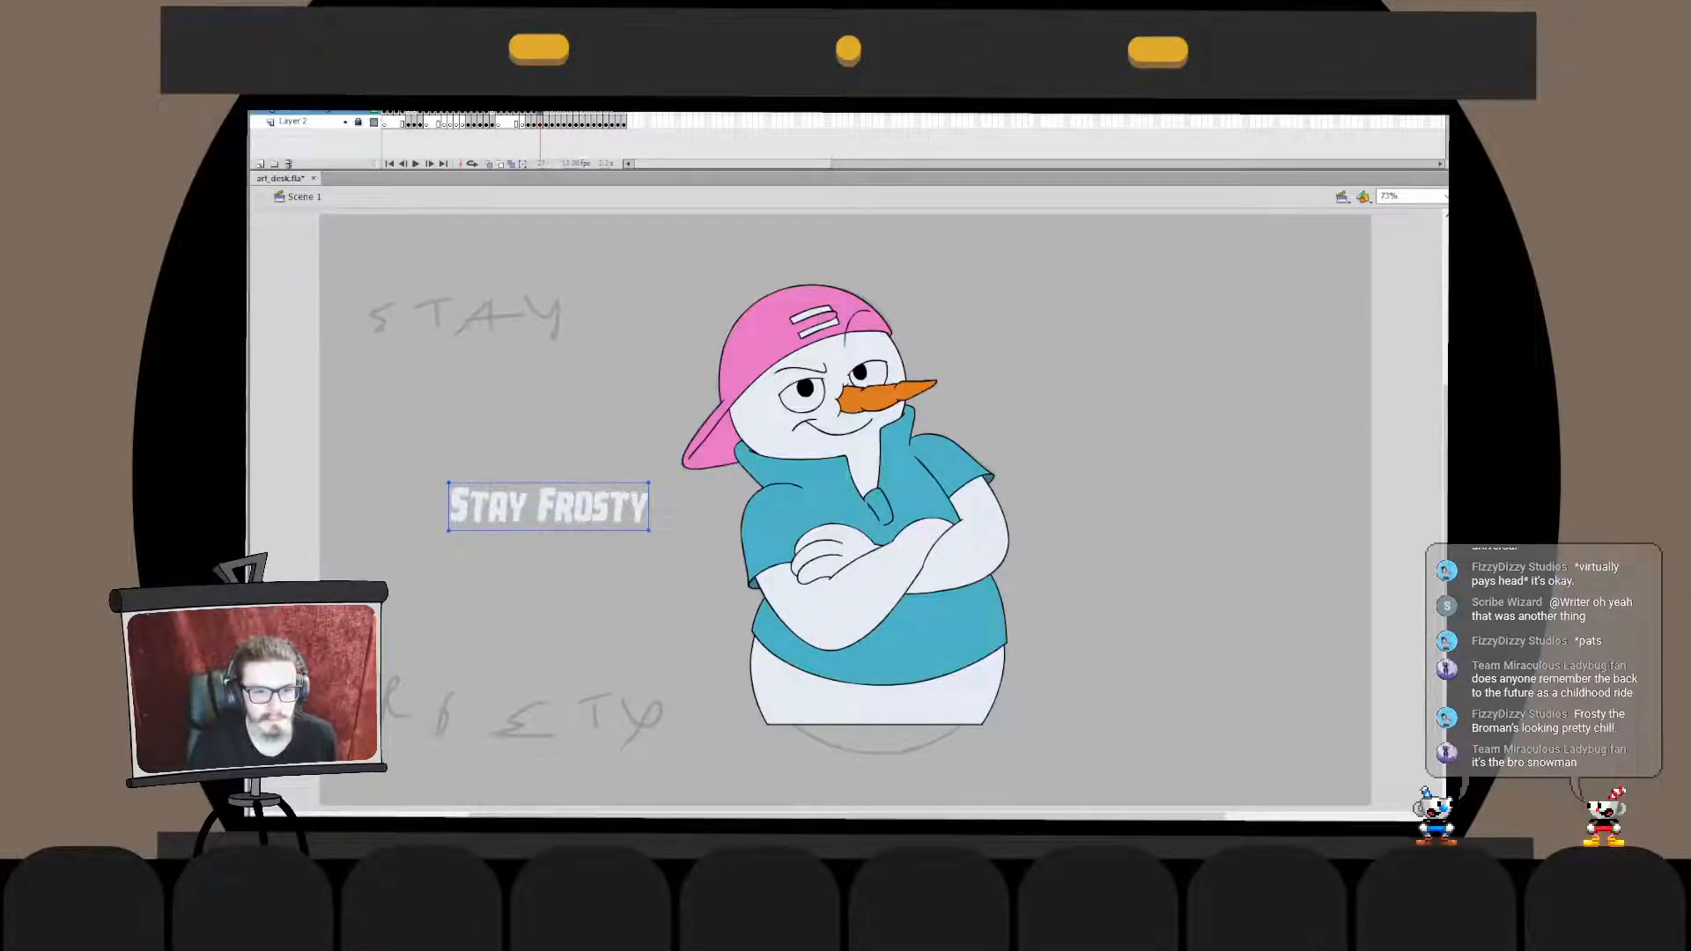
{"action": "key", "text": "Down"}
{"action": "key", "text": "Down"}
{"action": "key", "text": "Down"}
{"action": "key", "text": "Down"}
{"action": "key", "text": "Down"}
{"action": "key", "text": "Down"}
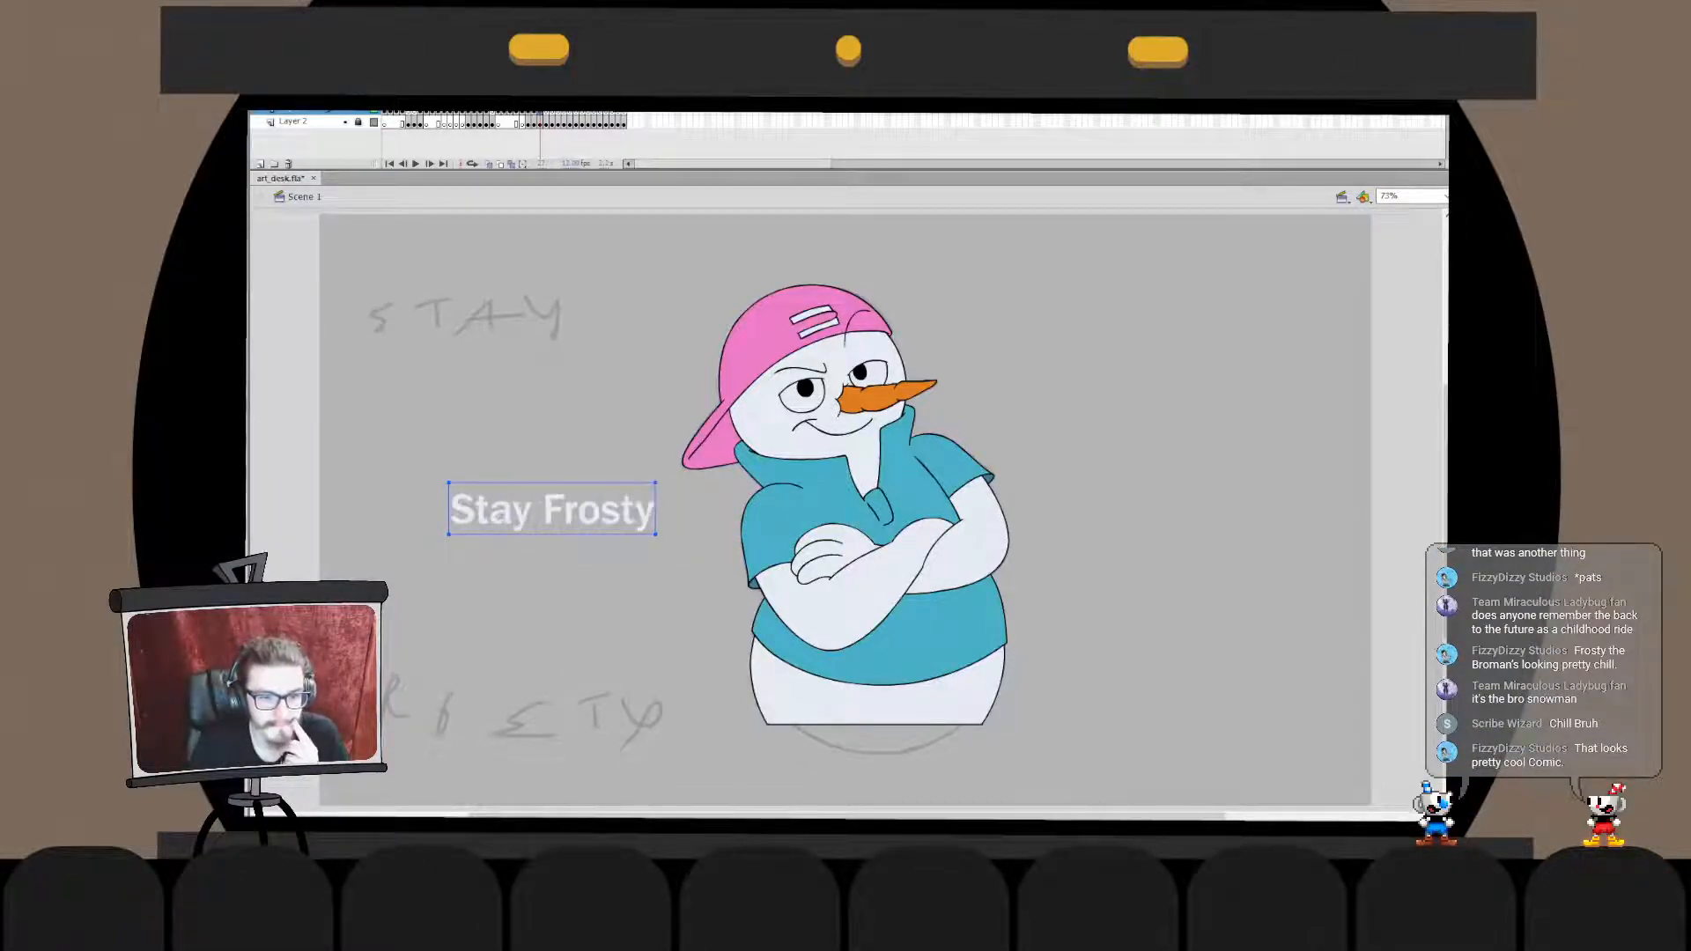
{"action": "key", "text": "Down"}
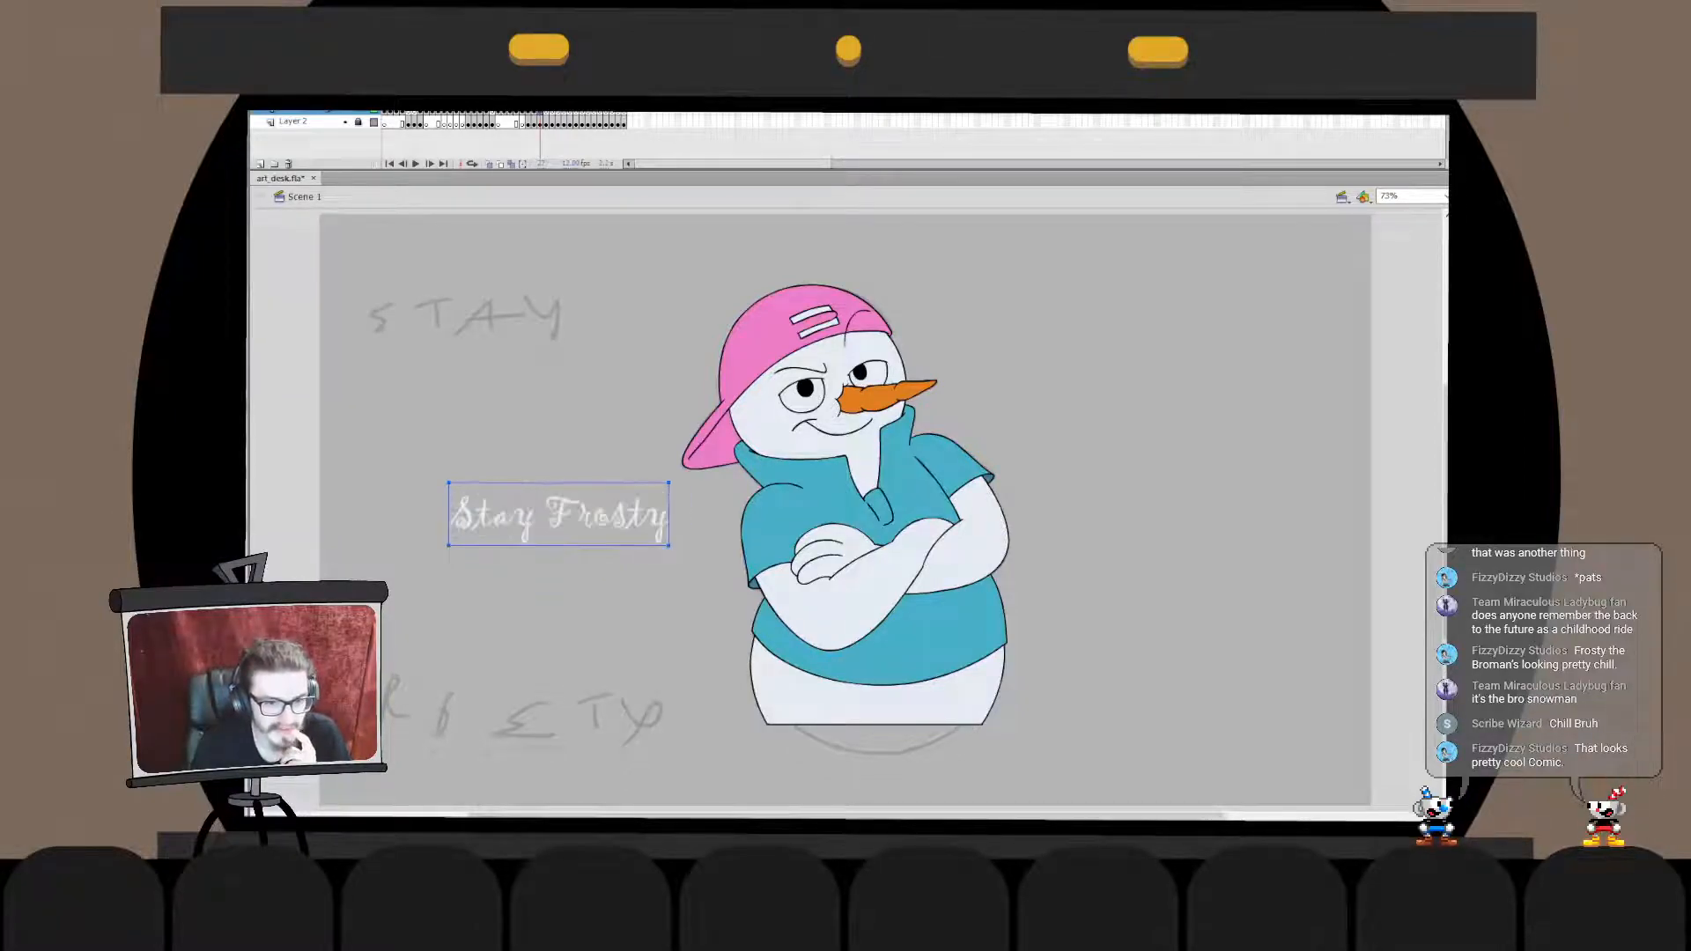
{"action": "key", "text": "Down"}
{"action": "key", "text": "Up"}
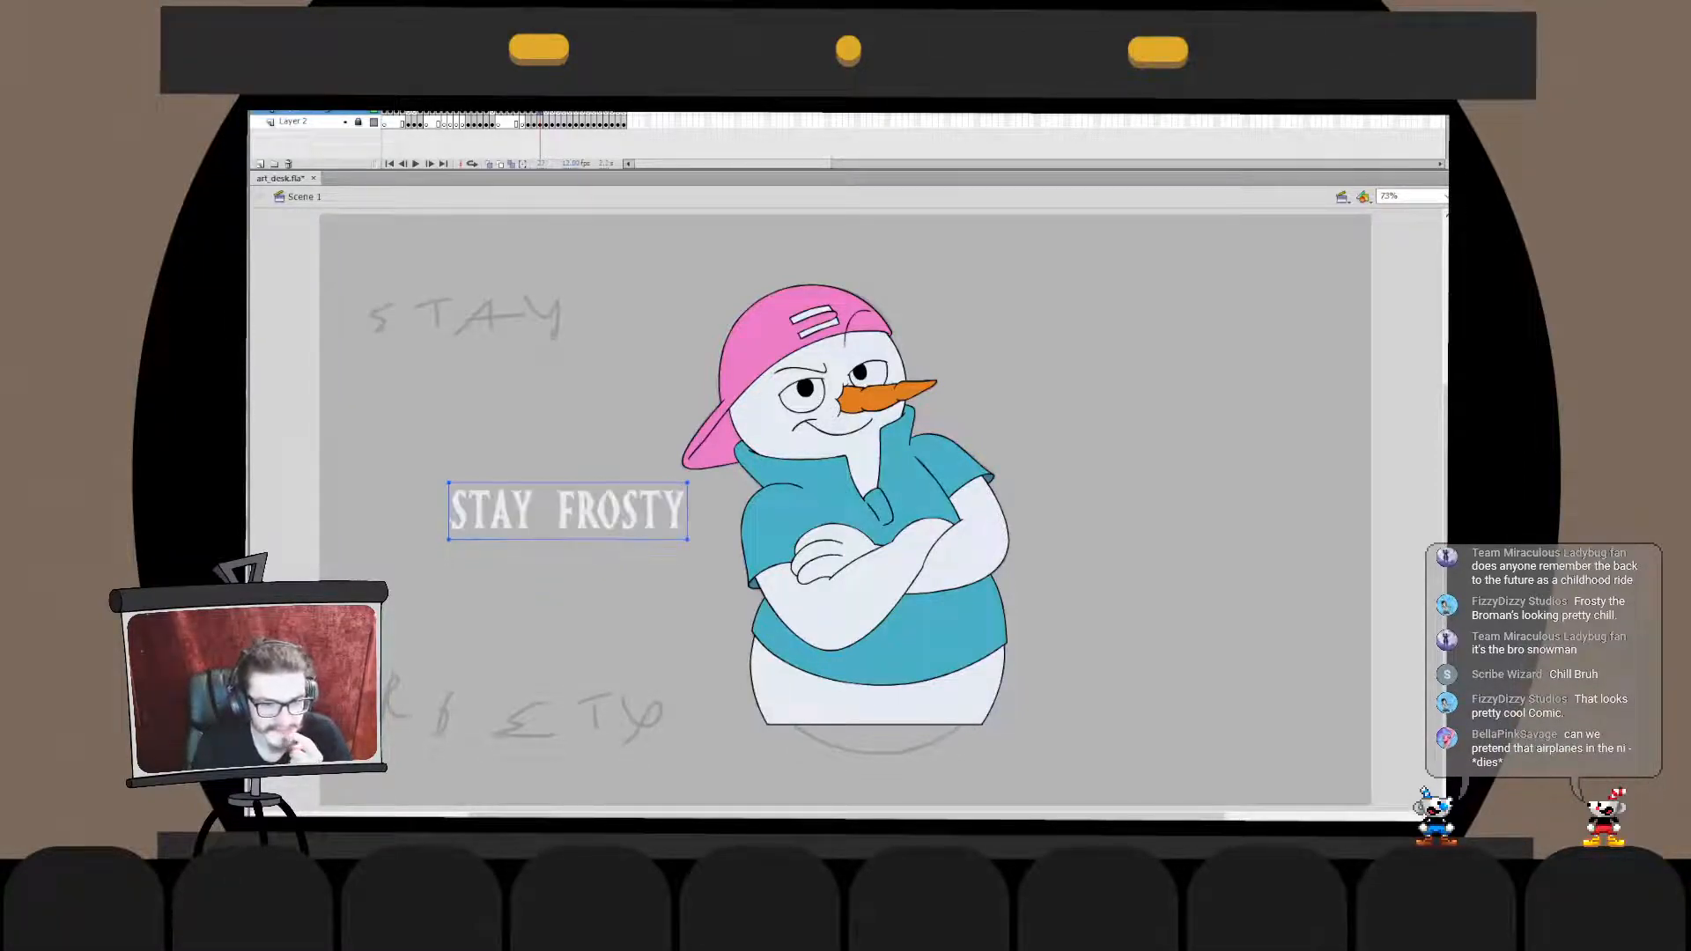
{"action": "key", "text": "Up"}
{"action": "key", "text": "Down"}
{"action": "key", "text": "Down"}
{"action": "key", "text": "Down"}
{"action": "key", "text": "Down"}
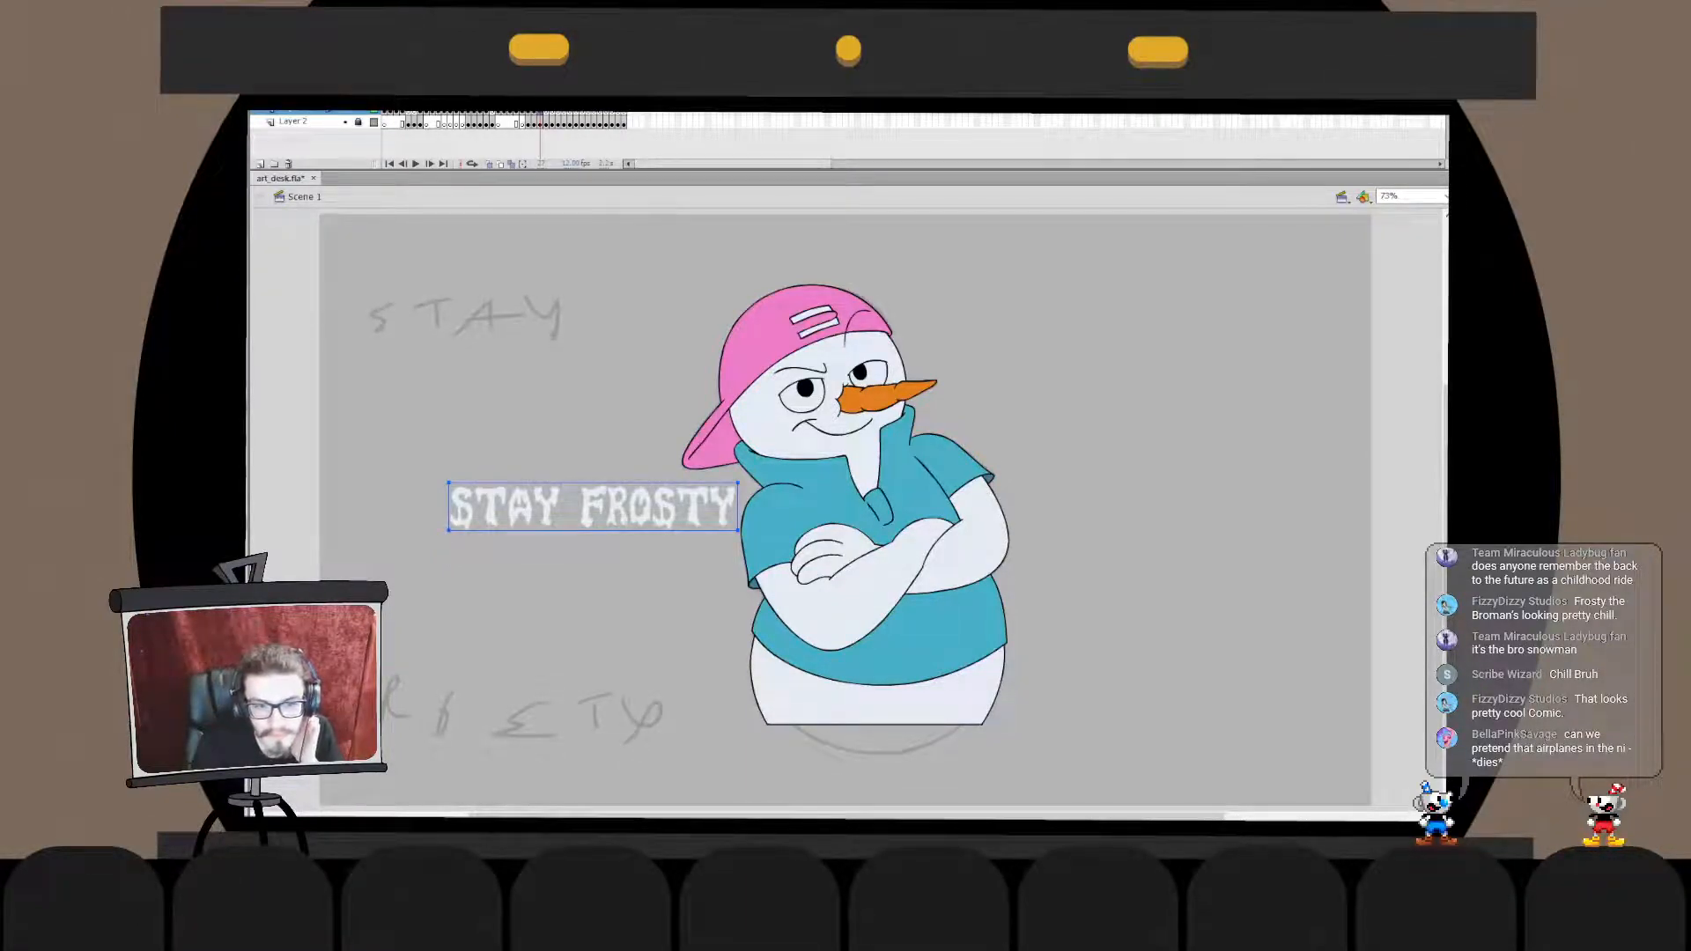
{"action": "key", "text": "Down"}
{"action": "key", "text": "Down"}
{"action": "key", "text": "Down"}
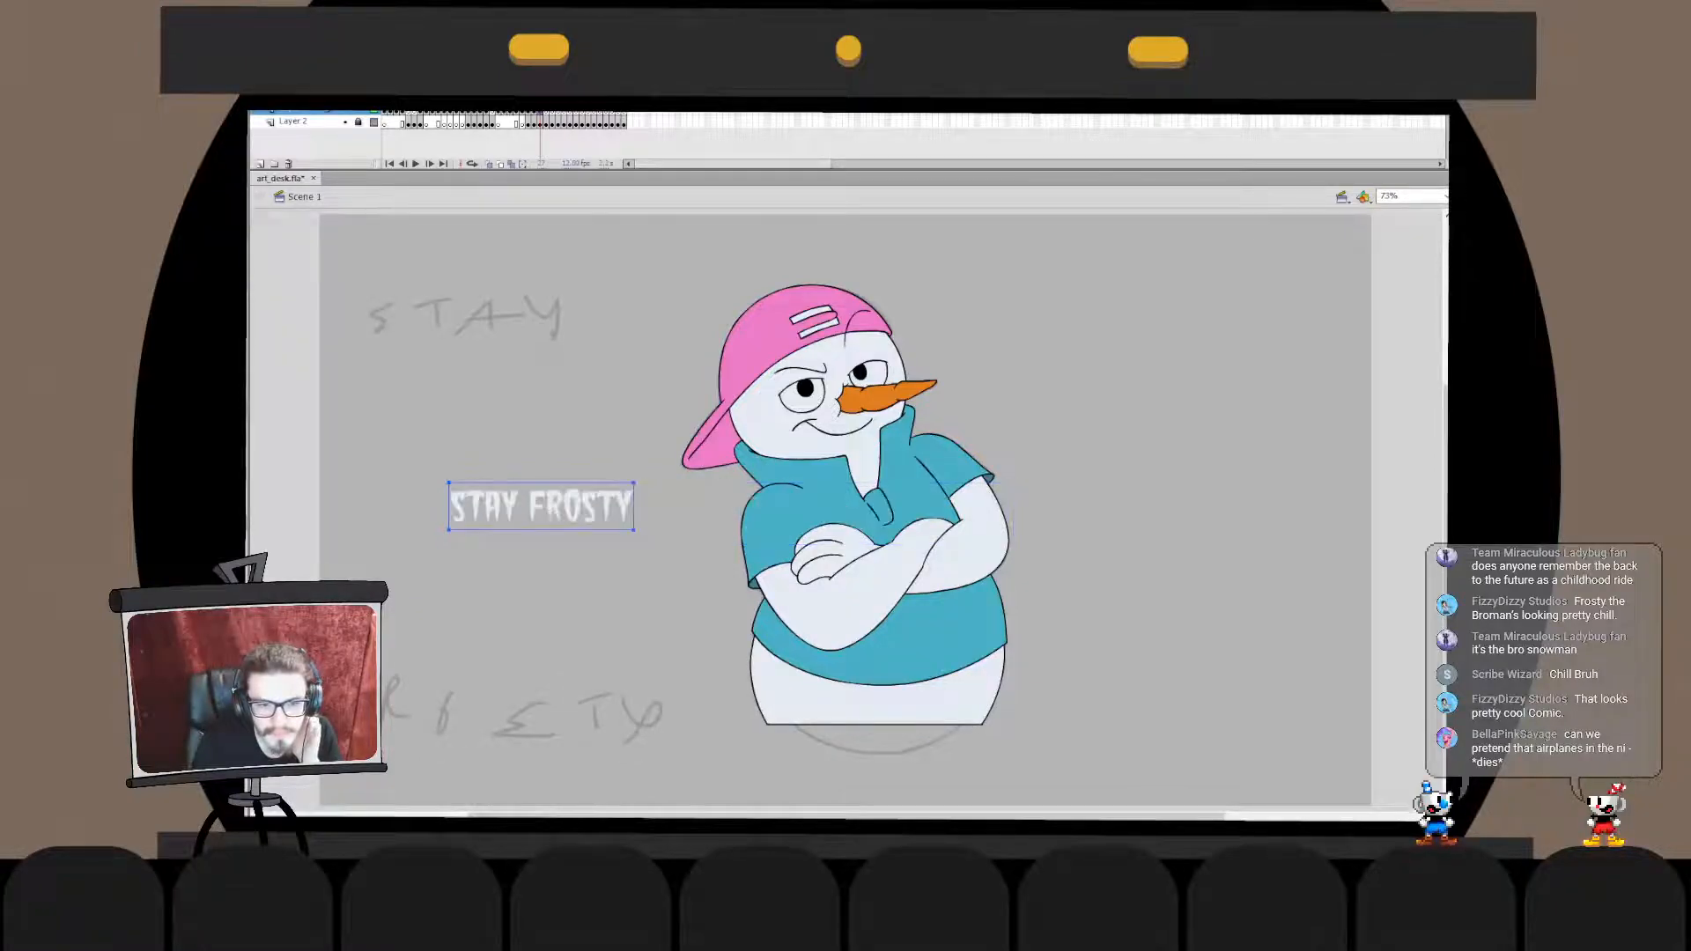
{"action": "key", "text": "Down"}
{"action": "key", "text": "Down"}
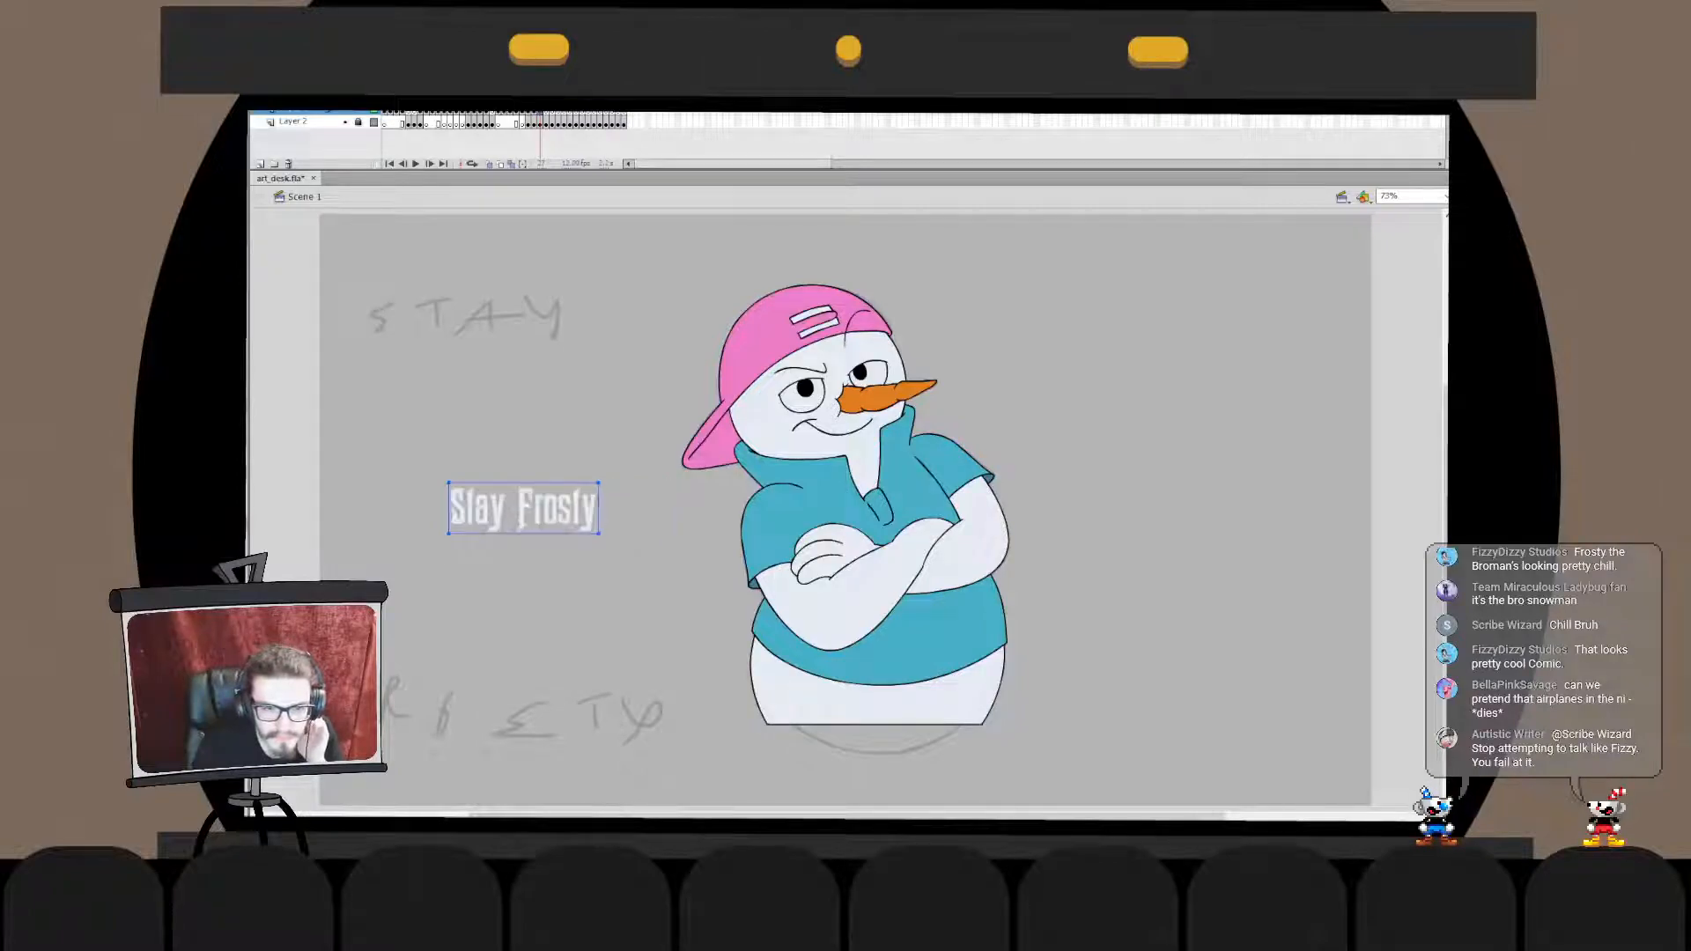
{"action": "key", "text": "Down"}
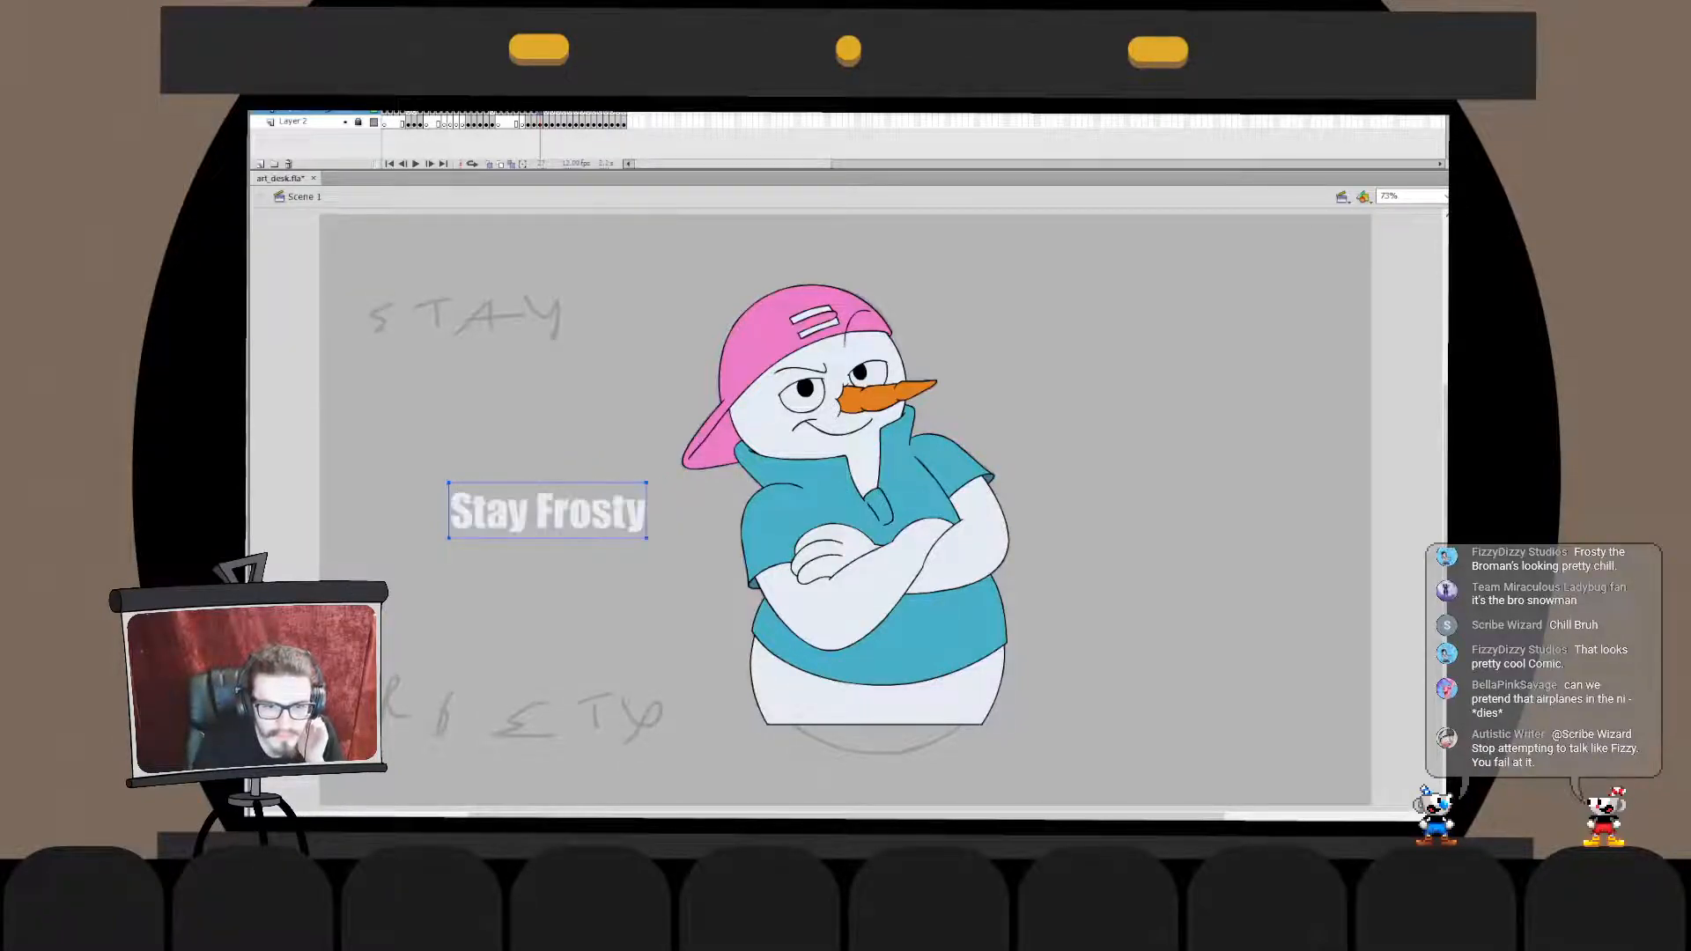
{"action": "key", "text": "Down"}
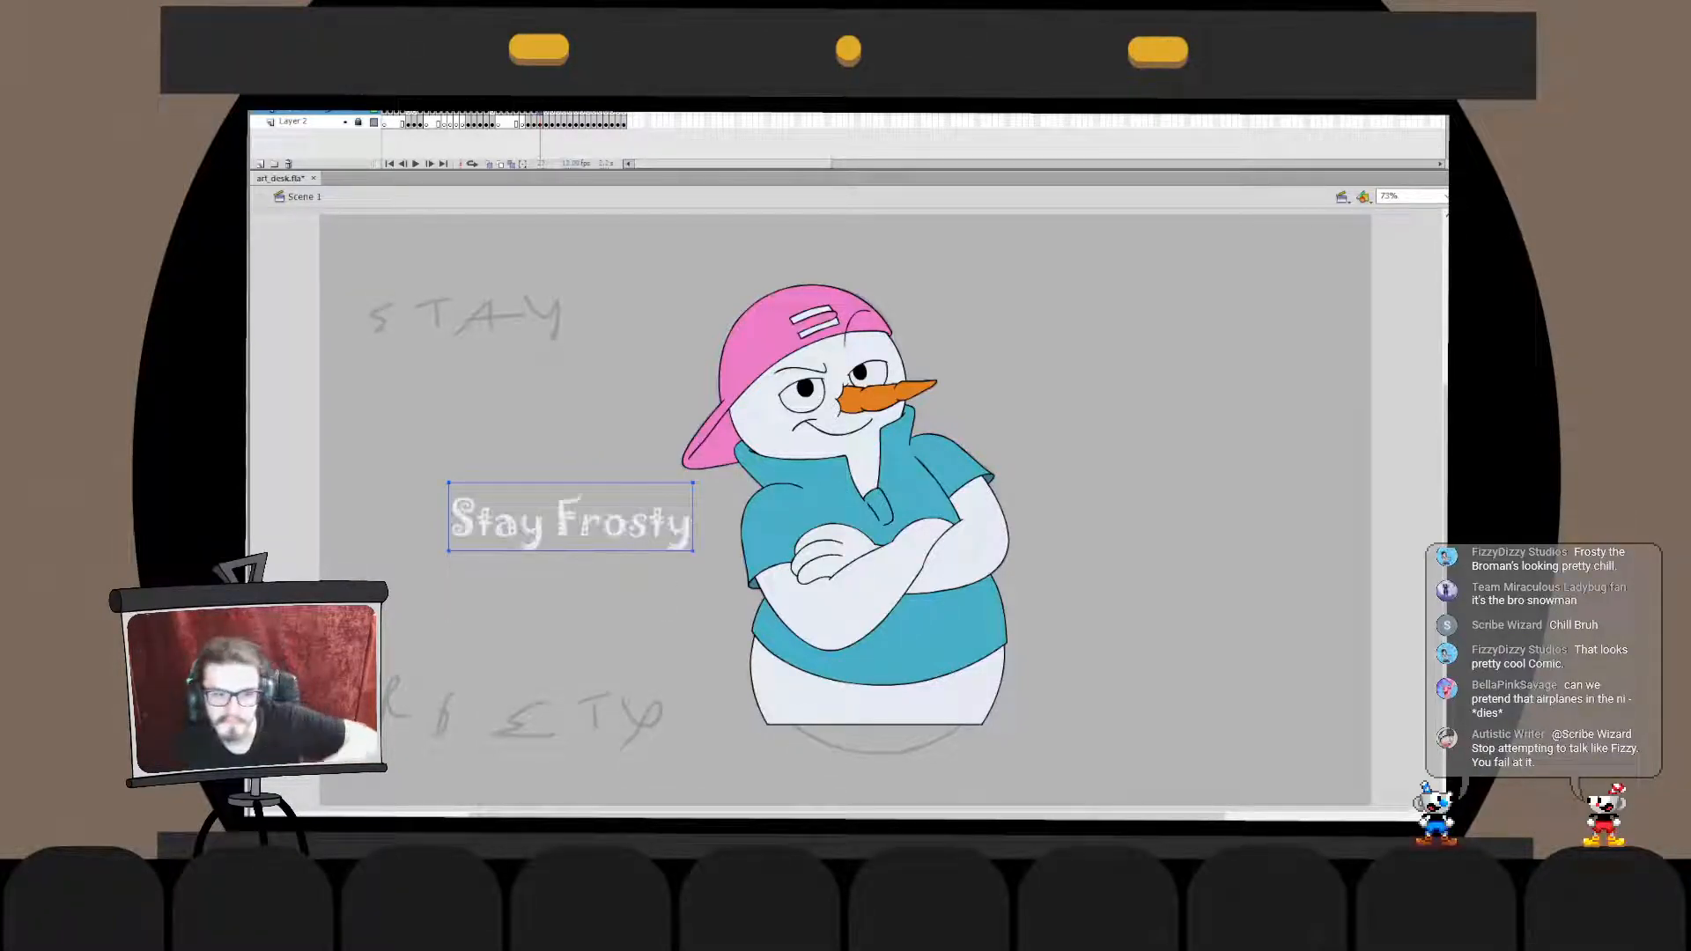
{"action": "key", "text": "Down"}
{"action": "key", "text": "Down"}
{"action": "key", "text": "Down"}
{"action": "key", "text": "Down"}
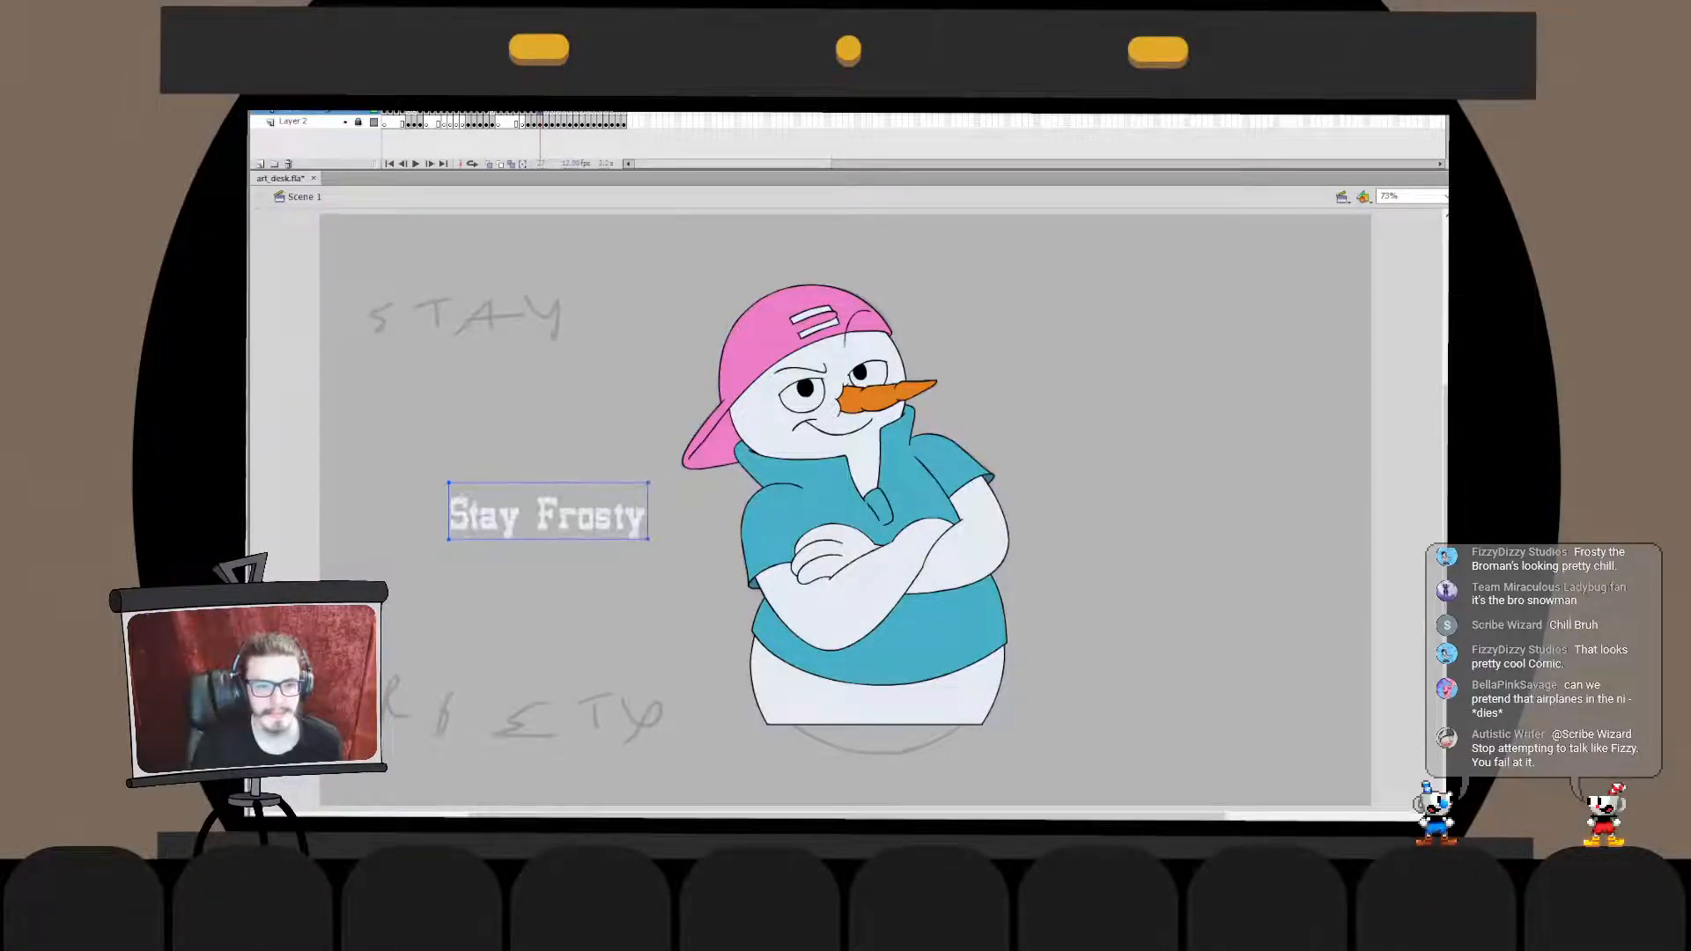
{"action": "key", "text": "Down"}
{"action": "key", "text": "Down"}
{"action": "key", "text": "Down"}
{"action": "key", "text": "Down"}
{"action": "key", "text": "Down"}
{"action": "key", "text": "Down"}
{"action": "key", "text": "Down"}
{"action": "key", "text": "Down"}
{"action": "key", "text": "Down"}
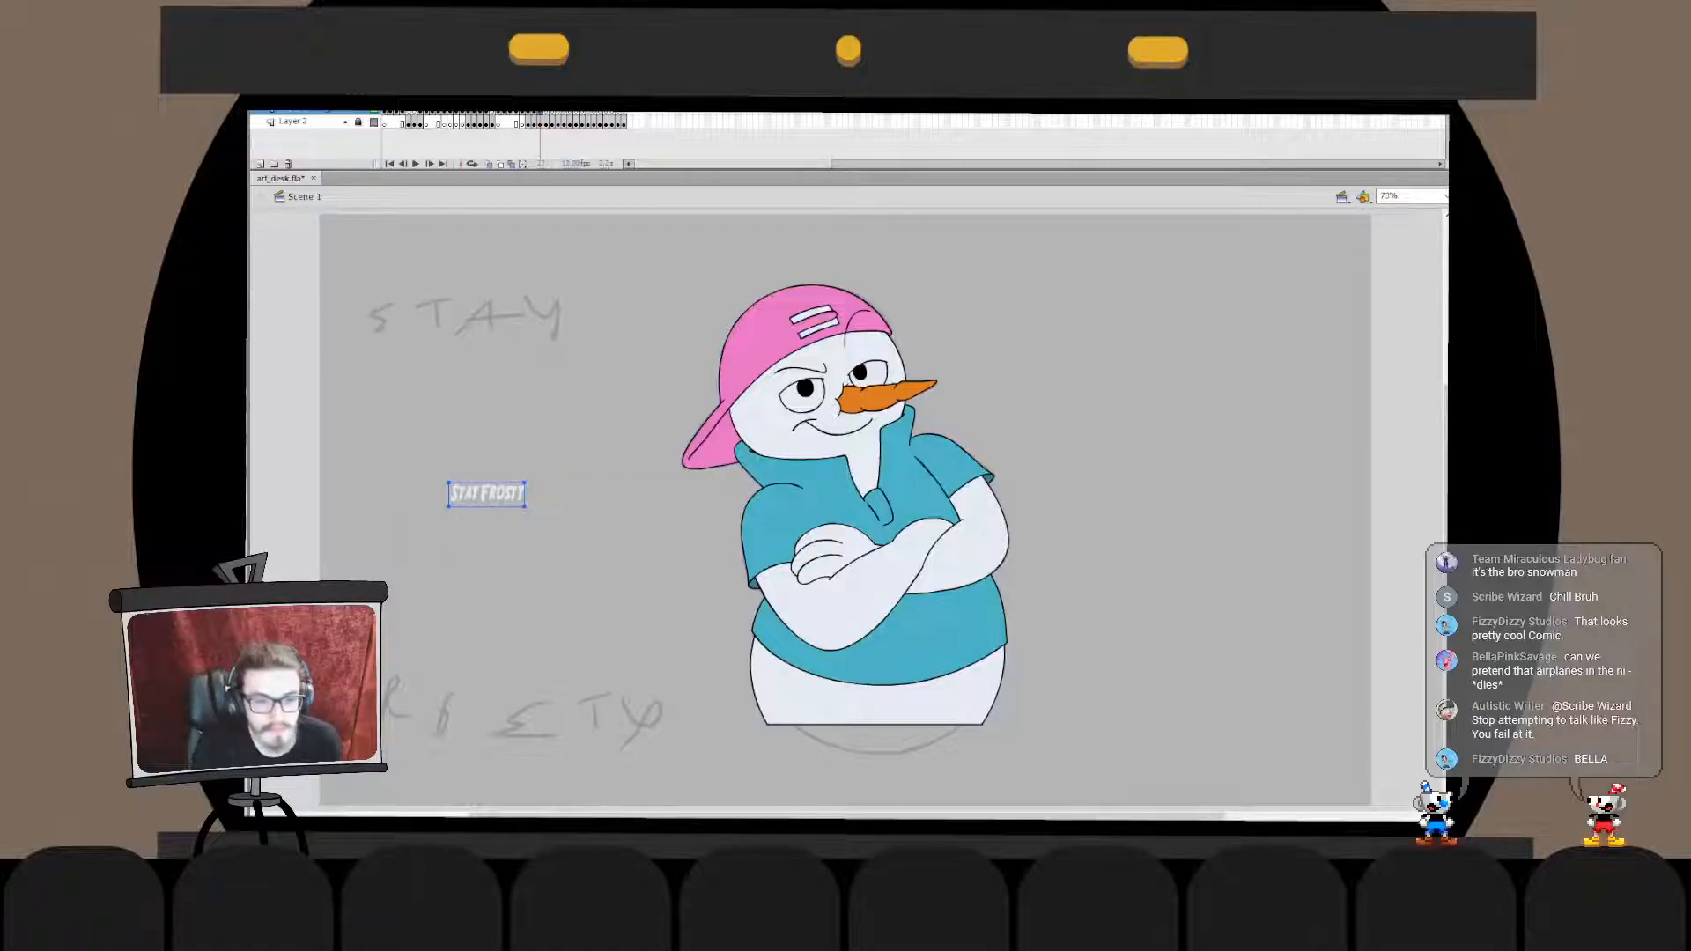
{"action": "key", "text": "Down"}
{"action": "key", "text": "Down"}
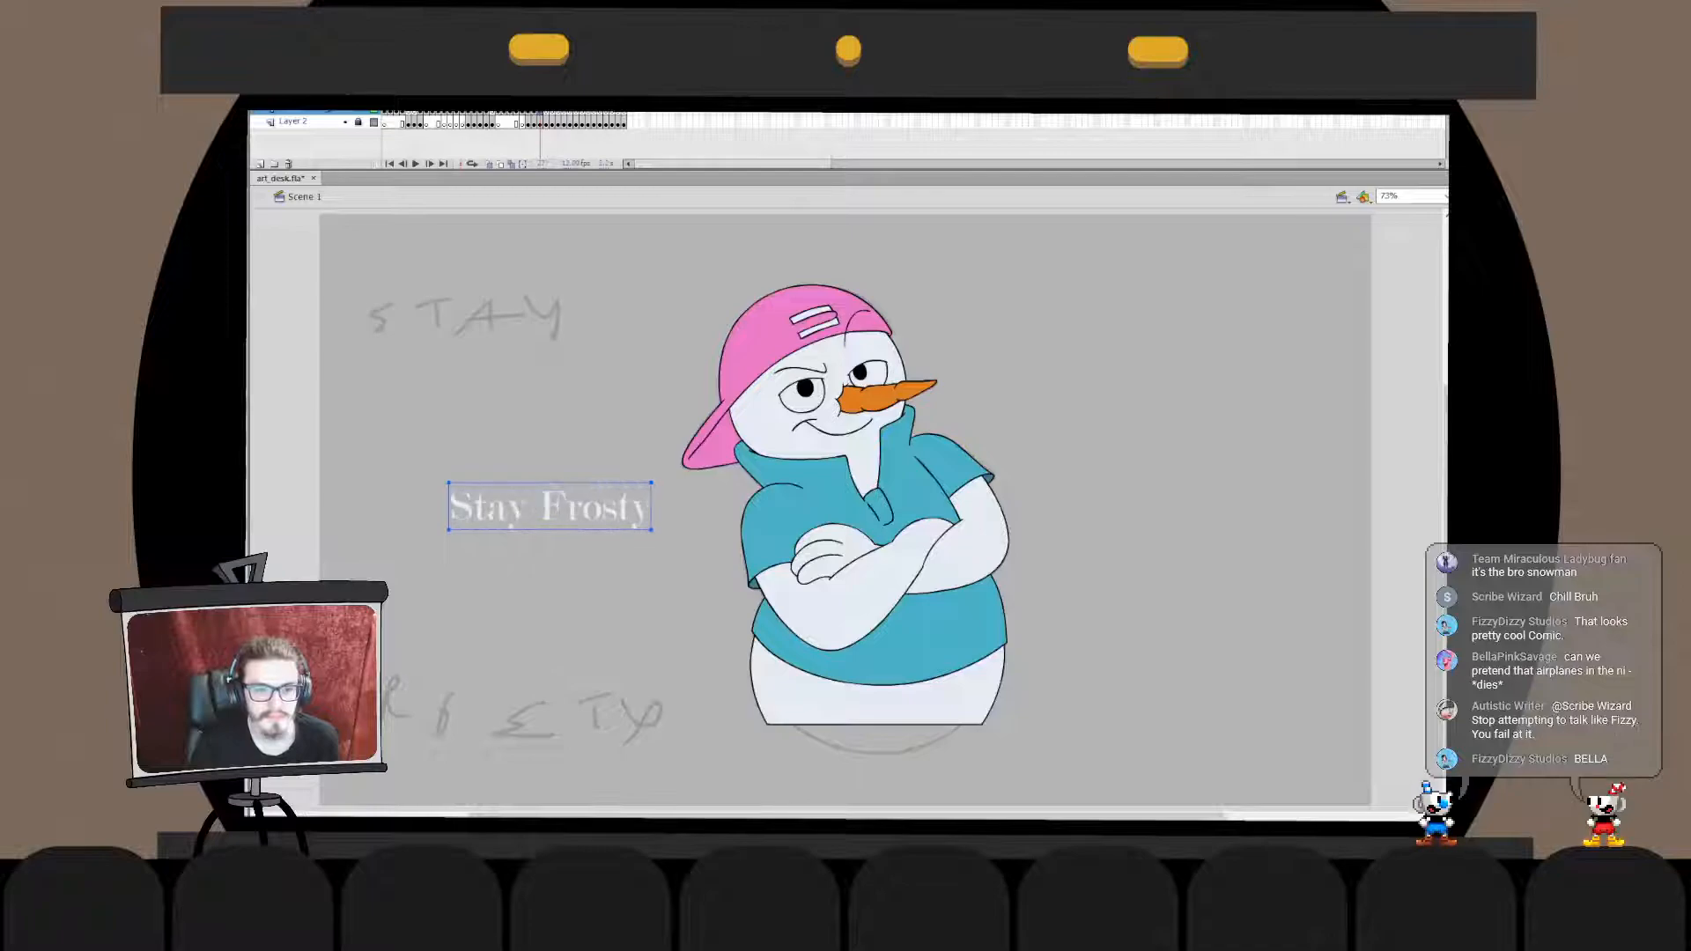
{"action": "key", "text": "Down"}
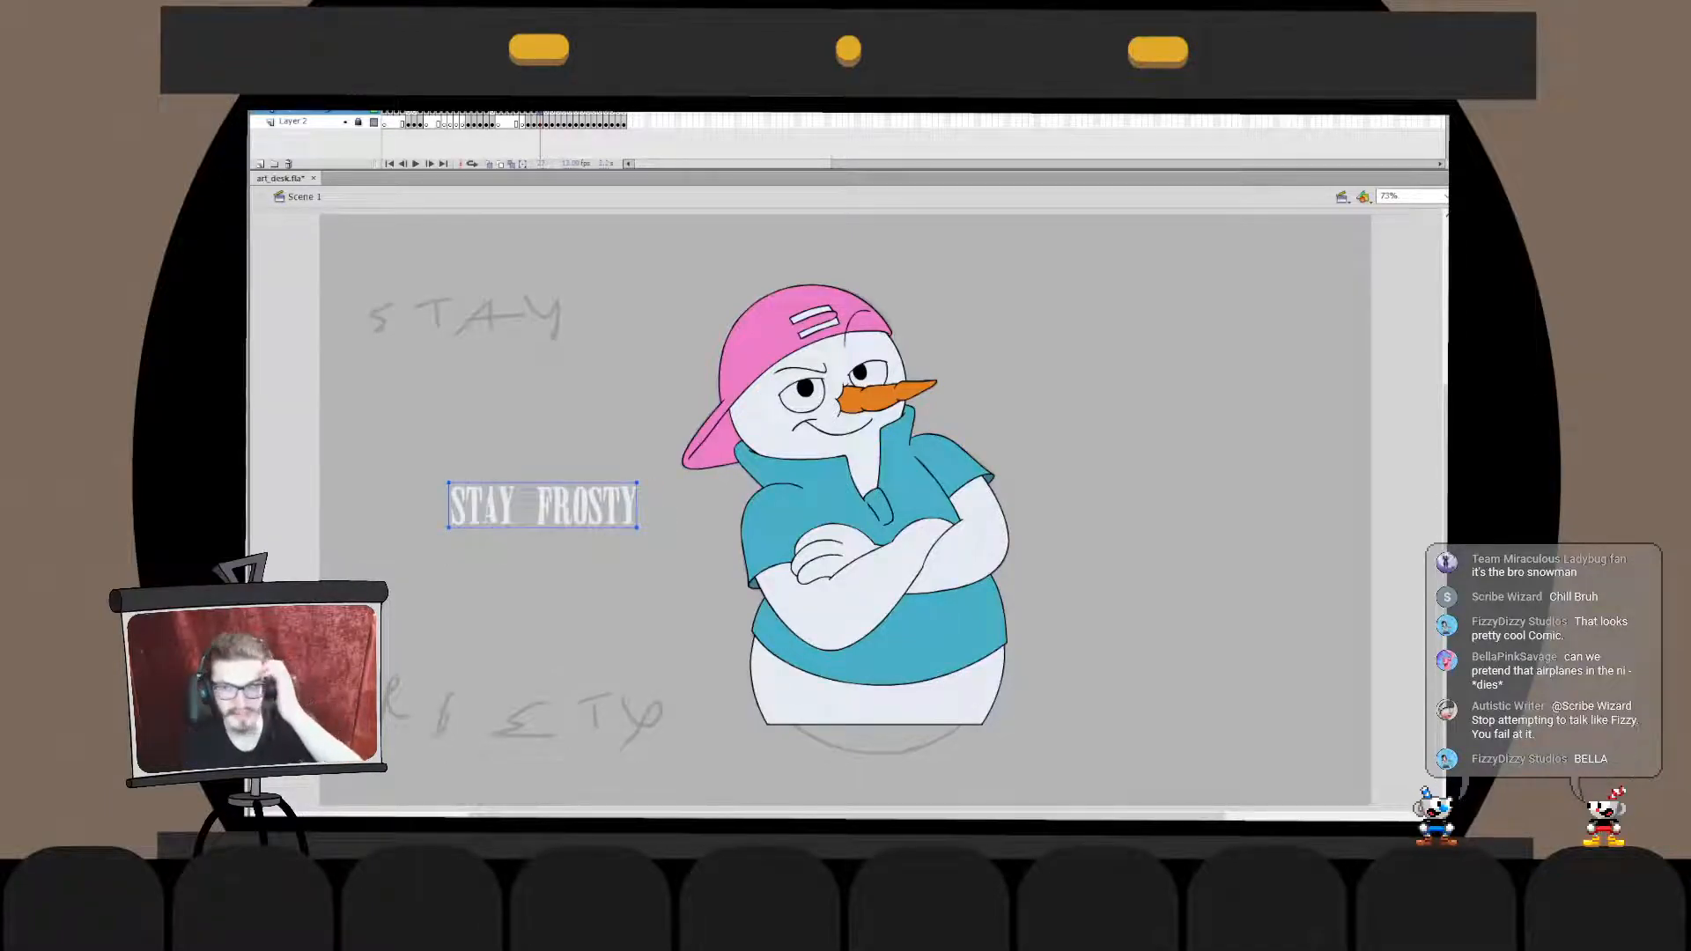
{"action": "key", "text": "Down"}
{"action": "key", "text": "Down"}
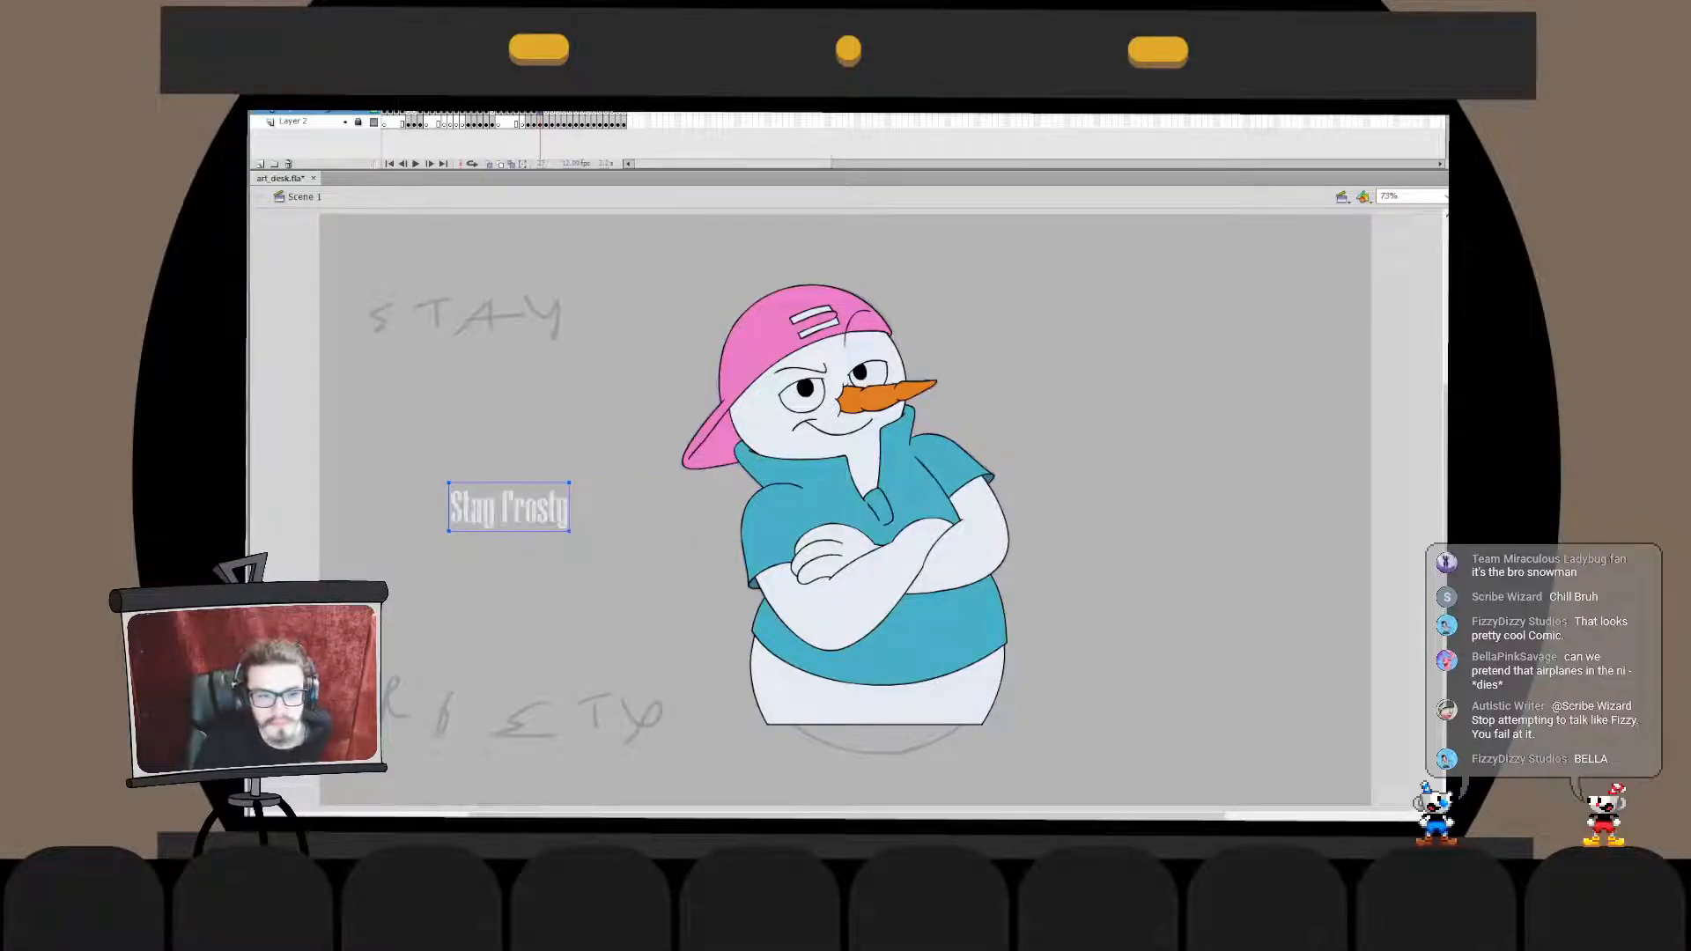
{"action": "key", "text": "Down"}
{"action": "key", "text": "Down"}
{"action": "key", "text": "Down"}
{"action": "key", "text": "Down"}
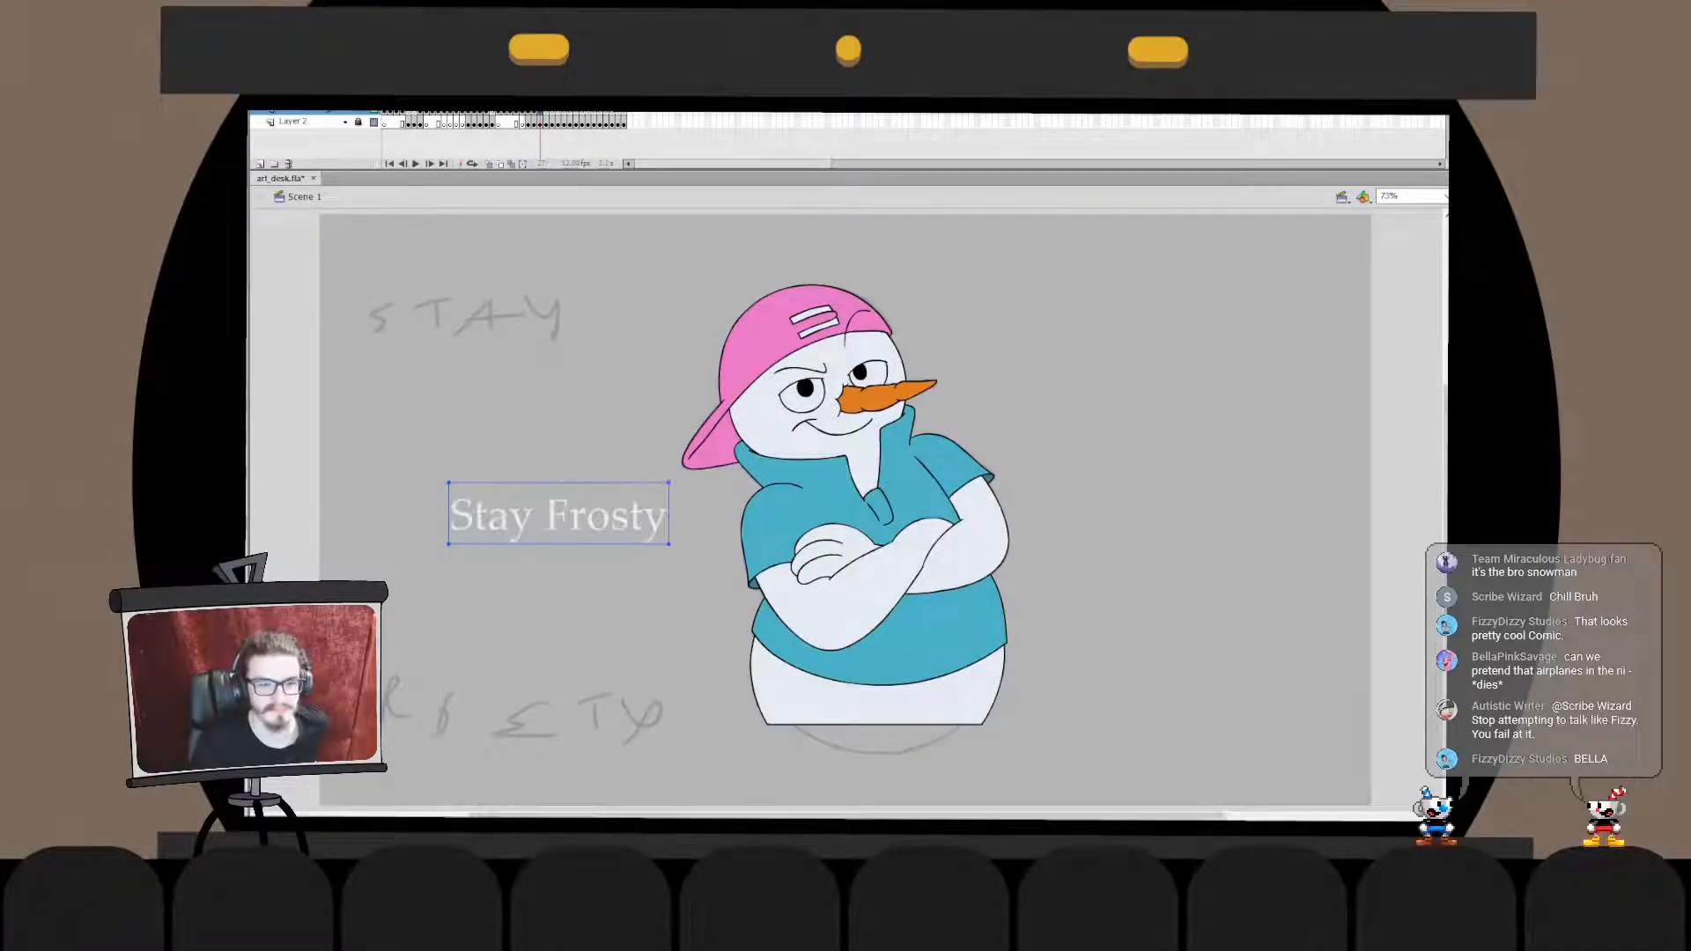
{"action": "key", "text": "Down"}
{"action": "key", "text": "Down"}
{"action": "key", "text": "Down"}
{"action": "key", "text": "Down"}
{"action": "key", "text": "Down"}
{"action": "key", "text": "Down"}
{"action": "key", "text": "Down"}
{"action": "key", "text": "Down"}
{"action": "key", "text": "Down"}
{"action": "key", "text": "Down"}
{"action": "key", "text": "Down"}
{"action": "key", "text": "Down"}
{"action": "key", "text": "Down"}
{"action": "key", "text": "Down"}
{"action": "key", "text": "Down"}
{"action": "key", "text": "Down"}
{"action": "key", "text": "Down"}
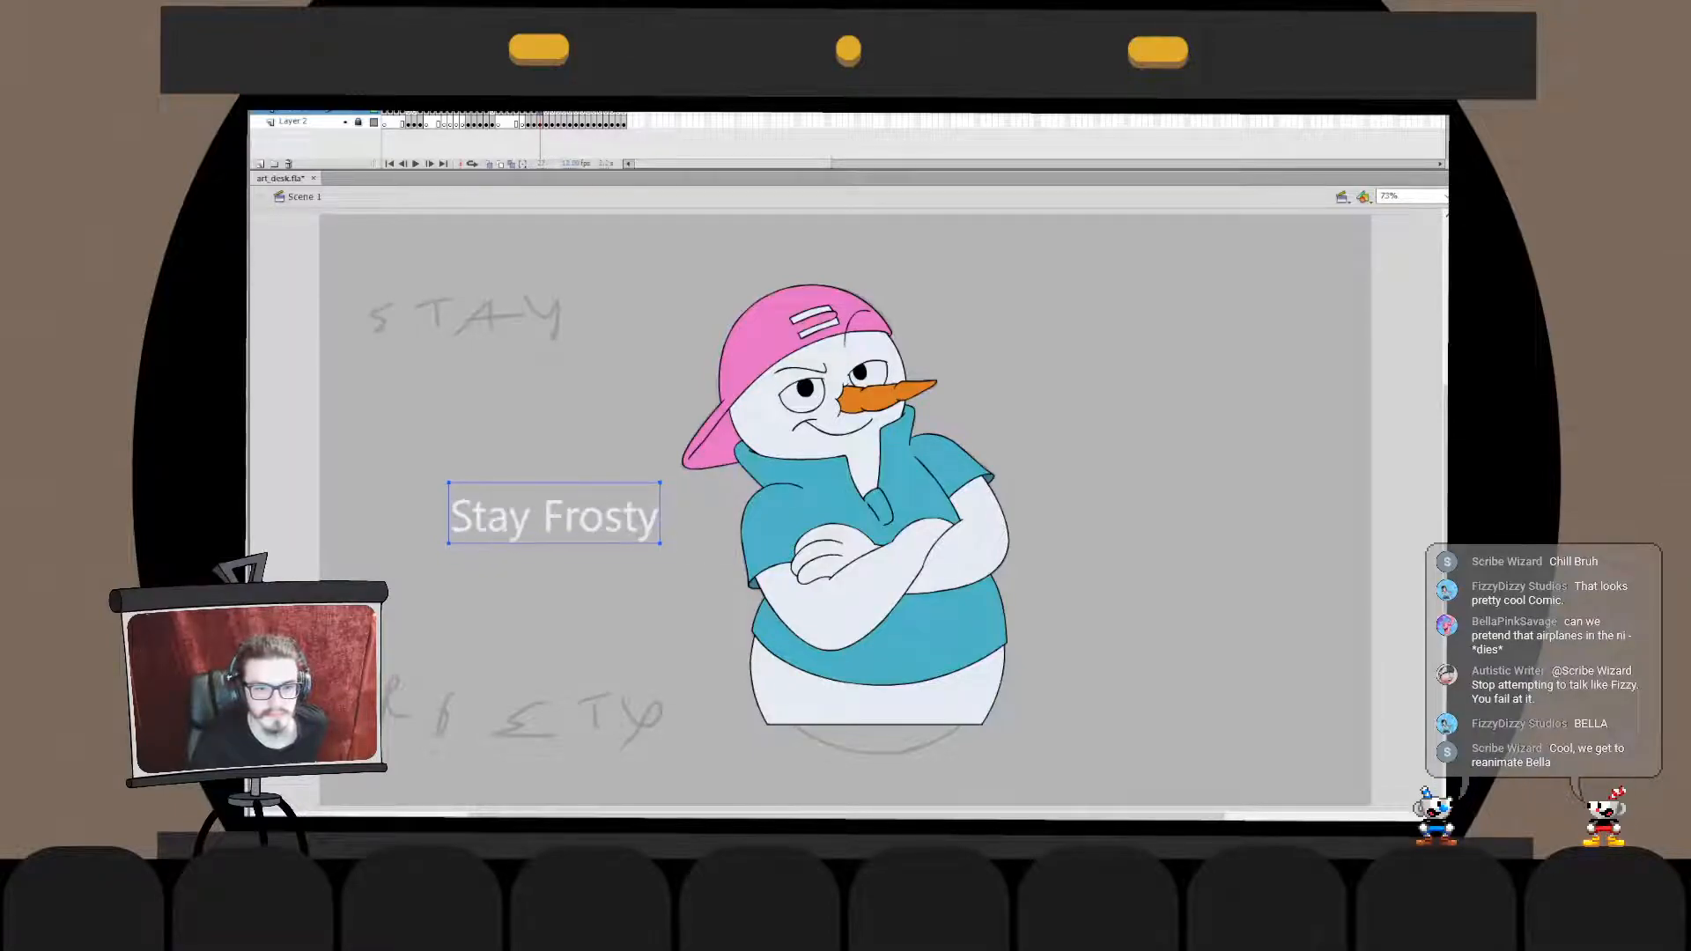
{"action": "key", "text": "Down"}
{"action": "key", "text": "Down"}
{"action": "key", "text": "Down"}
{"action": "key", "text": "Down"}
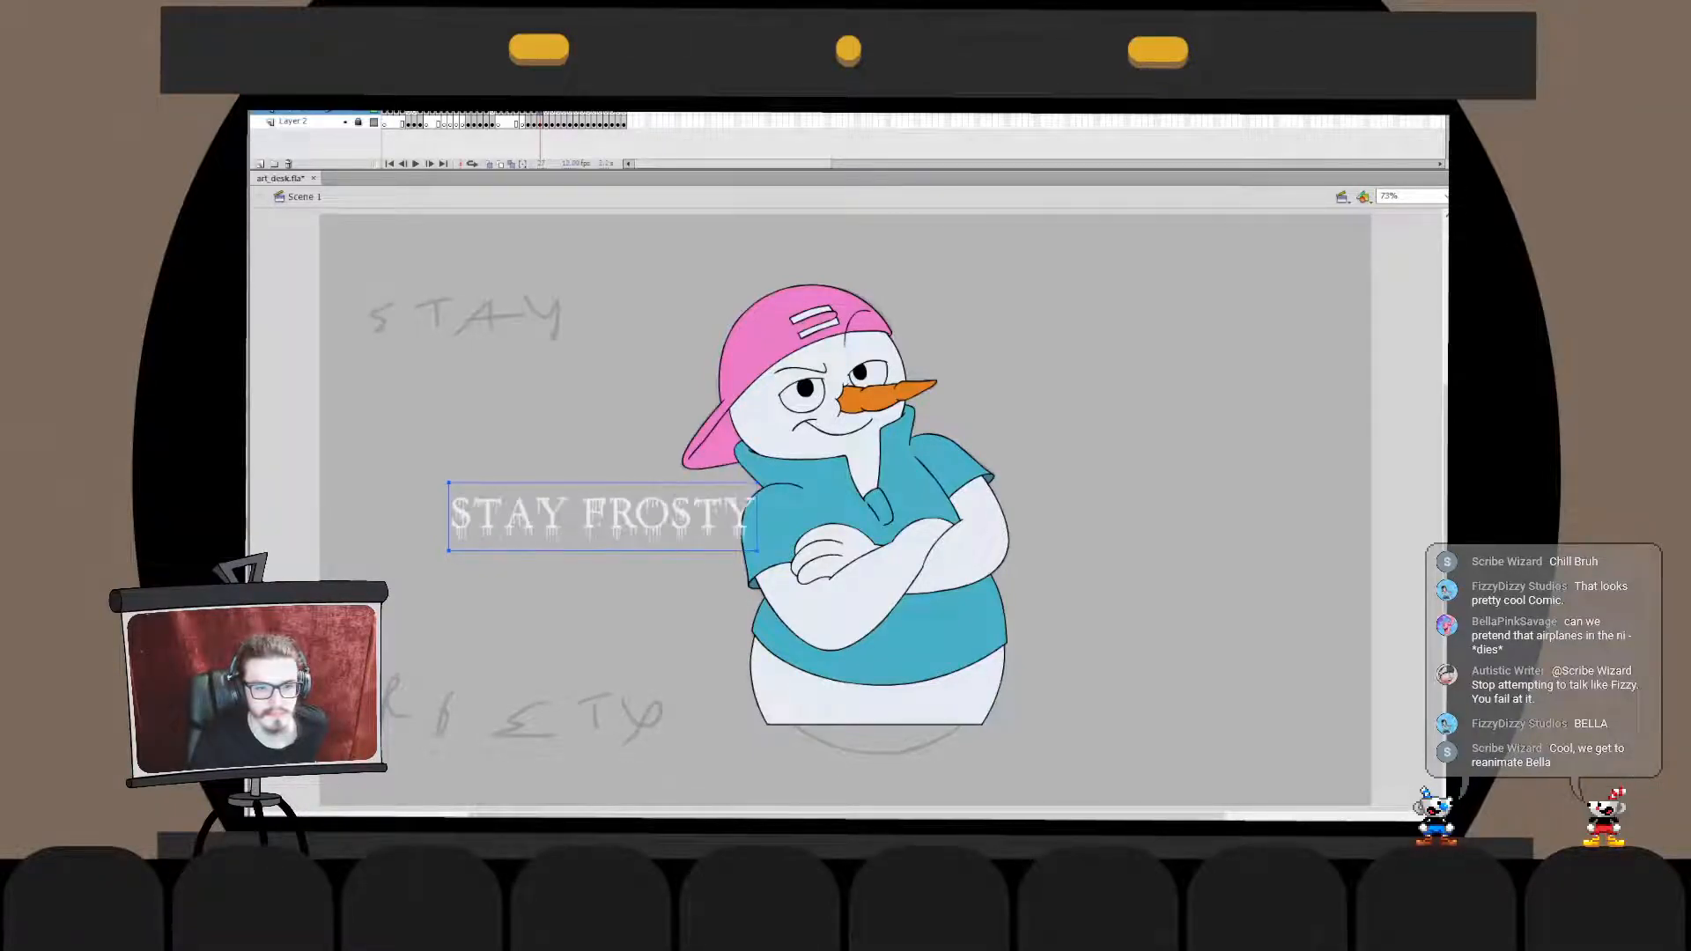
{"action": "key", "text": "Down"}
{"action": "key", "text": "Down"}
{"action": "key", "text": "Down"}
{"action": "key", "text": "Down"}
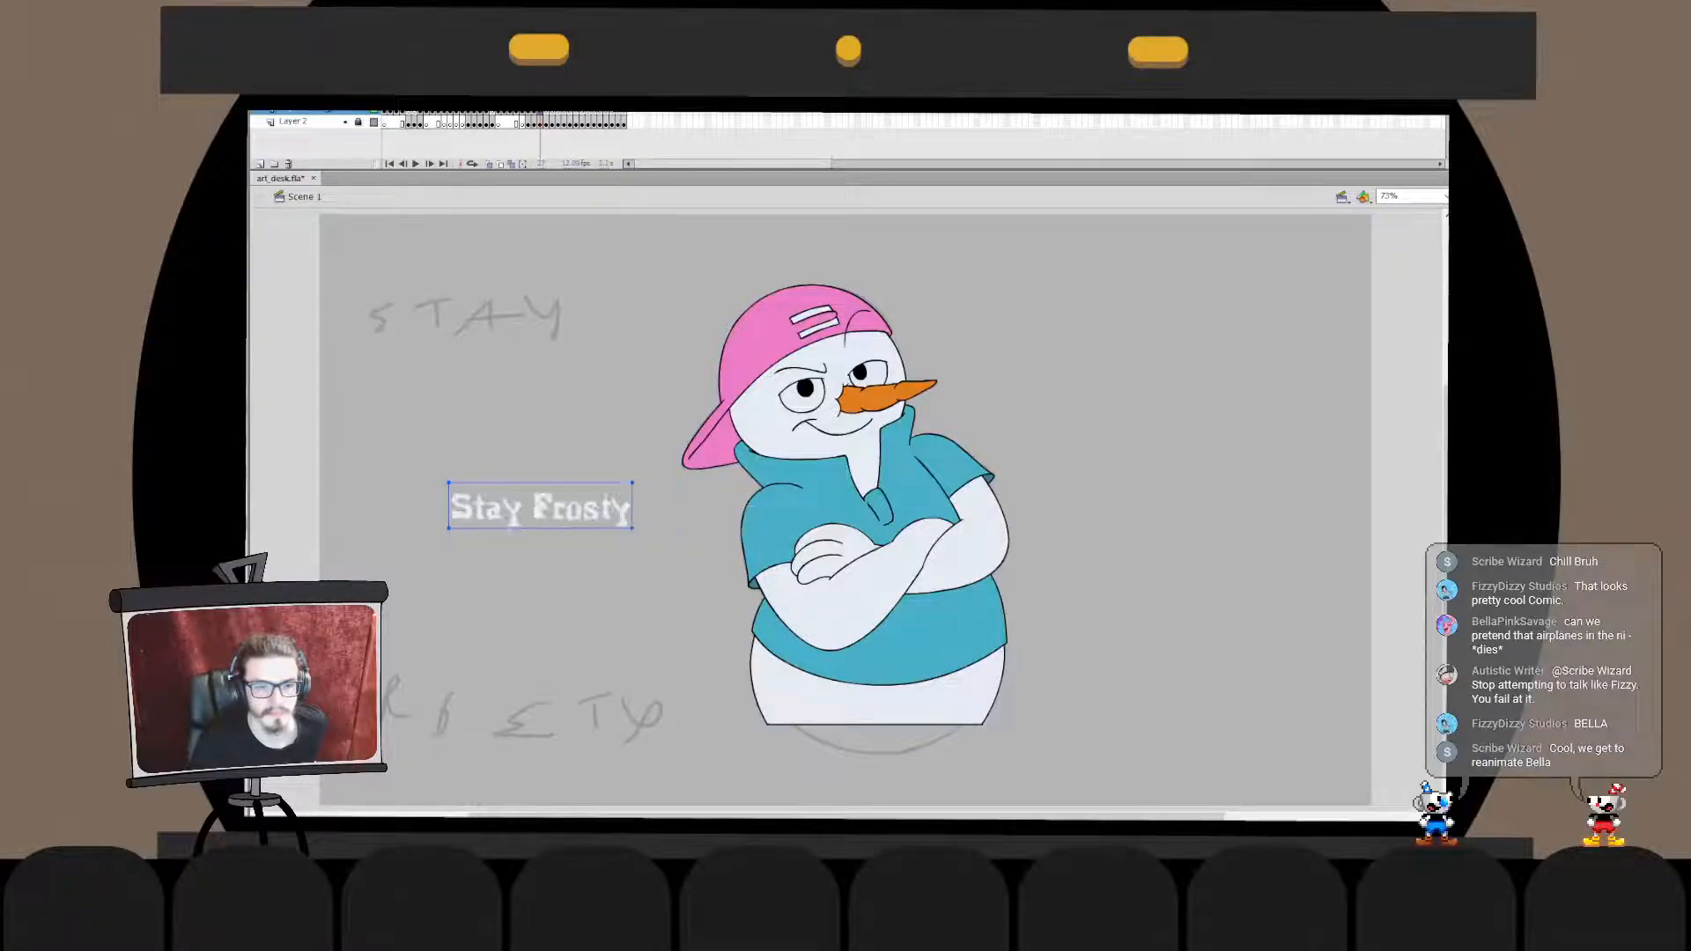
{"action": "key", "text": "Down"}
{"action": "key", "text": "Down"}
{"action": "key", "text": "Down"}
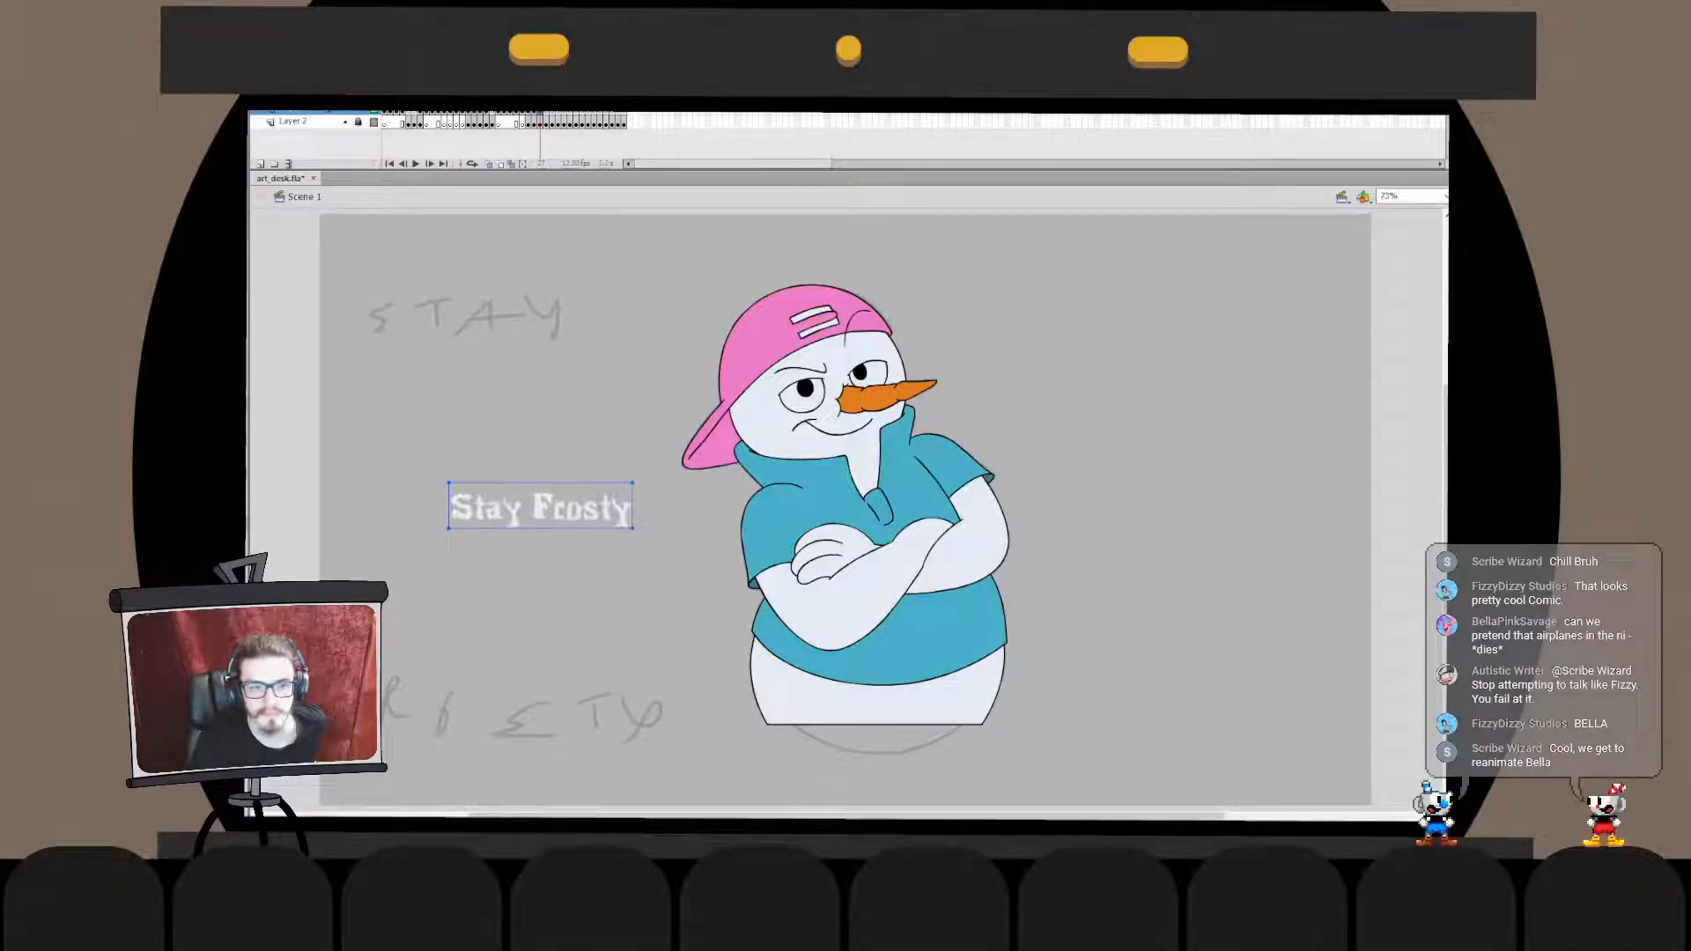
{"action": "key", "text": "Down"}
{"action": "key", "text": "Down"}
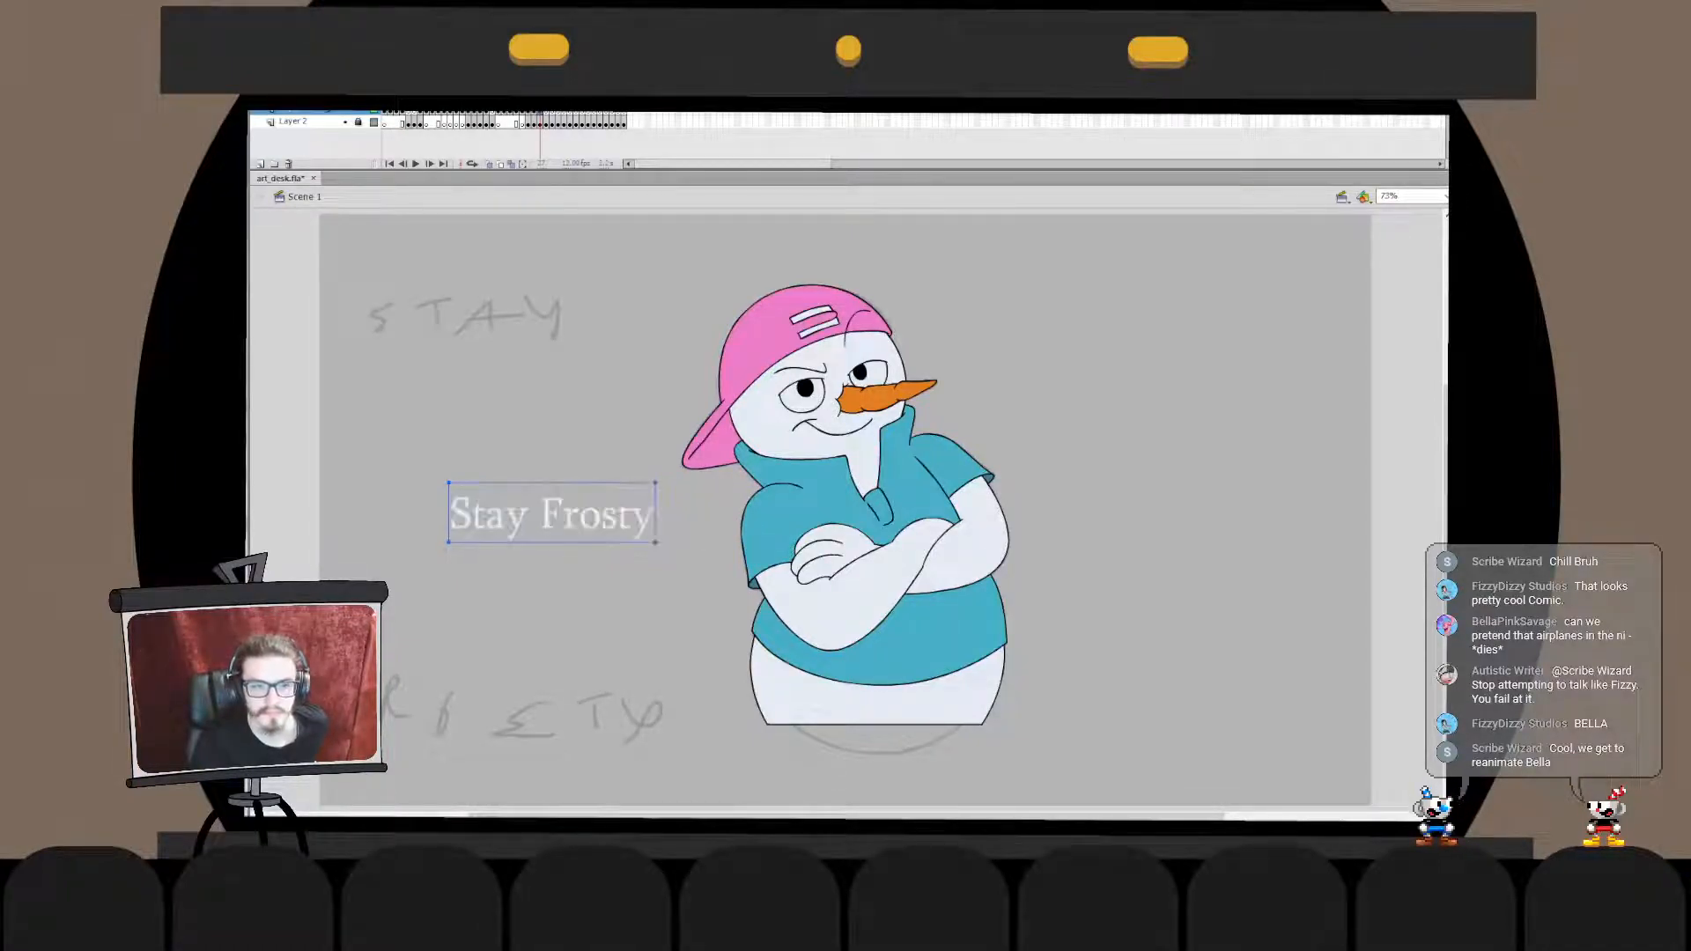
{"action": "key", "text": "Down"}
{"action": "key", "text": "Down"}
{"action": "key", "text": "Down"}
{"action": "key", "text": "Down"}
{"action": "key", "text": "Down"}
{"action": "key", "text": "Down"}
{"action": "key", "text": "Down"}
{"action": "key", "text": "Down"}
{"action": "key", "text": "Down"}
{"action": "key", "text": "Down"}
{"action": "key", "text": "Down"}
{"action": "key", "text": "Down"}
{"action": "key", "text": "Down"}
{"action": "key", "text": "Down"}
{"action": "key", "text": "Down"}
{"action": "key", "text": "Down"}
{"action": "key", "text": "Down"}
{"action": "key", "text": "Down"}
{"action": "key", "text": "Down"}
{"action": "key", "text": "Down"}
{"action": "key", "text": "Down"}
{"action": "key", "text": "Down"}
{"action": "key", "text": "Down"}
{"action": "key", "text": "Down"}
{"action": "key", "text": "Down"}
{"action": "key", "text": "Down"}
{"action": "key", "text": "Down"}
{"action": "key", "text": "Down"}
{"action": "key", "text": "Down"}
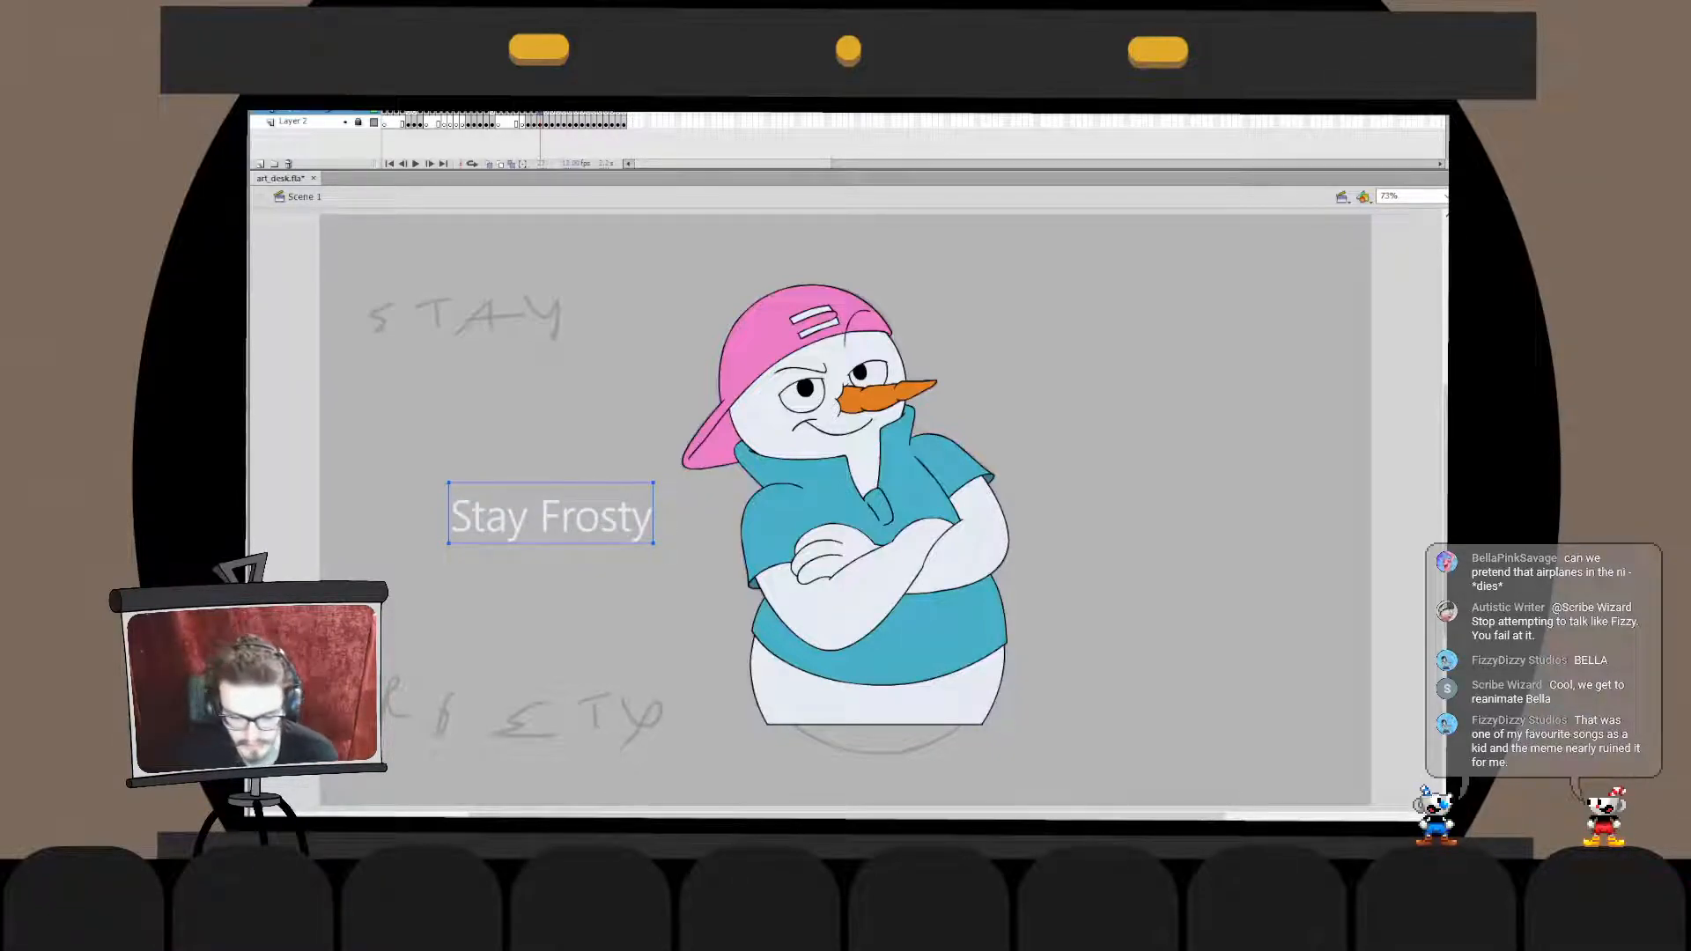
- Enlarge the "Stay Frosty" text and compare further fonts at that size, settling on the bold capitals with short drips
{"action": "key", "text": "Return"}
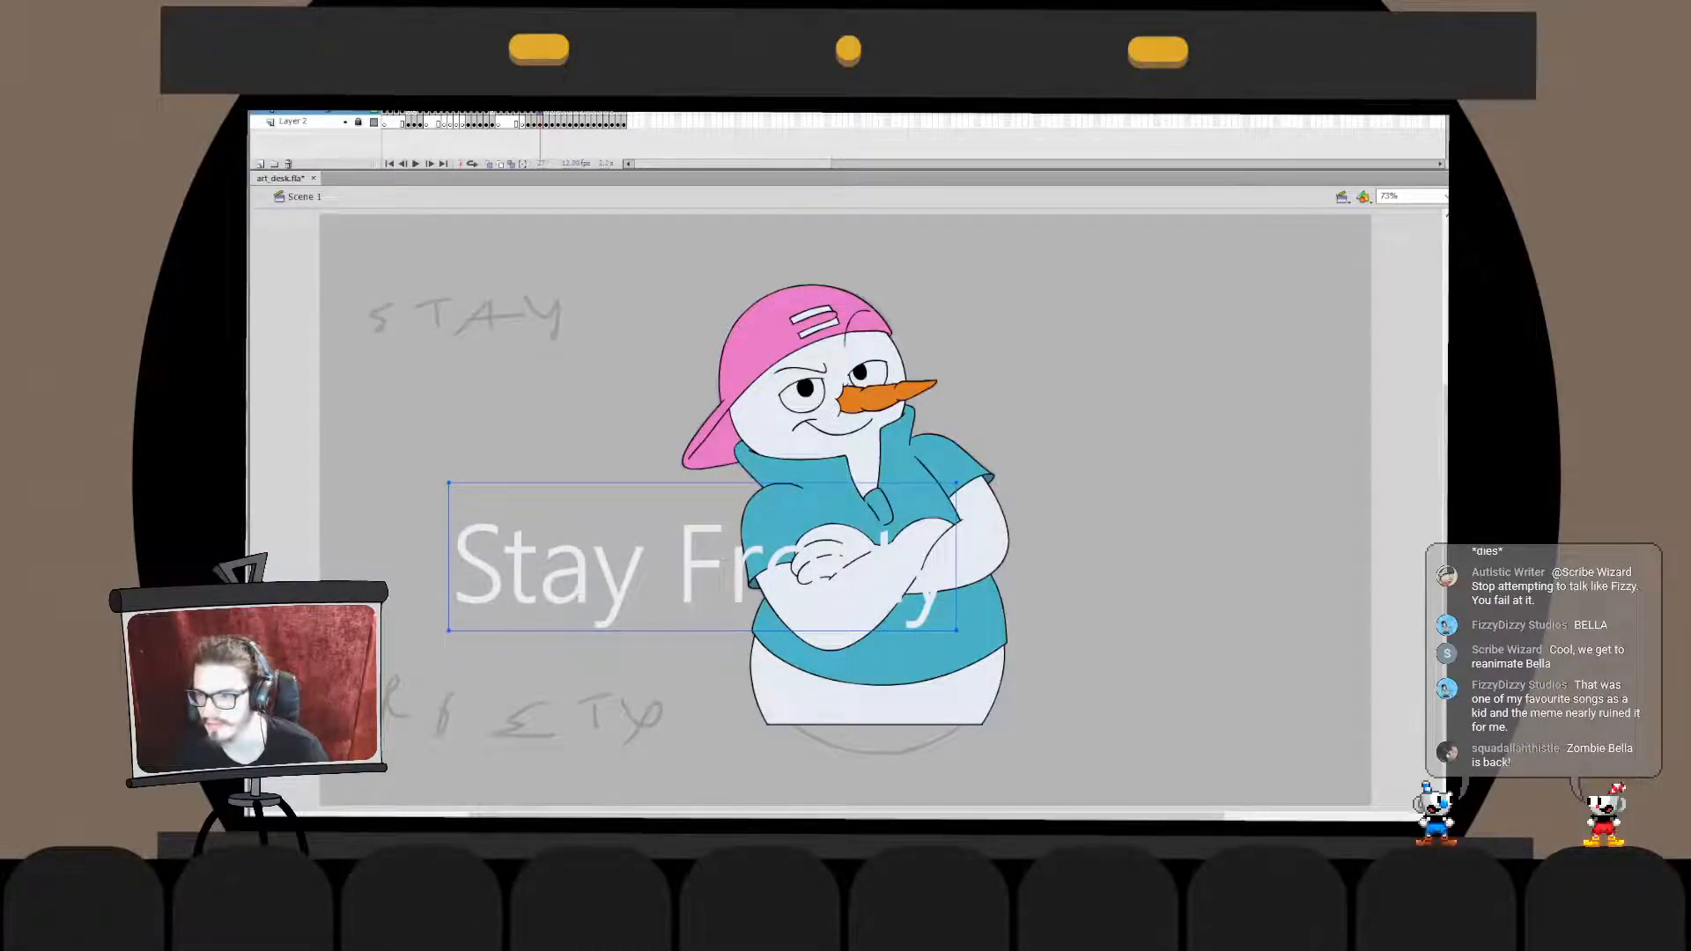
{"action": "key", "text": "Down"}
{"action": "key", "text": "Down"}
{"action": "key", "text": "Down"}
{"action": "key", "text": "Down"}
{"action": "key", "text": "Down"}
{"action": "key", "text": "Down"}
{"action": "key", "text": "Down"}
{"action": "key", "text": "Down"}
{"action": "key", "text": "Down"}
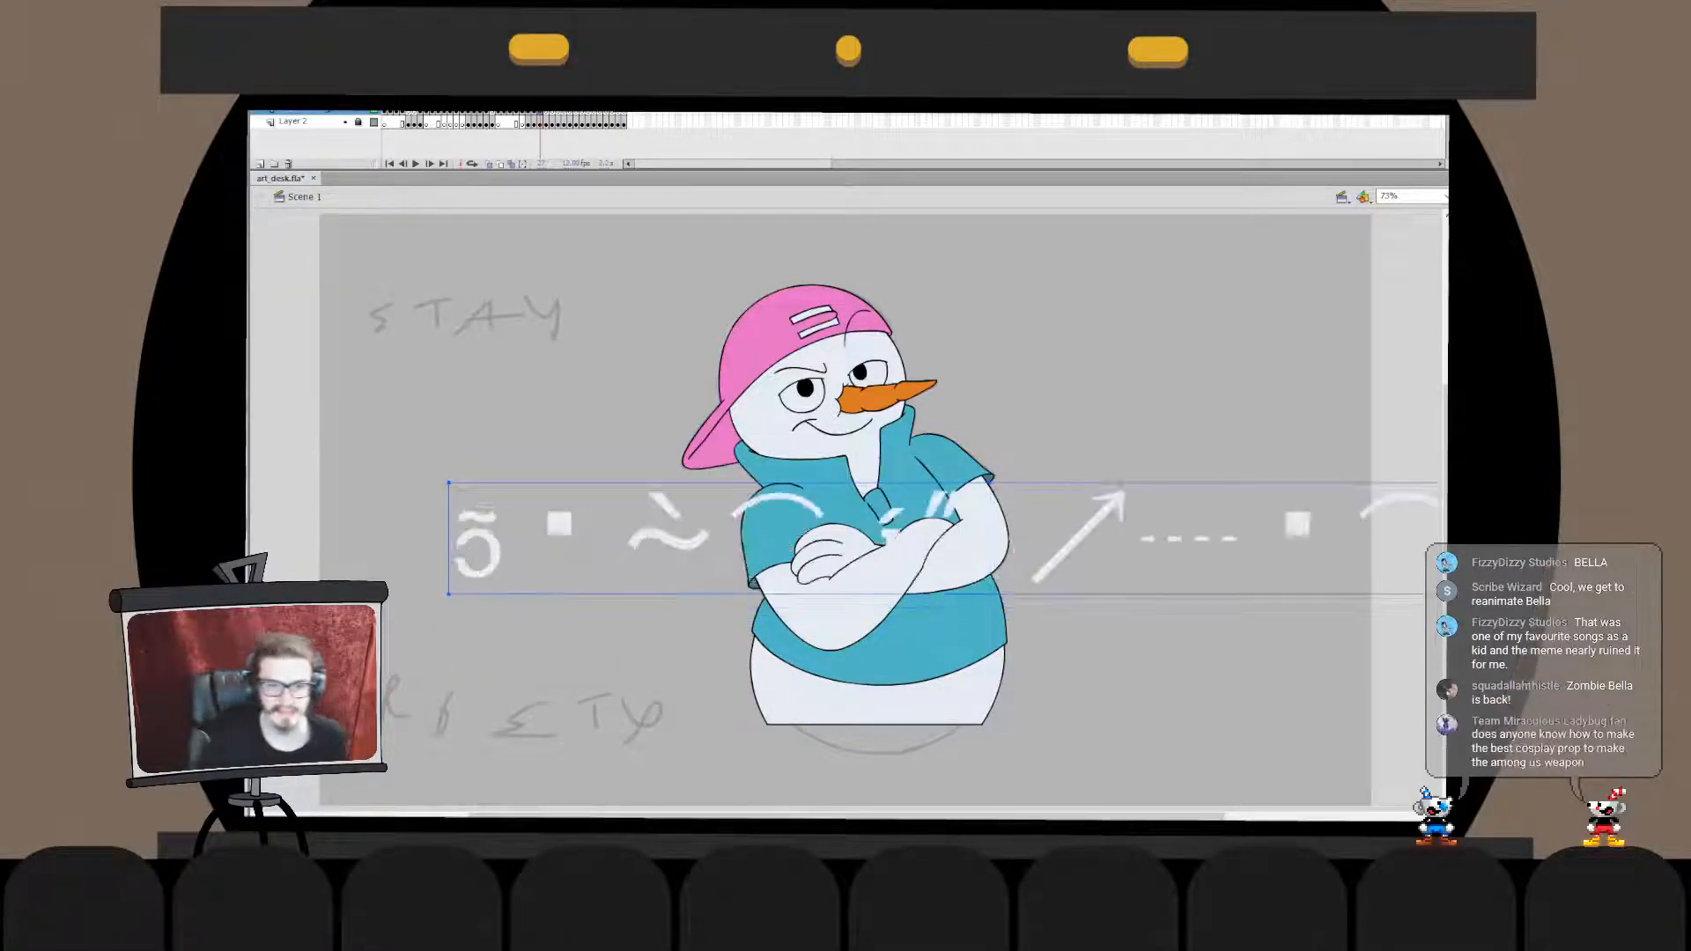
{"action": "key", "text": "Down"}
{"action": "key", "text": "Down"}
{"action": "key", "text": "Down"}
{"action": "key", "text": "Down"}
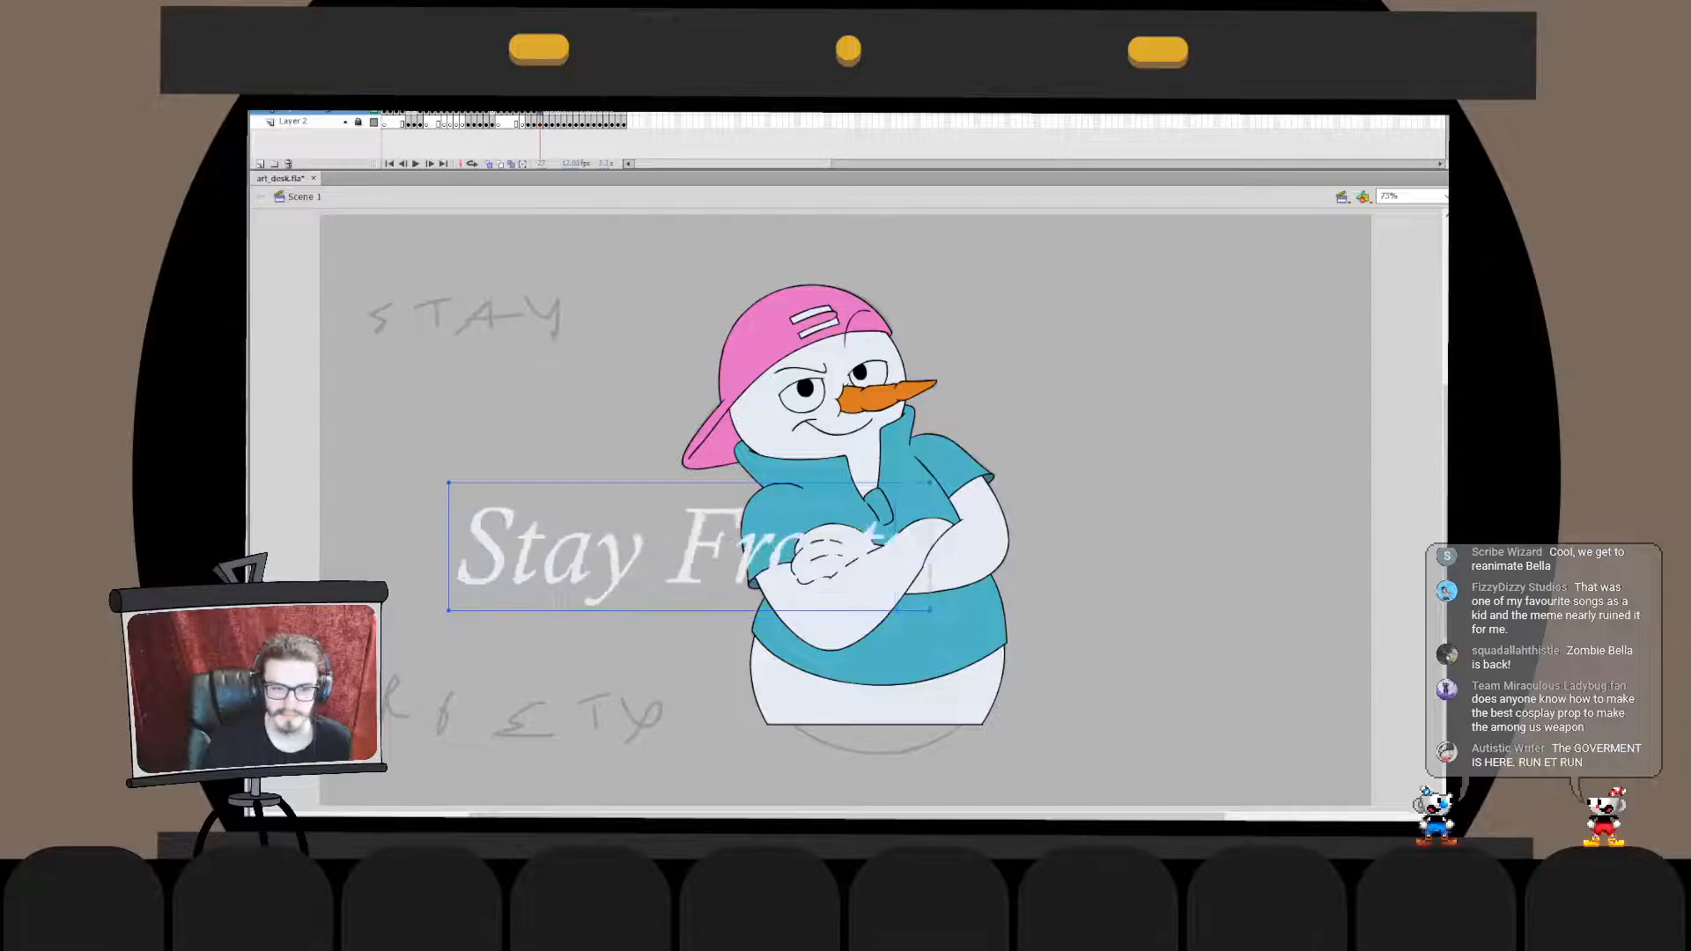
{"action": "key", "text": "Down"}
{"action": "key", "text": "Down"}
{"action": "key", "text": "Down"}
{"action": "key", "text": "Down"}
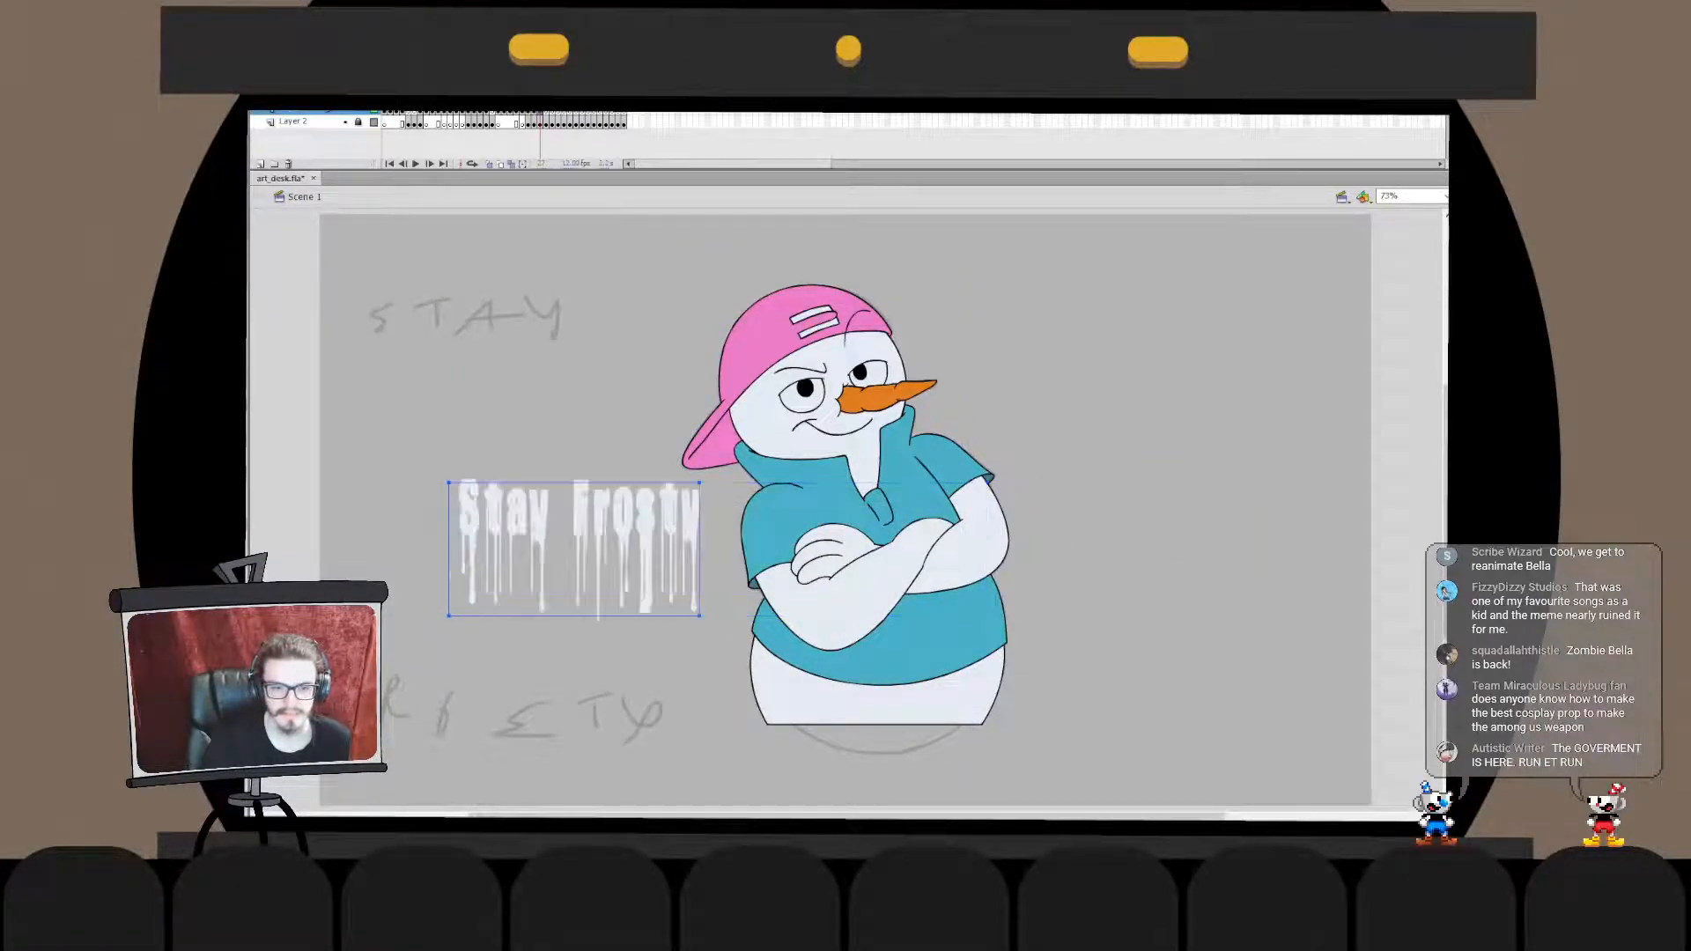
{"action": "key", "text": "Down"}
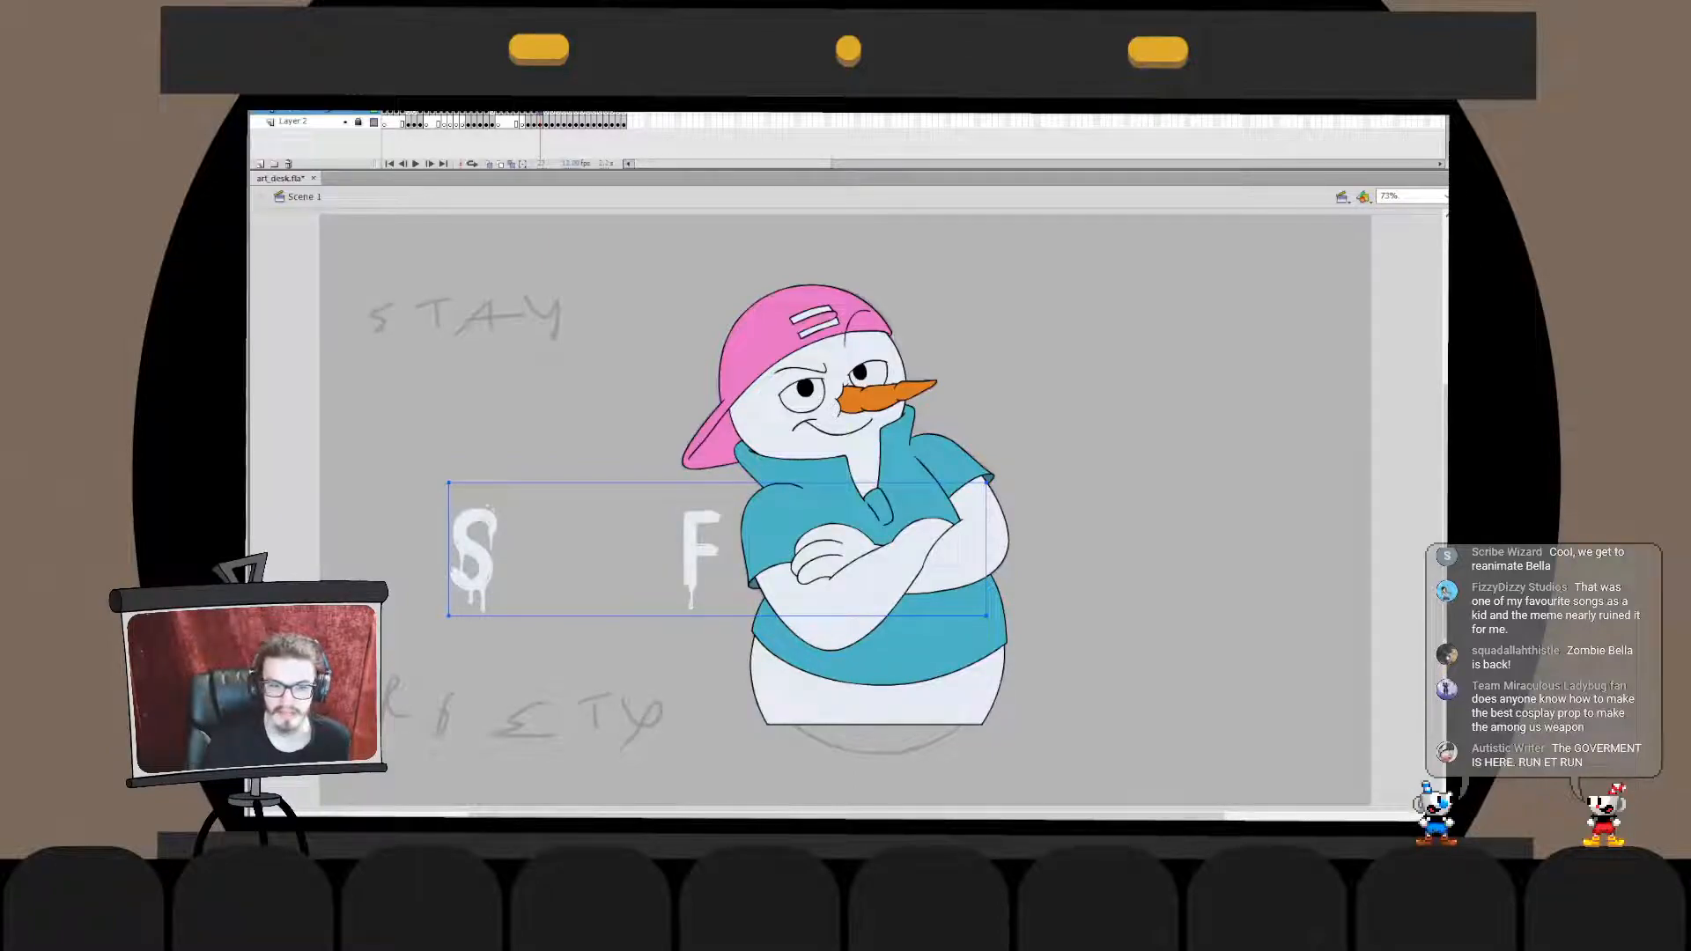
{"action": "key", "text": "Down"}
{"action": "key", "text": "Down"}
{"action": "key", "text": "Down"}
{"action": "key", "text": "Down"}
{"action": "key", "text": "Down"}
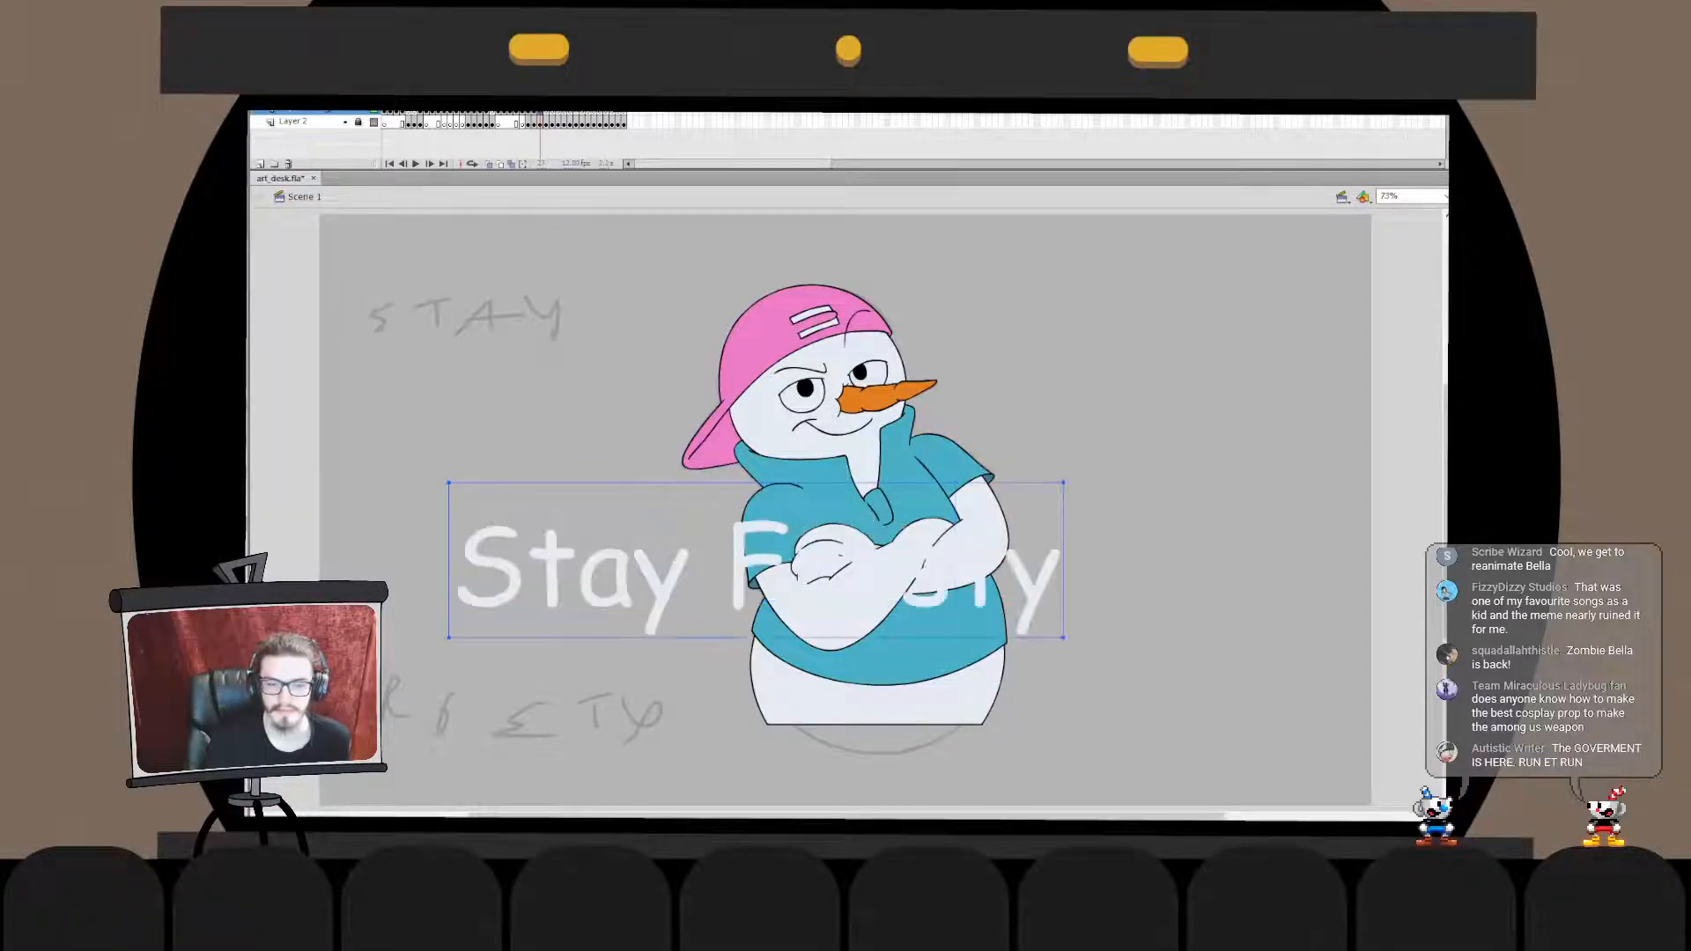
{"action": "key", "text": "Down"}
{"action": "key", "text": "Down"}
{"action": "key", "text": "Down"}
{"action": "key", "text": "Down"}
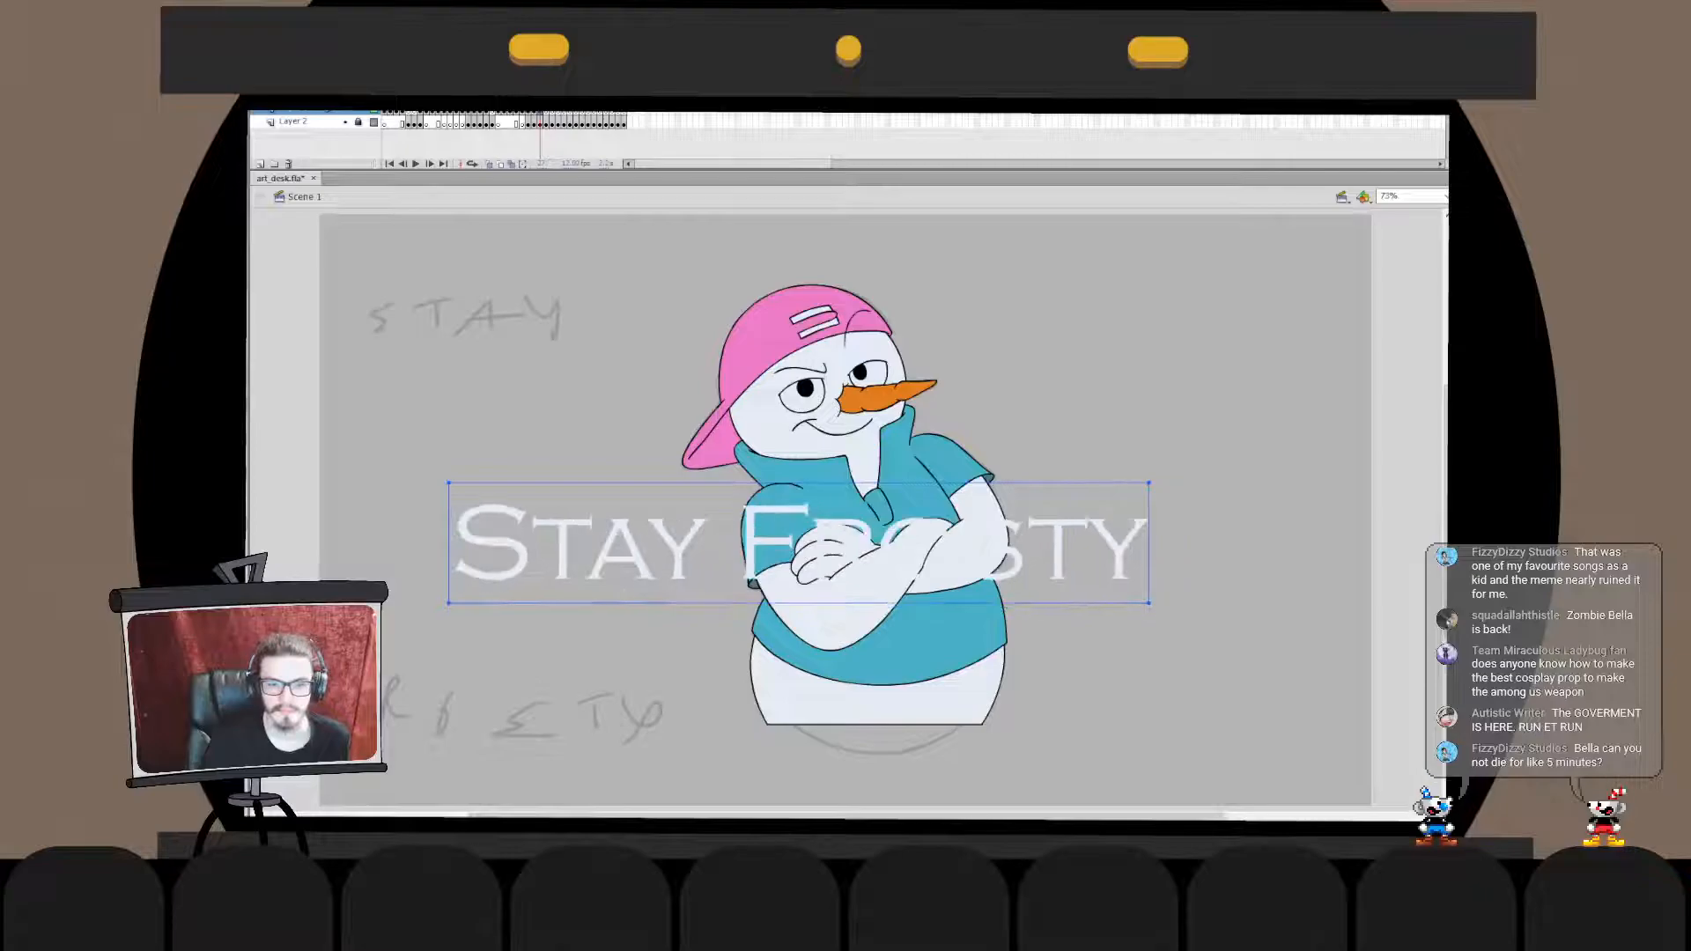
{"action": "key", "text": "Down"}
{"action": "key", "text": "Down"}
{"action": "key", "text": "Down"}
{"action": "key", "text": "Down"}
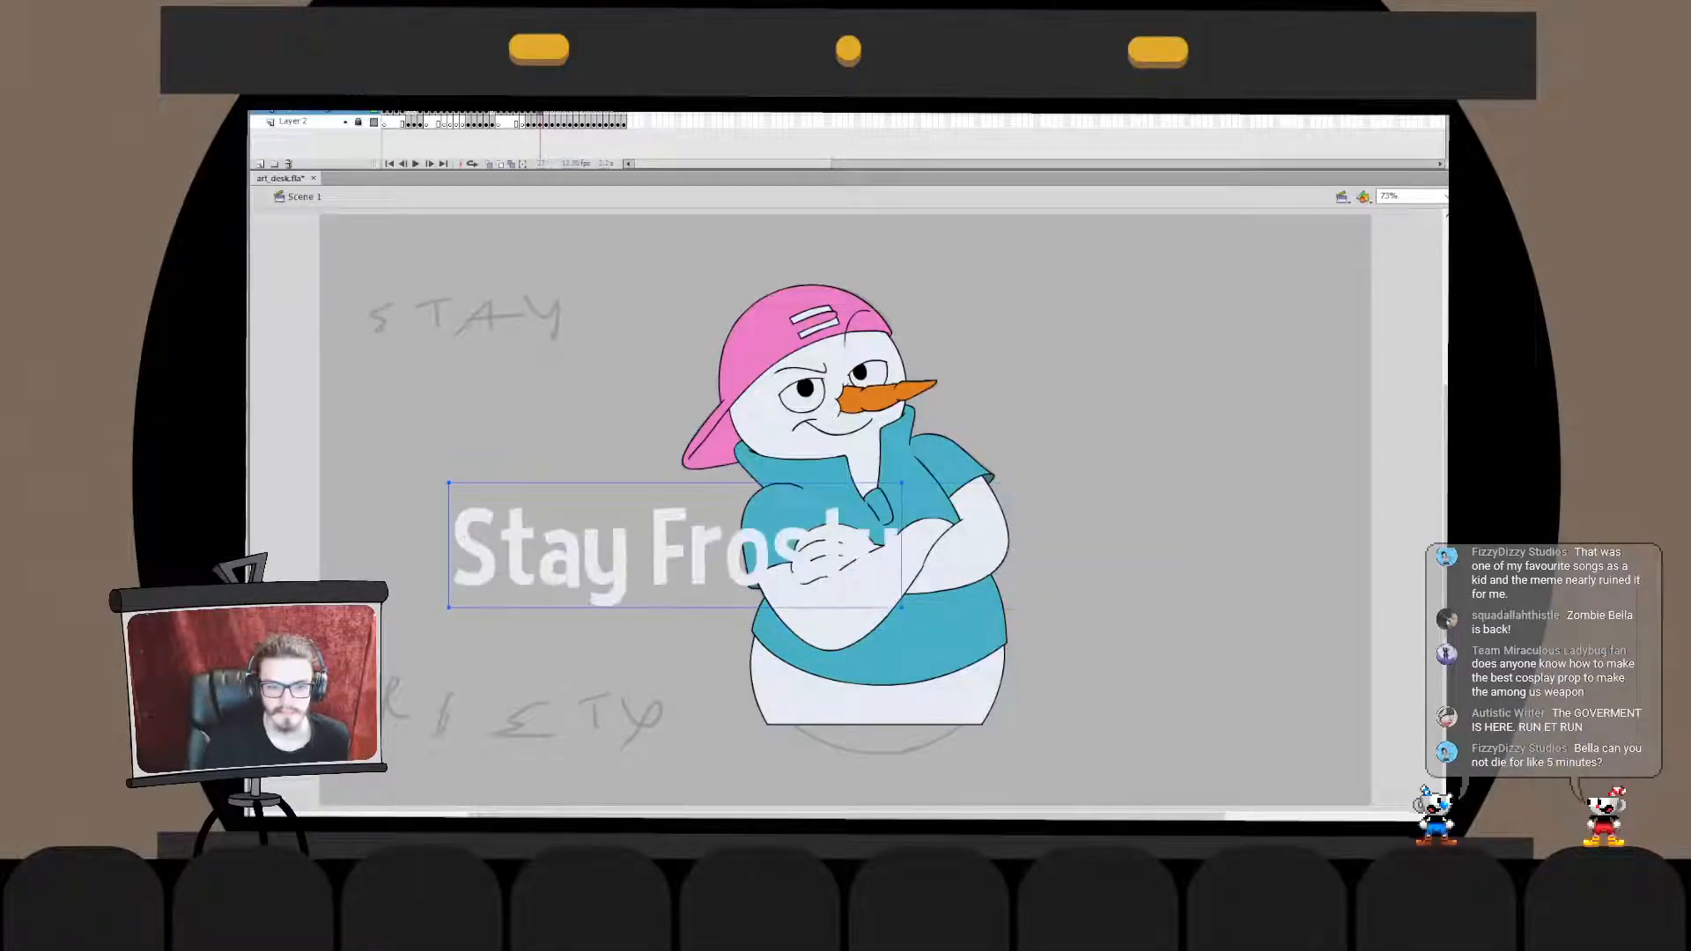
{"action": "key", "text": "Down"}
{"action": "key", "text": "Down"}
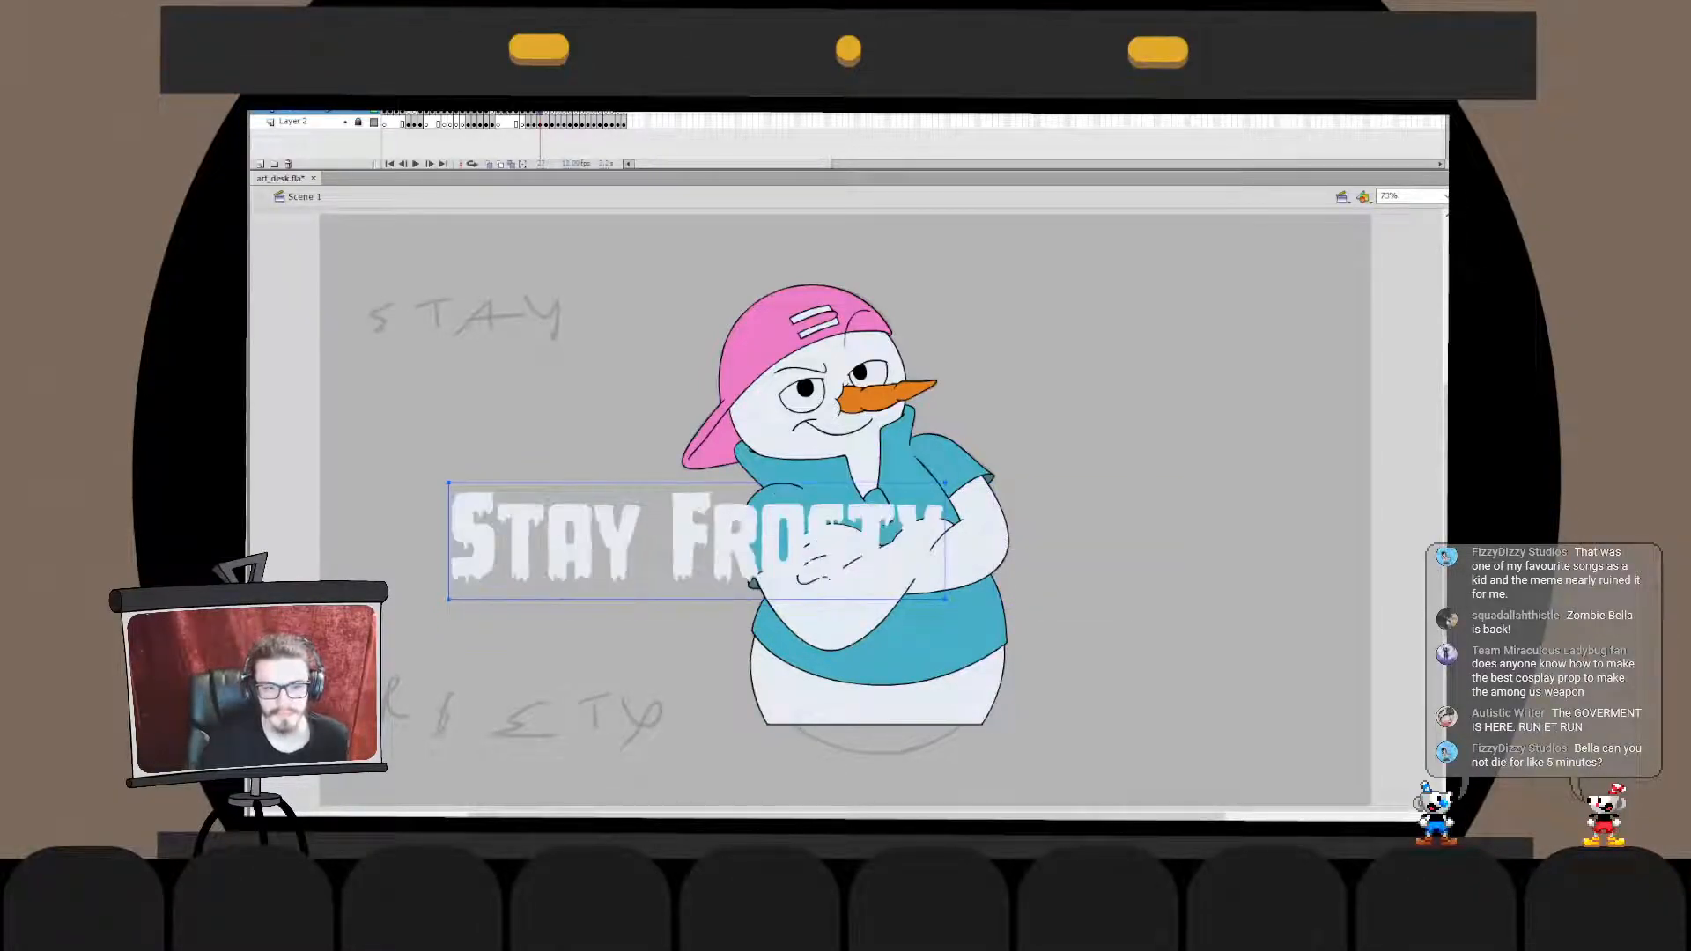
{"action": "key", "text": "Up"}
{"action": "key", "text": "Up"}
- Move the "Stay Frosty" text up beside the snowman's face, on the side the carrot nose points to
{"action": "left_click_drag", "start_coordinate": [696, 541], "coordinate": [1214, 337]}
{"action": "double_click", "coordinate": [1198, 338]}
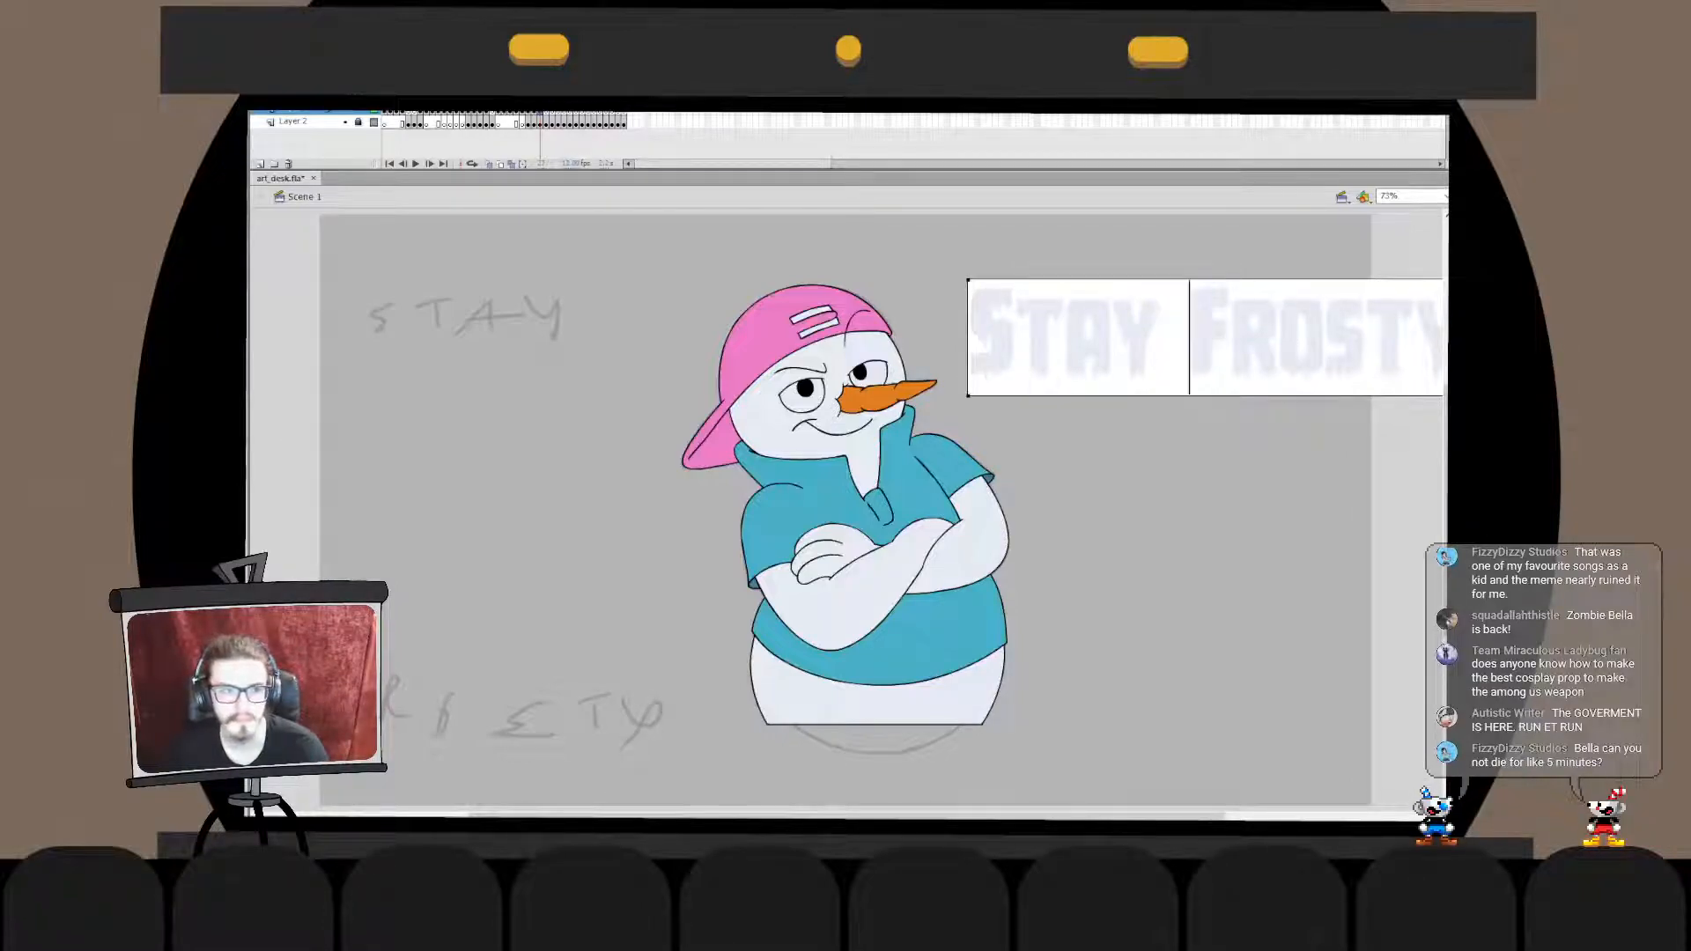
{"action": "key", "text": "Escape"}
- Duplicate the "Stay Frosty" text below the original, partly over the crossed arms, and shorten the copy to "Frosty"
{"action": "left_click_drag", "start_coordinate": [1198, 339], "coordinate": [905, 507], "text": "alt"}
{"action": "double_click", "coordinate": [1130, 507]}
{"action": "key", "text": "BackSpace"}
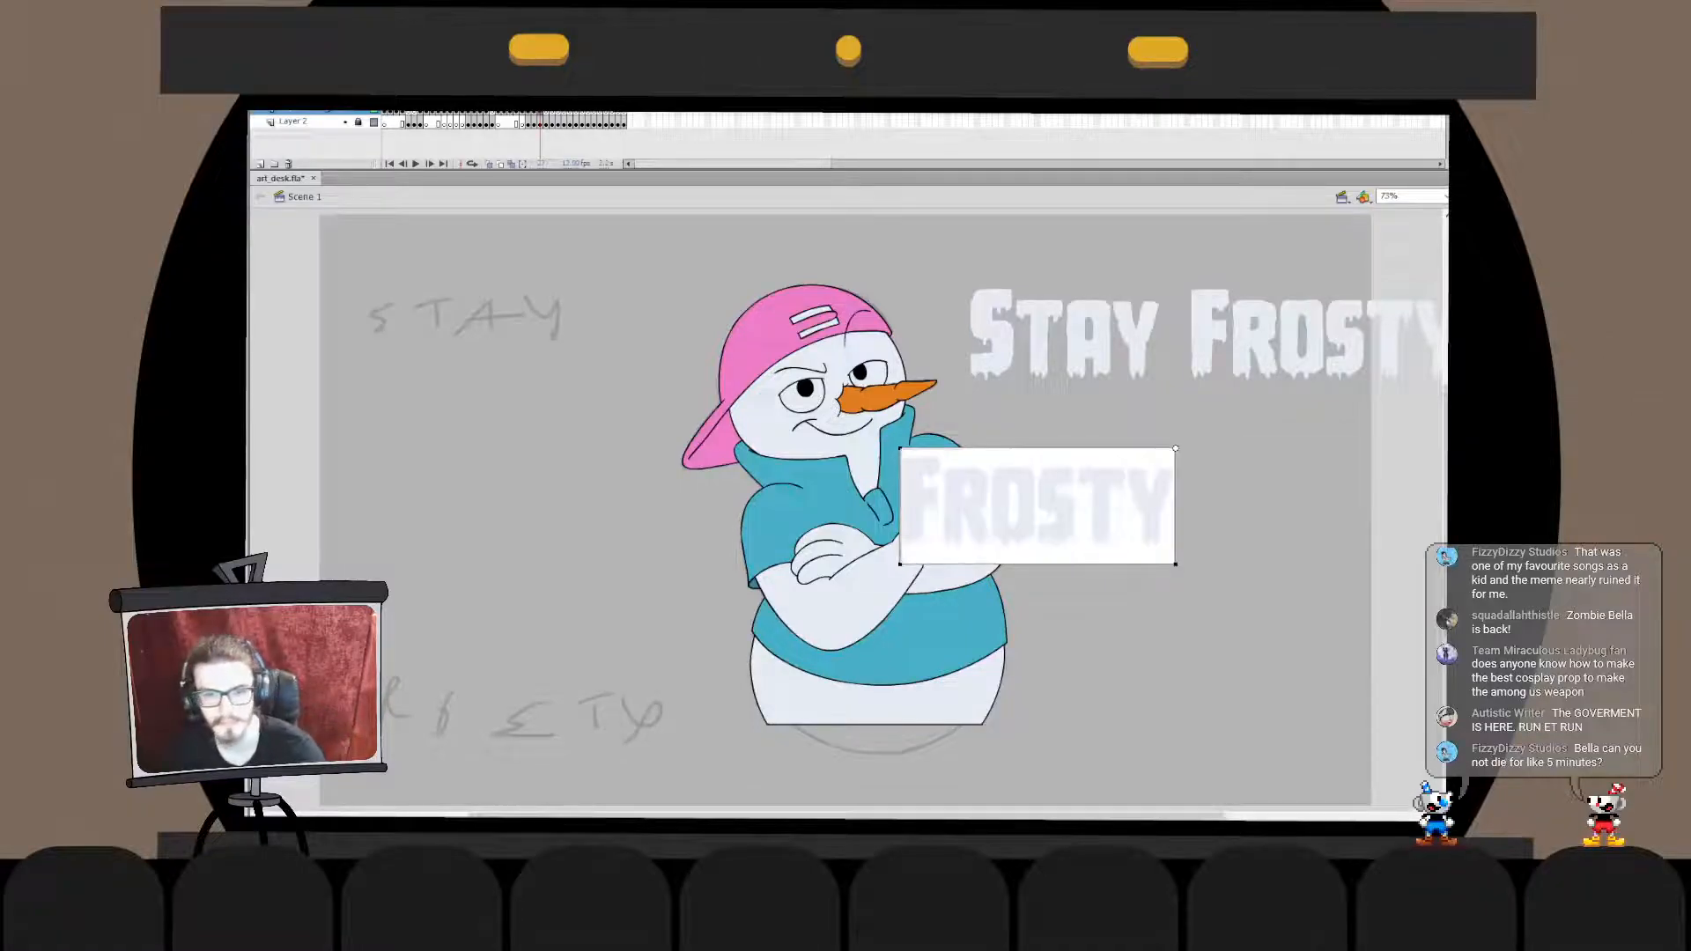
{"action": "key", "text": "Escape"}
- Delete the word "Frosty" from the upper text, leaving only "Stay"
{"action": "left_click", "coordinate": [1189, 338]}
{"action": "double_click", "coordinate": [1189, 339]}
{"action": "left_click_drag", "start_coordinate": [1163, 338], "coordinate": [1442, 340]}
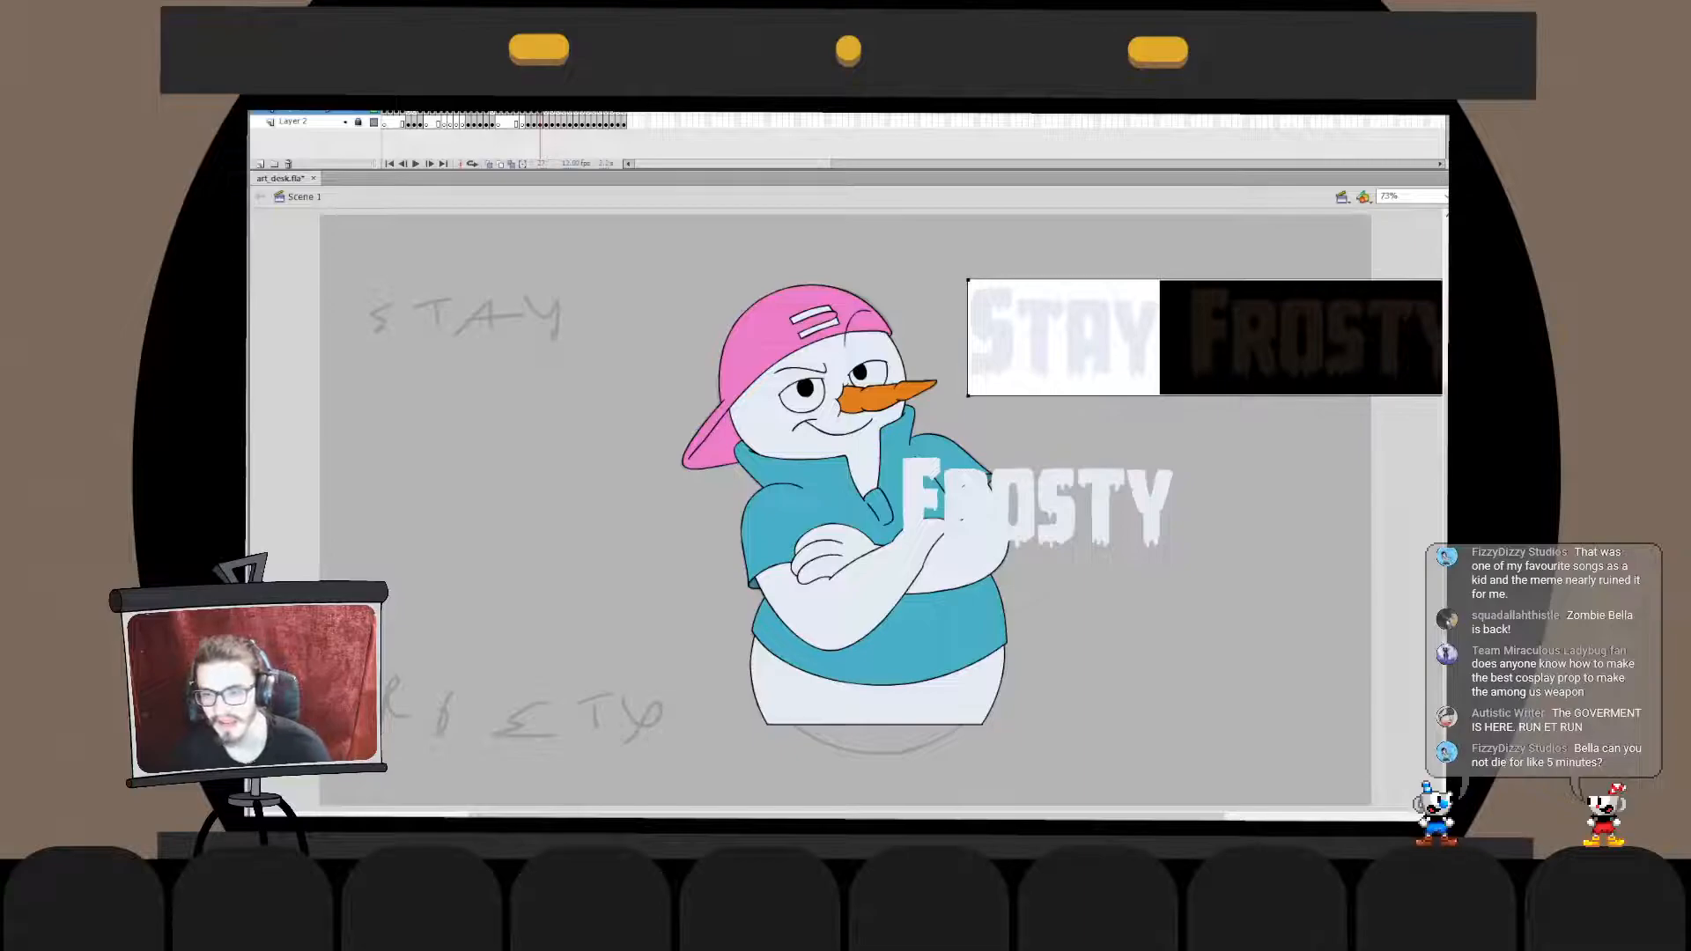
{"action": "key", "text": "BackSpace"}
{"action": "key", "text": "Escape"}
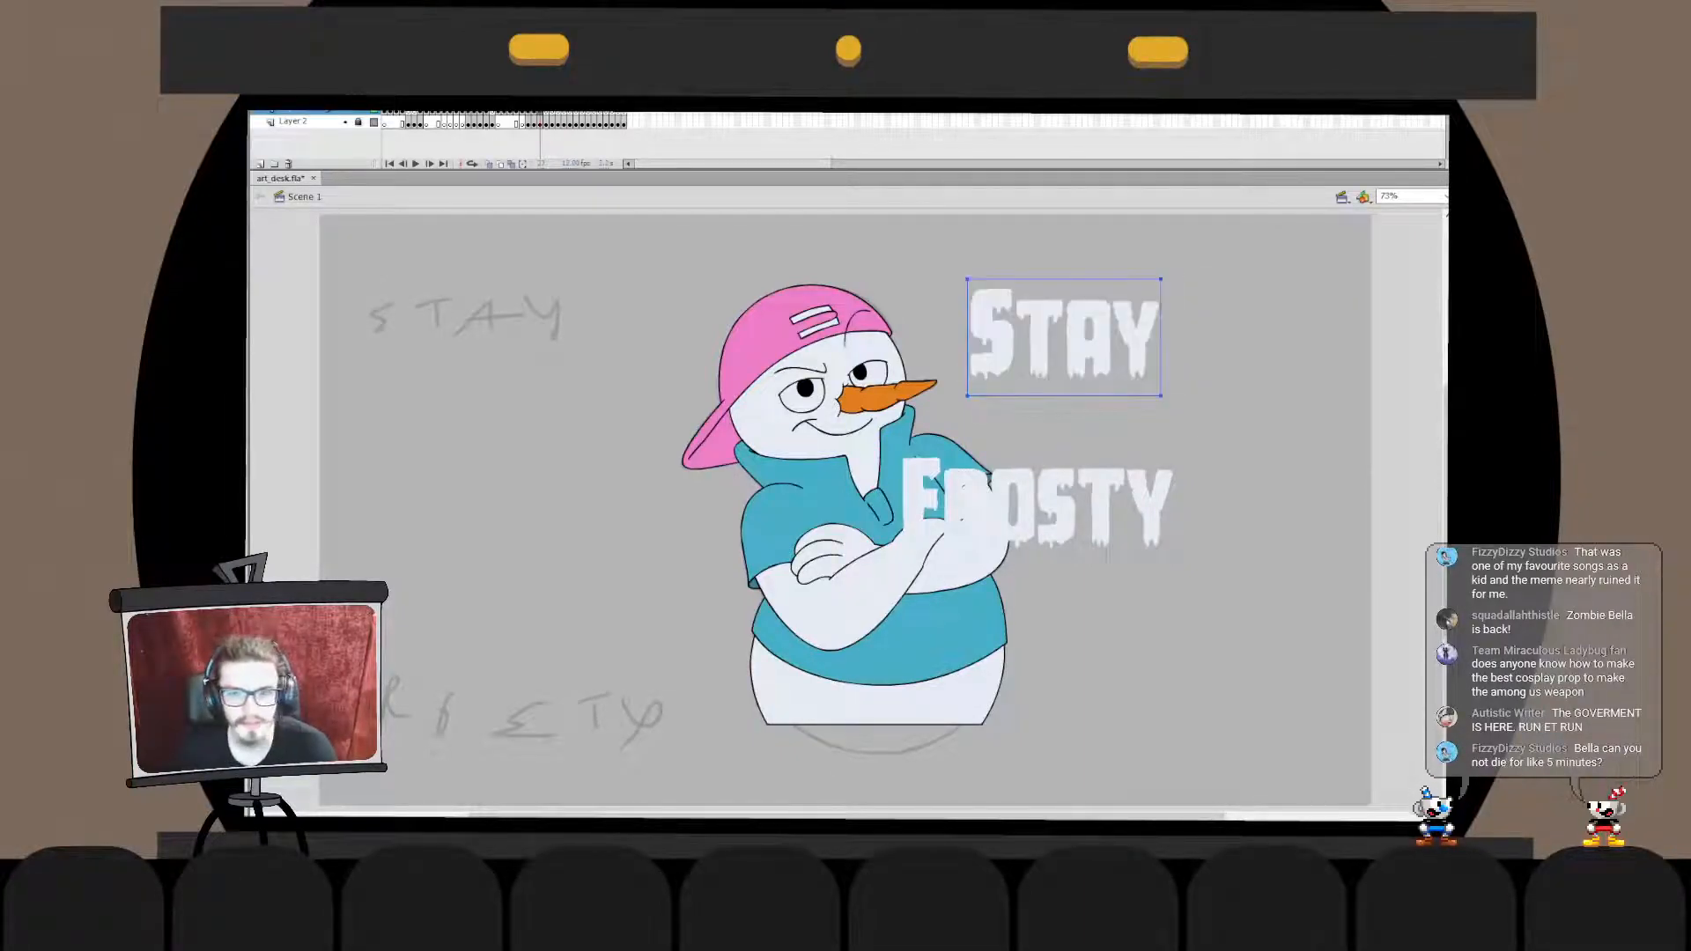
- Cut and re-paste the words "Stay" and "Frosty" one after the other so each sits centred on the stage
{"action": "key", "text": "ctrl+x"}
{"action": "key", "text": "ctrl+v"}
{"action": "left_click", "coordinate": [1092, 507]}
{"action": "key", "text": "ctrl+x"}
{"action": "key", "text": "ctrl+v"}
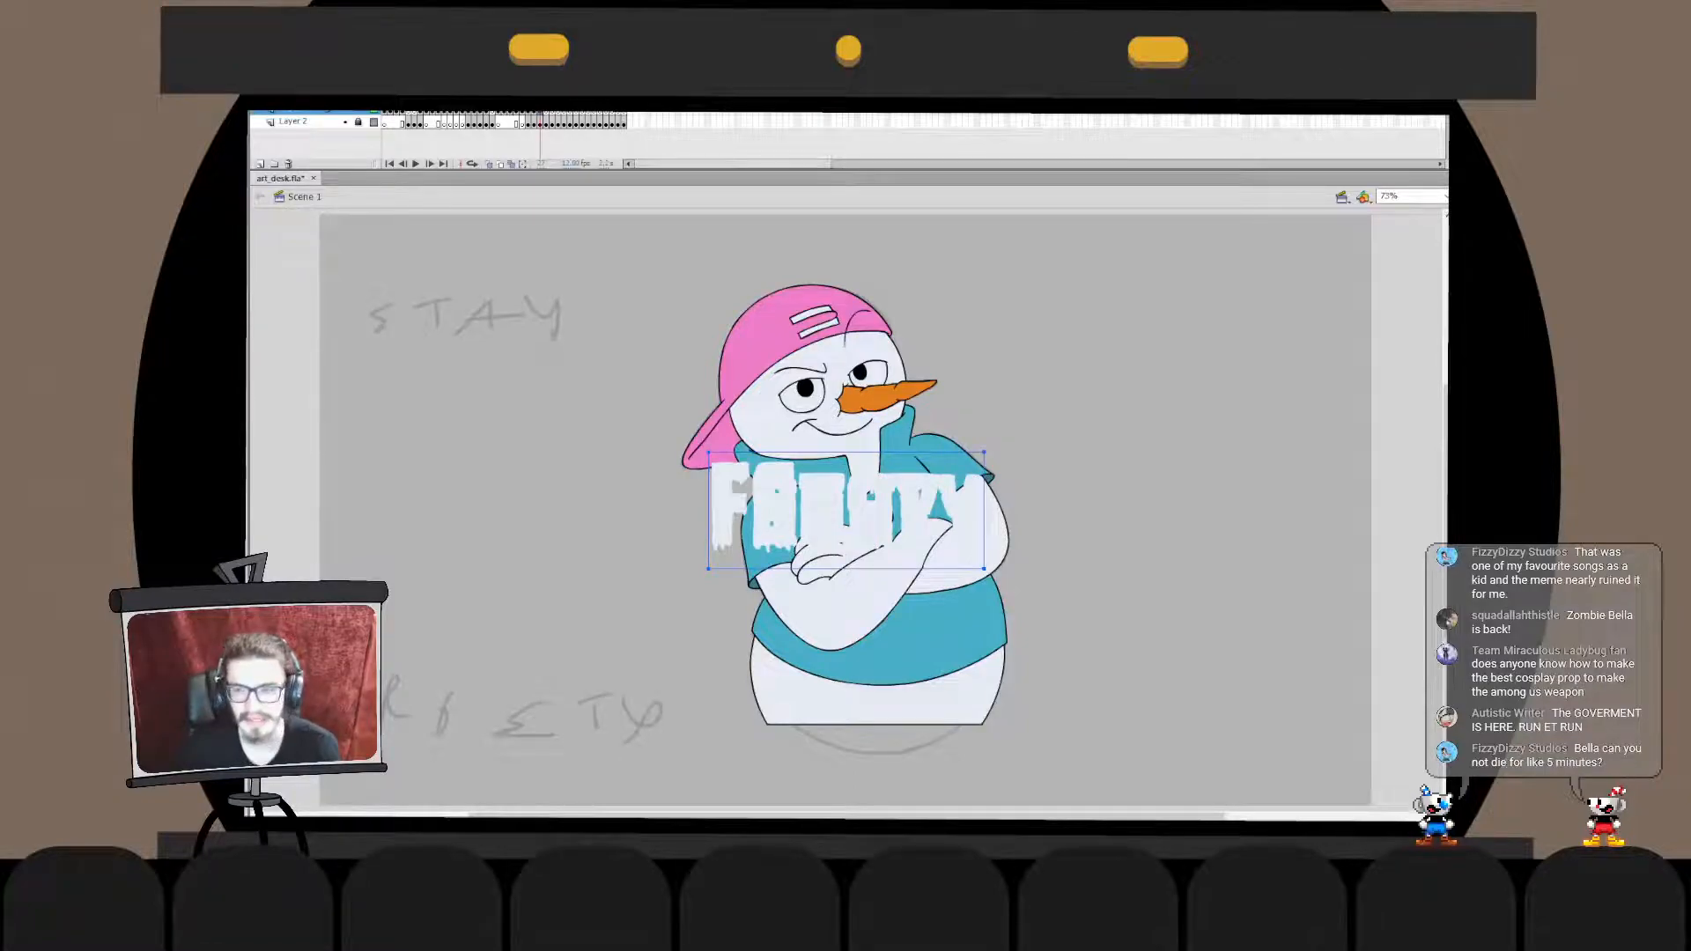
- Shift the word "Frosty" straight down until it sits directly beneath the snowman's body
{"action": "key", "text": "shift+Down"}
{"action": "key", "text": "shift+Down"}
{"action": "key", "text": "shift+Down"}
{"action": "key", "text": "shift+Down"}
{"action": "key", "text": "shift+Down"}
{"action": "key", "text": "shift+Down"}
{"action": "key", "text": "shift+Down"}
{"action": "key", "text": "shift+Down"}
{"action": "key", "text": "shift+Down"}
{"action": "key", "text": "shift+Down"}
{"action": "key", "text": "shift+Down"}
{"action": "key", "text": "shift+Down"}
{"action": "key", "text": "shift+Down"}
{"action": "key", "text": "shift+Down"}
{"action": "key", "text": "shift+Down"}
{"action": "key", "text": "shift+Down"}
{"action": "key", "text": "shift+Down"}
{"action": "key", "text": "shift+Down"}
{"action": "key", "text": "shift+Down"}
{"action": "key", "text": "shift+Down"}
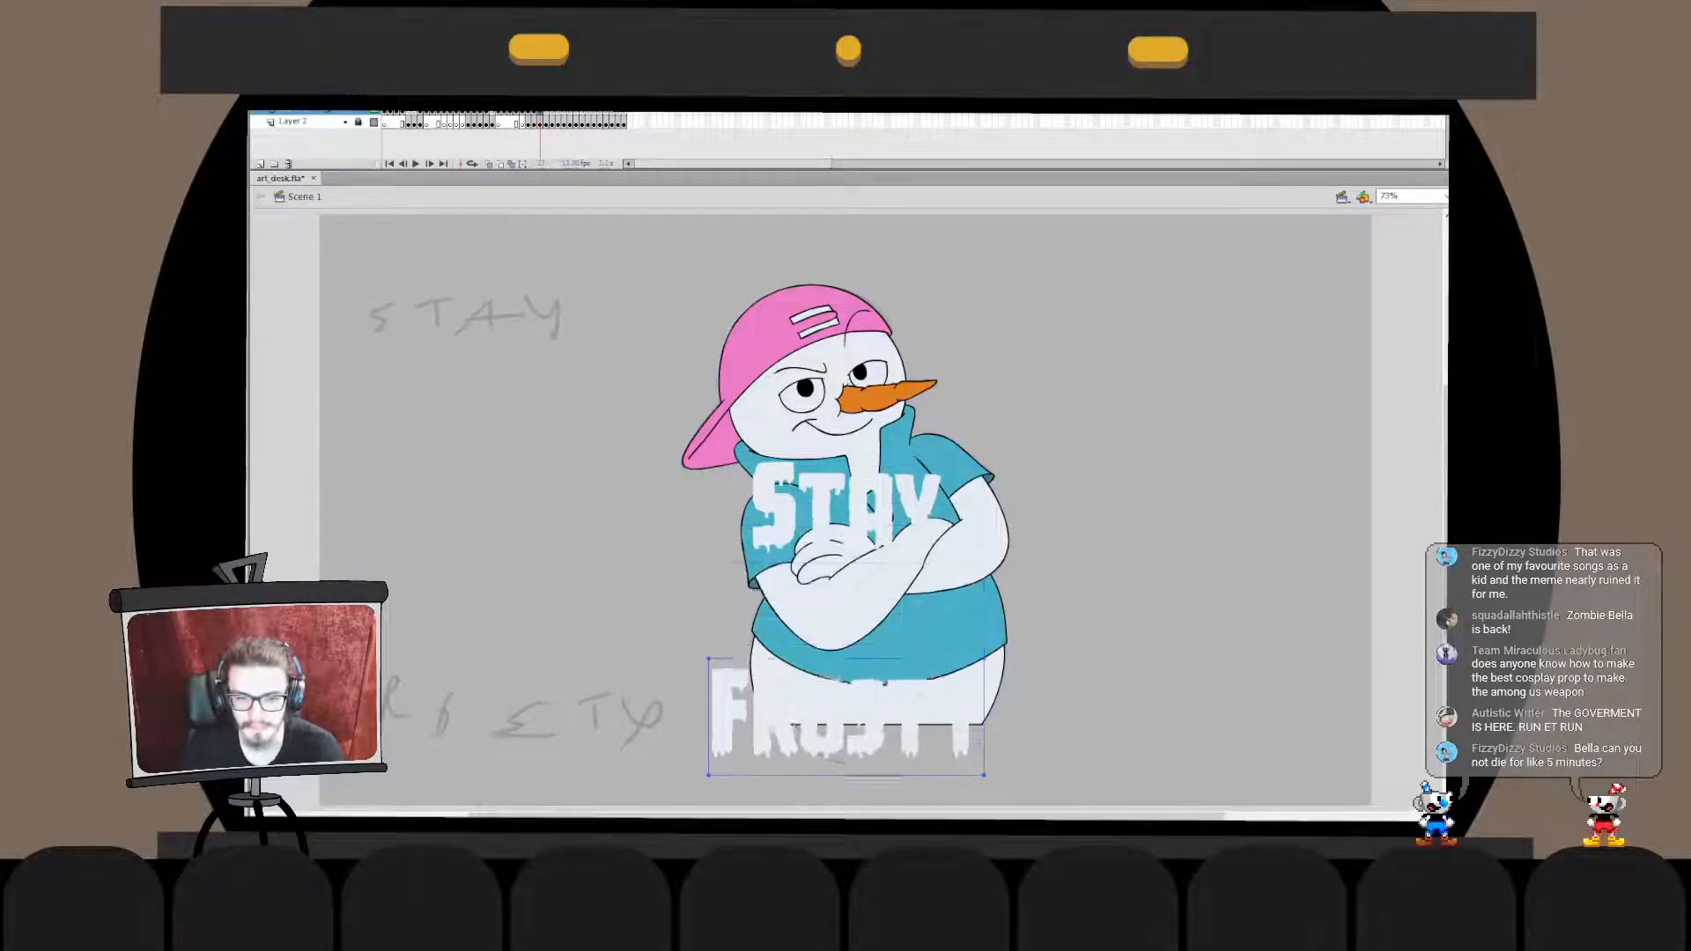
{"action": "key", "text": "shift+Down"}
{"action": "key", "text": "shift+Down"}
{"action": "key", "text": "shift+Down"}
{"action": "key", "text": "shift+Down"}
{"action": "key", "text": "shift+Down"}
{"action": "key", "text": "shift+Down"}
{"action": "key", "text": "shift+Down"}
{"action": "key", "text": "shift+Down"}
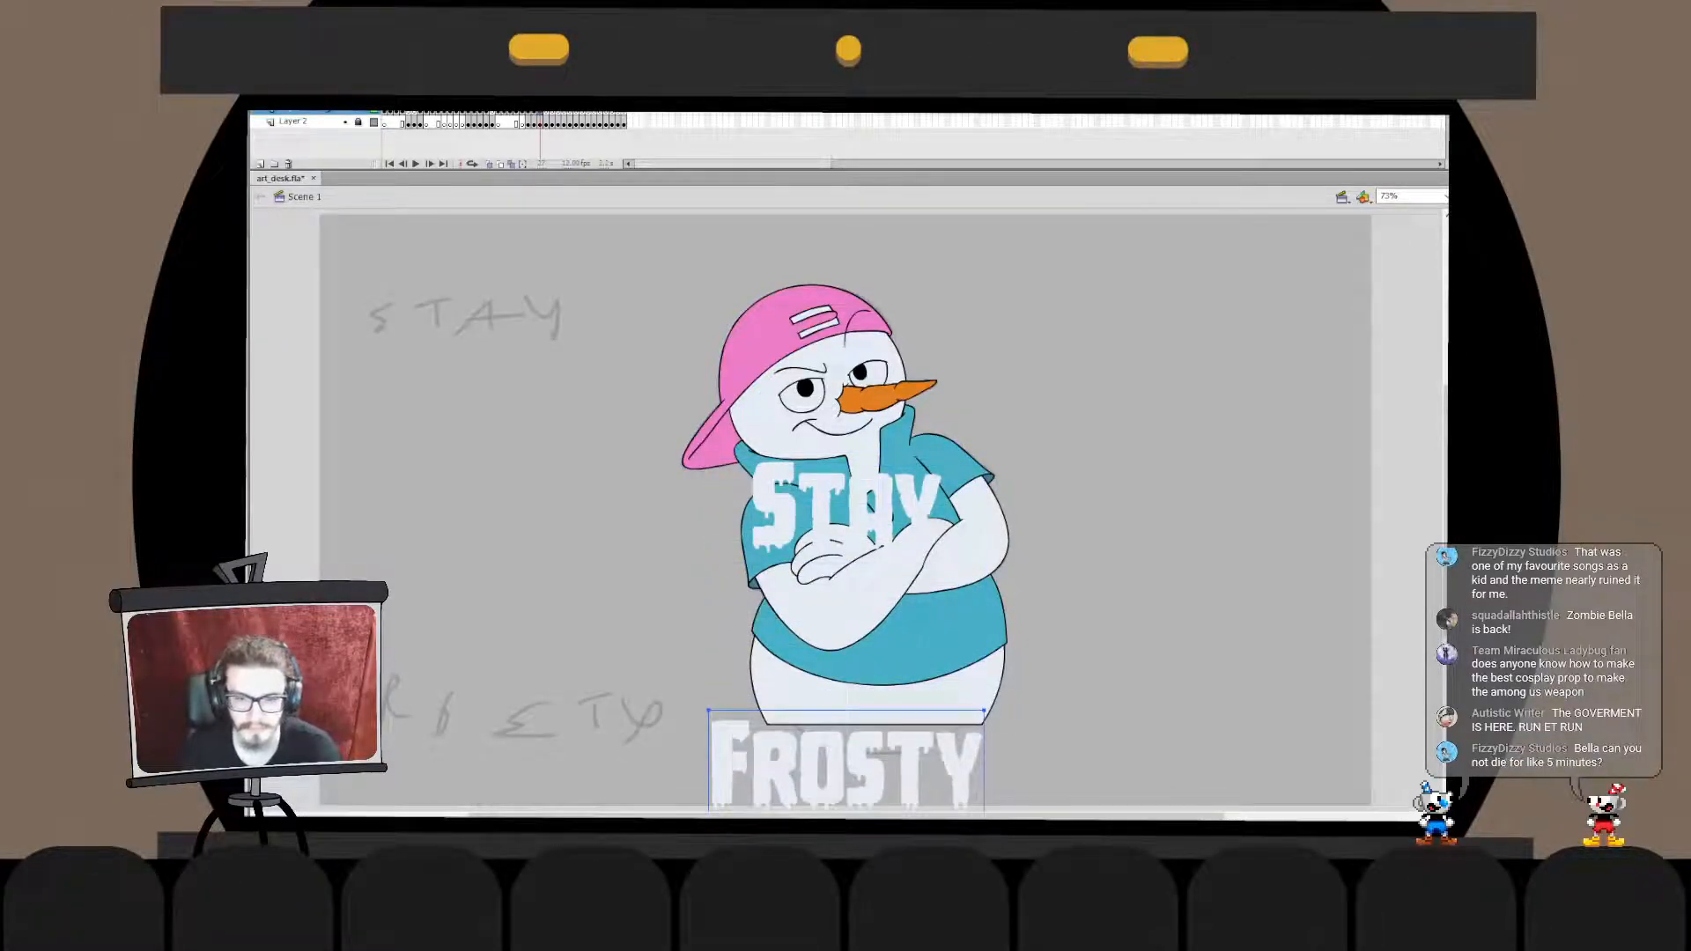
- Shift the word "Stay" straight up until it sits just above the snowman's cap
{"action": "left_click", "coordinate": [872, 511]}
{"action": "key", "text": "shift+Up"}
{"action": "key", "text": "shift+Up"}
{"action": "key", "text": "shift+Up"}
{"action": "key", "text": "shift+Up"}
{"action": "key", "text": "shift+Up"}
{"action": "key", "text": "shift+Up"}
{"action": "key", "text": "shift+Up"}
{"action": "key", "text": "shift+Up"}
{"action": "key", "text": "shift+Up"}
{"action": "key", "text": "shift+Up"}
{"action": "key", "text": "shift+Up"}
{"action": "key", "text": "shift+Up"}
{"action": "key", "text": "shift+Up"}
{"action": "key", "text": "shift+Up"}
{"action": "key", "text": "shift+Up"}
{"action": "key", "text": "shift+Up"}
{"action": "key", "text": "shift+Up"}
{"action": "key", "text": "shift+Up"}
{"action": "key", "text": "shift+Up"}
{"action": "key", "text": "shift+Up"}
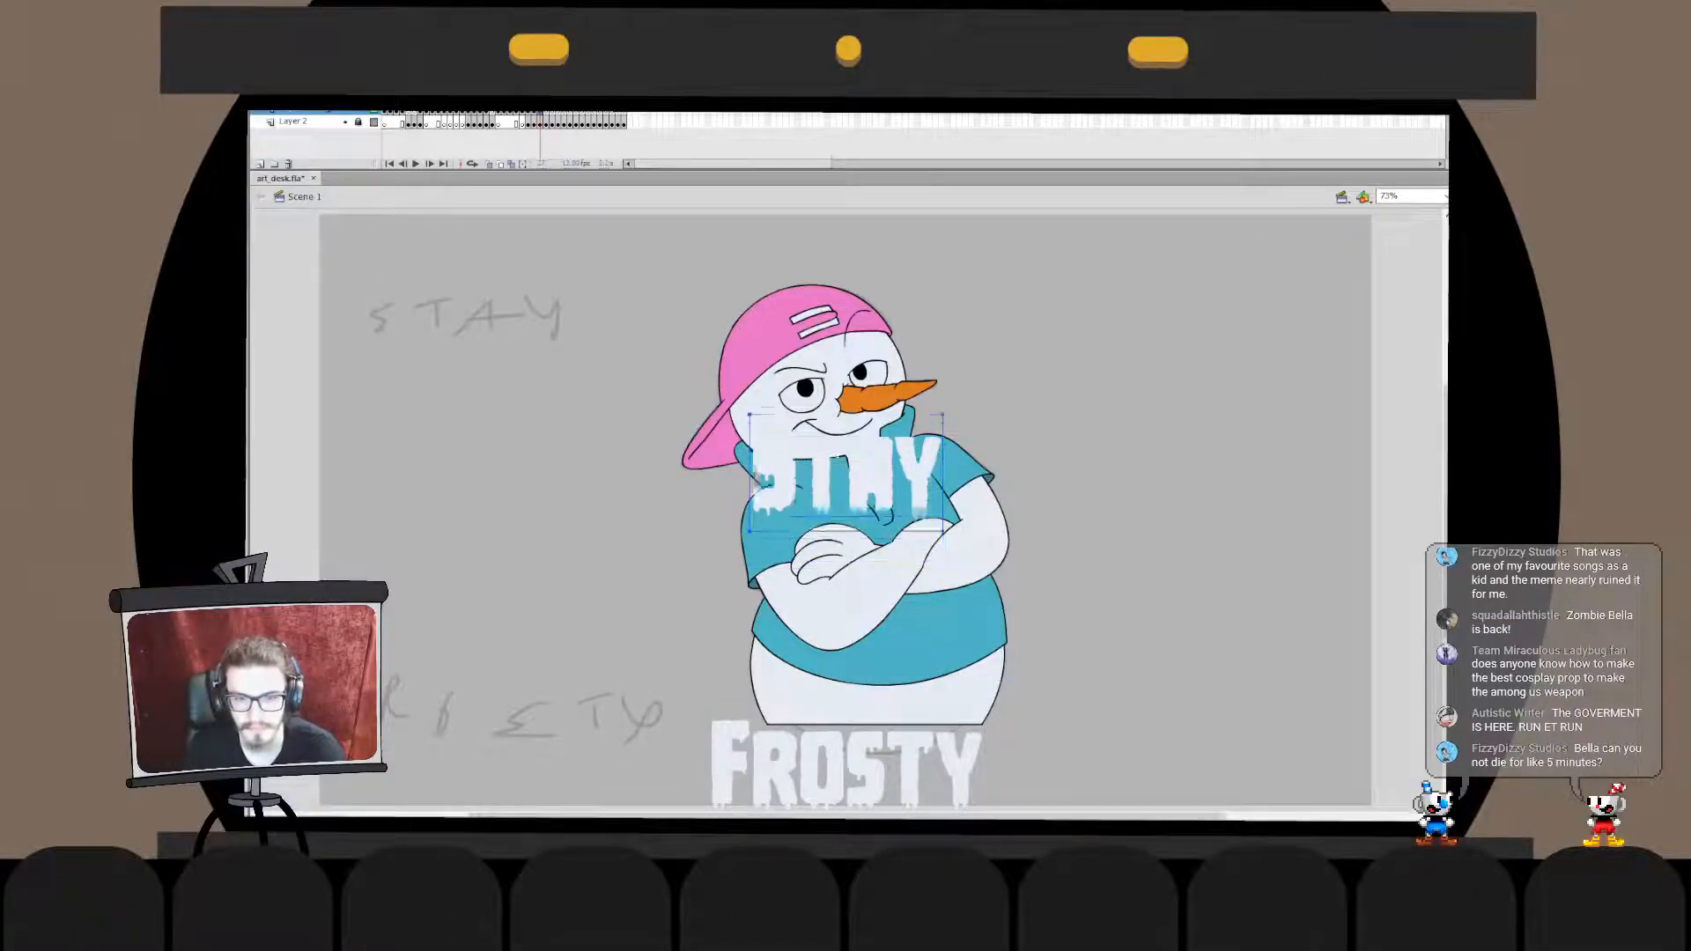
{"action": "key", "text": "shift+Up"}
{"action": "key", "text": "shift+Up"}
{"action": "key", "text": "shift+Up"}
{"action": "key", "text": "shift+Up"}
{"action": "key", "text": "shift+Up"}
{"action": "key", "text": "shift+Up"}
{"action": "key", "text": "shift+Up"}
{"action": "key", "text": "shift+Up"}
{"action": "key", "text": "shift+Up"}
{"action": "key", "text": "shift+Up"}
{"action": "key", "text": "shift+Up"}
{"action": "key", "text": "shift+Up"}
{"action": "key", "text": "shift+Up"}
{"action": "key", "text": "shift+Up"}
{"action": "key", "text": "shift+Up"}
{"action": "key", "text": "shift+Up"}
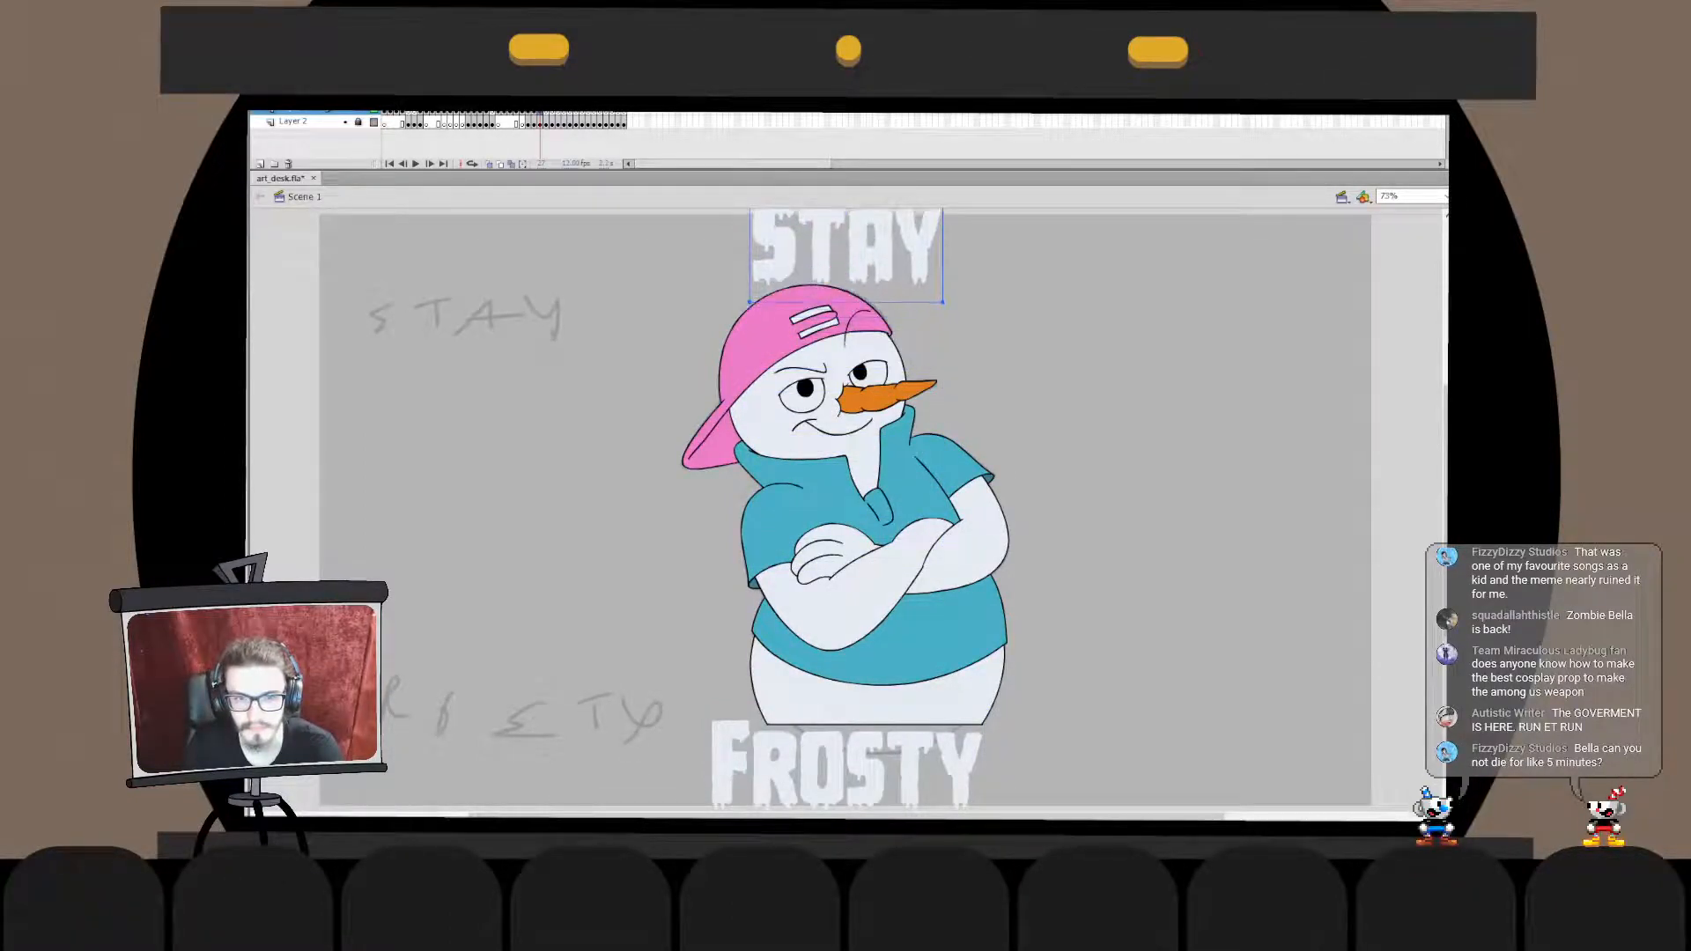
{"action": "key", "text": "Escape"}
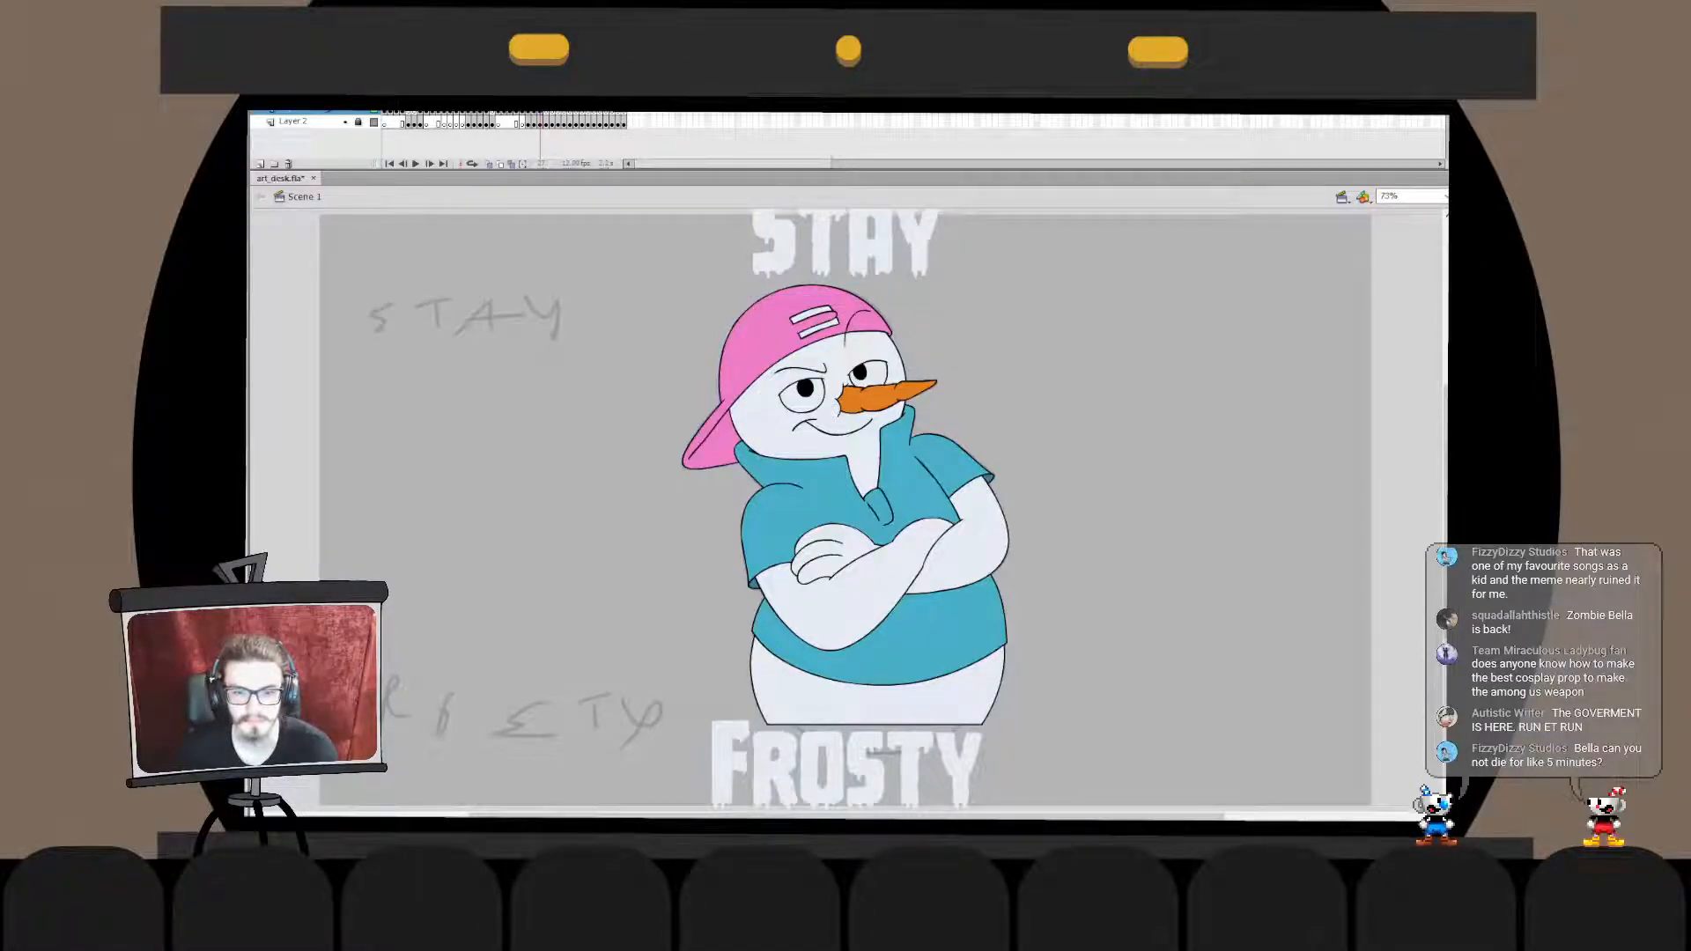
- Nudge the snowman slightly downward, and lower both caption words a little to match
{"action": "left_click_drag", "start_coordinate": [587, 354], "coordinate": [1039, 507]}
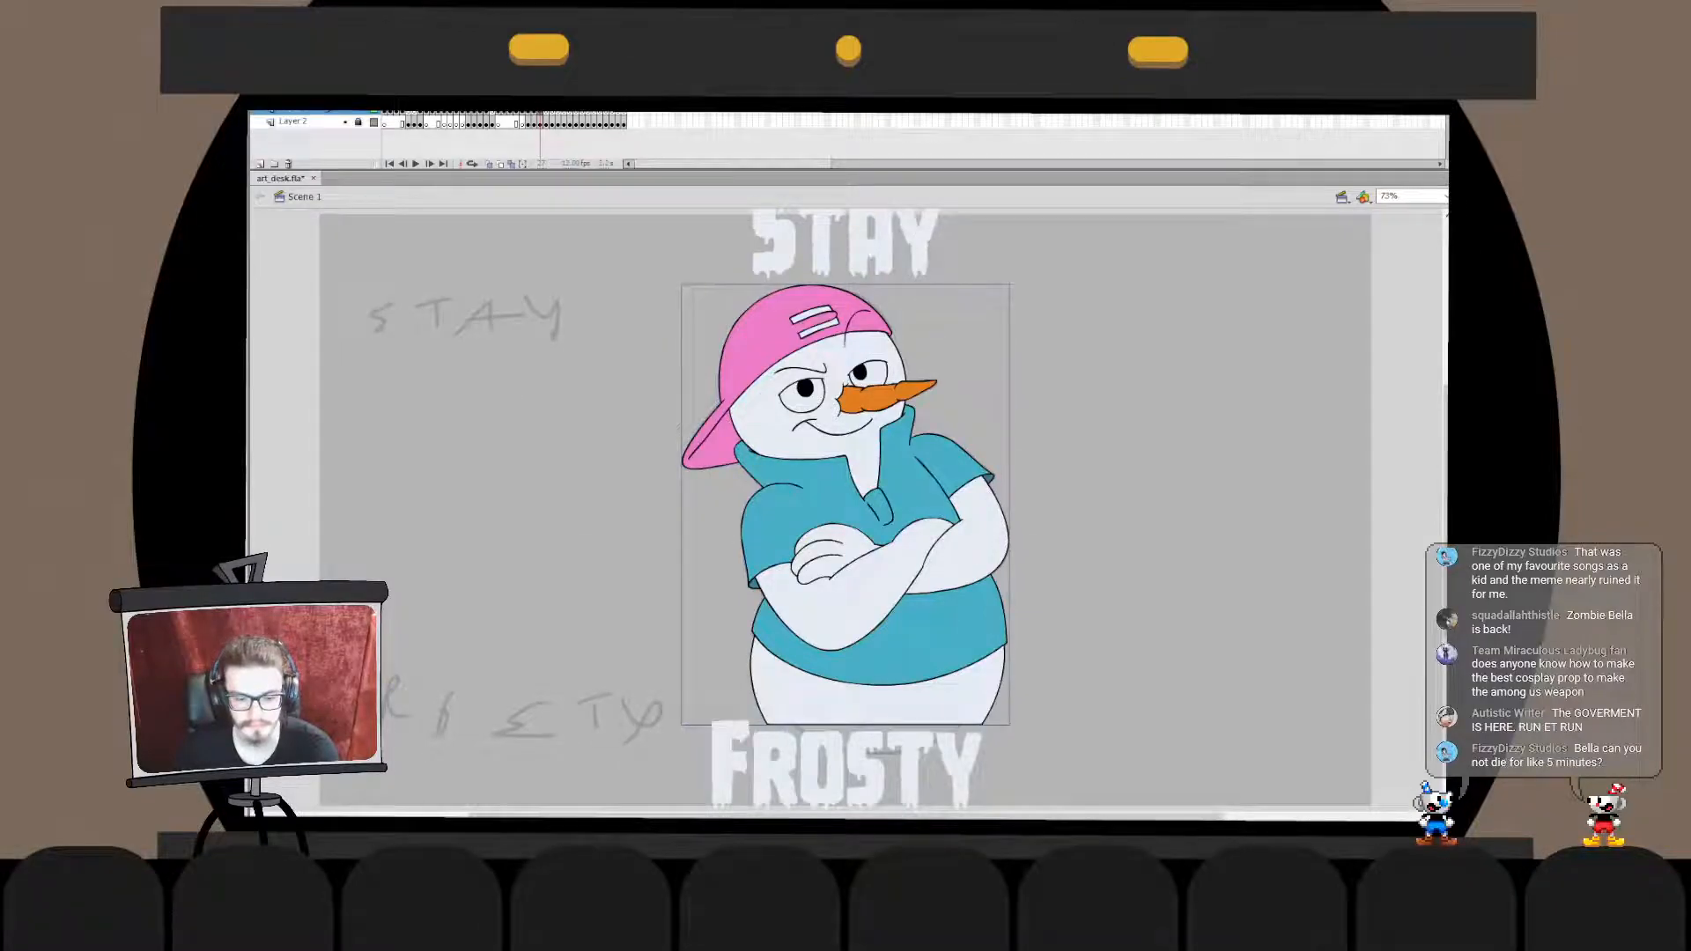
{"action": "left_click_drag", "start_coordinate": [845, 504], "coordinate": [847, 510]}
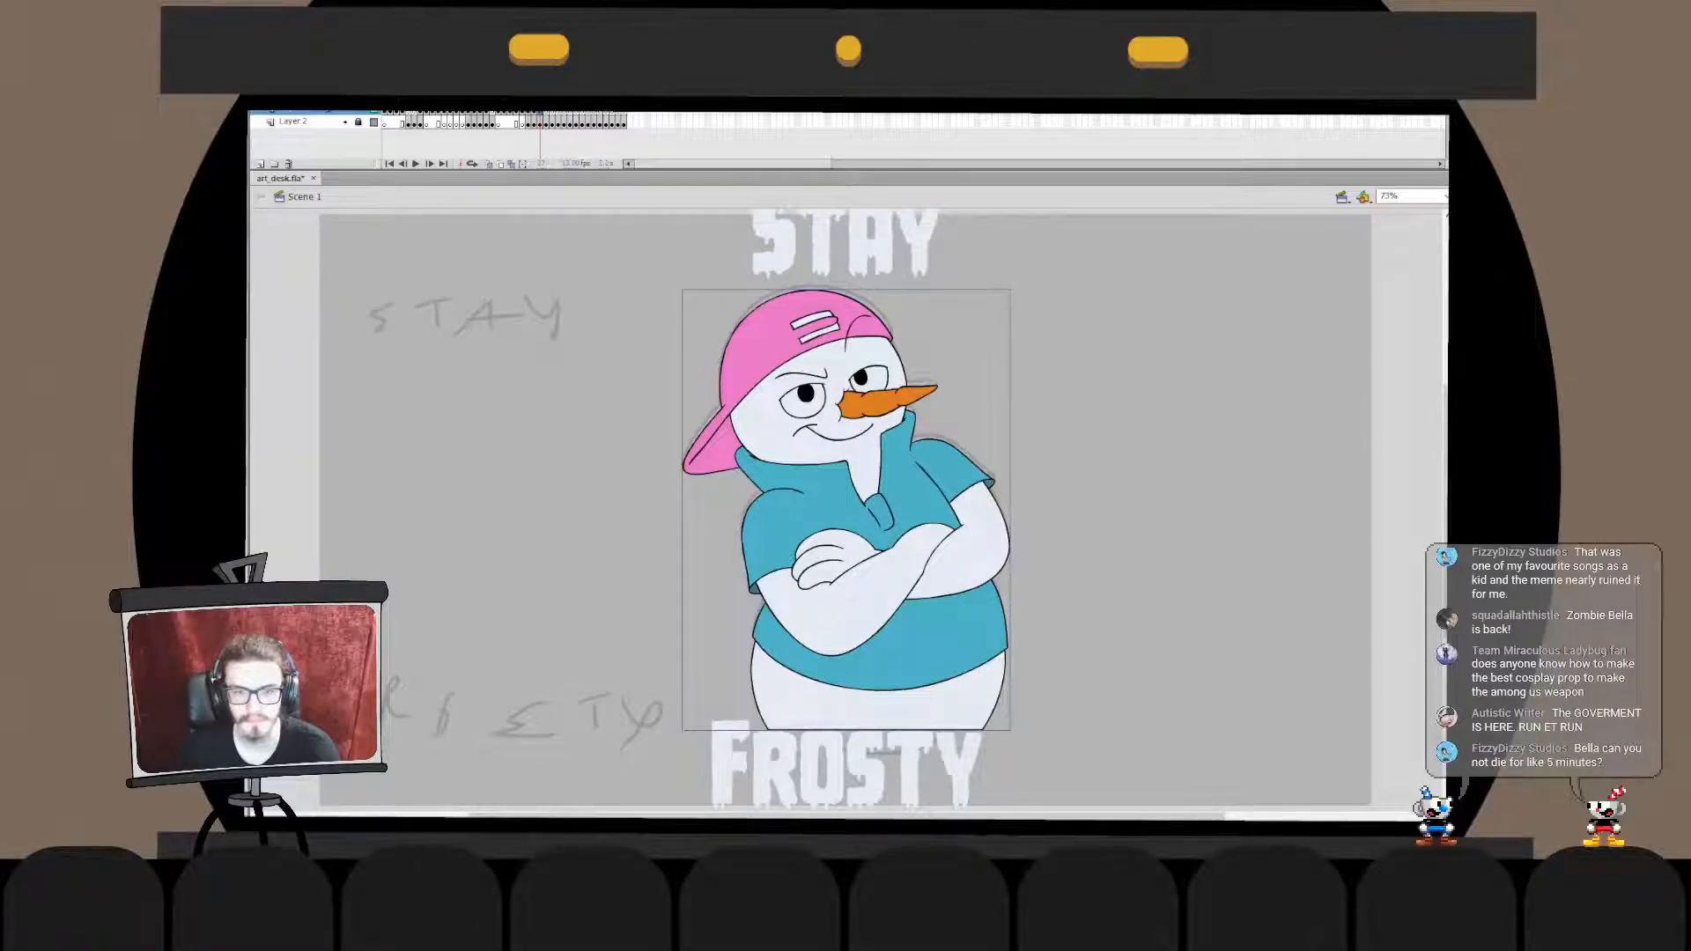
{"action": "left_click", "coordinate": [846, 244]}
{"action": "left_click", "coordinate": [846, 765], "text": "shift"}
{"action": "key", "text": "shift+Down"}
{"action": "key", "text": "Escape"}
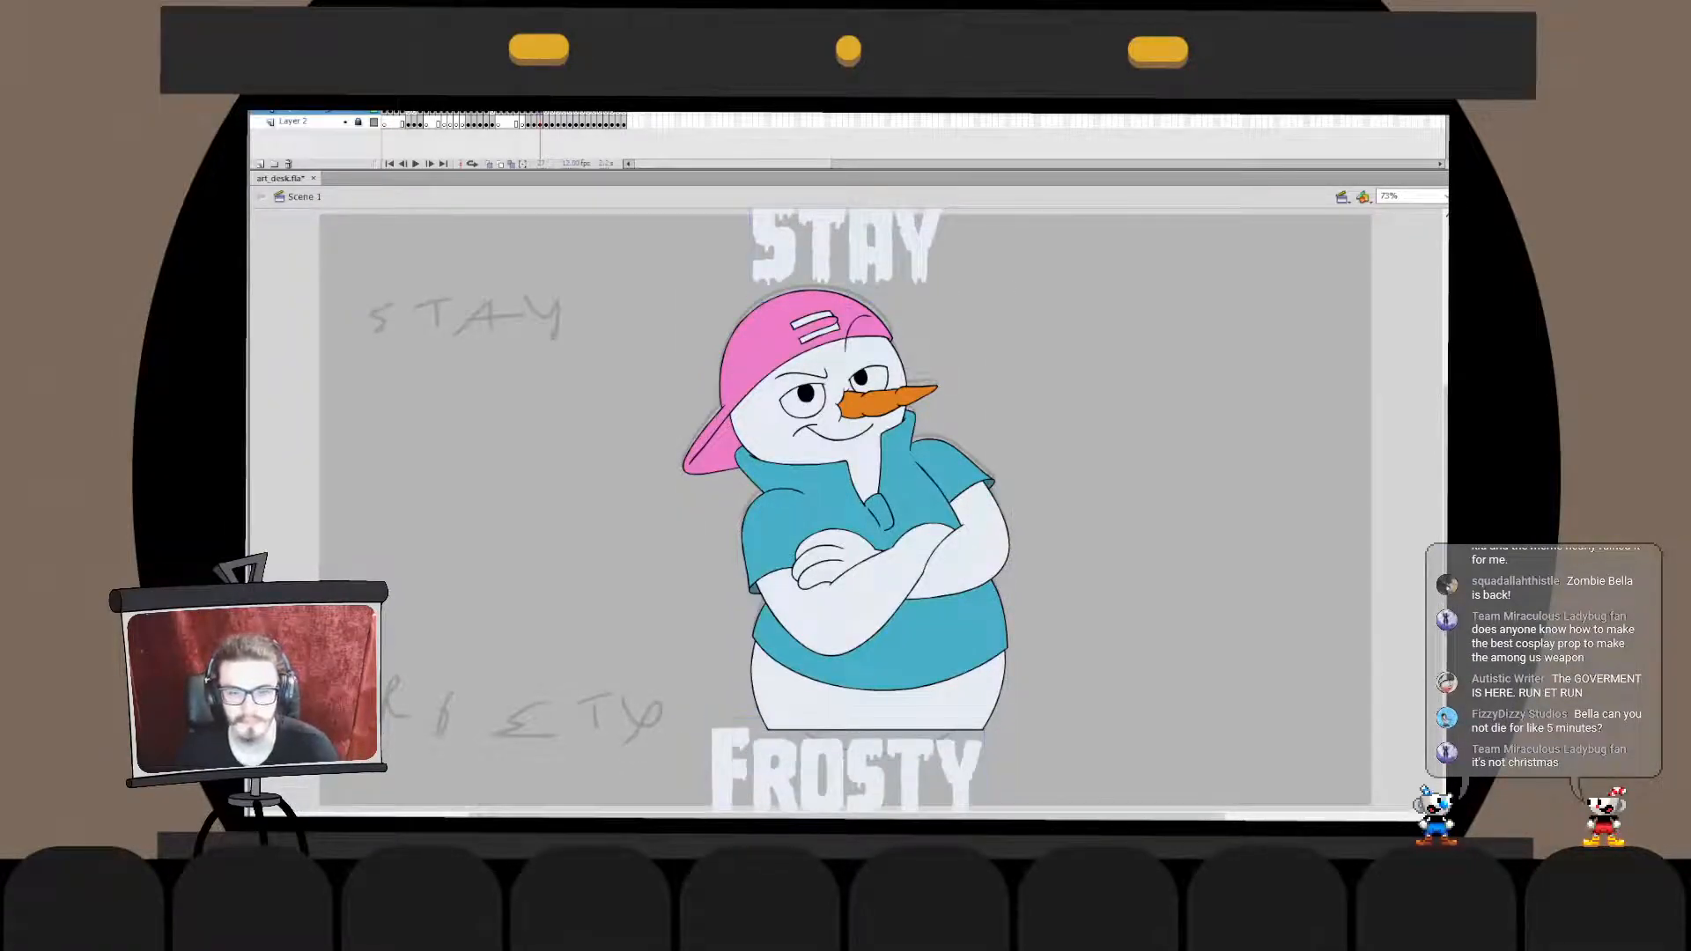
- Save the document and scale the snowman down slightly about its centre to leave room between the two words
{"action": "left_click_drag", "start_coordinate": [1027, 246], "coordinate": [1128, 362]}
{"action": "left_click_drag", "start_coordinate": [1120, 436], "coordinate": [800, 615]}
{"action": "key", "text": "q"}
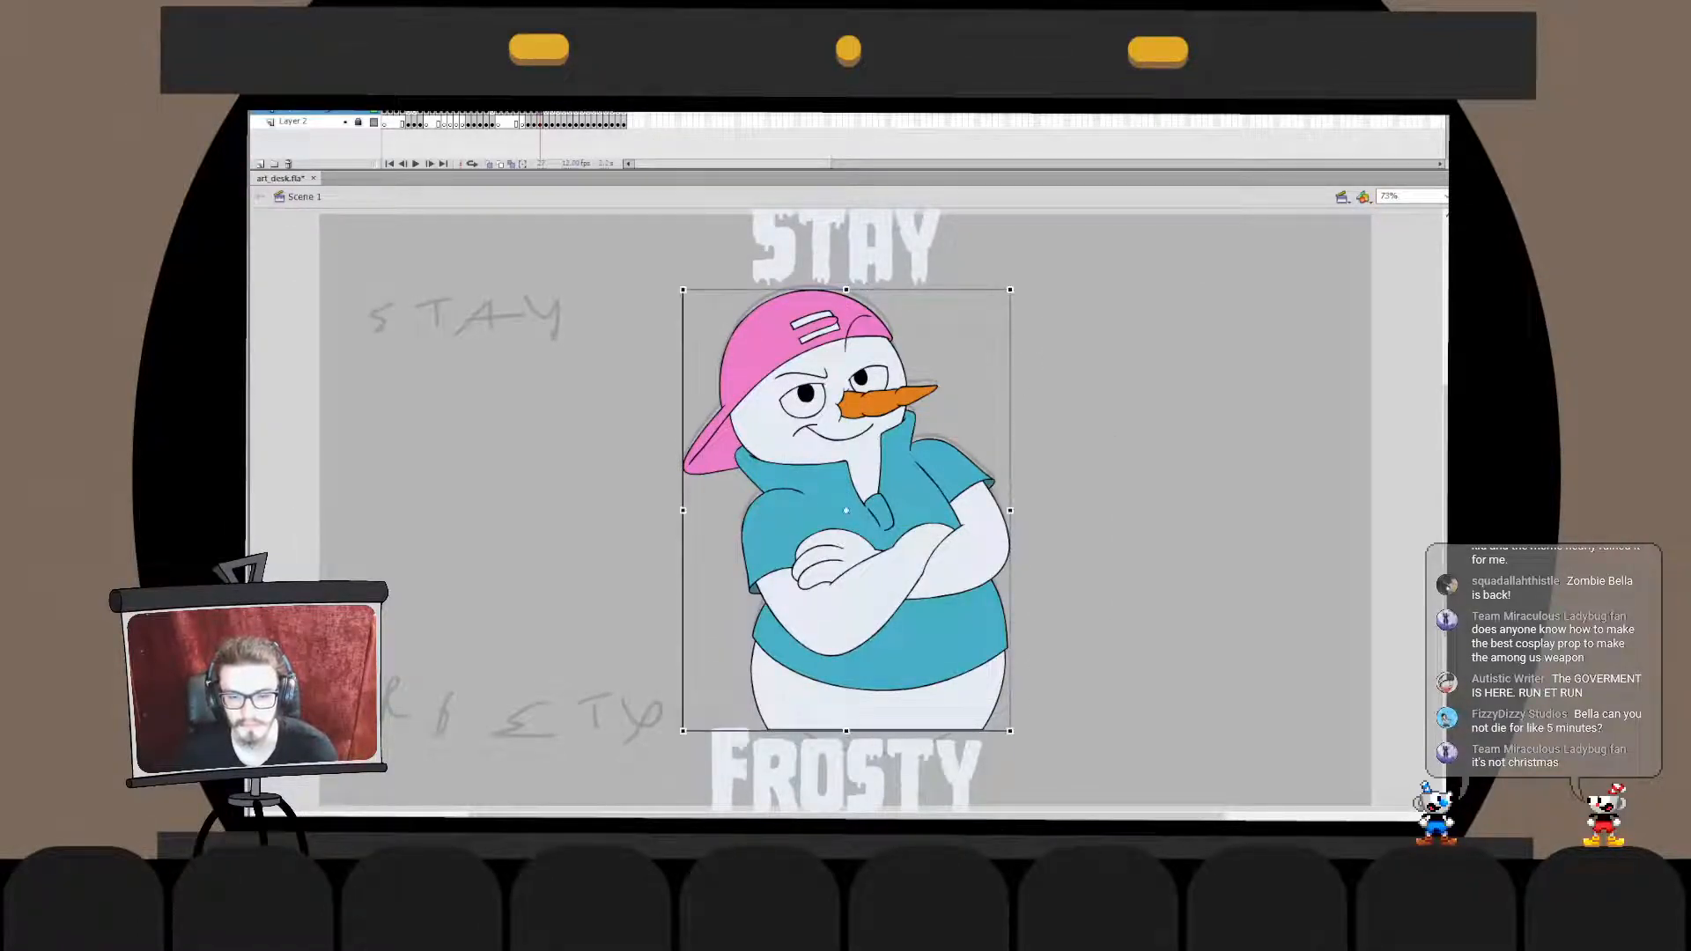
{"action": "left_click_drag", "start_coordinate": [1010, 730], "coordinate": [1000, 717]}
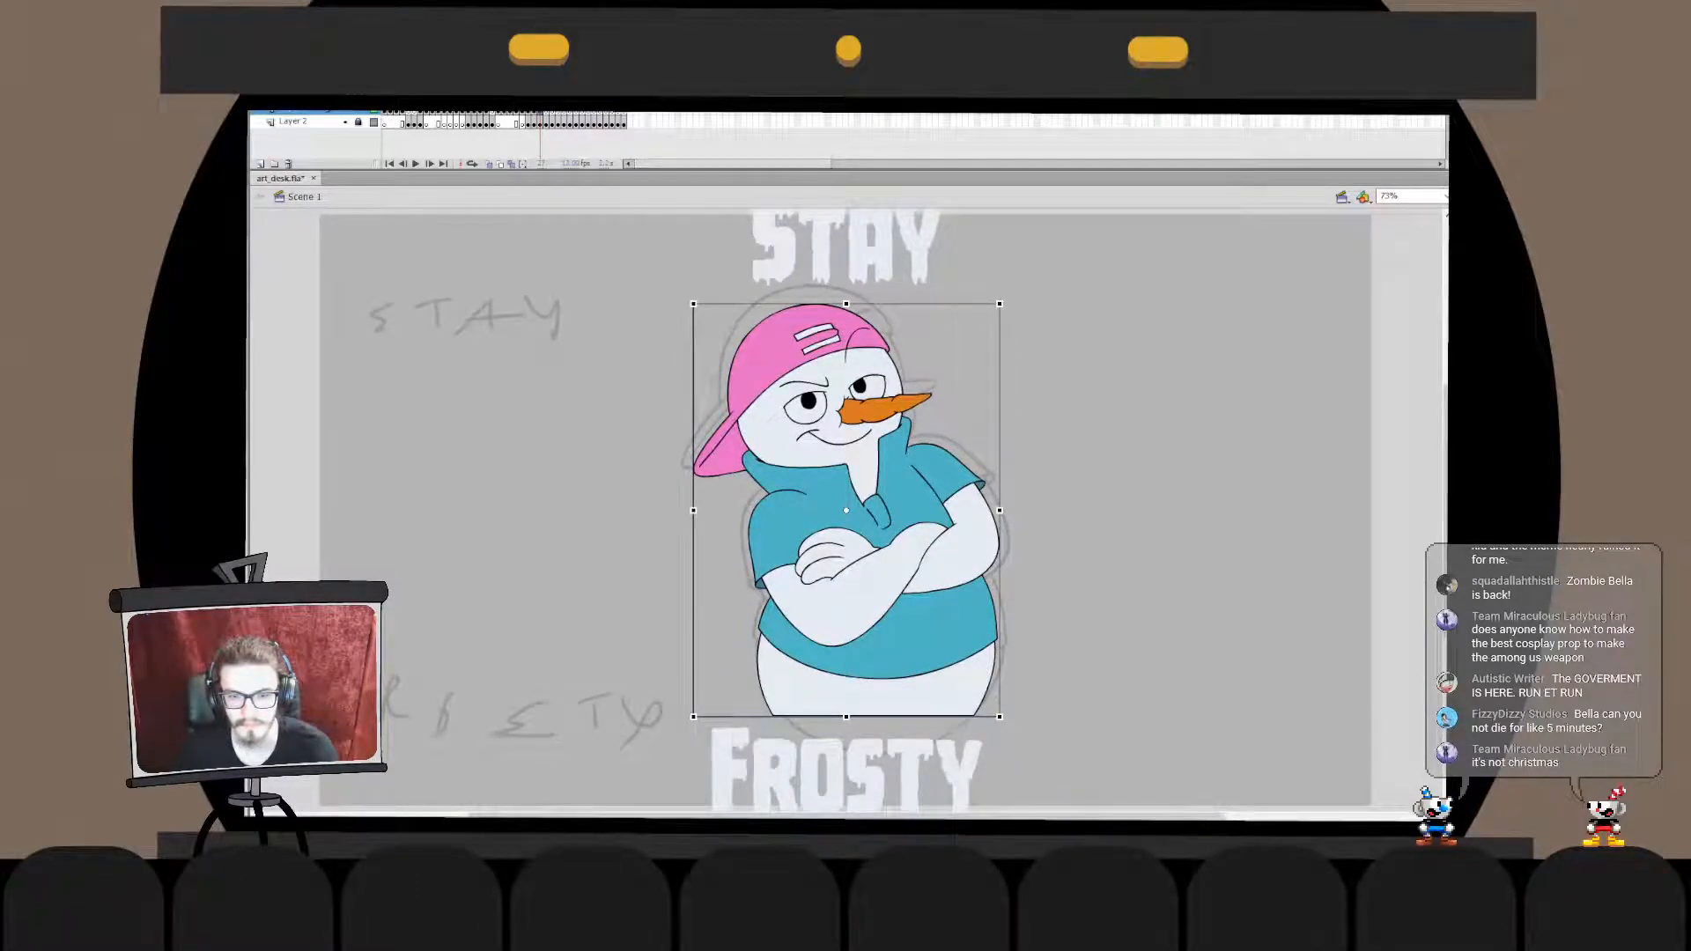
{"action": "key", "text": "ctrl+z"}
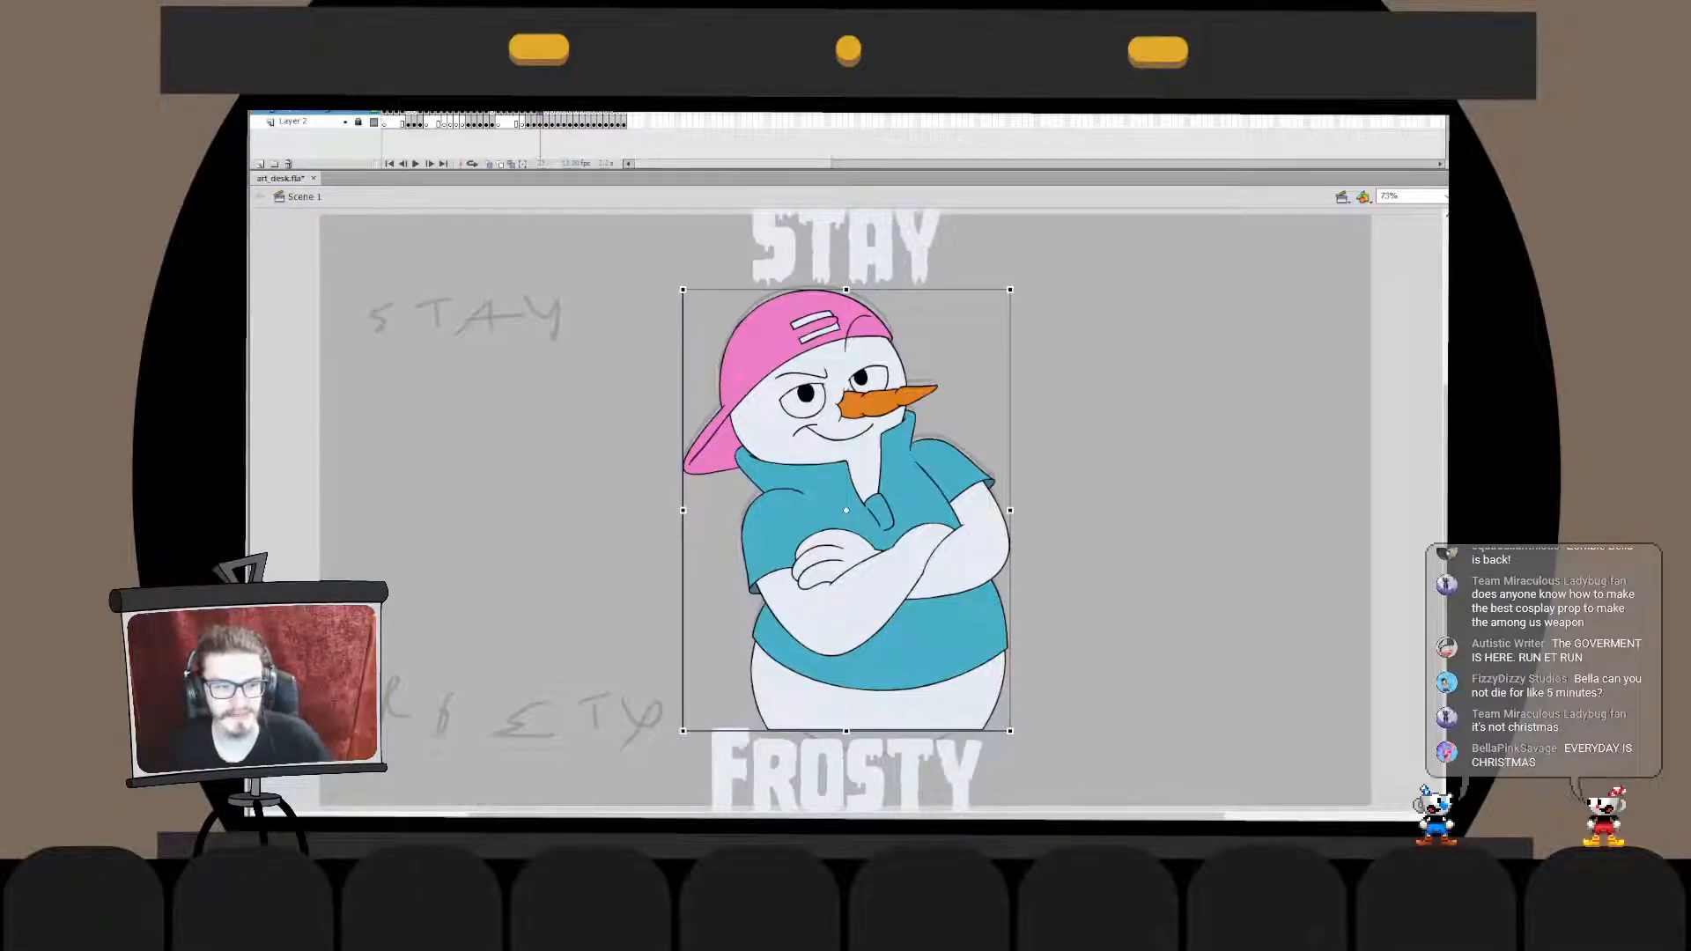
{"action": "key", "text": "ctrl+s"}
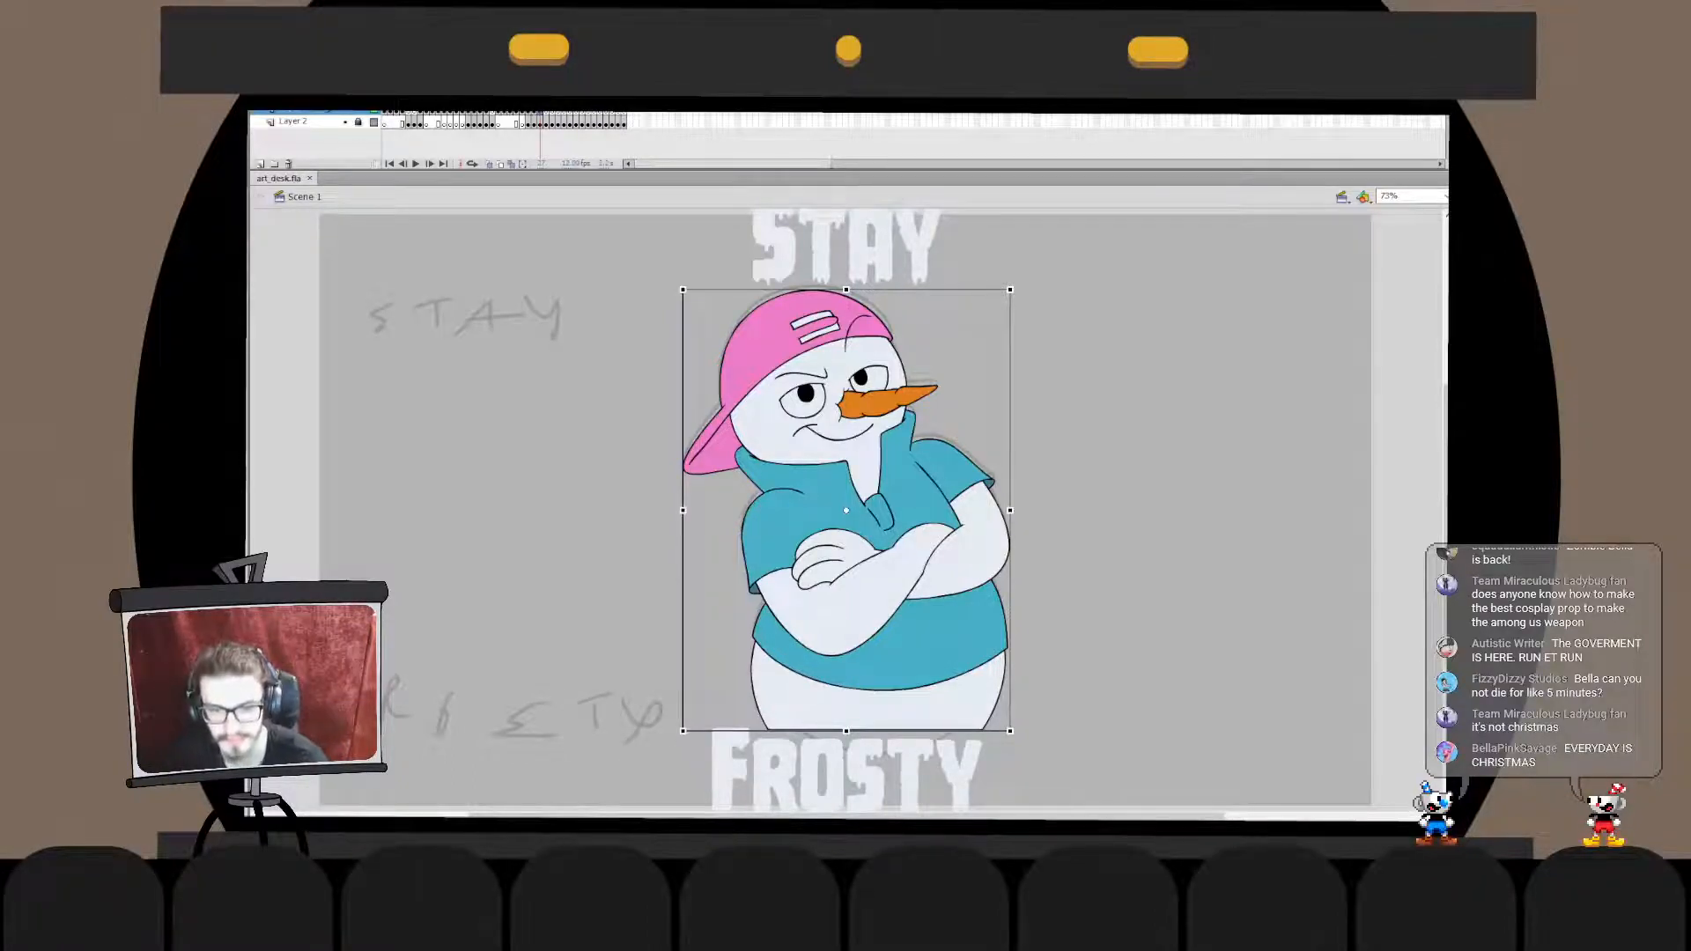
{"action": "left_click_drag", "start_coordinate": [1011, 290], "coordinate": [994, 311]}
{"action": "left_click", "coordinate": [1079, 326]}
- Bring both words closer to the shrunken snowman, lowering "Stay" toward the cap and raising "Frosty" toward the base
{"action": "left_click", "coordinate": [867, 251]}
{"action": "key", "text": "shift+Down"}
{"action": "key", "text": "shift+Down"}
{"action": "key", "text": "shift+Down"}
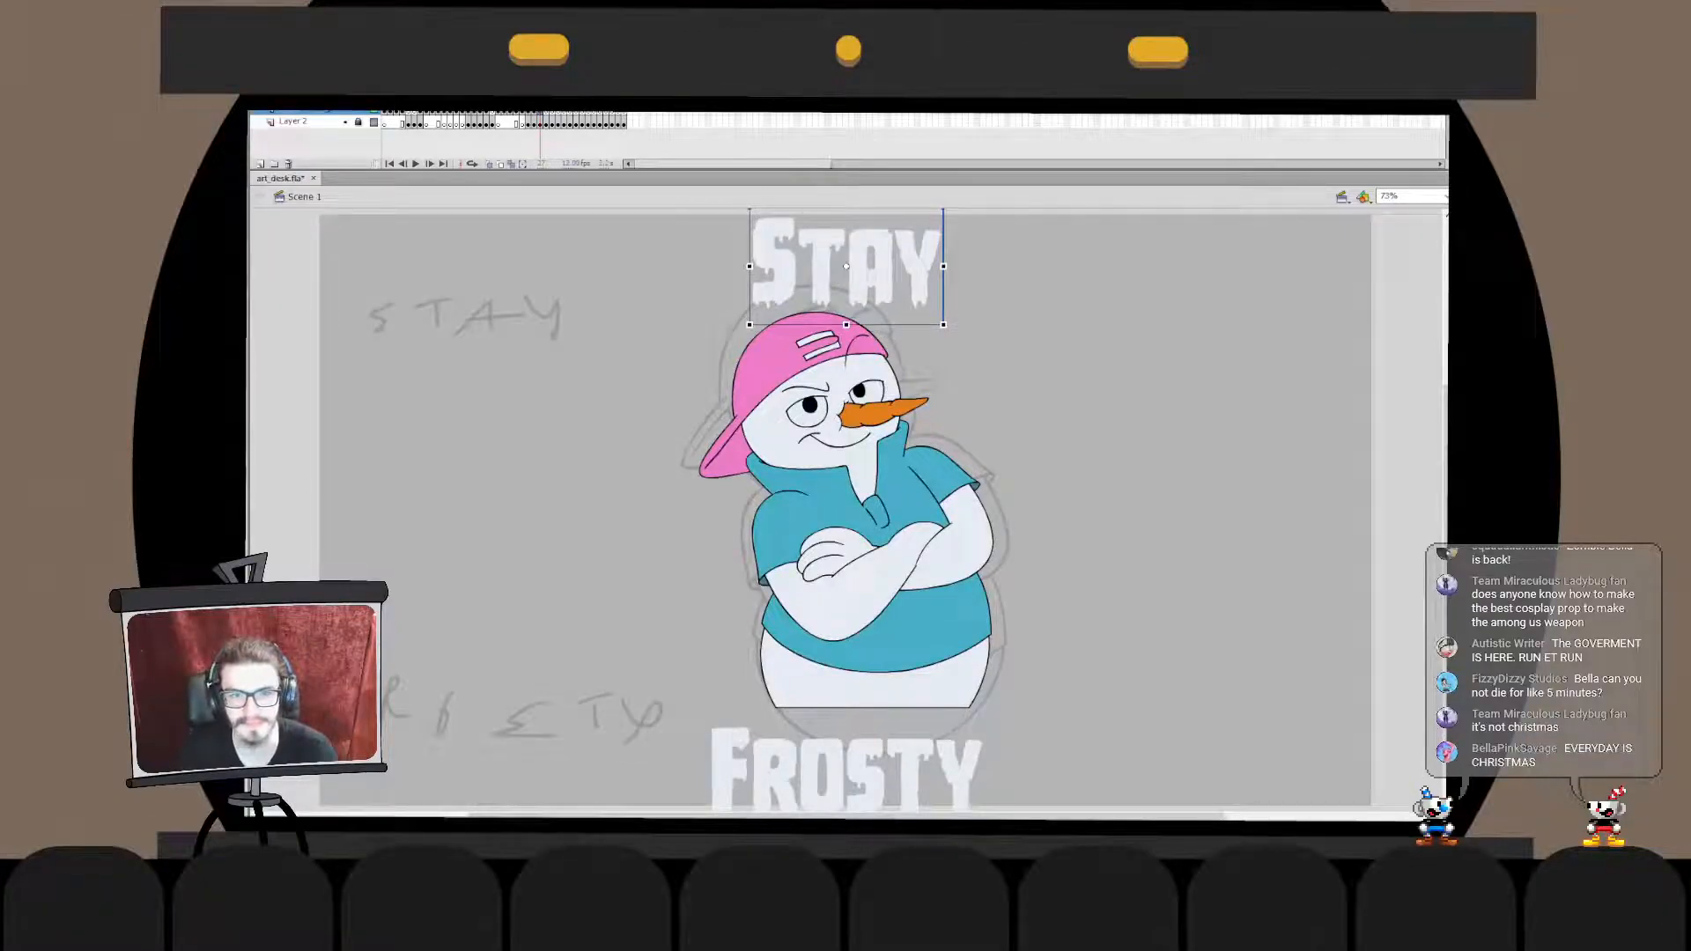
{"action": "left_click", "coordinate": [846, 772]}
{"action": "key", "text": "shift+Up"}
{"action": "key", "text": "shift+Up"}
{"action": "key", "text": "shift+Up"}
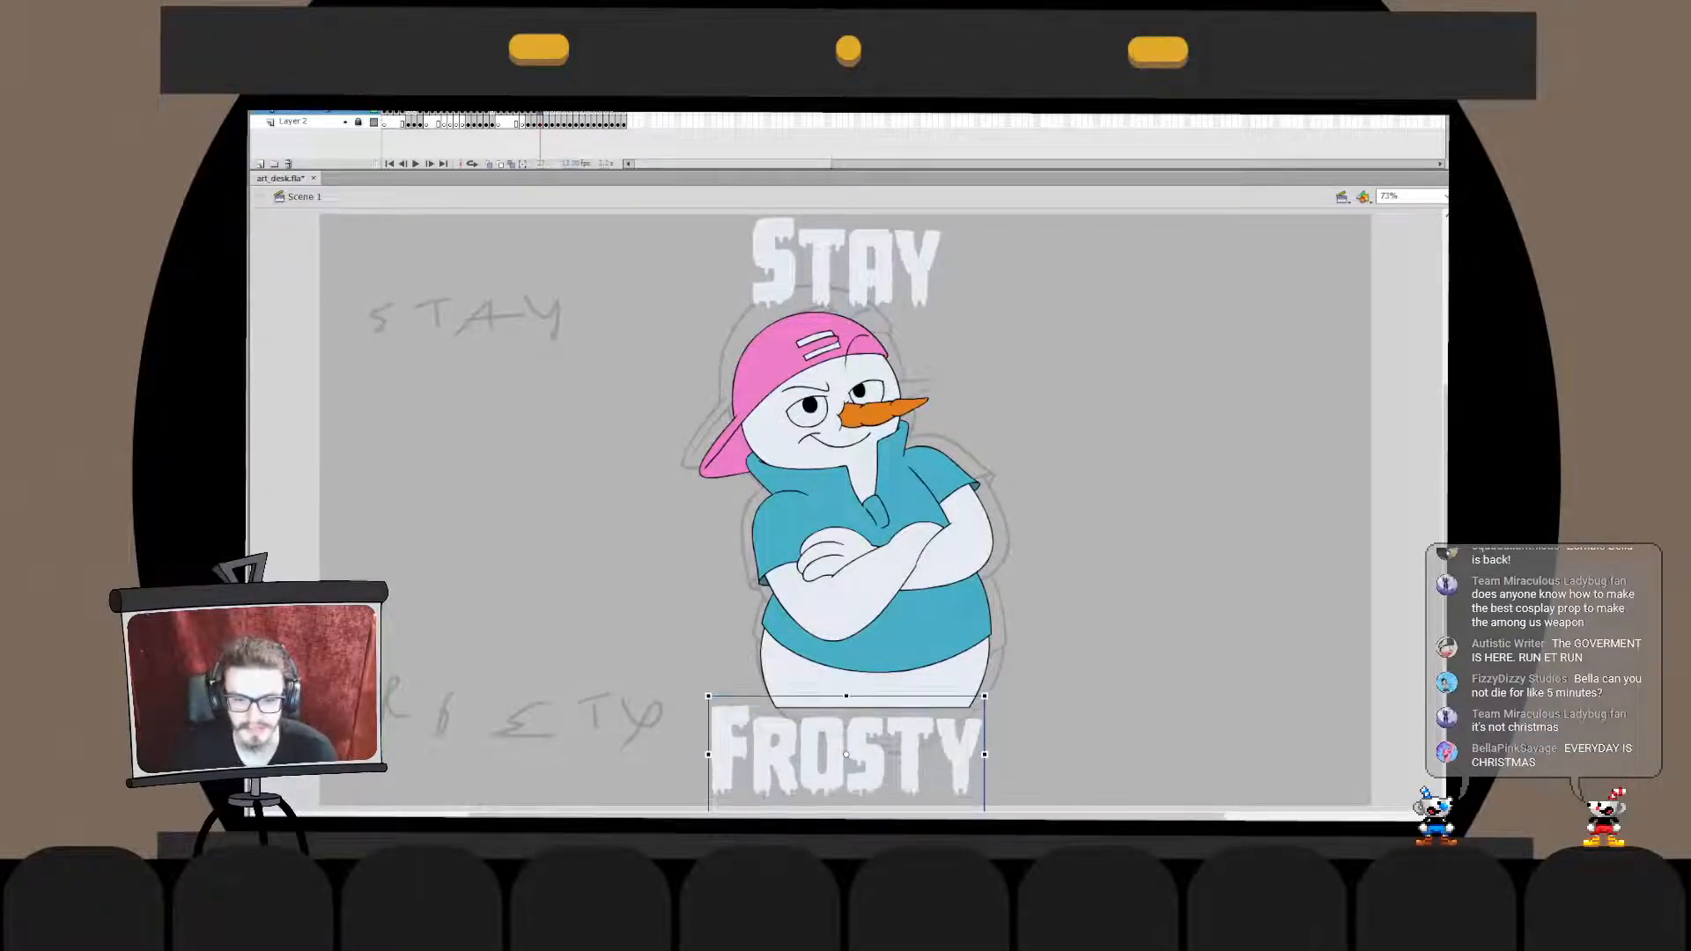
{"action": "key", "text": "Escape"}
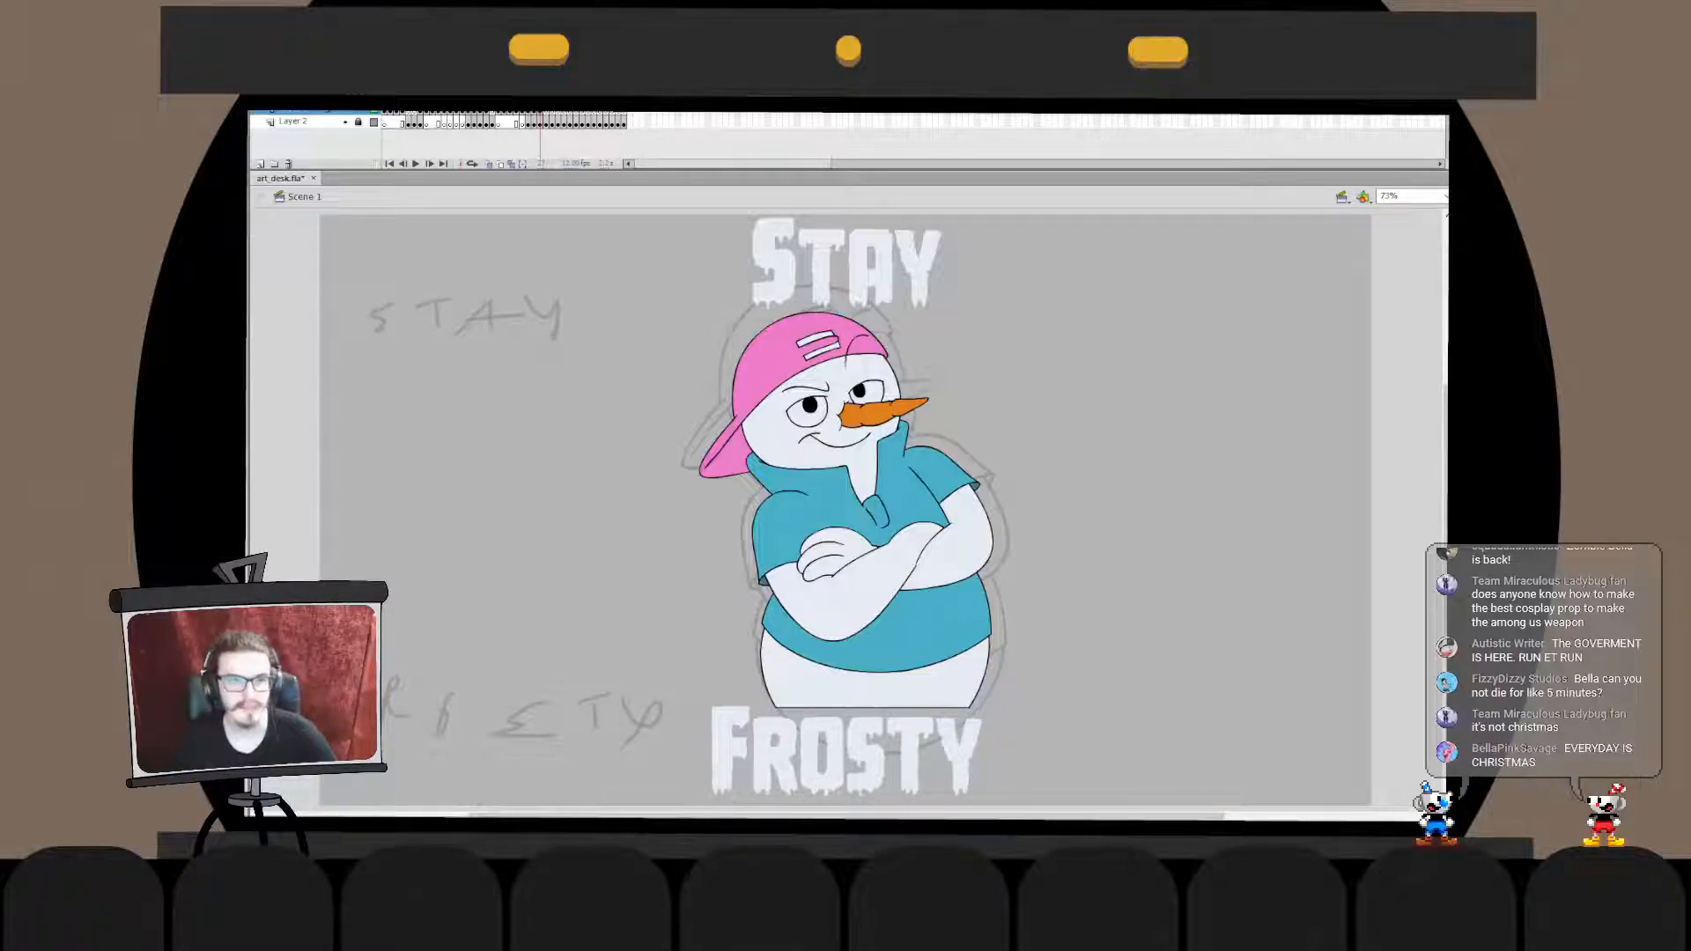
- Unlock the sketch layer, delete the rough snowman sketch and handwritten lettering, and lock the layer again
{"action": "left_click", "coordinate": [359, 123]}
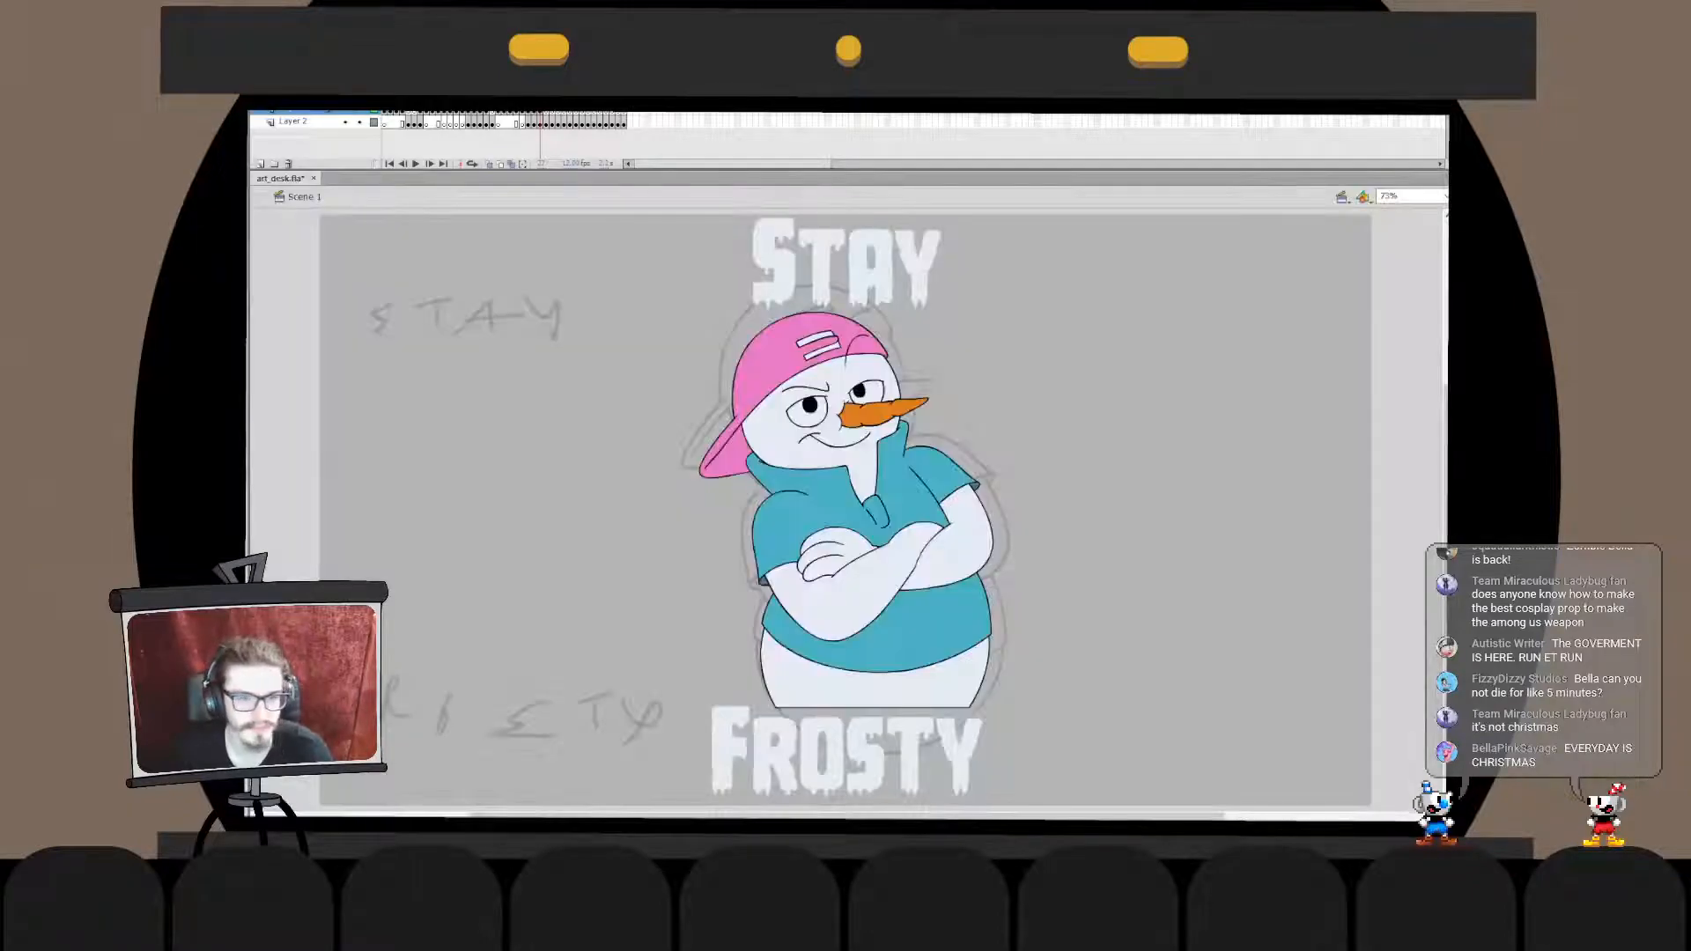
{"action": "left_click_drag", "start_coordinate": [414, 250], "coordinate": [530, 728]}
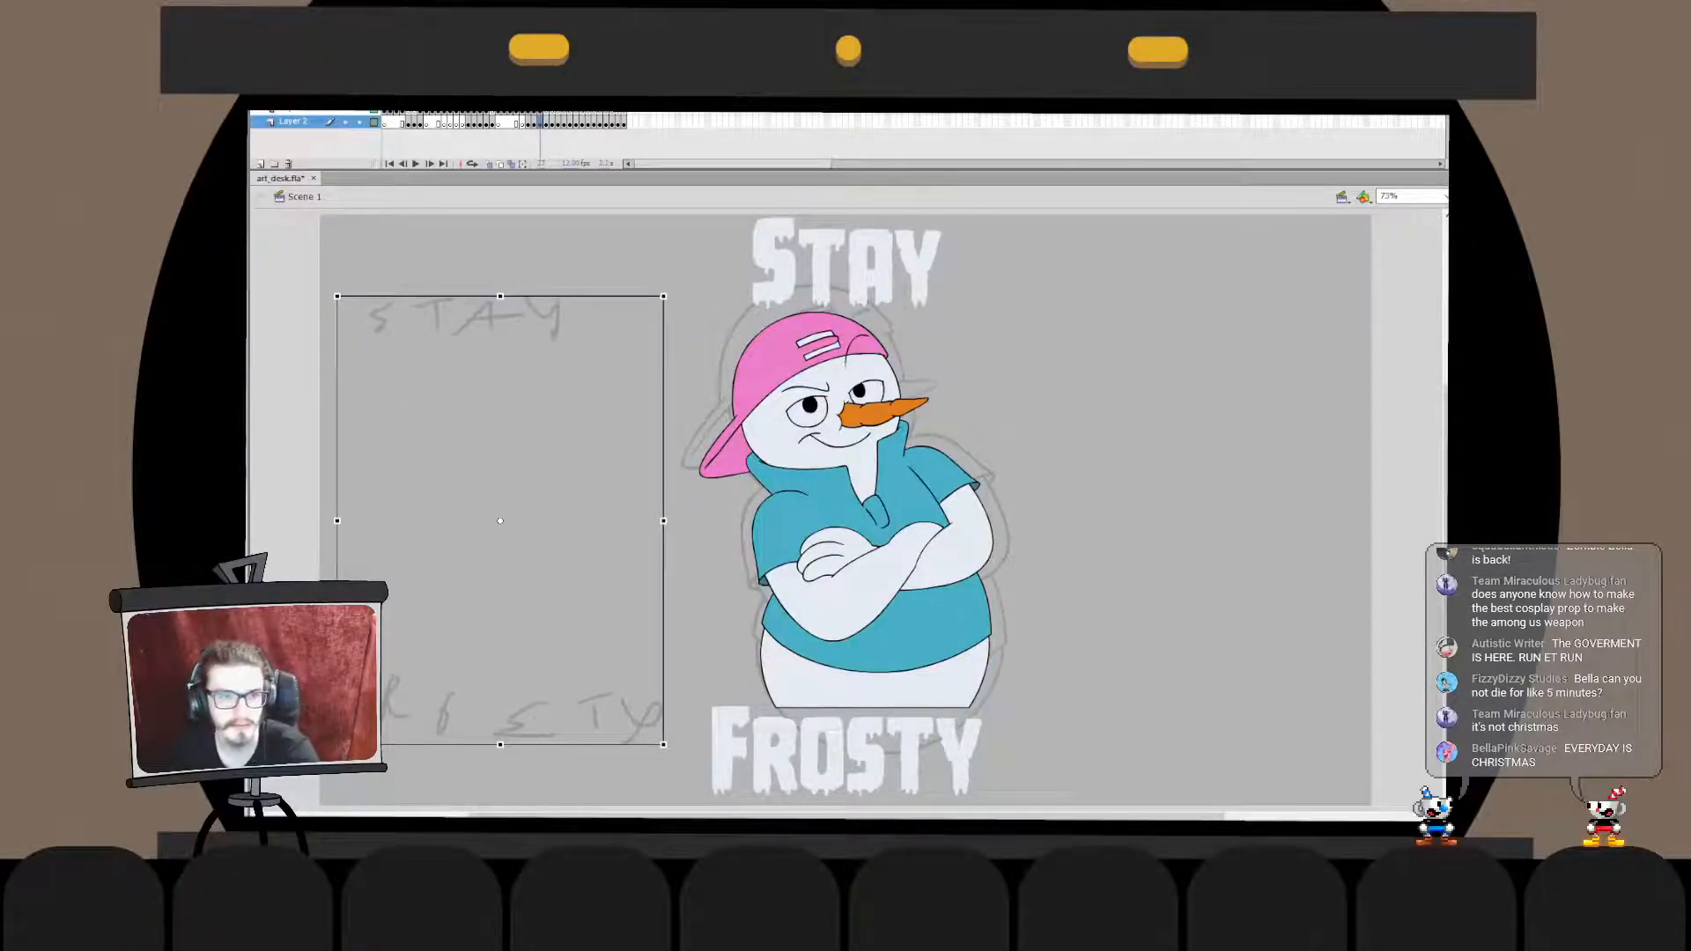
{"action": "key", "text": "Delete"}
{"action": "left_click", "coordinate": [358, 122]}
{"action": "left_click", "coordinate": [299, 112]}
{"action": "key", "text": "Escape"}
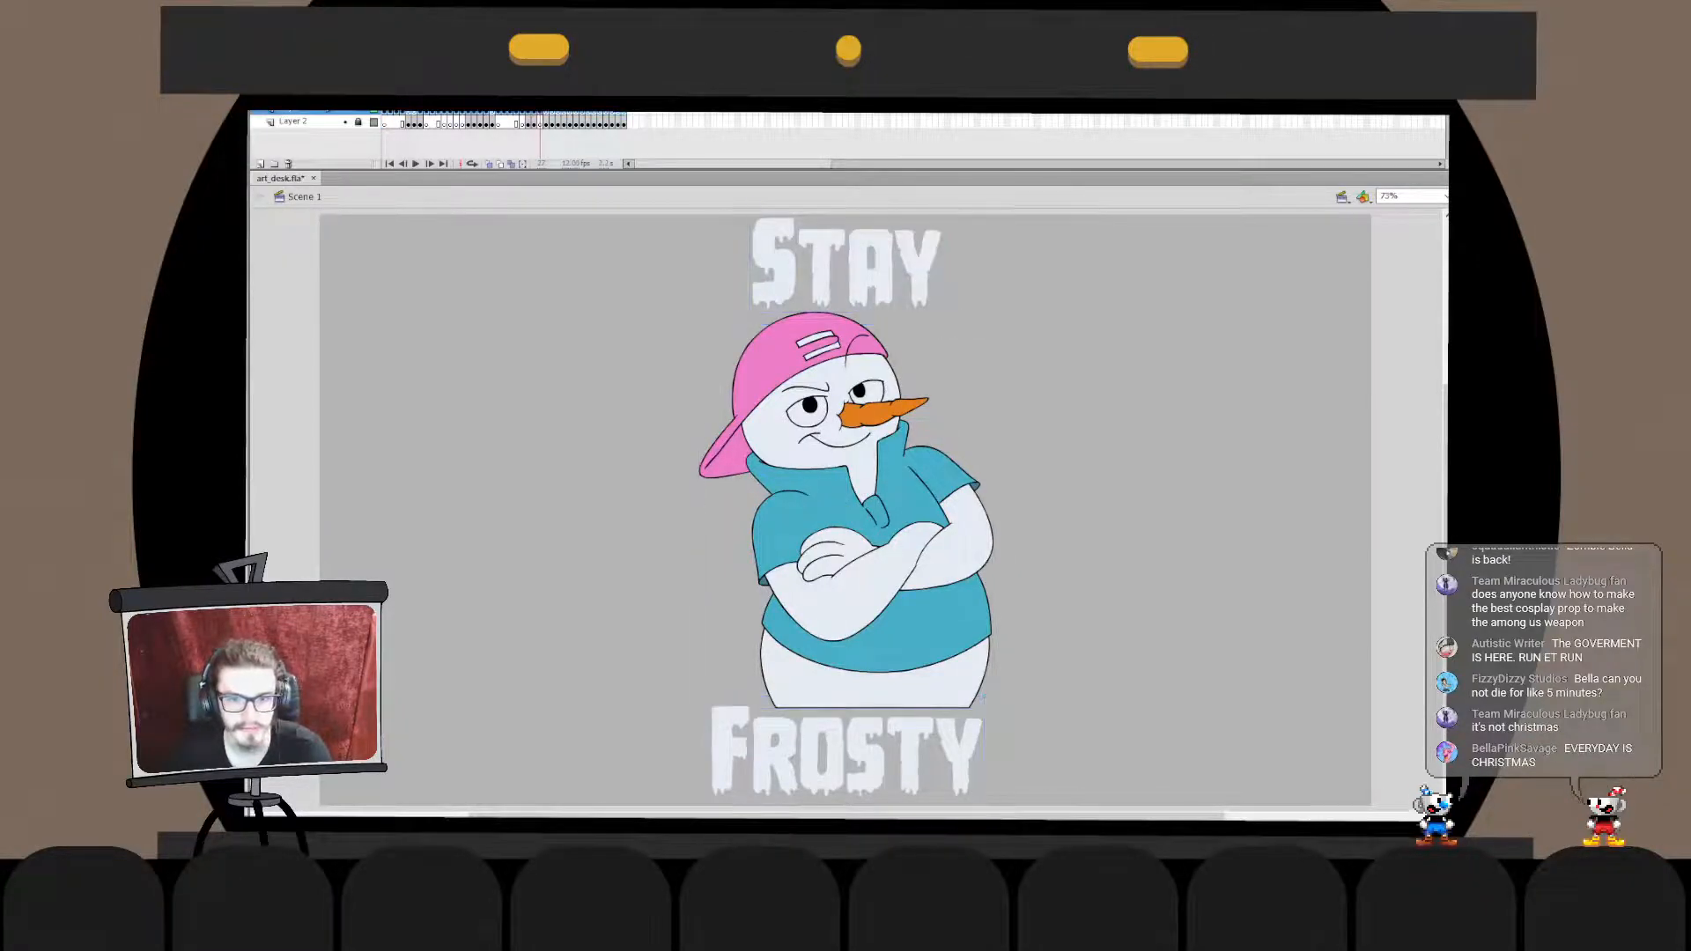
- Flip through the neighbouring frames and examine the ghost drawing's face and sketched outline up close
{"action": "left_click_drag", "start_coordinate": [966, 302], "coordinate": [845, 231]}
{"action": "key", "text": "Escape"}
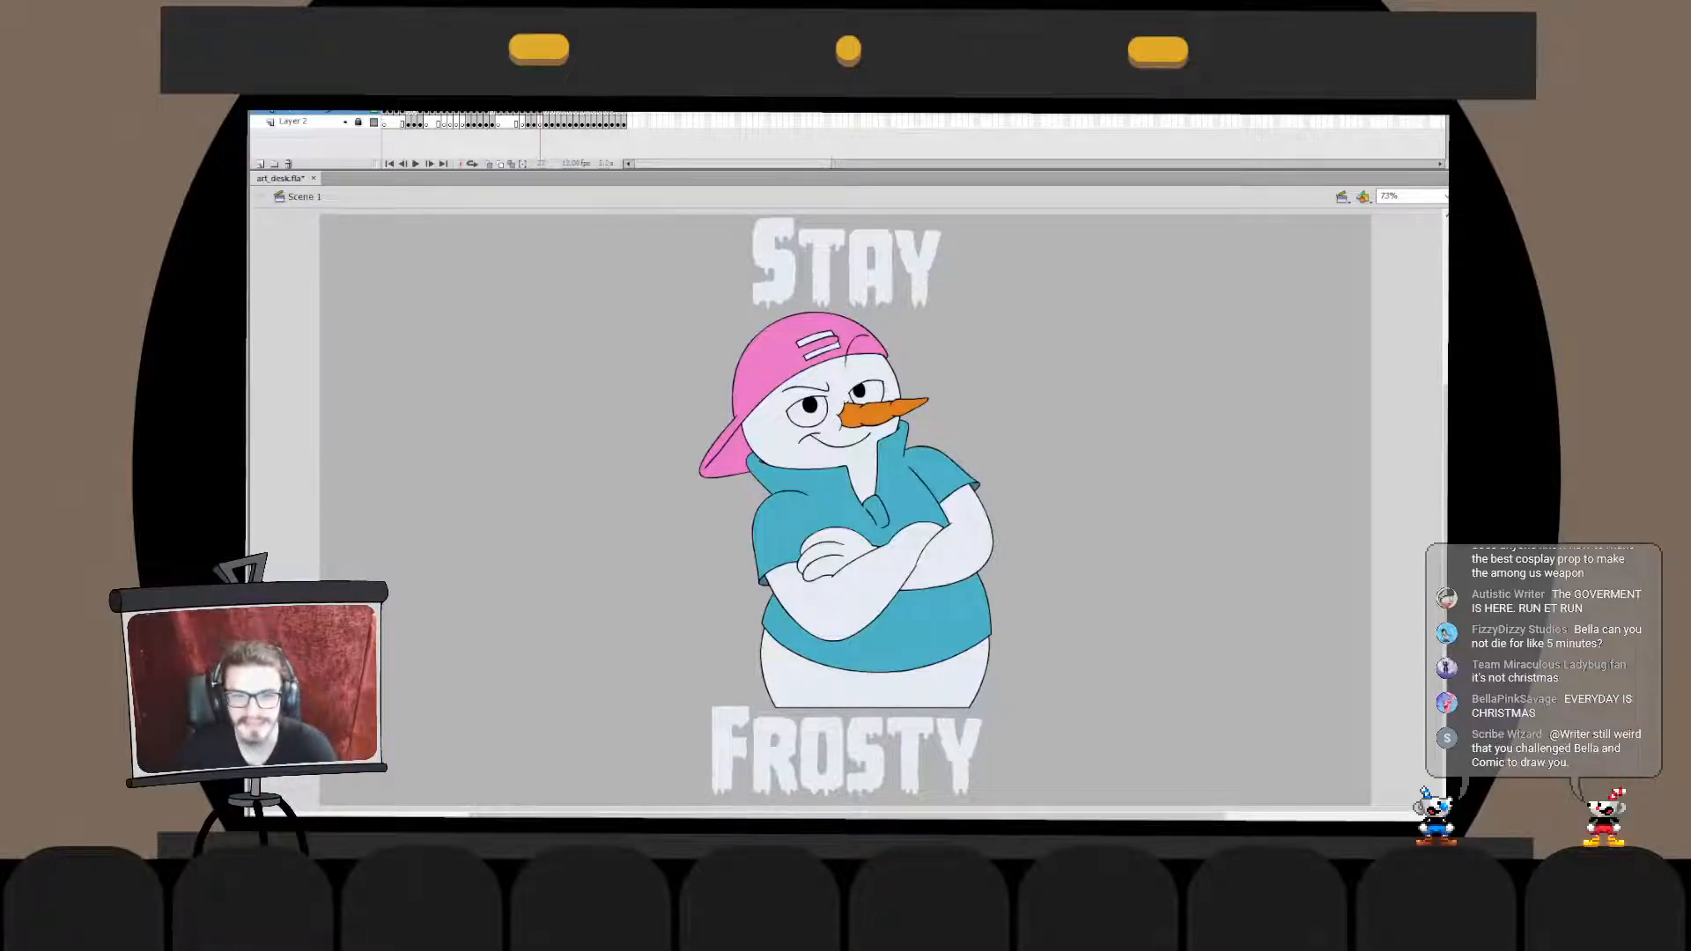
{"action": "key", "text": "comma"}
{"action": "key", "text": "period"}
{"action": "key", "text": "comma"}
{"action": "key", "text": "period"}
{"action": "key", "text": "period"}
{"action": "key", "text": "comma"}
{"action": "key", "text": "period"}
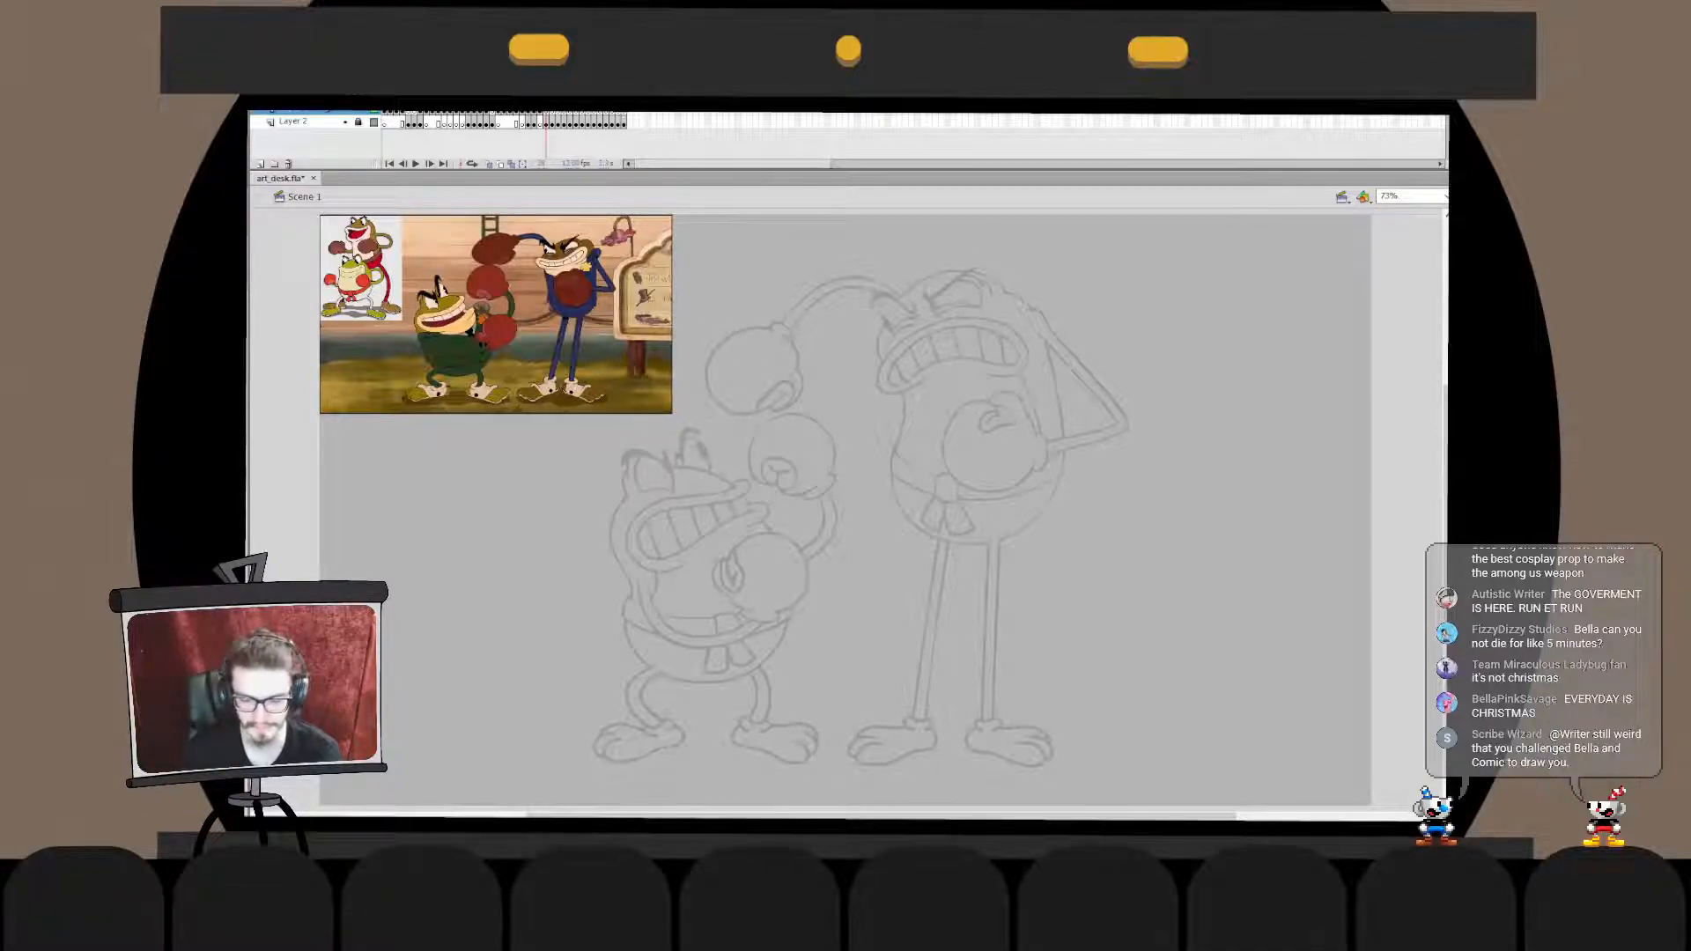
{"action": "key", "text": "comma"}
{"action": "key", "text": "comma"}
{"action": "key", "text": "ctrl+equal"}
{"action": "key", "text": "ctrl+equal"}
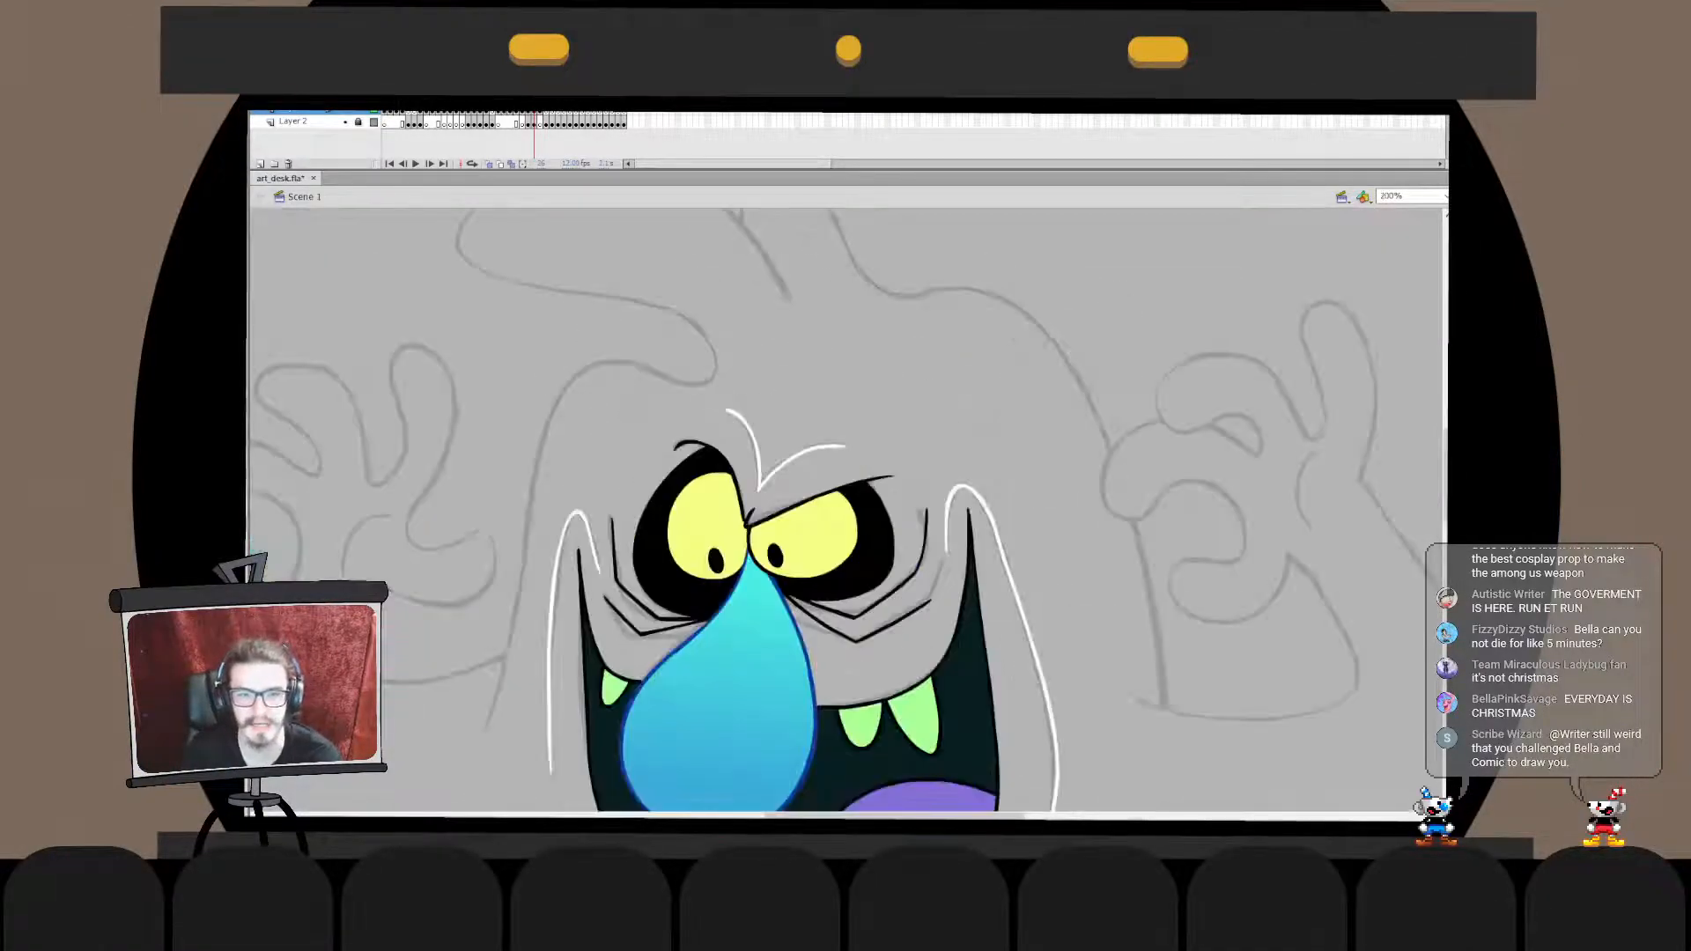
{"action": "left_click_drag", "start_coordinate": [1018, 627], "coordinate": [673, 393]}
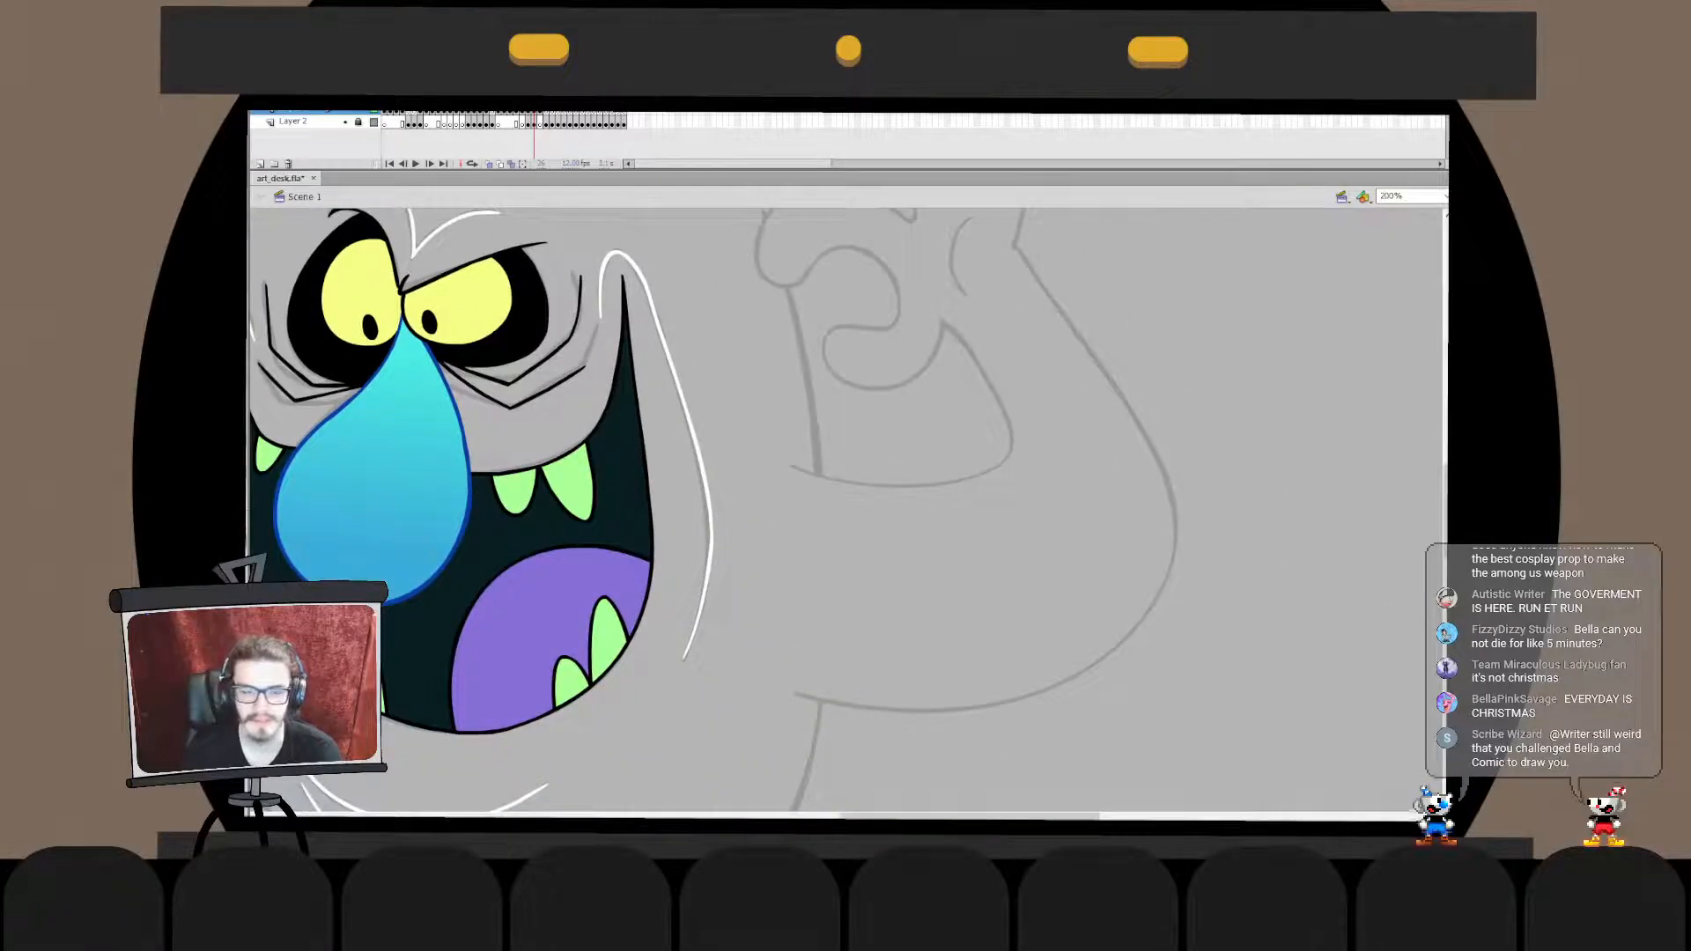
{"action": "key", "text": "ctrl+2"}
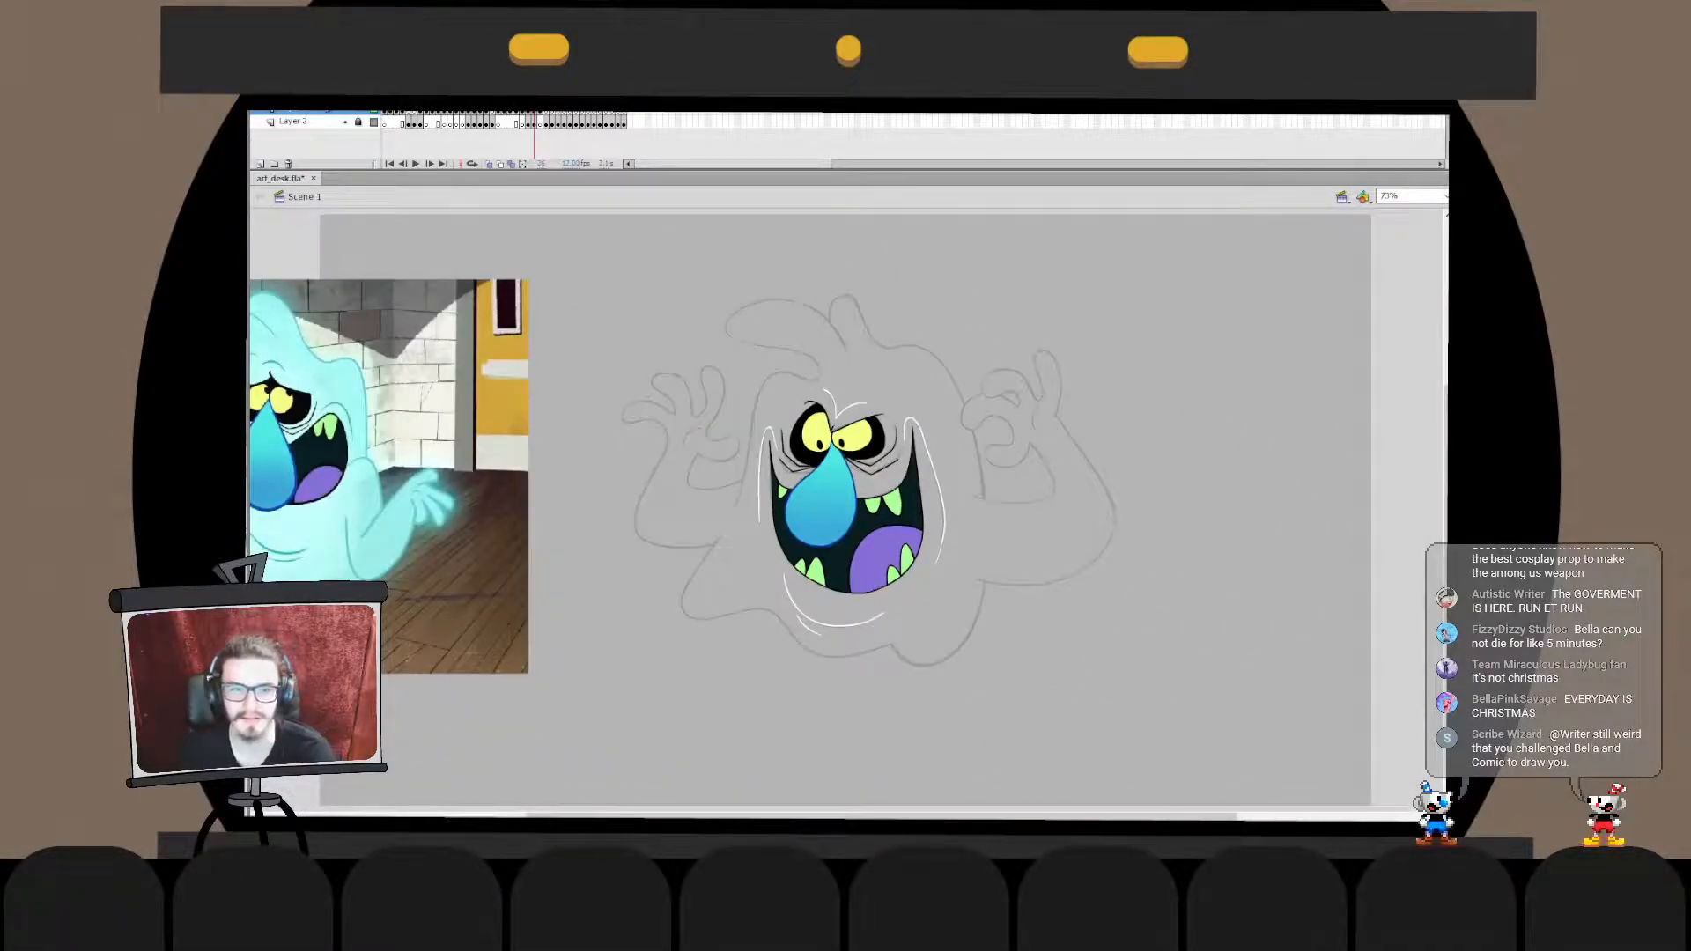
- Unlock the sketch layer and draw one tall vertical bar on each side of the ghost sketch
{"action": "left_click", "coordinate": [358, 122]}
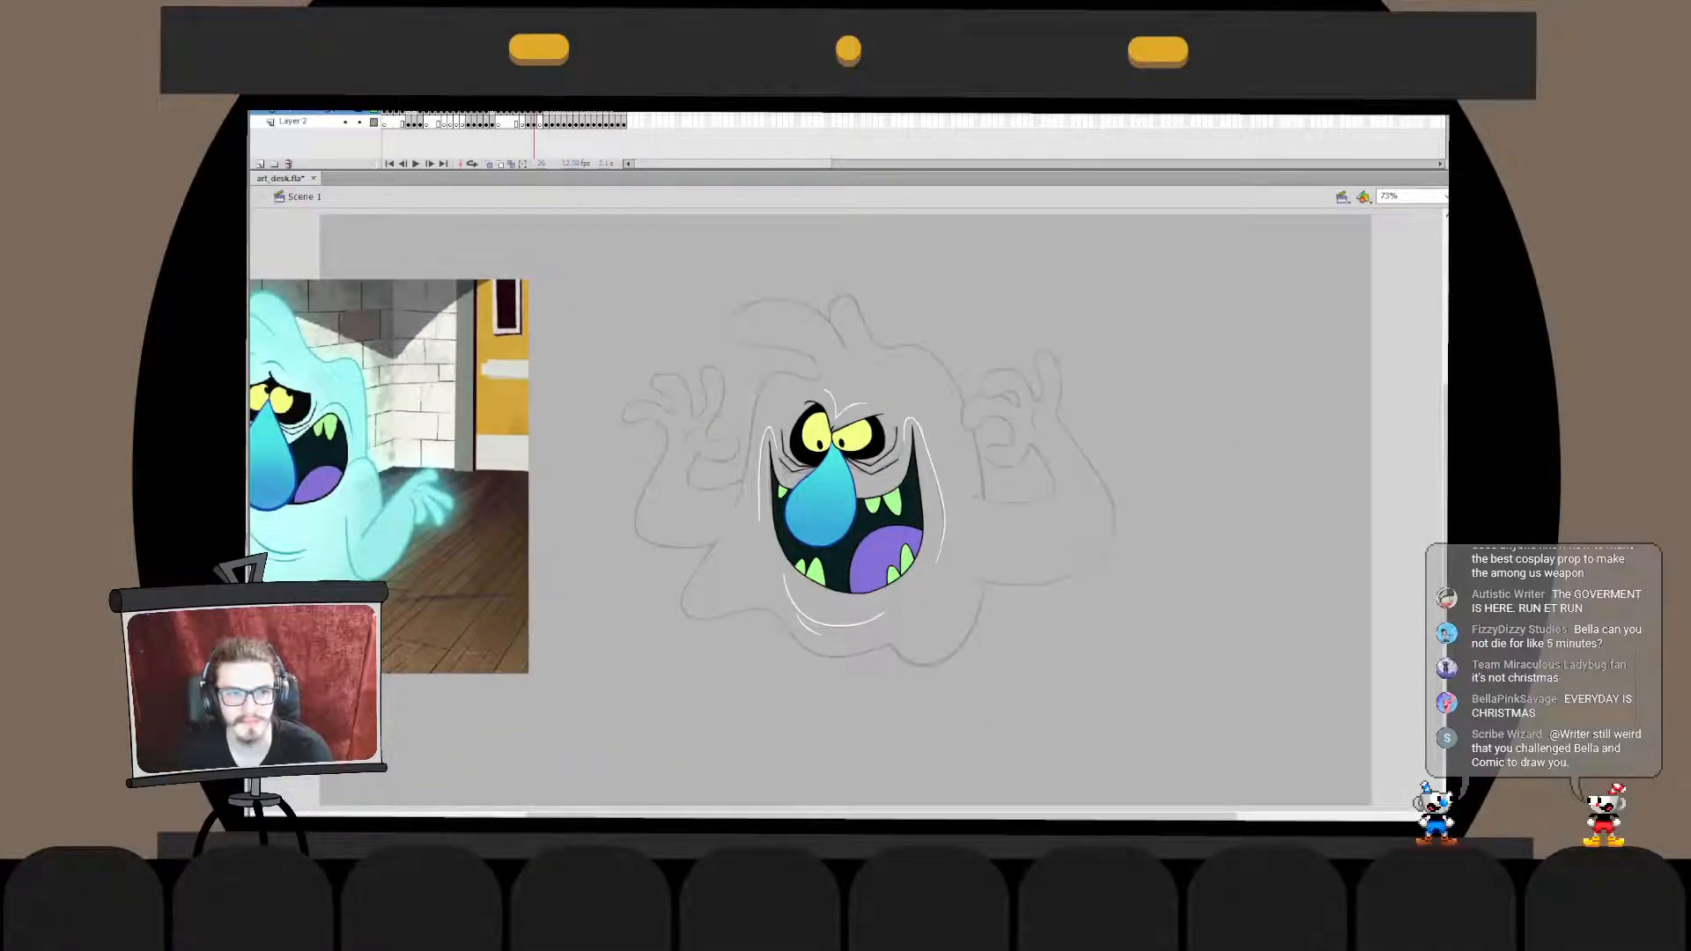
{"action": "left_click", "coordinate": [294, 122]}
{"action": "key", "text": "Escape"}
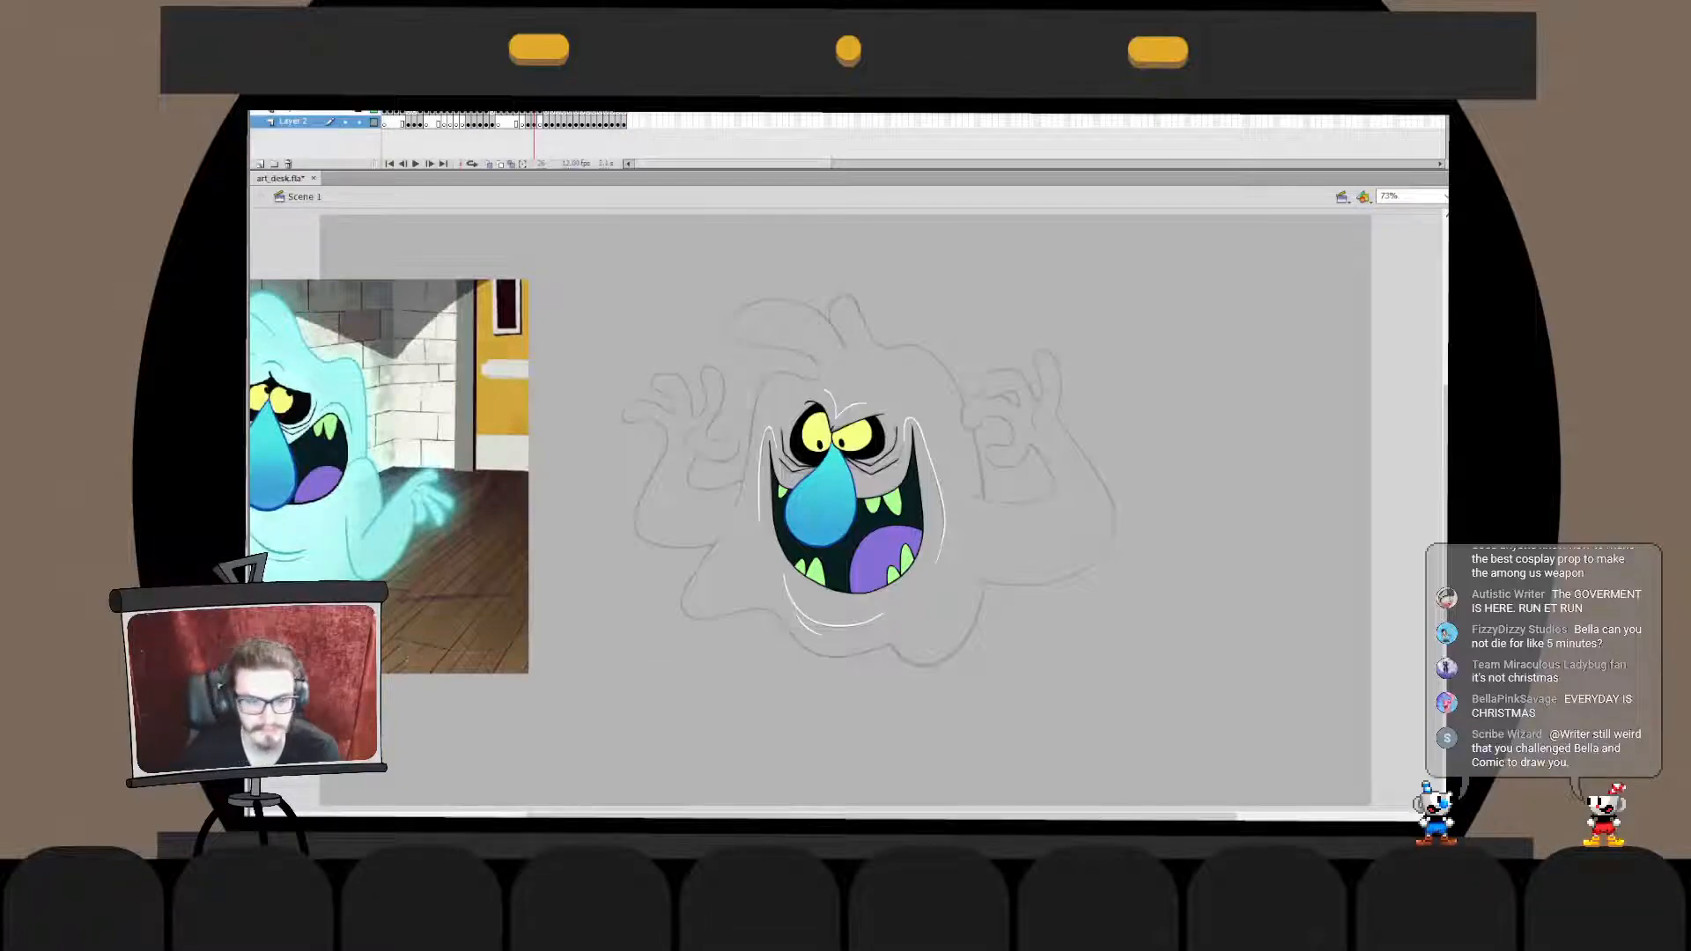
{"action": "left_click_drag", "start_coordinate": [593, 233], "coordinate": [593, 762]}
{"action": "key", "text": "ctrl+z"}
{"action": "left_click_drag", "start_coordinate": [580, 241], "coordinate": [582, 712]}
{"action": "left_click_drag", "start_coordinate": [1144, 242], "coordinate": [1145, 704]}
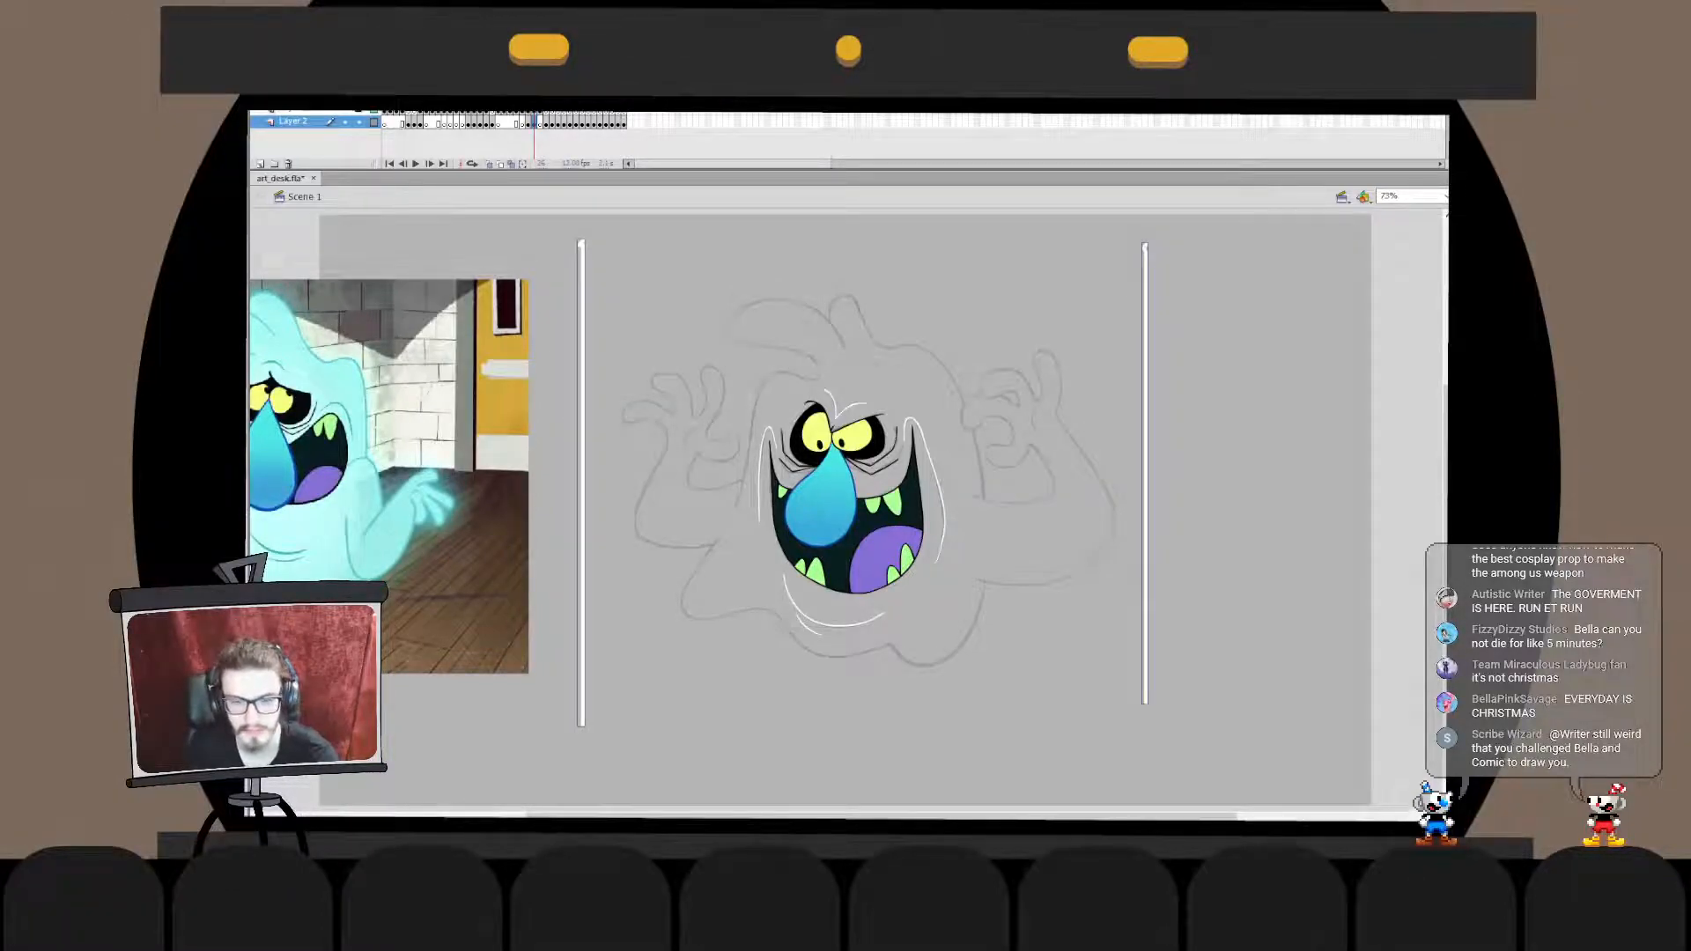
- Move the bar opposite the reference picture slightly outward and combine both bars with the ghost sketch into one drawing object
{"action": "key", "text": "Return"}
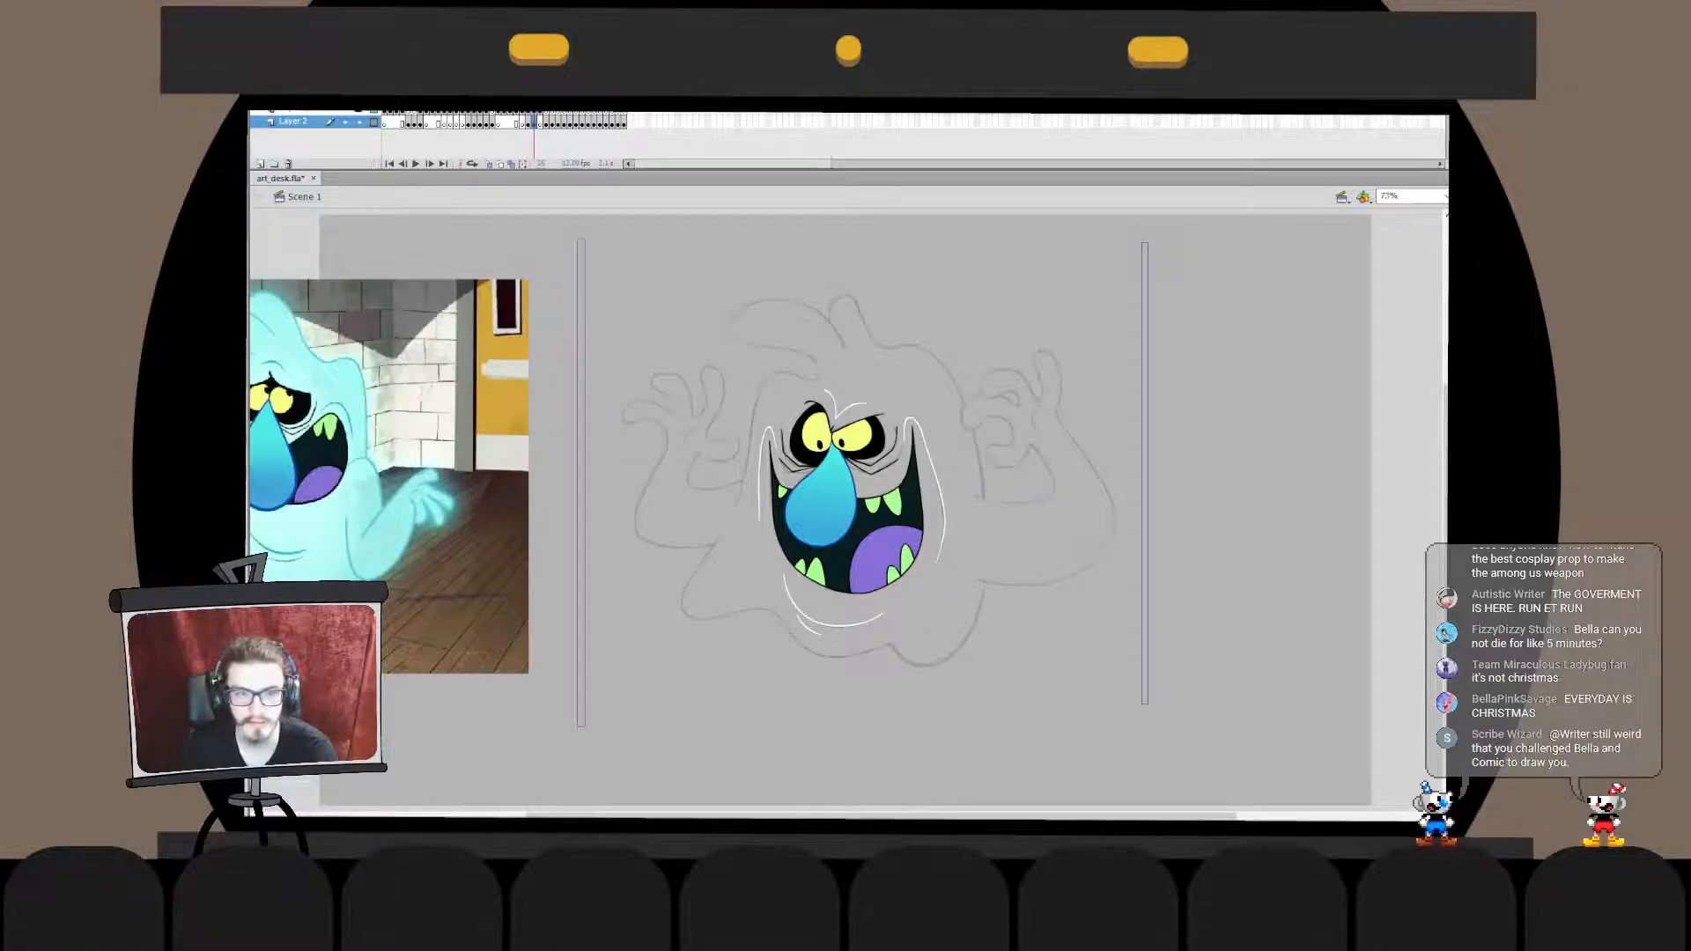
{"action": "left_click", "coordinate": [582, 482], "text": "shift"}
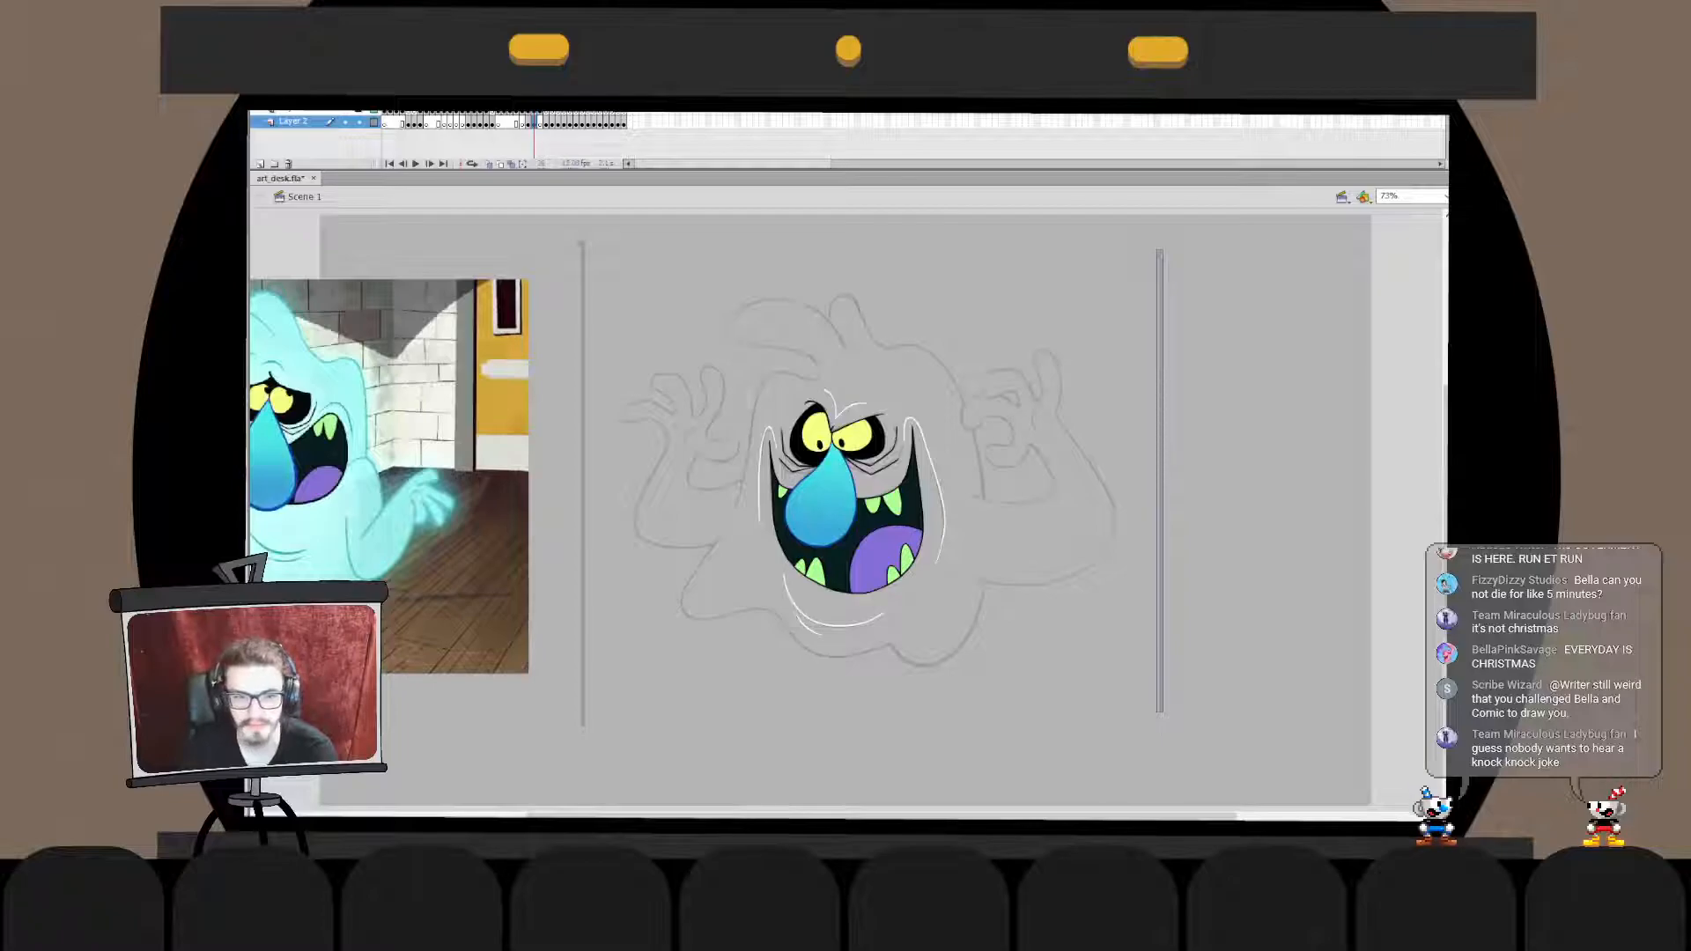
{"action": "double_click", "coordinate": [889, 379]}
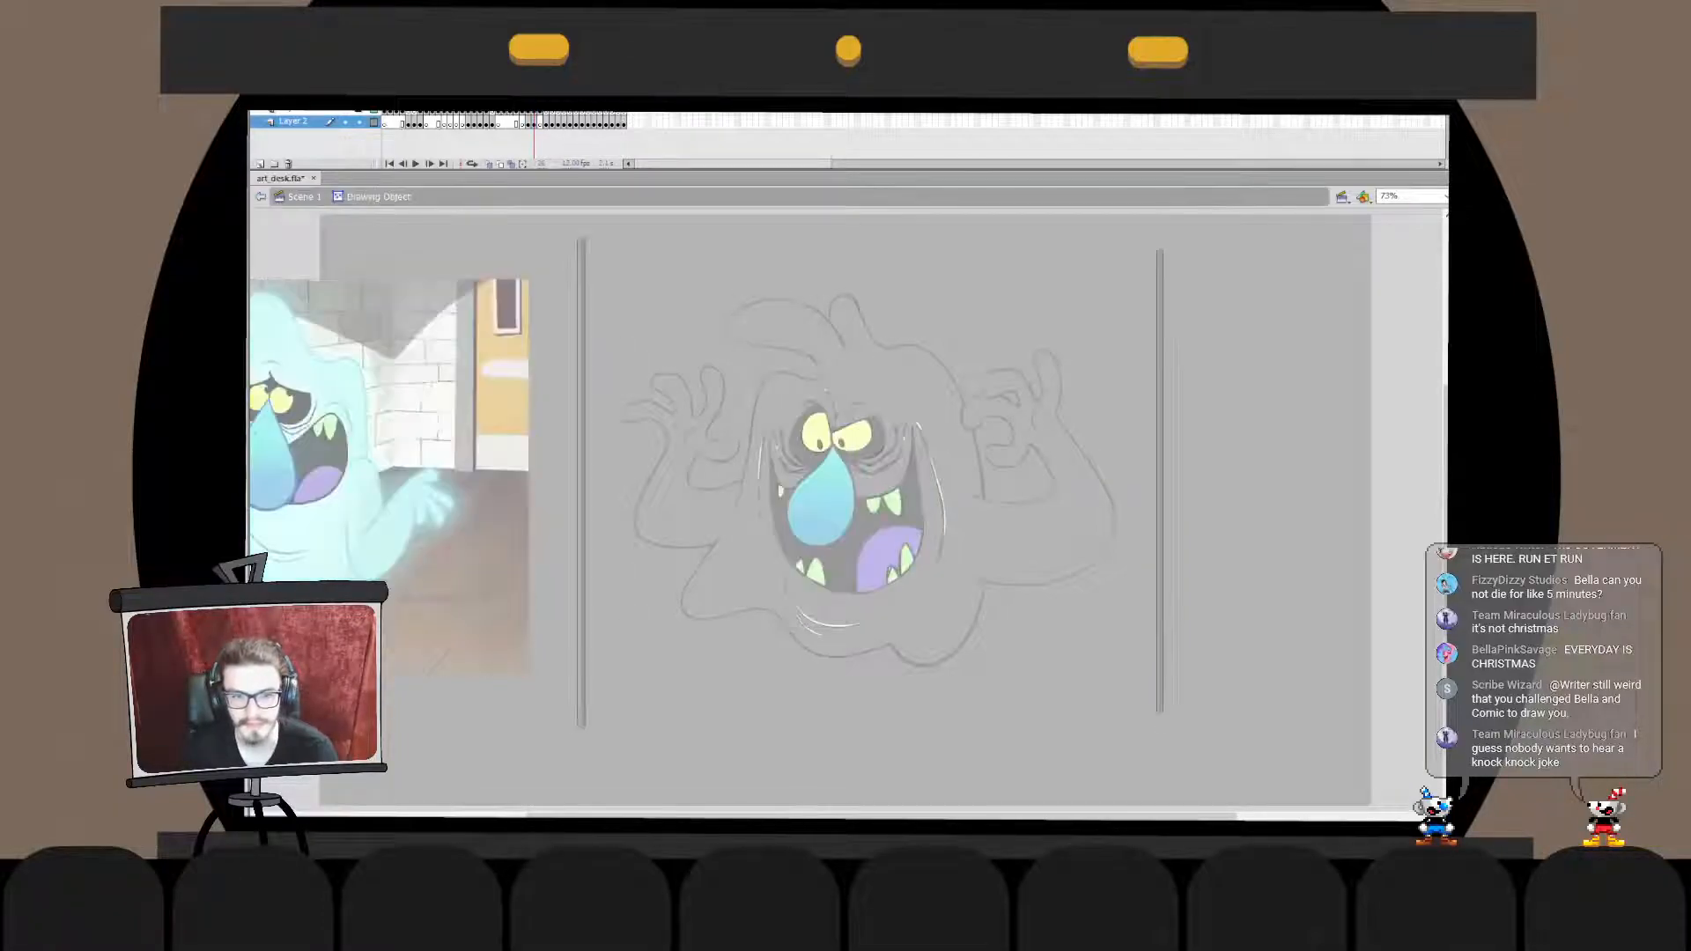
{"action": "key", "text": "ctrl+e"}
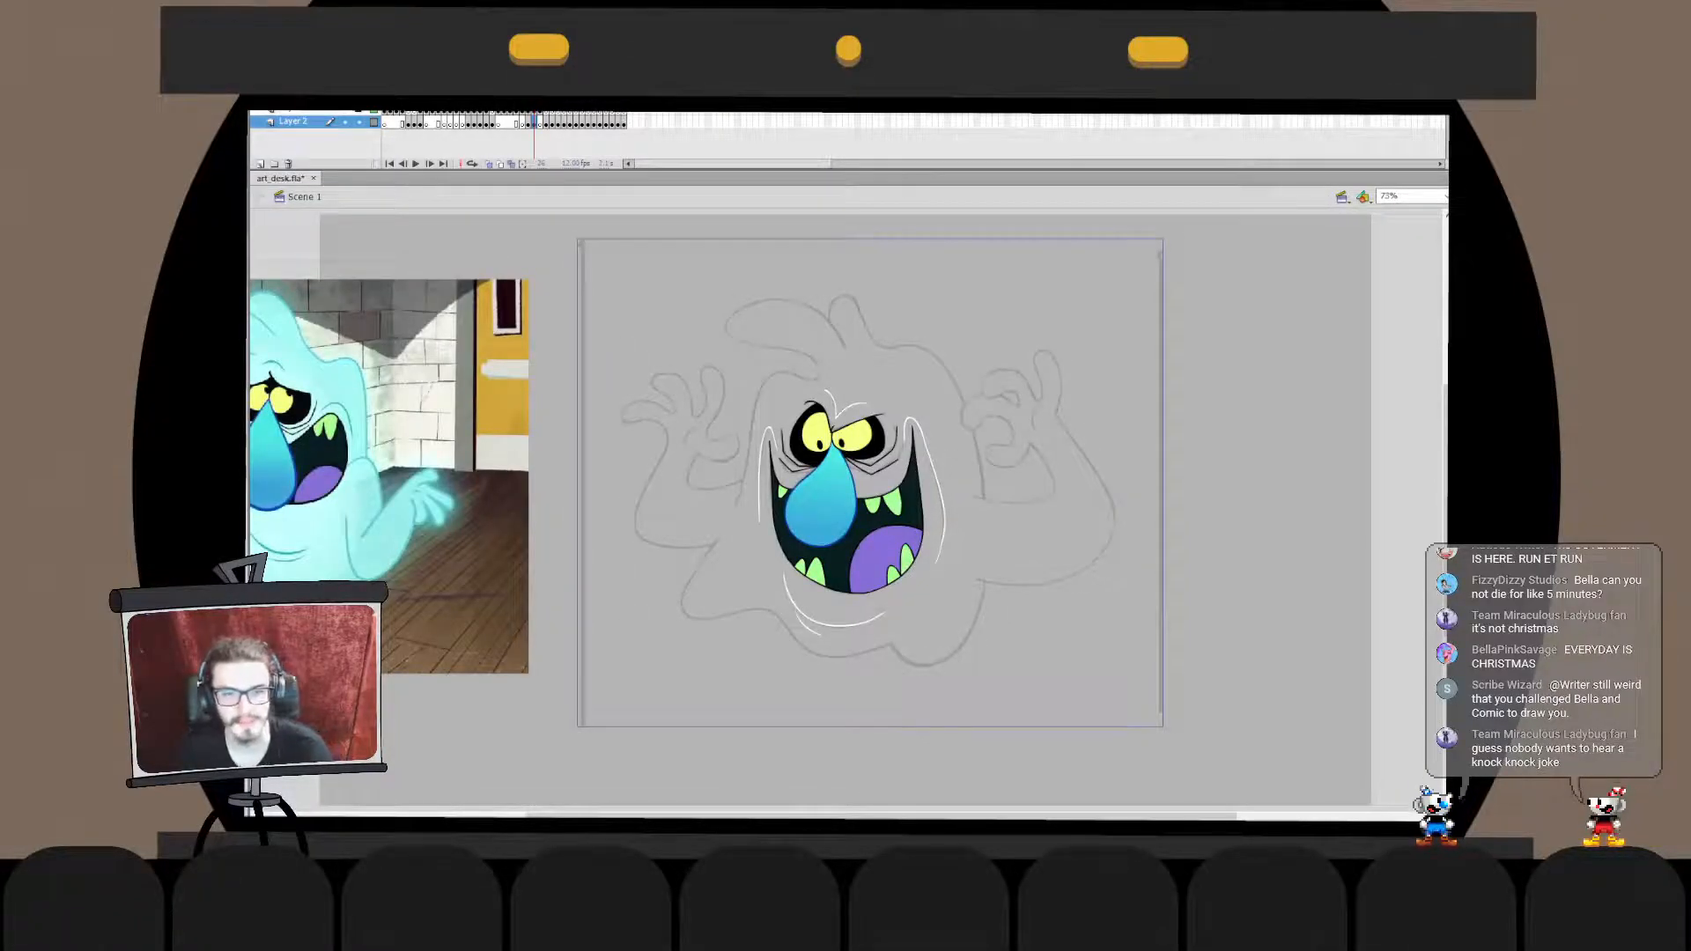
- Select the ghost's inked face together with its framed sketch, leaving out the reference picture, and flip them horizontally
{"action": "left_click", "coordinate": [344, 111]}
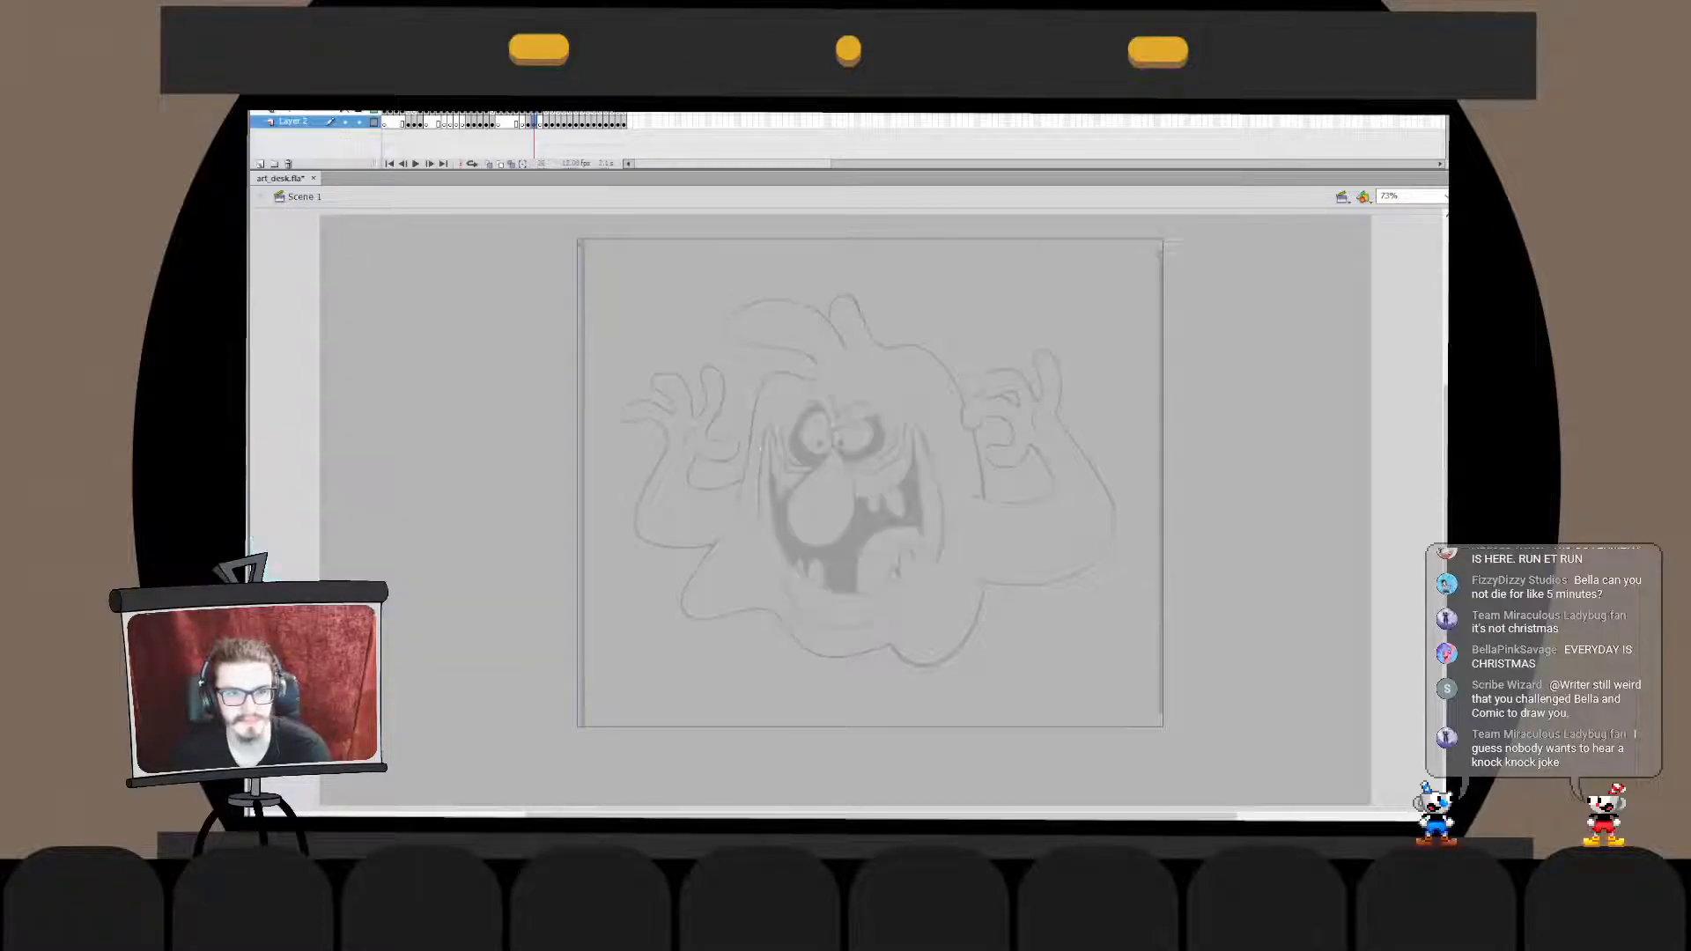
{"action": "left_click", "coordinate": [344, 111]}
{"action": "left_click_drag", "start_coordinate": [566, 362], "coordinate": [1281, 695]}
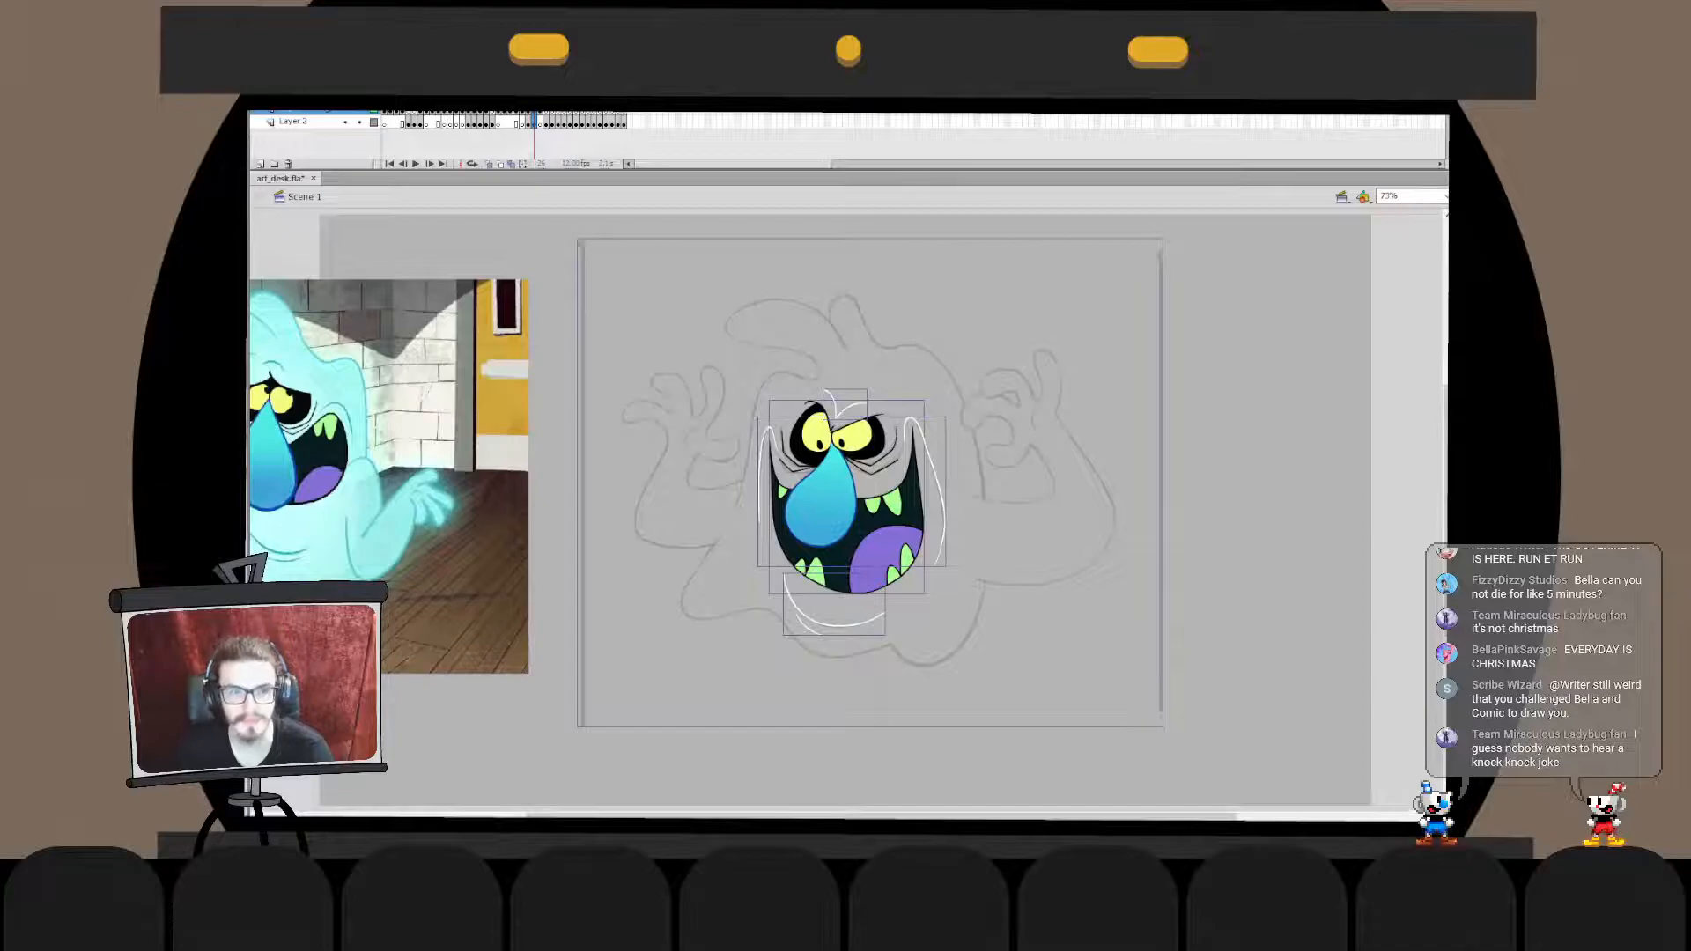
{"action": "left_click_drag", "start_coordinate": [568, 225], "coordinate": [1300, 811]}
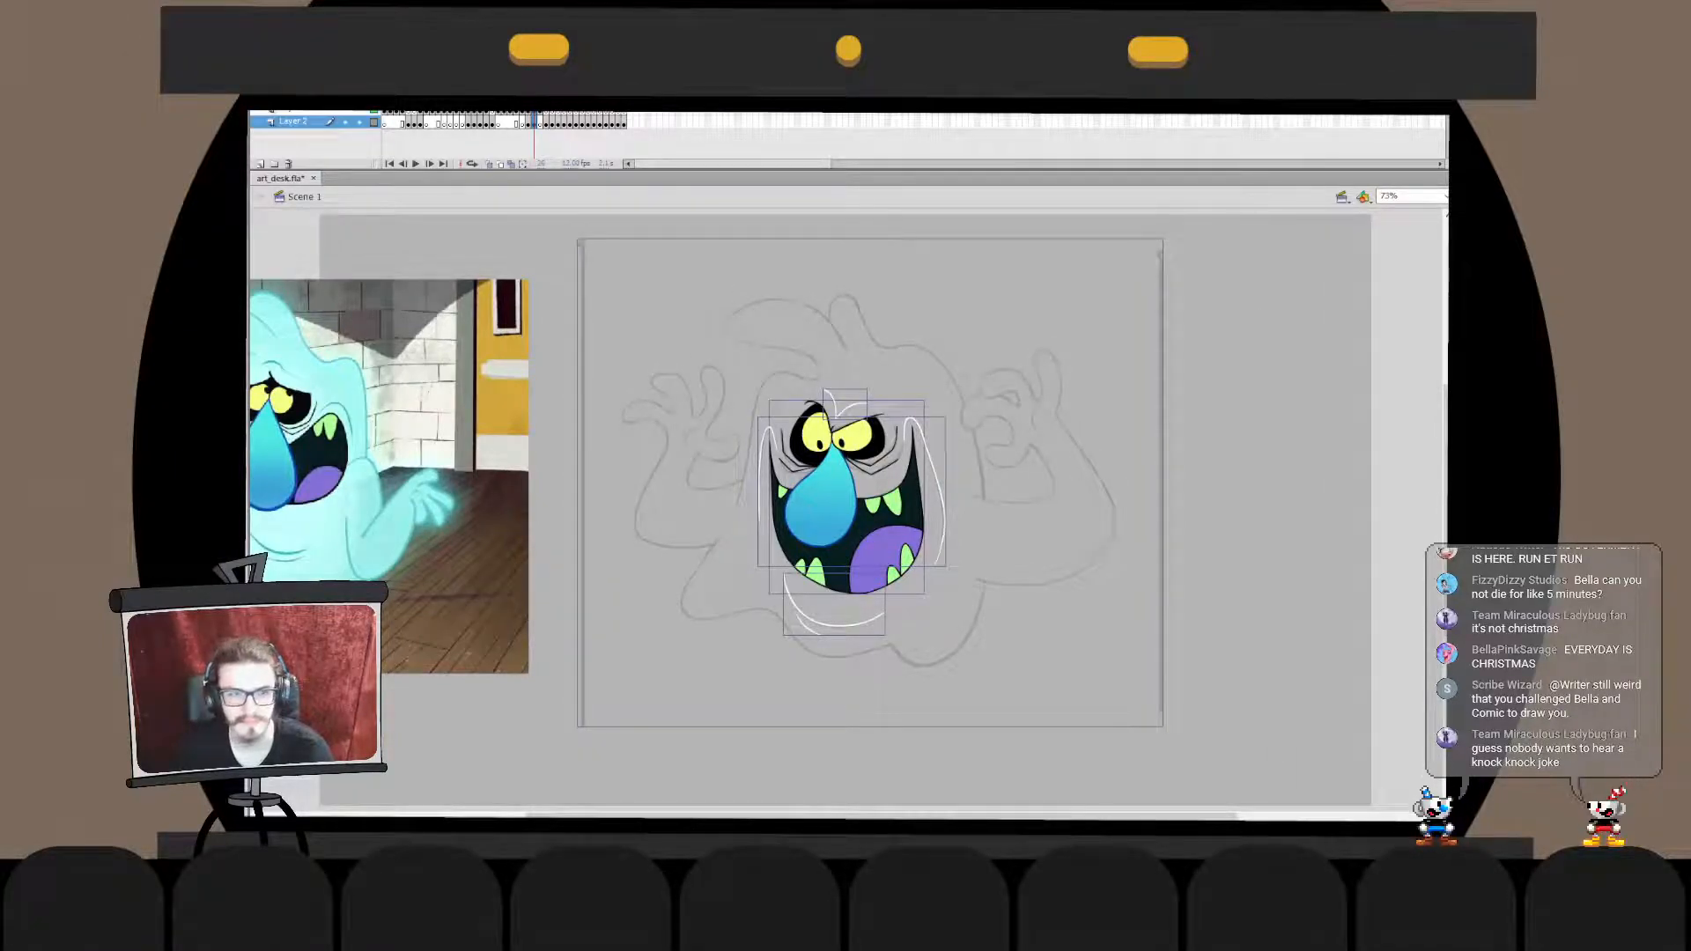
{"action": "key", "text": "ctrl+shift+h"}
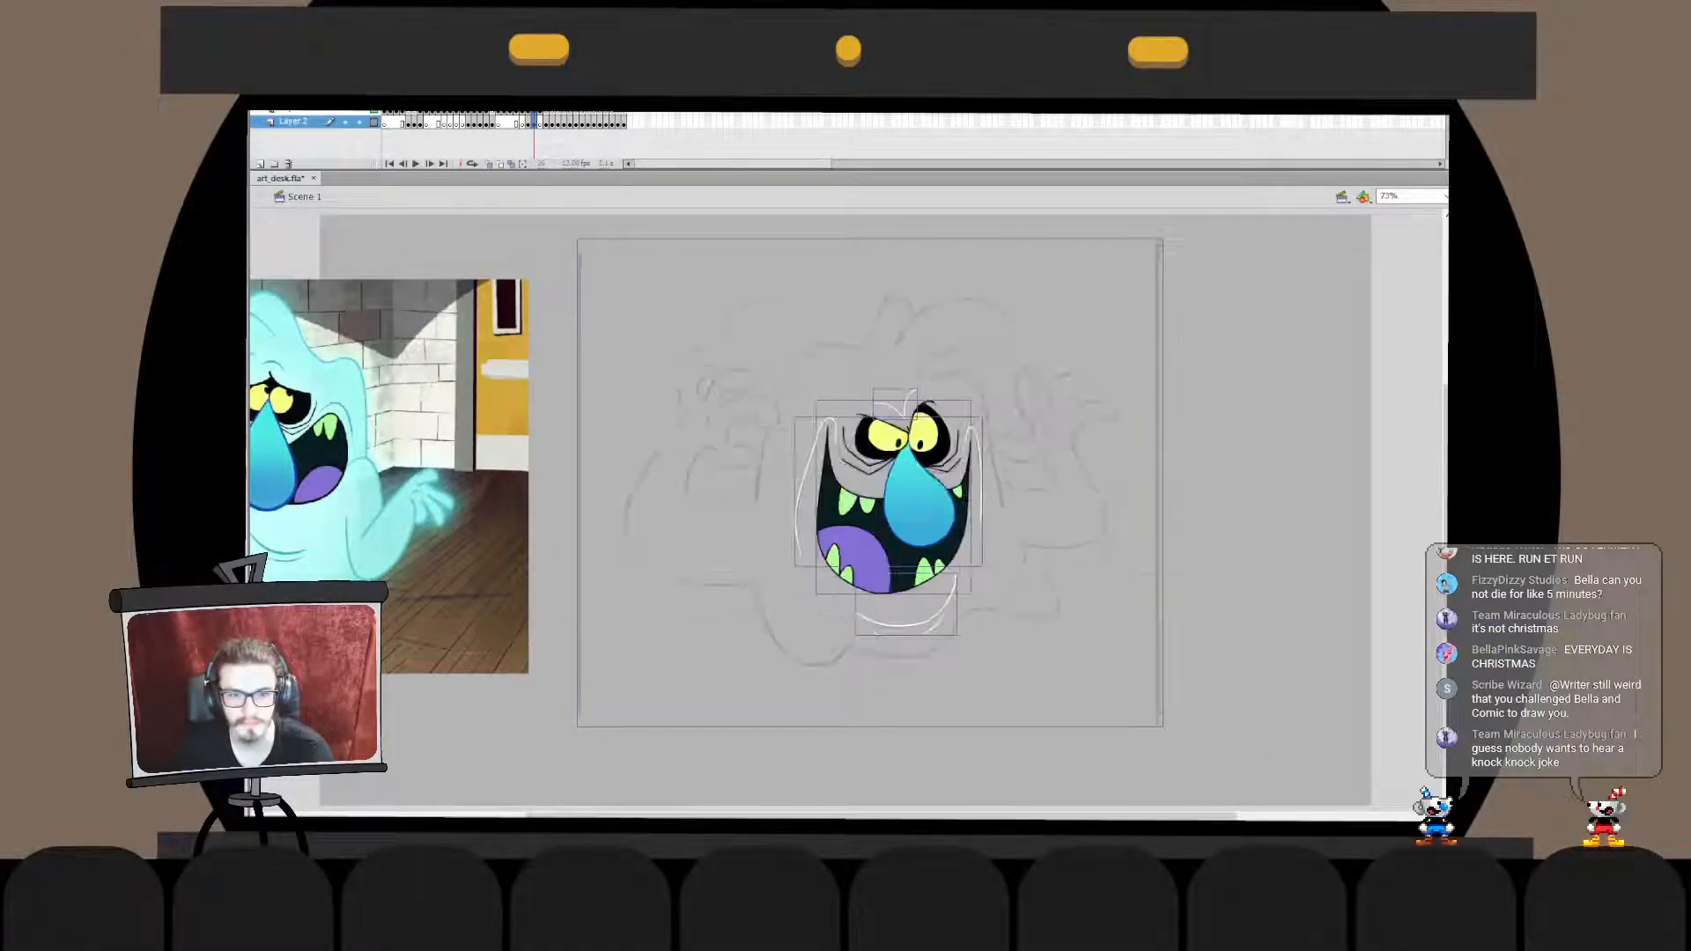
- Deselect everything, lock the sketch layer and activate the layer above it for inking the ghost's raised hand
{"action": "key", "text": "ctrl+shift+a"}
{"action": "left_click", "coordinate": [358, 121]}
{"action": "left_click", "coordinate": [303, 112]}
{"action": "key", "text": "ctrl+="}
{"action": "key", "text": "ctrl+="}
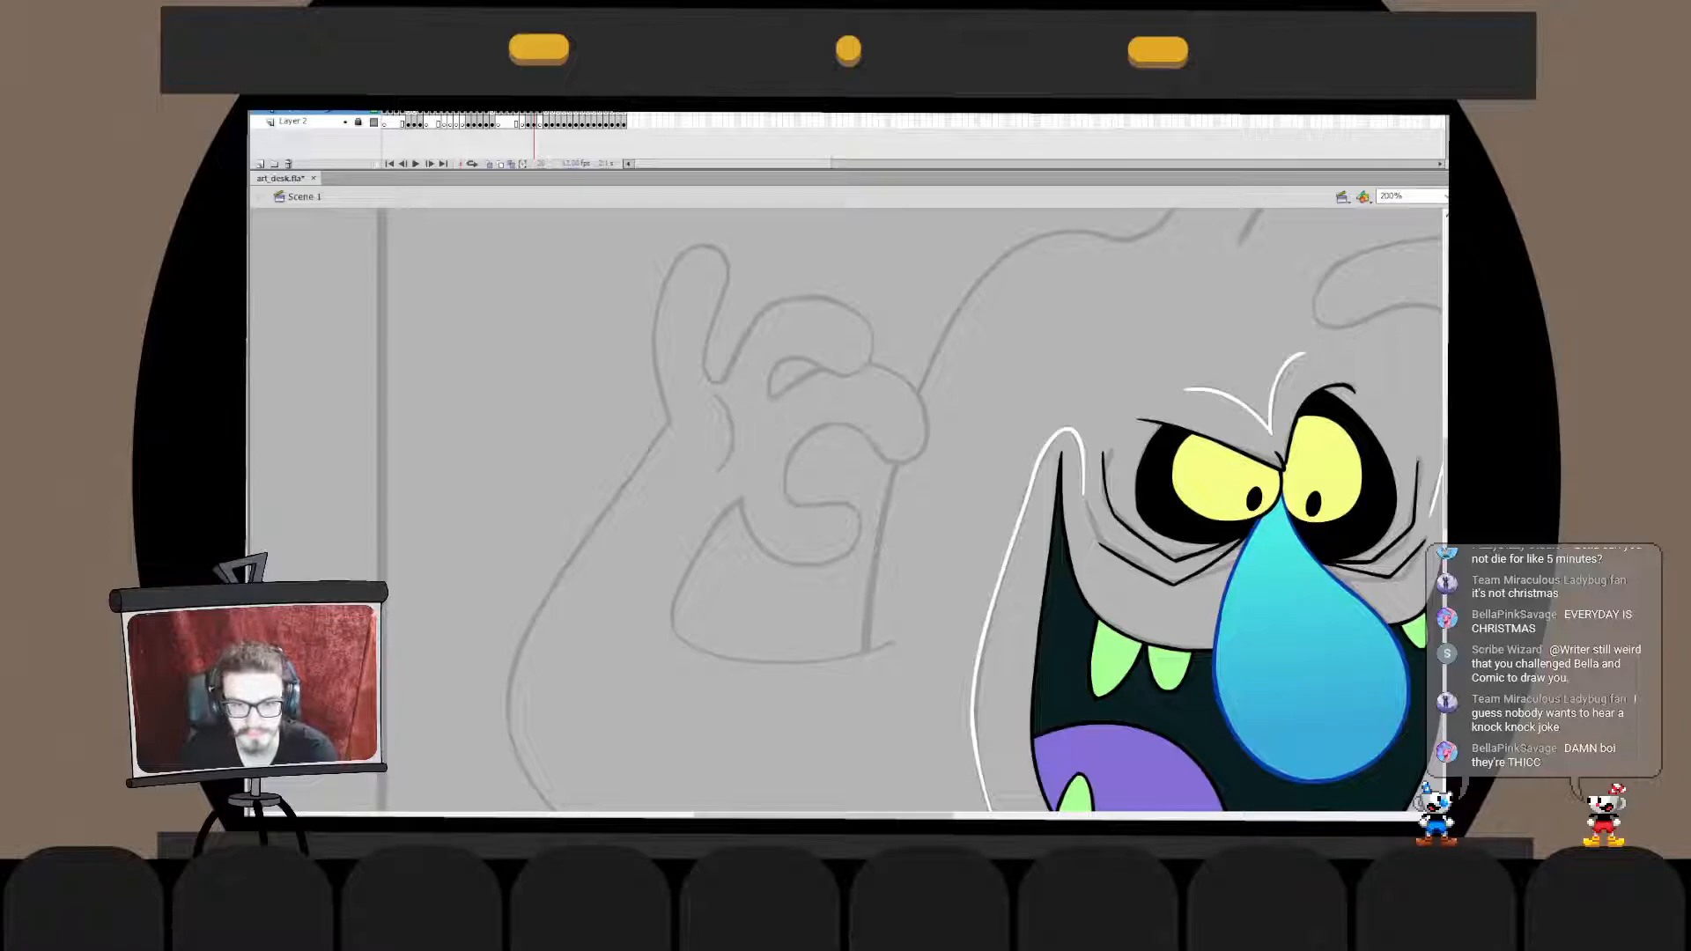
- Ink the raised finger's rounded tip and inner edge as white strokes over the sketched hand
{"action": "mouse_move", "coordinate": [710, 371]}
{"action": "left_mouse_down"}
{"action": "mouse_move", "coordinate": [681, 264]}
{"action": "mouse_move", "coordinate": [657, 381]}
{"action": "mouse_move", "coordinate": [662, 354]}
{"action": "mouse_move", "coordinate": [664, 404]}
{"action": "mouse_move", "coordinate": [691, 427]}
{"action": "mouse_move", "coordinate": [730, 259]}
{"action": "mouse_move", "coordinate": [656, 389]}
{"action": "mouse_move", "coordinate": [740, 269]}
{"action": "mouse_move", "coordinate": [656, 395]}
{"action": "mouse_move", "coordinate": [709, 379]}
{"action": "mouse_move", "coordinate": [661, 374]}
{"action": "mouse_move", "coordinate": [715, 383]}
{"action": "mouse_move", "coordinate": [661, 324]}
{"action": "left_mouse_up"}
{"action": "key", "text": "ctrl+z"}
{"action": "key", "text": "ctrl+z"}
{"action": "key", "text": "ctrl+z"}
{"action": "key", "text": "ctrl+z"}
{"action": "key", "text": "ctrl+z"}
{"action": "key", "text": "ctrl+z"}
{"action": "key", "text": "ctrl+z"}
{"action": "key", "text": "ctrl+z"}
{"action": "key", "text": "ctrl+z"}
{"action": "key", "text": "ctrl+z"}
{"action": "mouse_move", "coordinate": [723, 399]}
{"action": "left_mouse_down"}
{"action": "mouse_move", "coordinate": [674, 269]}
{"action": "mouse_move", "coordinate": [733, 396]}
{"action": "left_mouse_up"}
{"action": "key", "text": "ctrl+z"}
{"action": "key", "text": "ctrl+z"}
{"action": "key", "text": "ctrl+z"}
{"action": "mouse_move", "coordinate": [749, 285]}
{"action": "left_mouse_down"}
{"action": "mouse_move", "coordinate": [741, 422]}
{"action": "mouse_move", "coordinate": [715, 348]}
{"action": "mouse_move", "coordinate": [726, 393]}
{"action": "left_mouse_up"}
{"action": "key", "text": "ctrl+z"}
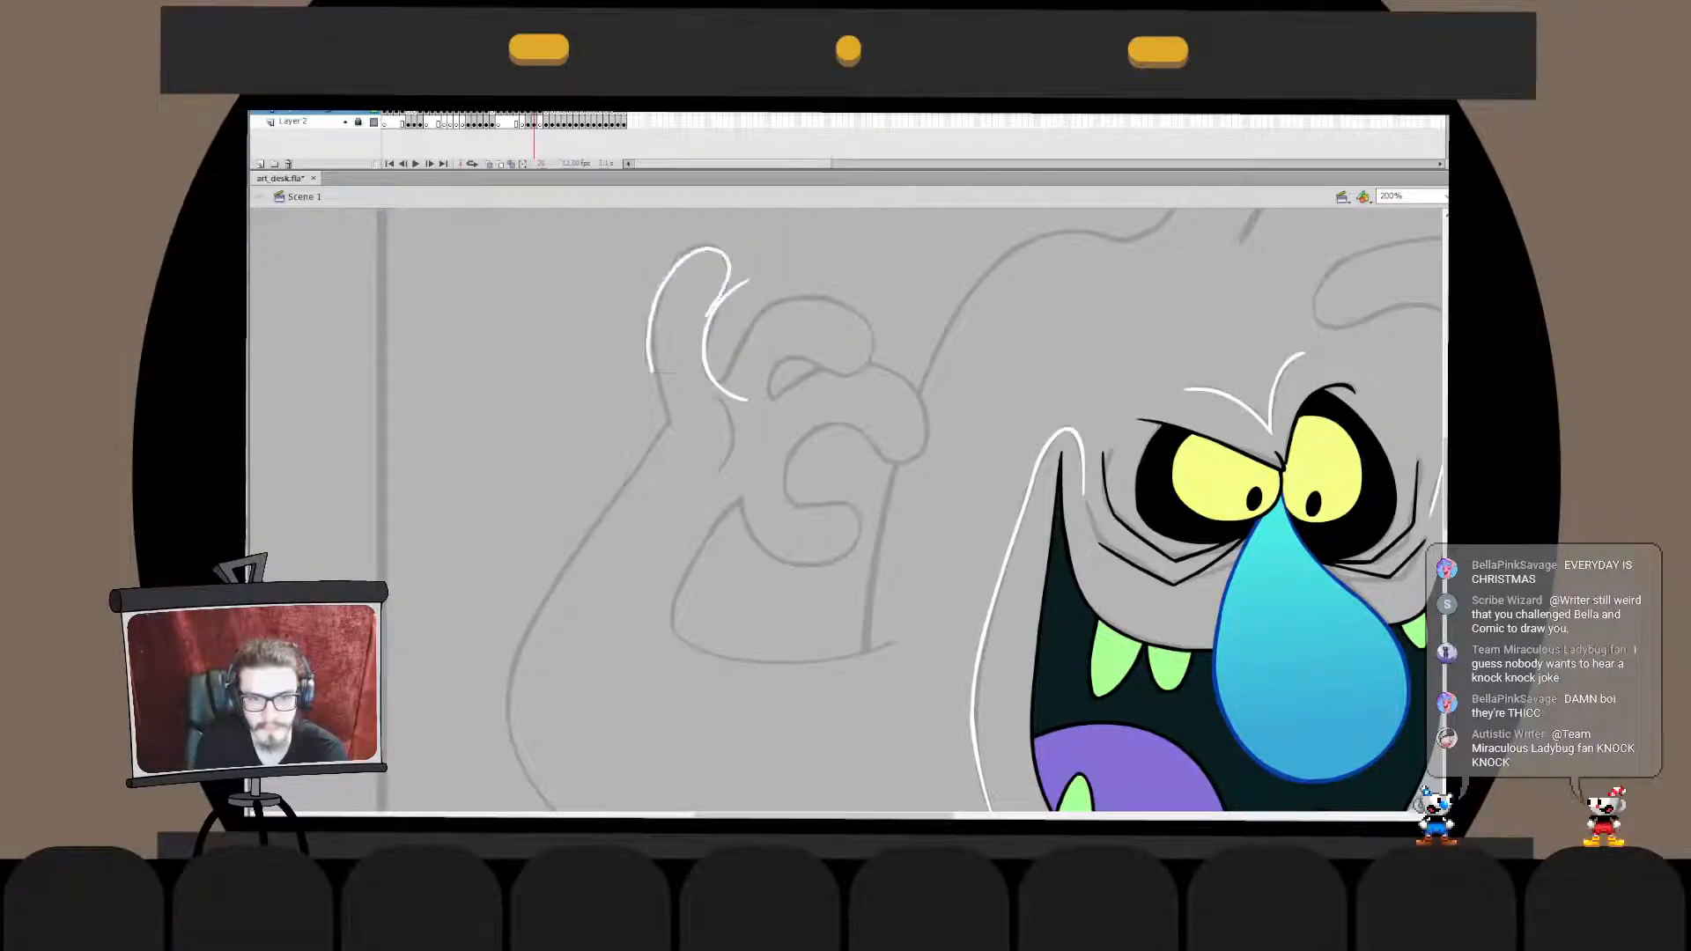
- Delete the fingertip stroke and redraw it so that it follows the sketched rounded tip and meets the inner edge
{"action": "key", "text": "Delete"}
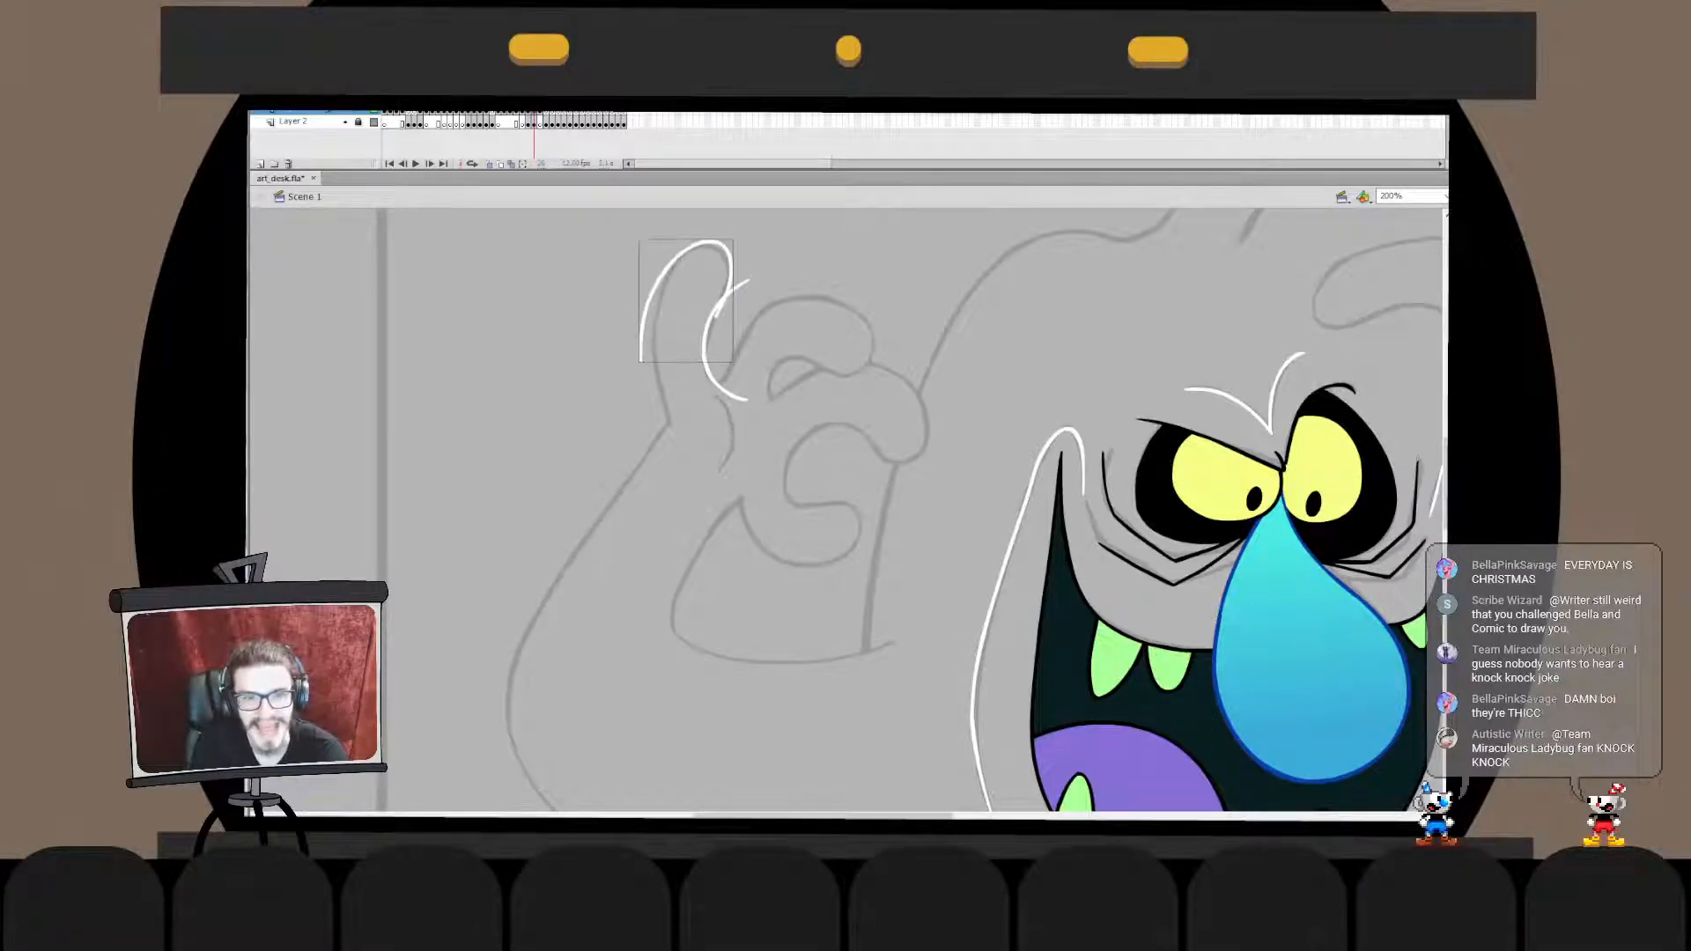
{"action": "key", "text": "Delete"}
{"action": "mouse_move", "coordinate": [724, 299]}
{"action": "left_mouse_down"}
{"action": "mouse_move", "coordinate": [648, 397]}
{"action": "mouse_move", "coordinate": [640, 304]}
{"action": "mouse_move", "coordinate": [630, 362]}
{"action": "left_mouse_up"}
{"action": "key", "text": "ctrl+z"}
{"action": "key", "text": "ctrl+z"}
{"action": "key", "text": "ctrl+z"}
{"action": "mouse_move", "coordinate": [722, 315]}
{"action": "left_mouse_down"}
{"action": "mouse_move", "coordinate": [634, 374]}
{"action": "mouse_move", "coordinate": [657, 305]}
{"action": "mouse_move", "coordinate": [648, 359]}
{"action": "mouse_move", "coordinate": [732, 250]}
{"action": "mouse_move", "coordinate": [674, 282]}
{"action": "mouse_move", "coordinate": [670, 321]}
{"action": "mouse_move", "coordinate": [627, 352]}
{"action": "mouse_move", "coordinate": [658, 324]}
{"action": "left_mouse_up"}
{"action": "key", "text": "ctrl+z"}
{"action": "key", "text": "ctrl+z"}
{"action": "key", "text": "ctrl+z"}
{"action": "key", "text": "ctrl+z"}
{"action": "key", "text": "ctrl+z"}
{"action": "key", "text": "ctrl+z"}
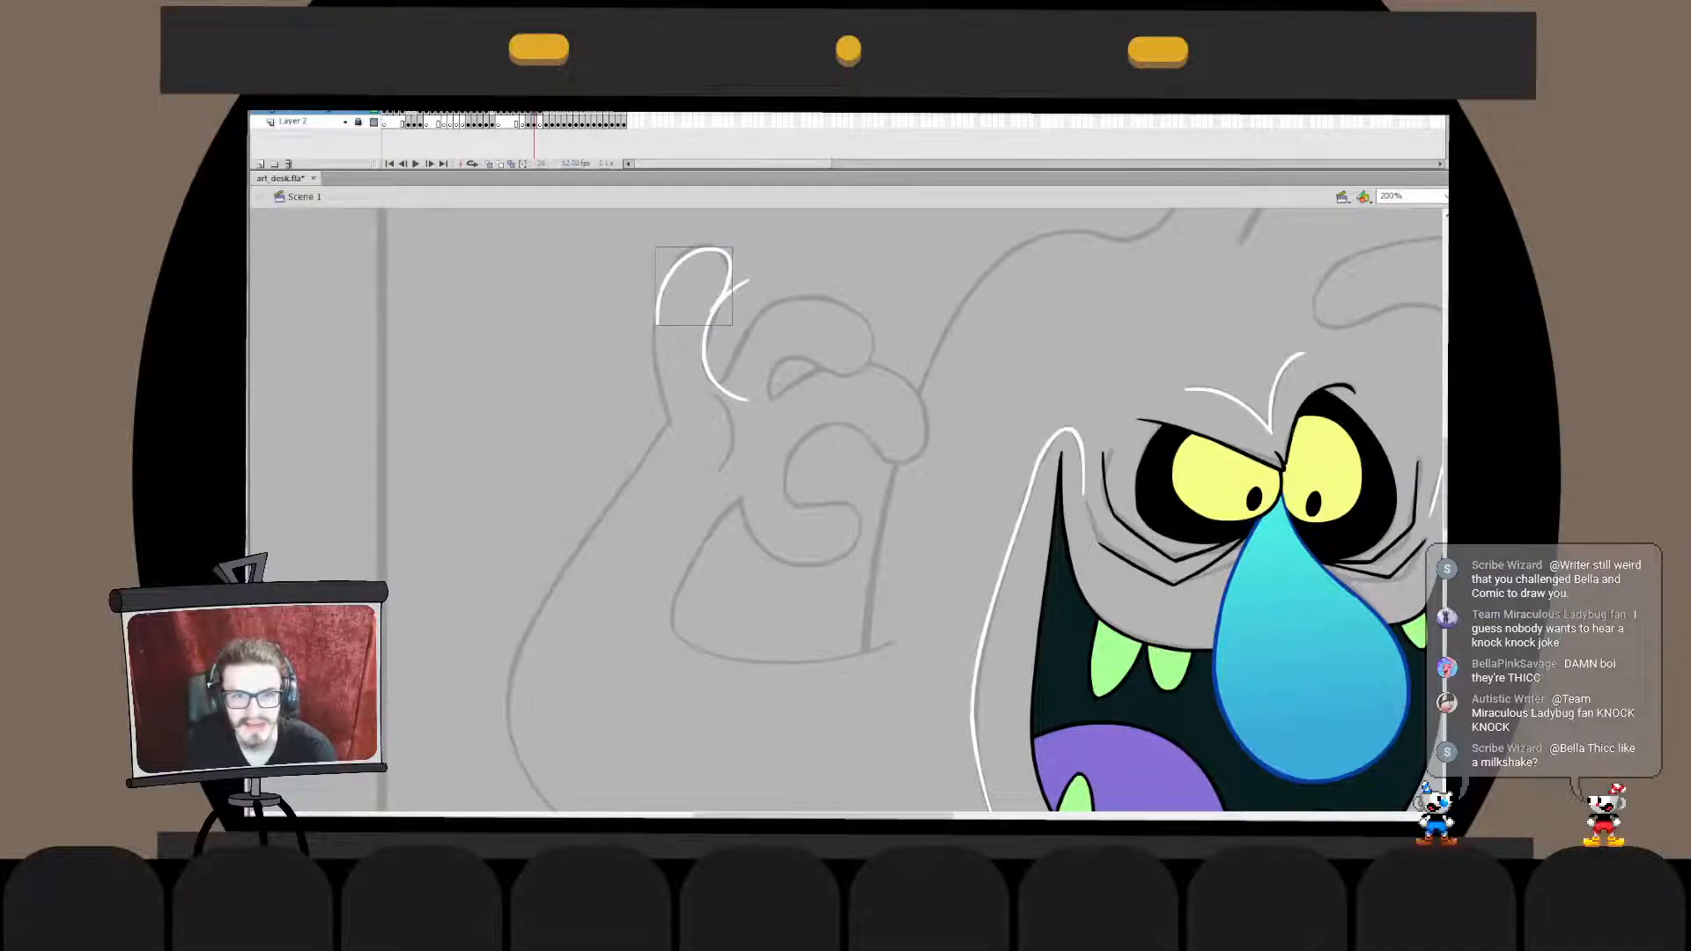
- Smooth the redrawn fingertip stroke and fit its end to the finger's inner stroke
{"action": "key", "text": "ctrl+alt+shift+n"}
{"action": "key", "text": "ctrl+alt+shift+n"}
{"action": "key", "text": "ctrl+alt+shift+n"}
{"action": "key", "text": "ctrl+shift+a"}
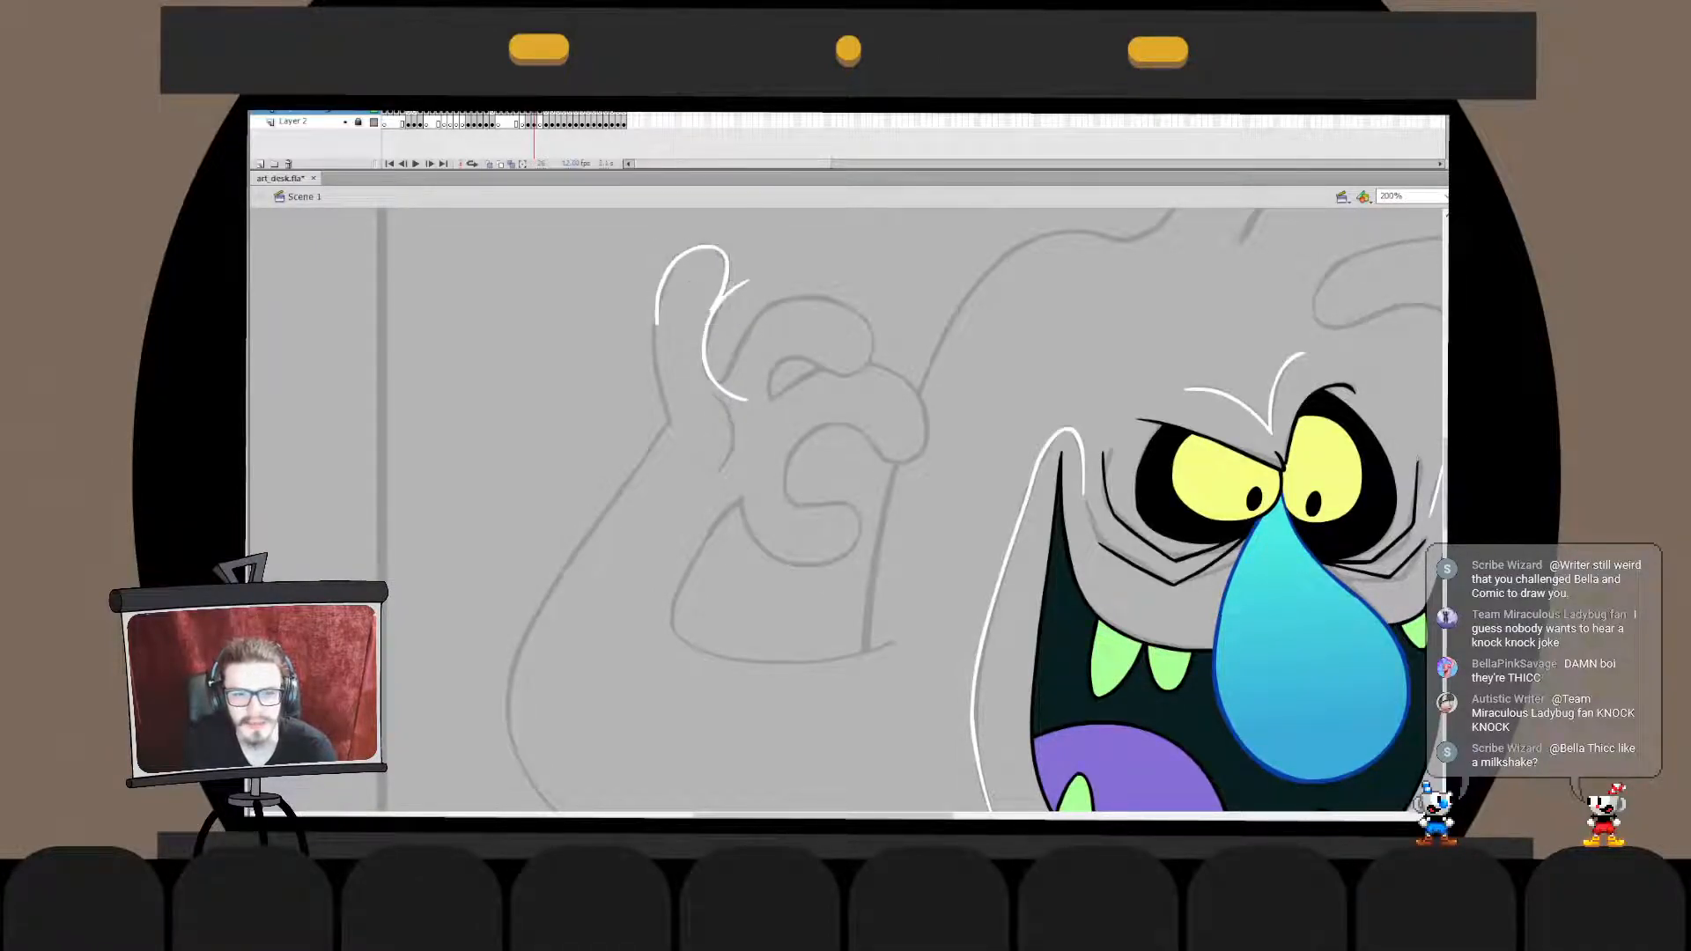
{"action": "key", "text": "ctrl+alt+shift+n"}
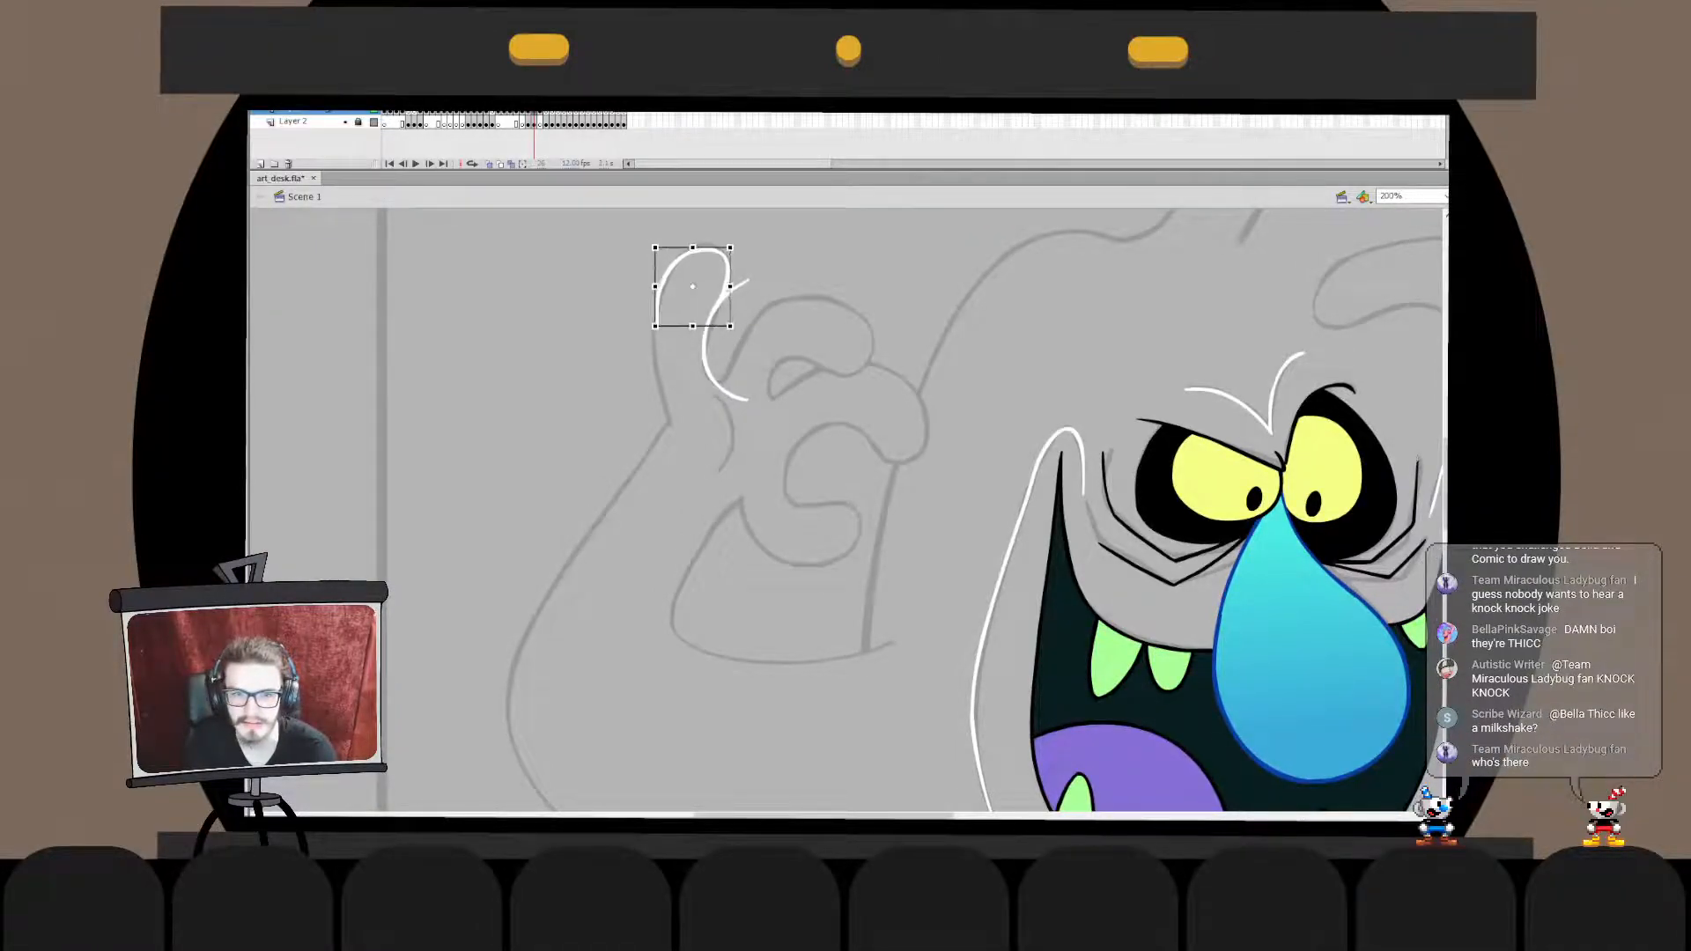
{"action": "double_click", "coordinate": [727, 271]}
{"action": "left_click_drag", "start_coordinate": [712, 313], "coordinate": [724, 294]}
{"action": "double_click", "coordinate": [784, 255]}
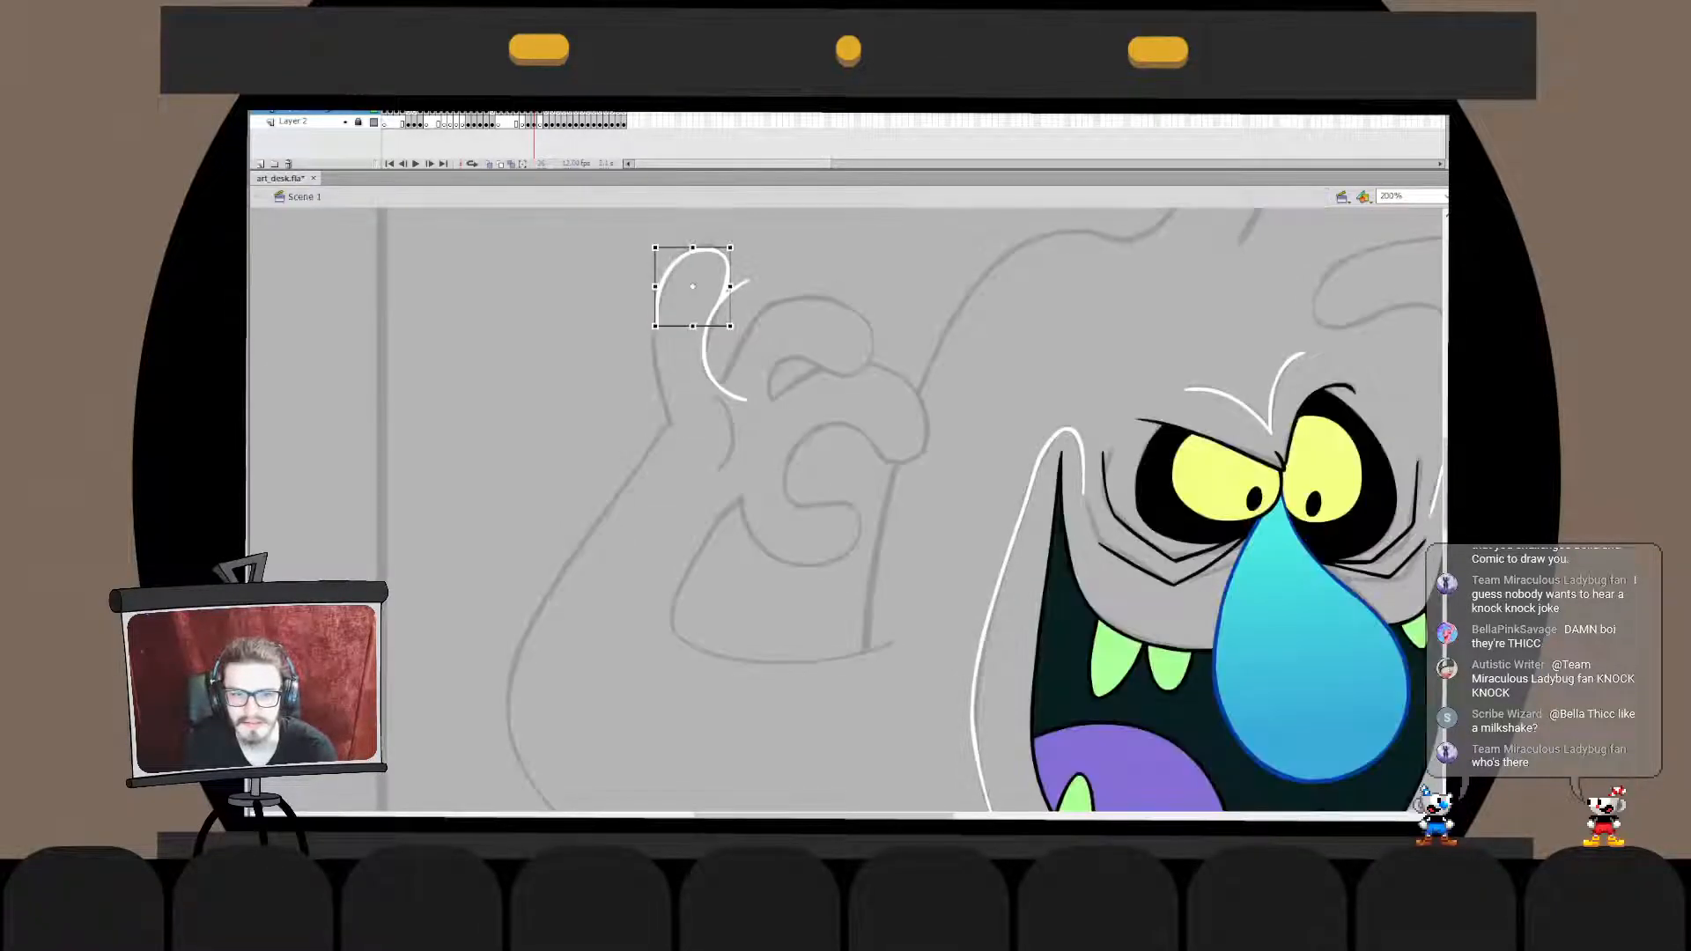
{"action": "key", "text": "Escape"}
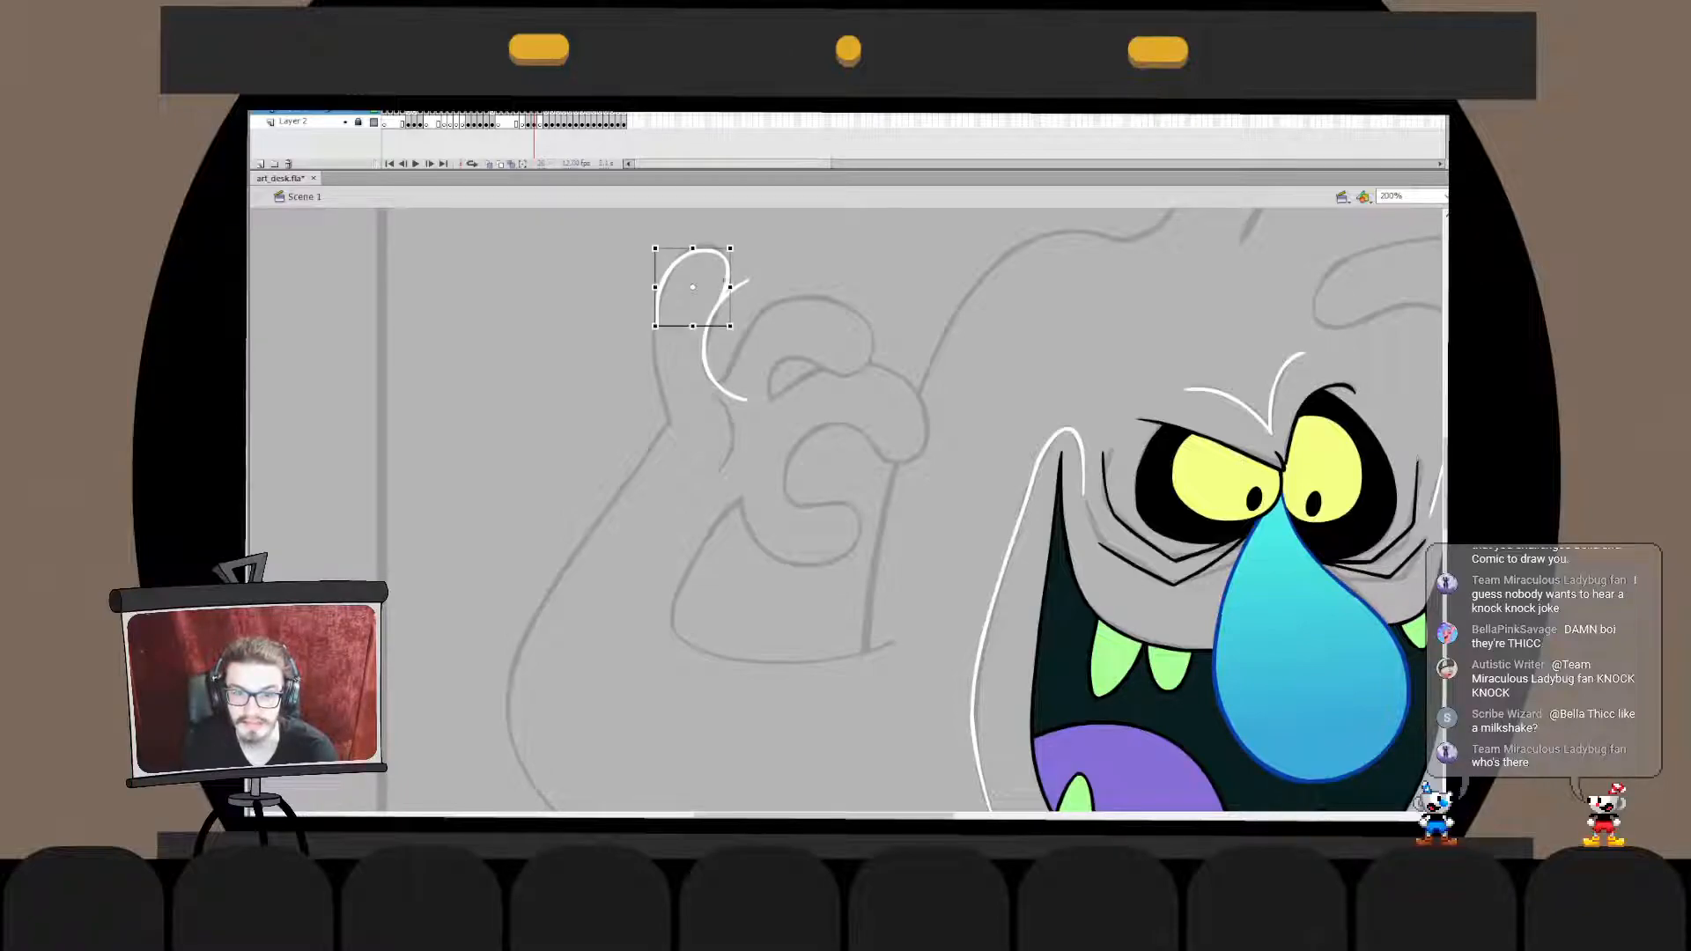
- Move the fingertip stroke in place into the inner edge's drawing object and delete the inner edge's overhanging end
{"action": "double_click", "coordinate": [695, 264]}
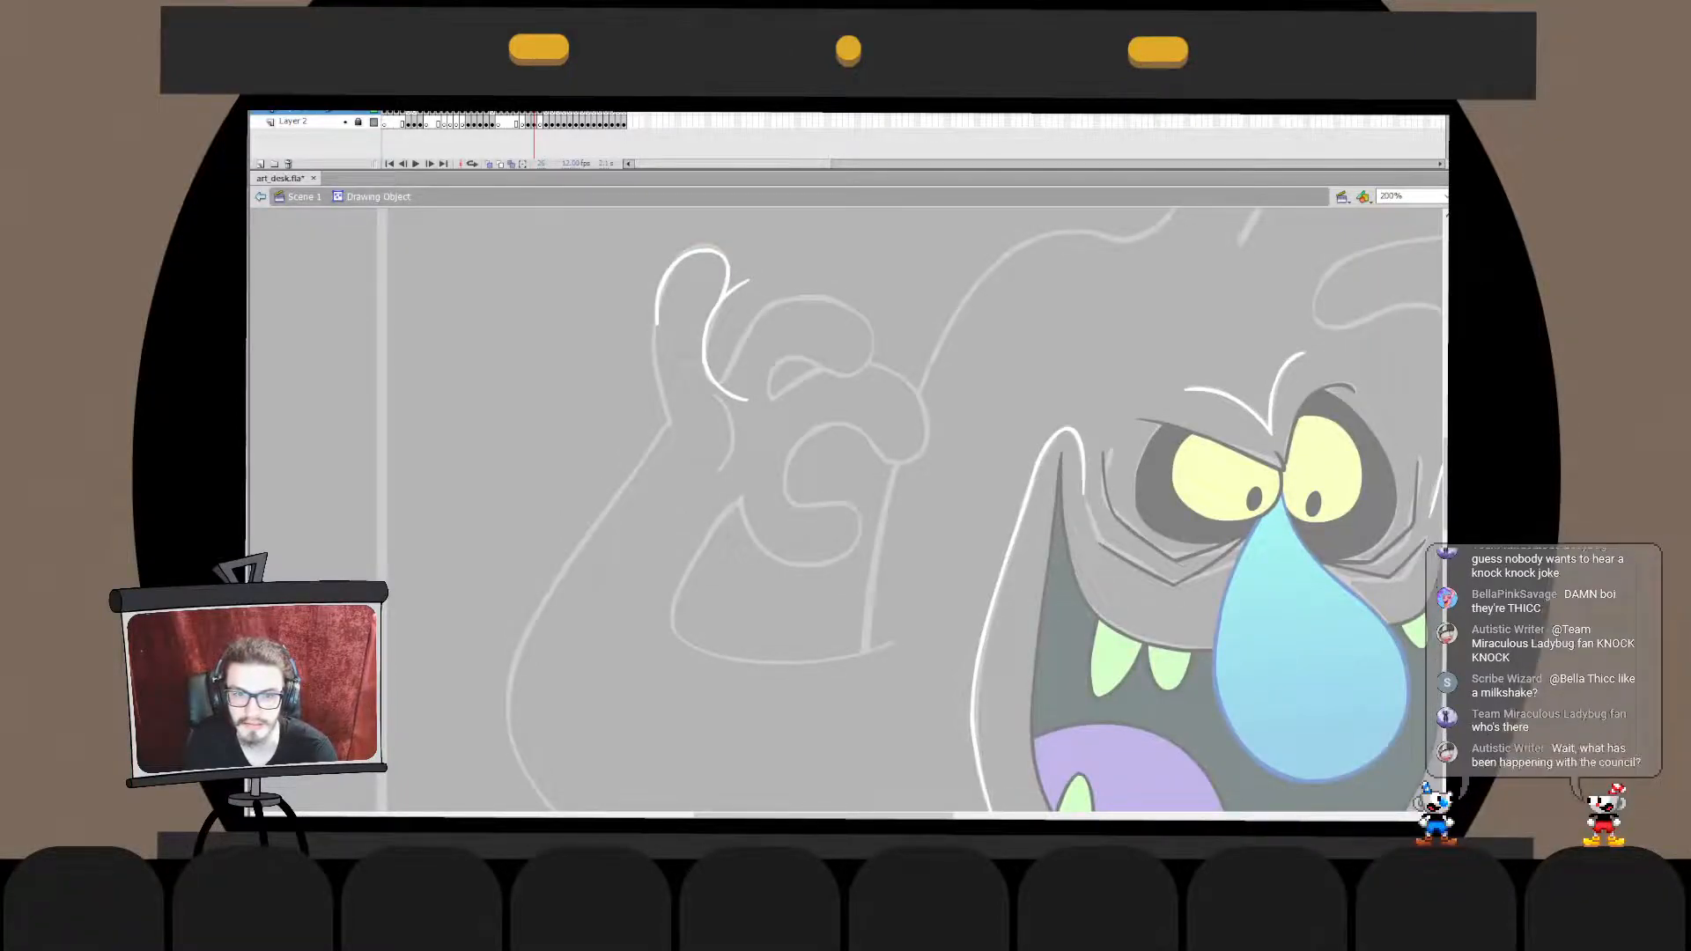
{"action": "left_click", "coordinate": [702, 252]}
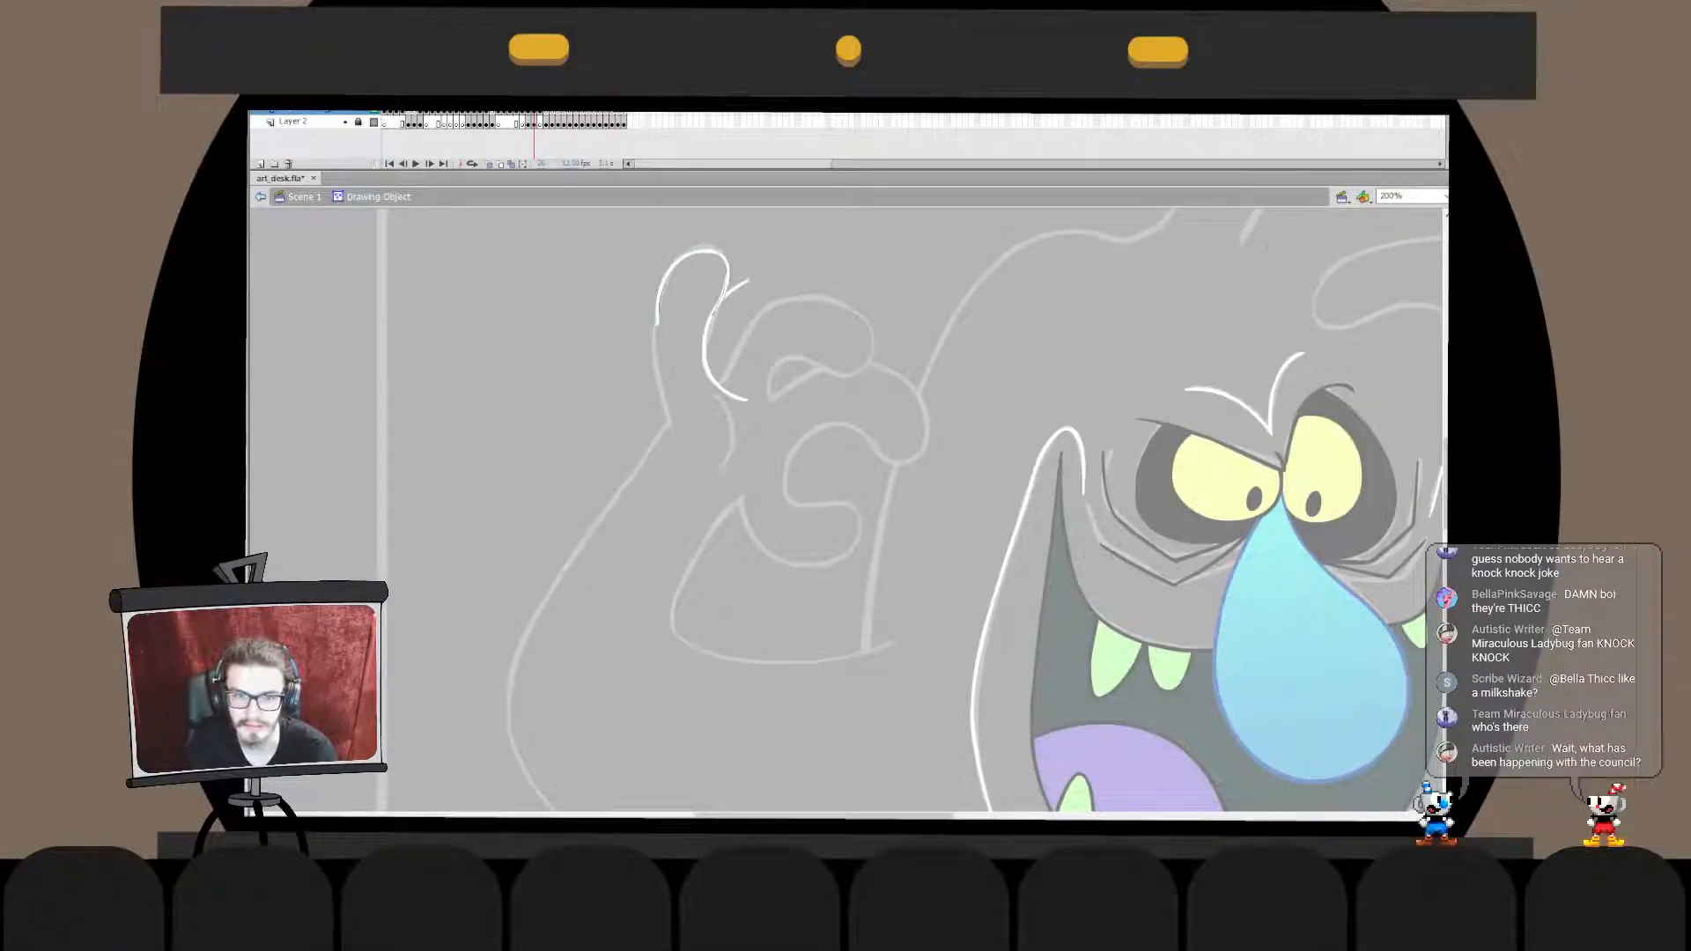
{"action": "left_click", "coordinate": [964, 304]}
{"action": "double_click", "coordinate": [965, 304]}
{"action": "key", "text": "ctrl+x"}
{"action": "double_click", "coordinate": [741, 283]}
{"action": "key", "text": "ctrl+shift+v"}
{"action": "key", "text": "ctrl+b"}
{"action": "left_click", "coordinate": [757, 268]}
{"action": "left_click", "coordinate": [740, 285]}
{"action": "key", "text": "Delete"}
{"action": "key", "text": "ctrl+e"}
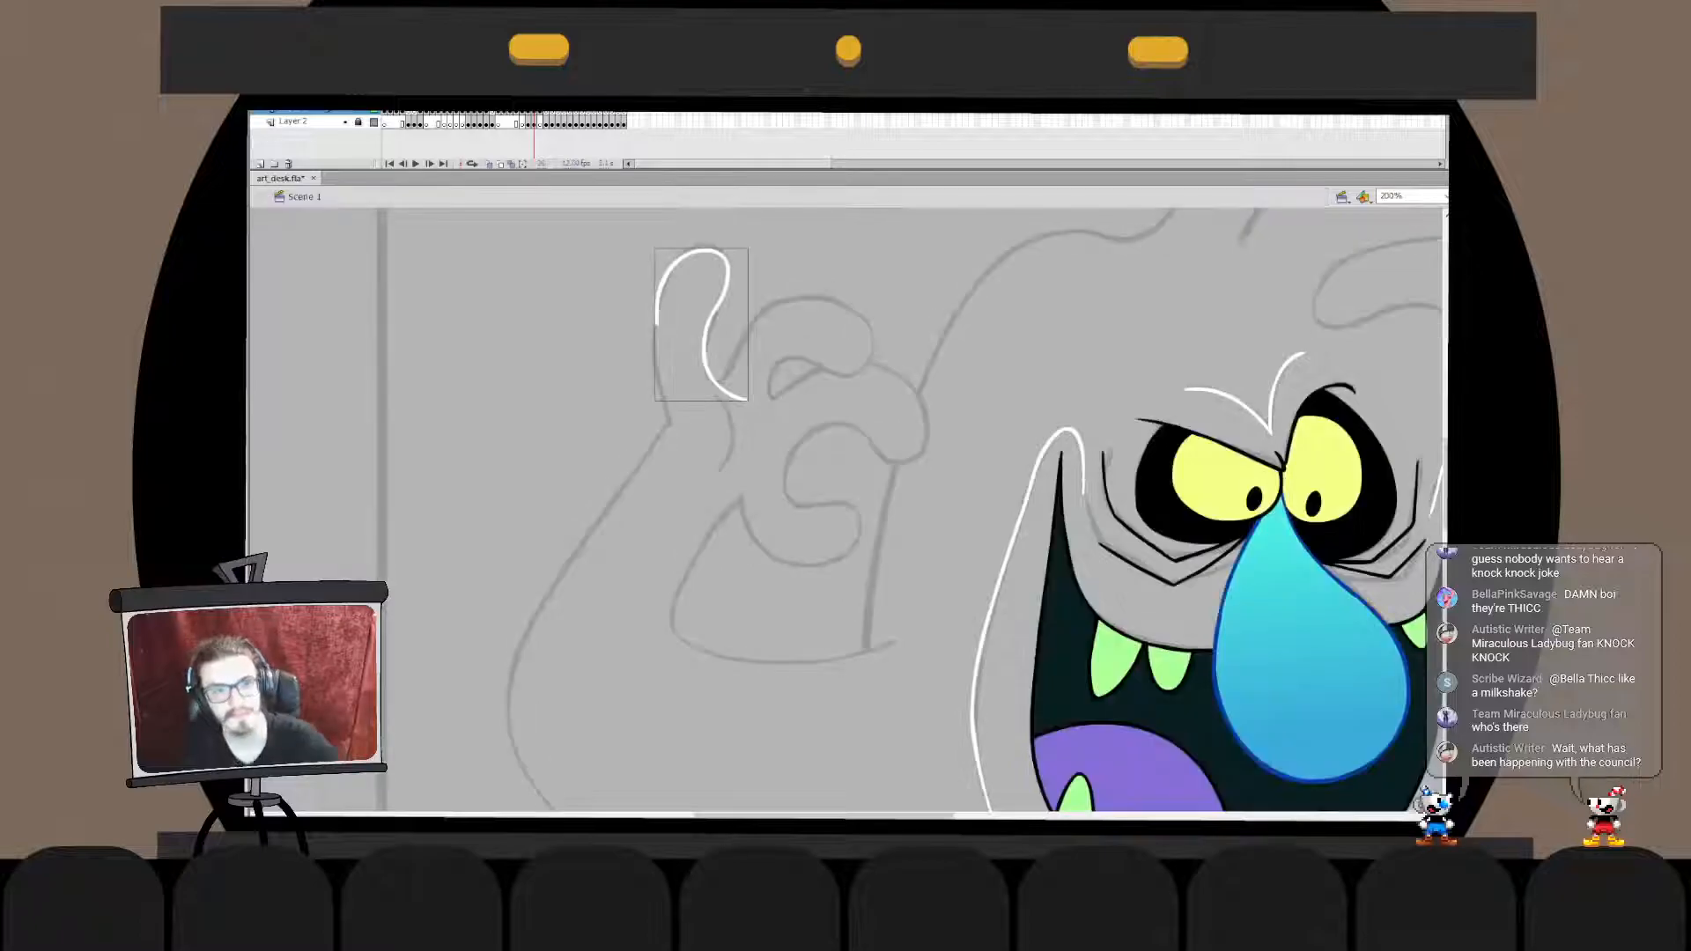
- Ink the raised finger's outer edge from the tip down to where the sketched arm begins
{"action": "double_click", "coordinate": [661, 289]}
{"action": "mouse_move", "coordinate": [631, 359]}
{"action": "left_mouse_down"}
{"action": "mouse_move", "coordinate": [684, 277]}
{"action": "mouse_move", "coordinate": [652, 332]}
{"action": "left_mouse_up"}
{"action": "key", "text": "ctrl+e"}
{"action": "key", "text": "Escape"}
{"action": "left_click_drag", "start_coordinate": [657, 335], "coordinate": [674, 419]}
{"action": "key", "text": "ctrl+z"}
{"action": "key", "text": "ctrl+z"}
{"action": "mouse_move", "coordinate": [654, 332]}
{"action": "left_mouse_down"}
{"action": "mouse_move", "coordinate": [679, 447]}
{"action": "mouse_move", "coordinate": [674, 425]}
{"action": "left_mouse_up"}
{"action": "key", "text": "ctrl+z"}
{"action": "left_click_drag", "start_coordinate": [654, 299], "coordinate": [676, 425]}
- Free-transform the outer edge stroke so that it lines up with the fingertip and the finger's base
{"action": "key", "text": "q"}
{"action": "left_click_drag", "start_coordinate": [675, 297], "coordinate": [674, 290]}
{"action": "key", "text": "Escape"}
{"action": "left_click", "coordinate": [653, 352]}
{"action": "left_click_drag", "start_coordinate": [674, 425], "coordinate": [678, 425]}
{"action": "key", "text": "Escape"}
- Move the outer edge stroke in place into the raised finger's drawing object
{"action": "left_click", "coordinate": [654, 352]}
{"action": "key", "text": "ctrl+x"}
{"action": "double_click", "coordinate": [727, 275]}
{"action": "key", "text": "ctrl+shift+v"}
{"action": "double_click", "coordinate": [564, 353]}
{"action": "double_click", "coordinate": [674, 426]}
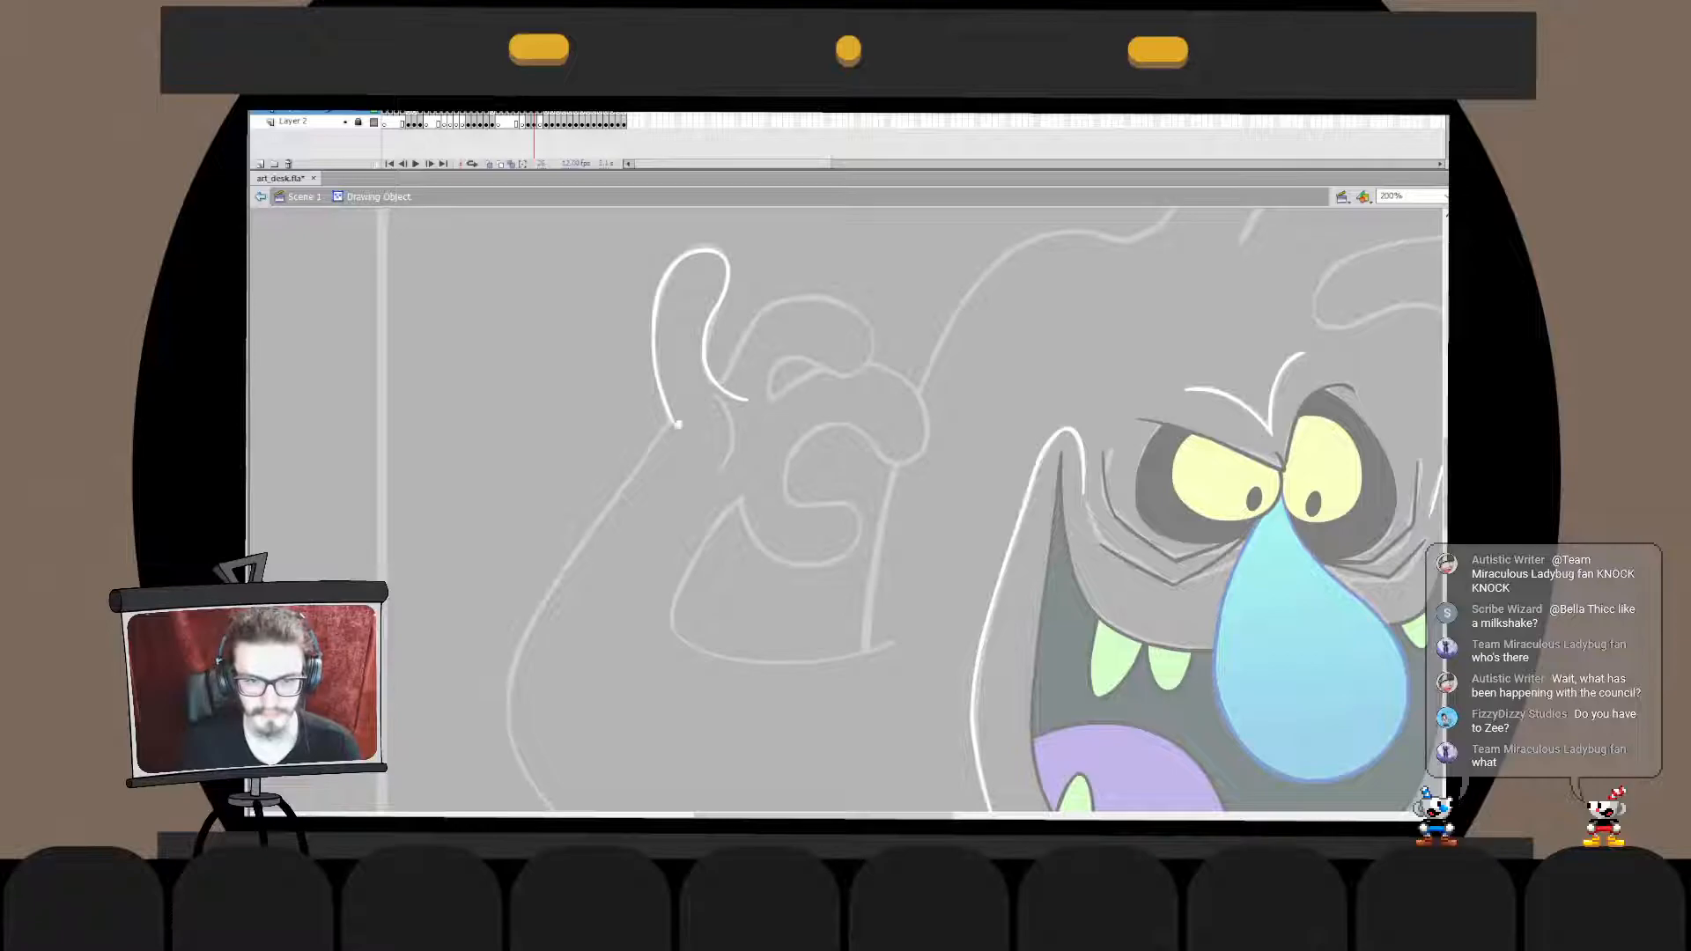
- Refine the join between fingertip and outer edge inside the finger's drawing object, then return to the scene
{"action": "double_click", "coordinate": [563, 353]}
{"action": "key", "text": "Escape"}
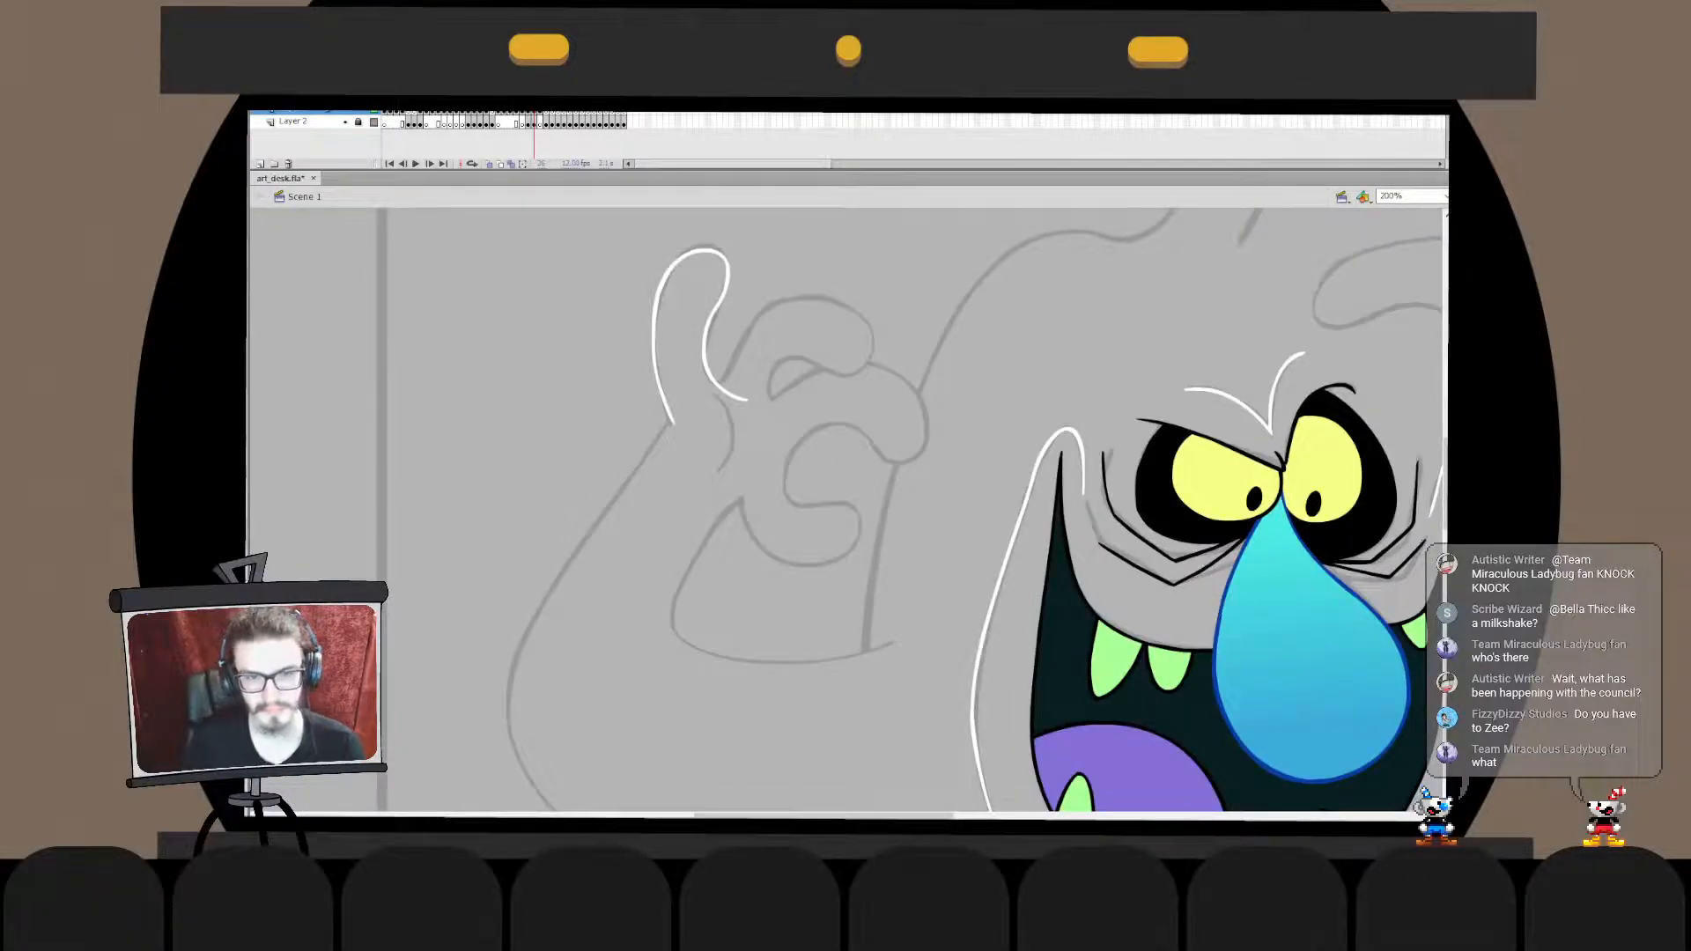
{"action": "double_click", "coordinate": [674, 423]}
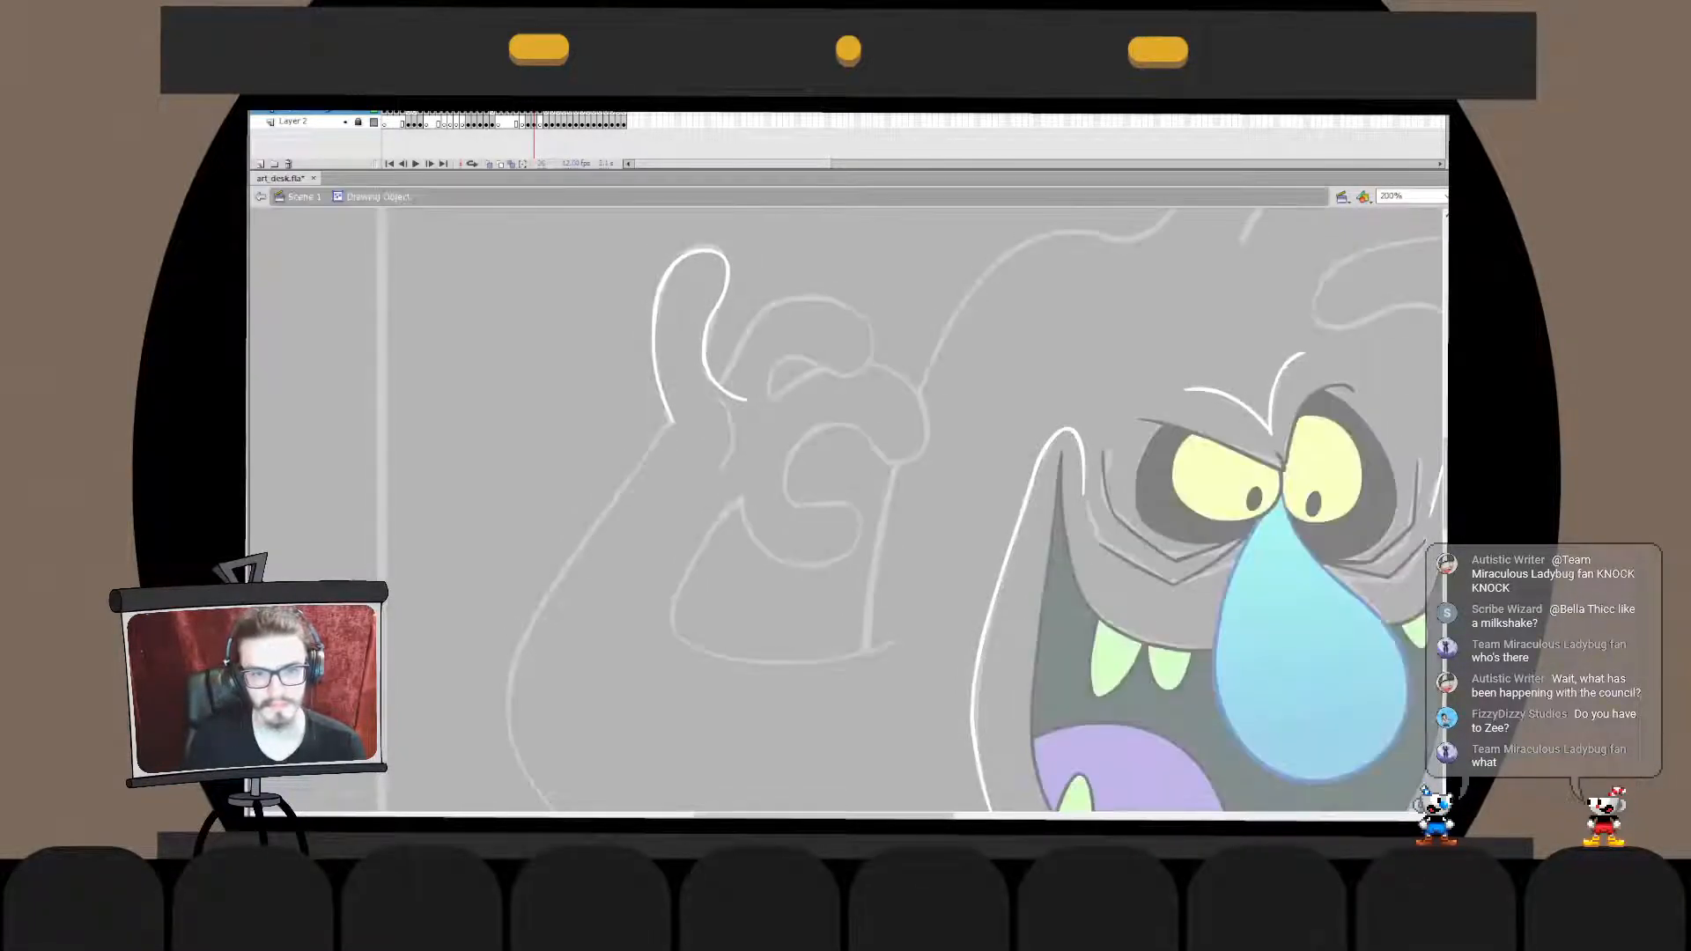
{"action": "key", "text": "Escape"}
{"action": "left_click", "coordinate": [656, 352]}
{"action": "key", "text": "Escape"}
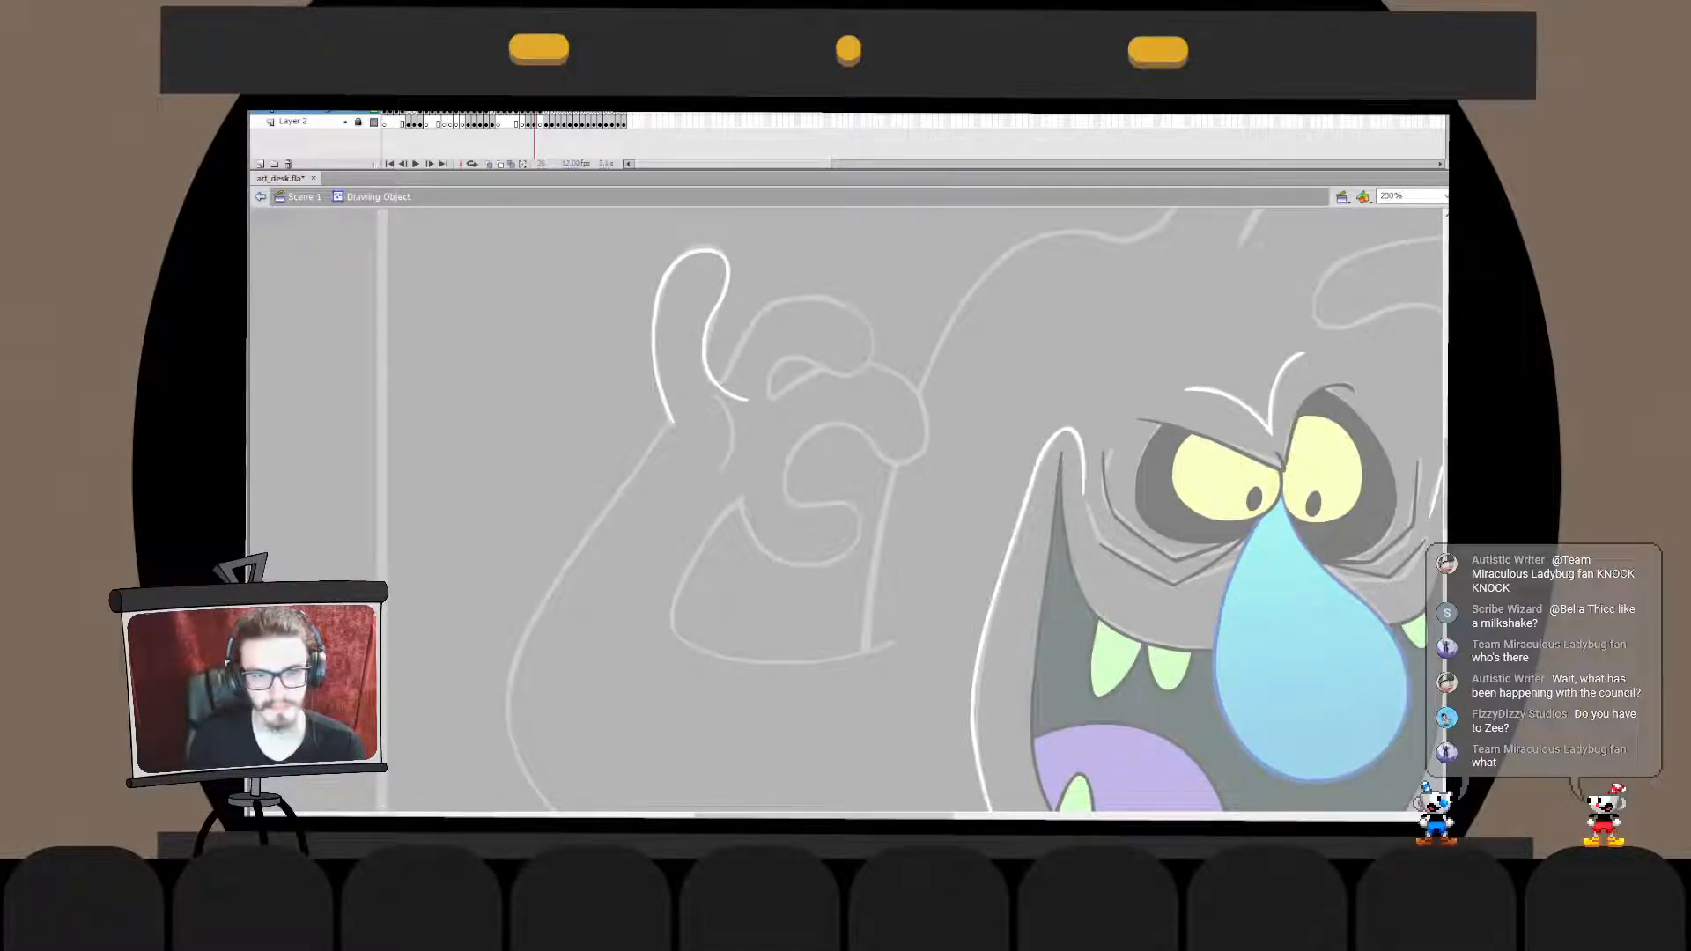
{"action": "mouse_move", "coordinate": [656, 324]}
{"action": "left_mouse_down"}
{"action": "mouse_move", "coordinate": [653, 341]}
{"action": "mouse_move", "coordinate": [707, 331]}
{"action": "mouse_move", "coordinate": [654, 346]}
{"action": "mouse_move", "coordinate": [655, 305]}
{"action": "mouse_move", "coordinate": [704, 355]}
{"action": "left_mouse_up"}
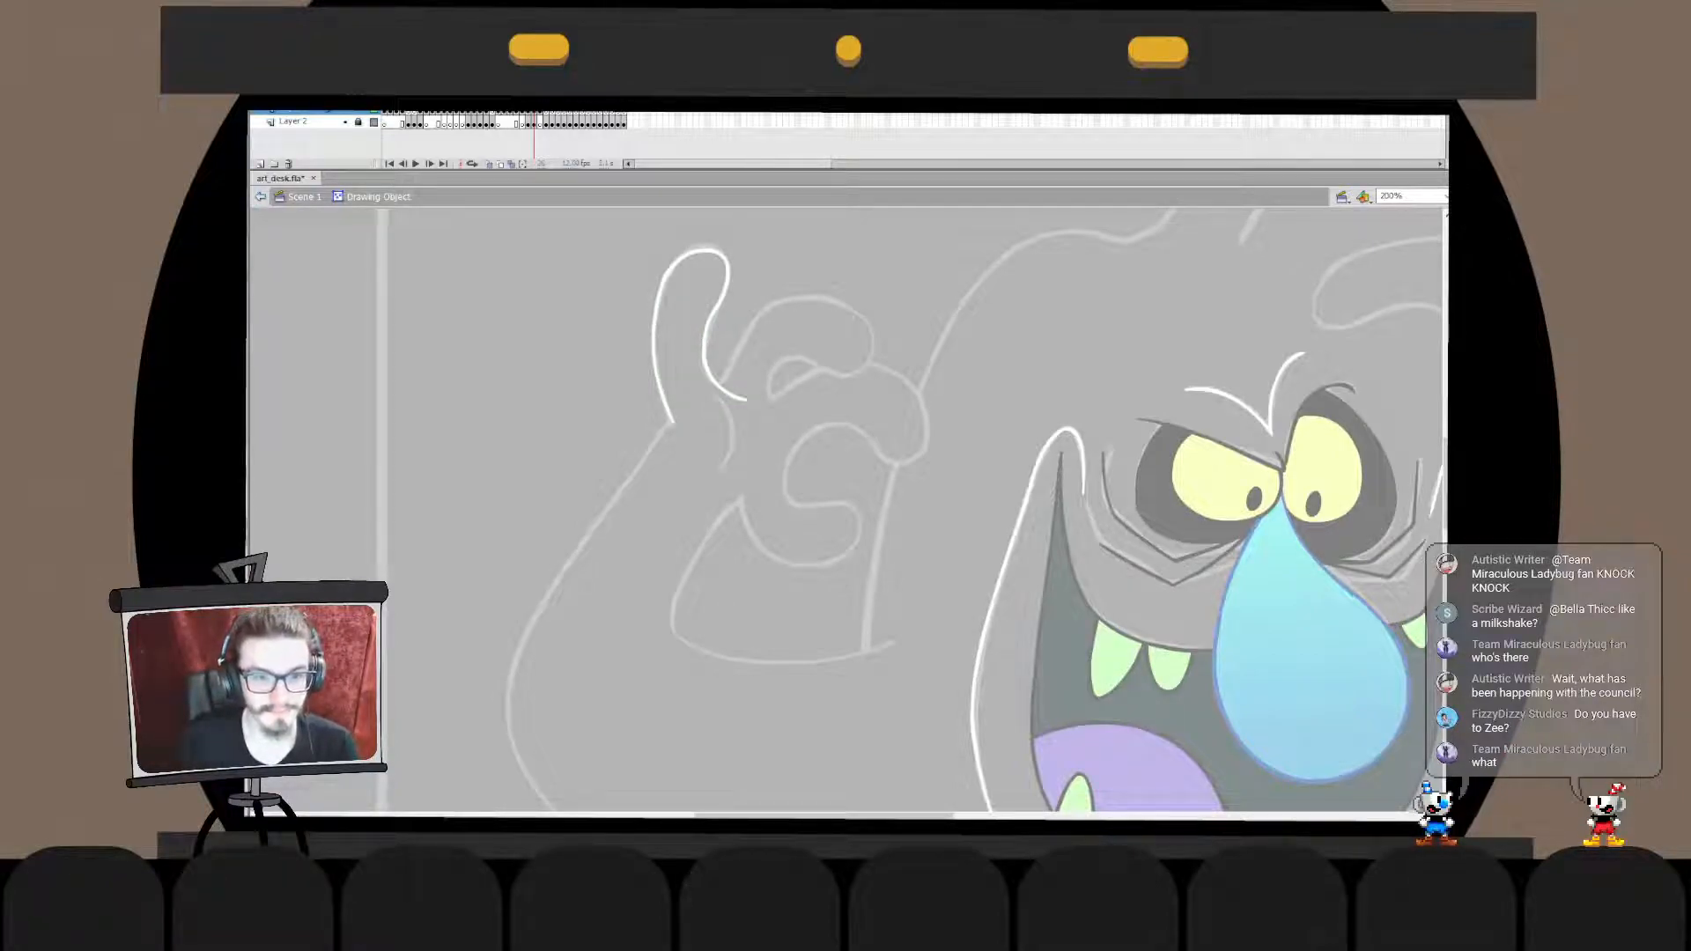
{"action": "mouse_move", "coordinate": [655, 335]}
{"action": "left_mouse_down"}
{"action": "mouse_move", "coordinate": [704, 343]}
{"action": "mouse_move", "coordinate": [654, 342]}
{"action": "left_mouse_up"}
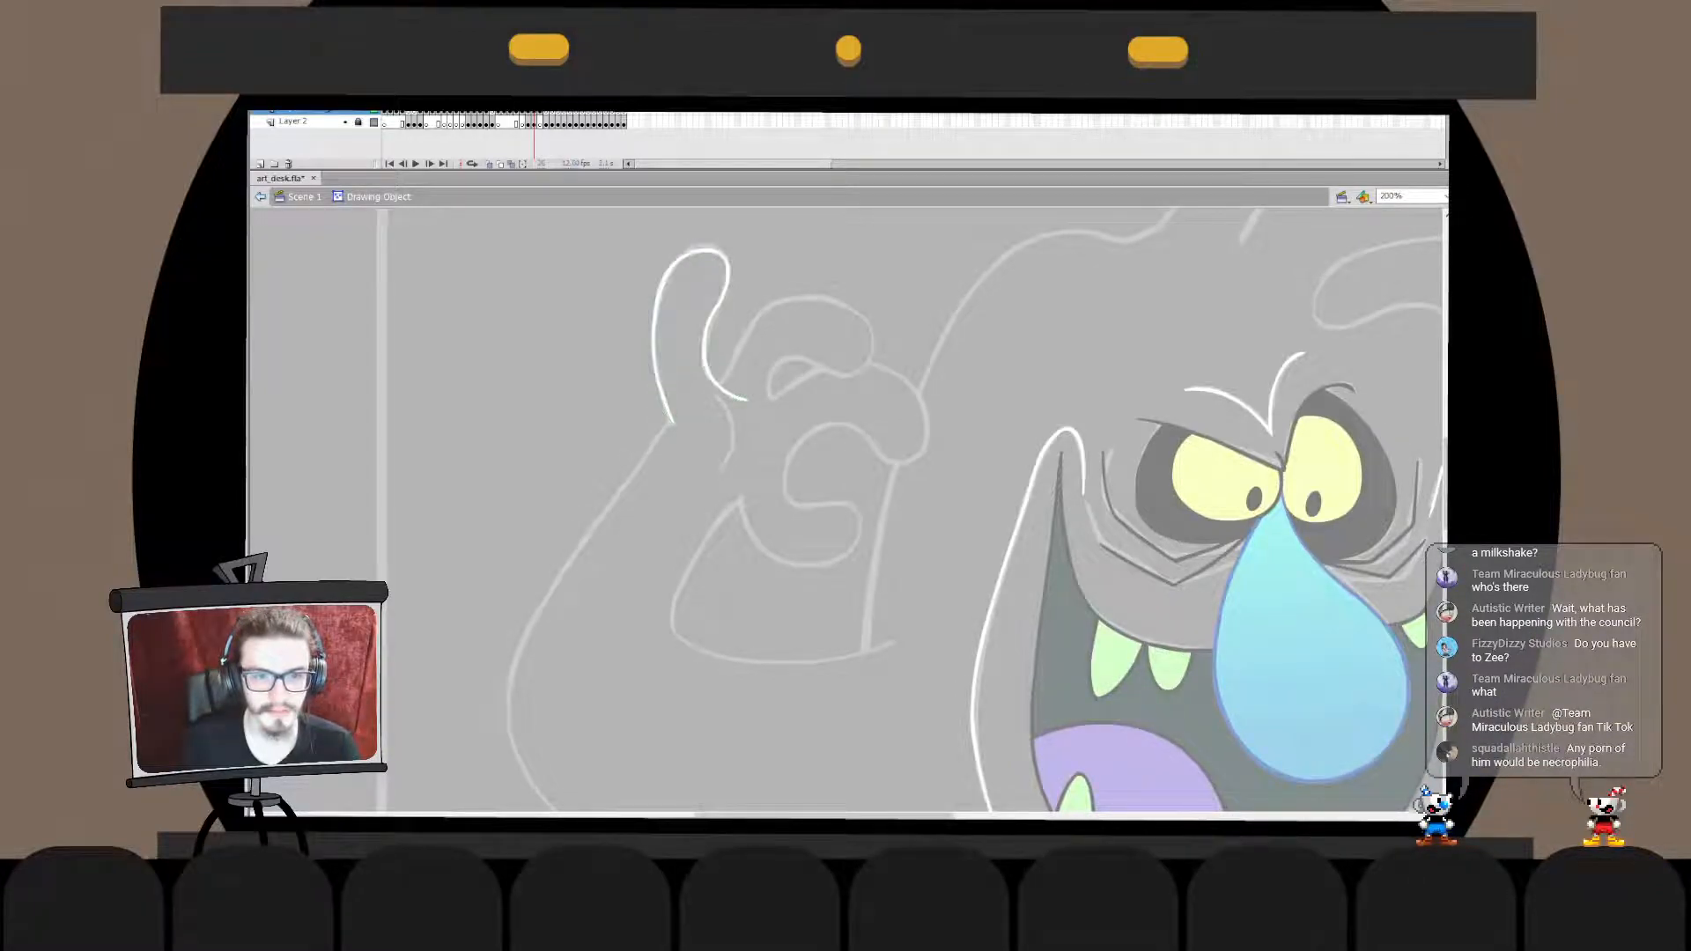
{"action": "double_click", "coordinate": [581, 343]}
{"action": "left_click", "coordinate": [581, 344]}
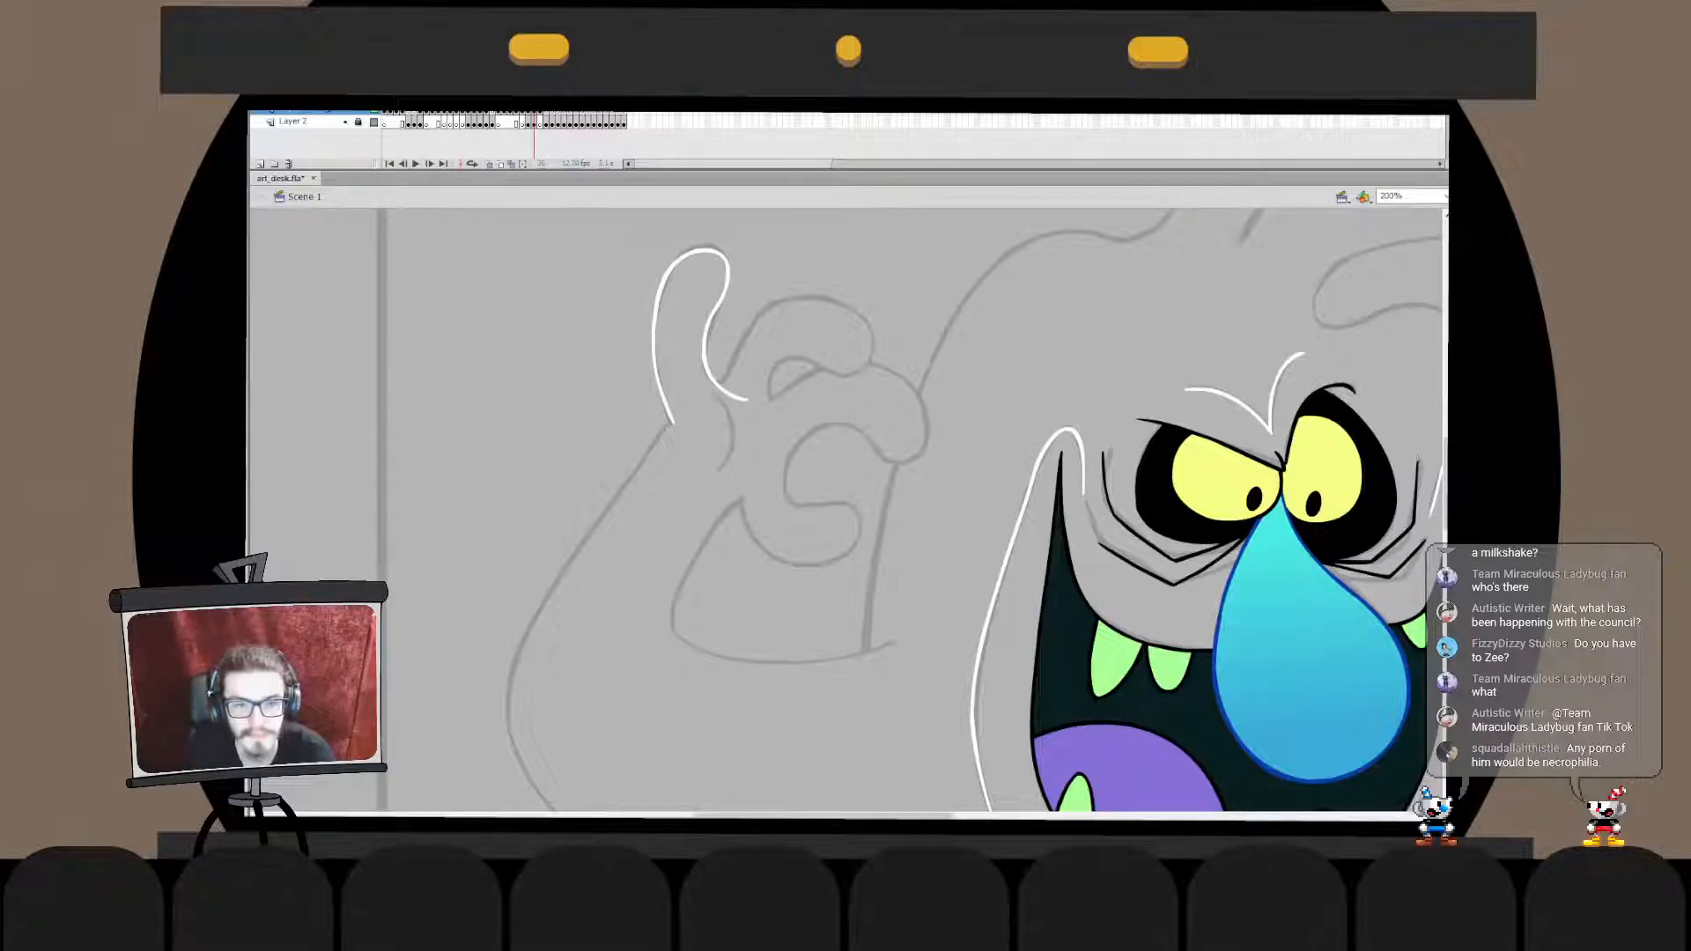
{"action": "mouse_move", "coordinate": [704, 371]}
{"action": "left_mouse_down"}
{"action": "mouse_move", "coordinate": [733, 376]}
{"action": "mouse_move", "coordinate": [806, 279]}
{"action": "mouse_move", "coordinate": [746, 326]}
{"action": "mouse_move", "coordinate": [807, 295]}
{"action": "left_mouse_up"}
{"action": "key", "text": "ctrl+z"}
{"action": "key", "text": "ctrl+z"}
{"action": "key", "text": "ctrl+z"}
{"action": "key", "text": "ctrl+z"}
{"action": "key", "text": "ctrl+z"}
{"action": "mouse_move", "coordinate": [697, 382]}
{"action": "left_mouse_down"}
{"action": "mouse_move", "coordinate": [792, 300]}
{"action": "mouse_move", "coordinate": [761, 315]}
{"action": "mouse_move", "coordinate": [809, 300]}
{"action": "left_mouse_up"}
{"action": "key", "text": "ctrl+z"}
{"action": "key", "text": "ctrl+z"}
{"action": "key", "text": "ctrl+z"}
{"action": "key", "text": "ctrl+z"}
{"action": "key", "text": "ctrl+z"}
{"action": "mouse_move", "coordinate": [803, 361]}
{"action": "left_mouse_down"}
{"action": "mouse_move", "coordinate": [841, 379]}
{"action": "mouse_move", "coordinate": [807, 305]}
{"action": "mouse_move", "coordinate": [858, 377]}
{"action": "mouse_move", "coordinate": [815, 302]}
{"action": "mouse_move", "coordinate": [815, 362]}
{"action": "mouse_move", "coordinate": [837, 304]}
{"action": "left_mouse_up"}
{"action": "key", "text": "ctrl+z"}
{"action": "key", "text": "ctrl+z"}
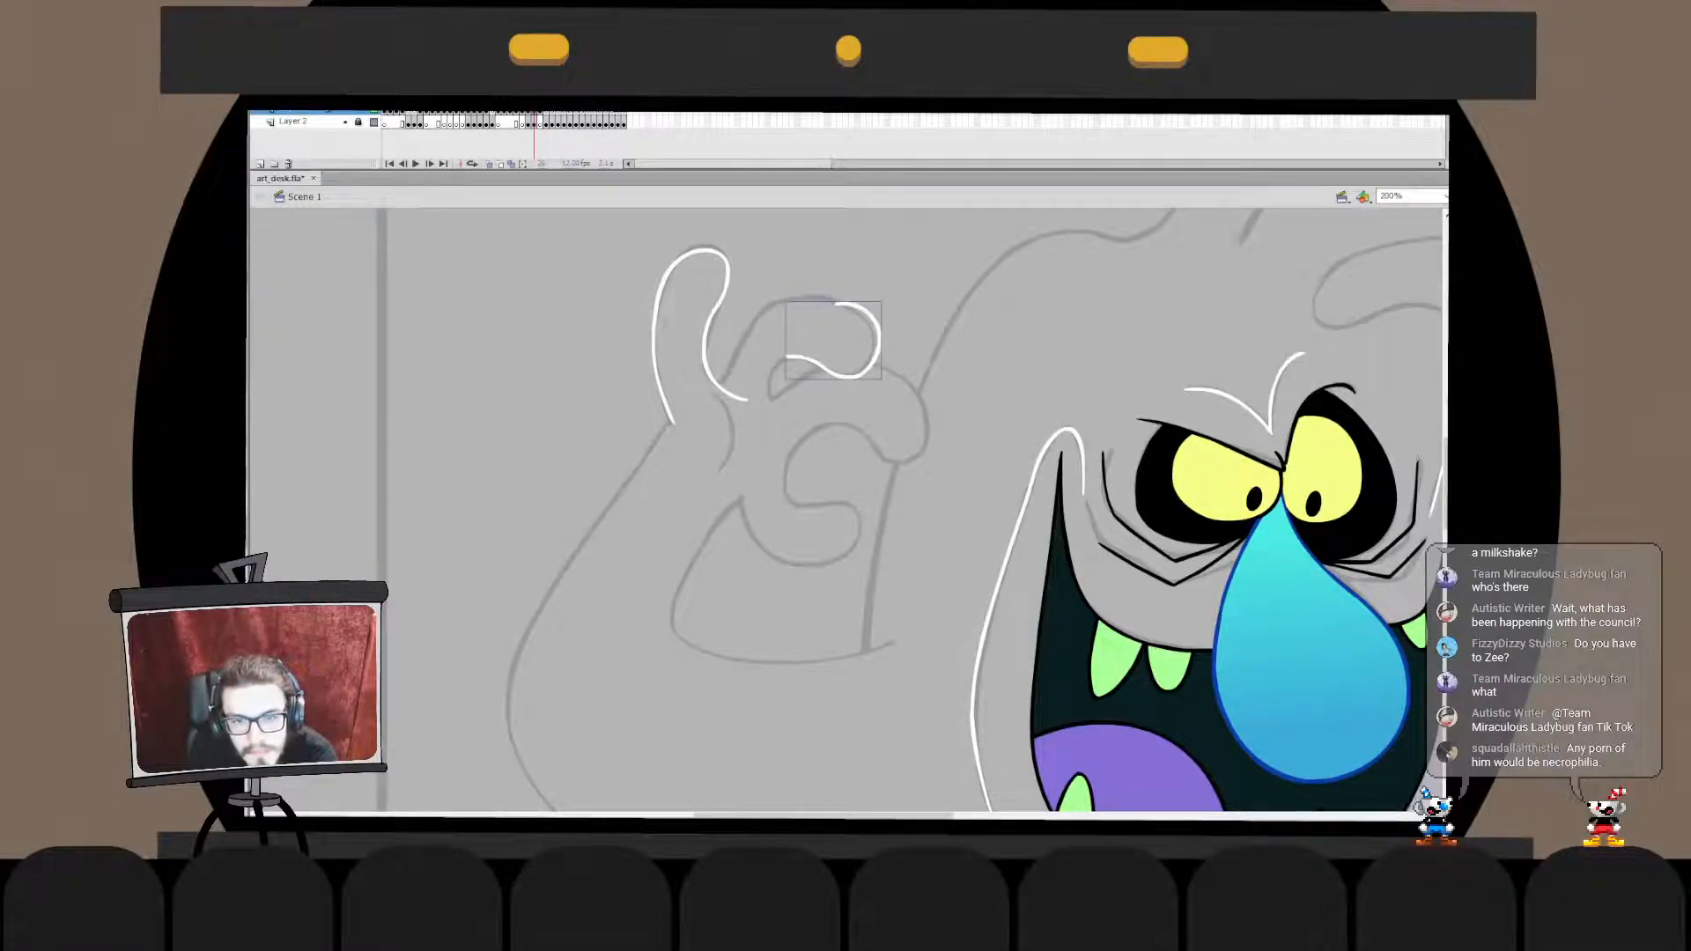
{"action": "key", "text": "ctrl+z"}
{"action": "key", "text": "ctrl+z"}
- Ink the small hook-shaped curve under the neighbouring curled finger in white
{"action": "key", "text": "ctrl+z"}
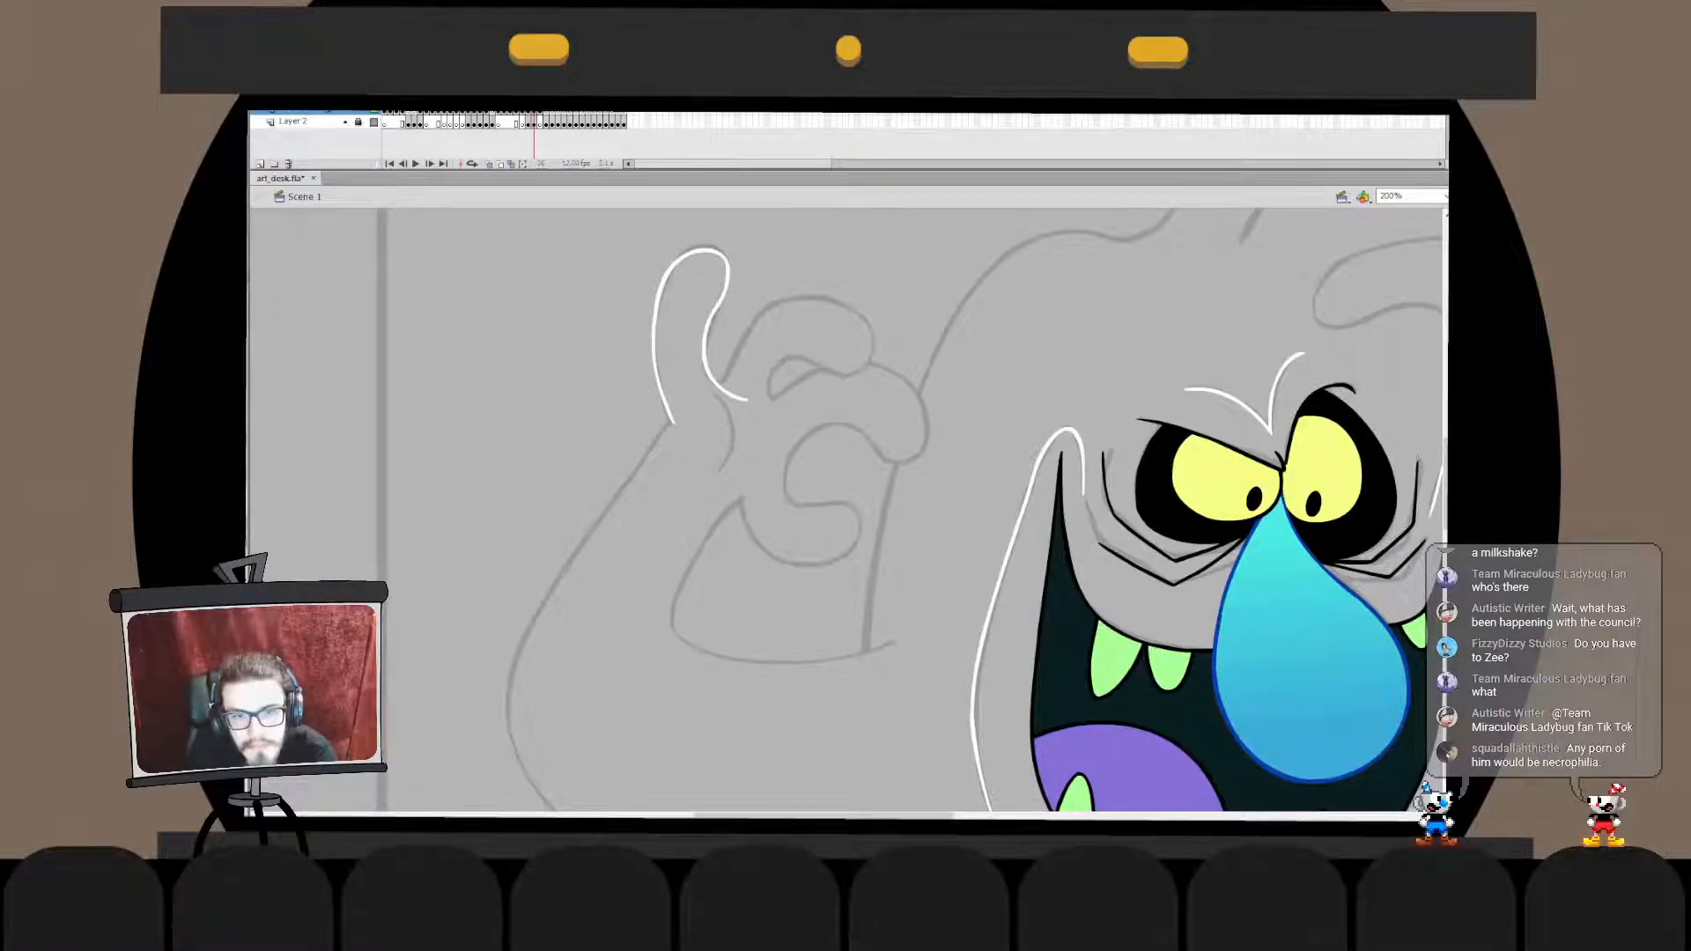
{"action": "mouse_move", "coordinate": [770, 391]}
{"action": "left_mouse_down"}
{"action": "mouse_move", "coordinate": [774, 367]}
{"action": "mouse_move", "coordinate": [845, 373]}
{"action": "mouse_move", "coordinate": [872, 319]}
{"action": "left_mouse_up"}
{"action": "key", "text": "ctrl+z"}
{"action": "mouse_move", "coordinate": [770, 392]}
{"action": "left_mouse_down"}
{"action": "mouse_move", "coordinate": [804, 357]}
{"action": "mouse_move", "coordinate": [857, 376]}
{"action": "mouse_move", "coordinate": [871, 312]}
{"action": "left_mouse_up"}
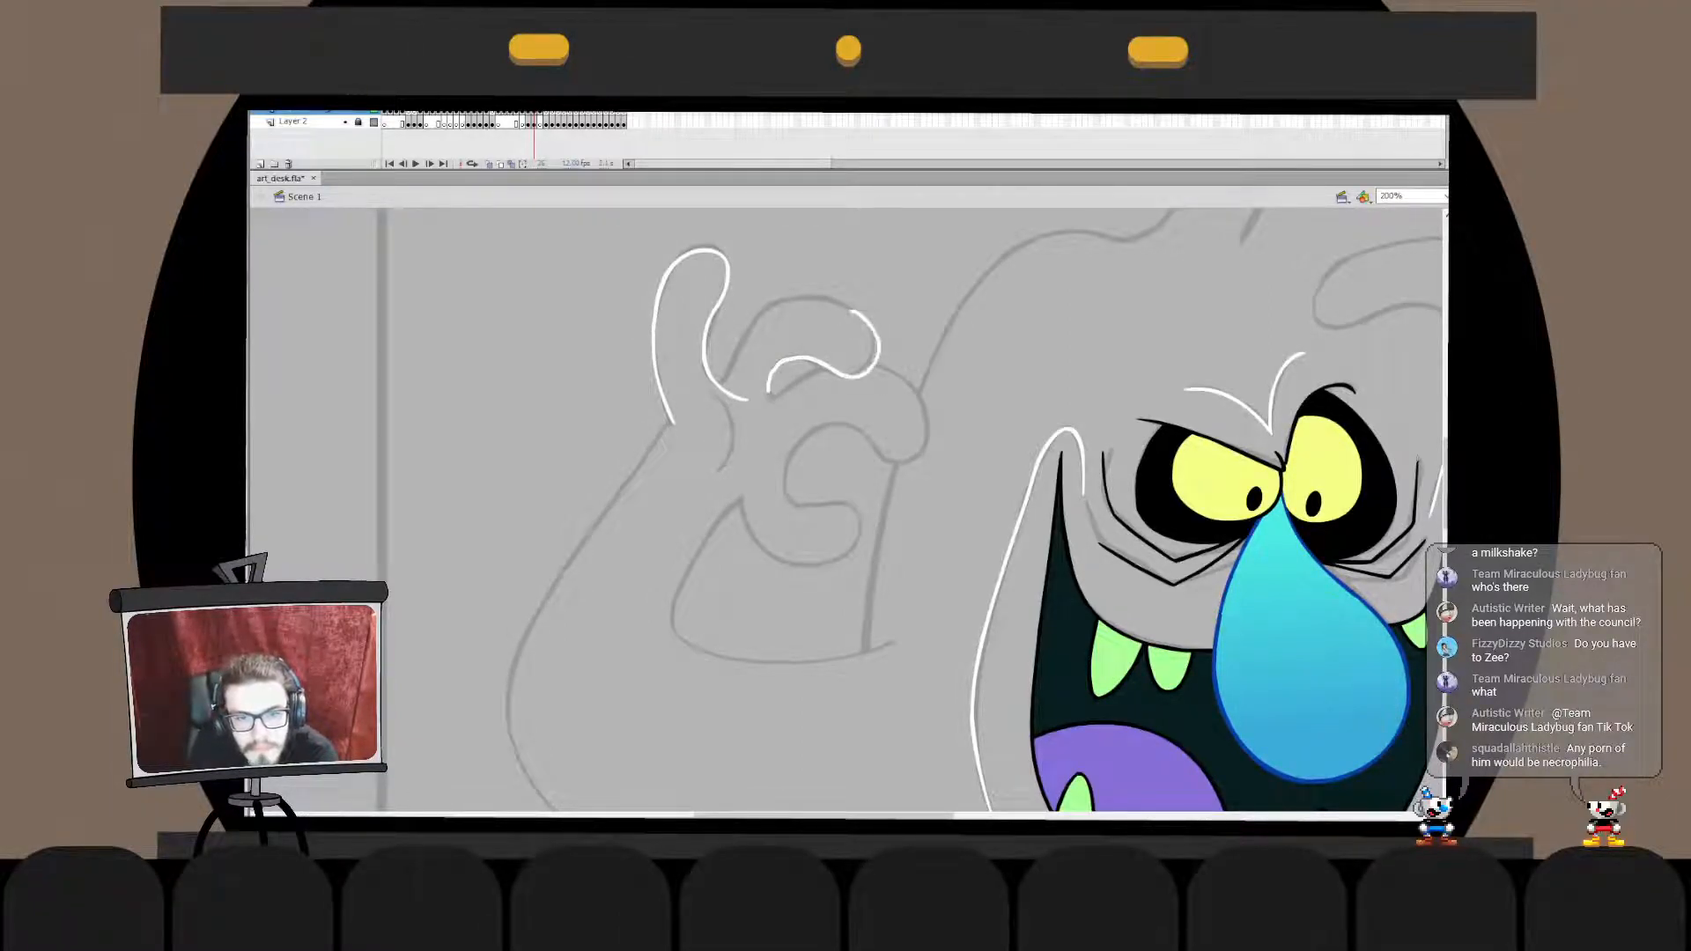
{"action": "key", "text": "ctrl+z"}
{"action": "mouse_move", "coordinate": [769, 391]}
{"action": "left_mouse_down"}
{"action": "mouse_move", "coordinate": [833, 365]}
{"action": "mouse_move", "coordinate": [811, 354]}
{"action": "left_mouse_up"}
{"action": "key", "text": "ctrl+z"}
- Nudge the hook-shaped stroke down and right and free-transform it to match the sketch
{"action": "key", "text": "Down"}
{"action": "key", "text": "Down"}
{"action": "key", "text": "Down"}
{"action": "key", "text": "Right"}
{"action": "key", "text": "Right"}
{"action": "key", "text": "Right"}
{"action": "key", "text": "q"}
{"action": "left_click_drag", "start_coordinate": [820, 406], "coordinate": [768, 378]}
{"action": "key", "text": "Escape"}
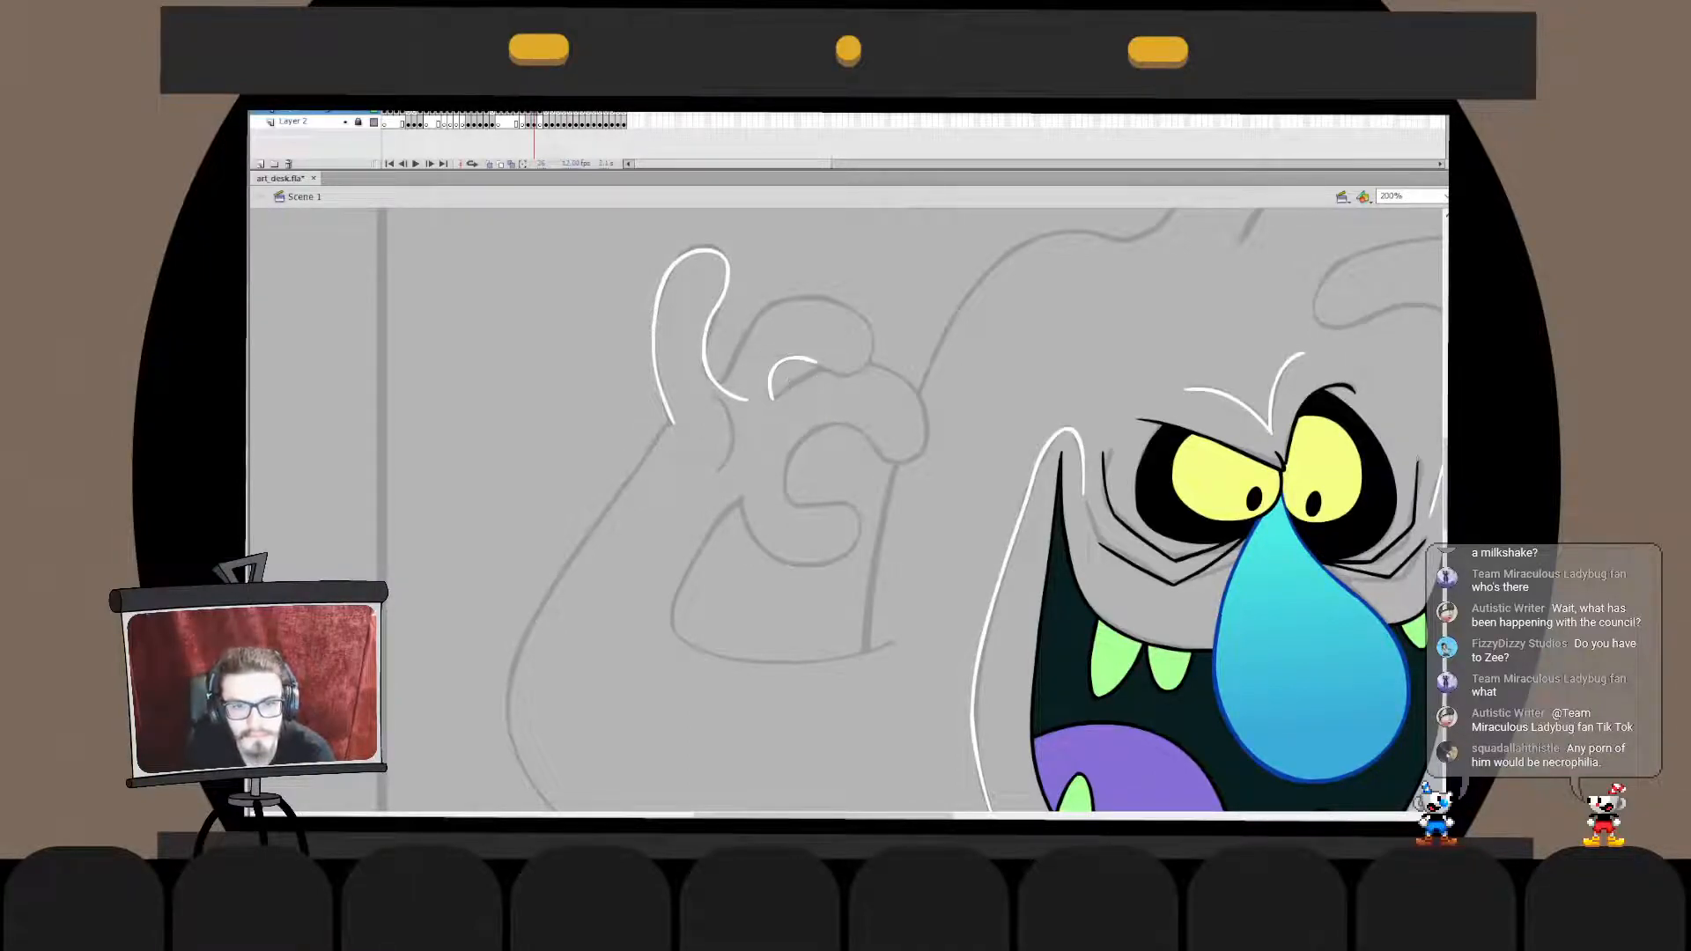
- Ink the curled finger's rounded tip from the end of the hook-shaped stroke up to the finger's top
{"action": "key", "text": "ctrl+z"}
{"action": "mouse_move", "coordinate": [814, 362]}
{"action": "left_mouse_down"}
{"action": "mouse_move", "coordinate": [850, 310]}
{"action": "mouse_move", "coordinate": [824, 301]}
{"action": "mouse_move", "coordinate": [869, 345]}
{"action": "mouse_move", "coordinate": [824, 302]}
{"action": "mouse_move", "coordinate": [865, 366]}
{"action": "mouse_move", "coordinate": [829, 301]}
{"action": "left_mouse_up"}
{"action": "key", "text": "ctrl+z"}
{"action": "key", "text": "ctrl+z"}
{"action": "key", "text": "ctrl+z"}
{"action": "key", "text": "ctrl+z"}
{"action": "key", "text": "ctrl+z"}
{"action": "mouse_move", "coordinate": [812, 368]}
{"action": "left_mouse_down"}
{"action": "mouse_move", "coordinate": [830, 304]}
{"action": "mouse_move", "coordinate": [874, 341]}
{"action": "mouse_move", "coordinate": [841, 304]}
{"action": "left_mouse_up"}
{"action": "key", "text": "ctrl+z"}
{"action": "key", "text": "ctrl+z"}
{"action": "key", "text": "ctrl+z"}
{"action": "mouse_move", "coordinate": [811, 368]}
{"action": "left_mouse_down"}
{"action": "mouse_move", "coordinate": [827, 310]}
{"action": "mouse_move", "coordinate": [842, 384]}
{"action": "mouse_move", "coordinate": [838, 303]}
{"action": "mouse_move", "coordinate": [867, 320]}
{"action": "mouse_move", "coordinate": [839, 301]}
{"action": "mouse_move", "coordinate": [826, 365]}
{"action": "left_mouse_up"}
{"action": "key", "text": "ctrl+z"}
{"action": "key", "text": "ctrl+z"}
{"action": "key", "text": "ctrl+z"}
{"action": "key", "text": "ctrl+z"}
{"action": "double_click", "coordinate": [813, 362]}
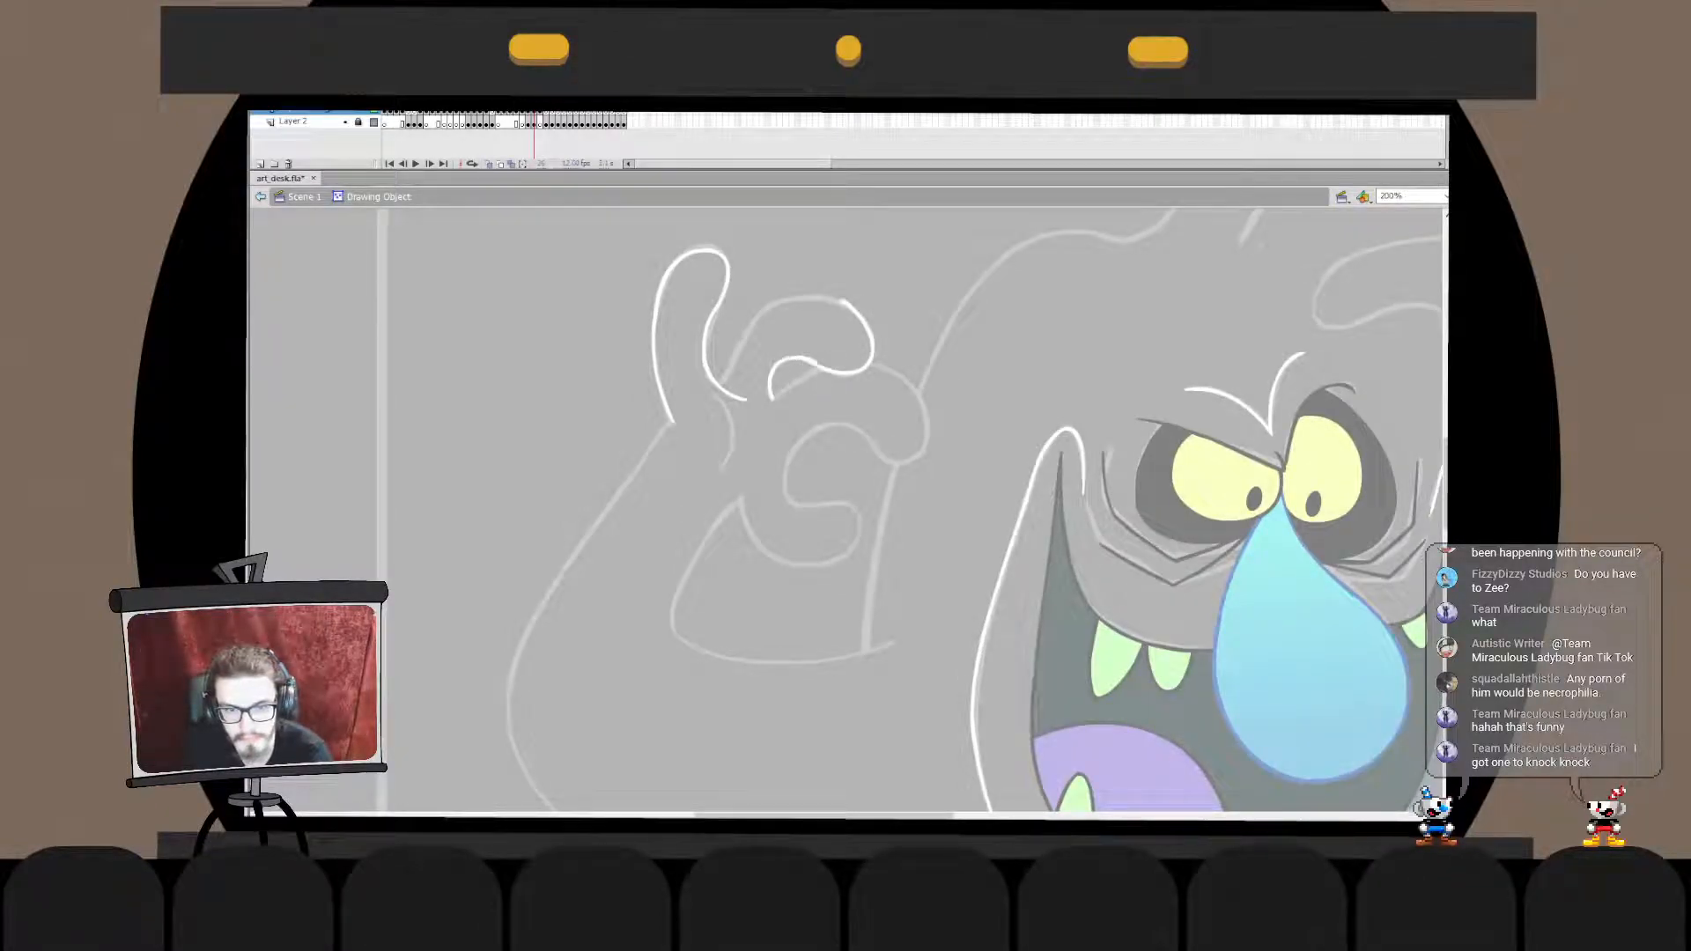
{"action": "double_click", "coordinate": [832, 345]}
{"action": "left_click", "coordinate": [832, 345]}
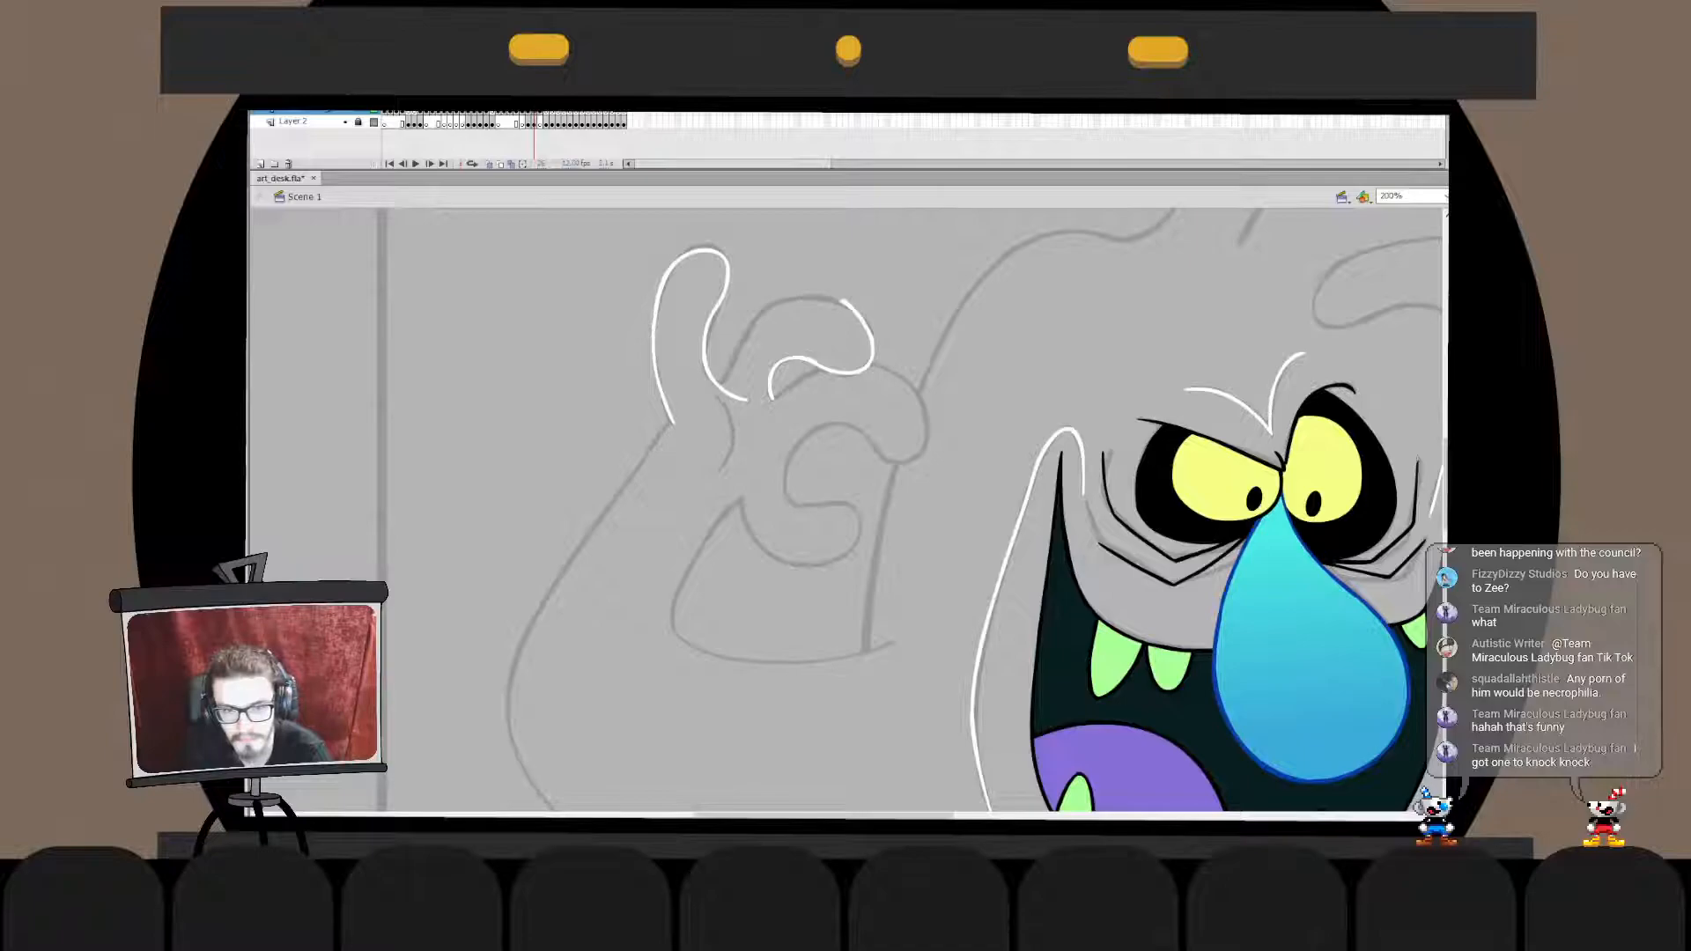
- Move the hook-shaped stroke in place into the curled fingertip's drawing object and trim the overhanging end at their join
{"action": "left_click", "coordinate": [814, 363]}
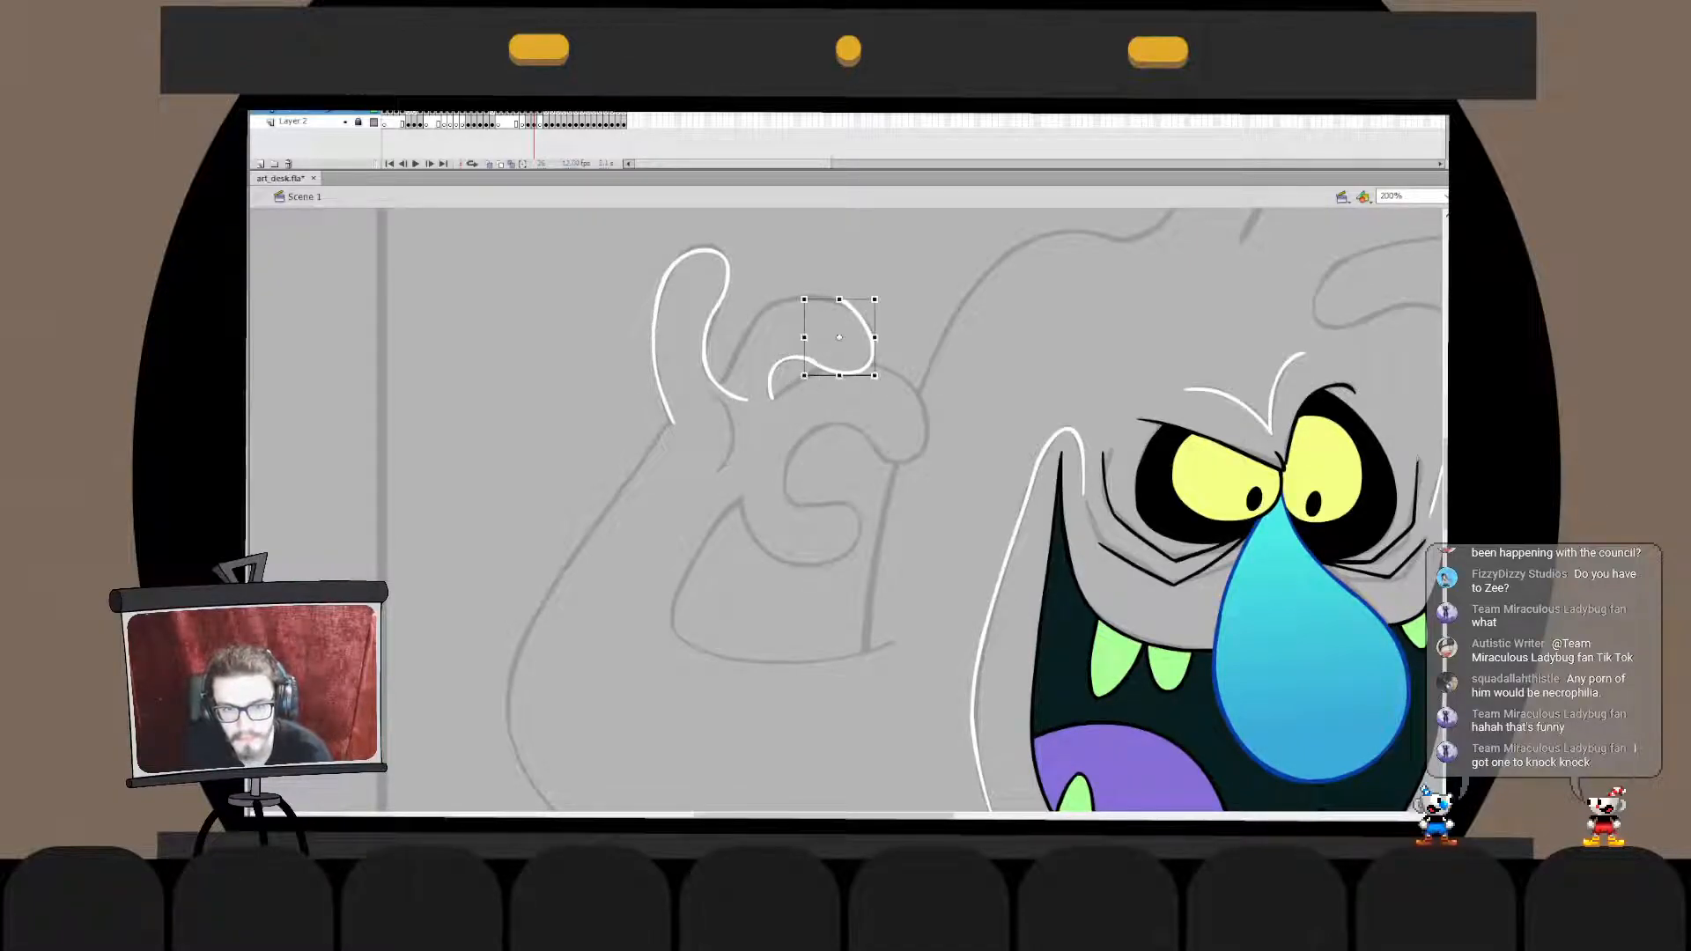
{"action": "left_click", "coordinate": [773, 374]}
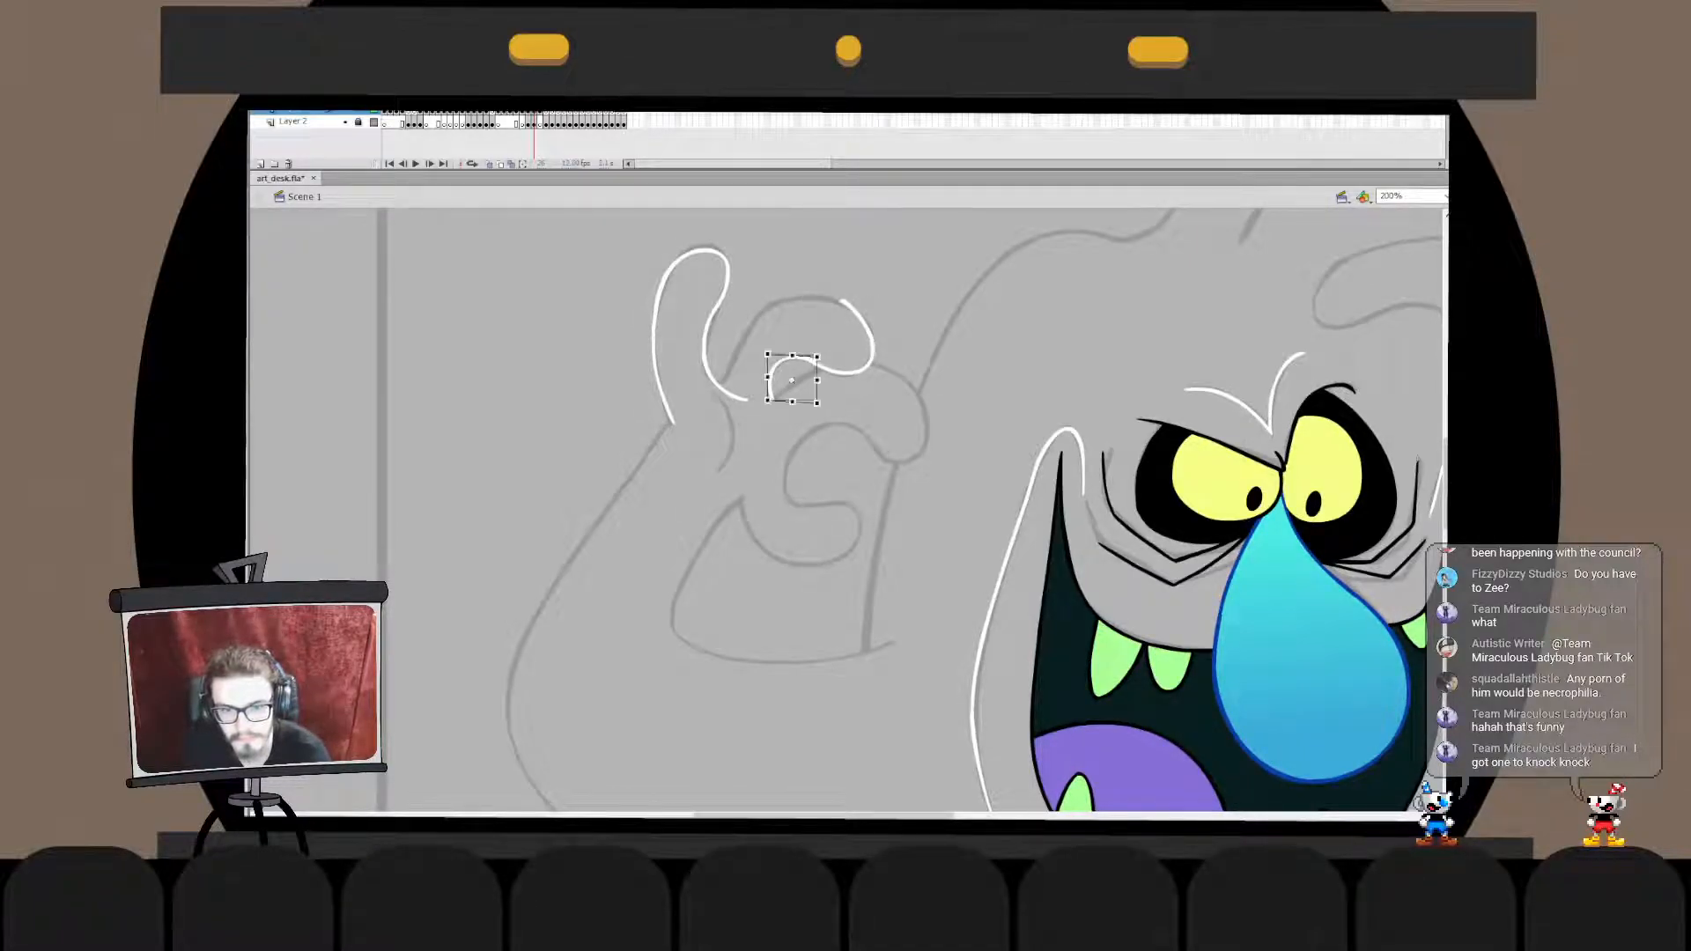
{"action": "key", "text": "Escape"}
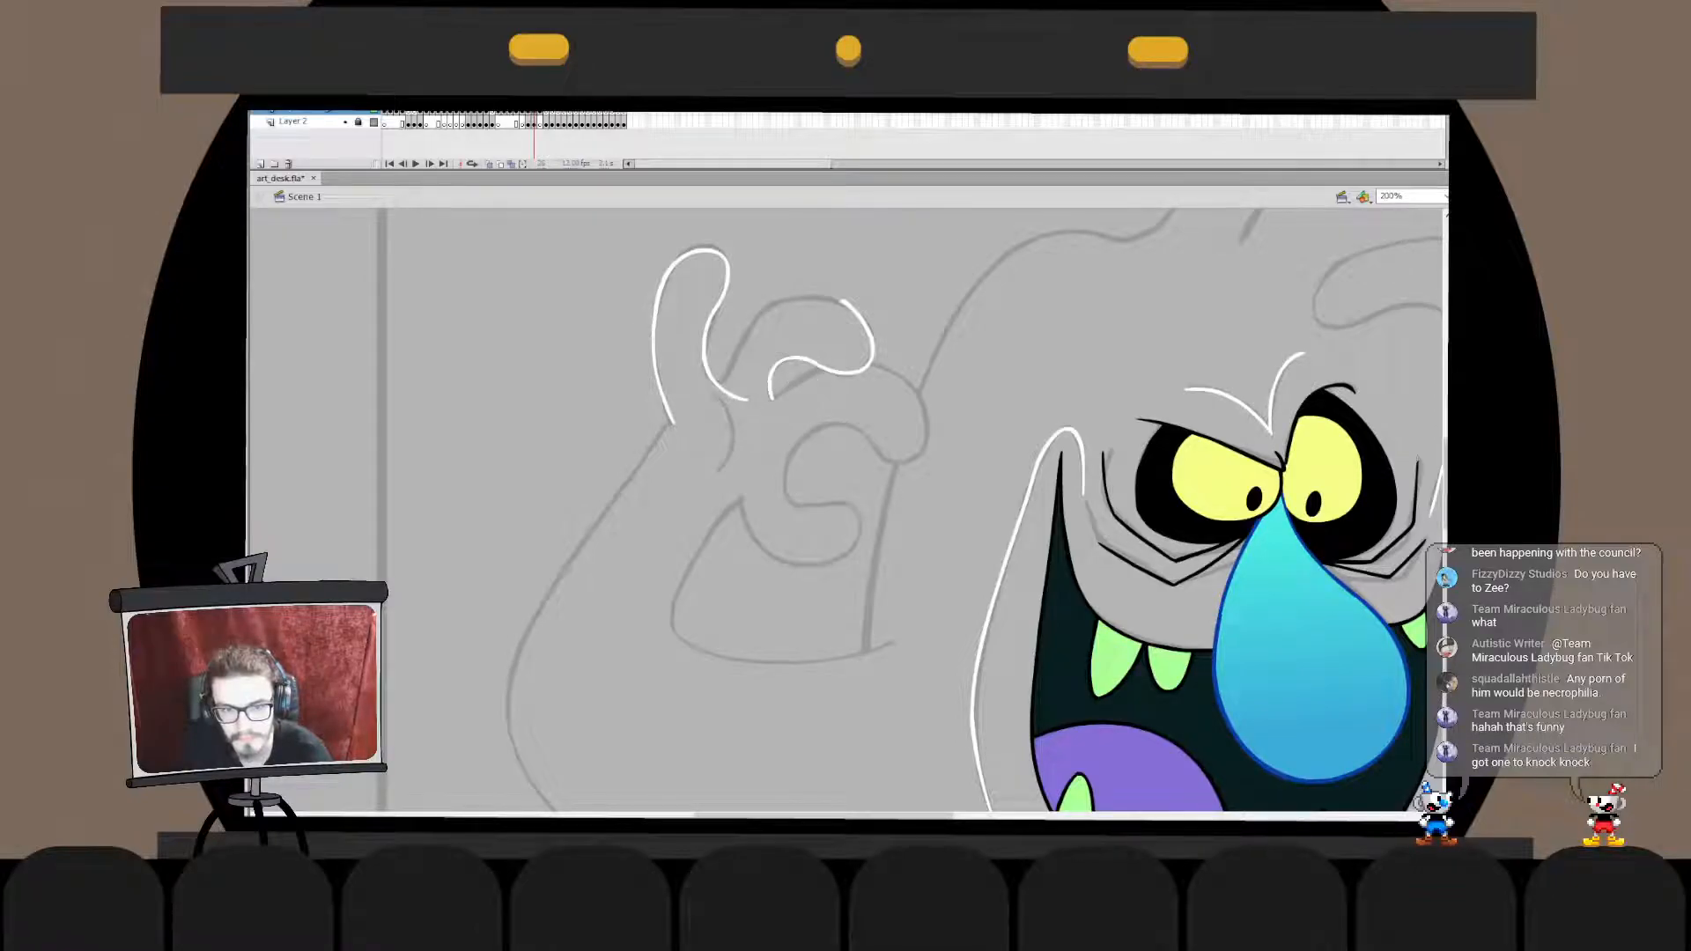
{"action": "left_click", "coordinate": [790, 378]}
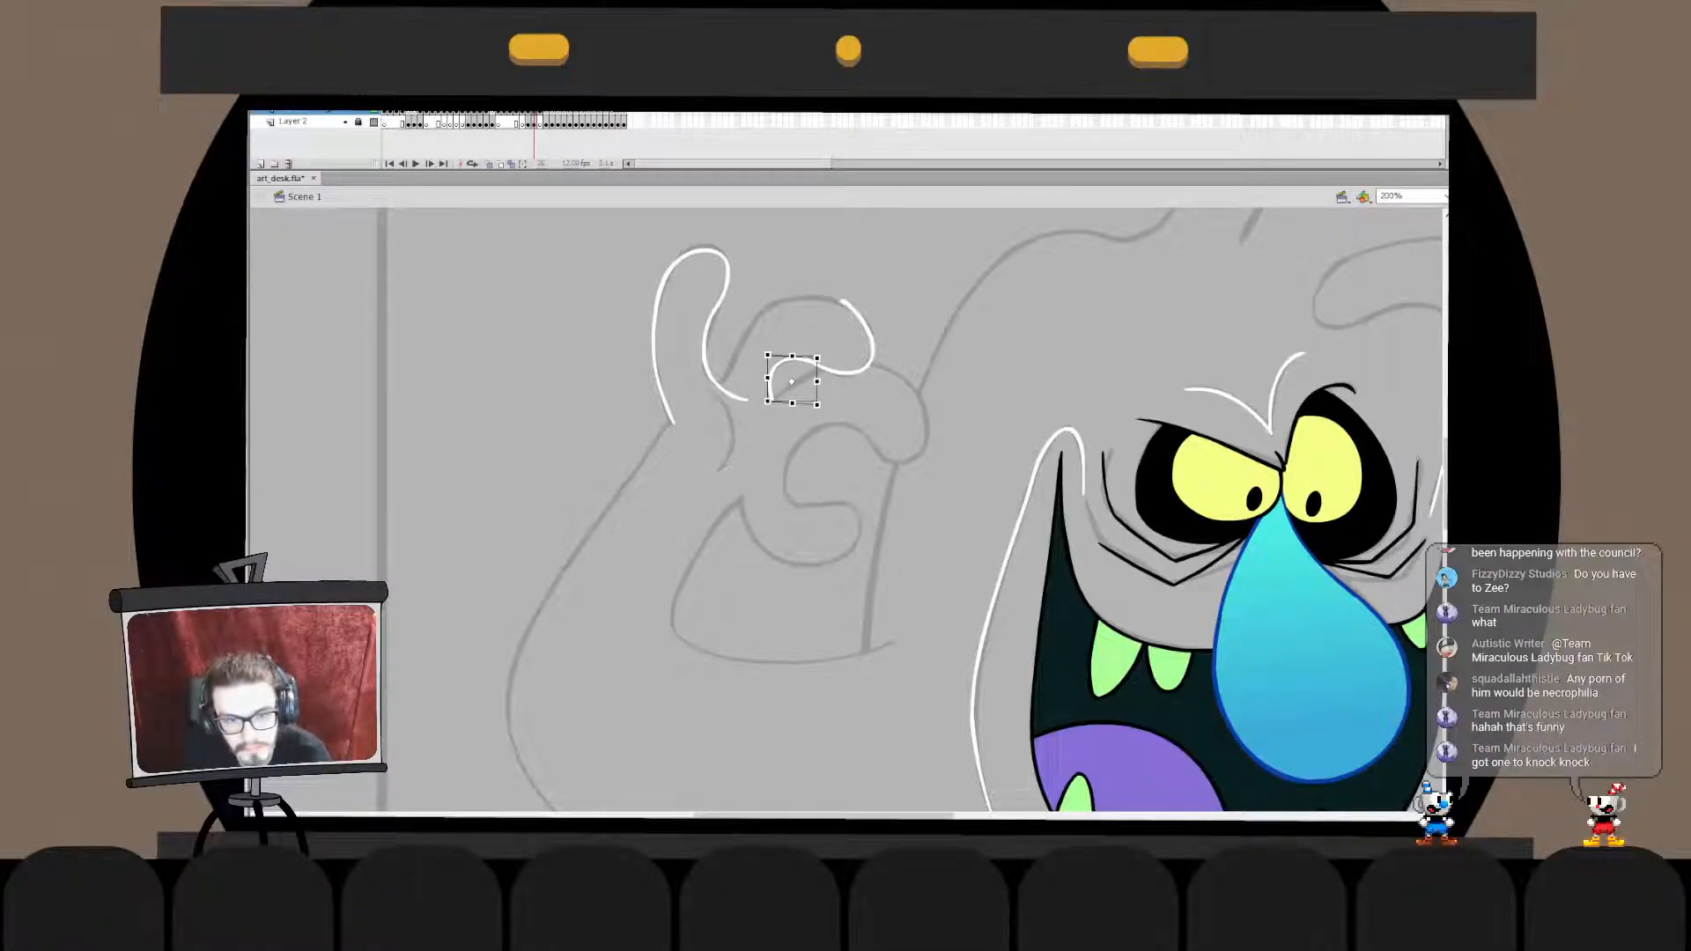
{"action": "key", "text": "ctrl+z"}
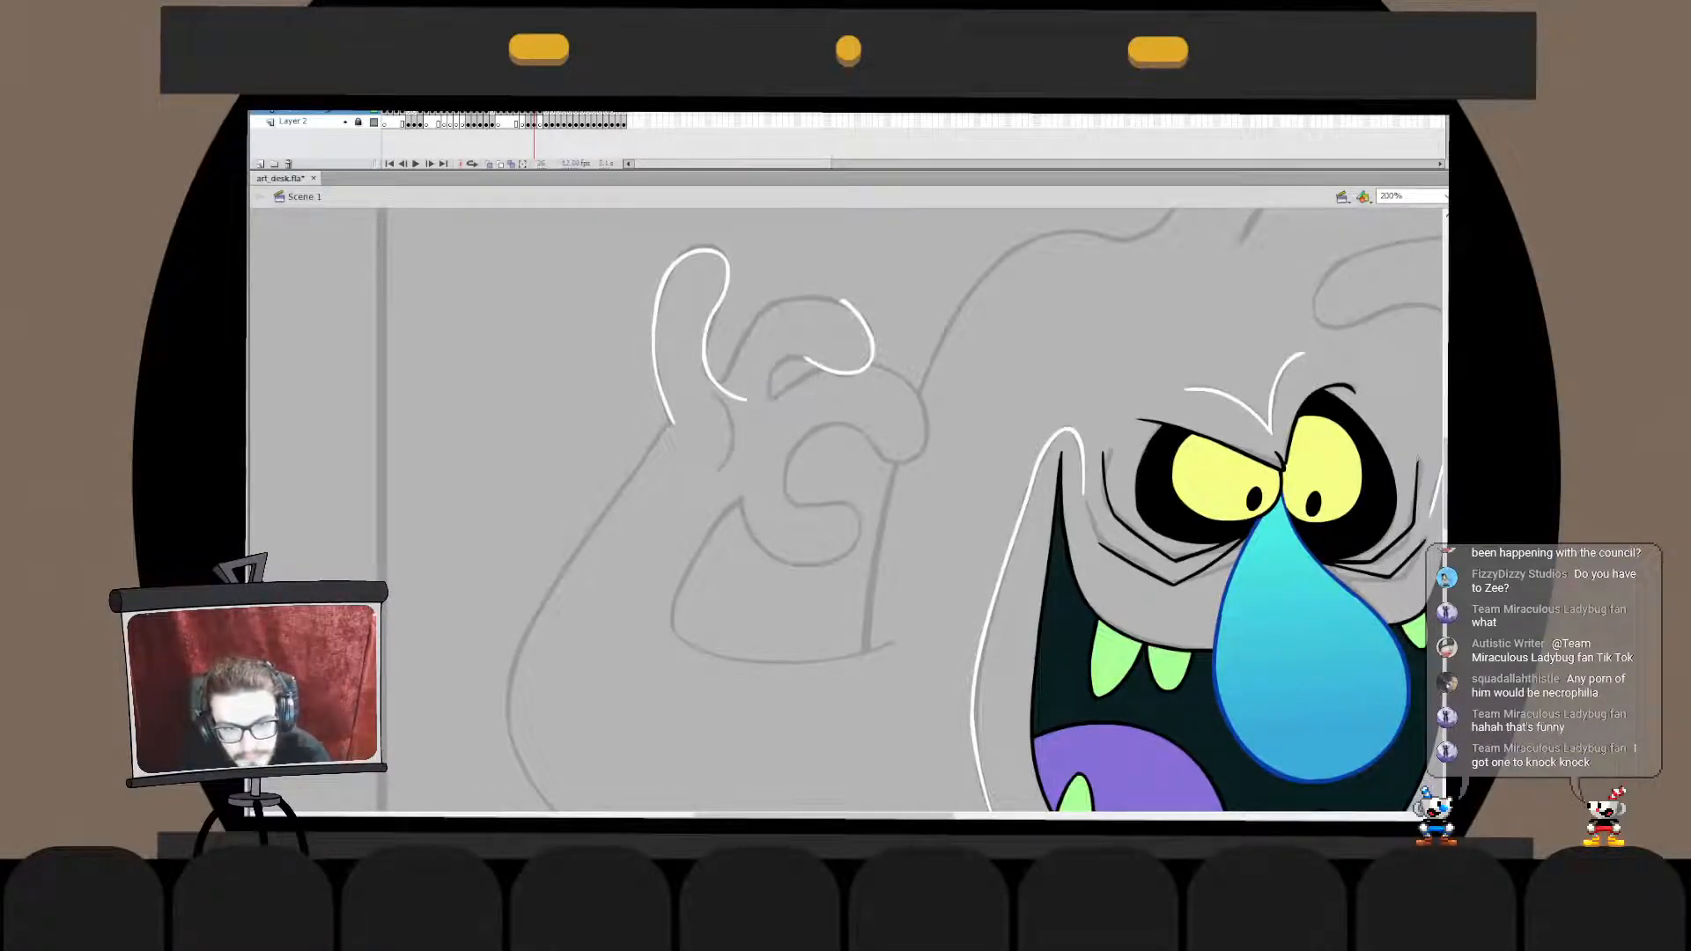
{"action": "double_click", "coordinate": [792, 379]}
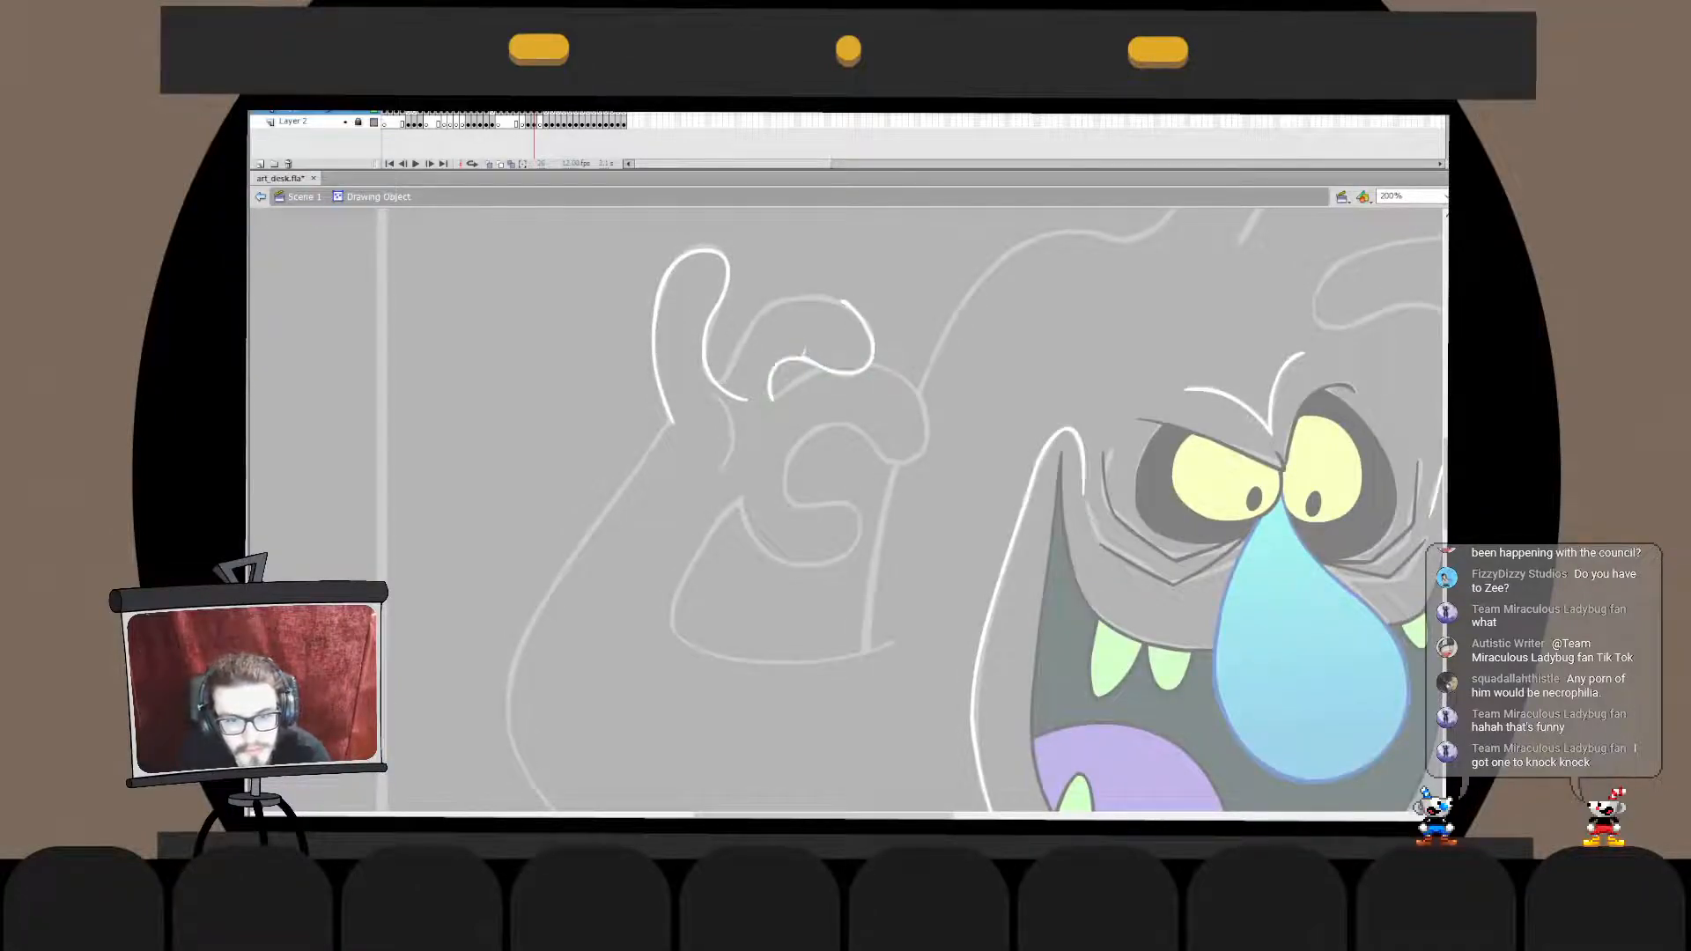
{"action": "left_click", "coordinate": [807, 356]}
{"action": "left_click_drag", "start_coordinate": [807, 350], "coordinate": [807, 353]}
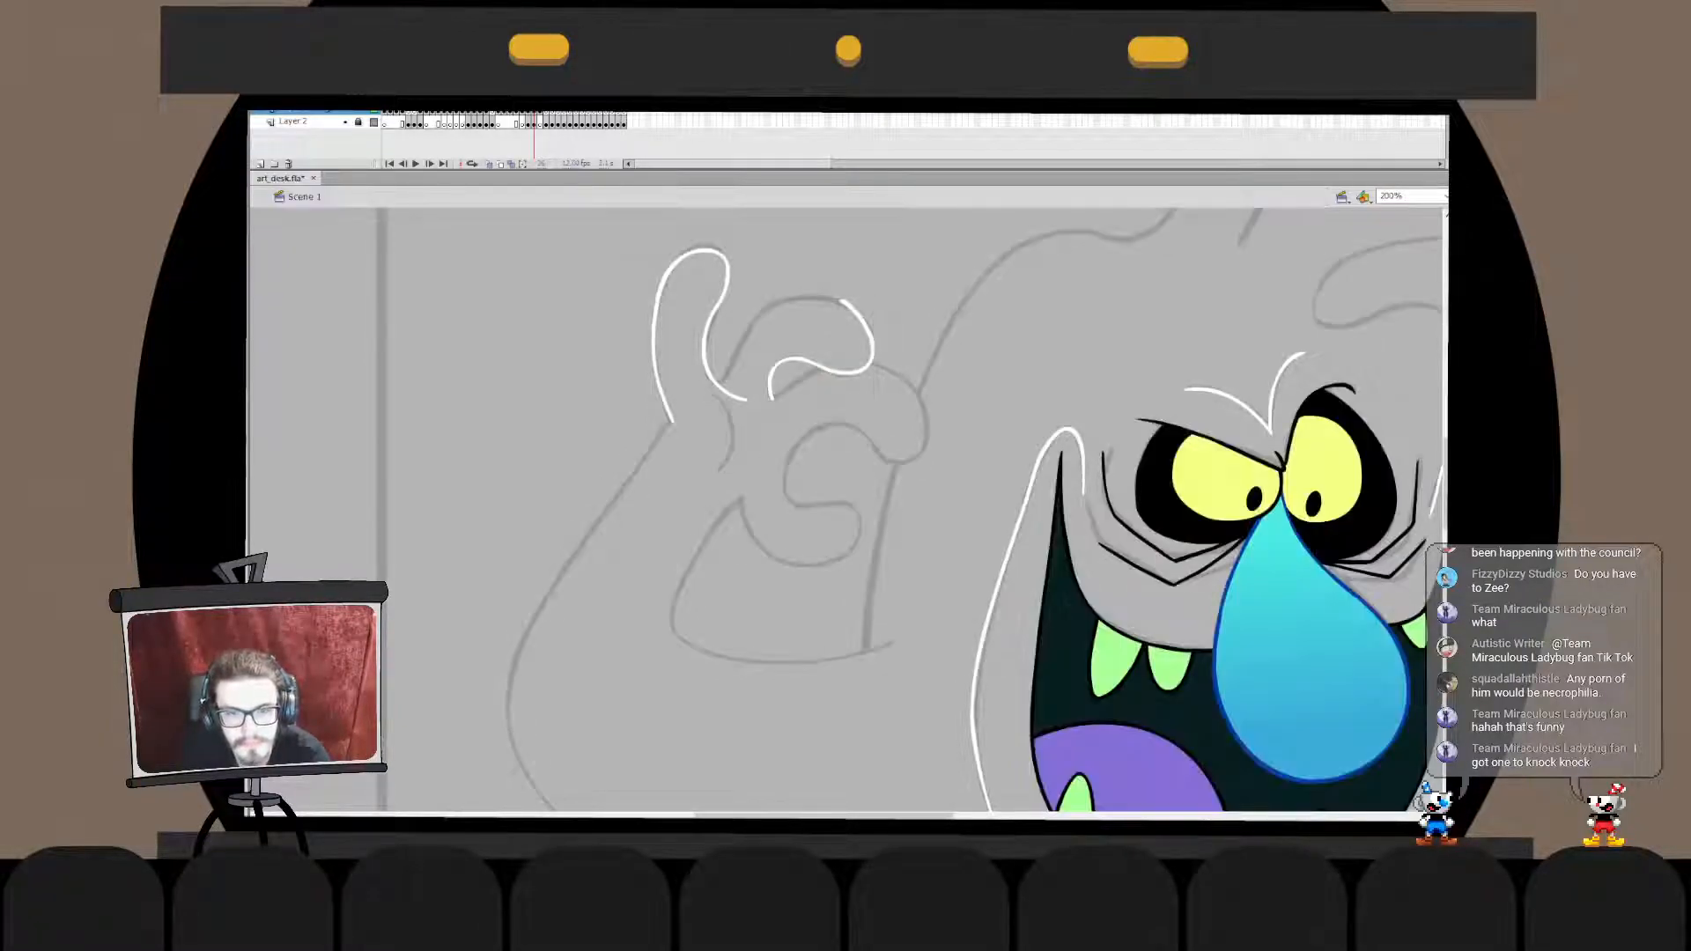
- Ink the curled finger's back in white as one arc over the fingertip and down along the raised finger to the palm
{"action": "left_click_drag", "start_coordinate": [865, 437], "coordinate": [696, 513]}
{"action": "key", "text": "ctrl+z"}
{"action": "left_click_drag", "start_coordinate": [874, 366], "coordinate": [736, 461]}
{"action": "key", "text": "ctrl+z"}
{"action": "left_click_drag", "start_coordinate": [885, 387], "coordinate": [726, 476]}
{"action": "key", "text": "ctrl+z"}
{"action": "left_click_drag", "start_coordinate": [876, 423], "coordinate": [767, 531]}
{"action": "key", "text": "ctrl+z"}
{"action": "mouse_move", "coordinate": [858, 471]}
{"action": "left_mouse_down"}
{"action": "mouse_move", "coordinate": [868, 410]}
{"action": "mouse_move", "coordinate": [727, 535]}
{"action": "left_mouse_up"}
{"action": "key", "text": "ctrl+z"}
{"action": "left_click_drag", "start_coordinate": [877, 423], "coordinate": [739, 485]}
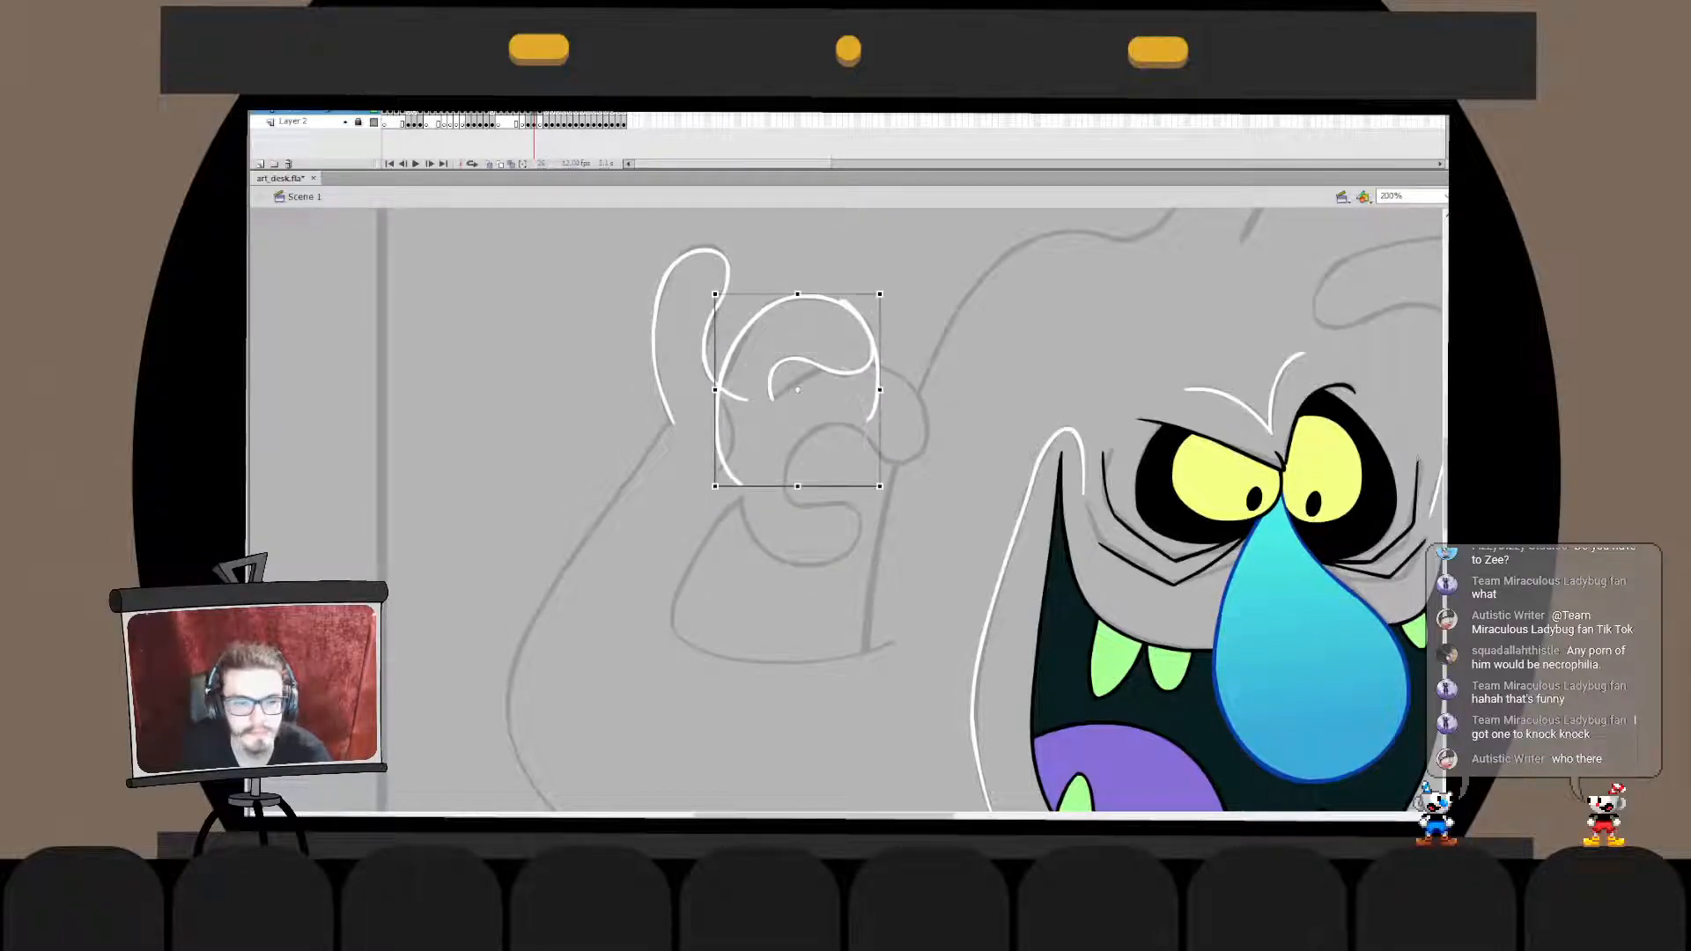
- Free-transform the new finger arc slightly narrower and shorter so that it fits the fingertip outline
{"action": "key", "text": "b"}
{"action": "double_click", "coordinate": [720, 445]}
{"action": "left_click_drag", "start_coordinate": [684, 567], "coordinate": [801, 306]}
{"action": "key", "text": "q"}
{"action": "left_click_drag", "start_coordinate": [759, 487], "coordinate": [781, 488]}
{"action": "left_click", "coordinate": [797, 520]}
{"action": "key", "text": "ctrl+z"}
{"action": "left_click_drag", "start_coordinate": [718, 432], "coordinate": [729, 420]}
{"action": "left_click", "coordinate": [797, 520]}
{"action": "double_click", "coordinate": [797, 520]}
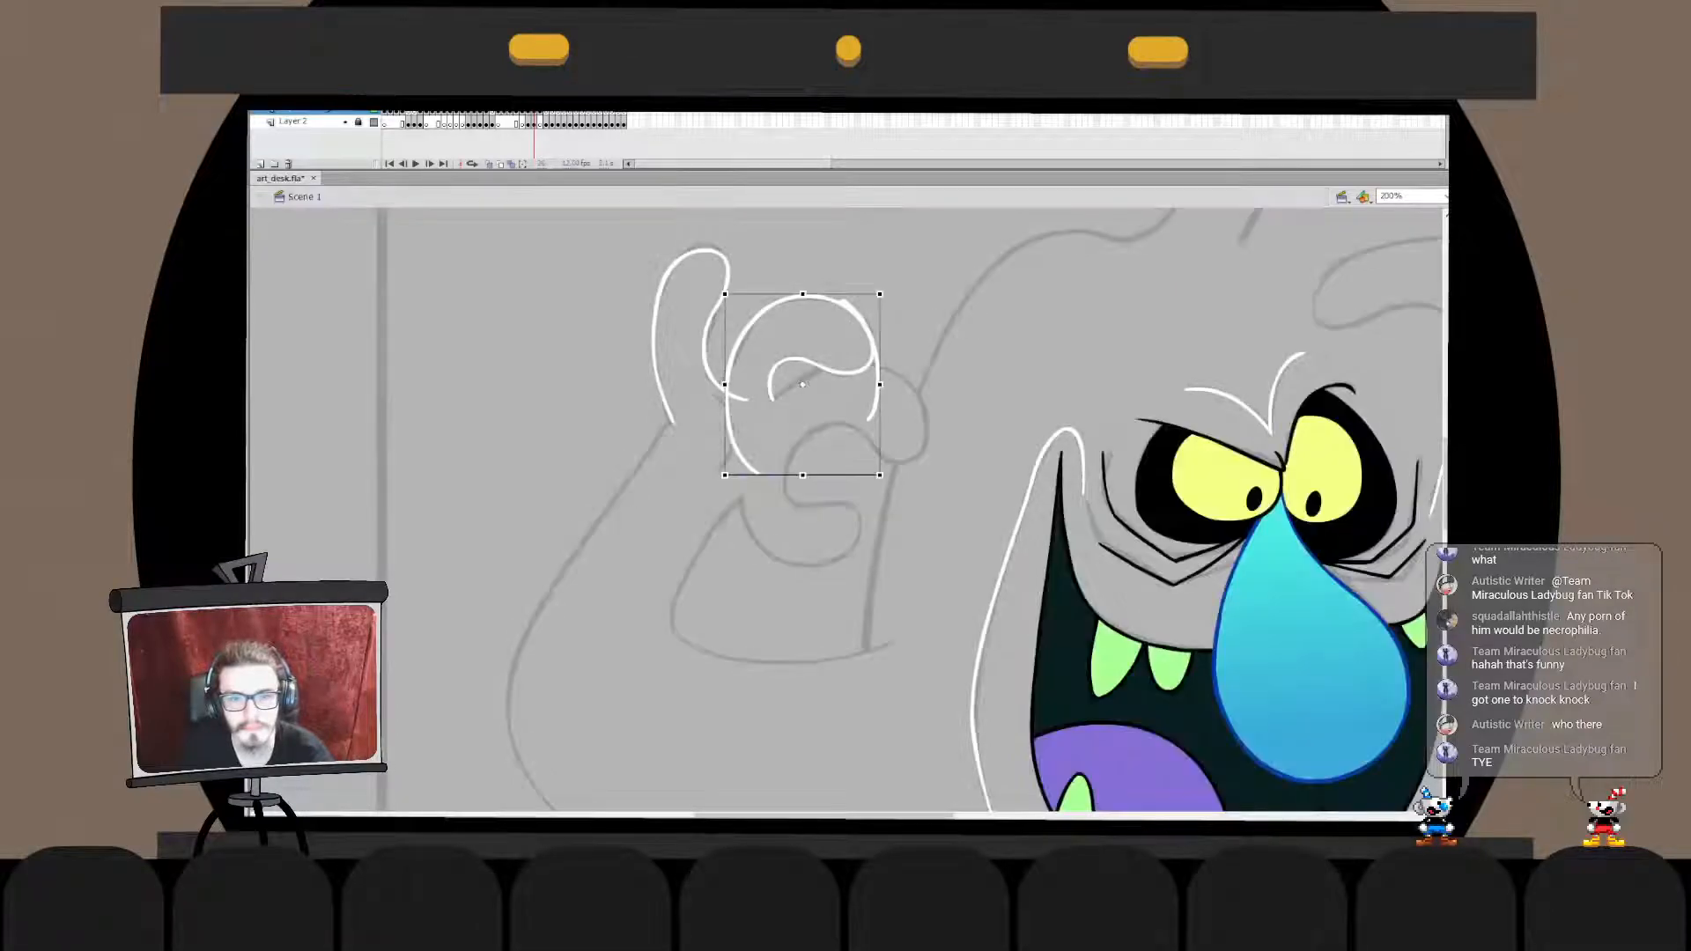
- Trim the arc's end that overhangs below the curled fingertip, inside its drawing object
{"action": "double_click", "coordinate": [878, 380]}
{"action": "key", "text": "e"}
{"action": "left_click_drag", "start_coordinate": [879, 349], "coordinate": [879, 386]}
{"action": "key", "text": "ctrl+z"}
{"action": "key", "text": "v"}
{"action": "left_click", "coordinate": [878, 384]}
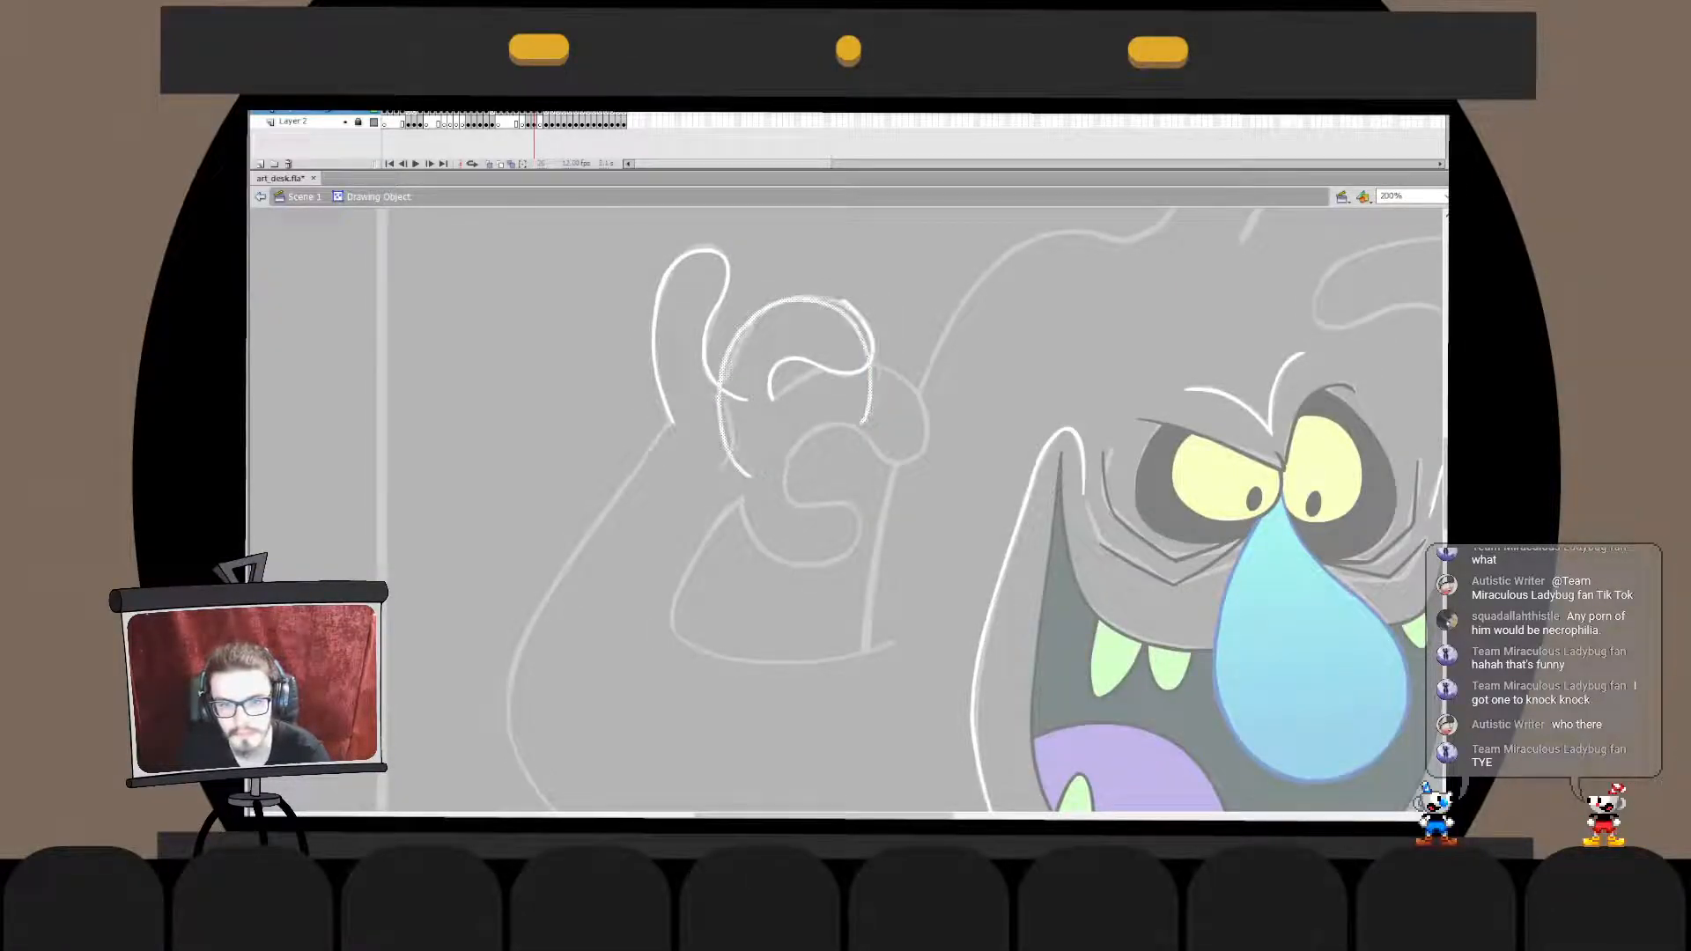
{"action": "left_click", "coordinate": [878, 387]}
{"action": "key", "text": "Delete"}
{"action": "left_click", "coordinate": [874, 345]}
{"action": "left_click", "coordinate": [916, 339]}
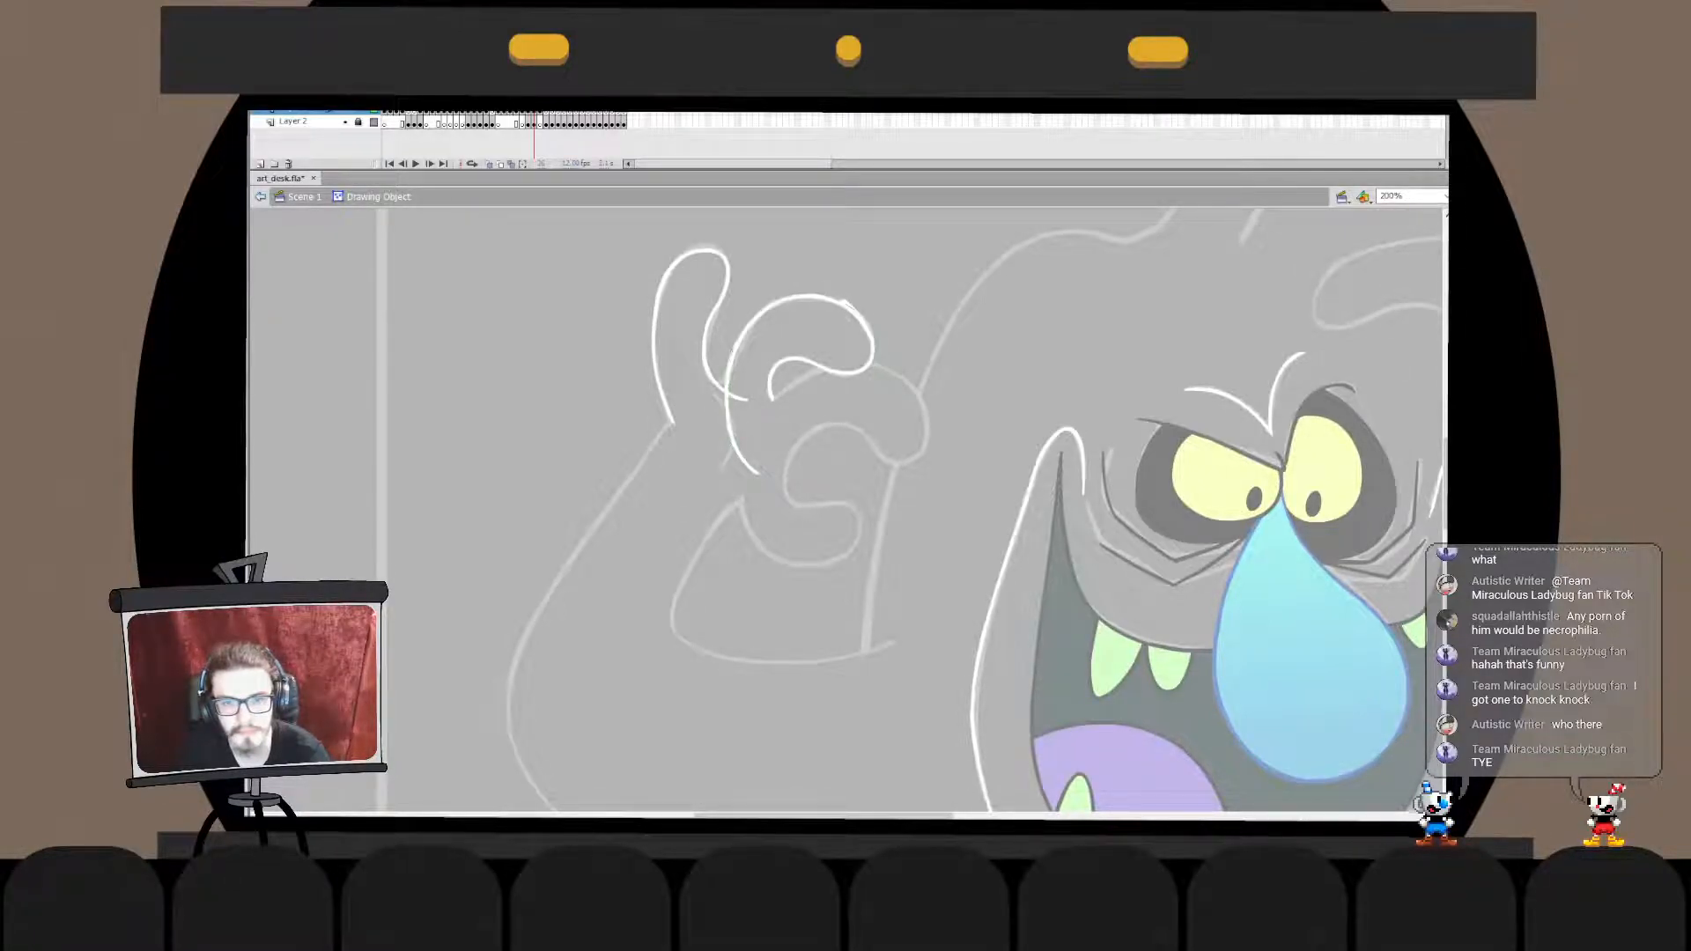
- Move the finger arc in place into the fingertip's drawing object and clean up the overlap where the strokes join
{"action": "double_click", "coordinate": [916, 339]}
{"action": "key", "text": "ctrl+x"}
{"action": "double_click", "coordinate": [873, 356]}
{"action": "key", "text": "ctrl+v"}
{"action": "key", "text": "ctrl+z"}
{"action": "key", "text": "ctrl+shift+v"}
{"action": "key", "text": "ctrl+b"}
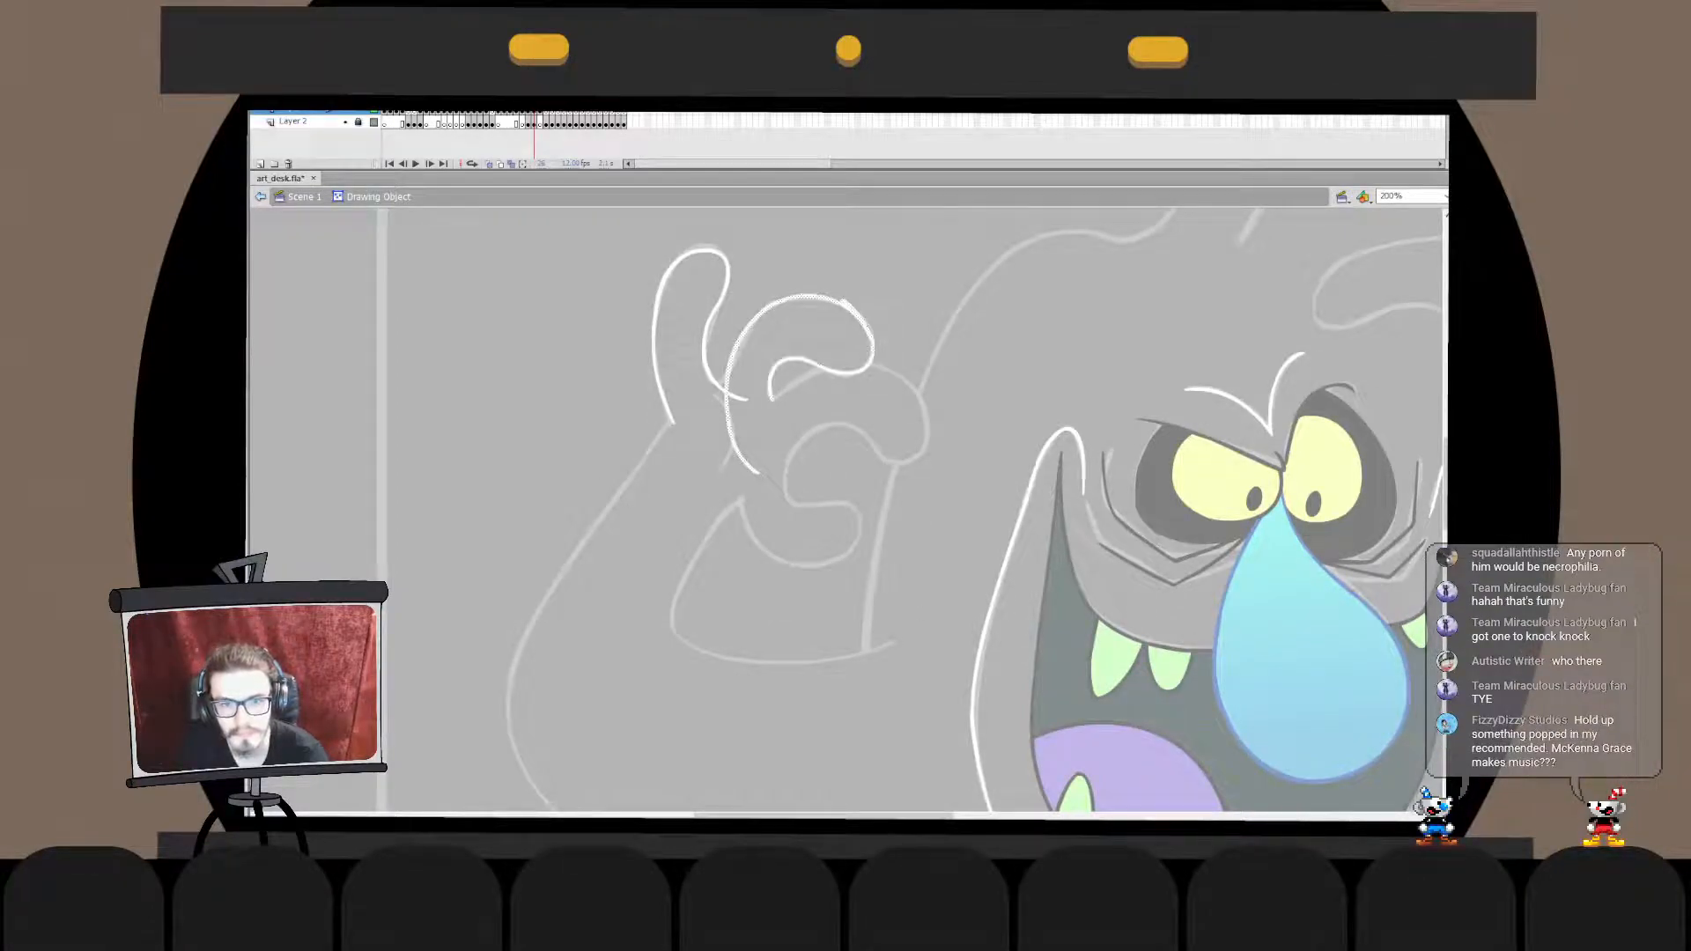
{"action": "left_click", "coordinate": [870, 335]}
{"action": "left_click", "coordinate": [915, 339]}
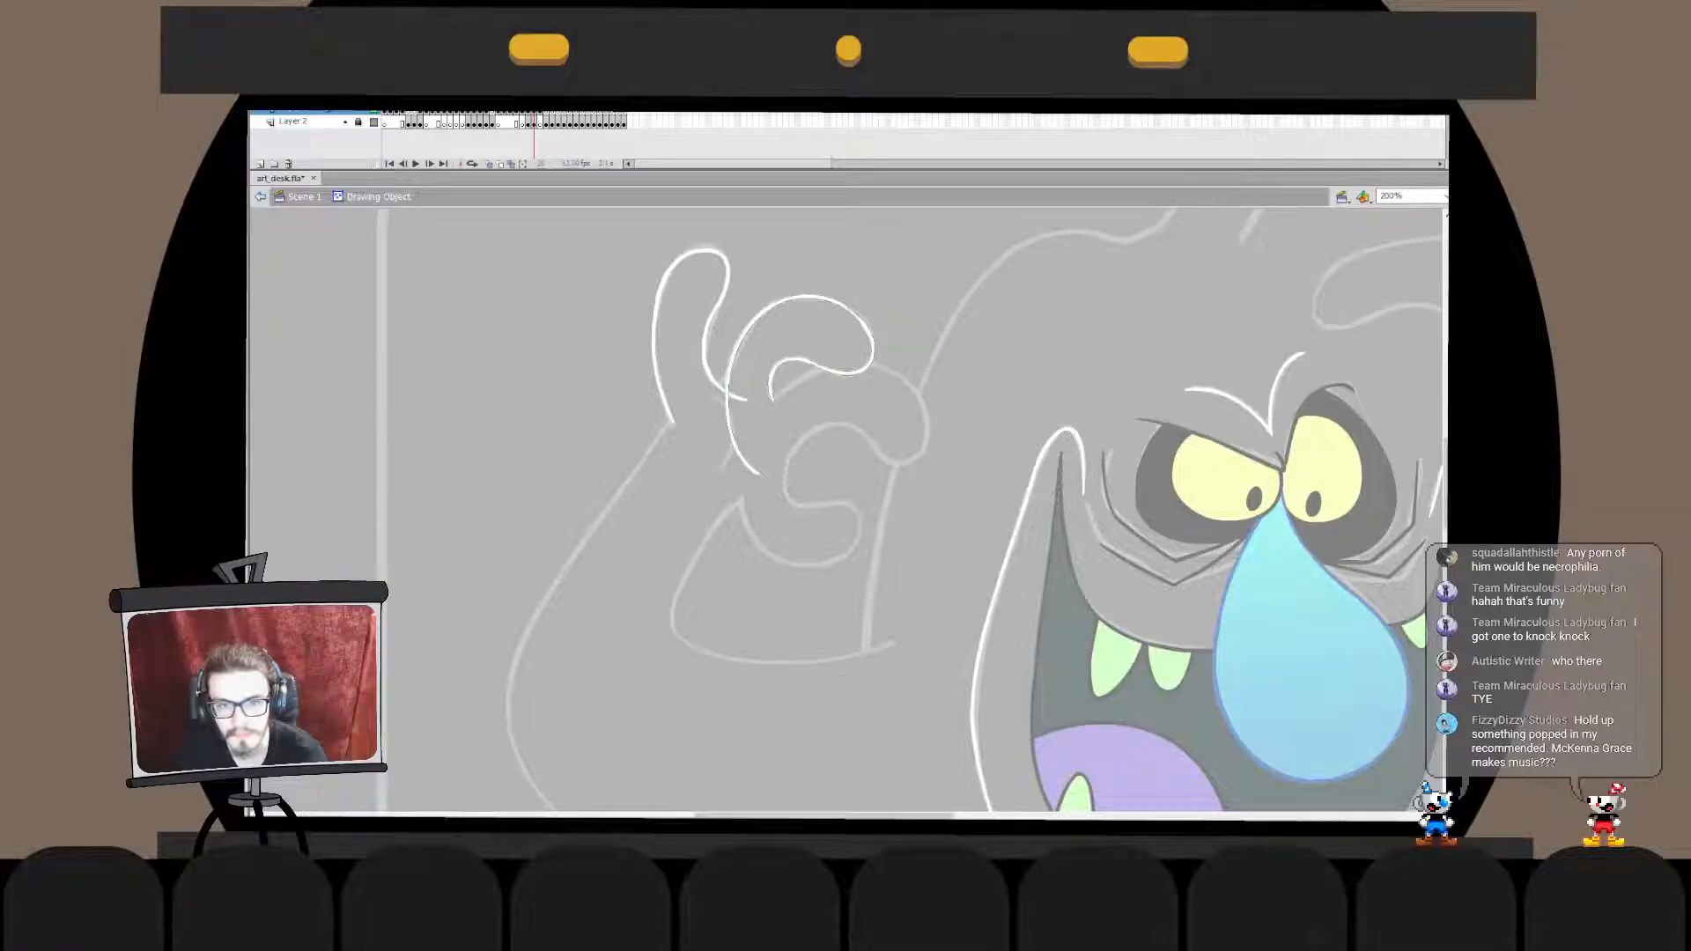
{"action": "key", "text": "ctrl+e"}
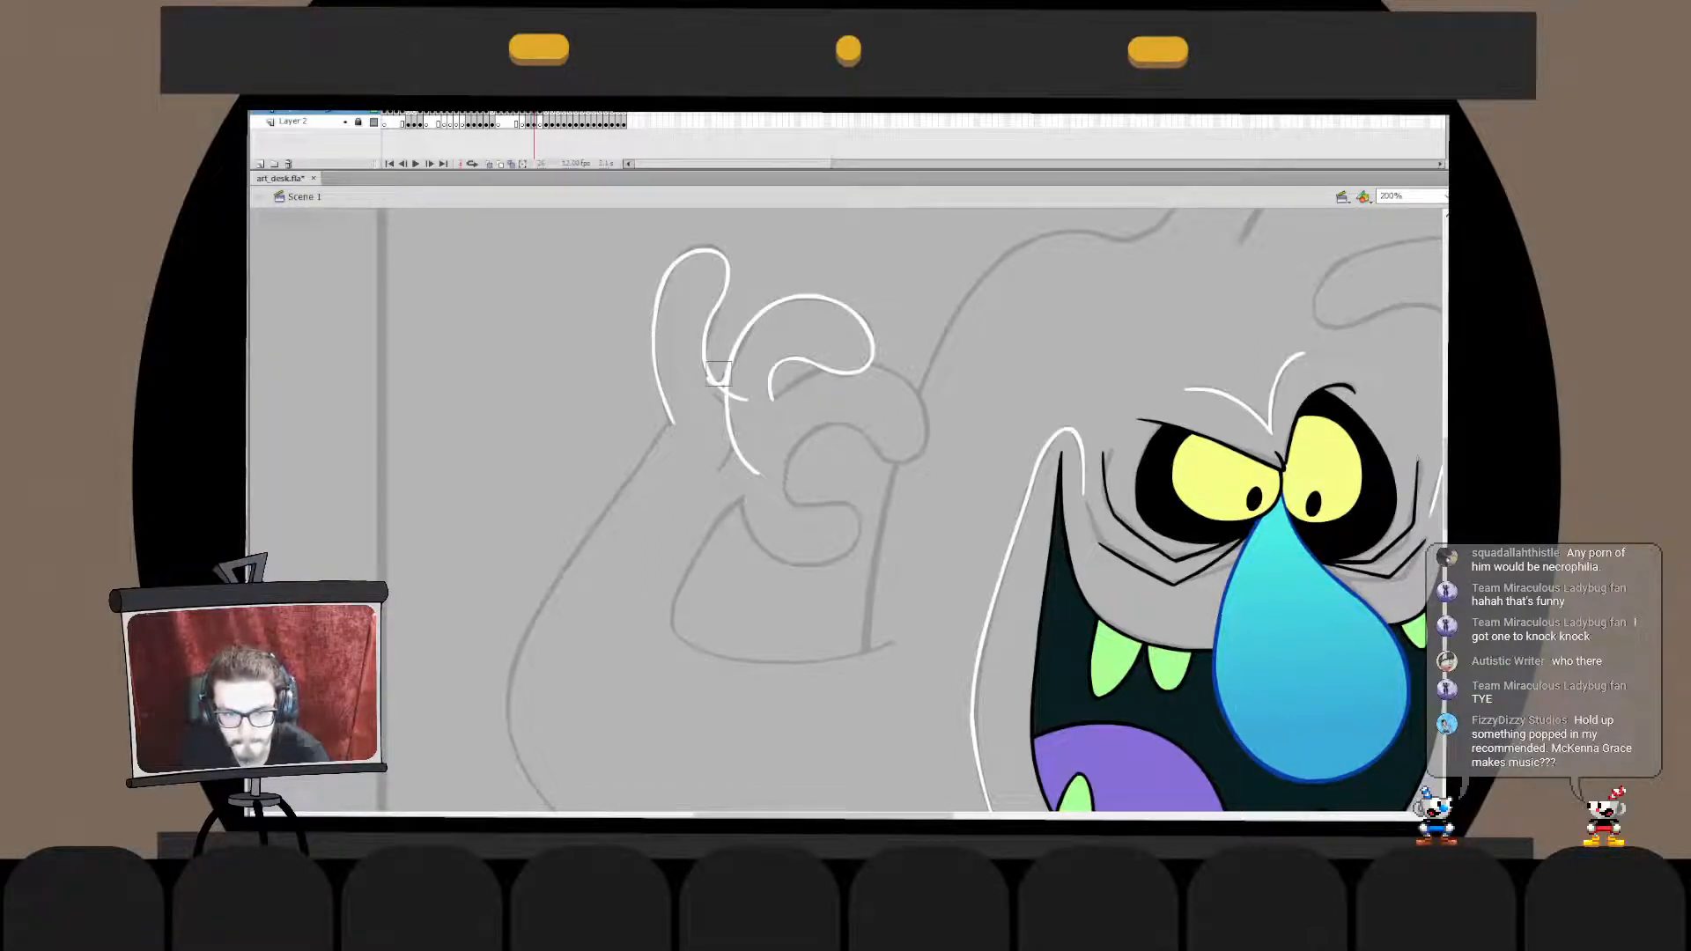
- Trim the raised finger's inner end where it overshoots the curled finger's arc
{"action": "key", "text": "q"}
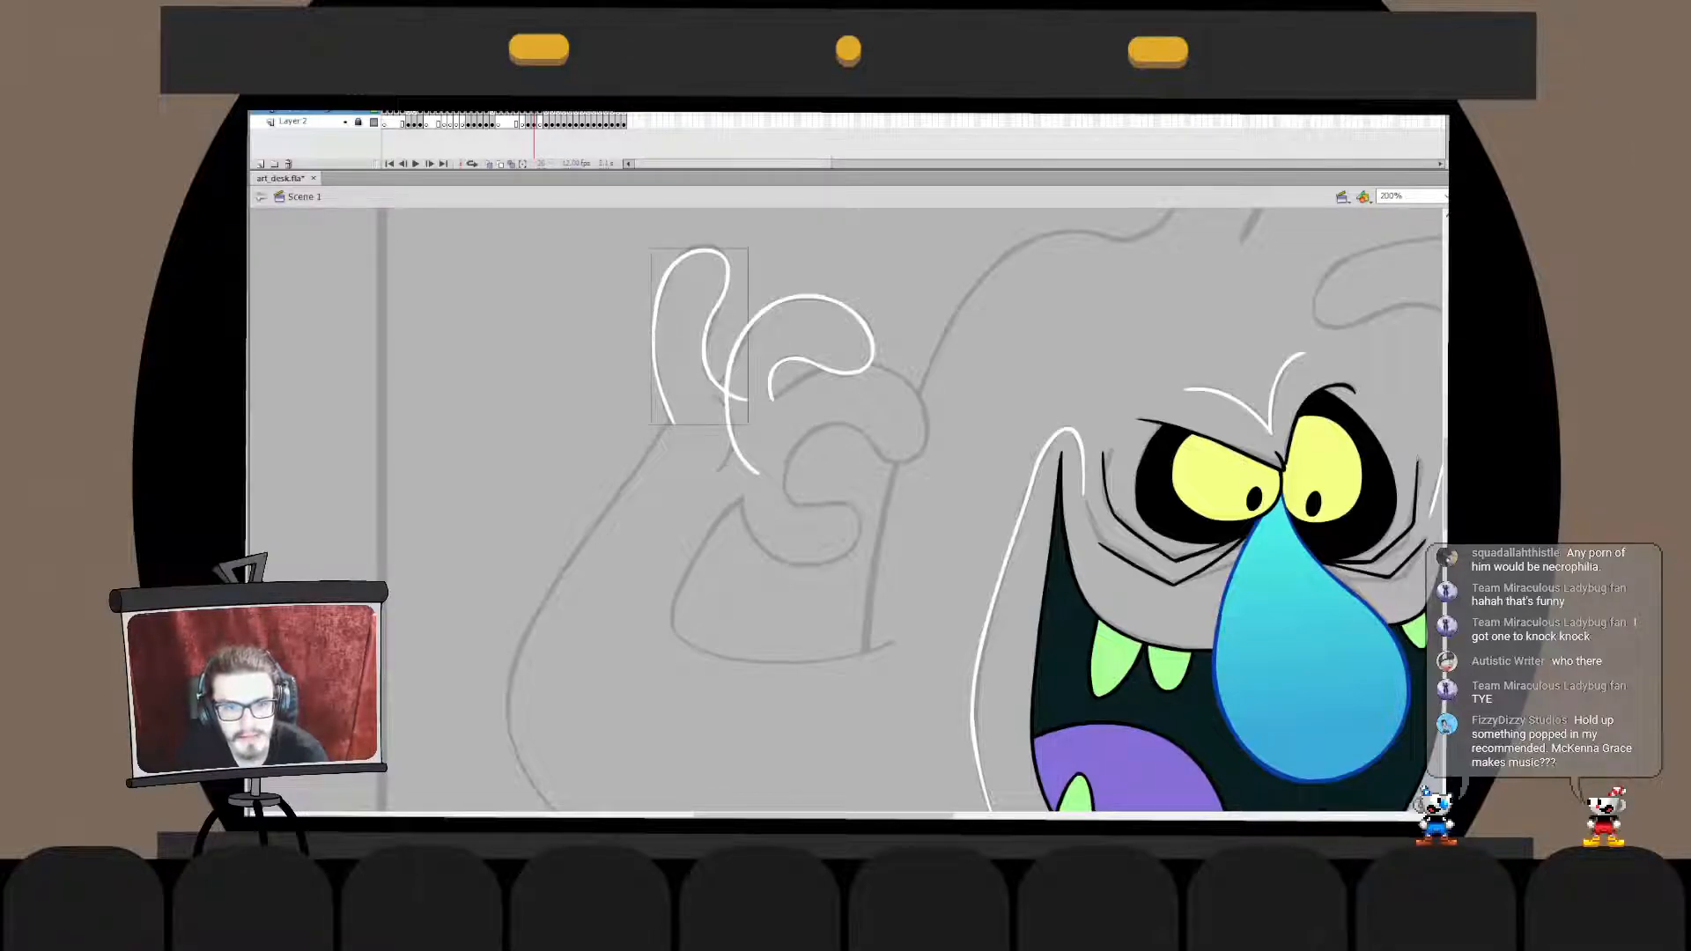
{"action": "double_click", "coordinate": [719, 373]}
{"action": "key", "text": "ctrl+="}
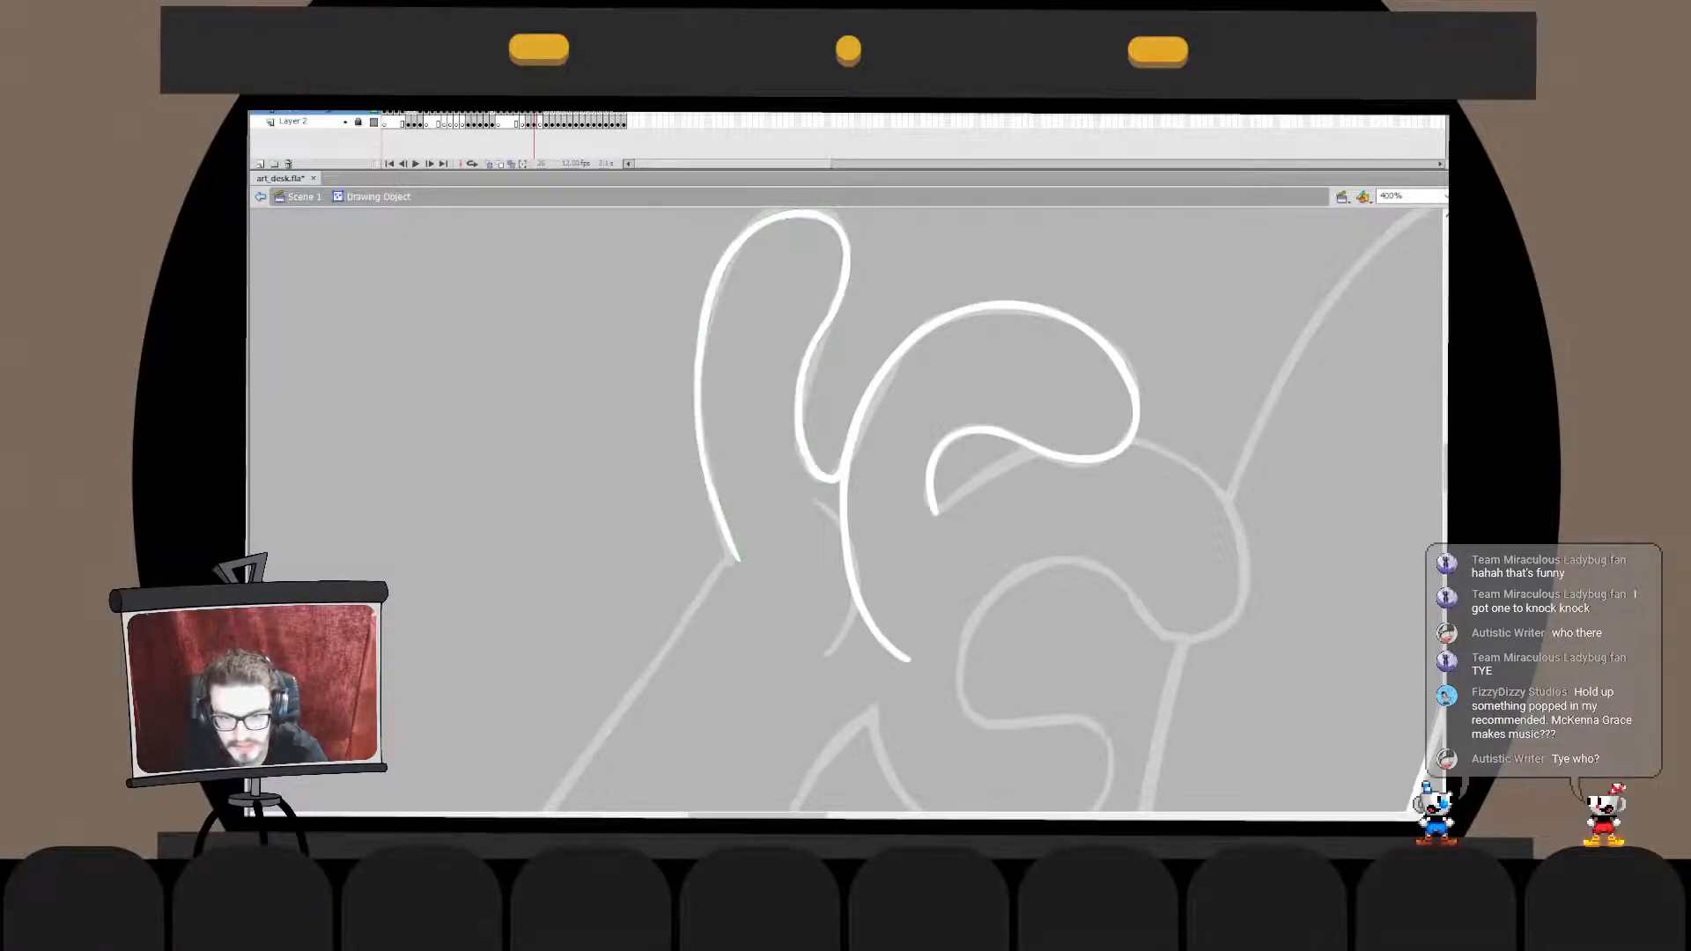
{"action": "key", "text": "ctrl+e"}
{"action": "key", "text": "ctrl+minus"}
{"action": "double_click", "coordinate": [831, 445]}
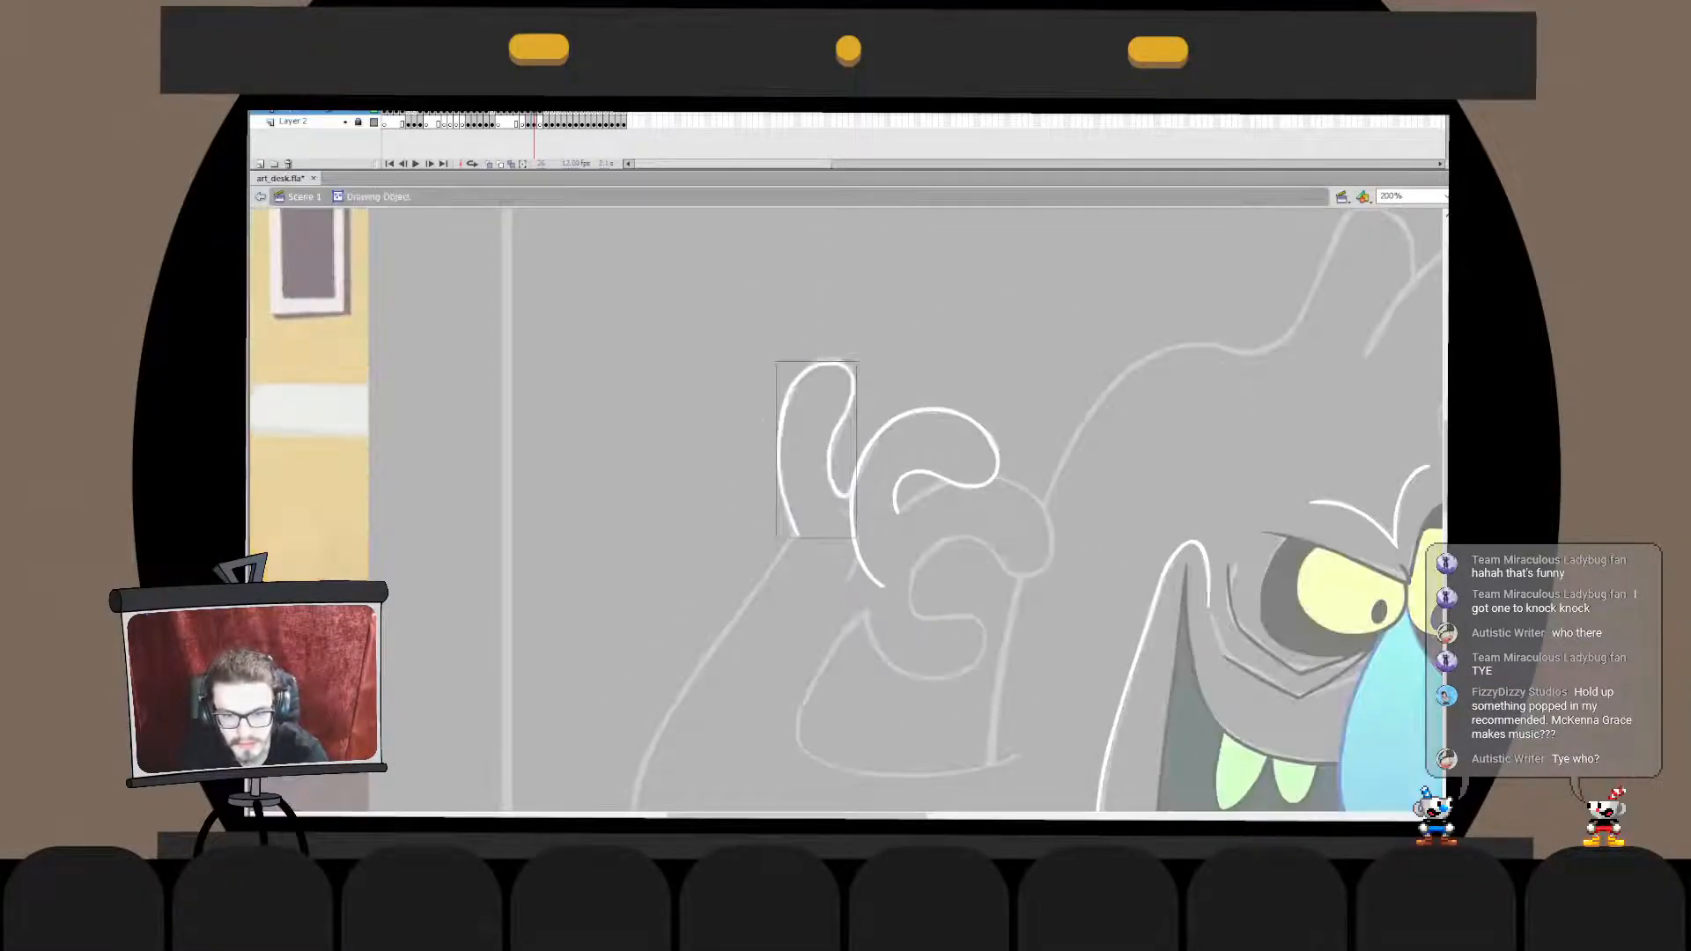
{"action": "left_click", "coordinate": [923, 370]}
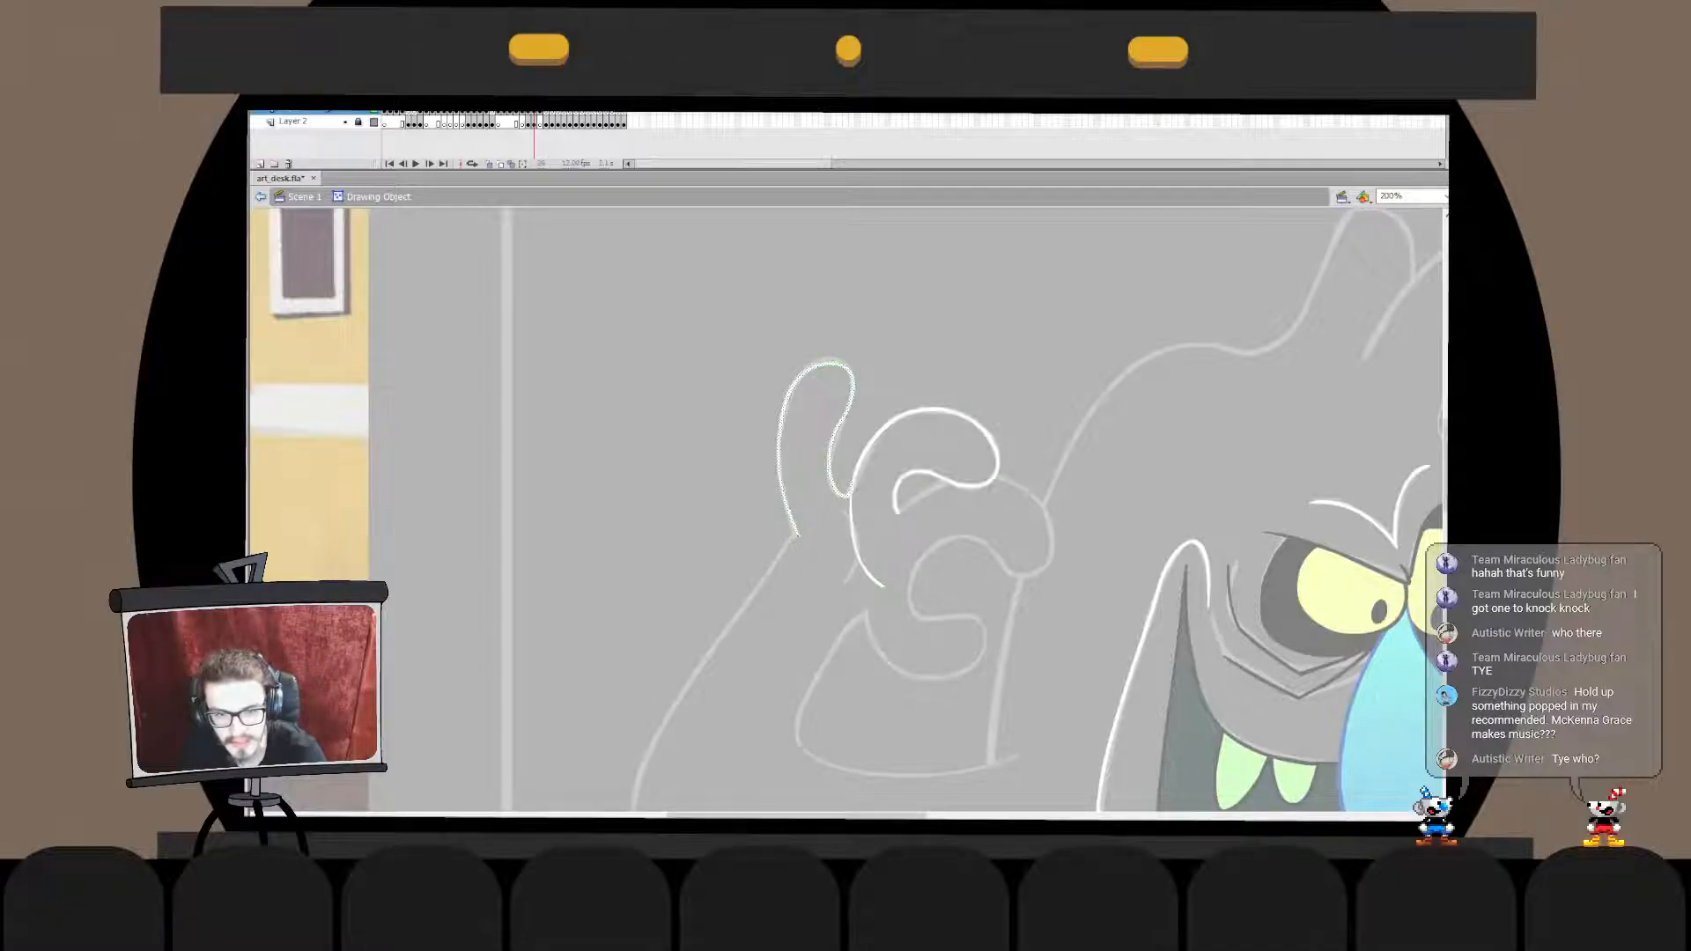
- Delete the part of the curled finger's arc that continues below its junction with the raised finger
{"action": "left_click", "coordinate": [881, 433]}
{"action": "left_click", "coordinate": [923, 370]}
{"action": "double_click", "coordinate": [853, 493]}
{"action": "left_click", "coordinate": [923, 370]}
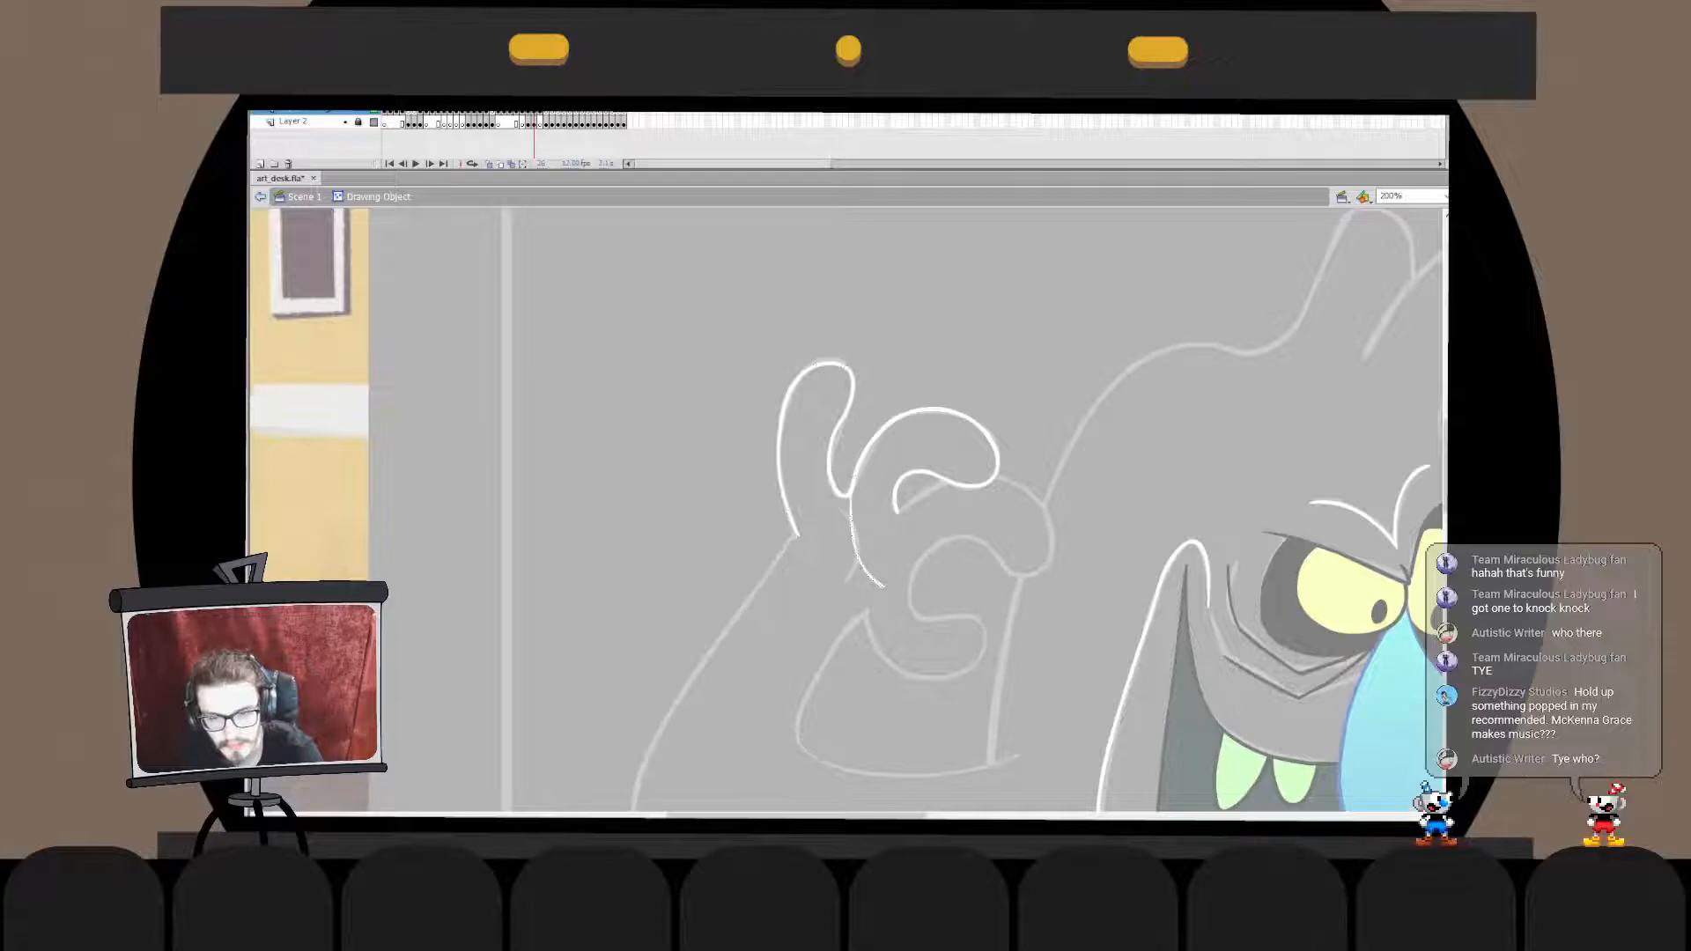
{"action": "key", "text": "Delete"}
{"action": "double_click", "coordinate": [923, 370]}
{"action": "left_click", "coordinate": [923, 370]}
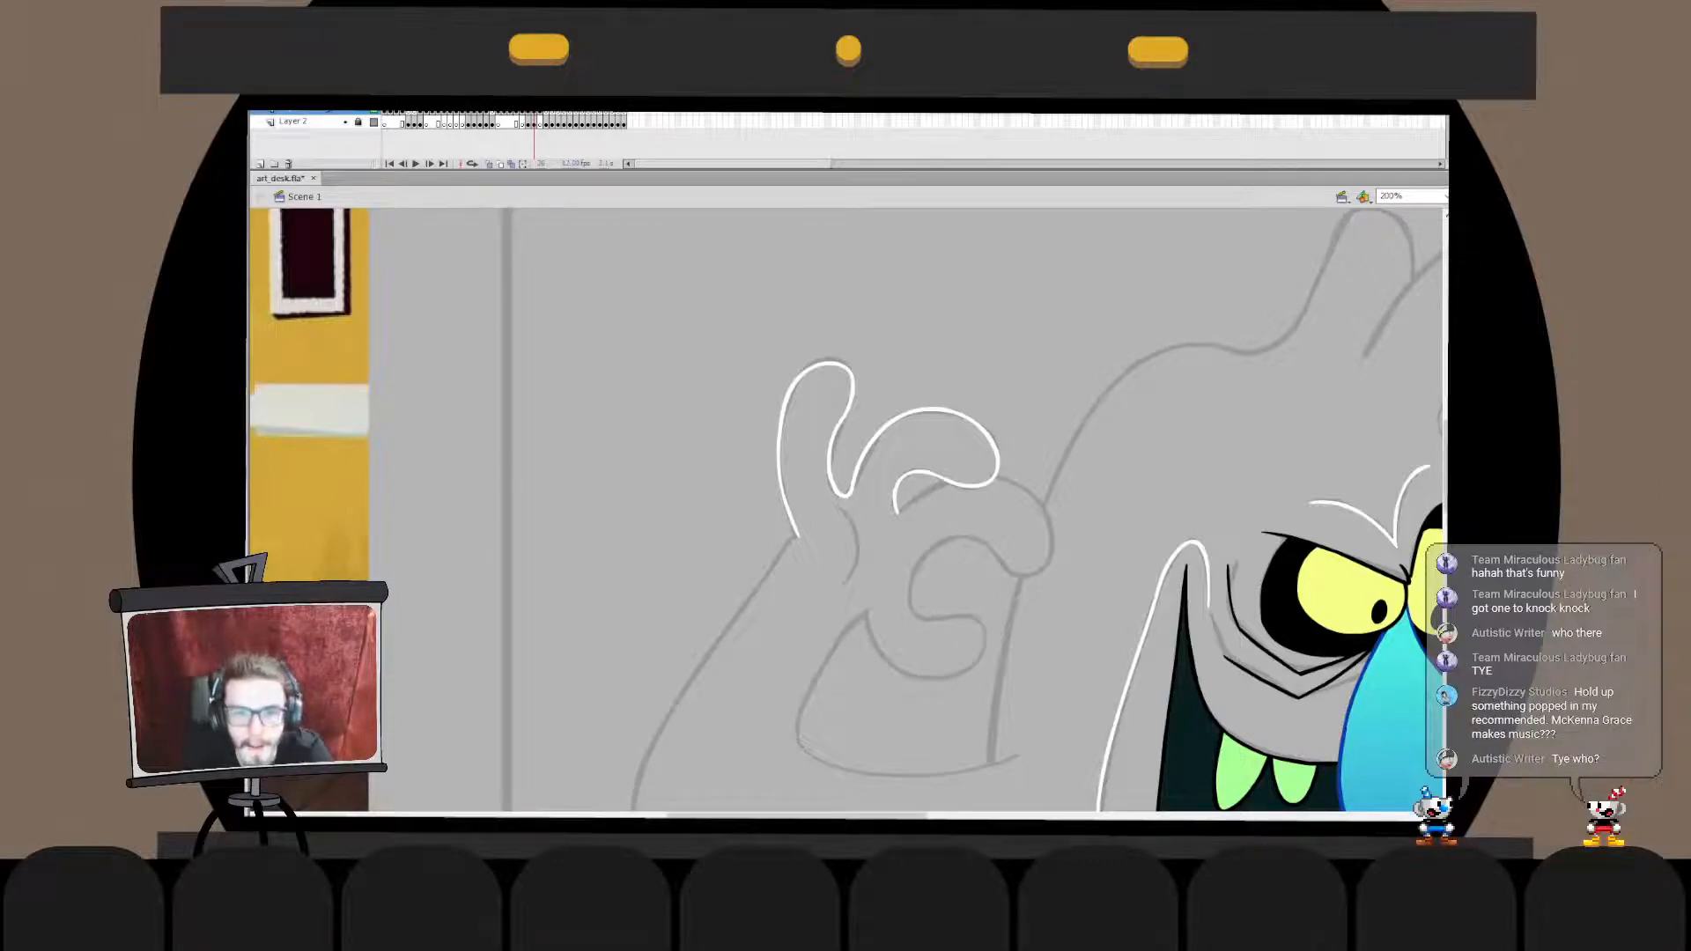
- Try to reshape the inner edge of the raised finger inside its drawing object
{"action": "double_click", "coordinate": [838, 426]}
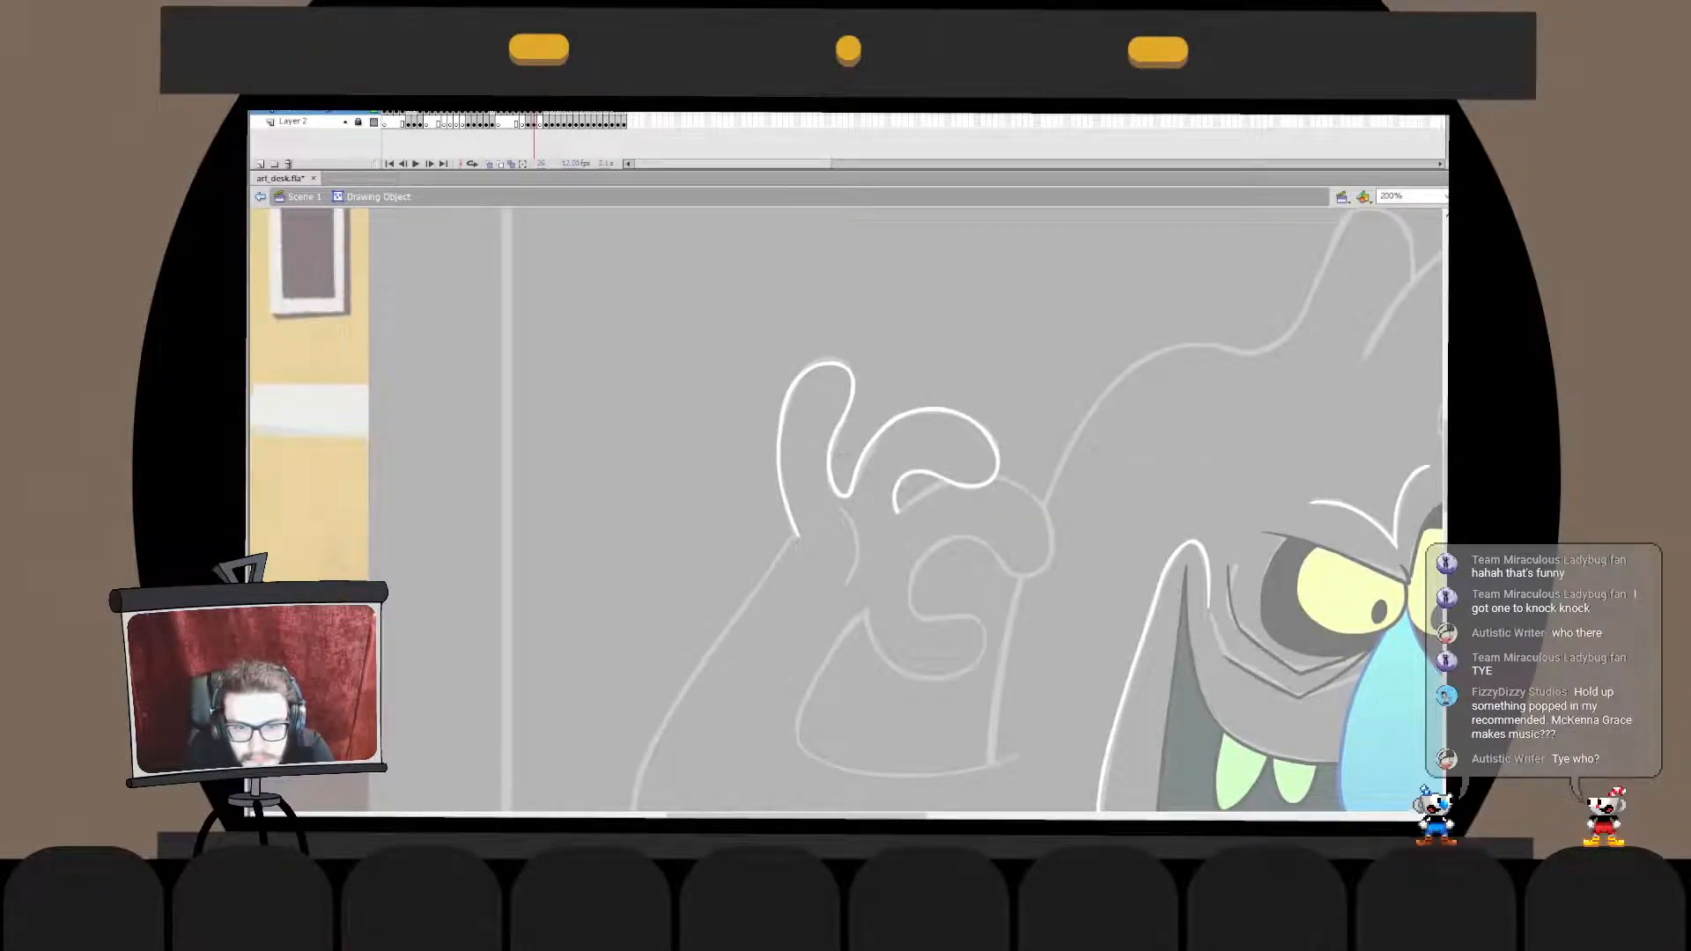
{"action": "key", "text": "ctrl+a"}
{"action": "key", "text": "Escape"}
{"action": "key", "text": "ctrl+a"}
{"action": "key", "text": "ctrl+z"}
{"action": "left_click_drag", "start_coordinate": [831, 439], "coordinate": [842, 440]}
{"action": "key", "text": "ctrl+z"}
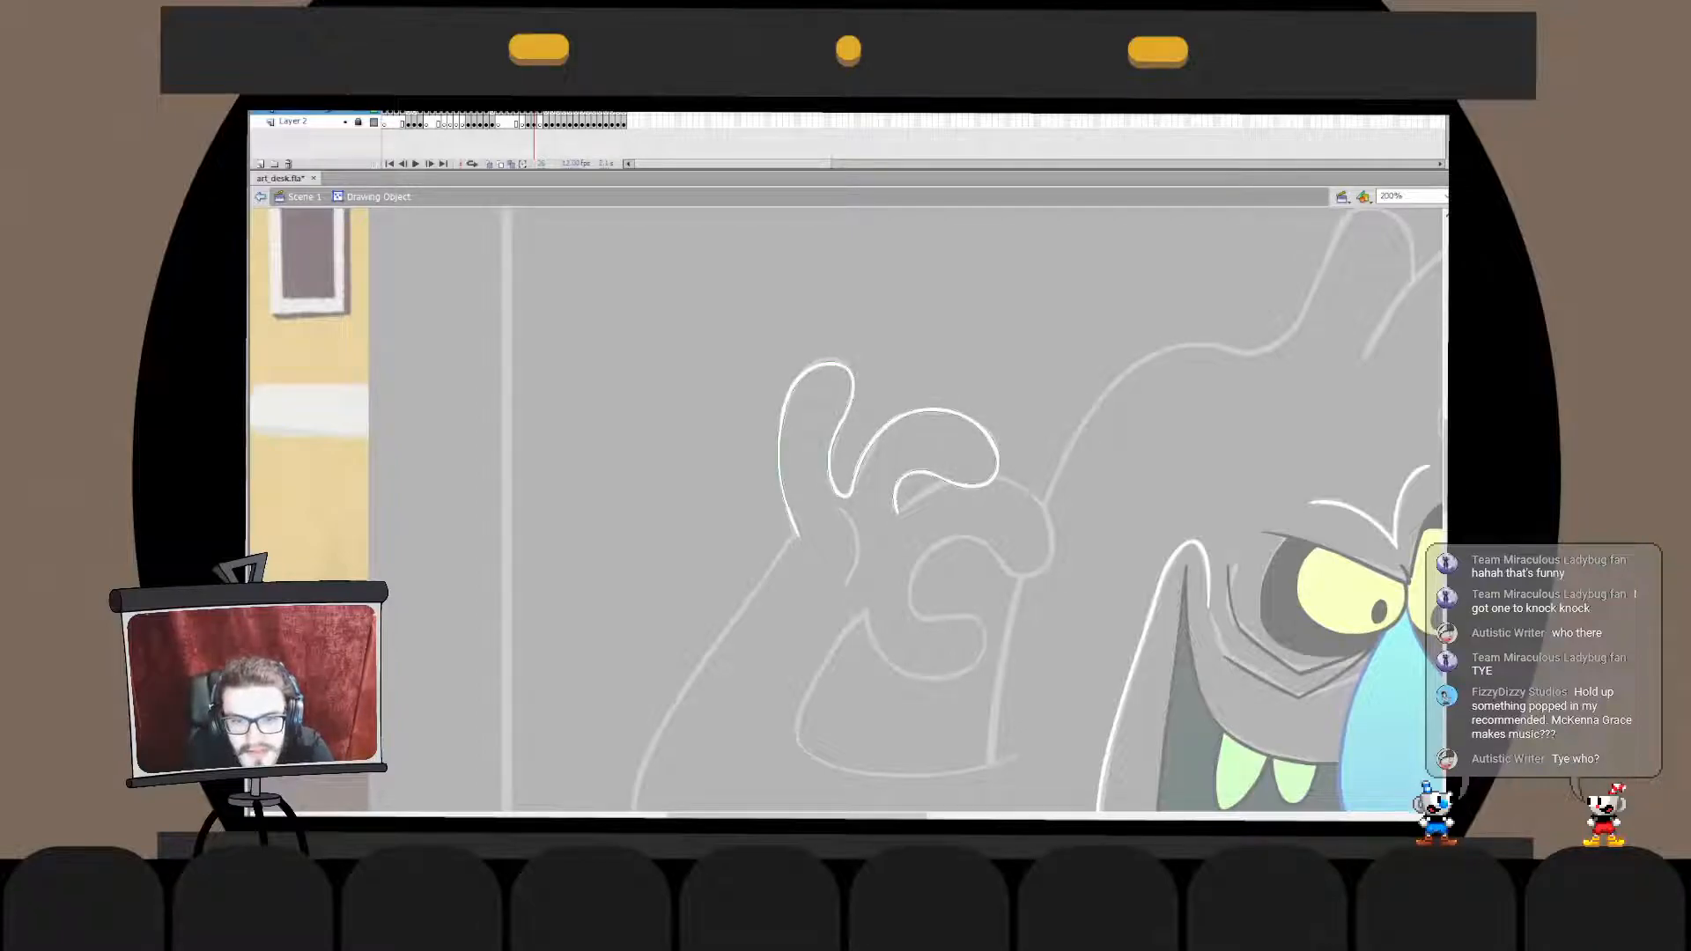
{"action": "left_click", "coordinate": [829, 442]}
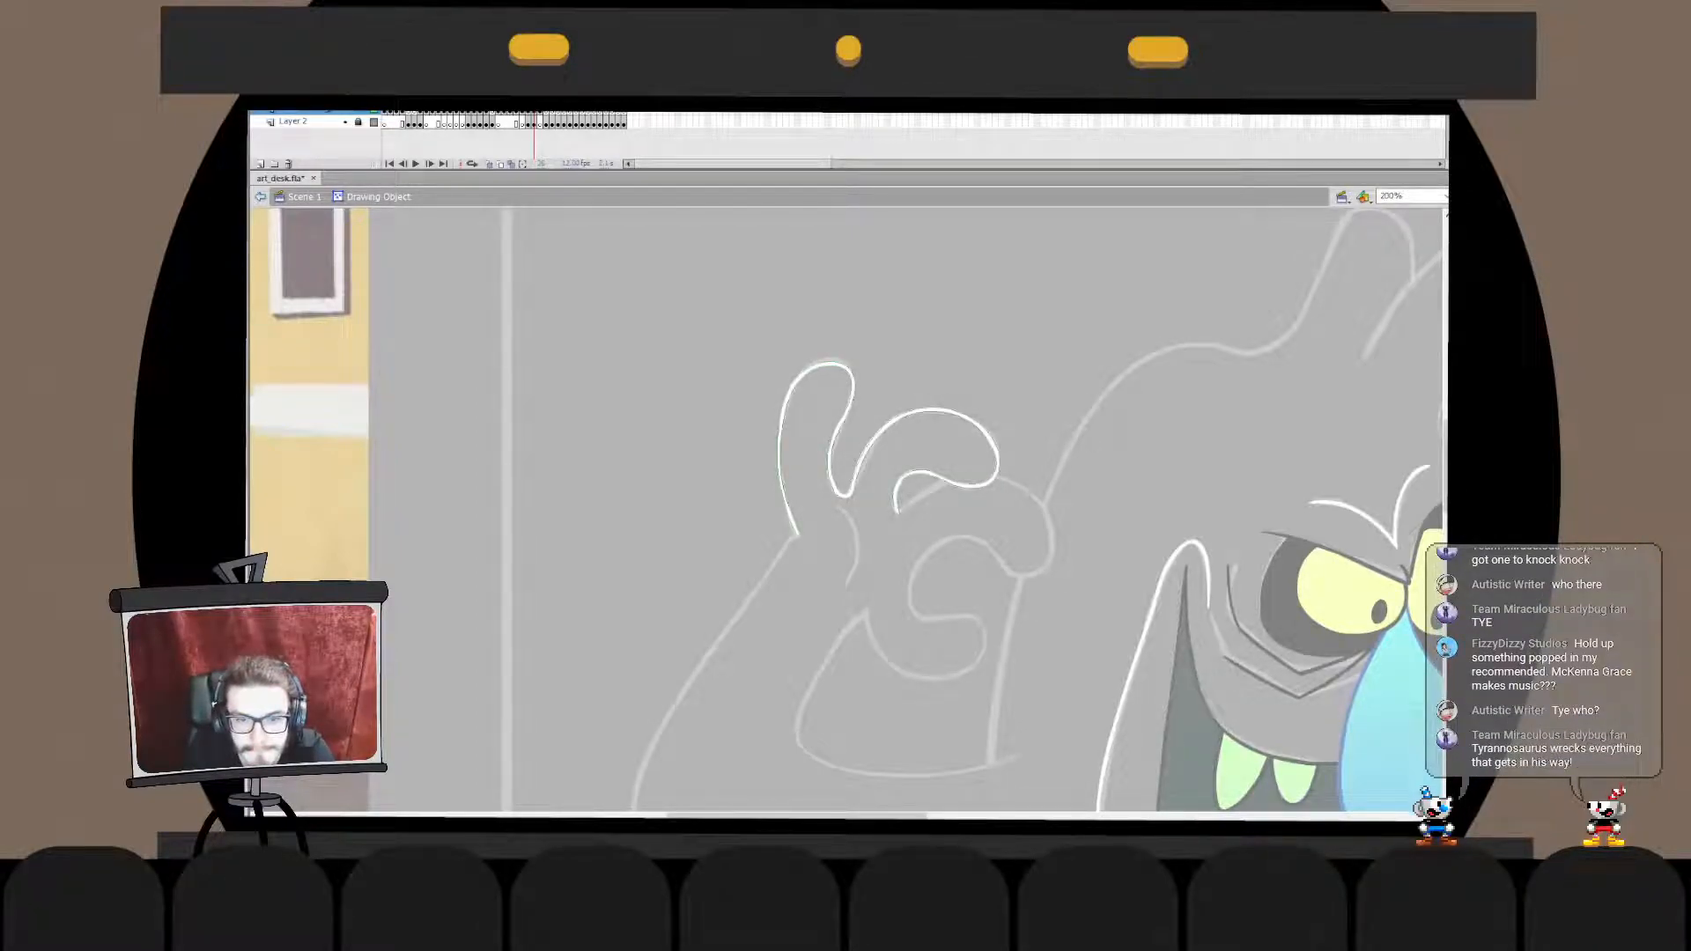
{"action": "key", "text": "ctrl+z"}
{"action": "double_click", "coordinate": [803, 544]}
- Ink a short white line from the hook's lower end up to the underside of the curled fingertip
{"action": "left_click", "coordinate": [884, 460]}
{"action": "left_click_drag", "start_coordinate": [884, 546], "coordinate": [875, 473]}
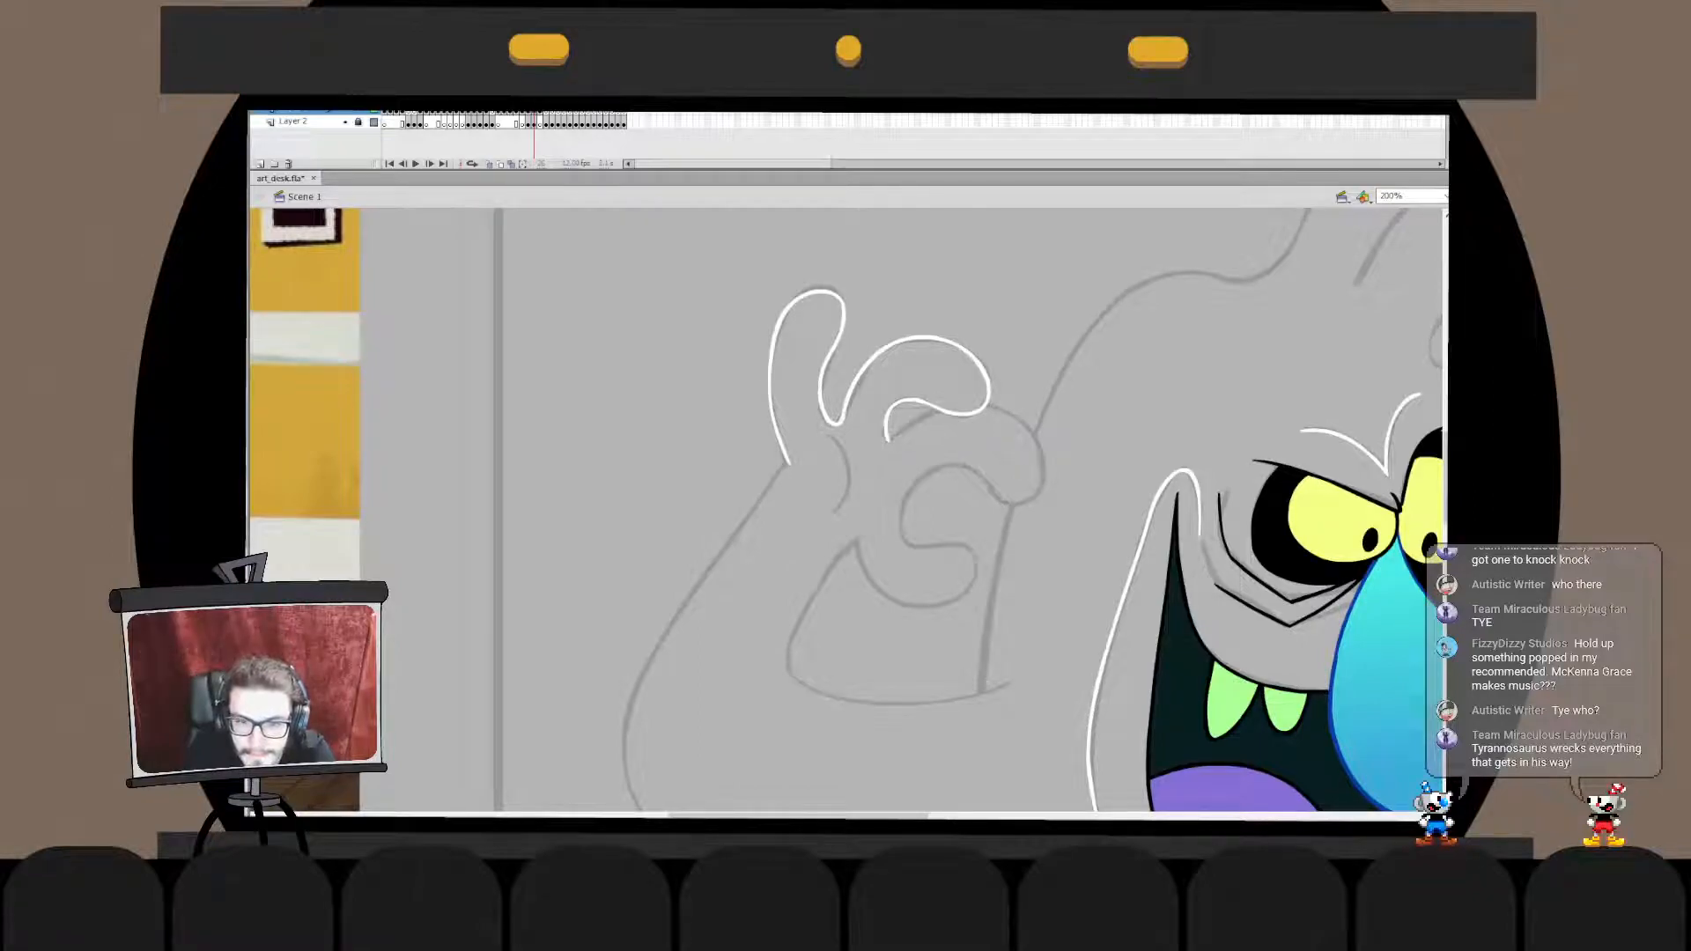
{"action": "left_click_drag", "start_coordinate": [889, 440], "coordinate": [952, 411]}
{"action": "key", "text": "ctrl+z"}
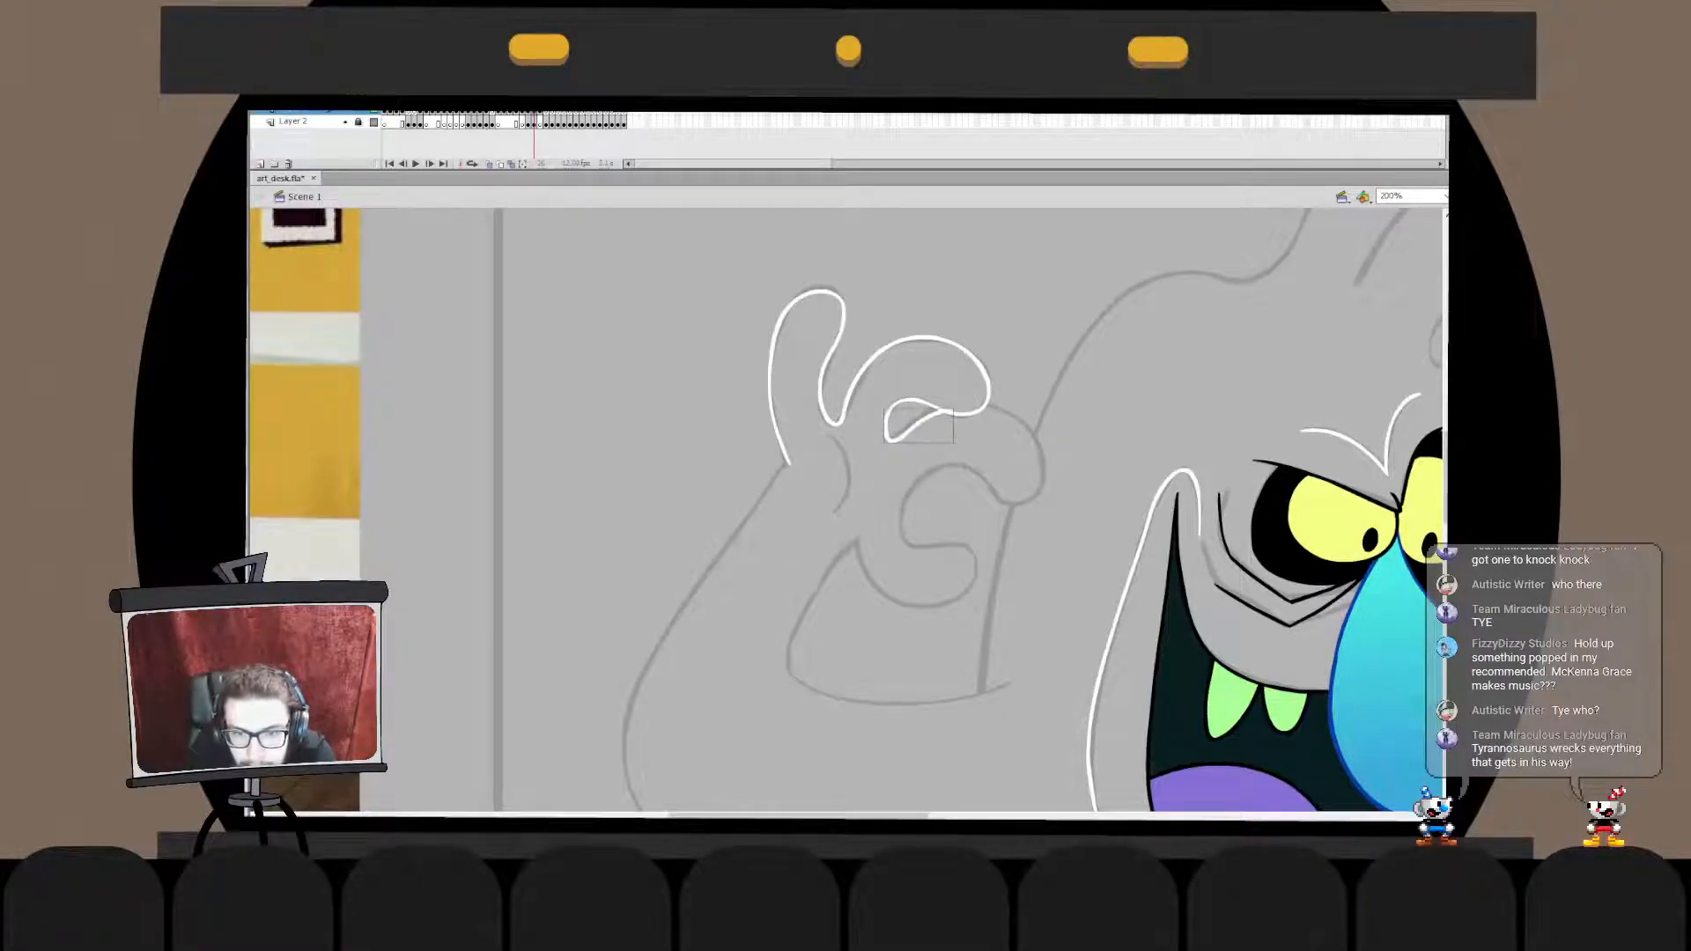
{"action": "key", "text": "ctrl+b"}
{"action": "key", "text": "Escape"}
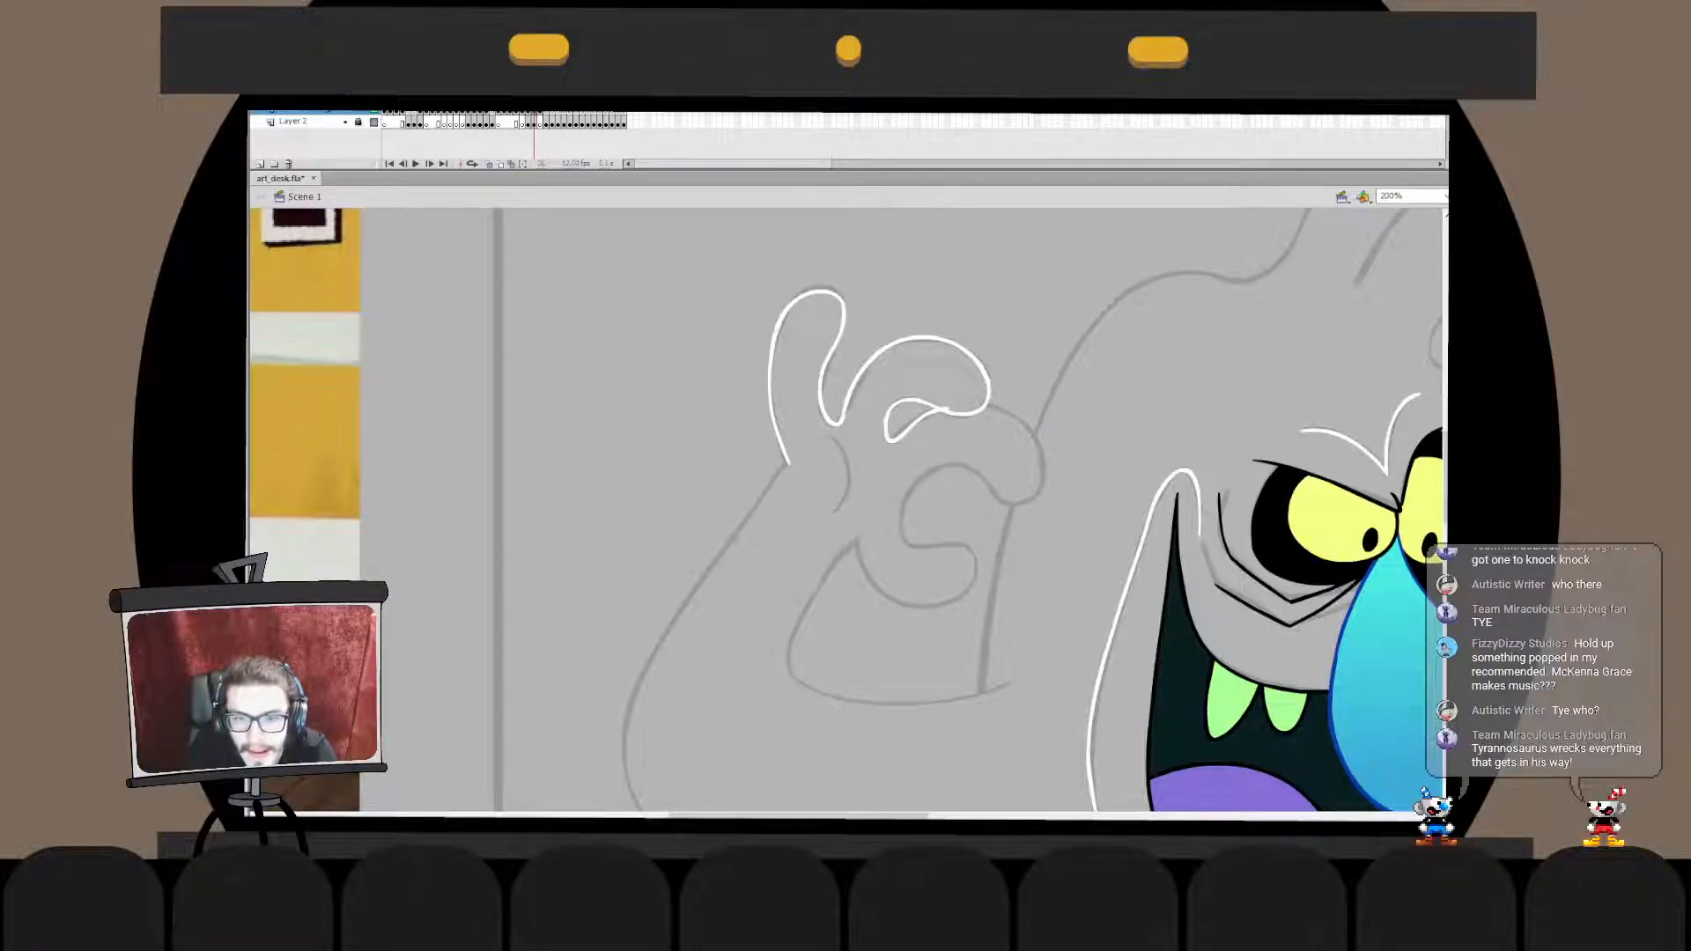
- Bend the short connecting line slightly and trim its end overlapping the fingertip's underside
{"action": "double_click", "coordinate": [919, 421]}
{"action": "left_click", "coordinate": [918, 421]}
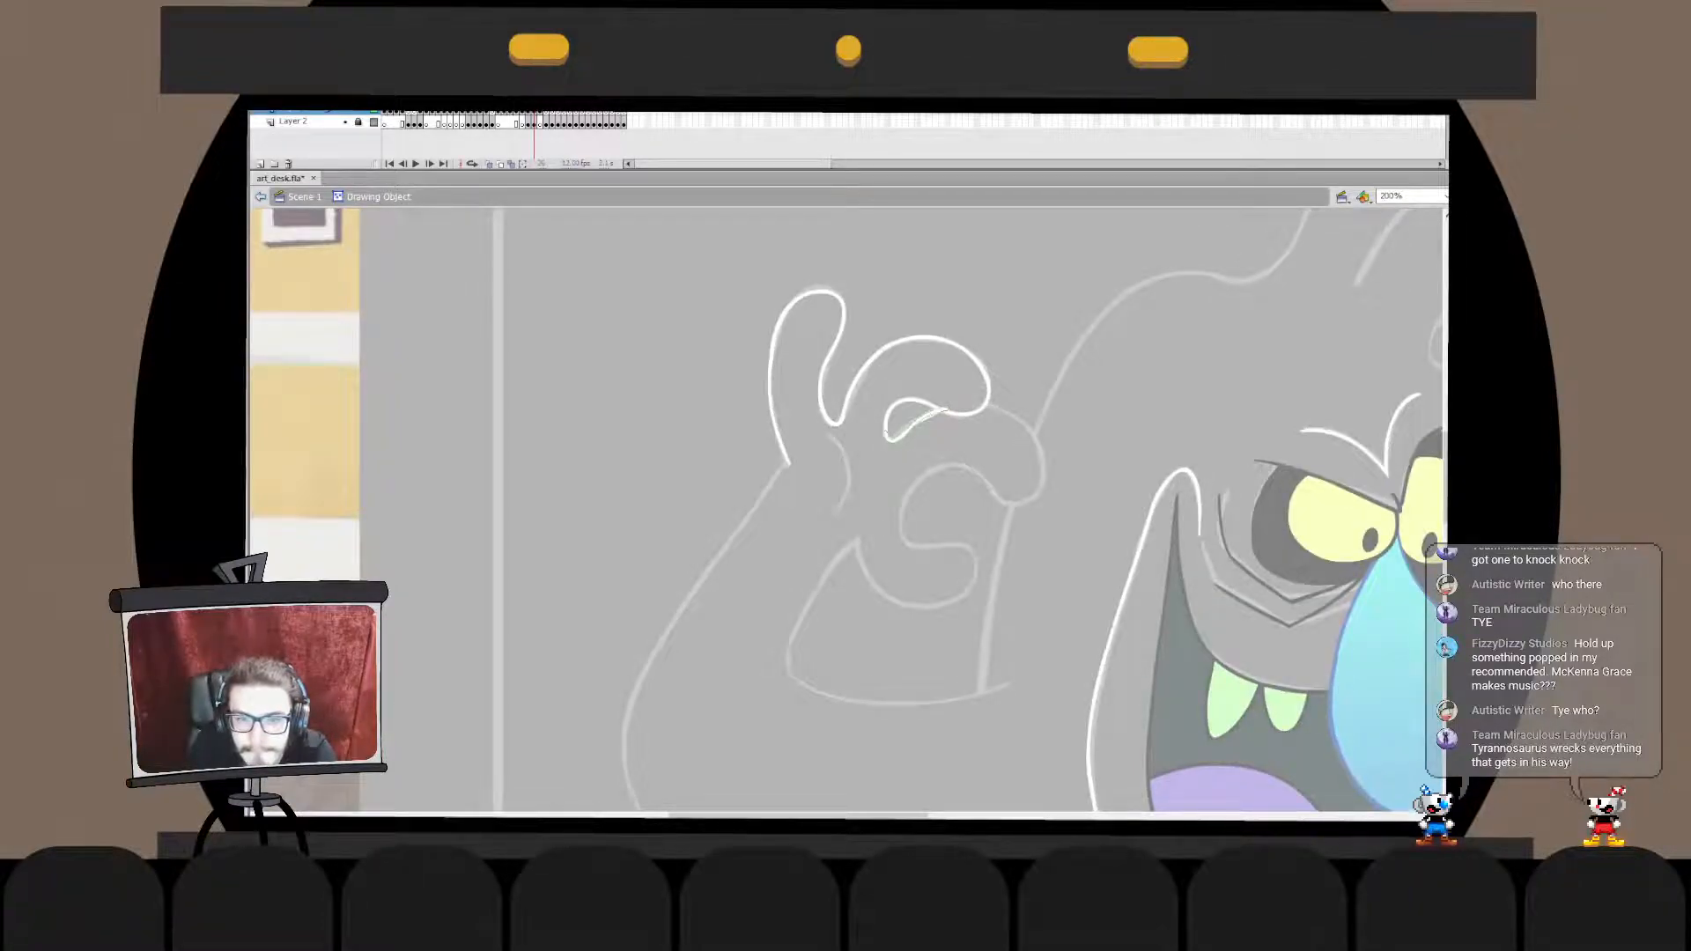
{"action": "left_click_drag", "start_coordinate": [918, 423], "coordinate": [914, 419]}
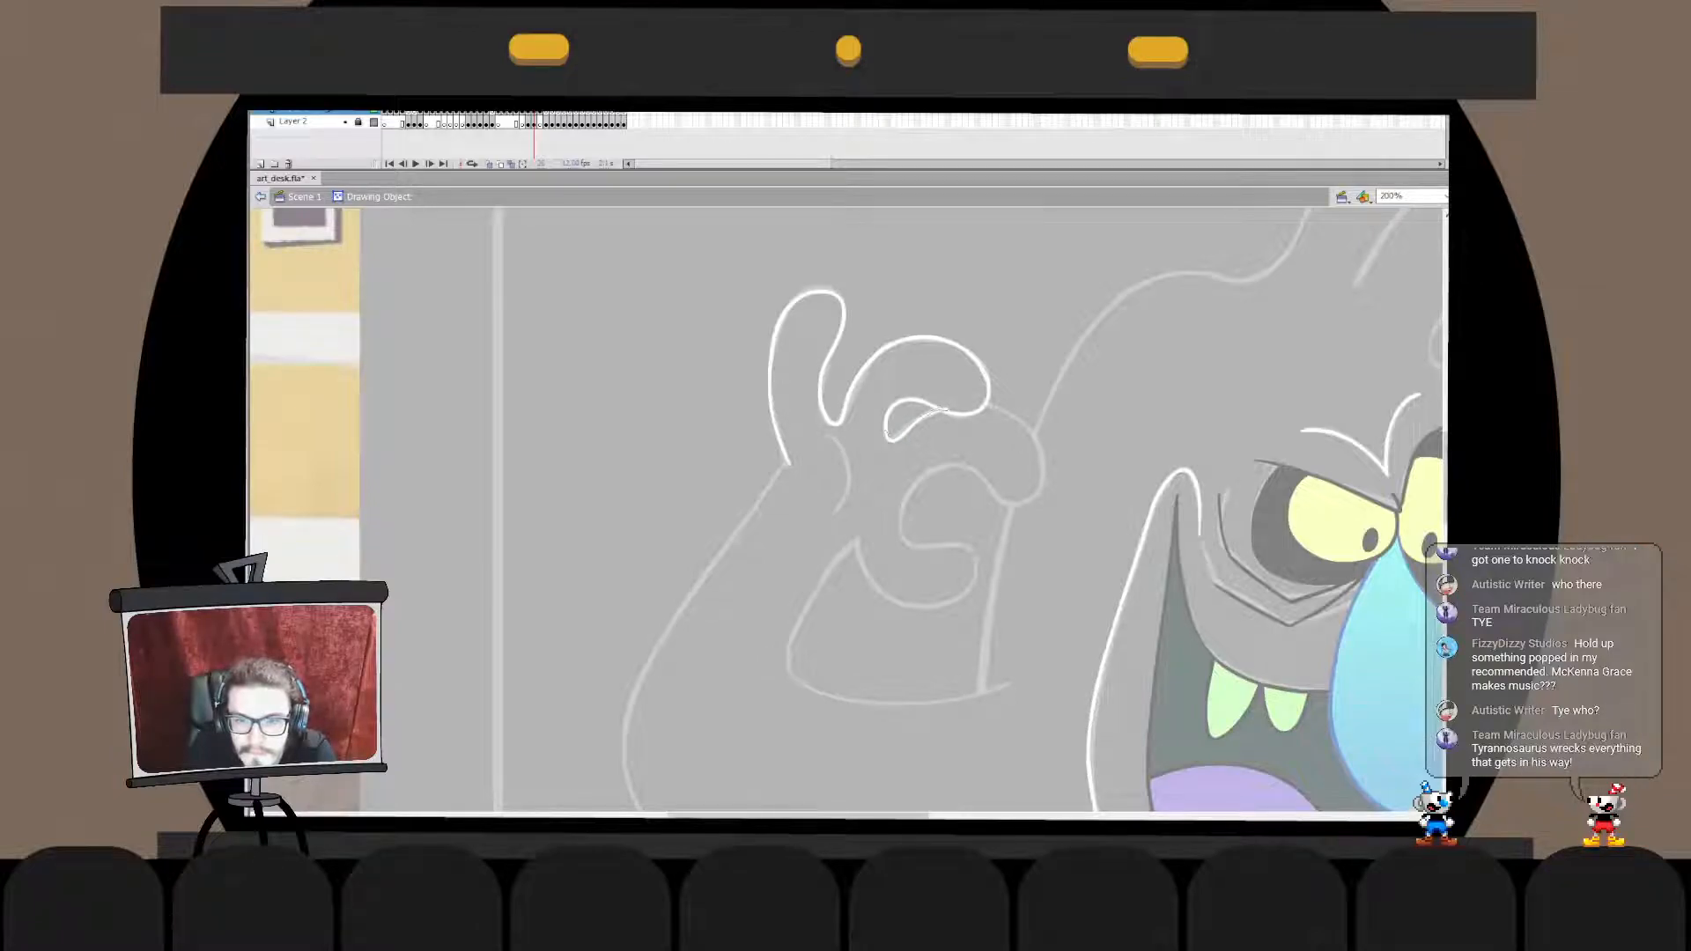
{"action": "left_click", "coordinate": [261, 196]}
{"action": "left_click", "coordinate": [917, 423]}
{"action": "key", "text": "v"}
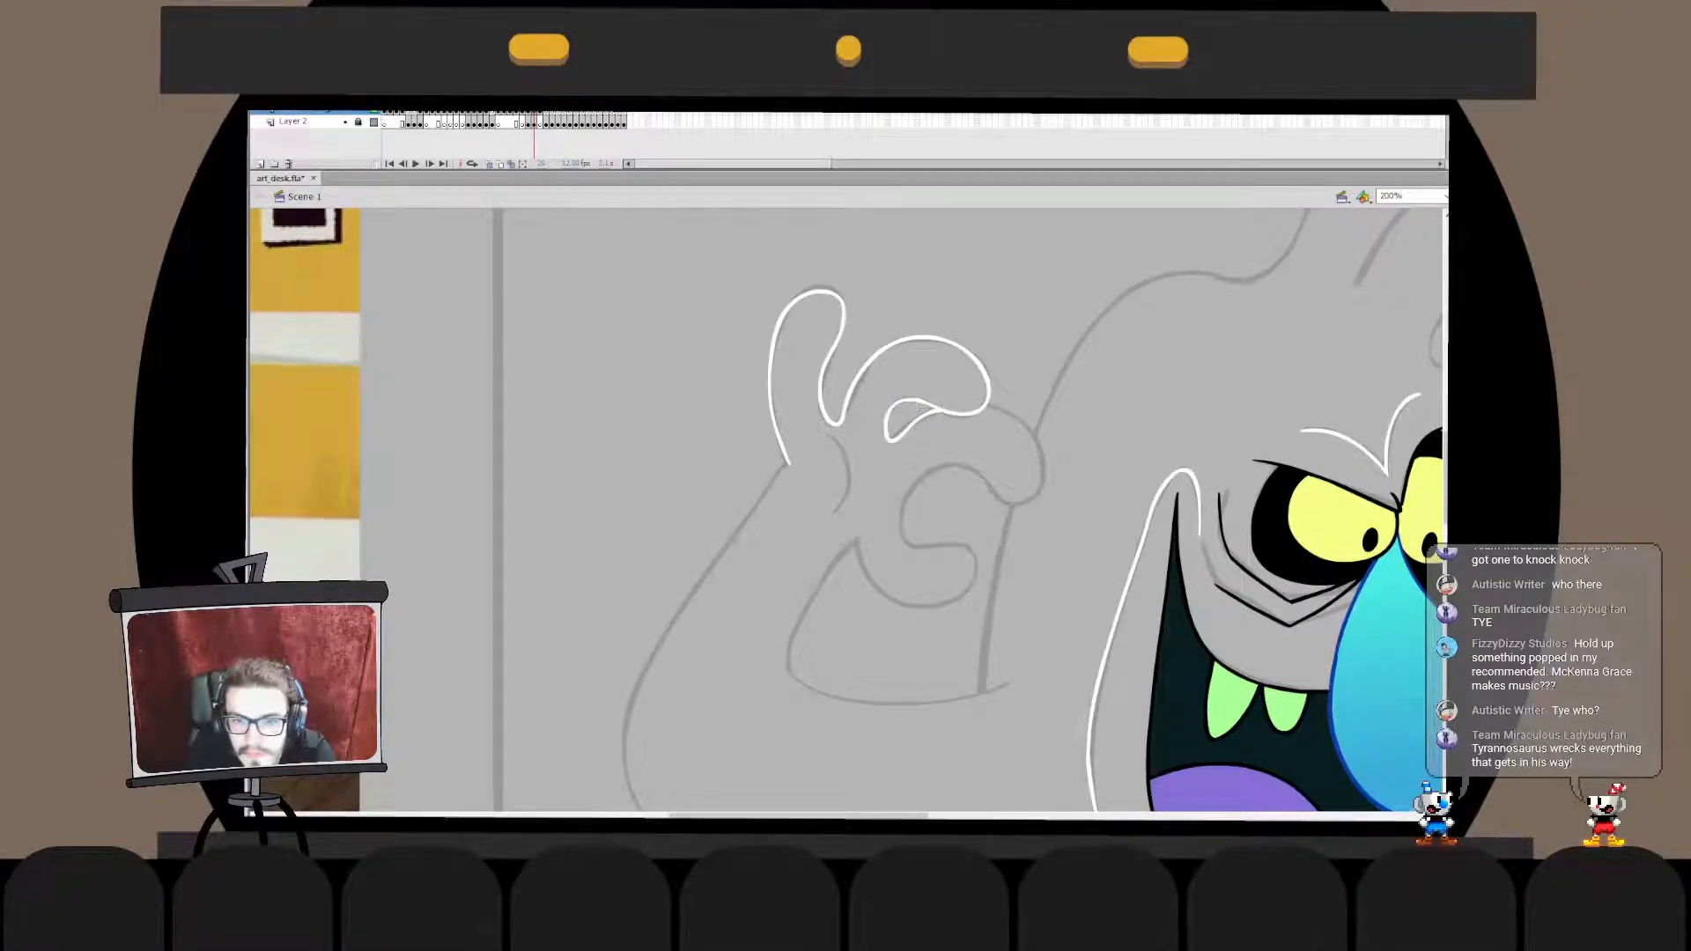
- Move the short connecting line in place into the curled finger's drawing object
{"action": "double_click", "coordinate": [918, 408]}
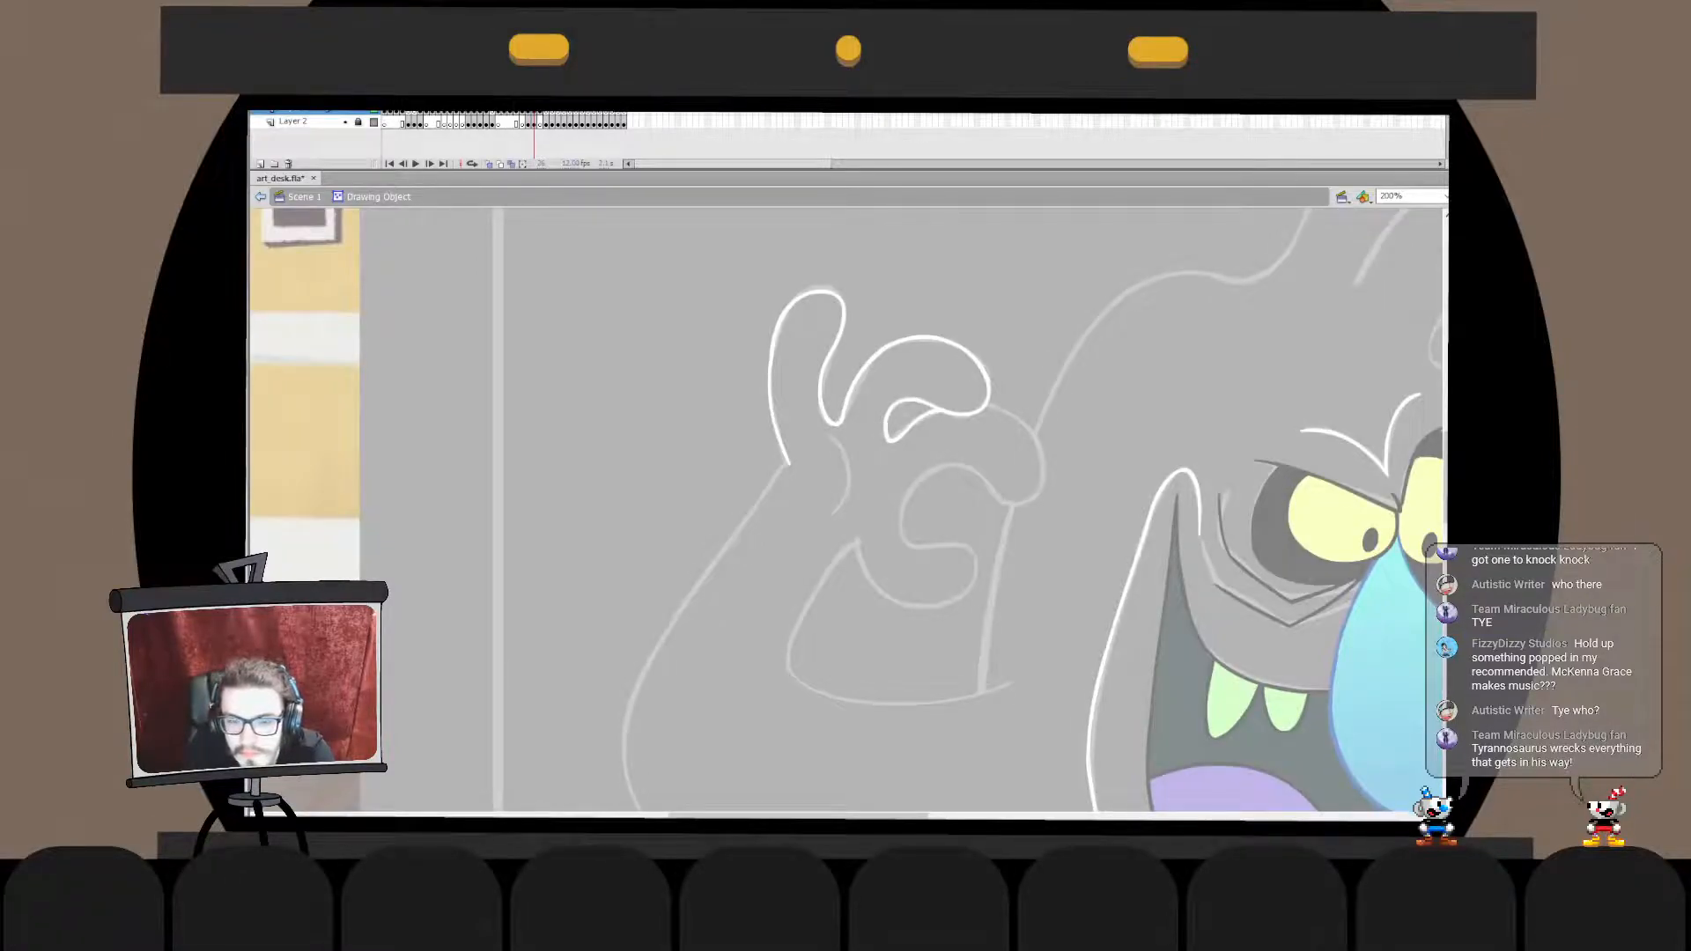
{"action": "double_click", "coordinate": [932, 444]}
{"action": "key", "text": "ctrl+x"}
{"action": "double_click", "coordinate": [961, 413]}
{"action": "key", "text": "ctrl+shift+v"}
{"action": "double_click", "coordinate": [932, 444]}
{"action": "key", "text": "Escape"}
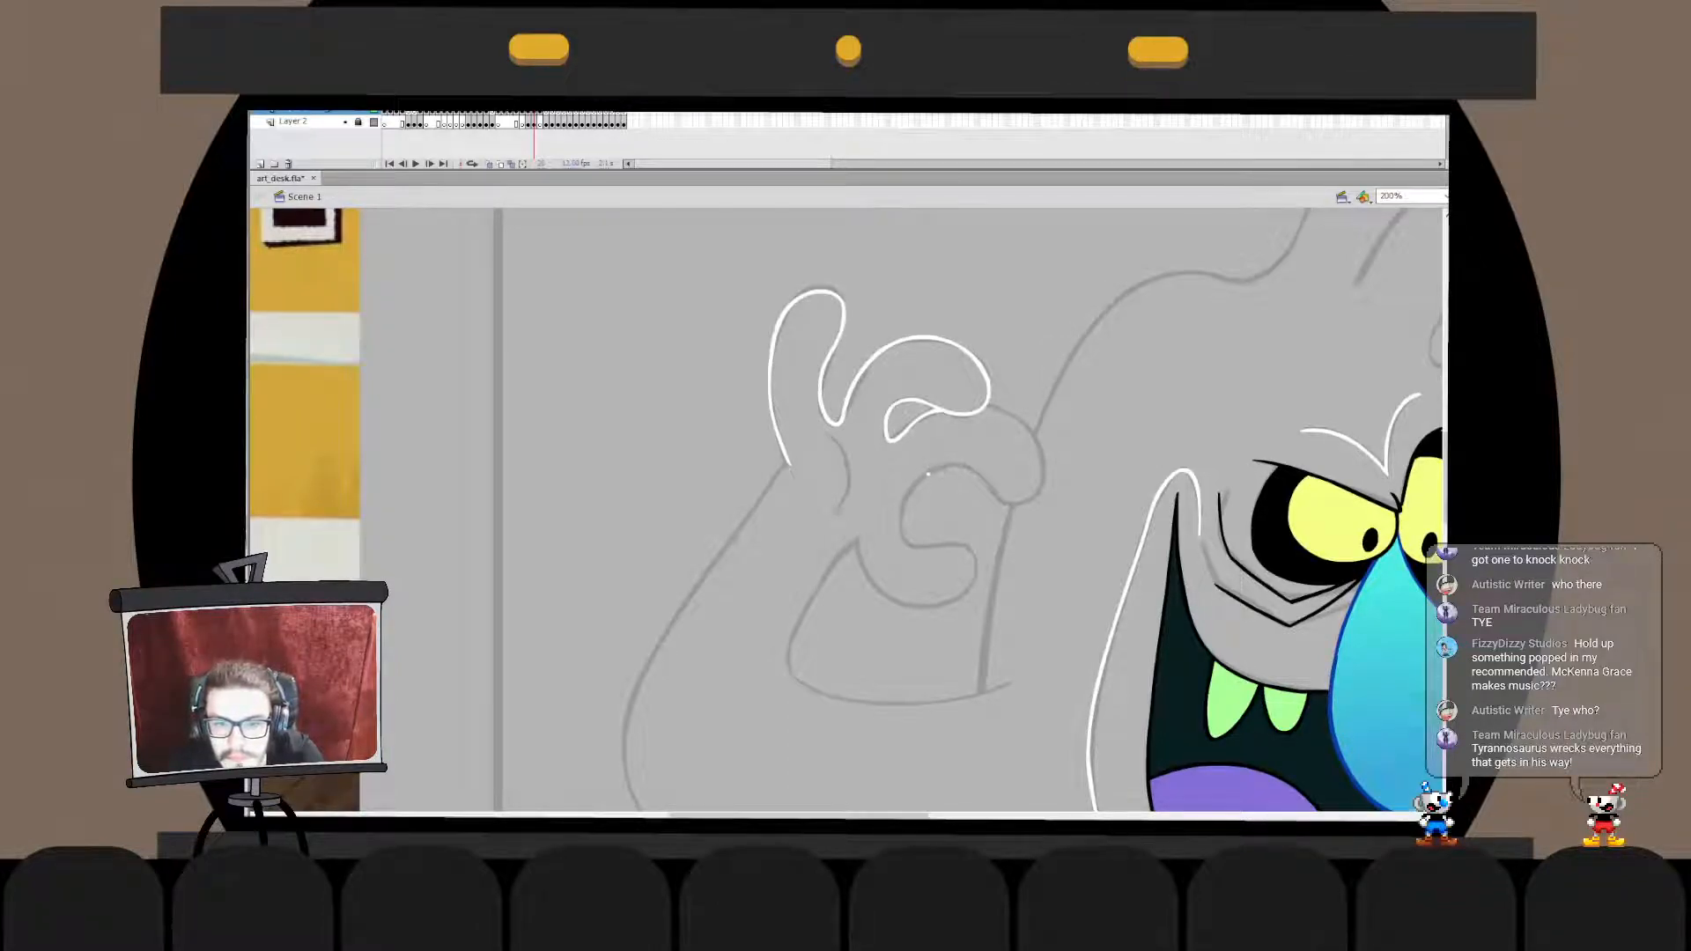
- Ink the second curled finger in white from its inner curve around the tip to the finger above, and adjust its underside
{"action": "mouse_move", "coordinate": [967, 465]}
{"action": "left_mouse_down"}
{"action": "mouse_move", "coordinate": [1038, 478]}
{"action": "mouse_move", "coordinate": [990, 408]}
{"action": "left_mouse_up"}
{"action": "key", "text": "ctrl+z"}
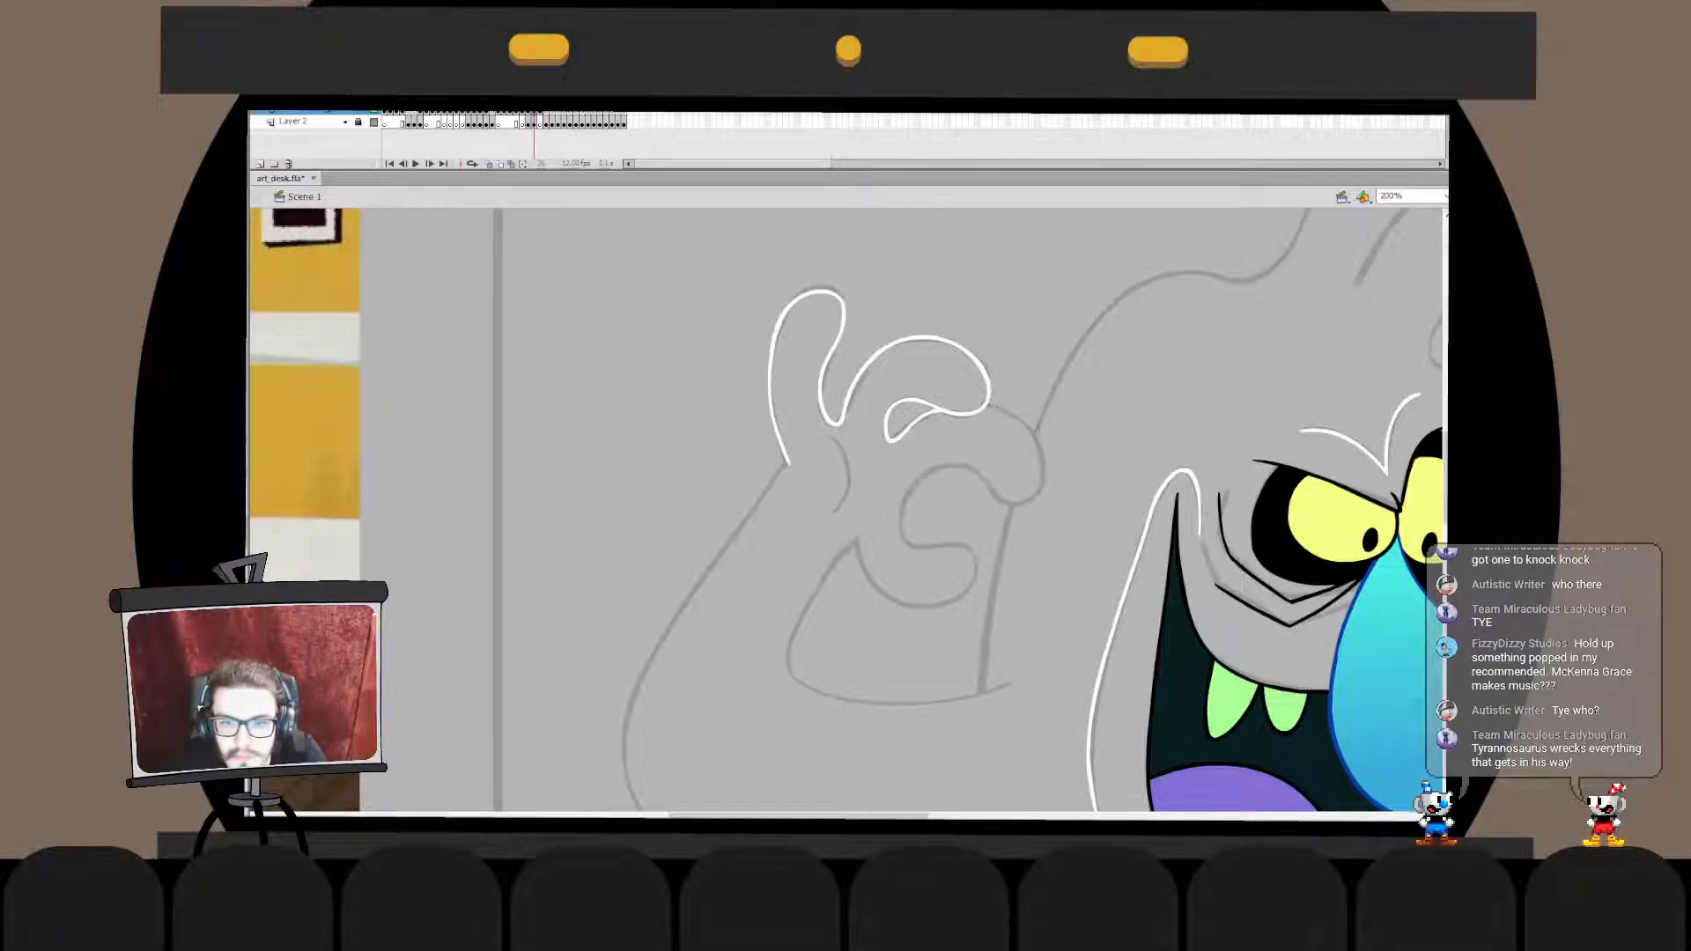
{"action": "mouse_move", "coordinate": [919, 480]}
{"action": "left_mouse_down"}
{"action": "mouse_move", "coordinate": [978, 467]}
{"action": "mouse_move", "coordinate": [1026, 504]}
{"action": "mouse_move", "coordinate": [1041, 458]}
{"action": "mouse_move", "coordinate": [1015, 412]}
{"action": "left_mouse_up"}
{"action": "key", "text": "ctrl+z"}
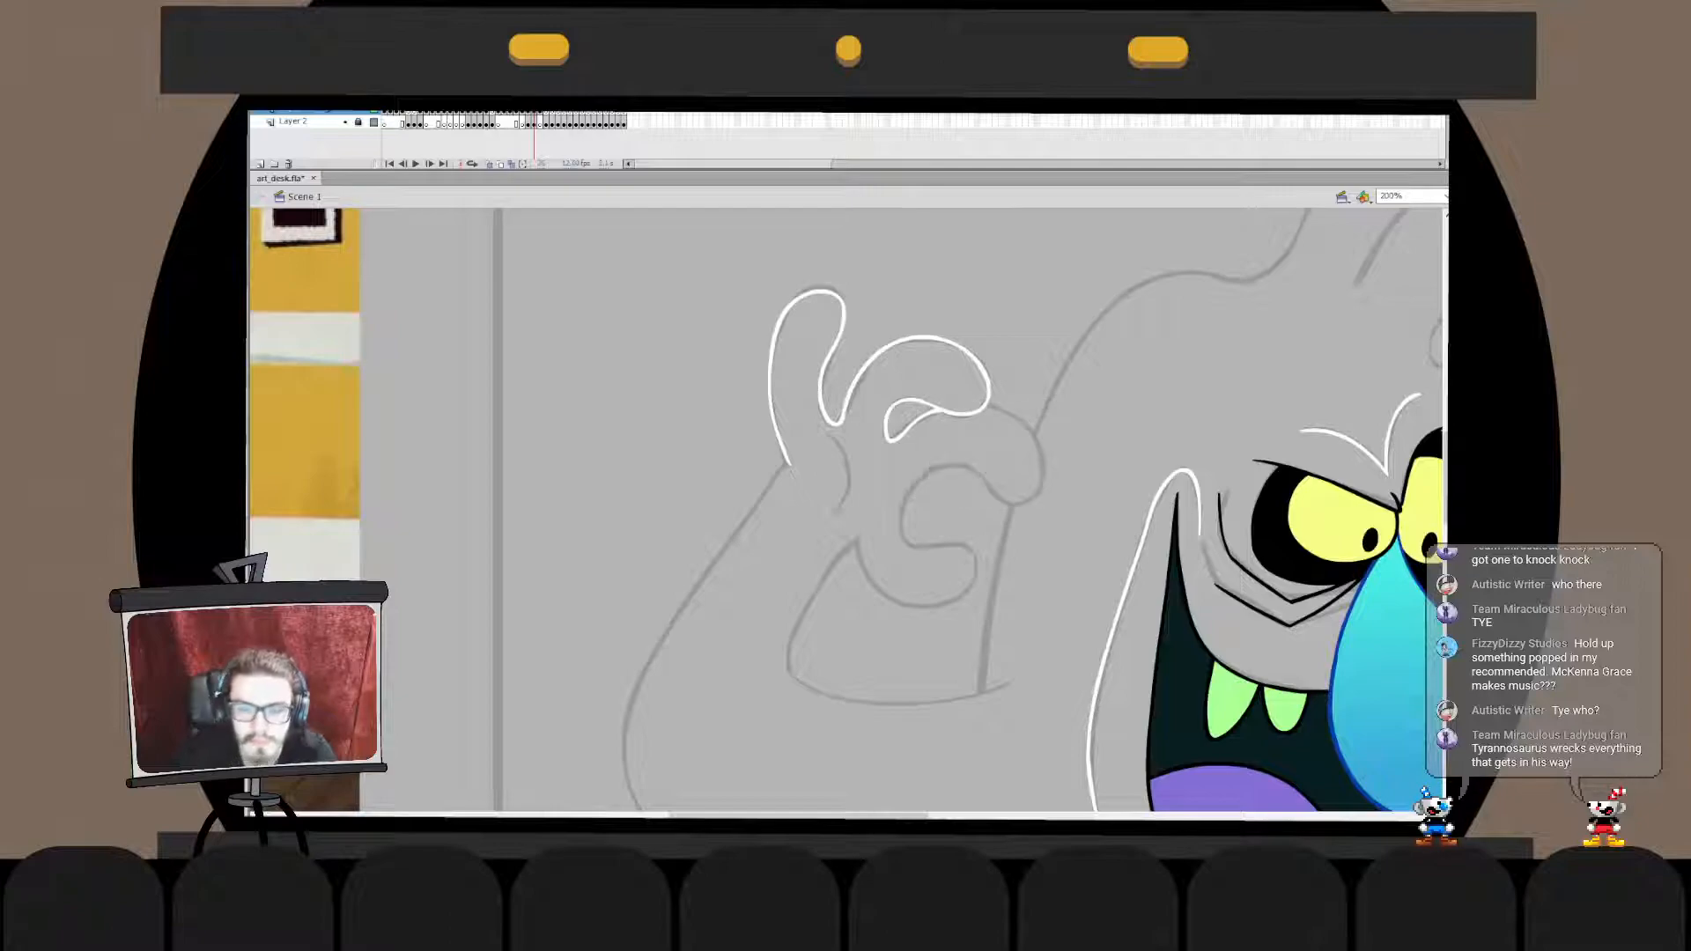
{"action": "mouse_move", "coordinate": [900, 515]}
{"action": "left_mouse_down"}
{"action": "mouse_move", "coordinate": [940, 465]}
{"action": "mouse_move", "coordinate": [904, 502]}
{"action": "mouse_move", "coordinate": [958, 462]}
{"action": "mouse_move", "coordinate": [1041, 472]}
{"action": "mouse_move", "coordinate": [1027, 422]}
{"action": "mouse_move", "coordinate": [984, 404]}
{"action": "left_mouse_up"}
{"action": "key", "text": "ctrl+z"}
{"action": "key", "text": "ctrl+z"}
{"action": "key", "text": "Down"}
{"action": "key", "text": "Escape"}
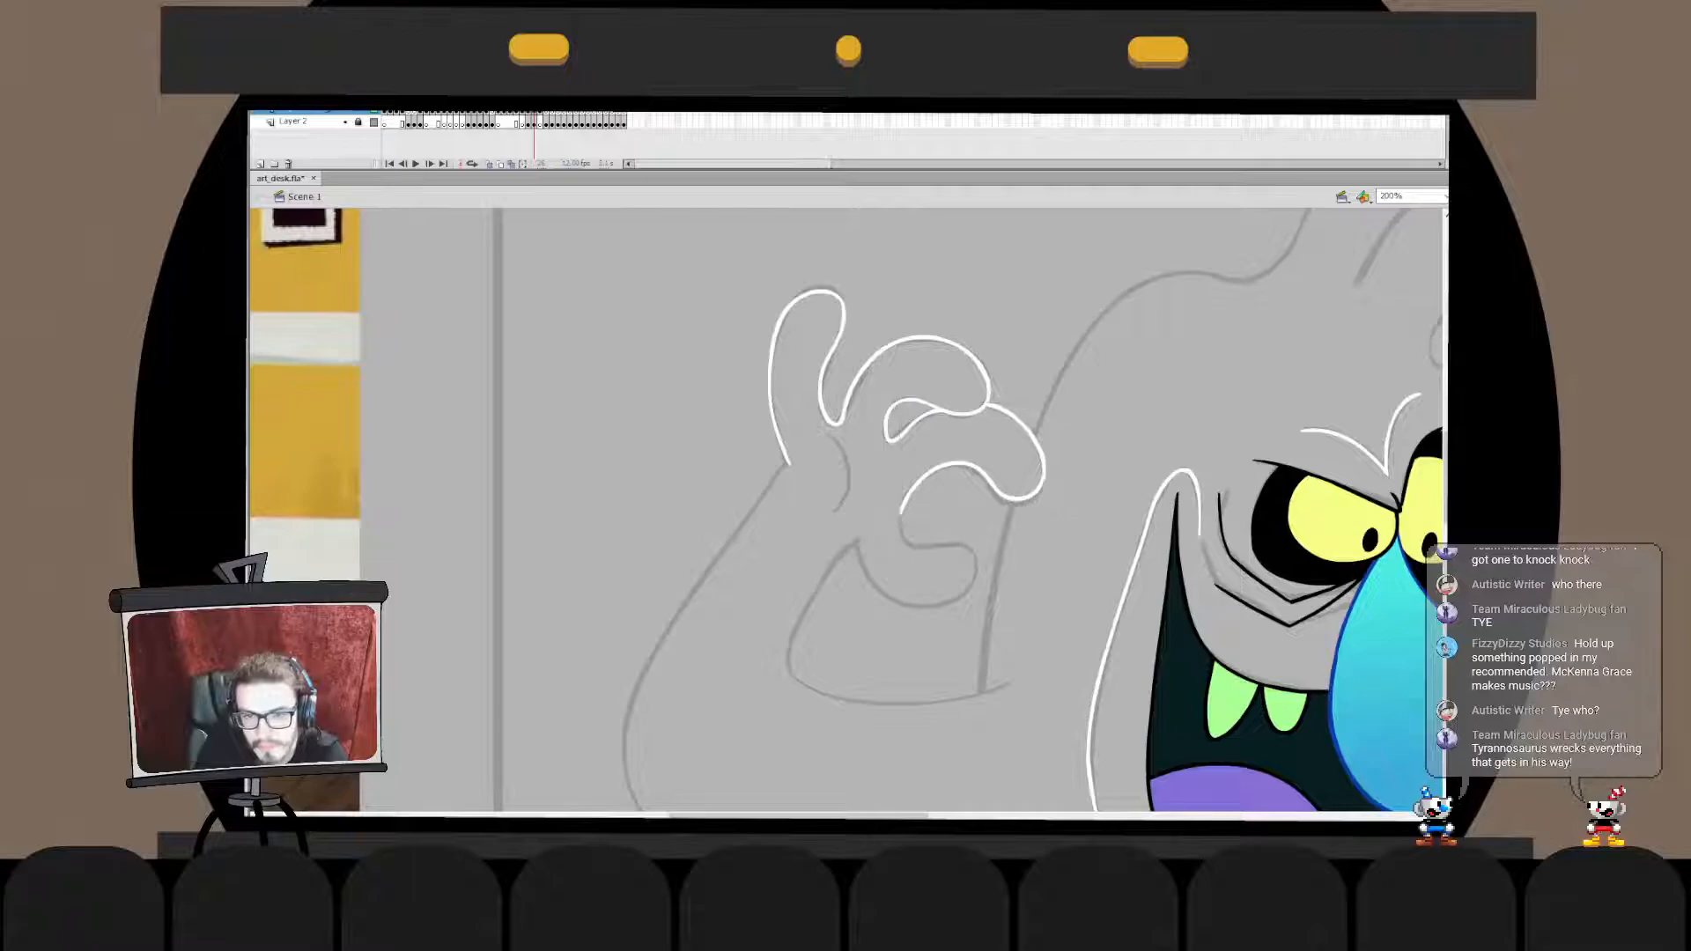
{"action": "left_click", "coordinate": [1017, 500]}
{"action": "left_click_drag", "start_coordinate": [1017, 500], "coordinate": [1018, 503]}
{"action": "key", "text": "Escape"}
- Merge the upper finger outline in place into the second curled finger's drawing object
{"action": "double_click", "coordinate": [988, 407]}
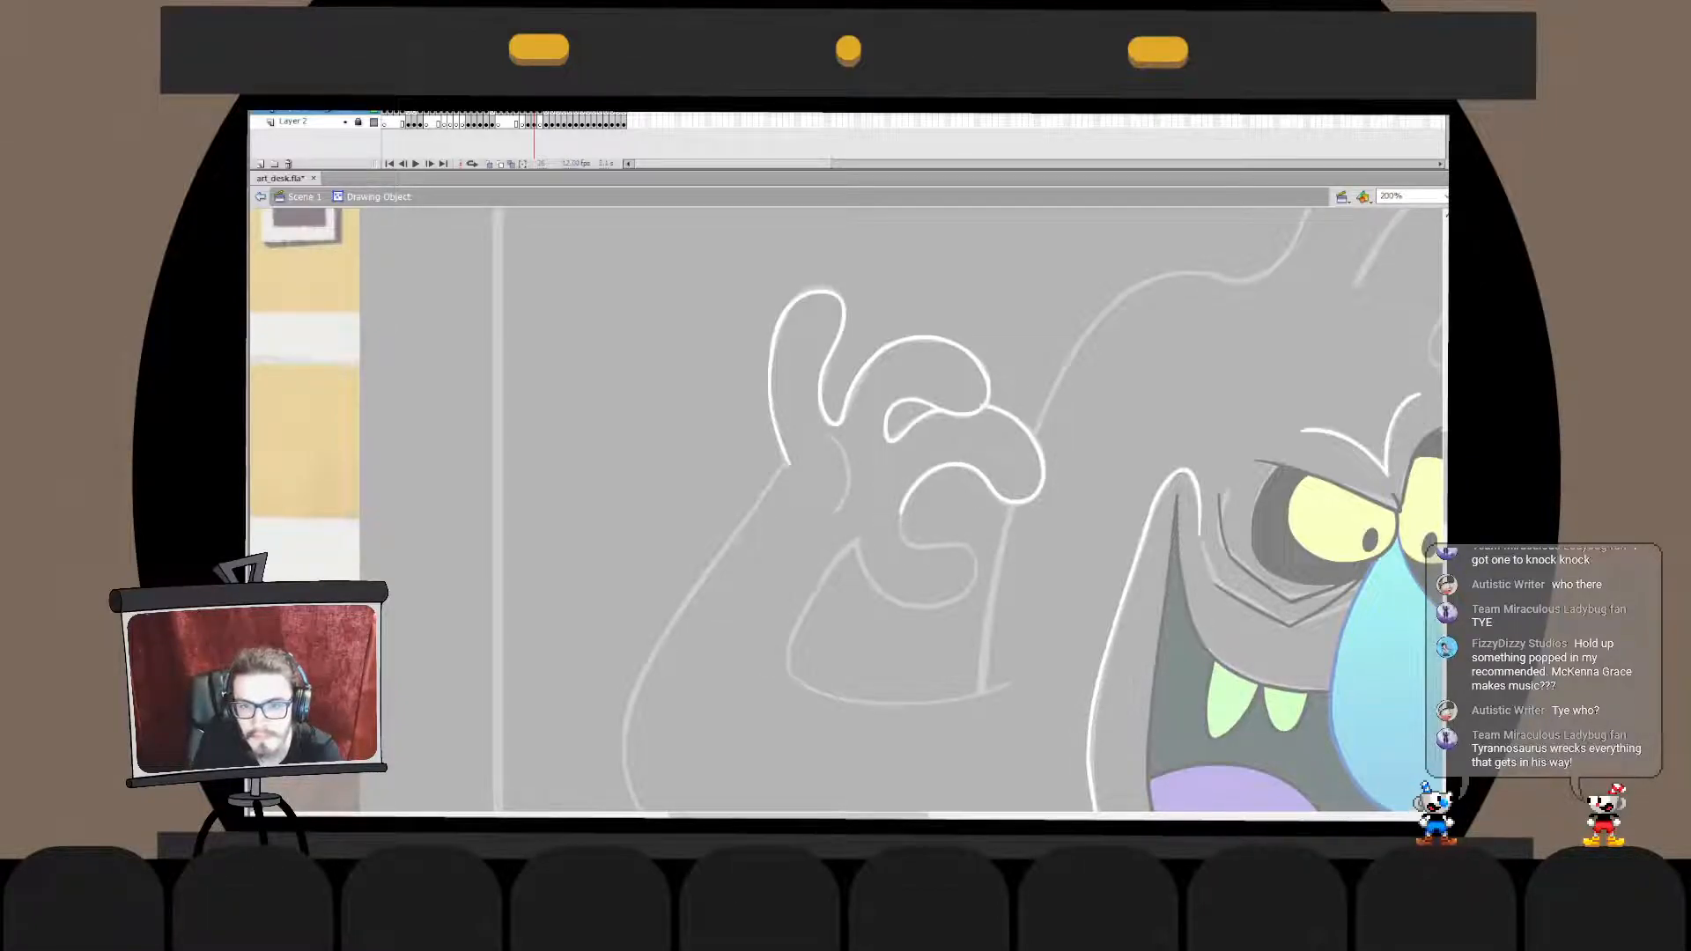
{"action": "left_click", "coordinate": [259, 196]}
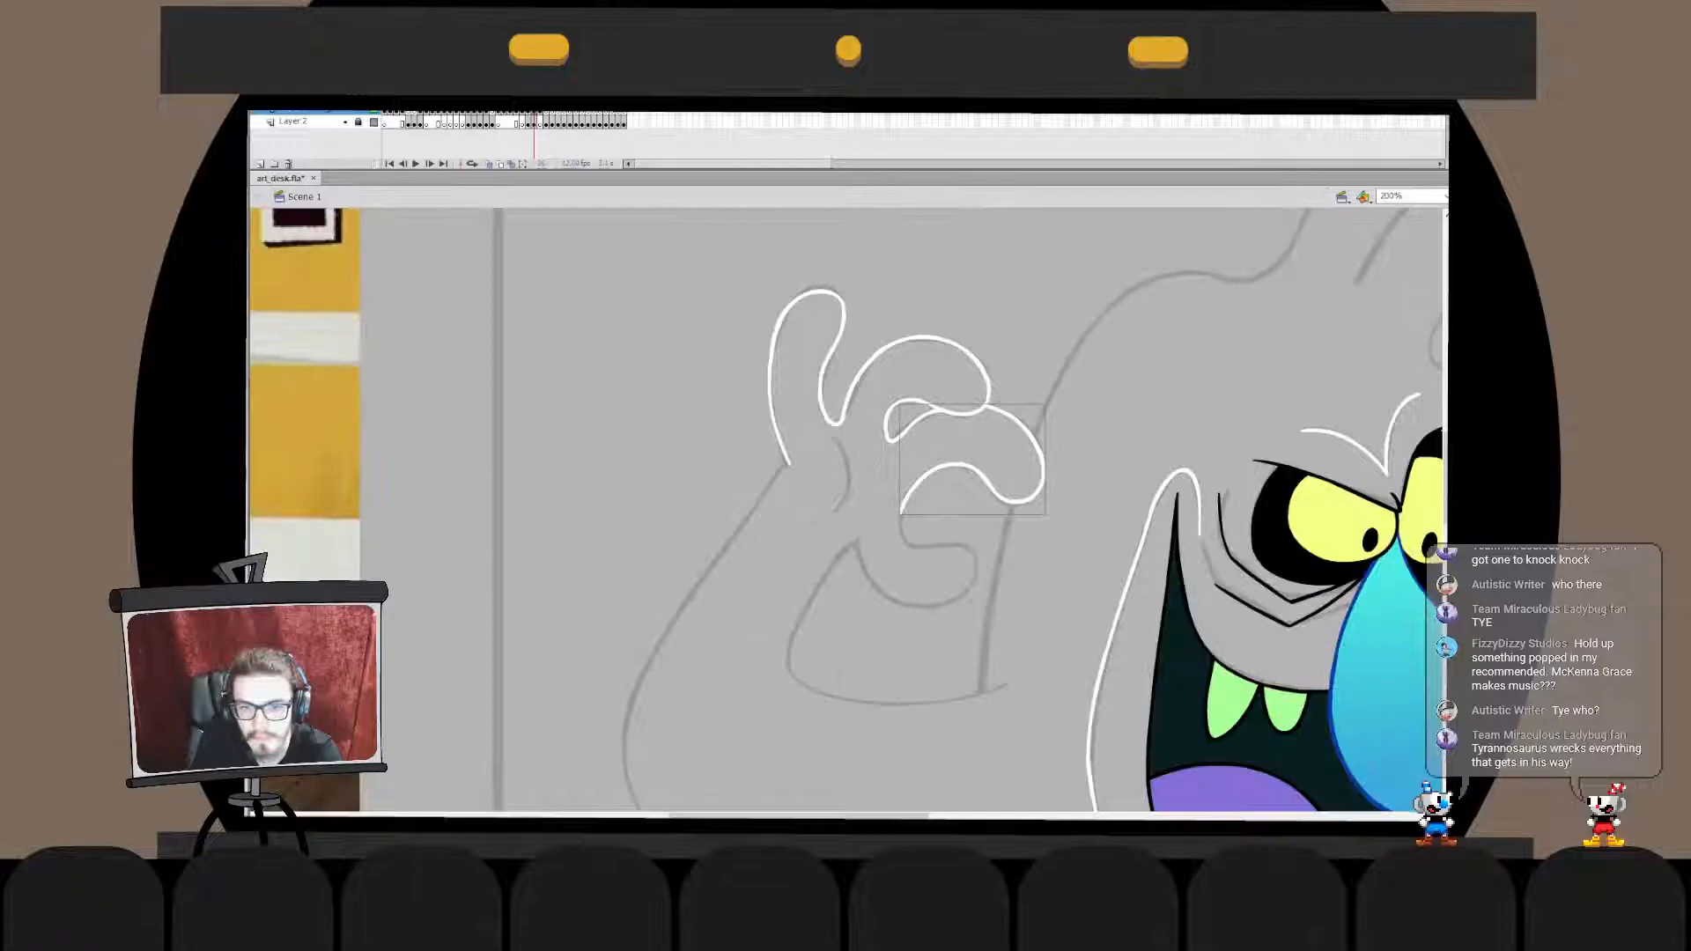
{"action": "left_click", "coordinate": [988, 387]}
{"action": "key", "text": "ctrl+x"}
{"action": "double_click", "coordinate": [1028, 429]}
{"action": "key", "text": "ctrl+shift+v"}
{"action": "double_click", "coordinate": [1092, 406]}
{"action": "left_click", "coordinate": [1092, 405]}
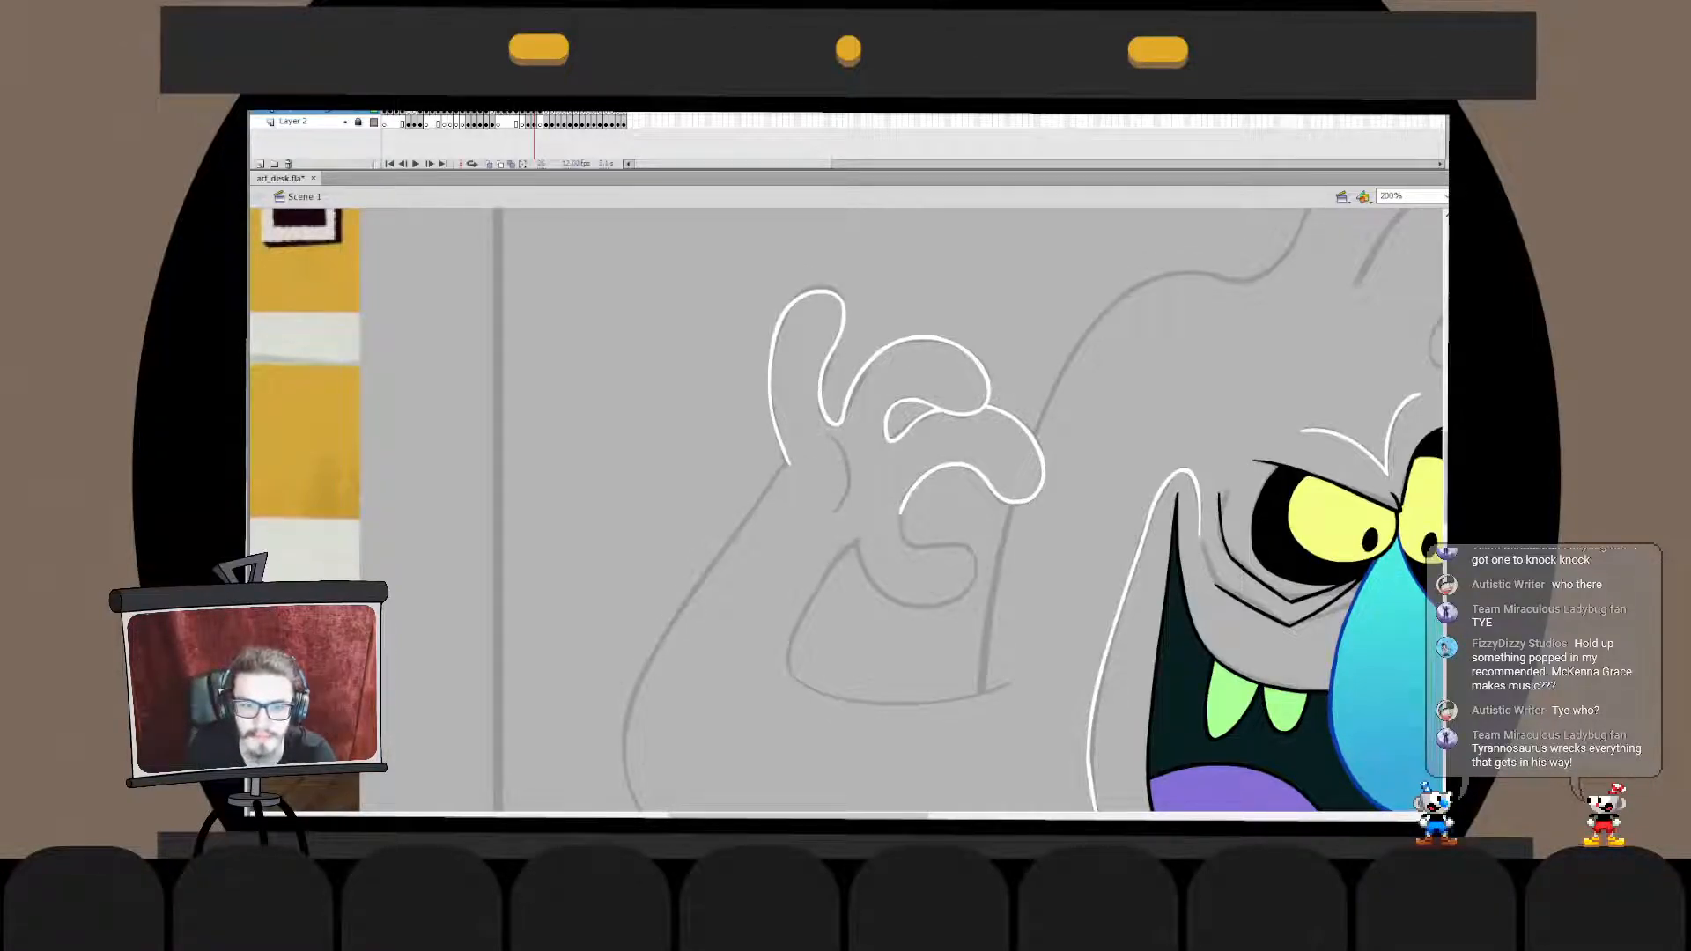
- Ink the rounded underside of the lowest finger in white and free-transform the stroke to match the sketch
{"action": "mouse_move", "coordinate": [1233, 564]}
{"action": "left_mouse_down"}
{"action": "mouse_move", "coordinate": [714, 366]}
{"action": "mouse_move", "coordinate": [367, 529]}
{"action": "mouse_move", "coordinate": [885, 309]}
{"action": "mouse_move", "coordinate": [700, 478]}
{"action": "mouse_move", "coordinate": [1021, 424]}
{"action": "left_mouse_up"}
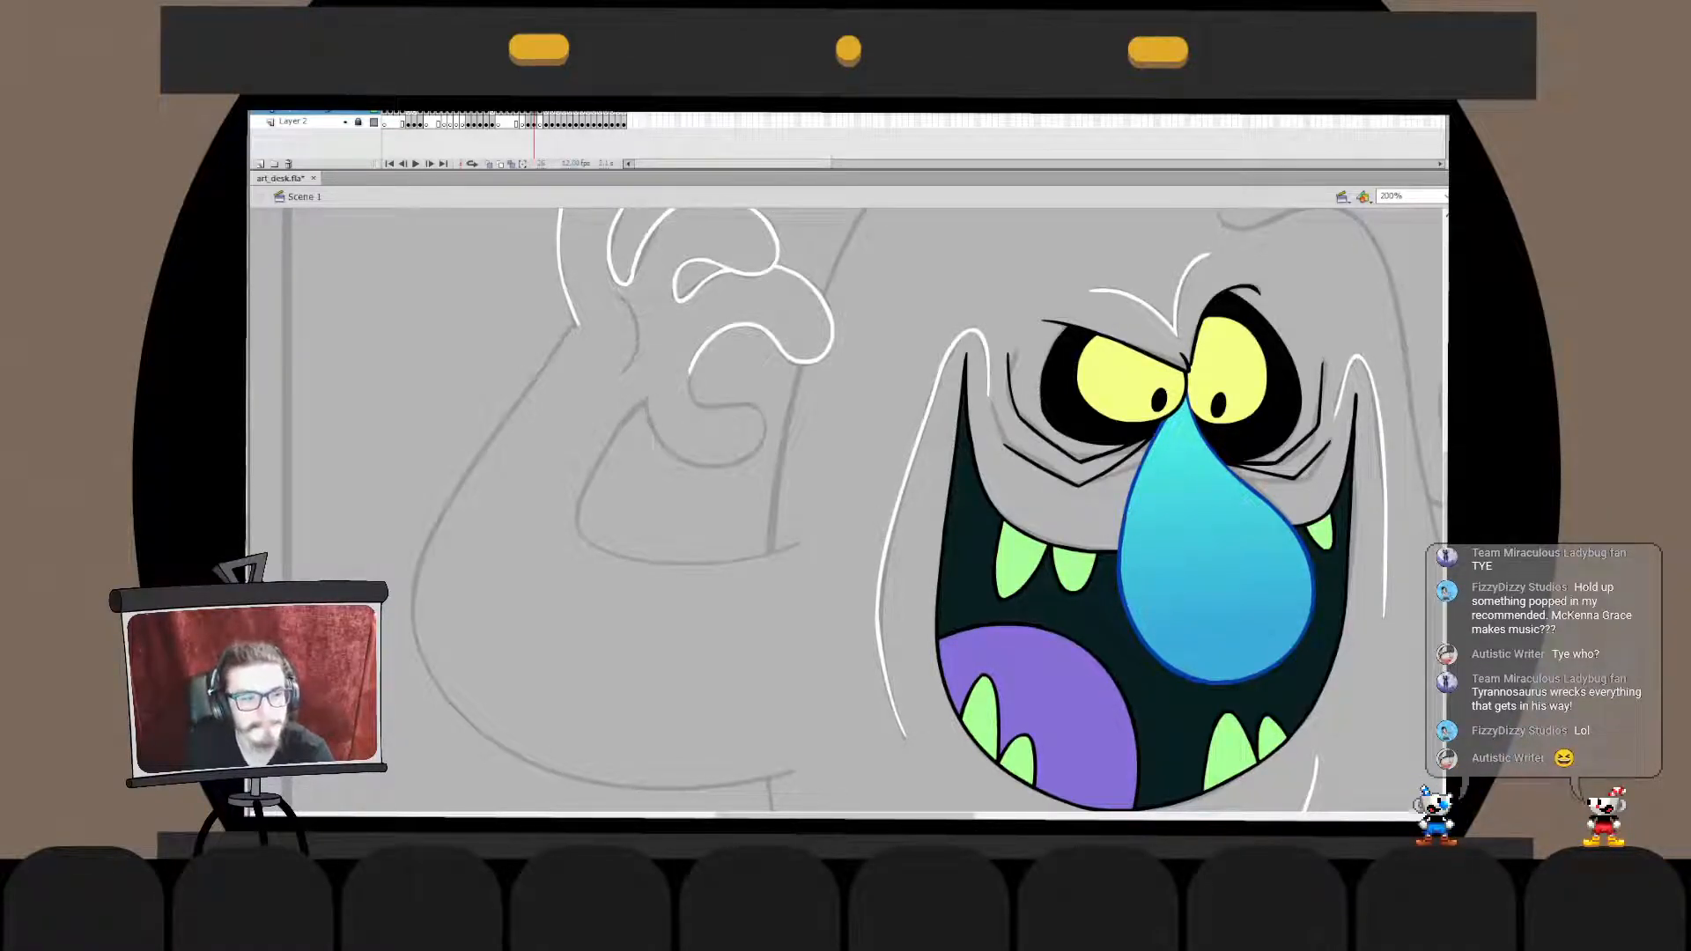
{"action": "key", "text": "ctrl+z"}
{"action": "left_click_drag", "start_coordinate": [649, 429], "coordinate": [687, 459]}
{"action": "key", "text": "ctrl+z"}
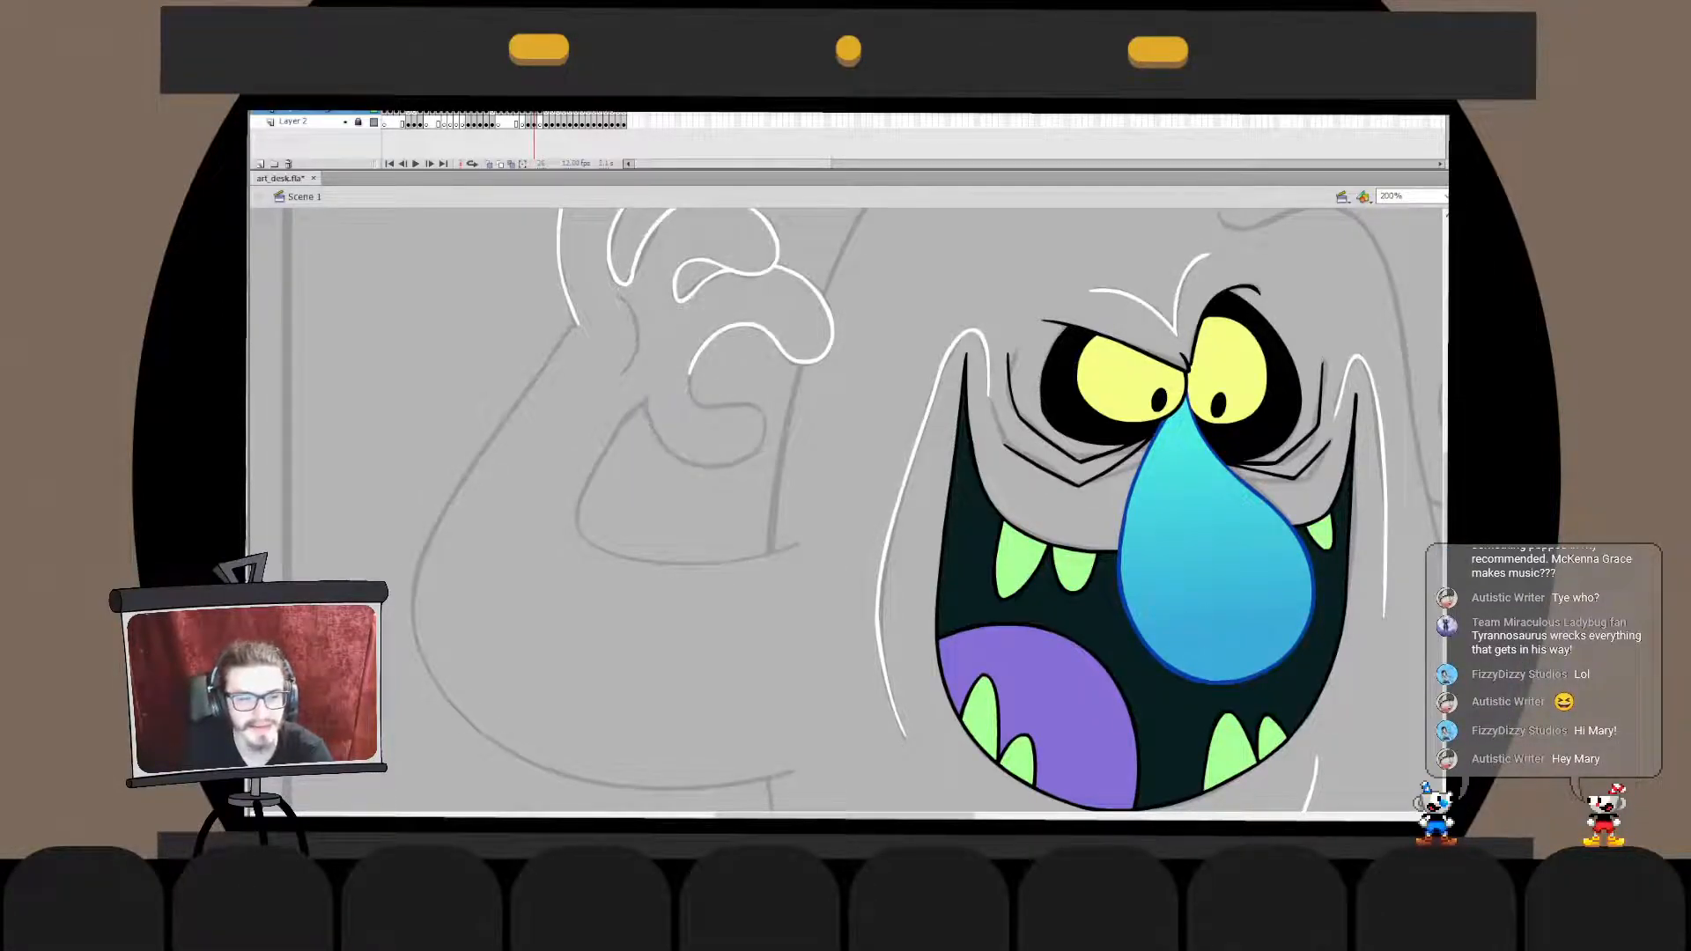
{"action": "mouse_move", "coordinate": [645, 411]}
{"action": "left_mouse_down"}
{"action": "mouse_move", "coordinate": [663, 448]}
{"action": "mouse_move", "coordinate": [721, 463]}
{"action": "mouse_move", "coordinate": [650, 423]}
{"action": "mouse_move", "coordinate": [687, 462]}
{"action": "mouse_move", "coordinate": [758, 454]}
{"action": "left_mouse_up"}
{"action": "key", "text": "ctrl+z"}
{"action": "key", "text": "ctrl+z"}
{"action": "key", "text": "ctrl+z"}
{"action": "key", "text": "ctrl+z"}
{"action": "key", "text": "ctrl+z"}
{"action": "key", "text": "ctrl+z"}
{"action": "key", "text": "q"}
{"action": "left_click_drag", "start_coordinate": [637, 432], "coordinate": [644, 431]}
{"action": "key", "text": "b"}
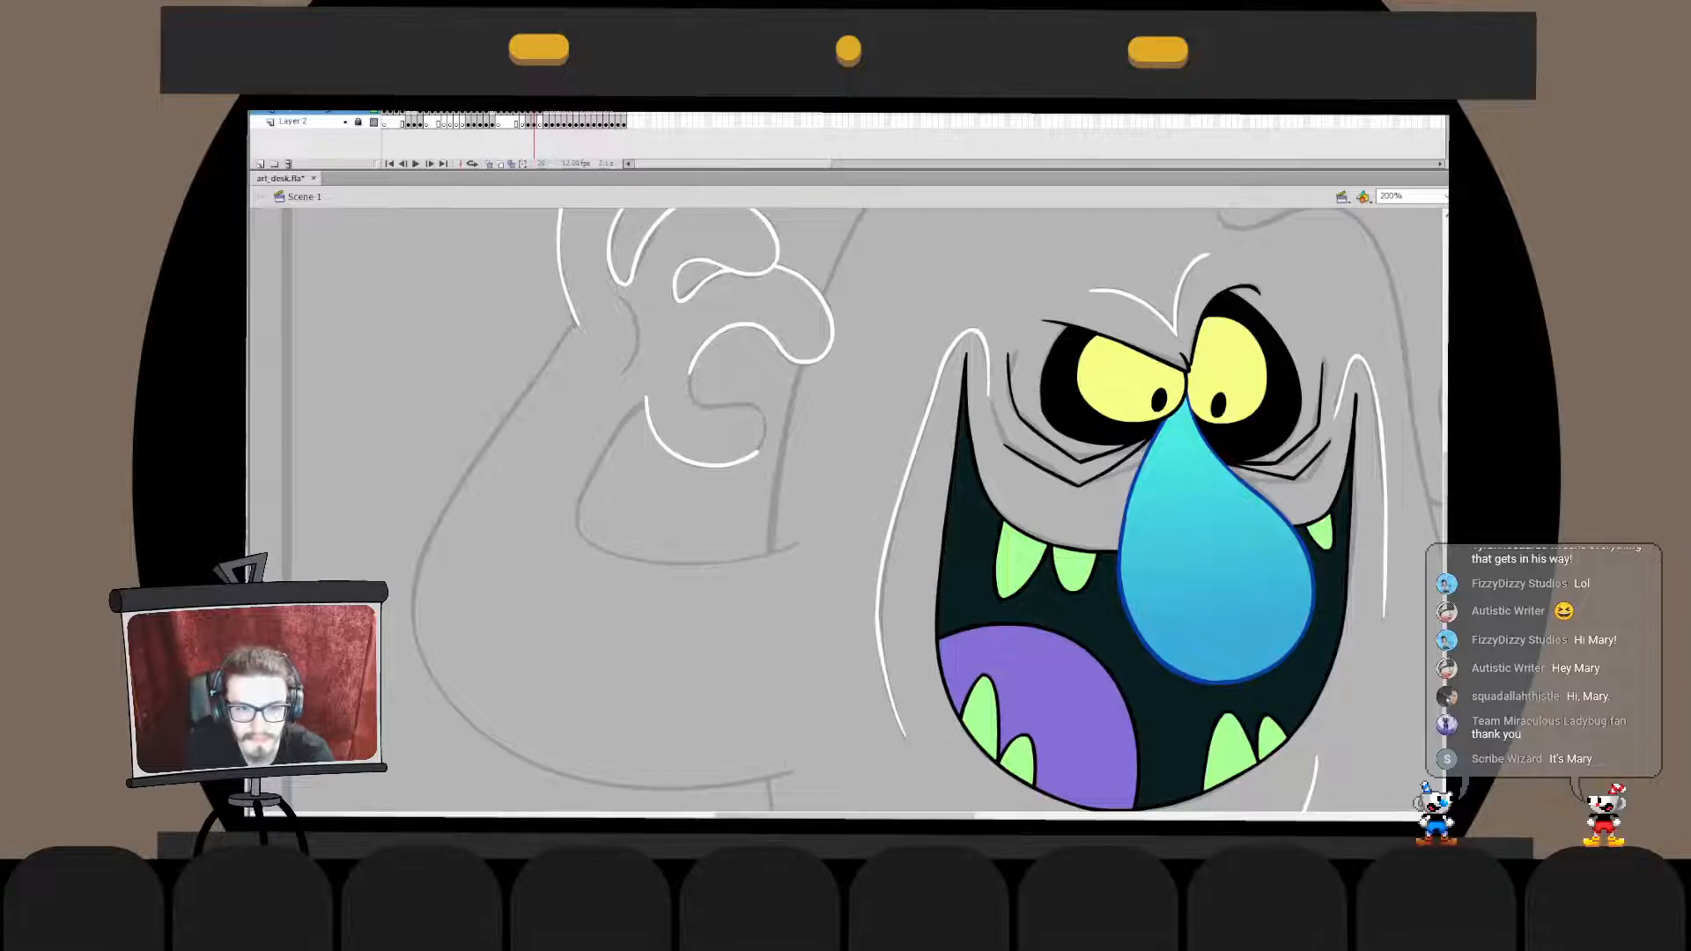
- Trim the open lower end of the second curled finger's inner curve inside its drawing object
{"action": "double_click", "coordinate": [691, 375]}
{"action": "key", "text": "Escape"}
{"action": "key", "text": "ctrl+e"}
{"action": "key", "text": "b"}
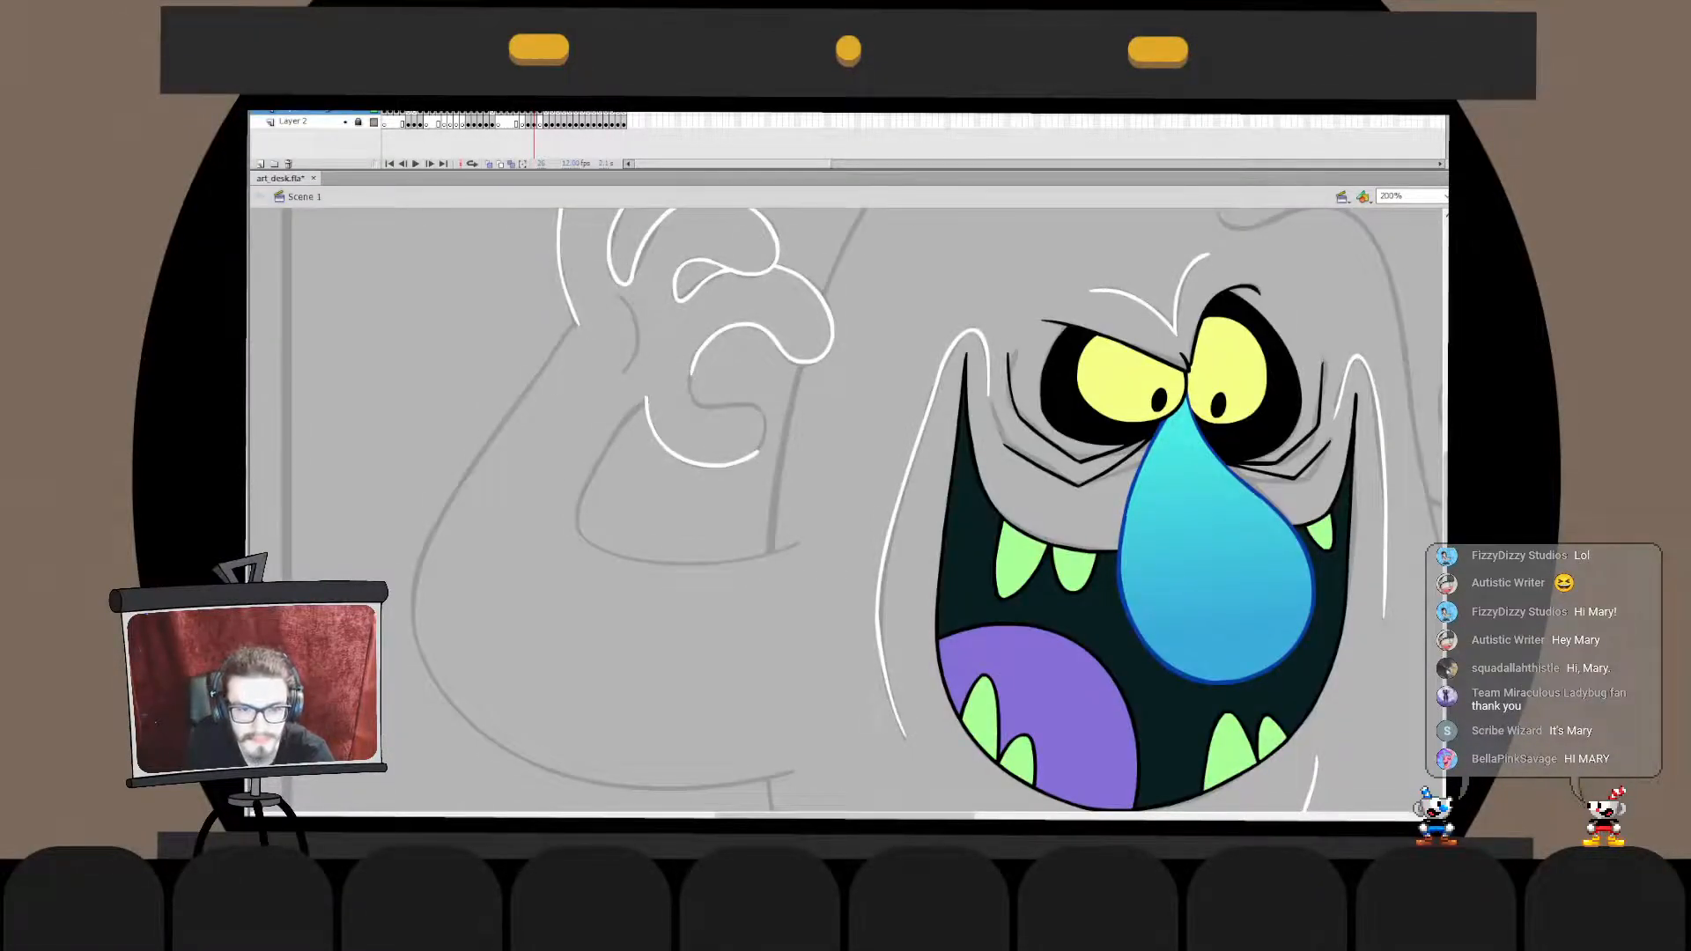
{"action": "double_click", "coordinate": [694, 388]}
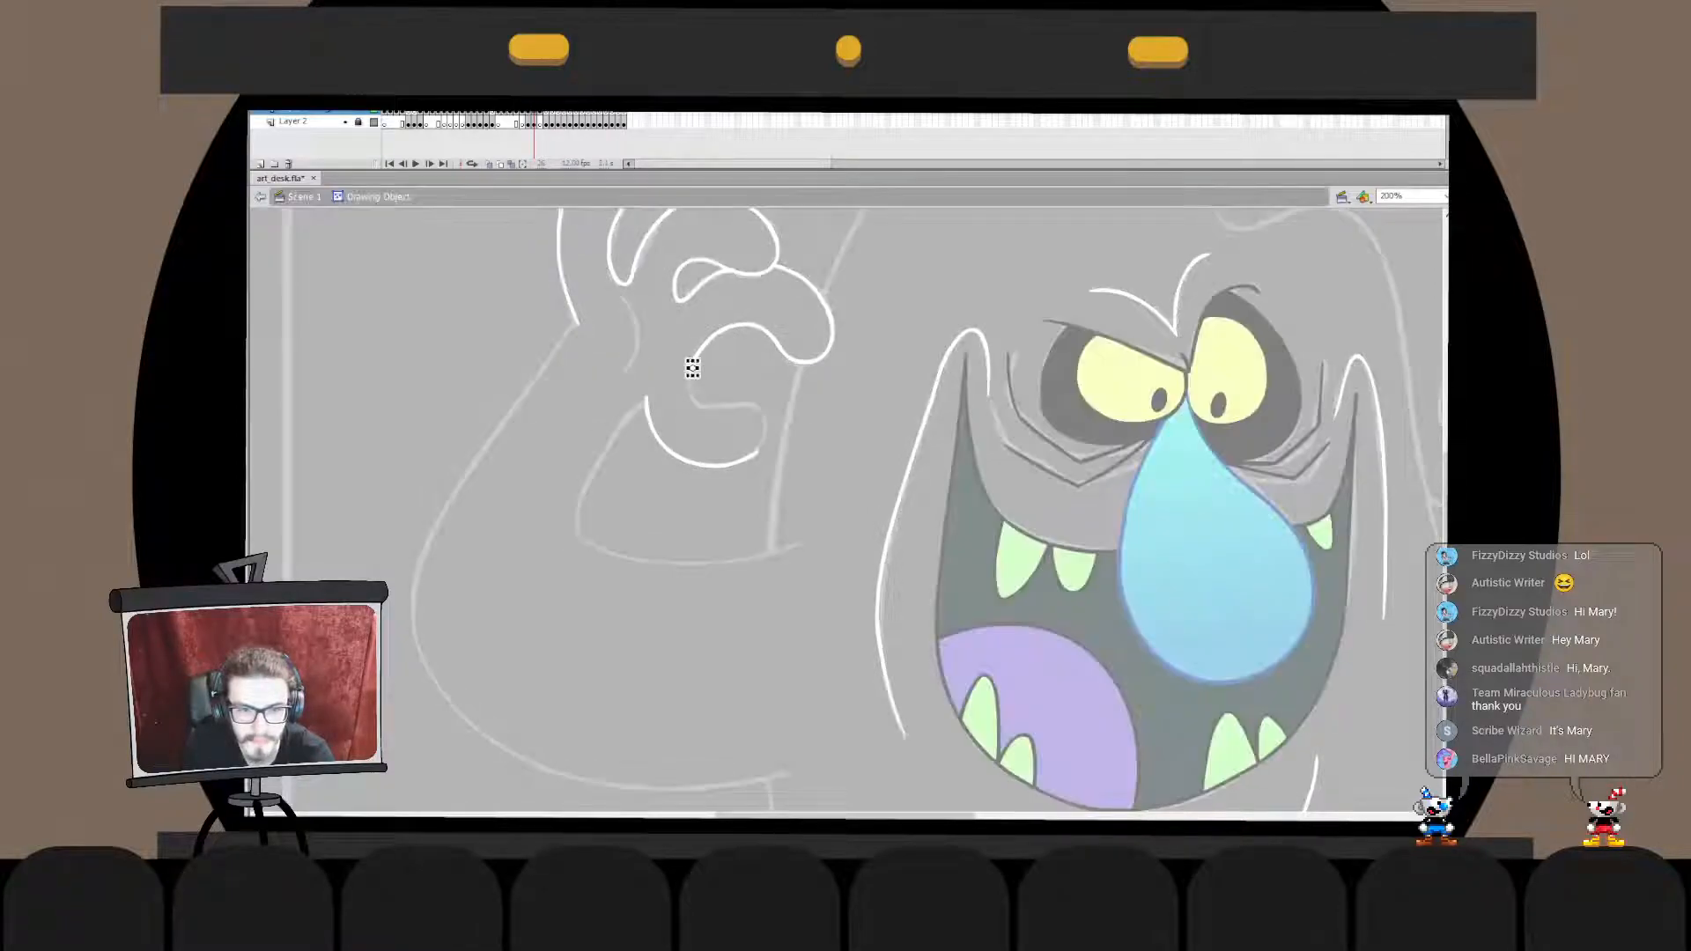
{"action": "key", "text": "ctrl+e"}
{"action": "key", "text": "Escape"}
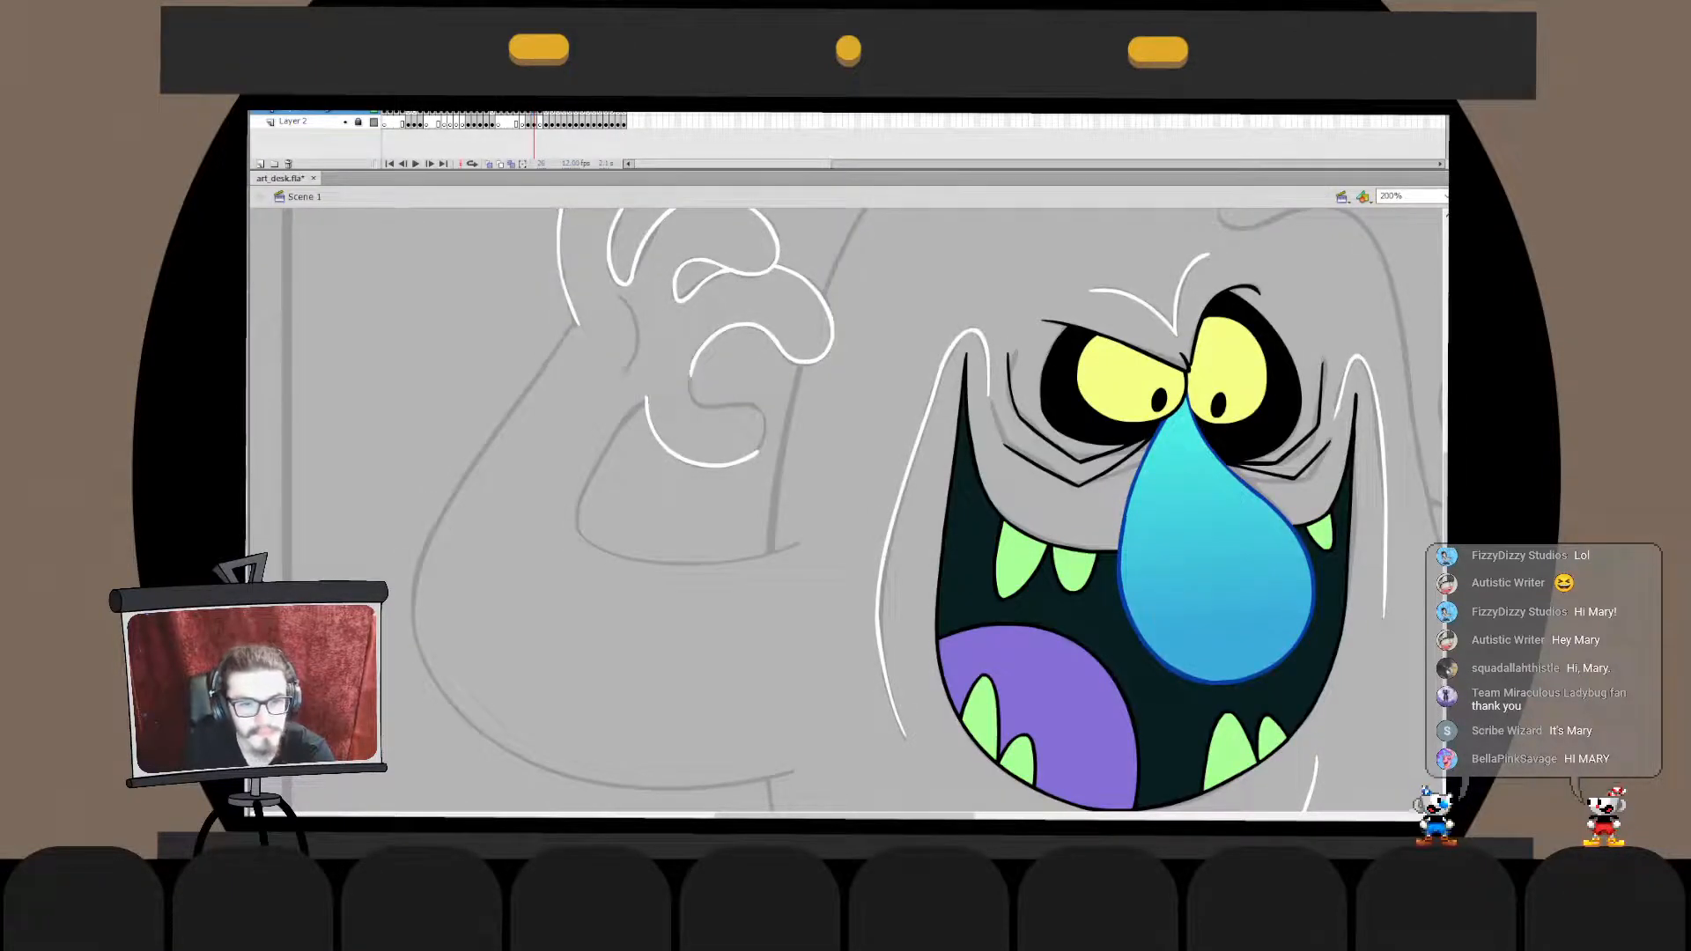
- Ink the inner curve between the second curled finger and the lowest finger in white and shift it onto the sketch
{"action": "left_click_drag", "start_coordinate": [700, 354], "coordinate": [763, 411]}
{"action": "key", "text": "ctrl+z"}
{"action": "left_click_drag", "start_coordinate": [703, 349], "coordinate": [756, 406]}
{"action": "key", "text": "ctrl+z"}
{"action": "key", "text": "ctrl+z"}
{"action": "mouse_move", "coordinate": [707, 344]}
{"action": "left_mouse_down"}
{"action": "mouse_move", "coordinate": [758, 404]}
{"action": "mouse_move", "coordinate": [699, 393]}
{"action": "mouse_move", "coordinate": [758, 405]}
{"action": "left_mouse_up"}
{"action": "key", "text": "ctrl+z"}
{"action": "key", "text": "ctrl+z"}
{"action": "key", "text": "ctrl+z"}
{"action": "left_click_drag", "start_coordinate": [702, 354], "coordinate": [749, 406]}
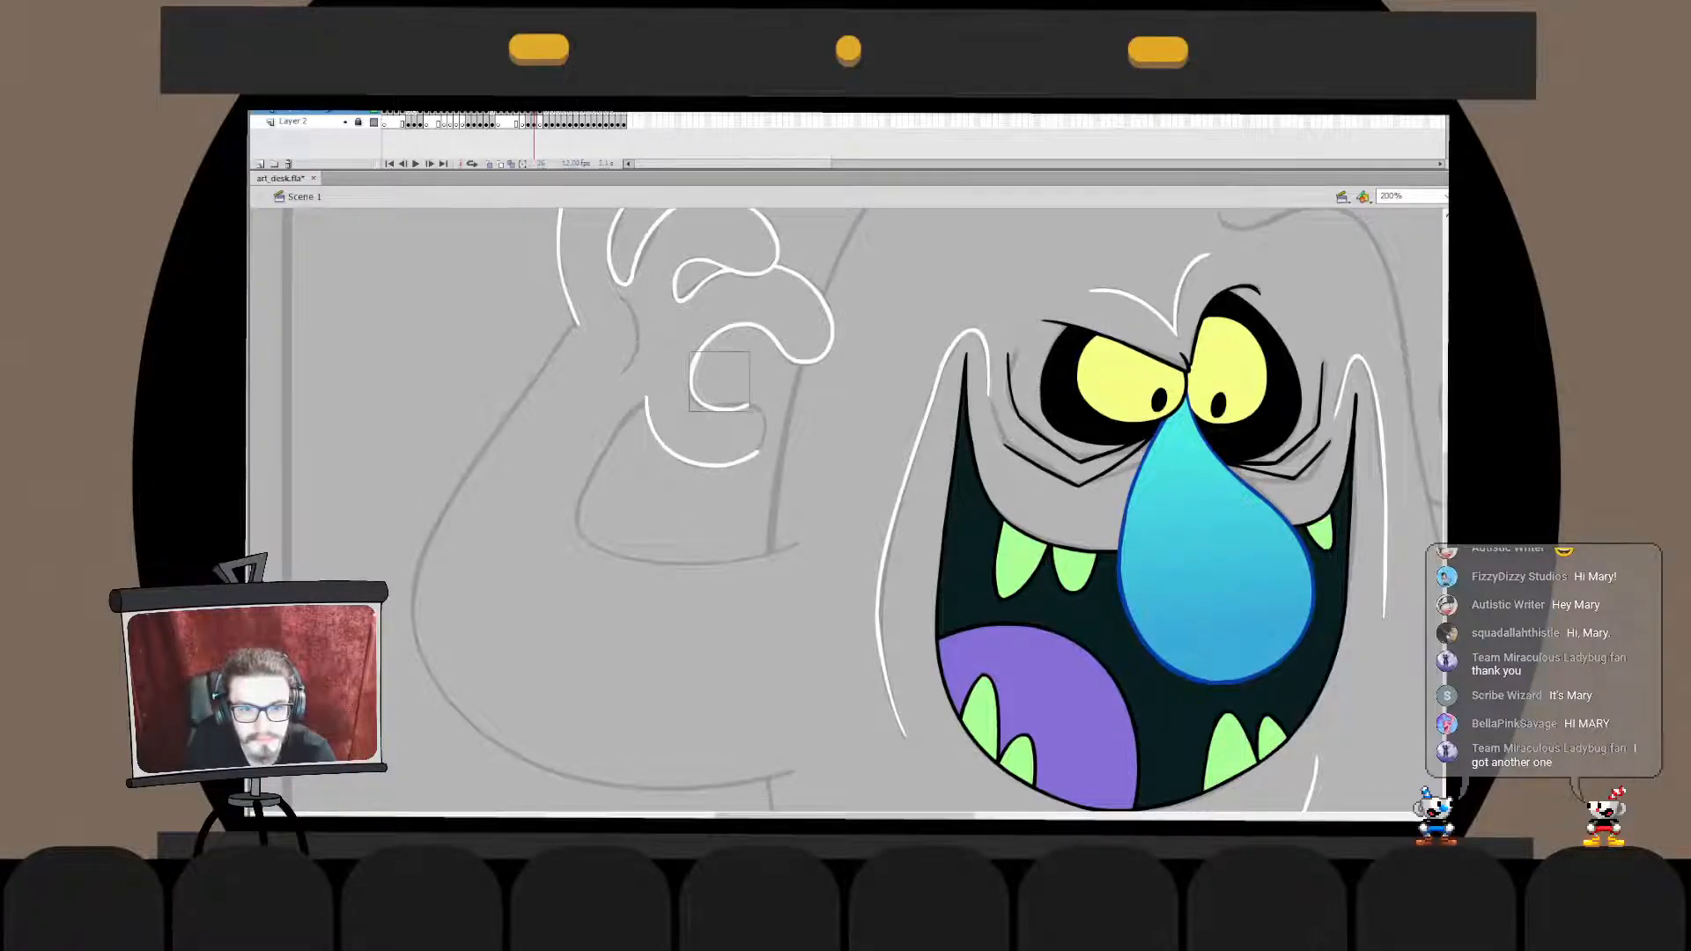
{"action": "double_click", "coordinate": [724, 409]}
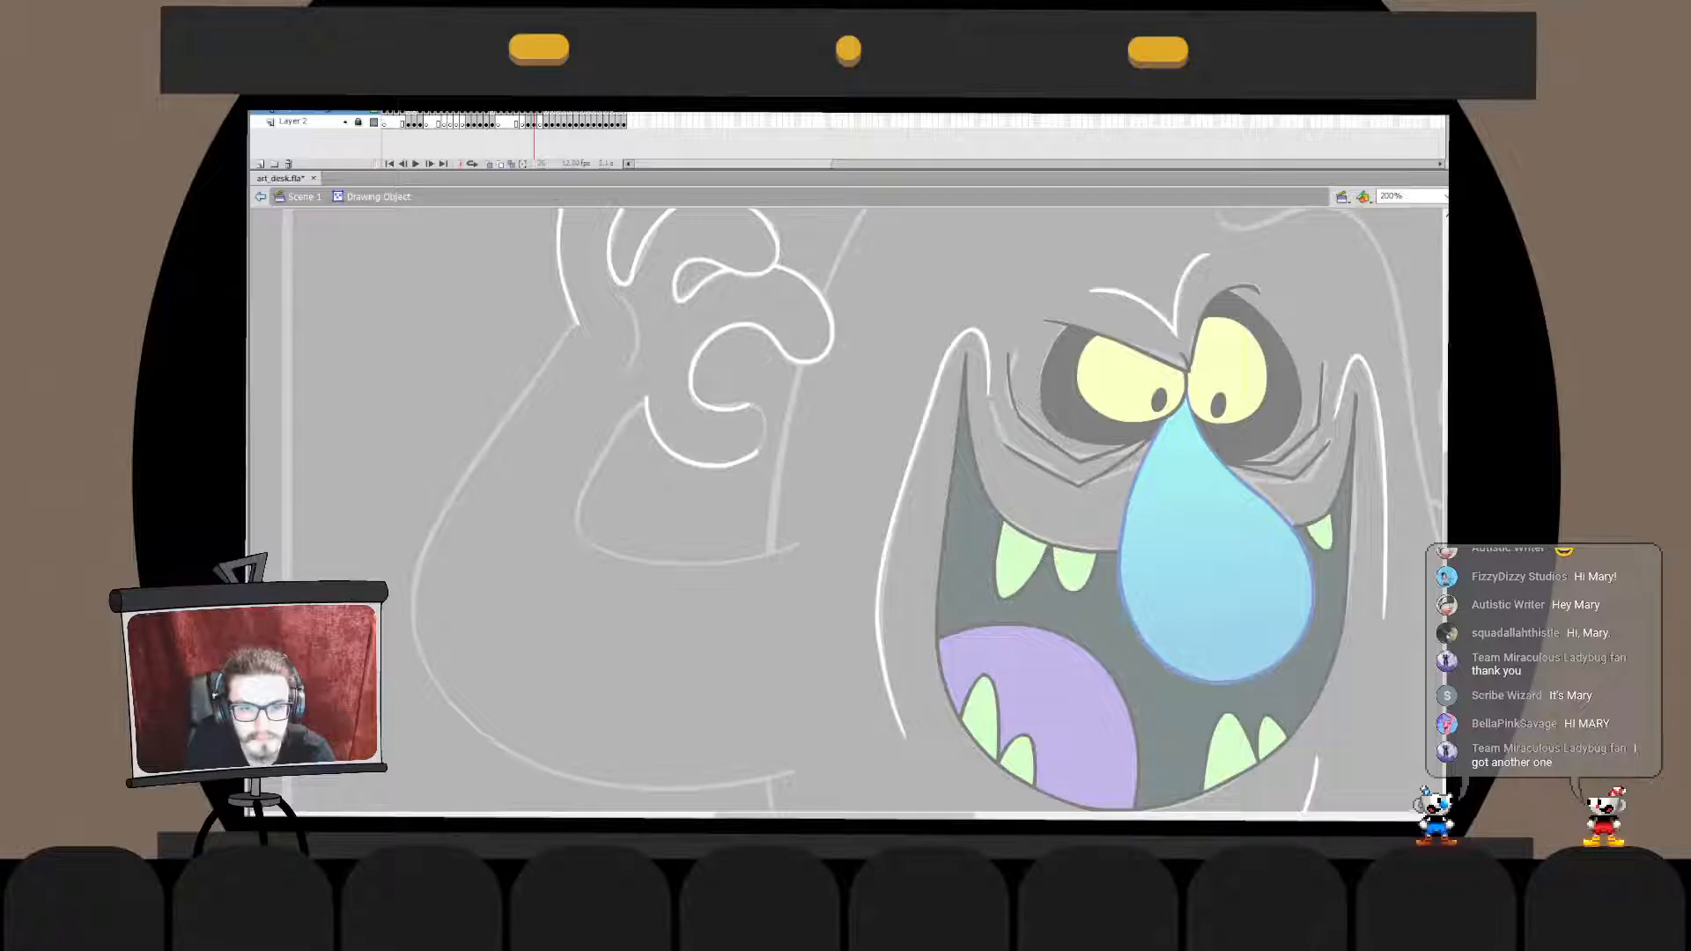
{"action": "key", "text": "ctrl+e"}
{"action": "key", "text": "Delete"}
{"action": "left_click", "coordinate": [704, 387]}
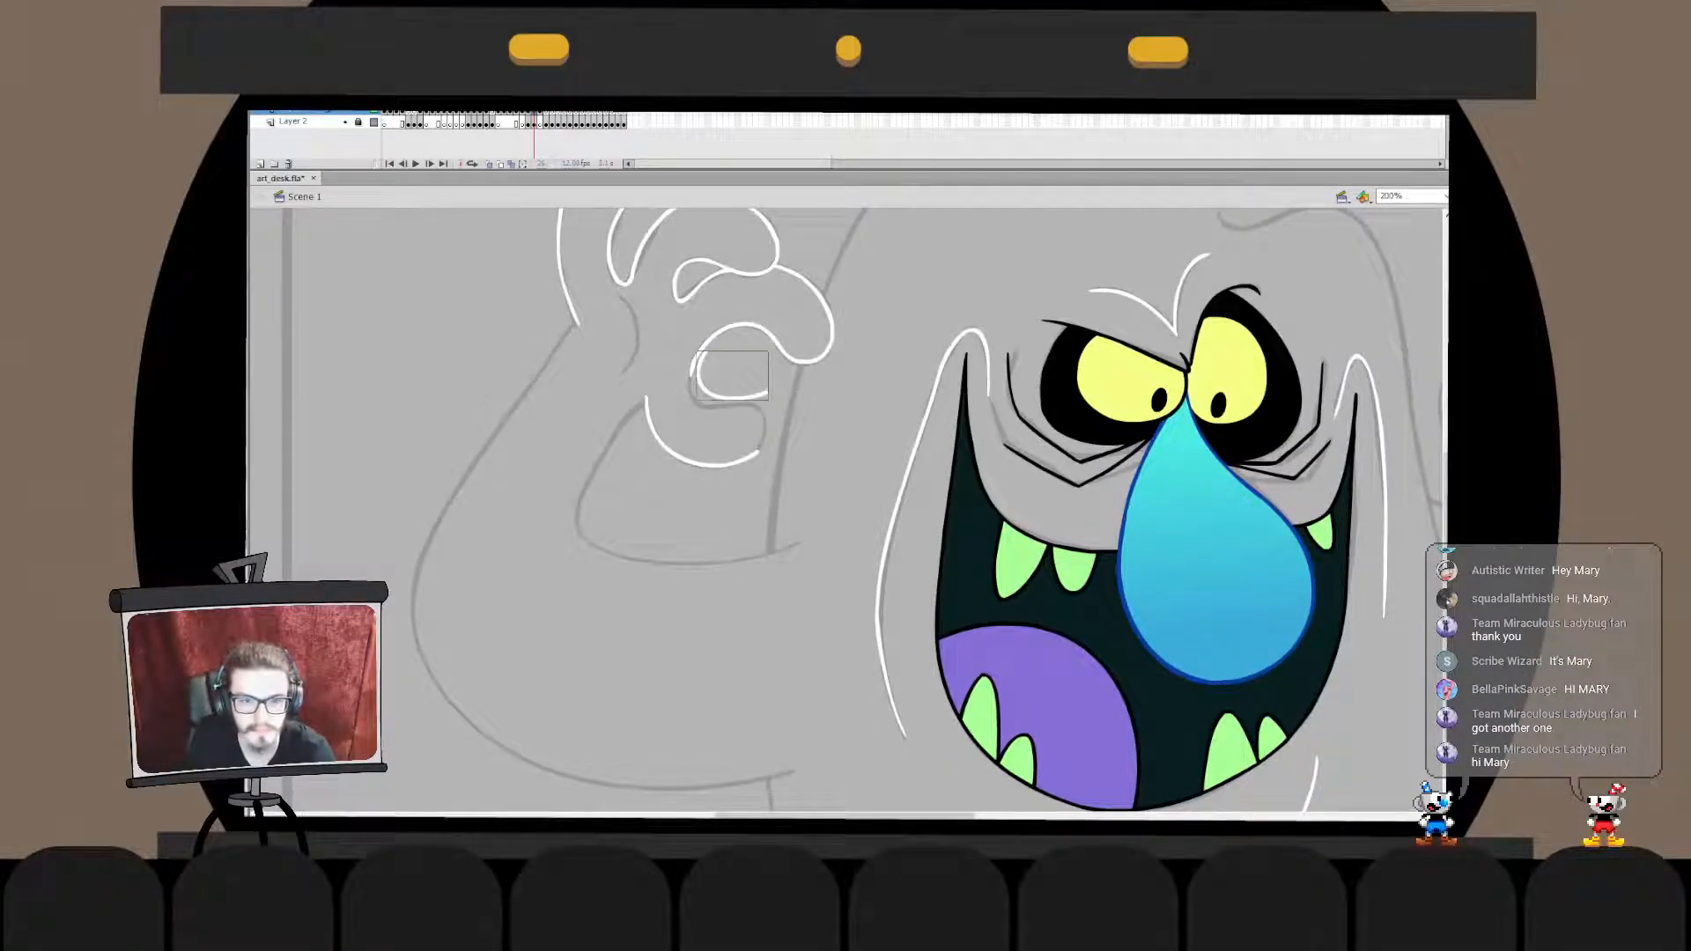
{"action": "left_click_drag", "start_coordinate": [705, 379], "coordinate": [697, 386]}
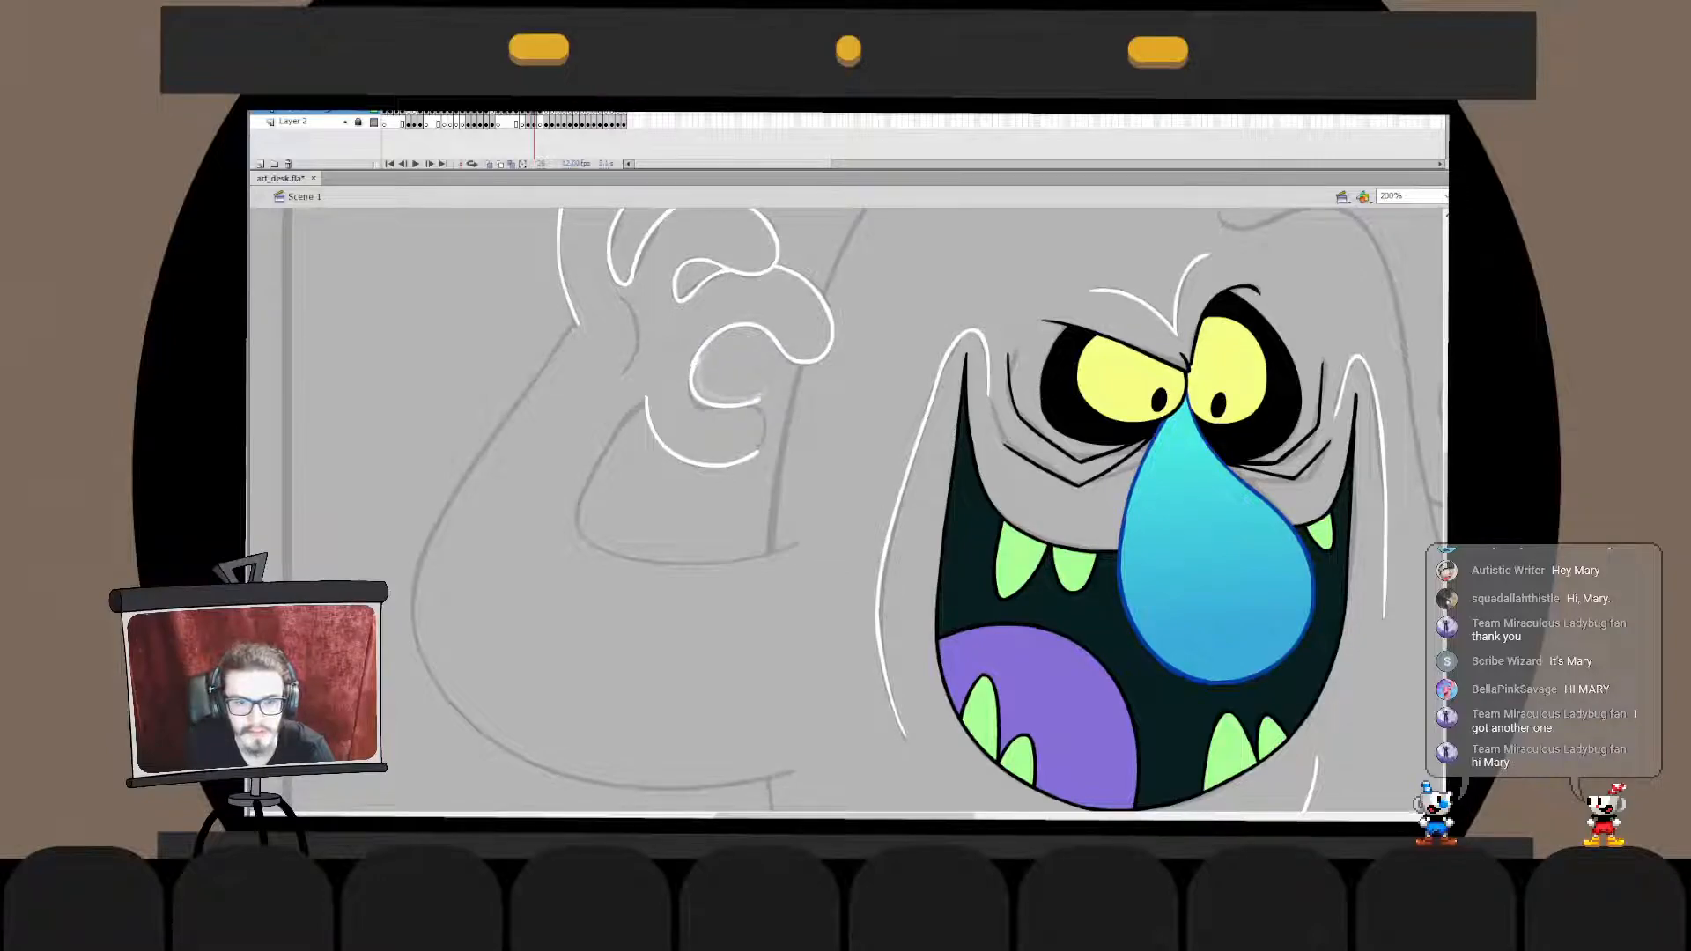
- Trim the overlap where the new inner curve meets the finger above, and shorten its lower end to fit the sketch
{"action": "double_click", "coordinate": [697, 386]}
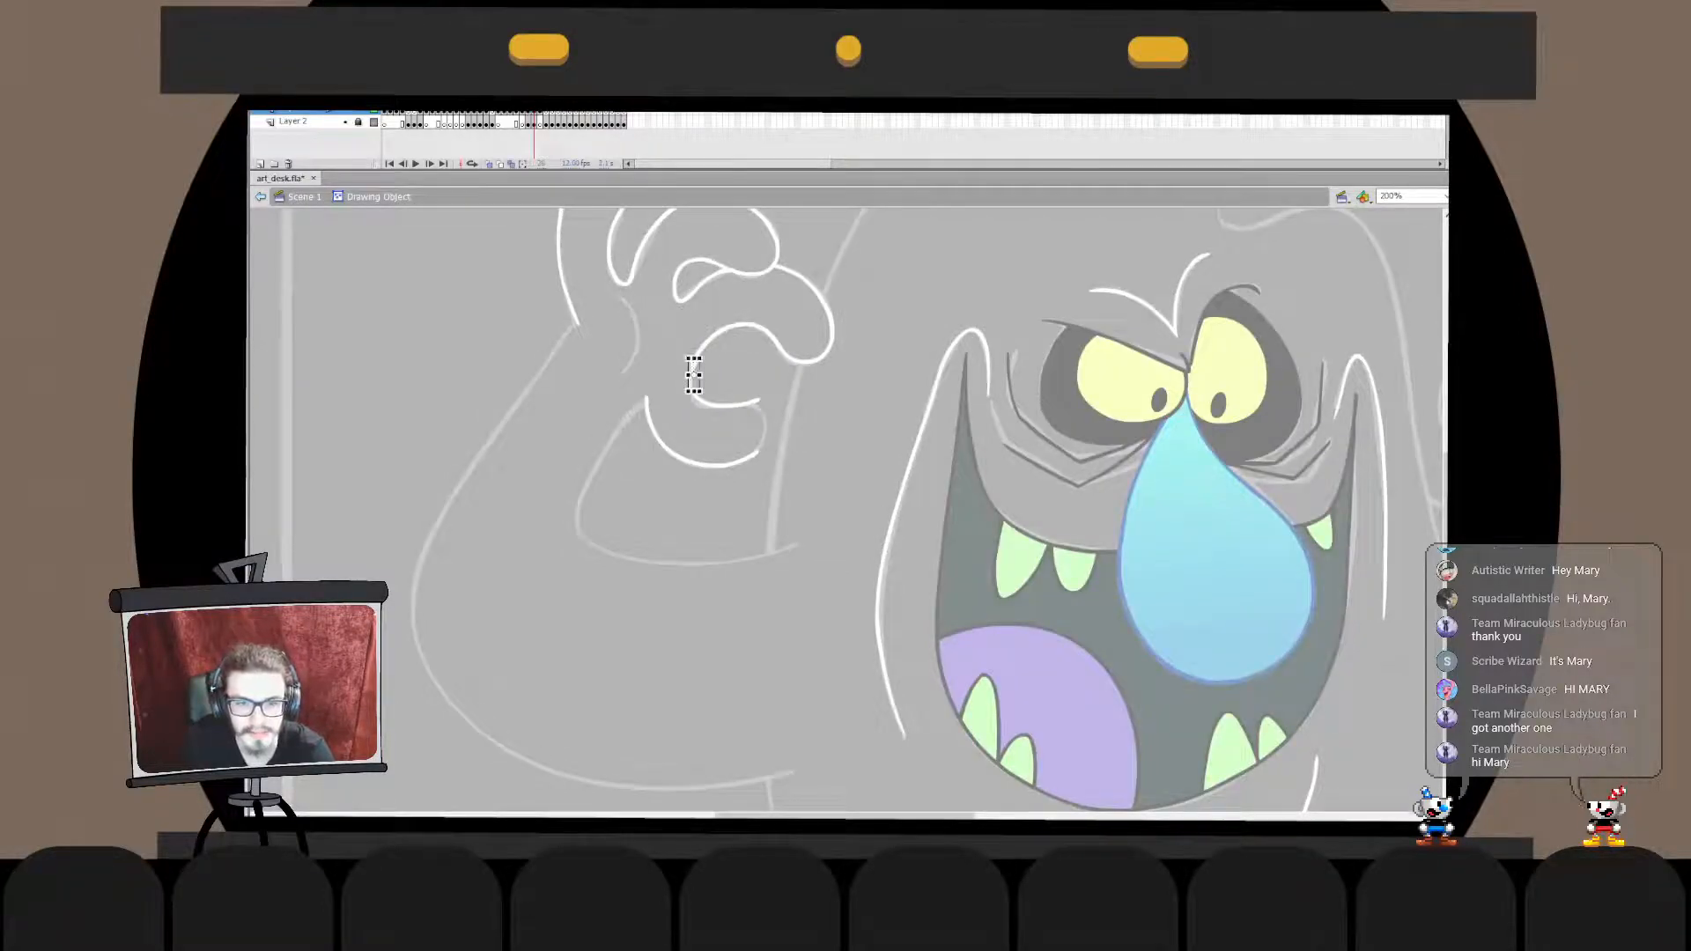
{"action": "double_click", "coordinate": [705, 379]}
{"action": "left_click", "coordinate": [705, 379]}
{"action": "double_click", "coordinate": [694, 372]}
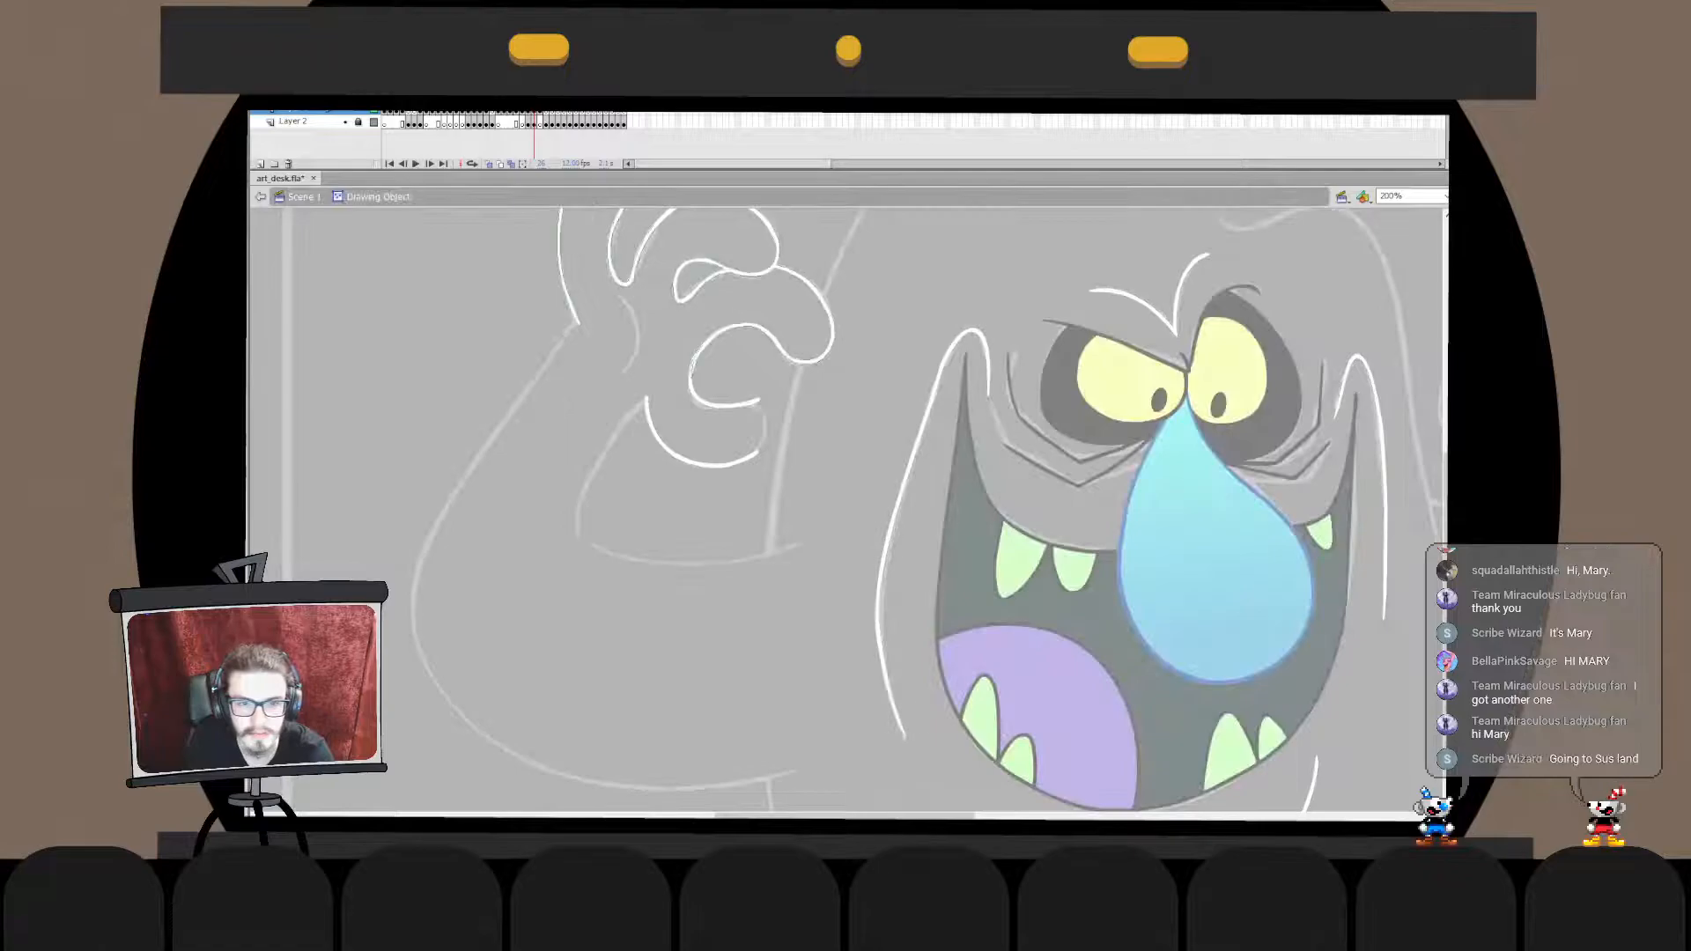
{"action": "double_click", "coordinate": [705, 379]}
{"action": "double_click", "coordinate": [693, 363]}
{"action": "left_click", "coordinate": [693, 361]}
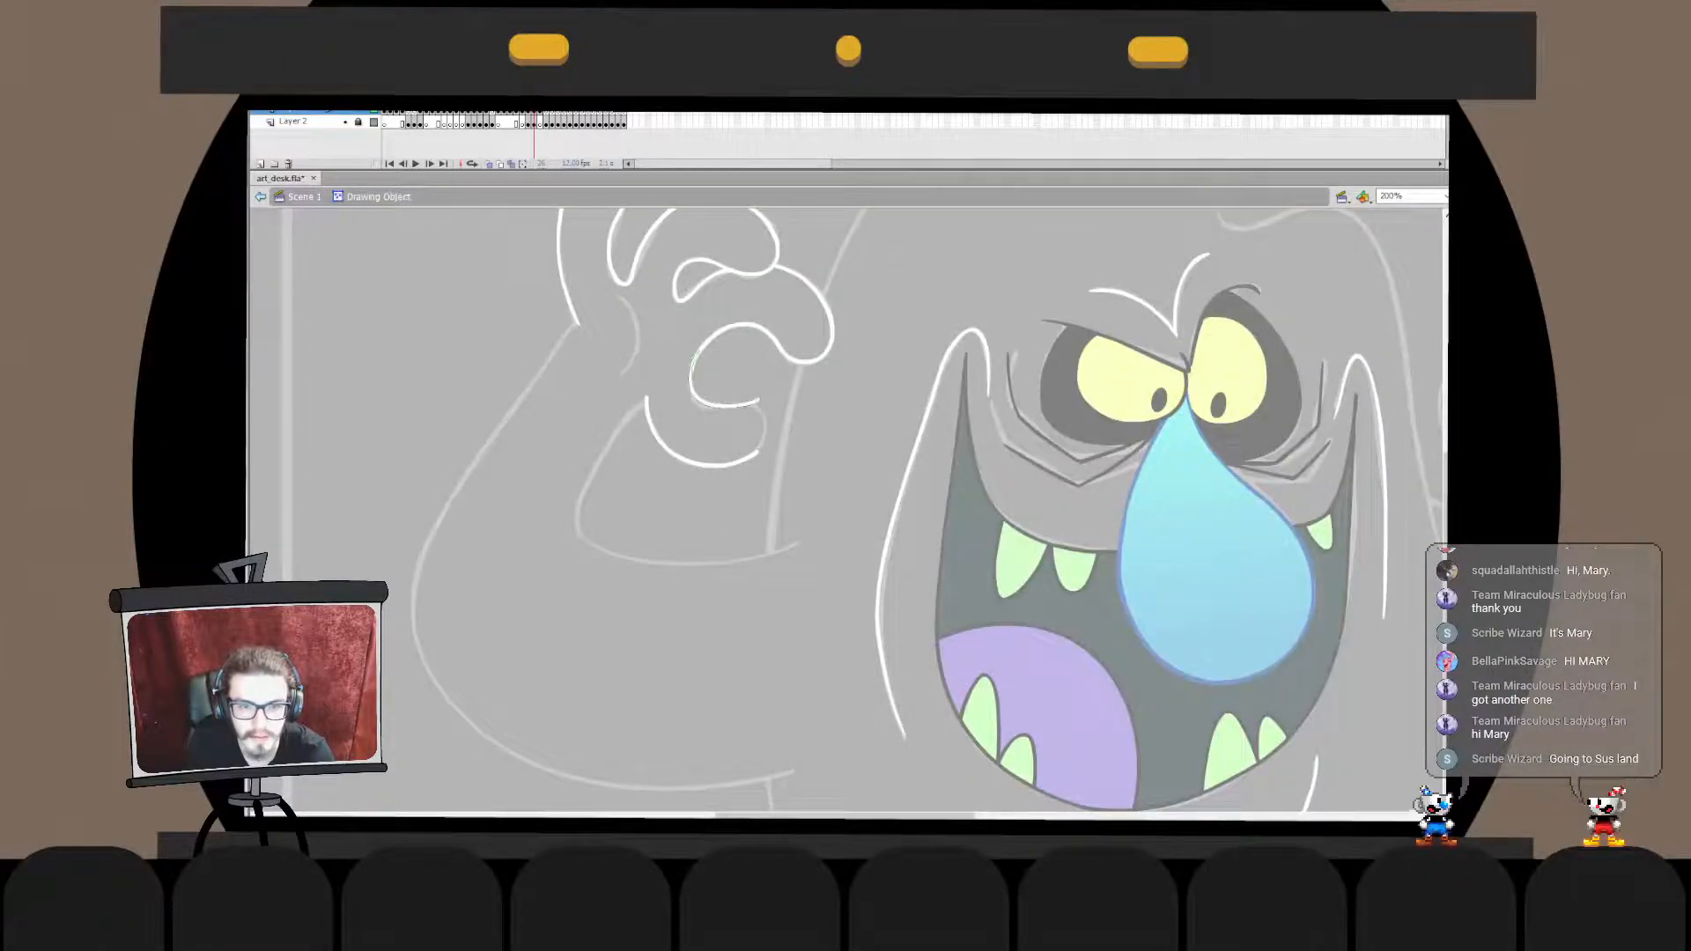
{"action": "double_click", "coordinate": [704, 379]}
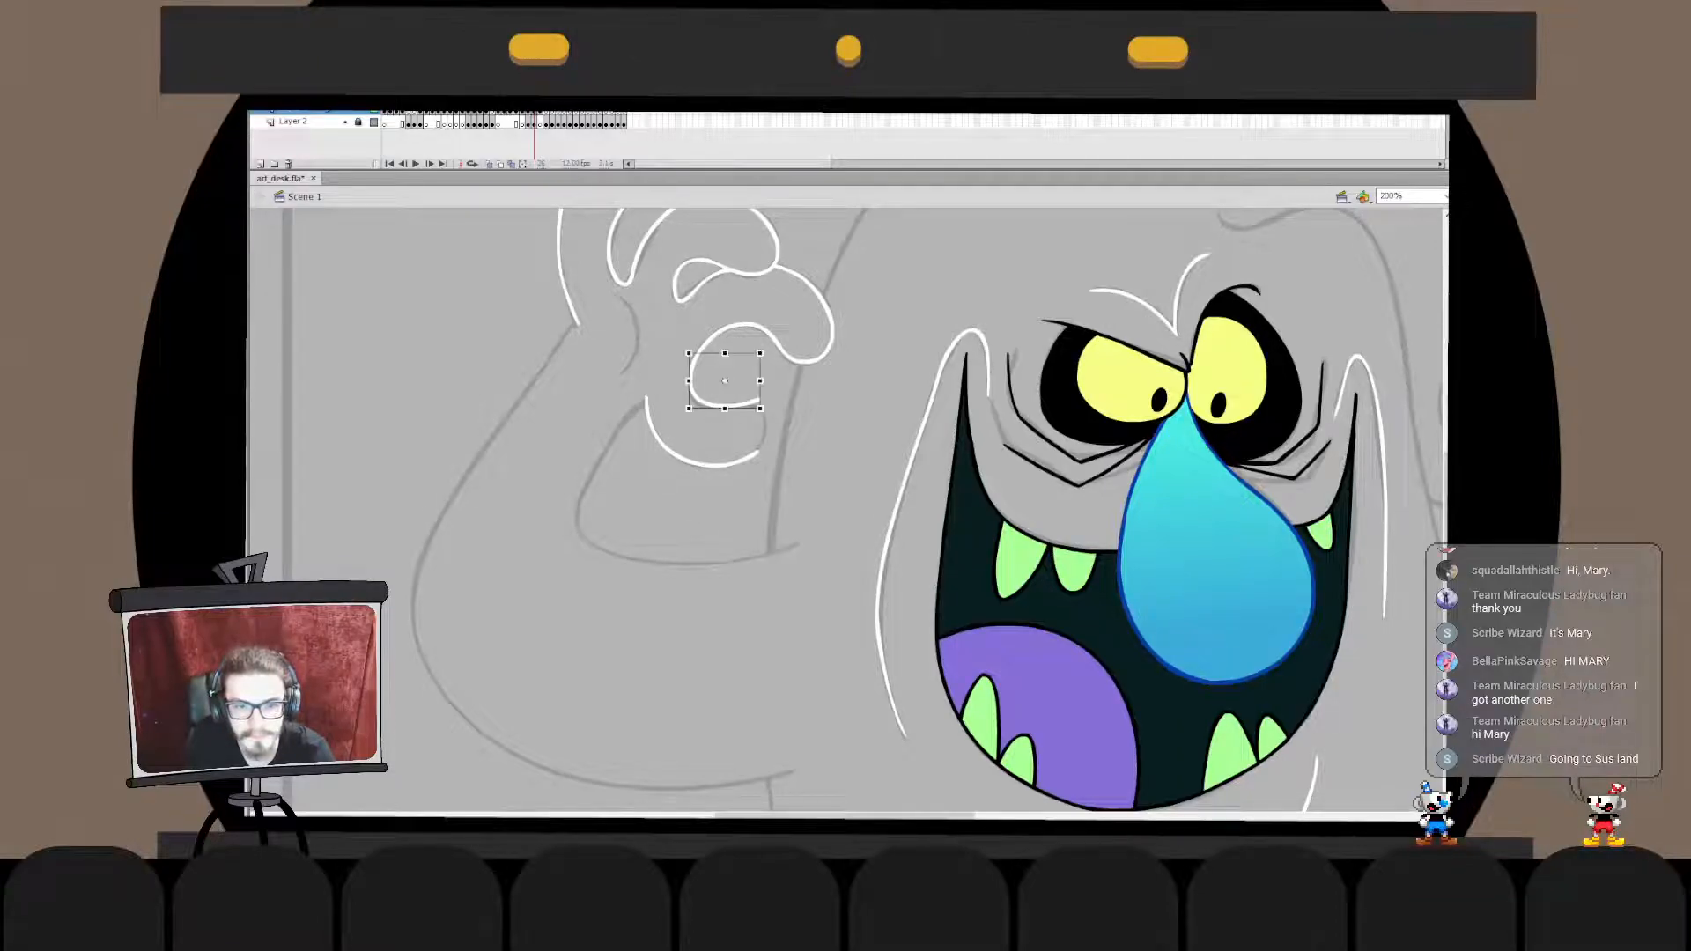
{"action": "double_click", "coordinate": [709, 380]}
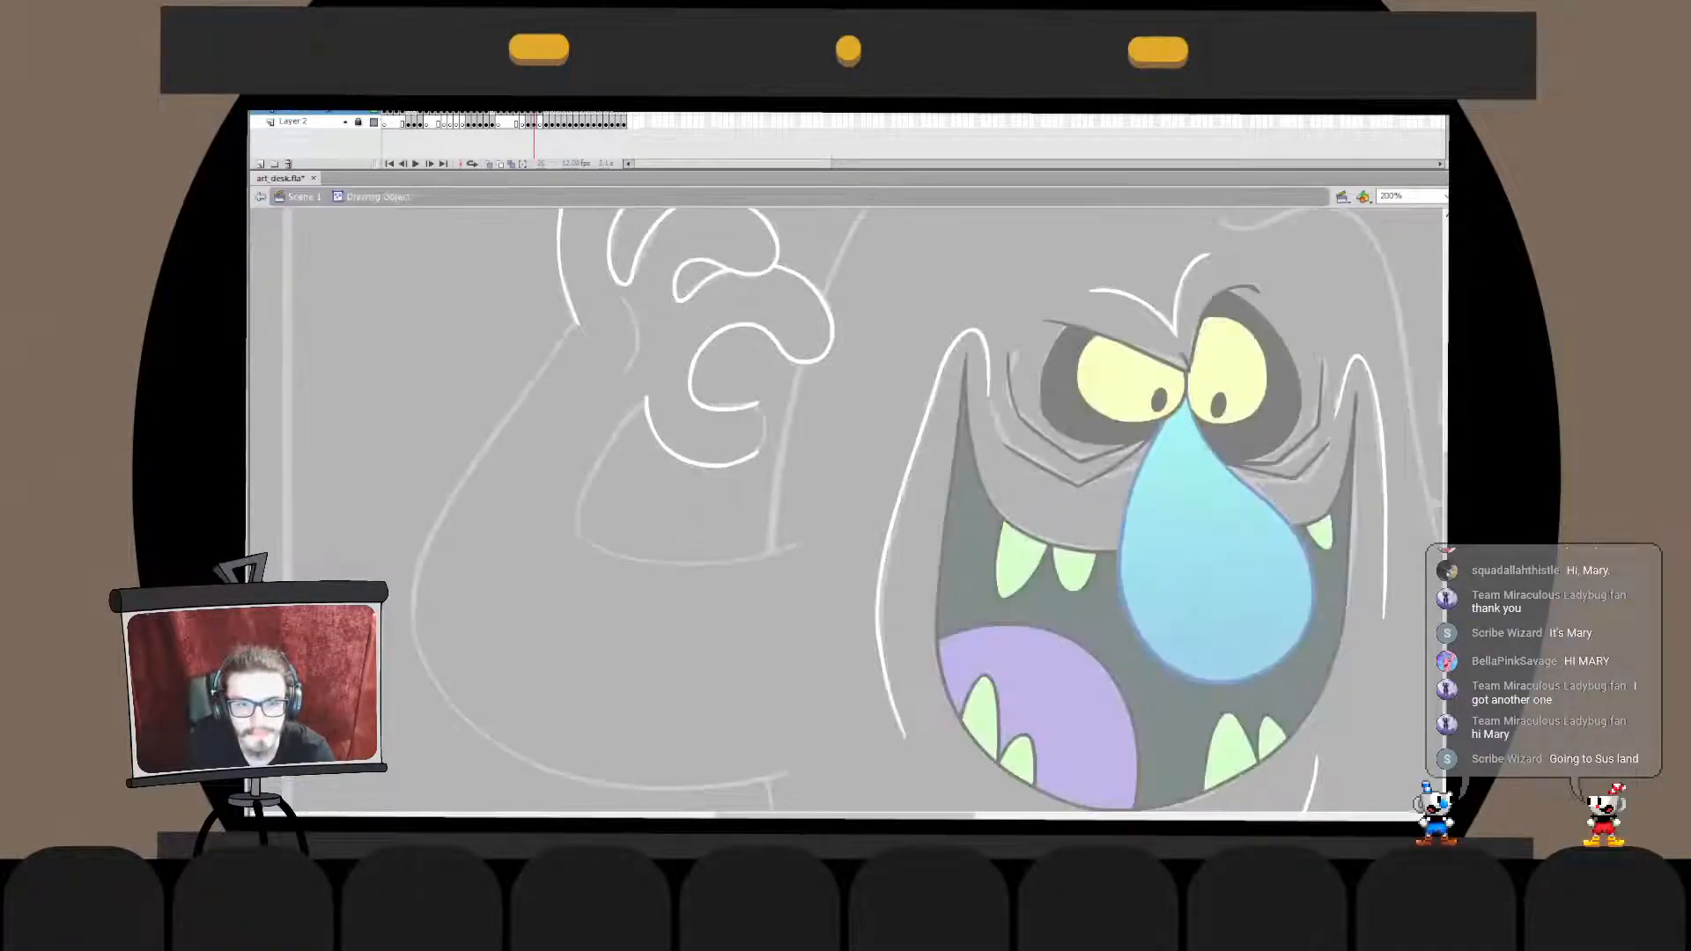
{"action": "left_click_drag", "start_coordinate": [691, 383], "coordinate": [694, 379]}
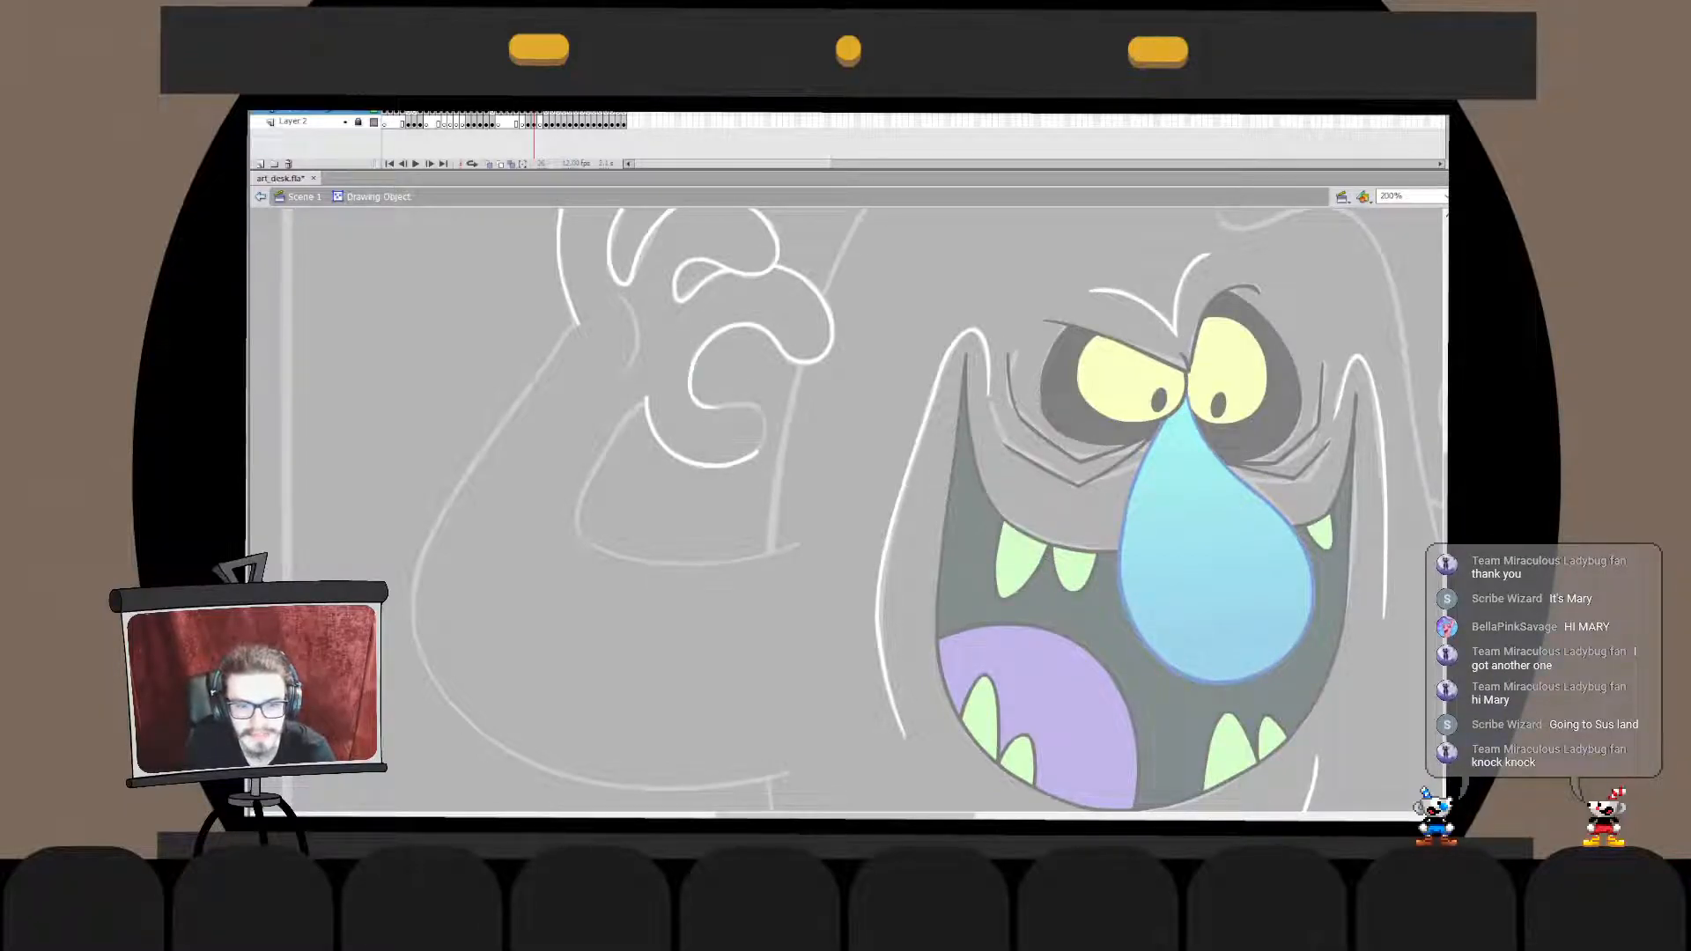
{"action": "key", "text": "ctrl+e"}
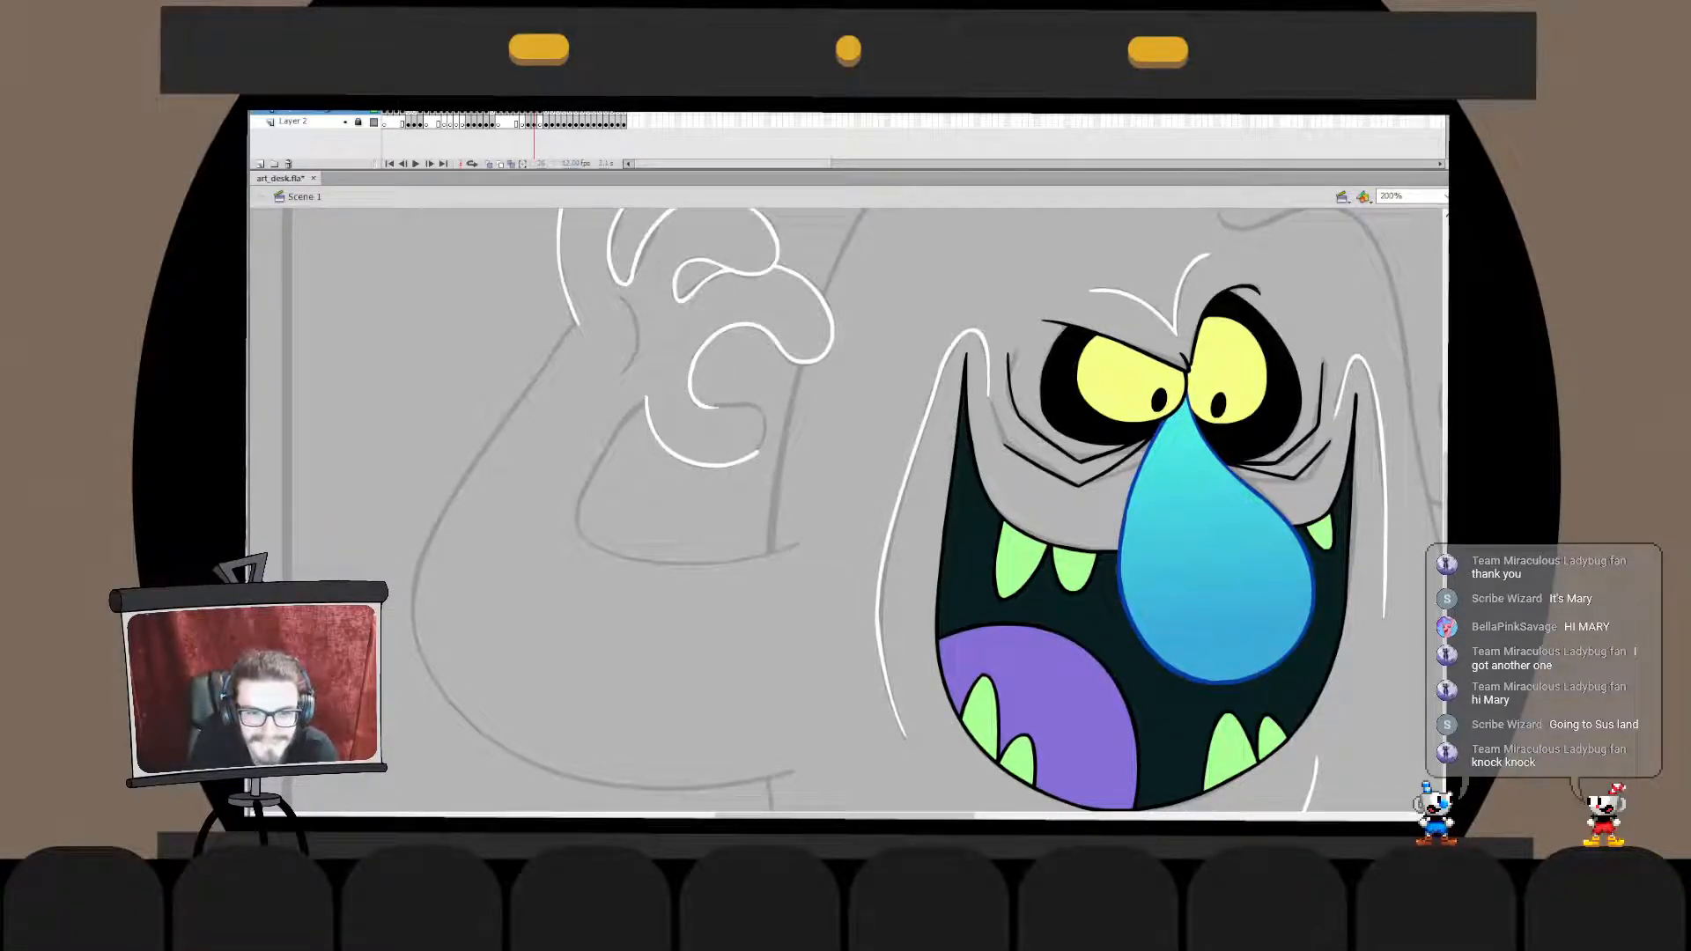
- Ink the lowest finger's top edge and rounded tip in white, from the inner curve around to the underside stroke
{"action": "left_click_drag", "start_coordinate": [749, 404], "coordinate": [756, 454]}
{"action": "key", "text": "ctrl+z"}
{"action": "mouse_move", "coordinate": [702, 404]}
{"action": "left_mouse_down"}
{"action": "mouse_move", "coordinate": [759, 410]}
{"action": "mouse_move", "coordinate": [759, 448]}
{"action": "mouse_move", "coordinate": [703, 455]}
{"action": "mouse_move", "coordinate": [716, 407]}
{"action": "mouse_move", "coordinate": [755, 404]}
{"action": "mouse_move", "coordinate": [758, 453]}
{"action": "left_mouse_up"}
{"action": "key", "text": "ctrl+z"}
{"action": "key", "text": "ctrl+z"}
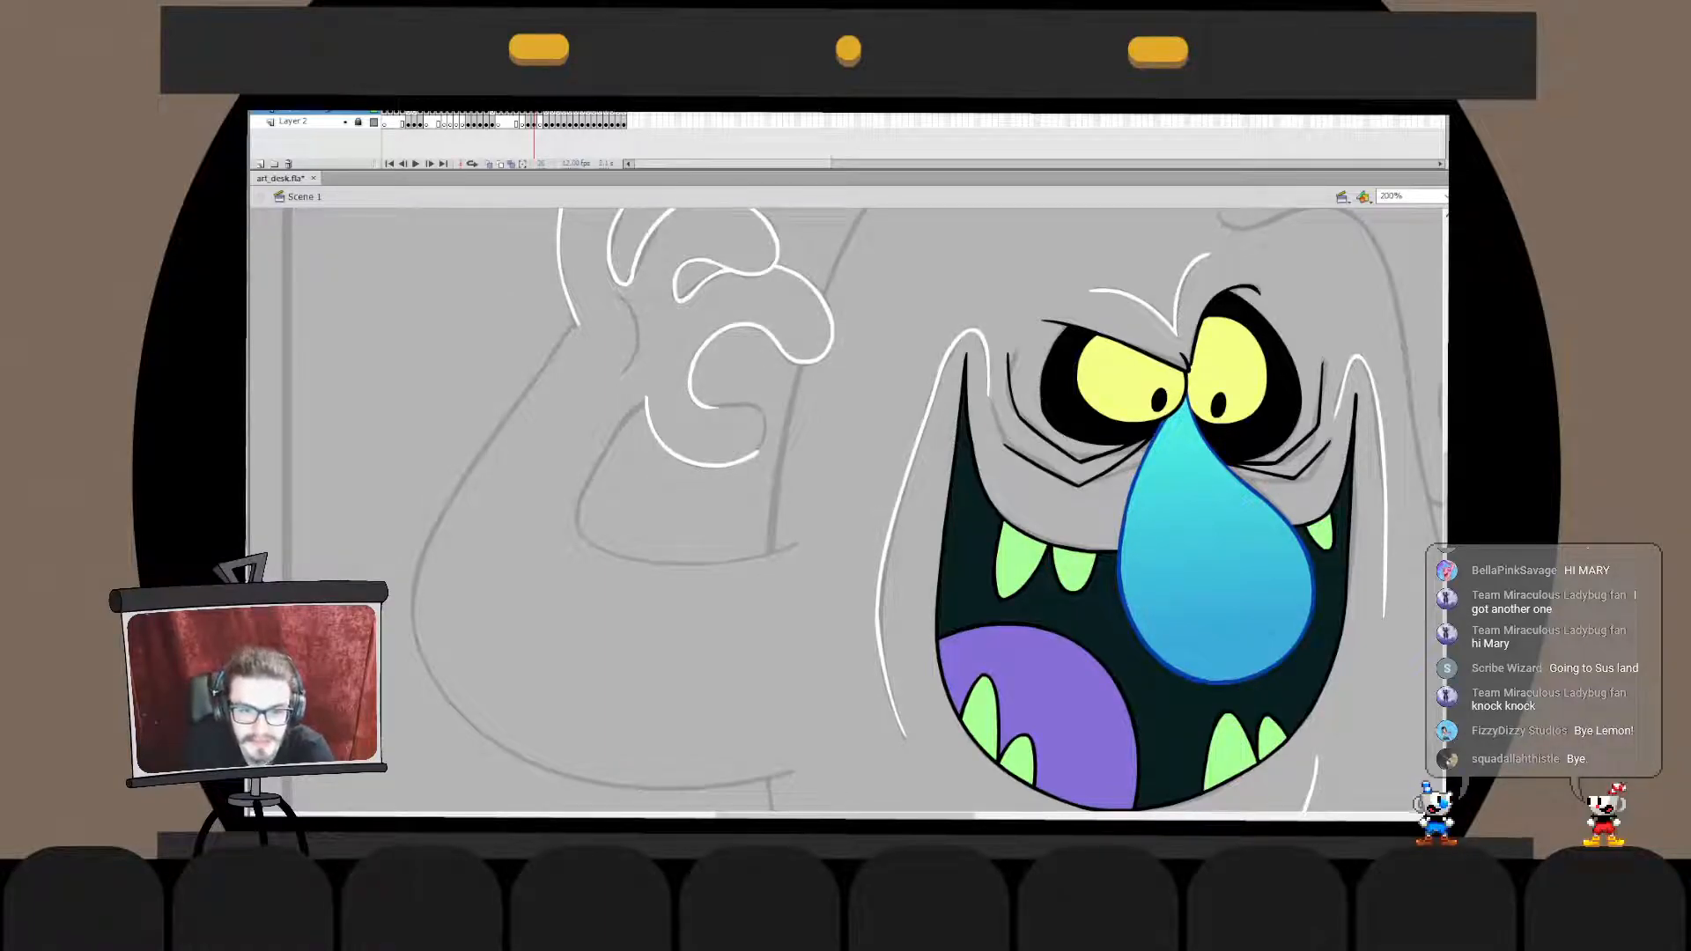
{"action": "mouse_move", "coordinate": [710, 407]}
{"action": "left_mouse_down"}
{"action": "mouse_move", "coordinate": [764, 413]}
{"action": "mouse_move", "coordinate": [751, 458]}
{"action": "mouse_move", "coordinate": [751, 403]}
{"action": "mouse_move", "coordinate": [767, 423]}
{"action": "mouse_move", "coordinate": [746, 456]}
{"action": "mouse_move", "coordinate": [750, 404]}
{"action": "mouse_move", "coordinate": [763, 447]}
{"action": "mouse_move", "coordinate": [752, 457]}
{"action": "mouse_move", "coordinate": [742, 405]}
{"action": "mouse_move", "coordinate": [767, 428]}
{"action": "mouse_move", "coordinate": [748, 458]}
{"action": "mouse_move", "coordinate": [729, 406]}
{"action": "mouse_move", "coordinate": [762, 406]}
{"action": "mouse_move", "coordinate": [752, 457]}
{"action": "left_mouse_up"}
{"action": "key", "text": "ctrl+z"}
{"action": "key", "text": "ctrl+z"}
{"action": "key", "text": "ctrl+z"}
{"action": "key", "text": "ctrl+z"}
- Adjust the lowest finger's tip stroke so it meets the end of the underside stroke
{"action": "key", "text": "q"}
{"action": "double_click", "coordinate": [765, 433]}
{"action": "double_click", "coordinate": [758, 453]}
{"action": "double_click", "coordinate": [764, 441]}
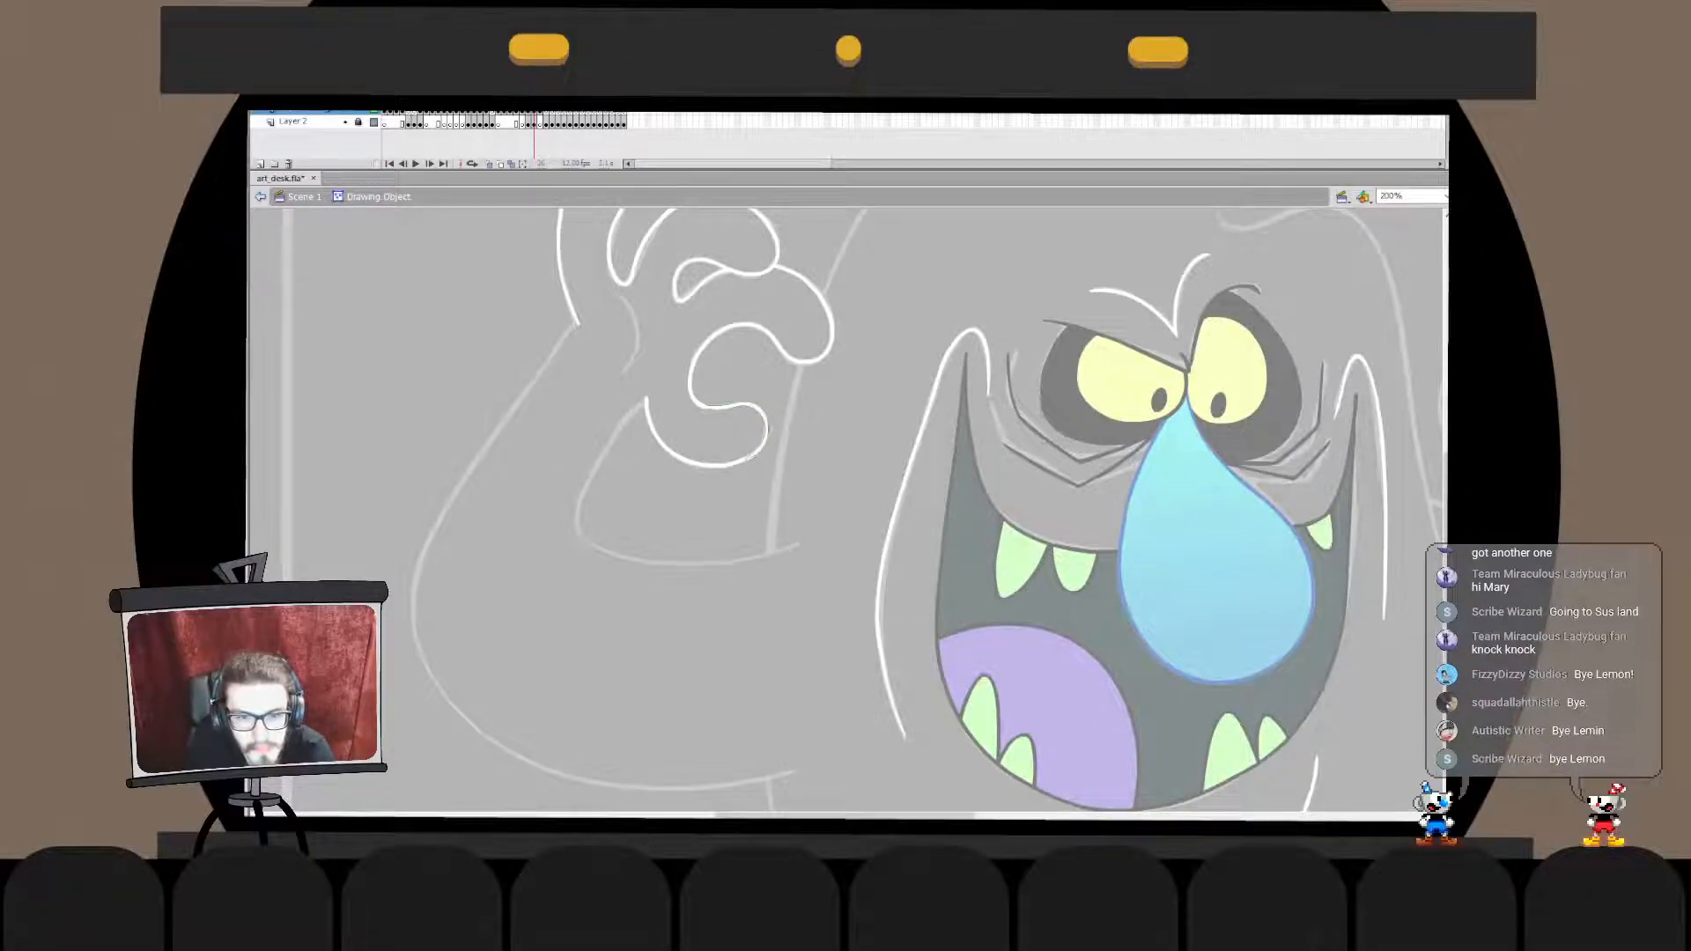
{"action": "double_click", "coordinate": [752, 454]}
{"action": "left_click", "coordinate": [763, 441]}
- Move the lowest finger's tip stroke in place into the drawing object of its underside
{"action": "key", "text": "v"}
{"action": "double_click", "coordinate": [764, 440]}
{"action": "double_click", "coordinate": [740, 436]}
{"action": "key", "text": "ctrl+x"}
{"action": "double_click", "coordinate": [714, 465]}
{"action": "key", "text": "ctrl+shift+v"}
{"action": "double_click", "coordinate": [731, 436]}
{"action": "left_click", "coordinate": [731, 436]}
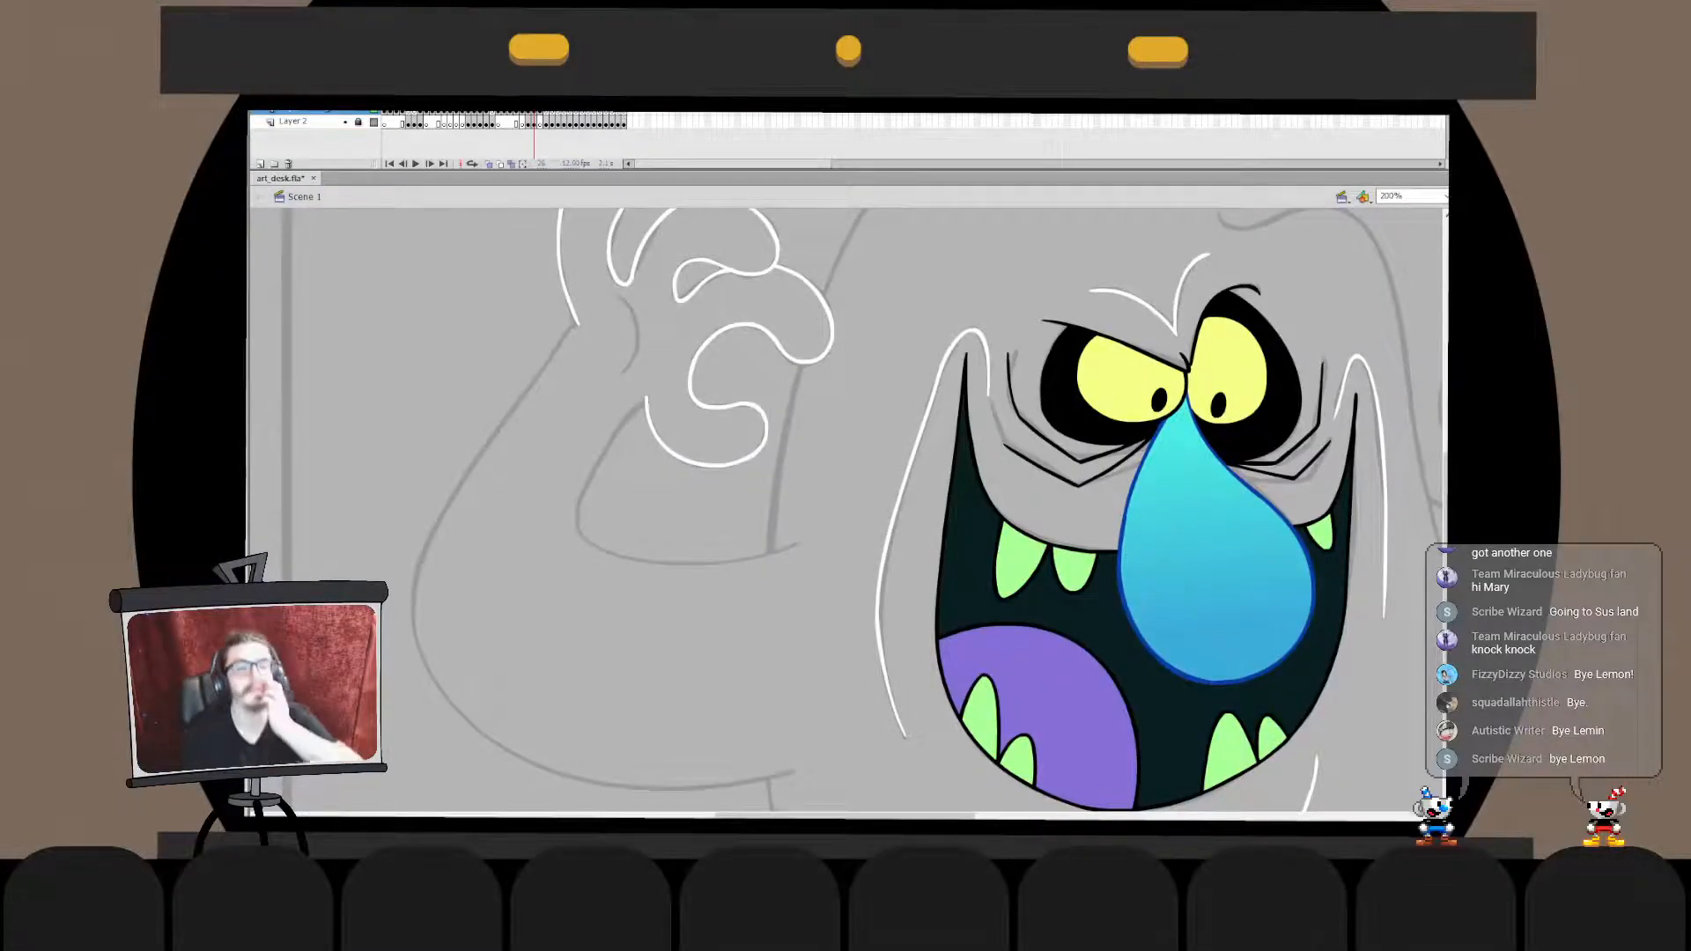
- Ink the short curved palm crease beside the curled fingers in white over the sketch
{"action": "left_click_drag", "start_coordinate": [845, 510], "coordinate": [806, 485]}
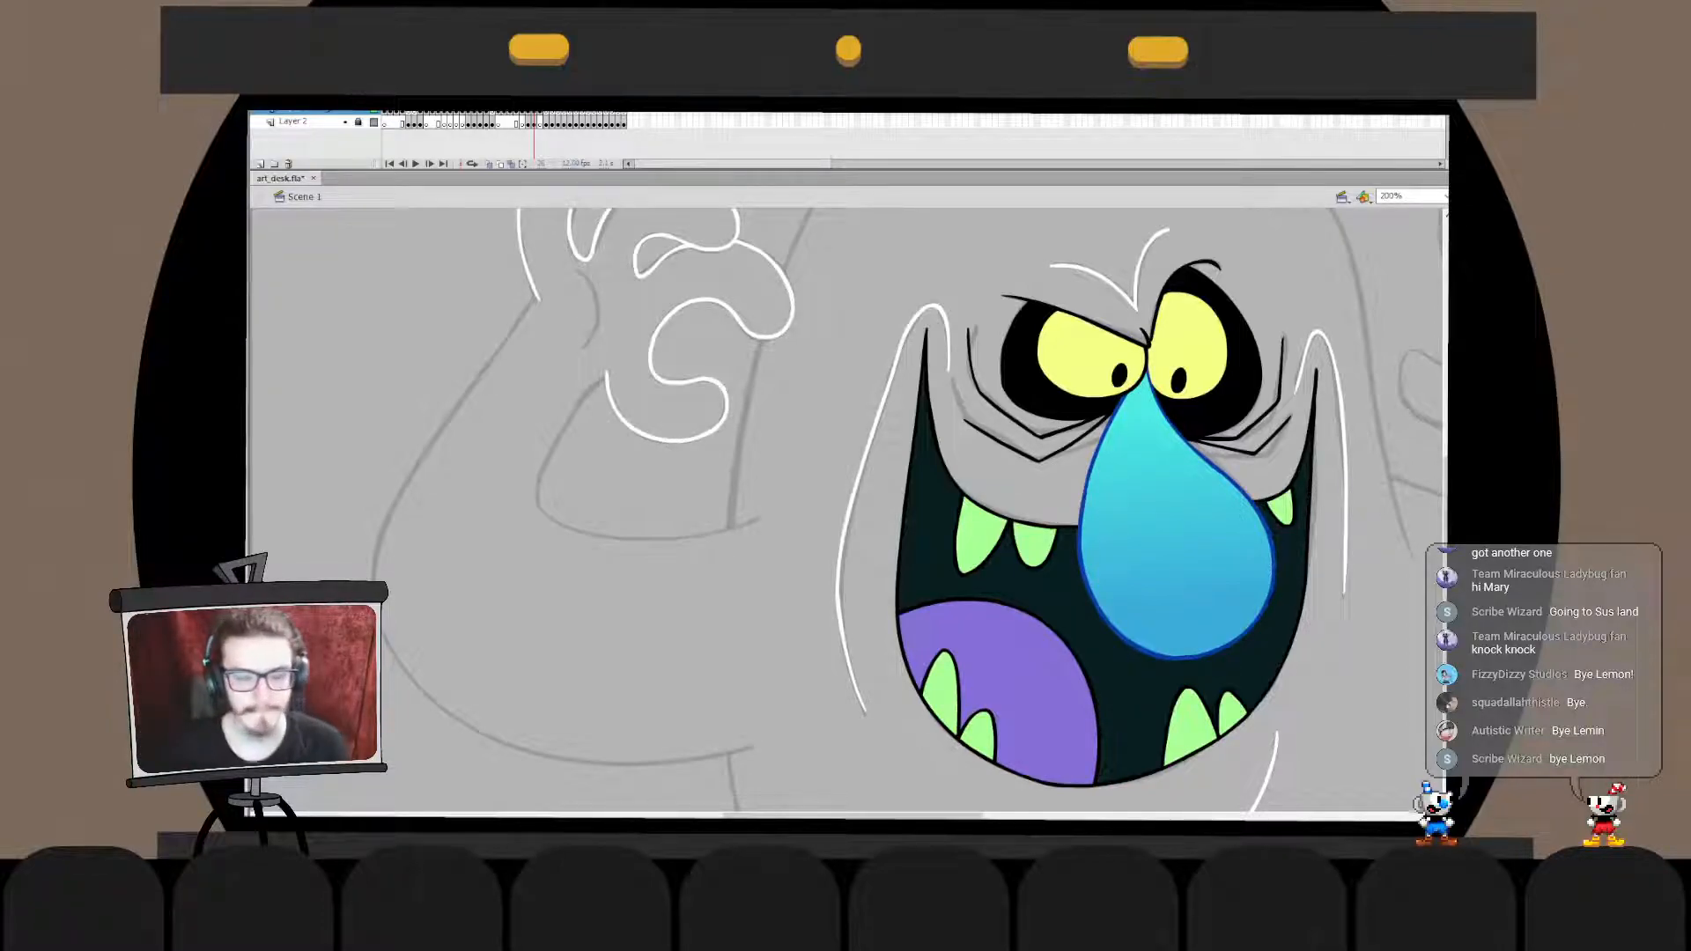
{"action": "key", "text": "ctrl+z"}
{"action": "mouse_move", "coordinate": [582, 270]}
{"action": "left_mouse_down"}
{"action": "mouse_move", "coordinate": [583, 373]}
{"action": "mouse_move", "coordinate": [579, 359]}
{"action": "left_mouse_up"}
{"action": "key", "text": "ctrl+z"}
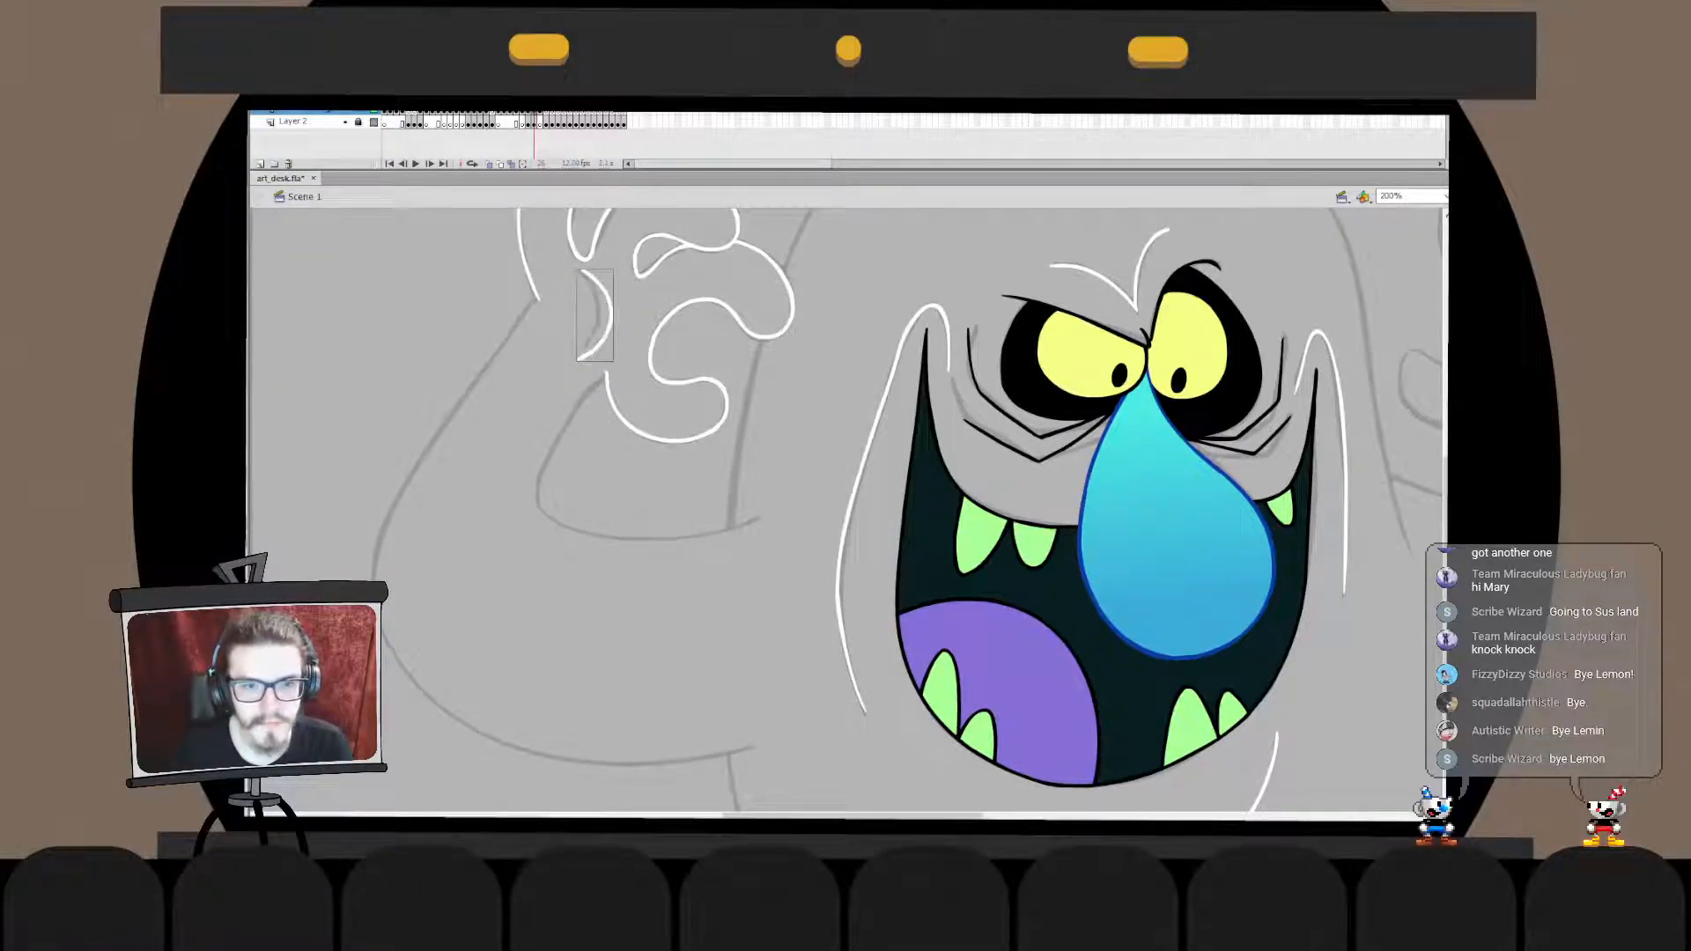
{"action": "key", "text": "ctrl+z"}
{"action": "left_click_drag", "start_coordinate": [581, 270], "coordinate": [580, 354]}
{"action": "key", "text": "ctrl+z"}
{"action": "mouse_move", "coordinate": [582, 267]}
{"action": "left_mouse_down"}
{"action": "mouse_move", "coordinate": [581, 353]}
{"action": "mouse_move", "coordinate": [605, 308]}
{"action": "left_mouse_up"}
- Free-transform the palm crease and refine its curve inside the drawing object to match the sketch
{"action": "key", "text": "q"}
{"action": "left_click", "coordinate": [633, 317]}
{"action": "double_click", "coordinate": [603, 309]}
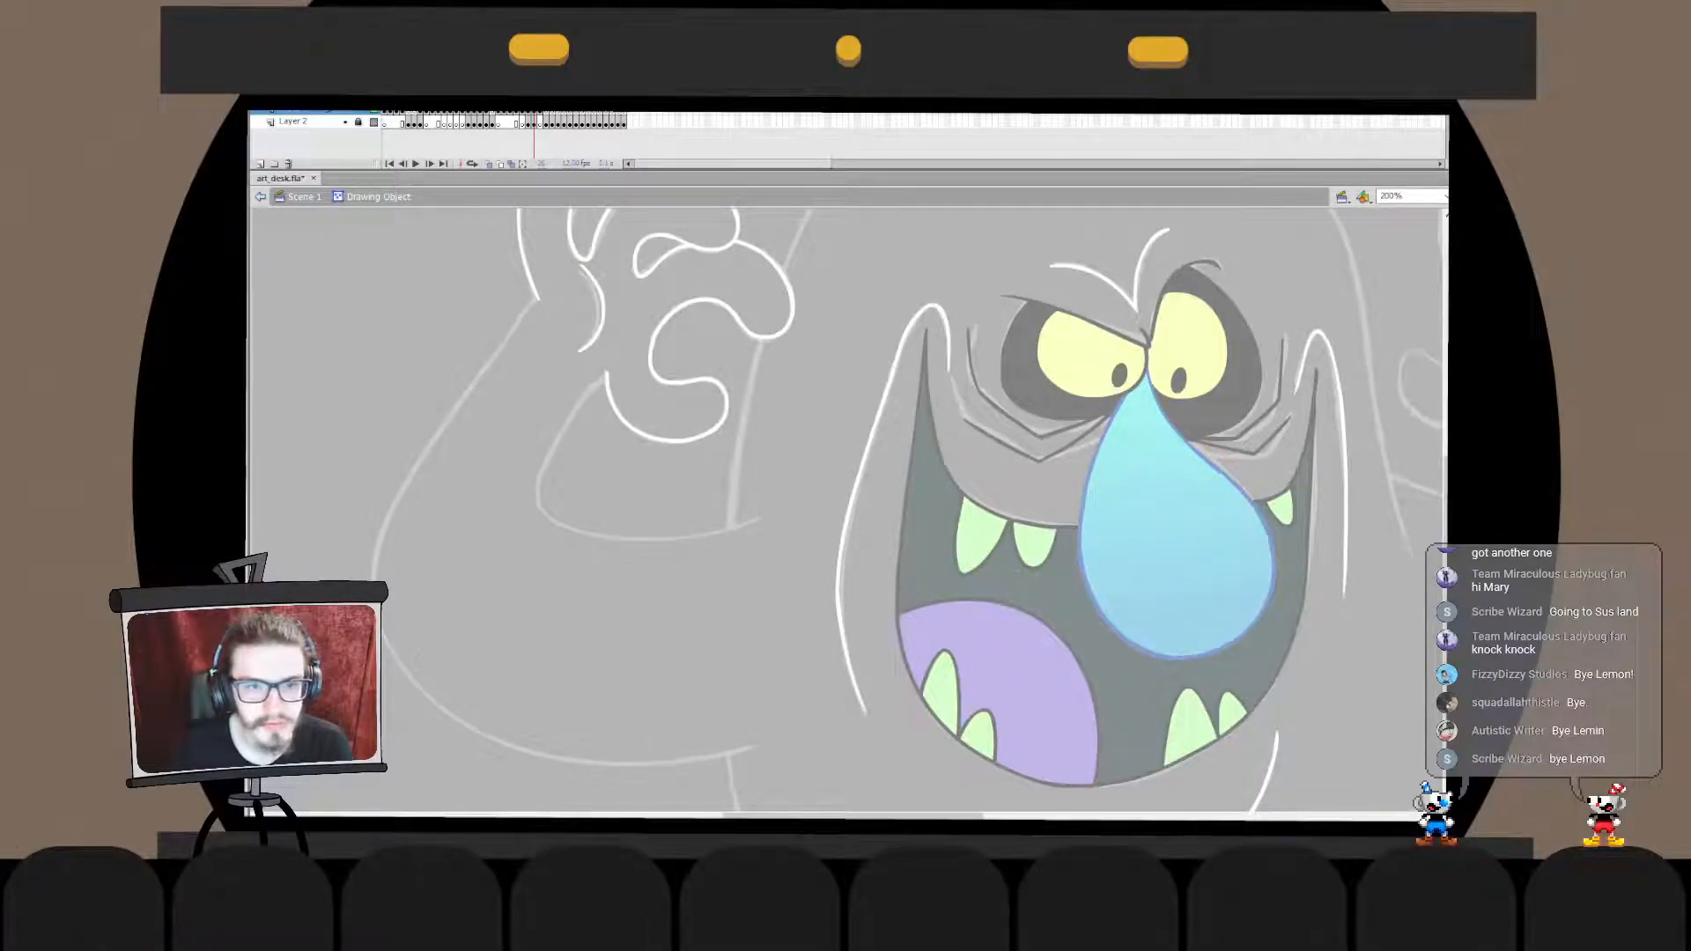
{"action": "double_click", "coordinate": [632, 317]}
{"action": "left_click", "coordinate": [603, 308]}
{"action": "left_click", "coordinate": [632, 317]}
{"action": "double_click", "coordinate": [592, 304]}
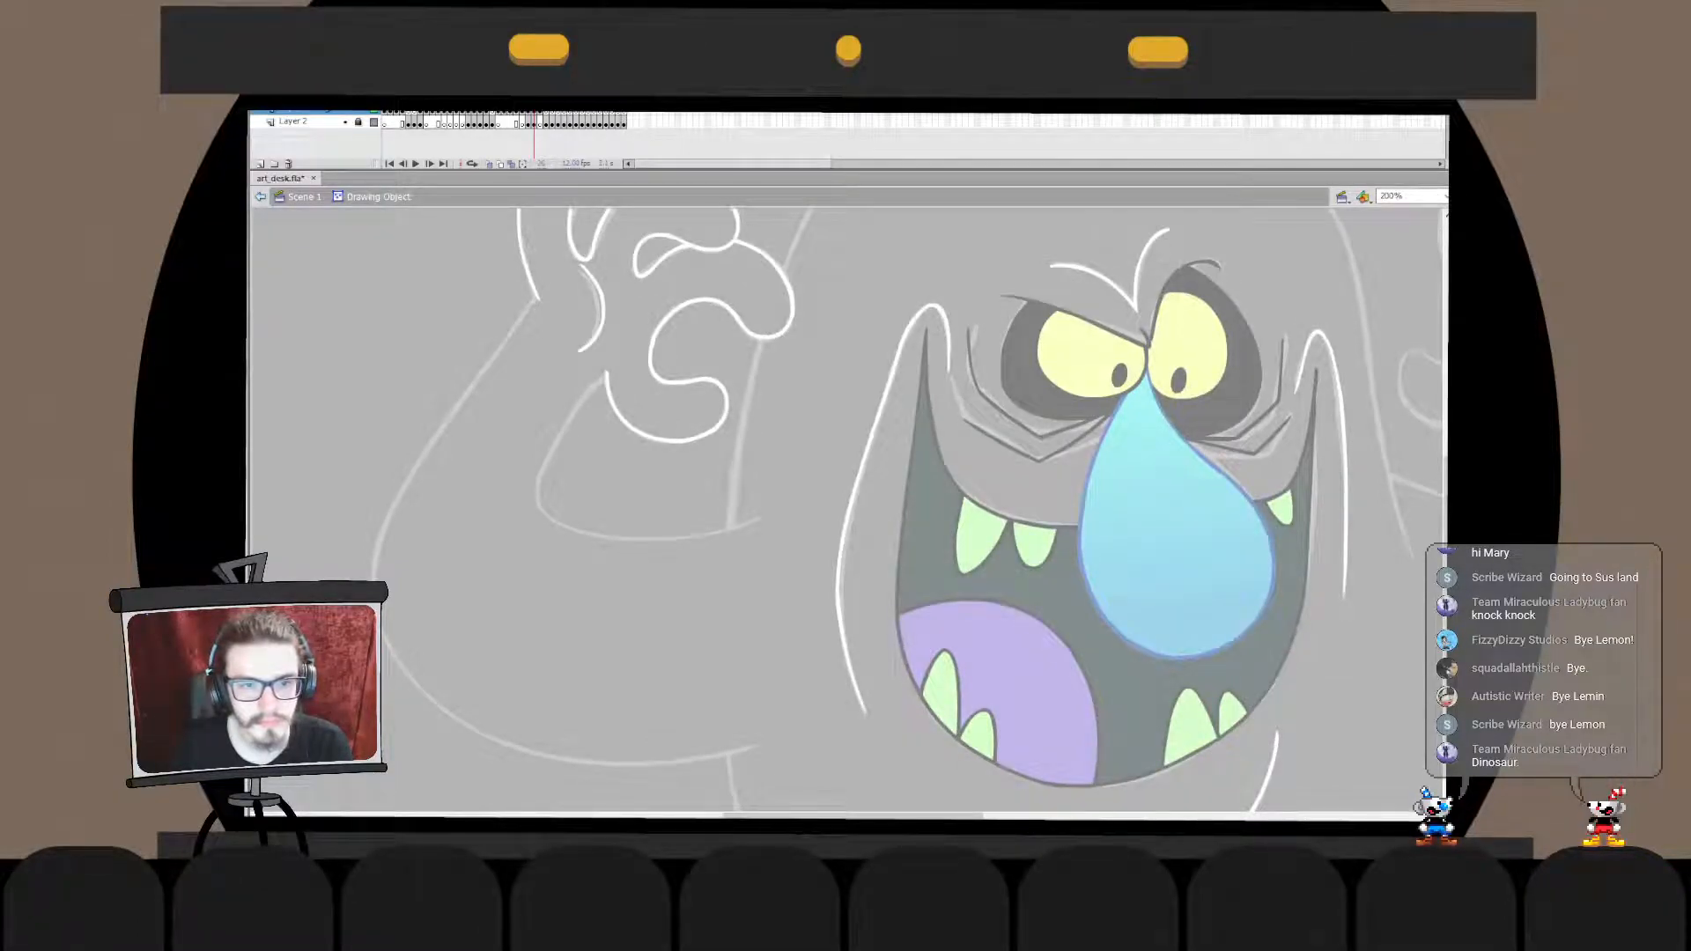
{"action": "double_click", "coordinate": [630, 319]}
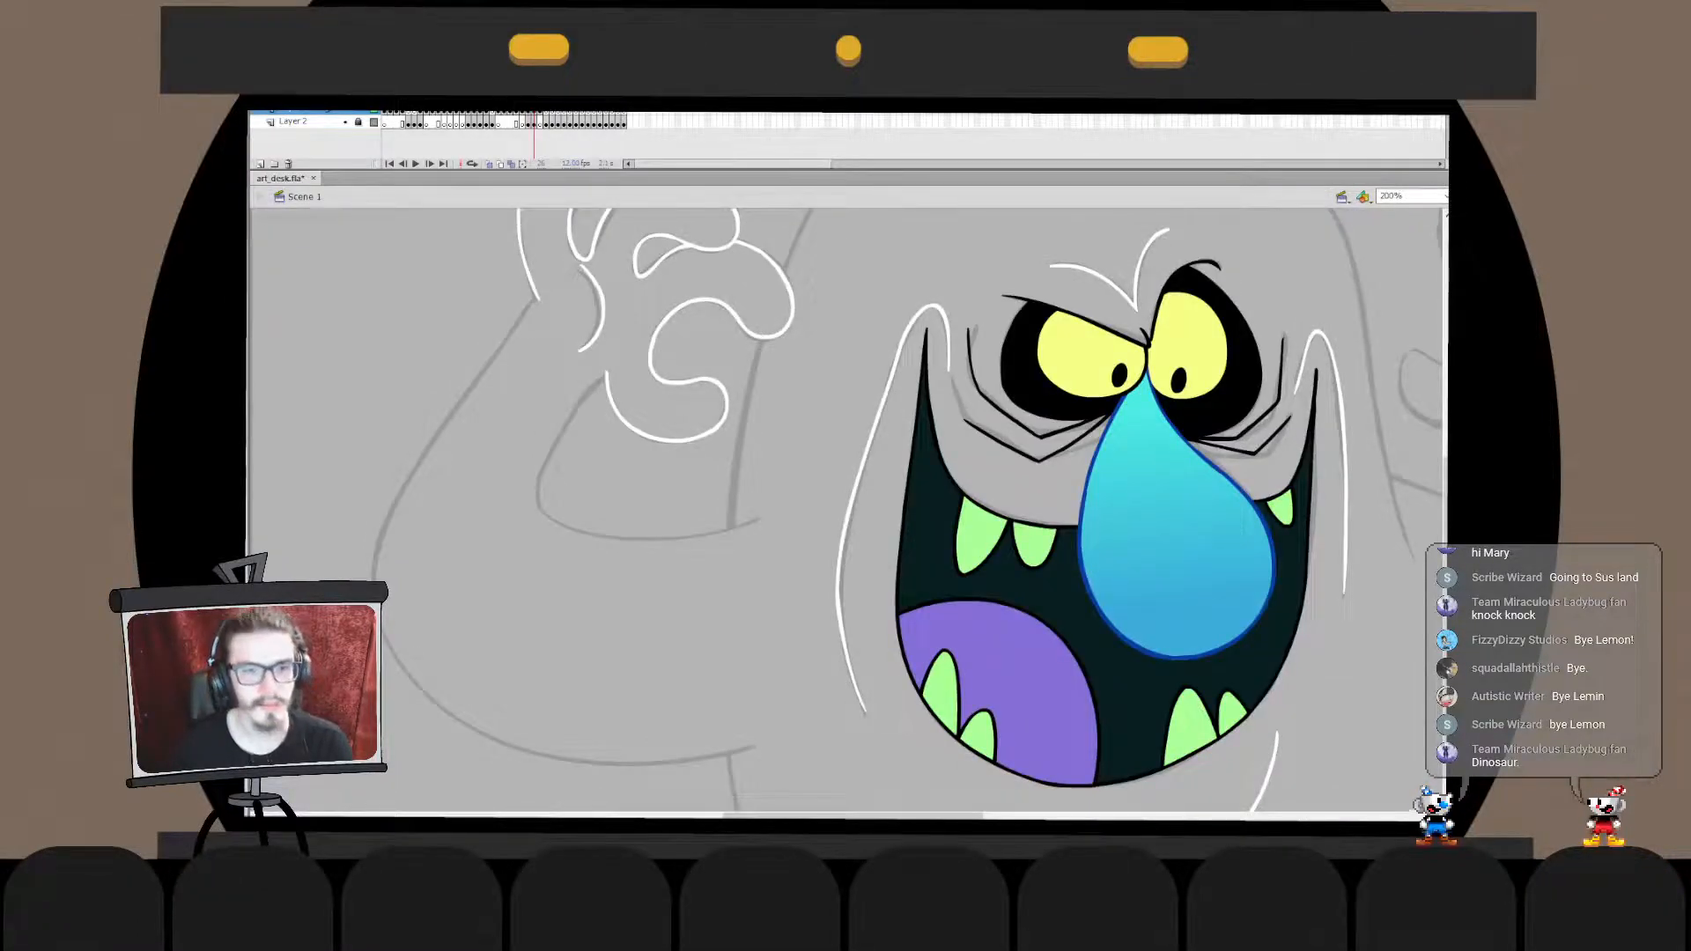
{"action": "double_click", "coordinate": [602, 304]}
{"action": "left_click_drag", "start_coordinate": [602, 301], "coordinate": [602, 331]}
{"action": "double_click", "coordinate": [630, 319]}
{"action": "left_click", "coordinate": [631, 319]}
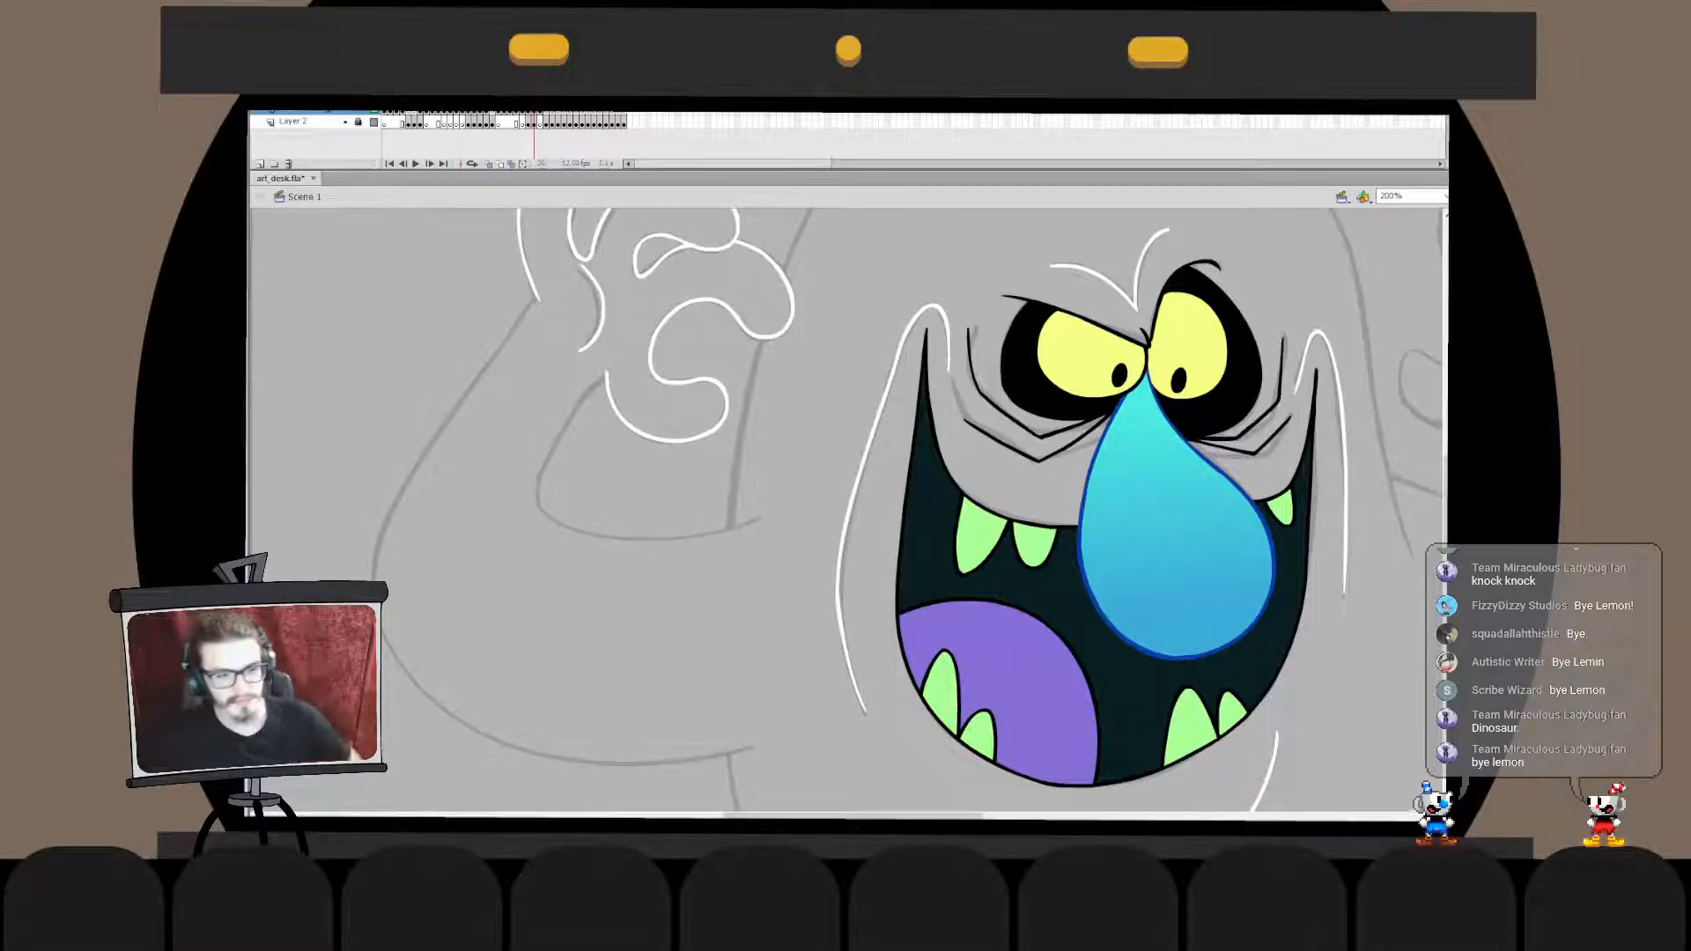
{"action": "left_click_drag", "start_coordinate": [608, 312], "coordinate": [648, 392]}
{"action": "left_click", "coordinate": [642, 388]}
{"action": "key", "text": "q"}
{"action": "left_click", "coordinate": [660, 396]}
{"action": "left_click_drag", "start_coordinate": [601, 319], "coordinate": [652, 392]}
{"action": "key", "text": "v"}
{"action": "left_click", "coordinate": [661, 397]}
{"action": "left_click_drag", "start_coordinate": [601, 319], "coordinate": [652, 392]}
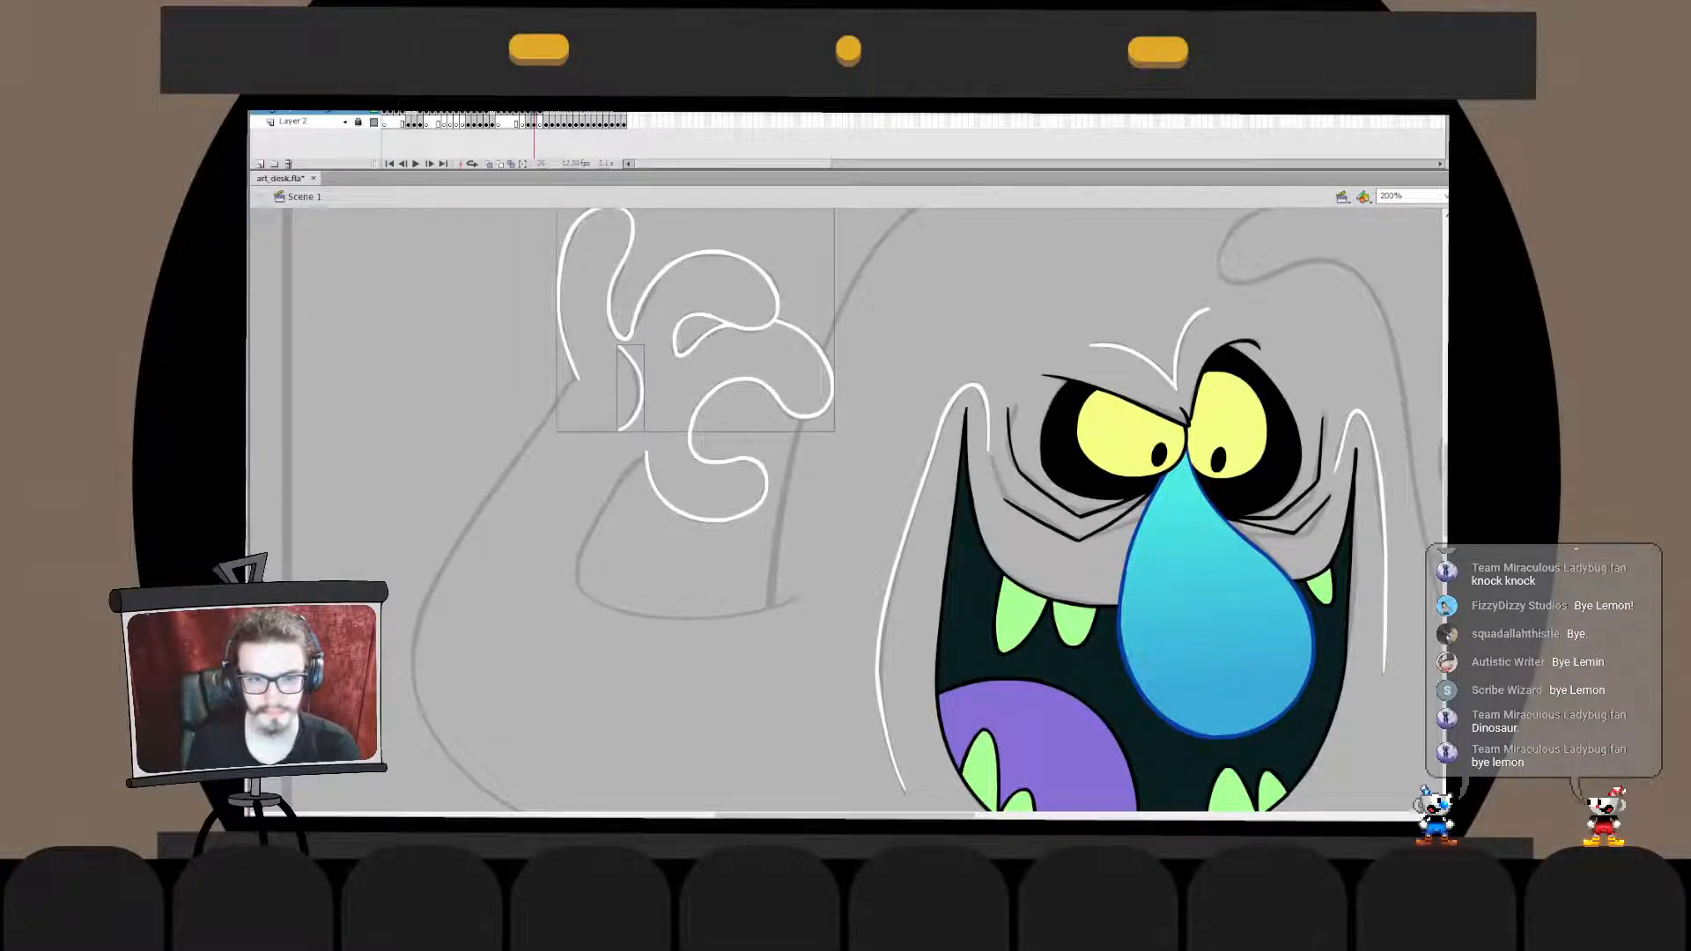
{"action": "key", "text": "Escape"}
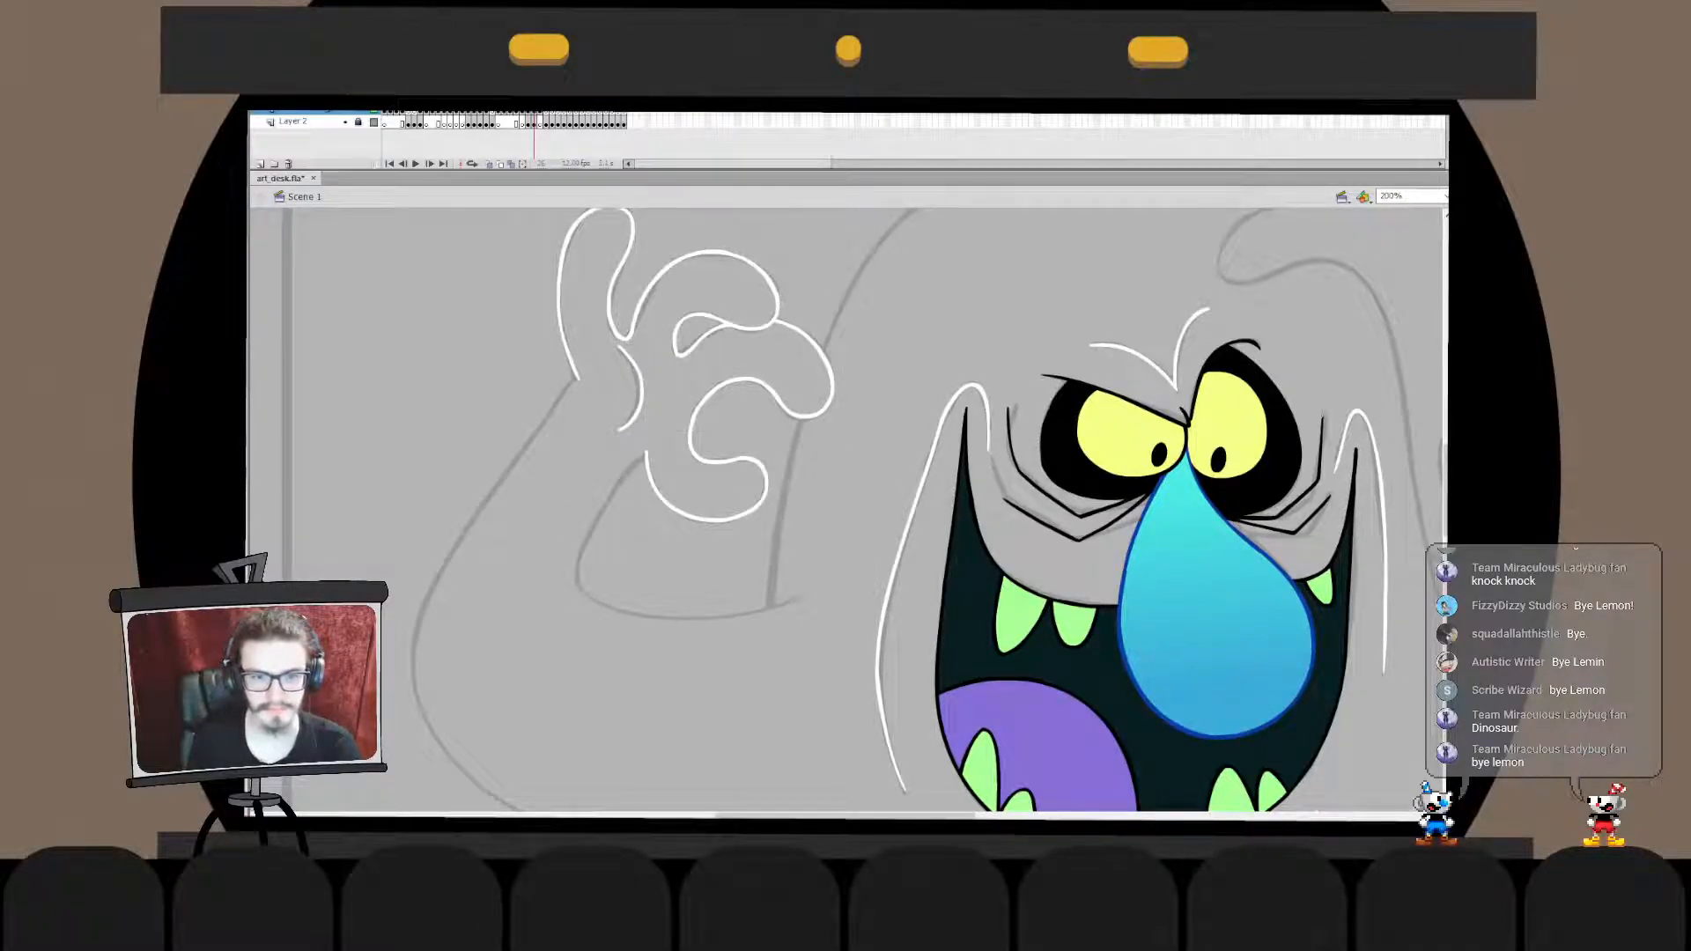
- Ink a short white line from the top of the palm crease to just below the first curled finger
{"action": "mouse_move", "coordinate": [689, 374]}
{"action": "left_mouse_down"}
{"action": "mouse_move", "coordinate": [623, 346]}
{"action": "mouse_move", "coordinate": [657, 353]}
{"action": "left_mouse_up"}
{"action": "key", "text": "v"}
{"action": "key", "text": "ctrl+z"}
{"action": "key", "text": "ctrl+z"}
{"action": "key", "text": "ctrl+z"}
{"action": "key", "text": "ctrl+z"}
{"action": "key", "text": "ctrl+z"}
{"action": "key", "text": "ctrl+z"}
{"action": "key", "text": "ctrl+z"}
{"action": "key", "text": "ctrl+z"}
{"action": "key", "text": "ctrl+z"}
{"action": "key", "text": "ctrl+z"}
- Adjust the short line below the first curled finger inside its drawing object and save the file
{"action": "double_click", "coordinate": [663, 357]}
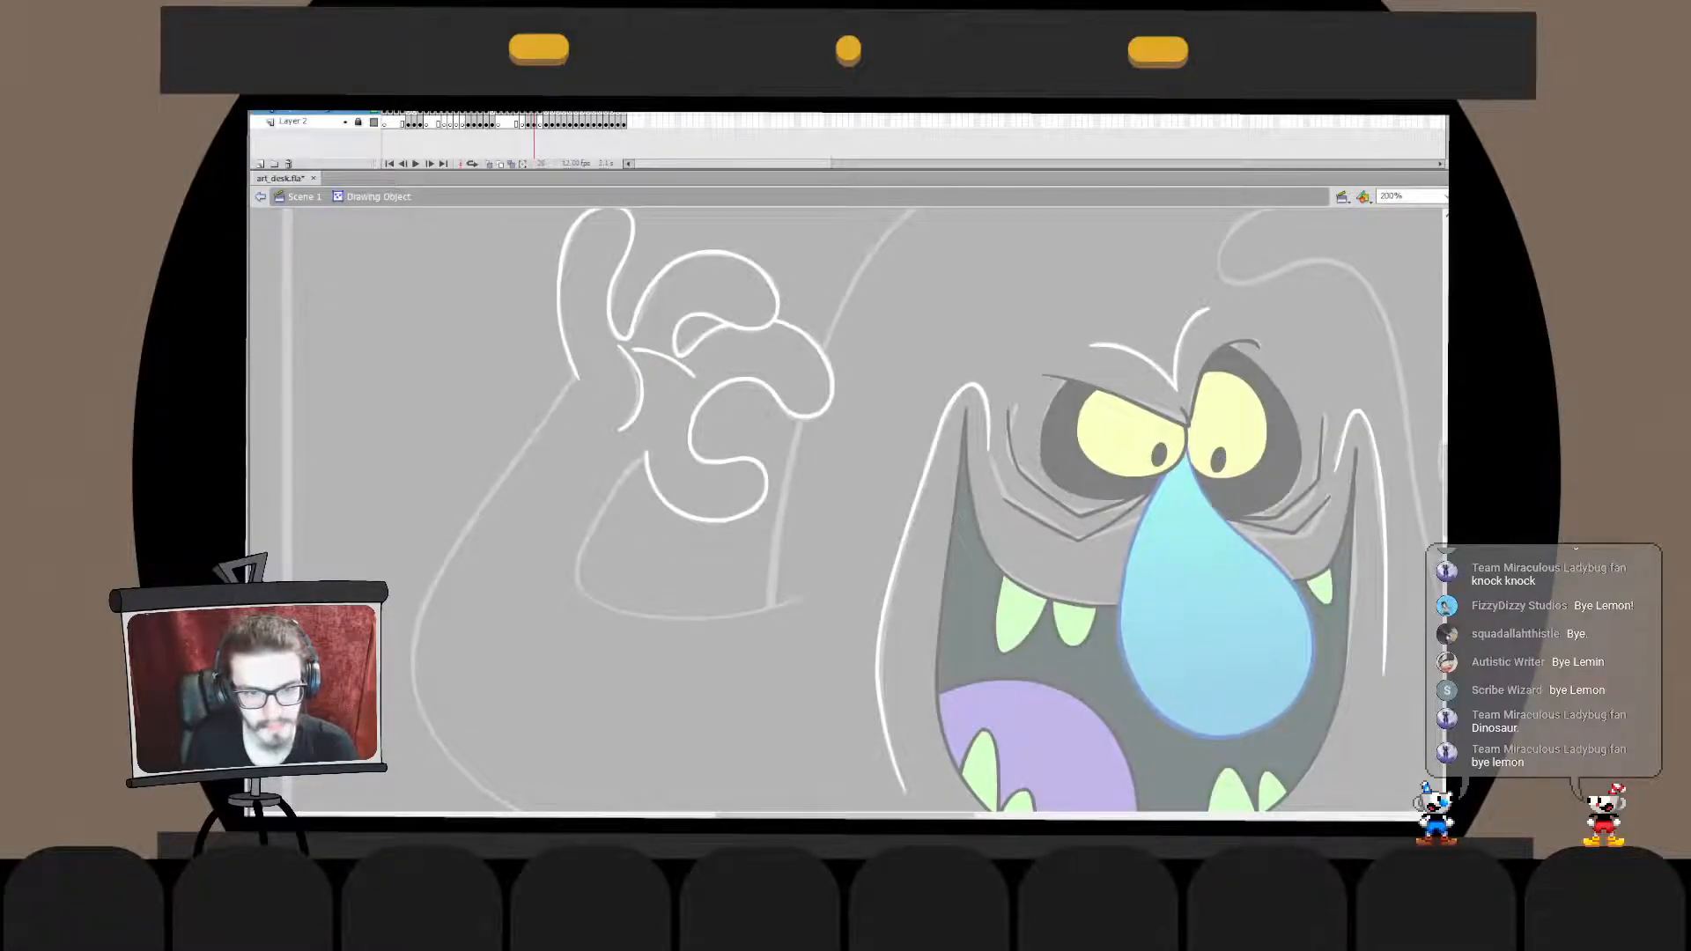
{"action": "double_click", "coordinate": [667, 398]}
{"action": "key", "text": "q"}
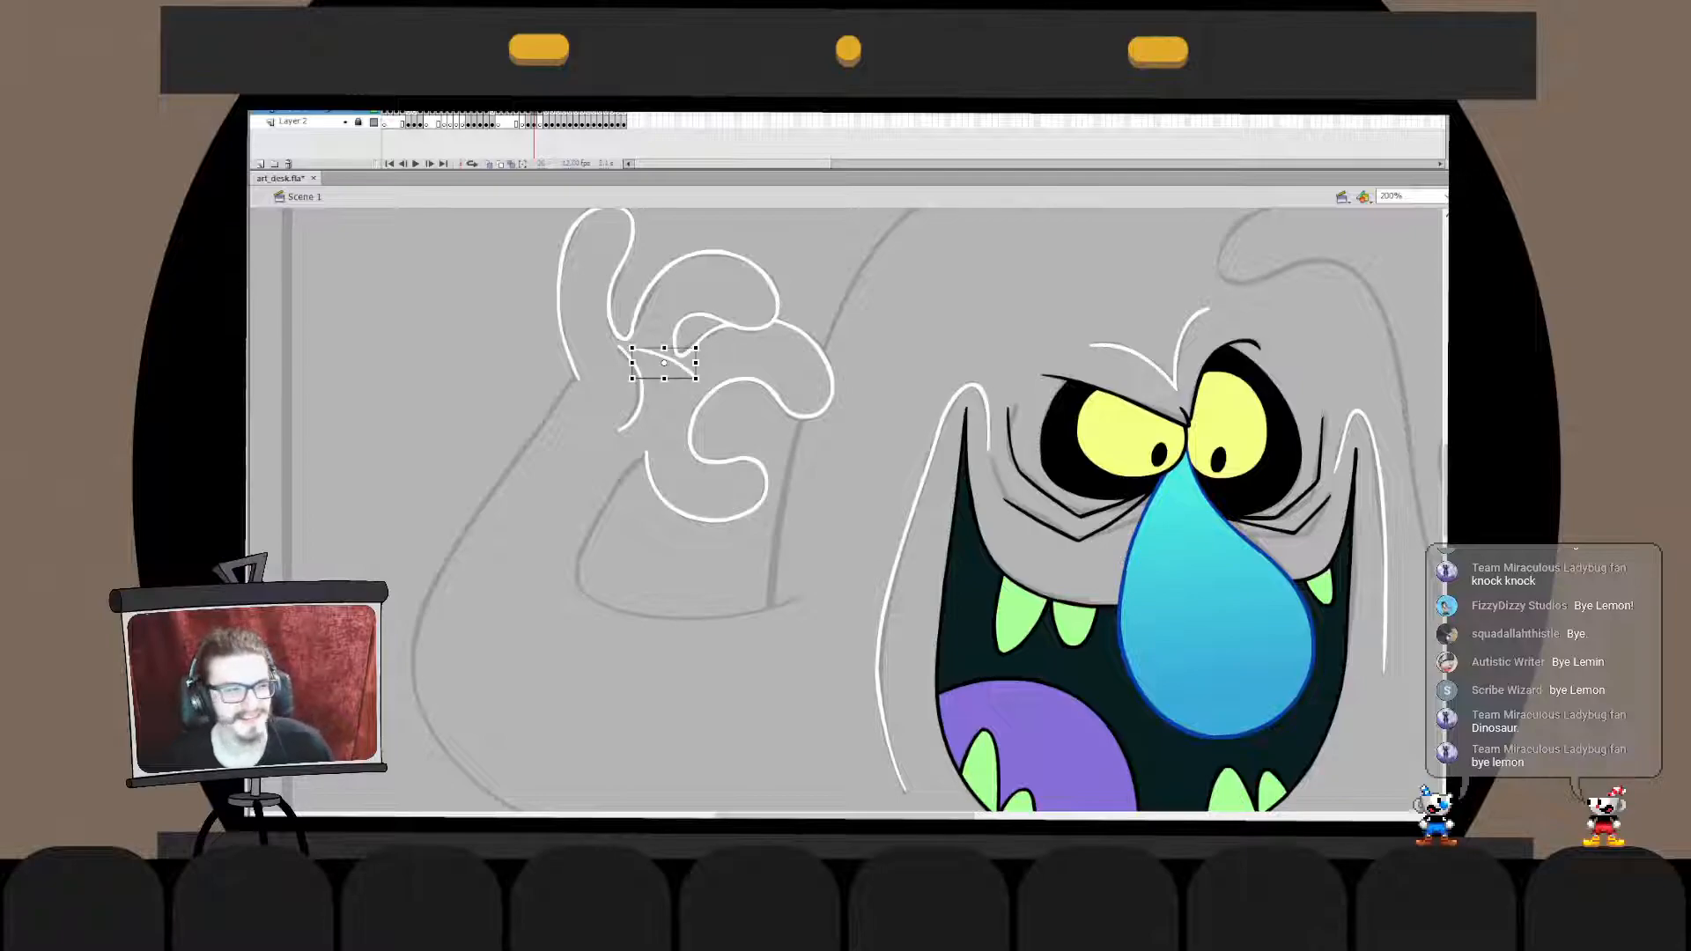
{"action": "key", "text": "ctrl+s"}
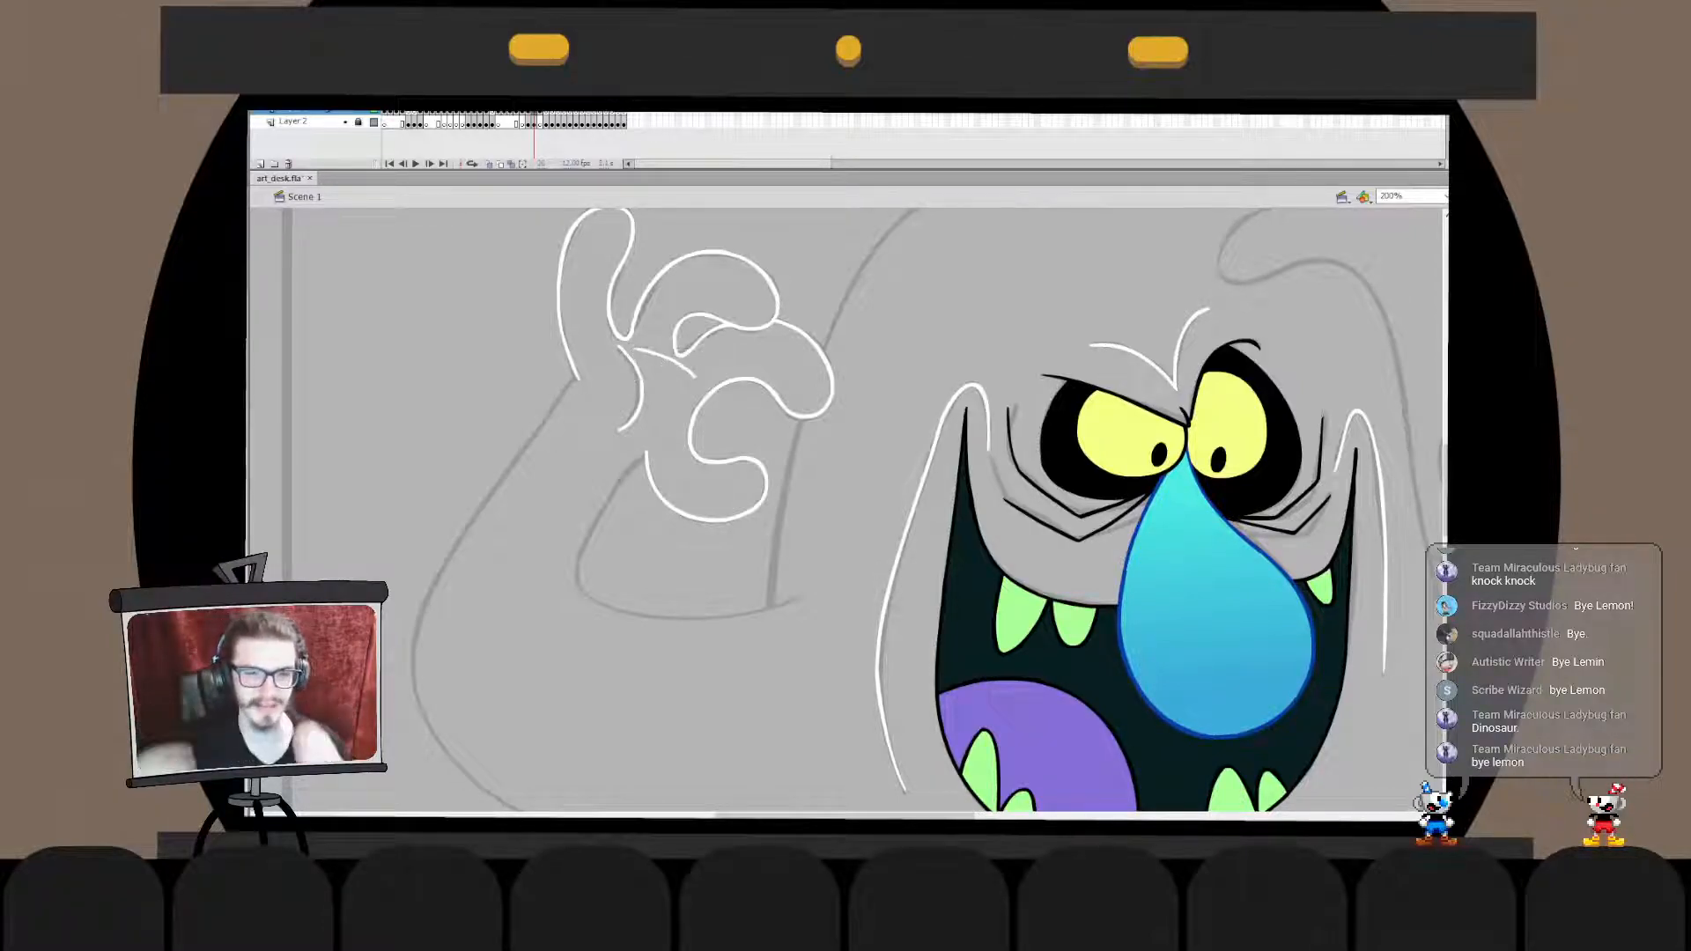
- Trim both ends of the short line where it meets the palm crease and the area below the curled finger
{"action": "double_click", "coordinate": [676, 363]}
{"action": "left_click_drag", "start_coordinate": [715, 322], "coordinate": [662, 413]}
{"action": "double_click", "coordinate": [667, 411]}
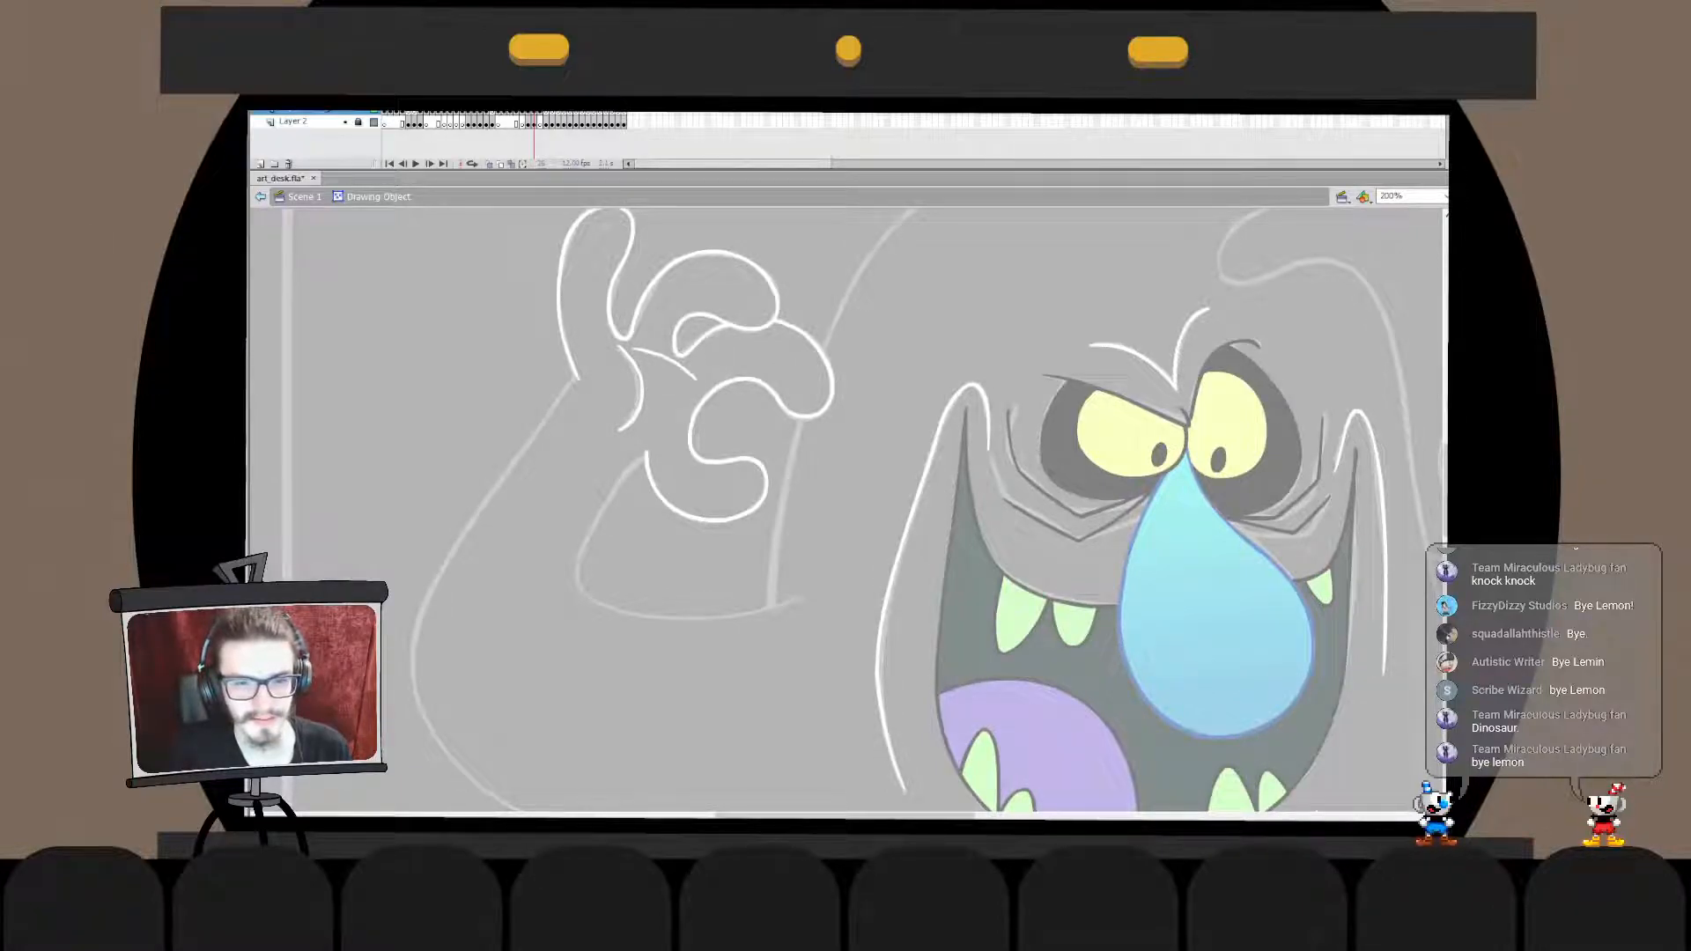
{"action": "double_click", "coordinate": [676, 362]}
{"action": "mouse_move", "coordinate": [708, 343]}
{"action": "left_mouse_down"}
{"action": "mouse_move", "coordinate": [685, 396]}
{"action": "mouse_move", "coordinate": [692, 378]}
{"action": "left_mouse_up"}
{"action": "double_click", "coordinate": [680, 407]}
{"action": "left_click", "coordinate": [687, 406]}
{"action": "double_click", "coordinate": [676, 366]}
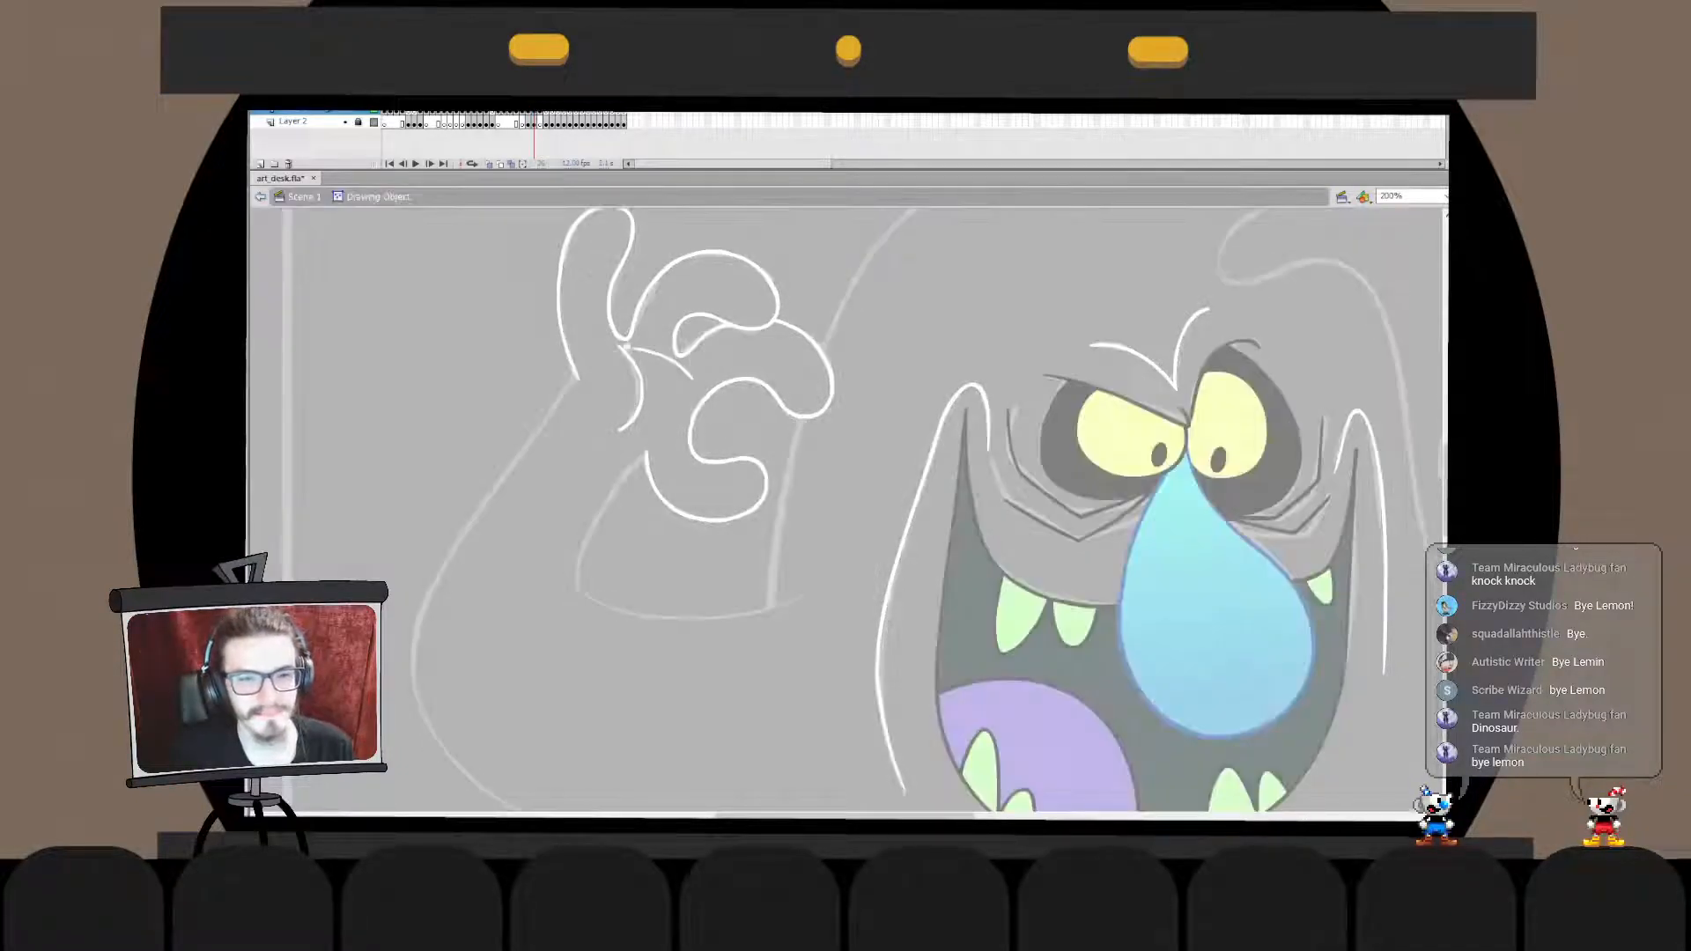
{"action": "double_click", "coordinate": [684, 407]}
{"action": "left_click", "coordinate": [684, 407]}
- Move the short line and the palm crease in place into the second curled finger's drawing object
{"action": "left_click", "coordinate": [671, 361]}
{"action": "key", "text": "v"}
{"action": "left_click", "coordinate": [641, 392], "text": "shift"}
{"action": "key", "text": "ctrl+x"}
{"action": "double_click", "coordinate": [690, 430]}
{"action": "key", "text": "ctrl+shift+v"}
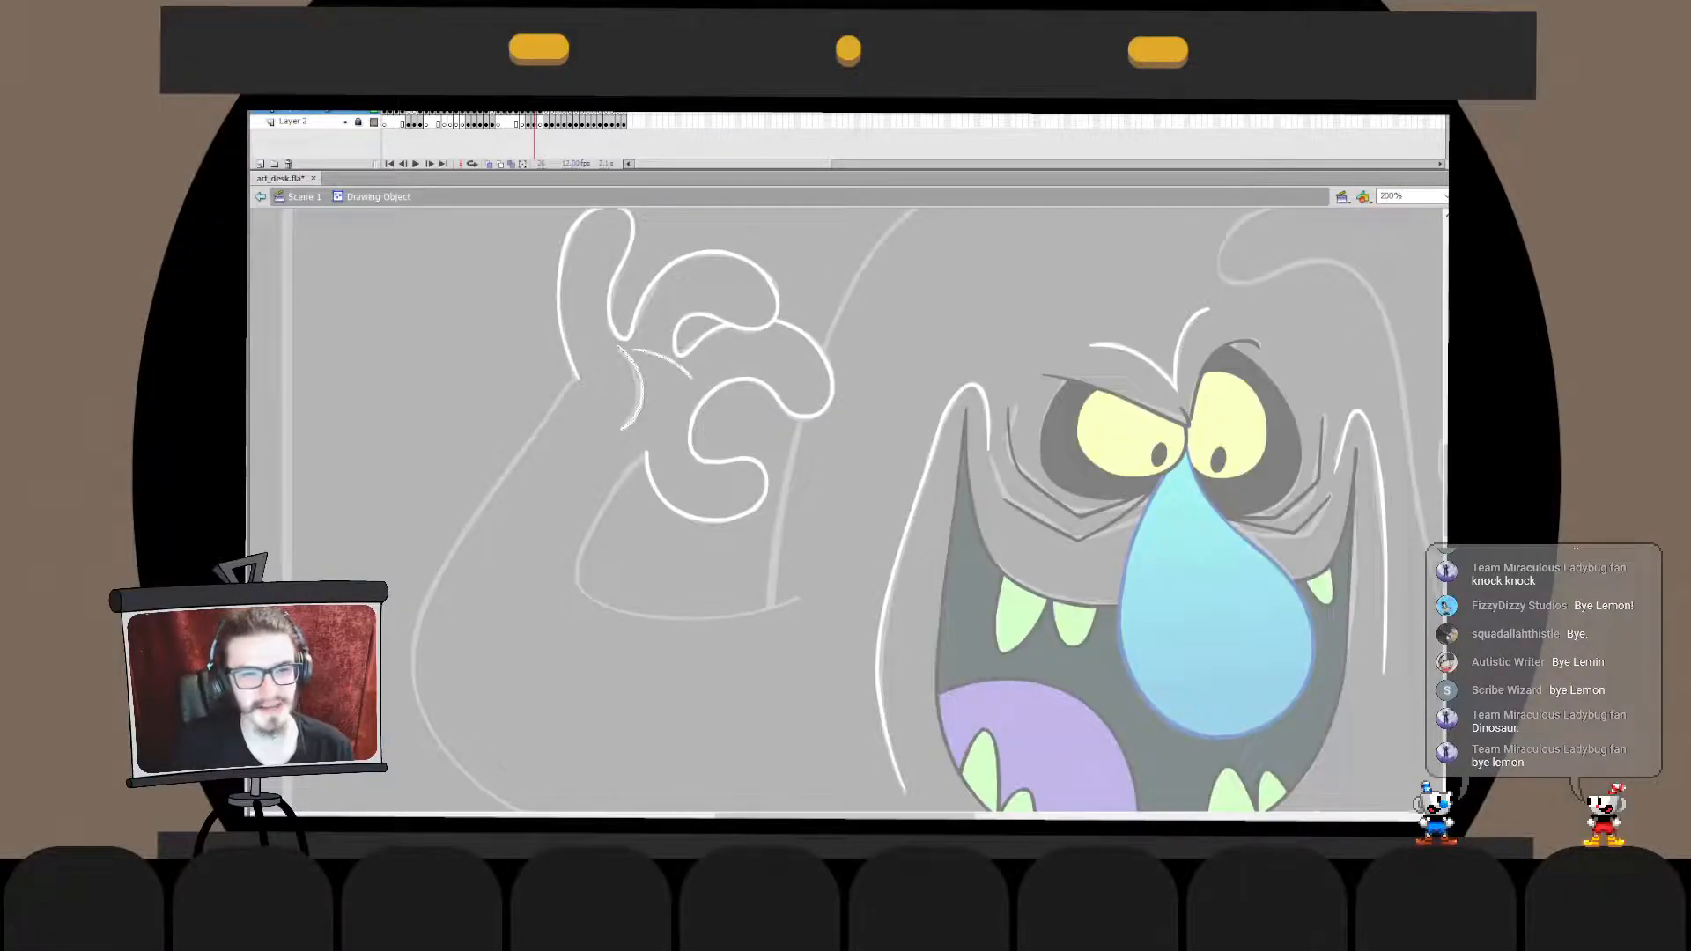
{"action": "double_click", "coordinate": [672, 416]}
{"action": "left_click_drag", "start_coordinate": [933, 476], "coordinate": [429, 550]}
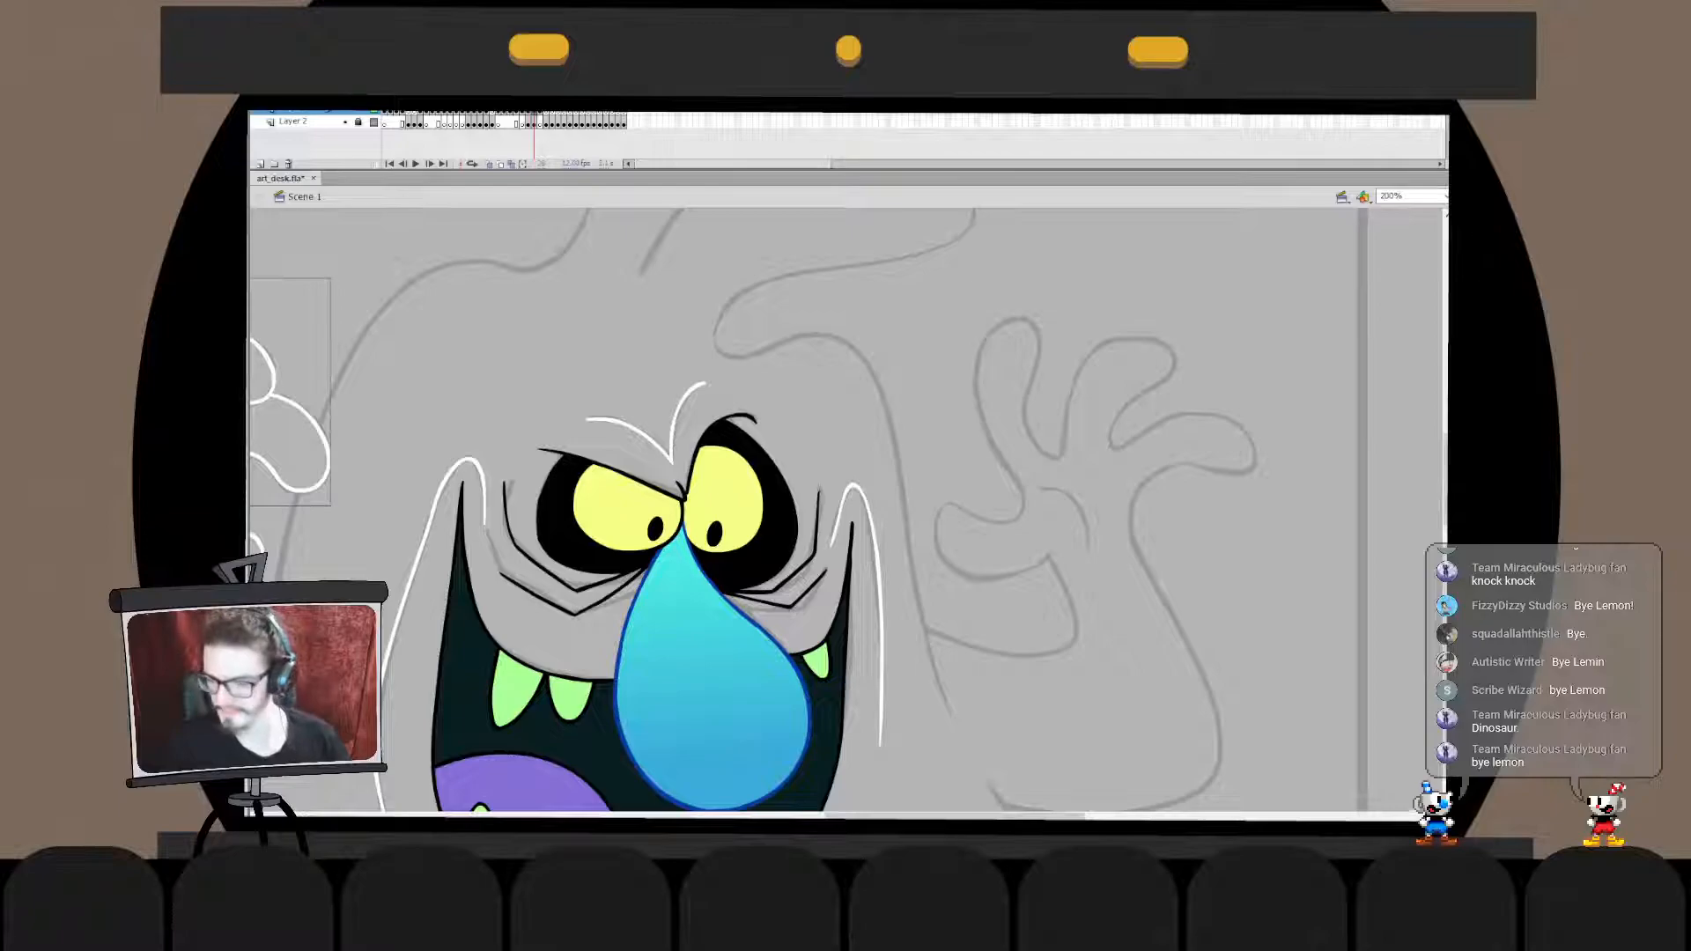
{"action": "left_click_drag", "start_coordinate": [704, 458], "coordinate": [1075, 352]}
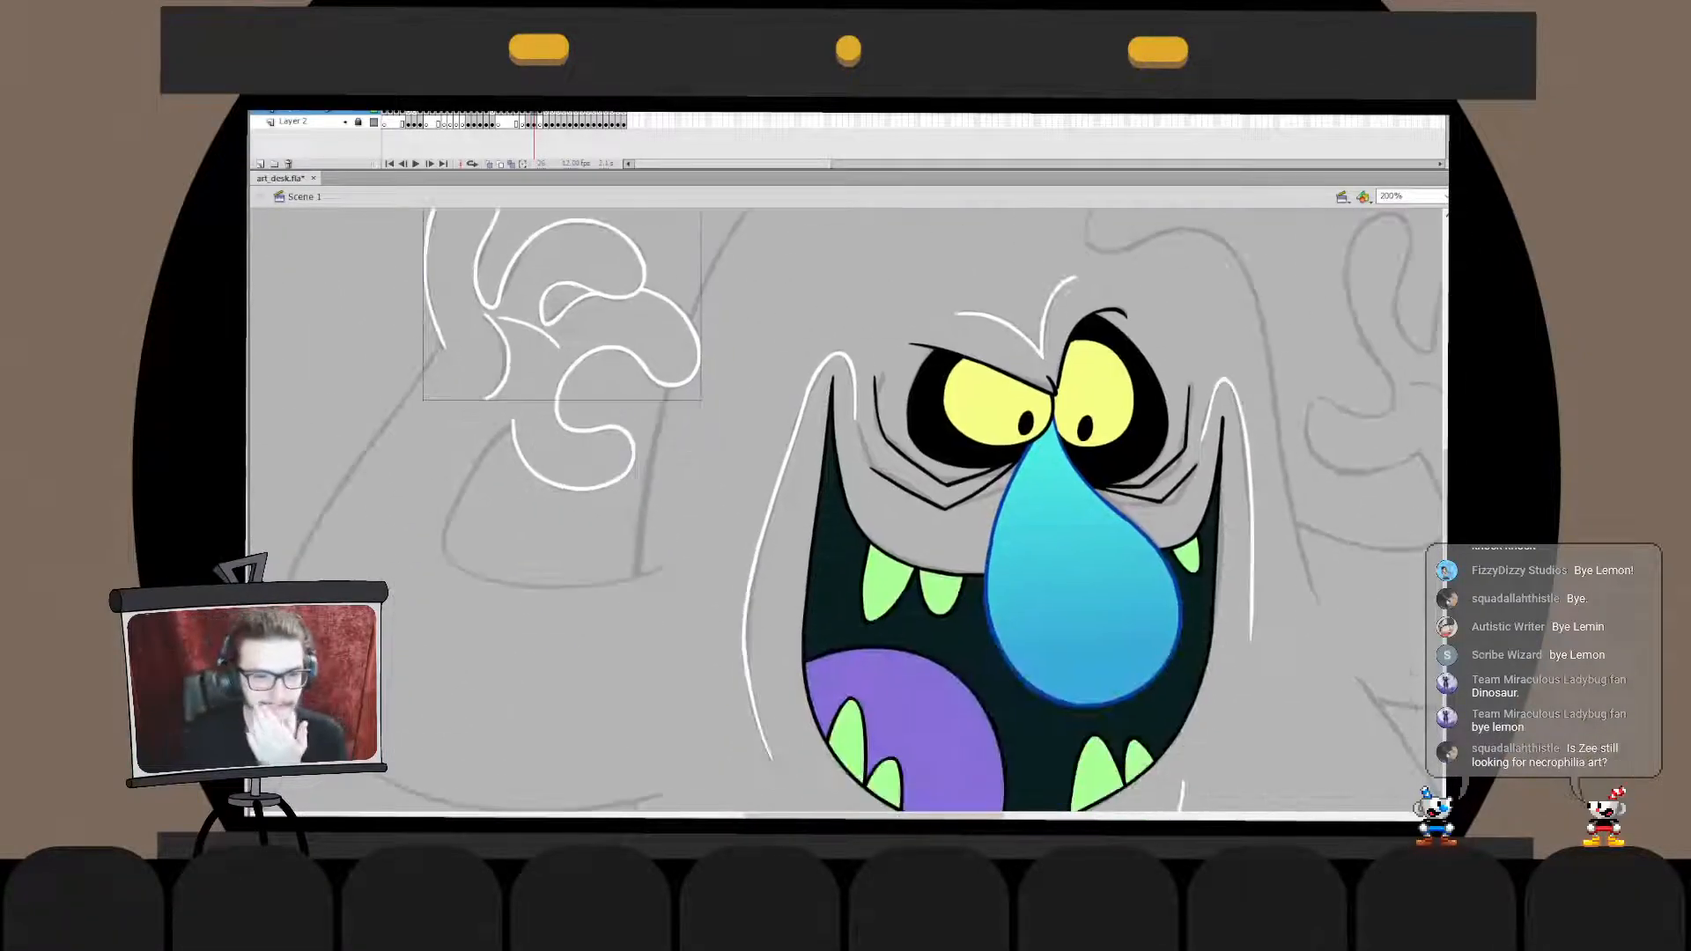
{"action": "left_click_drag", "start_coordinate": [705, 458], "coordinate": [882, 470]}
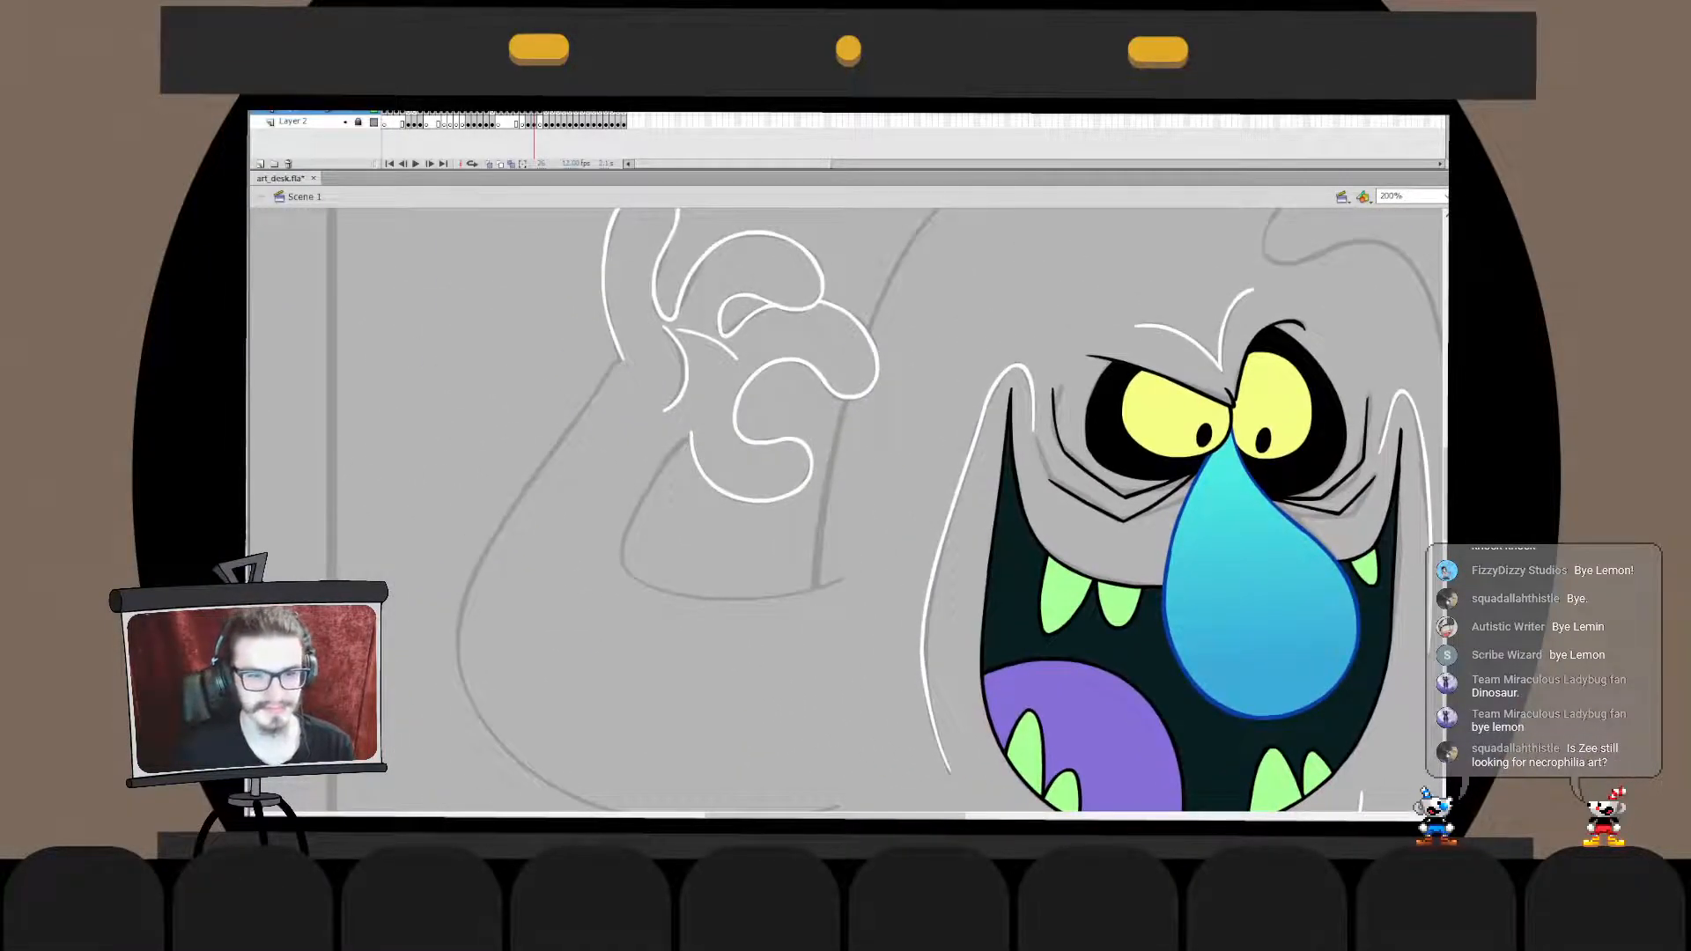
{"action": "left_click_drag", "start_coordinate": [705, 458], "coordinate": [759, 401]}
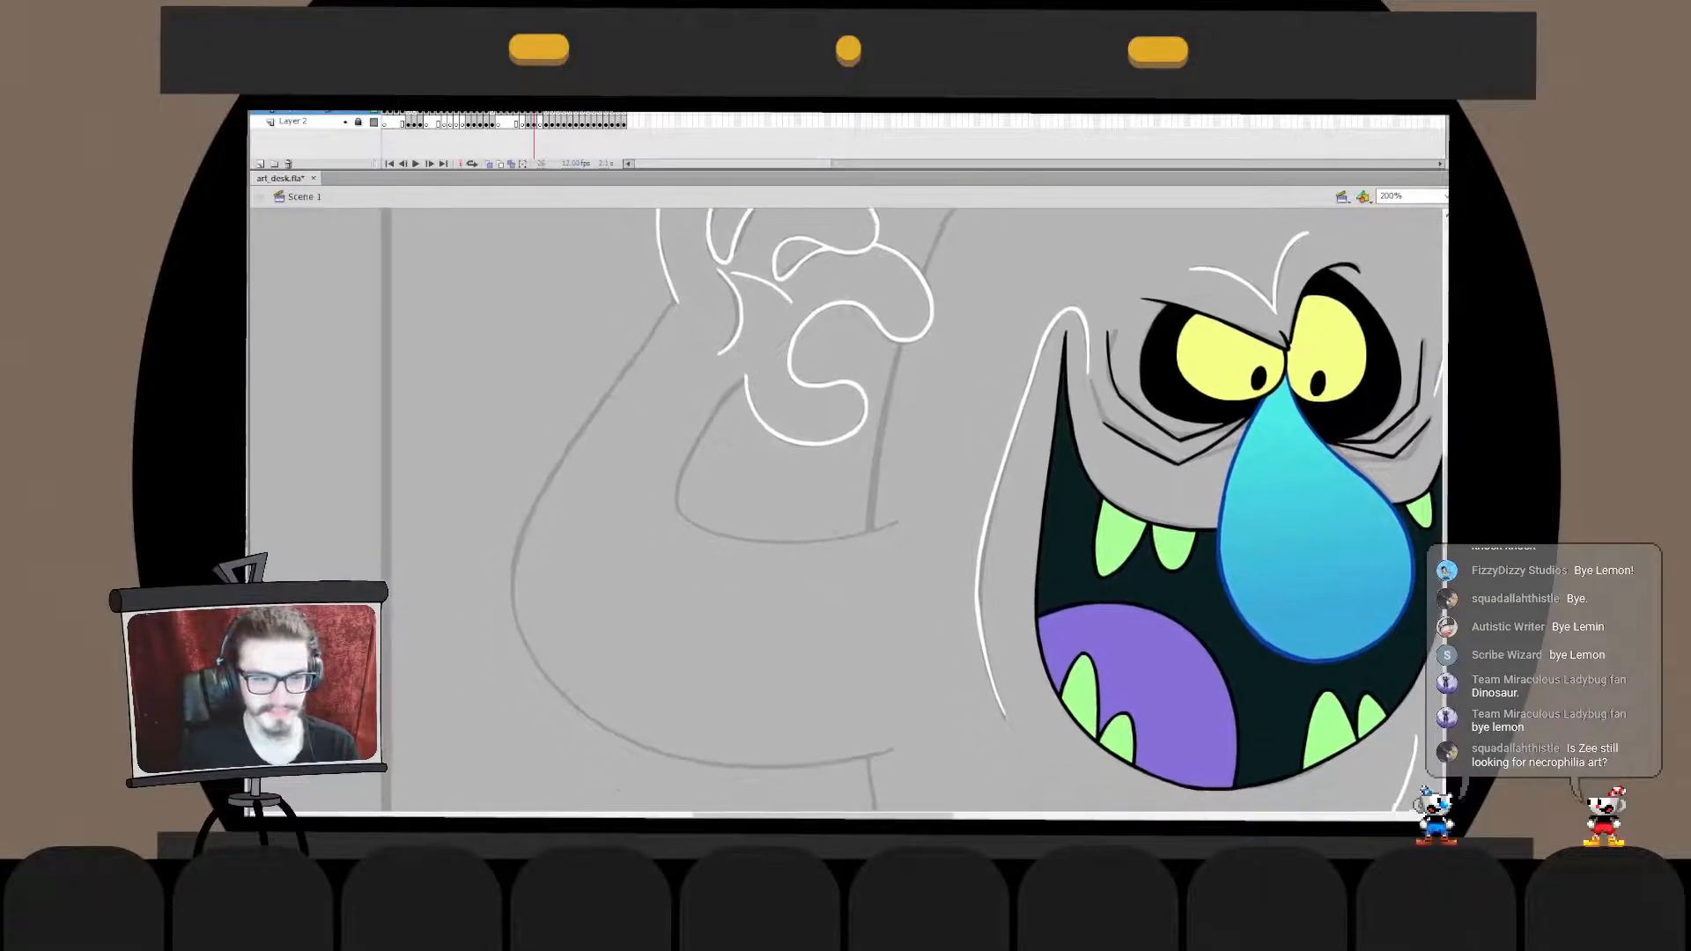
{"action": "mouse_move", "coordinate": [680, 303]}
{"action": "left_mouse_down"}
{"action": "mouse_move", "coordinate": [704, 717]}
{"action": "mouse_move", "coordinate": [990, 733]}
{"action": "left_mouse_up"}
{"action": "key", "text": "ctrl+z"}
{"action": "left_click_drag", "start_coordinate": [700, 341], "coordinate": [954, 763]}
{"action": "key", "text": "ctrl+z"}
{"action": "left_click_drag", "start_coordinate": [714, 274], "coordinate": [889, 759]}
{"action": "key", "text": "ctrl+z"}
{"action": "left_click_drag", "start_coordinate": [731, 256], "coordinate": [1069, 713]}
{"action": "key", "text": "ctrl+z"}
- Ink the arm's outer outline in white from the wrist around the elbow to the face and nudge it onto the sketch
{"action": "mouse_move", "coordinate": [738, 264]}
{"action": "left_mouse_down"}
{"action": "mouse_move", "coordinate": [761, 790]}
{"action": "mouse_move", "coordinate": [1032, 732]}
{"action": "left_mouse_up"}
{"action": "key", "text": "shift+Left"}
{"action": "key", "text": "shift+Up"}
{"action": "key", "text": "shift+Left"}
{"action": "key", "text": "shift+Up"}
{"action": "key", "text": "shift+Up"}
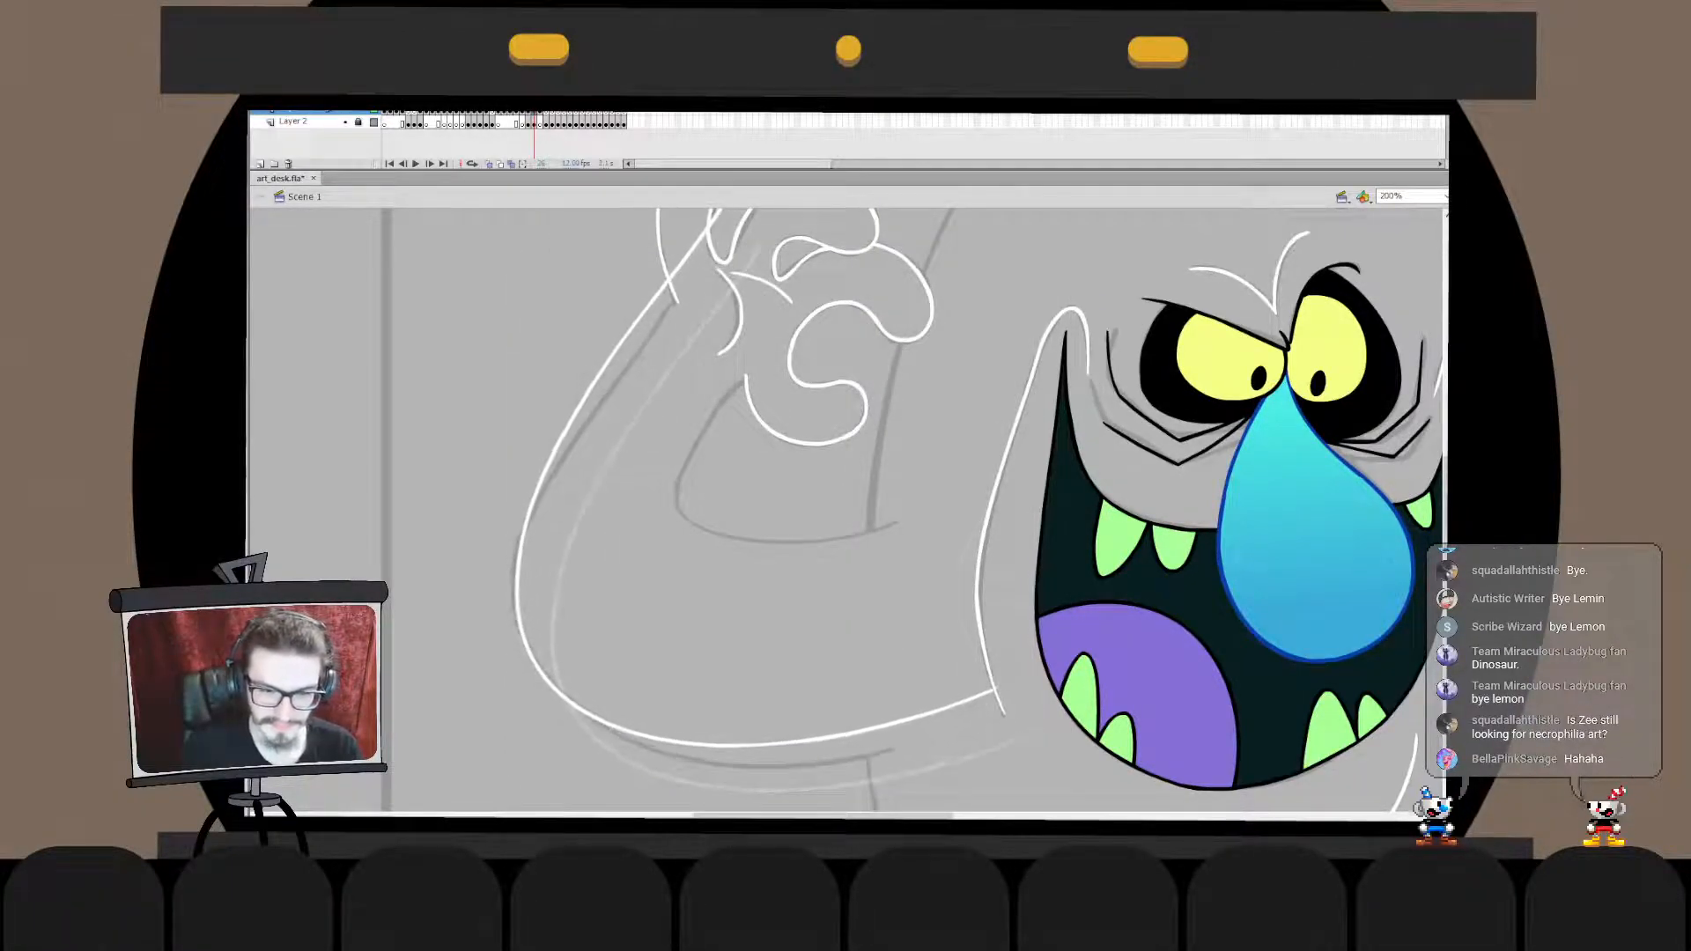
- Reshape the outer arm line inside its drawing object so it follows the sketched arm more closely
{"action": "double_click", "coordinate": [519, 529]}
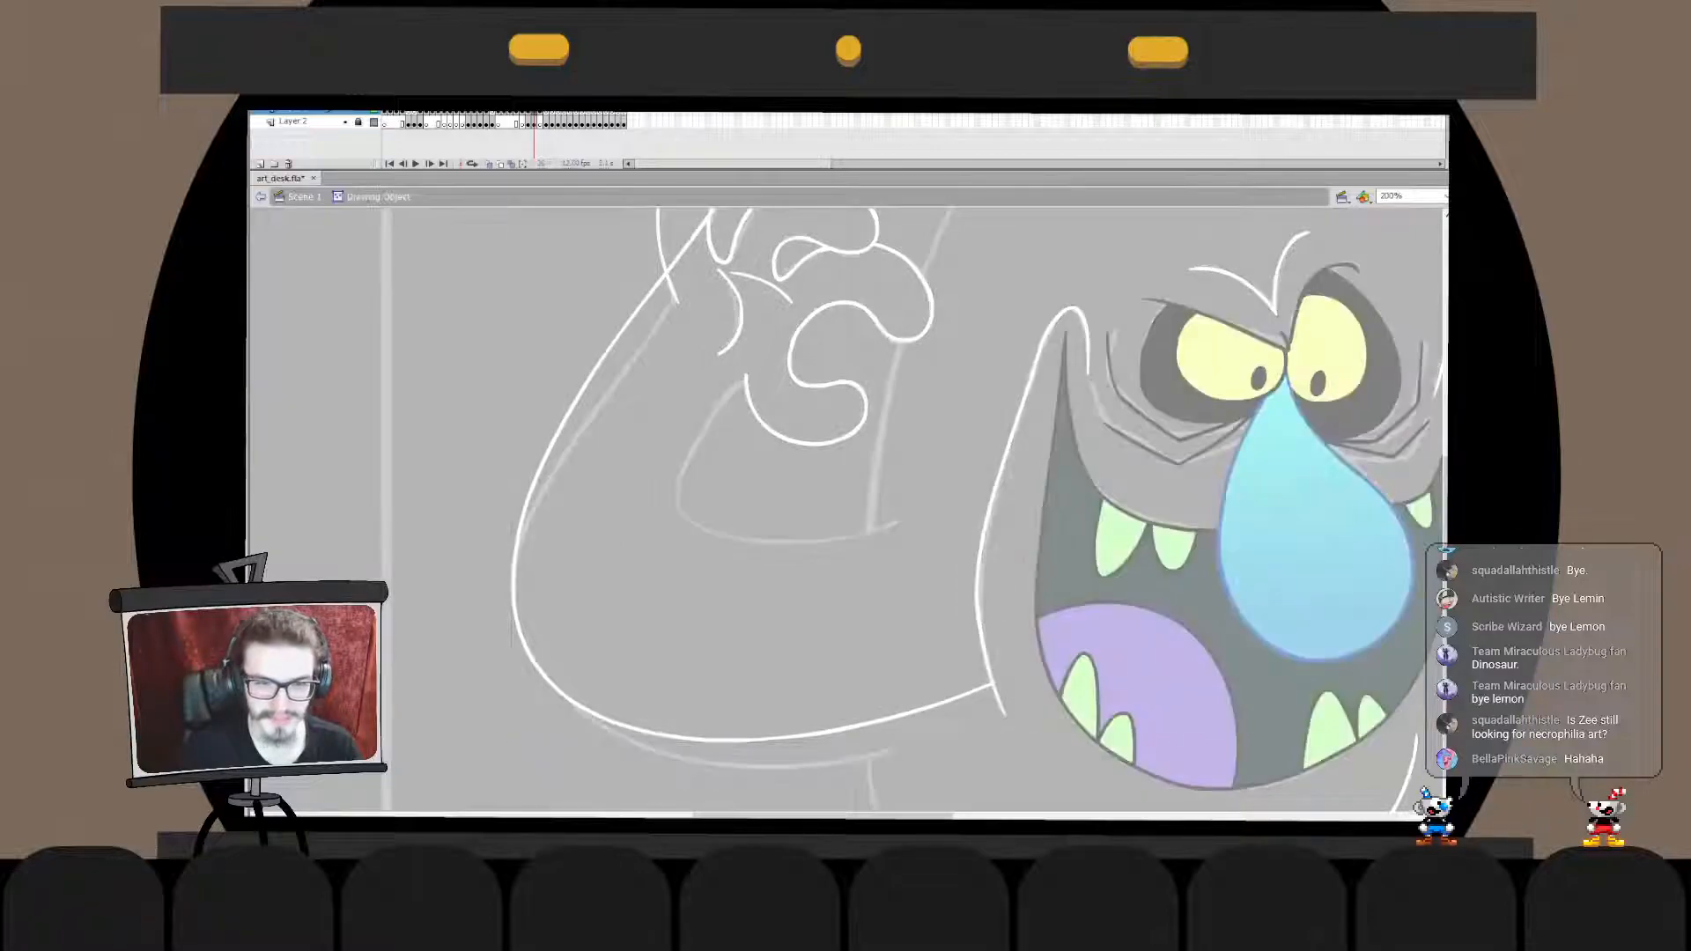
{"action": "left_click_drag", "start_coordinate": [520, 529], "coordinate": [546, 647]}
{"action": "left_click_drag", "start_coordinate": [423, 604], "coordinate": [603, 727]}
{"action": "key", "text": "q"}
{"action": "left_click_drag", "start_coordinate": [646, 315], "coordinate": [646, 397]}
{"action": "left_click_drag", "start_coordinate": [692, 397], "coordinate": [636, 406]}
- Delete the outer arm line's upper overshoot so the line ends at the corner with the hand outline
{"action": "left_click", "coordinate": [607, 652]}
{"action": "left_click_drag", "start_coordinate": [605, 652], "coordinate": [773, 362]}
{"action": "left_click_drag", "start_coordinate": [742, 462], "coordinate": [742, 429]}
{"action": "left_click", "coordinate": [779, 441]}
{"action": "key", "text": "ctrl+z"}
{"action": "key", "text": "ctrl+z"}
{"action": "left_click_drag", "start_coordinate": [743, 511], "coordinate": [767, 449]}
{"action": "double_click", "coordinate": [793, 453]}
{"action": "left_click", "coordinate": [793, 454]}
{"action": "double_click", "coordinate": [768, 441]}
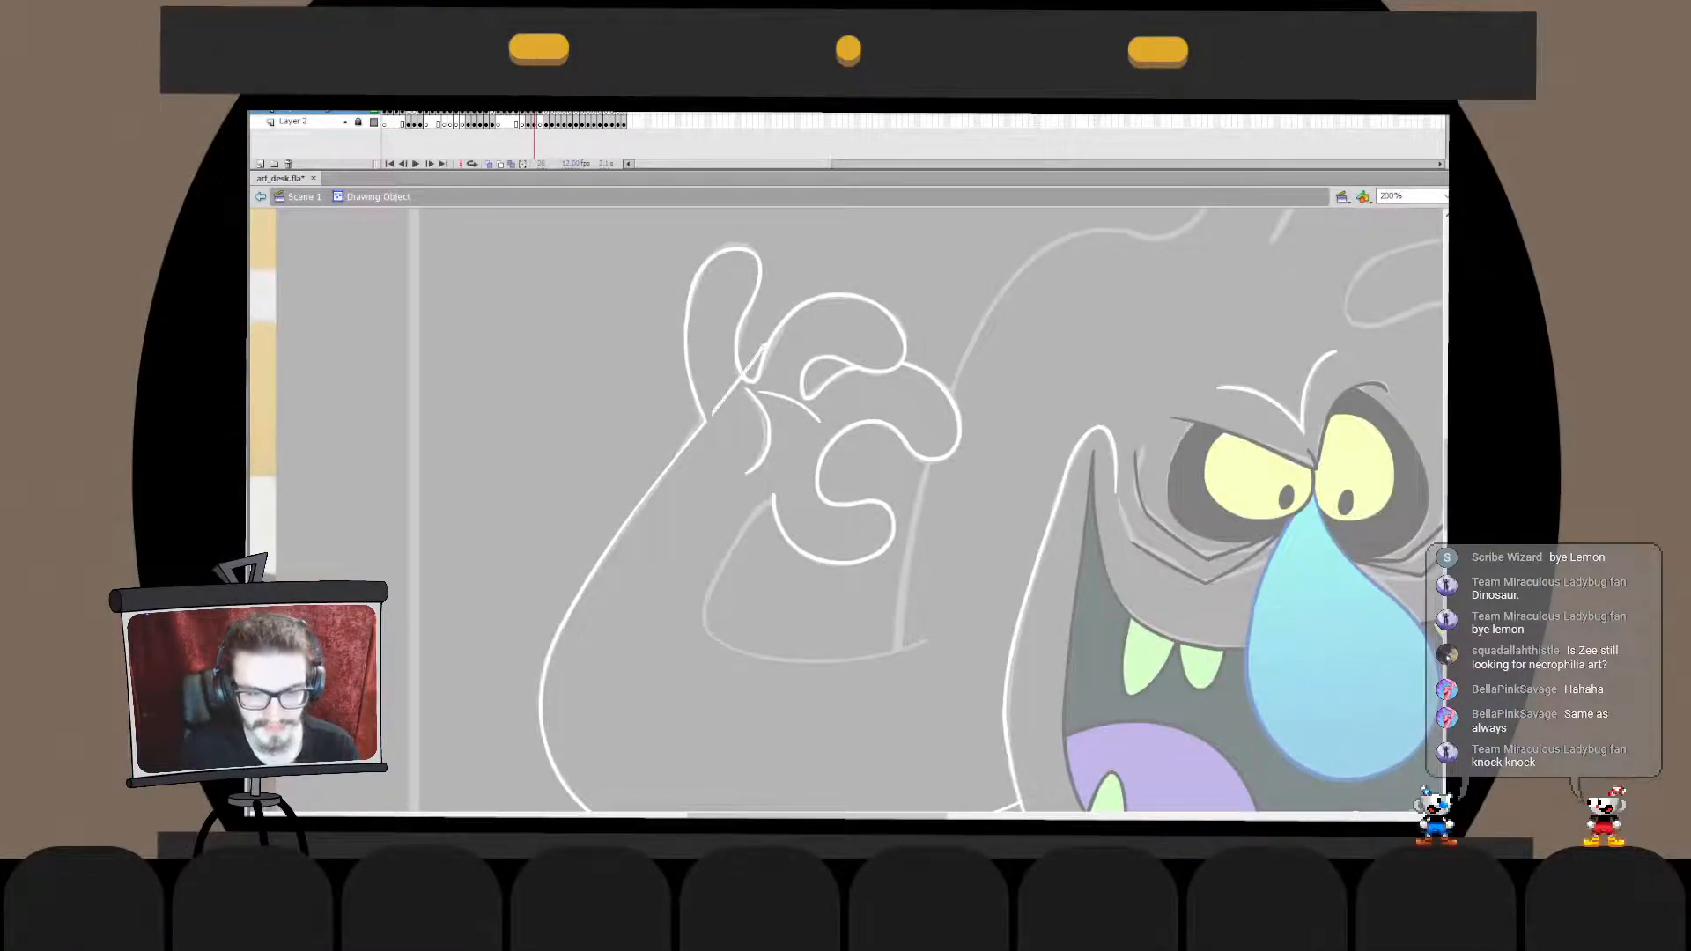
{"action": "key", "text": "Delete"}
{"action": "double_click", "coordinate": [793, 453]}
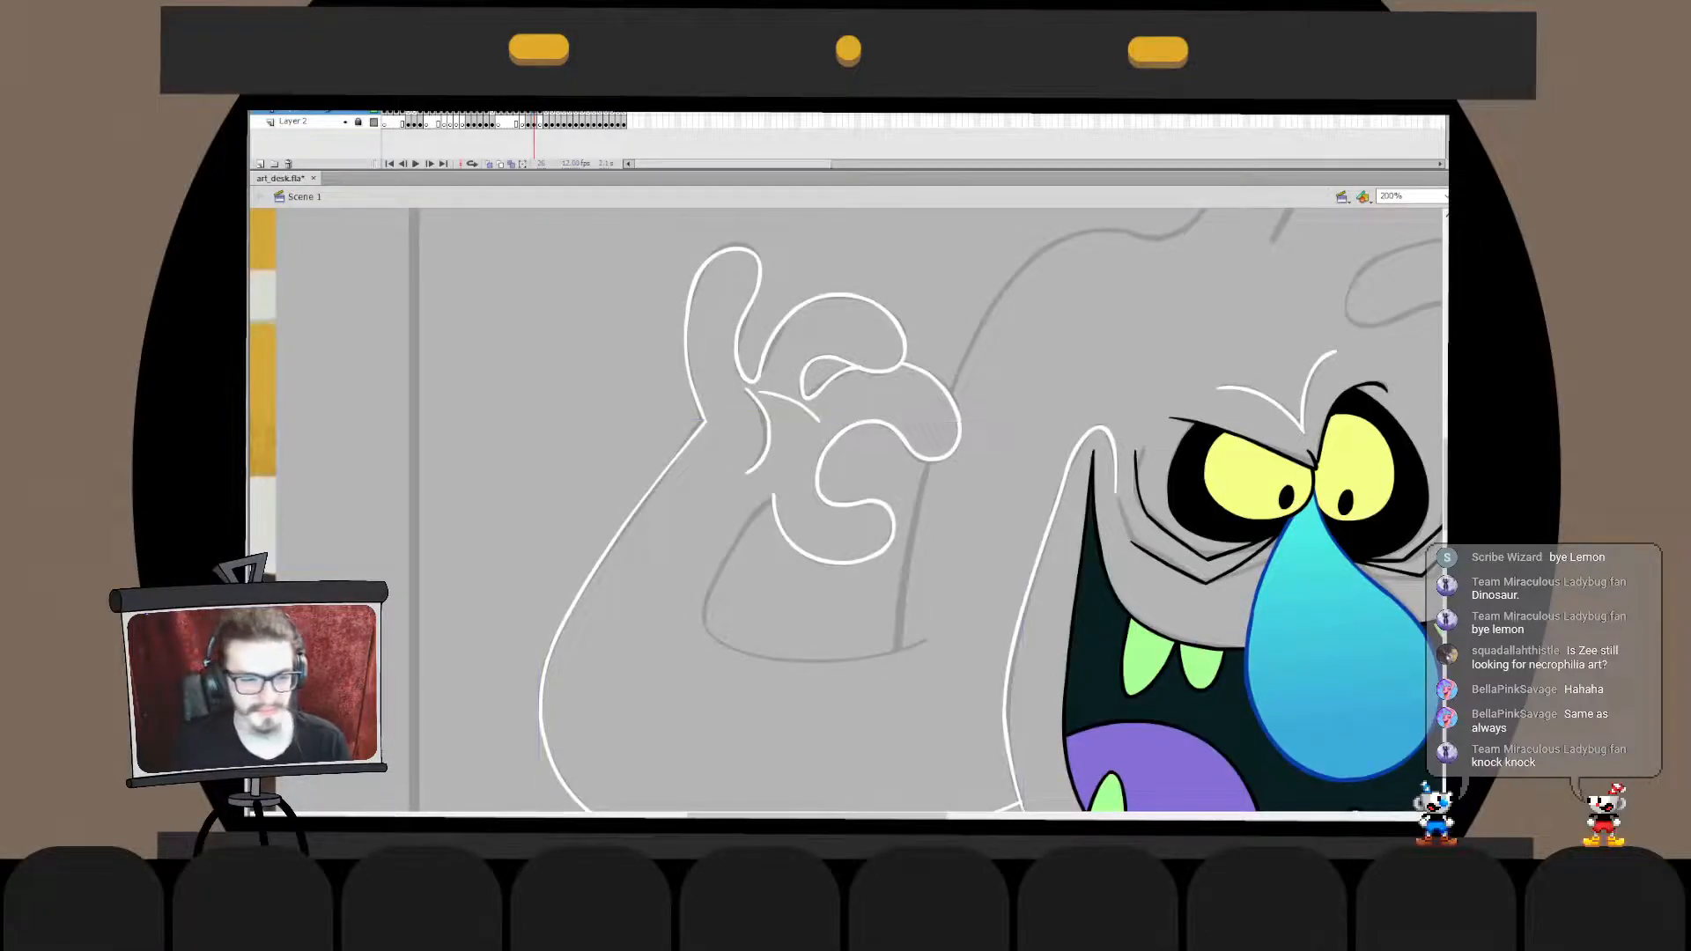
{"action": "left_click_drag", "start_coordinate": [881, 599], "coordinate": [919, 443]}
{"action": "key", "text": "ctrl+z"}
{"action": "mouse_move", "coordinate": [828, 333]}
{"action": "left_mouse_down"}
{"action": "mouse_move", "coordinate": [894, 523]}
{"action": "mouse_move", "coordinate": [1062, 510]}
{"action": "left_mouse_up"}
{"action": "key", "text": "ctrl+z"}
{"action": "left_click_drag", "start_coordinate": [833, 335], "coordinate": [871, 510]}
{"action": "key", "text": "ctrl+z"}
{"action": "left_click_drag", "start_coordinate": [831, 337], "coordinate": [1020, 506]}
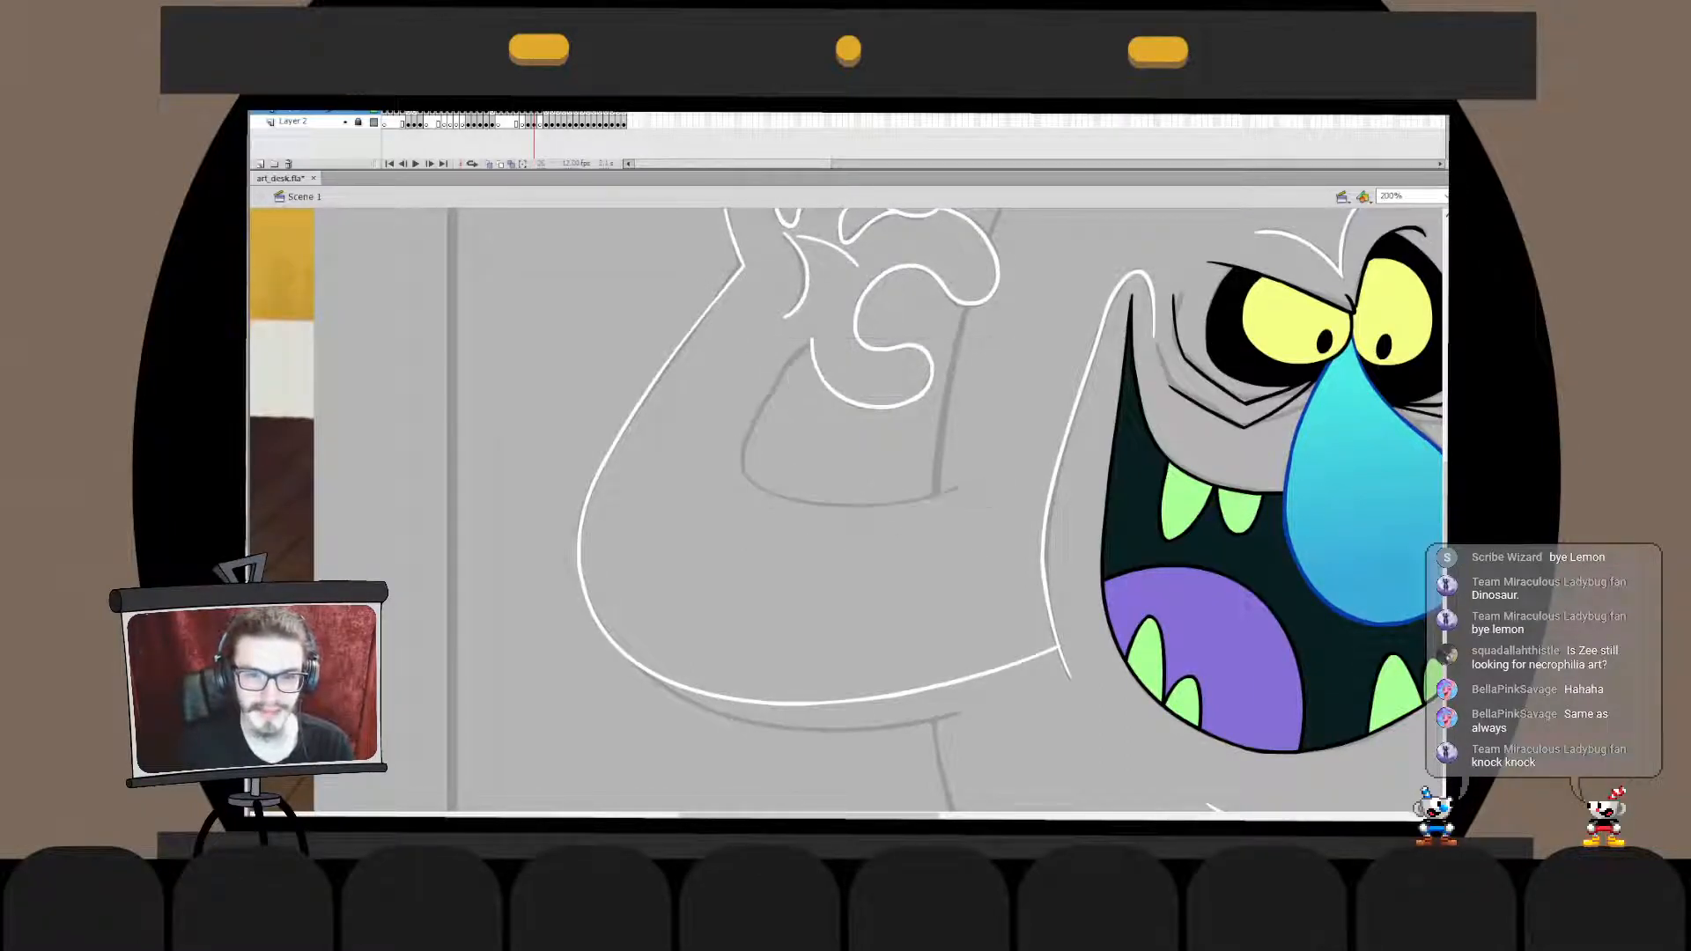
{"action": "left_click_drag", "start_coordinate": [790, 374], "coordinate": [1051, 482]}
{"action": "key", "text": "ctrl+z"}
{"action": "left_click_drag", "start_coordinate": [824, 342], "coordinate": [1011, 472]}
{"action": "key", "text": "ctrl+z"}
{"action": "left_click_drag", "start_coordinate": [830, 330], "coordinate": [1026, 471]}
{"action": "key", "text": "ctrl+z"}
{"action": "key", "text": "ctrl+y"}
{"action": "key", "text": "ctrl+z"}
{"action": "key", "text": "ctrl+y"}
{"action": "key", "text": "ctrl+z"}
{"action": "left_click_drag", "start_coordinate": [838, 323], "coordinate": [983, 461]}
{"action": "key", "text": "ctrl+z"}
{"action": "mouse_move", "coordinate": [819, 331]}
{"action": "left_mouse_down"}
{"action": "mouse_move", "coordinate": [897, 475]}
{"action": "mouse_move", "coordinate": [750, 473]}
{"action": "mouse_move", "coordinate": [1027, 520]}
{"action": "mouse_move", "coordinate": [992, 484]}
{"action": "left_mouse_up"}
{"action": "key", "text": "ctrl+z"}
- Ink the inner arm curve in white below the lowest curled finger and position it over the sketch
{"action": "key", "text": "ctrl+z"}
{"action": "key", "text": "ctrl+z"}
{"action": "mouse_move", "coordinate": [872, 317]}
{"action": "left_mouse_down"}
{"action": "mouse_move", "coordinate": [969, 518]}
{"action": "mouse_move", "coordinate": [796, 452]}
{"action": "mouse_move", "coordinate": [1068, 478]}
{"action": "left_mouse_up"}
{"action": "key", "text": "ctrl+z"}
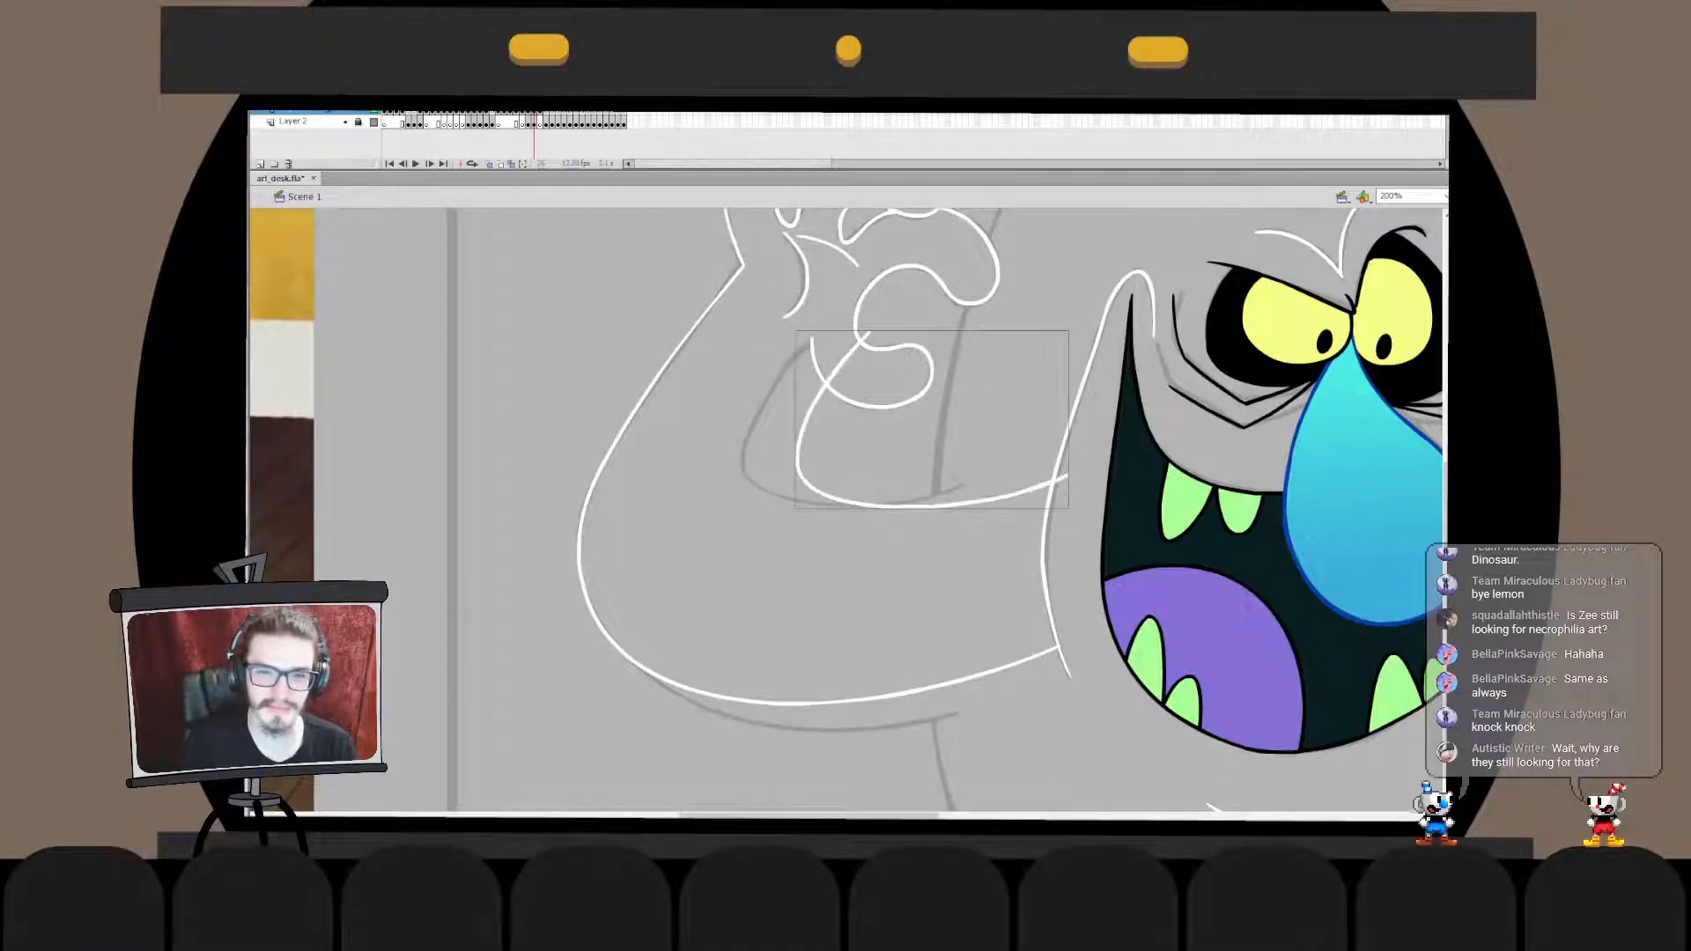
{"action": "mouse_move", "coordinate": [915, 508]}
{"action": "left_mouse_down"}
{"action": "mouse_move", "coordinate": [870, 504]}
{"action": "mouse_move", "coordinate": [908, 507]}
{"action": "left_mouse_up"}
{"action": "key", "text": "b"}
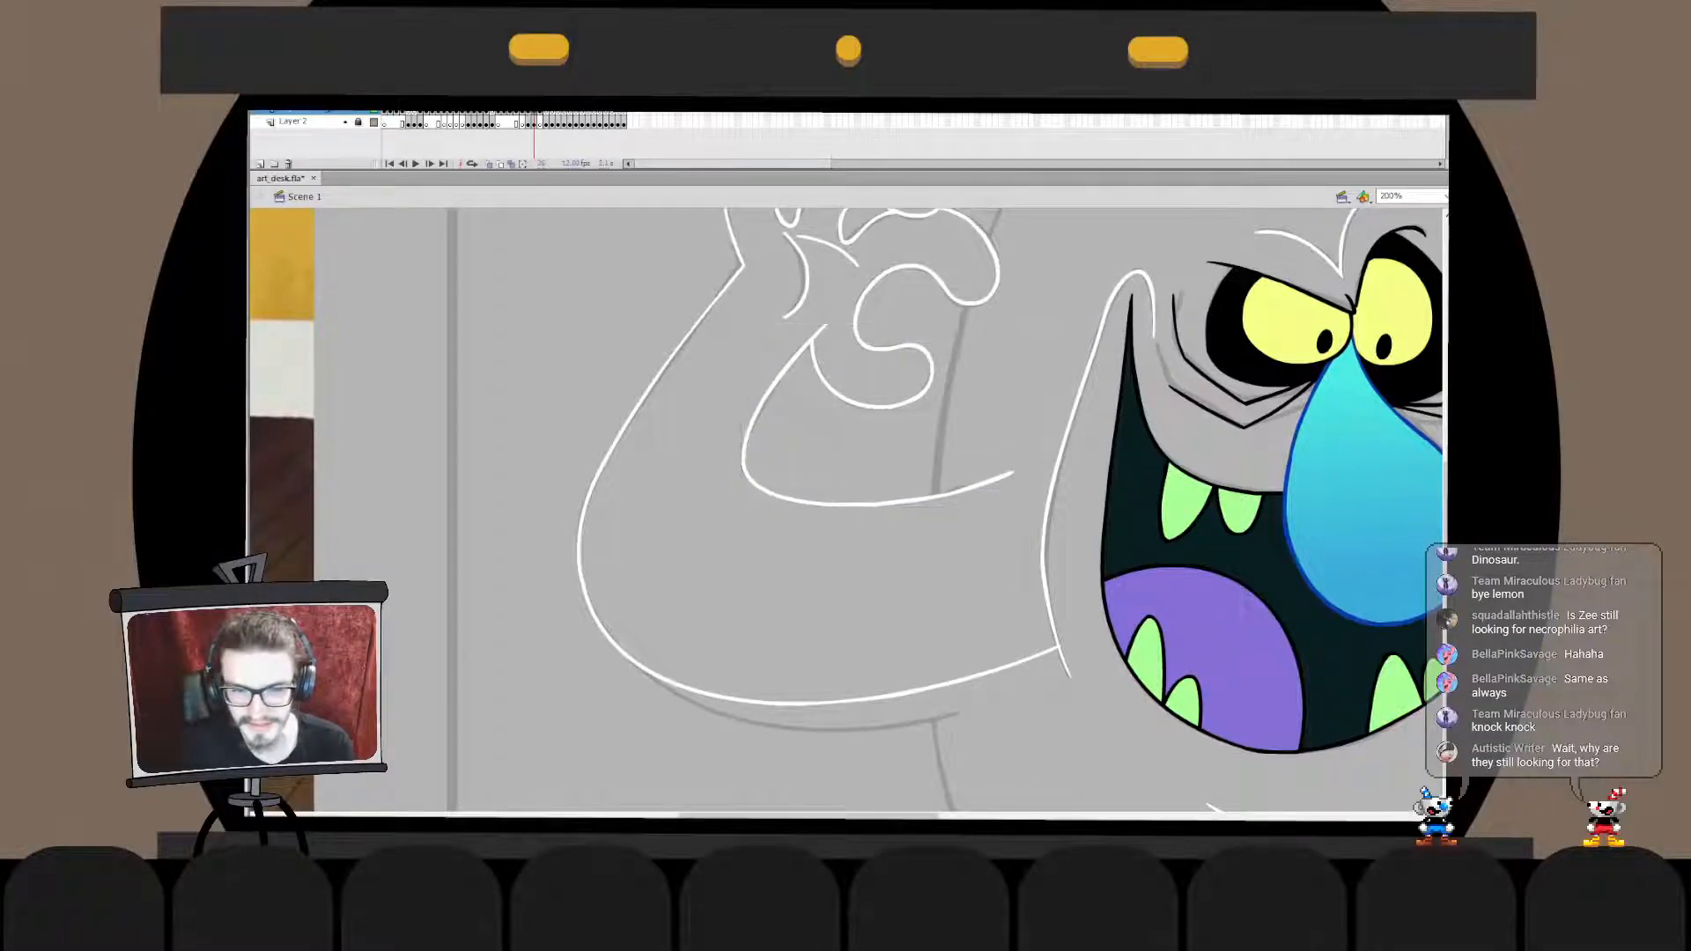
- Shorten the inner arm curve's lower end inside its drawing object so it stops just past the sketched body line
{"action": "double_click", "coordinate": [952, 487]}
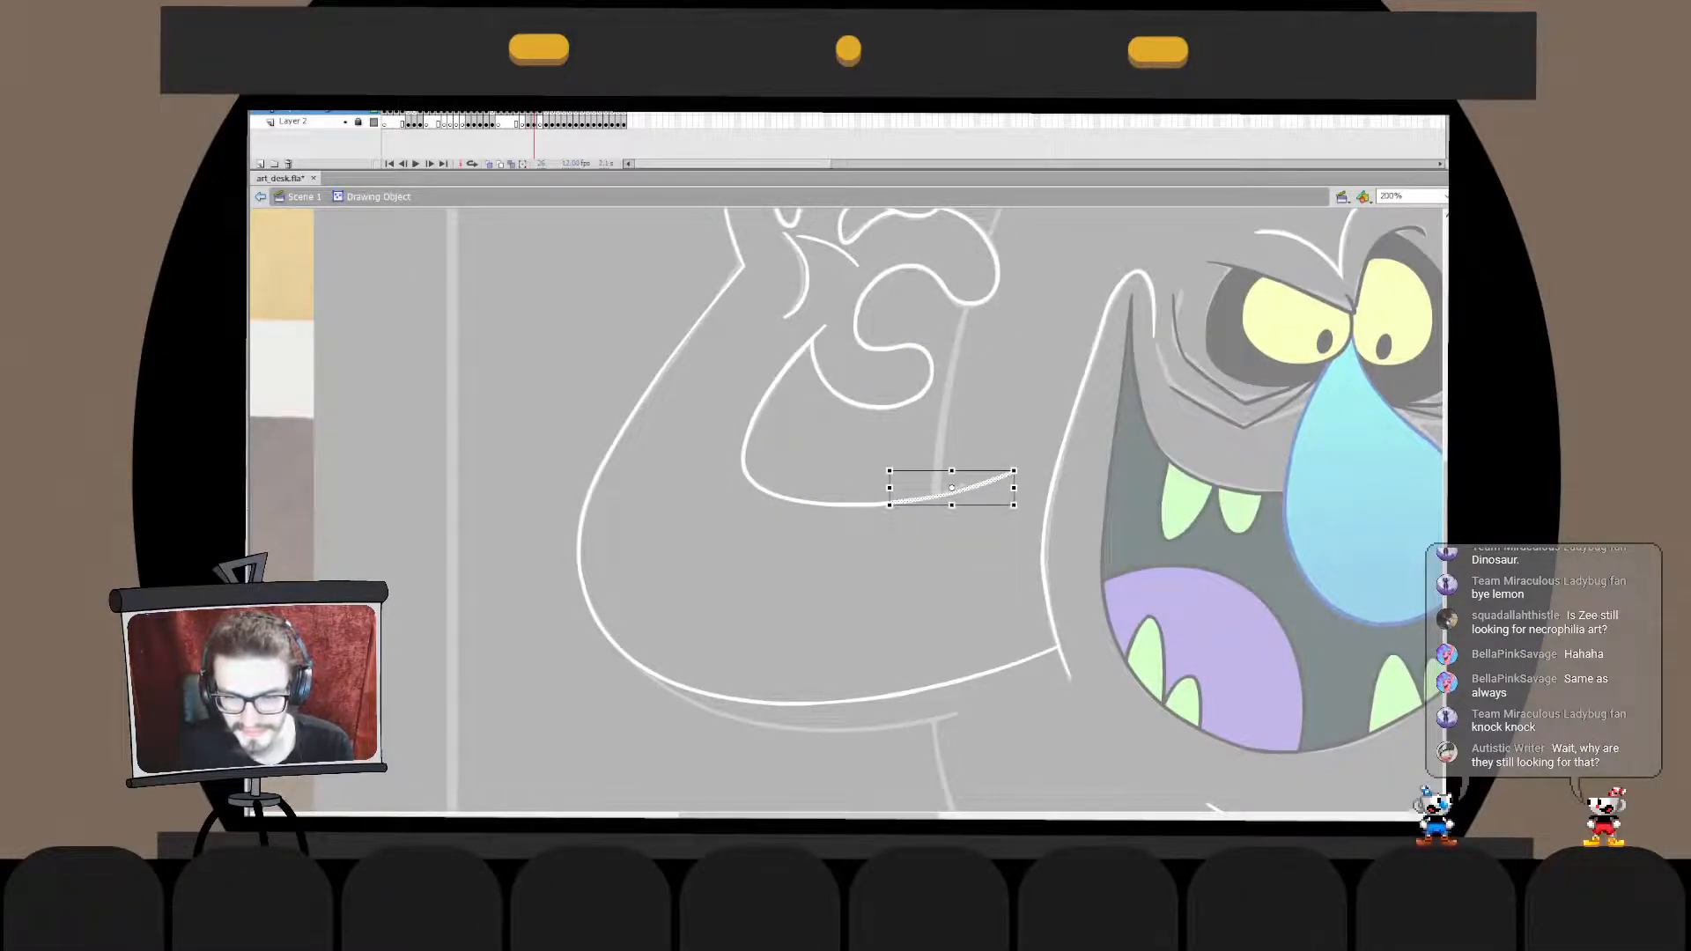
{"action": "left_click", "coordinate": [1010, 486]}
{"action": "left_click", "coordinate": [951, 492]}
{"action": "left_click_drag", "start_coordinate": [1013, 471], "coordinate": [1007, 465]}
{"action": "left_click", "coordinate": [995, 520]}
{"action": "left_click_drag", "start_coordinate": [884, 505], "coordinate": [884, 506]}
{"action": "left_click_drag", "start_coordinate": [1006, 466], "coordinate": [964, 485]}
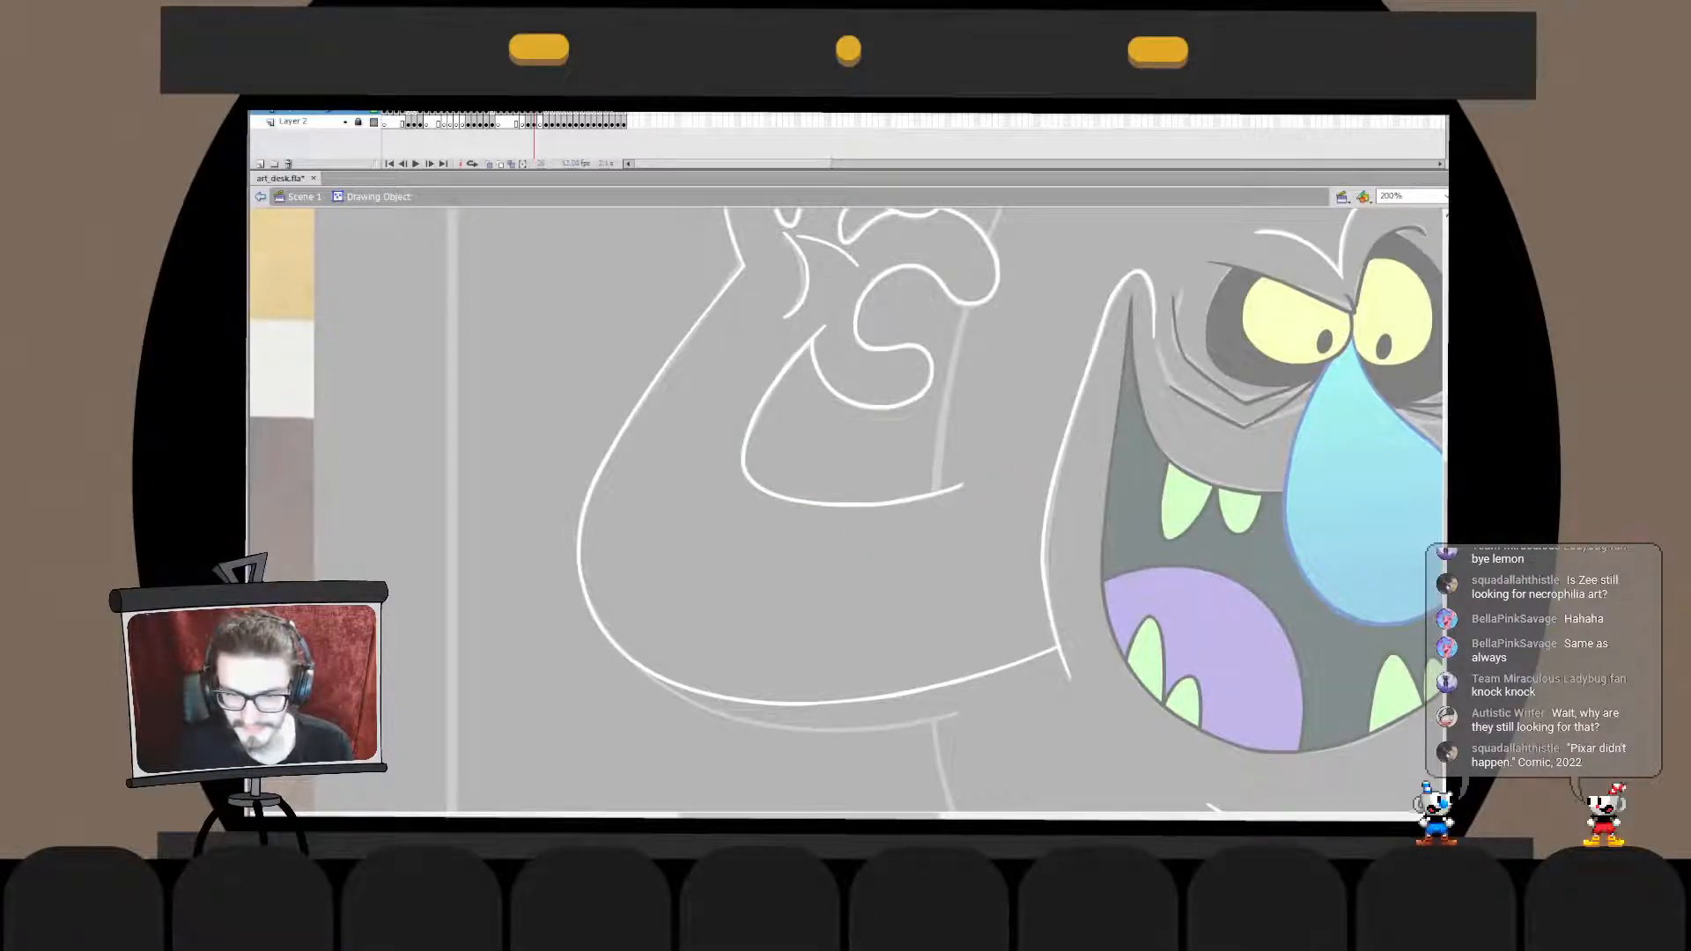
{"action": "double_click", "coordinate": [978, 537]}
{"action": "left_click", "coordinate": [978, 538]}
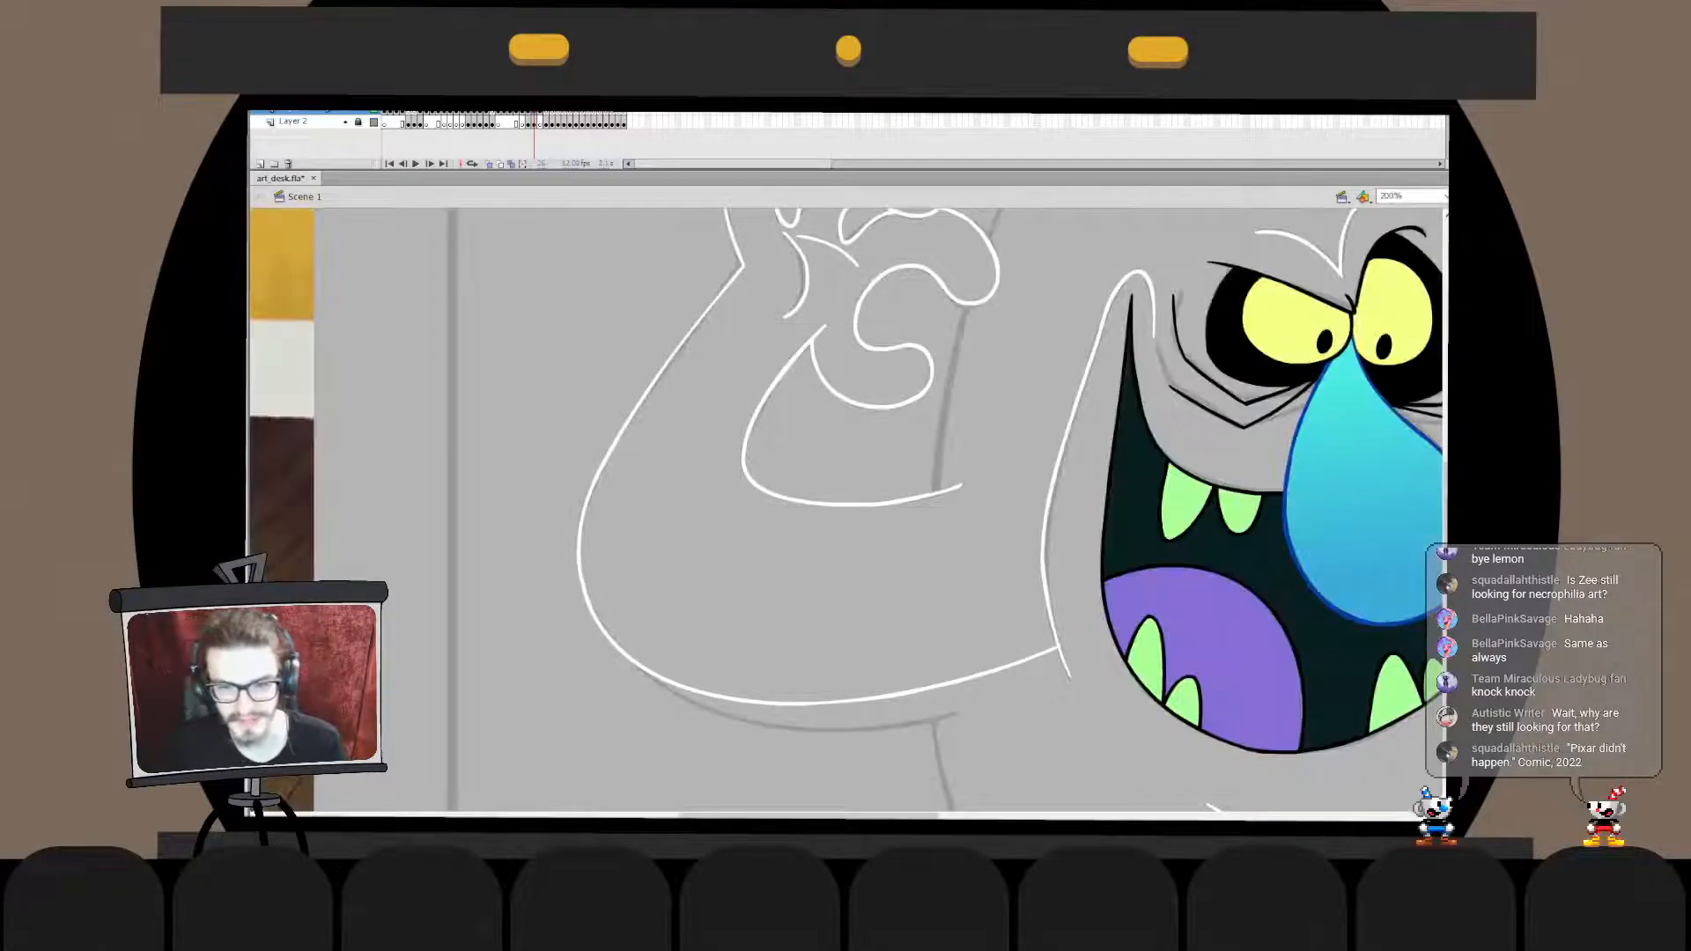
{"action": "double_click", "coordinate": [884, 505]}
{"action": "left_click", "coordinate": [884, 504]}
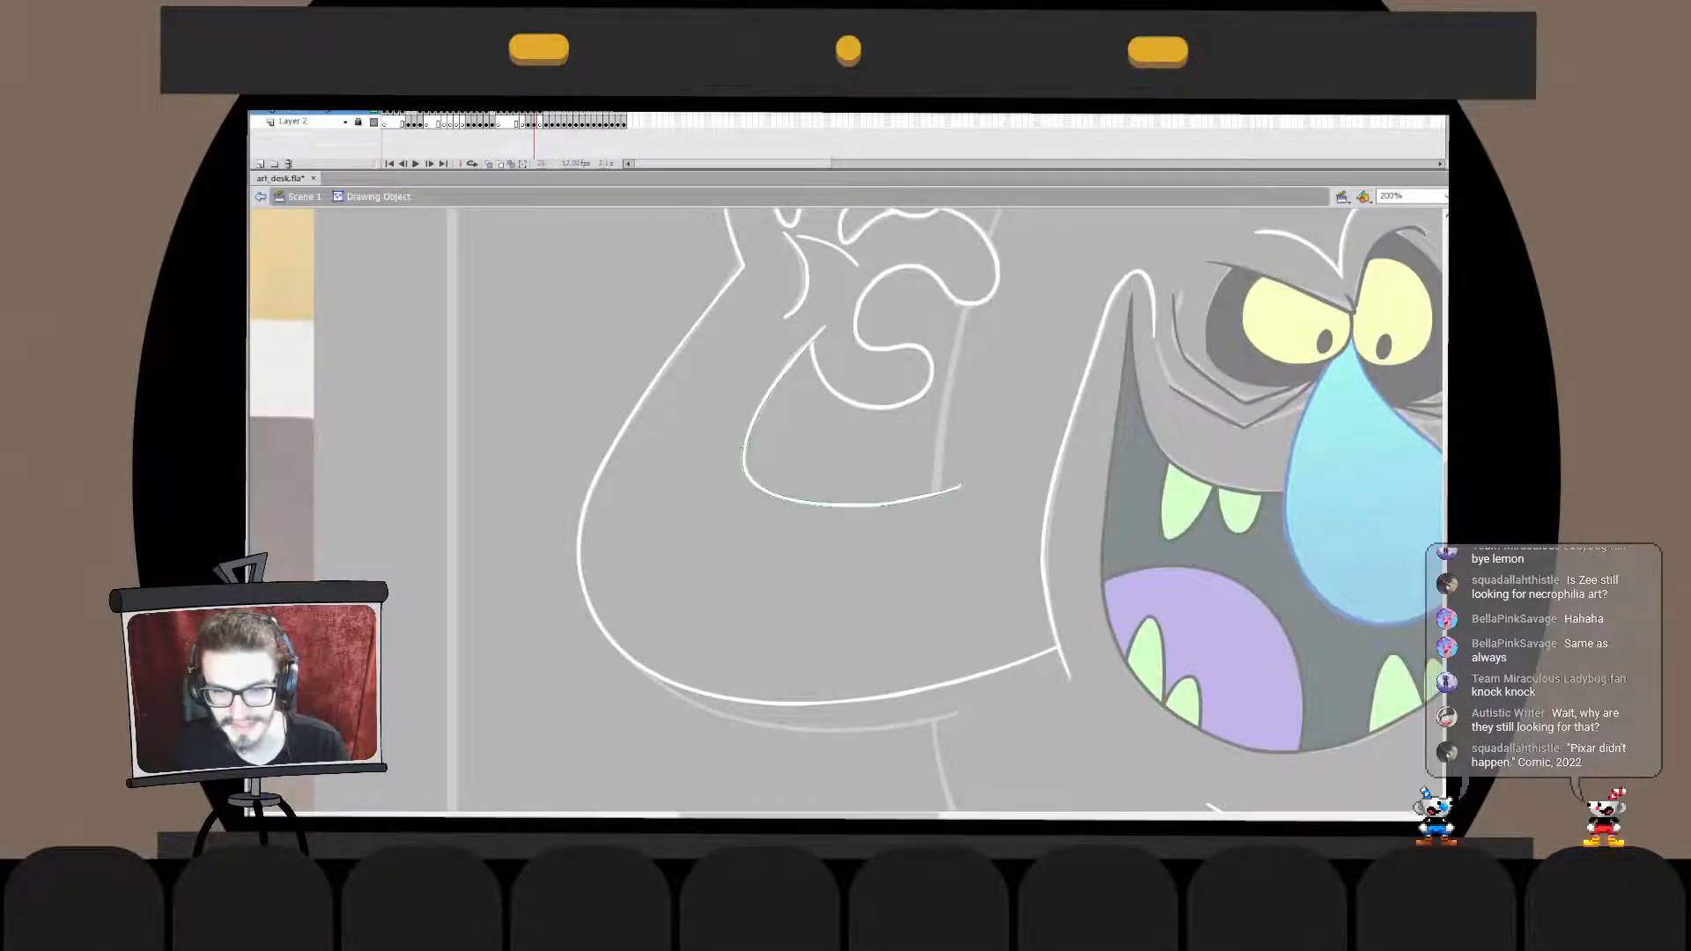
{"action": "double_click", "coordinate": [978, 538]}
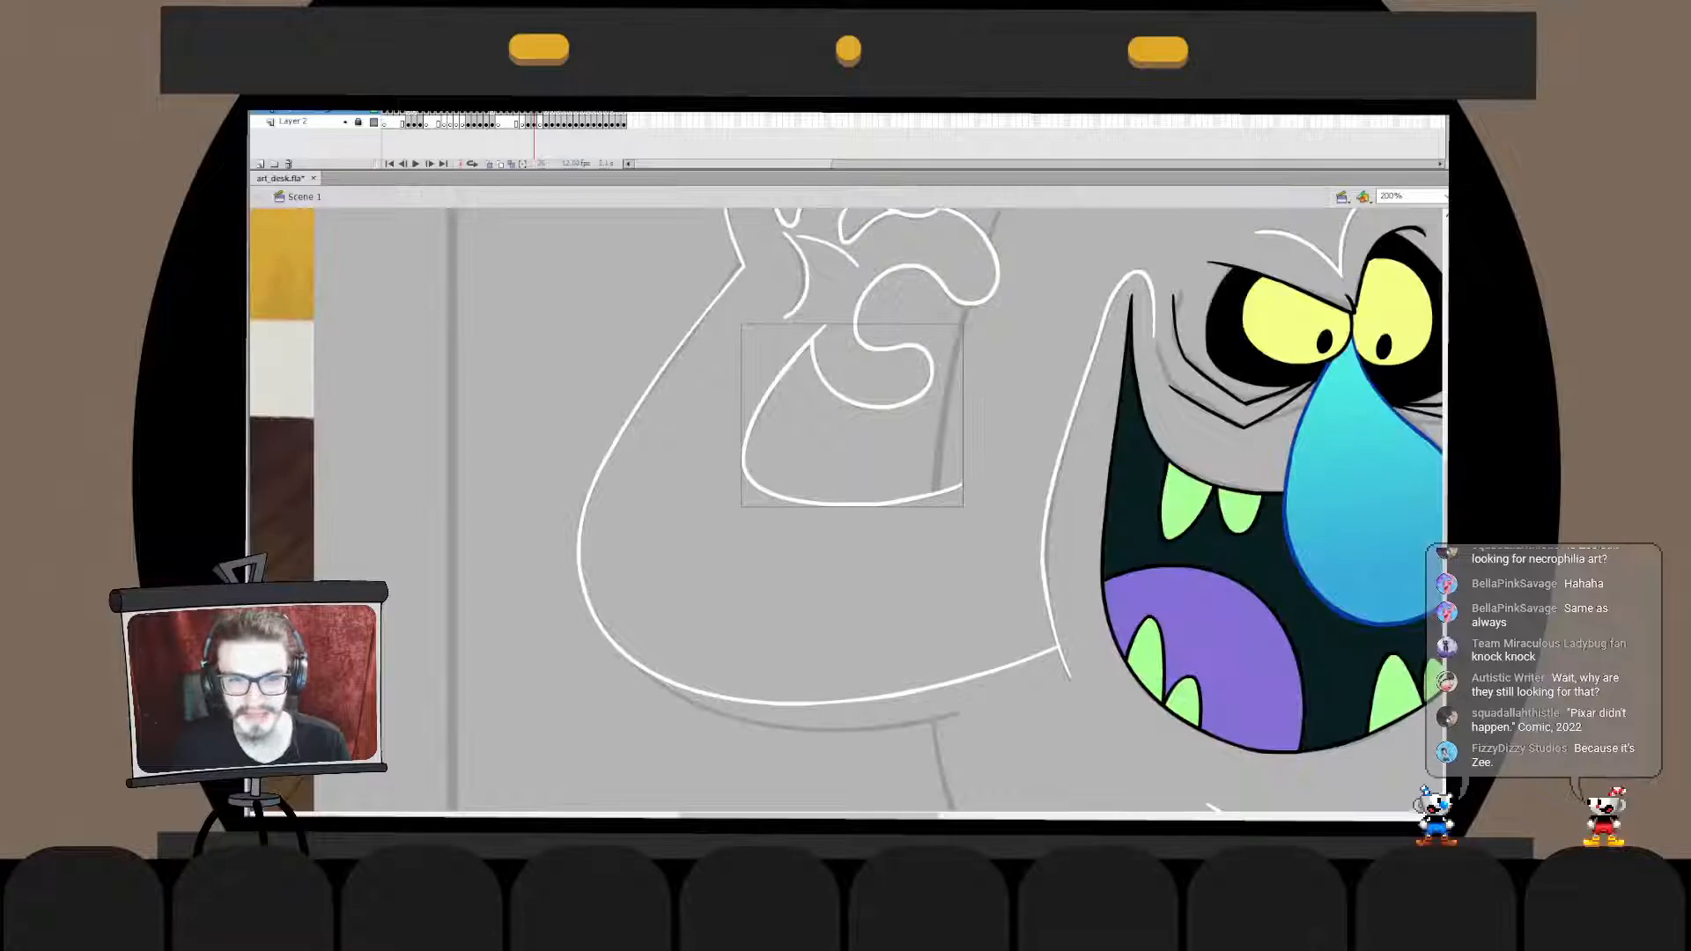
- Trim the inner arm curve's upper tip so it meets the start of the lowest curled finger's outline
{"action": "double_click", "coordinate": [772, 386]}
{"action": "left_click_drag", "start_coordinate": [727, 299], "coordinate": [842, 397]}
{"action": "key", "text": "q"}
{"action": "left_click_drag", "start_coordinate": [810, 326], "coordinate": [810, 326]}
{"action": "double_click", "coordinate": [881, 451]}
{"action": "left_click", "coordinate": [837, 394]}
{"action": "double_click", "coordinate": [836, 394]}
{"action": "left_click", "coordinate": [850, 440]}
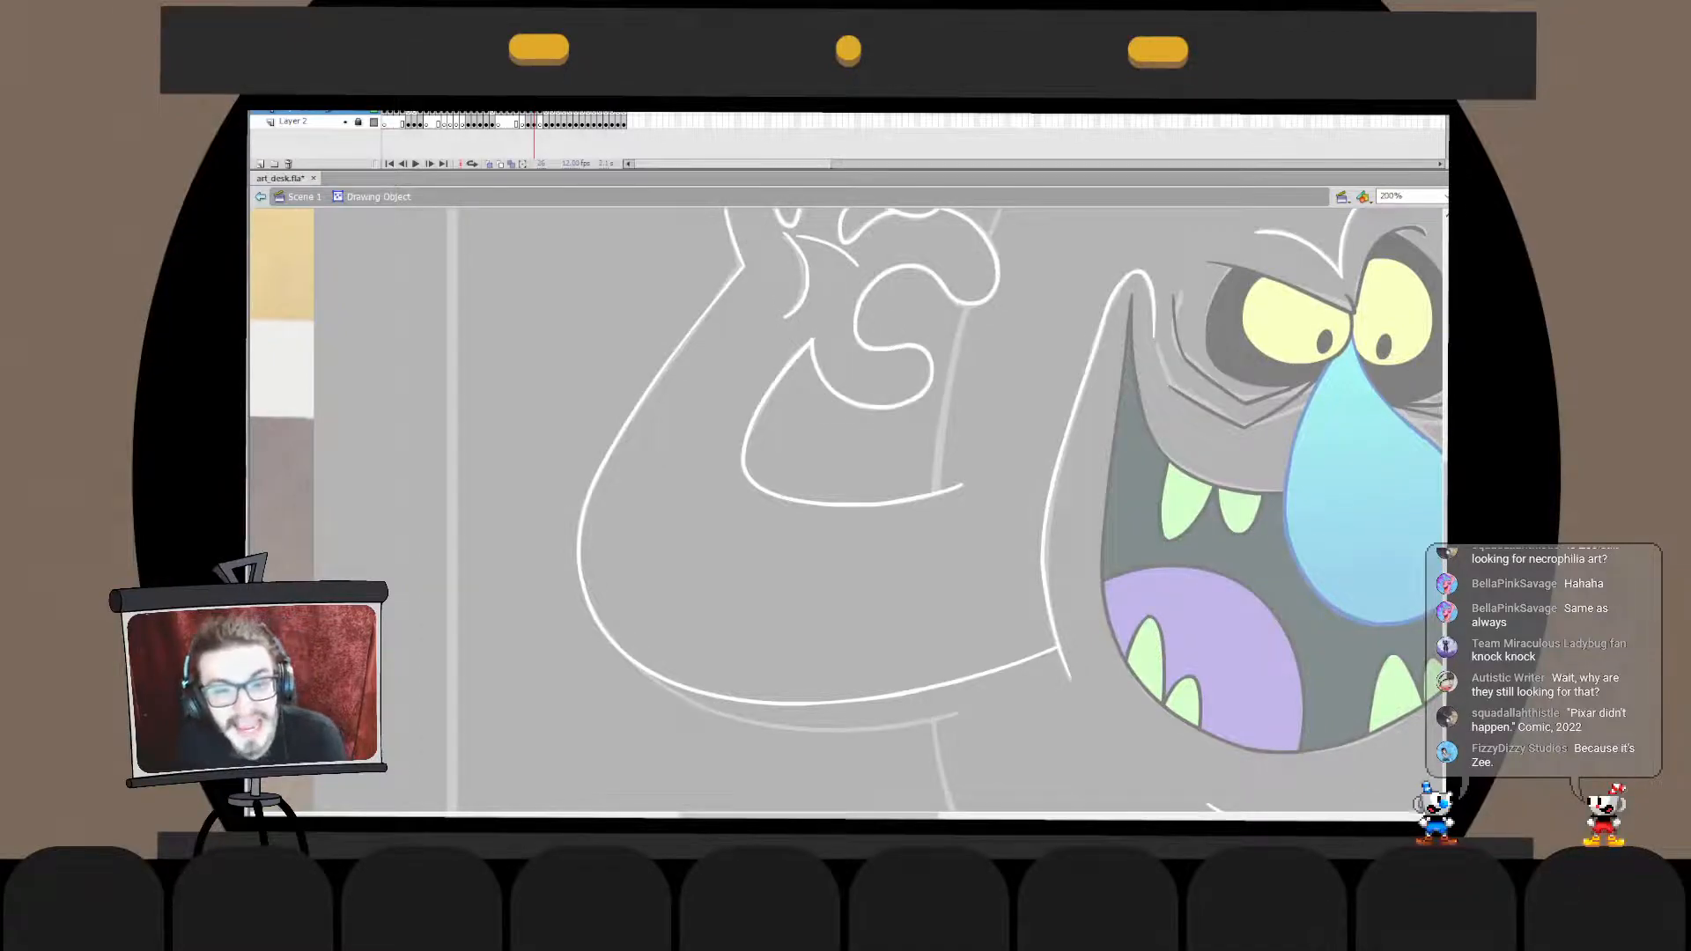
{"action": "double_click", "coordinate": [881, 449]}
{"action": "left_click", "coordinate": [881, 449]}
- Select the hand and arm outlines together and check the joint between hand and outer arm inside its drawing object
{"action": "left_click_drag", "start_coordinate": [881, 370], "coordinate": [885, 508]}
{"action": "mouse_move", "coordinate": [990, 233]}
{"action": "left_mouse_down"}
{"action": "mouse_move", "coordinate": [830, 284]}
{"action": "mouse_move", "coordinate": [723, 546]}
{"action": "left_mouse_up"}
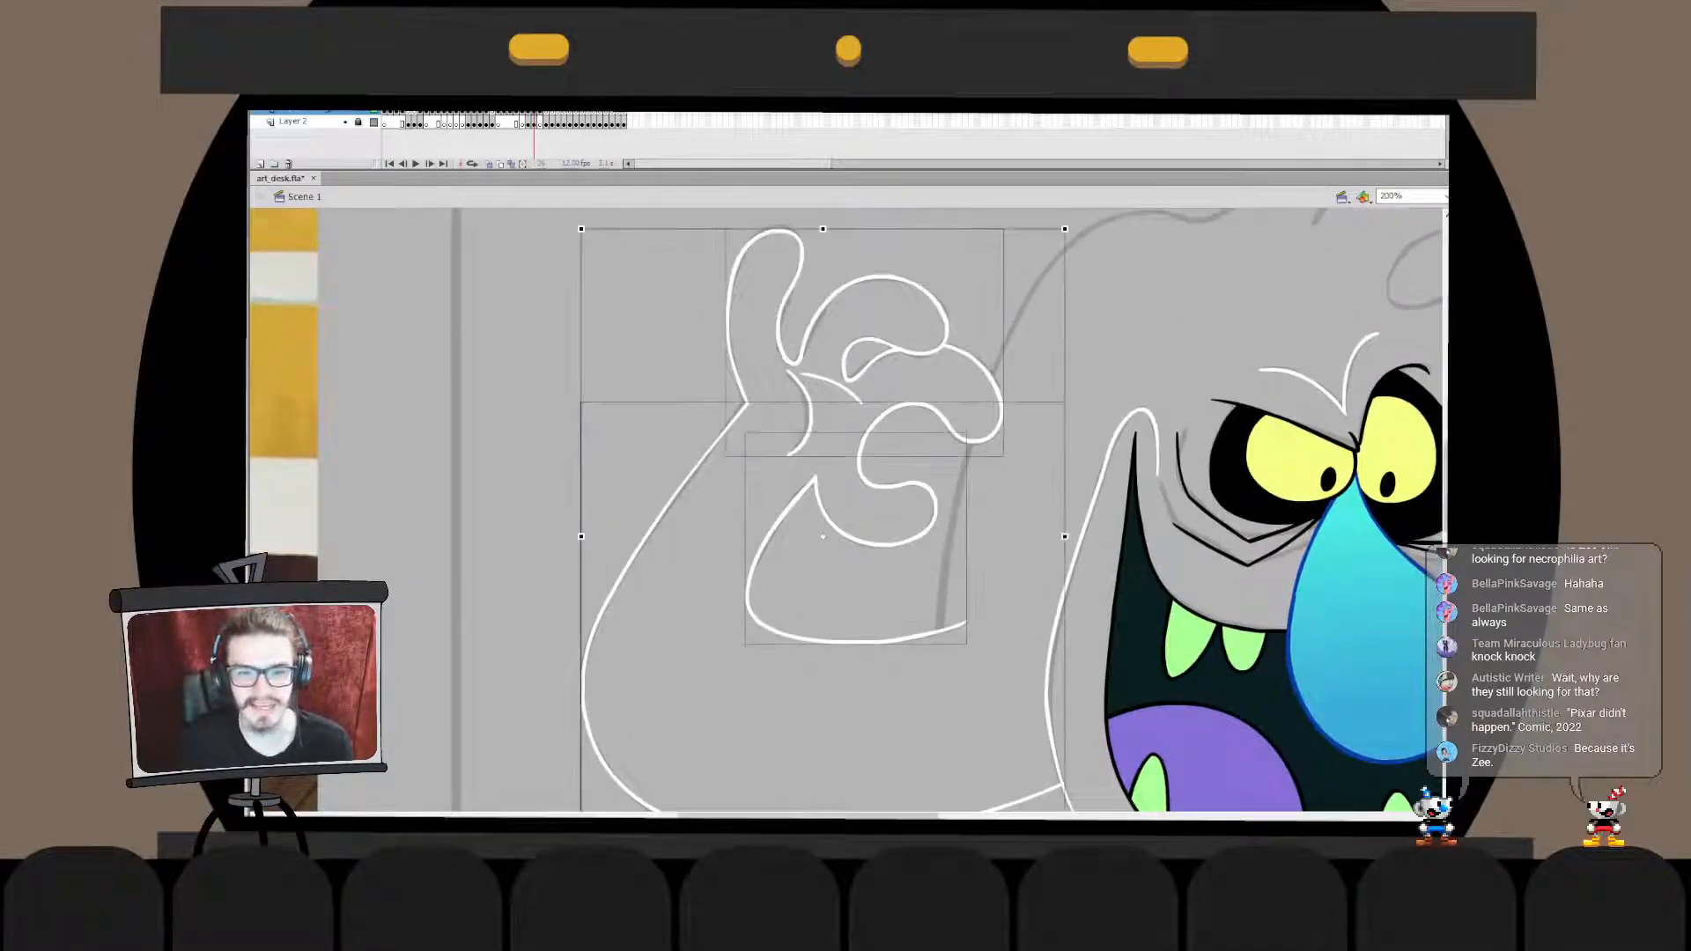
{"action": "left_click", "coordinate": [764, 551], "text": "shift"}
{"action": "double_click", "coordinate": [747, 403]}
{"action": "left_click", "coordinate": [845, 440]}
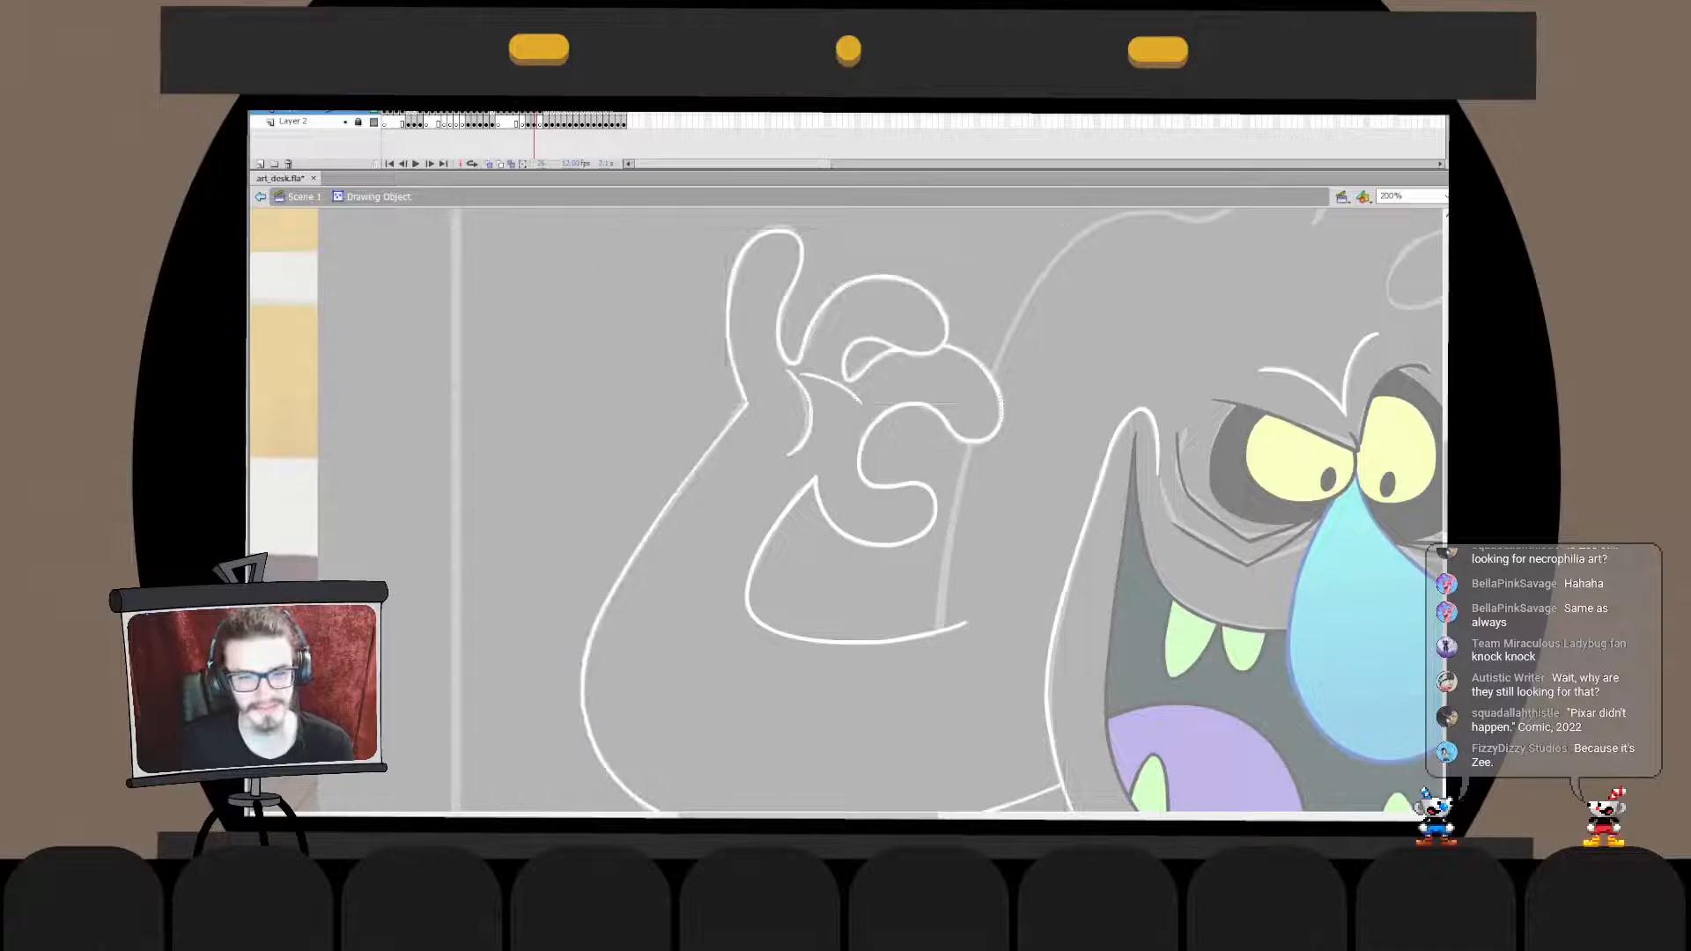
{"action": "double_click", "coordinate": [890, 582]}
- Delete the arm's lower outline from below the elbow to the face inside its drawing object
{"action": "left_click_drag", "start_coordinate": [889, 581], "coordinate": [720, 357]}
{"action": "left_click", "coordinate": [841, 579]}
{"action": "left_click", "coordinate": [845, 651]}
{"action": "double_click", "coordinate": [841, 580]}
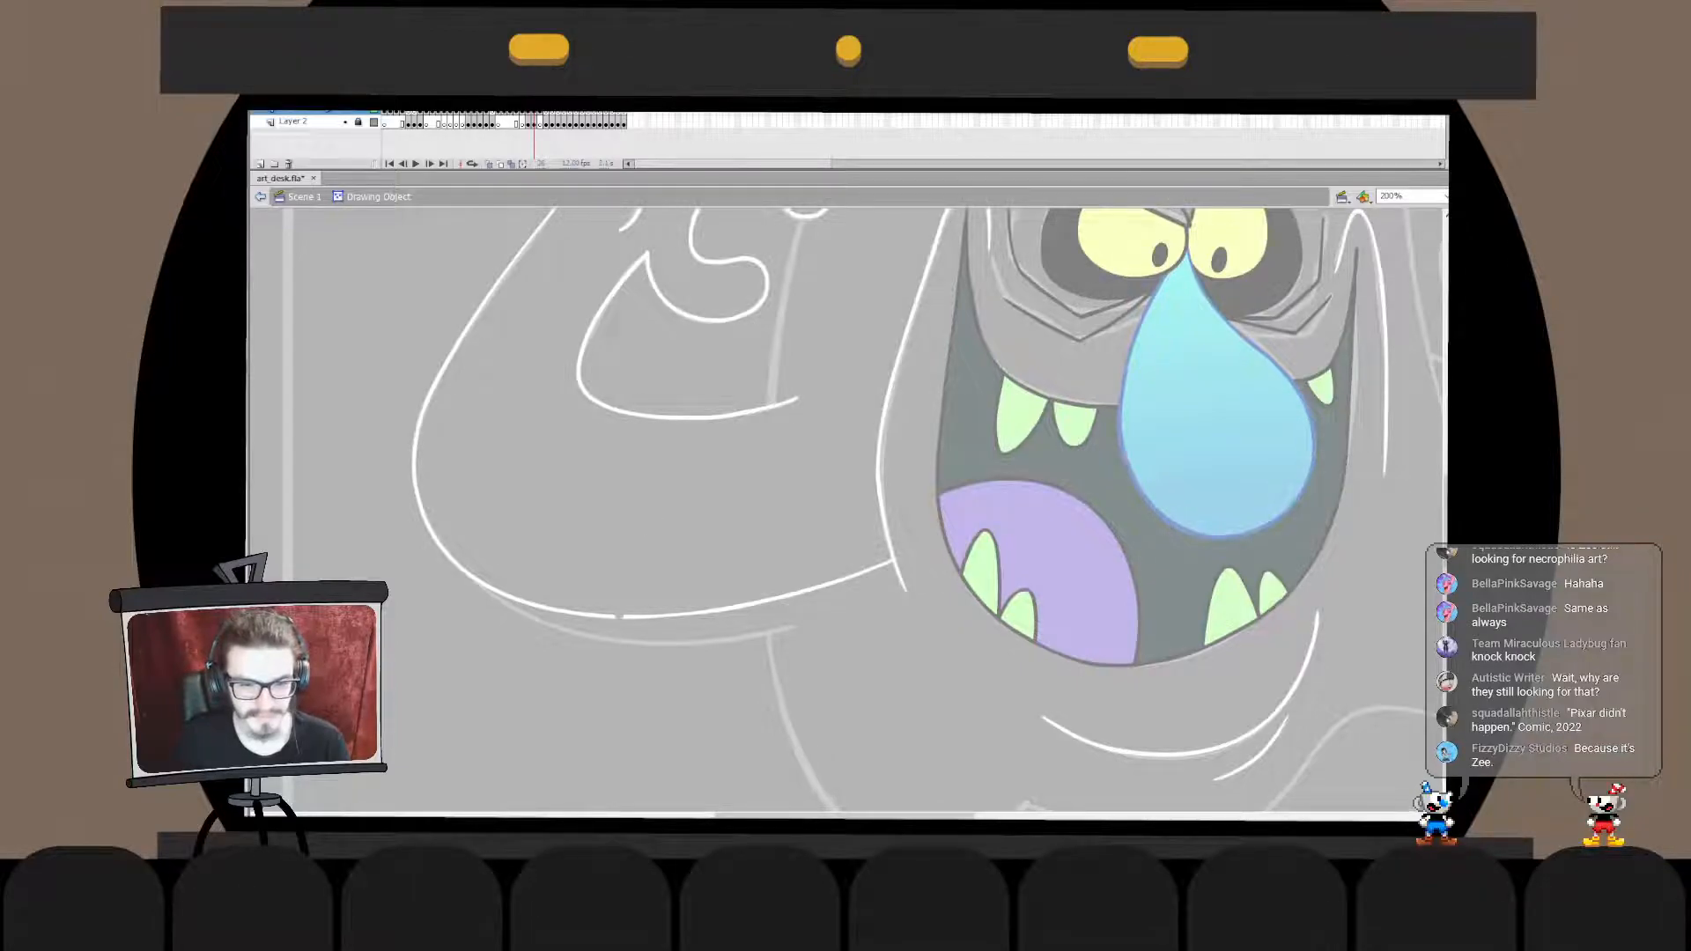
{"action": "left_click", "coordinate": [756, 605]}
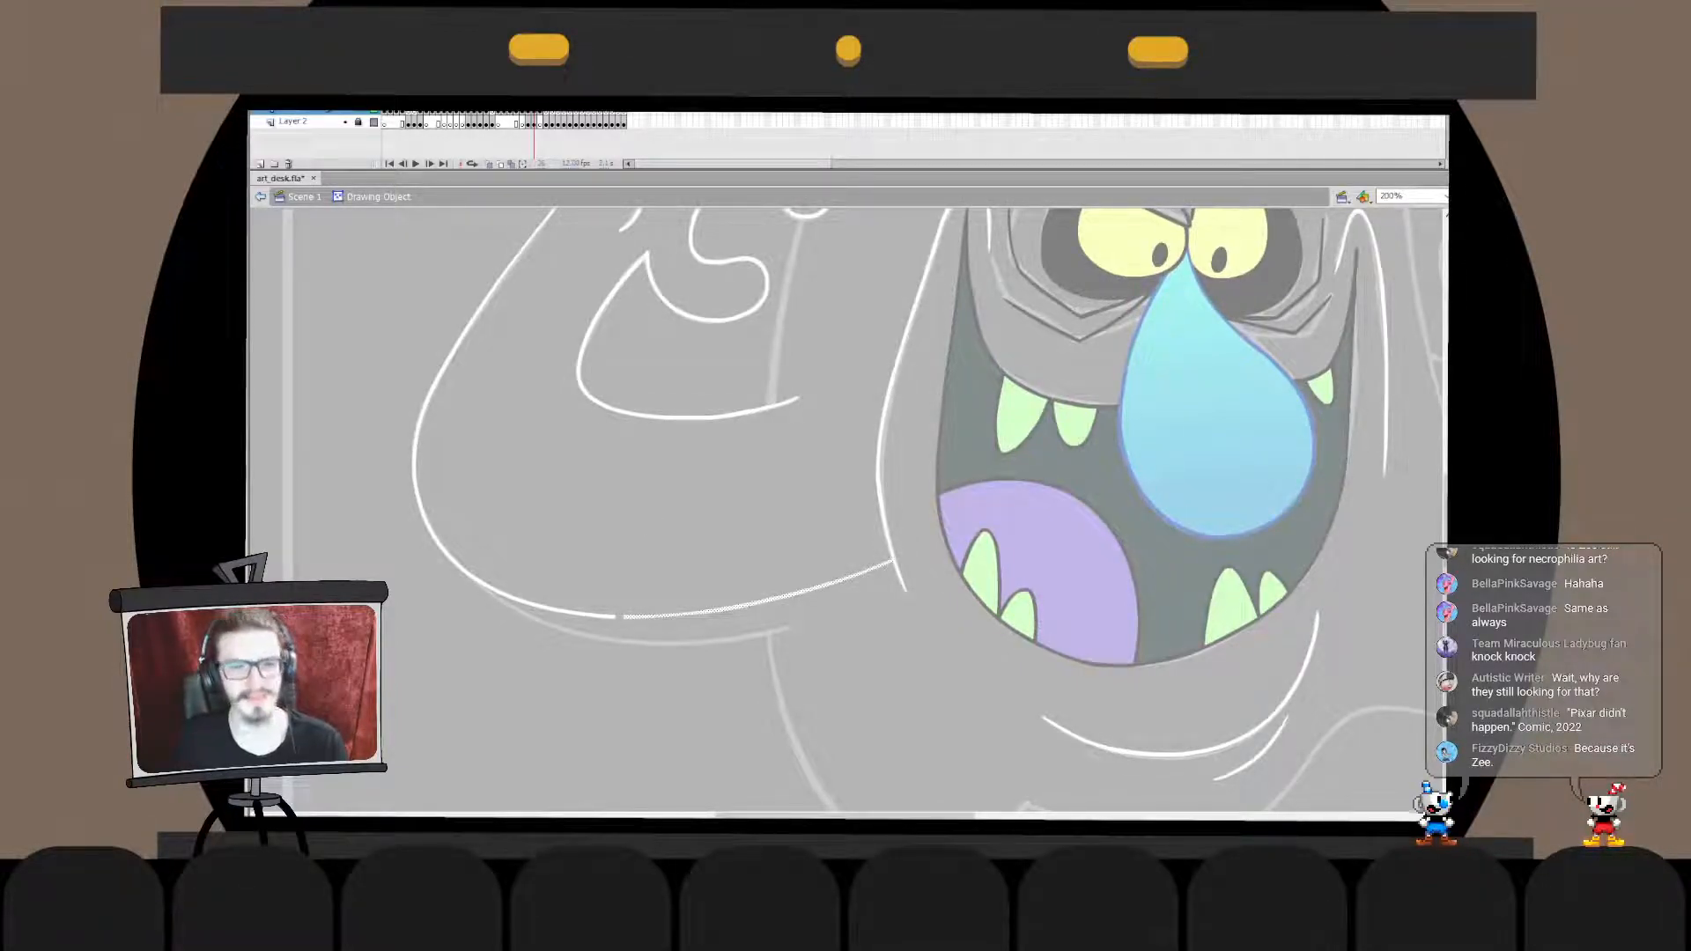
{"action": "key", "text": "Delete"}
{"action": "double_click", "coordinate": [828, 696]}
{"action": "left_click", "coordinate": [828, 696]}
{"action": "left_click_drag", "start_coordinate": [424, 629], "coordinate": [813, 629]}
{"action": "key", "text": "ctrl+z"}
{"action": "left_click_drag", "start_coordinate": [447, 624], "coordinate": [812, 652]}
{"action": "key", "text": "ctrl+z"}
{"action": "left_click_drag", "start_coordinate": [469, 624], "coordinate": [907, 628]}
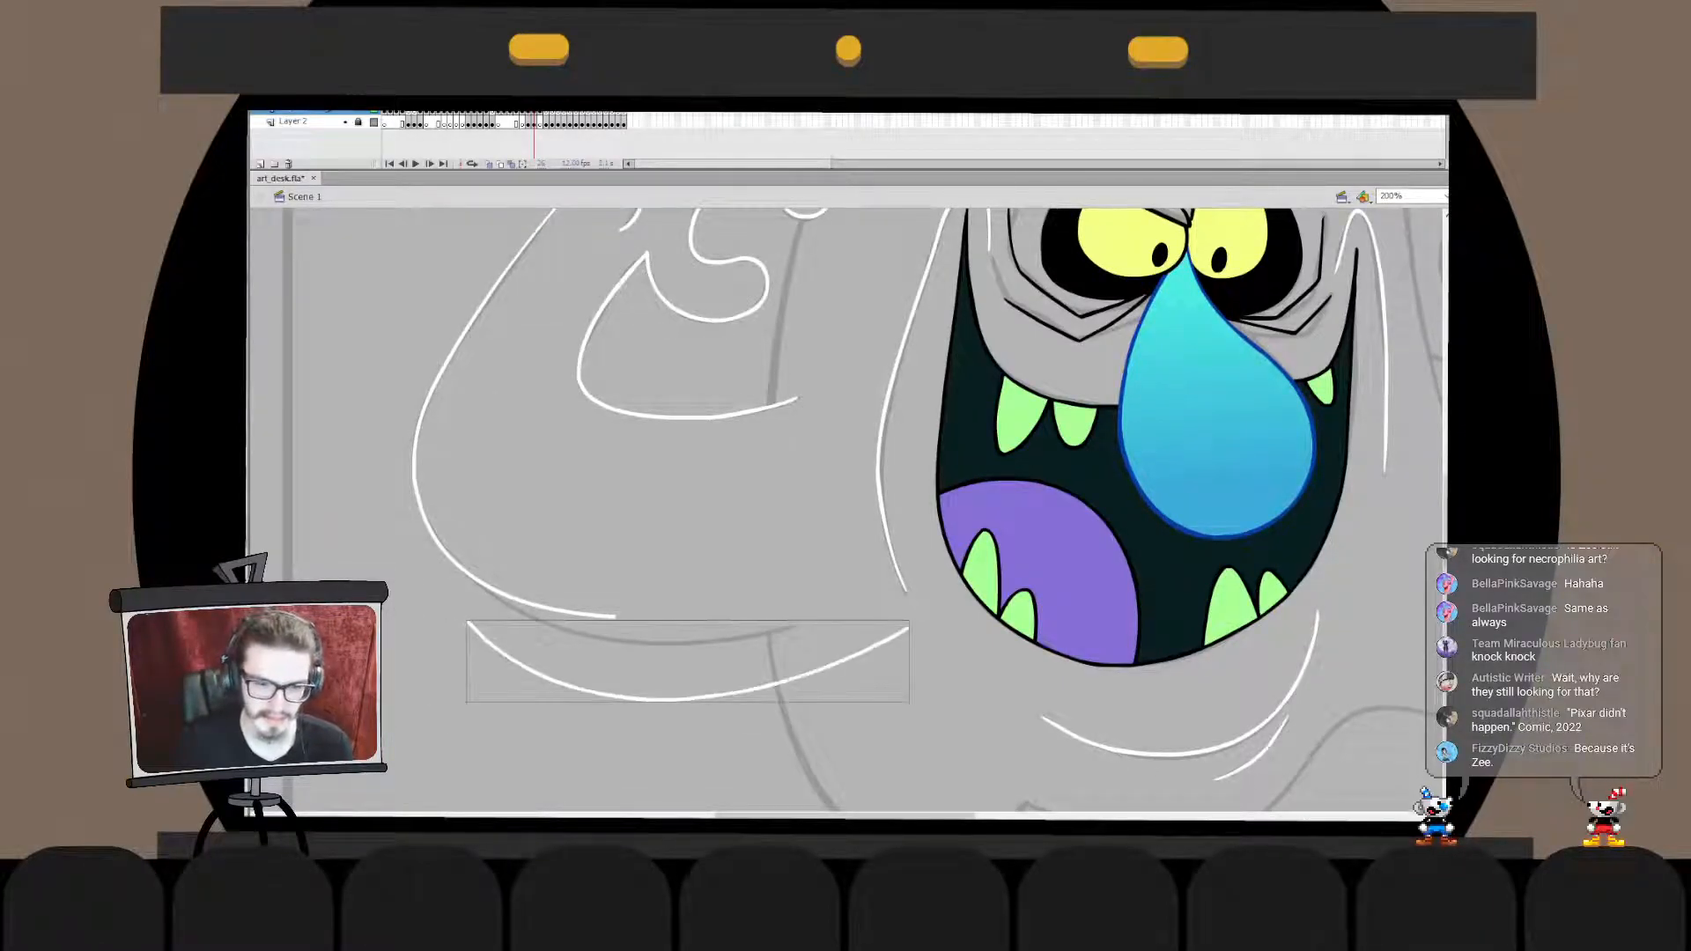
{"action": "key", "text": "ctrl+z"}
- Ink a replacement curve for the arm's underside from the elbow to the face and fit it to the sketch
{"action": "left_click_drag", "start_coordinate": [400, 613], "coordinate": [871, 661]}
{"action": "left_click_drag", "start_coordinate": [400, 613], "coordinate": [440, 544]}
{"action": "left_click_drag", "start_coordinate": [908, 594], "coordinate": [892, 585]}
{"action": "key", "text": "b"}
- Move the new underside curve in place into the arm outline's drawing object and break it apart
{"action": "left_click", "coordinate": [867, 597]}
{"action": "key", "text": "ctrl+x"}
{"action": "double_click", "coordinate": [883, 528]}
{"action": "key", "text": "ctrl+v"}
{"action": "key", "text": "ctrl+b"}
{"action": "key", "text": "q"}
{"action": "key", "text": "ctrl+z"}
{"action": "key", "text": "ctrl+shift+v"}
{"action": "key", "text": "ctrl+b"}
- Delete the leftover piece of the old lower arm line and check the joined curve around the elbow
{"action": "left_click", "coordinate": [564, 612]}
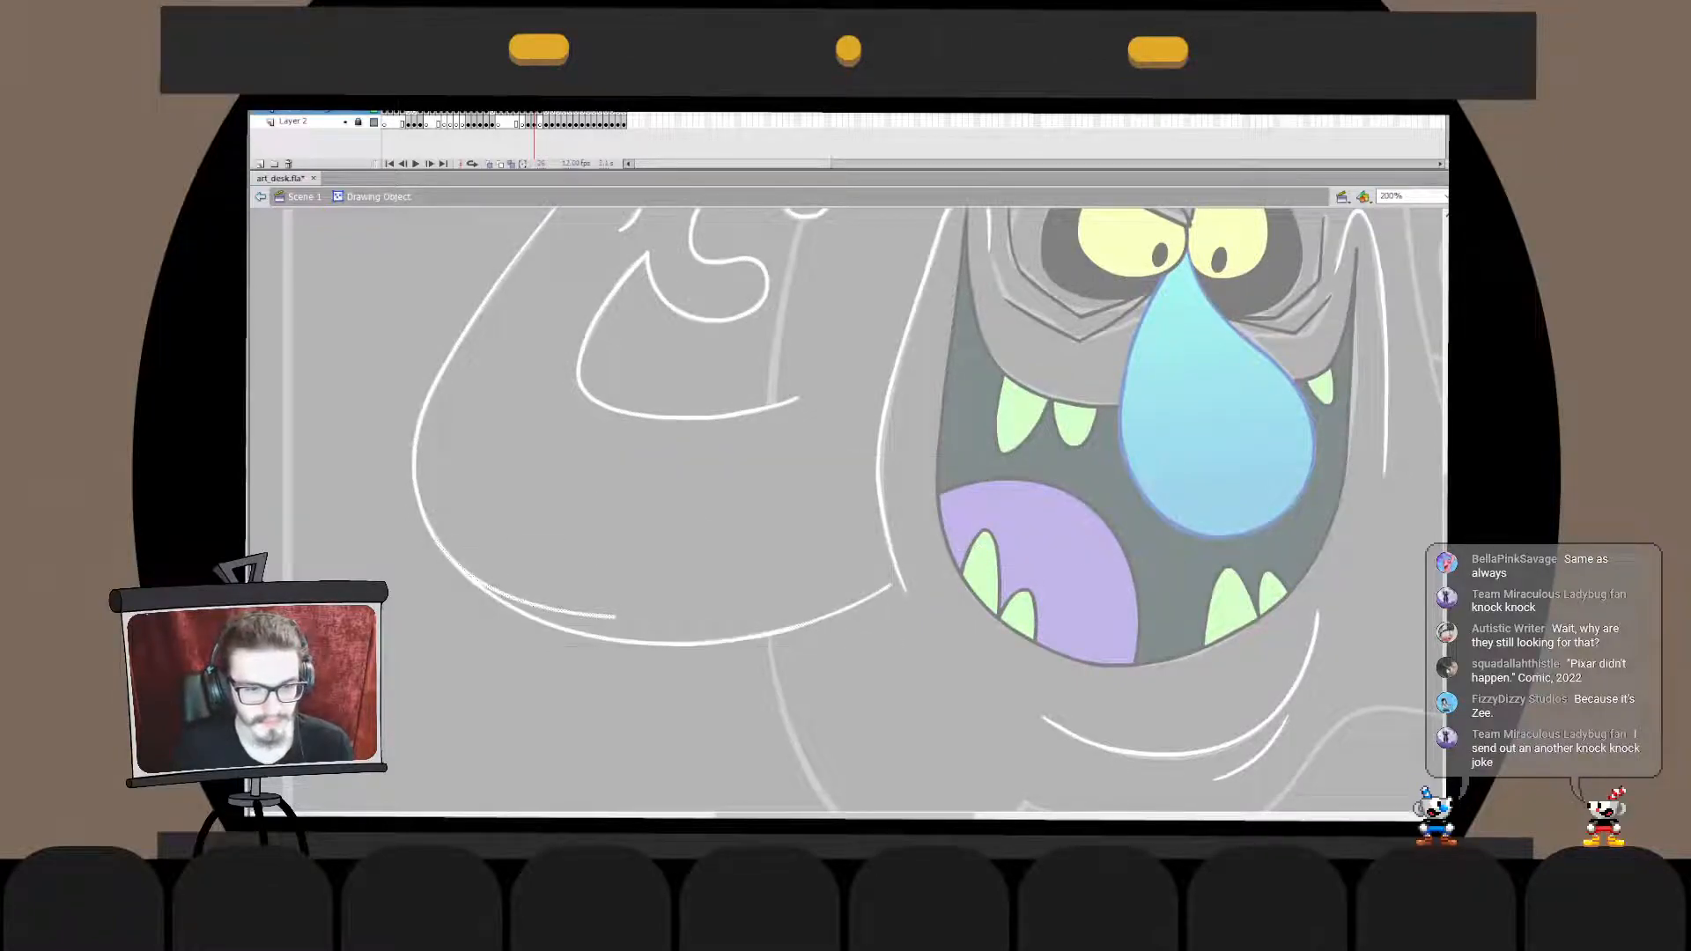
{"action": "key", "text": "Delete"}
{"action": "double_click", "coordinate": [428, 526]}
{"action": "key", "text": "Escape"}
{"action": "key", "text": "z"}
{"action": "left_click", "coordinate": [450, 567]}
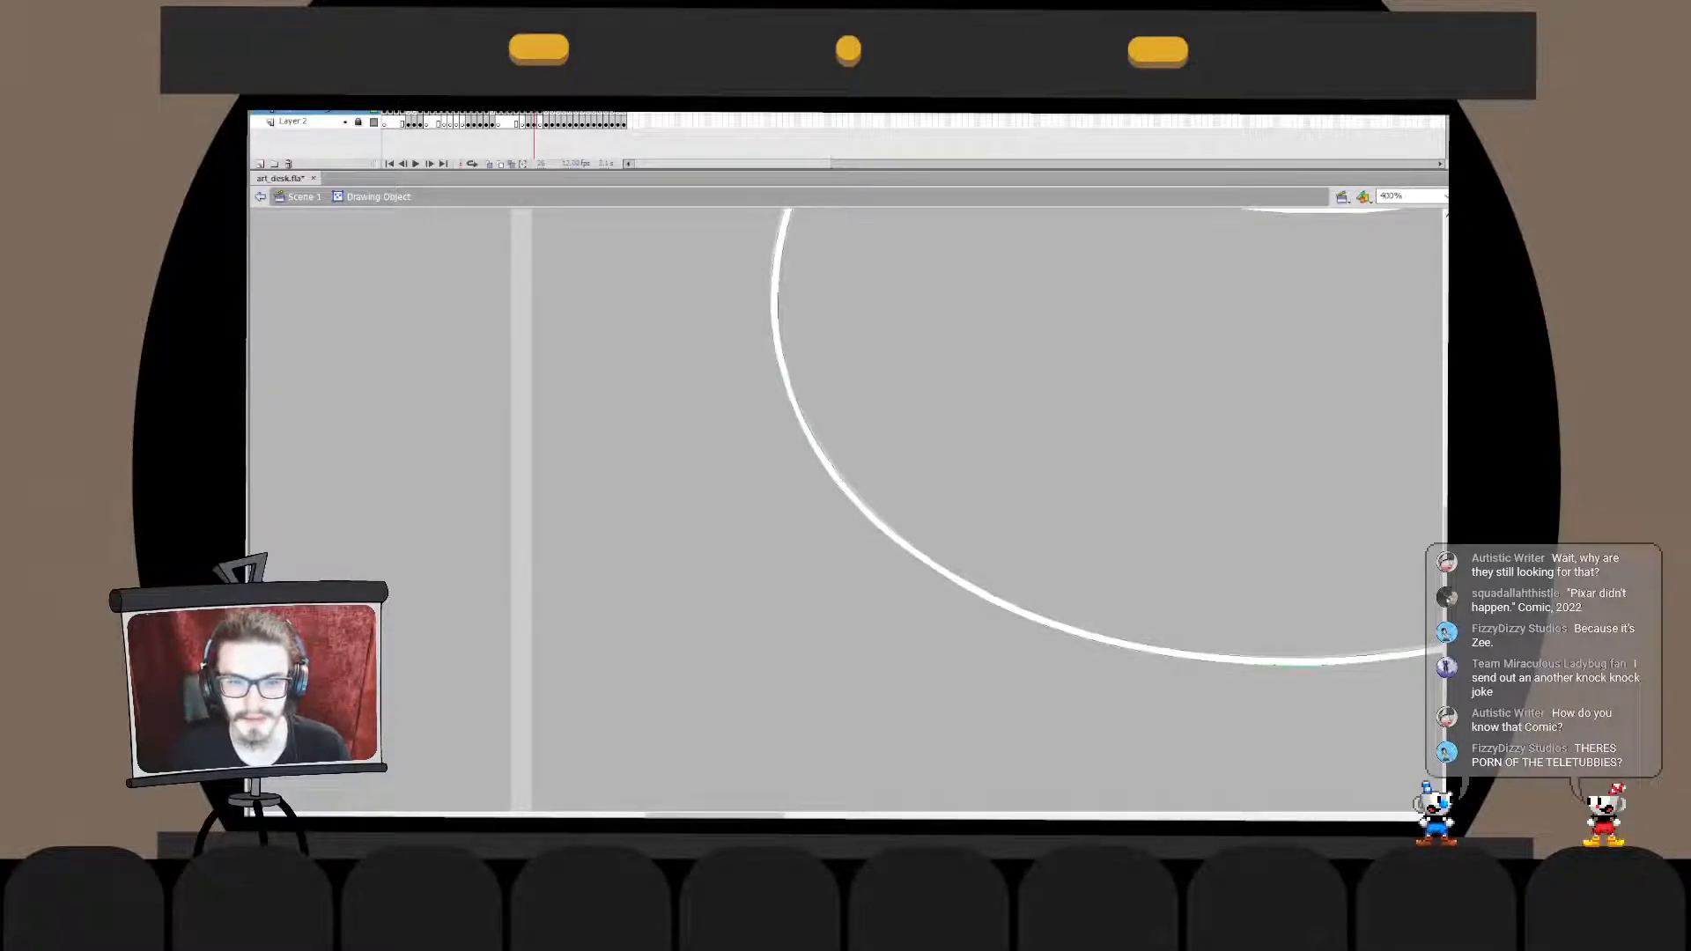
{"action": "key", "text": "ctrl+minus"}
{"action": "key", "text": "ctrl+minus"}
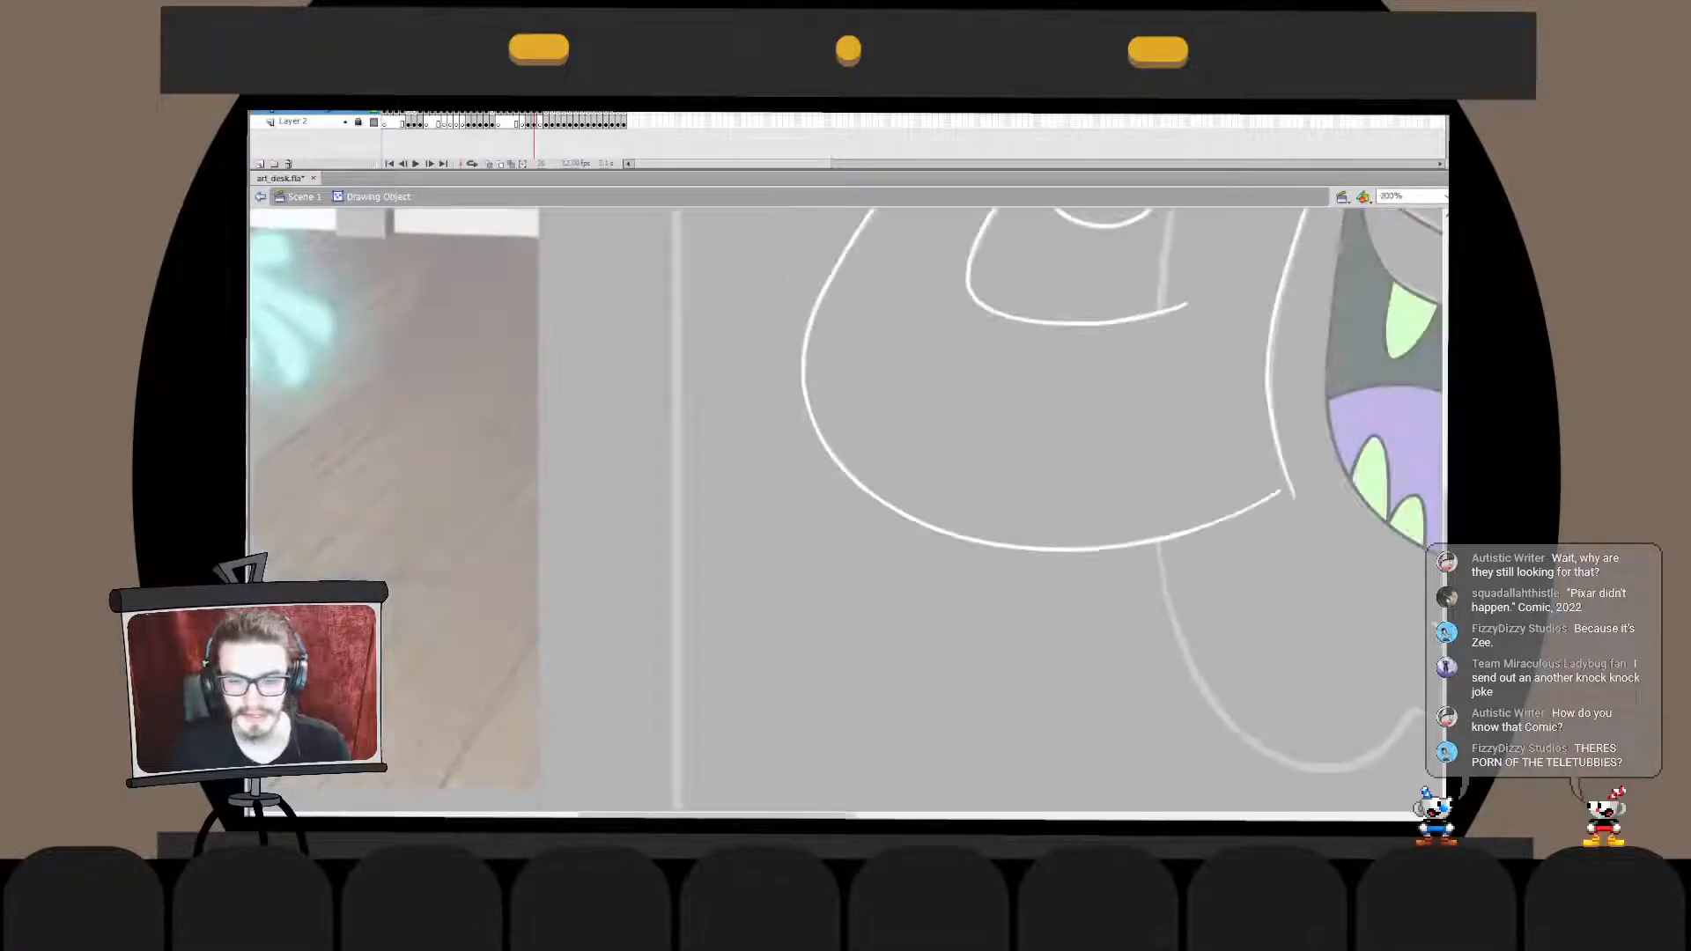
{"action": "key", "text": "ctrl+e"}
{"action": "key", "text": "ctrl+equal"}
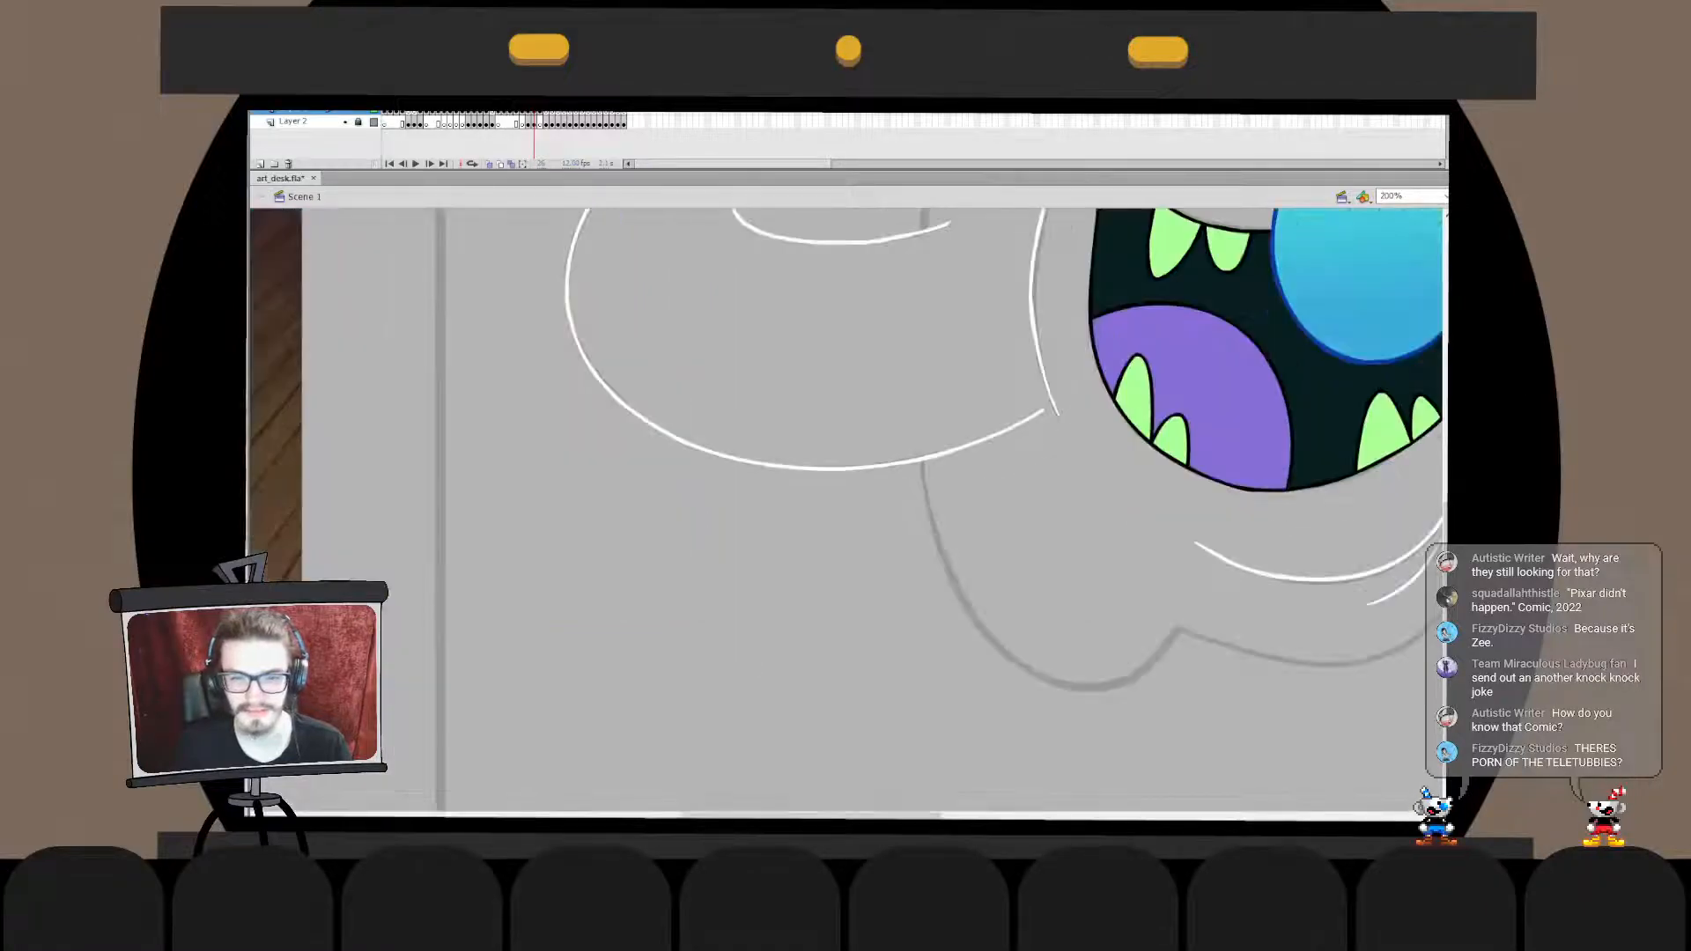
{"action": "left_click", "coordinate": [996, 436]}
{"action": "left_click", "coordinate": [986, 529]}
{"action": "left_click", "coordinate": [995, 435]}
{"action": "key", "text": "Delete"}
{"action": "key", "text": "ctrl+z"}
- Remove the section of the arm's underside line between the sketched body line and the face outline
{"action": "double_click", "coordinate": [986, 438]}
{"action": "left_click", "coordinate": [986, 438]}
{"action": "left_click", "coordinate": [986, 494]}
{"action": "left_click", "coordinate": [982, 441]}
{"action": "left_click", "coordinate": [990, 485]}
{"action": "left_click", "coordinate": [1005, 435]}
{"action": "left_click_drag", "start_coordinate": [1014, 426], "coordinate": [955, 451]}
{"action": "left_click", "coordinate": [944, 453]}
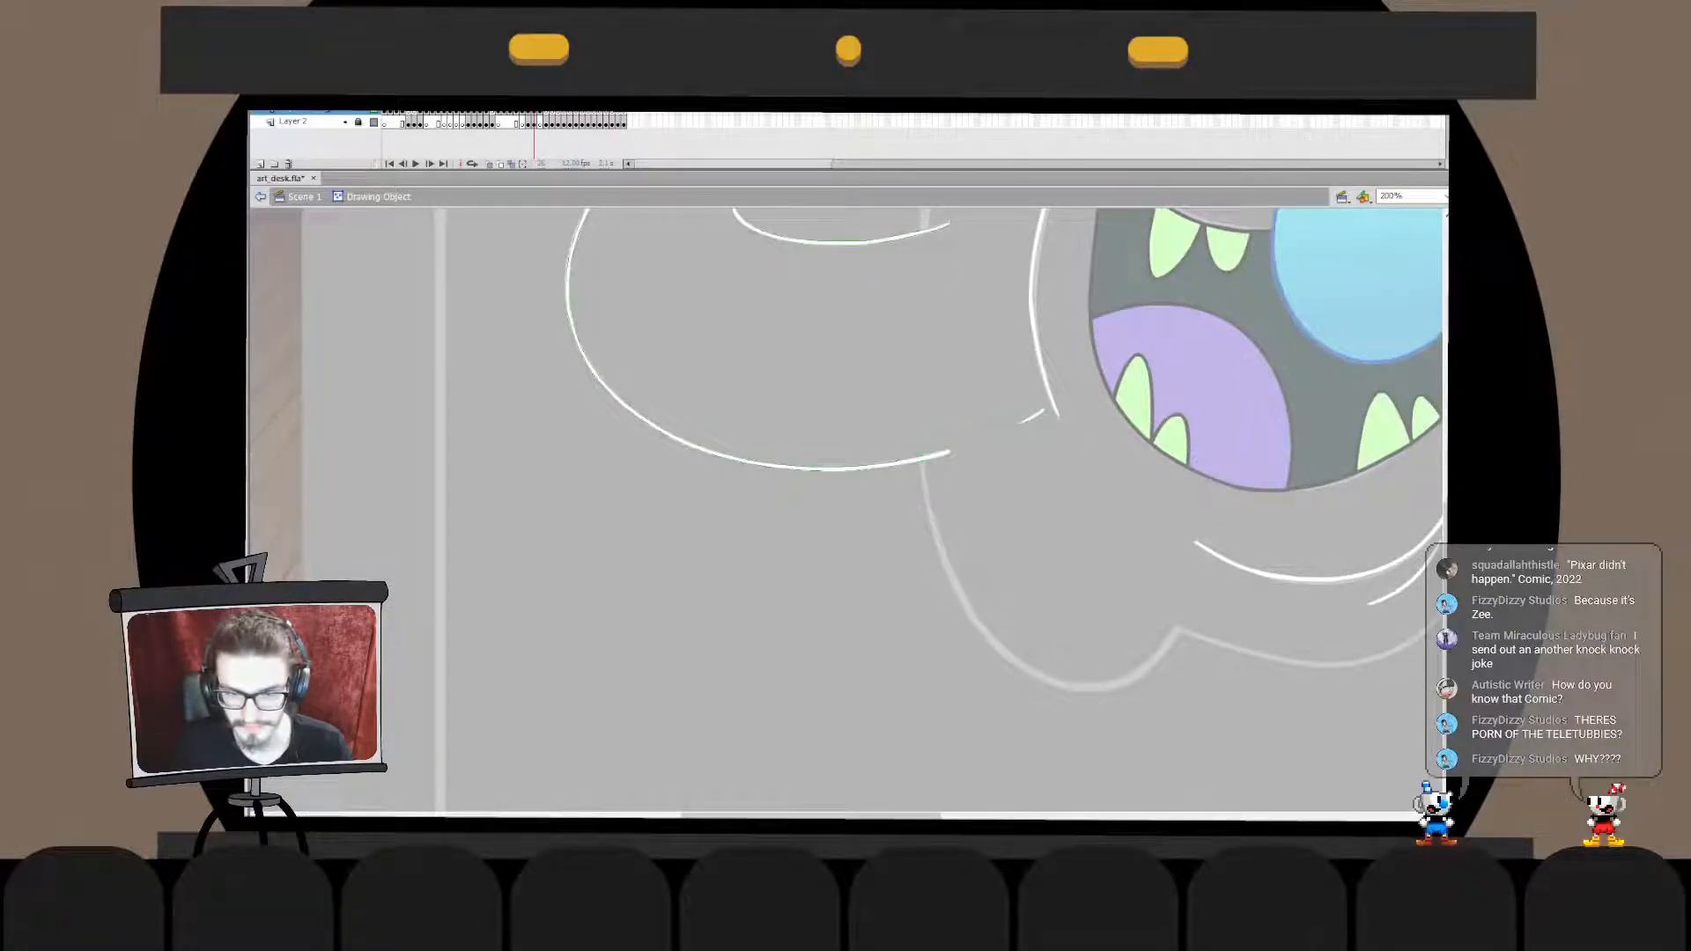
- Delete the leftover fragment beside the face outline and tidy the underside line's trimmed end
{"action": "left_click", "coordinate": [1032, 416]}
{"action": "left_click", "coordinate": [944, 454]}
{"action": "left_click", "coordinate": [987, 484]}
{"action": "left_click", "coordinate": [944, 454]}
{"action": "left_click_drag", "start_coordinate": [950, 451], "coordinate": [947, 454]}
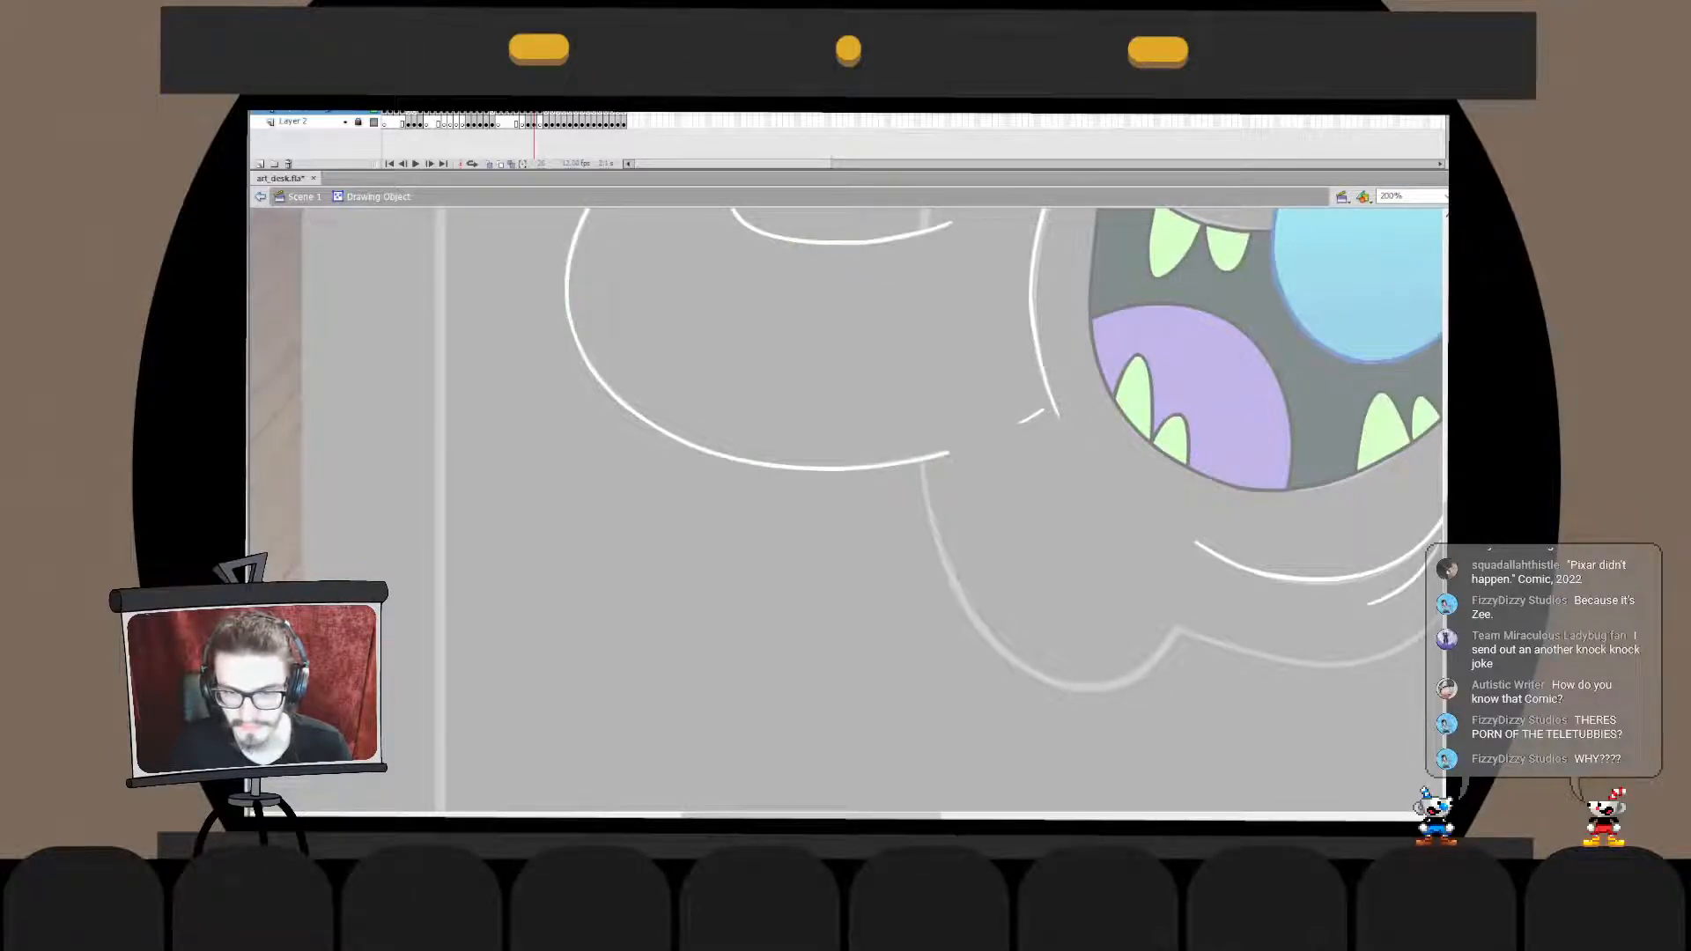
{"action": "double_click", "coordinate": [976, 484]}
- Refine the endpoint of the arm's underside line up close inside its drawing object
{"action": "key", "text": "z"}
{"action": "left_click", "coordinate": [951, 466]}
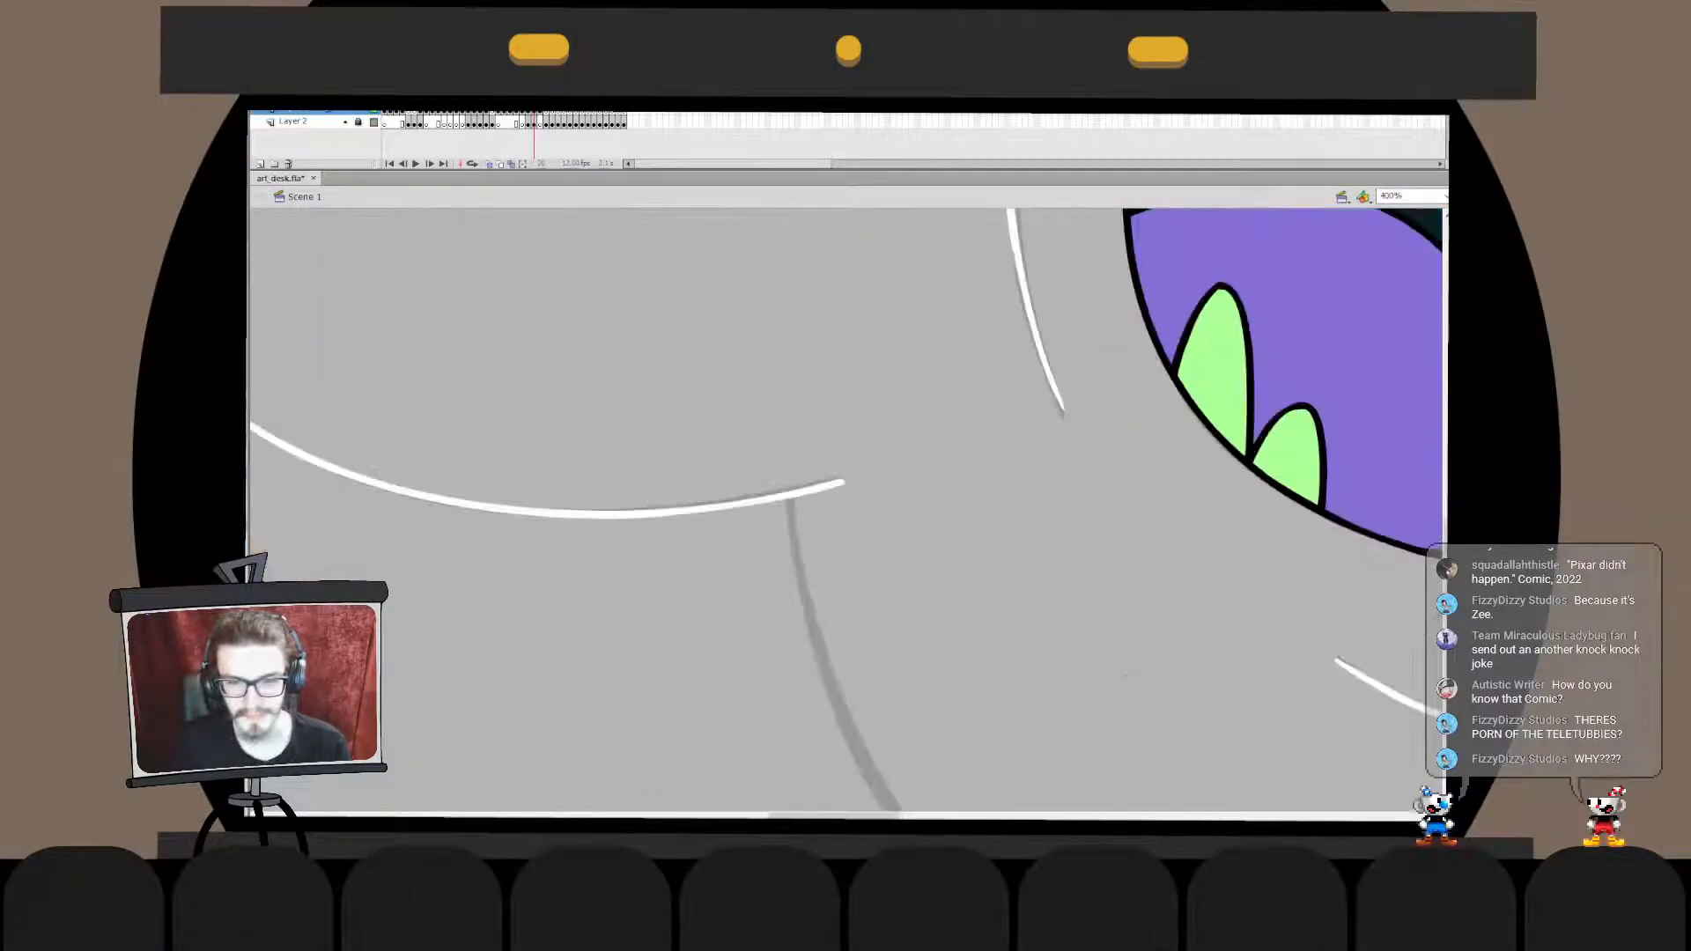
{"action": "double_click", "coordinate": [819, 487]}
{"action": "left_click_drag", "start_coordinate": [842, 483], "coordinate": [854, 634]}
{"action": "key", "text": "ctrl+minus"}
{"action": "key", "text": "ctrl+minus"}
{"action": "double_click", "coordinate": [845, 528]}
{"action": "left_click", "coordinate": [846, 529]}
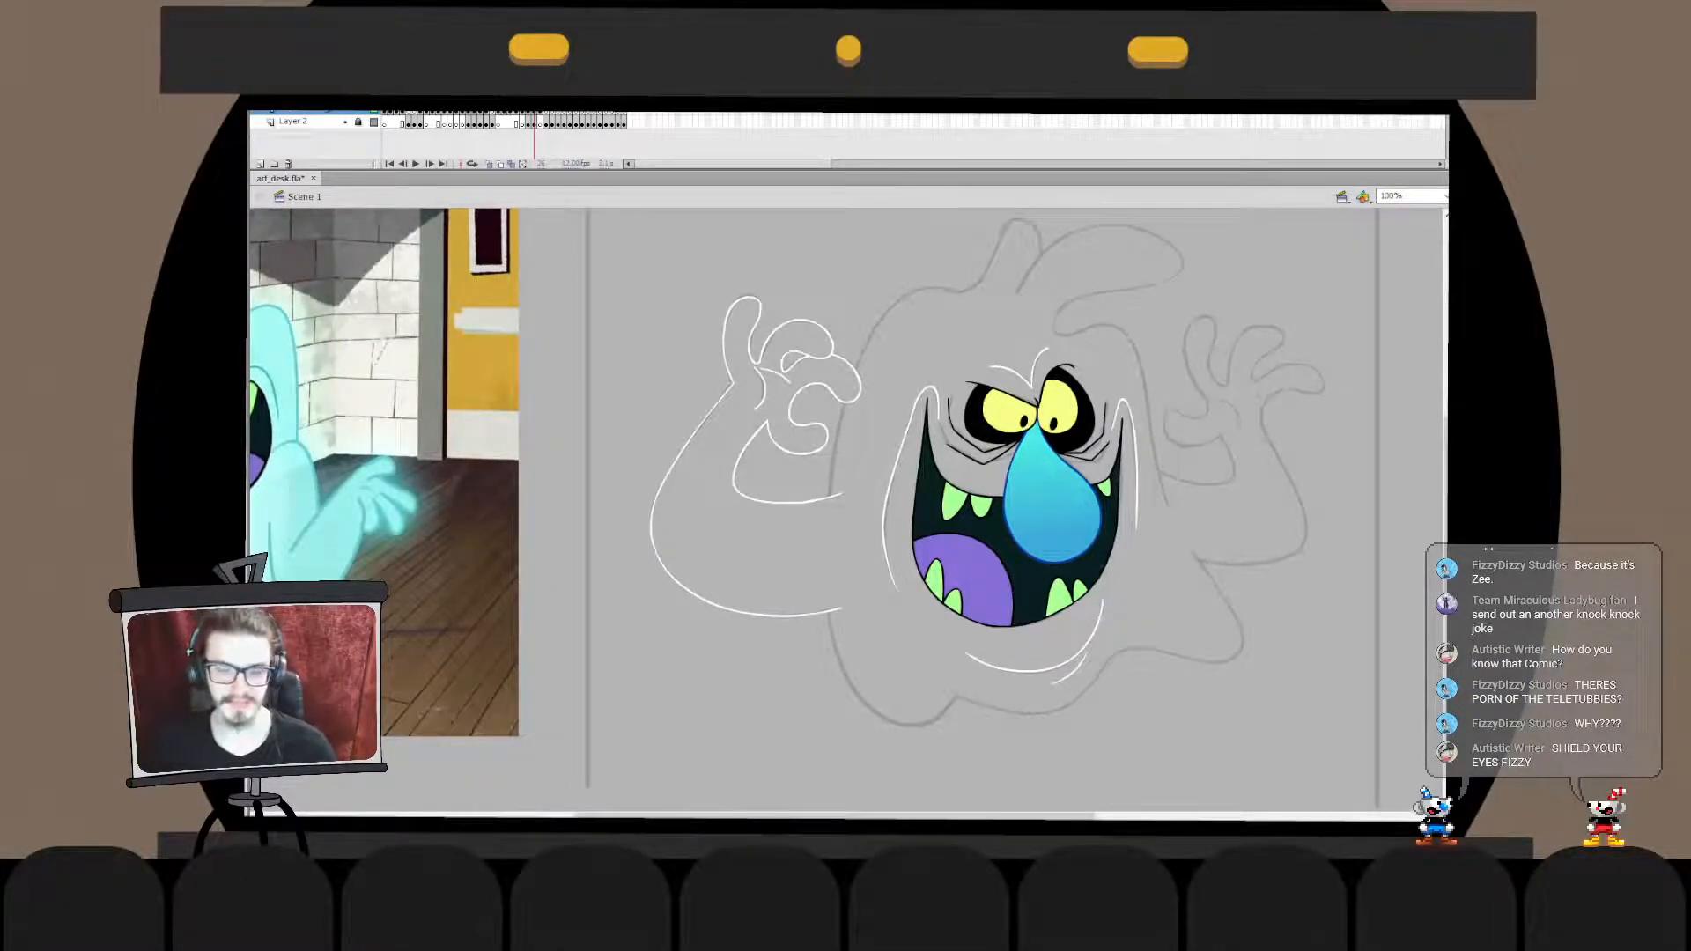
- Select the finished white outlines of the raised hand and arm and delete them from the current frame
{"action": "key", "text": "ctrl+equal"}
{"action": "key", "text": "ctrl+equal"}
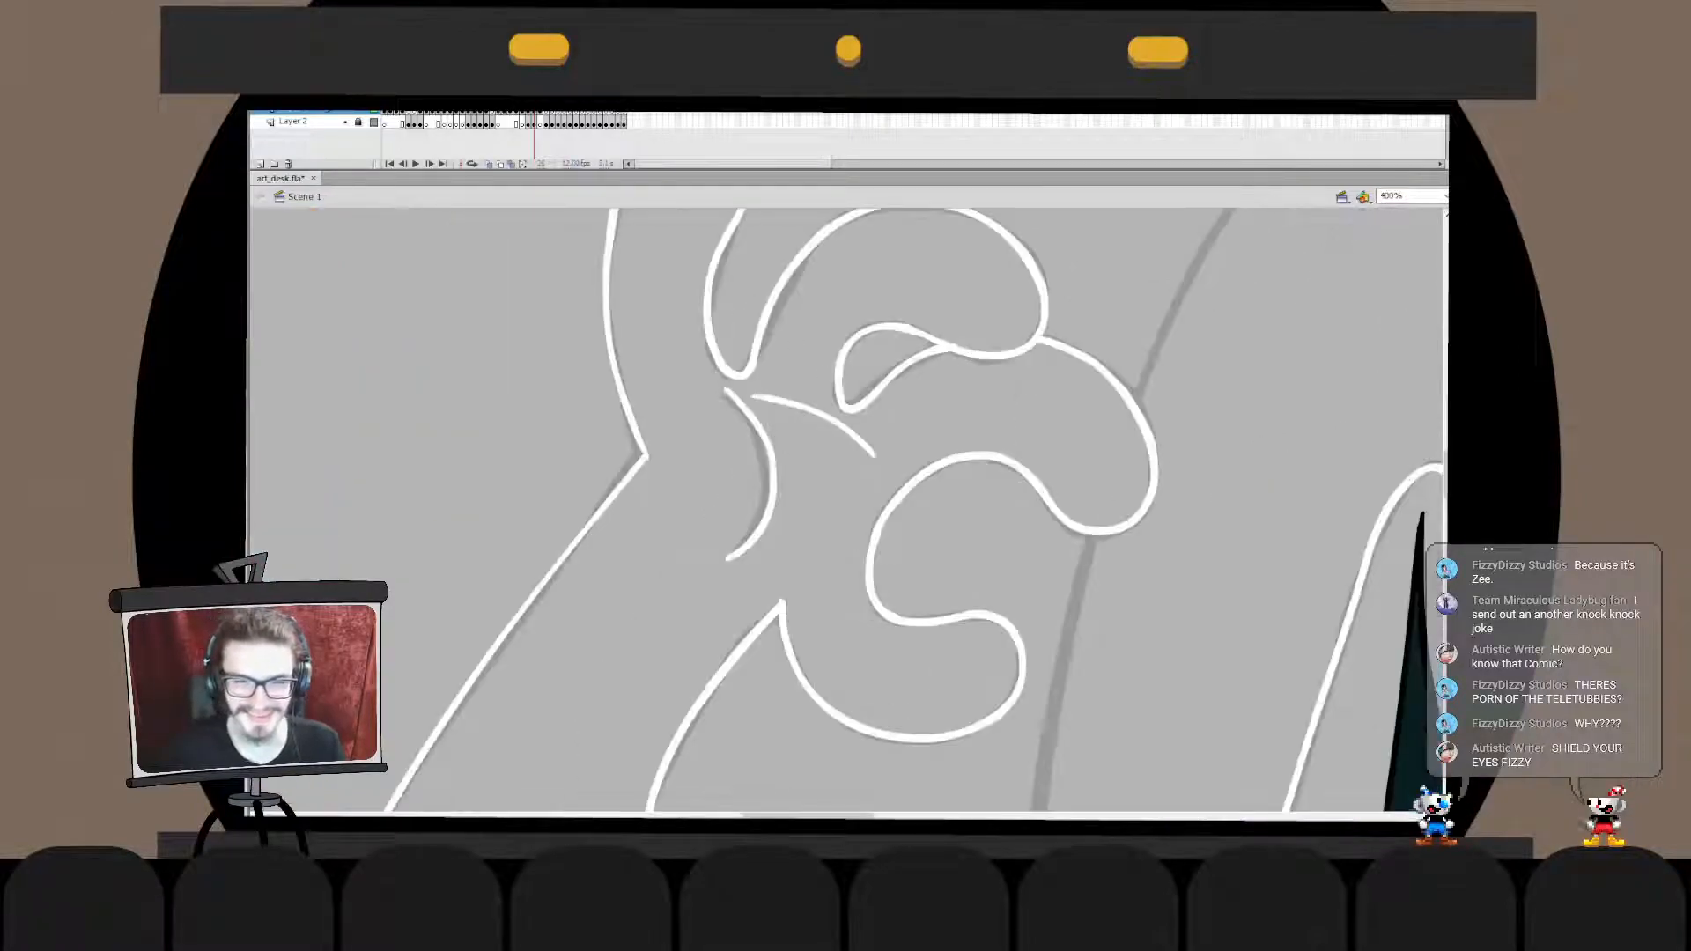
{"action": "key", "text": "ctrl+minus"}
{"action": "key", "text": "ctrl+minus"}
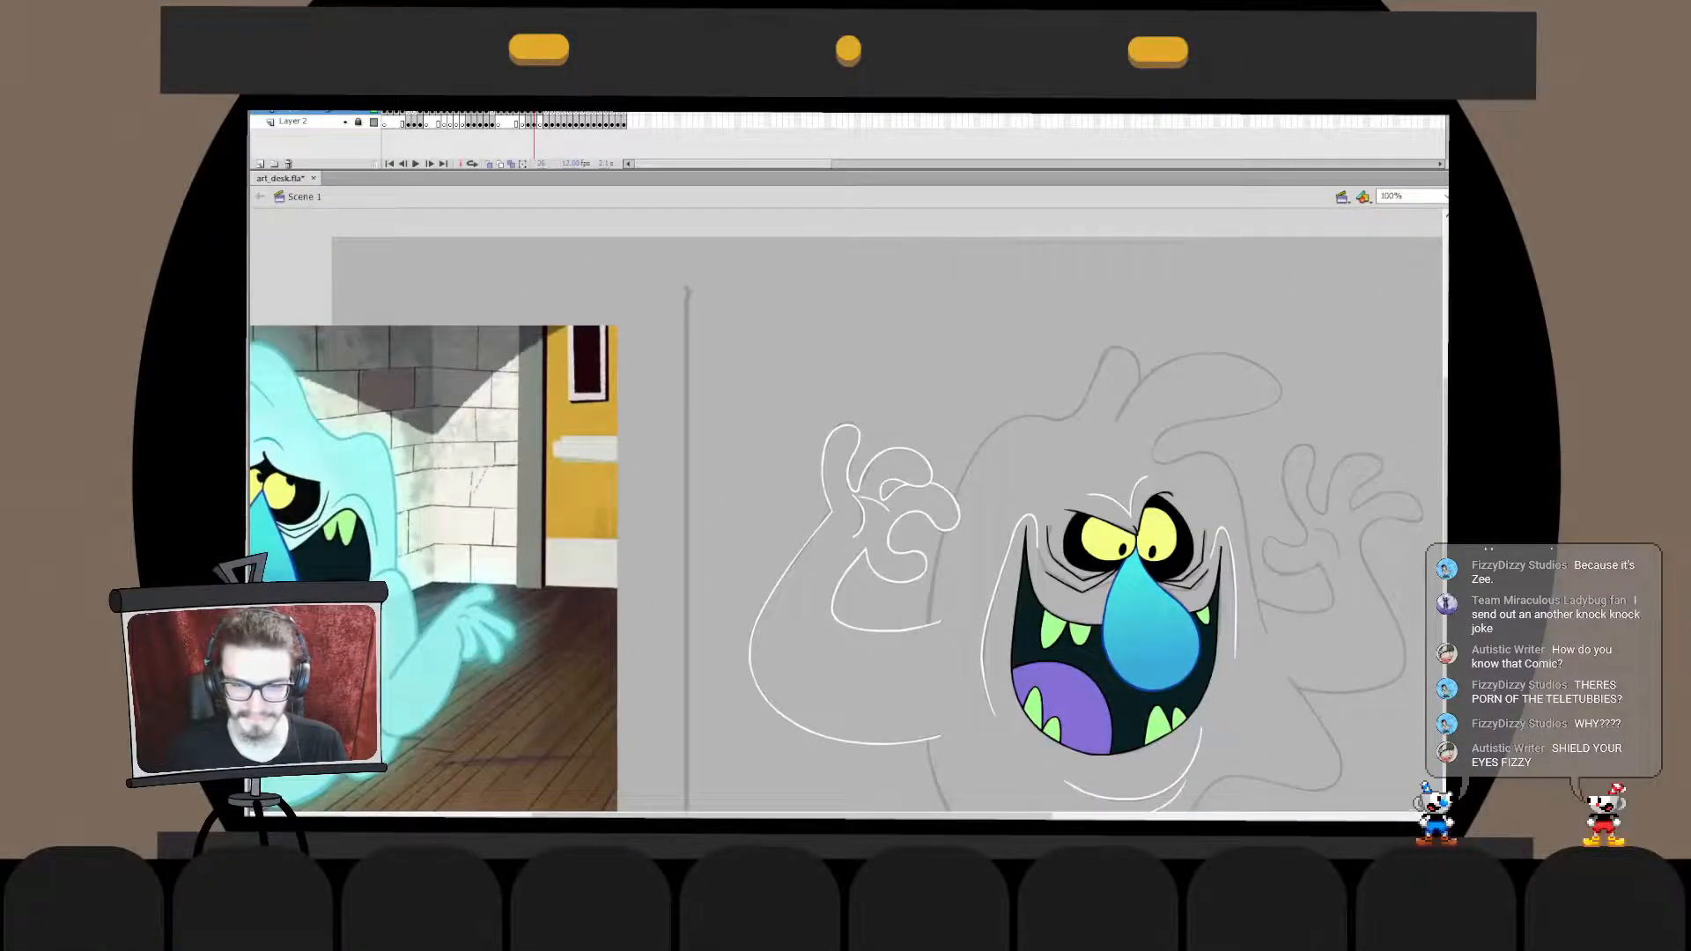
{"action": "left_click_drag", "start_coordinate": [1056, 617], "coordinate": [824, 414]}
{"action": "left_click", "coordinate": [652, 428]}
{"action": "key", "text": "Delete"}
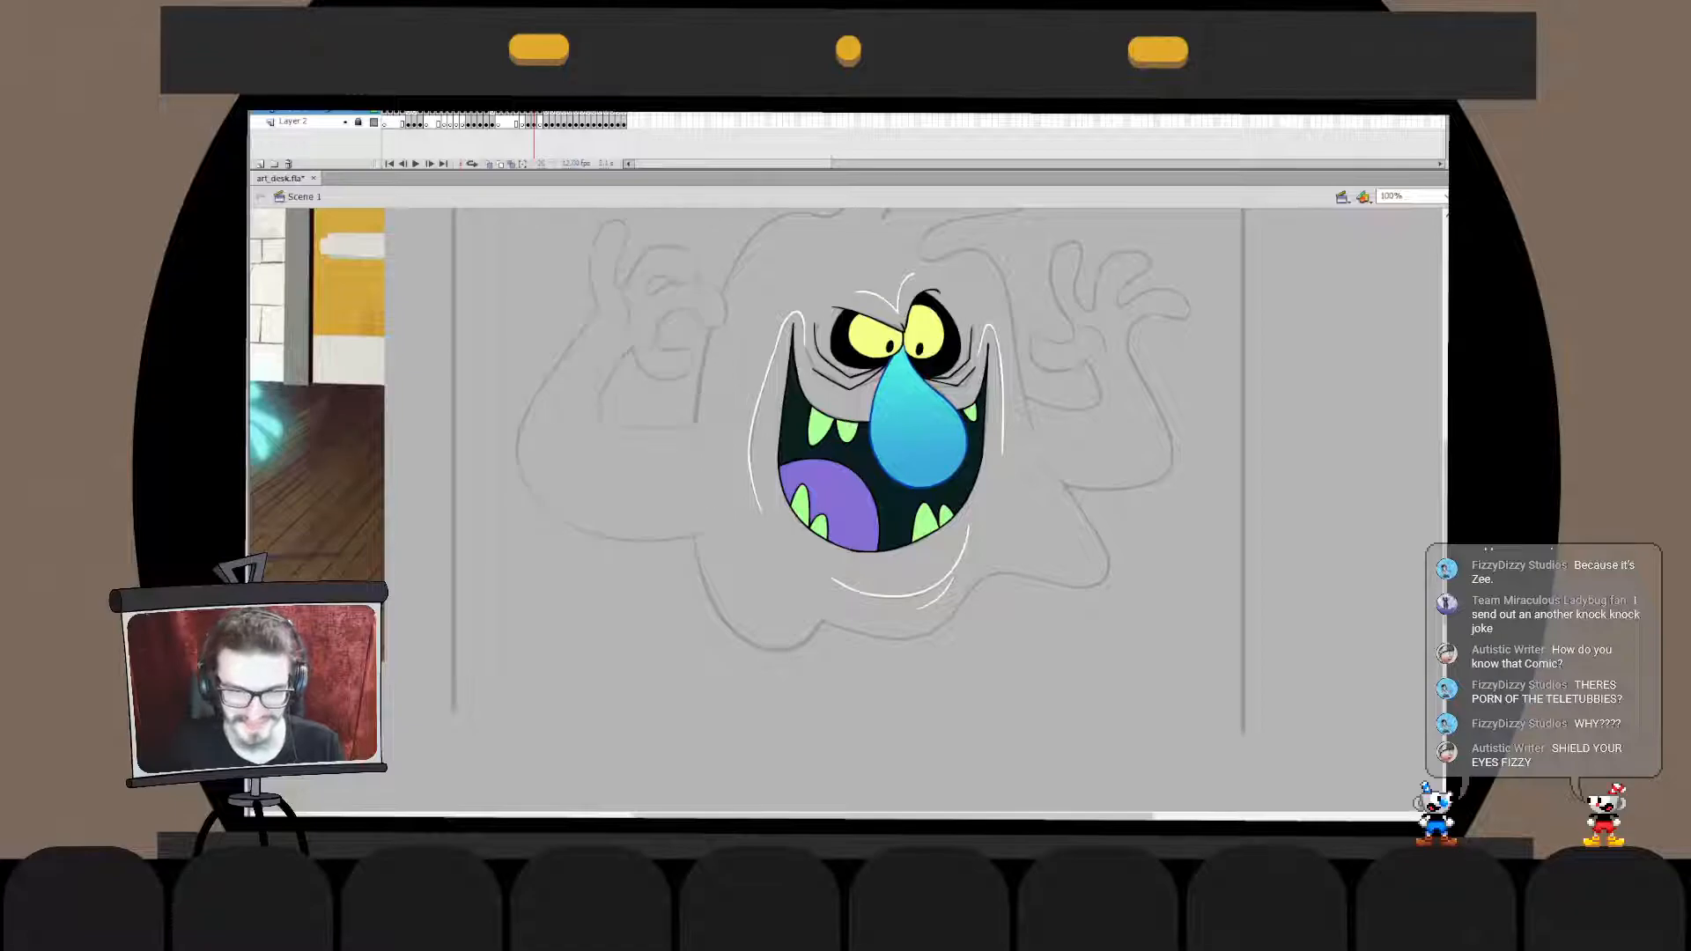
- Paste the raised hand and arm outlines in place inside the white face outline's drawing object
{"action": "left_click", "coordinate": [751, 431]}
{"action": "double_click", "coordinate": [751, 432]}
{"action": "key", "text": "ctrl+shift+v"}
{"action": "key", "text": "ctrl+z"}
{"action": "key", "text": "ctrl+z"}
{"action": "key", "text": "ctrl+shift+v"}
{"action": "left_click", "coordinate": [752, 432]}
- Cut the white brow creases and paste them in place inside the same drawing object as the face outline
{"action": "left_click", "coordinate": [897, 310]}
{"action": "key", "text": "ctrl+x"}
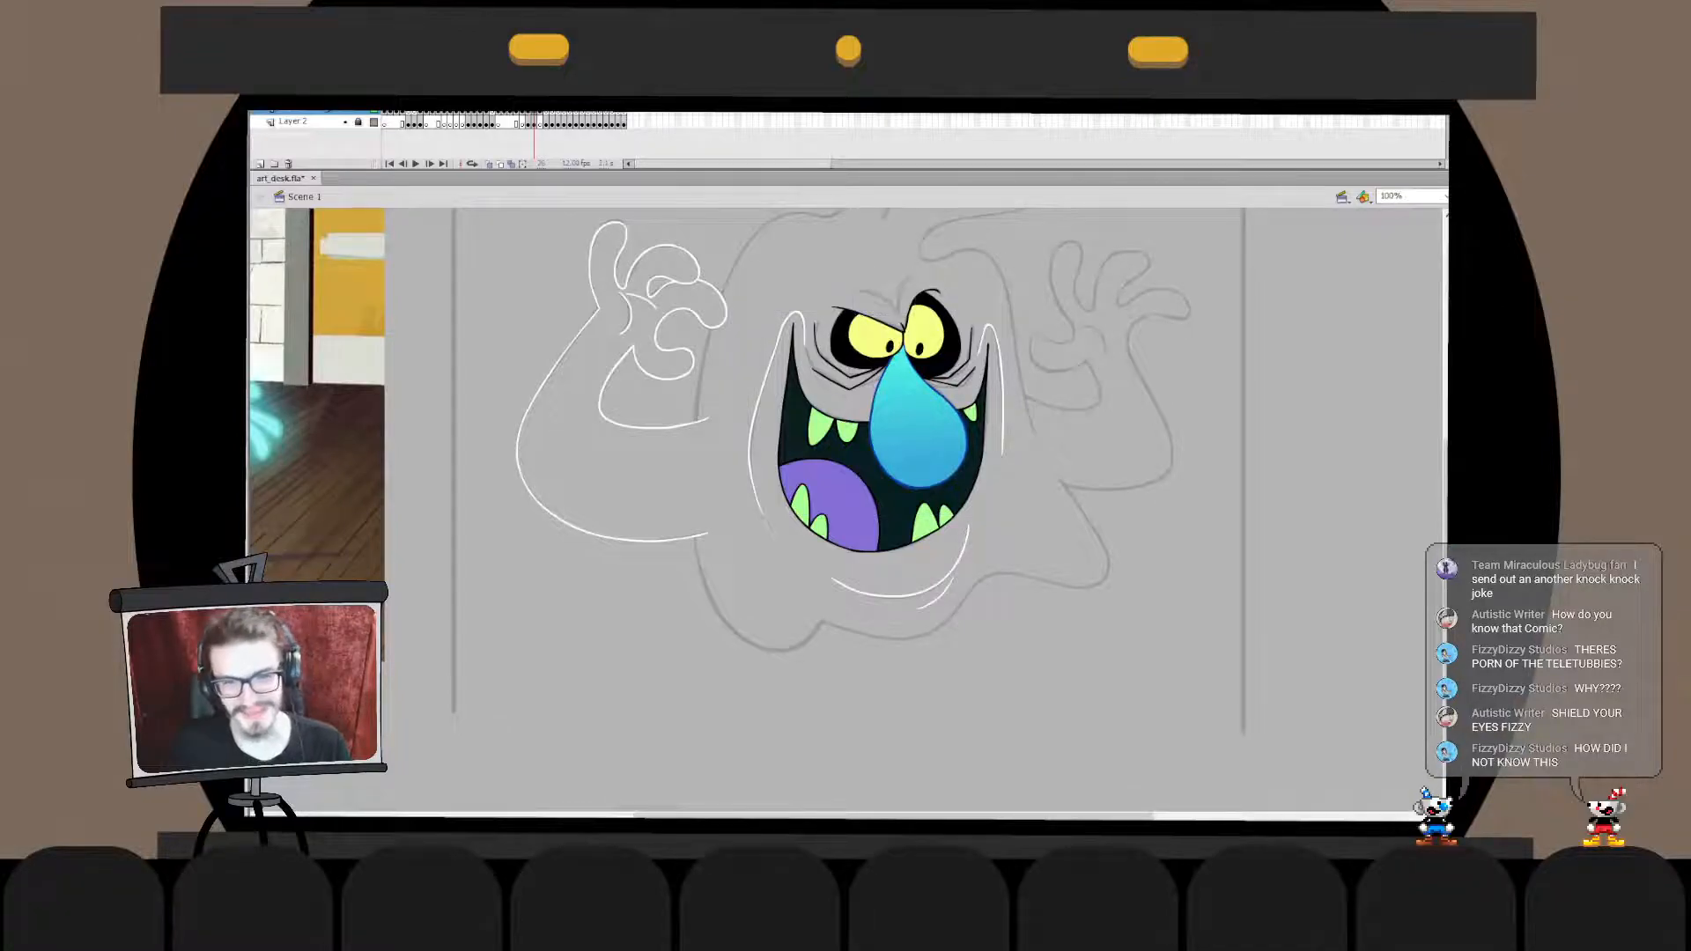
{"action": "double_click", "coordinate": [751, 432]}
{"action": "key", "text": "ctrl+shift+v"}
{"action": "double_click", "coordinate": [723, 480]}
- Cut the white chin strokes and paste them in place inside the shared white outline drawing object
{"action": "left_click", "coordinate": [955, 568]}
{"action": "key", "text": "ctrl+x"}
{"action": "double_click", "coordinate": [1002, 441]}
{"action": "key", "text": "ctrl+shift+v"}
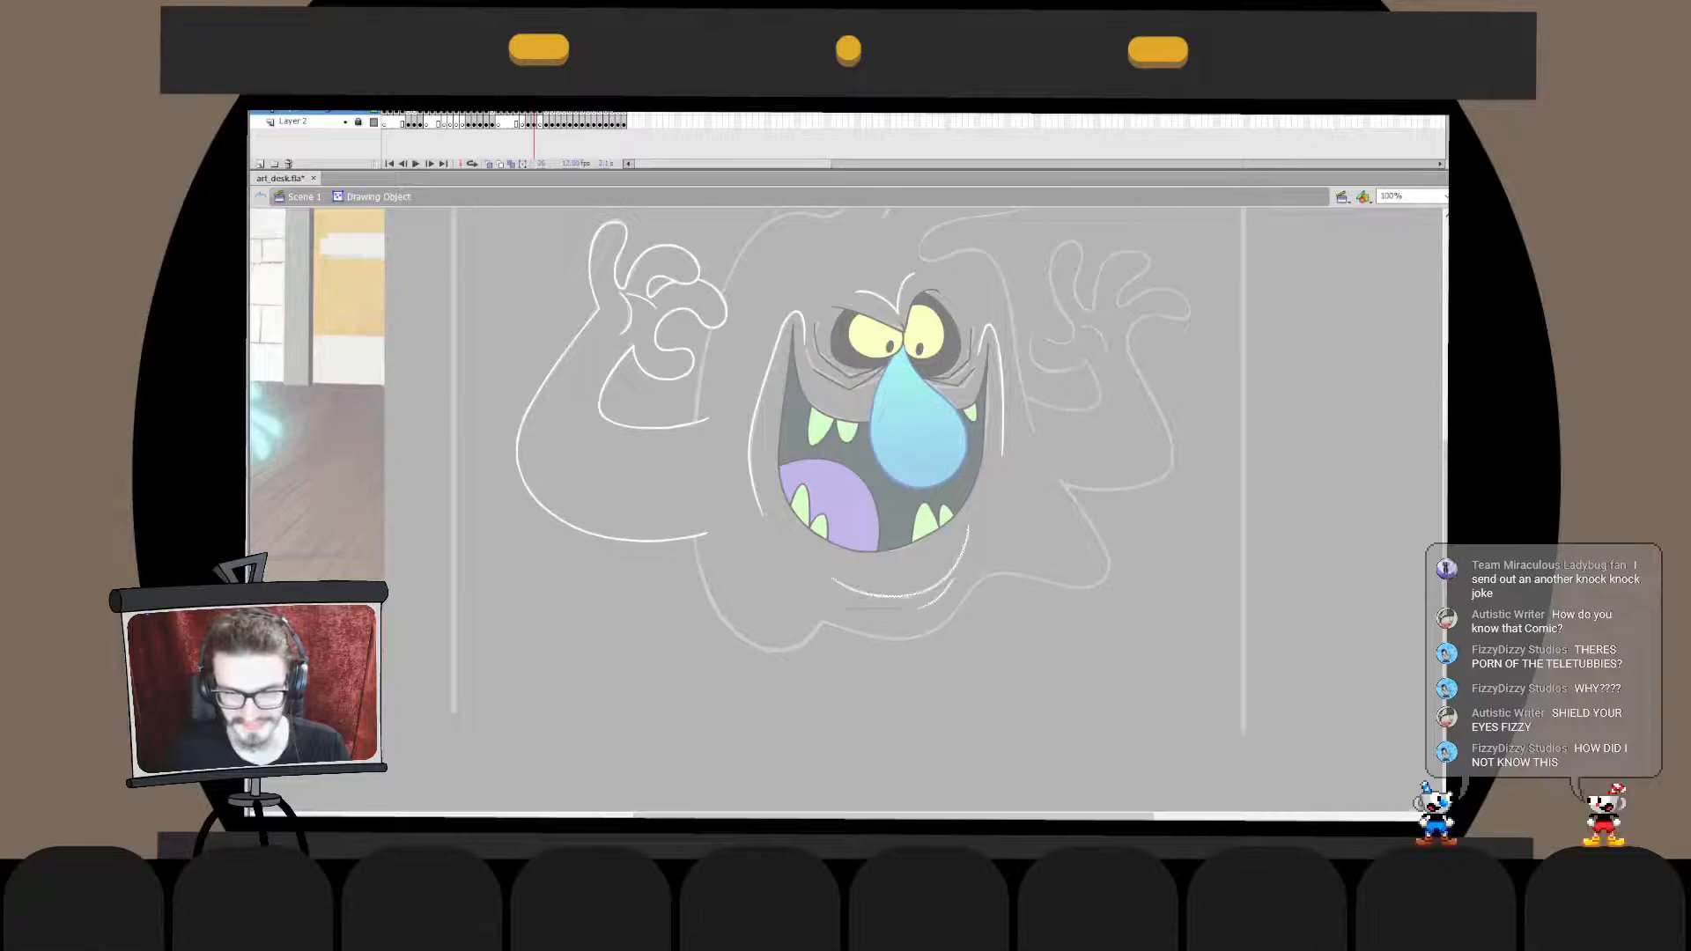
{"action": "double_click", "coordinate": [1039, 493]}
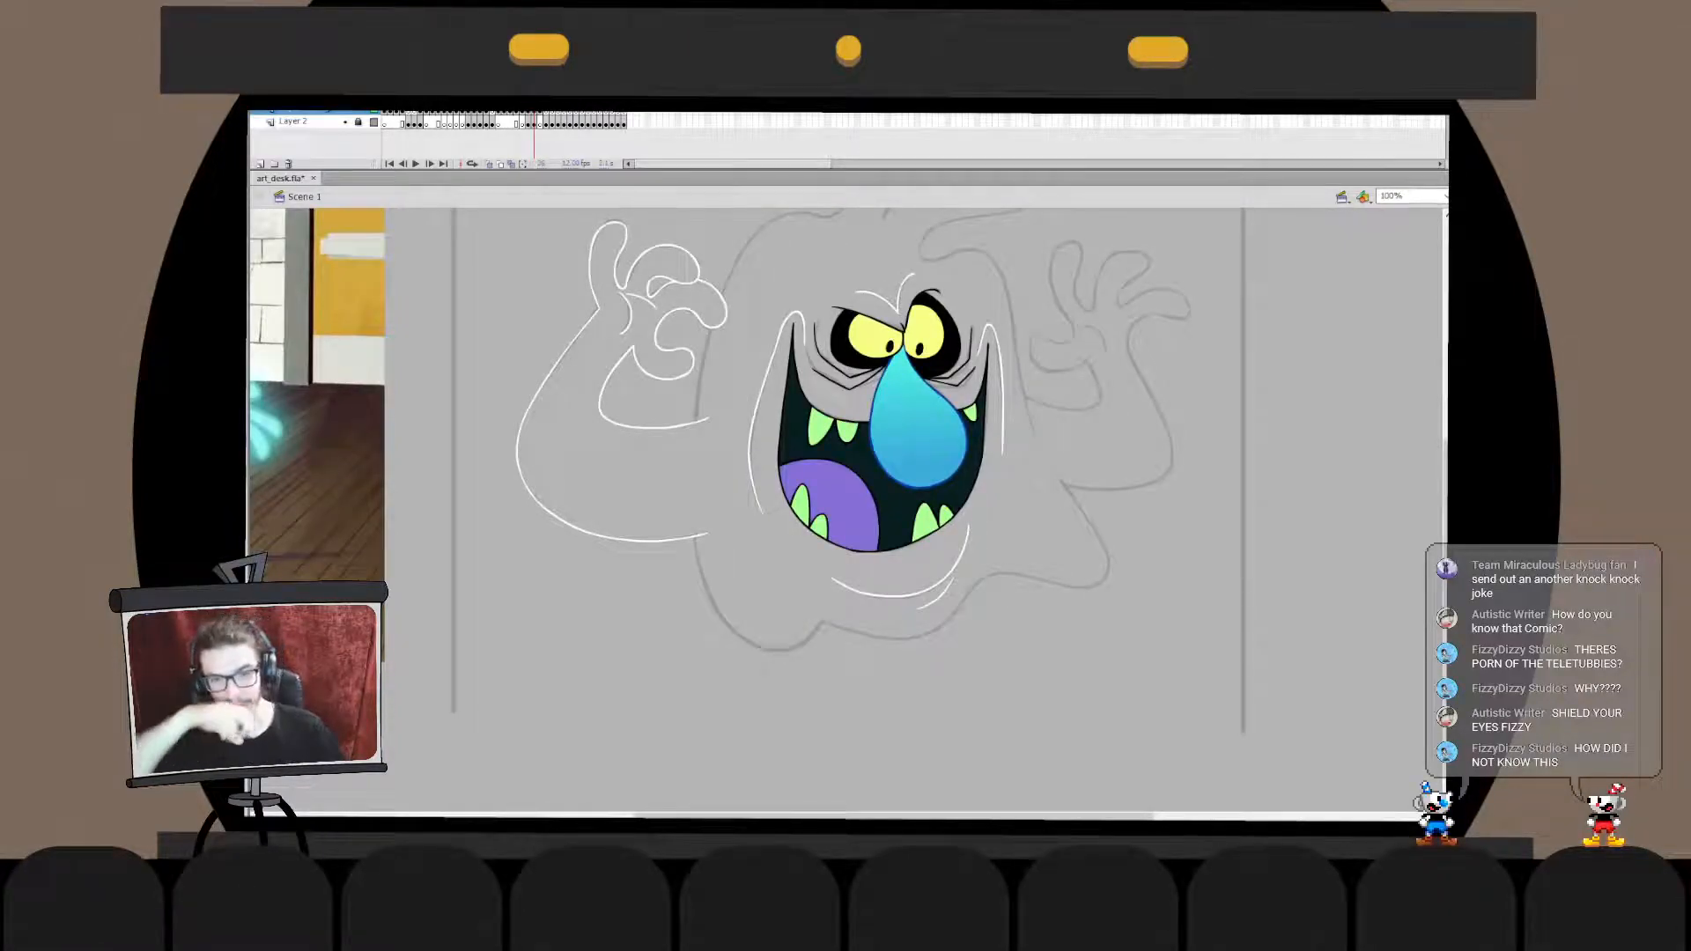
{"action": "left_click", "coordinate": [845, 449]}
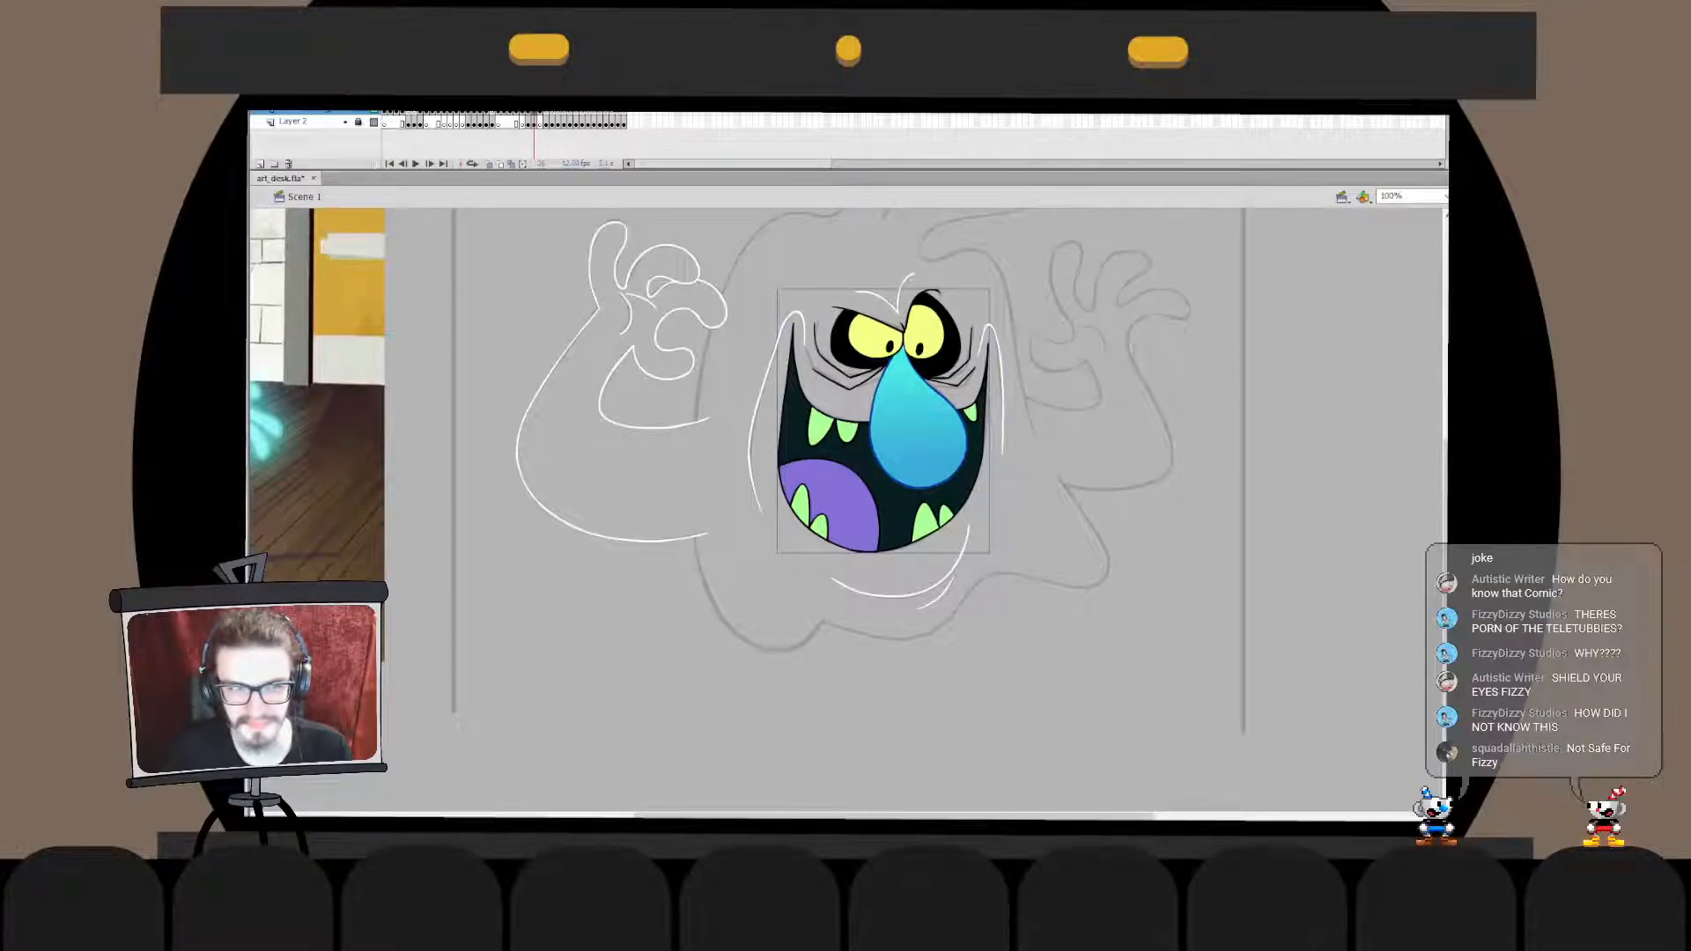
{"action": "key", "text": "Escape"}
{"action": "key", "text": "ctrl+2"}
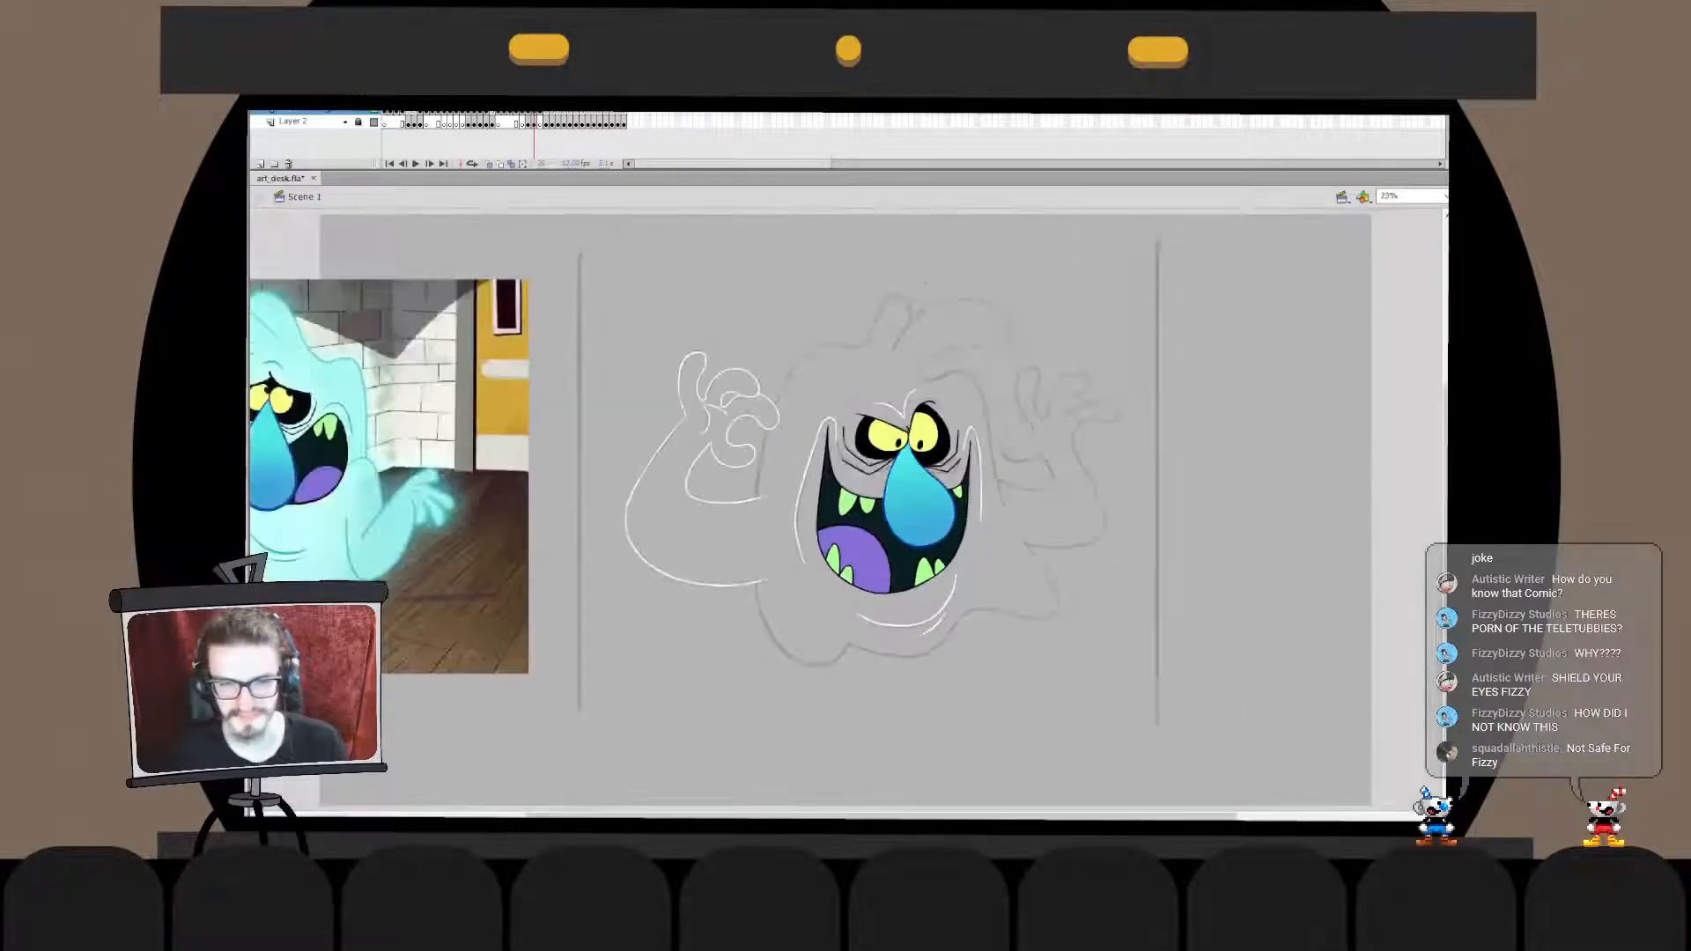
{"action": "key", "text": "ctrl+1"}
{"action": "key", "text": "ctrl+equal"}
{"action": "left_click_drag", "start_coordinate": [810, 493], "coordinate": [741, 620]}
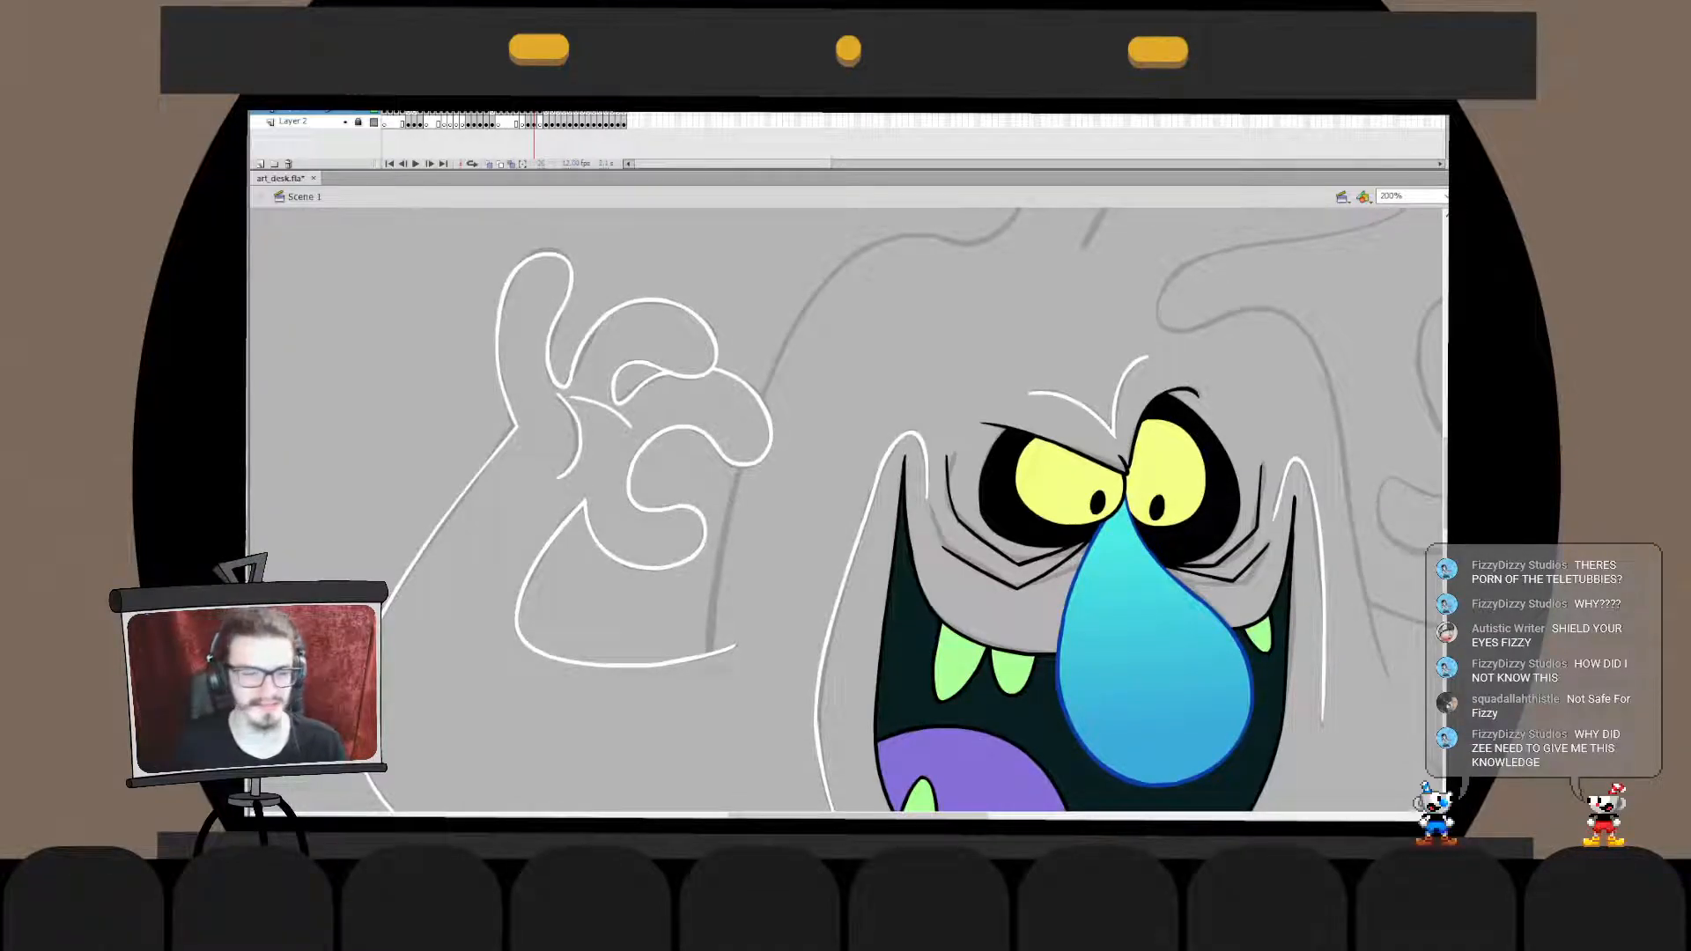
- Select the ghost's face, white outlines and sketch together and flip them horizontally
{"action": "key", "text": "ctrl+2"}
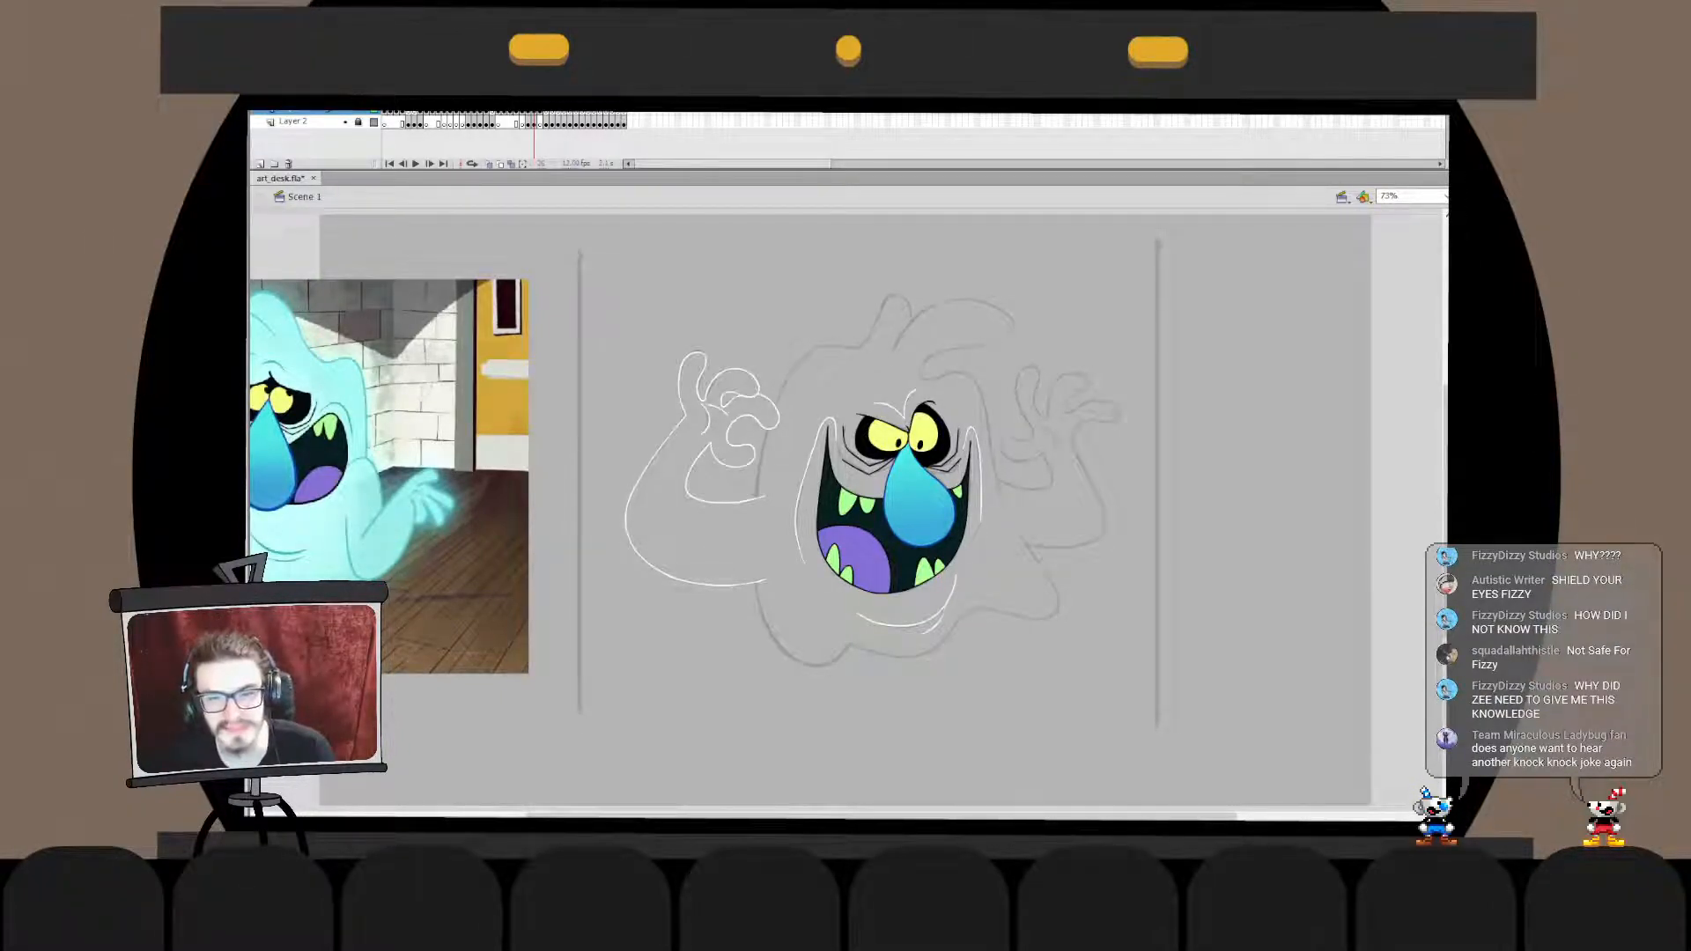
{"action": "left_click_drag", "start_coordinate": [648, 275], "coordinate": [1096, 719]}
{"action": "left_click_drag", "start_coordinate": [570, 236], "coordinate": [1380, 746]}
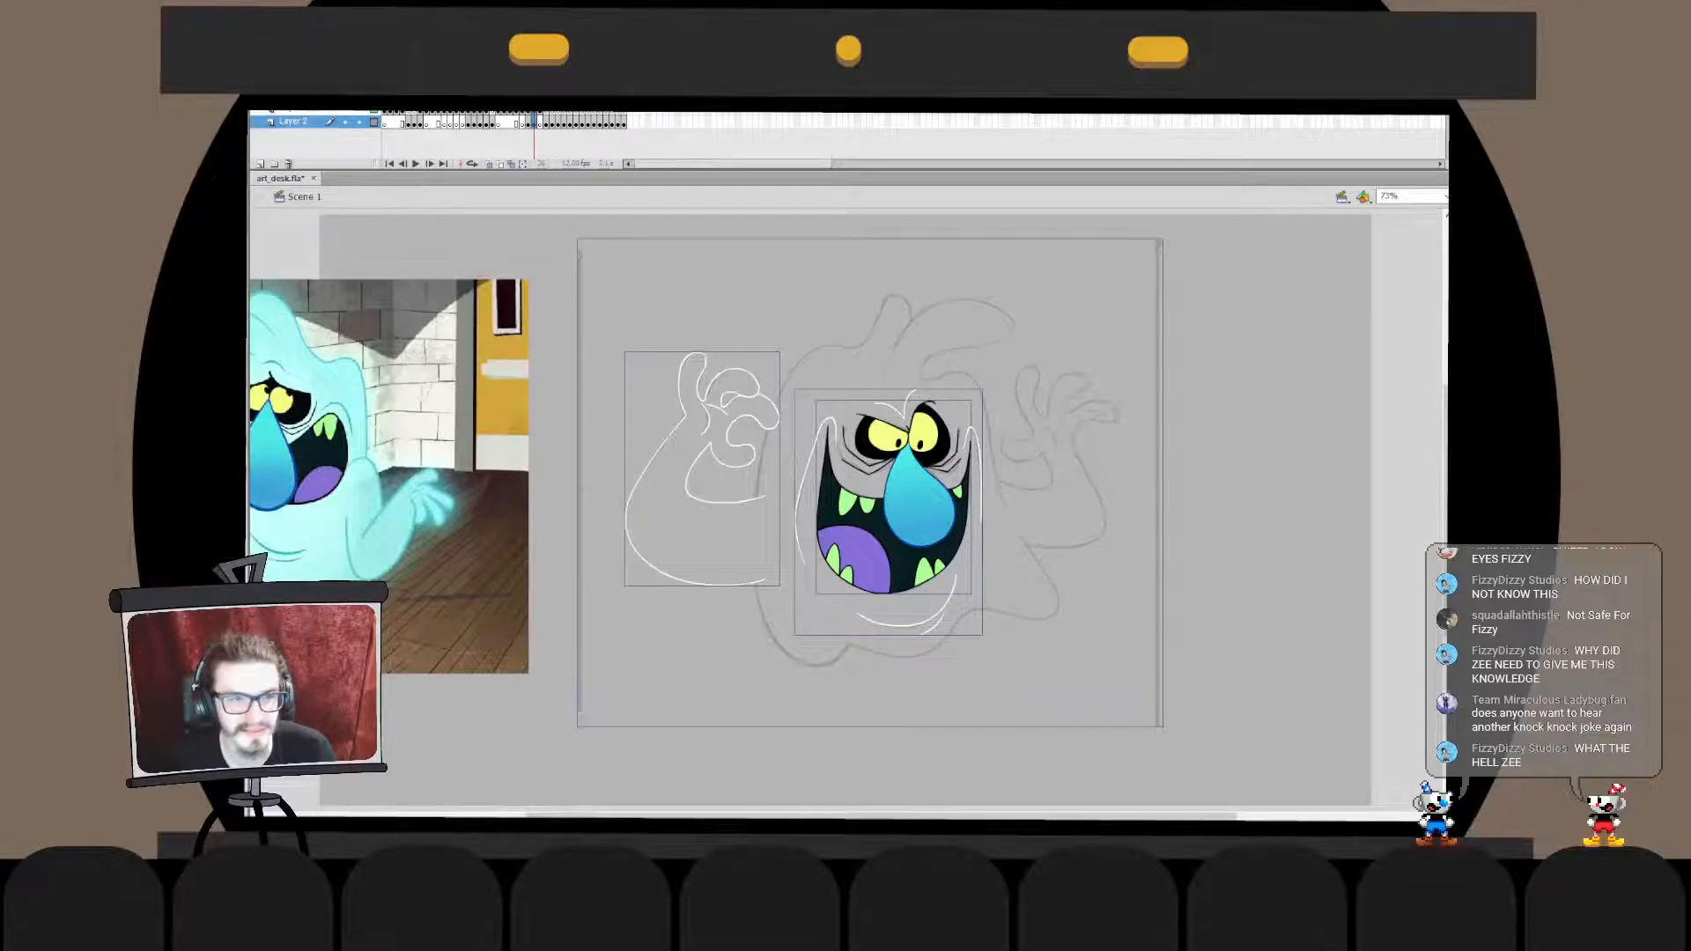
{"action": "key", "text": "ctrl+shift+h"}
{"action": "key", "text": "Escape"}
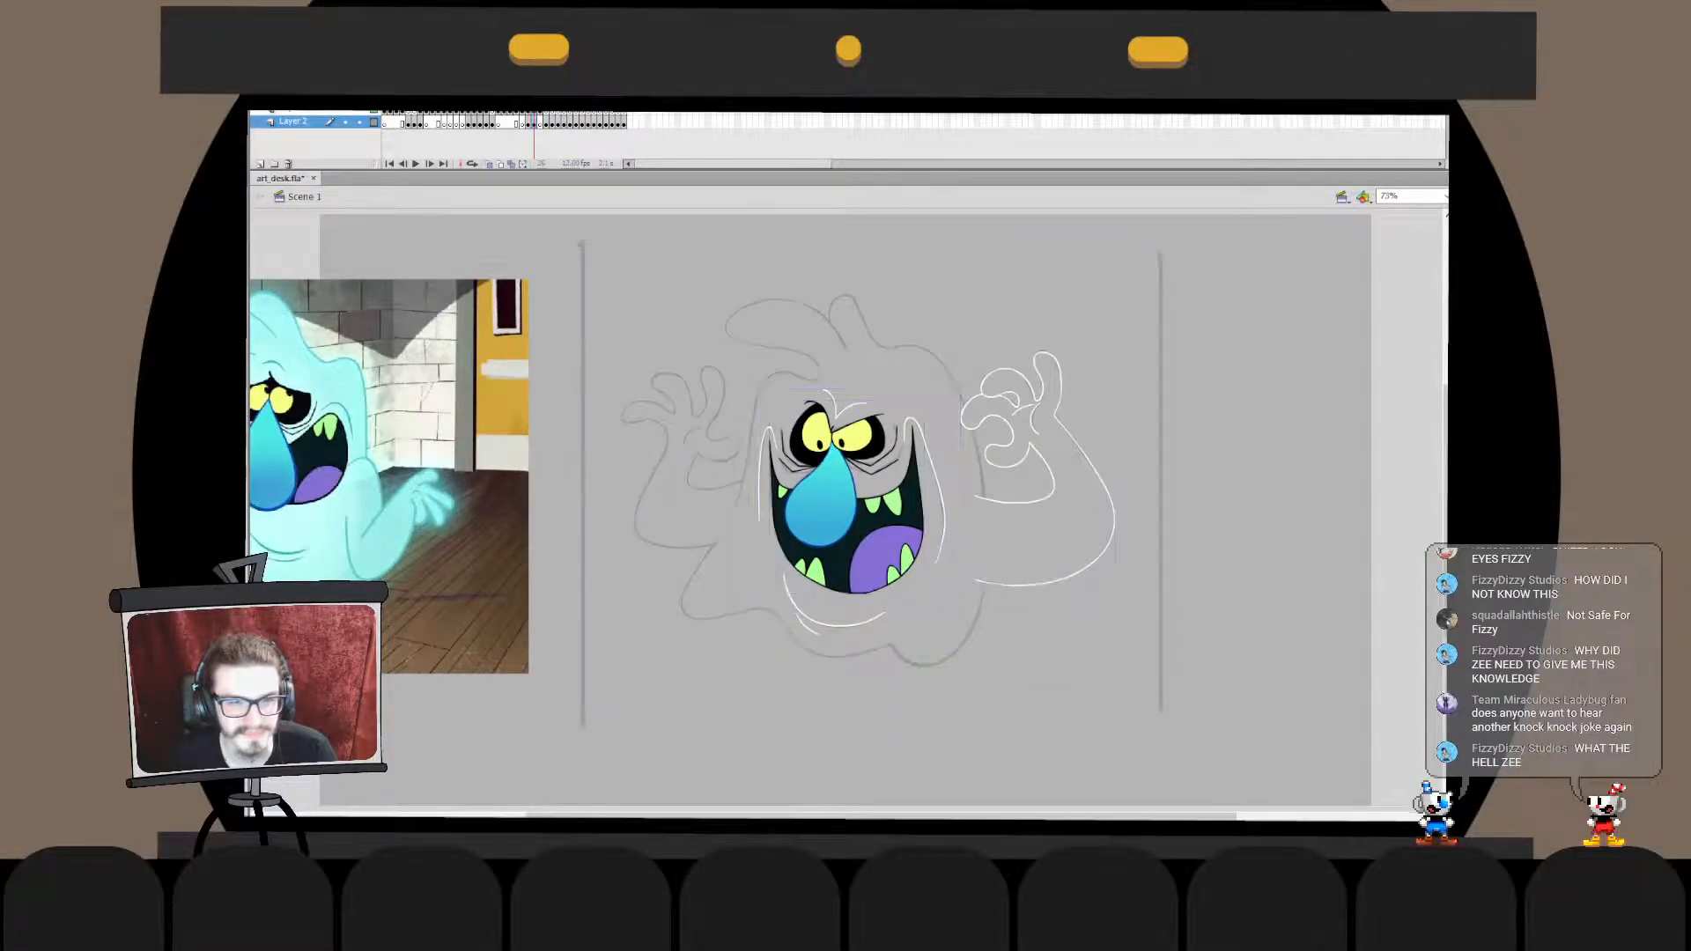
{"action": "left_click", "coordinate": [304, 111]}
{"action": "key", "text": "Escape"}
{"action": "key", "text": "ctrl+1"}
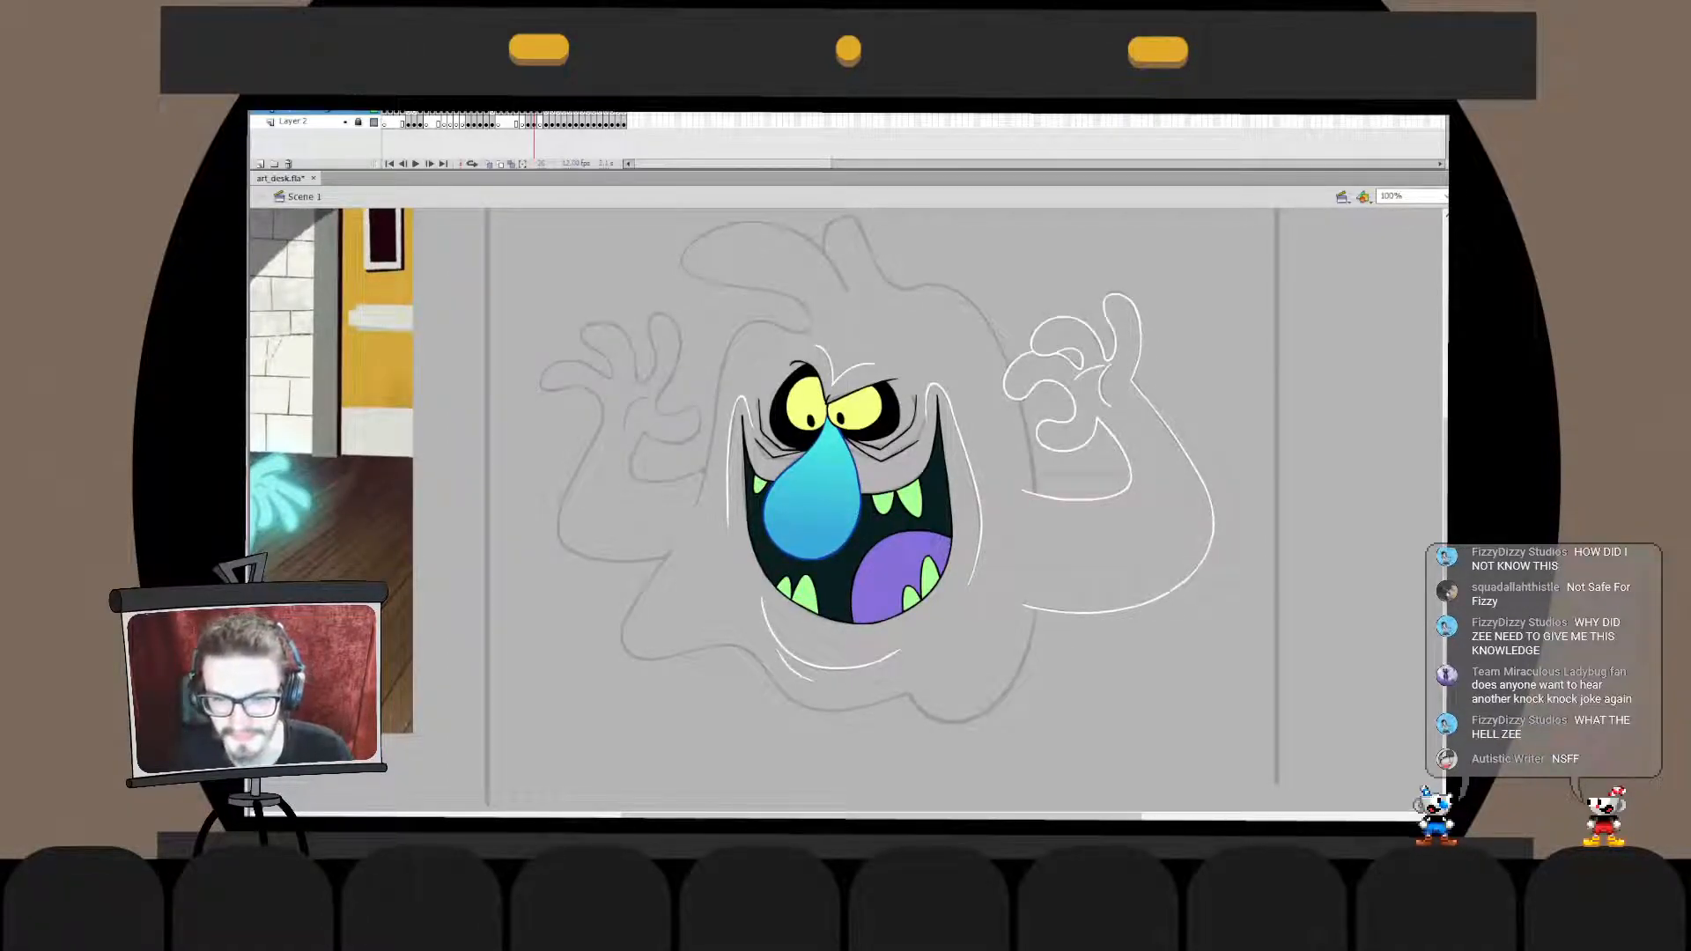
{"action": "key", "text": "ctrl+equal"}
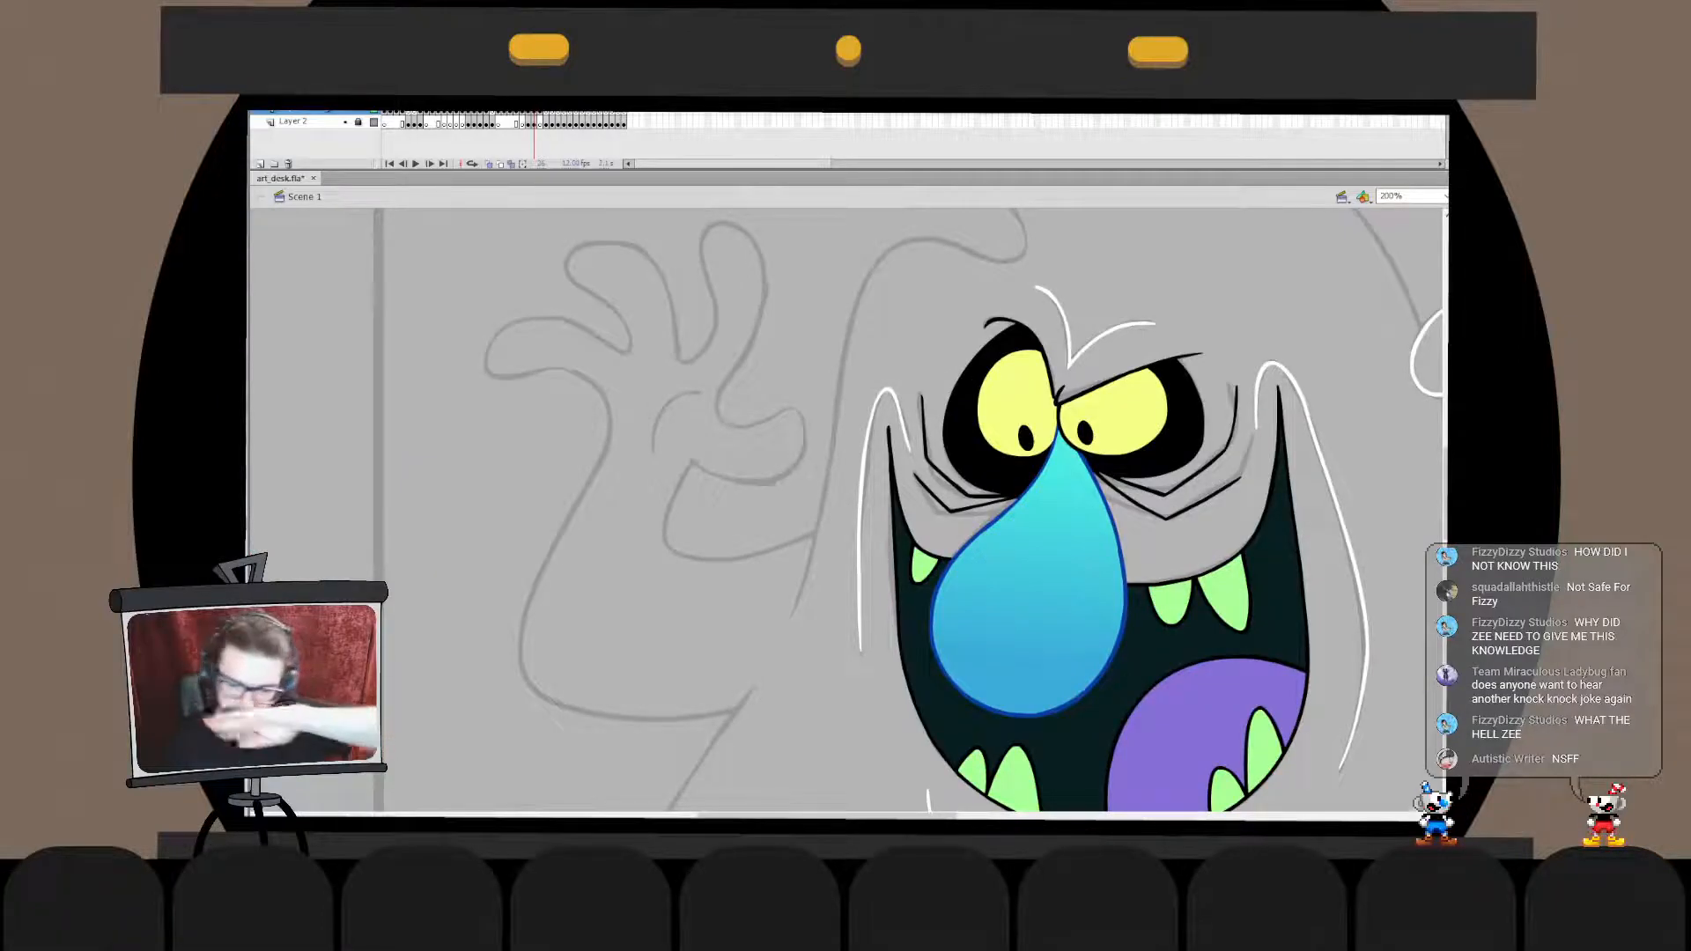
{"action": "key", "text": "ctrl+z"}
{"action": "mouse_move", "coordinate": [715, 433]}
{"action": "left_mouse_down"}
{"action": "mouse_move", "coordinate": [833, 515]}
{"action": "mouse_move", "coordinate": [927, 483]}
{"action": "left_mouse_up"}
{"action": "key", "text": "ctrl+z"}
{"action": "mouse_move", "coordinate": [757, 408]}
{"action": "left_mouse_down"}
{"action": "mouse_move", "coordinate": [732, 572]}
{"action": "mouse_move", "coordinate": [1008, 510]}
{"action": "mouse_move", "coordinate": [1004, 497]}
{"action": "mouse_move", "coordinate": [757, 578]}
{"action": "mouse_move", "coordinate": [1024, 516]}
{"action": "left_mouse_up"}
{"action": "key", "text": "ctrl+z"}
- Ink the inner edge of the uninked raised arm in white, curving from the palm across to the face
{"action": "key", "text": "ctrl+z"}
{"action": "key", "text": "ctrl+z"}
{"action": "mouse_move", "coordinate": [708, 435]}
{"action": "left_mouse_down"}
{"action": "mouse_move", "coordinate": [684, 574]}
{"action": "mouse_move", "coordinate": [936, 476]}
{"action": "mouse_move", "coordinate": [949, 482]}
{"action": "mouse_move", "coordinate": [764, 571]}
{"action": "mouse_move", "coordinate": [976, 491]}
{"action": "left_mouse_up"}
{"action": "key", "text": "ctrl+z"}
{"action": "key", "text": "ctrl+z"}
{"action": "left_click_drag", "start_coordinate": [797, 561], "coordinate": [785, 559]}
{"action": "key", "text": "q"}
{"action": "left_click_drag", "start_coordinate": [666, 570], "coordinate": [663, 560]}
{"action": "key", "text": "Escape"}
- Adjust the face-side end of the arm's new inner stroke inside its drawing object
{"action": "double_click", "coordinate": [845, 531]}
{"action": "left_click_drag", "start_coordinate": [1019, 428], "coordinate": [764, 646]}
{"action": "left_click_drag", "start_coordinate": [964, 520], "coordinate": [906, 519]}
{"action": "double_click", "coordinate": [819, 634]}
{"action": "left_click", "coordinate": [819, 634]}
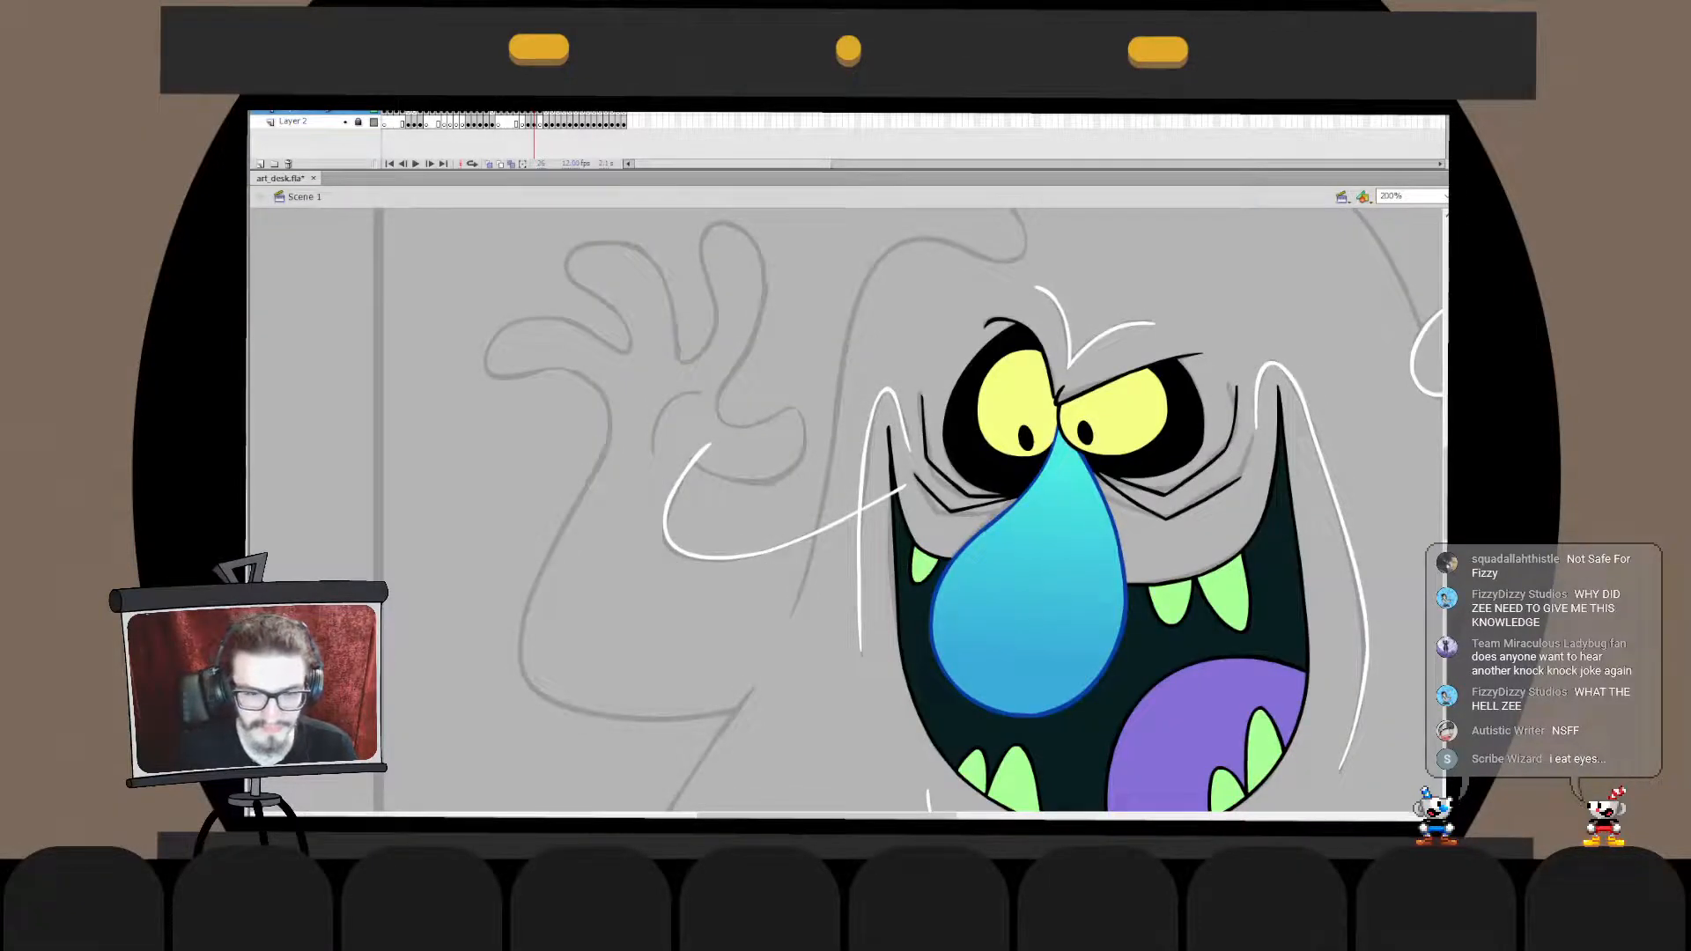
- Reshape the palm-side bend of the arm's inner stroke to follow the sketch
{"action": "double_click", "coordinate": [764, 554]}
{"action": "left_click_drag", "start_coordinate": [630, 395], "coordinate": [771, 591]}
{"action": "left_click_drag", "start_coordinate": [663, 528], "coordinate": [663, 536]}
{"action": "double_click", "coordinate": [634, 590]}
{"action": "left_click", "coordinate": [634, 590]}
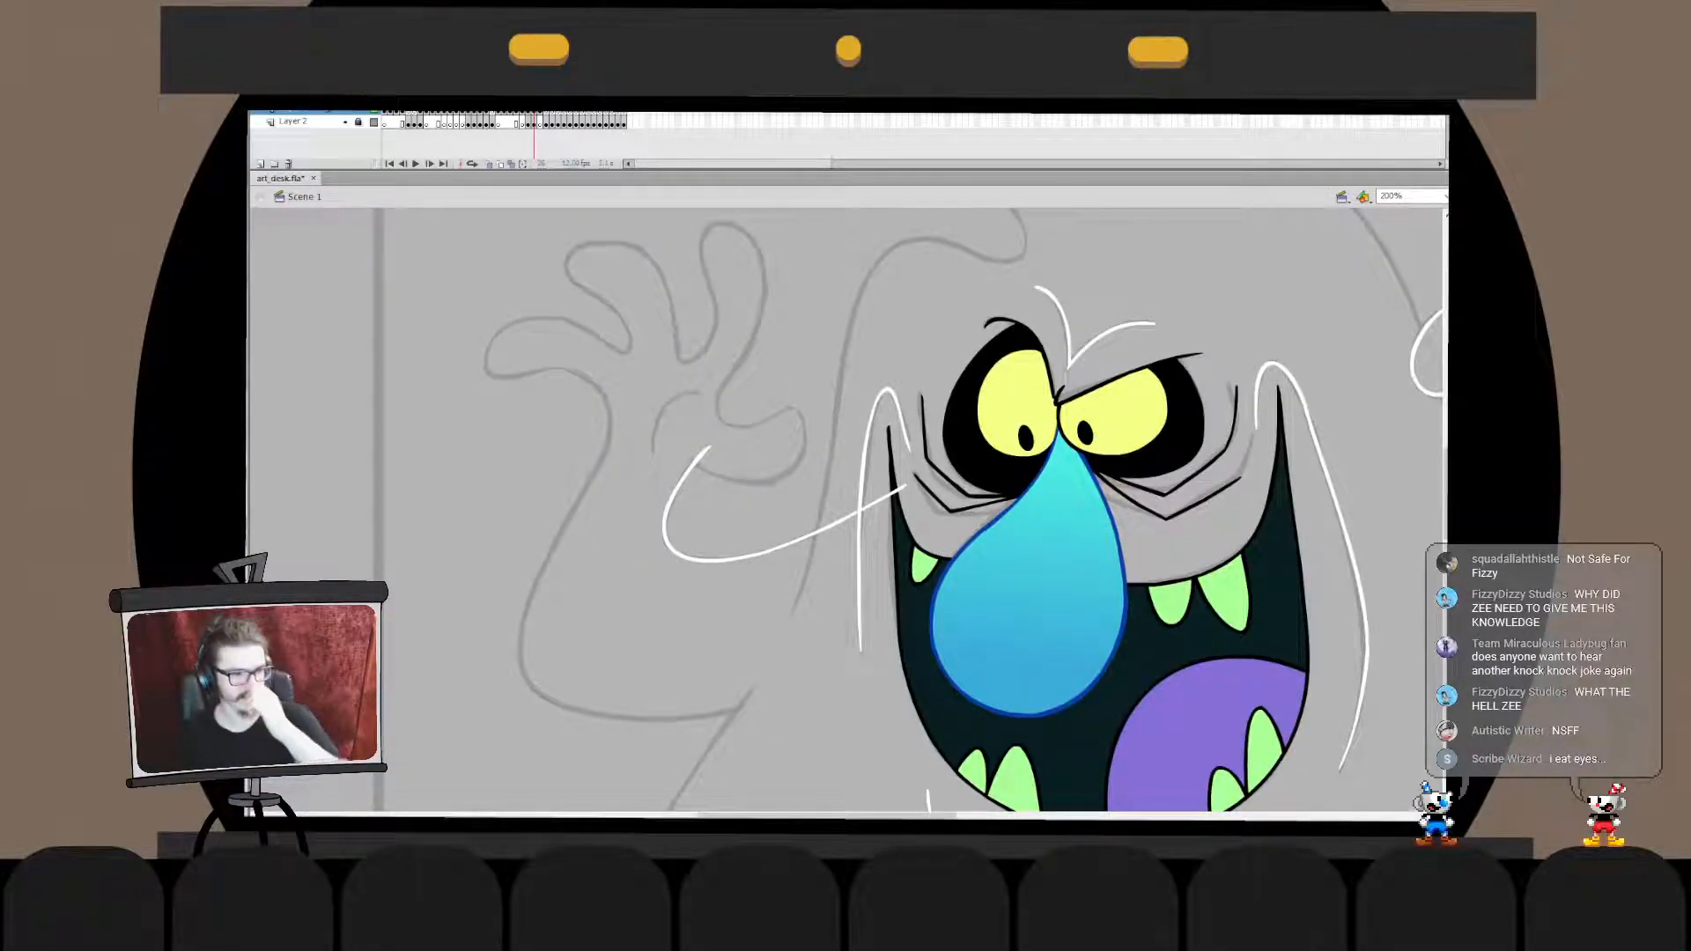
- Ink the hollow between the nearest finger and the thumb with a curved white stroke, redrawing until it fits the sketch
{"action": "mouse_move", "coordinate": [760, 364]}
{"action": "left_mouse_down"}
{"action": "mouse_move", "coordinate": [791, 397]}
{"action": "mouse_move", "coordinate": [740, 433]}
{"action": "mouse_move", "coordinate": [798, 391]}
{"action": "left_mouse_up"}
{"action": "key", "text": "ctrl+z"}
{"action": "key", "text": "ctrl+z"}
{"action": "key", "text": "ctrl+z"}
{"action": "key", "text": "ctrl+z"}
{"action": "key", "text": "ctrl+z"}
{"action": "key", "text": "ctrl+z"}
{"action": "key", "text": "ctrl+z"}
{"action": "key", "text": "ctrl+z"}
{"action": "key", "text": "q"}
{"action": "key", "text": "y"}
{"action": "key", "text": "ctrl+z"}
{"action": "key", "text": "Escape"}
{"action": "mouse_move", "coordinate": [696, 462]}
{"action": "left_mouse_down"}
{"action": "mouse_move", "coordinate": [806, 460]}
{"action": "mouse_move", "coordinate": [815, 439]}
{"action": "mouse_move", "coordinate": [765, 419]}
{"action": "left_mouse_up"}
{"action": "key", "text": "ctrl+z"}
{"action": "key", "text": "ctrl+z"}
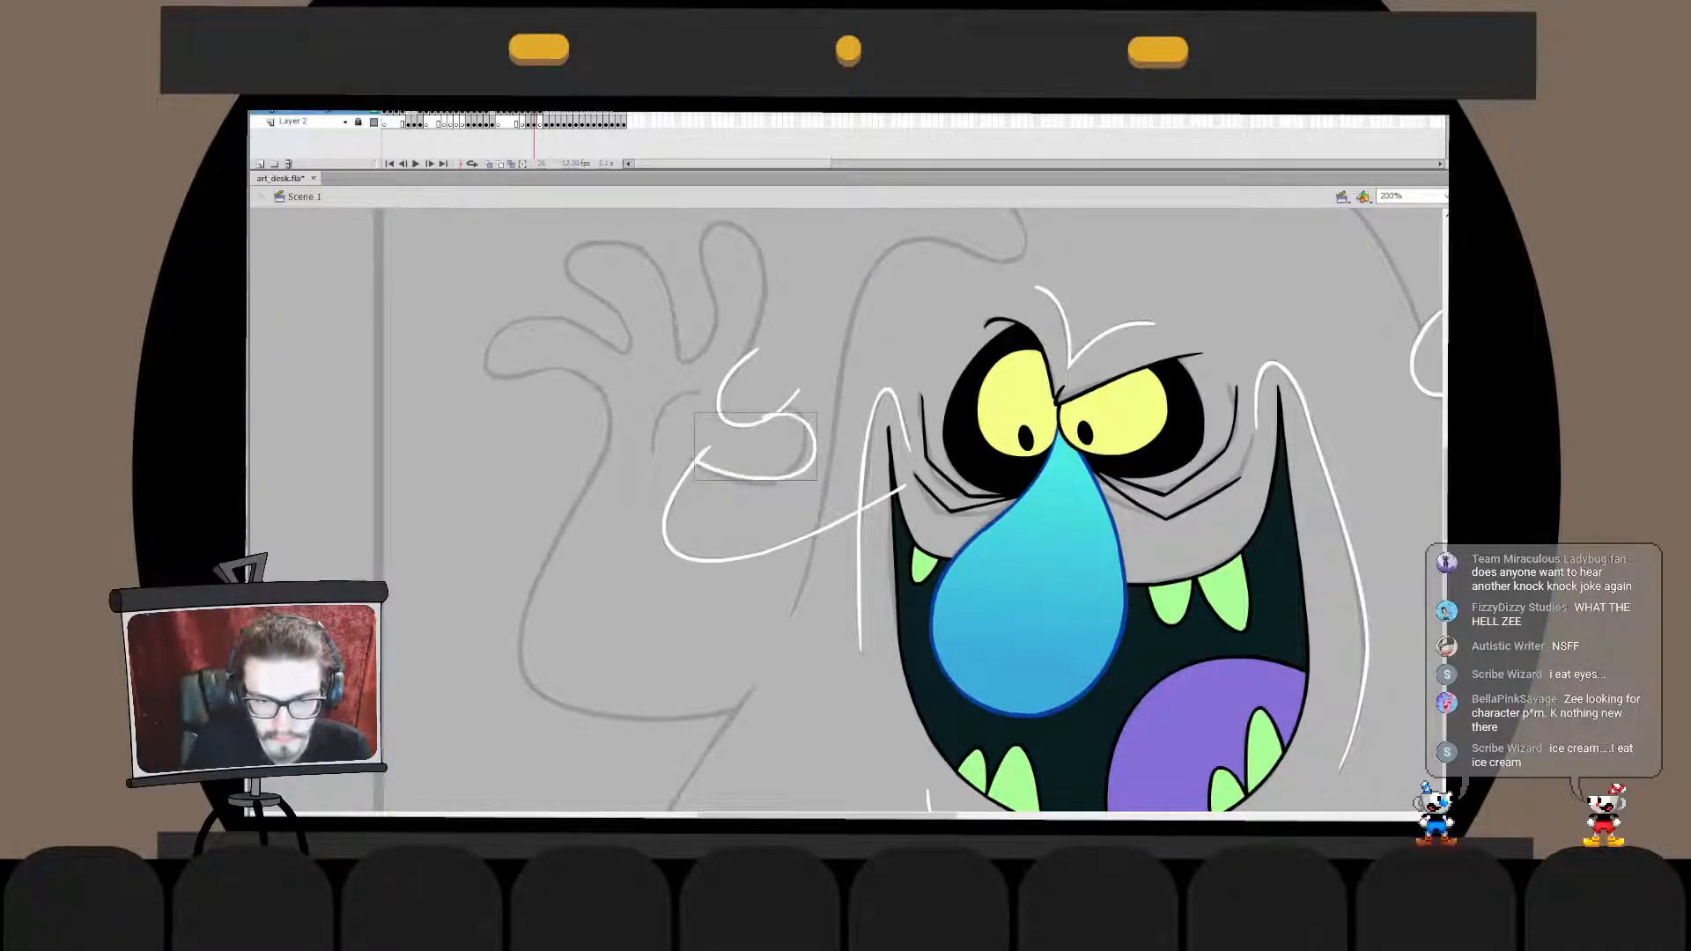
{"action": "key", "text": "ctrl+z"}
{"action": "left_click_drag", "start_coordinate": [708, 476], "coordinate": [764, 416]}
{"action": "key", "text": "ctrl+z"}
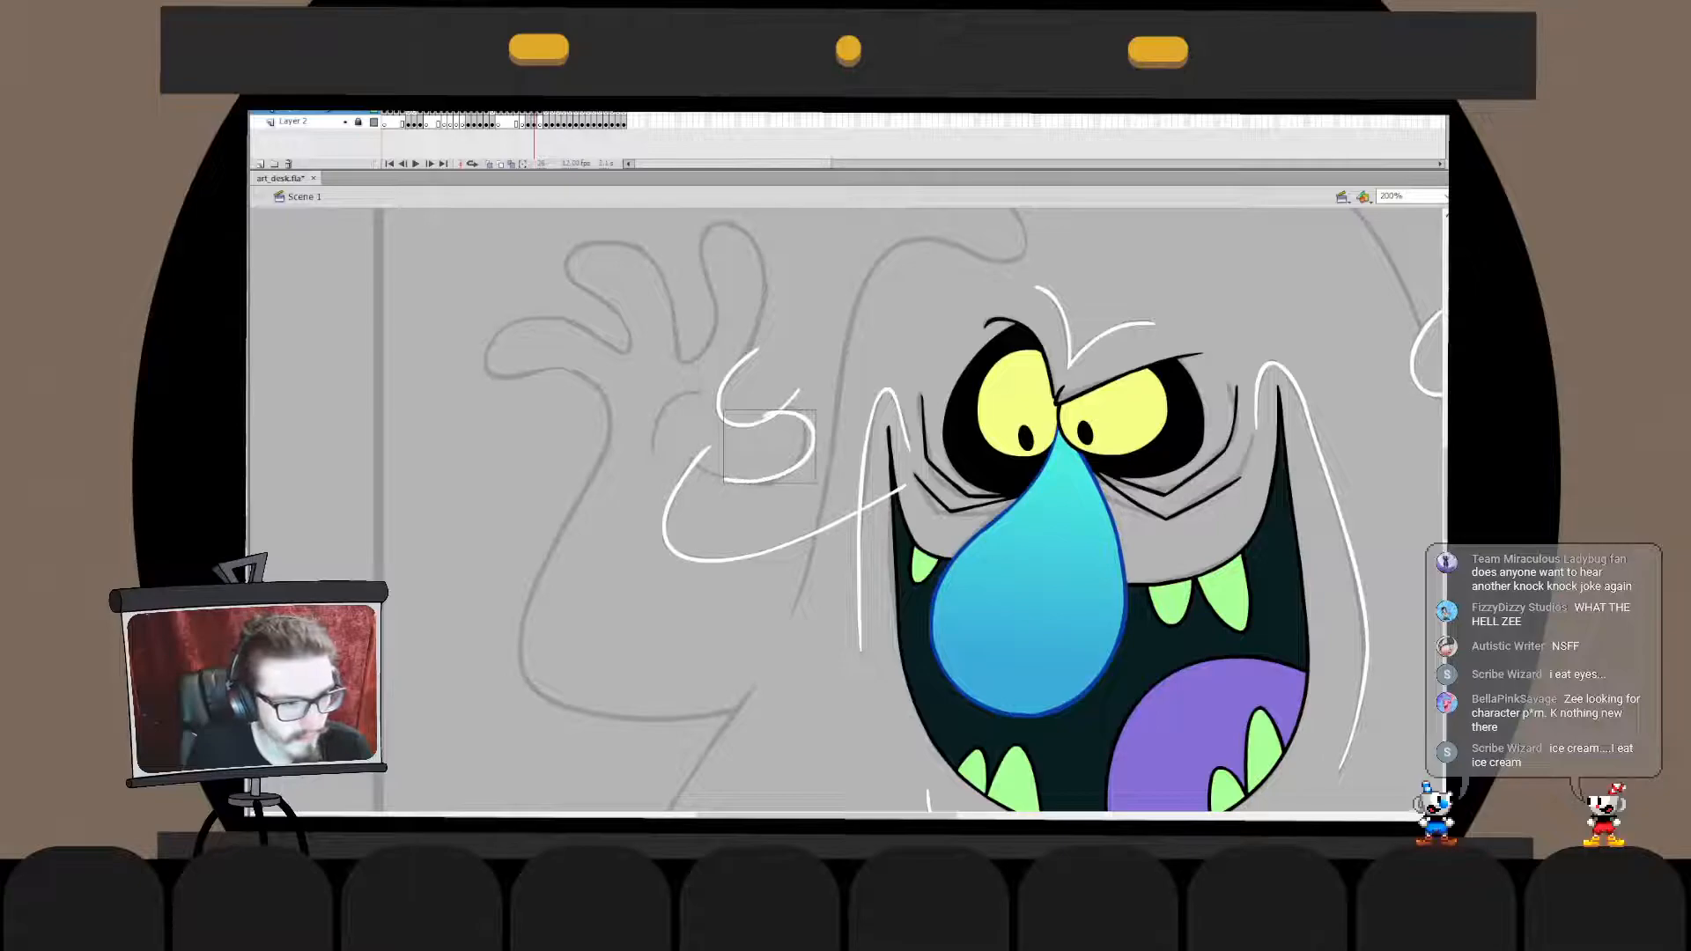
{"action": "key", "text": "ctrl+z"}
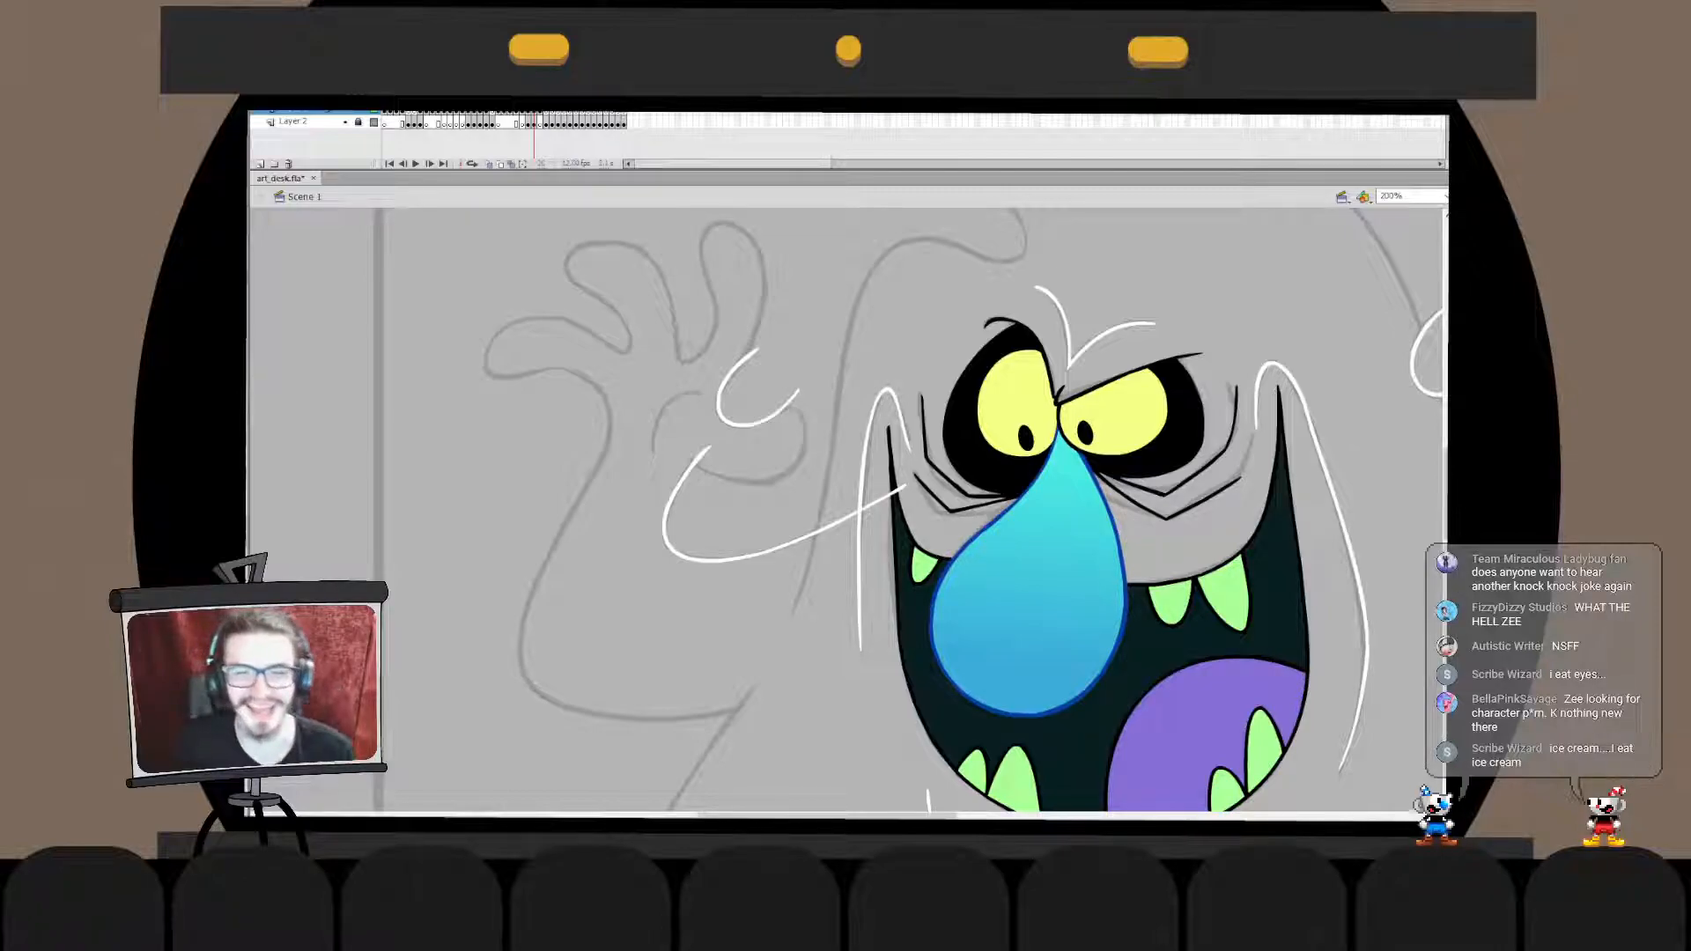
{"action": "key", "text": "ctrl+z"}
{"action": "mouse_move", "coordinate": [749, 425]}
{"action": "left_mouse_down"}
{"action": "mouse_move", "coordinate": [742, 486]}
{"action": "mouse_move", "coordinate": [733, 474]}
{"action": "left_mouse_up"}
{"action": "key", "text": "ctrl+z"}
{"action": "key", "text": "ctrl+z"}
{"action": "key", "text": "ctrl+z"}
{"action": "key", "text": "ctrl+z"}
- Ink the thumb's rounded tip as a white curve and adjust its upper end to meet the hollow's stroke
{"action": "mouse_move", "coordinate": [782, 411]}
{"action": "left_mouse_down"}
{"action": "mouse_move", "coordinate": [765, 480]}
{"action": "mouse_move", "coordinate": [733, 479]}
{"action": "mouse_move", "coordinate": [784, 478]}
{"action": "mouse_move", "coordinate": [733, 482]}
{"action": "left_mouse_up"}
{"action": "key", "text": "ctrl+z"}
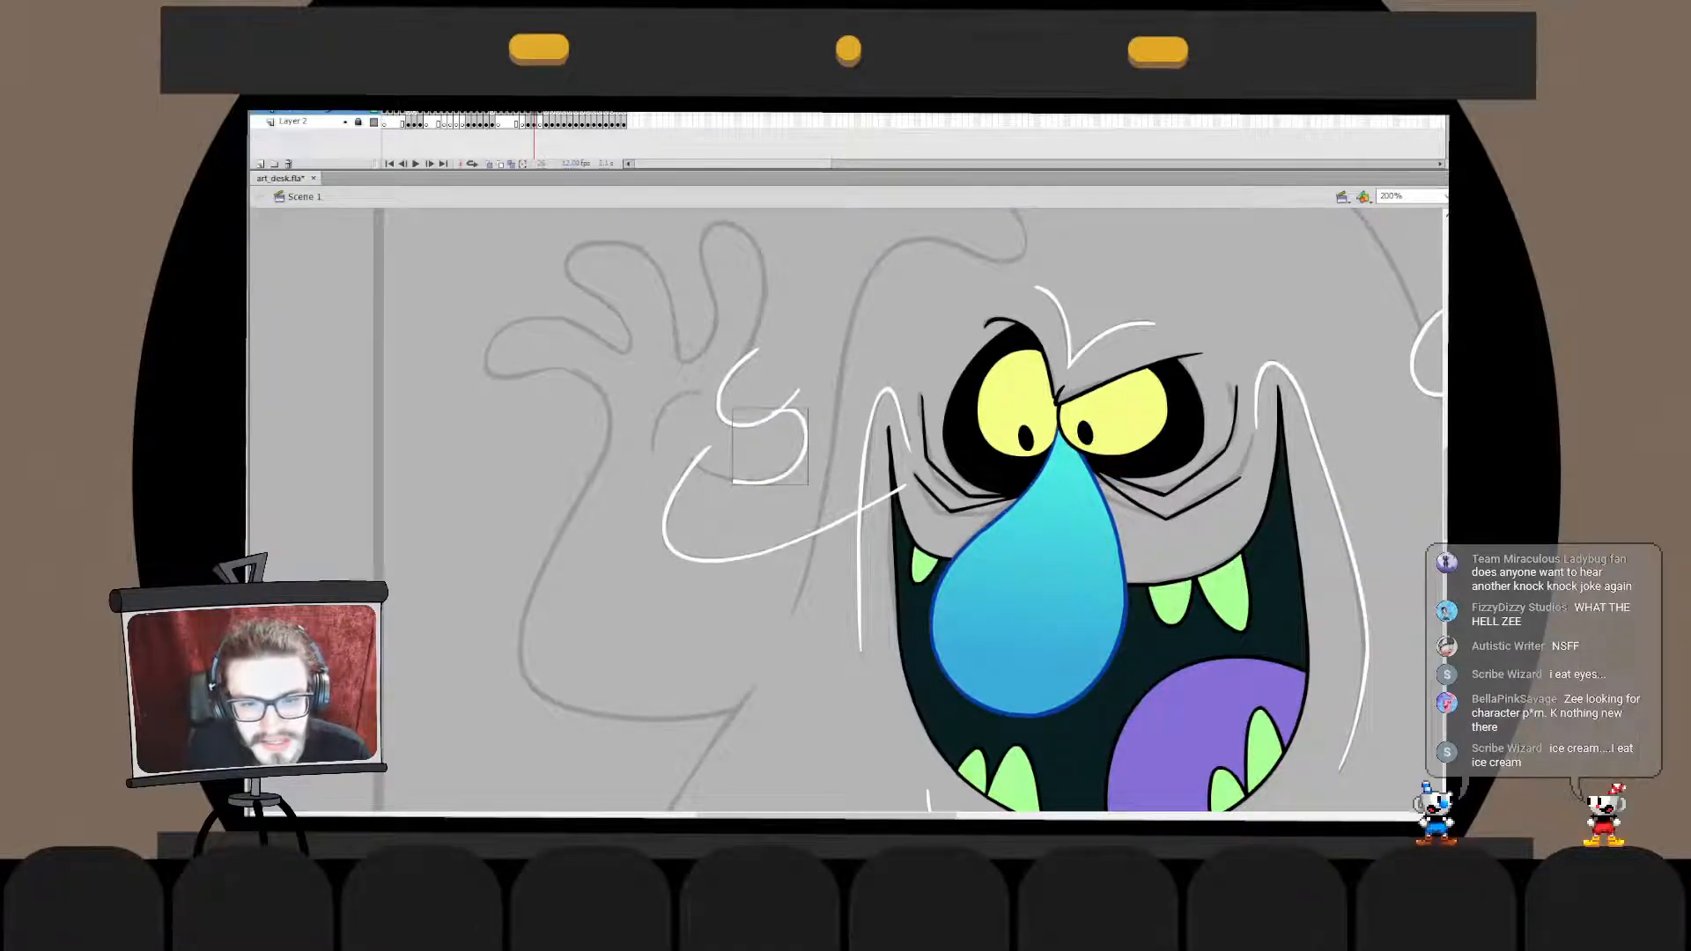
{"action": "double_click", "coordinate": [782, 410]}
{"action": "left_click_drag", "start_coordinate": [773, 412], "coordinate": [784, 410]}
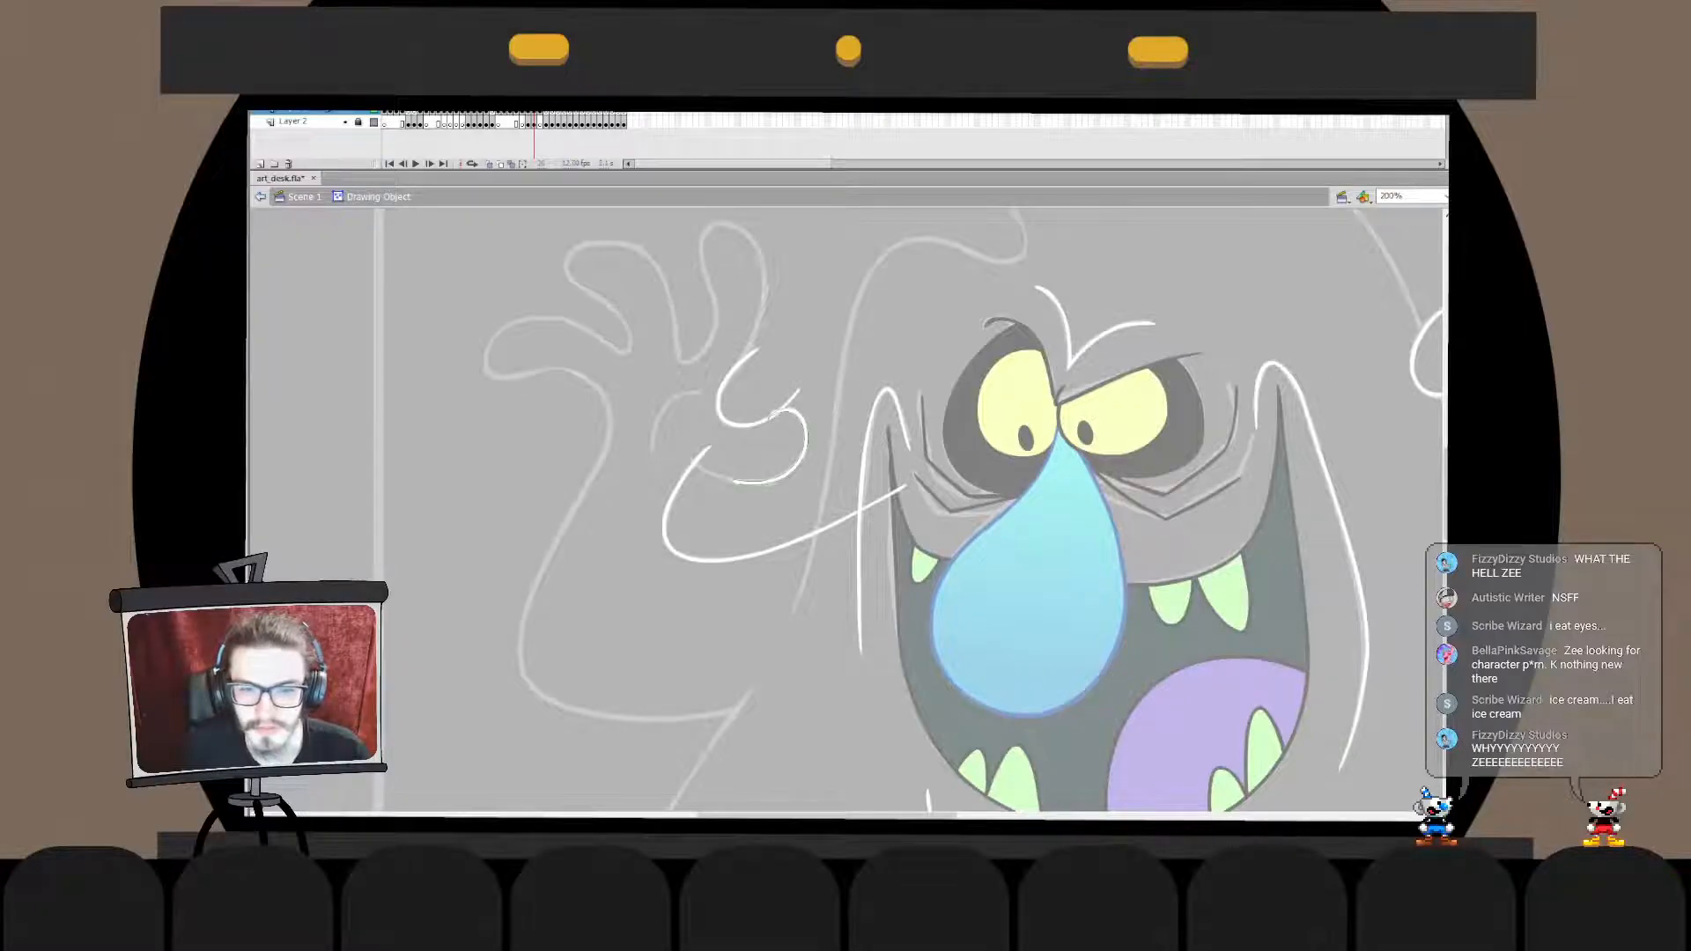
{"action": "left_click", "coordinate": [260, 196]}
{"action": "key", "text": "q"}
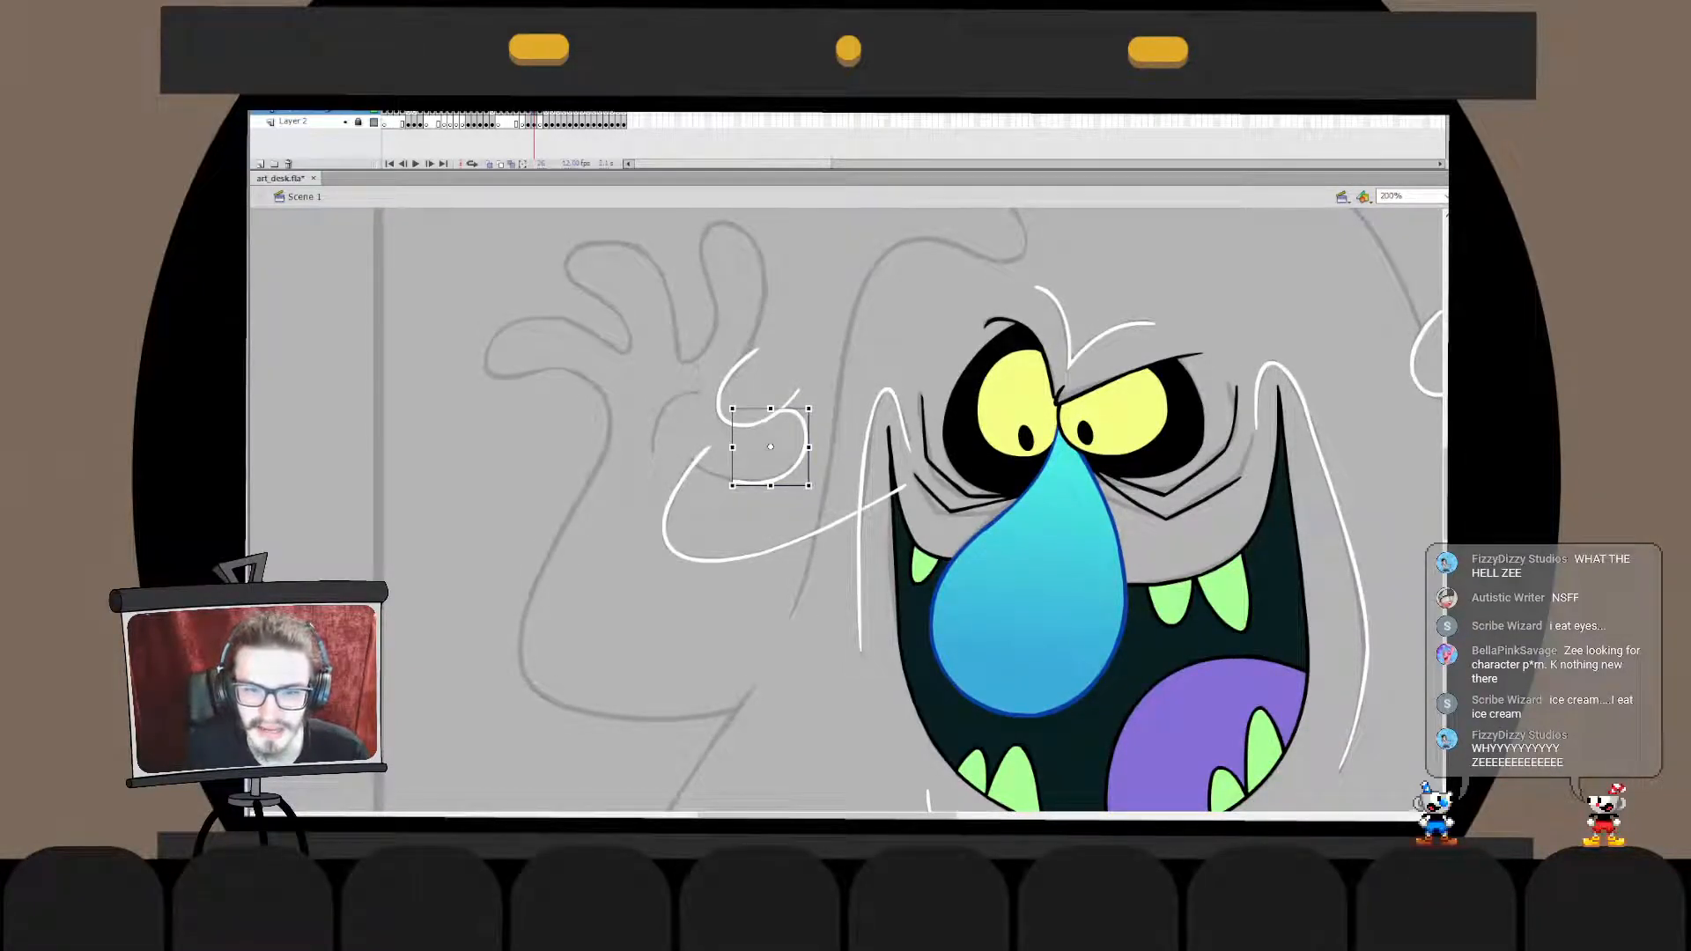
- Delete the overlapping stroke ends where the thumb tip crosses the curve of the finger hollow
{"action": "double_click", "coordinate": [767, 423]}
{"action": "left_click", "coordinate": [768, 424]}
{"action": "key", "text": "Delete"}
{"action": "left_click", "coordinate": [259, 196]}
{"action": "key", "text": "Escape"}
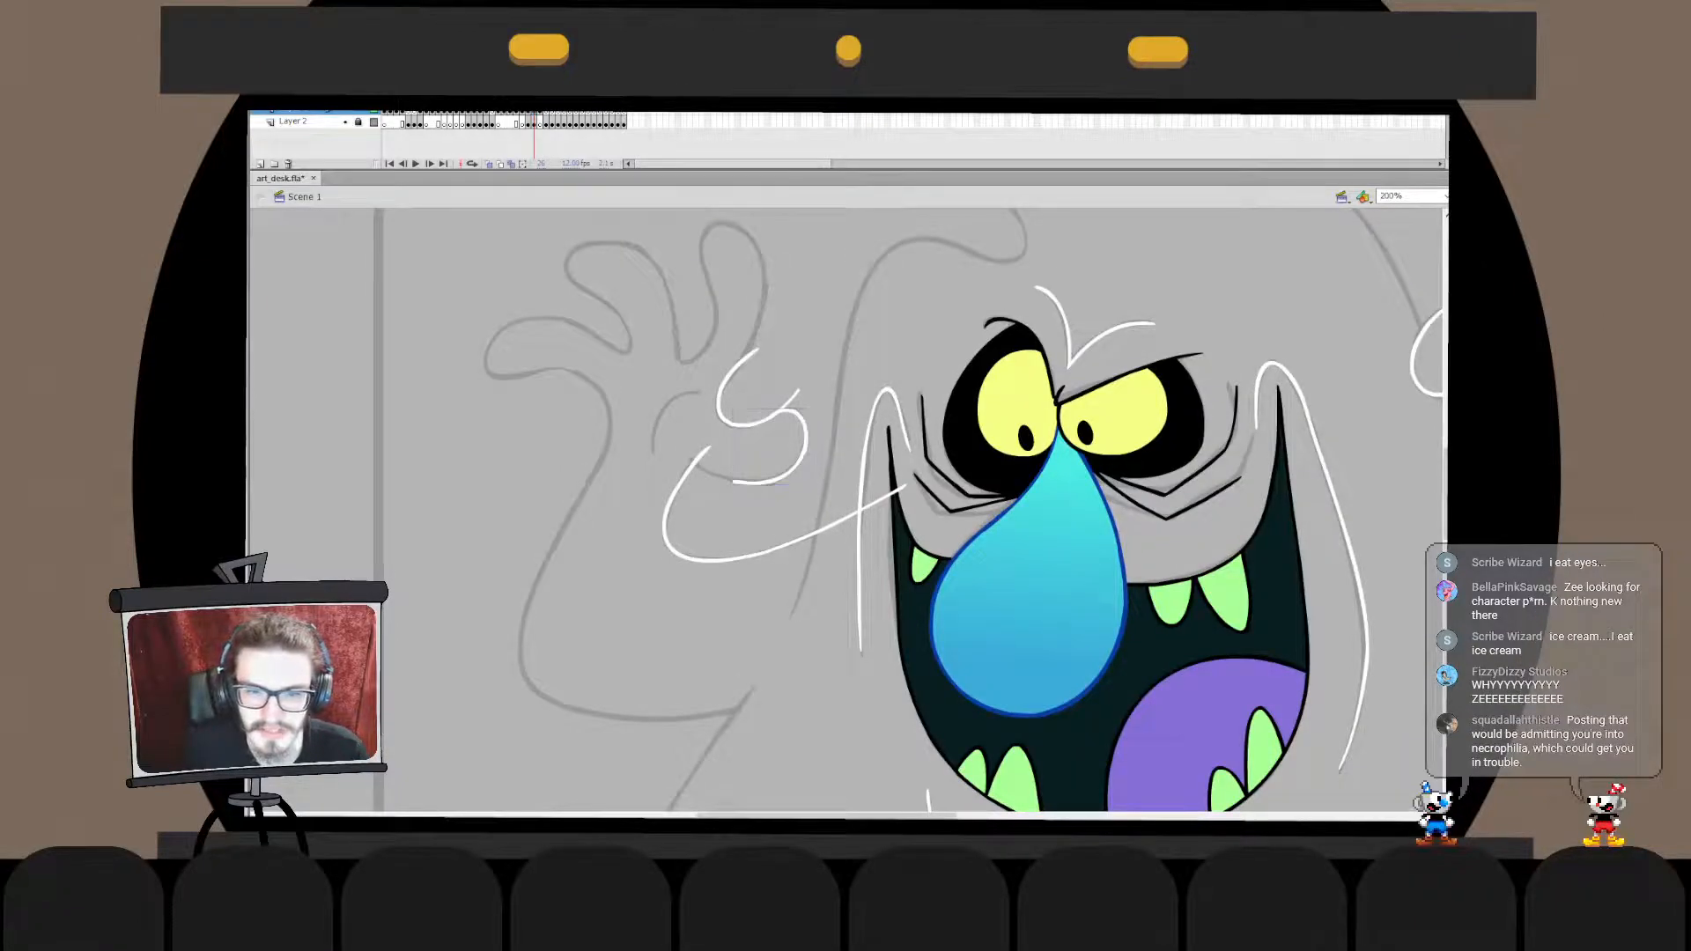
{"action": "double_click", "coordinate": [790, 400]}
{"action": "left_click", "coordinate": [791, 400]}
{"action": "key", "text": "Delete"}
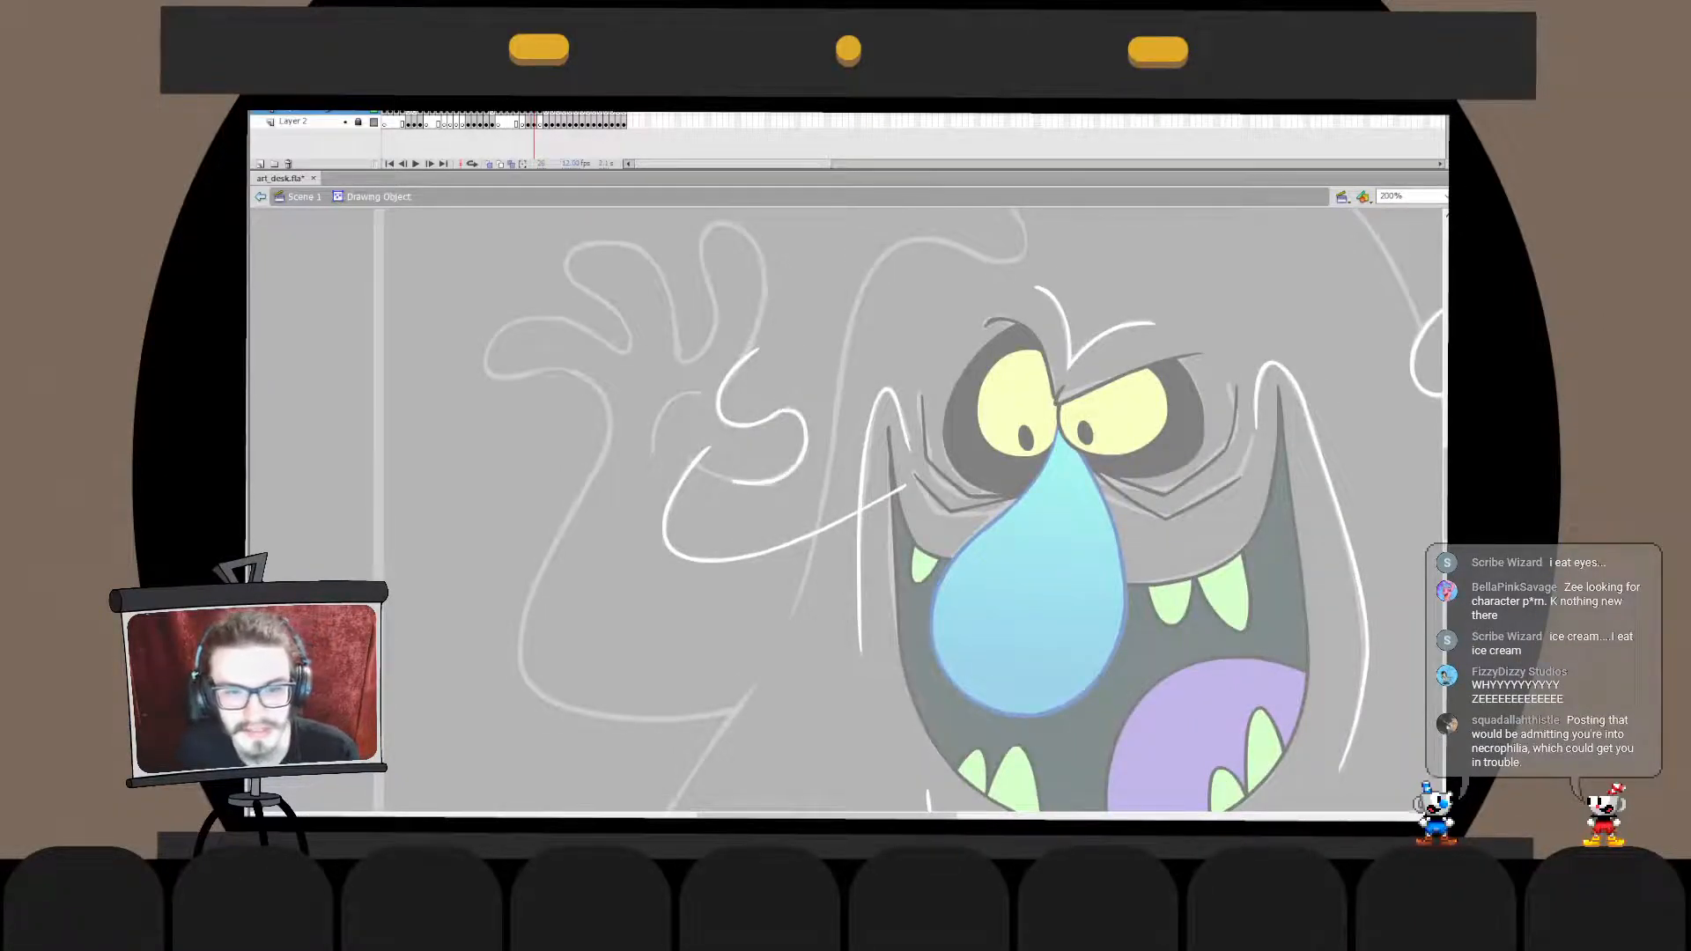
- Fine-tune the curvature around the thumb tip inside its drawing object
{"action": "left_click", "coordinate": [805, 440]}
{"action": "key", "text": "Escape"}
{"action": "left_click", "coordinate": [765, 482]}
{"action": "key", "text": "Escape"}
{"action": "left_click", "coordinate": [804, 454]}
{"action": "key", "text": "Escape"}
{"action": "left_click", "coordinate": [780, 427]}
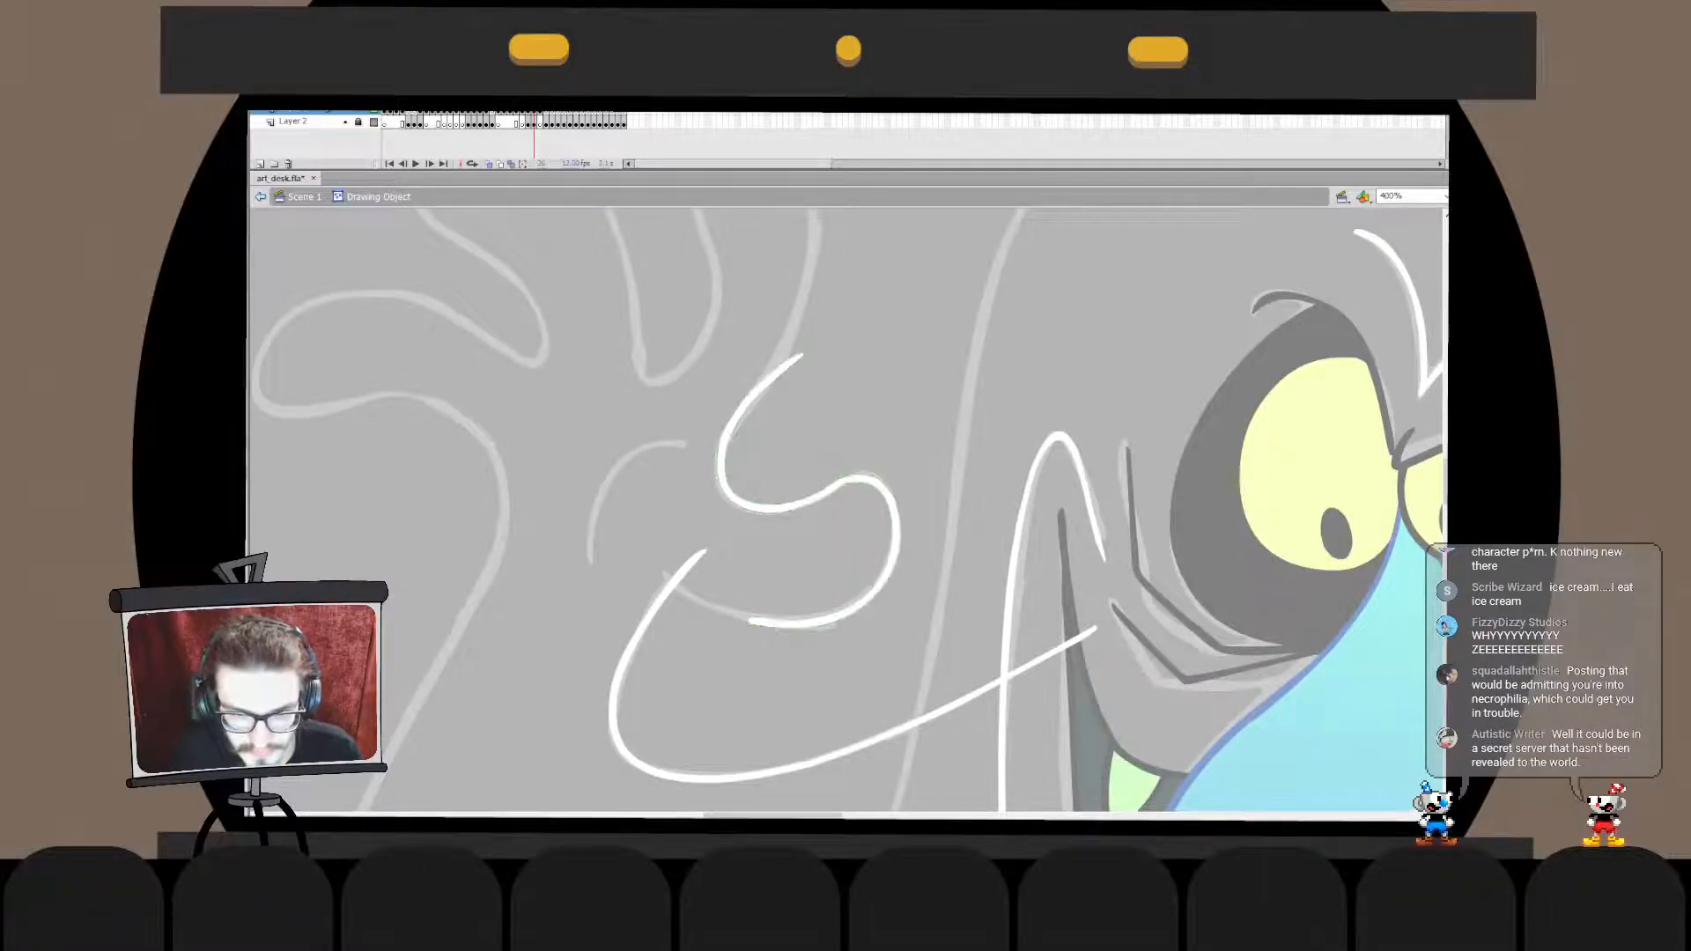
- Smooth the junction between the finger hollow and the thumb tip into one continuous curve
{"action": "left_click", "coordinate": [877, 467], "text": "alt"}
{"action": "left_click", "coordinate": [865, 523]}
{"action": "left_click_drag", "start_coordinate": [778, 498], "coordinate": [796, 497]}
{"action": "double_click", "coordinate": [771, 546]}
{"action": "double_click", "coordinate": [775, 500]}
{"action": "double_click", "coordinate": [772, 555]}
{"action": "left_click", "coordinate": [771, 555]}
{"action": "double_click", "coordinate": [793, 494]}
{"action": "double_click", "coordinate": [773, 555]}
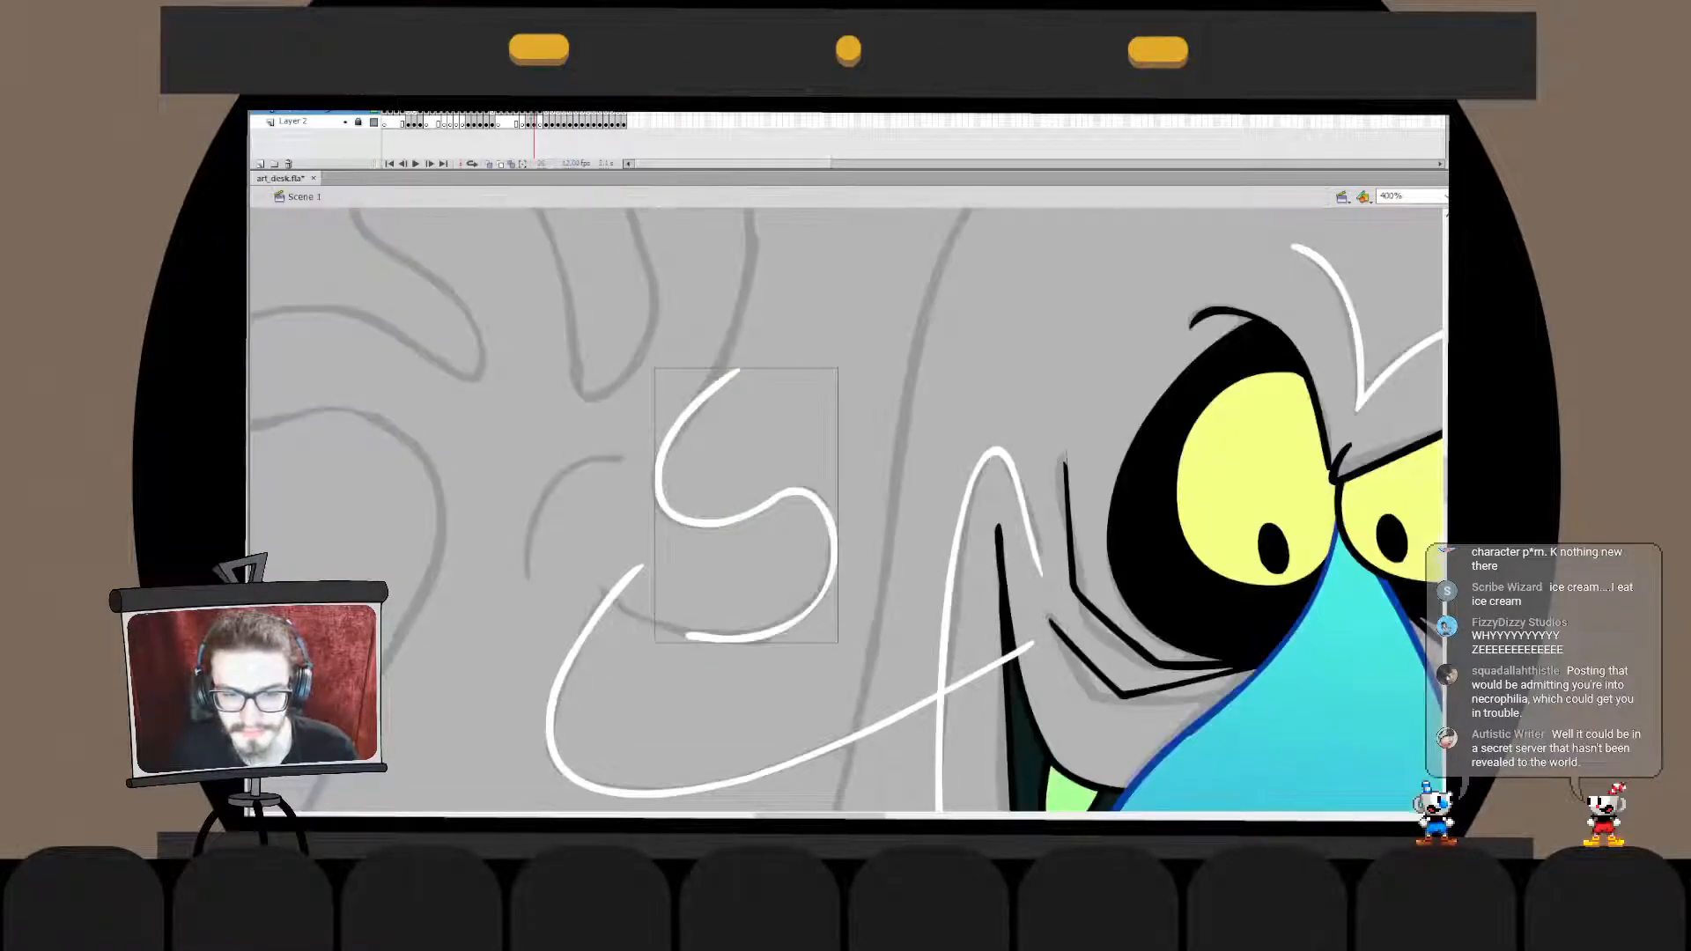
- Bend the thumb tip's outer side and upper shoulder into a rounder shape within its drawing object
{"action": "key", "text": "ctrl+minus"}
{"action": "double_click", "coordinate": [828, 524]}
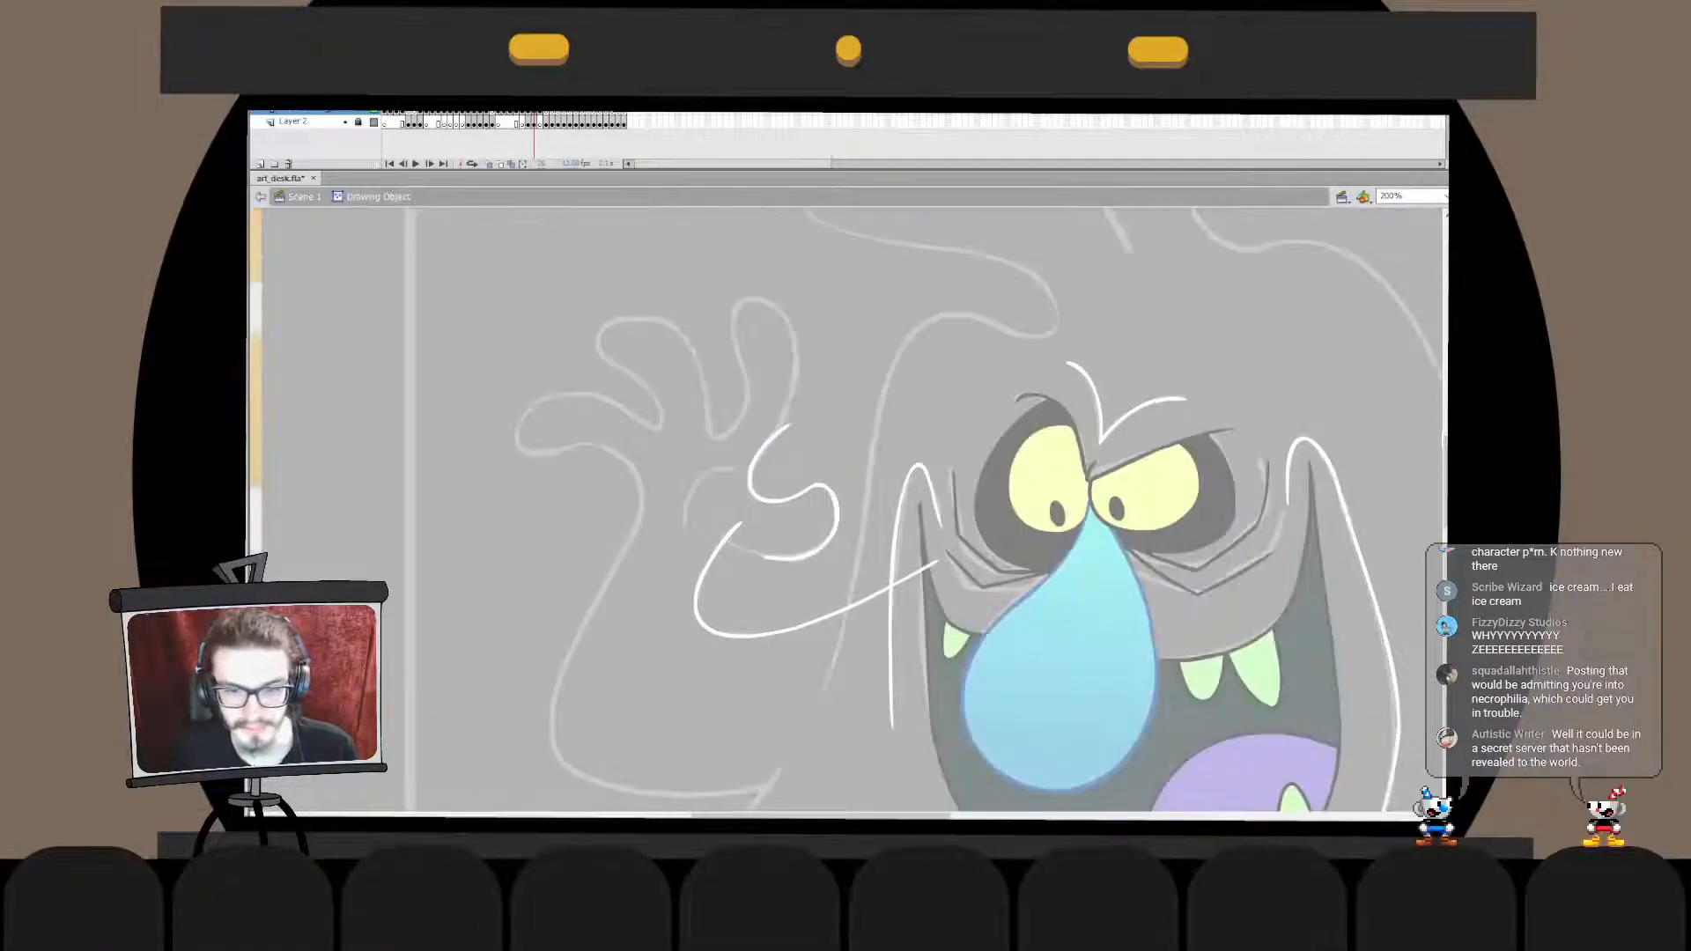
{"action": "key", "text": "ctrl+equal"}
{"action": "left_click_drag", "start_coordinate": [832, 519], "coordinate": [828, 488]}
{"action": "left_click_drag", "start_coordinate": [830, 552], "coordinate": [827, 550]}
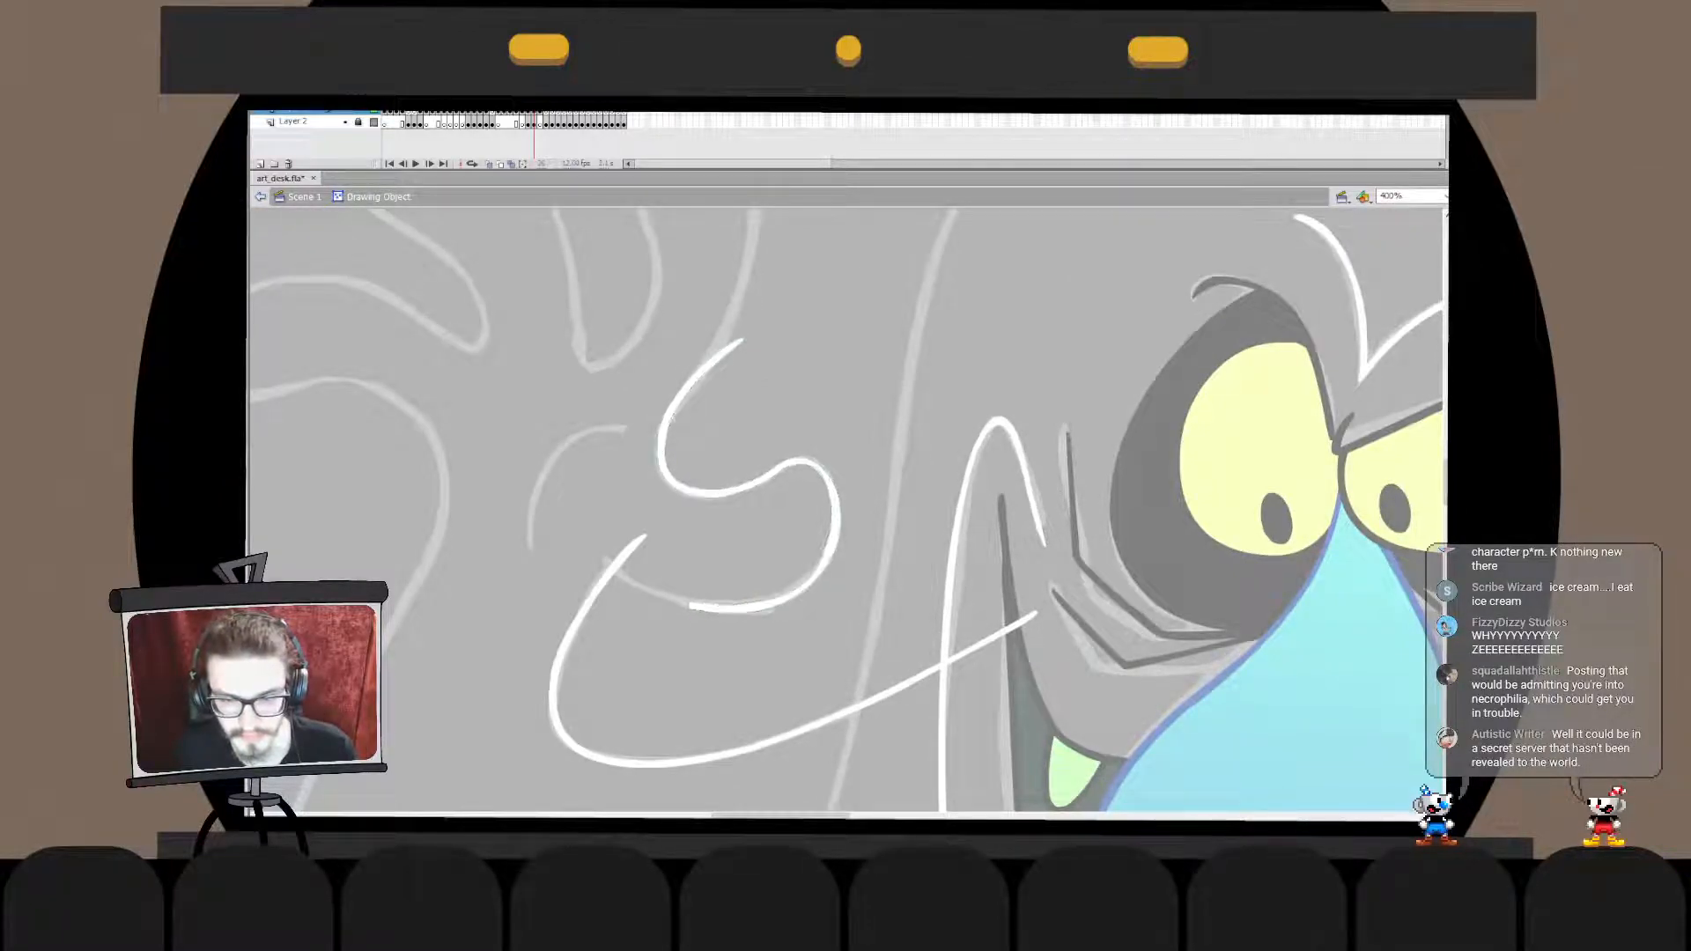
{"action": "left_click_drag", "start_coordinate": [773, 475], "coordinate": [773, 472]}
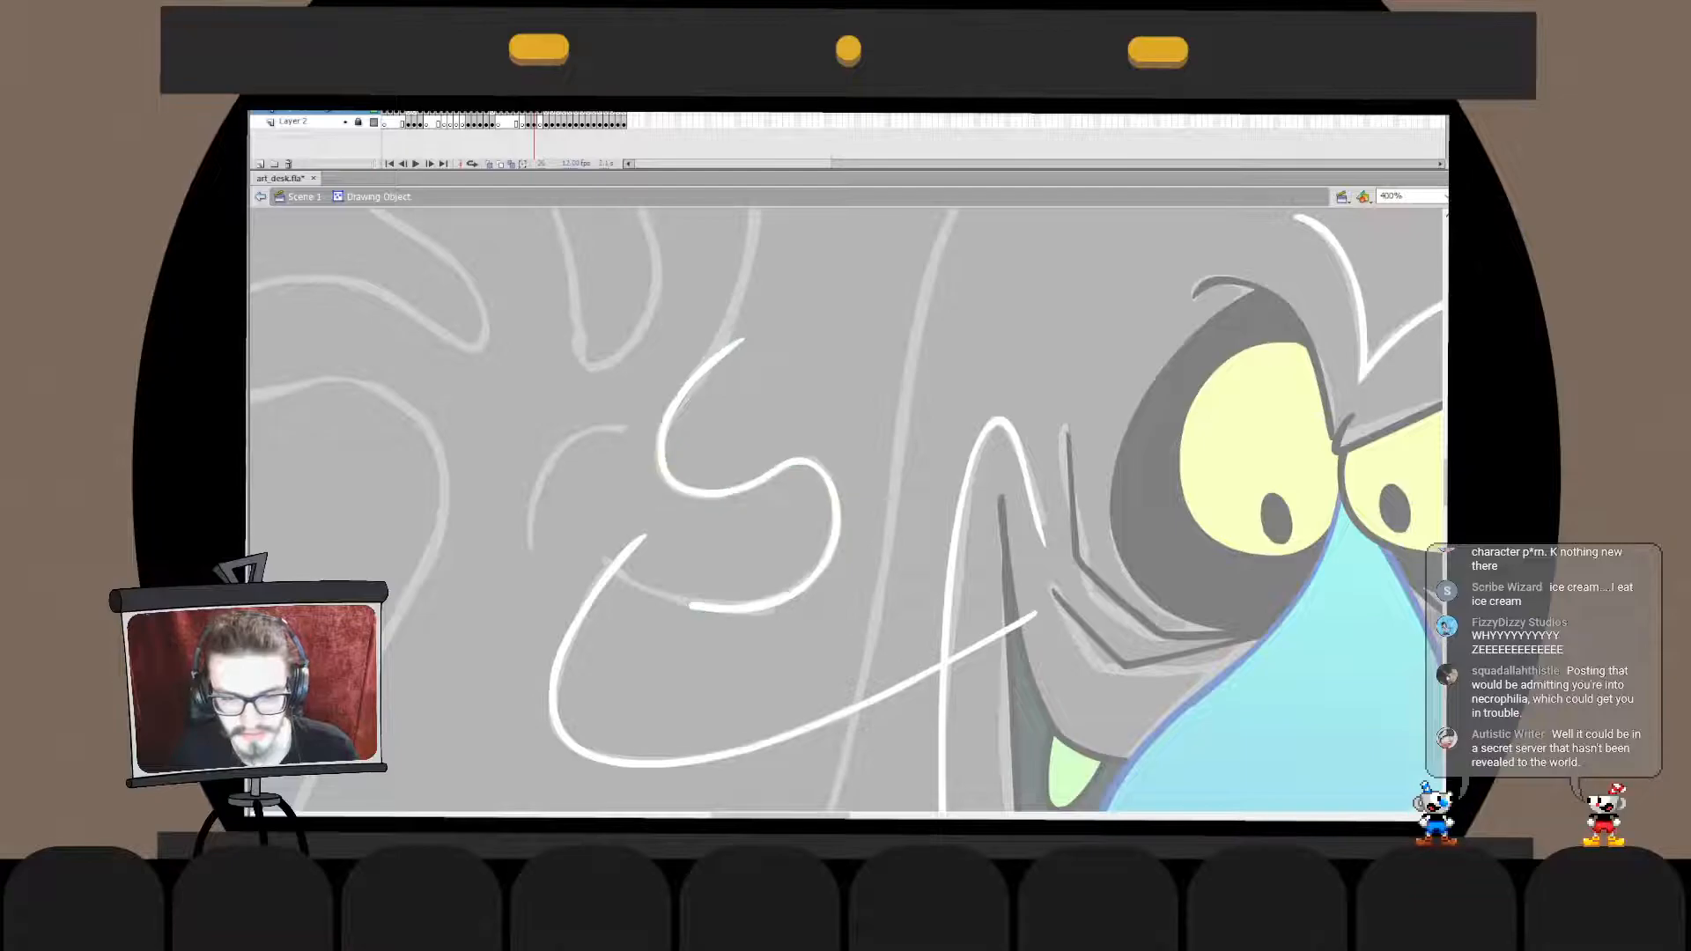
{"action": "double_click", "coordinate": [764, 542]}
{"action": "left_click", "coordinate": [764, 542]}
{"action": "key", "text": "ctrl+minus"}
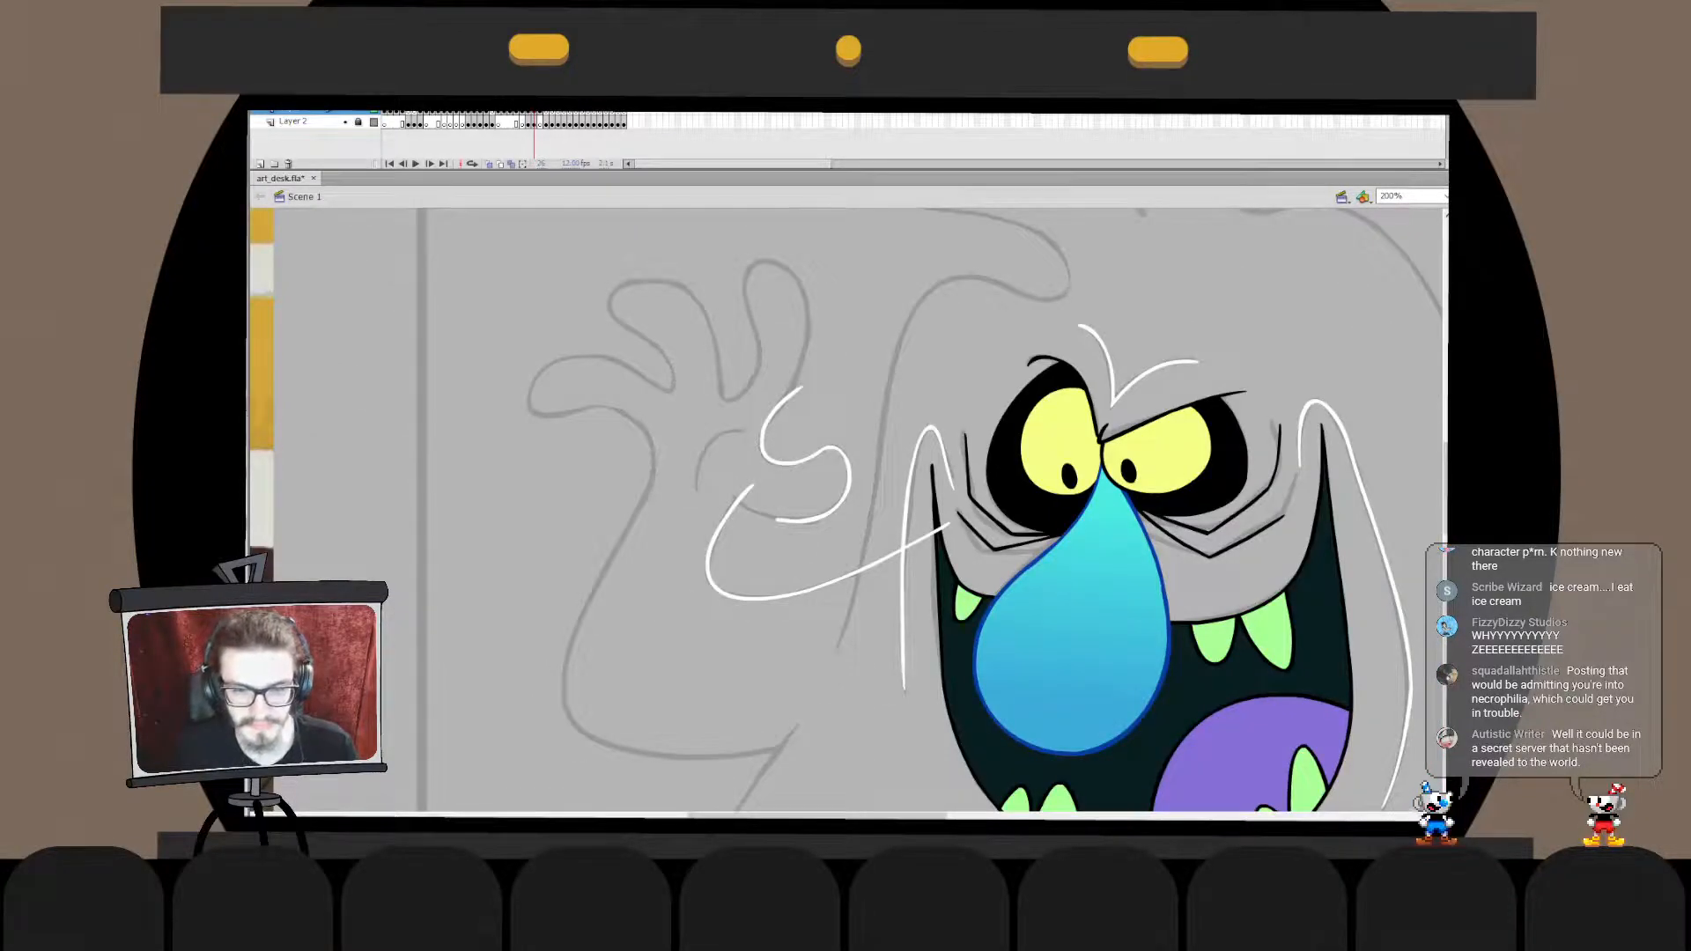
- Adjust the open lower end of the thumb stroke up close and leave its drawing object
{"action": "left_click", "coordinate": [798, 537], "text": "ctrl"}
{"action": "double_click", "coordinate": [824, 478]}
{"action": "left_click_drag", "start_coordinate": [804, 476], "coordinate": [802, 476]}
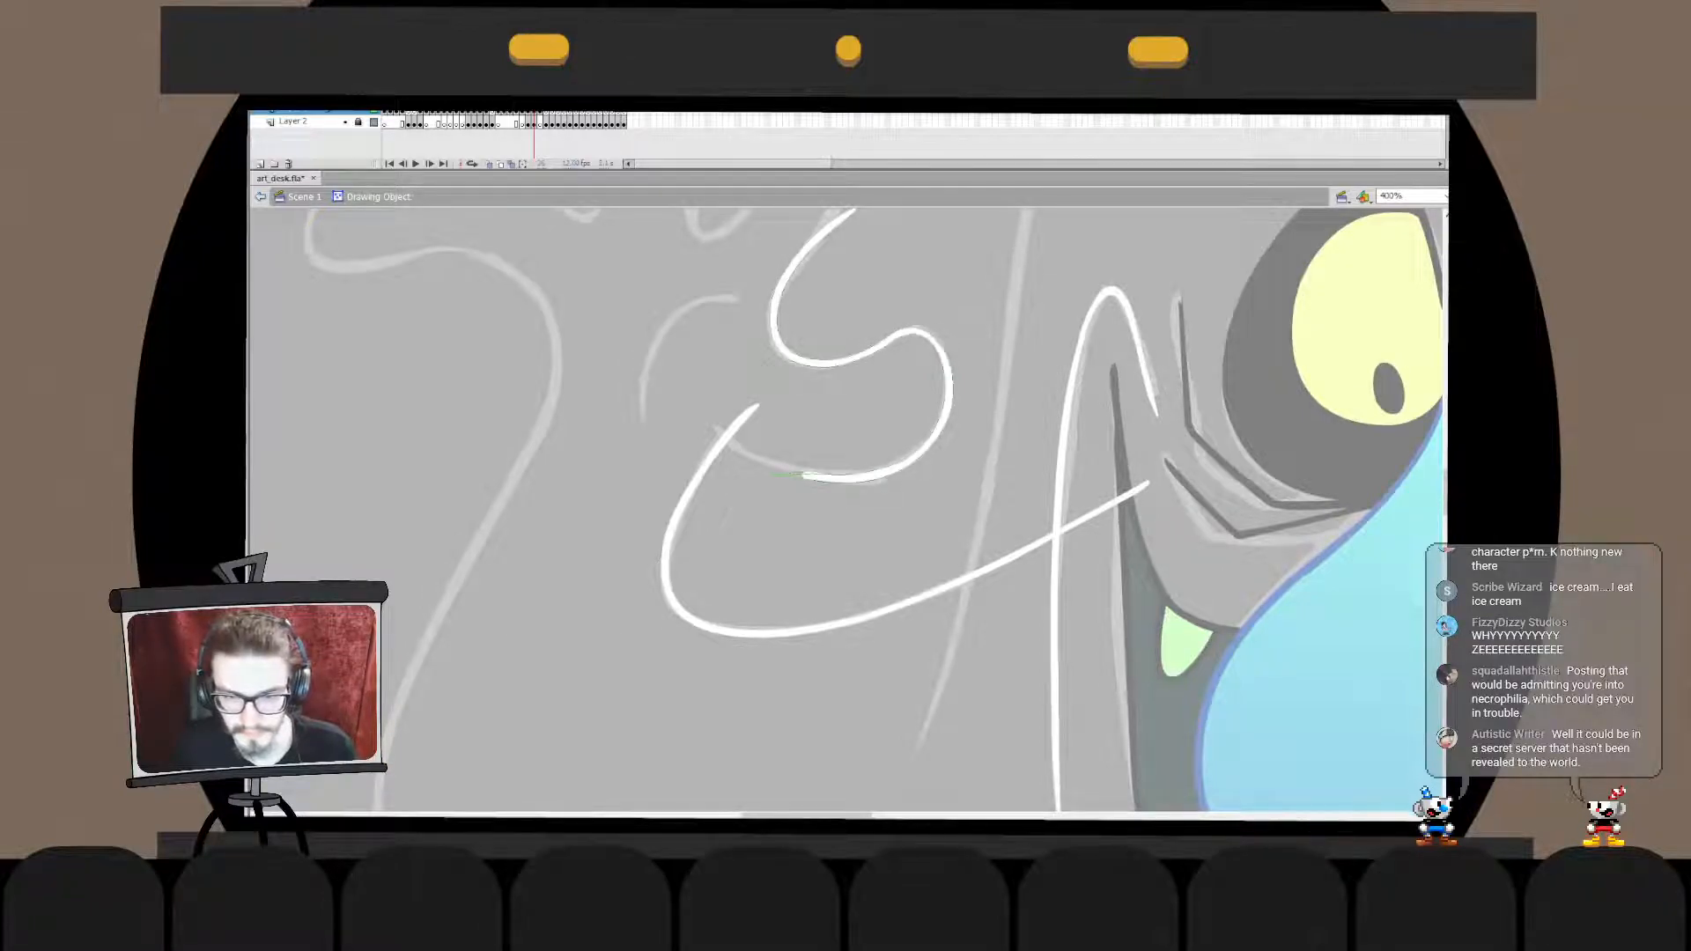
{"action": "key", "text": "ctrl+minus"}
{"action": "key", "text": "ctrl+equal"}
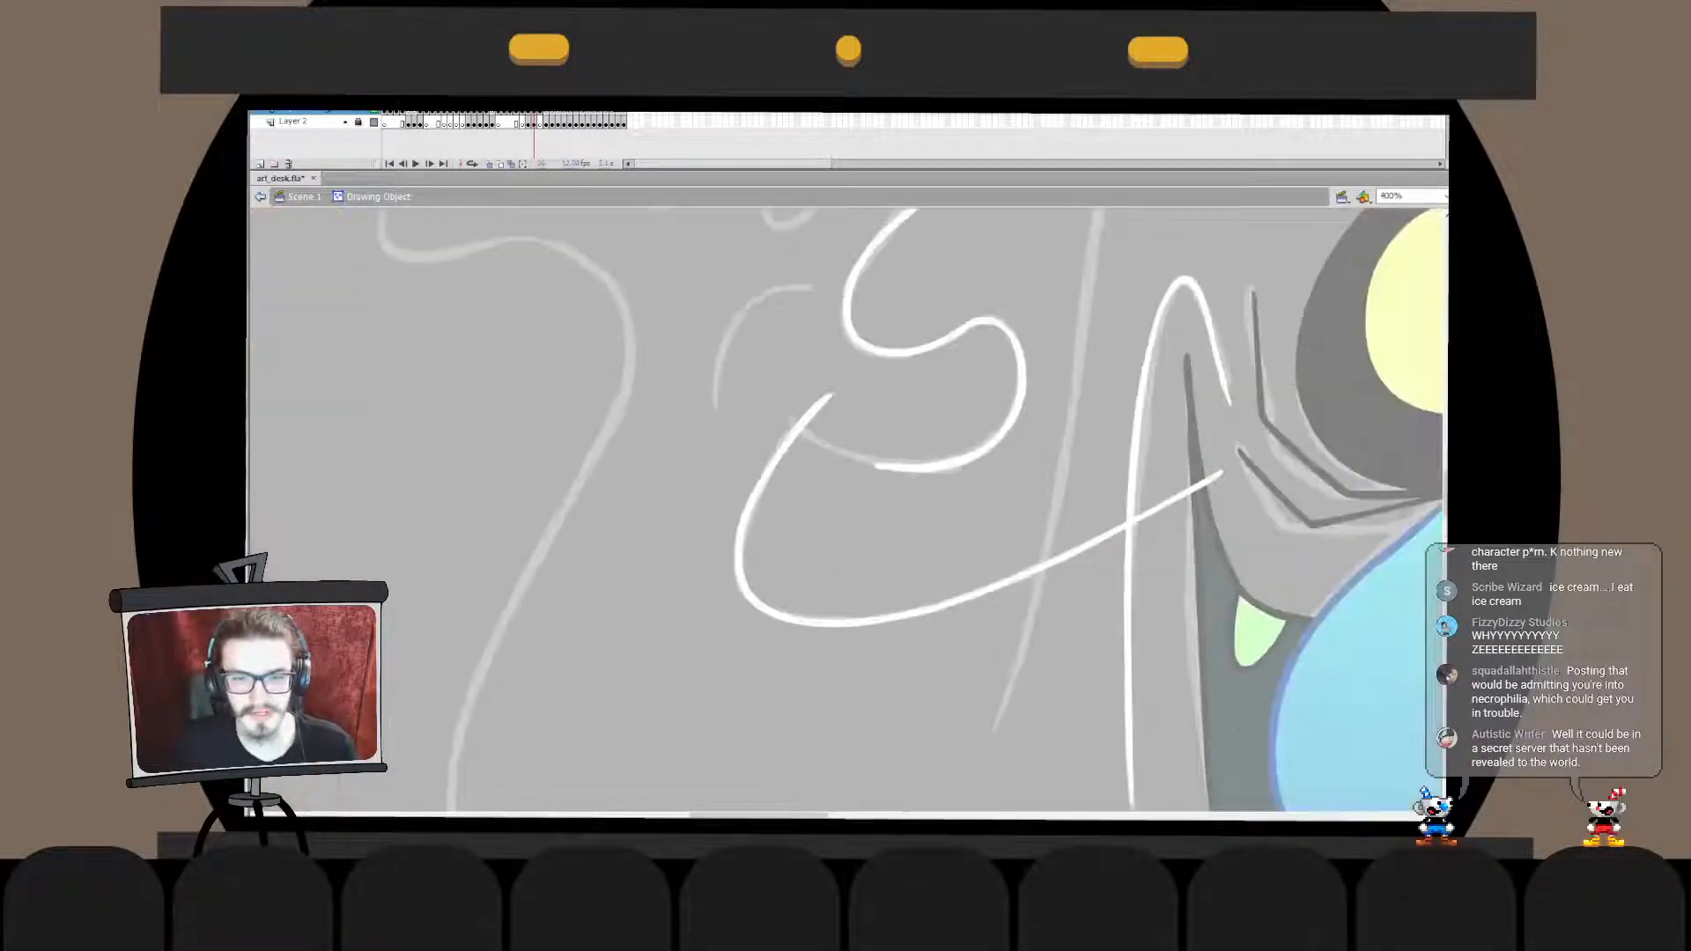
{"action": "key", "text": "ctrl+minus"}
{"action": "key", "text": "ctrl+e"}
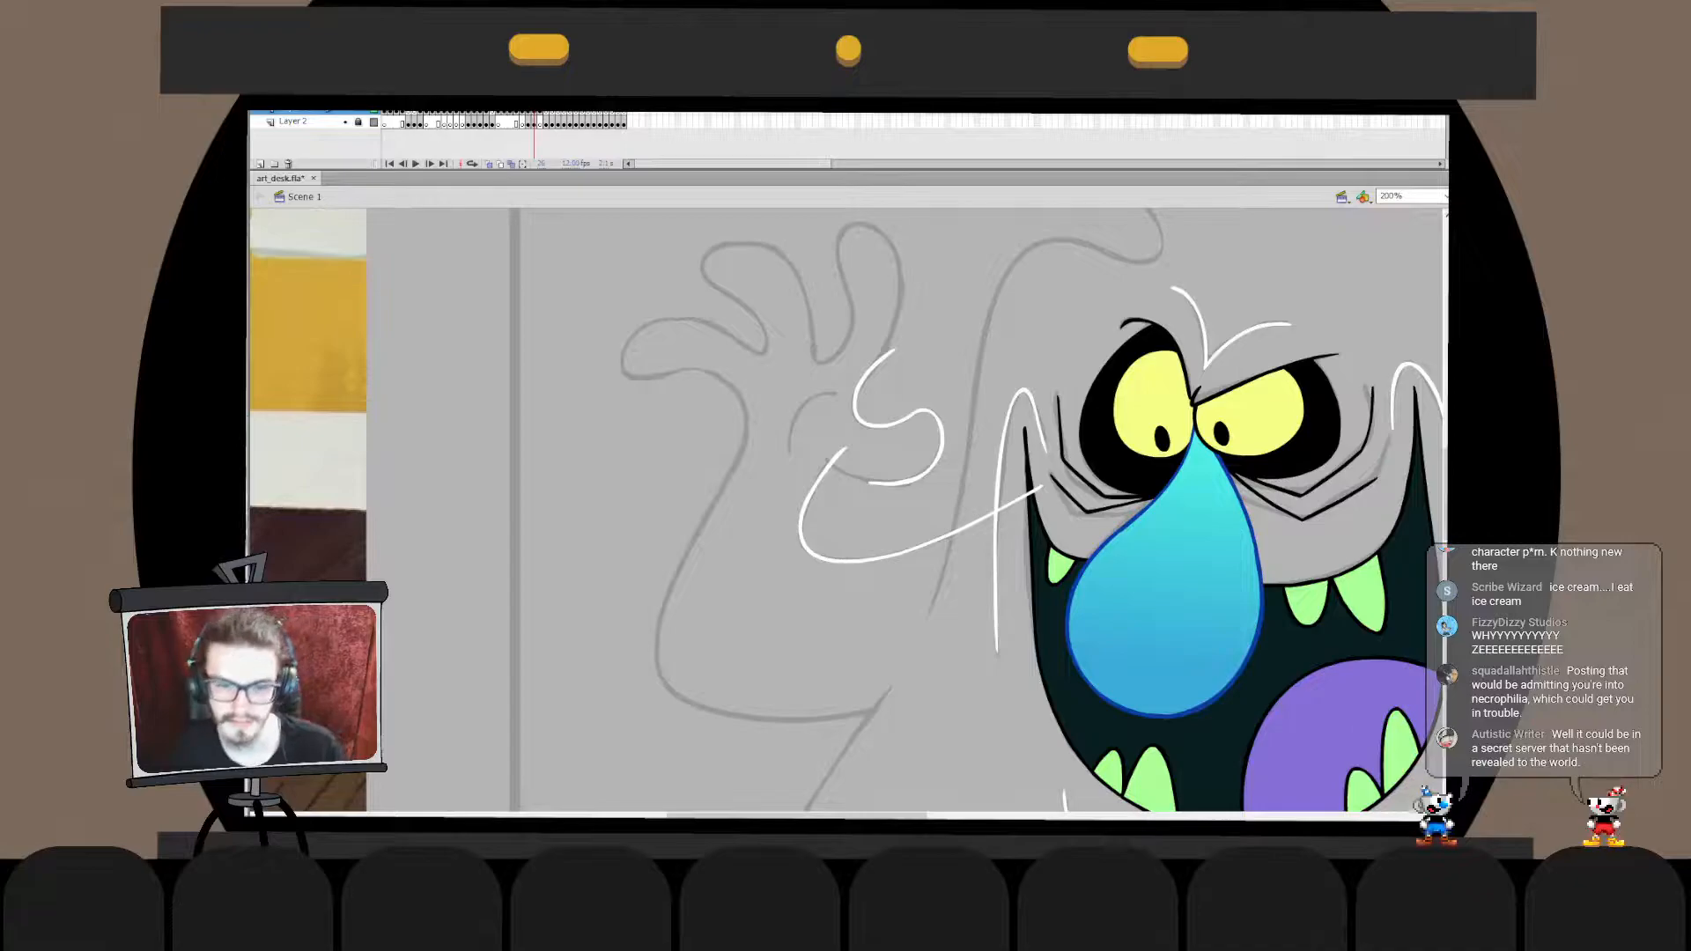
- Ink the thumb's underside in white from the palm to the tip and combine it with the thumb outline
{"action": "mouse_move", "coordinate": [863, 519]}
{"action": "left_mouse_down"}
{"action": "mouse_move", "coordinate": [1009, 504]}
{"action": "mouse_move", "coordinate": [901, 484]}
{"action": "mouse_move", "coordinate": [953, 465]}
{"action": "left_mouse_up"}
{"action": "key", "text": "q"}
{"action": "key", "text": "Escape"}
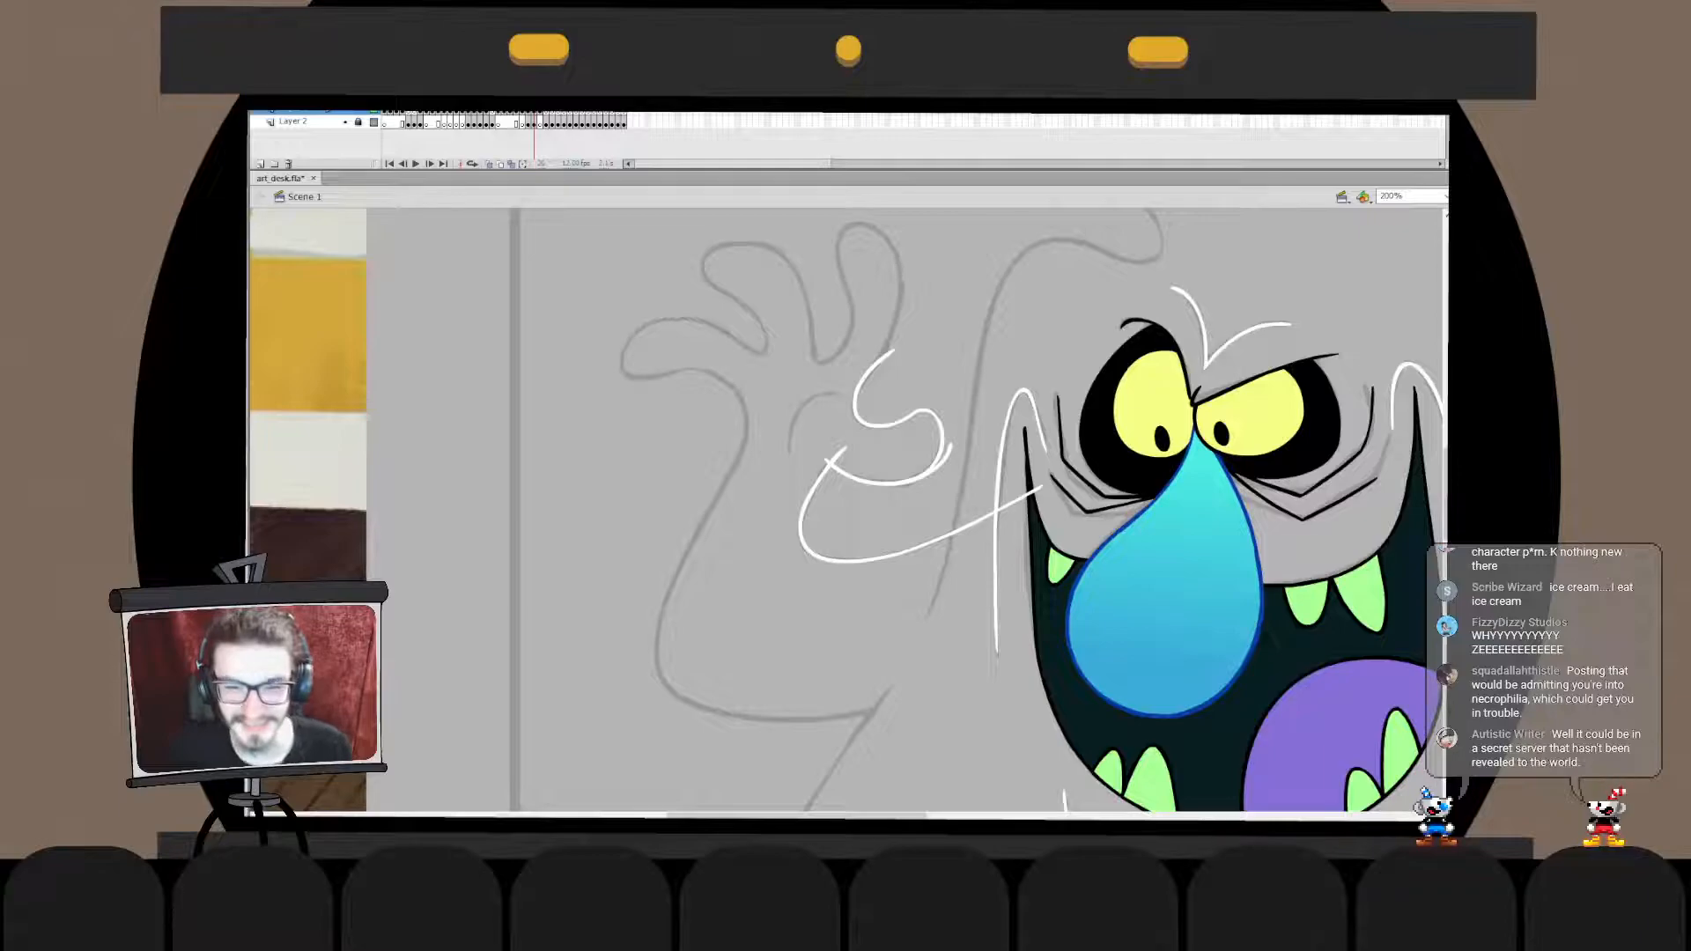
{"action": "left_click", "coordinate": [942, 438]}
{"action": "key", "text": "Delete"}
{"action": "double_click", "coordinate": [803, 511]}
{"action": "left_click_drag", "start_coordinate": [842, 451], "coordinate": [890, 564]}
{"action": "key", "text": "ctrl+z"}
{"action": "key", "text": "ctrl+shift+v"}
- Delete the underside stroke's overshoot beyond the thumb tip and exit the drawing object
{"action": "left_click", "coordinate": [946, 457]}
{"action": "key", "text": "Delete"}
{"action": "double_click", "coordinate": [980, 476]}
{"action": "left_click", "coordinate": [979, 475]}
{"action": "left_click", "coordinate": [941, 445]}
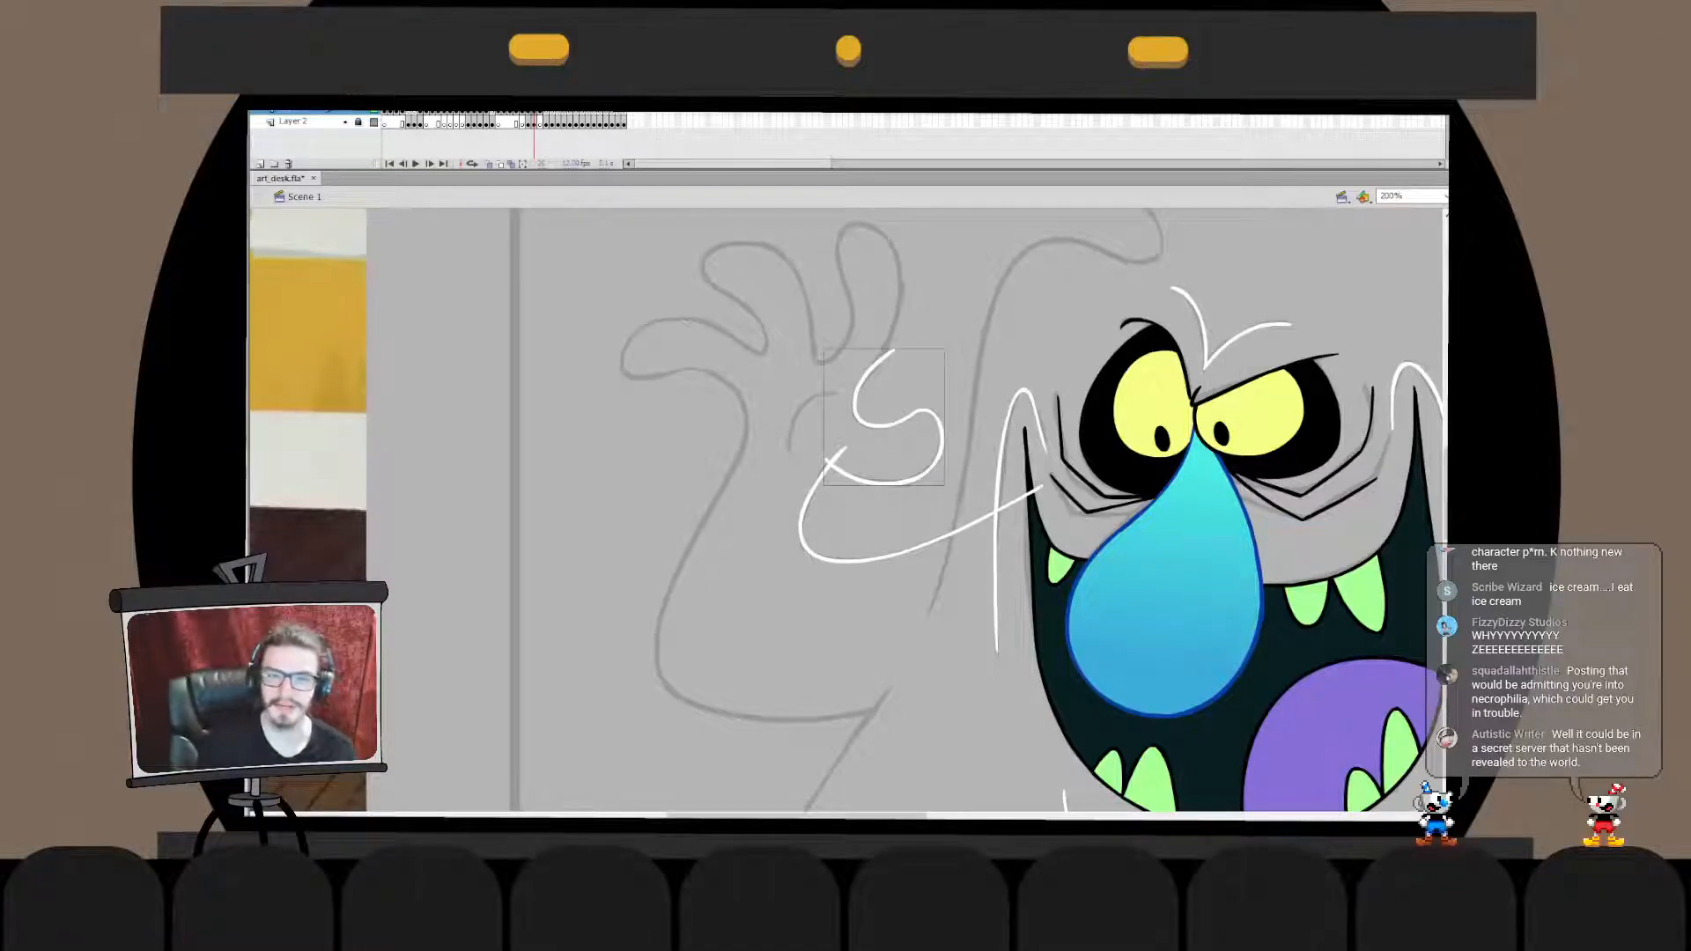
- Transform the upper end of the finger-hollow stroke slightly so it lines up with the sketched finger edge
{"action": "double_click", "coordinate": [856, 403]}
{"action": "left_click_drag", "start_coordinate": [826, 318], "coordinate": [909, 407]}
{"action": "key", "text": "q"}
{"action": "left_click_drag", "start_coordinate": [895, 349], "coordinate": [897, 356]}
{"action": "double_click", "coordinate": [979, 423]}
{"action": "left_click", "coordinate": [980, 422]}
{"action": "mouse_move", "coordinate": [951, 405]}
{"action": "left_mouse_down"}
{"action": "mouse_move", "coordinate": [911, 526]}
{"action": "mouse_move", "coordinate": [960, 437]}
{"action": "left_mouse_up"}
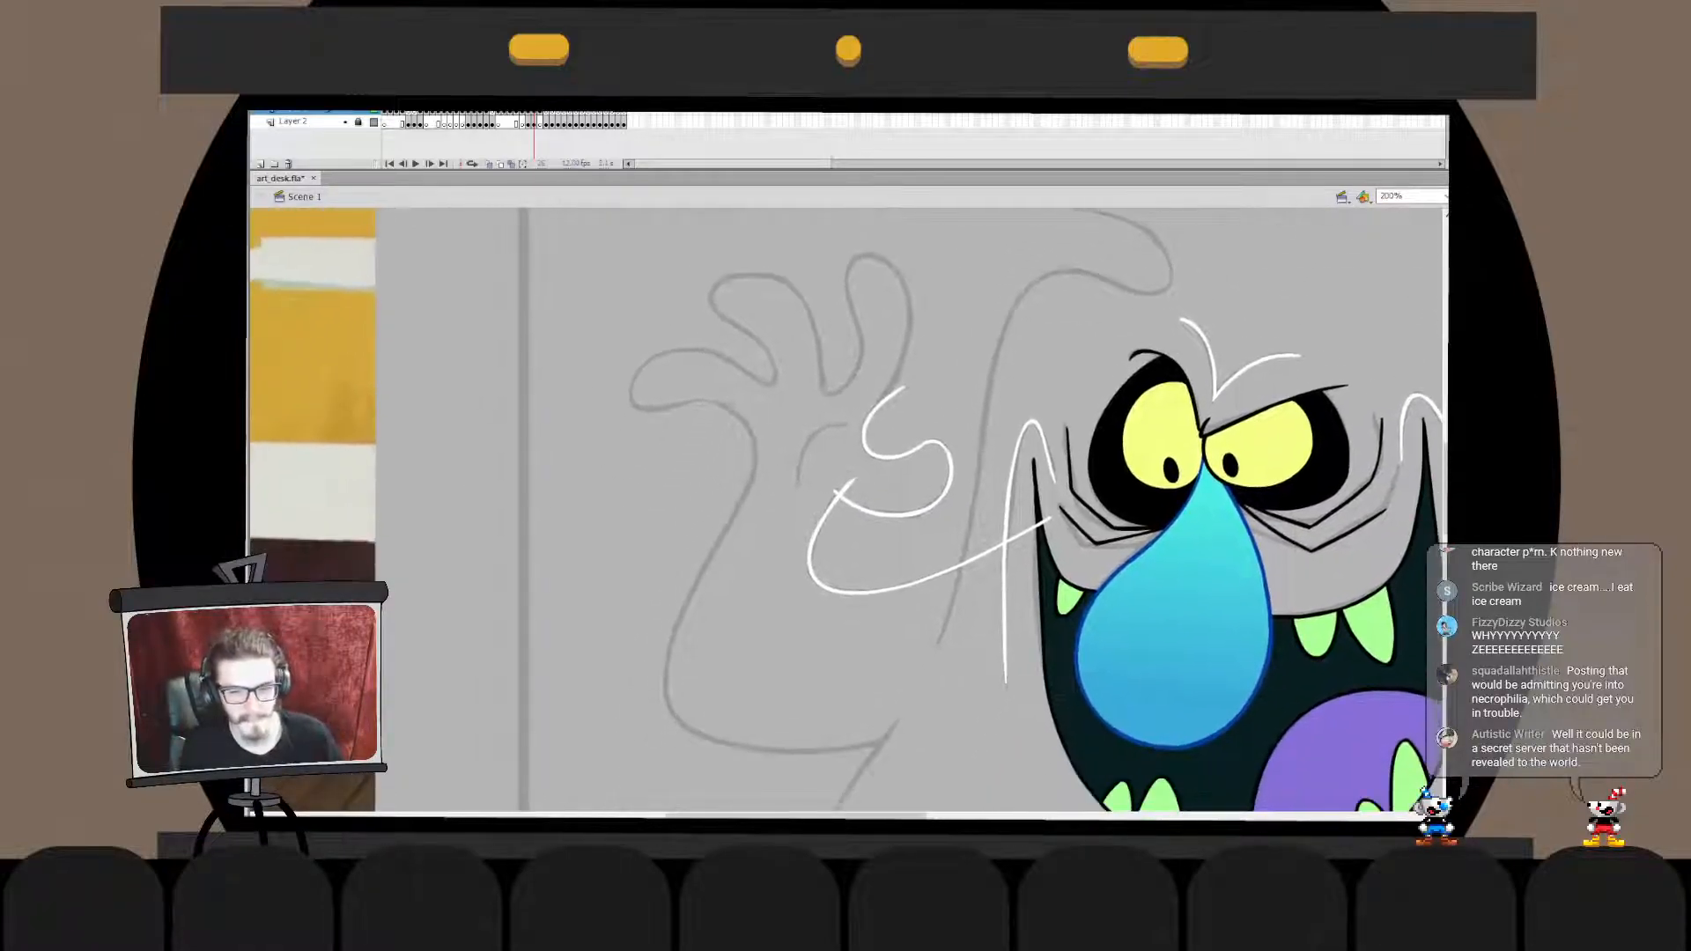
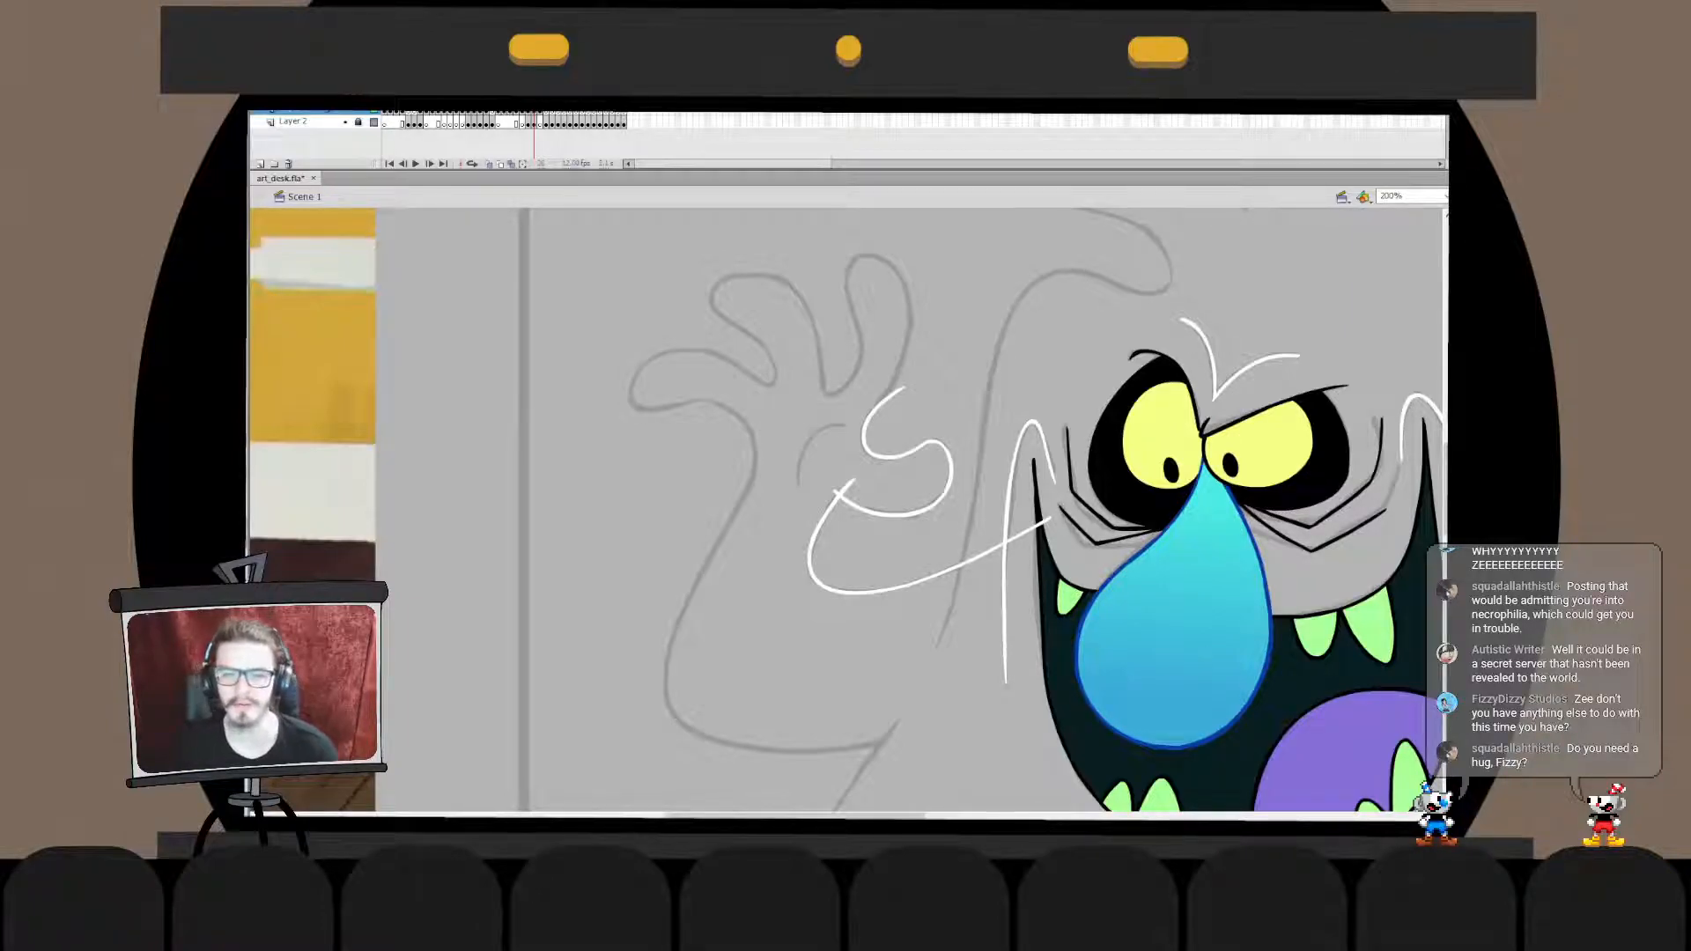
- Transform the upper end of the palm-and-wrist stroke so it meets the thumb's underside, and leave its drawing object
{"action": "double_click", "coordinate": [820, 520]}
{"action": "left_click", "coordinate": [819, 520]}
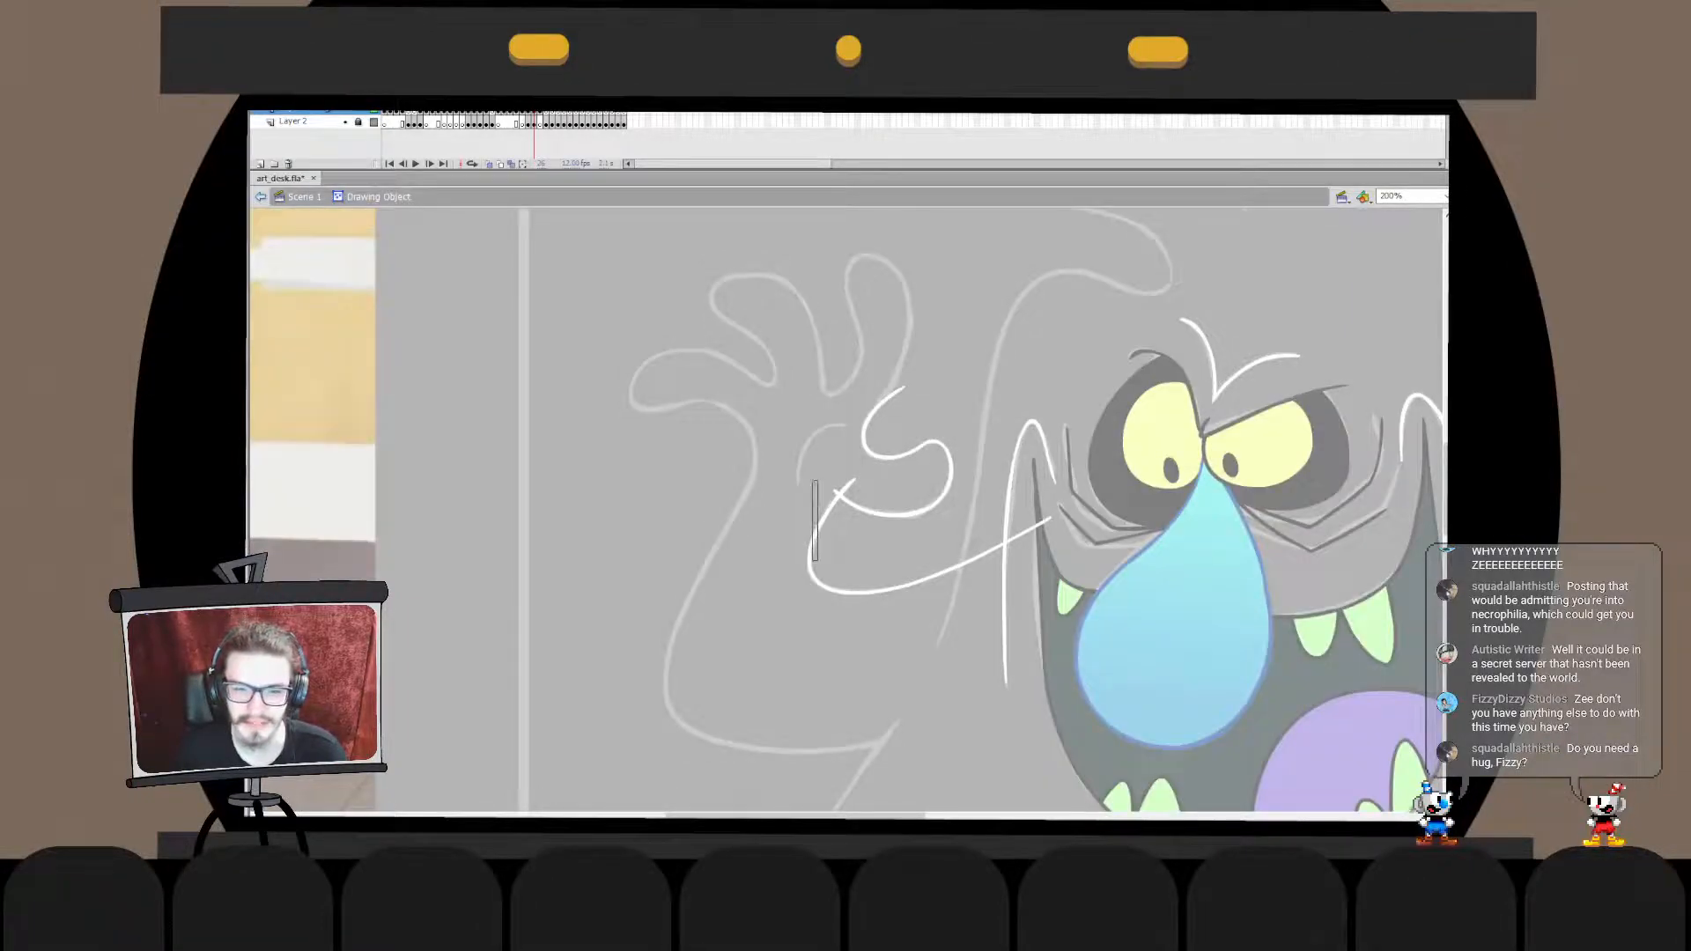
{"action": "key", "text": "q"}
{"action": "left_click_drag", "start_coordinate": [856, 479], "coordinate": [851, 475]}
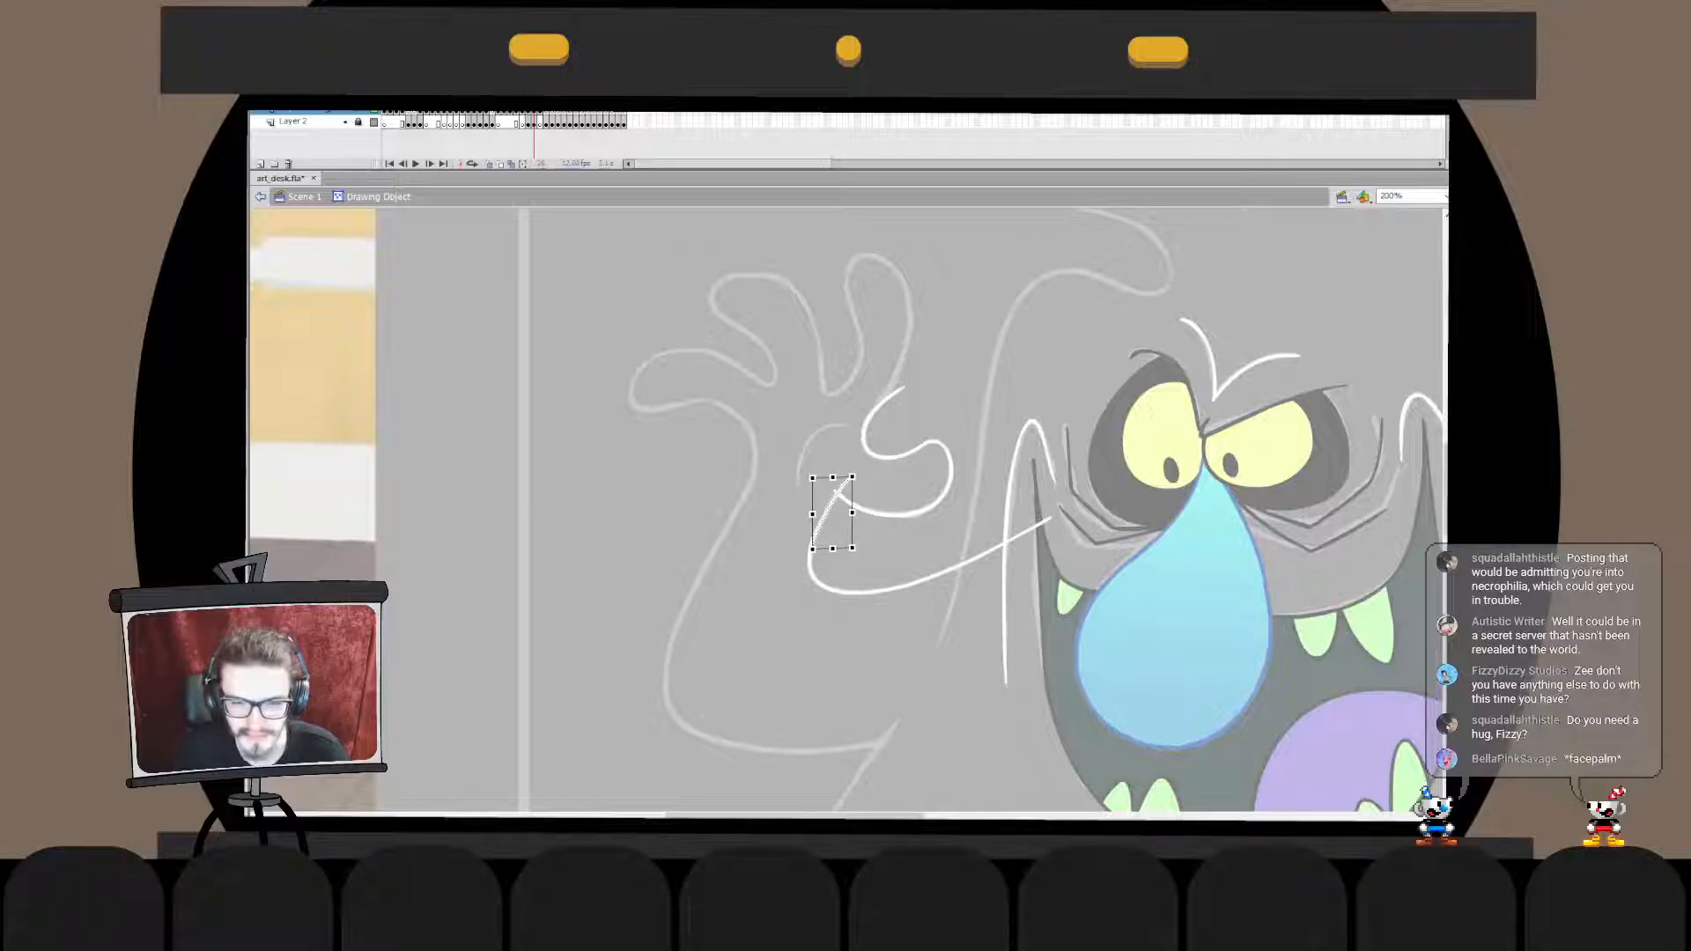
{"action": "double_click", "coordinate": [881, 652]}
{"action": "left_click", "coordinate": [881, 651]}
- Merge the thumb outline in place into the palm stroke and delete the overshoot where they join
{"action": "left_click", "coordinate": [950, 471]}
{"action": "key", "text": "ctrl+x"}
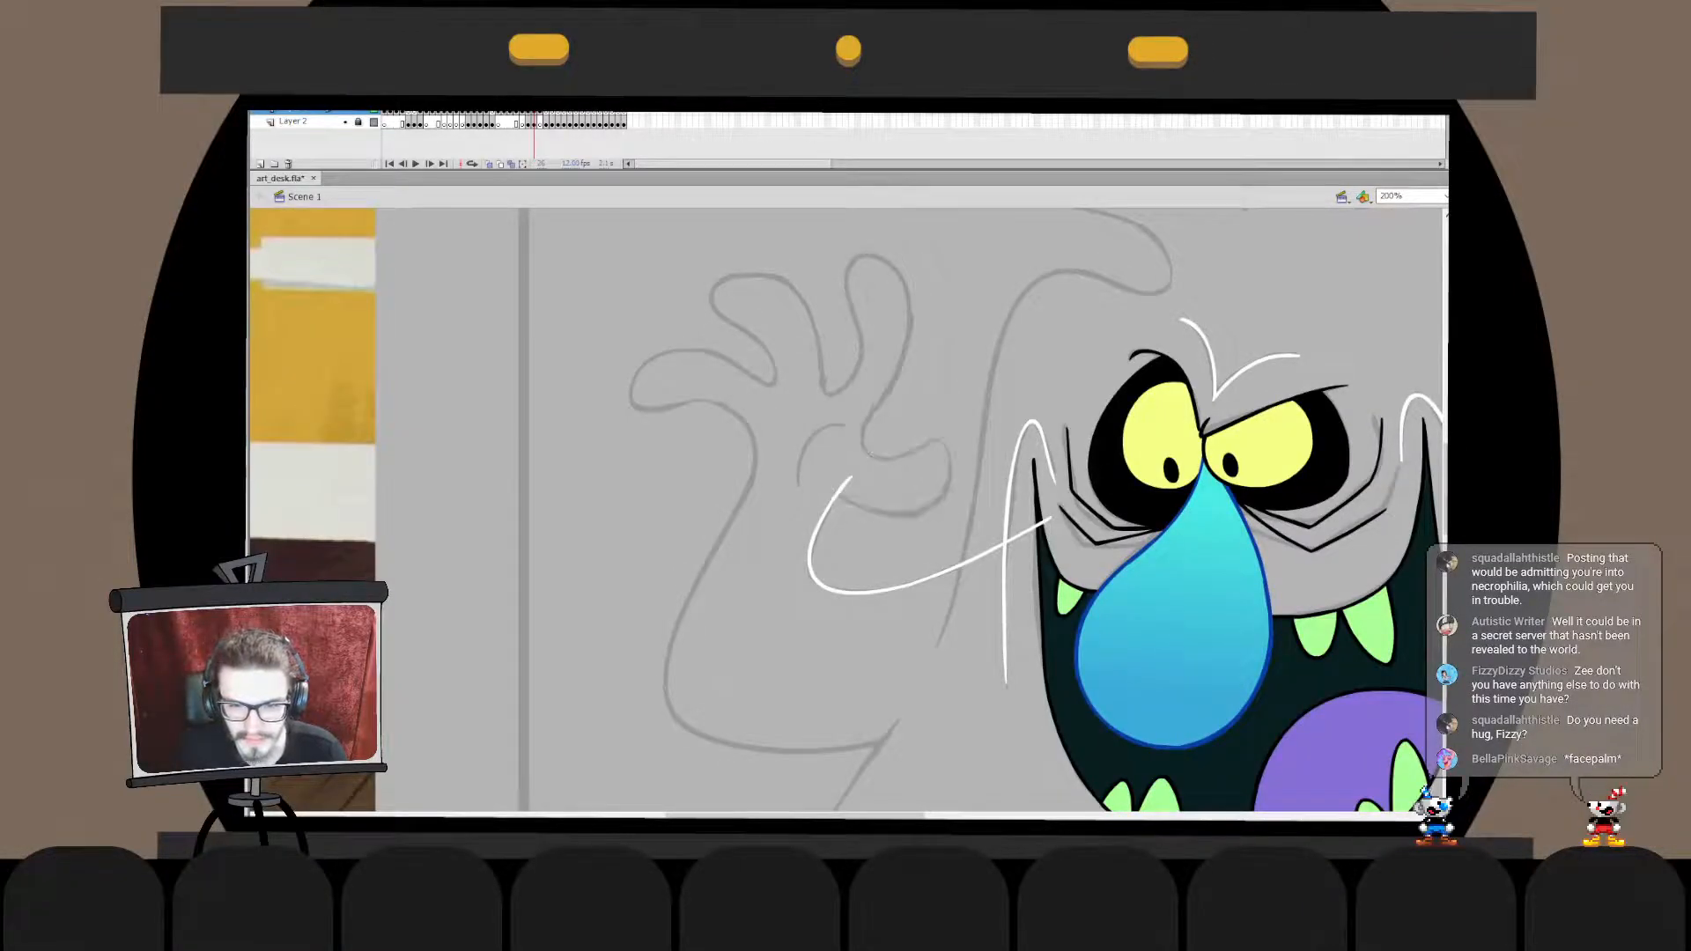
{"action": "double_click", "coordinate": [820, 519]}
{"action": "key", "text": "ctrl+shift+v"}
{"action": "left_click", "coordinate": [880, 651]}
{"action": "left_click", "coordinate": [846, 482]}
{"action": "key", "text": "Delete"}
{"action": "double_click", "coordinate": [881, 652]}
- Delete the excess end of the wrist stroke near the head outline and exit the drawing object
{"action": "double_click", "coordinate": [820, 519]}
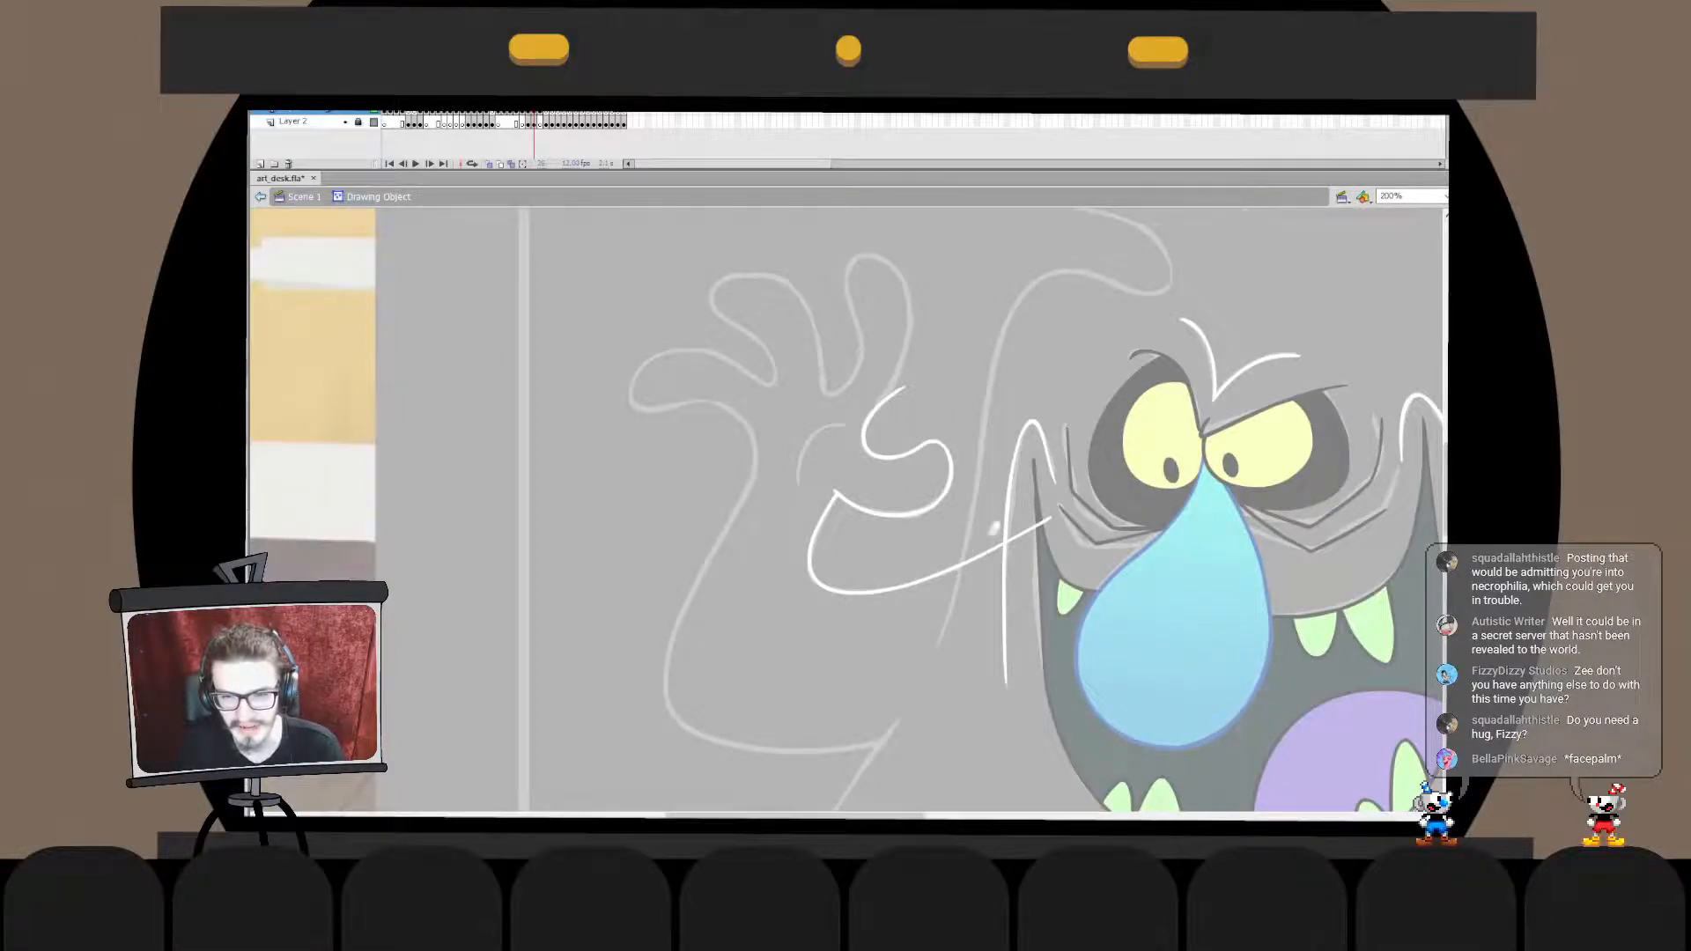
{"action": "left_click", "coordinate": [1022, 534]}
{"action": "key", "text": "Delete"}
{"action": "double_click", "coordinate": [881, 652]}
{"action": "left_click", "coordinate": [880, 652]}
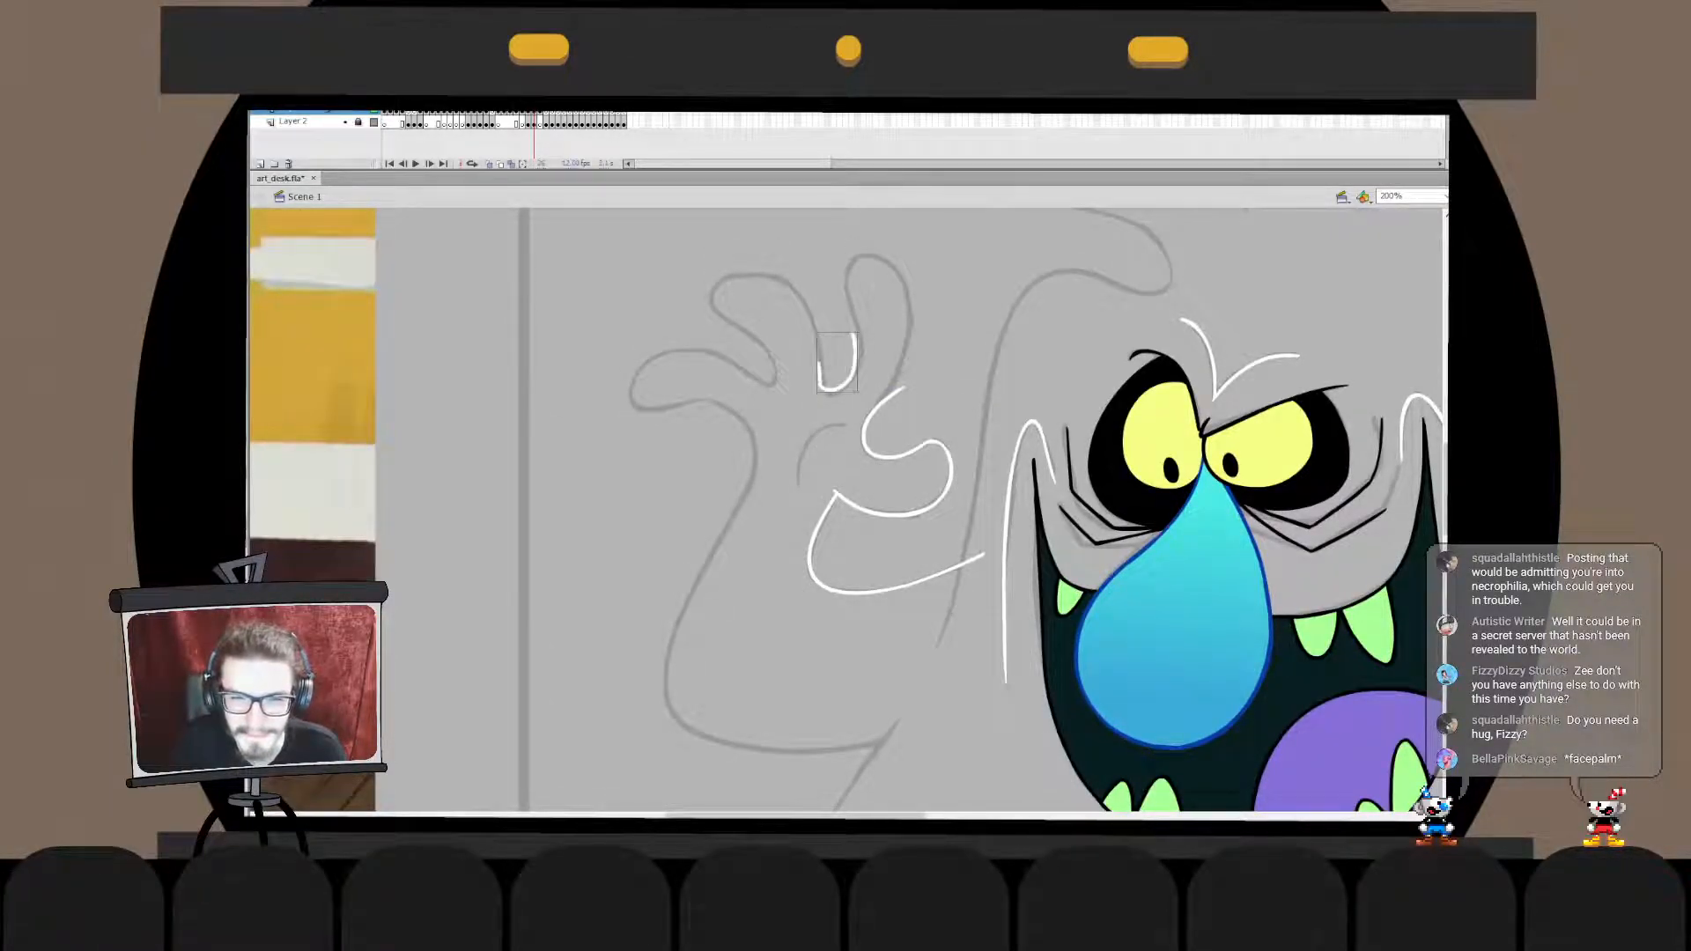
- Ink the hollow between the index and middle fingers in white and fit the stroke to the sketch
{"action": "mouse_move", "coordinate": [821, 344]}
{"action": "left_mouse_down"}
{"action": "mouse_move", "coordinate": [859, 320]}
{"action": "mouse_move", "coordinate": [824, 380]}
{"action": "mouse_move", "coordinate": [861, 310]}
{"action": "mouse_move", "coordinate": [860, 357]}
{"action": "mouse_move", "coordinate": [850, 298]}
{"action": "left_mouse_up"}
{"action": "key", "text": "ctrl+z"}
{"action": "key", "text": "ctrl+z"}
{"action": "key", "text": "q"}
{"action": "left_click", "coordinate": [889, 353]}
{"action": "left_click", "coordinate": [860, 351]}
{"action": "key", "text": "z"}
{"action": "left_click", "coordinate": [853, 401]}
{"action": "key", "text": "q"}
- Try to refit the upper end of the finger-hollow stroke up close, undo the changes, and leave its drawing object
{"action": "double_click", "coordinate": [859, 402]}
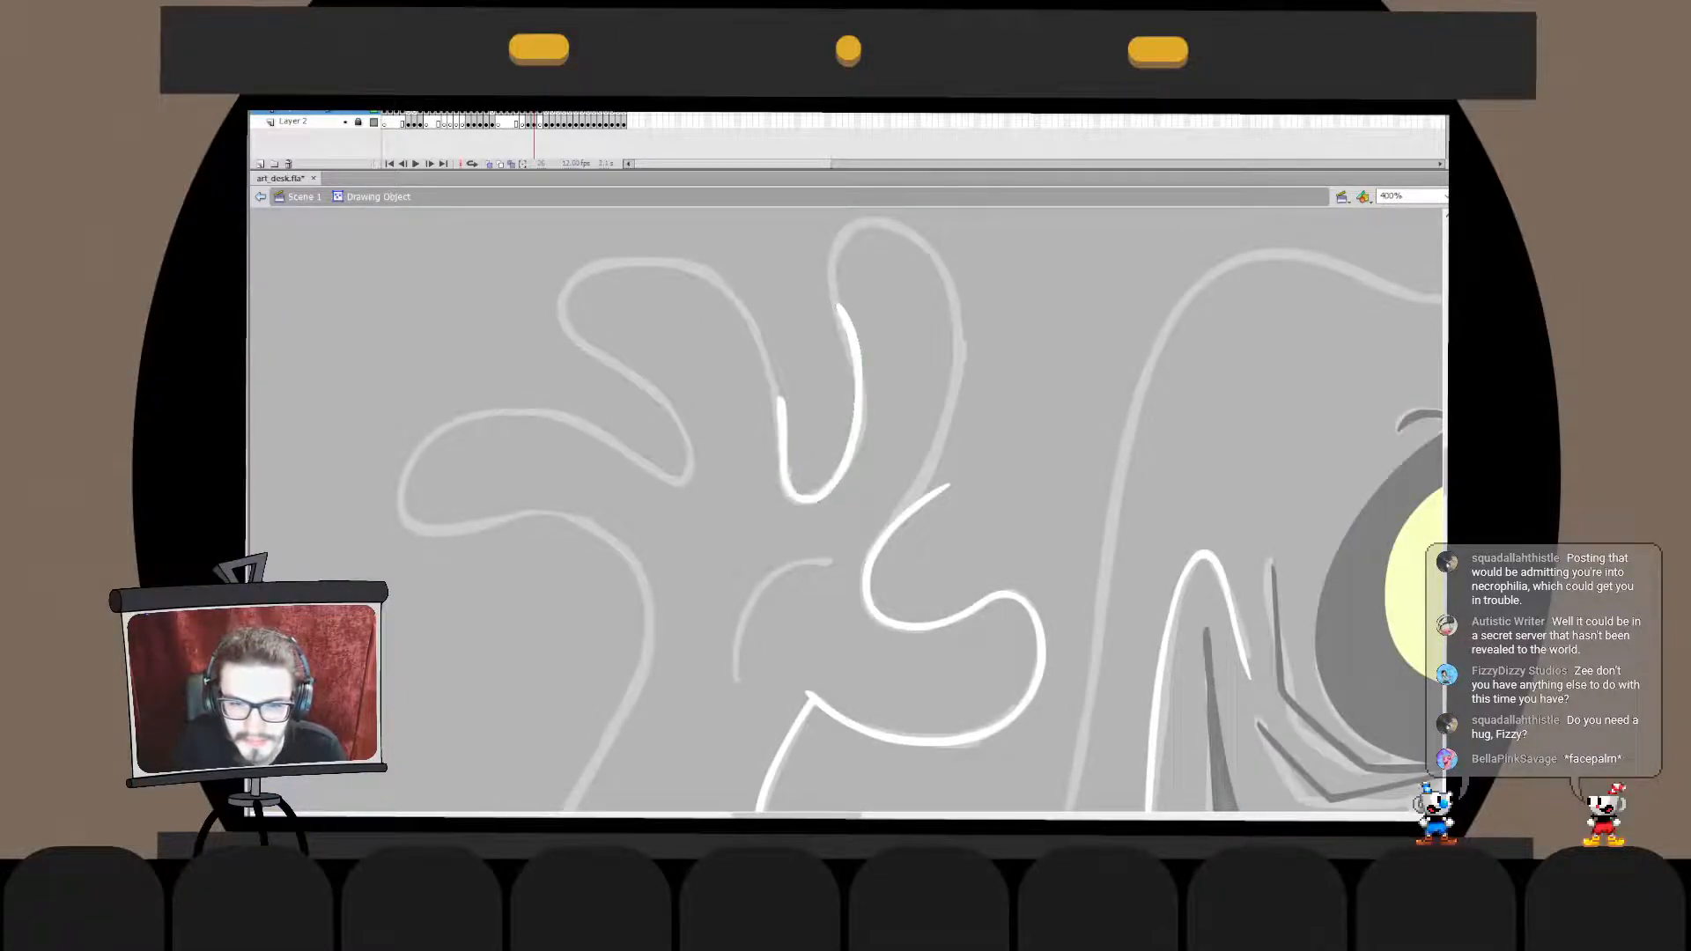
{"action": "mouse_move", "coordinate": [820, 278]}
{"action": "left_mouse_down"}
{"action": "mouse_move", "coordinate": [884, 448]}
{"action": "mouse_move", "coordinate": [833, 314]}
{"action": "left_mouse_up"}
{"action": "left_click", "coordinate": [890, 370]}
{"action": "key", "text": "ctrl+z"}
{"action": "key", "text": "ctrl+z"}
{"action": "key", "text": "ctrl+z"}
{"action": "double_click", "coordinate": [889, 352]}
{"action": "key", "text": "ctrl+minus"}
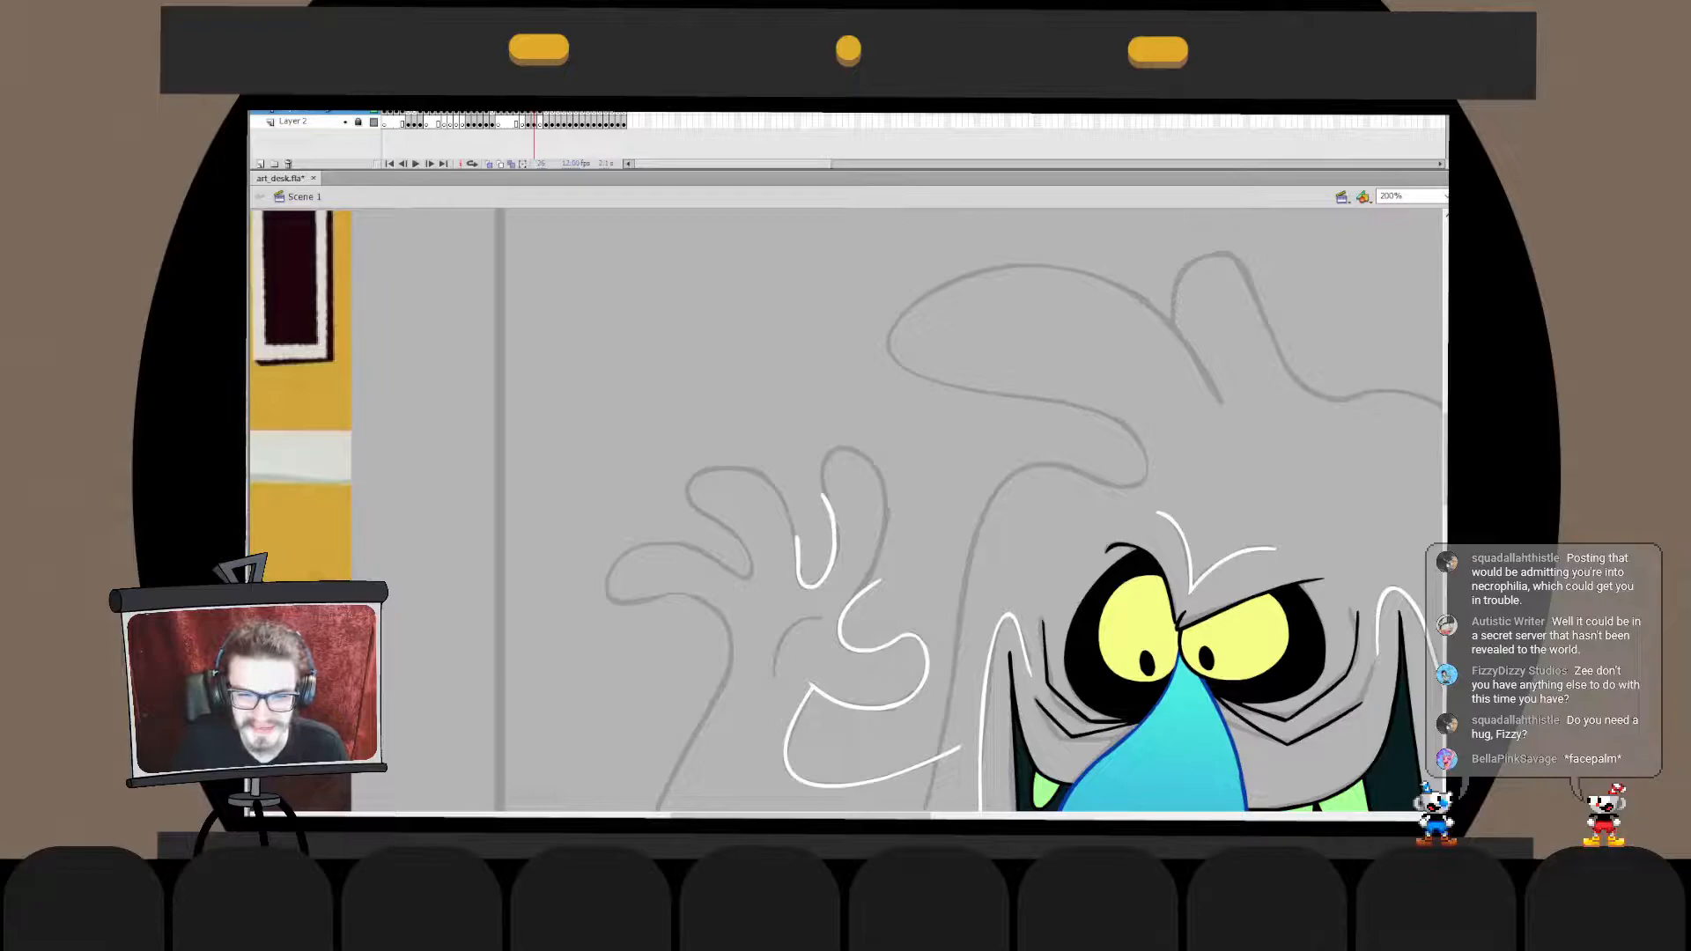
- Ink the index finger's outer edge in white from its tip down to the thumb hollow, undoing rejected strokes
{"action": "scroll", "coordinate": [880, 511], "scroll_direction": "down", "scroll_amount": 3}
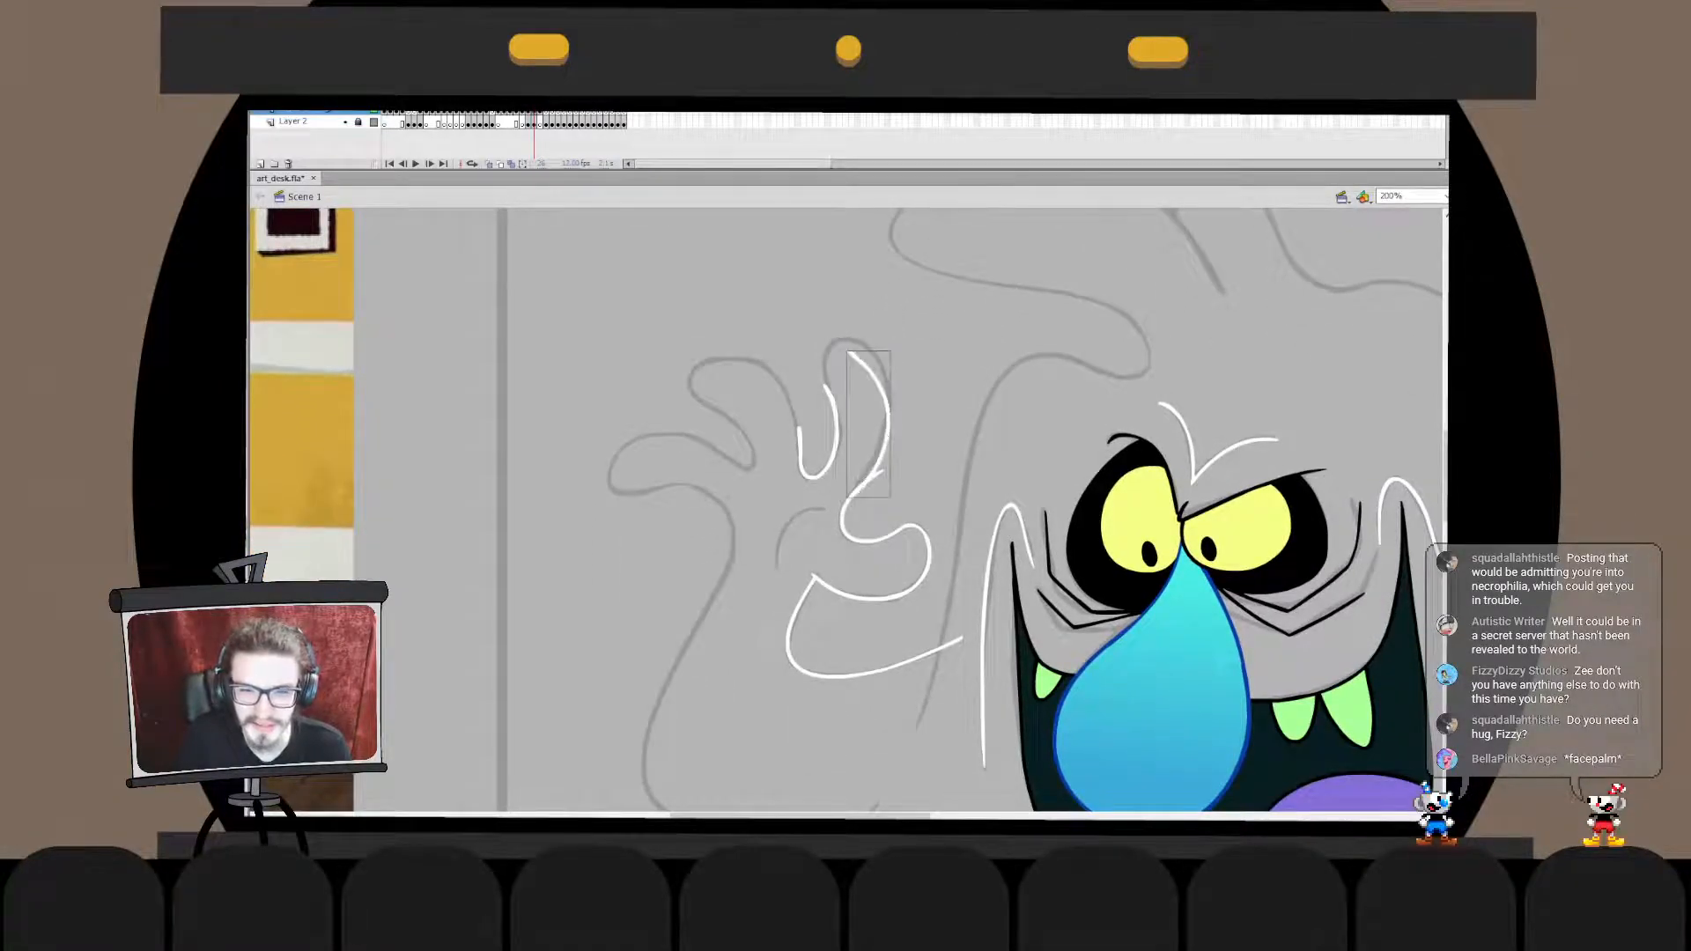
{"action": "left_click_drag", "start_coordinate": [858, 340], "coordinate": [861, 485]}
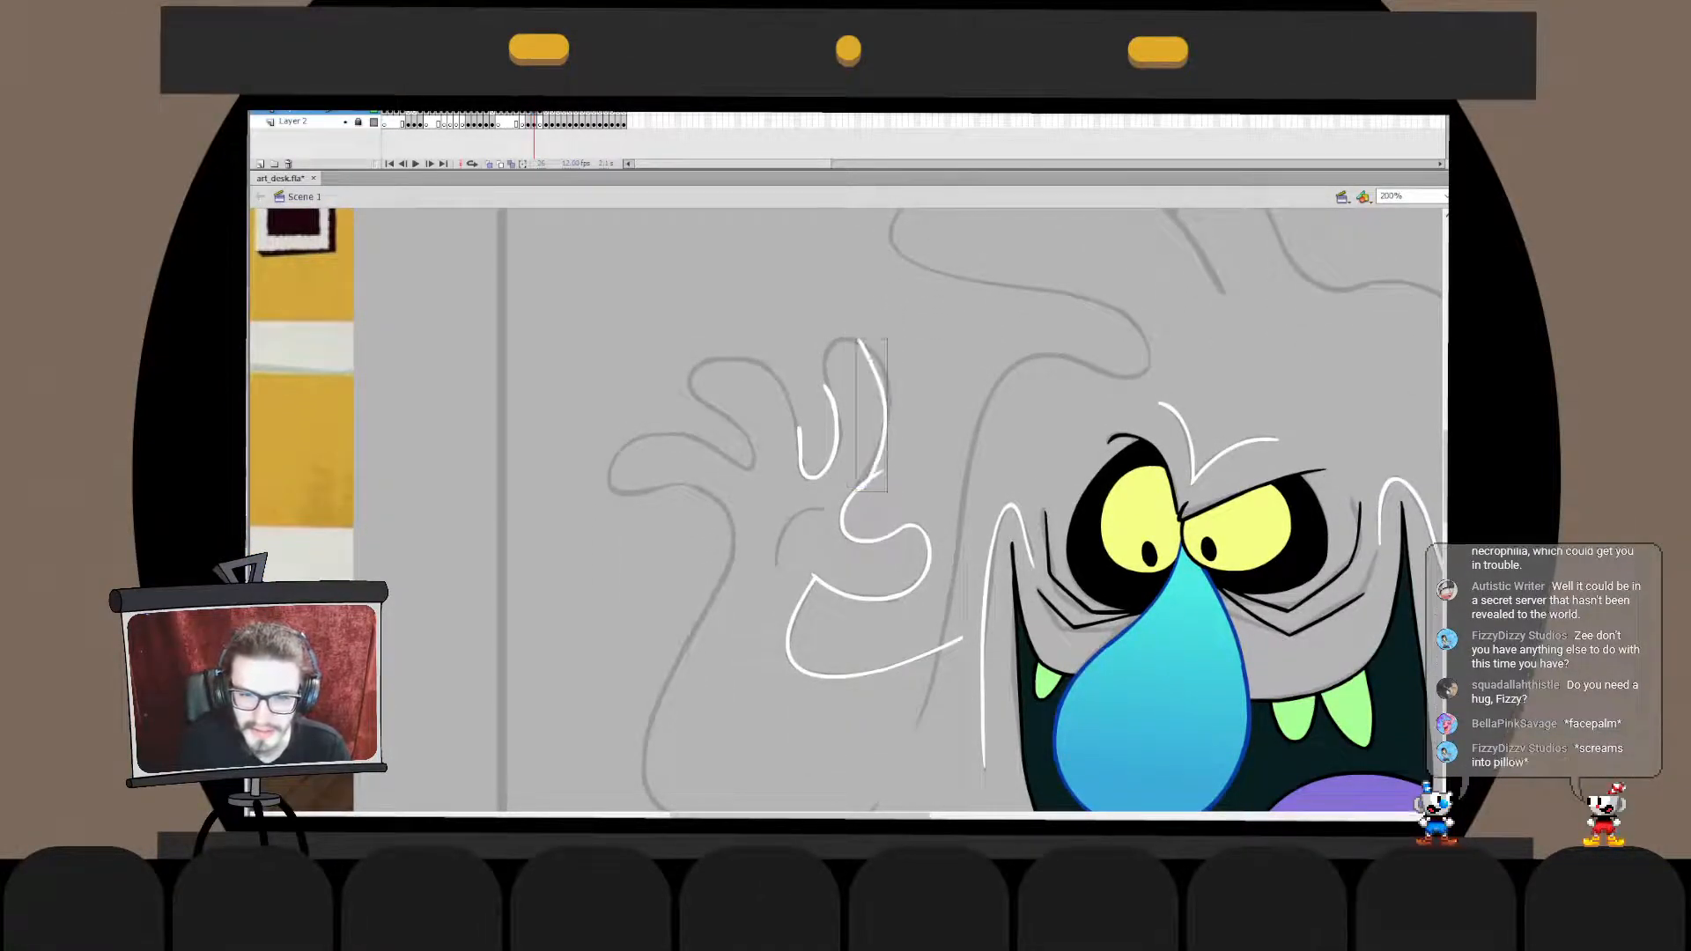
{"action": "left_click_drag", "start_coordinate": [860, 329], "coordinate": [858, 494]}
{"action": "key", "text": "ctrl+z"}
{"action": "left_click_drag", "start_coordinate": [875, 347], "coordinate": [857, 497]}
{"action": "key", "text": "ctrl+z"}
{"action": "left_click_drag", "start_coordinate": [879, 354], "coordinate": [854, 495]}
{"action": "key", "text": "ctrl+z"}
{"action": "key", "text": "ctrl+z"}
{"action": "mouse_move", "coordinate": [881, 349]}
{"action": "left_mouse_down"}
{"action": "mouse_move", "coordinate": [854, 497]}
{"action": "mouse_move", "coordinate": [878, 472]}
{"action": "mouse_move", "coordinate": [854, 495]}
{"action": "left_mouse_up"}
{"action": "key", "text": "ctrl+z"}
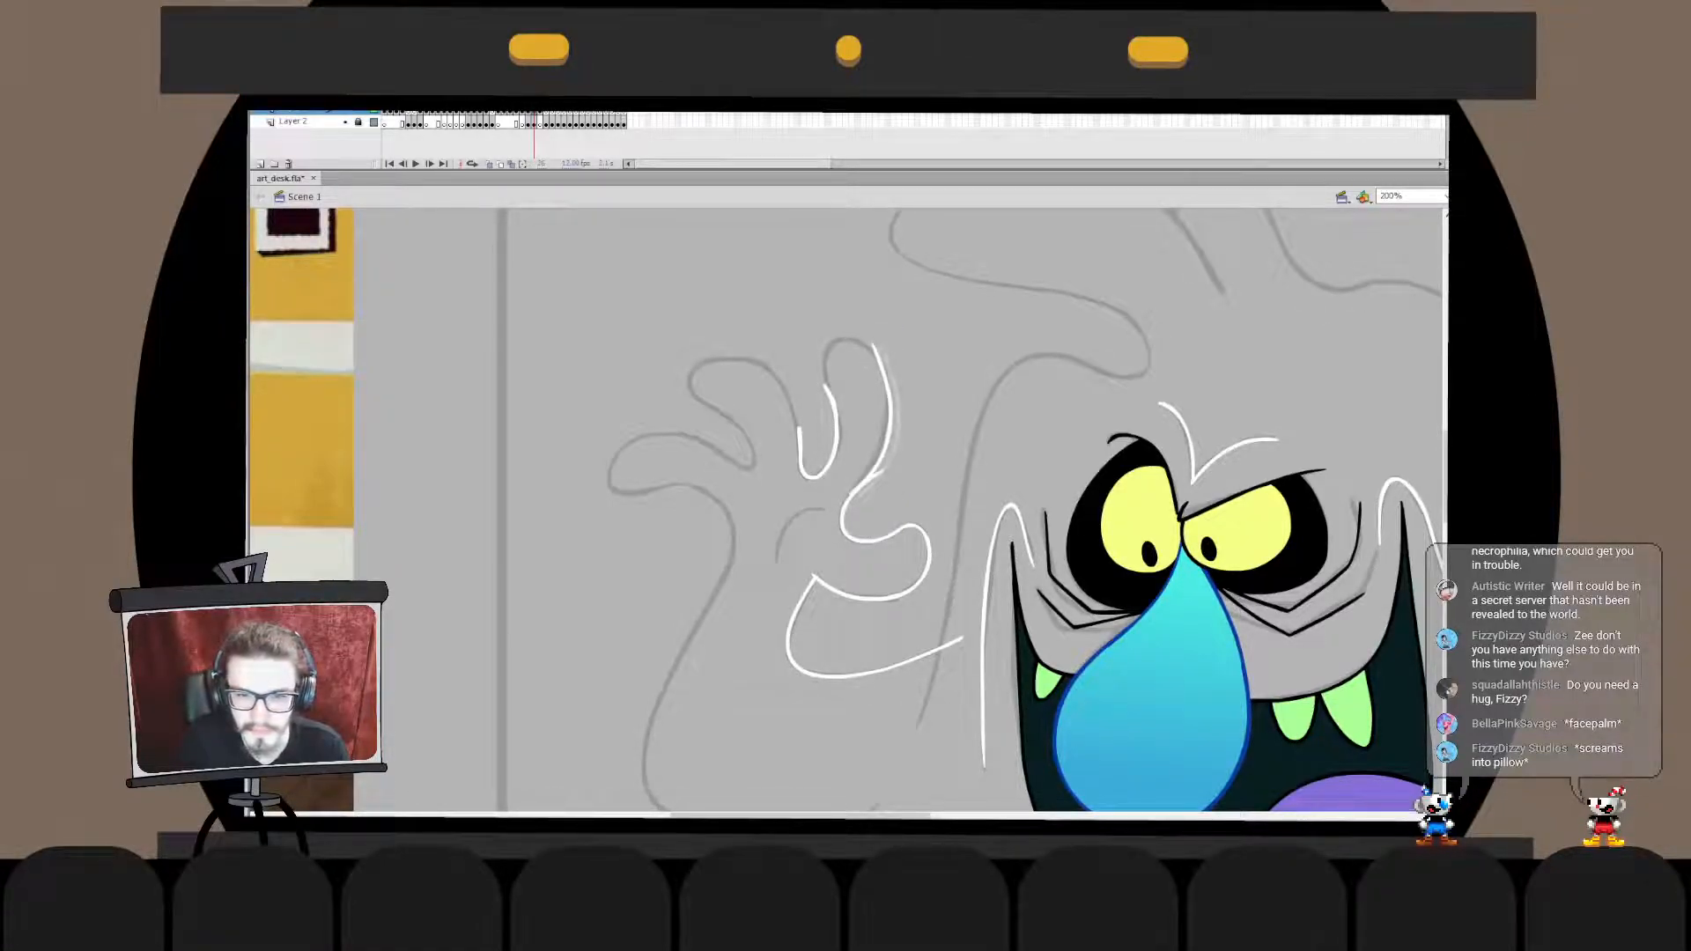
{"action": "key", "text": "ctrl+z"}
{"action": "mouse_move", "coordinate": [870, 346]}
{"action": "left_mouse_down"}
{"action": "mouse_move", "coordinate": [848, 493]}
{"action": "mouse_move", "coordinate": [905, 491]}
{"action": "mouse_move", "coordinate": [847, 516]}
{"action": "mouse_move", "coordinate": [891, 460]}
{"action": "left_mouse_up"}
- Refit the index finger's outer-edge stroke to the sketched edge and leave its drawing object
{"action": "key", "text": "ctrl+z"}
{"action": "key", "text": "ctrl+z"}
{"action": "key", "text": "ctrl+z"}
{"action": "key", "text": "q"}
{"action": "left_click", "coordinate": [930, 458]}
{"action": "left_click", "coordinate": [887, 421]}
{"action": "key", "text": "ctrl+z"}
{"action": "key", "text": "v"}
{"action": "double_click", "coordinate": [884, 442]}
{"action": "double_click", "coordinate": [930, 458]}
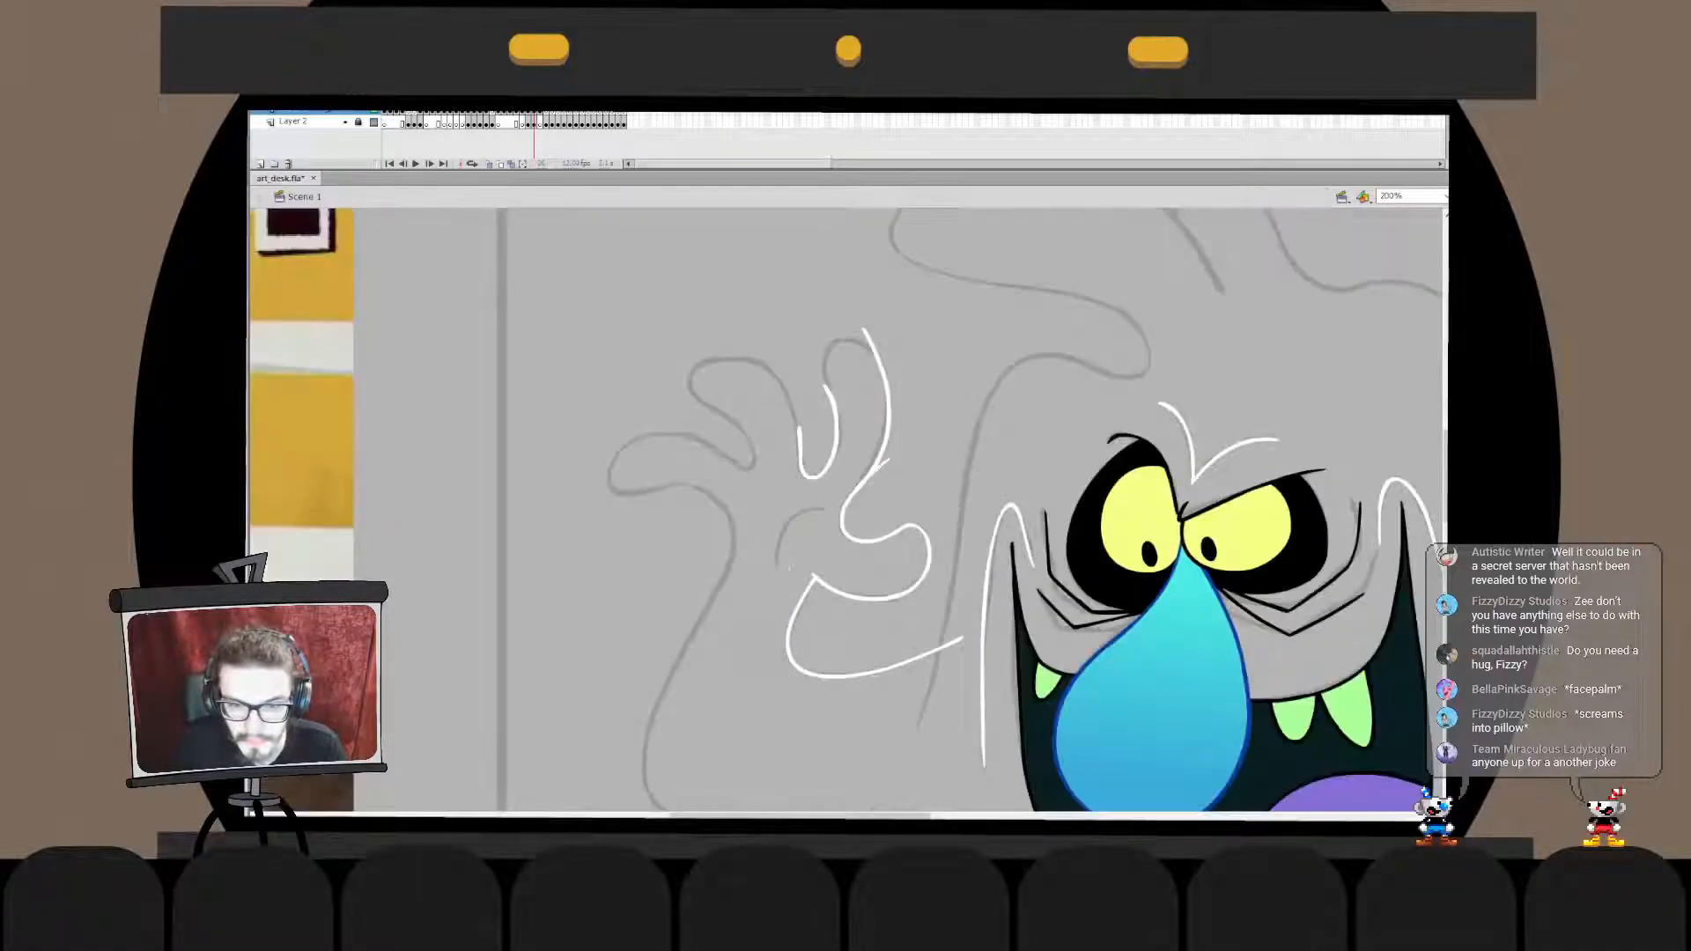
- Delete the overshoot where the index finger's outer edge meets the thumb hollow and exit the drawing object
{"action": "left_click", "coordinate": [887, 426]}
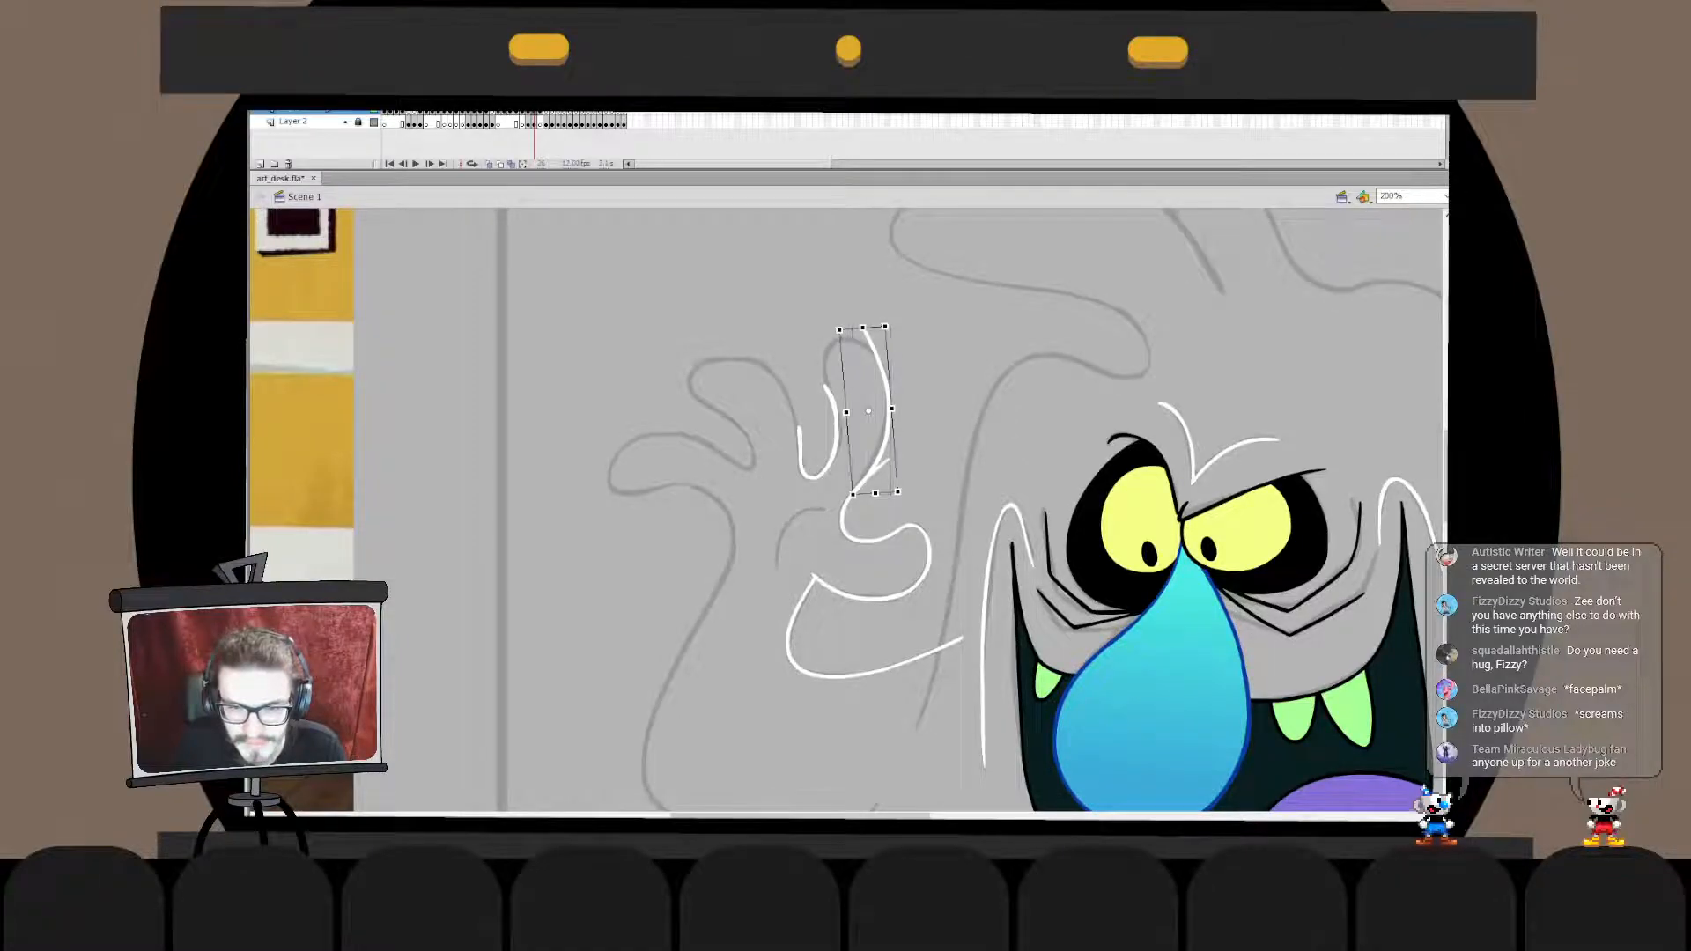
{"action": "left_click", "coordinate": [930, 440]}
{"action": "double_click", "coordinate": [888, 426]}
{"action": "left_click", "coordinate": [888, 426]}
{"action": "left_click", "coordinate": [884, 463]}
{"action": "key", "text": "Delete"}
{"action": "double_click", "coordinate": [930, 449]}
{"action": "left_click", "coordinate": [930, 445]}
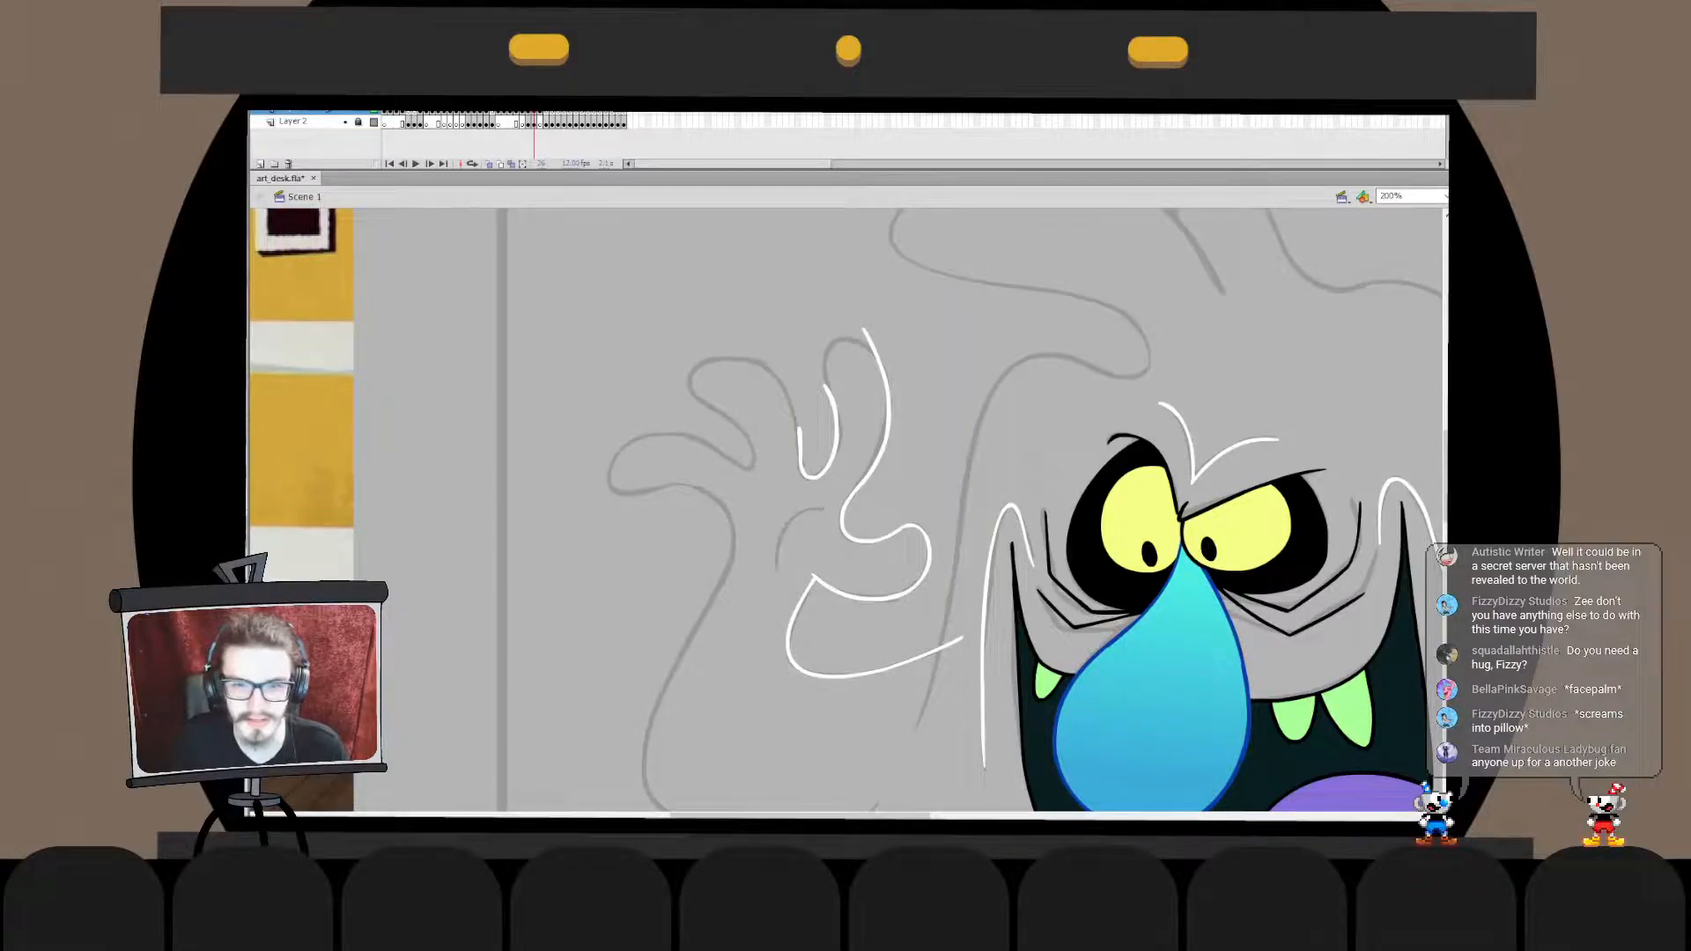
- Adjust the upper end of the finger-hollow stroke so it follows the index finger's inner edge
{"action": "double_click", "coordinate": [836, 425]}
{"action": "mouse_move", "coordinate": [810, 359]}
{"action": "left_mouse_down"}
{"action": "mouse_move", "coordinate": [811, 393]}
{"action": "mouse_move", "coordinate": [842, 424]}
{"action": "left_mouse_up"}
{"action": "double_click", "coordinate": [854, 425]}
{"action": "double_click", "coordinate": [836, 431]}
{"action": "left_click", "coordinate": [835, 433]}
{"action": "left_click", "coordinate": [817, 414]}
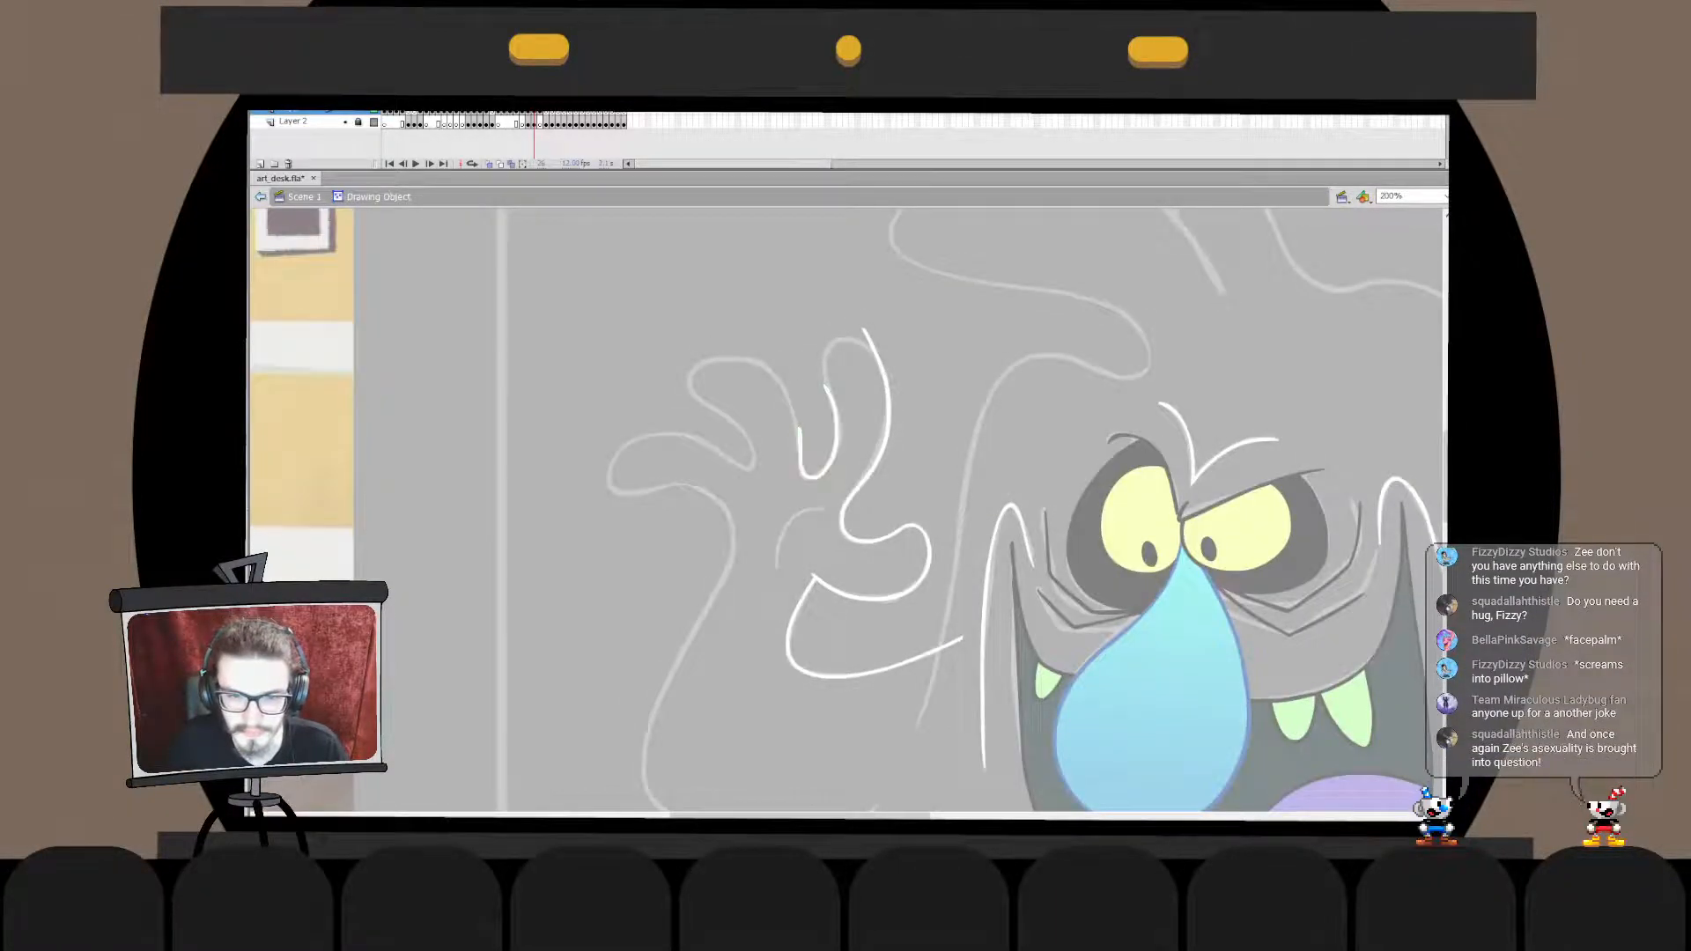
{"action": "mouse_move", "coordinate": [826, 388]}
{"action": "left_mouse_down"}
{"action": "mouse_move", "coordinate": [830, 374]}
{"action": "mouse_move", "coordinate": [835, 430]}
{"action": "mouse_move", "coordinate": [882, 346]}
{"action": "mouse_move", "coordinate": [904, 444]}
{"action": "left_mouse_up"}
{"action": "double_click", "coordinate": [815, 386]}
{"action": "double_click", "coordinate": [833, 407]}
{"action": "double_click", "coordinate": [815, 392]}
- Ink the index finger's rounded tip in white between its inner and outer edges, undoing rejected attempts
{"action": "left_click", "coordinate": [814, 392]}
{"action": "key", "text": "ctrl+z"}
{"action": "key", "text": "ctrl+z"}
{"action": "key", "text": "ctrl+z"}
{"action": "key", "text": "ctrl+z"}
{"action": "left_click_drag", "start_coordinate": [868, 371], "coordinate": [852, 341]}
{"action": "key", "text": "Escape"}
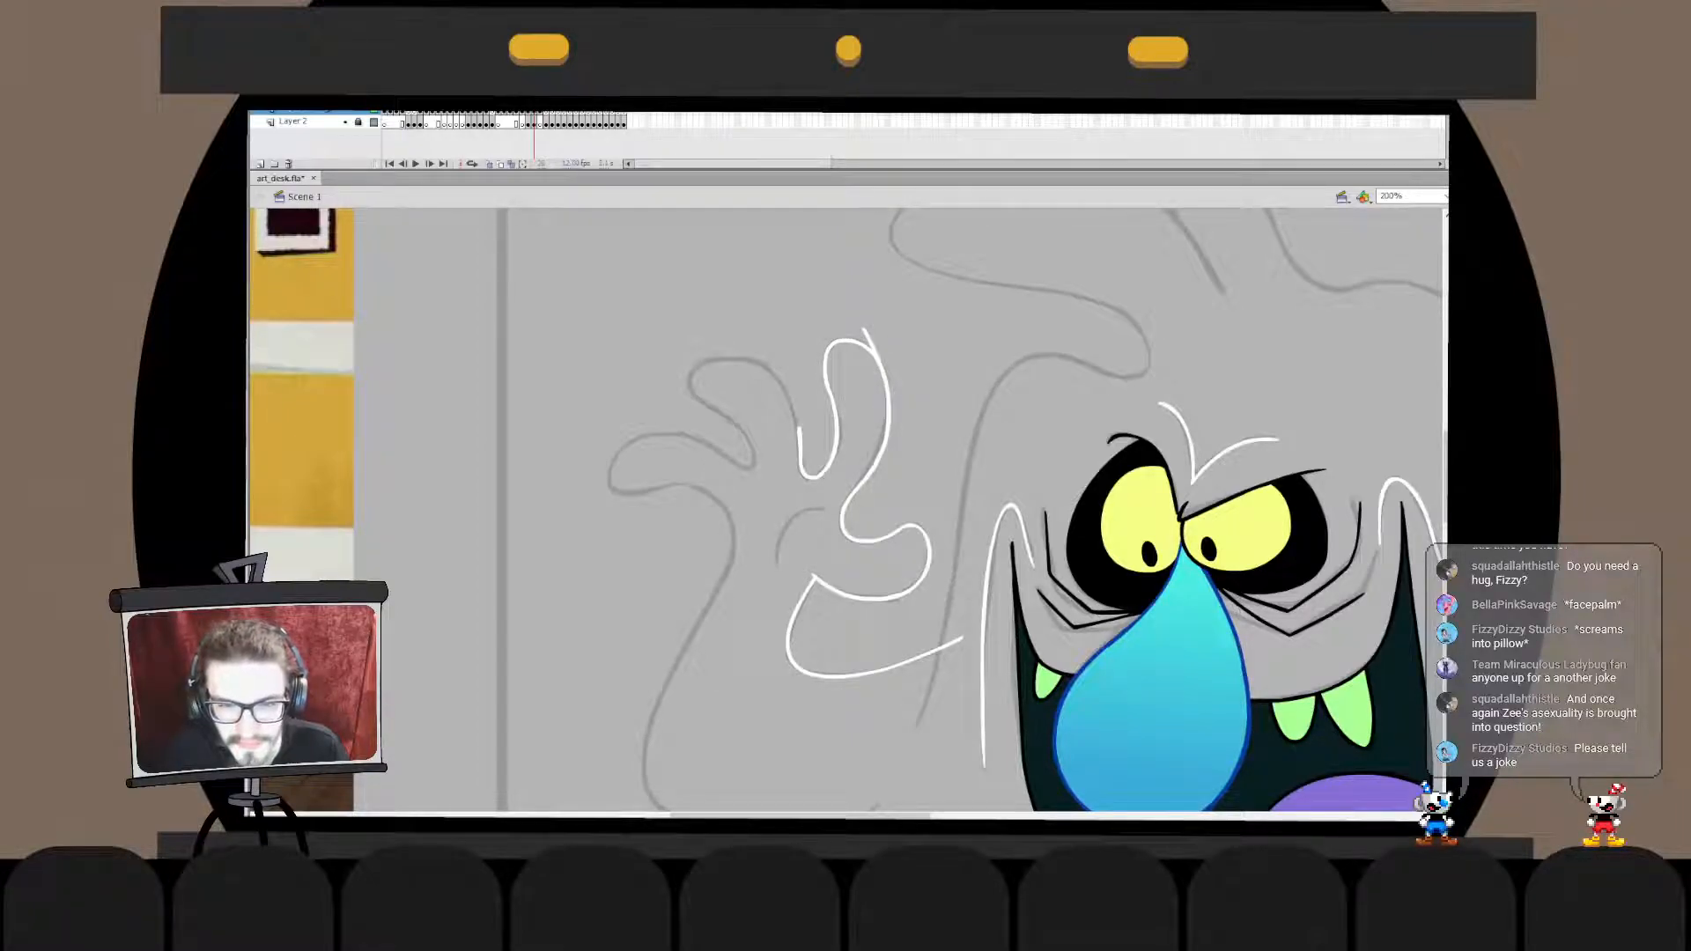
- Merge the index fingertip and outer-edge strokes in place, delete the overshoot at the tip, and exit the drawing object
{"action": "double_click", "coordinate": [886, 384]}
{"action": "left_click", "coordinate": [888, 392]}
{"action": "double_click", "coordinate": [925, 387]}
{"action": "key", "text": "ctrl+x"}
{"action": "double_click", "coordinate": [888, 416]}
{"action": "key", "text": "ctrl+v"}
{"action": "key", "text": "ctrl+z"}
{"action": "key", "text": "ctrl+shift+v"}
{"action": "key", "text": "ctrl+b"}
{"action": "left_click", "coordinate": [867, 339]}
{"action": "double_click", "coordinate": [925, 387]}
{"action": "double_click", "coordinate": [887, 405]}
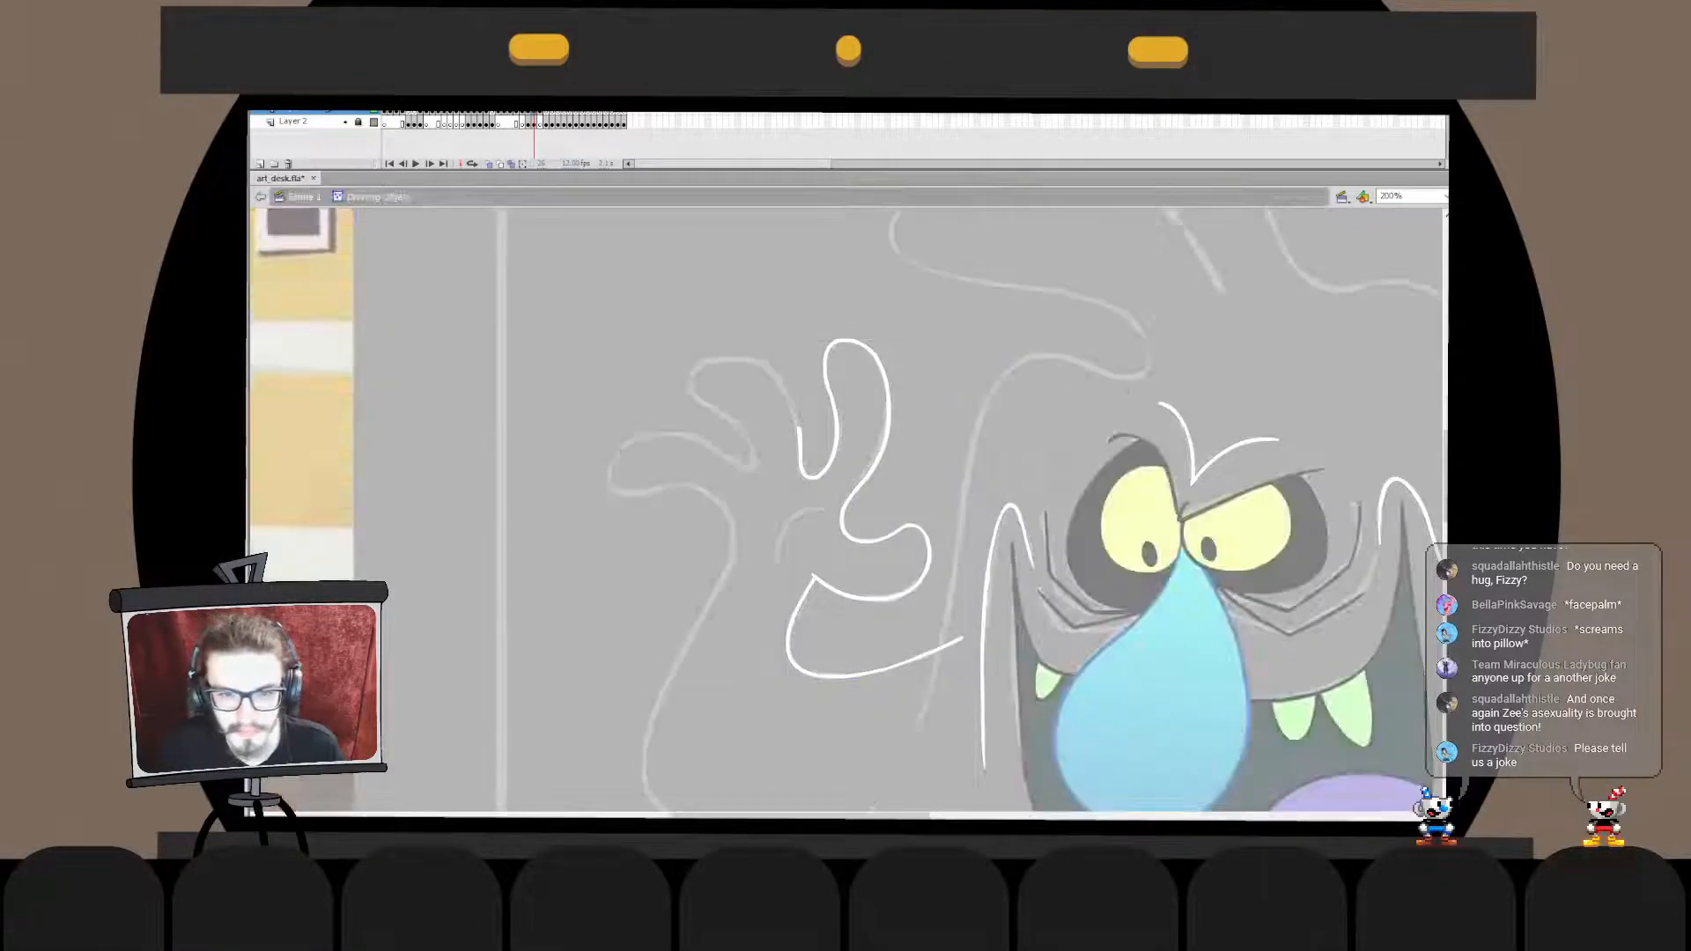
{"action": "double_click", "coordinate": [924, 388]}
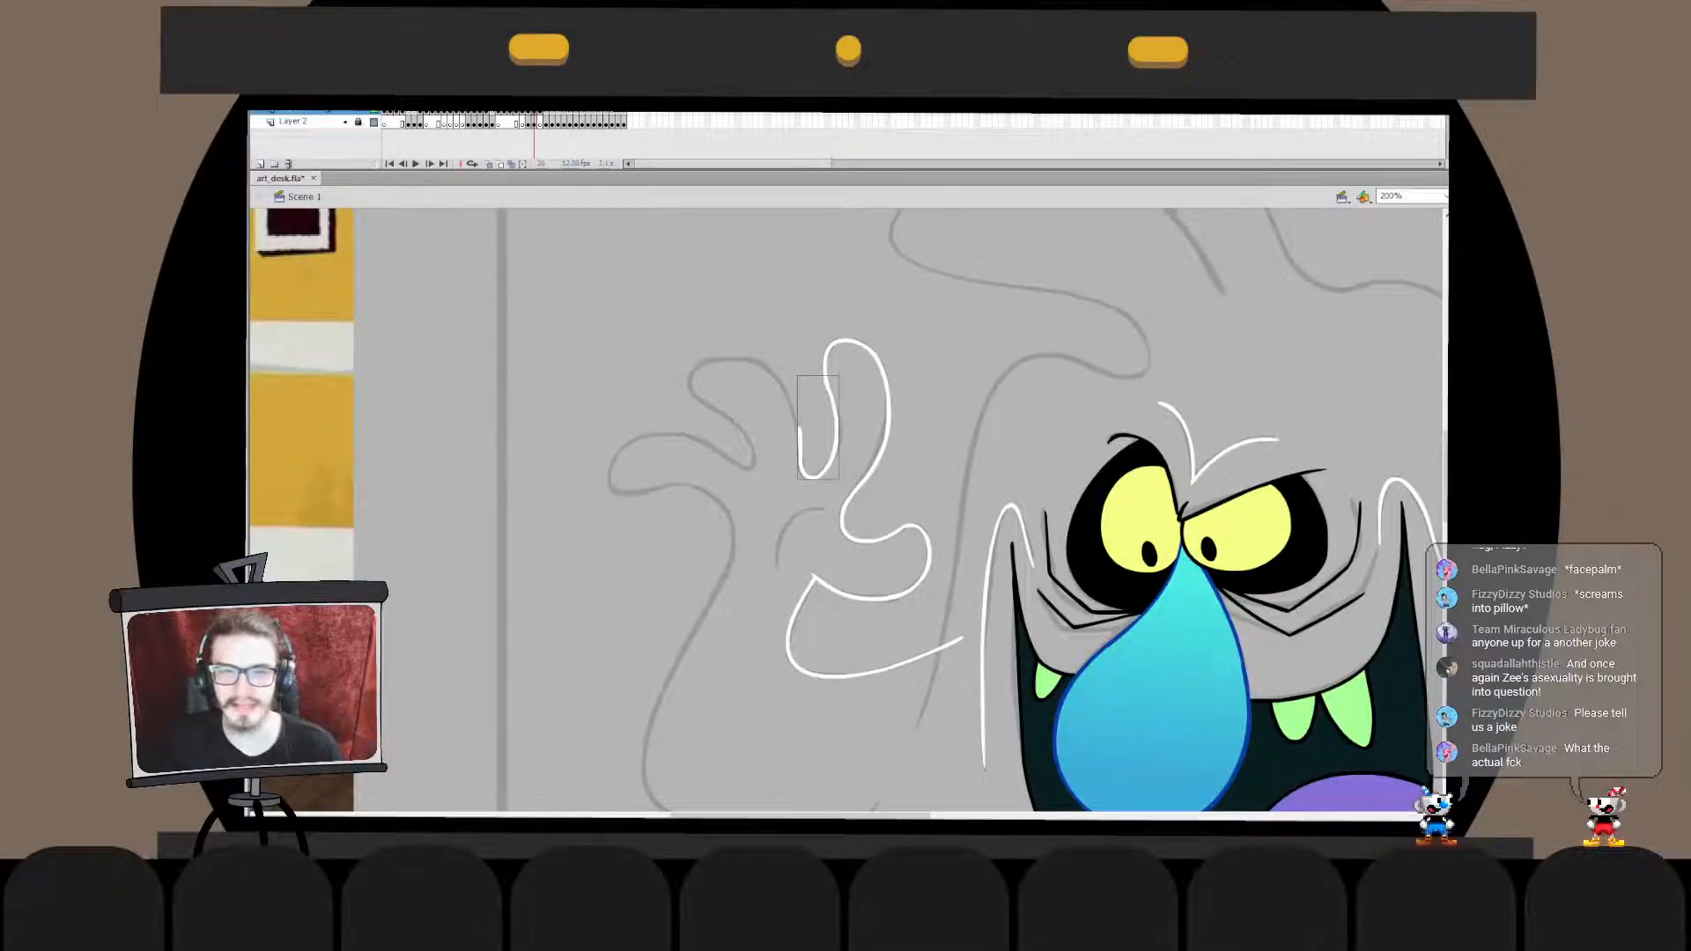
- Adjust the index-finger side of the hollow stroke inside its drawing object so it flows into the fingertip
{"action": "double_click", "coordinate": [832, 454]}
{"action": "left_click", "coordinate": [832, 454]}
{"action": "left_click_drag", "start_coordinate": [838, 438], "coordinate": [824, 364]}
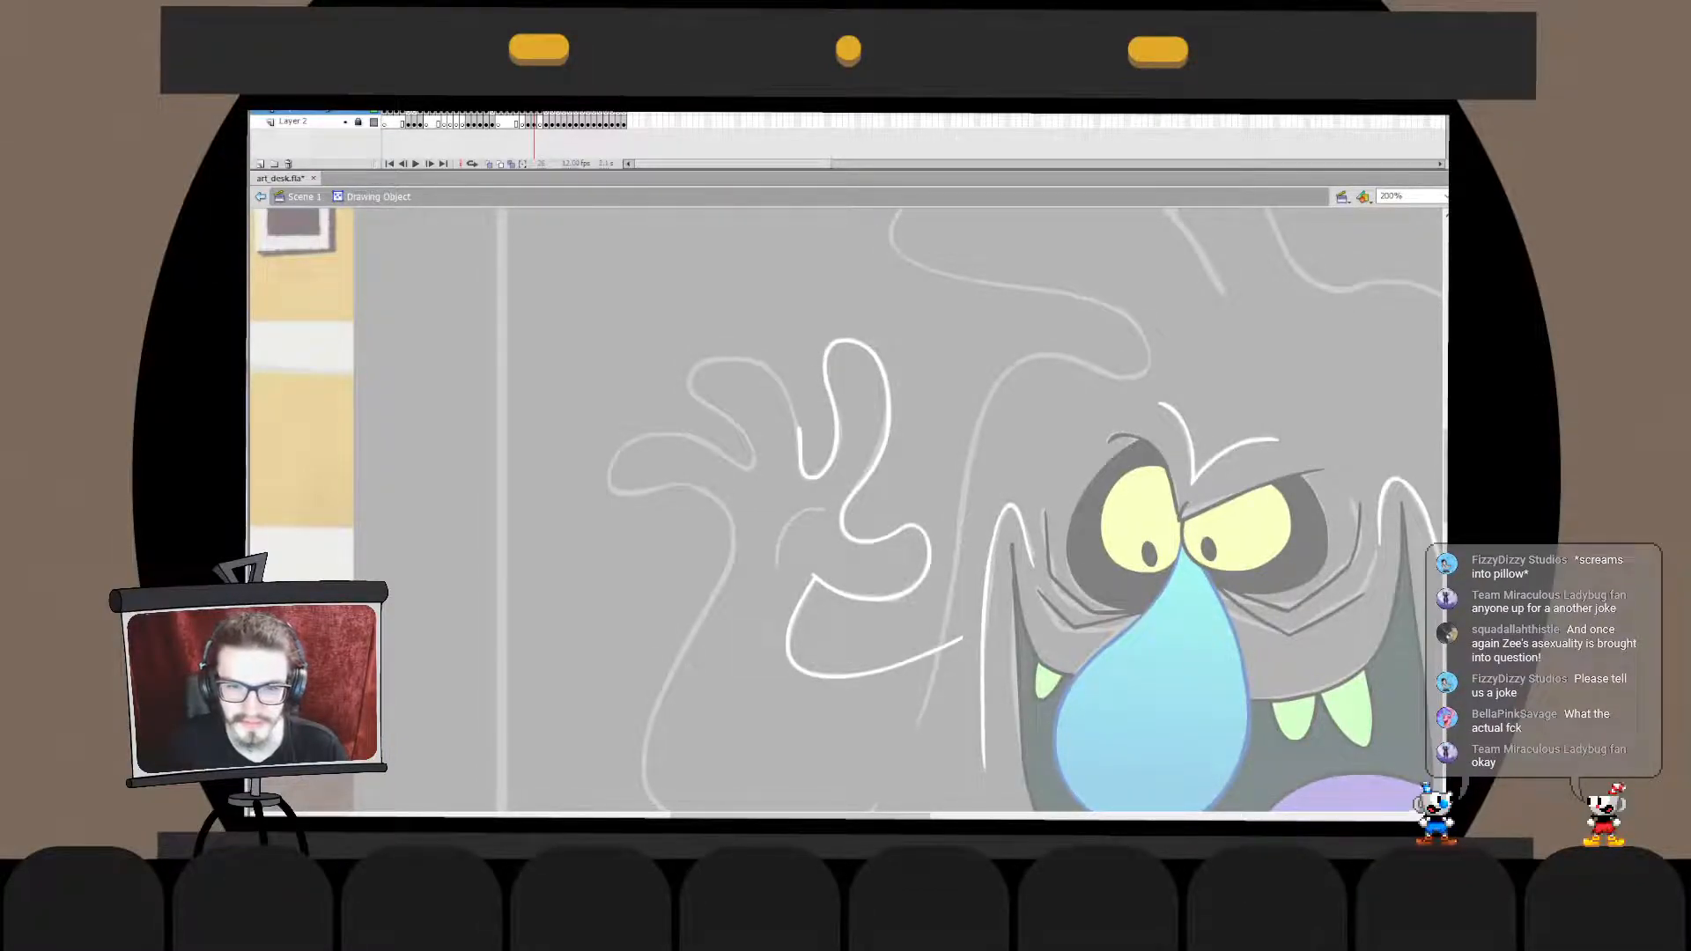
{"action": "key", "text": "ctrl+e"}
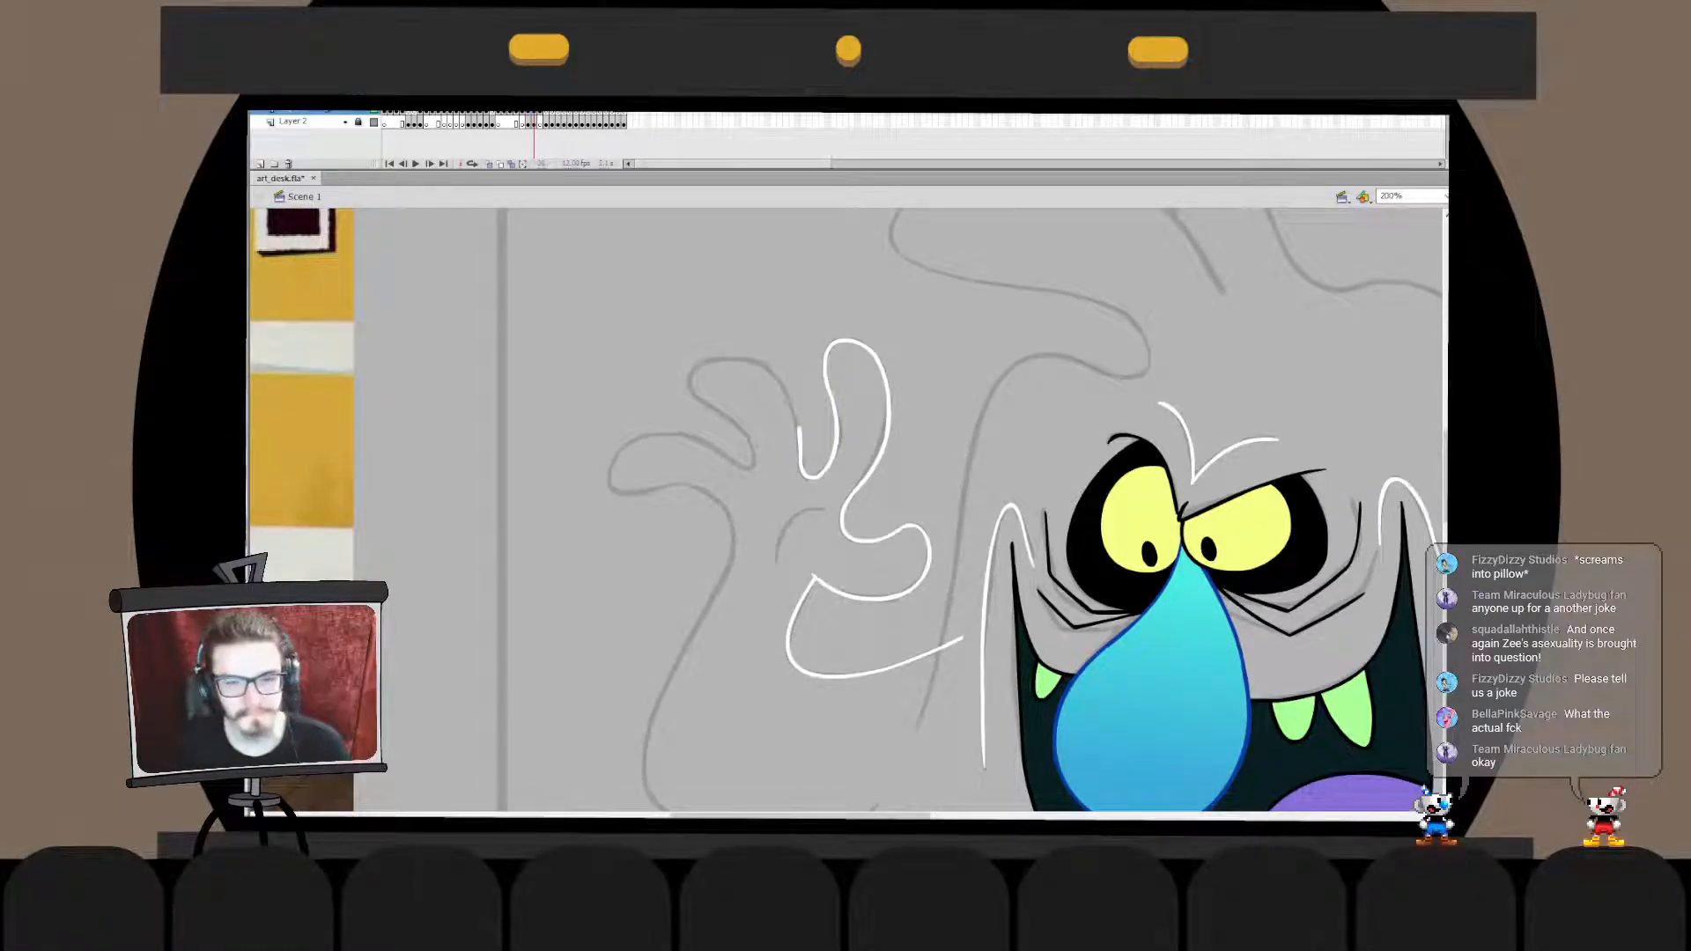
- Merge the finger-hollow stroke in place with the index finger outline
{"action": "left_click", "coordinate": [812, 478]}
{"action": "key", "text": "ctrl+x"}
{"action": "double_click", "coordinate": [865, 477]}
{"action": "key", "text": "ctrl+shift+v"}
{"action": "key", "text": "ctrl+e"}
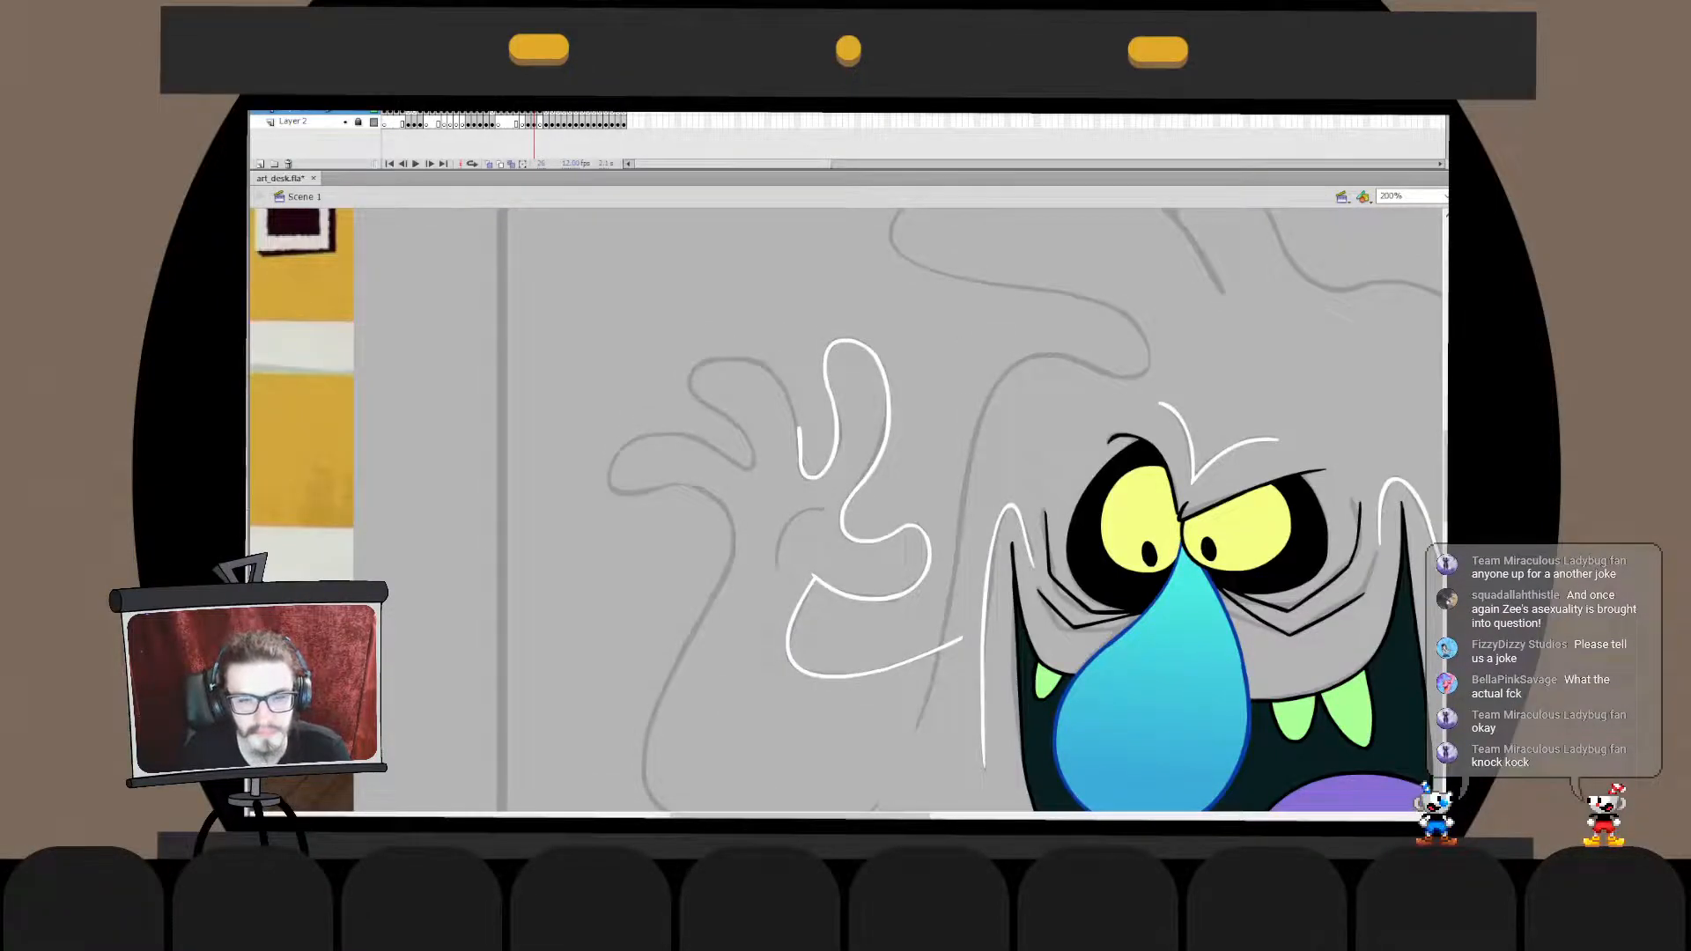
- Transform the middle-finger end of the hollow slightly within the merged outline and exit the drawing object
{"action": "double_click", "coordinate": [865, 477]}
{"action": "key", "text": "ctrl+a"}
{"action": "key", "text": "Escape"}
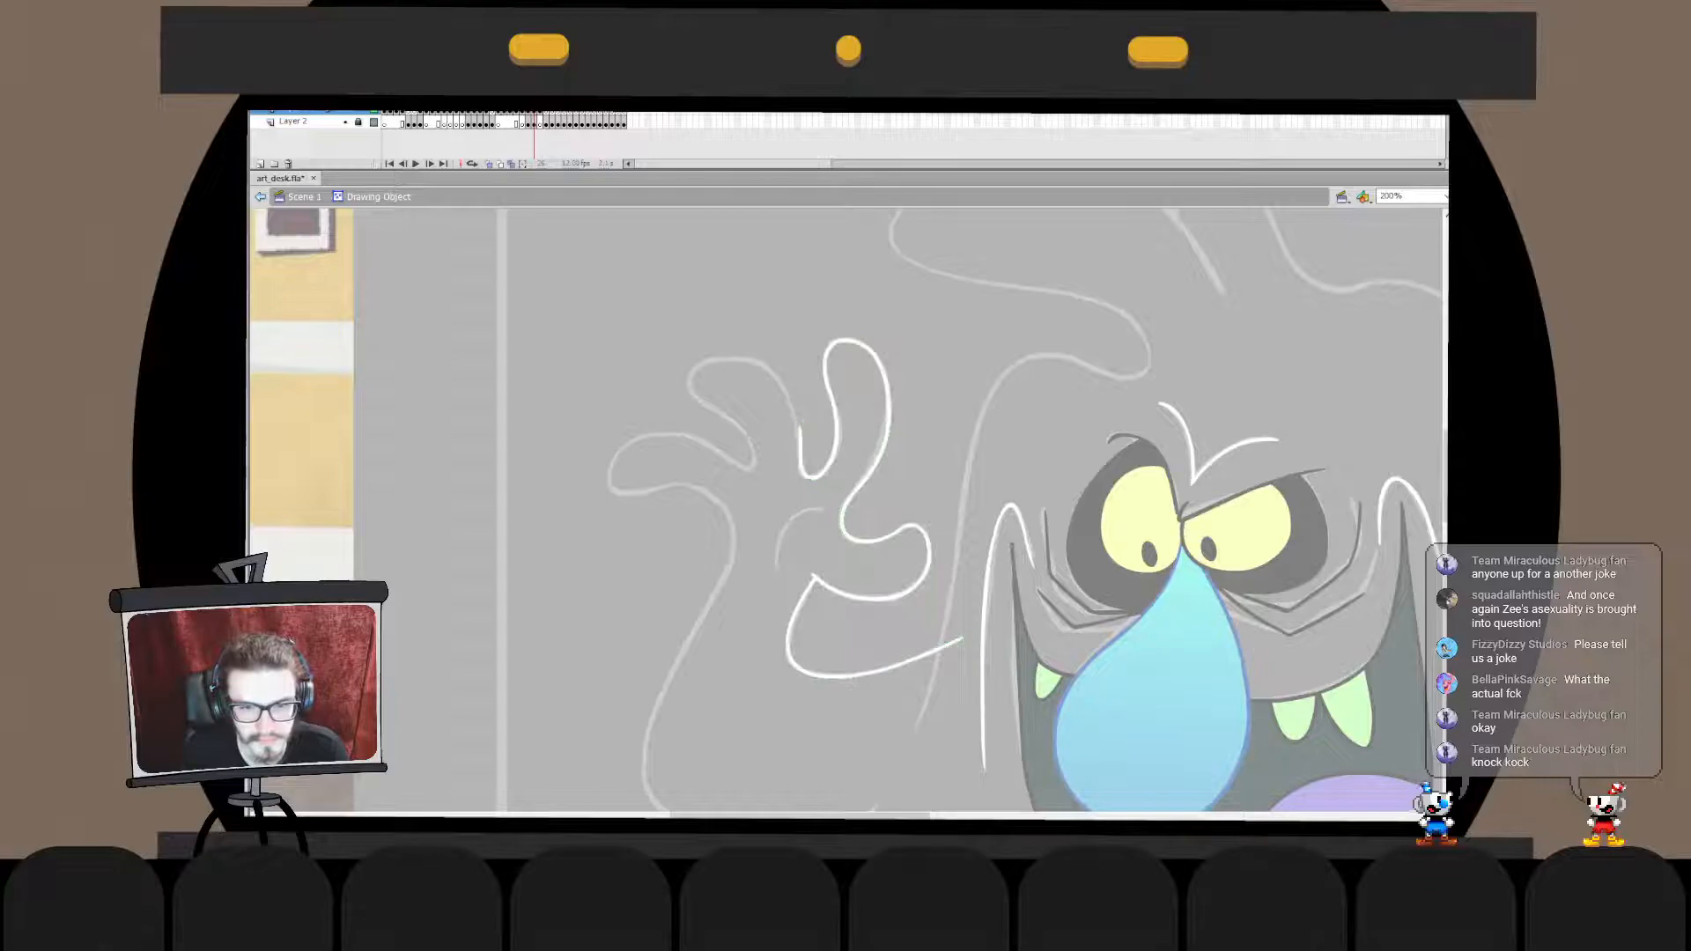
{"action": "left_click_drag", "start_coordinate": [780, 403], "coordinate": [823, 495]}
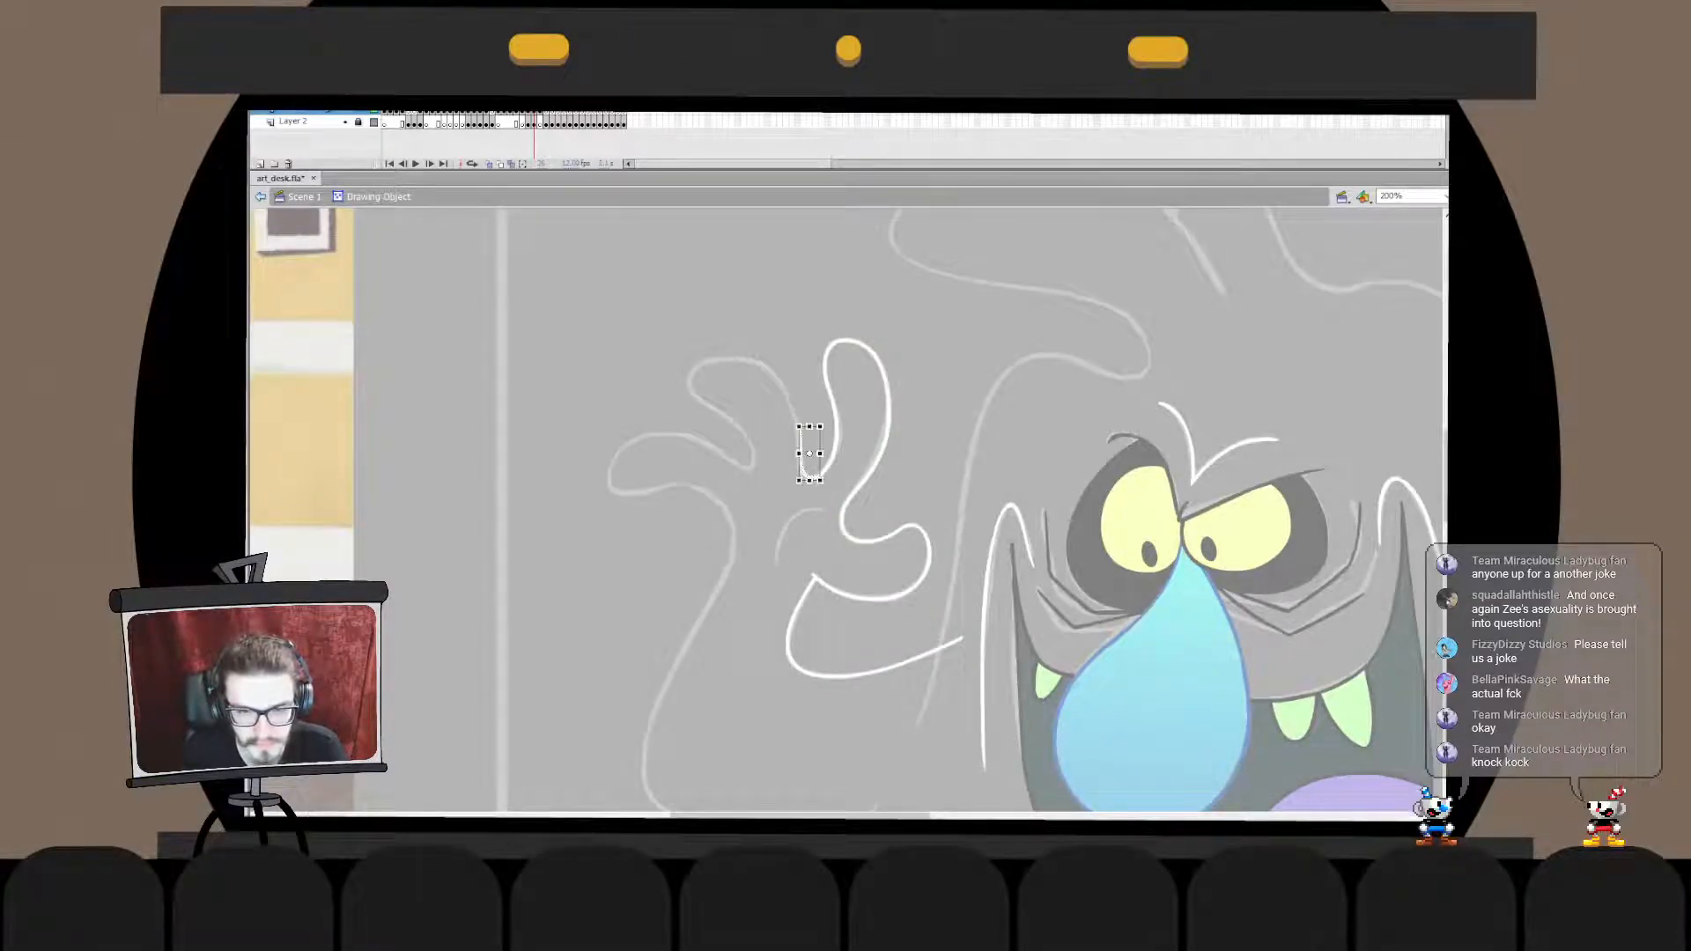
{"action": "key", "text": "Escape"}
{"action": "key", "text": "ctrl+e"}
{"action": "key", "text": "Escape"}
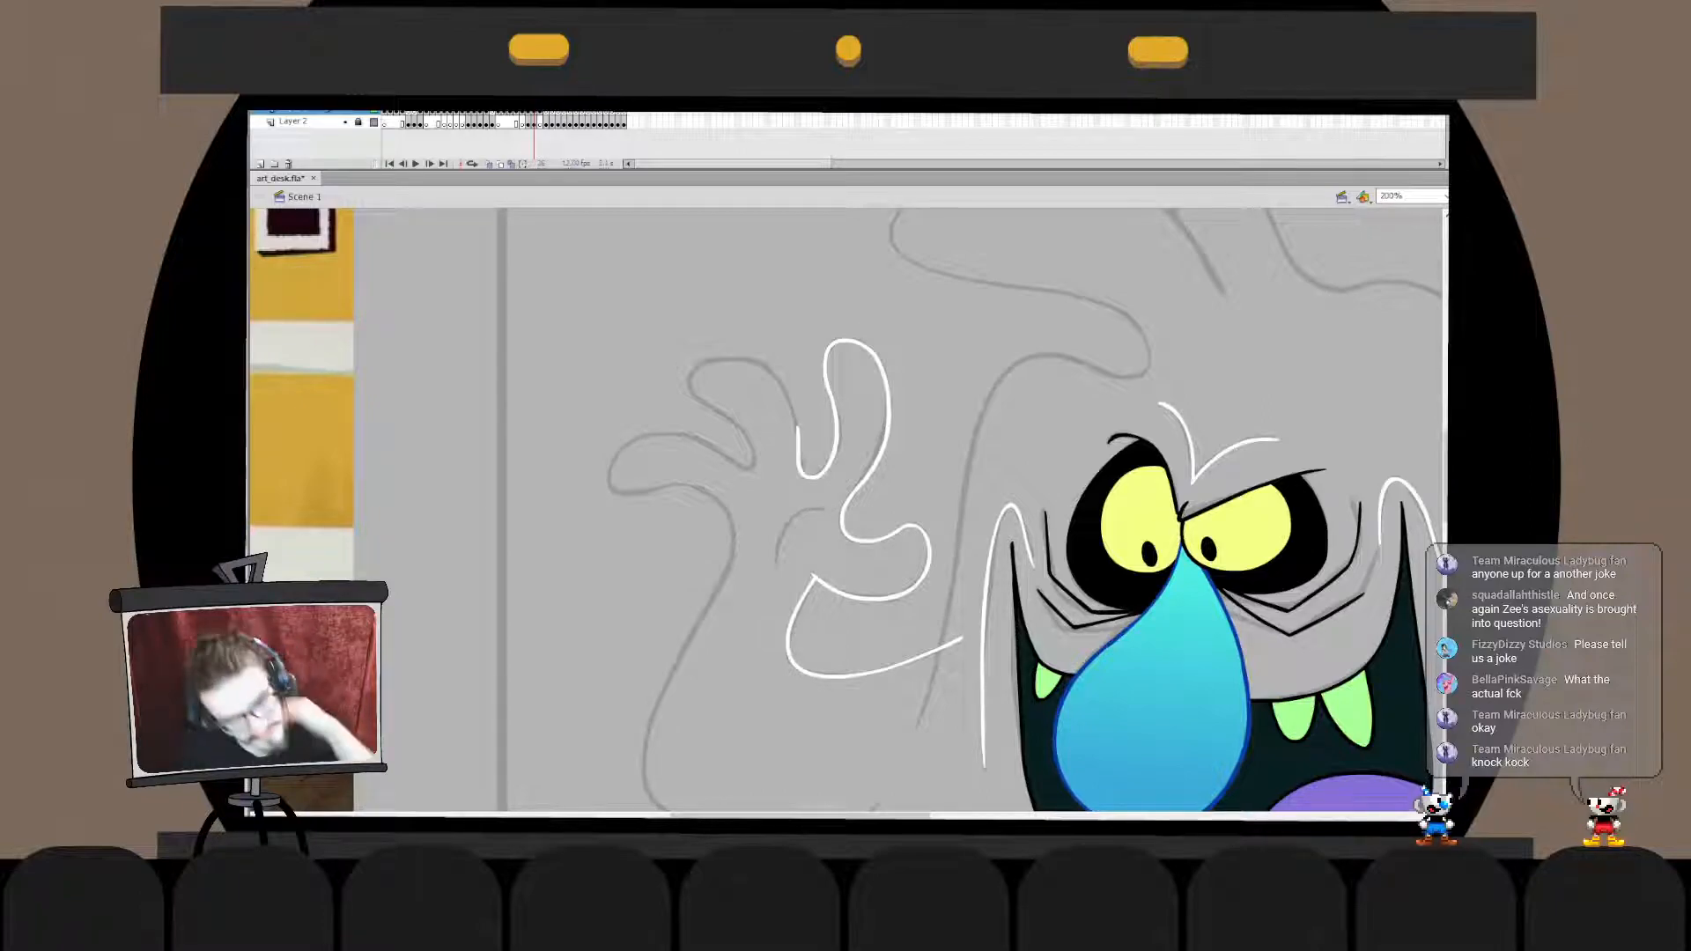
- Ink the middle finger's rounded tip in white over the sketch, undoing rejected strokes
{"action": "mouse_move", "coordinate": [791, 417]}
{"action": "left_mouse_down"}
{"action": "mouse_move", "coordinate": [708, 382]}
{"action": "mouse_move", "coordinate": [737, 441]}
{"action": "mouse_move", "coordinate": [715, 359]}
{"action": "mouse_move", "coordinate": [731, 435]}
{"action": "mouse_move", "coordinate": [716, 427]}
{"action": "mouse_move", "coordinate": [760, 420]}
{"action": "mouse_move", "coordinate": [748, 432]}
{"action": "mouse_move", "coordinate": [706, 380]}
{"action": "mouse_move", "coordinate": [763, 426]}
{"action": "mouse_move", "coordinate": [738, 414]}
{"action": "mouse_move", "coordinate": [753, 415]}
{"action": "left_mouse_up"}
{"action": "key", "text": "ctrl+z"}
{"action": "key", "text": "ctrl+z"}
{"action": "key", "text": "ctrl+z"}
{"action": "key", "text": "ctrl+z"}
{"action": "key", "text": "ctrl+z"}
{"action": "key", "text": "ctrl+z"}
{"action": "key", "text": "ctrl+z"}
{"action": "key", "text": "ctrl+z"}
{"action": "key", "text": "ctrl+z"}
{"action": "key", "text": "ctrl+z"}
{"action": "key", "text": "ctrl+z"}
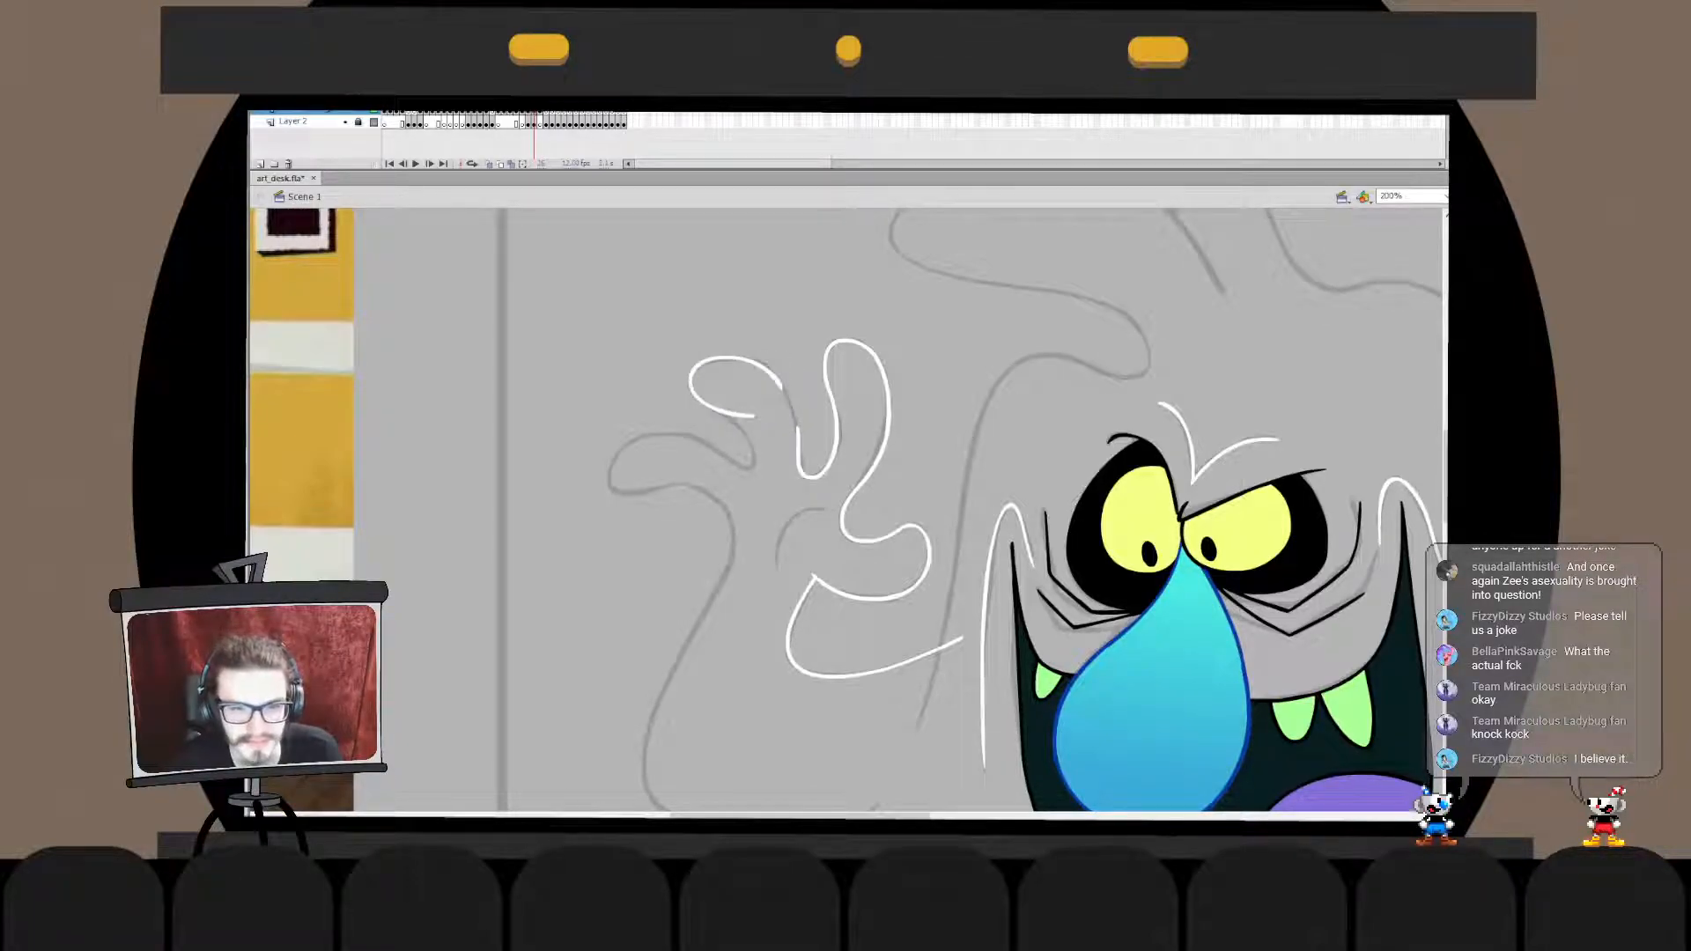
- Refine a small segment along the upper edge of the middle fingertip outline and leave its drawing object
{"action": "double_click", "coordinate": [710, 360]}
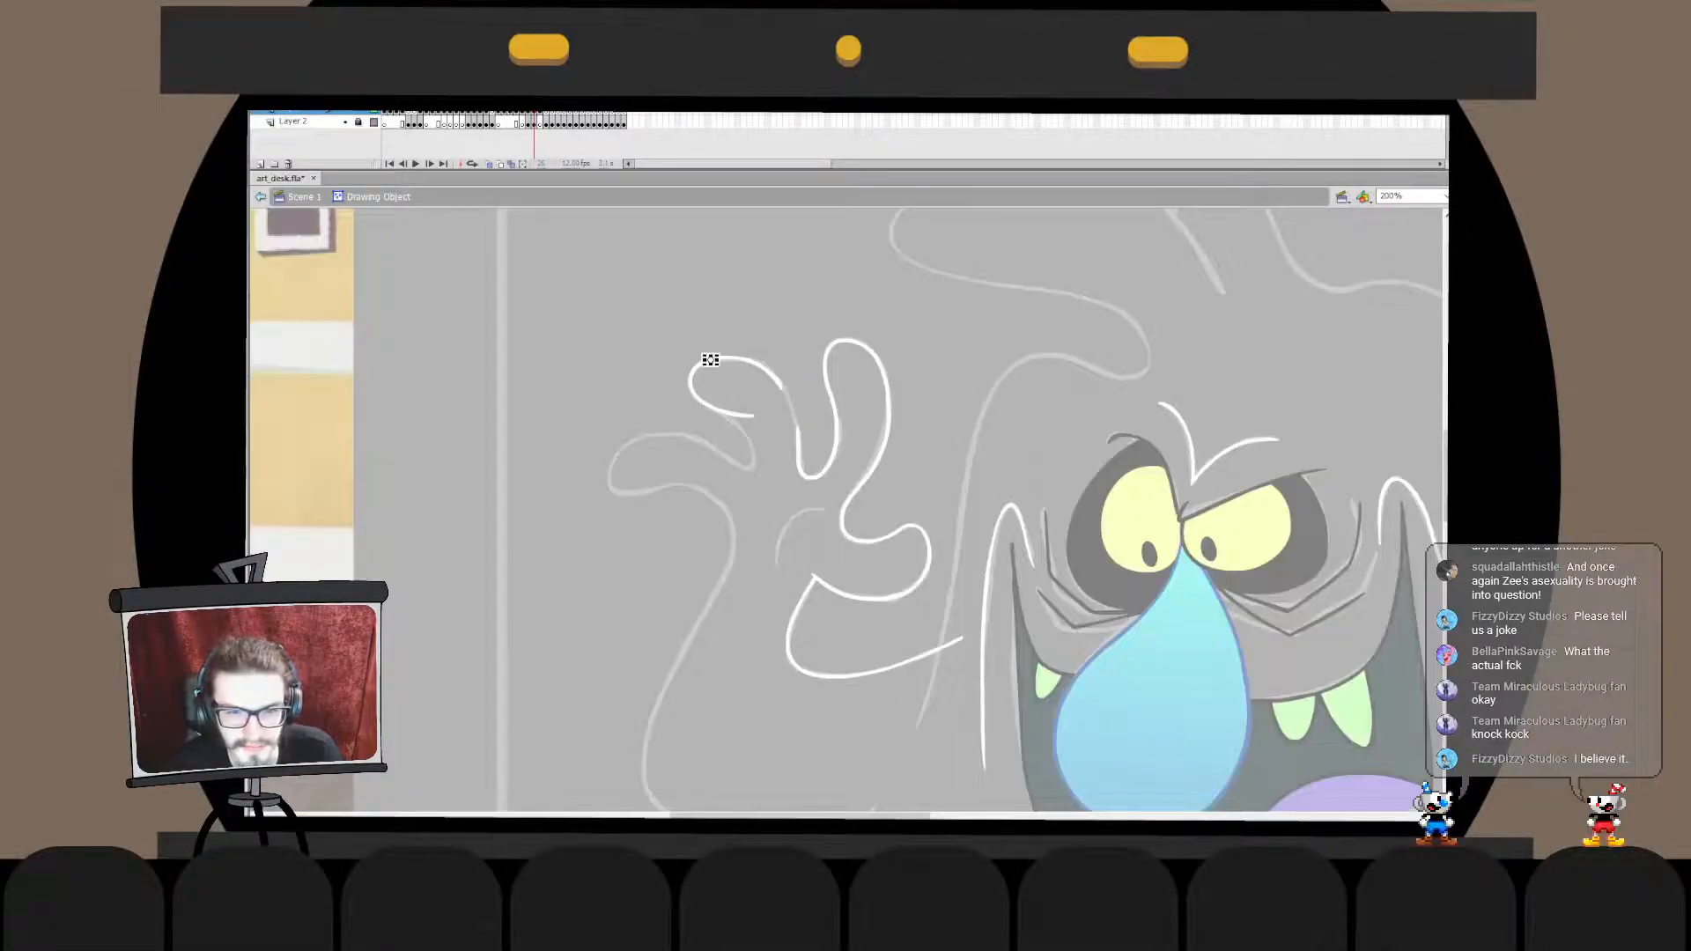
{"action": "left_click", "coordinate": [749, 361], "text": "shift"}
{"action": "left_click", "coordinate": [260, 197]}
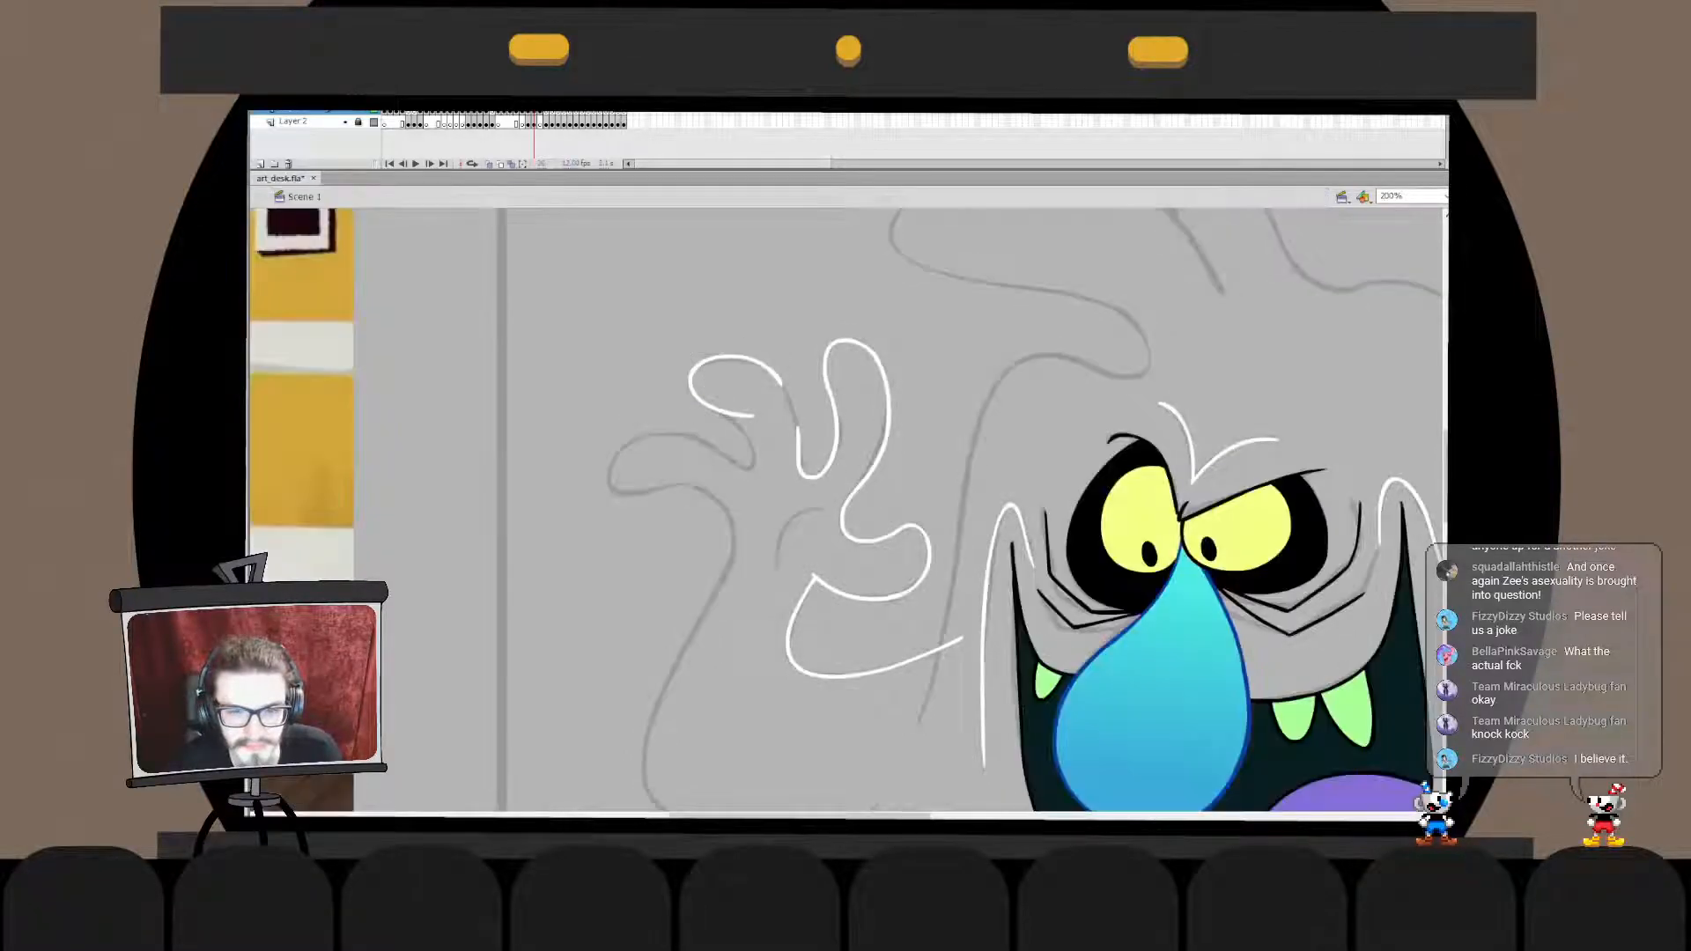
- Ink the middle finger's side in white from its tip down to the finger hollow, discarding rejected strokes
{"action": "mouse_move", "coordinate": [782, 385]}
{"action": "left_mouse_down"}
{"action": "mouse_move", "coordinate": [746, 357]}
{"action": "mouse_move", "coordinate": [804, 460]}
{"action": "mouse_move", "coordinate": [794, 490]}
{"action": "left_mouse_up"}
{"action": "key", "text": "q"}
{"action": "left_click_drag", "start_coordinate": [809, 430], "coordinate": [799, 431]}
{"action": "key", "text": "Escape"}
{"action": "left_click", "coordinate": [792, 468]}
{"action": "left_click", "coordinate": [791, 407], "text": "shift"}
{"action": "key", "text": "Delete"}
{"action": "left_click", "coordinate": [772, 370]}
{"action": "double_click", "coordinate": [772, 370]}
{"action": "mouse_move", "coordinate": [782, 383]}
{"action": "left_mouse_down"}
{"action": "mouse_move", "coordinate": [793, 479]}
{"action": "mouse_move", "coordinate": [800, 423]}
{"action": "left_mouse_up"}
{"action": "double_click", "coordinate": [804, 374]}
{"action": "left_click", "coordinate": [804, 374]}
{"action": "key", "text": "ctrl+z"}
{"action": "key", "text": "q"}
{"action": "left_click", "coordinate": [819, 423]}
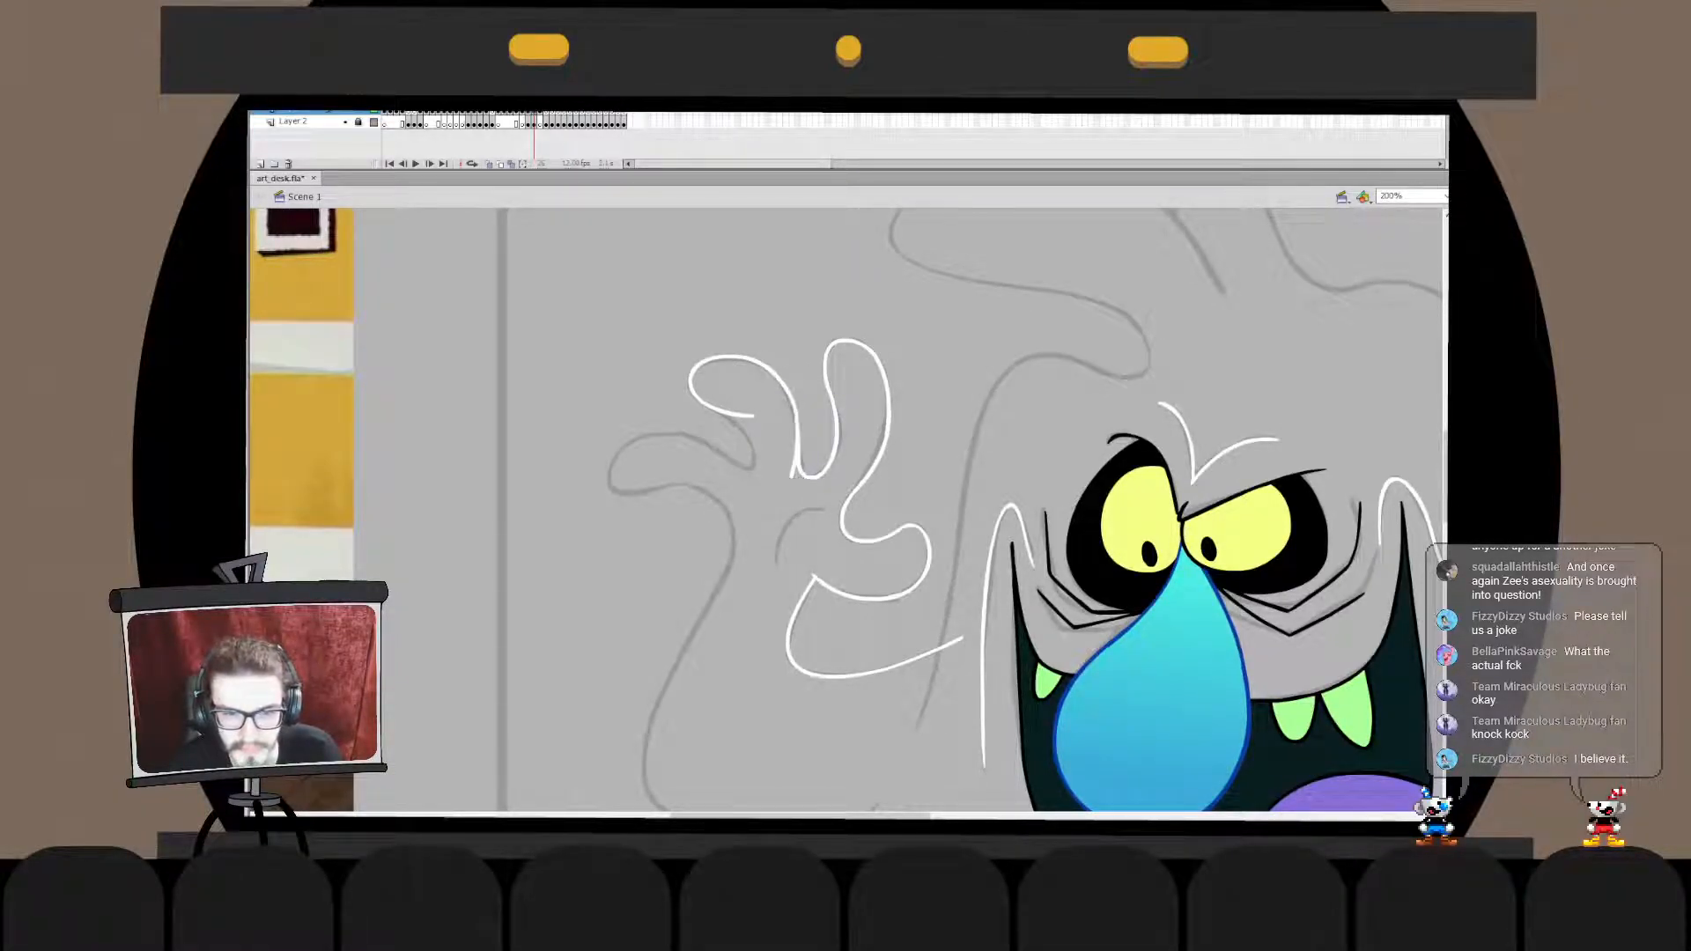
- Transform the middle finger's side stroke so its ends line up with the fingertip and the hollow
{"action": "left_click", "coordinate": [798, 432]}
{"action": "left_click_drag", "start_coordinate": [800, 366], "coordinate": [797, 363]}
{"action": "left_click_drag", "start_coordinate": [799, 481], "coordinate": [804, 481]}
- Merge the middle finger's side stroke in place into the fingertip outline and exit the drawing object
{"action": "key", "text": "ctrl+x"}
{"action": "double_click", "coordinate": [773, 373]}
{"action": "key", "text": "ctrl+v"}
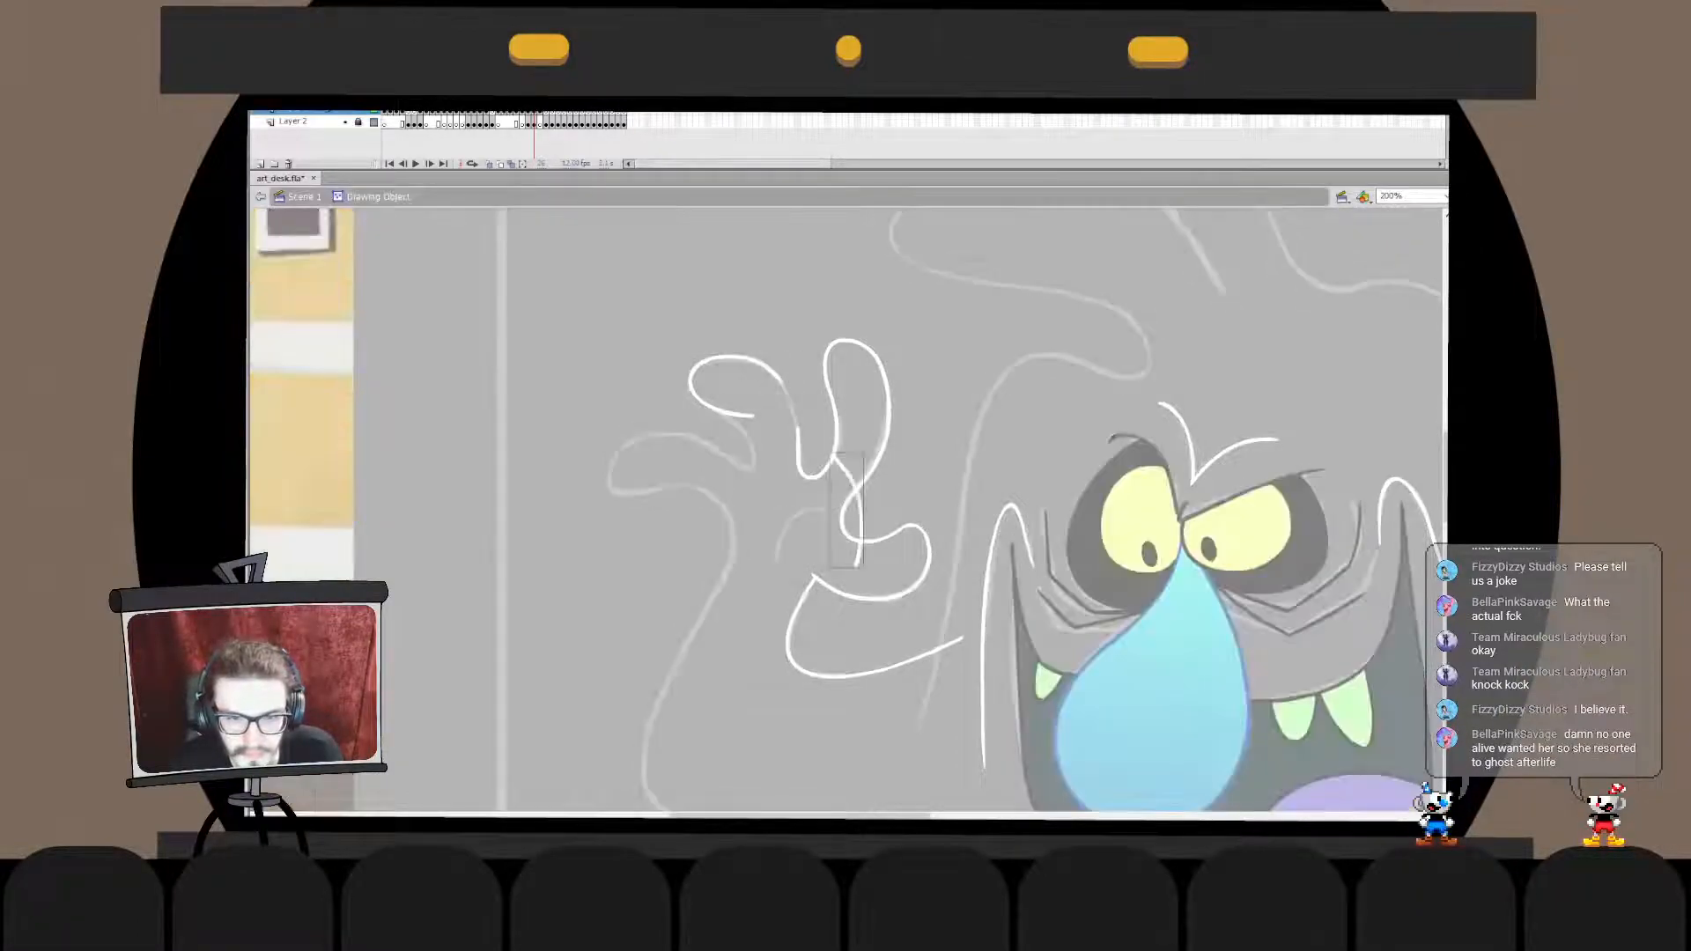
{"action": "key", "text": "ctrl+z"}
{"action": "key", "text": "ctrl+shift+v"}
{"action": "double_click", "coordinate": [811, 397]}
- Combine the index finger and hand outline in place with the middle finger outline and exit the drawing object
{"action": "left_click", "coordinate": [812, 477]}
{"action": "key", "text": "ctrl+x"}
{"action": "double_click", "coordinate": [798, 439]}
{"action": "key", "text": "ctrl+shift+v"}
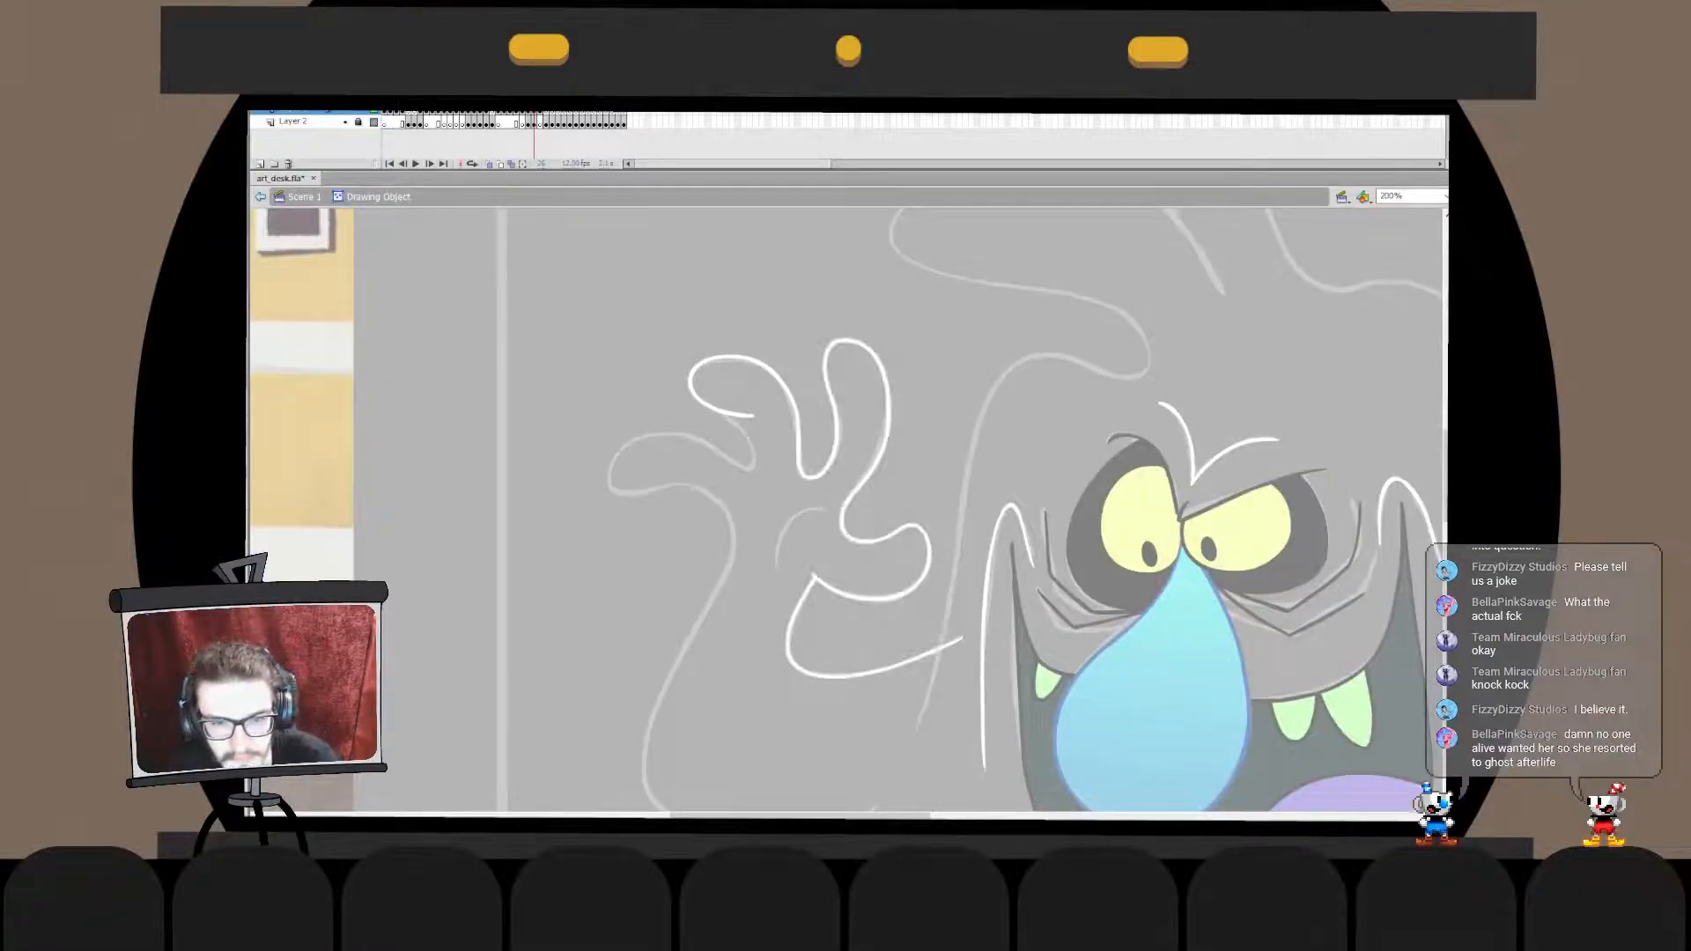
{"action": "double_click", "coordinate": [810, 396]}
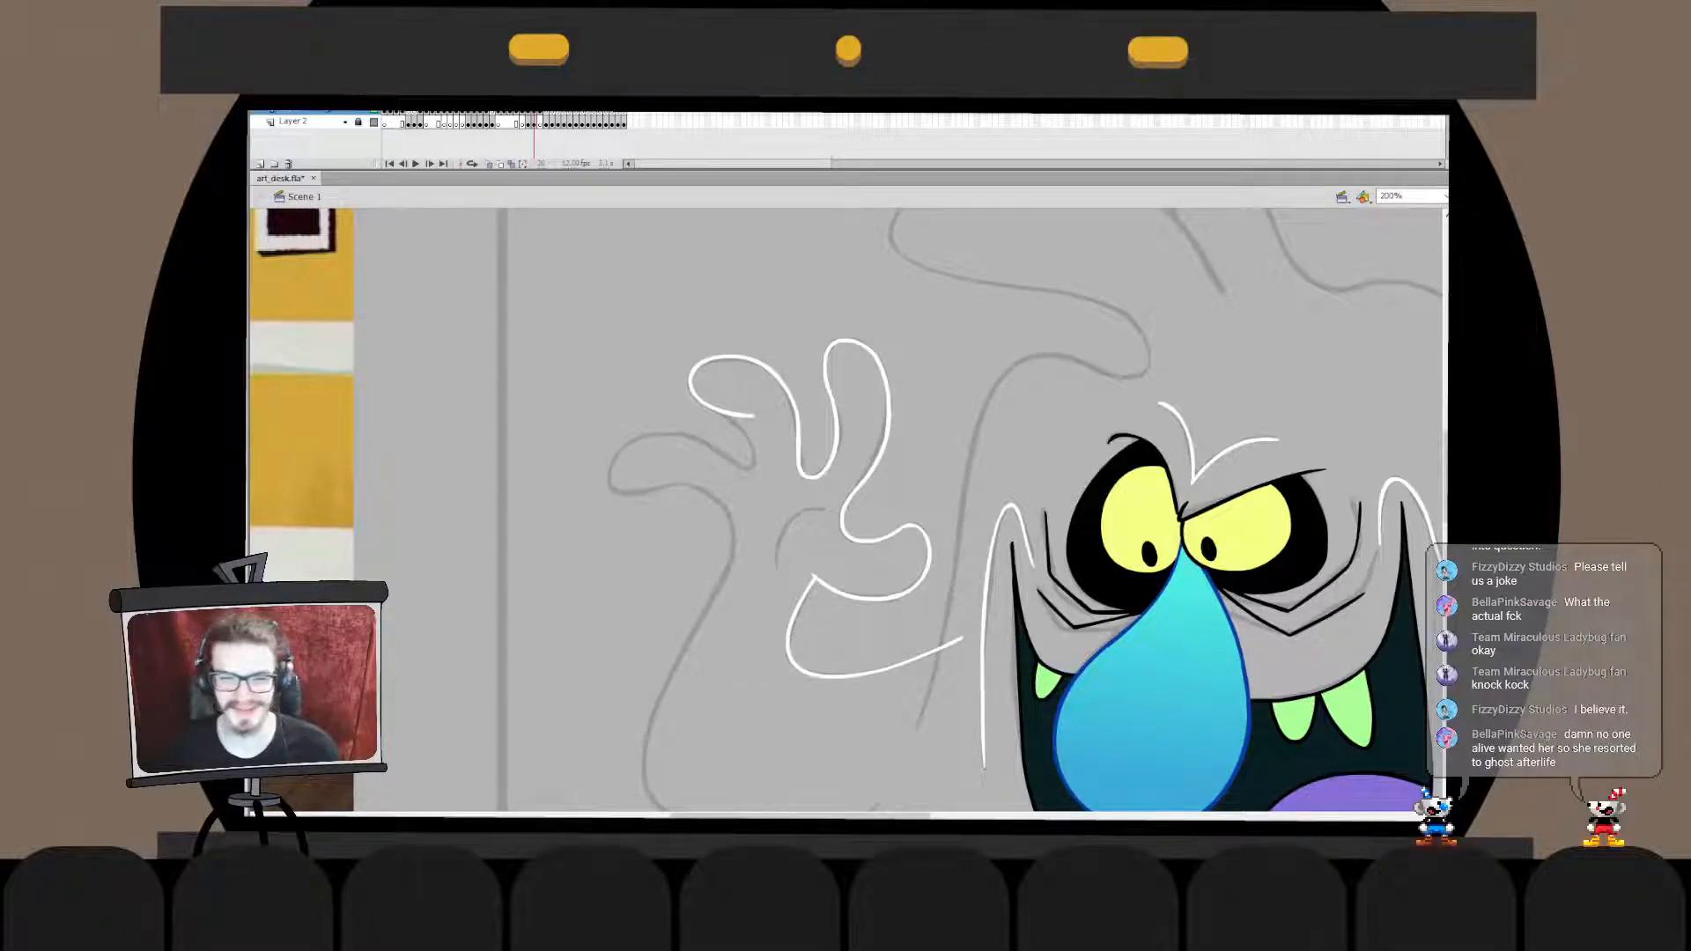
- Ink the hollow between the middle and last finger in white, discarding rejected strokes
{"action": "key", "text": "ctrl+z"}
{"action": "mouse_move", "coordinate": [727, 454]}
{"action": "left_mouse_down"}
{"action": "mouse_move", "coordinate": [753, 416]}
{"action": "mouse_move", "coordinate": [754, 438]}
{"action": "mouse_move", "coordinate": [721, 411]}
{"action": "mouse_move", "coordinate": [760, 450]}
{"action": "mouse_move", "coordinate": [722, 413]}
{"action": "mouse_move", "coordinate": [756, 467]}
{"action": "mouse_move", "coordinate": [722, 413]}
{"action": "left_mouse_up"}
{"action": "key", "text": "ctrl+z"}
{"action": "key", "text": "ctrl+z"}
{"action": "key", "text": "ctrl+z"}
{"action": "key", "text": "ctrl+z"}
{"action": "key", "text": "ctrl+z"}
{"action": "key", "text": "ctrl+z"}
{"action": "key", "text": "ctrl+z"}
{"action": "key", "text": "ctrl+z"}
{"action": "key", "text": "ctrl+z"}
{"action": "key", "text": "q"}
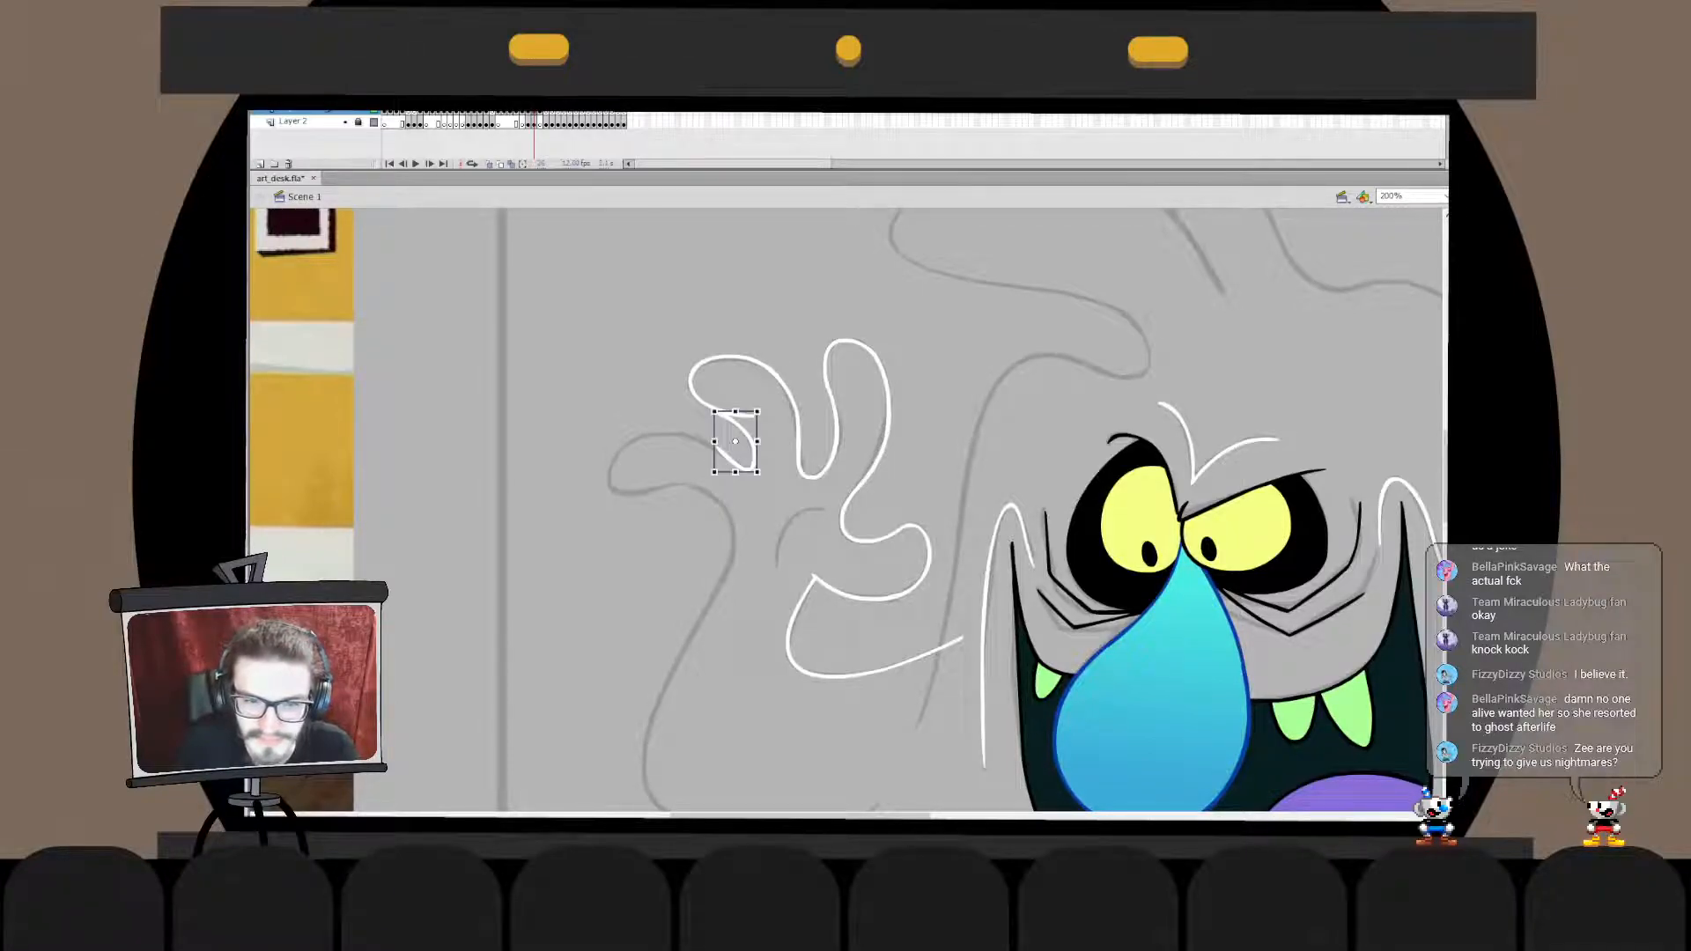
- Transform the upper part of the hollow stroke so it meets the middle fingertip outline, and exit the drawing object
{"action": "double_click", "coordinate": [736, 441]}
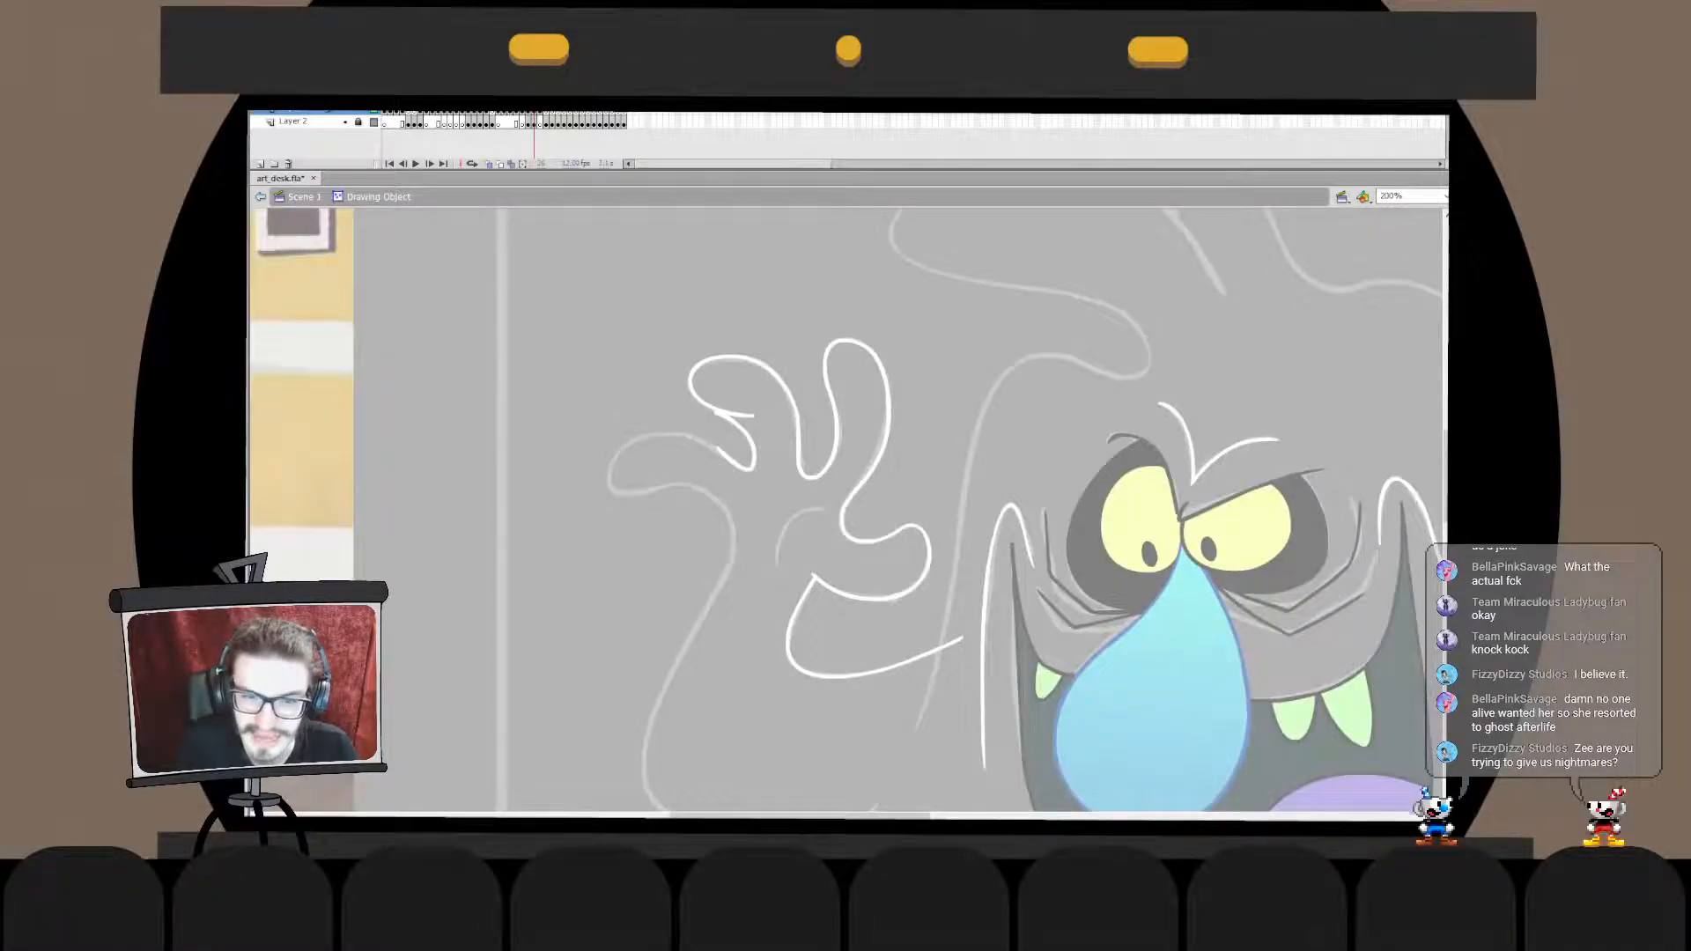
{"action": "double_click", "coordinate": [748, 438]}
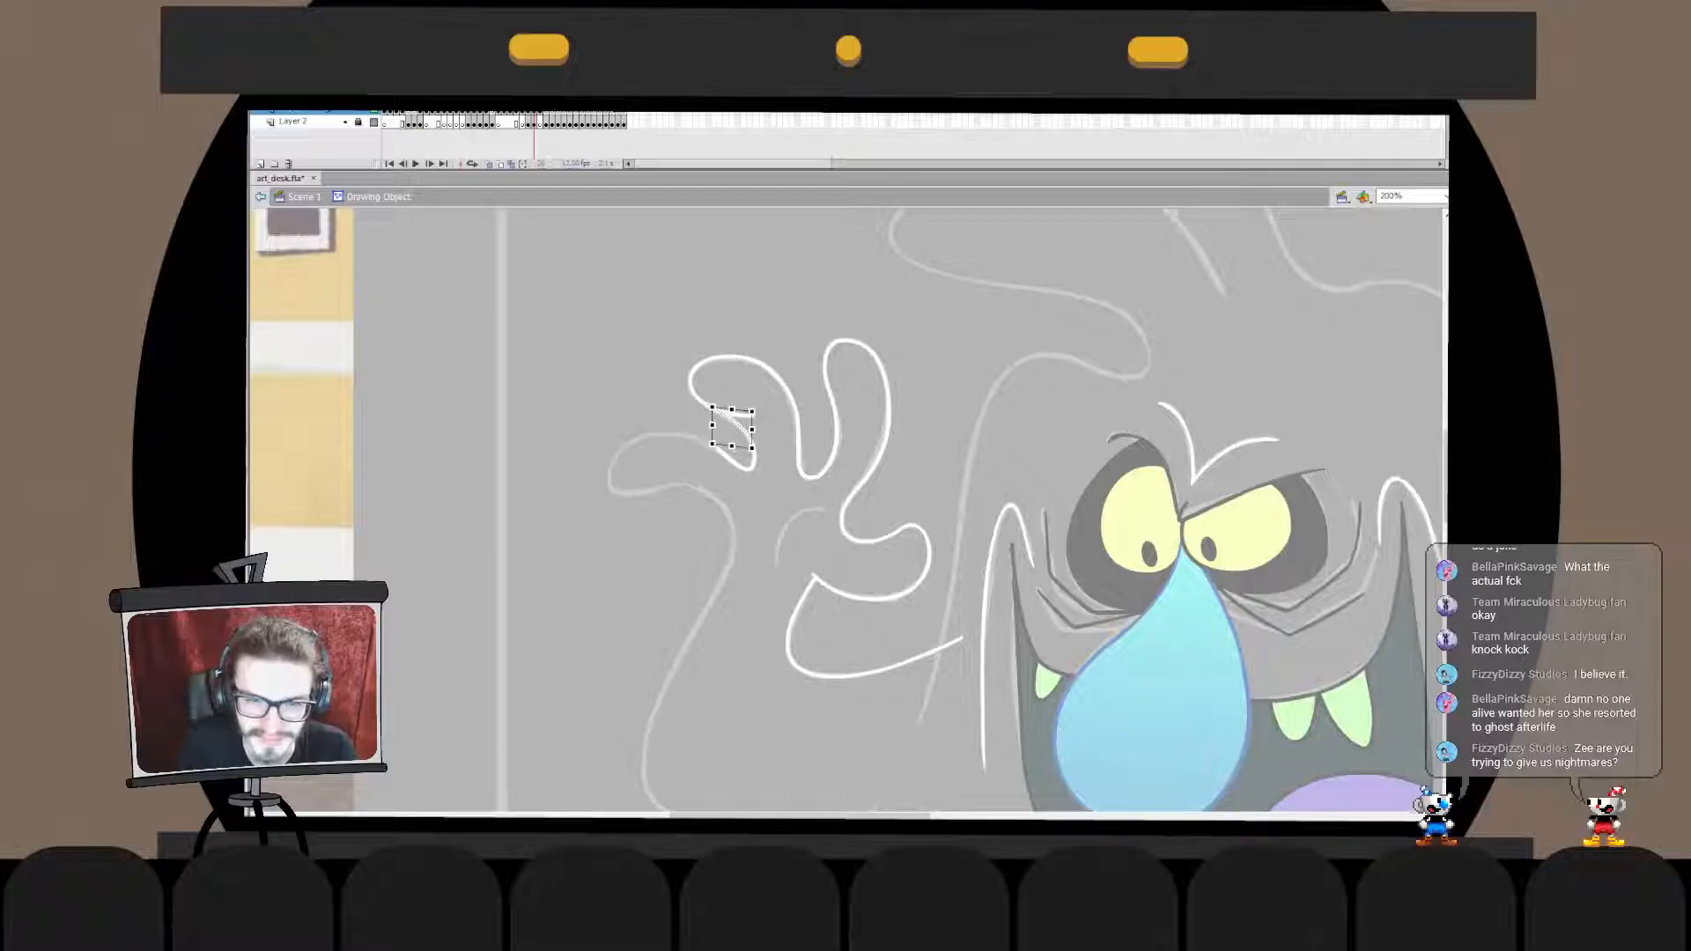
{"action": "double_click", "coordinate": [766, 511]}
{"action": "left_click", "coordinate": [766, 511]}
- Merge the hand outline and the hollow stroke in place into one drawing object, deleting the overhanging line end
{"action": "left_click", "coordinate": [751, 440]}
{"action": "key", "text": "ctrl+x"}
{"action": "double_click", "coordinate": [740, 414]}
{"action": "key", "text": "ctrl+v"}
{"action": "key", "text": "ctrl+z"}
{"action": "key", "text": "ctrl+shift+v"}
{"action": "left_click", "coordinate": [744, 415]}
{"action": "key", "text": "Delete"}
{"action": "double_click", "coordinate": [766, 511]}
{"action": "left_click", "coordinate": [754, 467]}
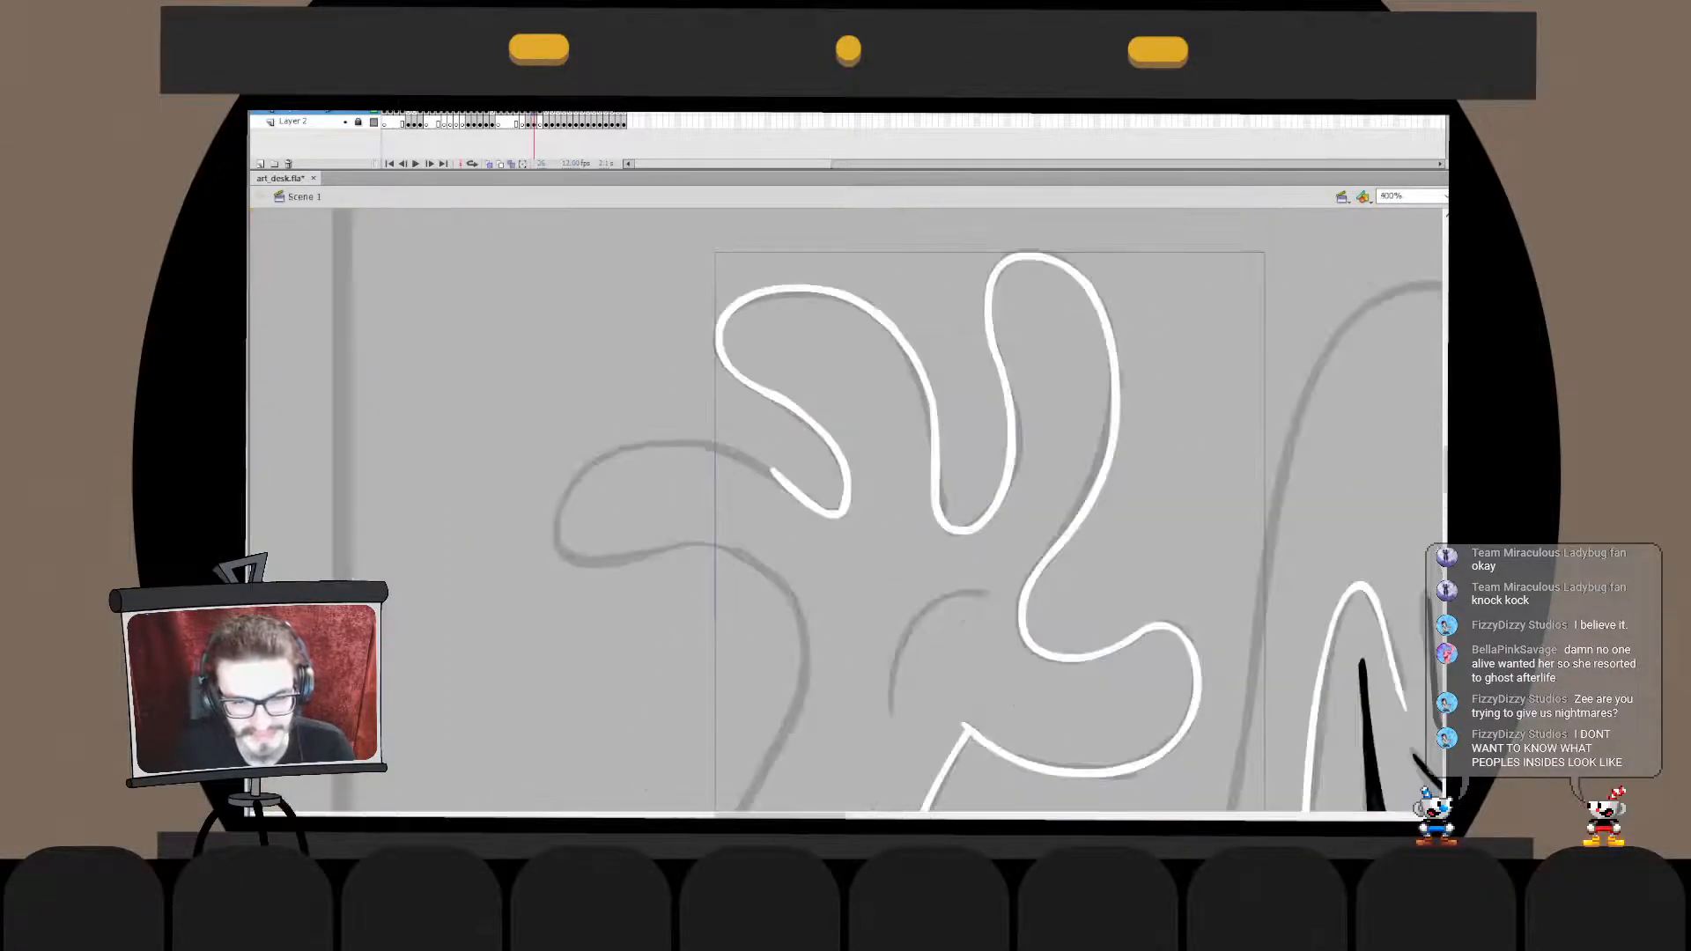
- Examine the merged hand outline up close and at a wider view for gaps or stray ends
{"action": "double_click", "coordinate": [846, 495]}
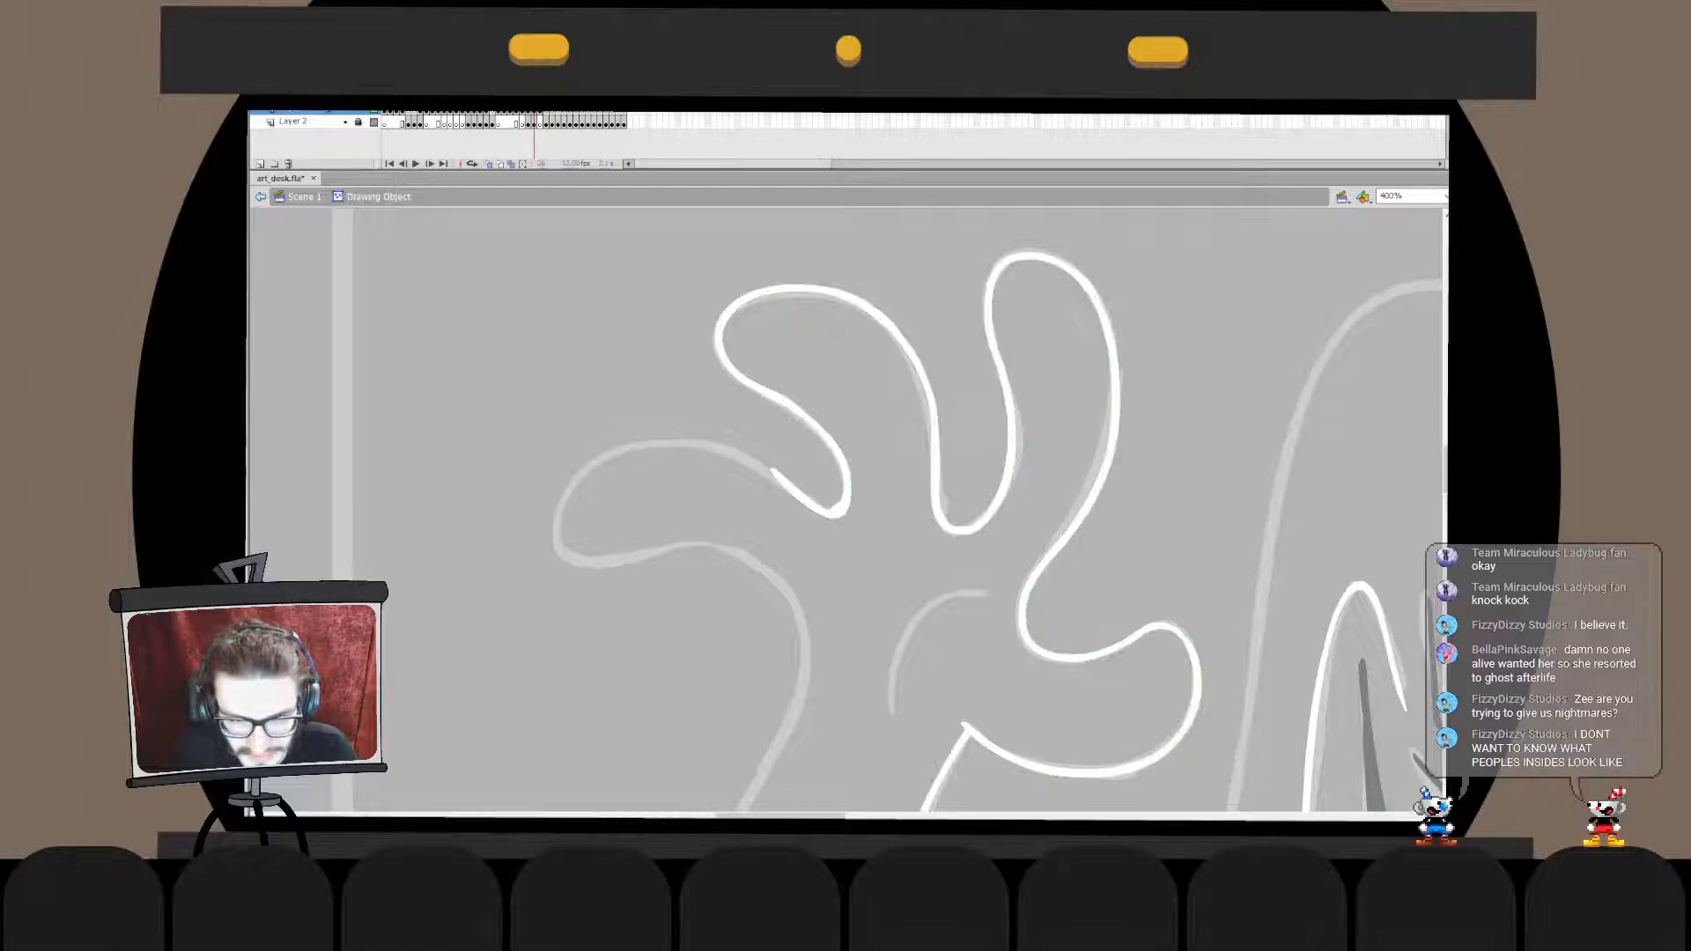
{"action": "key", "text": "ctrl+minus"}
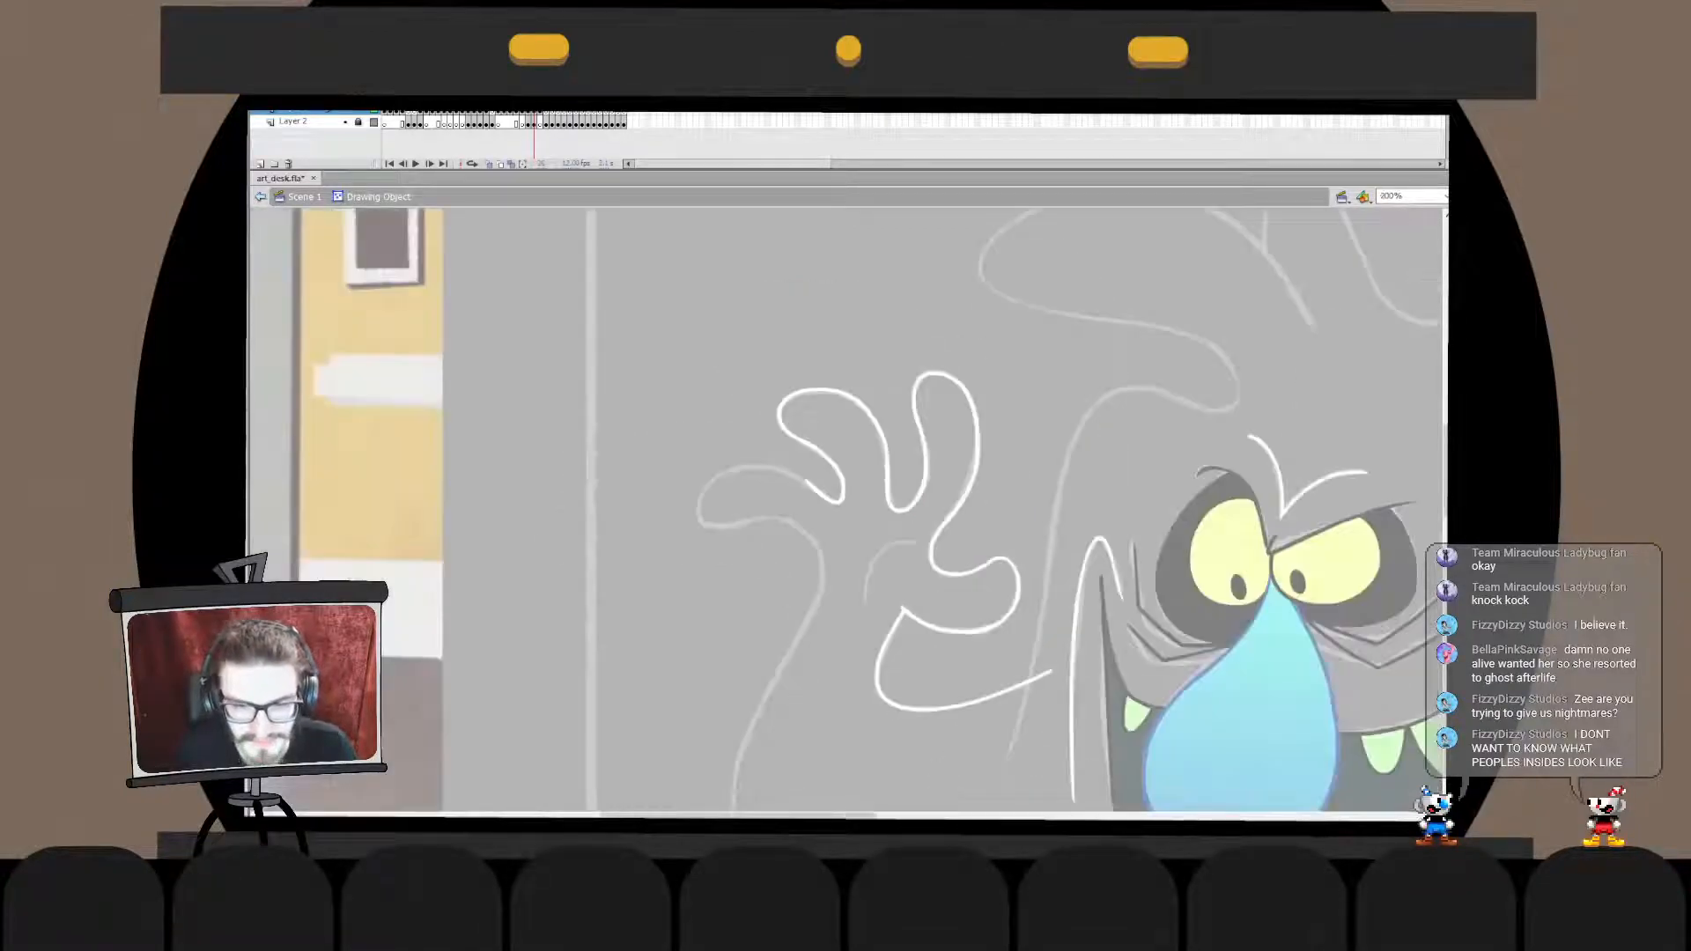
{"action": "key", "text": "ctrl+e"}
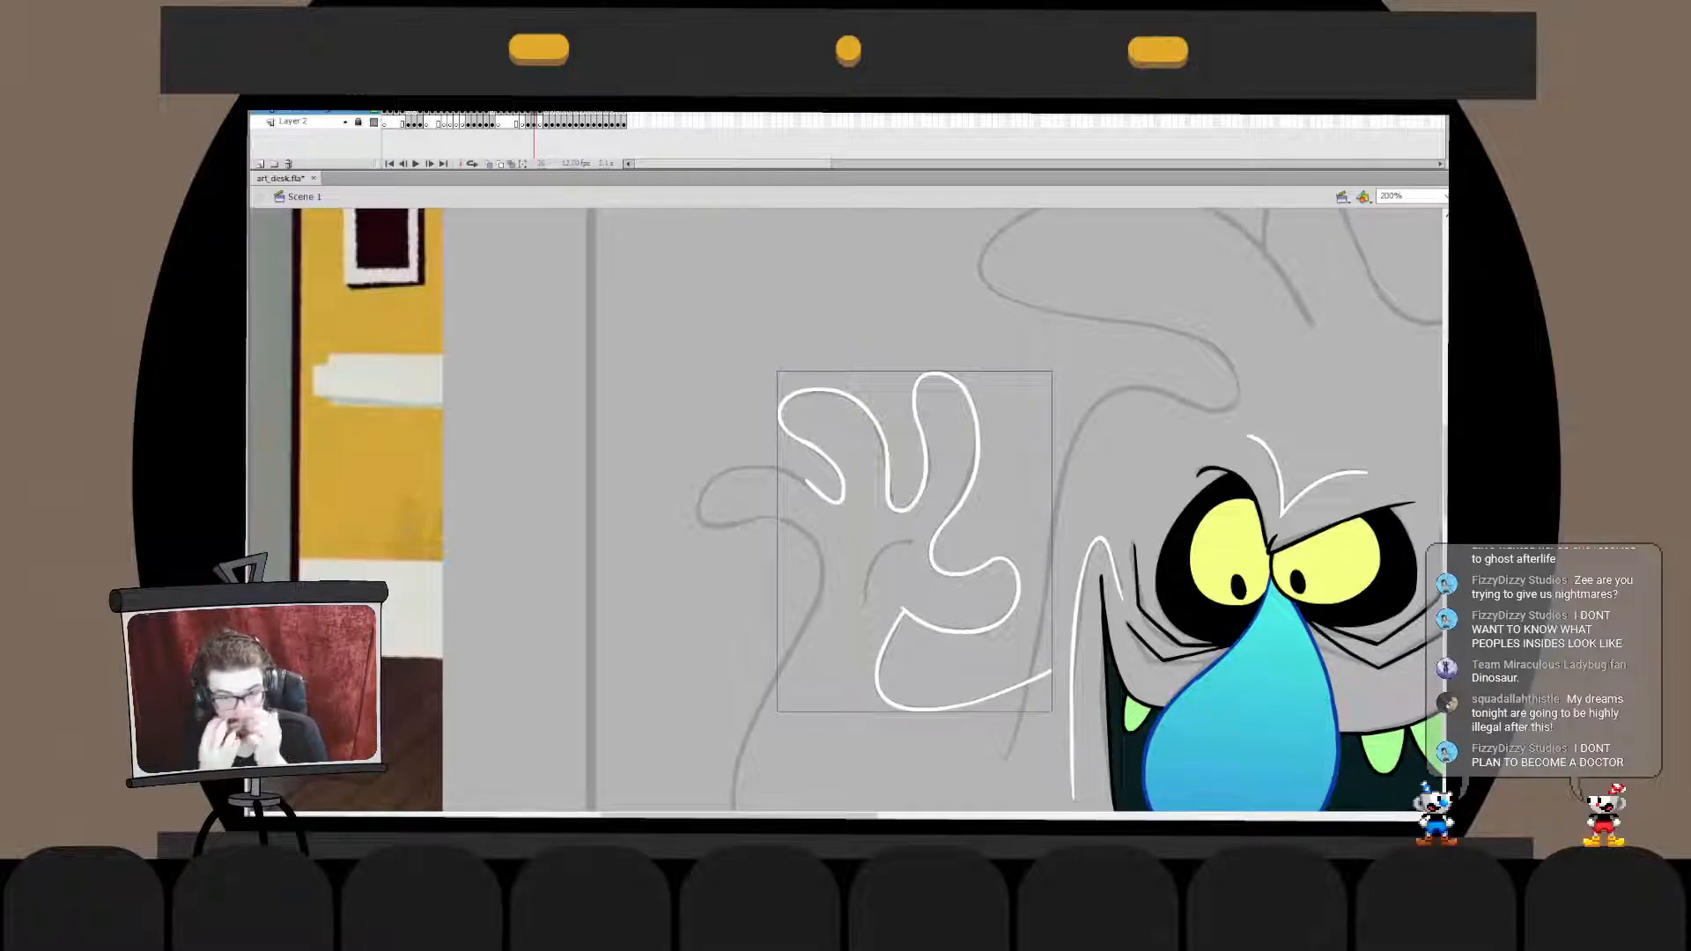
{"action": "key", "text": "Escape"}
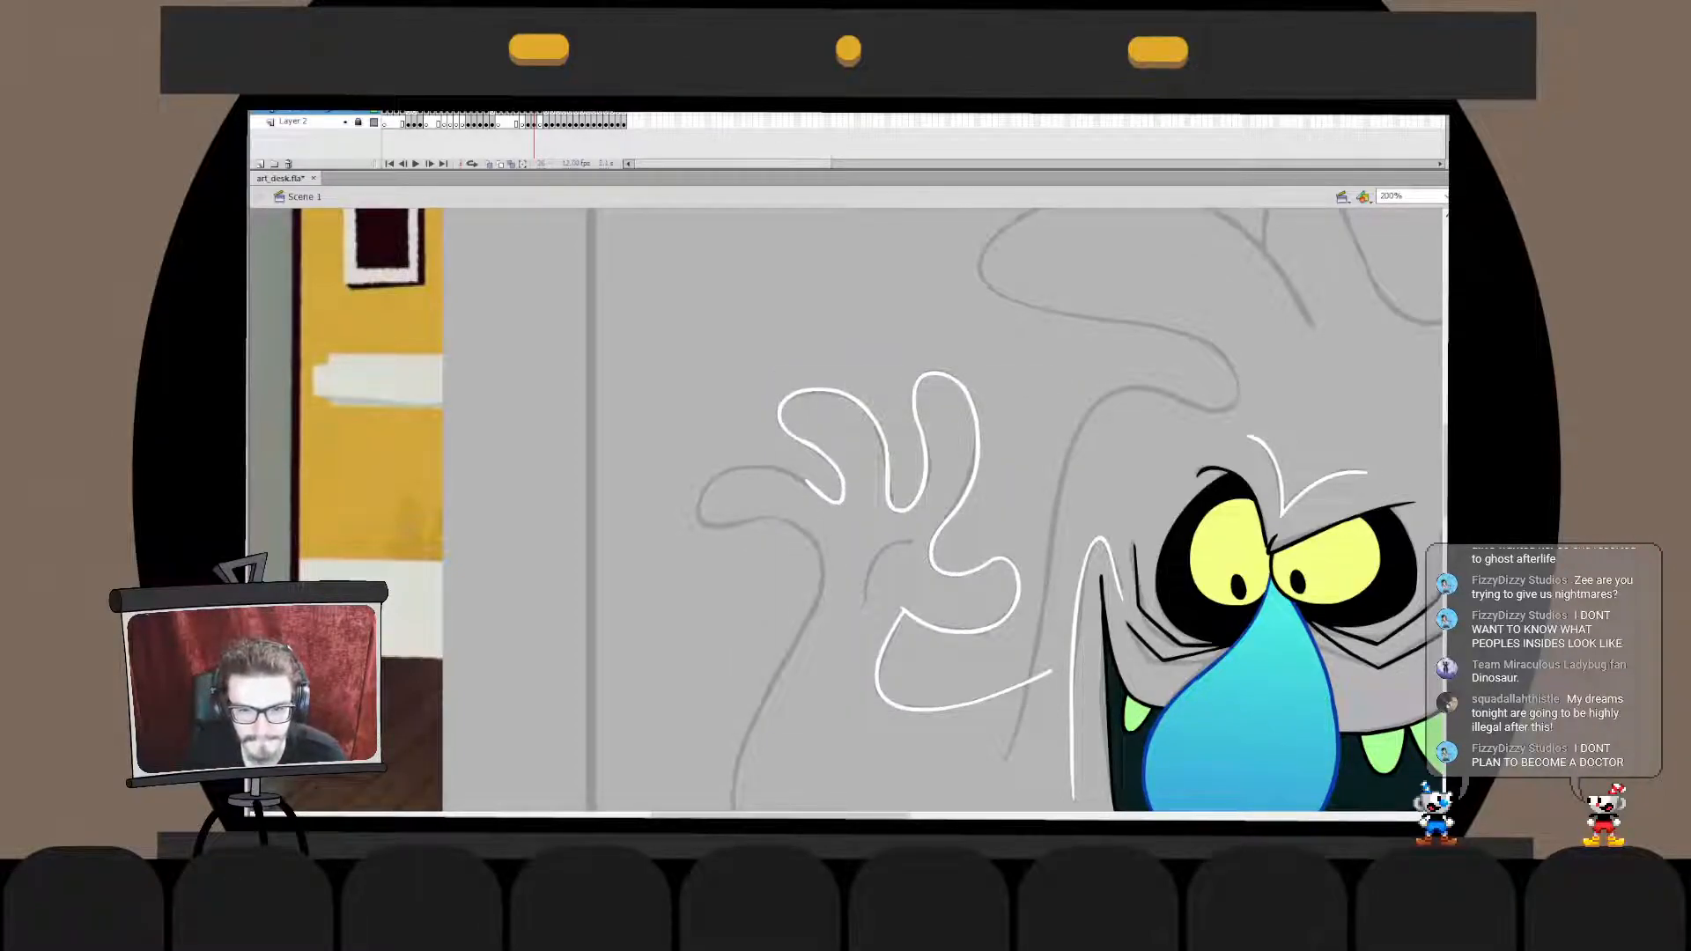
{"action": "double_click", "coordinate": [880, 651]}
{"action": "left_click", "coordinate": [881, 652]}
{"action": "left_click", "coordinate": [960, 757]}
{"action": "double_click", "coordinate": [960, 757]}
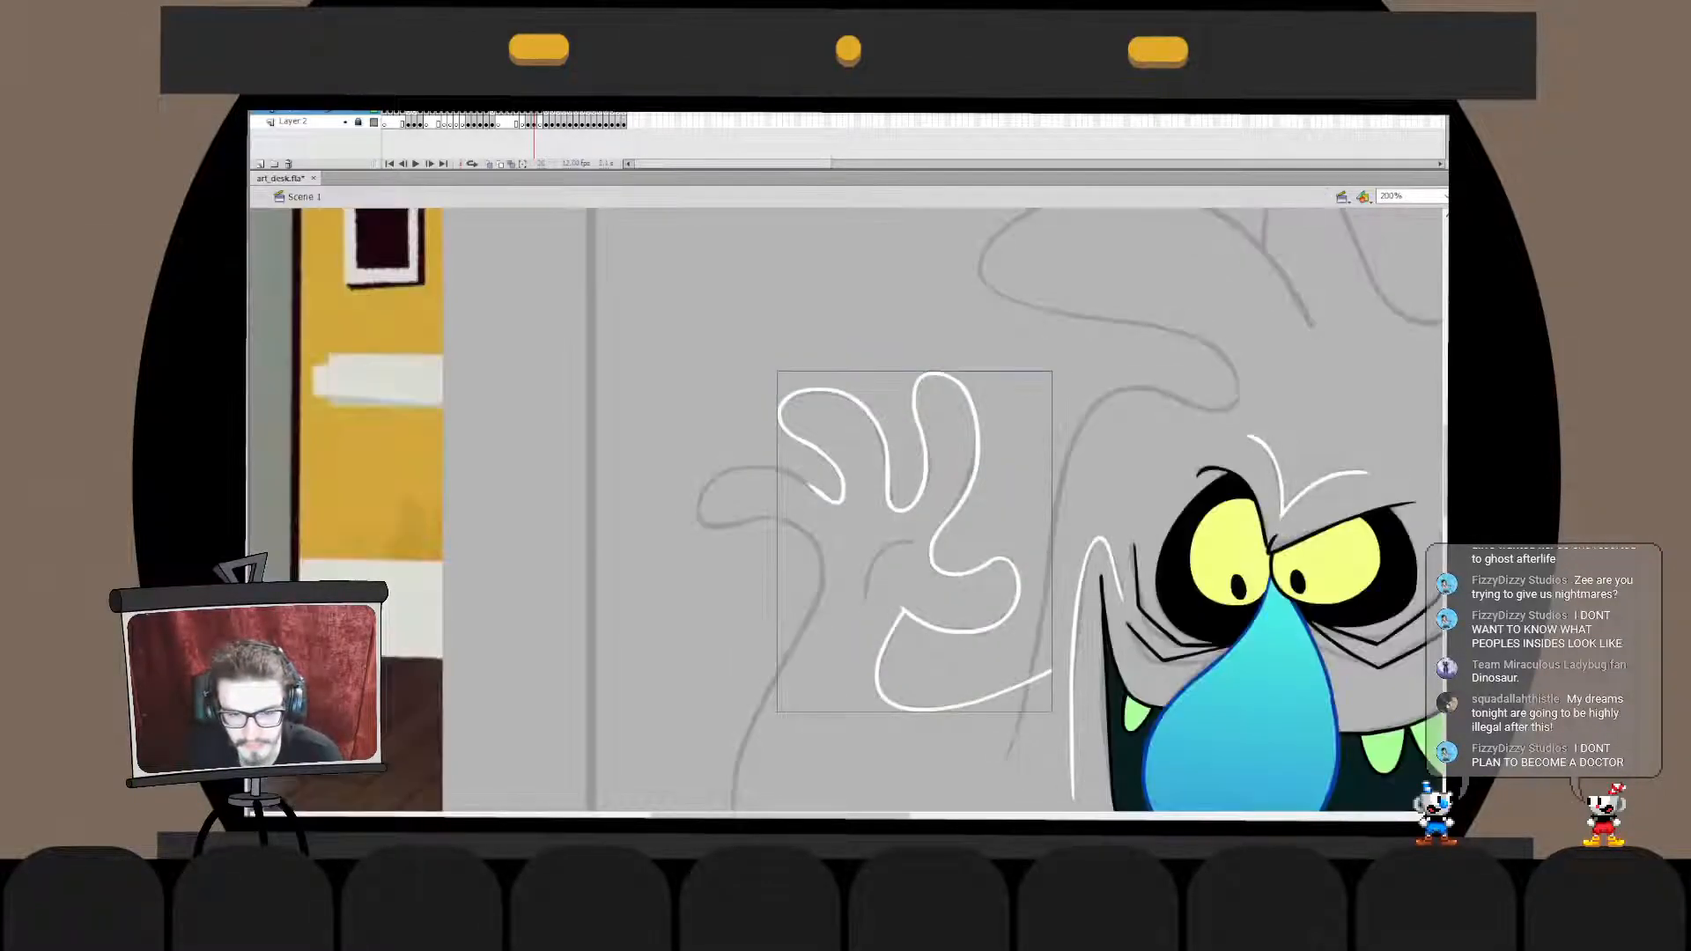
- Check inside the drawing object that the hand outline is one continuous line, exit it, and save the document
{"action": "double_click", "coordinate": [829, 460]}
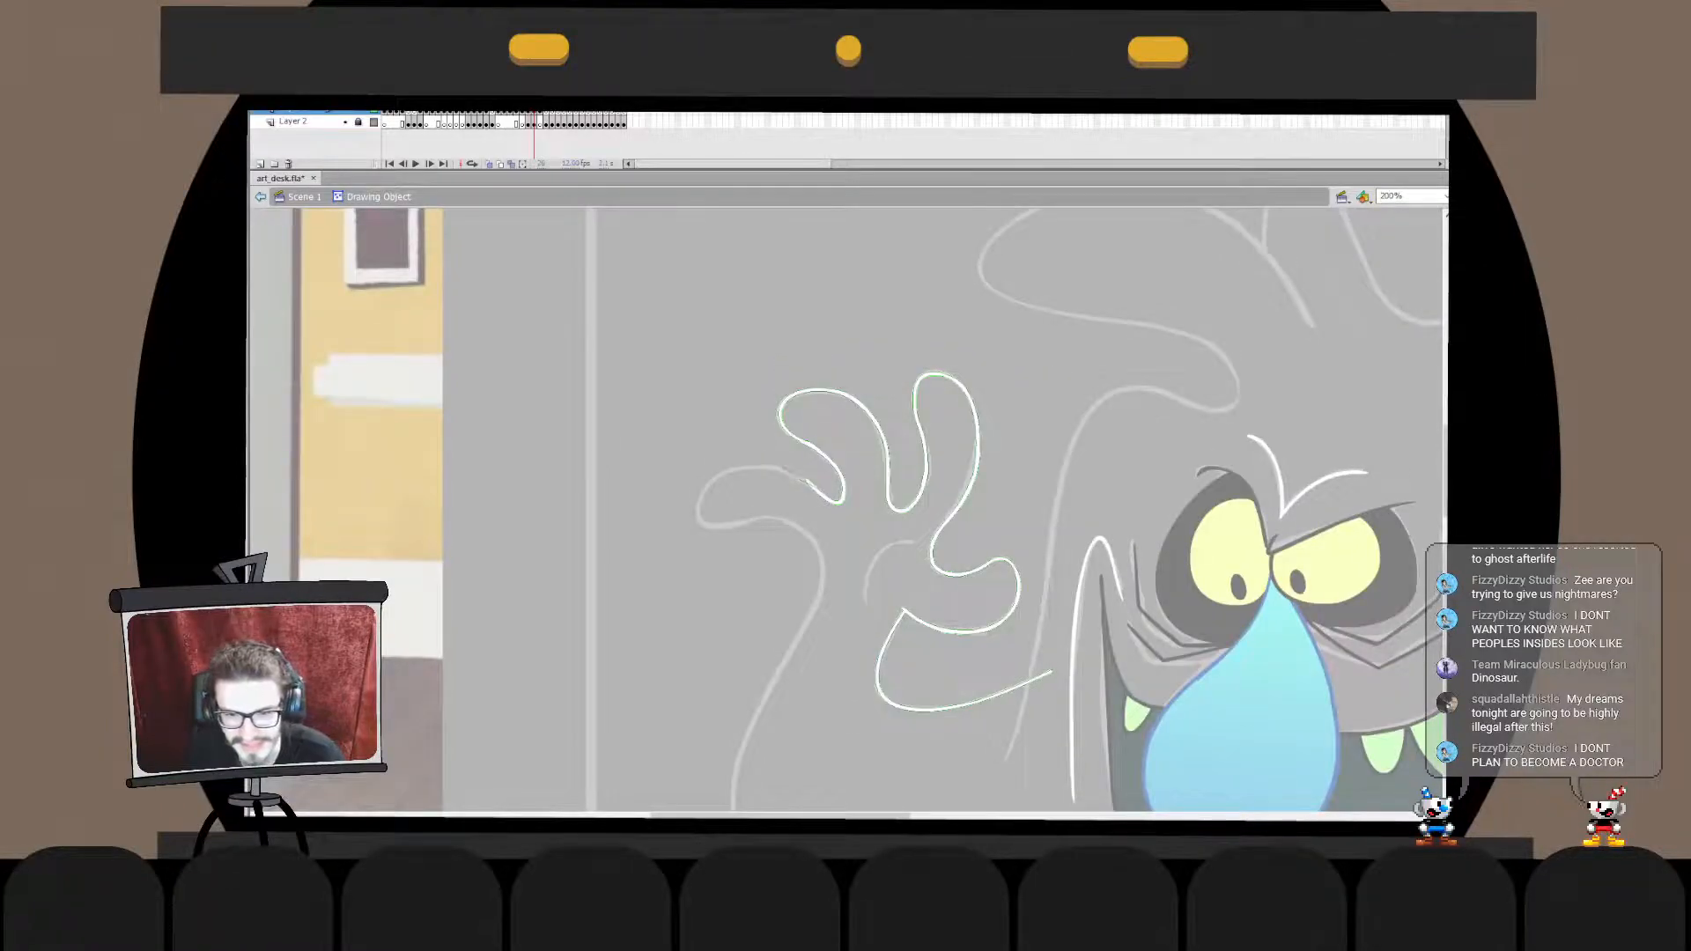
{"action": "left_click_drag", "start_coordinate": [1043, 675], "coordinate": [1020, 663]}
{"action": "key", "text": "ctrl+z"}
{"action": "left_click", "coordinate": [1043, 676]}
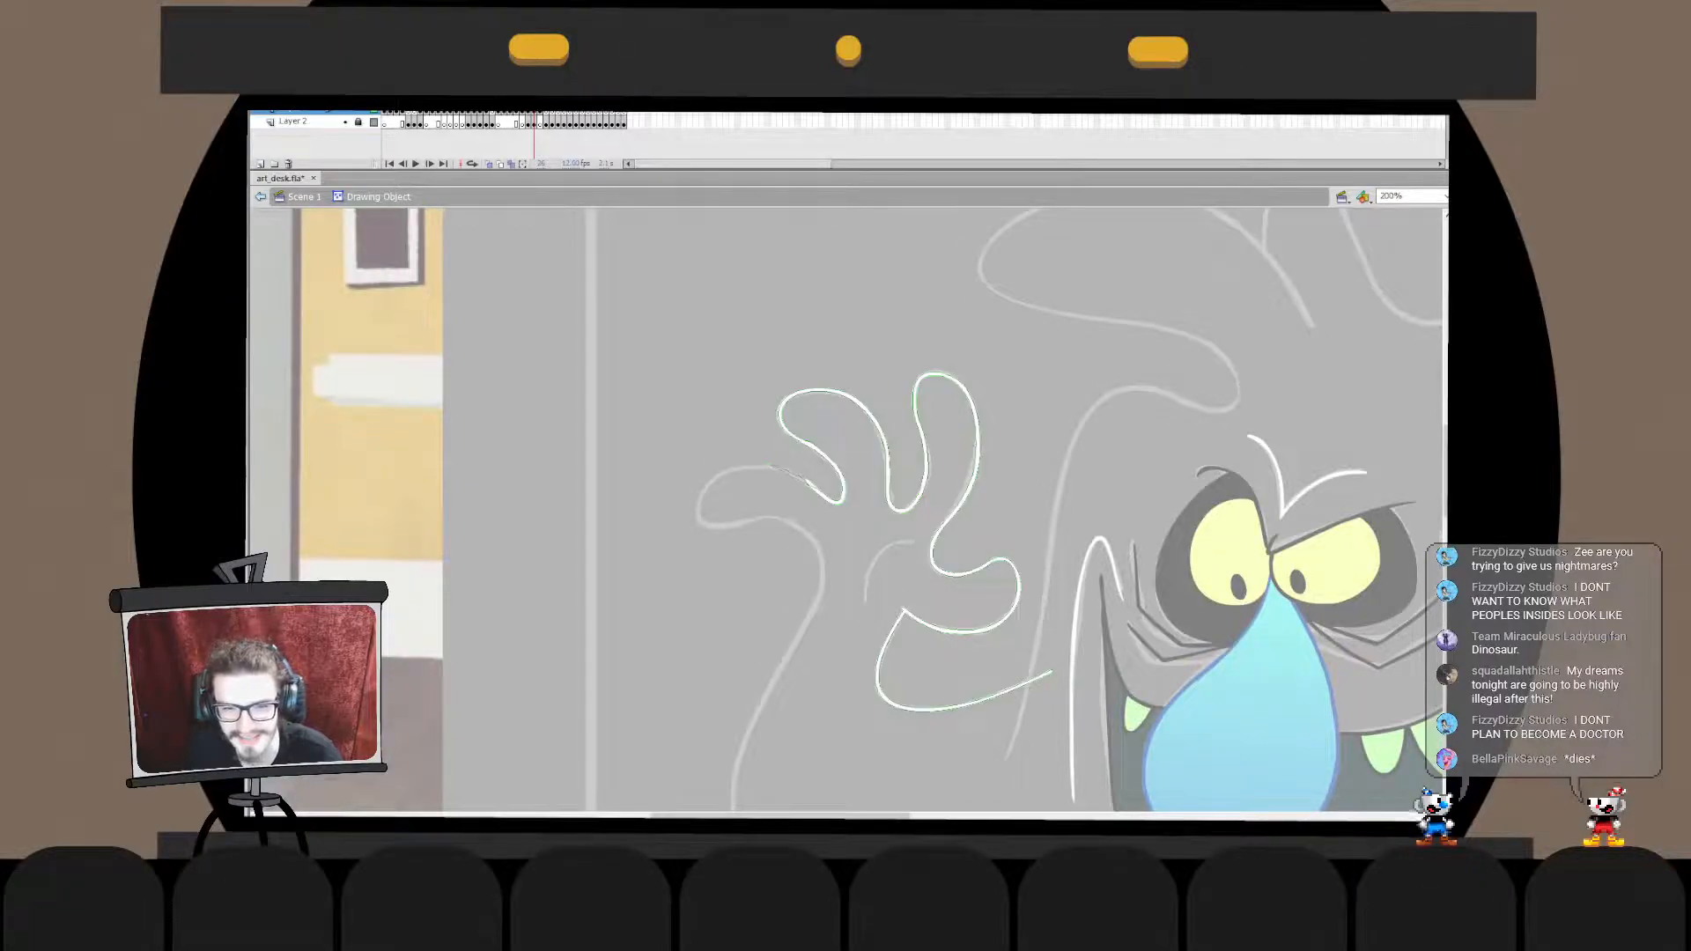
{"action": "left_click", "coordinate": [260, 196]}
{"action": "double_click", "coordinate": [830, 460]}
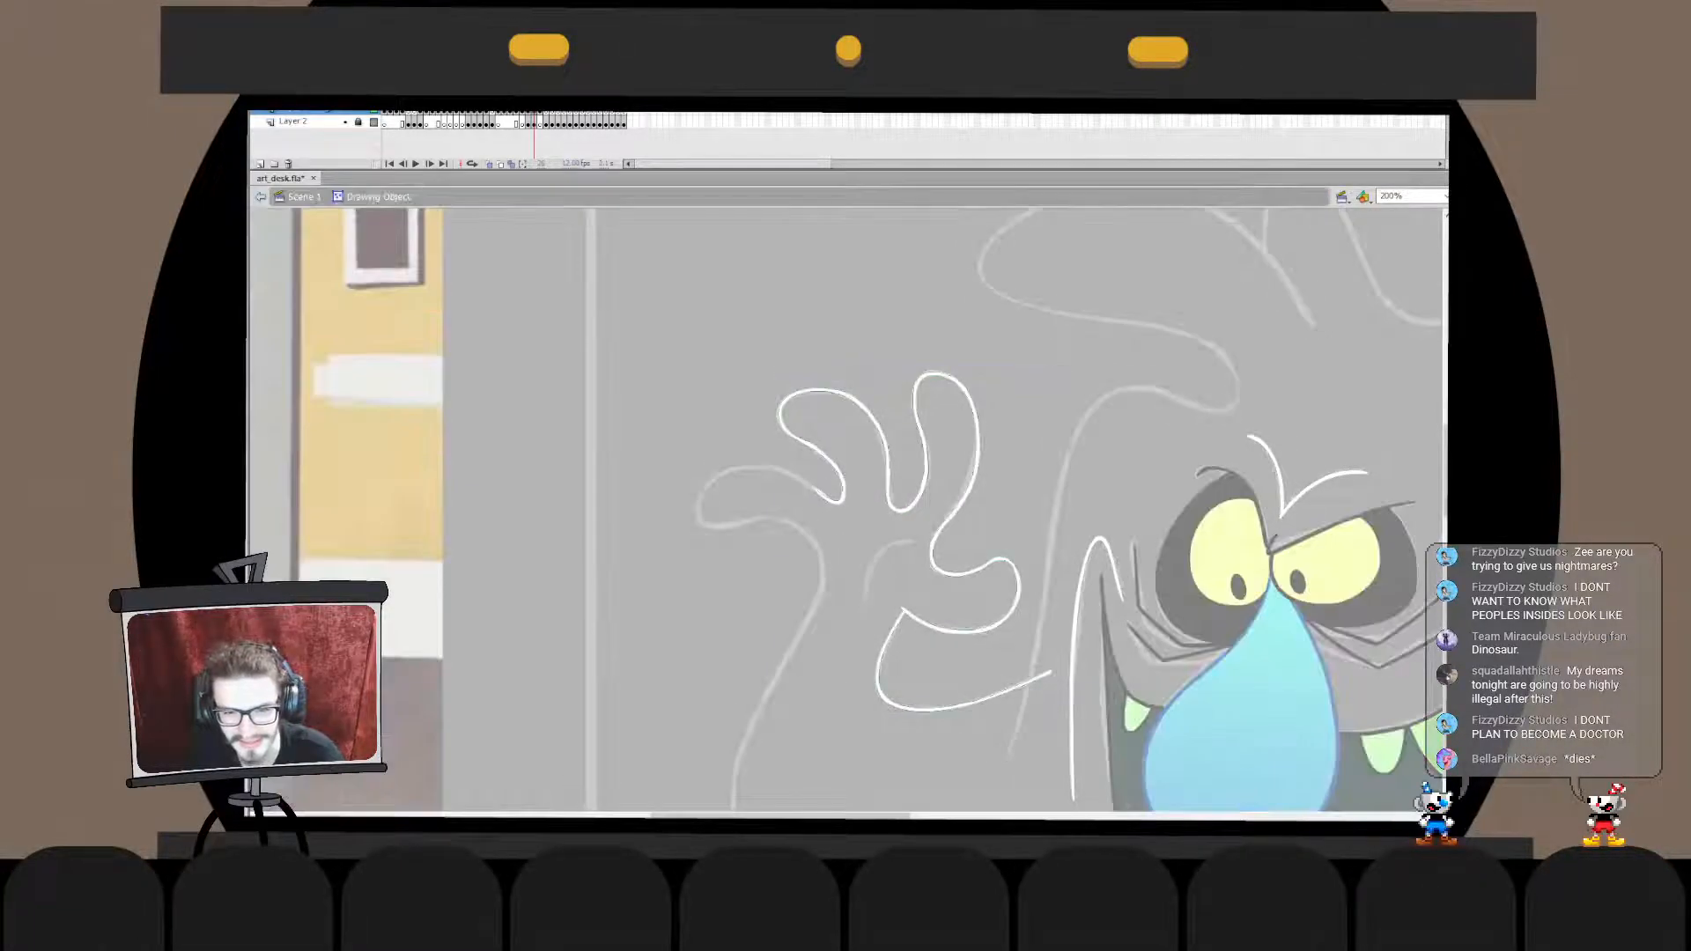
{"action": "double_click", "coordinate": [705, 616]}
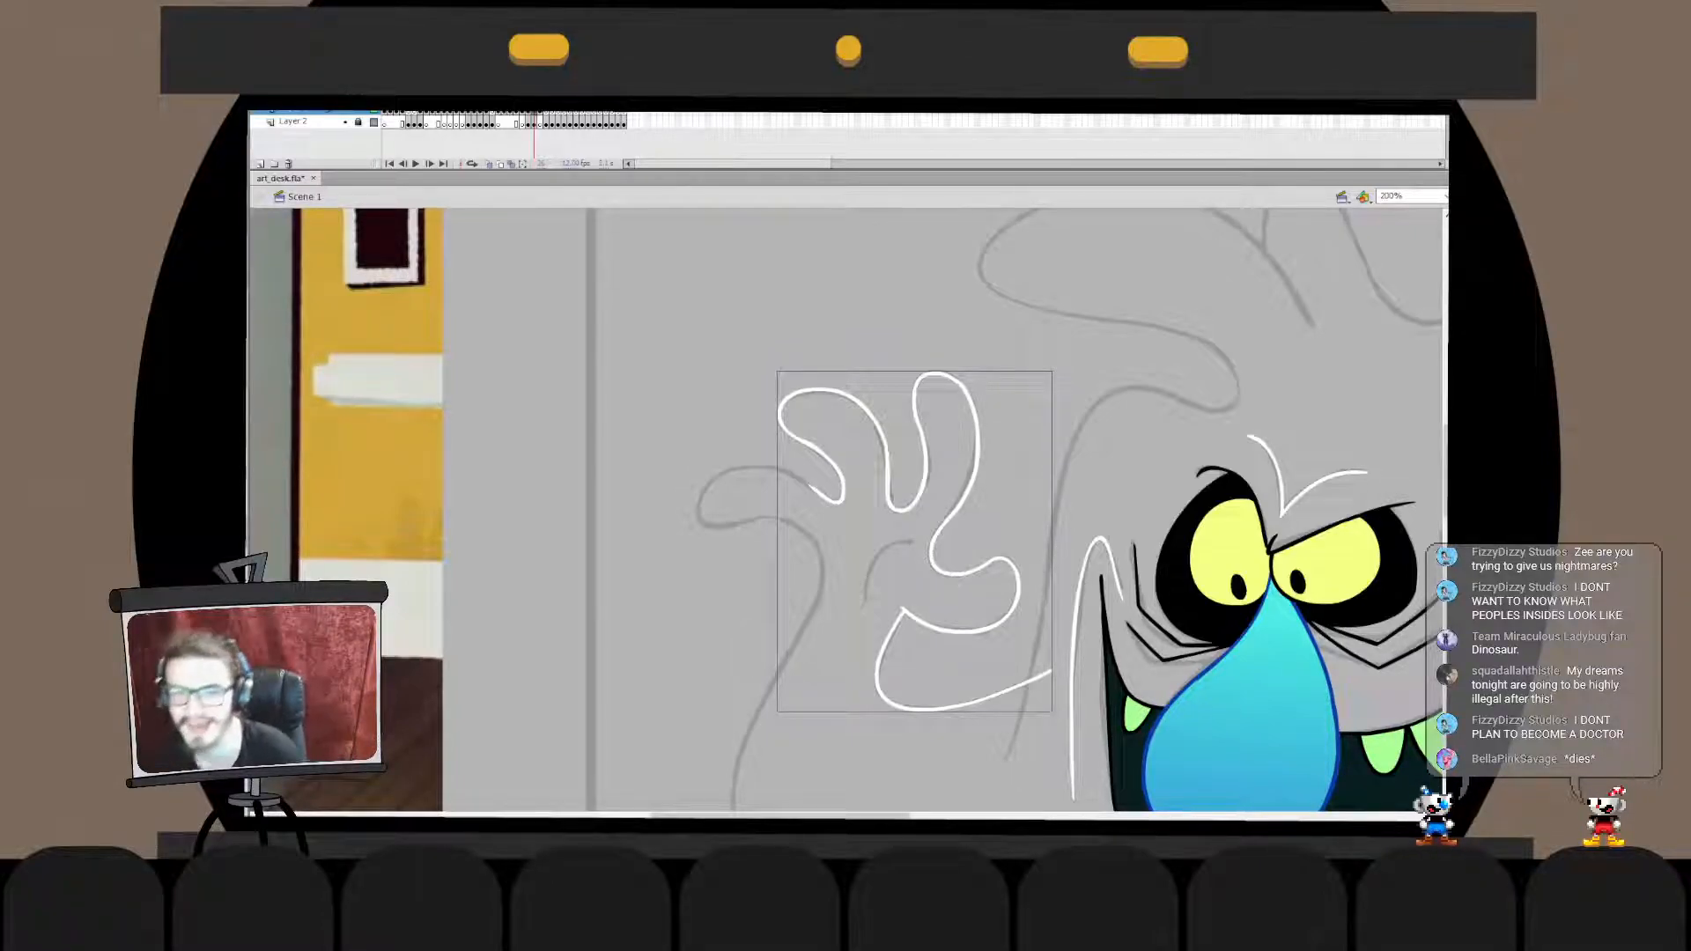
{"action": "key", "text": "ctrl+s"}
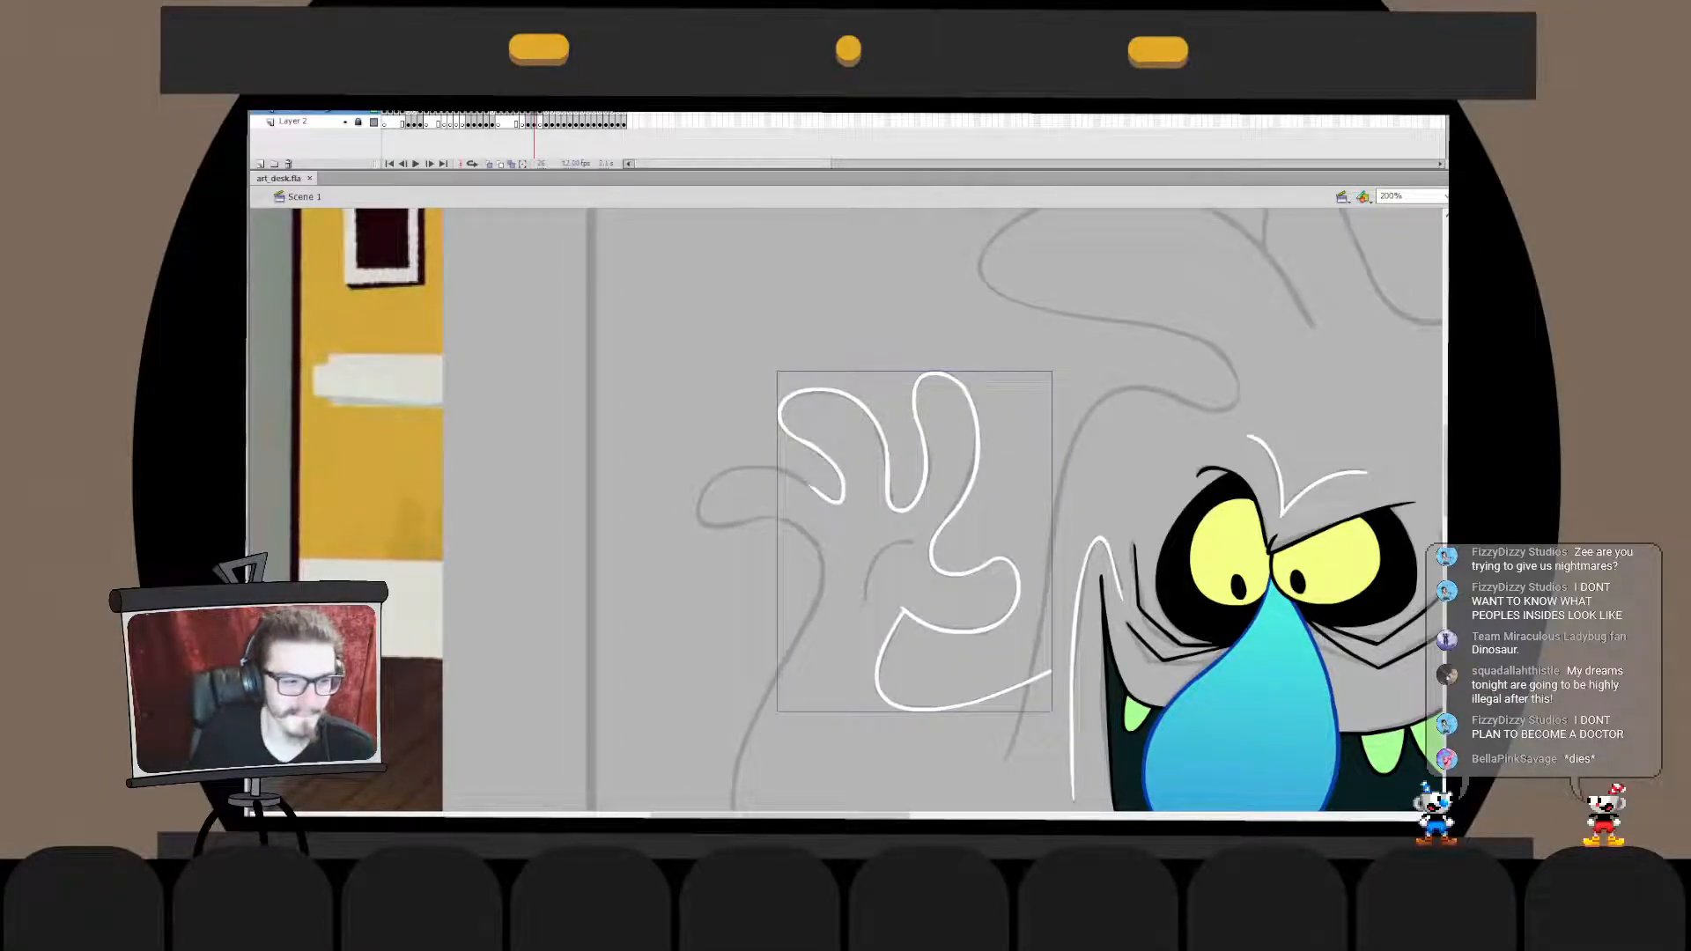
- Ink the last finger's rounded tip in white, discarding rejected strokes, and transform it to fit the sketch
{"action": "key", "text": "ctrl+z"}
{"action": "mouse_move", "coordinate": [764, 471]}
{"action": "left_mouse_down"}
{"action": "mouse_move", "coordinate": [711, 527]}
{"action": "mouse_move", "coordinate": [781, 498]}
{"action": "mouse_move", "coordinate": [696, 520]}
{"action": "mouse_move", "coordinate": [781, 505]}
{"action": "mouse_move", "coordinate": [777, 520]}
{"action": "mouse_move", "coordinate": [704, 503]}
{"action": "mouse_move", "coordinate": [791, 536]}
{"action": "left_mouse_up"}
{"action": "key", "text": "ctrl+z"}
- Ink the last finger's upper side in white from its tip past the finger hollow, discarding rejected strokes
{"action": "key", "text": "ctrl+z"}
{"action": "key", "text": "ctrl+z"}
{"action": "key", "text": "ctrl+z"}
{"action": "key", "text": "ctrl+z"}
{"action": "key", "text": "q"}
{"action": "key", "text": "v"}
{"action": "left_click_drag", "start_coordinate": [704, 490], "coordinate": [706, 490]}
{"action": "key", "text": "q"}
{"action": "left_click_drag", "start_coordinate": [785, 533], "coordinate": [782, 526]}
{"action": "key", "text": "Escape"}
{"action": "double_click", "coordinate": [732, 468]}
{"action": "mouse_move", "coordinate": [760, 457]}
{"action": "left_mouse_down"}
{"action": "mouse_move", "coordinate": [704, 508]}
{"action": "mouse_move", "coordinate": [766, 469]}
{"action": "mouse_move", "coordinate": [843, 549]}
{"action": "left_mouse_up"}
{"action": "double_click", "coordinate": [749, 432]}
{"action": "key", "text": "b"}
{"action": "key", "text": "ctrl+z"}
{"action": "key", "text": "ctrl+z"}
{"action": "left_click_drag", "start_coordinate": [759, 474], "coordinate": [846, 561]}
{"action": "key", "text": "ctrl+z"}
{"action": "key", "text": "ctrl+z"}
{"action": "key", "text": "ctrl+z"}
{"action": "mouse_move", "coordinate": [754, 477]}
{"action": "left_mouse_down"}
{"action": "mouse_move", "coordinate": [847, 548]}
{"action": "mouse_move", "coordinate": [842, 570]}
{"action": "left_mouse_up"}
{"action": "key", "text": "ctrl+z"}
{"action": "key", "text": "ctrl+z"}
{"action": "mouse_move", "coordinate": [750, 465]}
{"action": "left_mouse_down"}
{"action": "mouse_move", "coordinate": [824, 506]}
{"action": "mouse_move", "coordinate": [862, 563]}
{"action": "left_mouse_up"}
- Adjust the last finger's upper side stroke with Free Transform to line up with the fingertip and the hollow
{"action": "key", "text": "q"}
{"action": "left_click", "coordinate": [881, 563]}
{"action": "double_click", "coordinate": [836, 523]}
{"action": "double_click", "coordinate": [880, 563]}
{"action": "left_click", "coordinate": [881, 577]}
{"action": "left_click", "coordinate": [843, 530]}
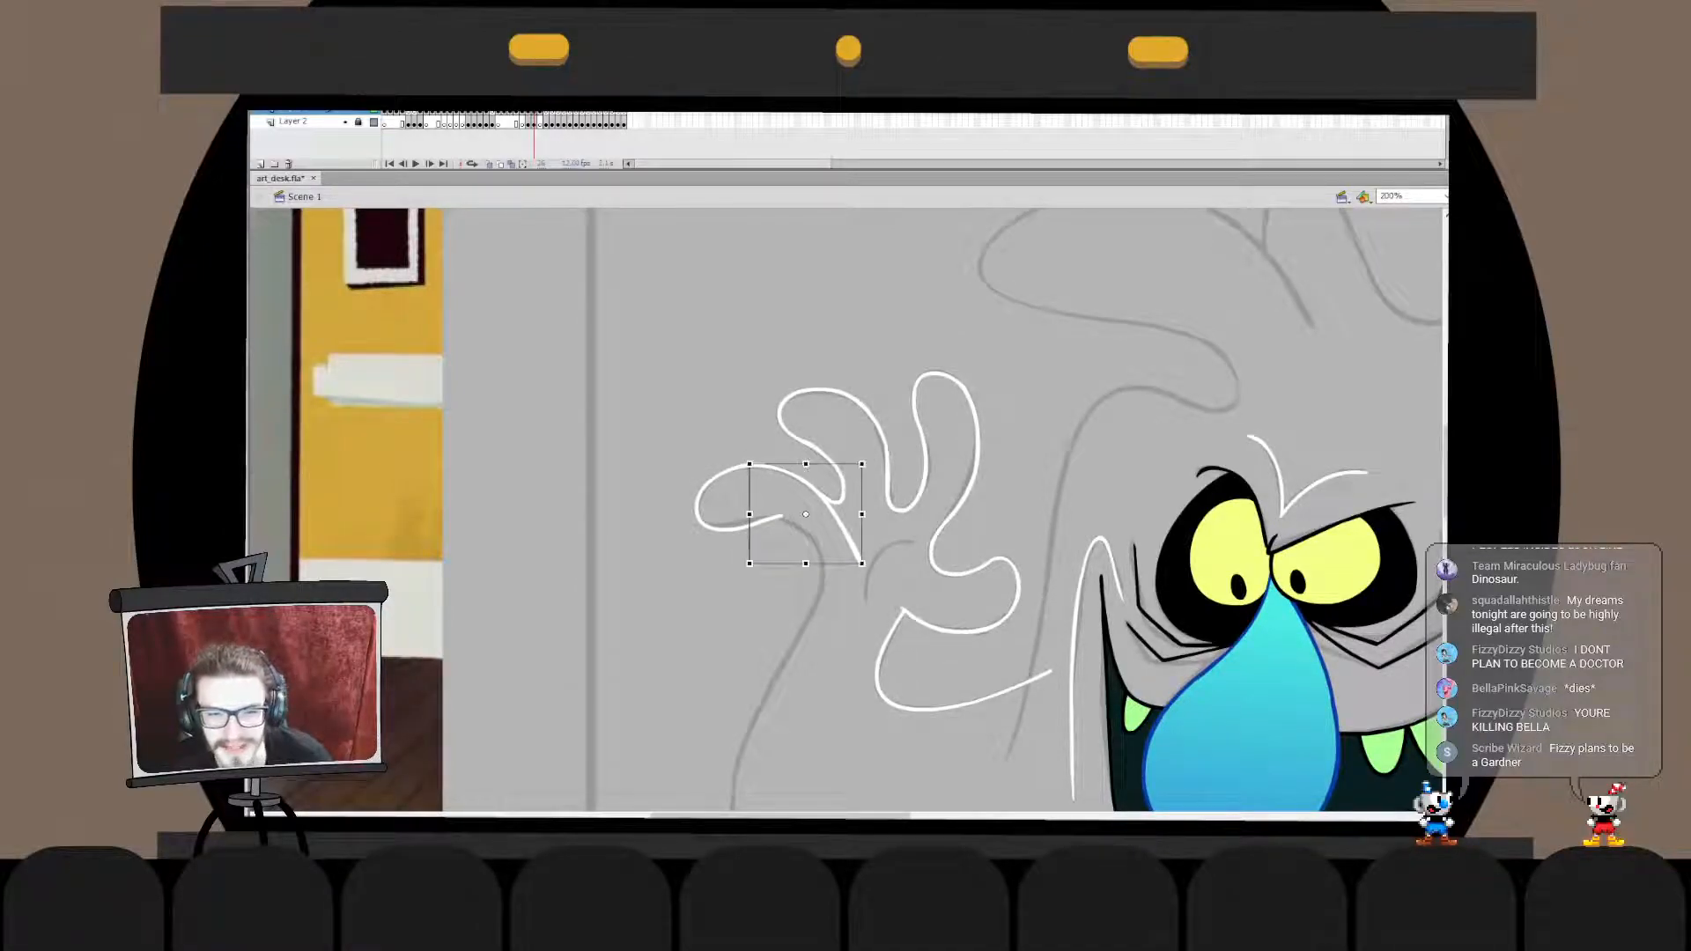
- Combine the hand outline in place with the last finger's side stroke, delete the overhanging end, and exit the drawing object
{"action": "key", "text": "v"}
{"action": "left_click", "coordinate": [881, 573]}
{"action": "left_click", "coordinate": [886, 467]}
{"action": "key", "text": "ctrl+x"}
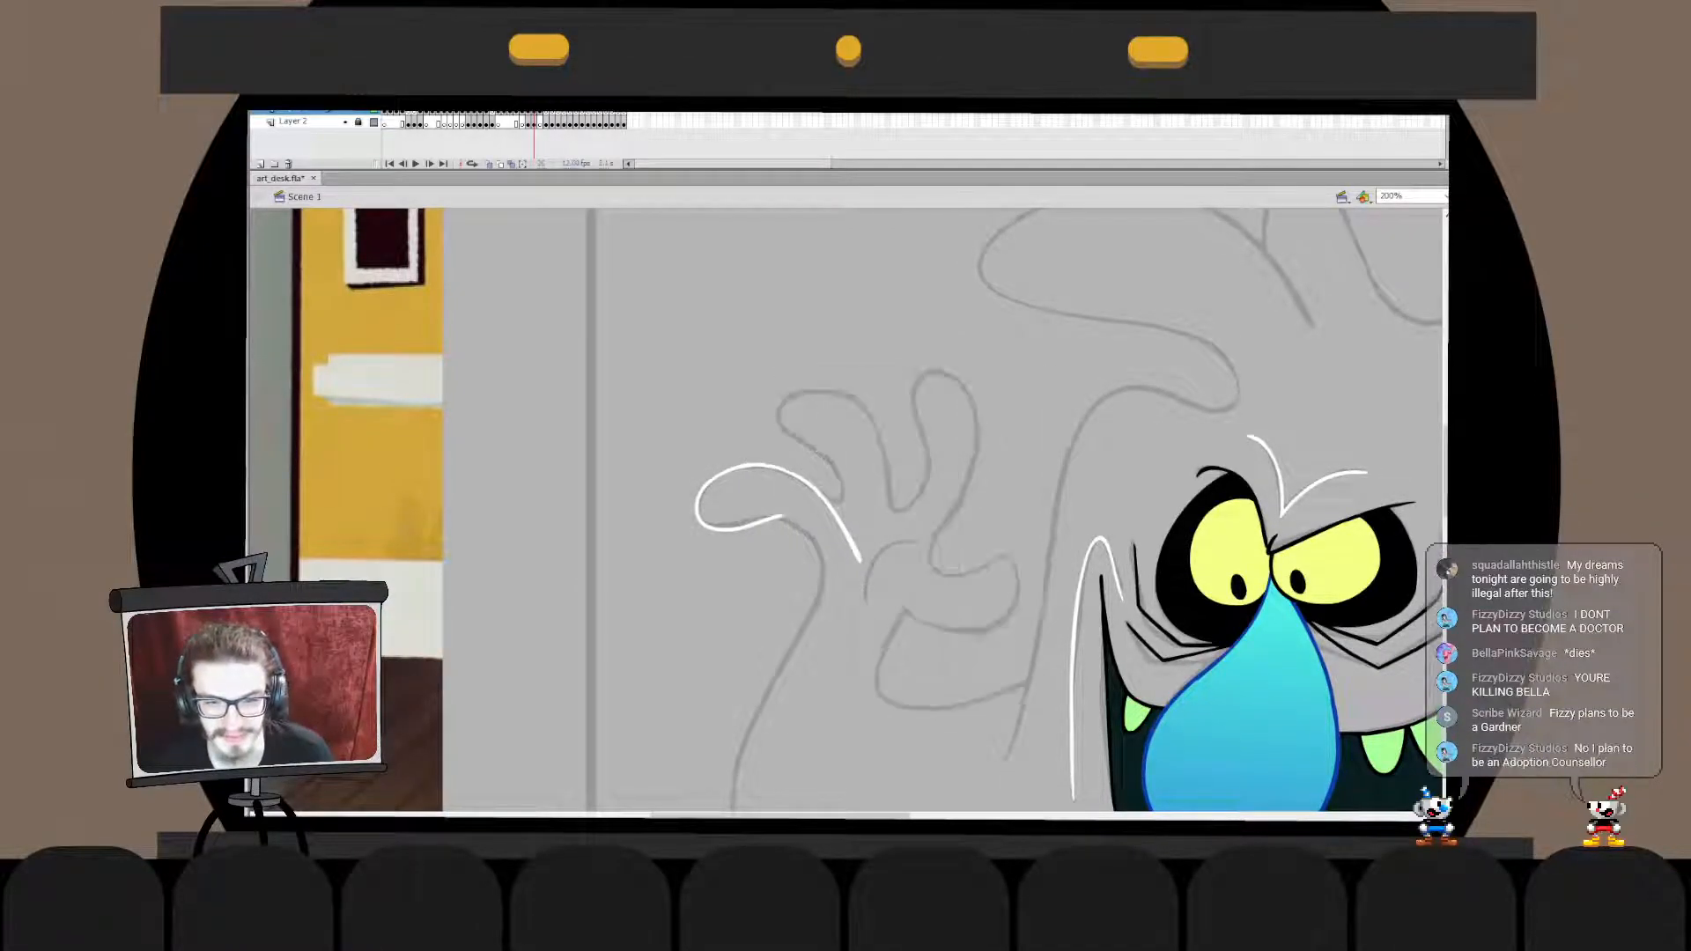
{"action": "double_click", "coordinate": [838, 525]}
{"action": "key", "text": "ctrl+v"}
{"action": "key", "text": "ctrl+b"}
{"action": "key", "text": "ctrl+z"}
{"action": "key", "text": "ctrl+z"}
{"action": "key", "text": "ctrl+shift+v"}
{"action": "key", "text": "ctrl+b"}
{"action": "left_click", "coordinate": [843, 531]}
{"action": "key", "text": "Delete"}
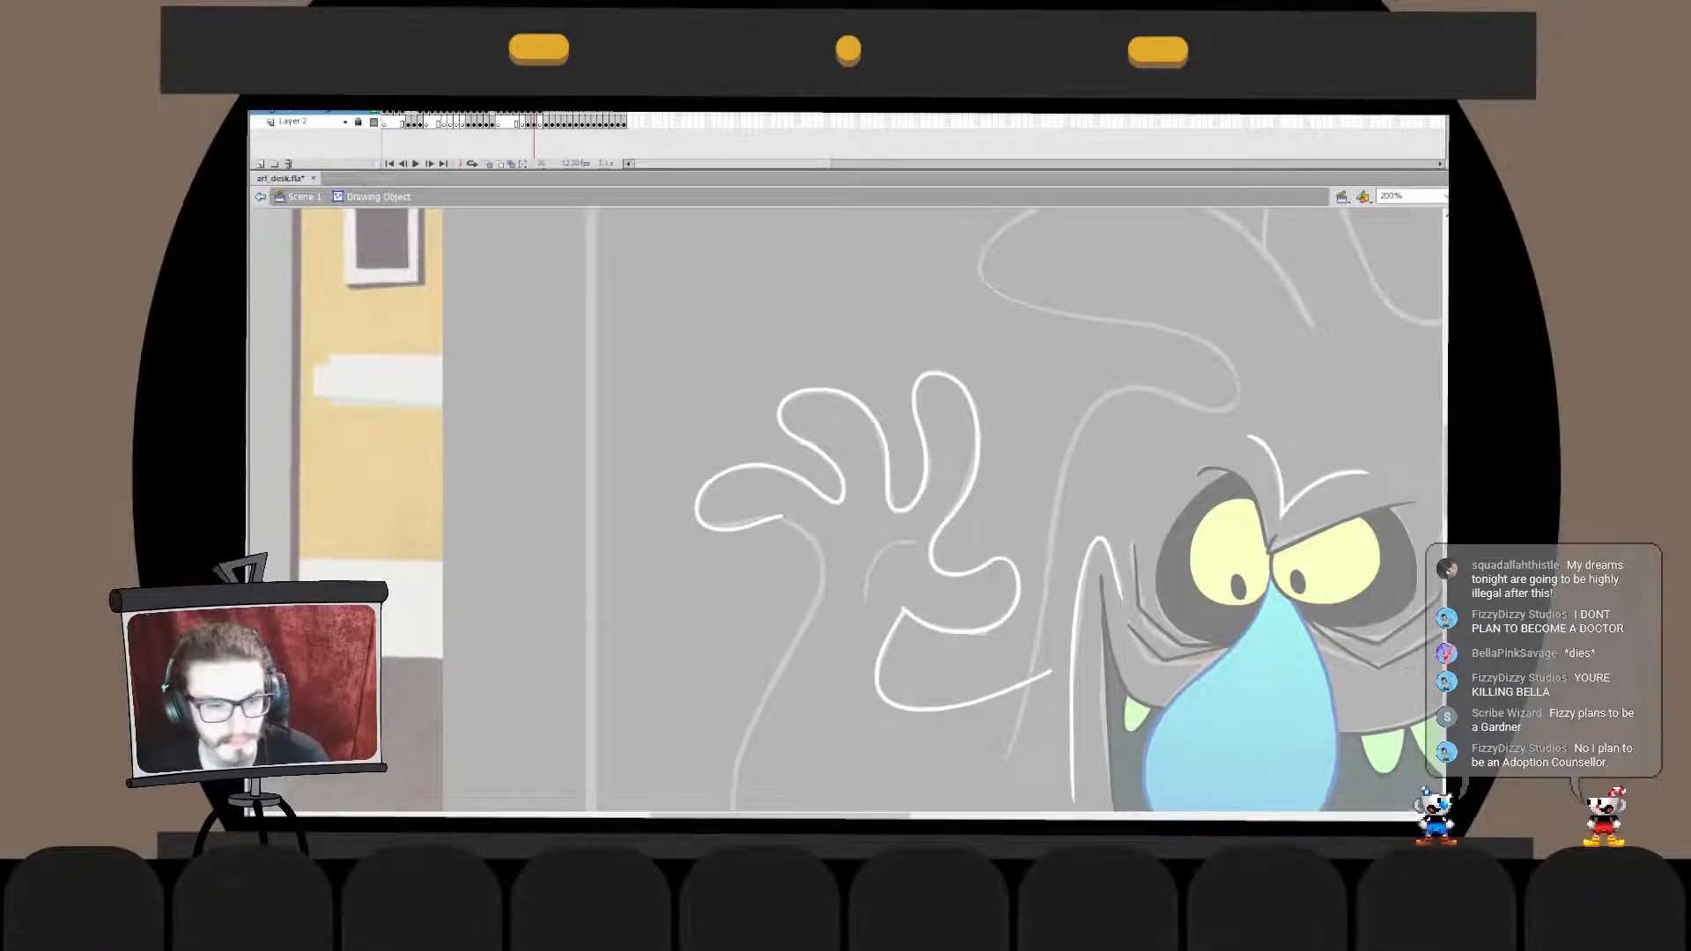
{"action": "key", "text": "ctrl+e"}
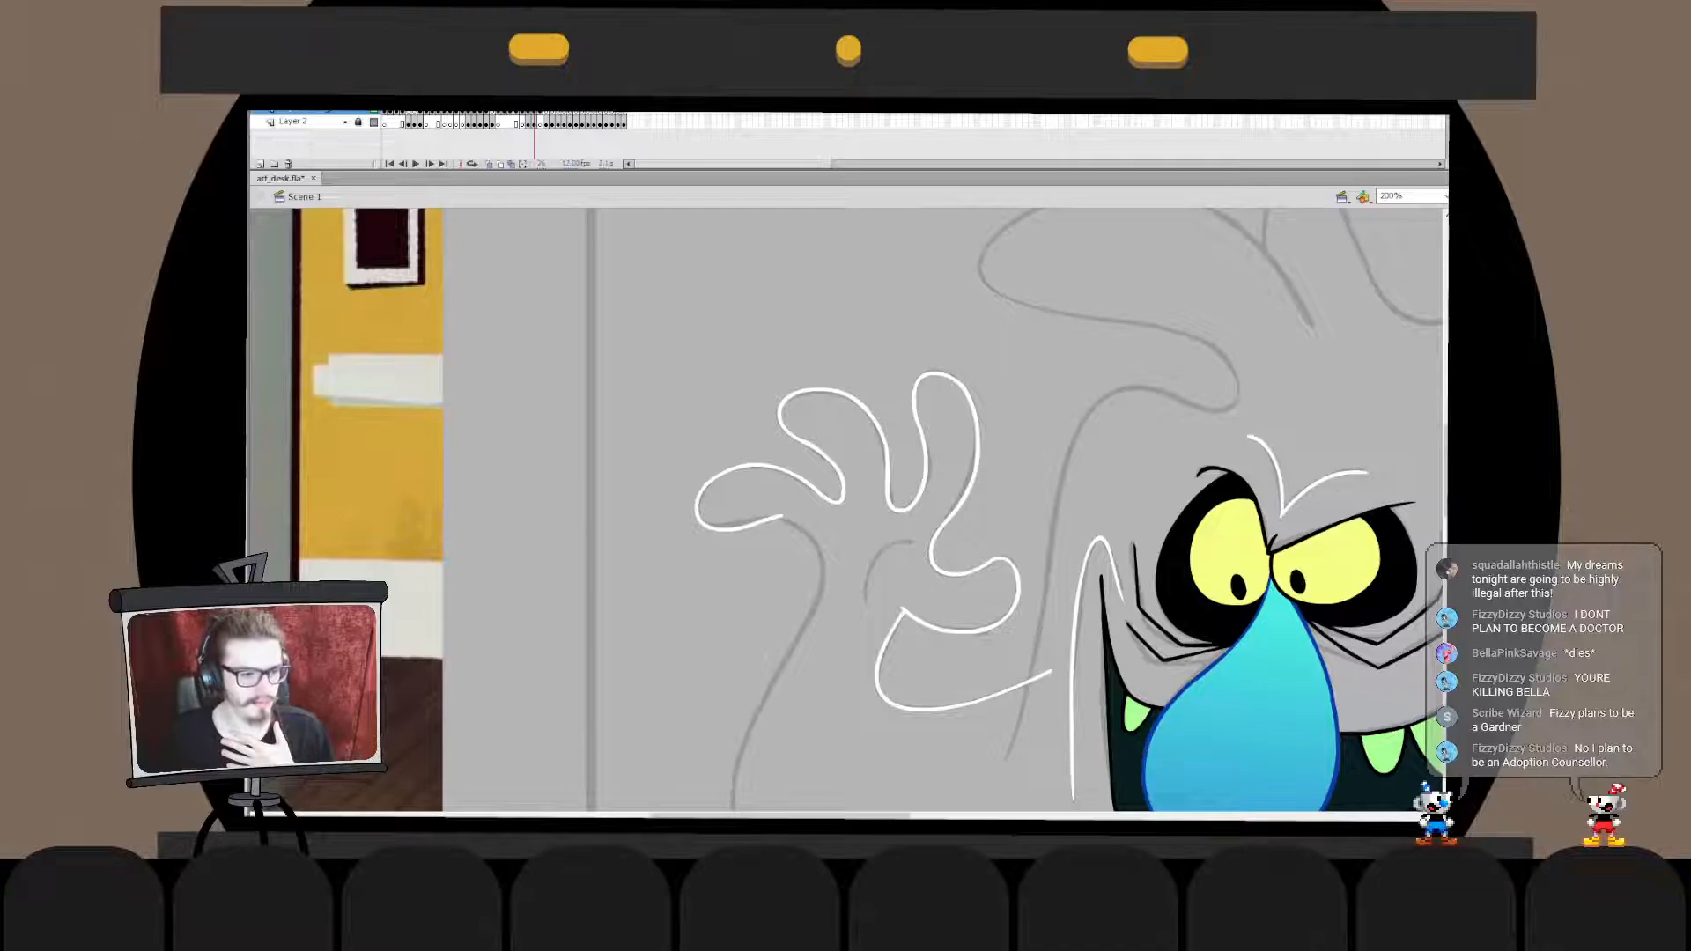
- Shorten the lower end of the last finger's tip outline slightly and exit its drawing object
{"action": "left_click_drag", "start_coordinate": [783, 534], "coordinate": [696, 464]}
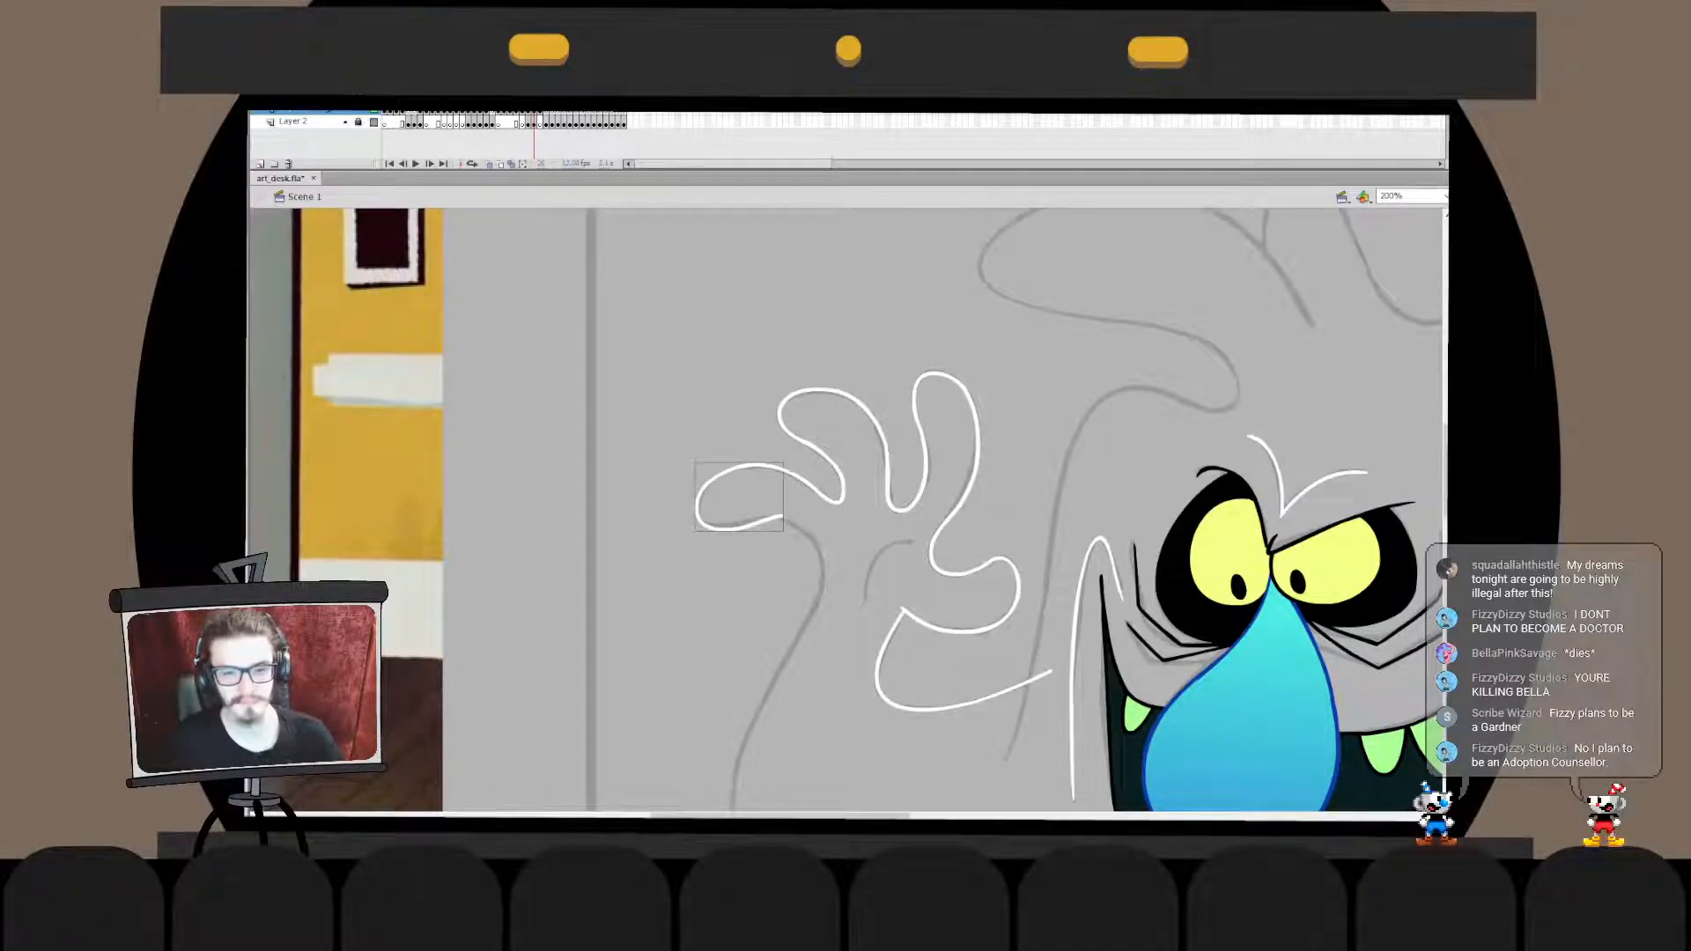
{"action": "double_click", "coordinate": [753, 526]}
{"action": "mouse_move", "coordinate": [789, 511]}
{"action": "left_mouse_down"}
{"action": "mouse_move", "coordinate": [708, 588]}
{"action": "mouse_move", "coordinate": [772, 524]}
{"action": "left_mouse_up"}
{"action": "double_click", "coordinate": [765, 568]}
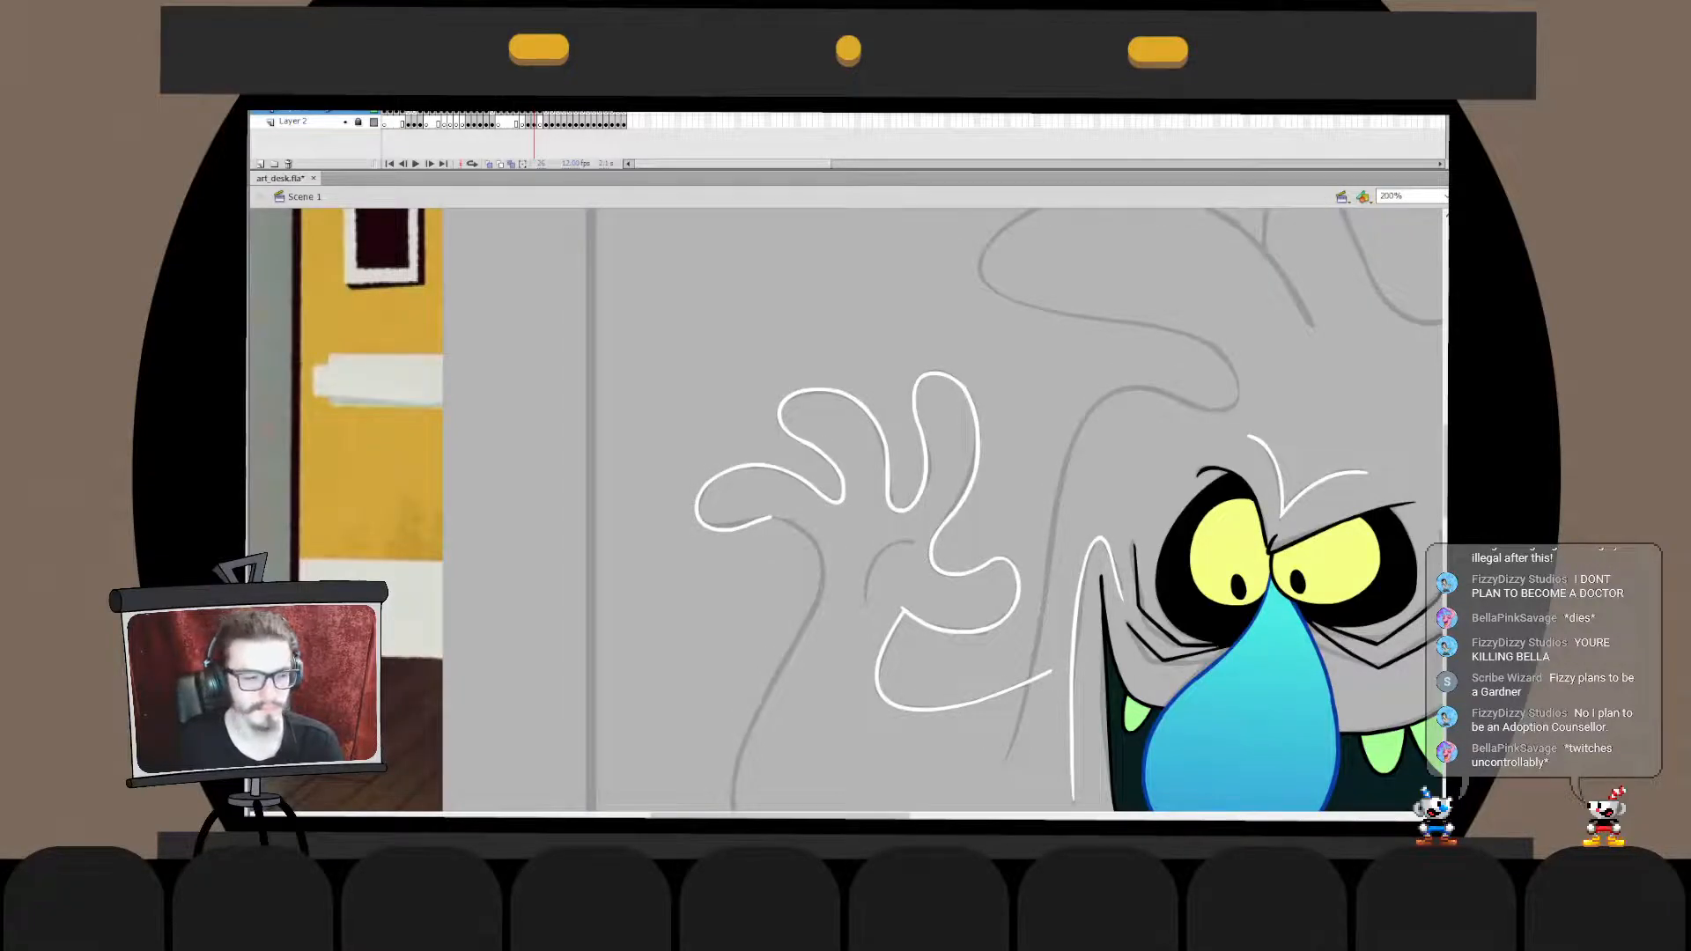
{"action": "mouse_move", "coordinate": [800, 621]}
{"action": "left_mouse_down"}
{"action": "mouse_move", "coordinate": [823, 553]}
{"action": "mouse_move", "coordinate": [741, 533]}
{"action": "mouse_move", "coordinate": [757, 521]}
{"action": "mouse_move", "coordinate": [712, 555]}
{"action": "left_mouse_up"}
{"action": "key", "text": "ctrl+z"}
{"action": "key", "text": "ctrl+z"}
{"action": "key", "text": "ctrl+z"}
{"action": "left_click_drag", "start_coordinate": [786, 654], "coordinate": [732, 558]}
{"action": "key", "text": "ctrl+z"}
{"action": "key", "text": "ctrl+z"}
{"action": "mouse_move", "coordinate": [786, 656]}
{"action": "left_mouse_down"}
{"action": "mouse_move", "coordinate": [713, 551]}
{"action": "mouse_move", "coordinate": [724, 586]}
{"action": "mouse_move", "coordinate": [766, 529]}
{"action": "left_mouse_up"}
{"action": "key", "text": "q"}
{"action": "key", "text": "ctrl+z"}
{"action": "left_click_drag", "start_coordinate": [783, 665], "coordinate": [718, 577]}
{"action": "key", "text": "ctrl+z"}
{"action": "left_click_drag", "start_coordinate": [782, 665], "coordinate": [718, 577]}
- Ink the hand's outer edge in white from the last finger to the wrist and move it onto the sketch line
{"action": "key", "text": "ctrl+z"}
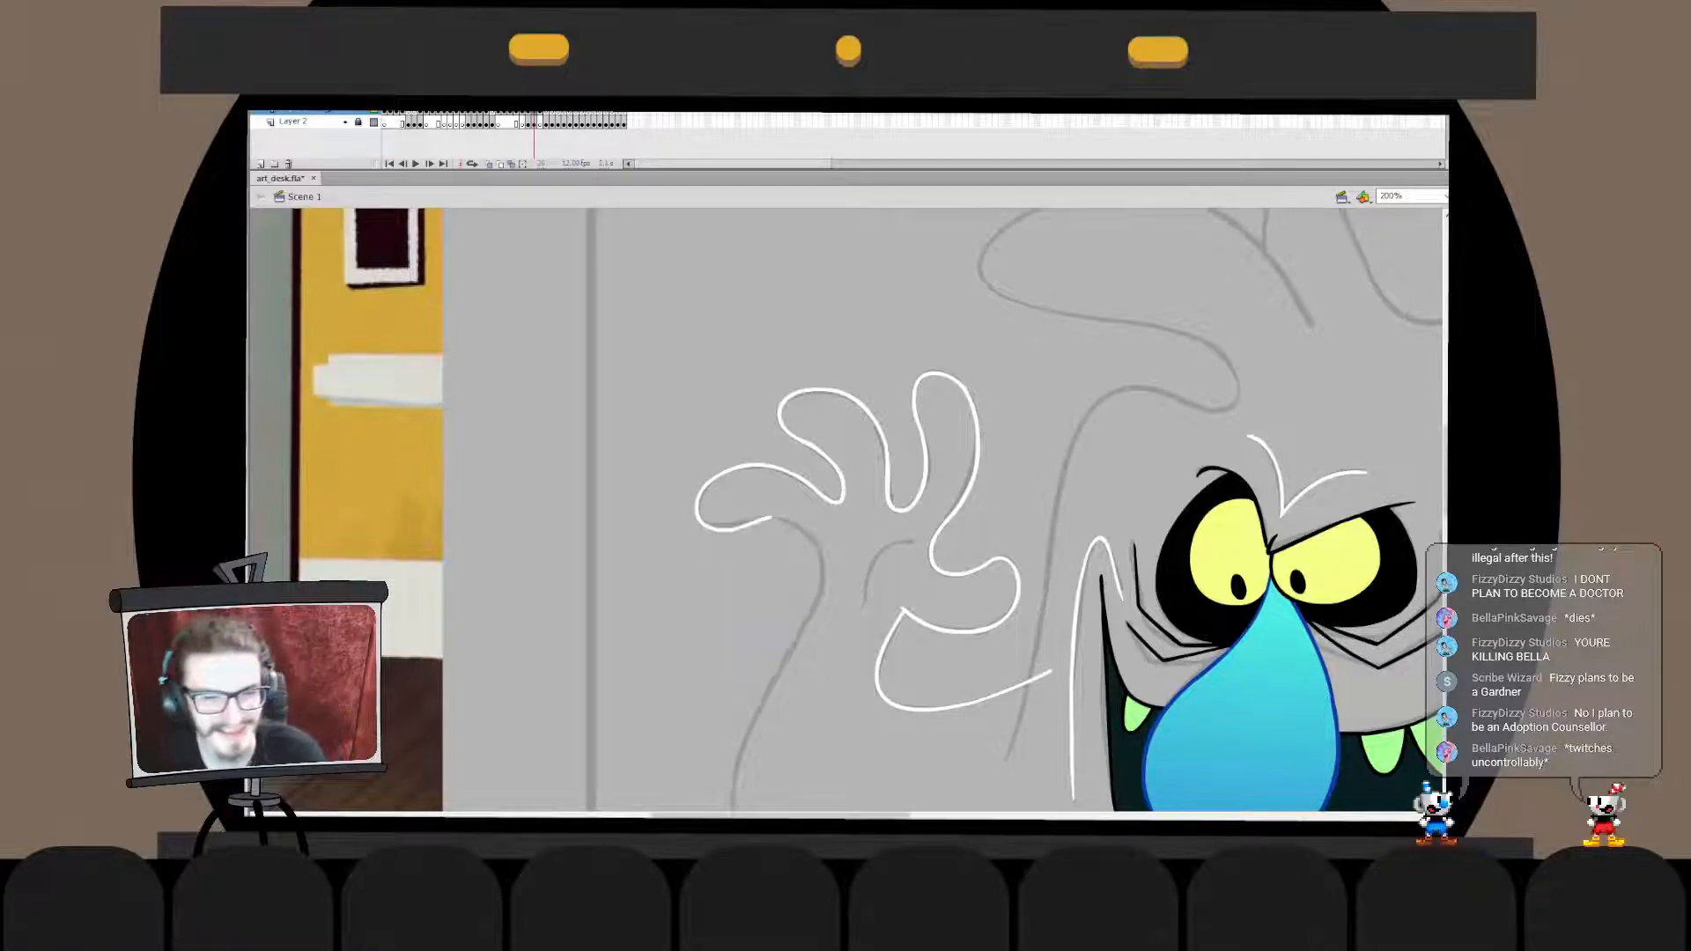
{"action": "left_click_drag", "start_coordinate": [773, 520], "coordinate": [800, 622]}
{"action": "key", "text": "ctrl+z"}
{"action": "left_click_drag", "start_coordinate": [752, 523], "coordinate": [790, 639]}
{"action": "key", "text": "ctrl+z"}
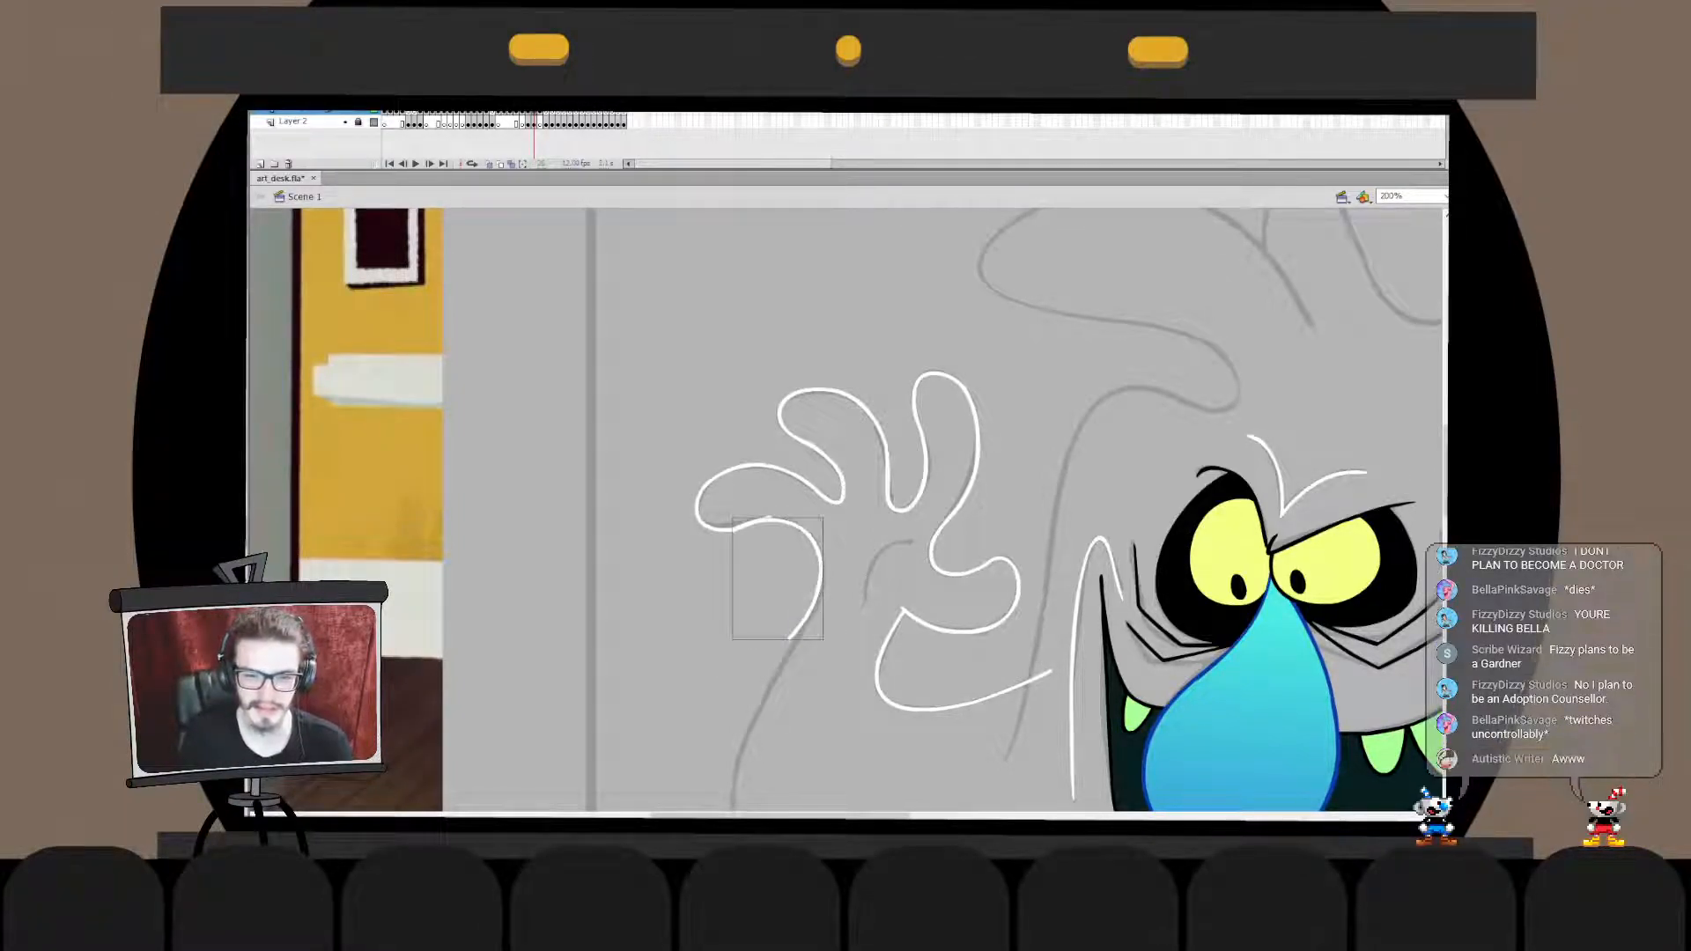
{"action": "key", "text": "ctrl+z"}
{"action": "left_click_drag", "start_coordinate": [742, 529], "coordinate": [781, 650]}
{"action": "key", "text": "ctrl+z"}
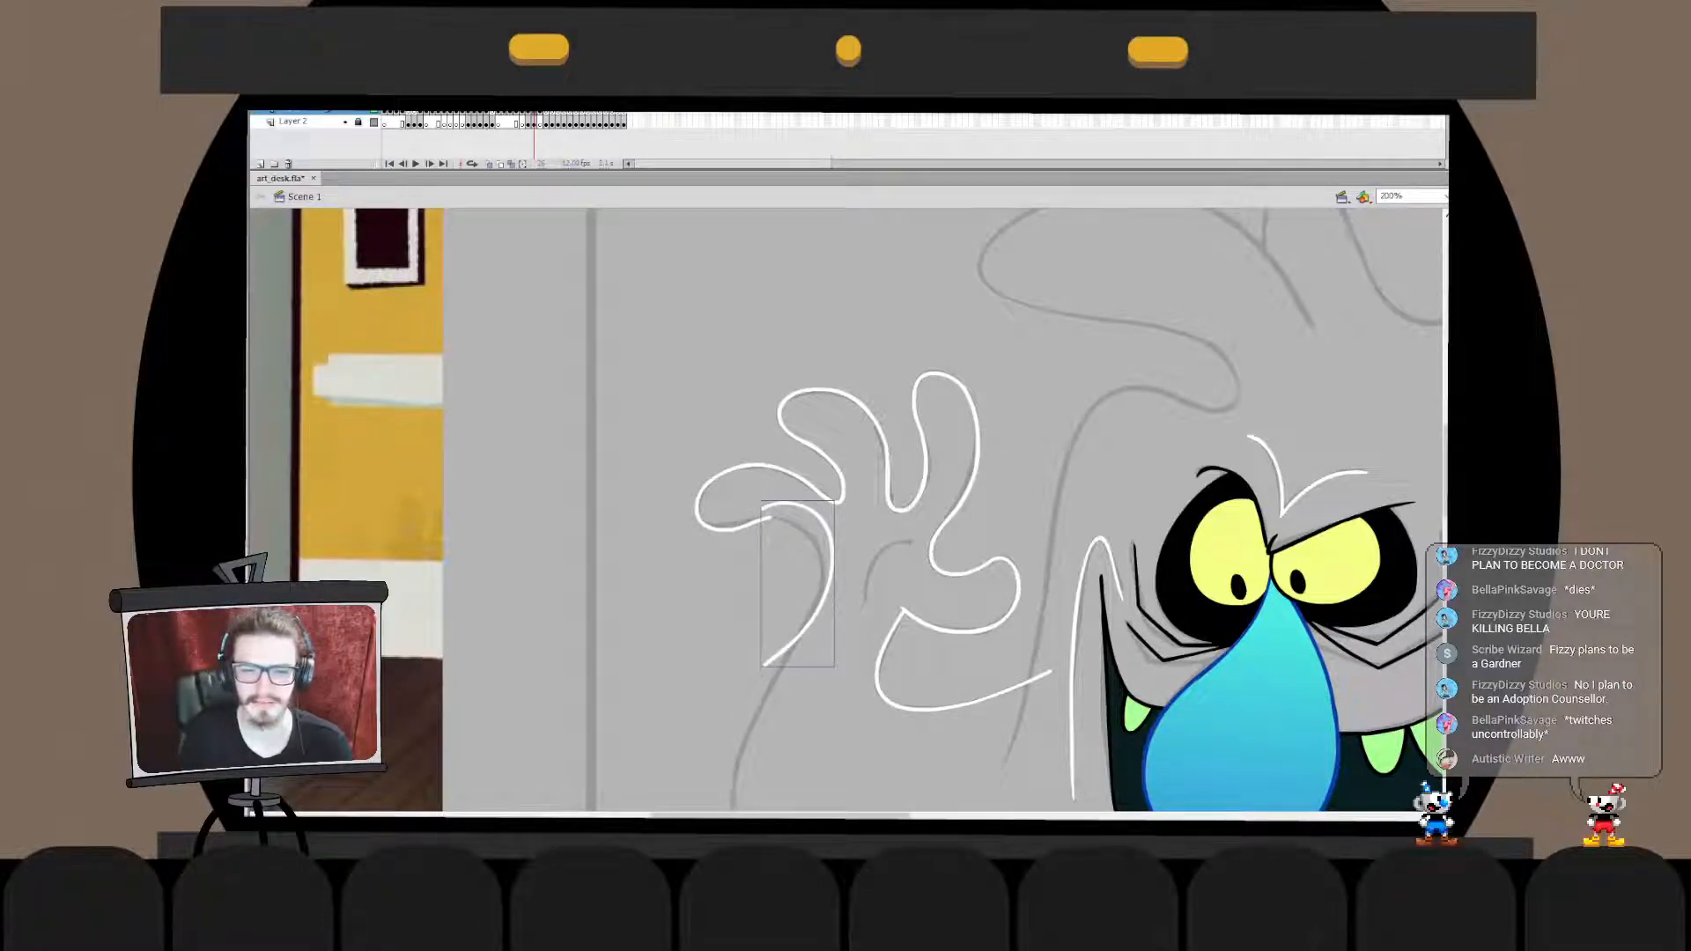
{"action": "left_click_drag", "start_coordinate": [829, 592], "coordinate": [818, 606]}
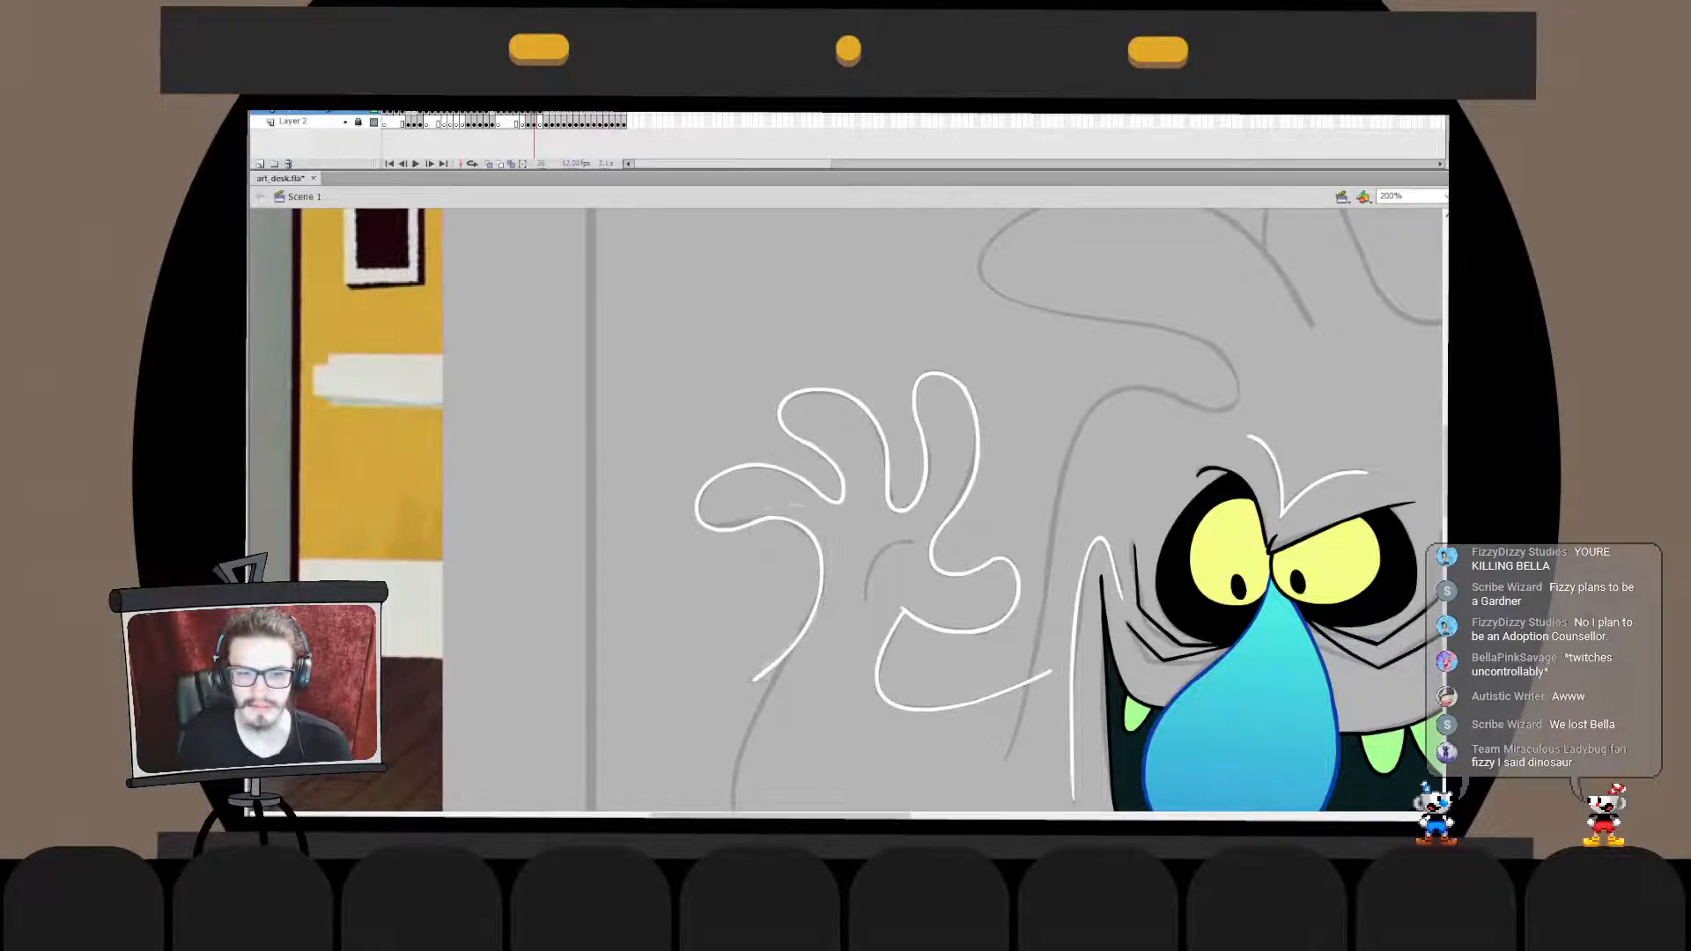
- Fine-tune the outer edge stroke with Free Transform and check inside its drawing object how it joins the fingertip
{"action": "key", "text": "q"}
{"action": "left_click_drag", "start_coordinate": [823, 643], "coordinate": [824, 646]}
{"action": "left_click", "coordinate": [705, 616]}
{"action": "left_click", "coordinate": [820, 581]}
{"action": "left_click", "coordinate": [704, 616]}
{"action": "double_click", "coordinate": [819, 581]}
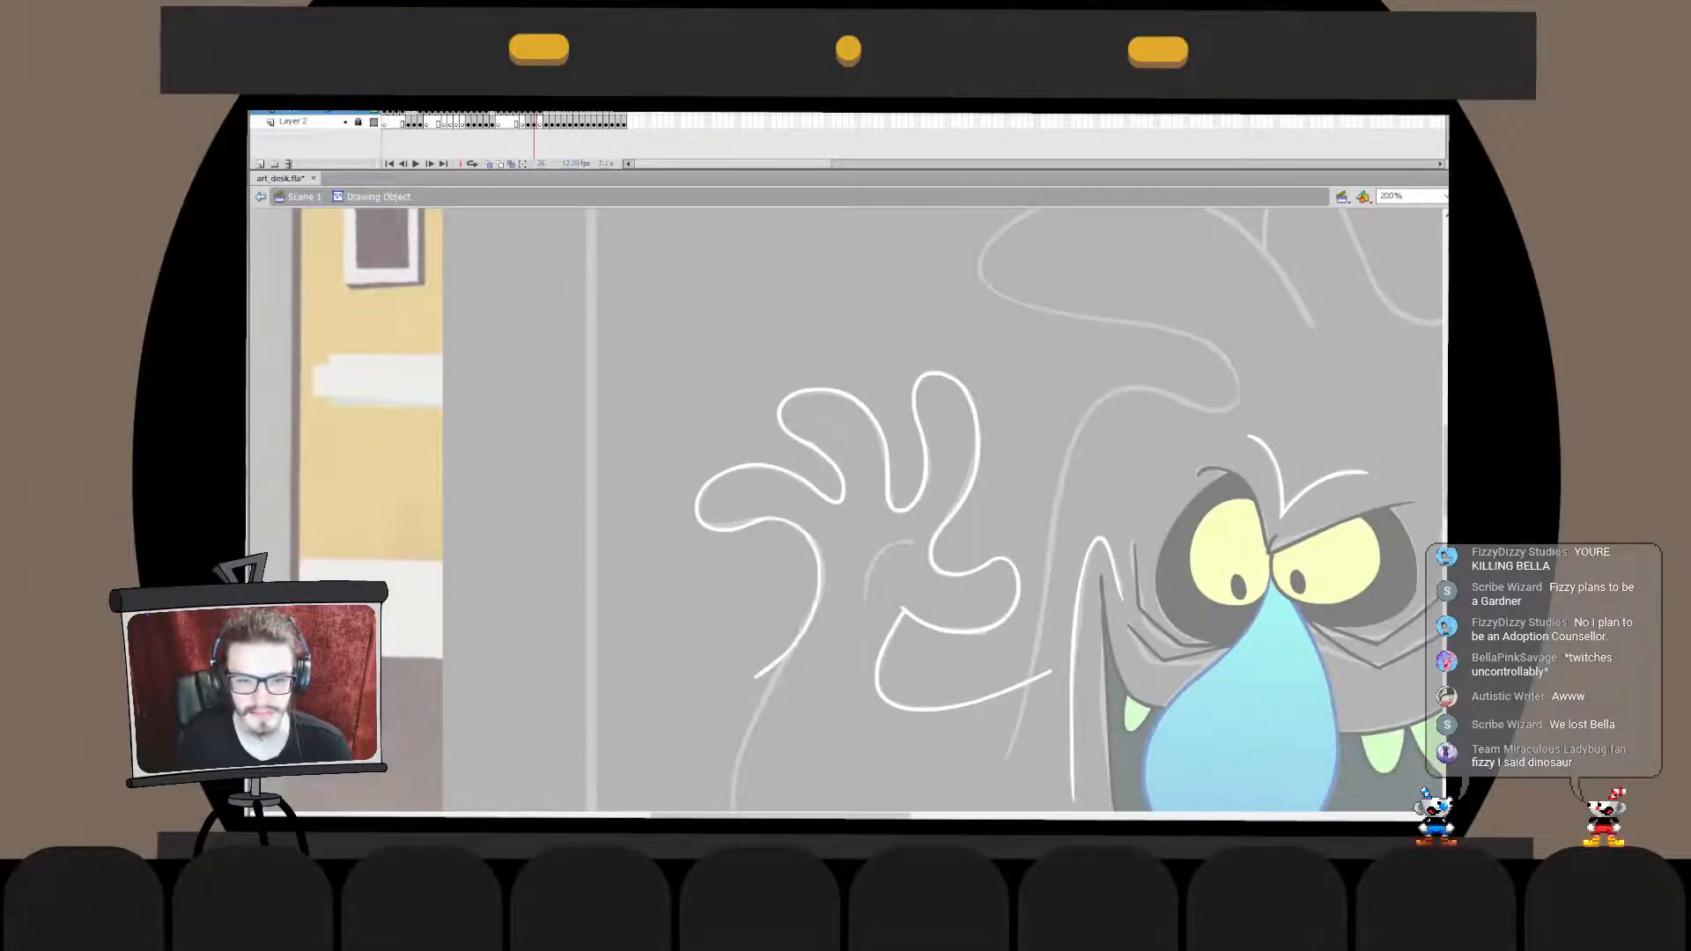
{"action": "left_click", "coordinate": [820, 577]}
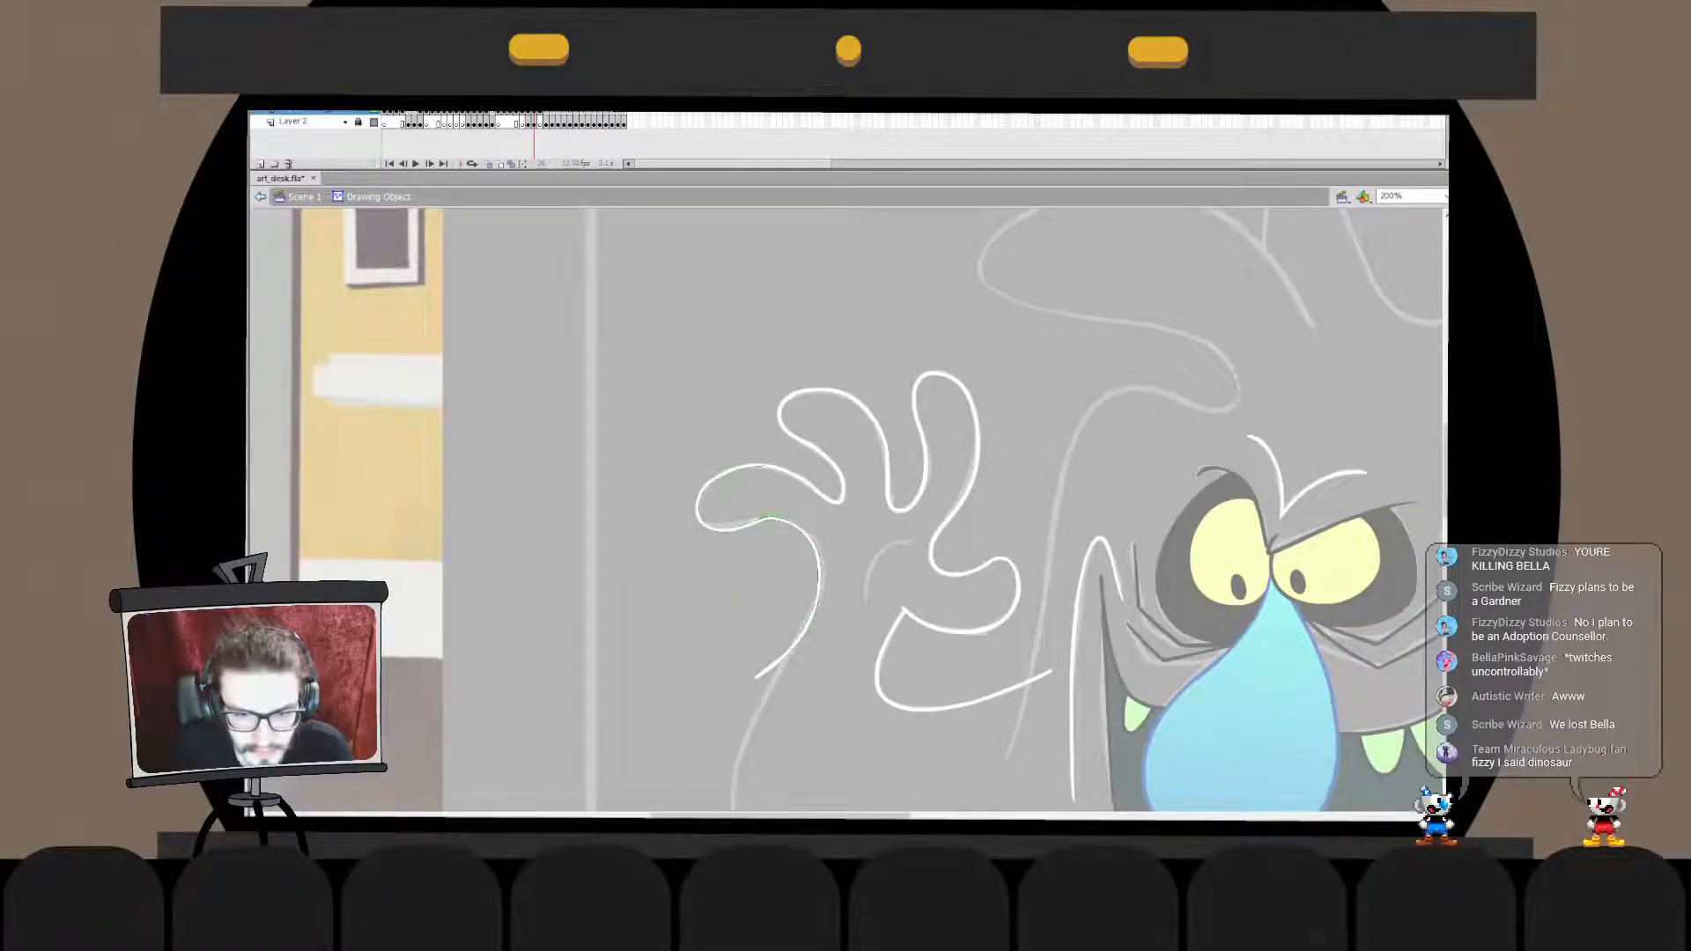
{"action": "double_click", "coordinate": [705, 617]}
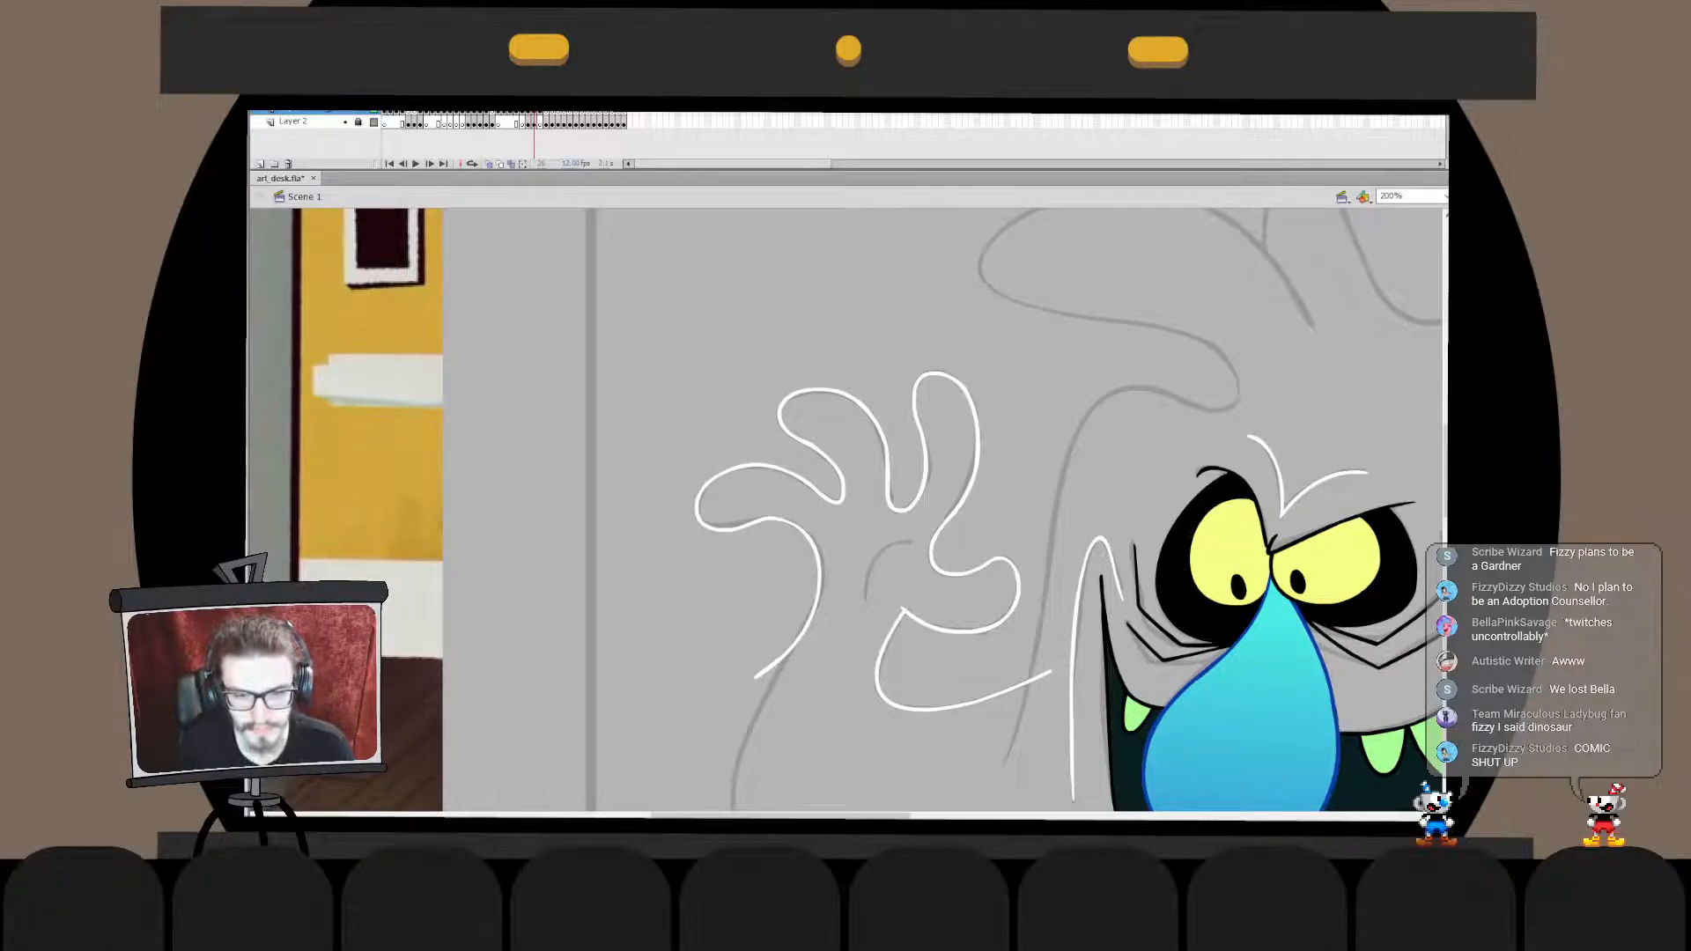
{"action": "double_click", "coordinate": [820, 577]}
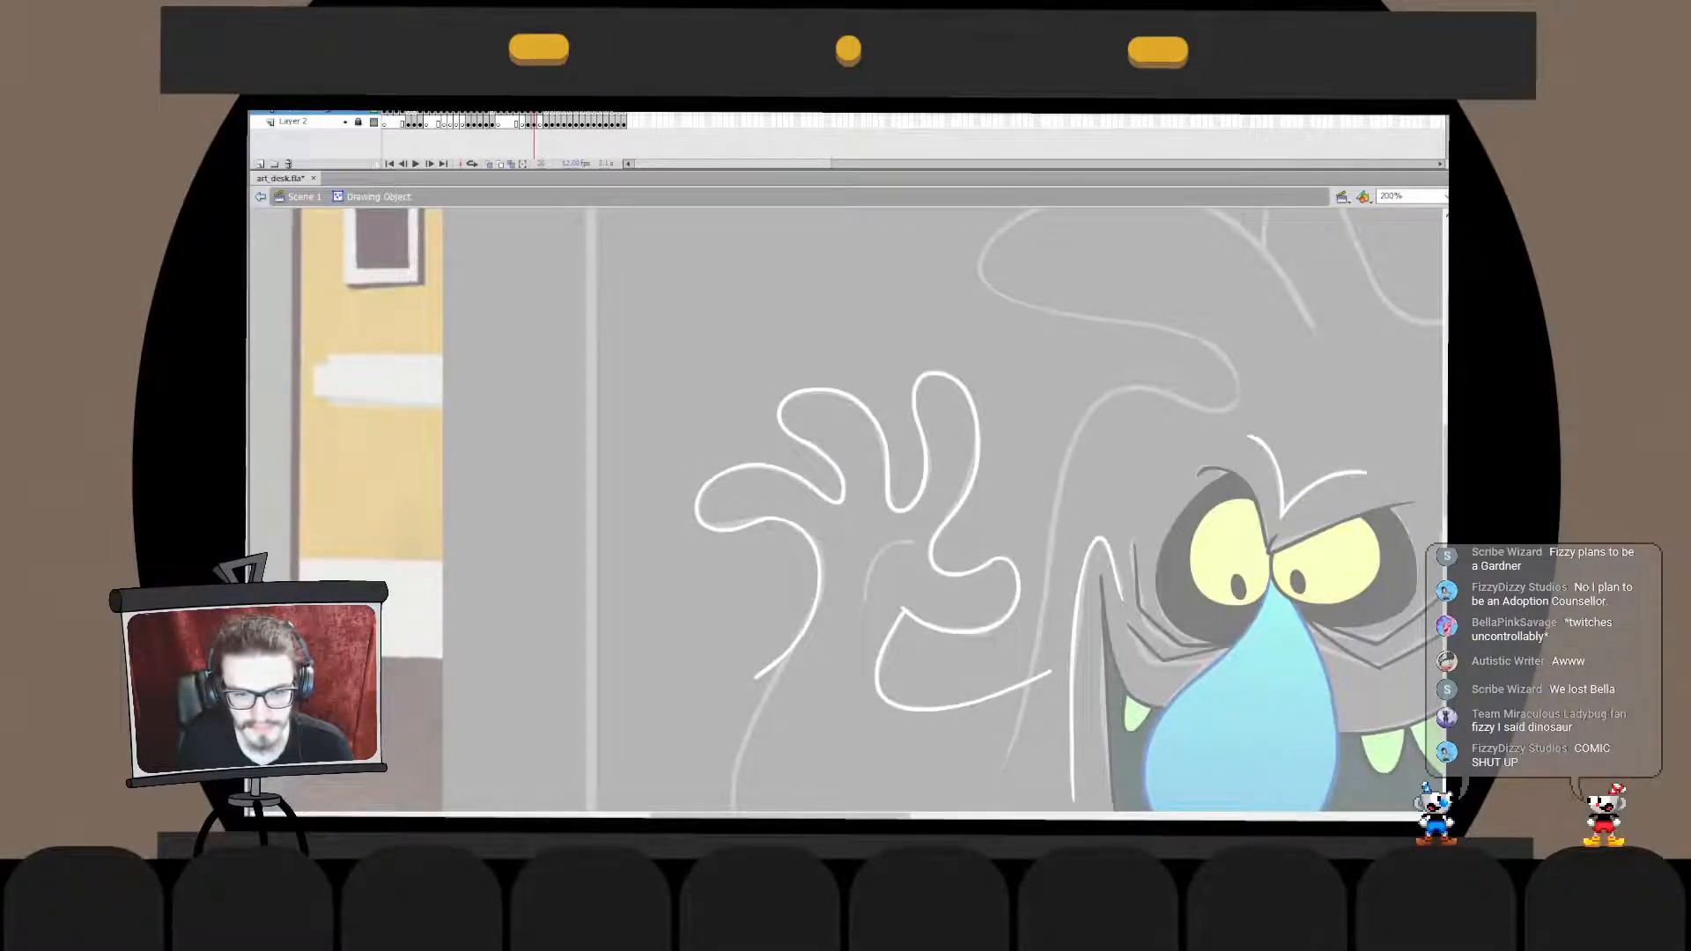
{"action": "left_click", "coordinate": [819, 581]}
{"action": "mouse_move", "coordinate": [787, 680]}
{"action": "left_mouse_down"}
{"action": "mouse_move", "coordinate": [800, 655]}
{"action": "mouse_move", "coordinate": [696, 442]}
{"action": "left_mouse_up"}
{"action": "left_click", "coordinate": [704, 656]}
{"action": "double_click", "coordinate": [705, 656]}
{"action": "left_click", "coordinate": [704, 656]}
- Ink the arm's lower line in white from the wrist around the elbow to the body, then shift it onto the sketch
{"action": "left_click_drag", "start_coordinate": [852, 382], "coordinate": [909, 650]}
{"action": "key", "text": "ctrl+z"}
{"action": "mouse_move", "coordinate": [855, 408]}
{"action": "left_mouse_down"}
{"action": "mouse_move", "coordinate": [1063, 648]}
{"action": "mouse_move", "coordinate": [1095, 642]}
{"action": "left_mouse_up"}
{"action": "key", "text": "ctrl+z"}
{"action": "left_click_drag", "start_coordinate": [828, 420], "coordinate": [1147, 647]}
{"action": "left_click_drag", "start_coordinate": [765, 603], "coordinate": [732, 598]}
{"action": "key", "text": "q"}
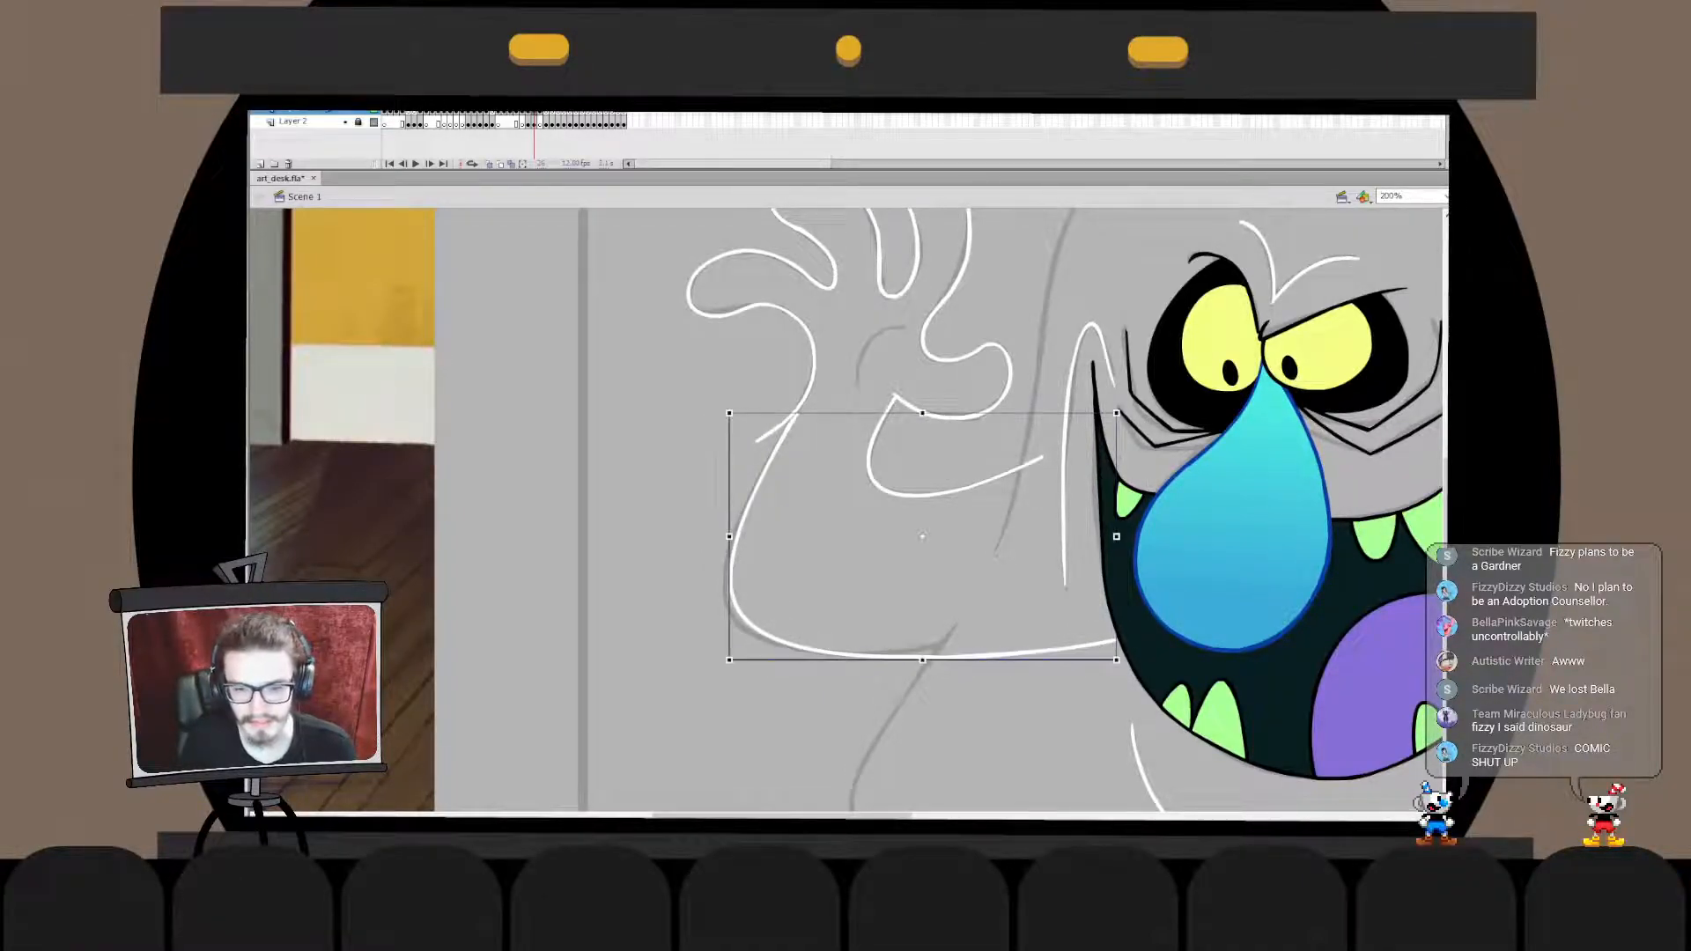
{"action": "left_click_drag", "start_coordinate": [923, 659], "coordinate": [913, 663]}
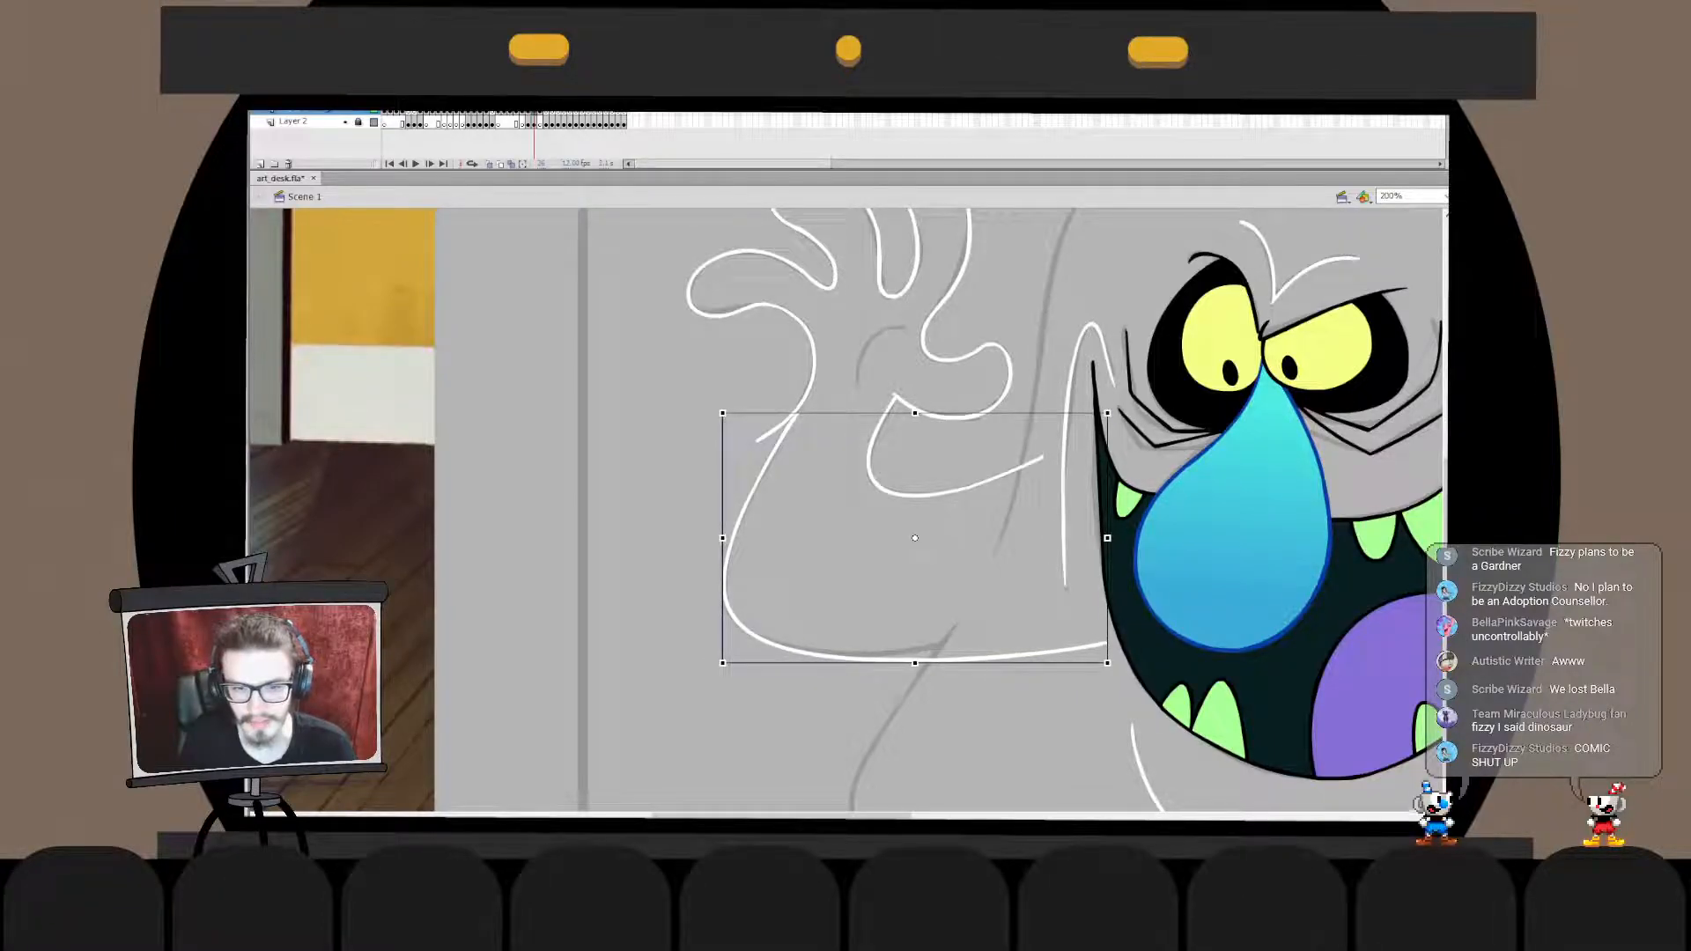
- Transform the body end of the arm's lower line, shortening it and bending it upward beside the mouth
{"action": "key", "text": "v"}
{"action": "double_click", "coordinate": [916, 659]}
{"action": "left_click_drag", "start_coordinate": [1233, 557], "coordinate": [753, 754]}
{"action": "key", "text": "q"}
{"action": "left_click_drag", "start_coordinate": [1108, 643], "coordinate": [1083, 629]}
{"action": "left_click_drag", "start_coordinate": [1153, 576], "coordinate": [847, 705]}
{"action": "left_click_drag", "start_coordinate": [1083, 627], "coordinate": [1067, 619]}
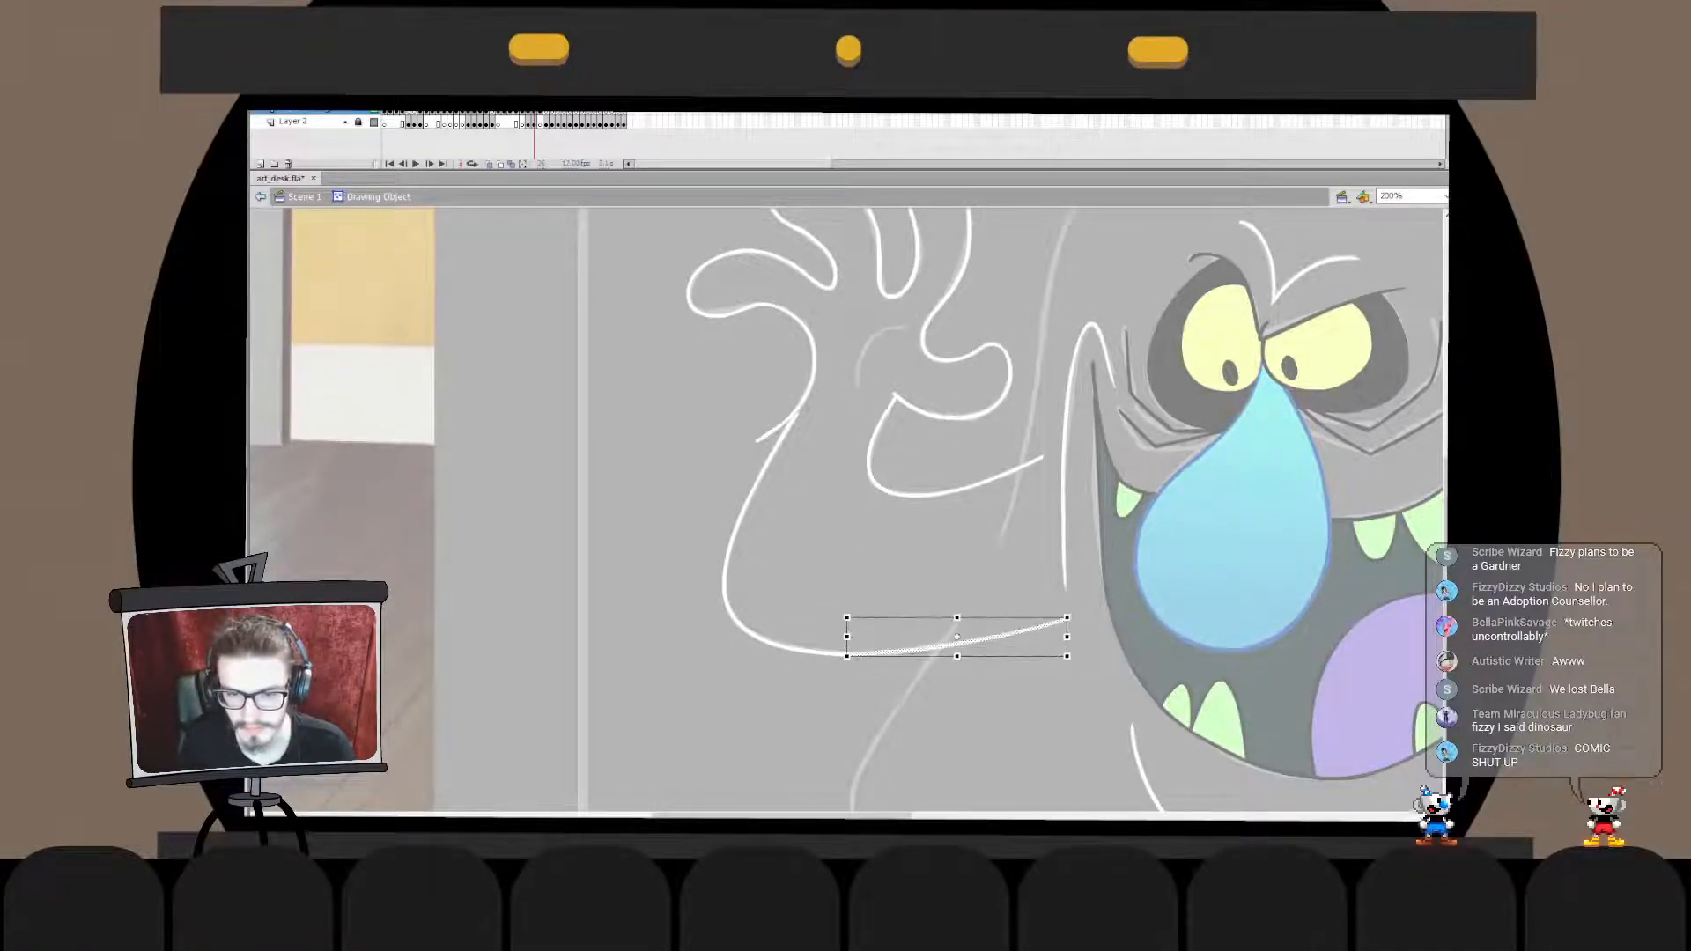
{"action": "double_click", "coordinate": [1039, 705]}
{"action": "left_click", "coordinate": [969, 722]}
- Transform the wrist end of the hand's outer edge stroke to line up with the arm's lower line
{"action": "double_click", "coordinate": [806, 400]}
{"action": "mouse_move", "coordinate": [824, 378]}
{"action": "left_mouse_down"}
{"action": "mouse_move", "coordinate": [721, 490]}
{"action": "mouse_move", "coordinate": [748, 462]}
{"action": "left_mouse_up"}
{"action": "double_click", "coordinate": [673, 519]}
{"action": "left_click", "coordinate": [674, 520]}
- Join the arm's lower line with the hand's outer edge in one drawing object, deleting the overhanging end at the wrist
{"action": "double_click", "coordinate": [767, 447]}
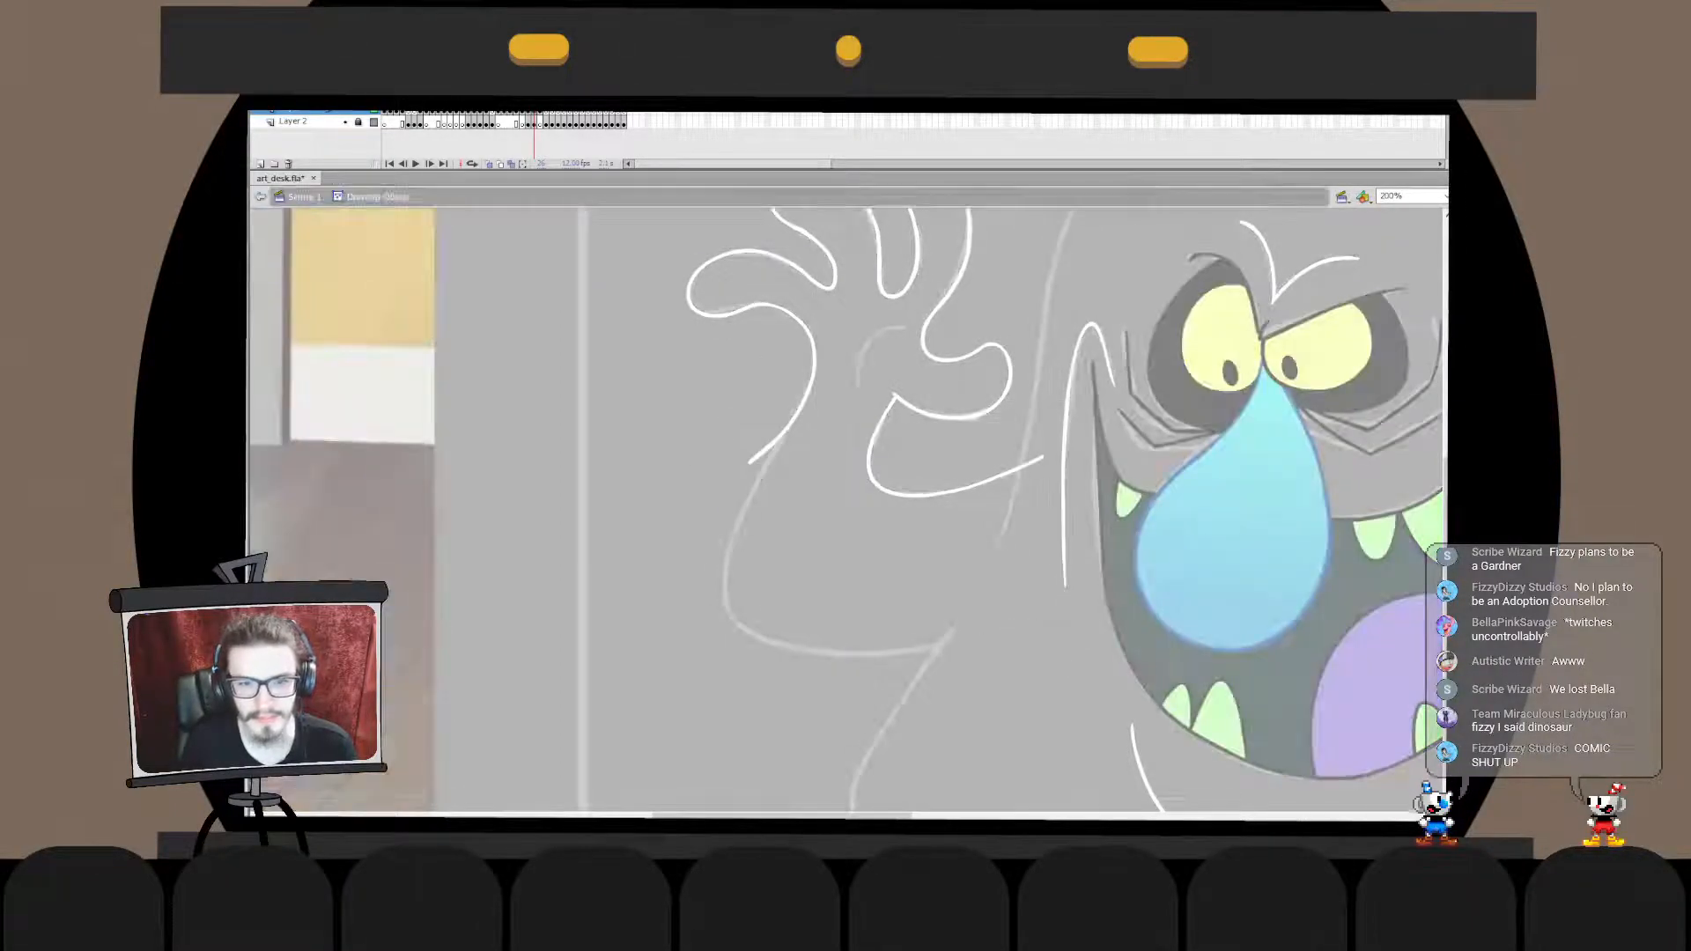
{"action": "key", "text": "Delete"}
{"action": "double_click", "coordinate": [779, 445]}
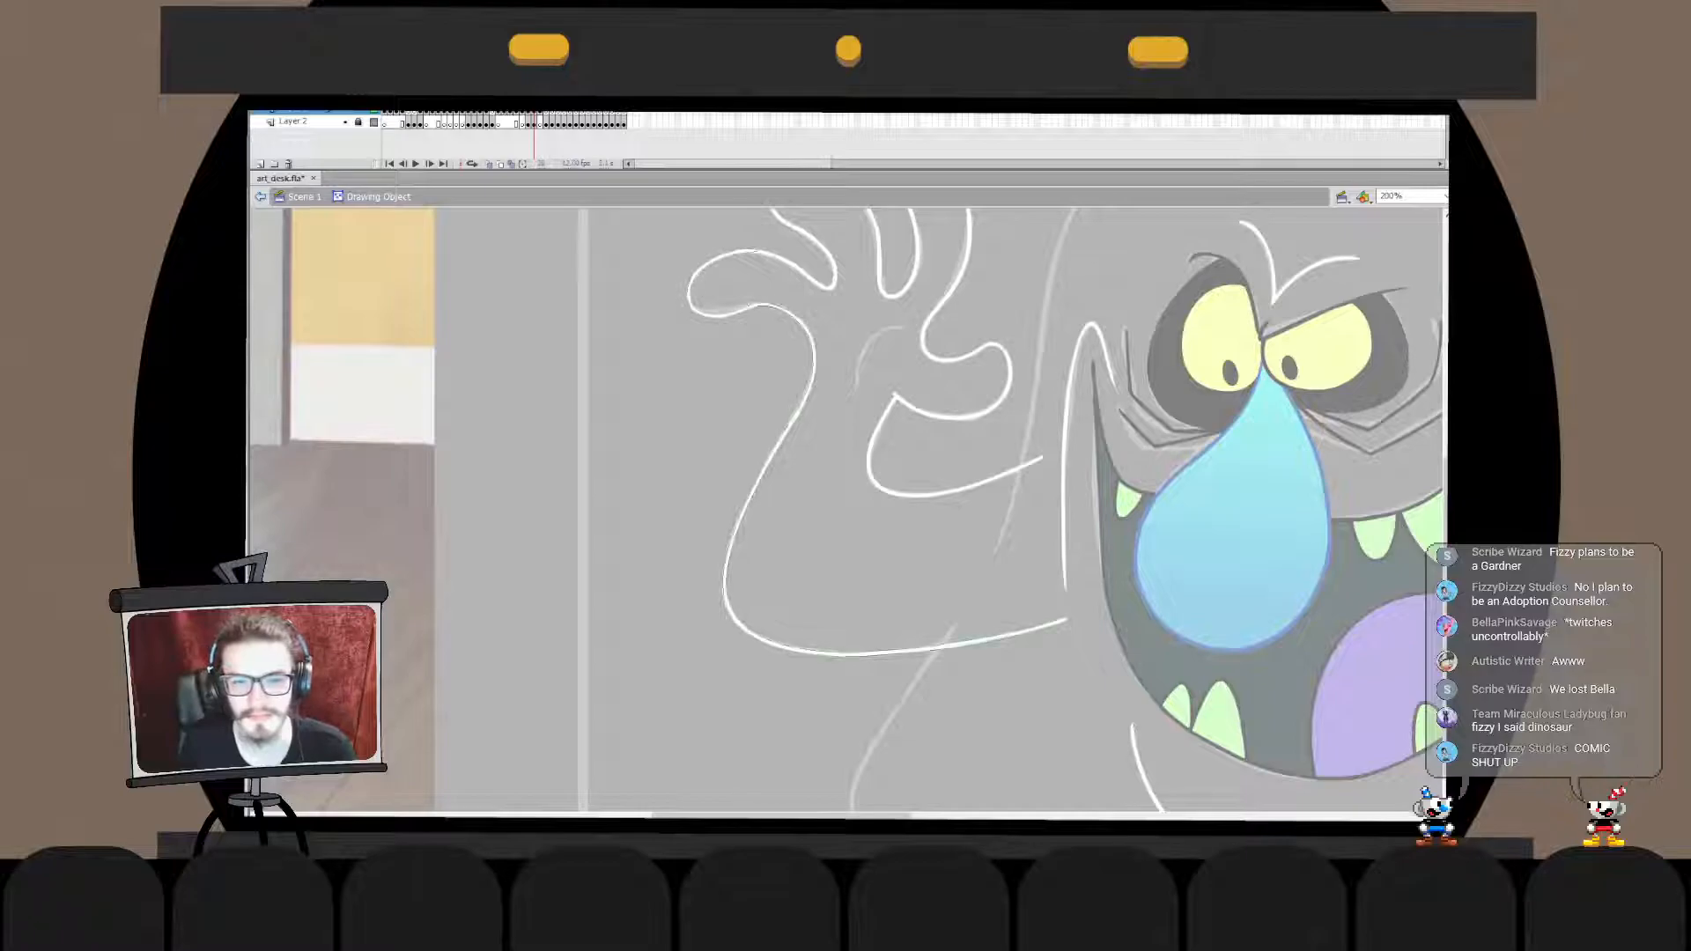
{"action": "left_click", "coordinate": [674, 519]}
{"action": "double_click", "coordinate": [673, 520]}
{"action": "left_click", "coordinate": [673, 519]}
{"action": "key", "text": "ctrl+minus"}
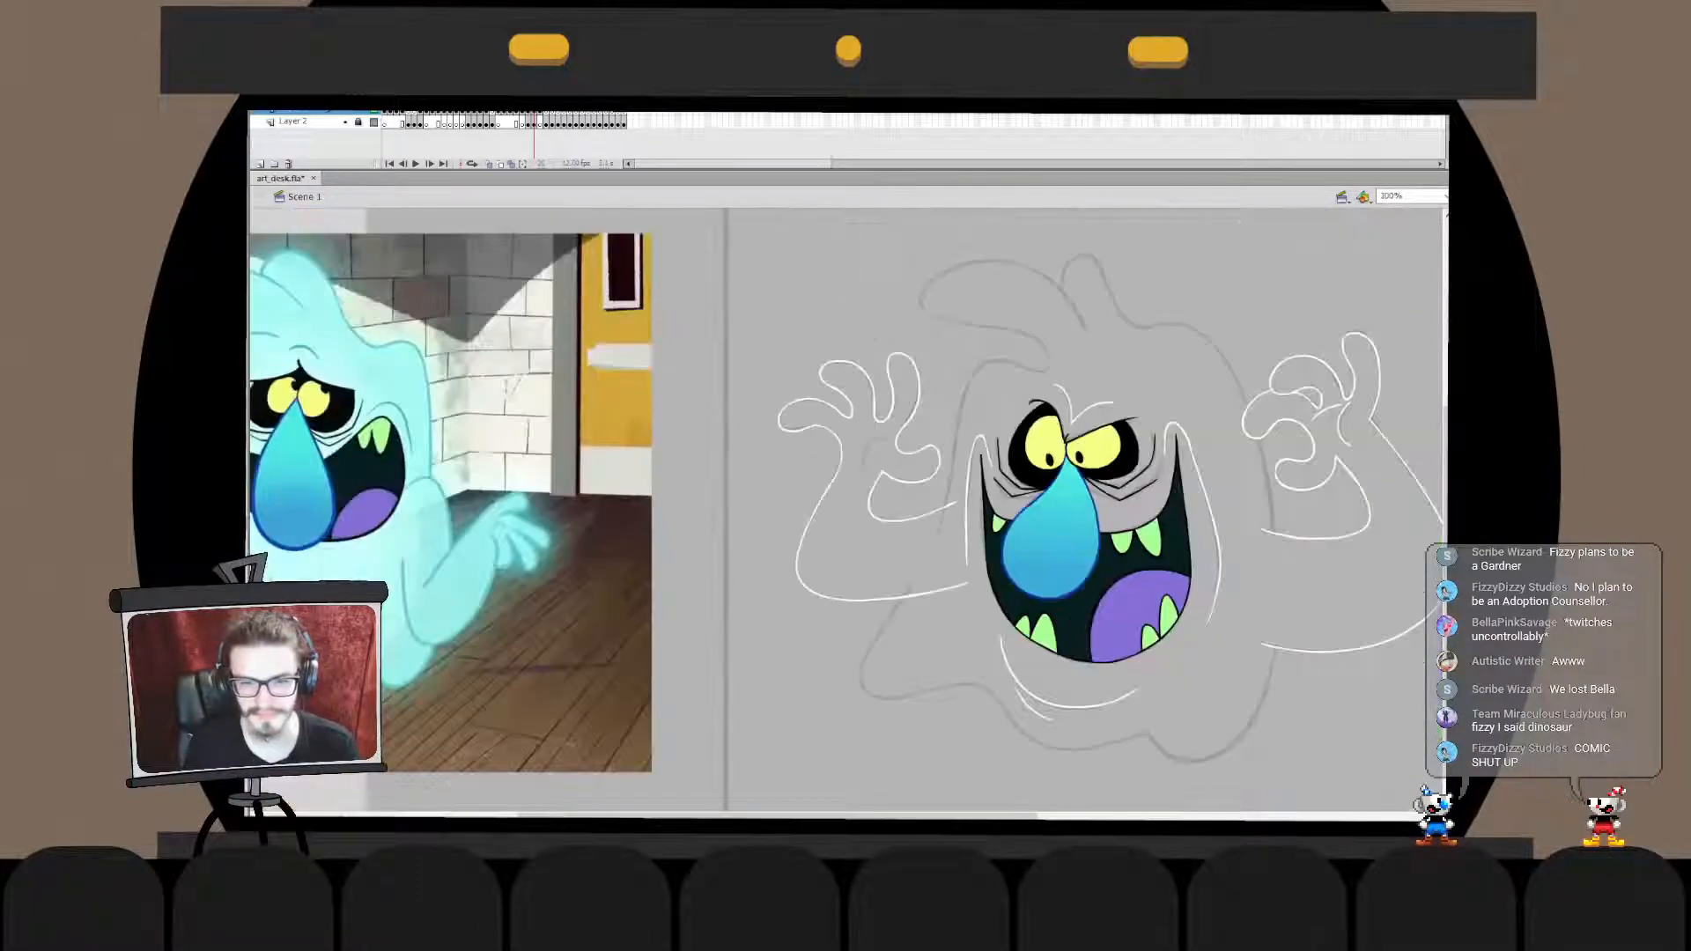
{"action": "key", "text": "ctrl+equal"}
{"action": "left_click_drag", "start_coordinate": [924, 452], "coordinate": [904, 661]}
{"action": "key", "text": "ctrl+z"}
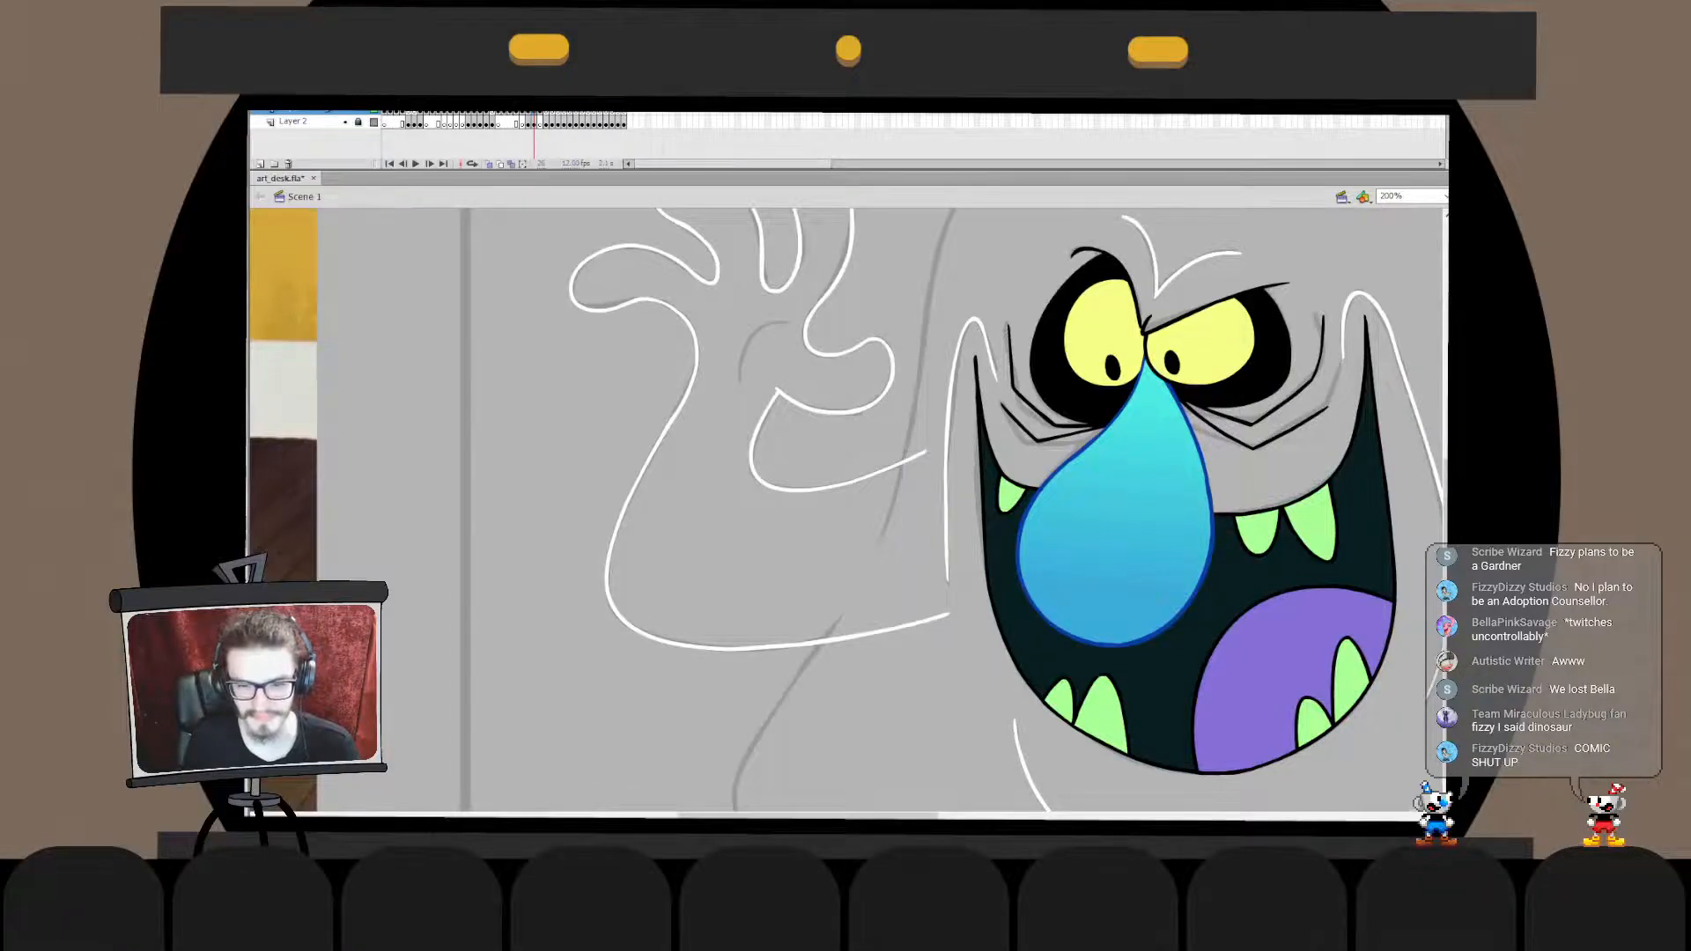
{"action": "double_click", "coordinate": [828, 640]}
{"action": "left_click", "coordinate": [827, 640]}
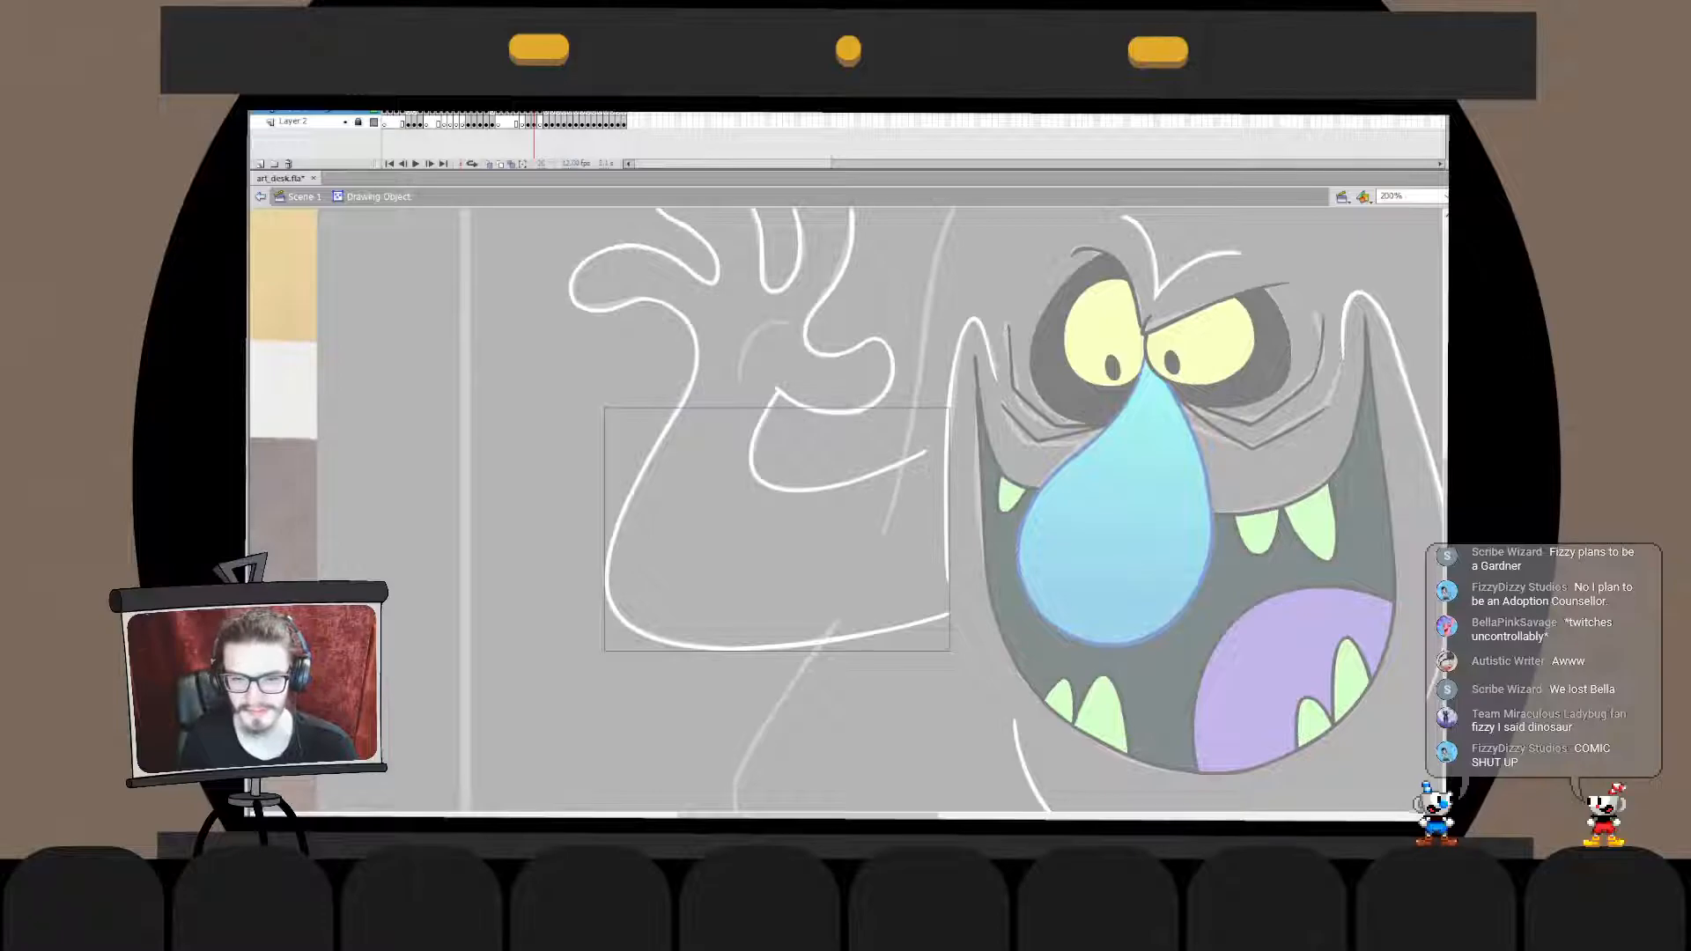
{"action": "double_click", "coordinate": [846, 563]}
{"action": "left_click", "coordinate": [846, 563]}
- Ink a white body edge line joining the ends of the arm's upper and lower lines beside the mouth
{"action": "left_click_drag", "start_coordinate": [924, 451], "coordinate": [913, 650]}
{"action": "key", "text": "ctrl+z"}
{"action": "left_click_drag", "start_coordinate": [916, 477], "coordinate": [892, 646]}
{"action": "key", "text": "ctrl+z"}
{"action": "key", "text": "ctrl+z"}
{"action": "left_click_drag", "start_coordinate": [924, 452], "coordinate": [893, 646]}
- Merge the body edge line into the arm outline's drawing object in place and delete the lower line's overhanging end
{"action": "key", "text": "ctrl+x"}
{"action": "double_click", "coordinate": [868, 635]}
{"action": "key", "text": "ctrl+shift+v"}
{"action": "left_click", "coordinate": [925, 621]}
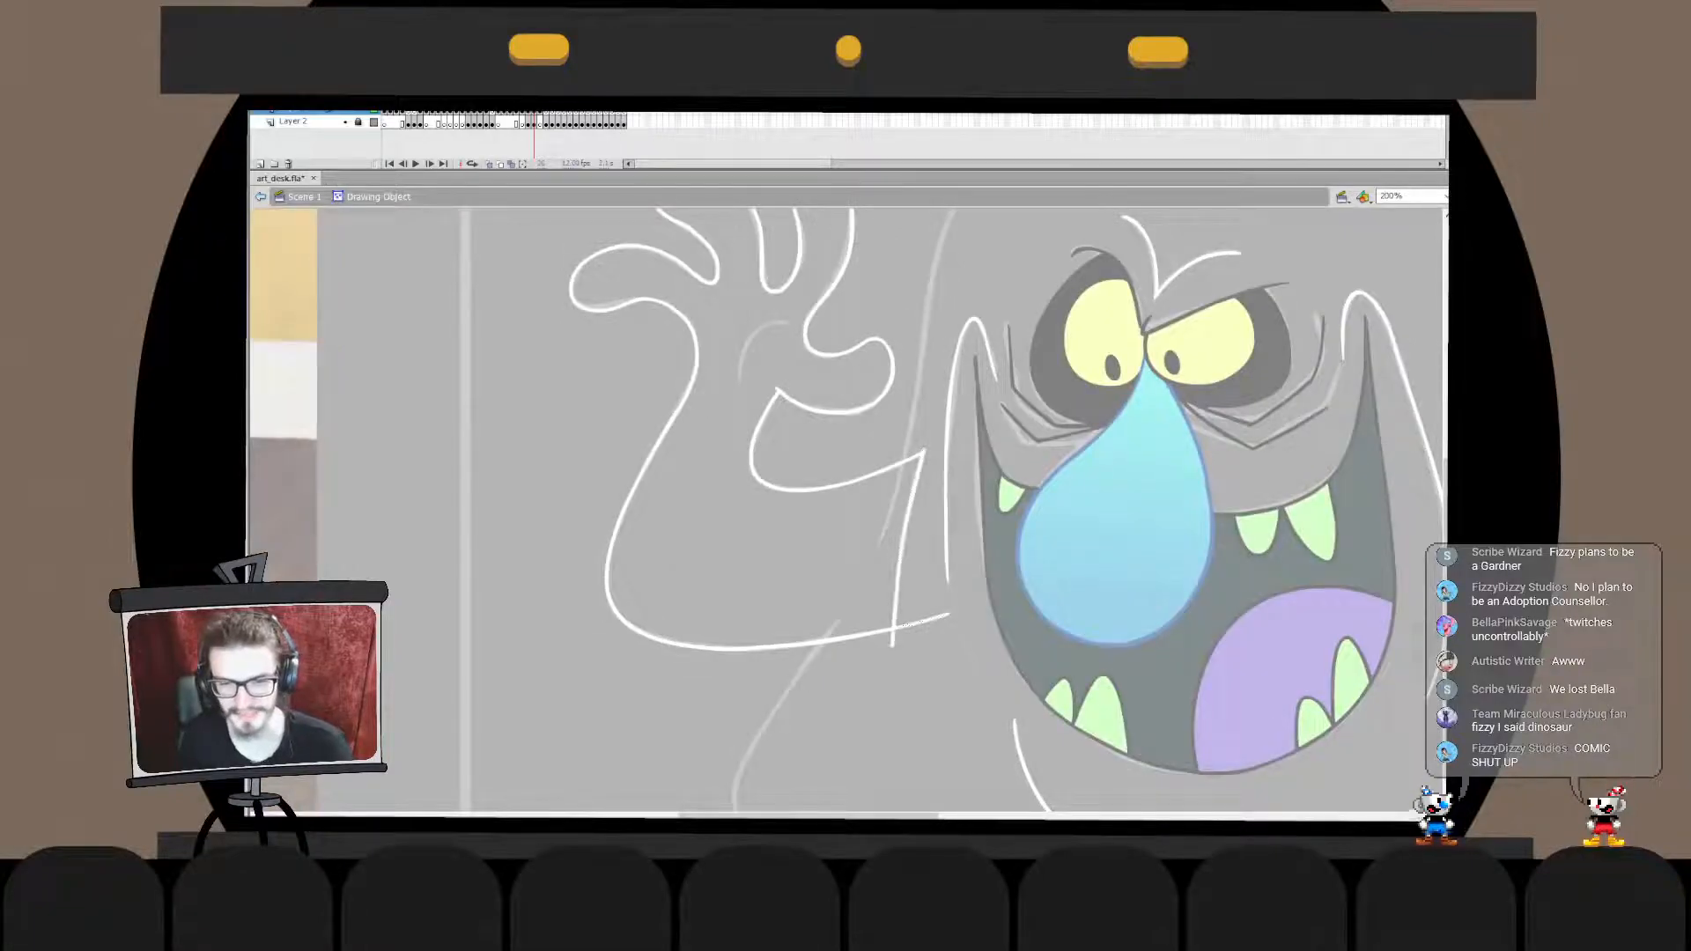
{"action": "key", "text": "Delete"}
{"action": "double_click", "coordinate": [925, 669]}
{"action": "left_click", "coordinate": [924, 670]}
- Ink the curved thumb crease in the palm in white over the sketch and transform it slightly into place
{"action": "left_click_drag", "start_coordinate": [790, 324], "coordinate": [742, 380]}
{"action": "key", "text": "ctrl+z"}
{"action": "key", "text": "ctrl+z"}
{"action": "left_click_drag", "start_coordinate": [792, 325], "coordinate": [741, 391]}
{"action": "key", "text": "ctrl+z"}
{"action": "key", "text": "ctrl+z"}
{"action": "key", "text": "ctrl+z"}
{"action": "key", "text": "ctrl+z"}
{"action": "key", "text": "ctrl+z"}
{"action": "left_click_drag", "start_coordinate": [790, 326], "coordinate": [743, 396]}
{"action": "key", "text": "ctrl+z"}
{"action": "left_click_drag", "start_coordinate": [794, 327], "coordinate": [749, 391]}
{"action": "key", "text": "ctrl+z"}
{"action": "left_click_drag", "start_coordinate": [791, 321], "coordinate": [745, 385]}
{"action": "key", "text": "q"}
{"action": "left_click_drag", "start_coordinate": [792, 318], "coordinate": [788, 322]}
{"action": "key", "text": "Escape"}
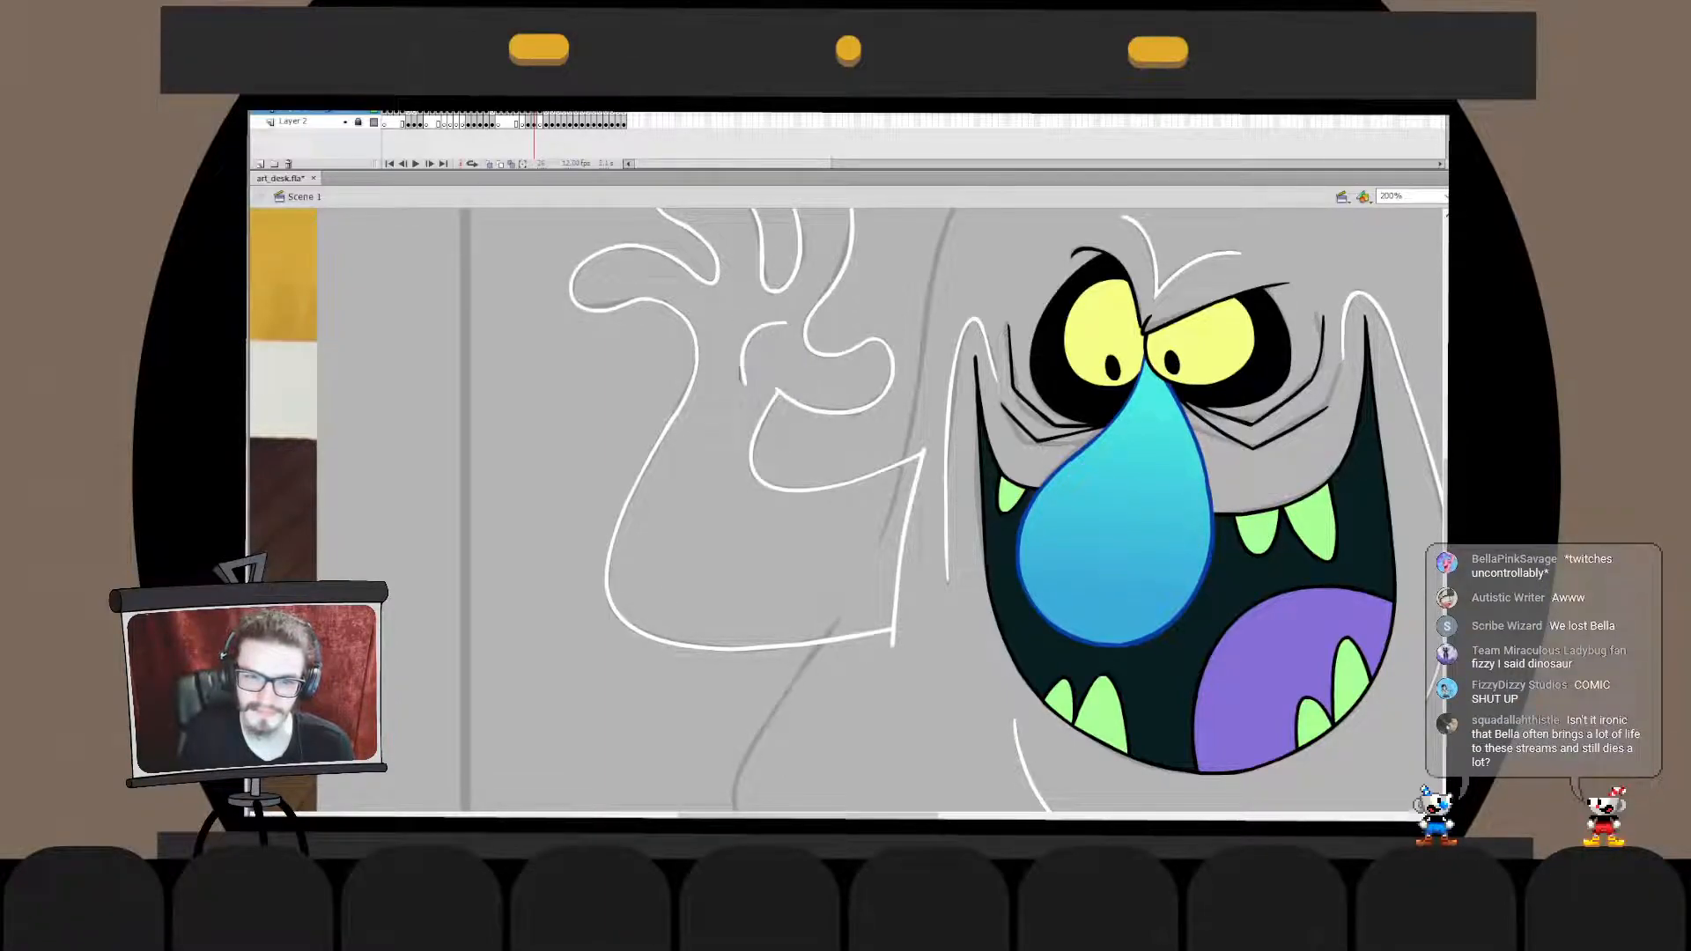
- Fine-tune the thumb crease inside its drawing object, adjusting its lower and upper ends
{"action": "left_click", "coordinate": [747, 345]}
{"action": "key", "text": "Escape"}
{"action": "double_click", "coordinate": [725, 361]}
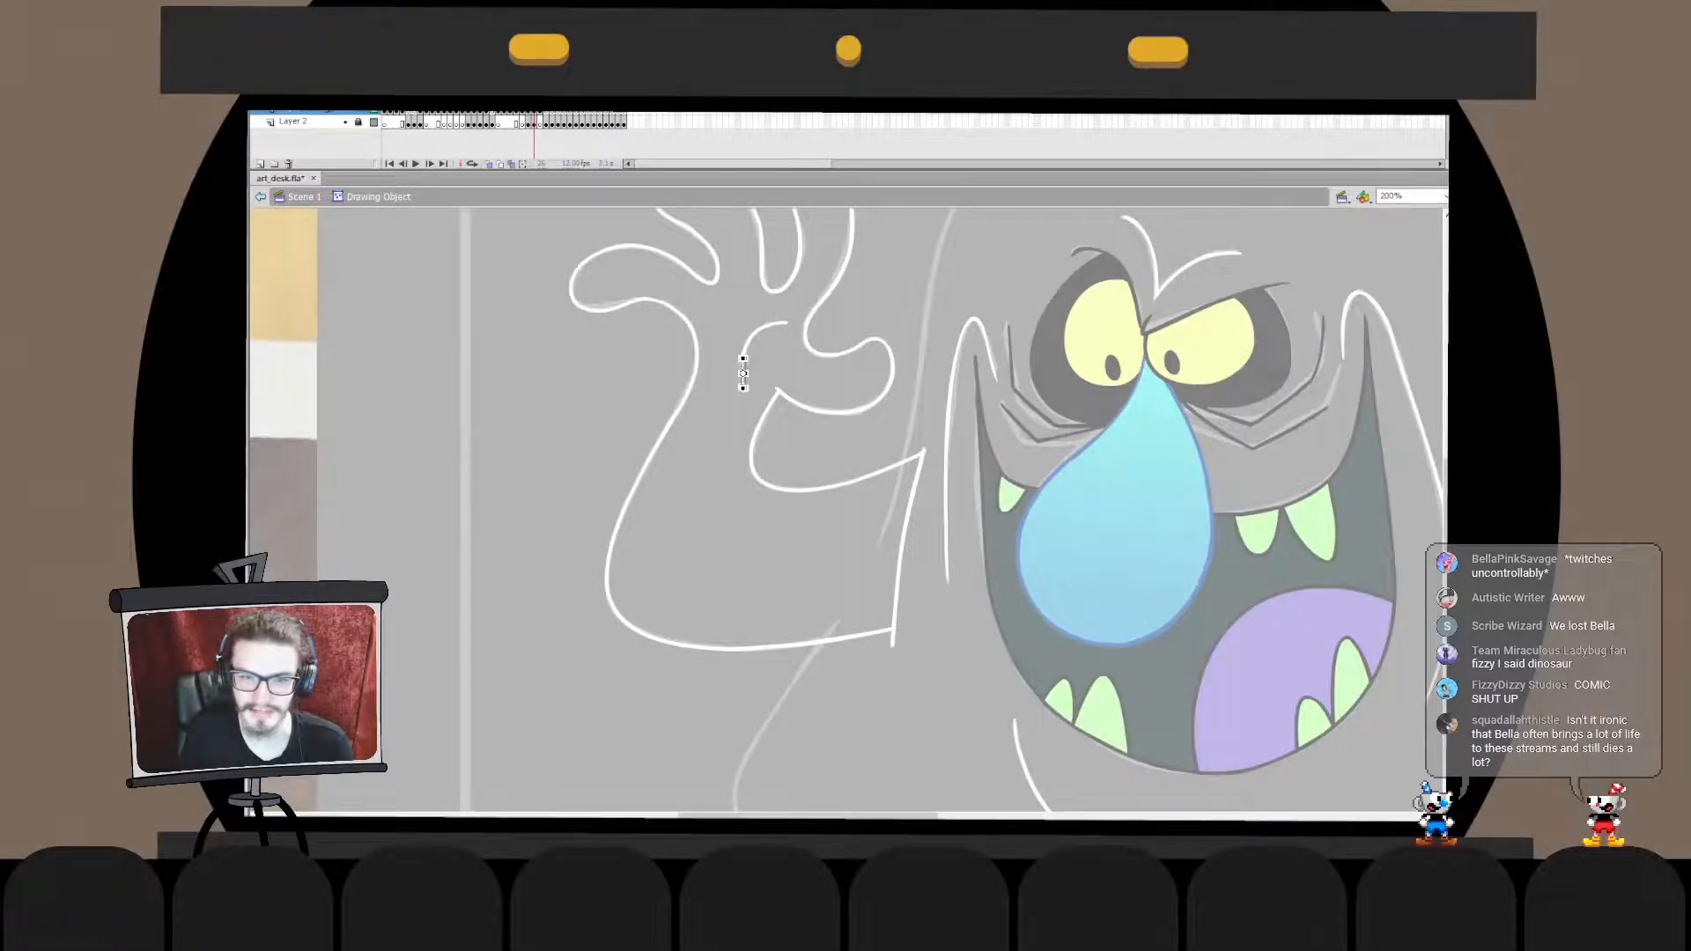
{"action": "key", "text": "Escape"}
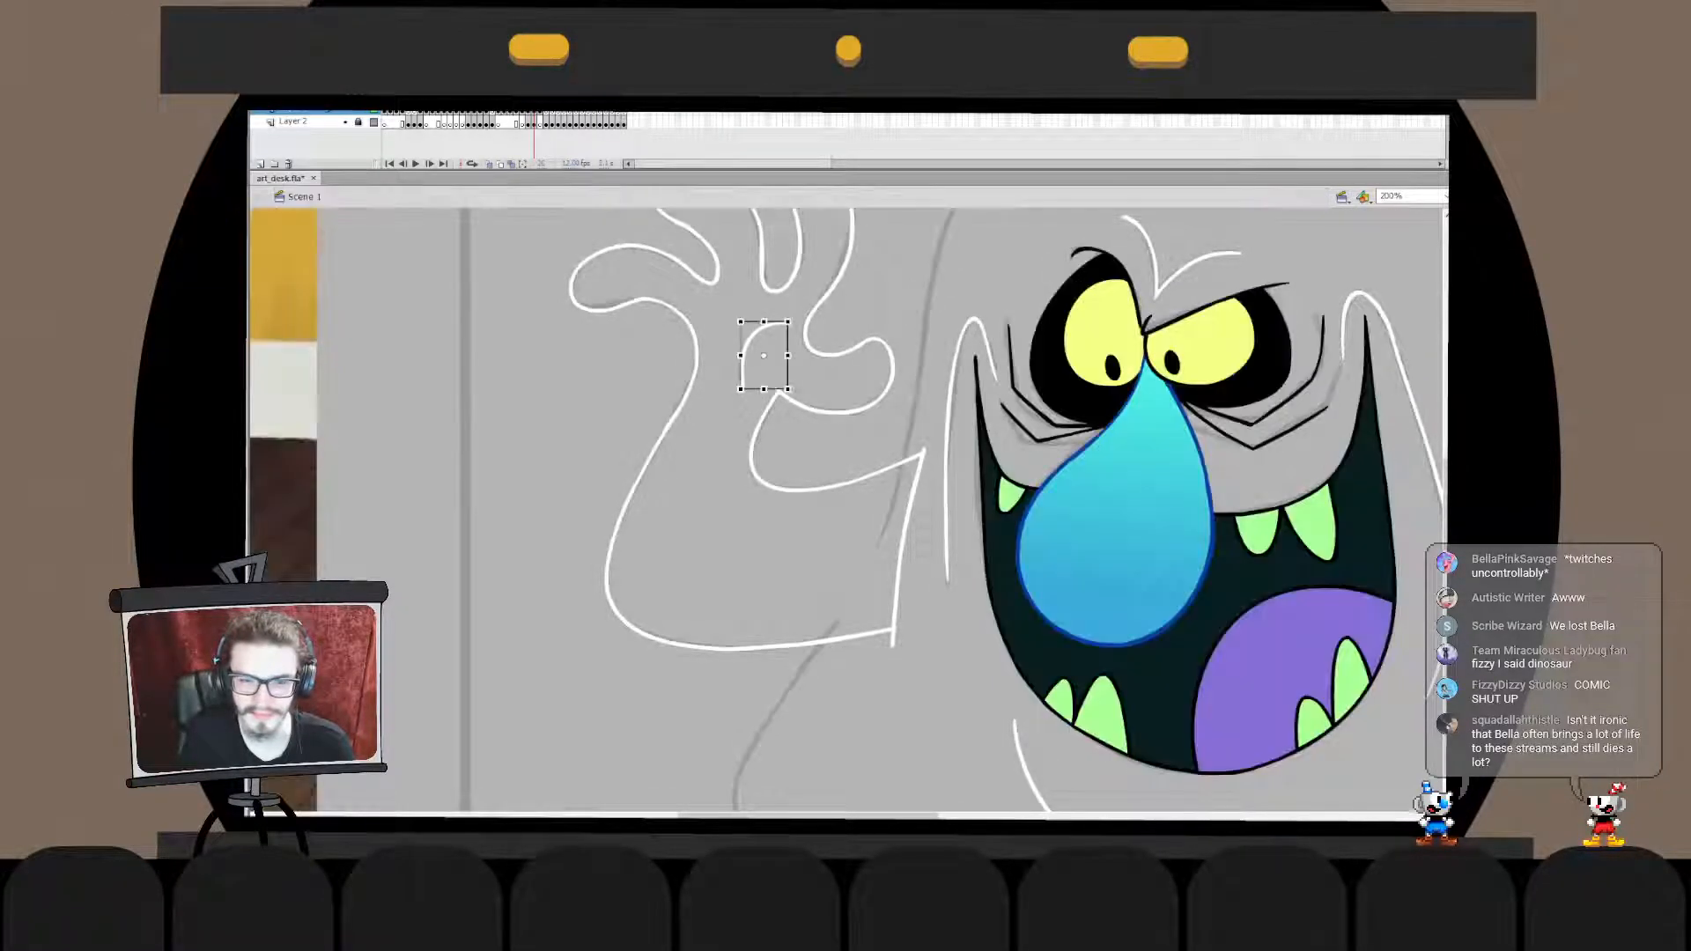
{"action": "double_click", "coordinate": [744, 374]}
{"action": "key", "text": "Escape"}
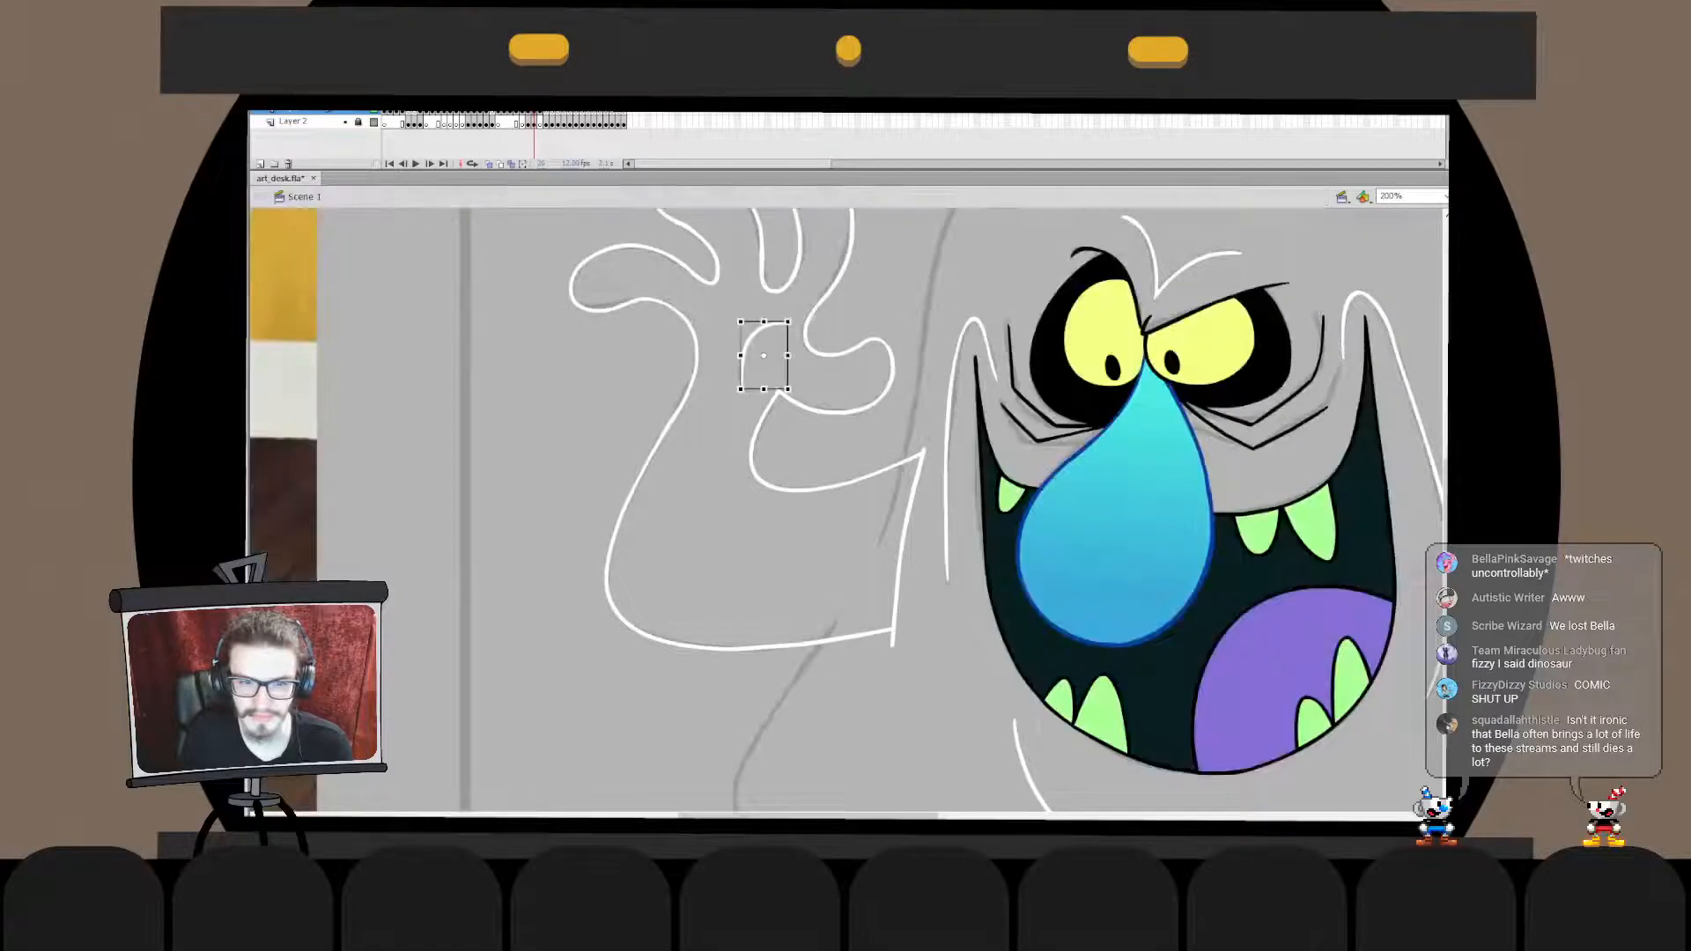
{"action": "double_click", "coordinate": [763, 357]}
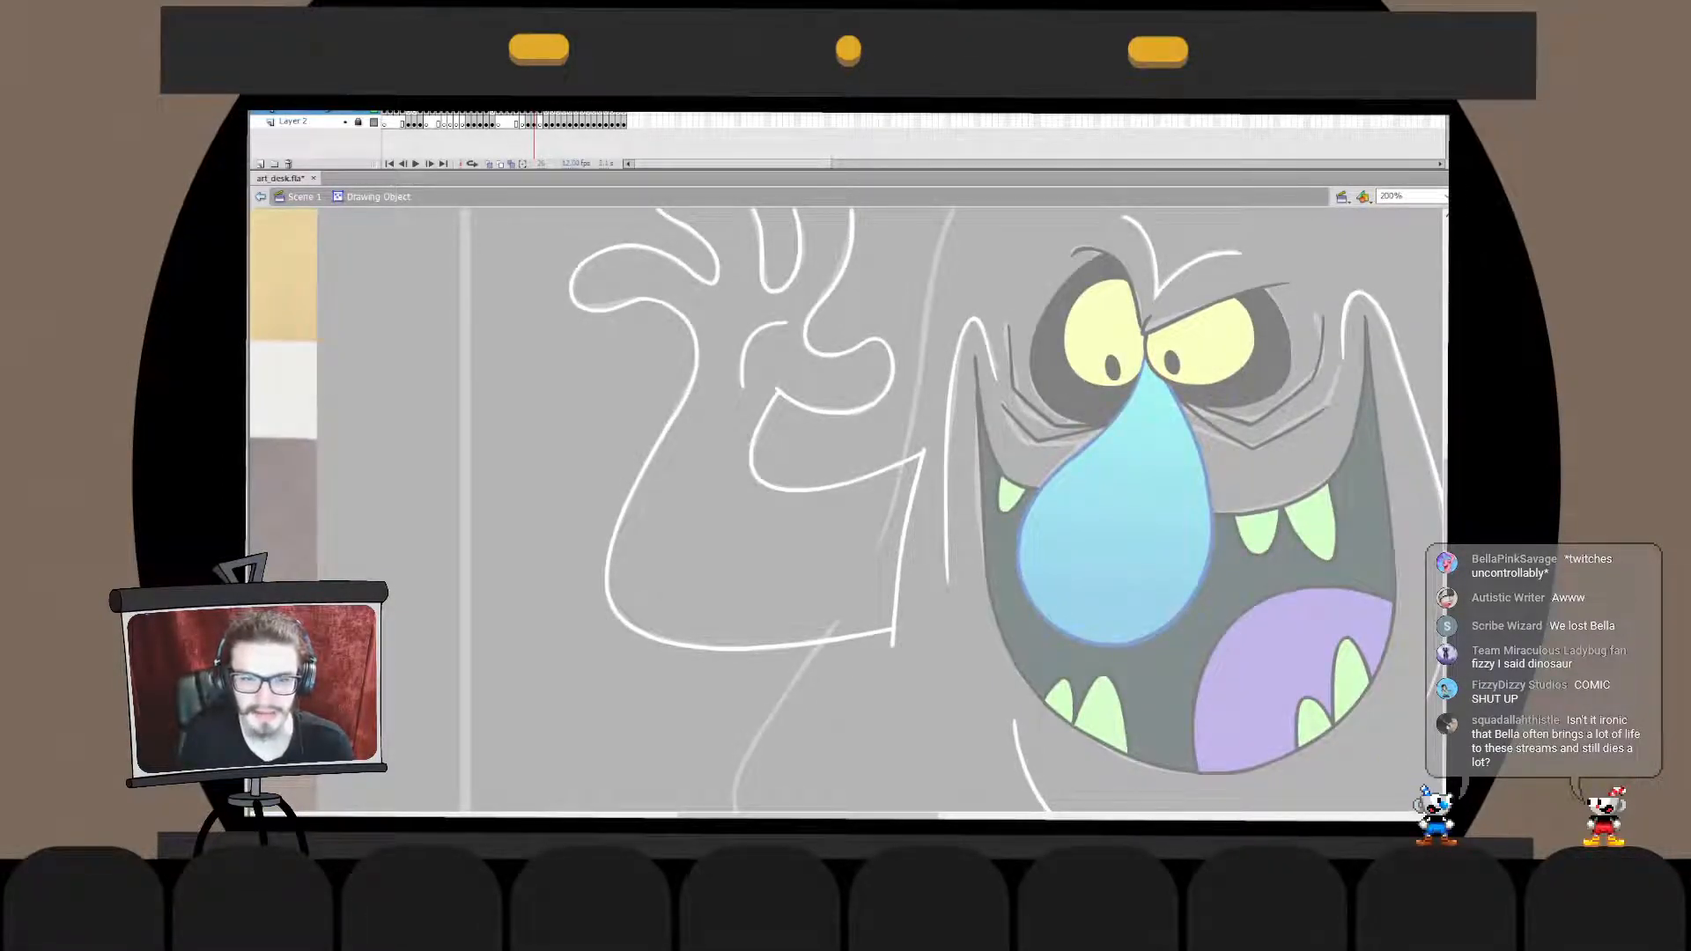
{"action": "key", "text": "Escape"}
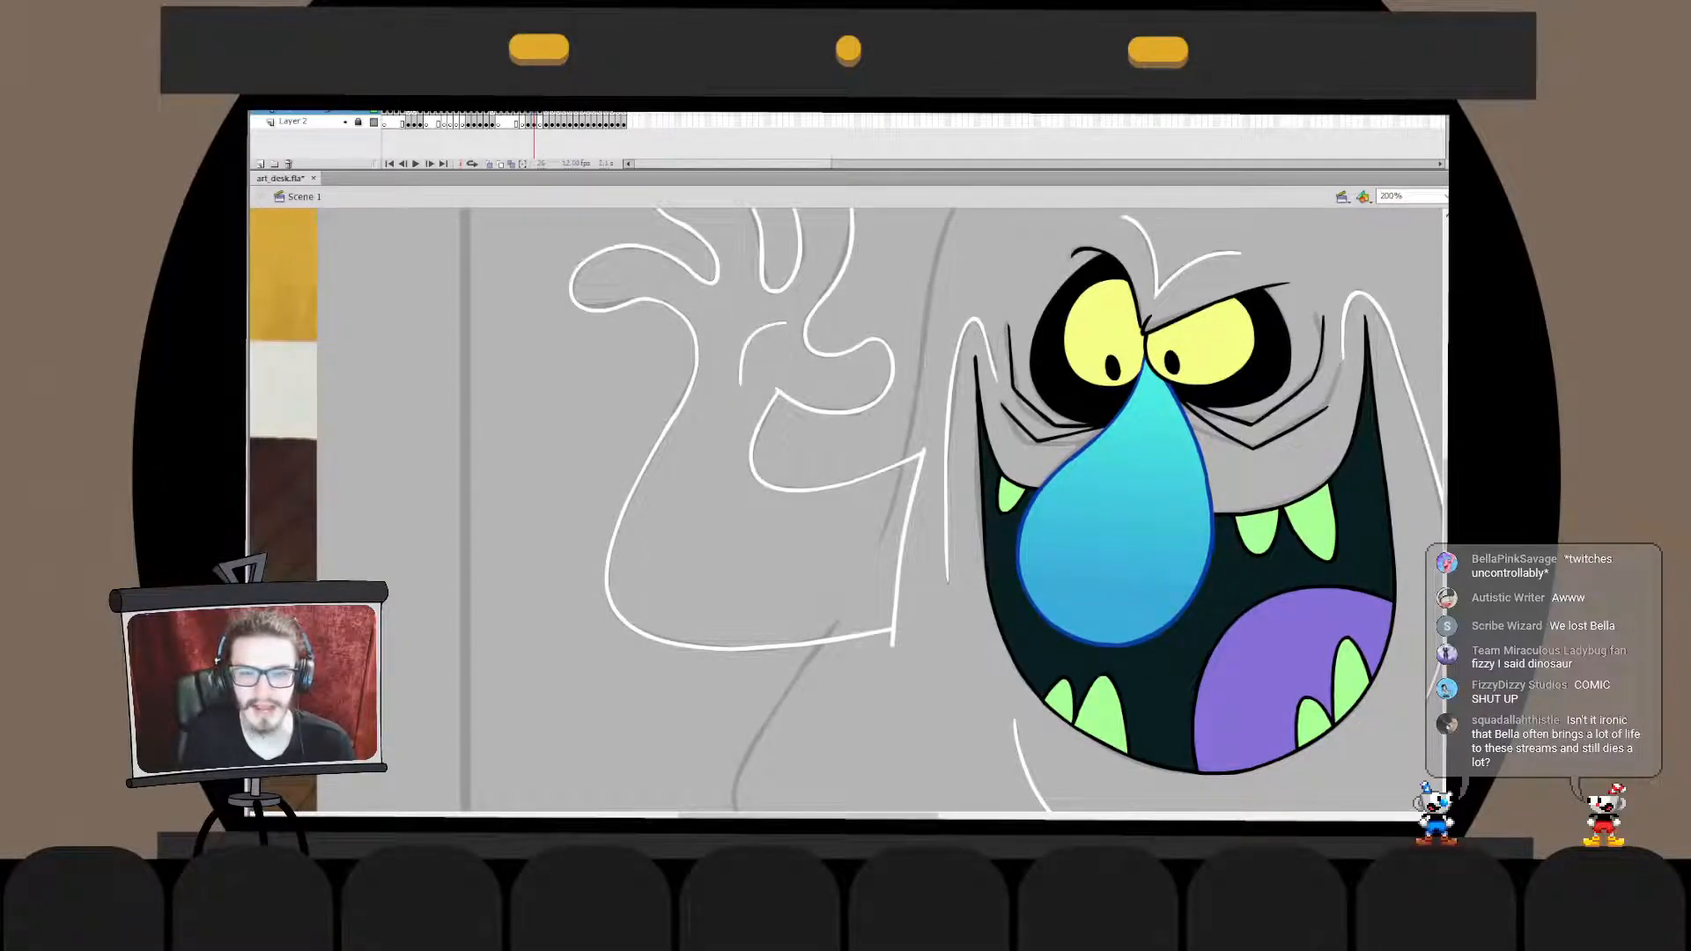
{"action": "double_click", "coordinate": [763, 355]}
{"action": "left_click_drag", "start_coordinate": [766, 328], "coordinate": [789, 323]}
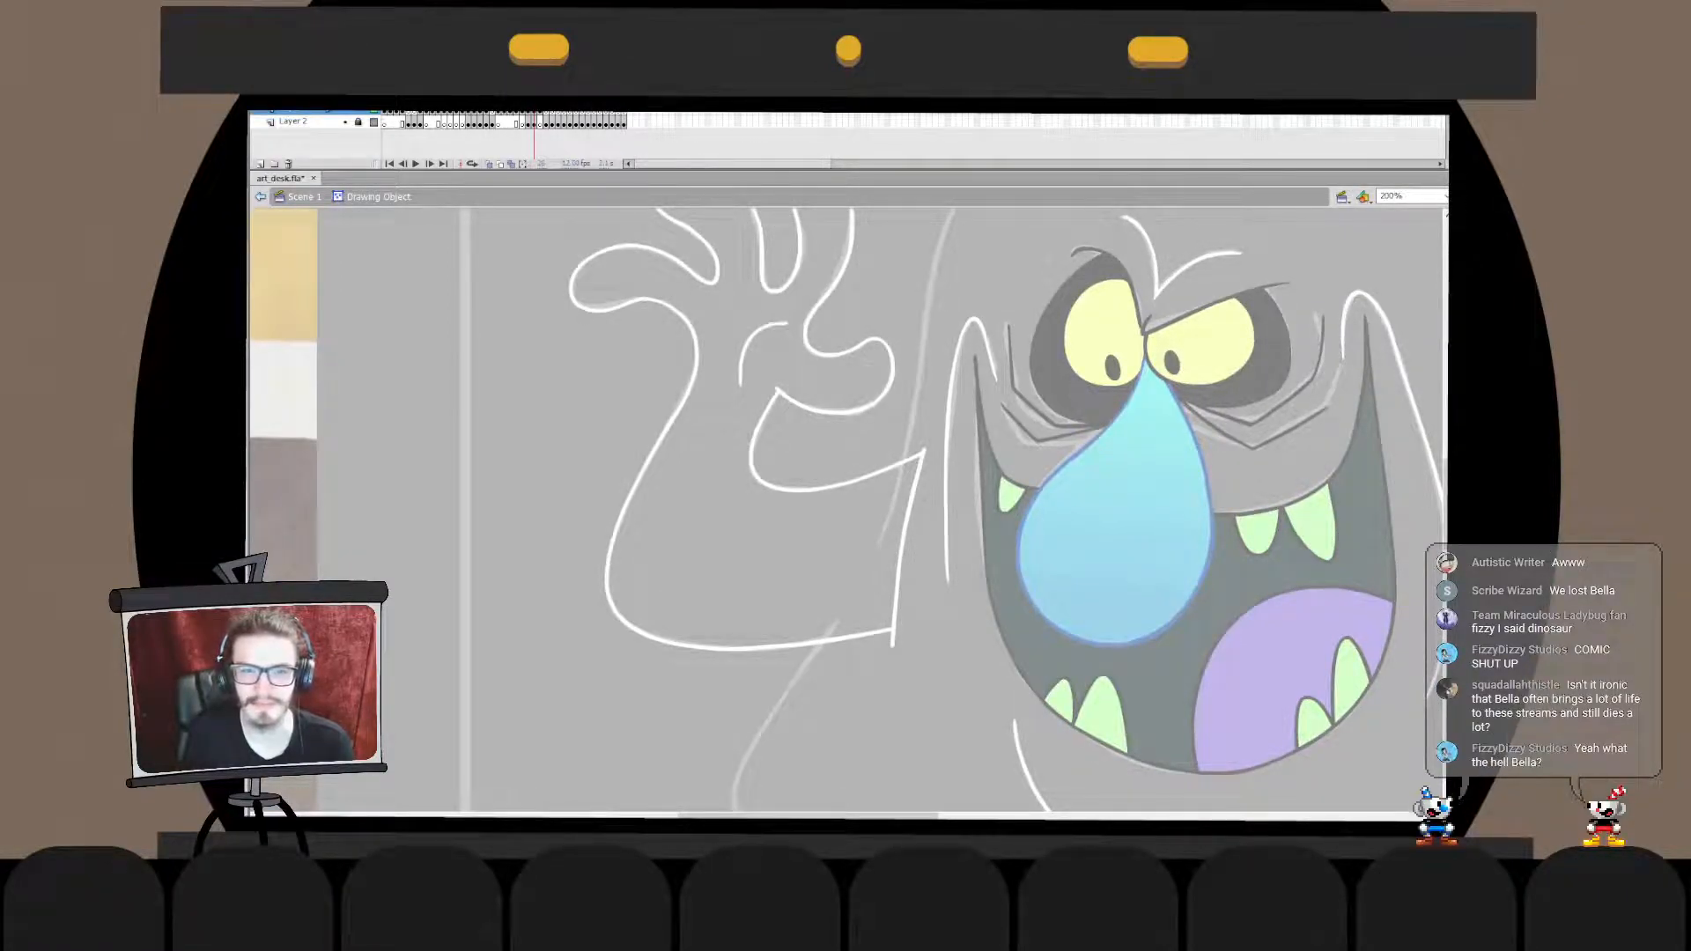
{"action": "key", "text": "Escape"}
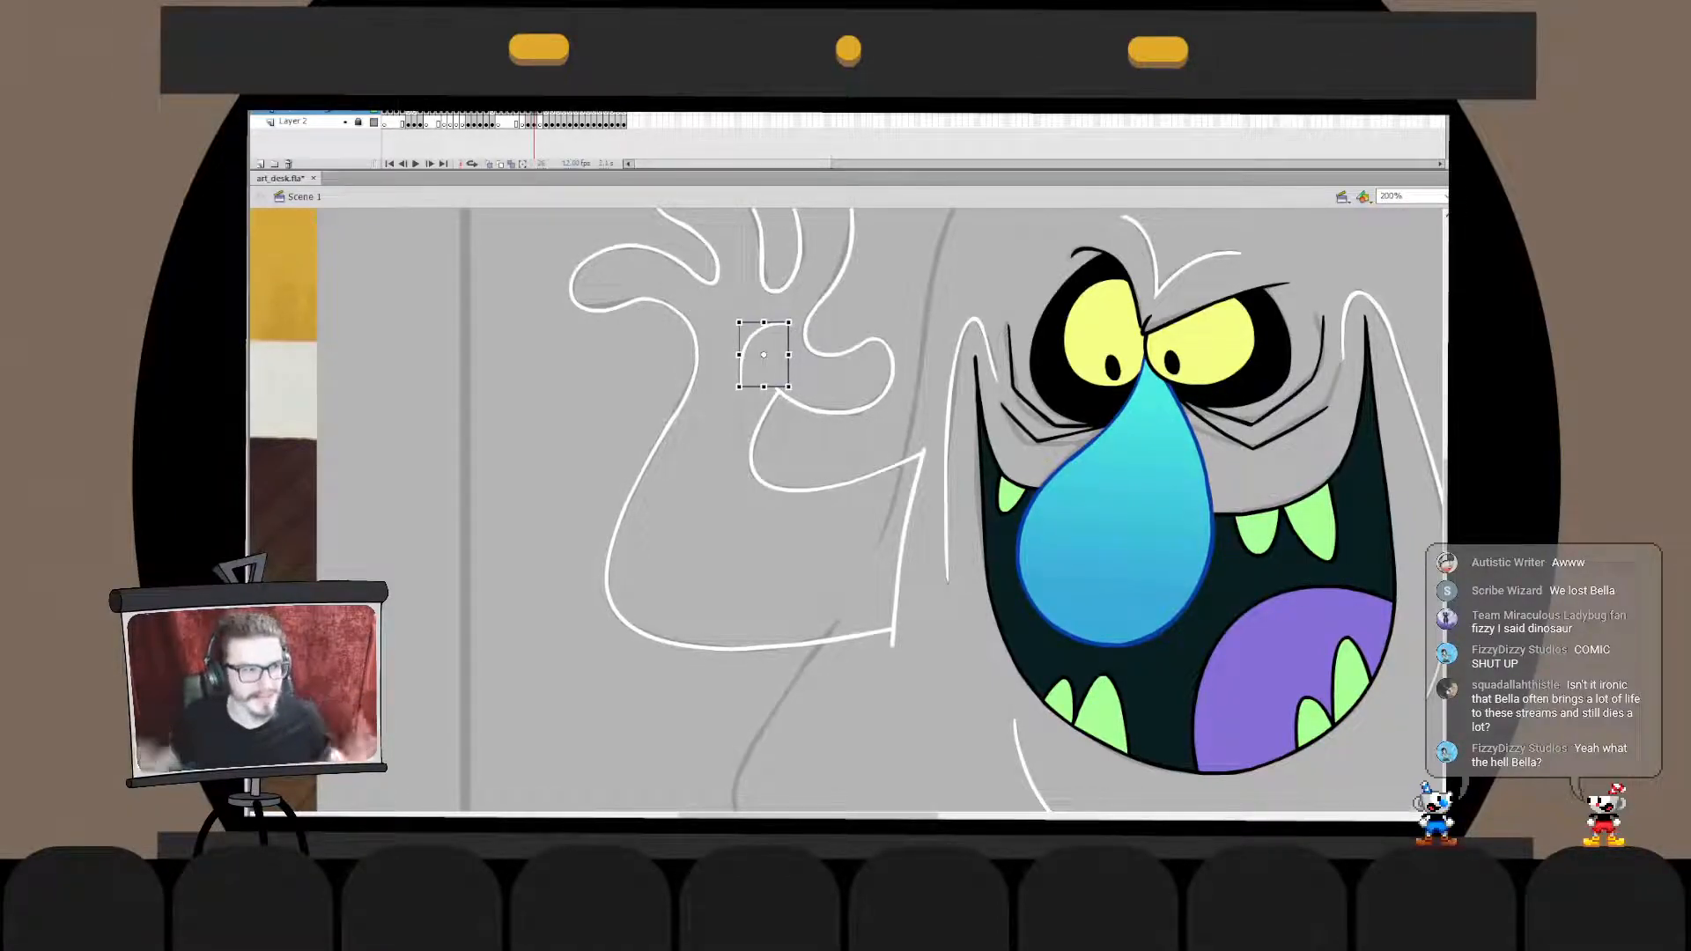
{"action": "key", "text": "Escape"}
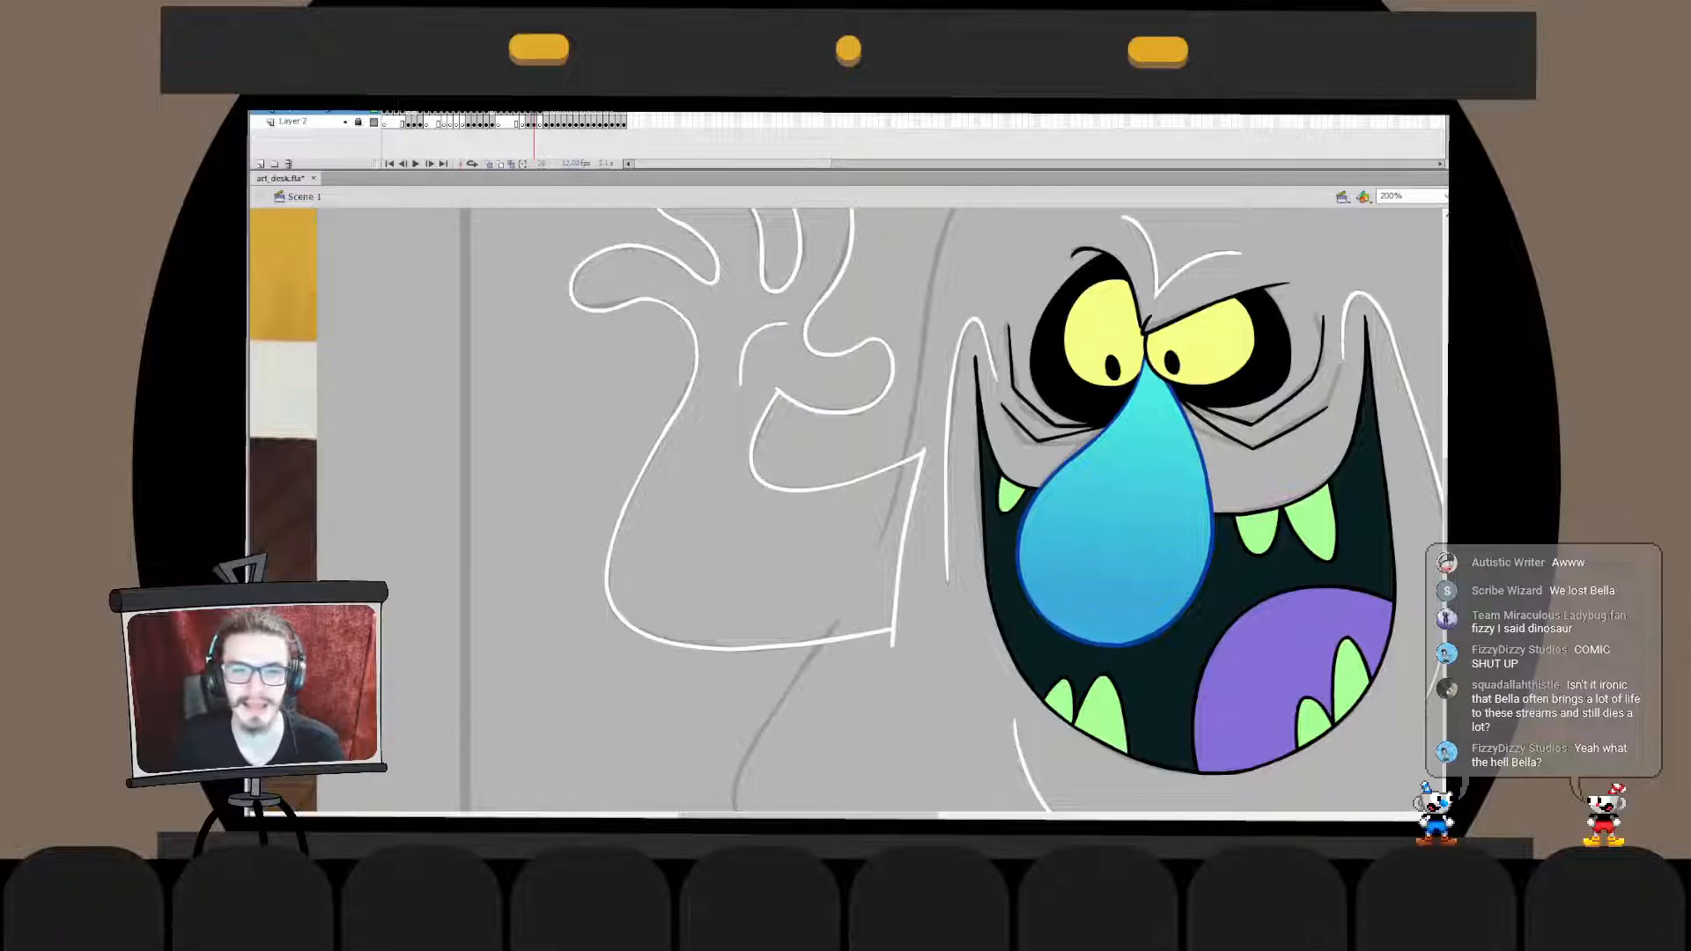
- Move the thumb crease into the hand outline's drawing object, keeping it in its original place
{"action": "left_click", "coordinate": [773, 324]}
{"action": "key", "text": "ctrl+x"}
{"action": "double_click", "coordinate": [806, 335]}
{"action": "key", "text": "ctrl+v"}
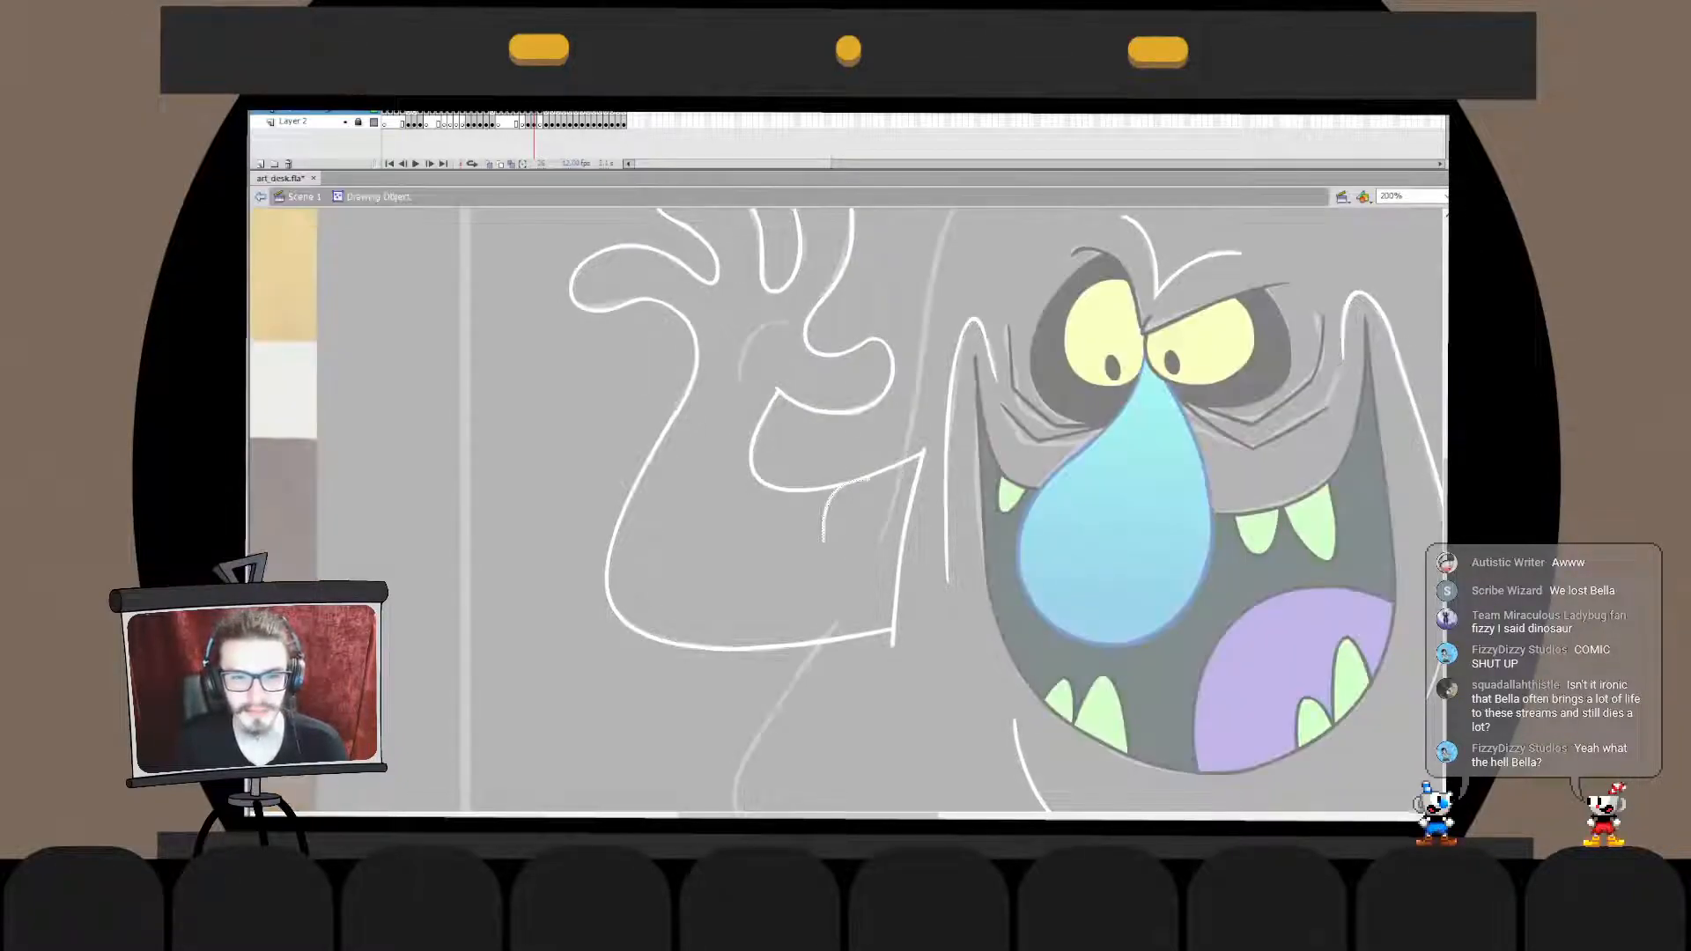
{"action": "key", "text": "ctrl+z"}
{"action": "key", "text": "ctrl+shift+v"}
{"action": "left_click", "coordinate": [261, 196]}
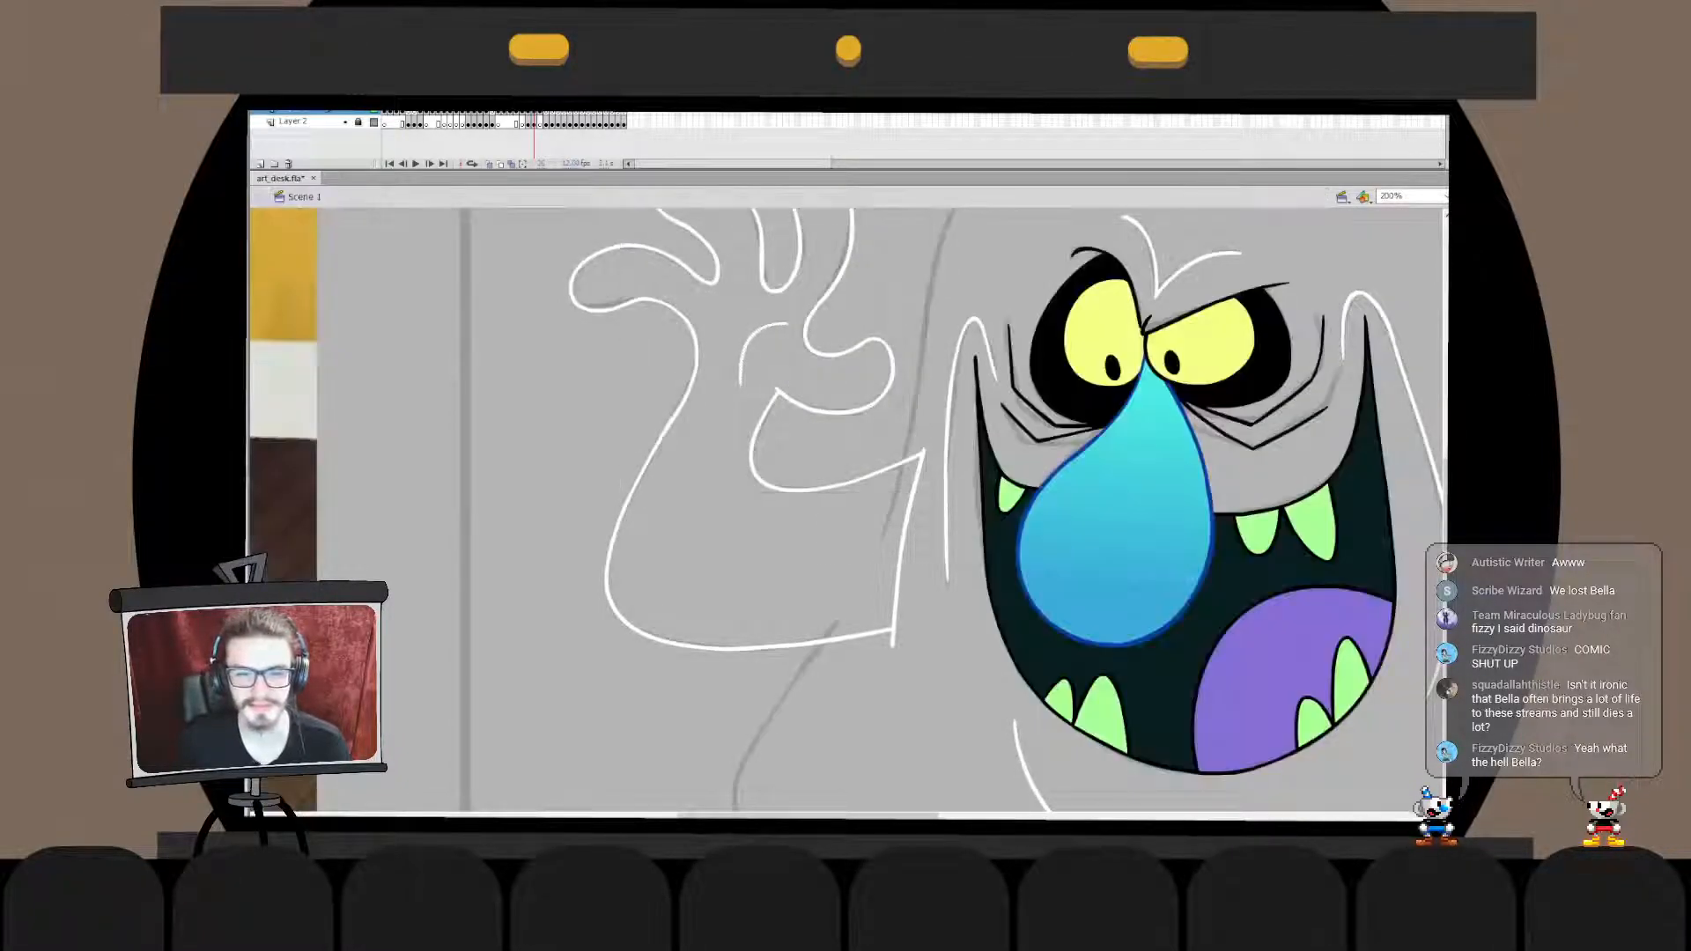
- Compare the inked hands and arms with the ghost in the reference picture
{"action": "key", "text": "ctrl+2"}
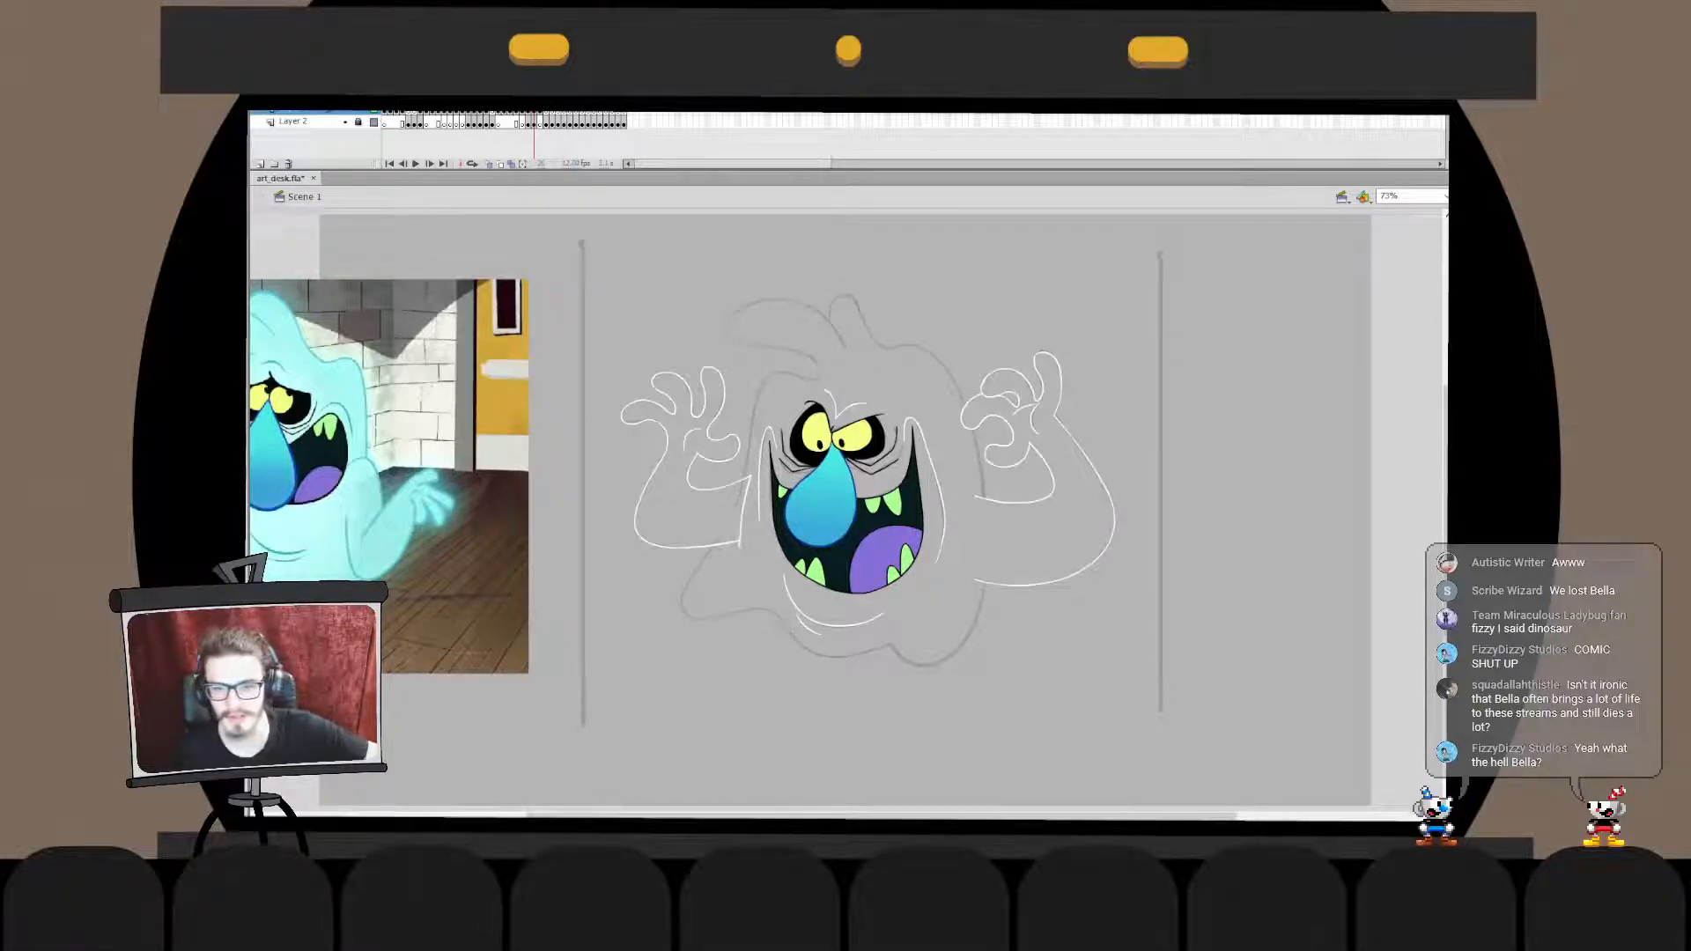
{"action": "key", "text": "ctrl+1"}
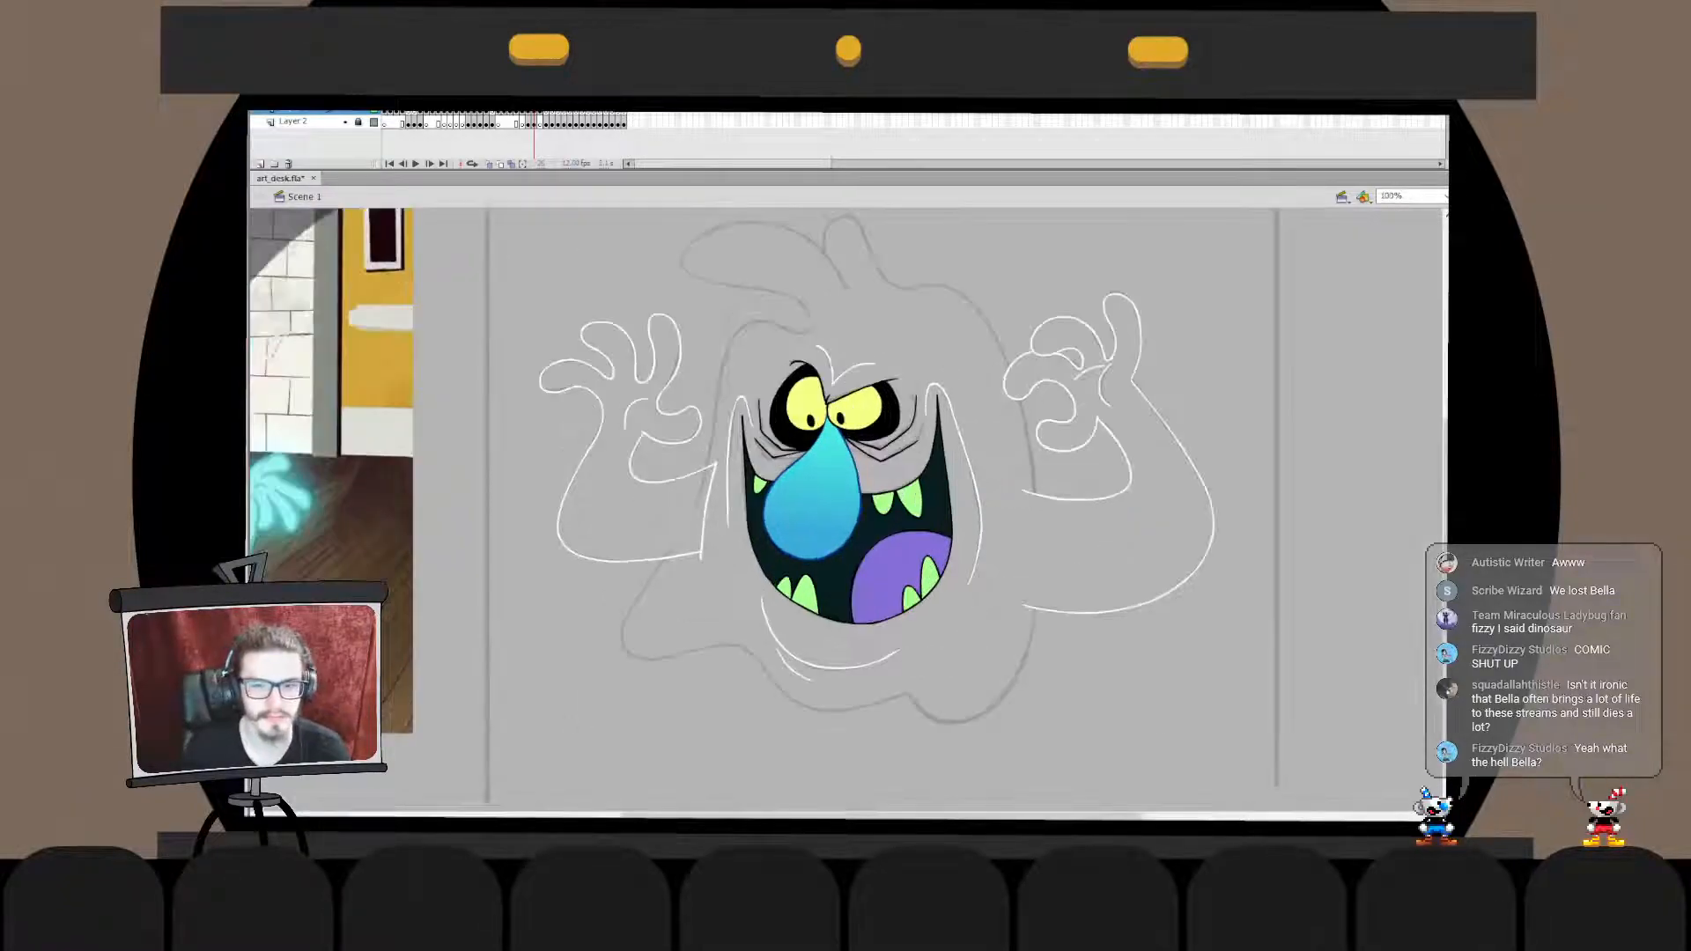
{"action": "key", "text": "ctrl+equal"}
{"action": "left_click_drag", "start_coordinate": [493, 494], "coordinate": [1085, 523]}
{"action": "left_click_drag", "start_coordinate": [441, 529], "coordinate": [1326, 405]}
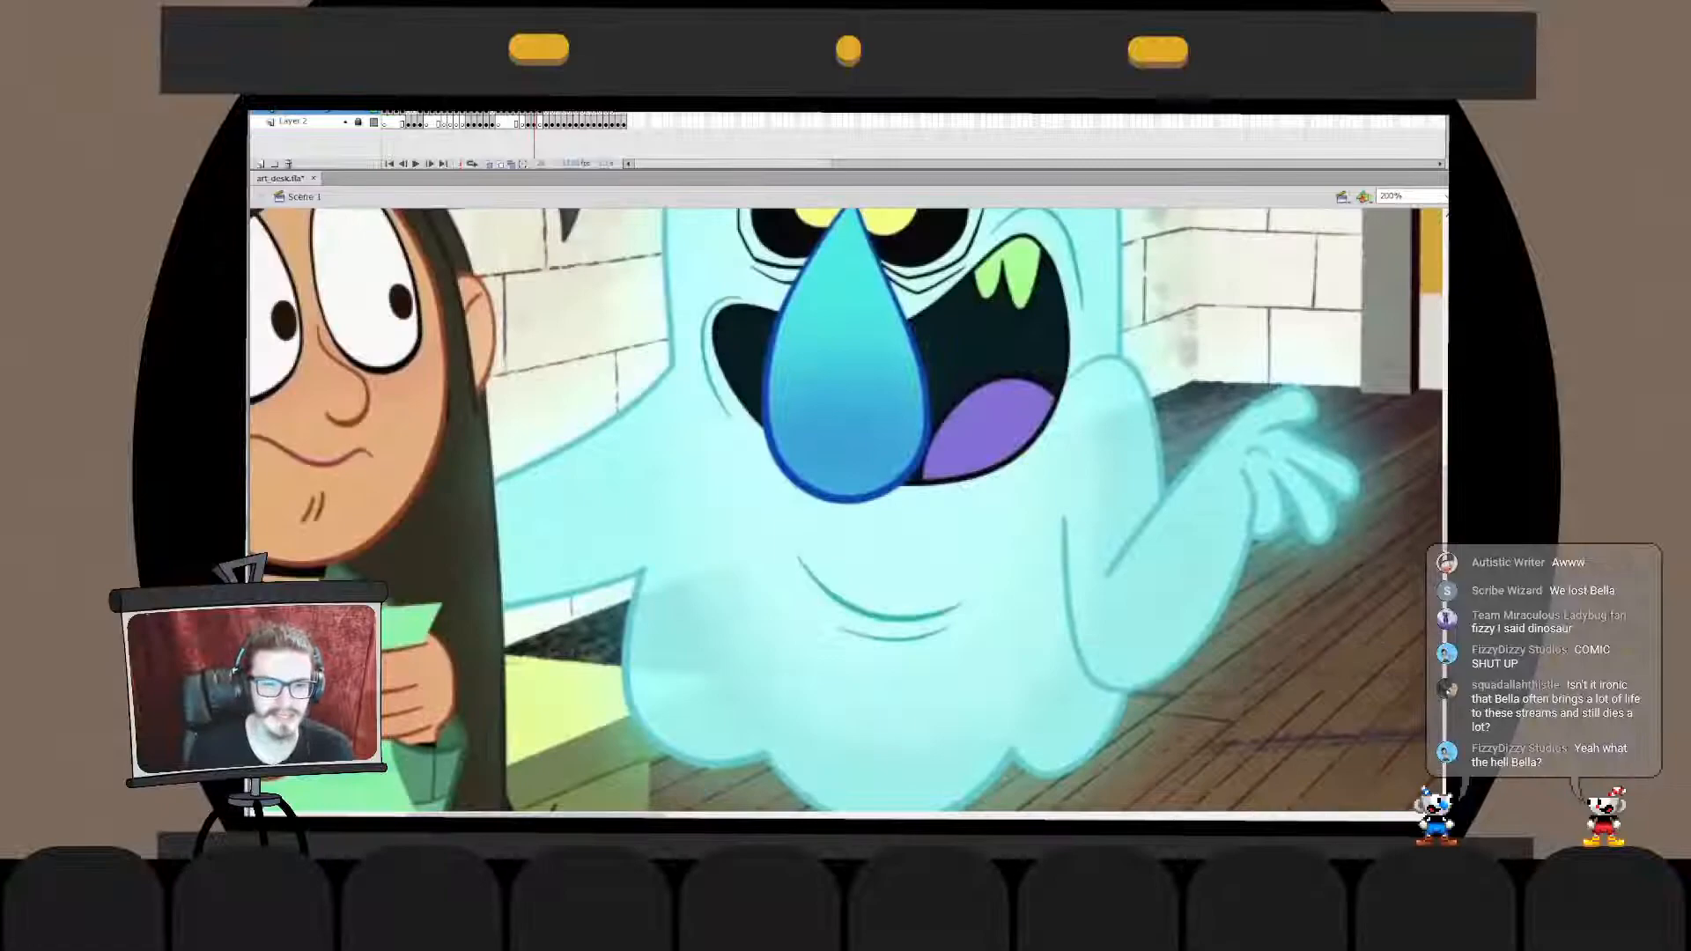
{"action": "left_click_drag", "start_coordinate": [687, 546], "coordinate": [1001, 439]}
{"action": "mouse_move", "coordinate": [1250, 396]}
{"action": "left_mouse_down"}
{"action": "mouse_move", "coordinate": [440, 494]}
{"action": "mouse_move", "coordinate": [476, 498]}
{"action": "left_mouse_up"}
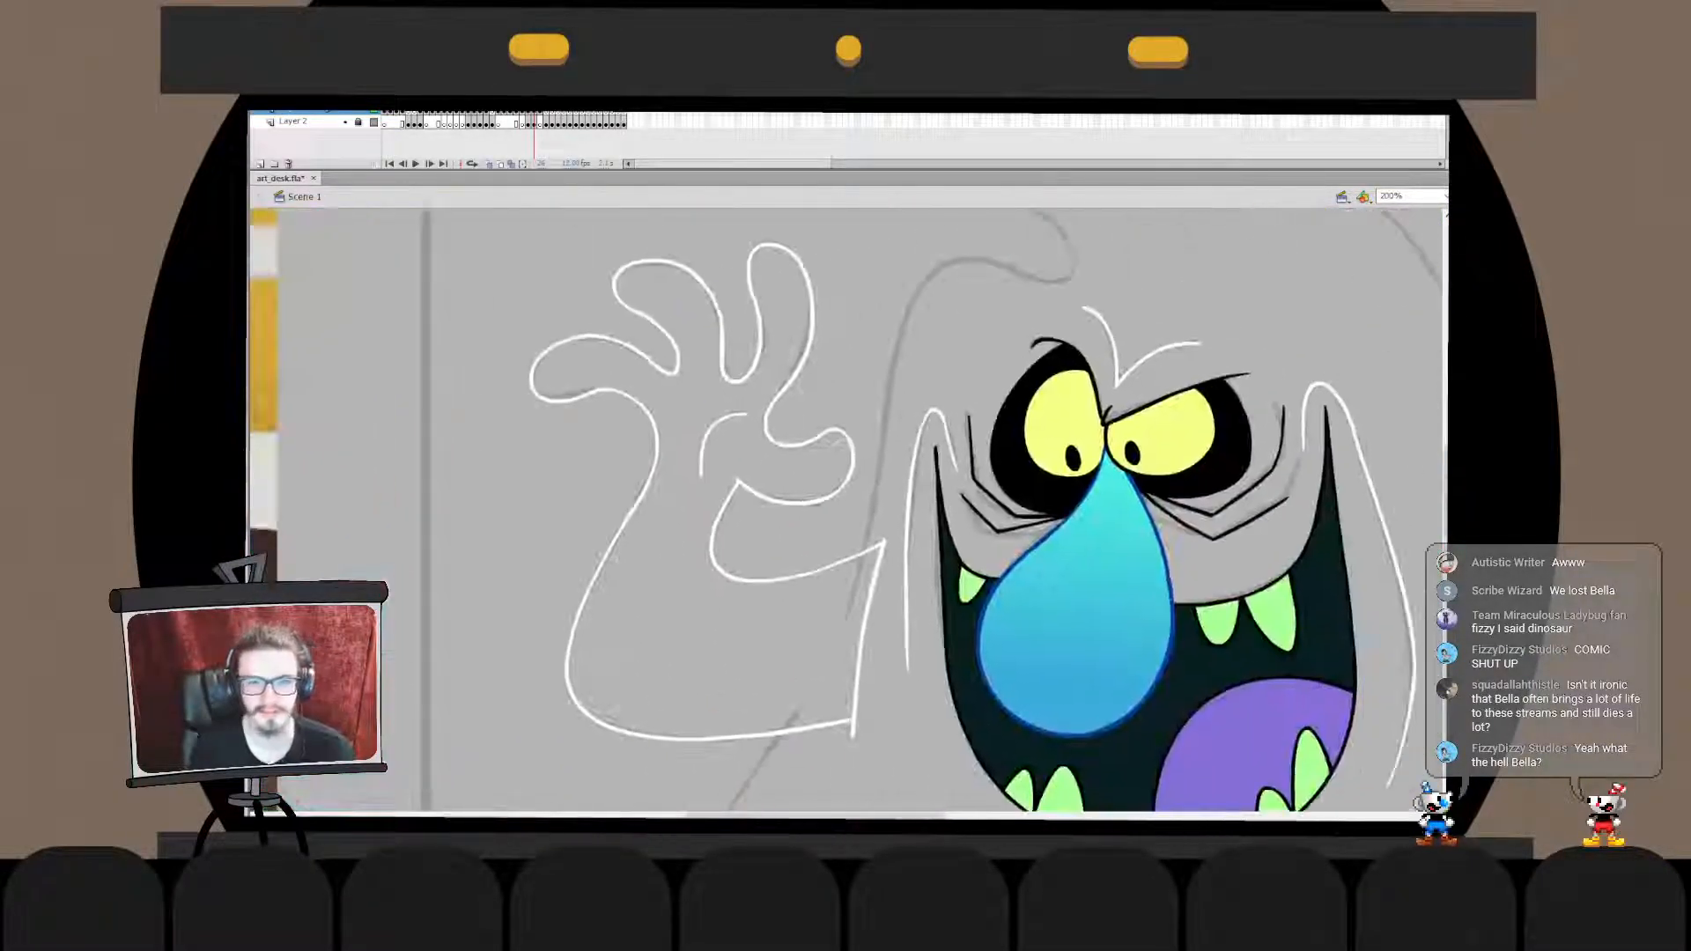
- Ink a short white crease line across the palm below the fingers and transform it into position
{"action": "mouse_move", "coordinate": [643, 389]}
{"action": "left_mouse_down"}
{"action": "mouse_move", "coordinate": [753, 398]}
{"action": "mouse_move", "coordinate": [655, 394]}
{"action": "left_mouse_up"}
{"action": "key", "text": "ctrl+z"}
{"action": "key", "text": "ctrl+z"}
{"action": "key", "text": "q"}
{"action": "key", "text": "Escape"}
{"action": "key", "text": "ctrl+z"}
{"action": "key", "text": "ctrl+z"}
{"action": "key", "text": "Escape"}
{"action": "left_click", "coordinate": [705, 393]}
{"action": "left_click_drag", "start_coordinate": [656, 400], "coordinate": [656, 397]}
{"action": "key", "text": "Escape"}
- Fine-tune the short crease line below the fingers inside its drawing object
{"action": "double_click", "coordinate": [704, 393]}
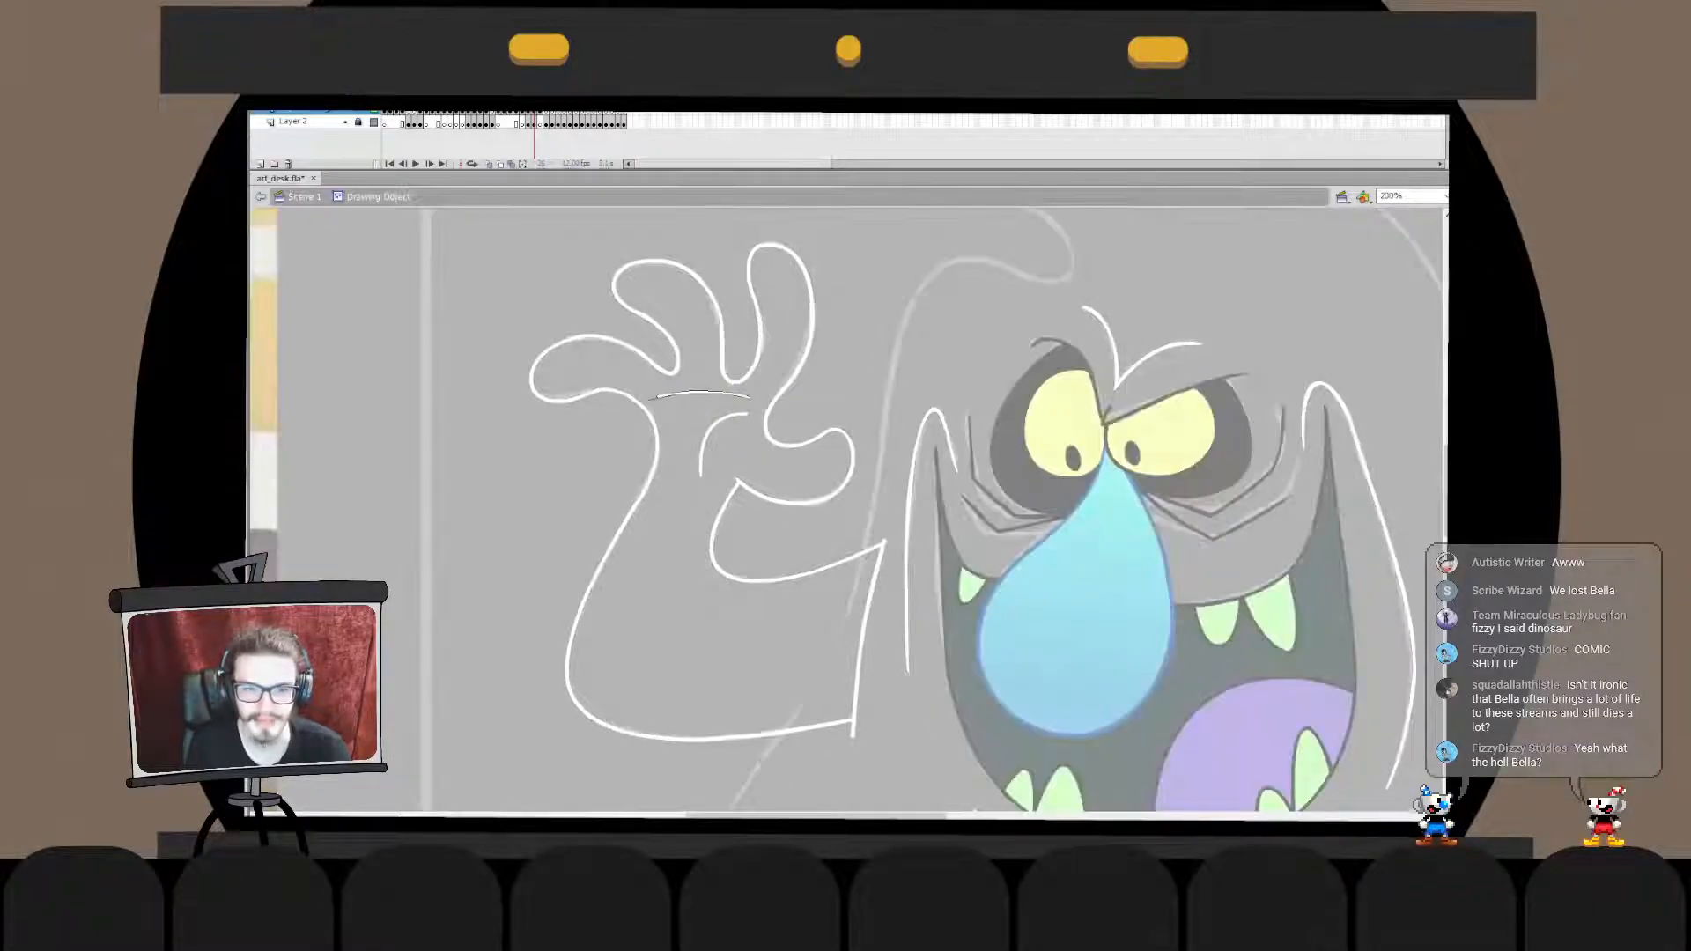
{"action": "double_click", "coordinate": [696, 432]}
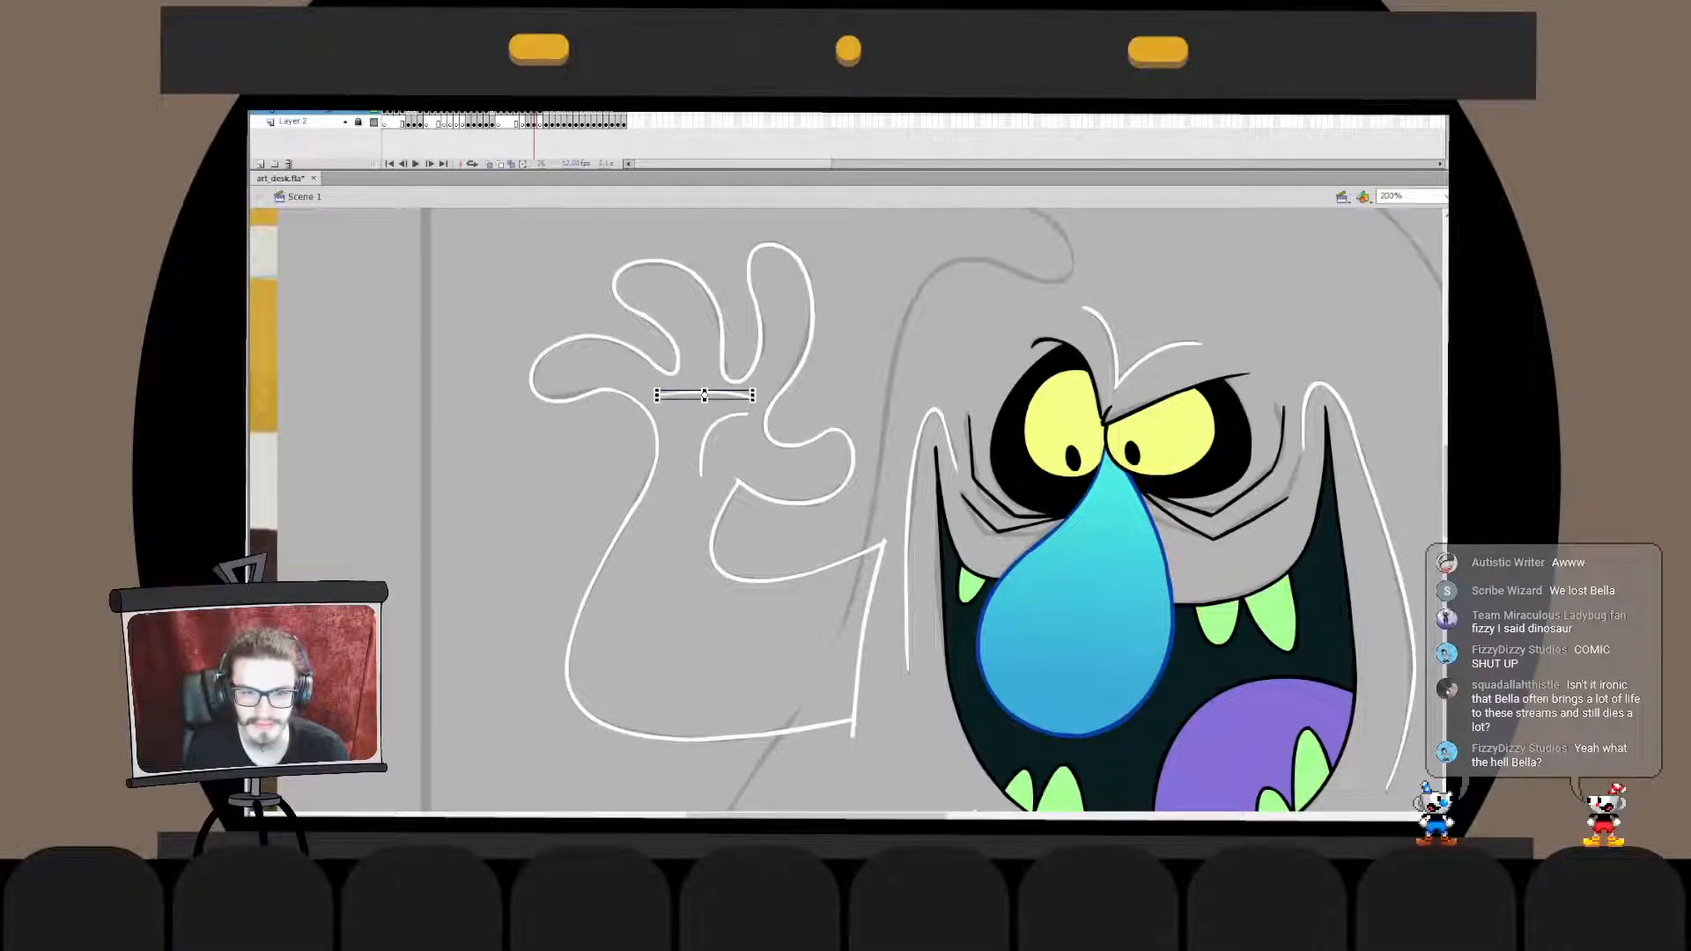
{"action": "double_click", "coordinate": [698, 393]}
{"action": "double_click", "coordinate": [696, 432]}
{"action": "left_click", "coordinate": [696, 432]}
- Review the whole ghost drawing with both arms, ending at the sketched top of the head
{"action": "key", "text": "ctrl+2"}
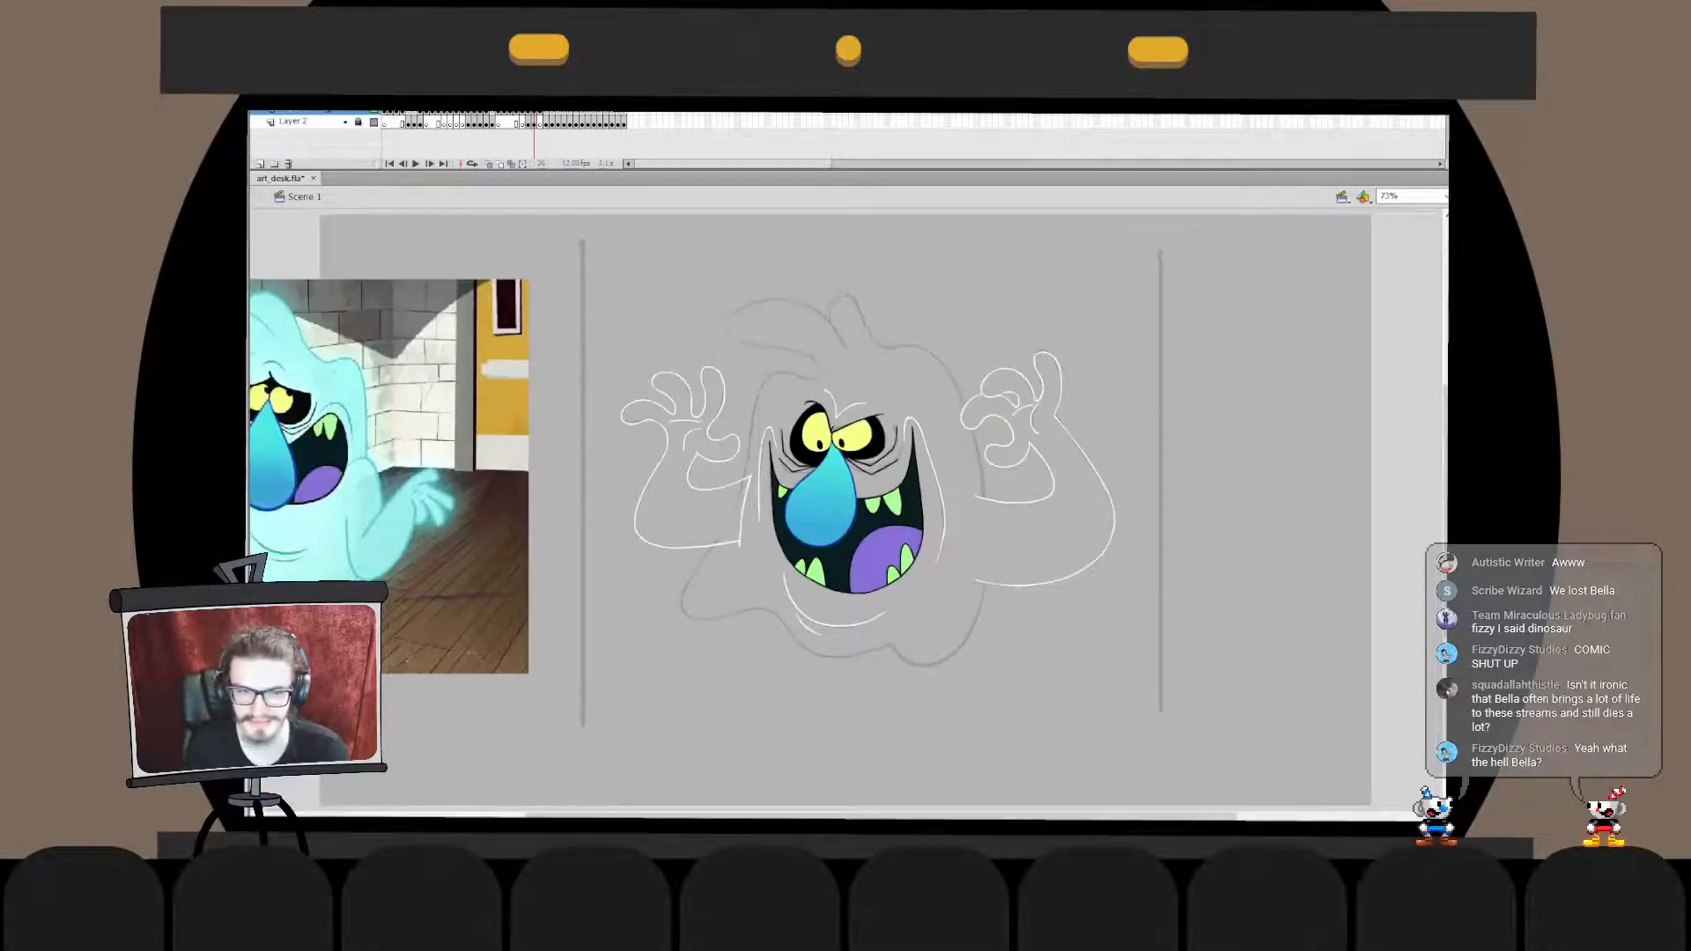
{"action": "key", "text": "ctrl+1"}
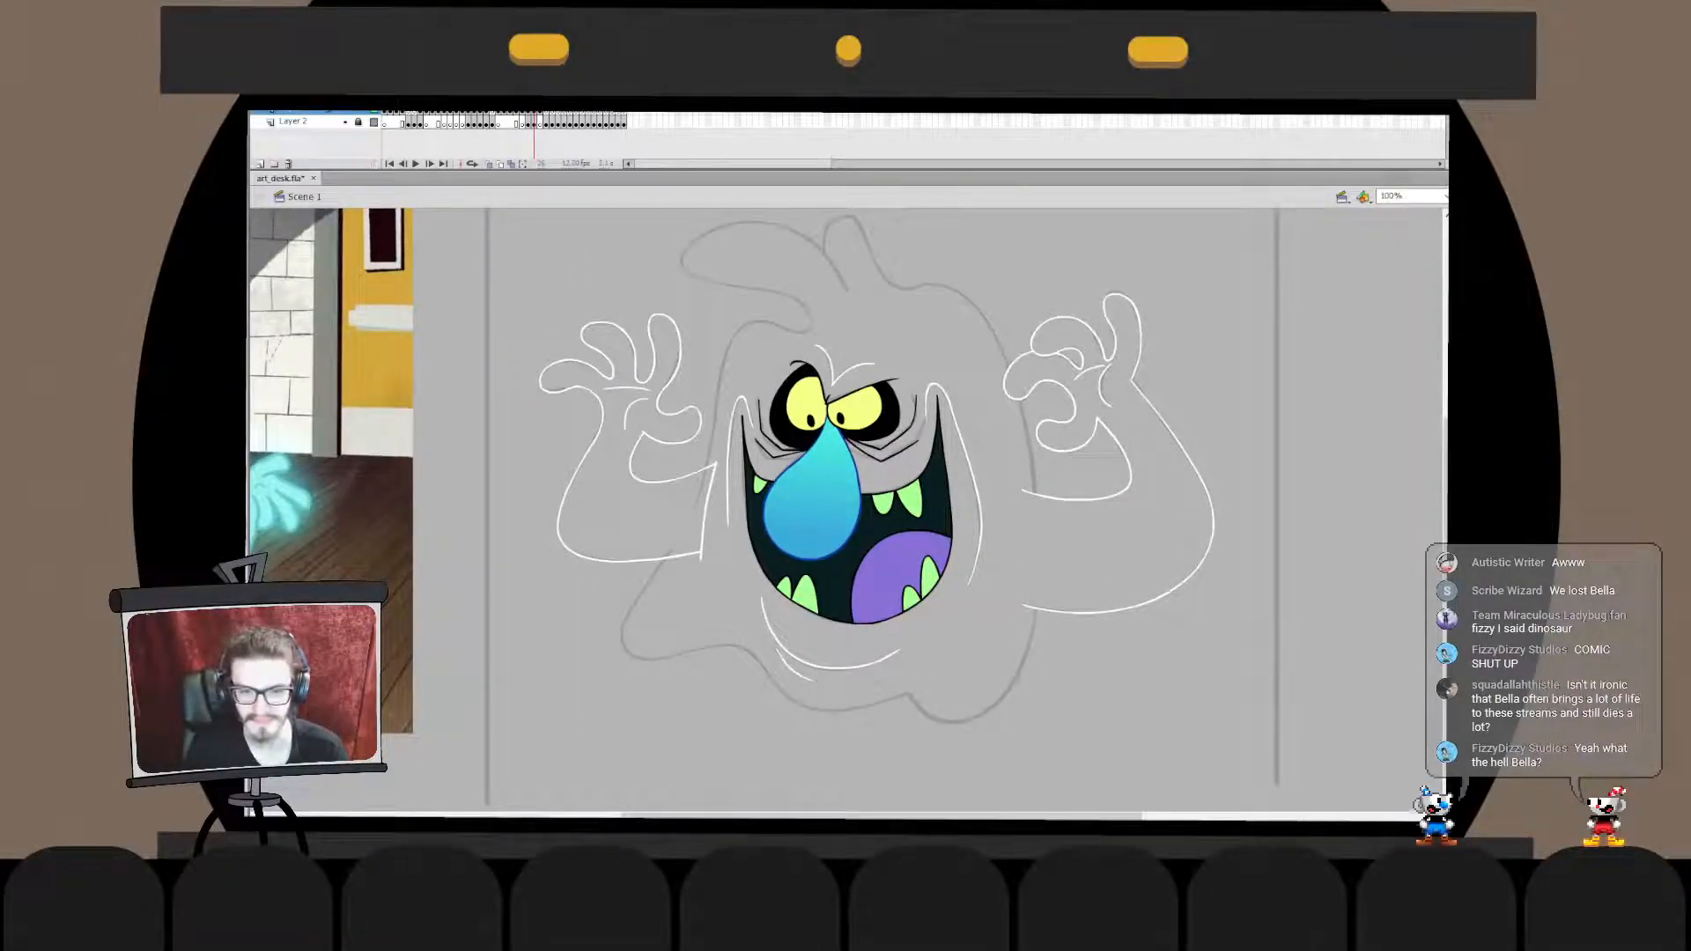
{"action": "key", "text": "ctrl+2"}
{"action": "mouse_move", "coordinate": [845, 493]}
{"action": "left_mouse_down"}
{"action": "mouse_move", "coordinate": [917, 485]}
{"action": "mouse_move", "coordinate": [845, 541]}
{"action": "mouse_move", "coordinate": [838, 521]}
{"action": "left_mouse_up"}
{"action": "key", "text": "ctrl+1"}
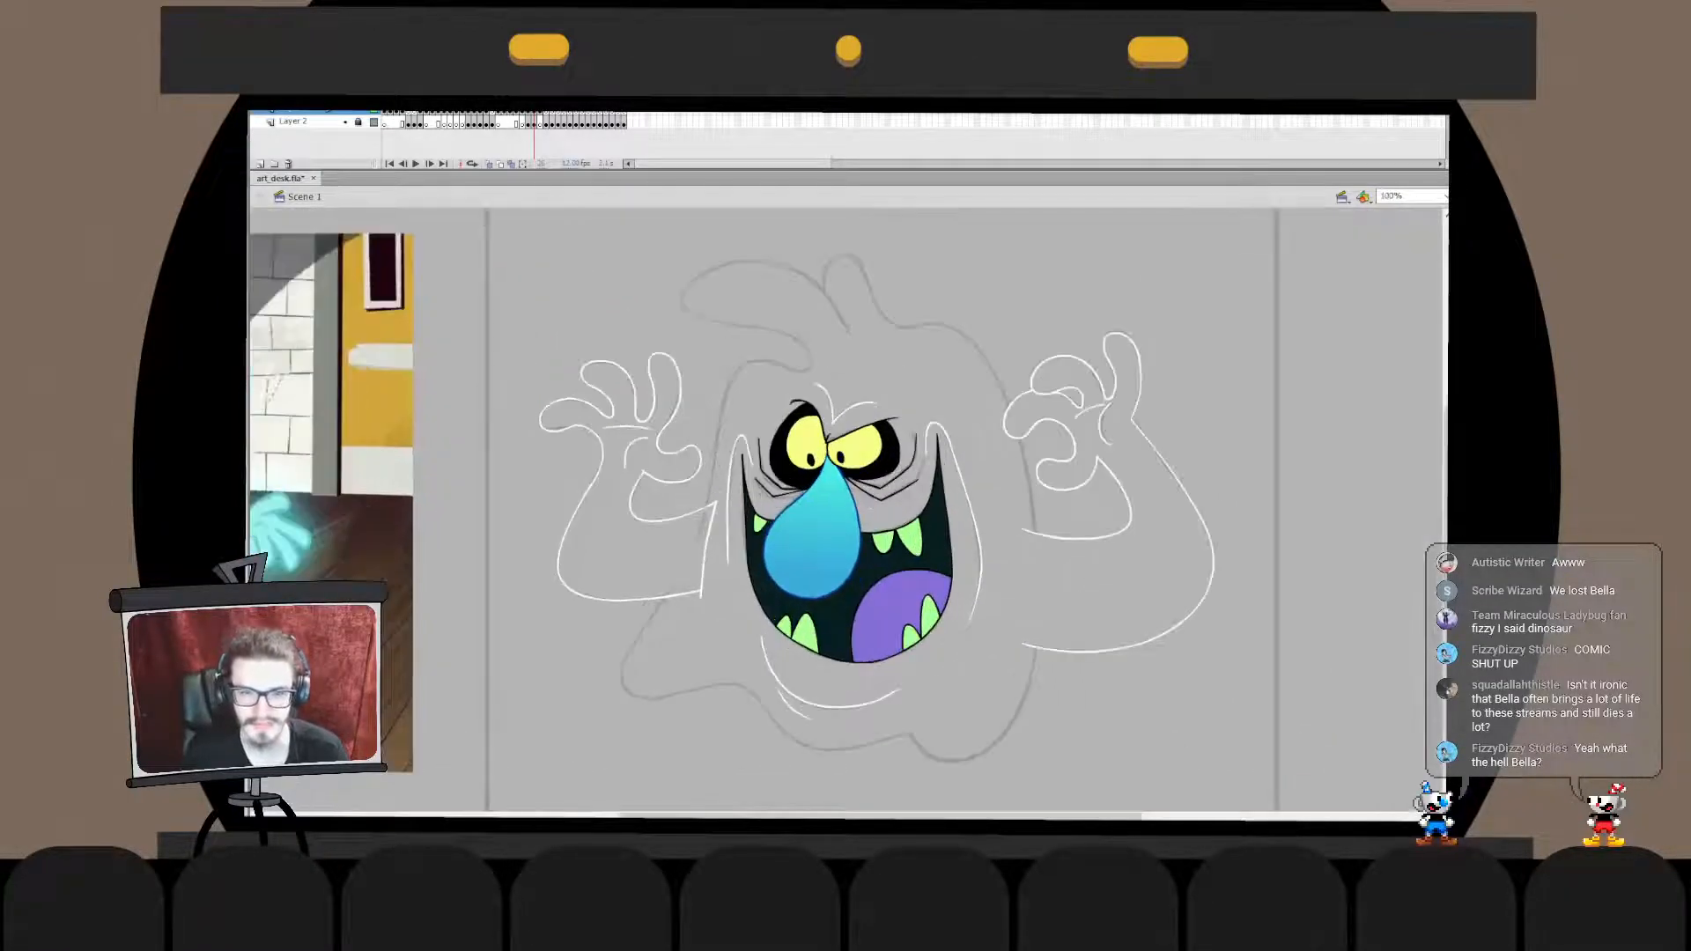
{"action": "left_click_drag", "start_coordinate": [704, 493], "coordinate": [785, 537]}
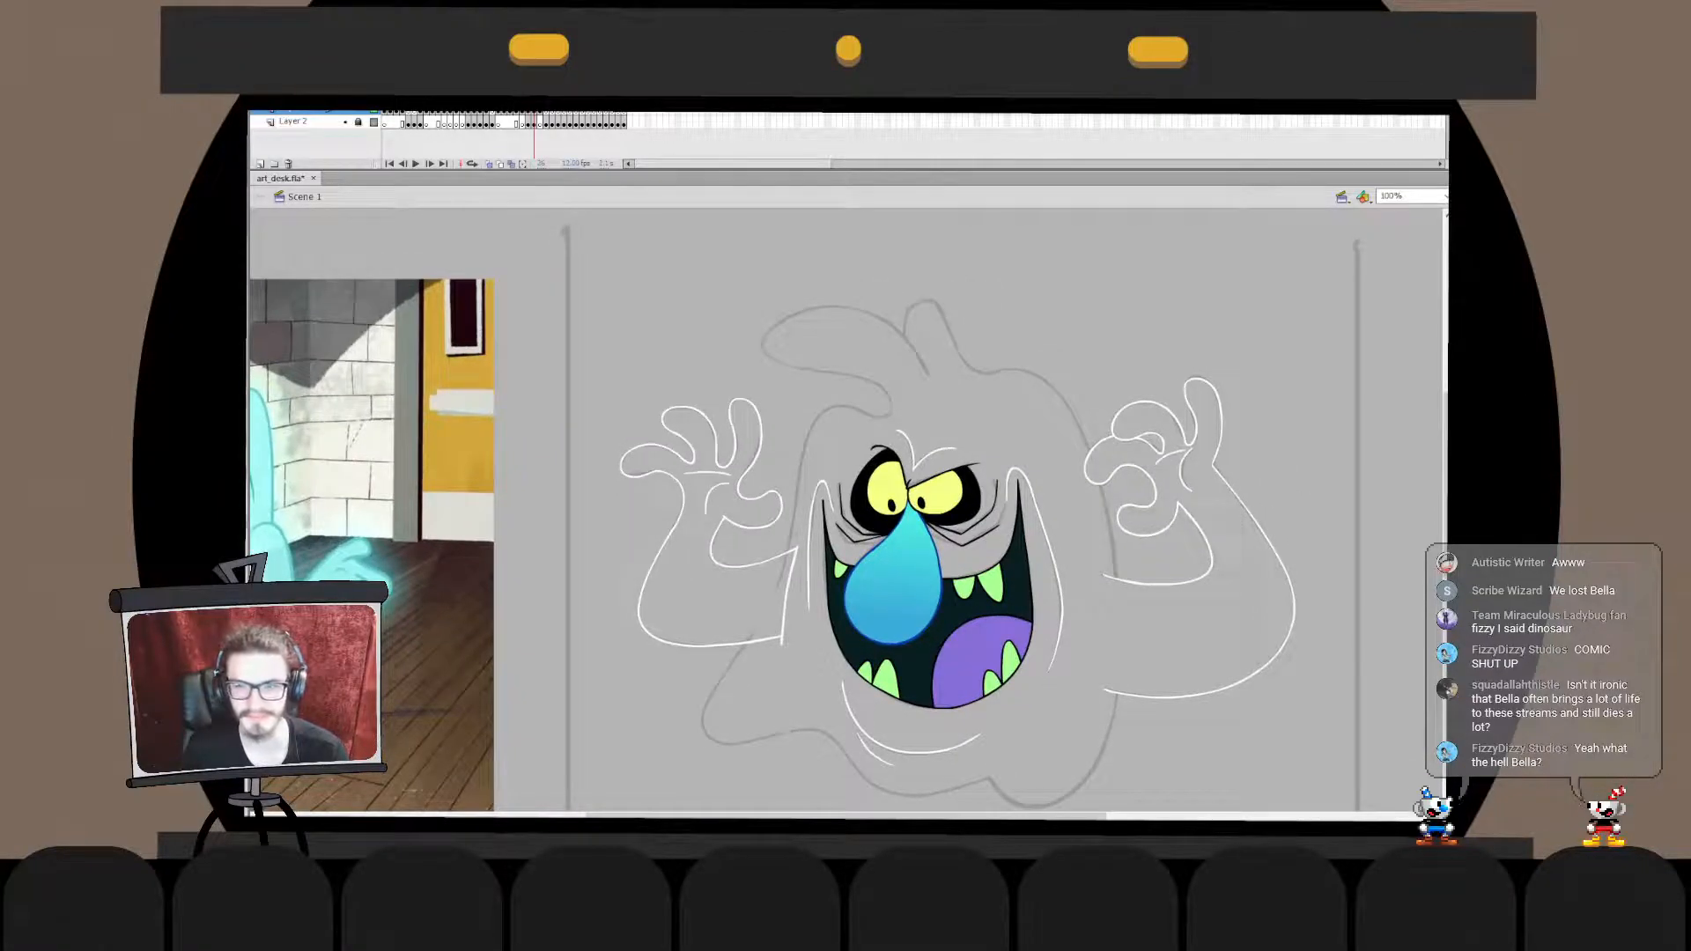
{"action": "key", "text": "ctrl+="}
{"action": "left_click_drag", "start_coordinate": [704, 476], "coordinate": [957, 739]}
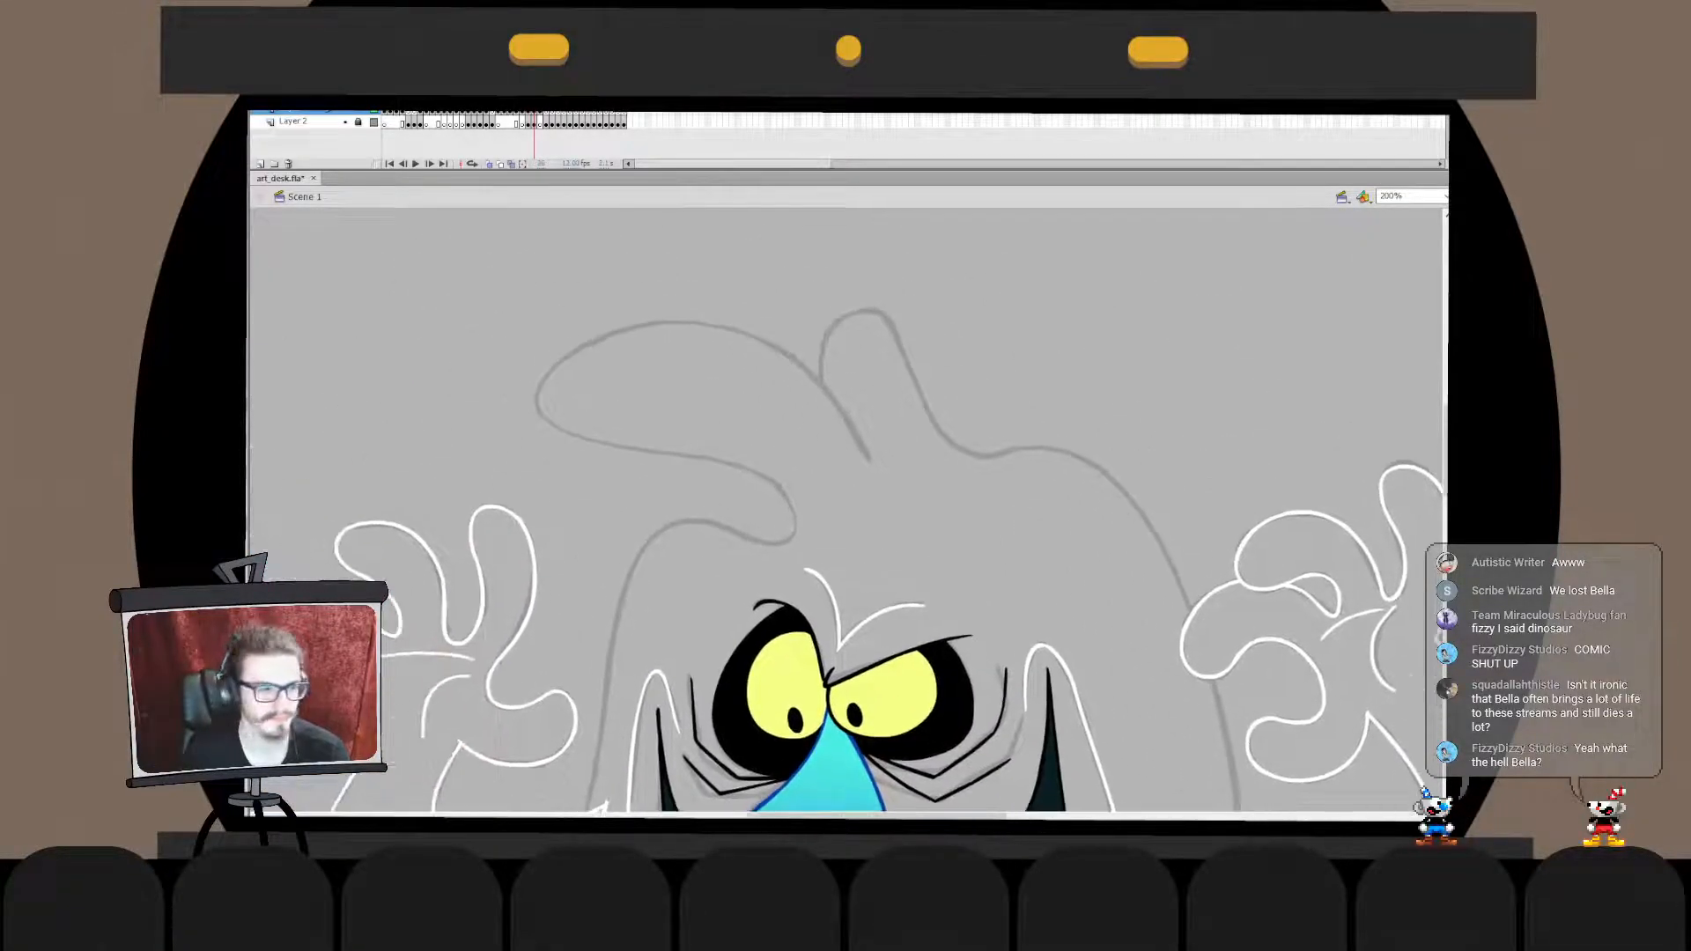
- Ink the rounded tip of the large head tuft in white, from its upper edge around to its underside, and transform it onto the sketch
{"action": "mouse_move", "coordinate": [772, 351]}
{"action": "left_mouse_down"}
{"action": "mouse_move", "coordinate": [583, 451]}
{"action": "mouse_move", "coordinate": [584, 391]}
{"action": "mouse_move", "coordinate": [742, 459]}
{"action": "mouse_move", "coordinate": [745, 441]}
{"action": "mouse_move", "coordinate": [756, 474]}
{"action": "mouse_move", "coordinate": [680, 468]}
{"action": "mouse_move", "coordinate": [749, 476]}
{"action": "left_mouse_up"}
{"action": "key", "text": "ctrl+z"}
- Ink the tuft's back line in white, continuing from its upper edge down to the forehead
{"action": "key", "text": "ctrl+z"}
{"action": "key", "text": "ctrl+z"}
{"action": "key", "text": "ctrl+z"}
{"action": "key", "text": "v"}
{"action": "left_click_drag", "start_coordinate": [704, 343], "coordinate": [651, 325]}
{"action": "key", "text": "q"}
{"action": "left_click_drag", "start_coordinate": [640, 459], "coordinate": [640, 456]}
{"action": "left_click", "coordinate": [651, 493]}
{"action": "double_click", "coordinate": [652, 326]}
{"action": "mouse_move", "coordinate": [766, 285]}
{"action": "left_mouse_down"}
{"action": "mouse_move", "coordinate": [566, 415]}
{"action": "mouse_move", "coordinate": [571, 363]}
{"action": "left_mouse_up"}
{"action": "mouse_move", "coordinate": [737, 323]}
{"action": "left_mouse_down"}
{"action": "mouse_move", "coordinate": [752, 318]}
{"action": "mouse_move", "coordinate": [698, 367]}
{"action": "mouse_move", "coordinate": [763, 339]}
{"action": "mouse_move", "coordinate": [870, 474]}
{"action": "left_mouse_up"}
{"action": "left_click", "coordinate": [768, 290]}
{"action": "double_click", "coordinate": [774, 298]}
{"action": "left_click", "coordinate": [773, 298]}
{"action": "key", "text": "ctrl+z"}
{"action": "mouse_move", "coordinate": [757, 354]}
{"action": "left_mouse_down"}
{"action": "mouse_move", "coordinate": [854, 427]}
{"action": "mouse_move", "coordinate": [880, 527]}
{"action": "mouse_move", "coordinate": [867, 467]}
{"action": "left_mouse_up"}
{"action": "key", "text": "ctrl+z"}
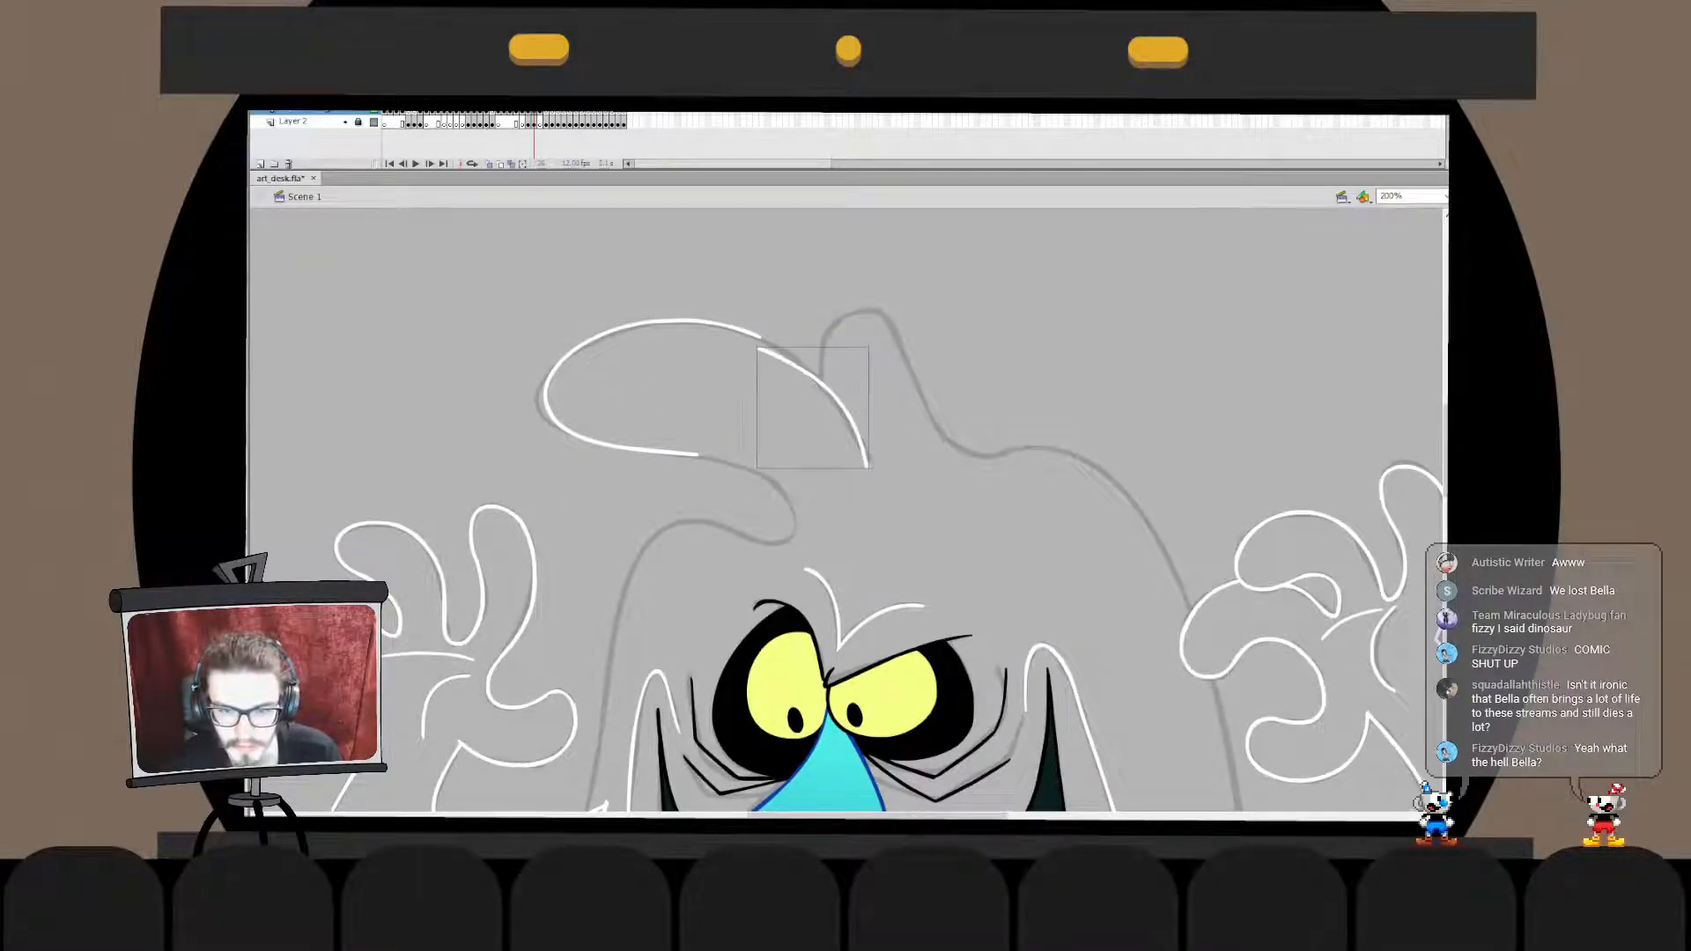
{"action": "key", "text": "ctrl+z"}
{"action": "left_click_drag", "start_coordinate": [736, 343], "coordinate": [860, 458]}
{"action": "key", "text": "ctrl+z"}
{"action": "left_click_drag", "start_coordinate": [747, 352], "coordinate": [881, 477]}
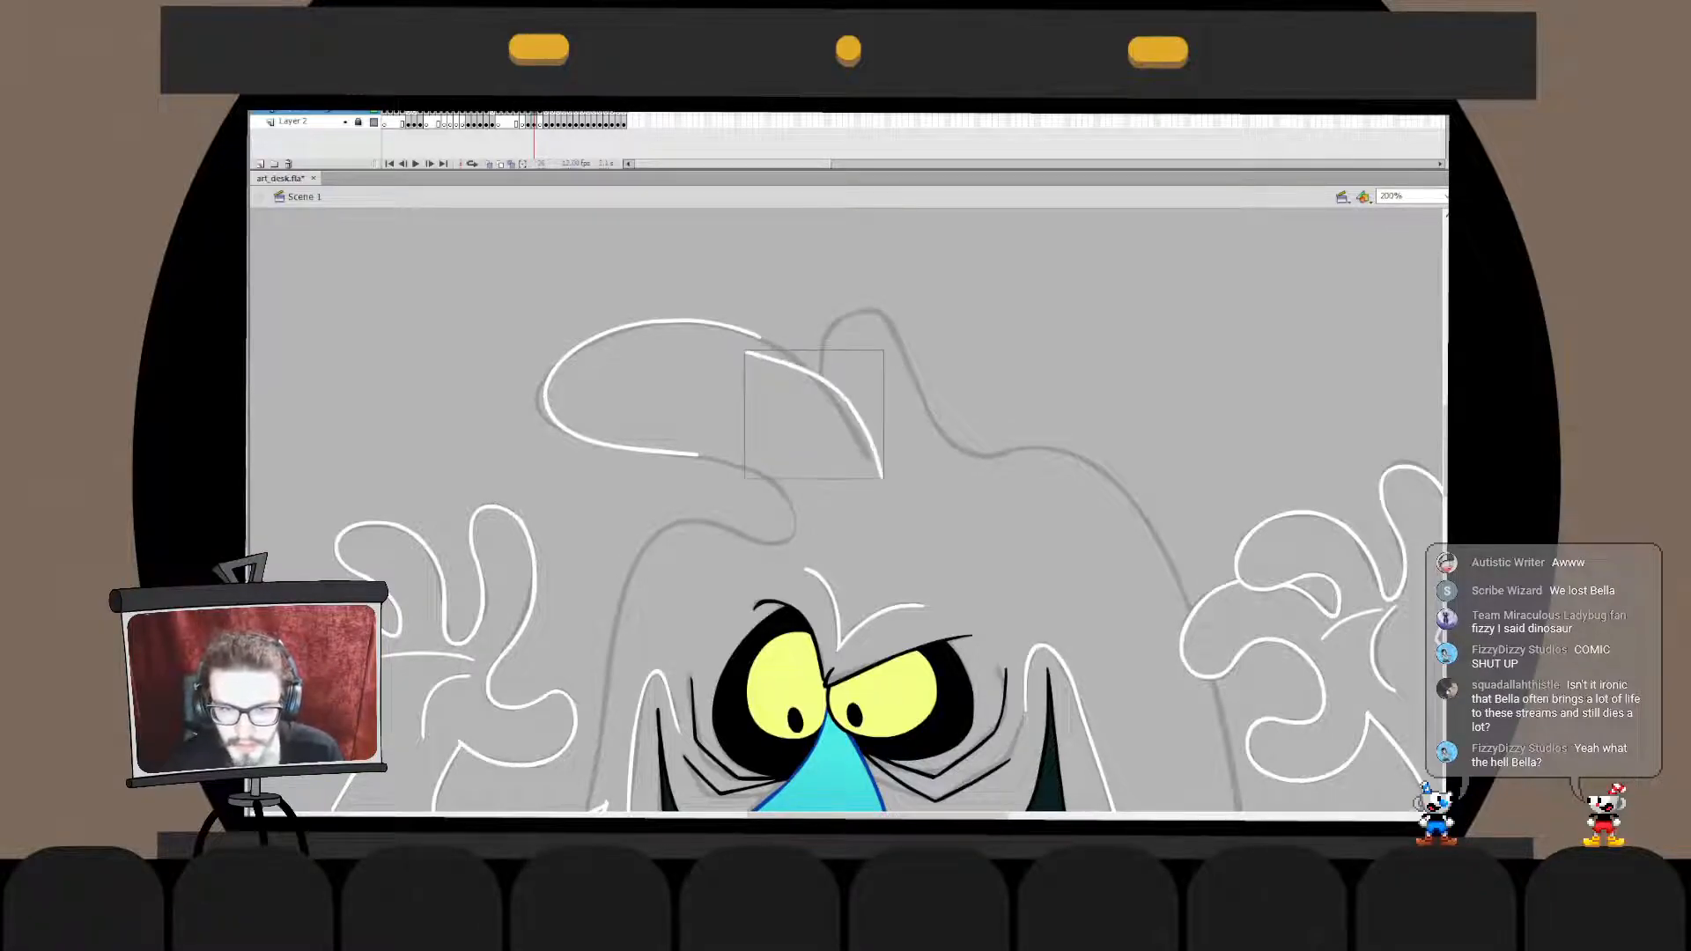
{"action": "key", "text": "ctrl+z"}
{"action": "left_click_drag", "start_coordinate": [736, 333], "coordinate": [875, 471]}
{"action": "key", "text": "ctrl+z"}
{"action": "left_click_drag", "start_coordinate": [743, 339], "coordinate": [881, 469]}
{"action": "key", "text": "ctrl+z"}
{"action": "left_click_drag", "start_coordinate": [724, 326], "coordinate": [869, 464]}
{"action": "key", "text": "Escape"}
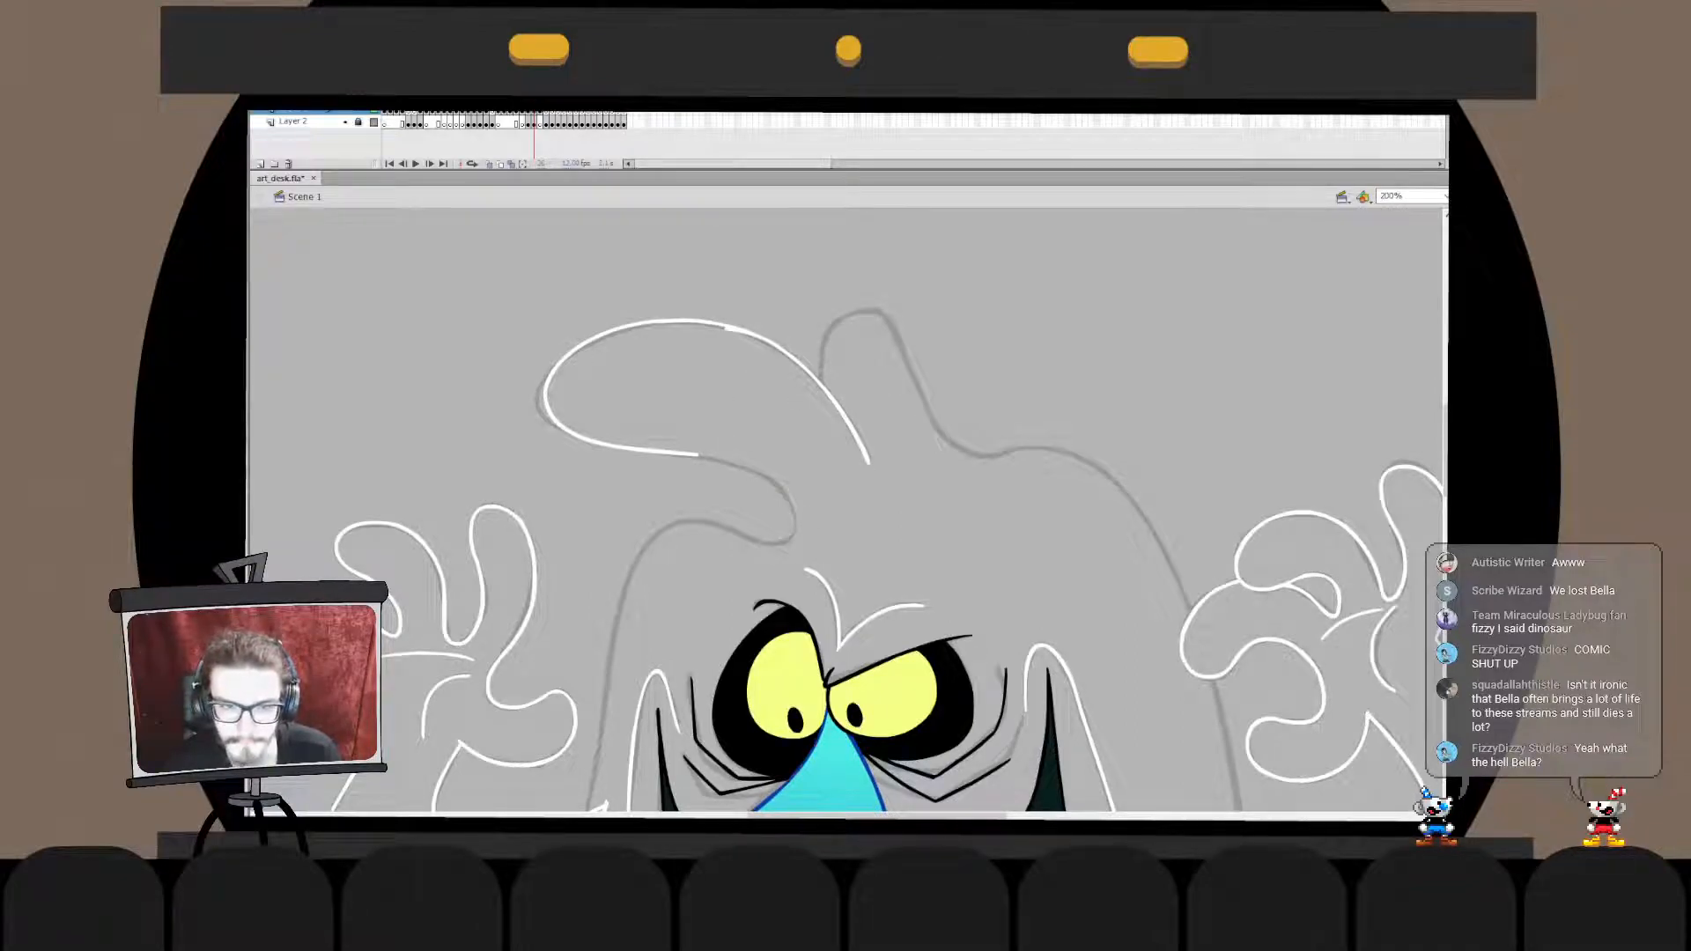
- Extend the back line's upper end inside its drawing object to meet the tuft's upper edge smoothly
{"action": "double_click", "coordinate": [821, 384]}
{"action": "key", "text": "Escape"}
{"action": "left_click_drag", "start_coordinate": [726, 329], "coordinate": [706, 322]}
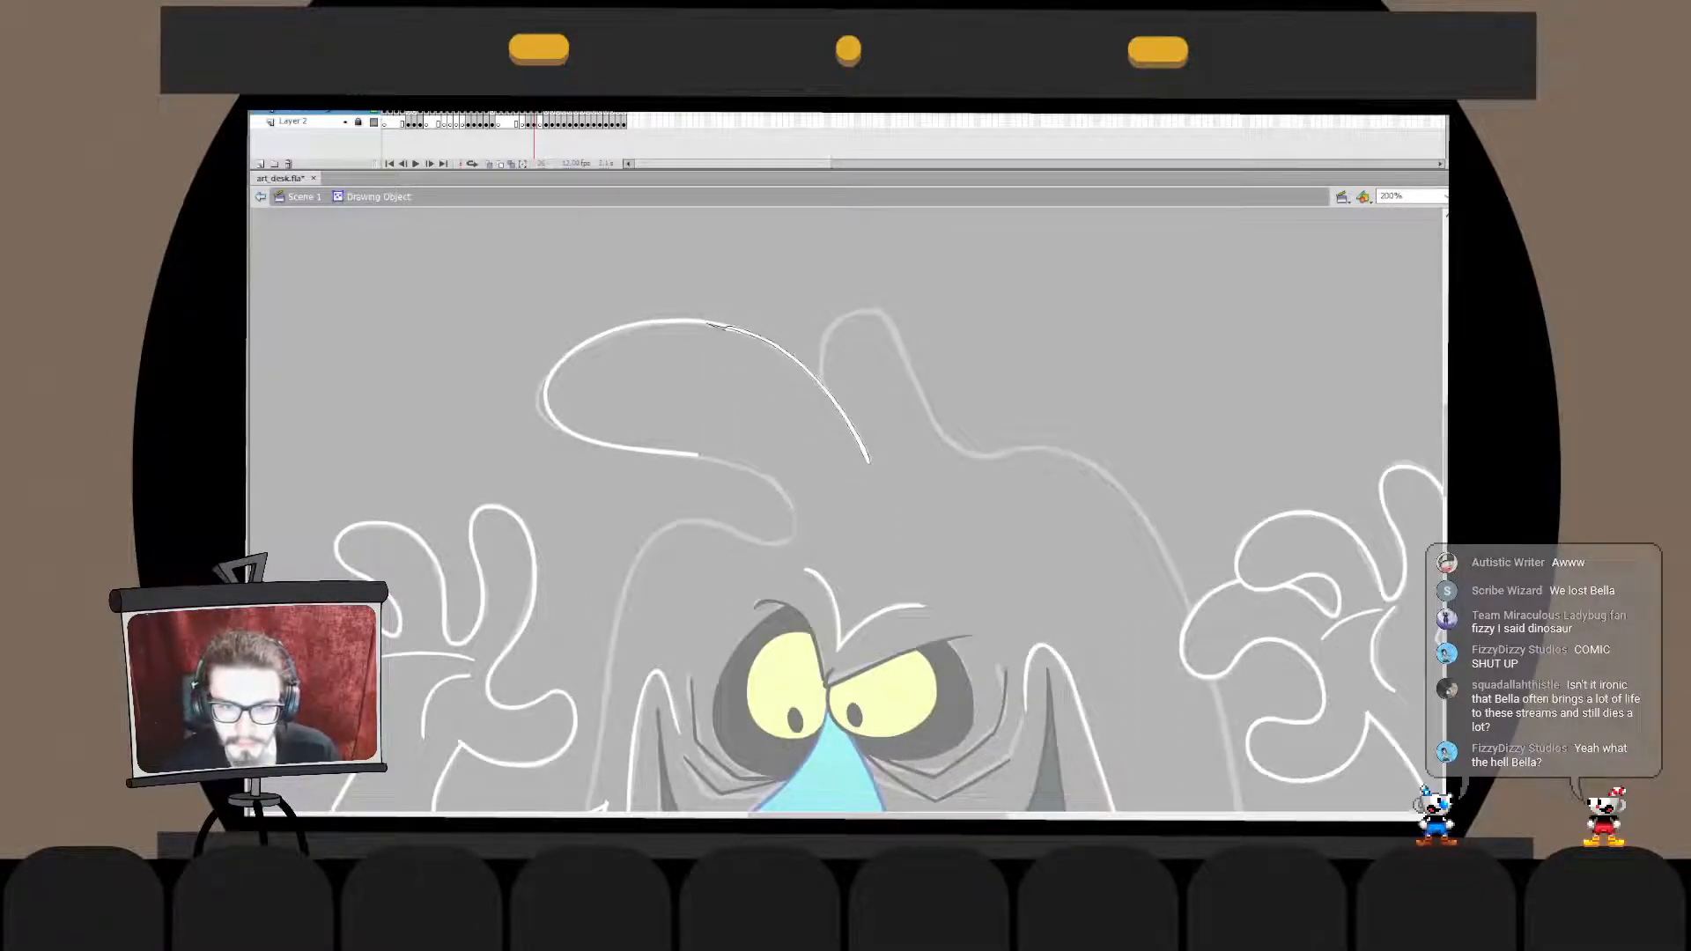
{"action": "key", "text": "ctrl+e"}
{"action": "double_click", "coordinate": [821, 384]}
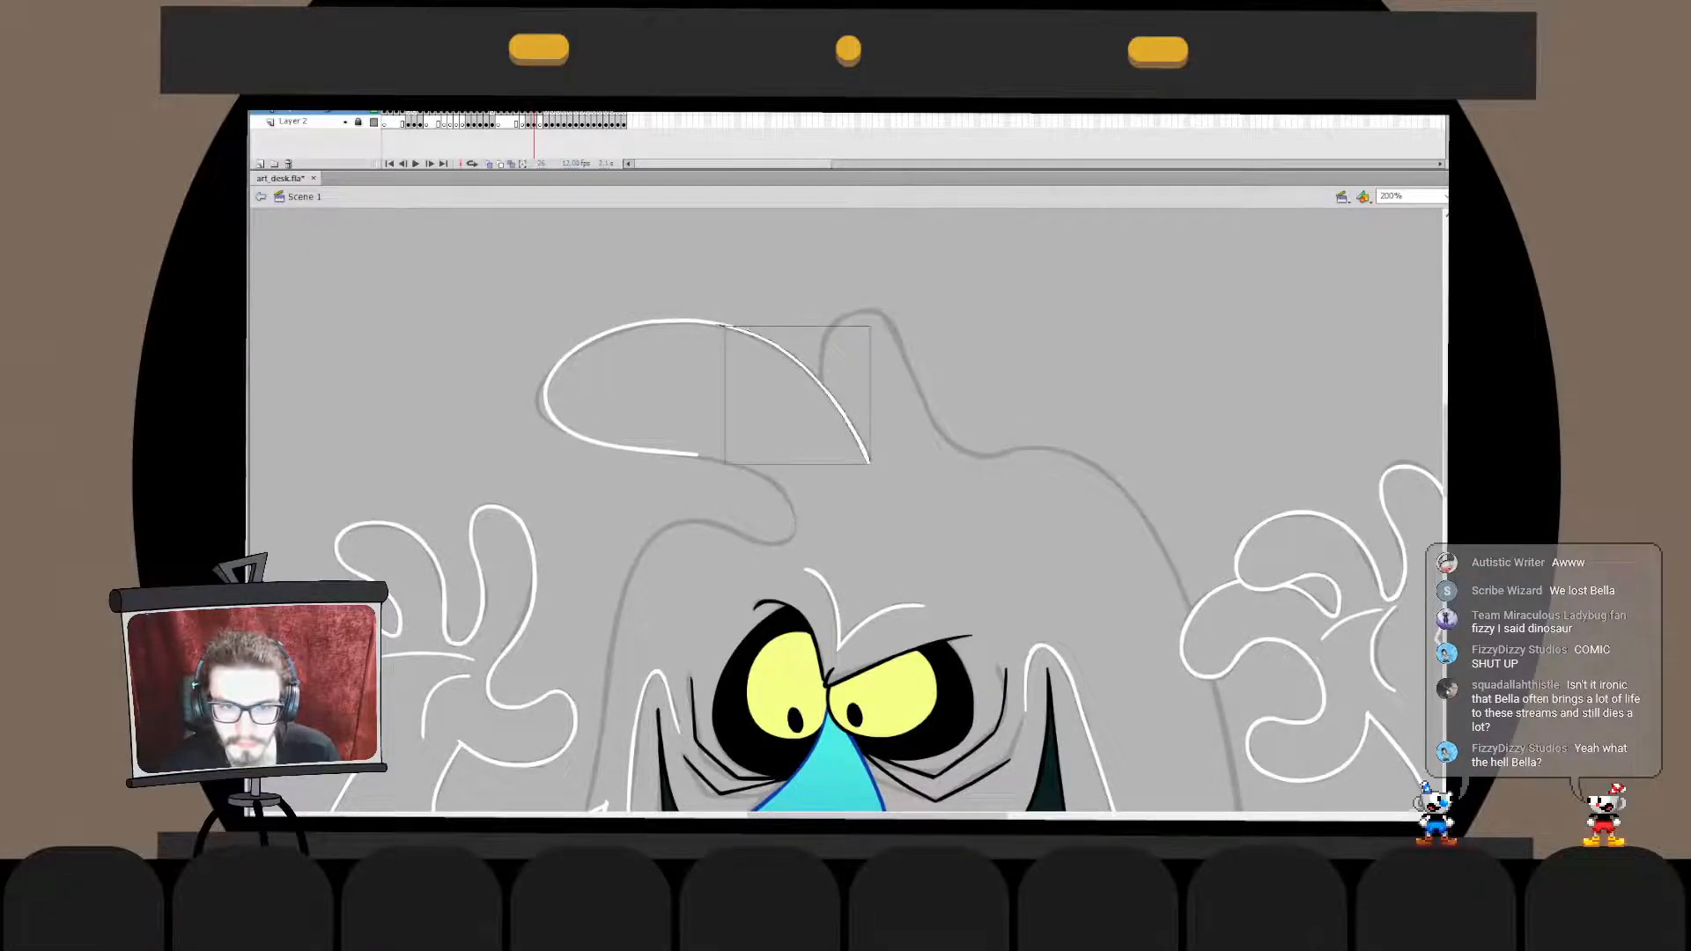
{"action": "key", "text": "ctrl+e"}
{"action": "key", "text": "Escape"}
- Transform the back line slightly and merge it in place into the drawing object of the tuft's rounded tip
{"action": "left_click", "coordinate": [825, 385]}
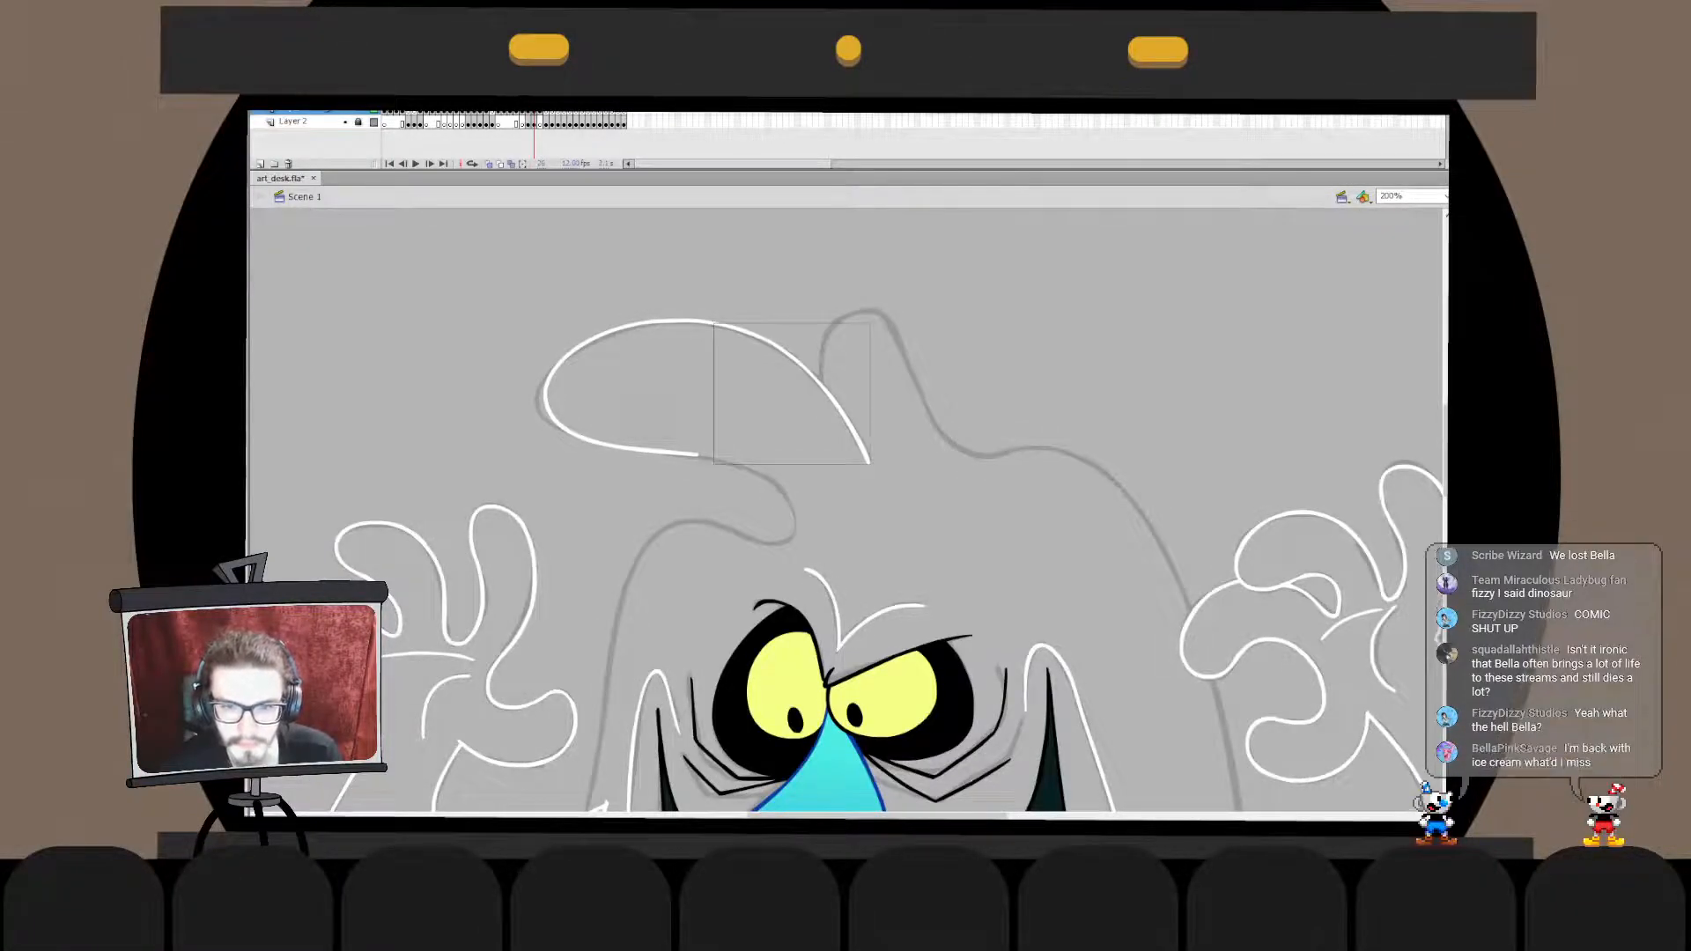
{"action": "key", "text": "q"}
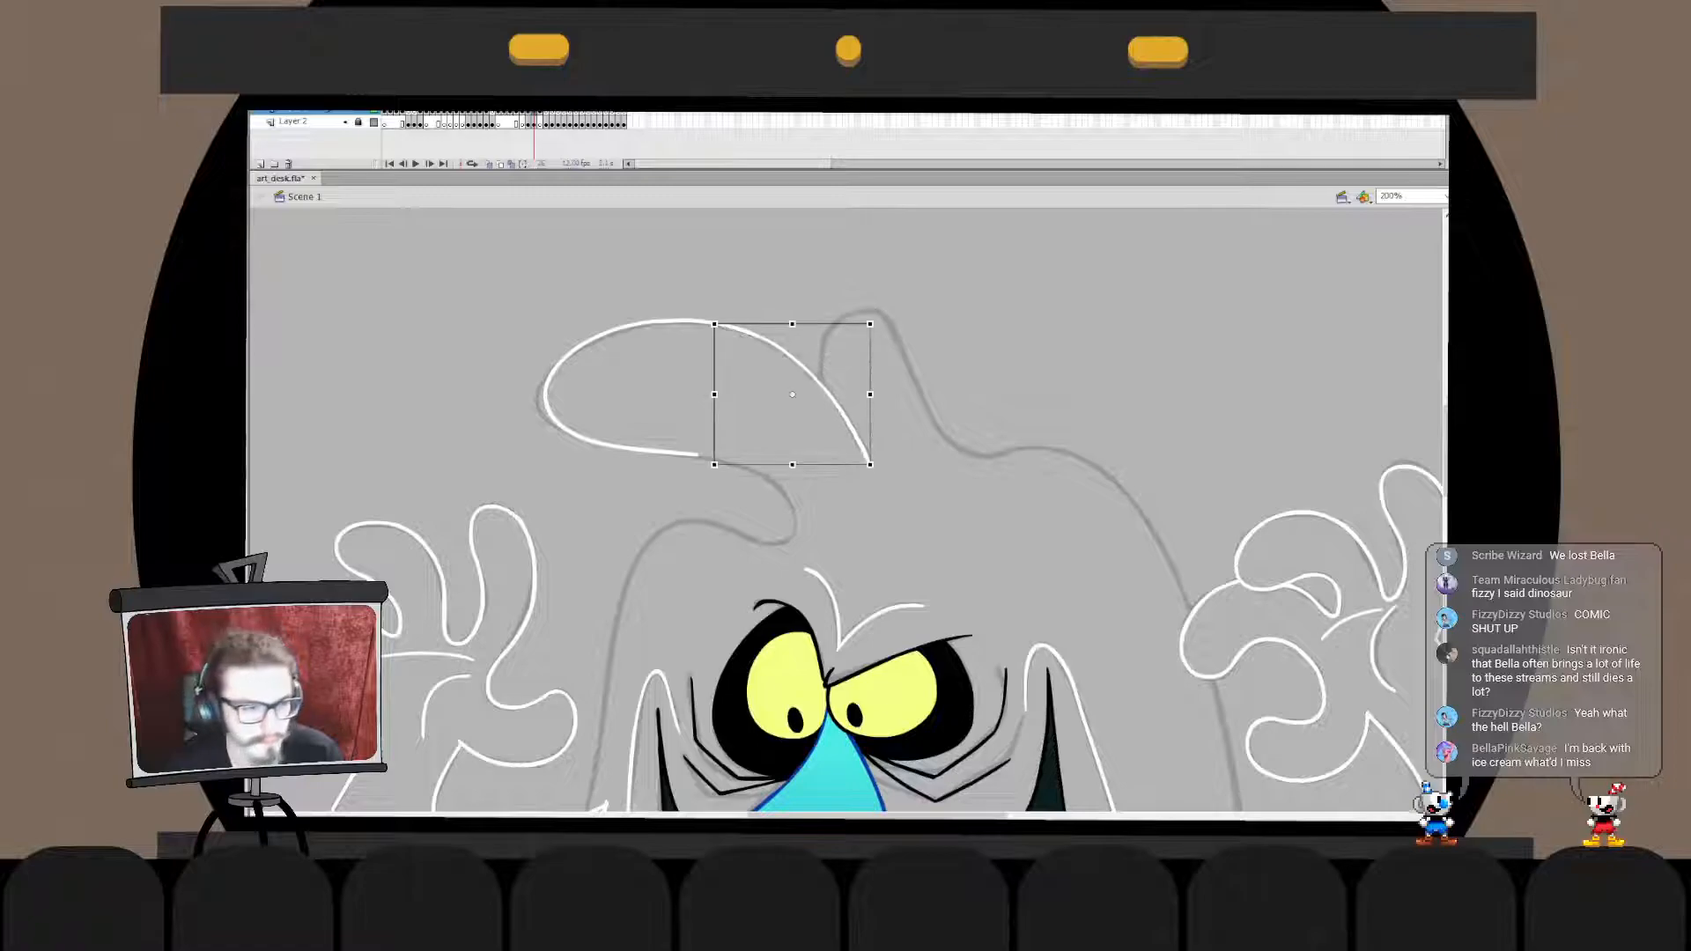
{"action": "left_click_drag", "start_coordinate": [714, 464], "coordinate": [764, 469]}
{"action": "left_click", "coordinate": [764, 484]}
{"action": "double_click", "coordinate": [824, 385]}
{"action": "double_click", "coordinate": [764, 484]}
{"action": "key", "text": "ctrl+x"}
{"action": "double_click", "coordinate": [694, 322]}
{"action": "key", "text": "ctrl+shift+v"}
{"action": "double_click", "coordinate": [764, 484]}
{"action": "left_click", "coordinate": [764, 484]}
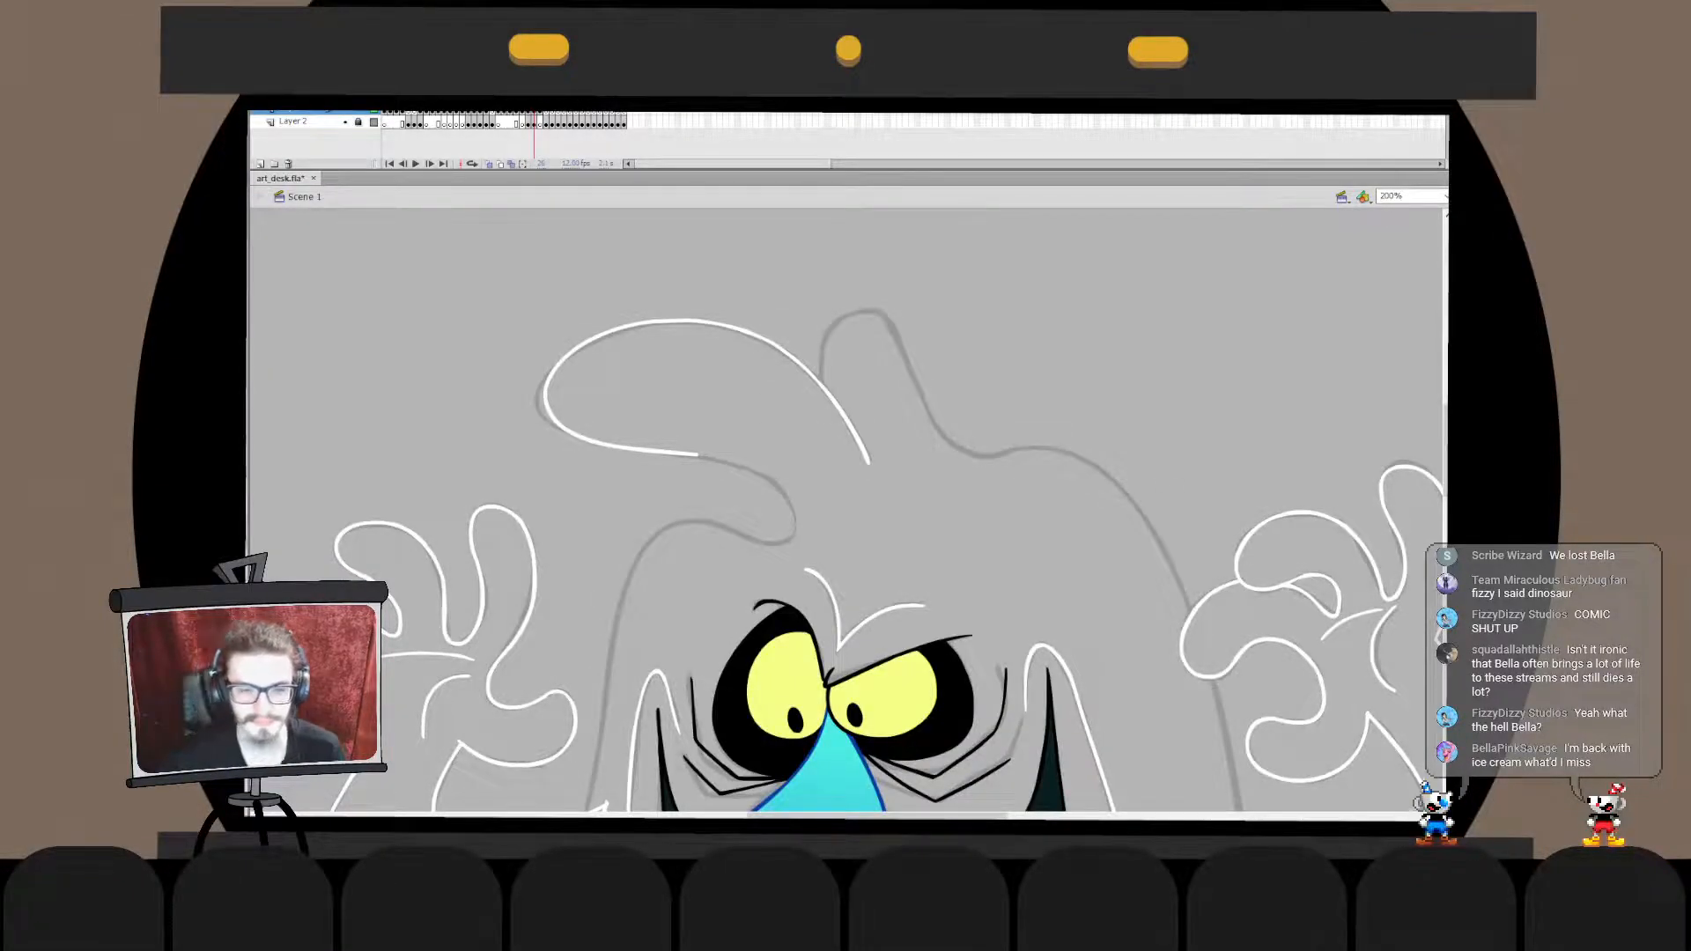
- Try to ink the curl below the large tuft's underside in white along the sketch
{"action": "mouse_move", "coordinate": [722, 461]}
{"action": "left_mouse_down"}
{"action": "mouse_move", "coordinate": [724, 512]}
{"action": "mouse_move", "coordinate": [695, 517]}
{"action": "mouse_move", "coordinate": [797, 519]}
{"action": "mouse_move", "coordinate": [707, 458]}
{"action": "left_mouse_up"}
{"action": "key", "text": "ctrl+z"}
{"action": "key", "text": "ctrl+z"}
{"action": "key", "text": "ctrl+z"}
{"action": "mouse_move", "coordinate": [694, 516]}
{"action": "left_mouse_down"}
{"action": "mouse_move", "coordinate": [792, 528]}
{"action": "mouse_move", "coordinate": [701, 458]}
{"action": "left_mouse_up"}
{"action": "key", "text": "ctrl+z"}
{"action": "mouse_move", "coordinate": [702, 515]}
{"action": "left_mouse_down"}
{"action": "mouse_move", "coordinate": [739, 528]}
{"action": "mouse_move", "coordinate": [674, 461]}
{"action": "mouse_move", "coordinate": [764, 483]}
{"action": "mouse_move", "coordinate": [722, 527]}
{"action": "mouse_move", "coordinate": [727, 451]}
{"action": "left_mouse_up"}
{"action": "key", "text": "ctrl+z"}
{"action": "key", "text": "ctrl+z"}
{"action": "key", "text": "ctrl+z"}
{"action": "key", "text": "ctrl+z"}
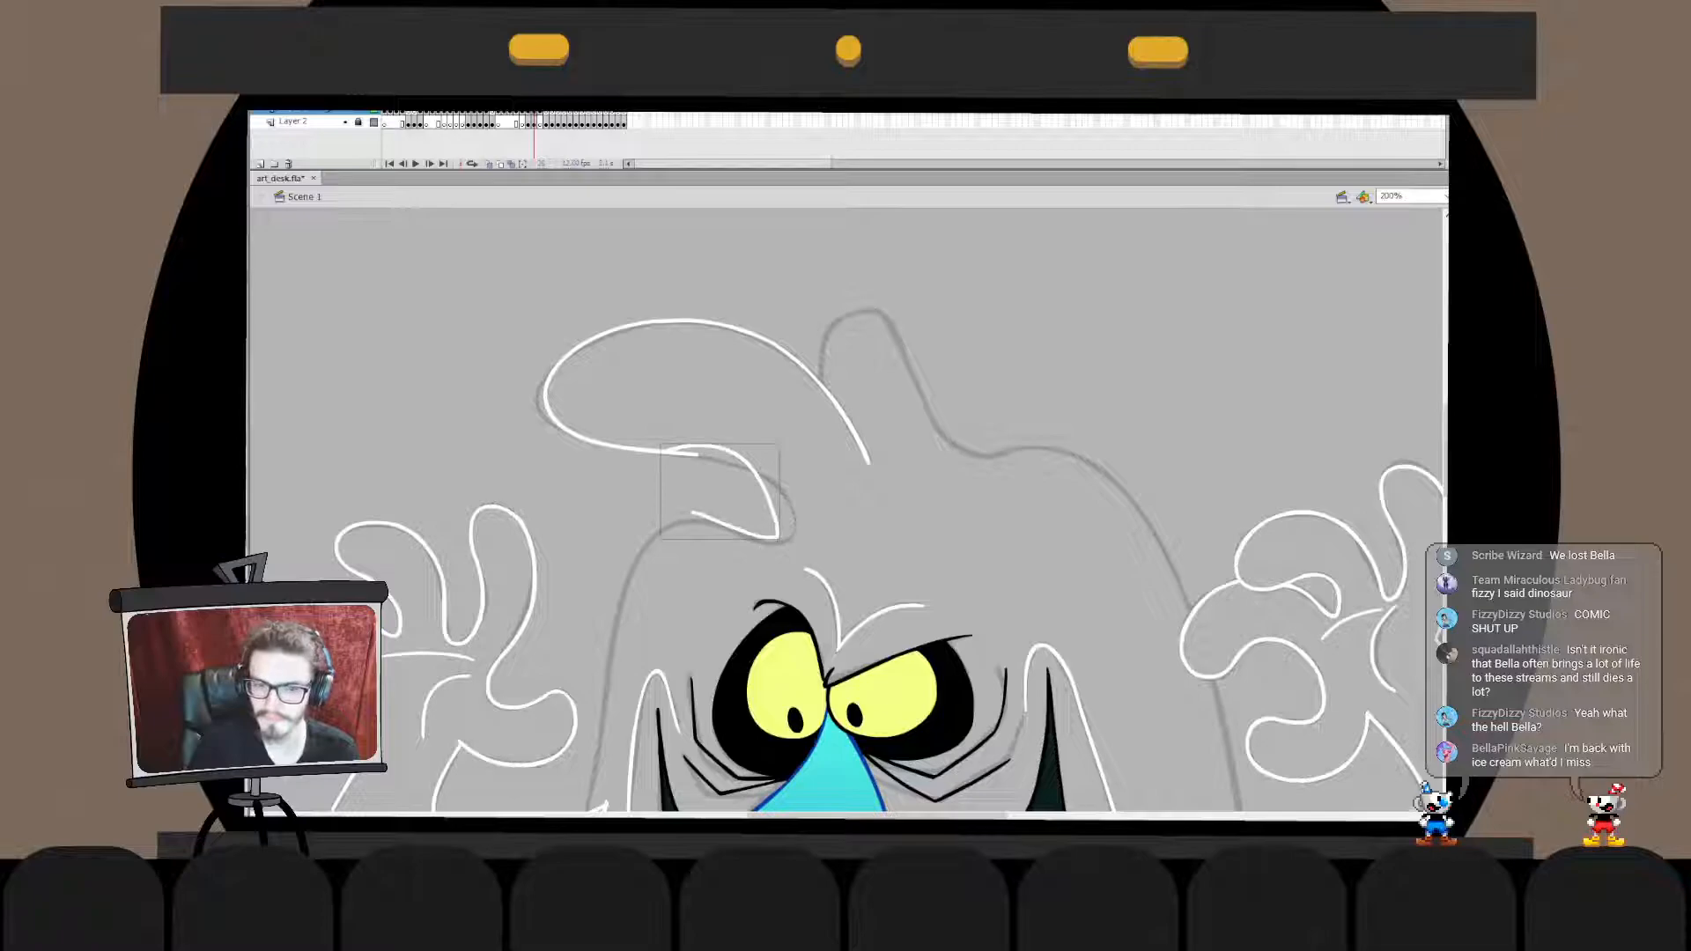
{"action": "key", "text": "ctrl+z"}
{"action": "left_click_drag", "start_coordinate": [691, 470], "coordinate": [692, 530]}
{"action": "key", "text": "ctrl+z"}
{"action": "key", "text": "ctrl+2"}
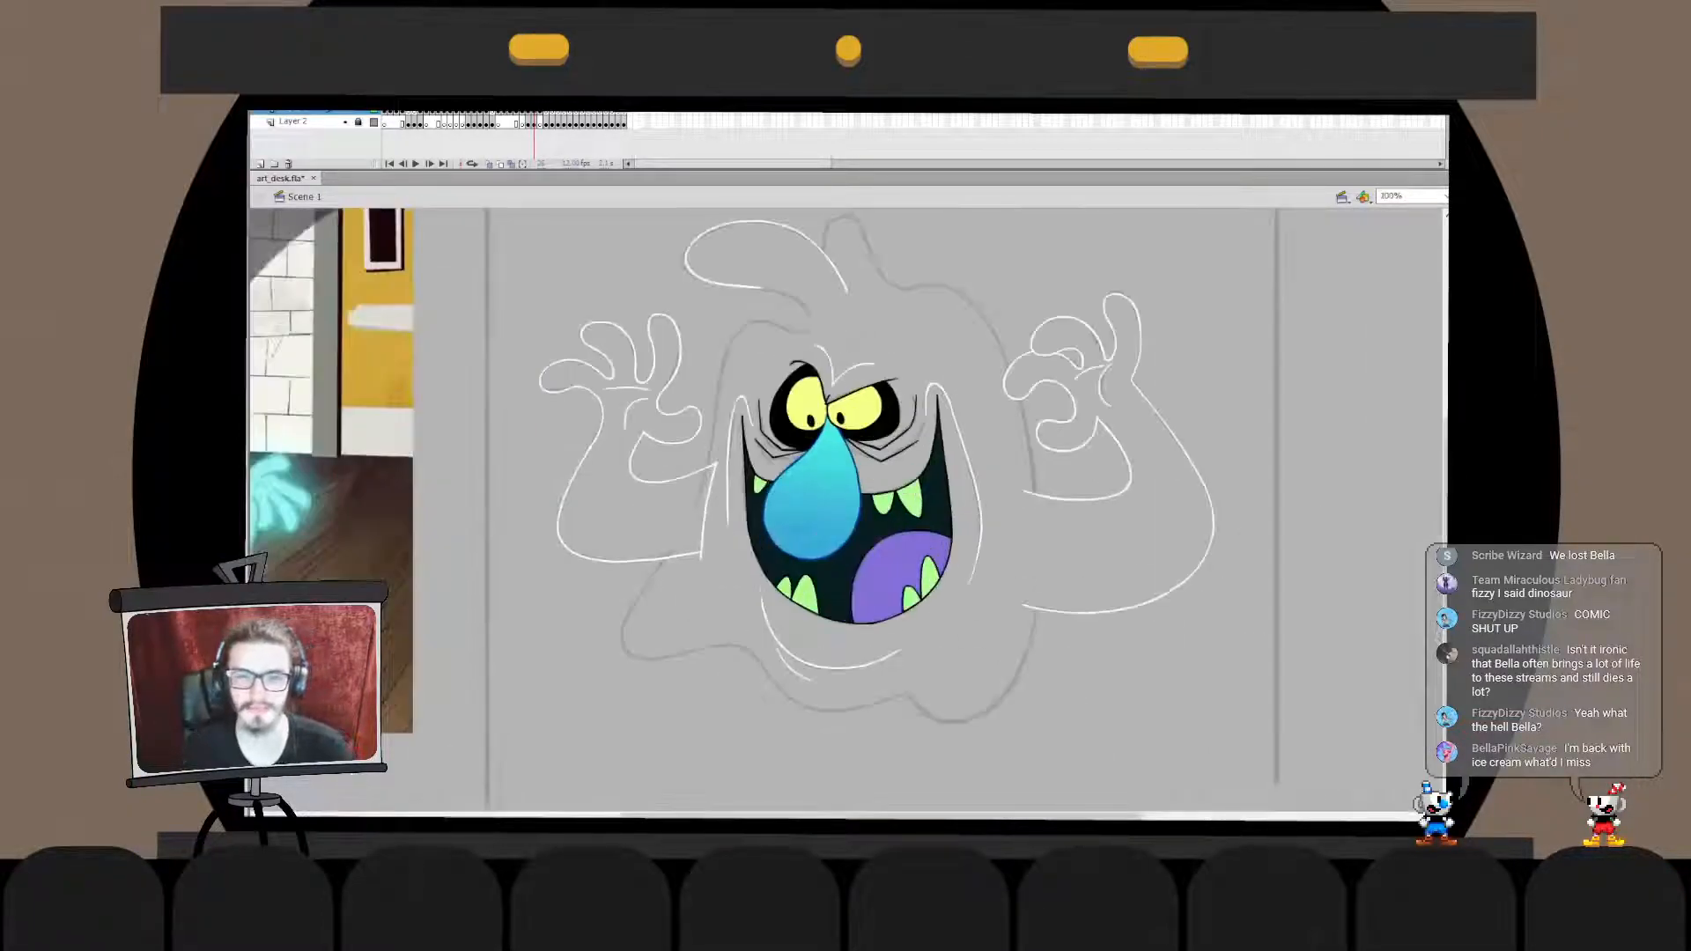
- Select all of the ghost artwork and flip it horizontally
{"action": "mouse_move", "coordinate": [1223, 311]}
{"action": "left_mouse_down"}
{"action": "mouse_move", "coordinate": [608, 581]}
{"action": "mouse_move", "coordinate": [564, 621]}
{"action": "left_mouse_up"}
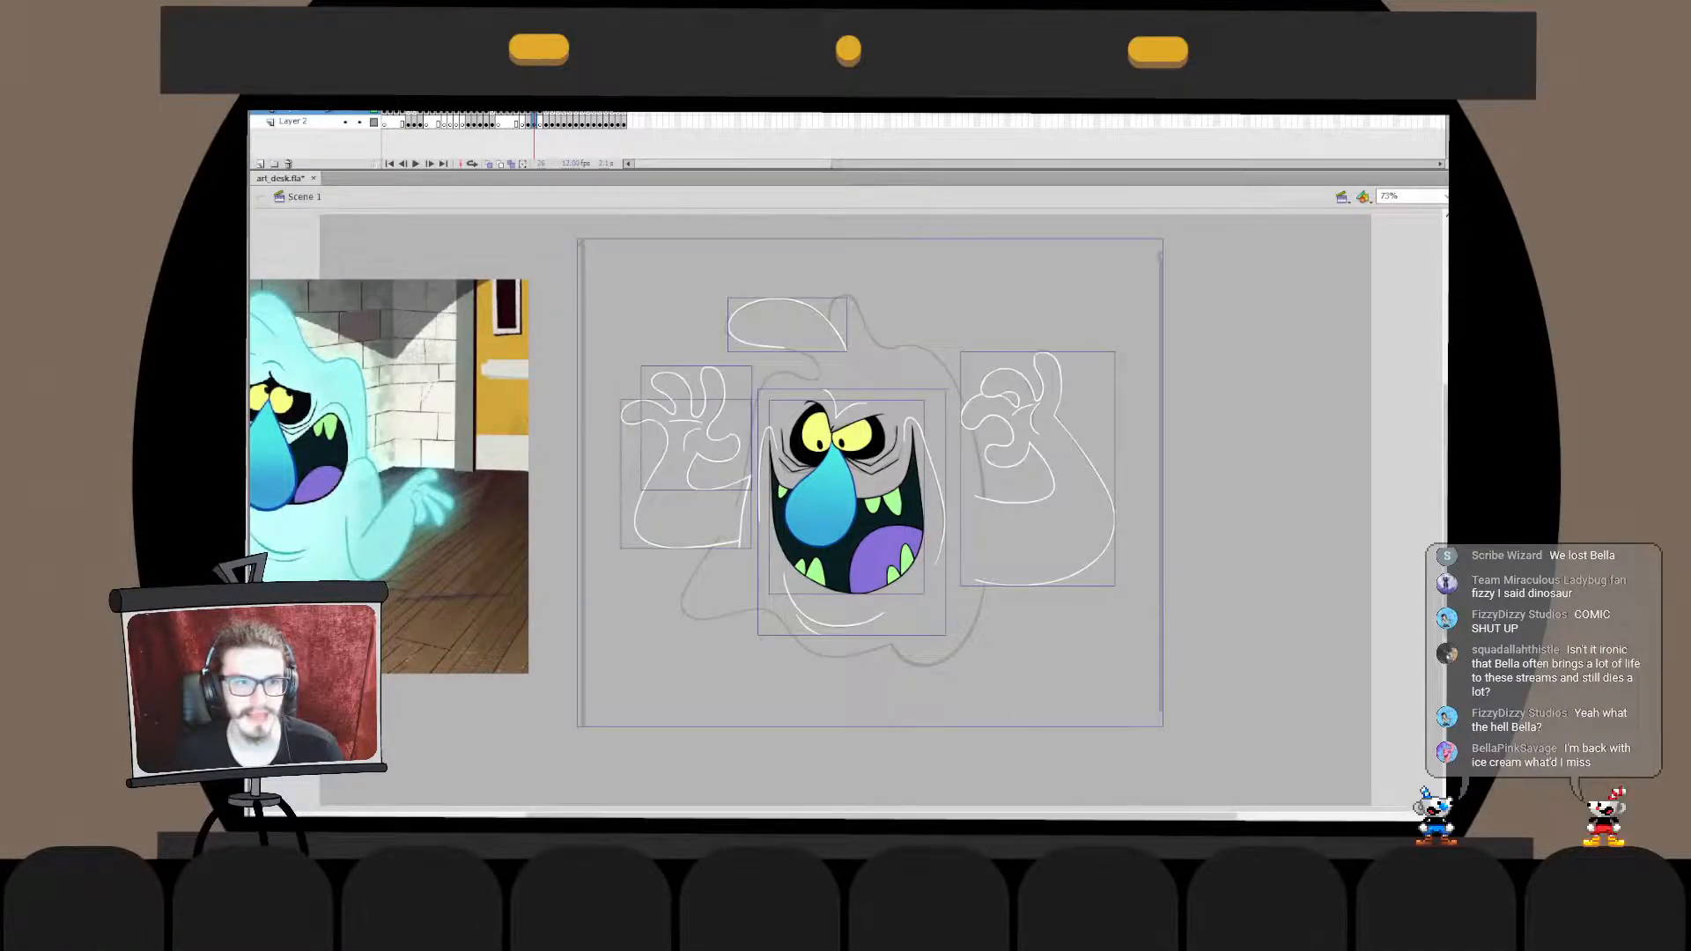
{"action": "key", "text": "ctrl+shift+h"}
{"action": "key", "text": "Escape"}
{"action": "key", "text": "ctrl+="}
{"action": "key", "text": "ctrl+="}
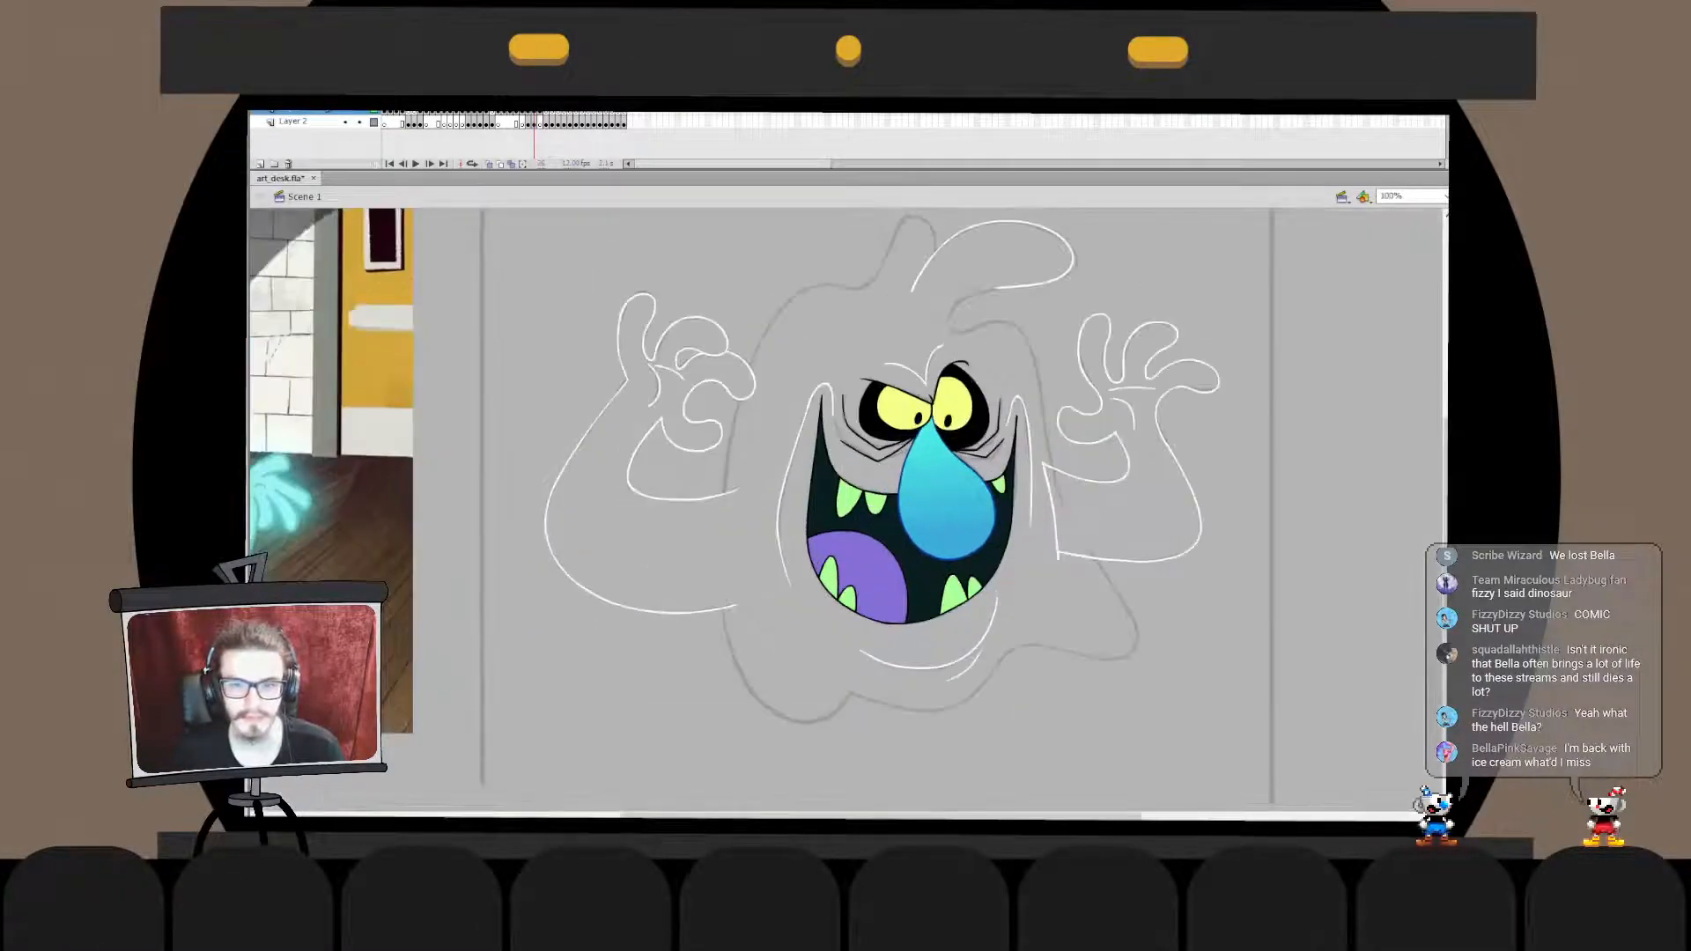
- Try to ink the curl of the mirrored tuft in white, from its underside around to the head outline
{"action": "mouse_move", "coordinate": [867, 365]}
{"action": "left_mouse_down"}
{"action": "mouse_move", "coordinate": [803, 385]}
{"action": "mouse_move", "coordinate": [874, 449]}
{"action": "mouse_move", "coordinate": [865, 460]}
{"action": "left_mouse_up"}
{"action": "key", "text": "ctrl+z"}
{"action": "key", "text": "ctrl+z"}
{"action": "key", "text": "ctrl+z"}
{"action": "mouse_move", "coordinate": [847, 399]}
{"action": "left_mouse_down"}
{"action": "mouse_move", "coordinate": [846, 480]}
{"action": "mouse_move", "coordinate": [890, 471]}
{"action": "left_mouse_up"}
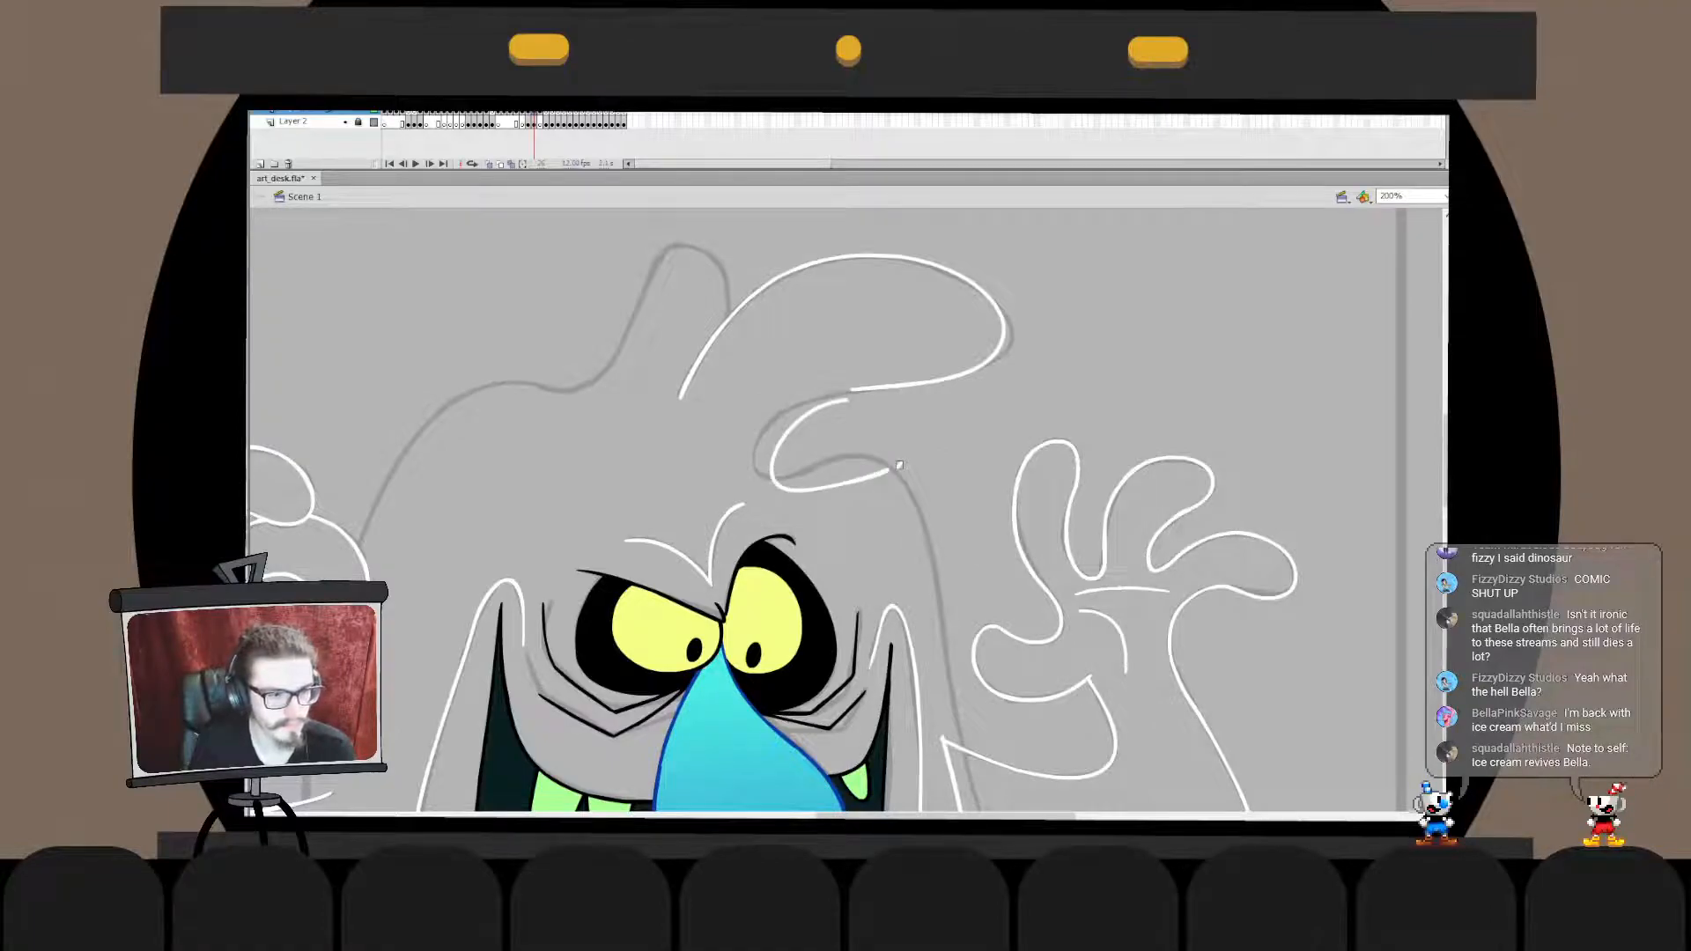
{"action": "key", "text": "ctrl+z"}
{"action": "mouse_move", "coordinate": [849, 400]}
{"action": "left_mouse_down"}
{"action": "mouse_move", "coordinate": [860, 467]}
{"action": "mouse_move", "coordinate": [768, 491]}
{"action": "mouse_move", "coordinate": [897, 468]}
{"action": "left_mouse_up"}
{"action": "key", "text": "ctrl+z"}
{"action": "key", "text": "ctrl+z"}
{"action": "key", "text": "ctrl+z"}
{"action": "key", "text": "ctrl+z"}
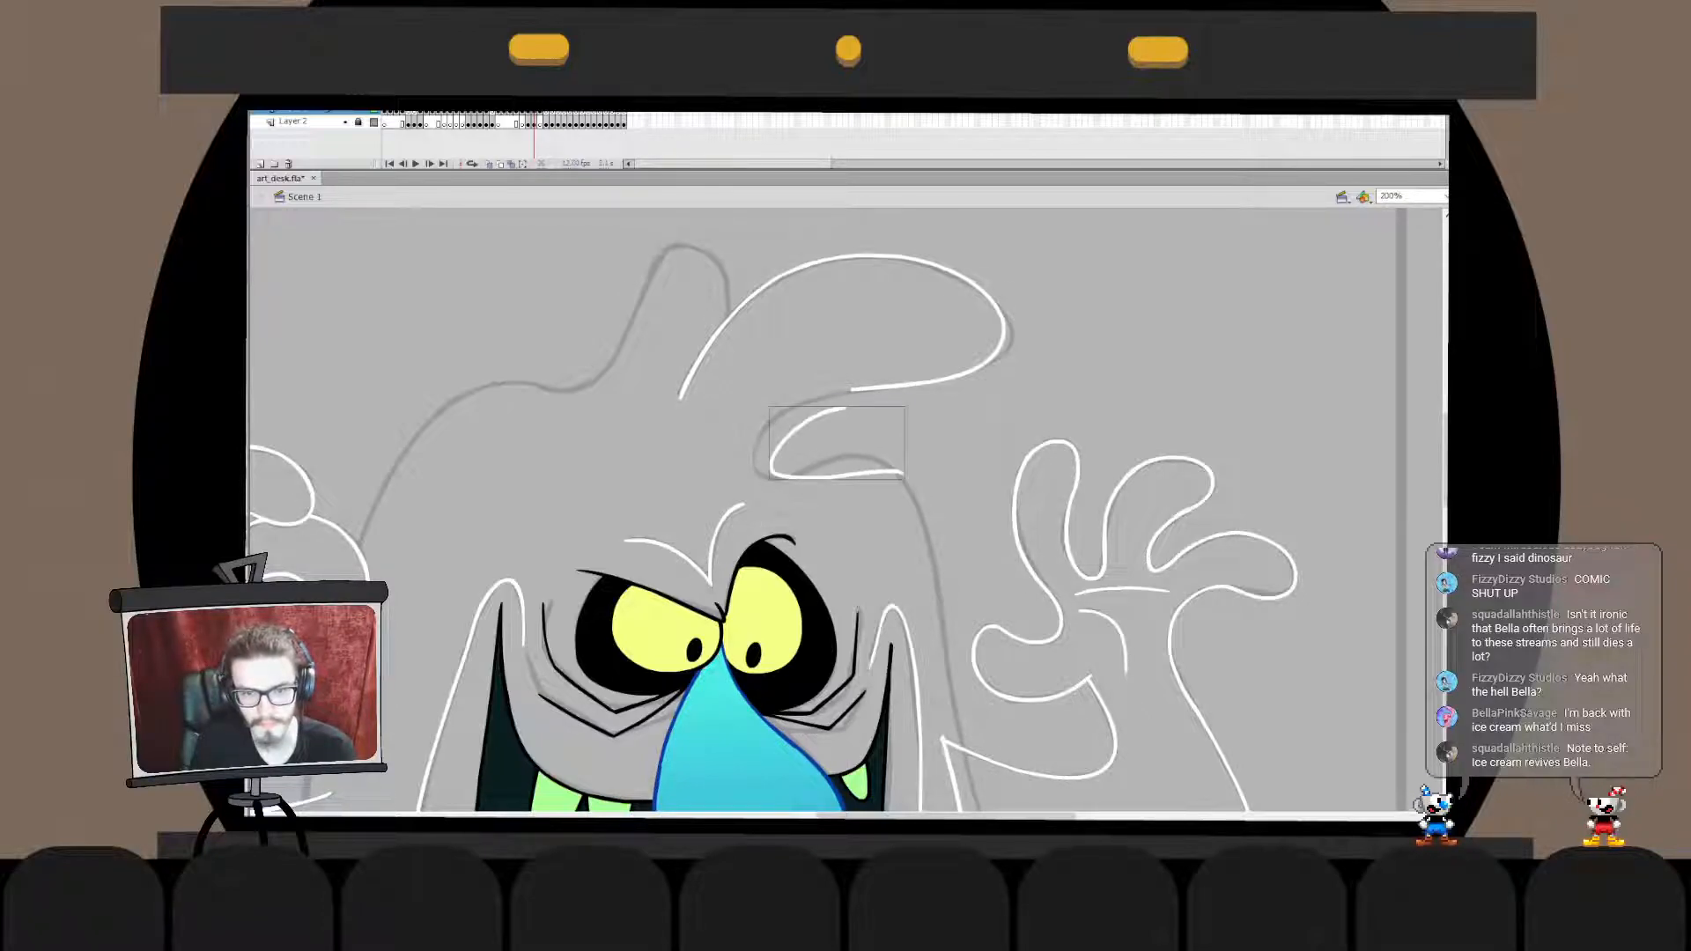
{"action": "key", "text": "ctrl+z"}
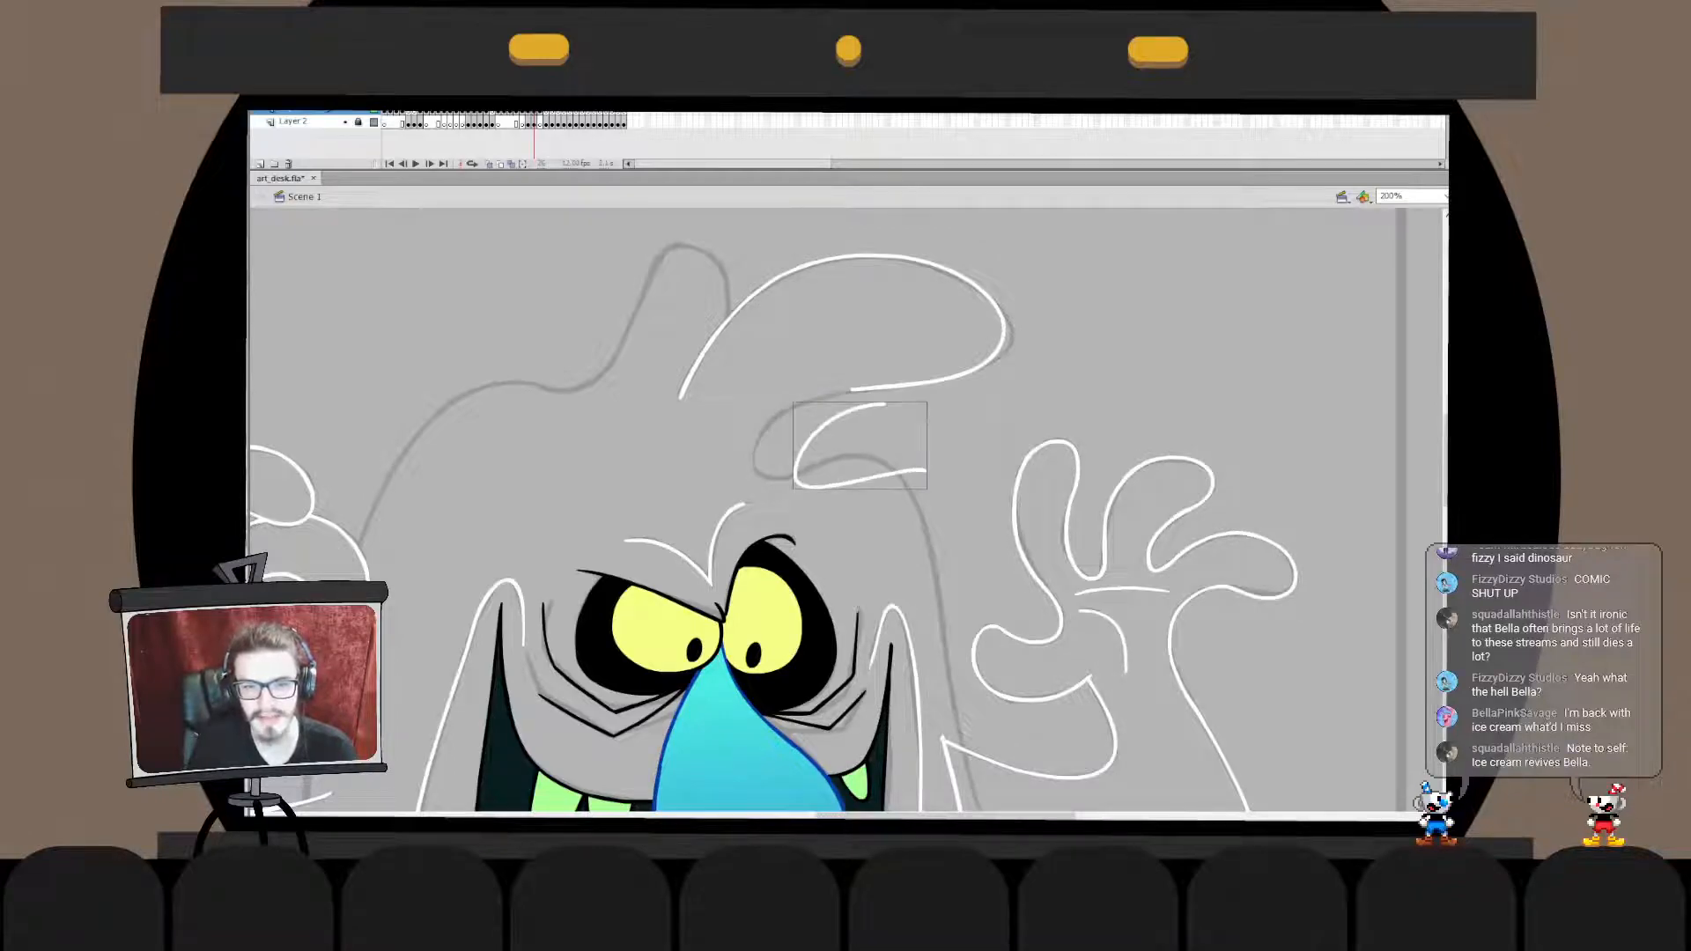
- Ink the tuft's lower curl in white as one hooked stroke slightly beside the sketch, redrawing until the shape fits
{"action": "left_click_drag", "start_coordinate": [880, 411], "coordinate": [939, 454]}
{"action": "key", "text": "ctrl+z"}
{"action": "left_click_drag", "start_coordinate": [867, 413], "coordinate": [854, 476]}
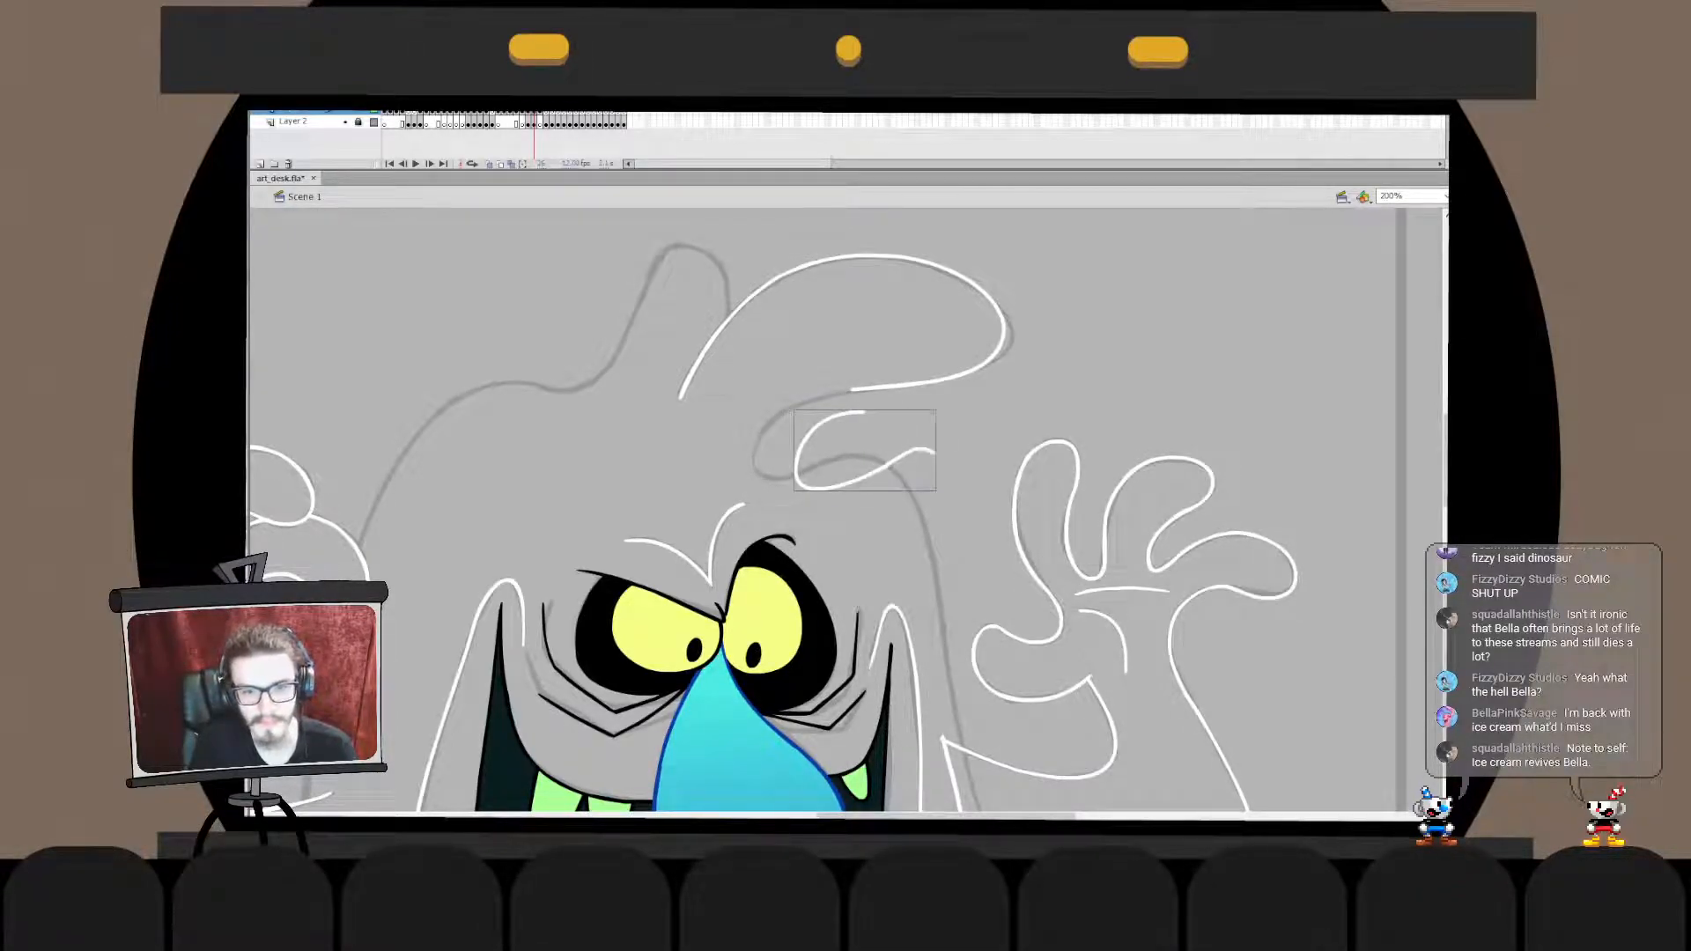
{"action": "key", "text": "ctrl+z"}
{"action": "left_click_drag", "start_coordinate": [867, 414], "coordinate": [896, 498]}
{"action": "key", "text": "ctrl+z"}
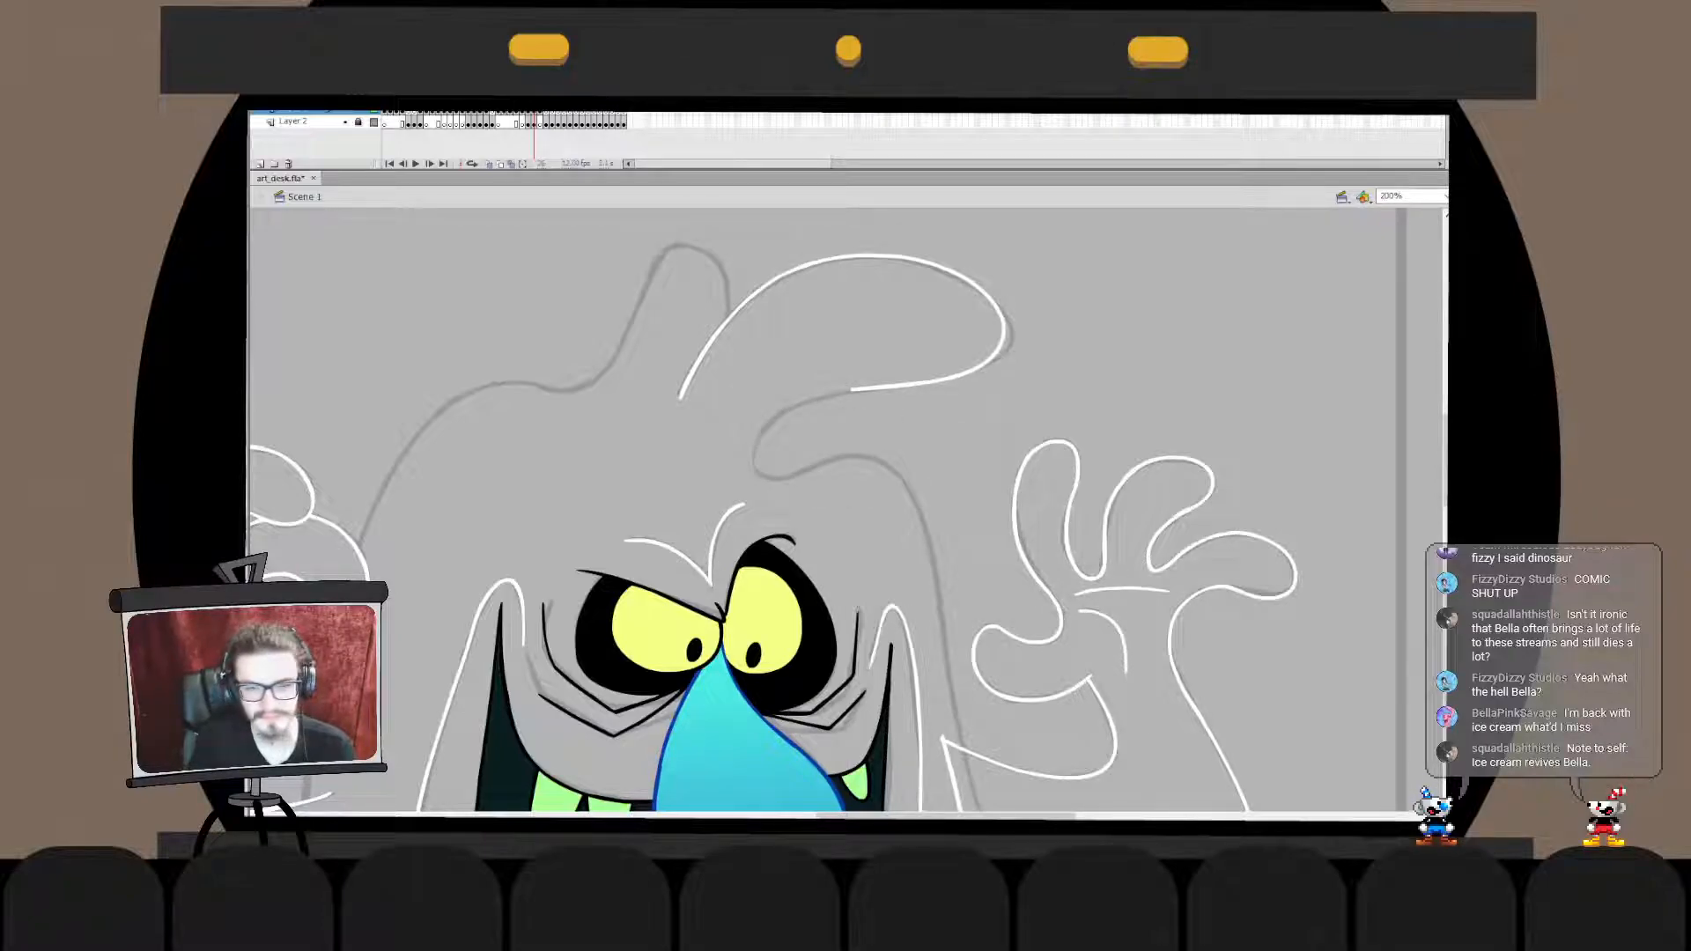
{"action": "key", "text": "ctrl+z"}
{"action": "left_click_drag", "start_coordinate": [854, 396], "coordinate": [914, 496]}
{"action": "key", "text": "ctrl+z"}
{"action": "key", "text": "ctrl+z"}
{"action": "mouse_move", "coordinate": [870, 414]}
{"action": "left_mouse_down"}
{"action": "mouse_move", "coordinate": [928, 490]}
{"action": "mouse_move", "coordinate": [875, 495]}
{"action": "mouse_move", "coordinate": [962, 489]}
{"action": "mouse_move", "coordinate": [947, 489]}
{"action": "left_mouse_up"}
{"action": "key", "text": "ctrl+z"}
{"action": "key", "text": "ctrl+z"}
{"action": "key", "text": "ctrl+z"}
{"action": "mouse_move", "coordinate": [870, 421]}
{"action": "left_mouse_down"}
{"action": "mouse_move", "coordinate": [949, 486]}
{"action": "mouse_move", "coordinate": [859, 503]}
{"action": "mouse_move", "coordinate": [933, 480]}
{"action": "left_mouse_up"}
{"action": "key", "text": "ctrl+z"}
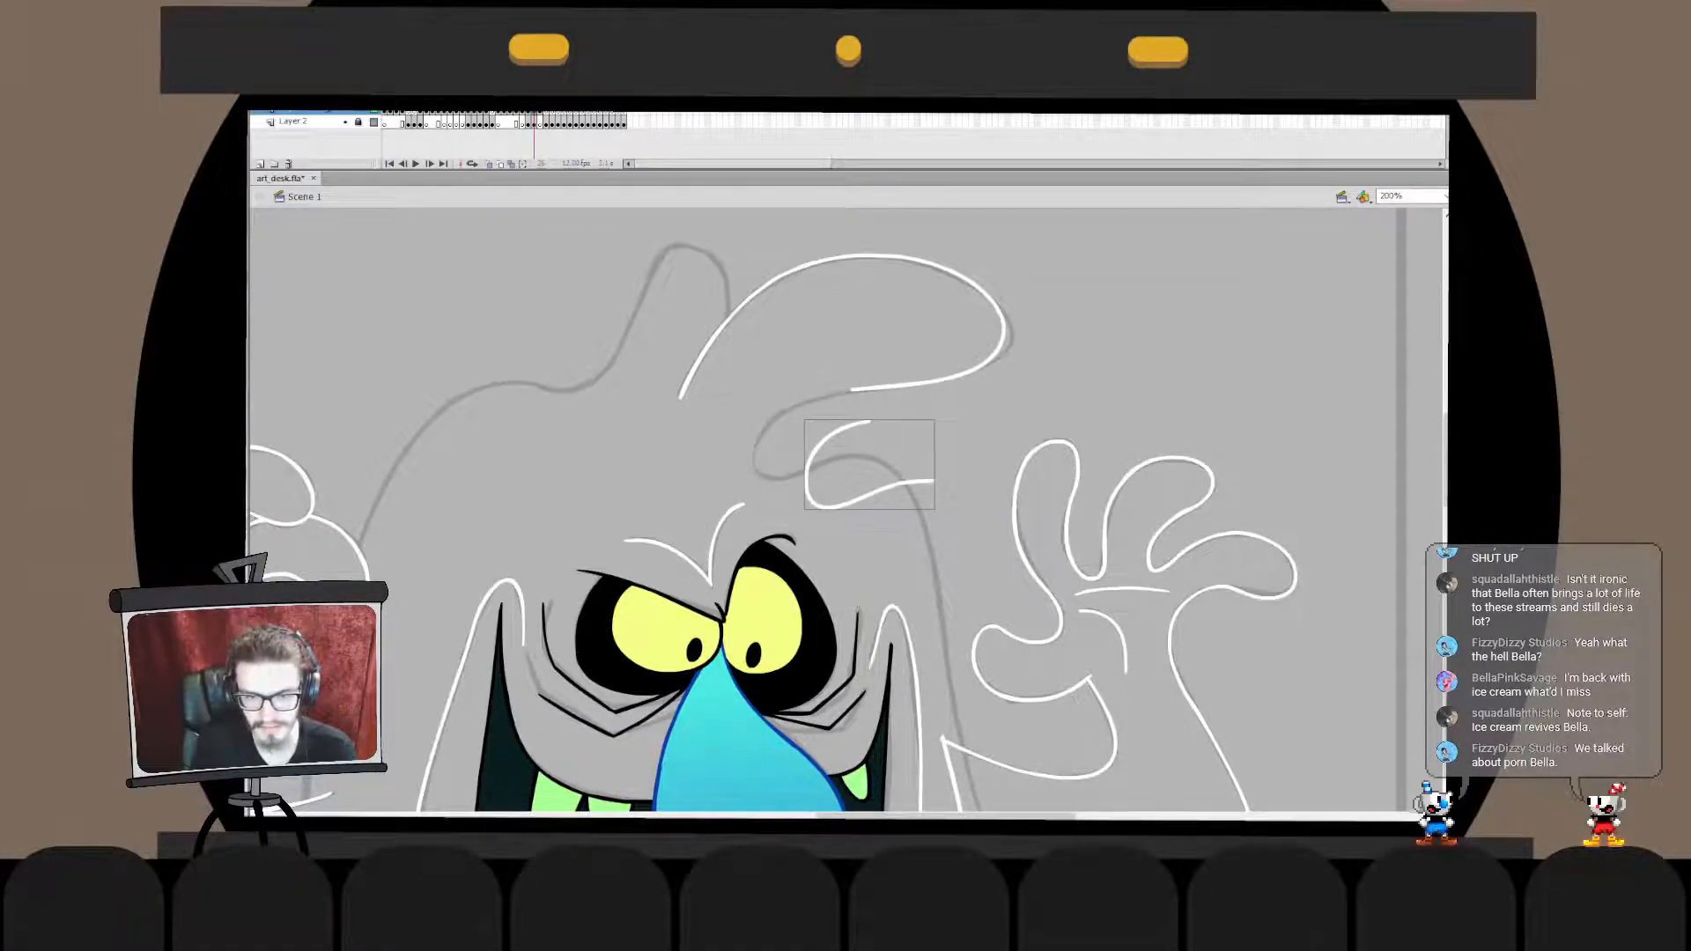
- Move the curl stroke onto the sketch and transform it to follow the lower edge of the tuft
{"action": "mouse_move", "coordinate": [809, 462]}
{"action": "left_mouse_down"}
{"action": "mouse_move", "coordinate": [756, 434]}
{"action": "mouse_move", "coordinate": [825, 393]}
{"action": "mouse_move", "coordinate": [921, 407]}
{"action": "mouse_move", "coordinate": [845, 389]}
{"action": "left_mouse_up"}
{"action": "double_click", "coordinate": [755, 441]}
{"action": "left_click", "coordinate": [755, 447]}
{"action": "key", "text": "q"}
{"action": "left_click", "coordinate": [867, 423]}
{"action": "left_click", "coordinate": [756, 446]}
- Transform the end segment of the tuft's underside inside its drawing object so that it lines up with the curl
{"action": "double_click", "coordinate": [868, 423]}
{"action": "left_click", "coordinate": [868, 423]}
{"action": "double_click", "coordinate": [888, 387]}
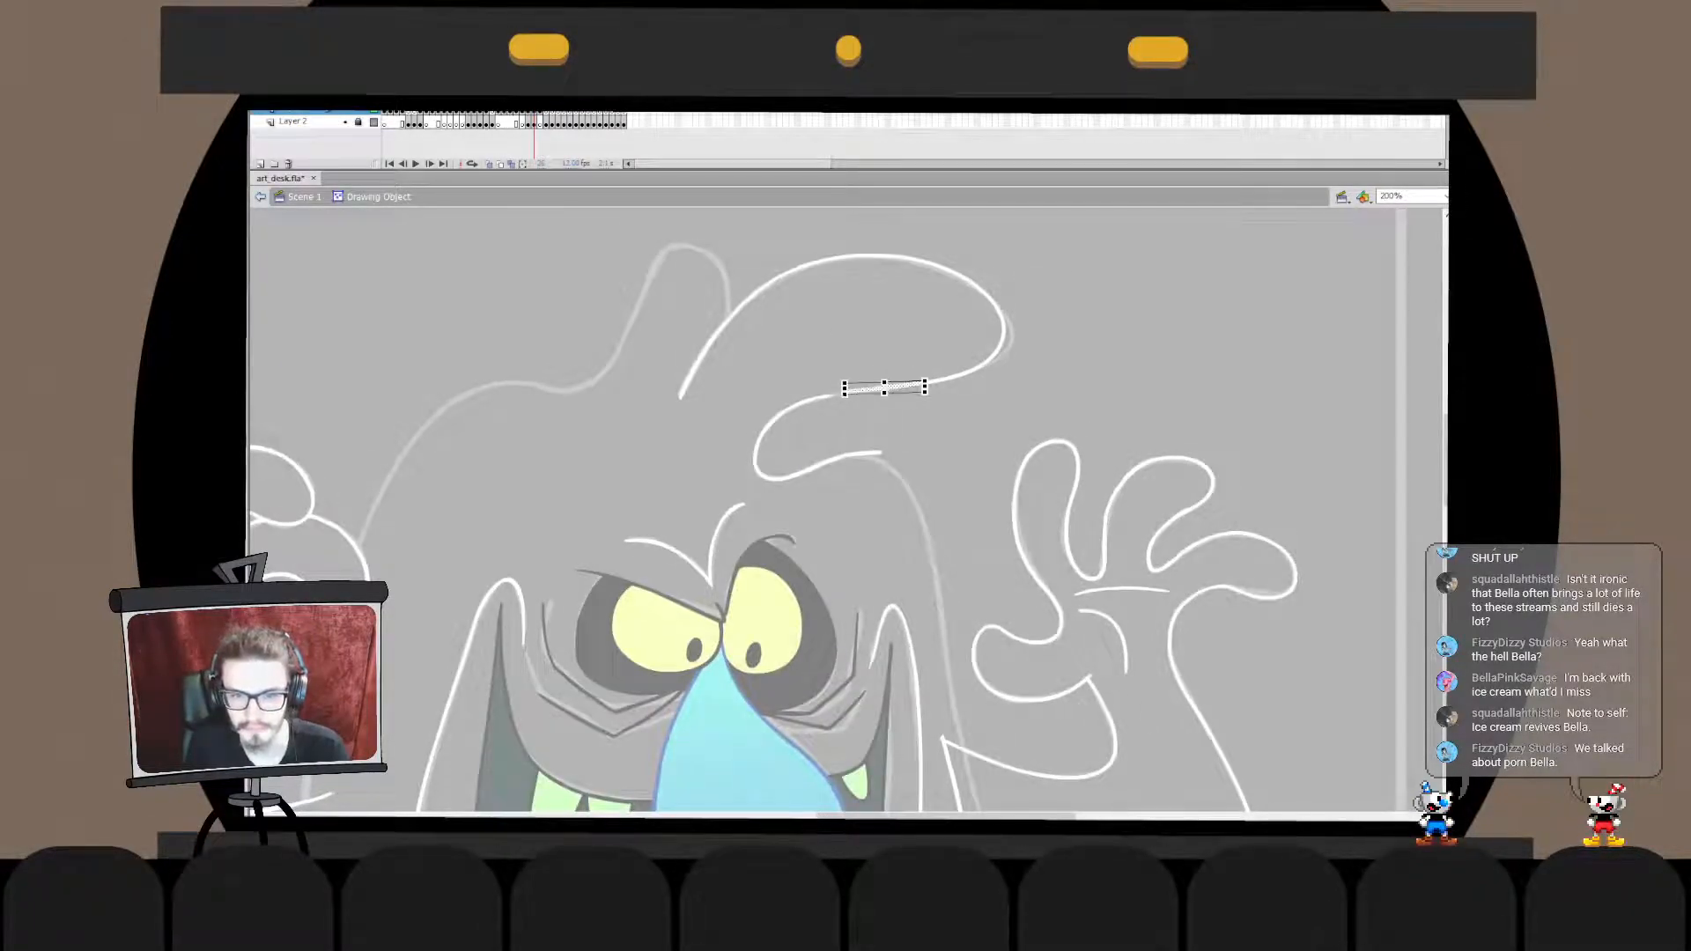
{"action": "left_click", "coordinate": [867, 423]}
{"action": "double_click", "coordinate": [868, 423]}
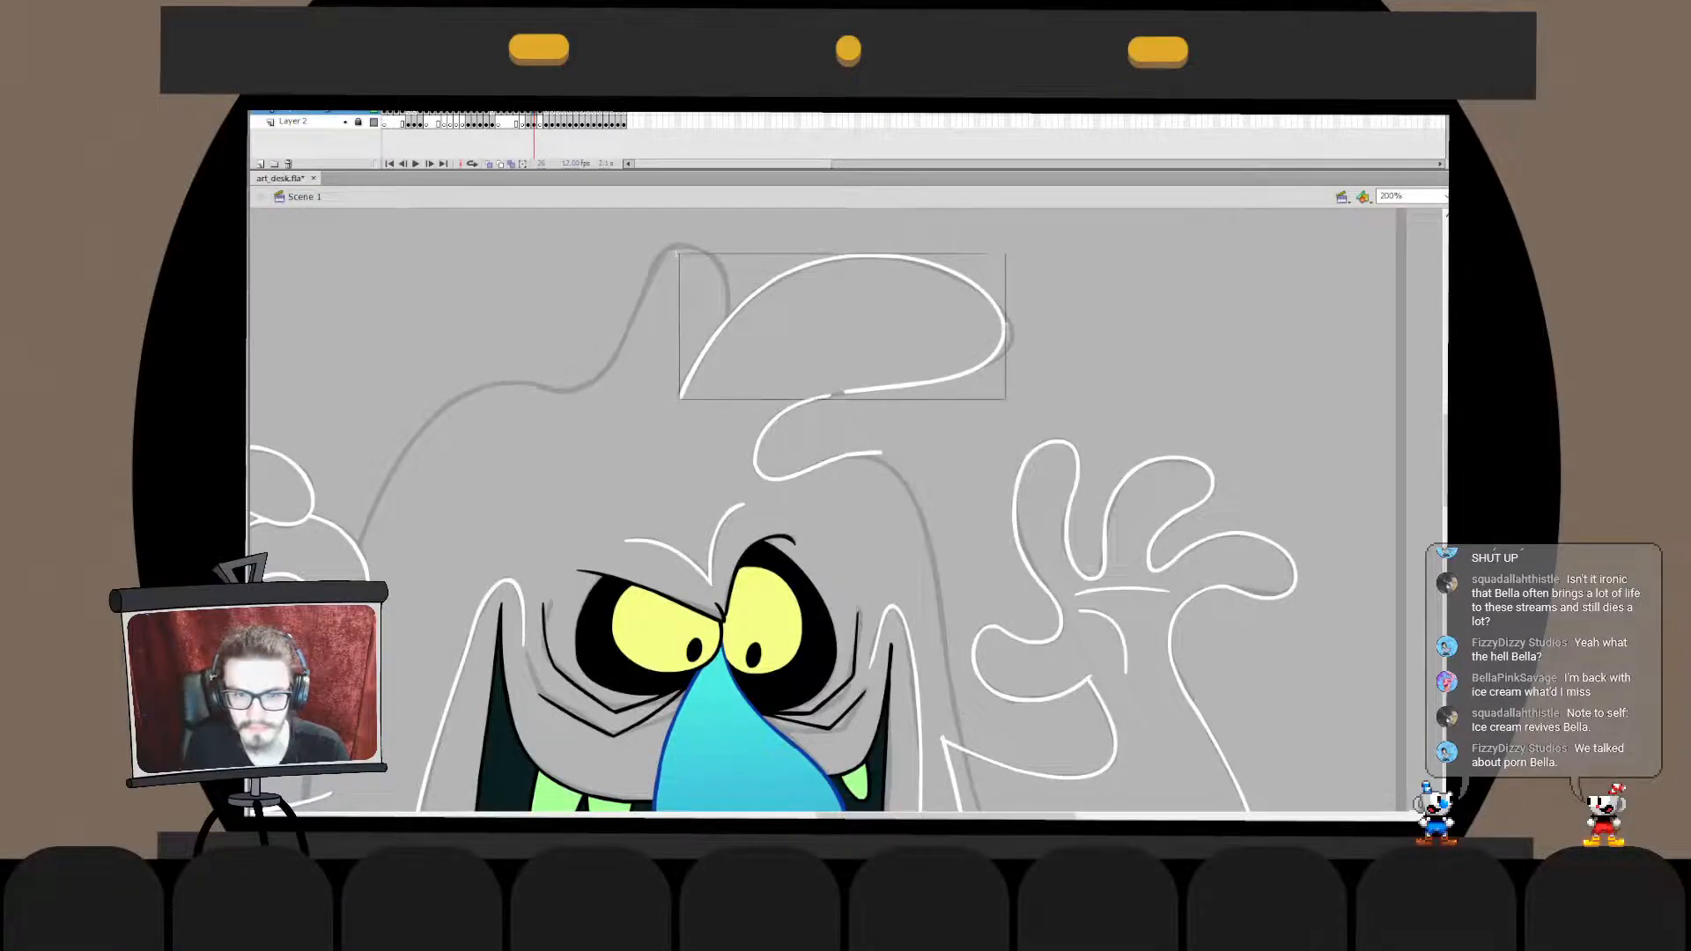
- Adjust the curl's upper end inside its drawing object to join the tuft's underside smoothly
{"action": "double_click", "coordinate": [828, 392]}
{"action": "left_click", "coordinate": [823, 396]}
{"action": "left_click", "coordinate": [837, 427]}
{"action": "left_click_drag", "start_coordinate": [831, 383], "coordinate": [865, 391]}
{"action": "left_click", "coordinate": [845, 427]}
{"action": "left_click", "coordinate": [846, 394]}
{"action": "left_click", "coordinate": [850, 427]}
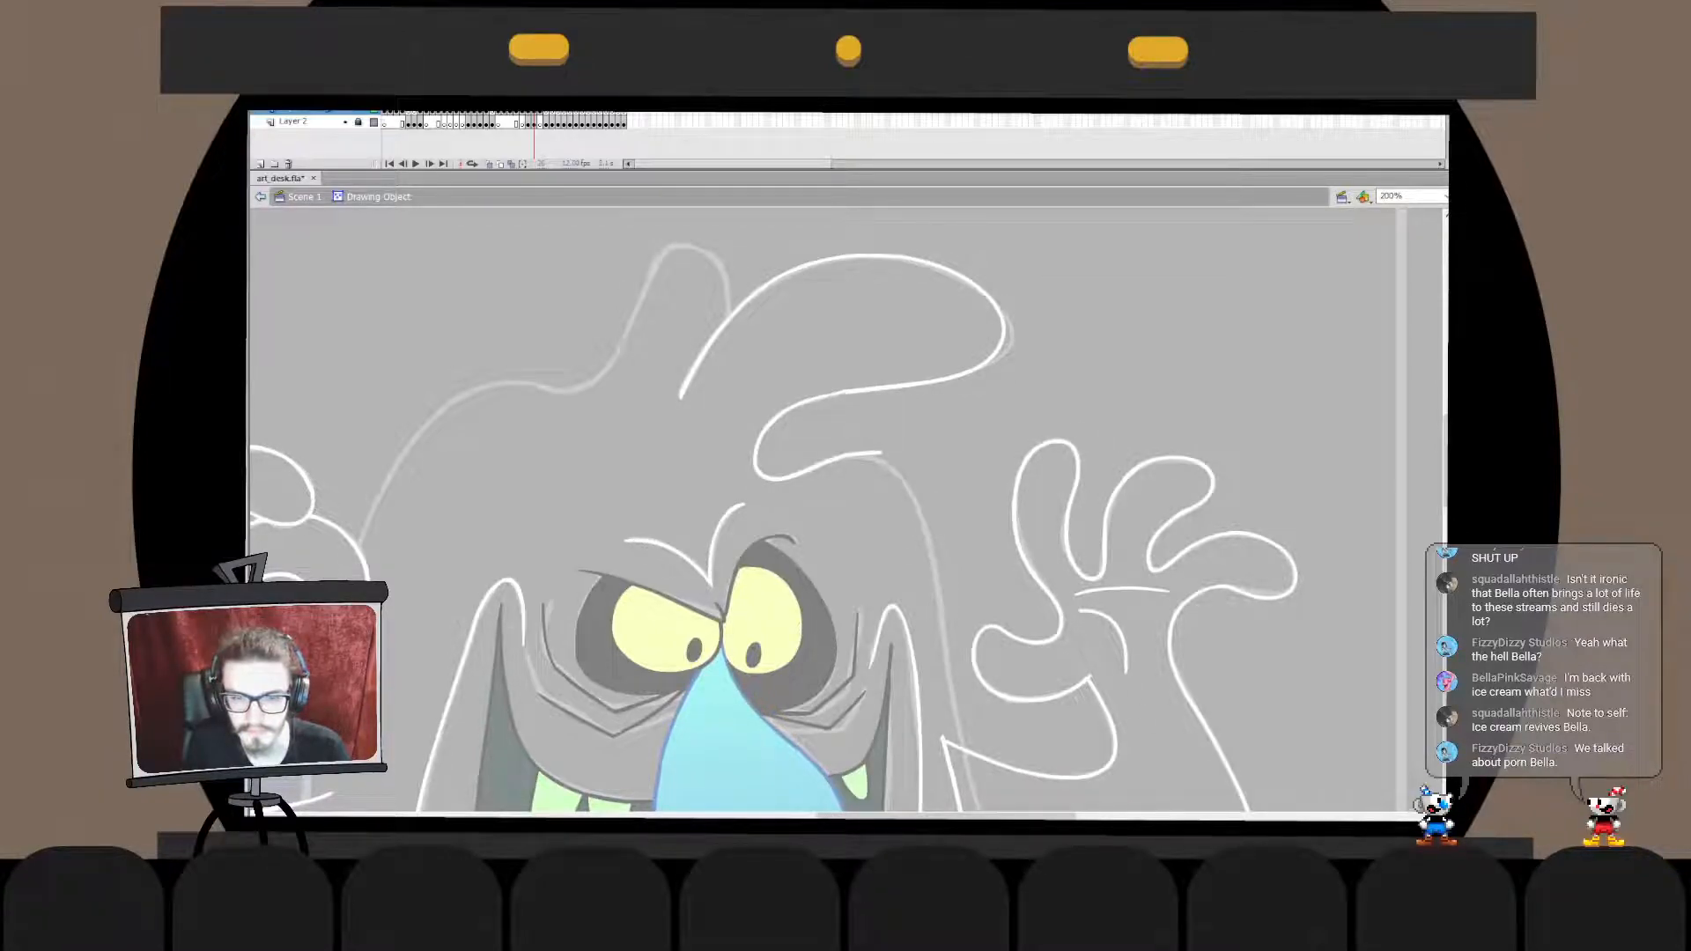
{"action": "double_click", "coordinate": [850, 428]}
{"action": "left_click", "coordinate": [850, 427]}
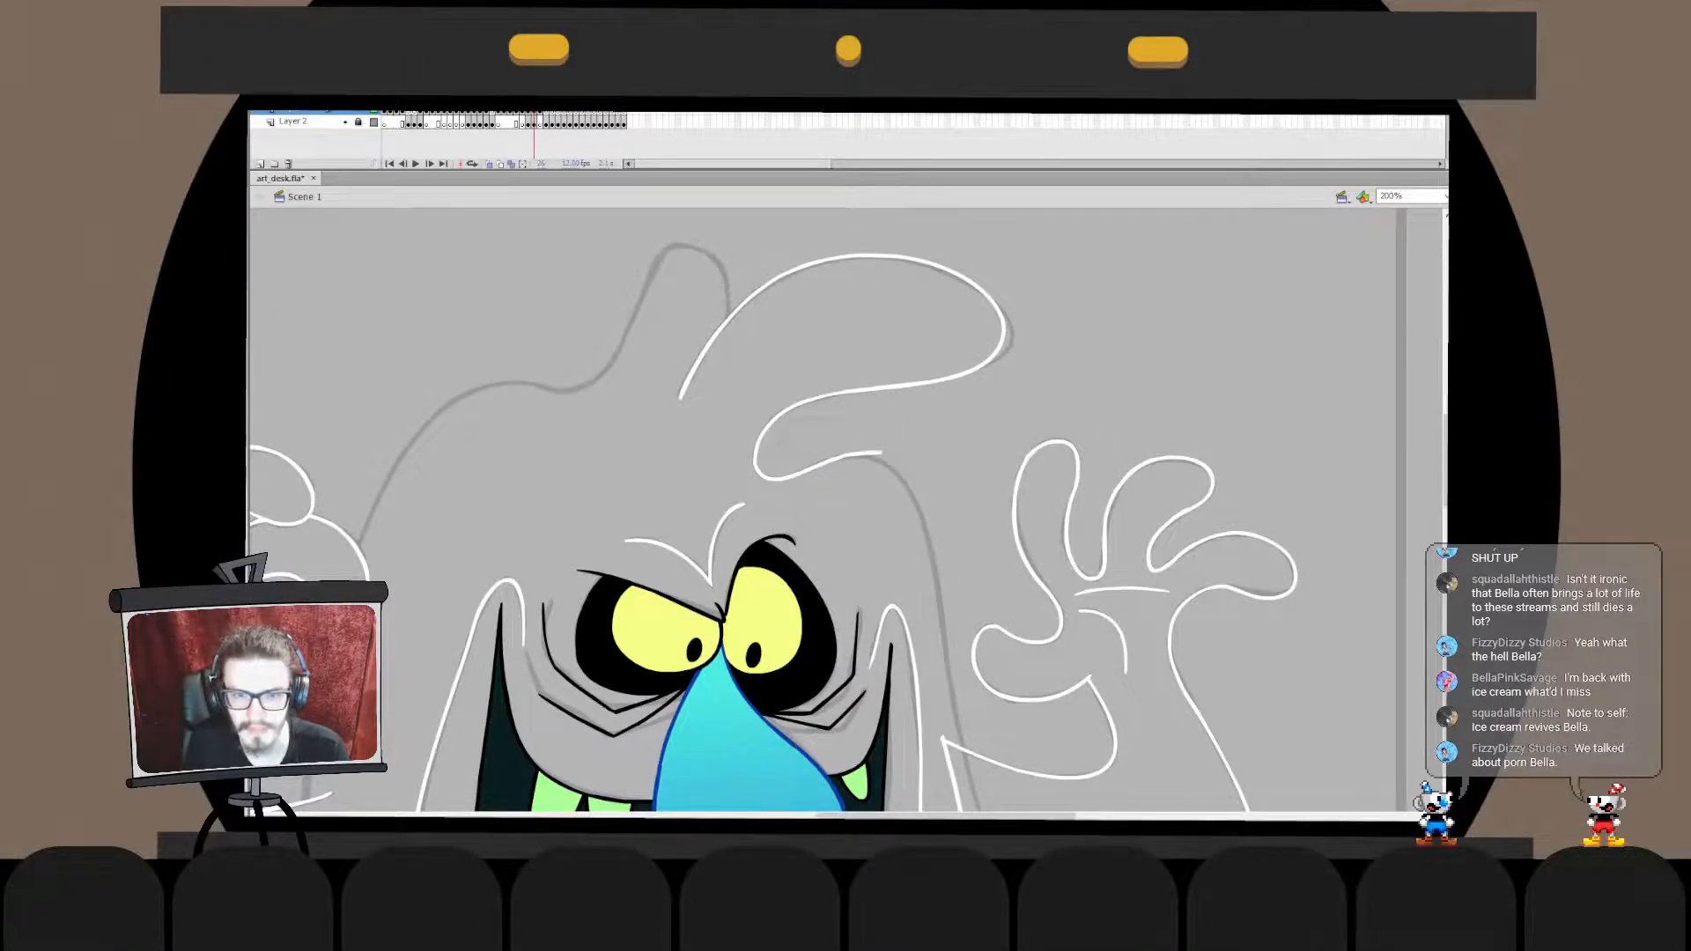
- Shorten the curl's lower end inside its drawing object so that it stops on the sketched head outline
{"action": "double_click", "coordinate": [846, 393]}
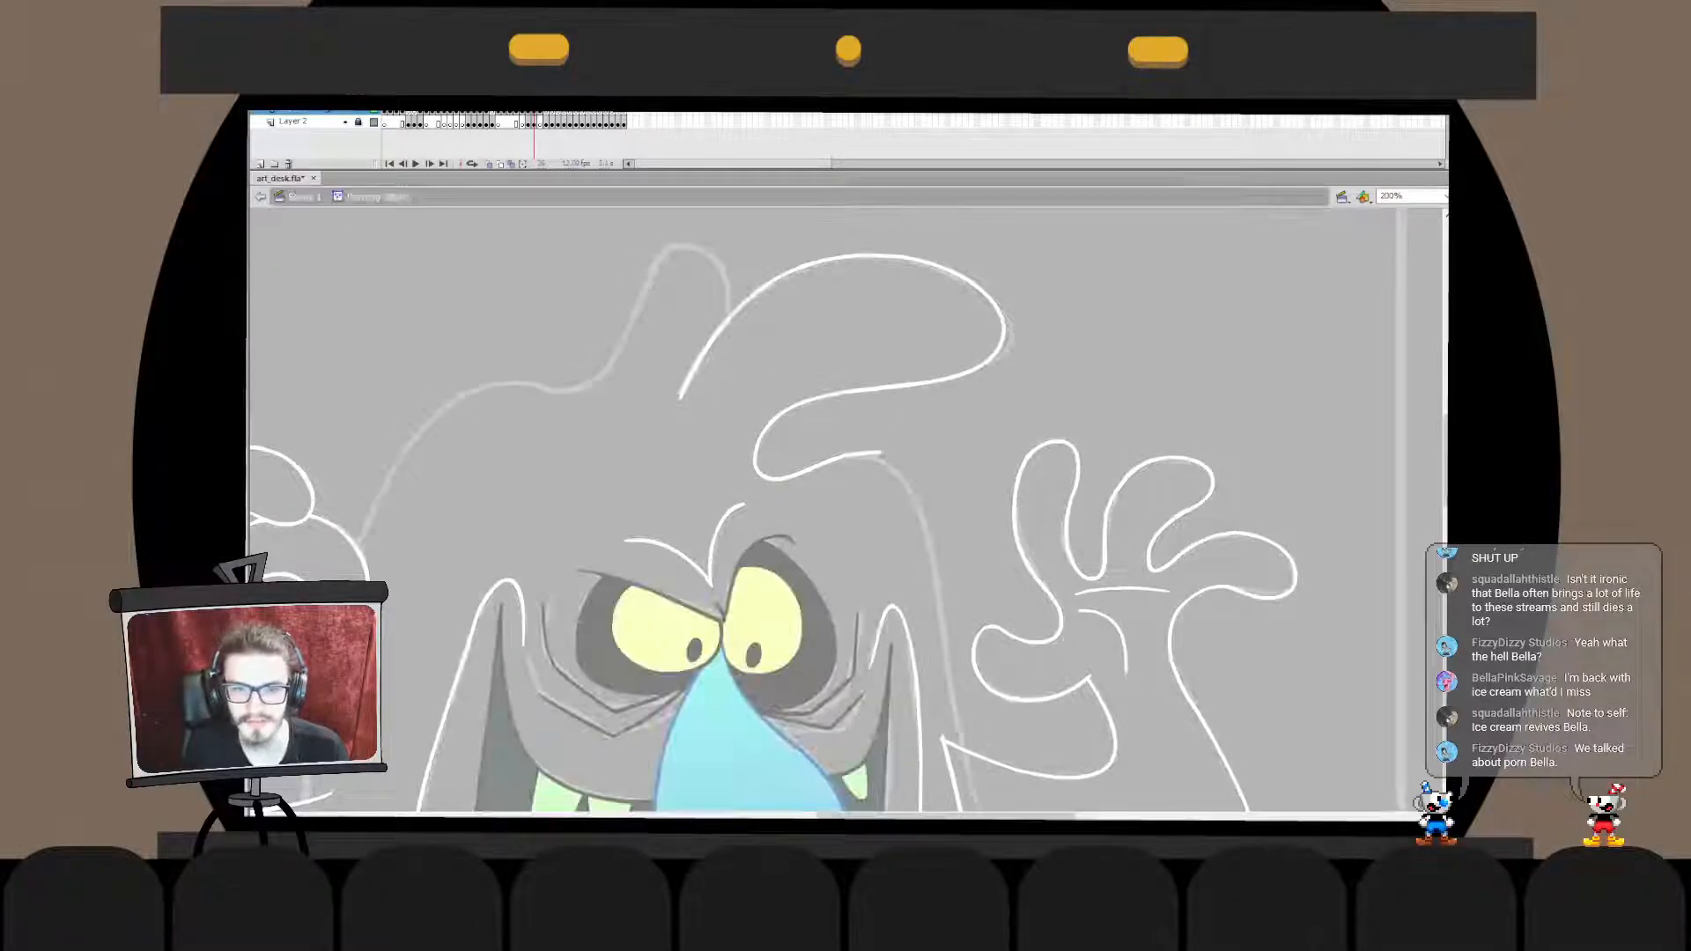
{"action": "double_click", "coordinate": [822, 473]}
{"action": "left_click", "coordinate": [822, 473]}
{"action": "double_click", "coordinate": [872, 457]}
{"action": "left_click_drag", "start_coordinate": [881, 457], "coordinate": [855, 455]}
{"action": "double_click", "coordinate": [847, 480]}
{"action": "left_click", "coordinate": [848, 480]}
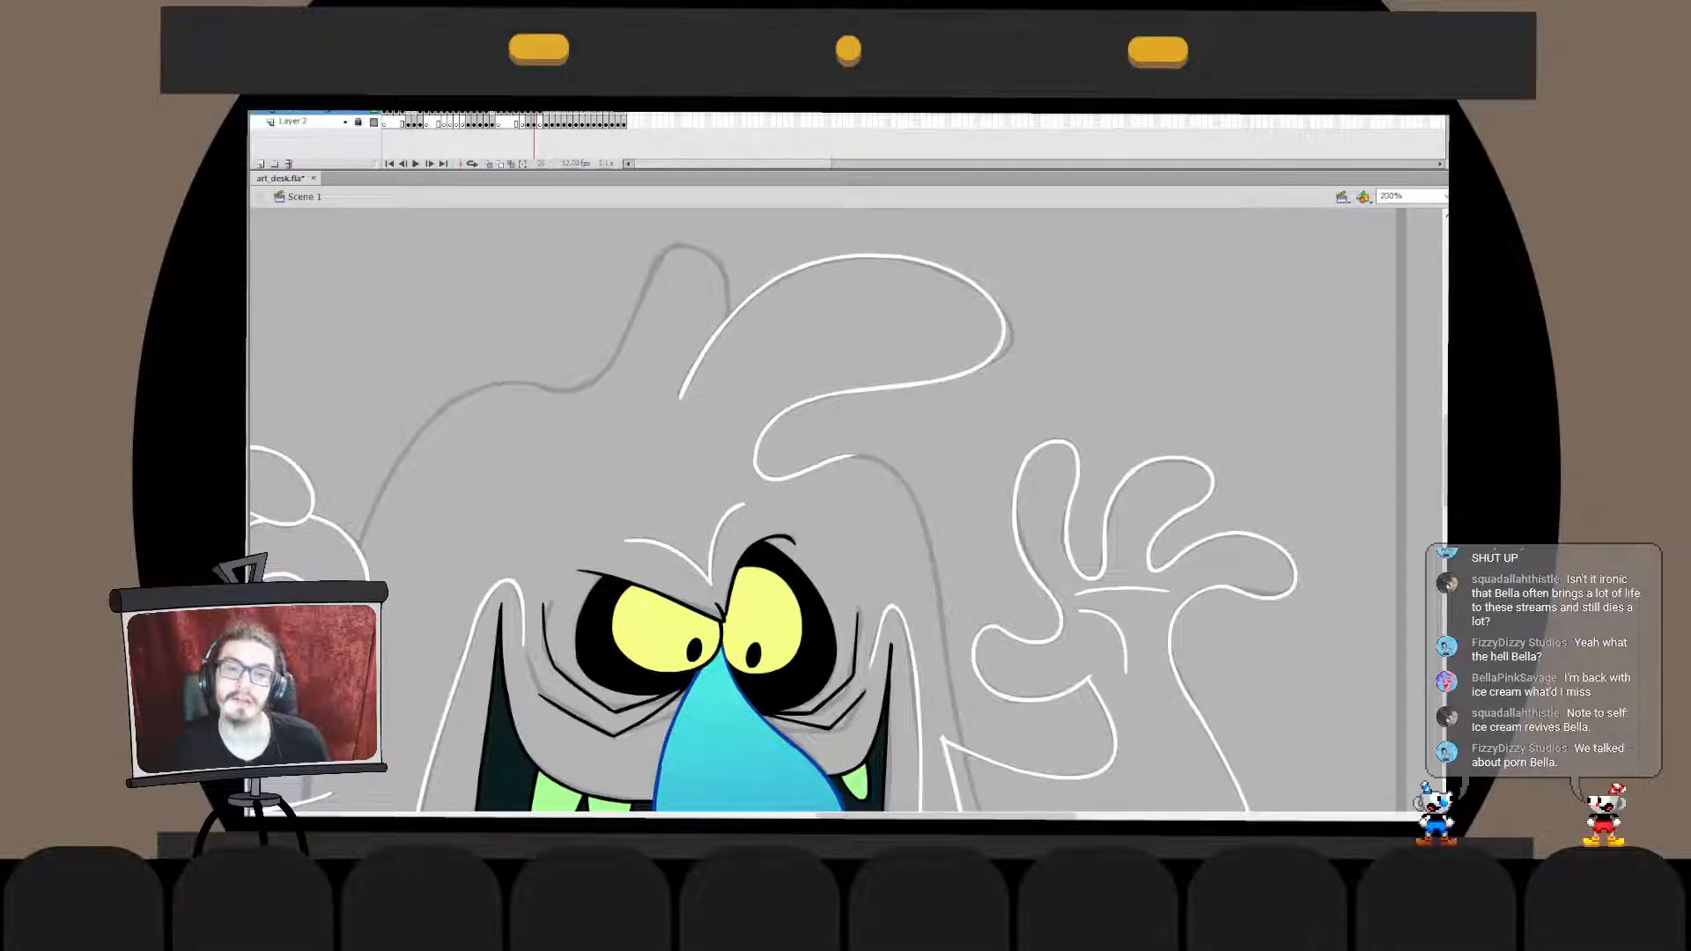
- Stretch the tuft's rounded tip slightly outward to match the sketch
{"action": "double_click", "coordinate": [724, 321]}
{"action": "double_click", "coordinate": [775, 339]}
{"action": "key", "text": "q"}
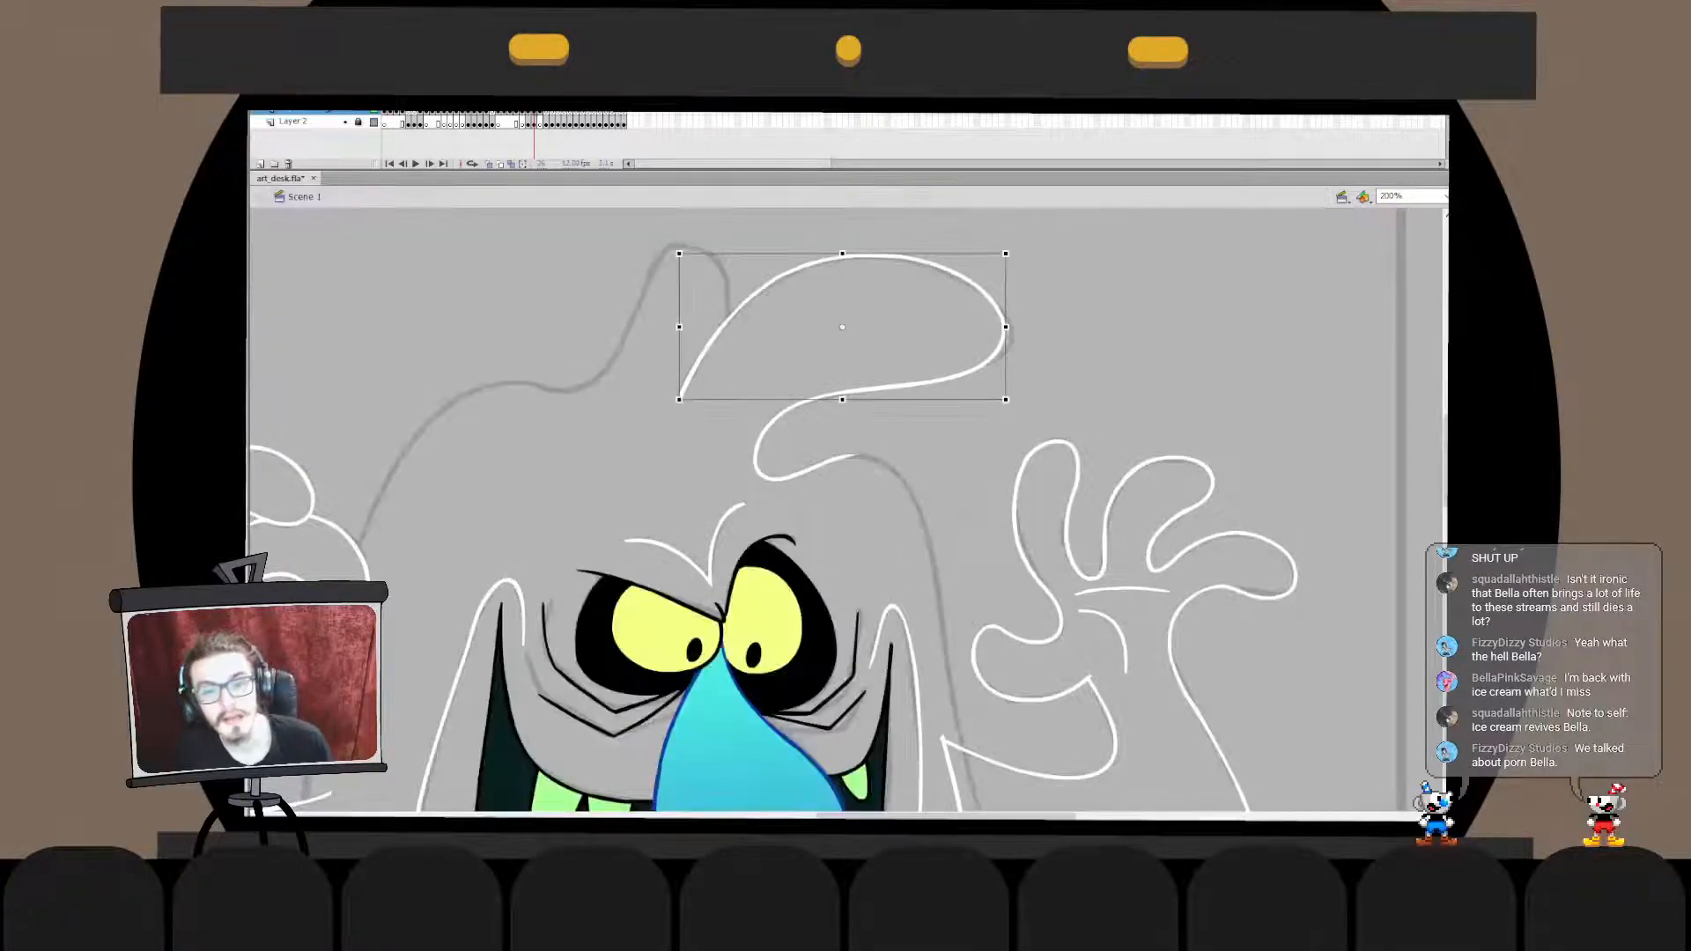
{"action": "double_click", "coordinate": [967, 280]}
{"action": "left_click_drag", "start_coordinate": [1055, 254], "coordinate": [931, 416]}
{"action": "left_click_drag", "start_coordinate": [1006, 323], "coordinate": [1010, 324]}
{"action": "double_click", "coordinate": [1077, 308]}
{"action": "left_click", "coordinate": [1076, 309]}
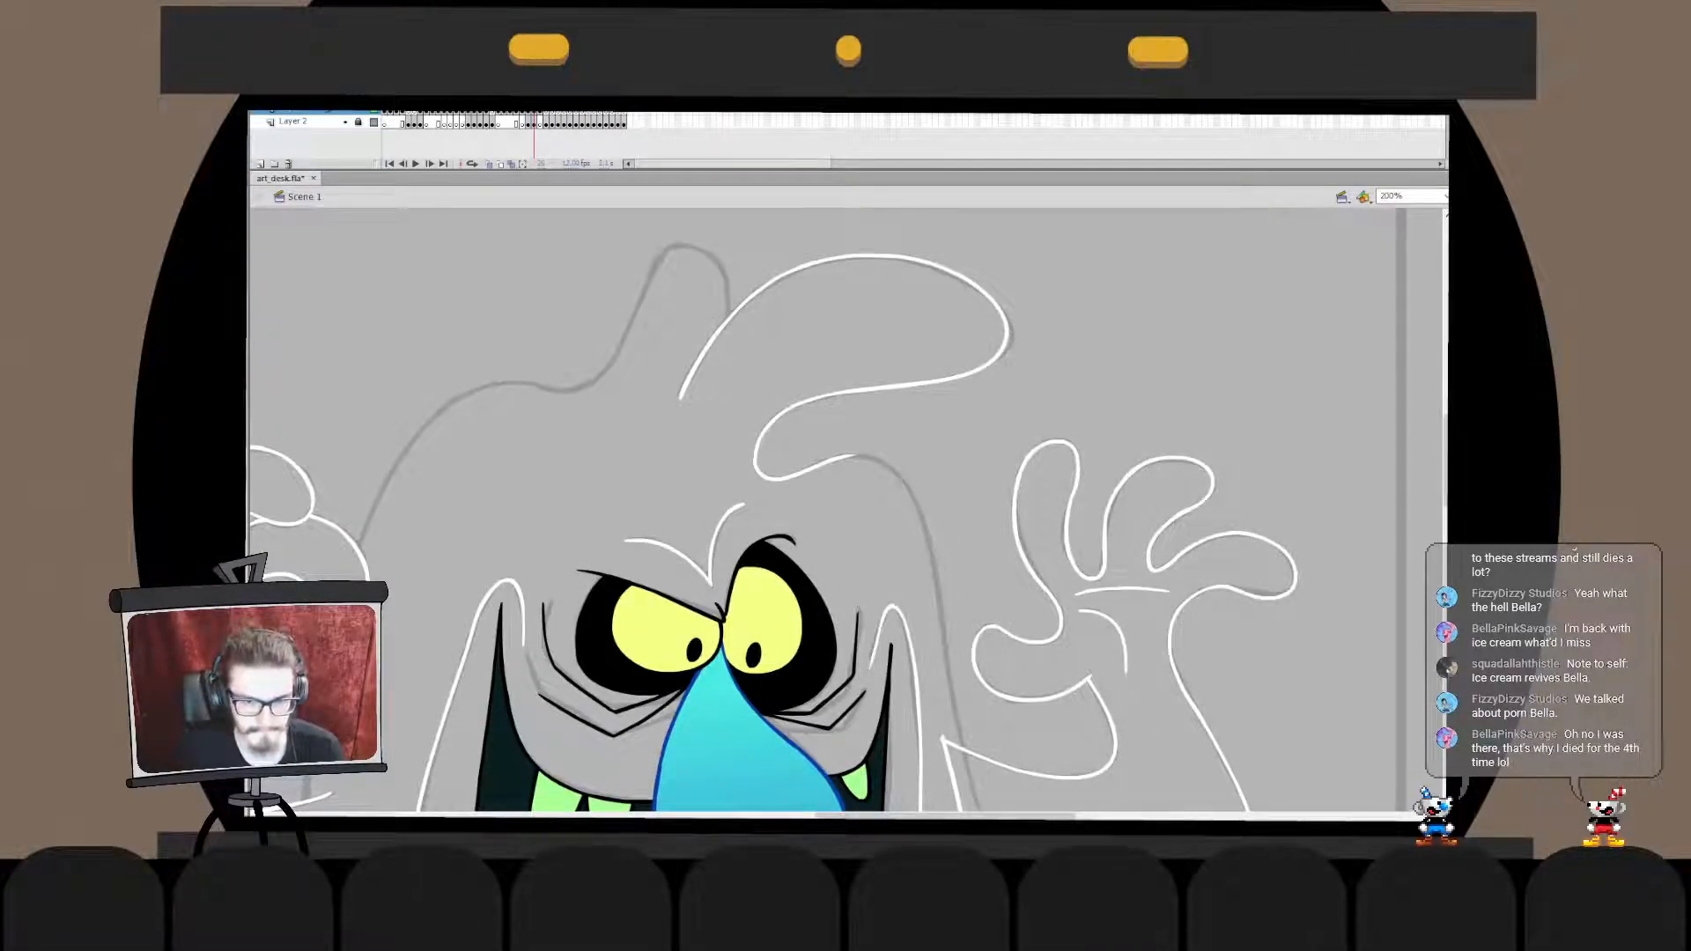
- Unlock Layer 2, flip all the artwork back horizontally and lock the layer again
{"action": "left_click_drag", "start_coordinate": [1073, 246], "coordinate": [703, 484]}
{"action": "key", "text": "Escape"}
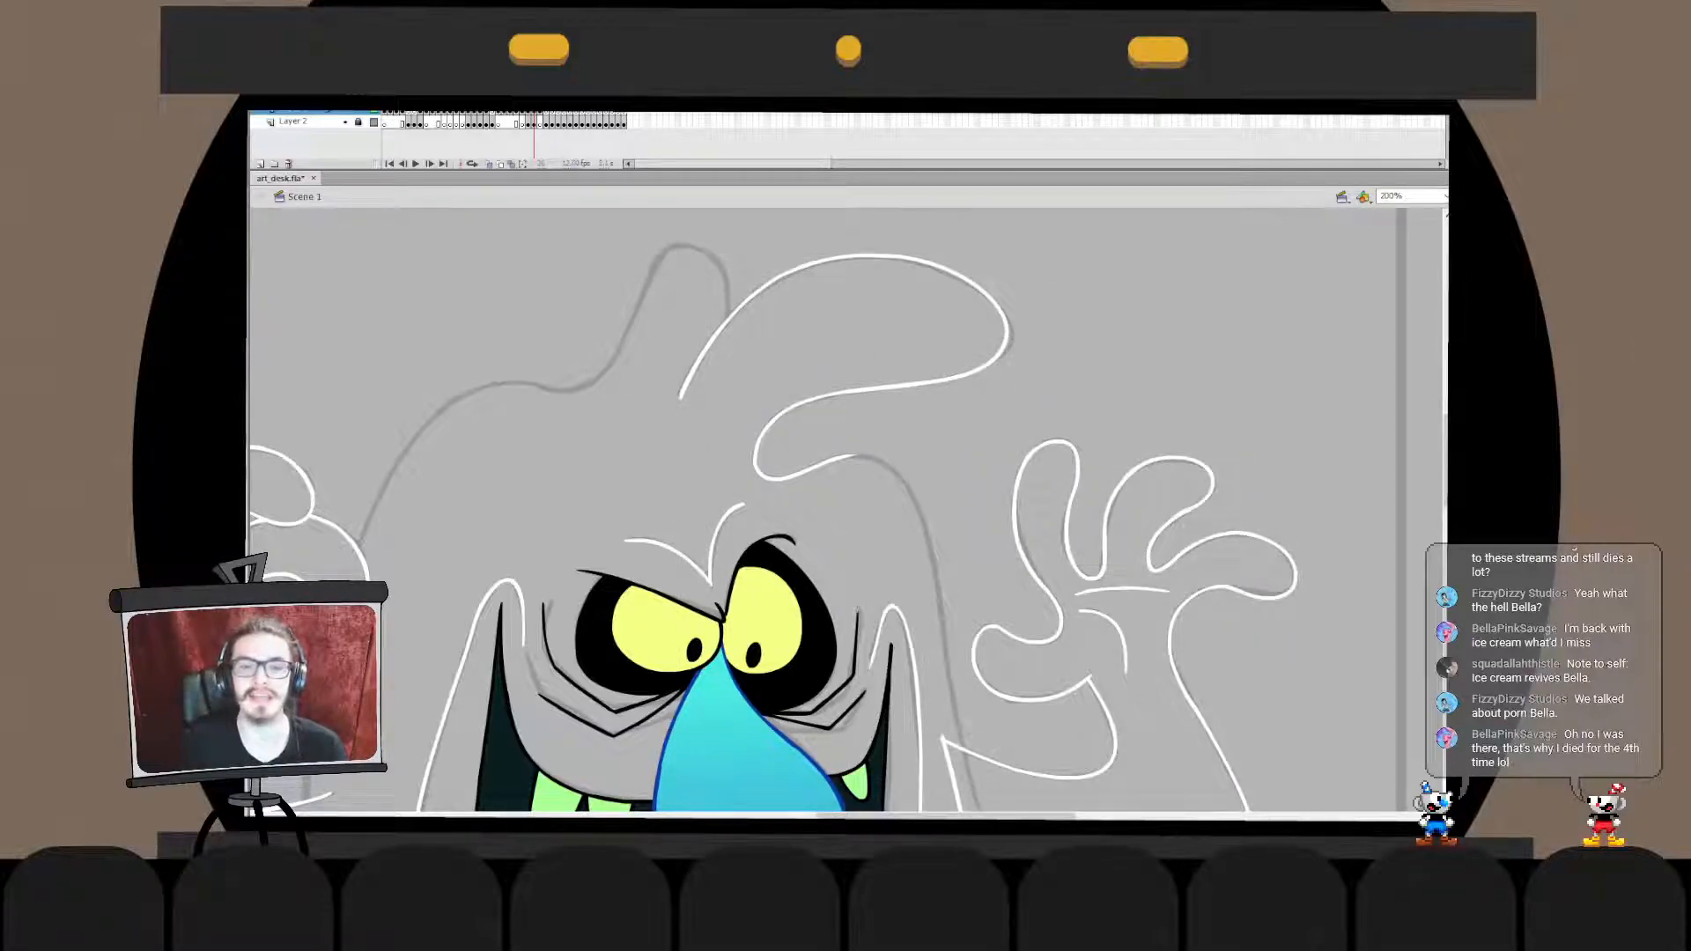
{"action": "key", "text": "ctrl+1"}
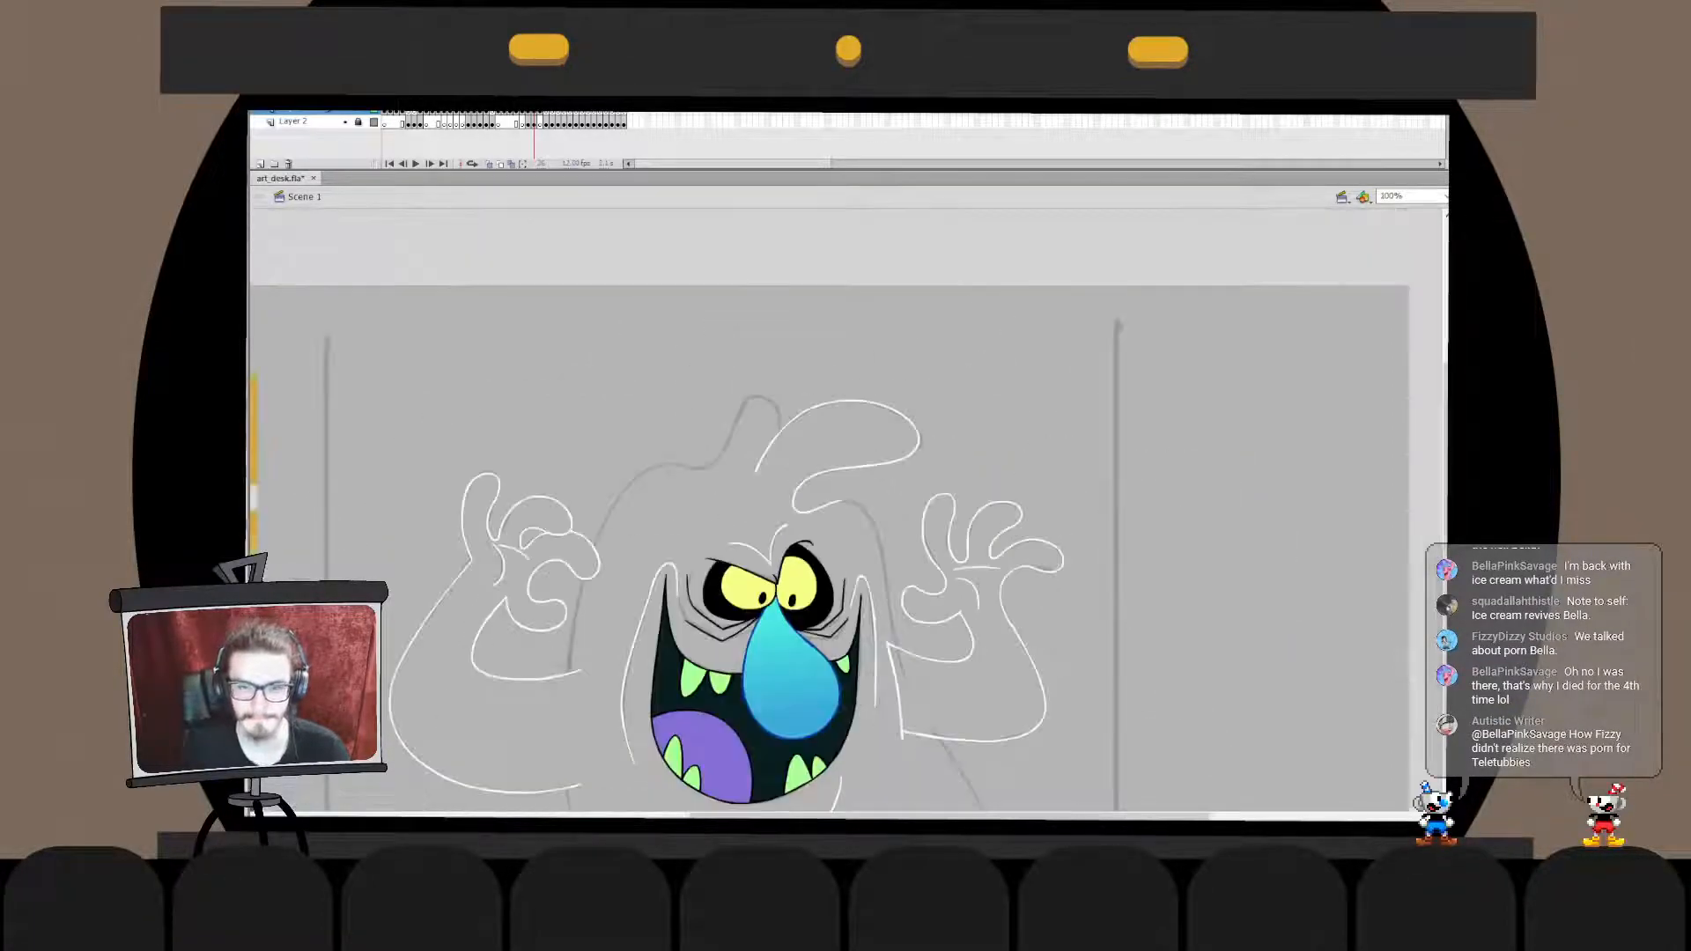
{"action": "key", "text": "ctrl+2"}
{"action": "left_click", "coordinate": [358, 121]}
{"action": "mouse_move", "coordinate": [554, 240]}
{"action": "left_mouse_down"}
{"action": "mouse_move", "coordinate": [786, 374]}
{"action": "mouse_move", "coordinate": [1261, 724]}
{"action": "left_mouse_up"}
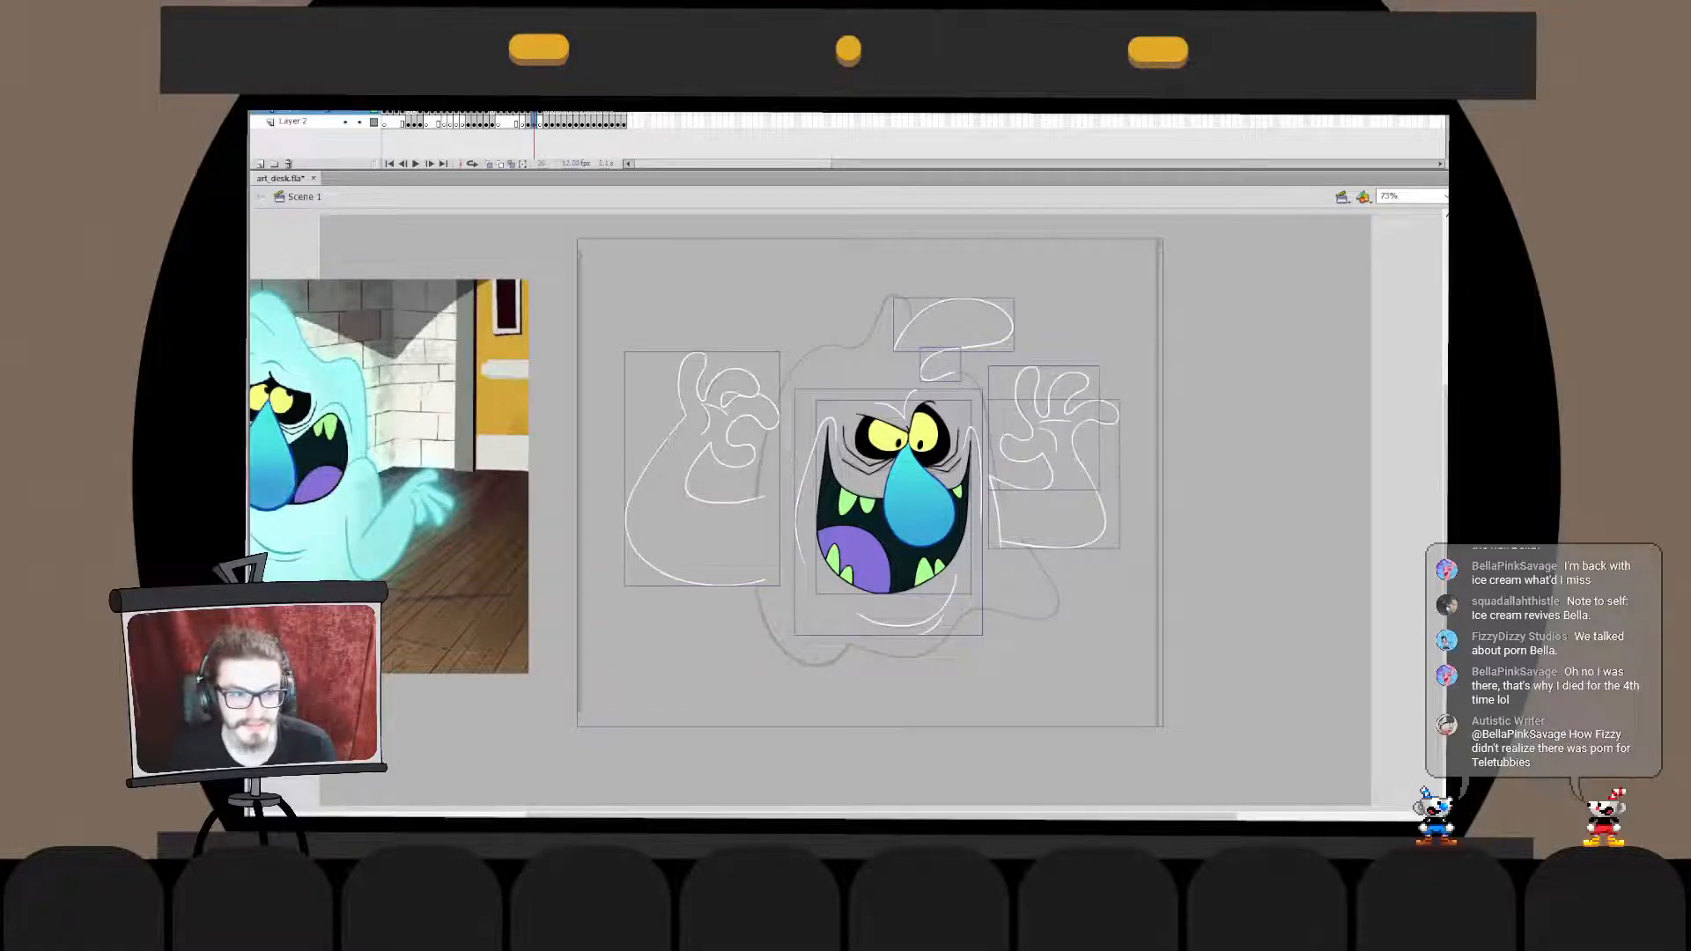
{"action": "key", "text": "ctrl+shift+h"}
{"action": "left_click", "coordinate": [359, 121]}
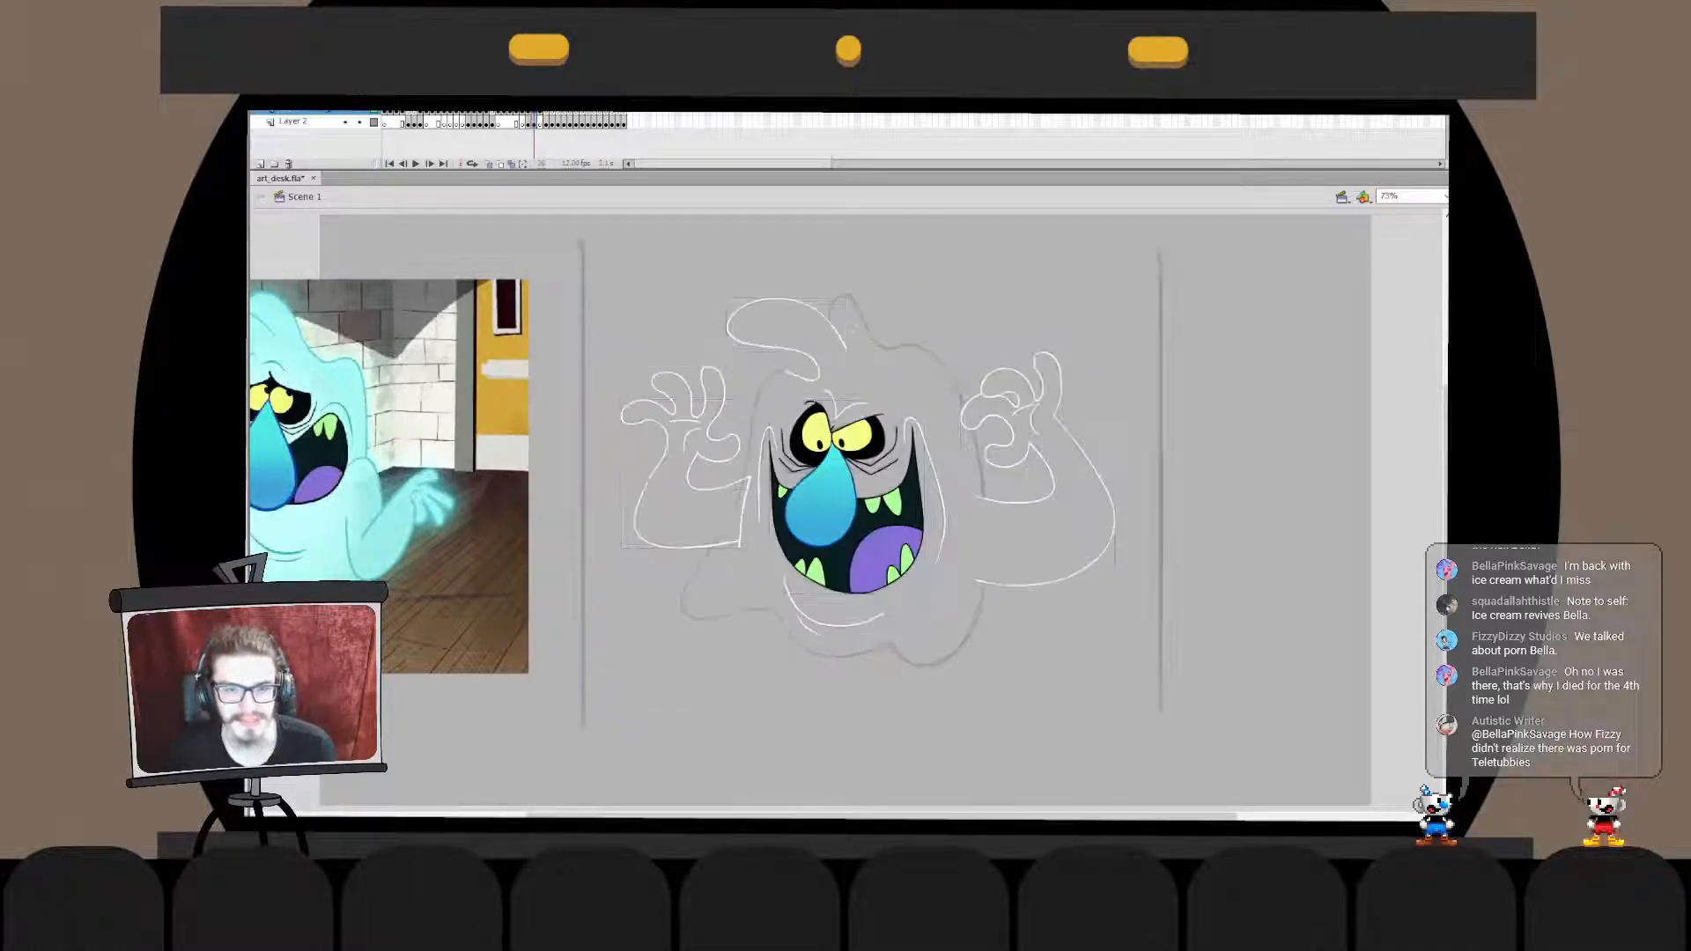
{"action": "key", "text": "ctrl+a"}
{"action": "key", "text": "Escape"}
{"action": "key", "text": "ctrl+1"}
{"action": "key", "text": "ctrl+equal"}
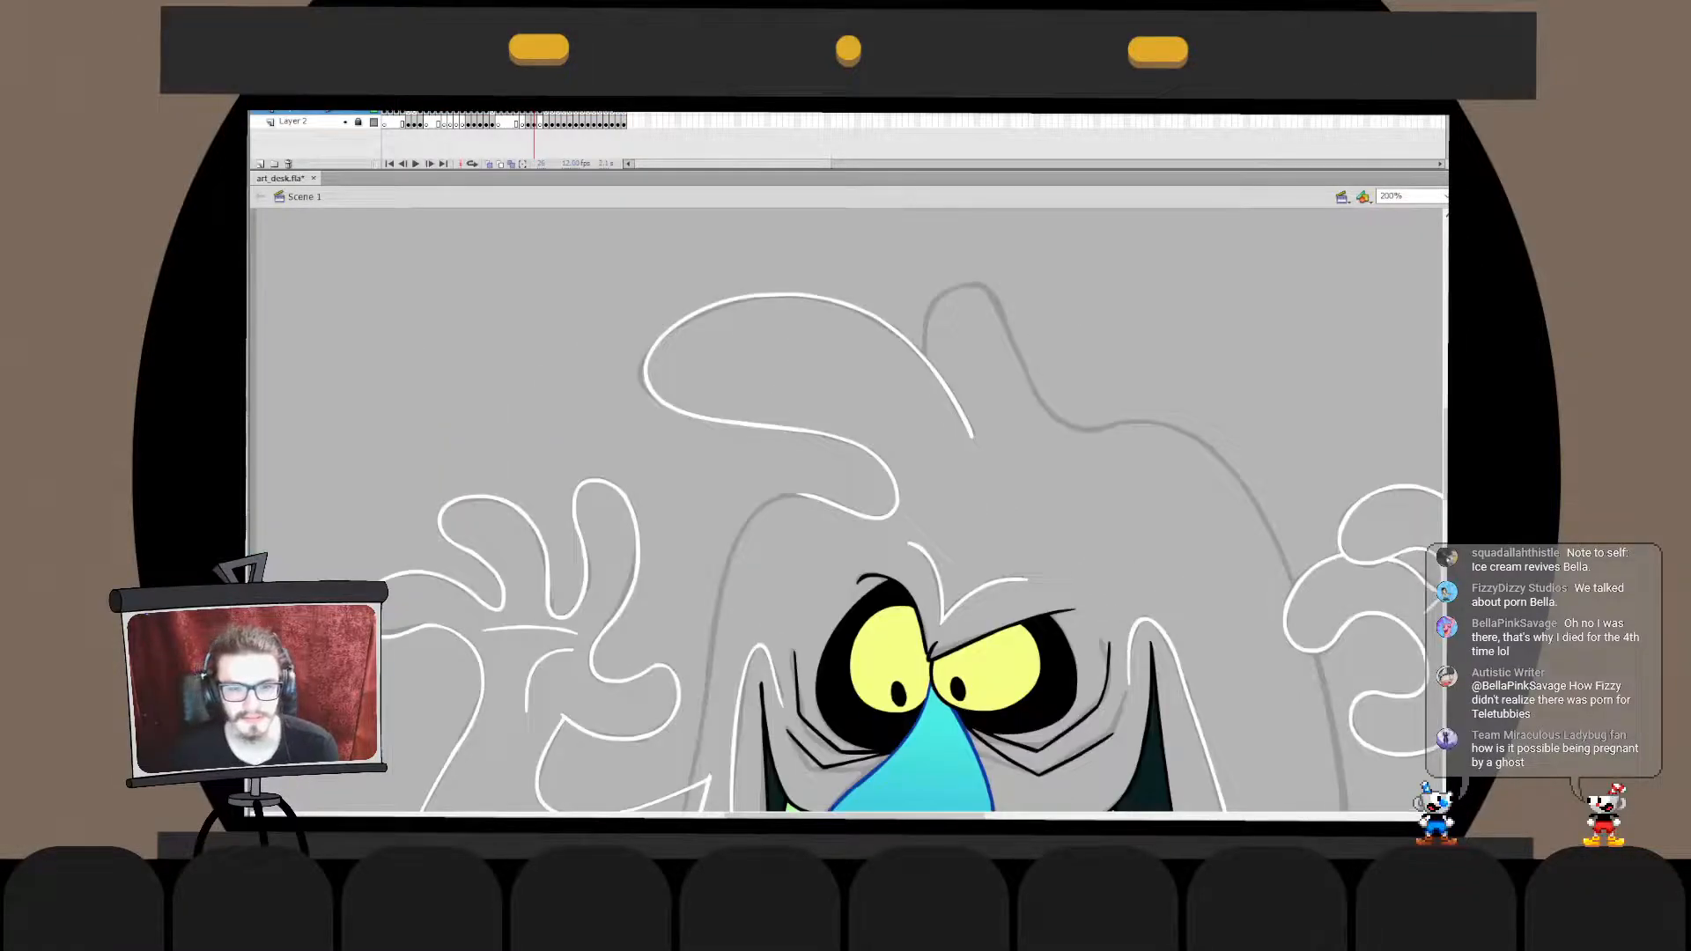
- Ink the head's upper side in white, from the curl's end around the bend and down toward the arm
{"action": "left_click_drag", "start_coordinate": [742, 623], "coordinate": [863, 547]}
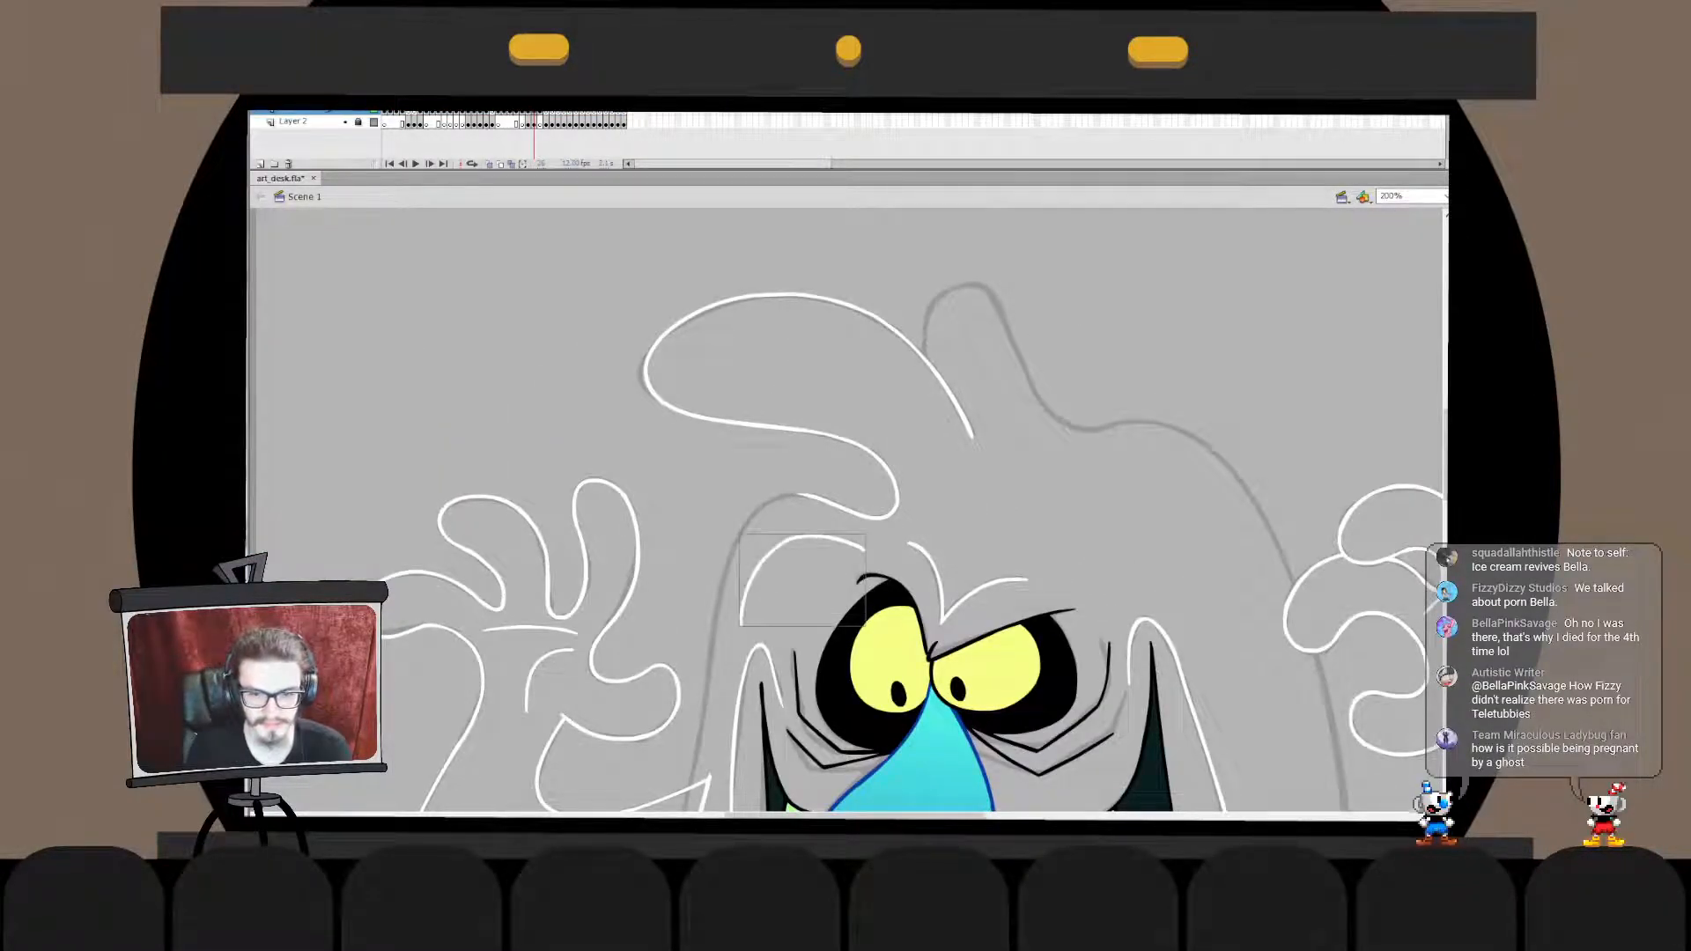
{"action": "key", "text": "ctrl+z"}
{"action": "left_click_drag", "start_coordinate": [750, 622], "coordinate": [861, 547]}
{"action": "key", "text": "ctrl+z"}
{"action": "key", "text": "ctrl+z"}
{"action": "key", "text": "ctrl+z"}
{"action": "left_click_drag", "start_coordinate": [753, 624], "coordinate": [864, 549]}
{"action": "key", "text": "ctrl+z"}
{"action": "left_click_drag", "start_coordinate": [741, 616], "coordinate": [861, 544]}
{"action": "key", "text": "ctrl+z"}
{"action": "key", "text": "ctrl+z"}
{"action": "mouse_move", "coordinate": [725, 595]}
{"action": "left_mouse_down"}
{"action": "mouse_move", "coordinate": [847, 512]}
{"action": "mouse_move", "coordinate": [779, 499]}
{"action": "left_mouse_up"}
{"action": "key", "text": "ctrl+z"}
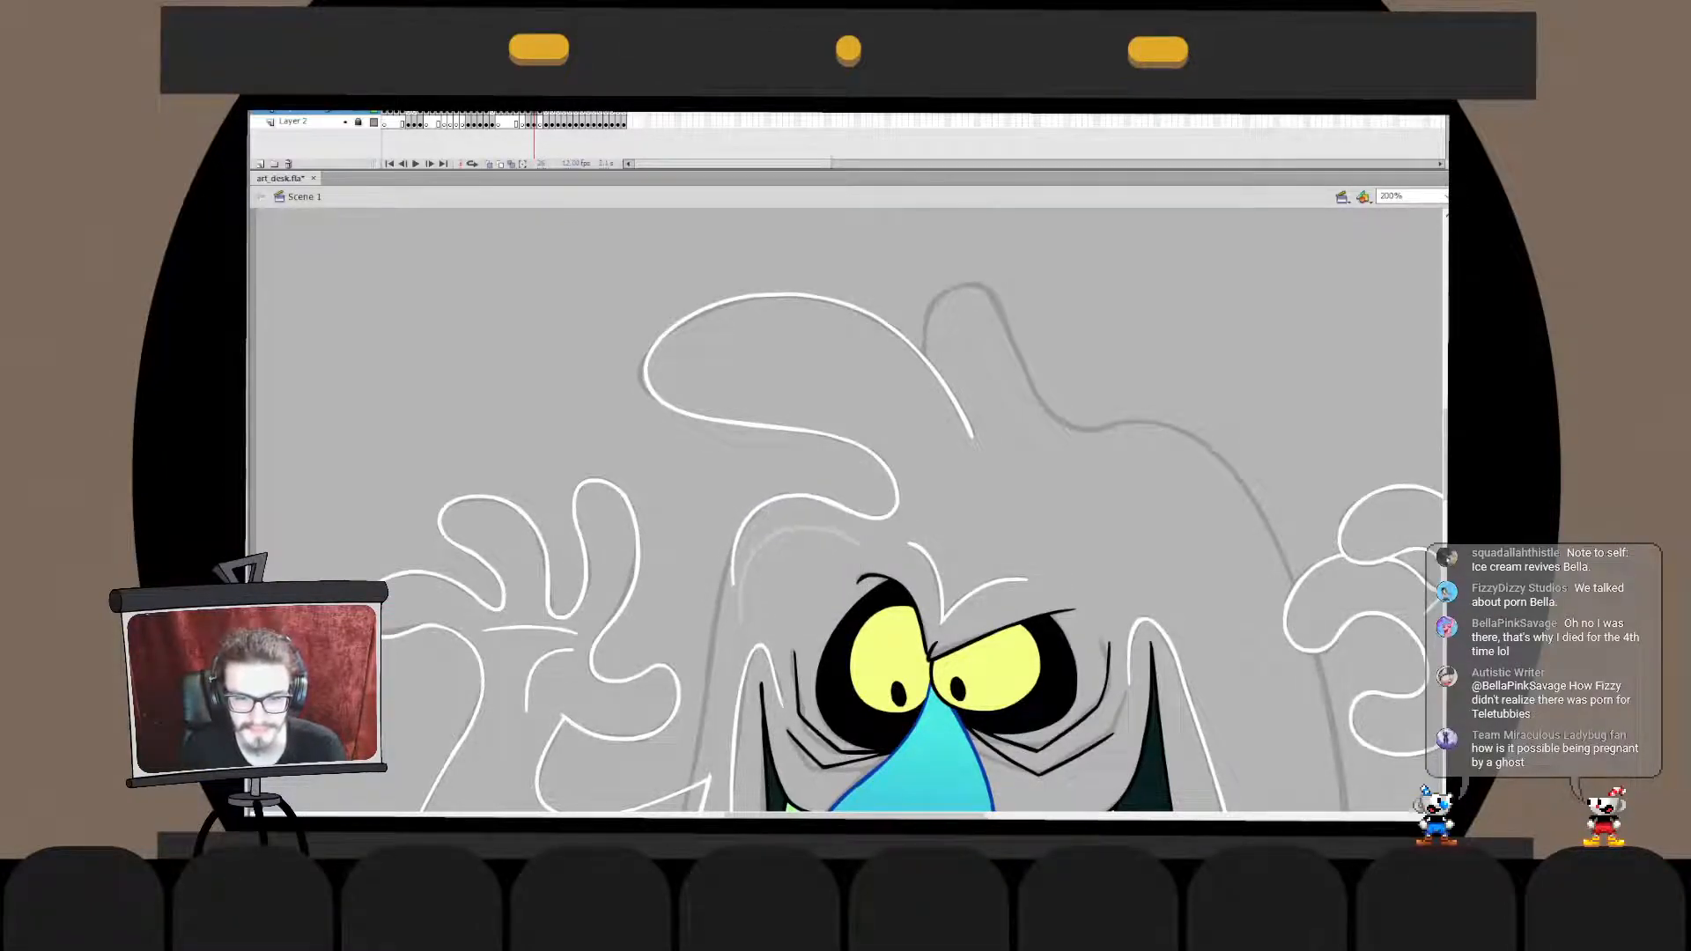
{"action": "mouse_move", "coordinate": [731, 584]}
{"action": "left_mouse_down"}
{"action": "mouse_move", "coordinate": [809, 496]}
{"action": "mouse_move", "coordinate": [851, 512]}
{"action": "left_mouse_up"}
- Merge the new head line and the curl in place into the large tuft's drawing object
{"action": "key", "text": "v"}
{"action": "double_click", "coordinate": [835, 507]}
{"action": "double_click", "coordinate": [818, 468]}
{"action": "left_click", "coordinate": [817, 468]}
{"action": "left_click", "coordinate": [782, 497]}
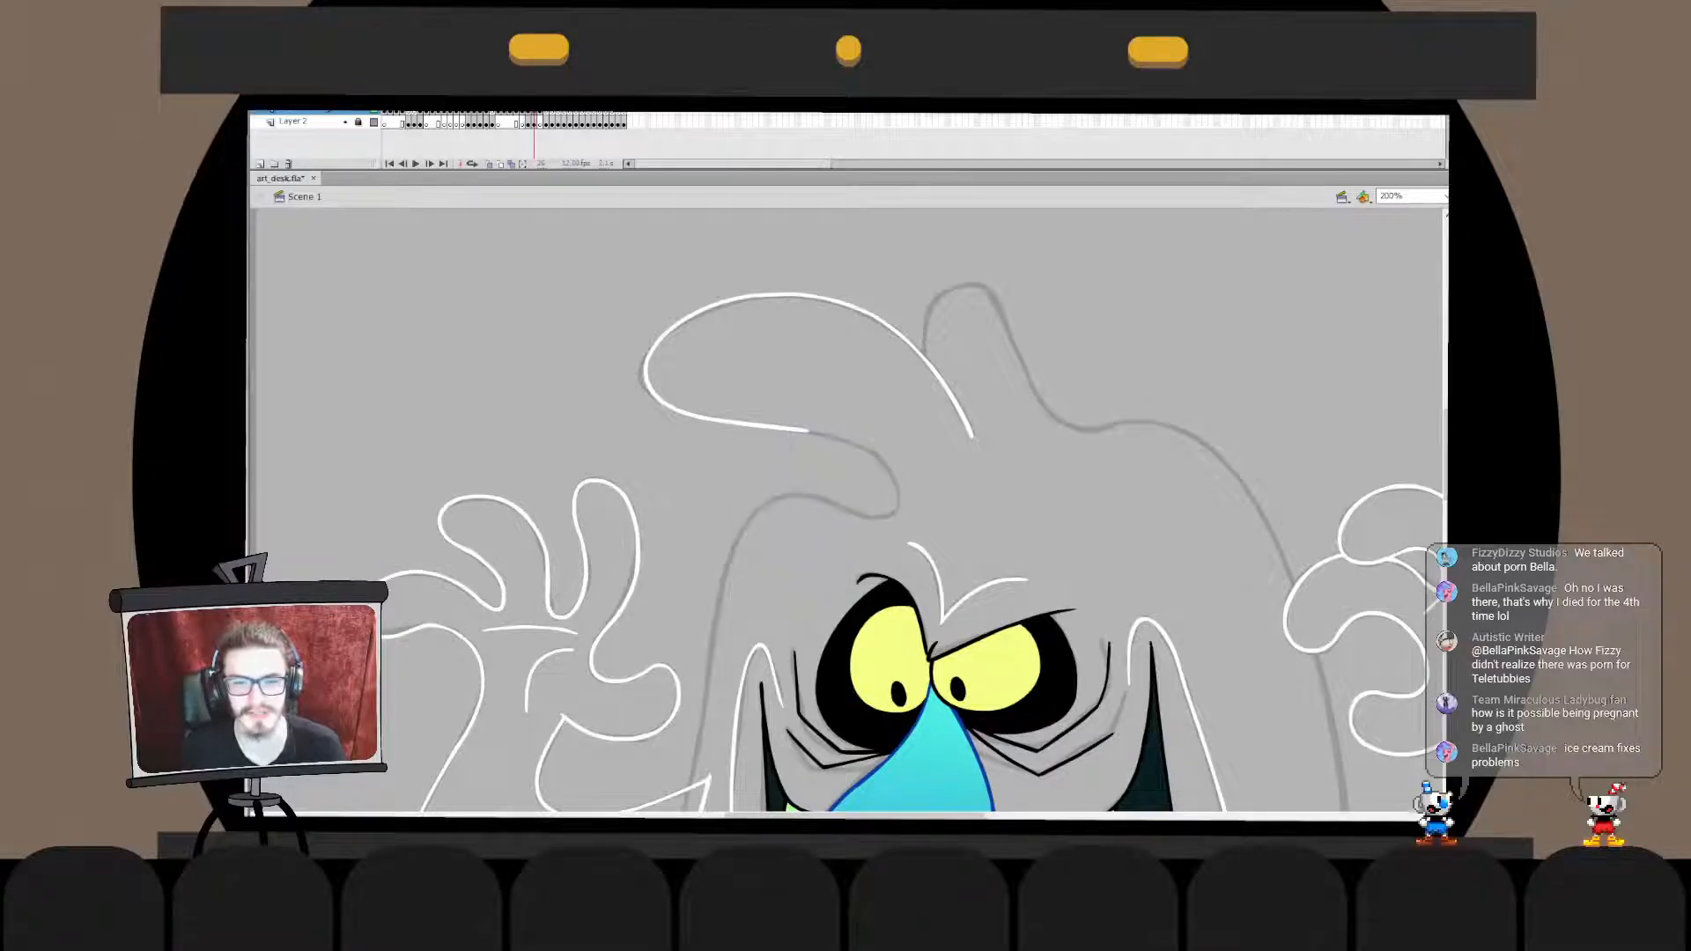
{"action": "double_click", "coordinate": [782, 497]}
{"action": "double_click", "coordinate": [821, 468]}
{"action": "left_click", "coordinate": [821, 468]}
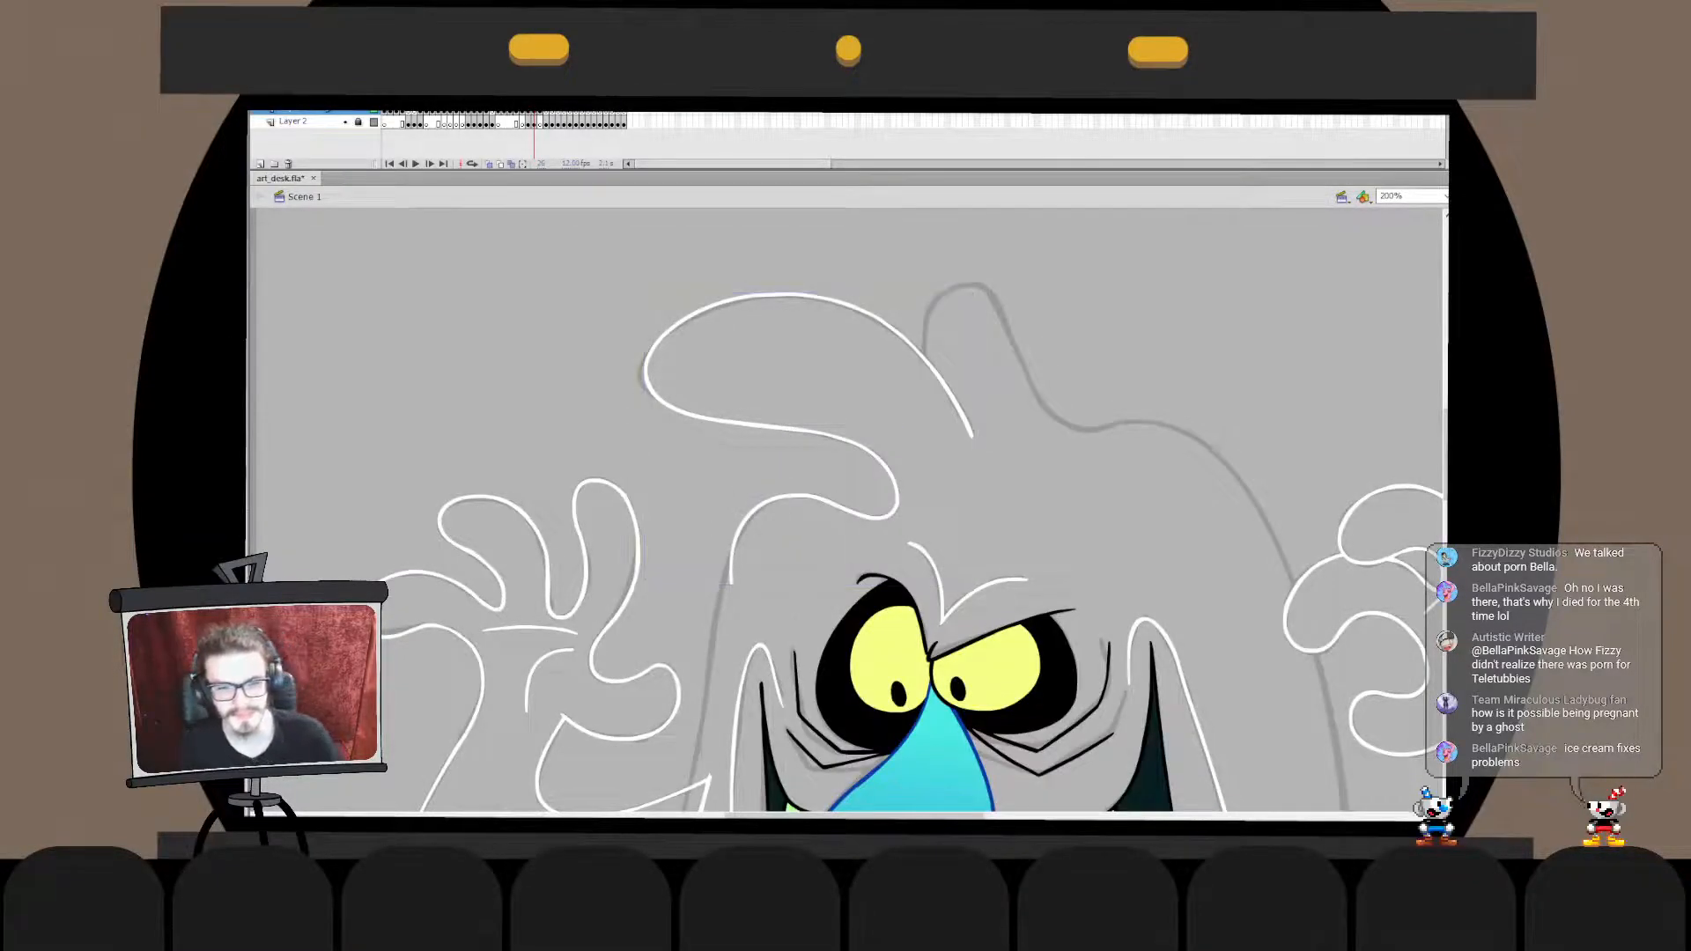
- Transform the head line slightly inside the tuft's drawing object
{"action": "left_click_drag", "start_coordinate": [821, 469], "coordinate": [849, 406]}
{"action": "double_click", "coordinate": [811, 434]}
{"action": "left_click_drag", "start_coordinate": [703, 412], "coordinate": [802, 577]}
{"action": "key", "text": "q"}
{"action": "mouse_move", "coordinate": [760, 477]}
{"action": "left_mouse_down"}
{"action": "mouse_move", "coordinate": [869, 328]}
{"action": "mouse_move", "coordinate": [770, 645]}
{"action": "left_mouse_up"}
{"action": "double_click", "coordinate": [821, 493]}
- Try to ink the head's side in white, from the end of the head line down past the arm
{"action": "key", "text": "ctrl+z"}
{"action": "left_click_drag", "start_coordinate": [799, 321], "coordinate": [767, 591]}
{"action": "key", "text": "ctrl+z"}
{"action": "mouse_move", "coordinate": [817, 305]}
{"action": "left_mouse_down"}
{"action": "mouse_move", "coordinate": [757, 578]}
{"action": "mouse_move", "coordinate": [769, 627]}
{"action": "left_mouse_up"}
{"action": "key", "text": "ctrl+z"}
{"action": "key", "text": "ctrl+z"}
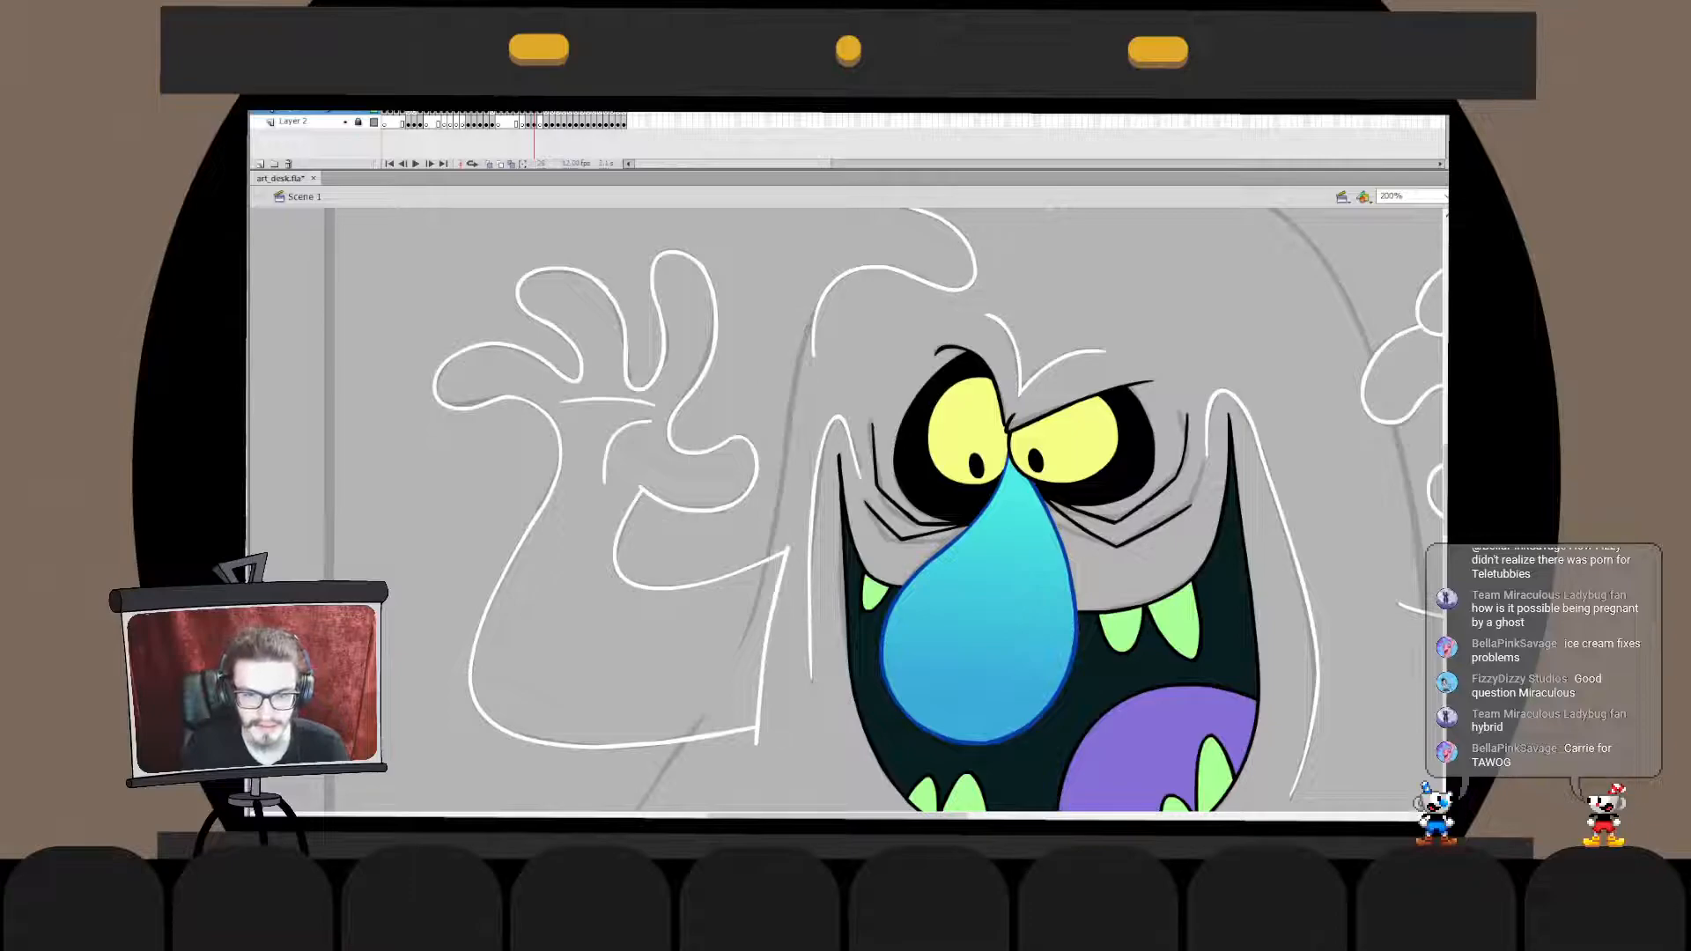
{"action": "left_click_drag", "start_coordinate": [812, 324], "coordinate": [763, 620]}
{"action": "key", "text": "ctrl+z"}
{"action": "left_click_drag", "start_coordinate": [823, 352], "coordinate": [774, 615]}
{"action": "key", "text": "ctrl+z"}
{"action": "left_click_drag", "start_coordinate": [810, 361], "coordinate": [767, 619]}
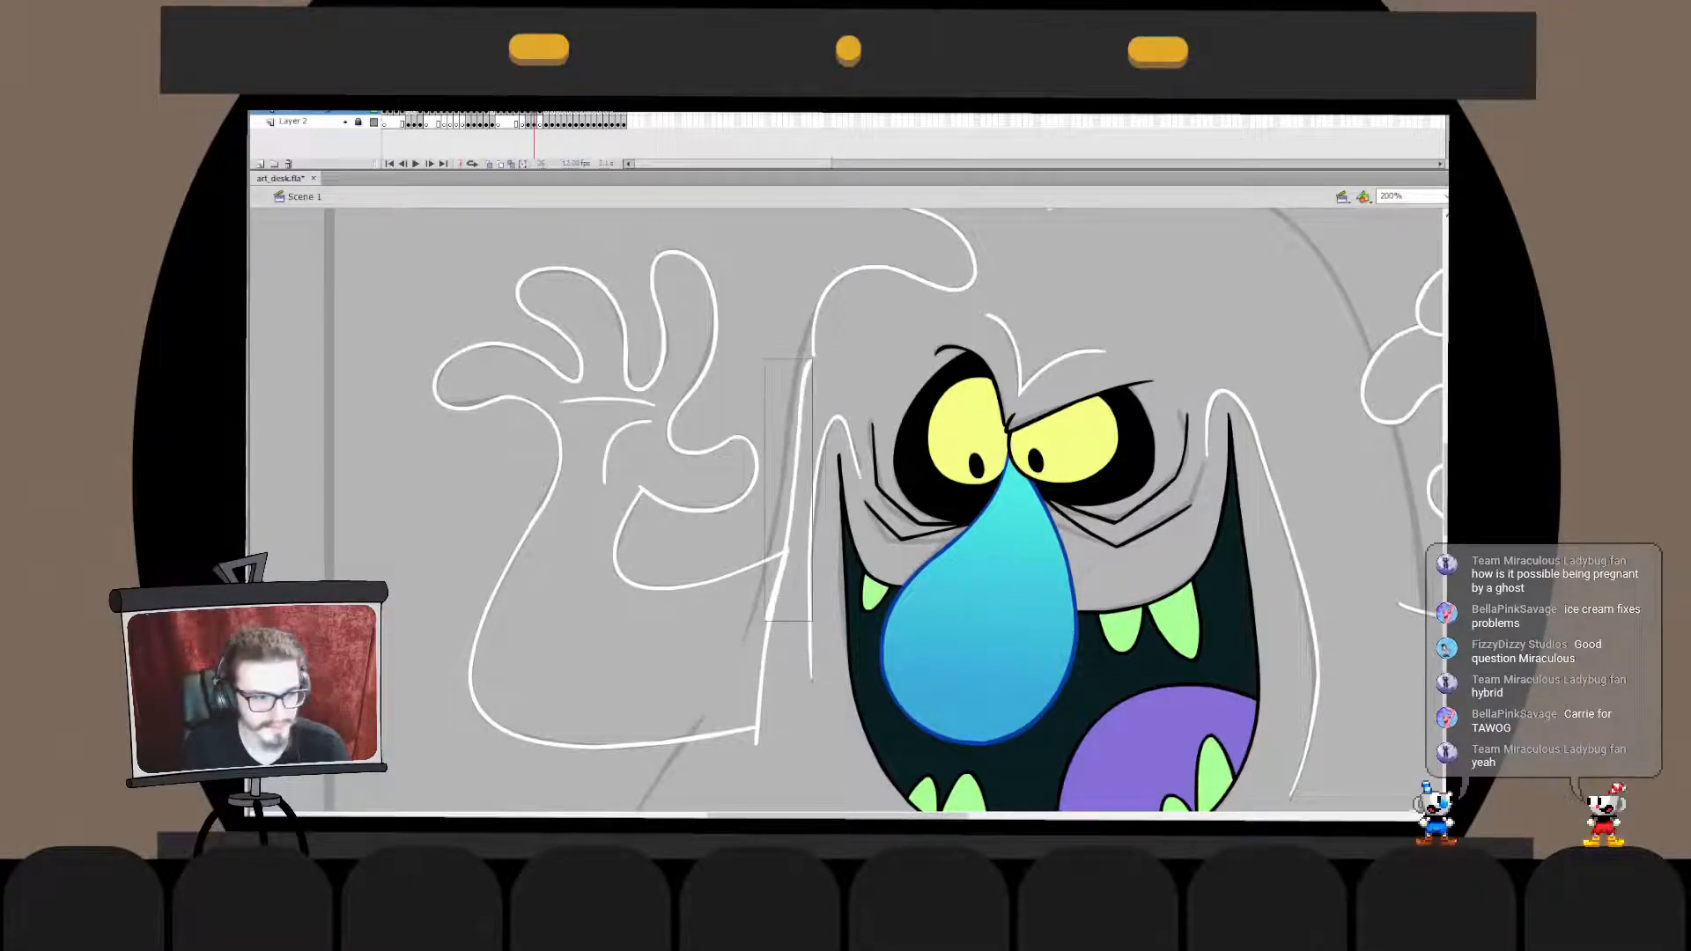
- Ink a shorter white side line along the sketch, from beside the hand's thumb down across the arm's upper edge
{"action": "key", "text": "ctrl+z"}
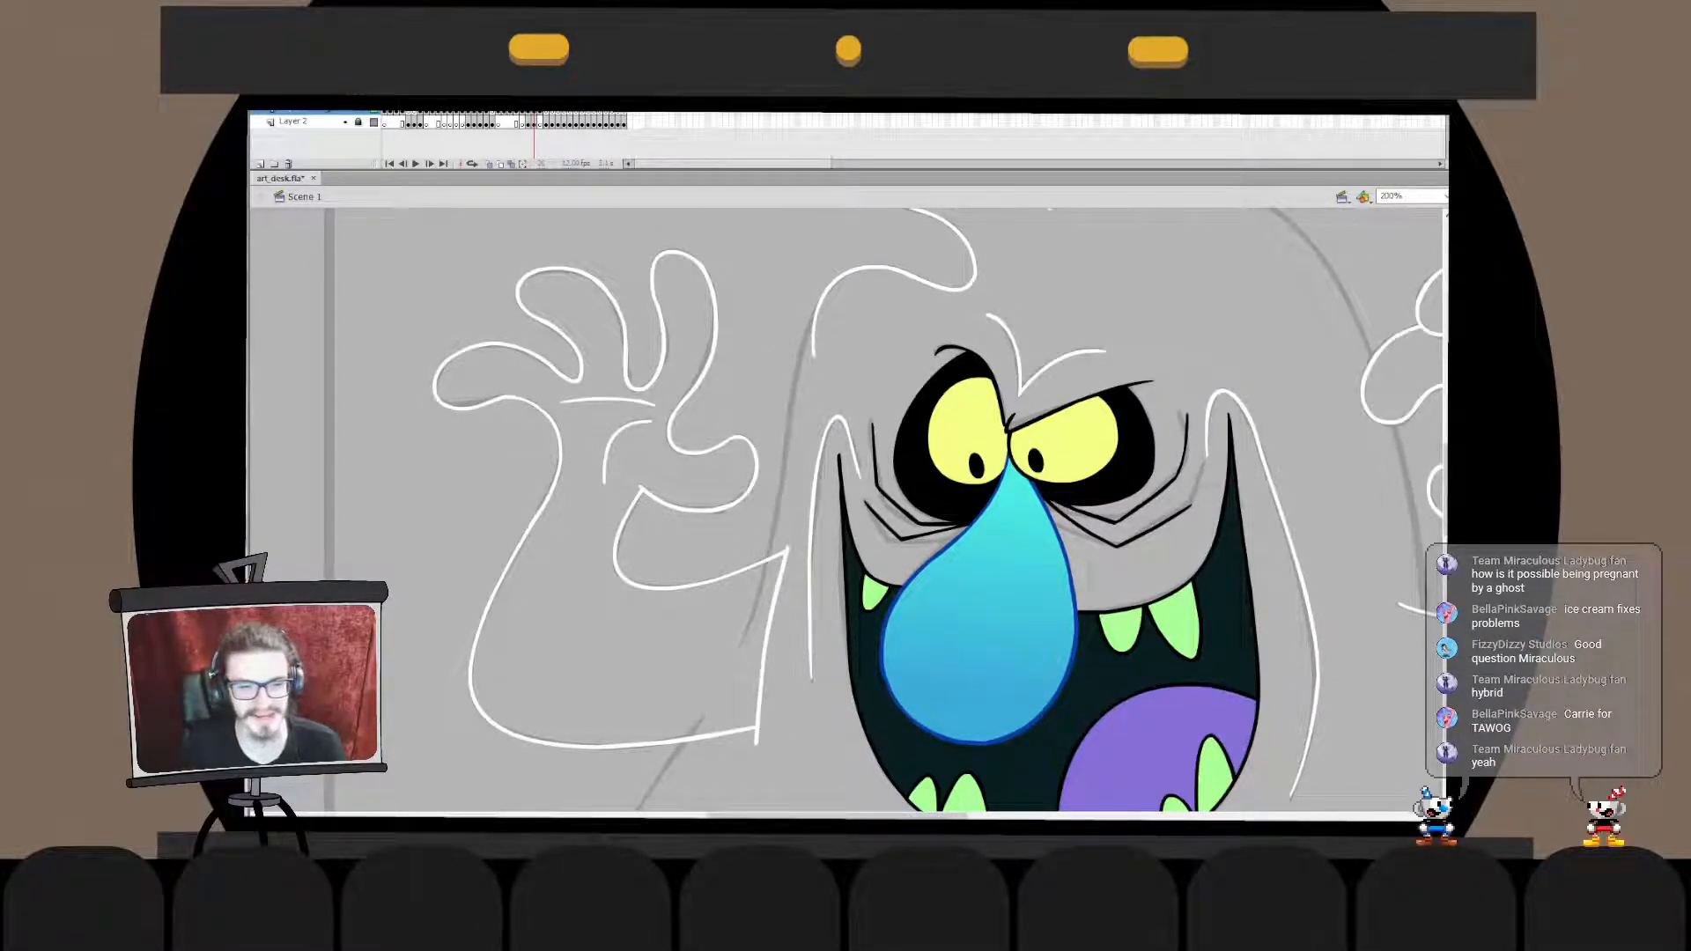
{"action": "left_click_drag", "start_coordinate": [804, 376], "coordinate": [747, 659]}
{"action": "key", "text": "ctrl+z"}
{"action": "left_click_drag", "start_coordinate": [804, 401], "coordinate": [740, 650]}
{"action": "key", "text": "ctrl+z"}
{"action": "left_click_drag", "start_coordinate": [803, 399], "coordinate": [743, 659]}
{"action": "key", "text": "ctrl+z"}
{"action": "left_click_drag", "start_coordinate": [791, 481], "coordinate": [748, 645]}
{"action": "key", "text": "ctrl+z"}
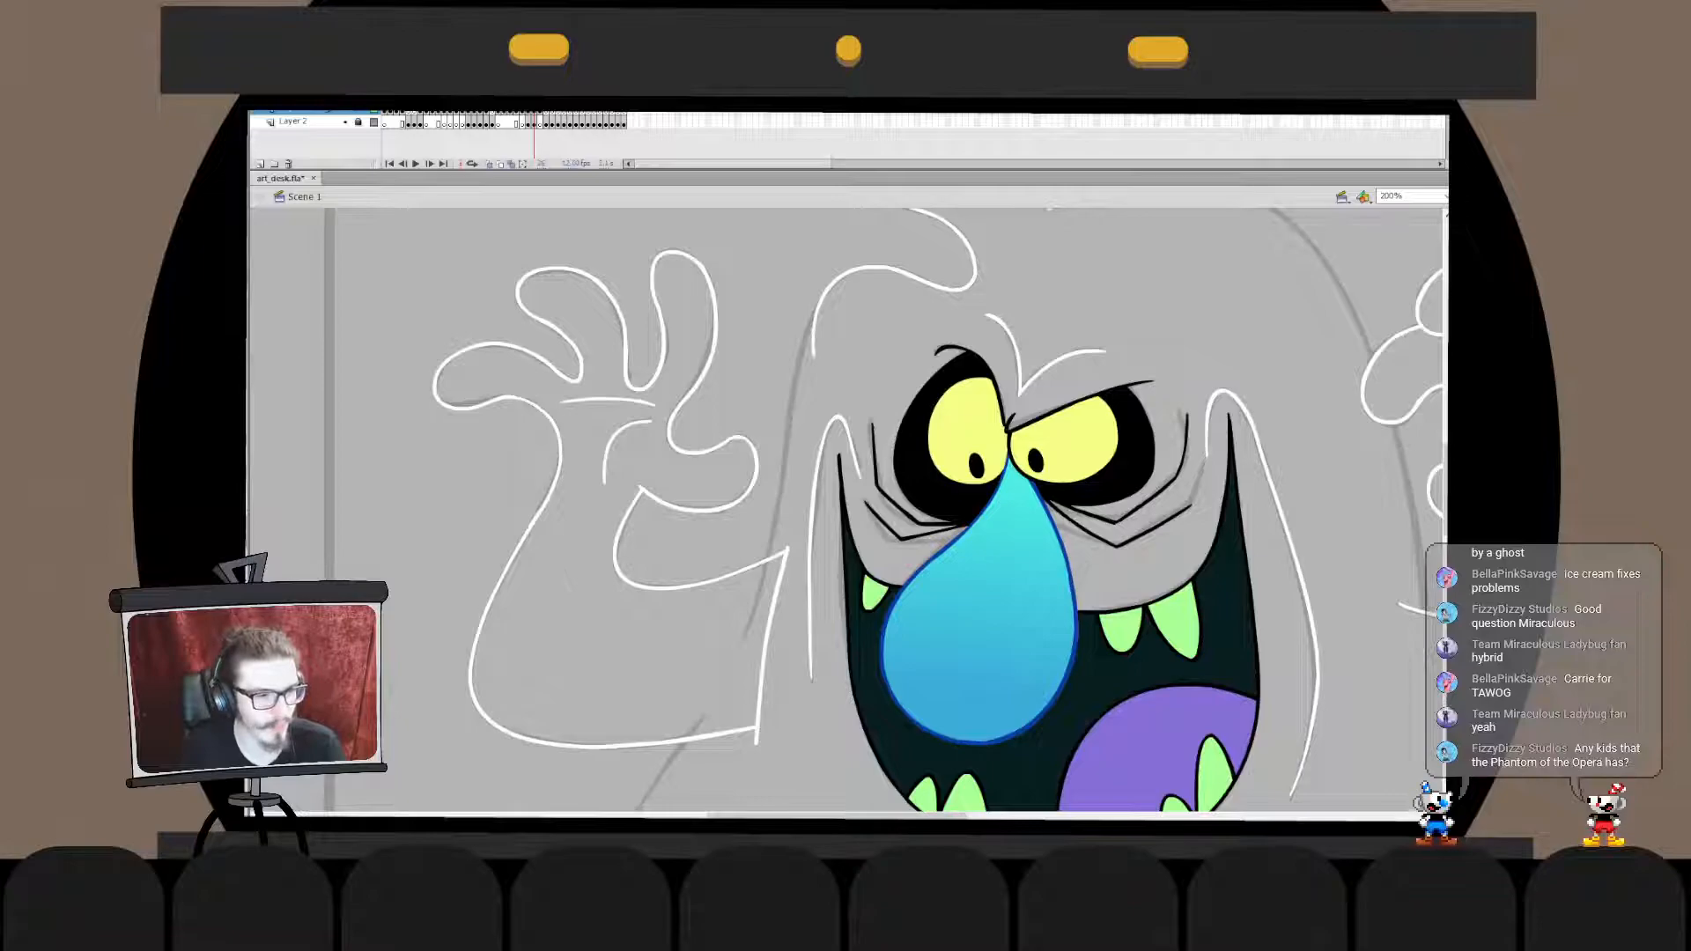
{"action": "left_click_drag", "start_coordinate": [791, 412], "coordinate": [741, 640]}
{"action": "key", "text": "ctrl+z"}
{"action": "left_click_drag", "start_coordinate": [783, 465], "coordinate": [742, 644]}
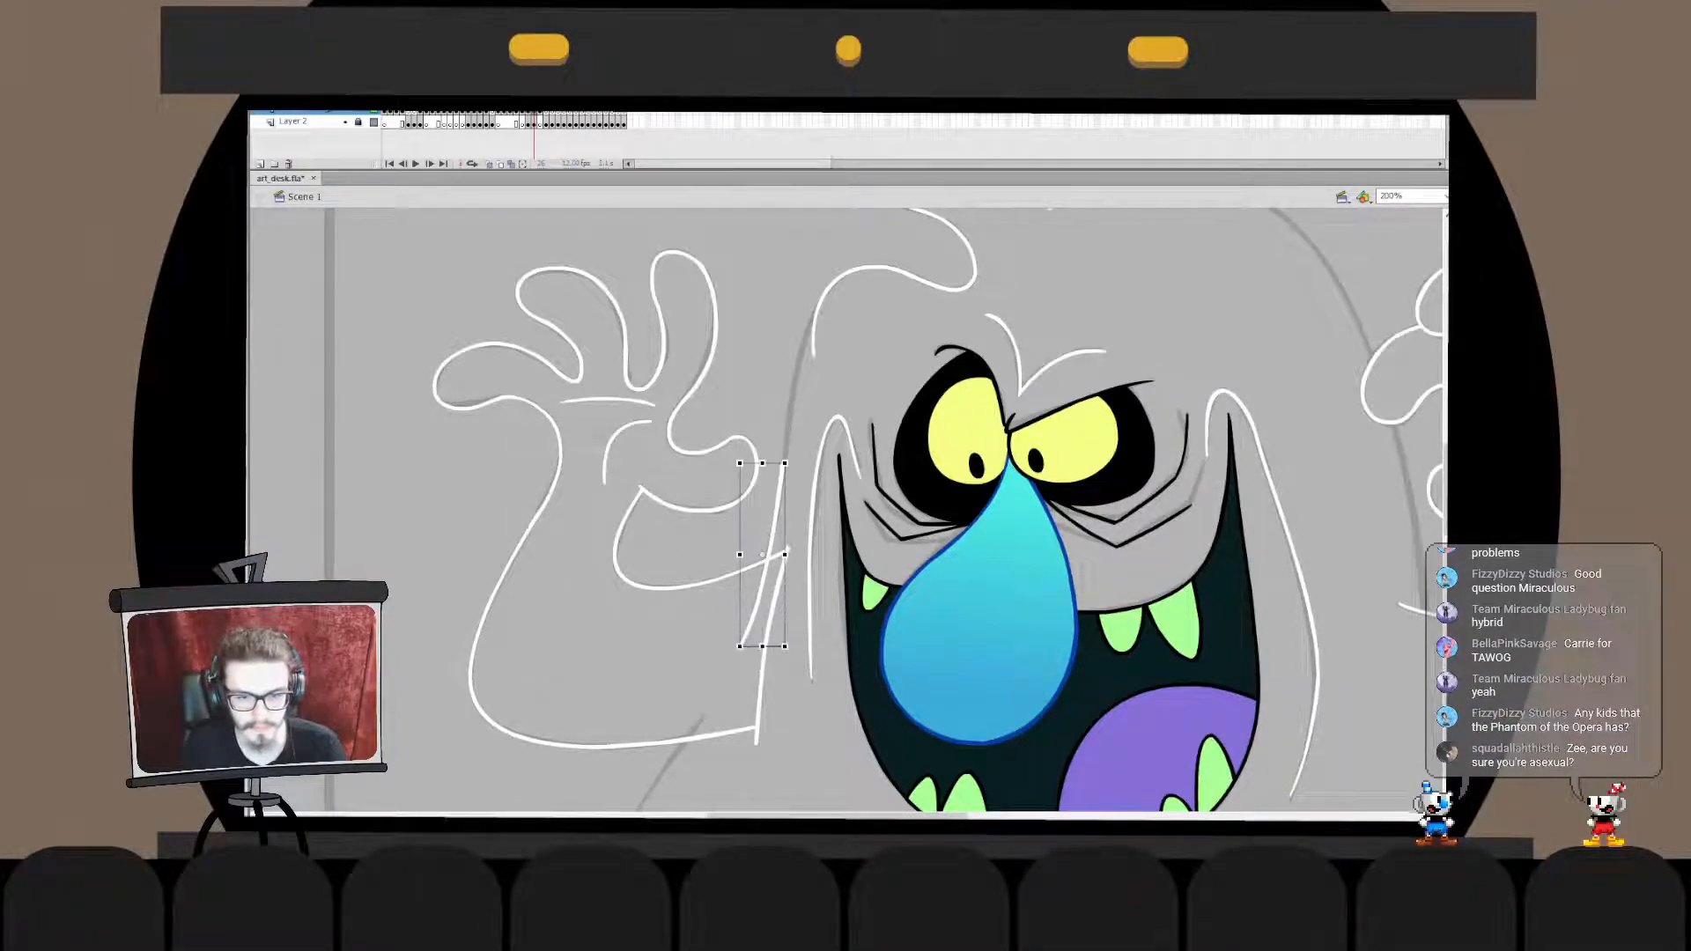
{"action": "key", "text": "Escape"}
{"action": "key", "text": "ctrl+z"}
{"action": "key", "text": "ctrl+z"}
{"action": "left_click_drag", "start_coordinate": [788, 440], "coordinate": [742, 641]}
{"action": "key", "text": "Escape"}
{"action": "key", "text": "ctrl+z"}
{"action": "key", "text": "ctrl+z"}
{"action": "left_click_drag", "start_coordinate": [786, 452], "coordinate": [743, 641]}
{"action": "key", "text": "Escape"}
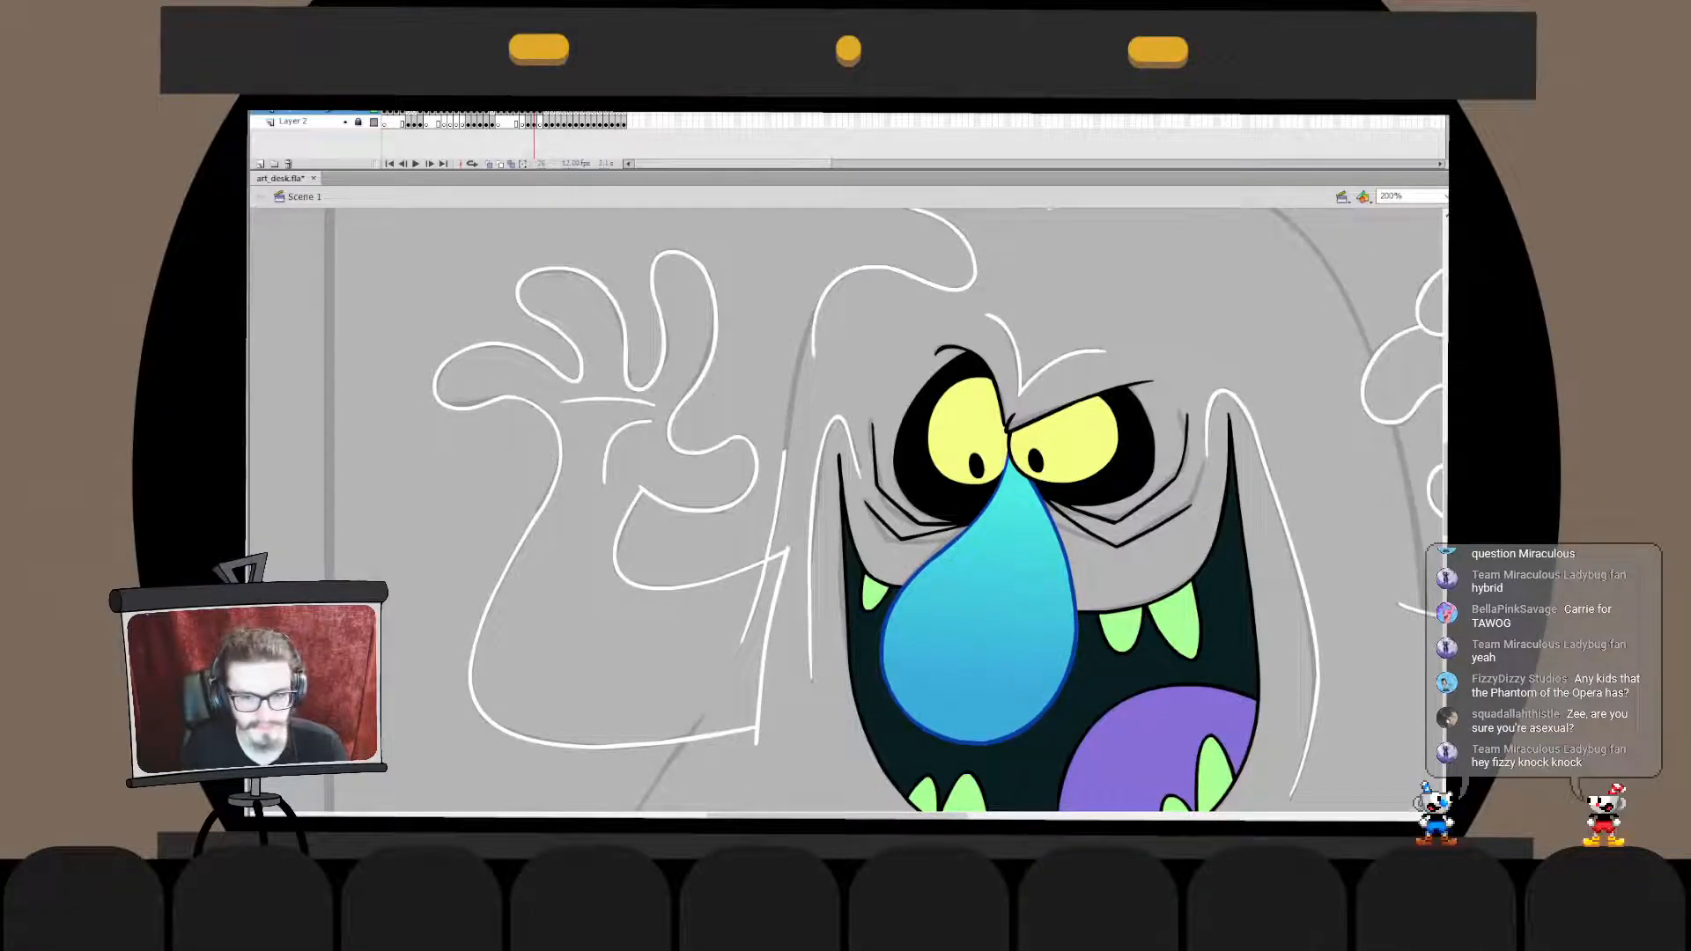
- Adjust the upper end of the short white side line inside its drawing object, beside the hand's thumb
{"action": "double_click", "coordinate": [780, 480]}
{"action": "left_click_drag", "start_coordinate": [784, 452], "coordinate": [794, 396]}
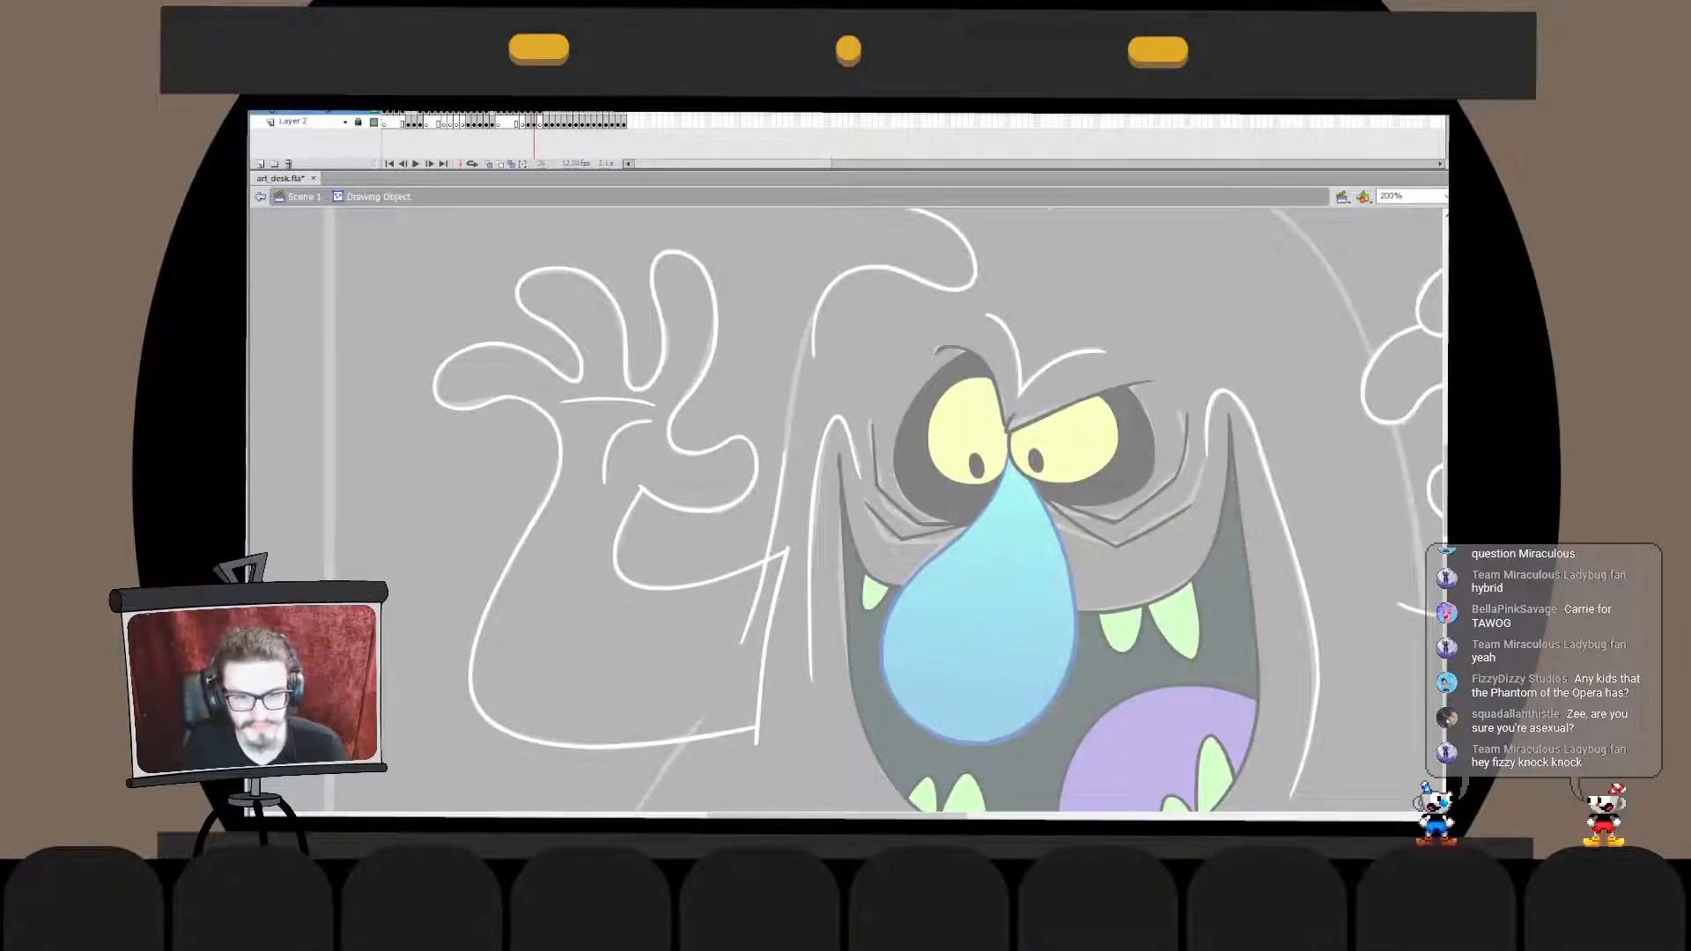
{"action": "double_click", "coordinate": [782, 453]}
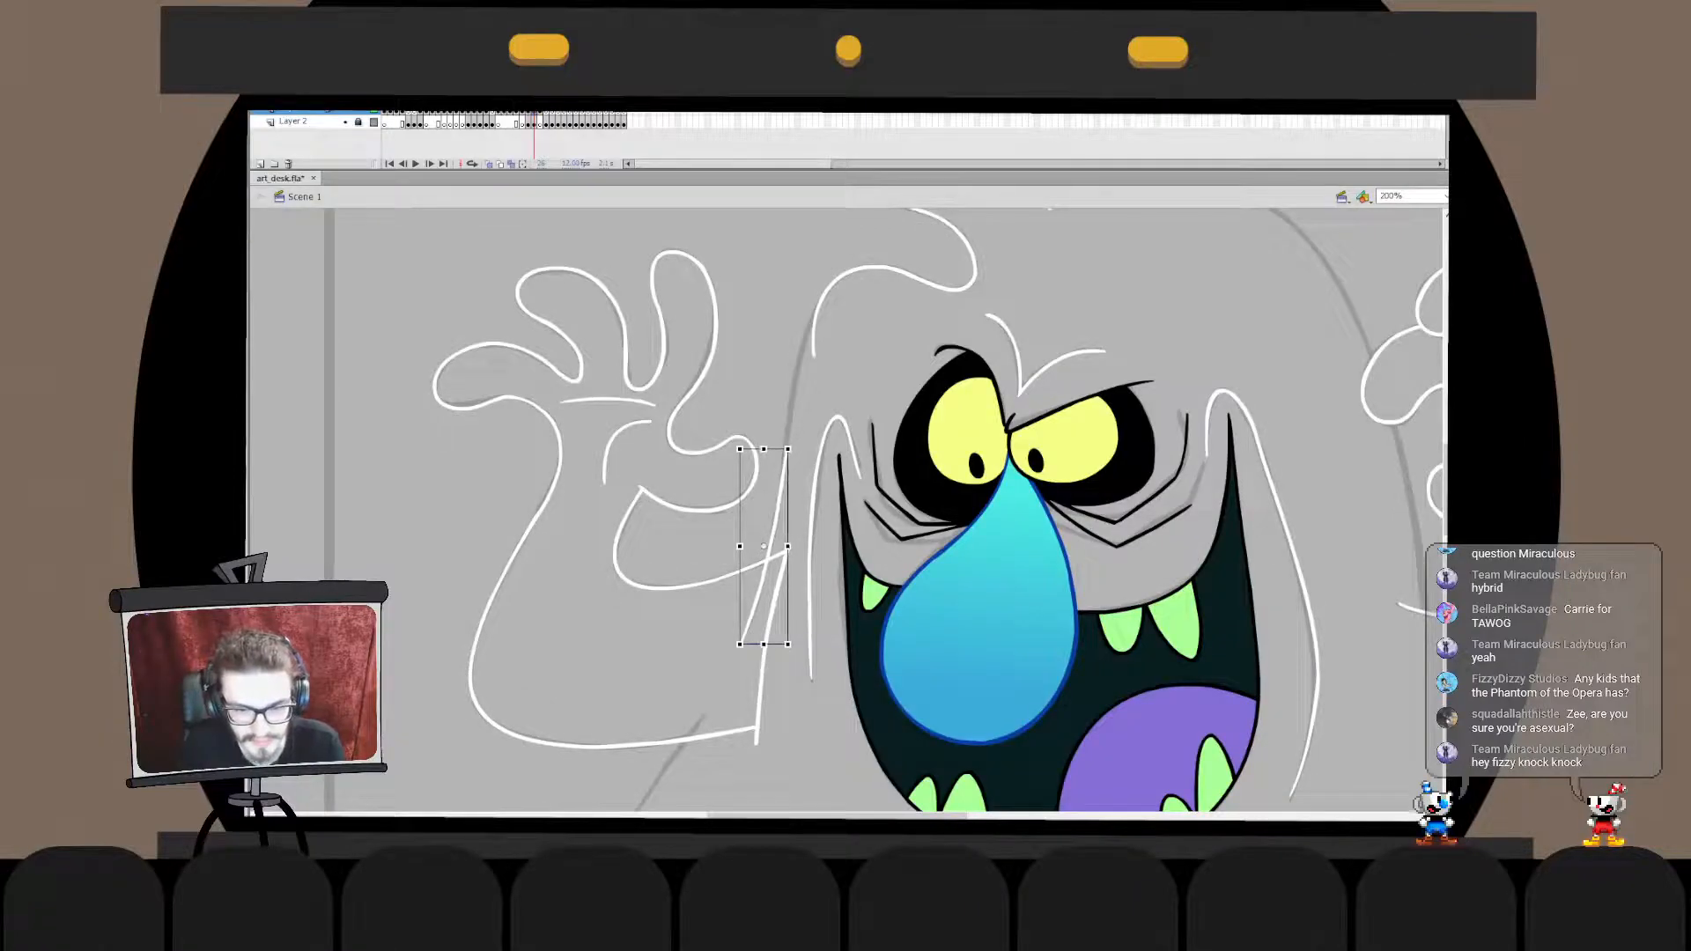
{"action": "double_click", "coordinate": [781, 484]}
{"action": "left_click_drag", "start_coordinate": [772, 537], "coordinate": [771, 539]}
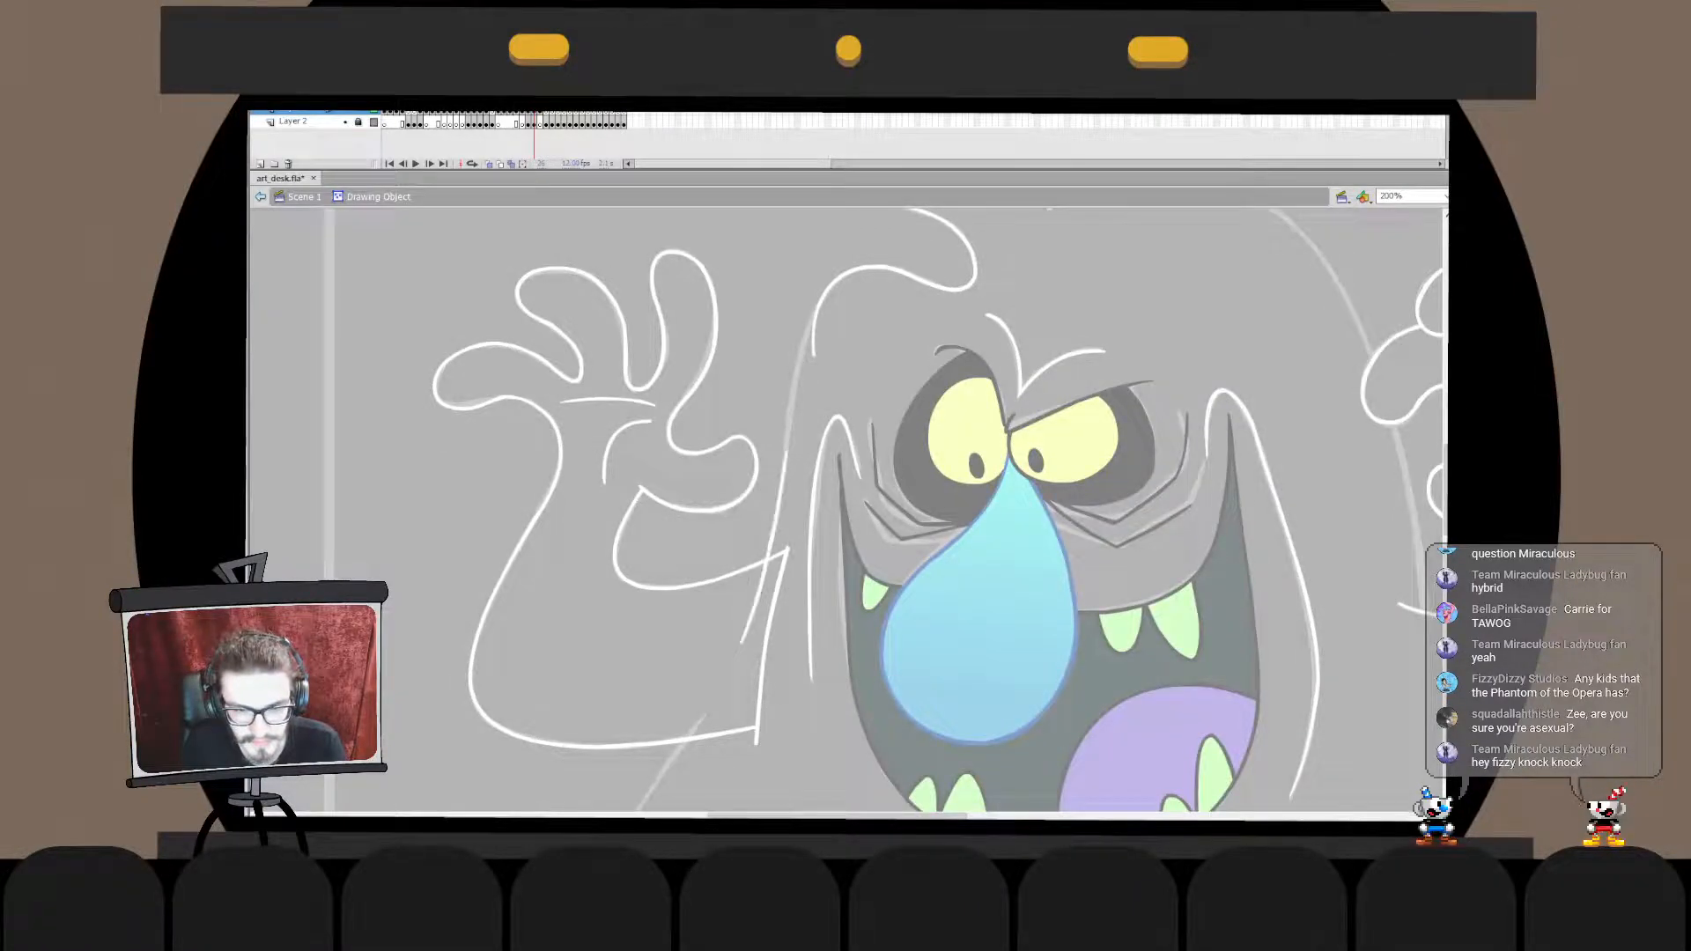
{"action": "double_click", "coordinate": [797, 511]}
{"action": "left_click", "coordinate": [797, 511]}
- Ink a white line along the head's side from the head line down to the short side line, and transform its ends to meet both
{"action": "left_click_drag", "start_coordinate": [824, 300], "coordinate": [775, 518]}
{"action": "key", "text": "ctrl+z"}
{"action": "key", "text": "ctrl+z"}
{"action": "mouse_move", "coordinate": [828, 293]}
{"action": "left_mouse_down"}
{"action": "mouse_move", "coordinate": [797, 508]}
{"action": "mouse_move", "coordinate": [794, 474]}
{"action": "left_mouse_up"}
{"action": "double_click", "coordinate": [794, 474]}
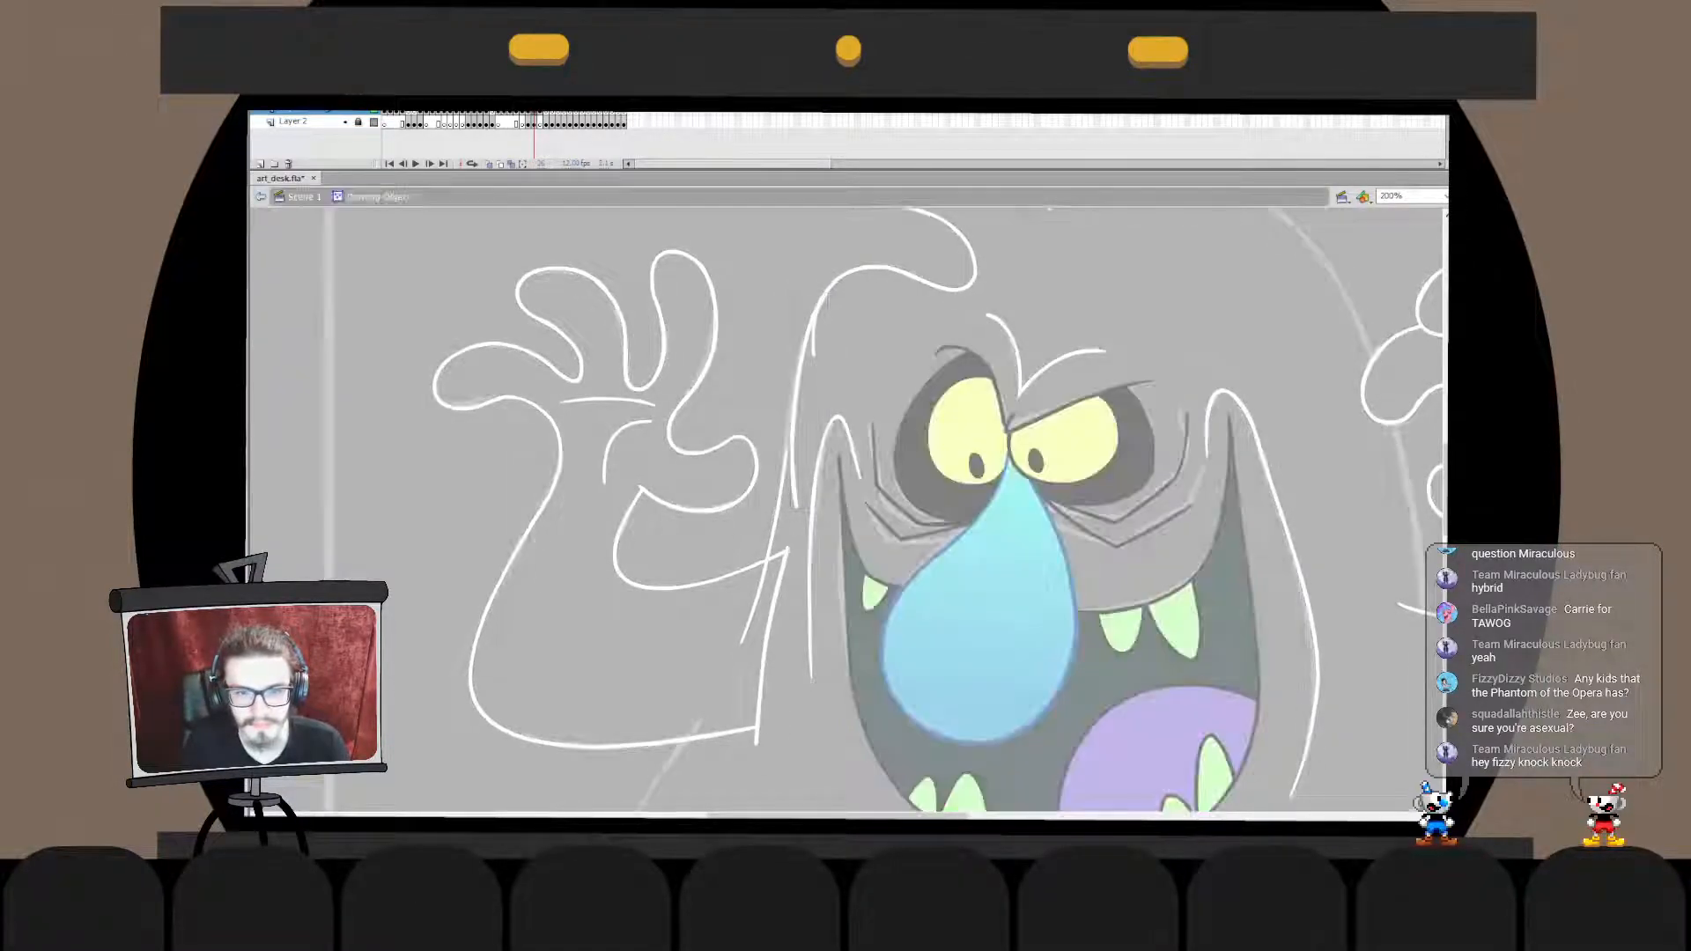
{"action": "mouse_move", "coordinate": [824, 298]}
{"action": "left_mouse_down"}
{"action": "mouse_move", "coordinate": [811, 318]}
{"action": "mouse_move", "coordinate": [828, 289]}
{"action": "left_mouse_up"}
{"action": "double_click", "coordinate": [757, 352]}
{"action": "left_click", "coordinate": [795, 387]}
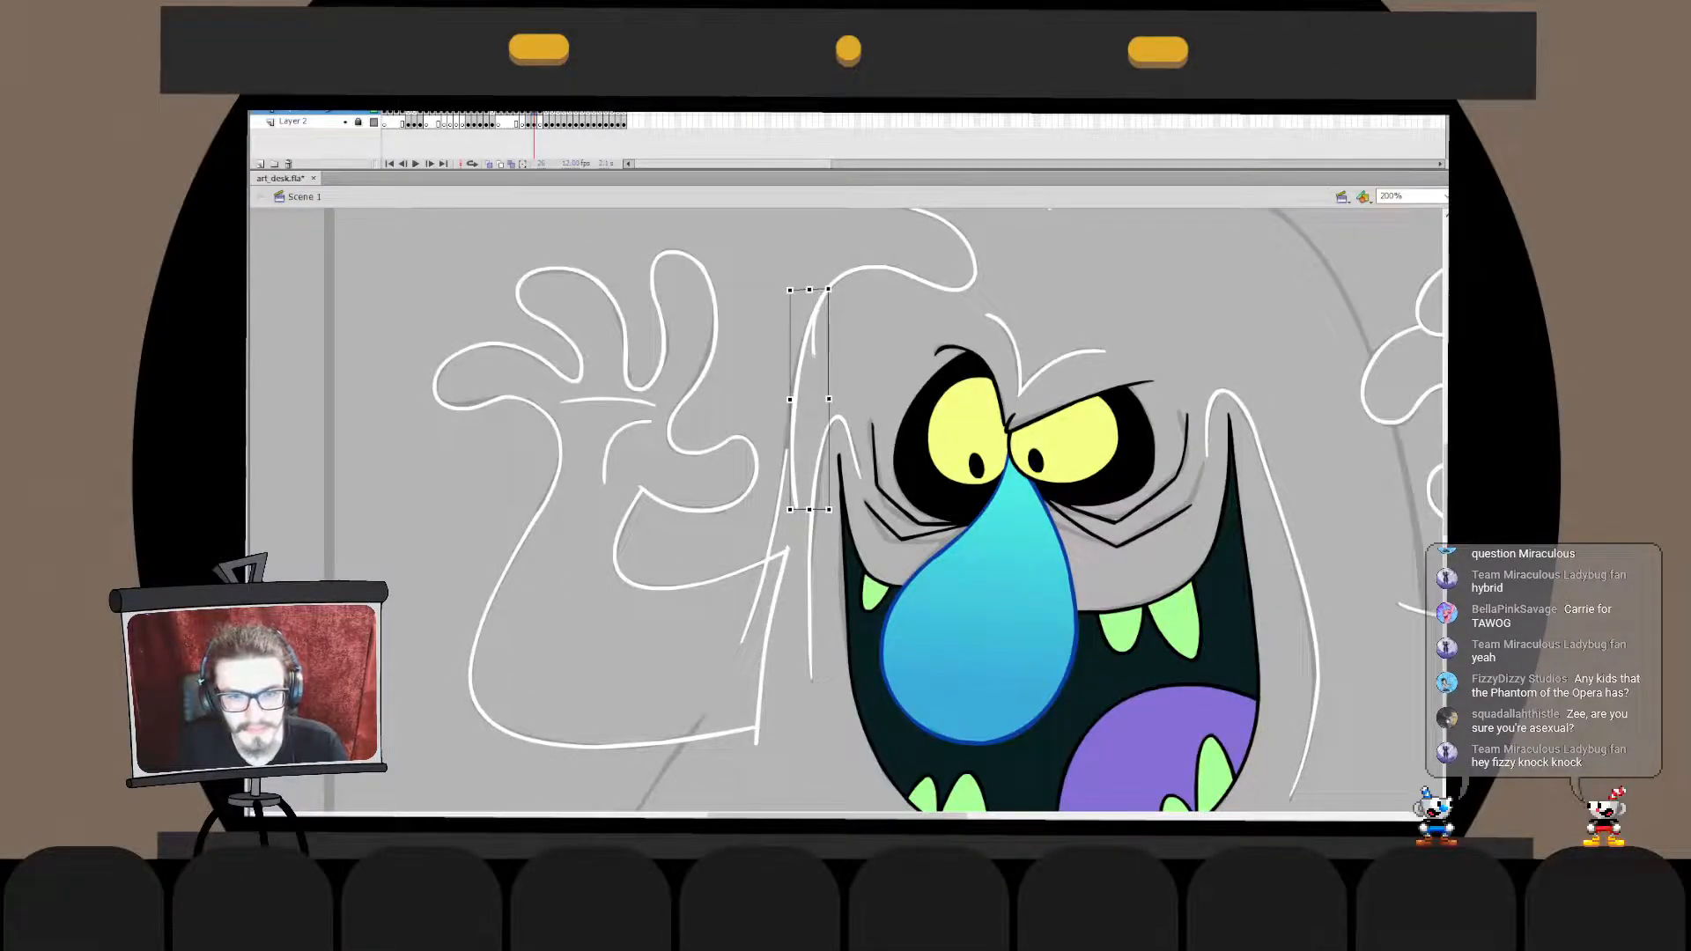
{"action": "left_click_drag", "start_coordinate": [790, 509], "coordinate": [784, 514]}
{"action": "left_click", "coordinate": [758, 528]}
- Join the upper and lower side lines into one drawing object and delete the overlapping stub
{"action": "double_click", "coordinate": [787, 493]}
{"action": "double_click", "coordinate": [758, 528]}
{"action": "left_click", "coordinate": [787, 422]}
{"action": "left_click", "coordinate": [769, 555]}
{"action": "double_click", "coordinate": [769, 555]}
{"action": "left_click", "coordinate": [796, 537]}
{"action": "key", "text": "Delete"}
- Reshape the joined side line slightly where its two strokes meet, beside the hand's thumb
{"action": "double_click", "coordinate": [787, 441]}
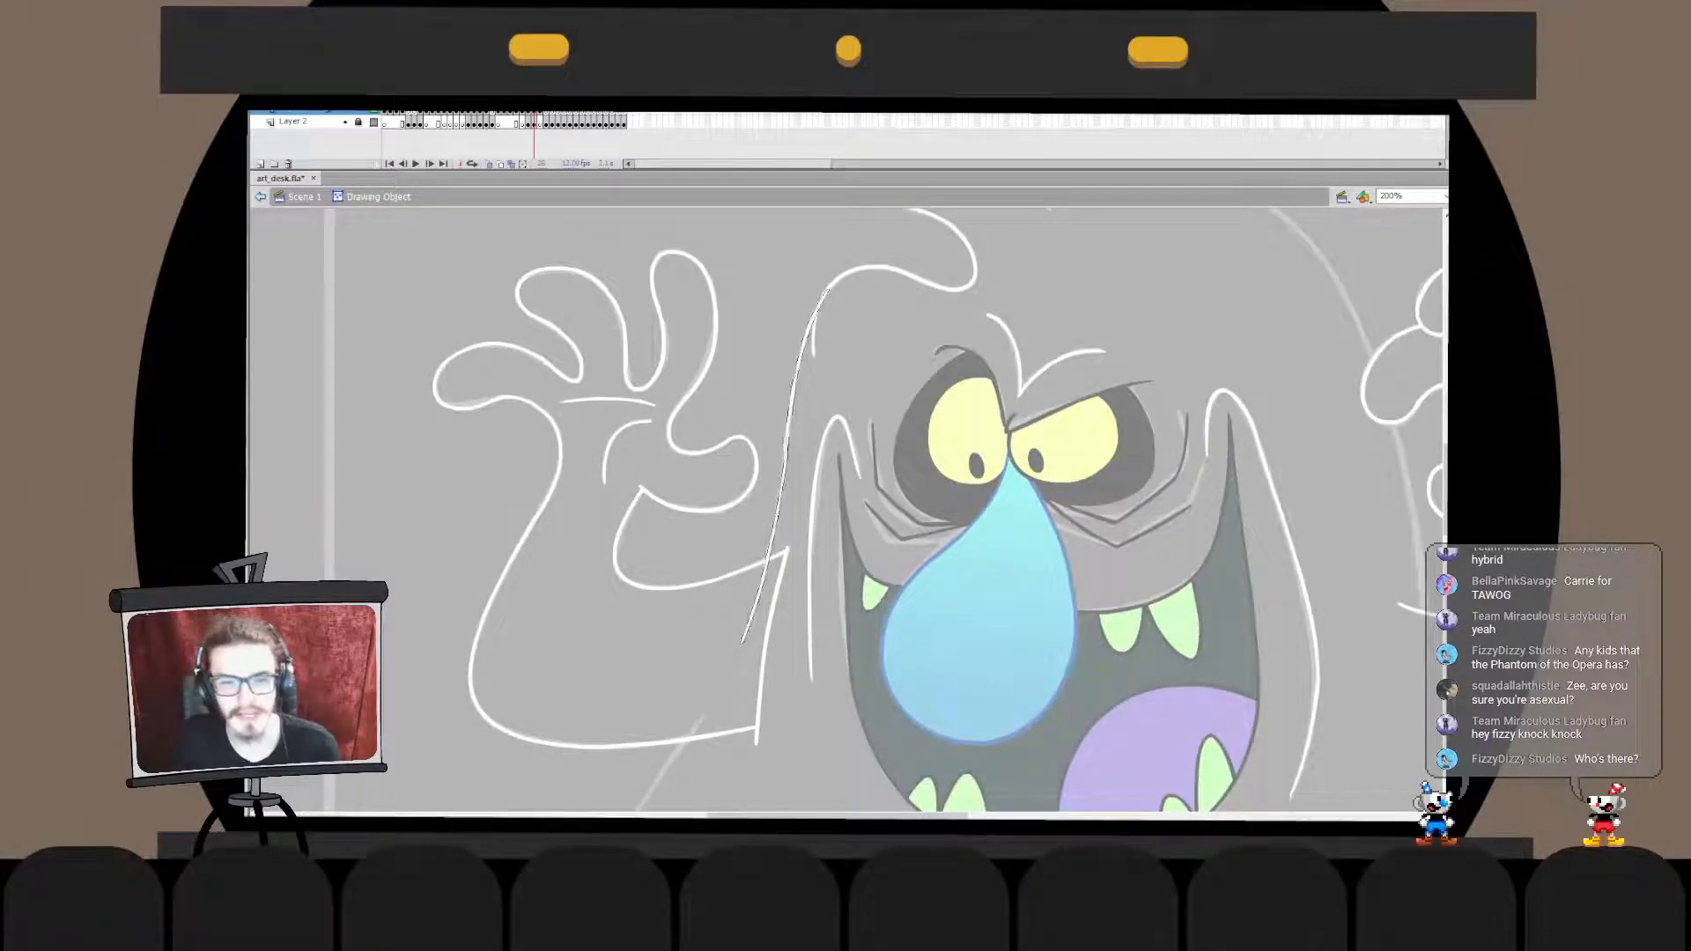
{"action": "left_click", "coordinate": [758, 528]}
{"action": "left_click_drag", "start_coordinate": [787, 451], "coordinate": [793, 451]}
{"action": "double_click", "coordinate": [757, 528]}
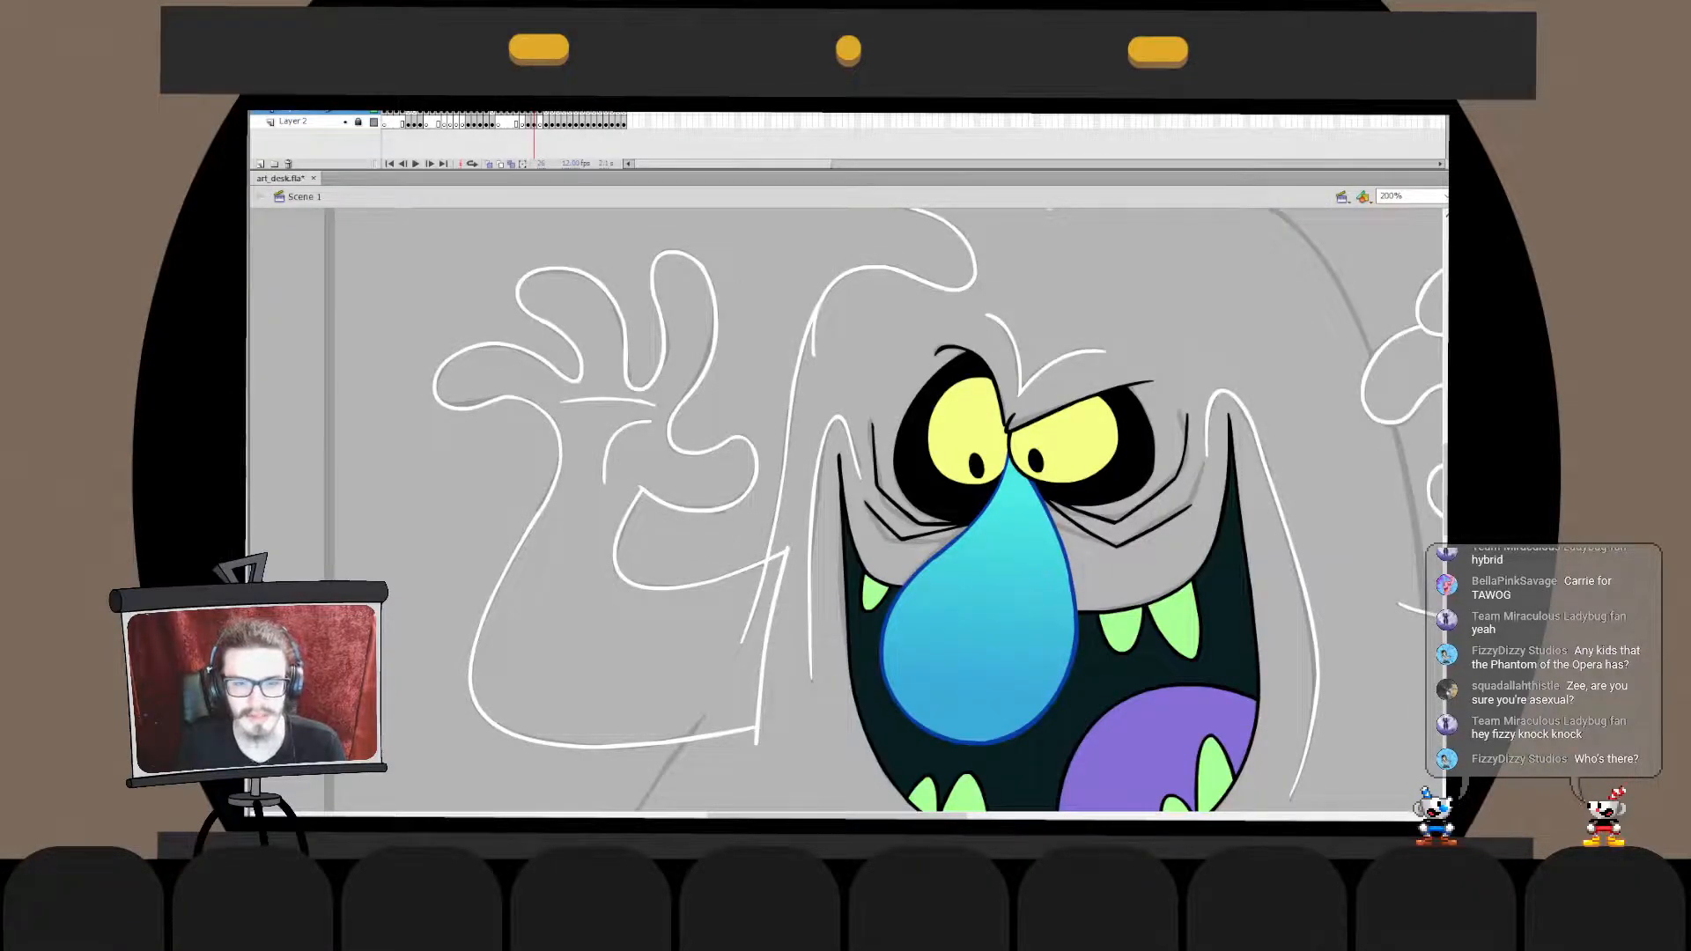
- Move the joined side line in place into the head tuft's drawing object and delete the head line's overhanging end
{"action": "left_click", "coordinate": [787, 451]}
{"action": "key", "text": "ctrl+x"}
{"action": "double_click", "coordinate": [813, 343]}
{"action": "key", "text": "ctrl+v"}
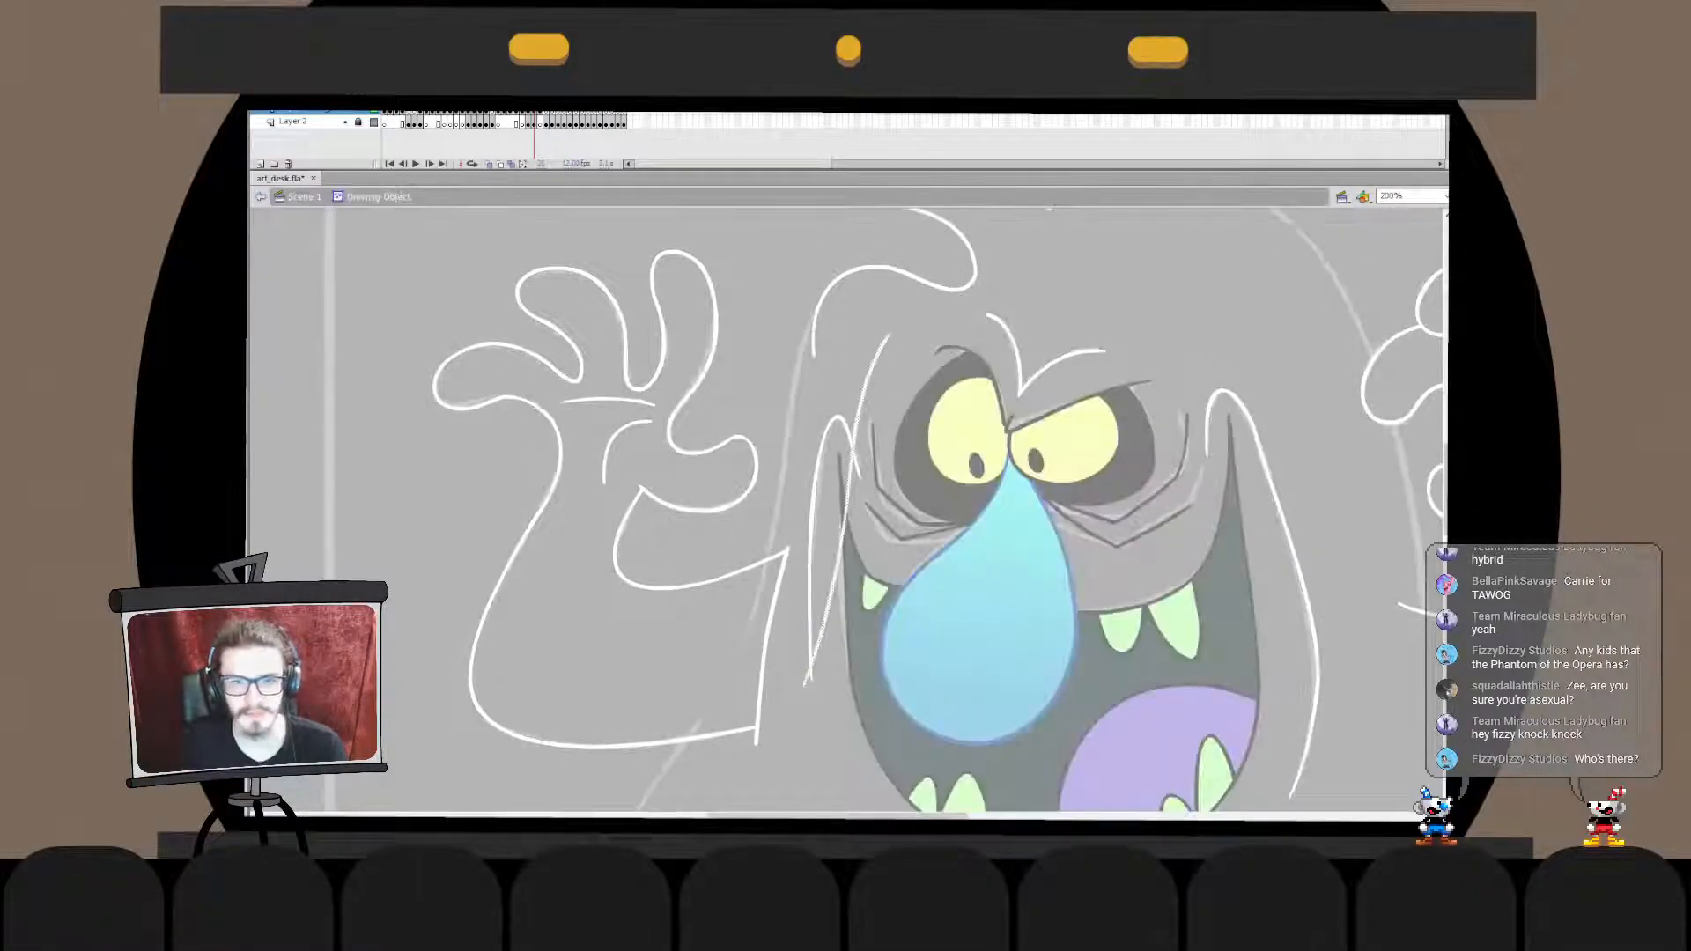
{"action": "key", "text": "ctrl+z"}
{"action": "key", "text": "ctrl+shift+v"}
{"action": "left_click", "coordinate": [813, 344]}
{"action": "key", "text": "Delete"}
{"action": "double_click", "coordinate": [859, 353]}
{"action": "left_click", "coordinate": [859, 352]}
{"action": "left_click_drag", "start_coordinate": [859, 352], "coordinate": [787, 500]}
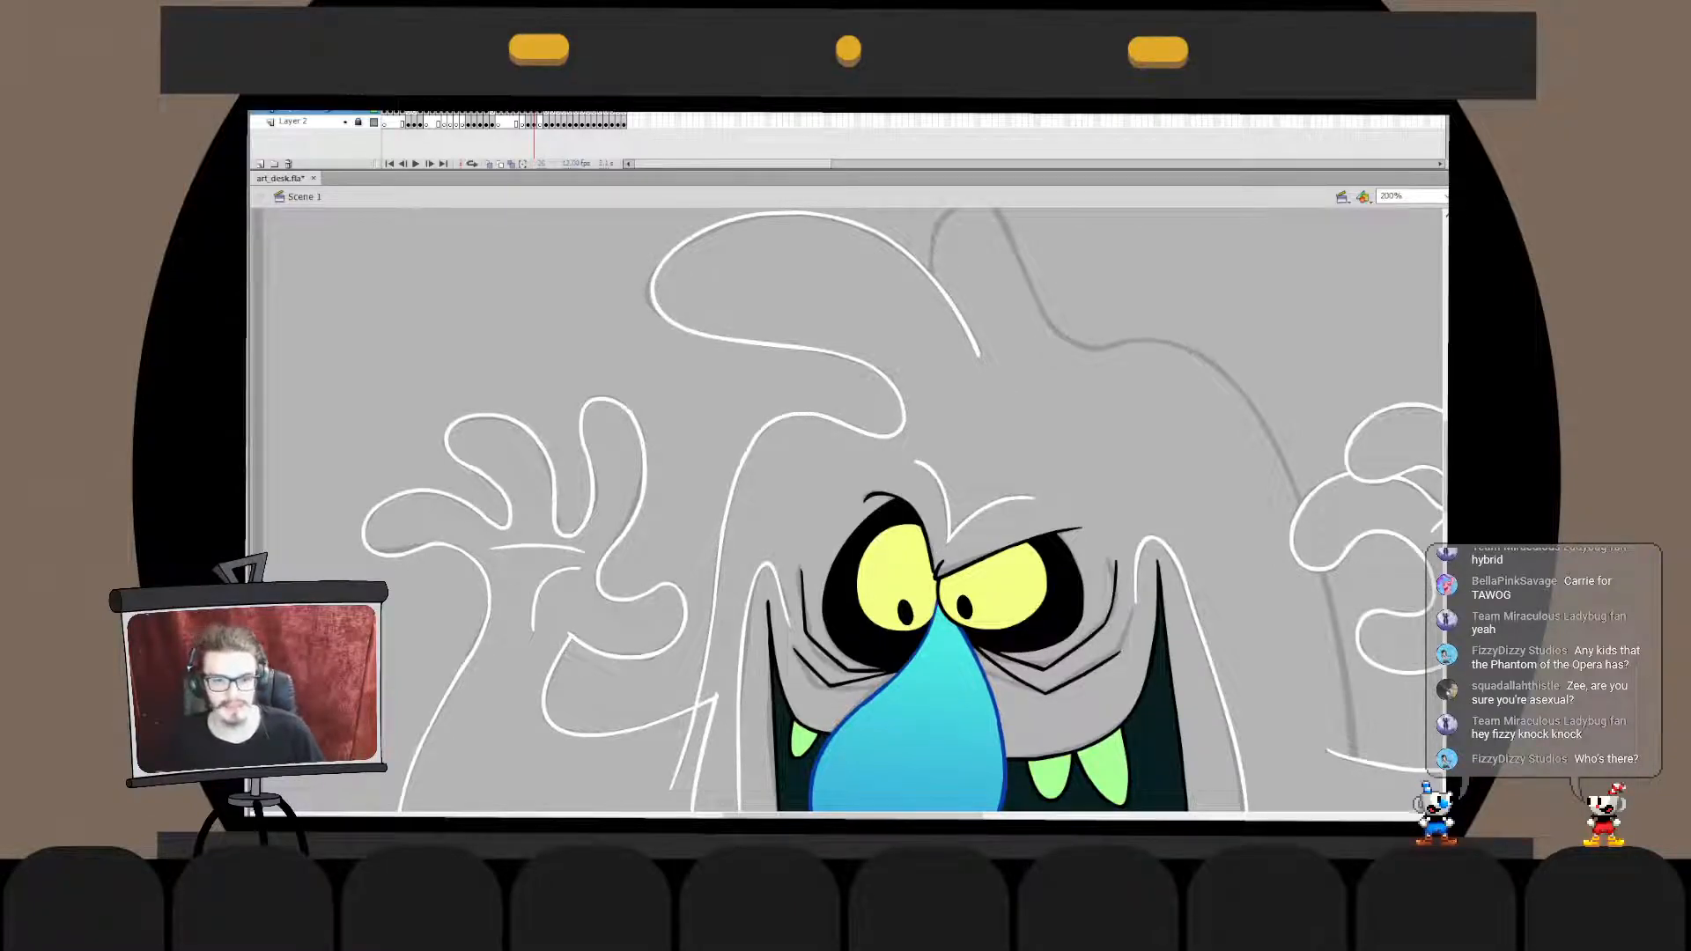
{"action": "double_click", "coordinate": [895, 385]}
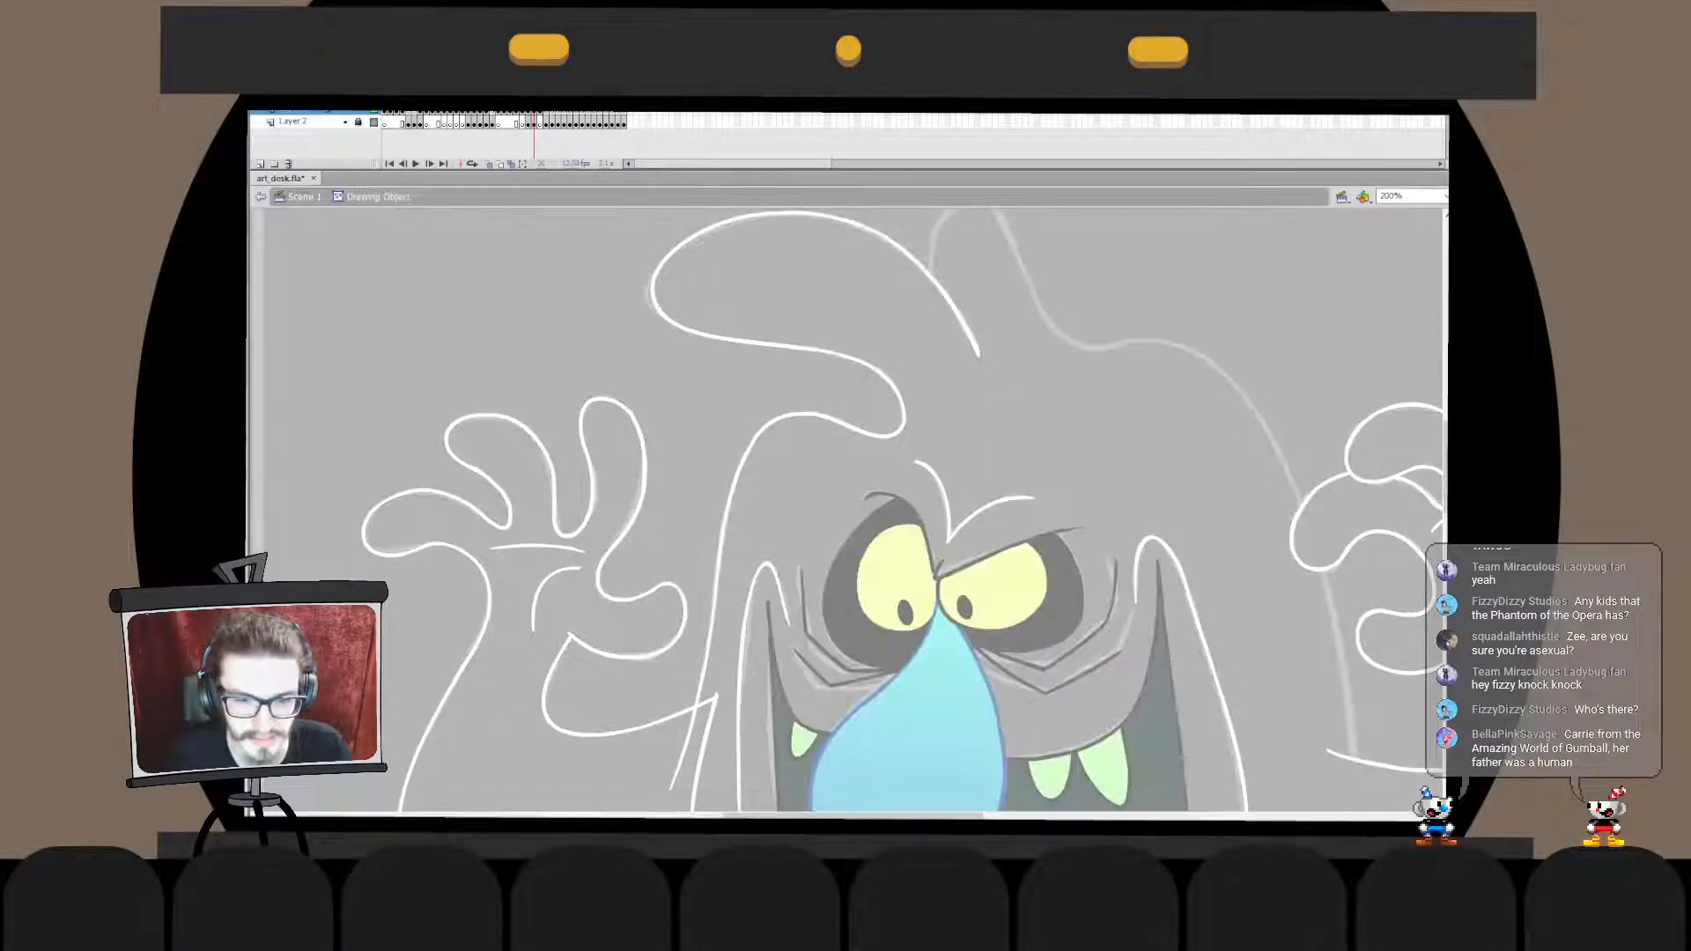
{"action": "left_click", "coordinate": [895, 385]}
{"action": "key", "text": "Escape"}
{"action": "left_click", "coordinate": [894, 385]}
{"action": "key", "text": "Escape"}
{"action": "left_click", "coordinate": [895, 385]}
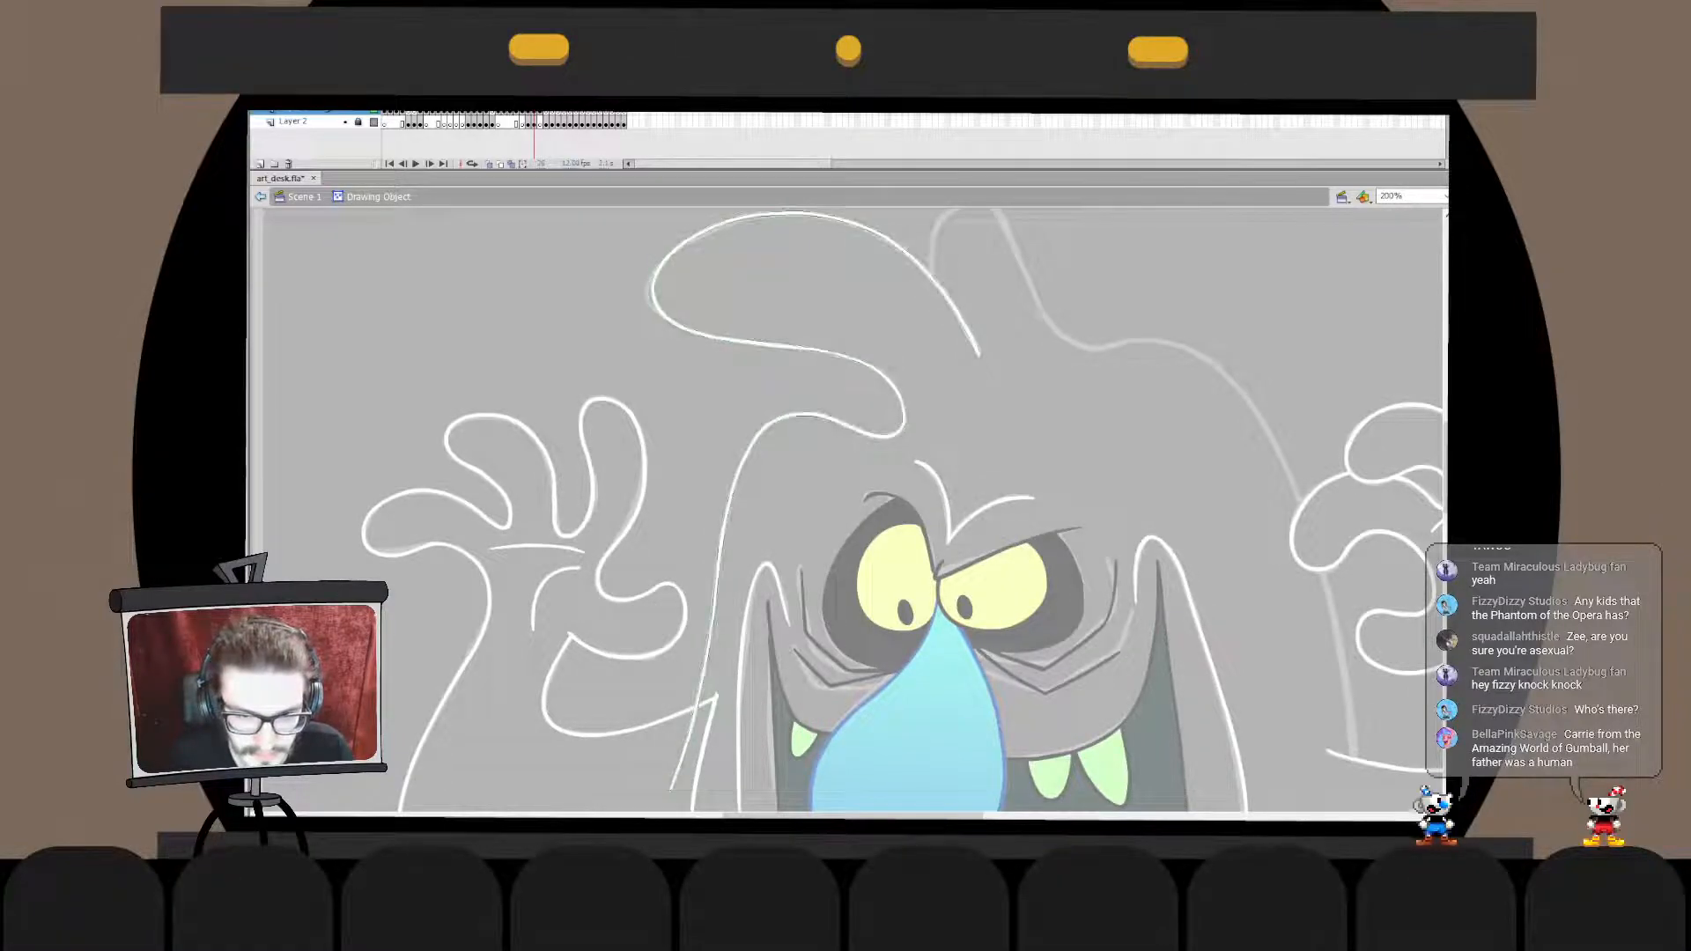
{"action": "key", "text": "Escape"}
{"action": "key", "text": "ctrl+e"}
{"action": "key", "text": "Escape"}
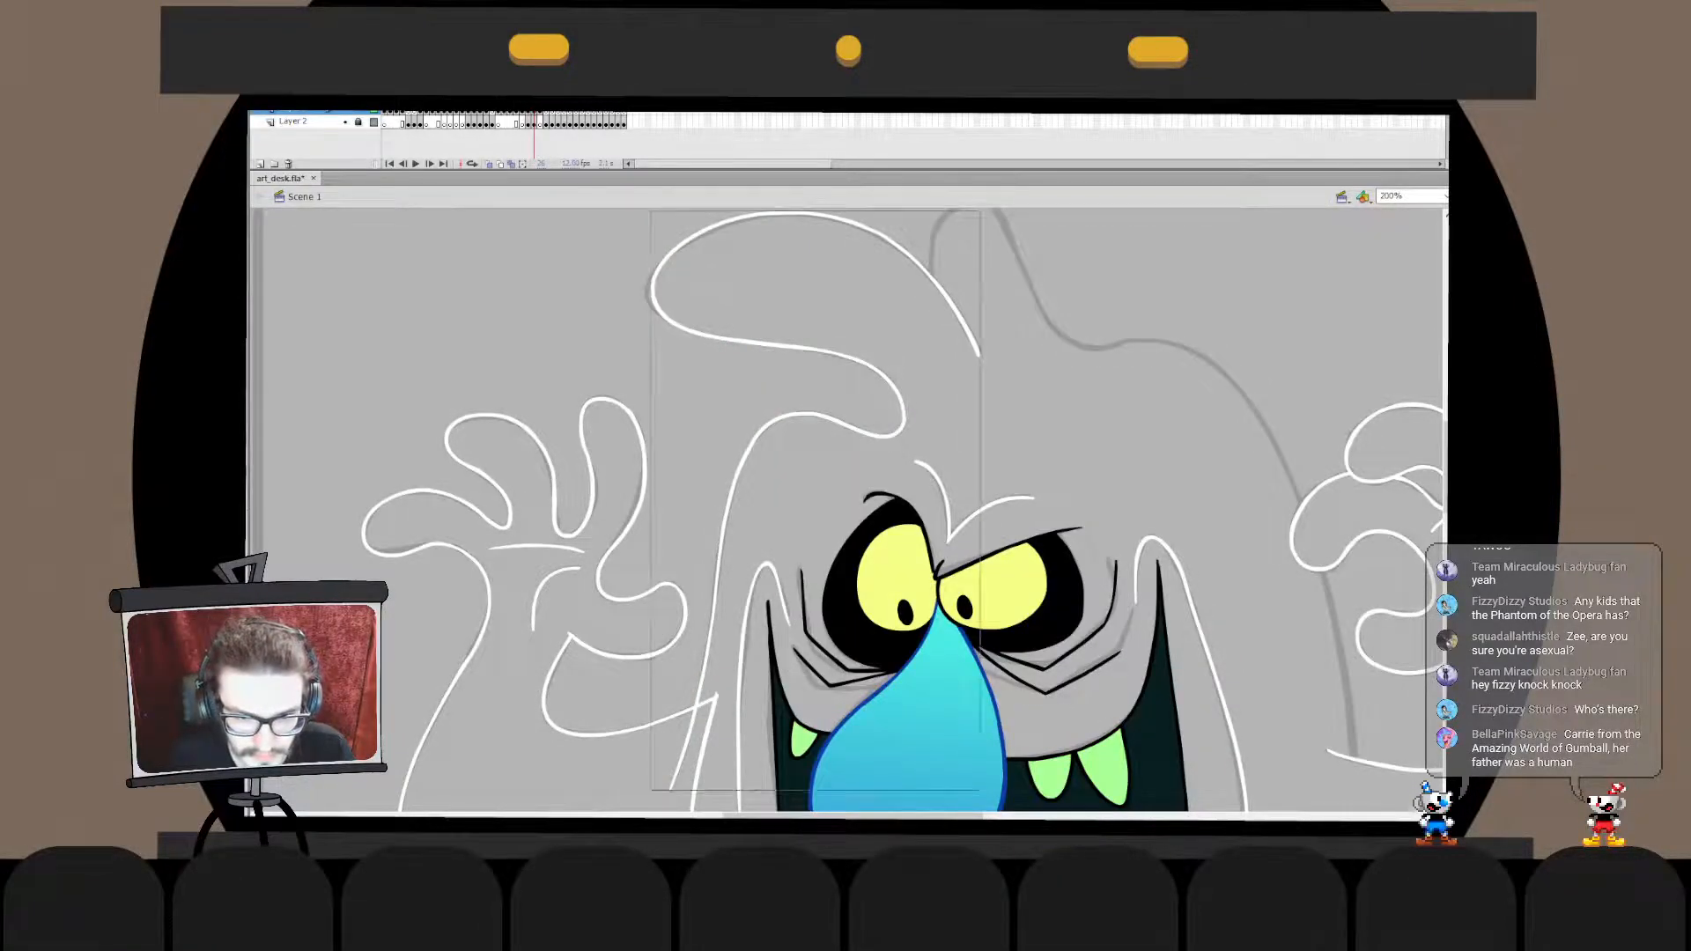
{"action": "double_click", "coordinate": [895, 385]}
{"action": "left_click", "coordinate": [894, 385]}
{"action": "key", "text": "Escape"}
{"action": "mouse_move", "coordinate": [716, 610]}
{"action": "left_mouse_down"}
{"action": "mouse_move", "coordinate": [732, 600]}
{"action": "mouse_move", "coordinate": [728, 639]}
{"action": "left_mouse_up"}
{"action": "key", "text": "ctrl+z"}
{"action": "key", "text": "ctrl+z"}
{"action": "key", "text": "ctrl+z"}
{"action": "key", "text": "Escape"}
{"action": "left_click", "coordinate": [718, 586]}
{"action": "key", "text": "Escape"}
{"action": "double_click", "coordinate": [1101, 423]}
- Try to ink the body's lower lobe in white, from the arm's lower edge around along the sketch
{"action": "left_click_drag", "start_coordinate": [845, 581], "coordinate": [903, 381]}
{"action": "left_click_drag", "start_coordinate": [951, 546], "coordinate": [966, 368]}
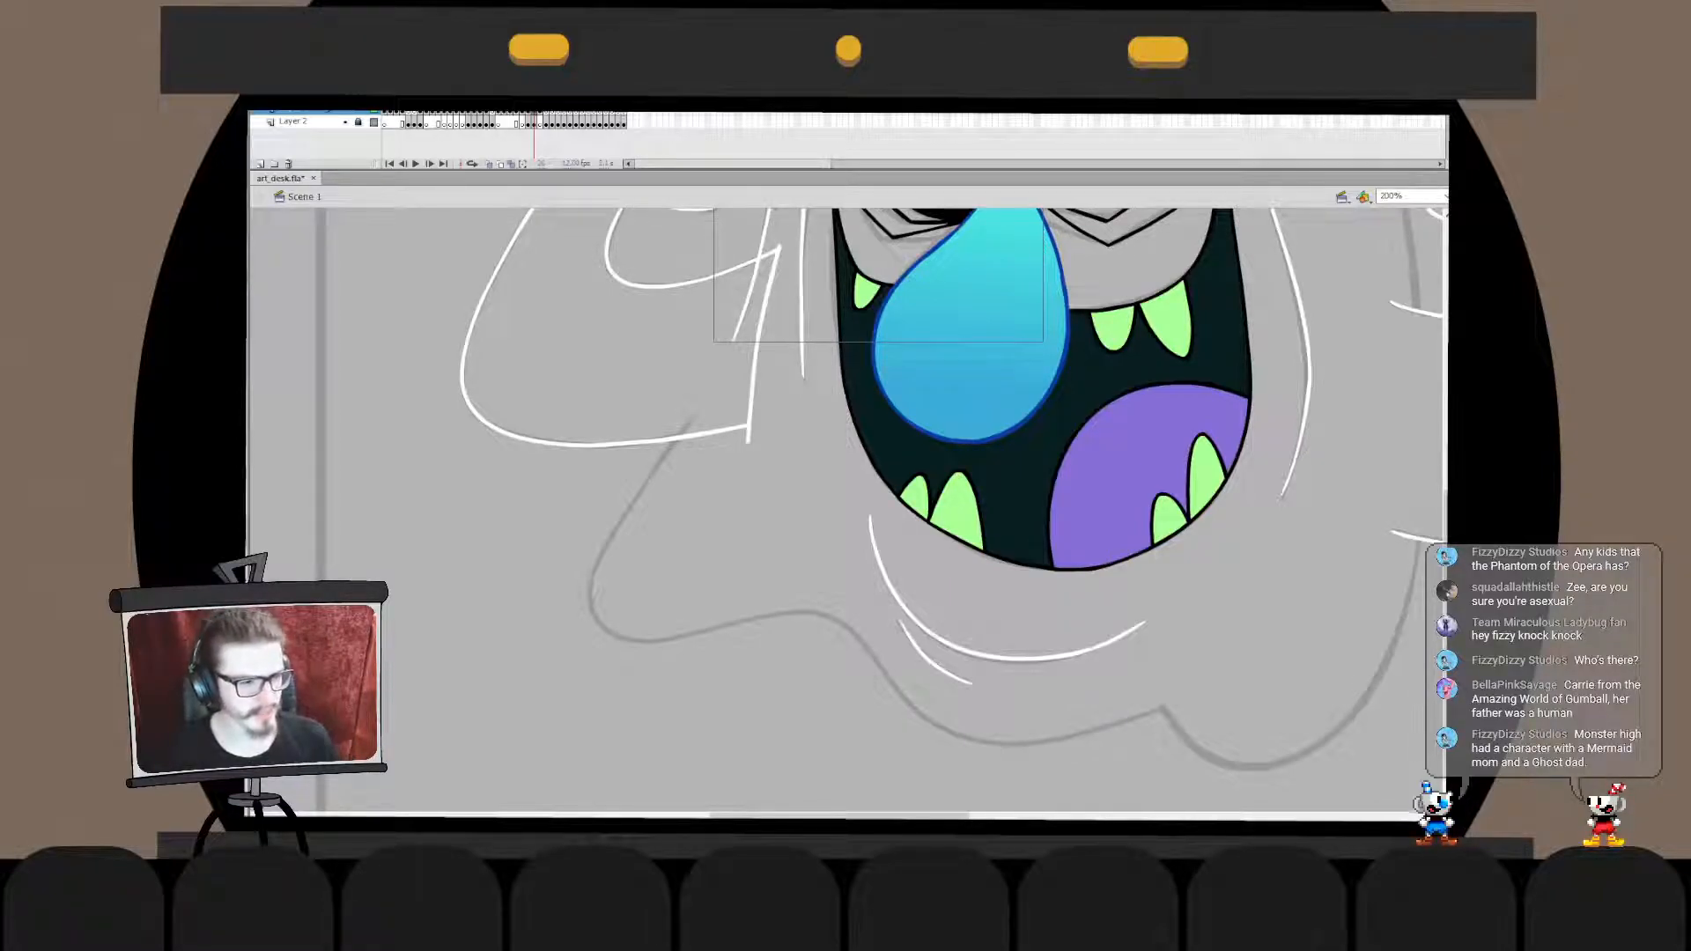
{"action": "left_click", "coordinate": [675, 527]}
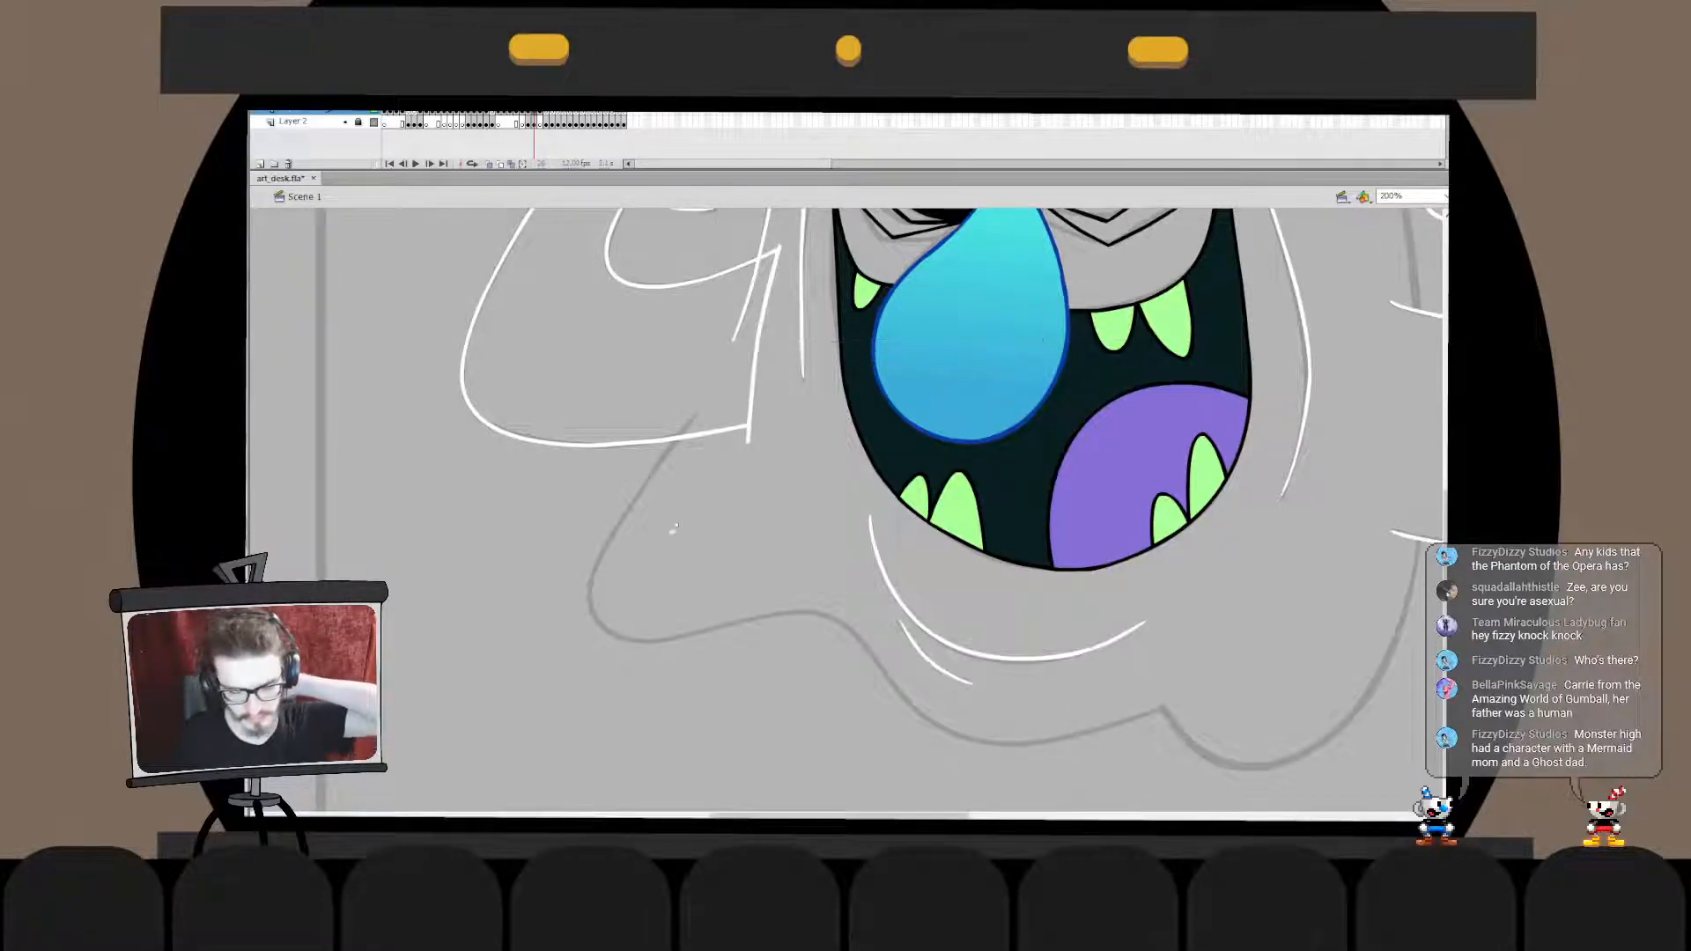
{"action": "key", "text": "ctrl+z"}
{"action": "key", "text": "ctrl+z"}
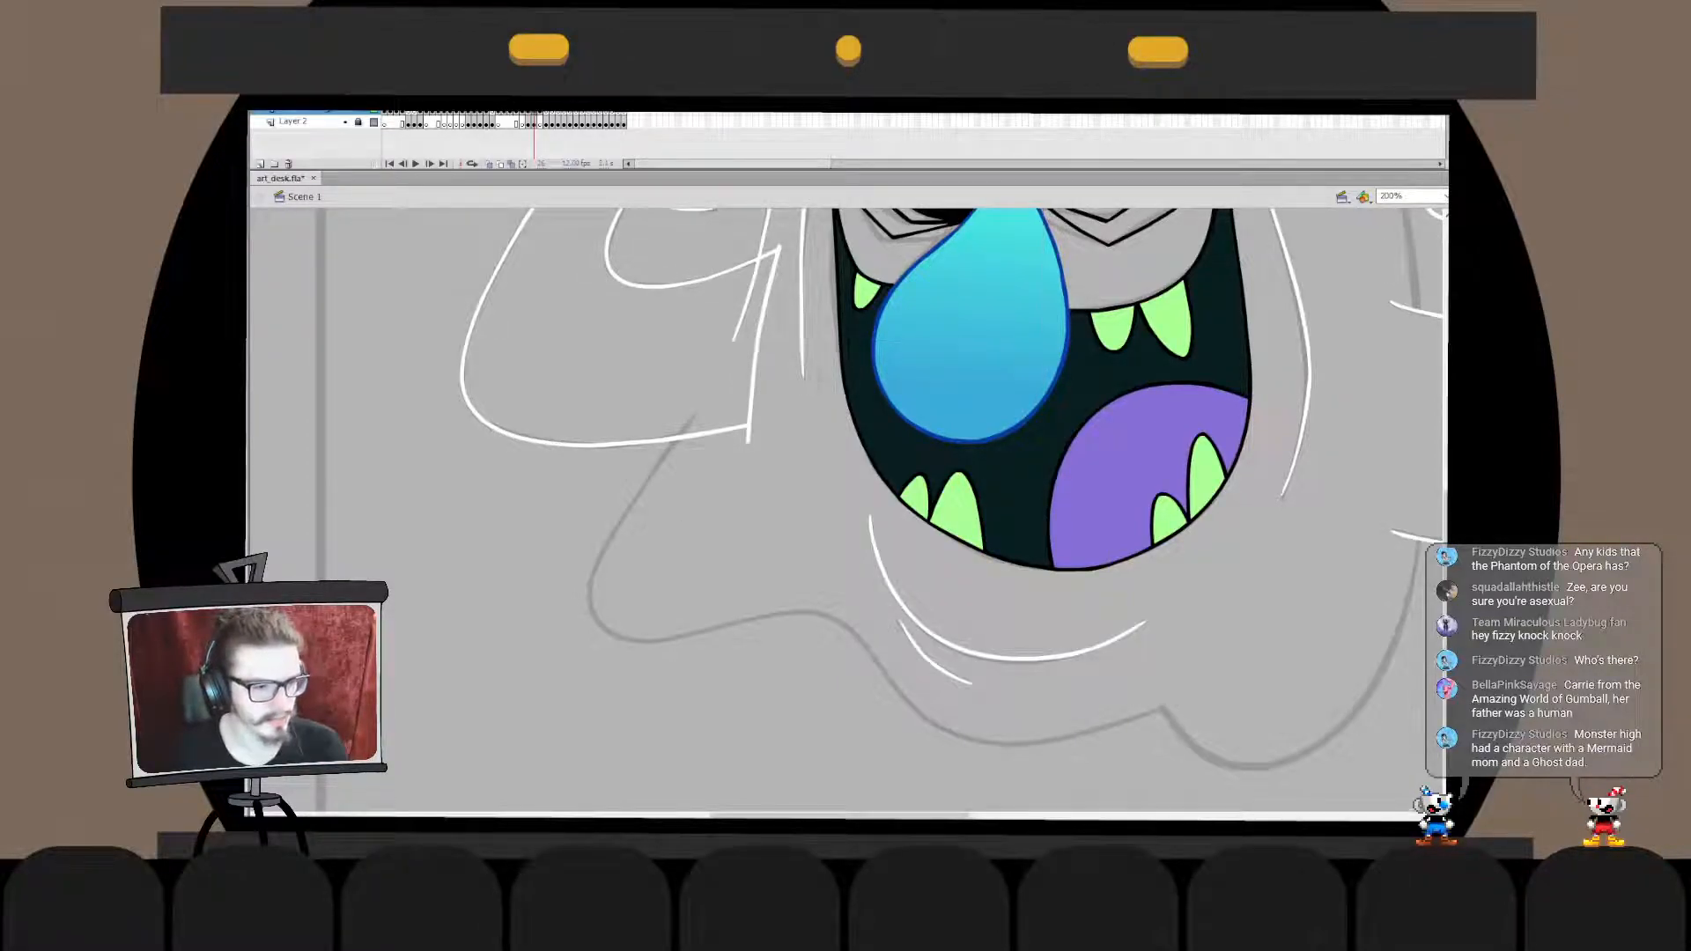
{"action": "mouse_move", "coordinate": [716, 416]}
{"action": "left_mouse_down"}
{"action": "mouse_move", "coordinate": [851, 555]}
{"action": "mouse_move", "coordinate": [686, 642]}
{"action": "mouse_move", "coordinate": [840, 564]}
{"action": "mouse_move", "coordinate": [817, 564]}
{"action": "mouse_move", "coordinate": [872, 560]}
{"action": "mouse_move", "coordinate": [677, 435]}
{"action": "mouse_move", "coordinate": [806, 573]}
{"action": "mouse_move", "coordinate": [854, 588]}
{"action": "left_mouse_up"}
{"action": "key", "text": "ctrl+z"}
{"action": "key", "text": "ctrl+z"}
{"action": "key", "text": "ctrl+z"}
{"action": "key", "text": "ctrl+z"}
{"action": "key", "text": "ctrl+z"}
{"action": "key", "text": "ctrl+z"}
- Ink the body's lobe below the arm in white along the sketch and transform the stroke to fit
{"action": "left_click_drag", "start_coordinate": [689, 419], "coordinate": [851, 605]}
{"action": "key", "text": "q"}
{"action": "left_click_drag", "start_coordinate": [730, 653], "coordinate": [707, 644]}
{"action": "key", "text": "b"}
- Adjust the upper and lower ends of the lobe line inside its drawing object
{"action": "double_click", "coordinate": [681, 425]}
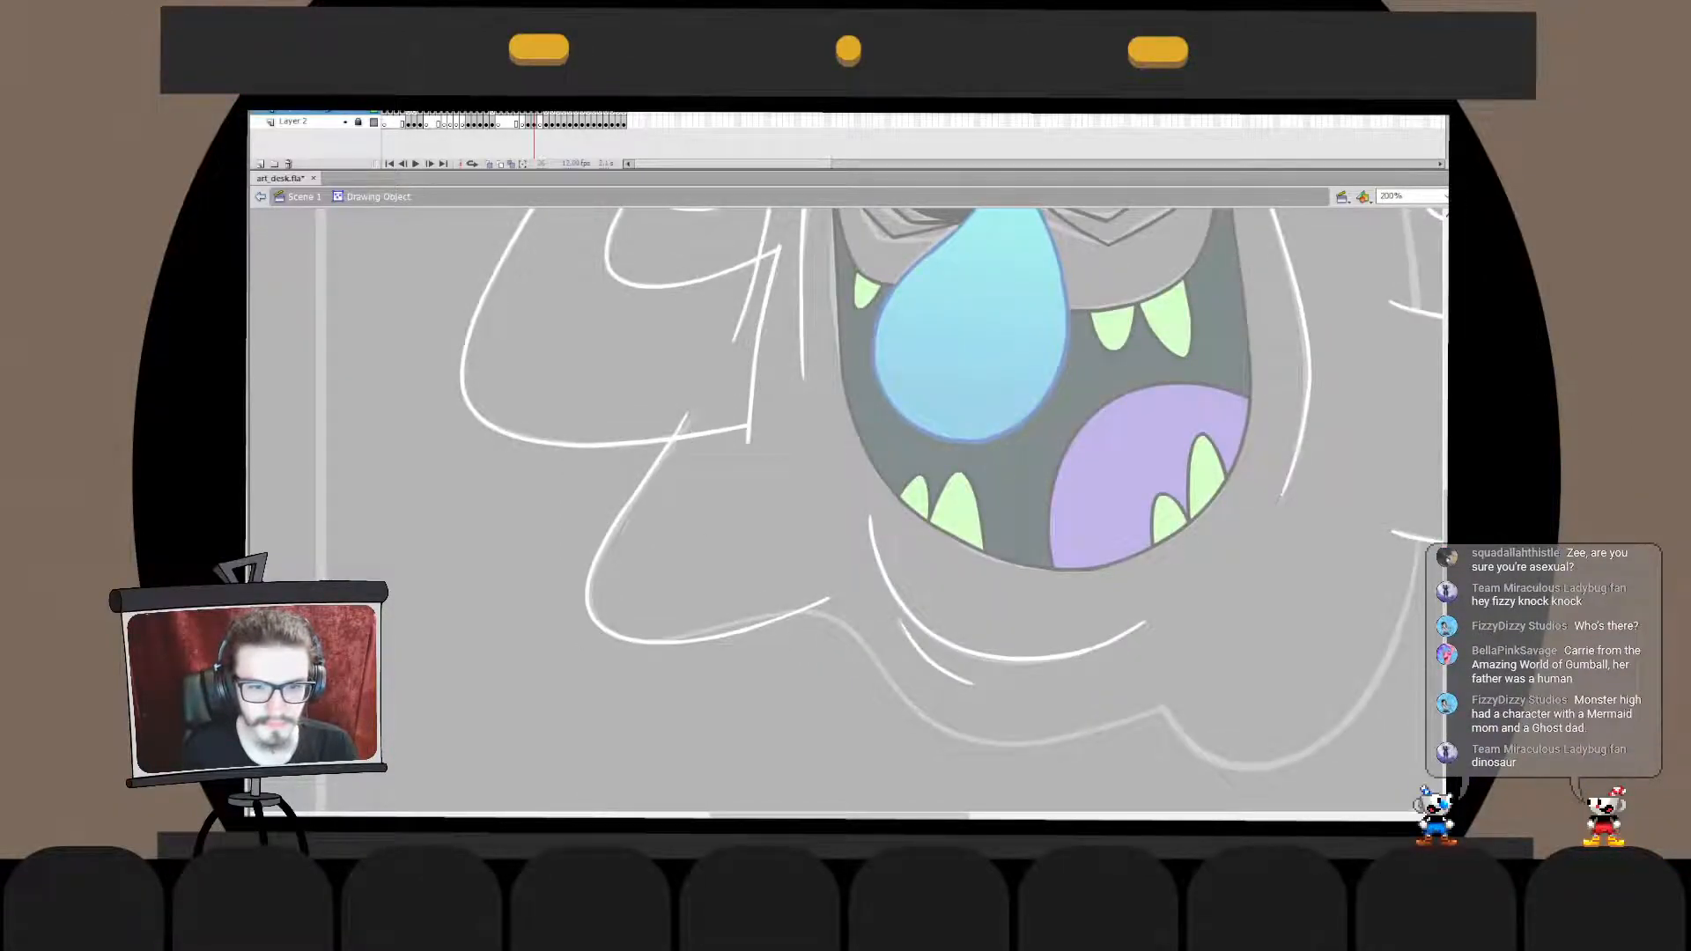
{"action": "double_click", "coordinate": [740, 511]}
{"action": "left_click_drag", "start_coordinate": [735, 412], "coordinate": [744, 412]}
{"action": "key", "text": "b"}
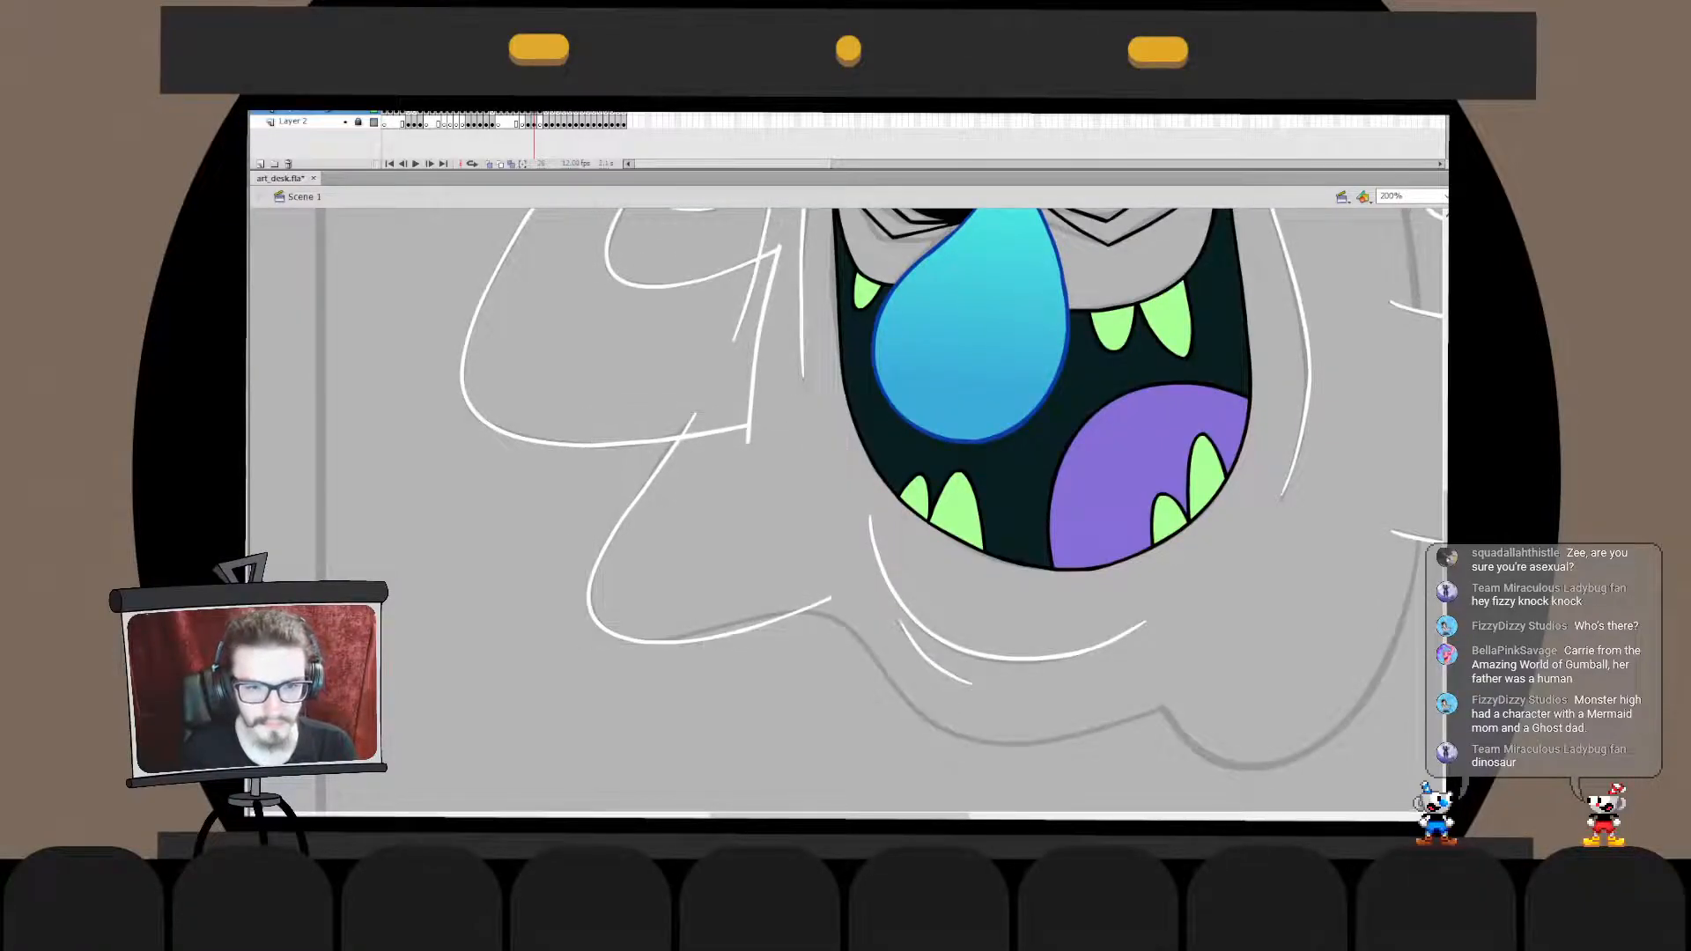
{"action": "double_click", "coordinate": [731, 627]}
{"action": "left_click_drag", "start_coordinate": [865, 543], "coordinate": [621, 723]}
{"action": "mouse_move", "coordinate": [832, 596]}
{"action": "left_mouse_down"}
{"action": "mouse_move", "coordinate": [824, 579]}
{"action": "mouse_move", "coordinate": [719, 774]}
{"action": "mouse_move", "coordinate": [793, 598]}
{"action": "left_mouse_up"}
{"action": "double_click", "coordinate": [784, 542]}
- Delete the straight line closing off the arm and the arm's lower edge stub that overhangs the lobe line
{"action": "left_click", "coordinate": [670, 523]}
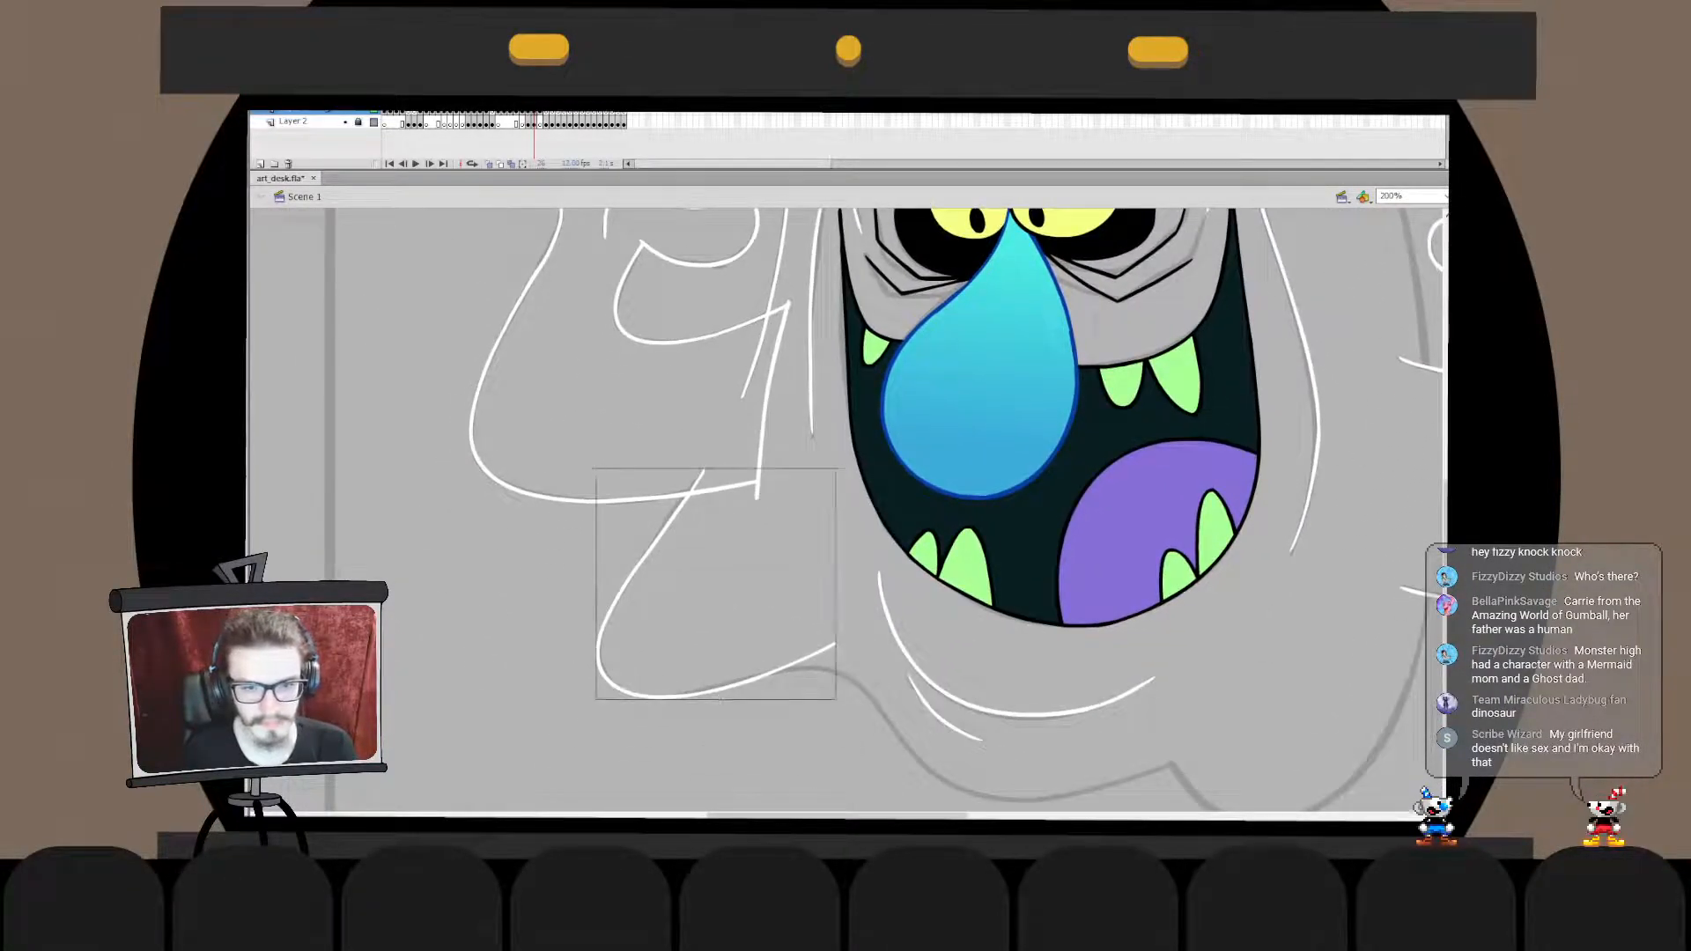
{"action": "double_click", "coordinate": [756, 356], "text": "shift"}
{"action": "left_click", "coordinate": [727, 489]}
{"action": "left_click", "coordinate": [772, 383], "text": "shift"}
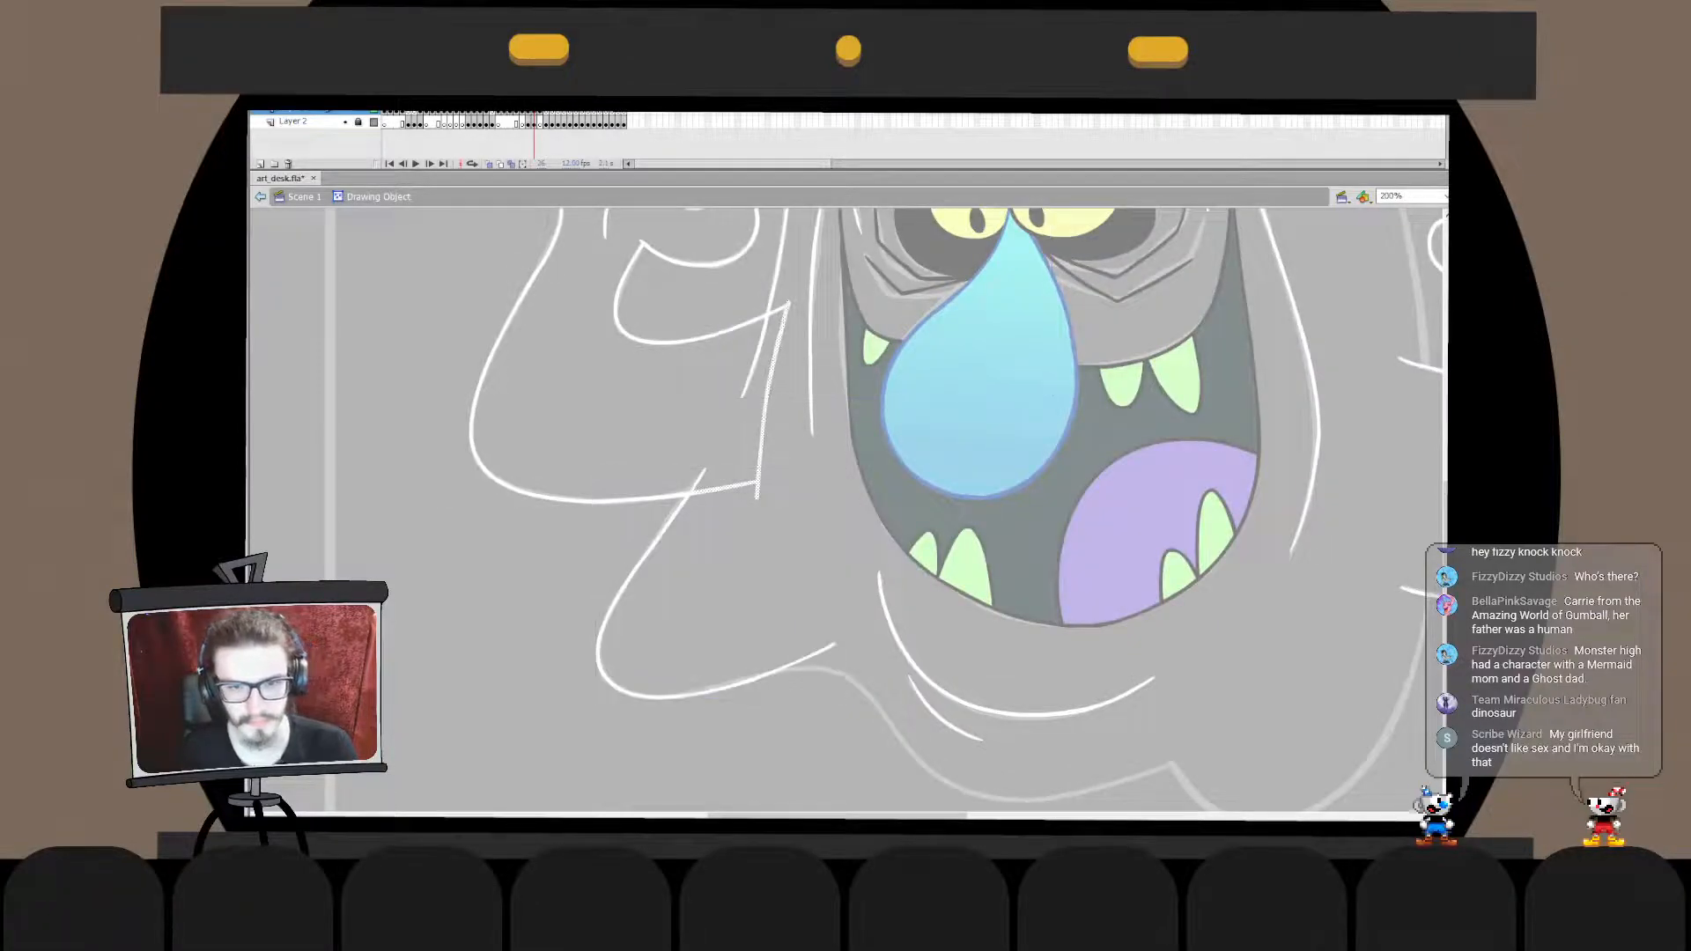
{"action": "key", "text": "Delete"}
{"action": "double_click", "coordinate": [793, 422]}
{"action": "left_click_drag", "start_coordinate": [793, 423], "coordinate": [762, 749]}
{"action": "left_click", "coordinate": [705, 608]}
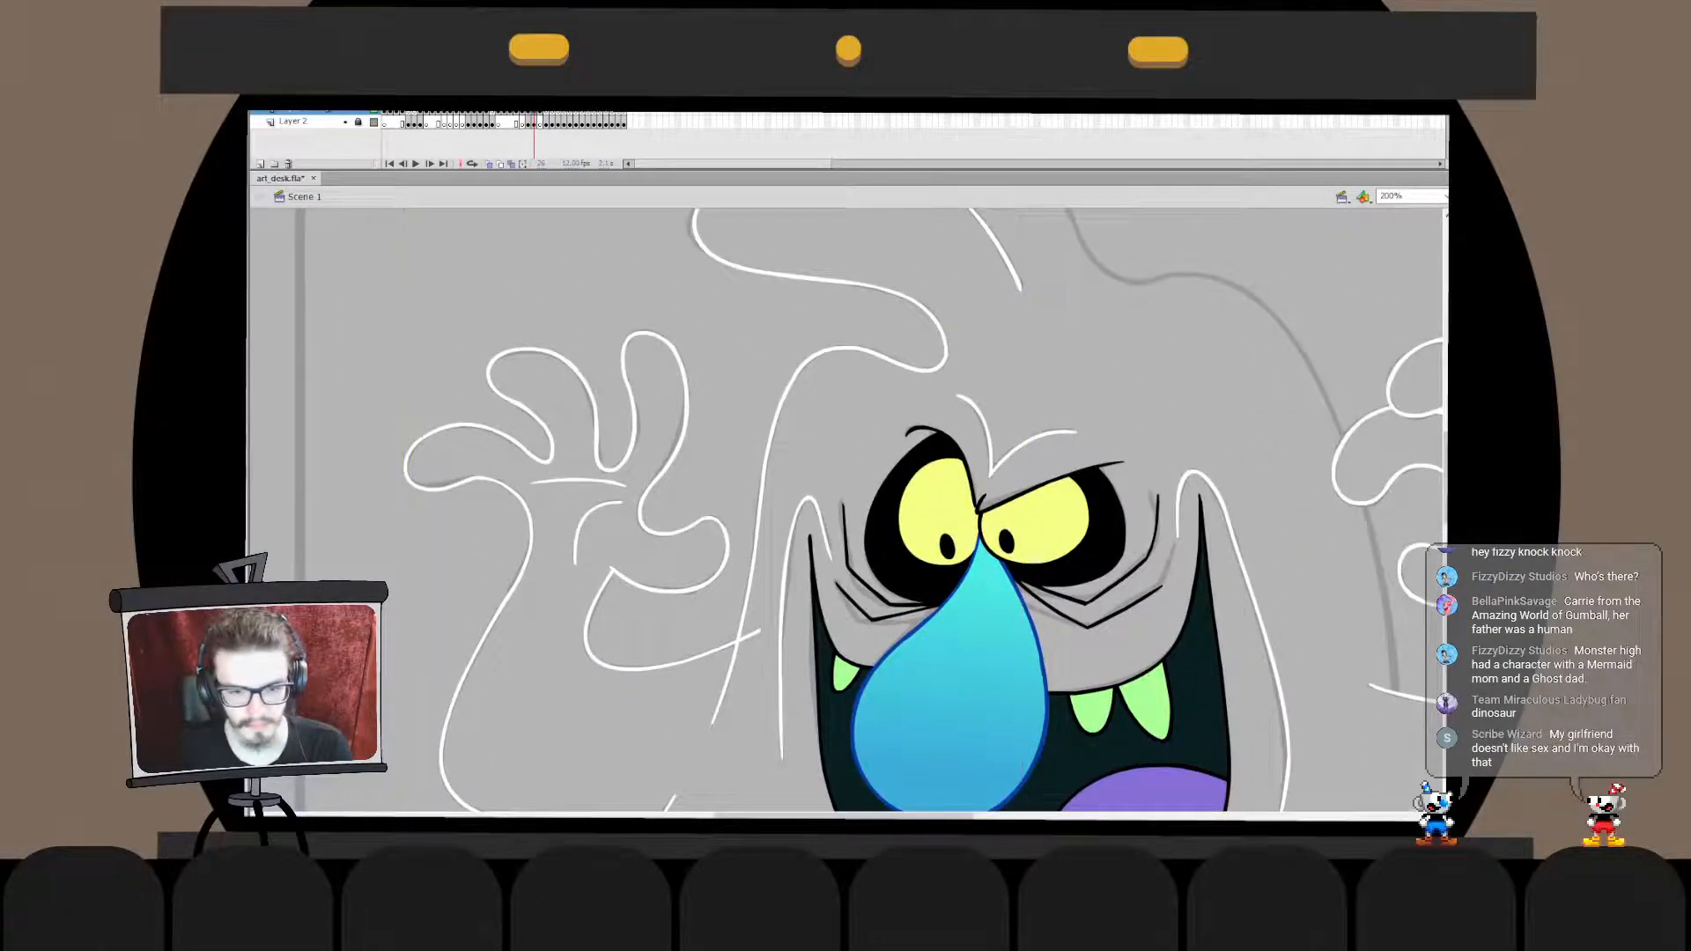
- Delete the end of the arm's upper edge that sticks out past the head's side line
{"action": "double_click", "coordinate": [742, 637]}
{"action": "double_click", "coordinate": [695, 607]}
{"action": "double_click", "coordinate": [745, 622]}
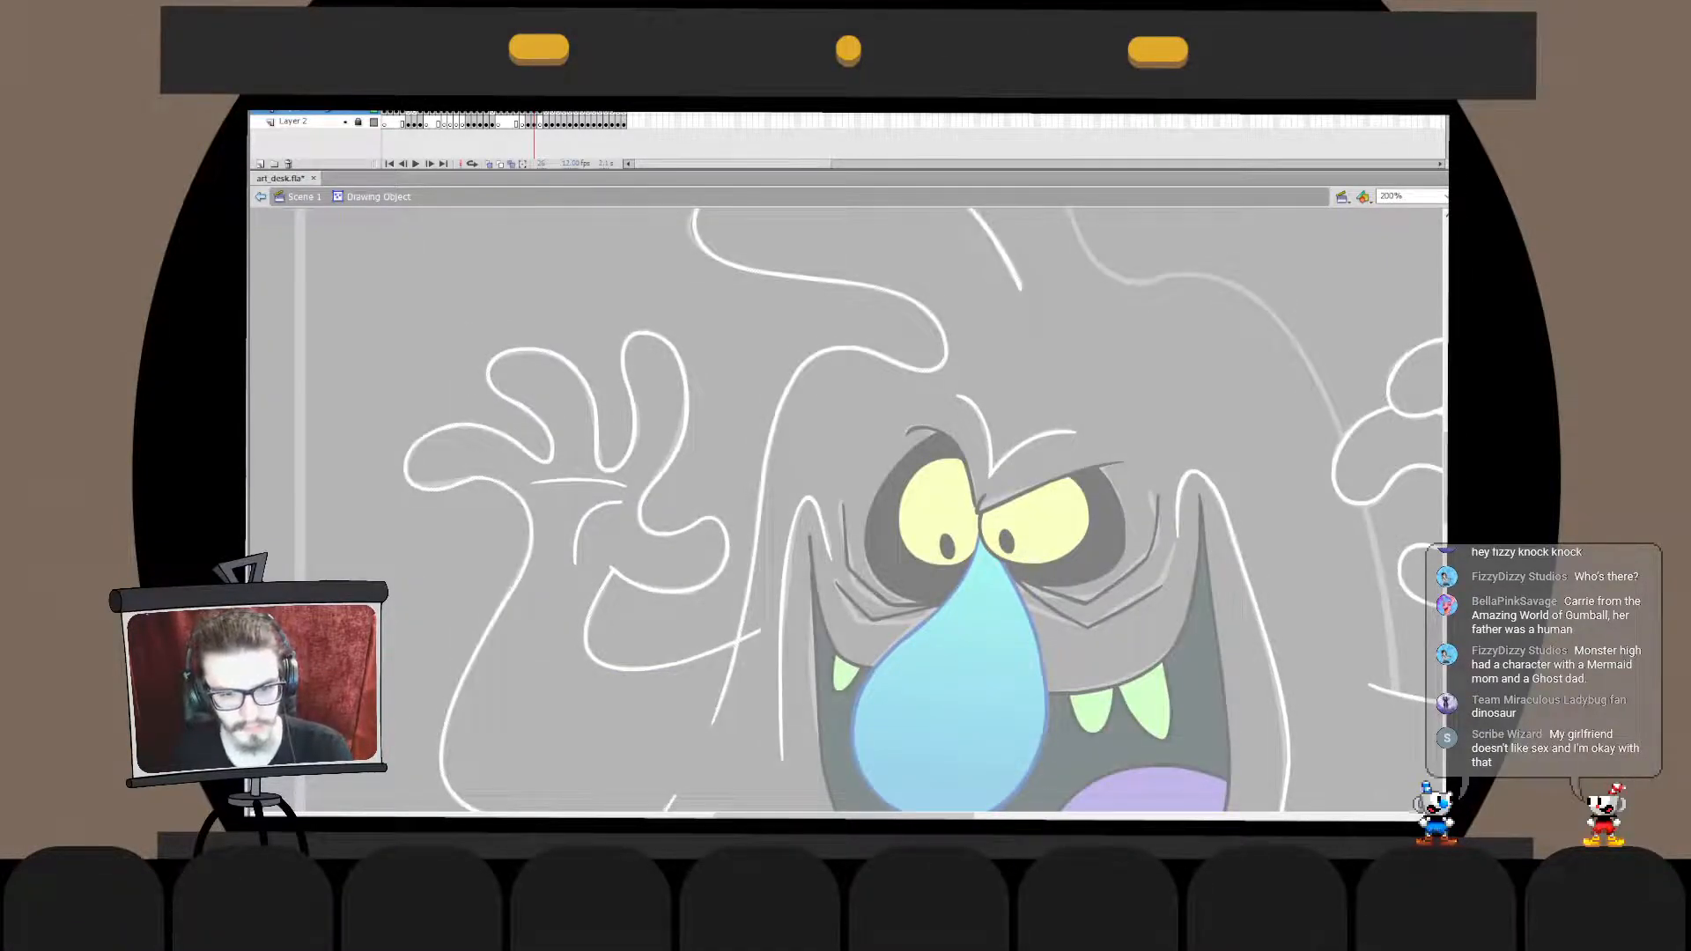
{"action": "left_click", "coordinate": [749, 635]}
{"action": "key", "text": "Delete"}
{"action": "double_click", "coordinate": [747, 622]}
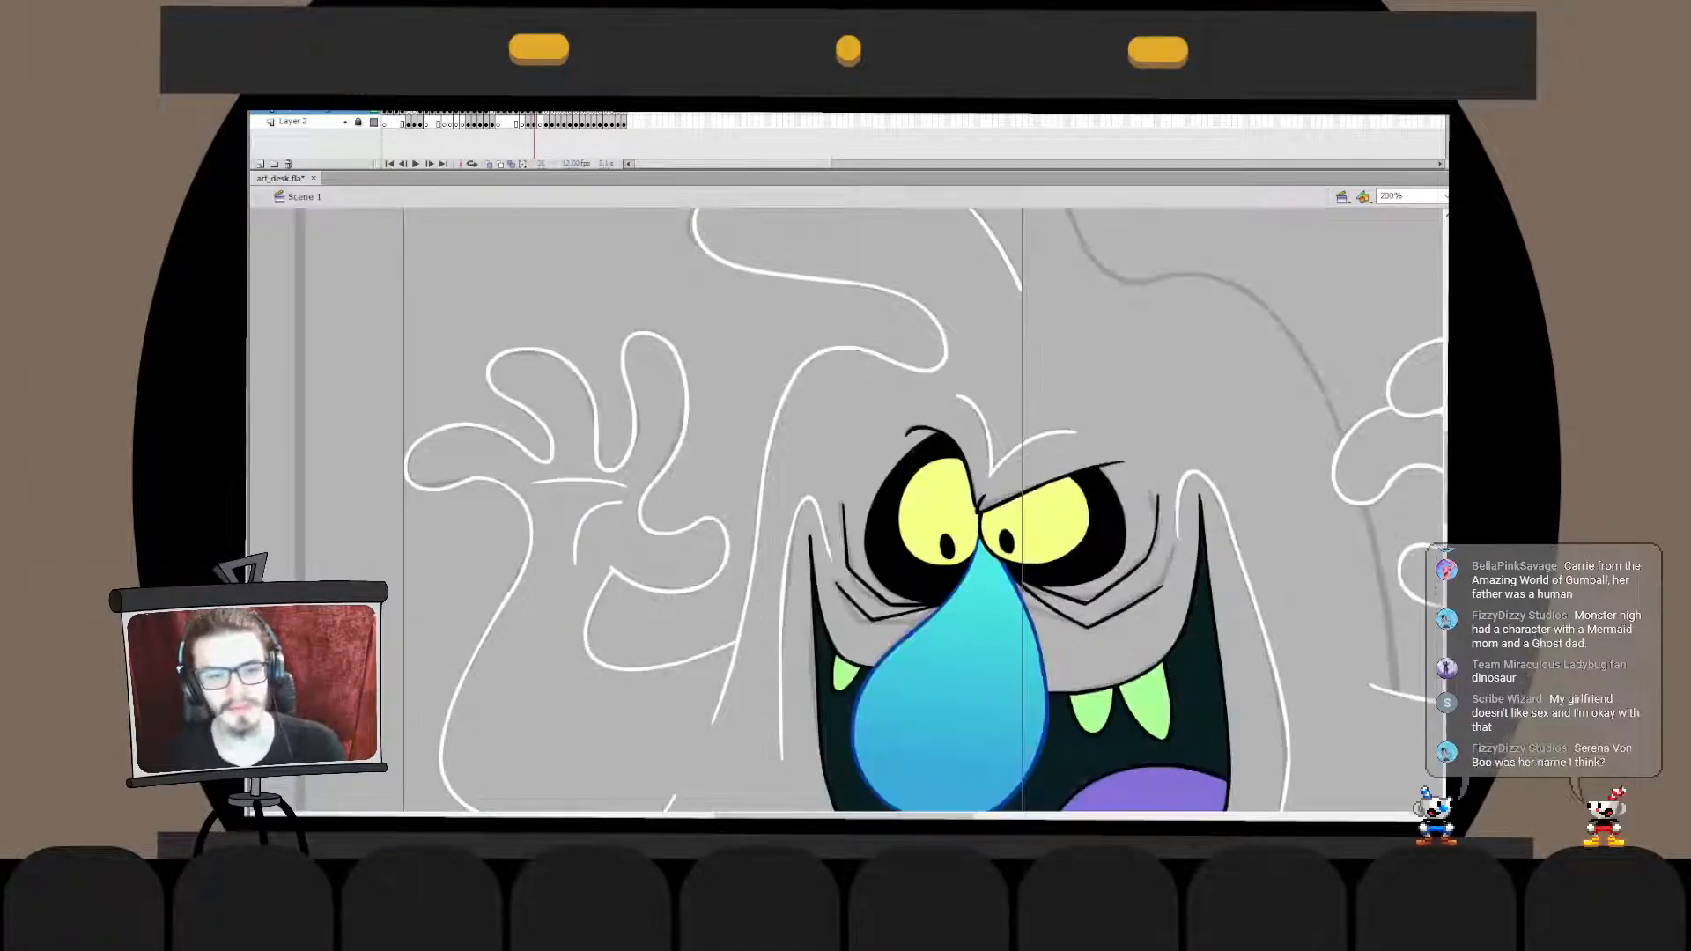
{"action": "key", "text": "Delete"}
{"action": "key", "text": "ctrl+z"}
- Try to ink the body's bottom edge in white, from the lobe below the arm across beneath the mouth
{"action": "left_click_drag", "start_coordinate": [747, 622], "coordinate": [556, 773]}
{"action": "key", "text": "ctrl+2"}
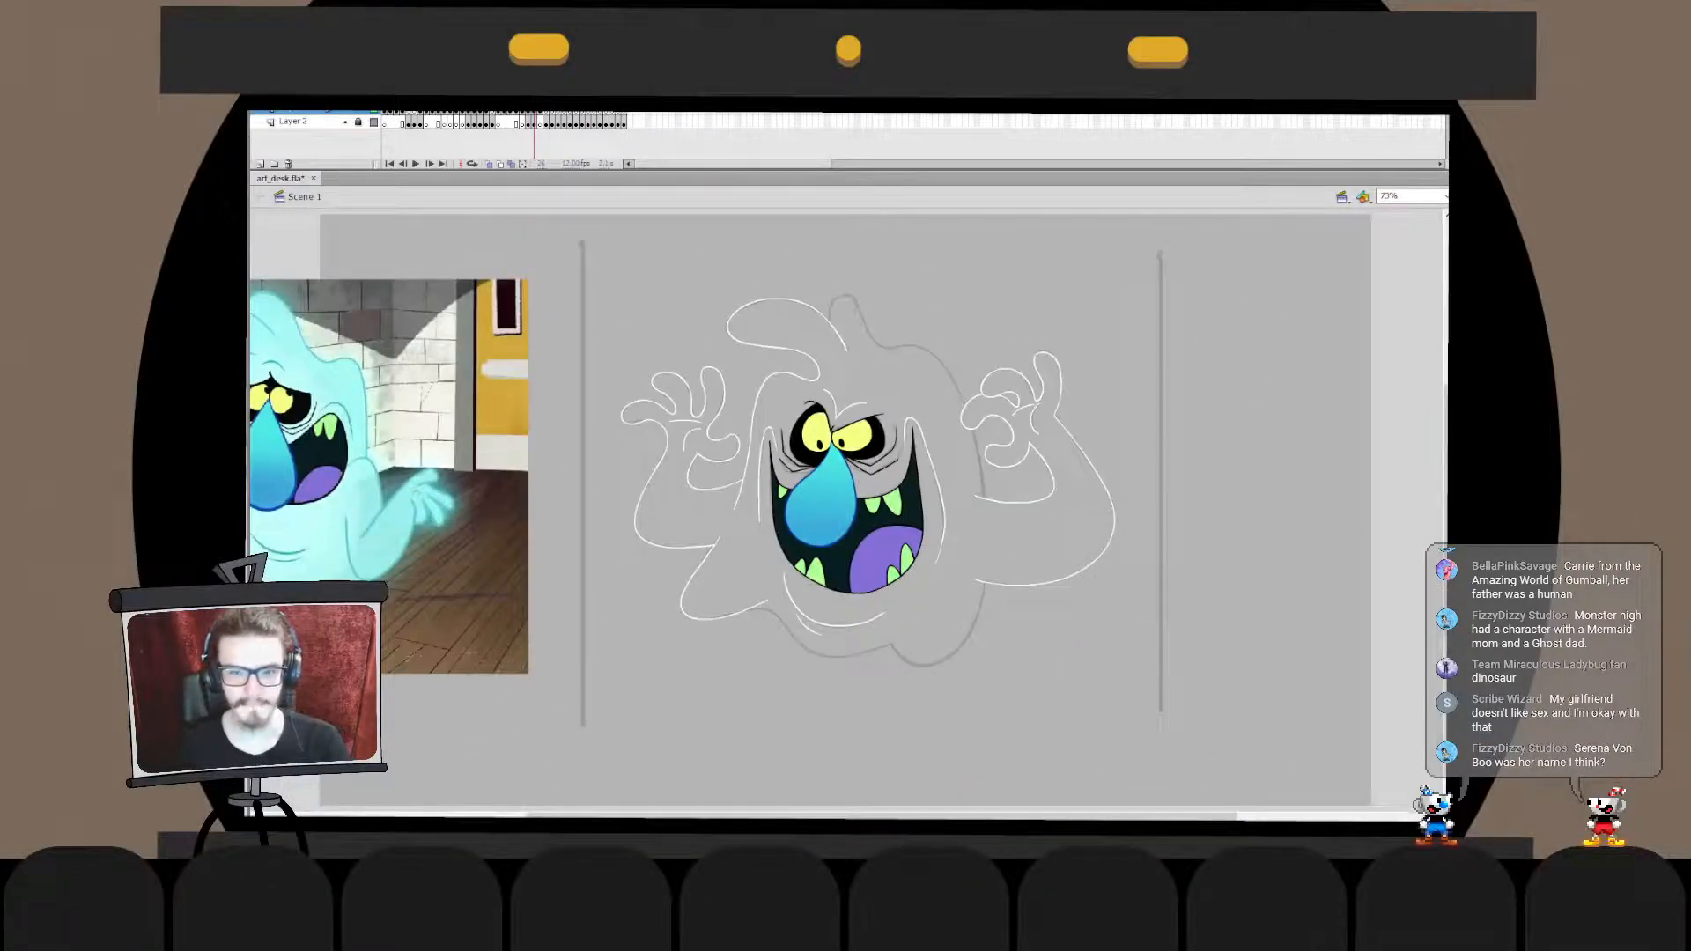
{"action": "key", "text": "ctrl+="}
{"action": "left_click_drag", "start_coordinate": [669, 635], "coordinate": [842, 420]}
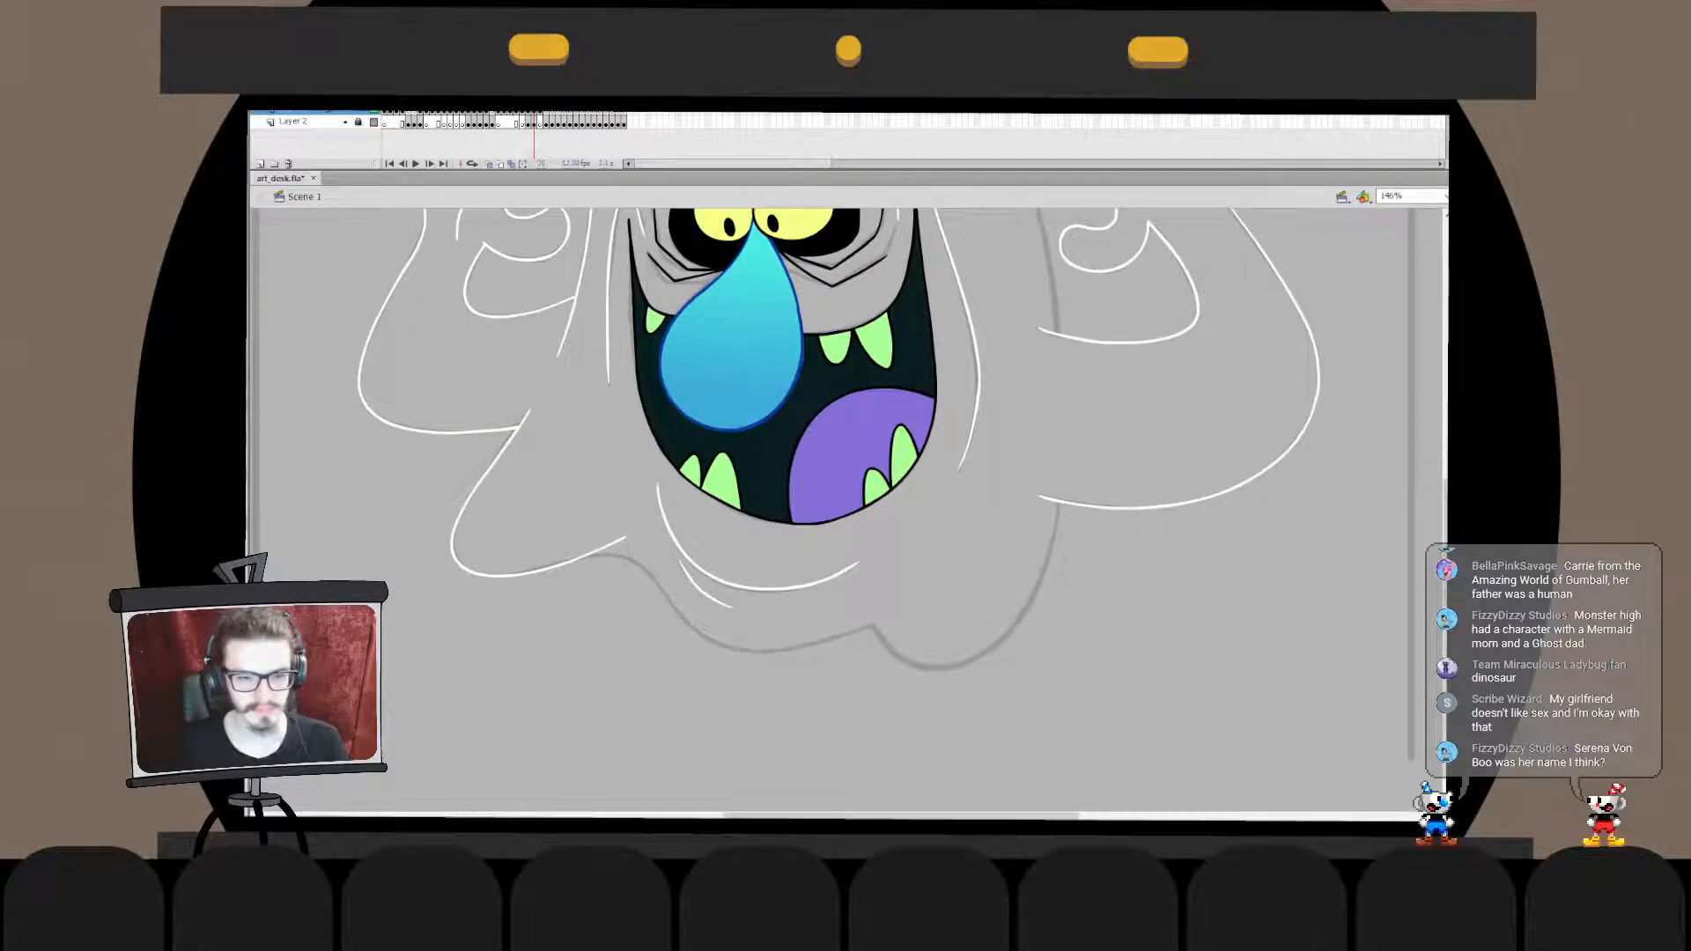
{"action": "key", "text": "ctrl+="}
{"action": "key", "text": "ctrl+1"}
{"action": "key", "text": "ctrl+="}
{"action": "left_click_drag", "start_coordinate": [1060, 388], "coordinate": [1239, 429]}
{"action": "left_click_drag", "start_coordinate": [580, 434], "coordinate": [1044, 446]}
{"action": "key", "text": "ctrl+z"}
{"action": "left_click_drag", "start_coordinate": [637, 419], "coordinate": [1126, 494]}
{"action": "key", "text": "ctrl+z"}
{"action": "mouse_move", "coordinate": [586, 447]}
{"action": "left_mouse_down"}
{"action": "mouse_move", "coordinate": [986, 502]}
{"action": "mouse_move", "coordinate": [1056, 436]}
{"action": "left_mouse_up"}
{"action": "key", "text": "ctrl+z"}
{"action": "mouse_move", "coordinate": [534, 428]}
{"action": "left_mouse_down"}
{"action": "mouse_move", "coordinate": [859, 547]}
{"action": "mouse_move", "coordinate": [1077, 428]}
{"action": "left_mouse_up"}
{"action": "key", "text": "ctrl+z"}
- Ink the body's bottom edge in one long white curve beneath the mouth and move it onto the sketch
{"action": "mouse_move", "coordinate": [511, 480]}
{"action": "left_mouse_down"}
{"action": "mouse_move", "coordinate": [614, 459]}
{"action": "mouse_move", "coordinate": [1090, 484]}
{"action": "left_mouse_up"}
{"action": "left_click_drag", "start_coordinate": [503, 452], "coordinate": [582, 275]}
{"action": "key", "text": "v"}
{"action": "left_click_drag", "start_coordinate": [802, 458], "coordinate": [742, 413]}
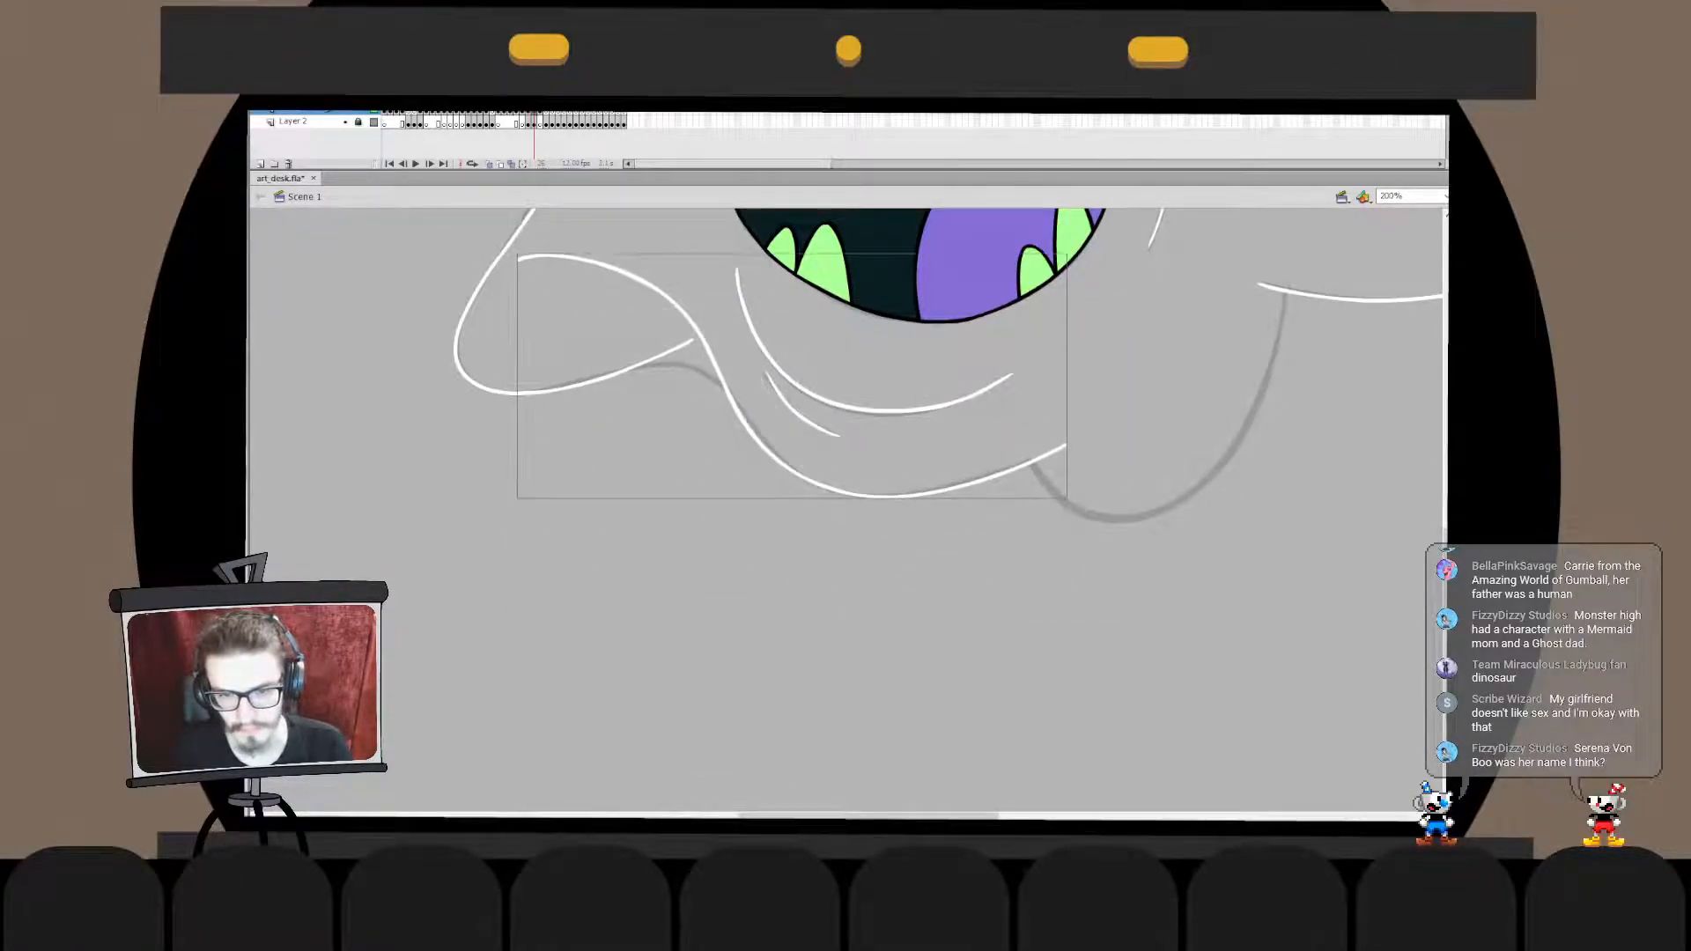
- Stretch the bottom edge line's far end slightly past the sketched notch beneath the mouth
{"action": "double_click", "coordinate": [741, 414]}
{"action": "left_click_drag", "start_coordinate": [1091, 402], "coordinate": [851, 593]}
{"action": "key", "text": "q"}
{"action": "left_click_drag", "start_coordinate": [1068, 443], "coordinate": [1079, 437]}
{"action": "double_click", "coordinate": [1111, 407]}
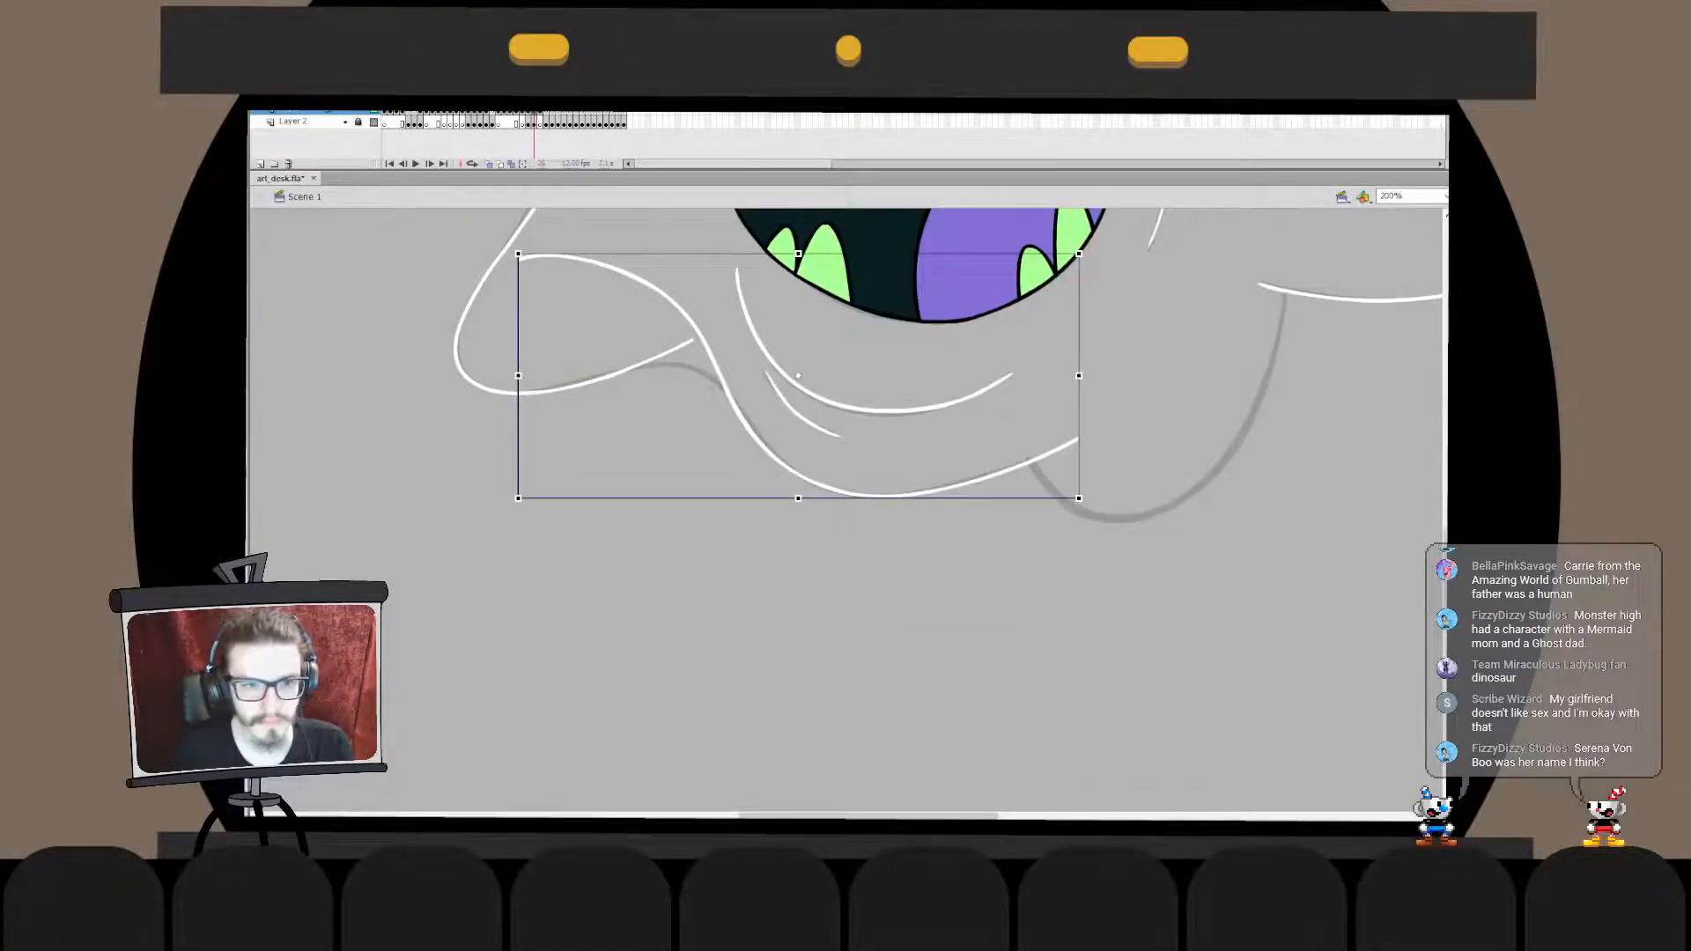
- Transform the bottom edge line's starting section near the lobe, pulling it in closer to the sketch
{"action": "double_click", "coordinate": [529, 257]}
{"action": "left_click_drag", "start_coordinate": [497, 243], "coordinate": [812, 555]}
{"action": "mouse_move", "coordinate": [518, 368]}
{"action": "left_mouse_down"}
{"action": "mouse_move", "coordinate": [566, 417]}
{"action": "mouse_move", "coordinate": [563, 396]}
{"action": "left_mouse_up"}
{"action": "left_click", "coordinate": [557, 449]}
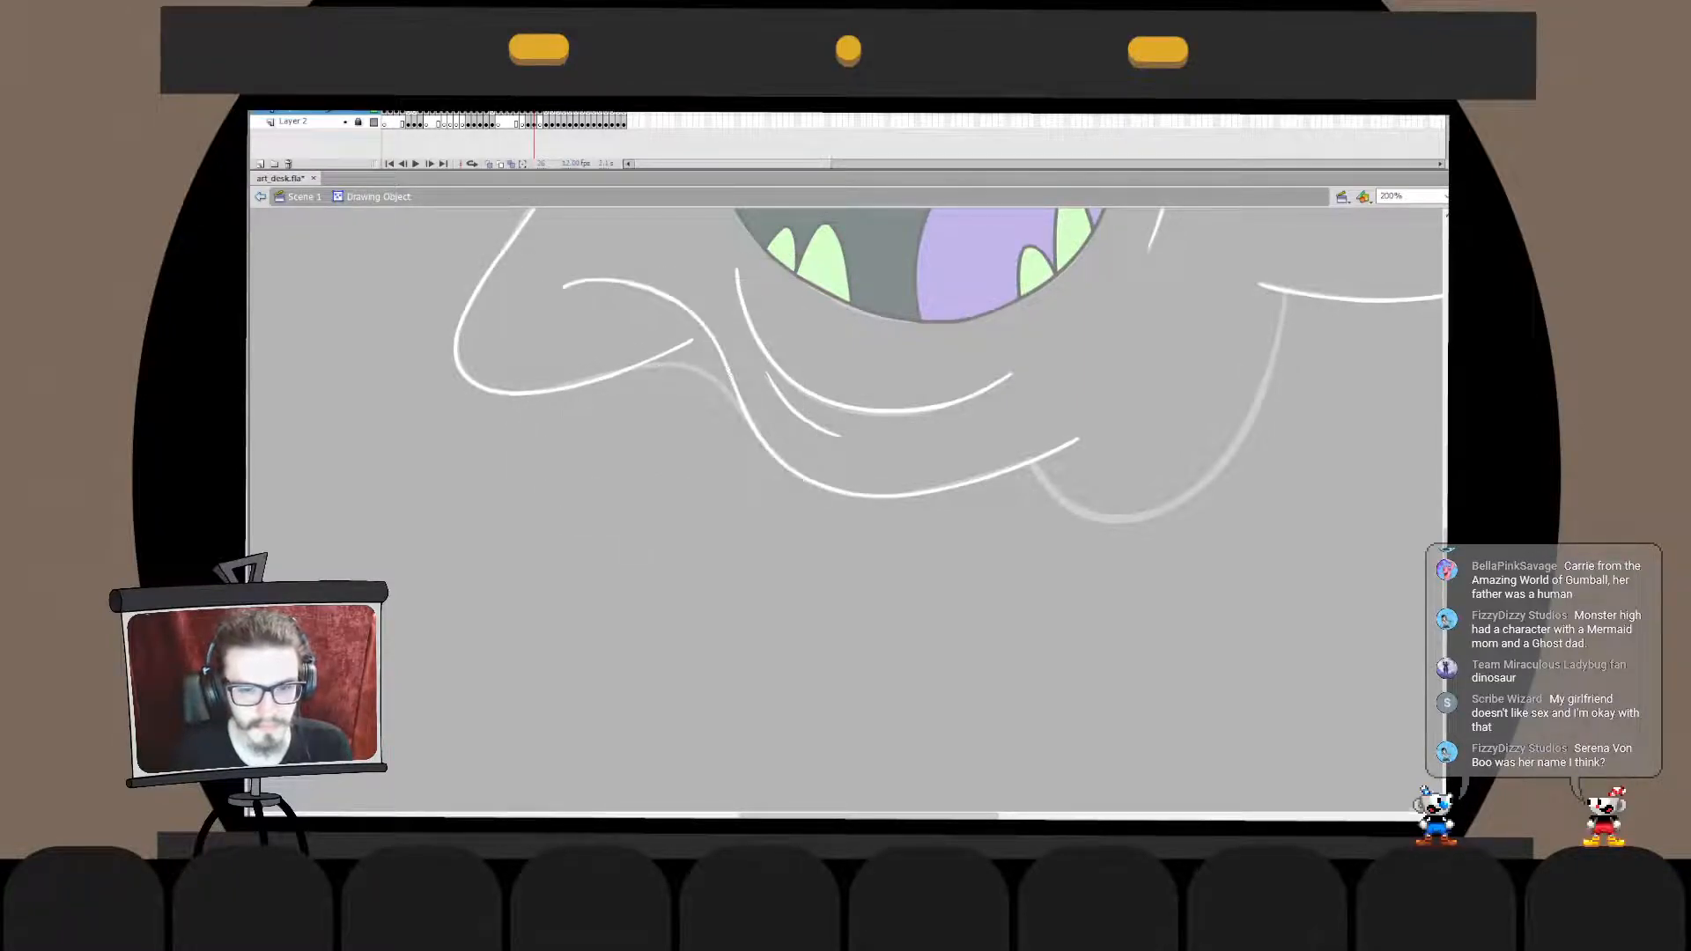
{"action": "double_click", "coordinate": [556, 449]}
- Ink a short white curve over the sketched bump between the lobe and the bottom edge, and transform it to join the edge
{"action": "key", "text": "b"}
{"action": "mouse_move", "coordinate": [727, 433]}
{"action": "left_mouse_down"}
{"action": "mouse_move", "coordinate": [704, 406]}
{"action": "mouse_move", "coordinate": [605, 408]}
{"action": "mouse_move", "coordinate": [682, 359]}
{"action": "mouse_move", "coordinate": [742, 414]}
{"action": "left_mouse_up"}
{"action": "key", "text": "q"}
{"action": "key", "text": "b"}
{"action": "key", "text": "q"}
{"action": "left_click_drag", "start_coordinate": [738, 415], "coordinate": [756, 429]}
{"action": "left_click_drag", "start_coordinate": [743, 371], "coordinate": [748, 378]}
{"action": "key", "text": "b"}
{"action": "double_click", "coordinate": [746, 414]}
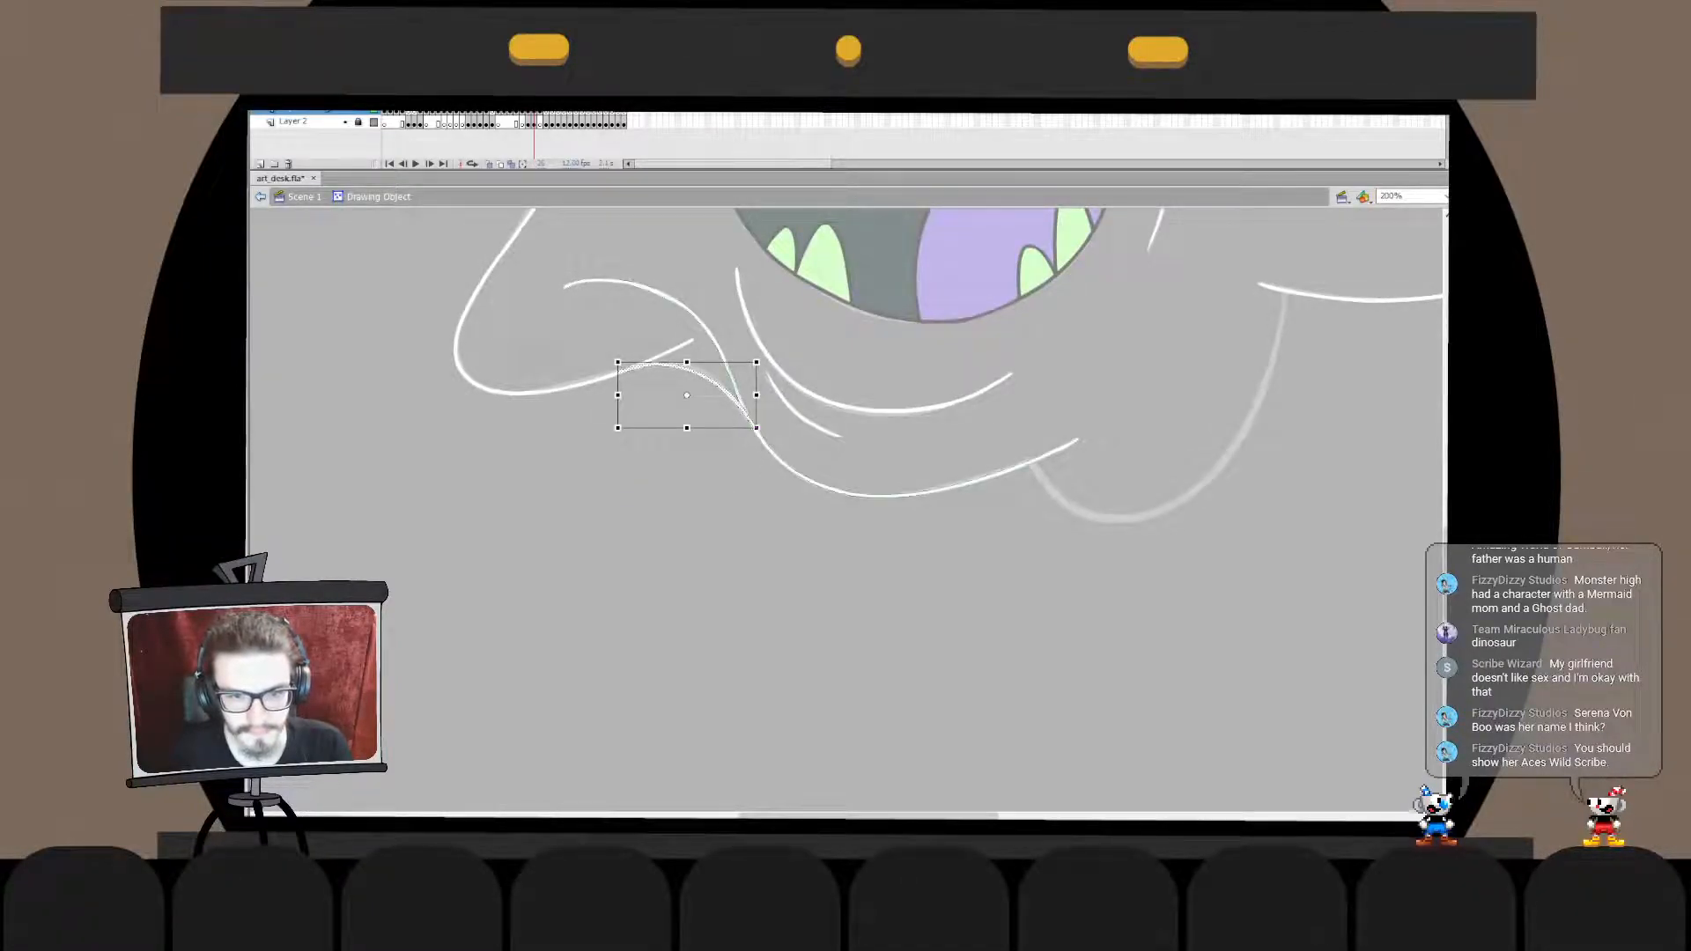
- Delete the stray starting section of the bottom edge line above the new connecting curve
{"action": "key", "text": "q"}
{"action": "key", "text": "ctrl+z"}
{"action": "left_click", "coordinate": [715, 383]}
{"action": "left_click", "coordinate": [722, 355]}
{"action": "left_click", "coordinate": [715, 382]}
{"action": "left_click", "coordinate": [723, 354]}
{"action": "key", "text": "Delete"}
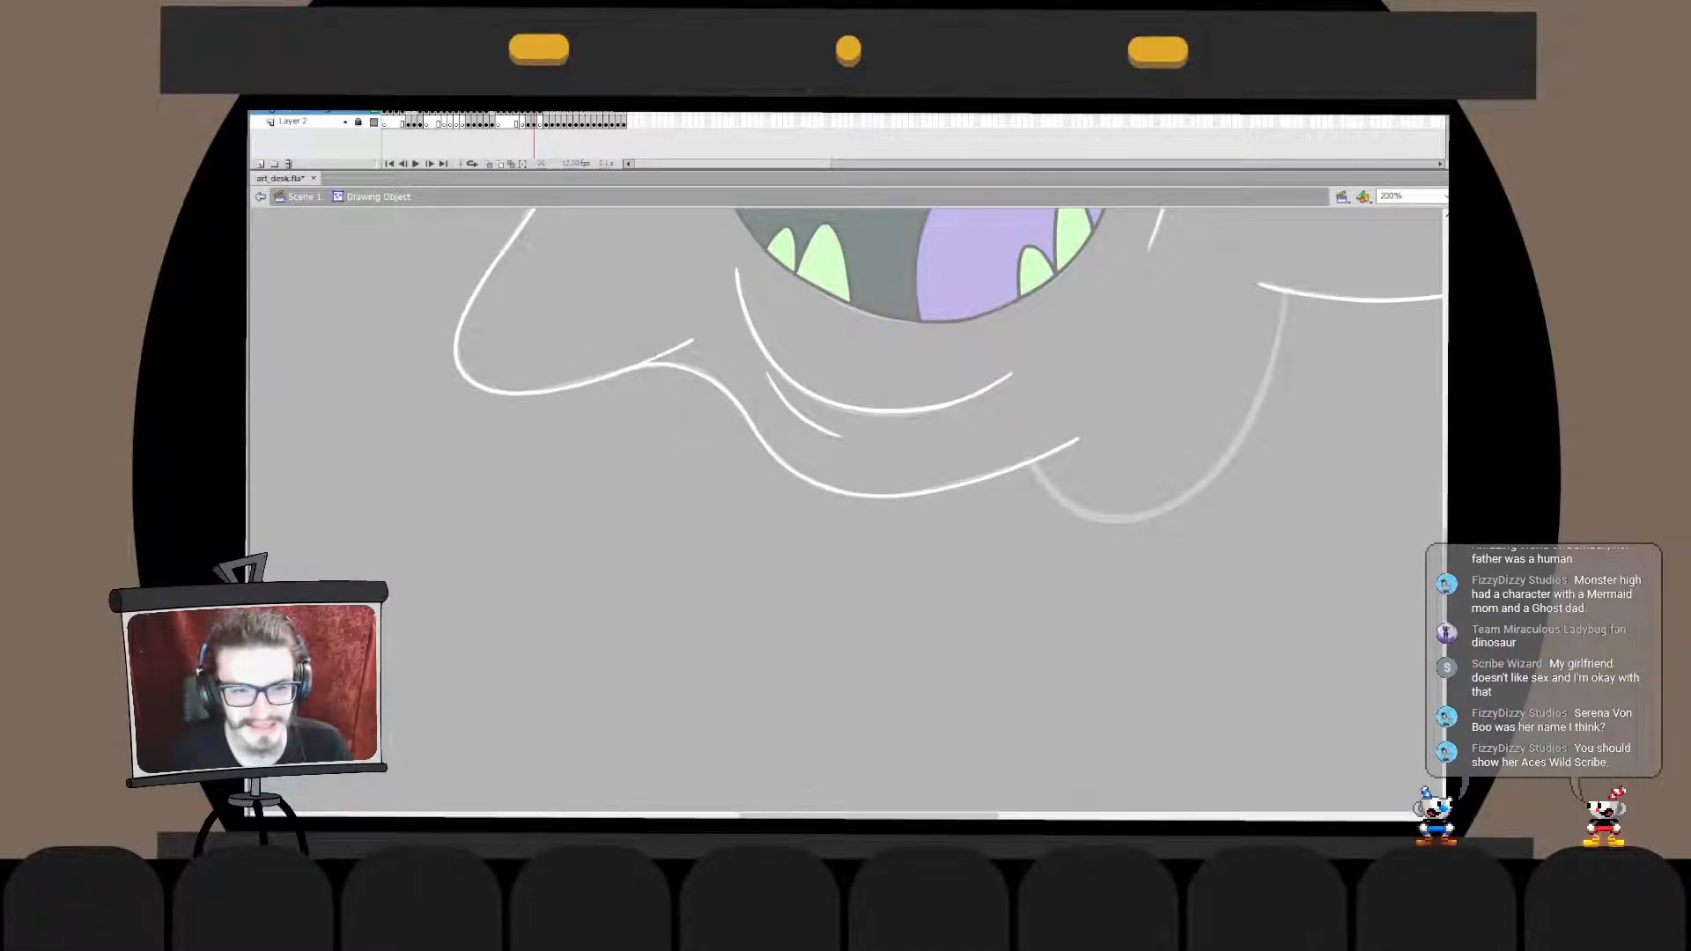
- Move the bottom edge line in place into the lobe's drawing object and delete the lobe line's overhanging end
{"action": "double_click", "coordinate": [634, 458]}
{"action": "key", "text": "ctrl+x"}
{"action": "double_click", "coordinate": [599, 378]}
{"action": "key", "text": "ctrl+v"}
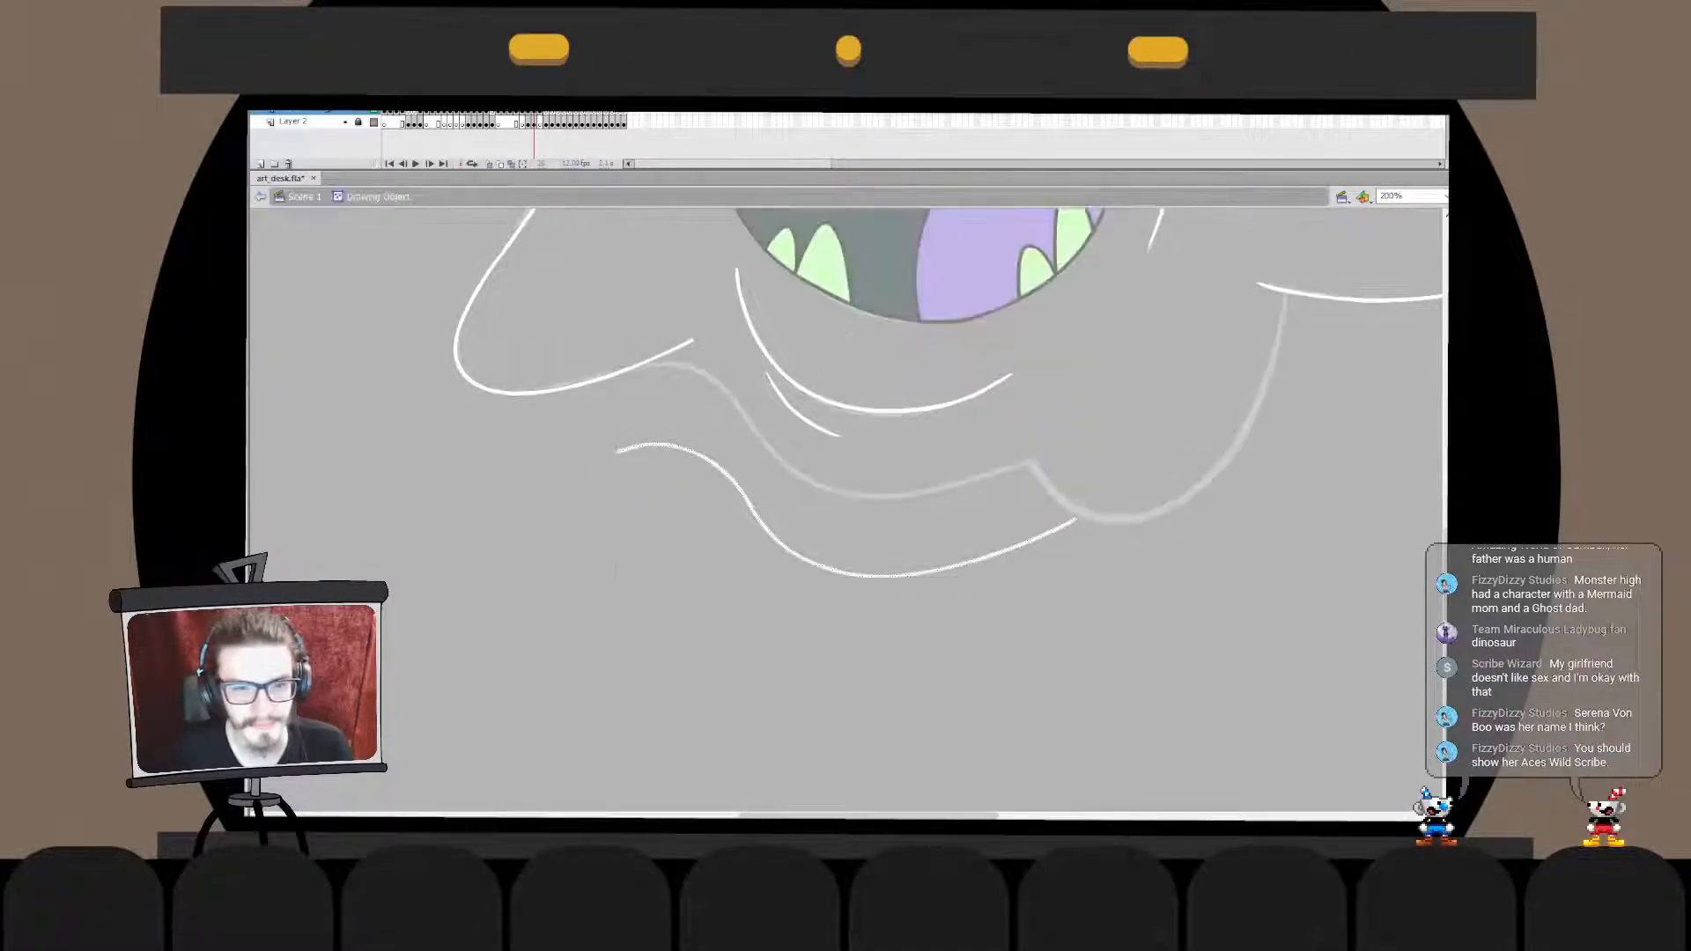
{"action": "key", "text": "ctrl+z"}
{"action": "key", "text": "ctrl+shift+v"}
{"action": "left_click", "coordinate": [670, 351]}
{"action": "key", "text": "Delete"}
{"action": "double_click", "coordinate": [634, 458]}
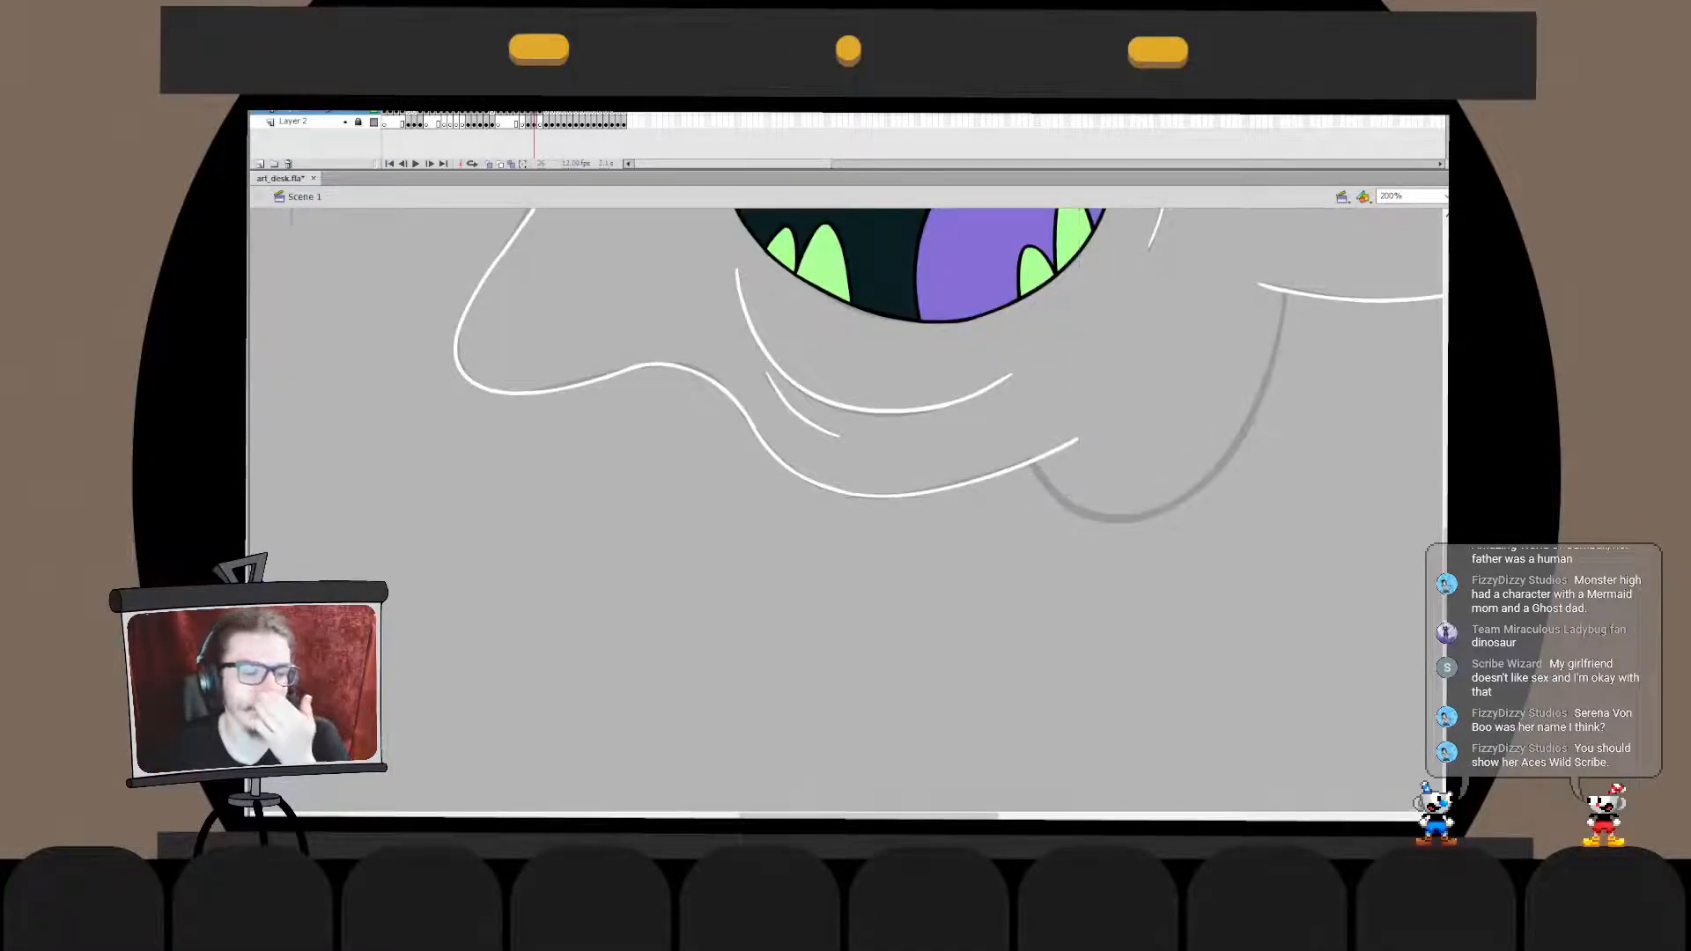
- Draw a horizontal white line beneath the outline's bump, merge it in place into the outline's drawing object, and fill the enclosed gap white
{"action": "left_click_drag", "start_coordinate": [608, 370], "coordinate": [745, 390]}
{"action": "left_click_drag", "start_coordinate": [595, 378], "coordinate": [749, 379]}
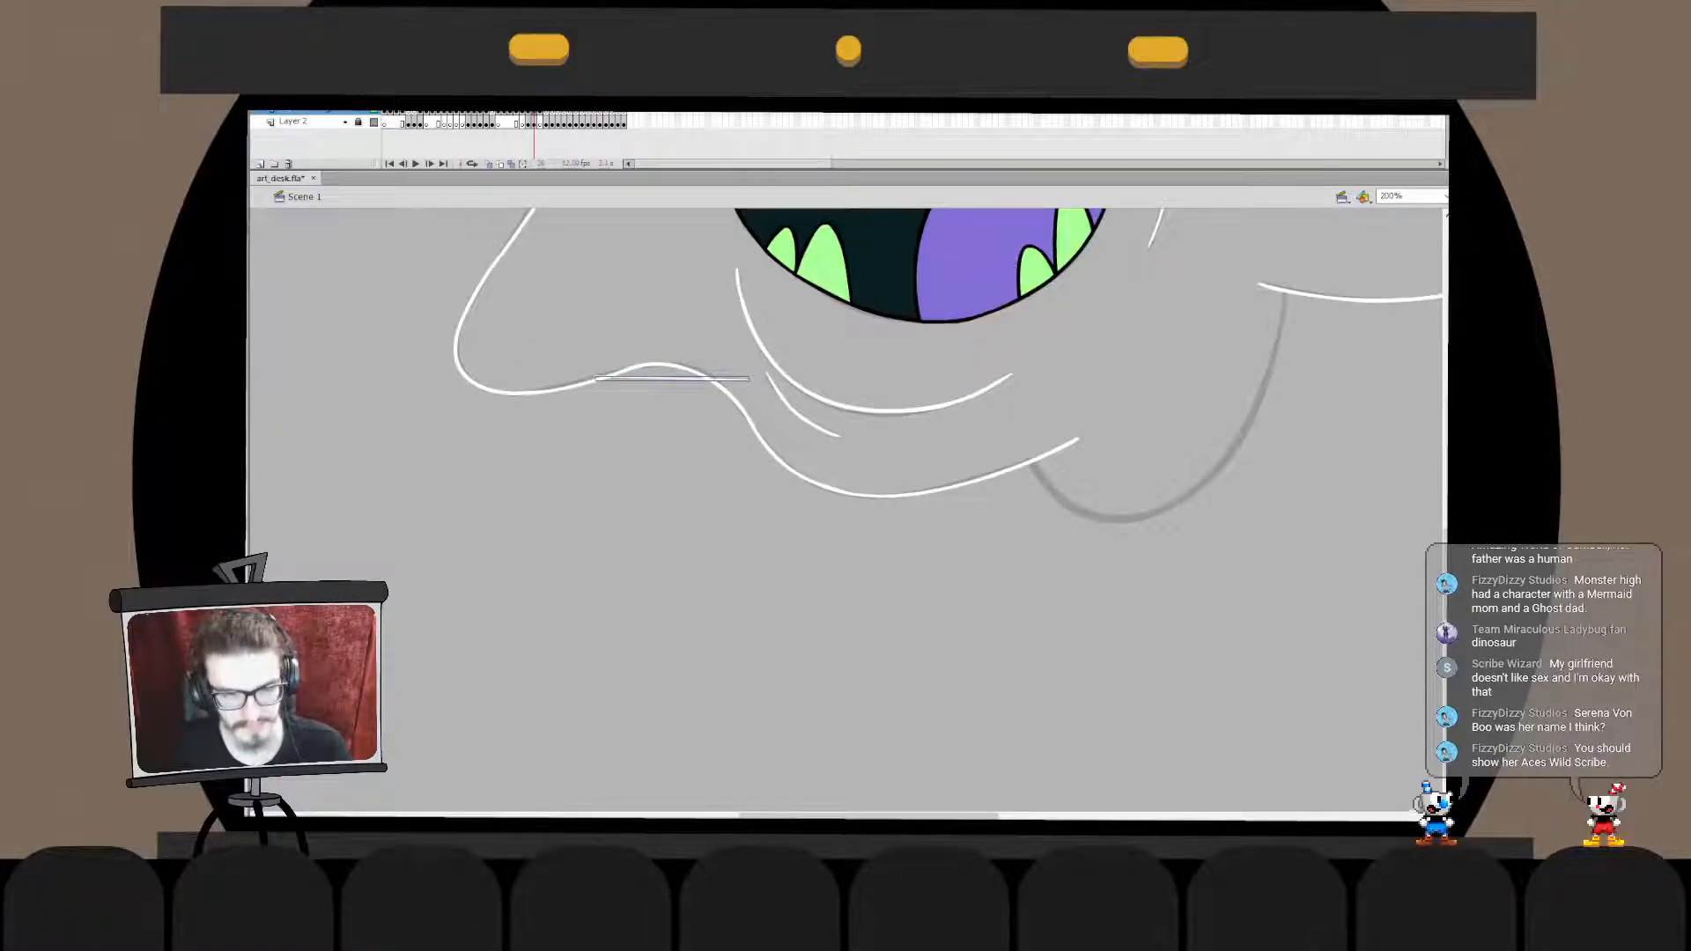
{"action": "key", "text": "ctrl+x"}
{"action": "double_click", "coordinate": [724, 387]}
{"action": "key", "text": "ctrl+shift+v"}
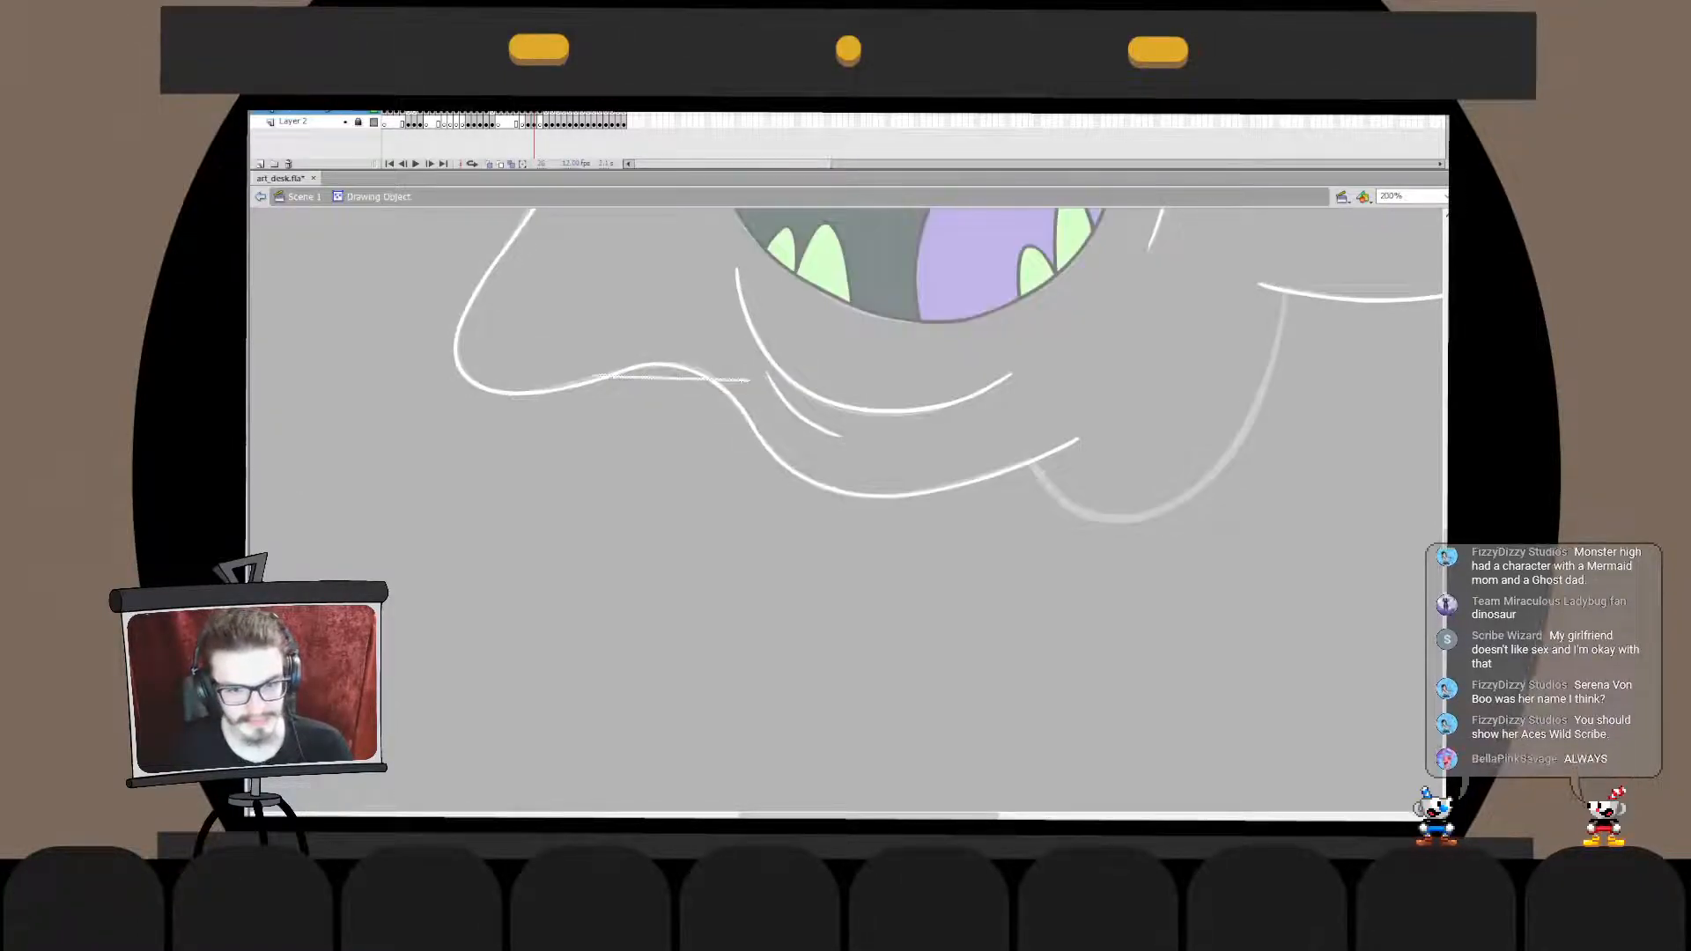
{"action": "left_click", "coordinate": [662, 372]}
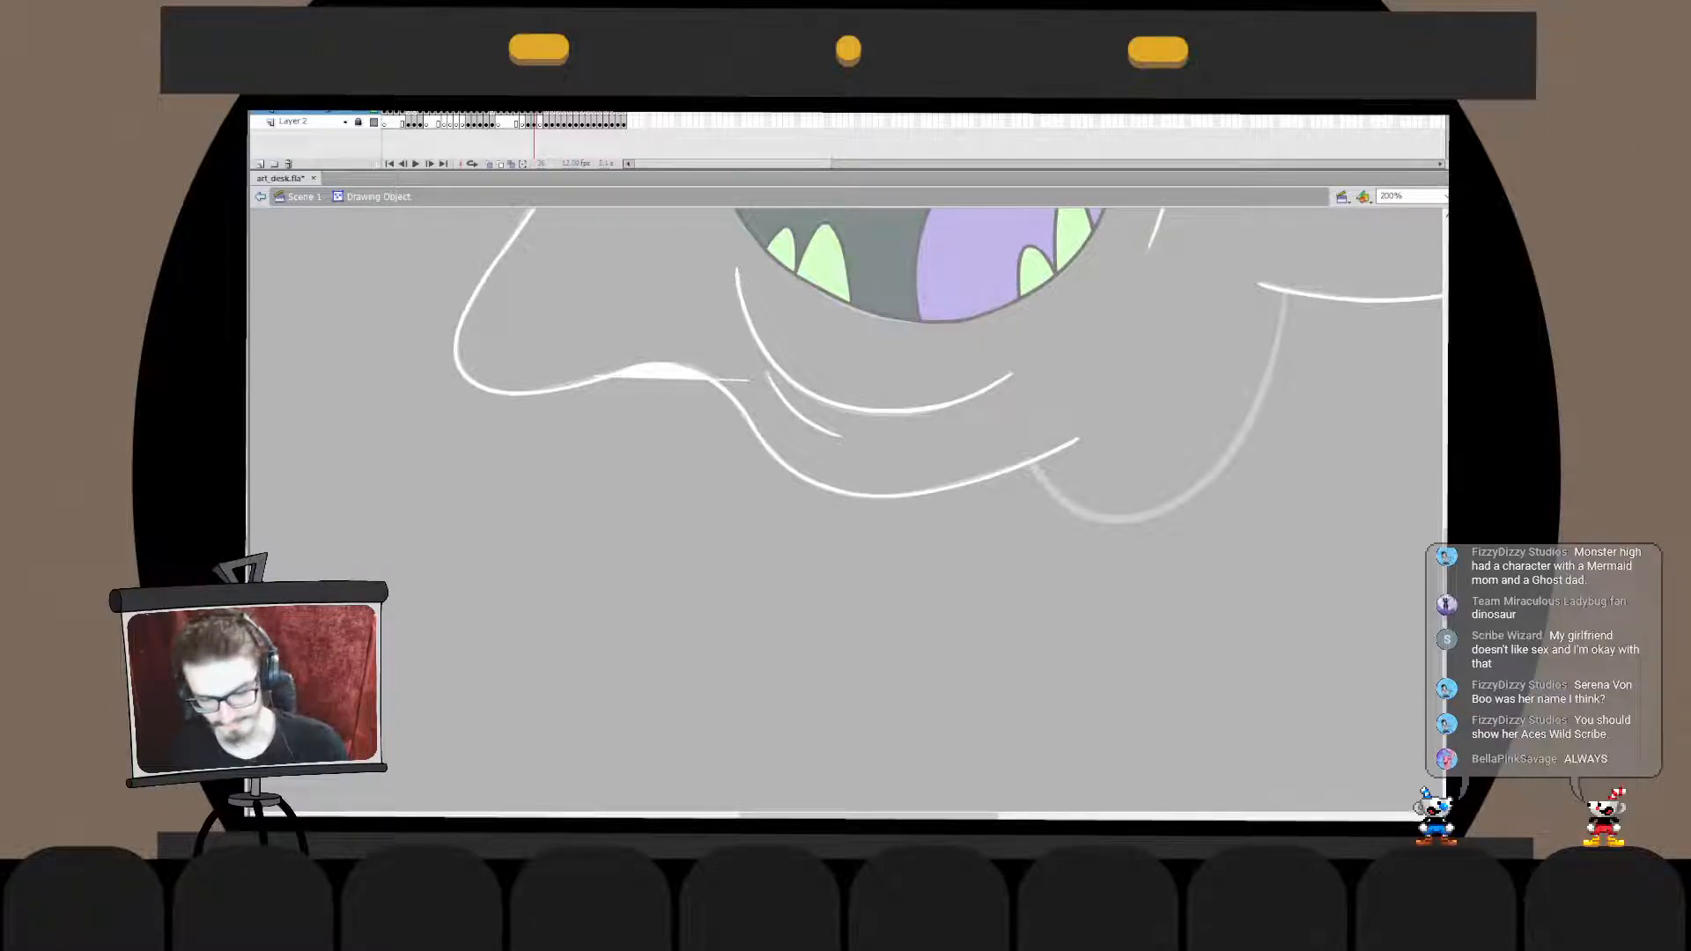
- Remove the horizontal line and white fill beneath the outline's bump, and leave the drawing object
{"action": "double_click", "coordinate": [682, 441]}
{"action": "double_click", "coordinate": [670, 371]}
{"action": "double_click", "coordinate": [731, 379]}
{"action": "key", "text": "Delete"}
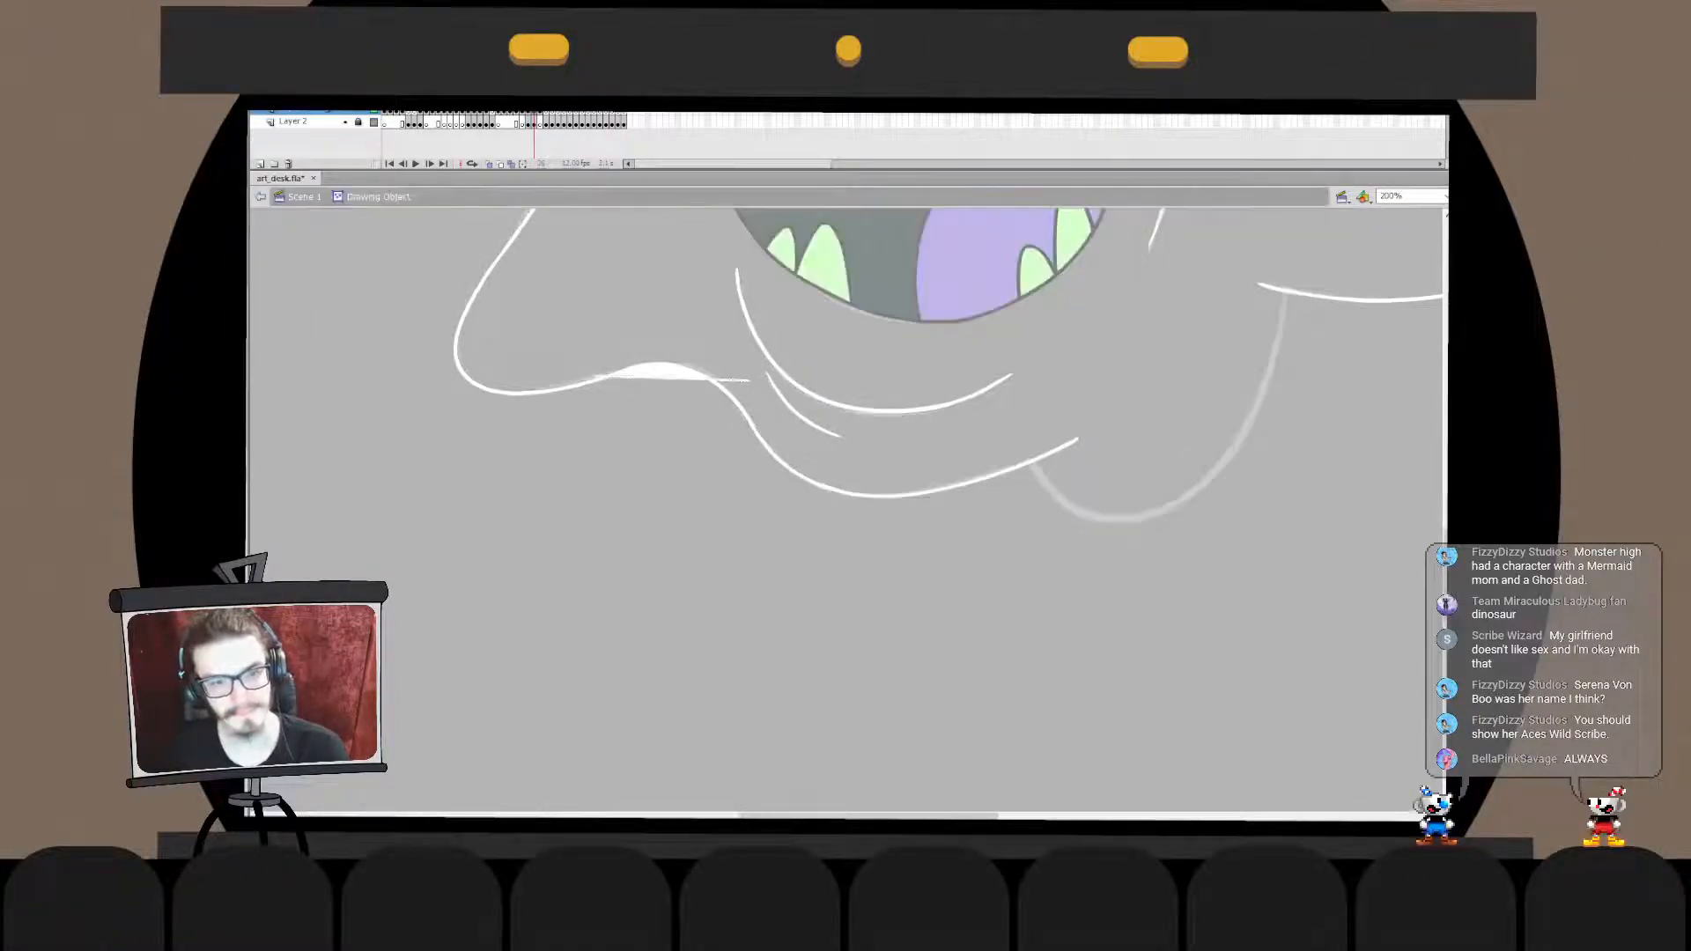
{"action": "left_click", "coordinate": [662, 372]}
{"action": "key", "text": "ctrl+z"}
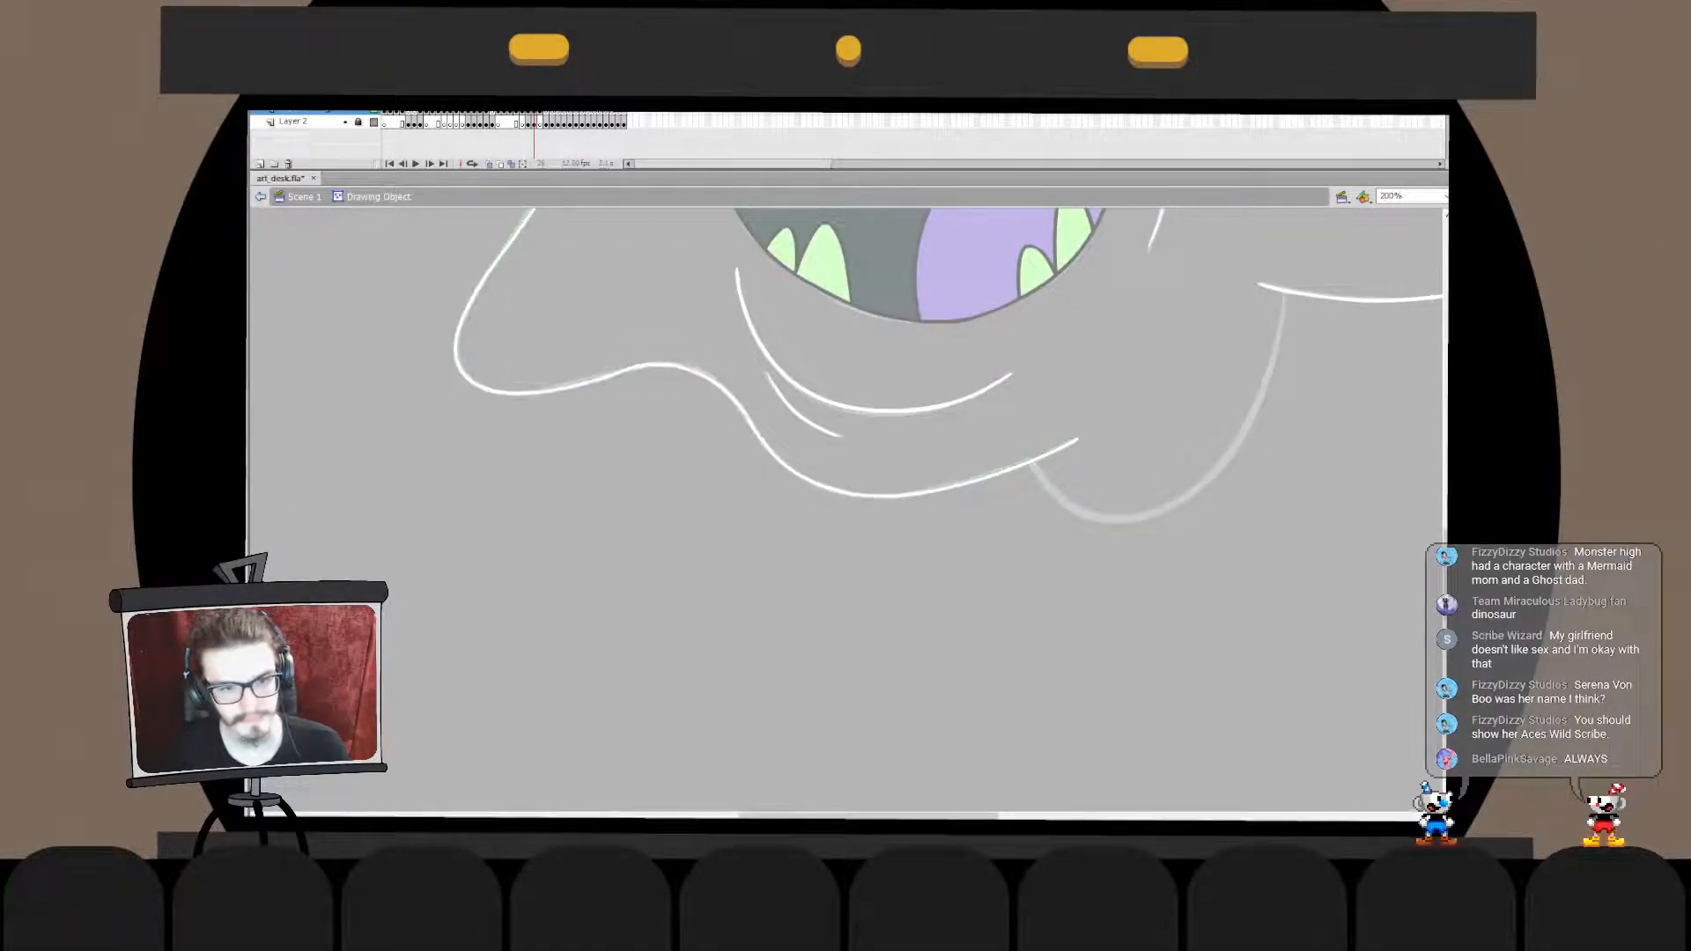
{"action": "key", "text": "ctrl+y"}
{"action": "left_click", "coordinate": [663, 372]}
{"action": "key", "text": "ctrl+z"}
{"action": "left_click", "coordinate": [662, 366]}
{"action": "key", "text": "Escape"}
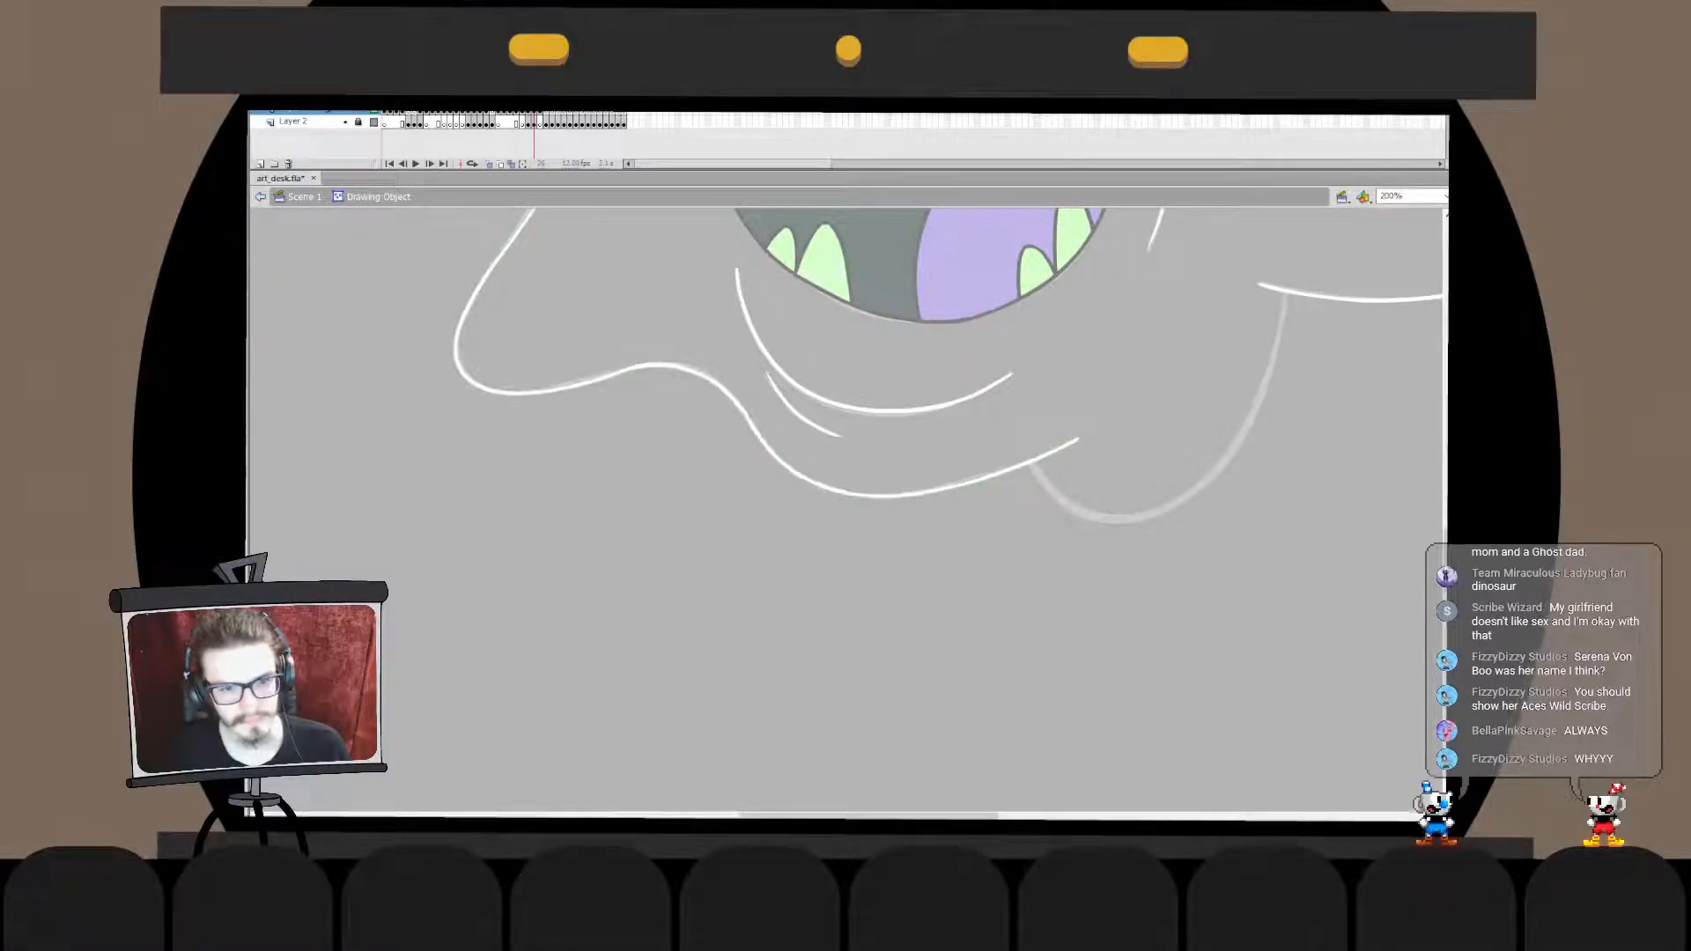
{"action": "left_click", "coordinate": [662, 365]}
{"action": "key", "text": "Escape"}
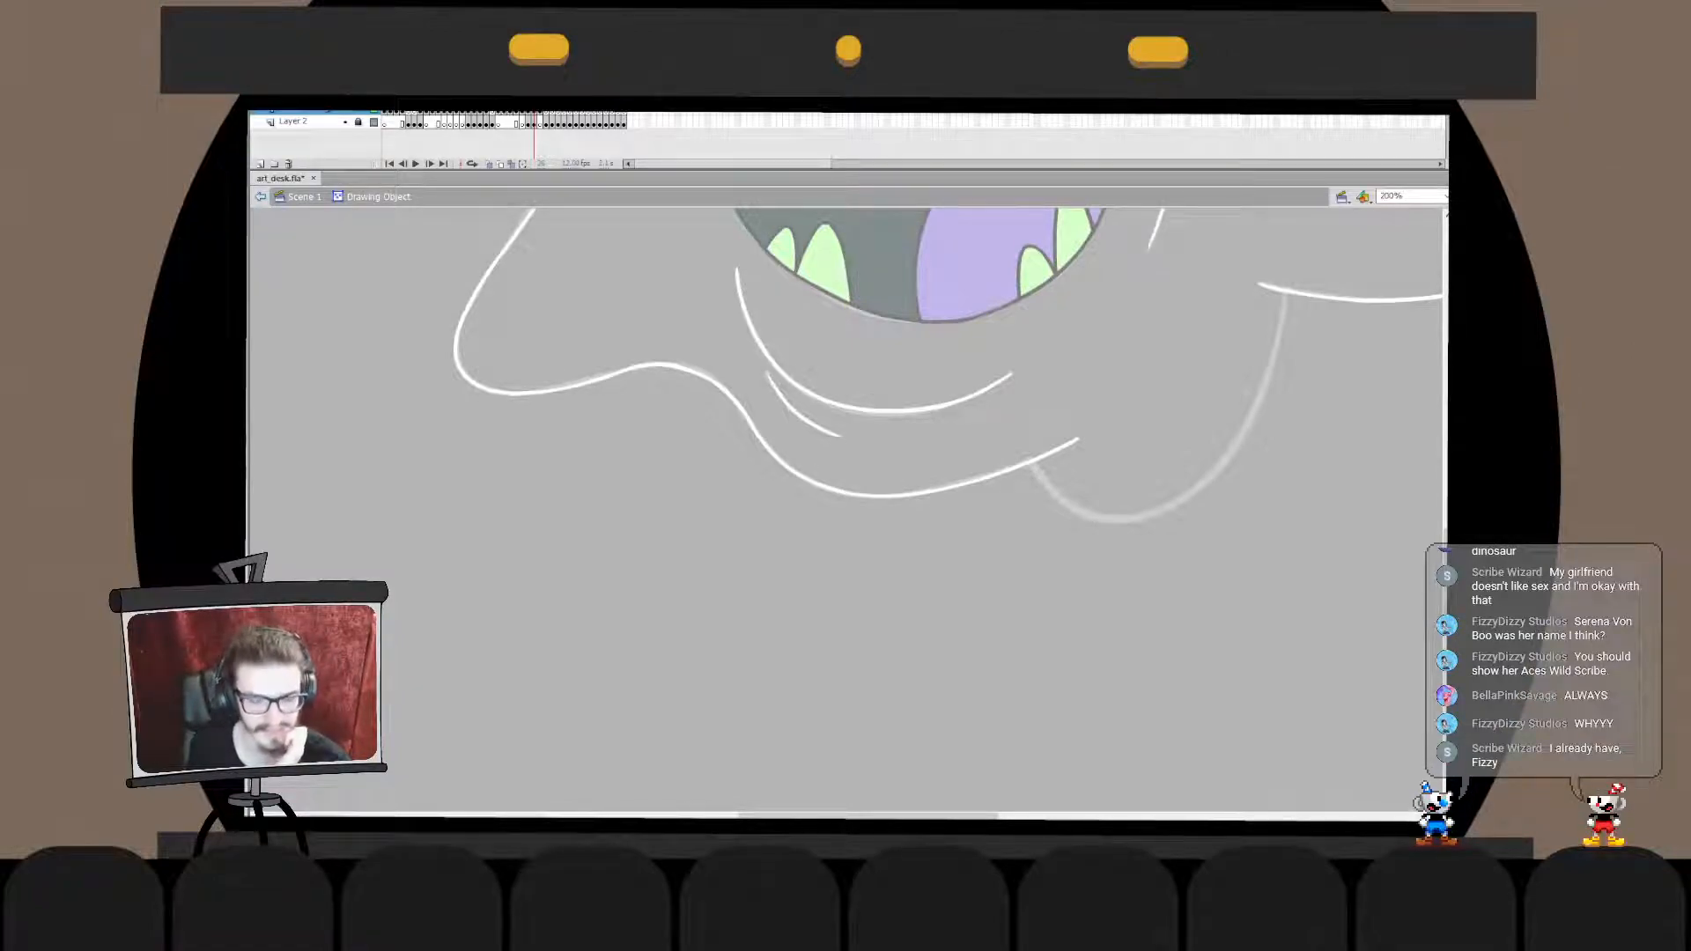
{"action": "key", "text": "ctrl+e"}
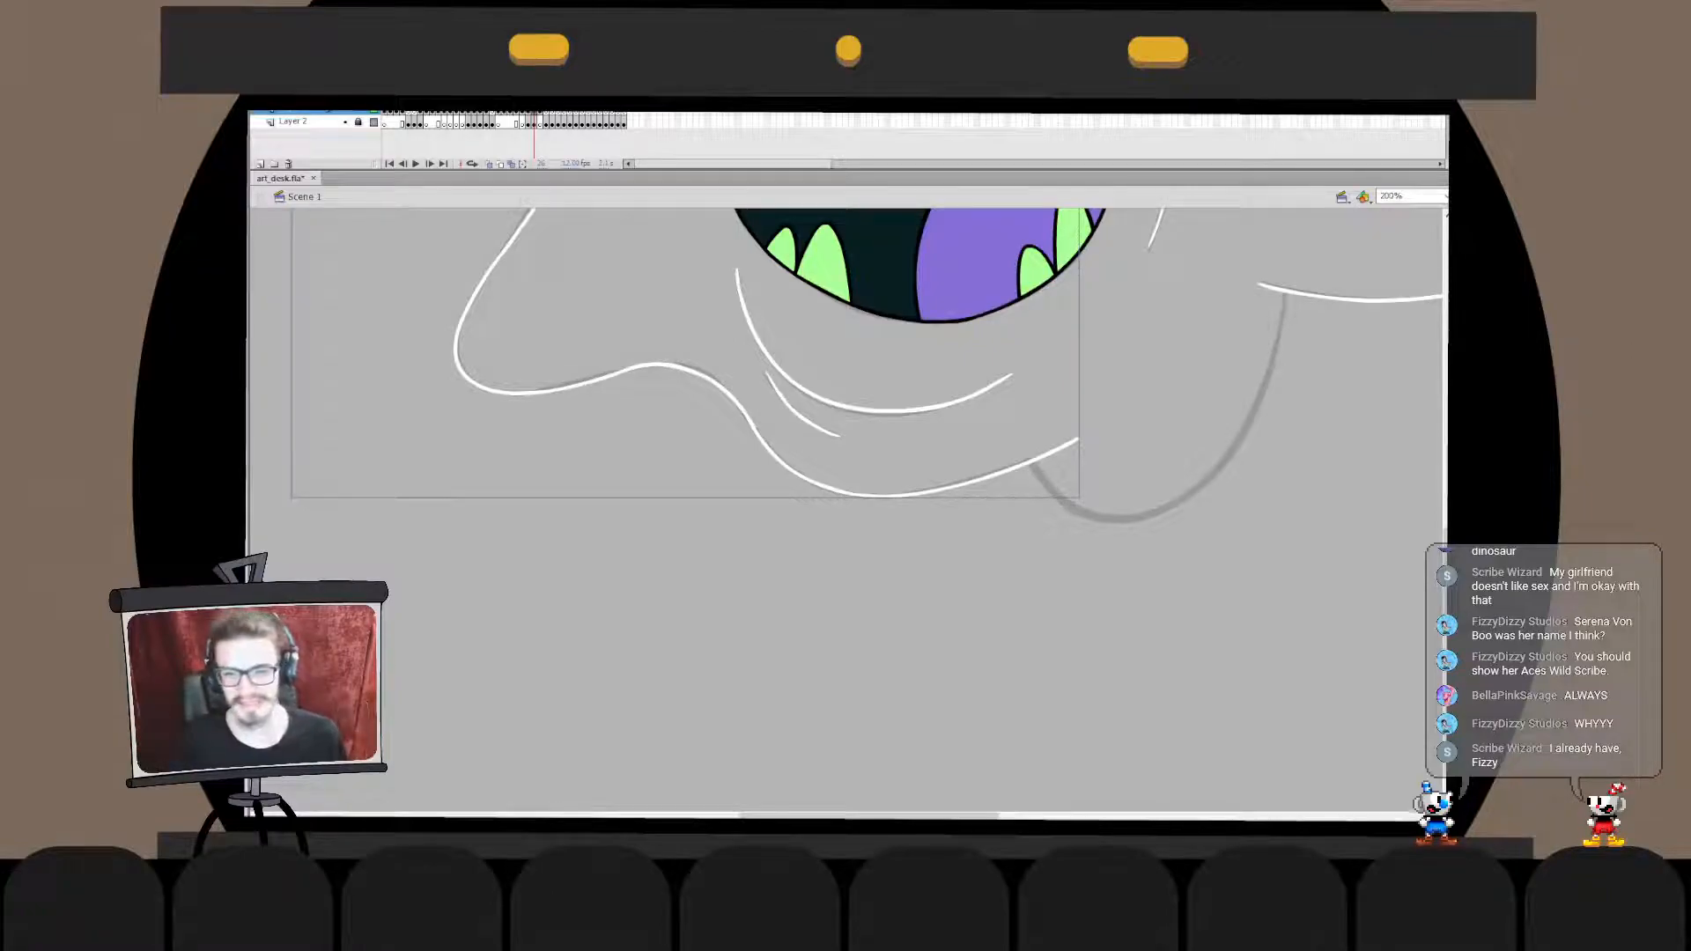
{"action": "key", "text": "Escape"}
- Ink a white curve over the sketched lower body bulge, from the bottom edge line up to the underside of the right arm
{"action": "left_click_drag", "start_coordinate": [987, 406], "coordinate": [708, 548]}
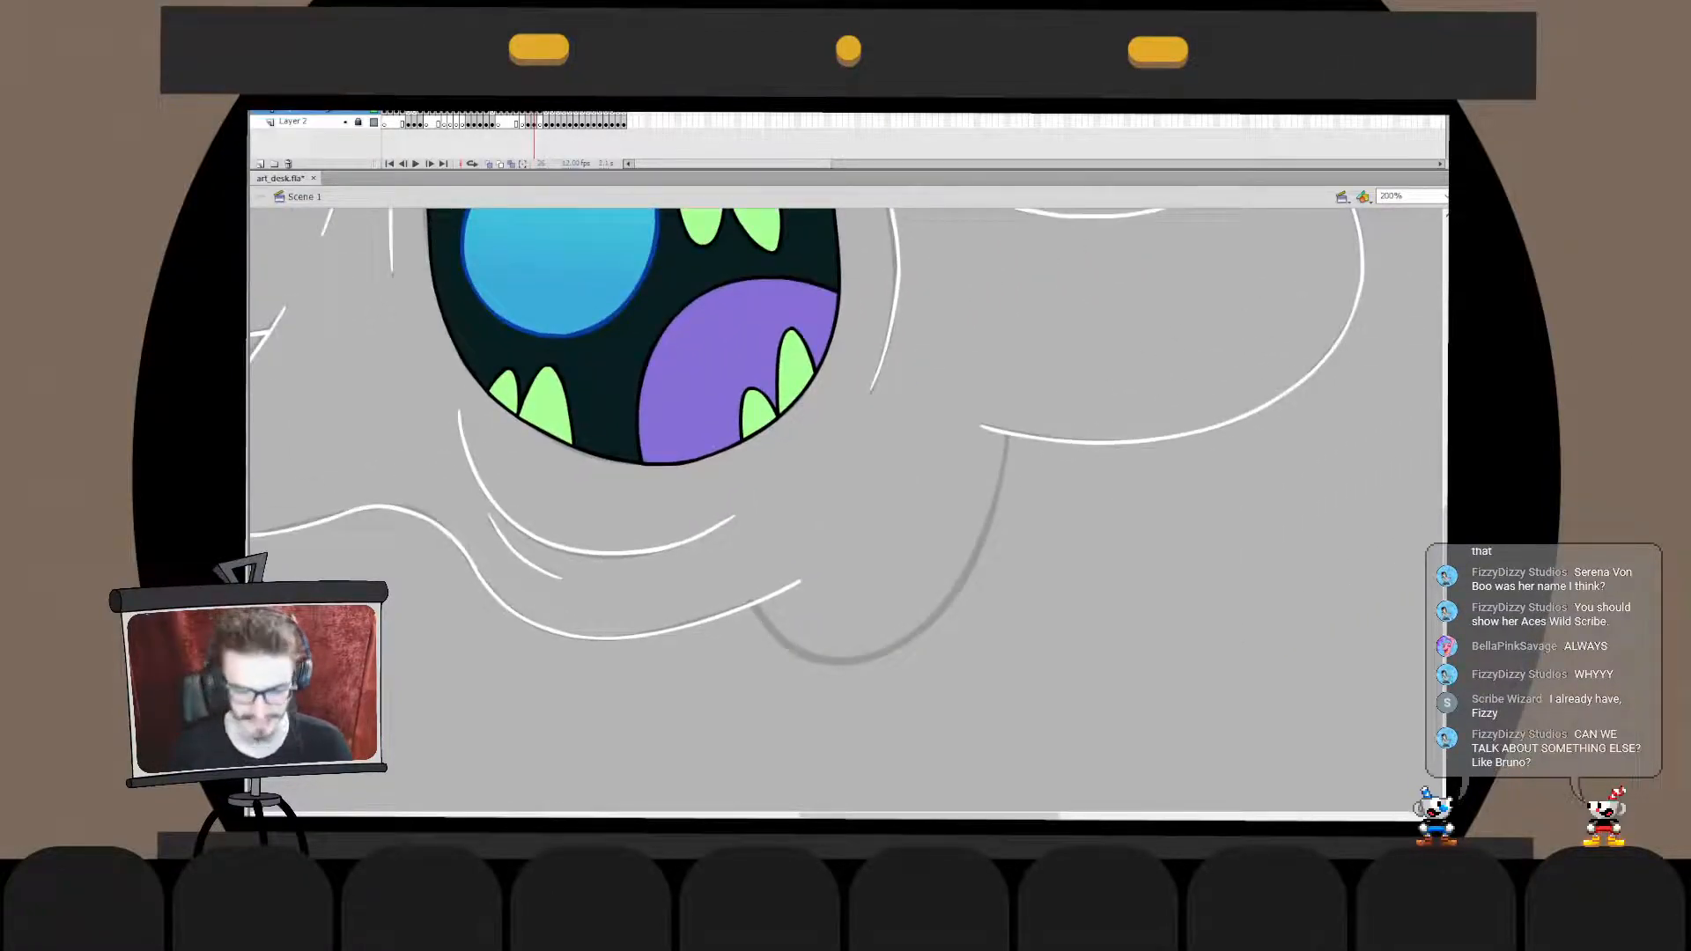
{"action": "mouse_move", "coordinate": [773, 622]}
{"action": "left_mouse_down"}
{"action": "mouse_move", "coordinate": [804, 657]}
{"action": "mouse_move", "coordinate": [1004, 503]}
{"action": "left_mouse_up"}
{"action": "key", "text": "ctrl+z"}
{"action": "mouse_move", "coordinate": [738, 582]}
{"action": "left_mouse_down"}
{"action": "mouse_move", "coordinate": [1045, 405]}
{"action": "mouse_move", "coordinate": [900, 659]}
{"action": "mouse_move", "coordinate": [1049, 432]}
{"action": "mouse_move", "coordinate": [1043, 478]}
{"action": "mouse_move", "coordinate": [1051, 417]}
{"action": "left_mouse_up"}
{"action": "key", "text": "ctrl+z"}
{"action": "key", "text": "ctrl+z"}
{"action": "key", "text": "ctrl+z"}
{"action": "mouse_move", "coordinate": [756, 604]}
{"action": "left_mouse_down"}
{"action": "mouse_move", "coordinate": [868, 650]}
{"action": "mouse_move", "coordinate": [1033, 436]}
{"action": "left_mouse_up"}
{"action": "key", "text": "ctrl+z"}
{"action": "left_click_drag", "start_coordinate": [755, 604], "coordinate": [1046, 418]}
{"action": "key", "text": "ctrl+z"}
{"action": "left_click_drag", "start_coordinate": [753, 599], "coordinate": [1037, 443]}
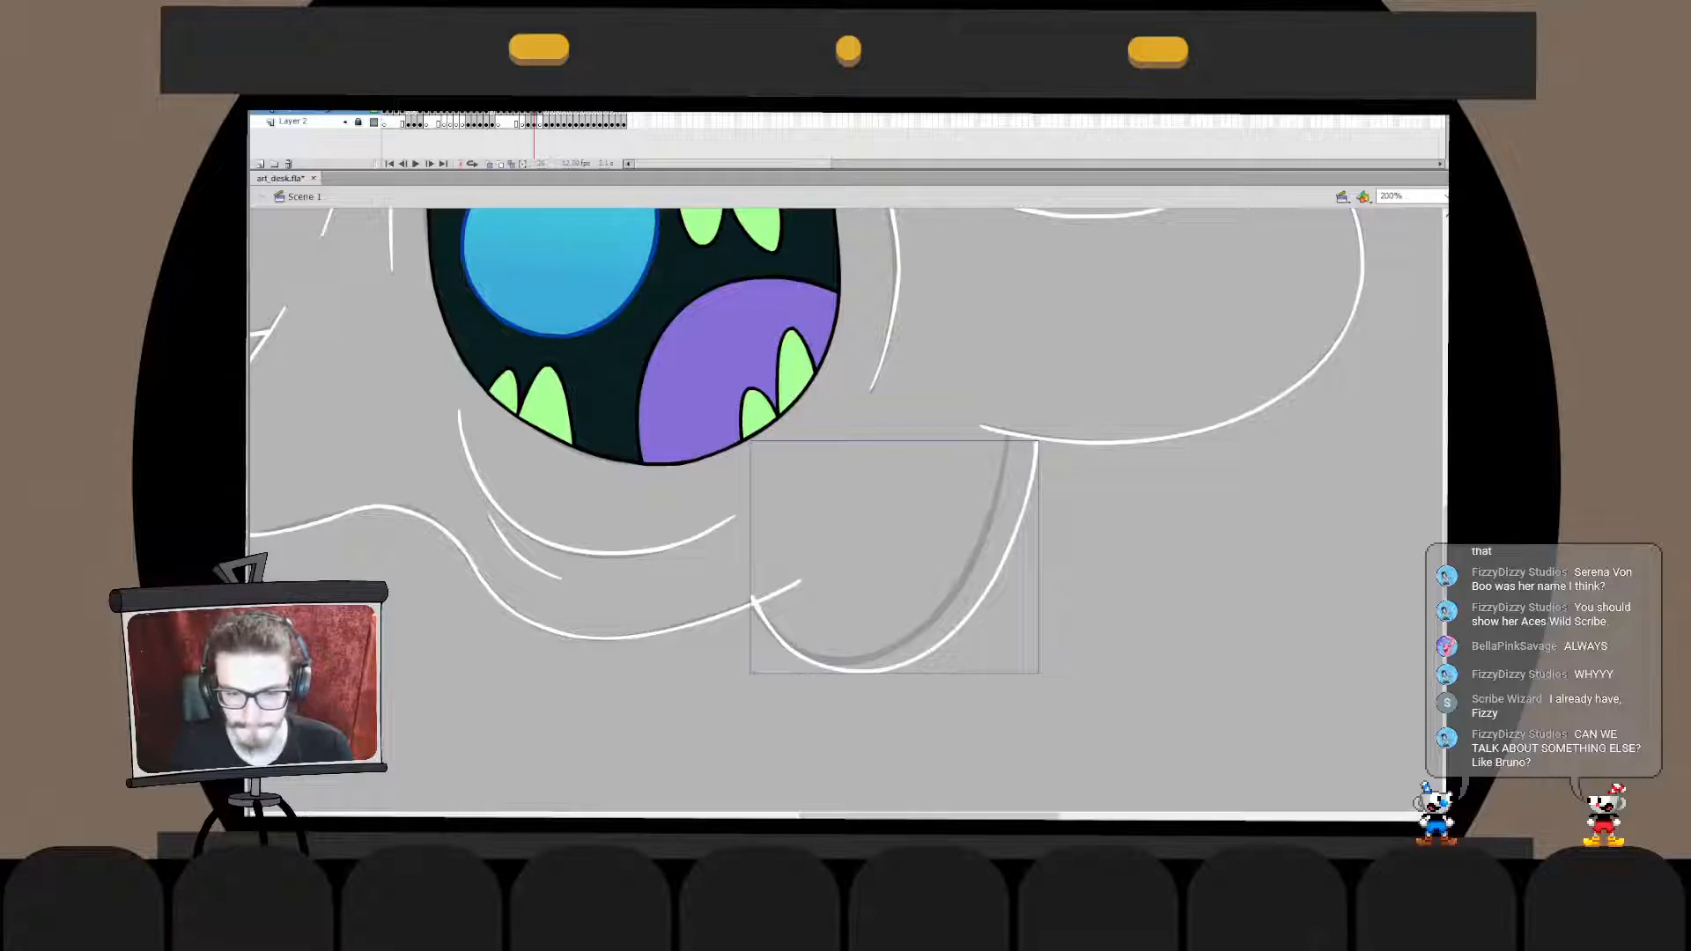
- Transform the bulge curve to match the sketch, narrowing it and extending its upper end past the arm line
{"action": "key", "text": "q"}
{"action": "left_click_drag", "start_coordinate": [1038, 557], "coordinate": [1016, 534]}
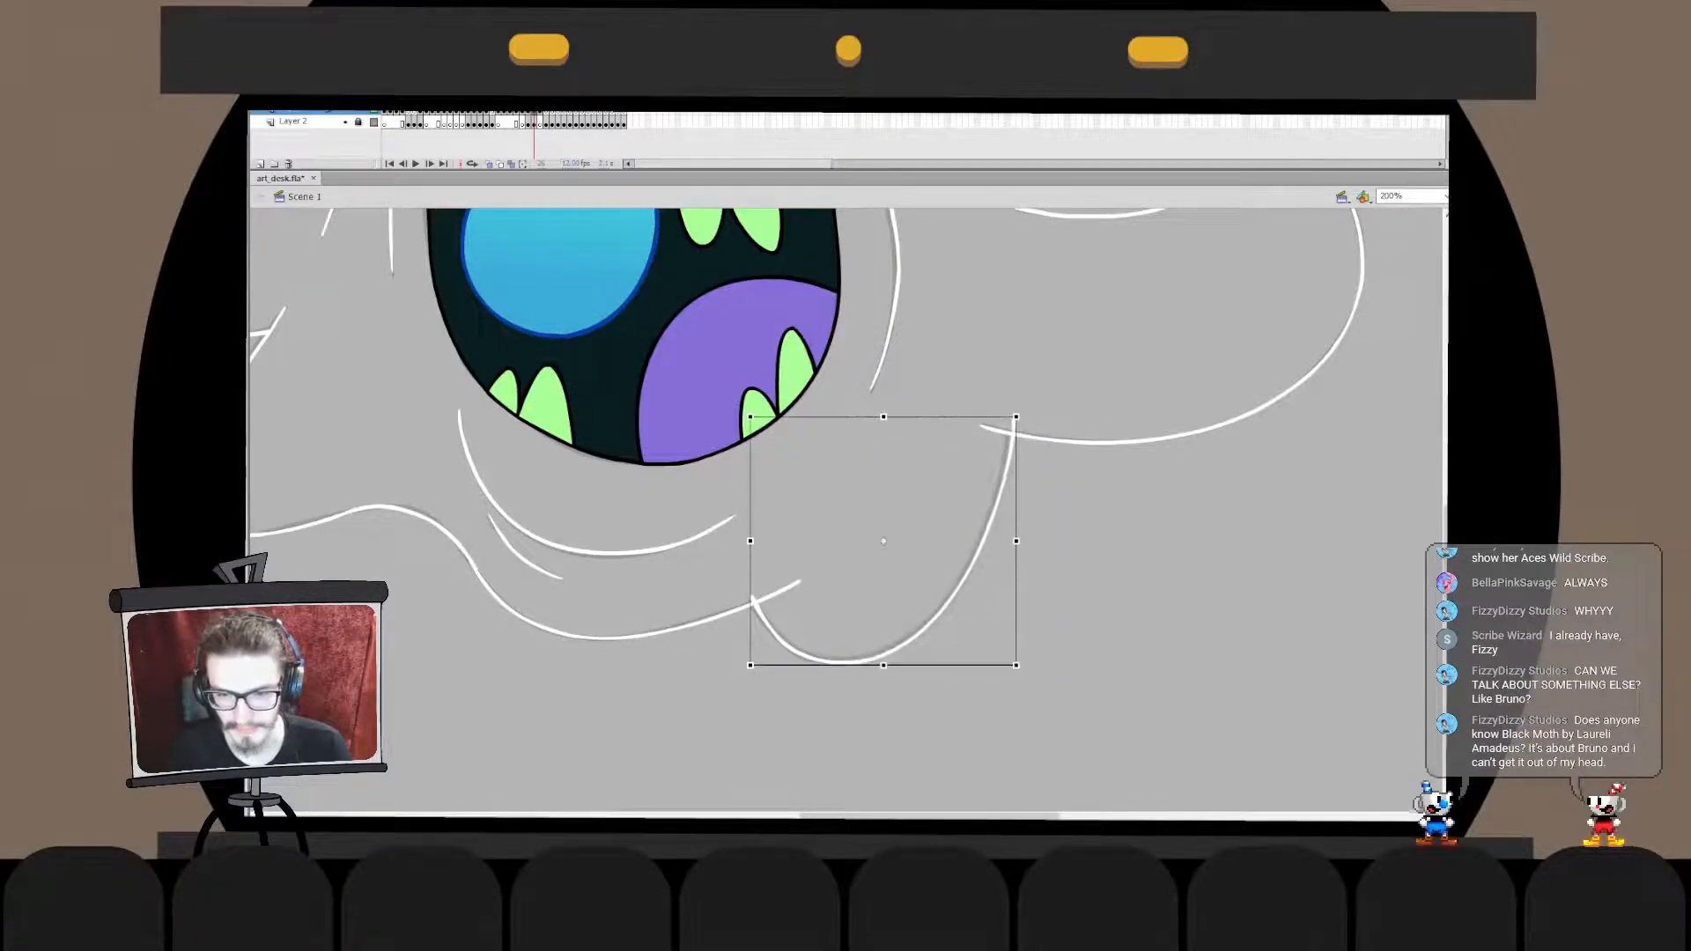
{"action": "double_click", "coordinate": [1001, 493]}
{"action": "left_click_drag", "start_coordinate": [1046, 379], "coordinate": [952, 514]}
{"action": "left_click_drag", "start_coordinate": [1017, 416], "coordinate": [1013, 399]}
{"action": "double_click", "coordinate": [1075, 381]}
{"action": "left_click_drag", "start_coordinate": [1013, 476], "coordinate": [1012, 473]}
{"action": "left_click", "coordinate": [1076, 516]}
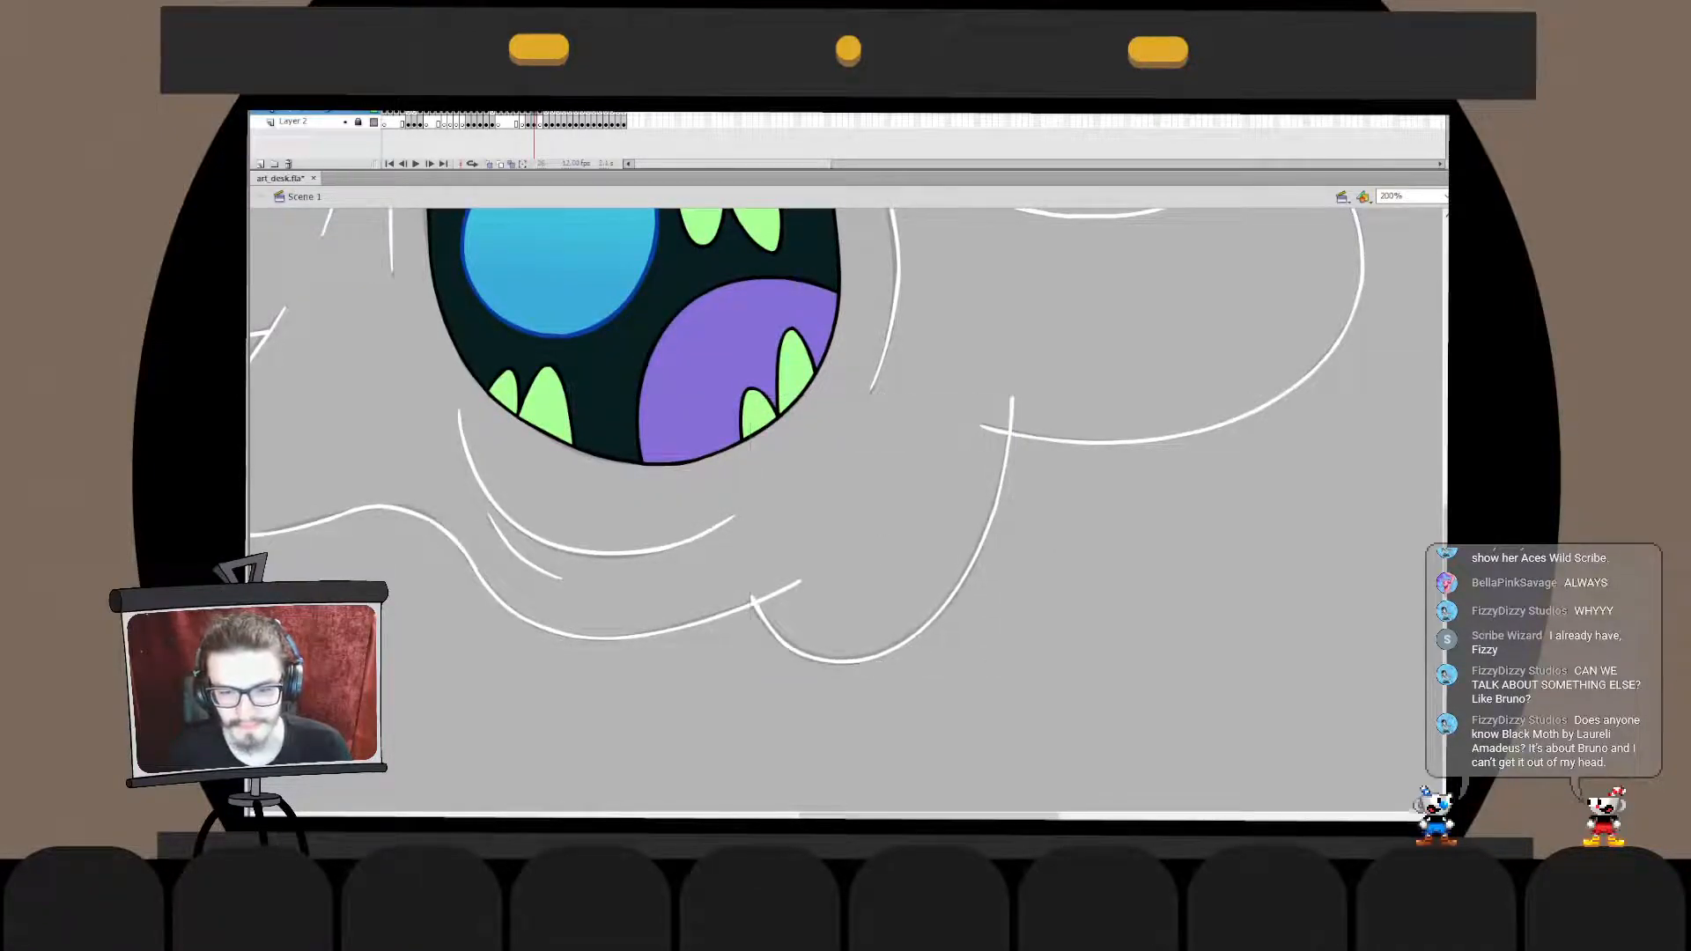
- Trim the bulge curve's overhanging tip at the bottom edge line inside its drawing object, and save the document
{"action": "double_click", "coordinate": [786, 644]}
{"action": "mouse_move", "coordinate": [730, 565]}
{"action": "left_mouse_down"}
{"action": "mouse_move", "coordinate": [797, 645]}
{"action": "mouse_move", "coordinate": [751, 599]}
{"action": "left_mouse_up"}
{"action": "left_click", "coordinate": [755, 671]}
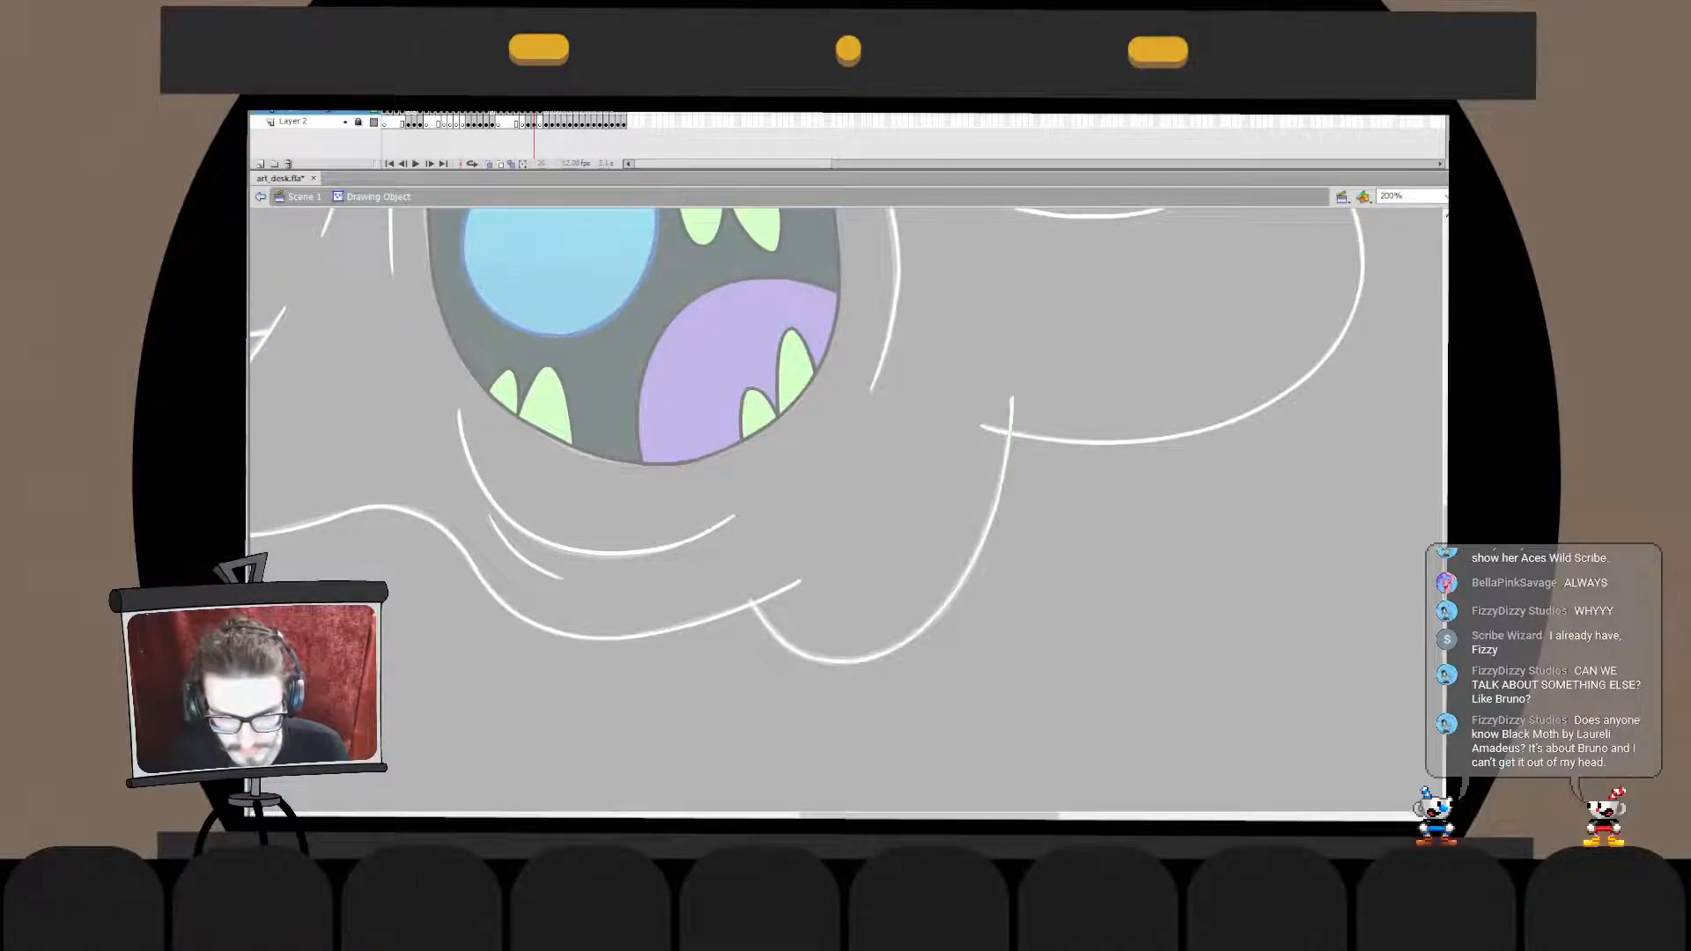
{"action": "key", "text": "ctrl+s"}
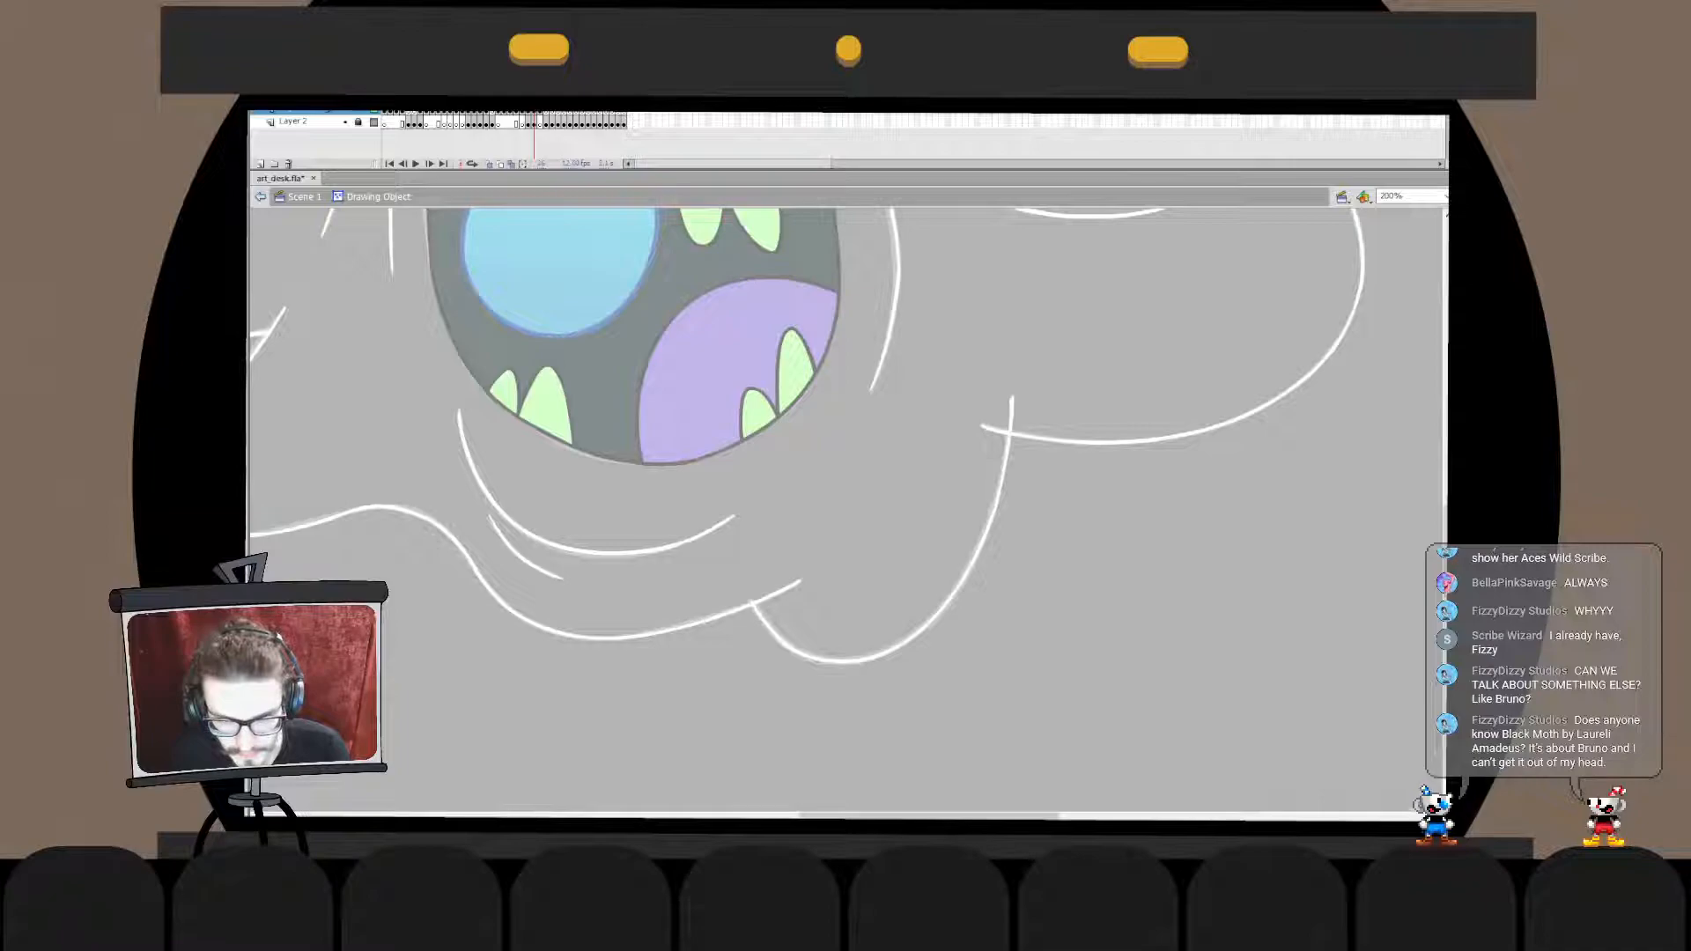
{"action": "key", "text": "ctrl+e"}
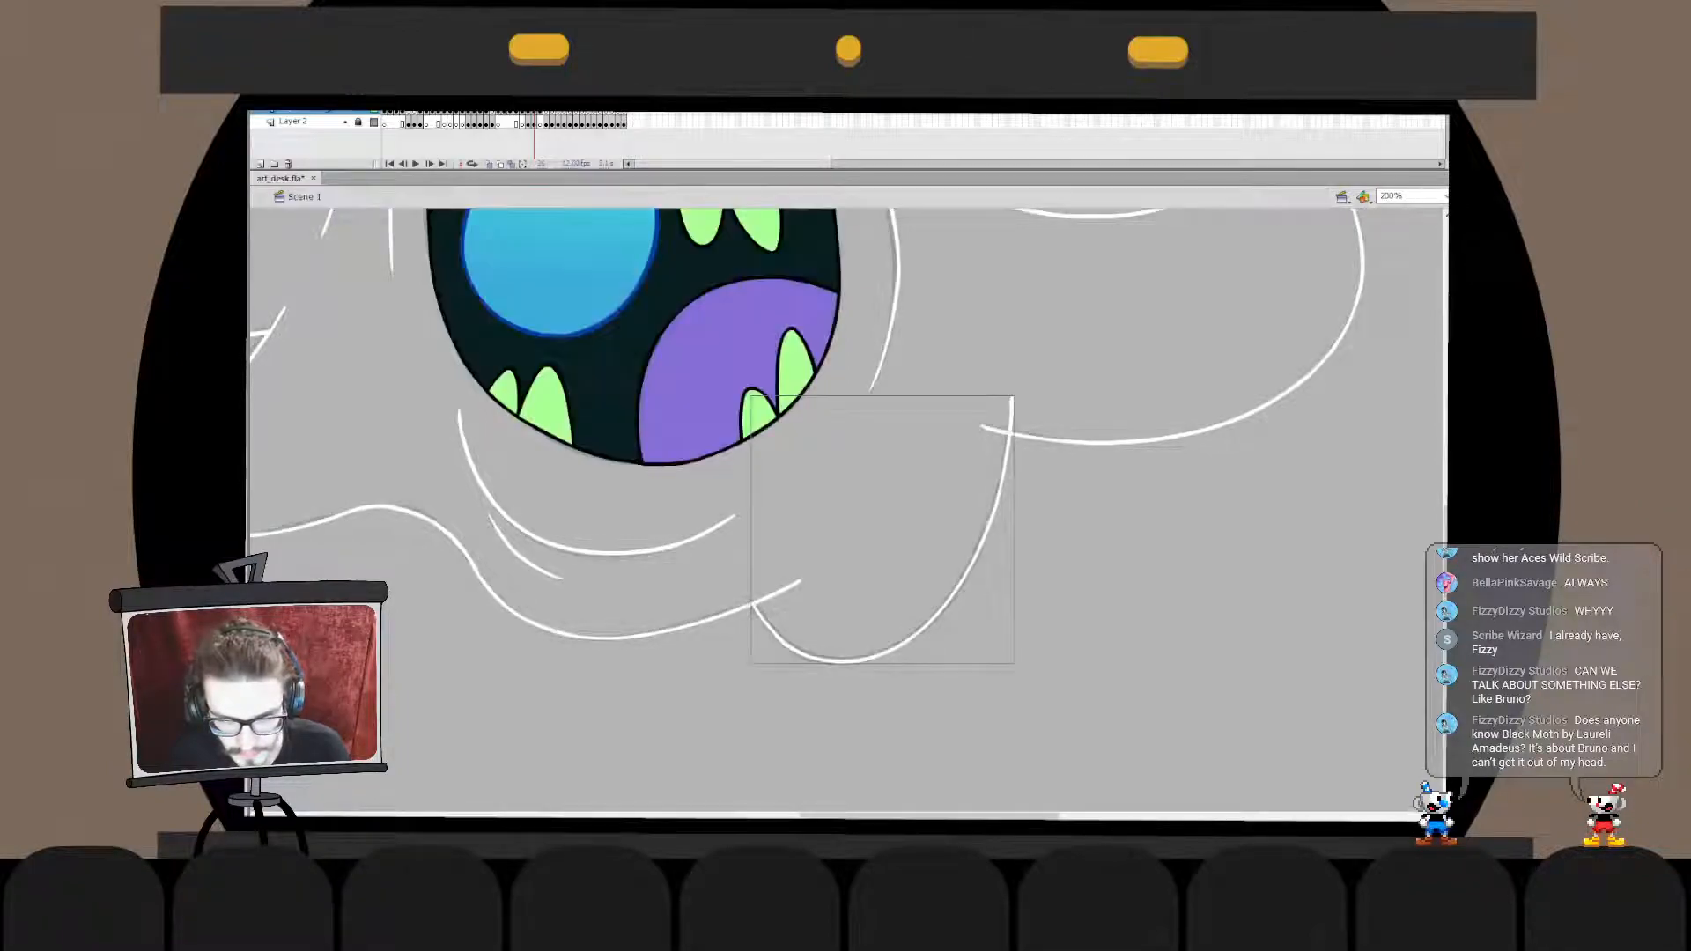
- Move the bulge curve in place into the bottom edge line's drawing object and delete the edge line's overhanging end
{"action": "key", "text": "ctrl+x"}
{"action": "double_click", "coordinate": [776, 591]}
{"action": "key", "text": "ctrl+shift+v"}
{"action": "left_click", "coordinate": [778, 592]}
{"action": "key", "text": "Delete"}
{"action": "key", "text": "ctrl+e"}
- Move the right arm line in place into the bulge outline's drawing object and delete the overhanging ends where they cross
{"action": "left_click", "coordinate": [1013, 433]}
{"action": "key", "text": "ctrl+x"}
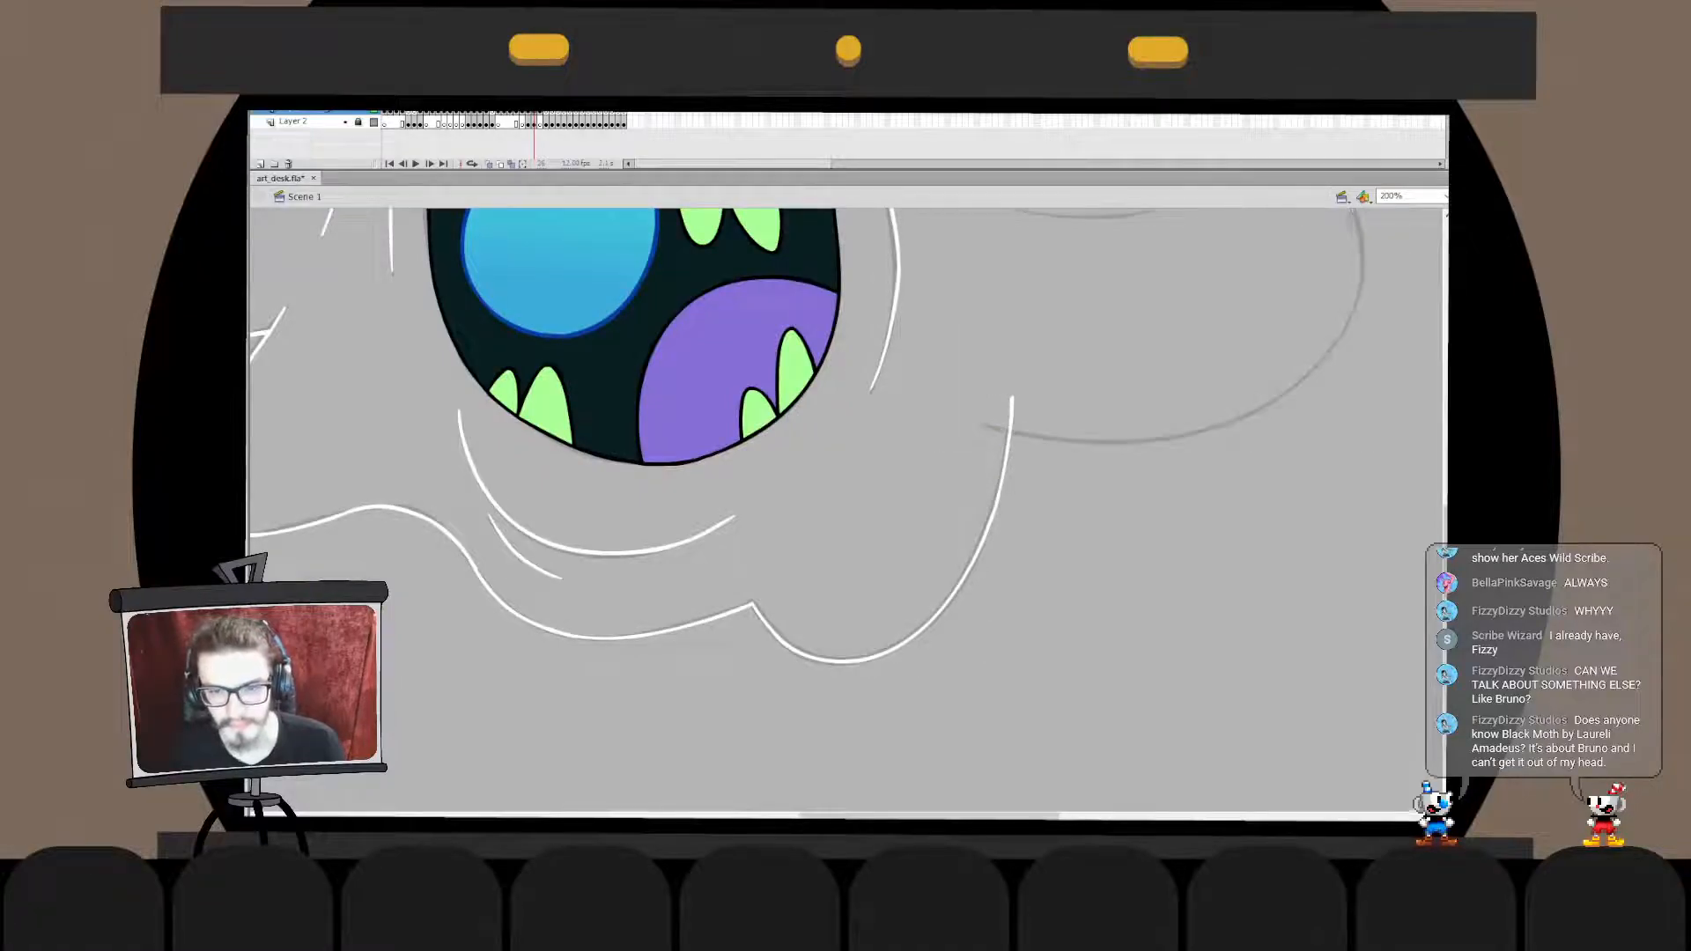
{"action": "left_click_drag", "start_coordinate": [1013, 423], "coordinate": [995, 616]}
{"action": "key", "text": "ctrl+z"}
{"action": "key", "text": "ctrl+x"}
{"action": "double_click", "coordinate": [993, 609]}
{"action": "key", "text": "ctrl+shift+v"}
{"action": "left_click", "coordinate": [992, 608]}
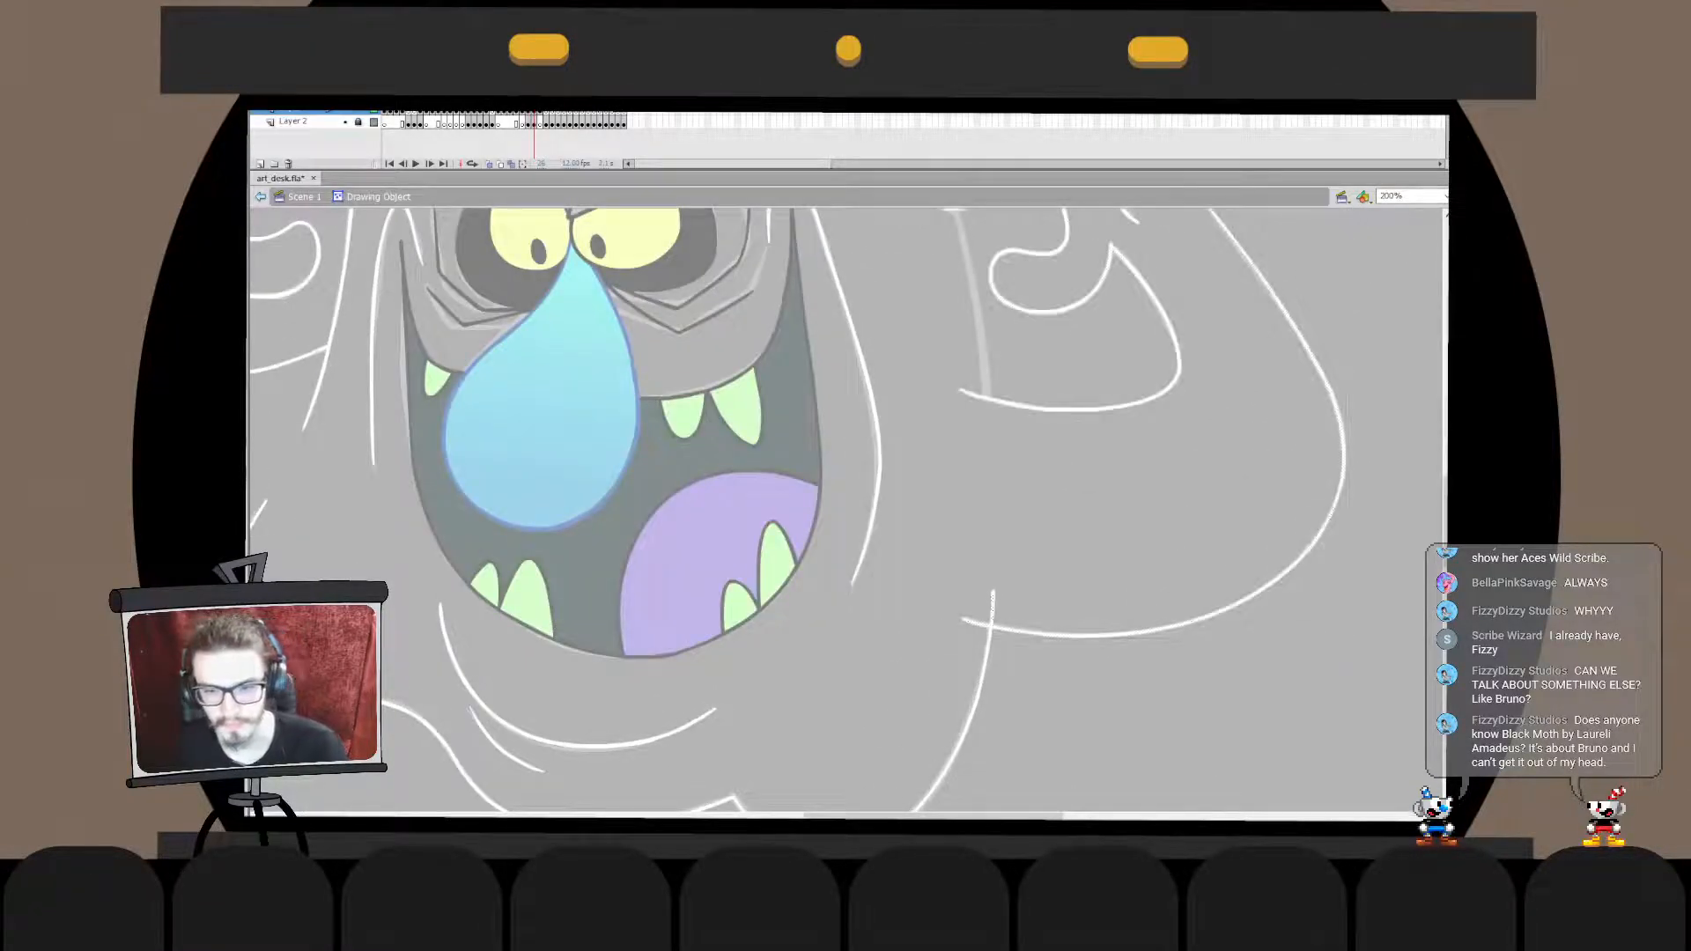
{"action": "key", "text": "Delete"}
{"action": "key", "text": "ctrl+e"}
{"action": "left_click_drag", "start_coordinate": [1013, 494], "coordinate": [1055, 710]}
{"action": "key", "text": "ctrl+2"}
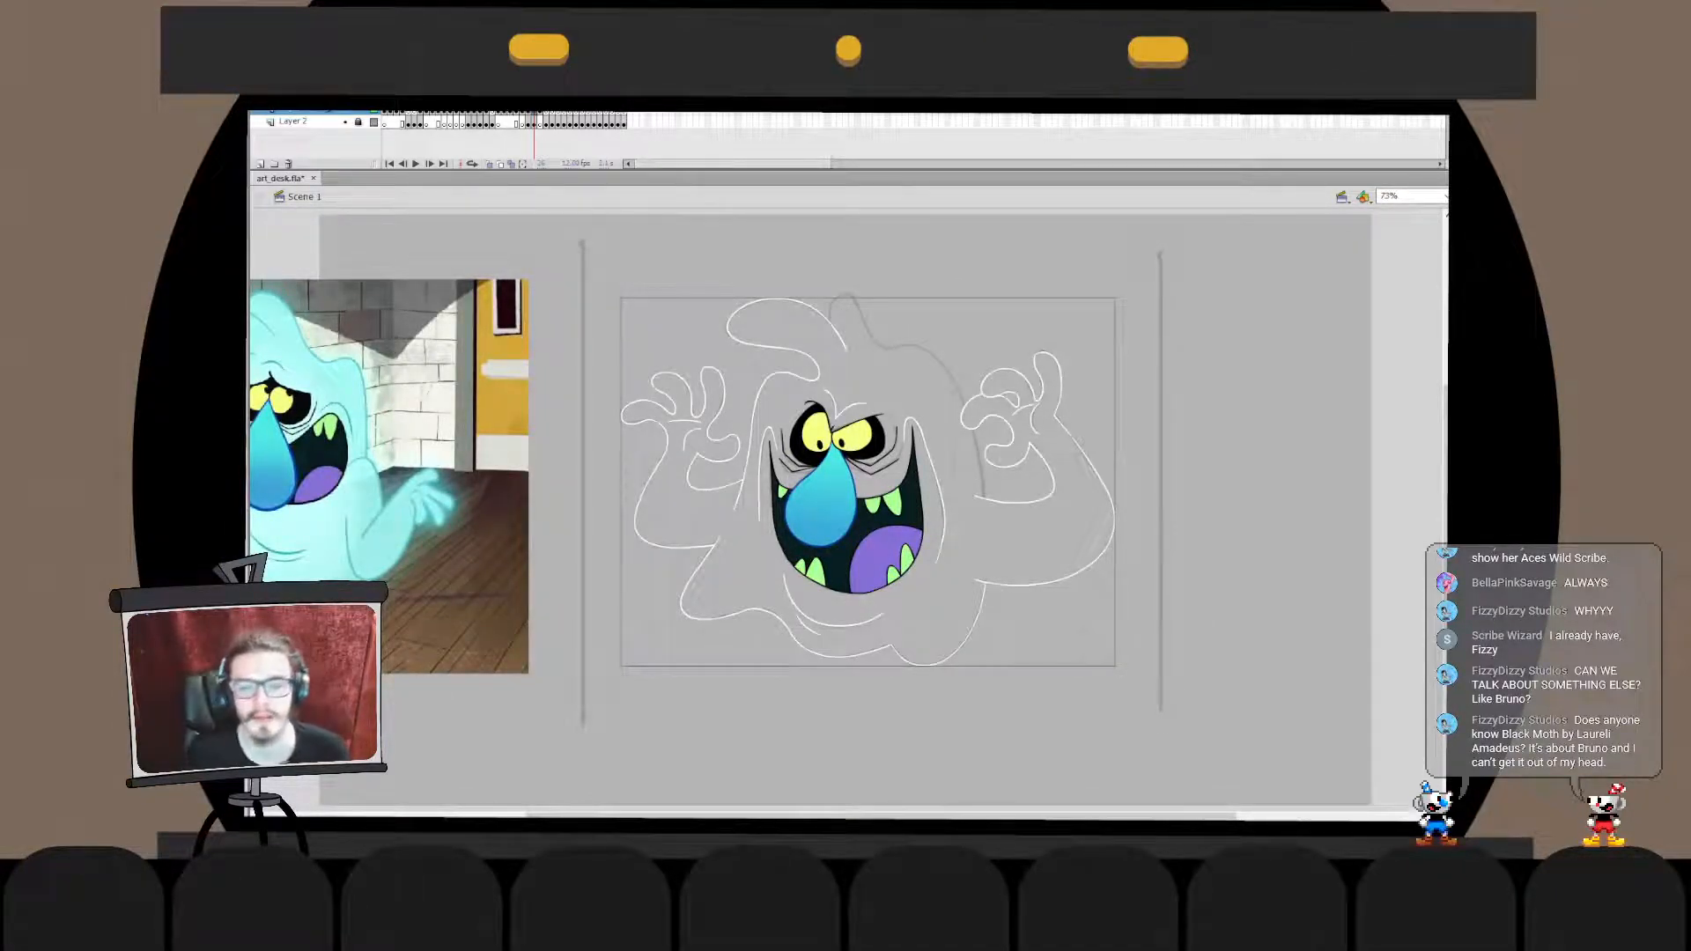
{"action": "key", "text": "Escape"}
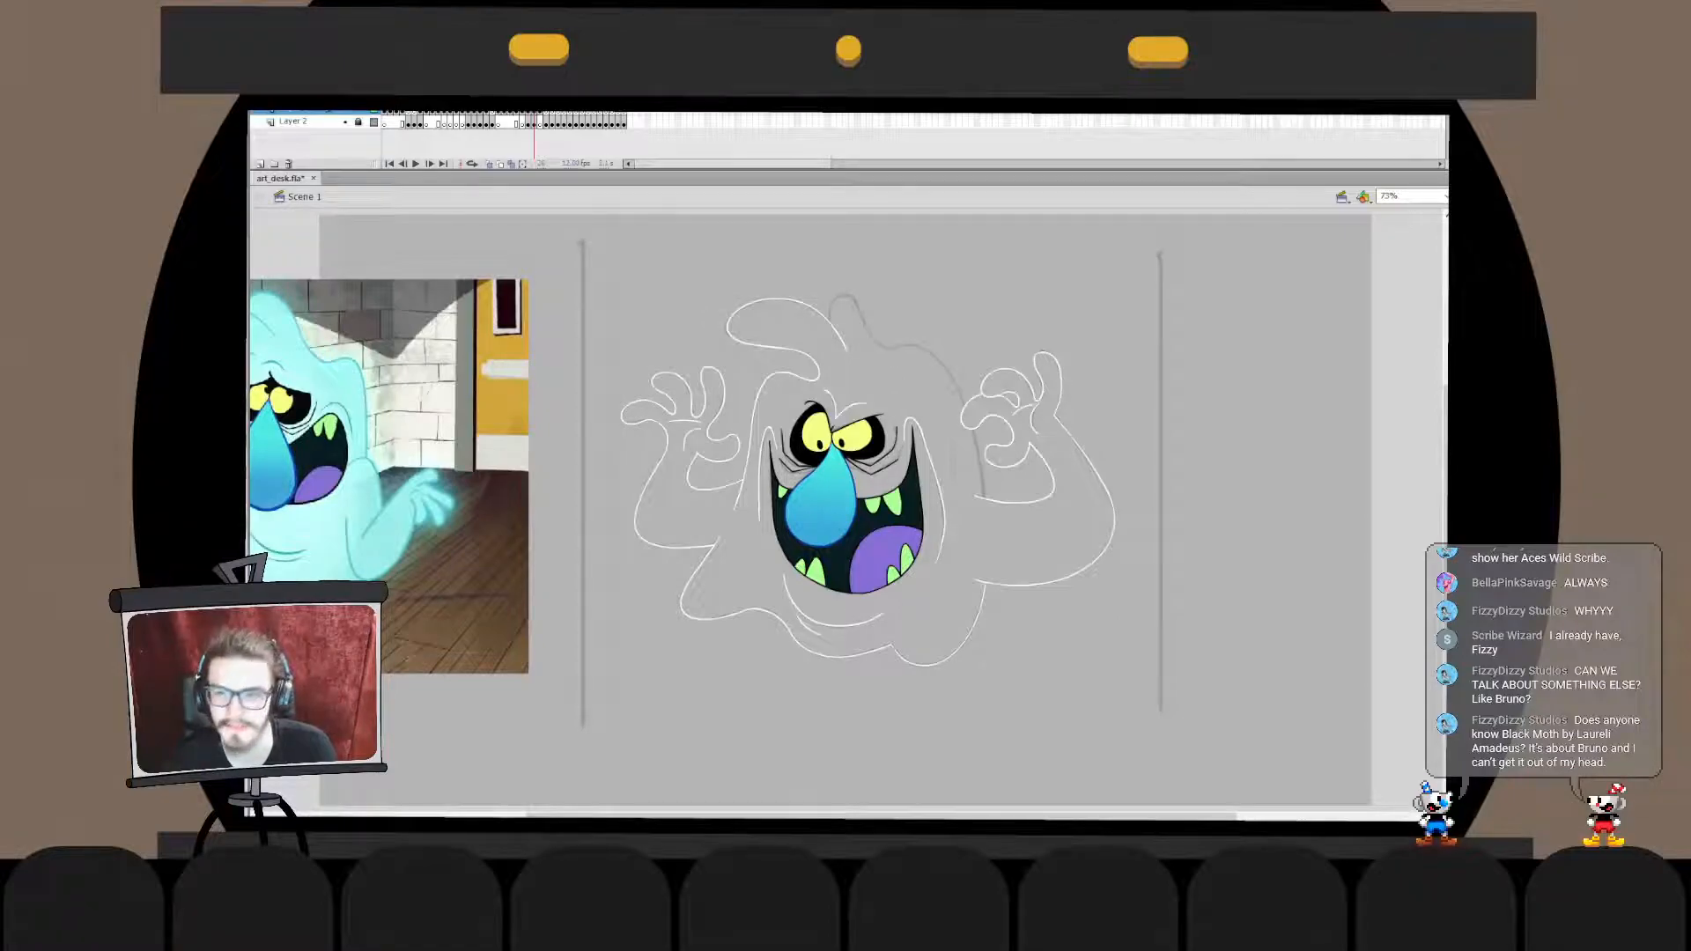
- Try to ink a white loop over the small sketched tuft on top of the ghost's head
{"action": "key", "text": "ctrl+="}
{"action": "key", "text": "ctrl+="}
{"action": "key", "text": "ctrl+z"}
{"action": "left_click_drag", "start_coordinate": [827, 439], "coordinate": [749, 436]}
{"action": "key", "text": "ctrl+z"}
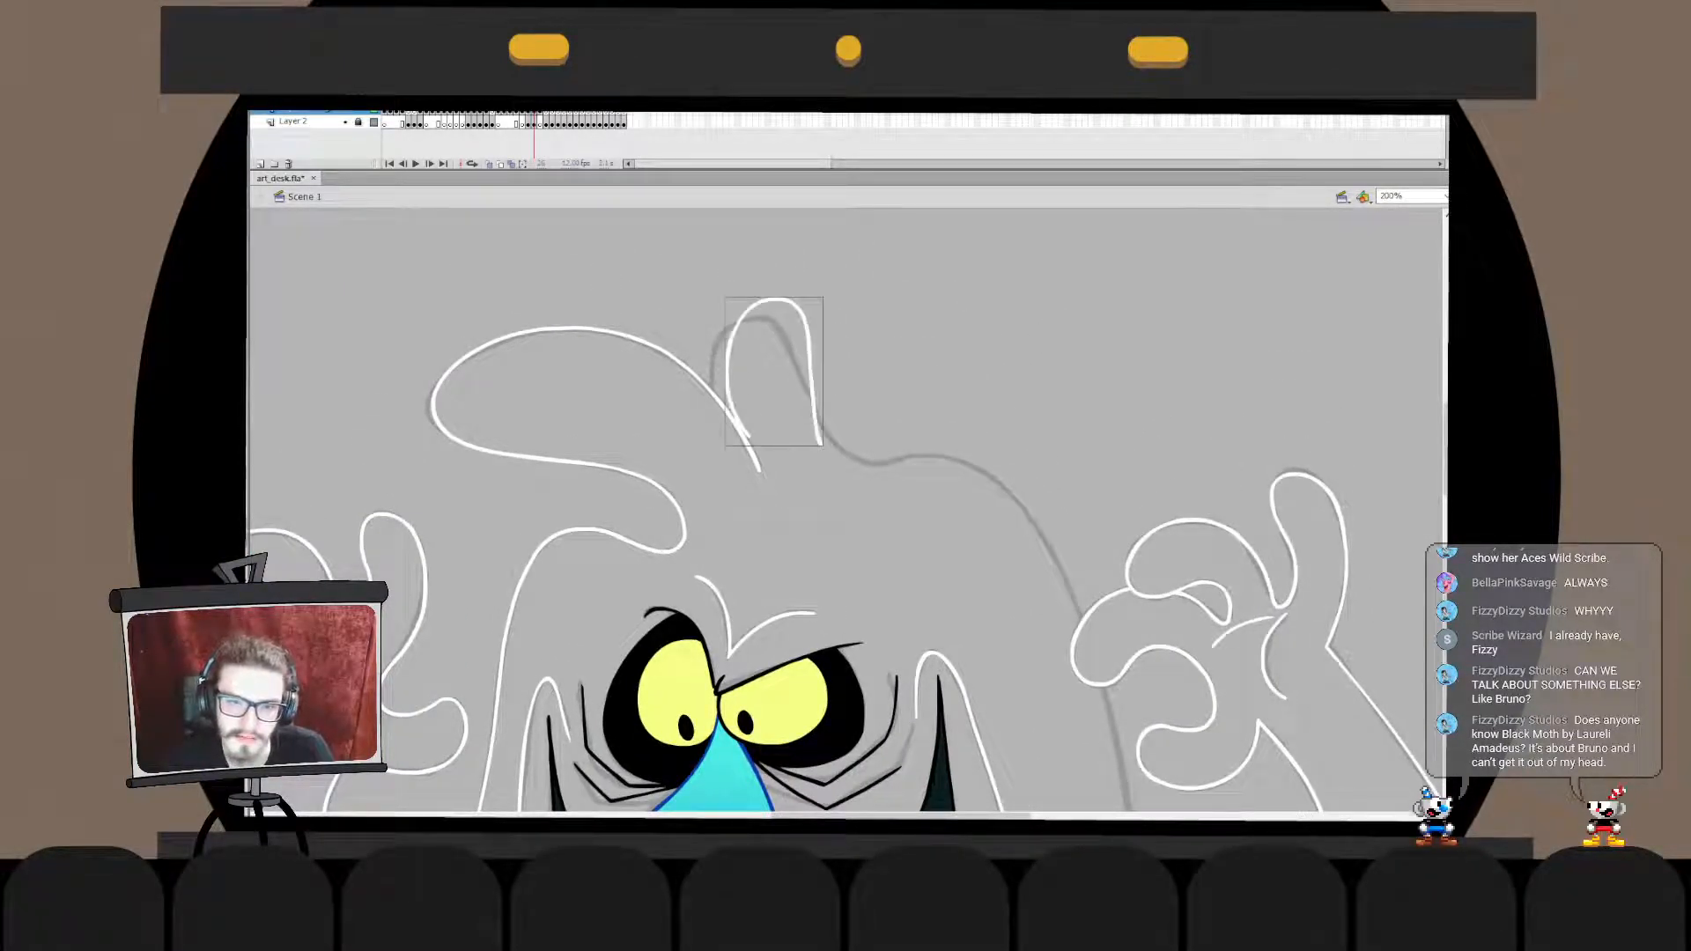
{"action": "key", "text": "ctrl+z"}
{"action": "left_click_drag", "start_coordinate": [823, 483], "coordinate": [768, 481]}
{"action": "key", "text": "ctrl+z"}
- Ink a white curve from beside the small head tuft down through the sketched dip, redrawing it until it fits
{"action": "left_click_drag", "start_coordinate": [822, 274], "coordinate": [909, 475]}
{"action": "key", "text": "ctrl+z"}
{"action": "mouse_move", "coordinate": [830, 308]}
{"action": "left_mouse_down"}
{"action": "mouse_move", "coordinate": [924, 463]}
{"action": "mouse_move", "coordinate": [934, 430]}
{"action": "mouse_move", "coordinate": [896, 467]}
{"action": "mouse_move", "coordinate": [951, 444]}
{"action": "mouse_move", "coordinate": [819, 421]}
{"action": "mouse_move", "coordinate": [953, 417]}
{"action": "mouse_move", "coordinate": [937, 443]}
{"action": "mouse_move", "coordinate": [963, 423]}
{"action": "mouse_move", "coordinate": [911, 452]}
{"action": "left_mouse_up"}
{"action": "key", "text": "ctrl+z"}
{"action": "key", "text": "ctrl+z"}
- Ink a narrow white loop over the small sketched tuft, from the large curl's end to the dip curve
{"action": "key", "text": "ctrl+z"}
{"action": "key", "text": "ctrl+z"}
{"action": "key", "text": "ctrl+z"}
{"action": "key", "text": "ctrl+z"}
{"action": "left_click", "coordinate": [890, 387]}
{"action": "key", "text": "ctrl+z"}
{"action": "left_click_drag", "start_coordinate": [795, 387], "coordinate": [755, 457]}
{"action": "key", "text": "ctrl+z"}
{"action": "left_click_drag", "start_coordinate": [791, 379], "coordinate": [758, 466]}
{"action": "key", "text": "ctrl+z"}
{"action": "left_click_drag", "start_coordinate": [742, 435], "coordinate": [794, 377]}
{"action": "key", "text": "ctrl+z"}
{"action": "key", "text": "ctrl+z"}
{"action": "mouse_move", "coordinate": [704, 440]}
{"action": "left_mouse_down"}
{"action": "mouse_move", "coordinate": [798, 303]}
{"action": "mouse_move", "coordinate": [869, 449]}
{"action": "left_mouse_up"}
{"action": "key", "text": "ctrl+z"}
{"action": "key", "text": "ctrl+z"}
- Transform the tuft loop, lowering its peak and widening it toward the large curl to fit the sketch
{"action": "key", "text": "v"}
{"action": "double_click", "coordinate": [797, 397]}
{"action": "key", "text": "q"}
{"action": "mouse_move", "coordinate": [797, 392]}
{"action": "left_mouse_down"}
{"action": "mouse_move", "coordinate": [731, 421]}
{"action": "mouse_move", "coordinate": [742, 319]}
{"action": "mouse_move", "coordinate": [754, 472]}
{"action": "left_mouse_up"}
{"action": "left_click", "coordinate": [881, 370]}
{"action": "double_click", "coordinate": [880, 369]}
{"action": "key", "text": "b"}
{"action": "key", "text": "ctrl+z"}
{"action": "key", "text": "ctrl+z"}
{"action": "key", "text": "q"}
{"action": "left_click_drag", "start_coordinate": [762, 303], "coordinate": [762, 316]}
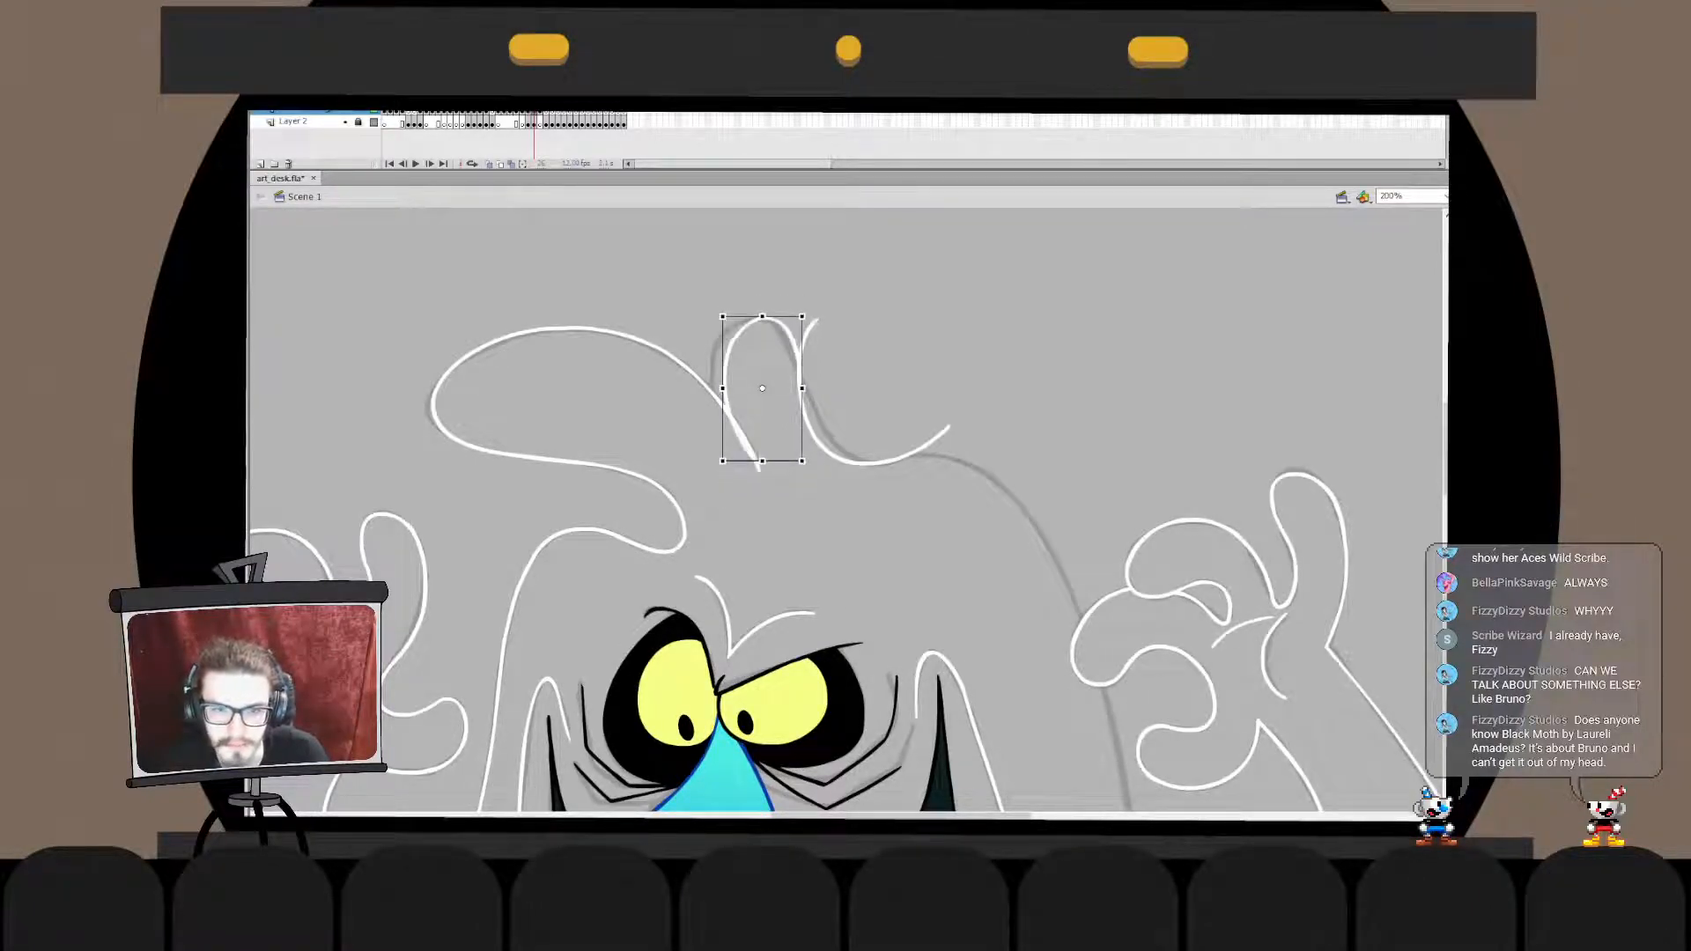
{"action": "left_click_drag", "start_coordinate": [722, 388], "coordinate": [716, 388]}
{"action": "left_click", "coordinate": [669, 396]}
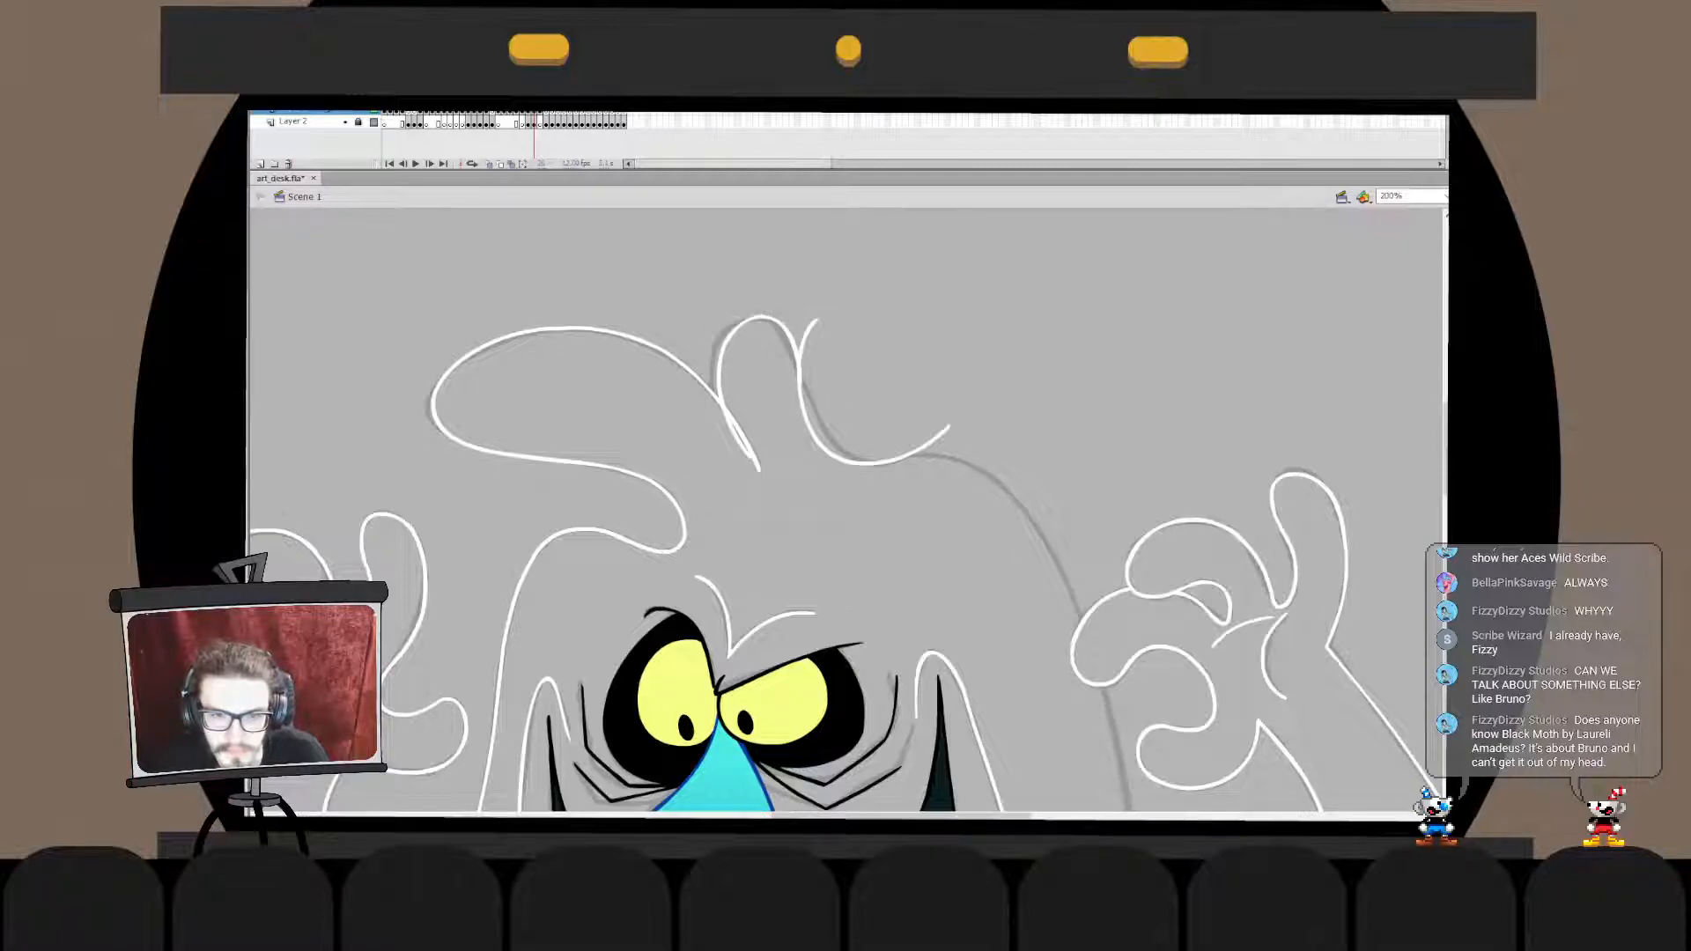
- Move the tuft loop in place into the dip curve's drawing object and delete the dip curve's overhanging upper end
{"action": "double_click", "coordinate": [797, 366]}
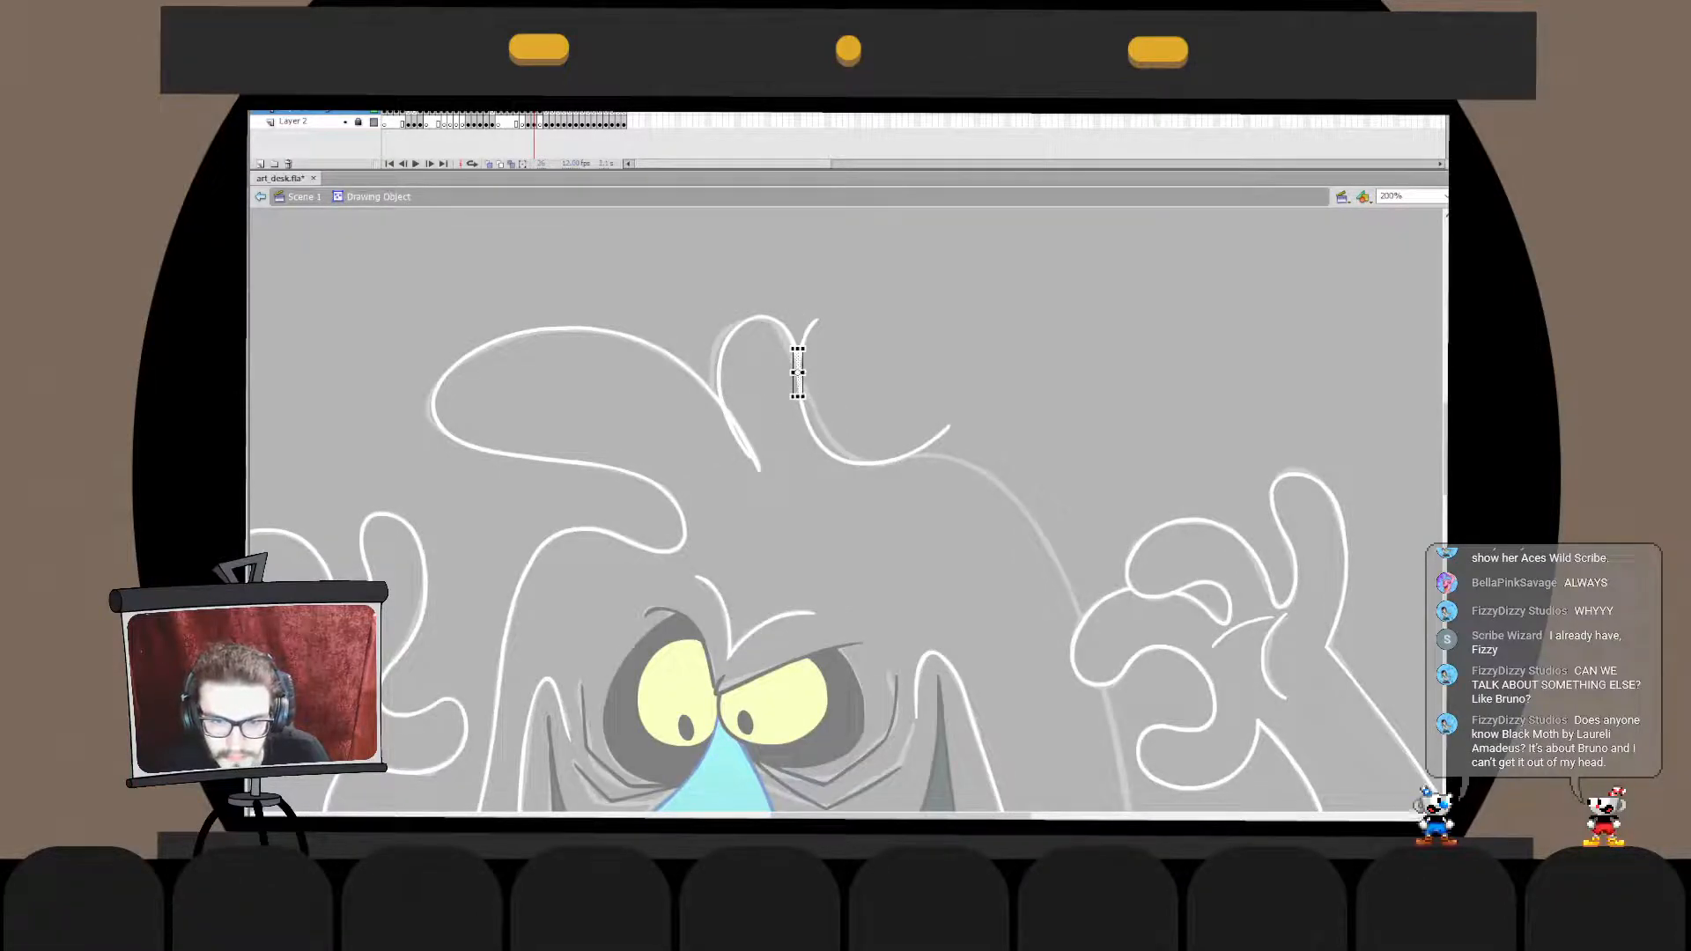
{"action": "double_click", "coordinate": [837, 379]}
{"action": "key", "text": "ctrl+x"}
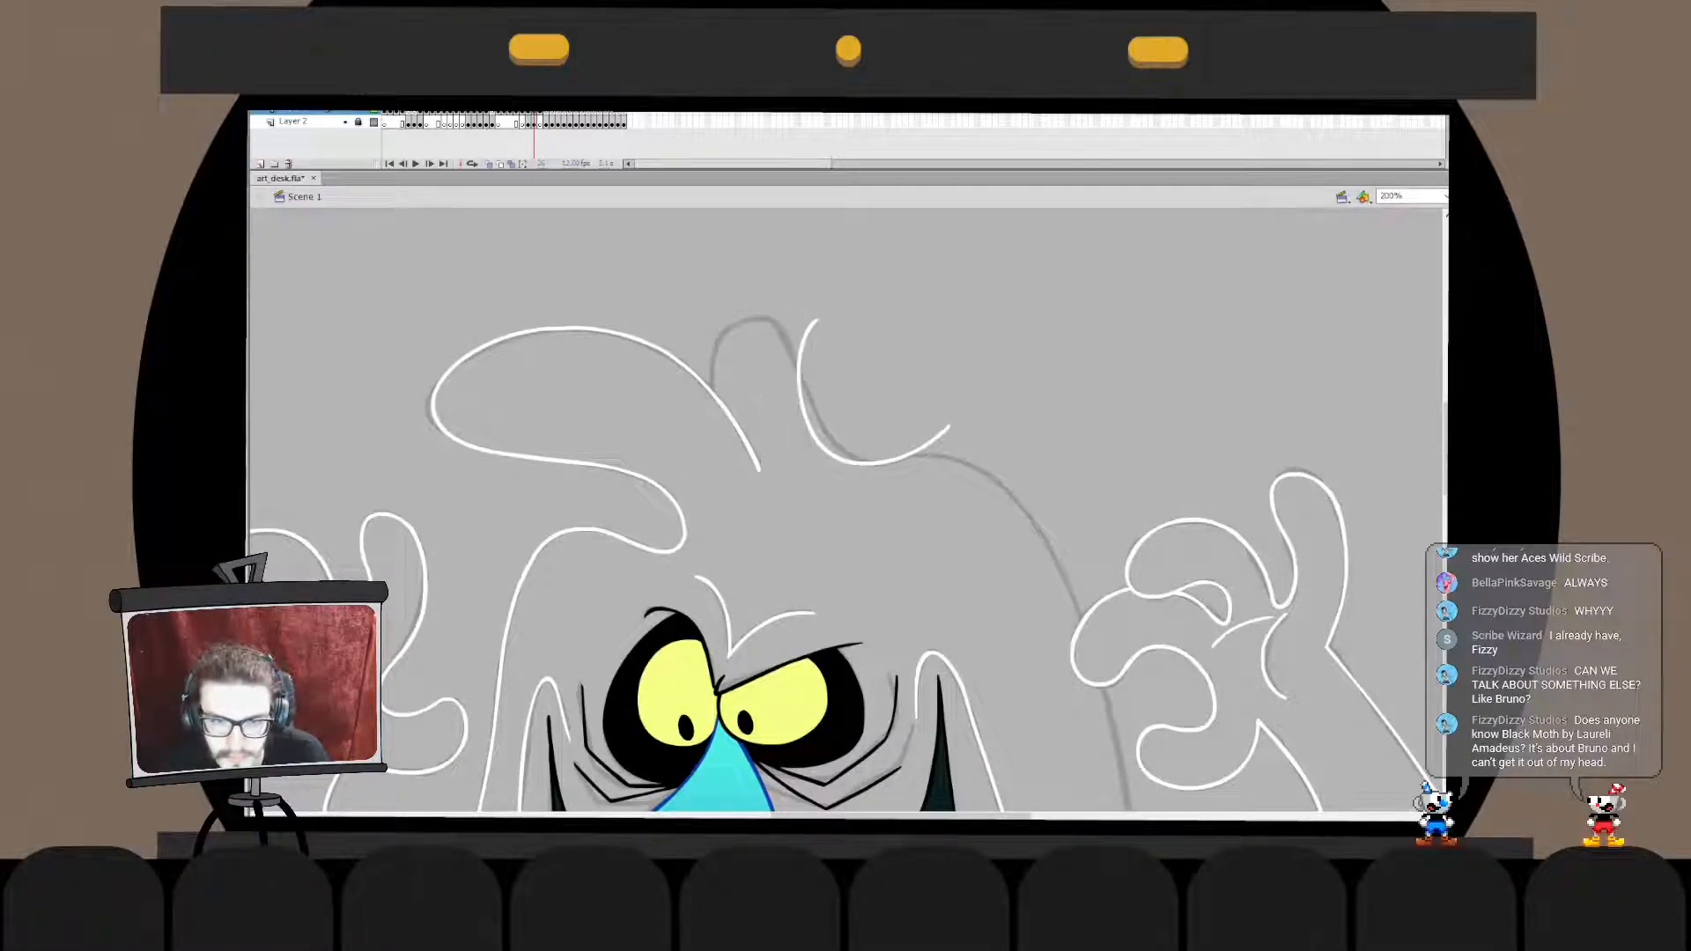
{"action": "double_click", "coordinate": [811, 424]}
{"action": "key", "text": "ctrl+shift+v"}
{"action": "left_click", "coordinate": [845, 370]}
{"action": "left_click", "coordinate": [806, 334]}
{"action": "key", "text": "Delete"}
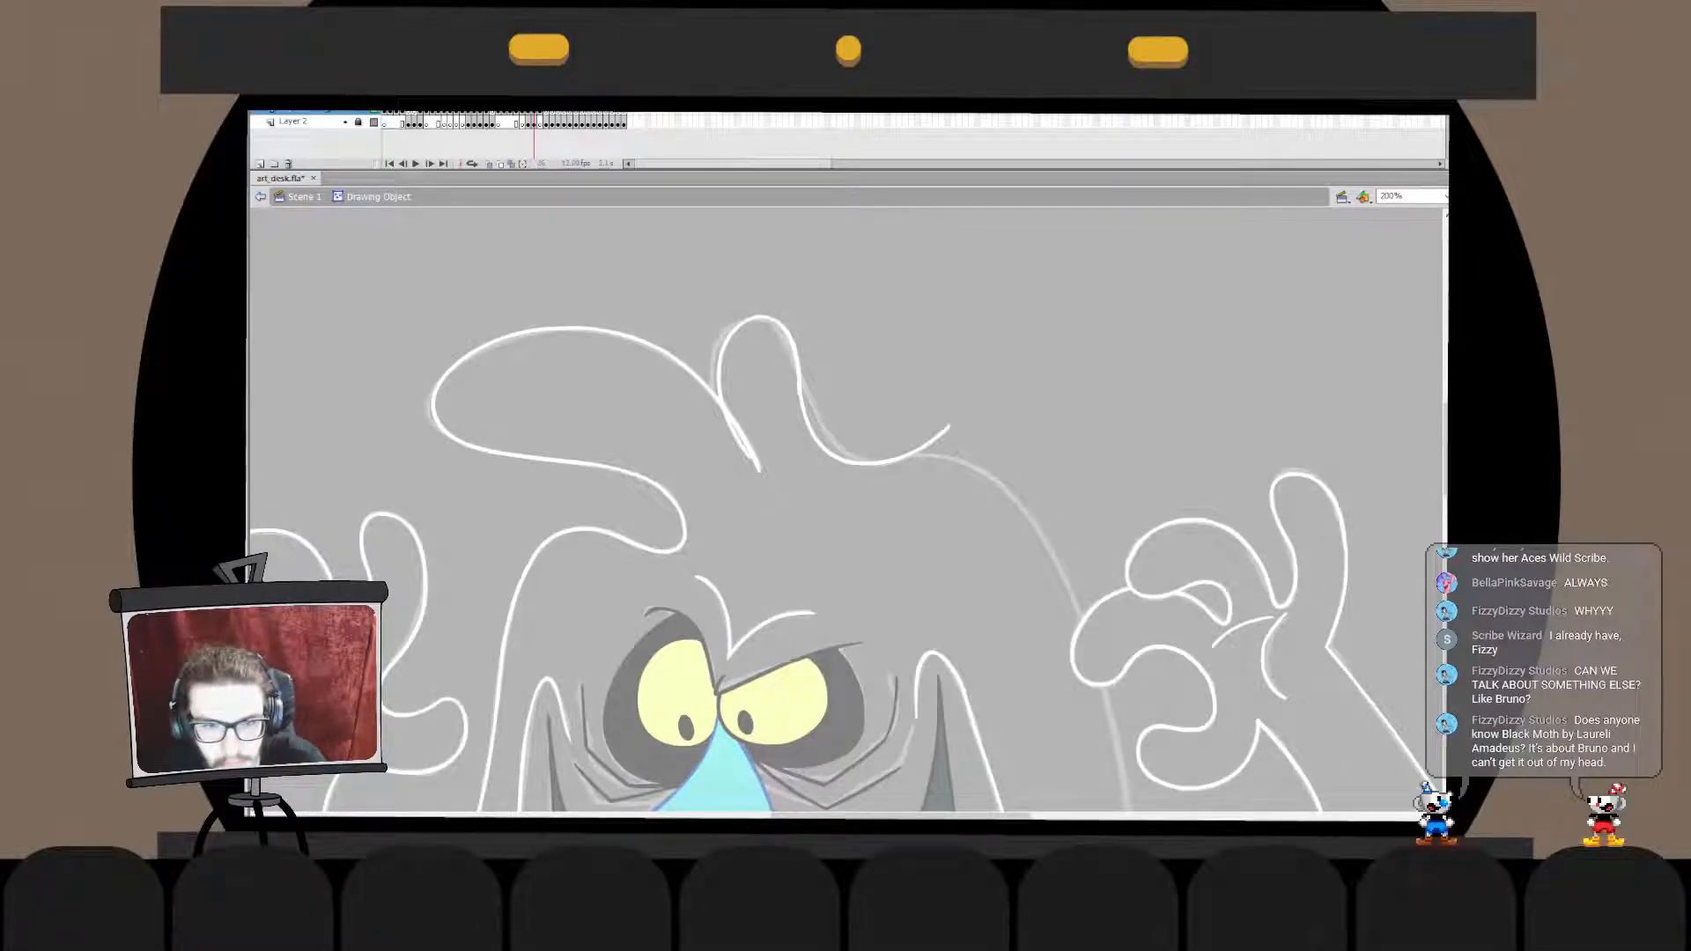
- Check the junction between the tuft loop and the dip curve for stray leftover pieces
{"action": "double_click", "coordinate": [797, 395]}
{"action": "key", "text": "Escape"}
{"action": "double_click", "coordinate": [868, 370]}
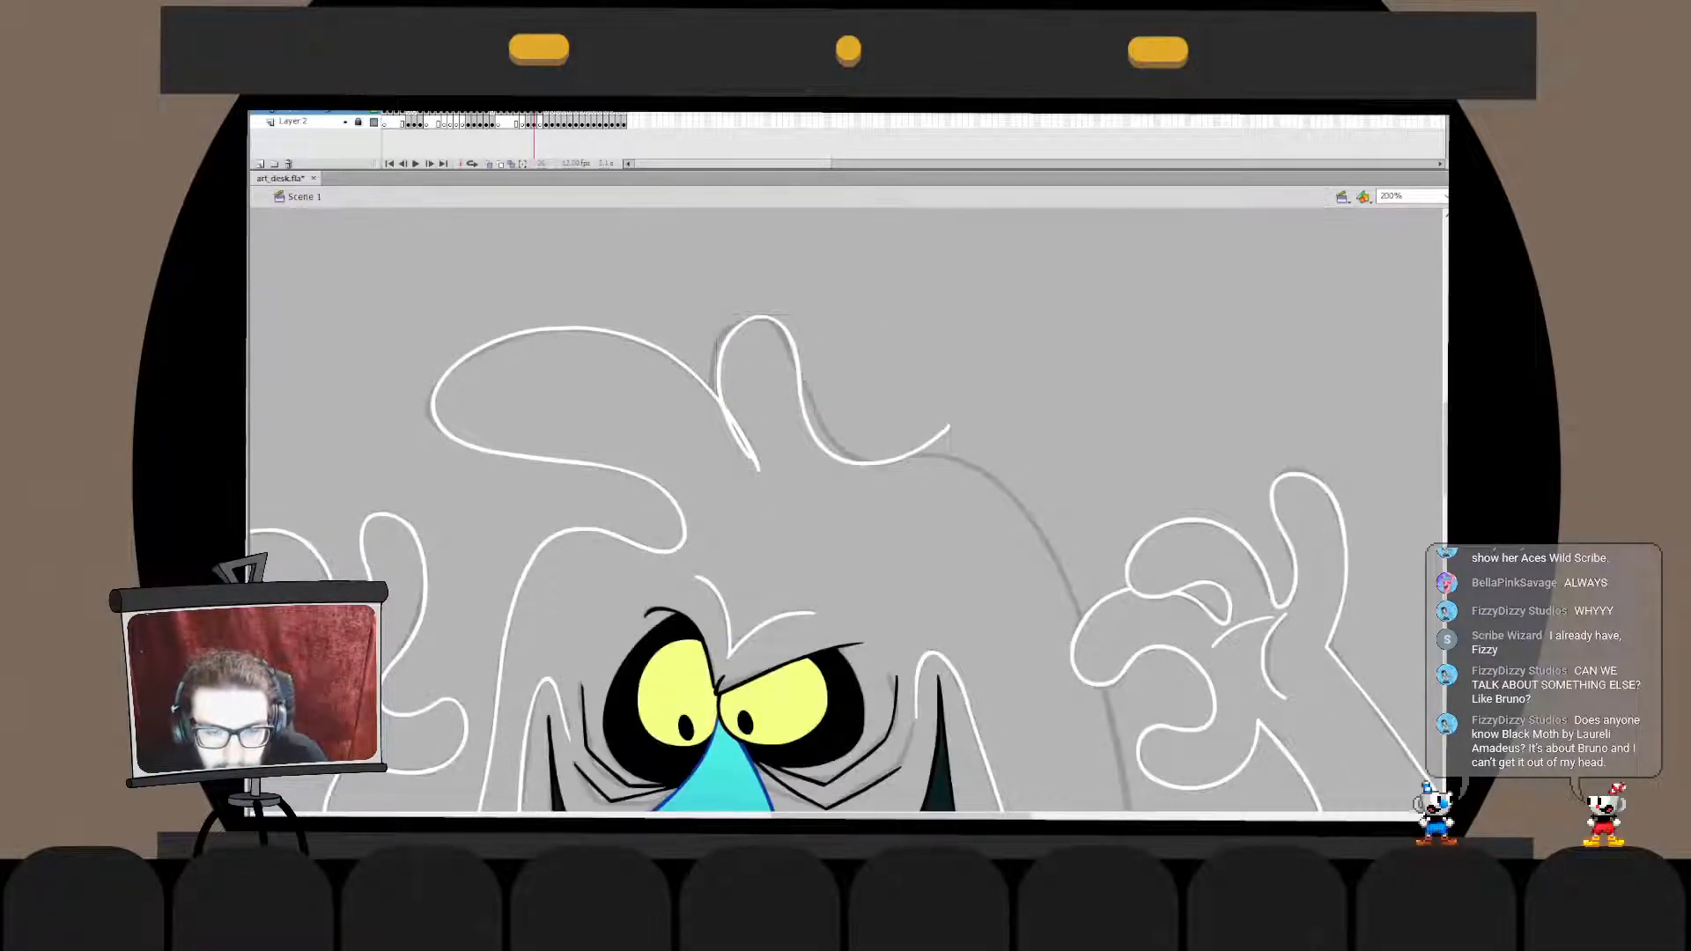
{"action": "double_click", "coordinate": [815, 431]}
{"action": "left_click", "coordinate": [814, 431]}
{"action": "key", "text": "Escape"}
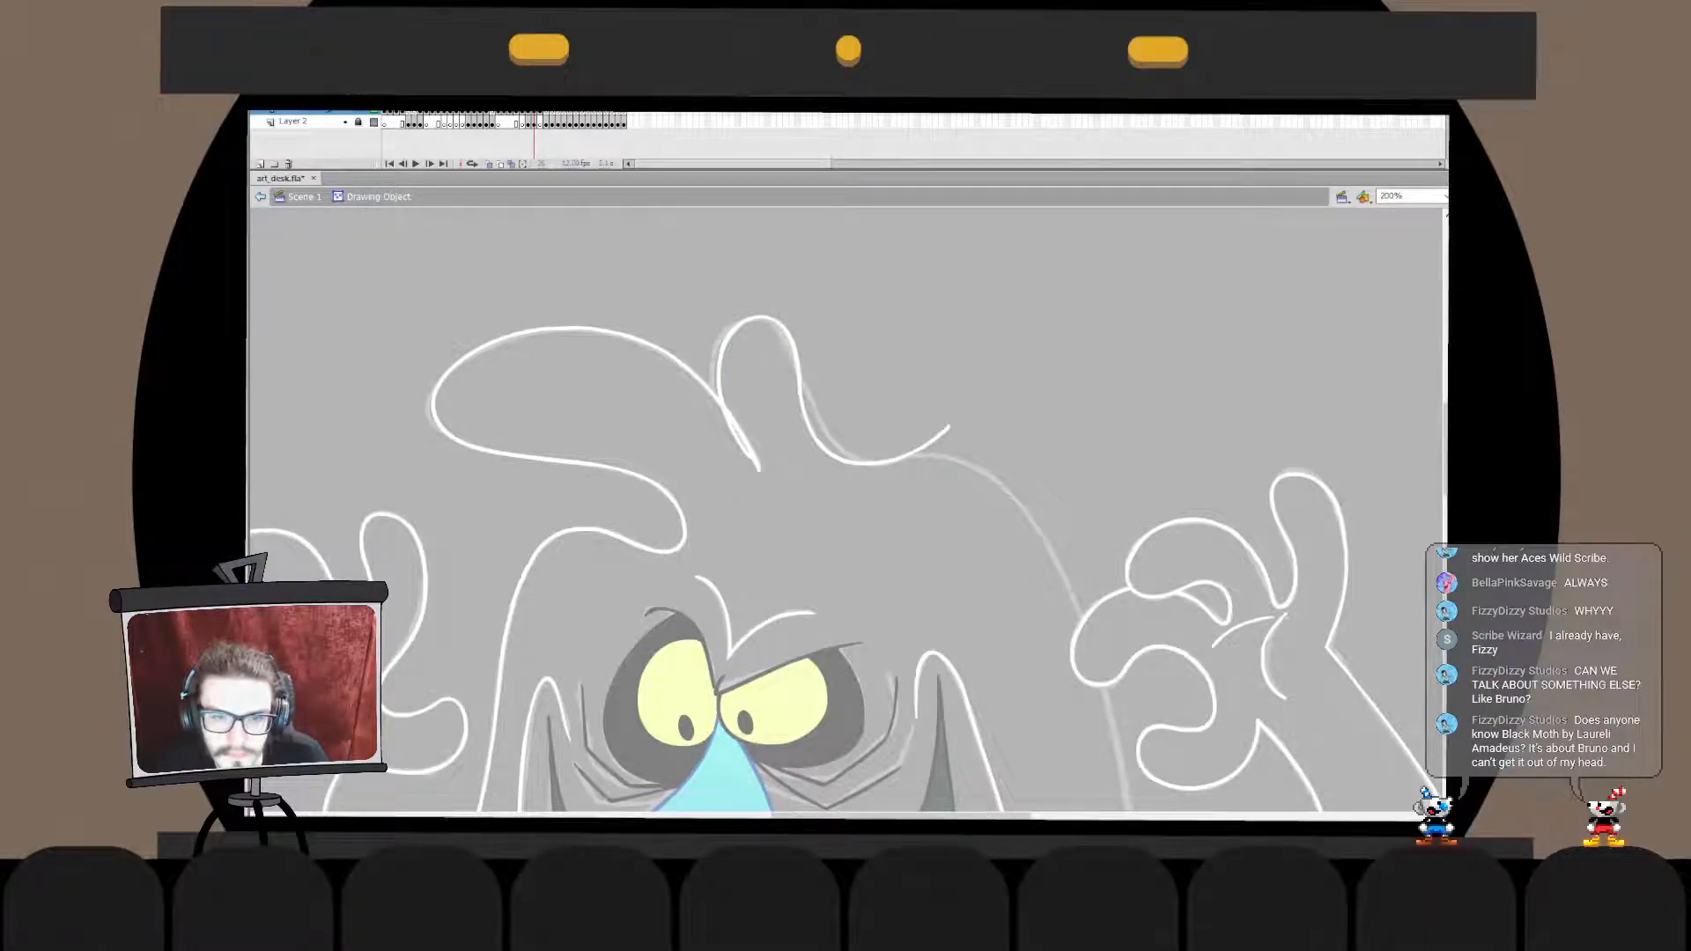
{"action": "left_click", "coordinate": [806, 413]}
{"action": "key", "text": "Escape"}
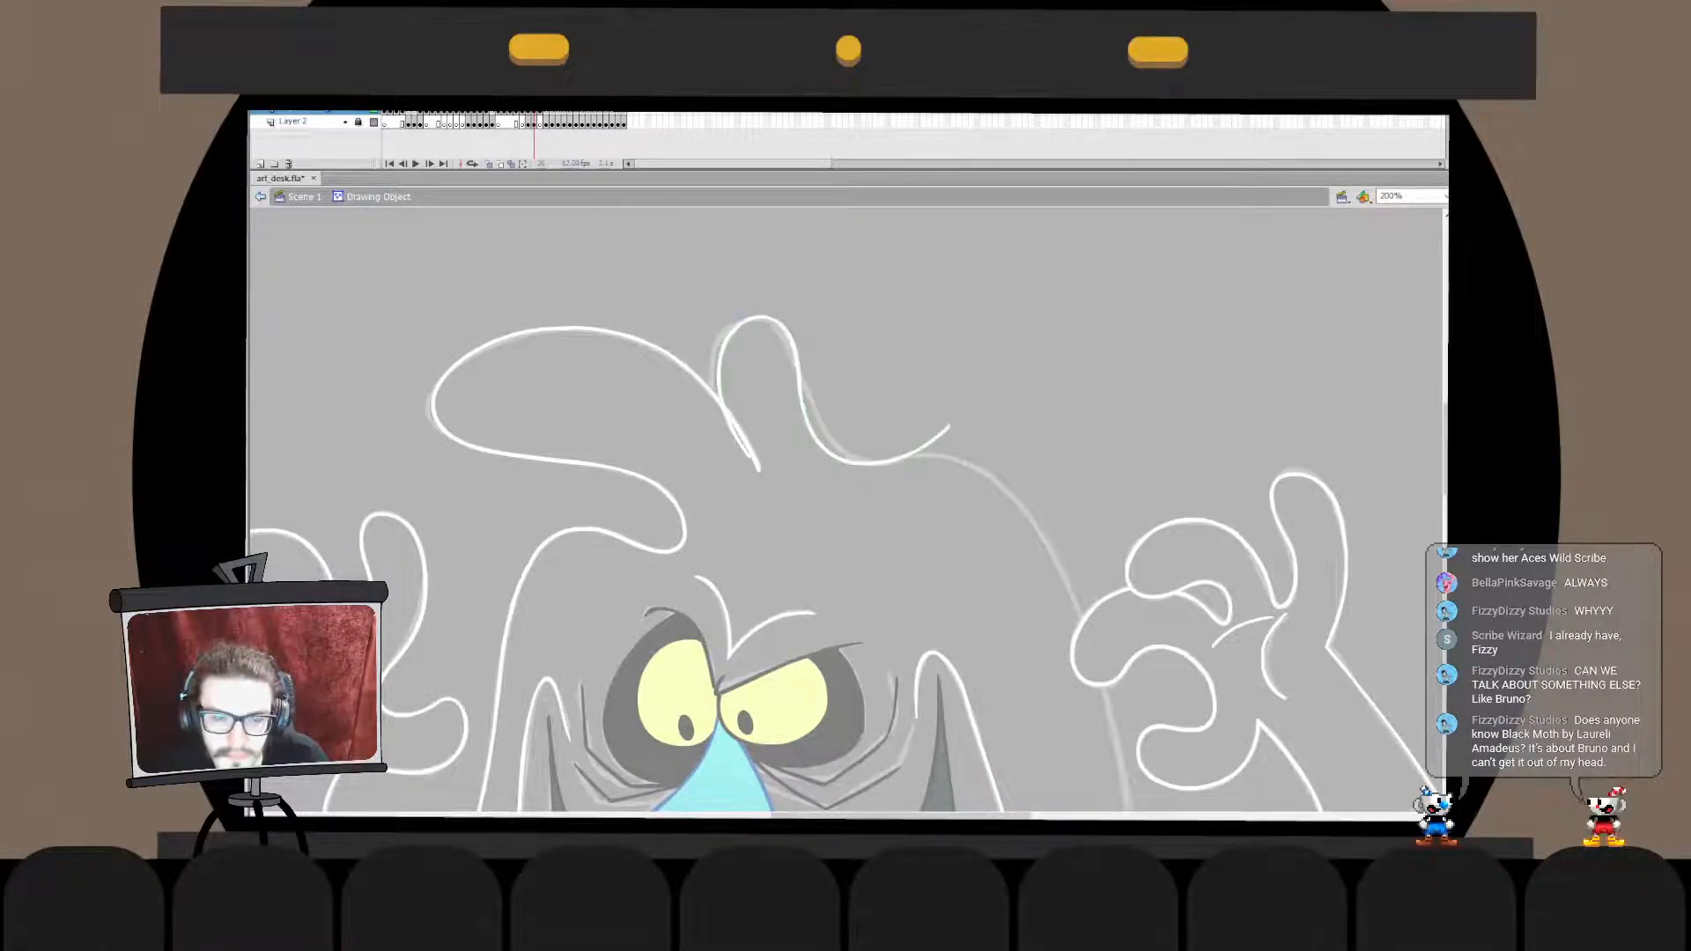
{"action": "left_click", "coordinate": [261, 196]}
{"action": "key", "text": "Escape"}
- Transform the joined tuft and dip outline slightly upward
{"action": "left_click", "coordinate": [803, 405]}
{"action": "key", "text": "q"}
{"action": "left_click_drag", "start_coordinate": [954, 312], "coordinate": [957, 318]}
{"action": "key", "text": "Escape"}
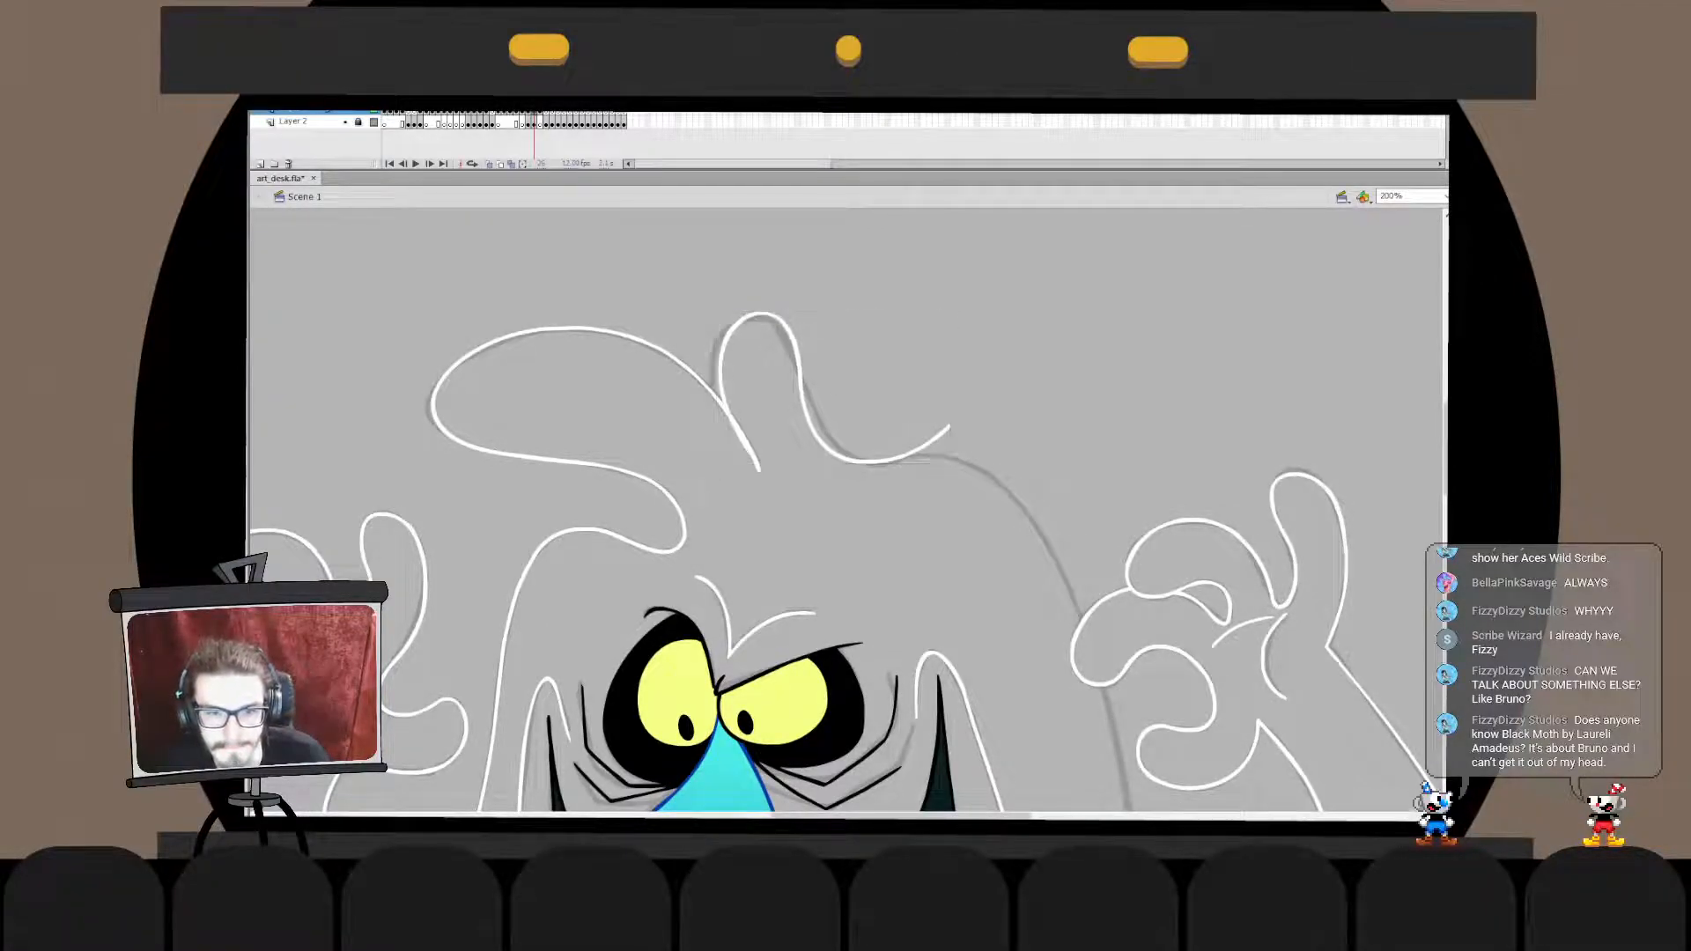
- Move the large curl's line in place into the tuft outline's drawing object
{"action": "left_click", "coordinate": [692, 369]}
{"action": "key", "text": "ctrl+x"}
{"action": "double_click", "coordinate": [800, 379]}
{"action": "key", "text": "ctrl+v"}
{"action": "left_click", "coordinate": [800, 379]}
{"action": "key", "text": "ctrl+z"}
{"action": "key", "text": "ctrl+shift+v"}
{"action": "key", "text": "Escape"}
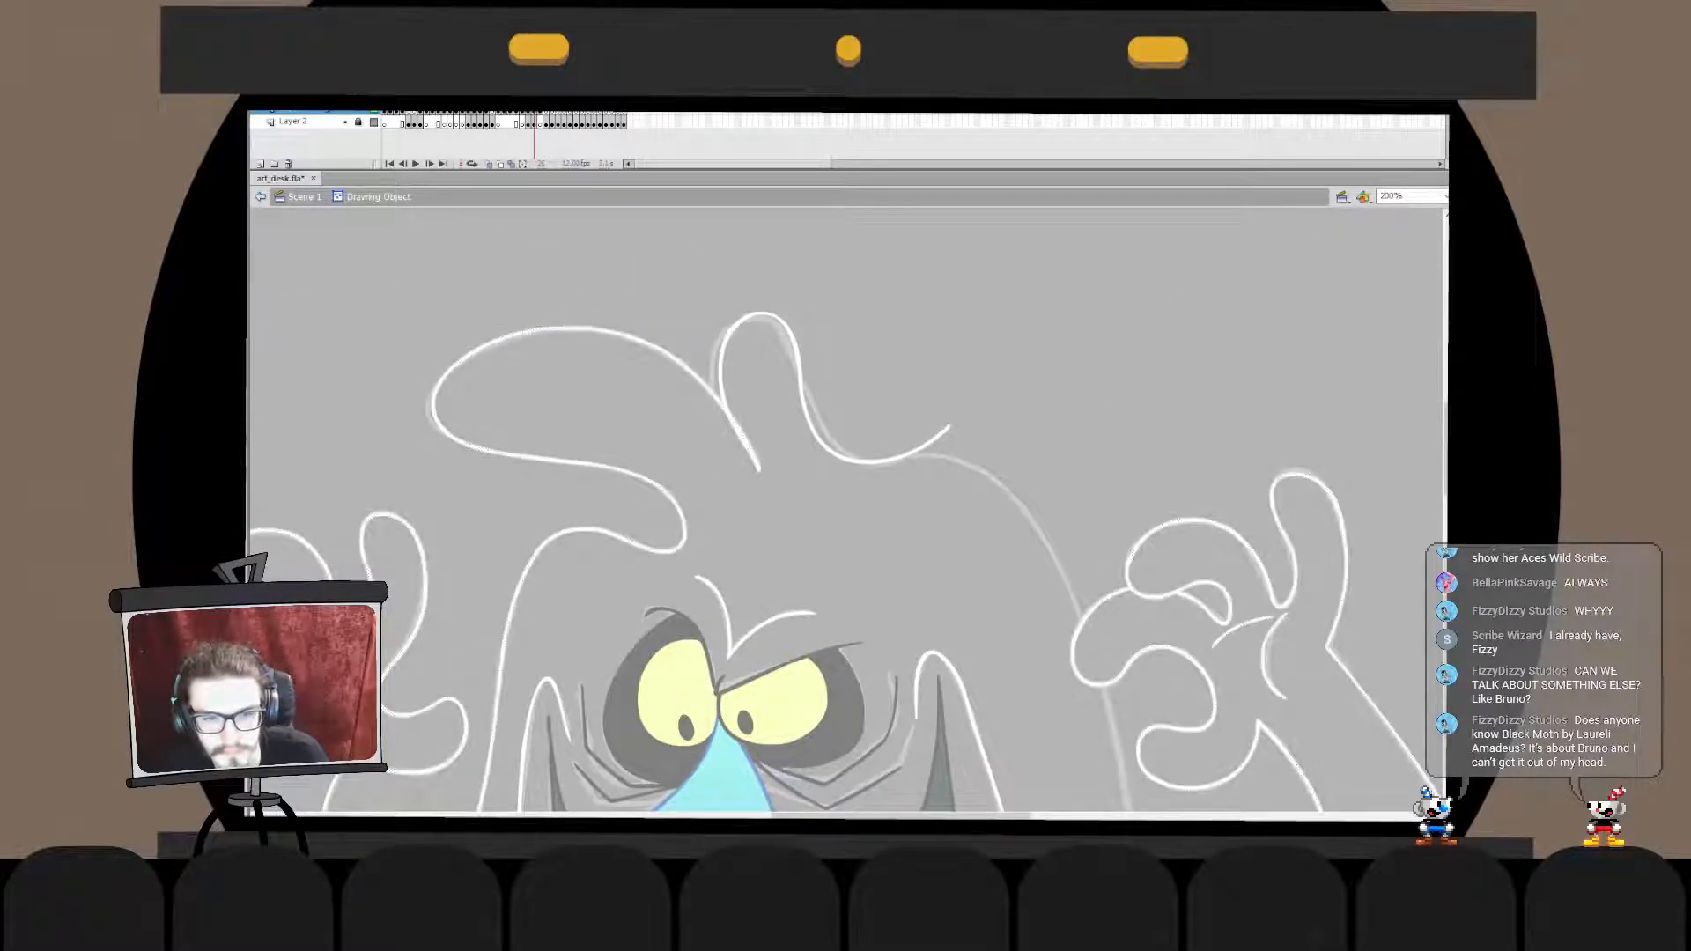
{"action": "key", "text": "Escape"}
{"action": "key", "text": "Escape"}
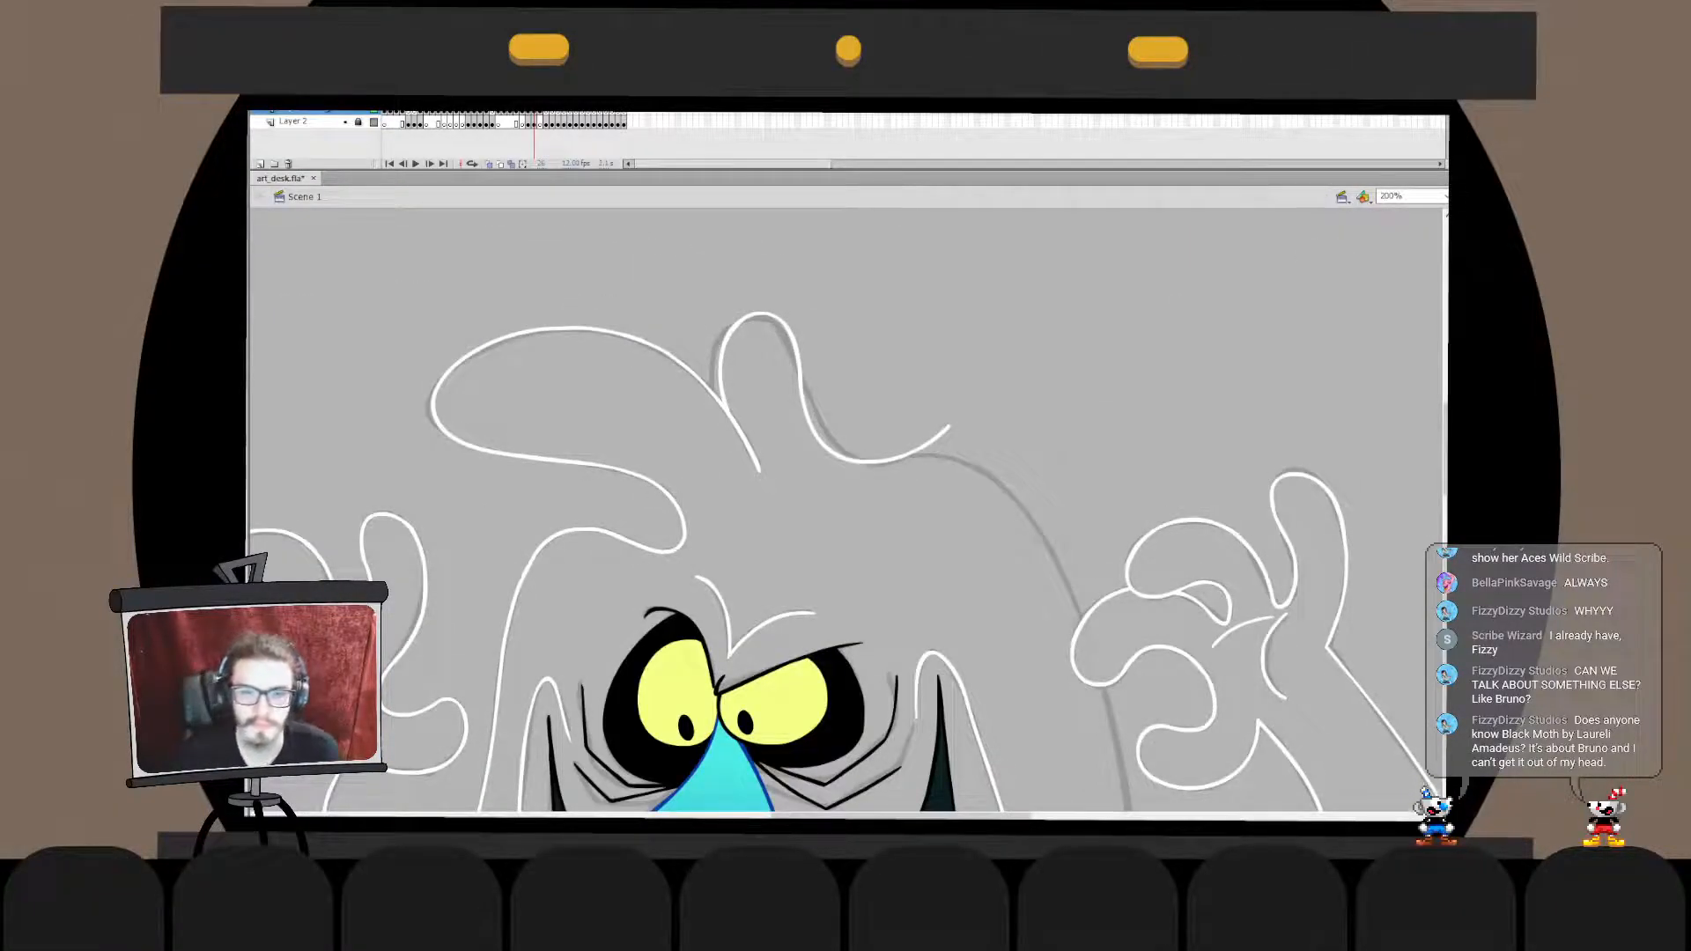
- Select the dip section beside the tuft inside the drawing object and transform it slightly downward
{"action": "left_click_drag", "start_coordinate": [960, 502], "coordinate": [737, 442]}
{"action": "double_click", "coordinate": [701, 386]}
{"action": "left_click_drag", "start_coordinate": [779, 263], "coordinate": [584, 474]}
{"action": "key", "text": "q"}
{"action": "mouse_move", "coordinate": [726, 366]}
{"action": "left_mouse_down"}
{"action": "mouse_move", "coordinate": [709, 394]}
{"action": "mouse_move", "coordinate": [727, 384]}
{"action": "left_mouse_up"}
{"action": "left_click", "coordinate": [768, 348]}
{"action": "double_click", "coordinate": [768, 348]}
{"action": "left_click", "coordinate": [768, 348]}
- Reselect the dip section beside the tuft and try to shift it farther away from the tuft
{"action": "double_click", "coordinate": [623, 402]}
{"action": "mouse_move", "coordinate": [570, 467]}
{"action": "left_mouse_down"}
{"action": "mouse_move", "coordinate": [705, 342]}
{"action": "mouse_move", "coordinate": [773, 320]}
{"action": "left_mouse_up"}
{"action": "double_click", "coordinate": [773, 319]}
{"action": "left_click", "coordinate": [774, 319]}
{"action": "double_click", "coordinate": [620, 402]}
{"action": "left_click_drag", "start_coordinate": [557, 483], "coordinate": [752, 325]}
{"action": "left_click_drag", "start_coordinate": [685, 406], "coordinate": [722, 414]}
{"action": "left_click", "coordinate": [670, 467]}
{"action": "key", "text": "ctrl+z"}
{"action": "left_click", "coordinate": [695, 466]}
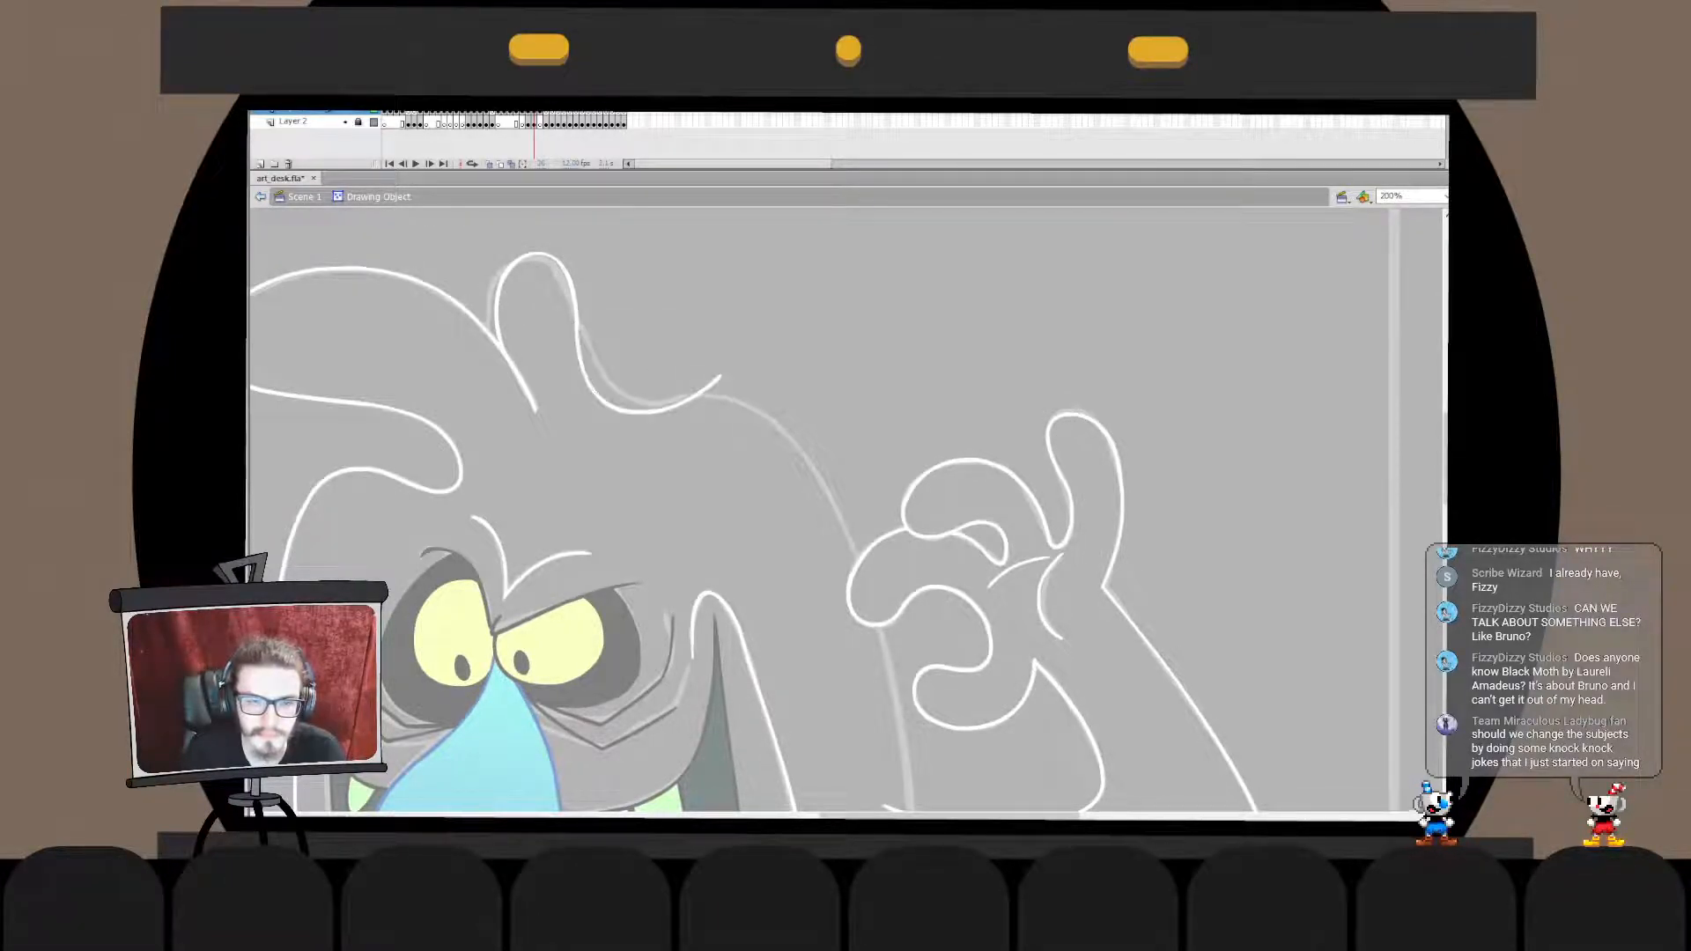
- Leave the tuft's drawing object and draw the head's side line from the dip down to the raised fist
{"action": "key", "text": "ctrl+e"}
{"action": "left_click_drag", "start_coordinate": [624, 490], "coordinate": [862, 632]}
{"action": "key", "text": "ctrl+z"}
{"action": "left_click_drag", "start_coordinate": [659, 433], "coordinate": [872, 631]}
{"action": "key", "text": "ctrl+z"}
{"action": "left_click_drag", "start_coordinate": [705, 453], "coordinate": [865, 682]}
{"action": "key", "text": "ctrl+z"}
{"action": "mouse_move", "coordinate": [705, 459]}
{"action": "left_mouse_down"}
{"action": "mouse_move", "coordinate": [877, 563]}
{"action": "mouse_move", "coordinate": [881, 647]}
{"action": "mouse_move", "coordinate": [836, 547]}
{"action": "left_mouse_up"}
{"action": "key", "text": "ctrl+z"}
- Transform the head's side line to follow the sketch between the dip and the fist
{"action": "key", "text": "q"}
{"action": "double_click", "coordinate": [836, 547]}
{"action": "left_click_drag", "start_coordinate": [725, 611], "coordinate": [886, 416]}
{"action": "mouse_move", "coordinate": [807, 589]}
{"action": "left_mouse_down"}
{"action": "mouse_move", "coordinate": [834, 612]}
{"action": "mouse_move", "coordinate": [834, 596]}
{"action": "left_mouse_up"}
{"action": "double_click", "coordinate": [792, 627]}
{"action": "left_click", "coordinate": [793, 627]}
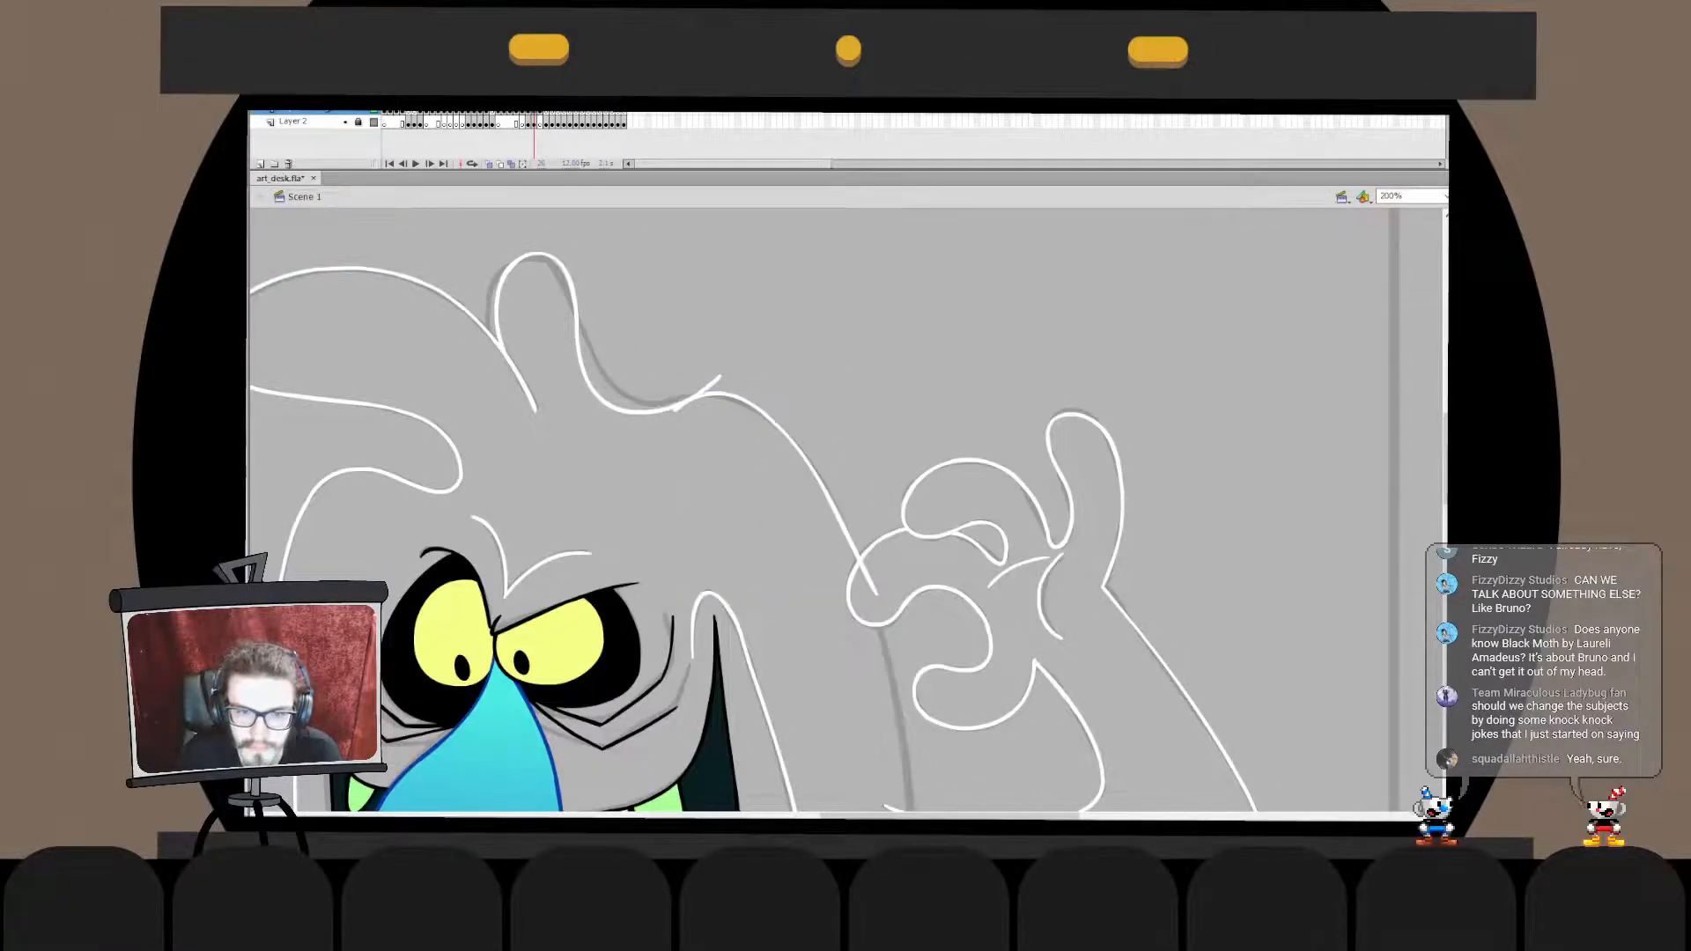
- Move the head's side line in place into the tuft outline's drawing object and trim the overlapping ends at the dip
{"action": "left_click", "coordinate": [828, 495]}
{"action": "key", "text": "Delete"}
{"action": "double_click", "coordinate": [708, 388]}
{"action": "key", "text": "ctrl+shift+v"}
{"action": "left_click", "coordinate": [710, 386]}
{"action": "key", "text": "Delete"}
{"action": "mouse_move", "coordinate": [676, 409]}
{"action": "left_mouse_down"}
{"action": "mouse_move", "coordinate": [675, 438]}
{"action": "mouse_move", "coordinate": [681, 352]}
{"action": "left_mouse_up"}
{"action": "double_click", "coordinate": [696, 450]}
{"action": "left_click", "coordinate": [696, 449]}
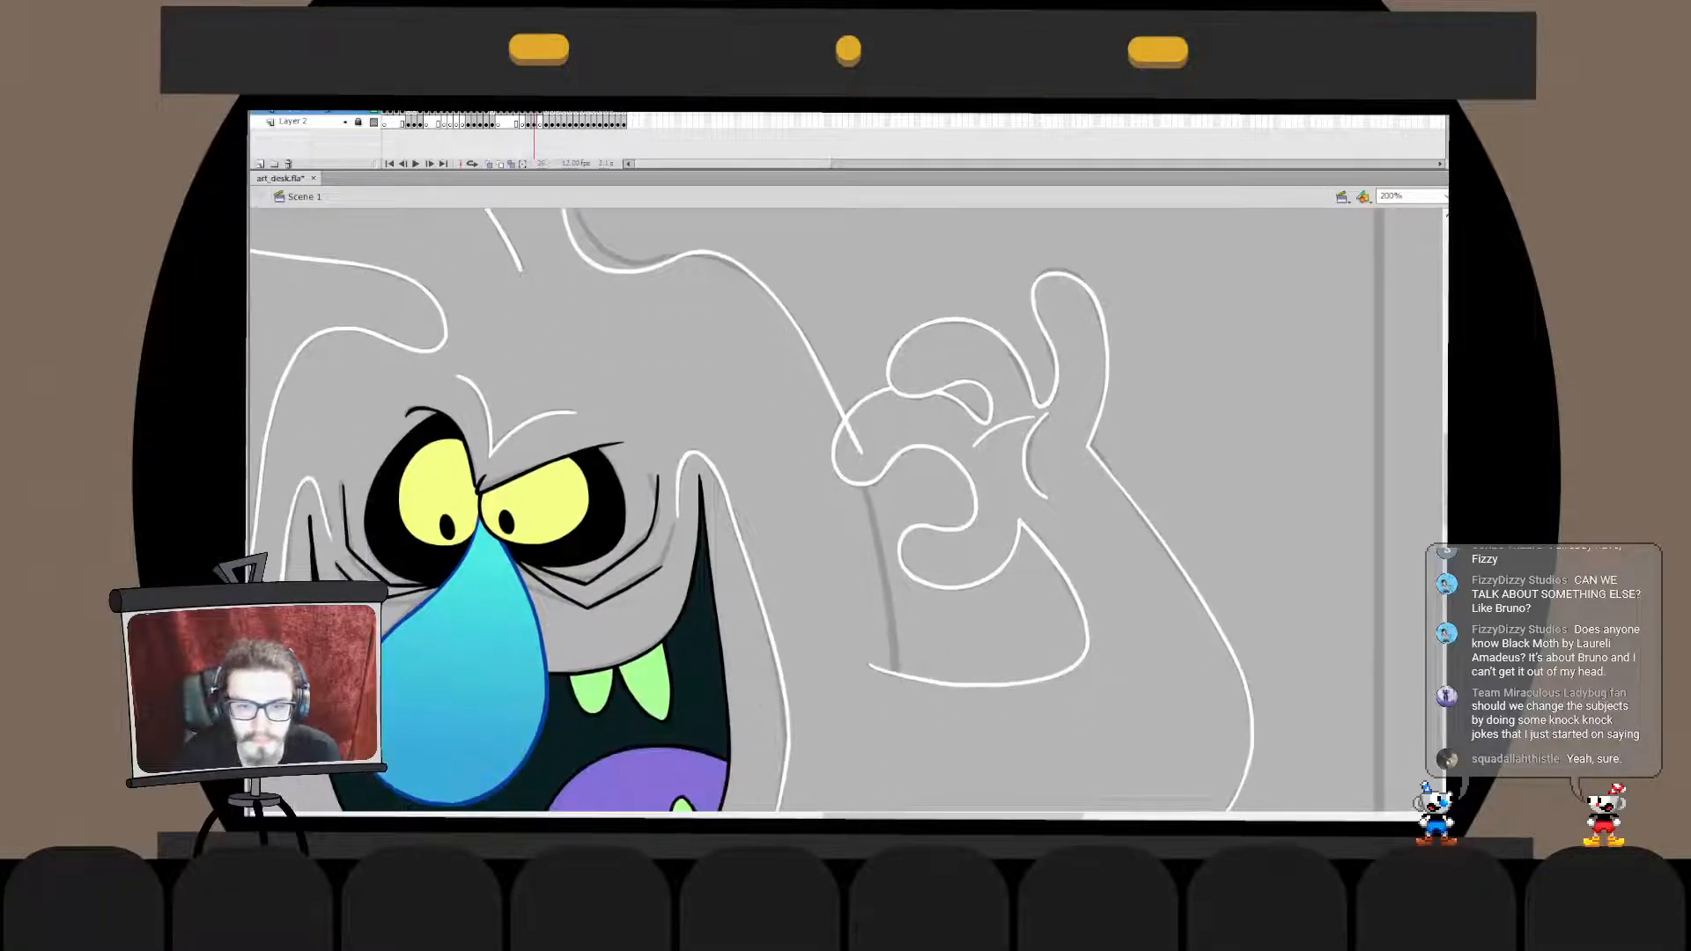
- Delete the end of the head's side line that overhangs inside the fist
{"action": "double_click", "coordinate": [853, 438]}
{"action": "left_click", "coordinate": [854, 437]}
{"action": "key", "text": "Delete"}
{"action": "double_click", "coordinate": [819, 528]}
- Draw the body's side line from inside the fist down past the arm's inner edge, then fit it to the sketch
{"action": "left_click_drag", "start_coordinate": [858, 447], "coordinate": [893, 745]}
{"action": "key", "text": "ctrl+z"}
{"action": "key", "text": "ctrl+z"}
{"action": "left_click_drag", "start_coordinate": [854, 460], "coordinate": [901, 783]}
{"action": "key", "text": "ctrl+z"}
{"action": "key", "text": "q"}
{"action": "left_click_drag", "start_coordinate": [901, 687], "coordinate": [901, 700]}
{"action": "left_click", "coordinate": [951, 731]}
{"action": "left_click", "coordinate": [897, 696]}
{"action": "key", "text": "v"}
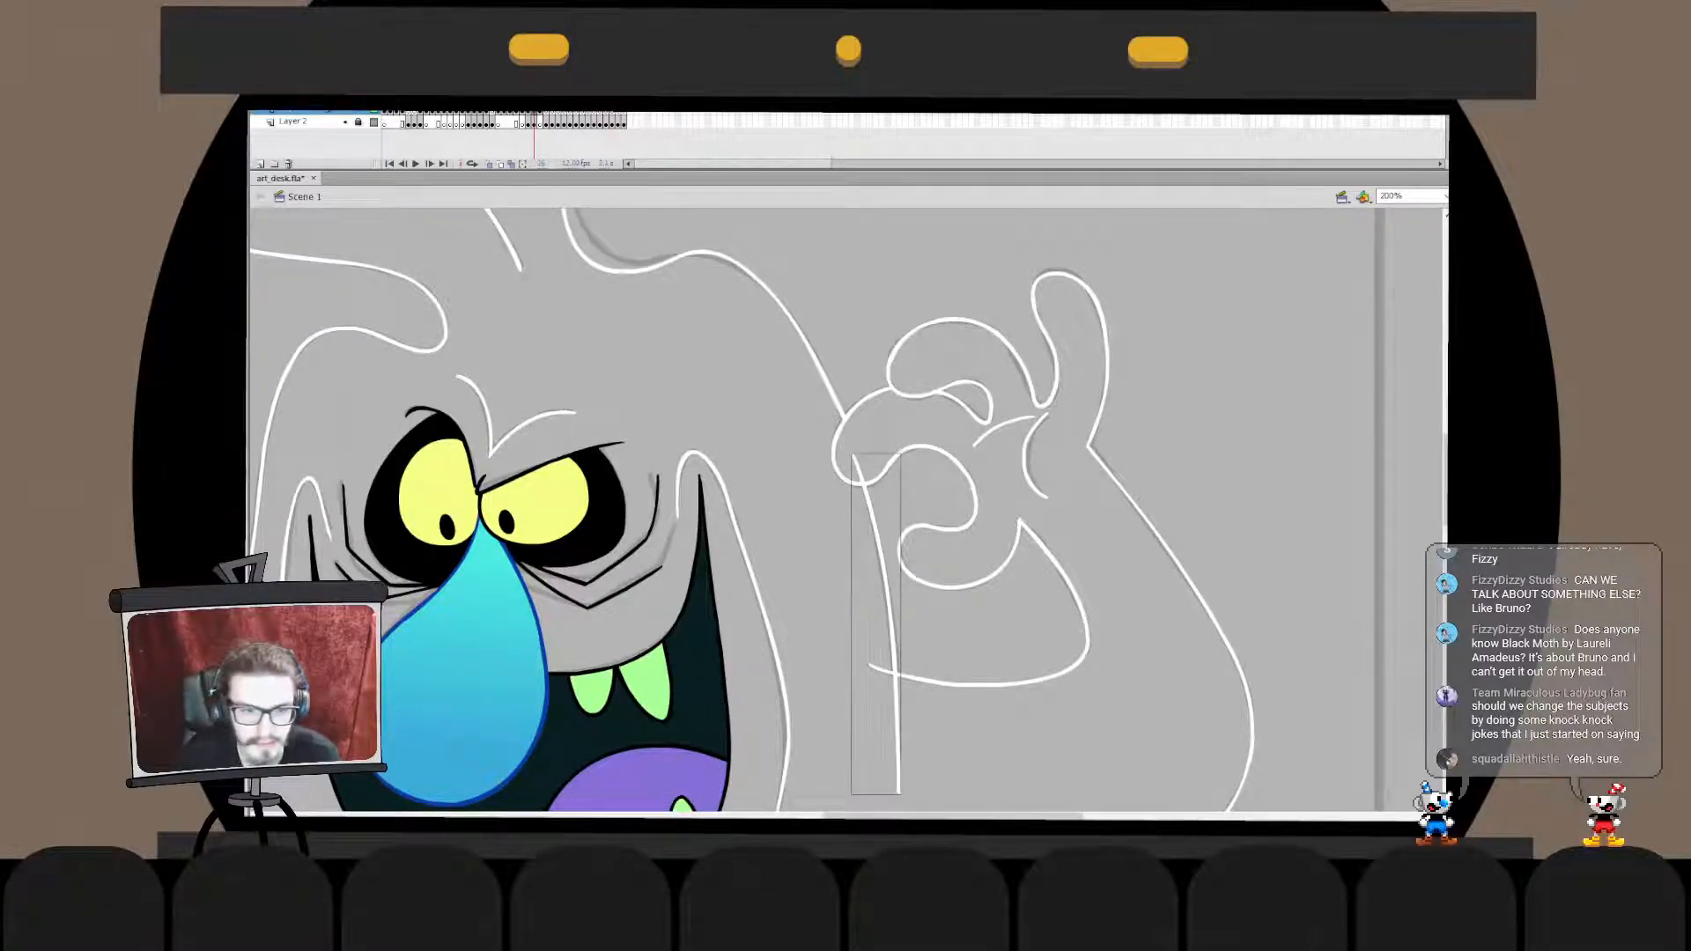
- Move the body's side line in place into the outline's drawing object and trim its ends at the fist and the arm
{"action": "key", "text": "Escape"}
{"action": "key", "text": "Delete"}
{"action": "double_click", "coordinate": [890, 608]}
{"action": "key", "text": "ctrl+shift+v"}
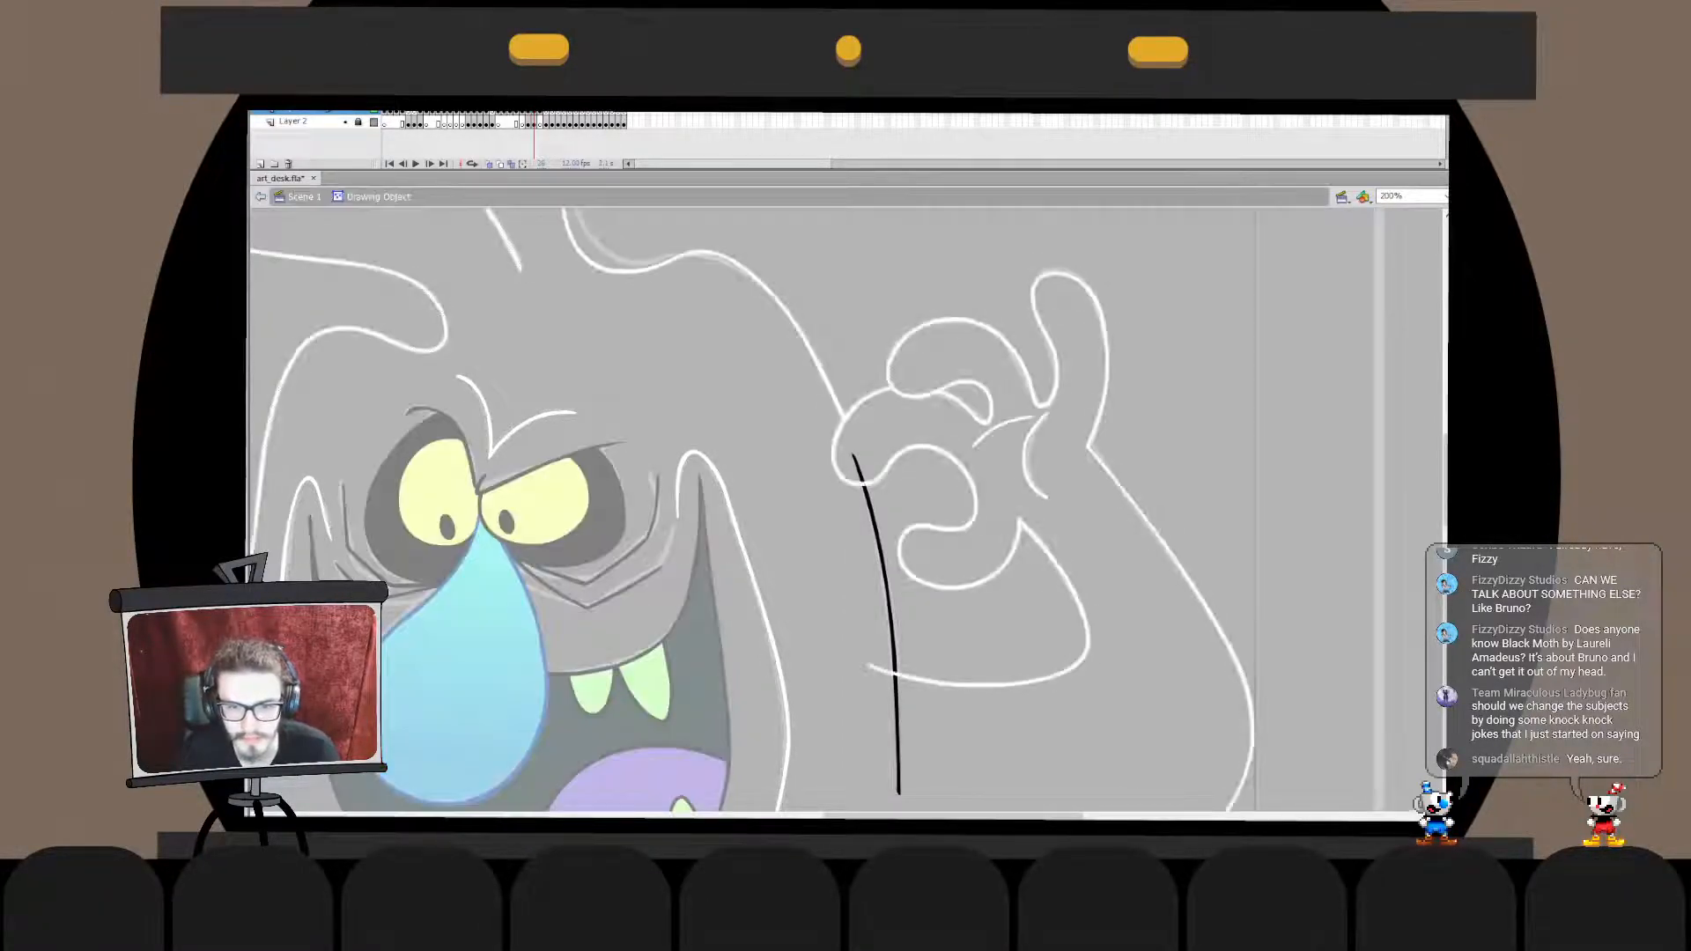
{"action": "left_click", "coordinate": [857, 468]}
{"action": "key", "text": "Delete"}
{"action": "left_click", "coordinate": [897, 735]}
{"action": "key", "text": "Delete"}
{"action": "double_click", "coordinate": [960, 749]}
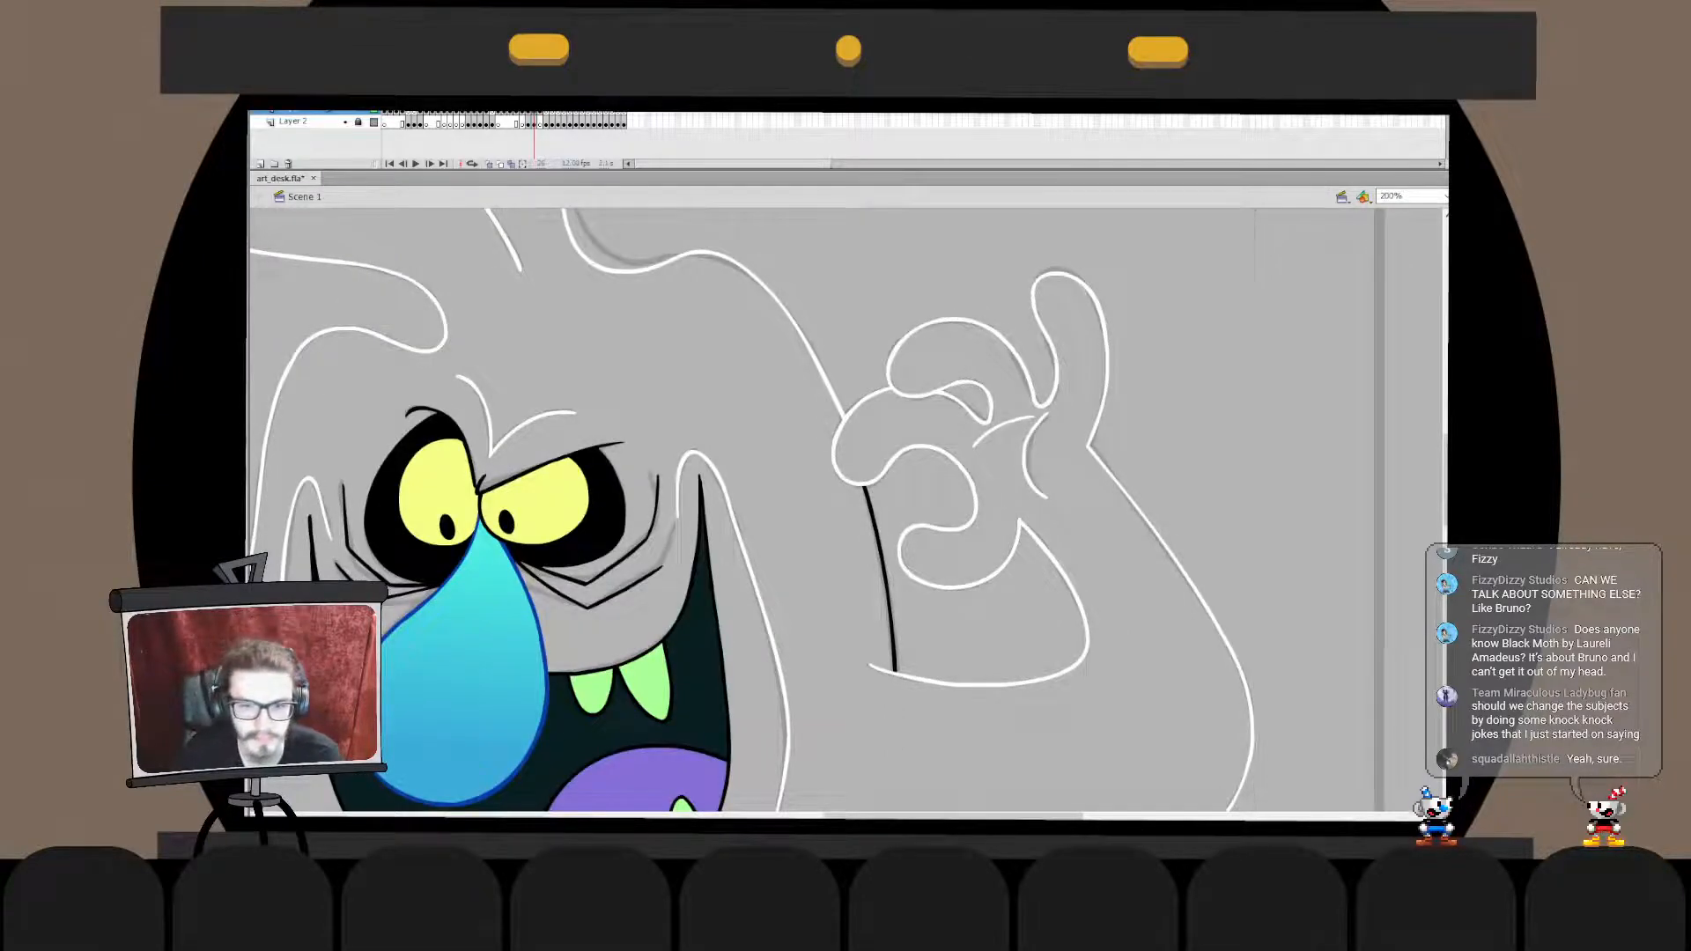
- Recolour the black body side line between the fist and the arm white, matching the rest of the outline
{"action": "left_click", "coordinate": [882, 564]}
{"action": "key", "text": "ctrl+minus"}
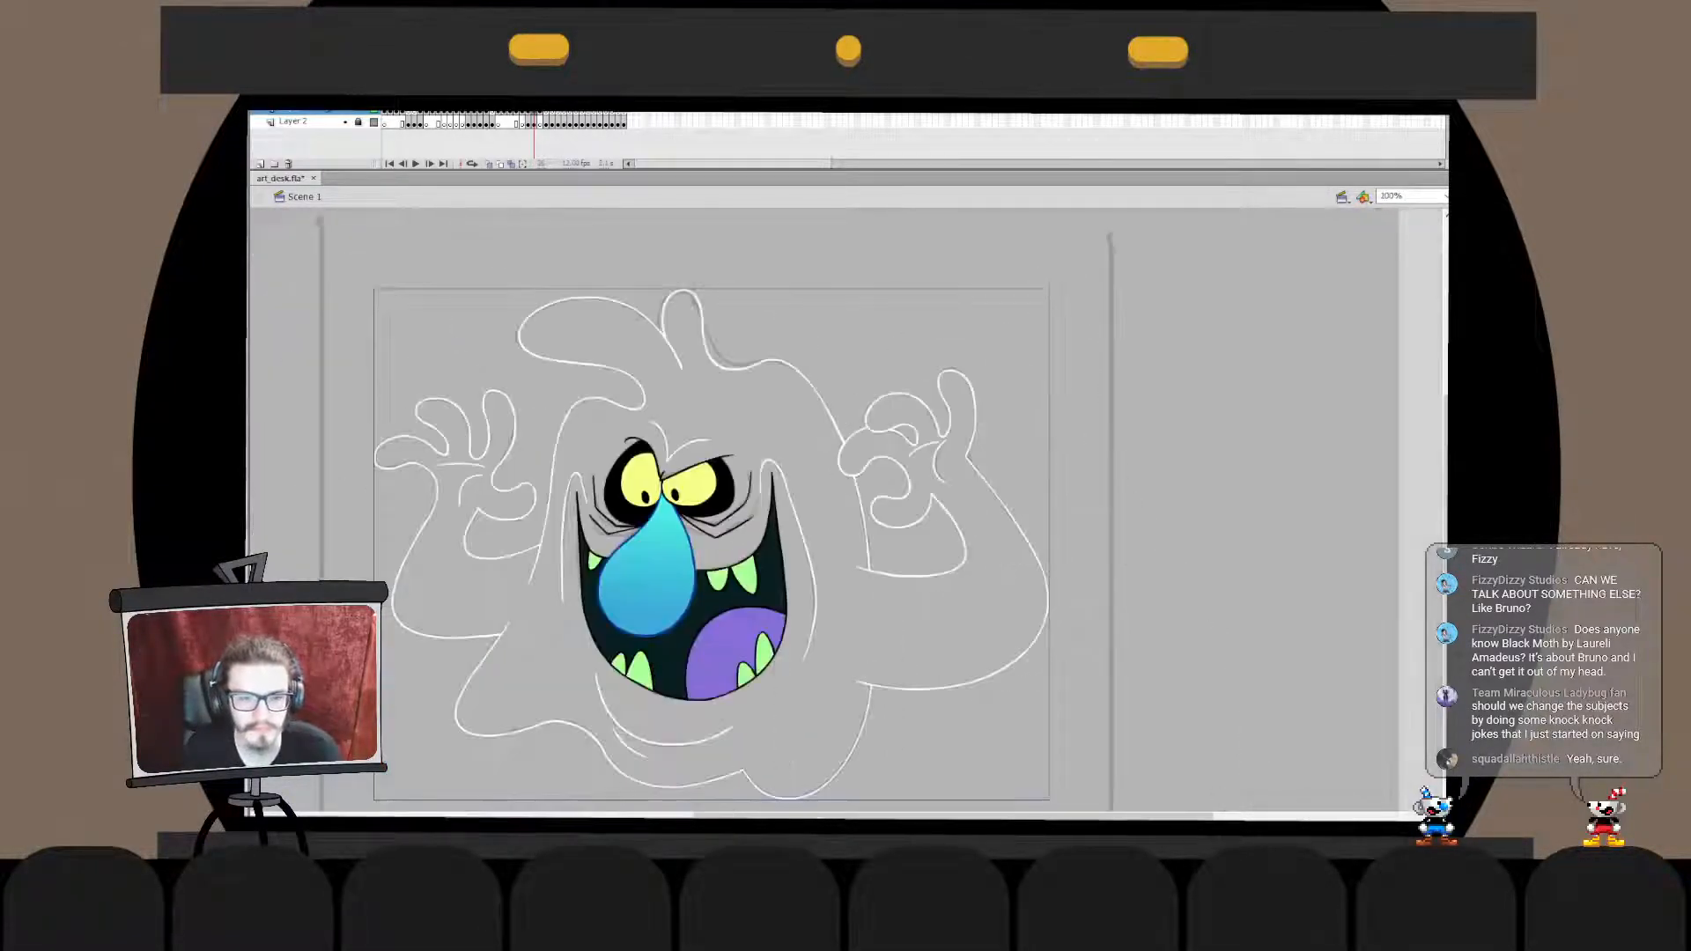
{"action": "left_click_drag", "start_coordinate": [758, 563], "coordinate": [923, 467]}
{"action": "key", "text": "ctrl+2"}
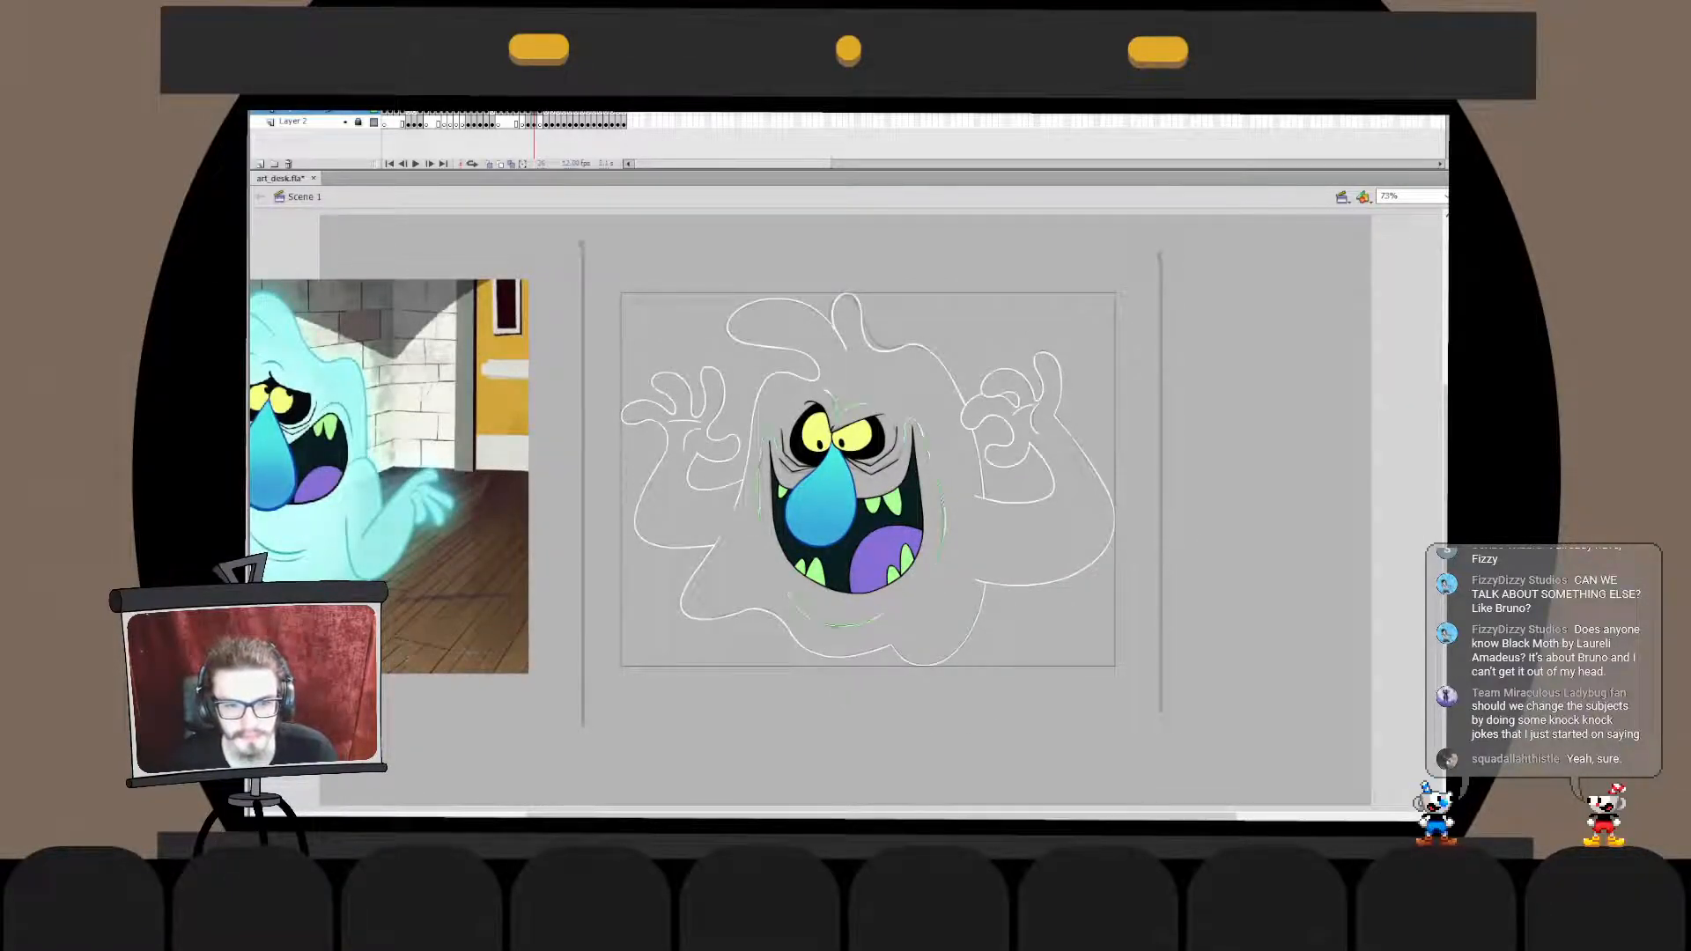
- Try shifting the face and its surrounding lines slightly within the ghost's body outline
{"action": "left_click", "coordinate": [852, 512]}
{"action": "left_click_drag", "start_coordinate": [852, 512], "coordinate": [890, 572]}
{"action": "key", "text": "ctrl+z"}
{"action": "left_click_drag", "start_coordinate": [852, 511], "coordinate": [856, 524]}
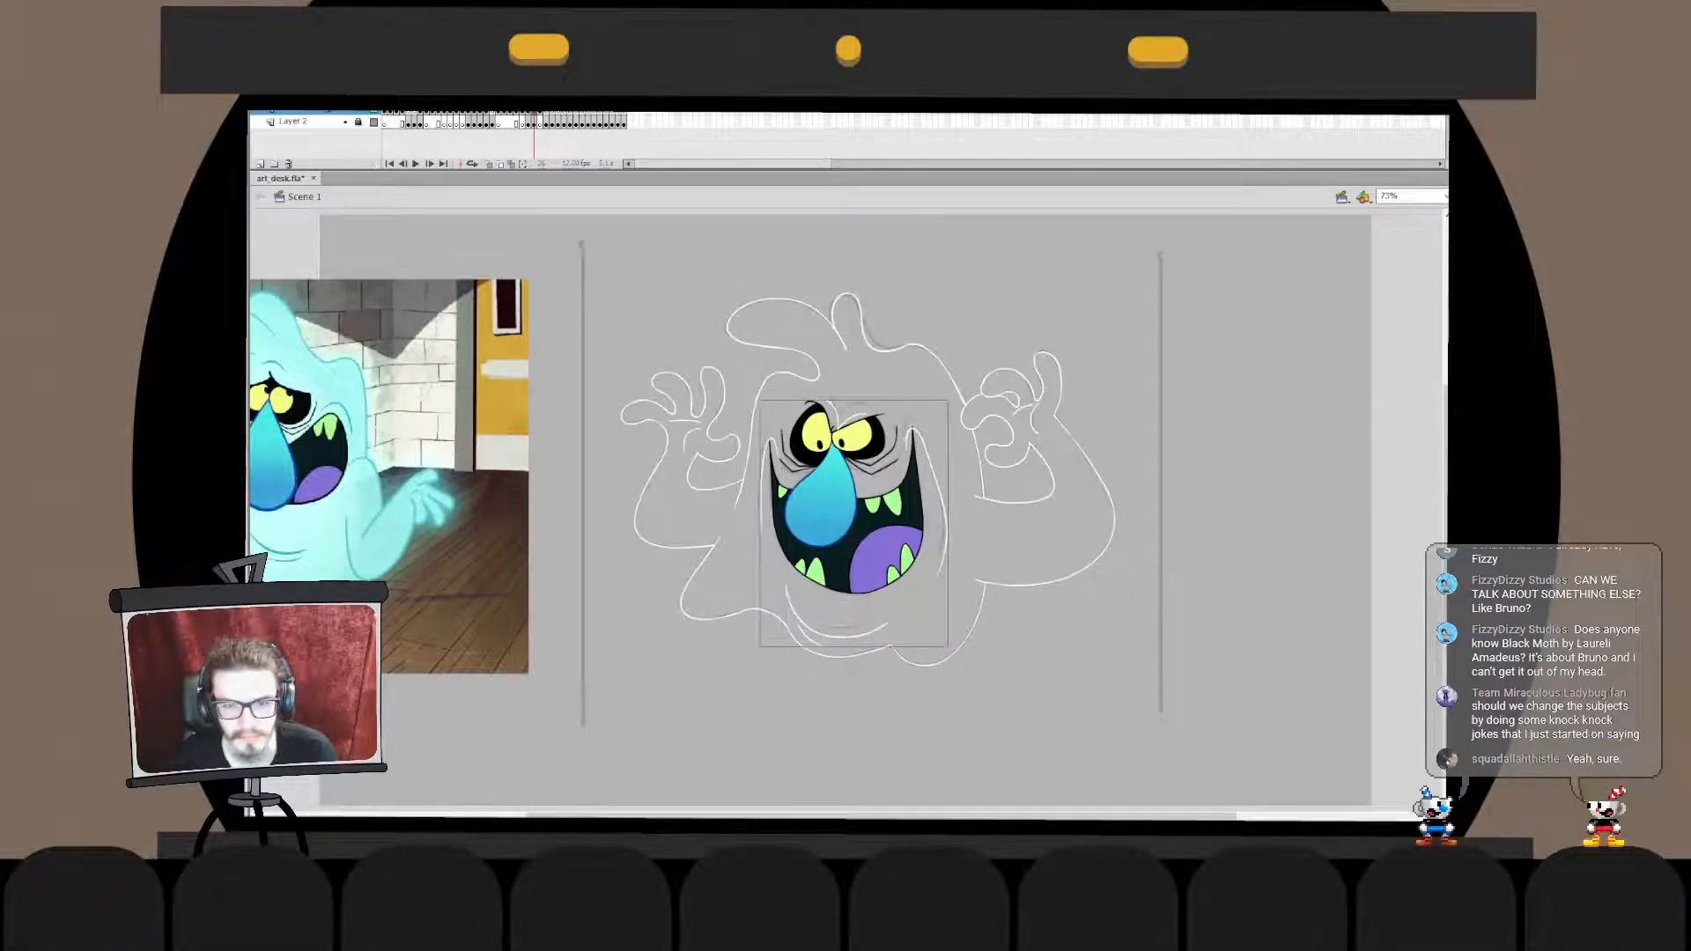
{"action": "key", "text": "ctrl+z"}
{"action": "left_click", "coordinate": [890, 608]}
{"action": "left_click_drag", "start_coordinate": [837, 626], "coordinate": [832, 617]}
{"action": "key", "text": "ctrl+z"}
{"action": "left_click", "coordinate": [846, 506]}
{"action": "left_click_drag", "start_coordinate": [846, 507], "coordinate": [842, 528]}
{"action": "key", "text": "ctrl+z"}
- Select the ghost's white lines and recolour them teal, sampling the brow line of the reference ghost
{"action": "left_click", "coordinate": [841, 626]}
{"action": "left_click", "coordinate": [838, 656], "text": "shift"}
{"action": "left_click", "coordinate": [356, 431]}
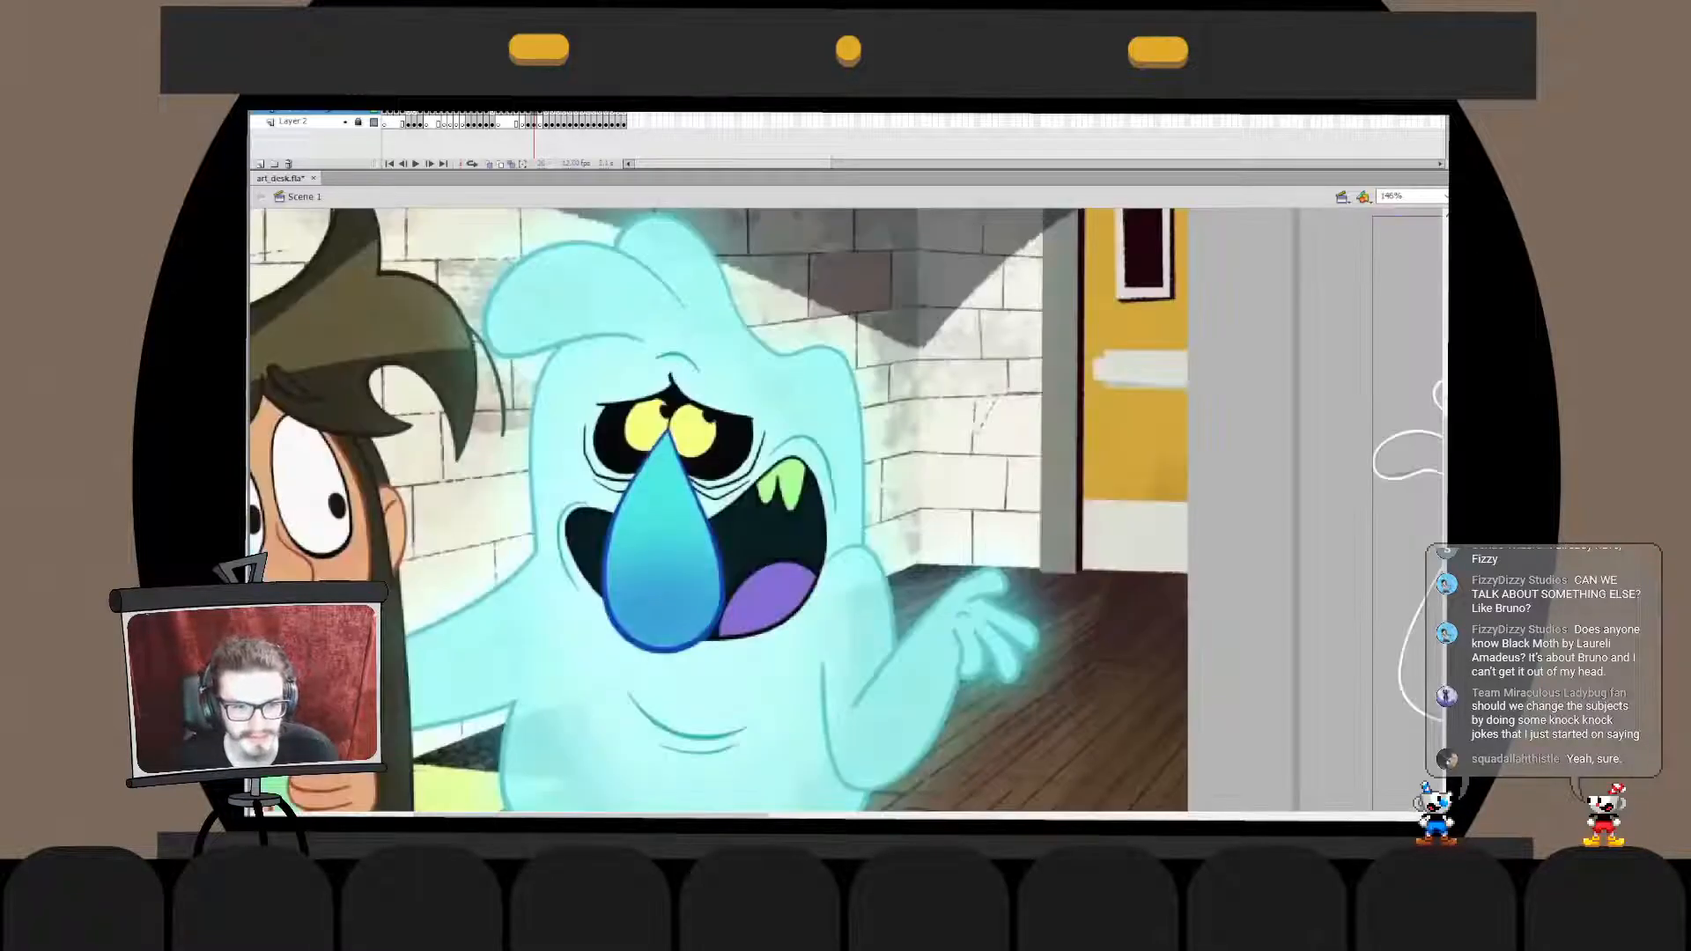
{"action": "left_click", "coordinate": [737, 478]}
{"action": "left_click", "coordinate": [805, 402]}
{"action": "left_click", "coordinate": [699, 345]}
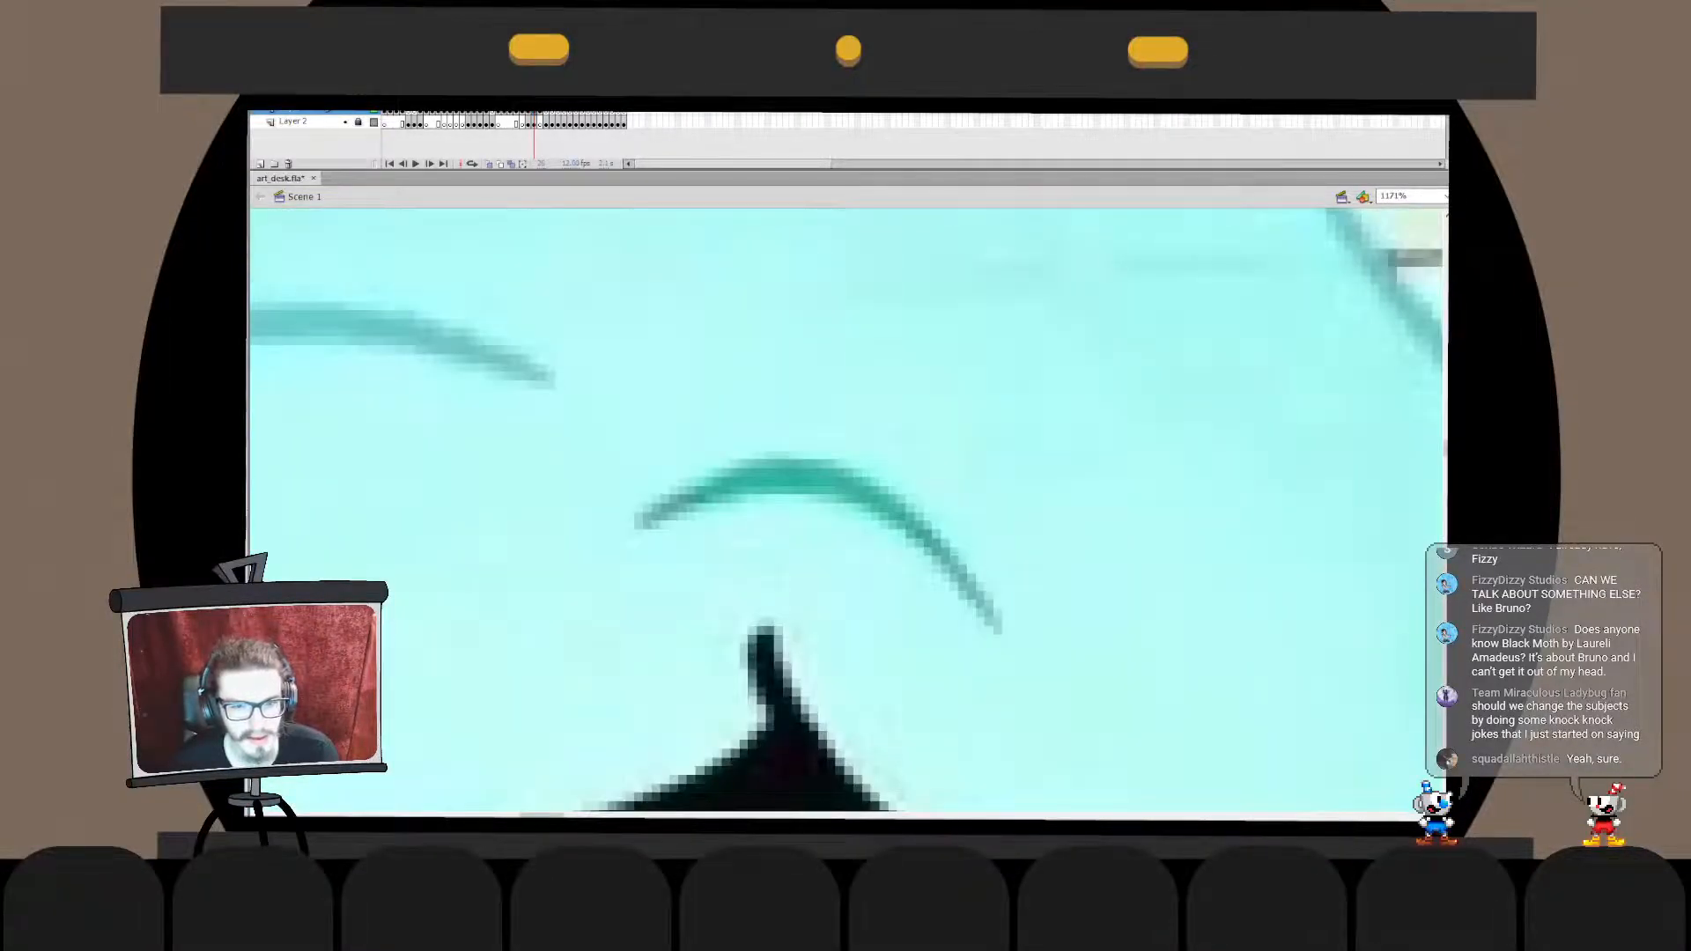
{"action": "left_click_drag", "start_coordinate": [699, 396], "coordinate": [978, 460]}
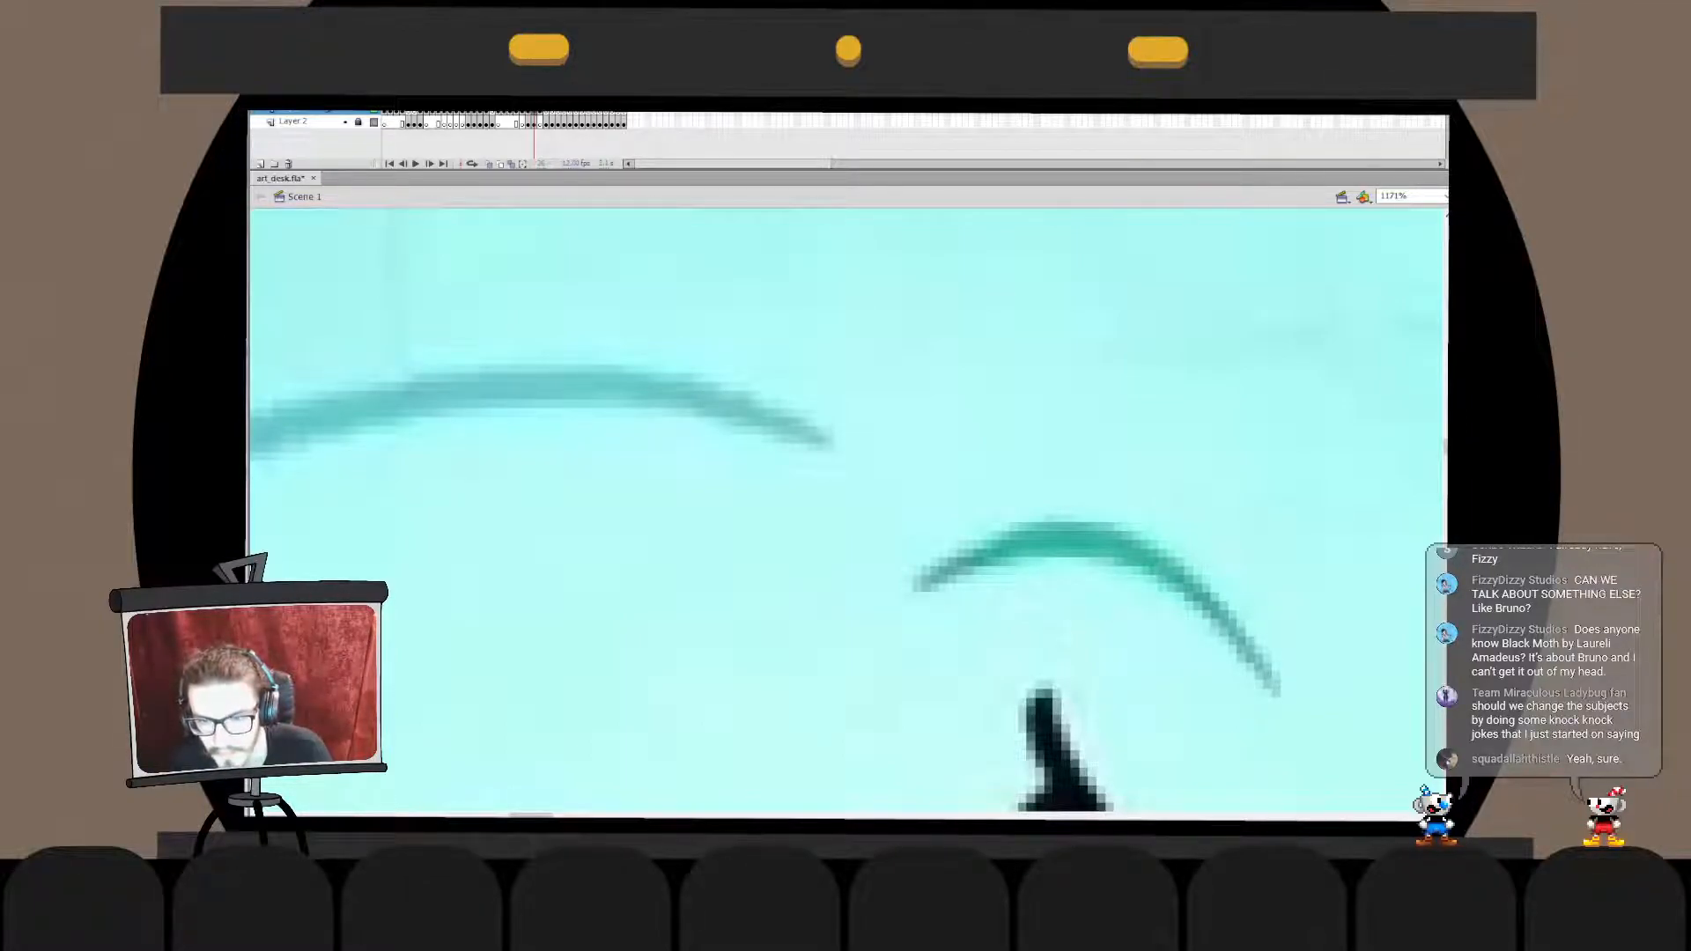
{"action": "key", "text": "ctrl+2"}
{"action": "key", "text": "Escape"}
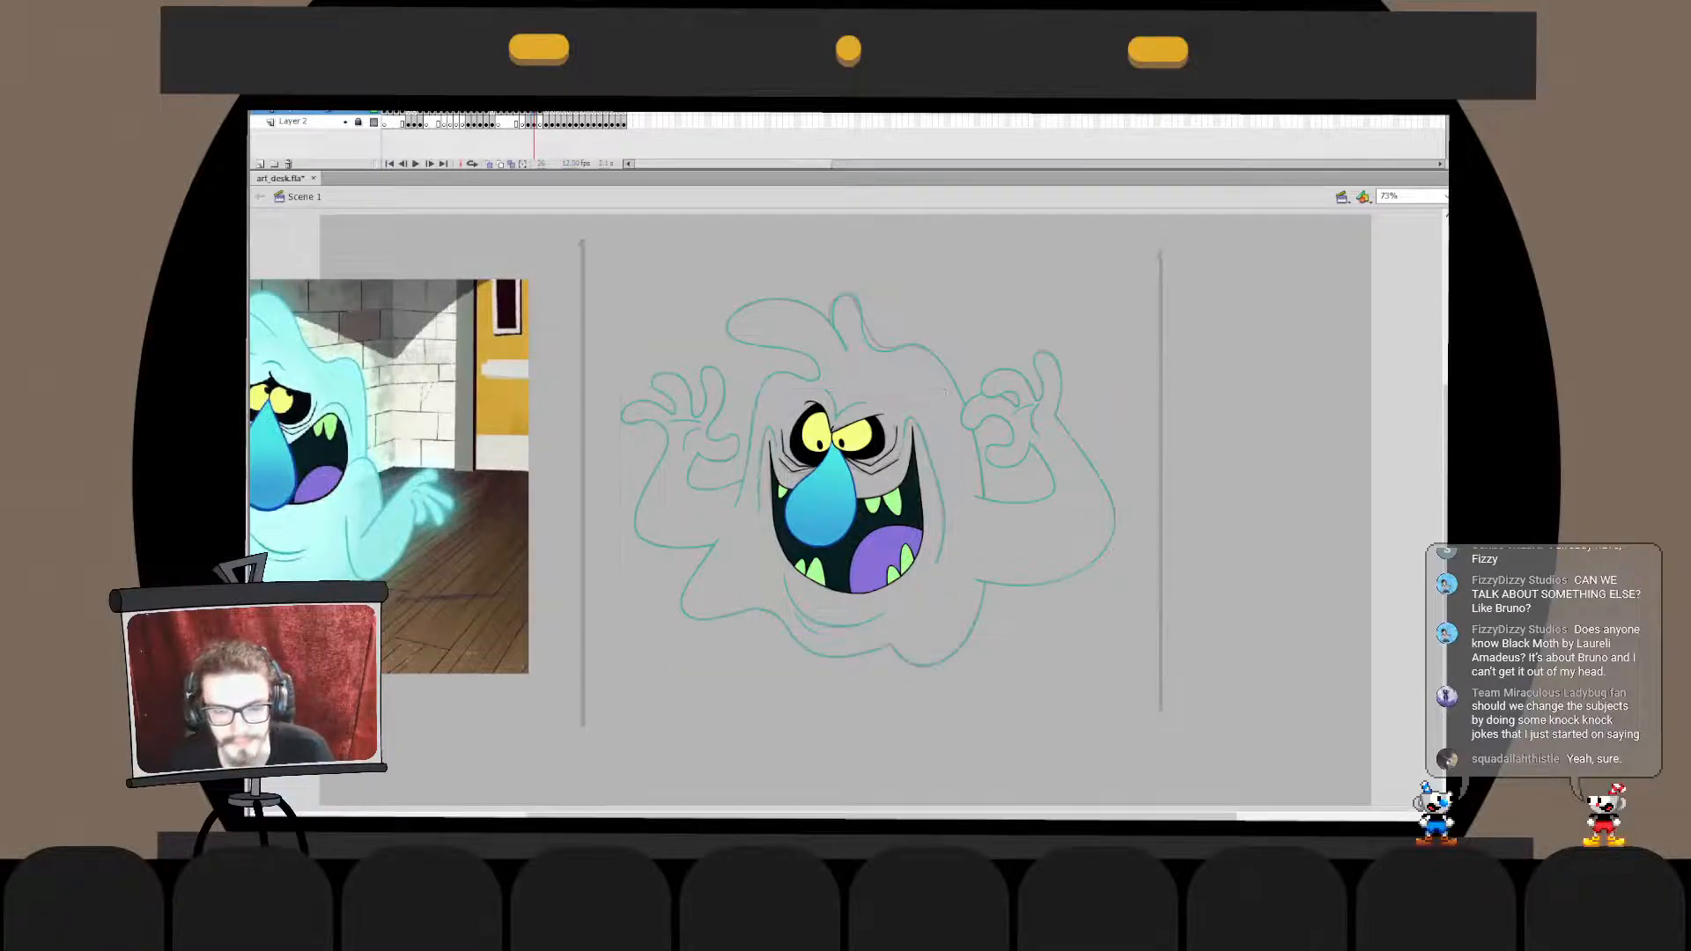
- Hide Layer 2
{"action": "left_click", "coordinate": [344, 121]}
{"action": "left_click_drag", "start_coordinate": [793, 493], "coordinate": [984, 507]}
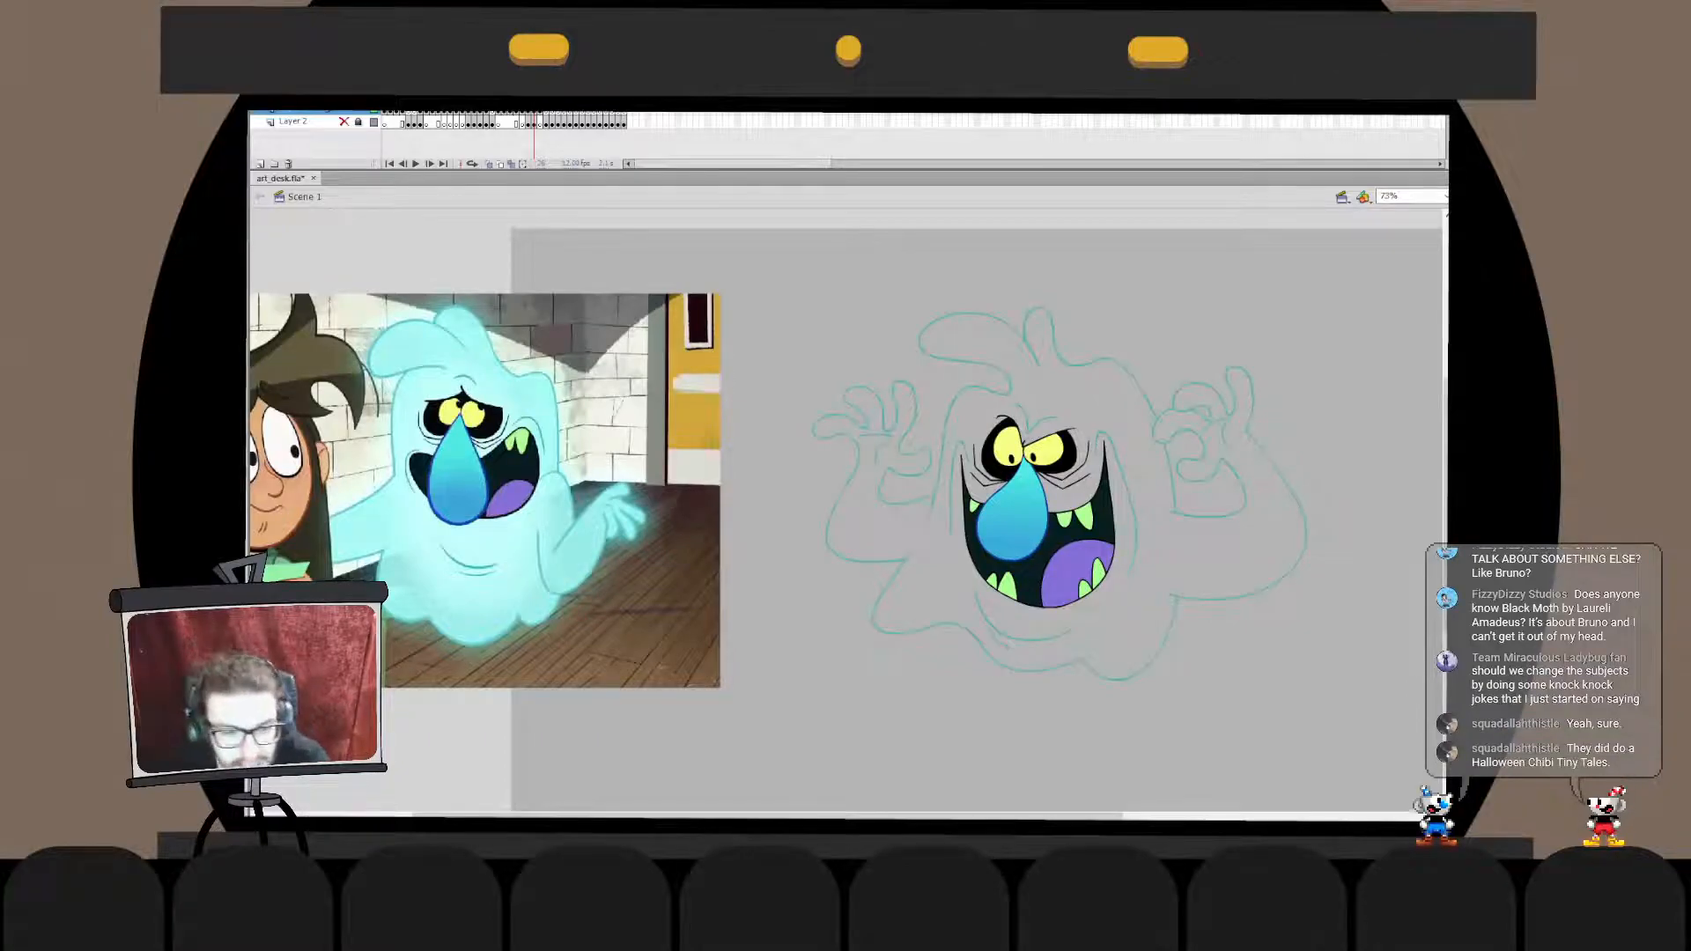
- Try filling the ghost's body and arms with pale cyan
{"action": "left_click", "coordinate": [1008, 645]}
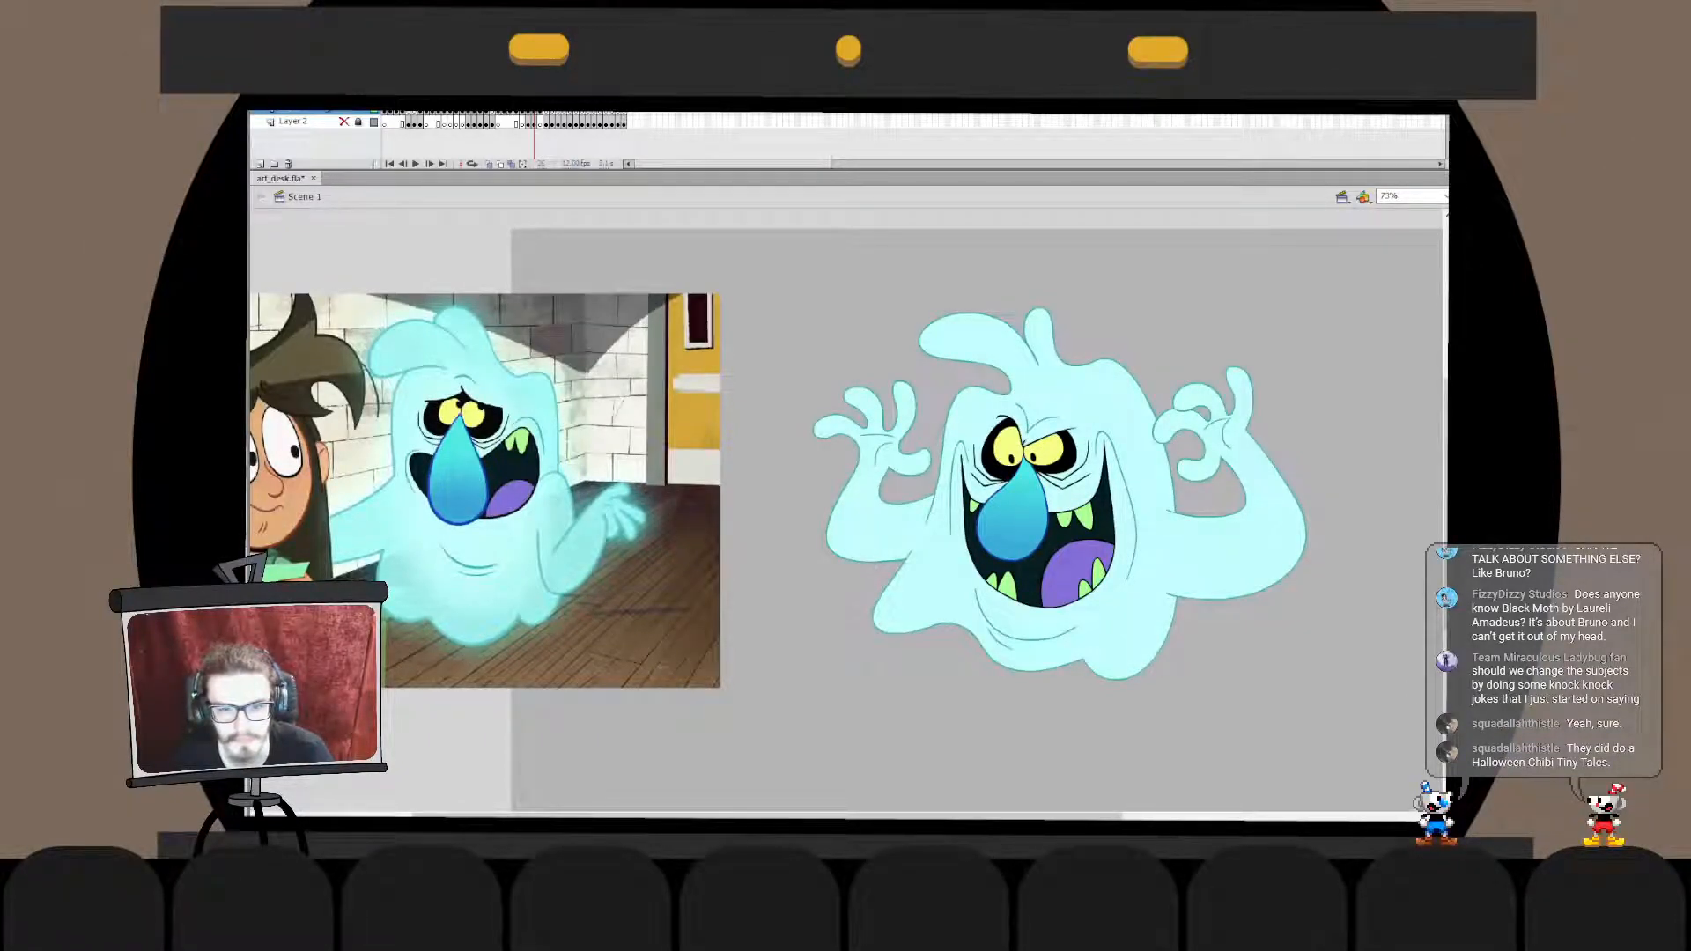
{"action": "key", "text": "ctrl+z"}
{"action": "key", "text": "ctrl+z"}
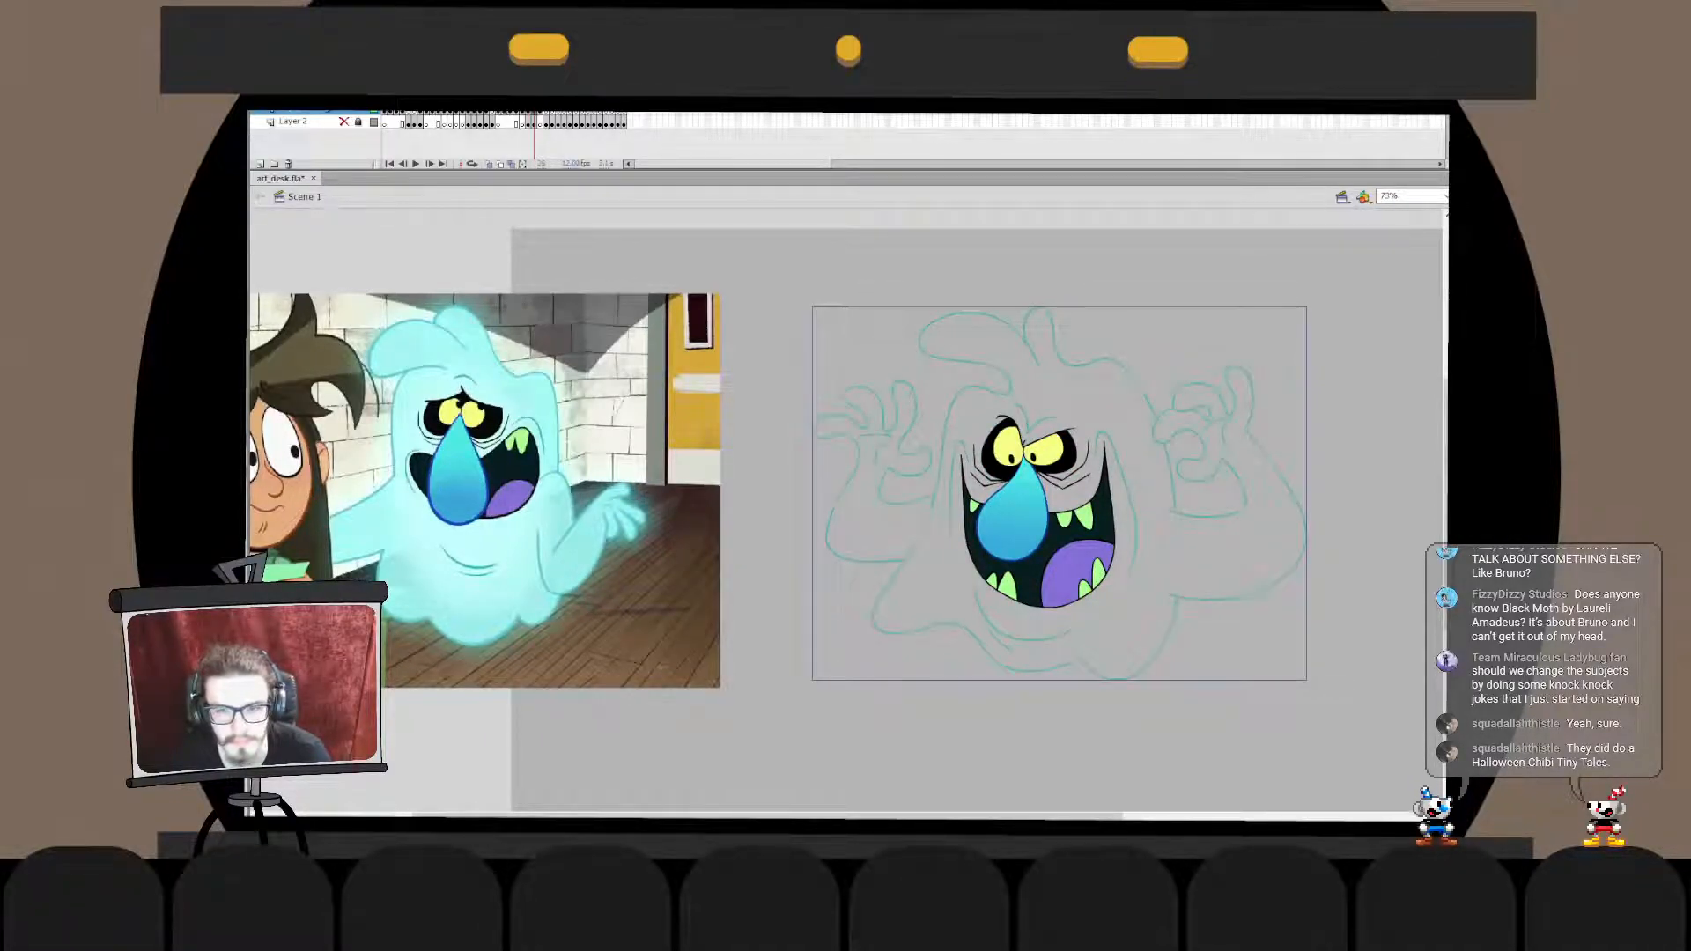
- Group the face features, paste them in place above the outline, and fill the ghost's body with translucent cyan
{"action": "left_click", "coordinate": [1031, 413], "text": "shift"}
{"action": "left_click", "coordinate": [1038, 511]}
{"action": "key", "text": "ctrl+g"}
{"action": "left_click", "coordinate": [1025, 409], "text": "shift"}
{"action": "left_click", "coordinate": [1010, 386], "text": "shift"}
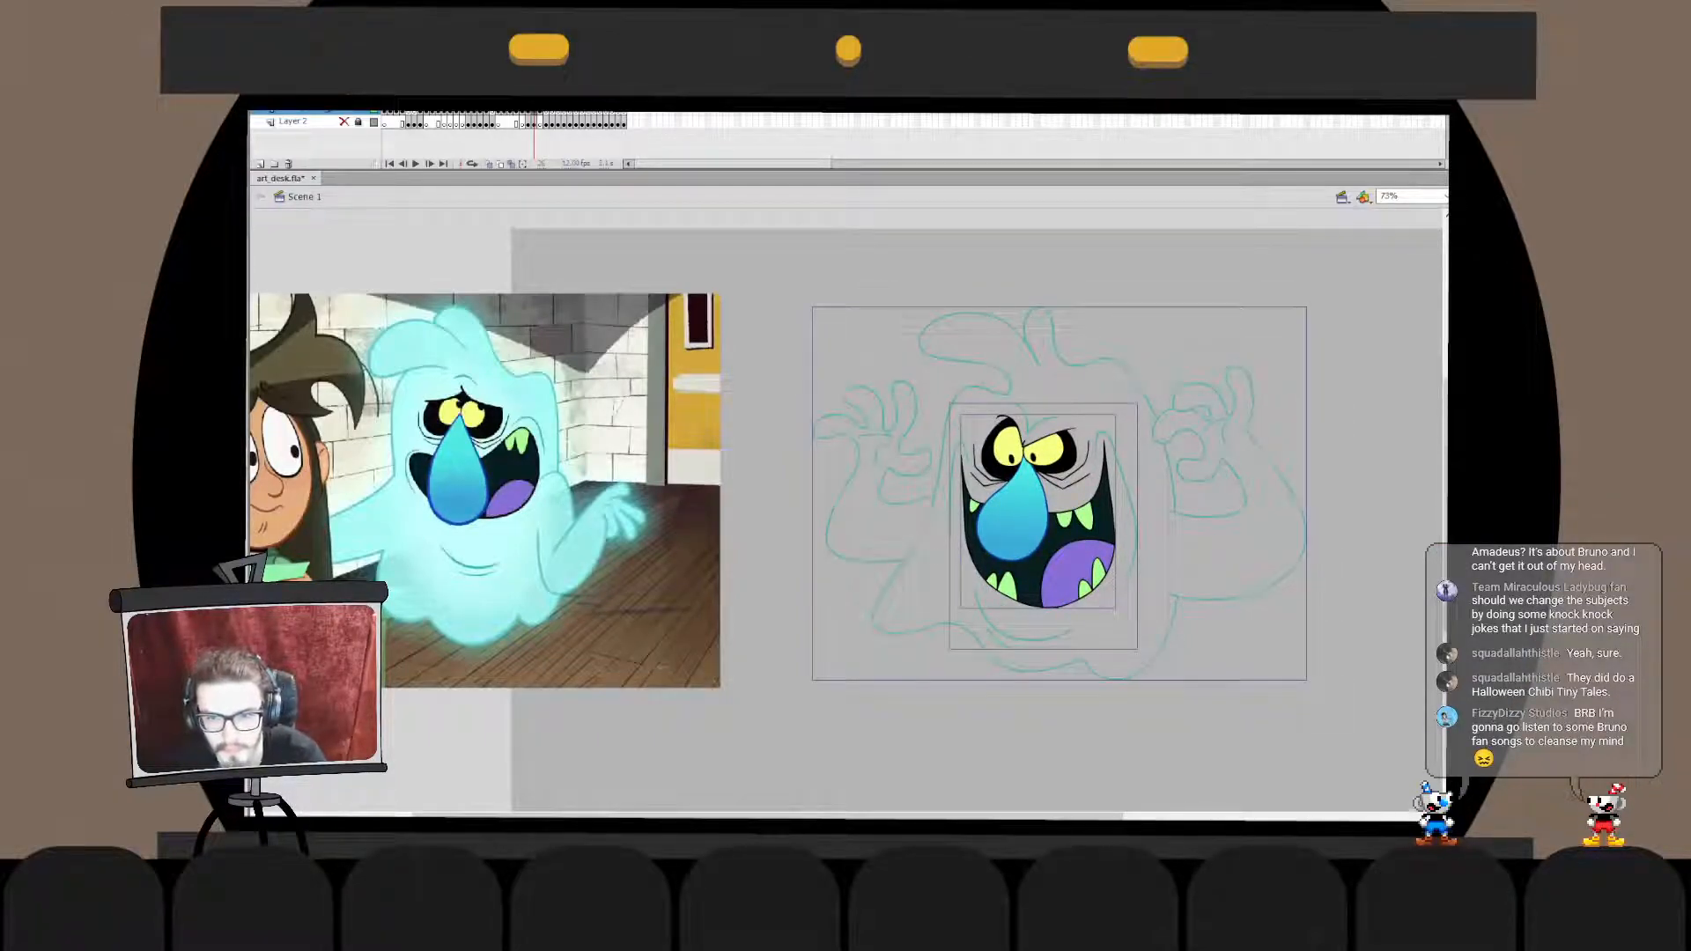
{"action": "left_click", "coordinate": [1040, 529], "text": "shift"}
{"action": "key", "text": "Escape"}
{"action": "key", "text": "ctrl+shift+v"}
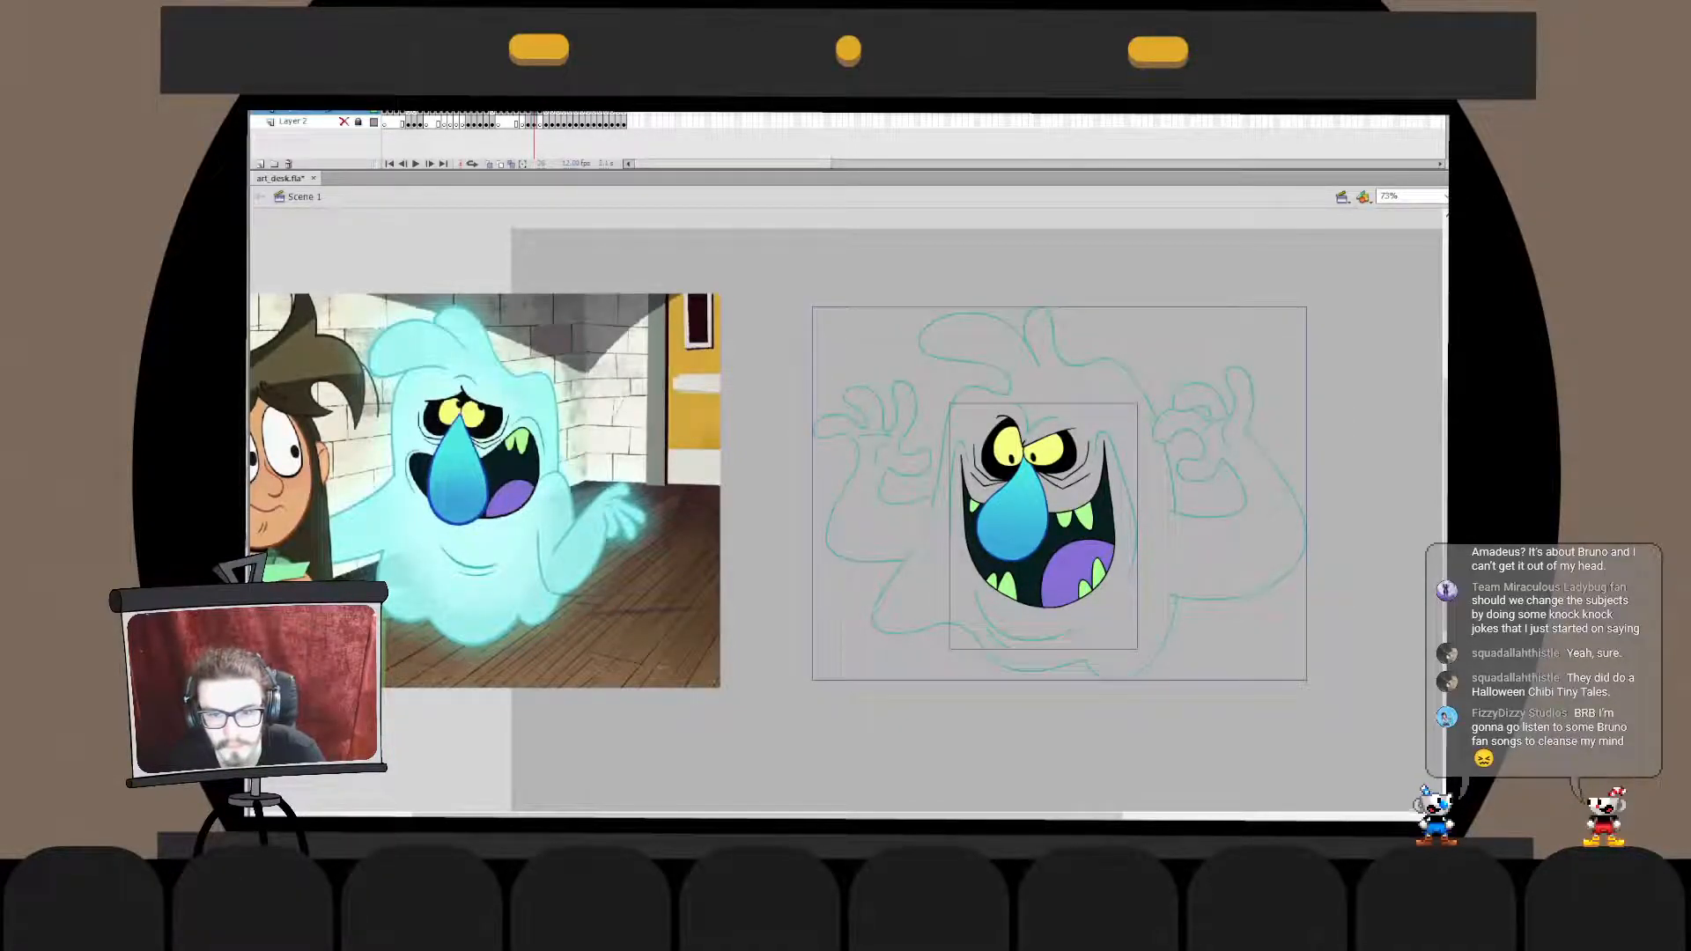
{"action": "key", "text": "Escape"}
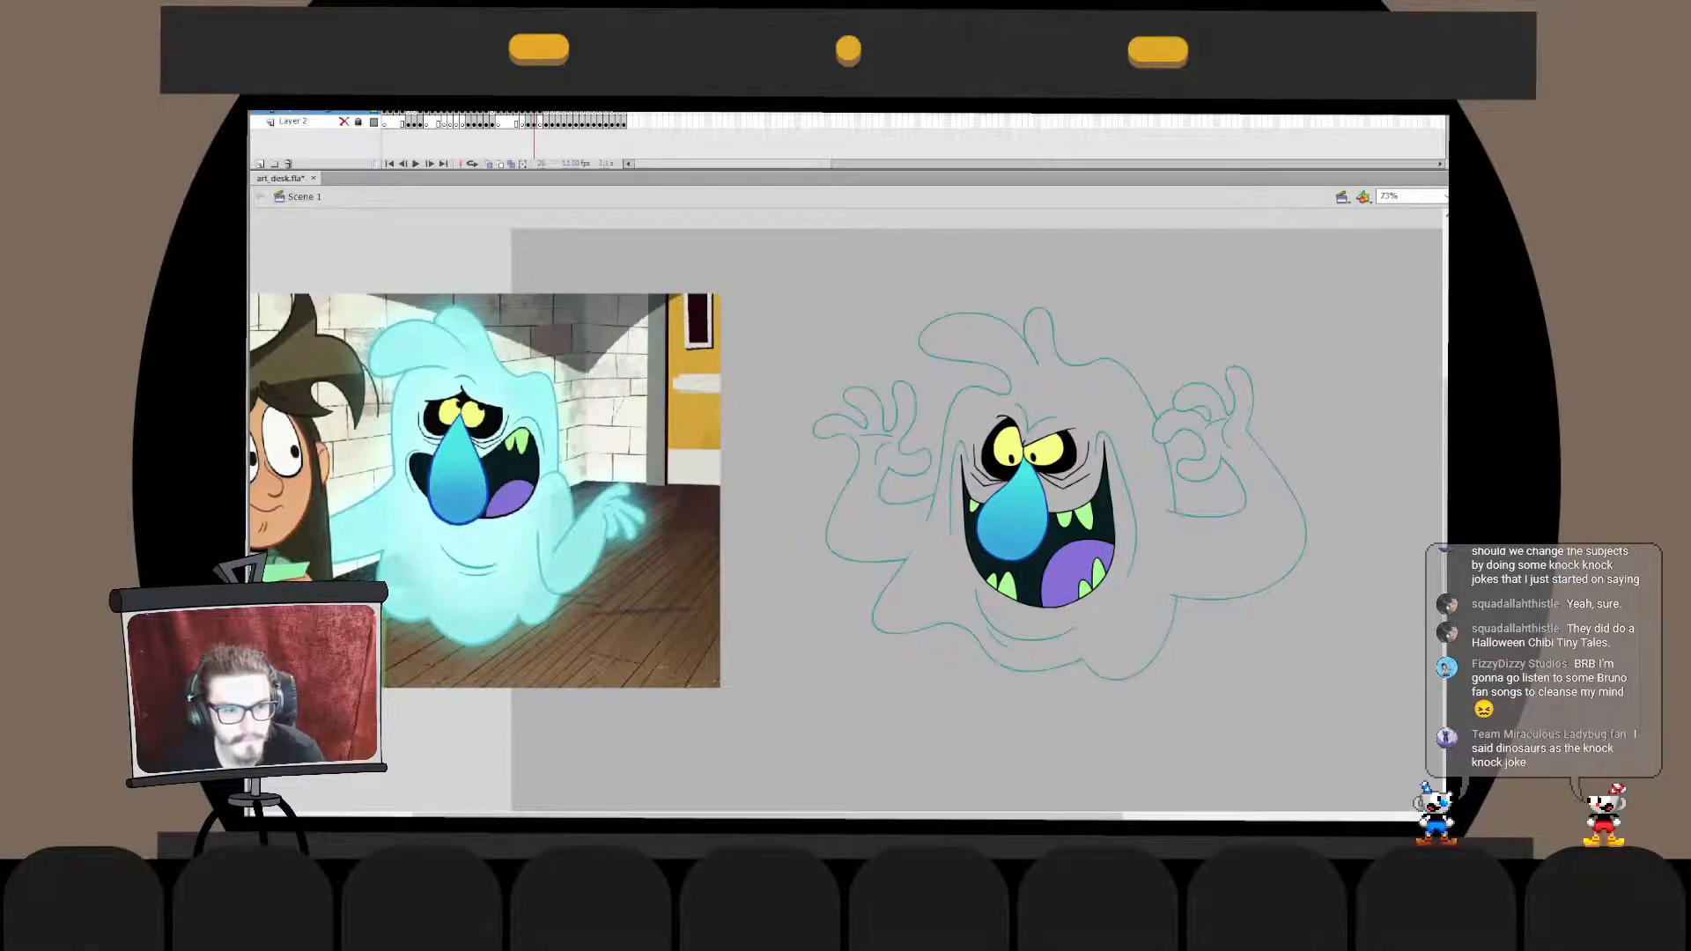
{"action": "left_click", "coordinate": [1074, 396]}
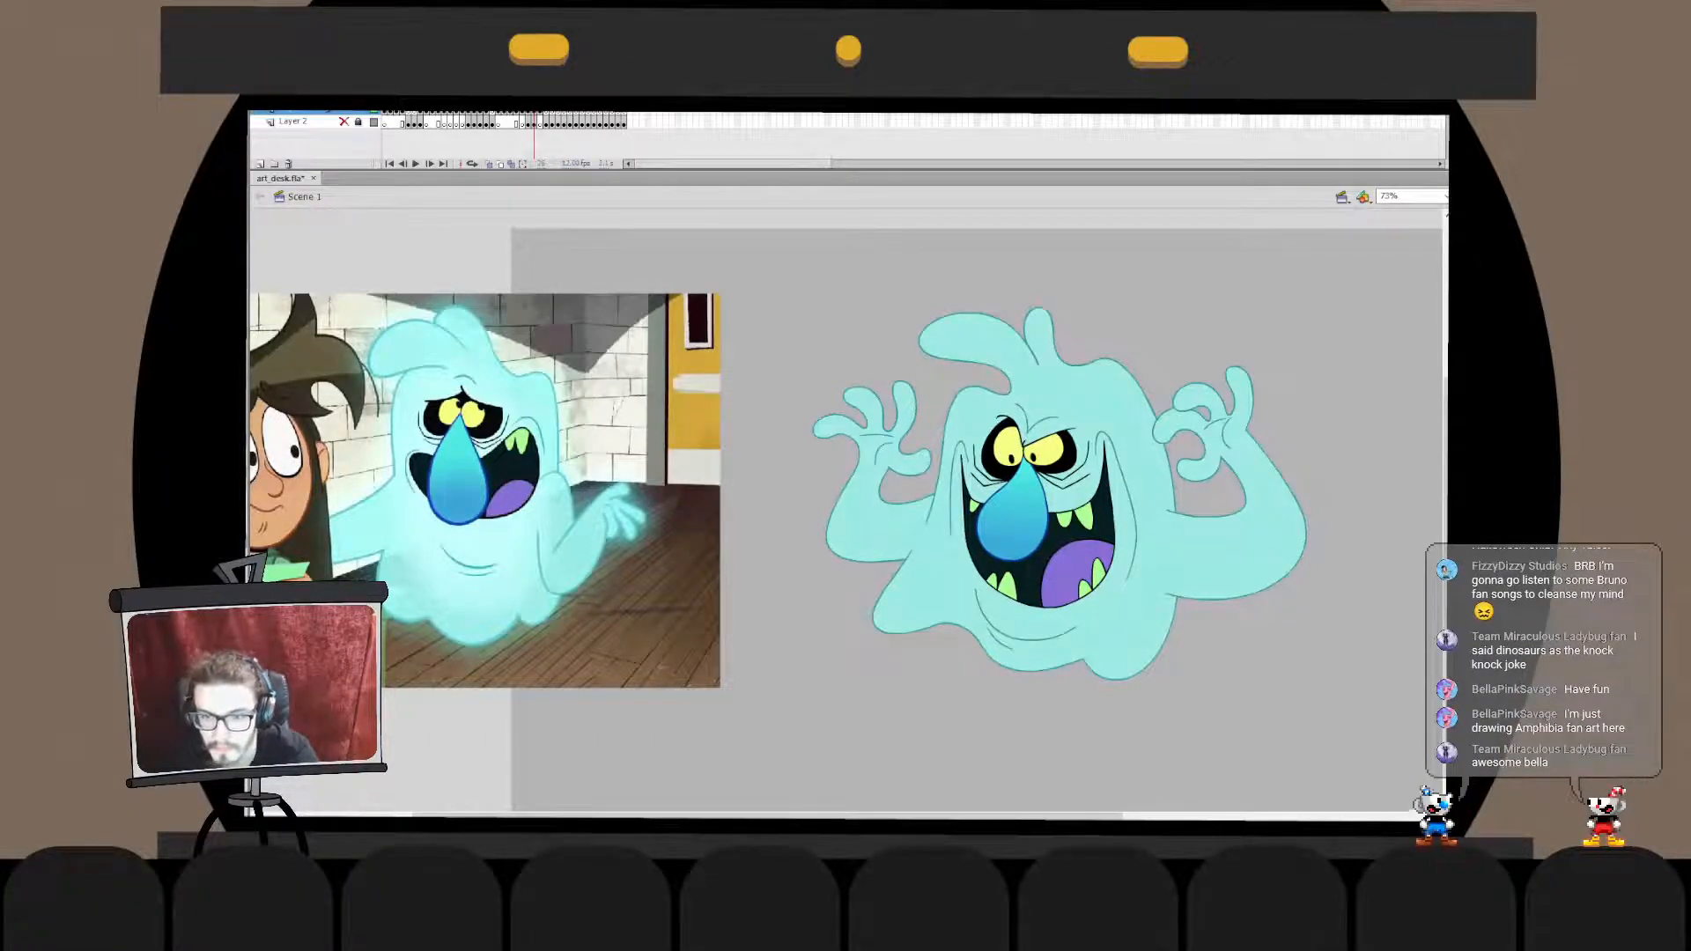
- Send the reference image to the back and position it partly behind the ghost's raised hand to compare the translucent fill
{"action": "mouse_move", "coordinate": [538, 493]}
{"action": "left_mouse_down"}
{"action": "mouse_move", "coordinate": [863, 523]}
{"action": "mouse_move", "coordinate": [848, 506]}
{"action": "left_mouse_up"}
{"action": "key", "text": "ctrl+shift+Down"}
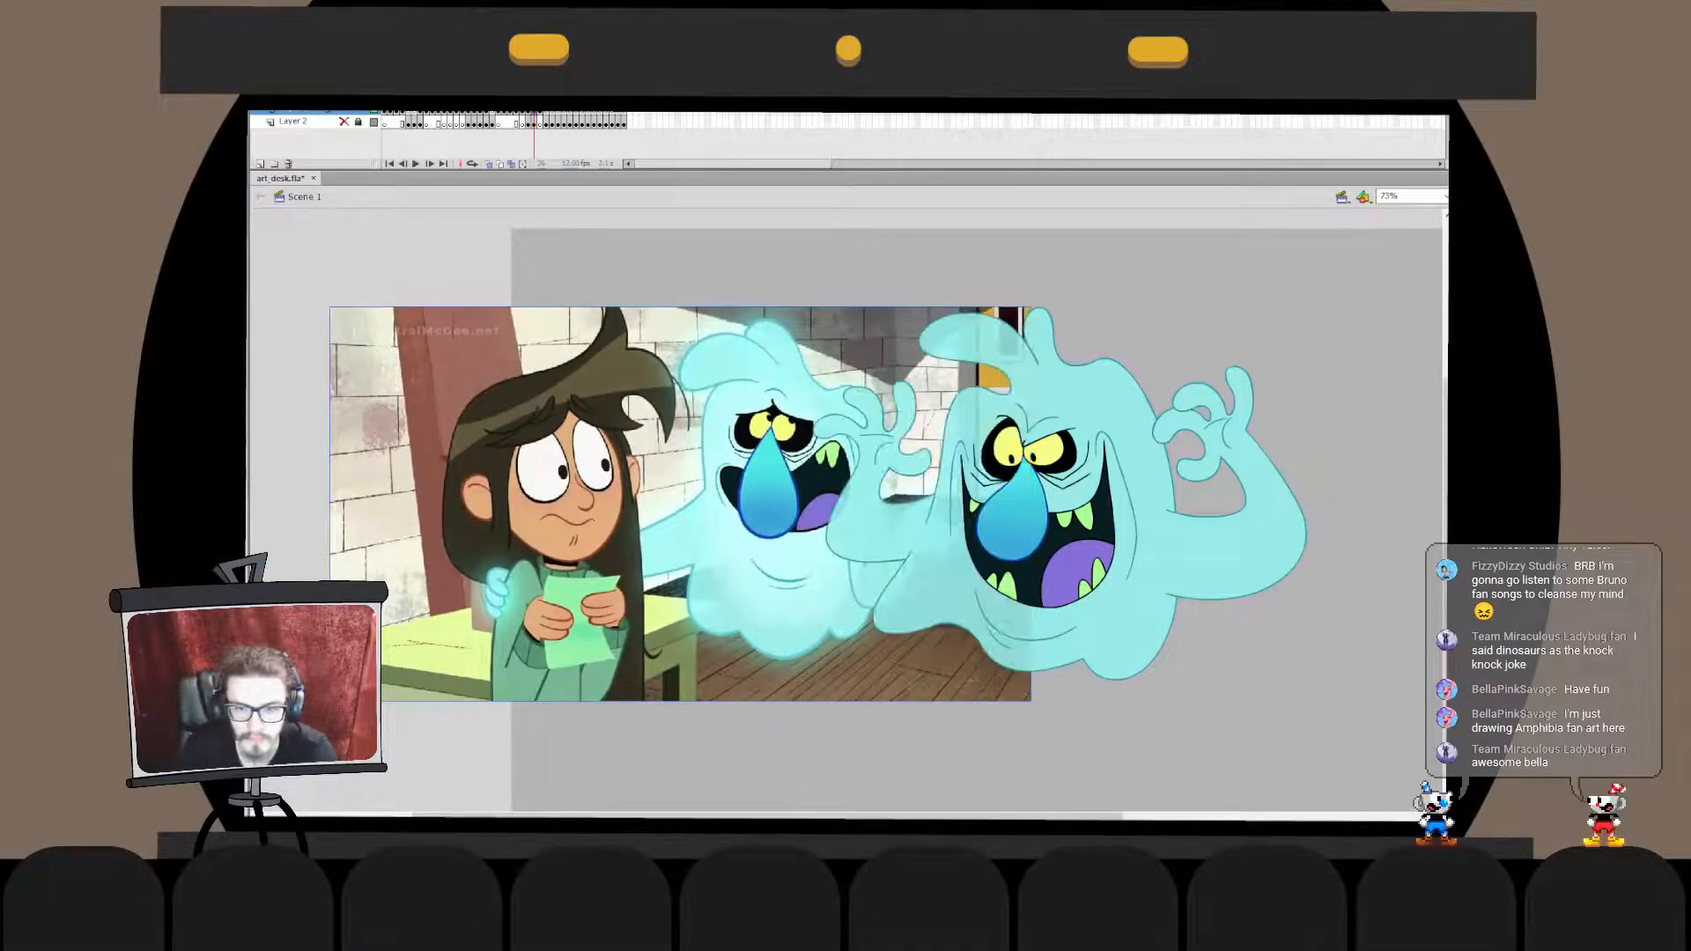
{"action": "mouse_move", "coordinate": [705, 529]}
{"action": "left_mouse_down"}
{"action": "mouse_move", "coordinate": [717, 429]}
{"action": "mouse_move", "coordinate": [672, 371]}
{"action": "mouse_move", "coordinate": [889, 348]}
{"action": "mouse_move", "coordinate": [941, 285]}
{"action": "mouse_move", "coordinate": [1217, 324]}
{"action": "mouse_move", "coordinate": [1112, 424]}
{"action": "mouse_move", "coordinate": [800, 524]}
{"action": "mouse_move", "coordinate": [732, 522]}
{"action": "left_mouse_up"}
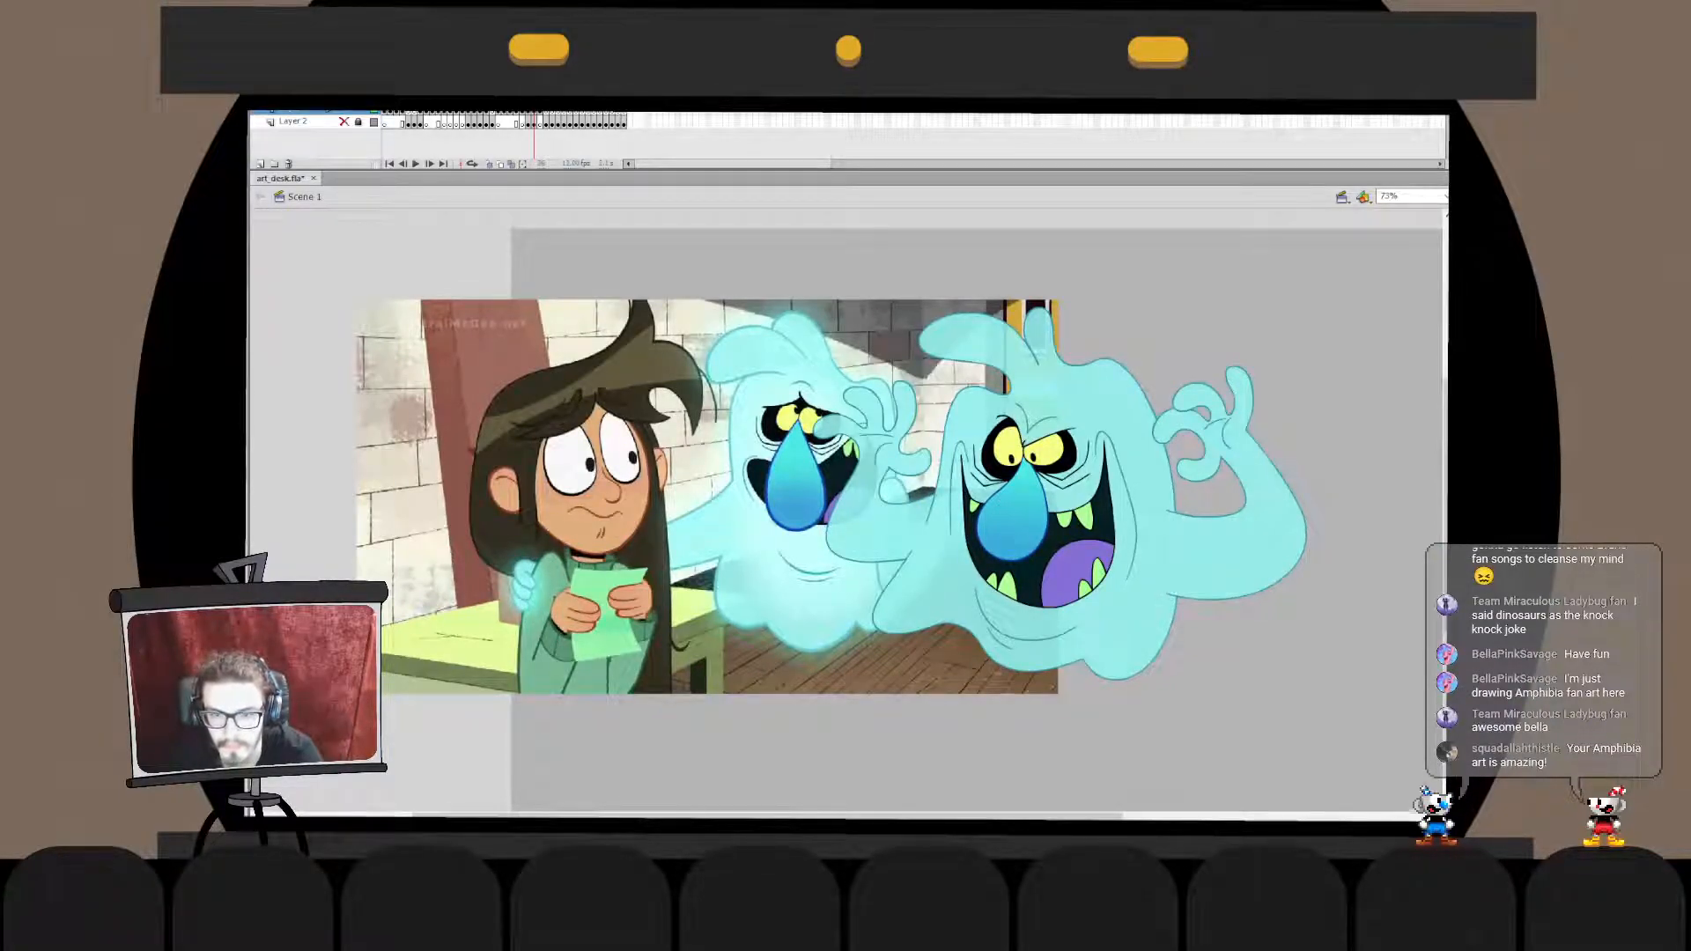
{"action": "left_click_drag", "start_coordinate": [705, 493], "coordinate": [570, 418]}
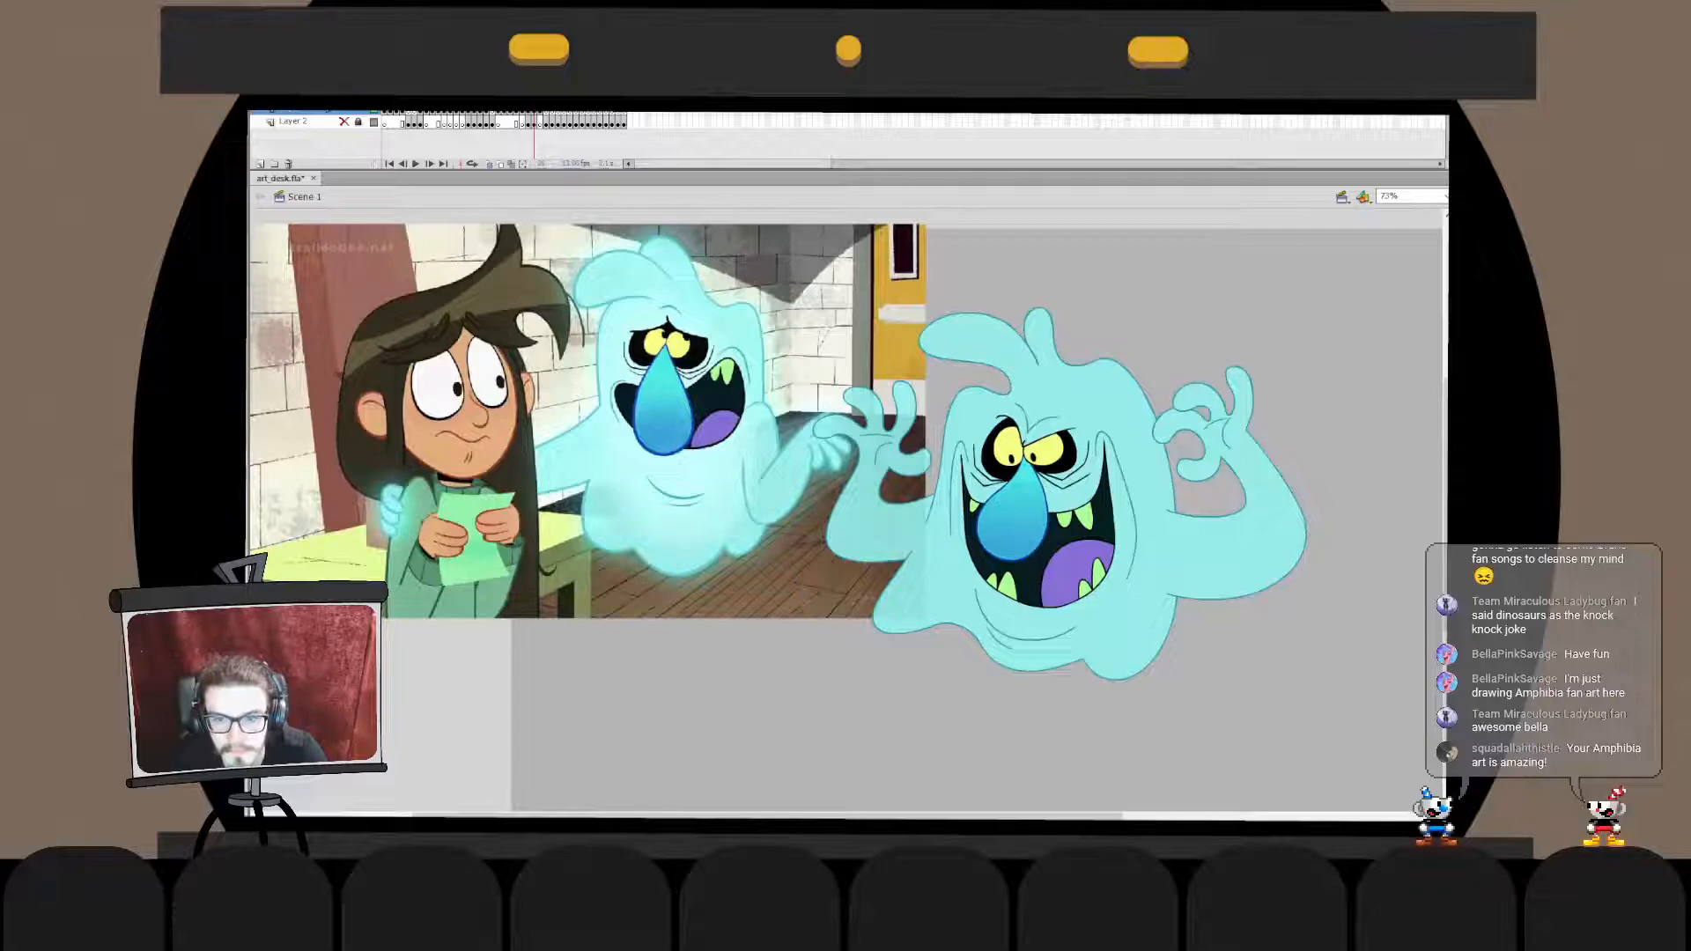
{"action": "left_click", "coordinate": [1044, 527]}
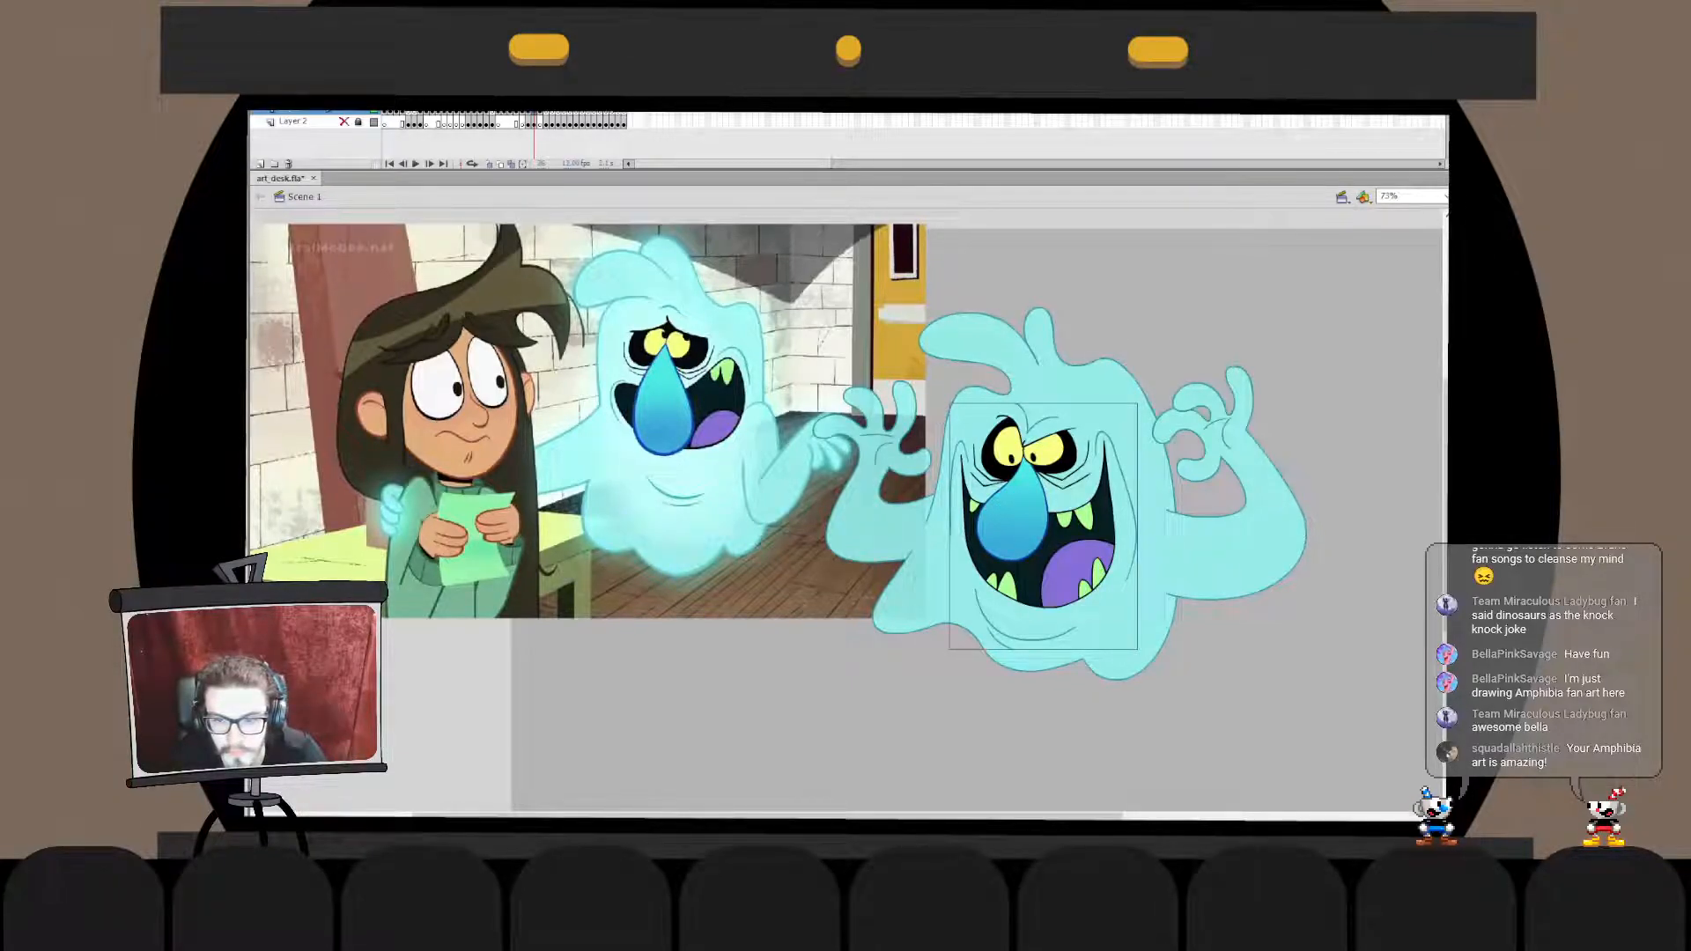
- Check the translucent hand over the reference background, then move the reference image clear of the ghost
{"action": "key", "text": "ctrl+equal"}
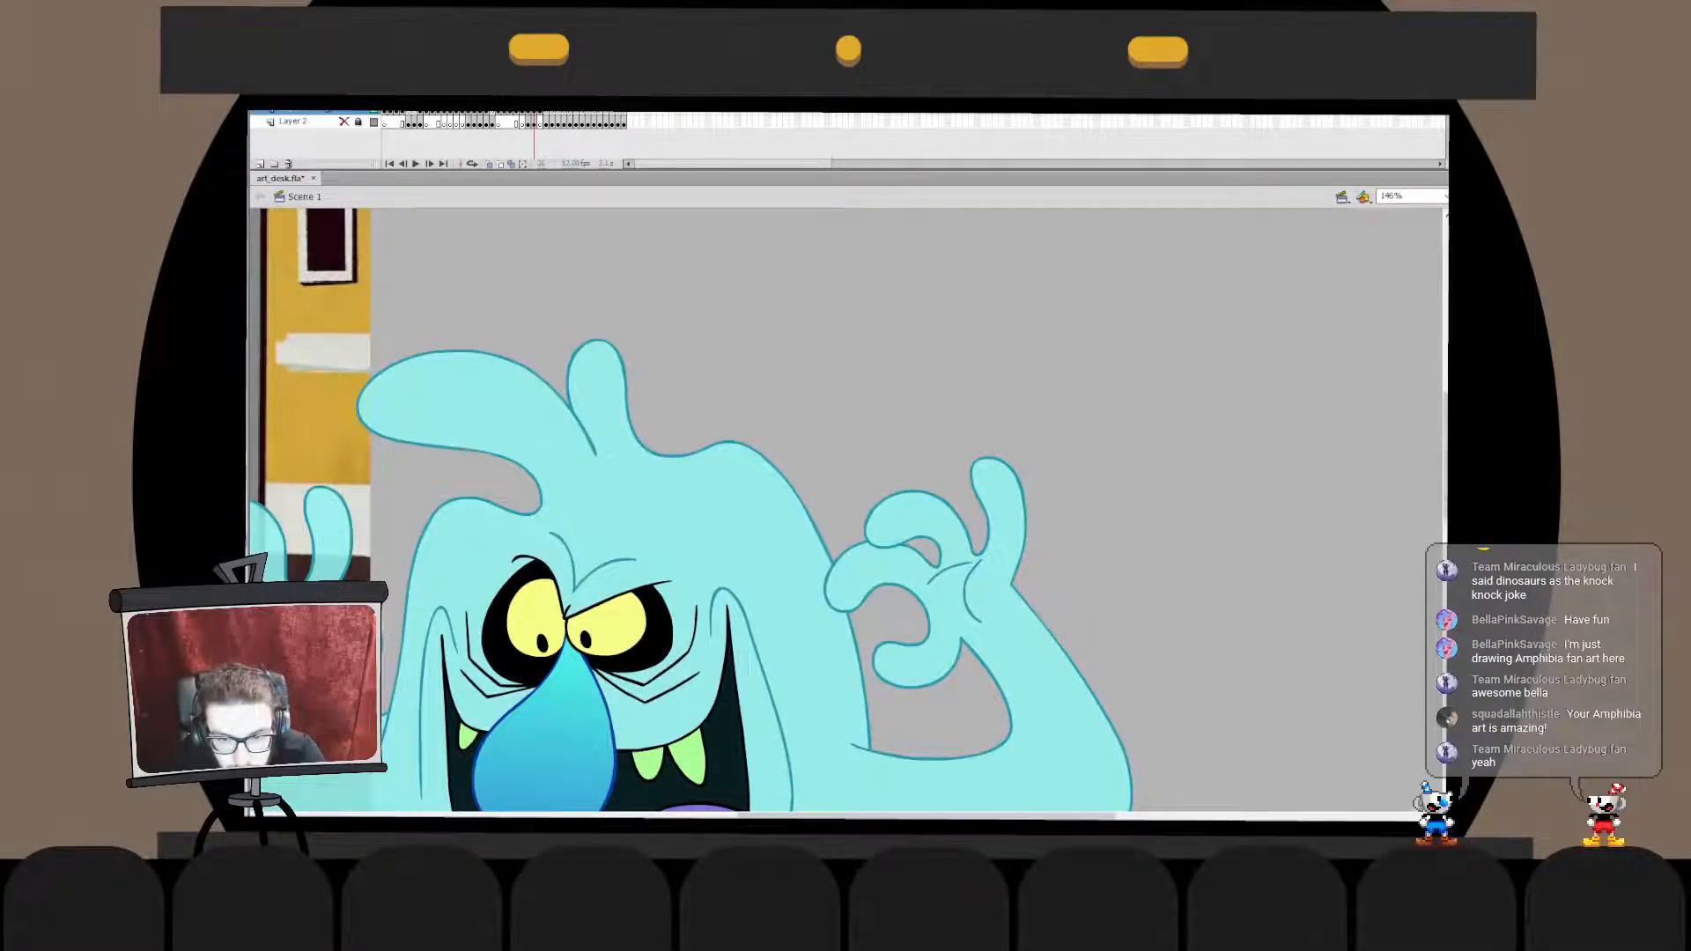
{"action": "left_click_drag", "start_coordinate": [656, 516], "coordinate": [1039, 506]}
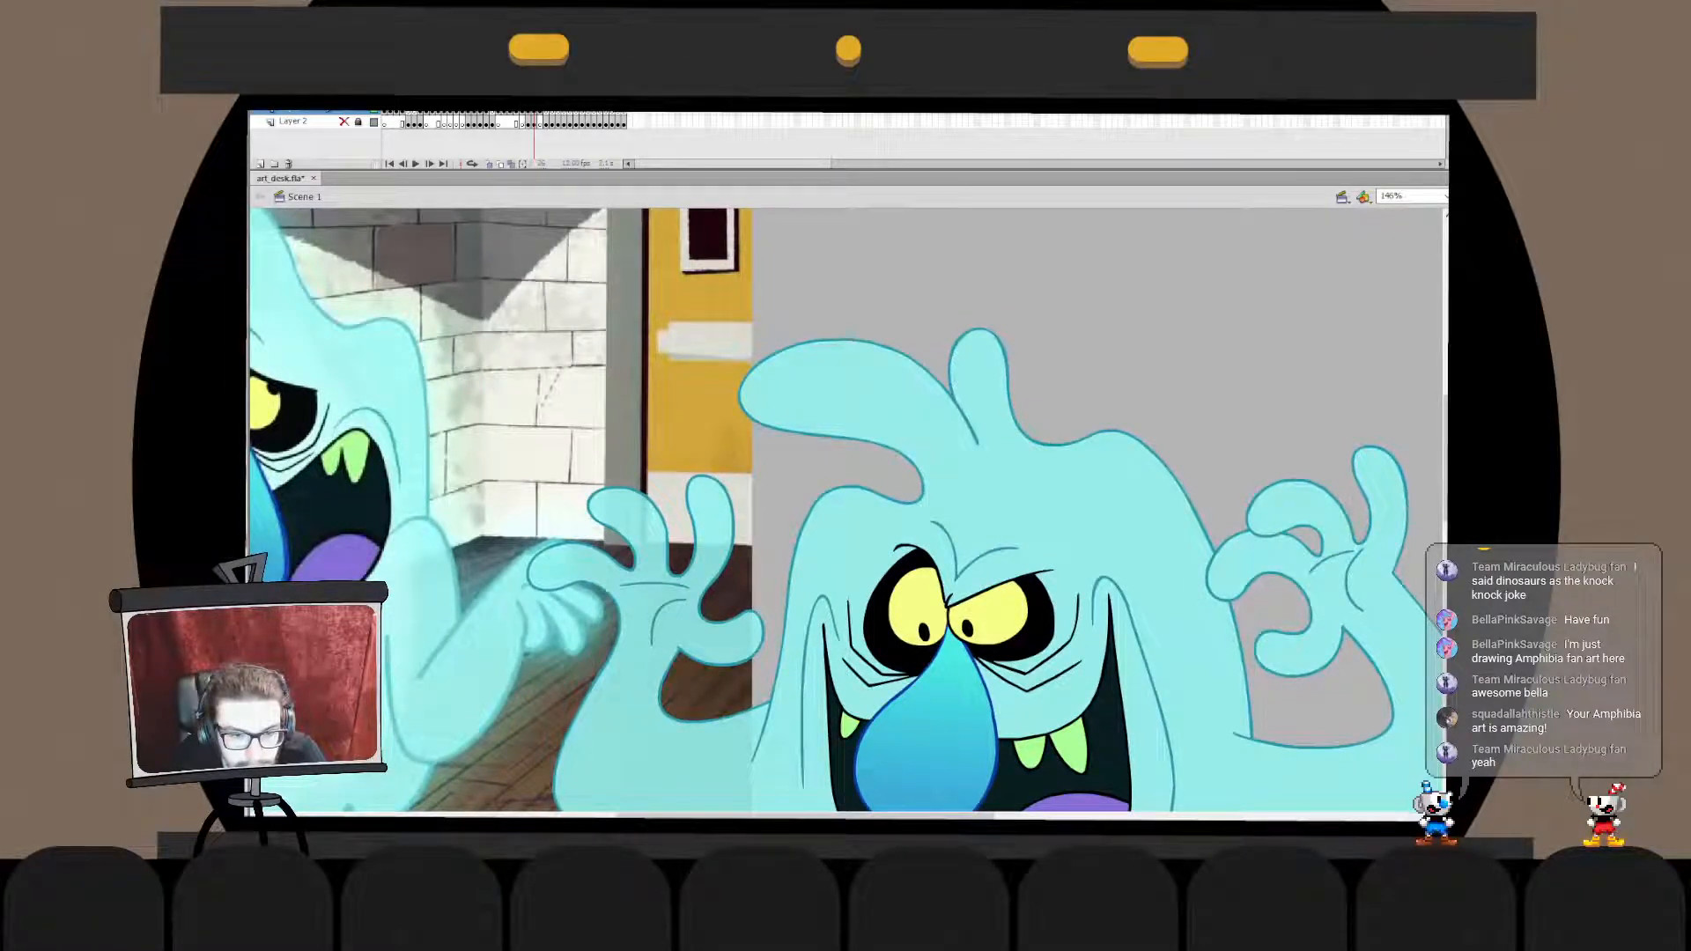
{"action": "key", "text": "ctrl+minus"}
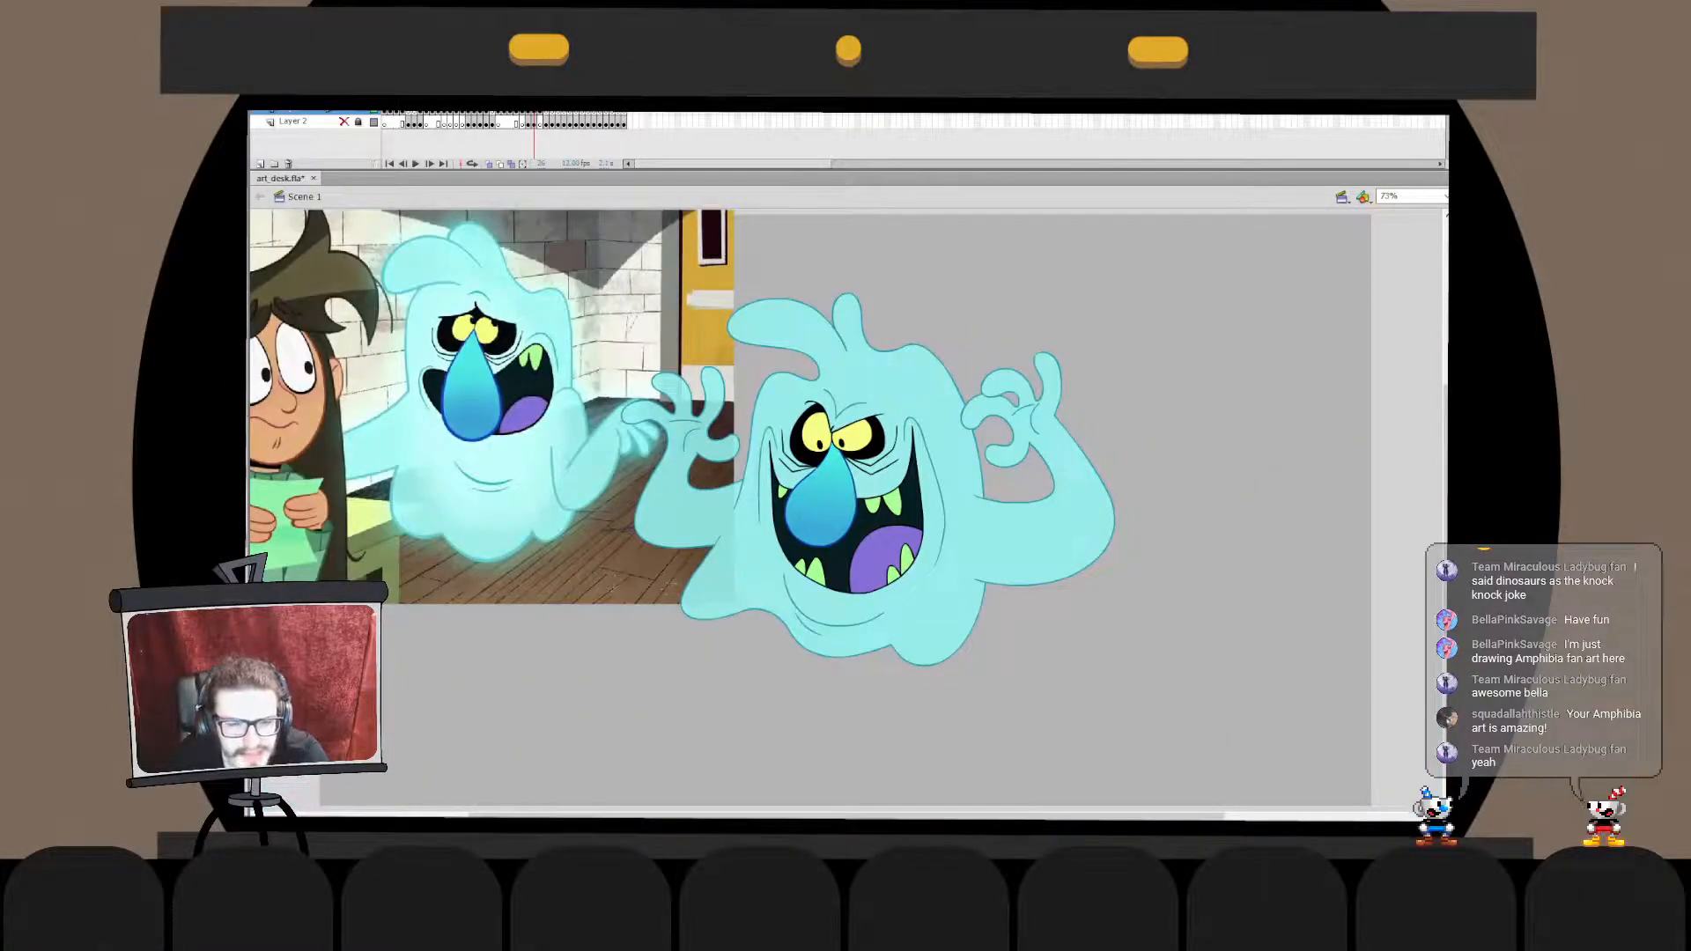
{"action": "left_click_drag", "start_coordinate": [564, 476], "coordinate": [409, 482]}
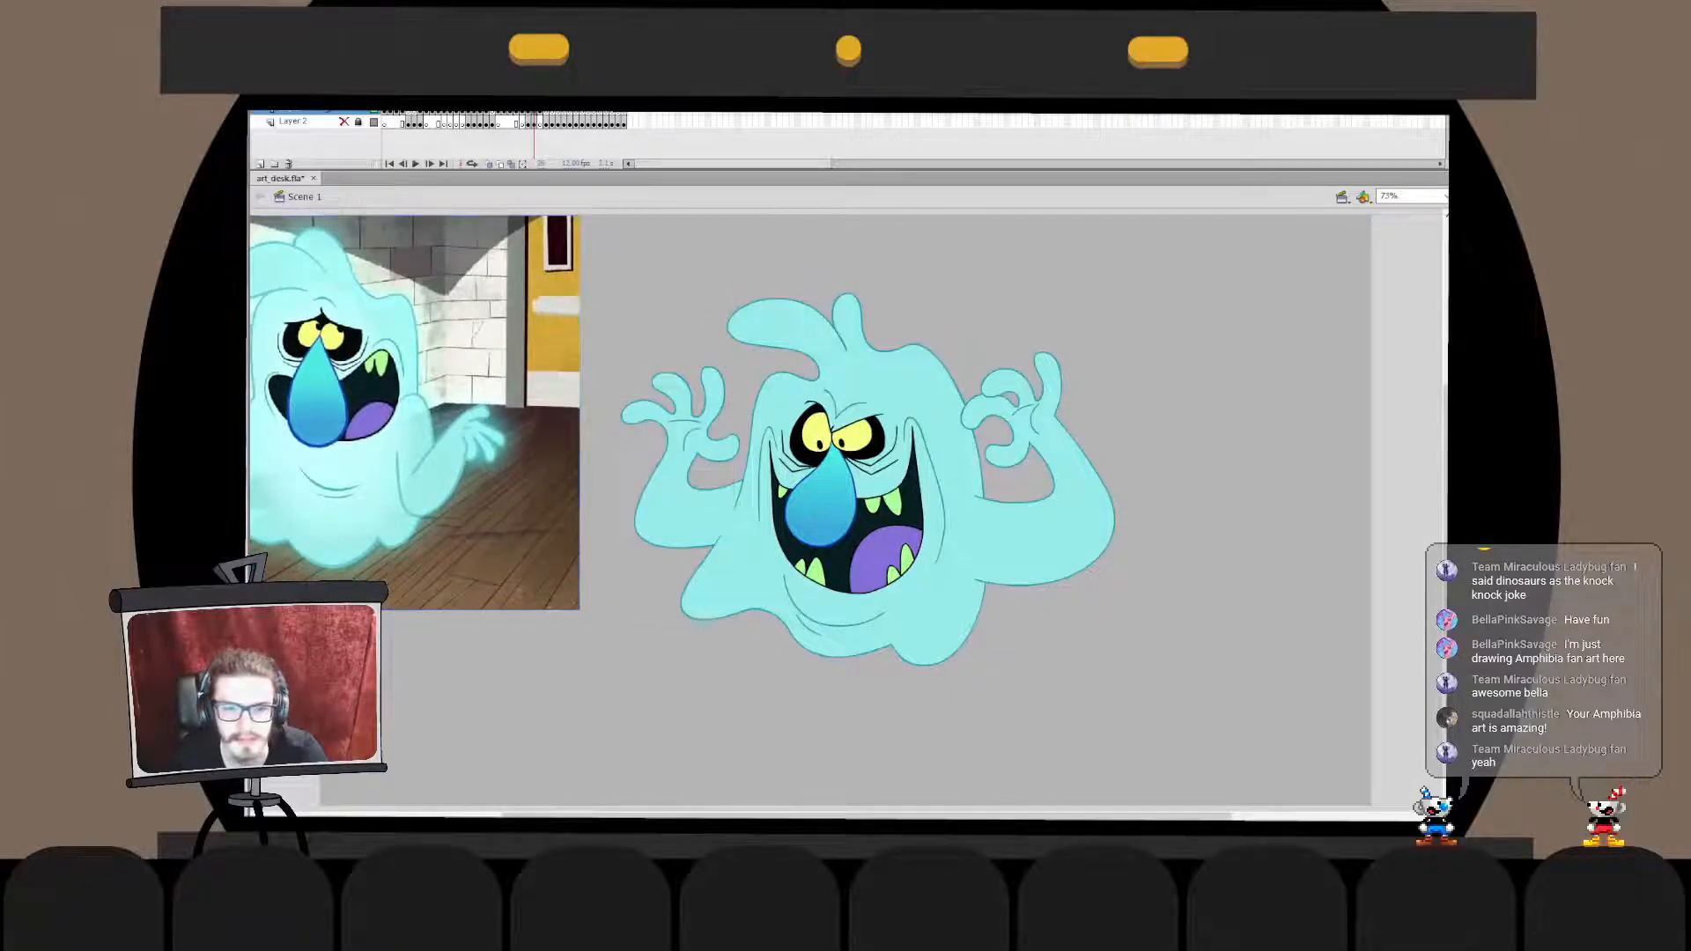
- Examine the coloured ghost's hands, face and body up close and as a whole against the reference ghost
{"action": "key", "text": "ctrl+equal"}
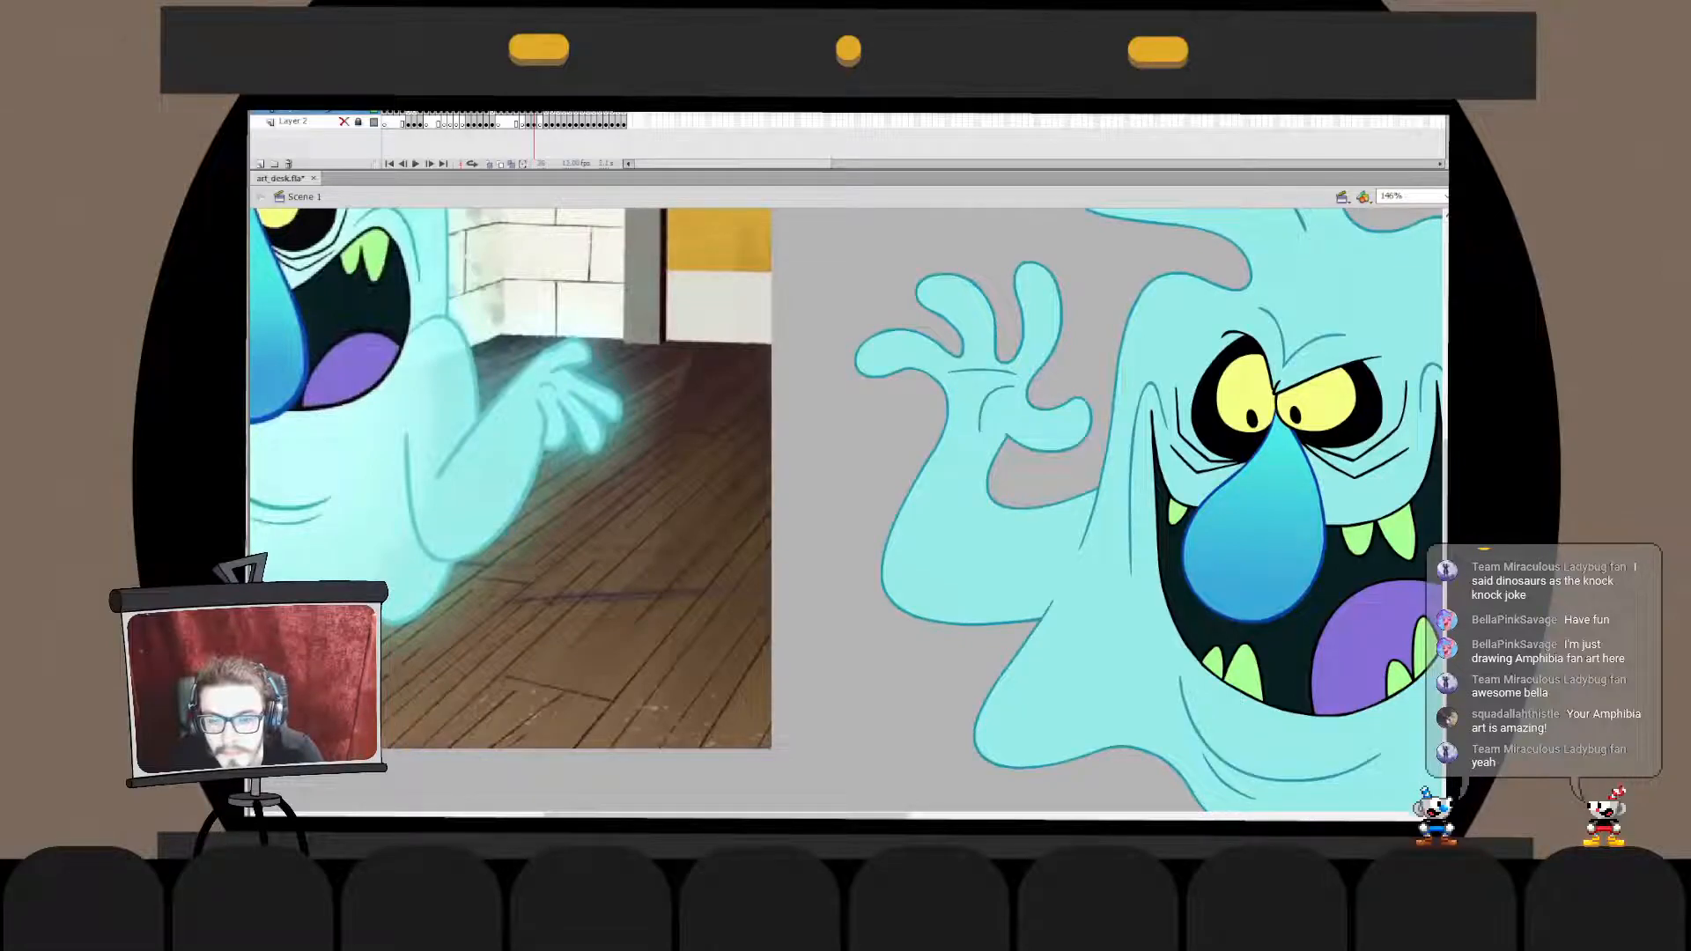
{"action": "left_click_drag", "start_coordinate": [1189, 480], "coordinate": [499, 541]}
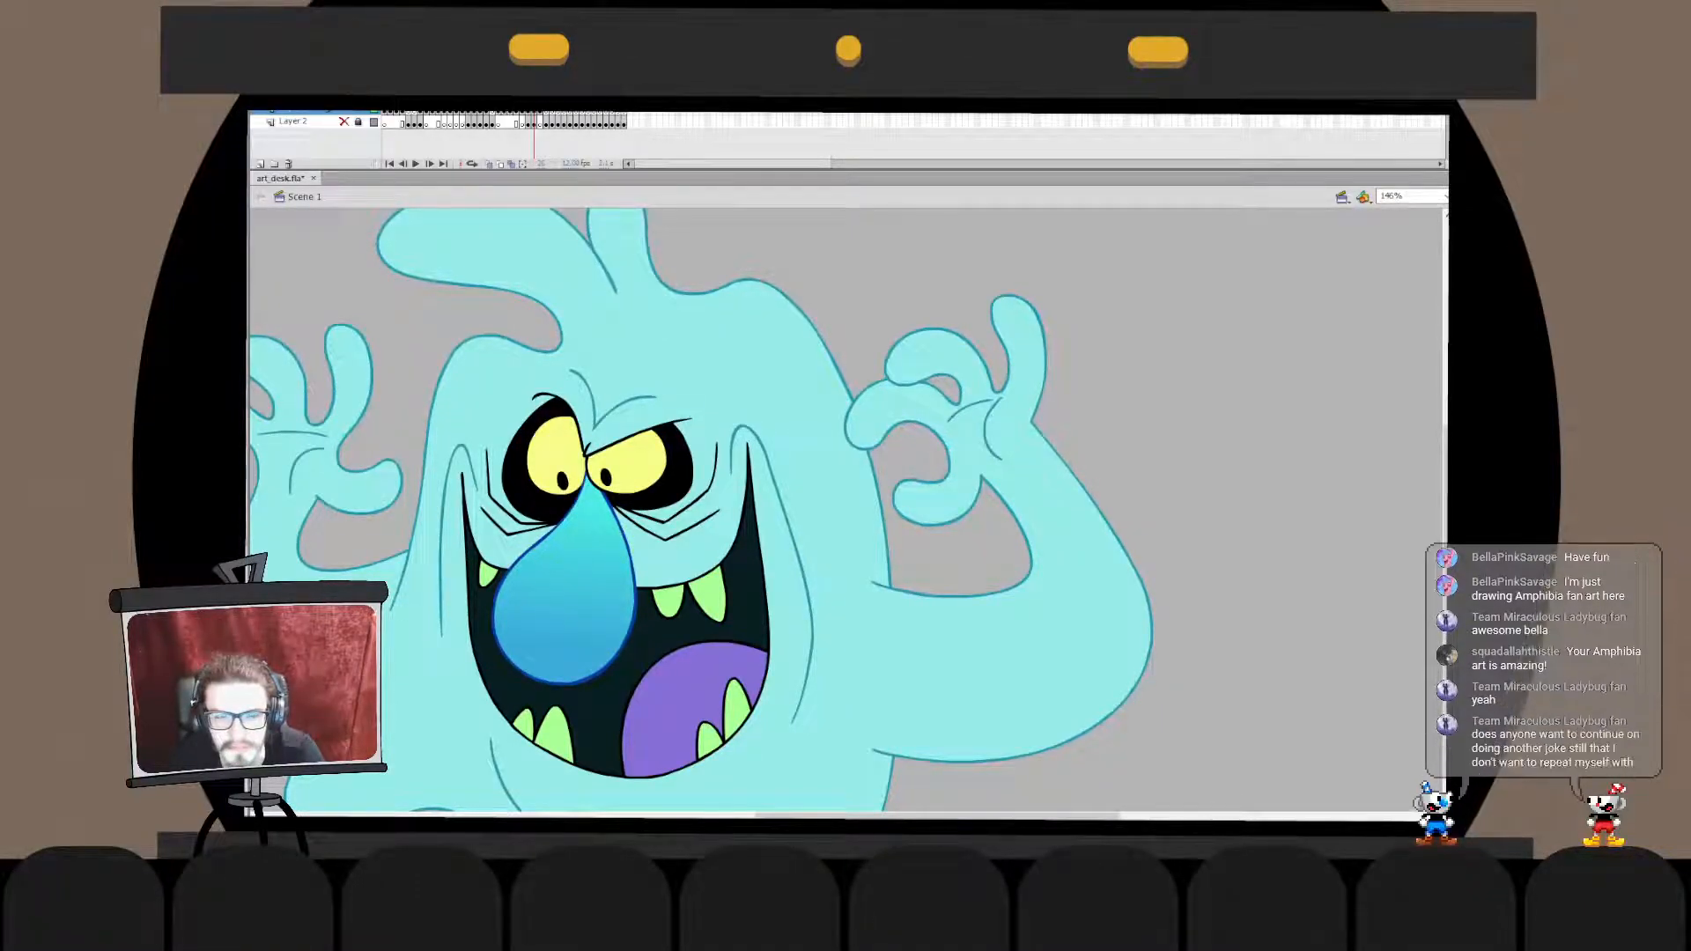
{"action": "key", "text": "ctrl+minus"}
{"action": "left_click", "coordinate": [770, 636]}
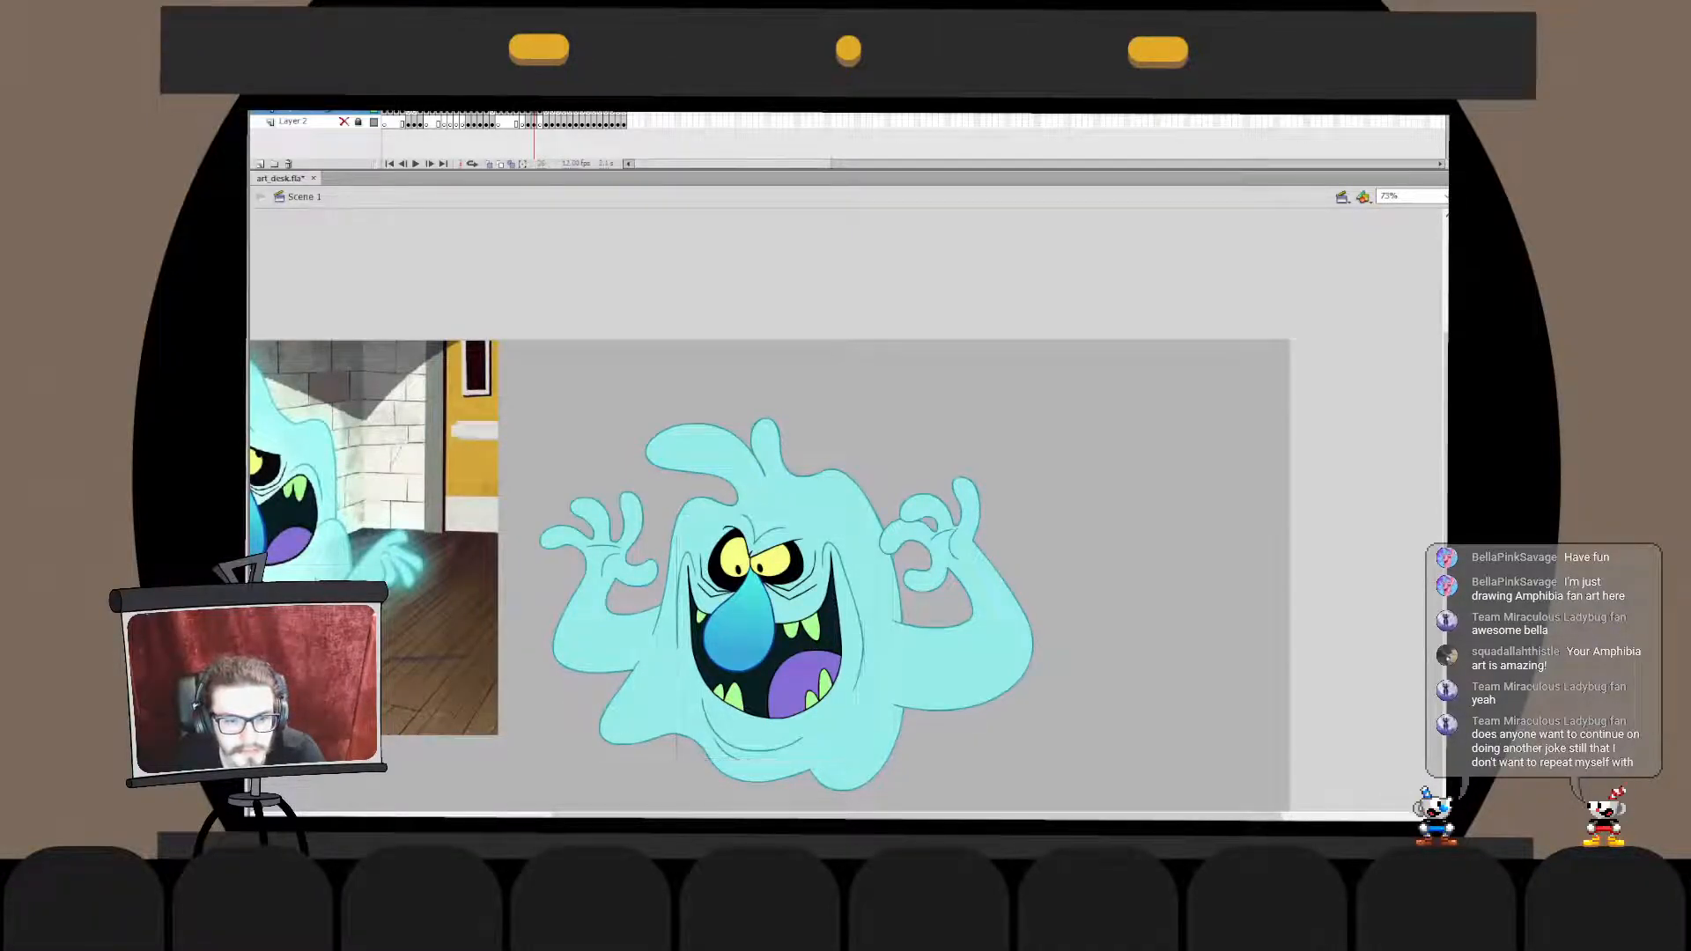
{"action": "key", "text": "Escape"}
{"action": "key", "text": "ctrl+2"}
{"action": "key", "text": "ctrl+1"}
{"action": "key", "text": "ctrl+2"}
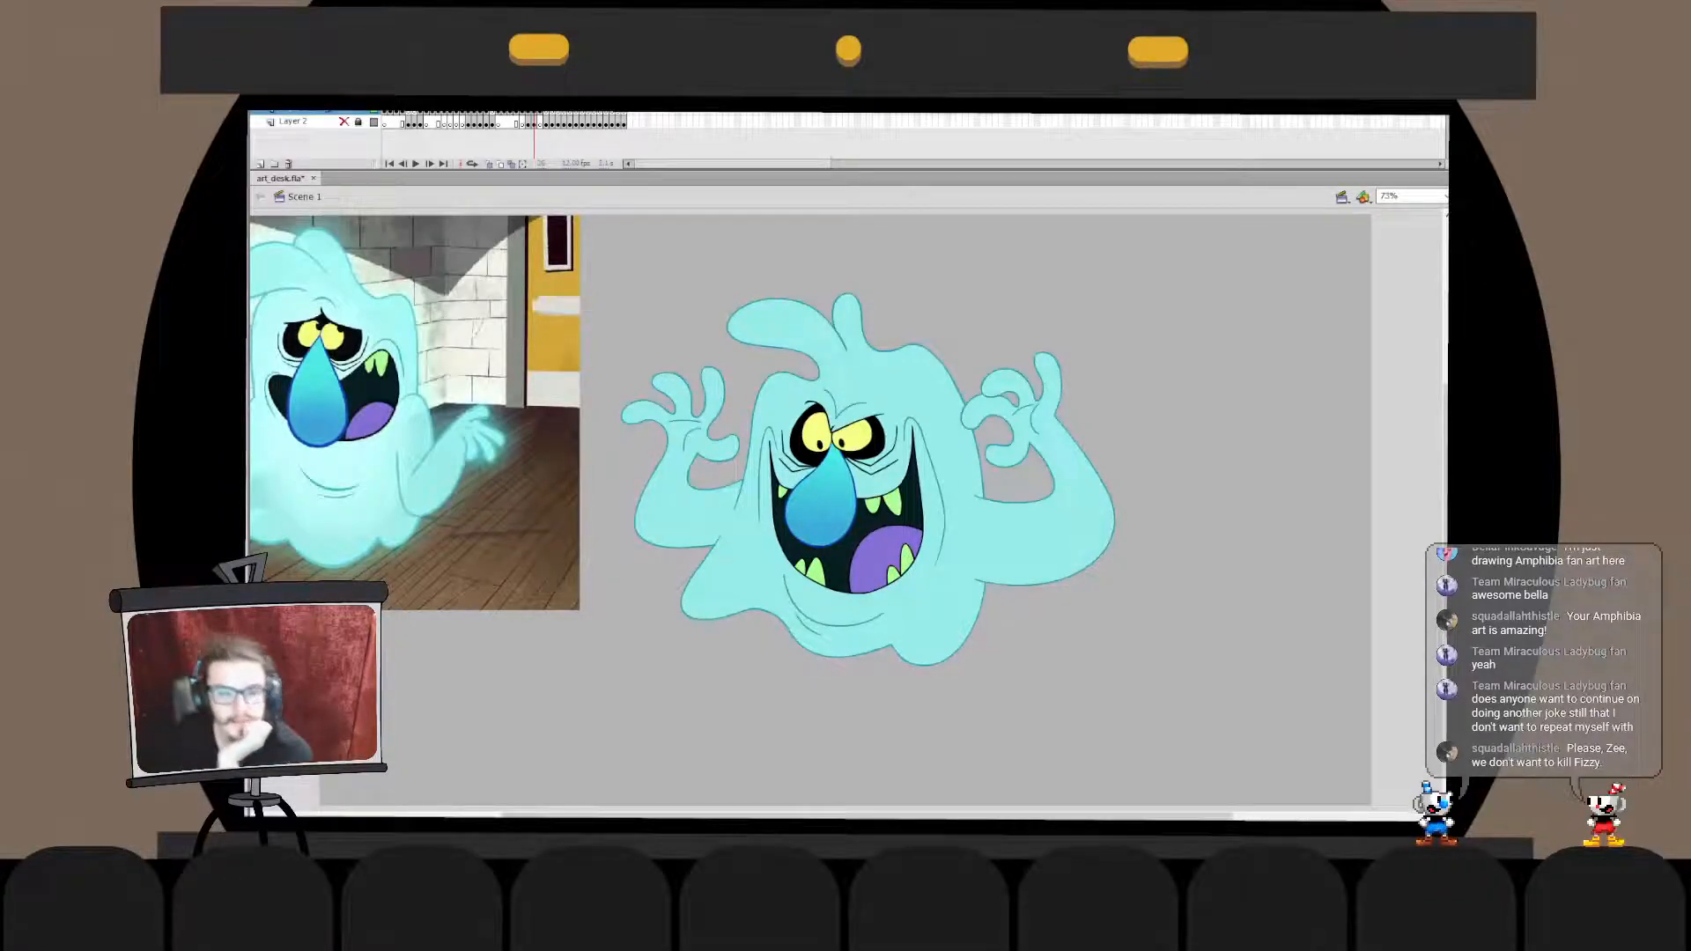
- Move the reference image slightly lower and farther away from the ghost
{"action": "left_click_drag", "start_coordinate": [559, 563], "coordinate": [490, 592]}
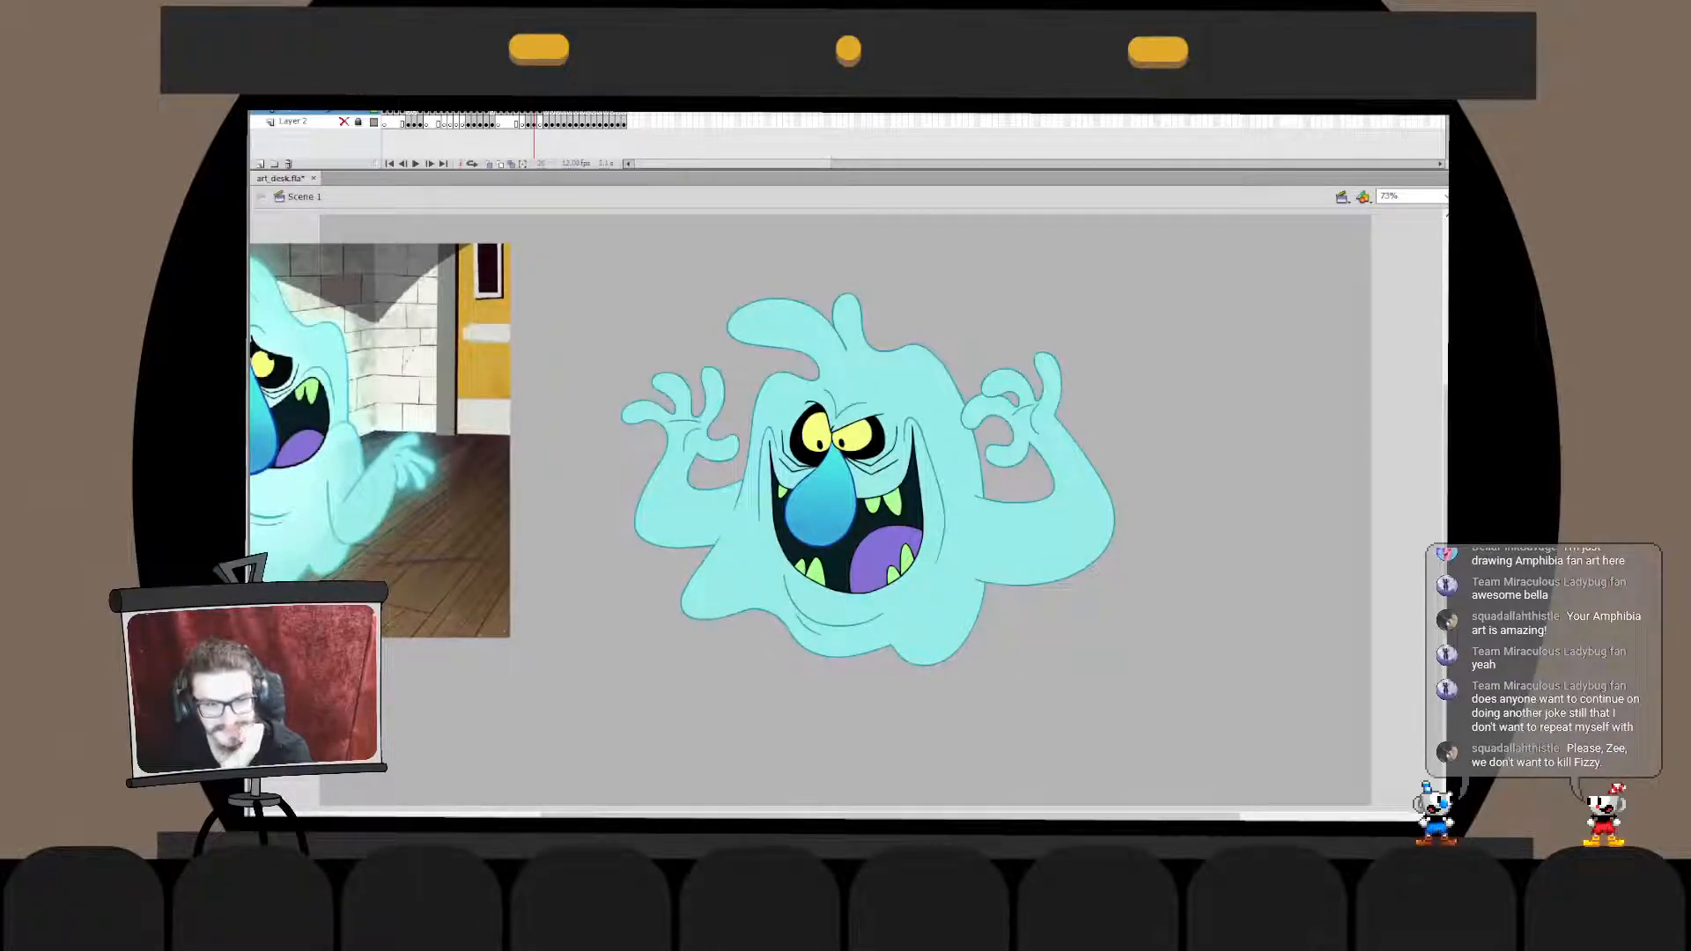
{"action": "left_click_drag", "start_coordinate": [819, 476], "coordinate": [873, 499]}
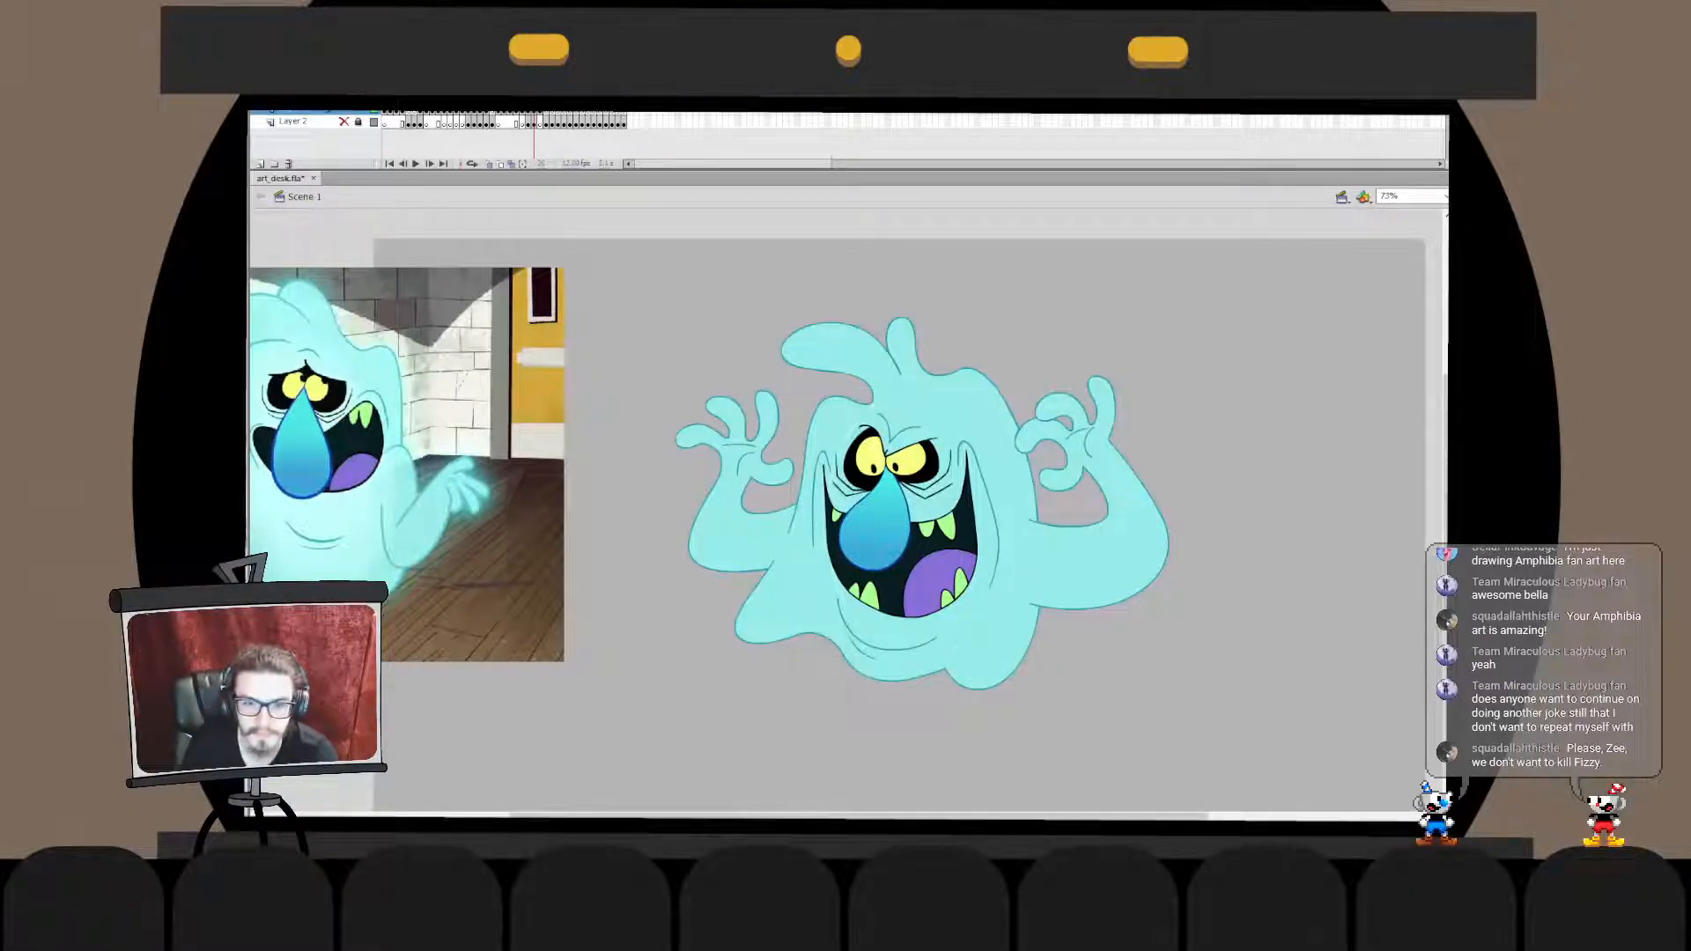
- Draw a white oval around the ghost's face on top of the body fill
{"action": "mouse_move", "coordinate": [878, 425]}
{"action": "left_mouse_down"}
{"action": "mouse_move", "coordinate": [1000, 522]}
{"action": "mouse_move", "coordinate": [881, 428]}
{"action": "mouse_move", "coordinate": [828, 586]}
{"action": "mouse_move", "coordinate": [899, 407]}
{"action": "mouse_move", "coordinate": [988, 610]}
{"action": "mouse_move", "coordinate": [867, 446]}
{"action": "left_mouse_up"}
{"action": "key", "text": "ctrl+z"}
{"action": "key", "text": "ctrl+z"}
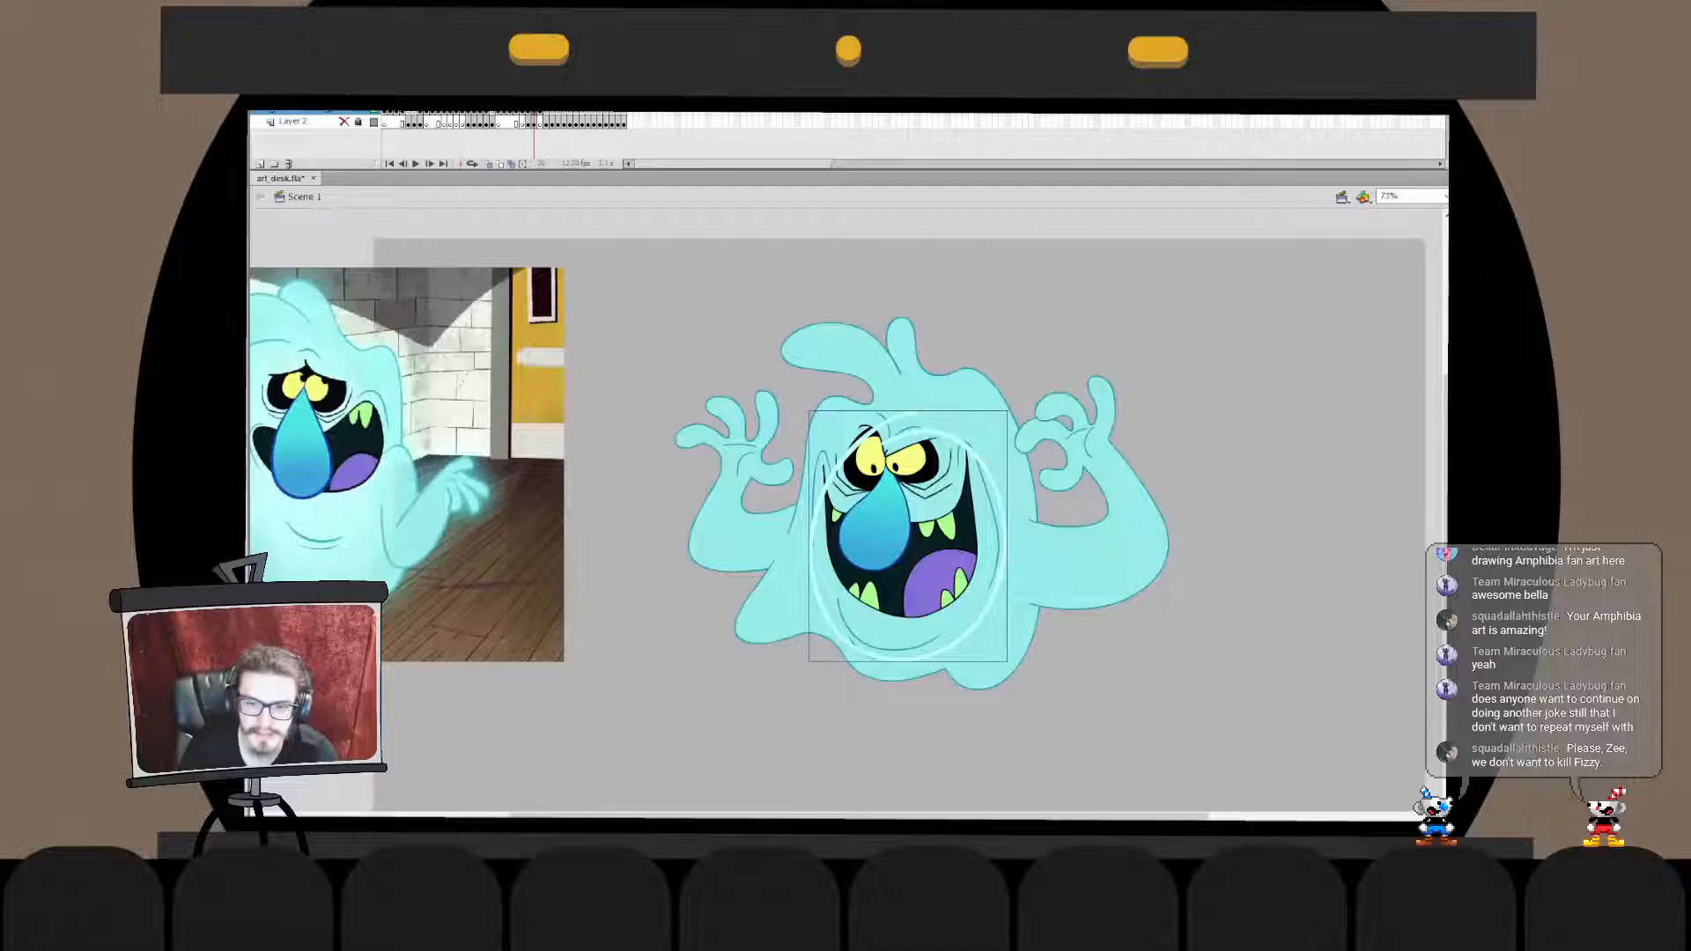
- Fill the oval around the ghost's face with translucent pale cyan
{"action": "double_click", "coordinate": [1005, 539]}
{"action": "left_click", "coordinate": [1005, 539]}
{"action": "key", "text": "q"}
{"action": "left_click_drag", "start_coordinate": [944, 429], "coordinate": [937, 411]}
{"action": "key", "text": "ctrl+z"}
{"action": "key", "text": "Escape"}
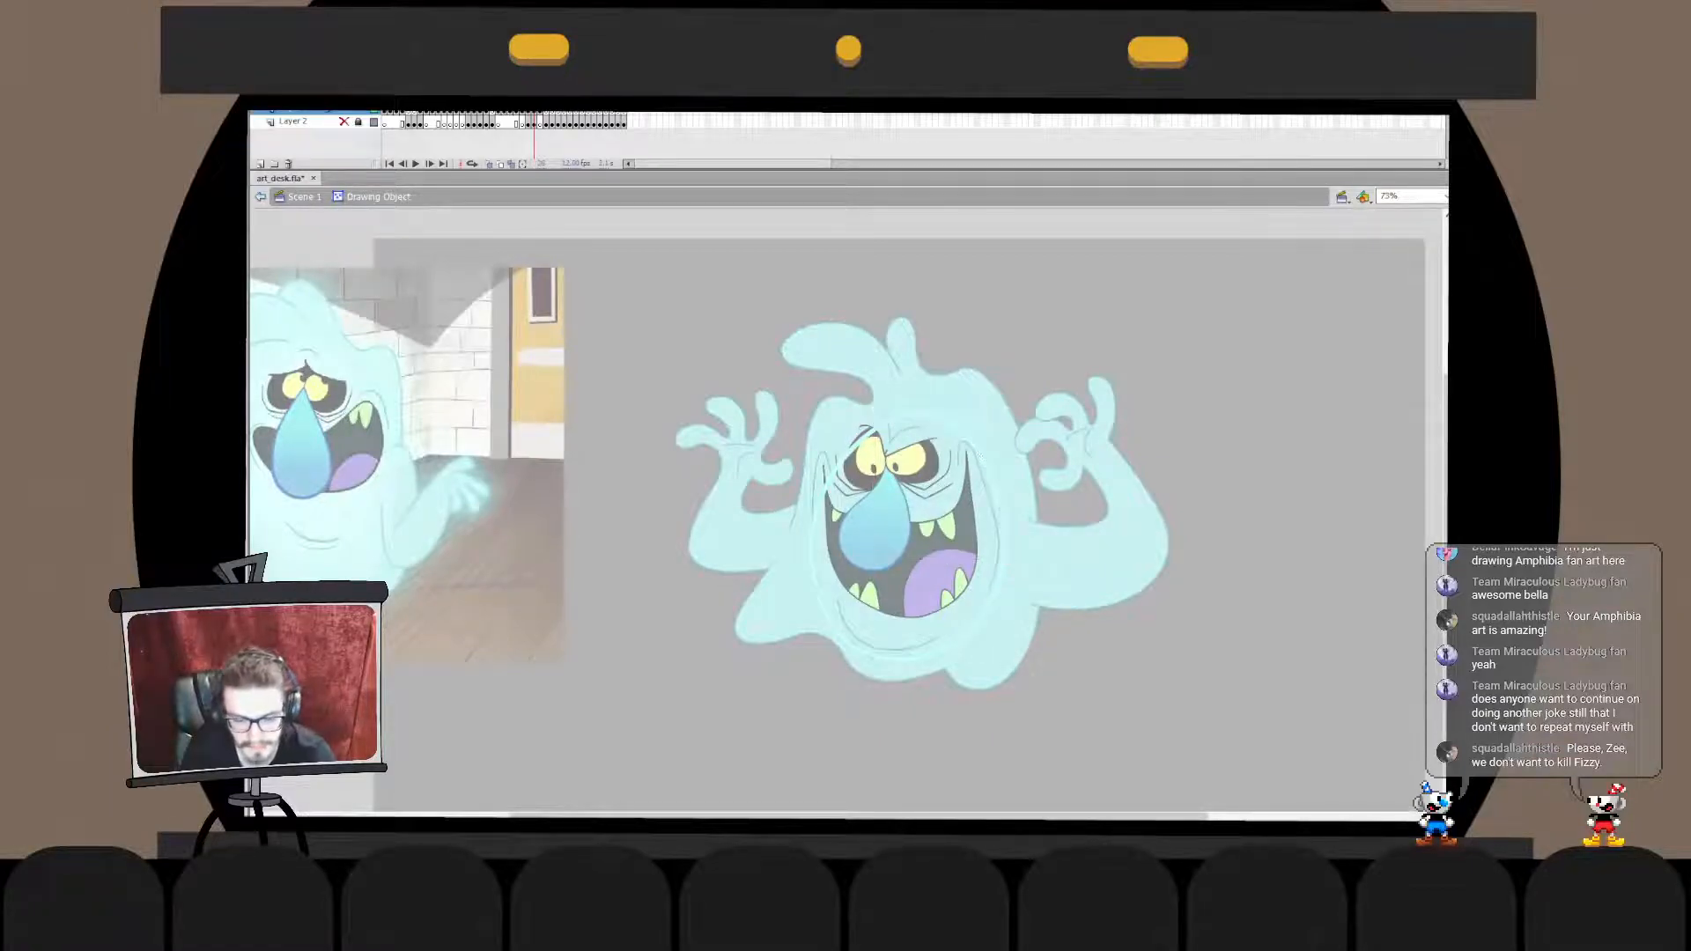
{"action": "left_click", "coordinate": [913, 535]}
{"action": "key", "text": "ctrl+e"}
- Widen the pale oval slightly and raise it so it is centred over the ghost's face
{"action": "key", "text": "q"}
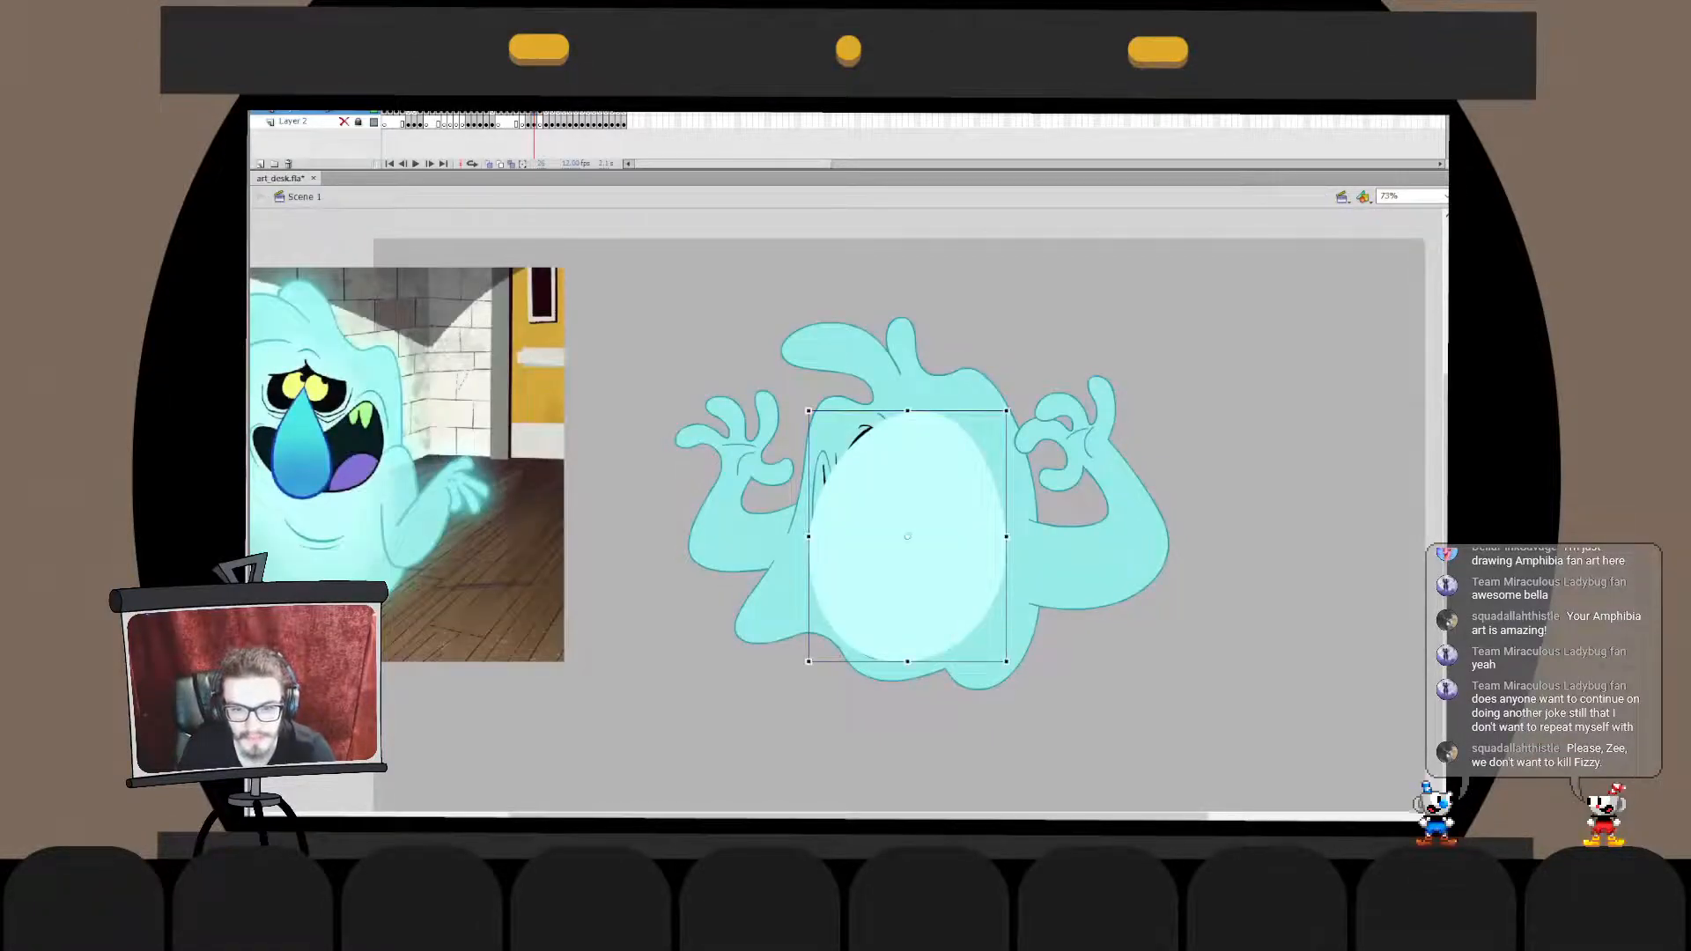
{"action": "left_click_drag", "start_coordinate": [913, 535], "coordinate": [921, 535]}
{"action": "left_click_drag", "start_coordinate": [1018, 659], "coordinate": [1014, 649]}
{"action": "left_click_drag", "start_coordinate": [940, 411], "coordinate": [911, 398]}
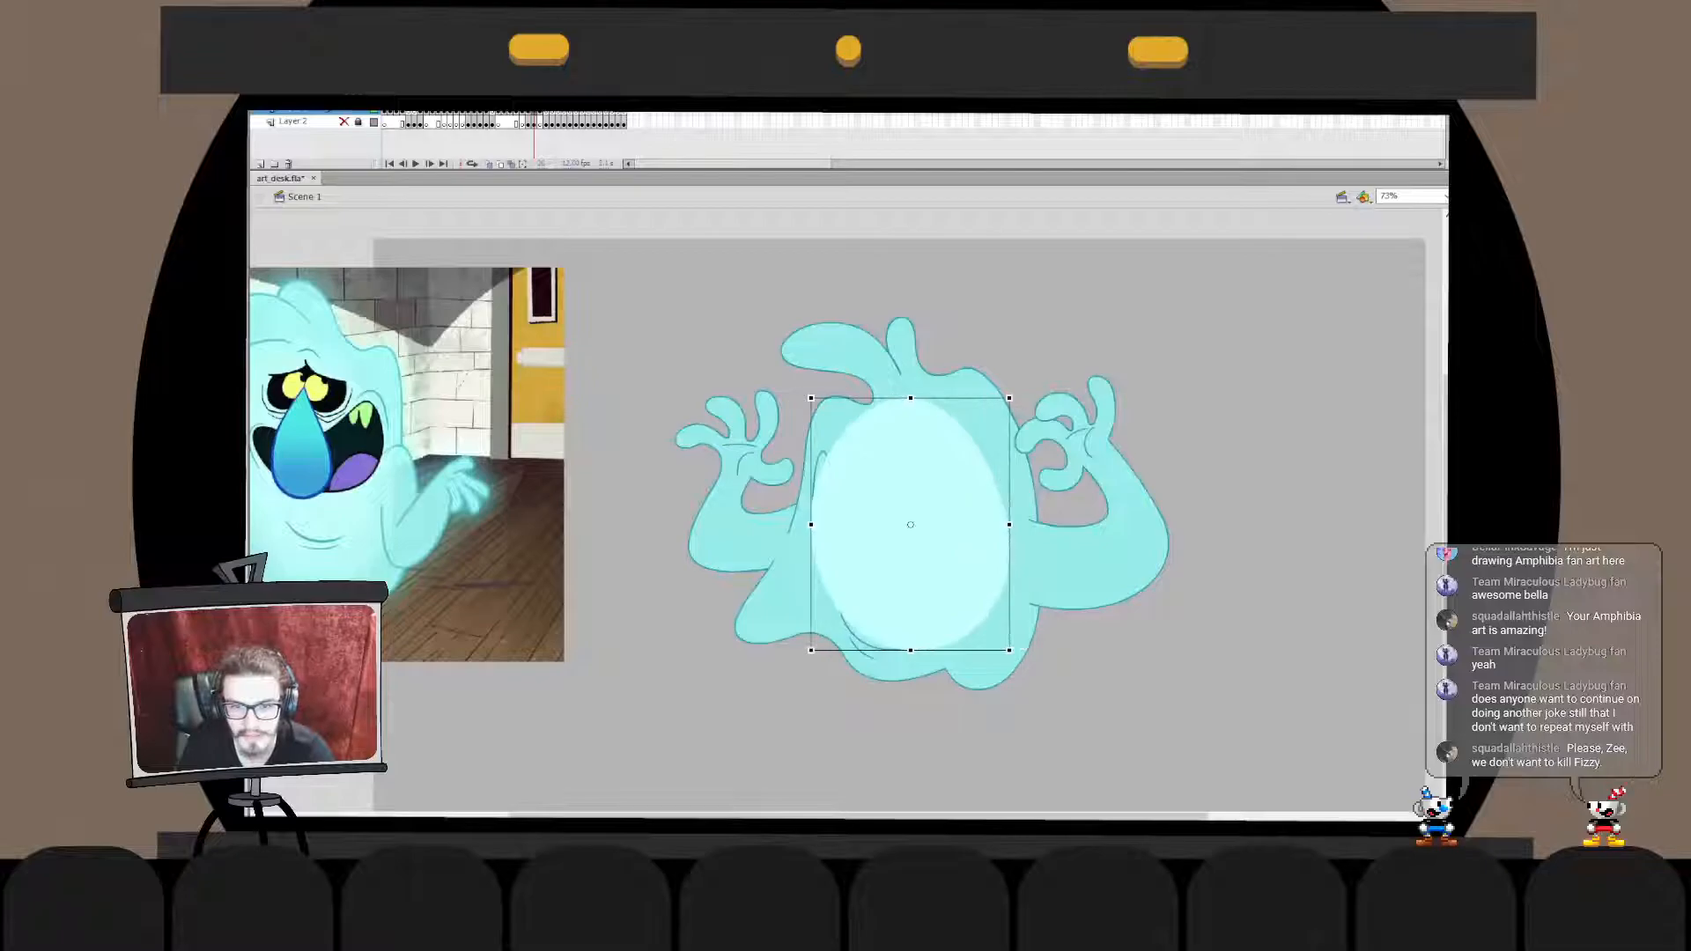
{"action": "left_click_drag", "start_coordinate": [1009, 525], "coordinate": [1017, 525]}
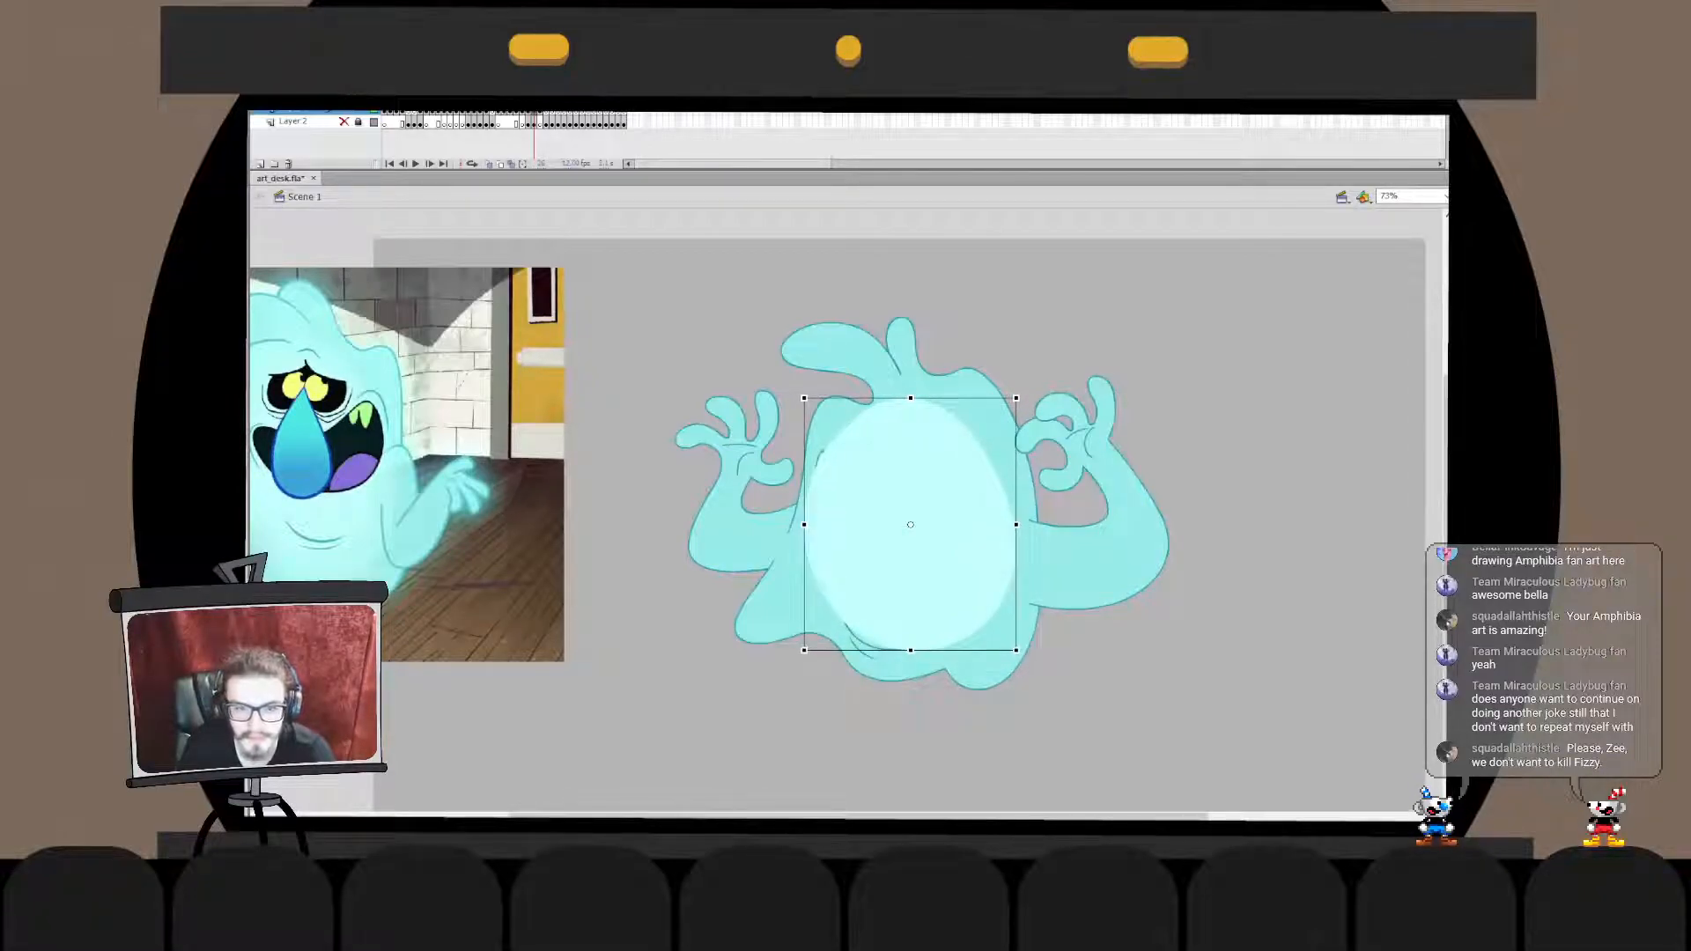
{"action": "left_click_drag", "start_coordinate": [911, 537], "coordinate": [910, 544]}
{"action": "left_click_drag", "start_coordinate": [1020, 401], "coordinate": [1026, 408]}
- Send the oval behind the facial features while keeping it above the body fill, and enlarge it slightly
{"action": "key", "text": "v"}
{"action": "left_click", "coordinate": [994, 414], "text": "shift"}
{"action": "key", "text": "ctrl+shift+Down"}
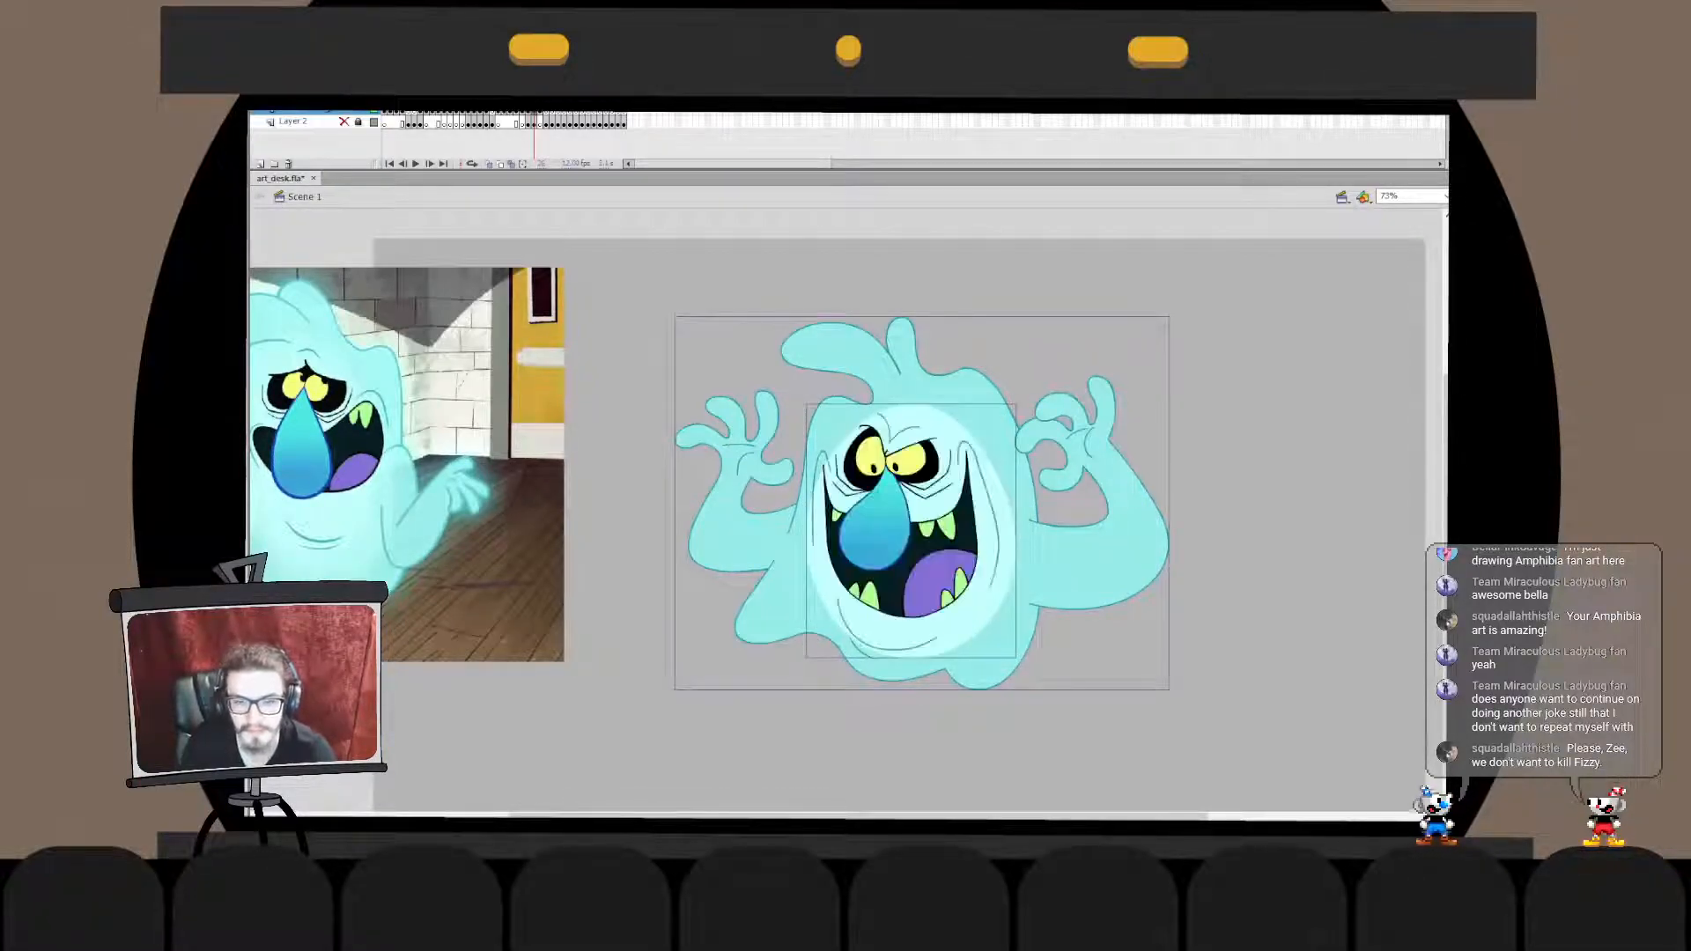
{"action": "left_click", "coordinate": [1092, 652]}
{"action": "left_click", "coordinate": [997, 563]}
{"action": "key", "text": "q"}
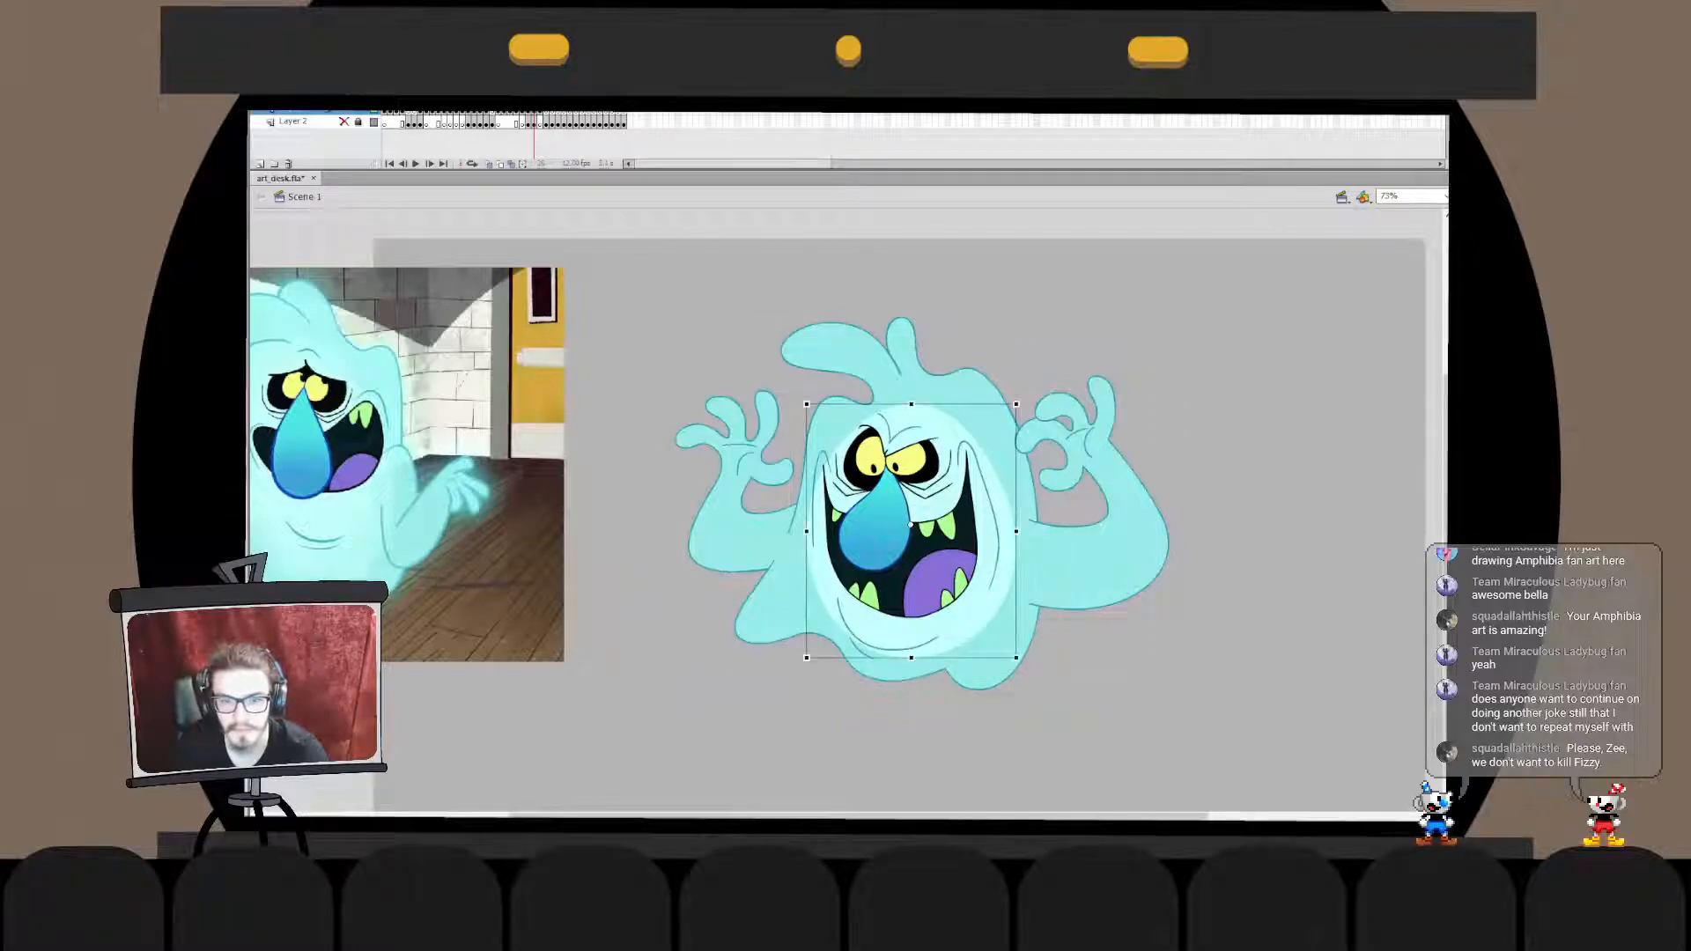
{"action": "left_click_drag", "start_coordinate": [1016, 404], "coordinate": [1020, 400]}
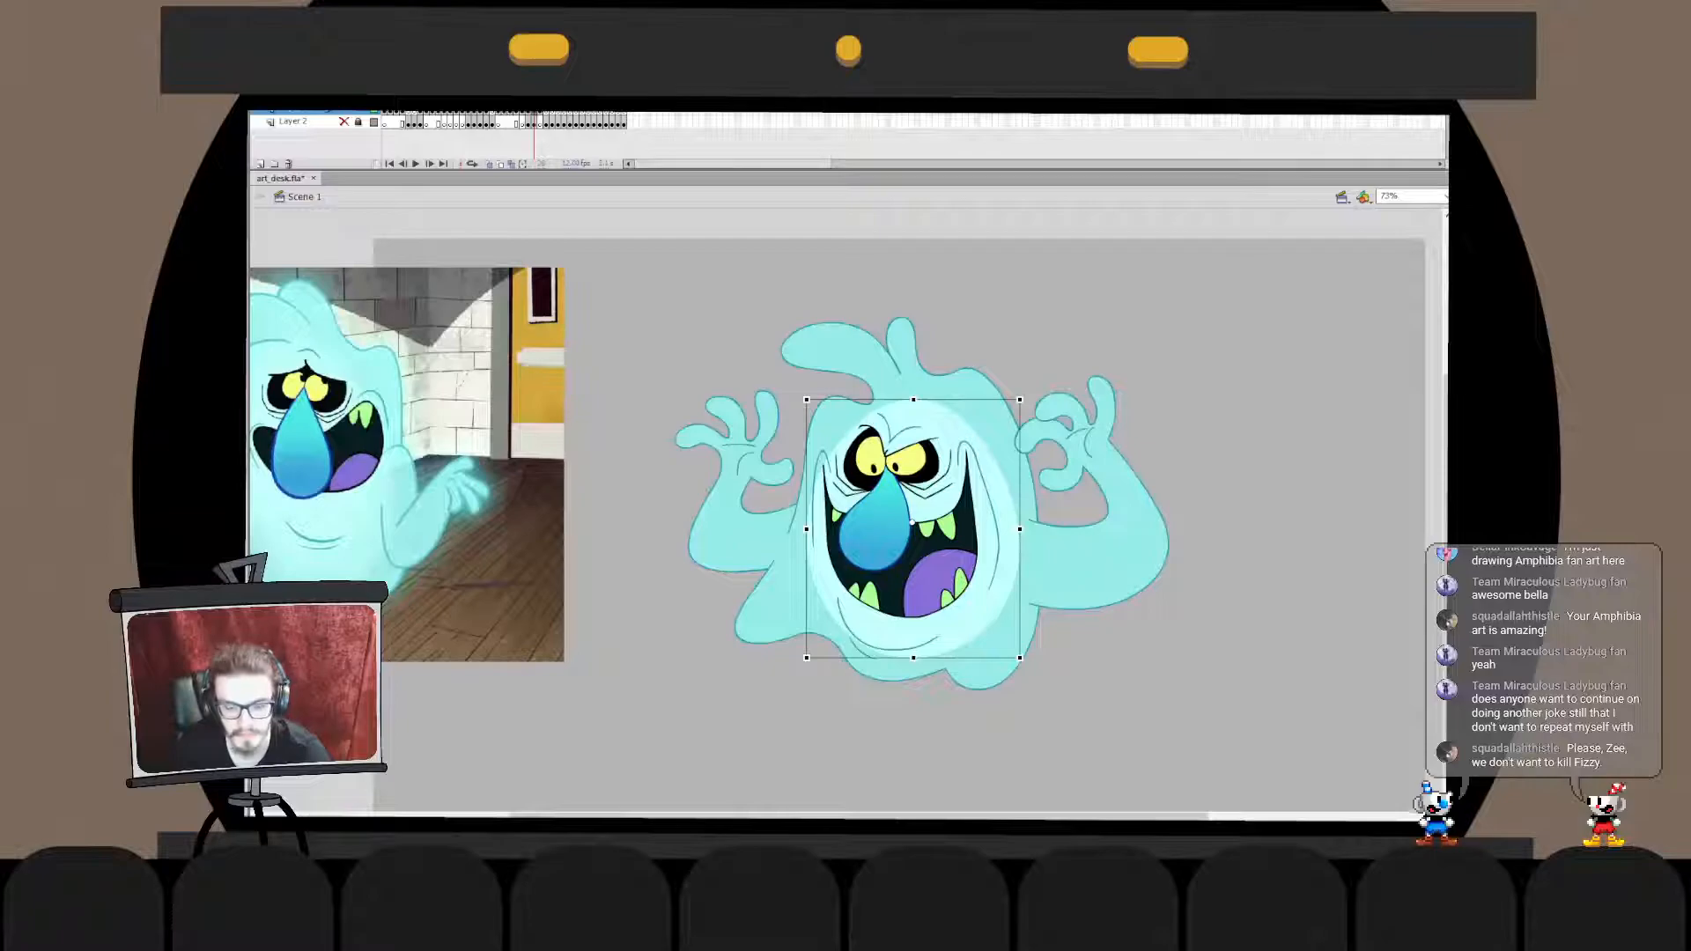
- Add a smaller copy of the pale oval inside the larger one, over the middle of the face
{"action": "key", "text": "ctrl+shift+Up"}
{"action": "left_click_drag", "start_coordinate": [1020, 400], "coordinate": [1004, 418]}
{"action": "left_click_drag", "start_coordinate": [913, 526], "coordinate": [906, 522]}
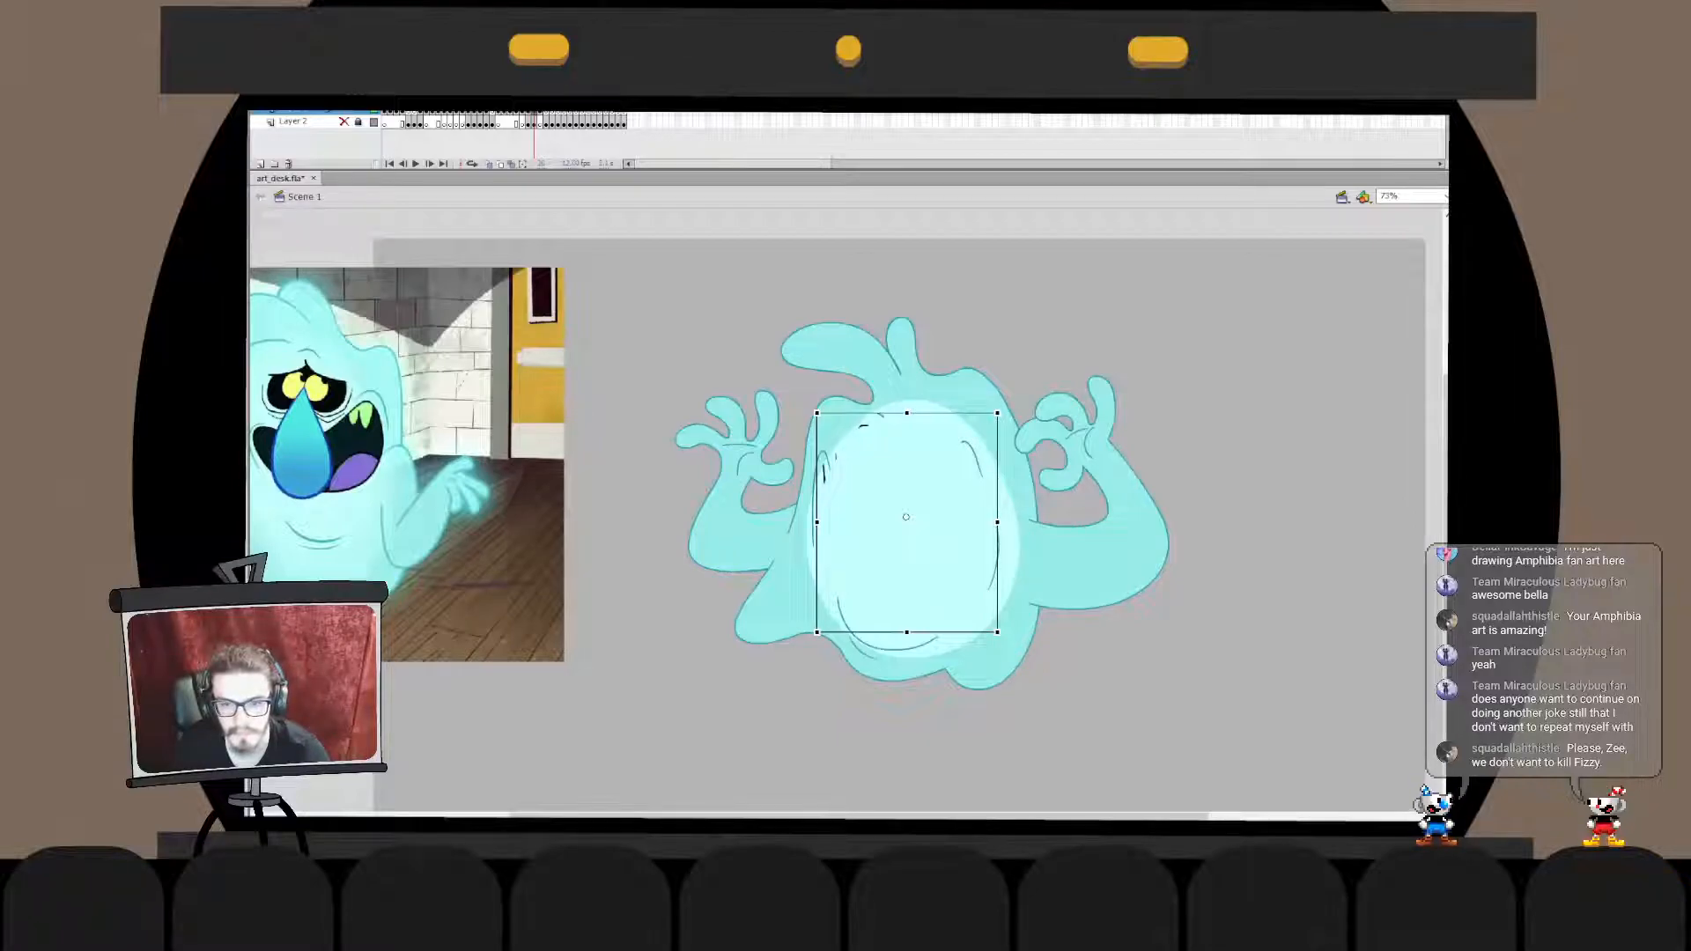
- Make the larger oval more transparent than the smaller one inside it
{"action": "key", "text": "ctrl+z"}
{"action": "key", "text": "ctrl+z"}
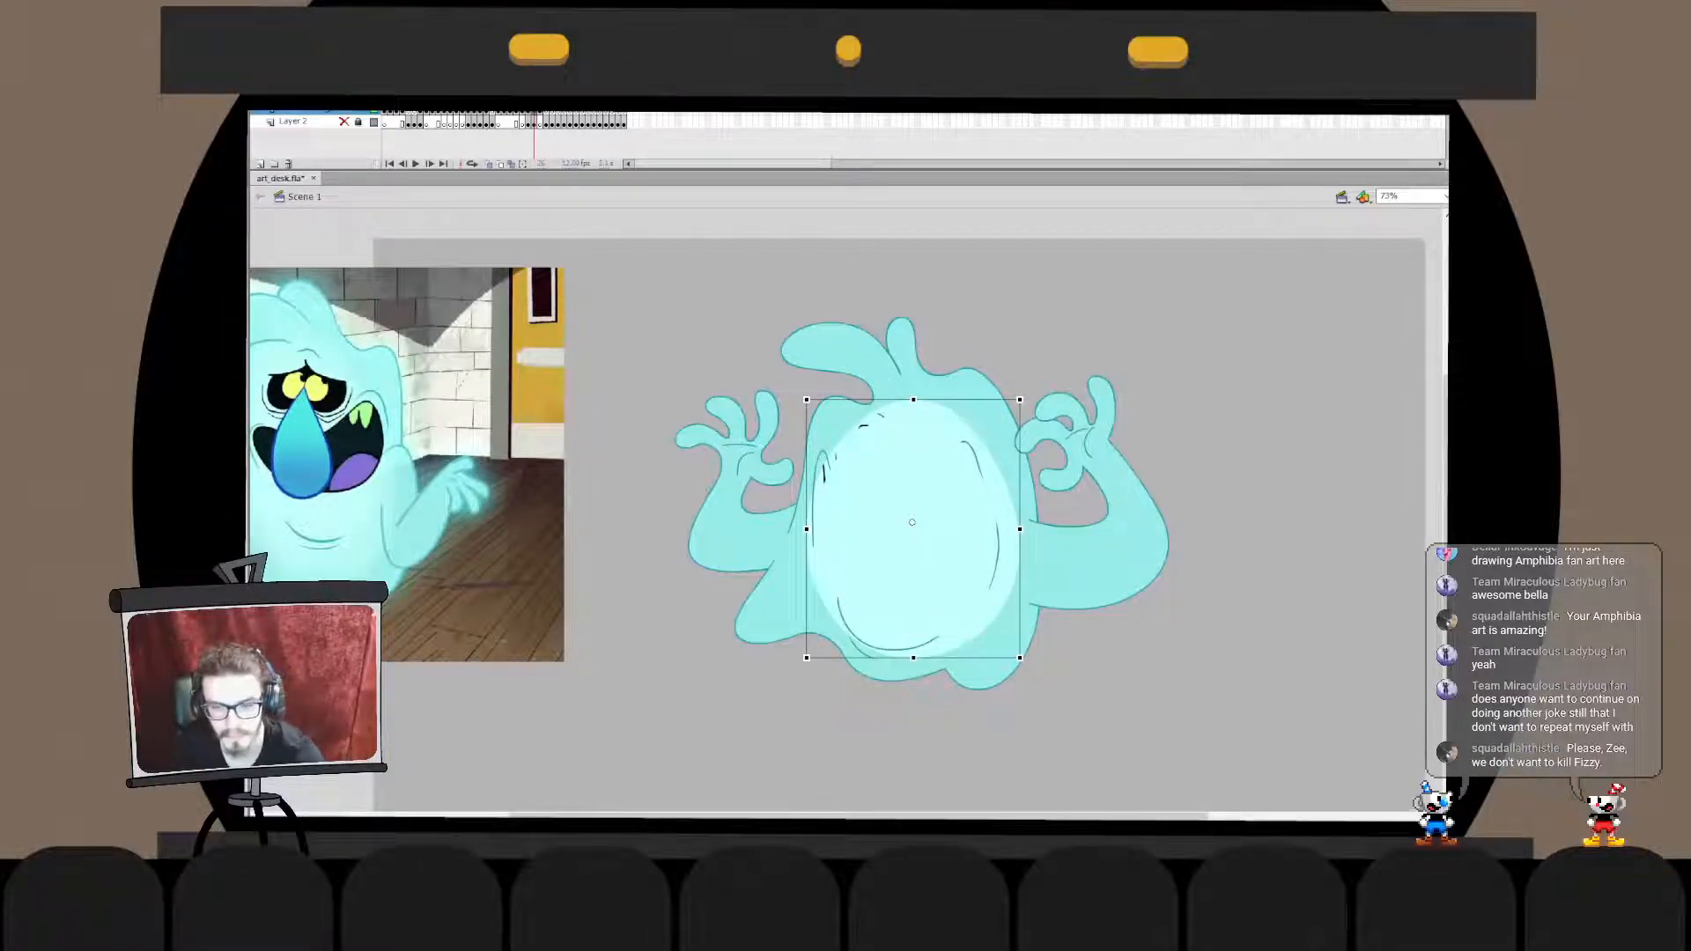
{"action": "key", "text": "ctrl+shift+Down"}
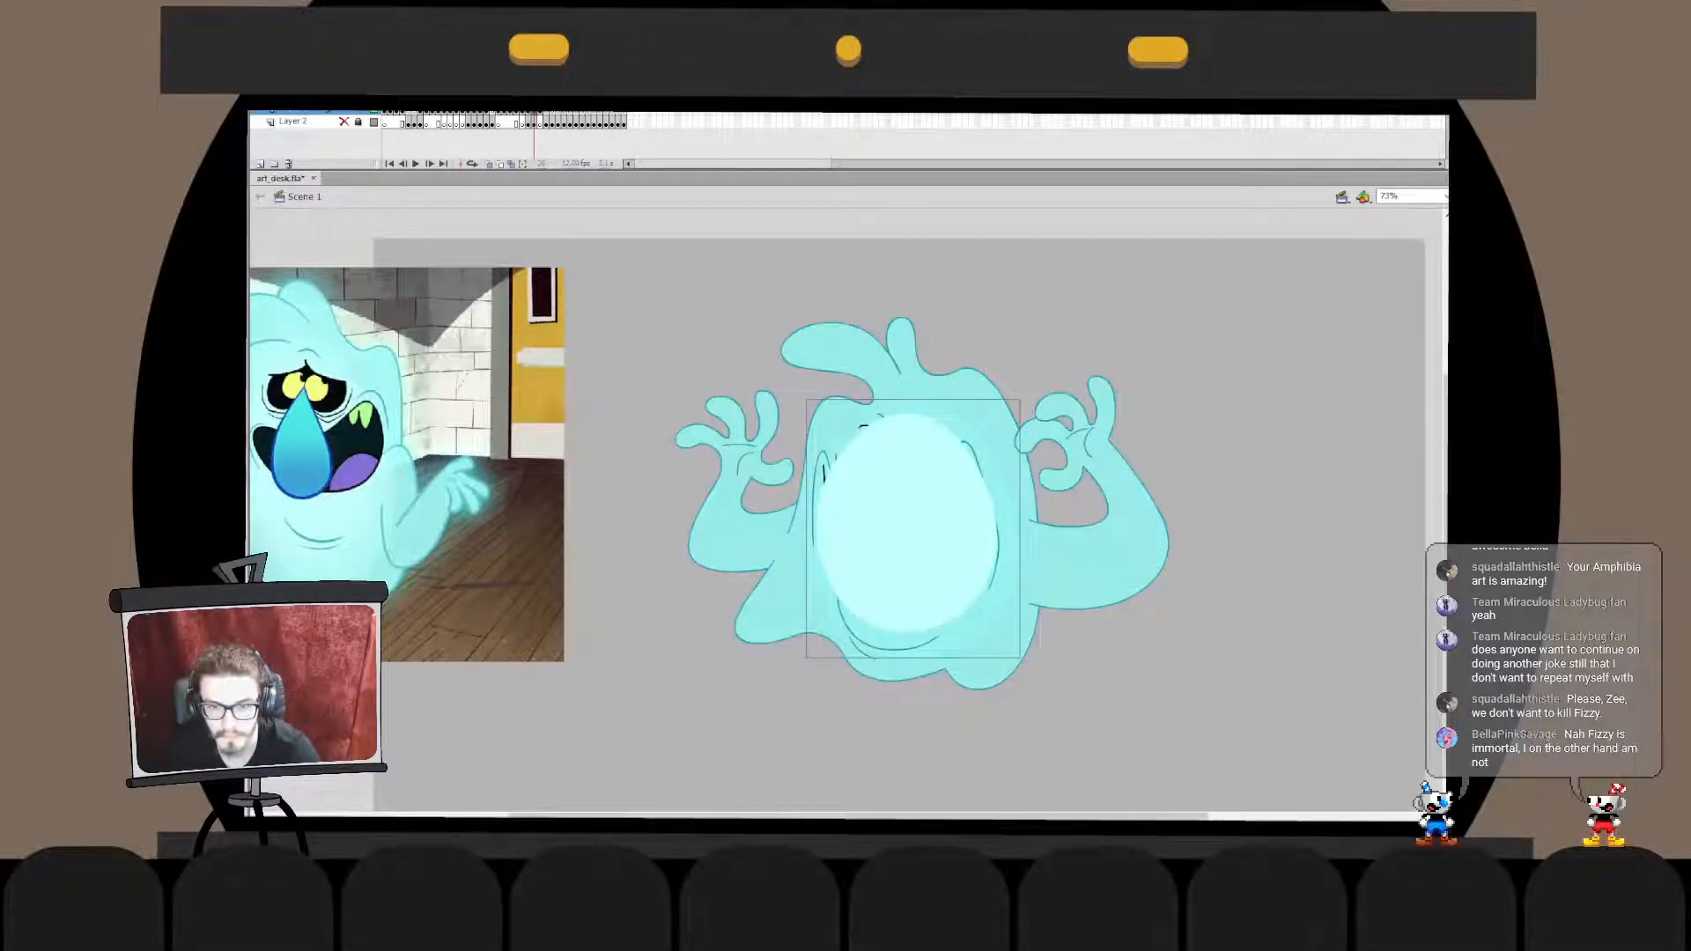
{"action": "key", "text": "Escape"}
{"action": "left_click", "coordinate": [908, 522]}
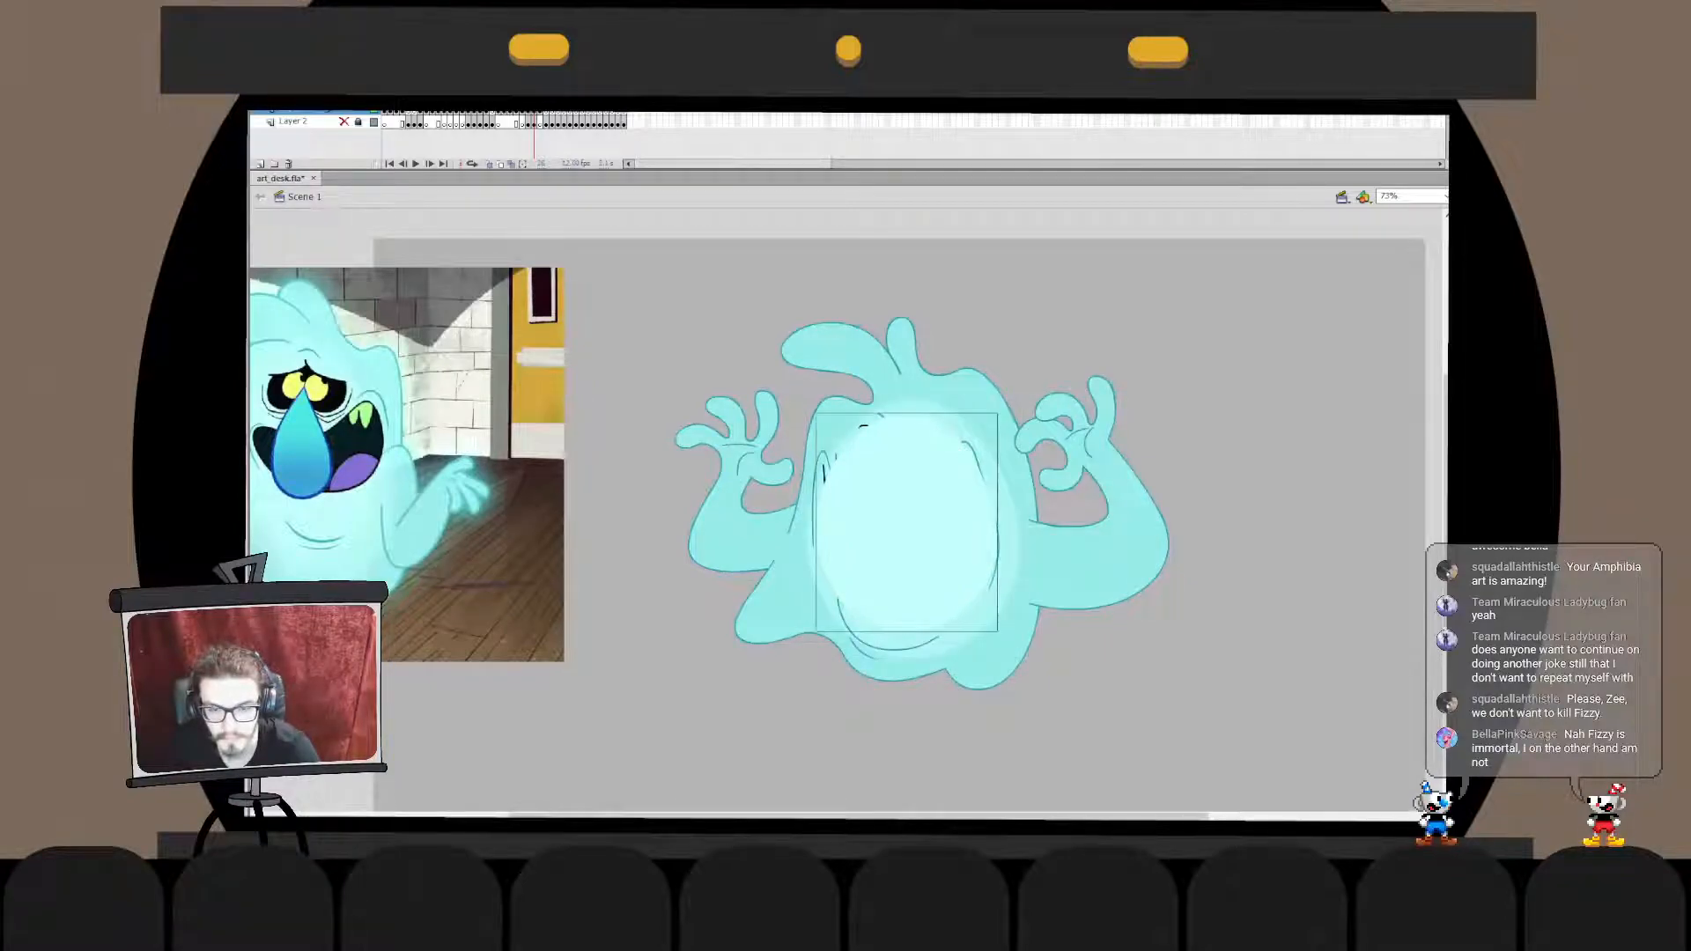
- Send both ovals behind the facial features, keeping them above the body fill
{"action": "left_click", "coordinate": [1006, 564], "text": "shift"}
{"action": "left_click", "coordinate": [1057, 564], "text": "shift"}
{"action": "key", "text": "ctrl+shift+Down"}
{"action": "key", "text": "Escape"}
{"action": "left_click", "coordinate": [907, 546]}
{"action": "key", "text": "q"}
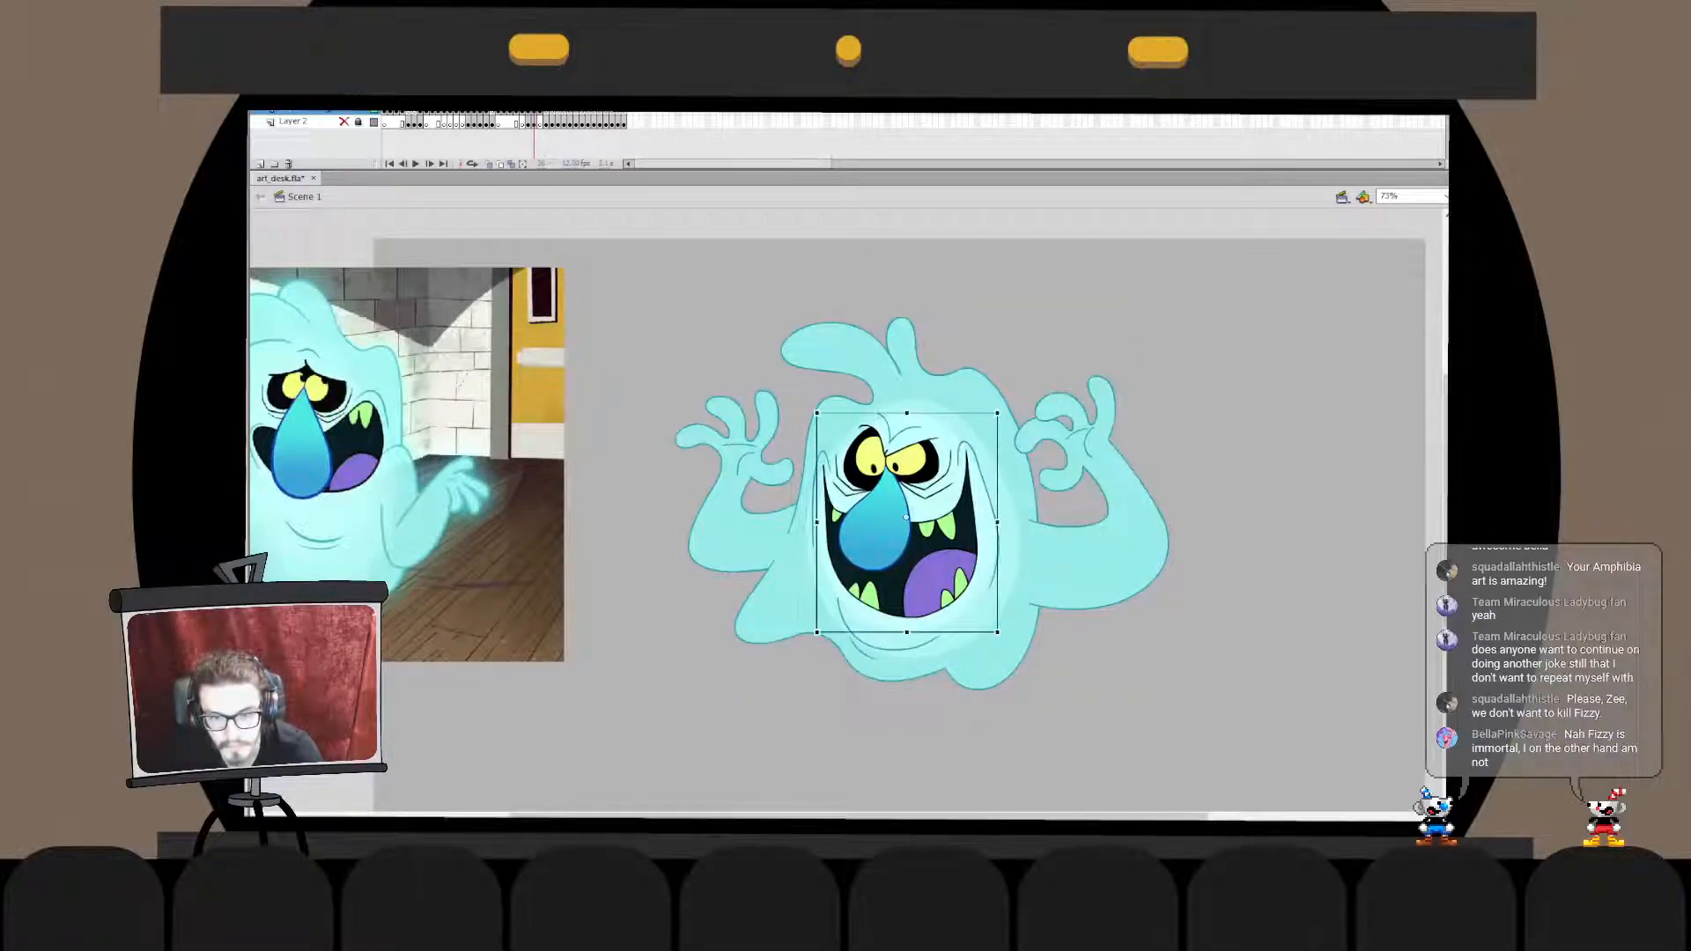
- Check the inner and outer ovals in turn to judge the highlight around the face
{"action": "key", "text": "Escape"}
{"action": "left_click", "coordinate": [907, 537]}
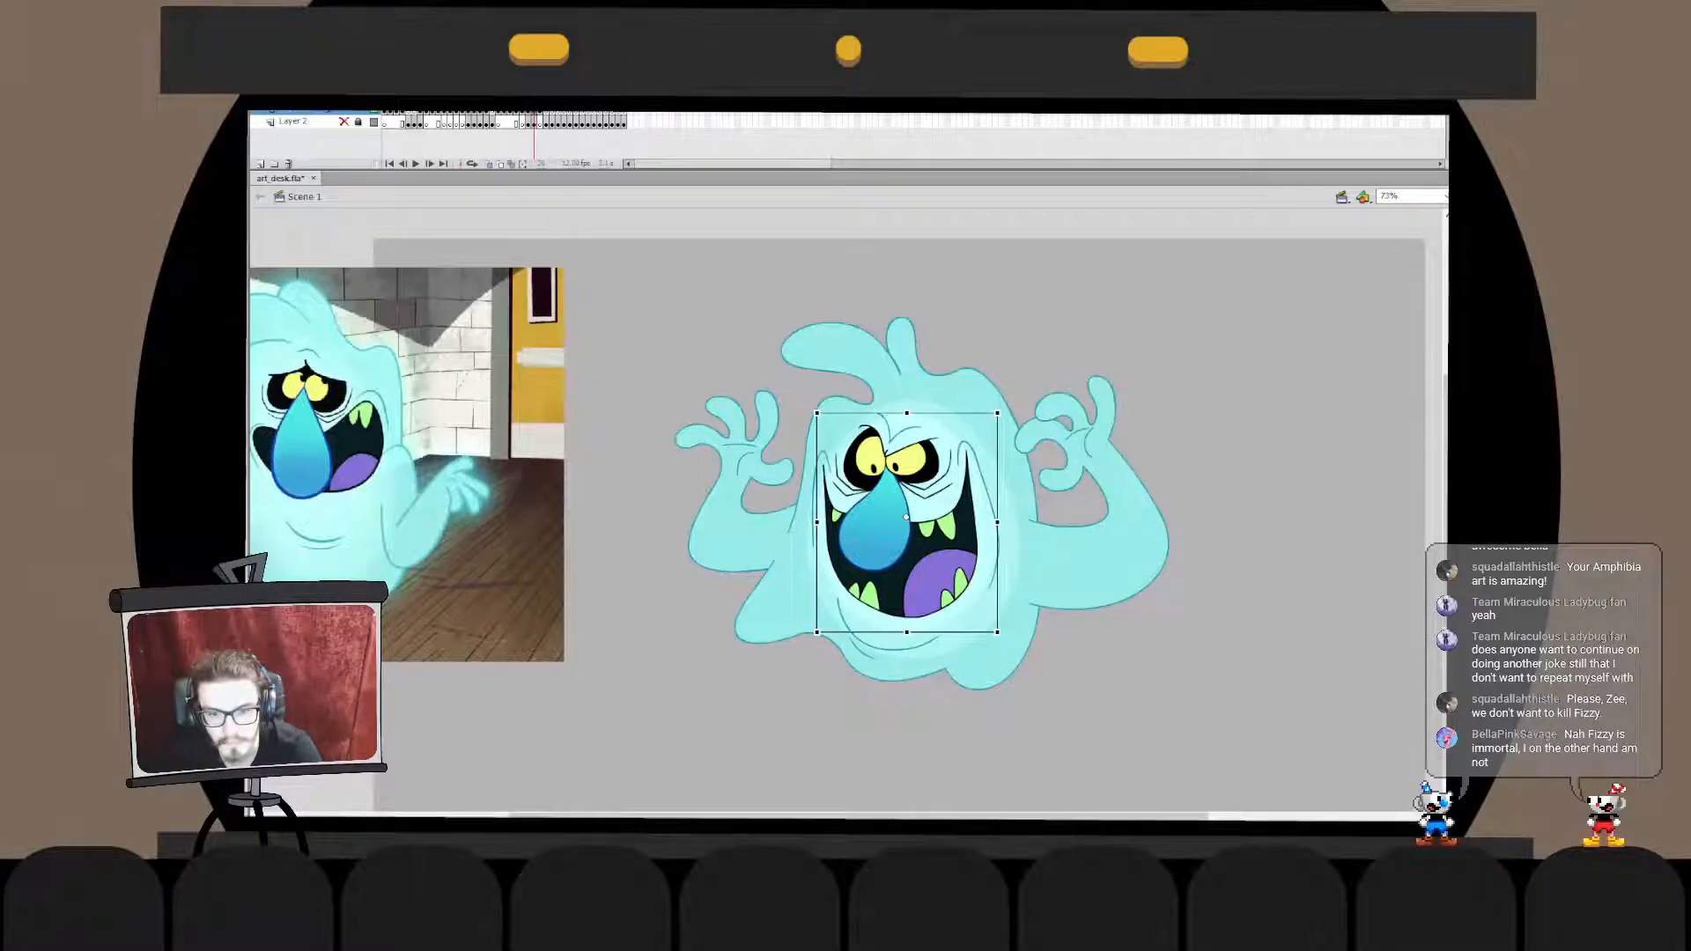
{"action": "key", "text": "Escape"}
{"action": "left_click", "coordinate": [1002, 529]}
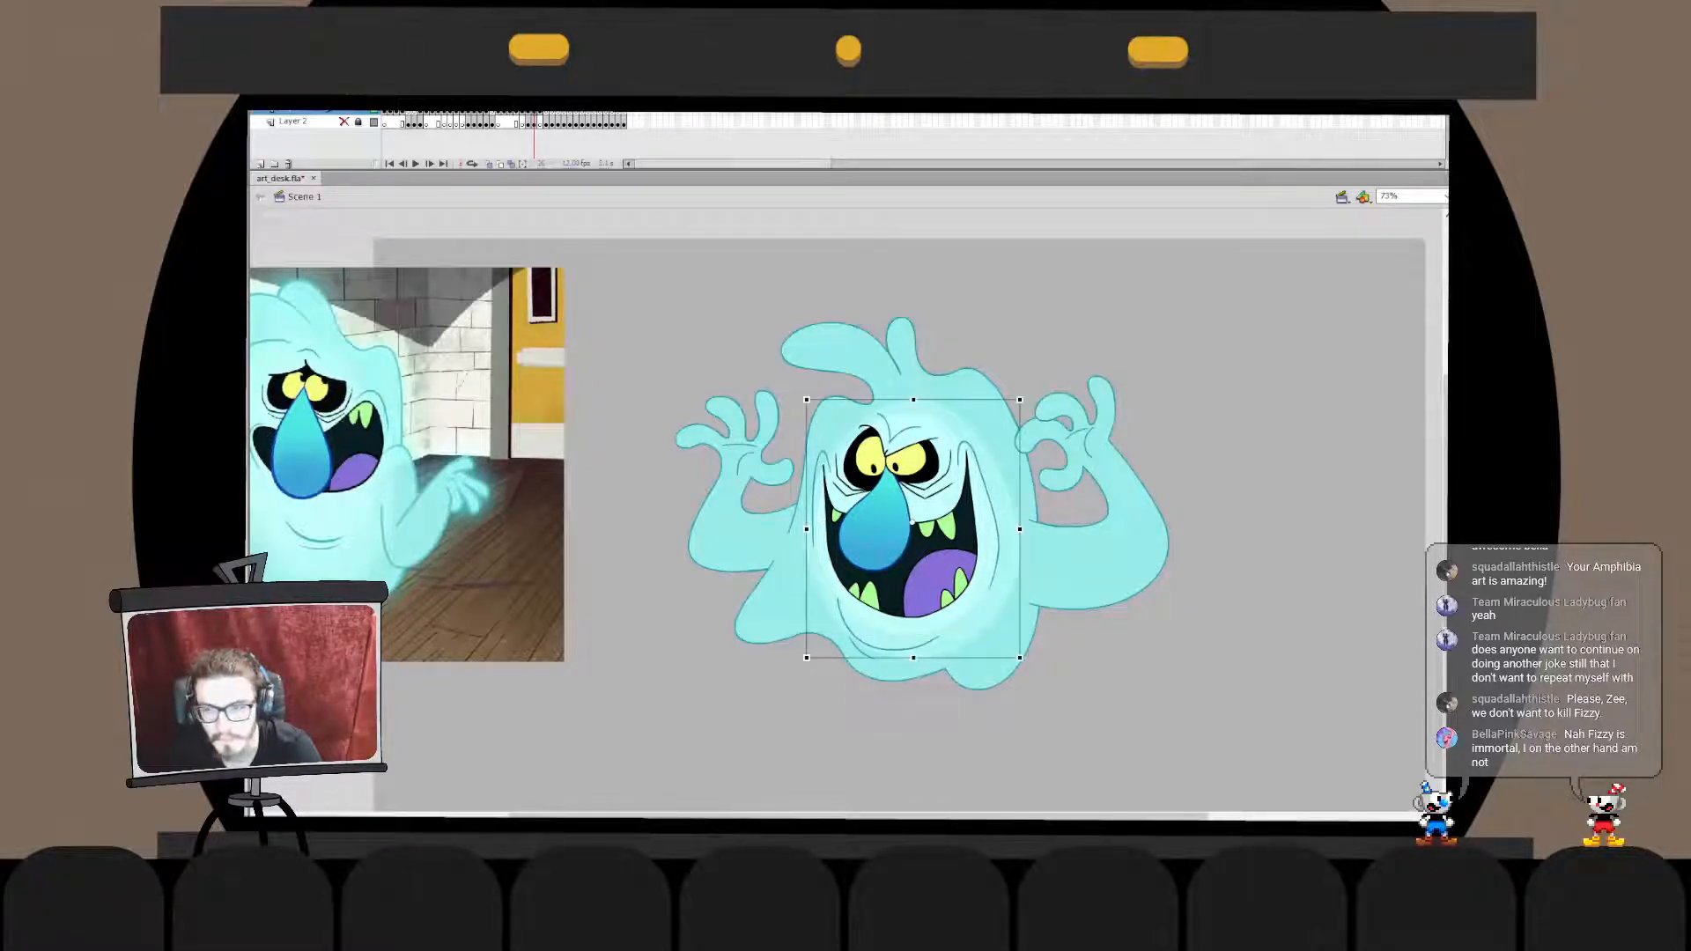
{"action": "key", "text": "Escape"}
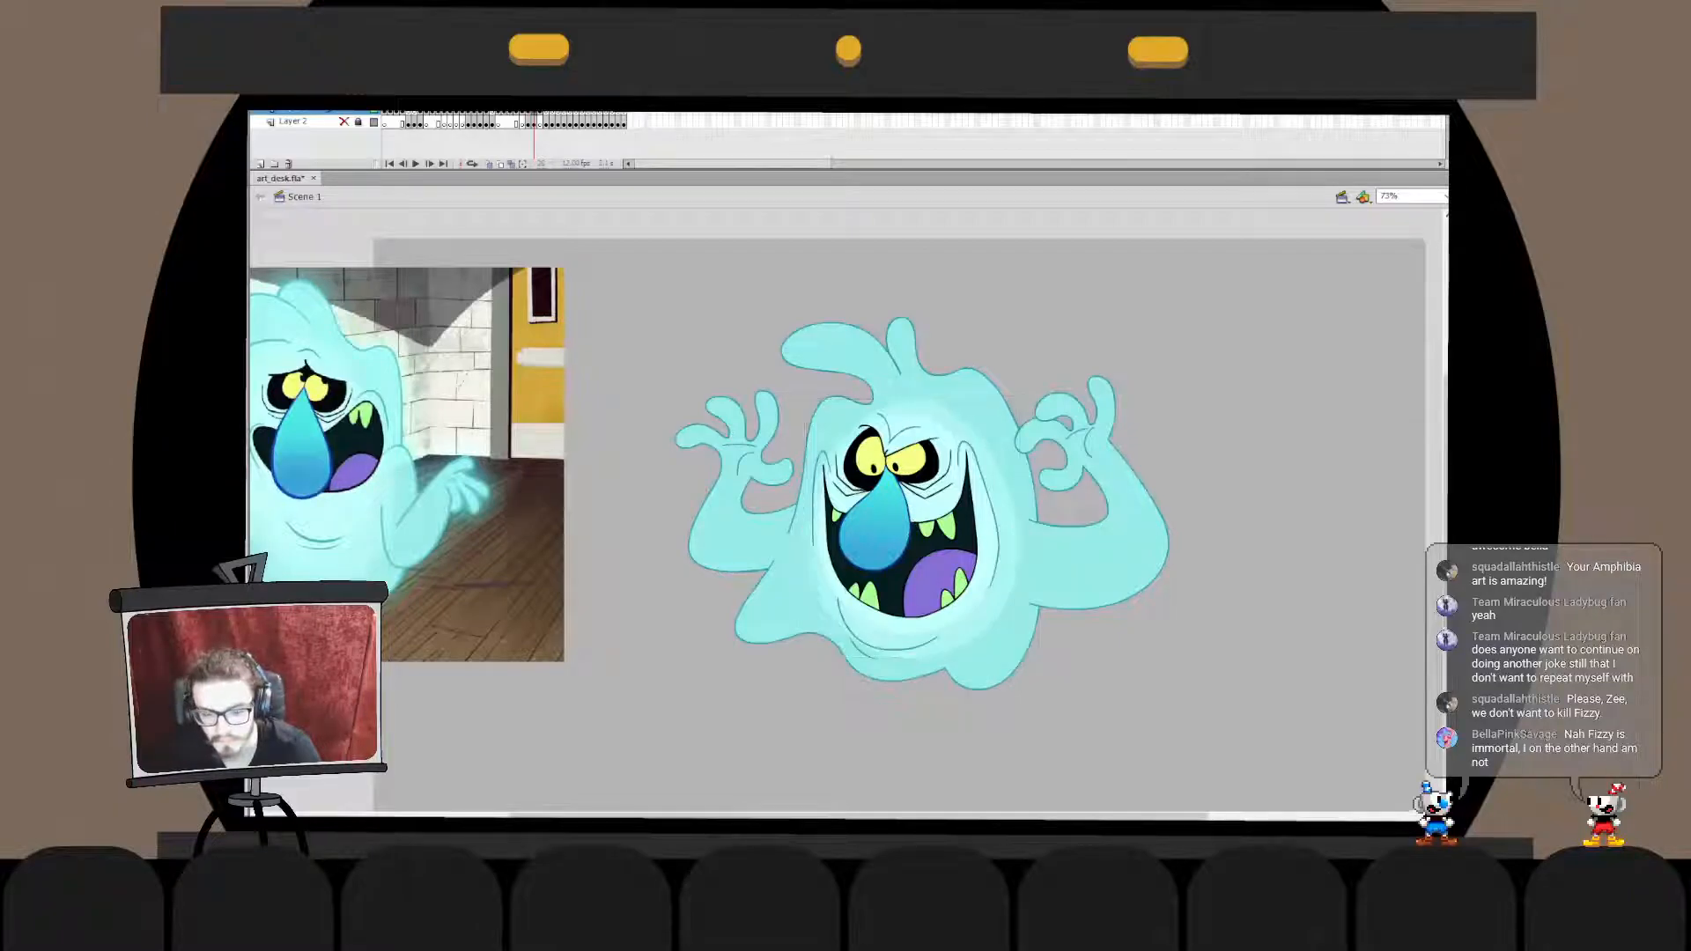
{"action": "left_click", "coordinate": [1004, 529]}
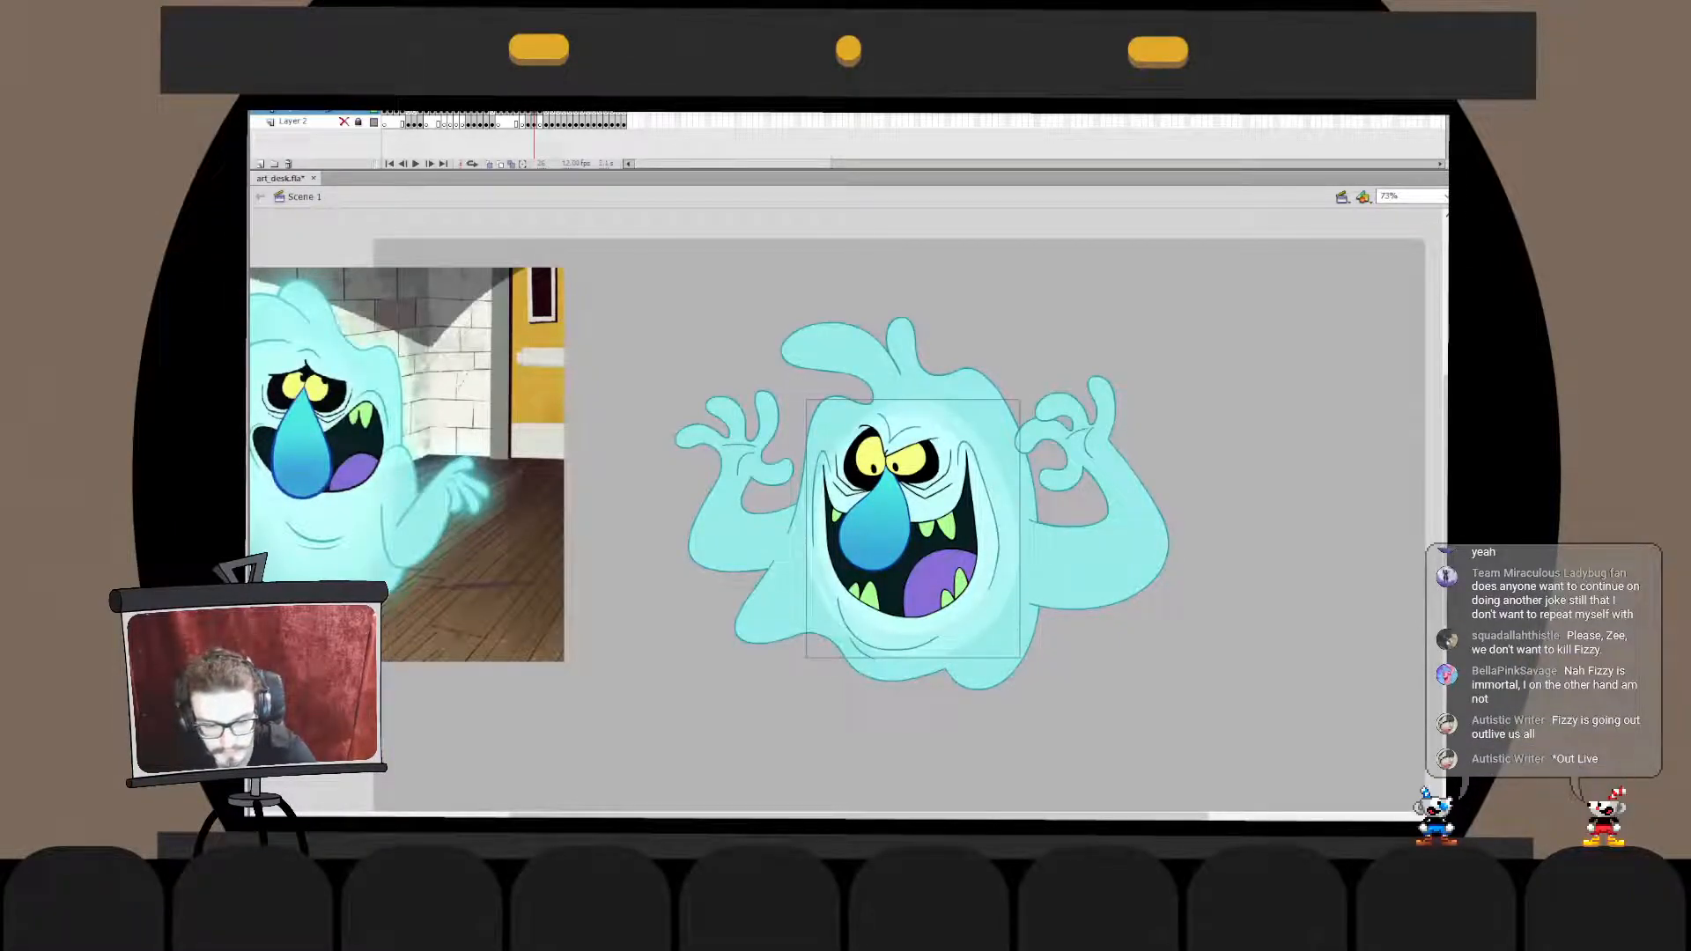
{"action": "key", "text": "Escape"}
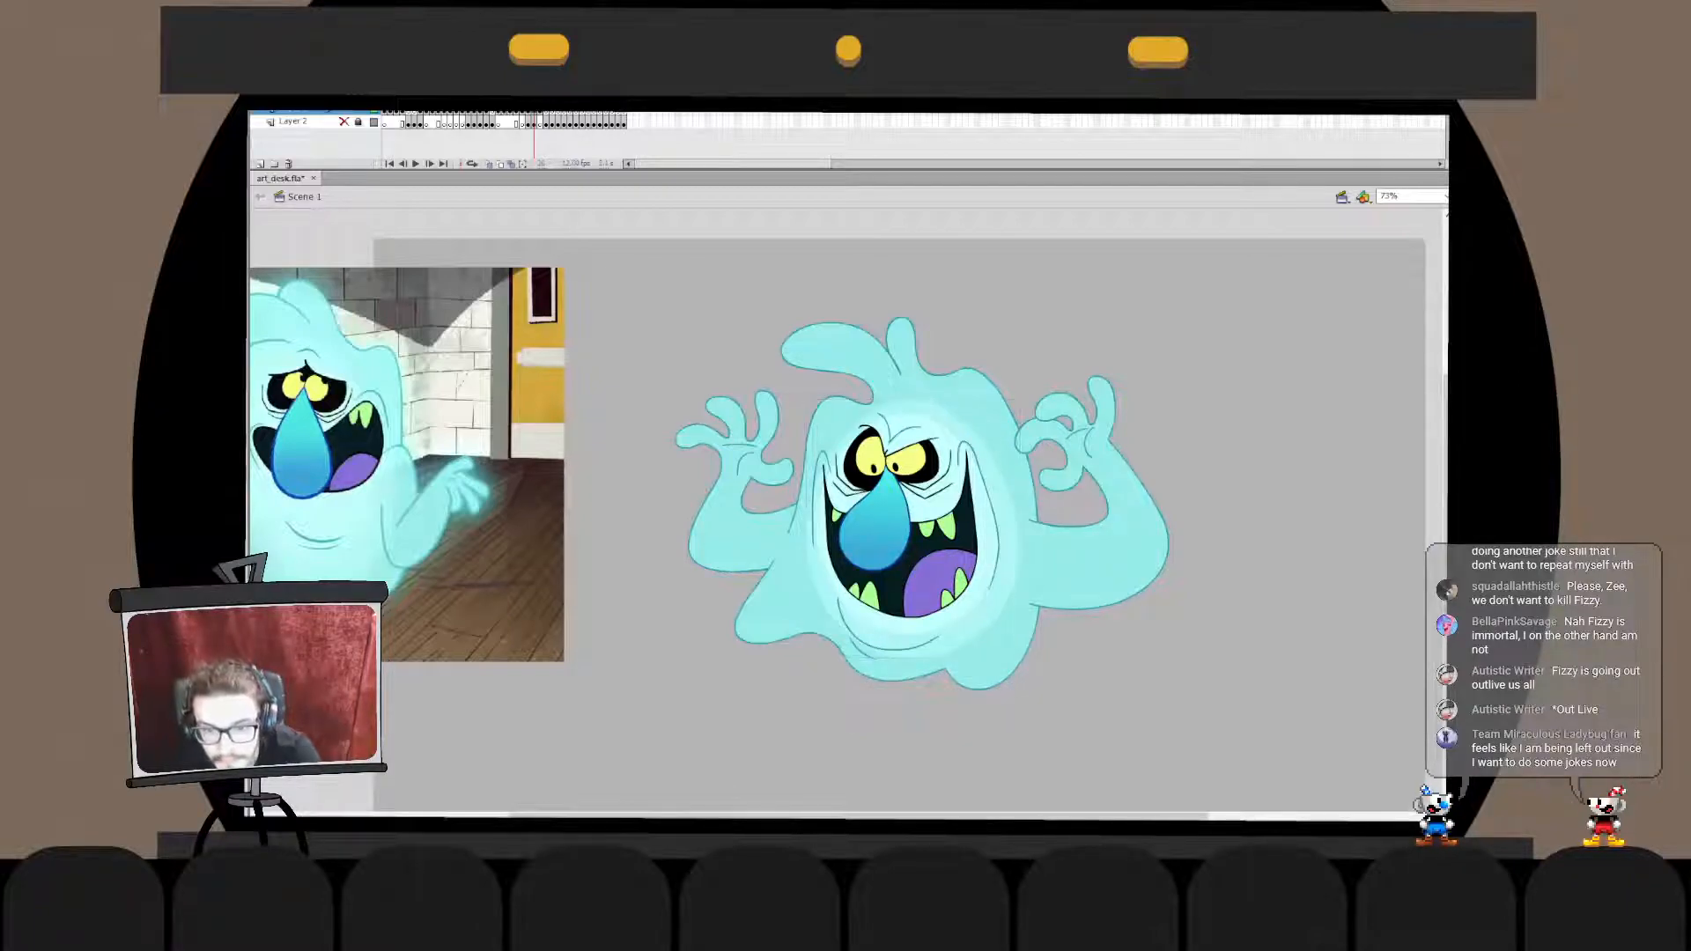
- Convert both face ovals into one symbol named scratch_GLOW
{"action": "left_click", "coordinate": [907, 523]}
{"action": "left_click", "coordinate": [1009, 546], "text": "shift"}
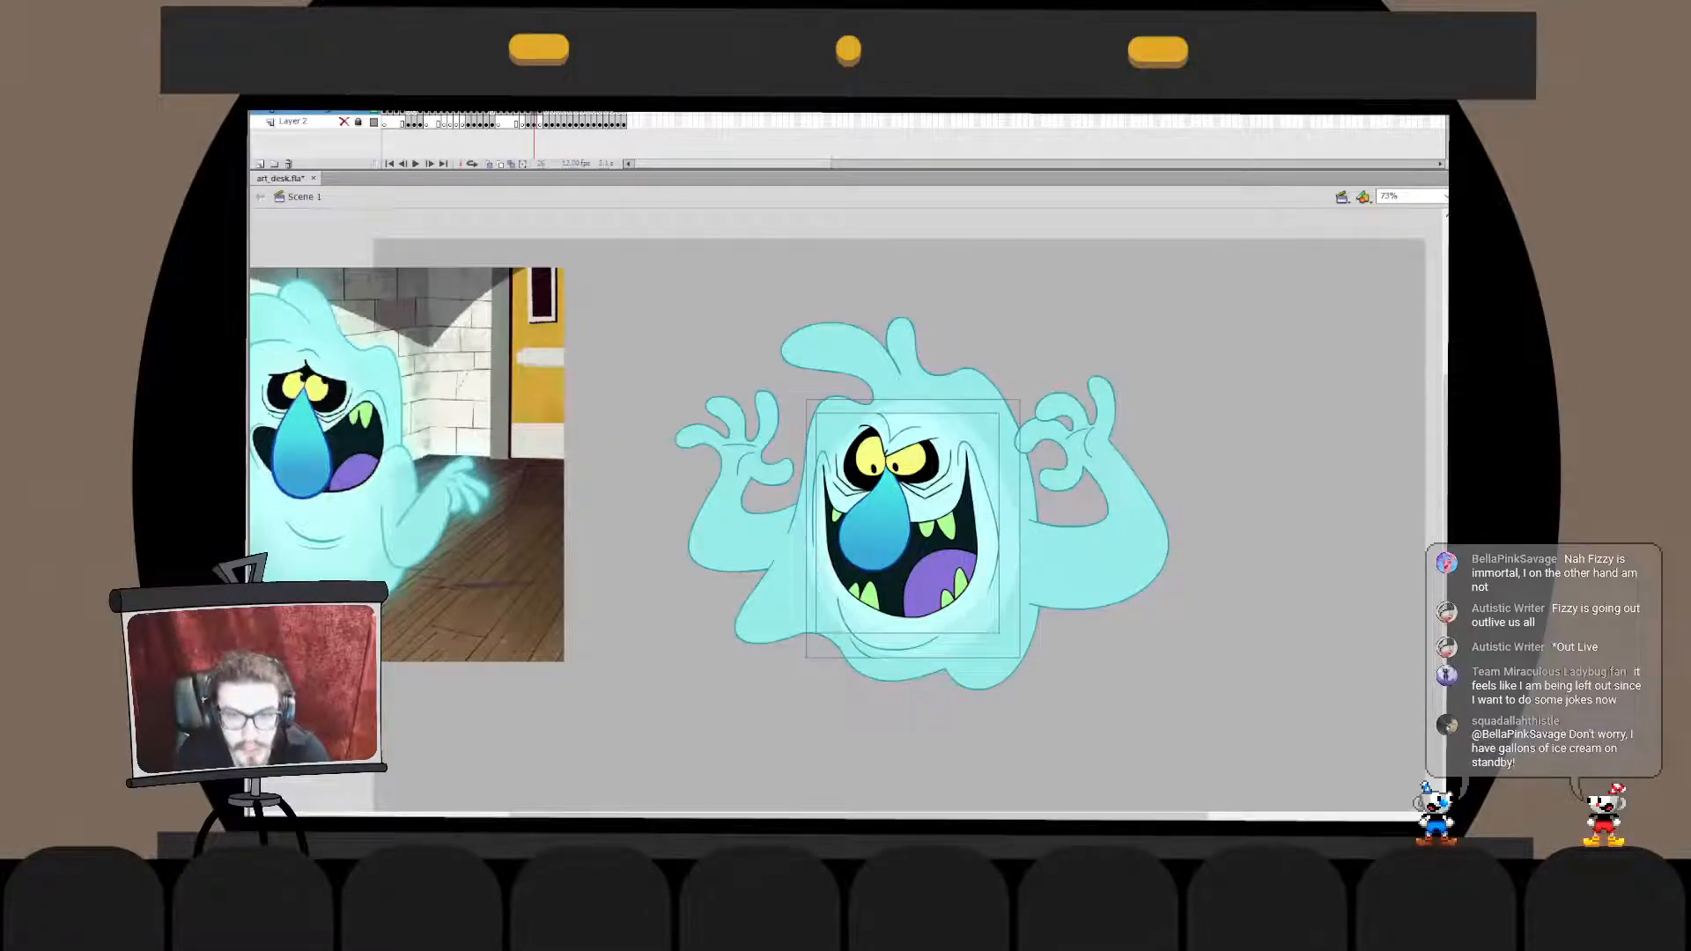
{"action": "key", "text": "Delete"}
- Place the glow symbol between the body fill and the facial features, and blur its edges
{"action": "key", "text": "ctrl+a"}
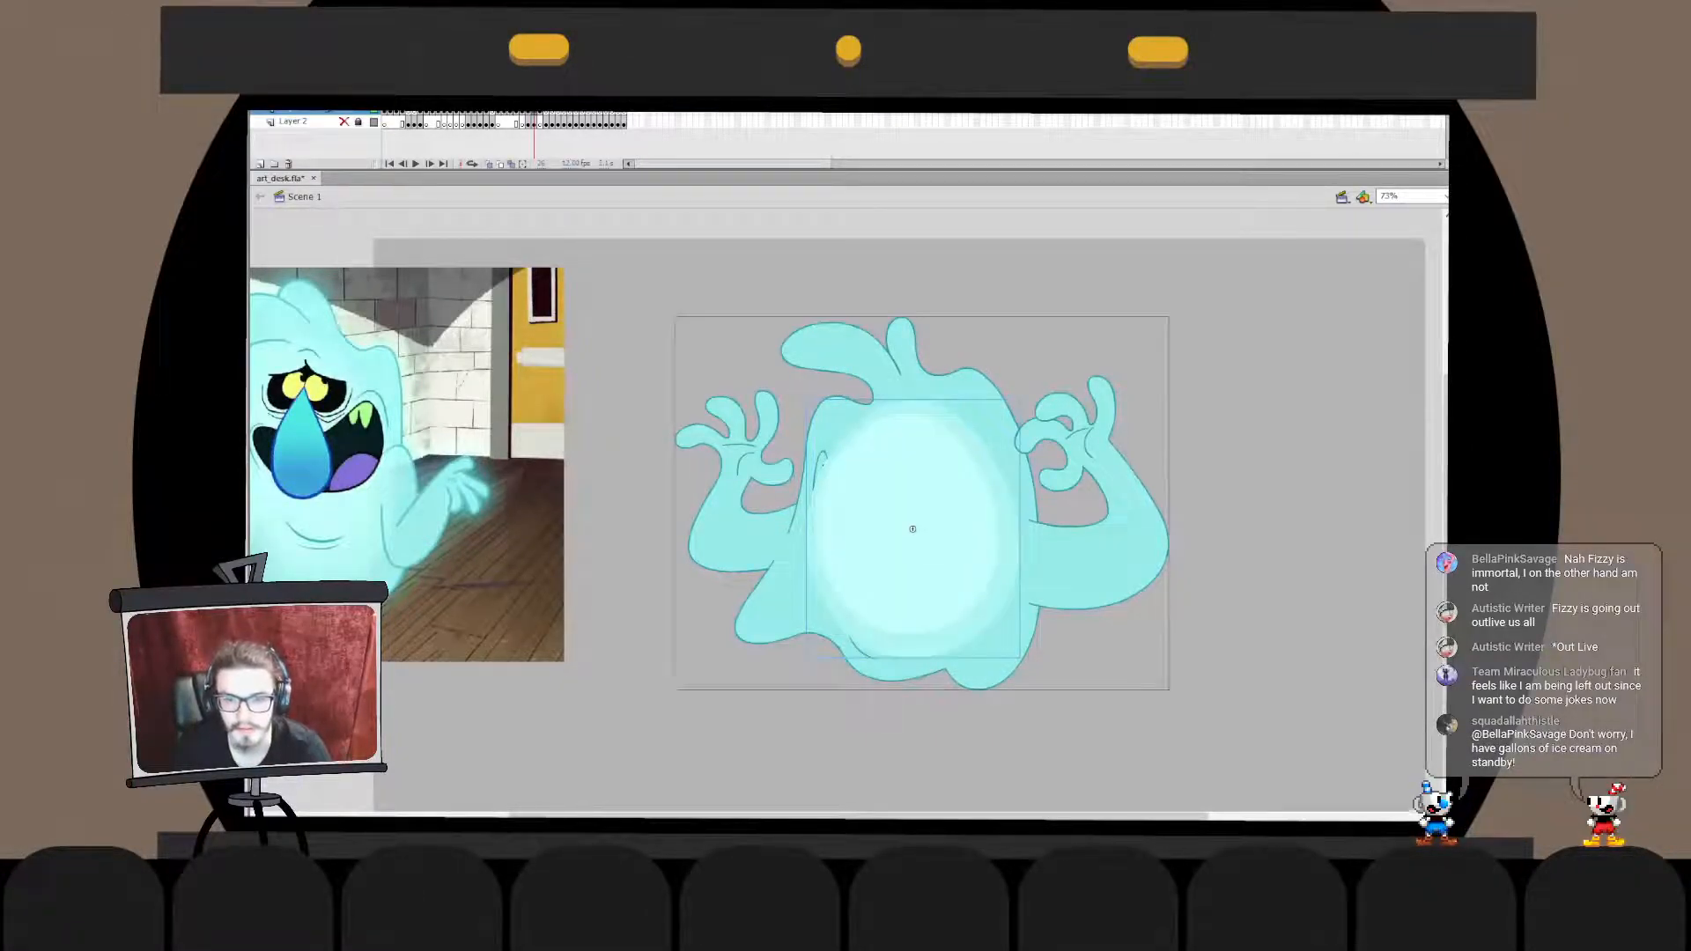
{"action": "key", "text": "ctrl+shift+Down"}
{"action": "key", "text": "Escape"}
{"action": "left_click", "coordinate": [916, 529]}
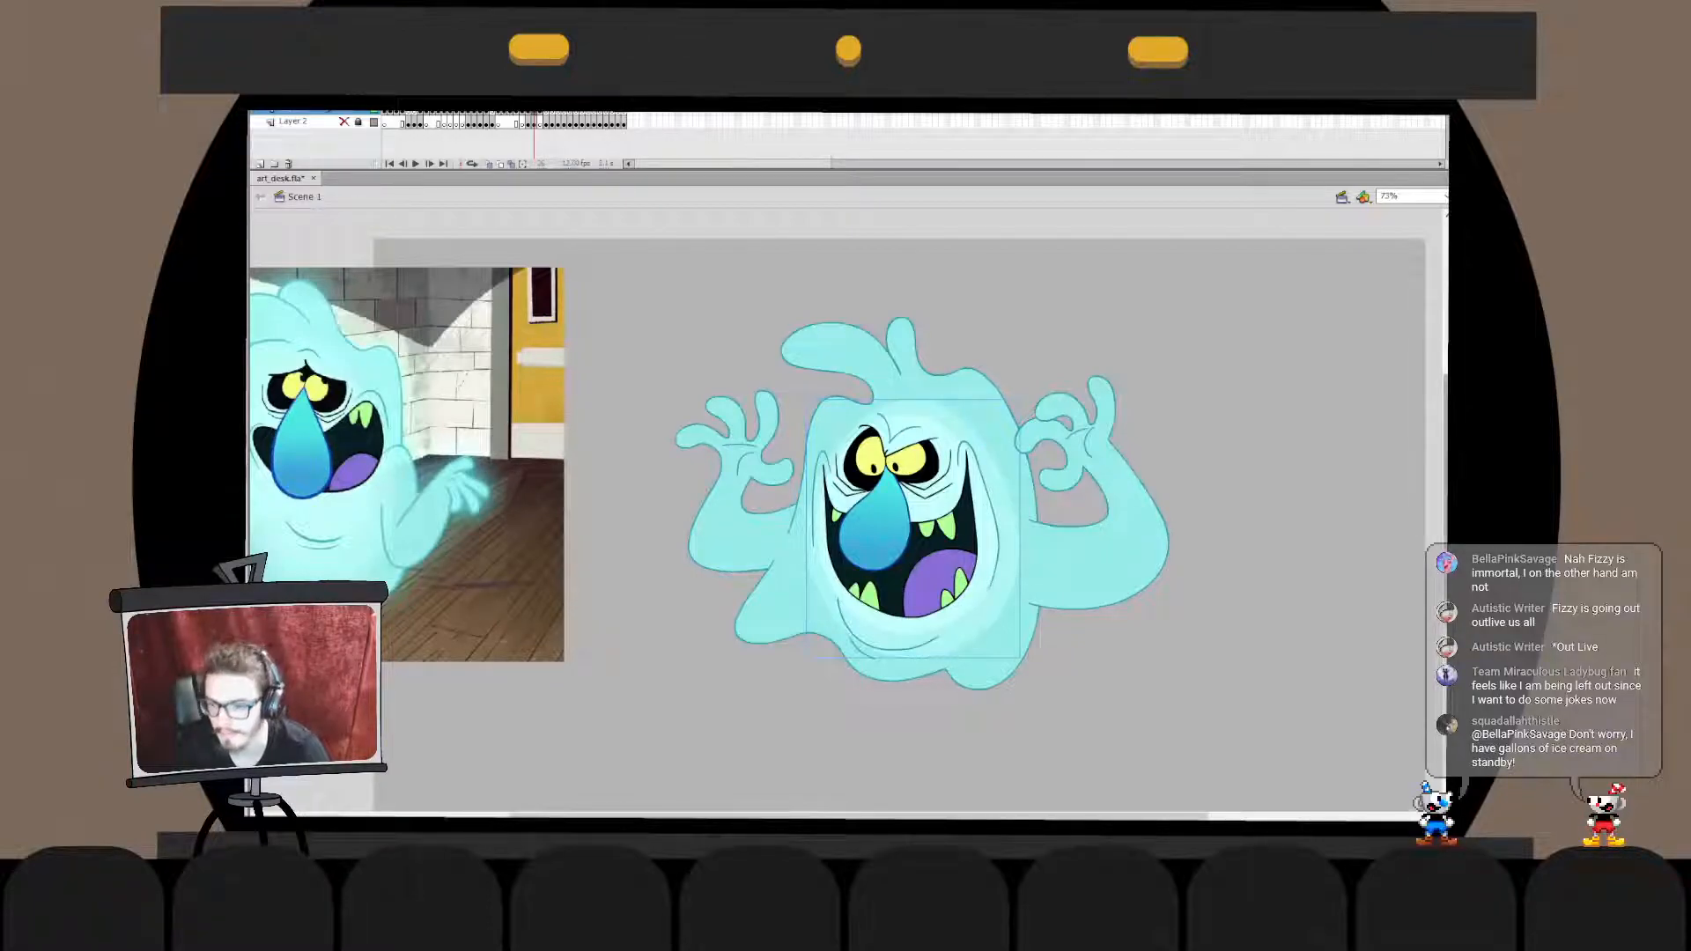
{"action": "key", "text": "ctrl+z"}
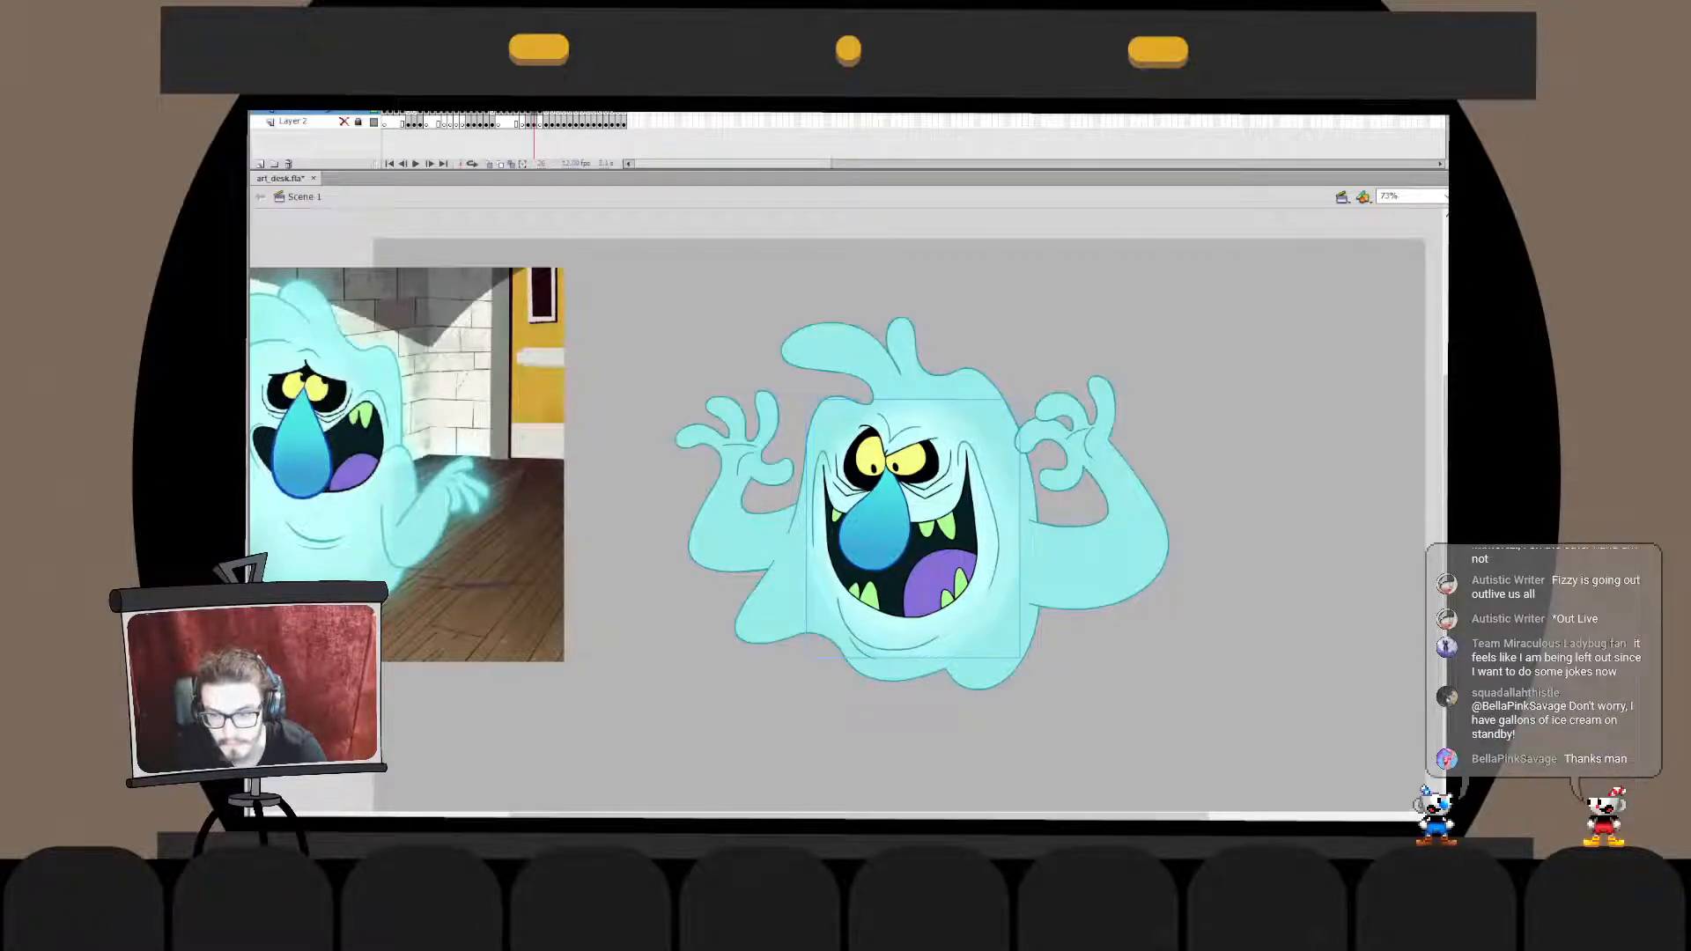
- Examine the face glow up close, beside the reference ghost and inside its own symbol
{"action": "key", "text": "z"}
{"action": "left_click", "coordinate": [996, 558]}
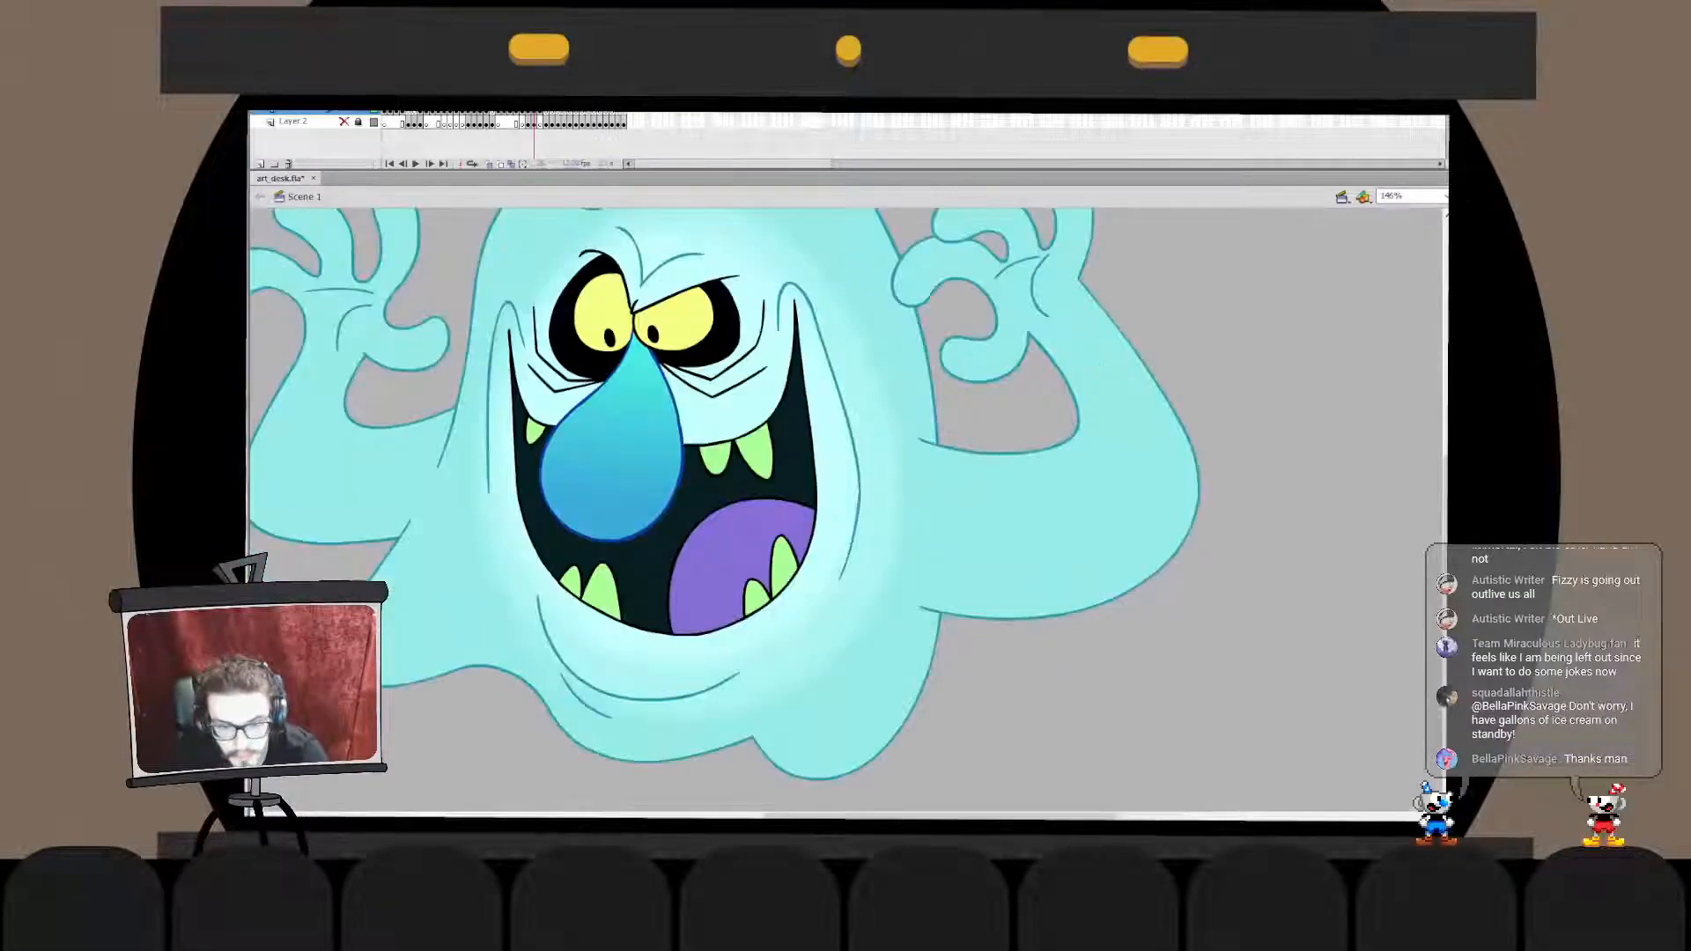
{"action": "key", "text": "ctrl+1"}
{"action": "left_click", "coordinate": [846, 528]}
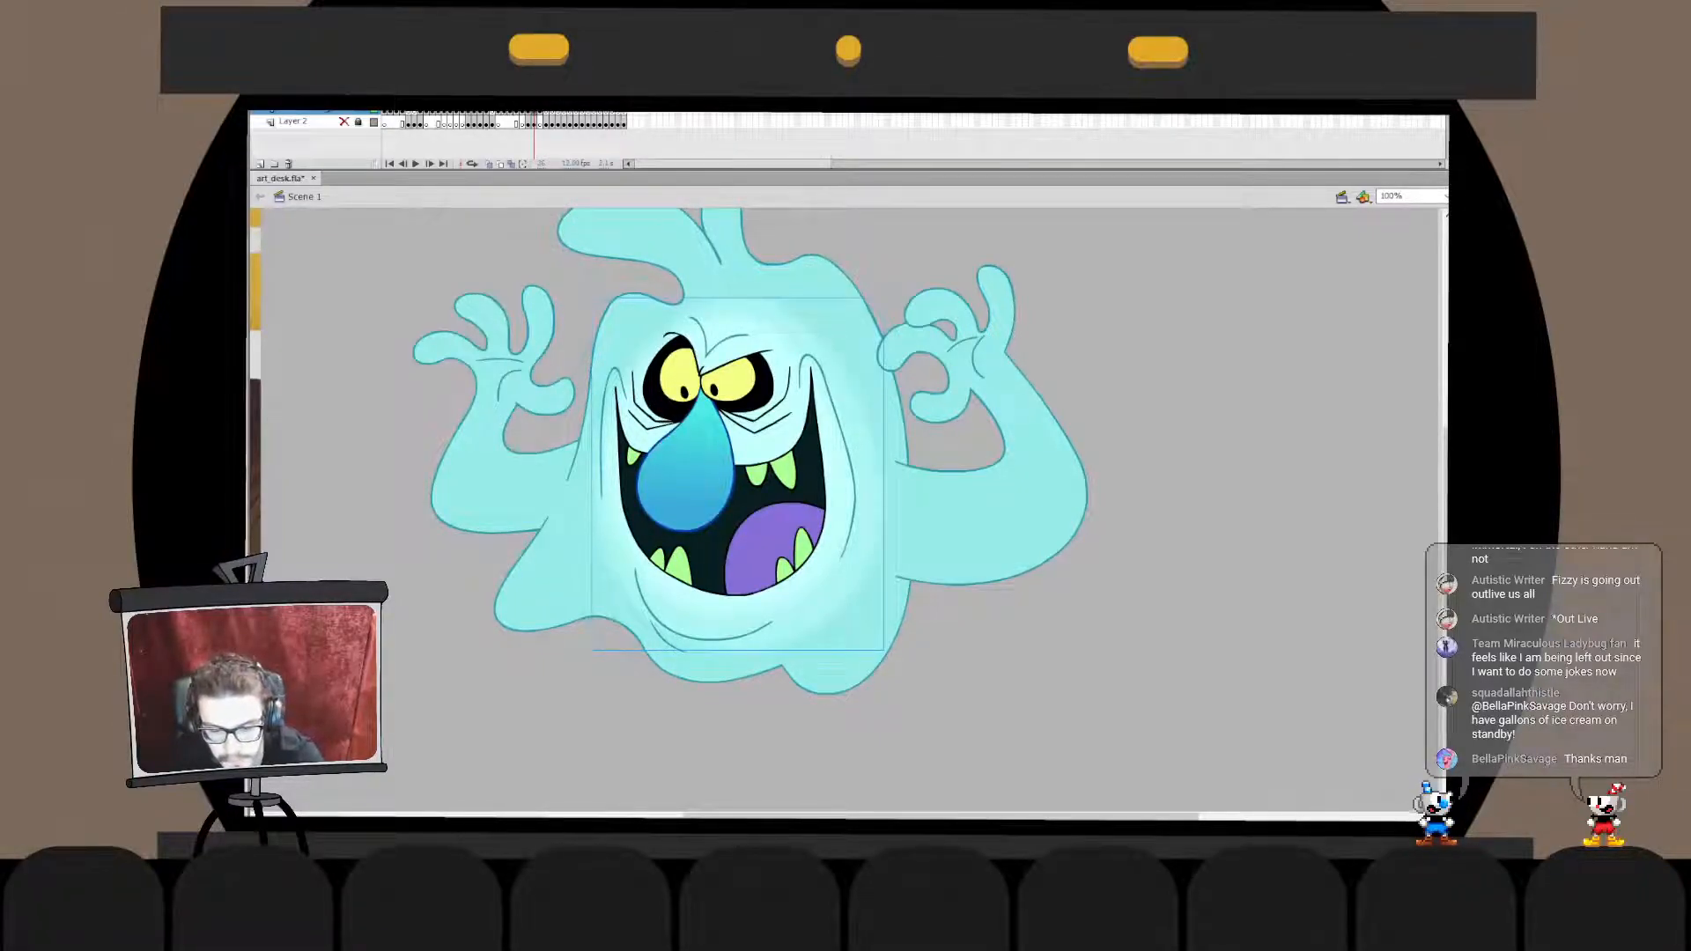
{"action": "key", "text": "Escape"}
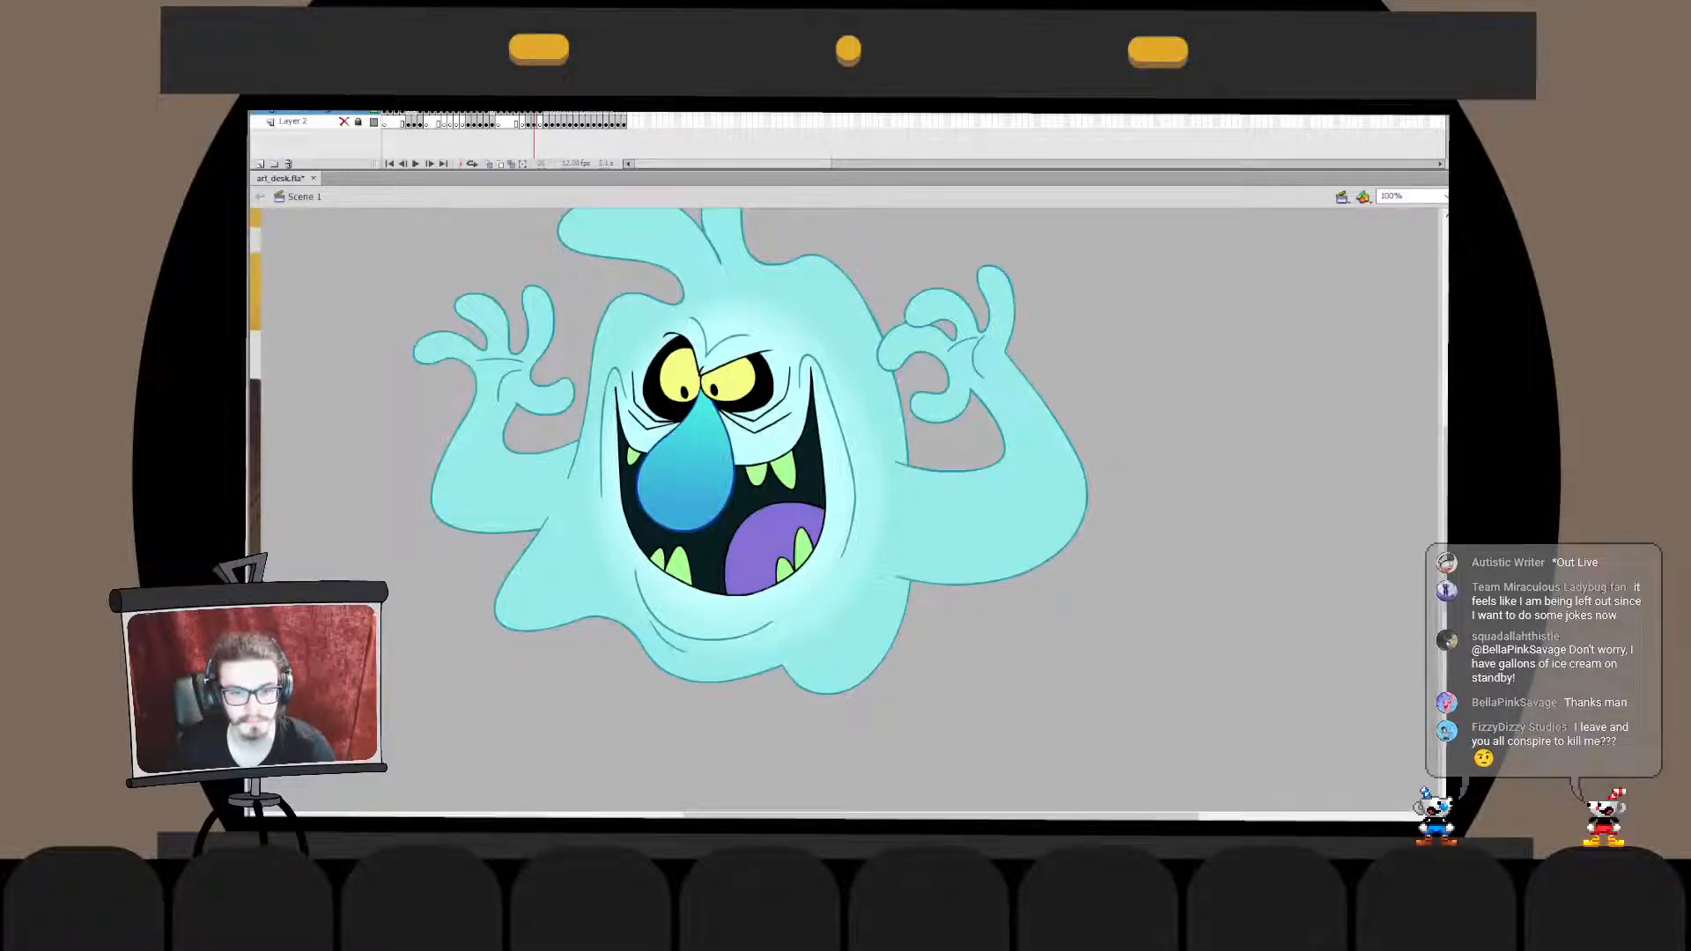
{"action": "left_click", "coordinate": [845, 528]}
{"action": "key", "text": "q"}
{"action": "key", "text": "Escape"}
{"action": "key", "text": "ctrl+2"}
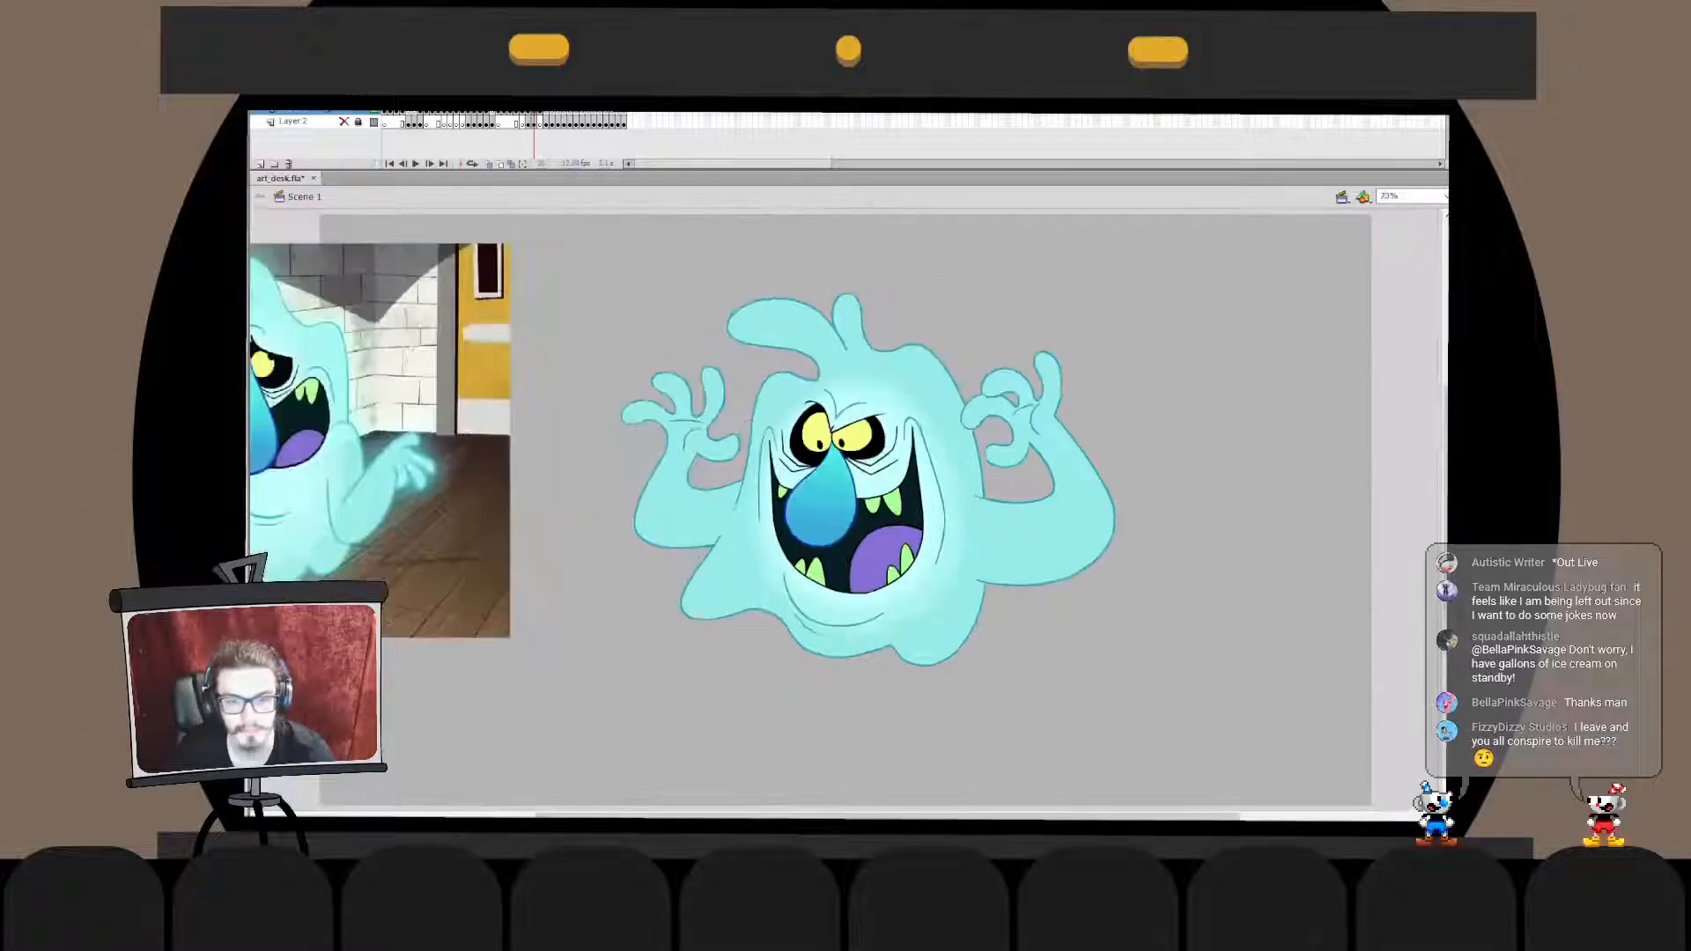
{"action": "left_click_drag", "start_coordinate": [792, 493], "coordinate": [940, 501]}
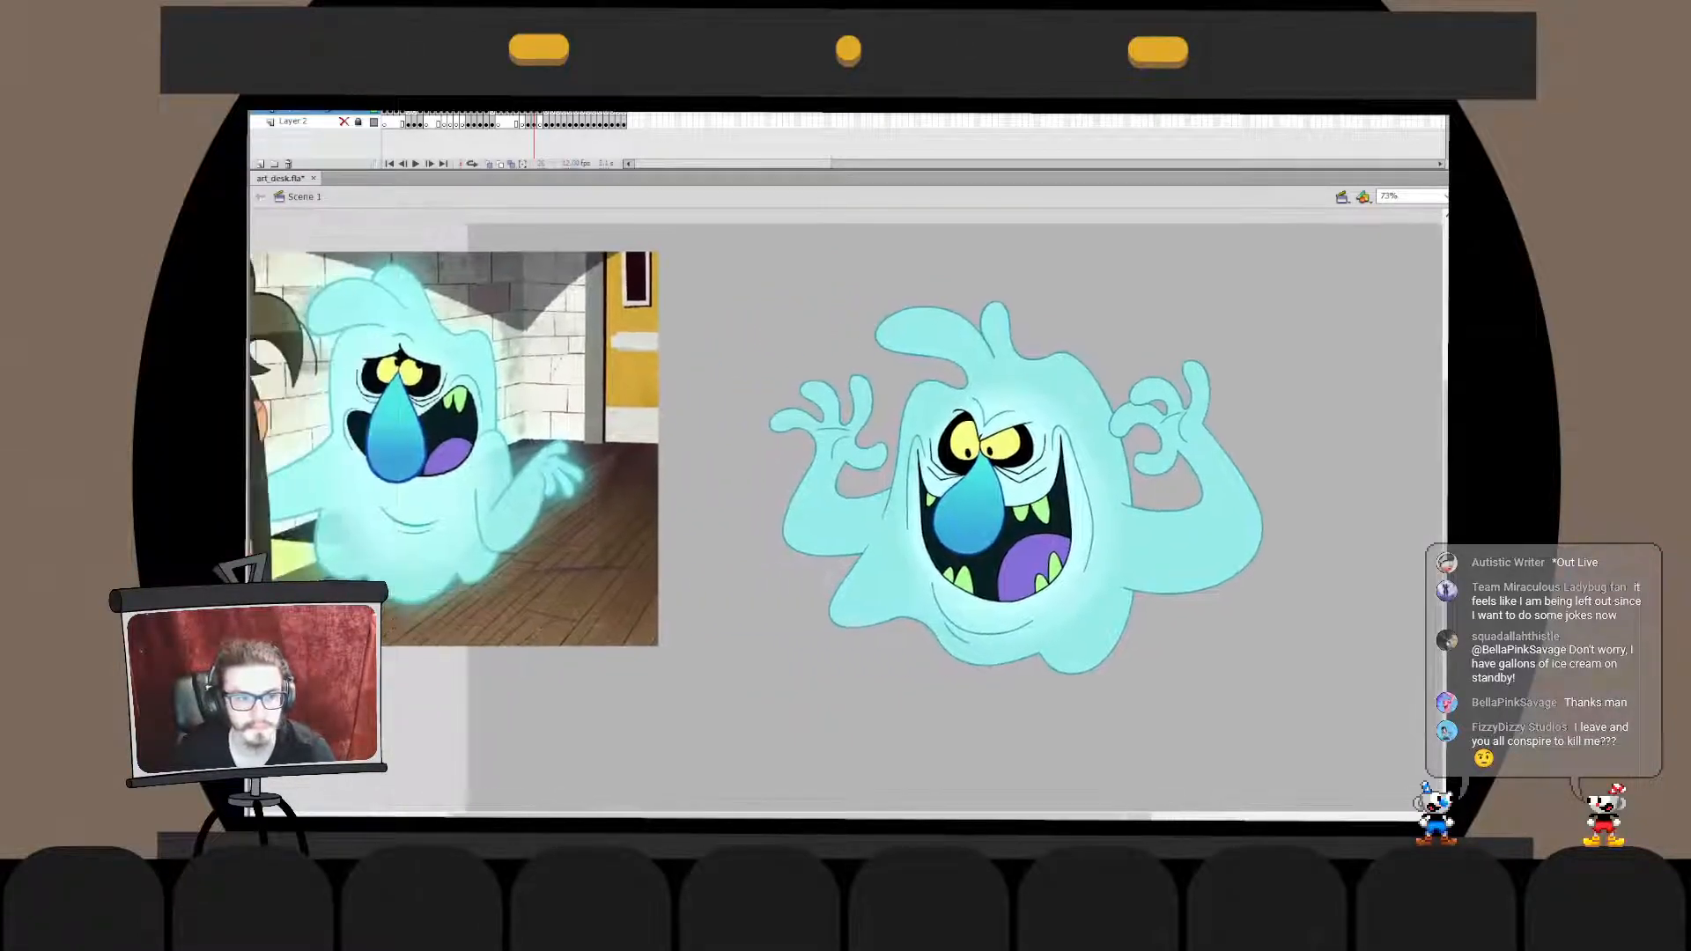
{"action": "double_click", "coordinate": [1008, 513]}
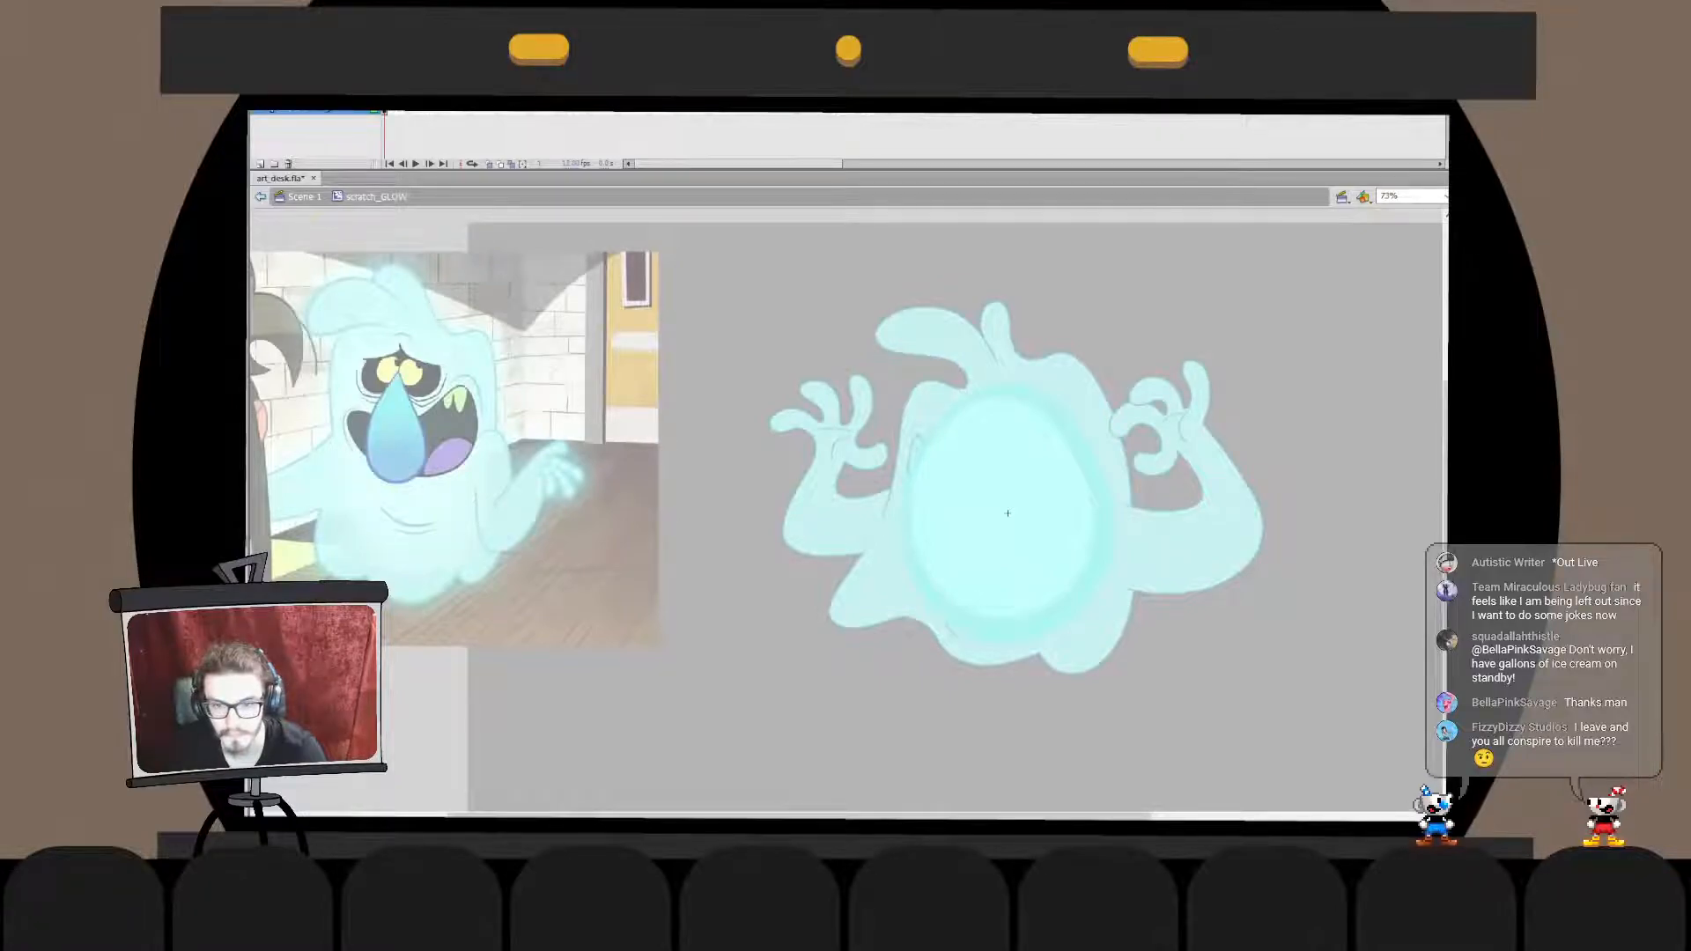
{"action": "key", "text": "ctrl+e"}
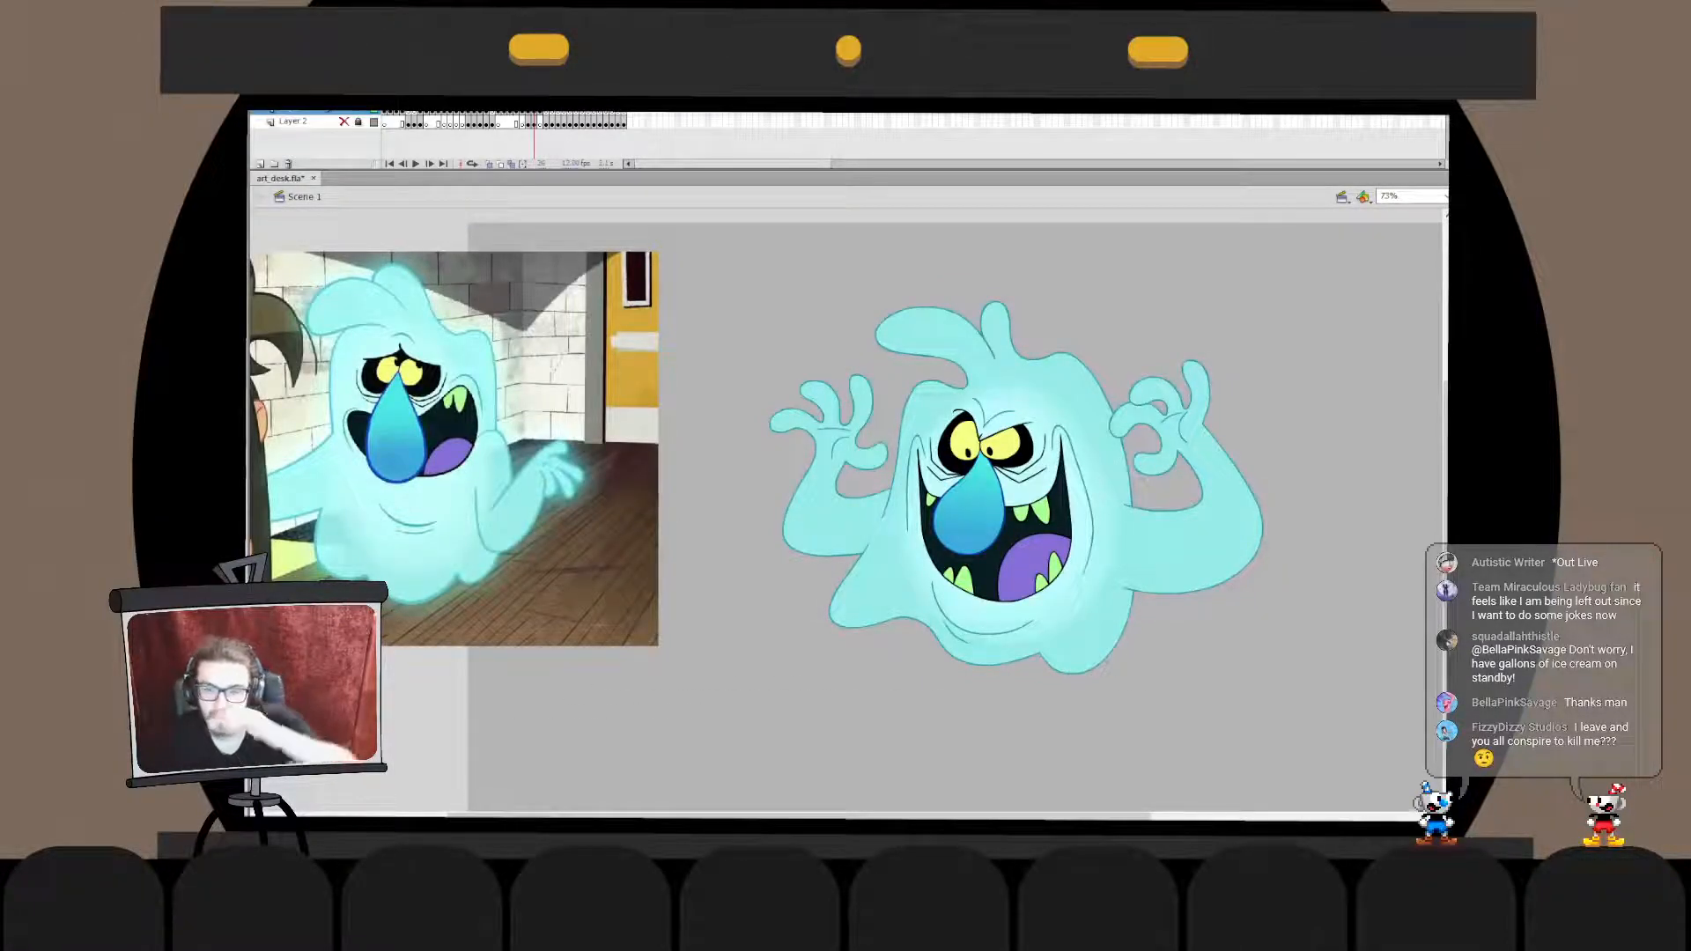
- Check the glowing ghost over the reference background, then return the reference image to the ghost's side
{"action": "left_click_drag", "start_coordinate": [529, 440], "coordinate": [1122, 418]}
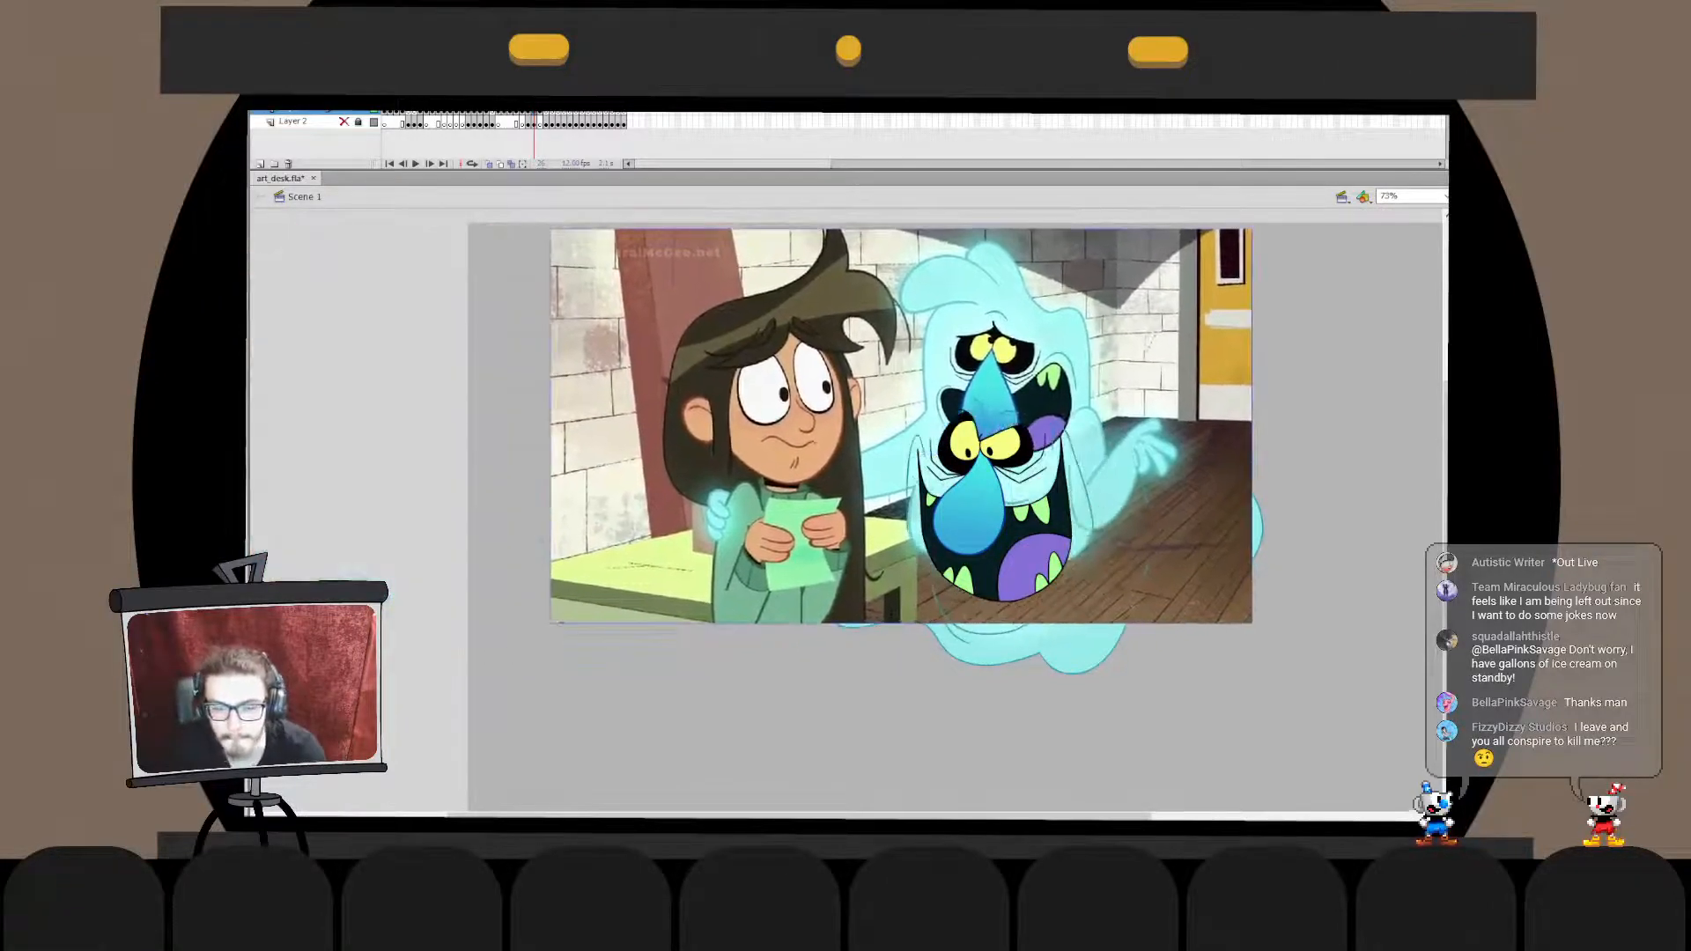
{"action": "key", "text": "ctrl+shift+Down"}
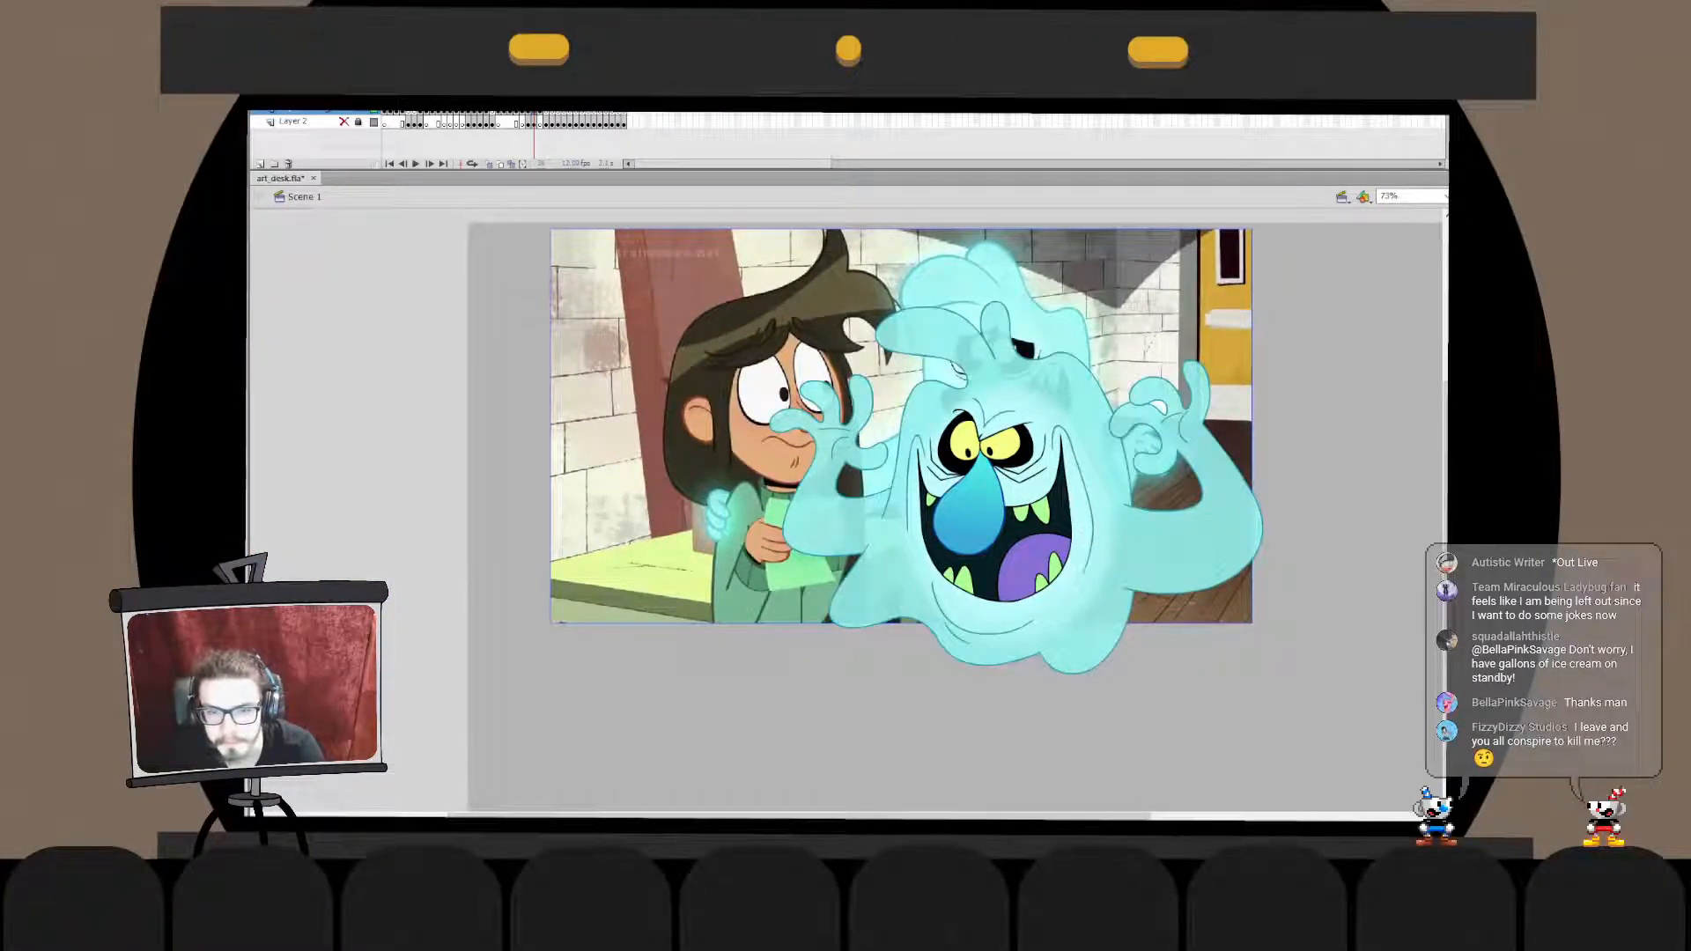
{"action": "key", "text": "ctrl+z"}
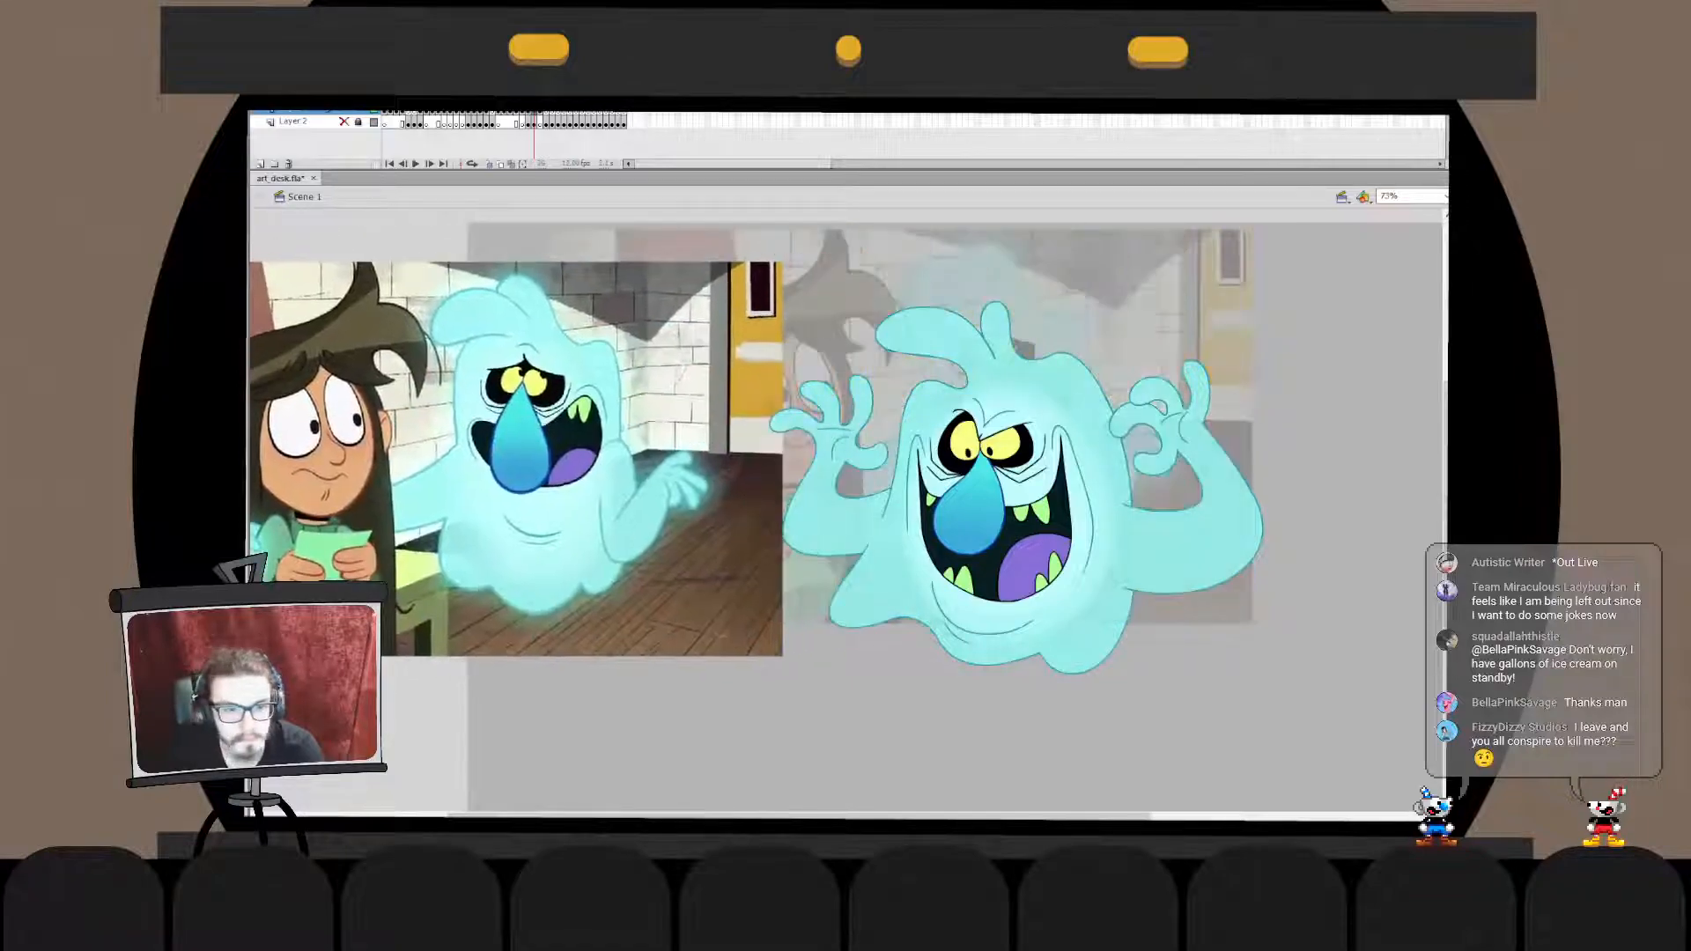
{"action": "key", "text": "ctrl+y"}
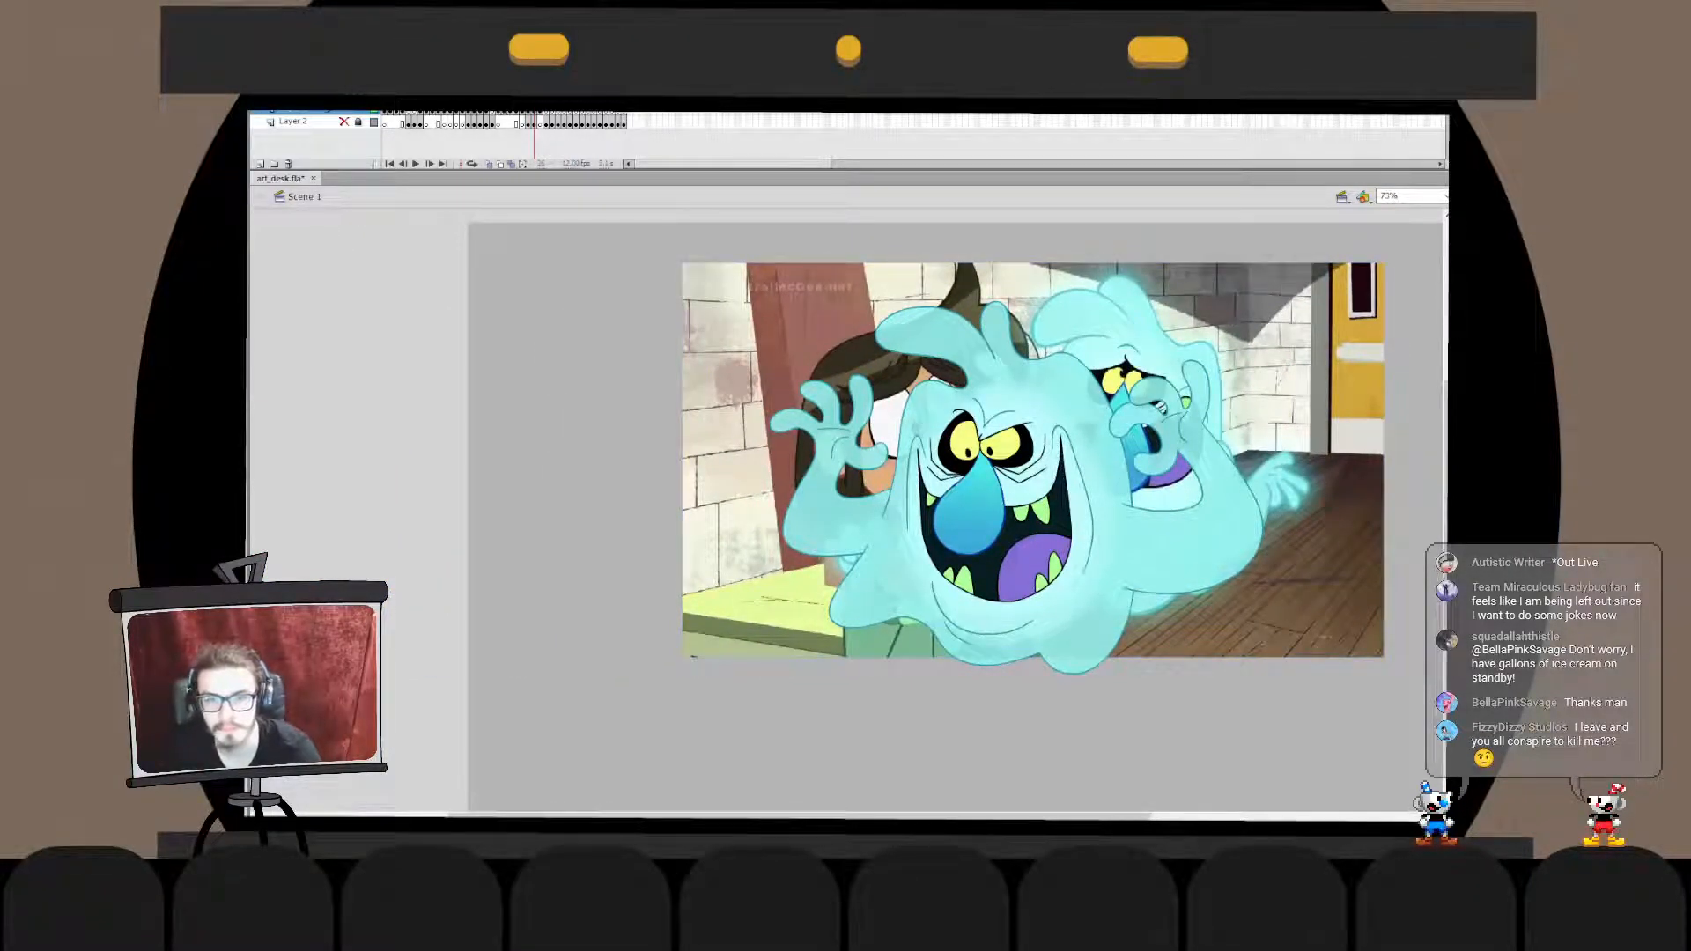
{"action": "left_click_drag", "start_coordinate": [1268, 370], "coordinate": [553, 394]}
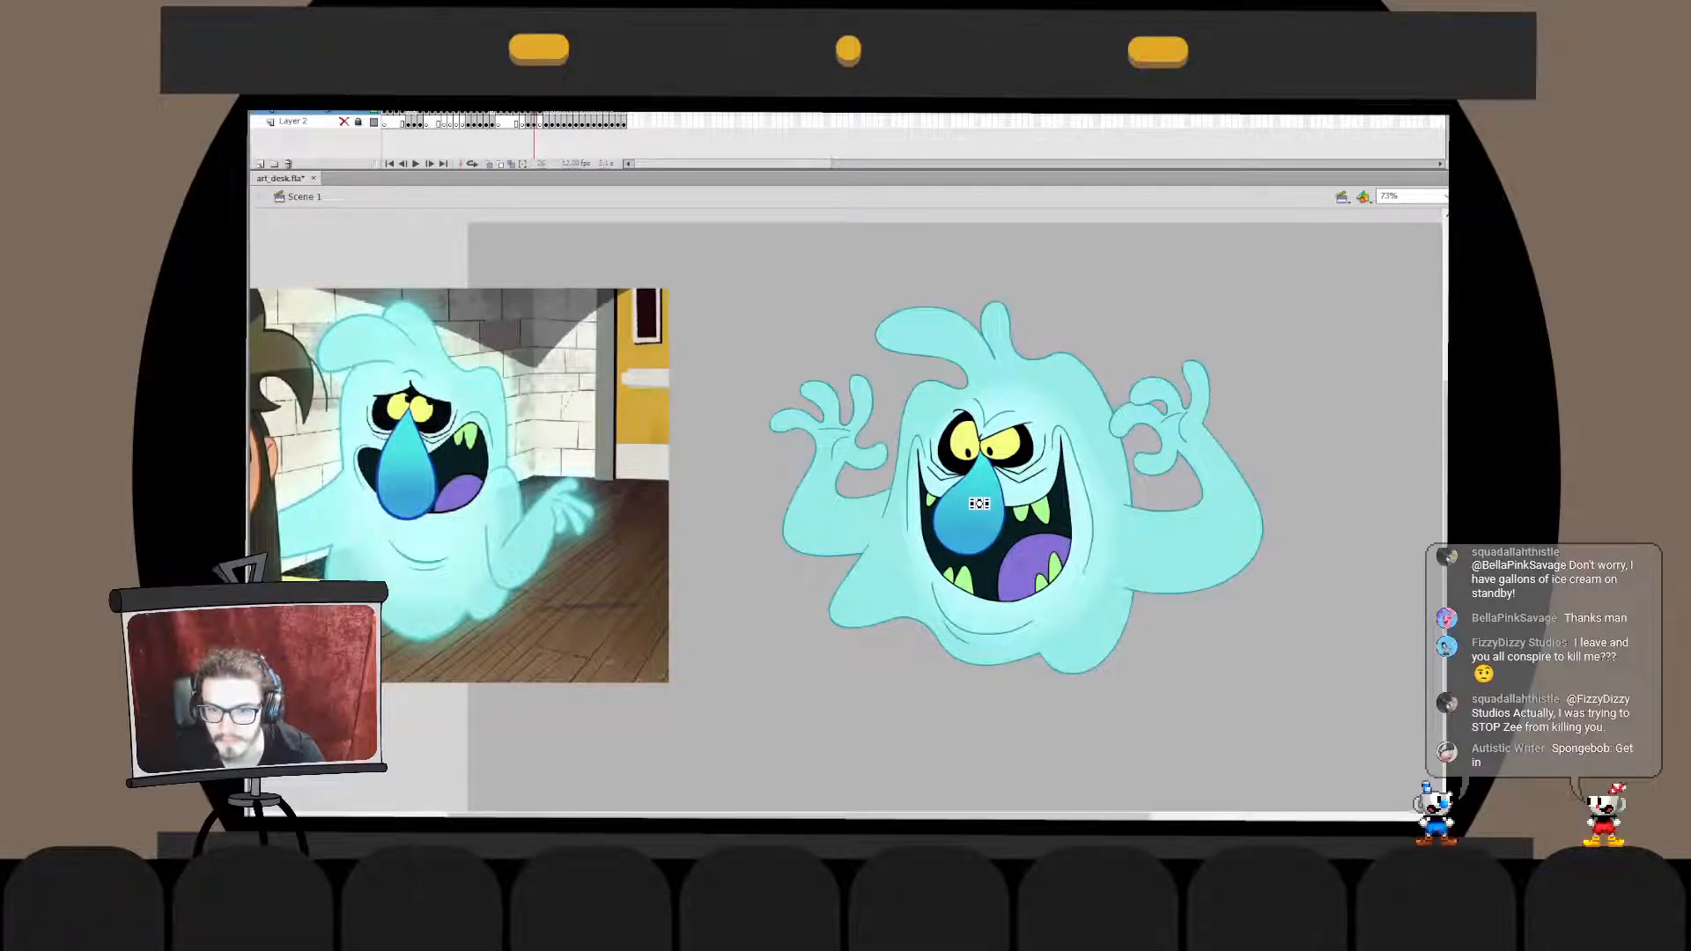
- Enlarge the small hole image across the ghost and send it behind the character
{"action": "left_click_drag", "start_coordinate": [988, 500], "coordinate": [1393, 339]}
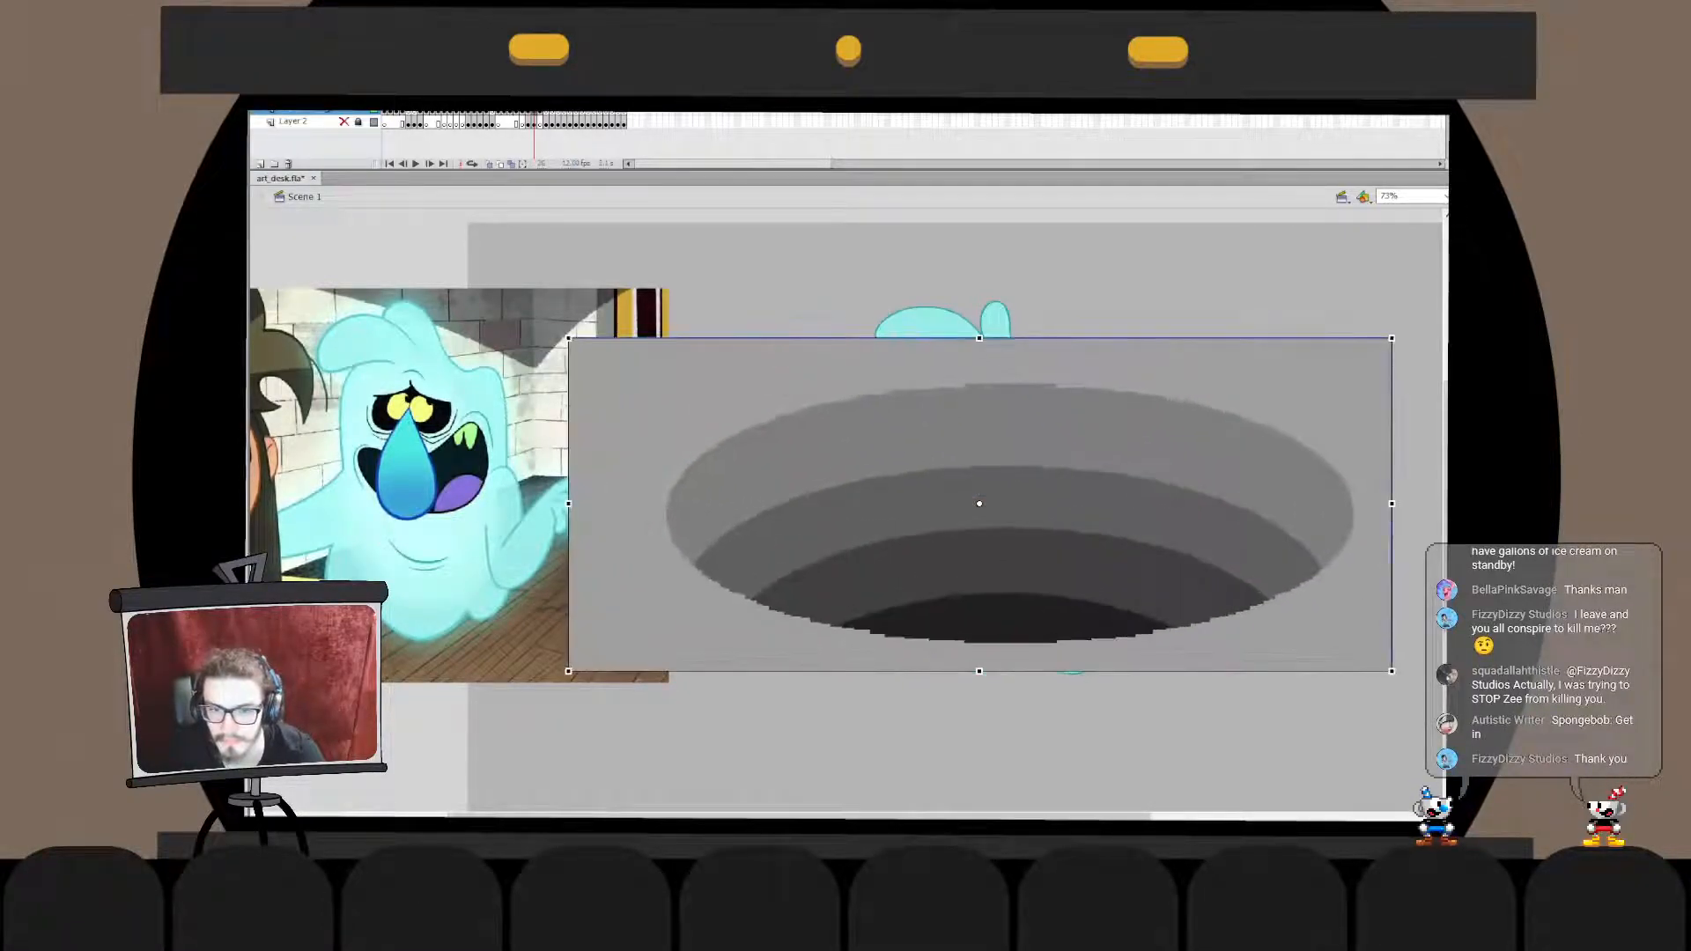
{"action": "left_click_drag", "start_coordinate": [1303, 458], "coordinate": [1293, 445]}
{"action": "key", "text": "ctrl+shift+Down"}
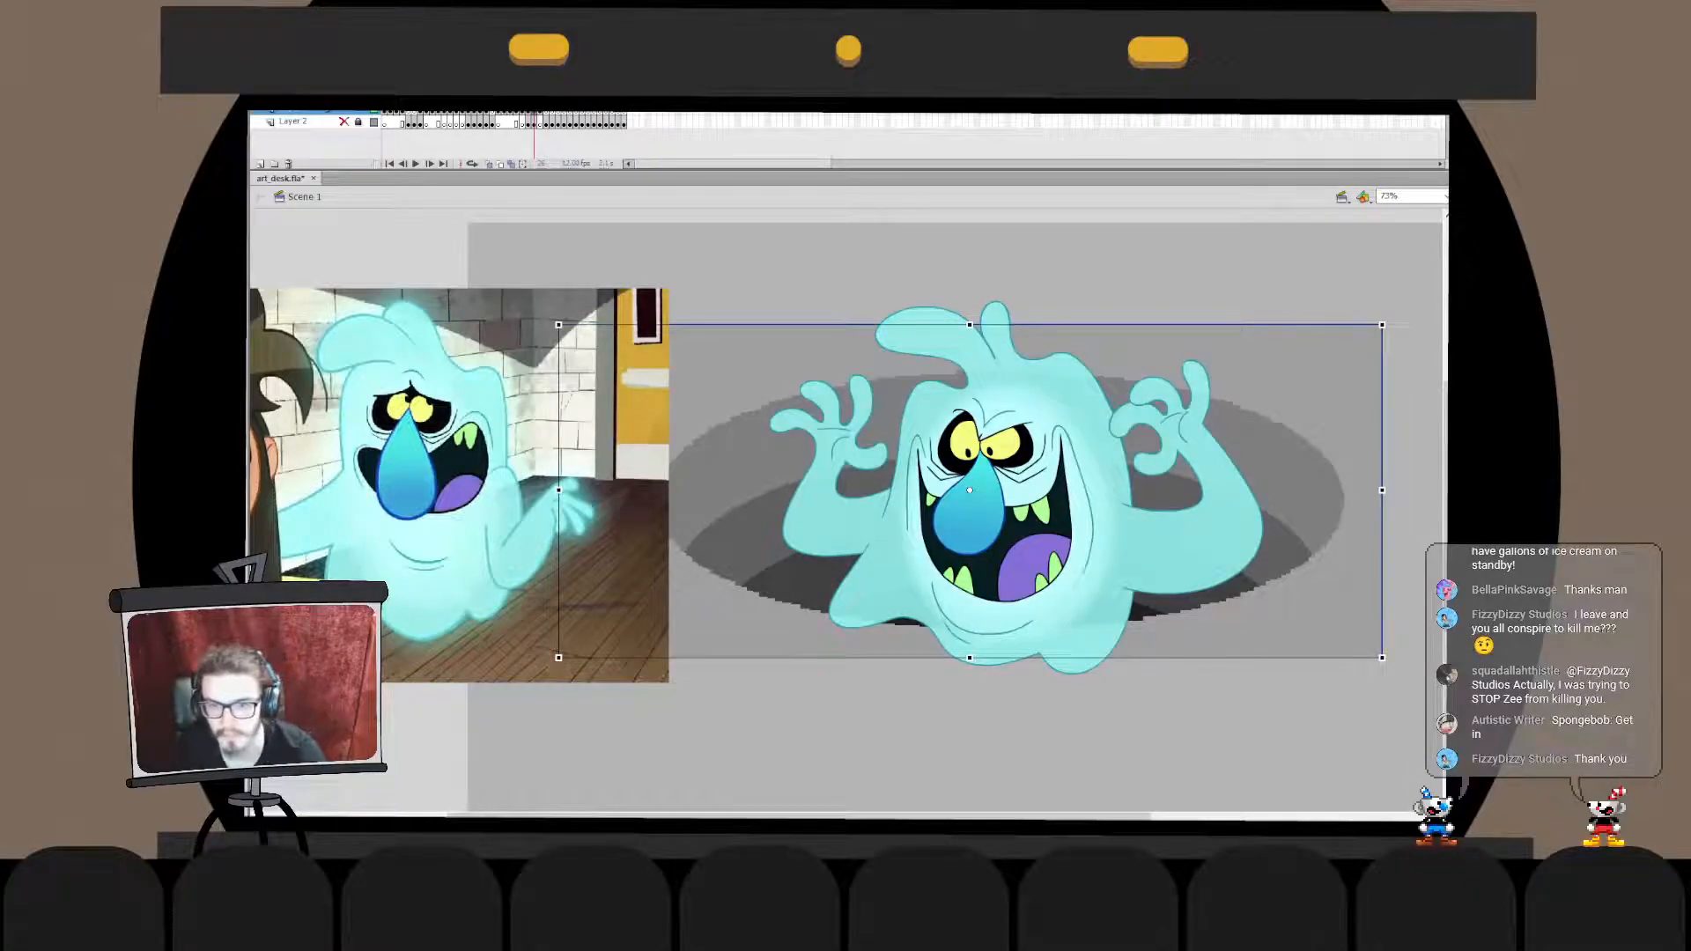
- Try the hole image at several positions behind the ghost, then delete it
{"action": "key", "text": "shift+Right"}
{"action": "key", "text": "shift+Right"}
{"action": "key", "text": "shift+Up"}
{"action": "key", "text": "shift+Up"}
{"action": "key", "text": "shift+Down"}
{"action": "key", "text": "shift+Down"}
{"action": "key", "text": "shift+Down"}
{"action": "key", "text": "shift+Down"}
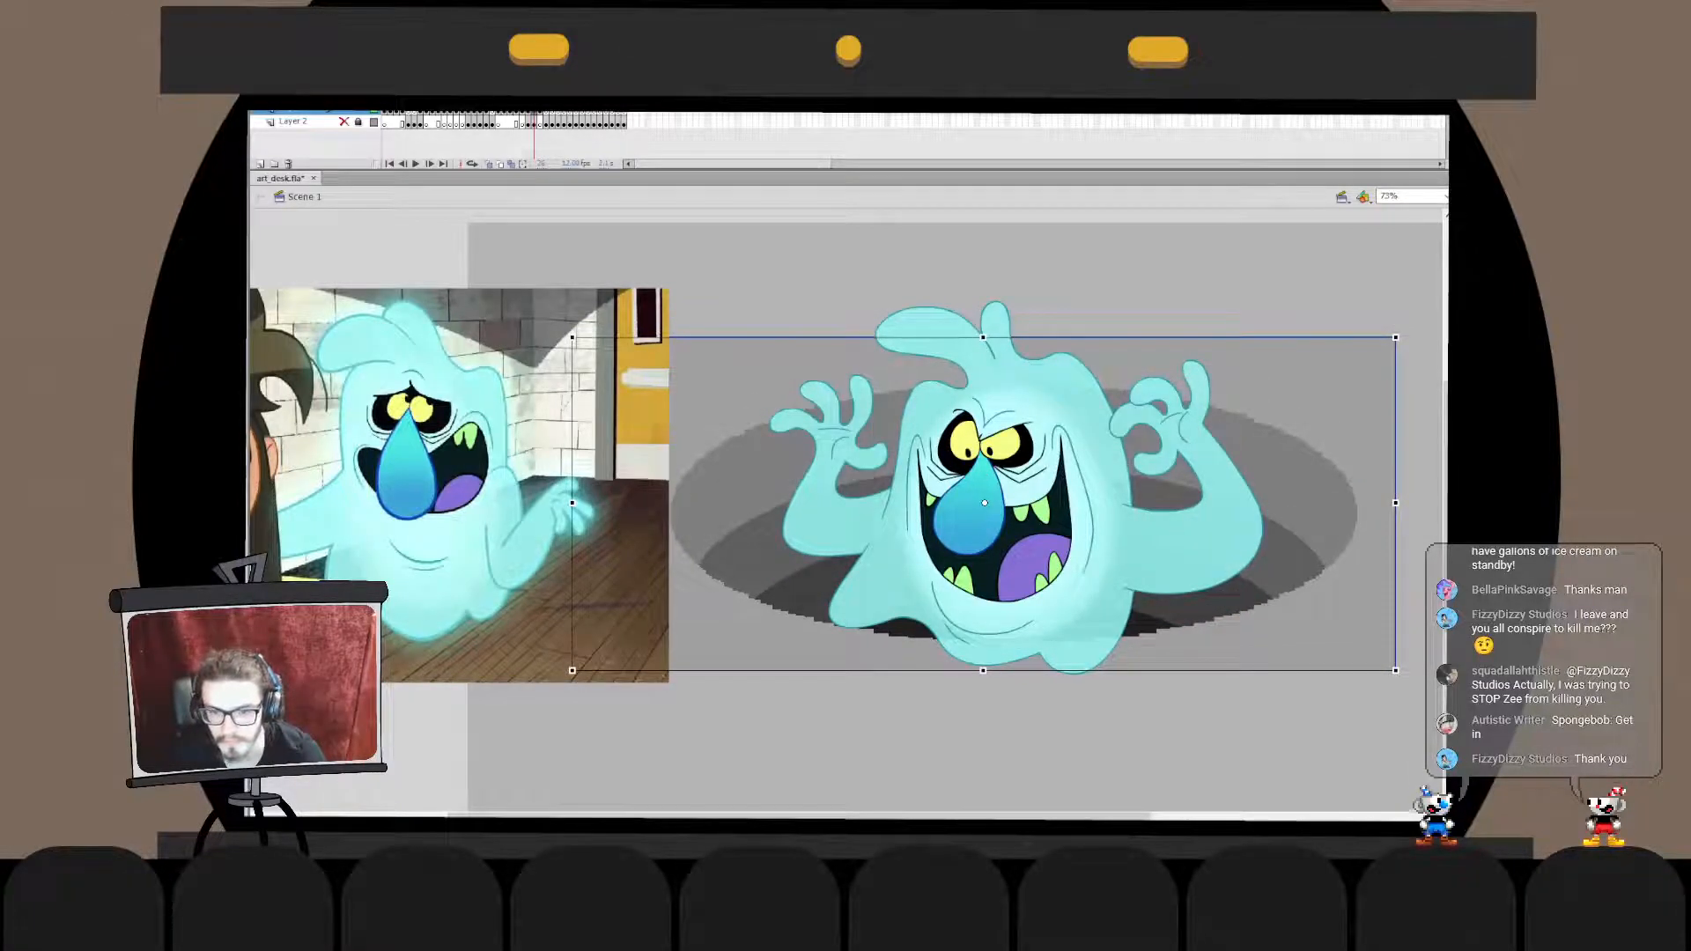
{"action": "key", "text": "shift+Right"}
{"action": "key", "text": "shift+Right"}
{"action": "key", "text": "shift+Up"}
{"action": "key", "text": "shift+Up"}
{"action": "key", "text": "shift+Up"}
{"action": "key", "text": "shift+Up"}
{"action": "key", "text": "shift+Up"}
{"action": "key", "text": "shift+Up"}
{"action": "key", "text": "shift+Up"}
{"action": "key", "text": "shift+Up"}
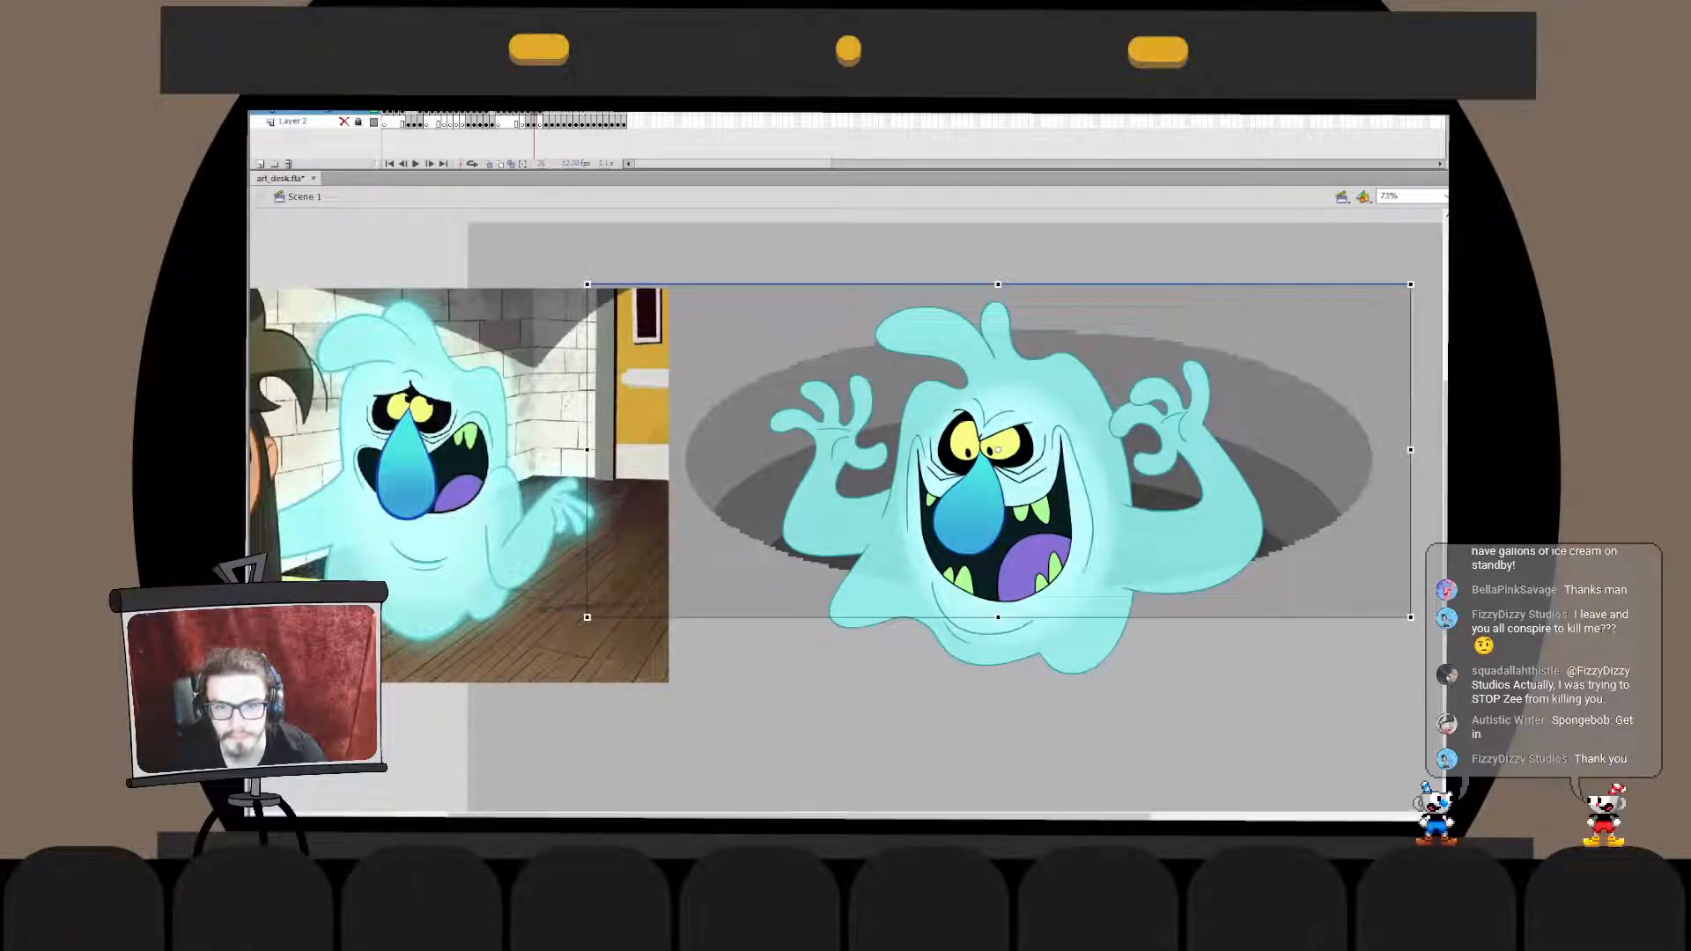
{"action": "key", "text": "Delete"}
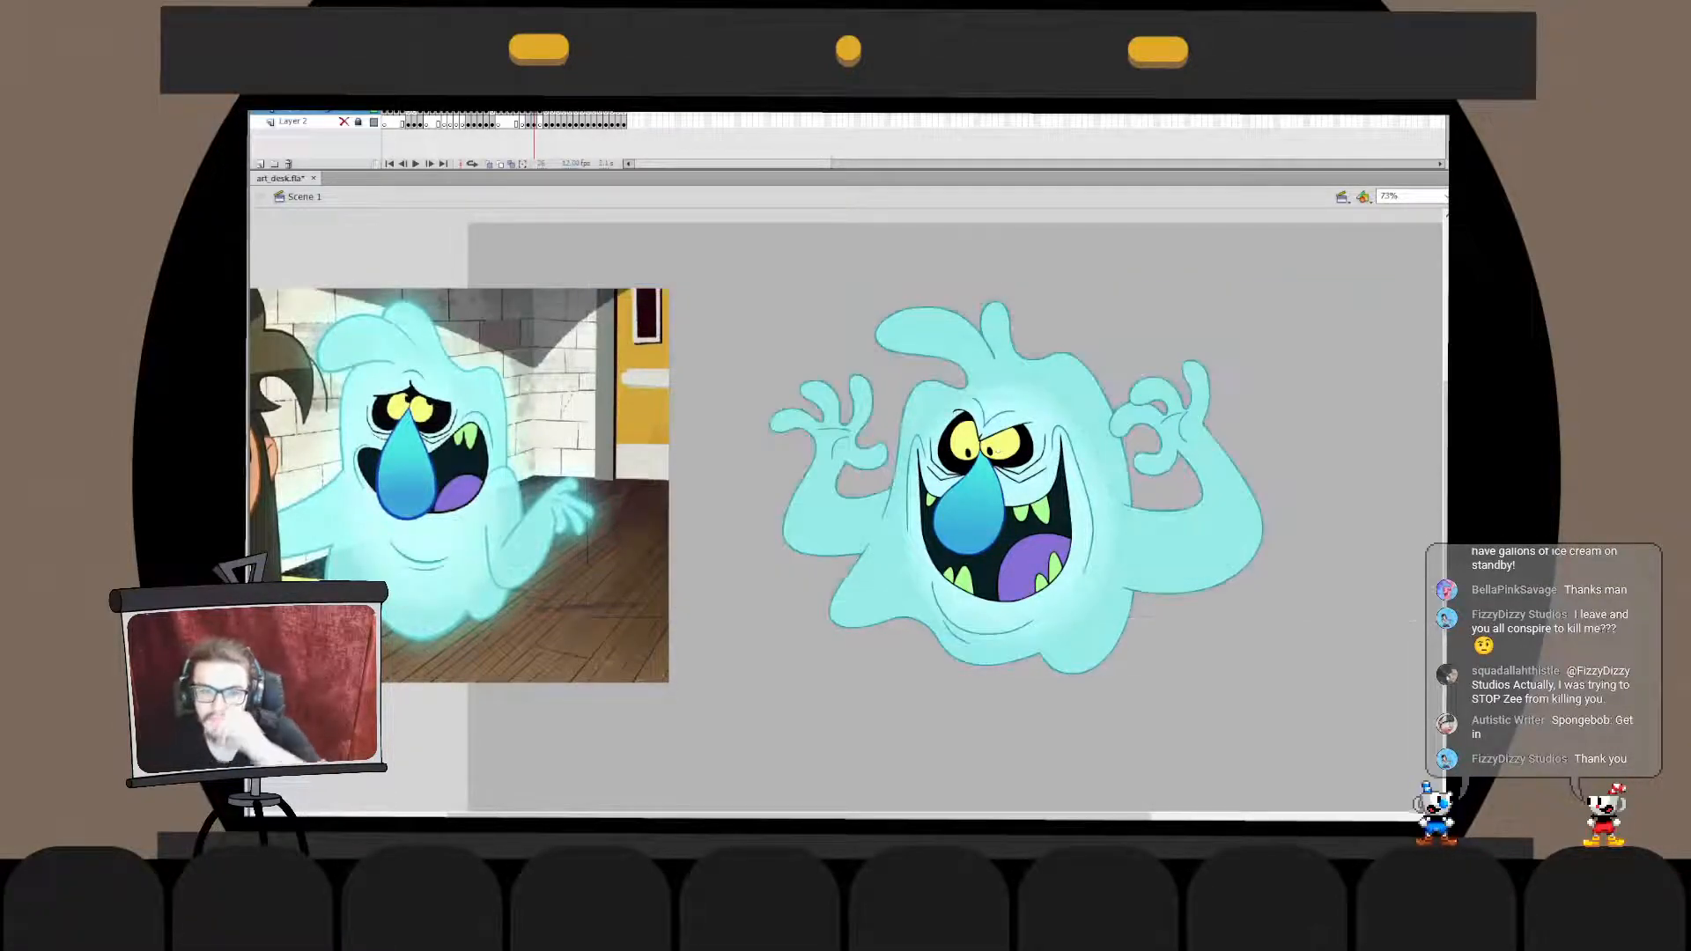
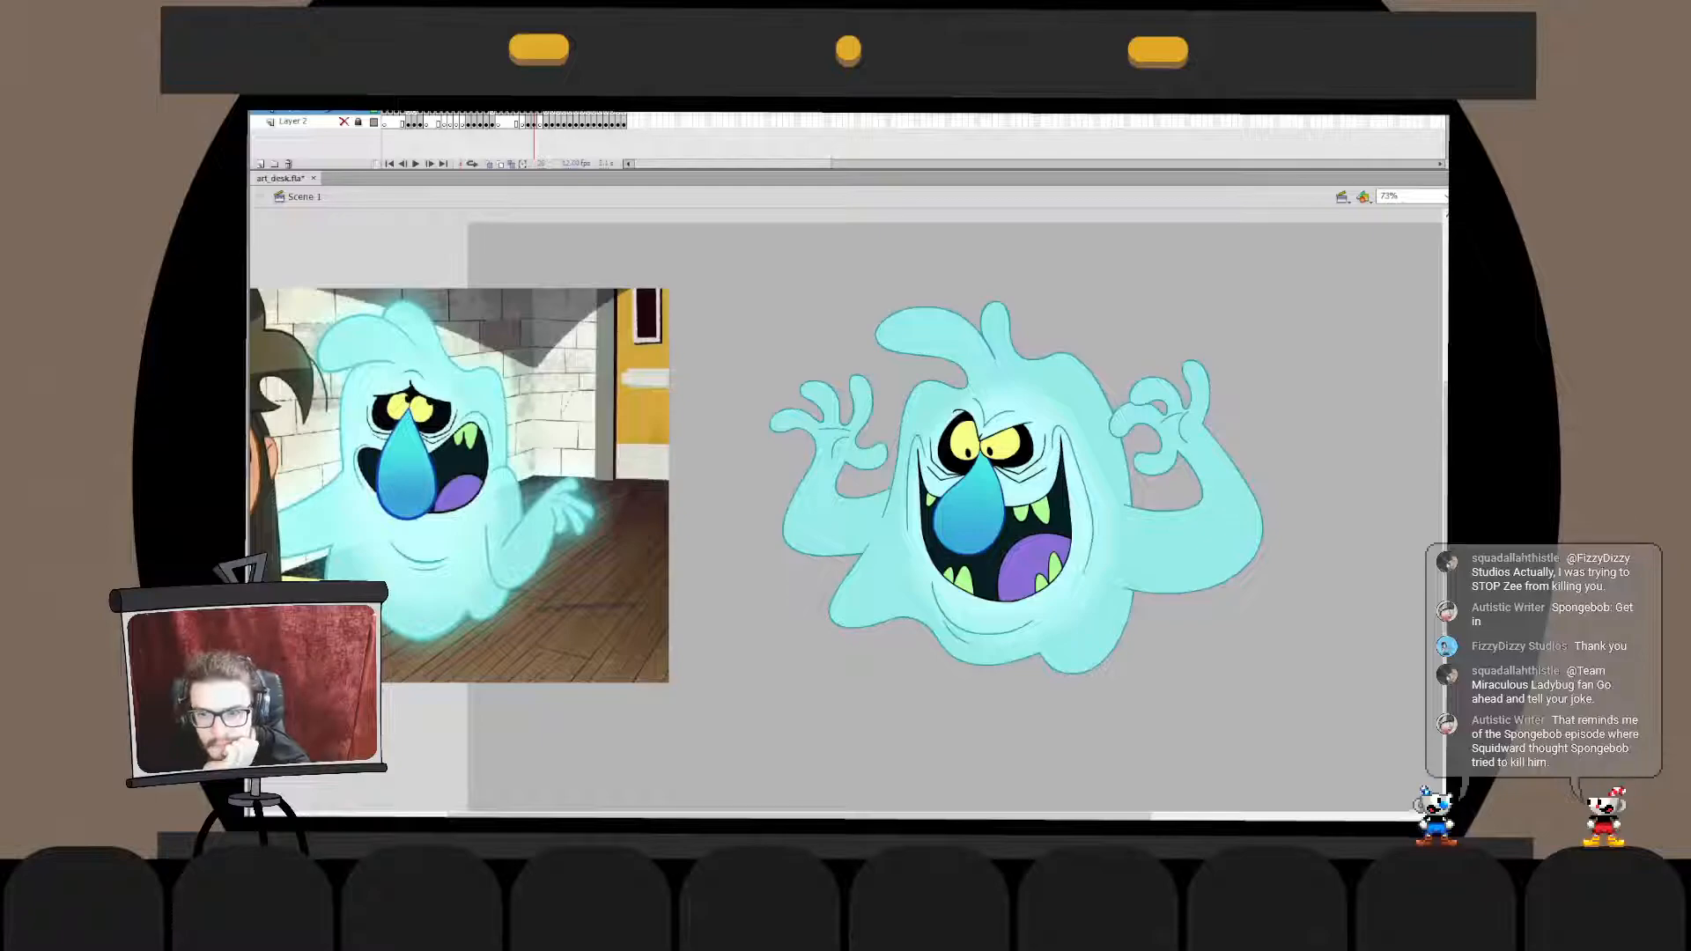
- Save the art_desk.fla document
{"action": "key", "text": "ctrl+s"}
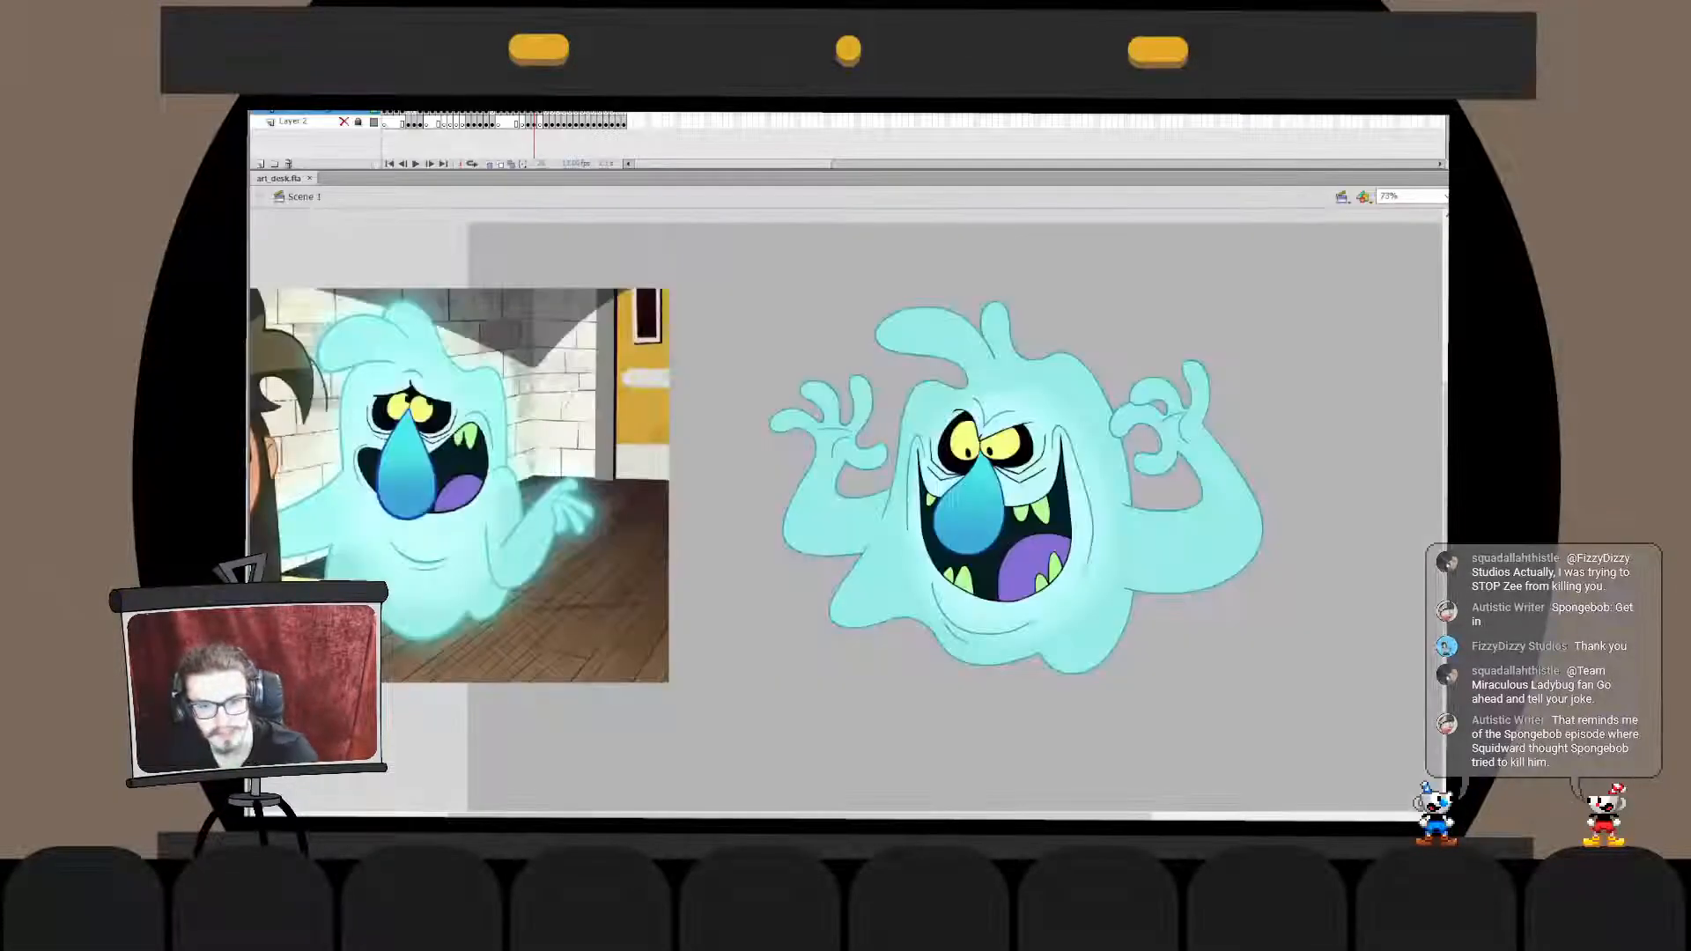
- Try a pasted dark forest photo as the backdrop behind the ghost, then delete it
{"action": "key", "text": "ctrl+v"}
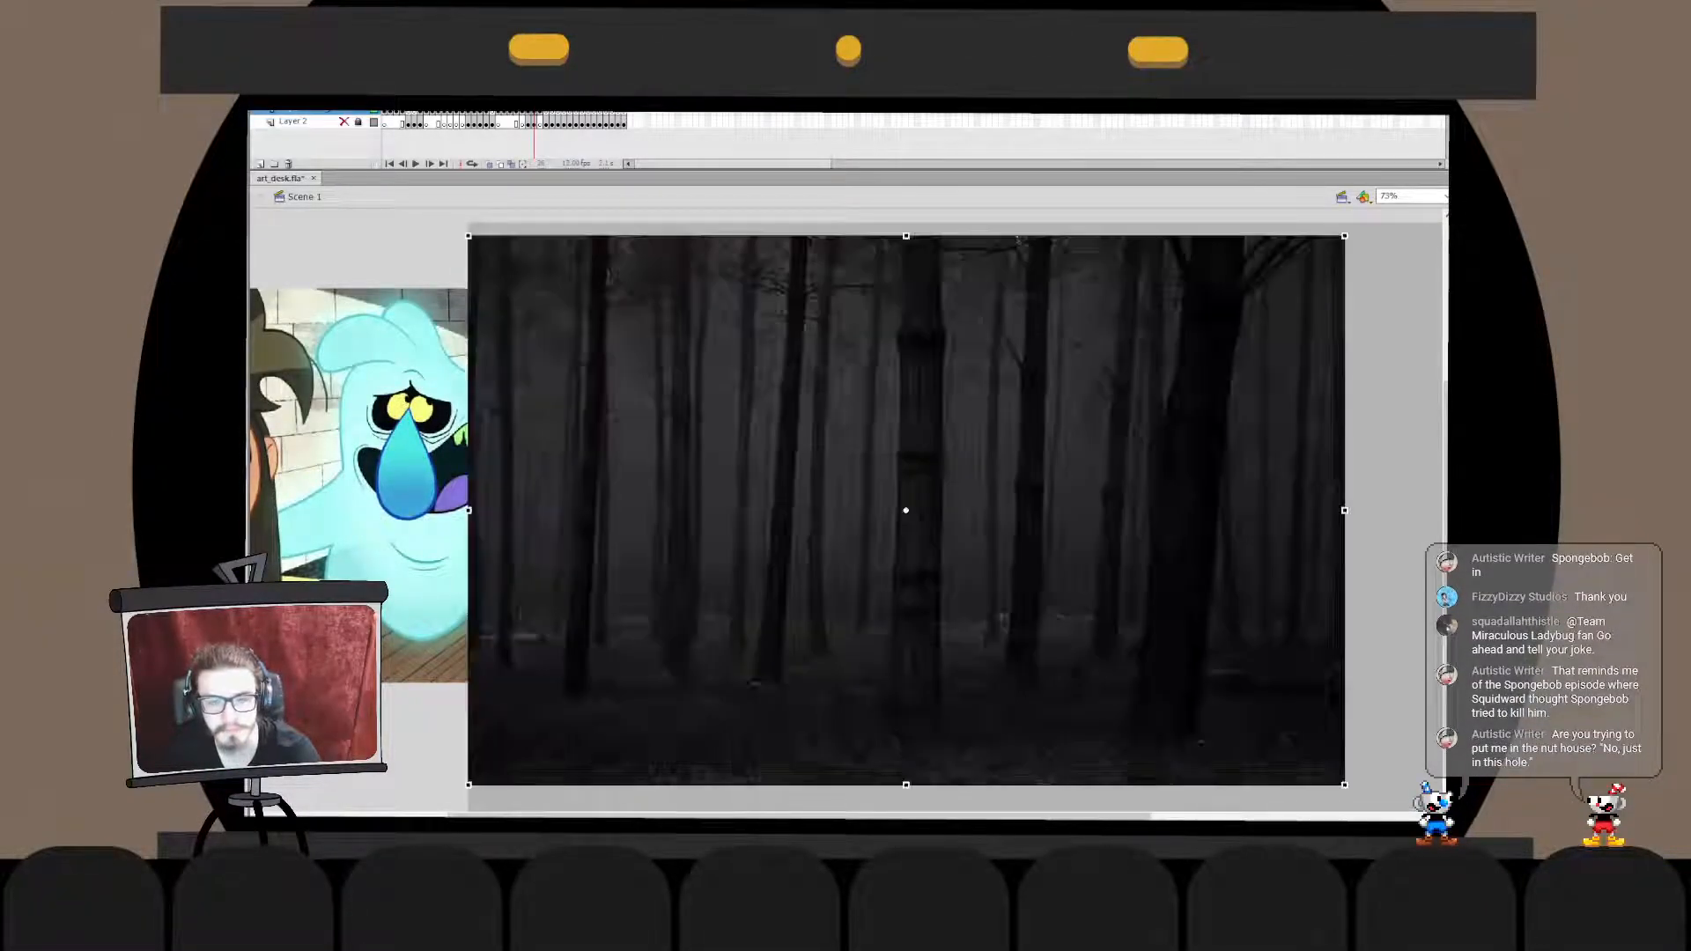
{"action": "key", "text": "ctrl+shift+Down"}
{"action": "left_click_drag", "start_coordinate": [723, 546], "coordinate": [786, 533]}
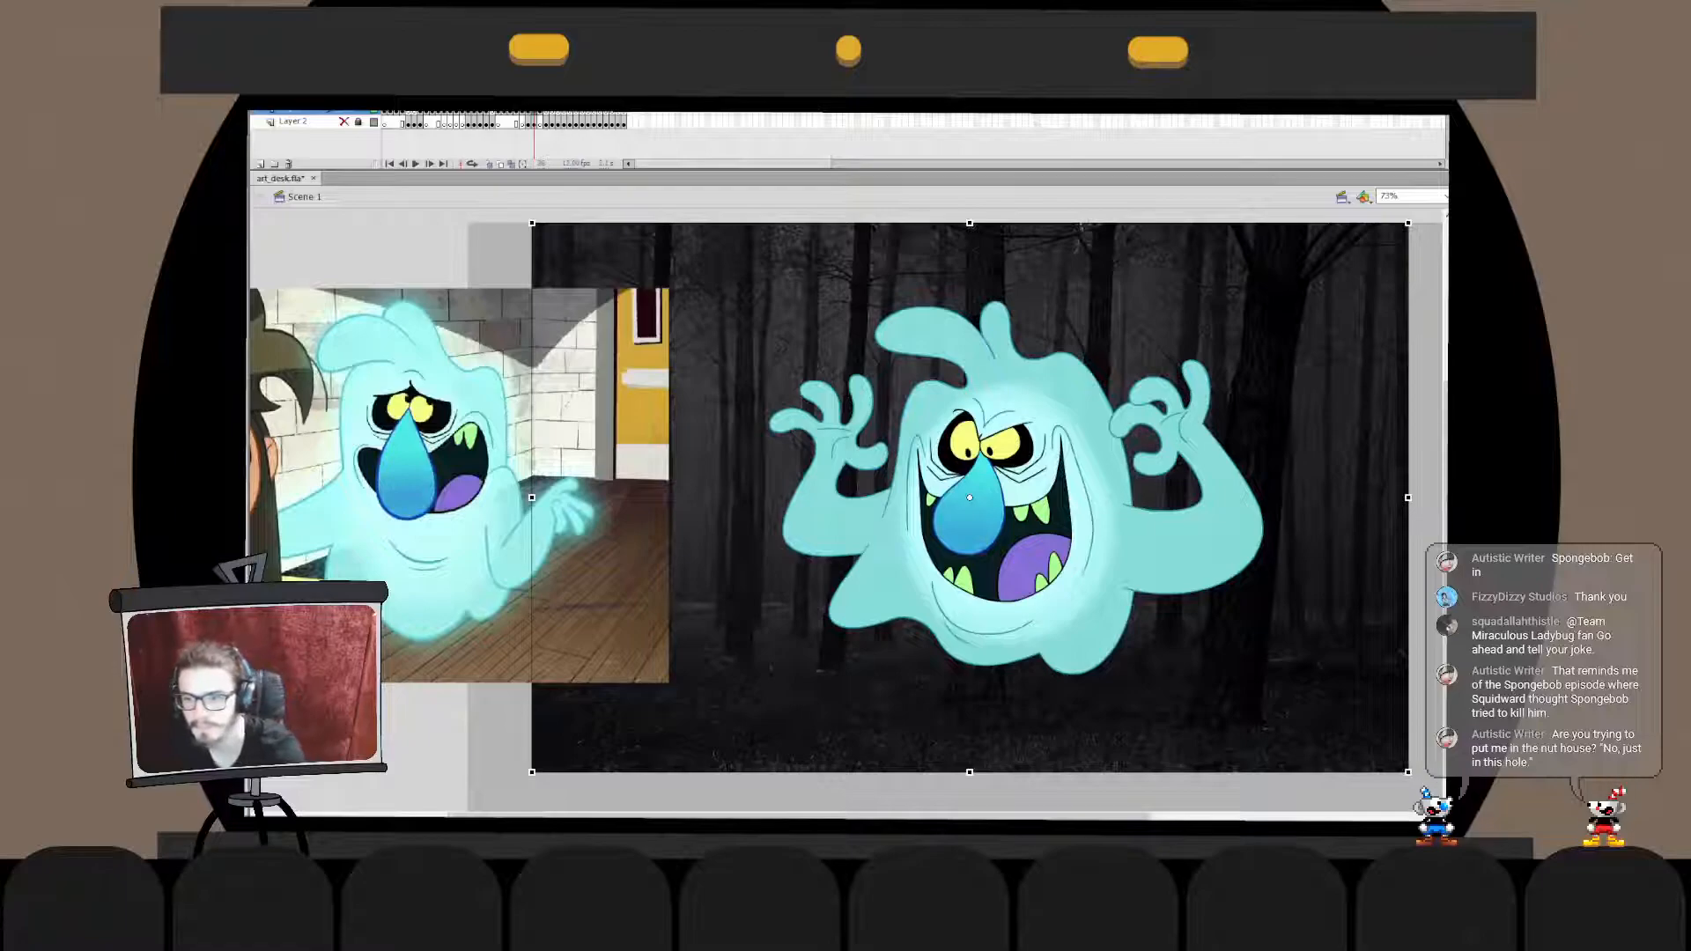
{"action": "key", "text": "Delete"}
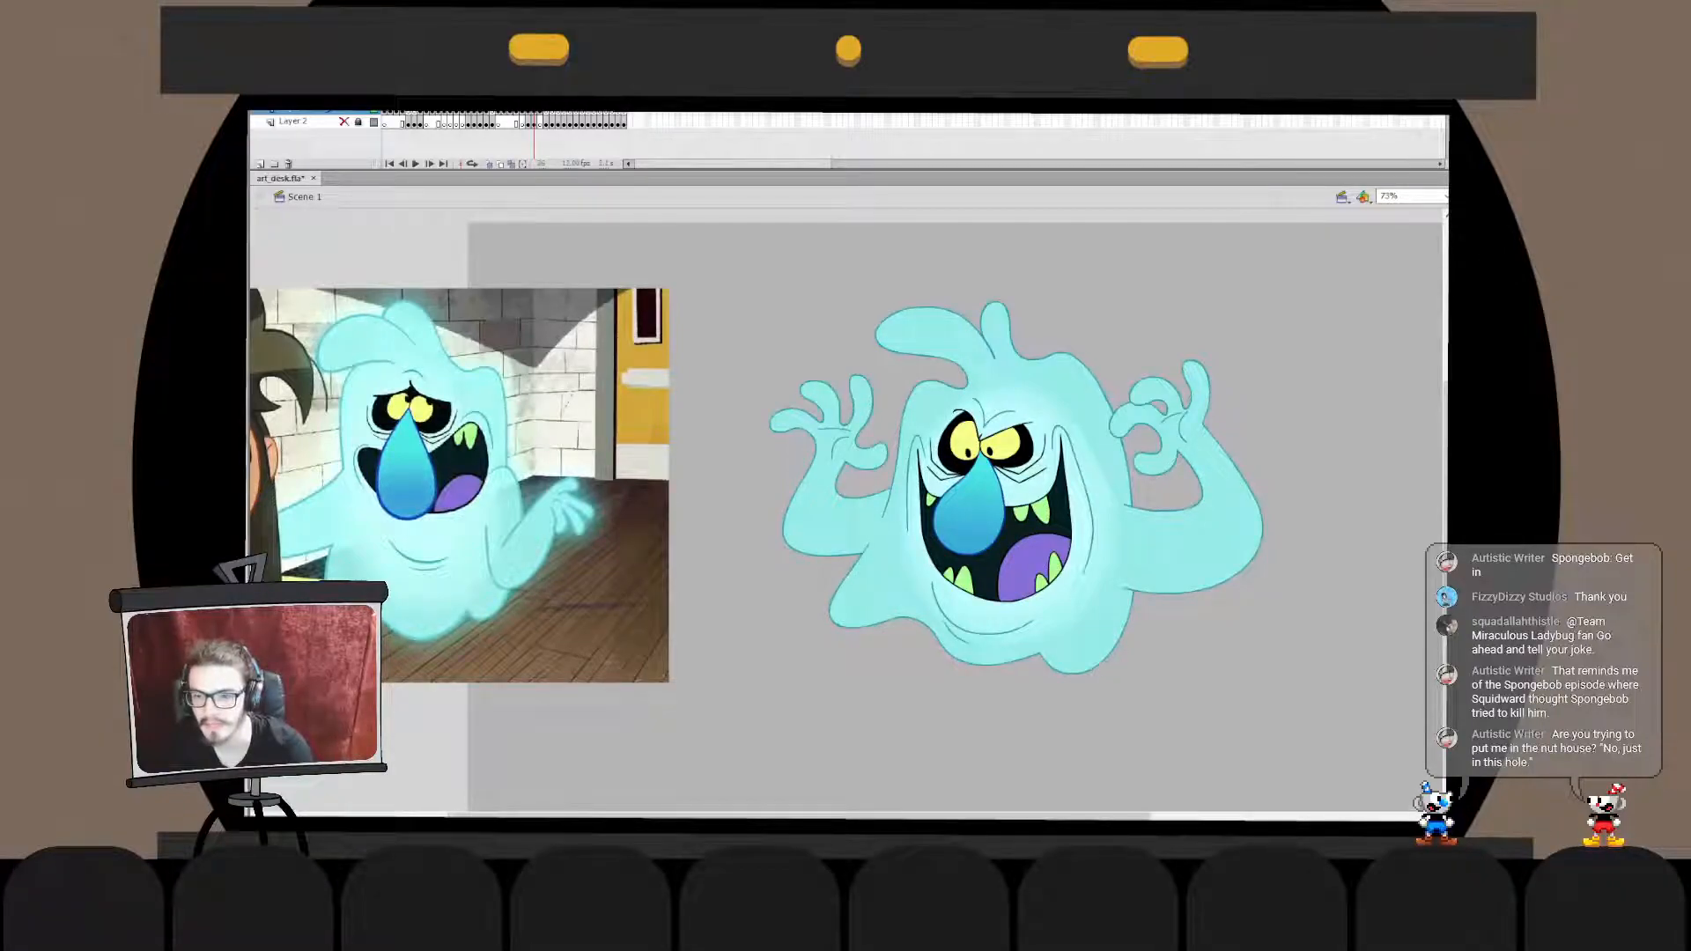
- Paste the misty forest path photo, enlarge it to surround the ghost and place it behind the character
{"action": "key", "text": "ctrl+v"}
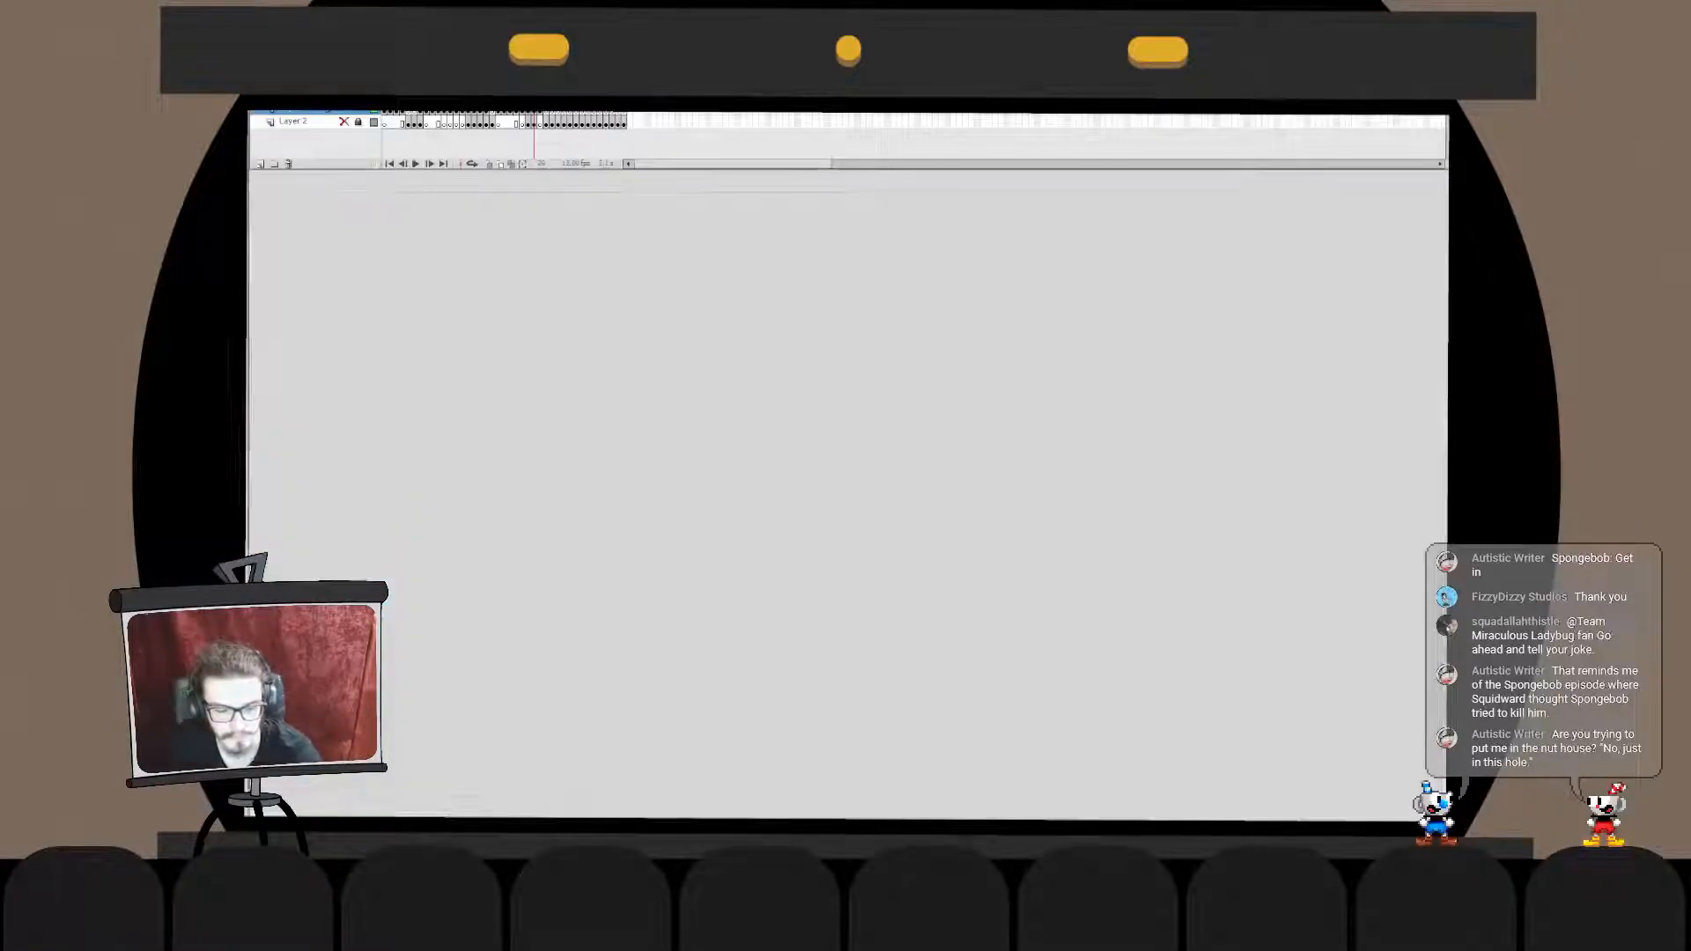
{"action": "left_click_drag", "start_coordinate": [863, 546], "coordinate": [1034, 523]}
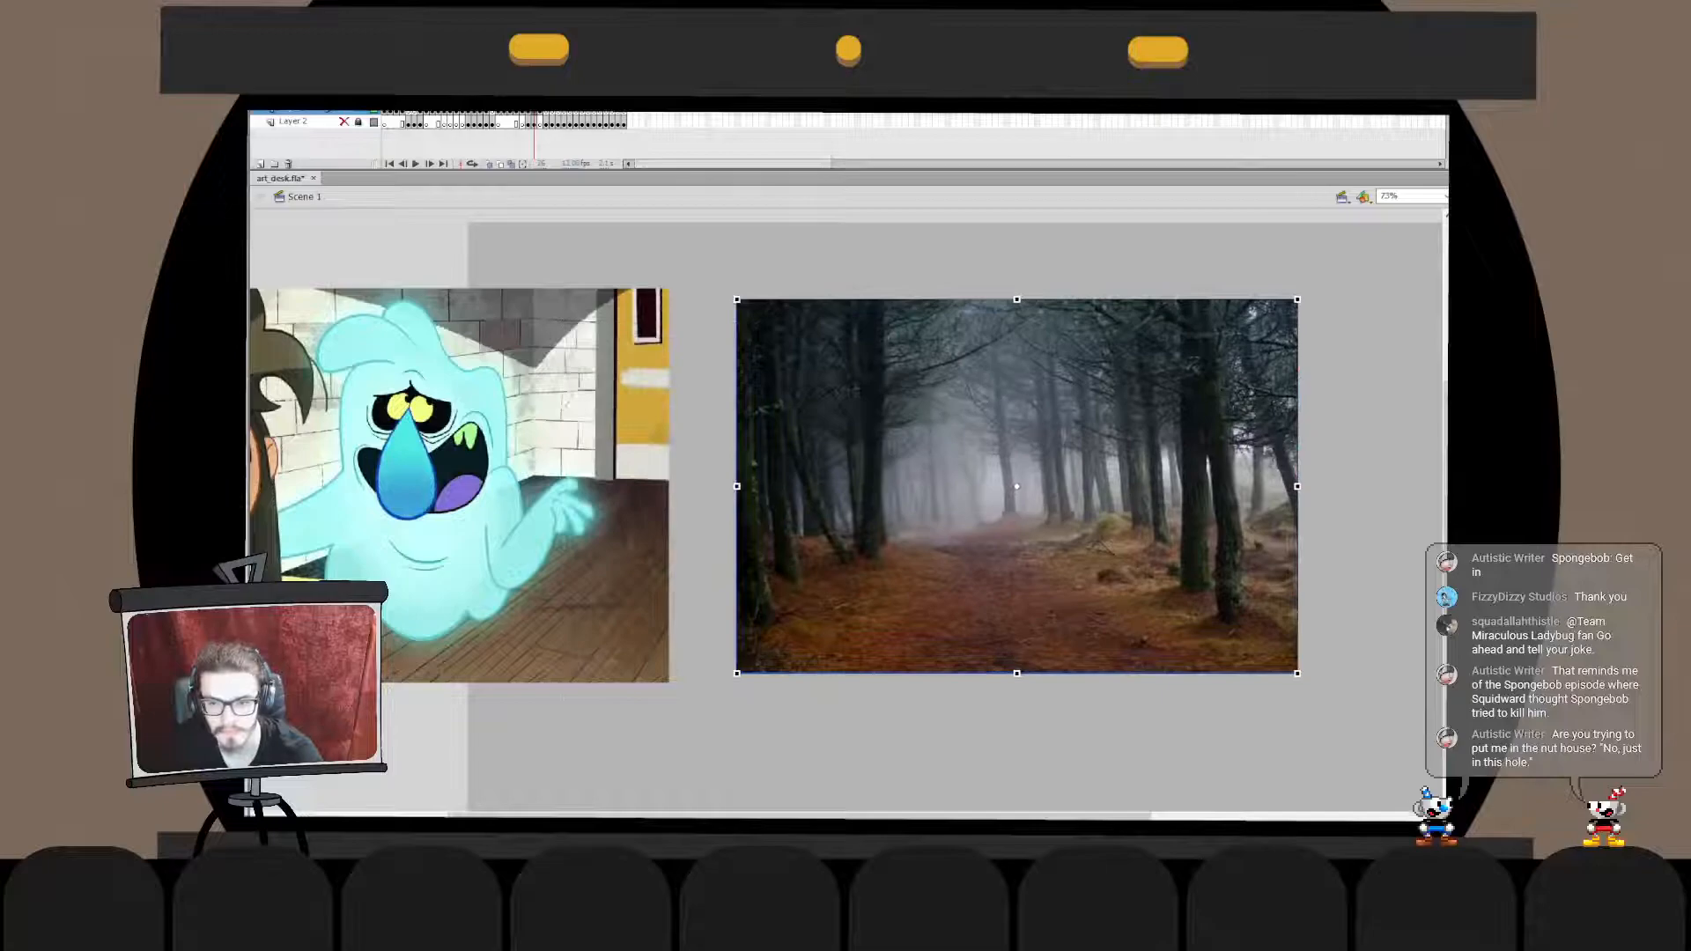
{"action": "left_click_drag", "start_coordinate": [1298, 673], "coordinate": [1351, 708]}
{"action": "left_click_drag", "start_coordinate": [1044, 546], "coordinate": [1017, 528]}
{"action": "left_click_drag", "start_coordinate": [1325, 690], "coordinate": [1393, 737]}
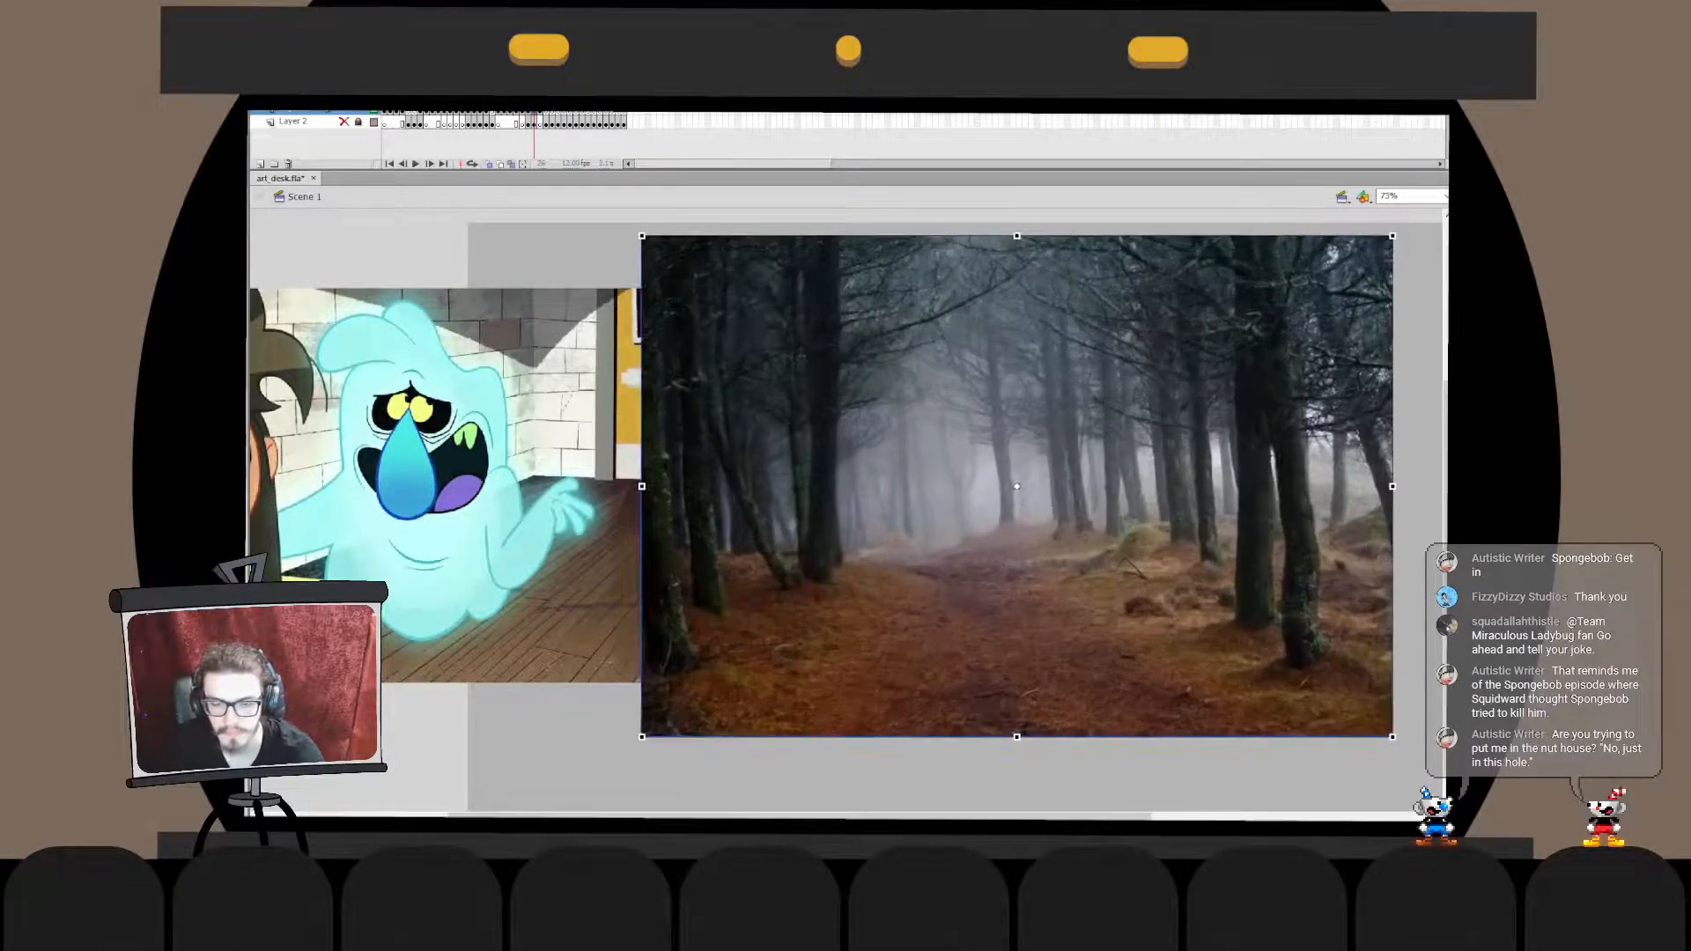
{"action": "key", "text": "ctrl+shift+Down"}
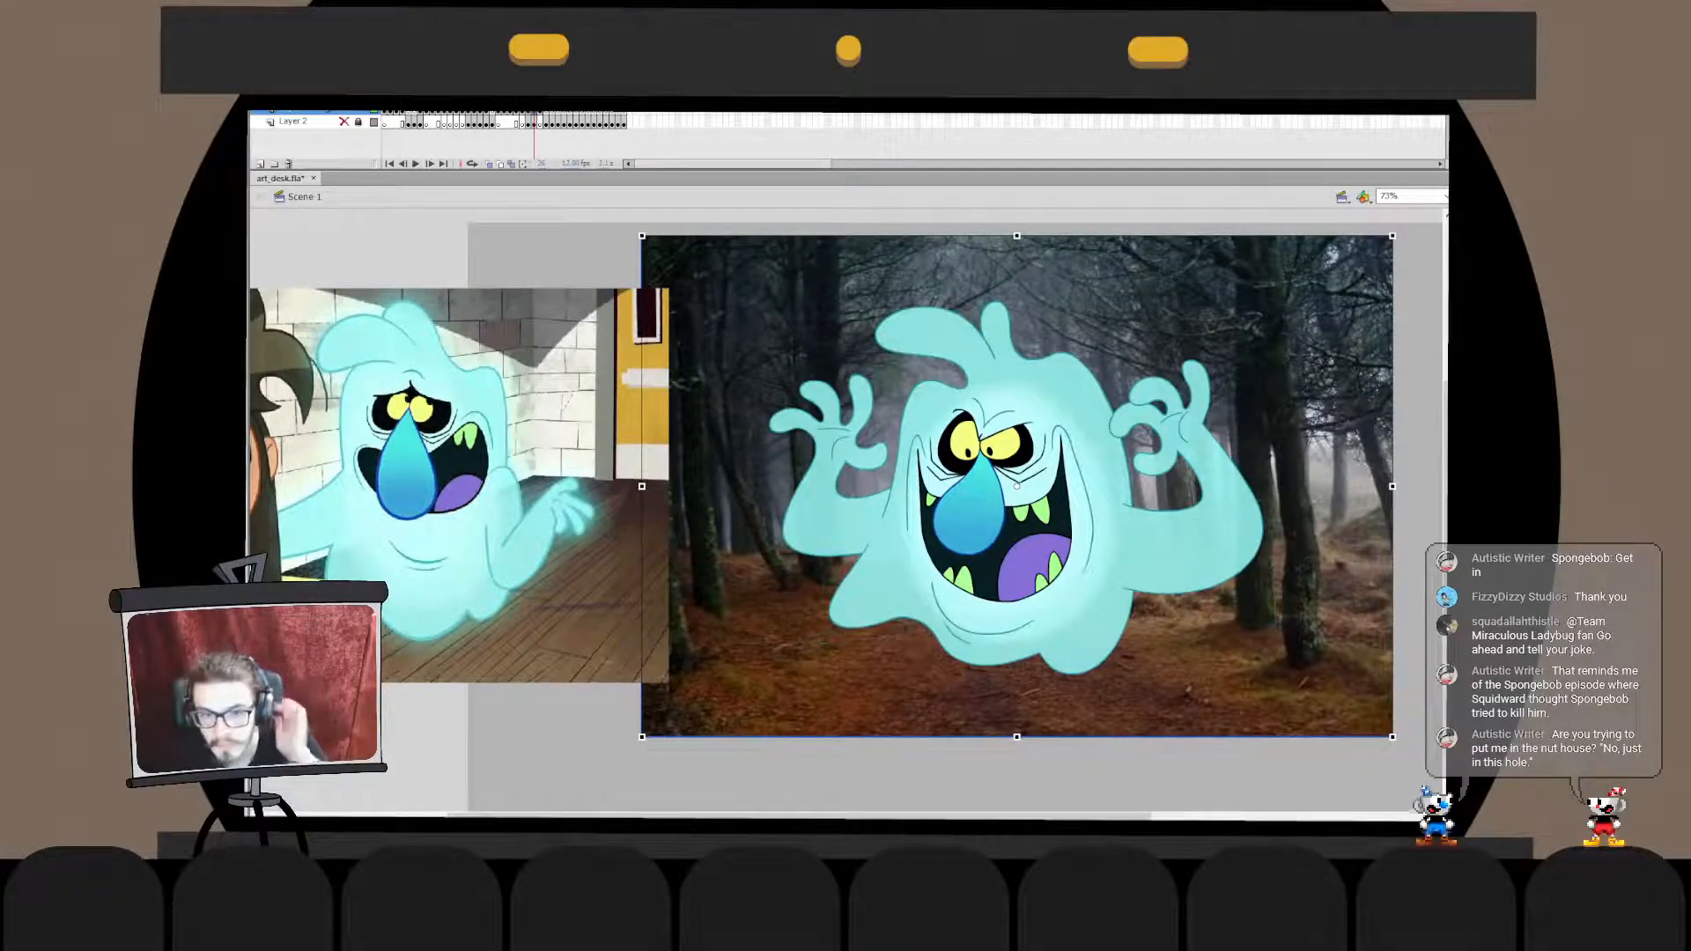
{"action": "left_click_drag", "start_coordinate": [1017, 696], "coordinate": [1027, 699]}
{"action": "key", "text": "Escape"}
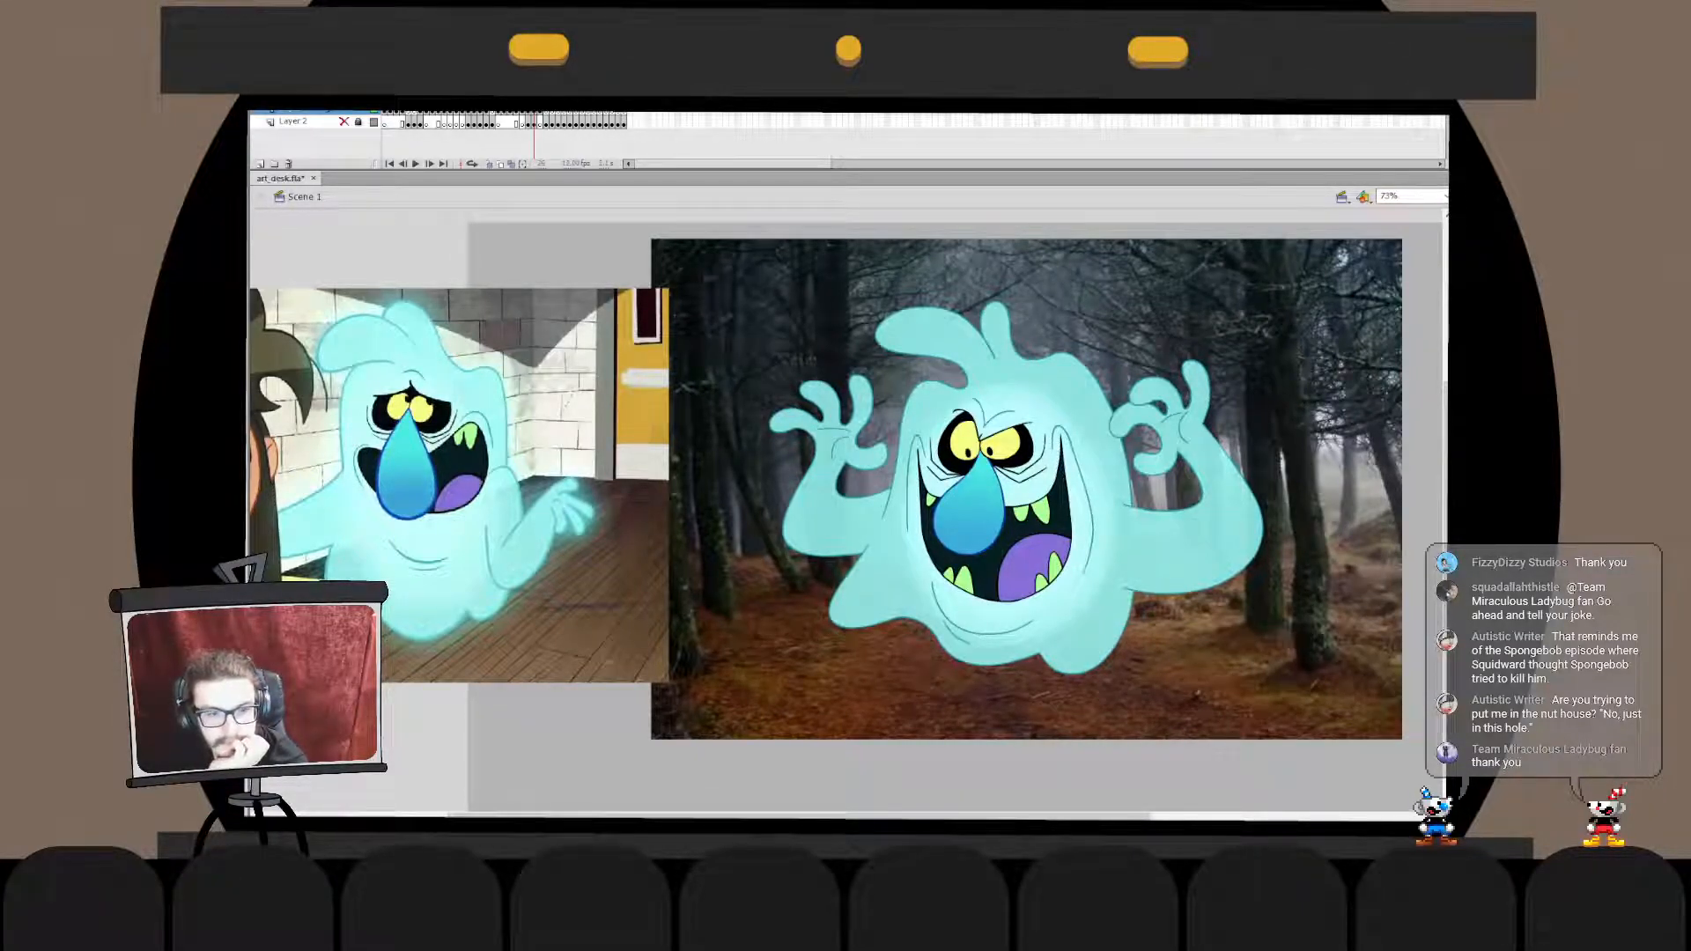
{"action": "left_click", "coordinate": [1321, 528]}
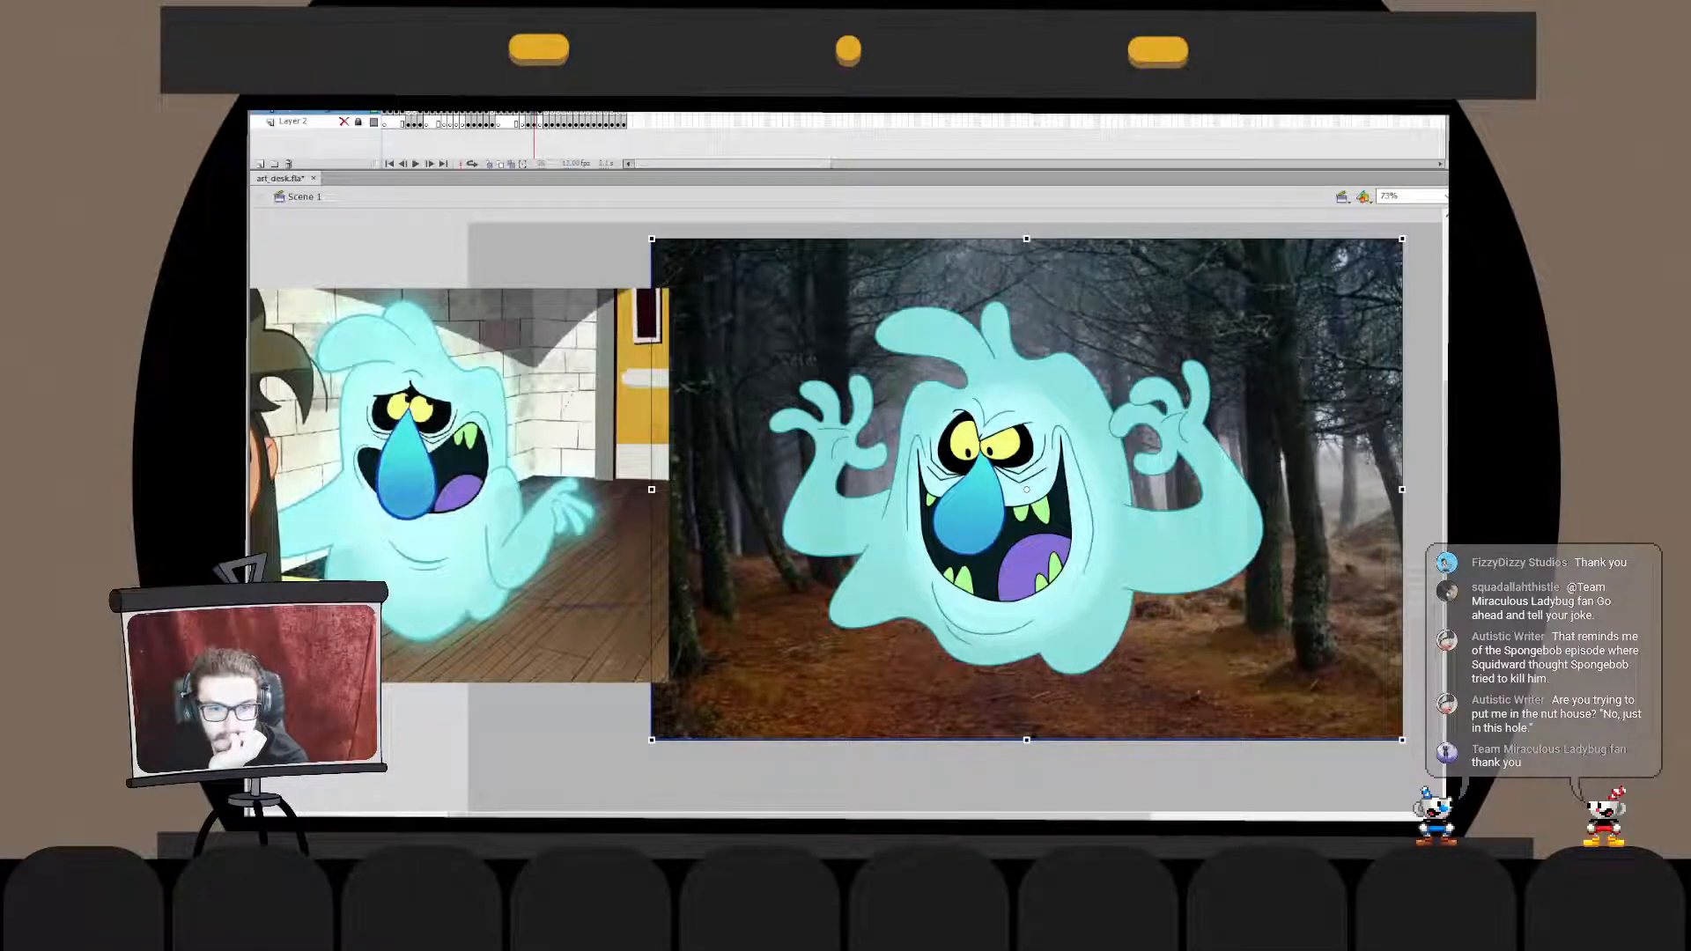
{"action": "key", "text": "Escape"}
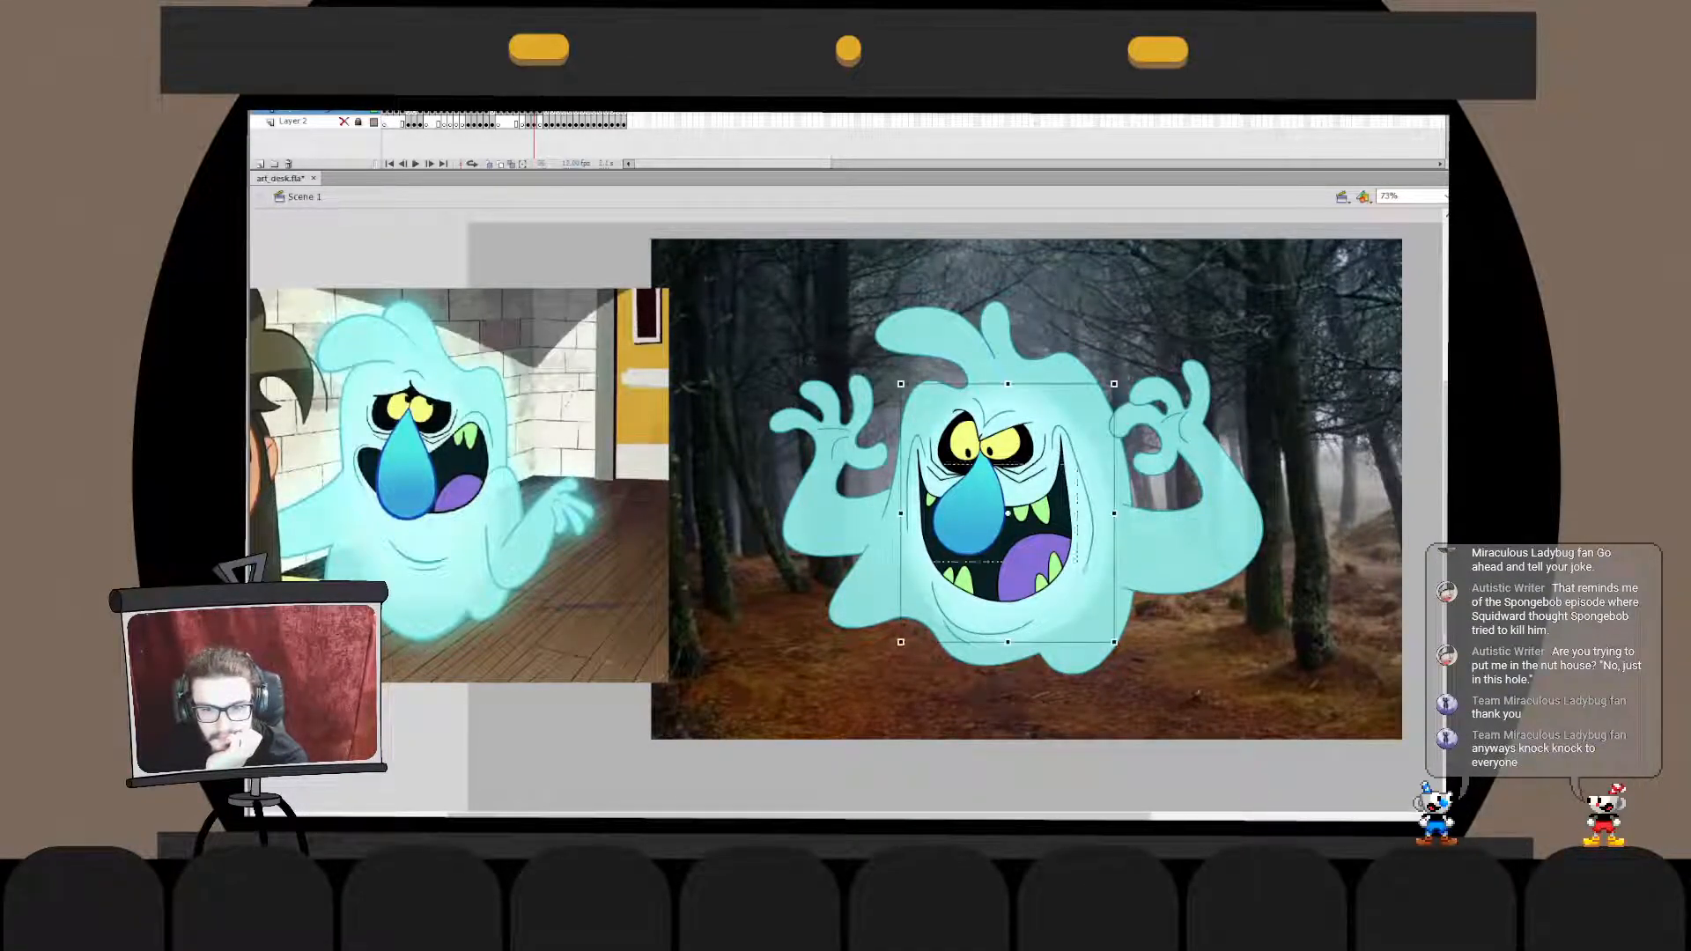
- Combine the ghost and its face glow into one symbol named scratch and give it a red outer glow
{"action": "double_click", "coordinate": [1007, 512]}
{"action": "key", "text": "ctrl+e"}
{"action": "key", "text": "Escape"}
{"action": "left_click", "coordinate": [1013, 511]}
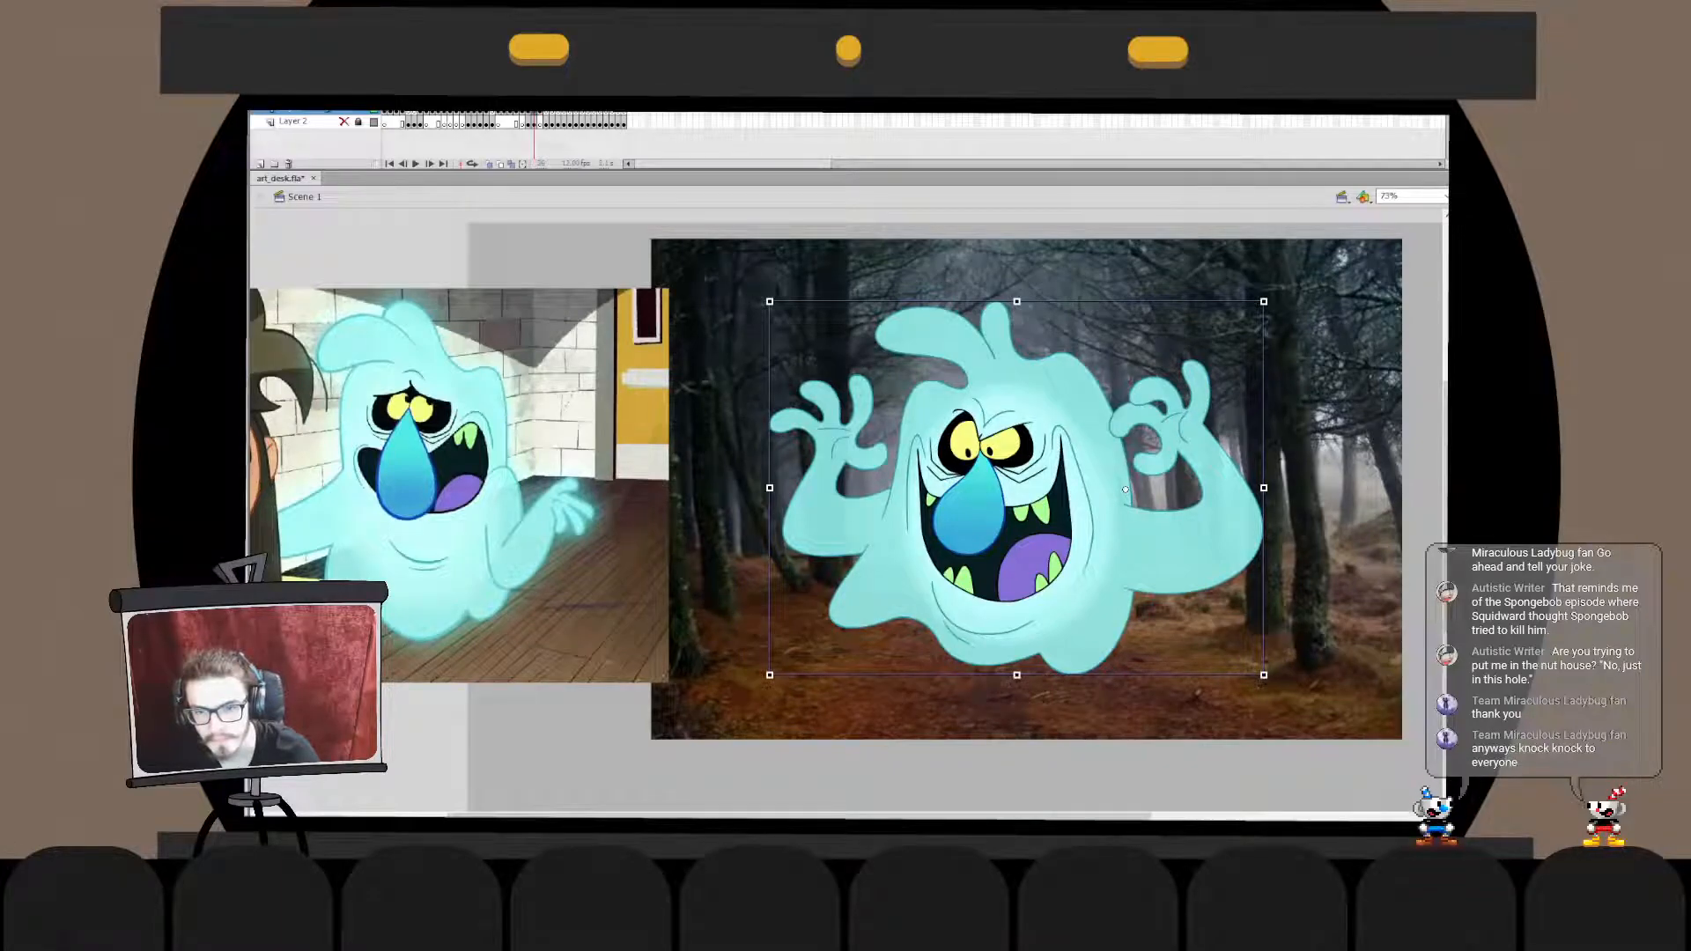
{"action": "left_click_drag", "start_coordinate": [830, 769], "coordinate": [1184, 312]}
{"action": "left_click", "coordinate": [1185, 314], "text": "shift"}
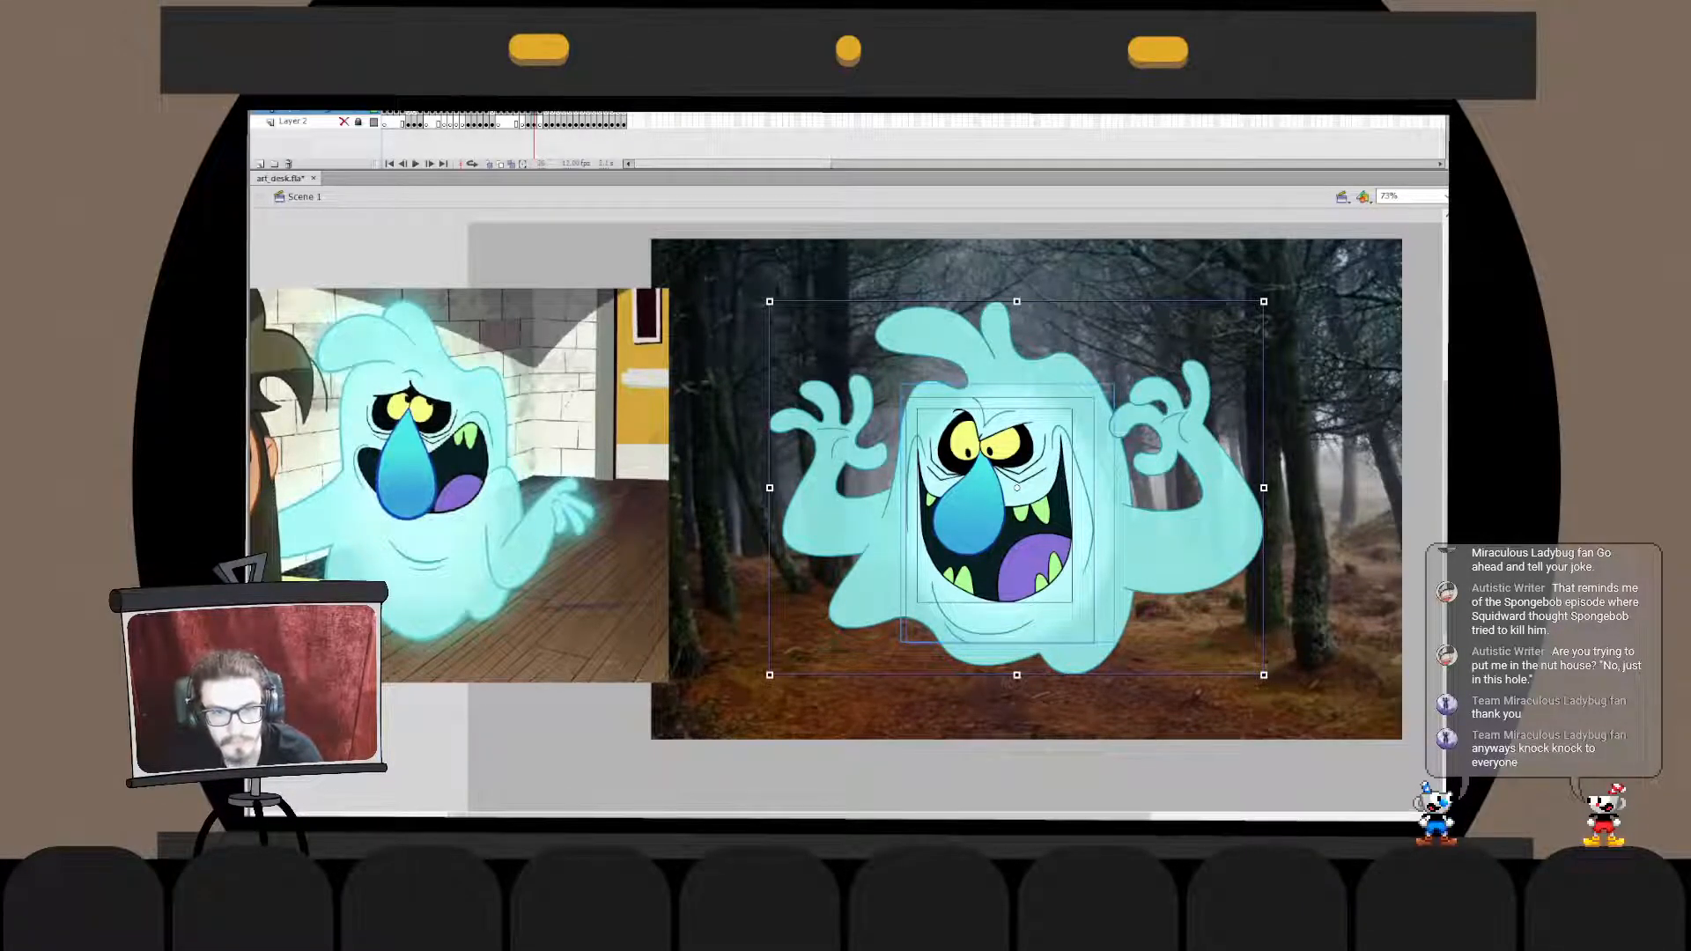
{"action": "key", "text": "ctrl+g"}
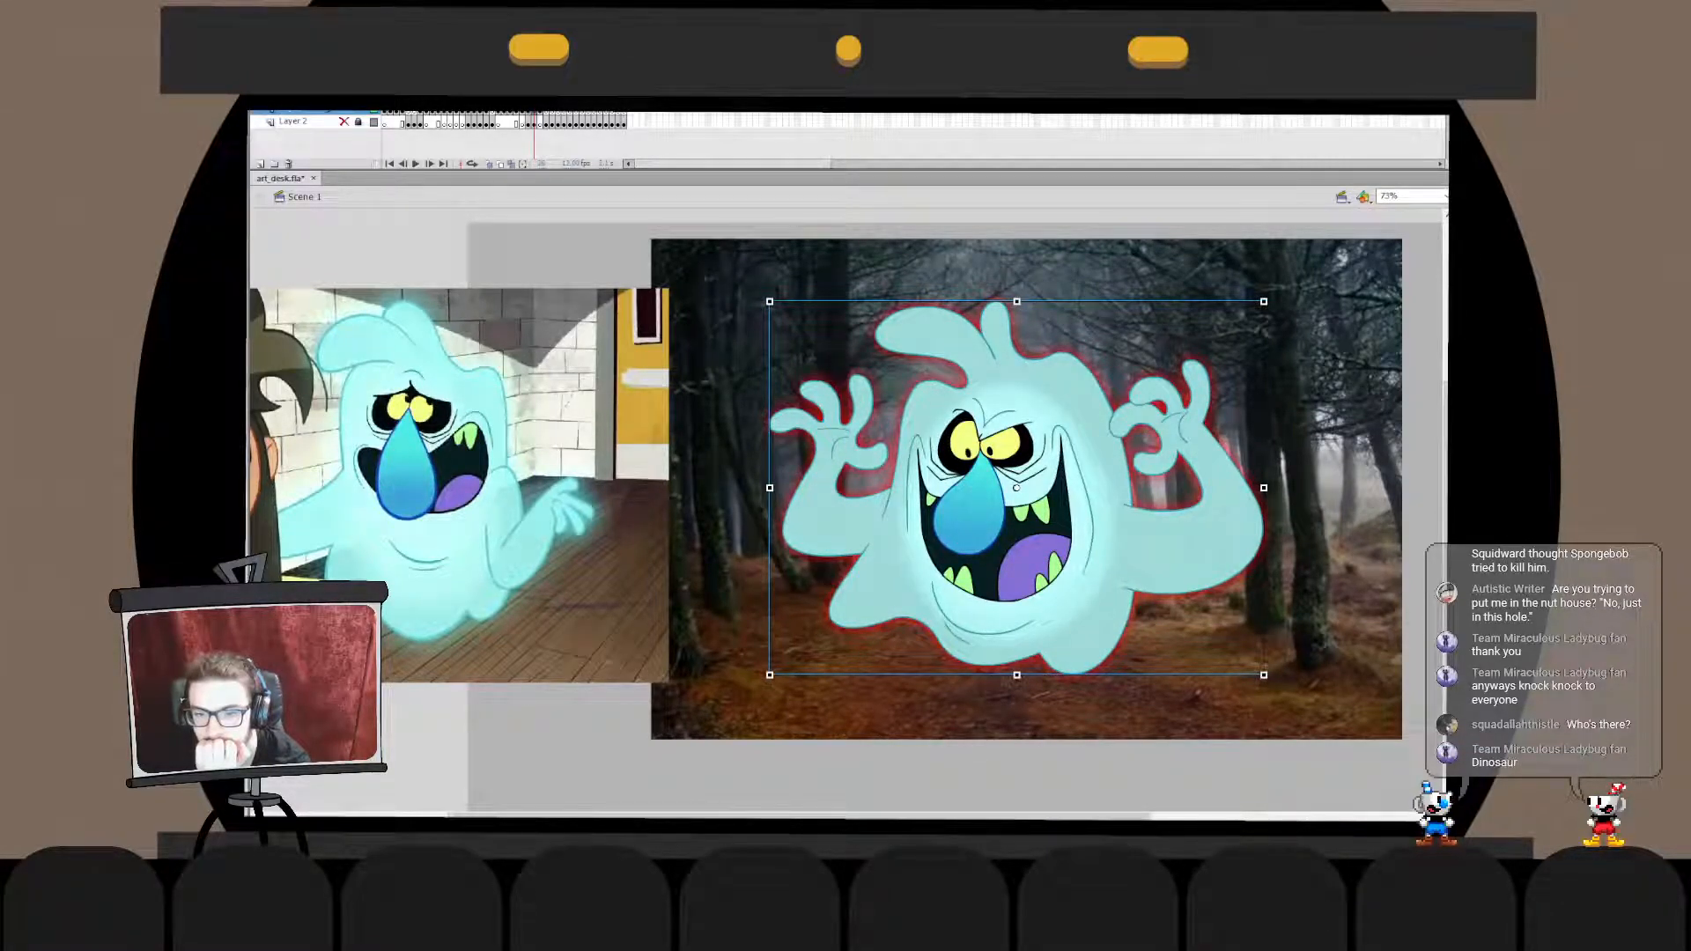
- Try moving the ghost and showing only its red glow with the forest photo shifted aside, then undo these trials
{"action": "left_click_drag", "start_coordinate": [1016, 488], "coordinate": [954, 623]}
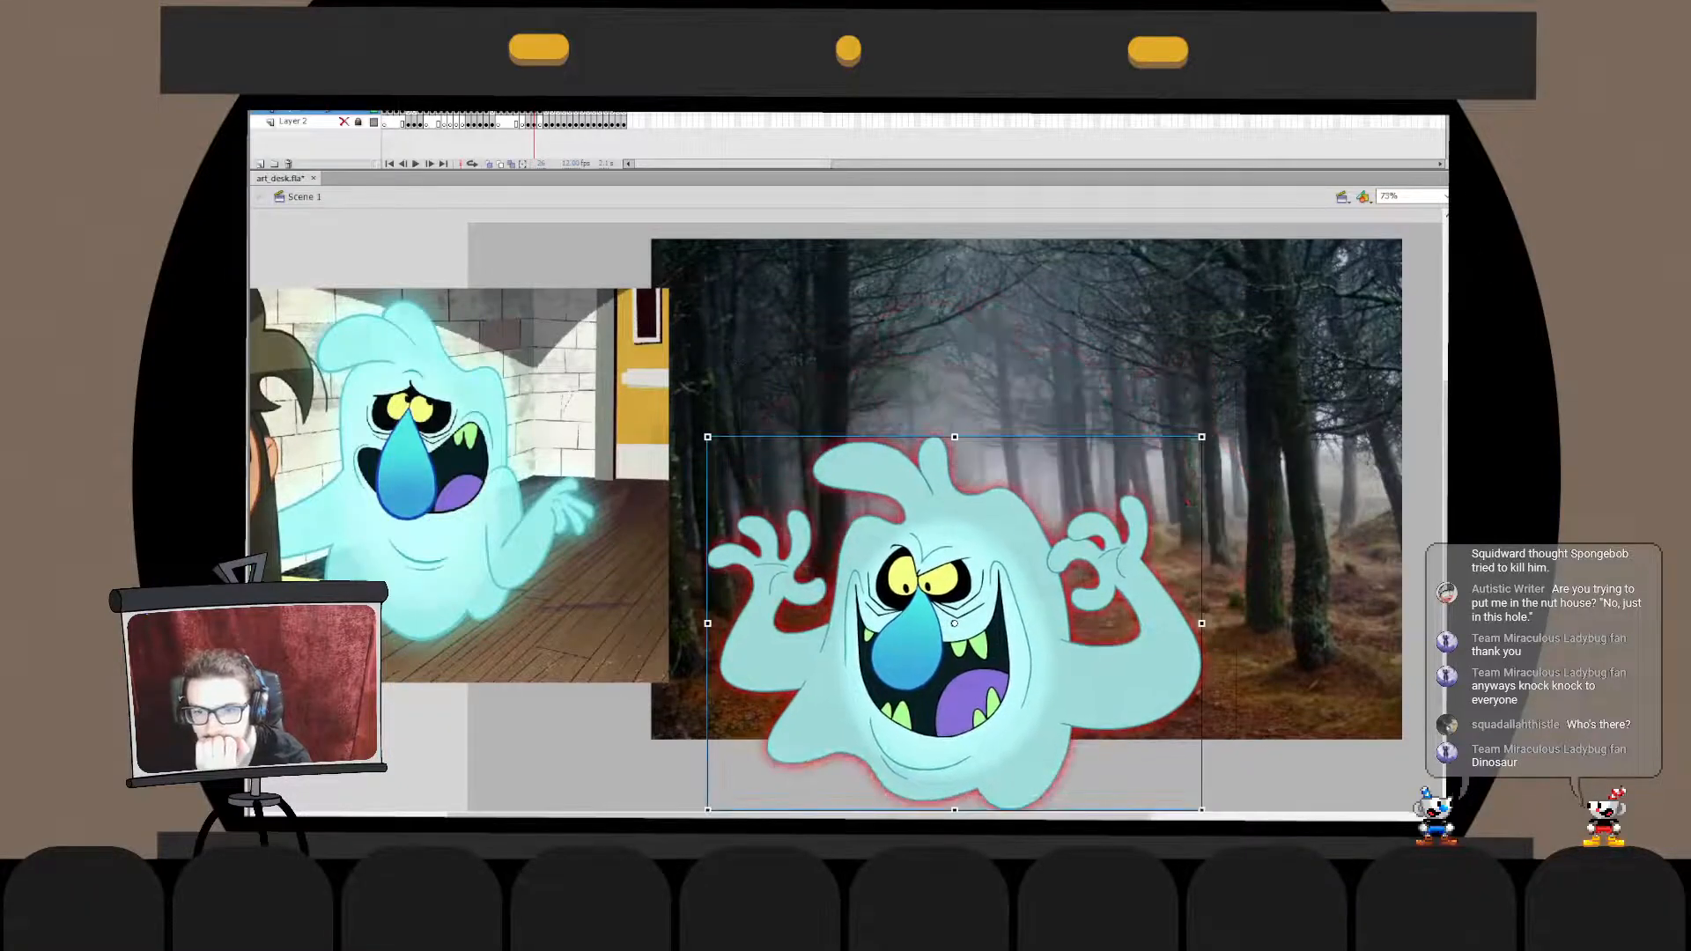
{"action": "key", "text": "ctrl+z"}
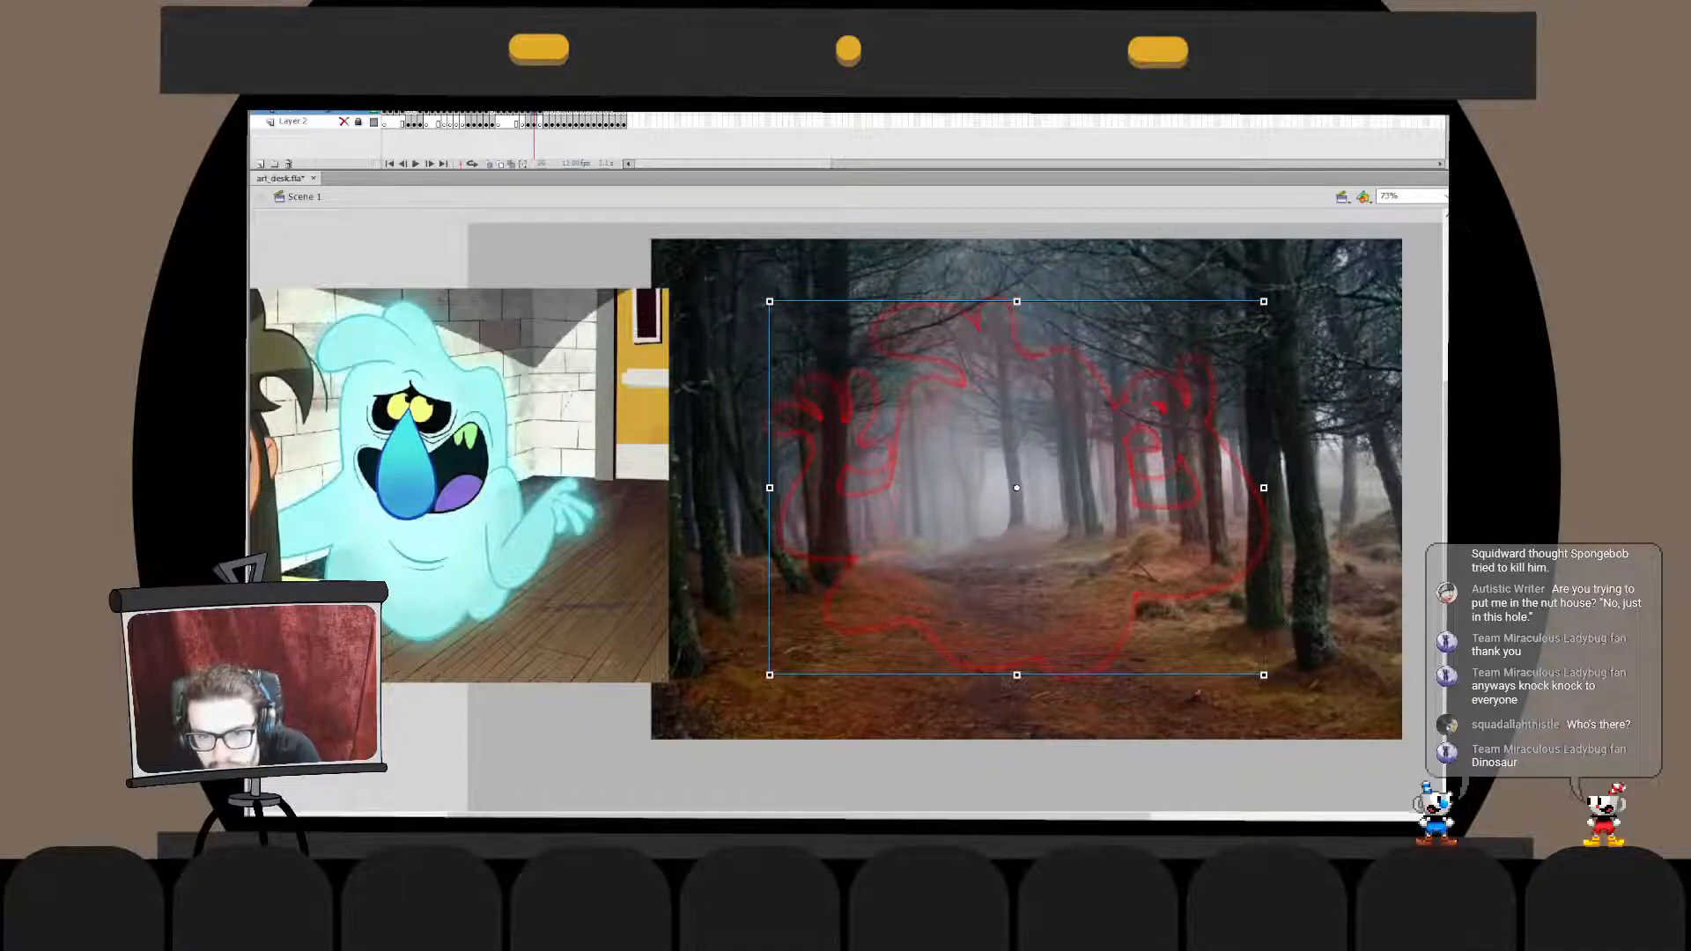
{"action": "key", "text": "ctrl+equal"}
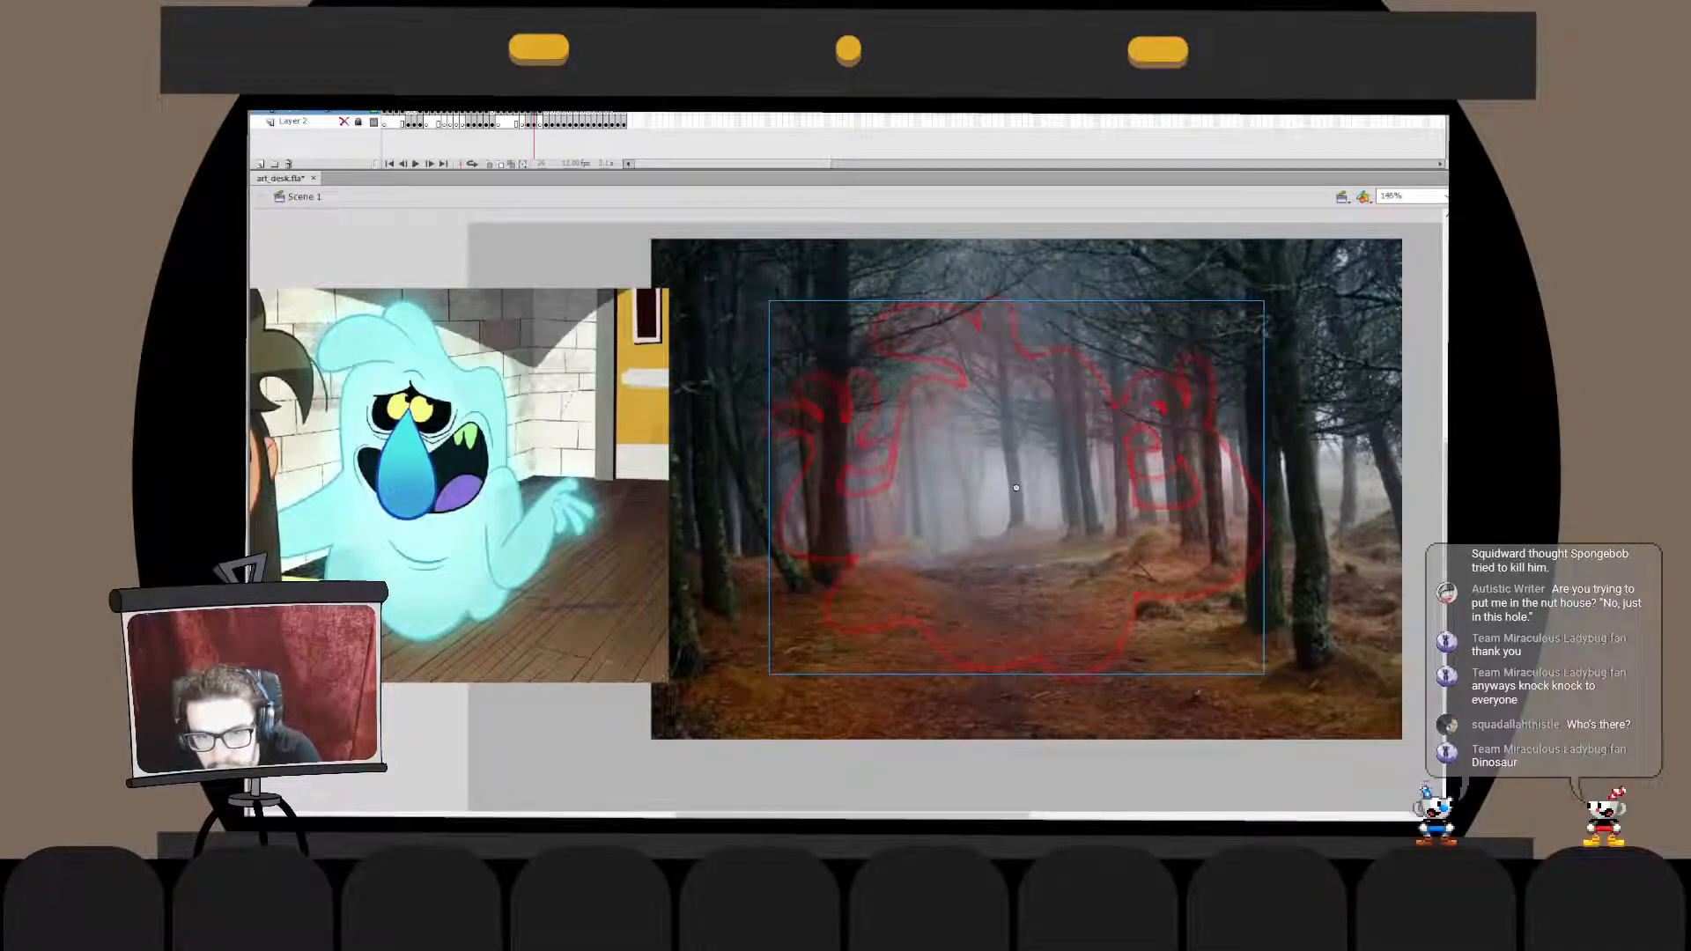
{"action": "key", "text": "ctrl+minus"}
{"action": "key", "text": "Escape"}
{"action": "left_click_drag", "start_coordinate": [872, 491], "coordinate": [695, 615]}
{"action": "key", "text": "ctrl+z"}
{"action": "key", "text": "ctrl+z"}
{"action": "left_click_drag", "start_coordinate": [872, 491], "coordinate": [637, 595]}
{"action": "key", "text": "ctrl+z"}
{"action": "left_click_drag", "start_coordinate": [872, 491], "coordinate": [1361, 604]}
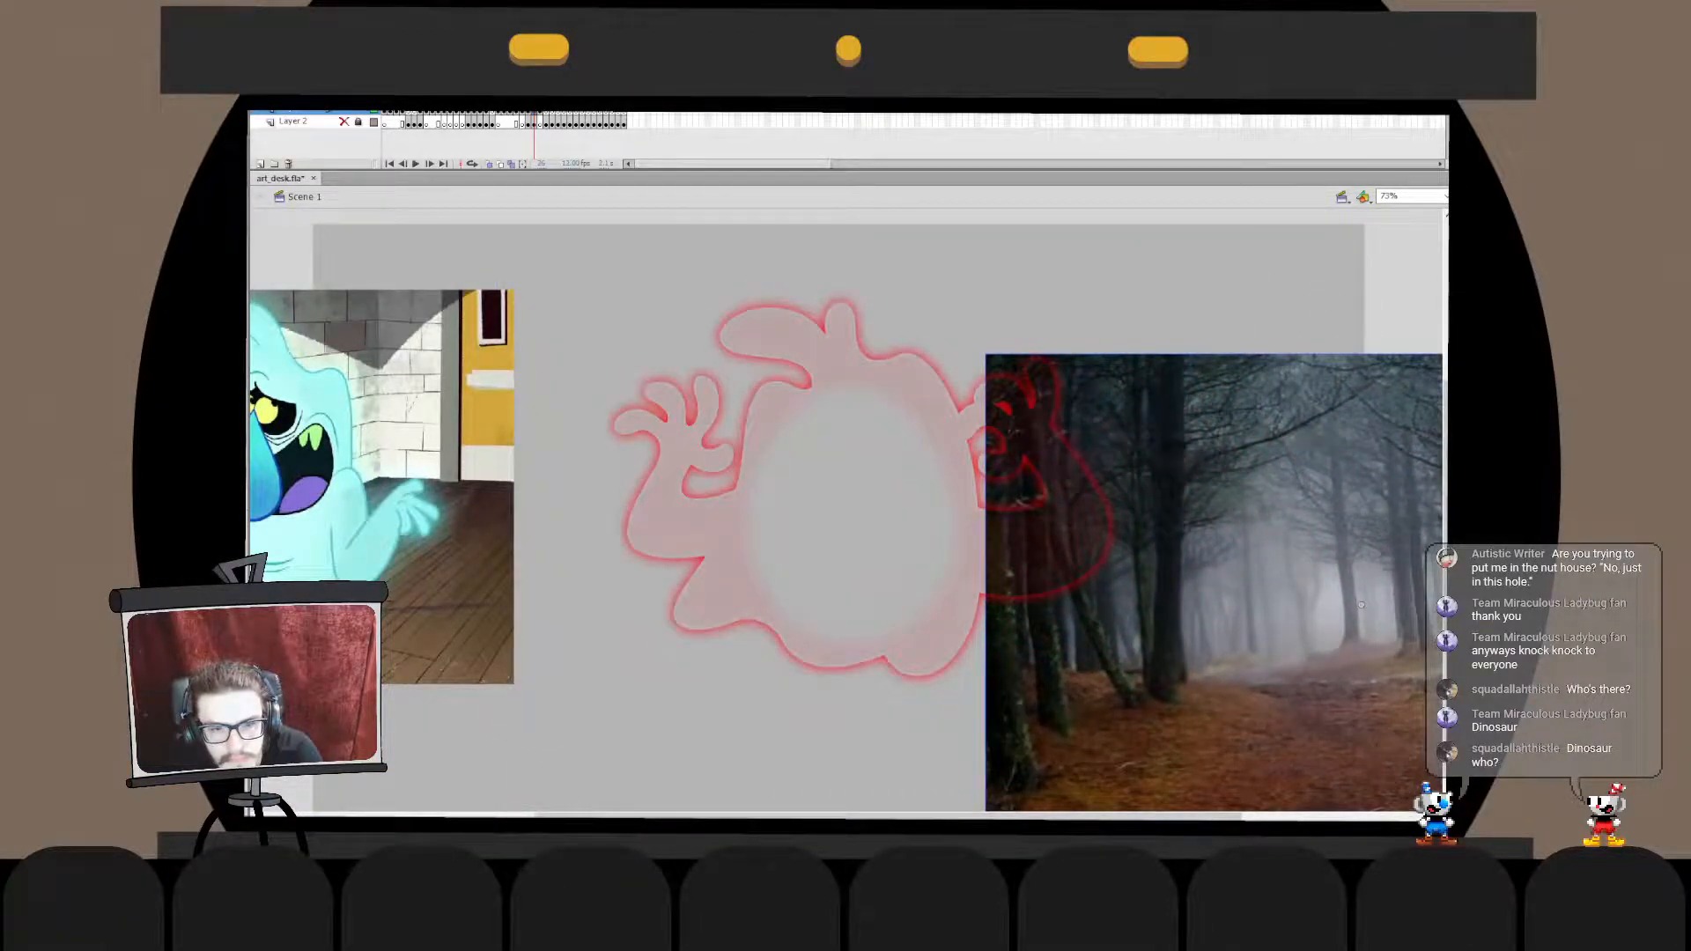
{"action": "key", "text": "ctrl+z"}
{"action": "left_click", "coordinate": [872, 491]}
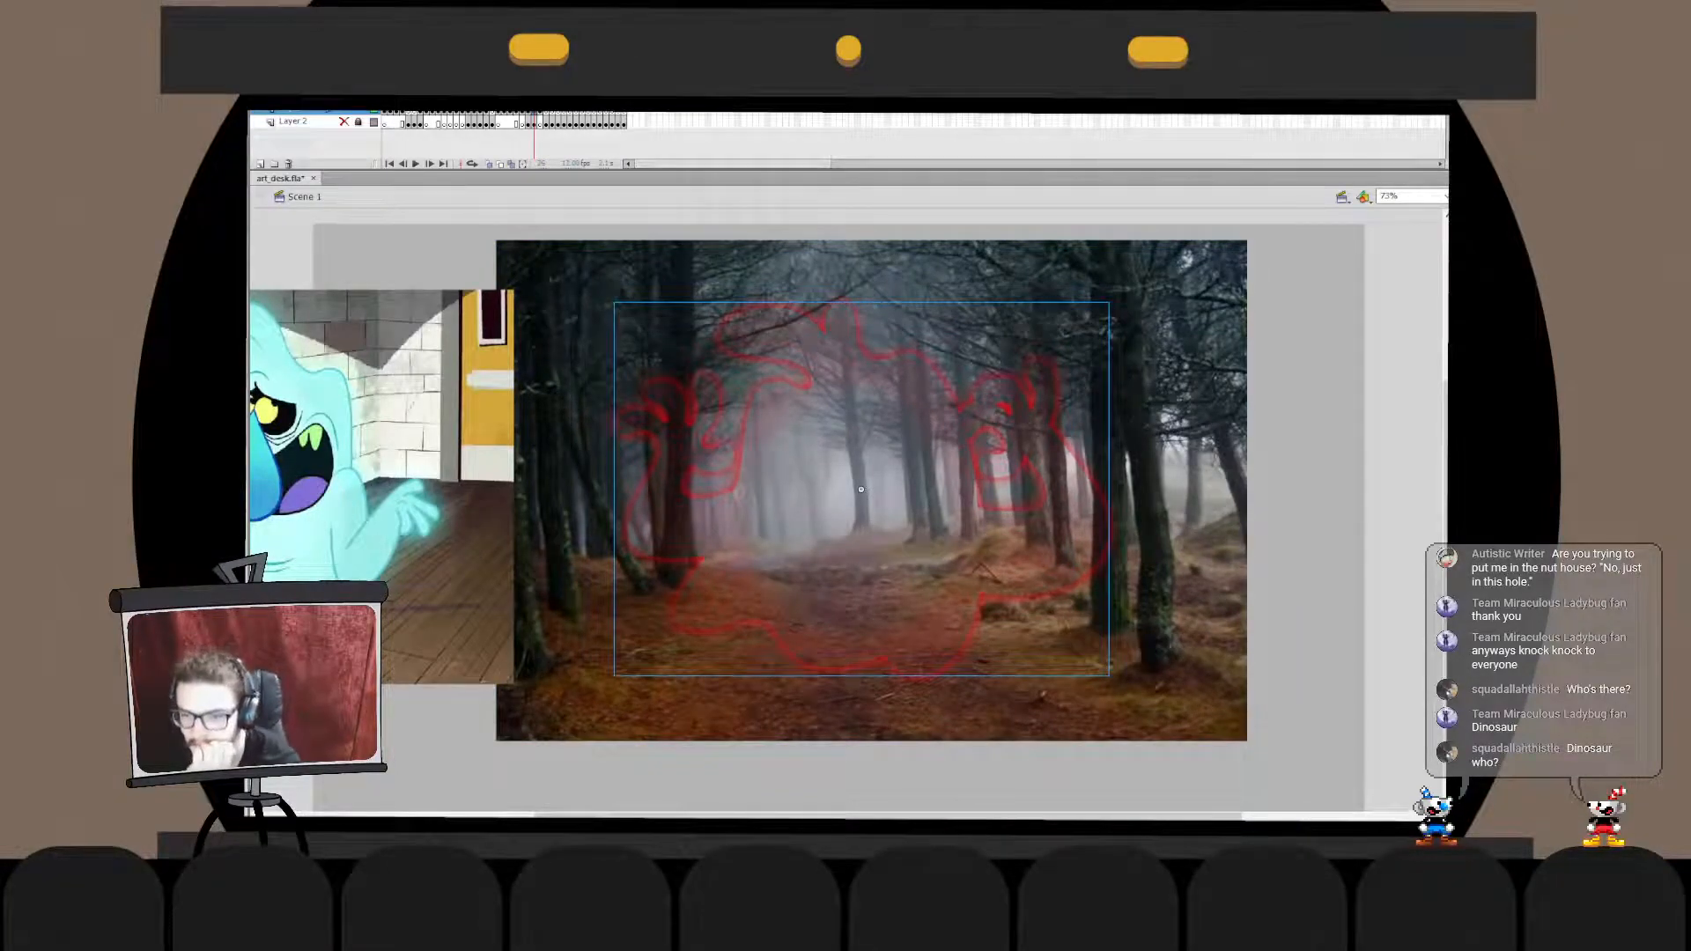
{"action": "key", "text": "ctrl+z"}
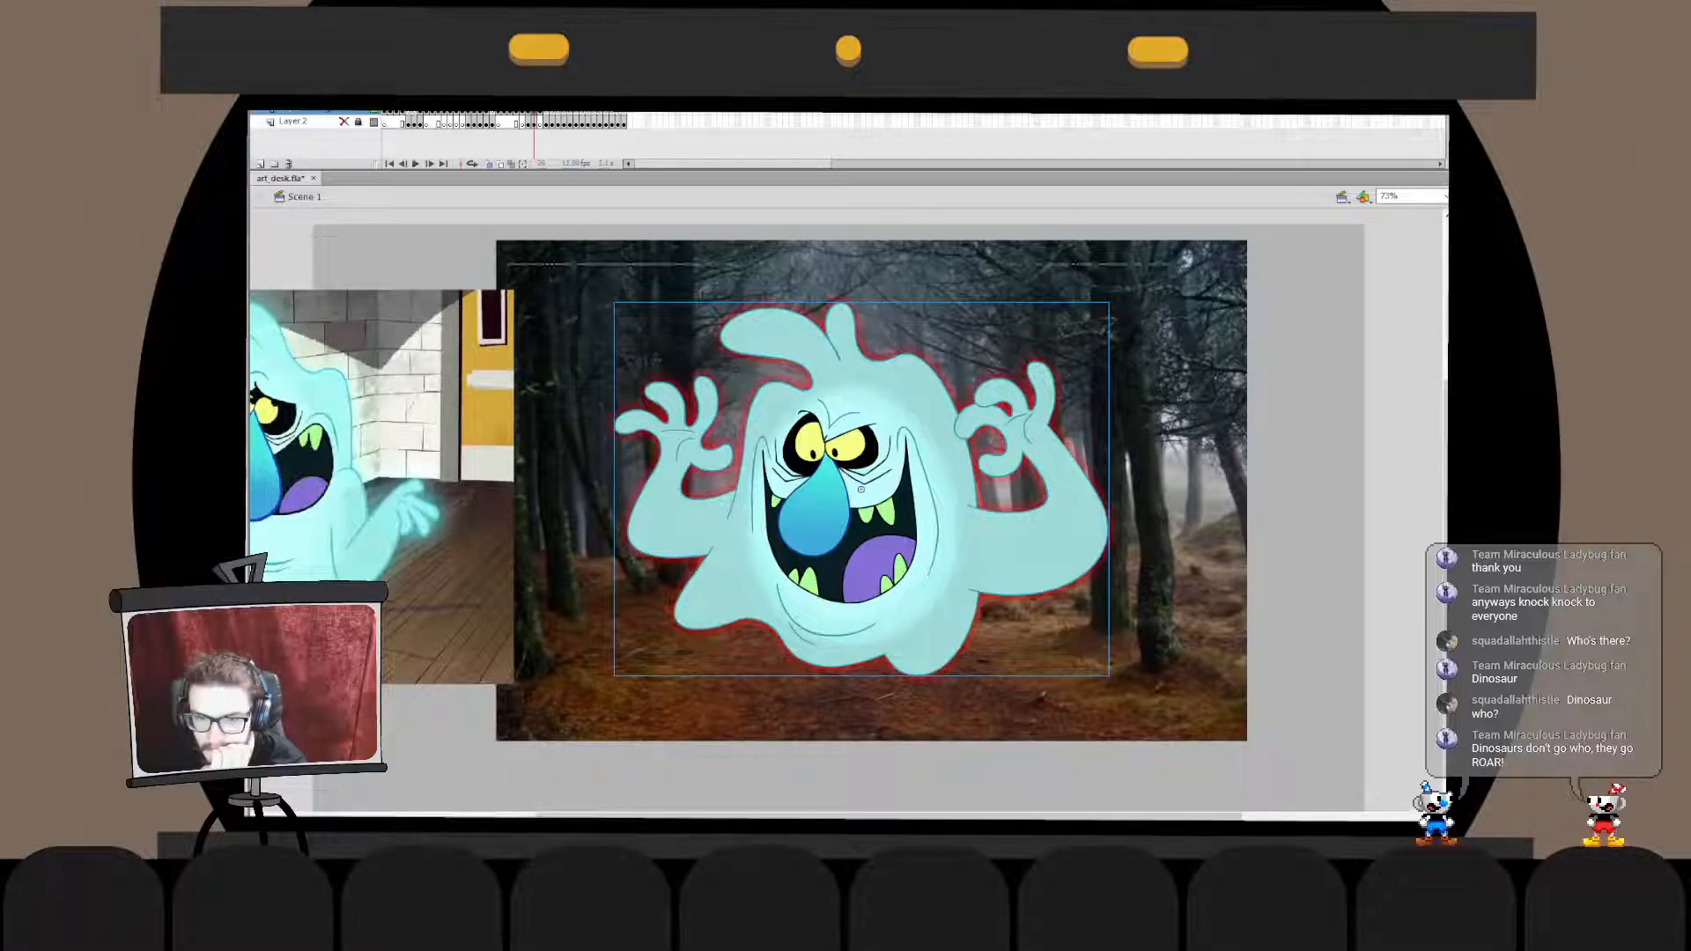
- Paint a solid cyan oval swatch on the empty stage beside the forest photo
{"action": "double_click", "coordinate": [861, 489]}
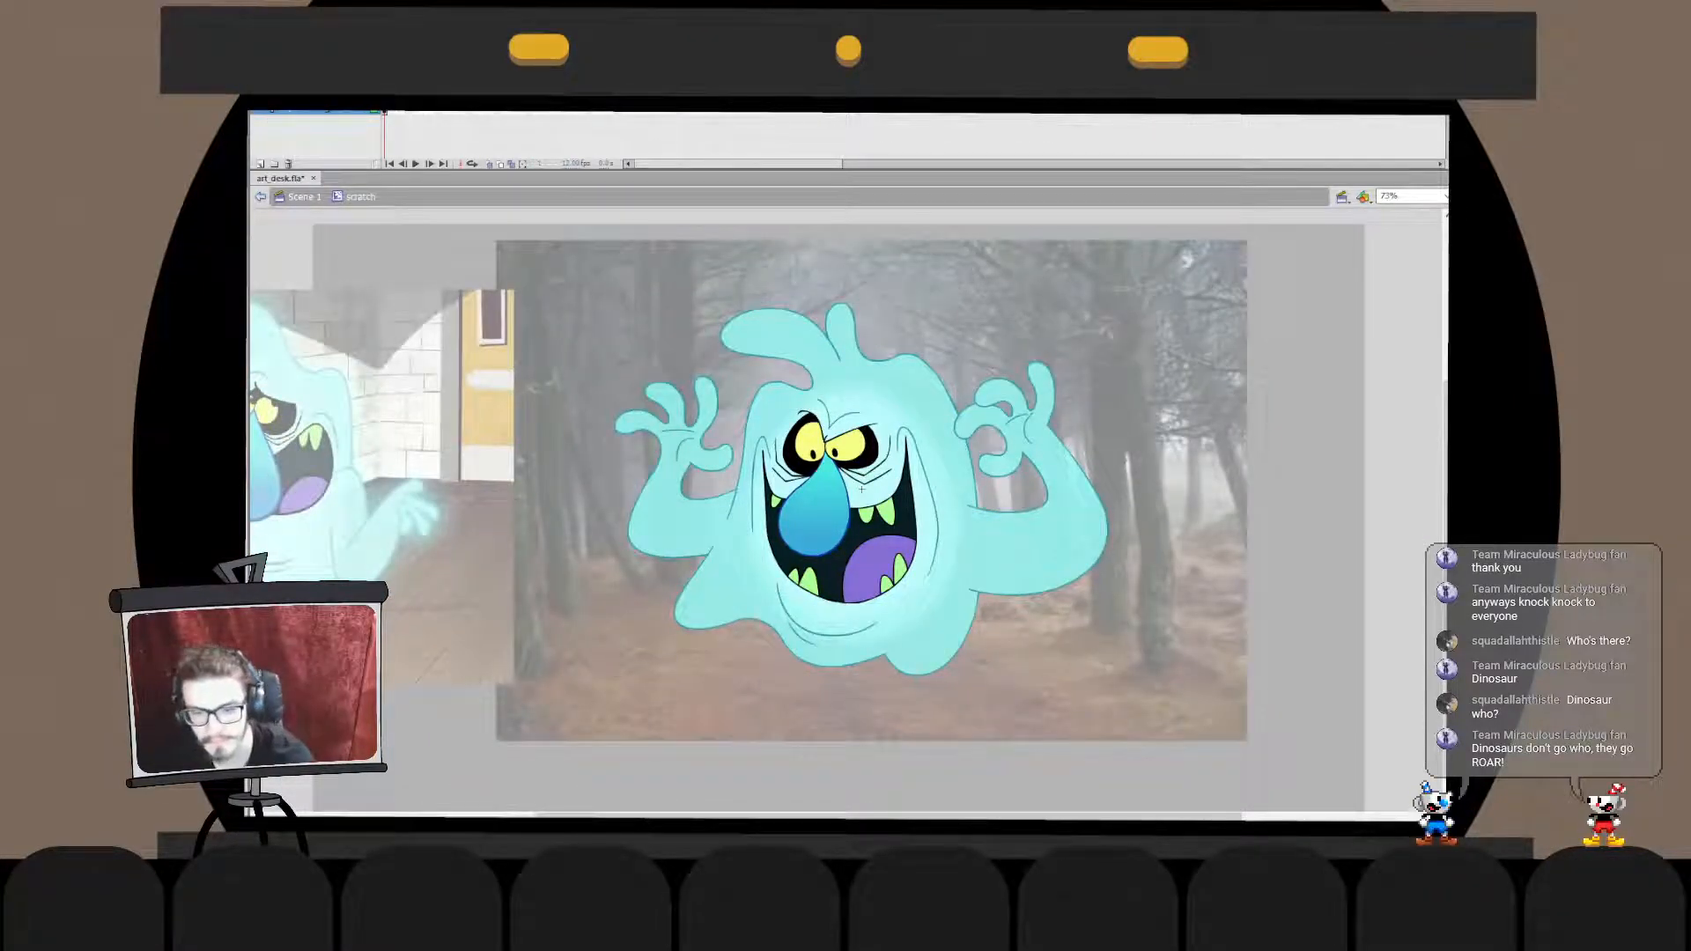
{"action": "key", "text": "ctrl+e"}
{"action": "left_click_drag", "start_coordinate": [1266, 546], "coordinate": [1319, 469]}
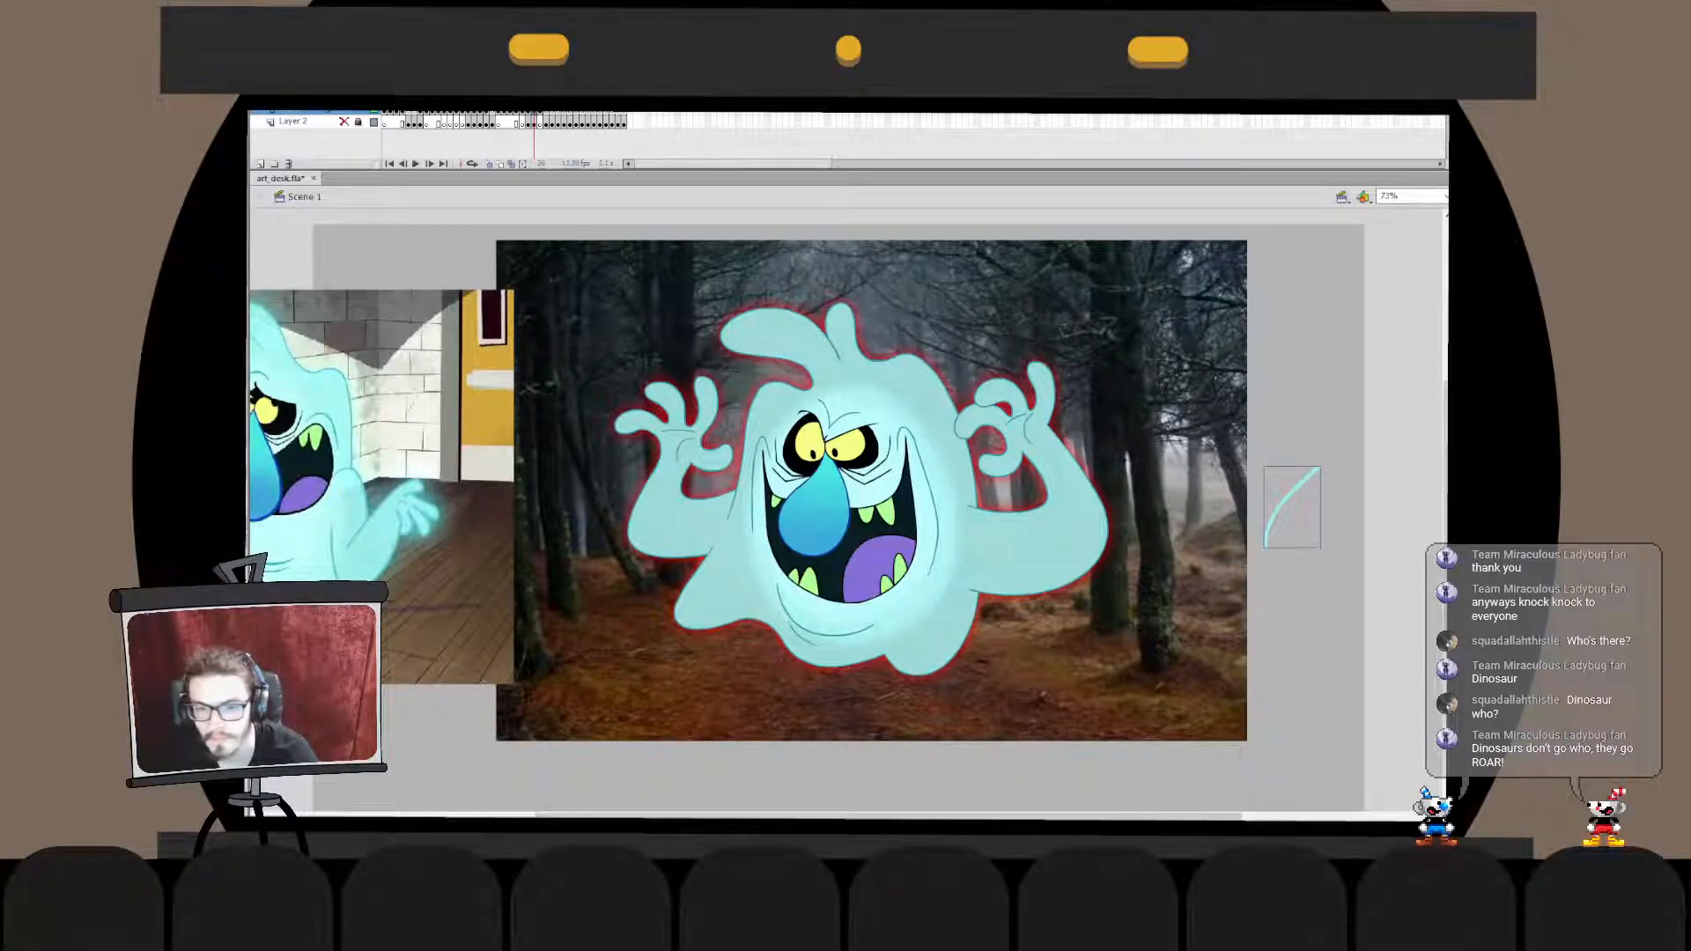
{"action": "left_click", "coordinate": [861, 489]}
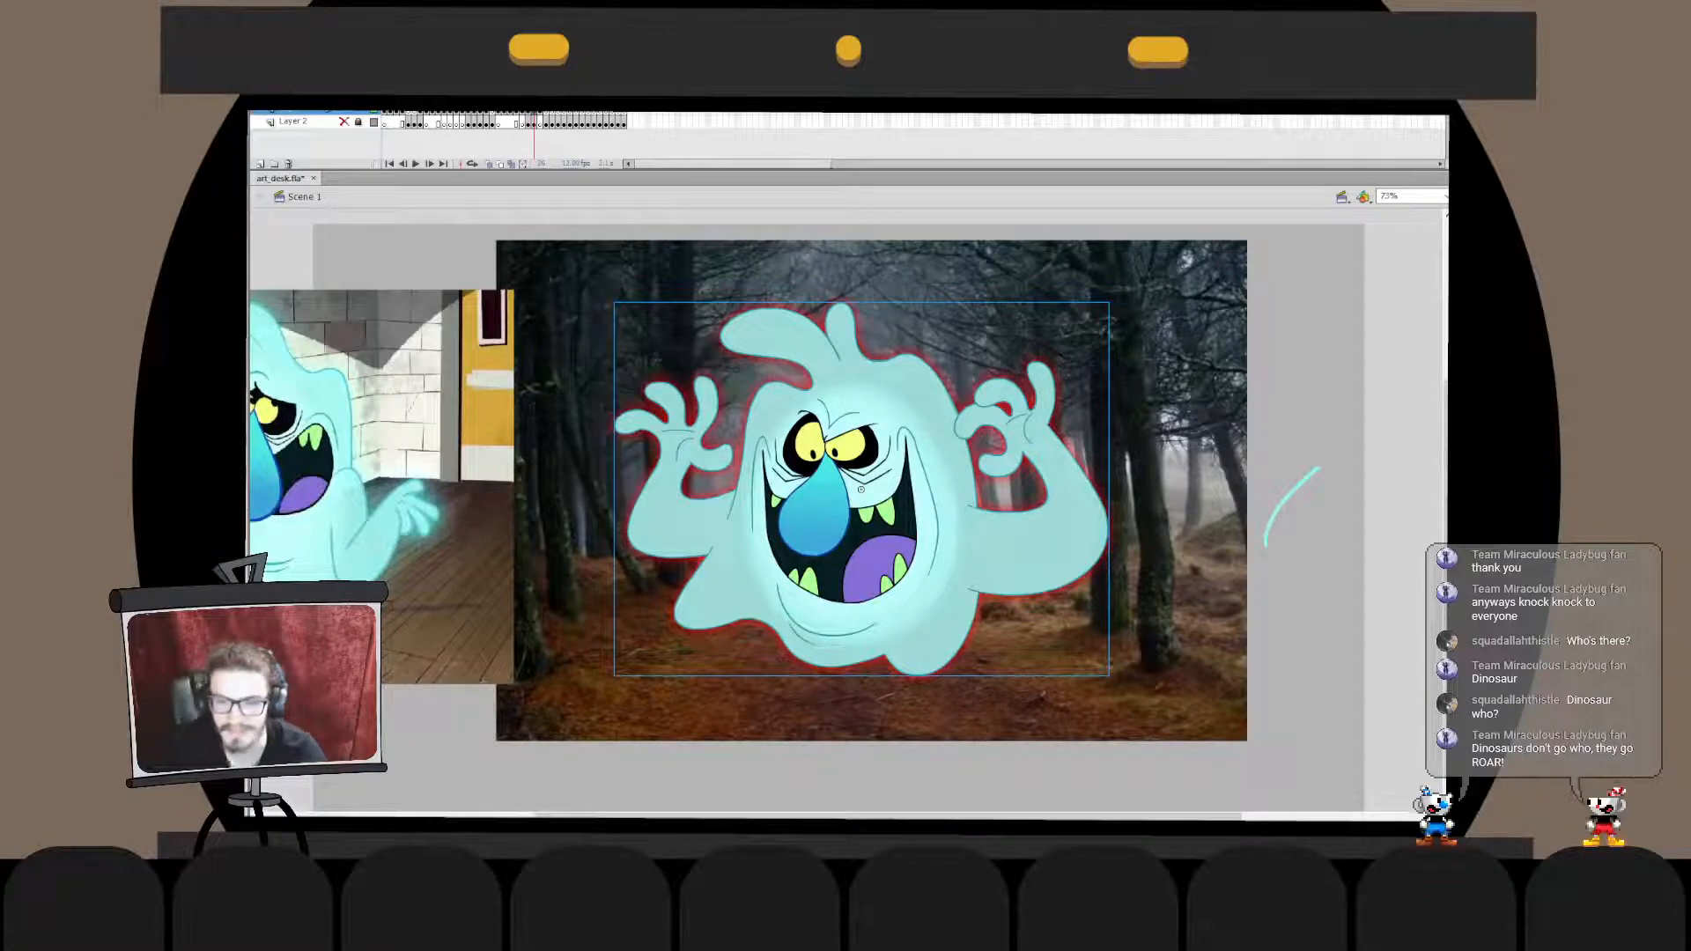
{"action": "left_click", "coordinate": [1285, 501]}
{"action": "mouse_move", "coordinate": [1319, 468]}
{"action": "left_mouse_down"}
{"action": "mouse_move", "coordinate": [1300, 462]}
{"action": "mouse_move", "coordinate": [1321, 474]}
{"action": "mouse_move", "coordinate": [1308, 520]}
{"action": "left_mouse_up"}
{"action": "key", "text": "k"}
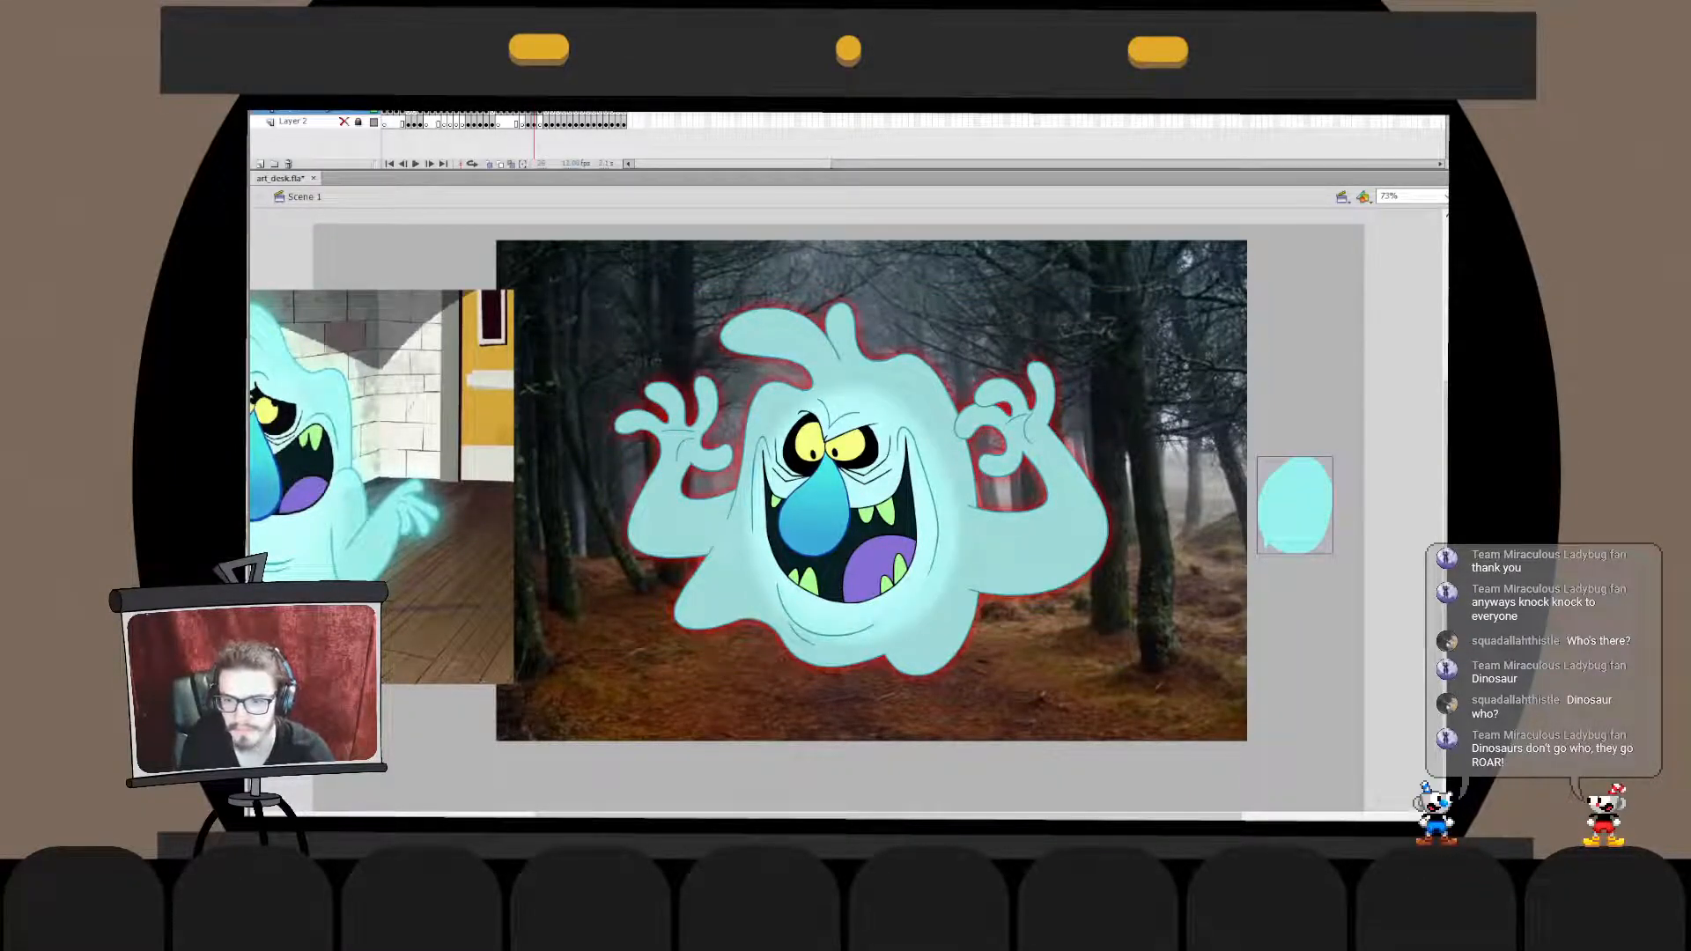
- Change the ghost's outer glow from red to the cyan of the painted swatch
{"action": "left_click", "coordinate": [861, 490]}
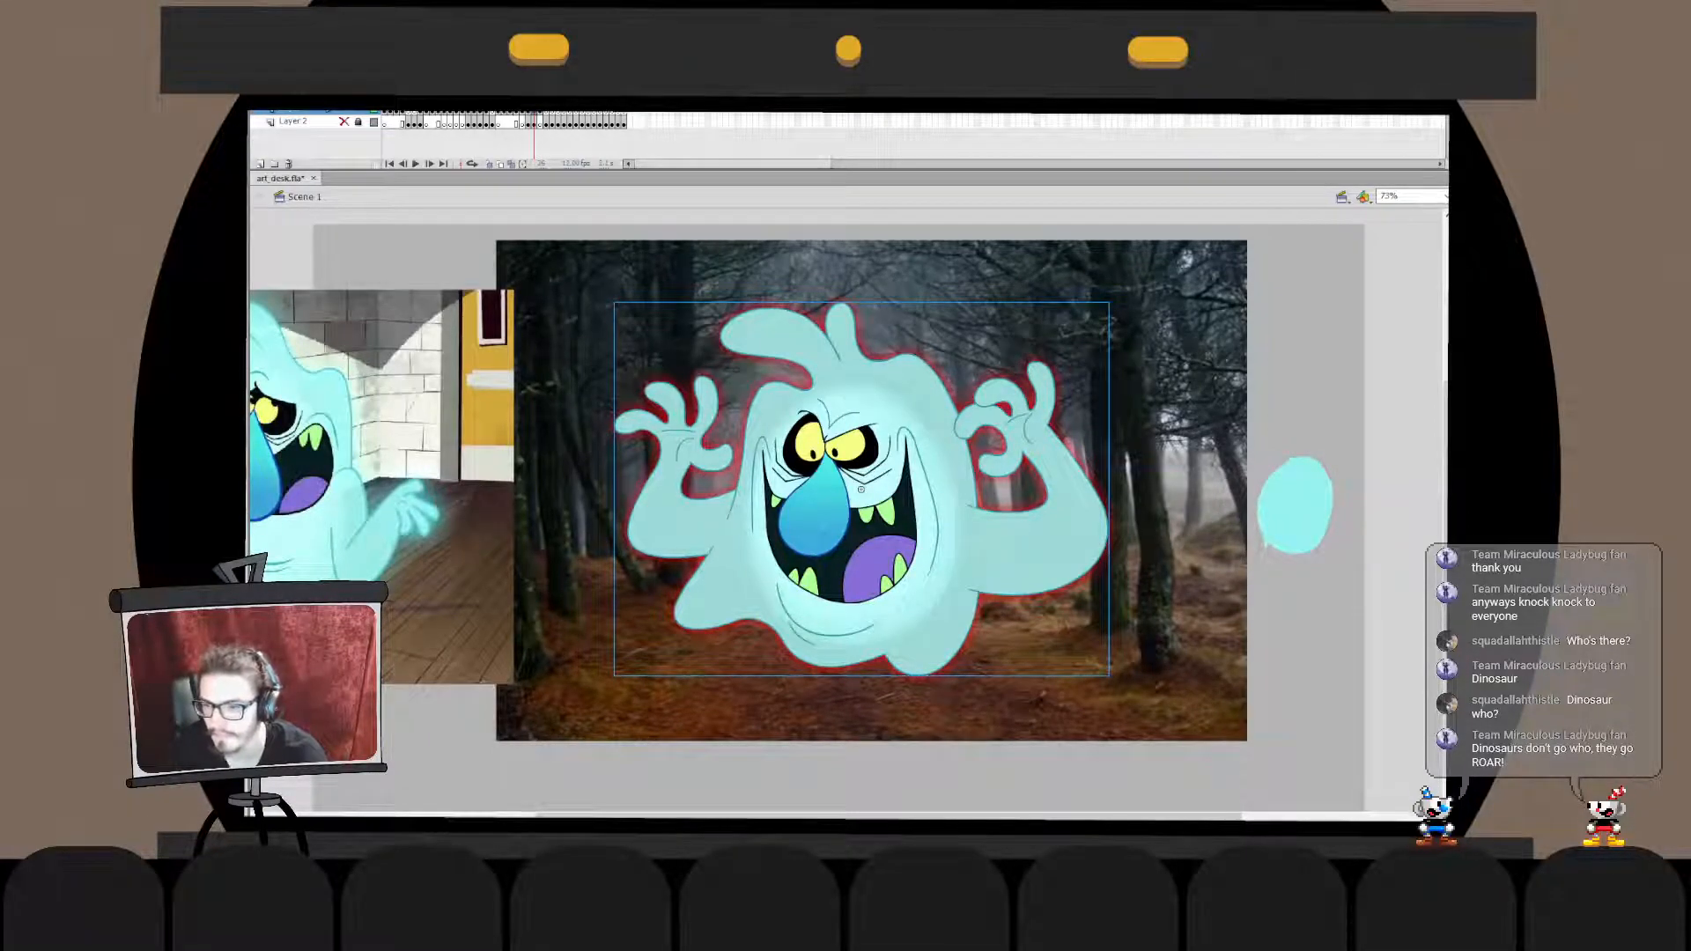
{"action": "left_click", "coordinate": [1294, 505]}
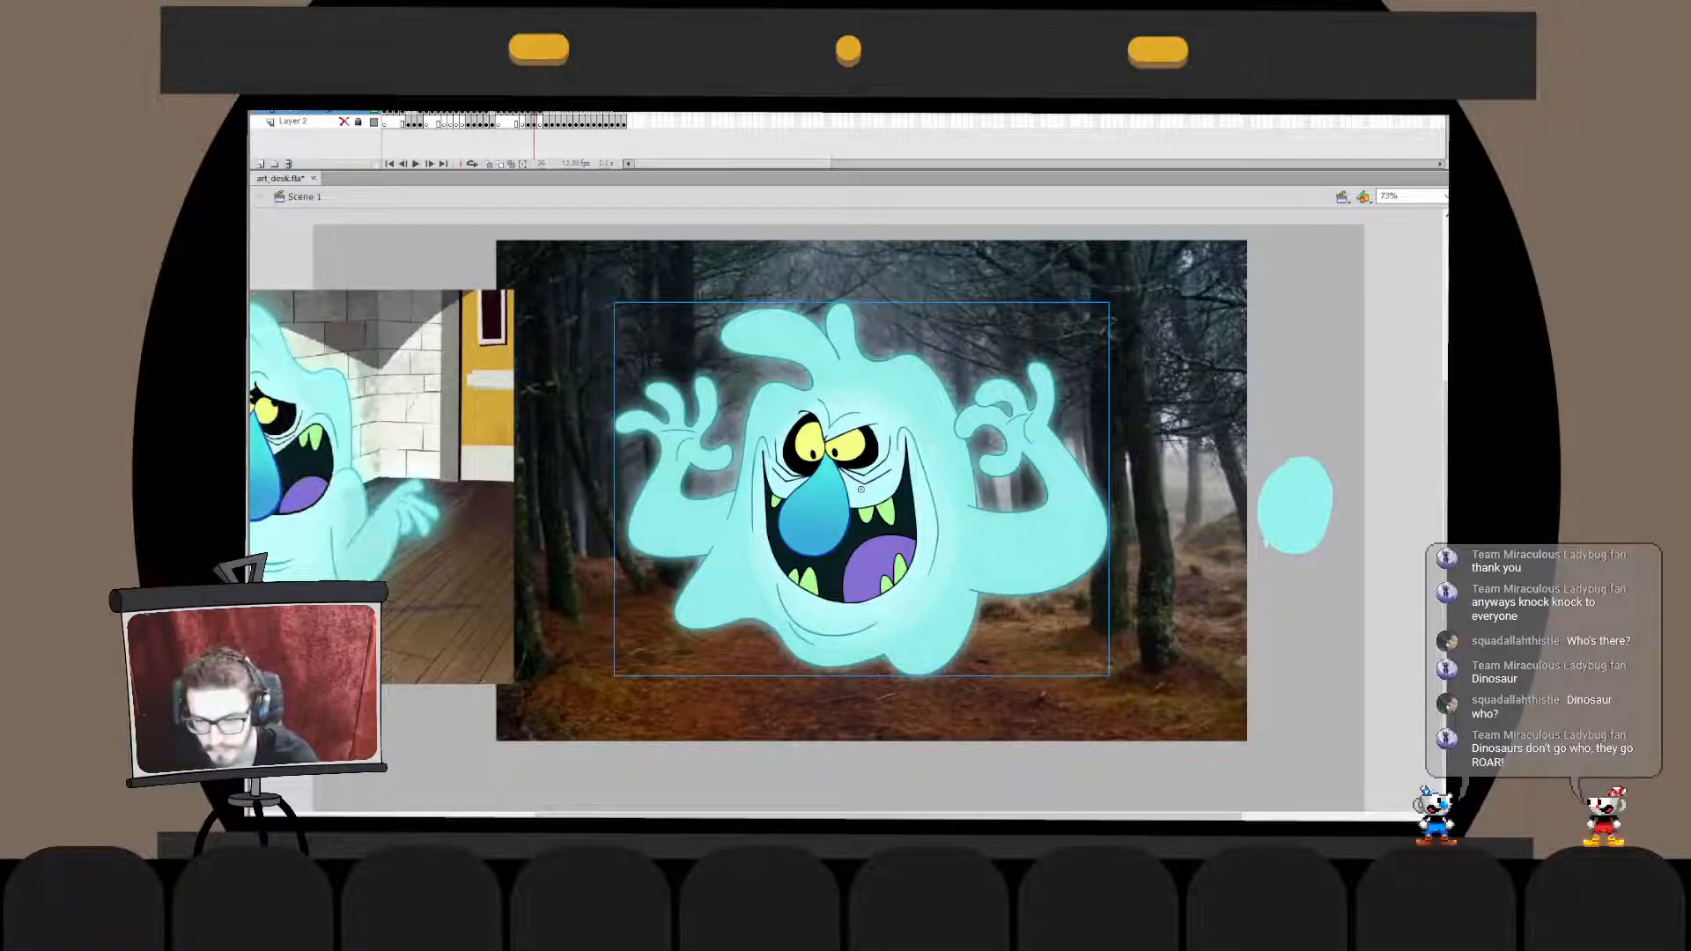
{"action": "key", "text": "Escape"}
- Try a fainter cyan glow on the ghost and compare it without the forest backdrop, then restore the backdrop
{"action": "left_click", "coordinate": [862, 490]}
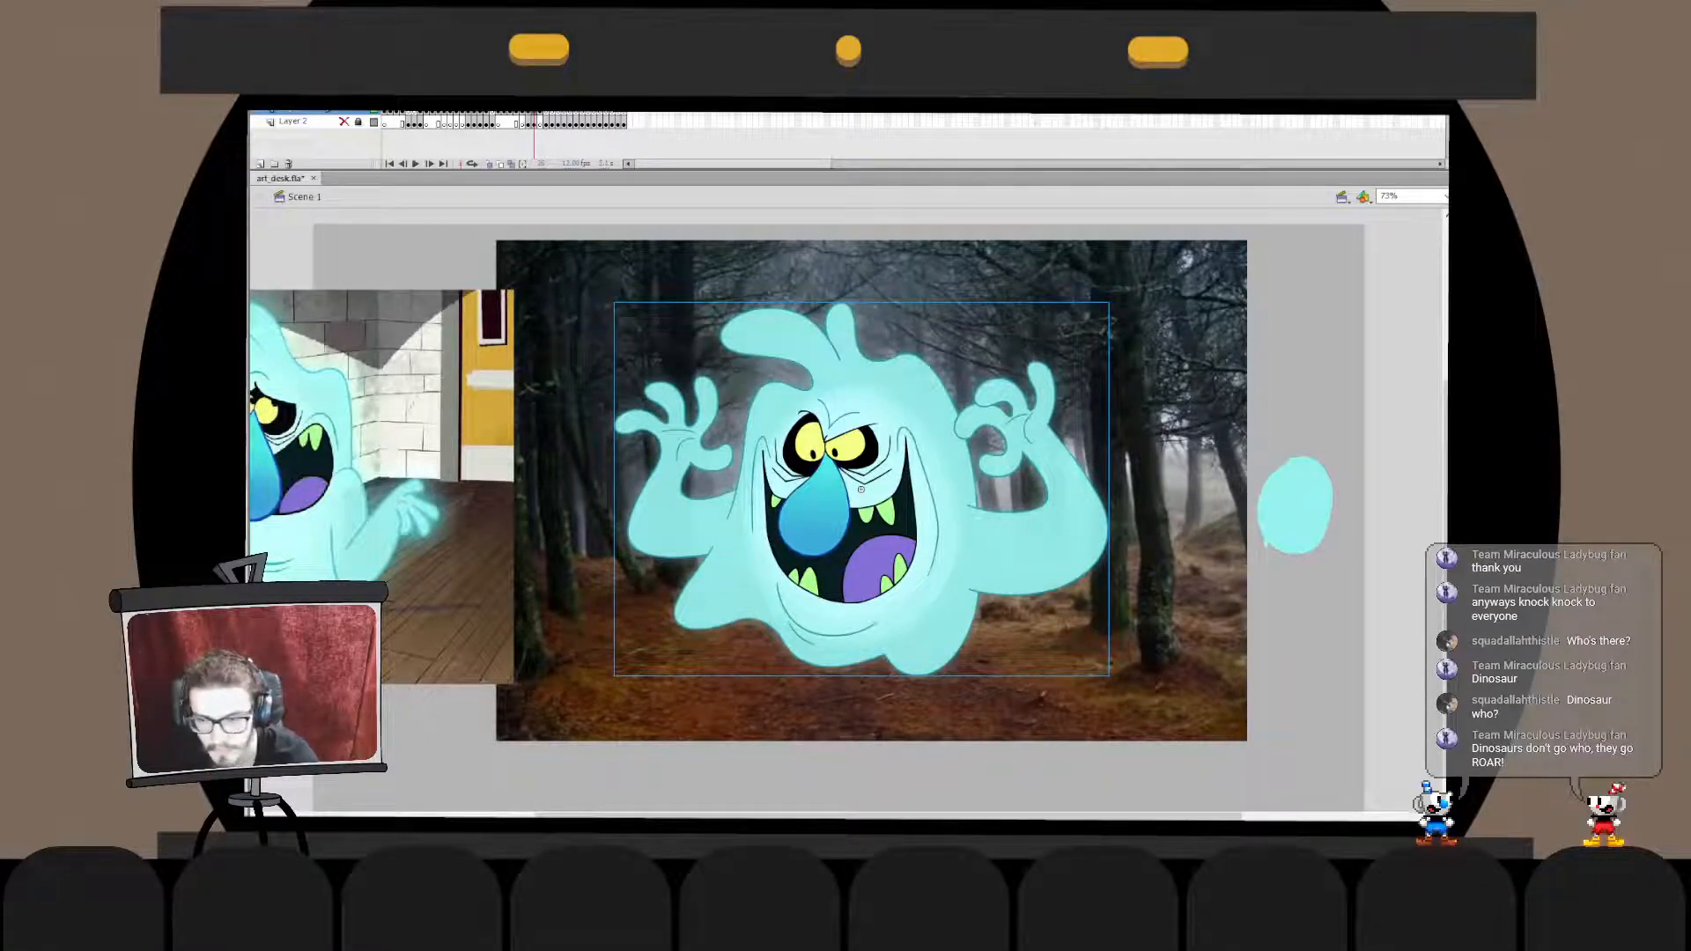
{"action": "key", "text": "Escape"}
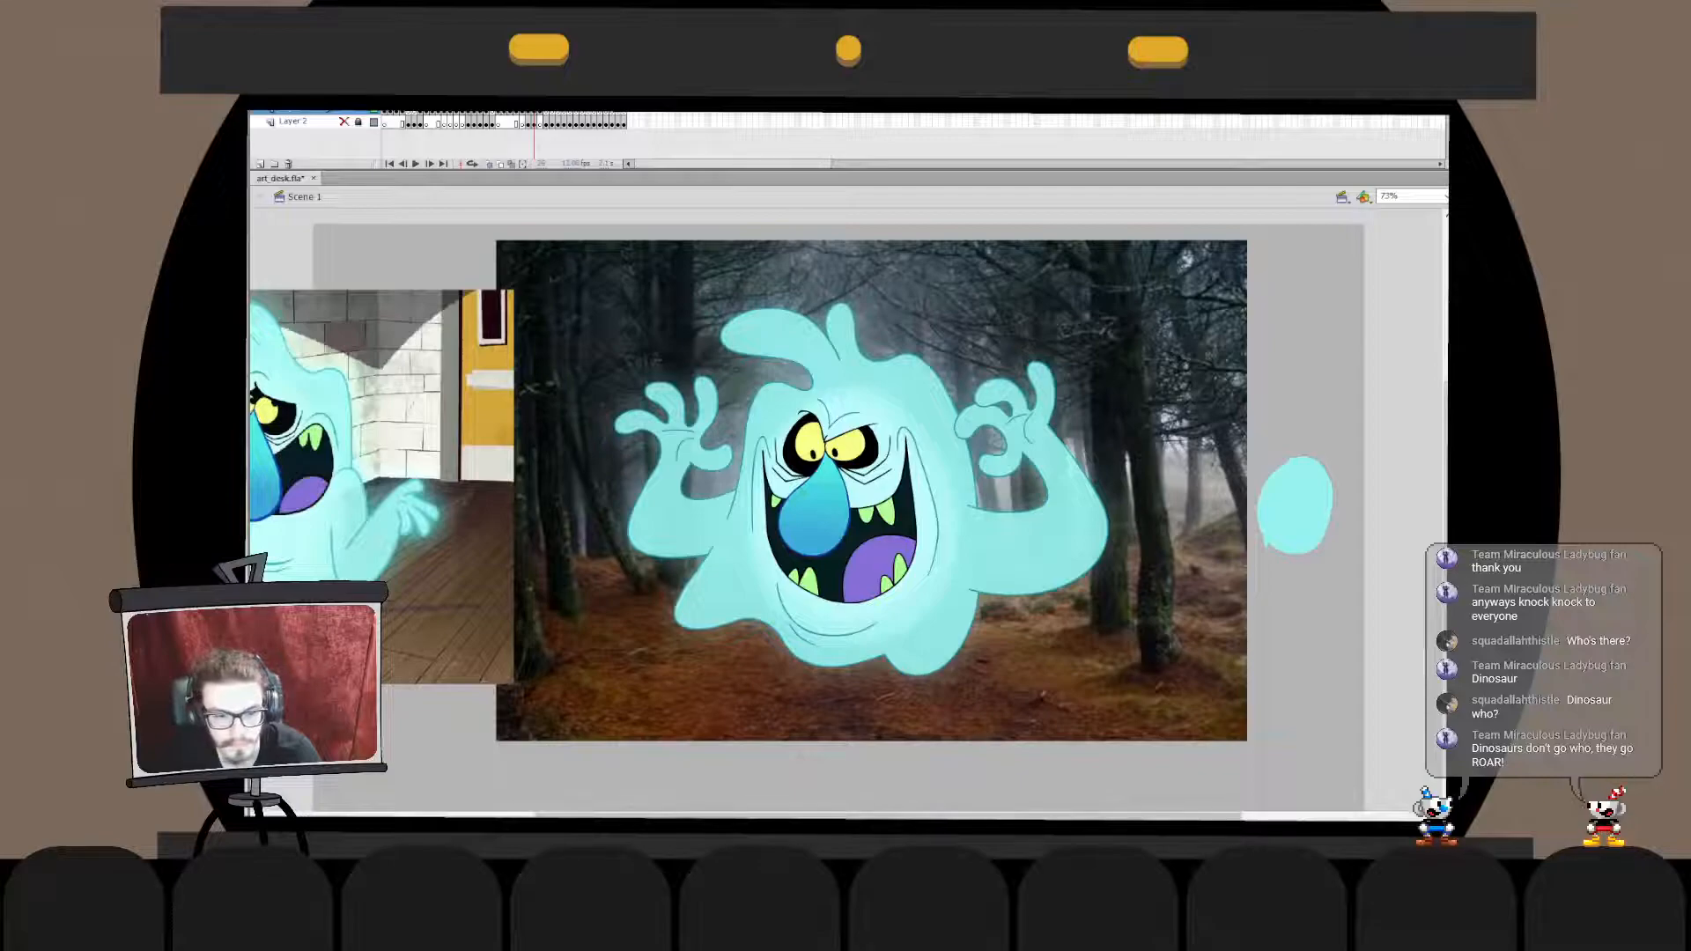
{"action": "left_click", "coordinate": [861, 490]}
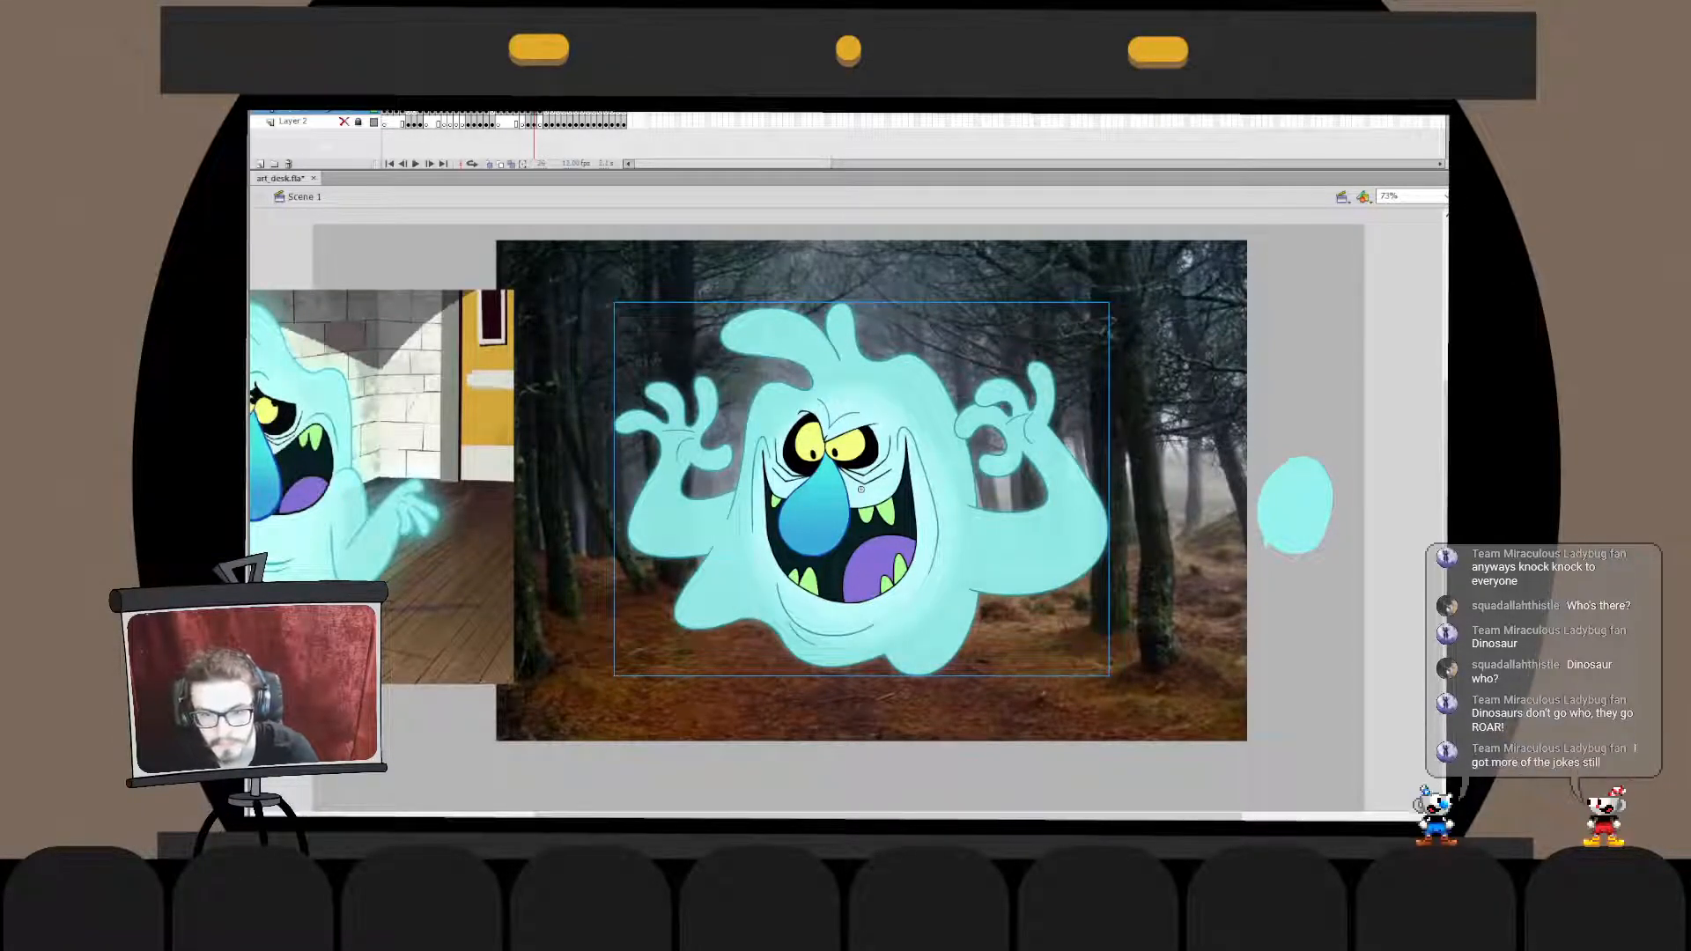
{"action": "key", "text": "Escape"}
{"action": "key", "text": "ctrl+z"}
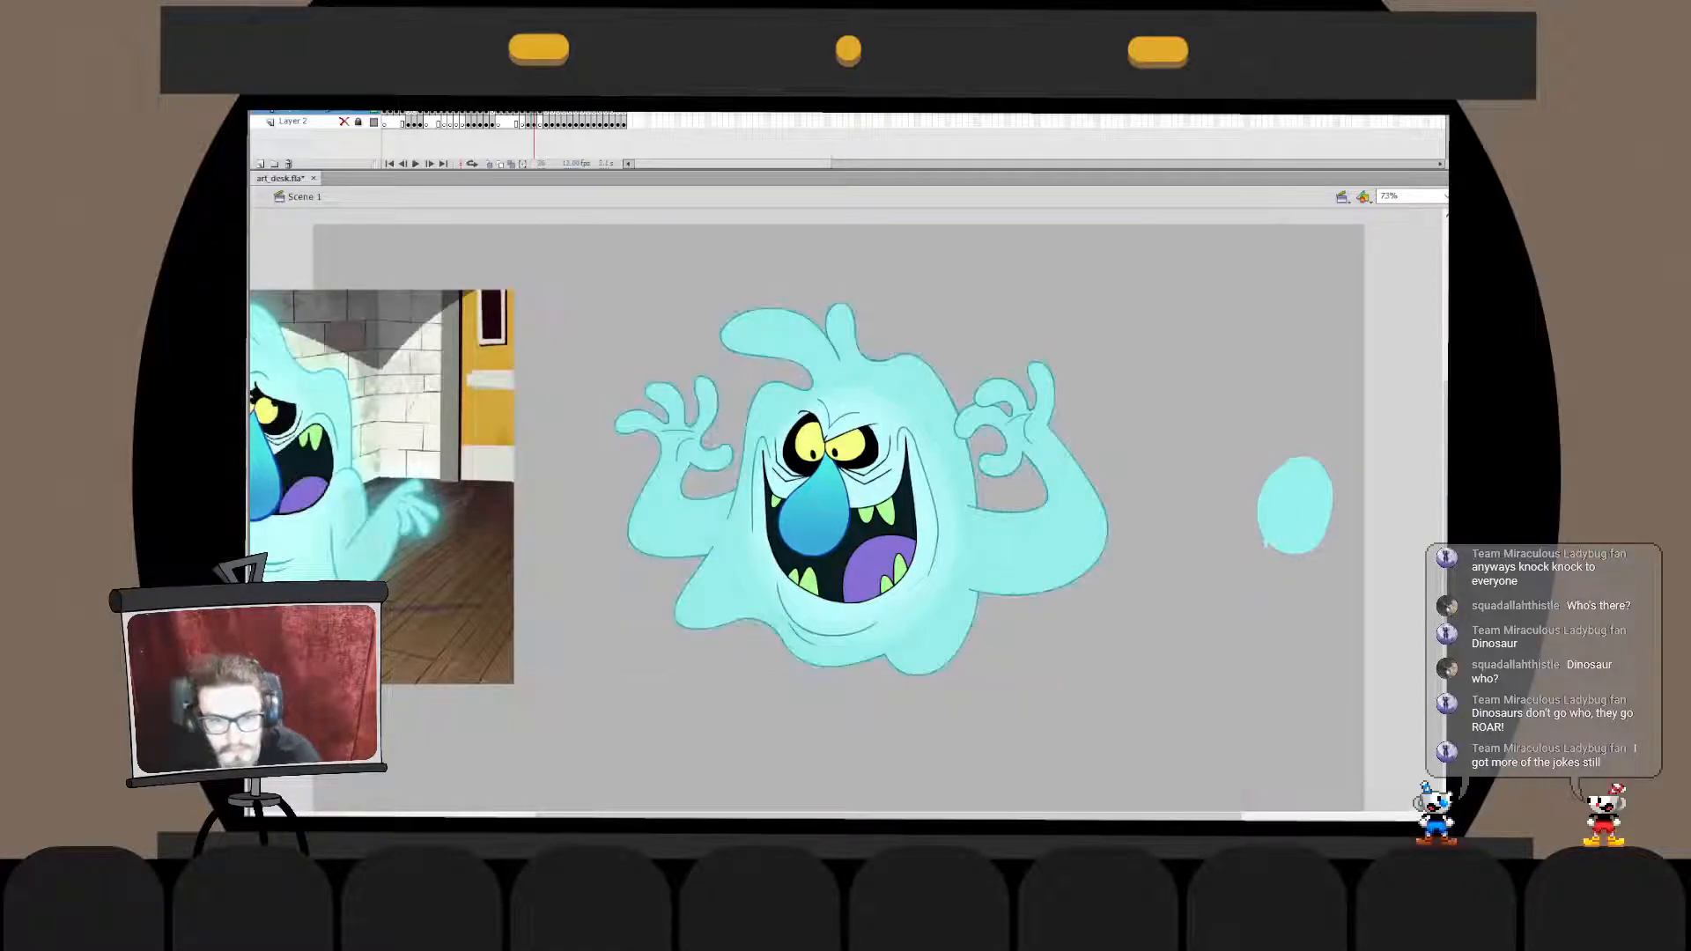
{"action": "key", "text": "ctrl+y"}
- Strengthen the cyan glow around the ghost's whole outline against the forest backdrop
{"action": "left_click", "coordinate": [862, 489]}
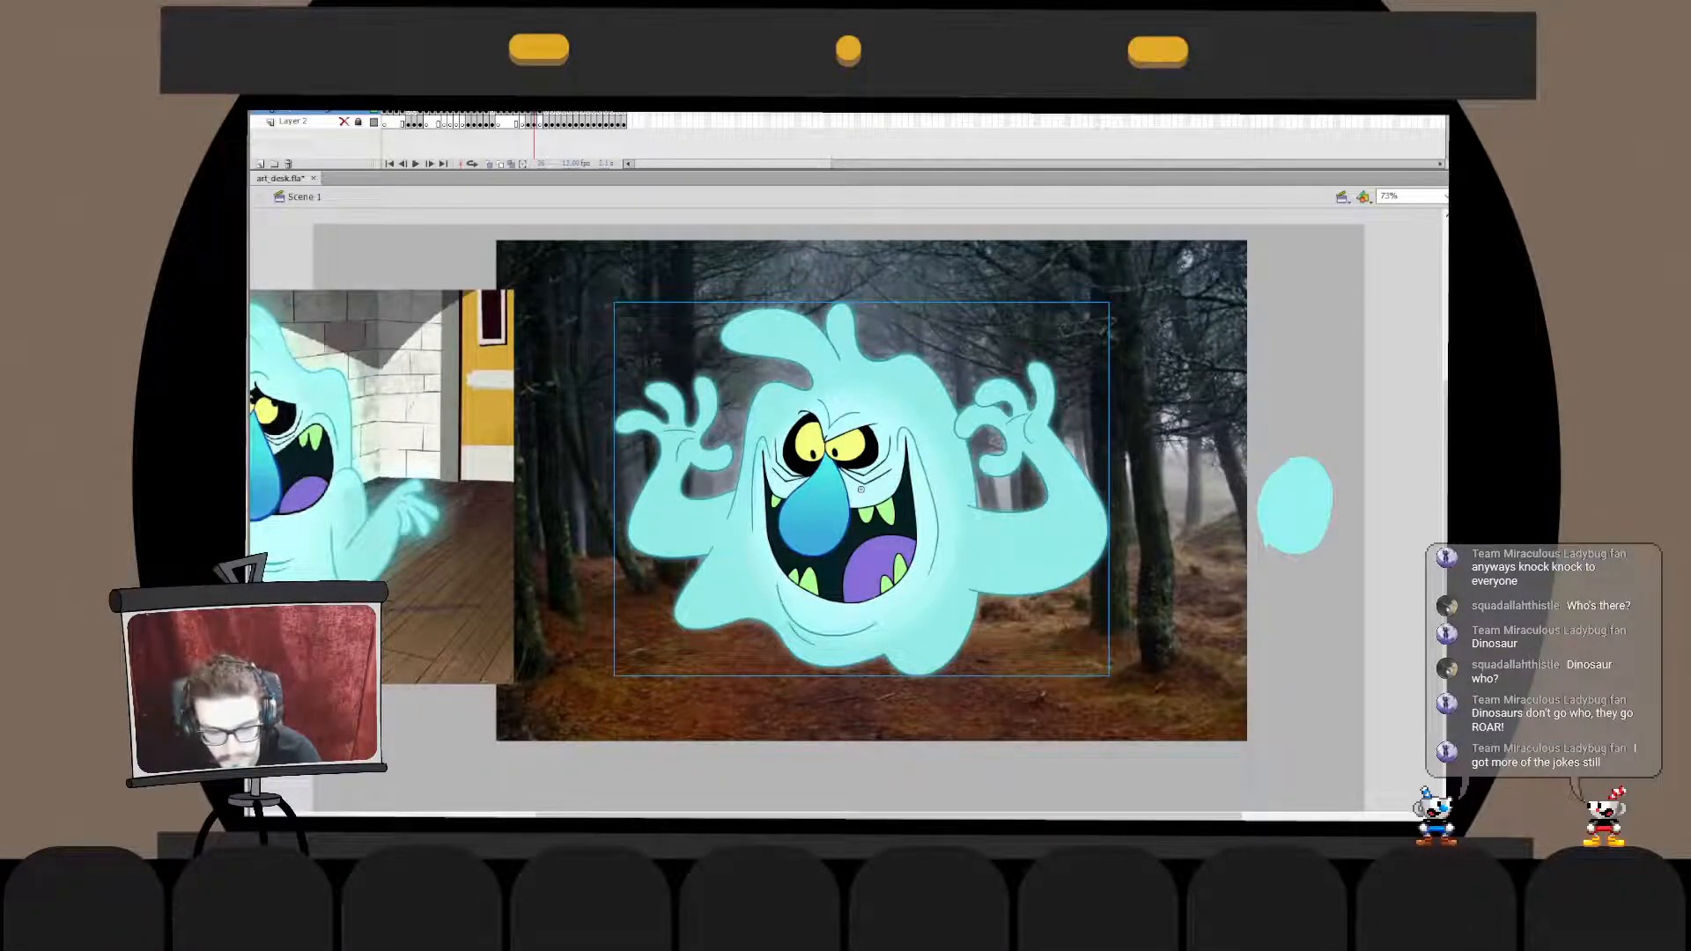
{"action": "key", "text": "Escape"}
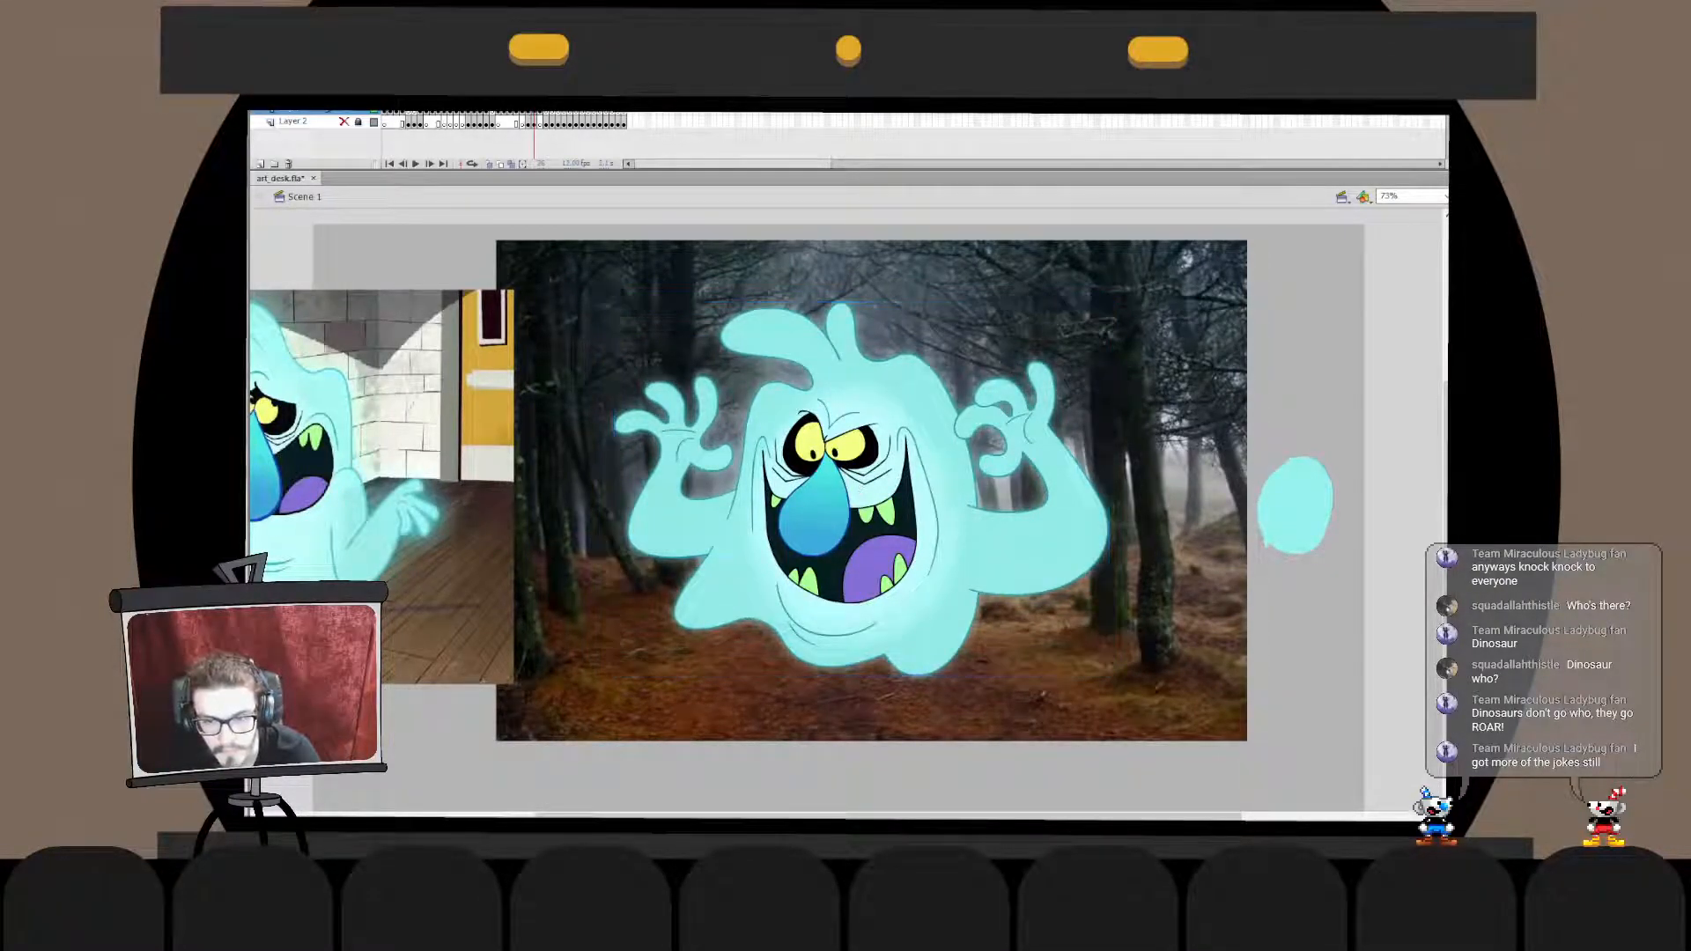
{"action": "mouse_move", "coordinate": [863, 489]}
{"action": "left_mouse_down"}
{"action": "mouse_move", "coordinate": [862, 444]}
{"action": "mouse_move", "coordinate": [860, 489]}
{"action": "left_mouse_up"}
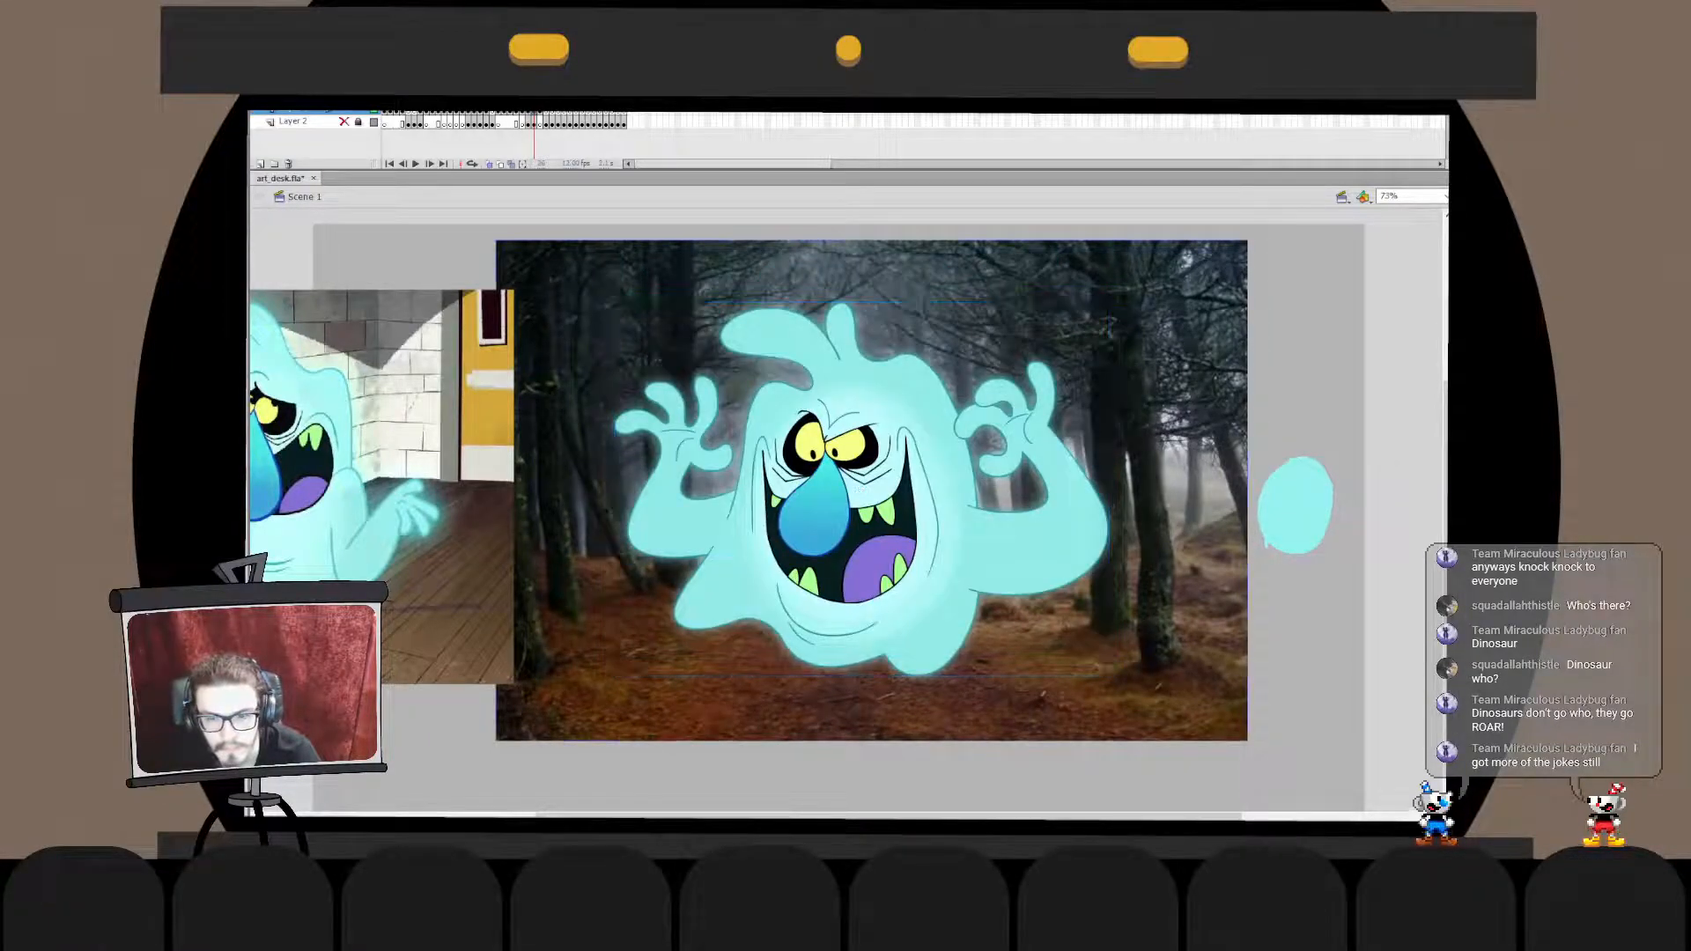
{"action": "double_click", "coordinate": [861, 489]}
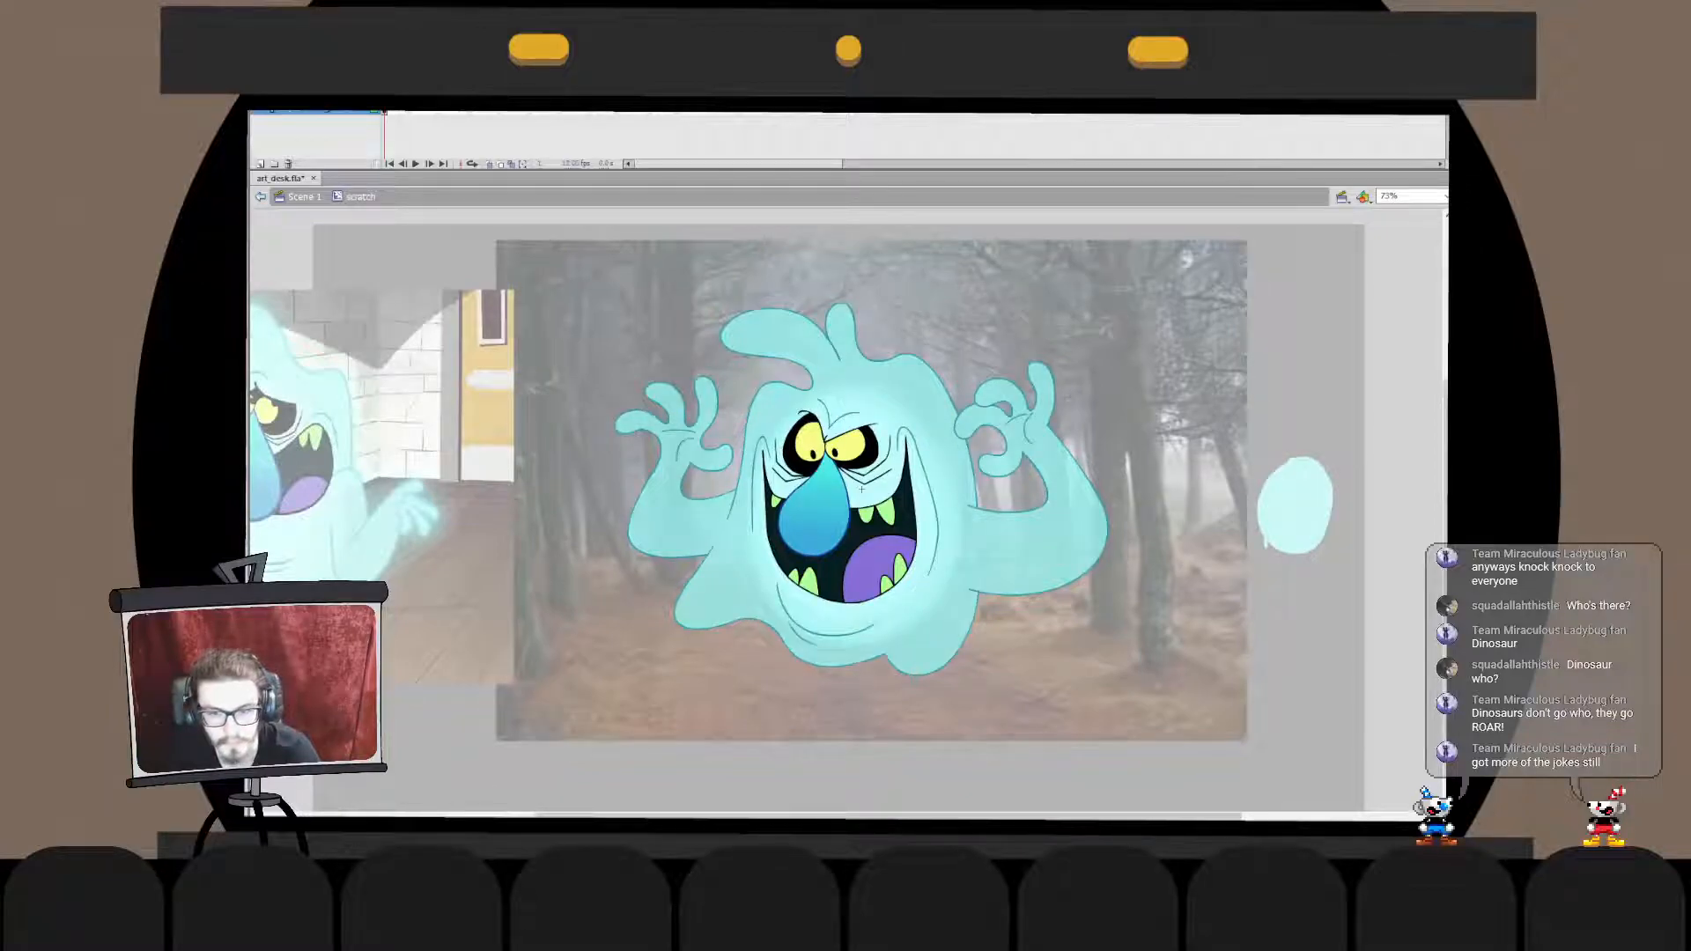
{"action": "key", "text": "ctrl+e"}
{"action": "key", "text": "Escape"}
{"action": "left_click", "coordinate": [860, 490]}
{"action": "key", "text": "Escape"}
{"action": "left_click", "coordinate": [860, 490]}
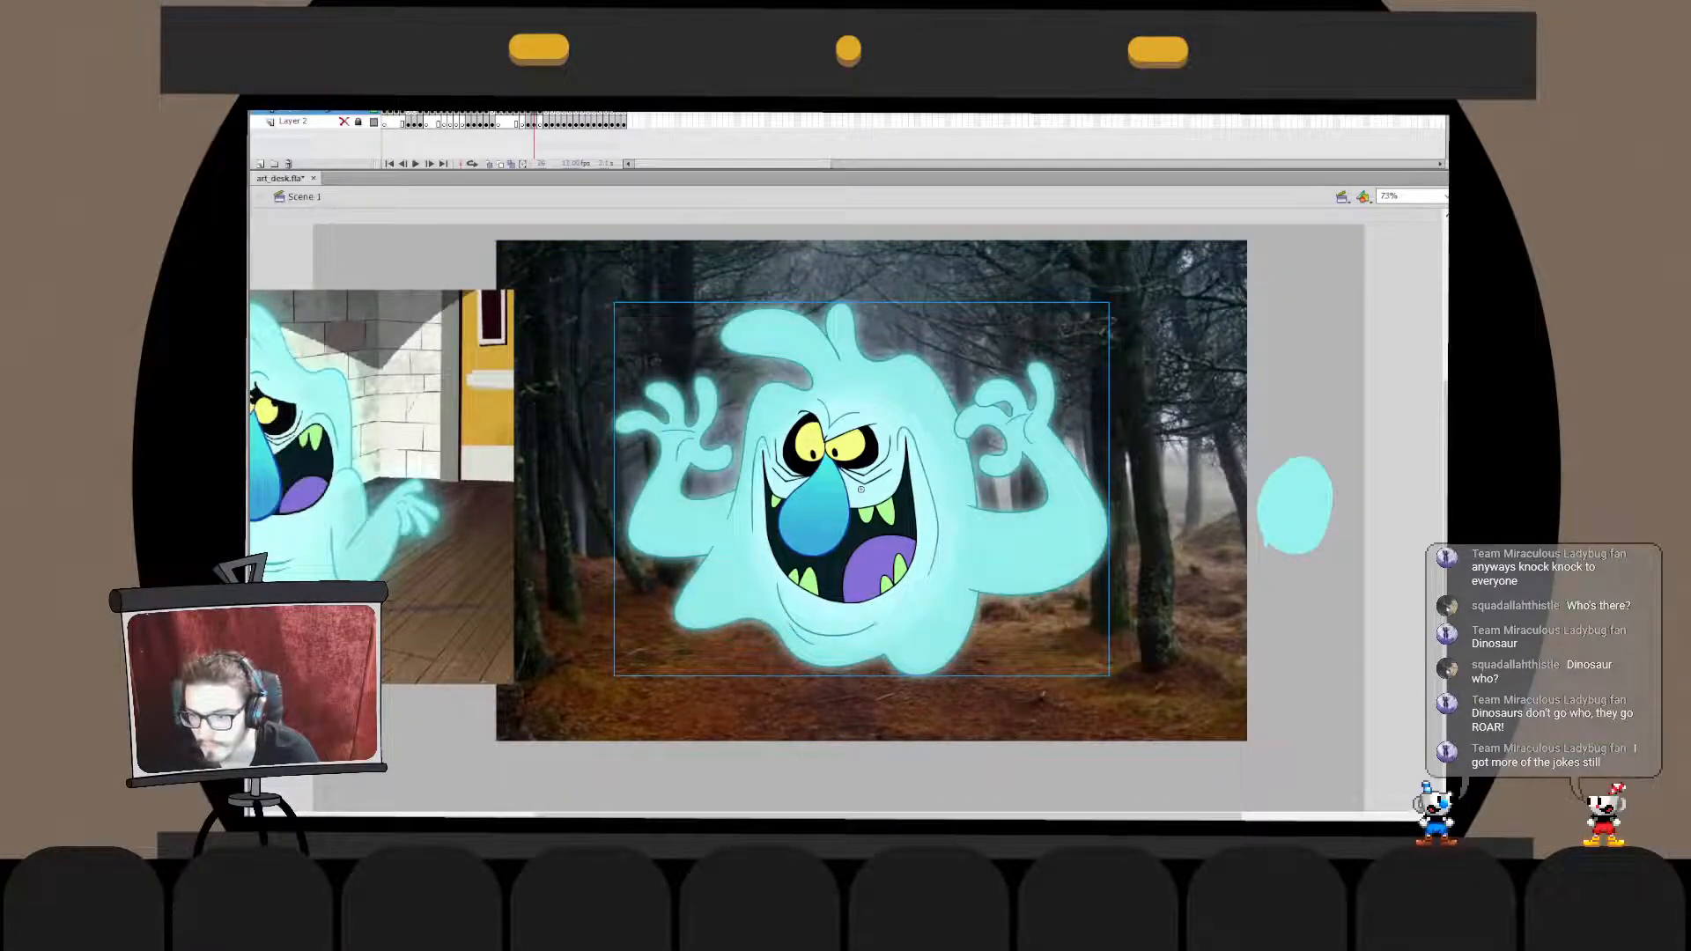
- Delete the light cyan oval swatch beside the forest photo
{"action": "key", "text": "Escape"}
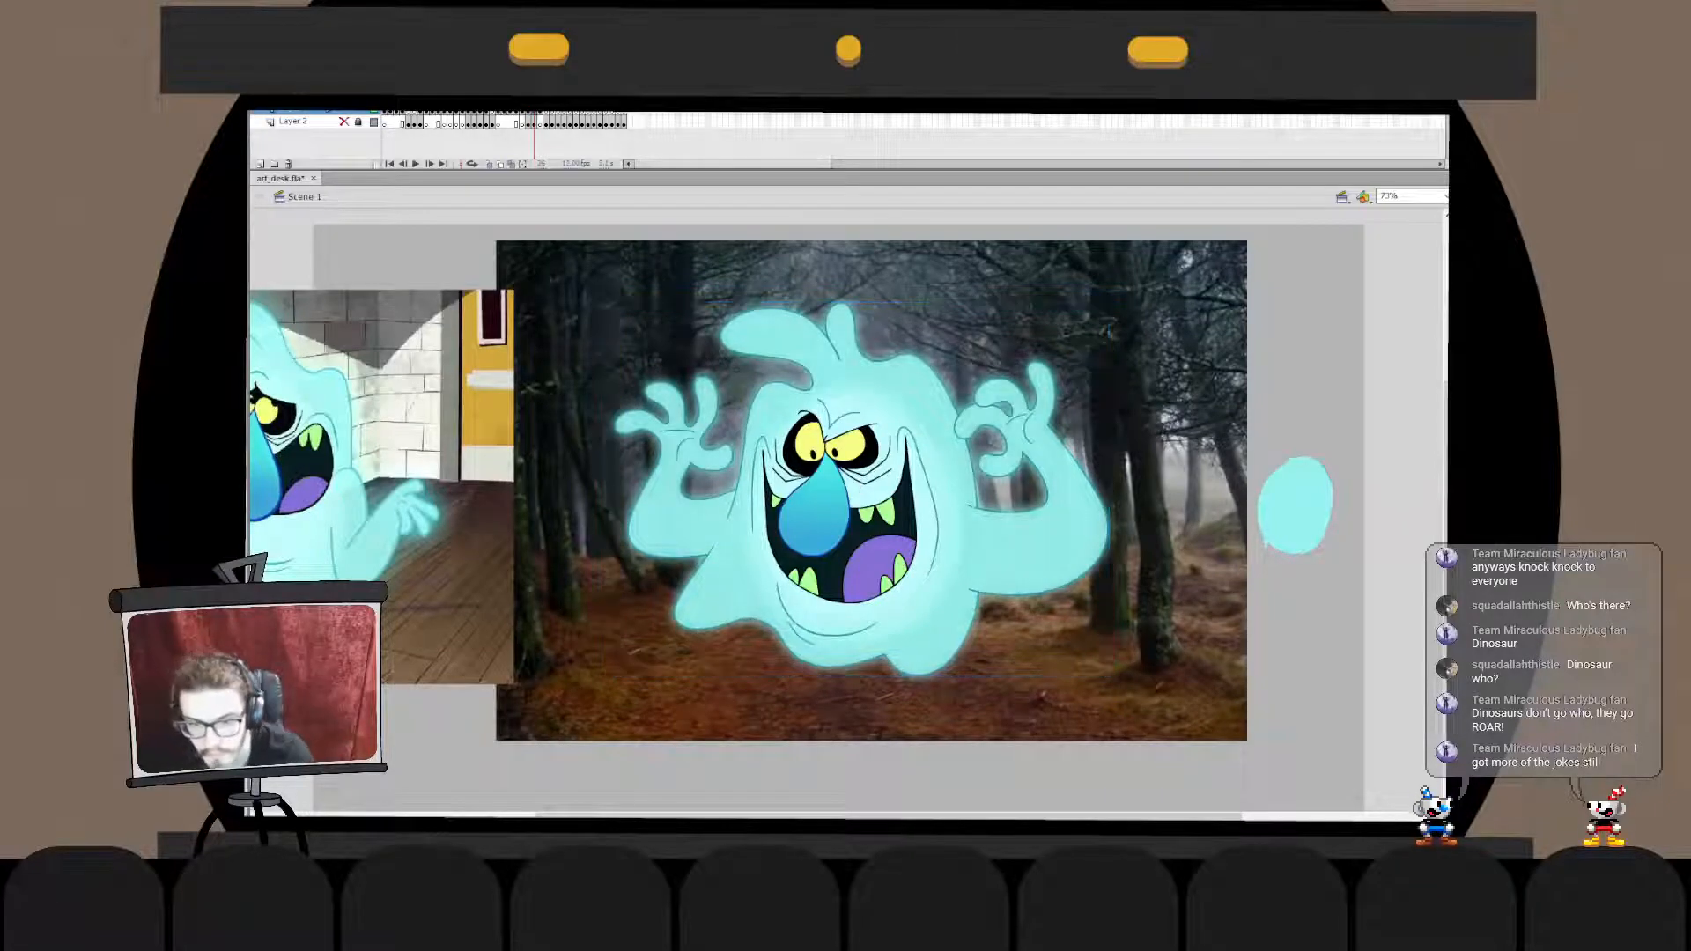
{"action": "double_click", "coordinate": [861, 487]}
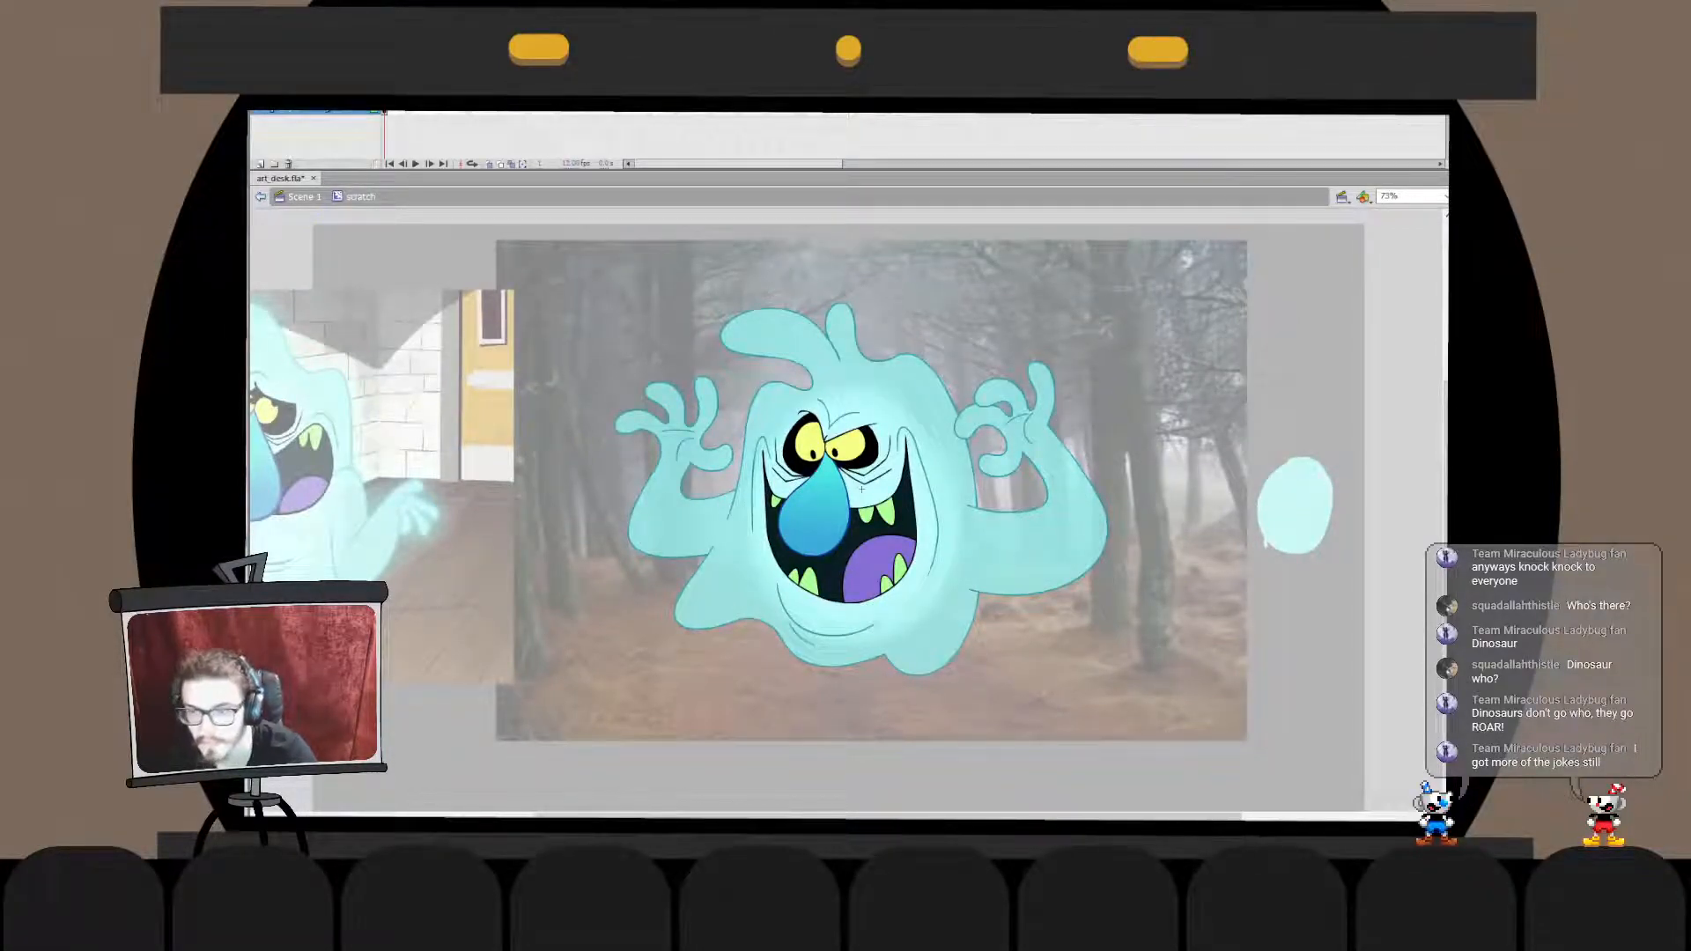
{"action": "left_click", "coordinate": [304, 196]}
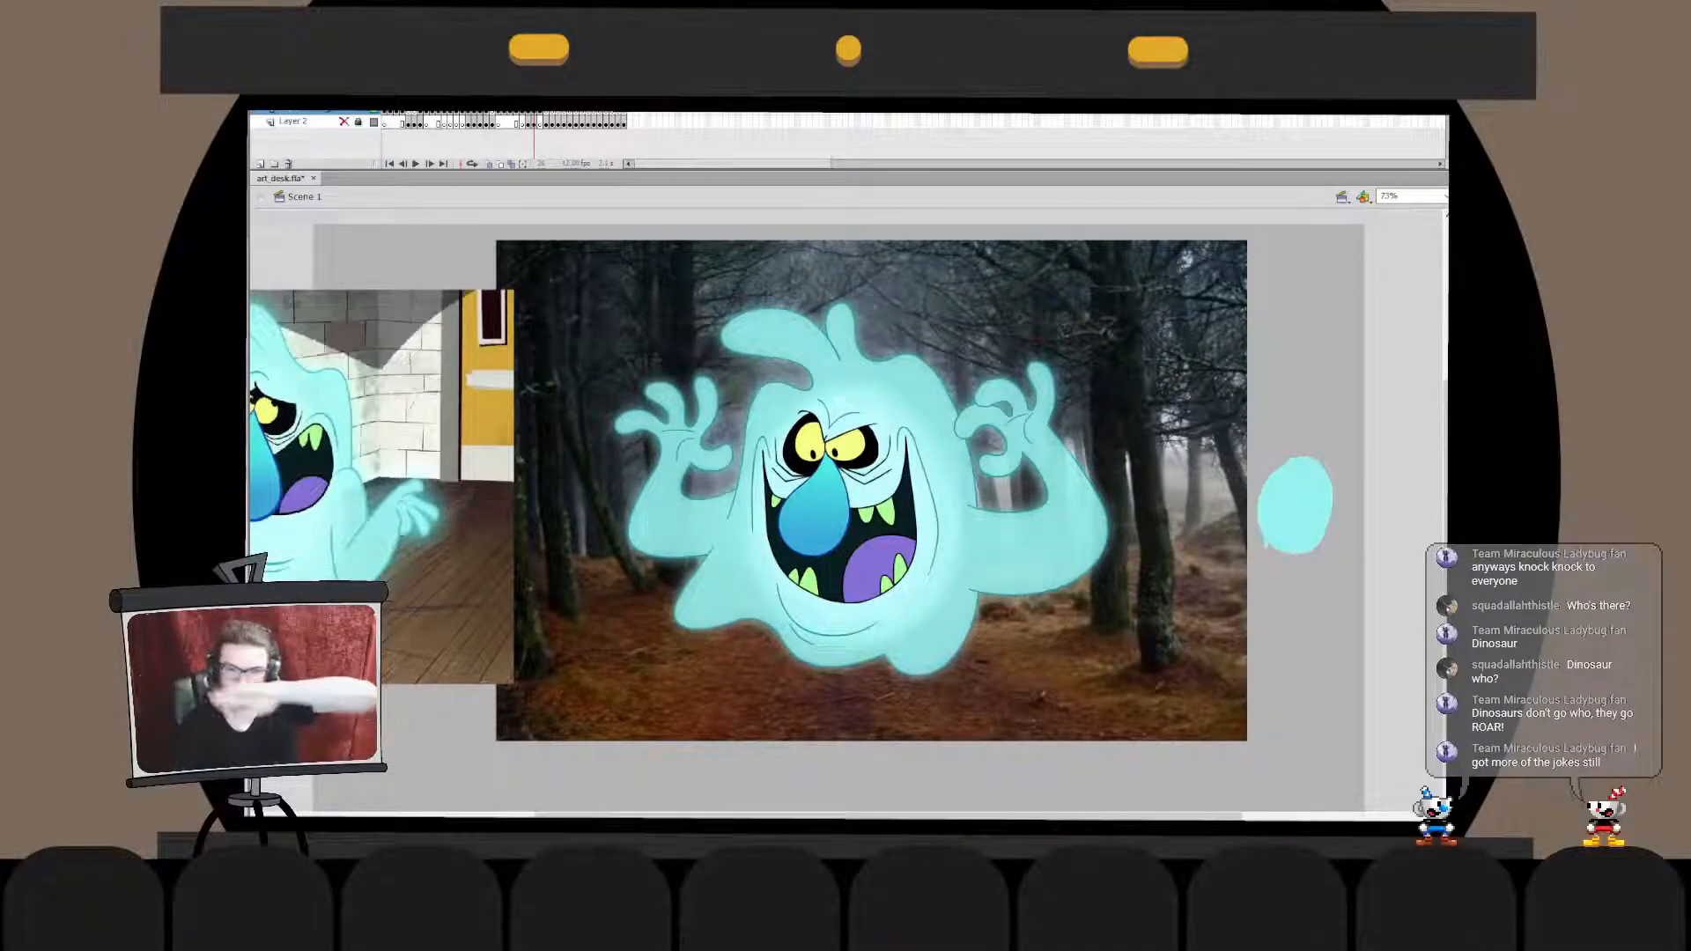
{"action": "left_click", "coordinate": [1295, 505]}
{"action": "key", "text": "Delete"}
{"action": "left_click_drag", "start_coordinate": [1387, 424], "coordinate": [1254, 556]}
{"action": "key", "text": "Delete"}
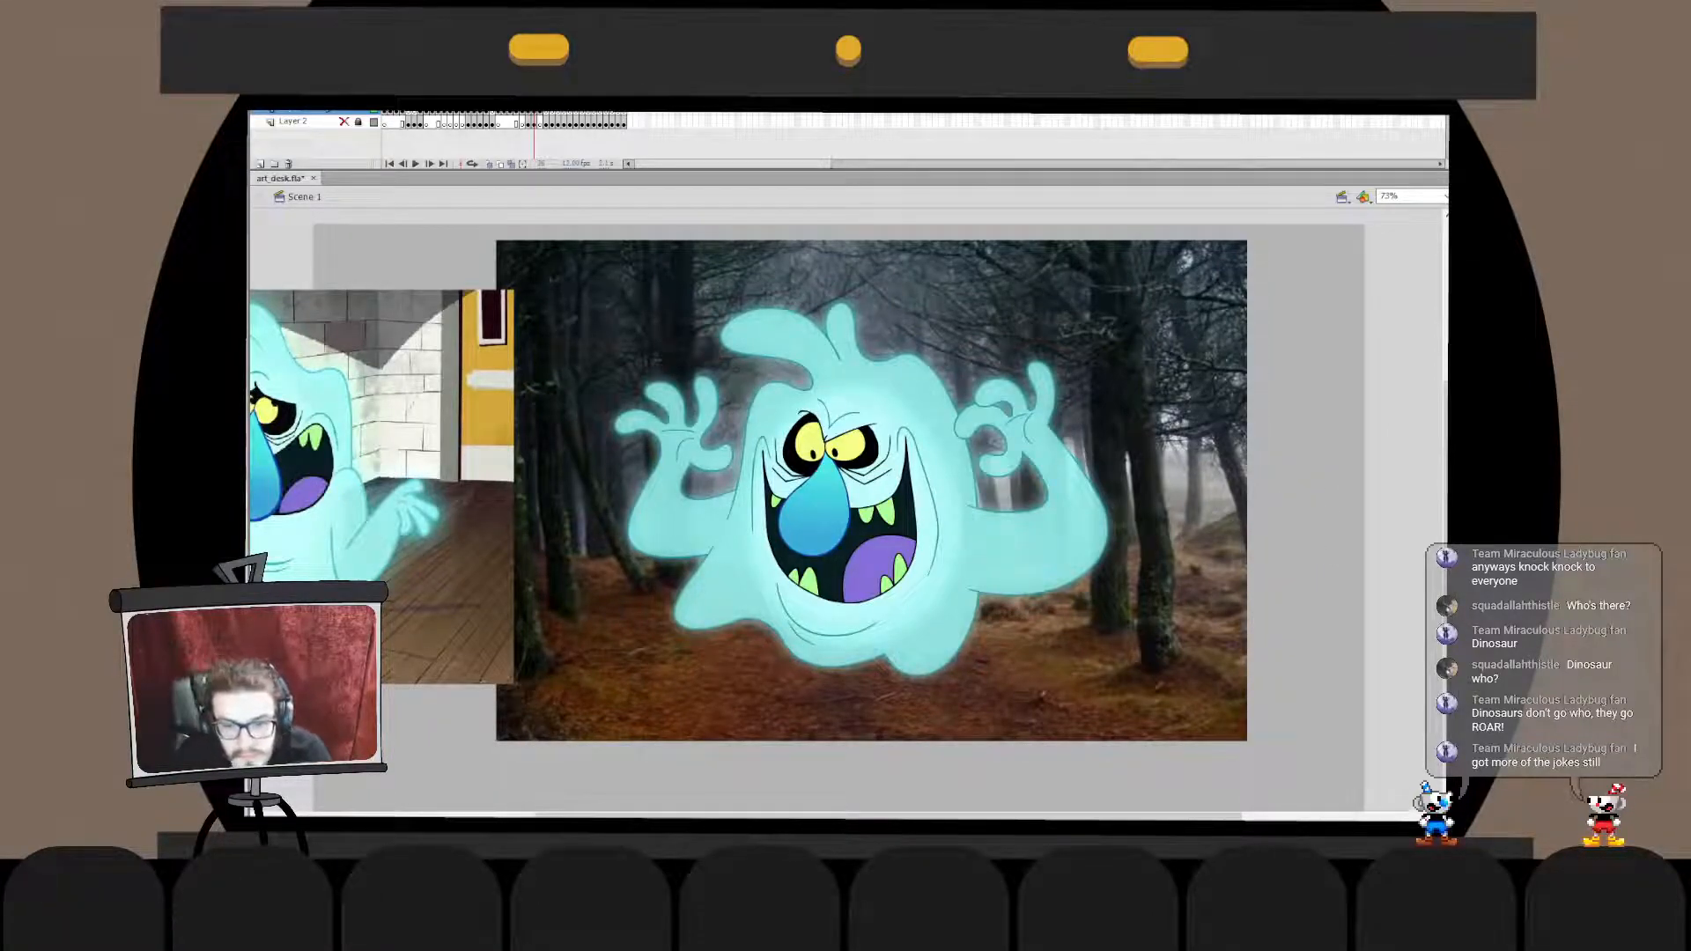
- Remove the forest backdrop to judge the ghost against the plain grey stage, then put the backdrop back
{"action": "left_click", "coordinate": [933, 502]}
{"action": "left_click", "coordinate": [1299, 506]}
{"action": "left_click", "coordinate": [933, 502]}
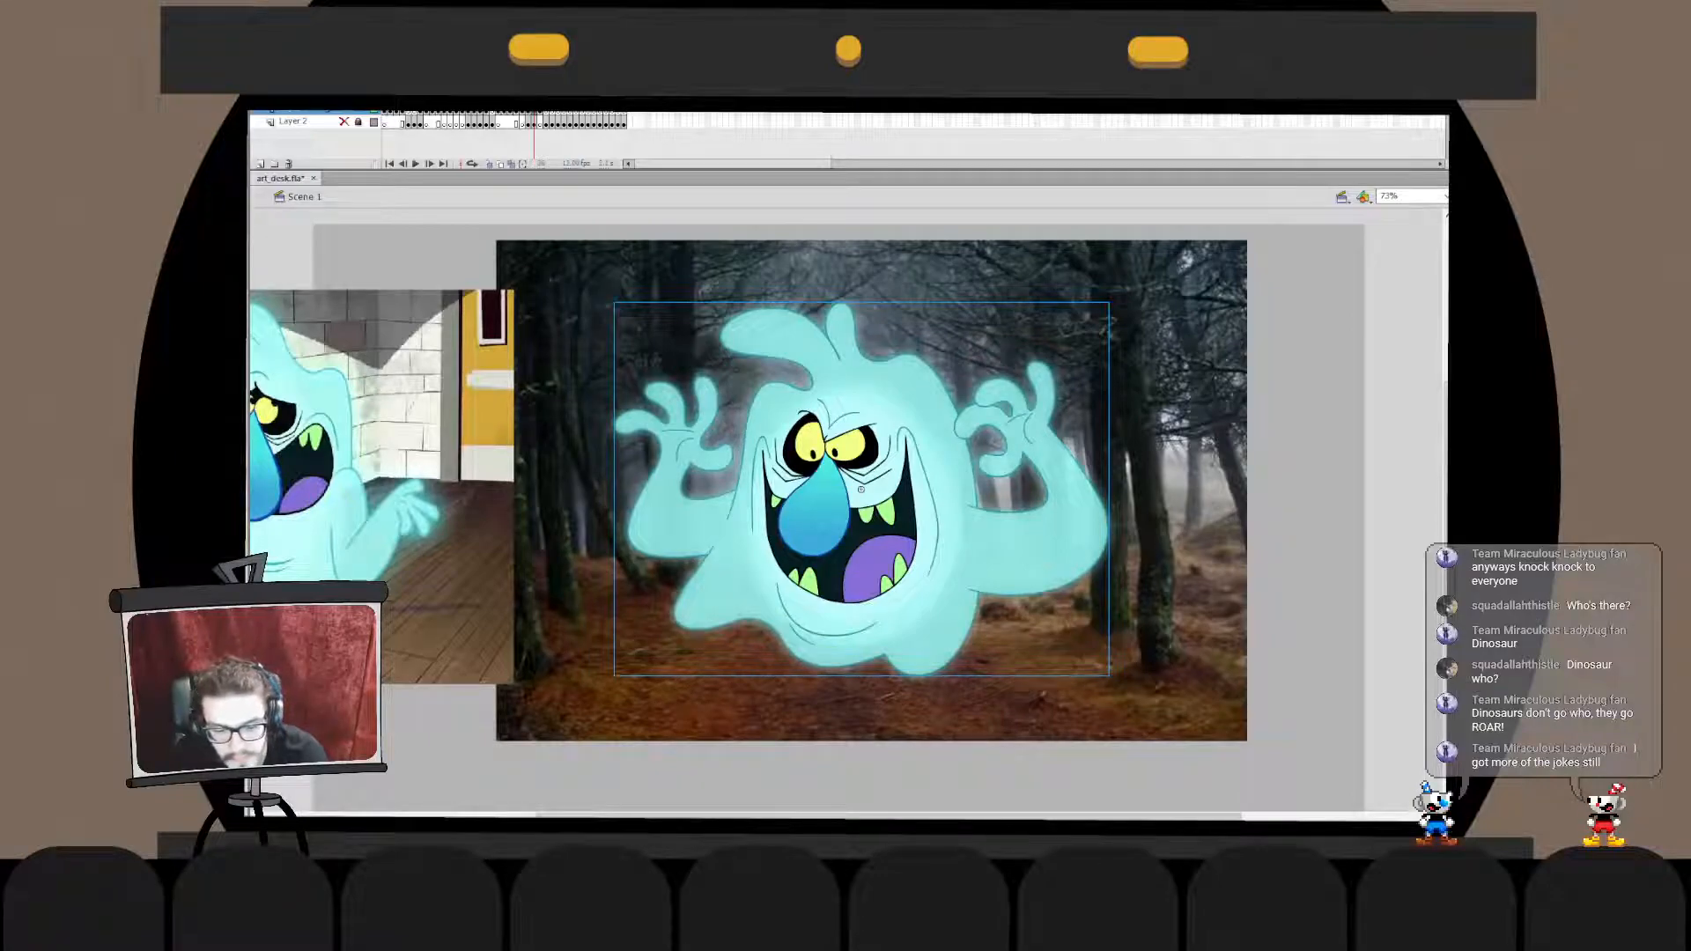
{"action": "key", "text": "Escape"}
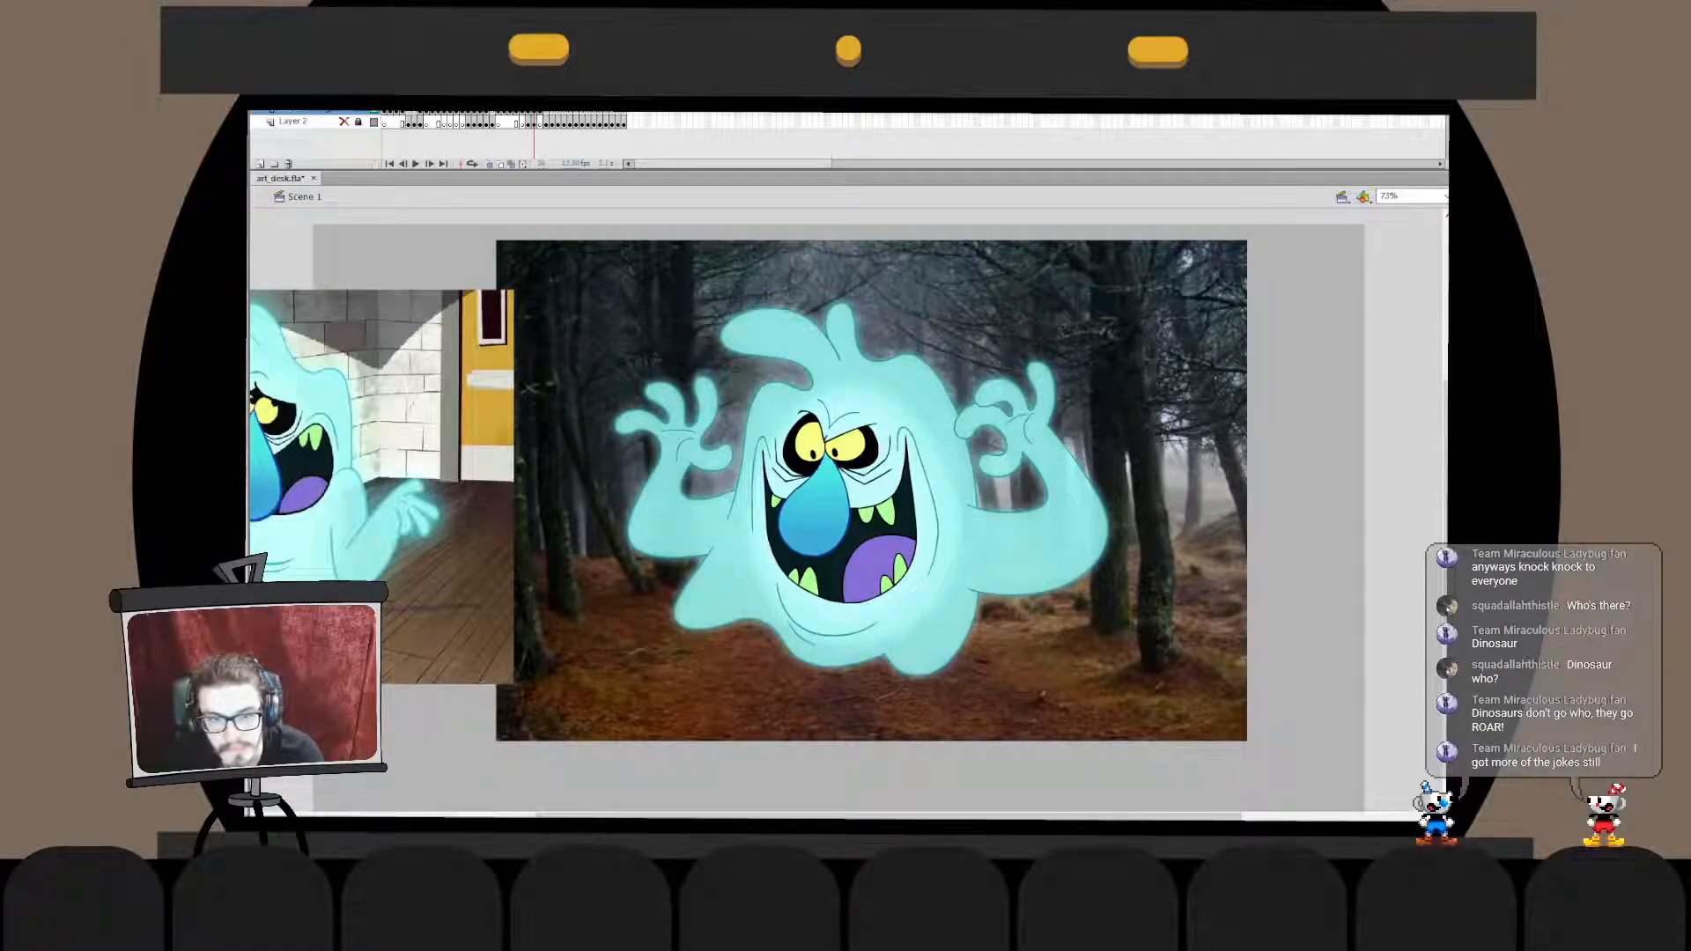
{"action": "key", "text": "Delete"}
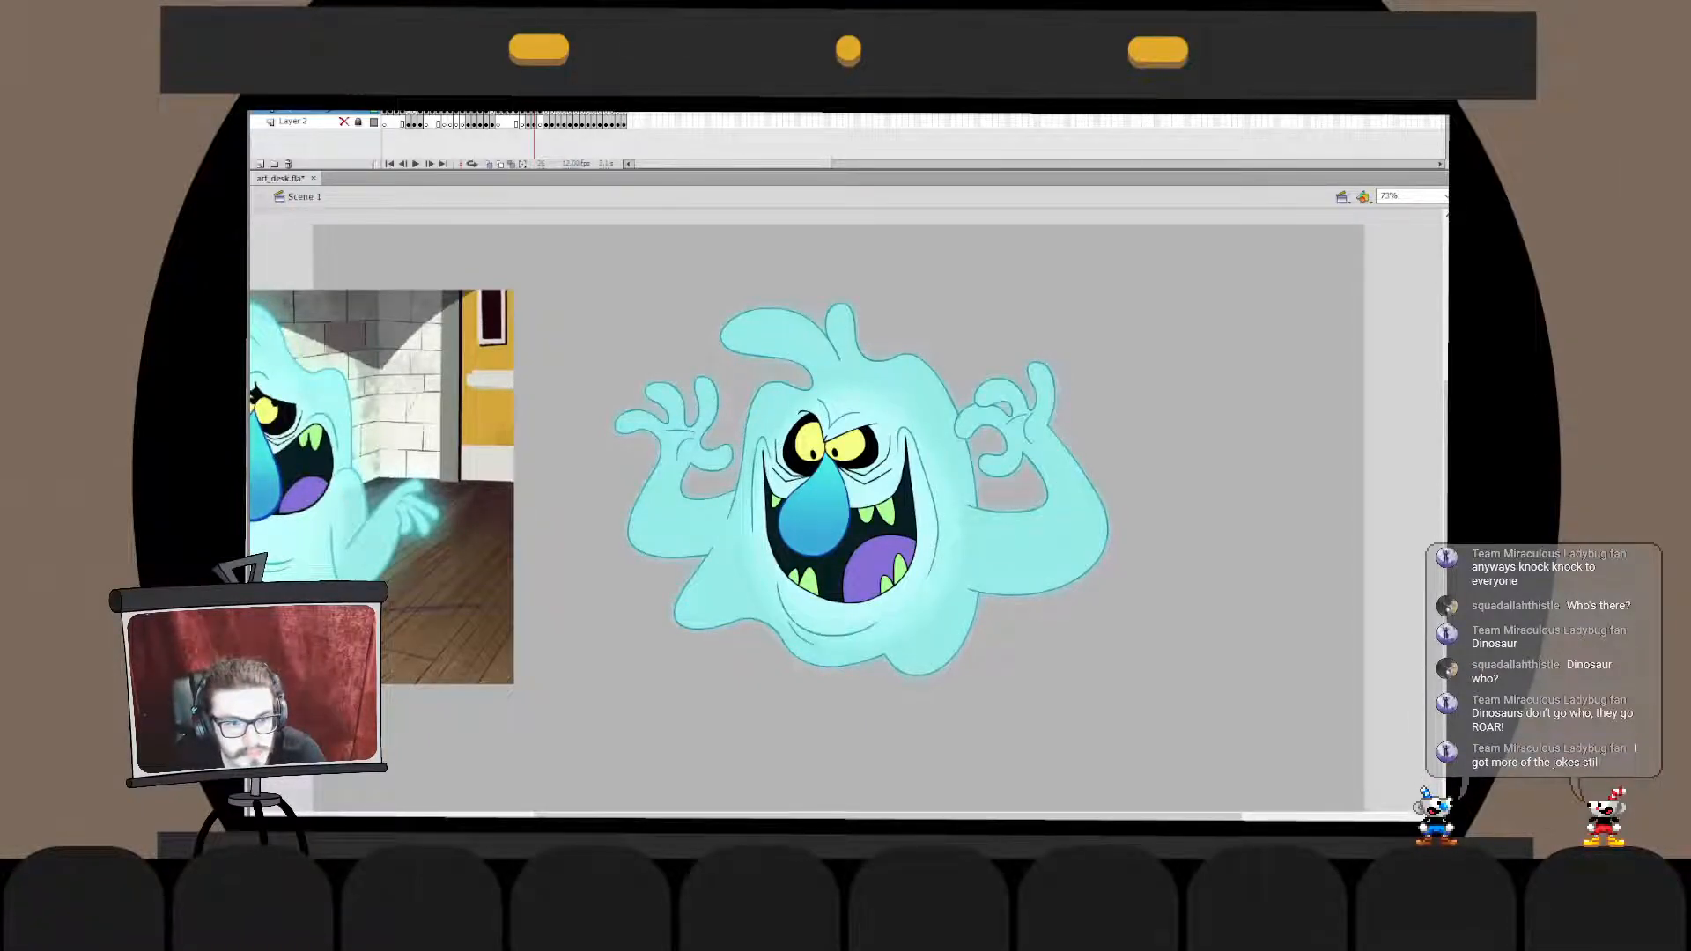
{"action": "key", "text": "ctrl+v"}
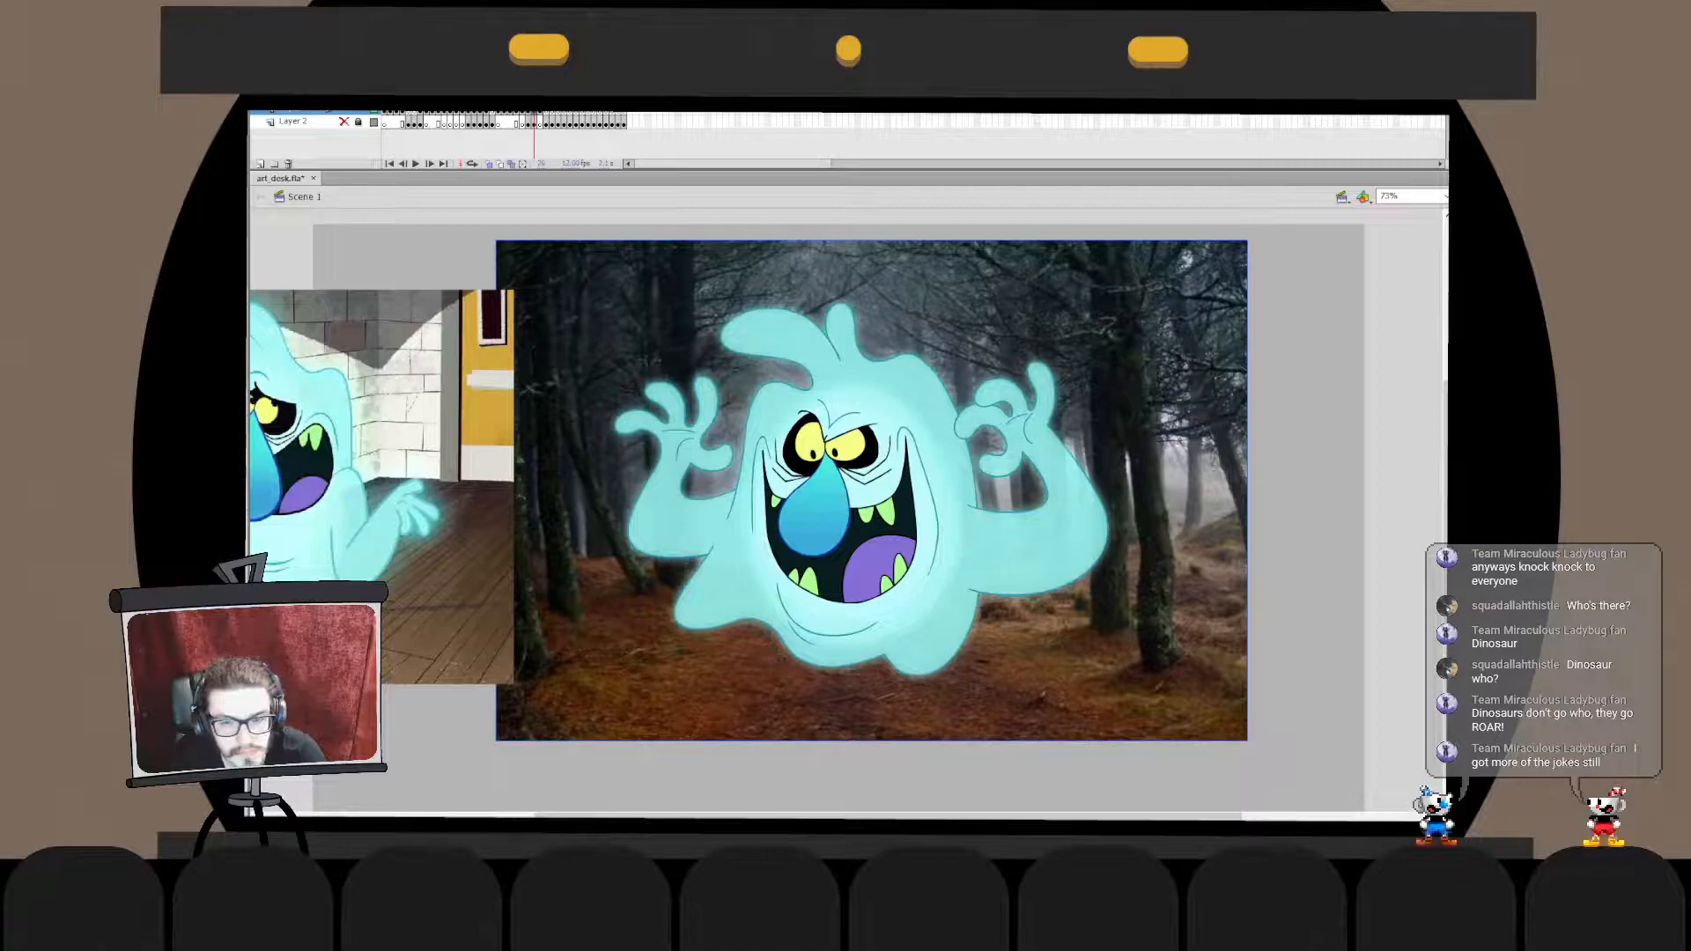
{"action": "key", "text": "Escape"}
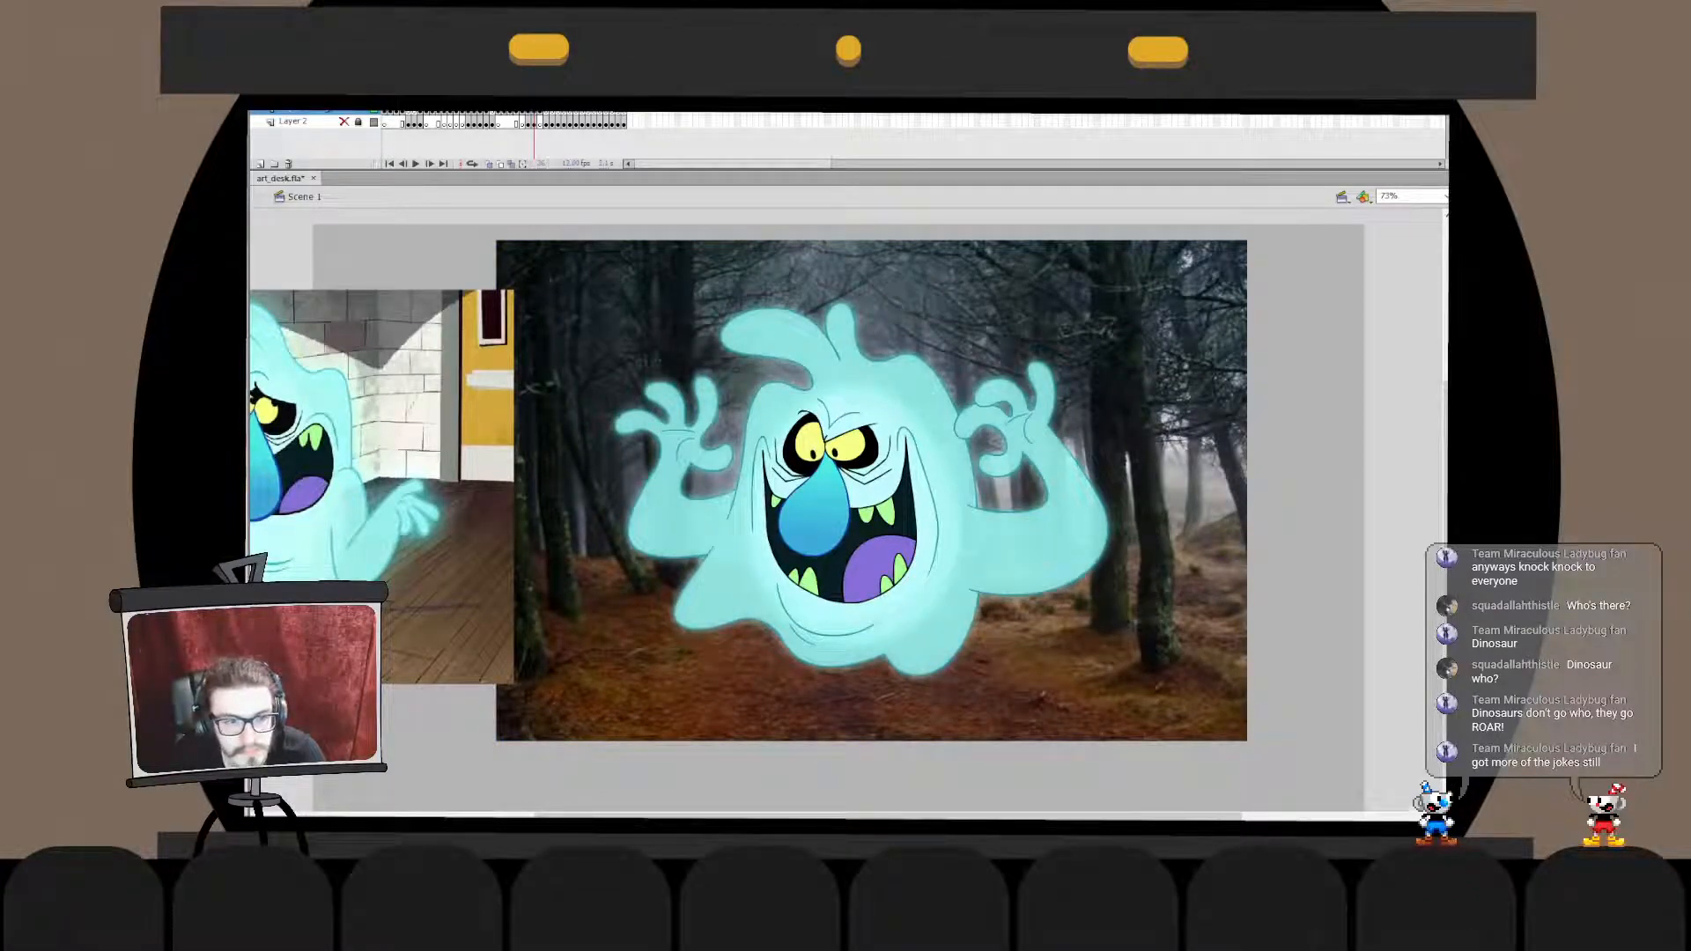
- Examine the ghost's body colour, linework and face artwork up close inside its symbol
{"action": "double_click", "coordinate": [867, 498]}
{"action": "key", "text": "ctrl+equal"}
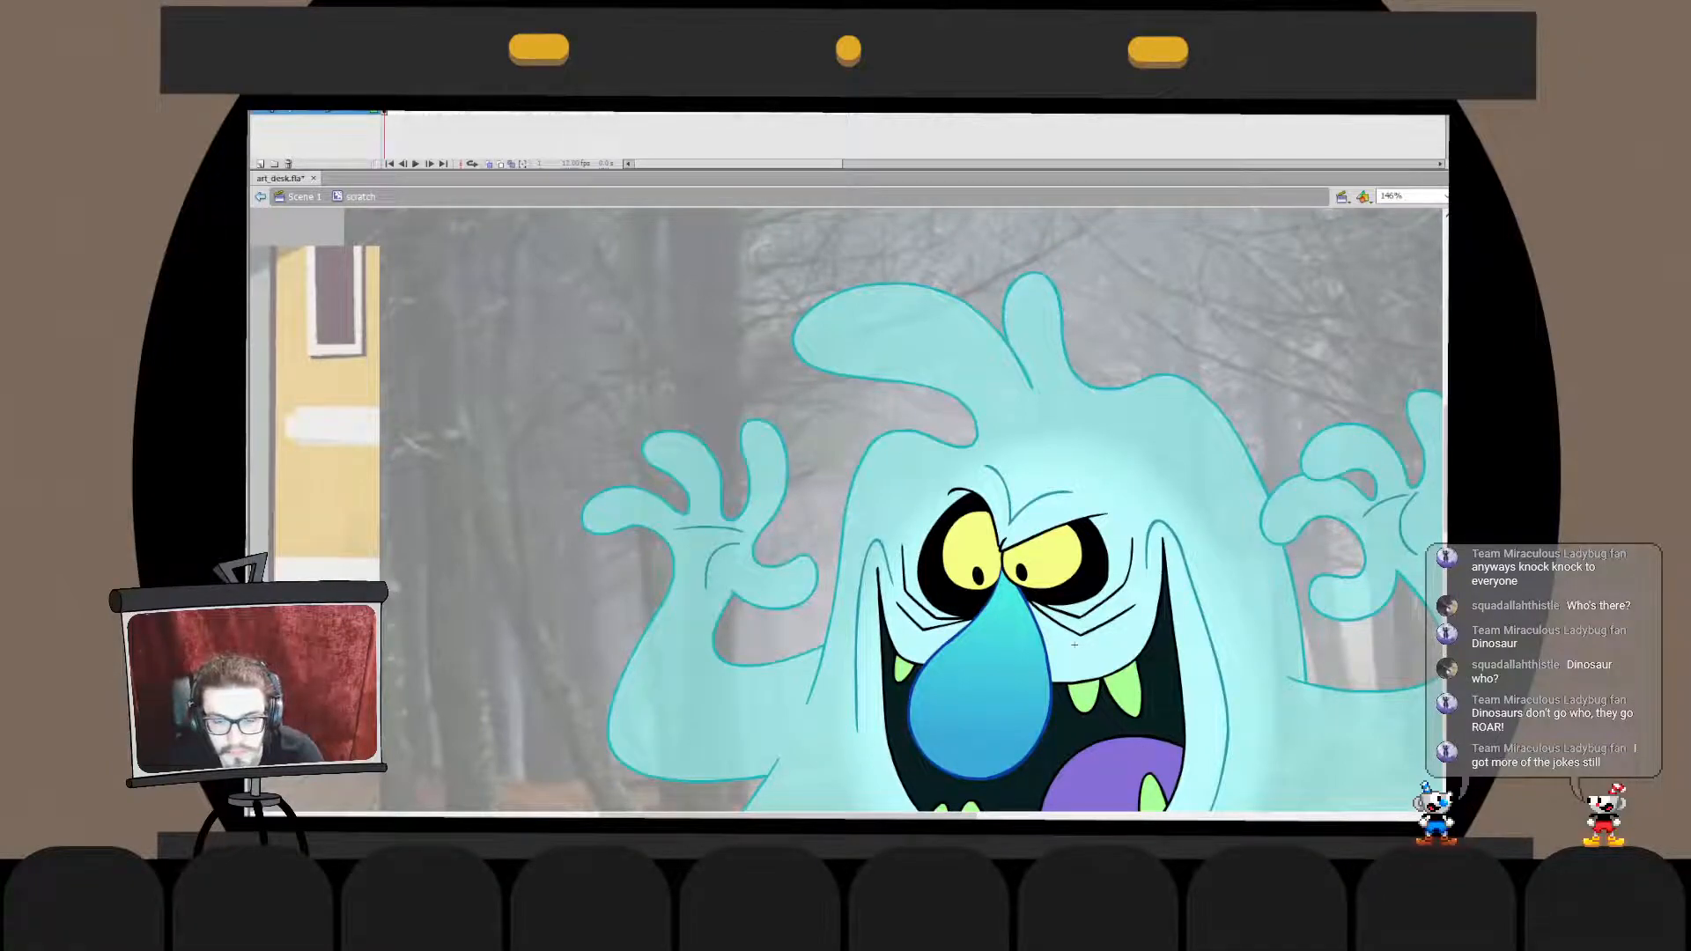
{"action": "key", "text": "ctrl+minus"}
{"action": "key", "text": "ctrl+e"}
{"action": "key", "text": "Escape"}
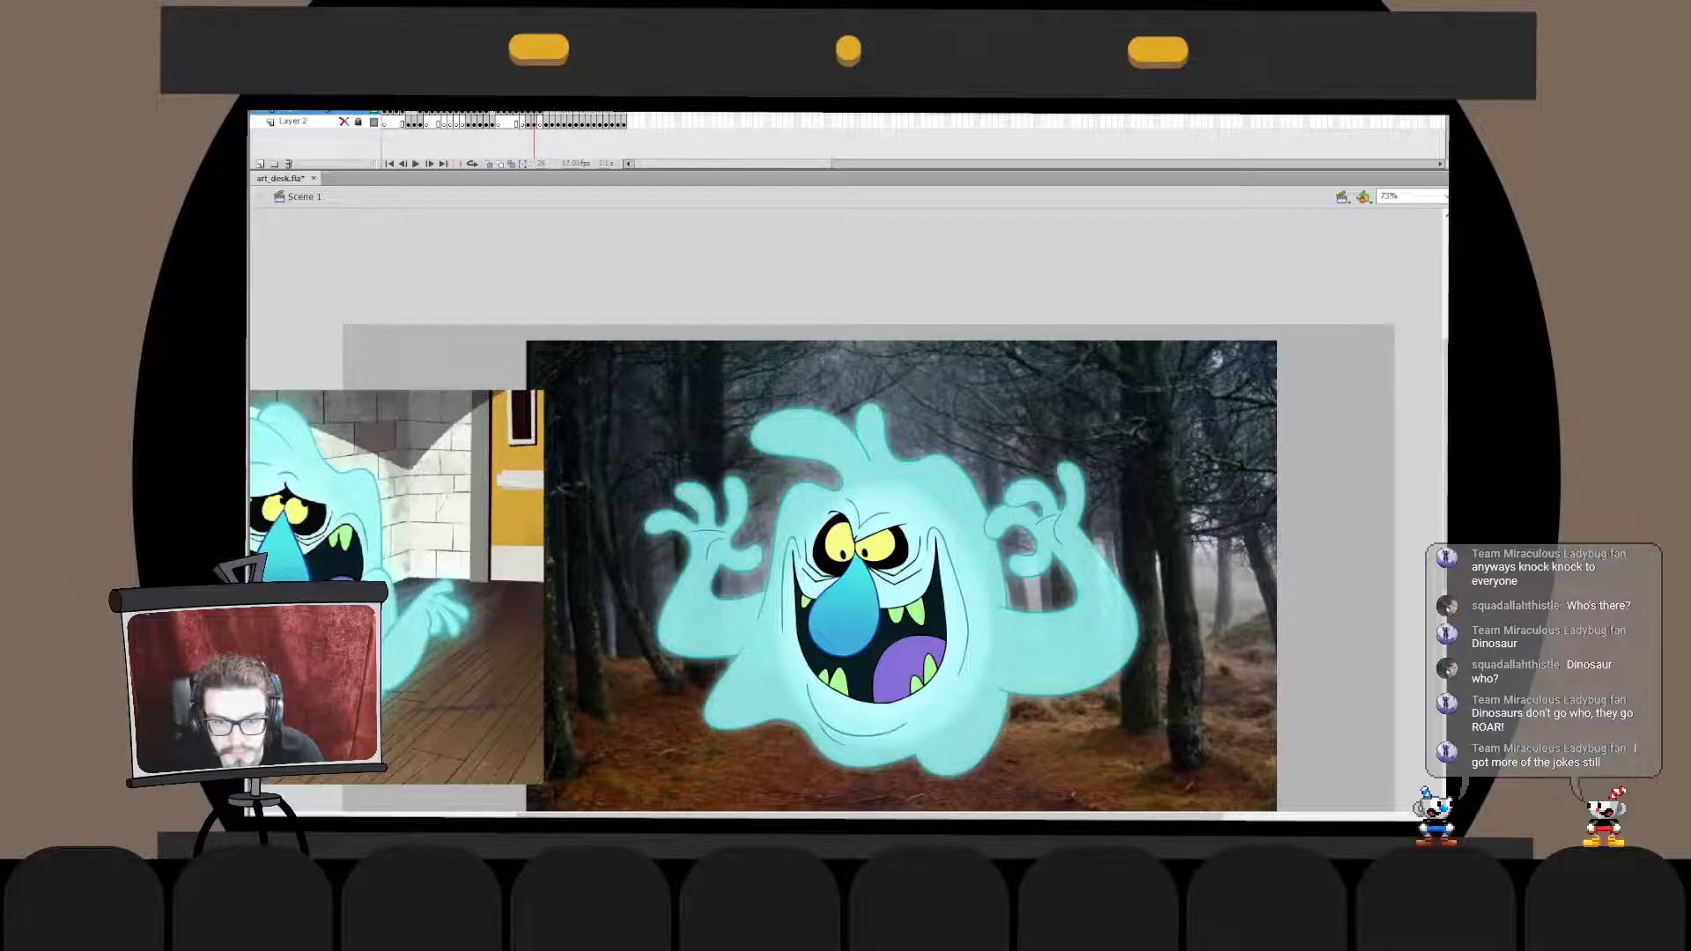
{"action": "double_click", "coordinate": [881, 617]}
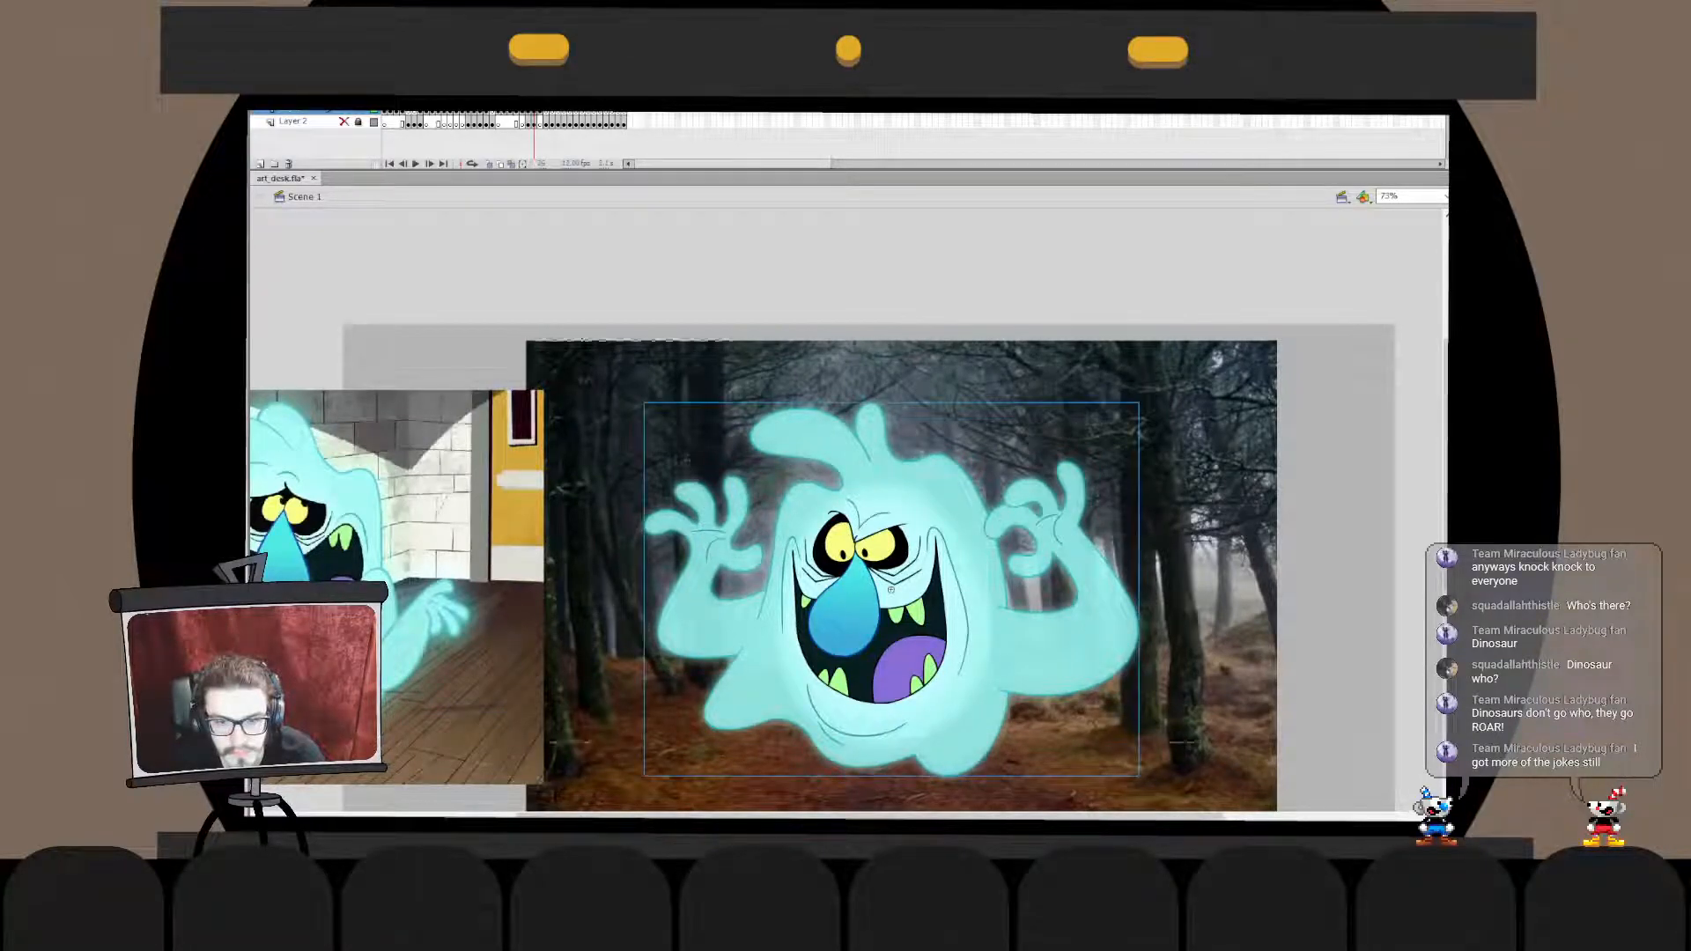
{"action": "left_click", "coordinate": [881, 616]}
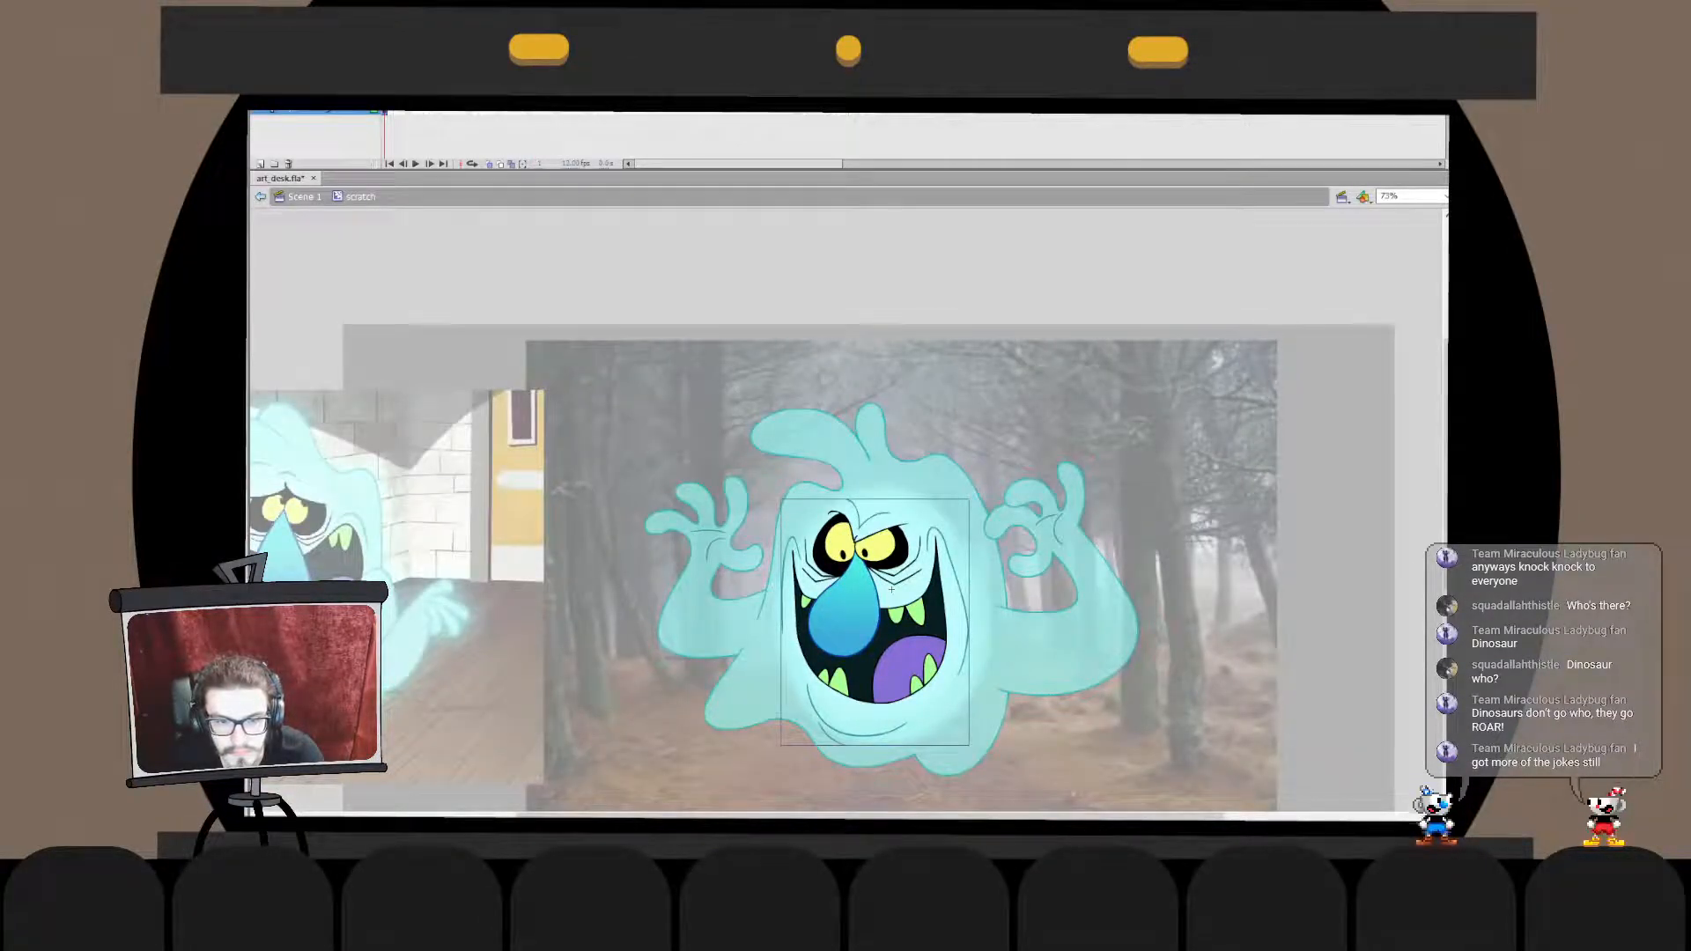
{"action": "double_click", "coordinate": [1039, 422]}
{"action": "left_click", "coordinate": [1039, 423]}
{"action": "left_click", "coordinate": [942, 541]}
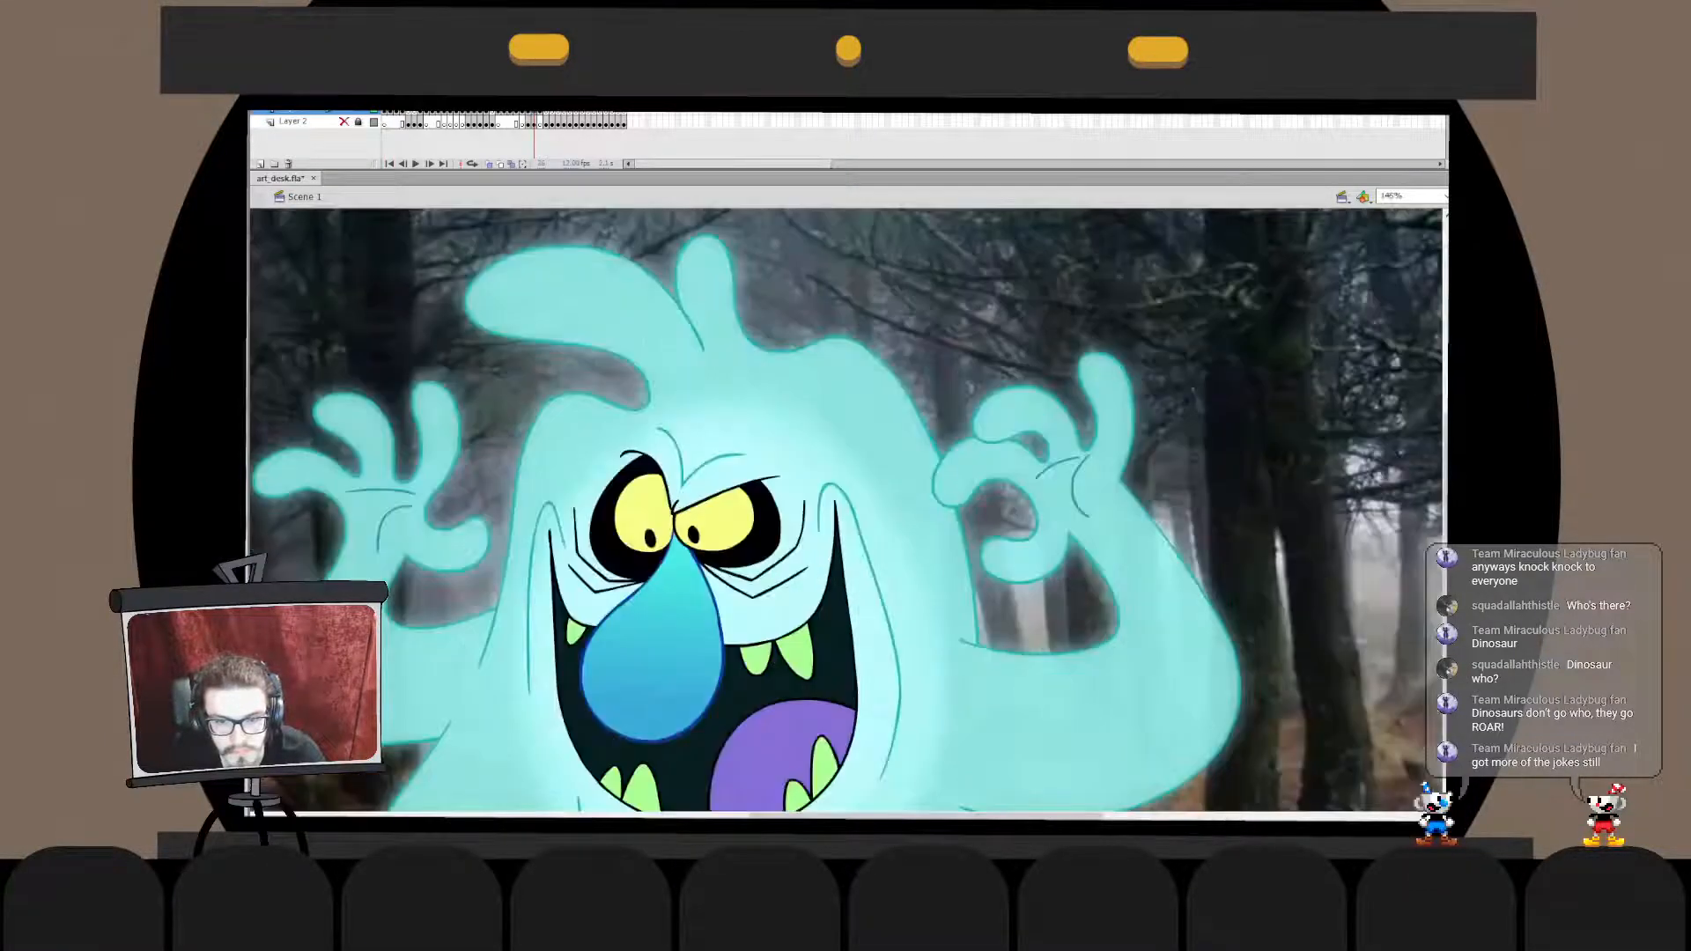
- Try a solid dark teal body inside the ghost symbol, compare it with the translucent body, and undo it
{"action": "double_click", "coordinate": [746, 608]}
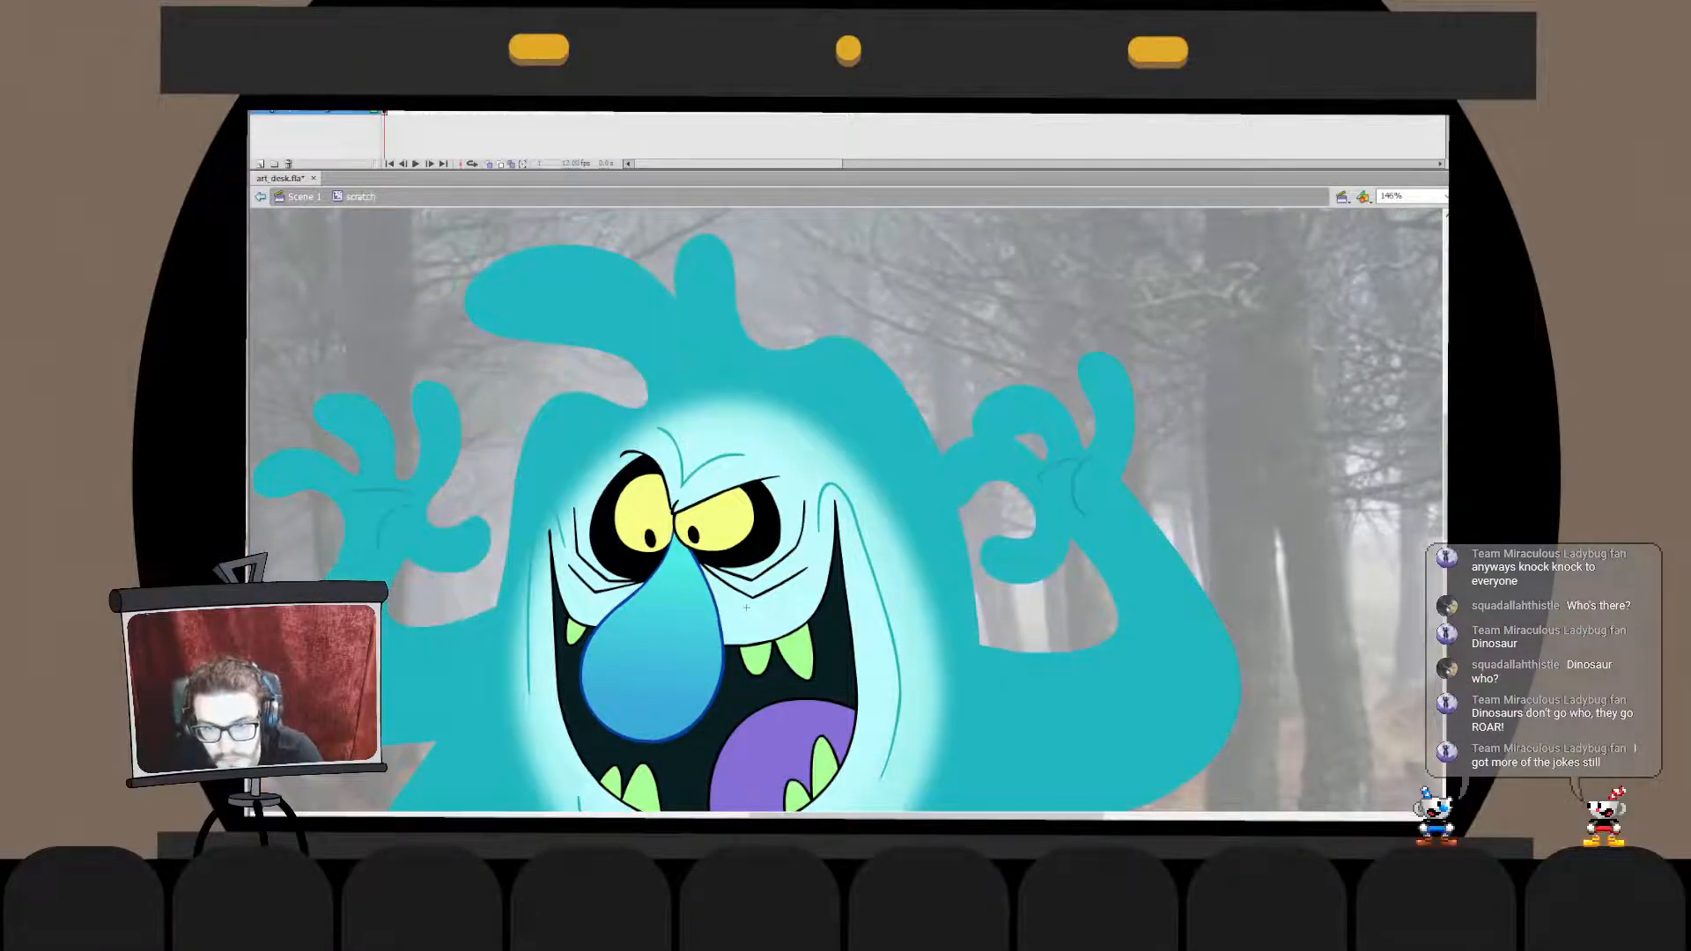
{"action": "key", "text": "ctrl+z"}
{"action": "key", "text": "ctrl+y"}
{"action": "key", "text": "ctrl+z"}
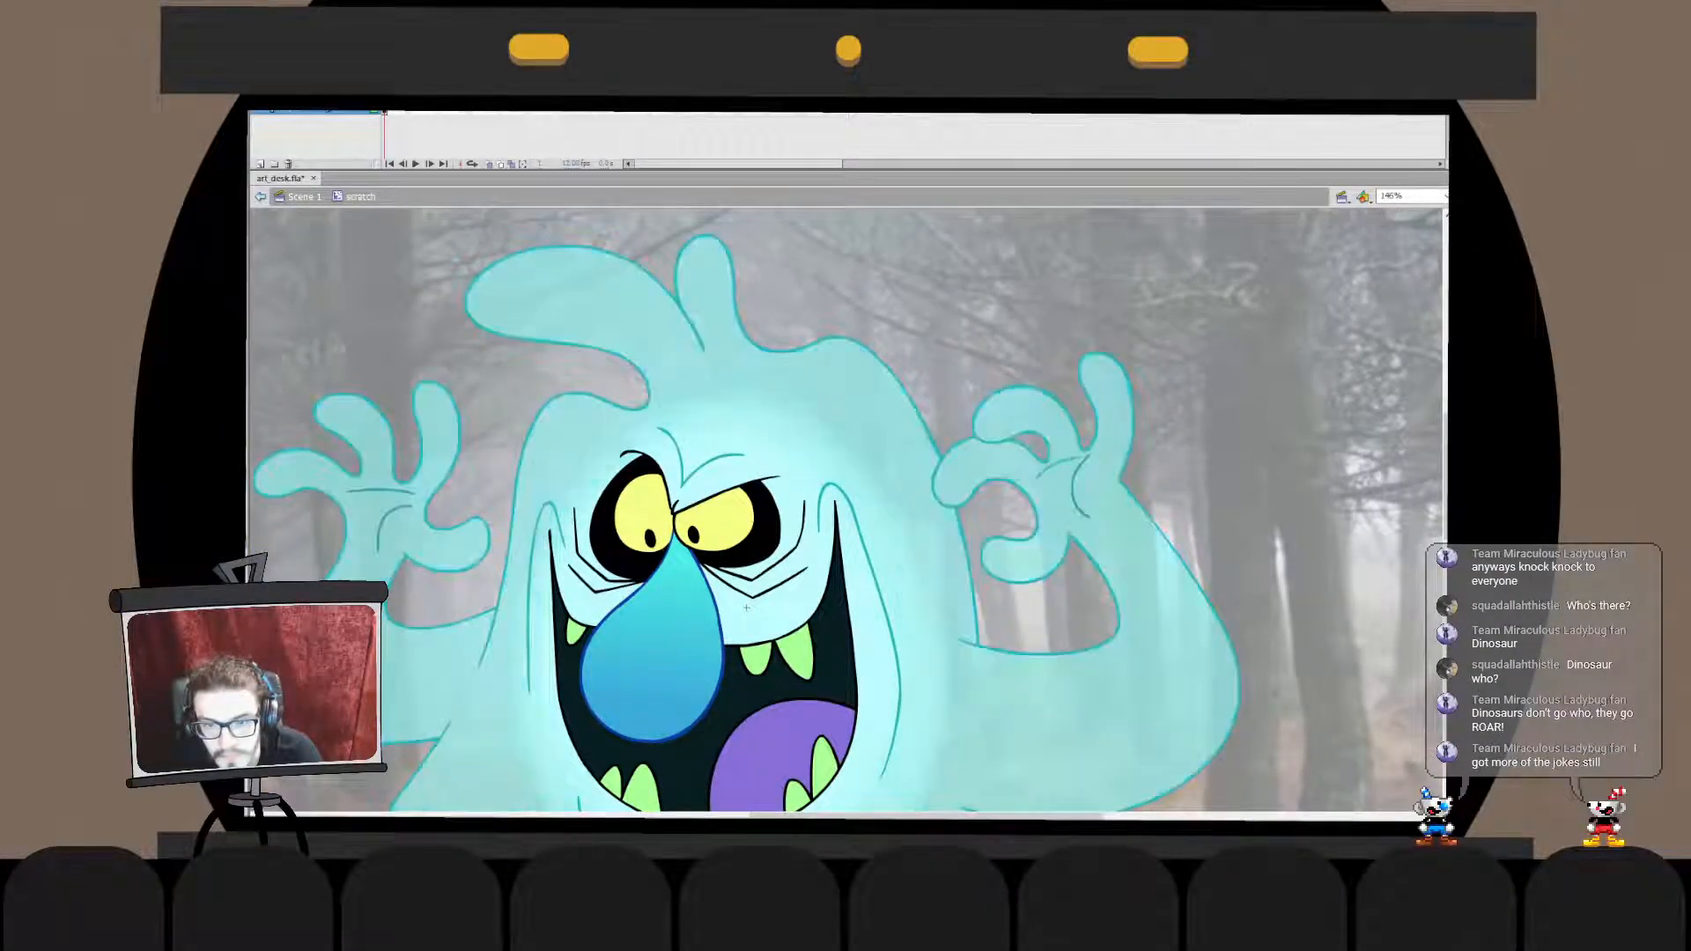
{"action": "key", "text": "ctrl+y"}
{"action": "key", "text": "ctrl+z"}
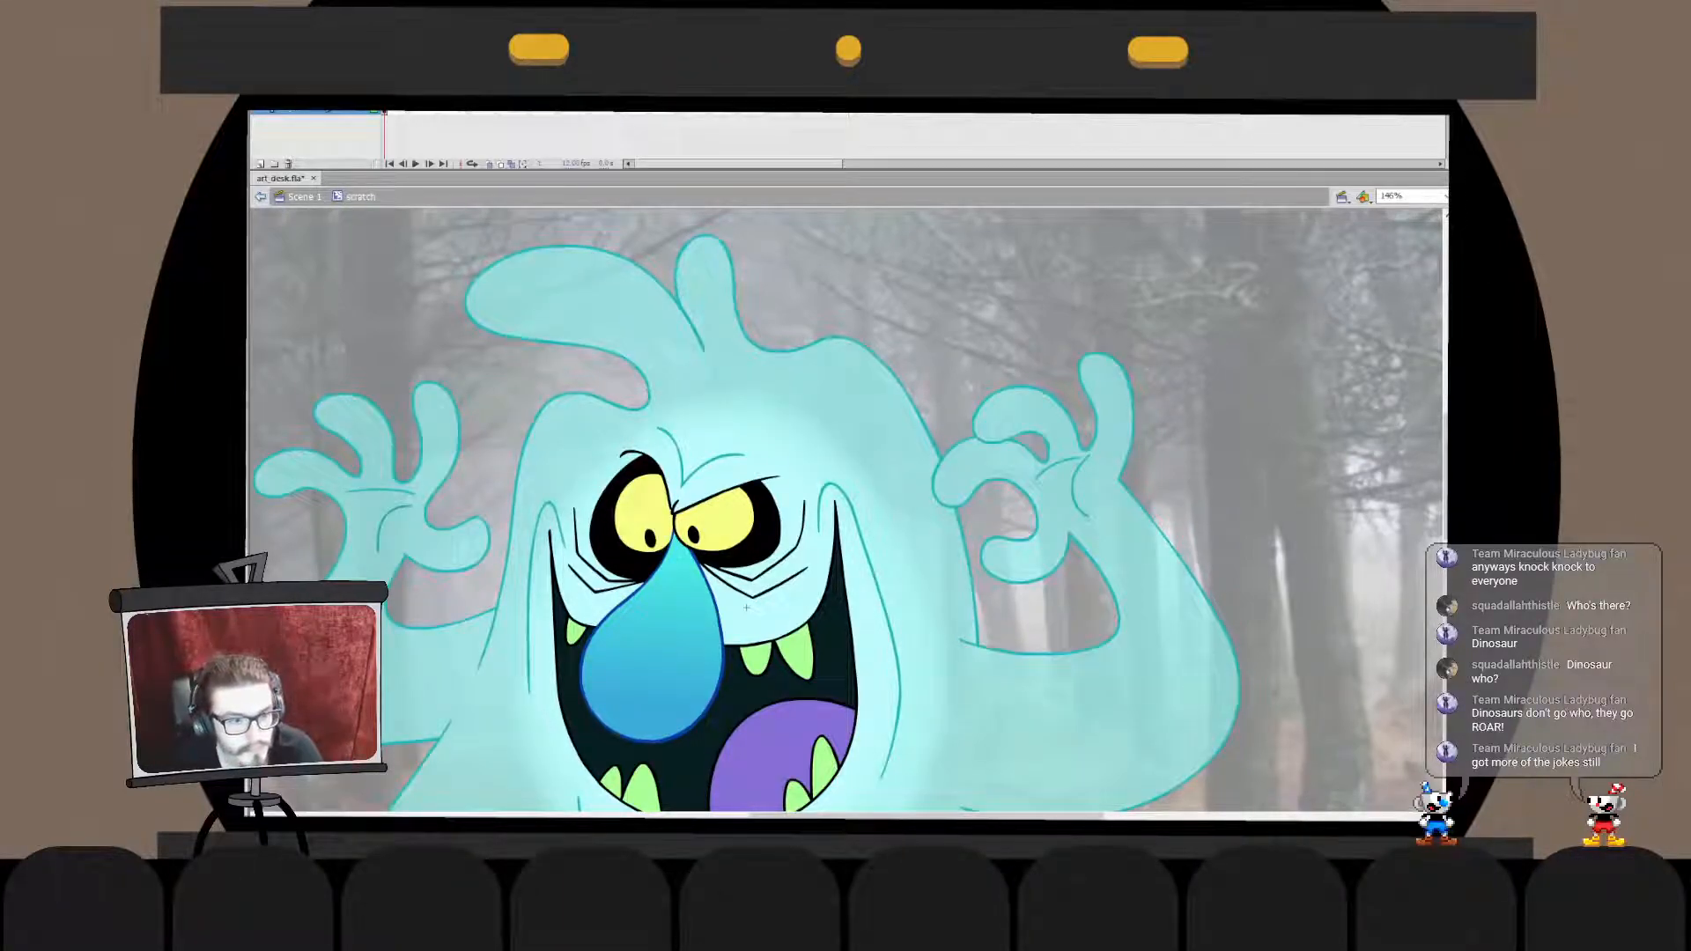
{"action": "key", "text": "ctrl+e"}
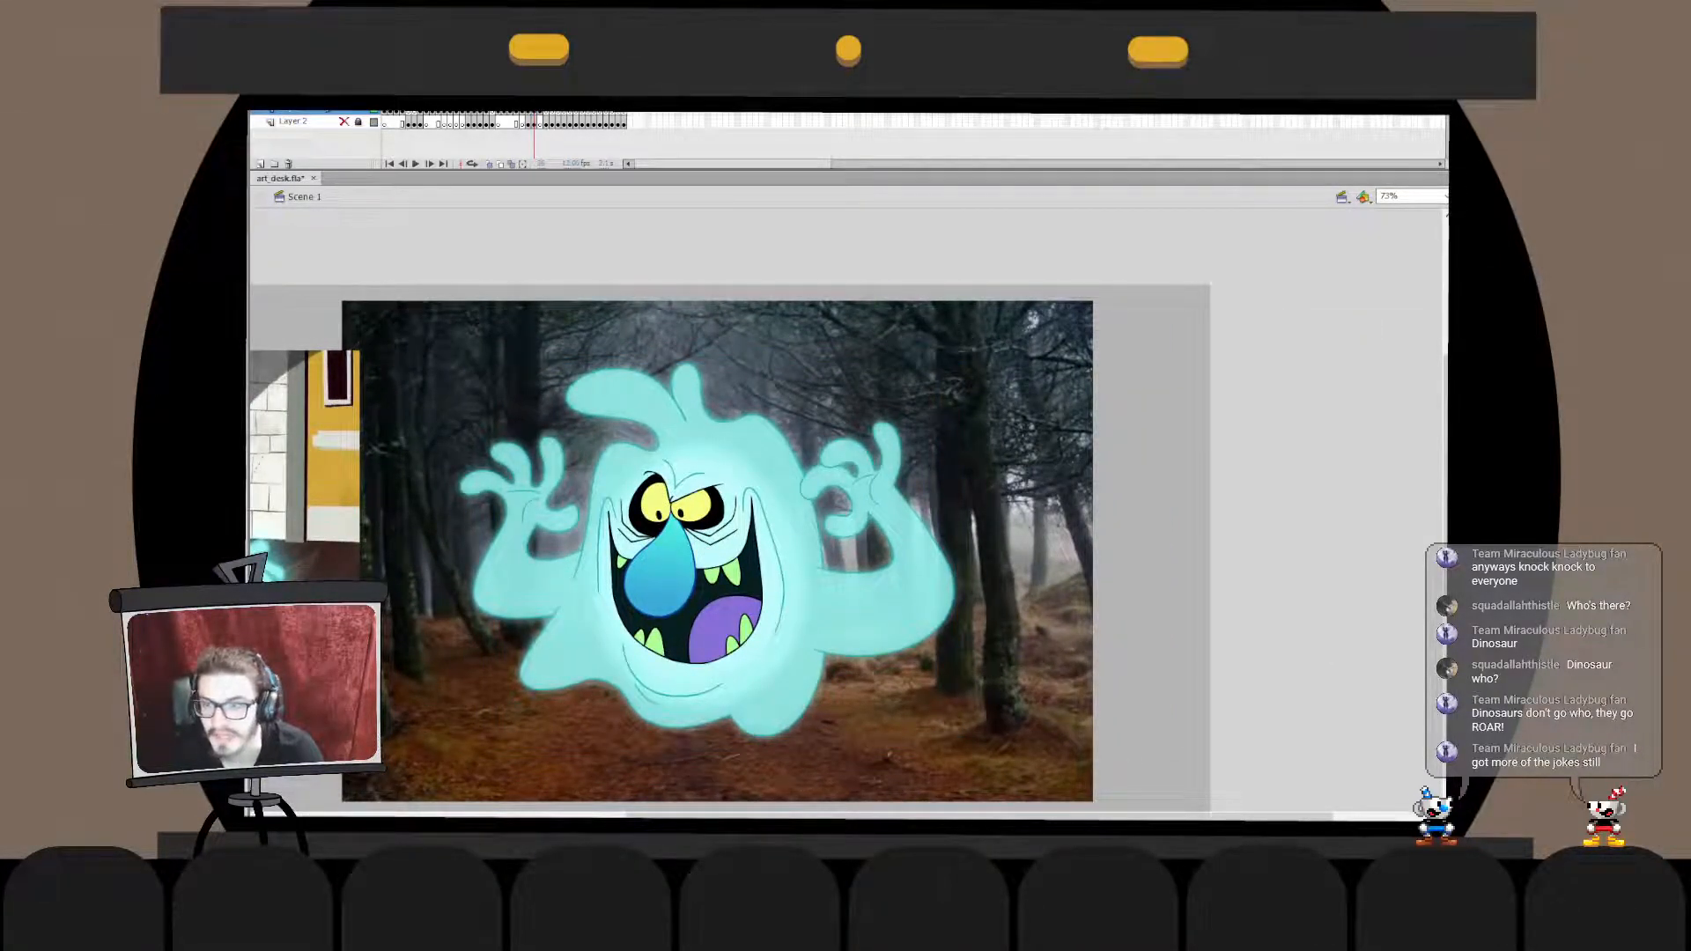
- Paint a solid dark teal oval swatch overlapping the edge of the forest photo
{"action": "left_click", "coordinate": [707, 550]}
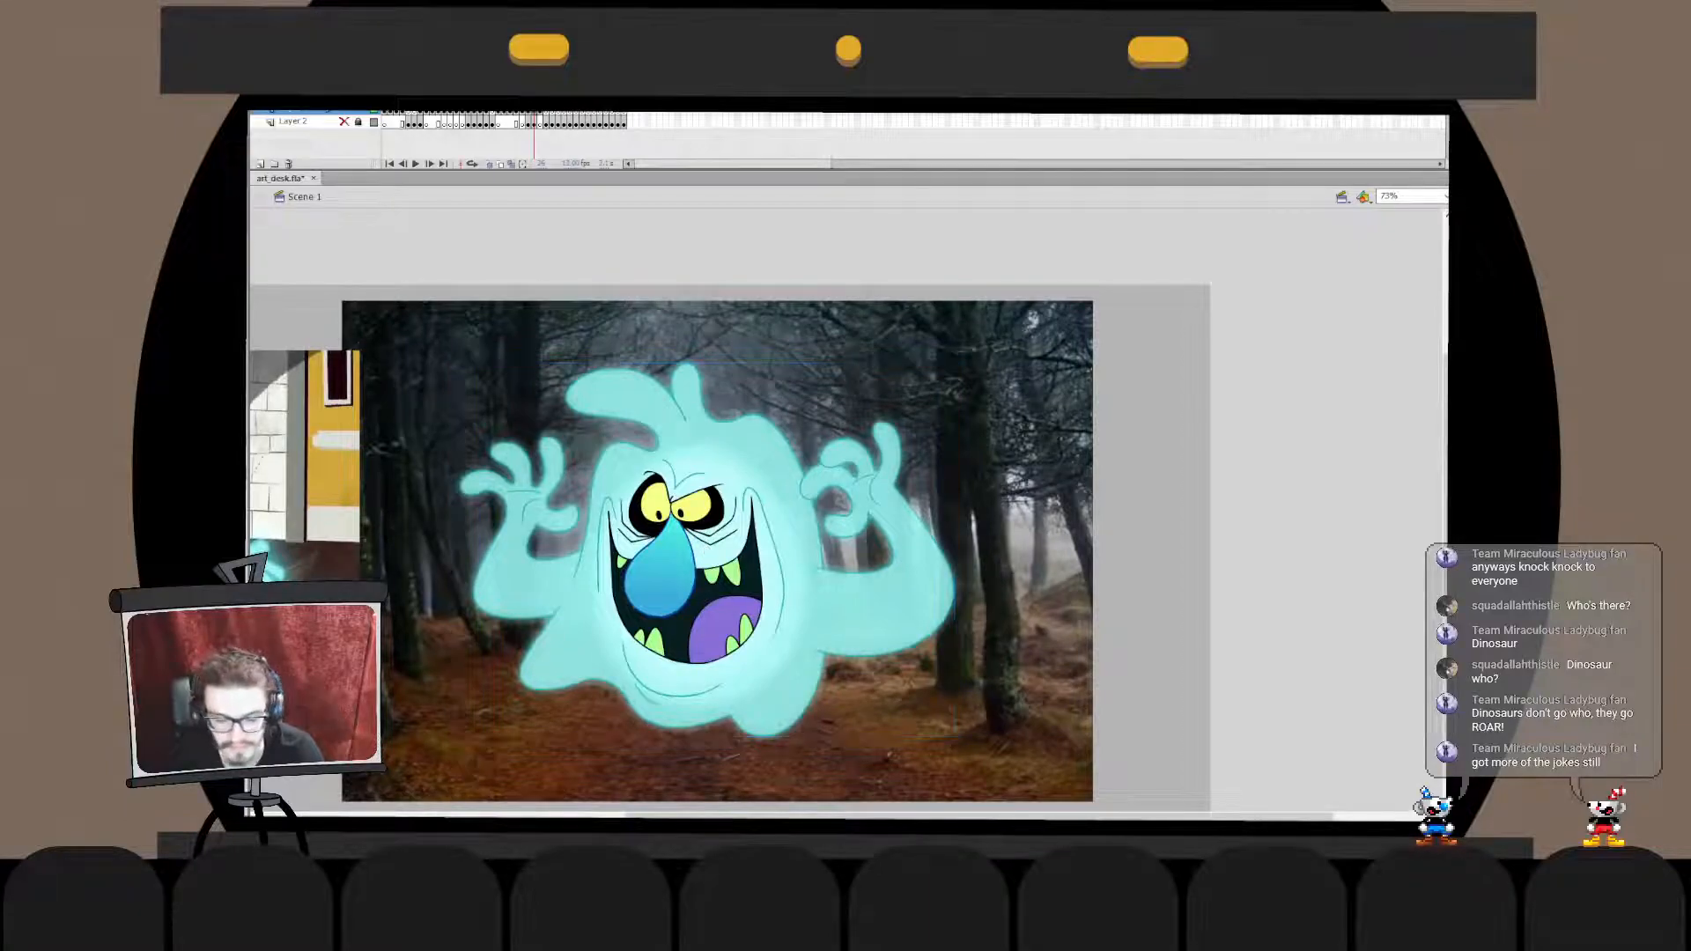
{"action": "mouse_move", "coordinate": [1152, 440]}
{"action": "left_mouse_down"}
{"action": "mouse_move", "coordinate": [1039, 480]}
{"action": "mouse_move", "coordinate": [1154, 449]}
{"action": "mouse_move", "coordinate": [1143, 509]}
{"action": "mouse_move", "coordinate": [1147, 445]}
{"action": "left_mouse_up"}
{"action": "key", "text": "ctrl+z"}
{"action": "left_click", "coordinate": [1092, 484]}
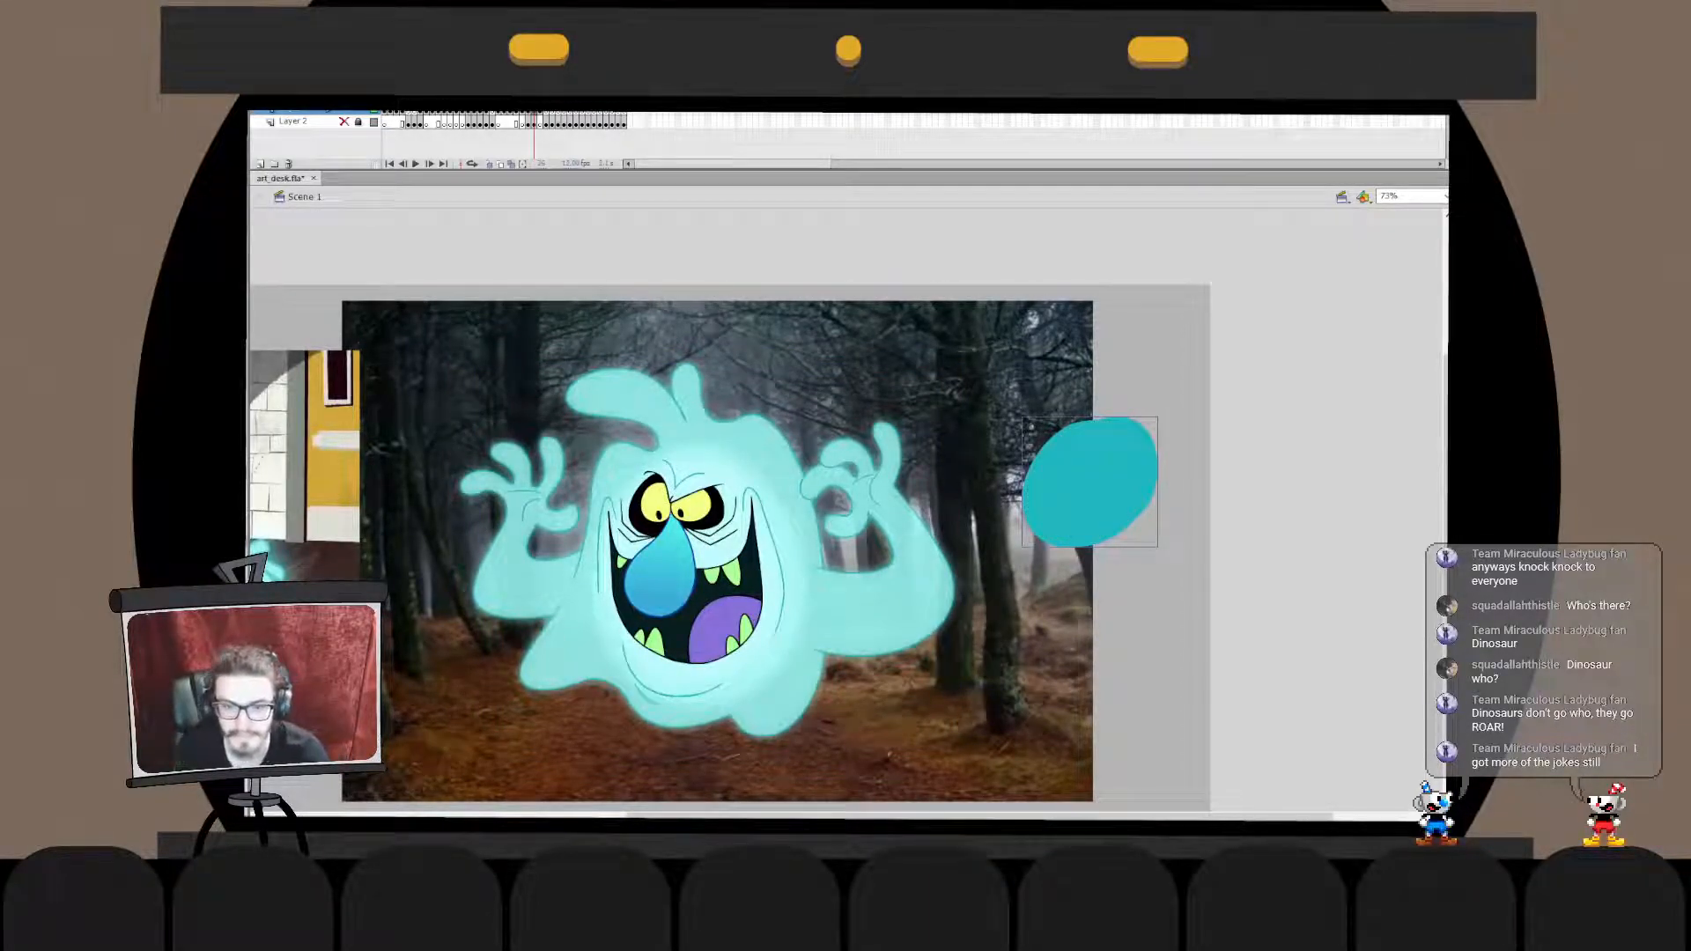
{"action": "left_click", "coordinate": [1022, 608]}
- Try the swatch's darker teal for the ghost's outer glow and view it beside the reference picture
{"action": "left_click", "coordinate": [899, 608], "text": "shift"}
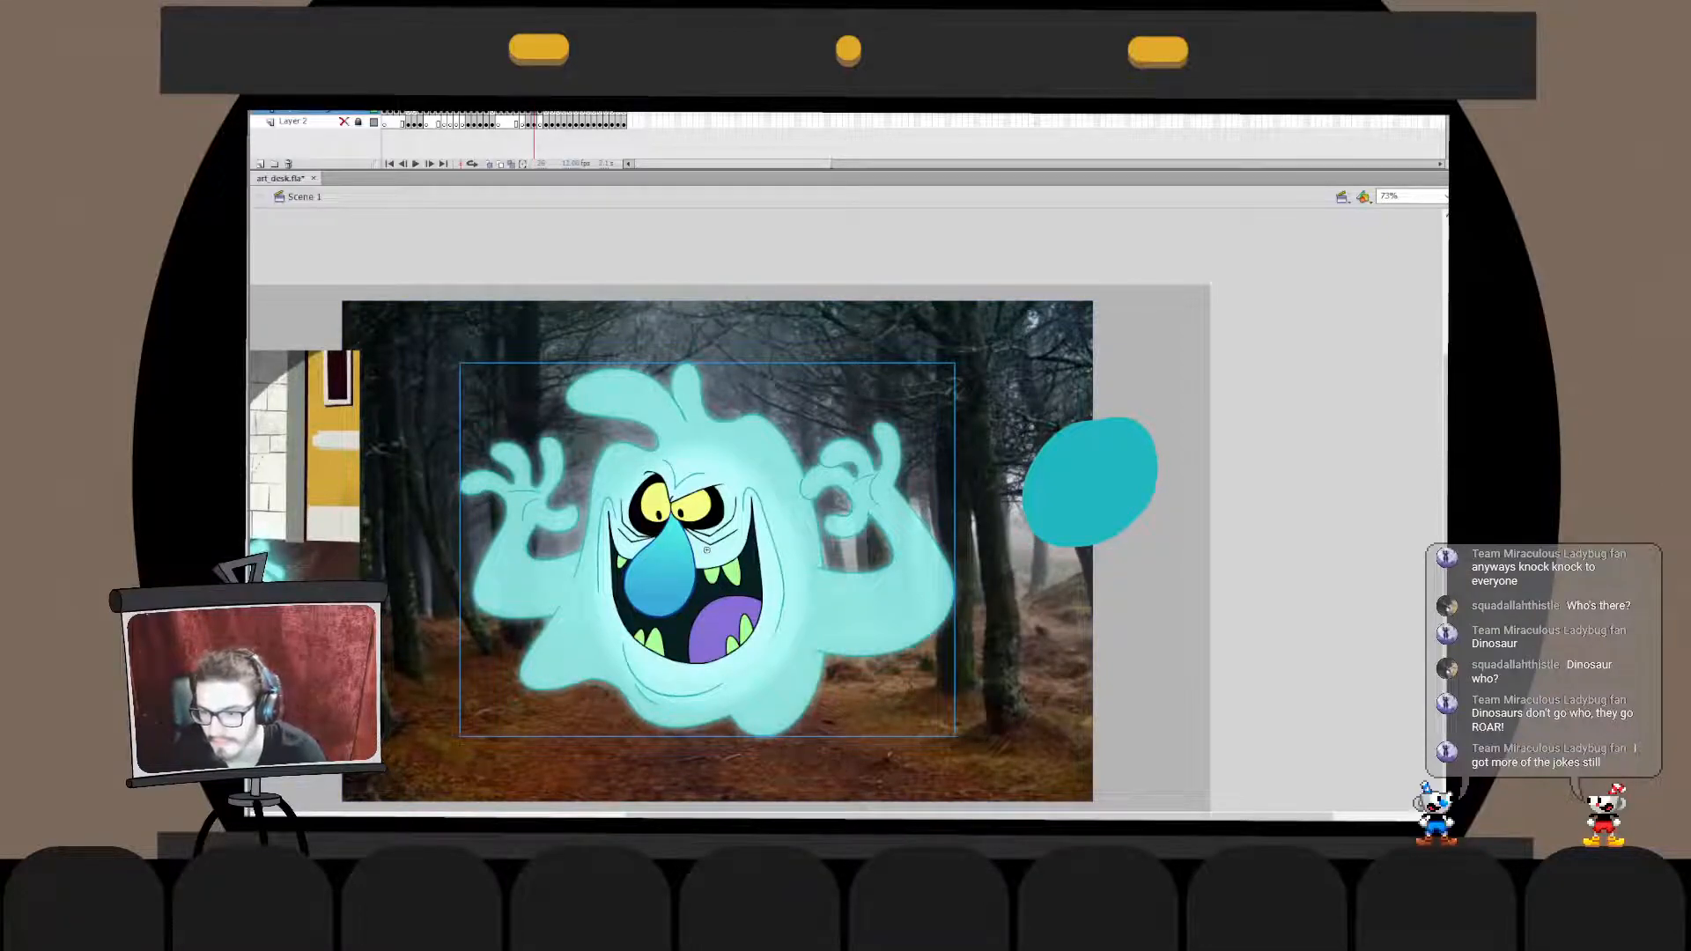
{"action": "key", "text": "Escape"}
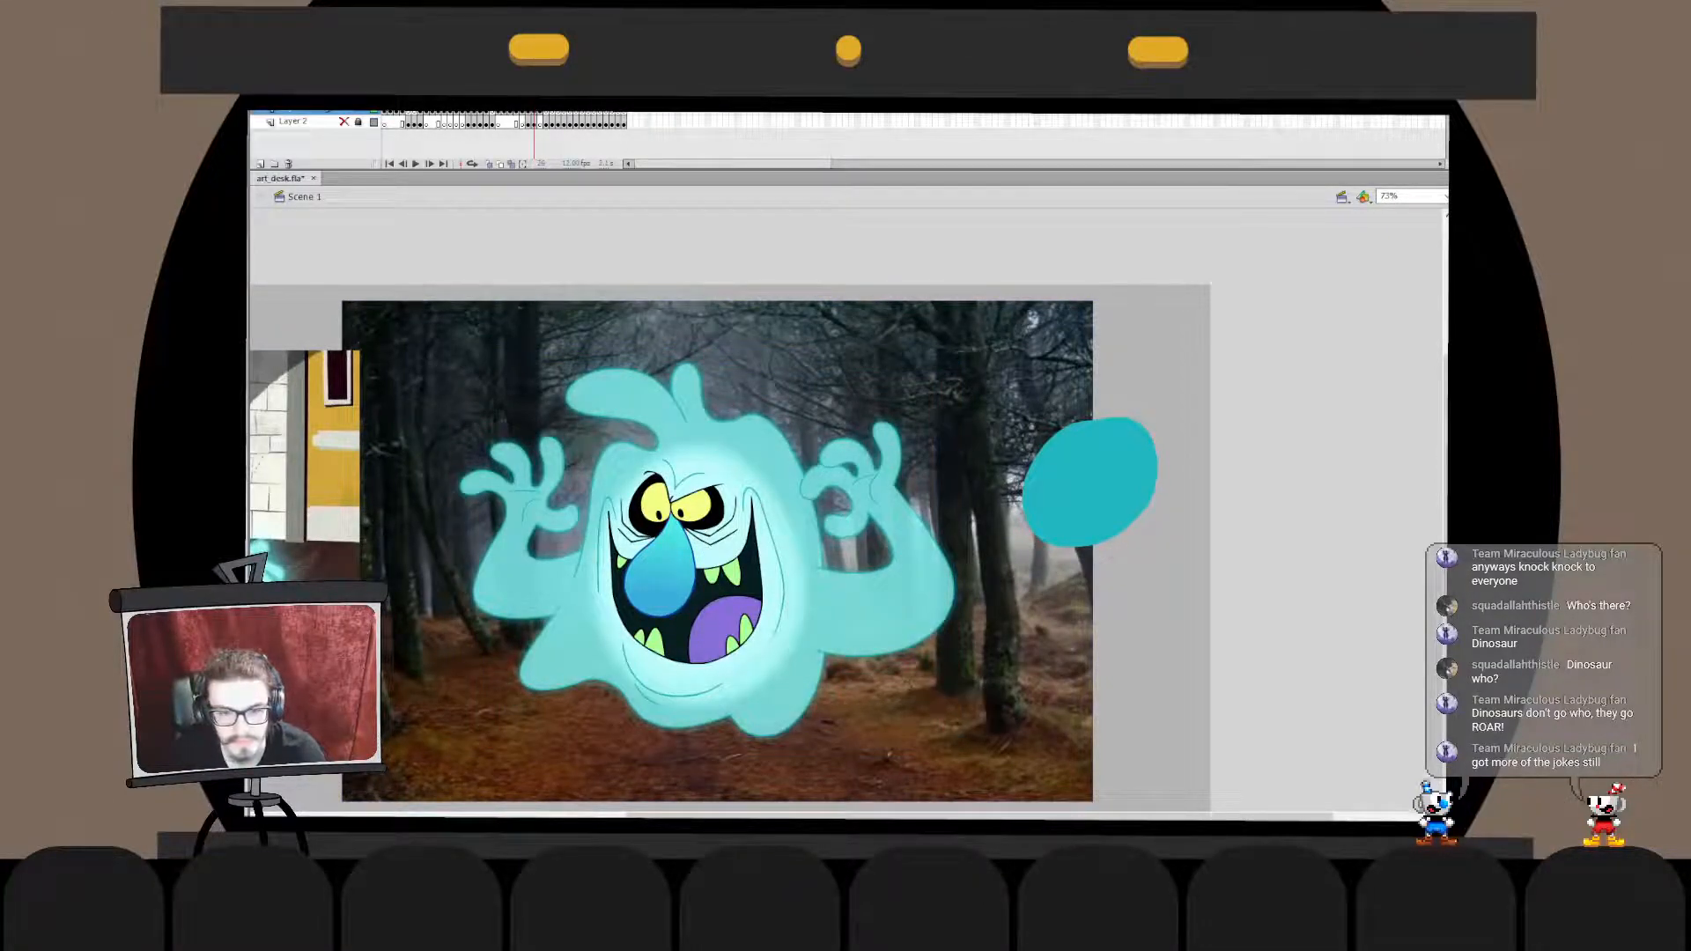
{"action": "left_click_drag", "start_coordinate": [793, 546], "coordinate": [1027, 509]}
{"action": "left_click", "coordinate": [941, 511]}
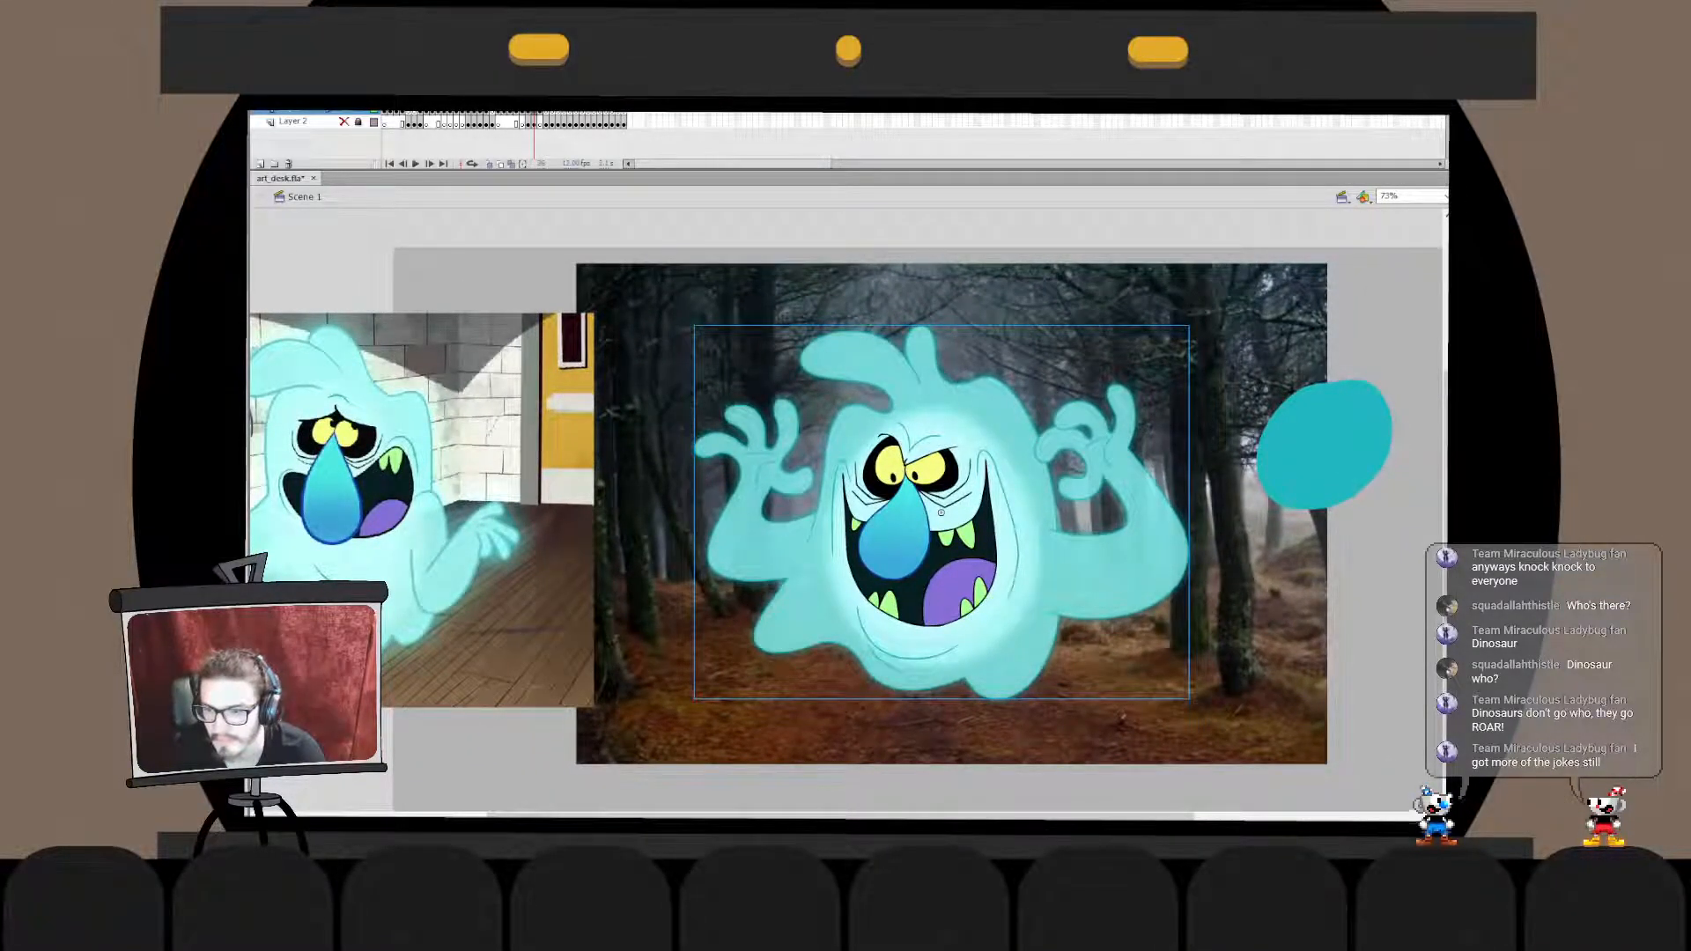
- Compare the ghost before and after the latest colour changes by repeatedly undoing and redoing them
{"action": "key", "text": "ctrl+z"}
{"action": "key", "text": "ctrl+y"}
{"action": "key", "text": "ctrl+z"}
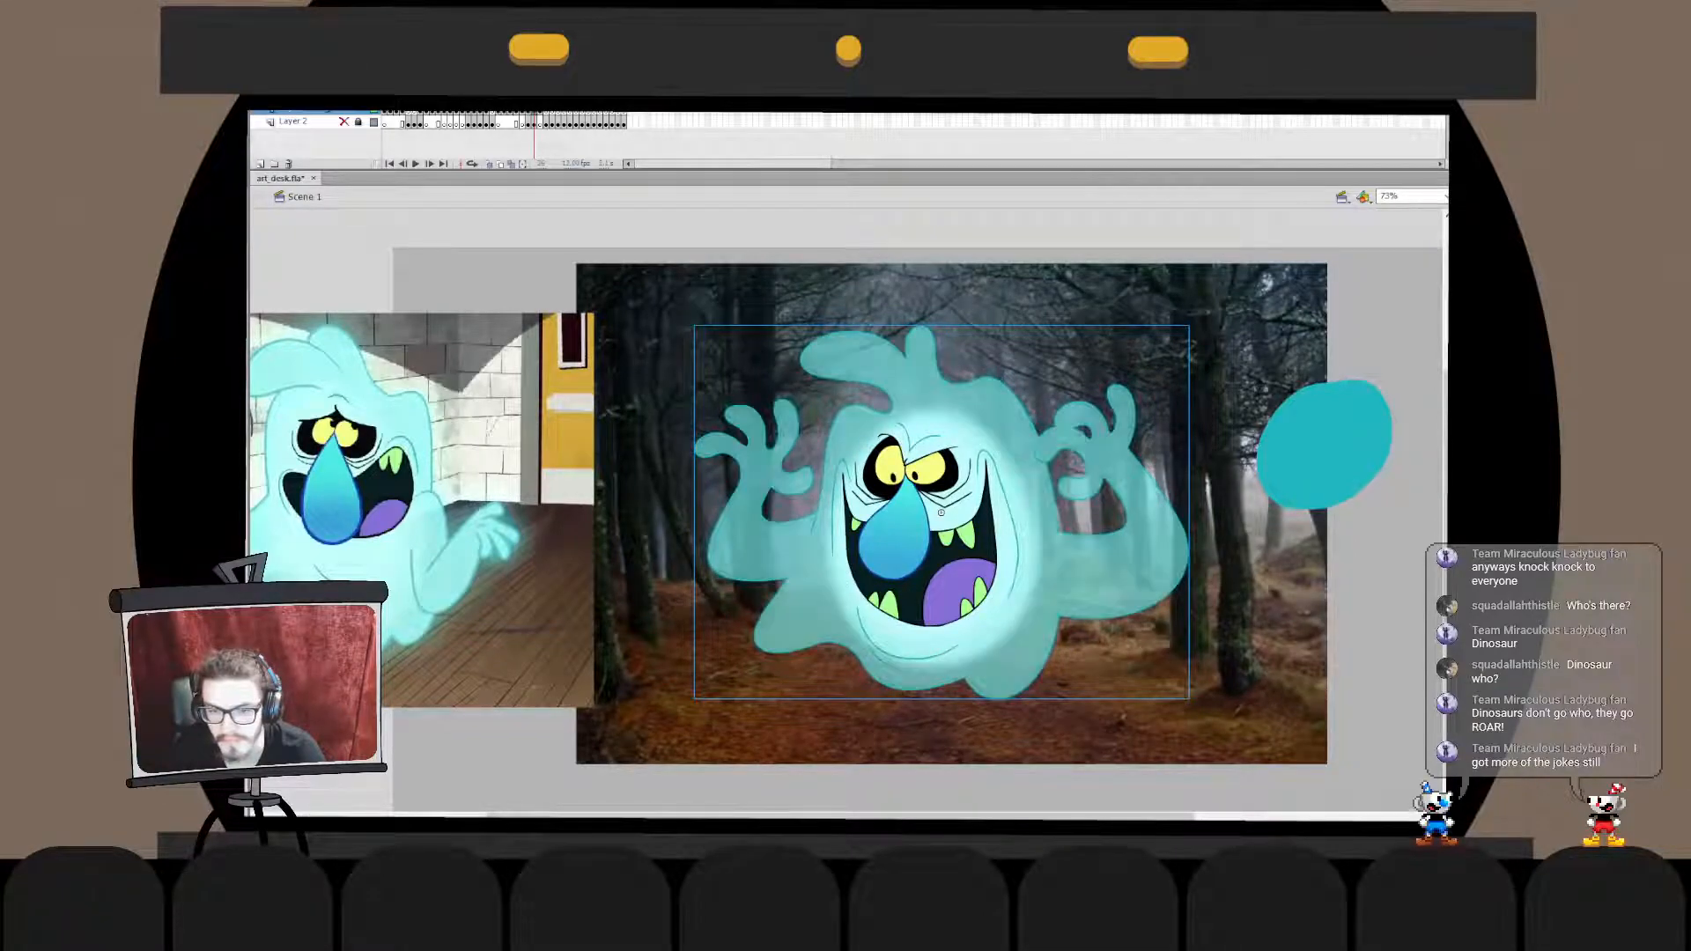
{"action": "key", "text": "ctrl+y"}
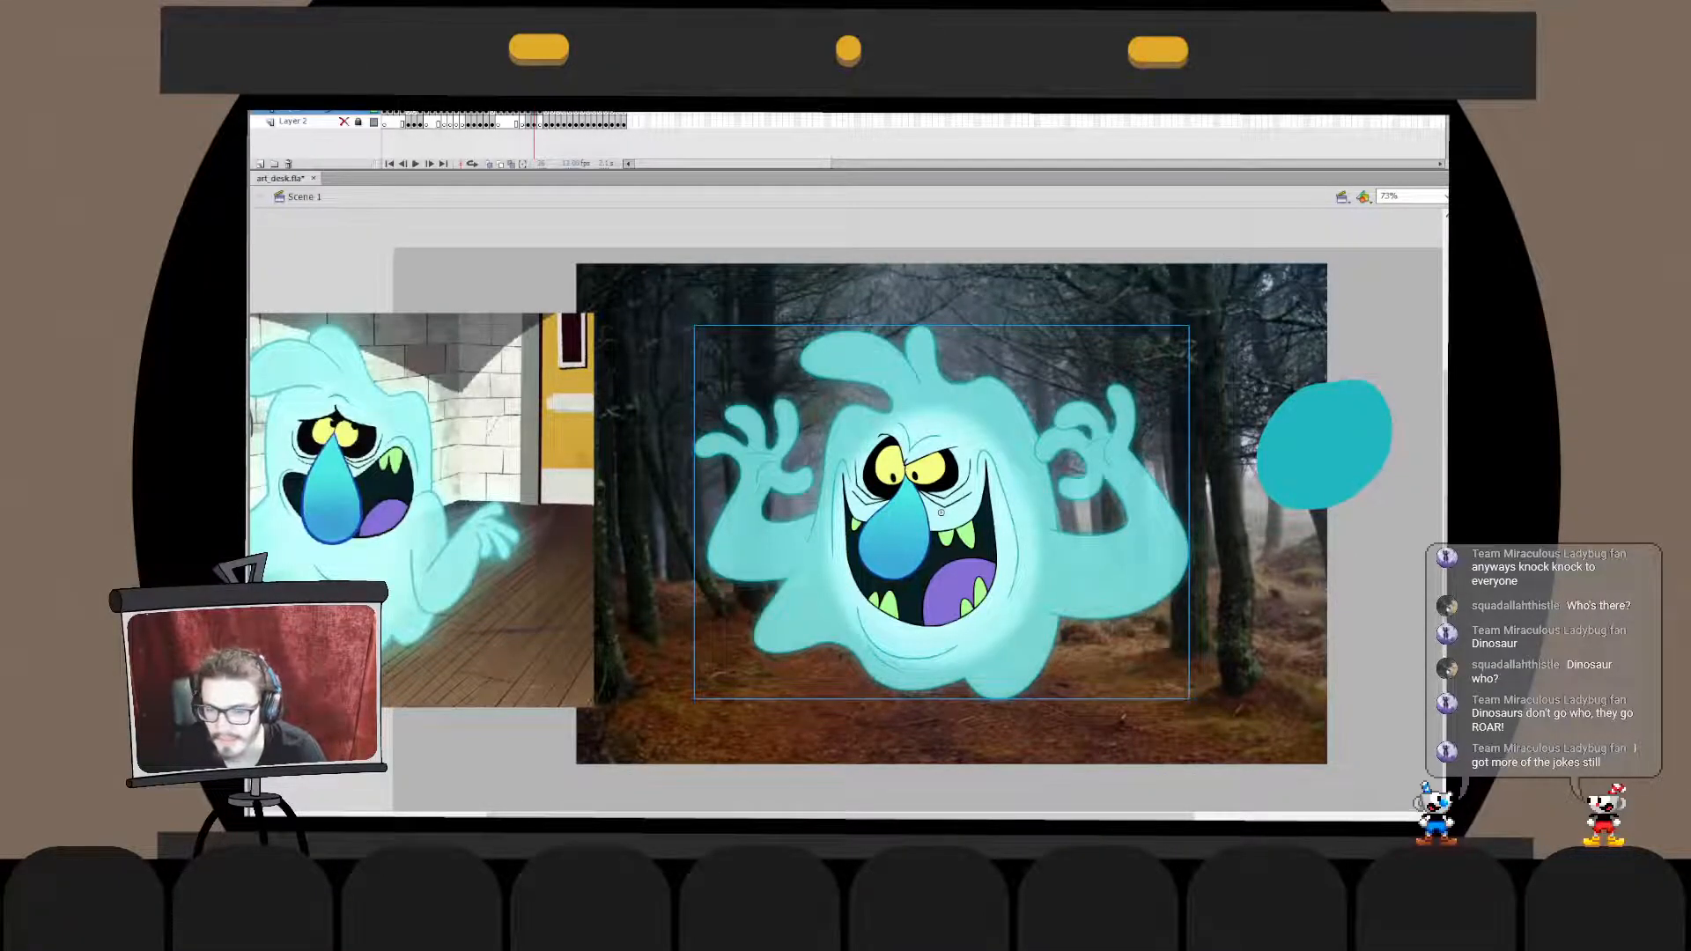
{"action": "key", "text": "ctrl+z"}
{"action": "key", "text": "ctrl+y"}
{"action": "key", "text": "ctrl+z"}
{"action": "key", "text": "ctrl+y"}
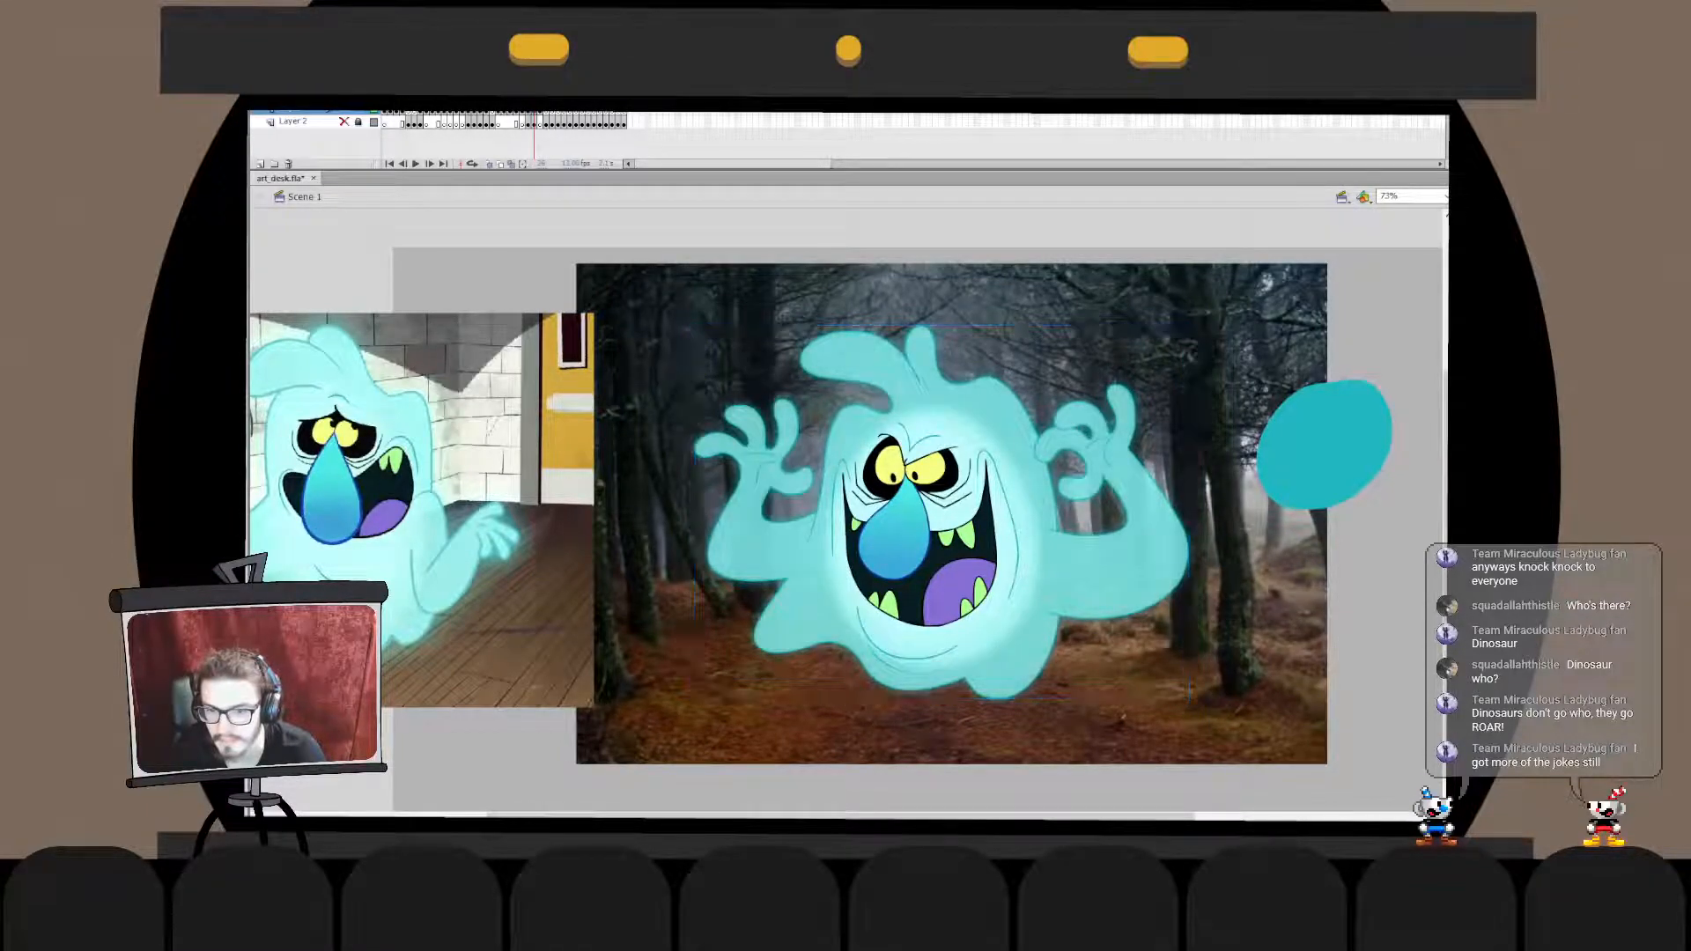
{"action": "key", "text": "ctrl+y"}
- Delete the dark teal oval swatch and check the ghost's artwork inside its symbol
{"action": "left_click", "coordinate": [1324, 445]}
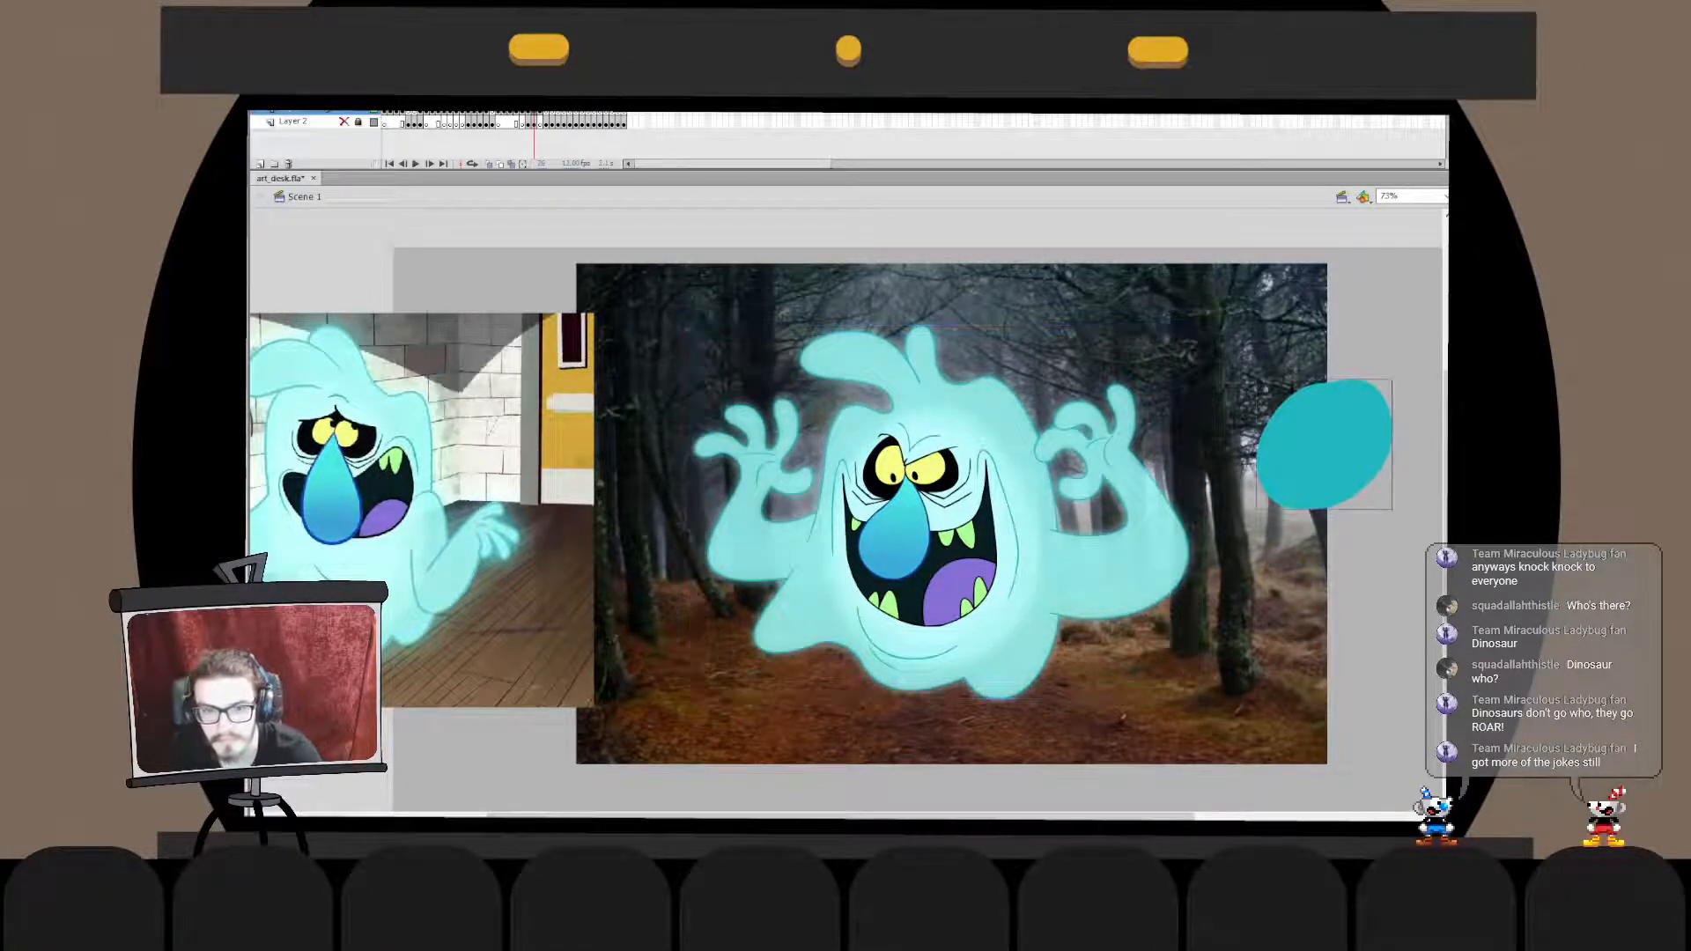
{"action": "key", "text": "Delete"}
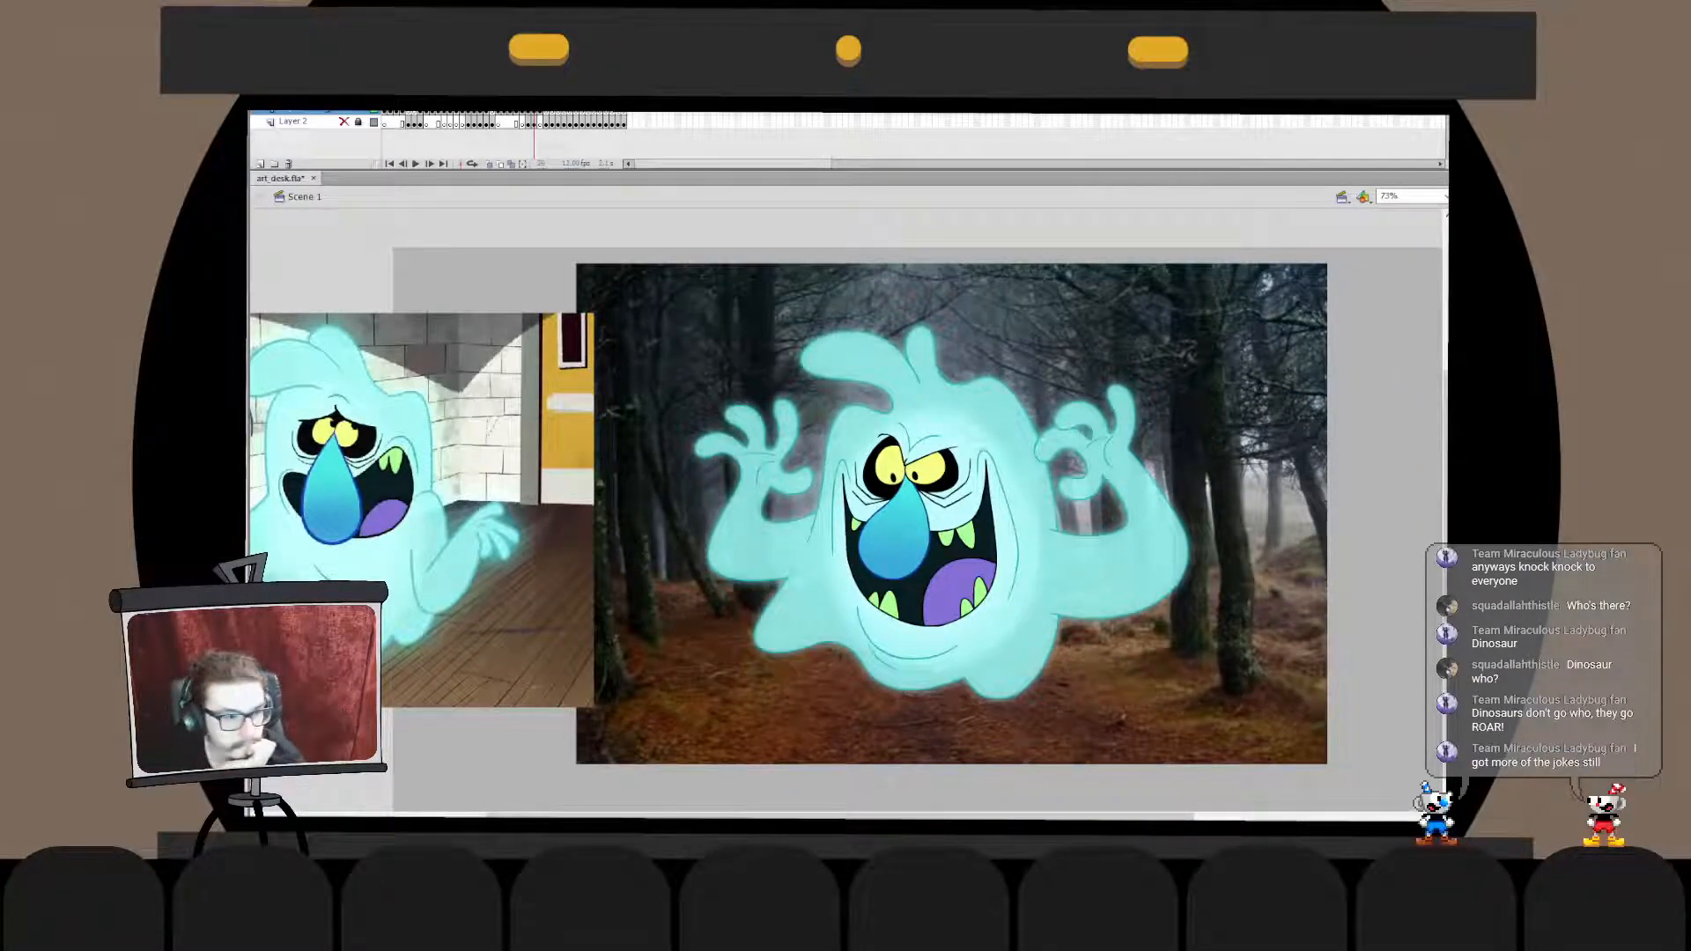
{"action": "double_click", "coordinate": [941, 511]}
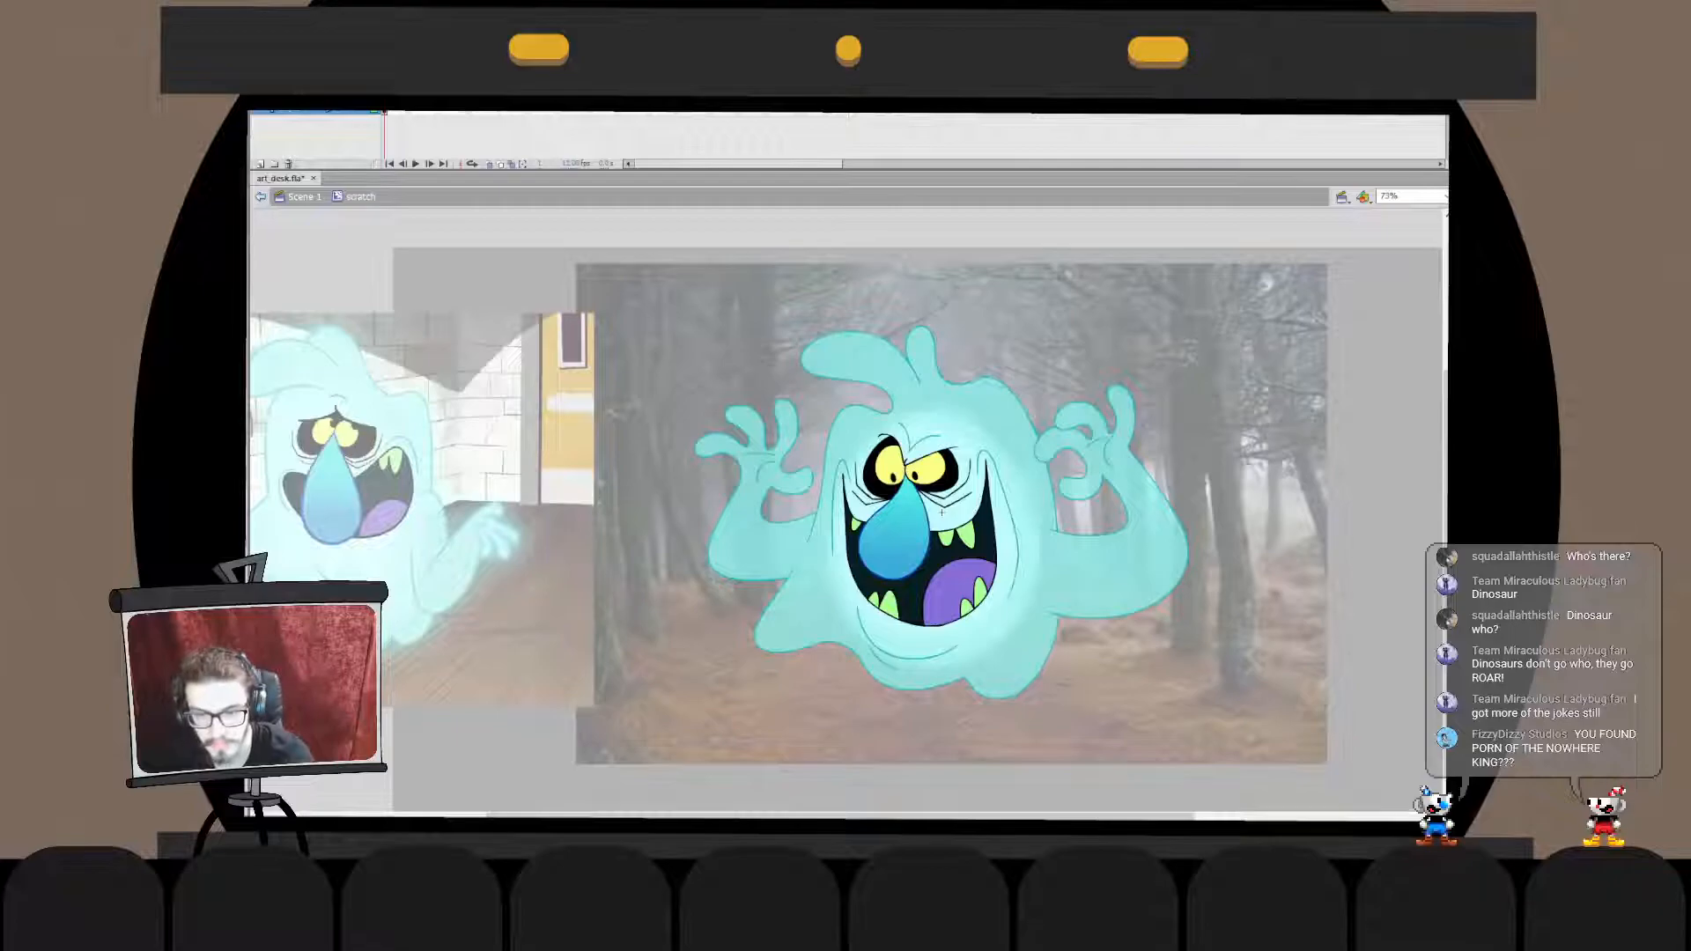
{"action": "key", "text": "ctrl+e"}
- Draw a light cyan oval at the edge of the forest photo and fill it with solid light cyan
{"action": "left_click", "coordinate": [1250, 423]}
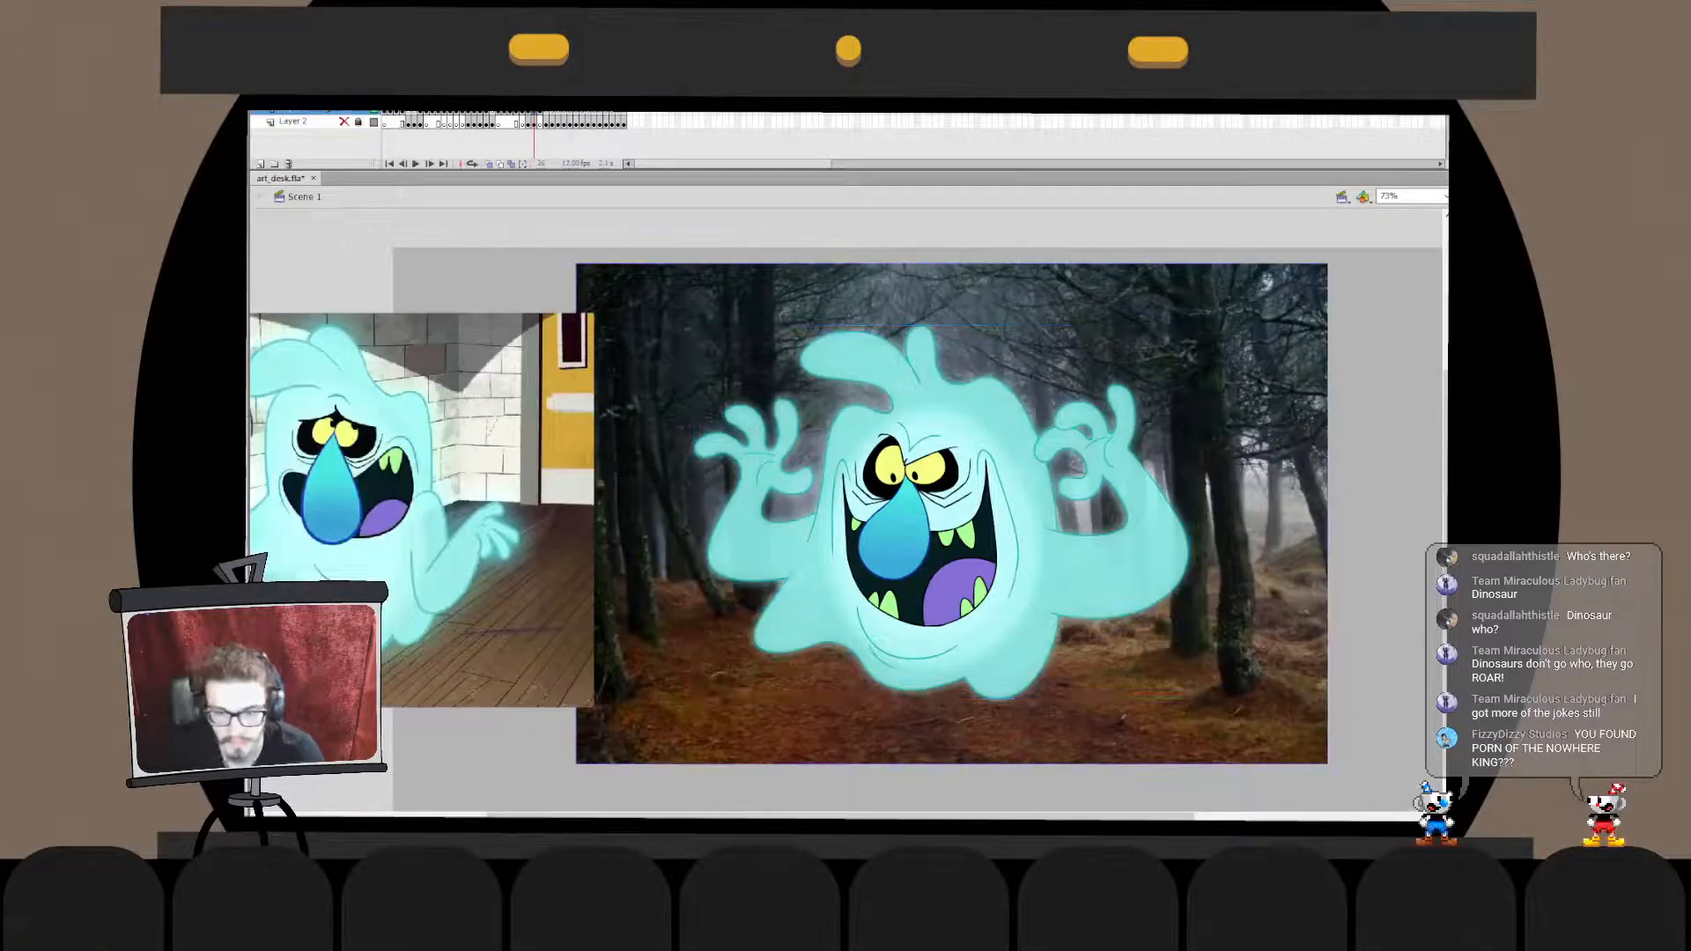
{"action": "mouse_move", "coordinate": [1363, 448]}
{"action": "left_mouse_down"}
{"action": "mouse_move", "coordinate": [1395, 458]}
{"action": "mouse_move", "coordinate": [1393, 480]}
{"action": "left_mouse_up"}
{"action": "key", "text": "ctrl+z"}
{"action": "key", "text": "ctrl+z"}
{"action": "key", "text": "j"}
{"action": "key", "text": "k"}
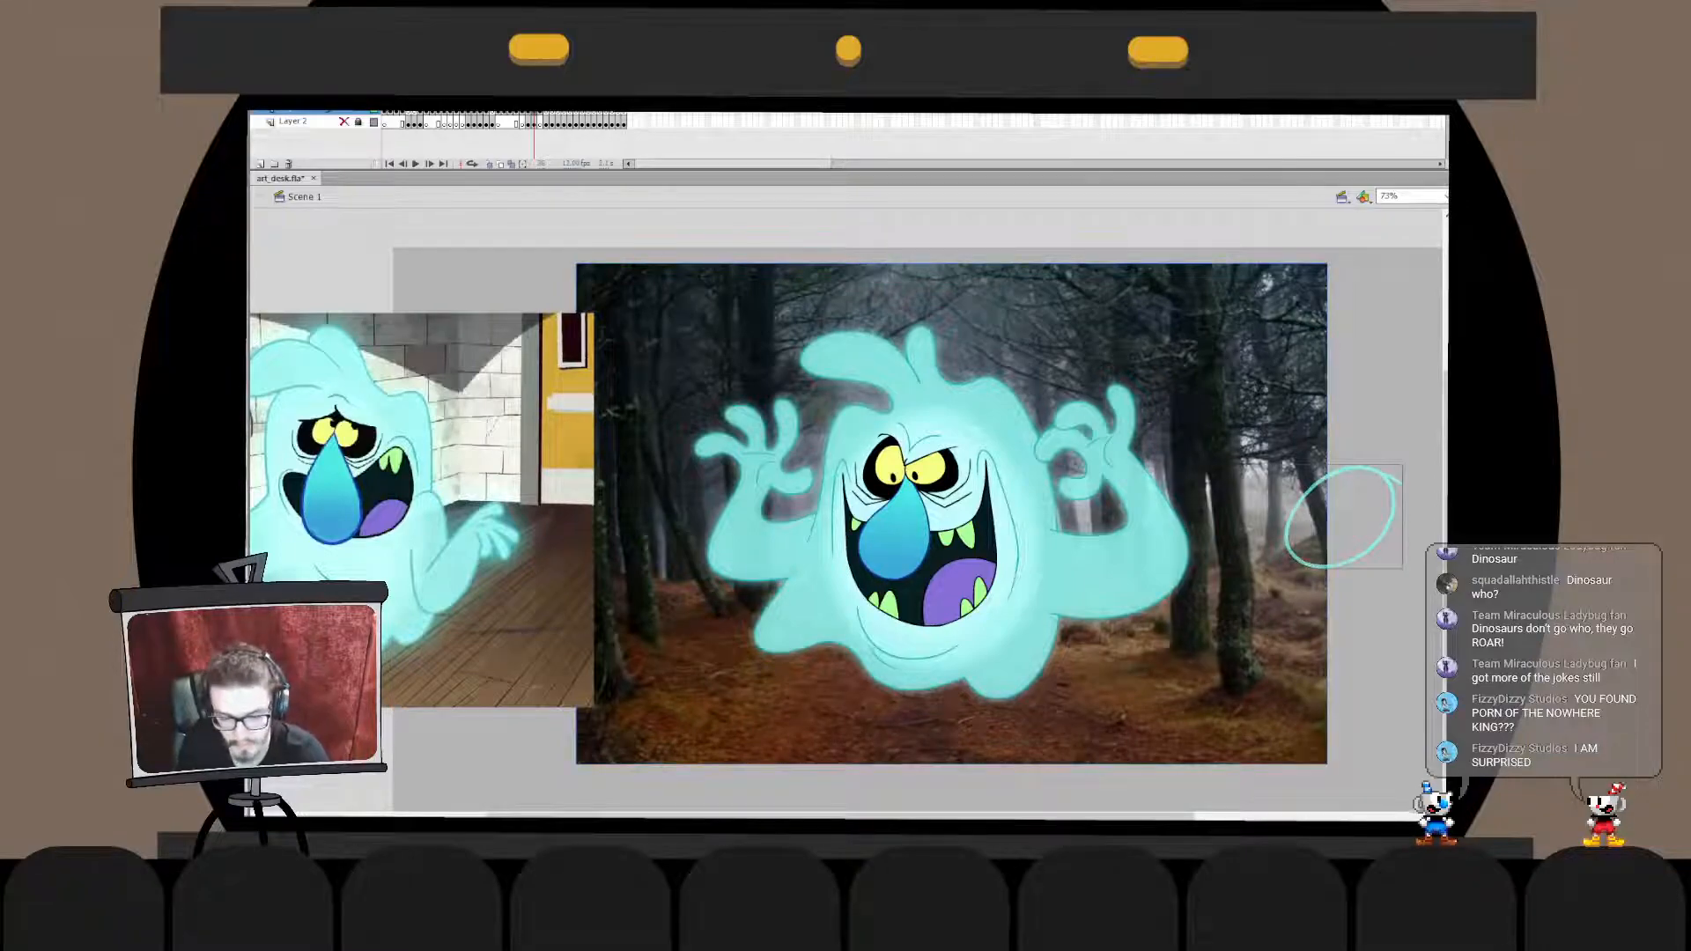
{"action": "left_click", "coordinate": [1346, 518]}
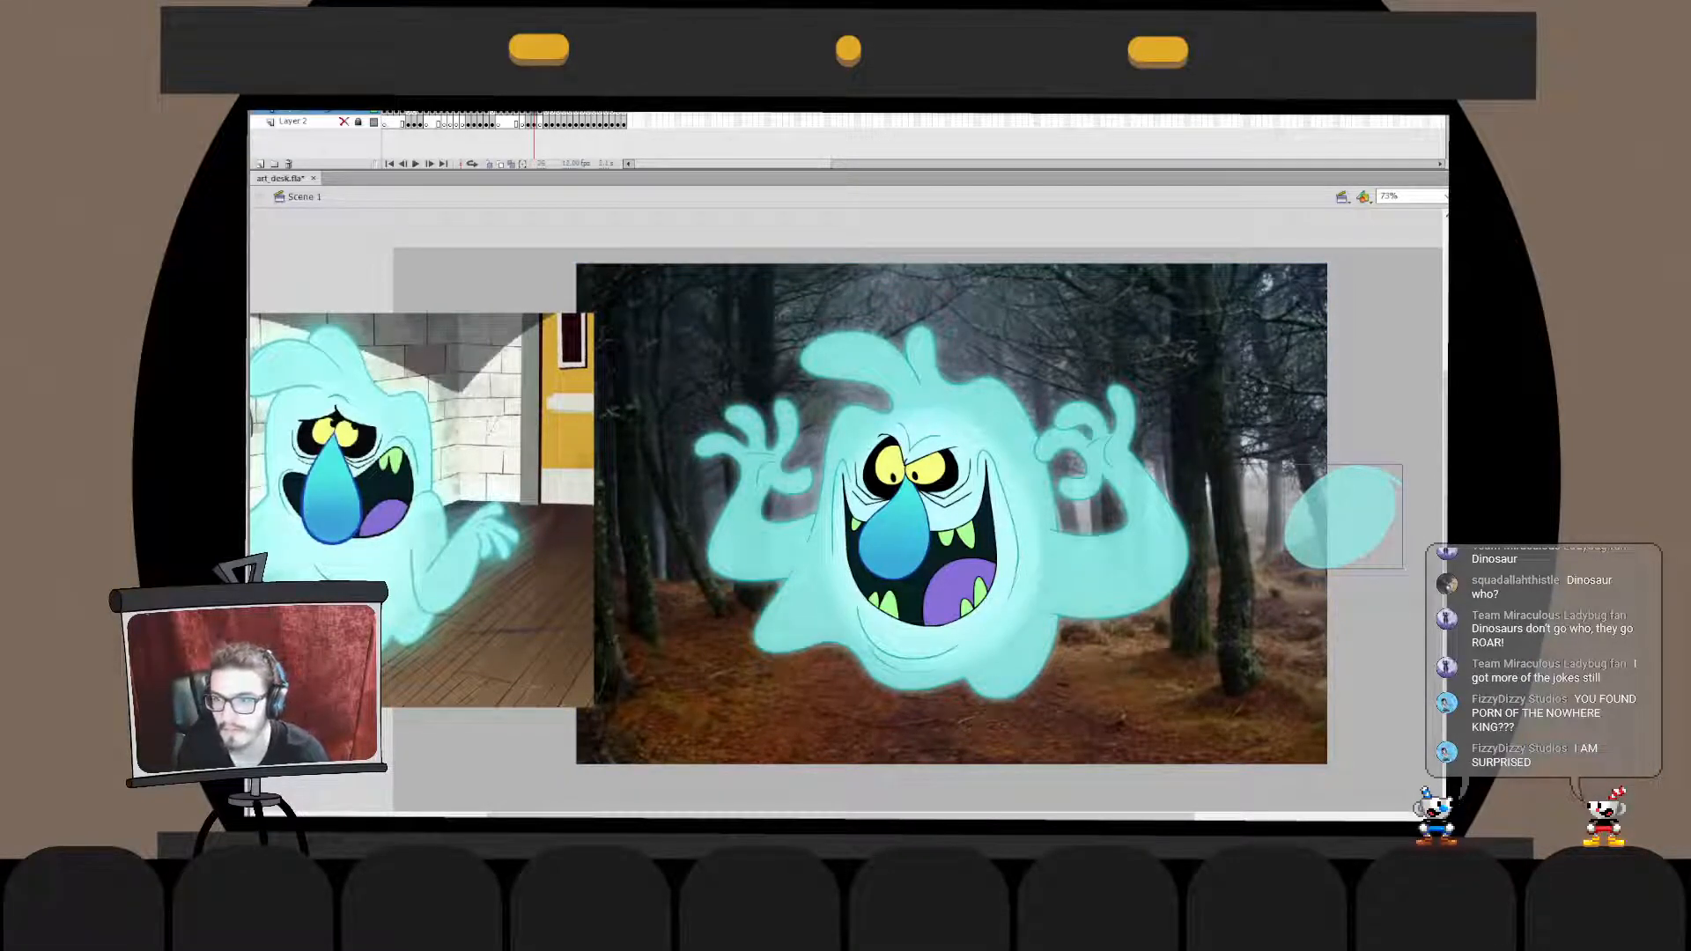
{"action": "key", "text": "Return"}
- Compare the ghost with the light cyan oval swatch, then delete the swatch
{"action": "left_click", "coordinate": [940, 512]}
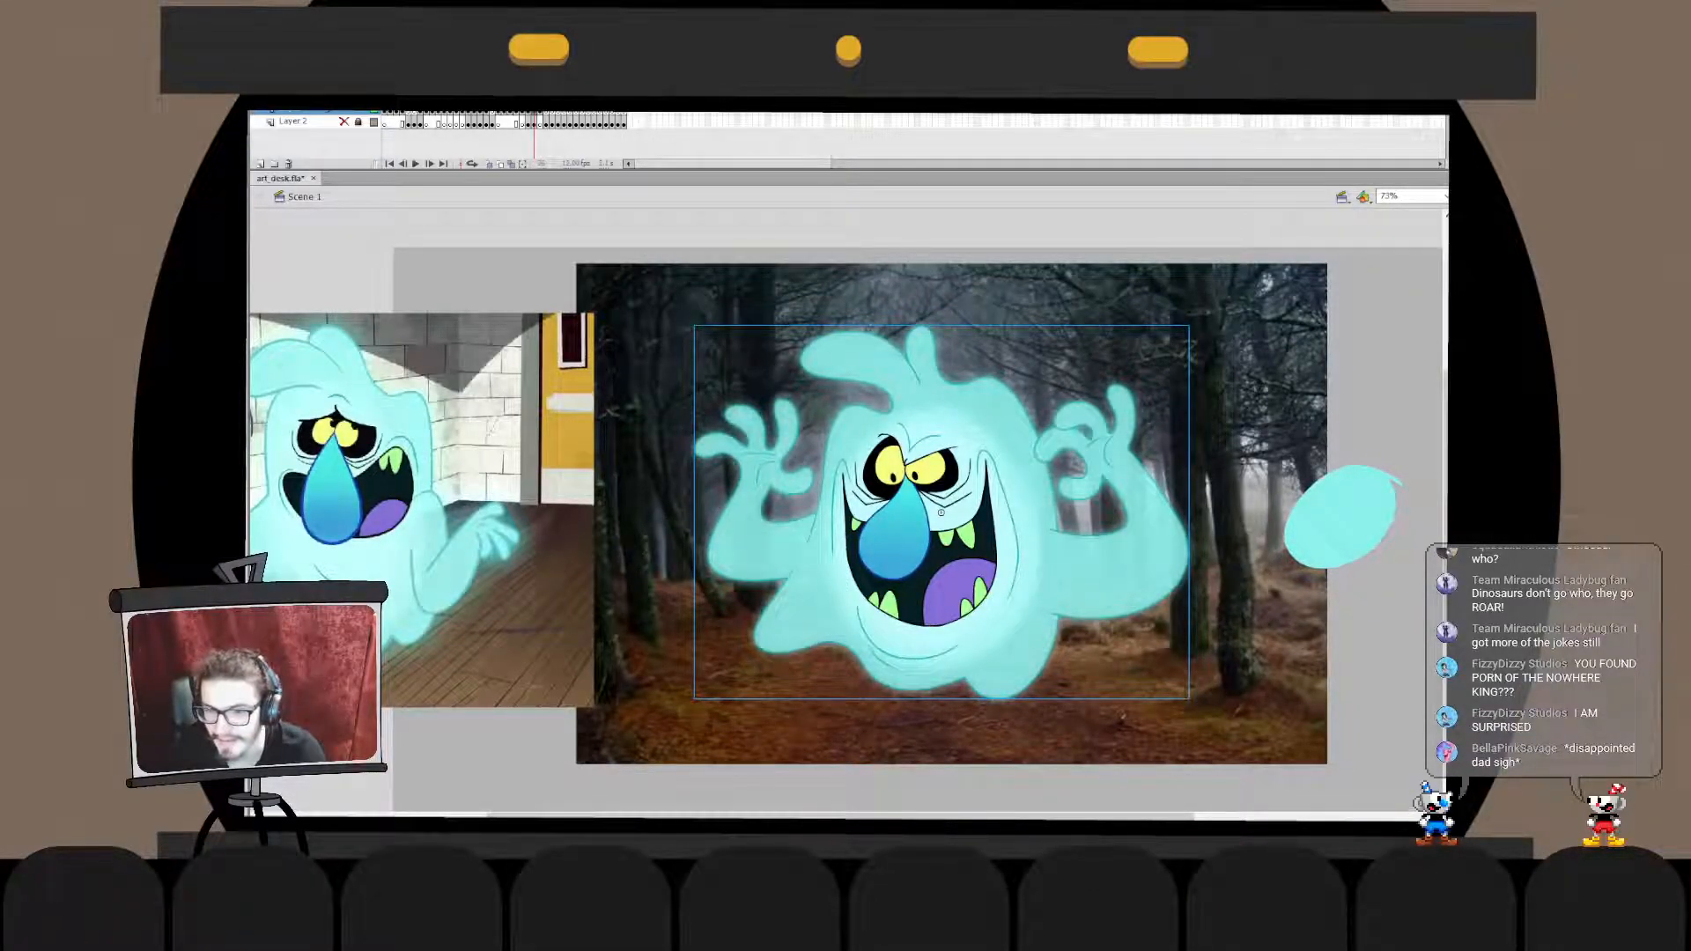
{"action": "key", "text": "Escape"}
{"action": "left_click", "coordinate": [1341, 517]}
{"action": "key", "text": "Delete"}
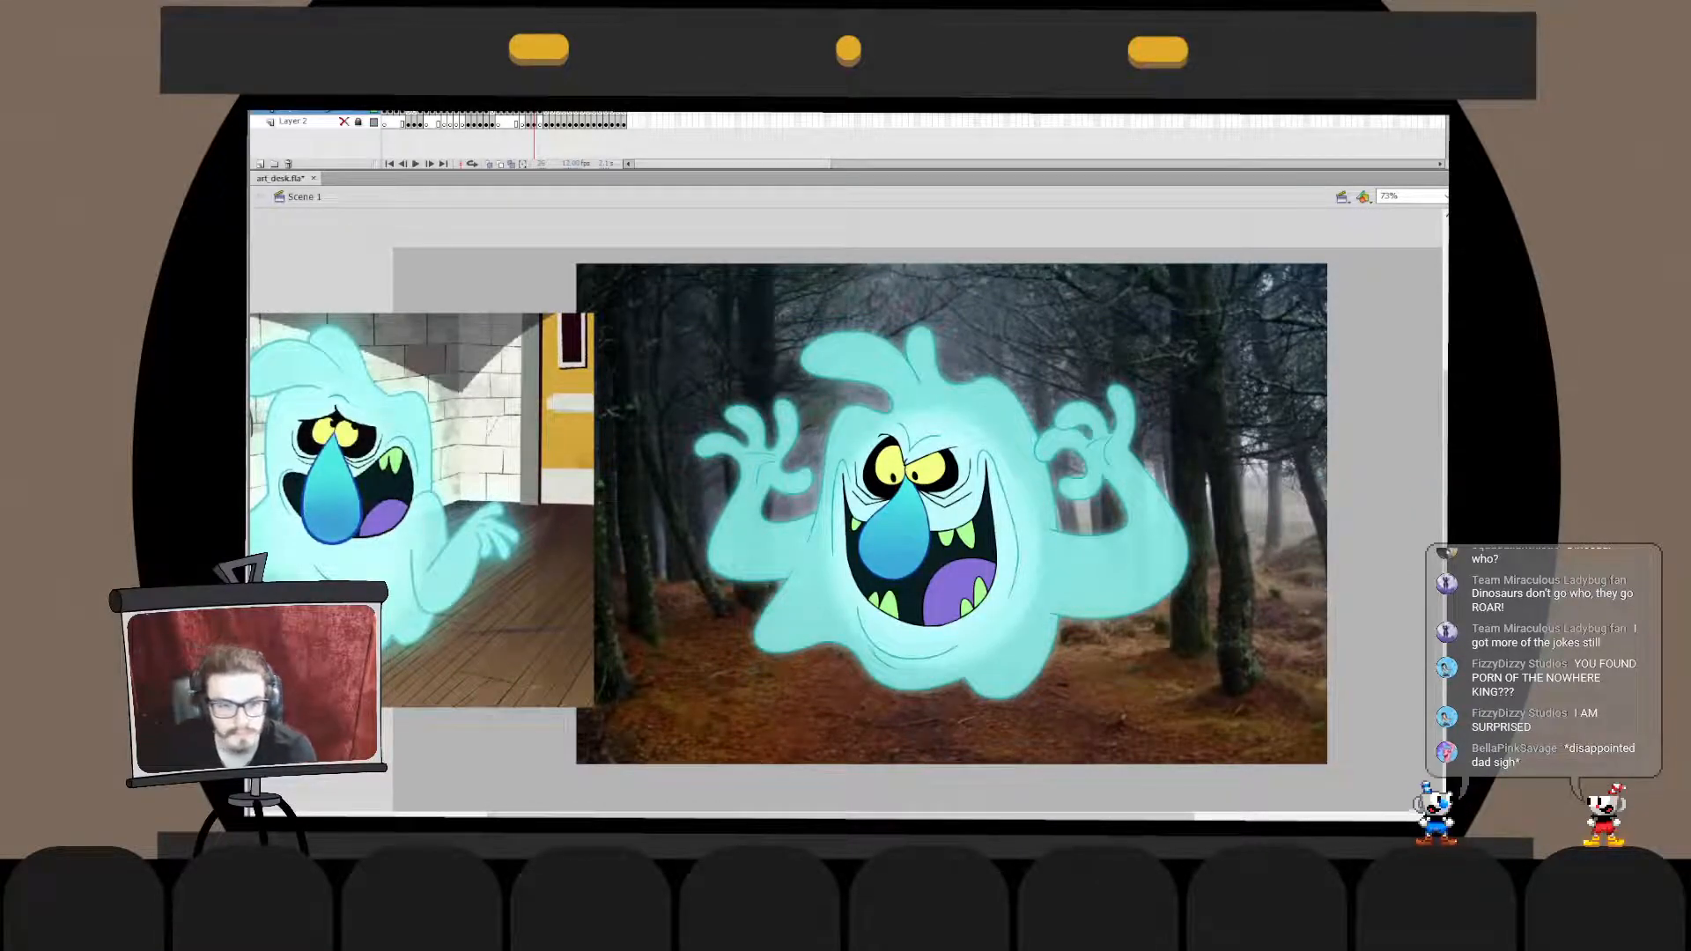
{"action": "left_click", "coordinate": [1260, 511]}
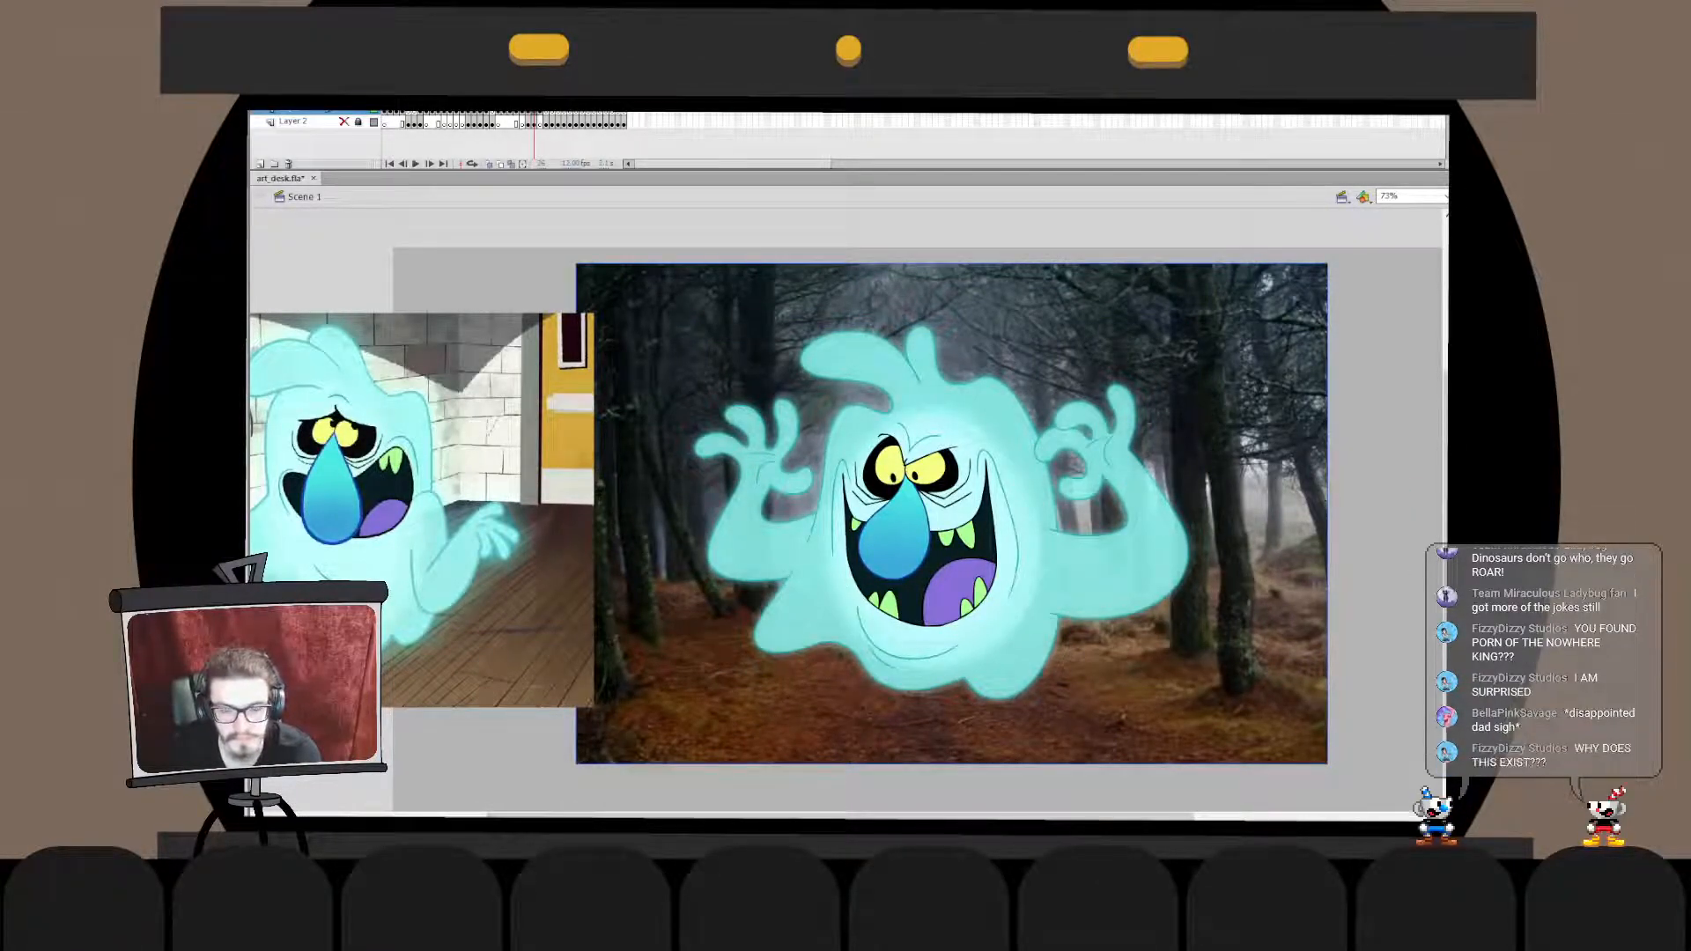
- Delete the forest photo and the reference picture, leaving only the coloured ghost on the stage
{"action": "key", "text": "Delete"}
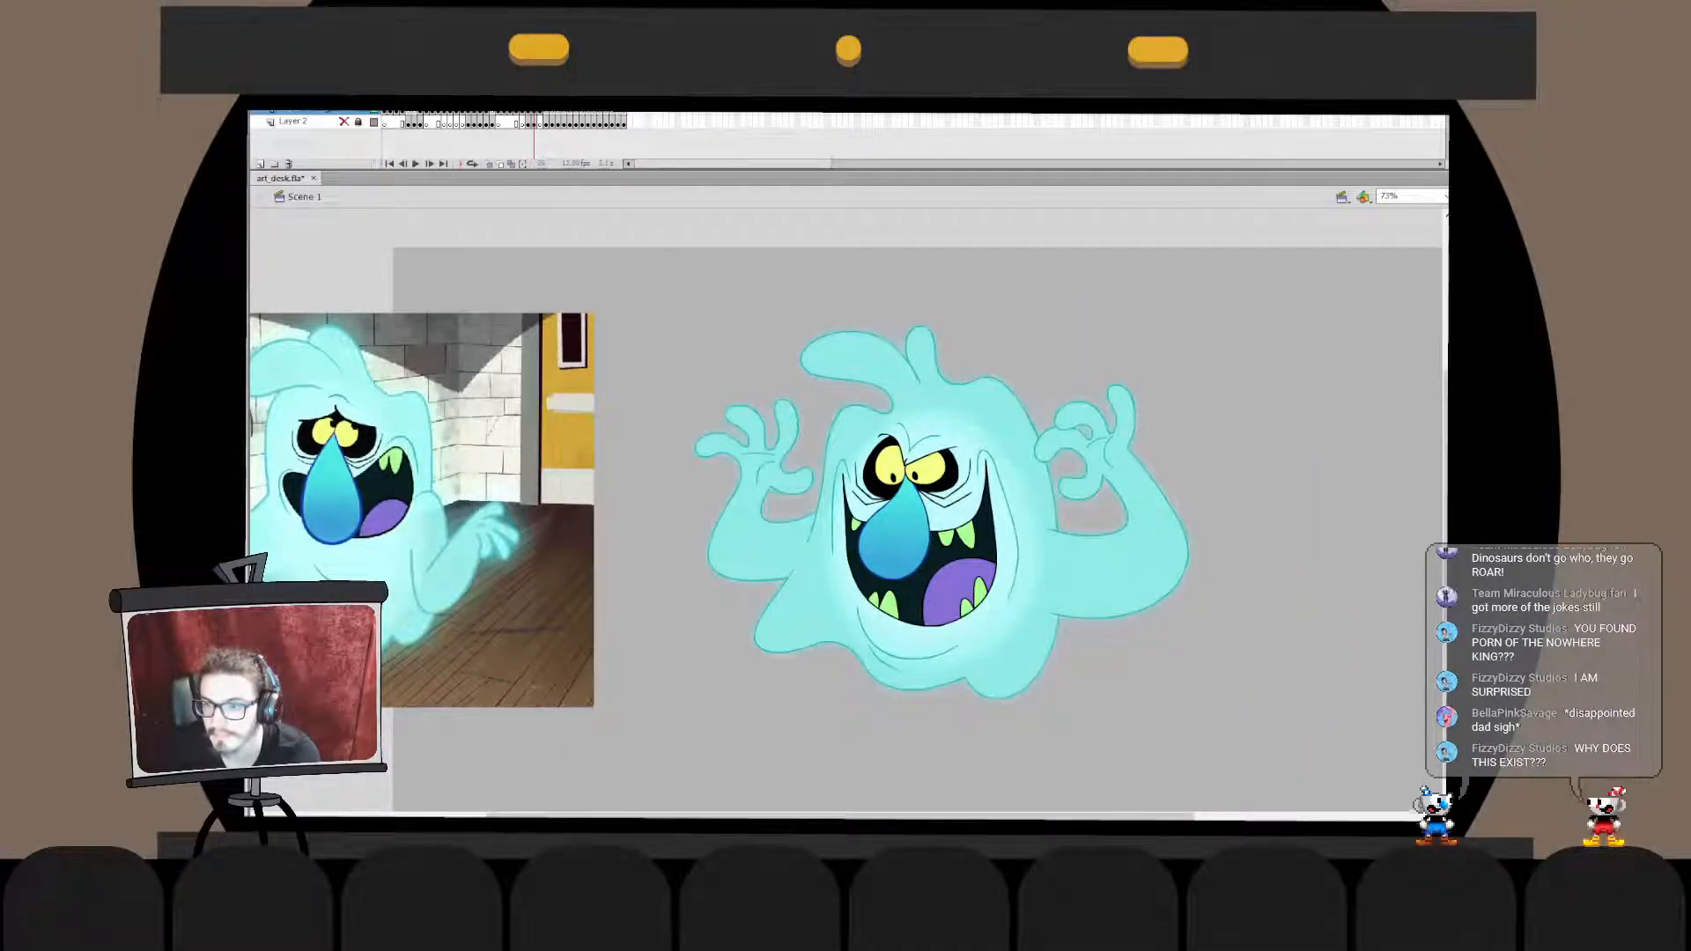
{"action": "key", "text": "Delete"}
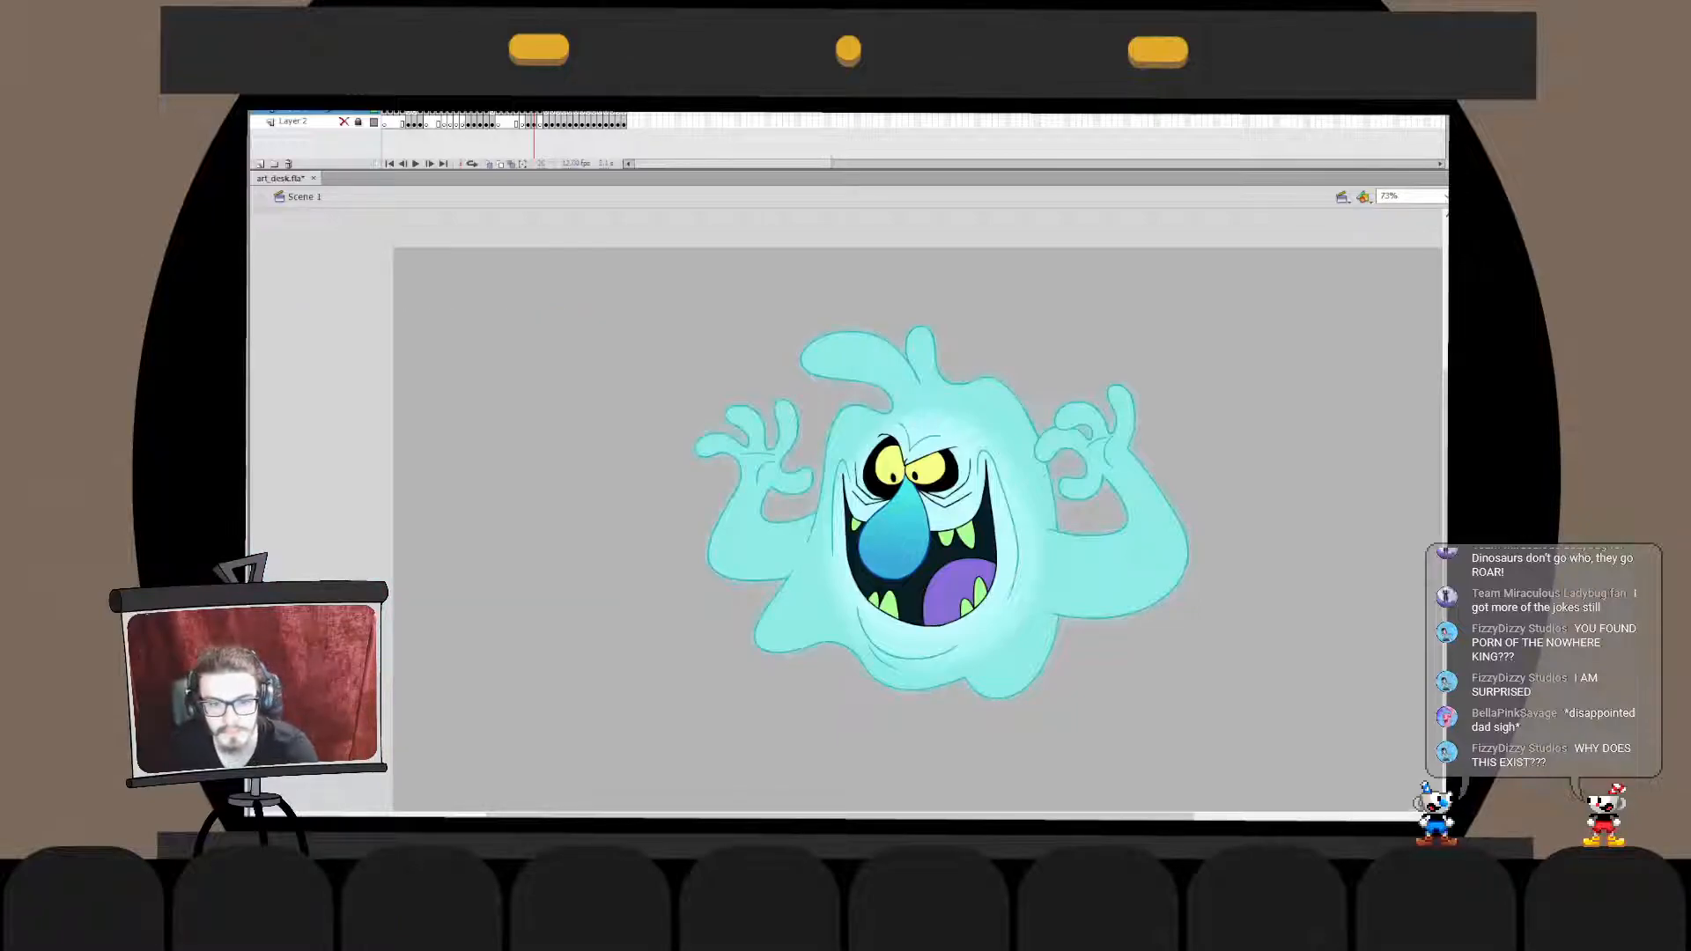
{"action": "key", "text": "ctrl+2"}
{"action": "key", "text": "ctrl+1"}
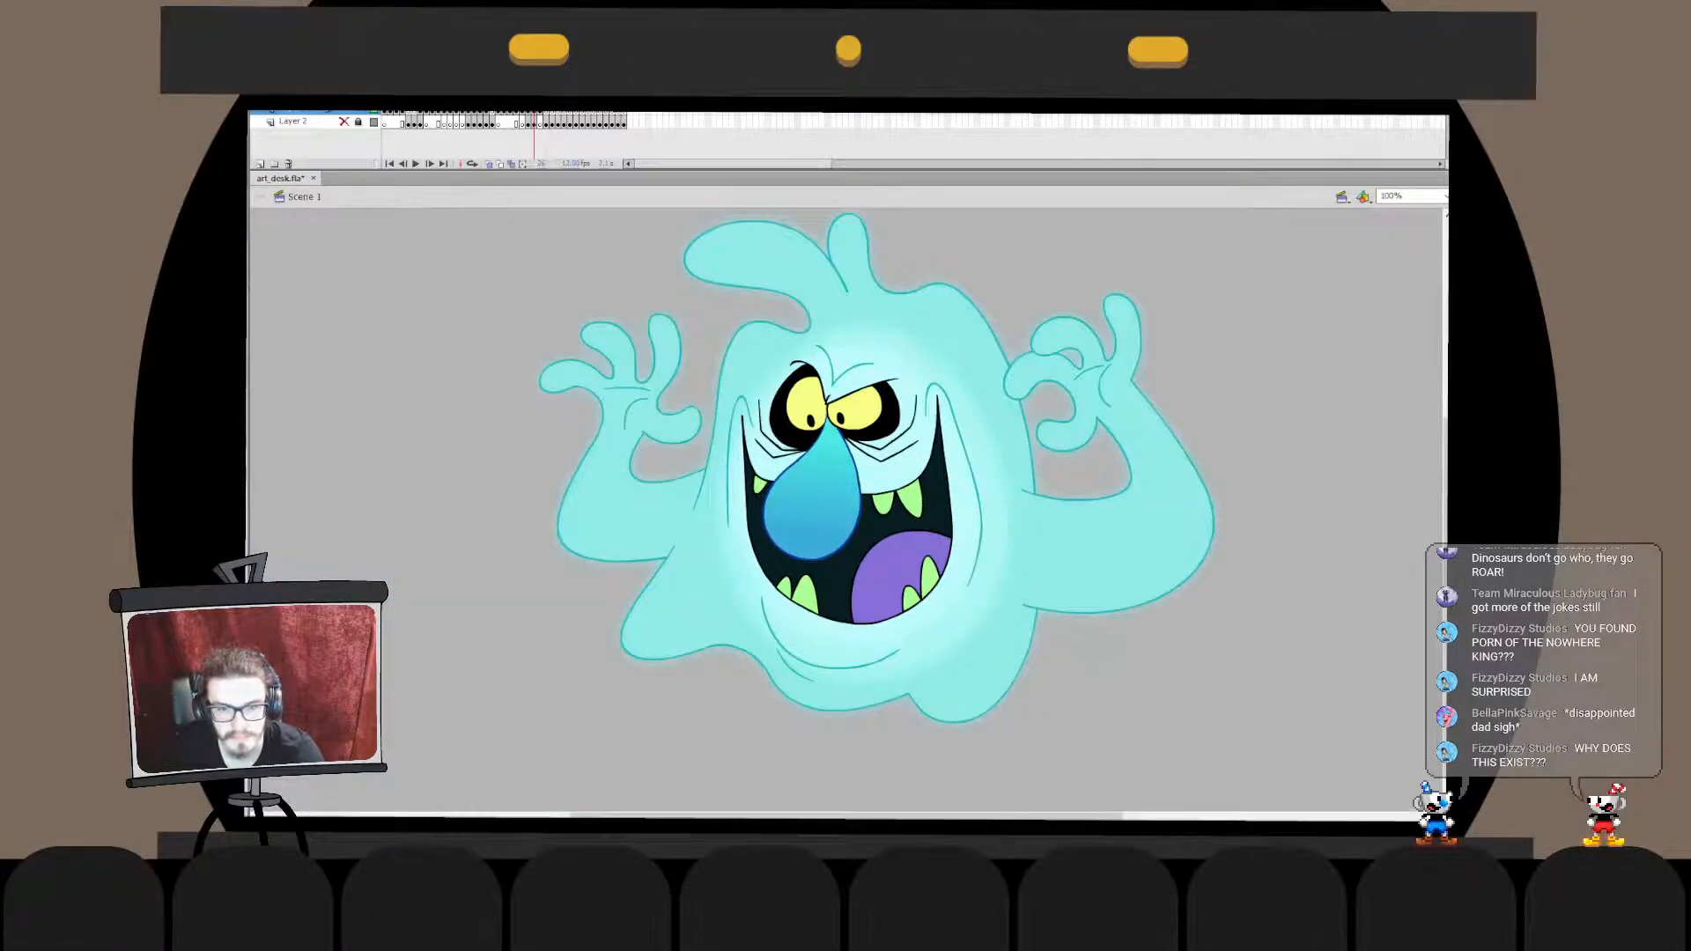
{"action": "key", "text": "ctrl+2"}
- Step back and forth through the neighbouring frames to compare the finished ghost with the drawings around it
{"action": "key", "text": "comma"}
{"action": "key", "text": "period"}
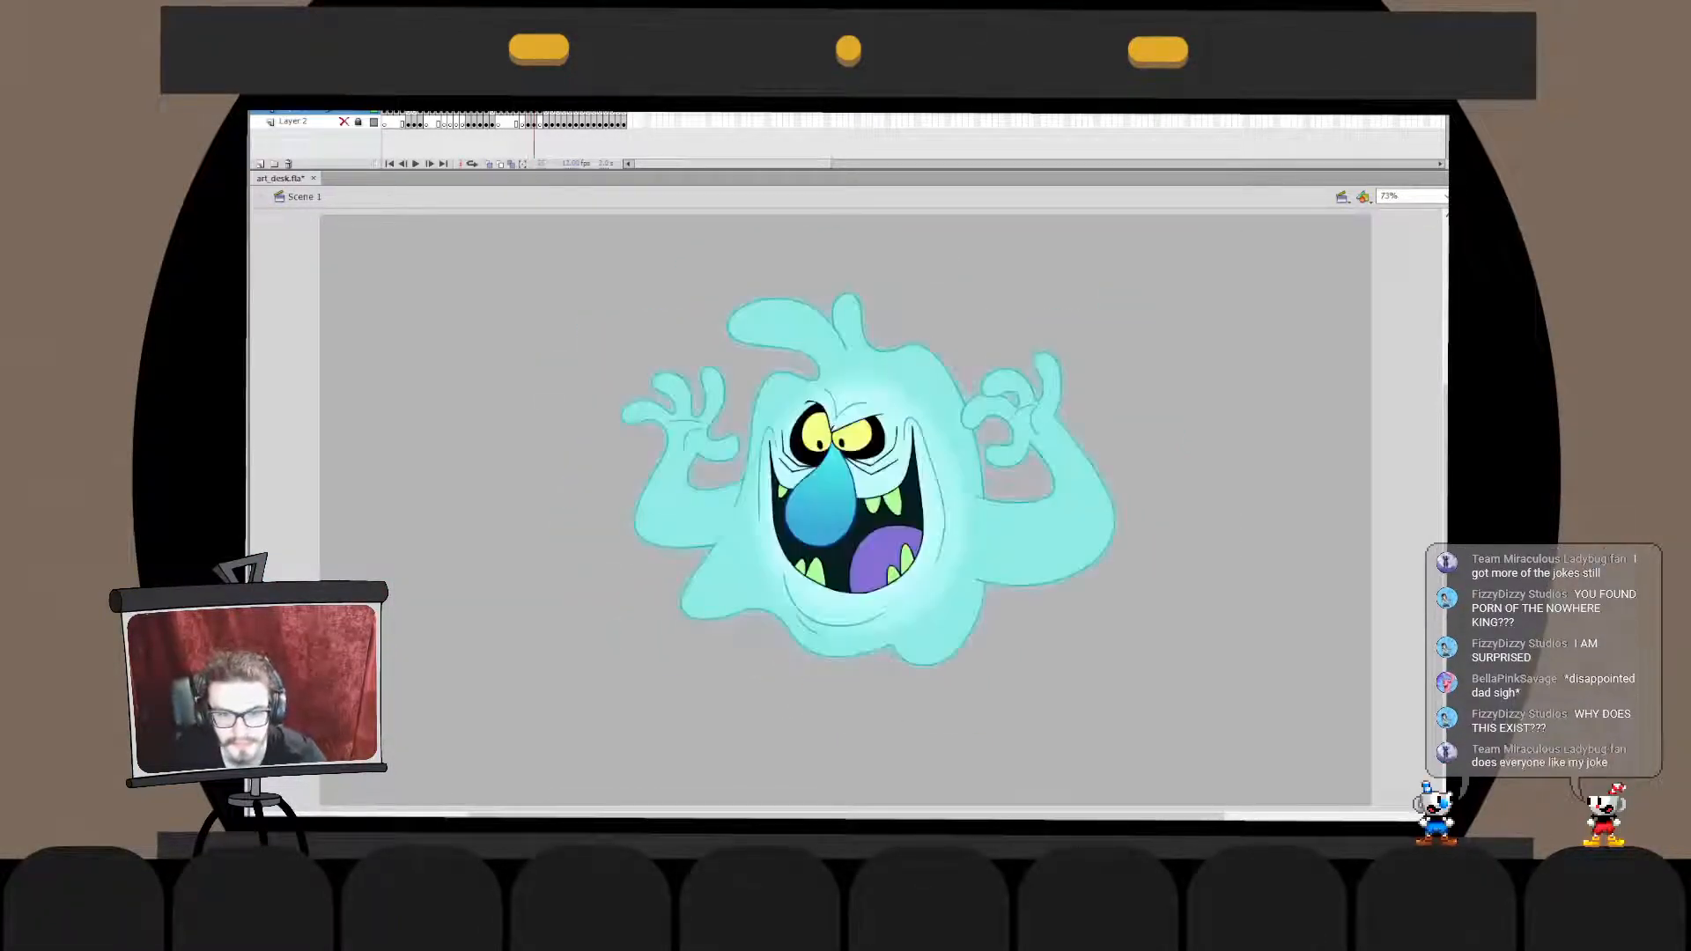
{"action": "key", "text": "period"}
{"action": "key", "text": "period"}
{"action": "key", "text": "comma"}
{"action": "key", "text": "period"}
{"action": "key", "text": "period"}
{"action": "key", "text": "comma"}
{"action": "key", "text": "comma"}
{"action": "key", "text": "period"}
{"action": "key", "text": "comma"}
{"action": "key", "text": "comma"}
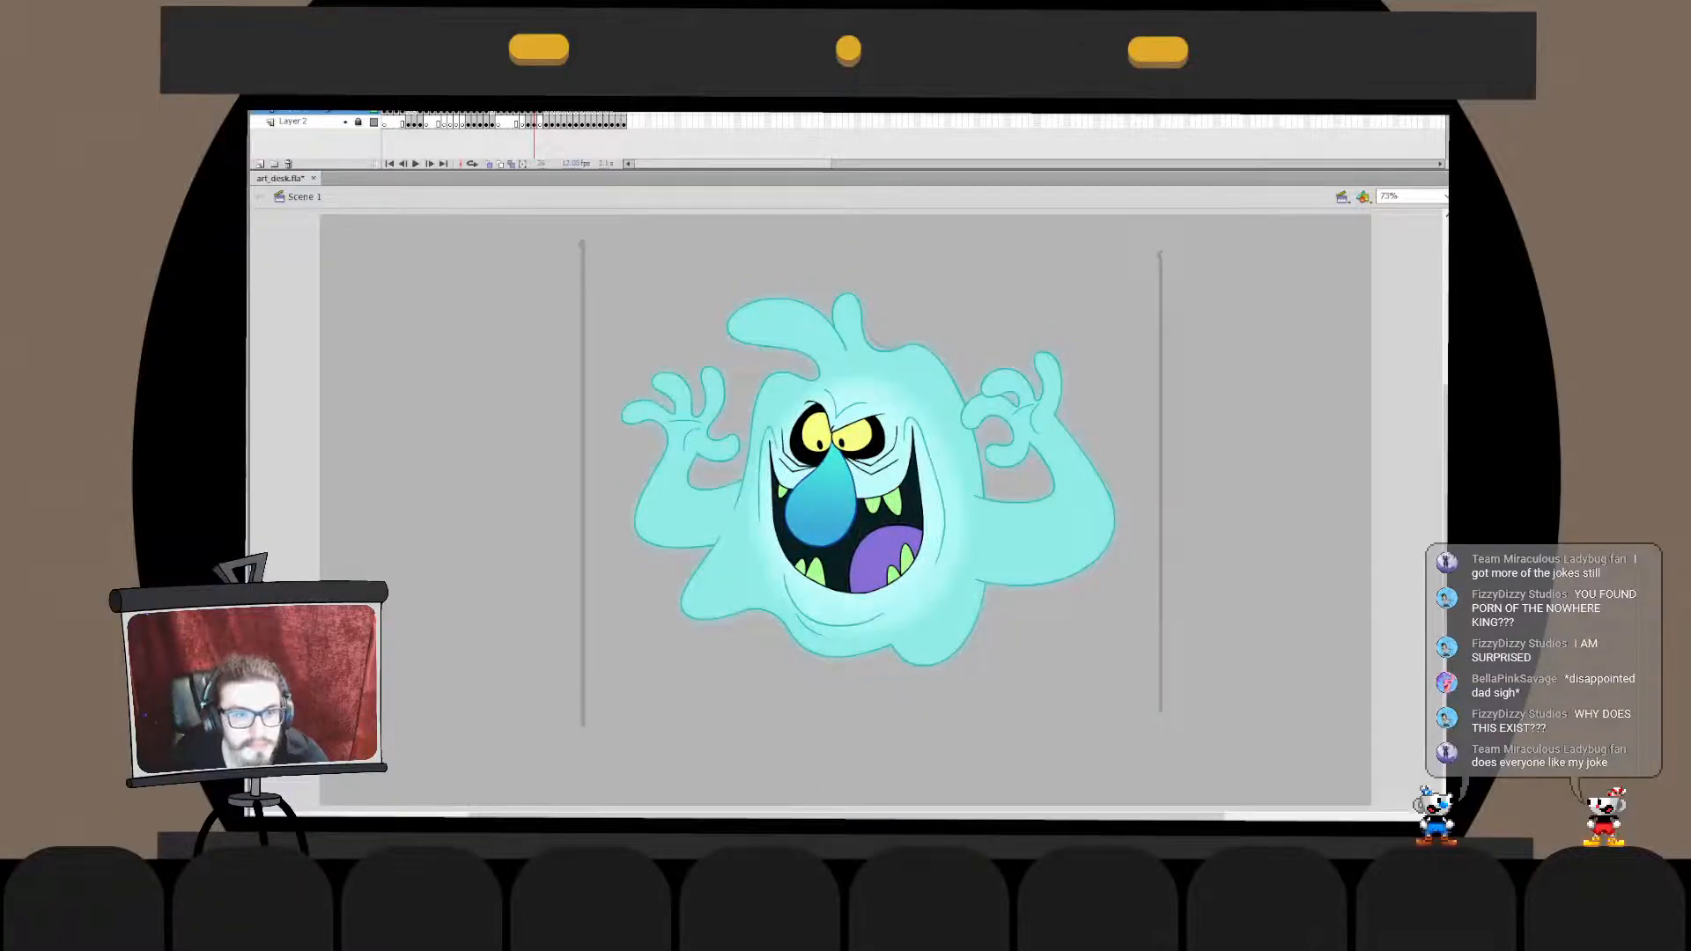
{"action": "key", "text": "comma"}
- Unlock Layer 2 and delete the ghost's faded sketch and vertical guide lines from its frame
{"action": "left_click", "coordinate": [357, 122]}
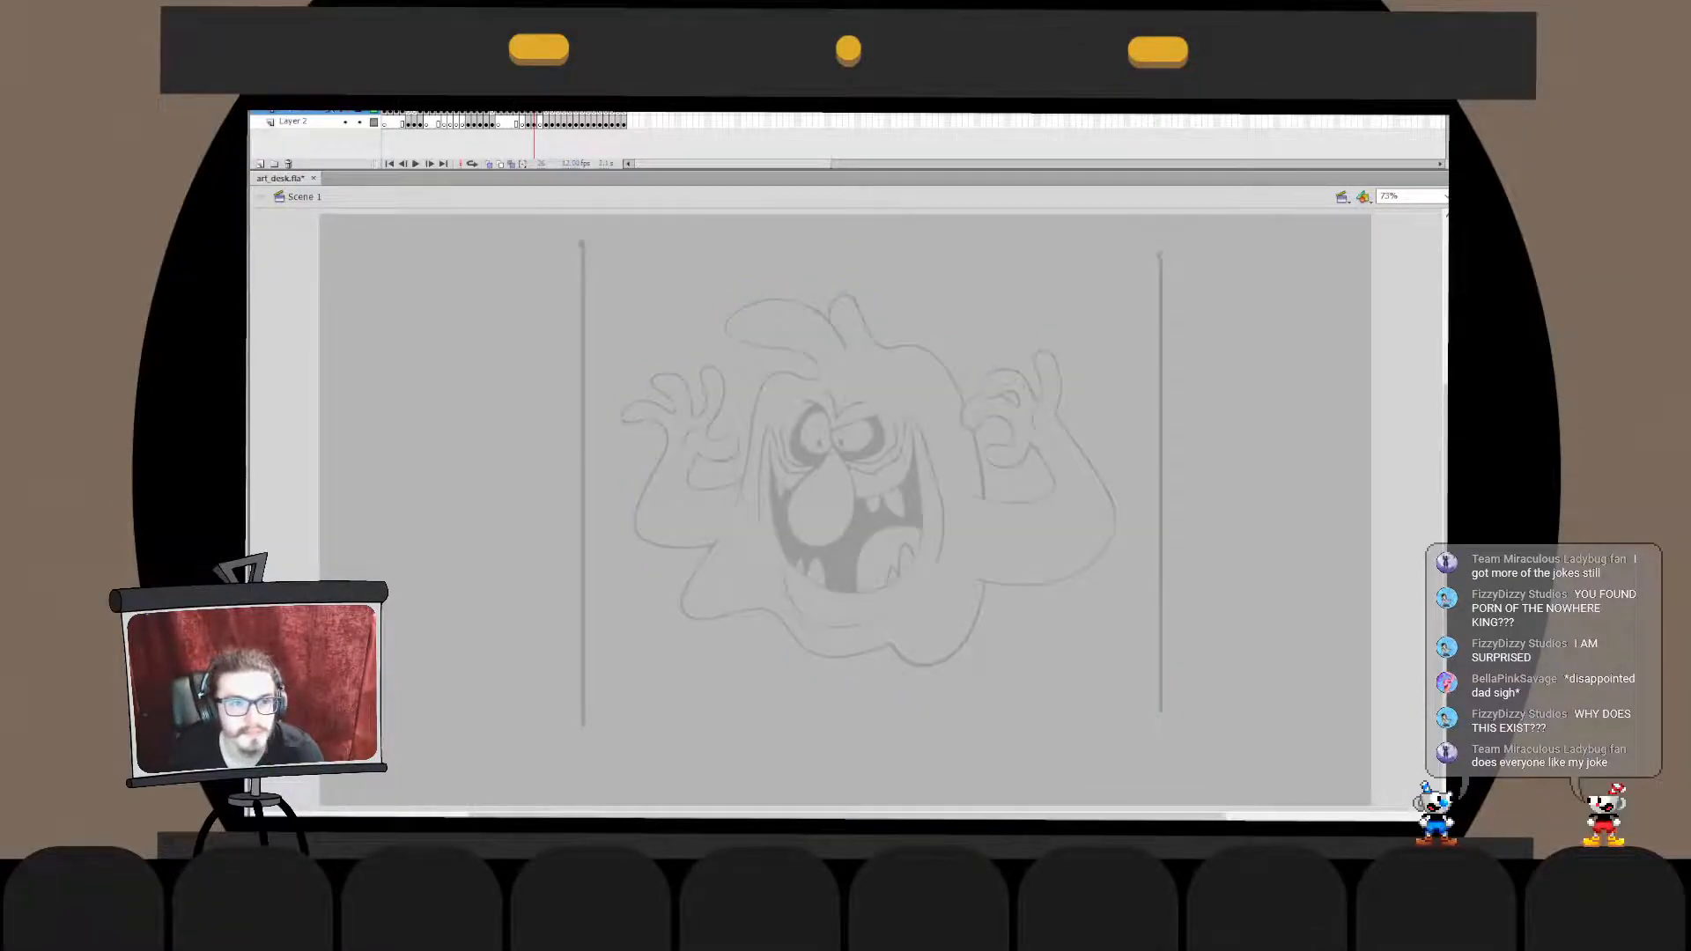
{"action": "left_click", "coordinate": [294, 122]}
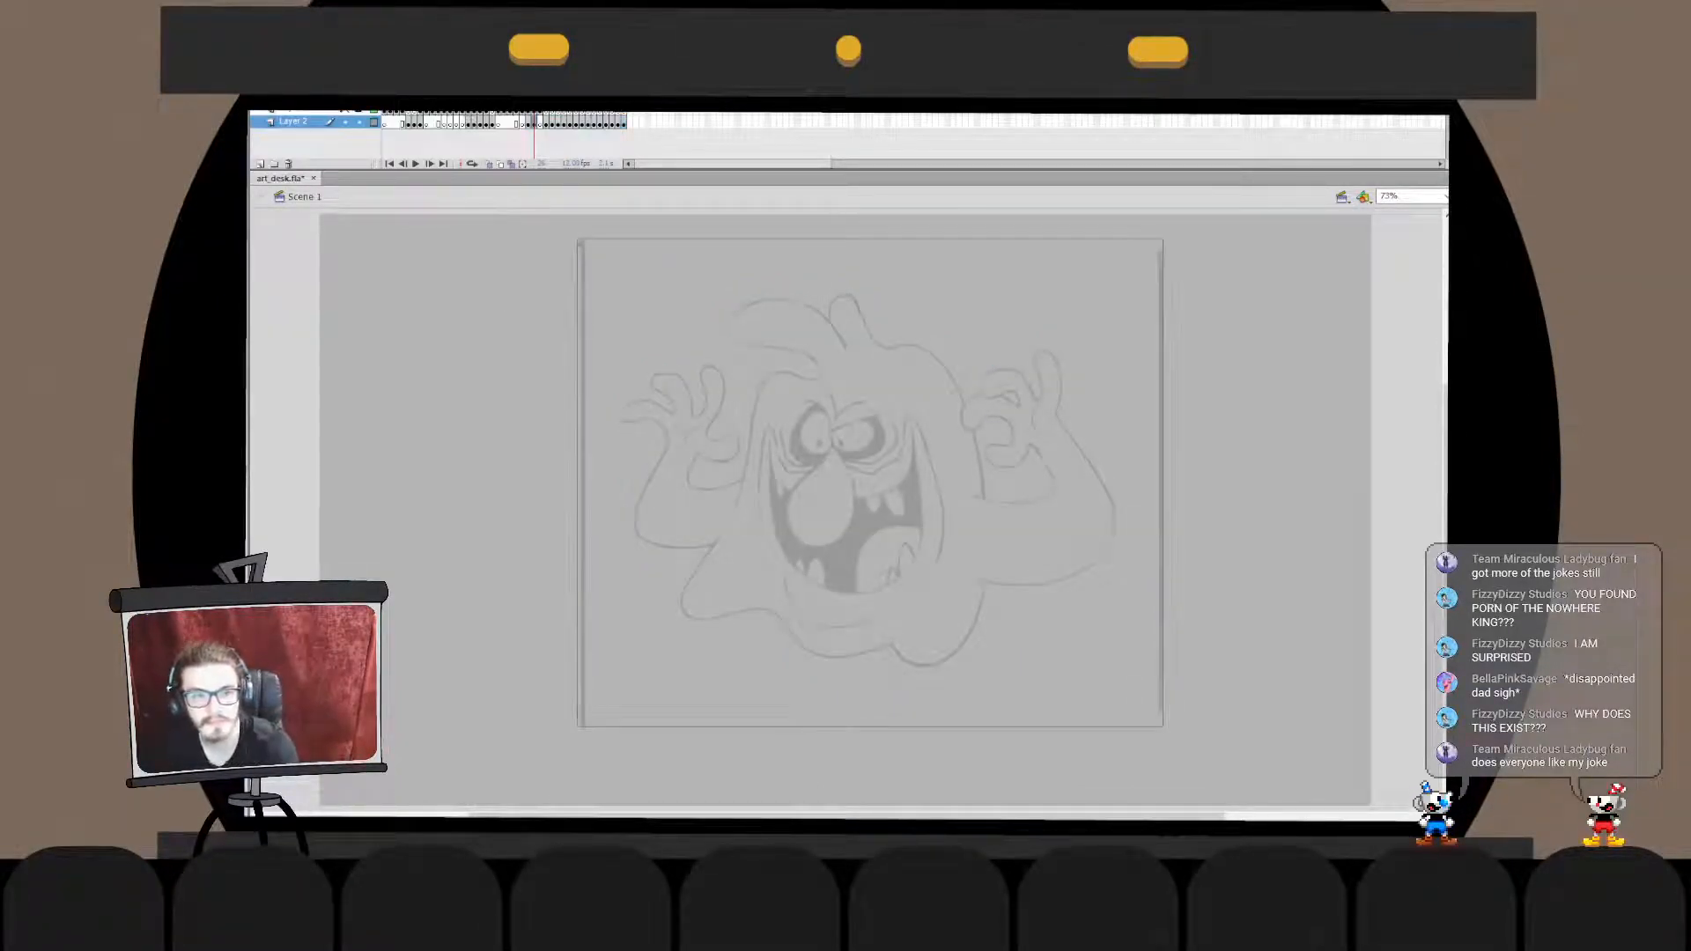
{"action": "key", "text": "period"}
{"action": "key", "text": "comma"}
{"action": "key", "text": "period"}
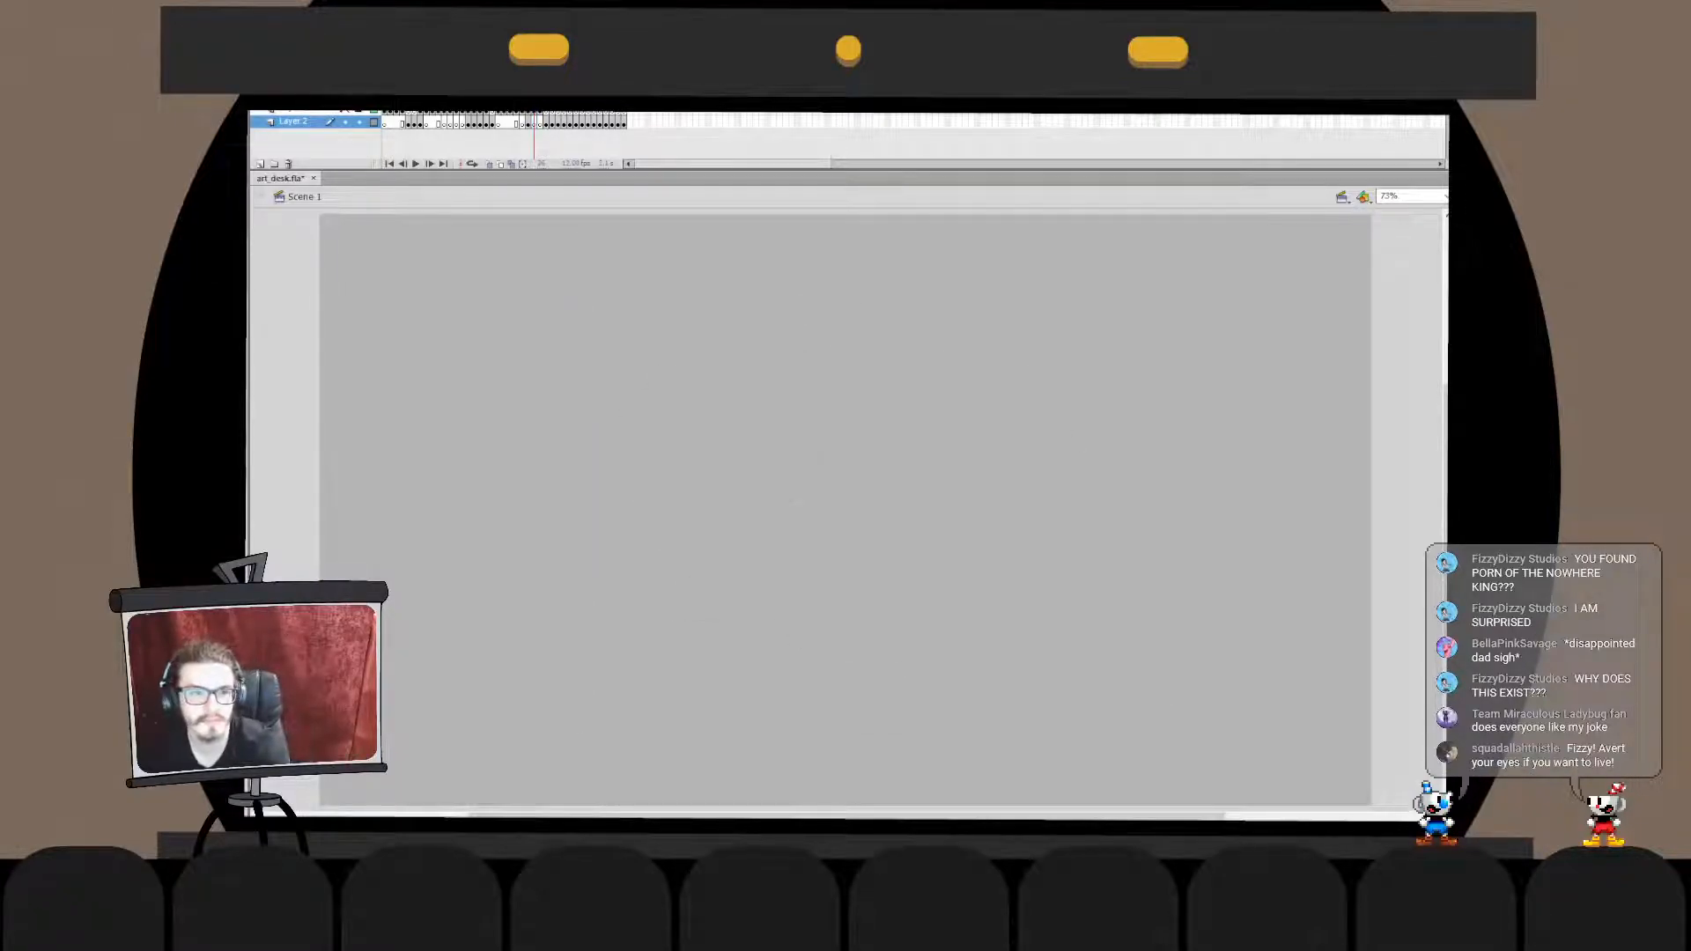
{"action": "key", "text": "comma"}
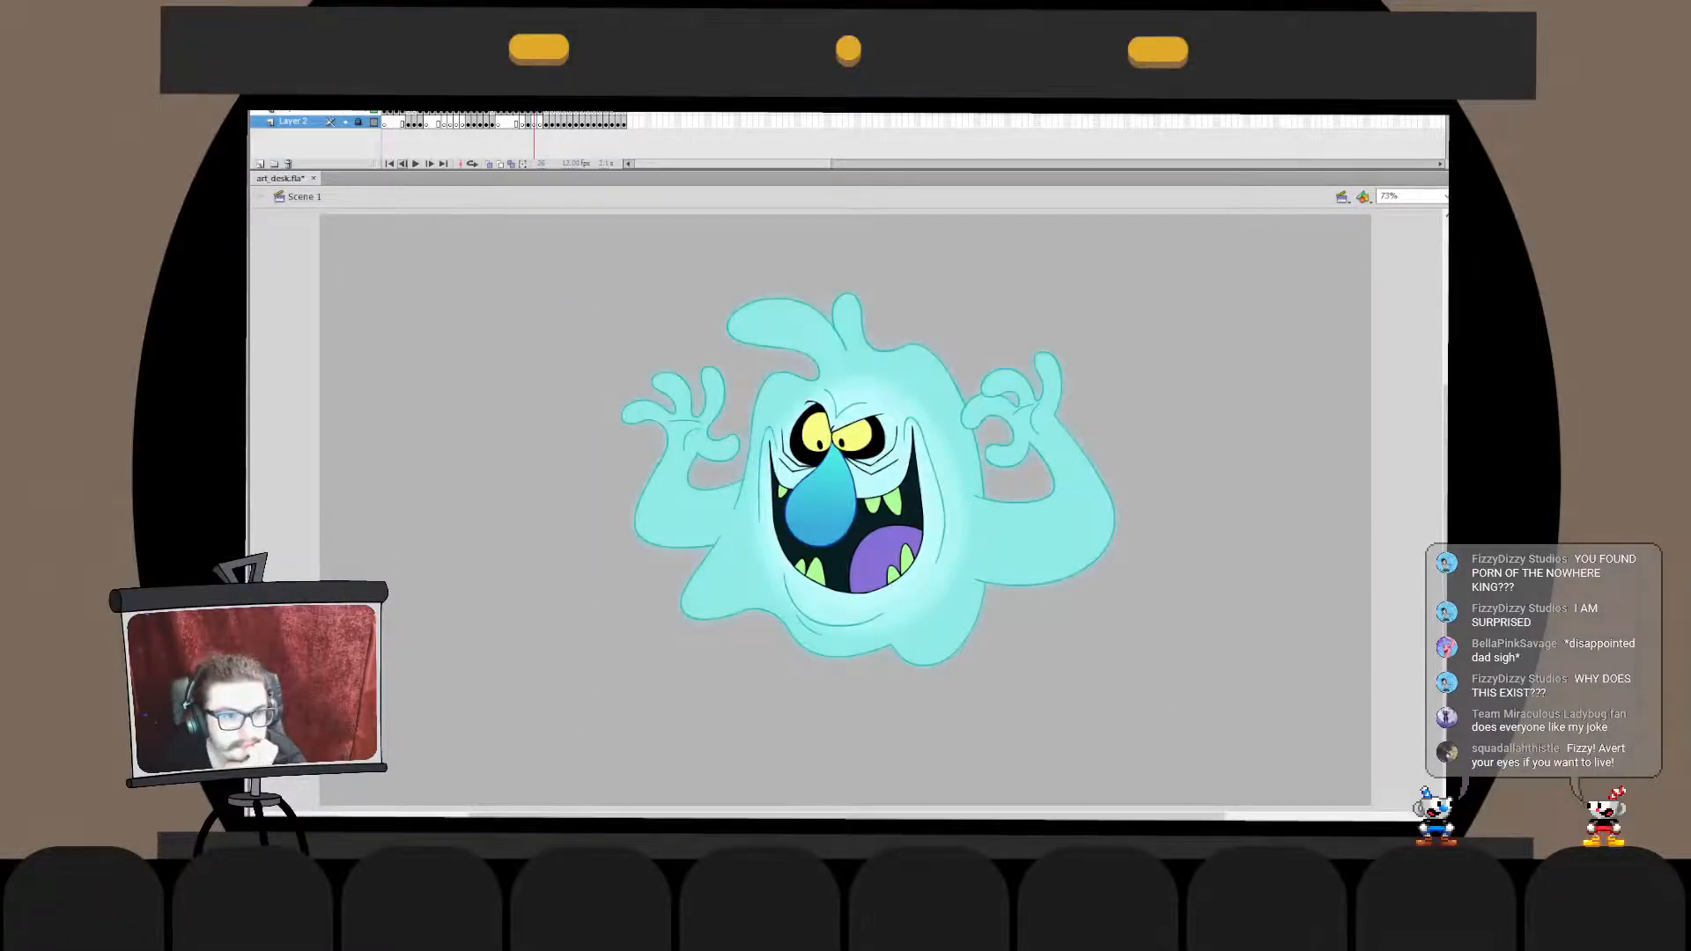
- On the clown character's frame, delete his faded sketch, the cup-headed line drawing and the reference picture from Layer 2
{"action": "key", "text": "comma"}
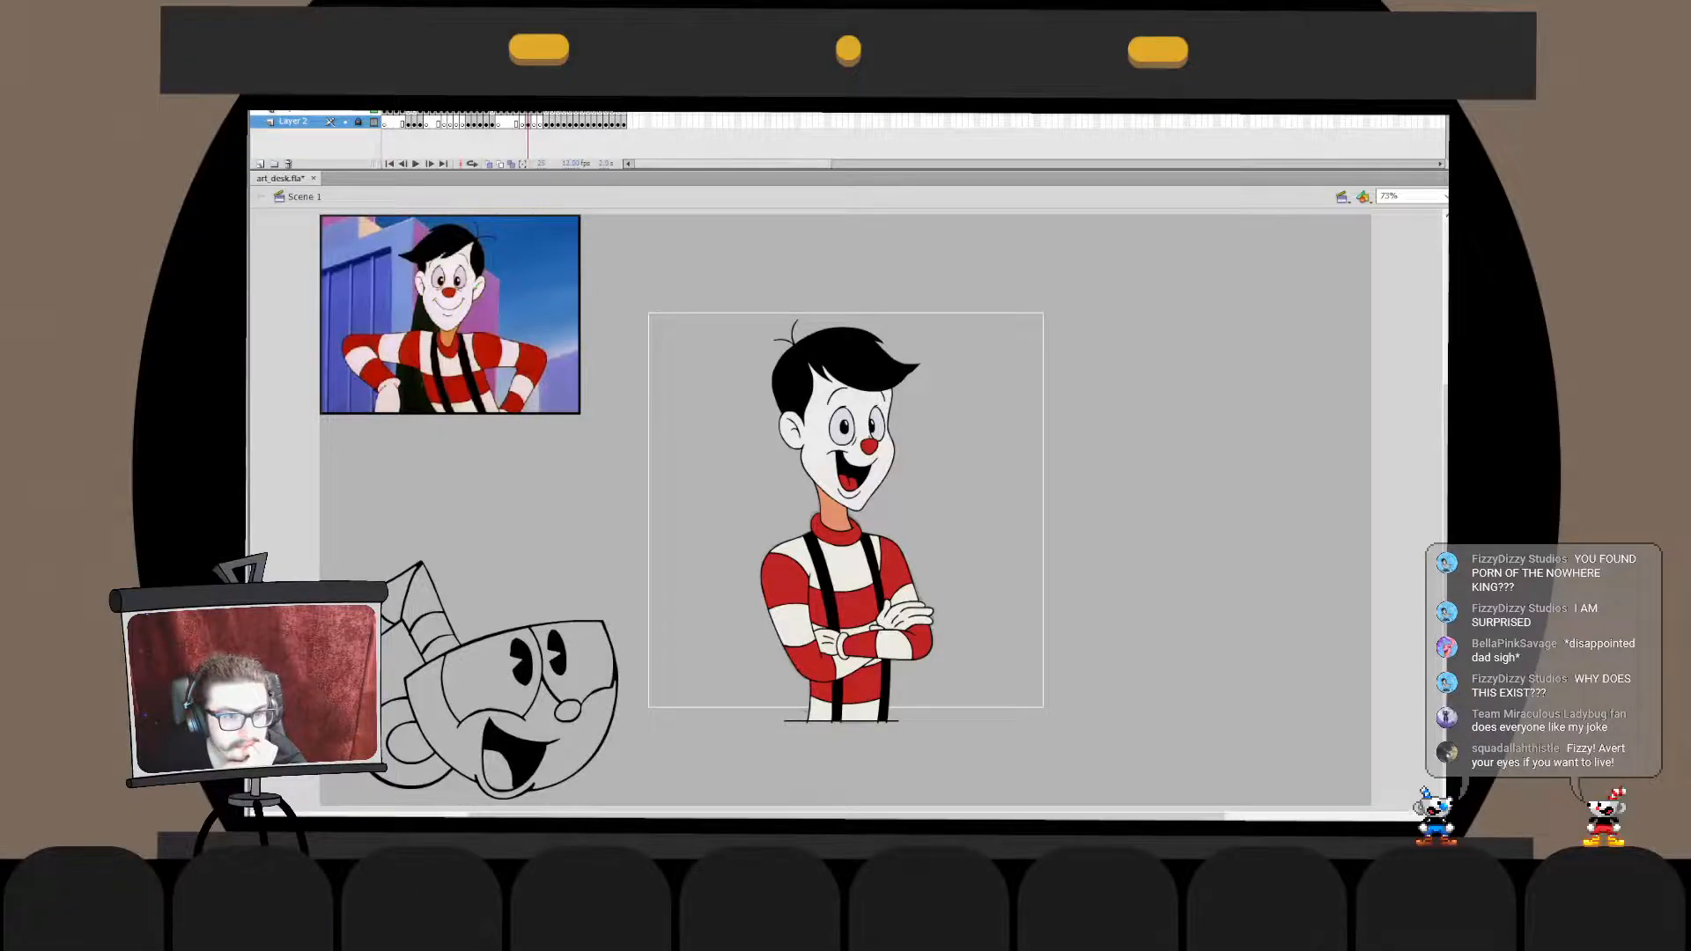
{"action": "key", "text": "period"}
{"action": "left_click_drag", "start_coordinate": [782, 452], "coordinate": [912, 520]}
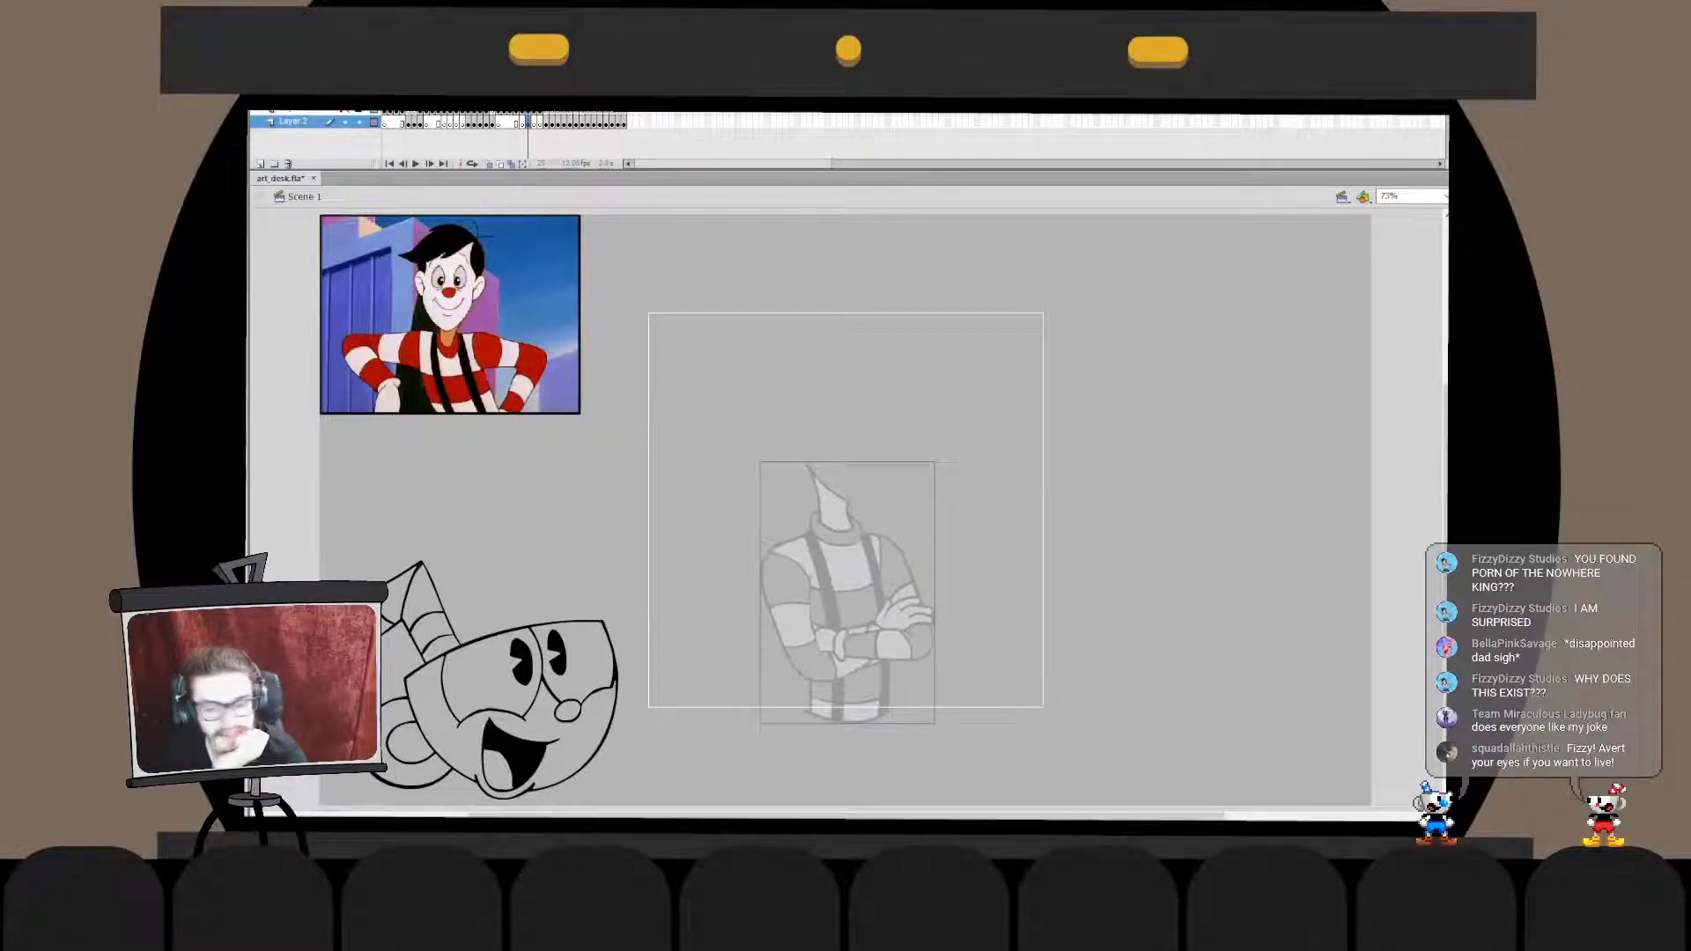
{"action": "key", "text": "Delete"}
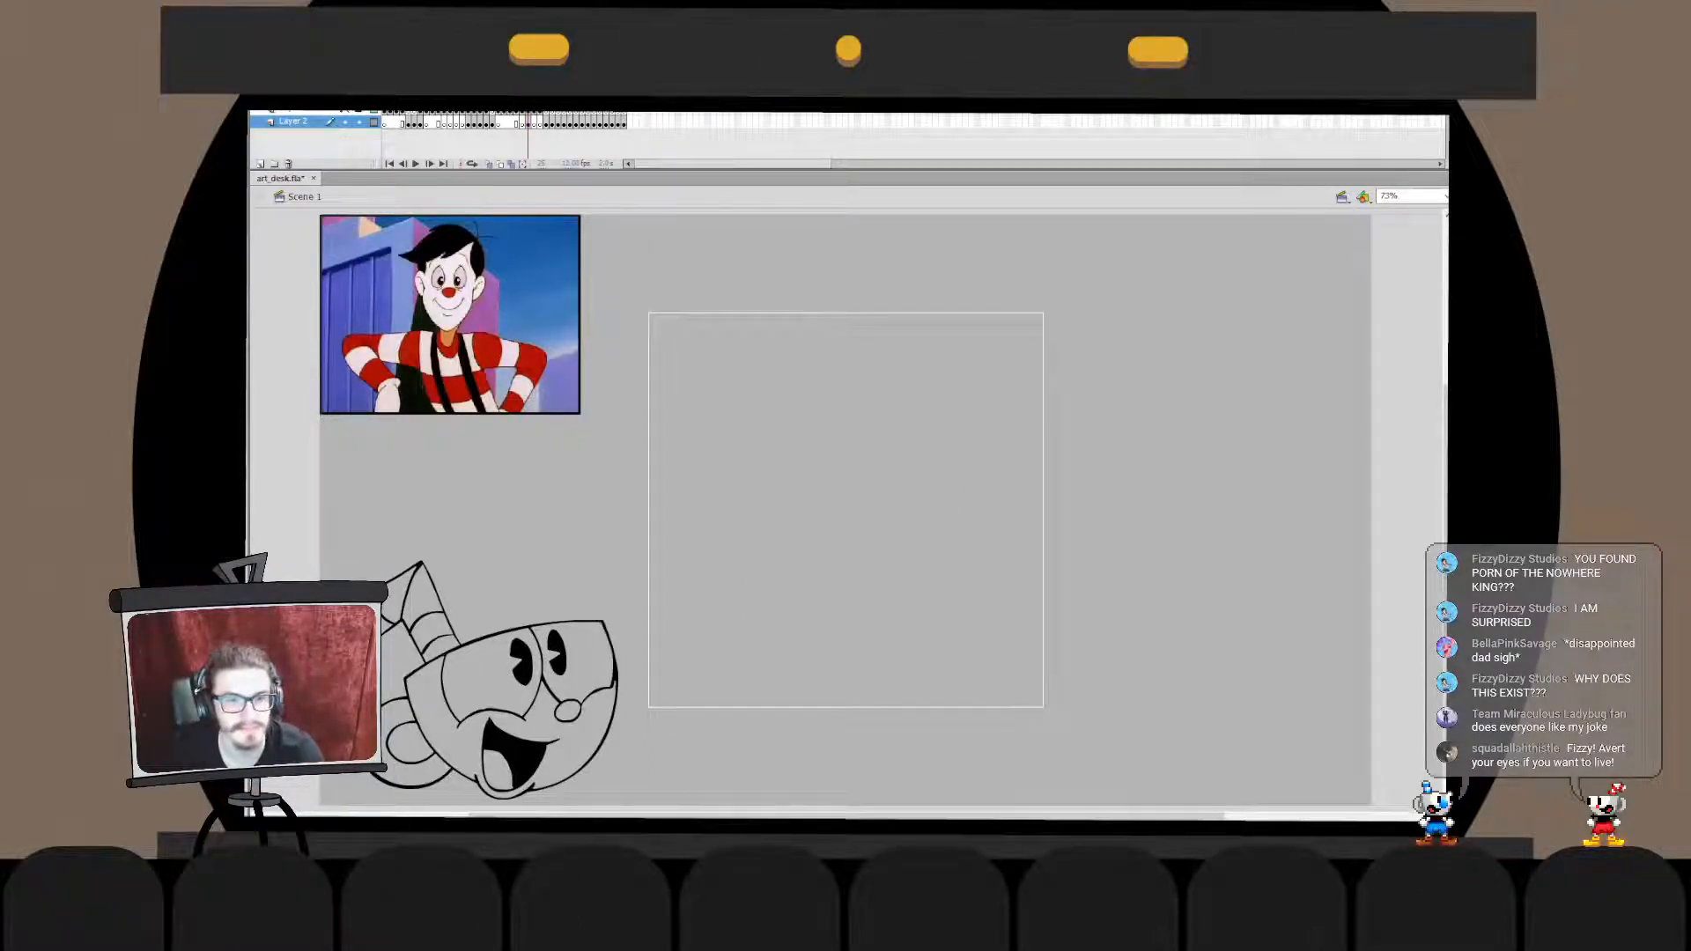
{"action": "left_click_drag", "start_coordinate": [411, 510], "coordinate": [517, 627]}
{"action": "left_click_drag", "start_coordinate": [621, 280], "coordinate": [354, 553]}
{"action": "key", "text": "Delete"}
{"action": "left_click_drag", "start_coordinate": [713, 289], "coordinate": [714, 326]}
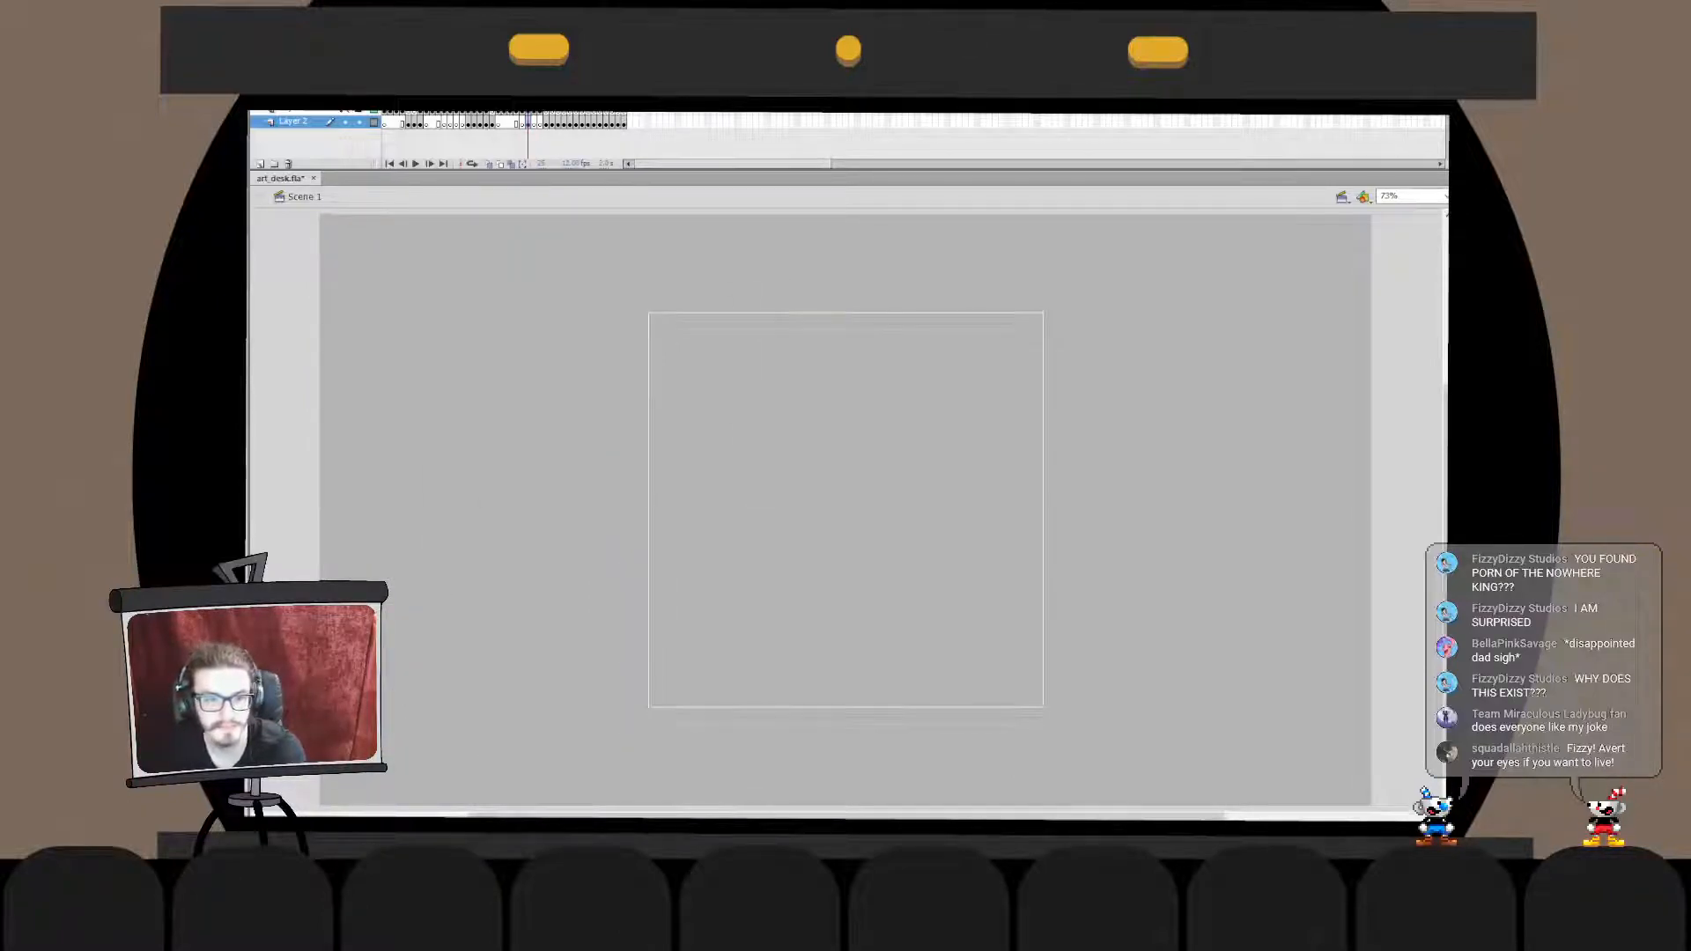
- Align the coloured clown character and its square border to the stage's top-left corner and lock Layer 2
{"action": "left_click", "coordinate": [358, 121]}
{"action": "left_click", "coordinate": [345, 110]}
{"action": "left_click", "coordinate": [298, 111]}
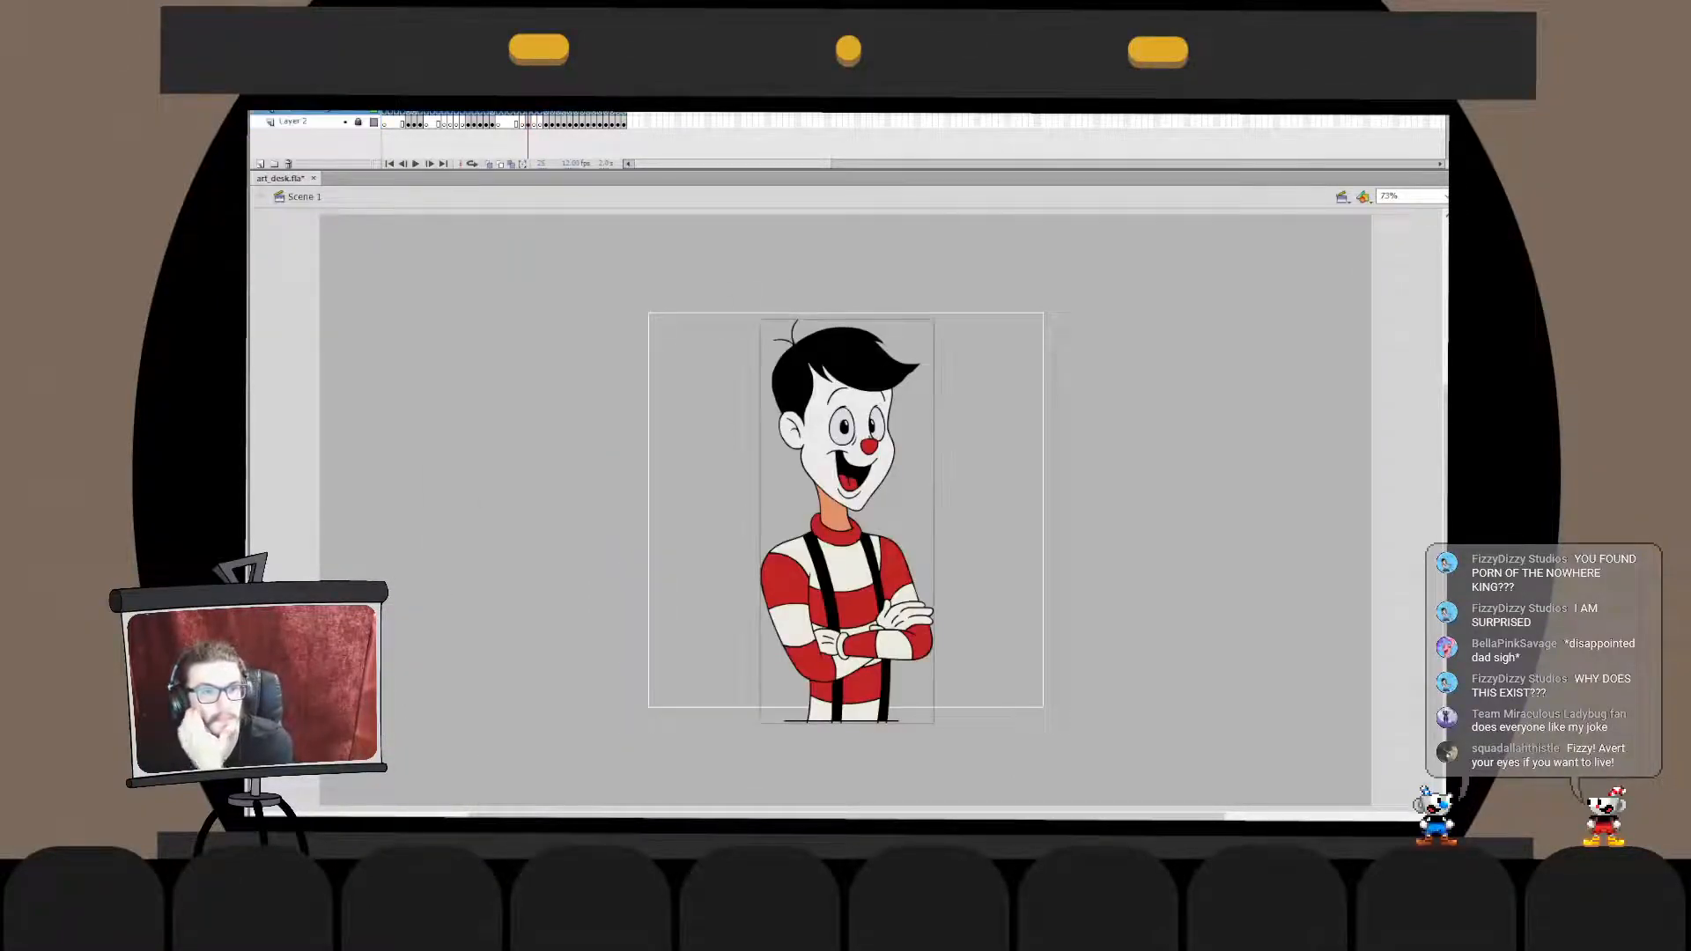
{"action": "left_click", "coordinate": [358, 122]}
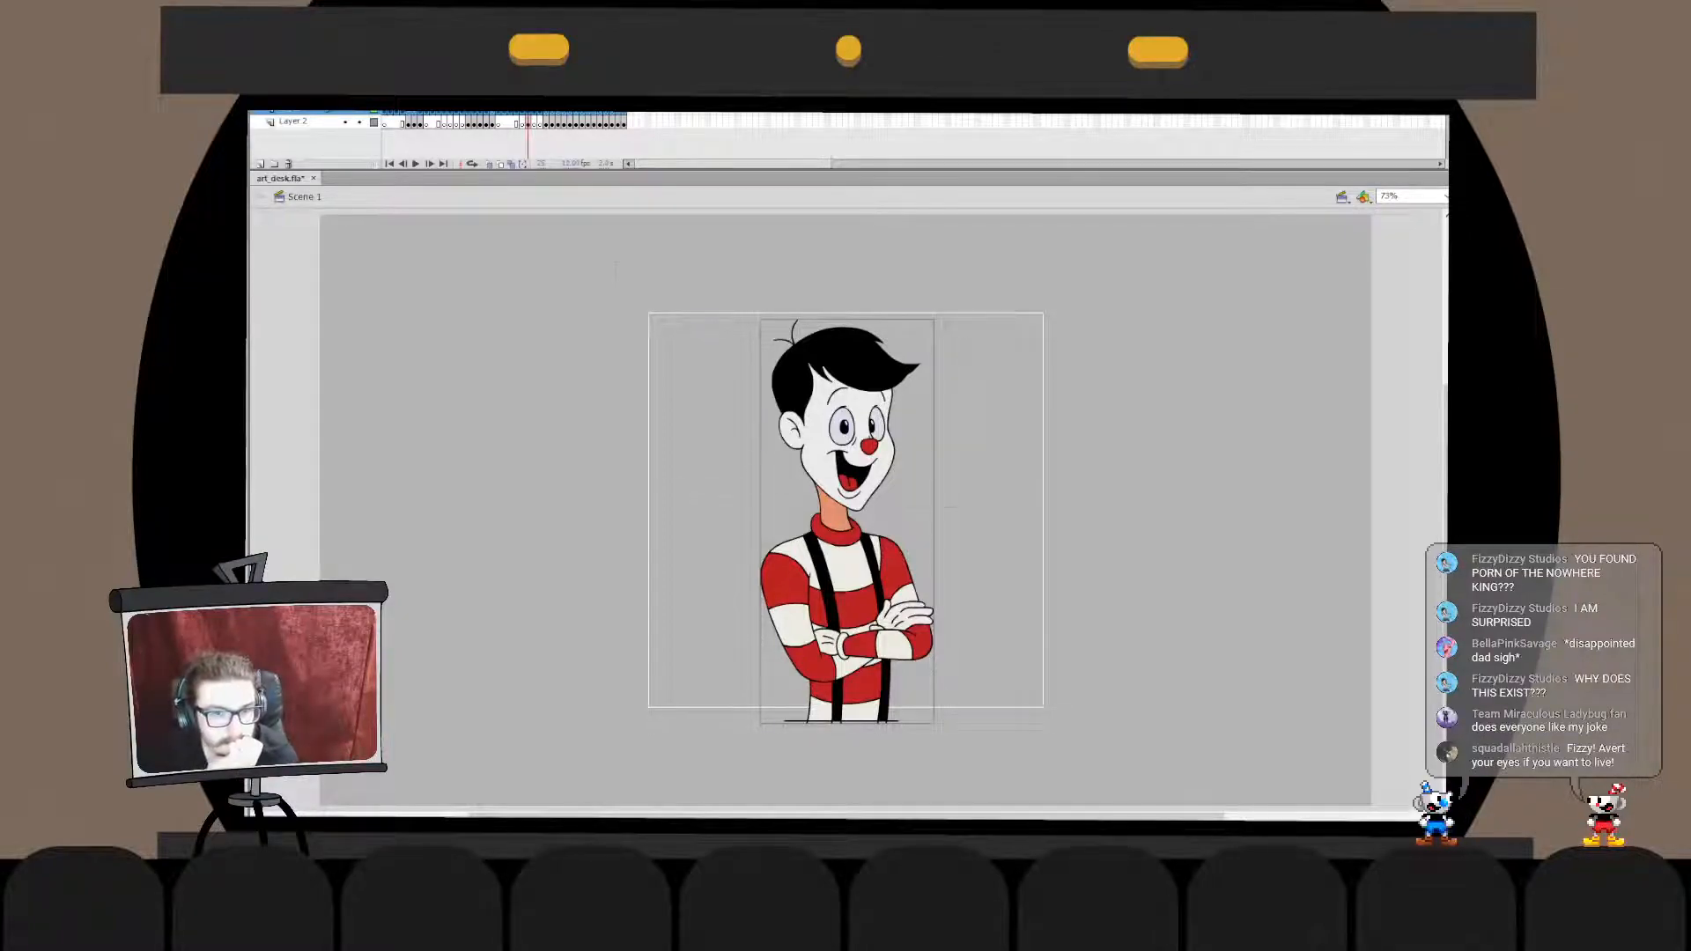
{"action": "key", "text": "ctrl+a"}
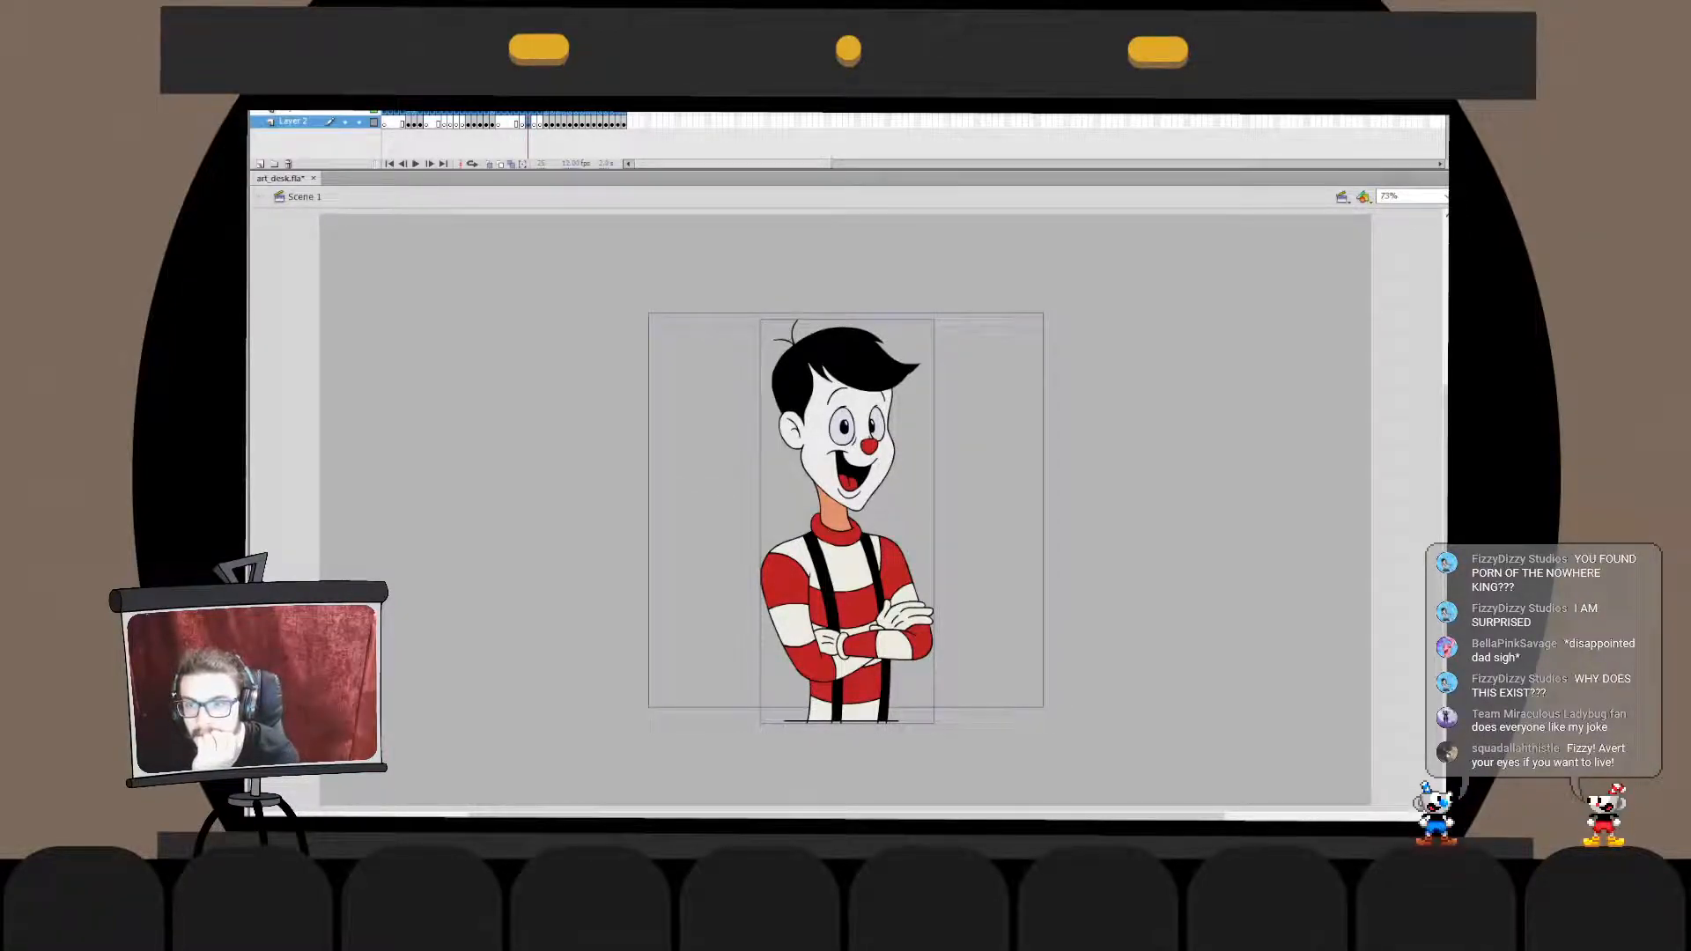
{"action": "key", "text": "Escape"}
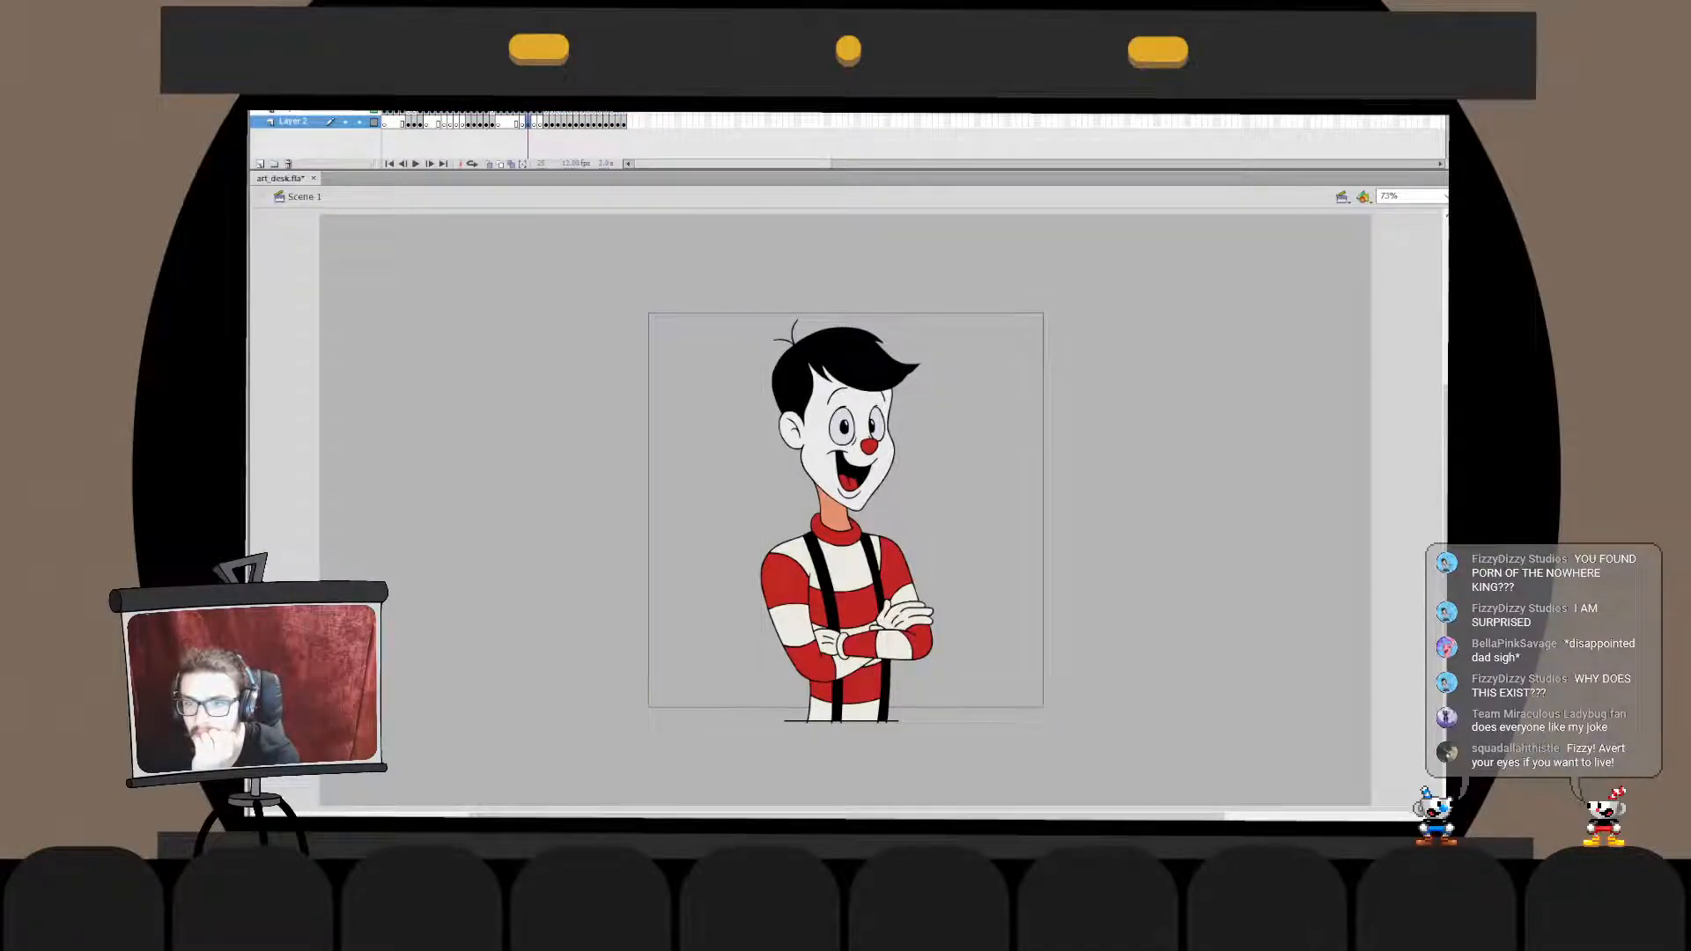
{"action": "left_click", "coordinate": [847, 563], "text": "shift"}
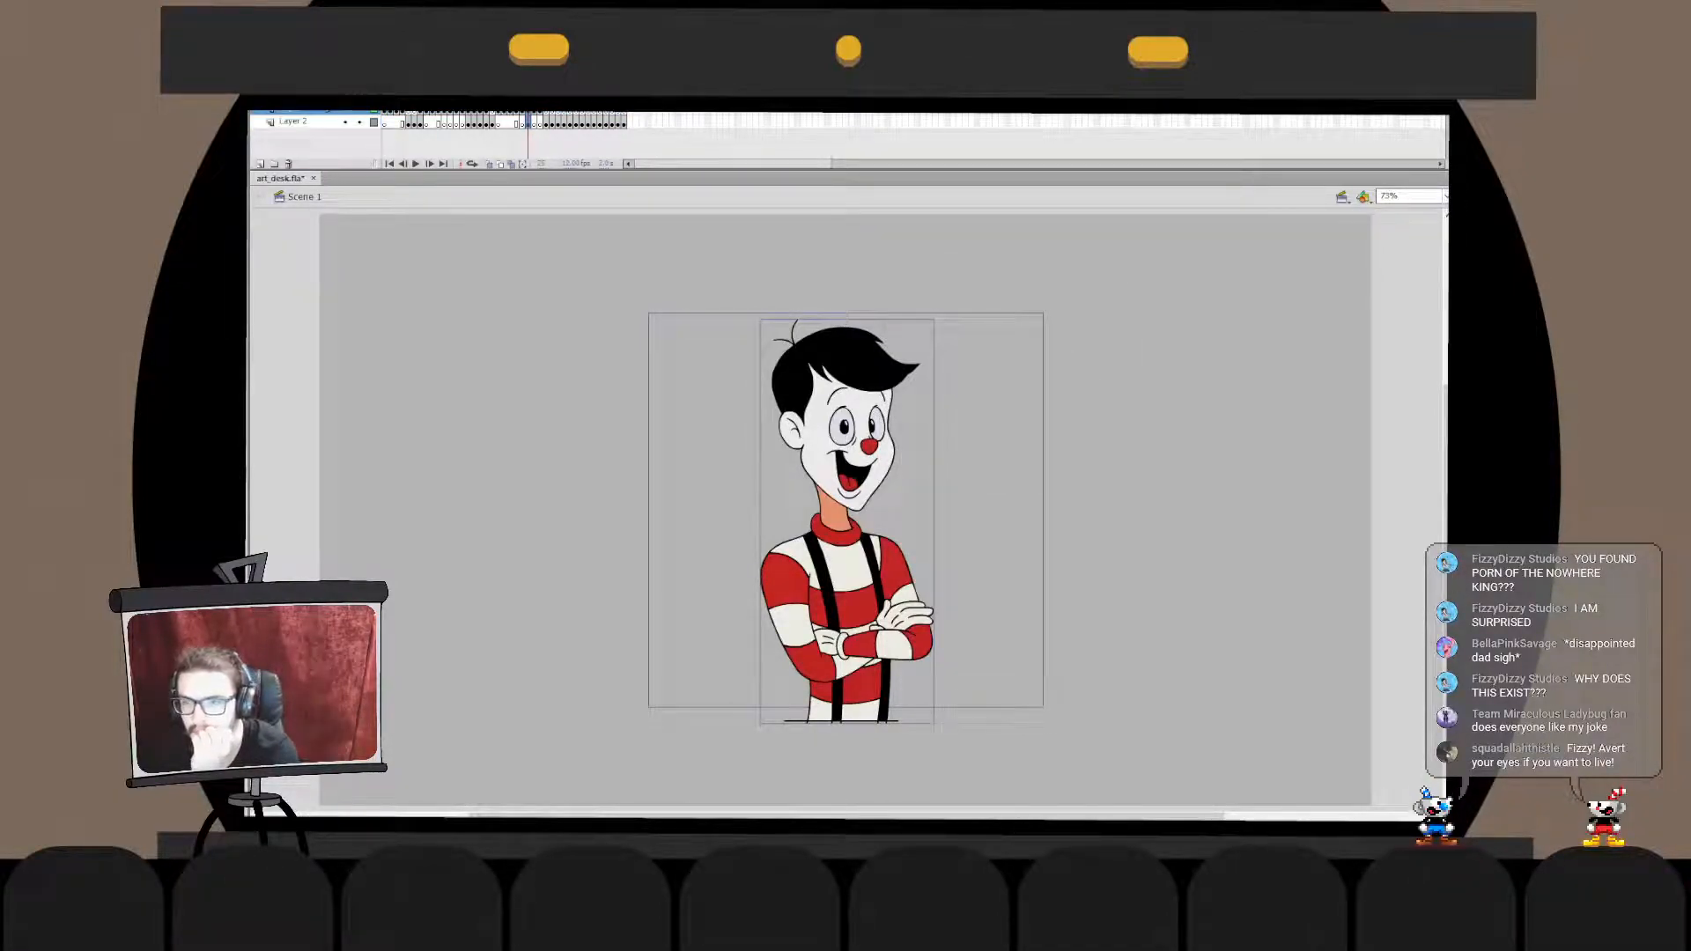
{"action": "key", "text": "ctrl+alt+1"}
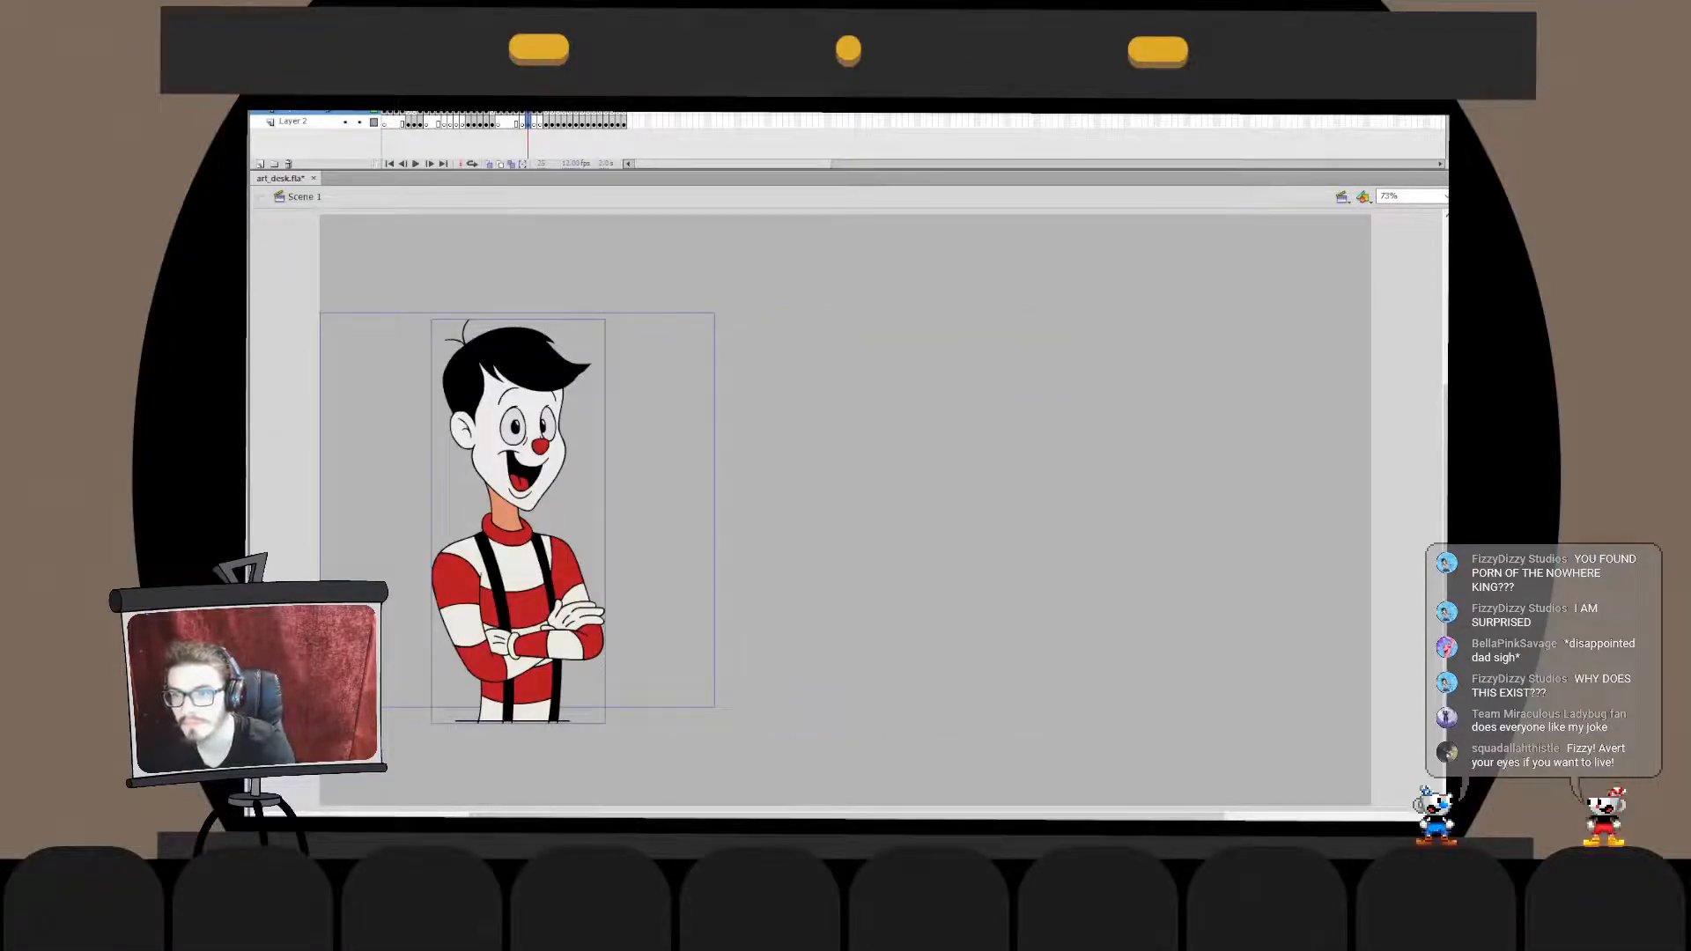
{"action": "key", "text": "ctrl+alt+4"}
{"action": "left_click", "coordinate": [360, 123]}
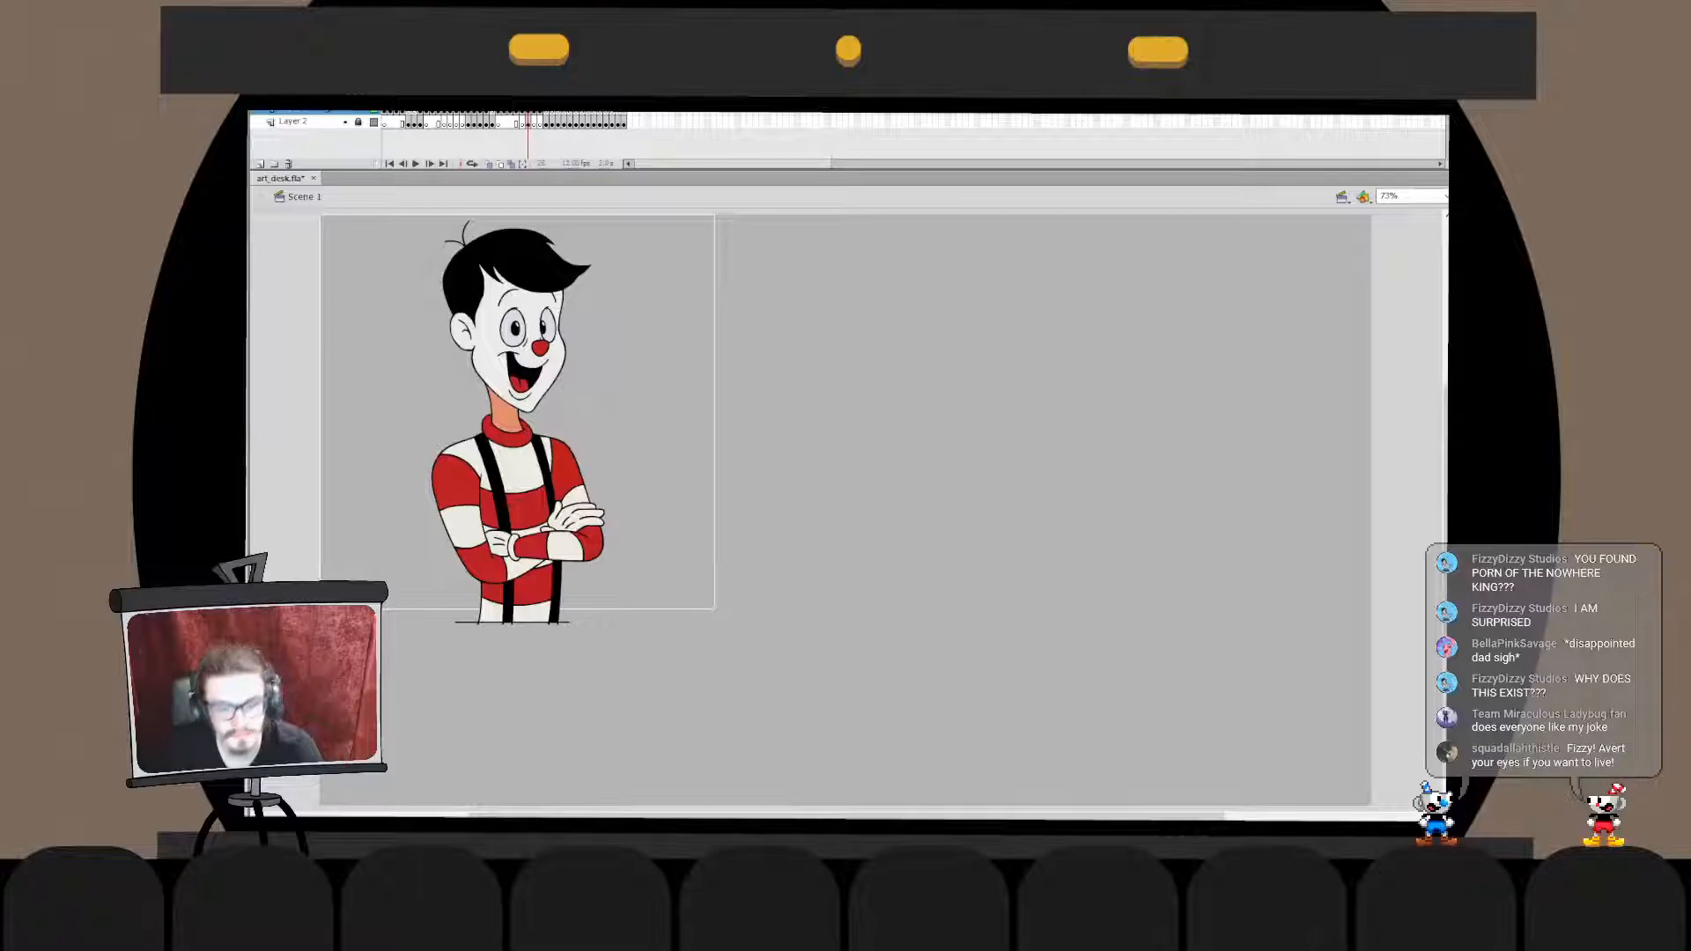
- Step through the surrounding frames to examine the finished character drawings and the sketches still awaiting work
{"action": "key", "text": "period"}
{"action": "key", "text": "comma"}
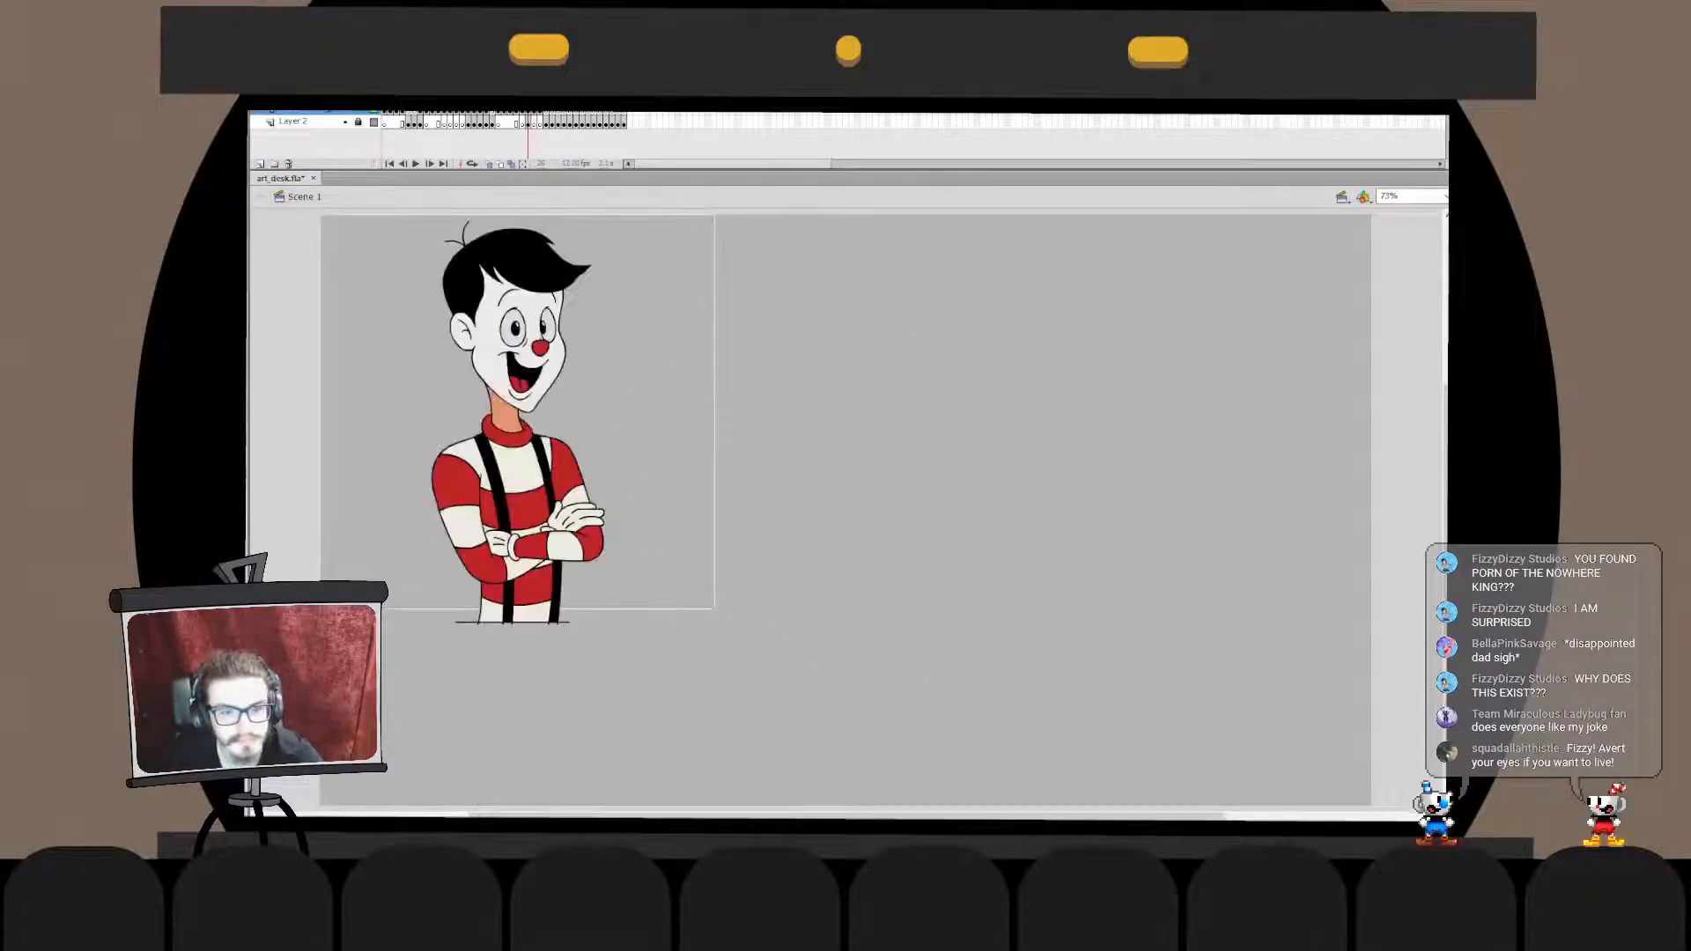
{"action": "key", "text": "comma"}
{"action": "key", "text": "comma"}
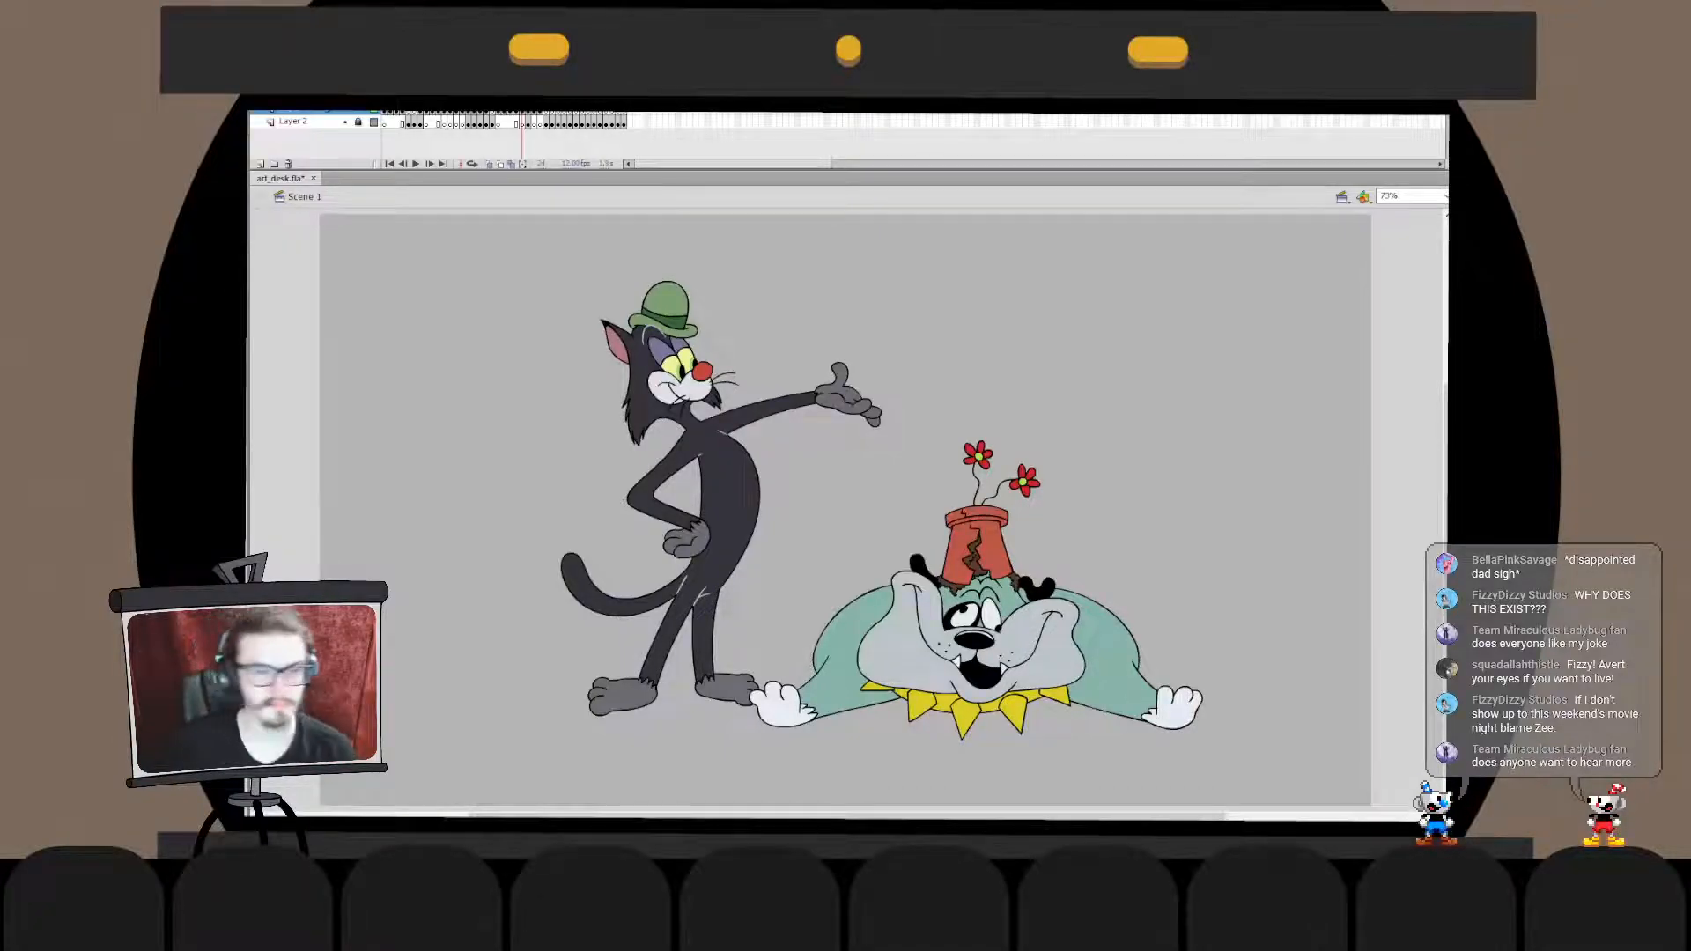
{"action": "key", "text": "period"}
{"action": "key", "text": "period"}
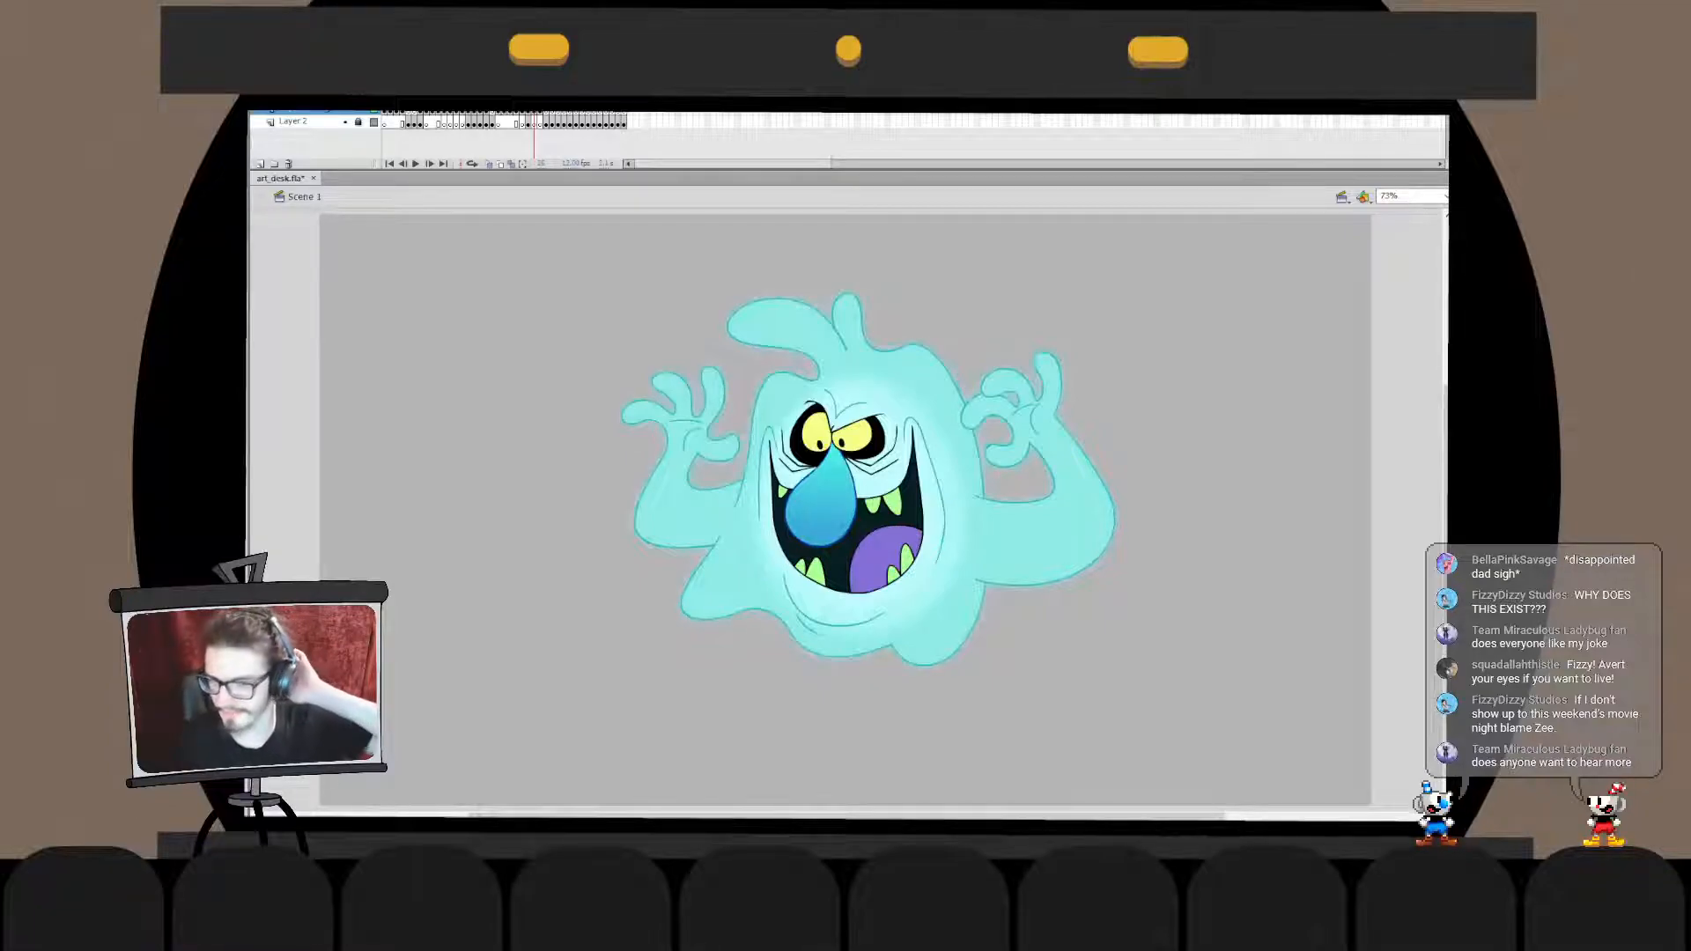
{"action": "key", "text": "period"}
{"action": "key", "text": "period"}
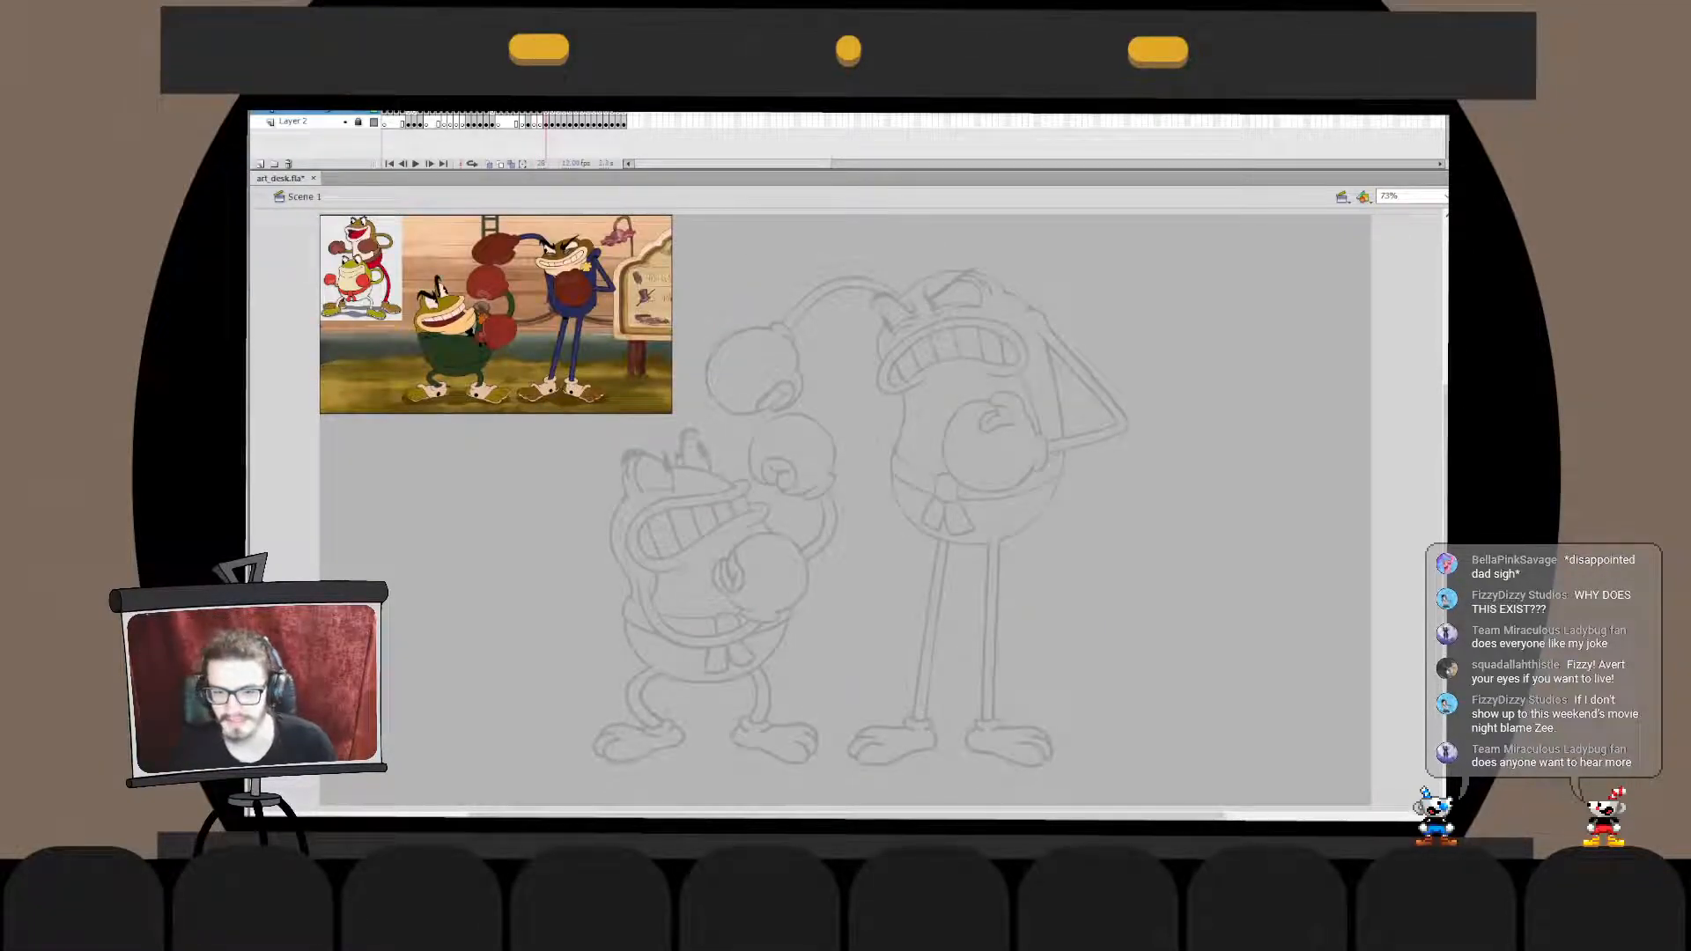
{"action": "key", "text": "period"}
{"action": "key", "text": "period"}
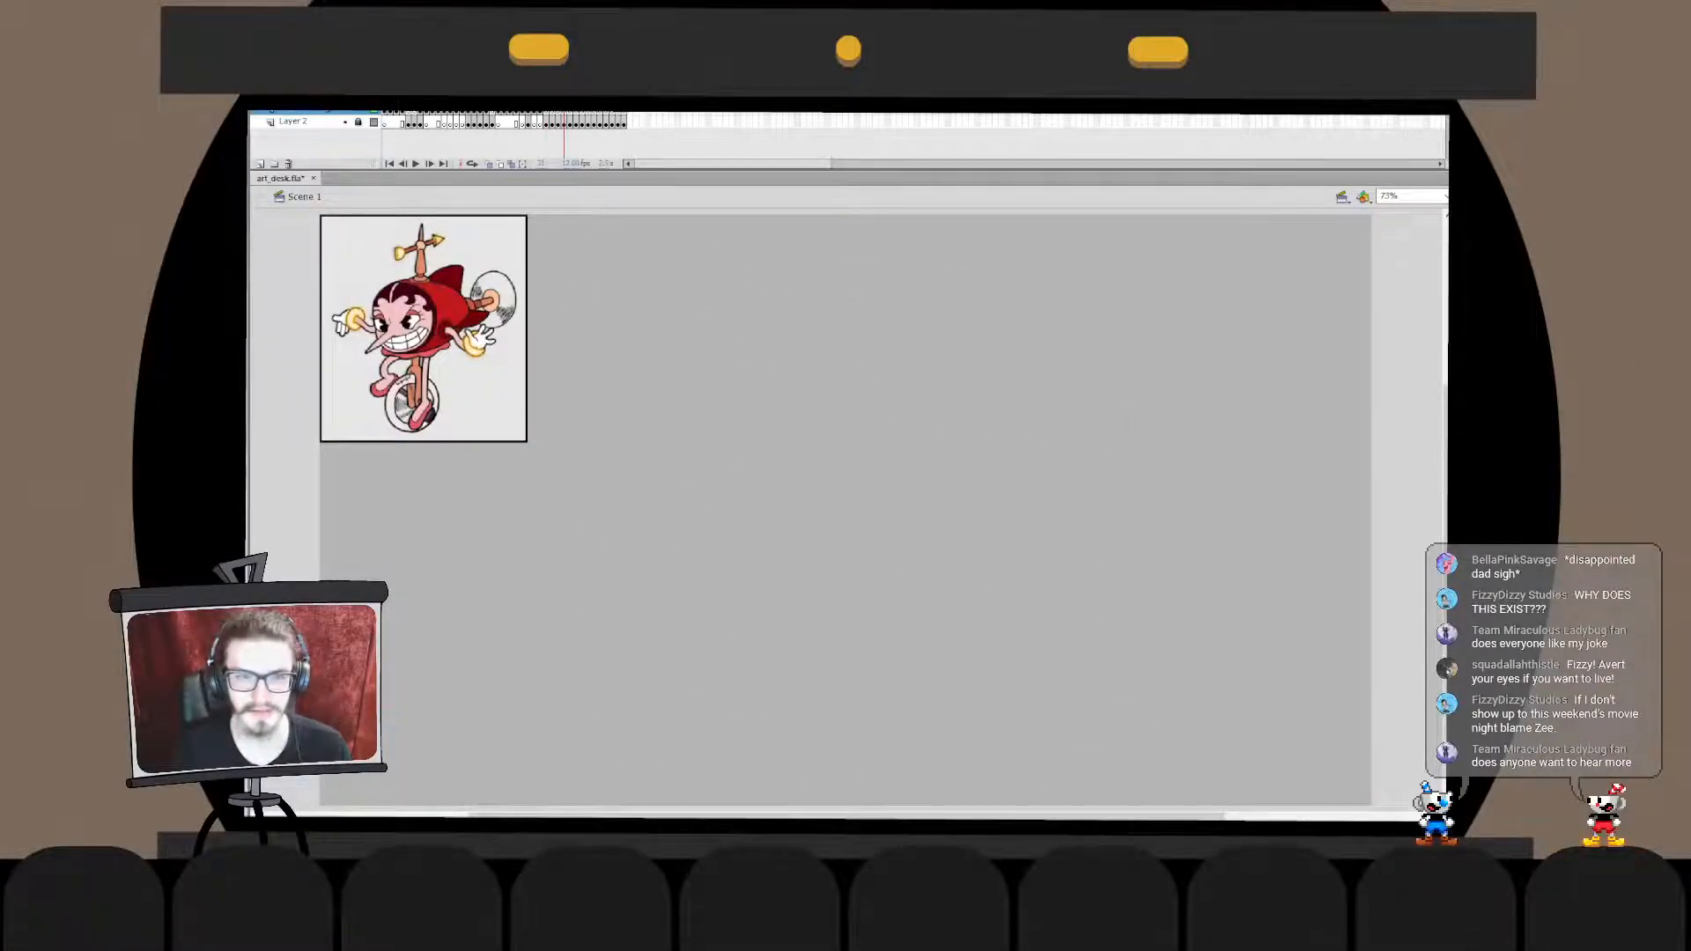
{"action": "key", "text": "comma"}
{"action": "key", "text": "comma"}
{"action": "key", "text": "comma"}
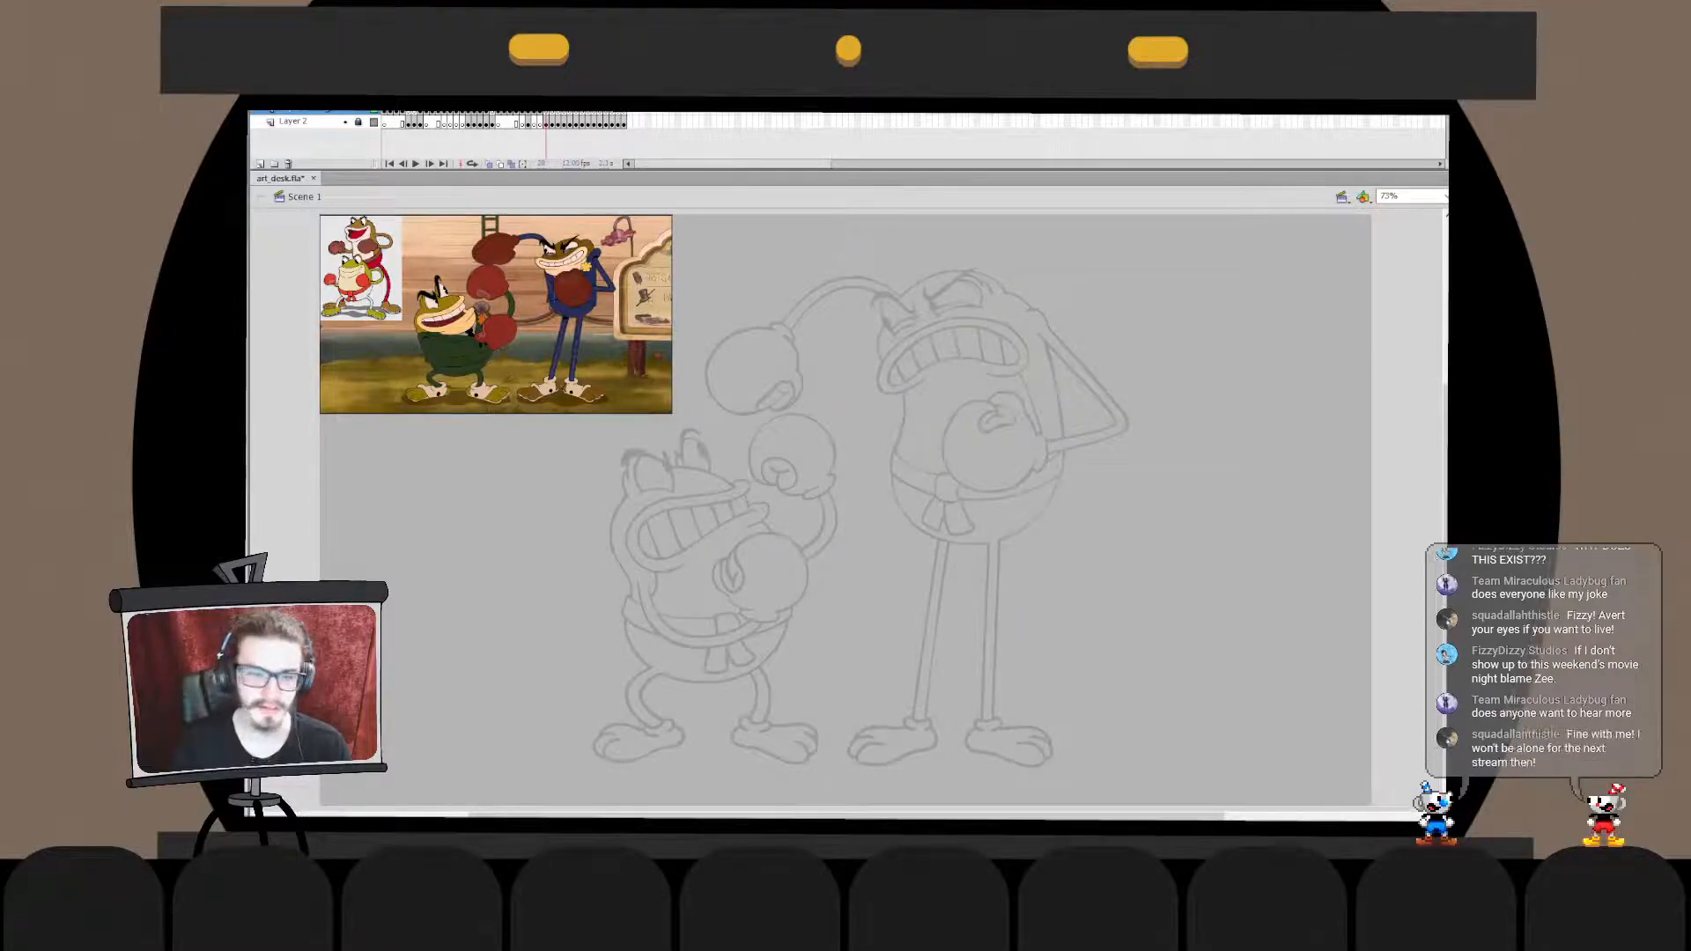
- Unlock Layer 2 and turn the faded sketch of the two boxing frogs into solid black linework
{"action": "left_click", "coordinate": [358, 122]}
{"action": "left_click", "coordinate": [296, 121]}
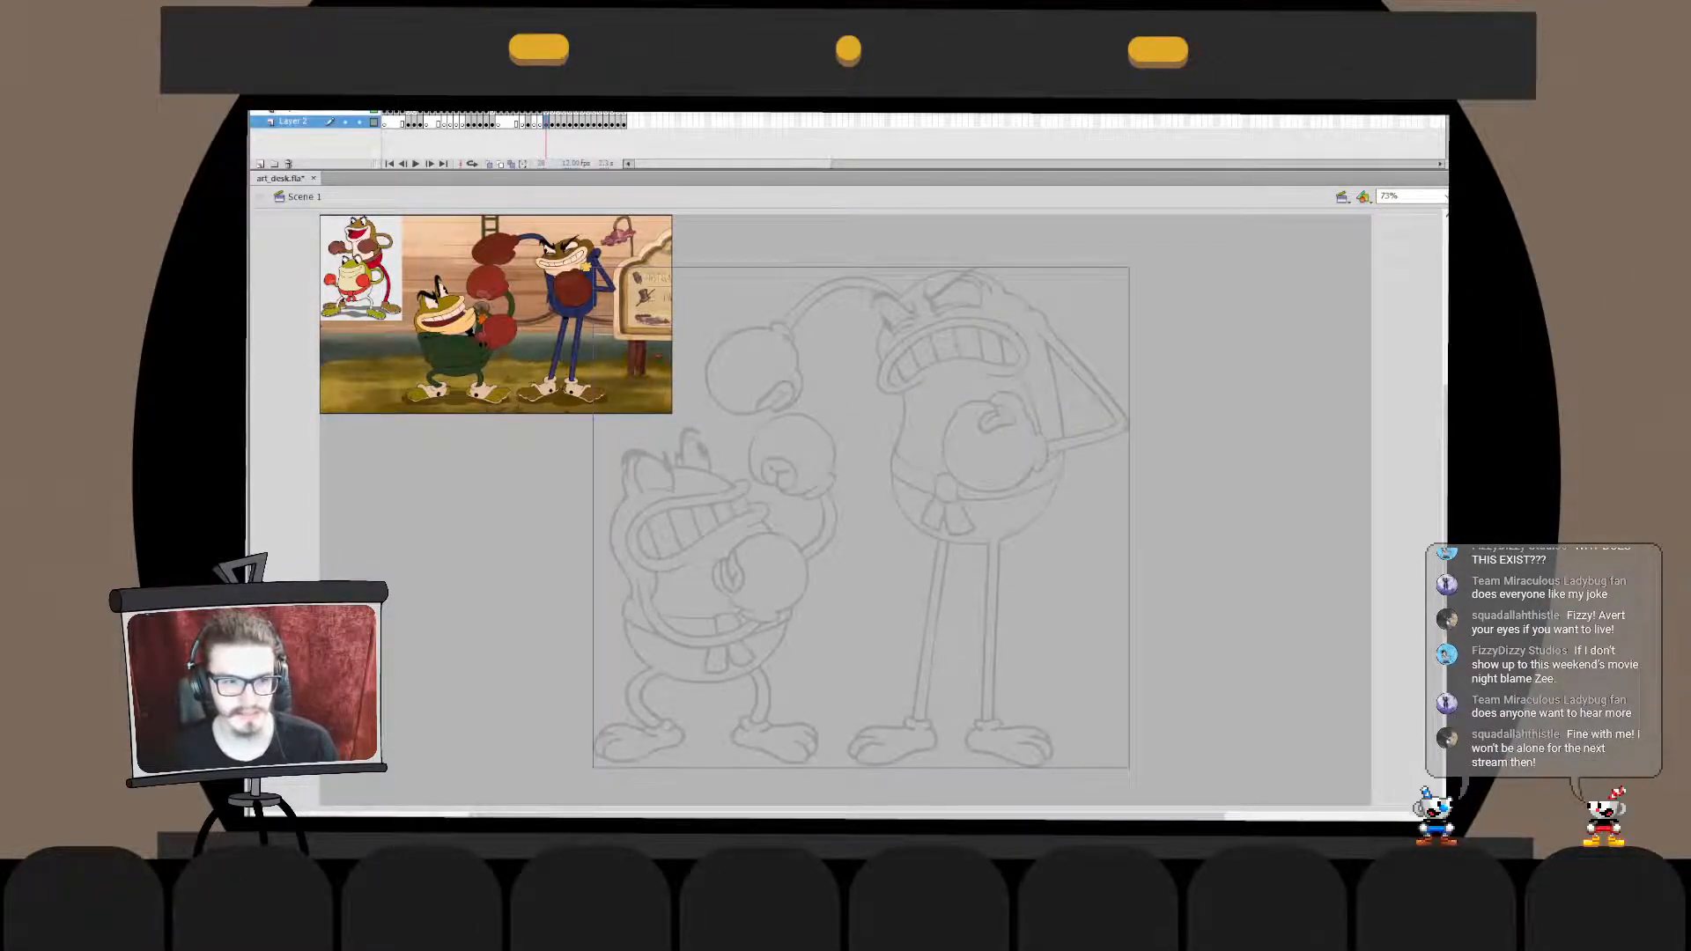
{"action": "key", "text": "Escape"}
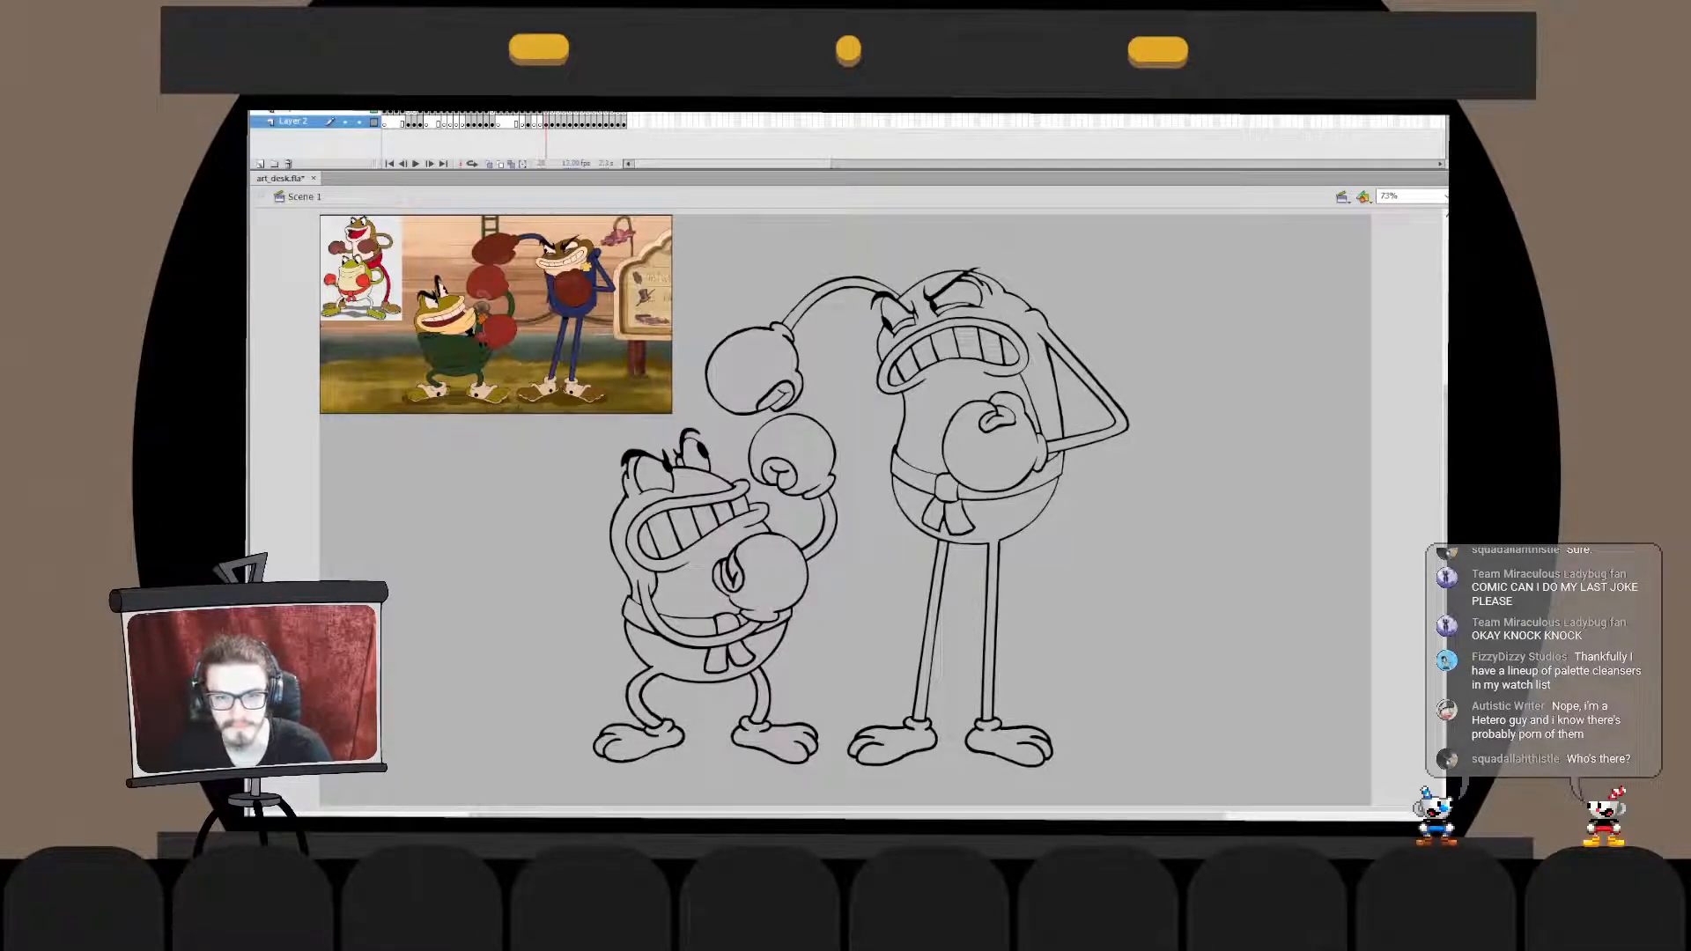
{"action": "left_click", "coordinate": [546, 123]}
{"action": "key", "text": "Escape"}
- Break apart the next frame's faded sketch of the cloaked figure and monkey to view it in solid black, and return it to faded
{"action": "key", "text": "period"}
{"action": "left_click", "coordinate": [552, 123]}
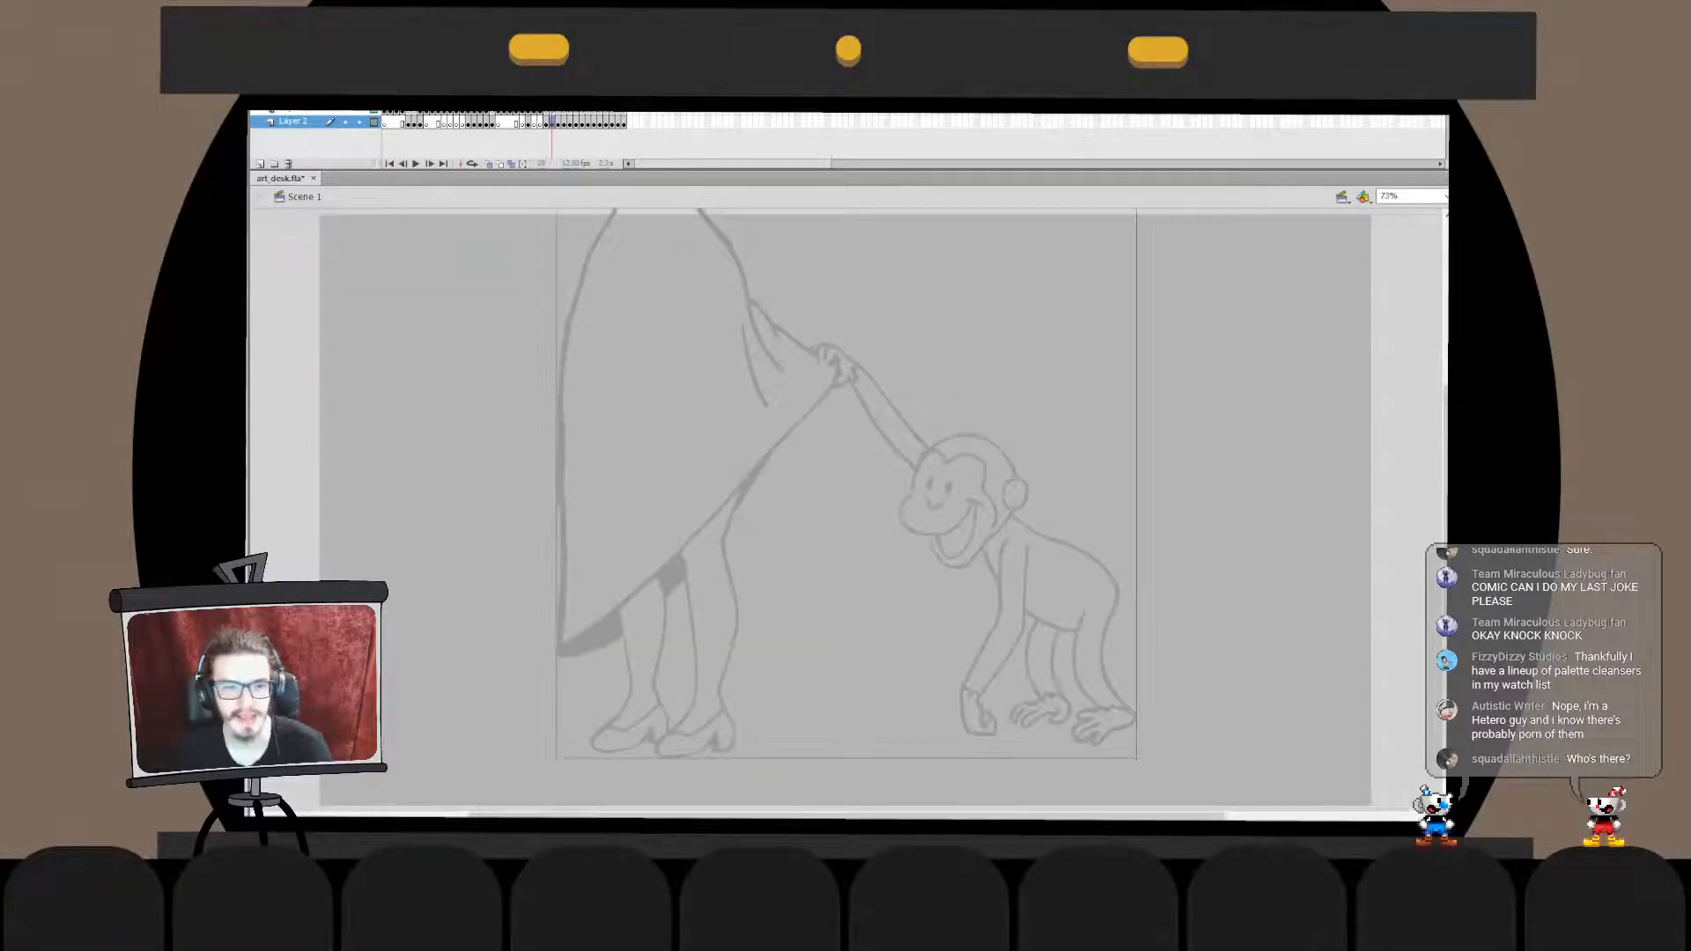
{"action": "key", "text": "ctrl+b"}
{"action": "key", "text": "Escape"}
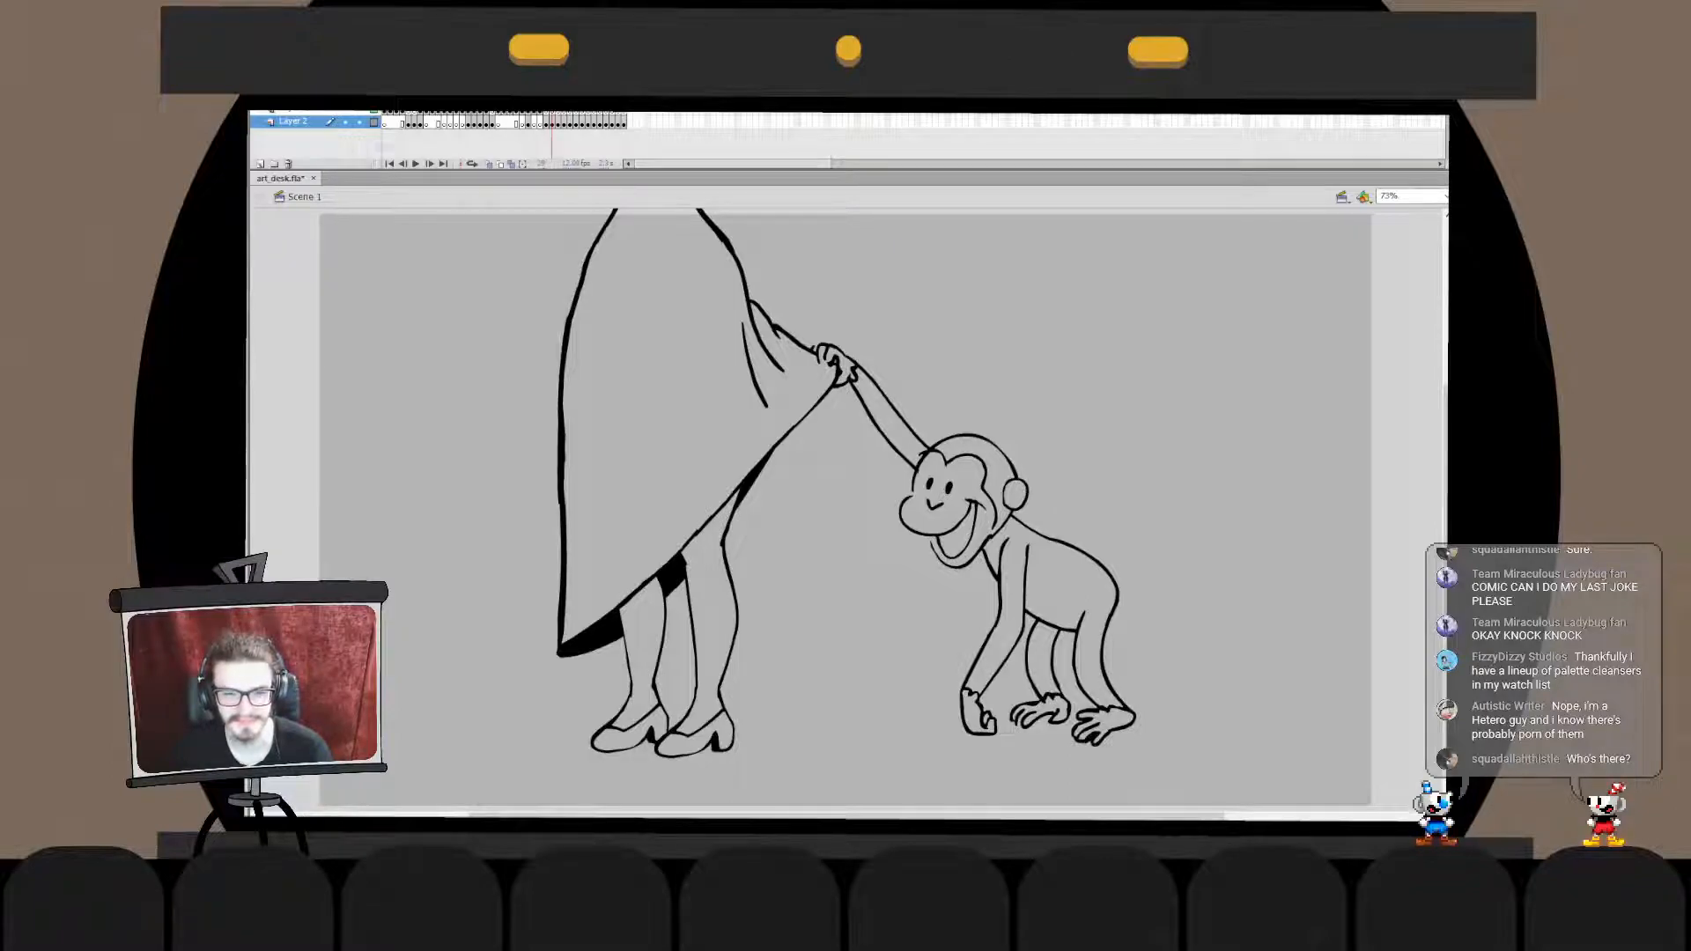
{"action": "left_click", "coordinate": [552, 124]}
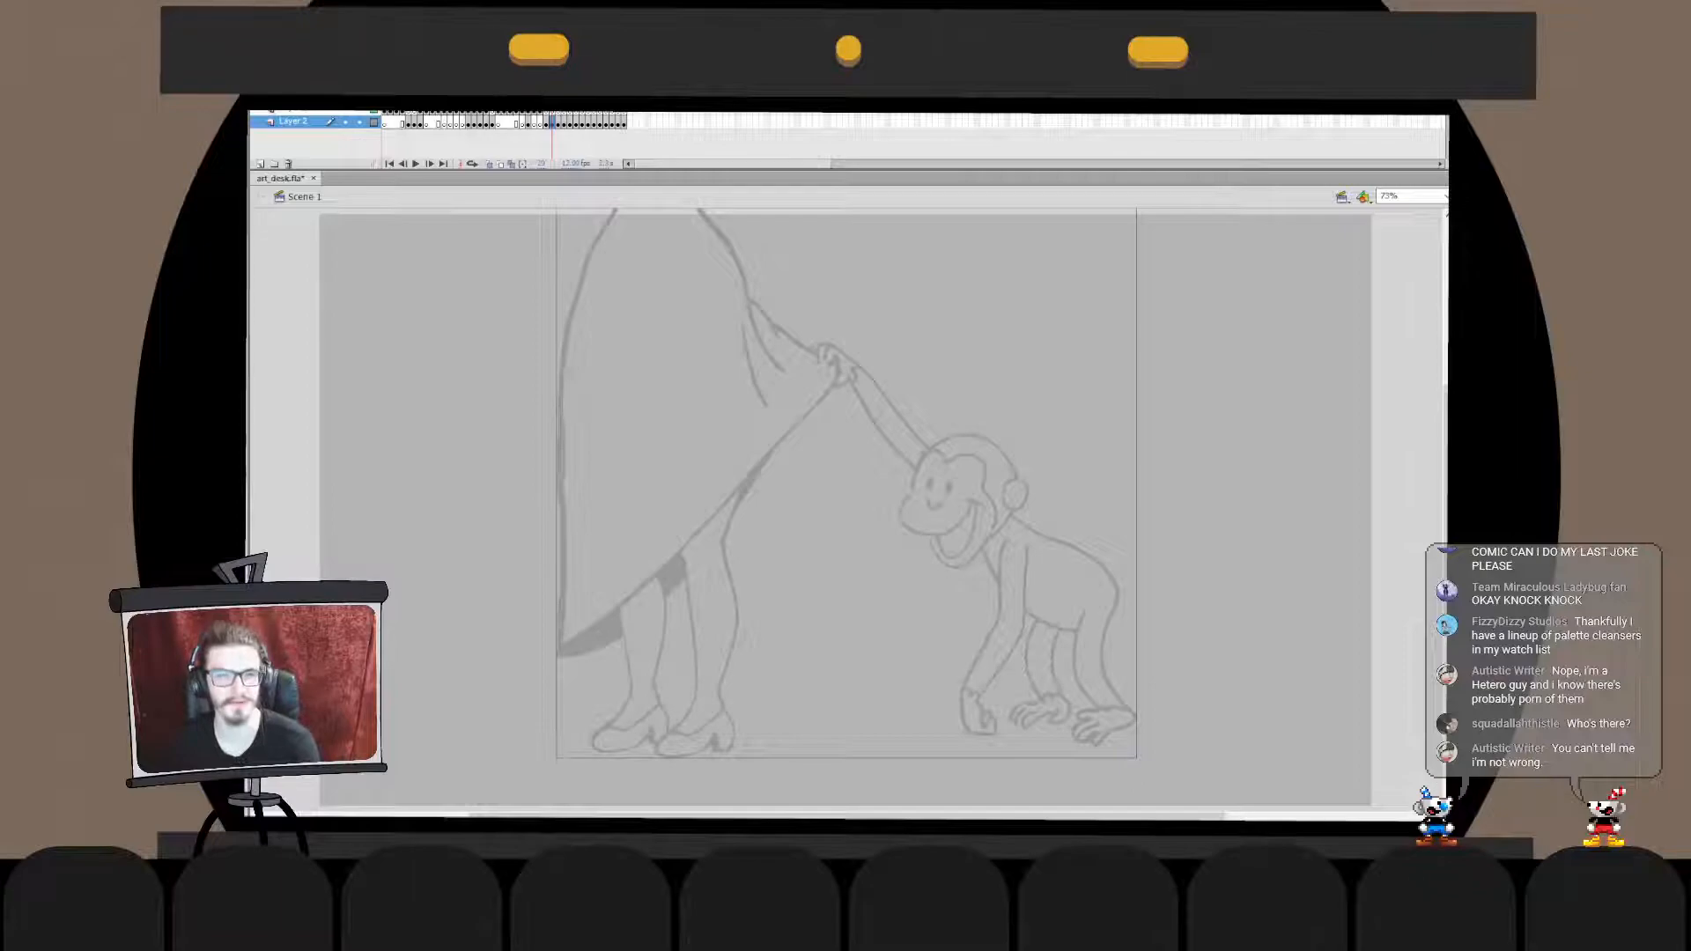
- Break apart the following frame's faded sketch of the girl and triangle-headed boy into solid black linework and save the document
{"action": "key", "text": "period"}
{"action": "left_click_drag", "start_coordinate": [637, 270], "coordinate": [1149, 745]}
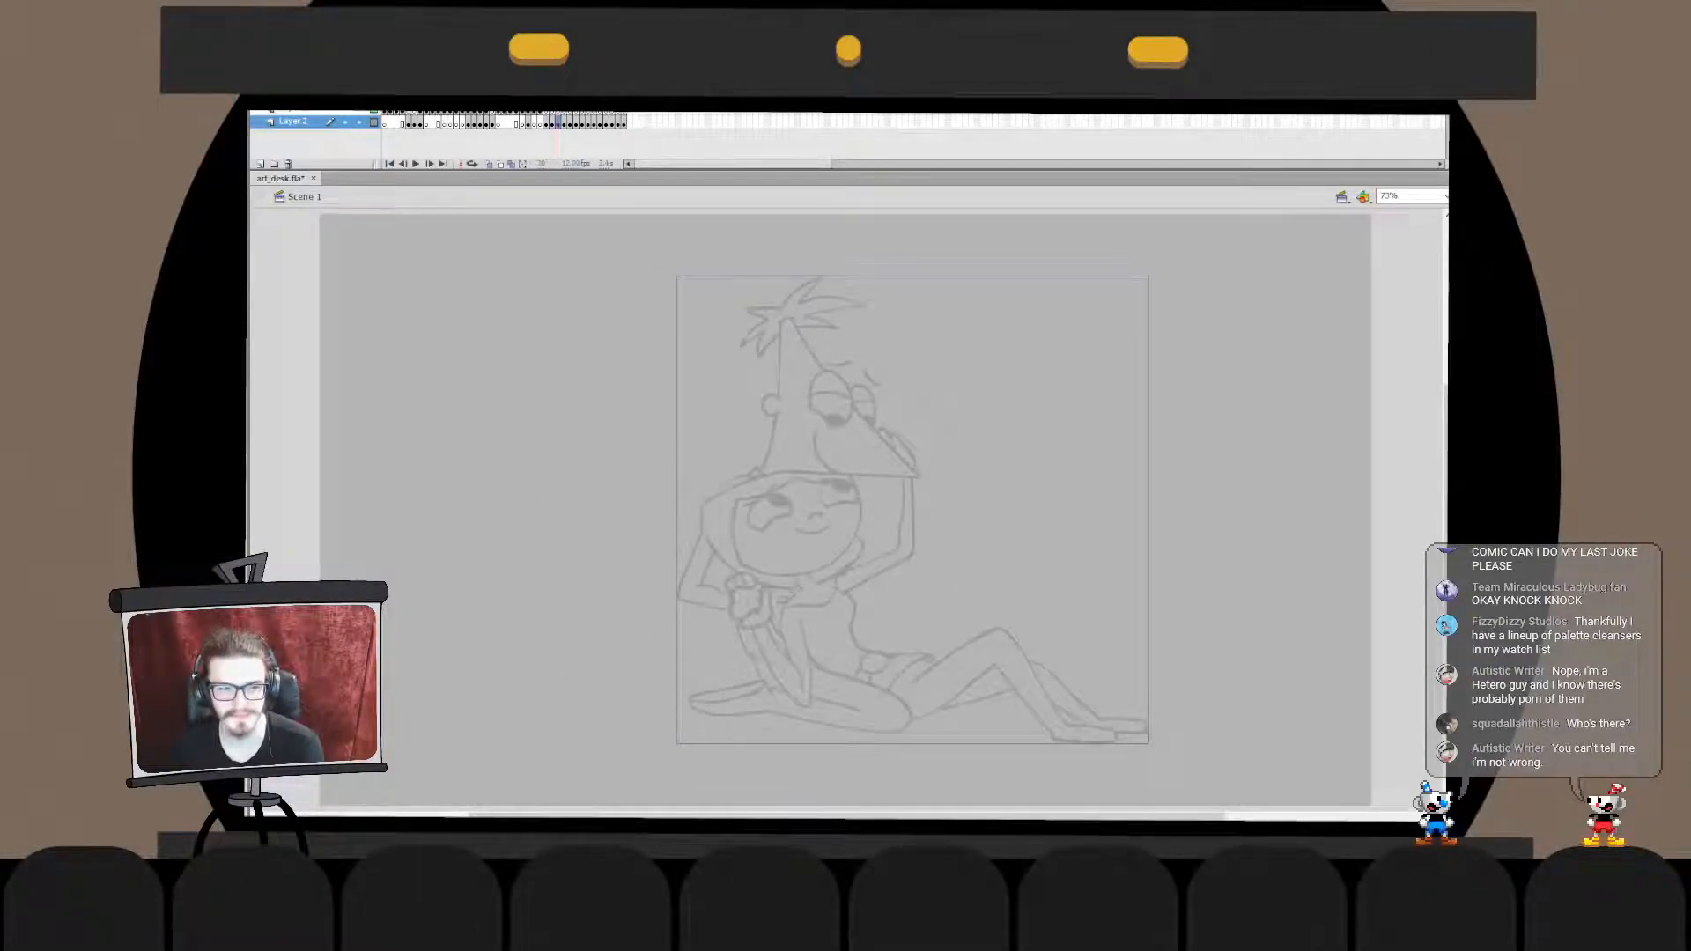
{"action": "key", "text": "ctrl+b"}
{"action": "key", "text": "Escape"}
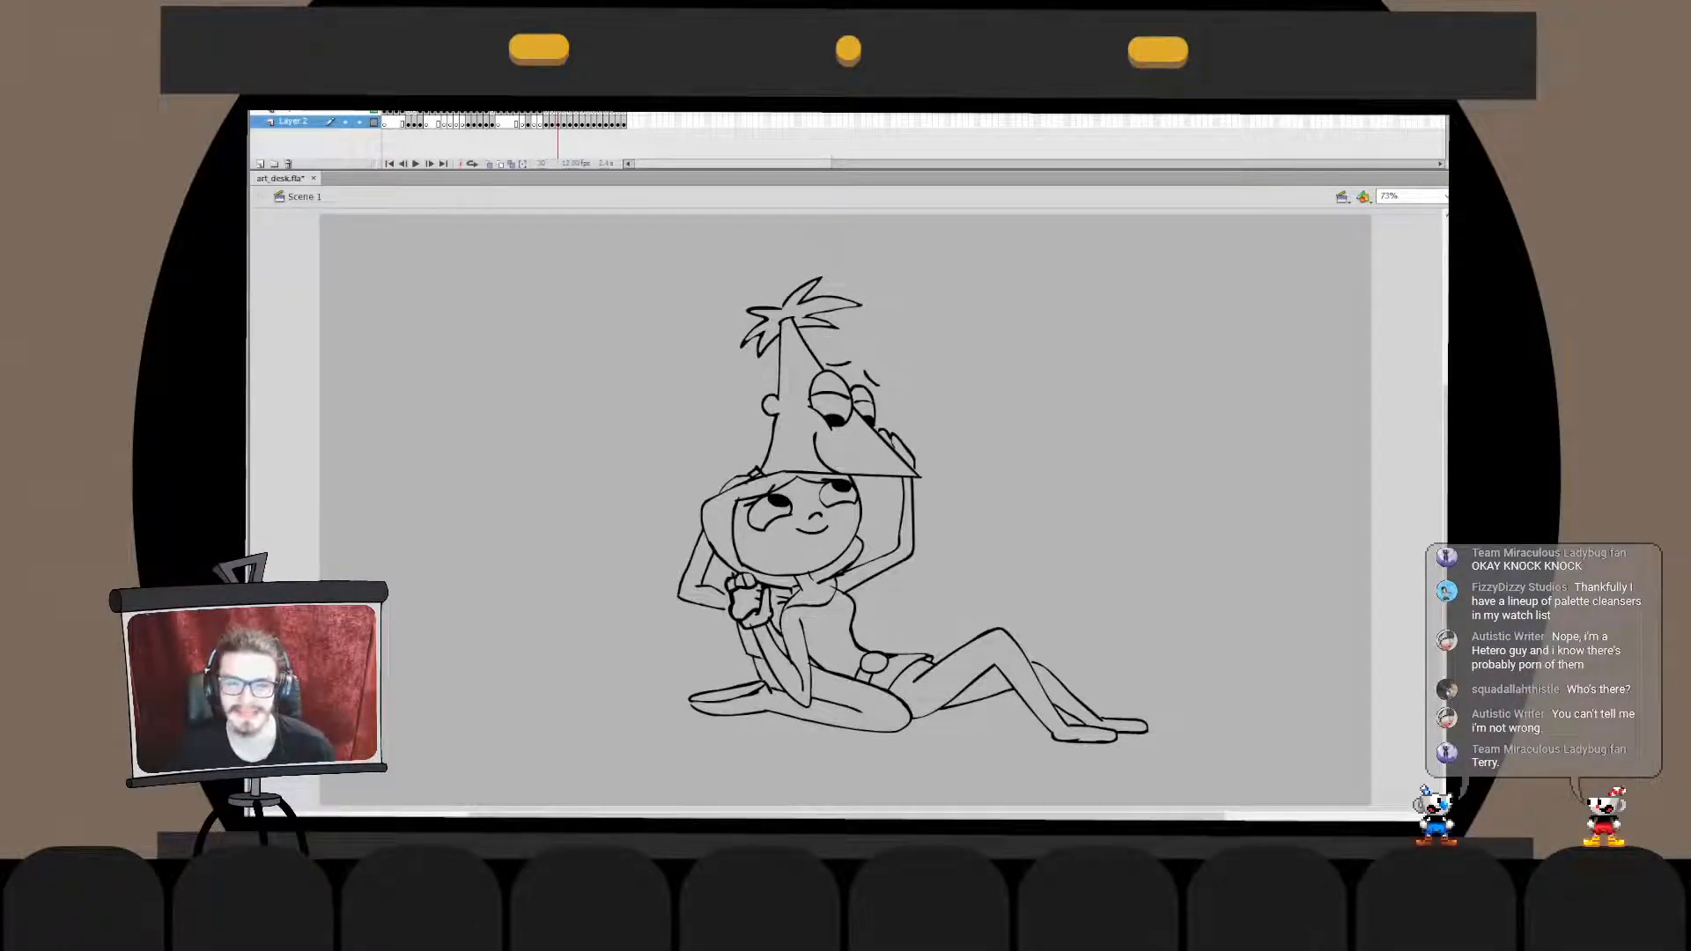
{"action": "key", "text": "ctrl+s"}
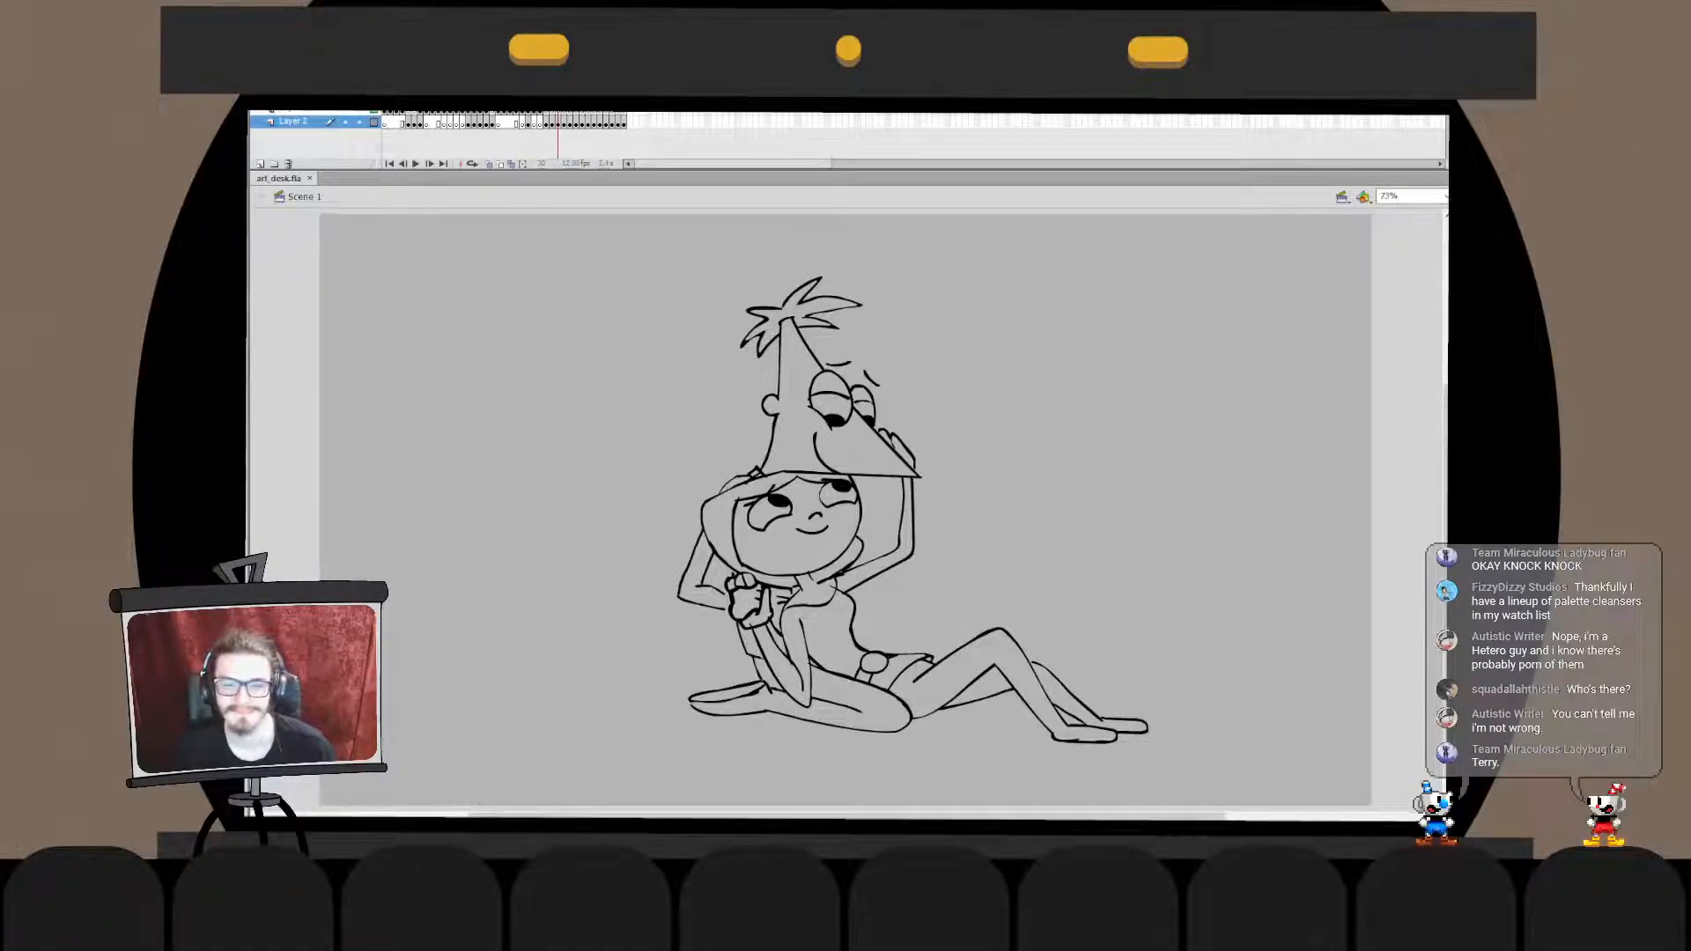
{"action": "key", "text": "ctrl+a"}
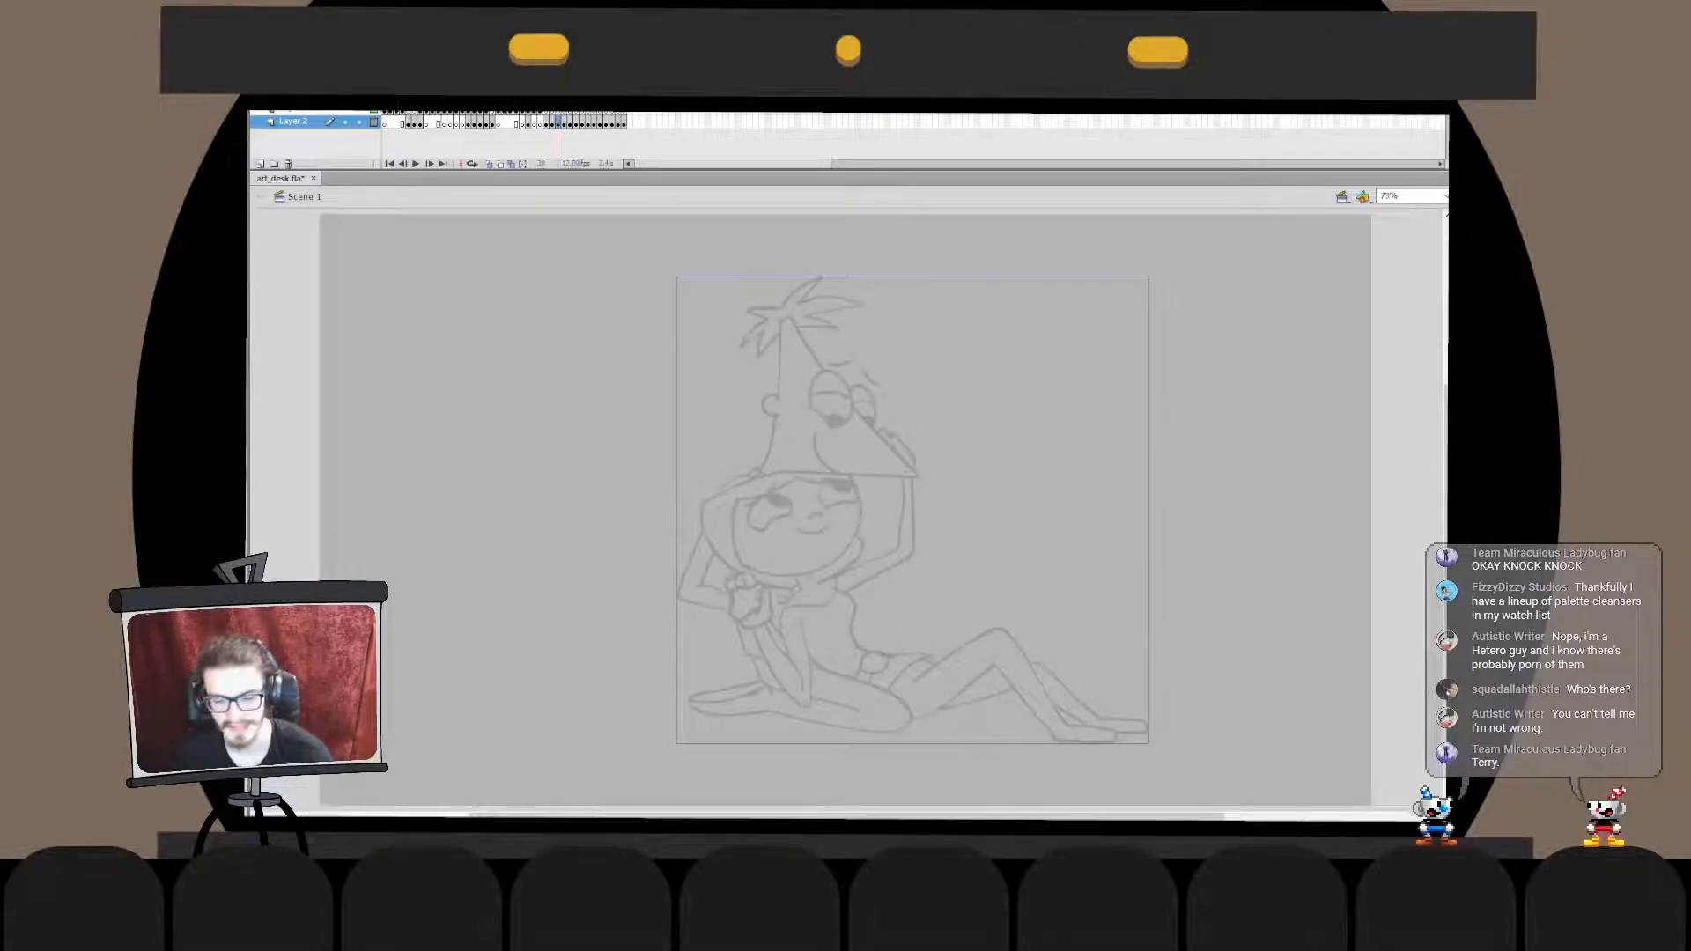
- Examine the unicycle character reference picture in the next frame up close, and return to the full-stage view
{"action": "key", "text": "period"}
{"action": "key", "text": "ctrl+1"}
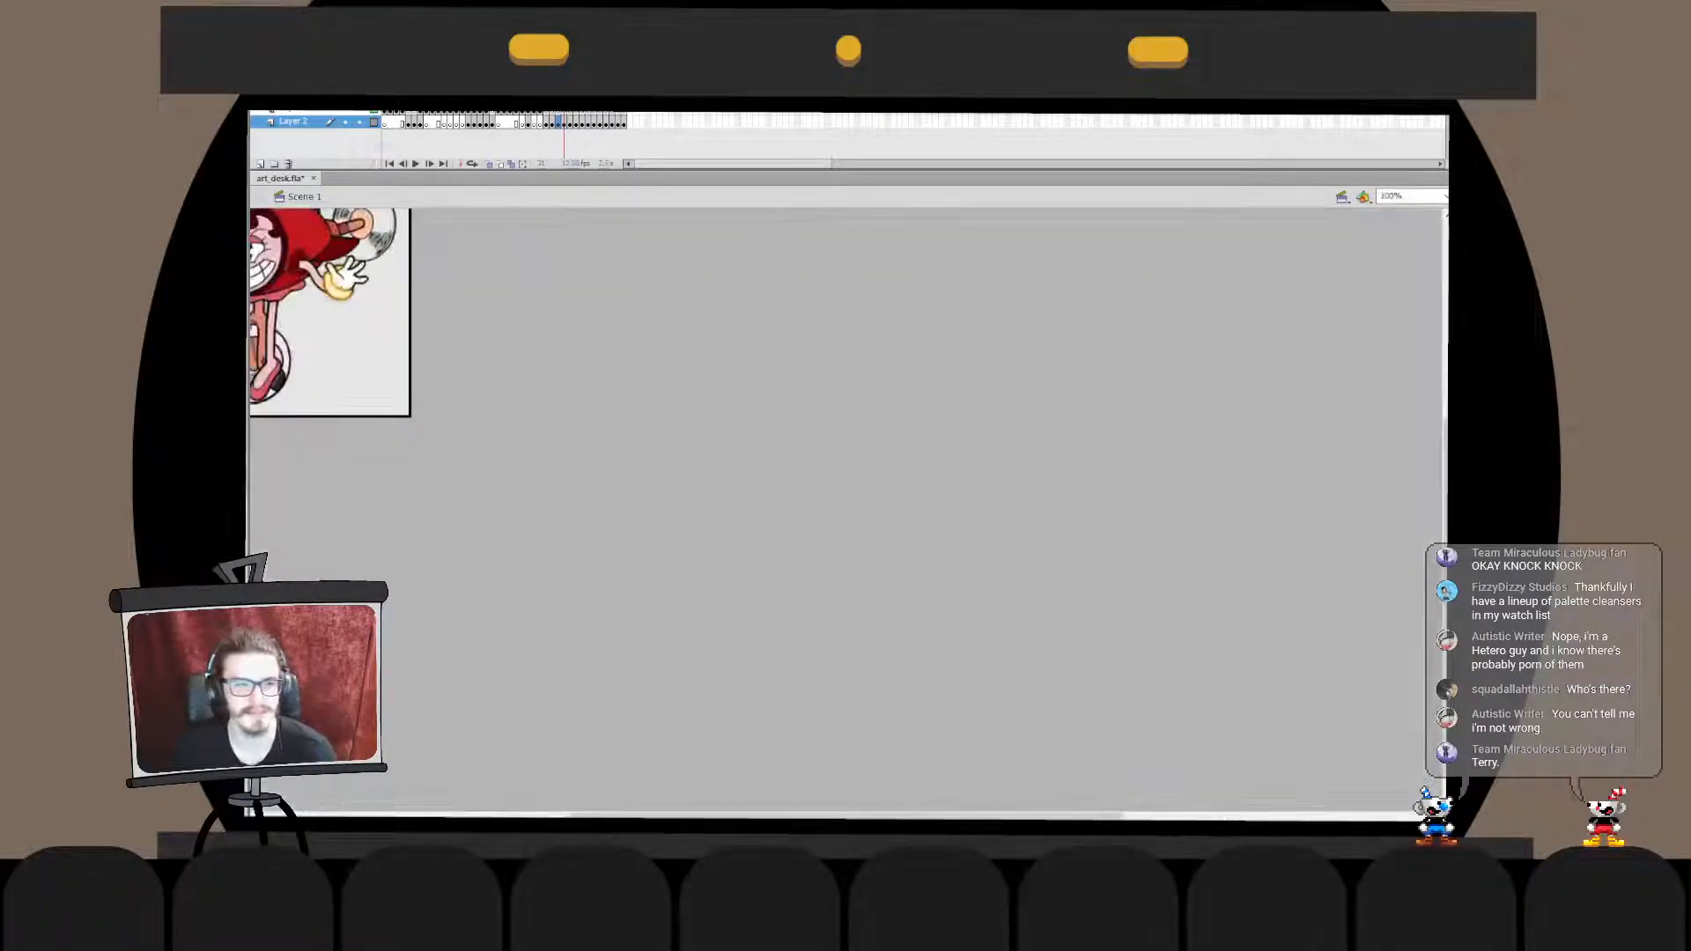
{"action": "left_click_drag", "start_coordinate": [529, 378], "coordinate": [897, 515]}
{"action": "key", "text": "ctrl+equal"}
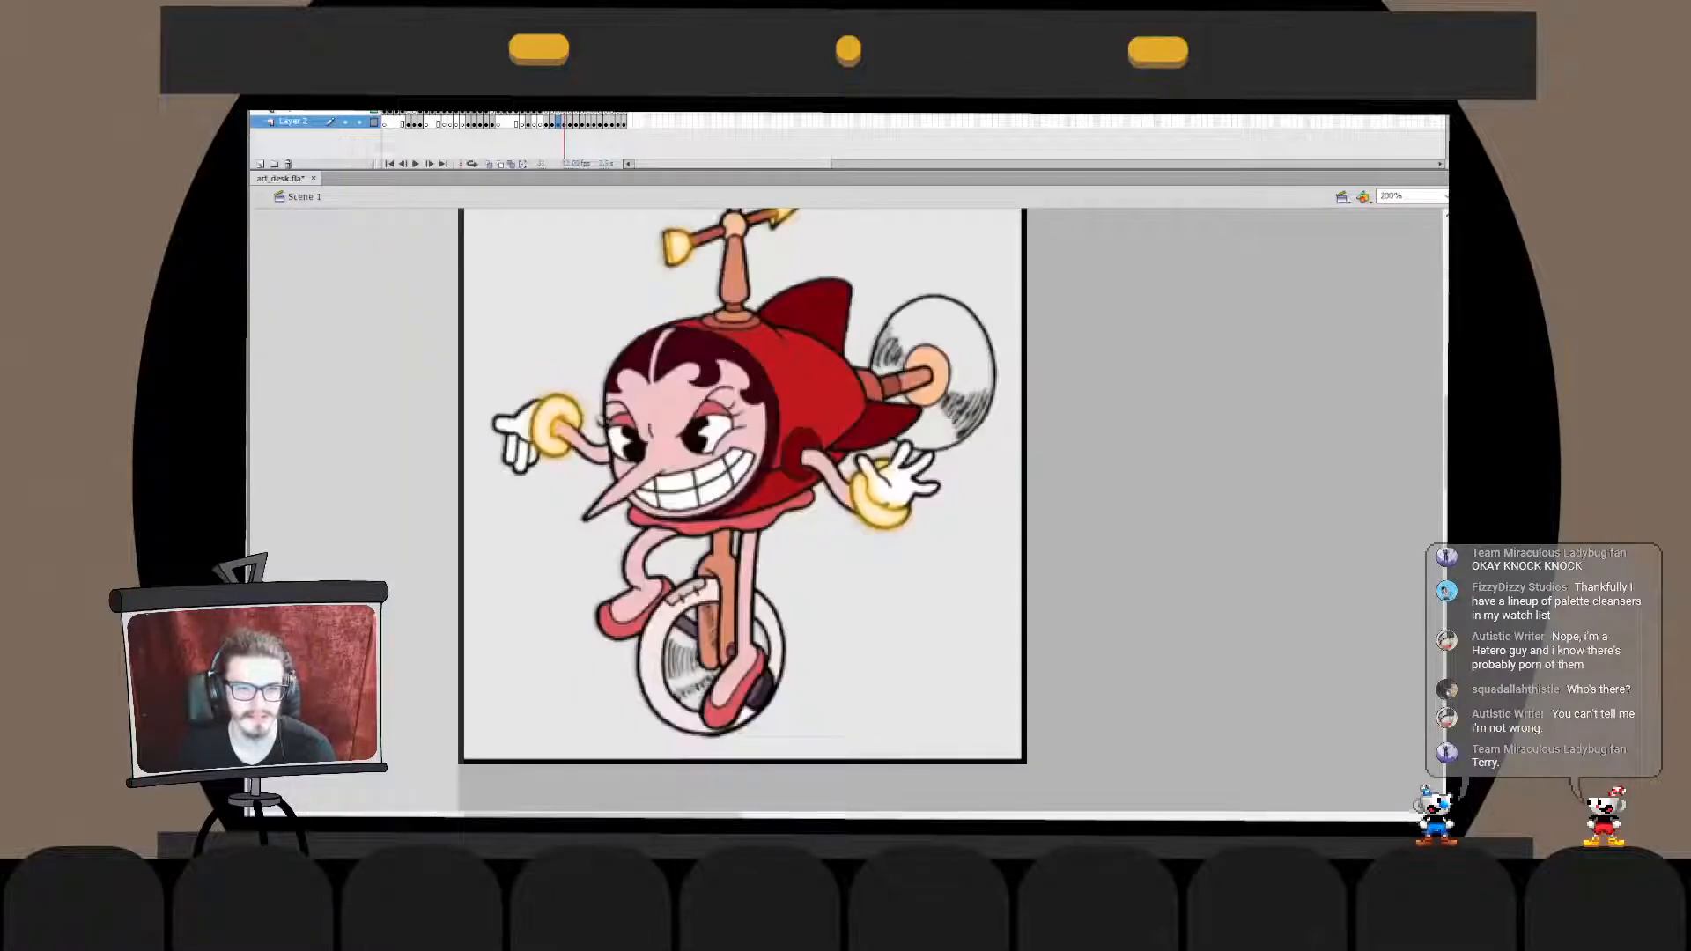
{"action": "key", "text": "ctrl+2"}
{"action": "key", "text": "period"}
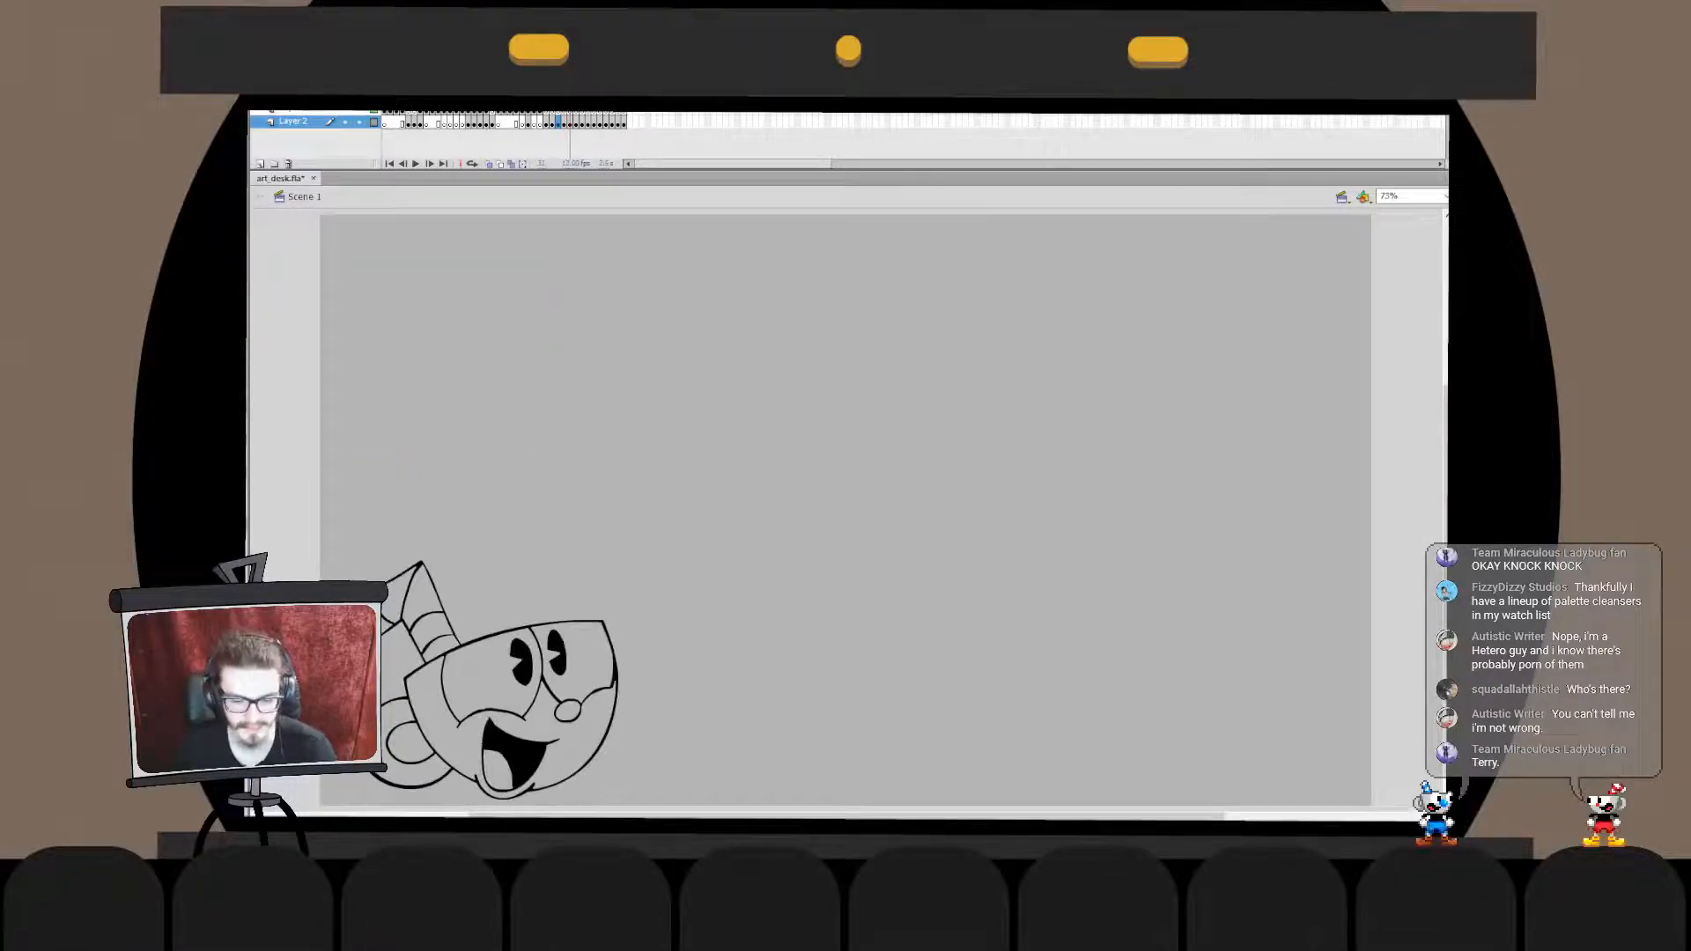
- Step through the remaining frames to the closing title and back to examine which sketches and references come after the girl and triangle-headed boy
{"action": "key", "text": "period"}
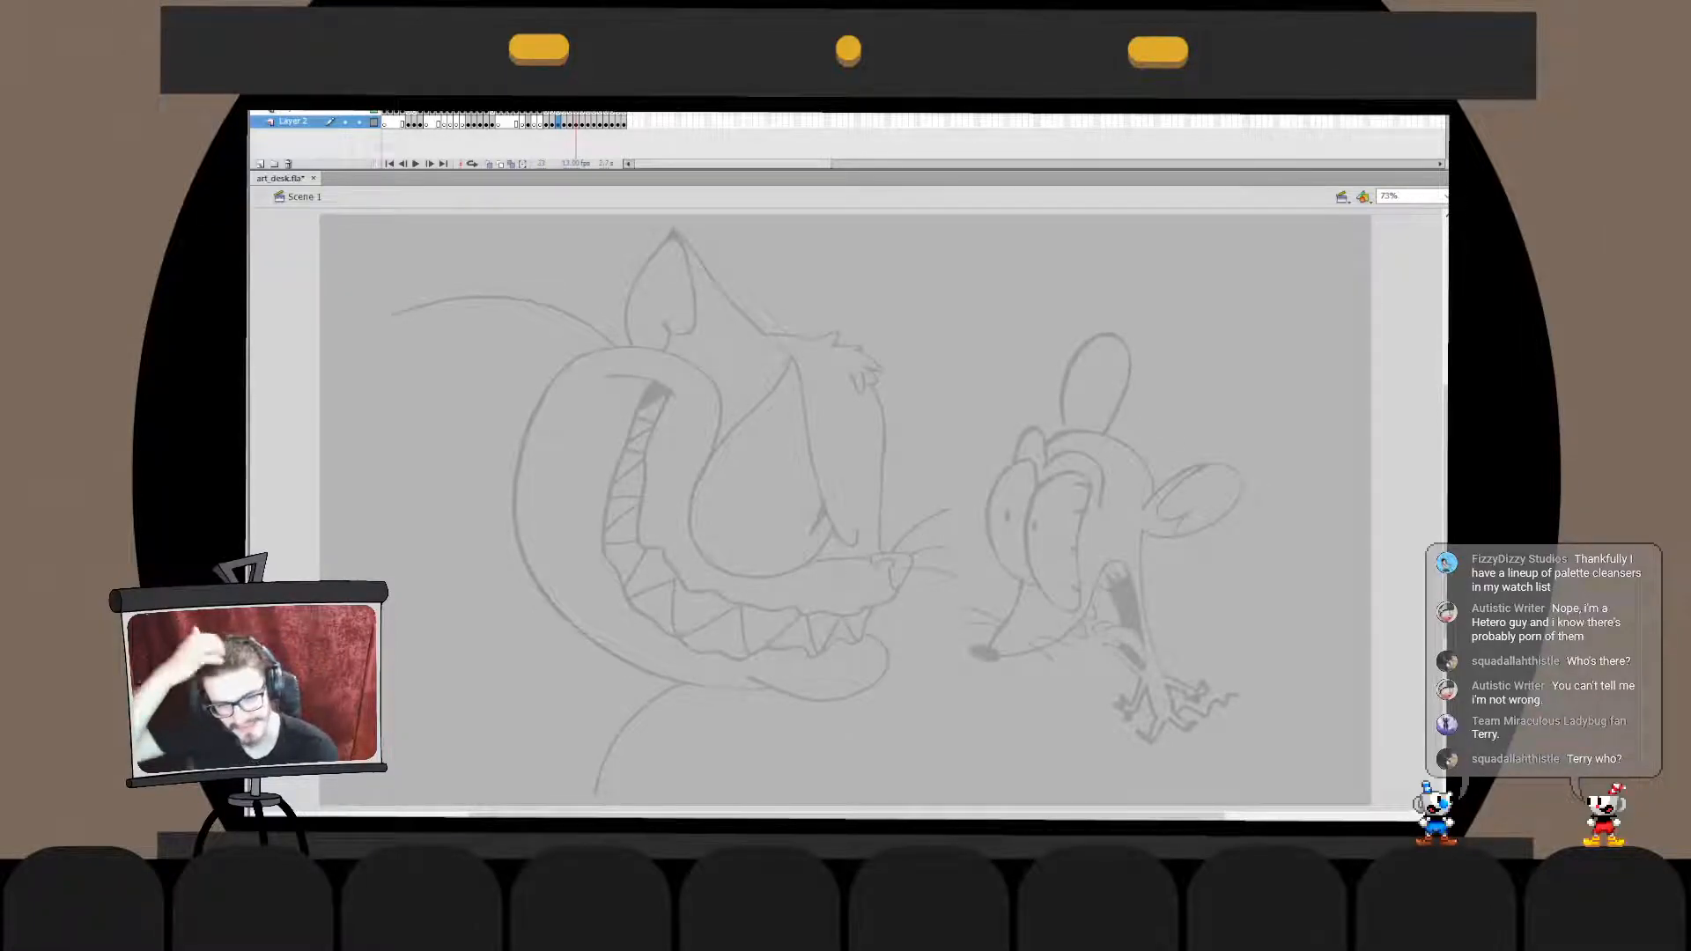
{"action": "key", "text": "period"}
{"action": "key", "text": "period"}
{"action": "key", "text": "period"}
{"action": "key", "text": "period"}
{"action": "key", "text": "period"}
{"action": "key", "text": "period"}
{"action": "key", "text": "period"}
{"action": "key", "text": "period"}
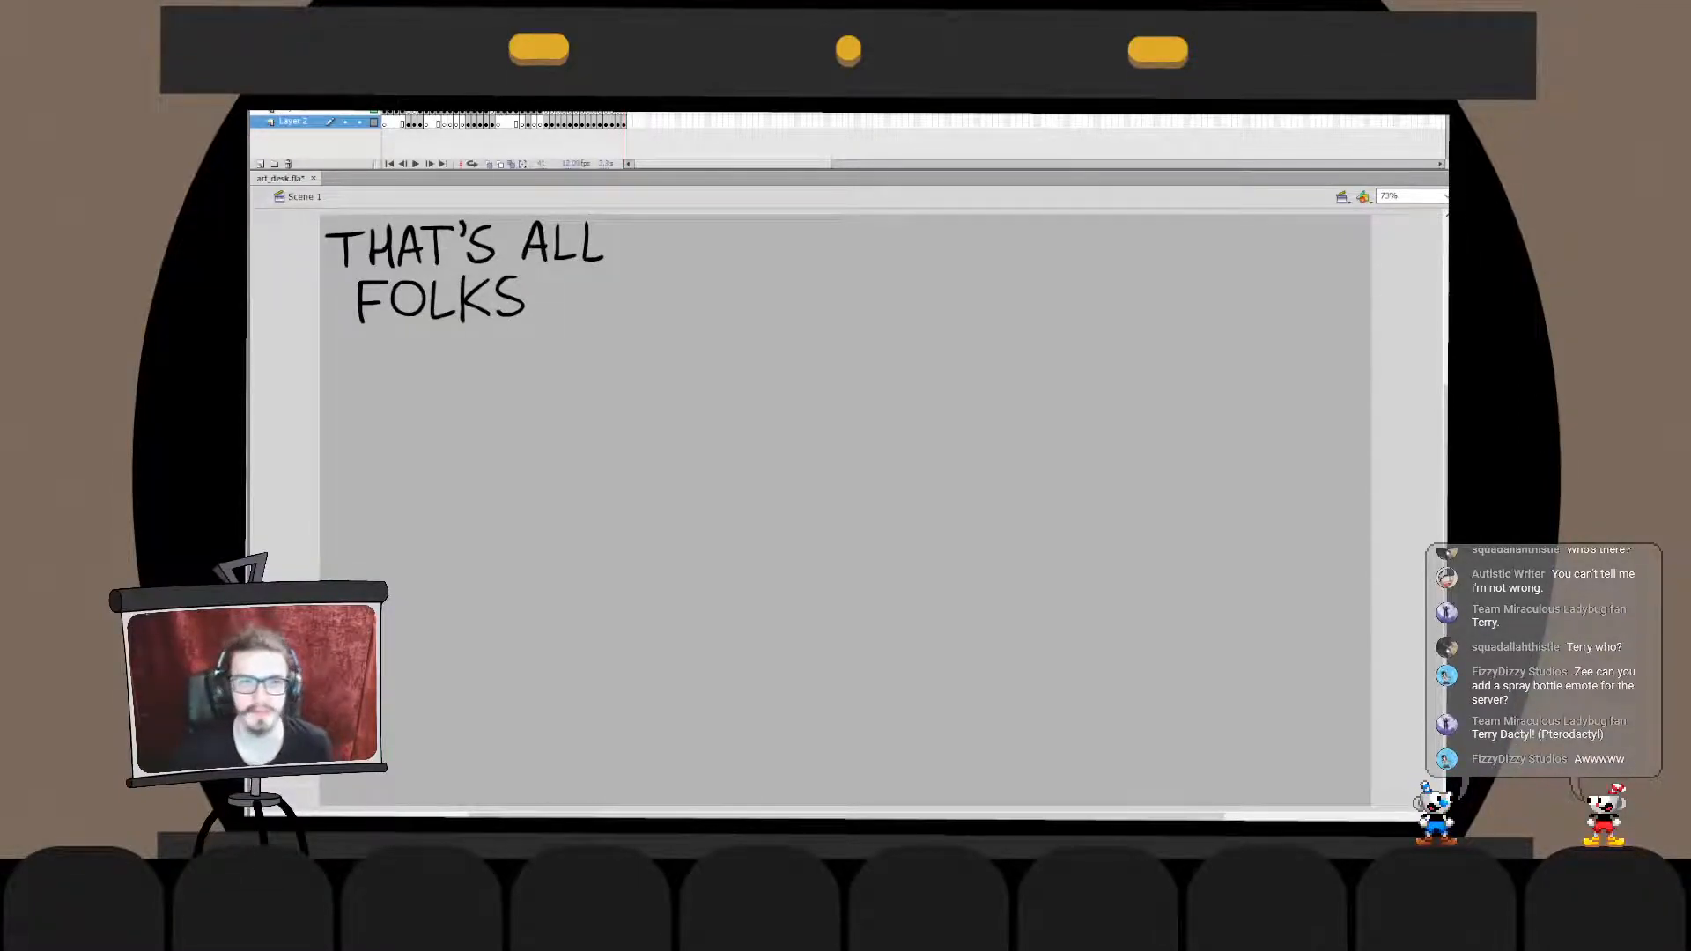
{"action": "key", "text": "comma"}
{"action": "key", "text": "comma"}
{"action": "key", "text": "comma"}
{"action": "key", "text": "comma"}
{"action": "key", "text": "comma"}
{"action": "key", "text": "comma"}
{"action": "key", "text": "comma"}
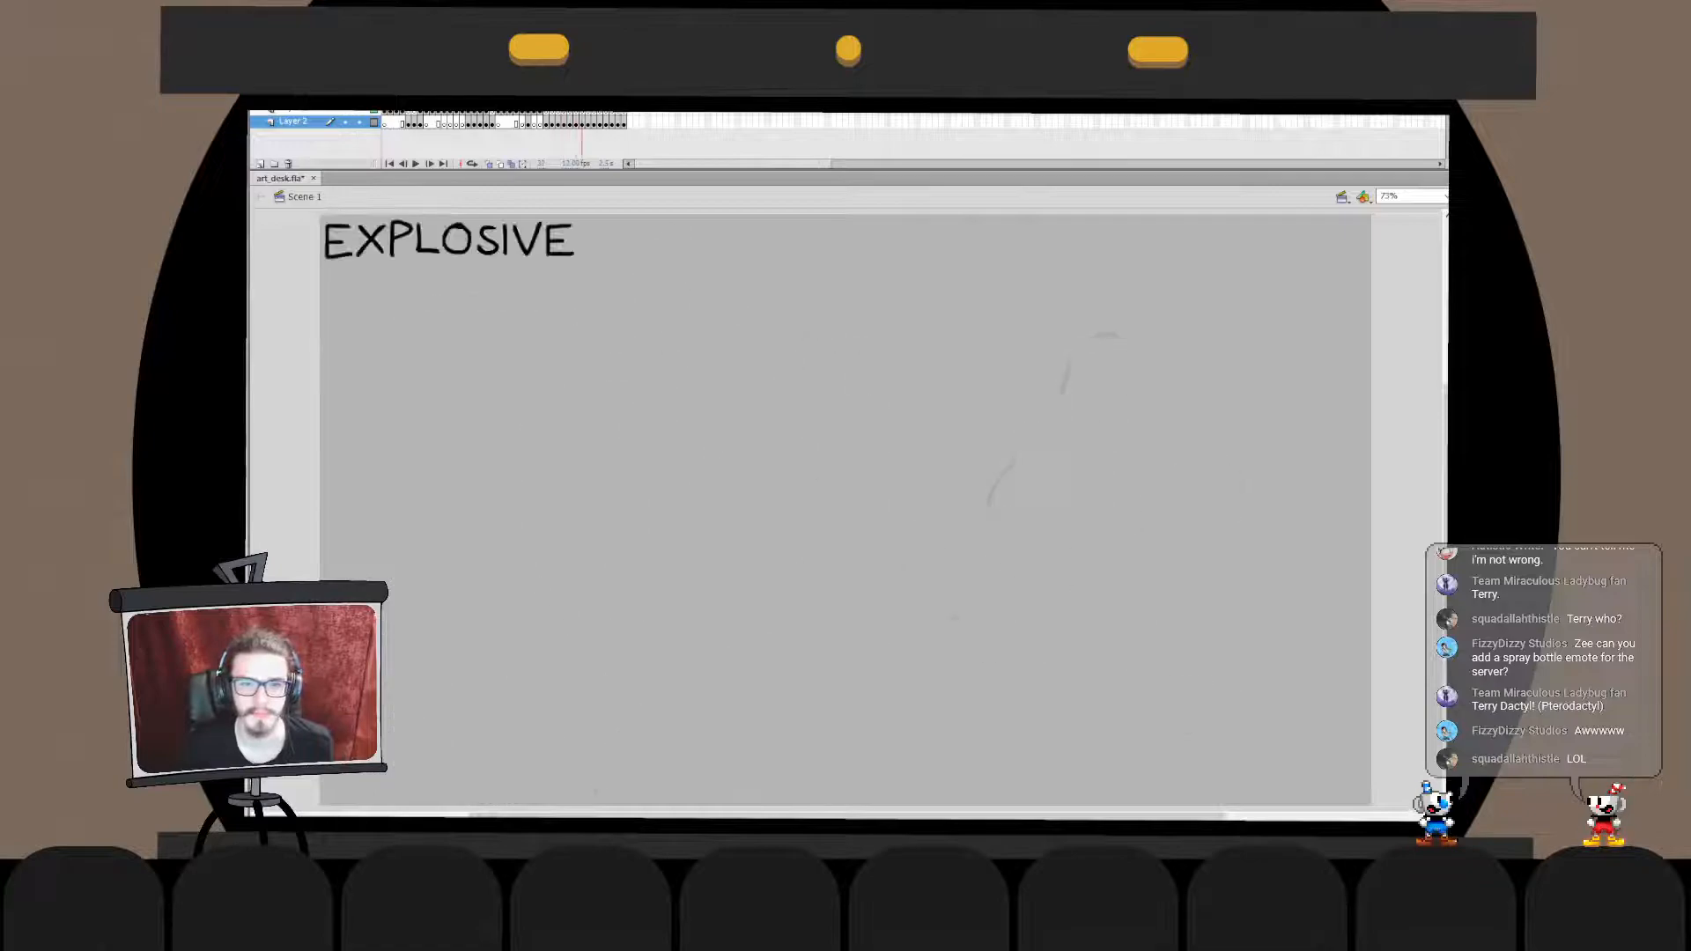
{"action": "key", "text": "comma"}
{"action": "key", "text": "comma"}
{"action": "key", "text": "comma"}
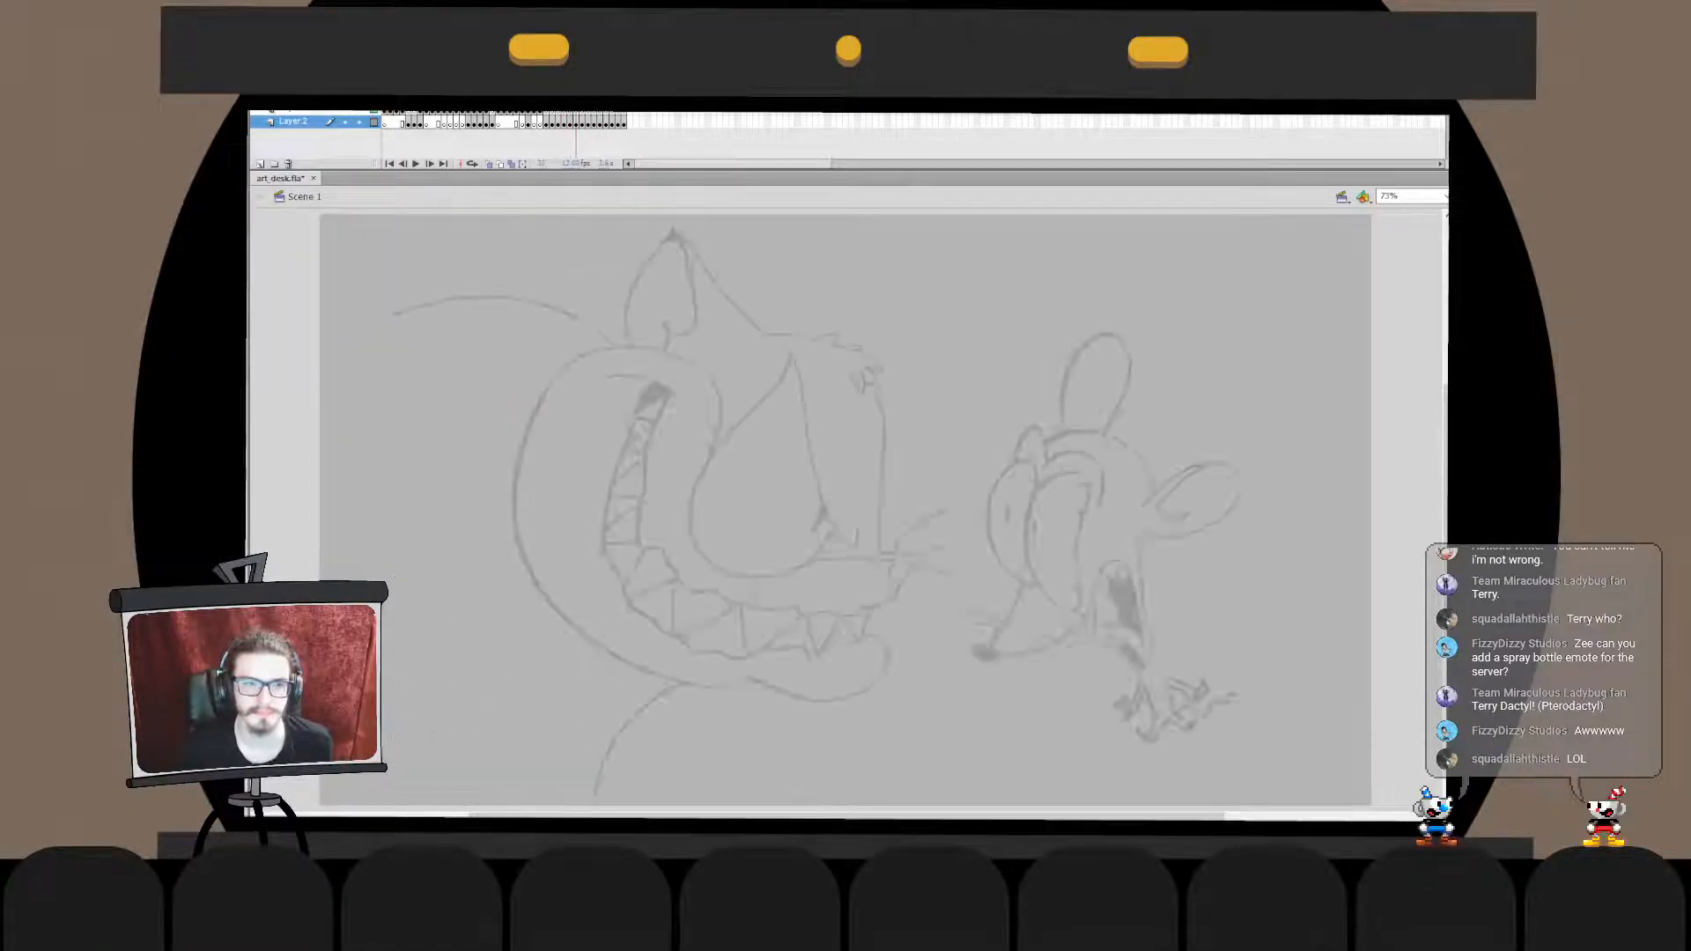
{"action": "key", "text": "comma"}
{"action": "key", "text": "comma"}
{"action": "key", "text": "period"}
{"action": "key", "text": "period"}
{"action": "key", "text": "comma"}
{"action": "key", "text": "comma"}
{"action": "key", "text": "comma"}
{"action": "key", "text": "comma"}
{"action": "key", "text": "comma"}
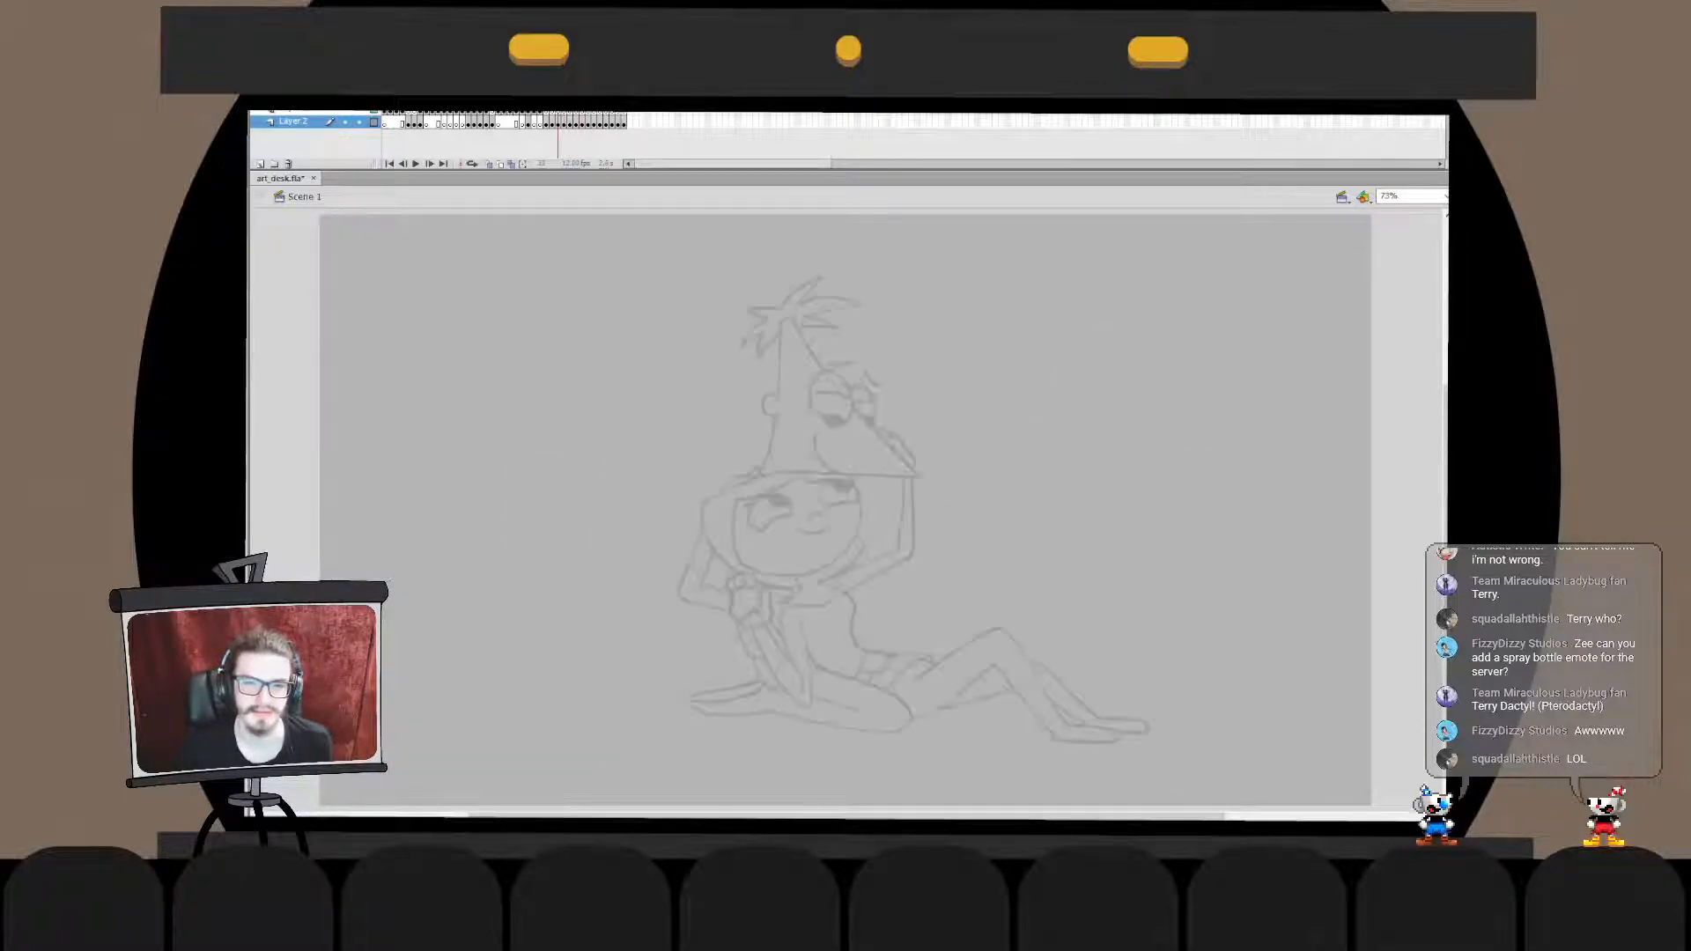
{"action": "key", "text": "period"}
{"action": "key", "text": "period"}
{"action": "key", "text": "period"}
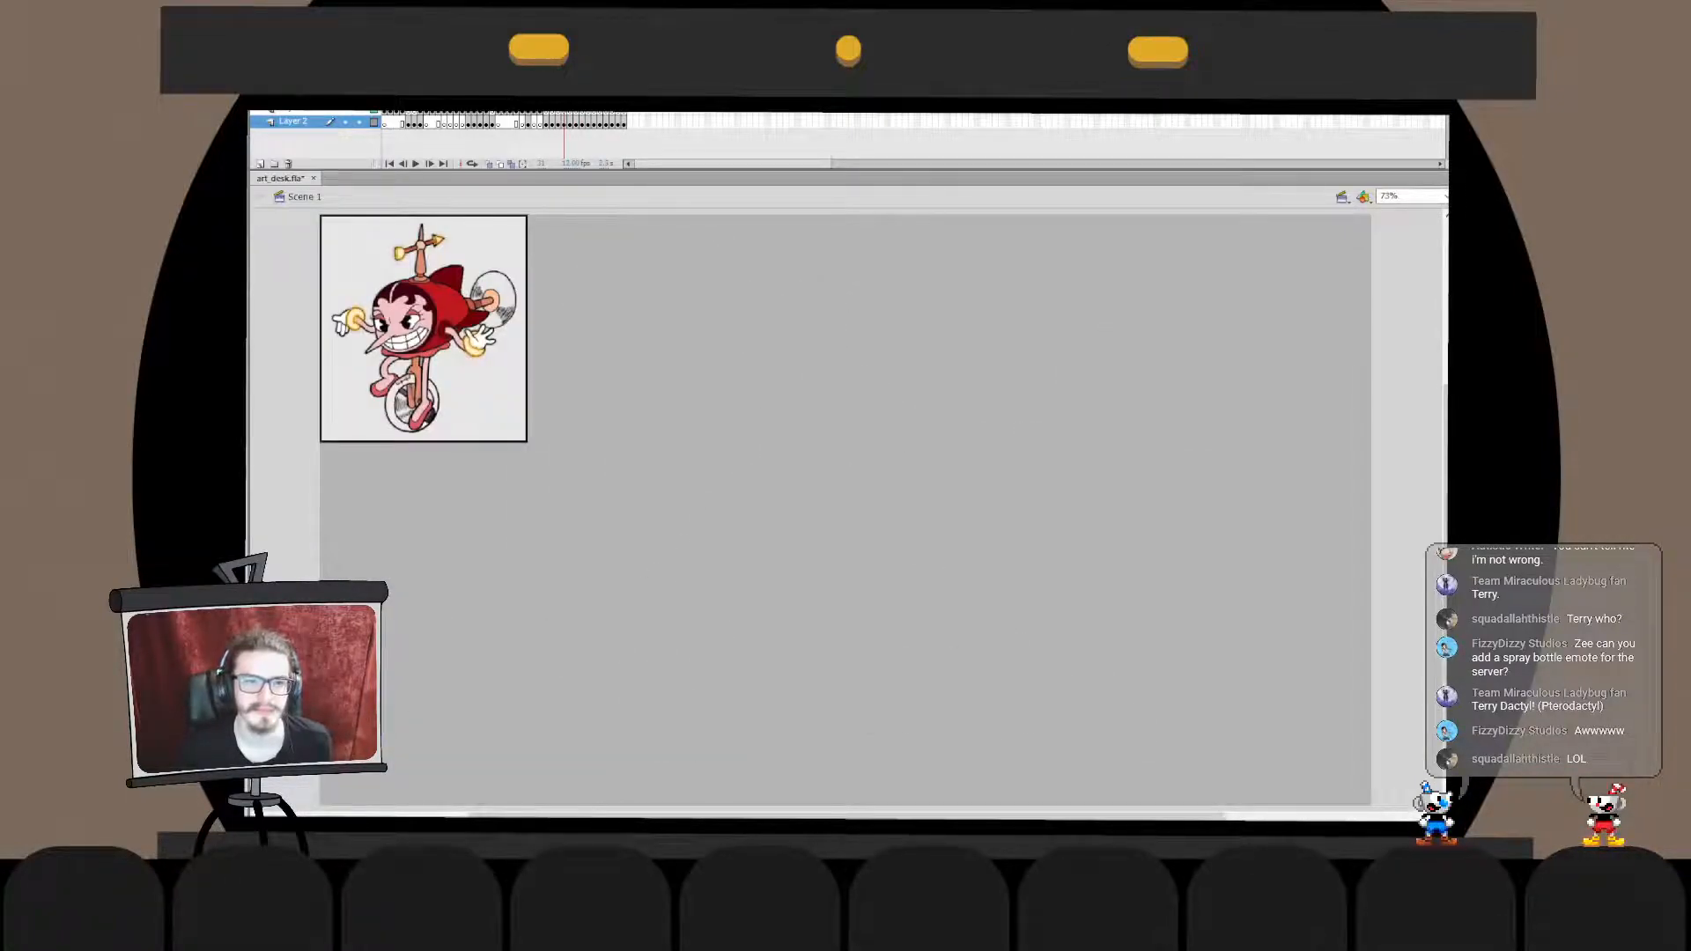
- Remove the unicycle reference frame, the cup character frame and all frames after the cat-and-mouse sketch from the timeline
{"action": "key", "text": "shift+F5"}
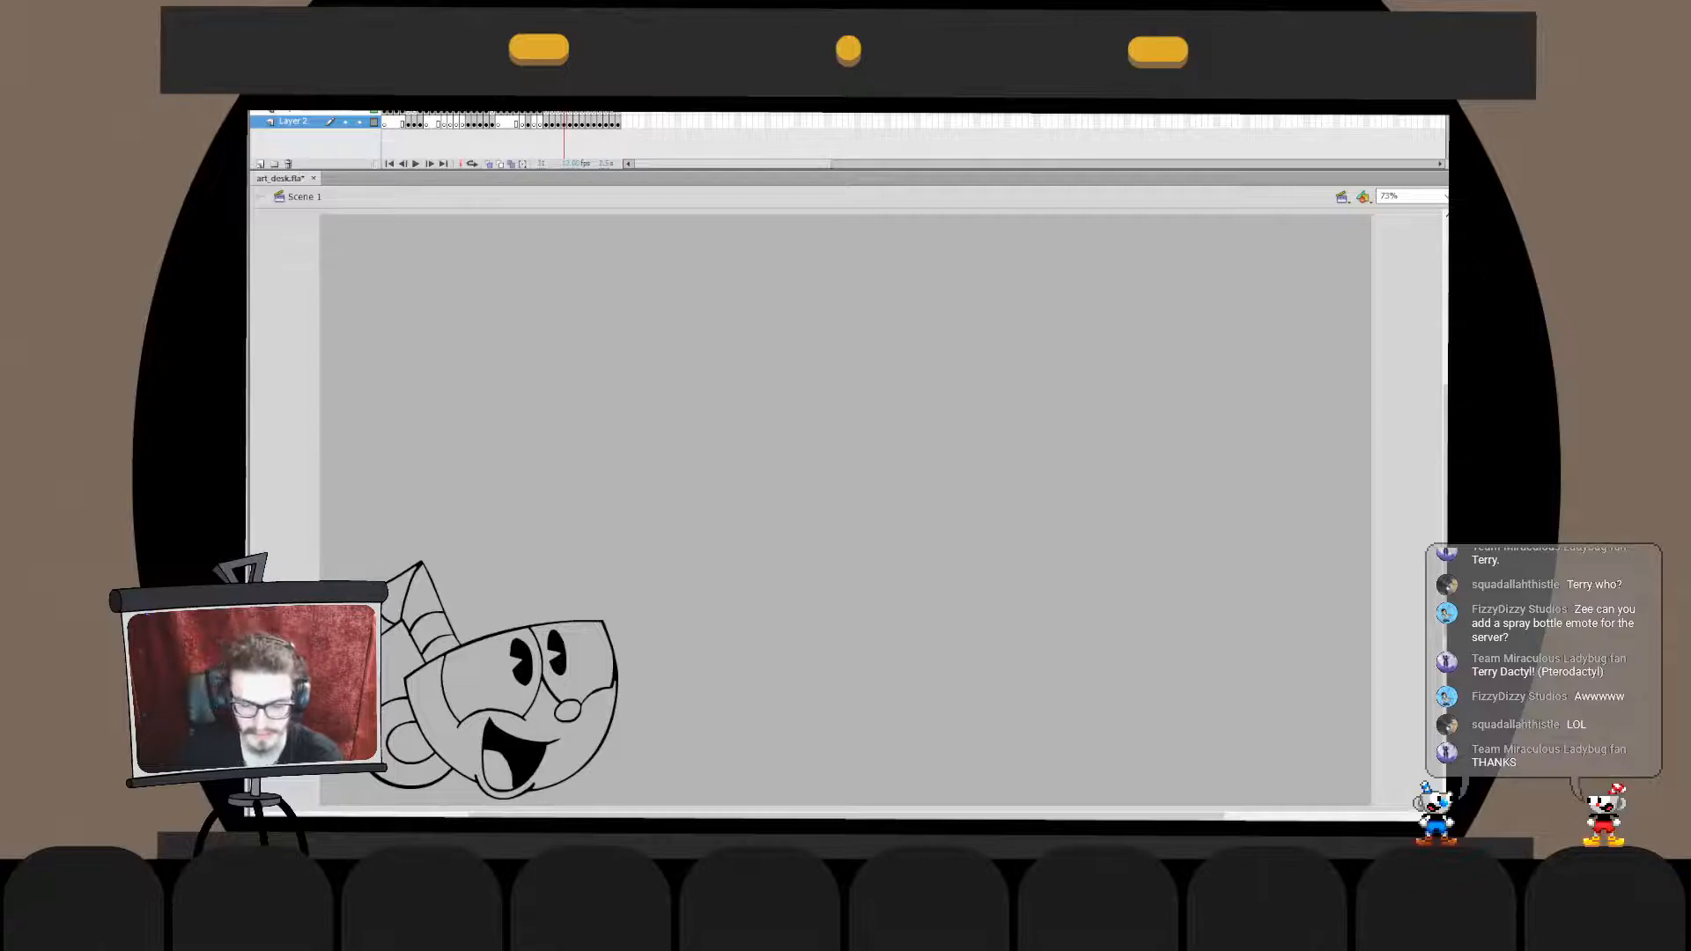
{"action": "key", "text": "shift+F5"}
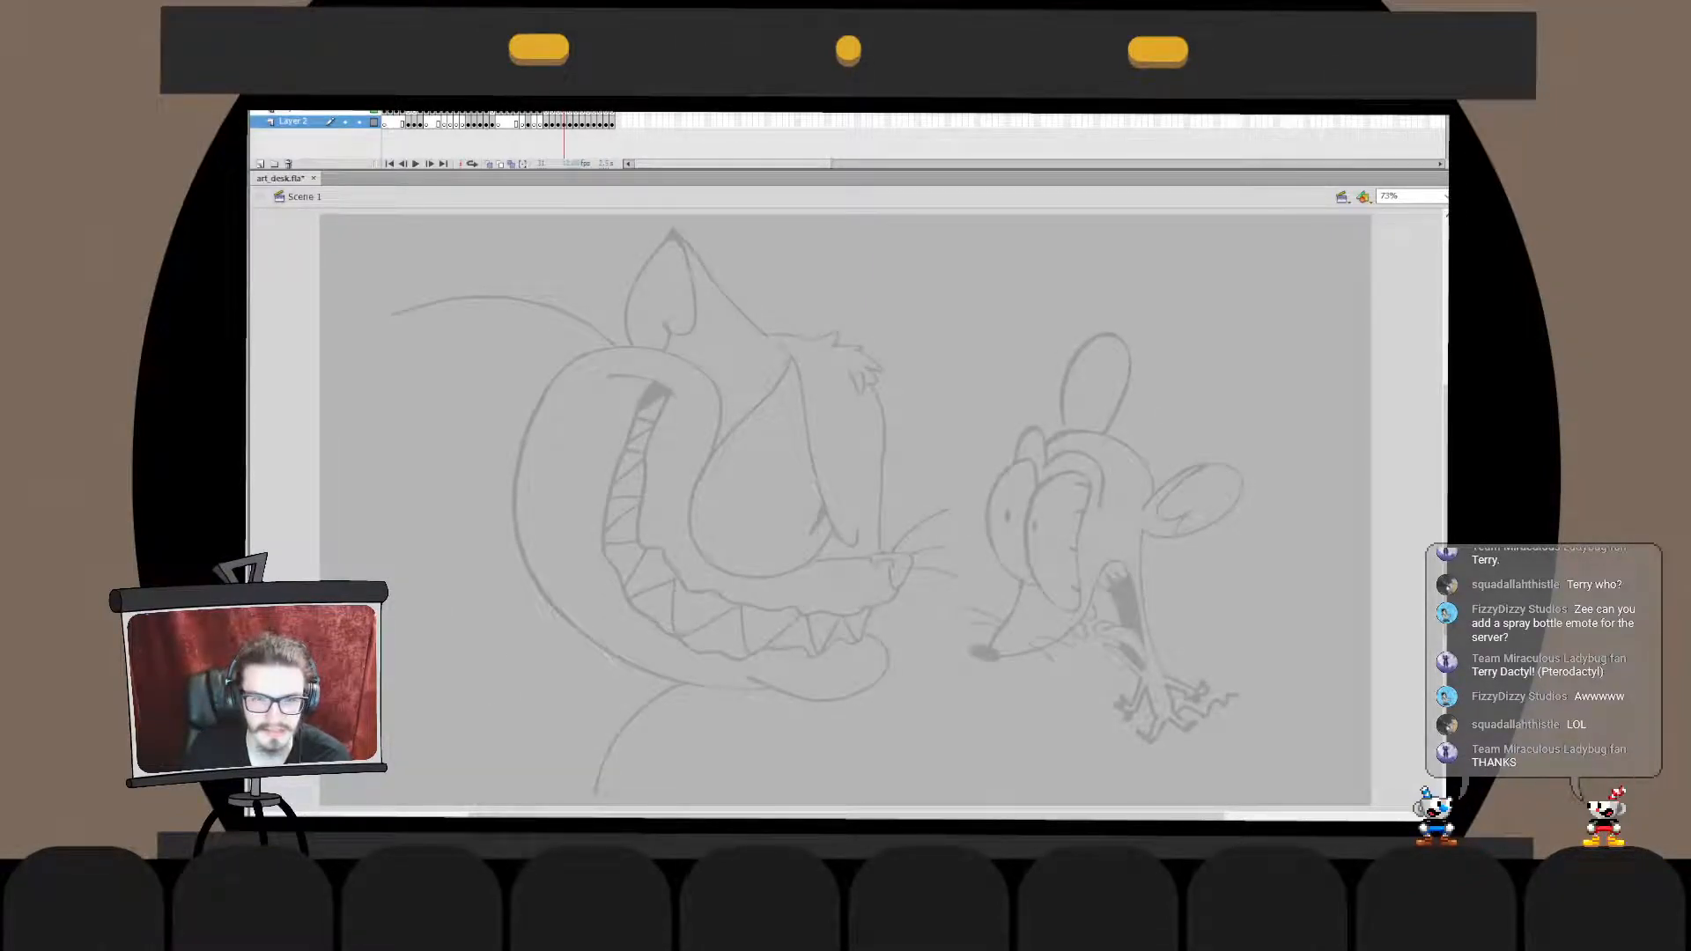
{"action": "key", "text": "period"}
{"action": "key", "text": "shift+F5"}
{"action": "key", "text": "shift+F5"}
{"action": "key", "text": "shift+F5"}
{"action": "key", "text": "shift+F5"}
{"action": "key", "text": "shift+F5"}
{"action": "key", "text": "shift+F5"}
{"action": "key", "text": "shift+F5"}
{"action": "key", "text": "shift+F5"}
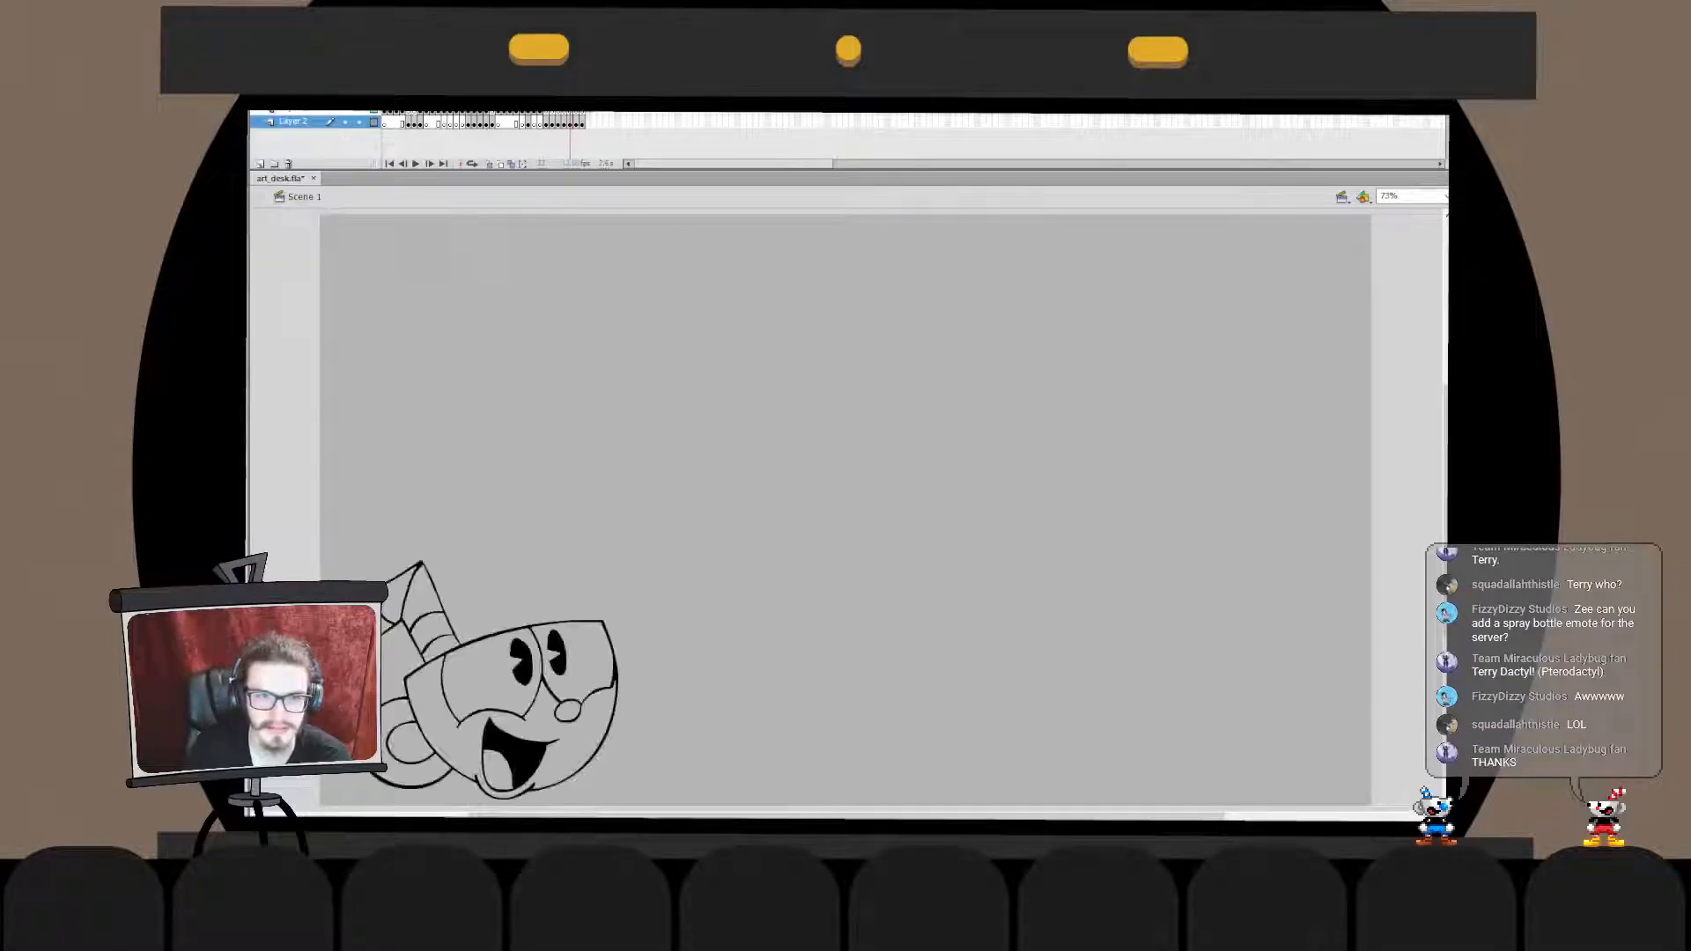
{"action": "key", "text": "Return"}
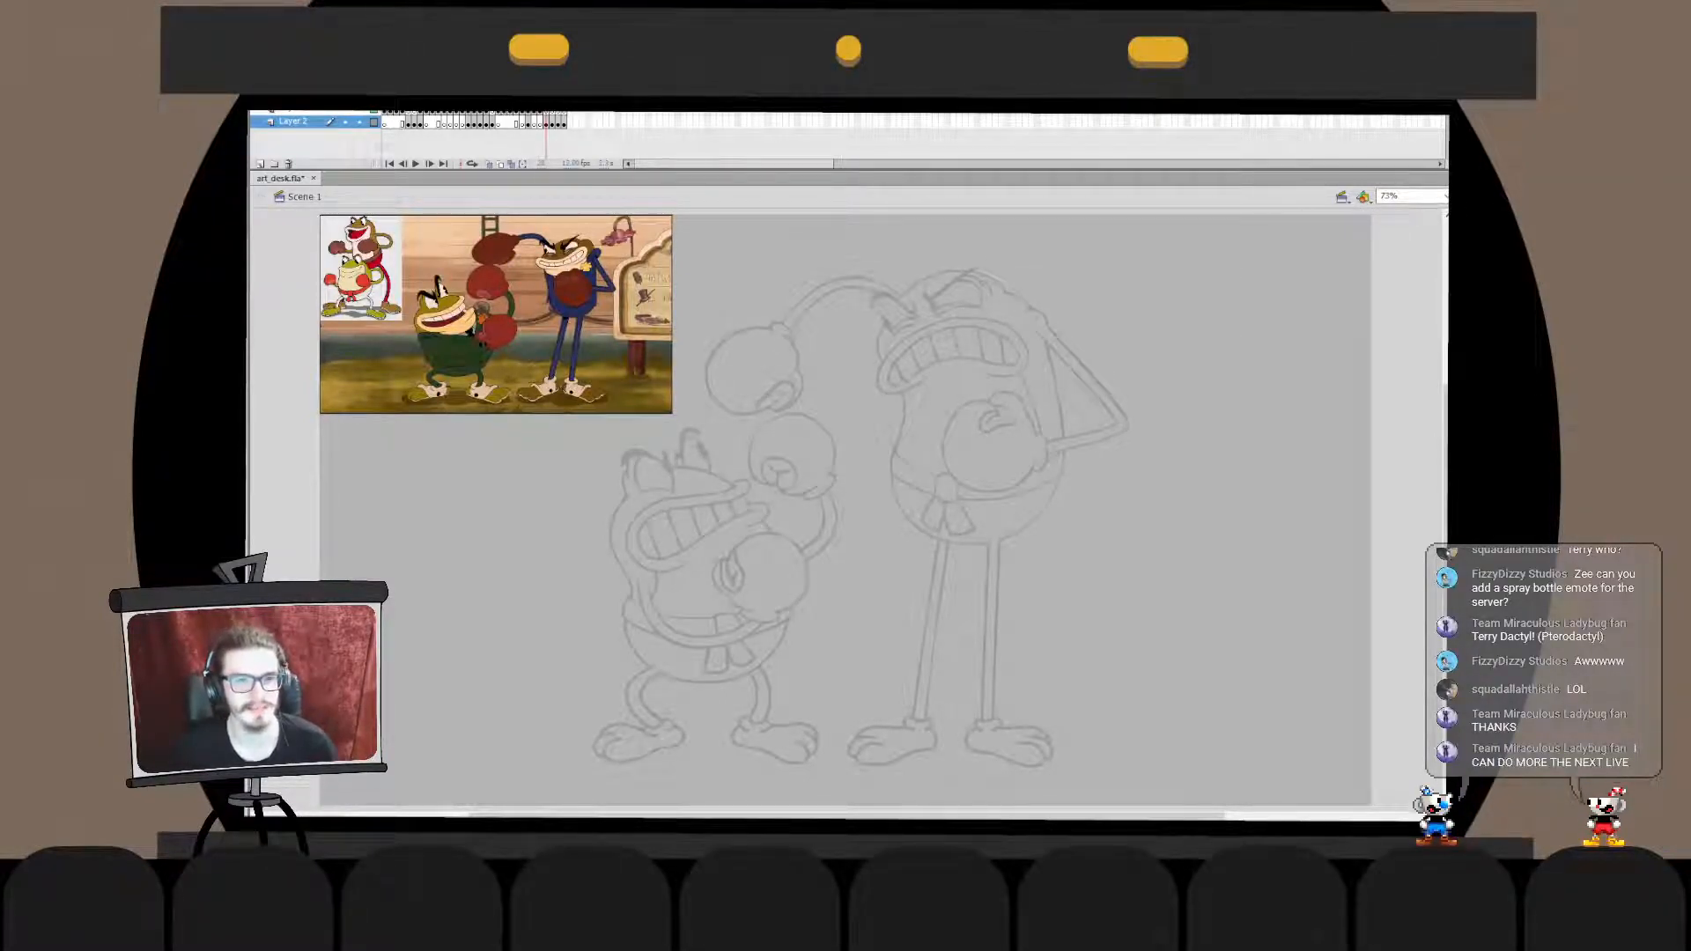
- Review the trimmed timeline frame by frame from the finished cat-and-bulldog drawing to the final cat-and-mouse sketch
{"action": "key", "text": "comma"}
{"action": "key", "text": "comma"}
{"action": "key", "text": "comma"}
{"action": "key", "text": "comma"}
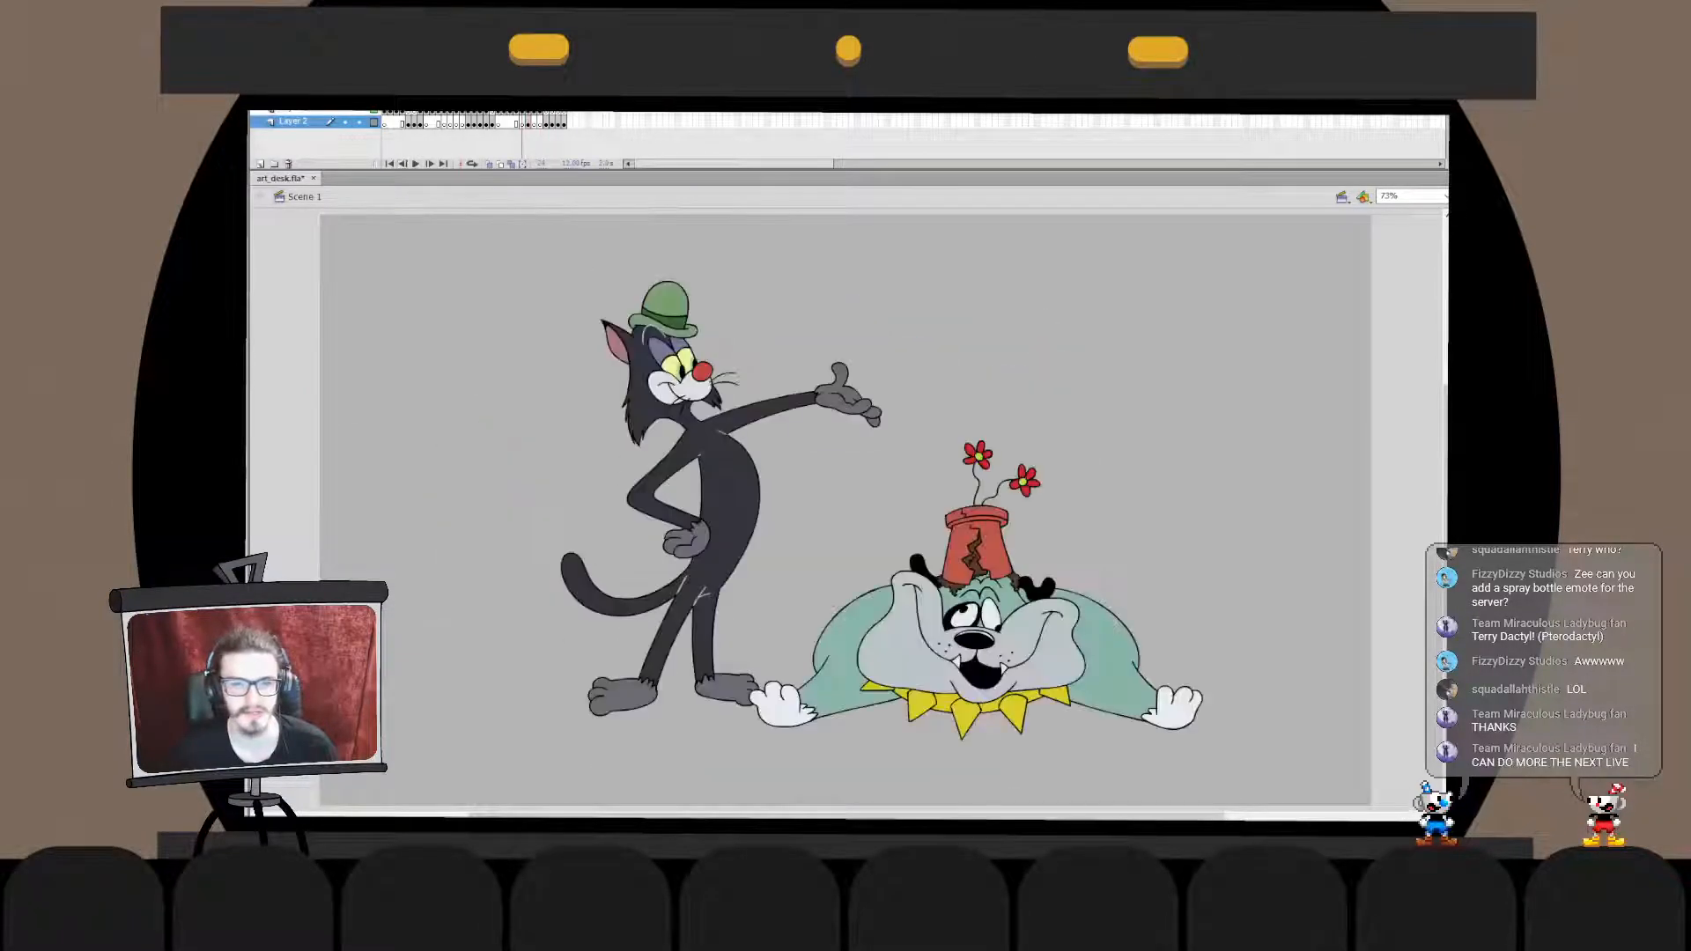
{"action": "key", "text": "comma"}
{"action": "key", "text": "shift+comma"}
{"action": "left_click_drag", "start_coordinate": [384, 113], "coordinate": [528, 113]}
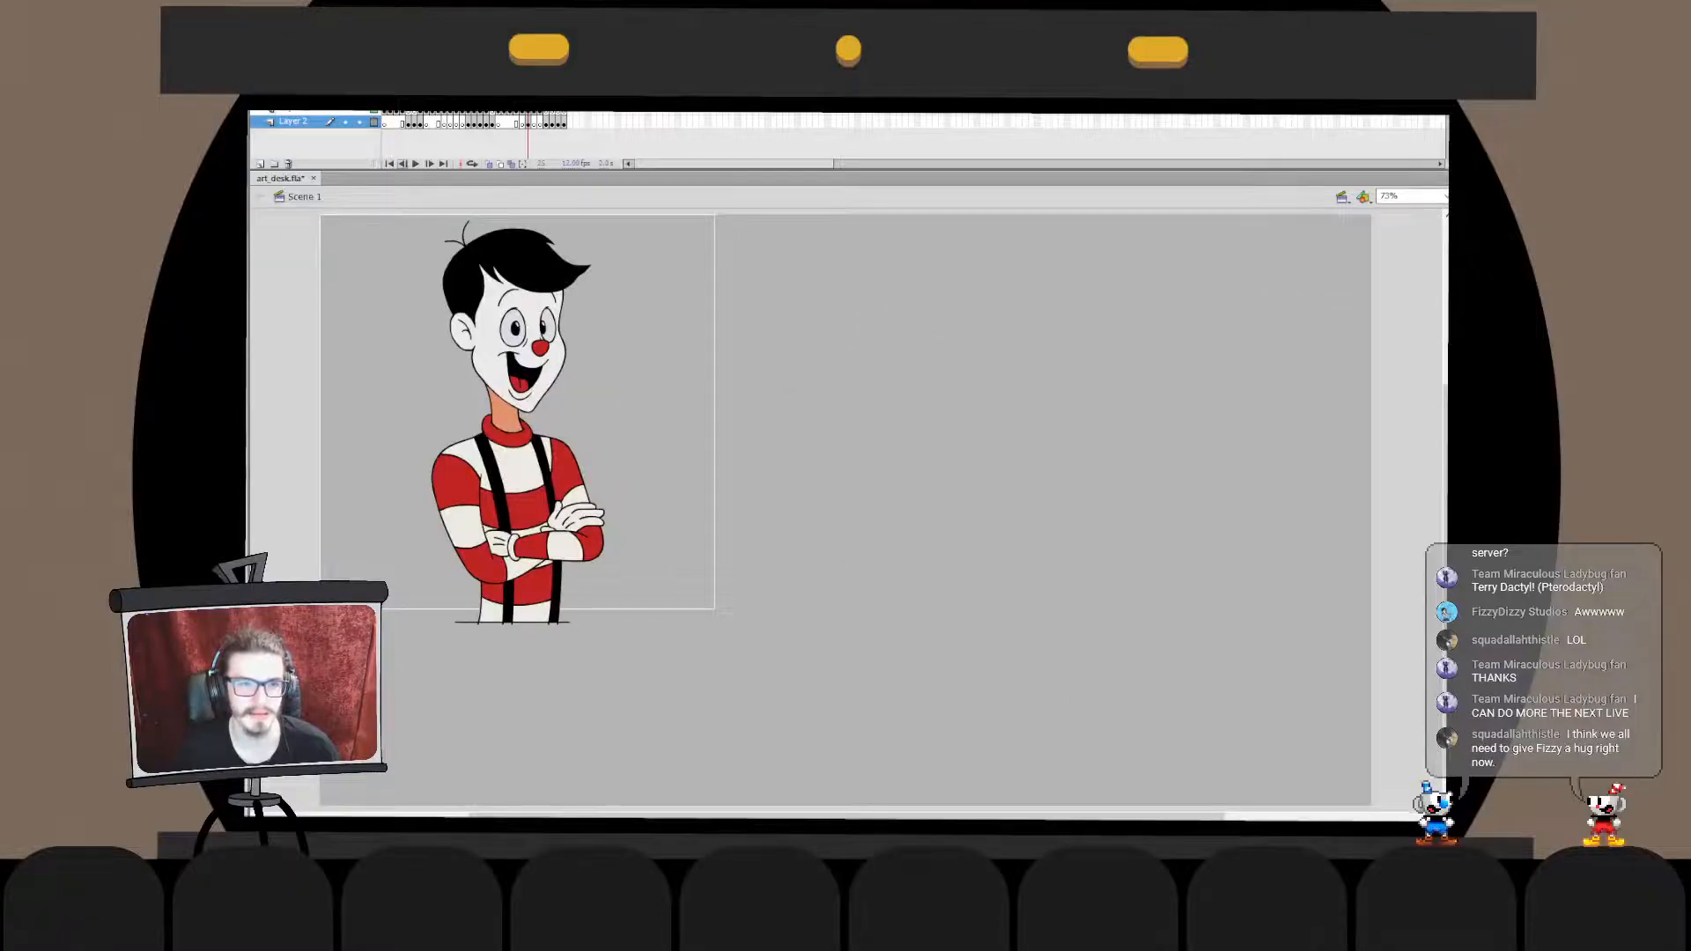
{"action": "left_click", "coordinate": [403, 163]}
{"action": "left_click", "coordinate": [429, 164]}
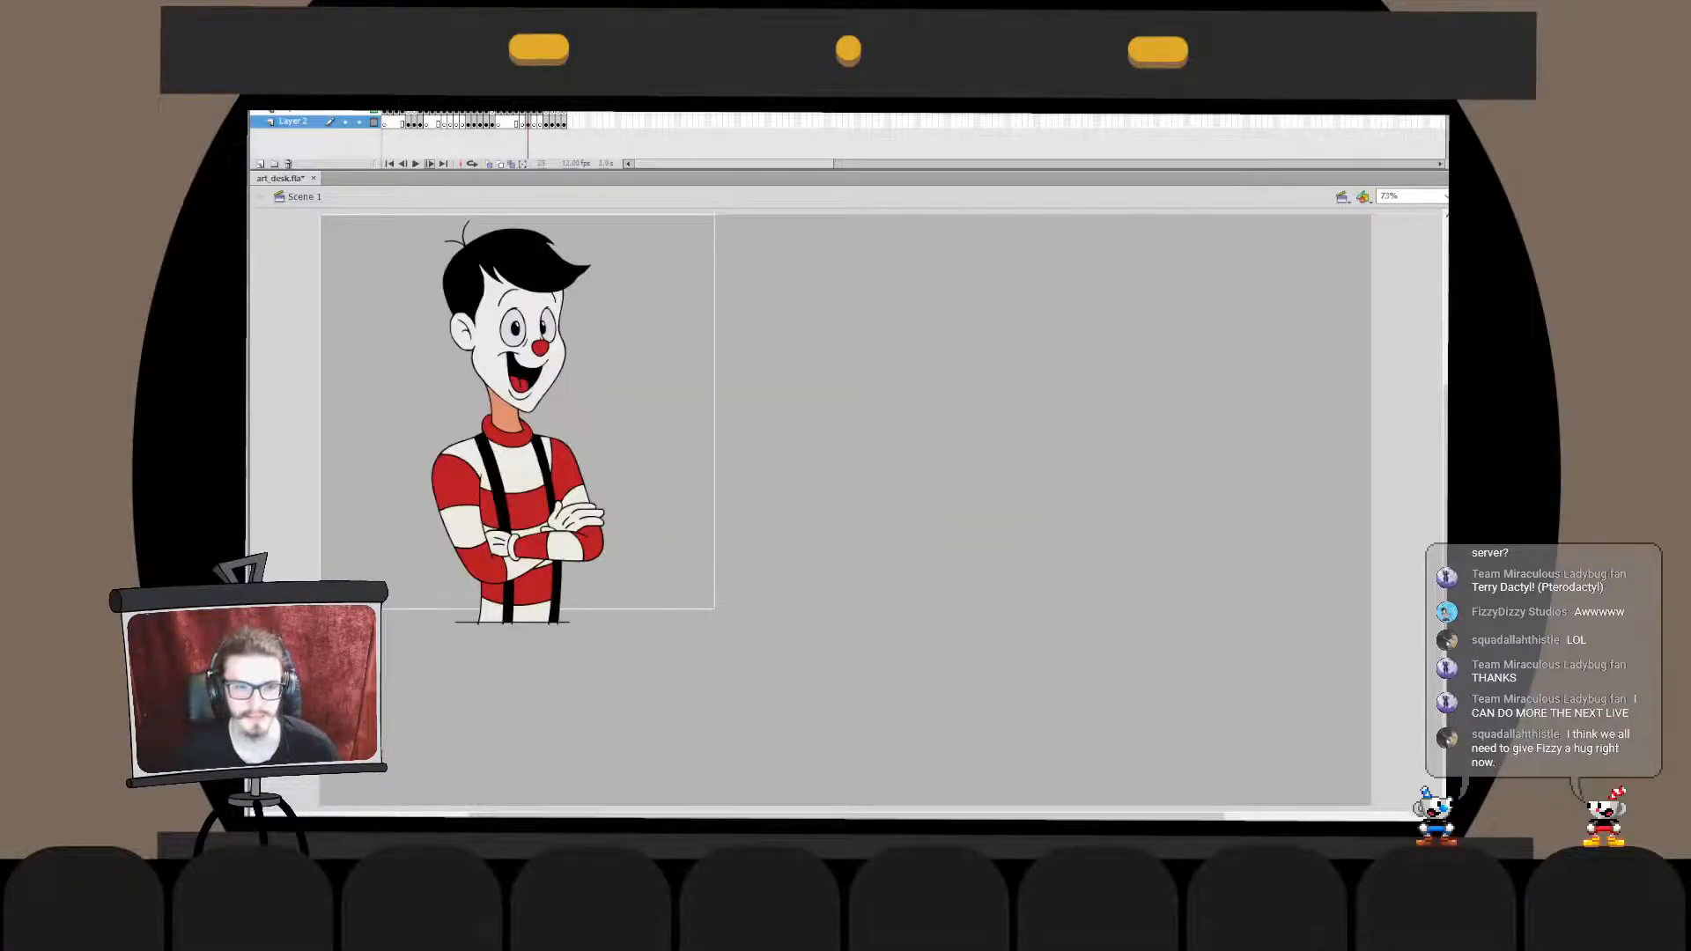
{"action": "left_click", "coordinate": [430, 164]}
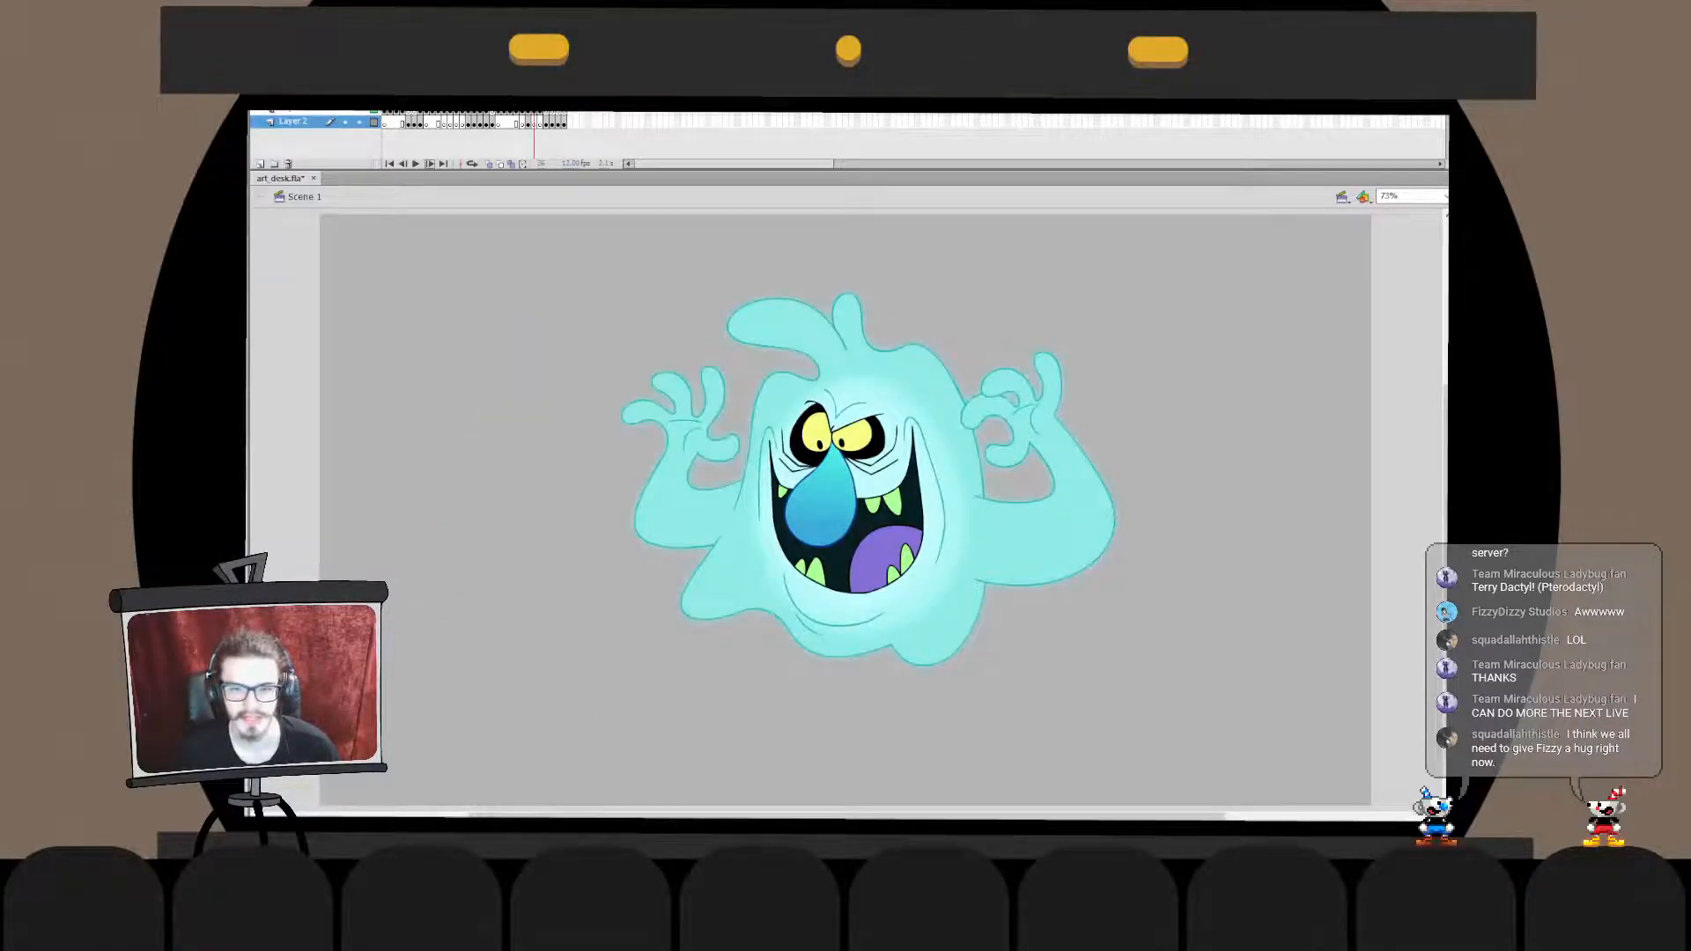
{"action": "left_click", "coordinate": [430, 164]}
{"action": "left_click", "coordinate": [429, 164]}
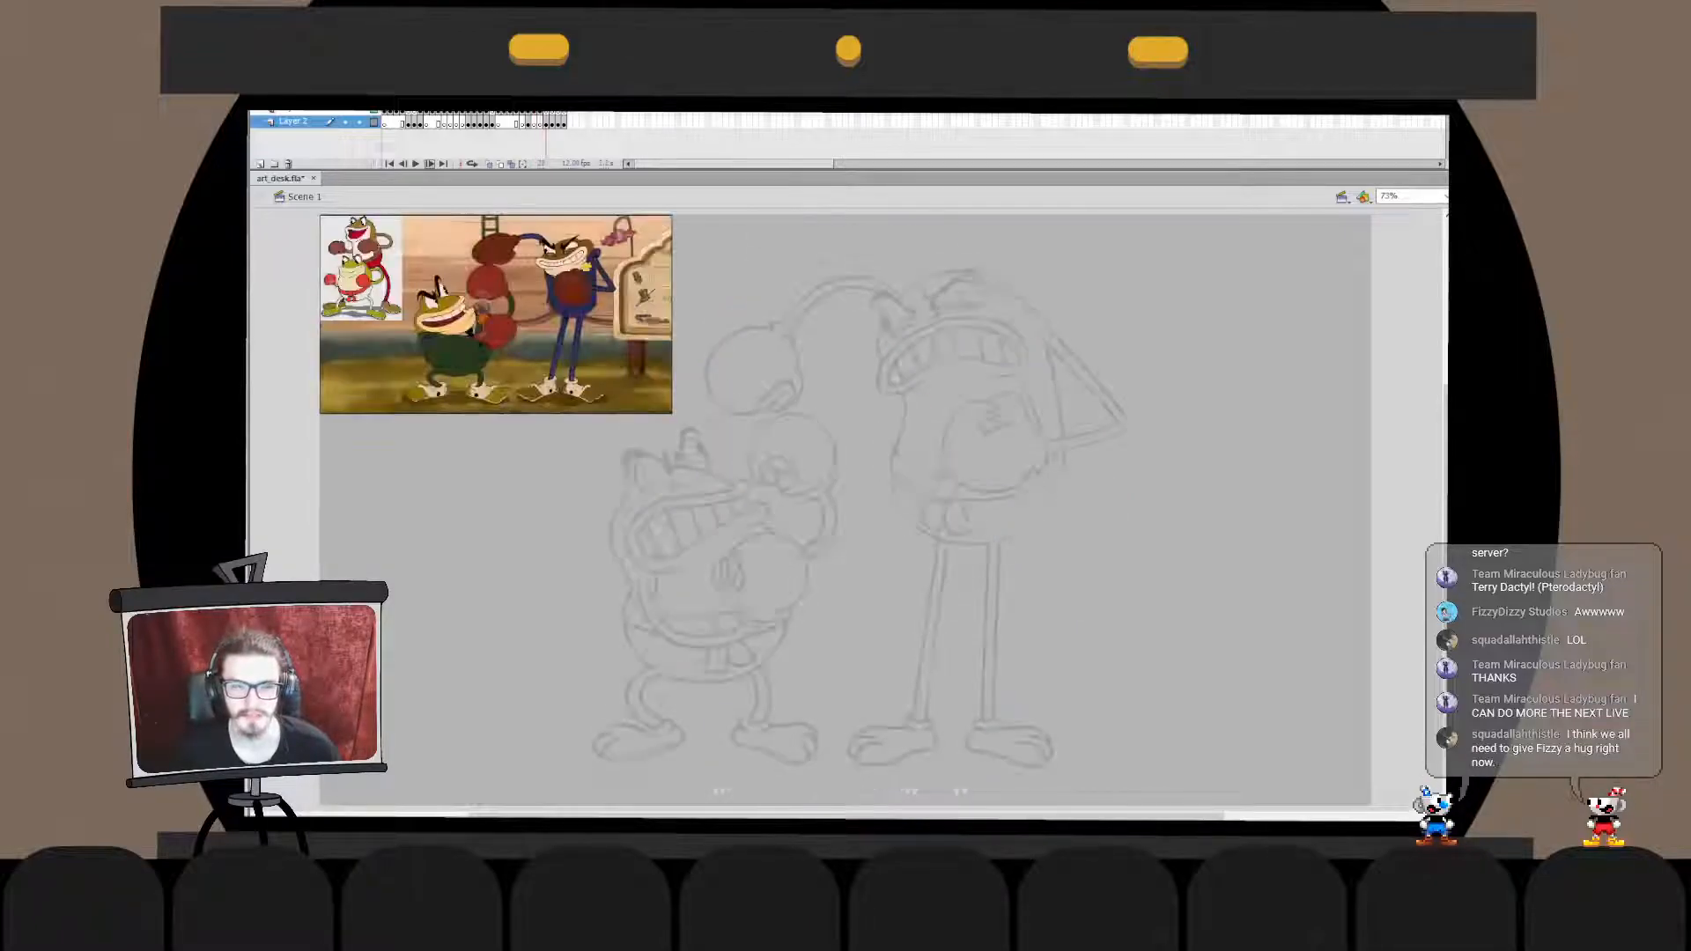
{"action": "left_click", "coordinate": [430, 163]}
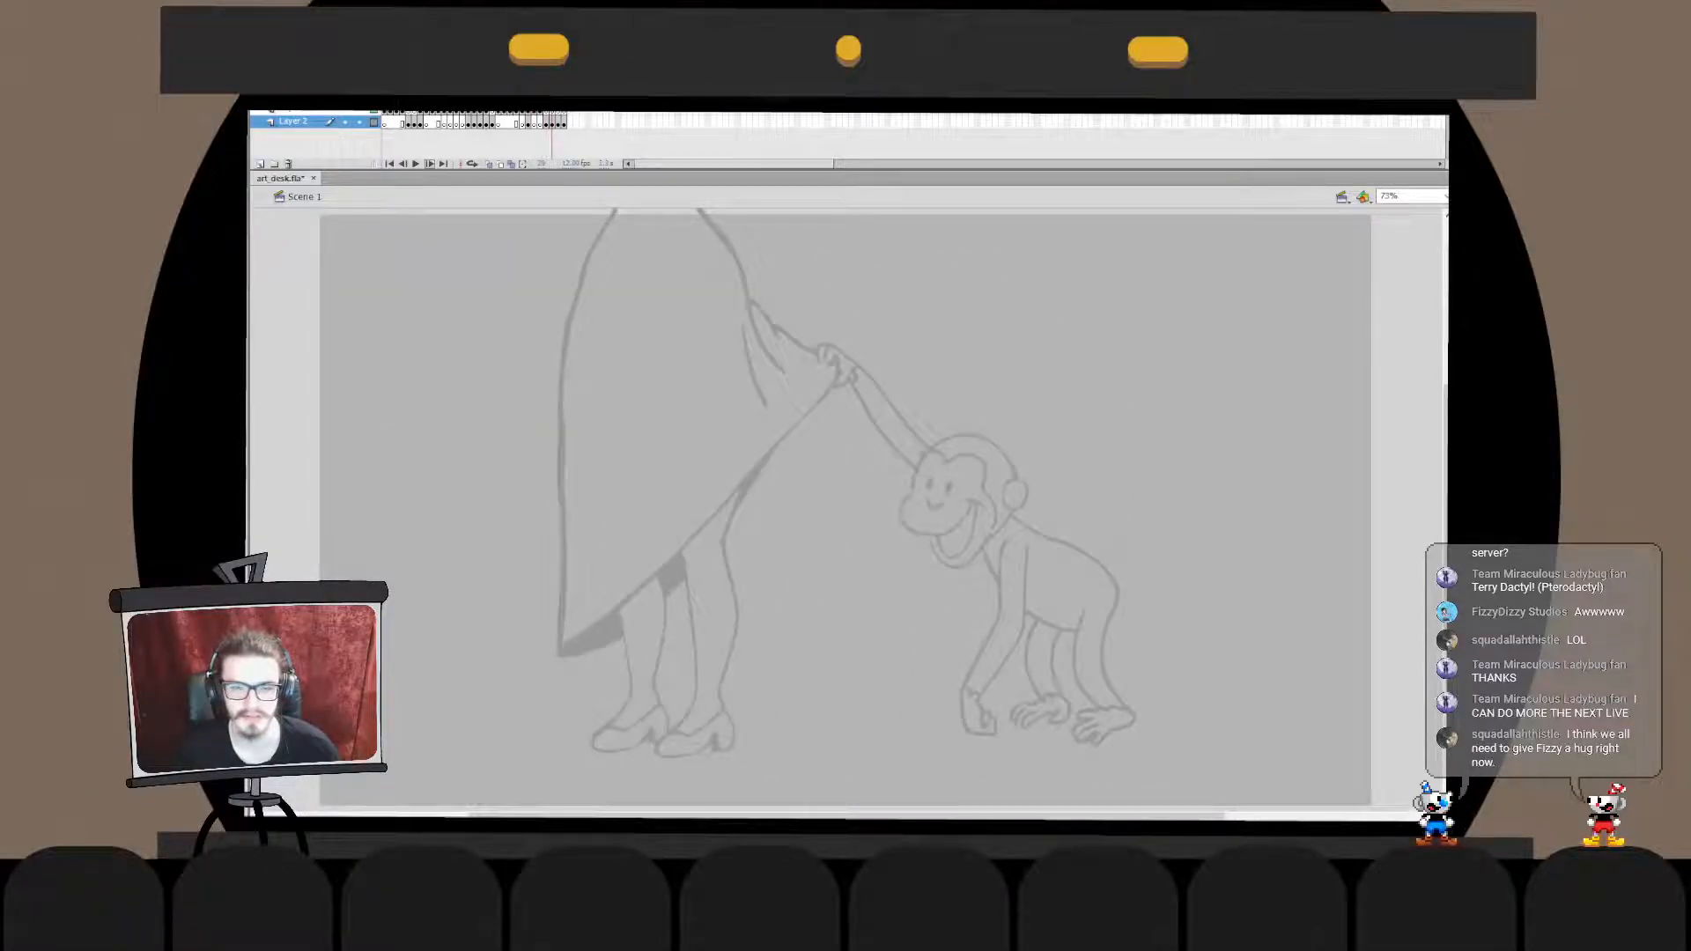
{"action": "left_click", "coordinate": [429, 164]}
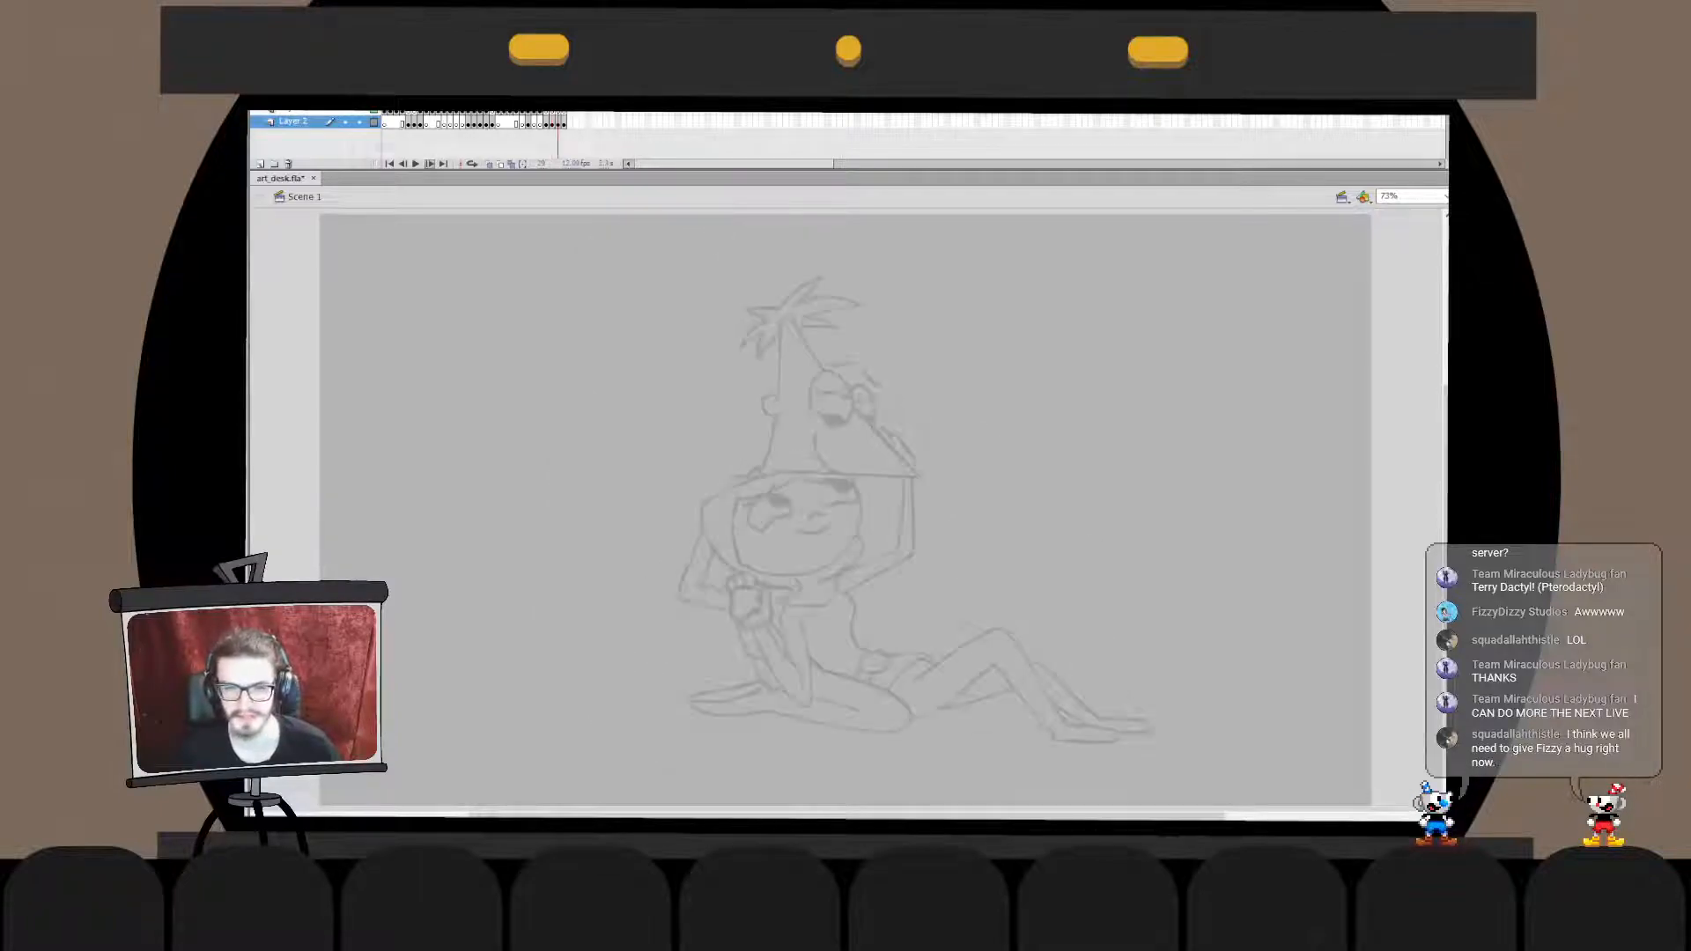
{"action": "left_click", "coordinate": [430, 164]}
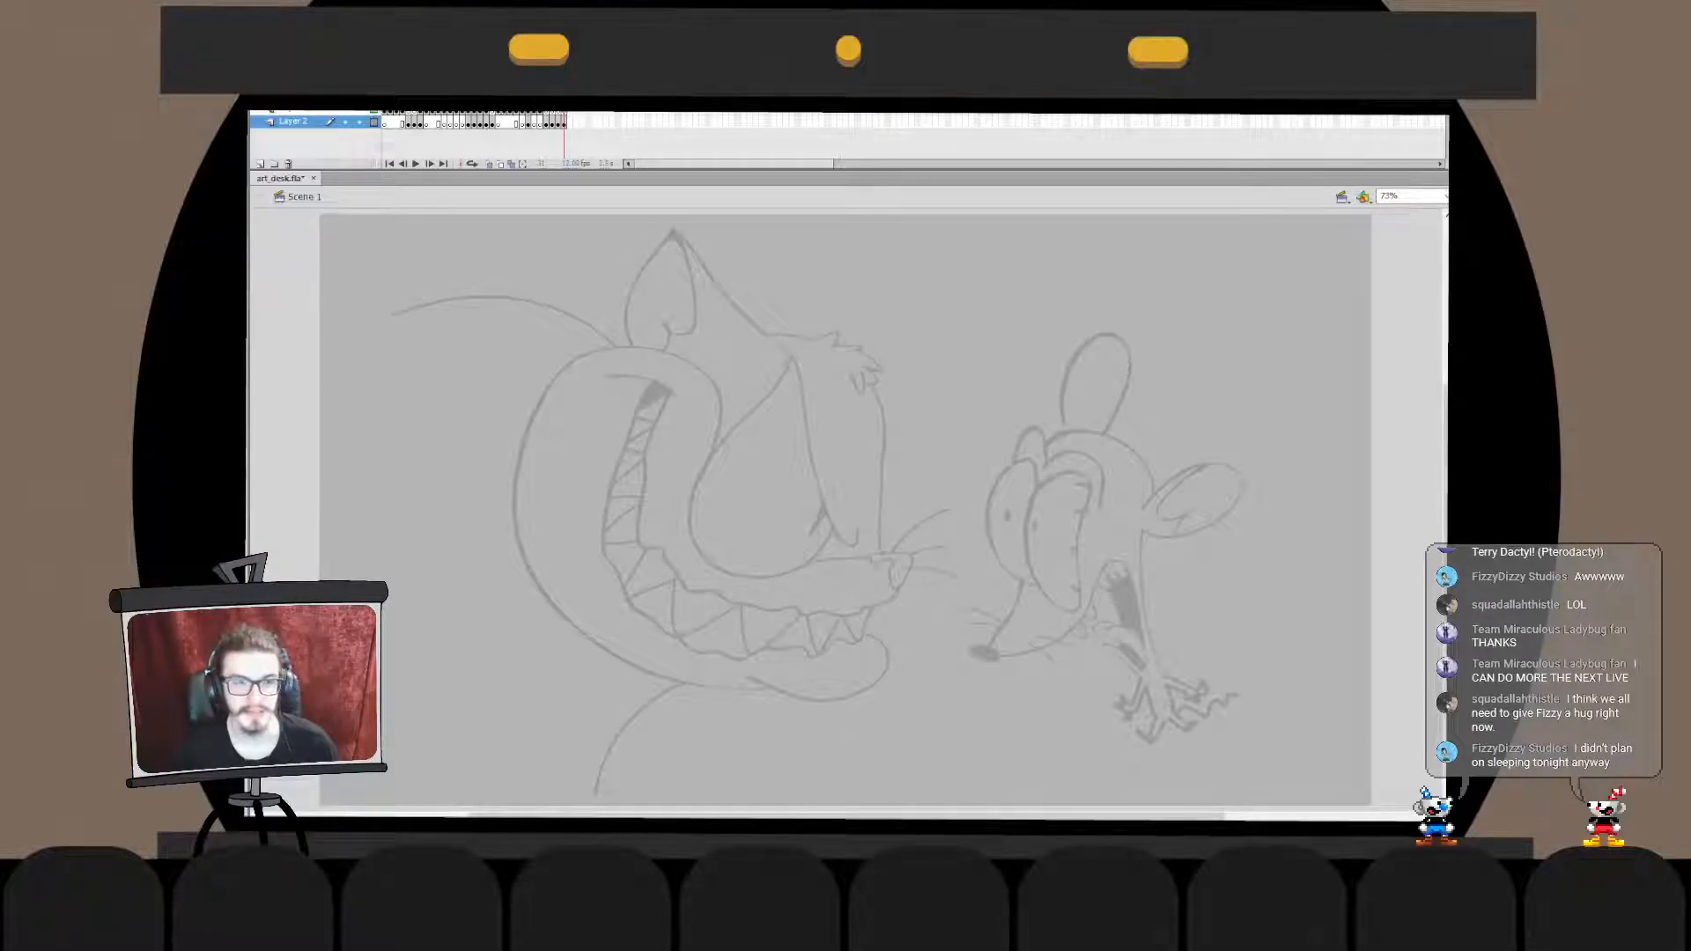
- Compare the faded sketches with the coloured ghost and its neighbouring frames, ending on the boxing frogs
{"action": "key", "text": "comma"}
{"action": "key", "text": "comma"}
{"action": "key", "text": "comma"}
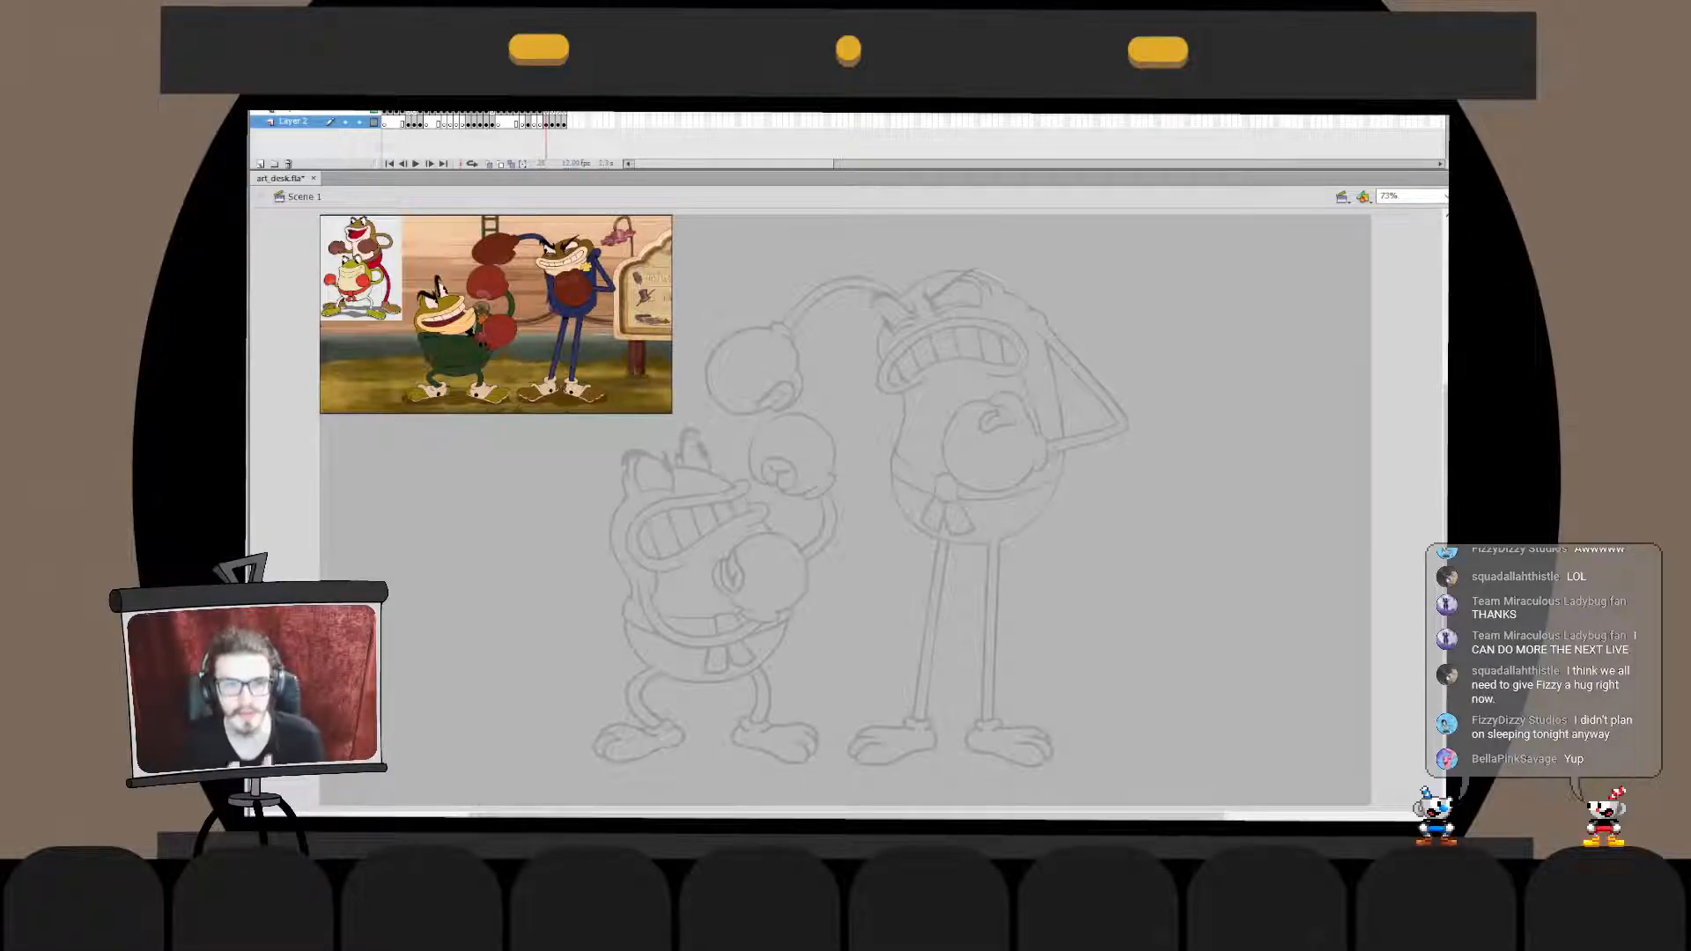
{"action": "key", "text": "comma"}
{"action": "key", "text": "comma"}
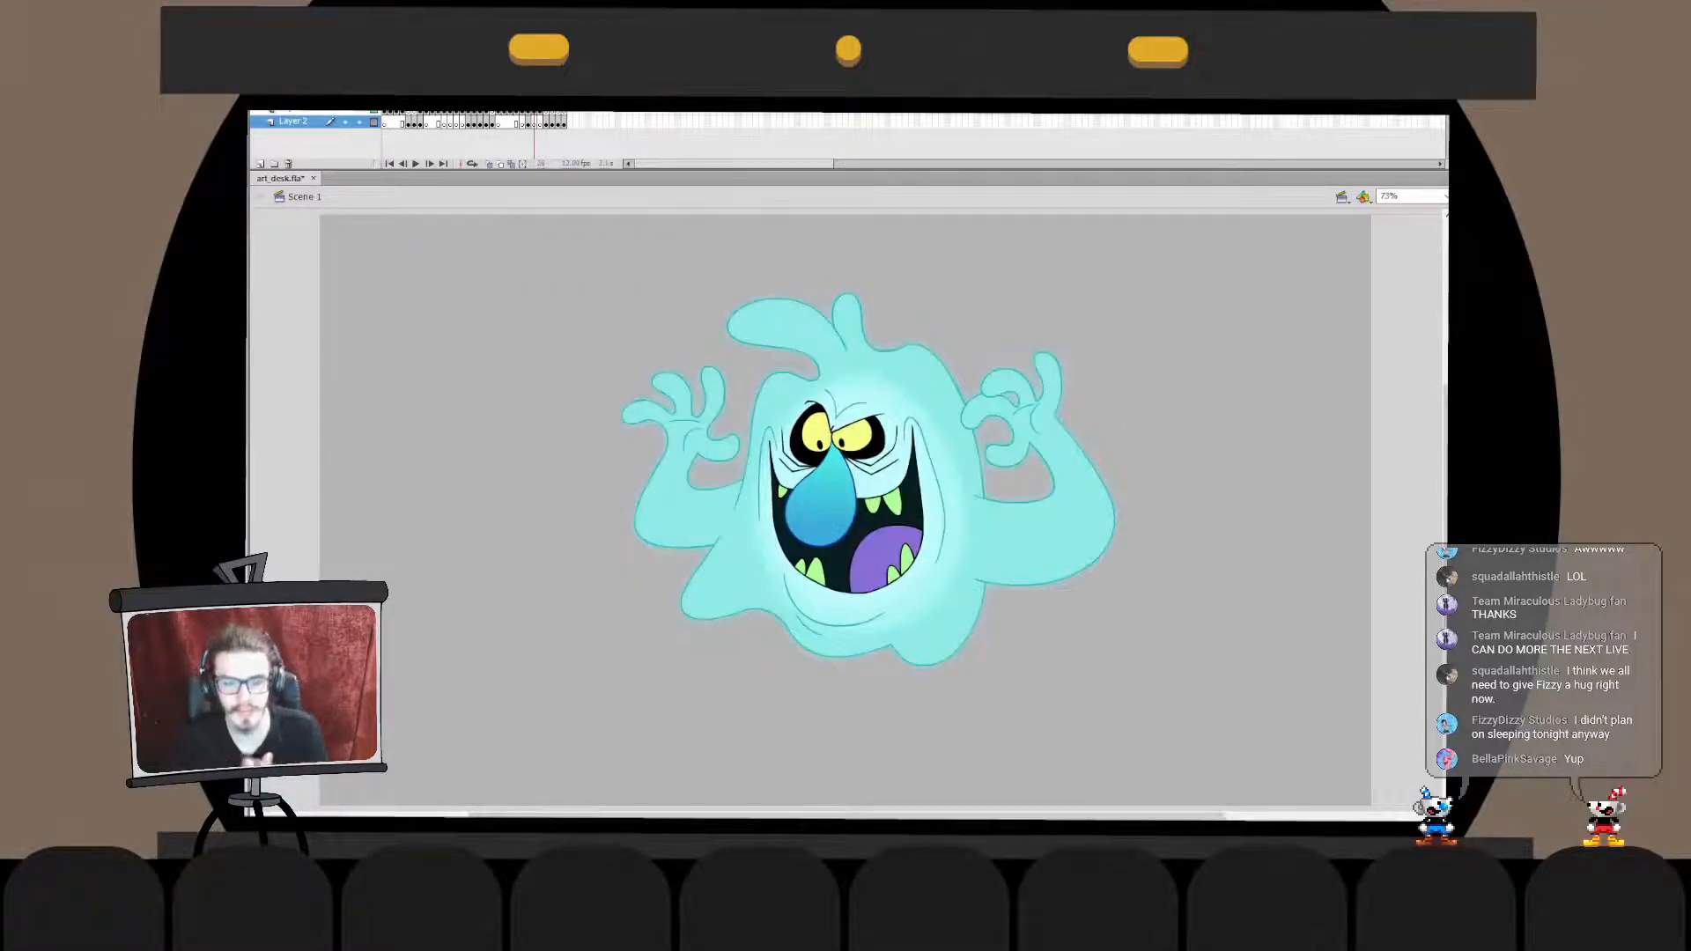
{"action": "key", "text": "comma"}
{"action": "key", "text": "comma"}
{"action": "key", "text": "period"}
{"action": "key", "text": "period"}
{"action": "key", "text": "period"}
{"action": "key", "text": "period"}
{"action": "key", "text": "period"}
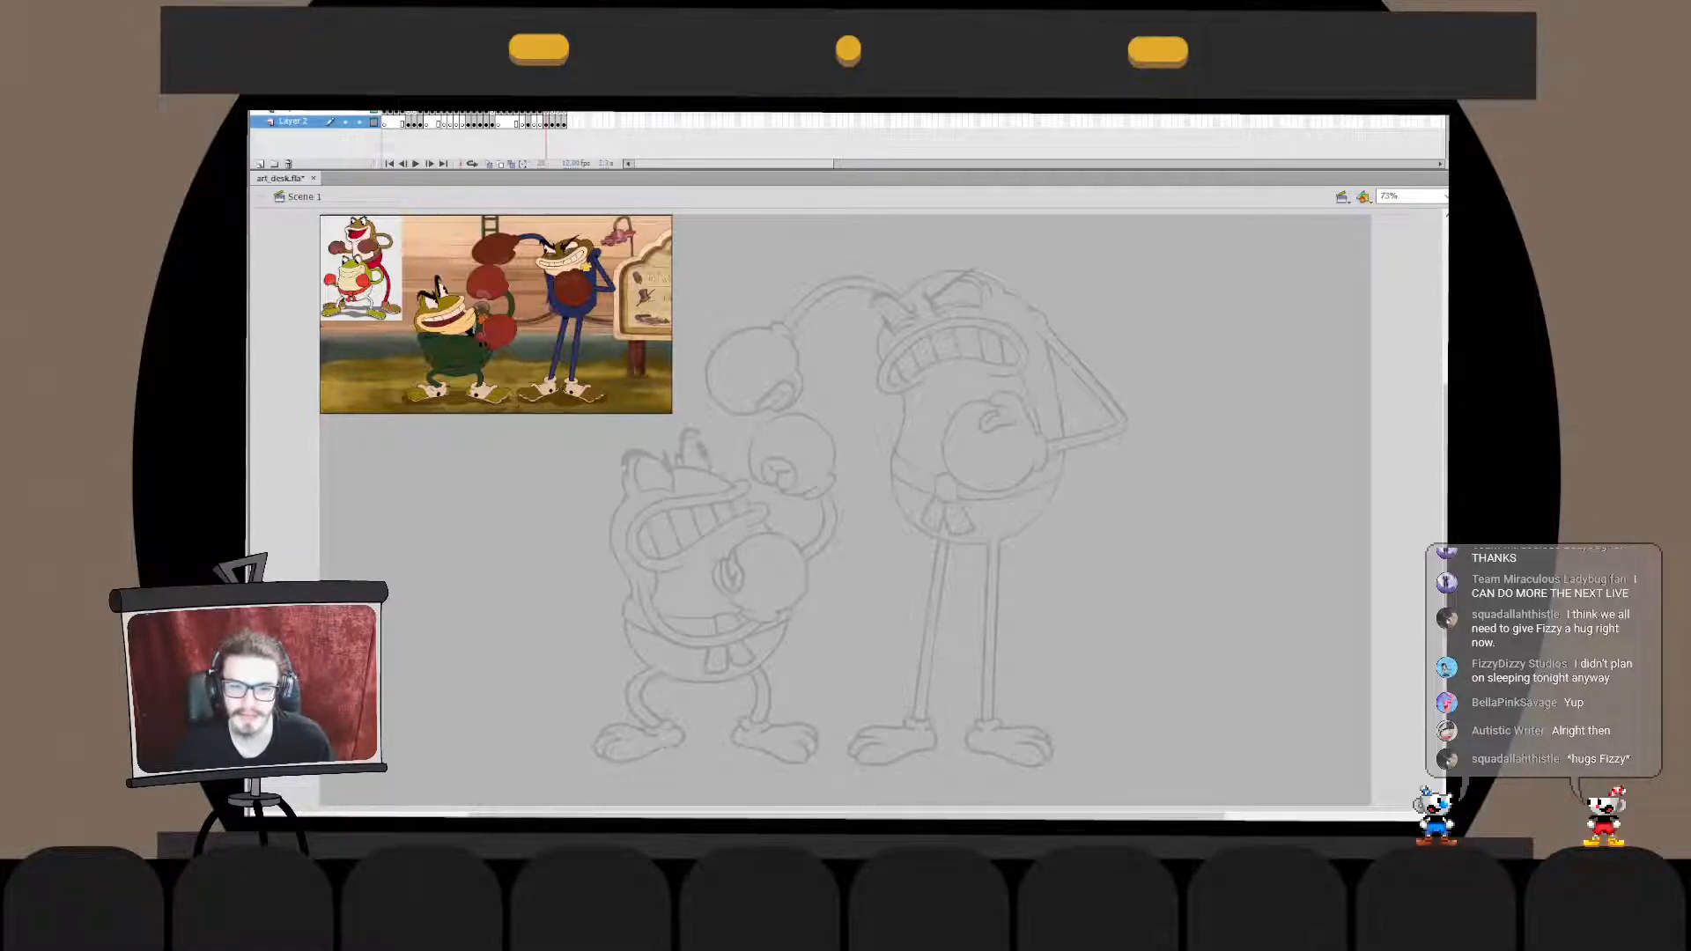
- Revisit the finished striped-shirt character and the bearded man at the desk before examining the frog sketch again
{"action": "key", "text": "comma"}
{"action": "key", "text": "comma"}
{"action": "key", "text": "comma"}
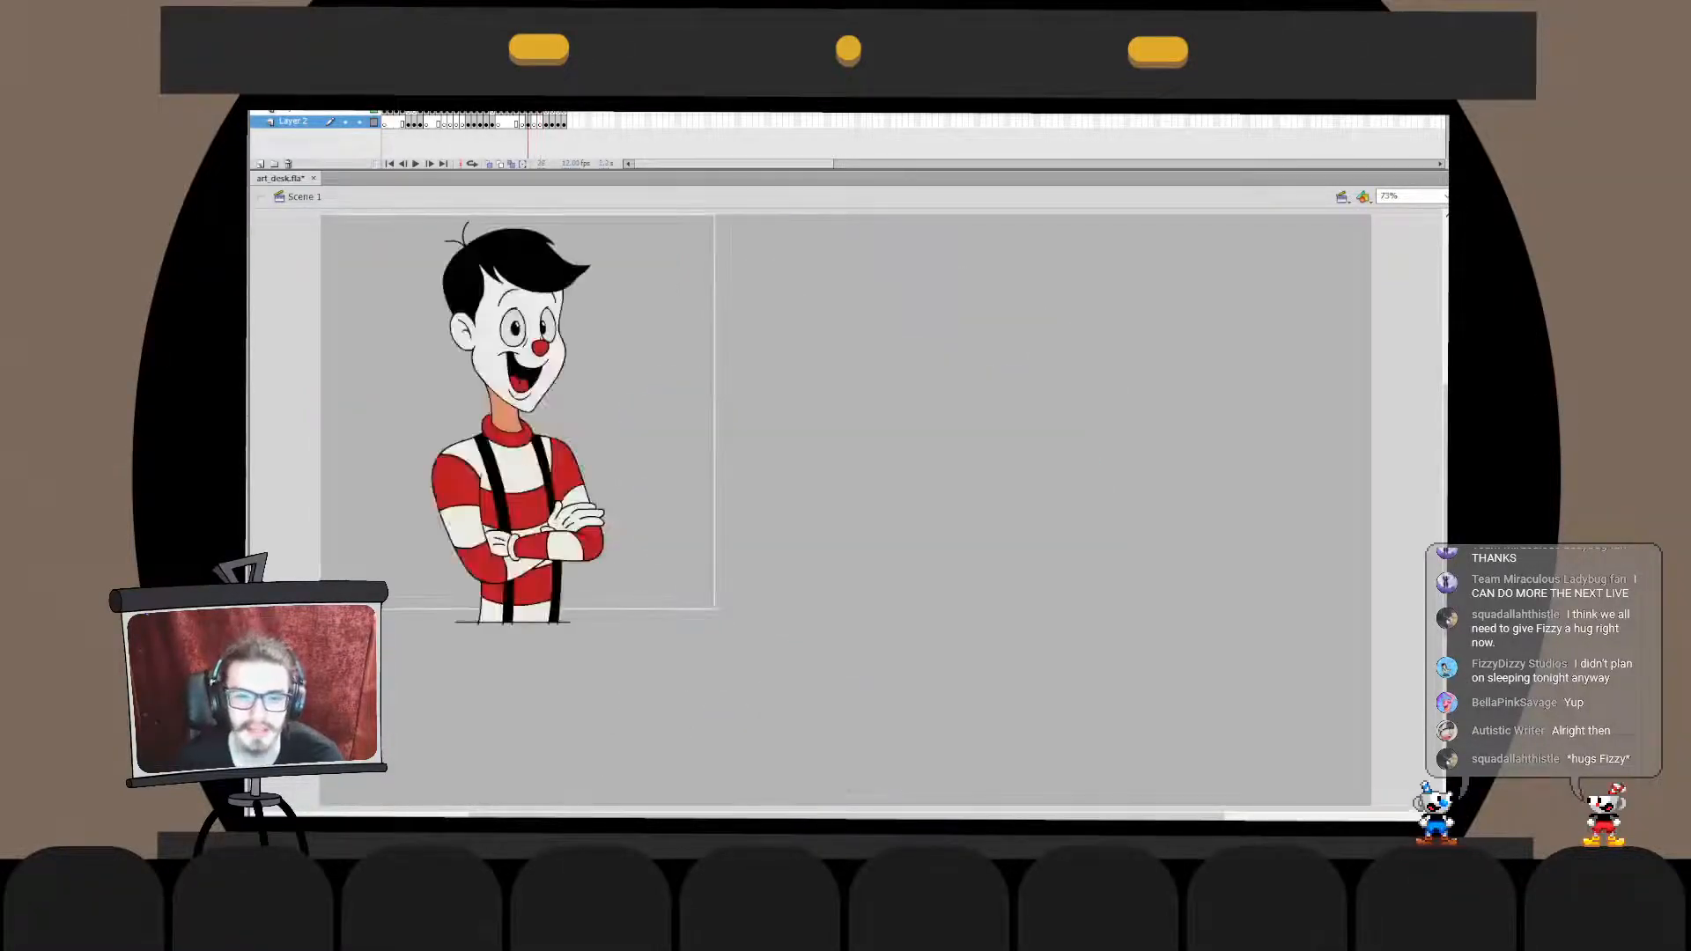
{"action": "key", "text": "period"}
{"action": "key", "text": "comma"}
{"action": "key", "text": "comma"}
{"action": "key", "text": "comma"}
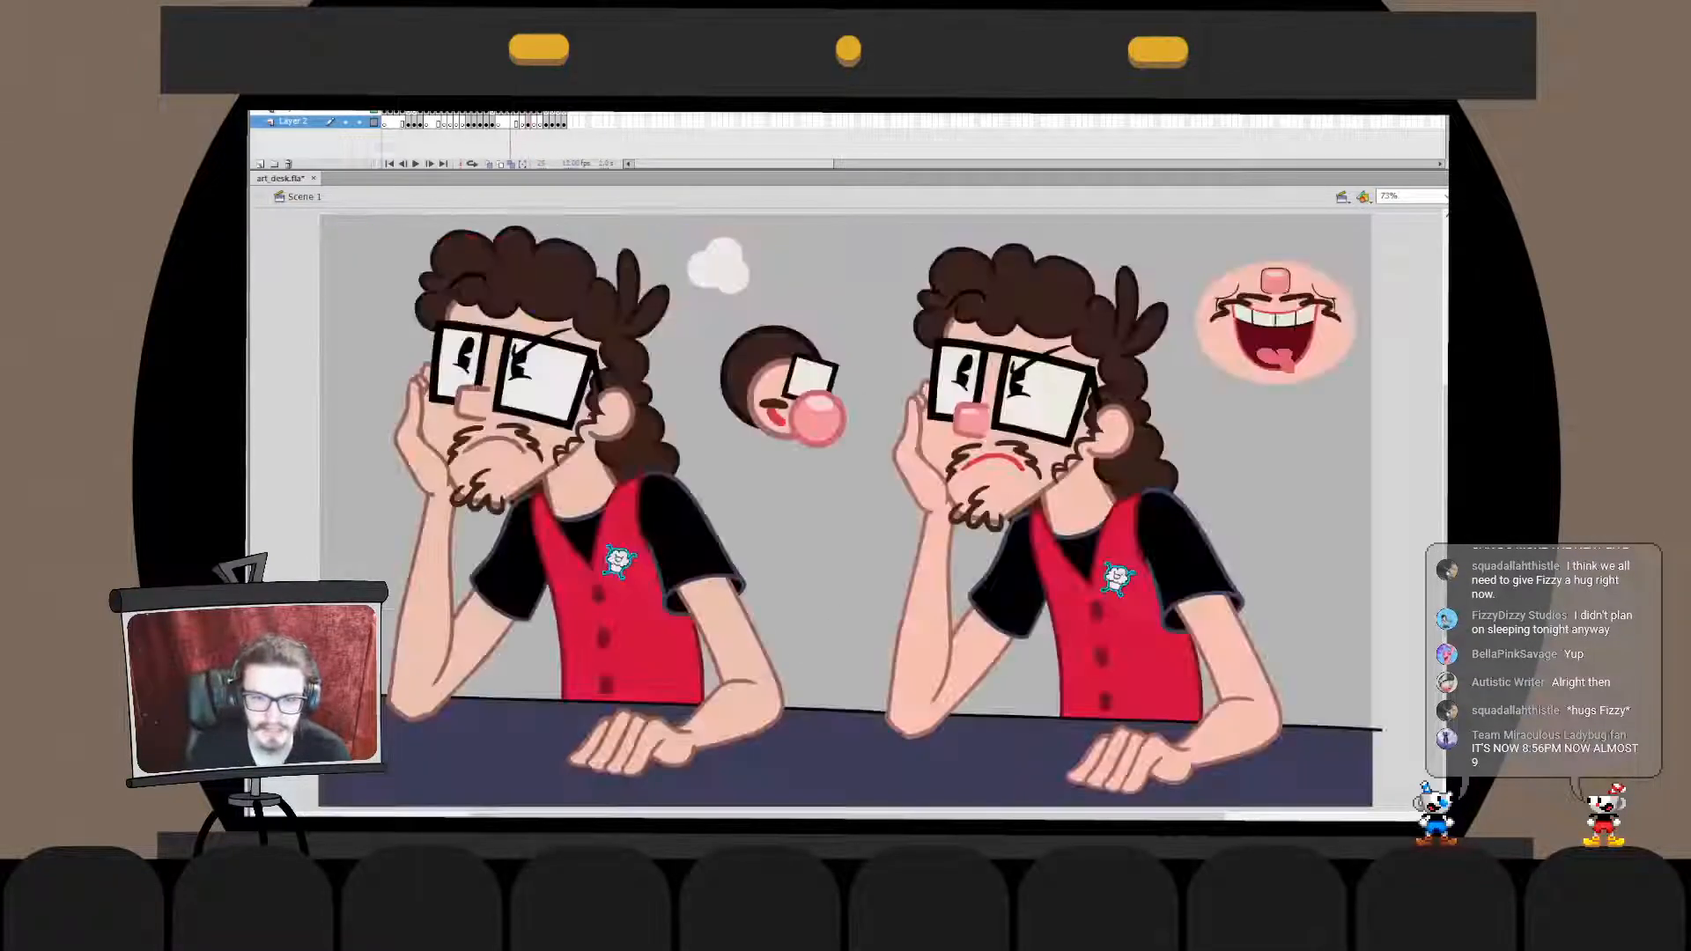
{"action": "key", "text": "period"}
{"action": "key", "text": "period"}
{"action": "key", "text": "period"}
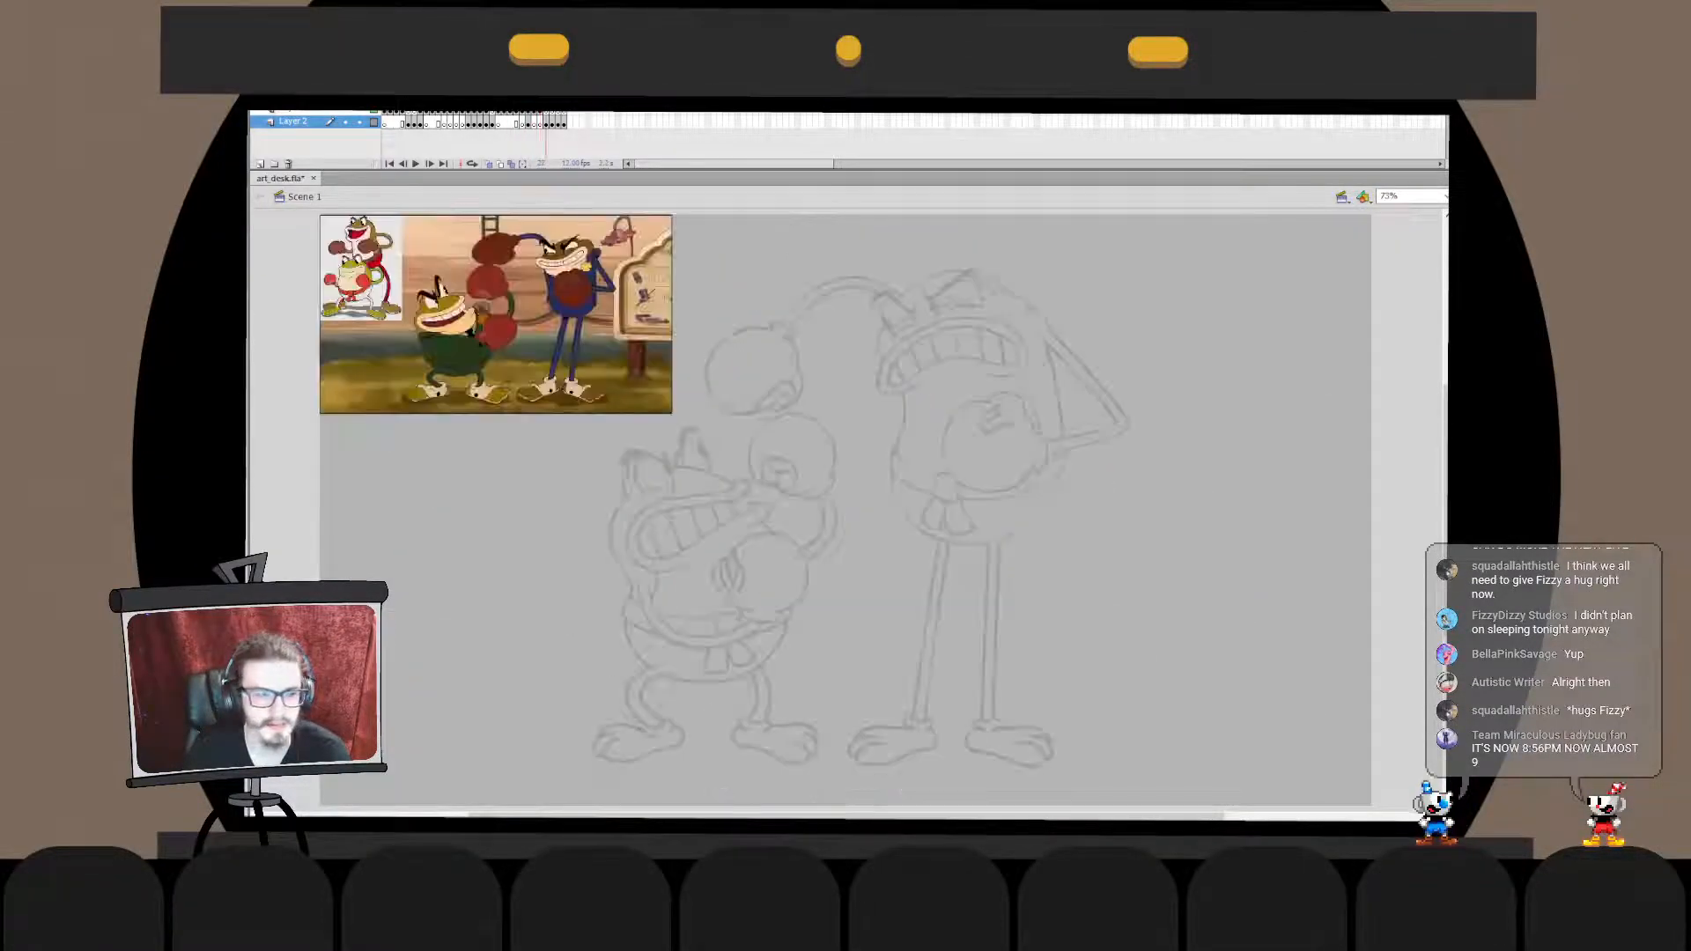
{"action": "key", "text": "period"}
{"action": "key", "text": "period"}
- Flip back and forth between the finished drawings and the unfinished sketches, ending on the cloaked figure and monkey
{"action": "key", "text": "comma"}
{"action": "key", "text": "comma"}
{"action": "key", "text": "comma"}
{"action": "key", "text": "comma"}
{"action": "key", "text": "comma"}
{"action": "key", "text": "comma"}
{"action": "key", "text": "period"}
{"action": "key", "text": "period"}
{"action": "key", "text": "period"}
{"action": "key", "text": "period"}
{"action": "key", "text": "period"}
- Examine the Stay Frosty snowman and the coloured ghost alongside the neighbouring sketch frames
{"action": "key", "text": "period"}
{"action": "key", "text": "comma"}
{"action": "key", "text": "comma"}
{"action": "key", "text": "comma"}
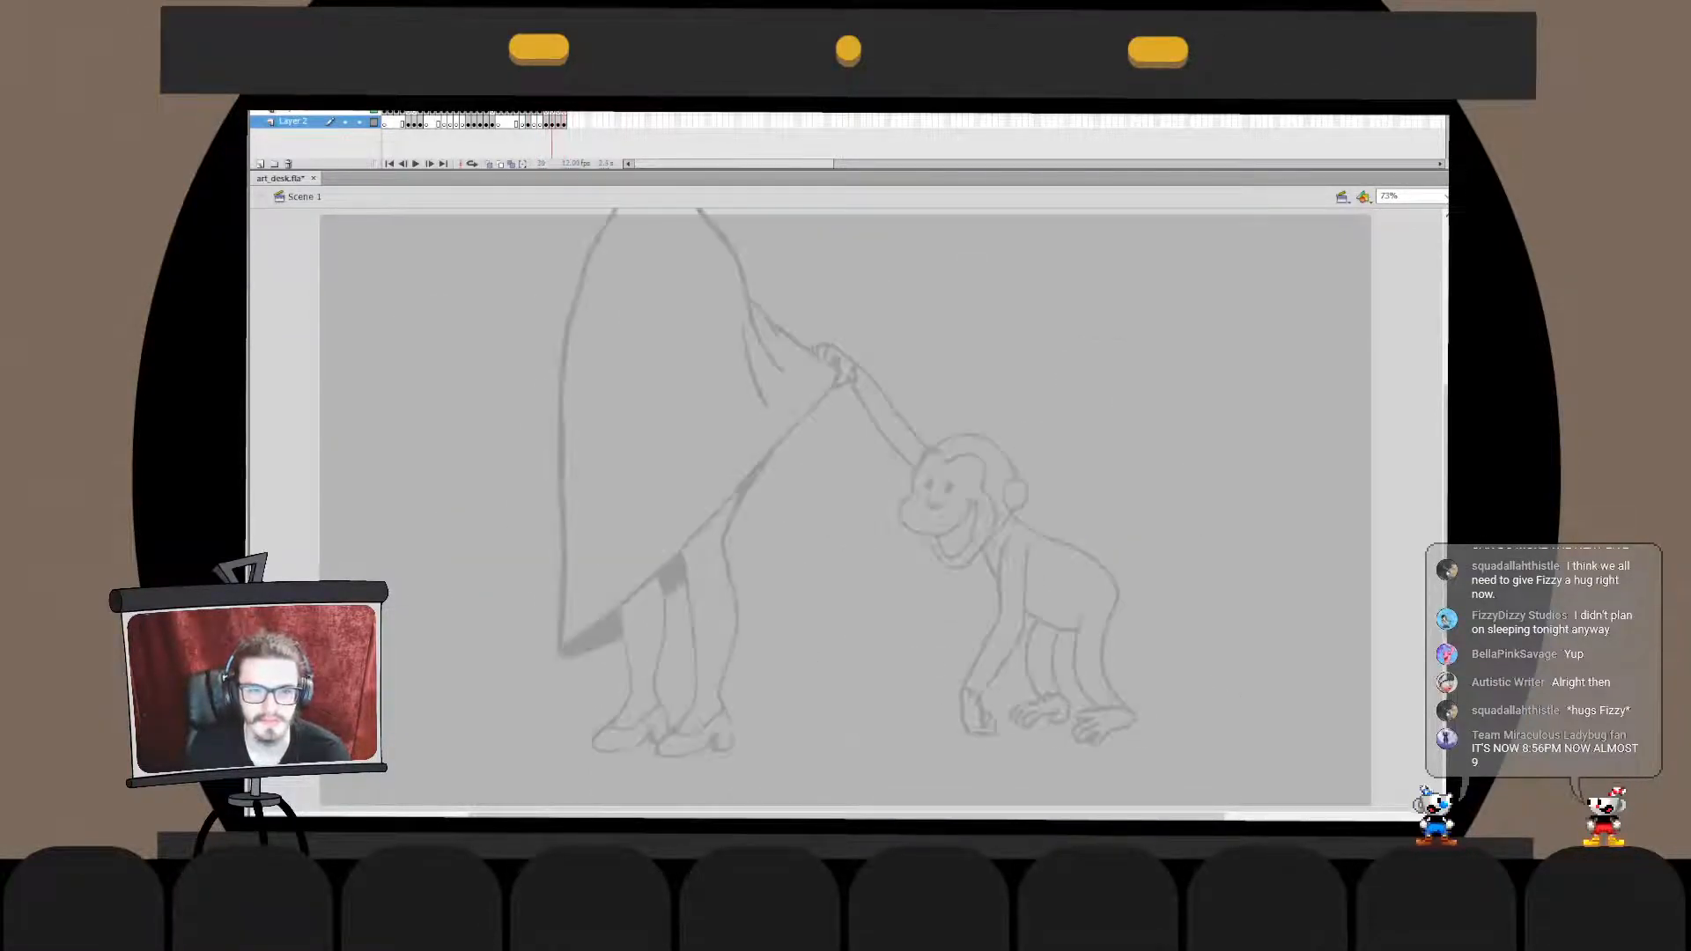
{"action": "key", "text": "period"}
{"action": "key", "text": "period"}
{"action": "key", "text": "period"}
{"action": "key", "text": "period"}
{"action": "key", "text": "period"}
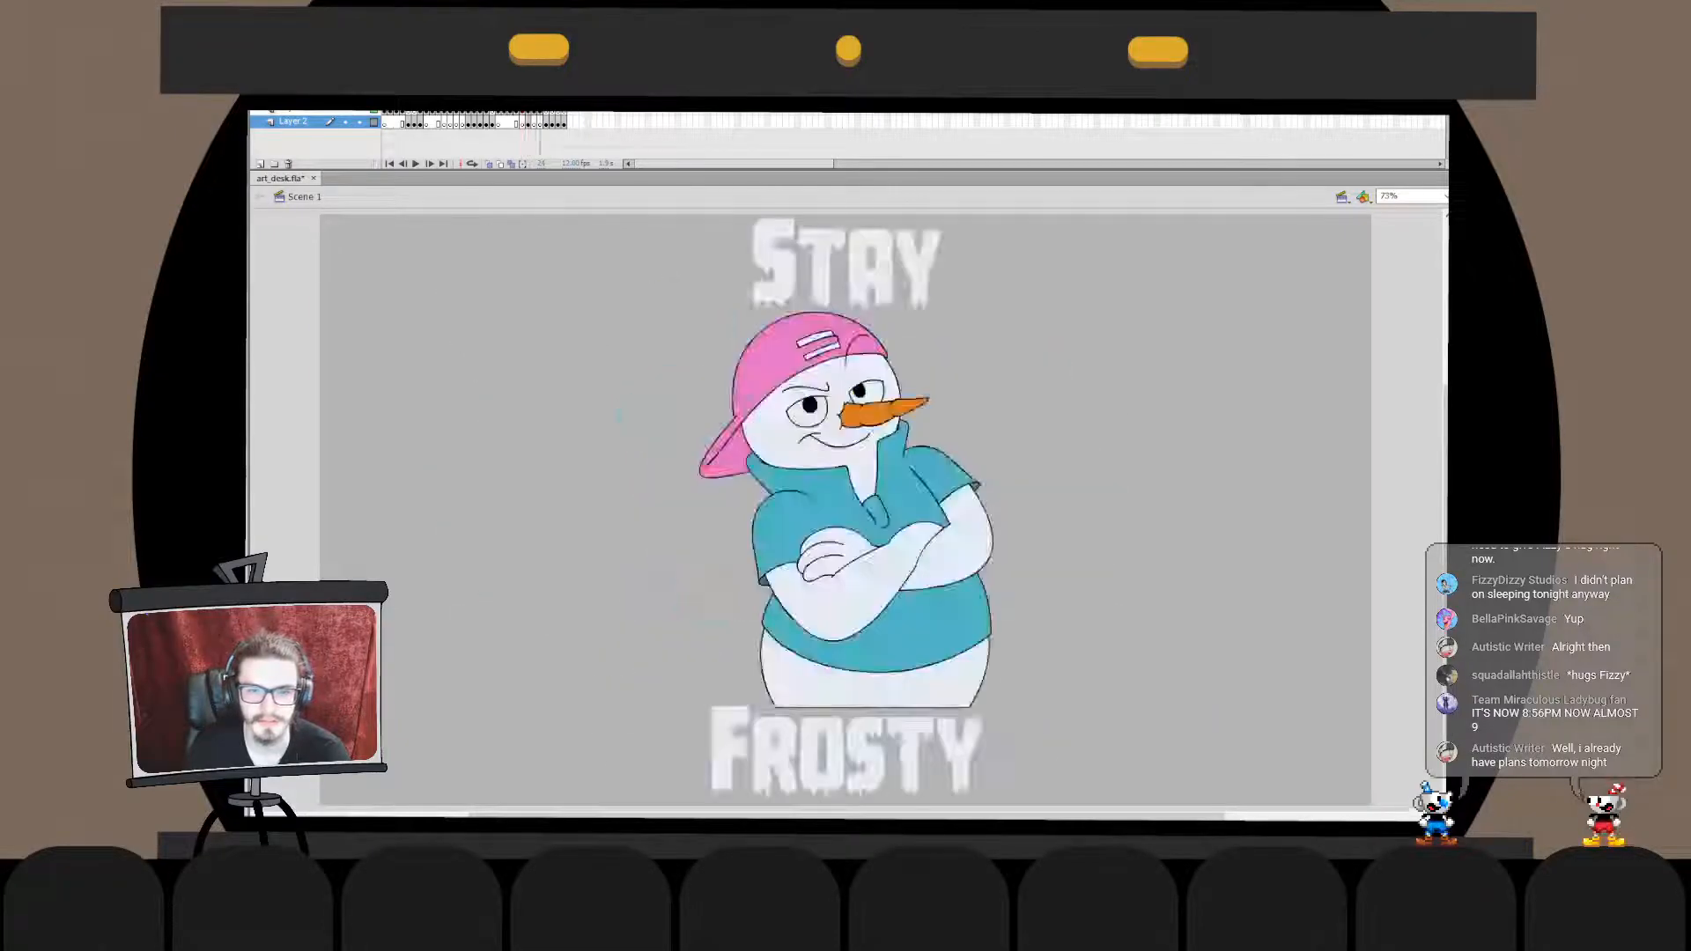
{"action": "key", "text": "comma"}
{"action": "key", "text": "period"}
{"action": "key", "text": "period"}
{"action": "key", "text": "comma"}
{"action": "key", "text": "comma"}
{"action": "key", "text": "comma"}
{"action": "key", "text": "comma"}
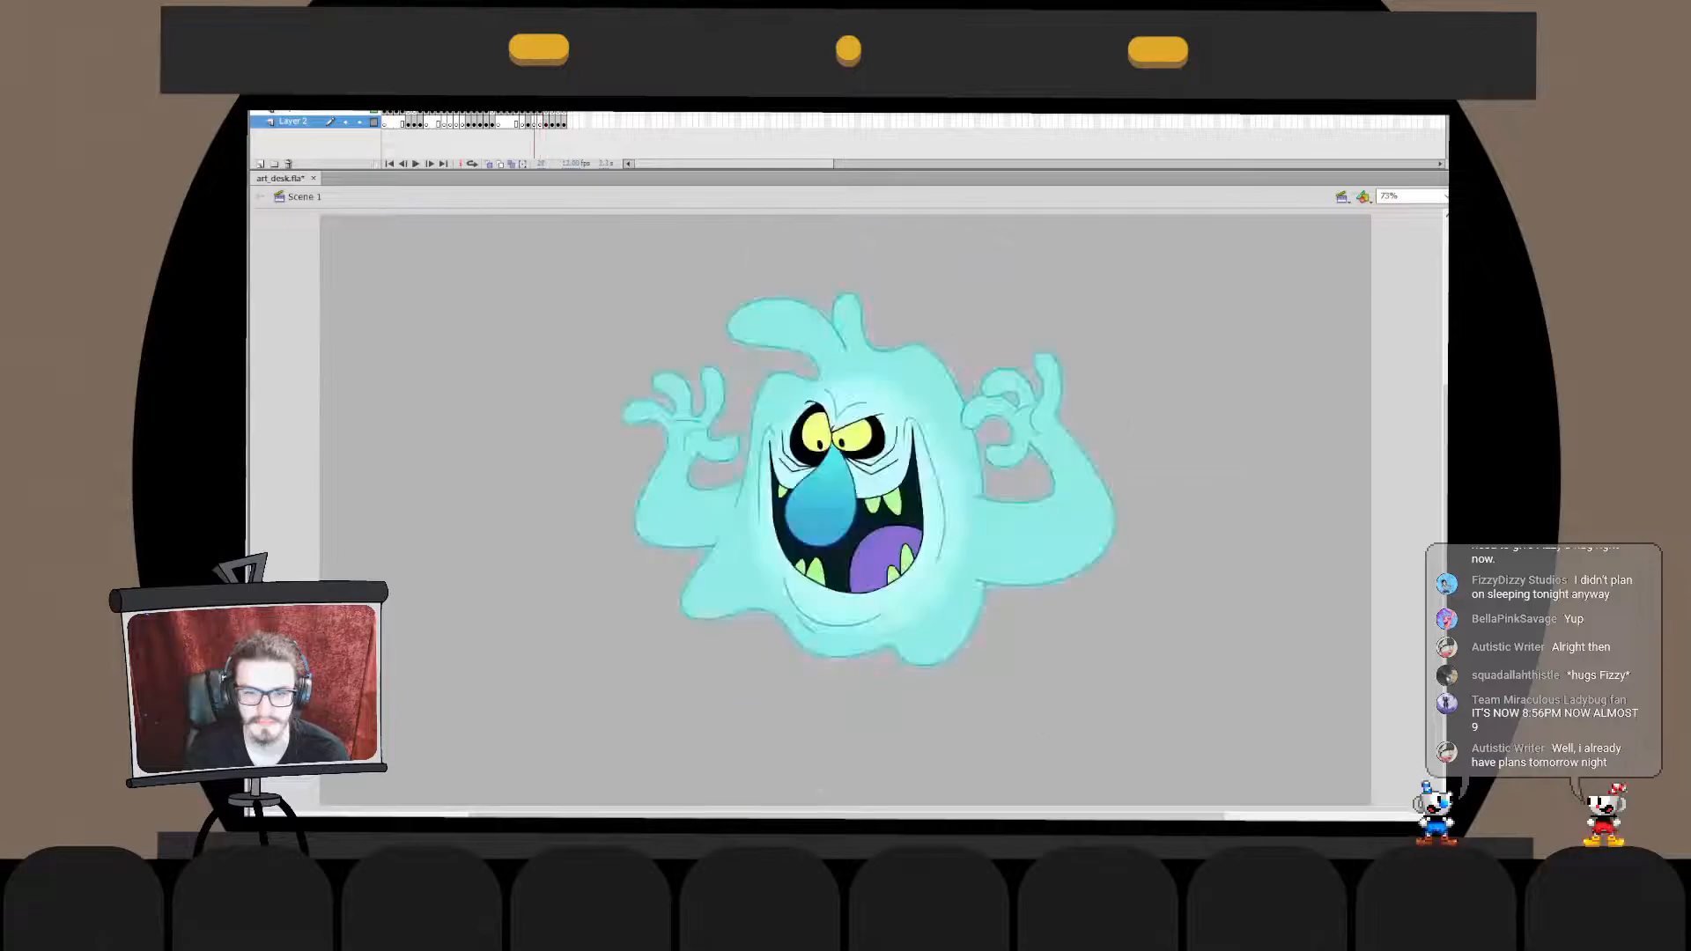
{"action": "key", "text": "period"}
{"action": "key", "text": "period"}
{"action": "key", "text": "period"}
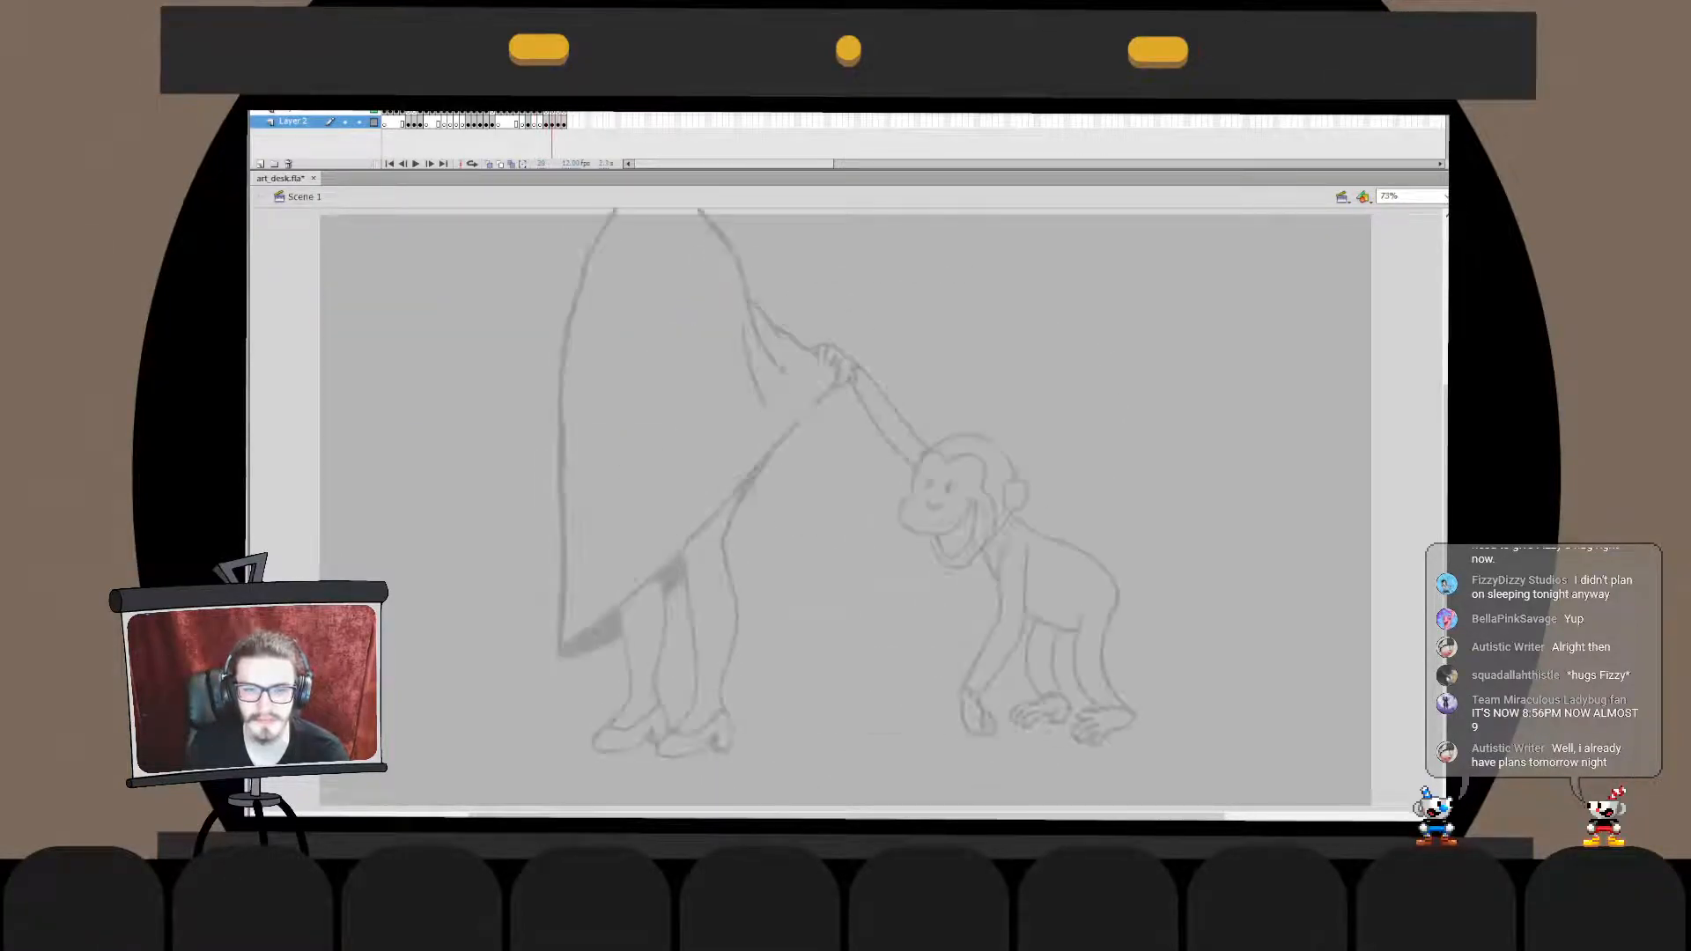
- Step through the remaining sketches of the frogs, the monkey scene and the cat and mouse, and return to the frogs
{"action": "key", "text": "comma"}
{"action": "key", "text": "comma"}
{"action": "key", "text": "comma"}
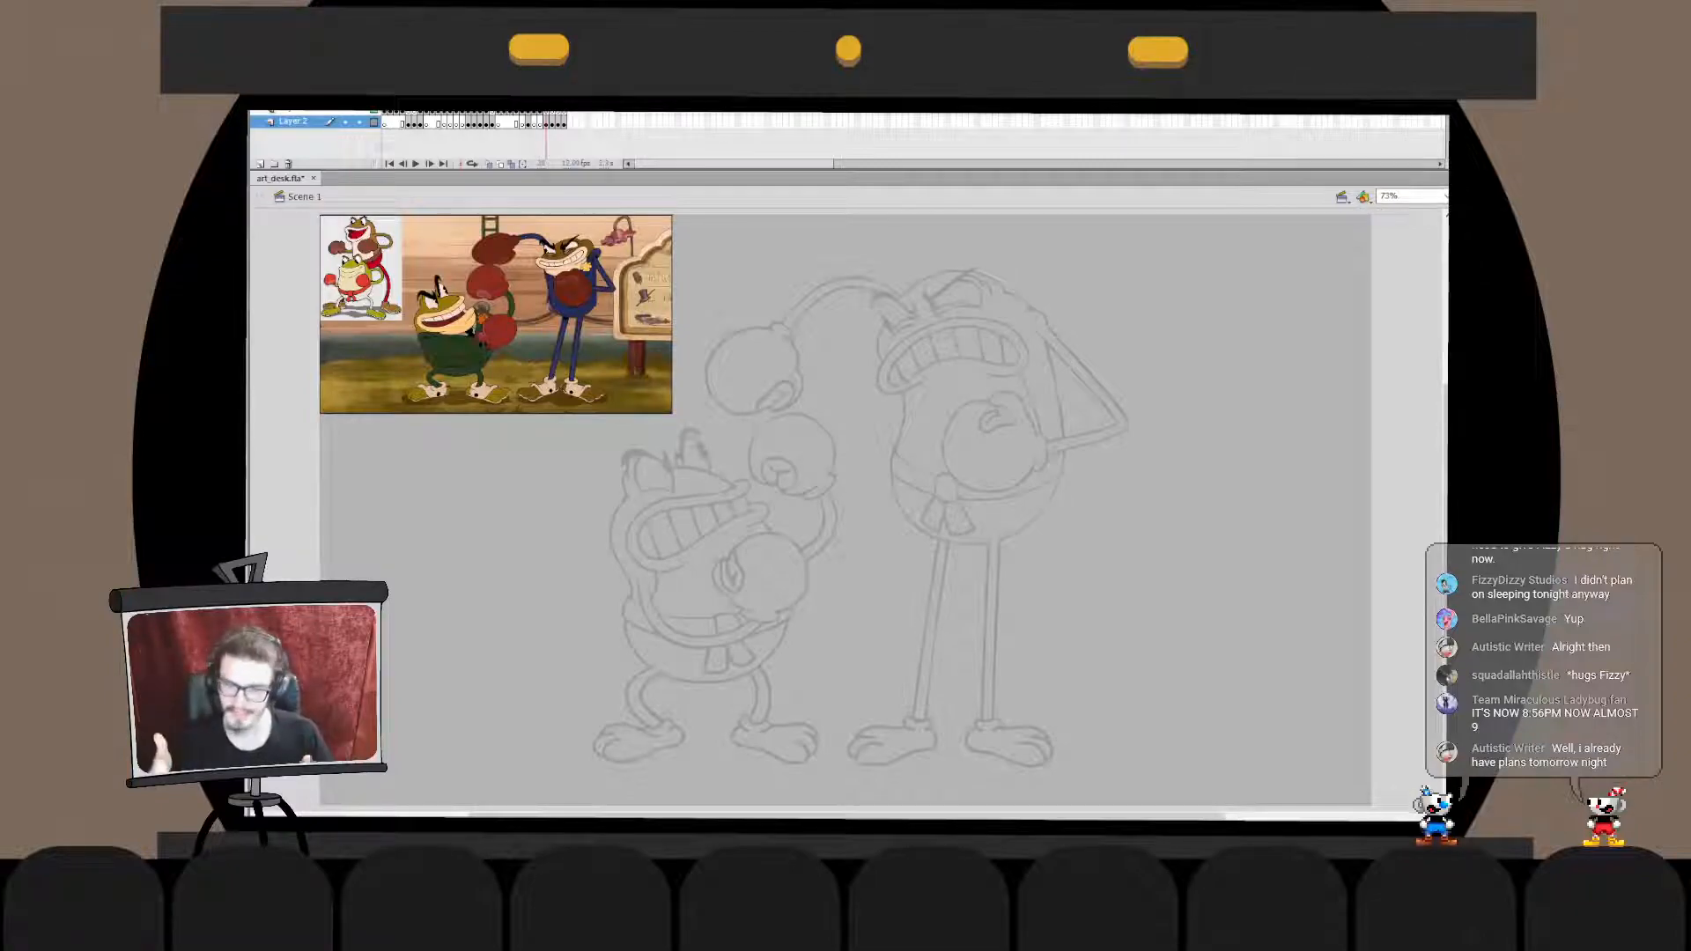
{"action": "key", "text": "period"}
{"action": "key", "text": "period"}
{"action": "key", "text": "period"}
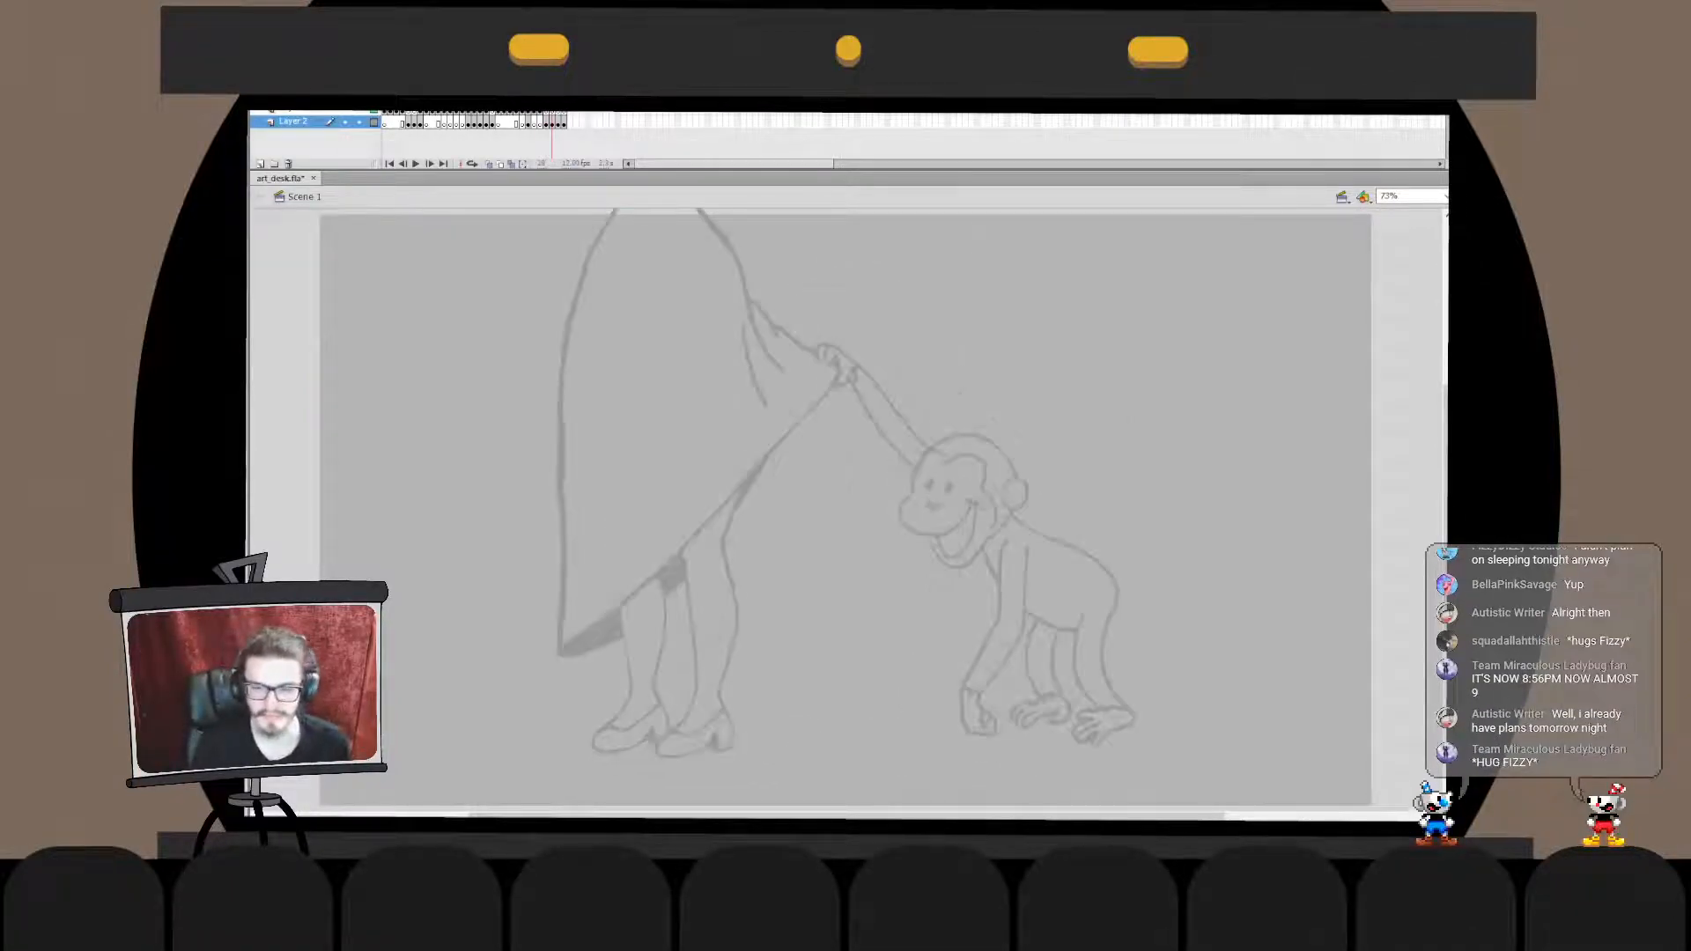
{"action": "key", "text": "period"}
{"action": "key", "text": "period"}
{"action": "key", "text": "period"}
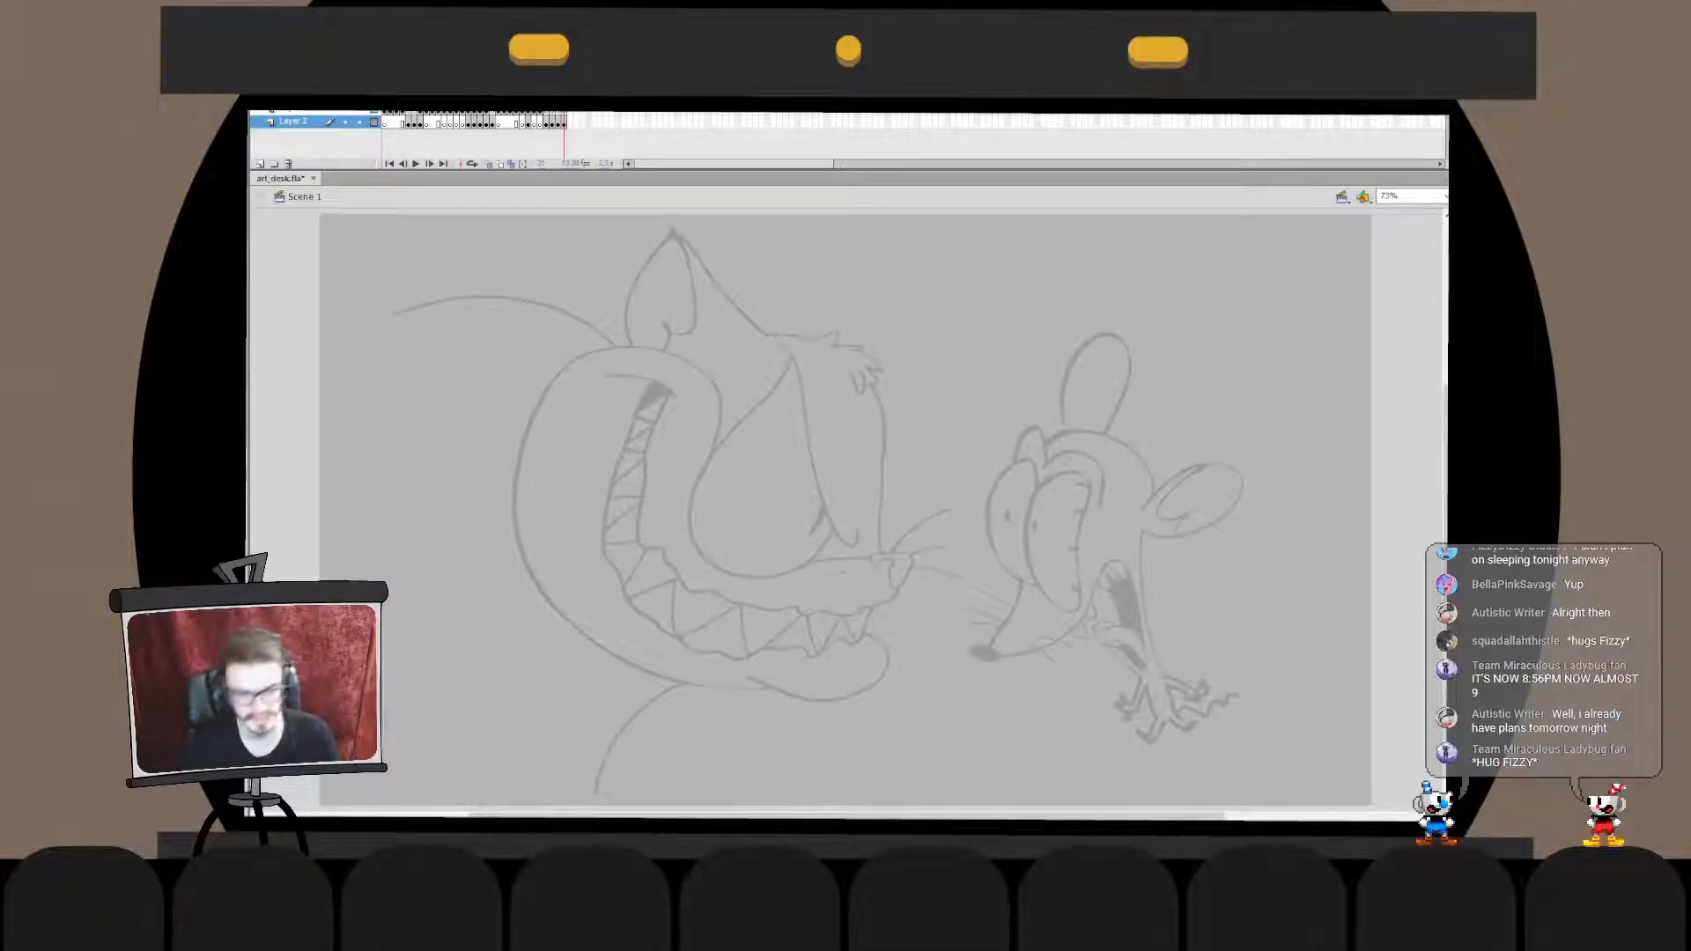
{"action": "key", "text": "comma"}
- Compare the boxing frogs sketch with the finished Stay Frosty snowman, and return to the frogs
{"action": "key", "text": "comma"}
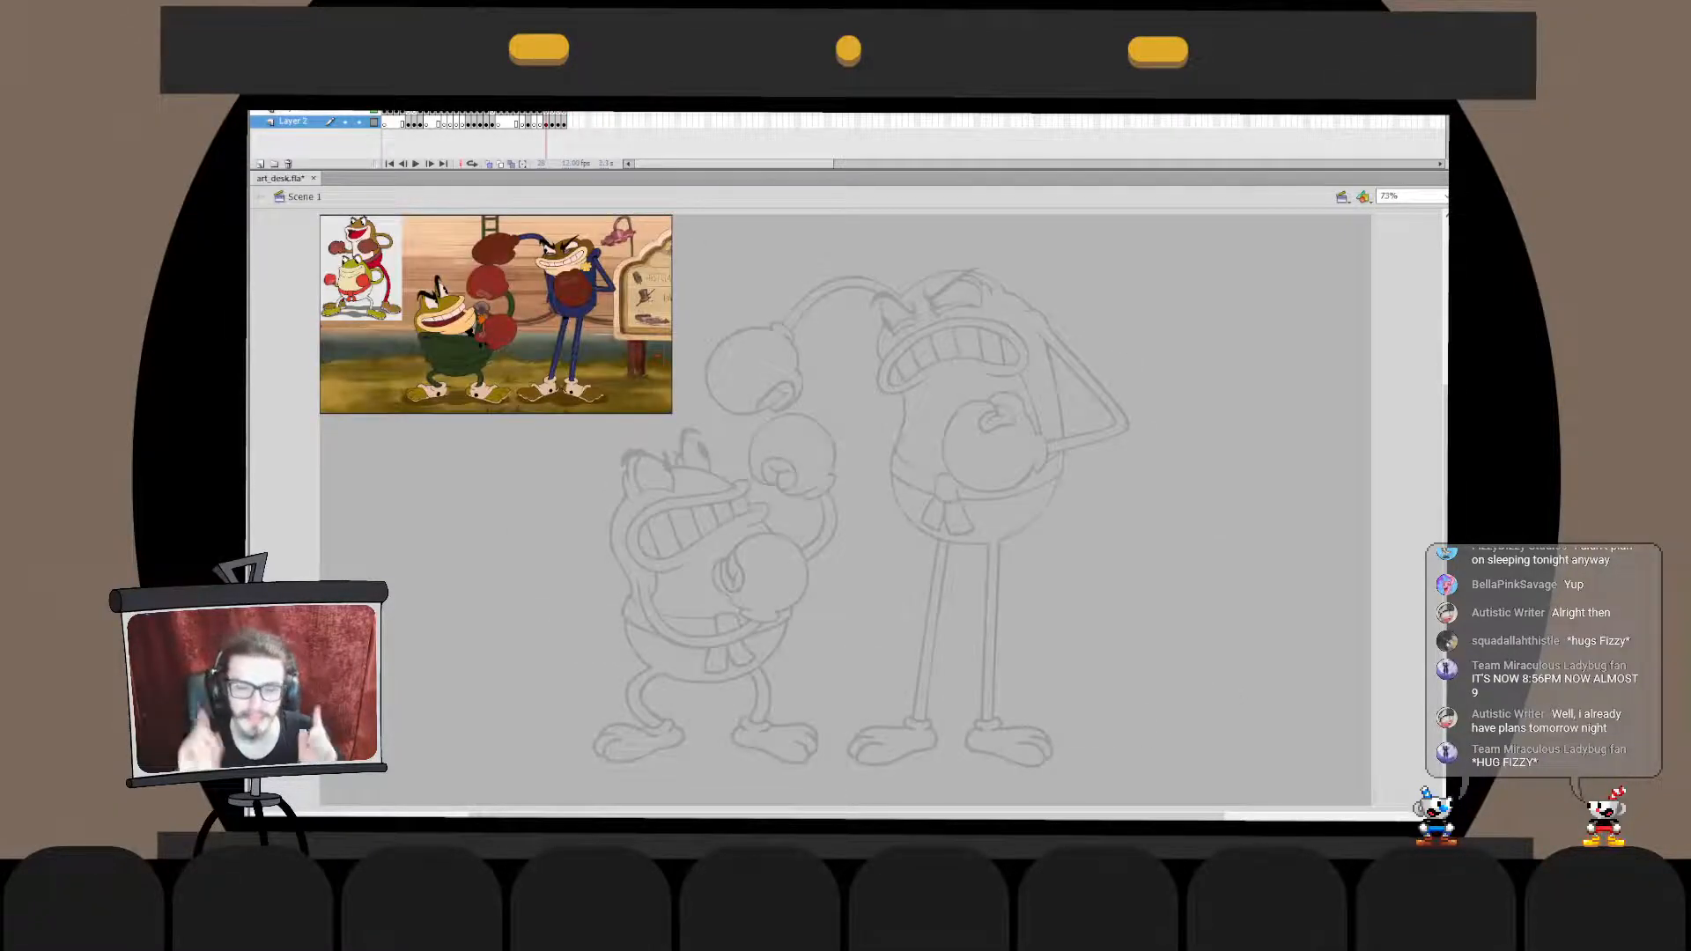
{"action": "key", "text": "comma"}
{"action": "key", "text": "comma"}
{"action": "key", "text": "comma"}
{"action": "key", "text": "comma"}
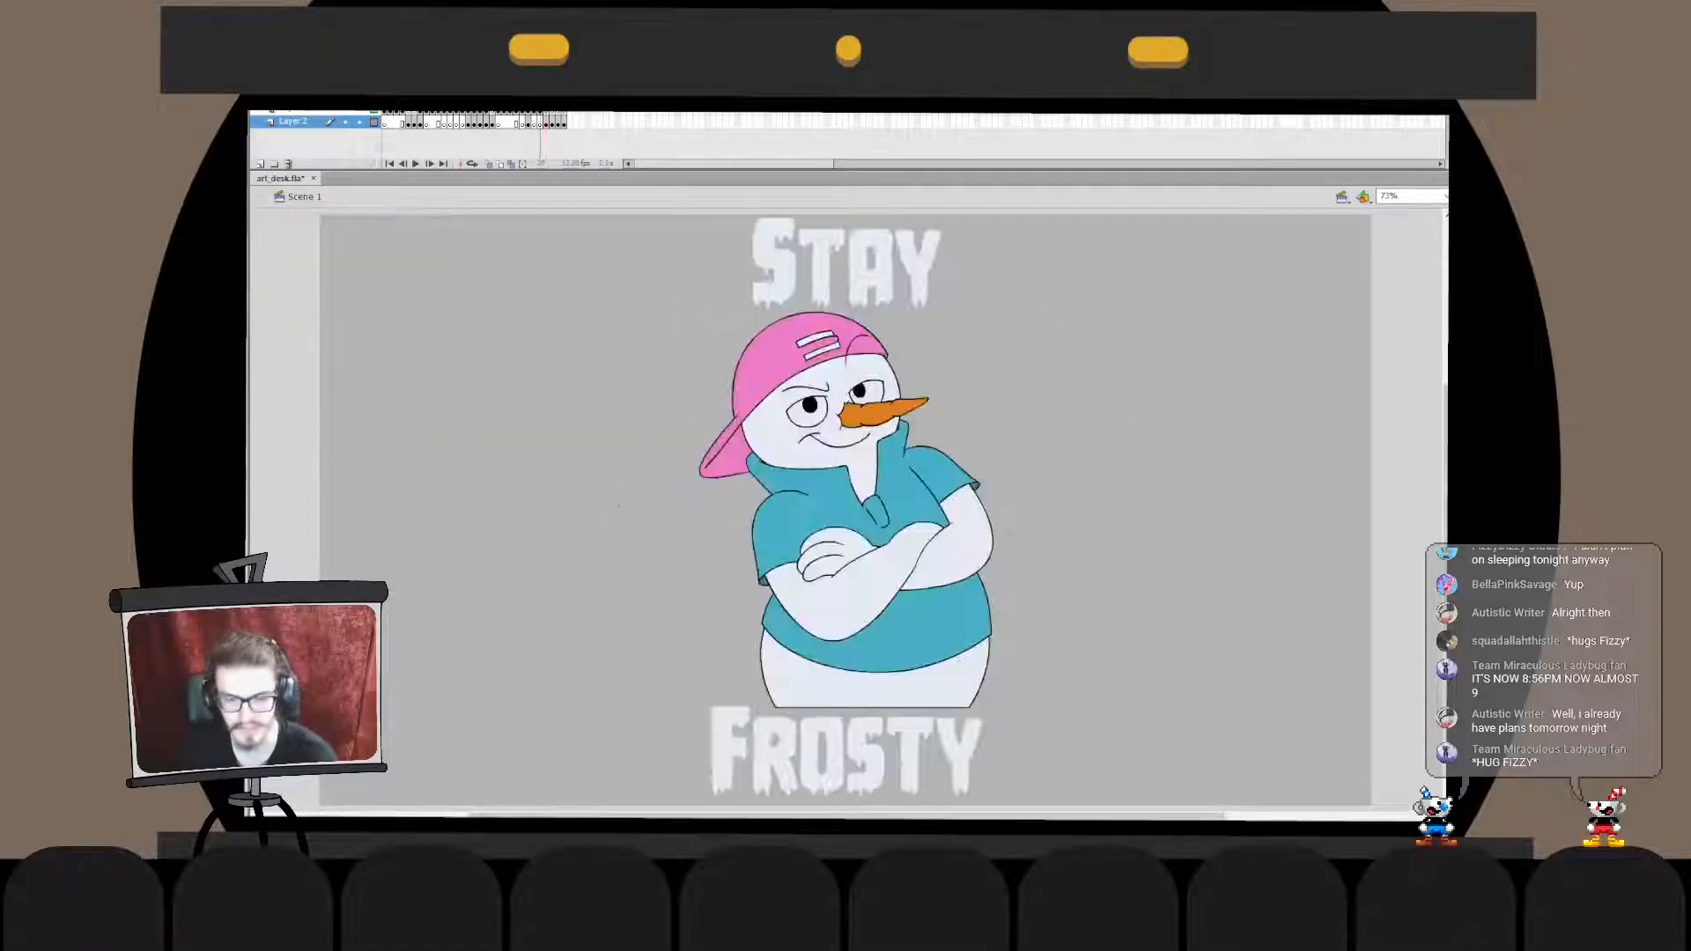
{"action": "key", "text": "period"}
{"action": "key", "text": "period"}
{"action": "key", "text": "period"}
{"action": "key", "text": "period"}
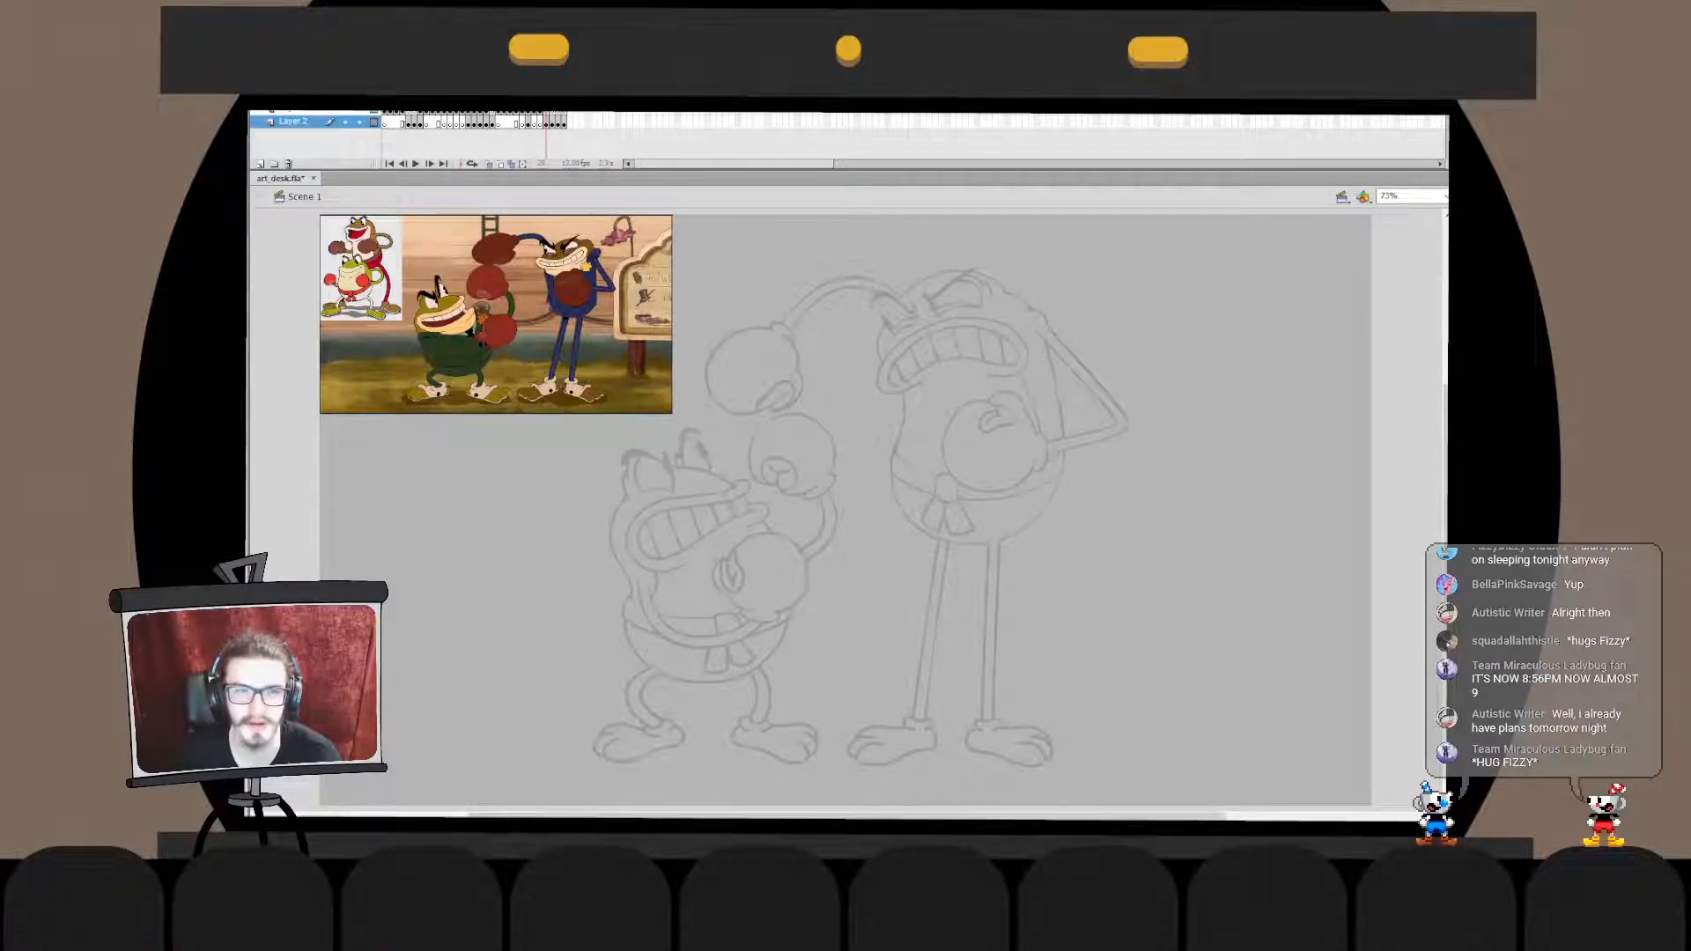
- Step back through the frames before the frog sketch and forward again to re-examine the Stay Frosty snowman
{"action": "key", "text": "comma"}
{"action": "key", "text": "comma"}
{"action": "key", "text": "comma"}
{"action": "key", "text": "comma"}
{"action": "key", "text": "period"}
- Flip back and forth through the frames around the snowman, ending on the coloured cat and flowerpot-topped bulldog
{"action": "key", "text": "period"}
{"action": "key", "text": "period"}
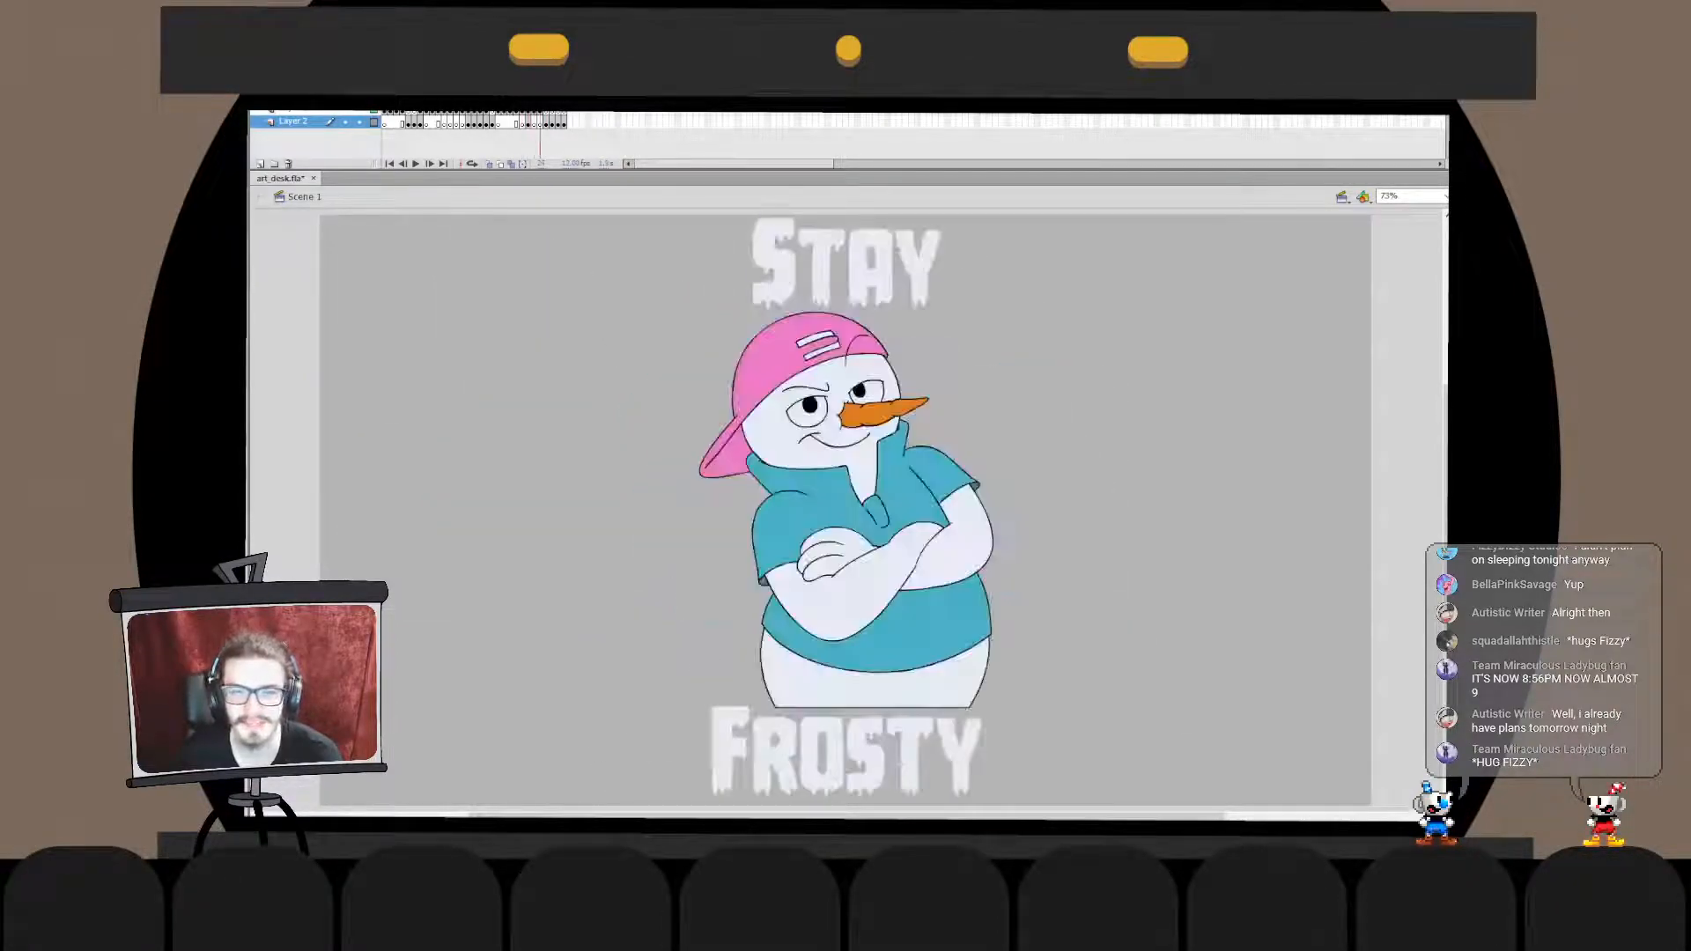
{"action": "key", "text": "period"}
{"action": "key", "text": "comma"}
{"action": "key", "text": "comma"}
{"action": "key", "text": "comma"}
{"action": "key", "text": "period"}
{"action": "key", "text": "period"}
{"action": "key", "text": "period"}
{"action": "key", "text": "comma"}
{"action": "key", "text": "comma"}
{"action": "key", "text": "comma"}
{"action": "key", "text": "comma"}
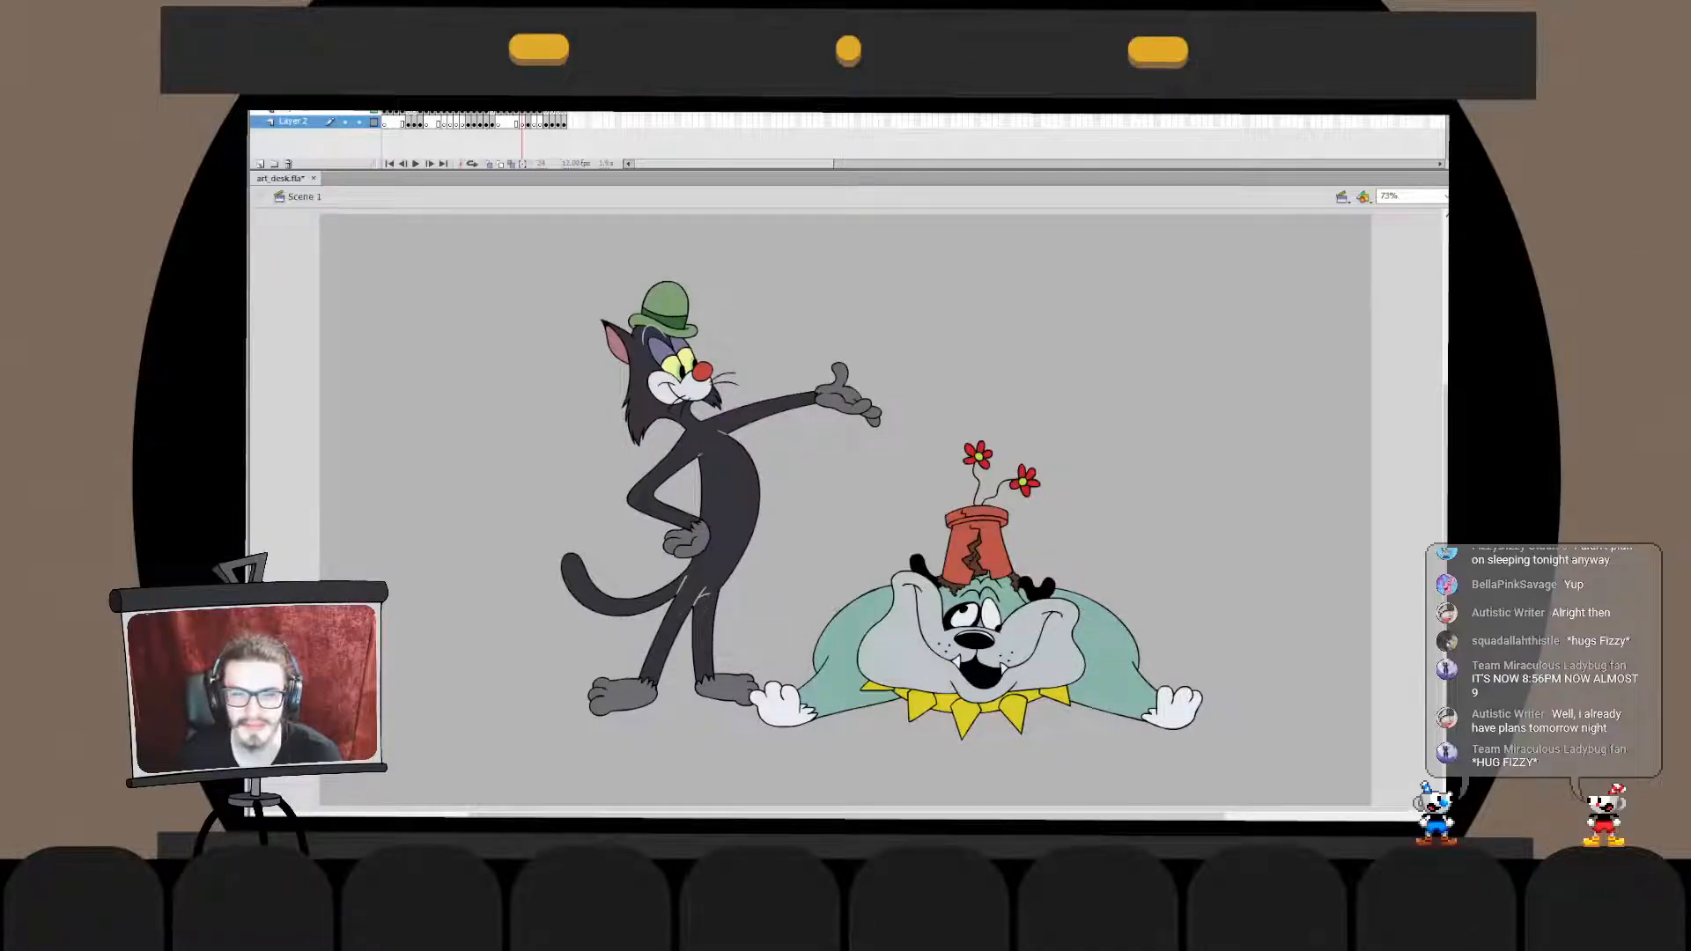
- Revisit the unfinished frog sketch and return to the finished cat and bulldog drawing
{"action": "key", "text": "period"}
{"action": "key", "text": "period"}
{"action": "key", "text": "period"}
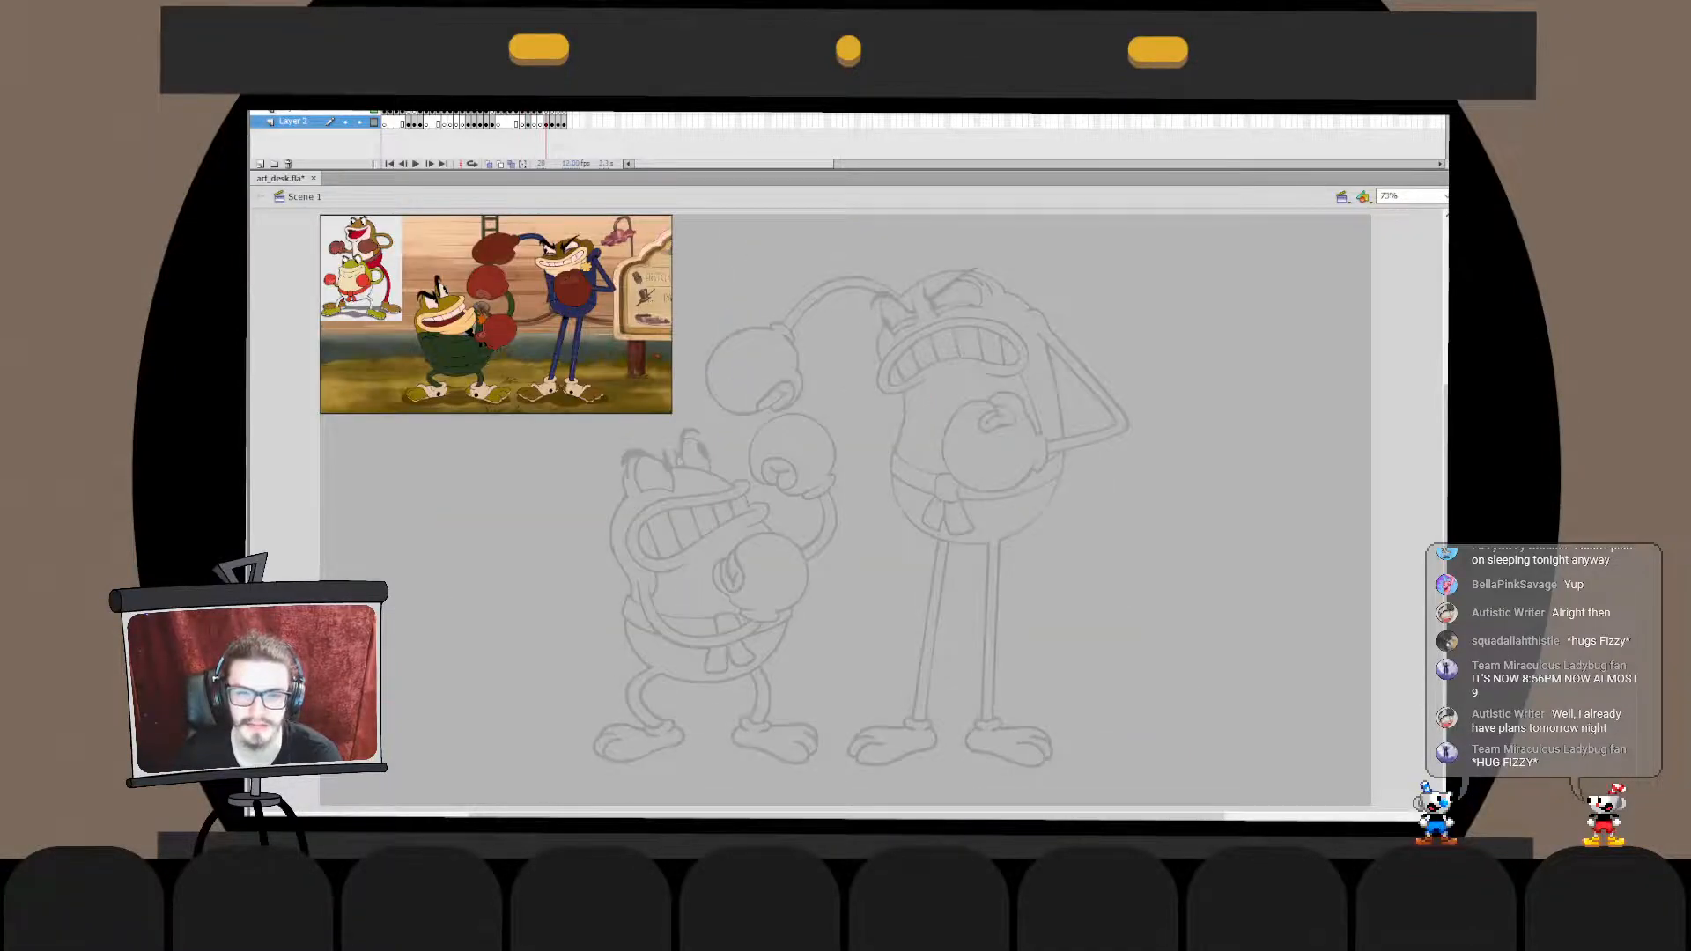
{"action": "key", "text": "comma"}
{"action": "key", "text": "comma"}
{"action": "key", "text": "comma"}
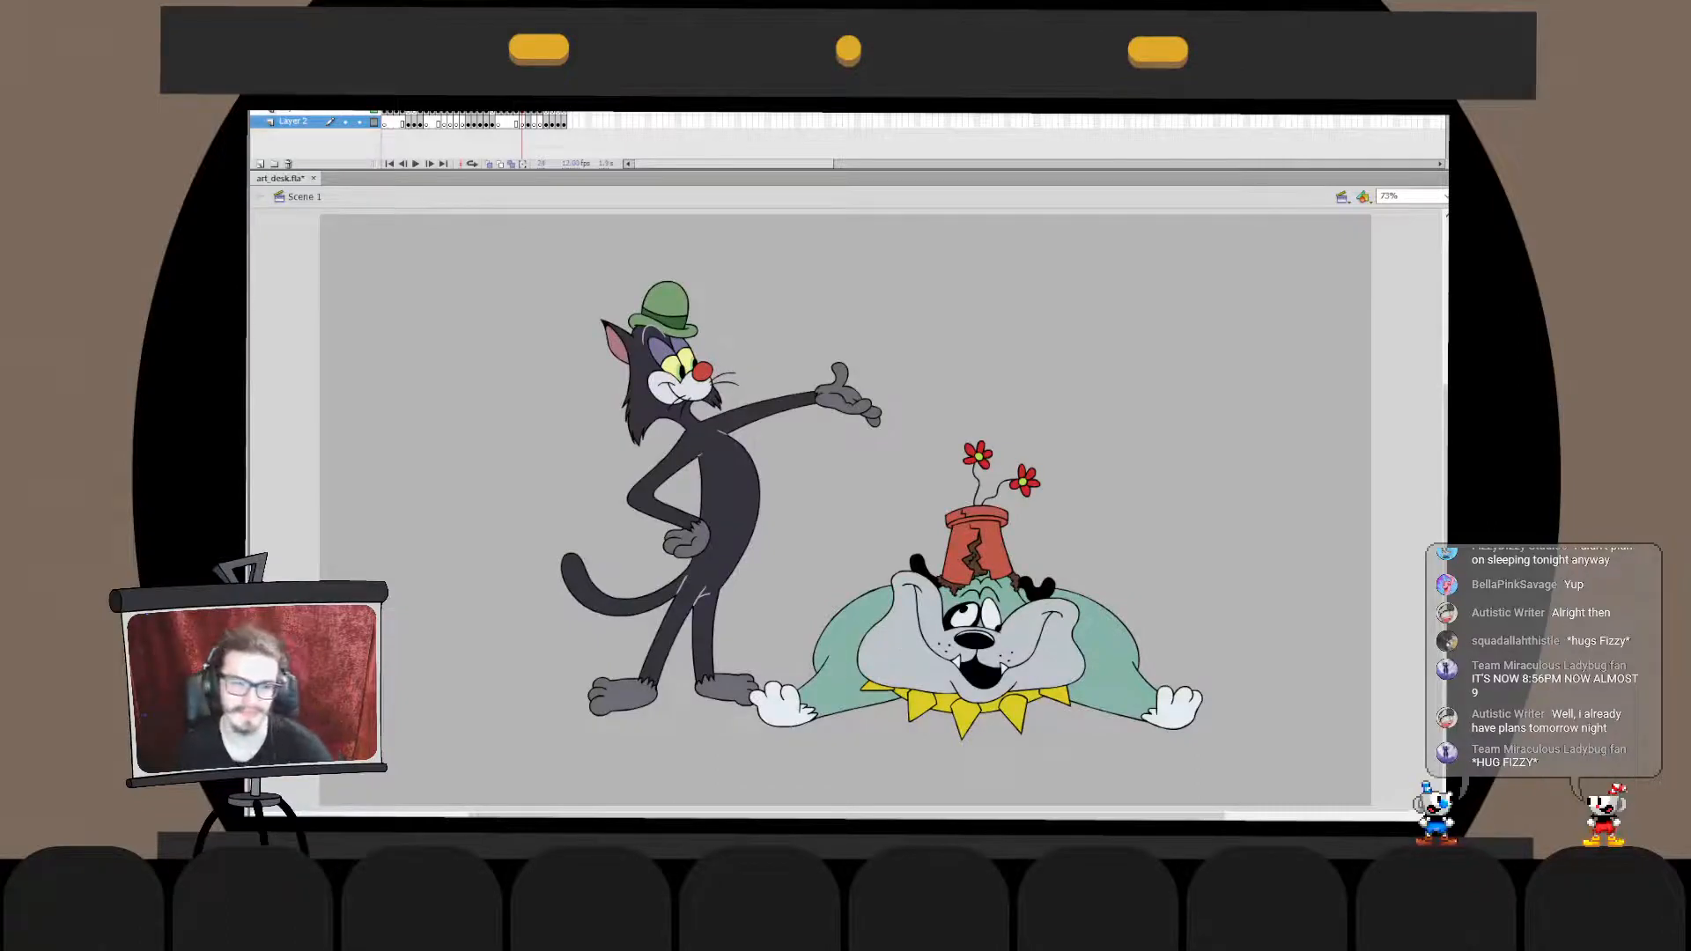